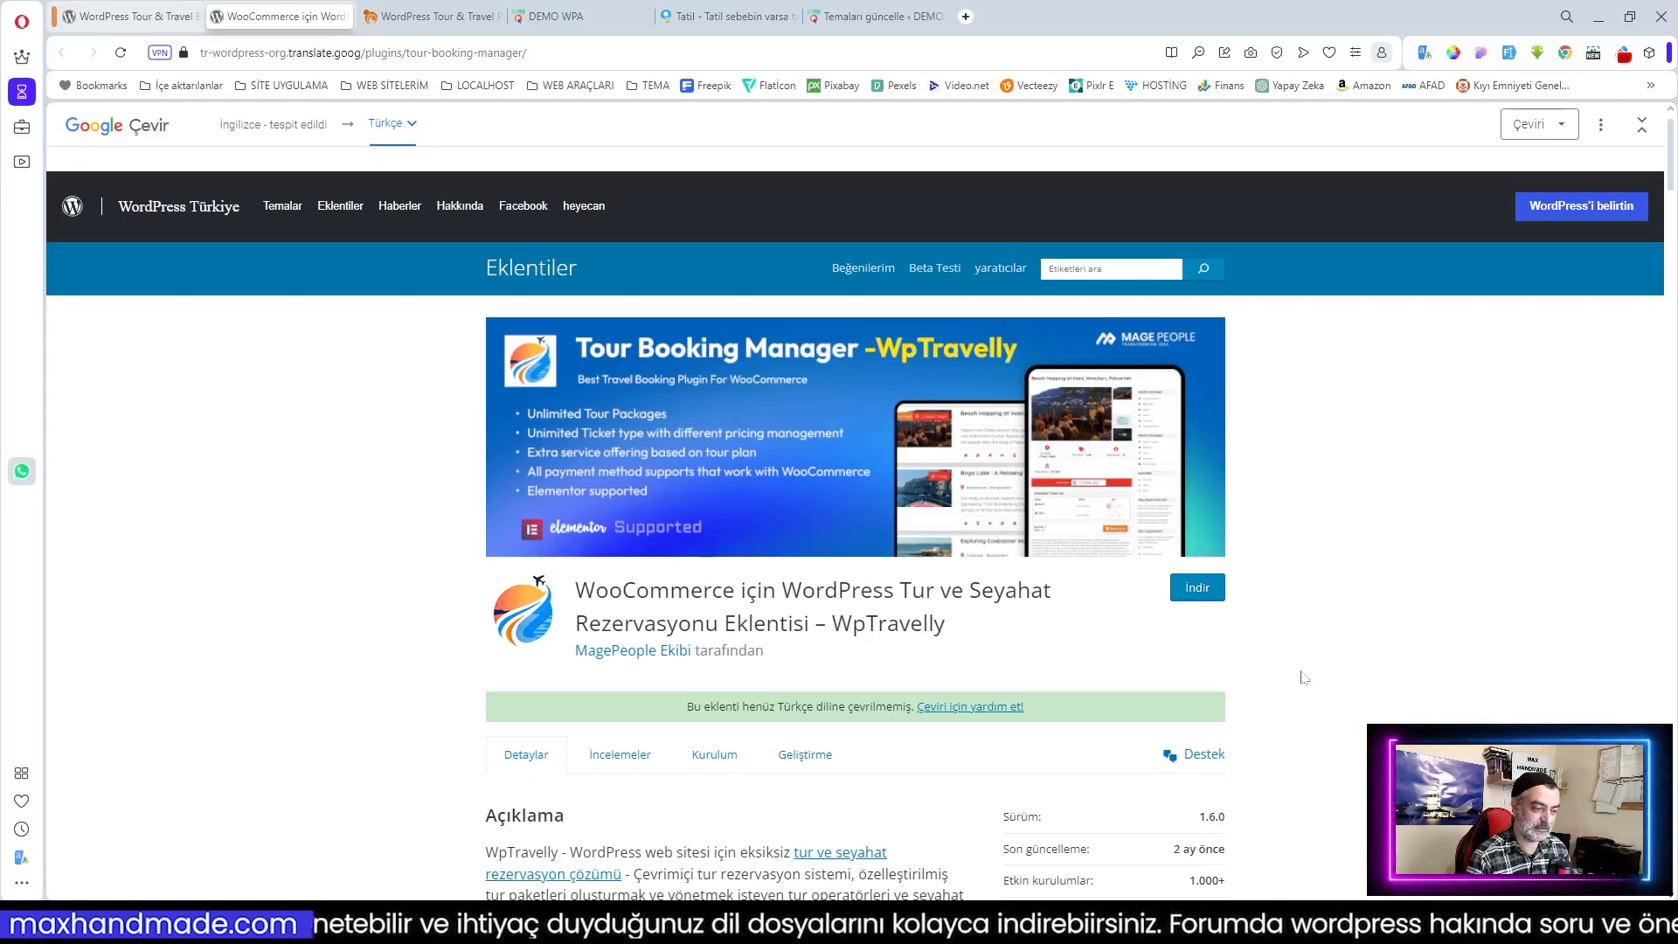
Step: Scroll the current page and briefly select the plugin description text
scroll(1324, 665, "down", 1)
scroll(1319, 660, "up", 1)
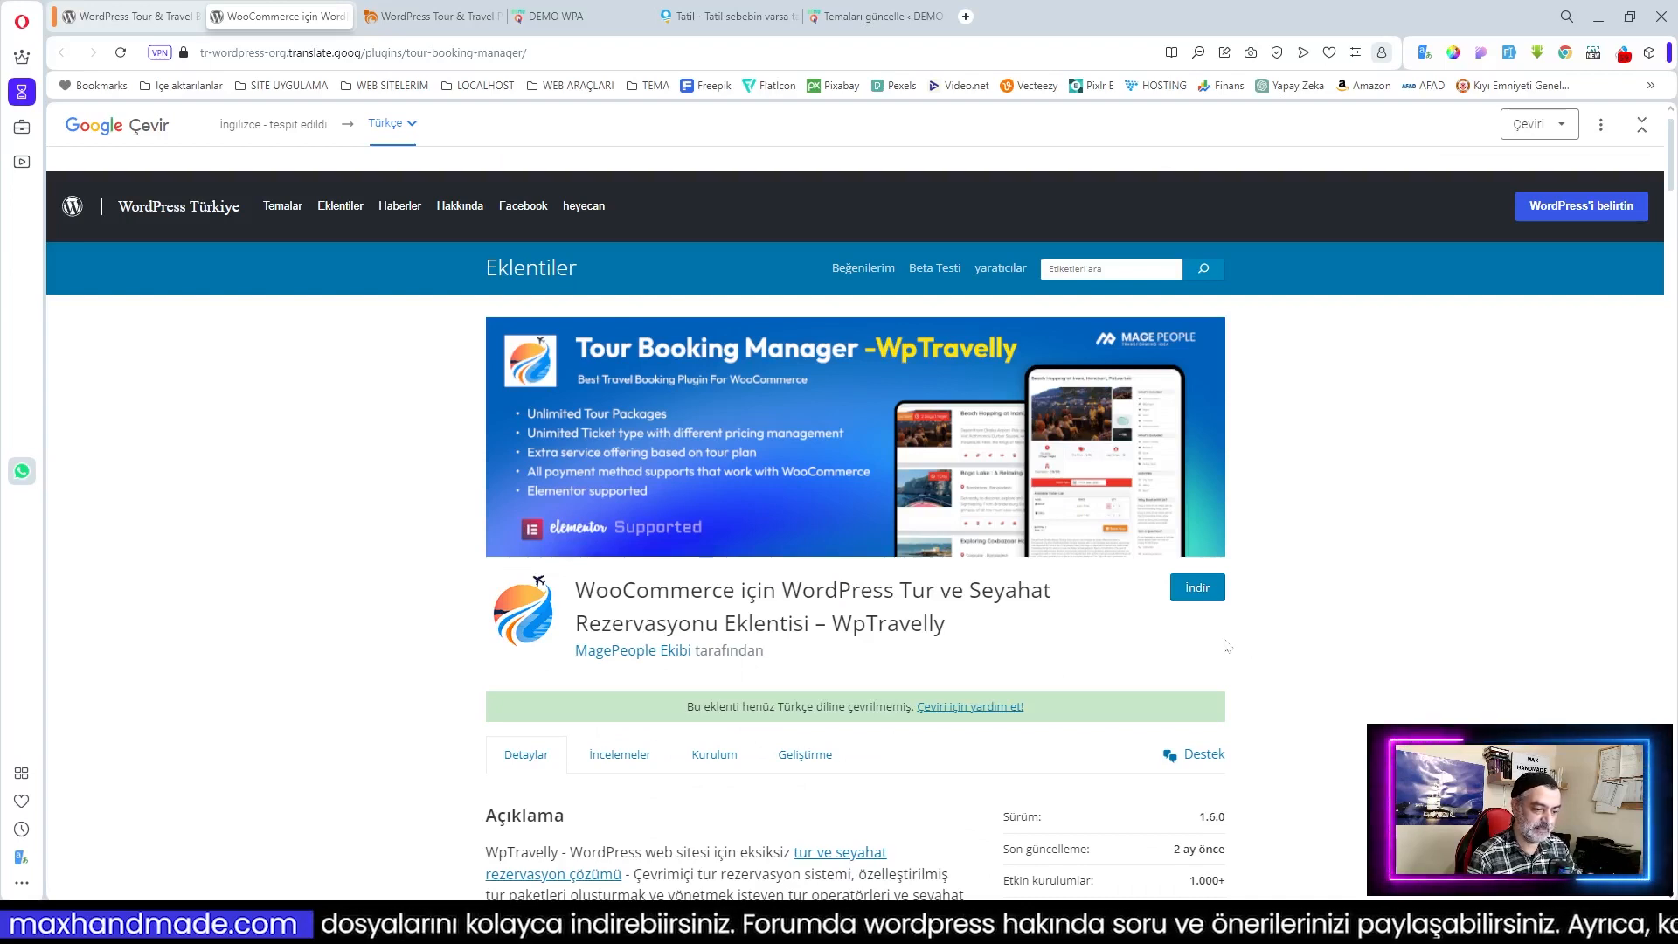
scroll(1334, 667, "down", 1)
scroll(1334, 667, "up", 1)
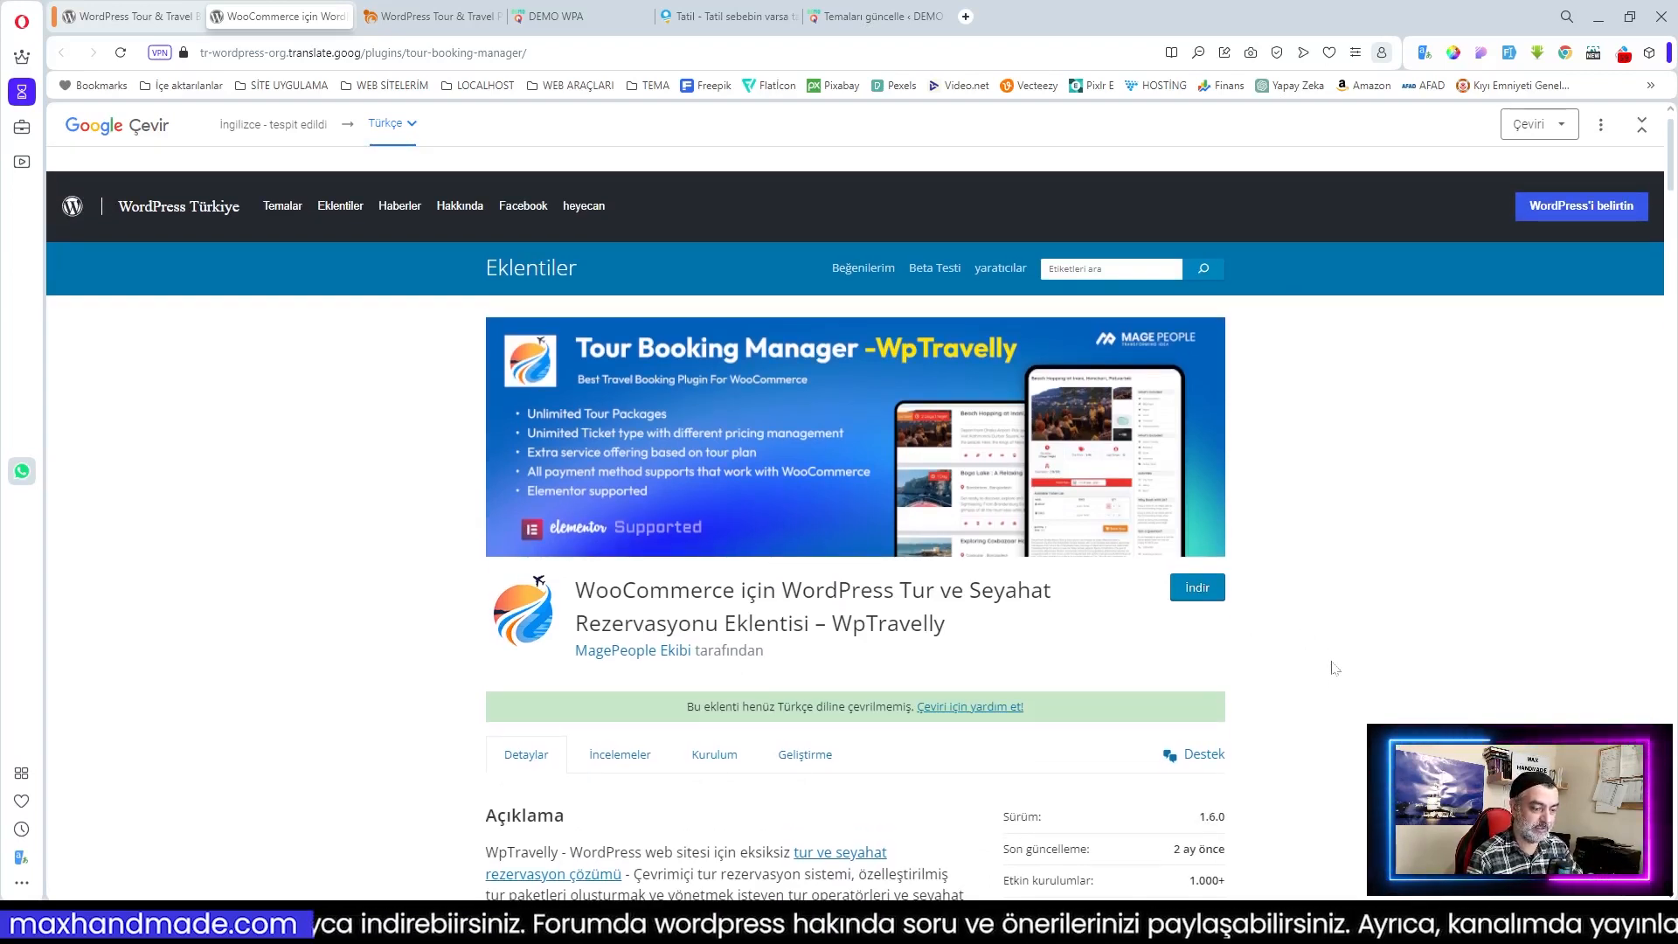
scroll(1334, 667, "down", 2)
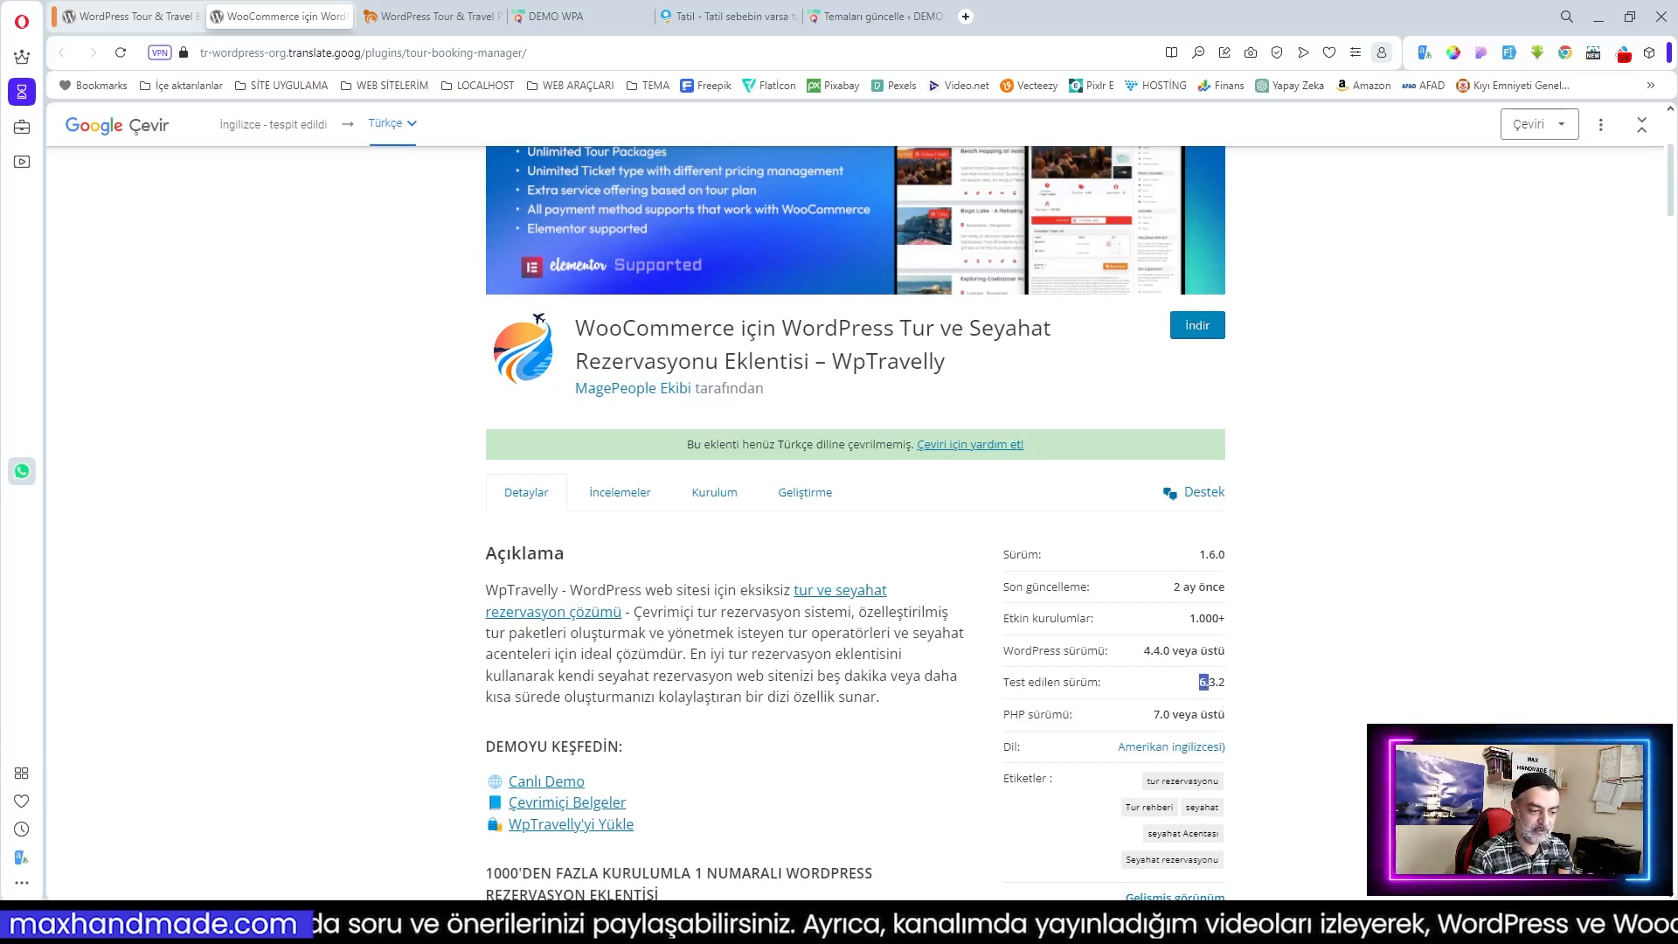
left_click_drag(1203, 687, 1237, 683)
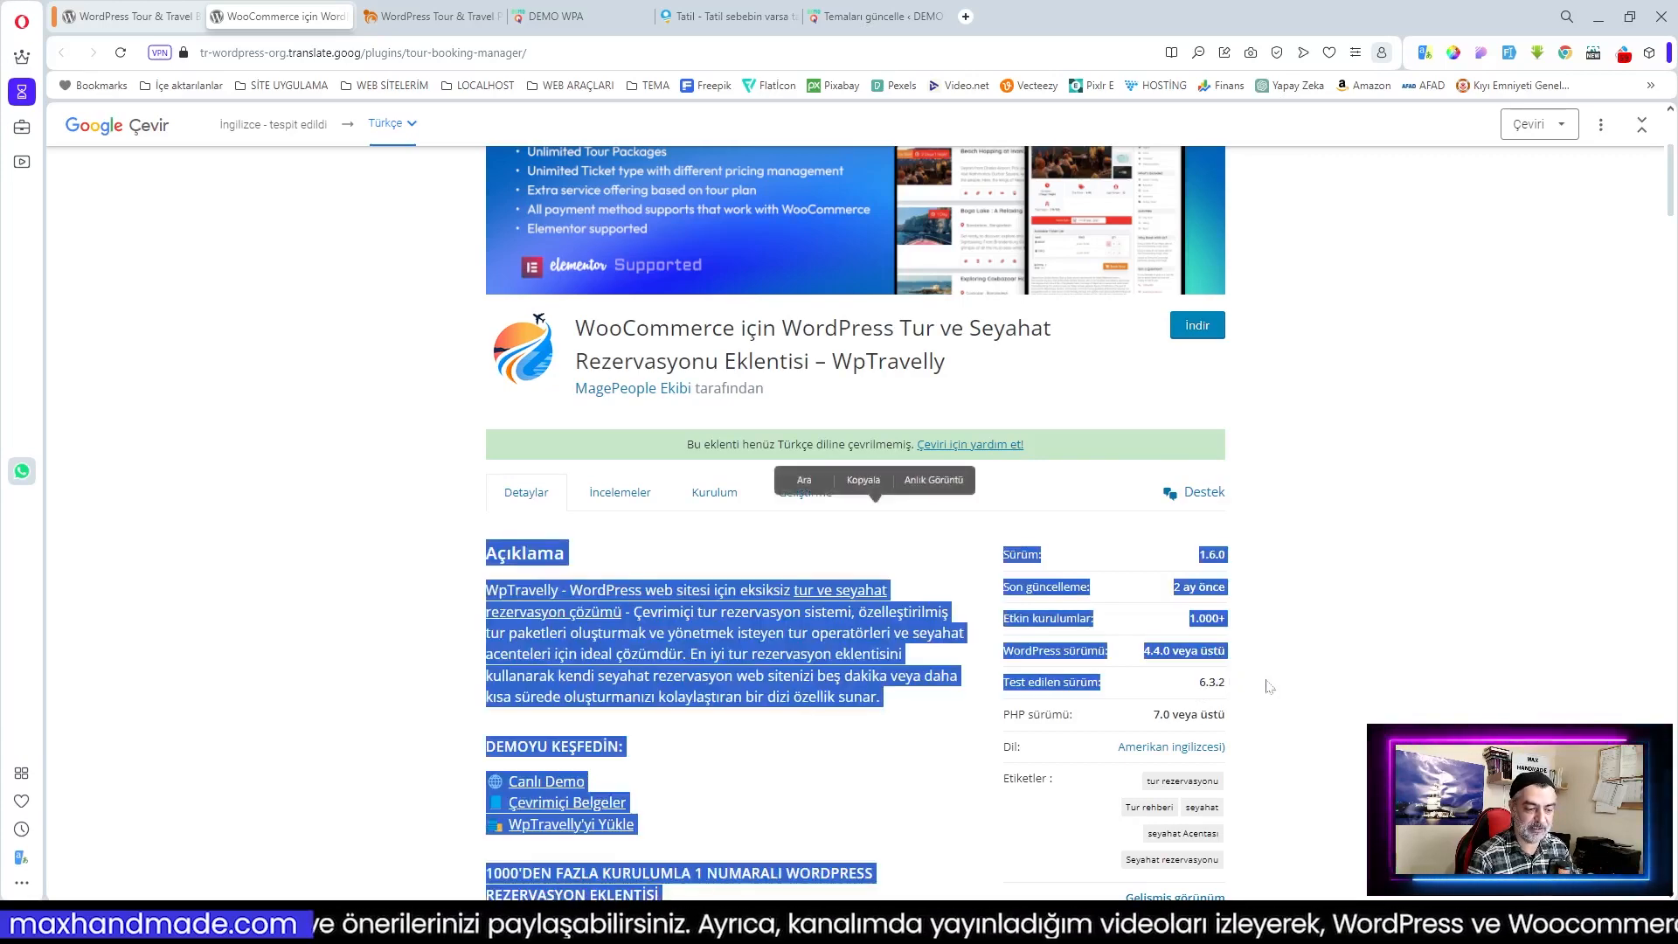
left_click(1269, 686)
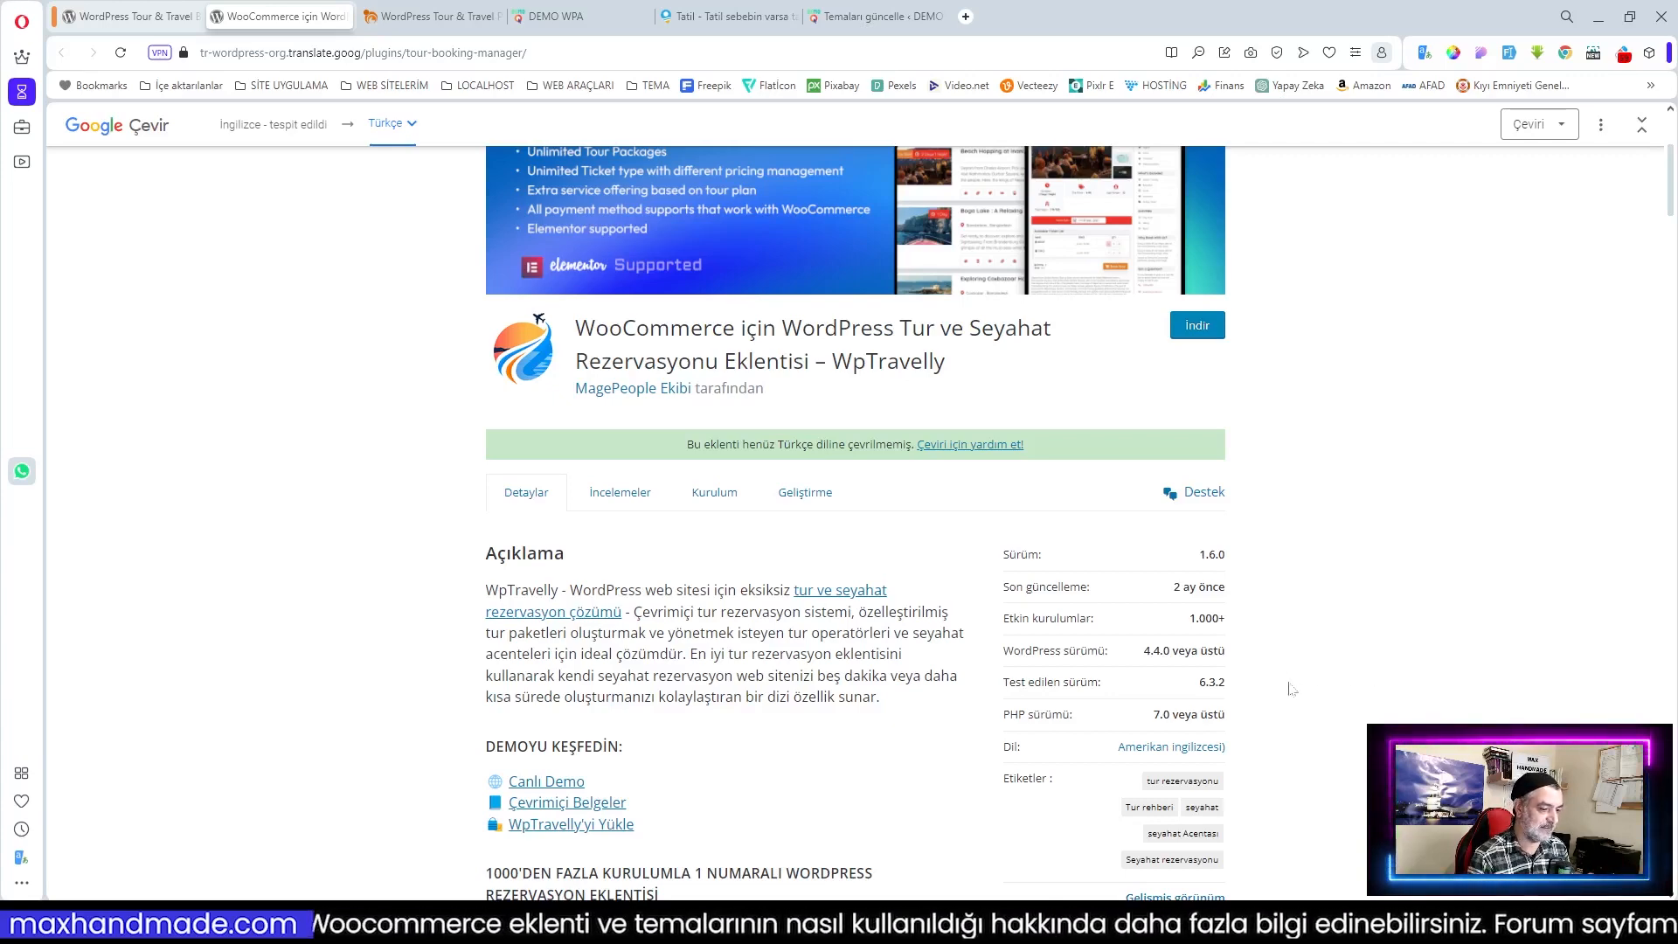
scroll(1292, 689, "up", 3)
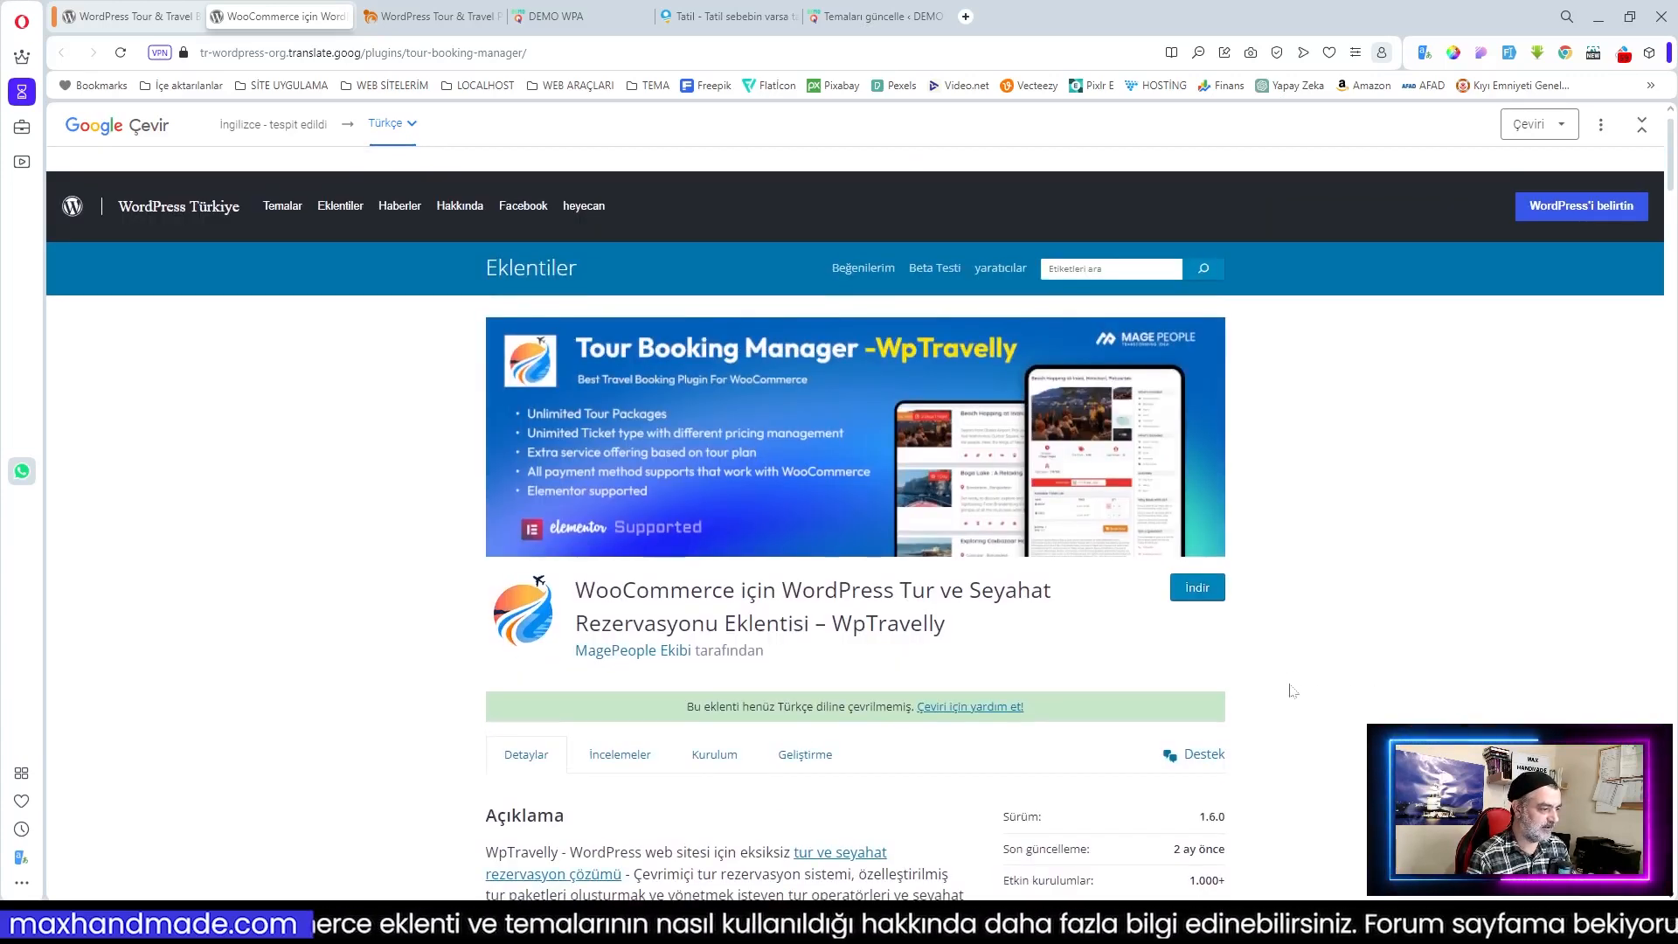
Step: Review the WpTravelly product page down to its pricing plans, from $69/year to $599 lifetime
left_click(416, 19)
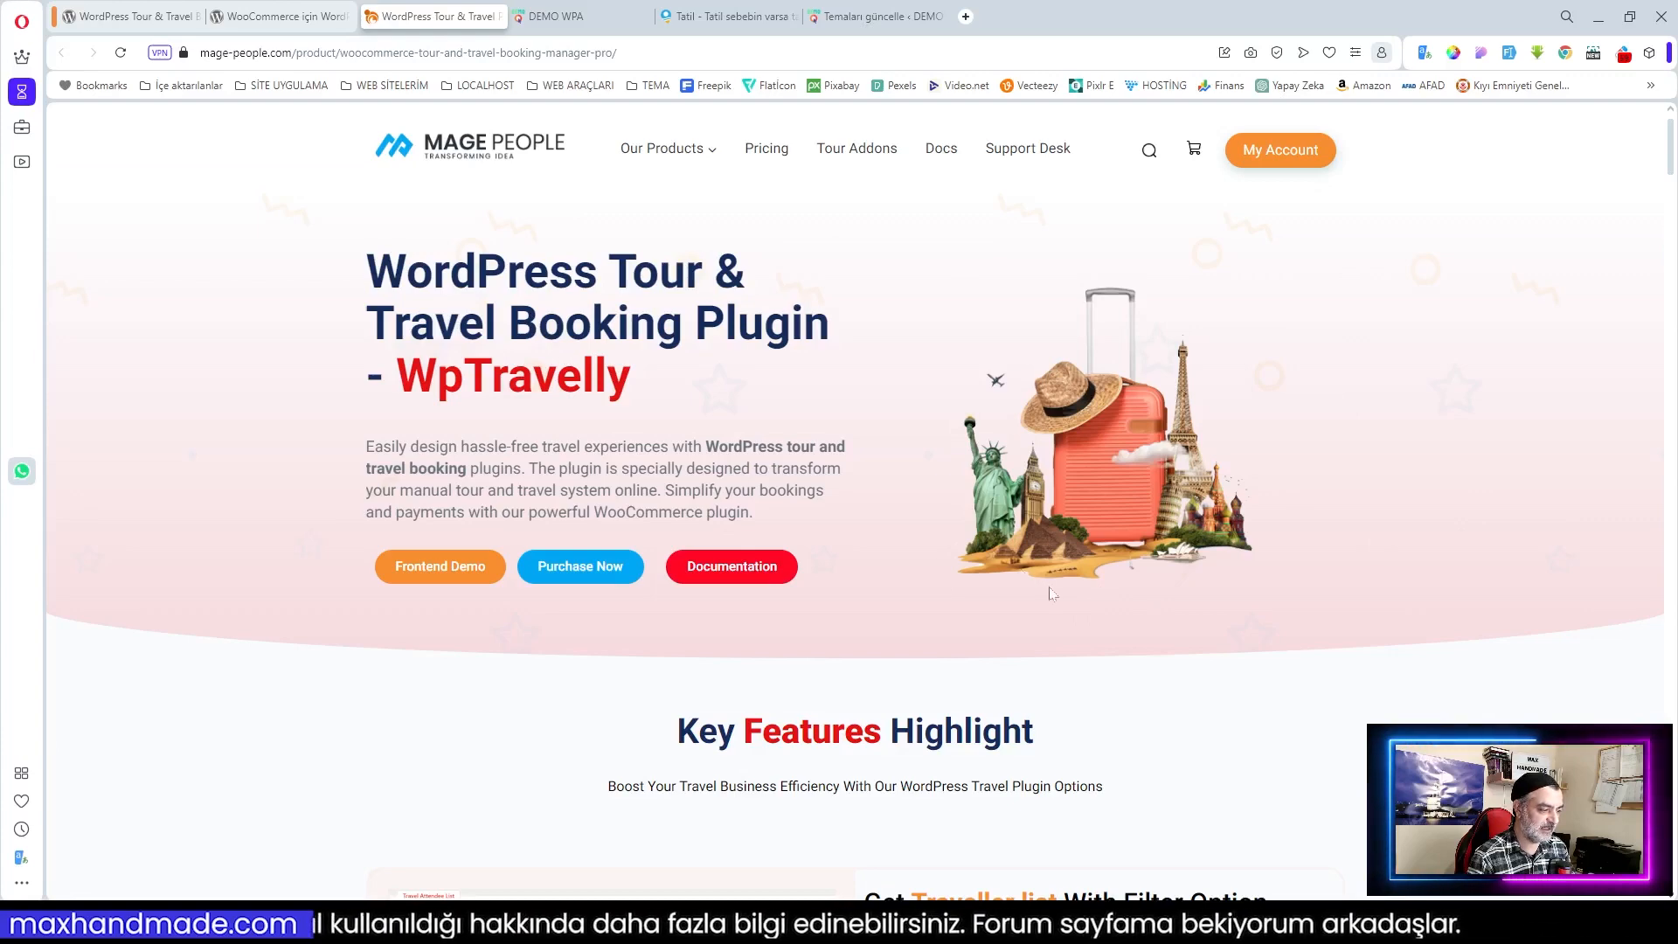
scroll(1005, 601, "down", 5)
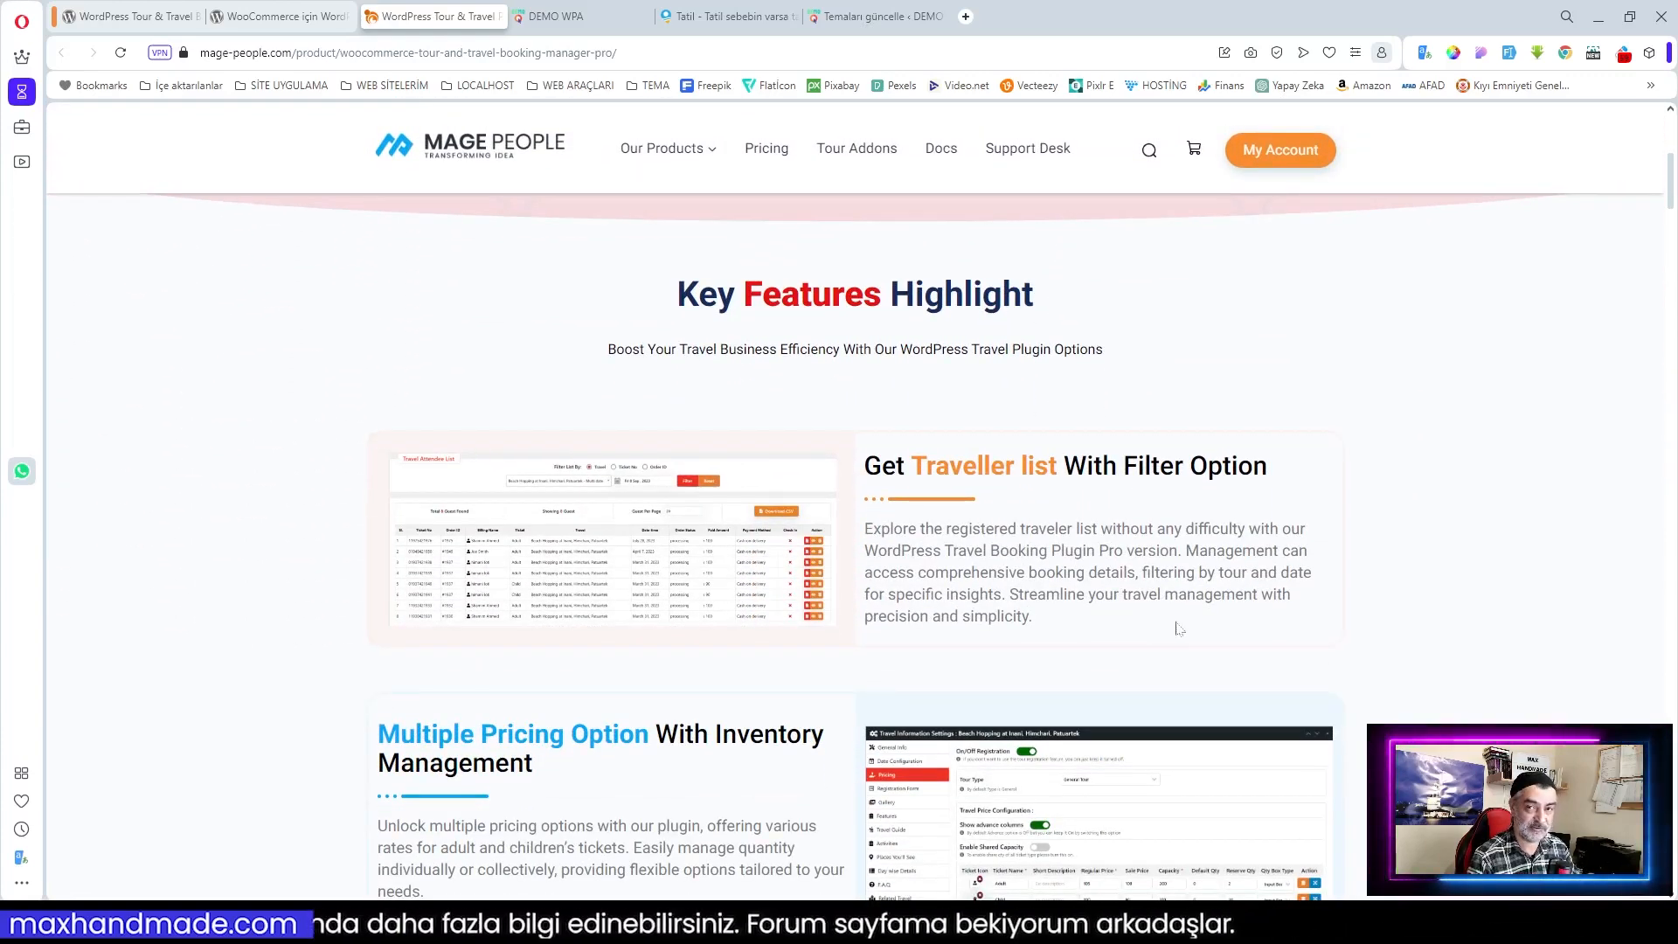
scroll(1177, 628, "down", 7)
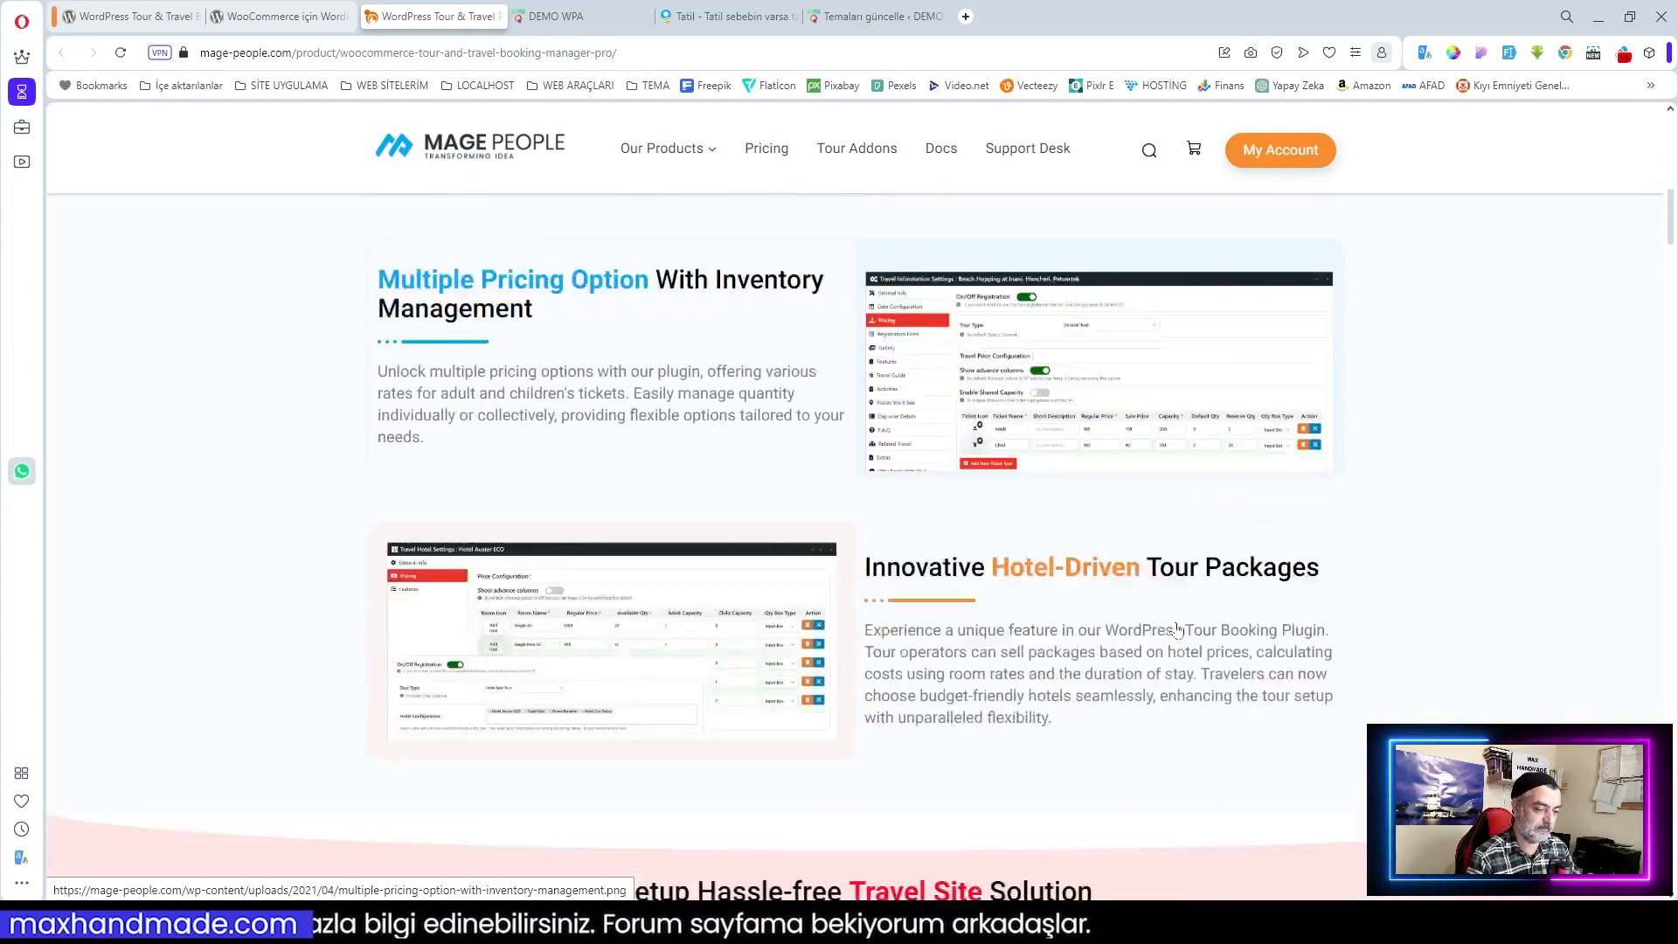
scroll(1178, 630, "down", 10)
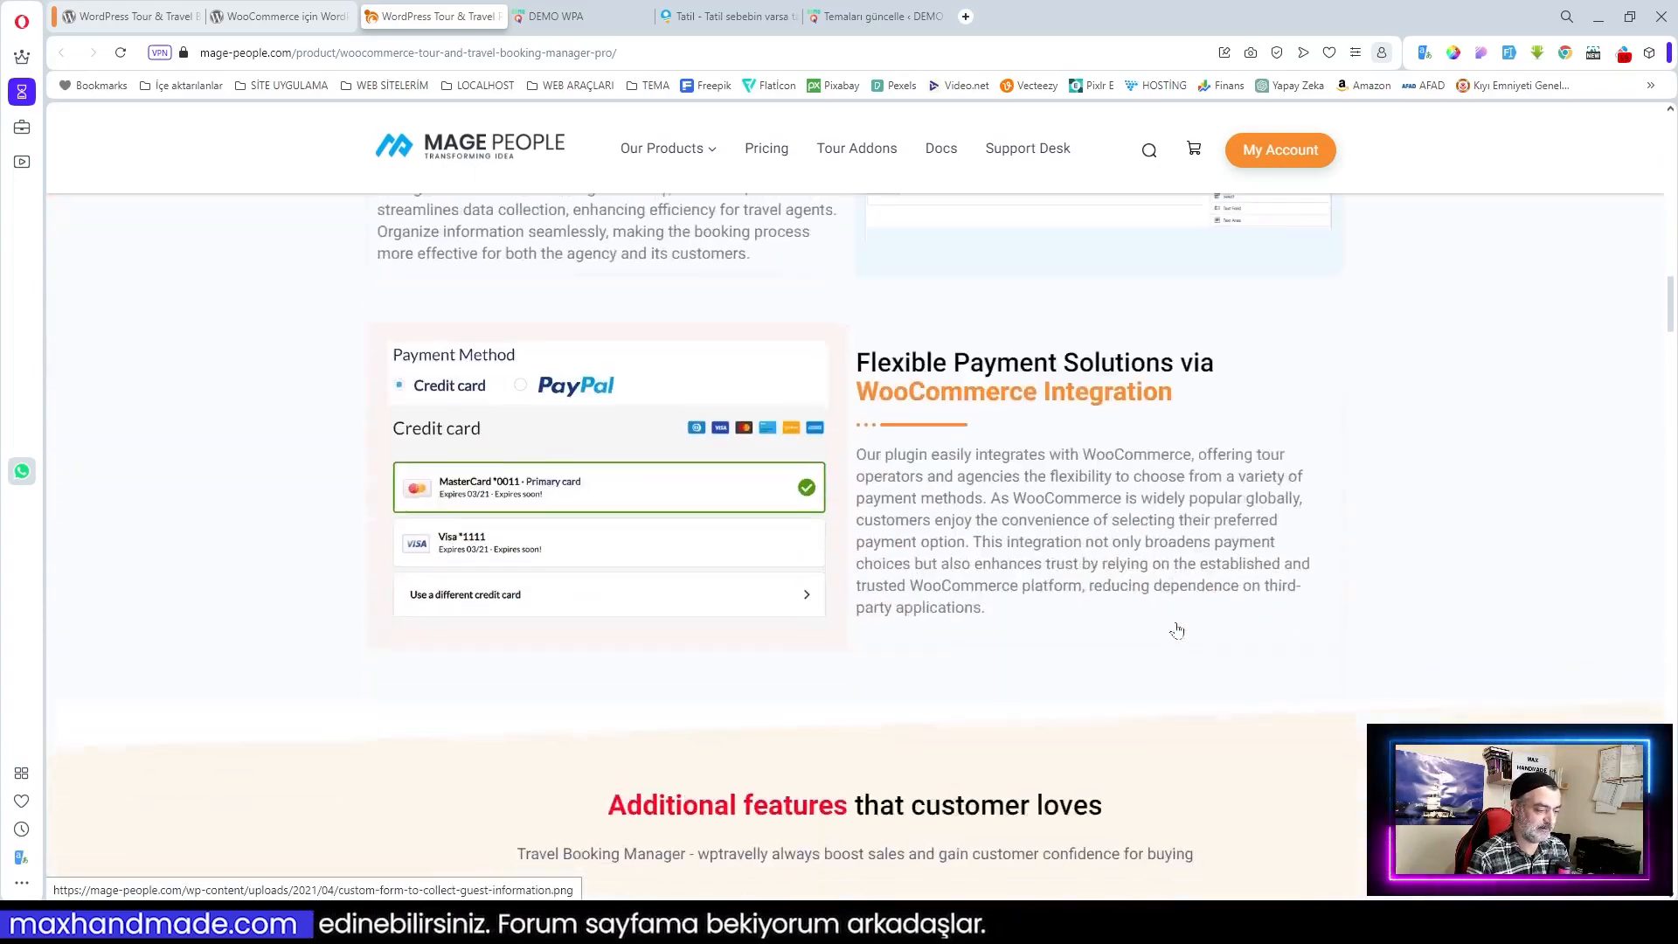
scroll(1177, 630, "down", 14)
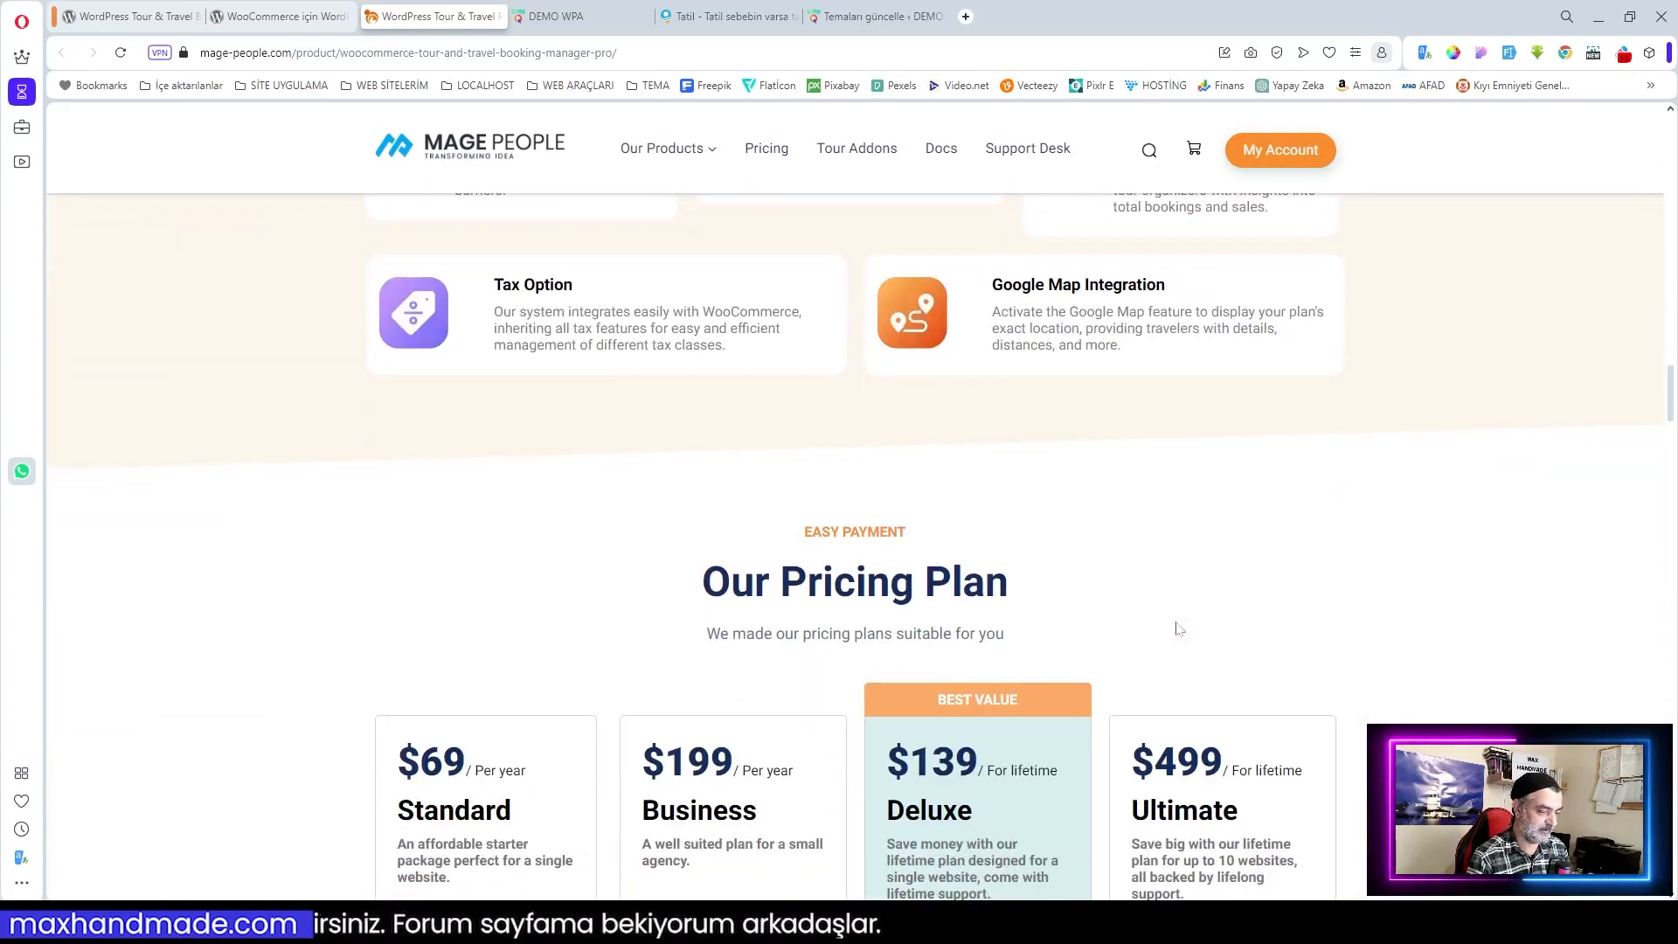
scroll(1177, 629, "down", 2)
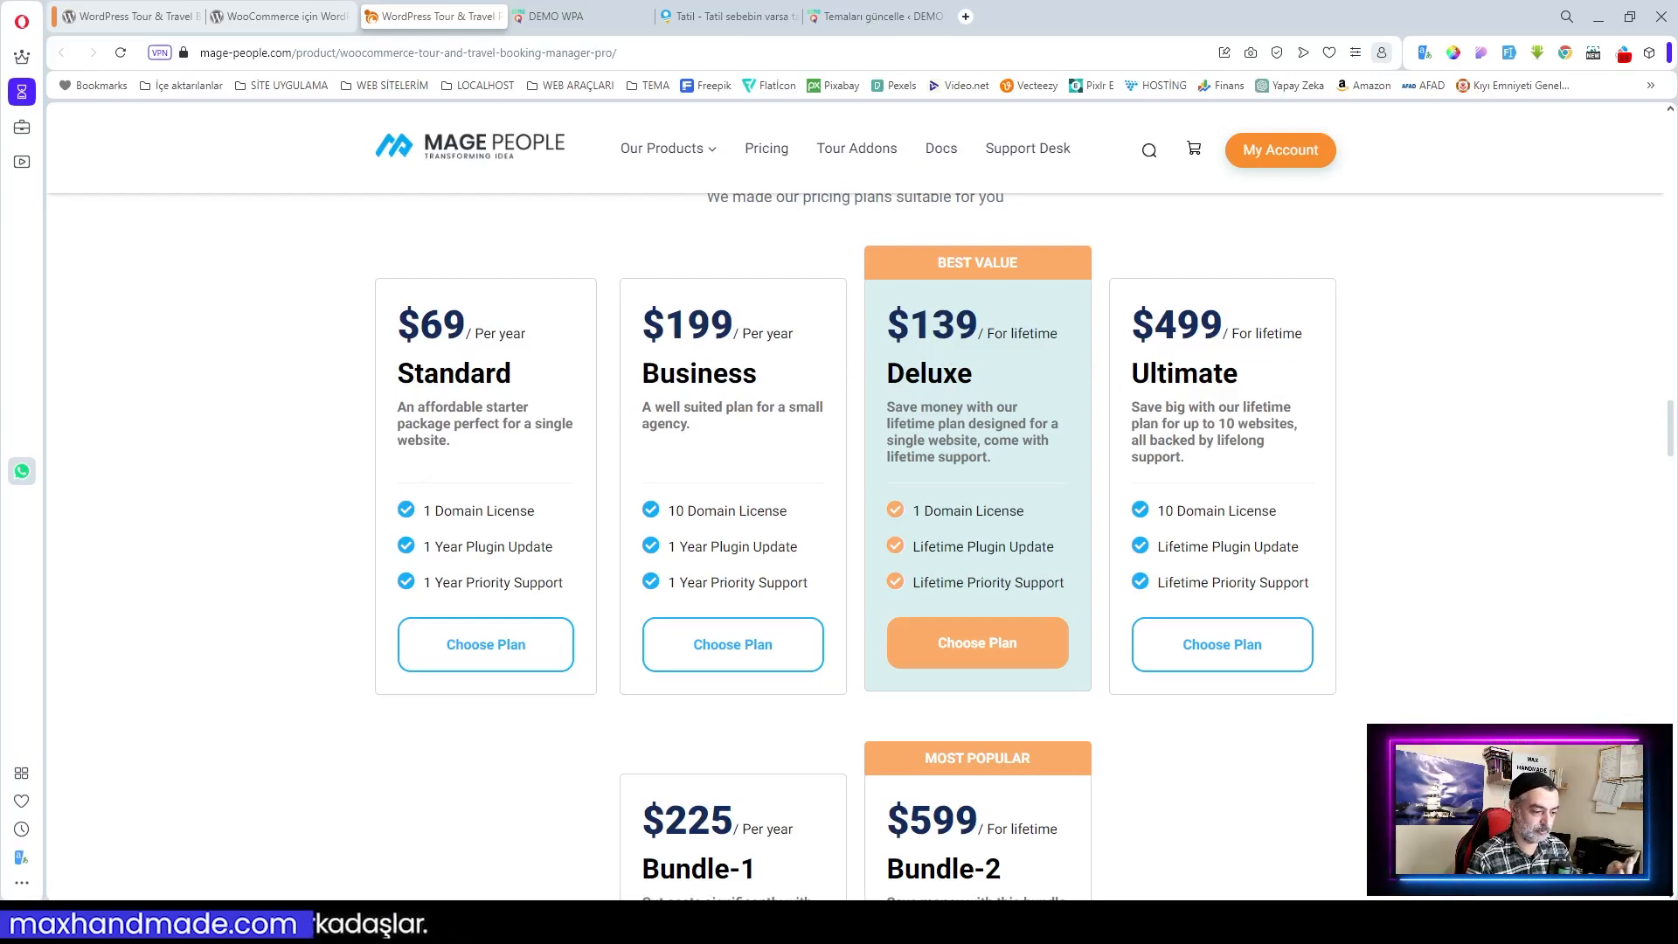
scroll(848, 782, "down", 1)
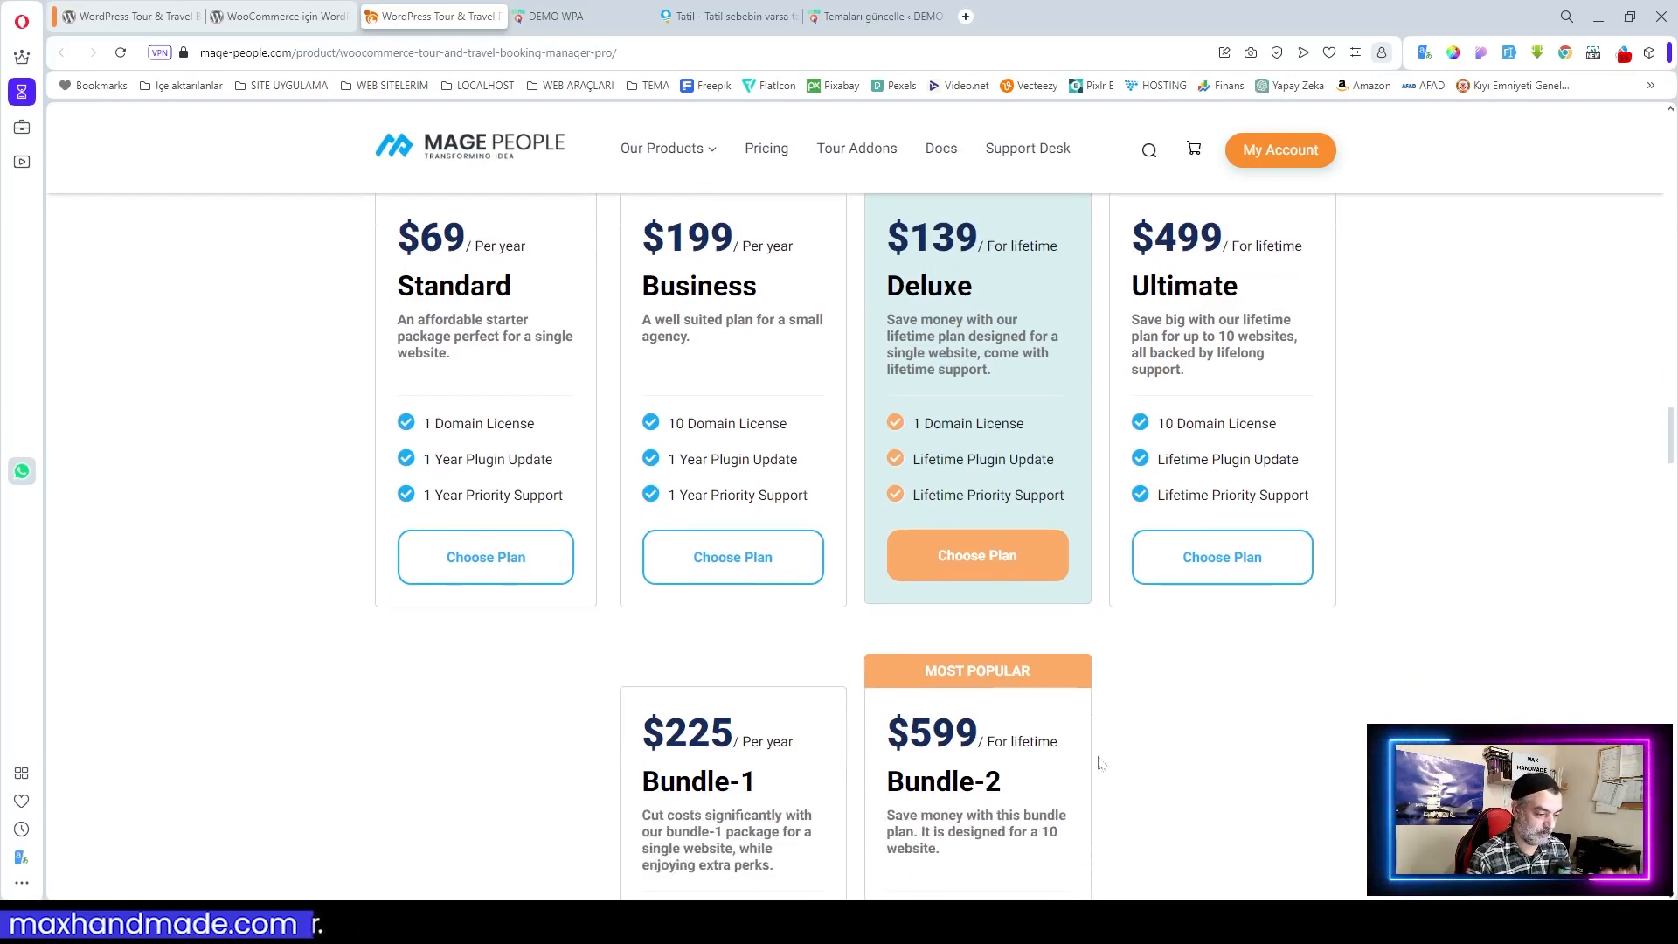
scroll(1262, 766, "up", 1)
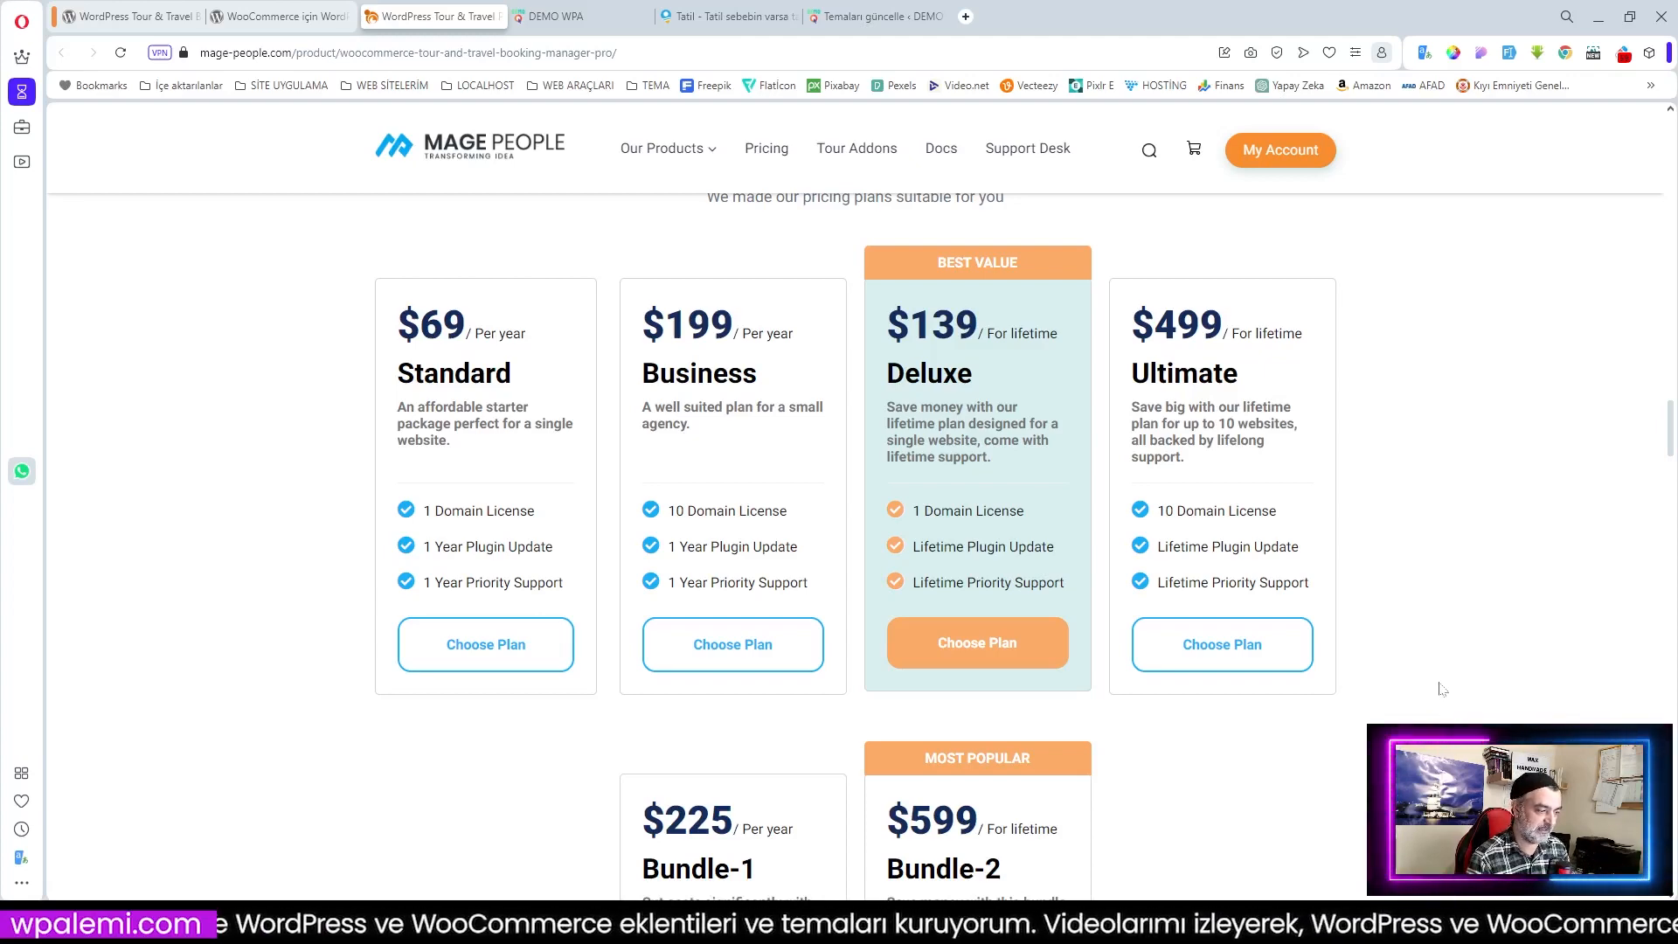
scroll(1442, 688, "down", 3)
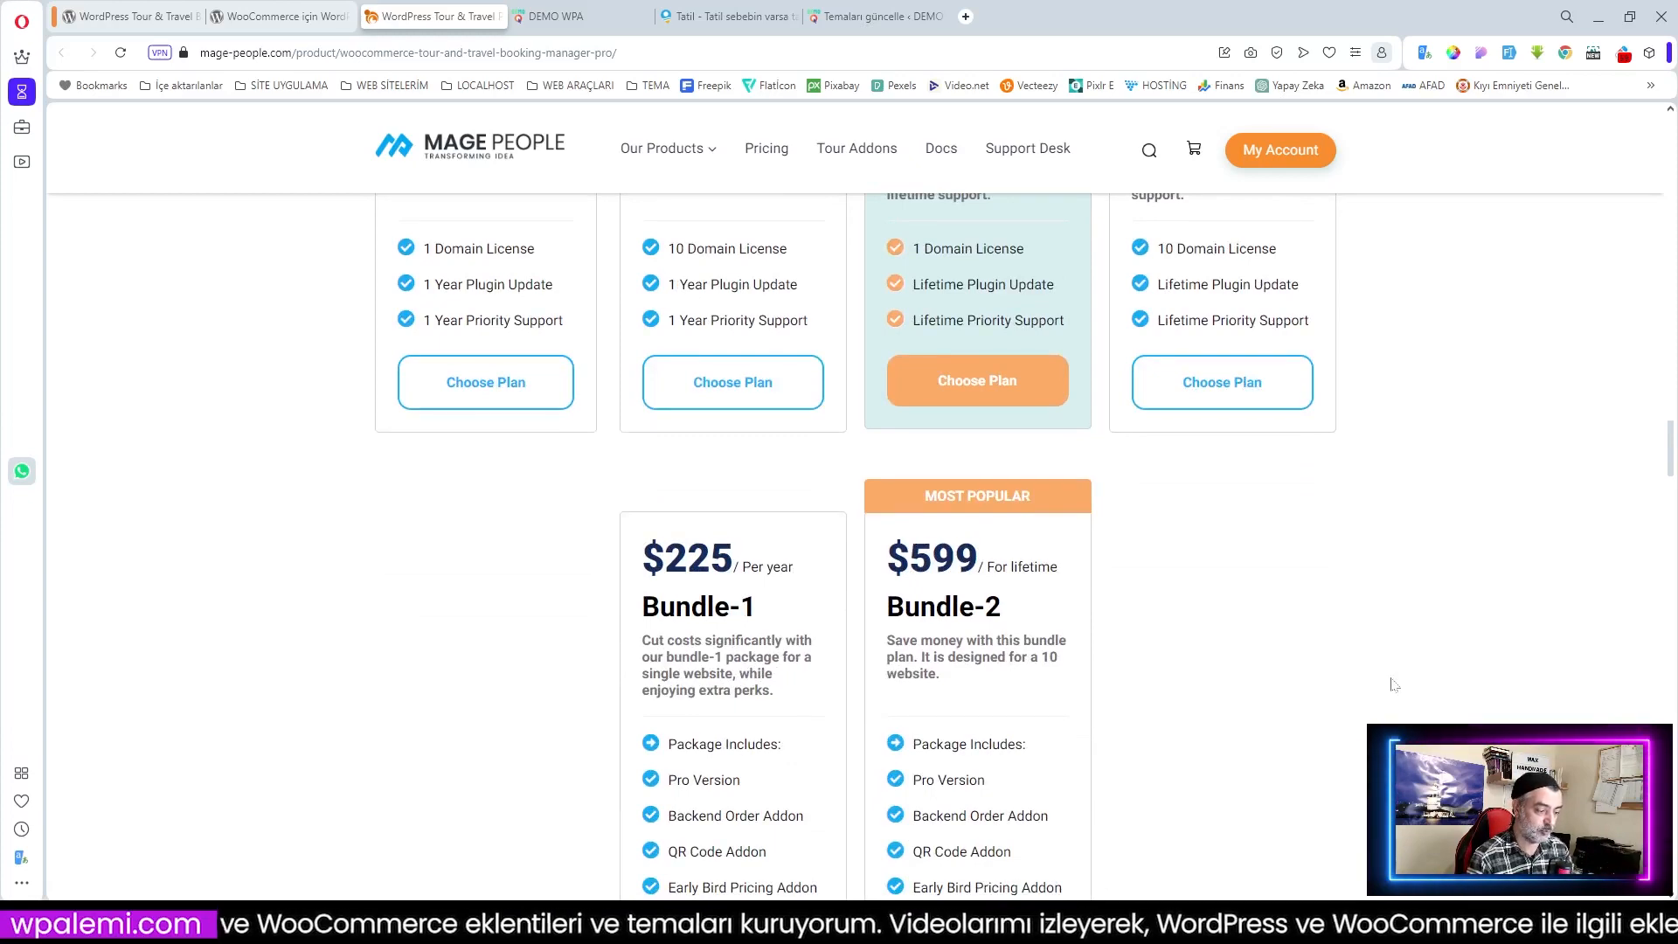
scroll(1356, 656, "up", 3)
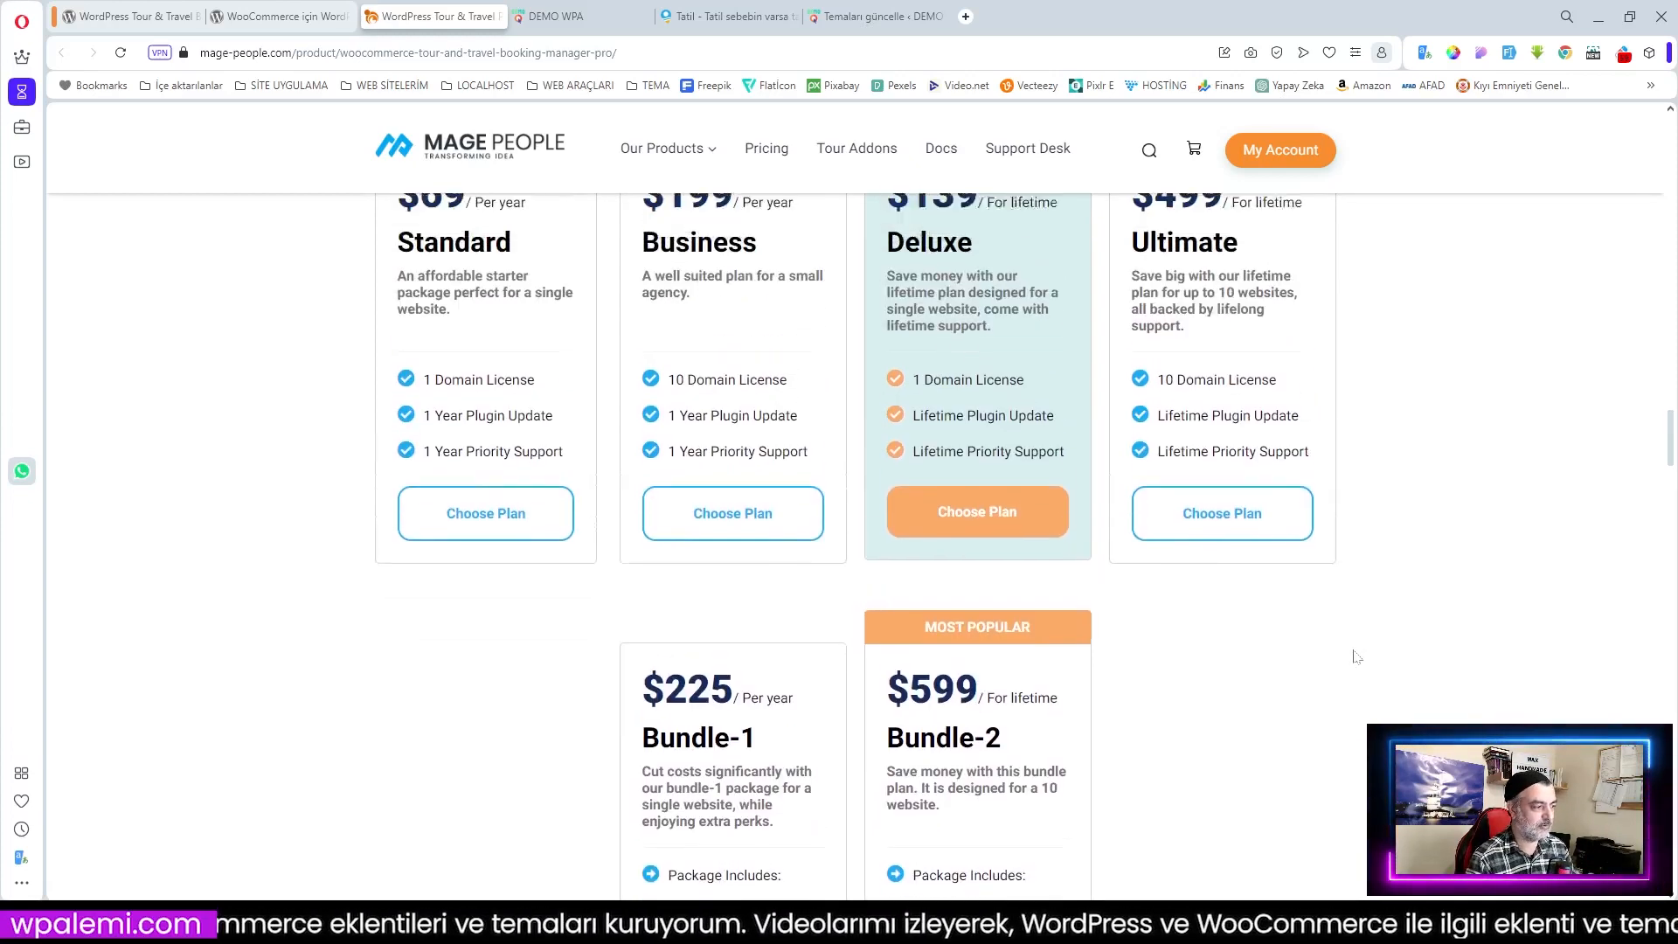
scroll(1355, 656, "up", 7)
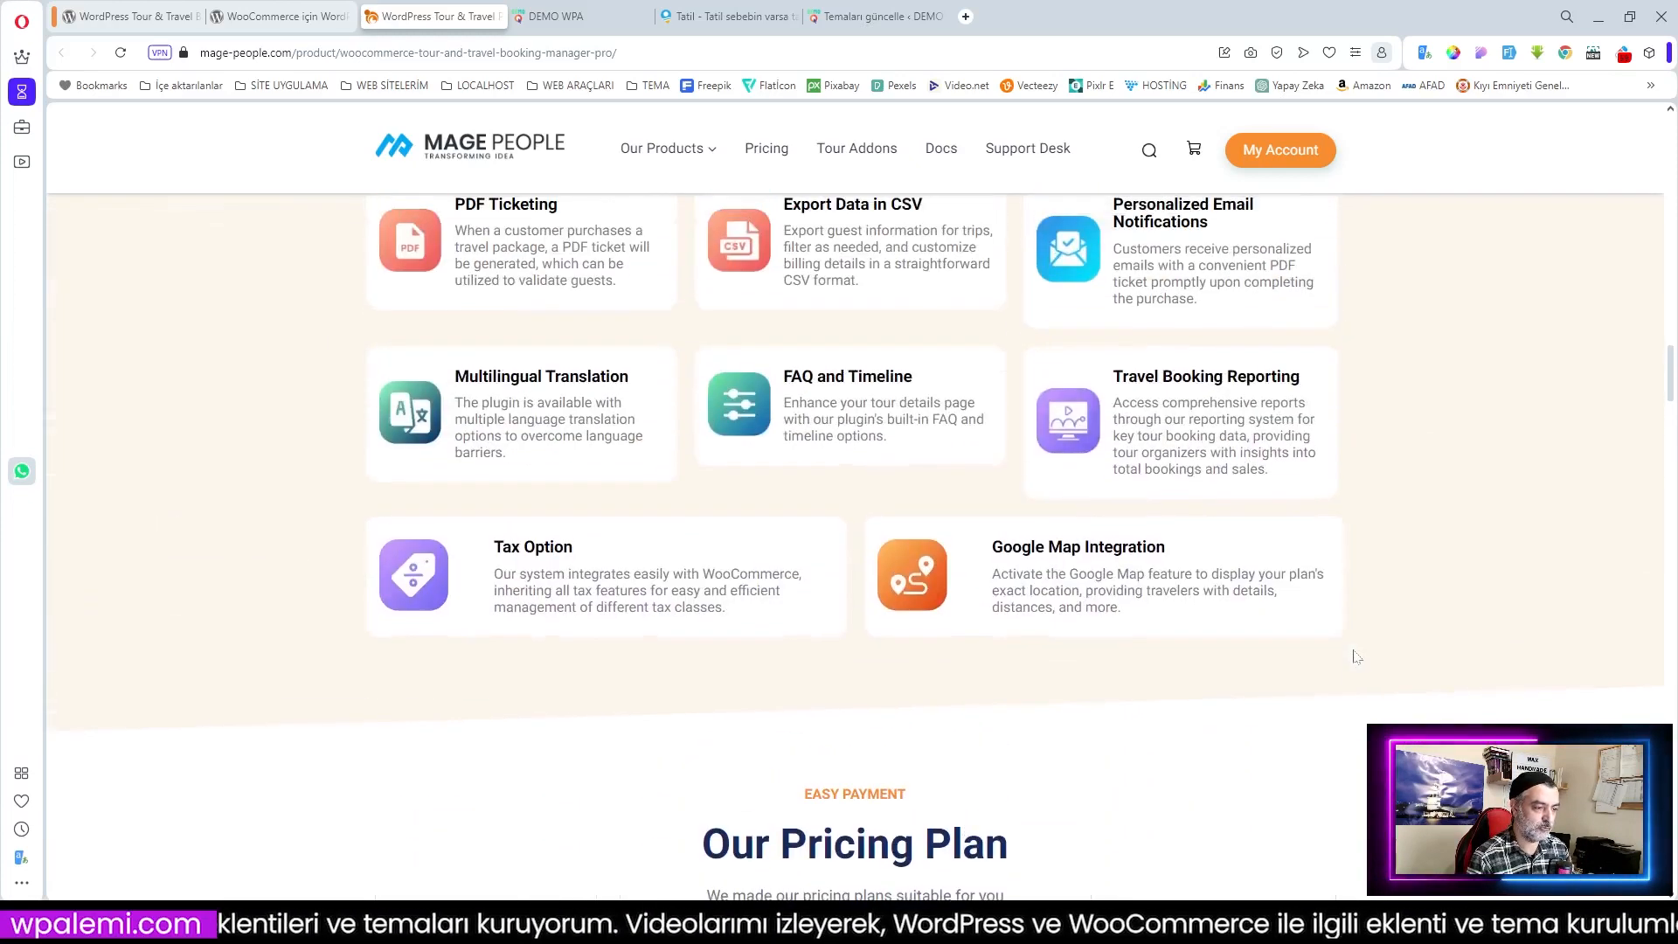
scroll(1356, 656, "up", 10)
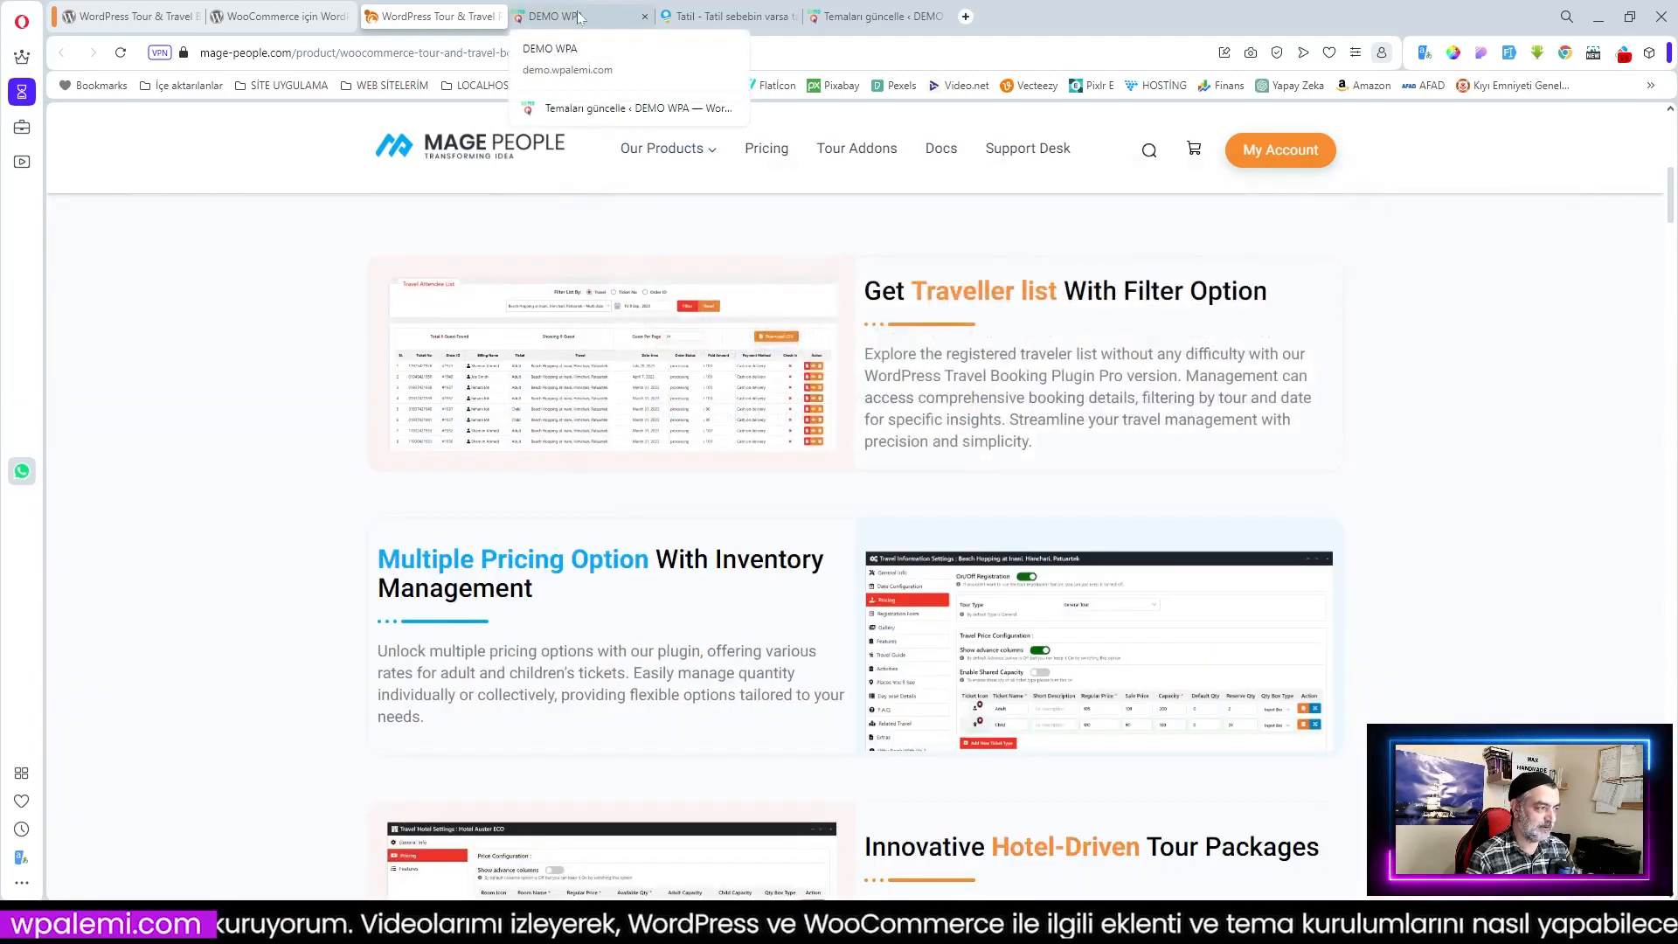
Step: Go to the demo travel site and browse its first homepage tour cards
left_click(580, 18)
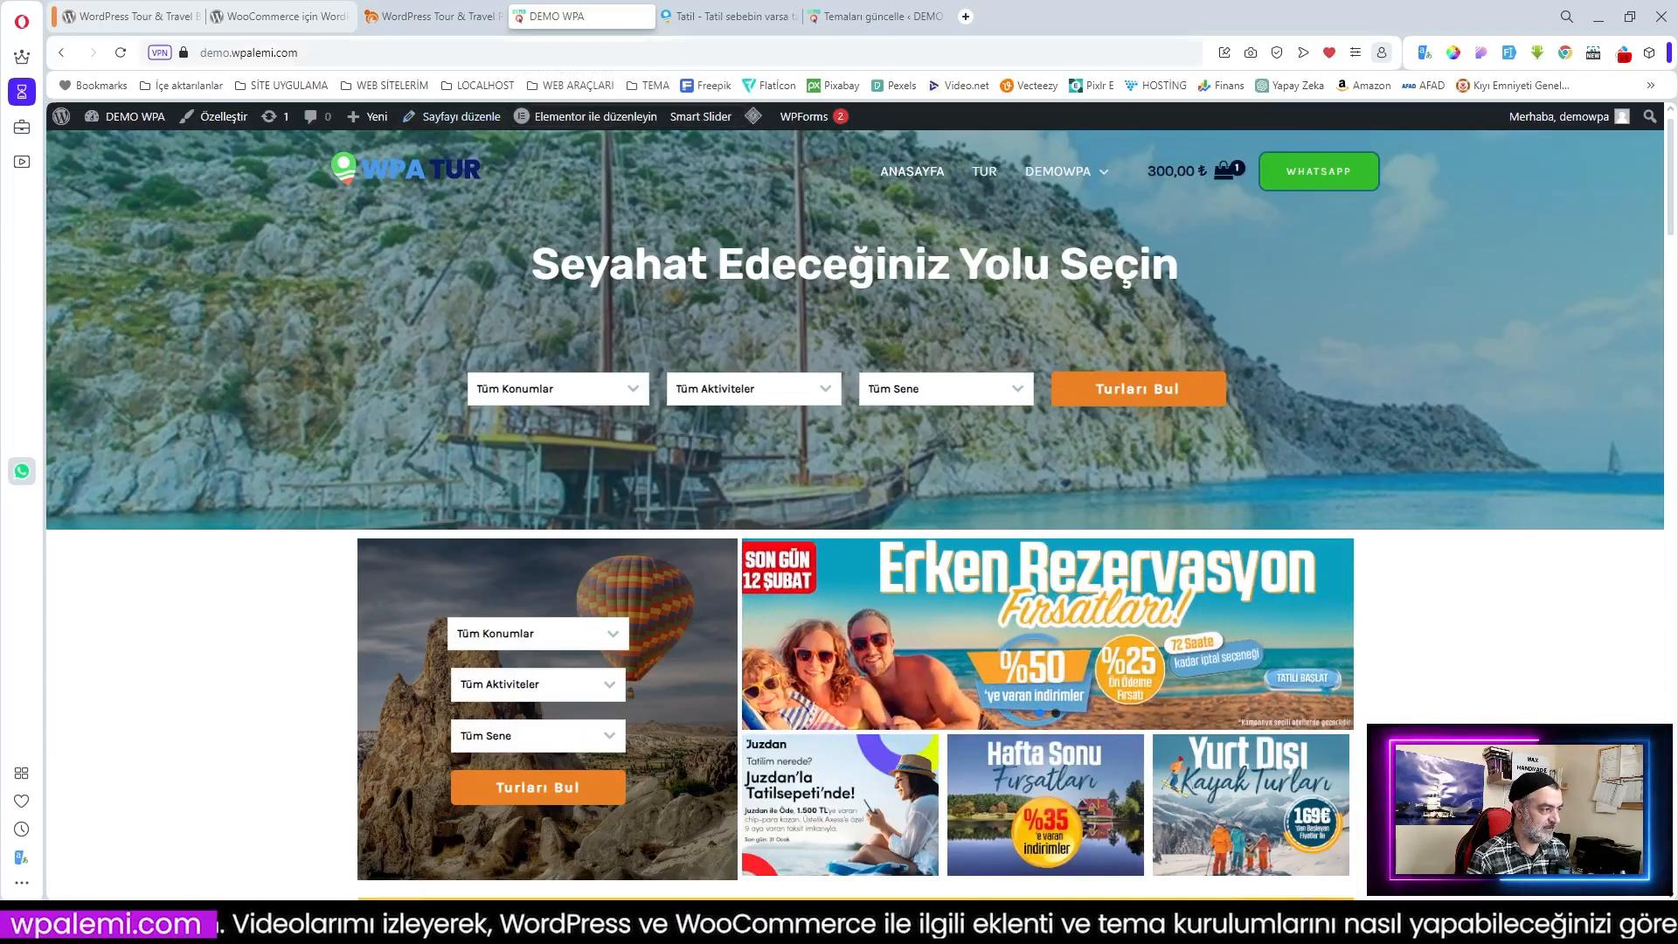
left_click(262, 53)
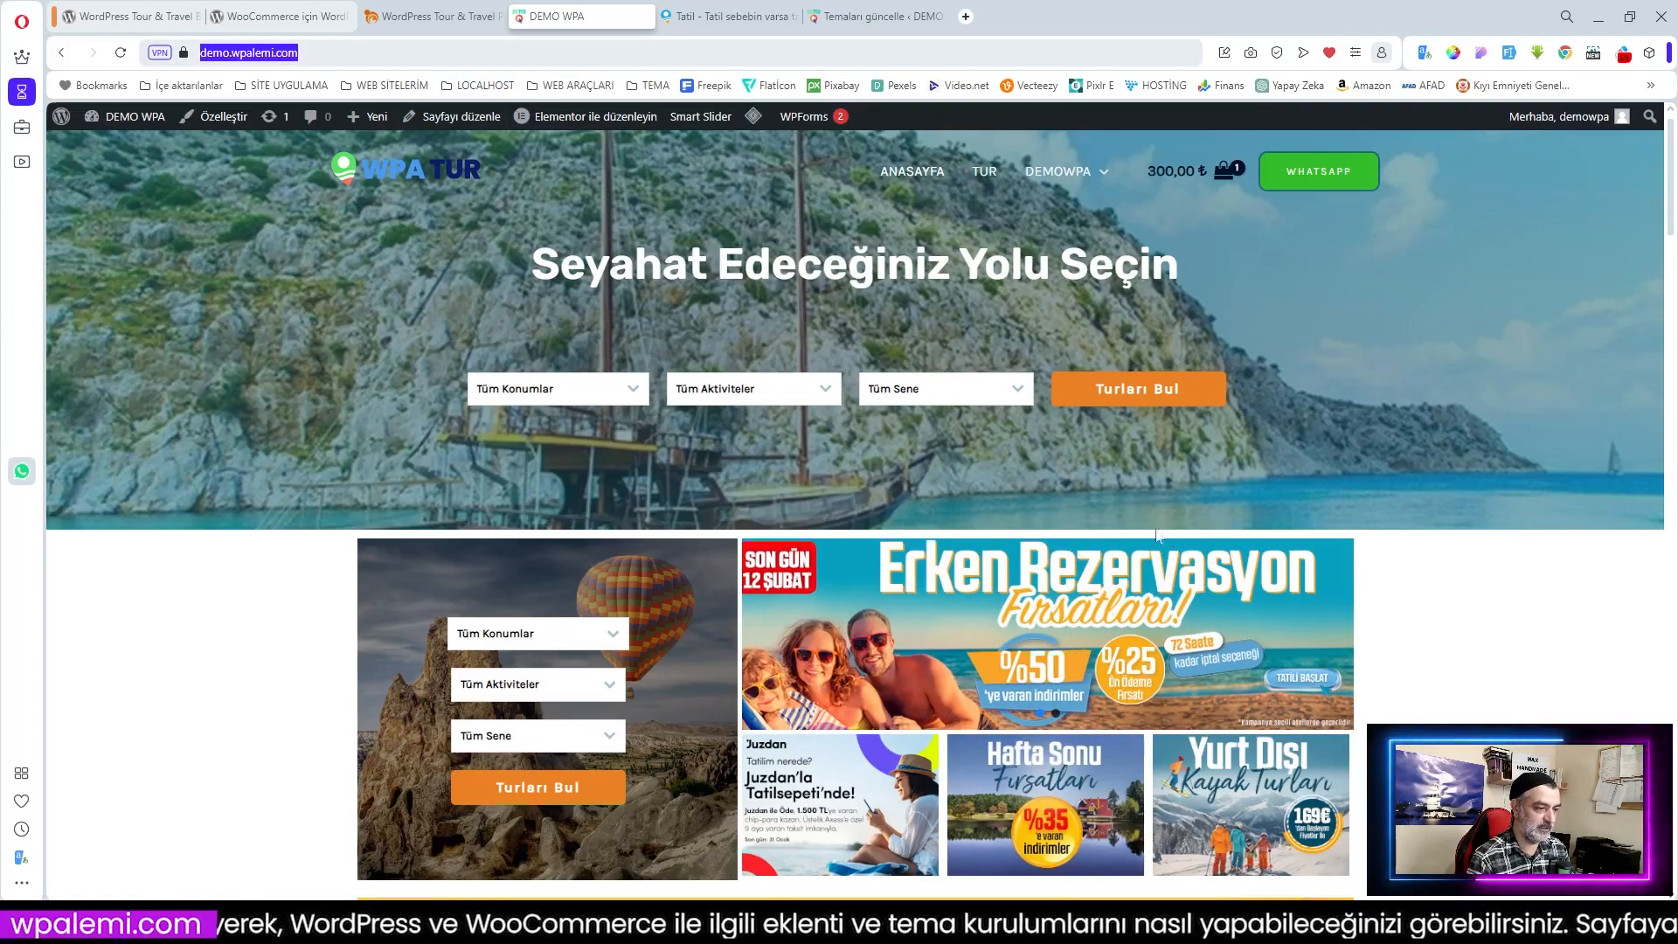
scroll(1083, 469, "down", 1)
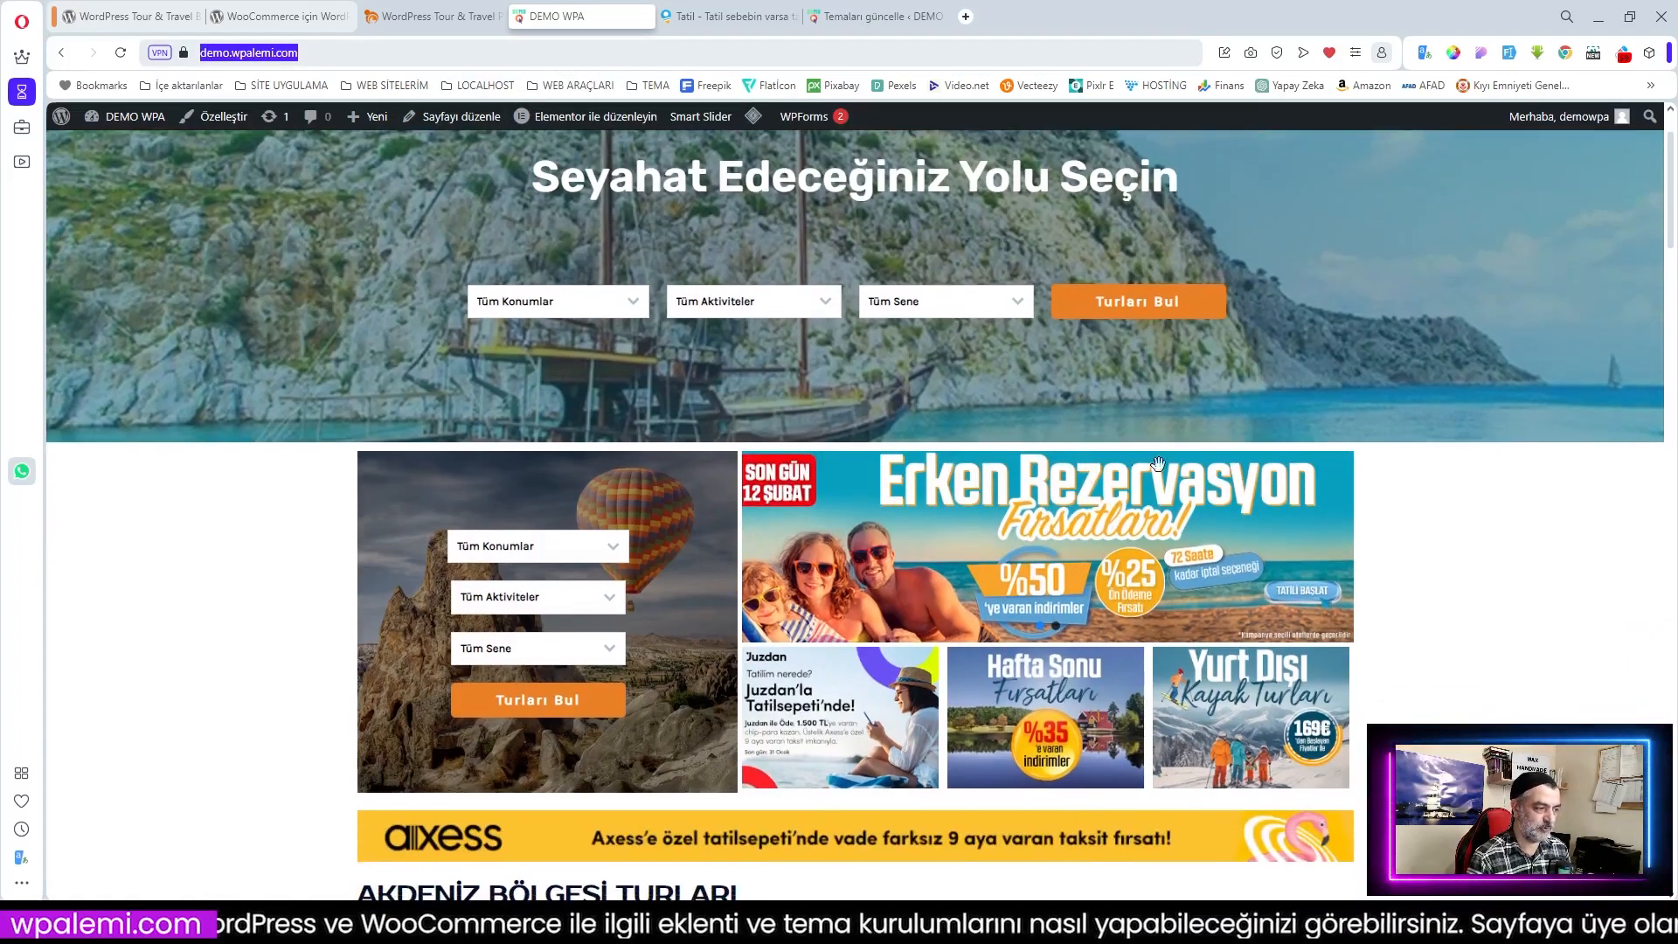
scroll(1084, 474, "up", 1)
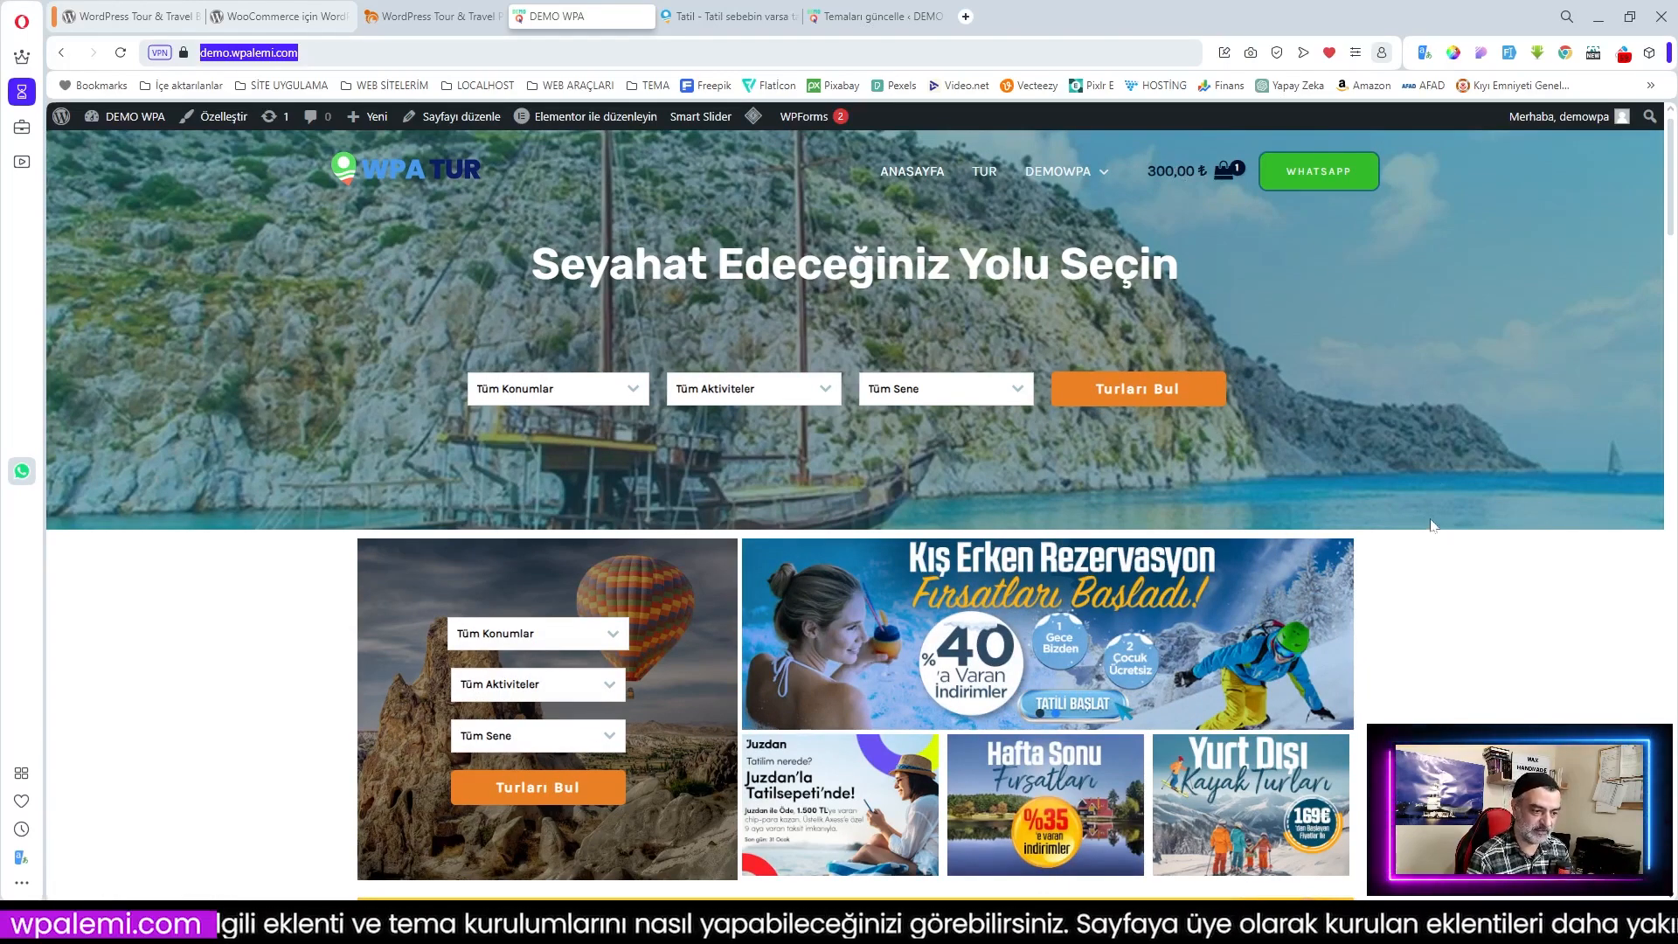
scroll(1431, 525, "down", 4)
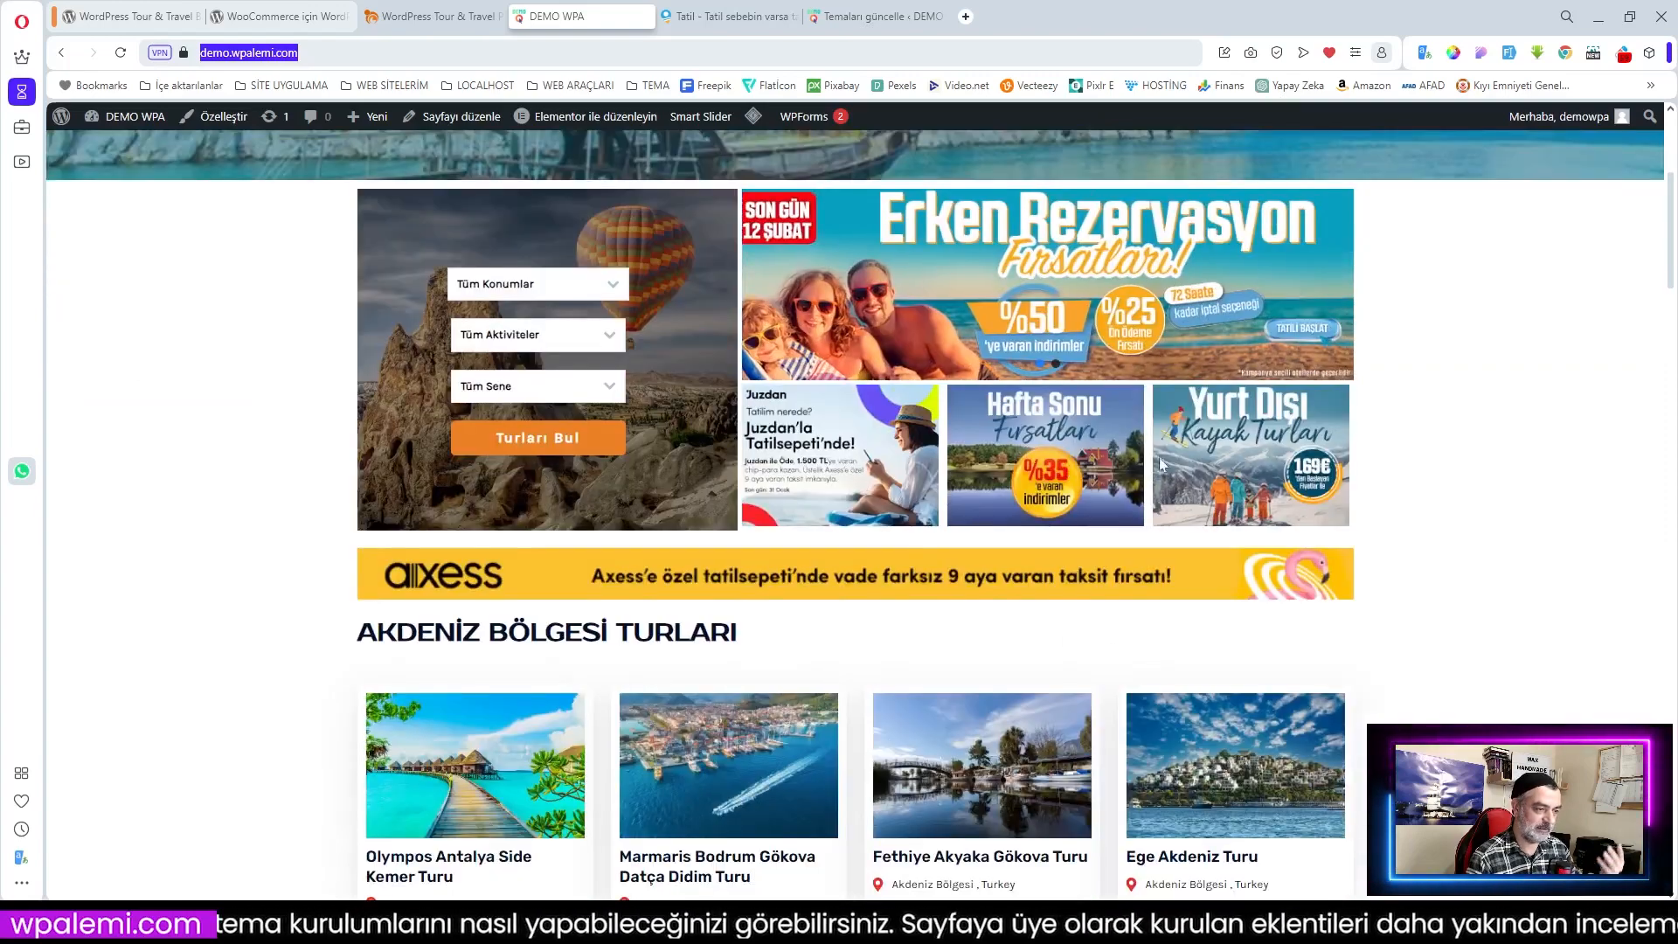
scroll(1146, 526, "down", 2)
scroll(999, 612, "down", 2)
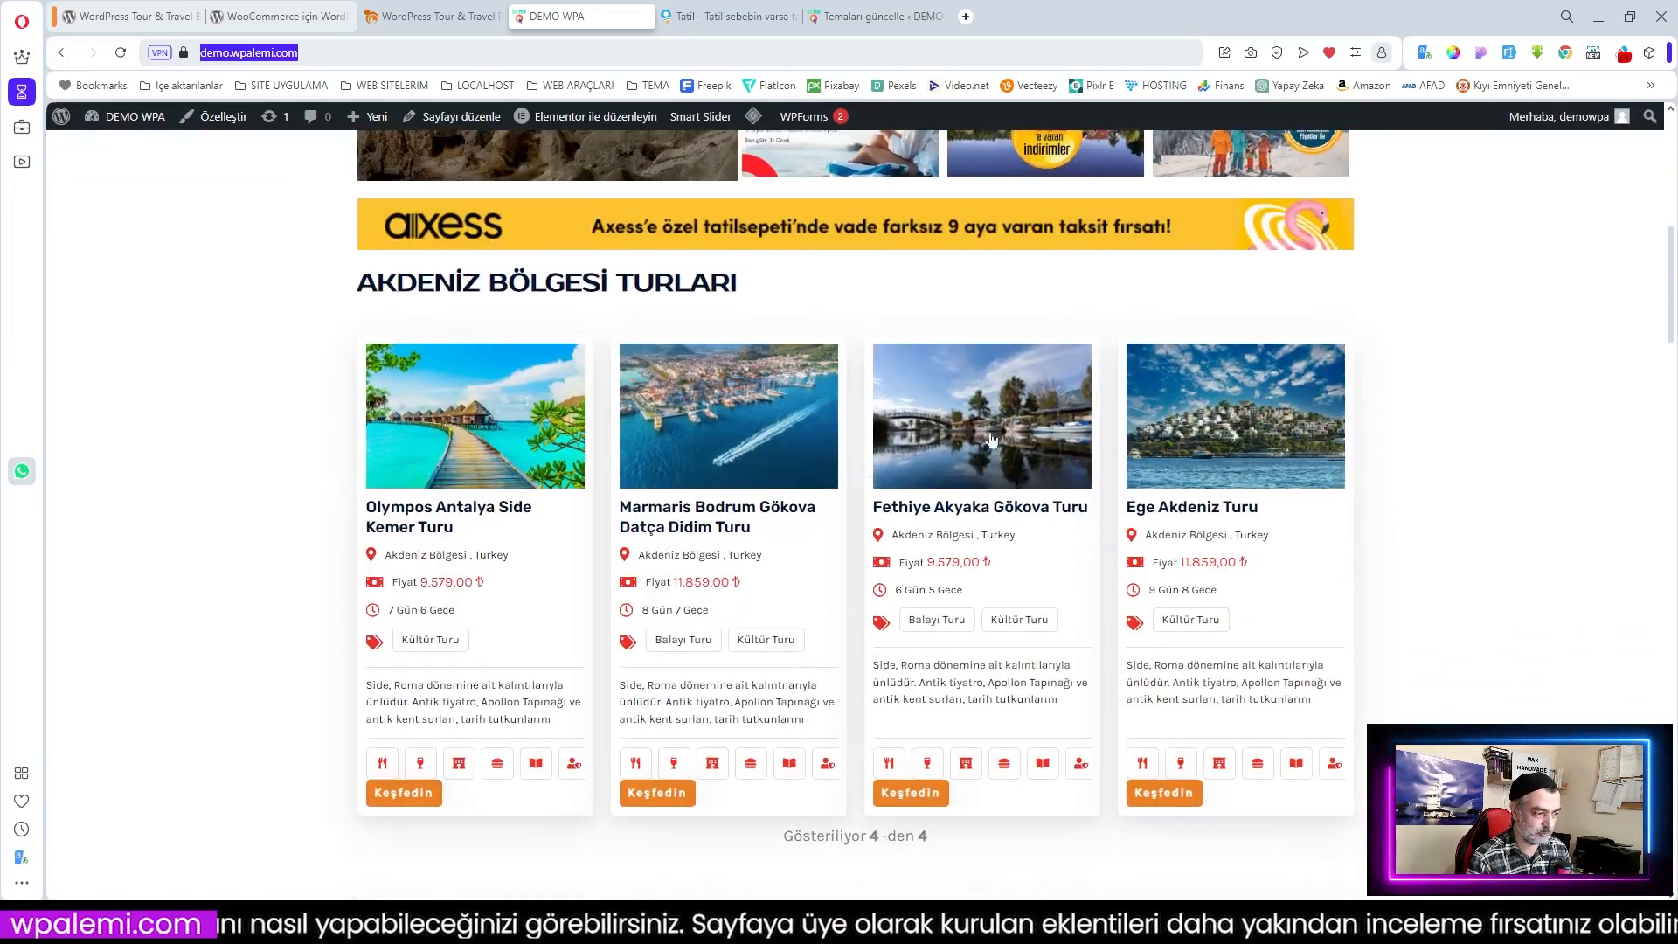
scroll(831, 509, "down", 3)
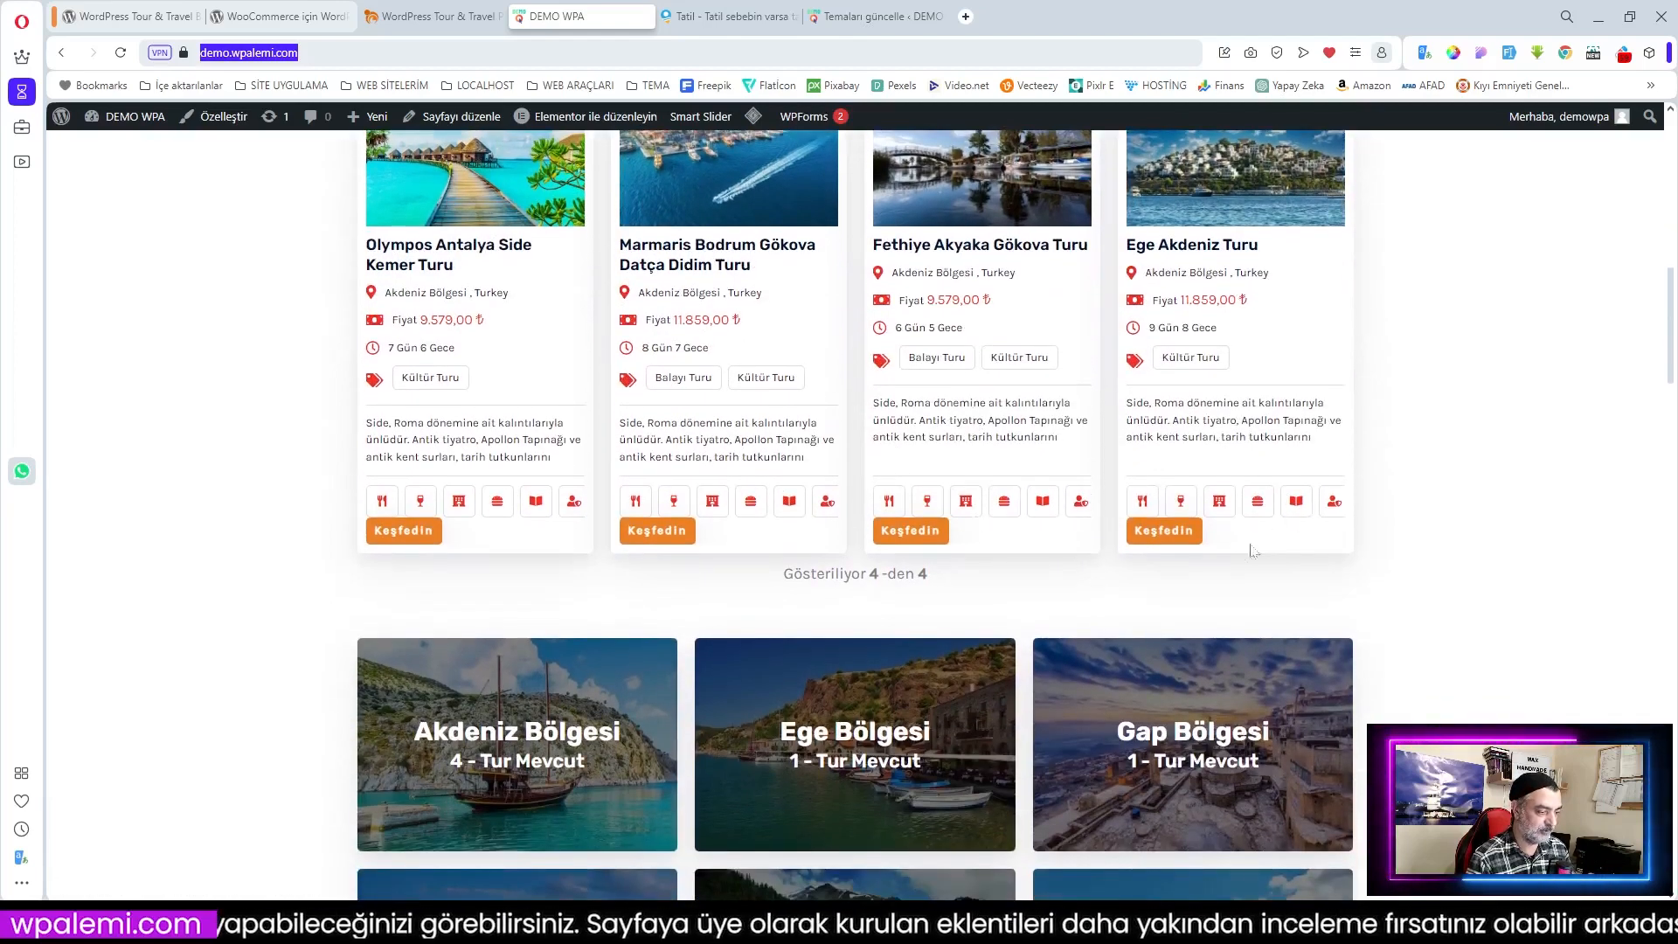
scroll(1276, 537, "down", 3)
scroll(1088, 534, "down", 3)
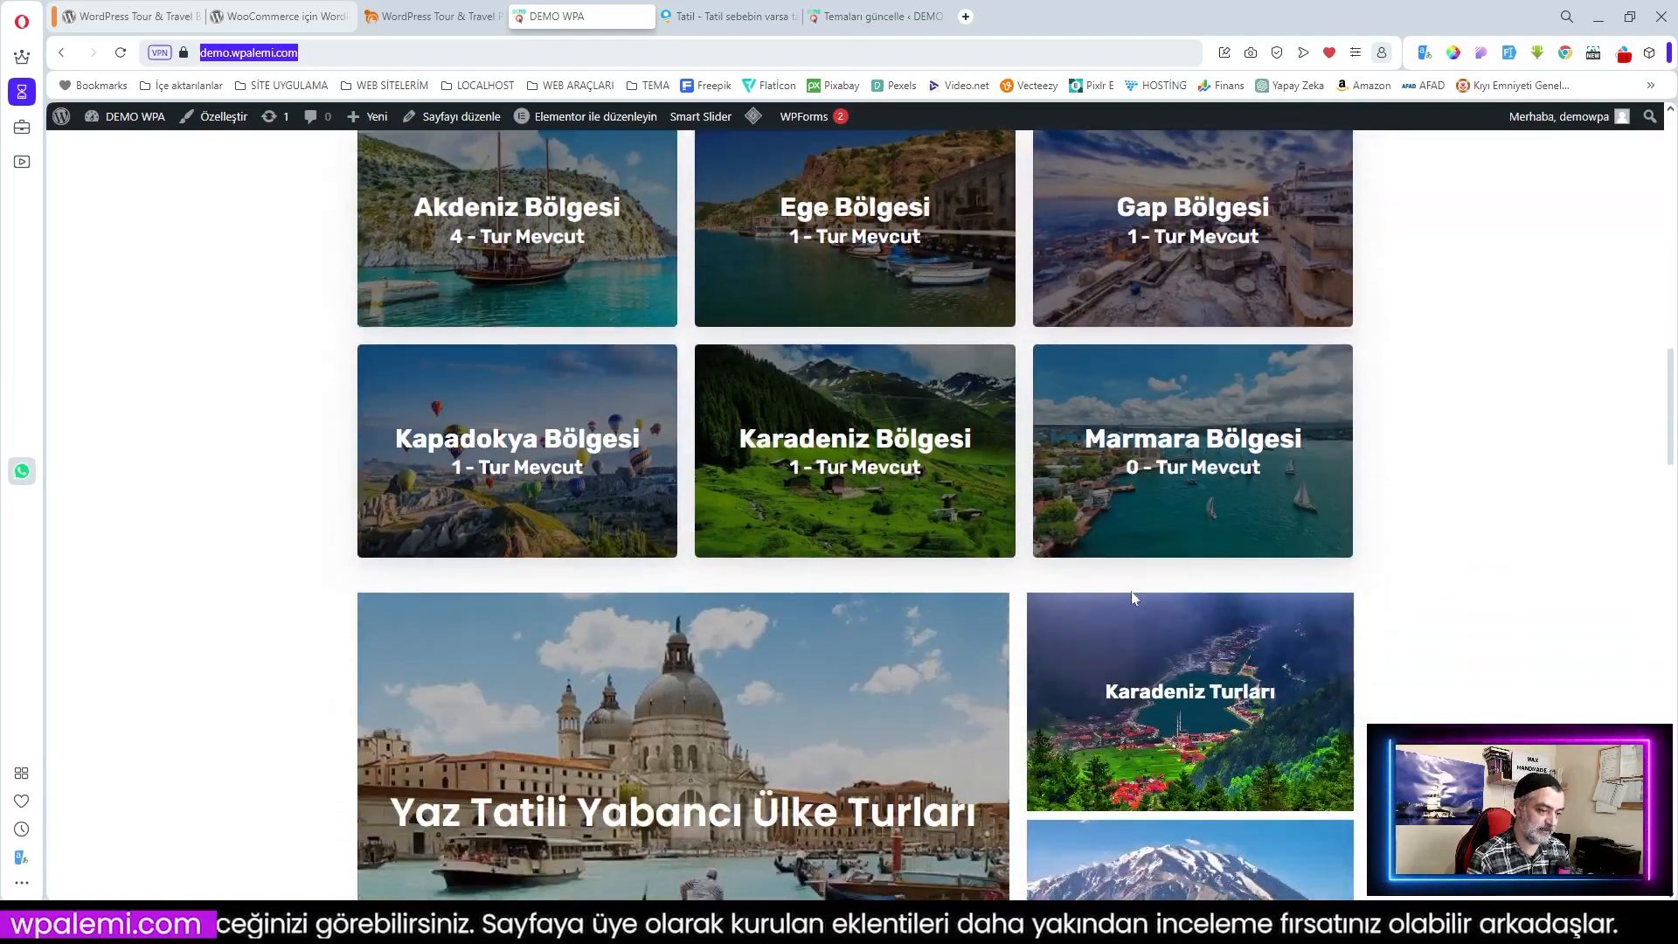
Step: Browse the remaining tour listings, return to the top, then move to the Tatil holiday site
scroll(1088, 534, "down", 7)
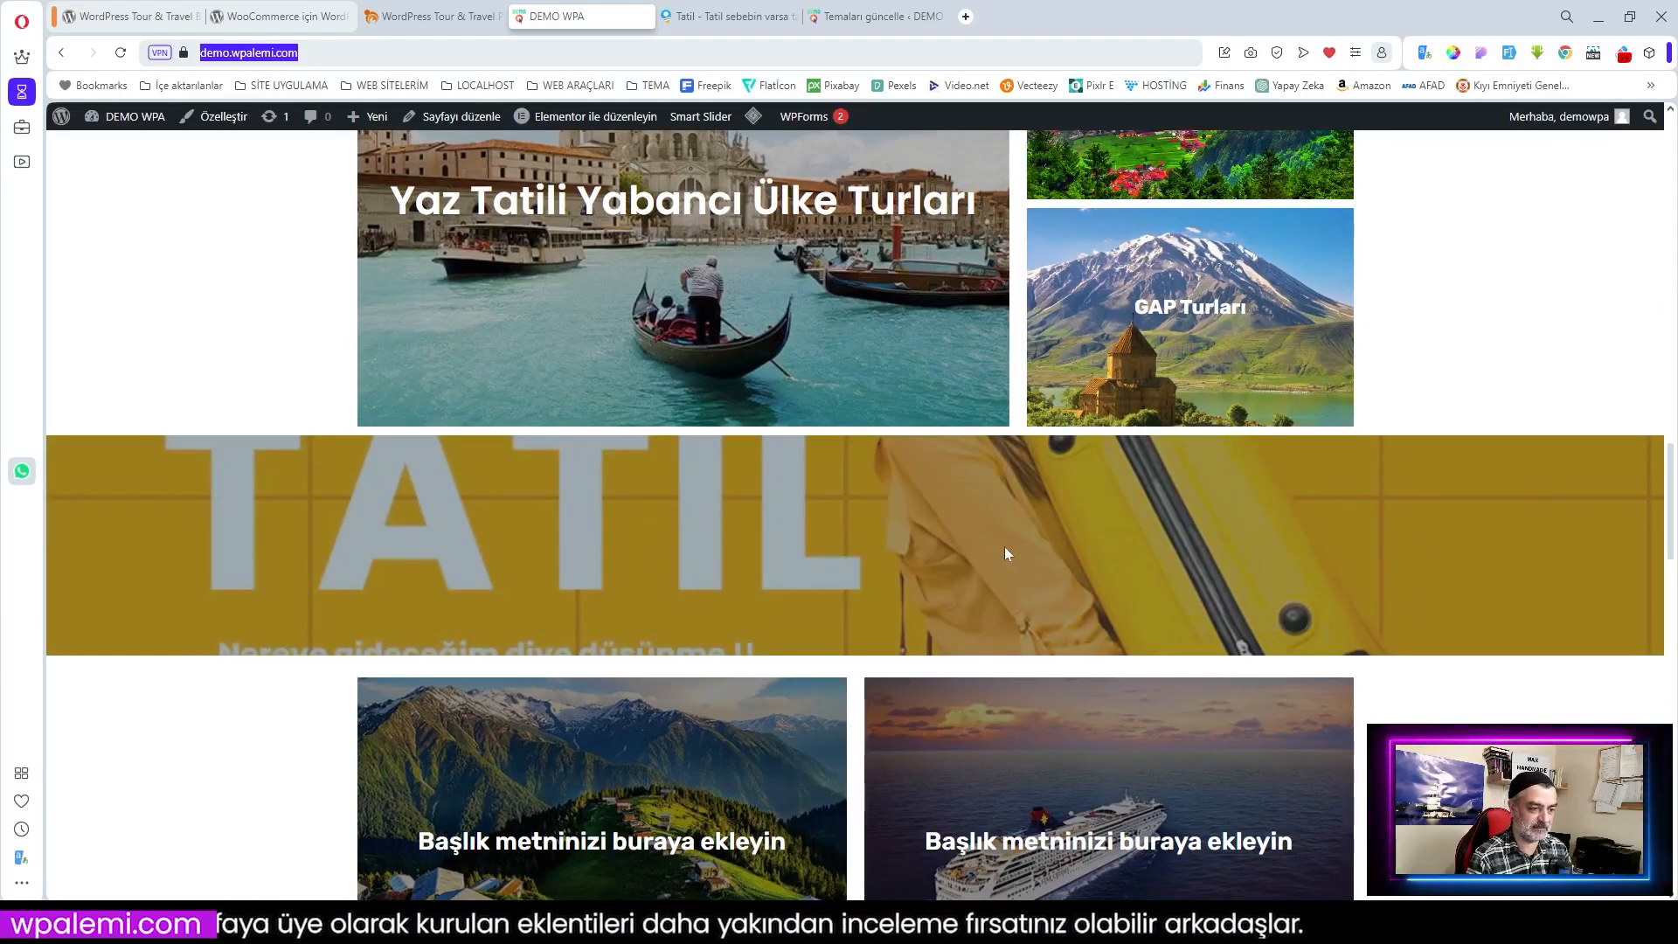
scroll(1020, 553, "down", 2)
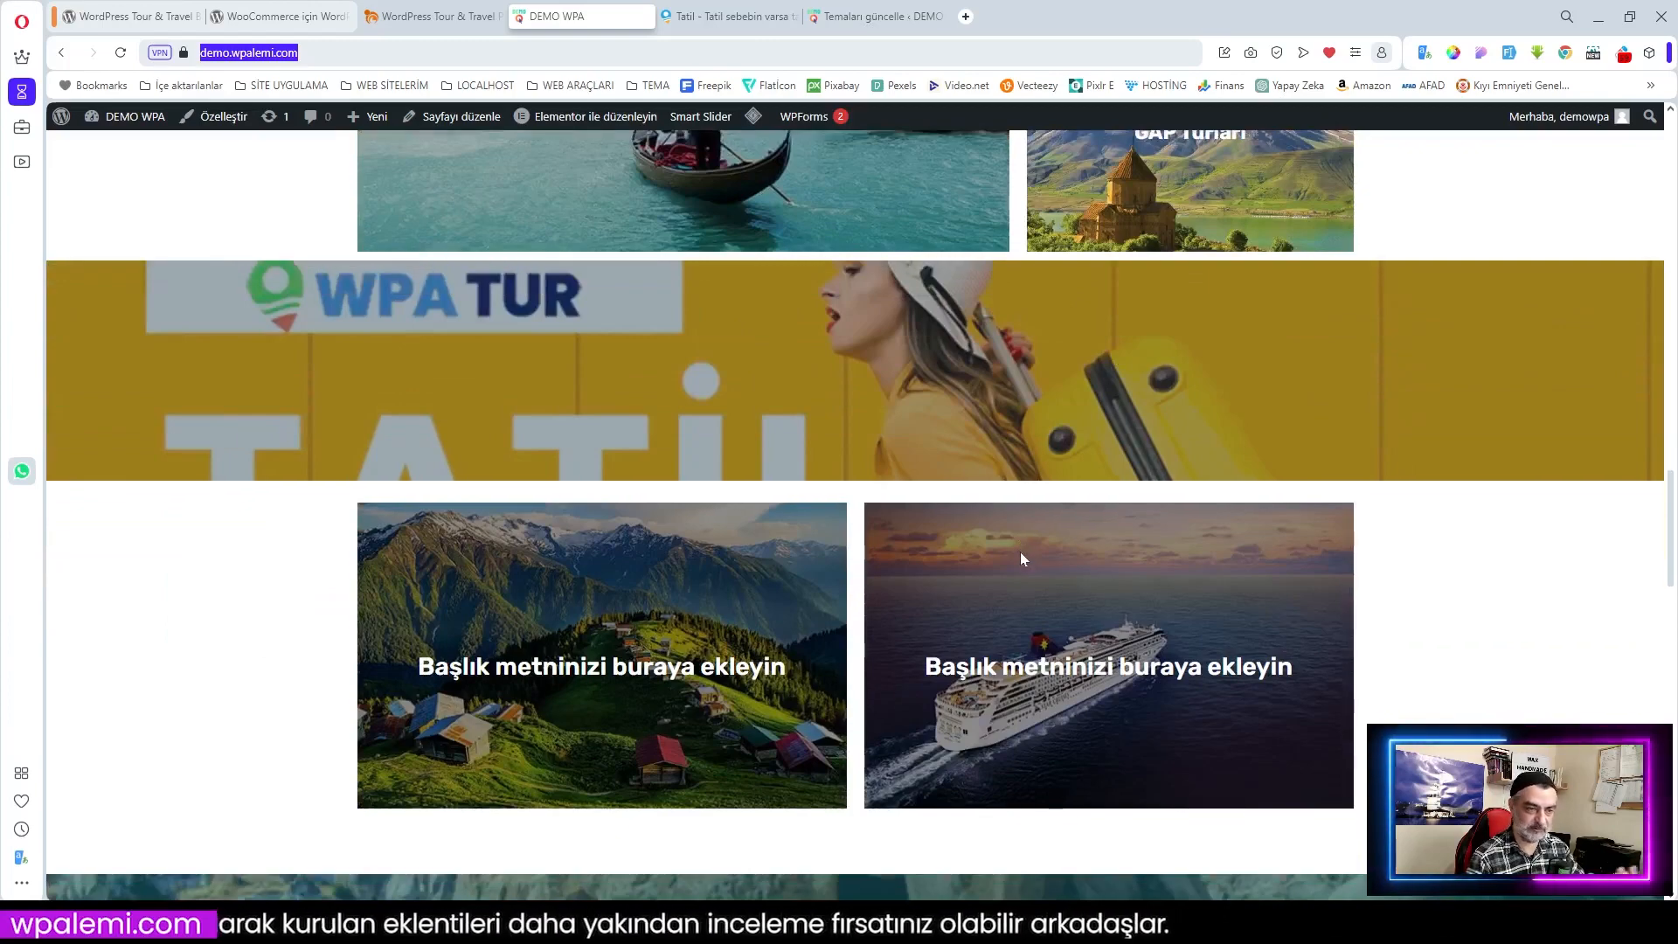
scroll(1020, 552, "down", 5)
scroll(1020, 553, "down", 9)
scroll(1021, 560, "down", 3)
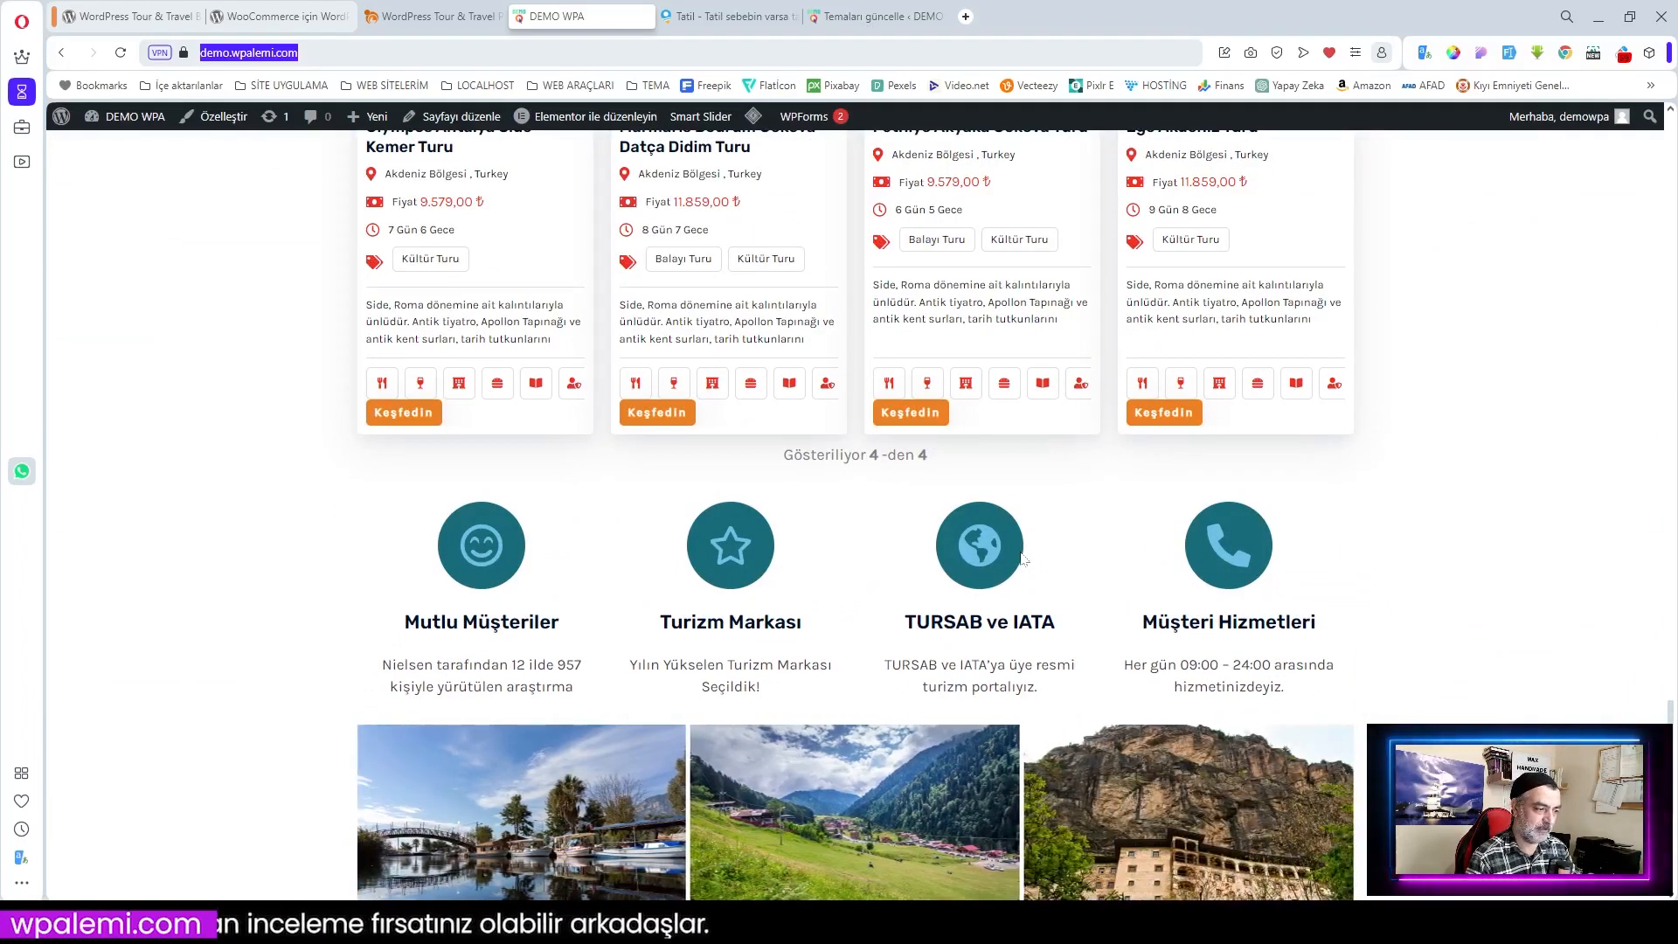
scroll(1350, 567, "down", 2)
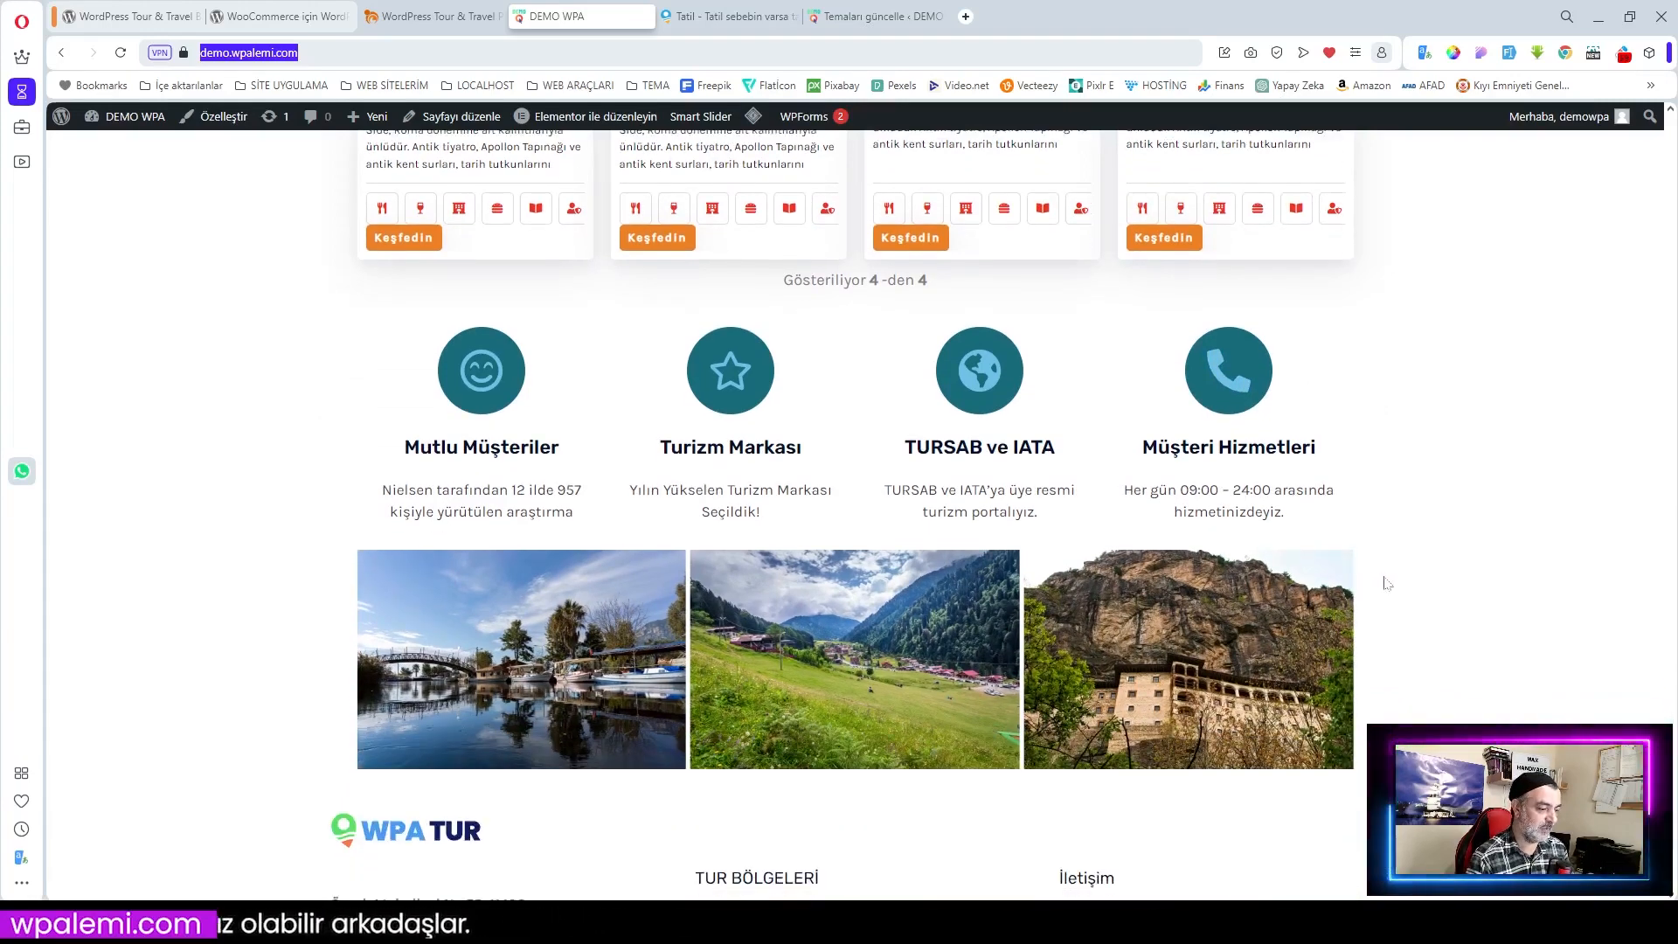
scroll(1387, 583, "down", 1)
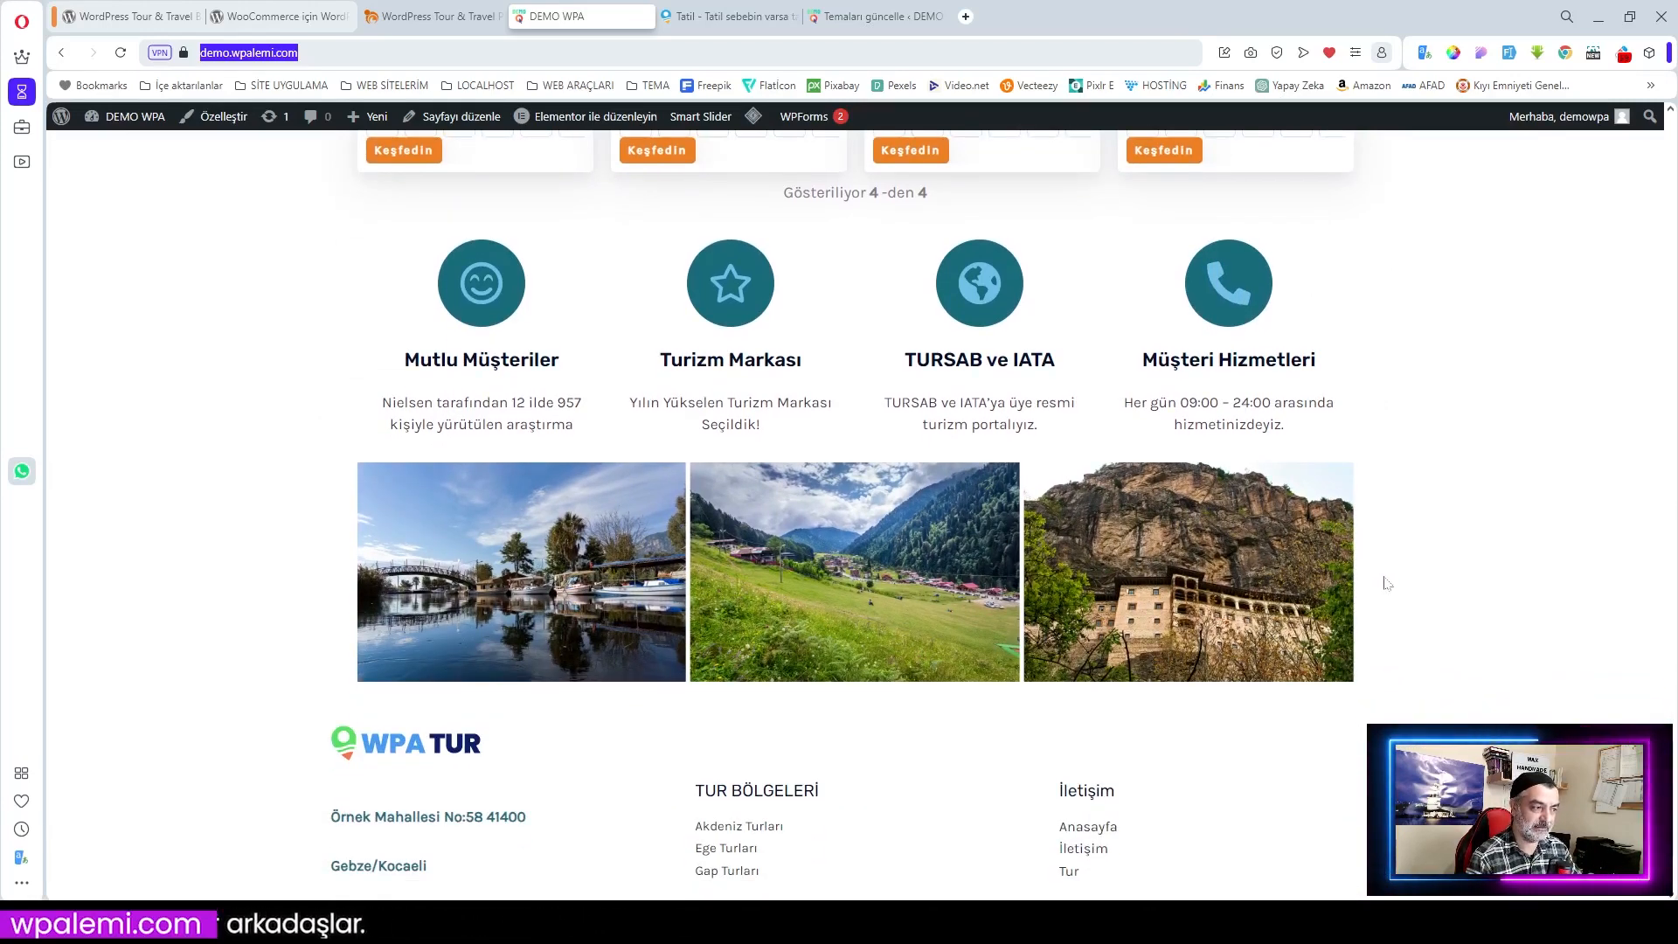
scroll(1386, 583, "down", 1)
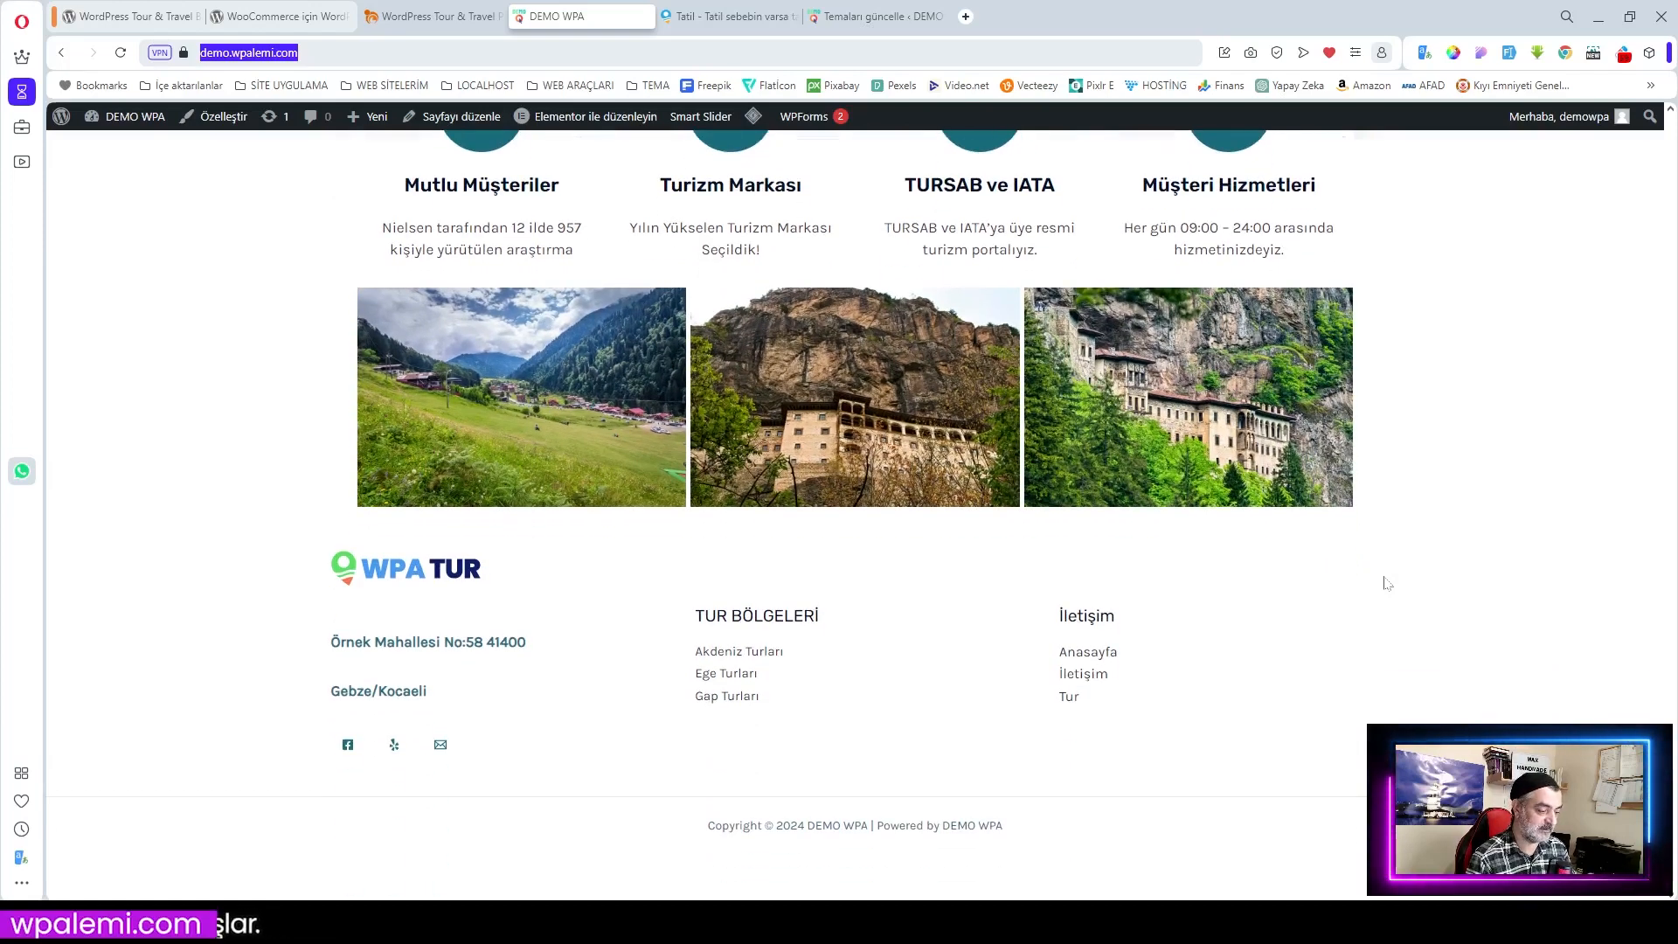
scroll(1387, 583, "up", 2)
scroll(1387, 583, "up", 4)
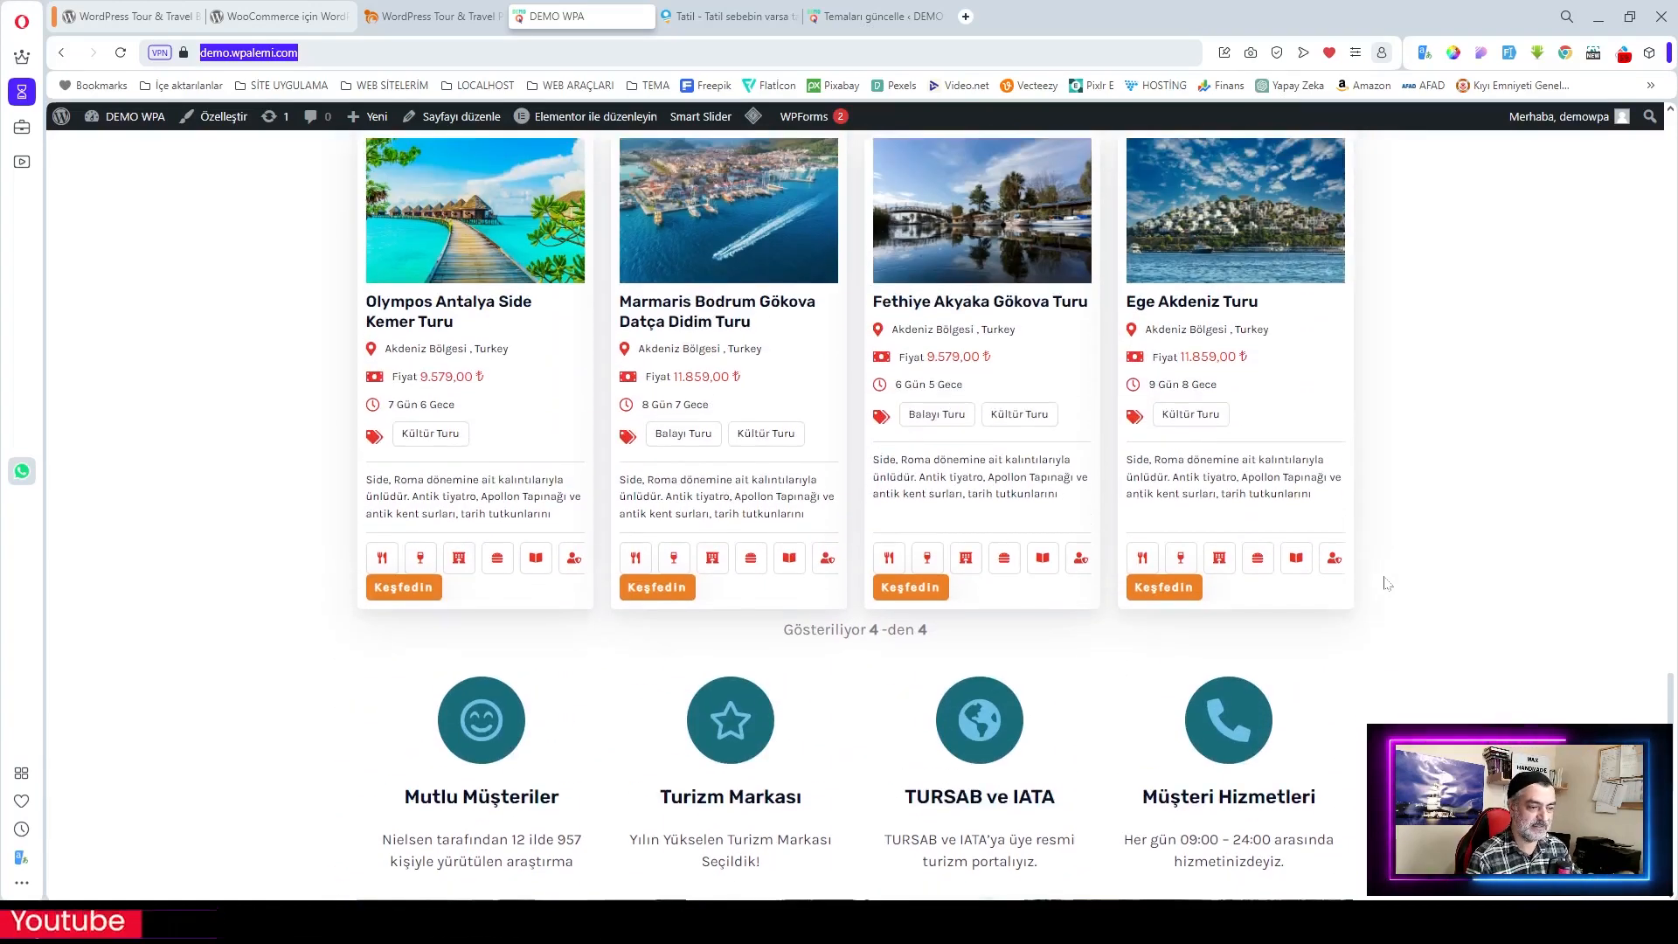
scroll(1387, 583, "up", 7)
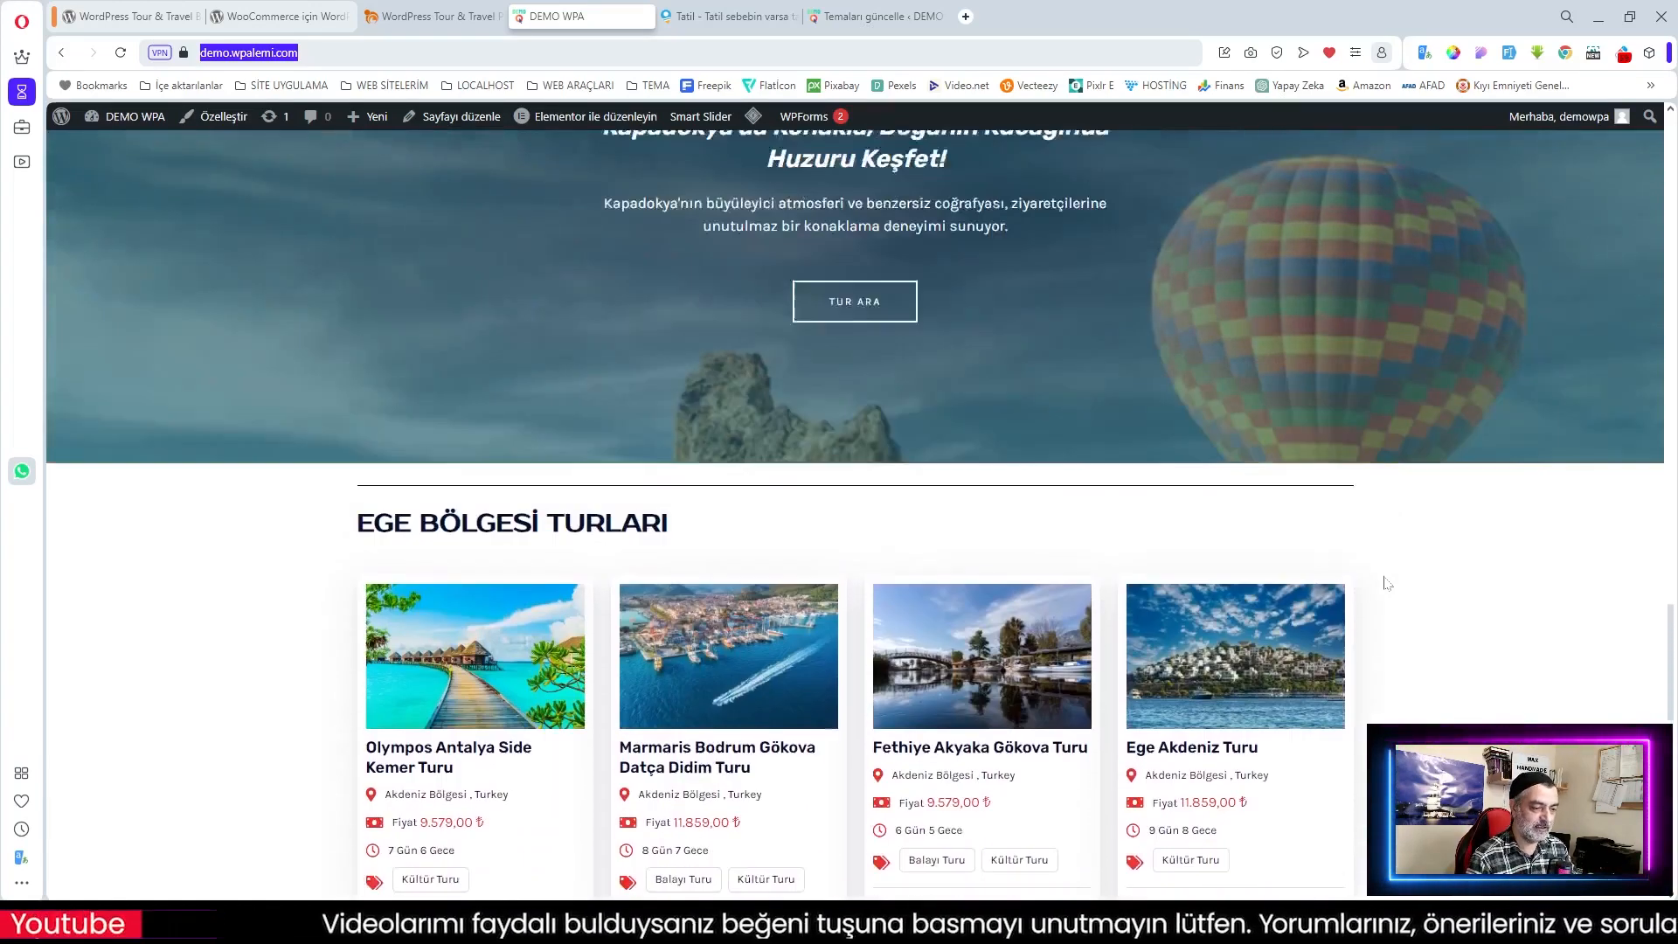
scroll(1385, 583, "up", 12)
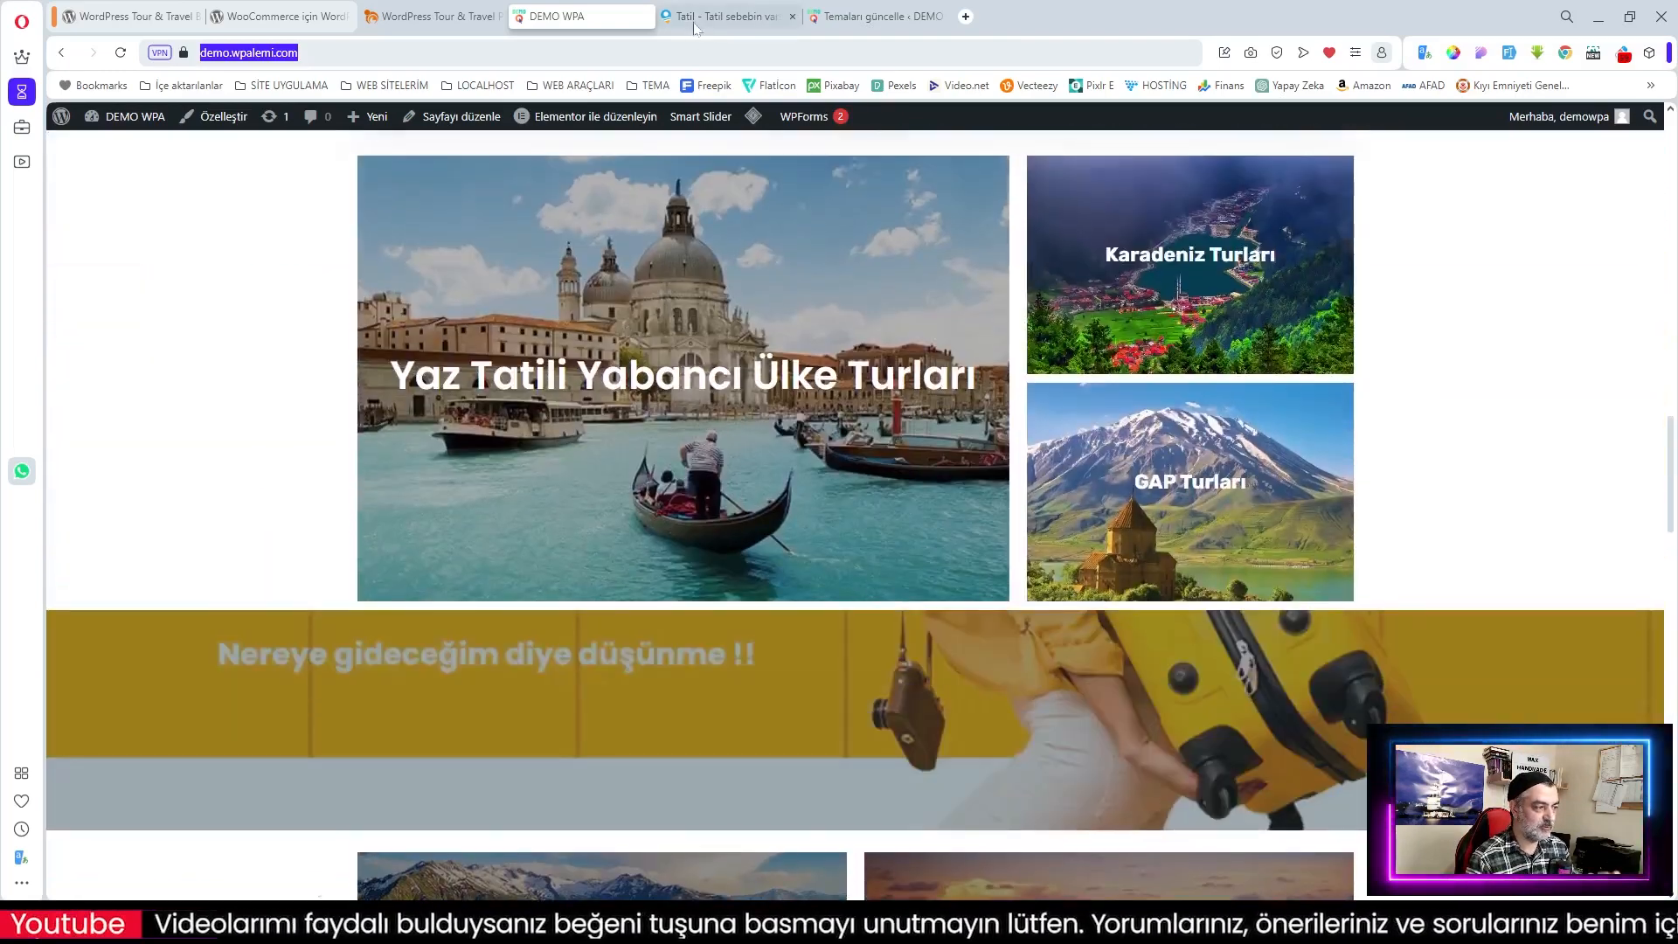
left_click(695, 26)
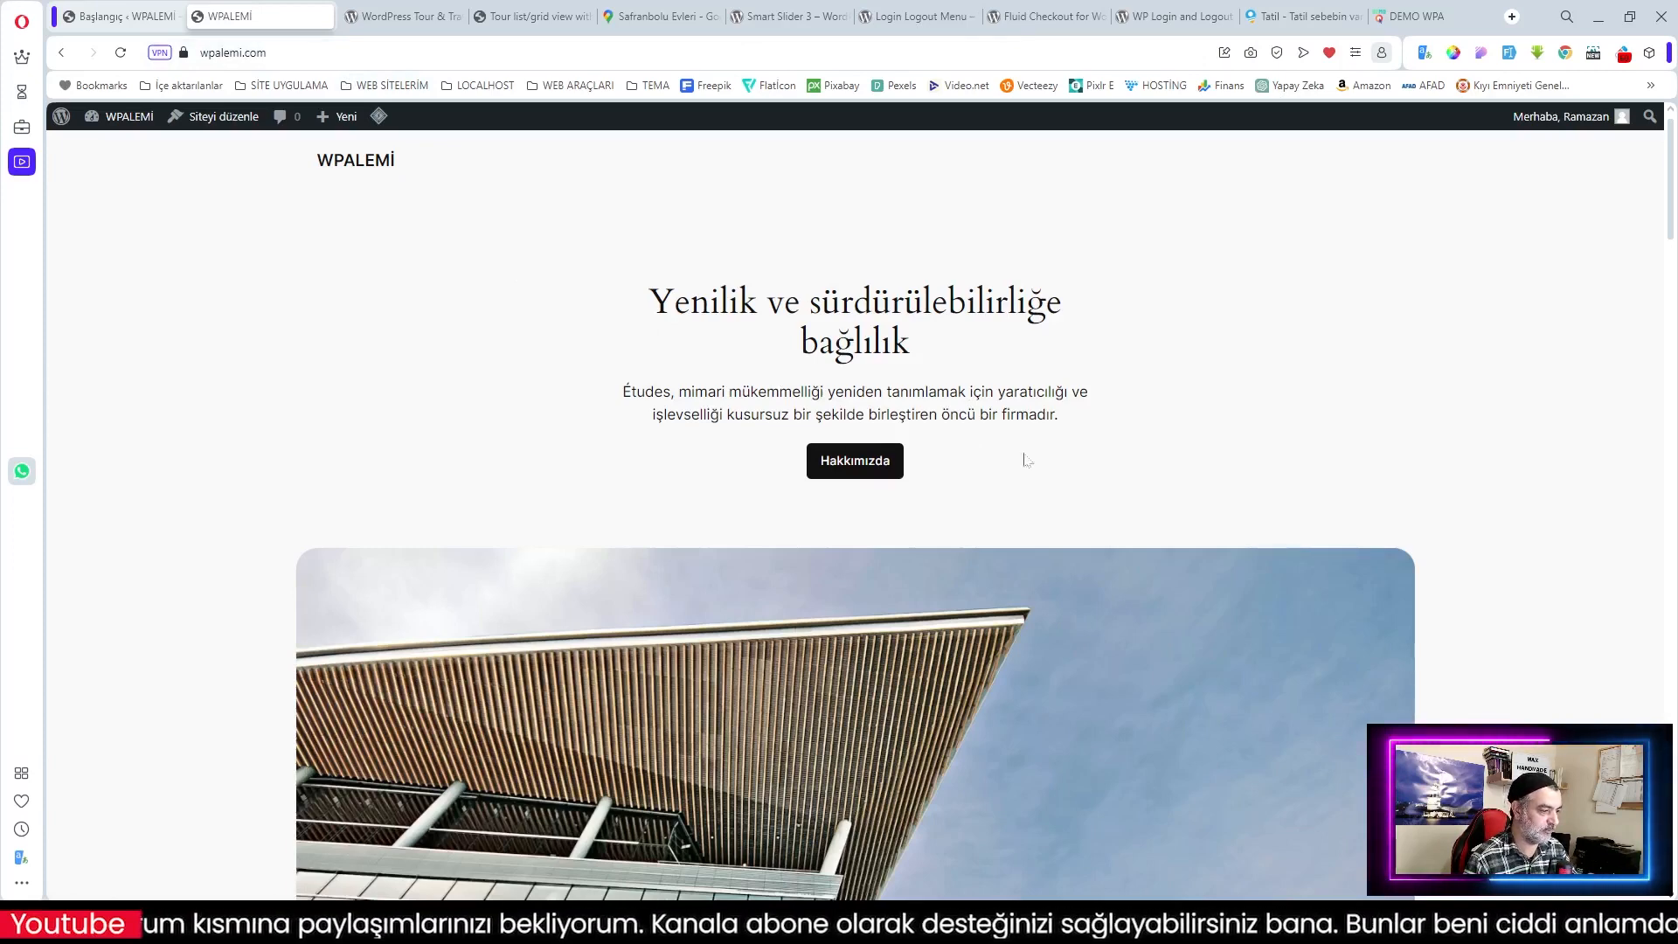
Step: Glance over the WPALEMİ homepage introducing Études
scroll(1031, 469, "down", 9)
scroll(1026, 476, "up", 10)
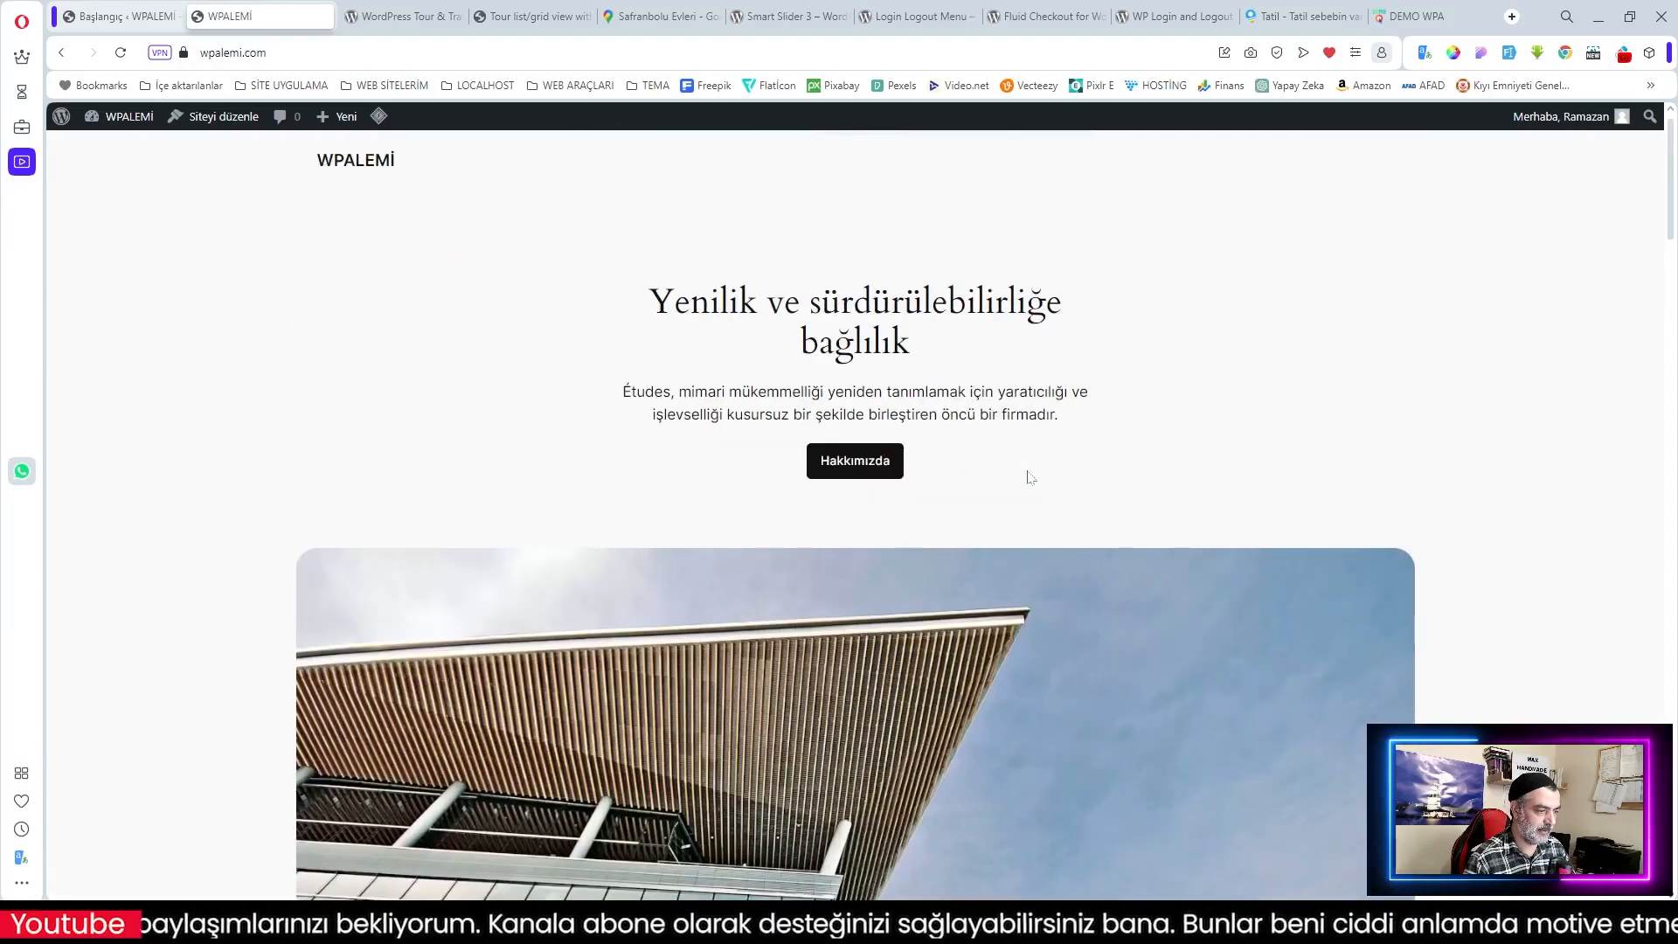
Step: Go to the WordPress admin and look through the 12 installed plugins under Eklentiler
left_click(112, 19)
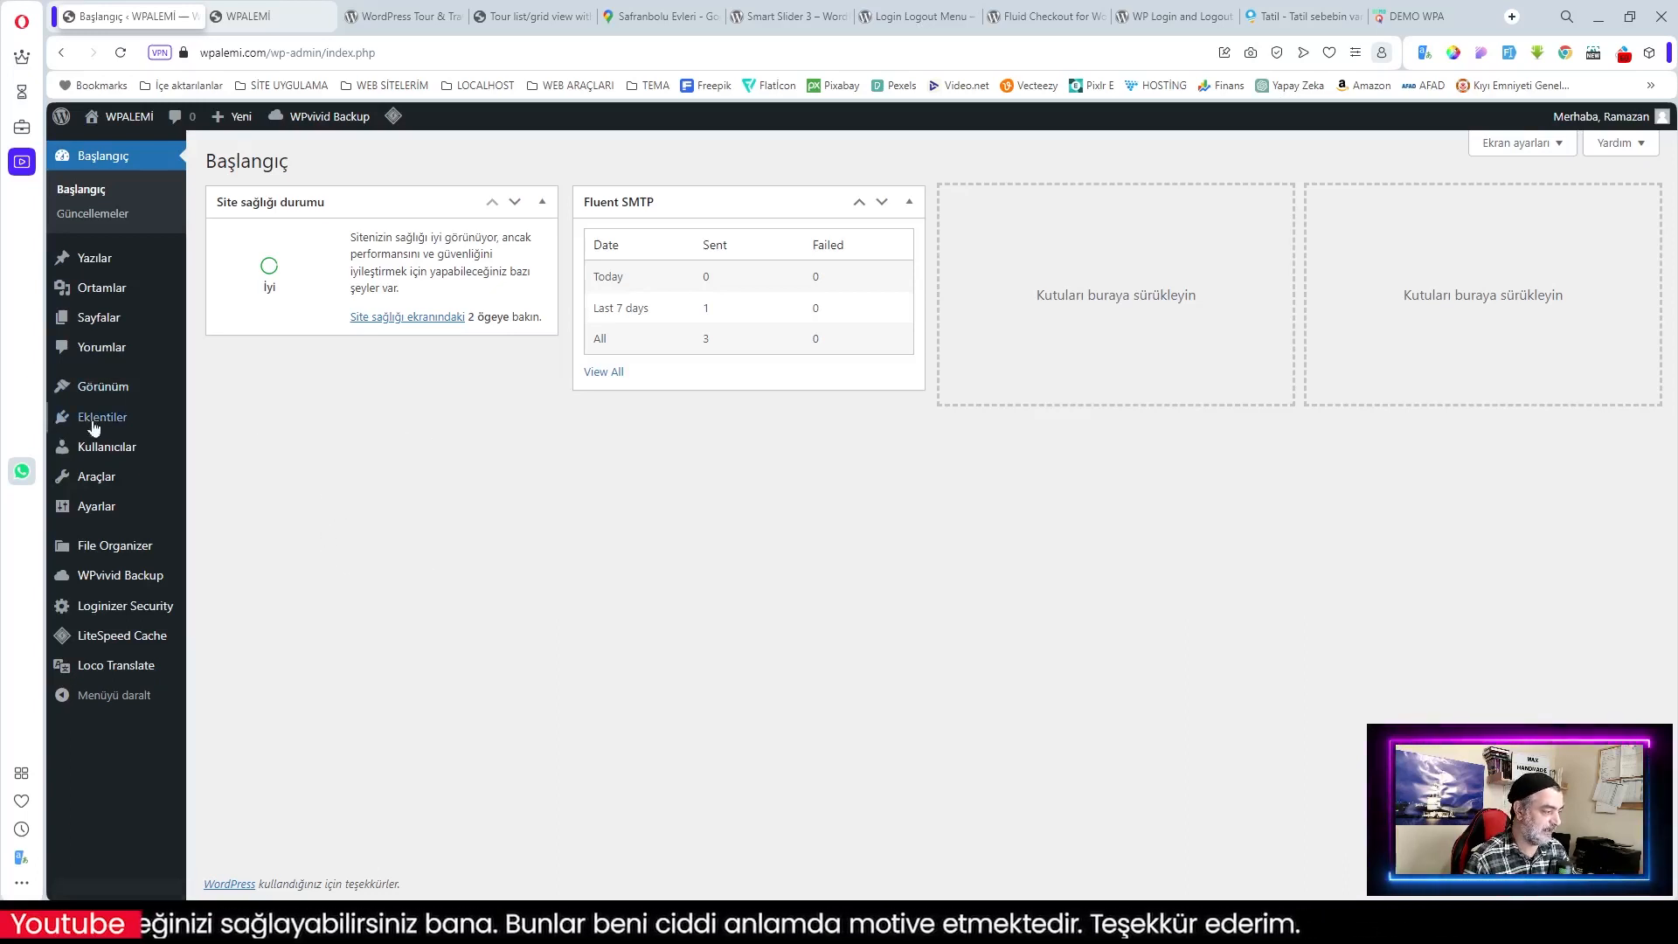
mouse_move(103, 428)
left_click(229, 421)
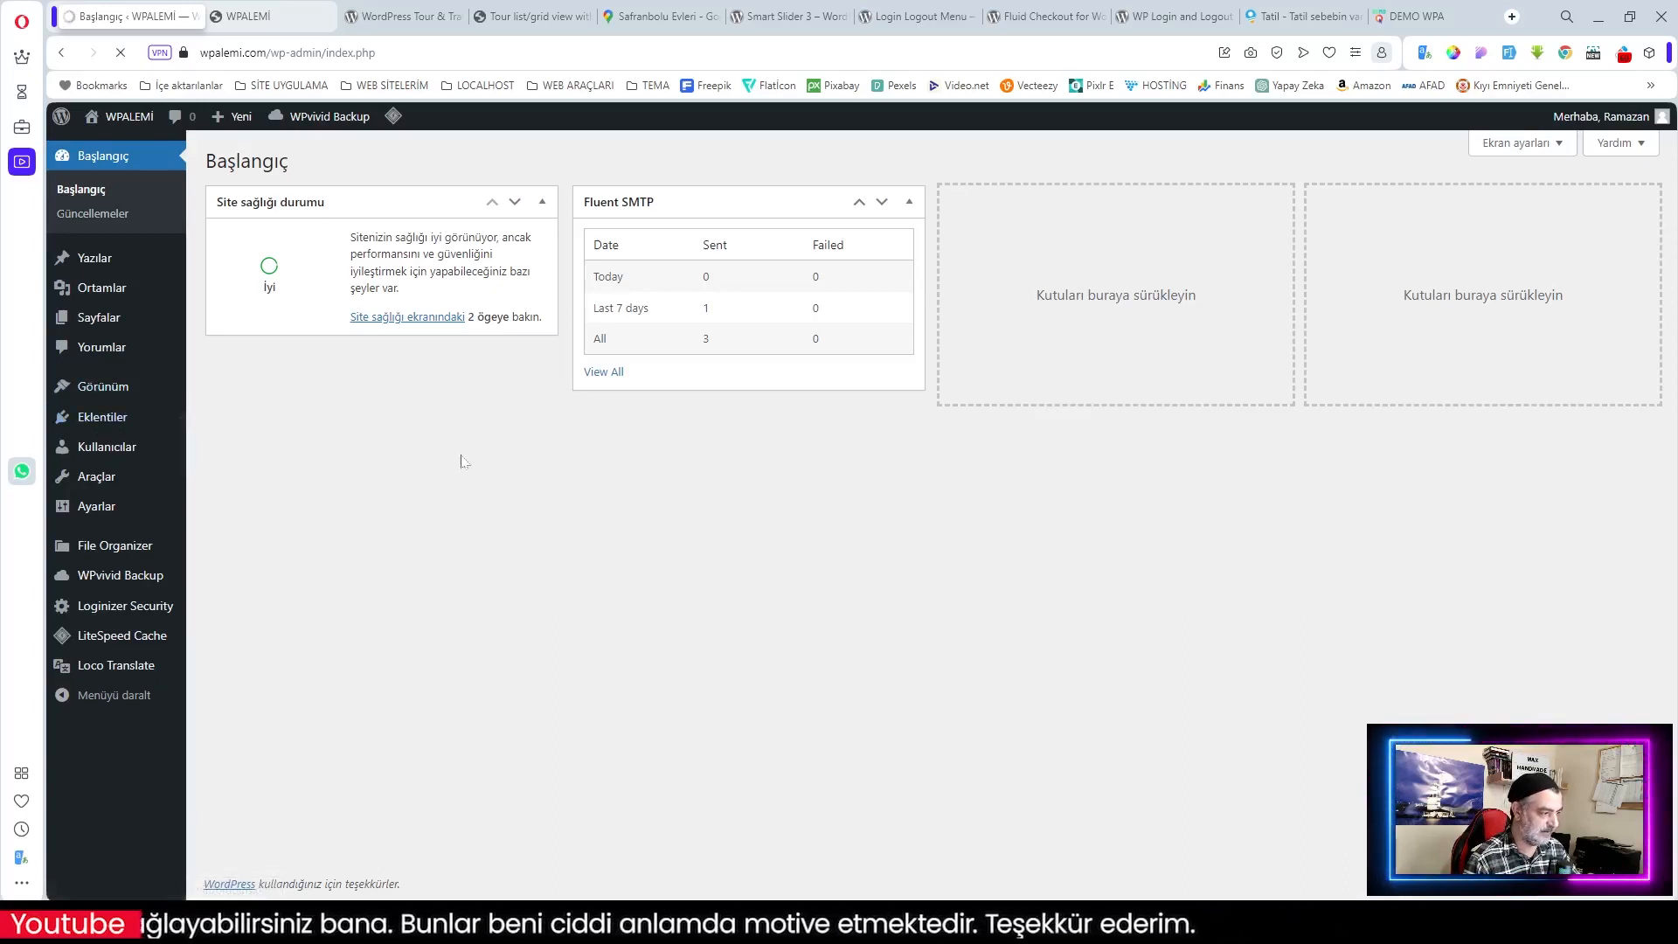
scroll(940, 499, "down", 1)
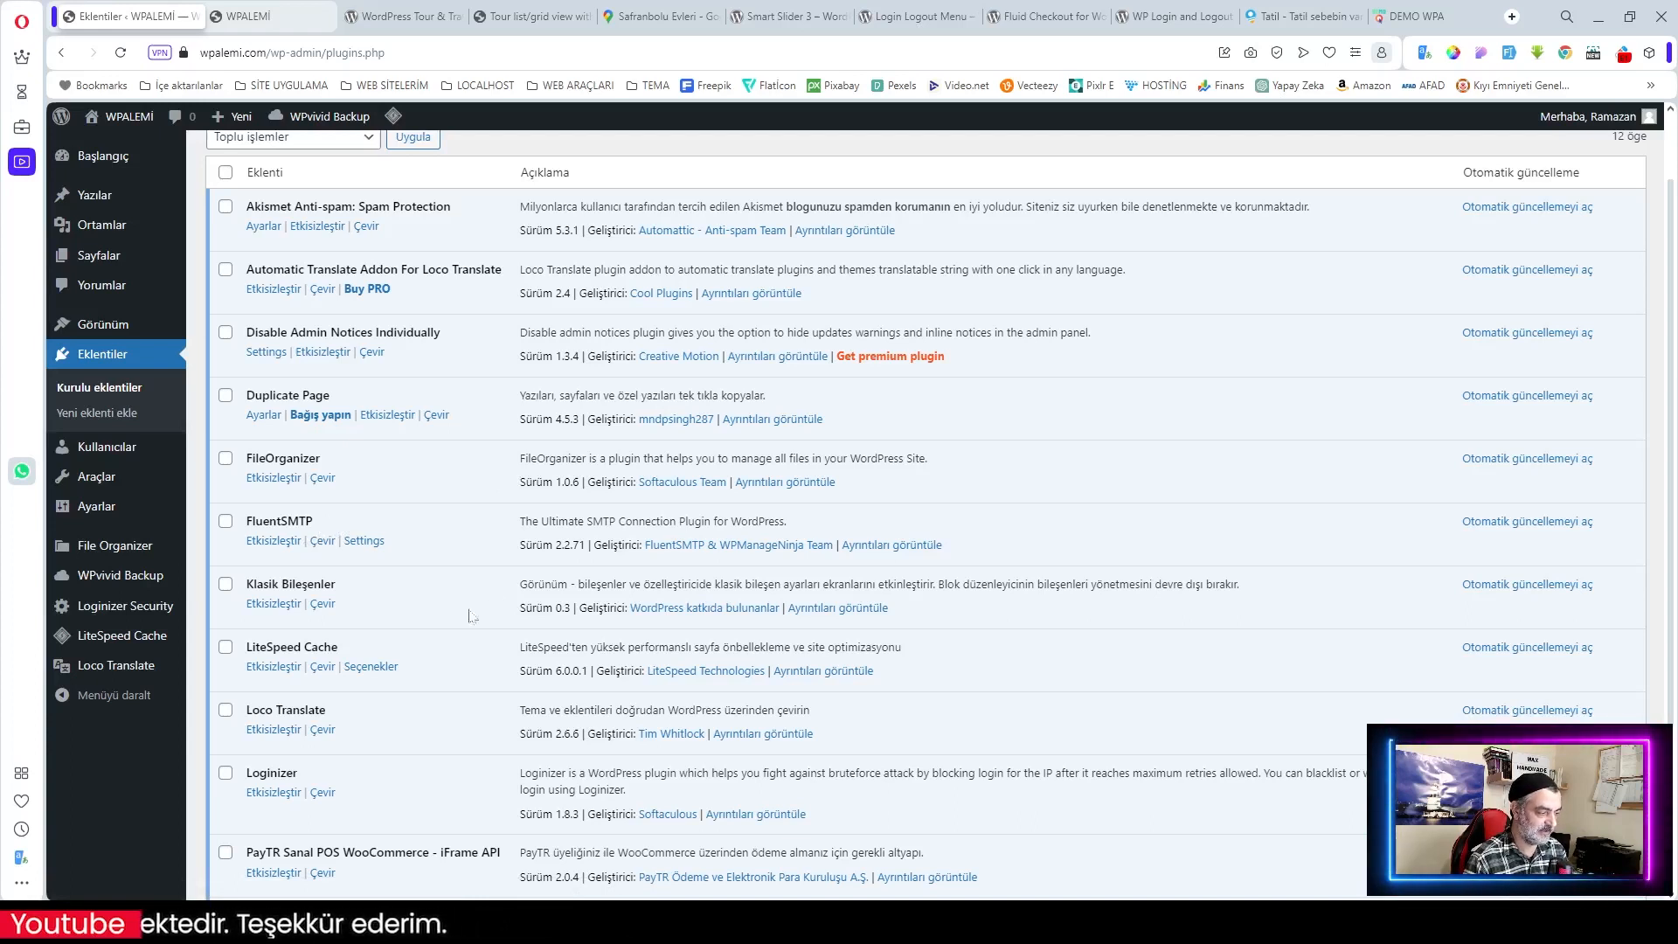
scroll(417, 735, "down", 3)
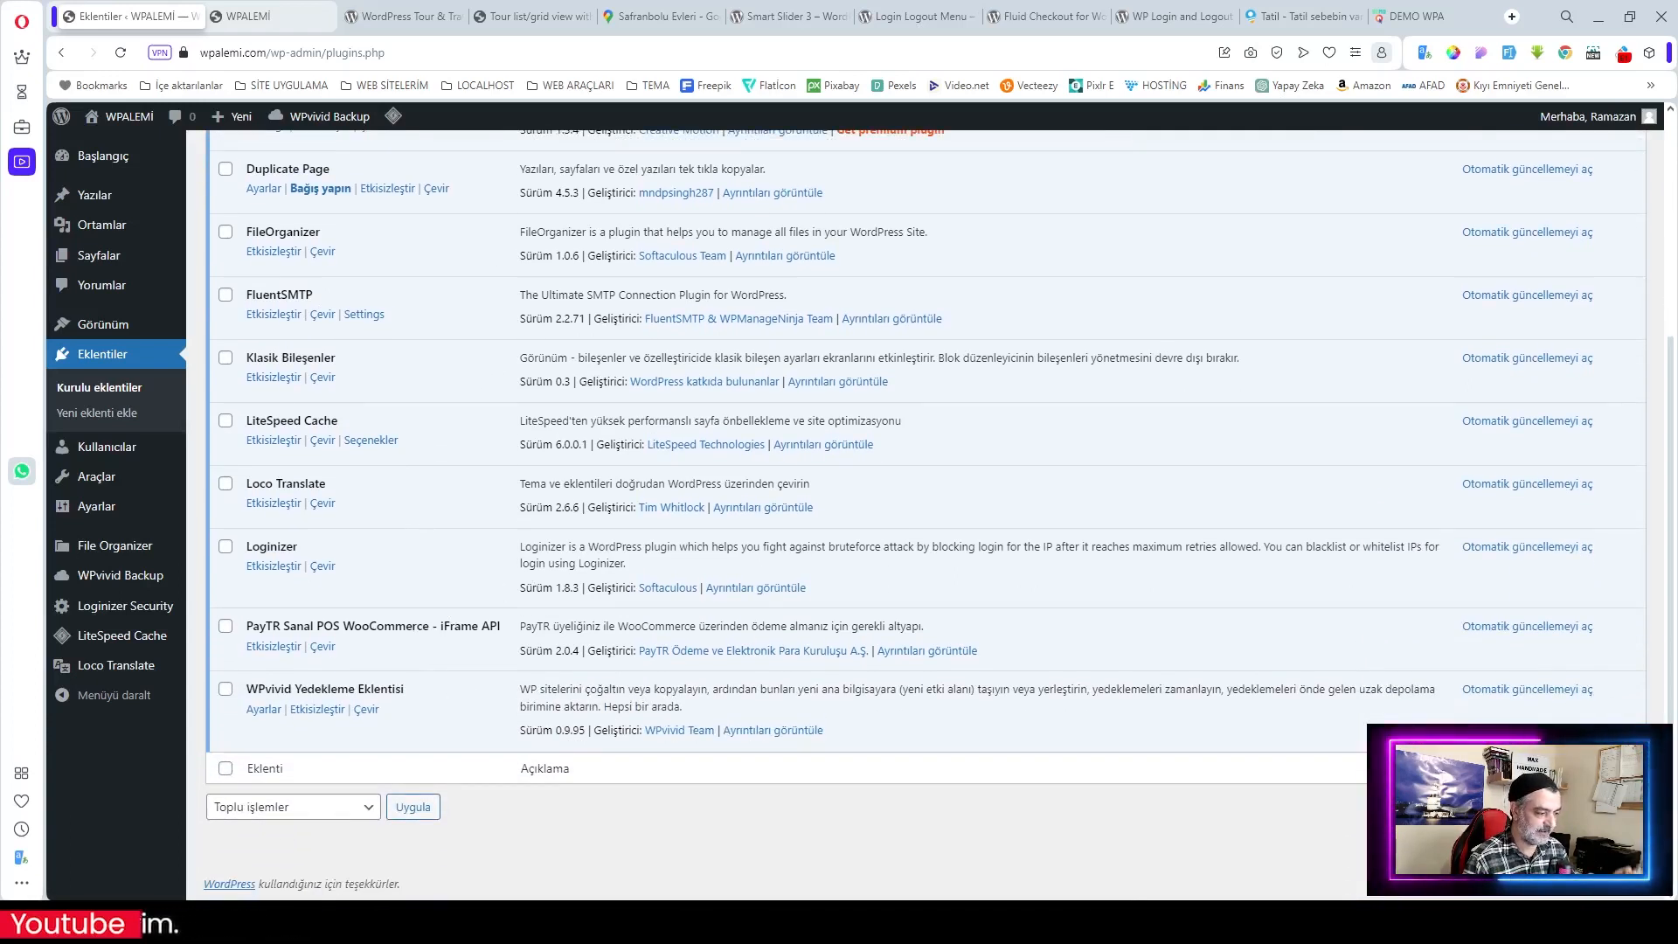
scroll(490, 611, "up", 3)
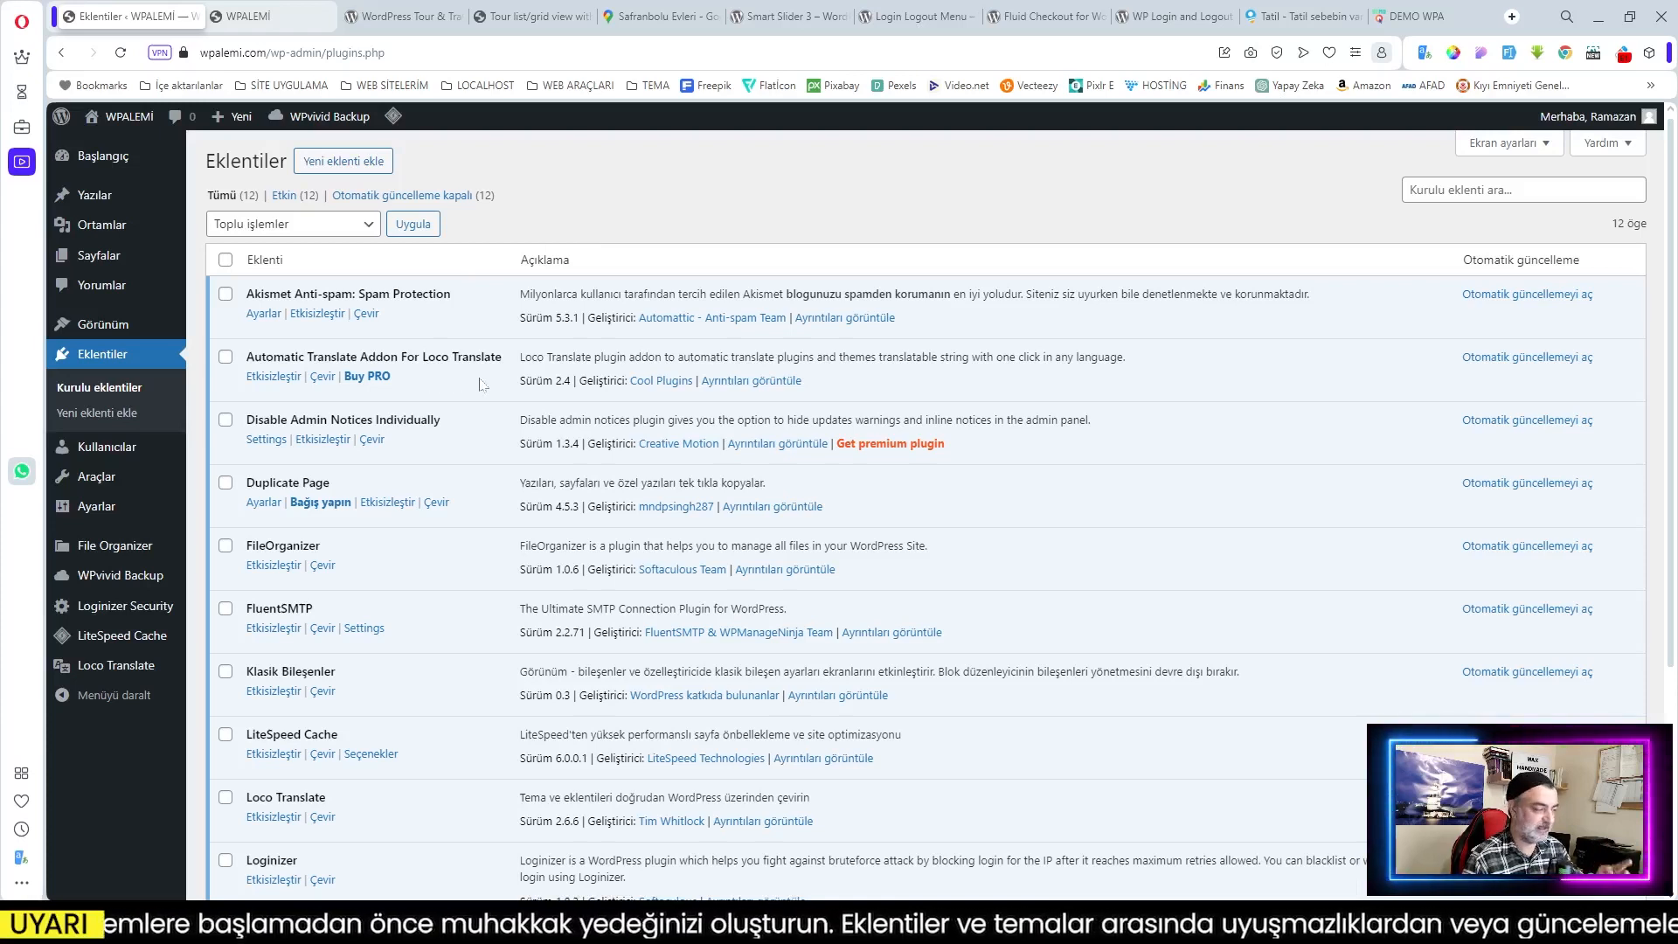
Step: Add the Astra theme from Görünüm > Temalar, install and activate it, then return to Başlangıç
mouse_move(127, 332)
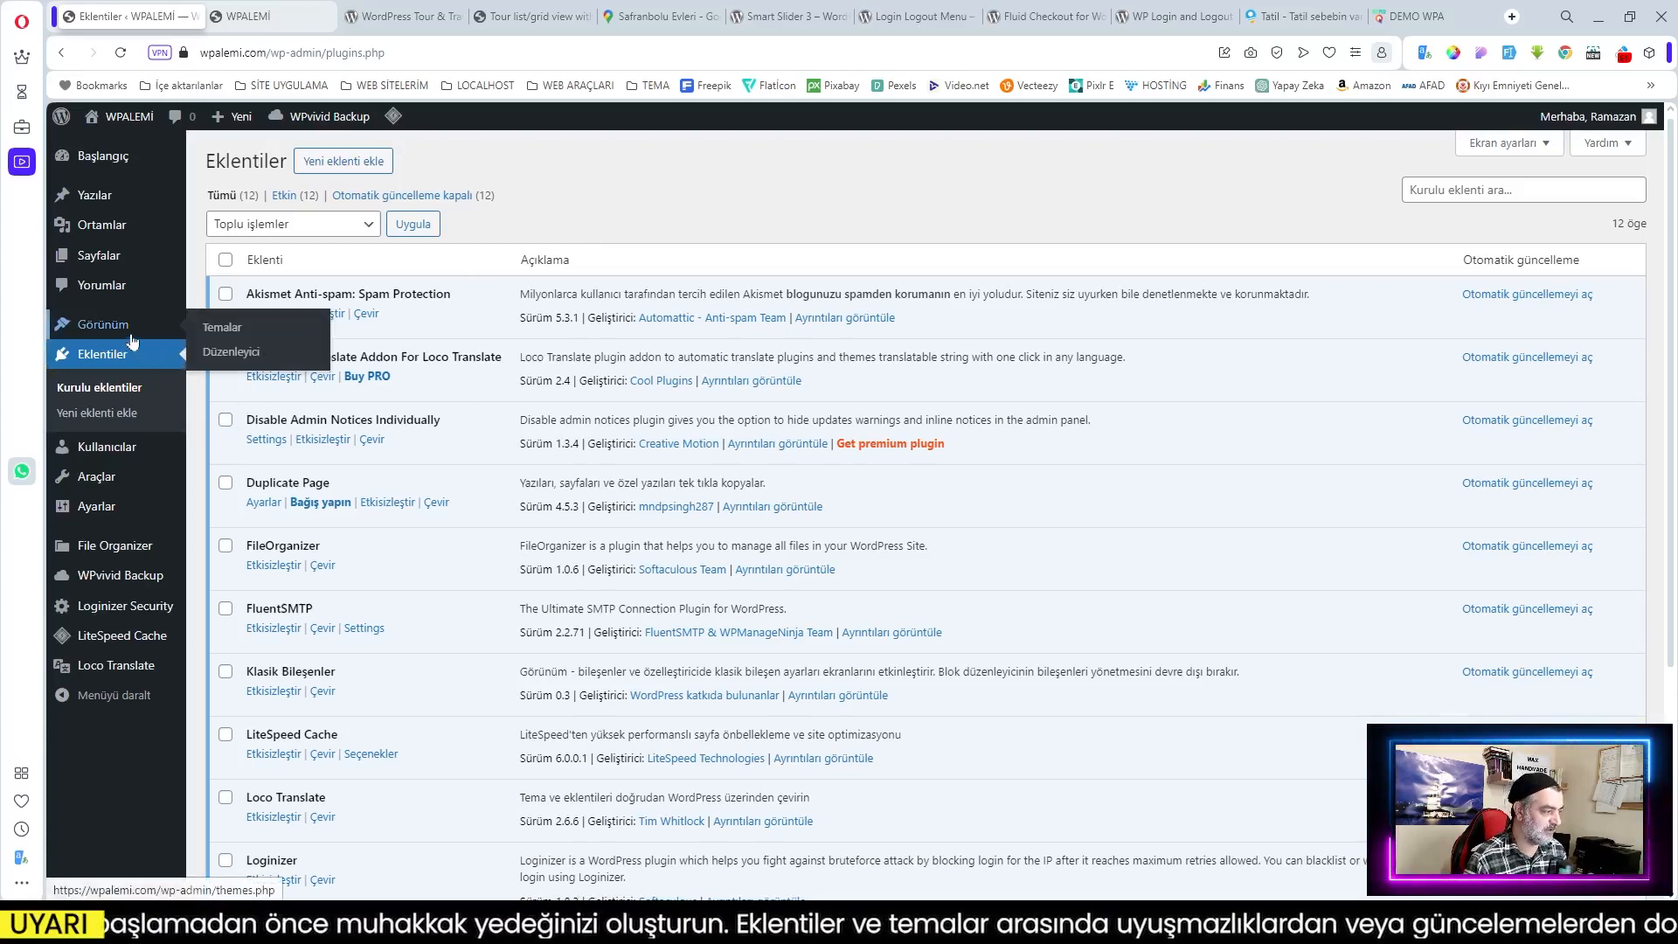
left_click(191, 334)
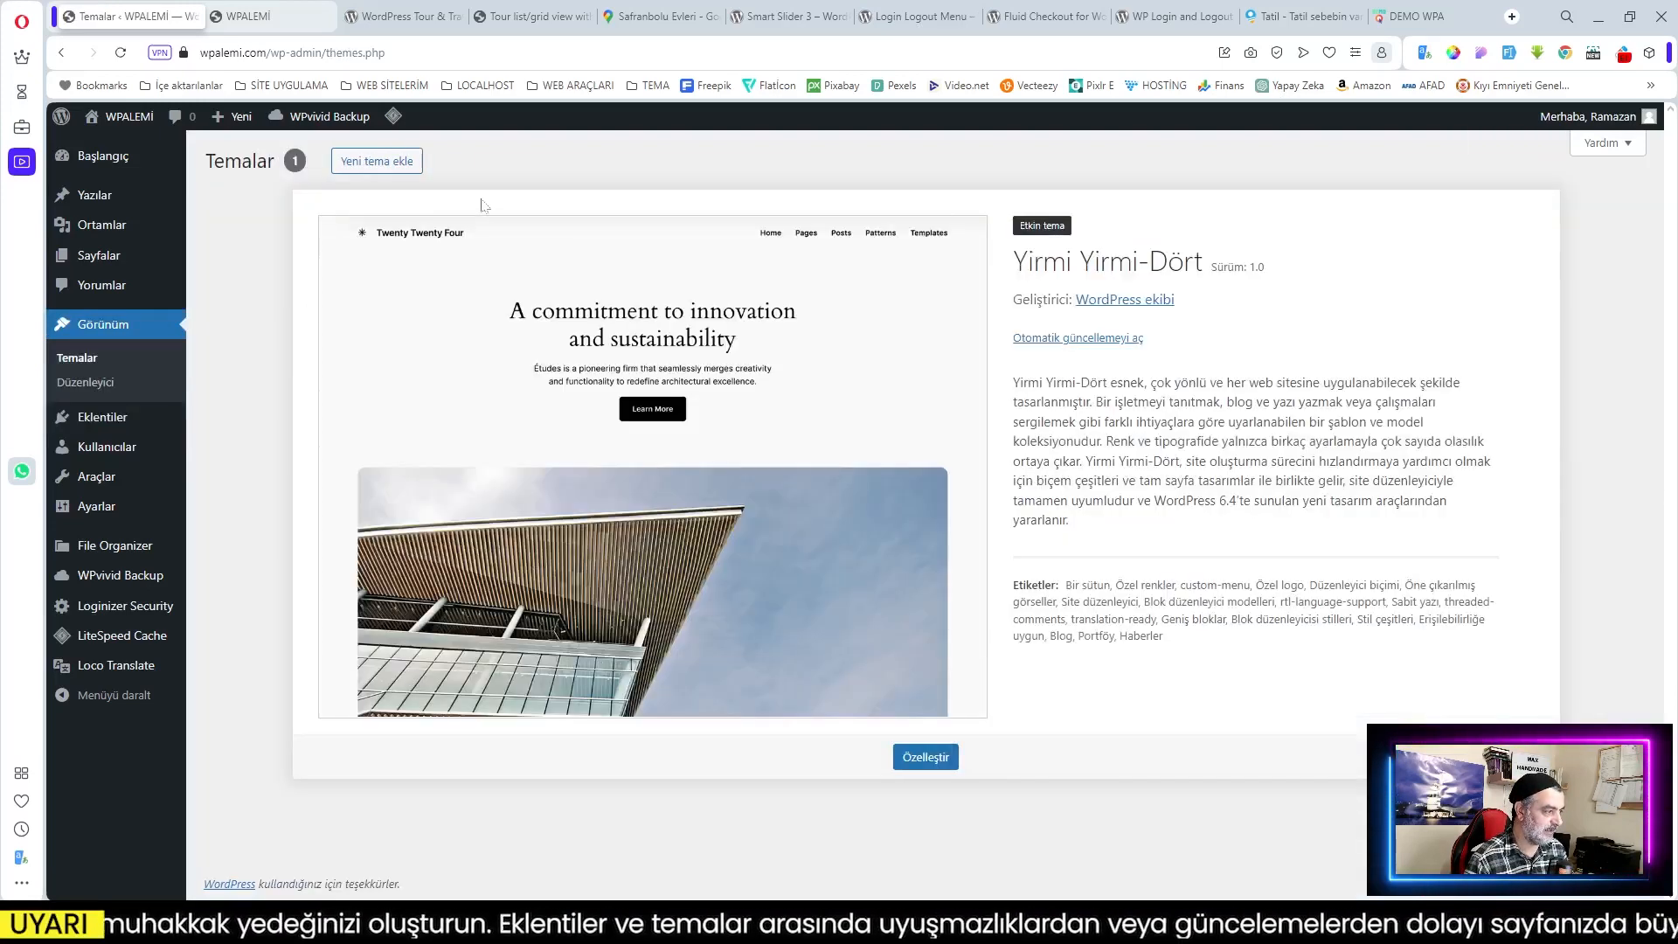
left_click(378, 162)
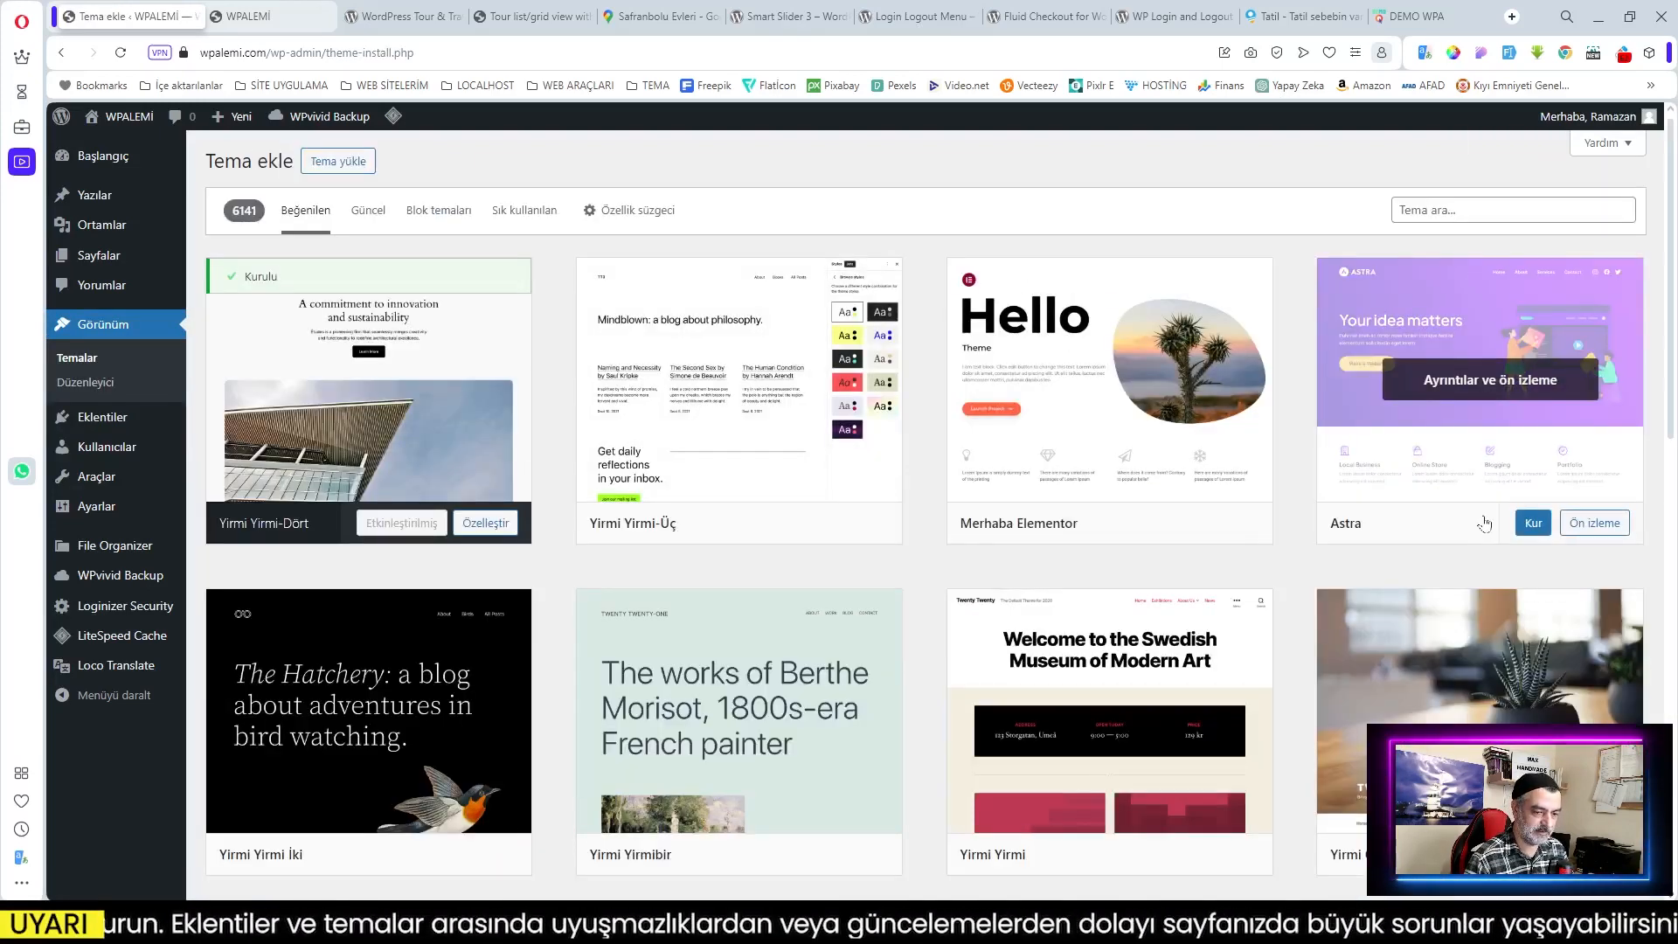
left_click(1535, 535)
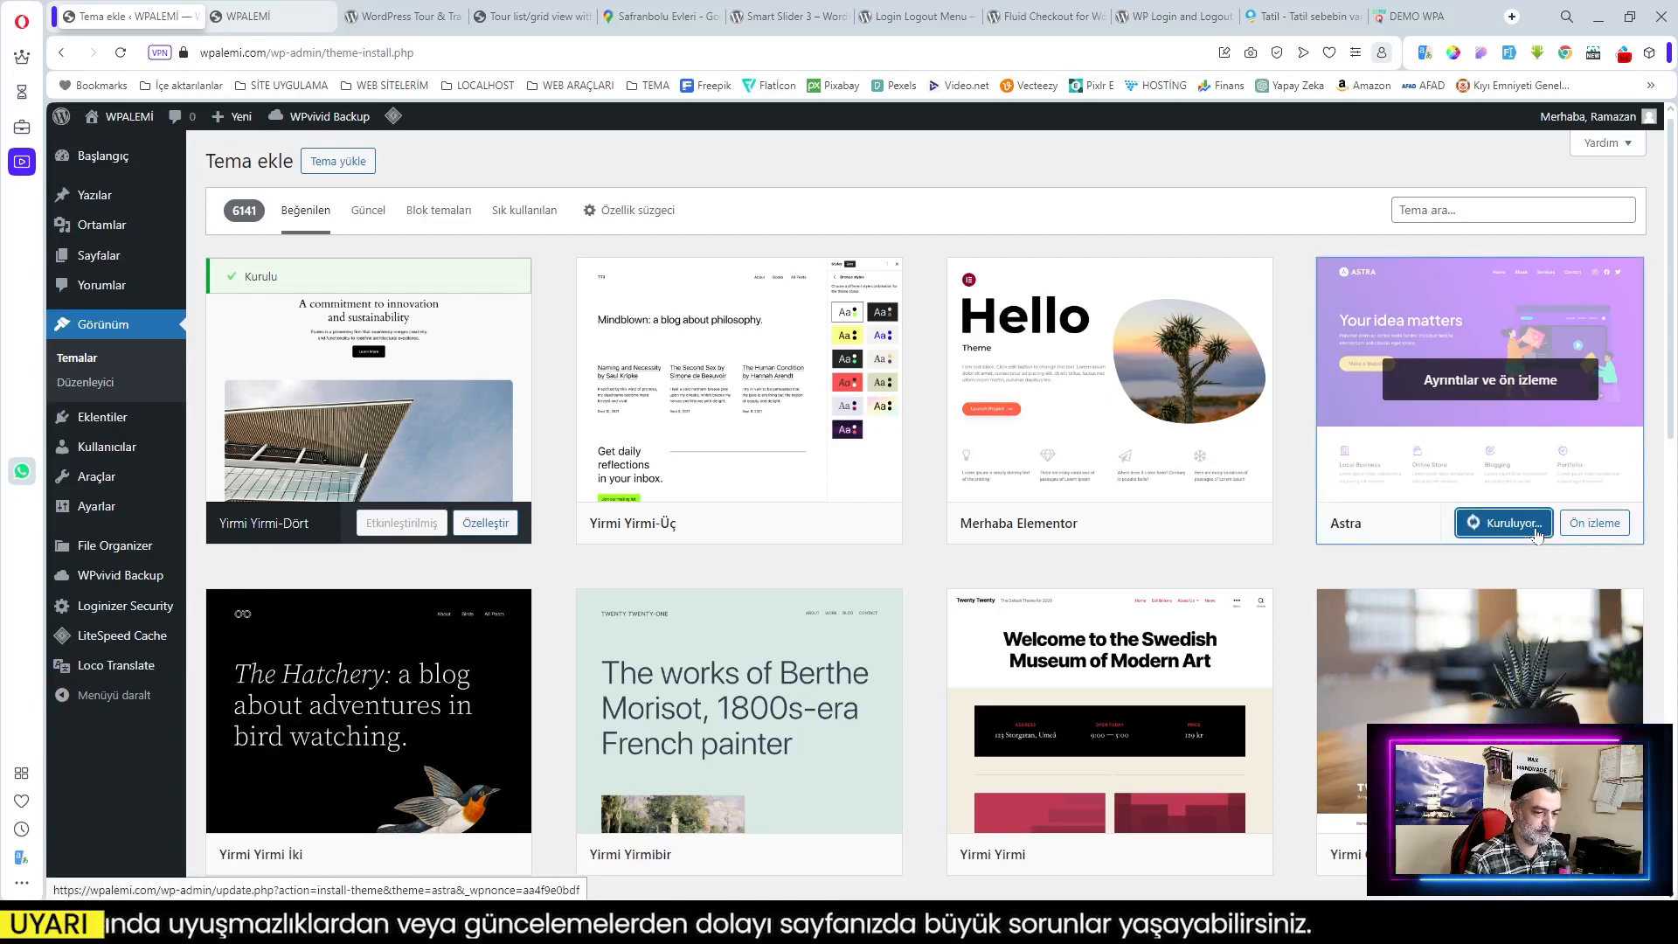
left_click(1493, 527)
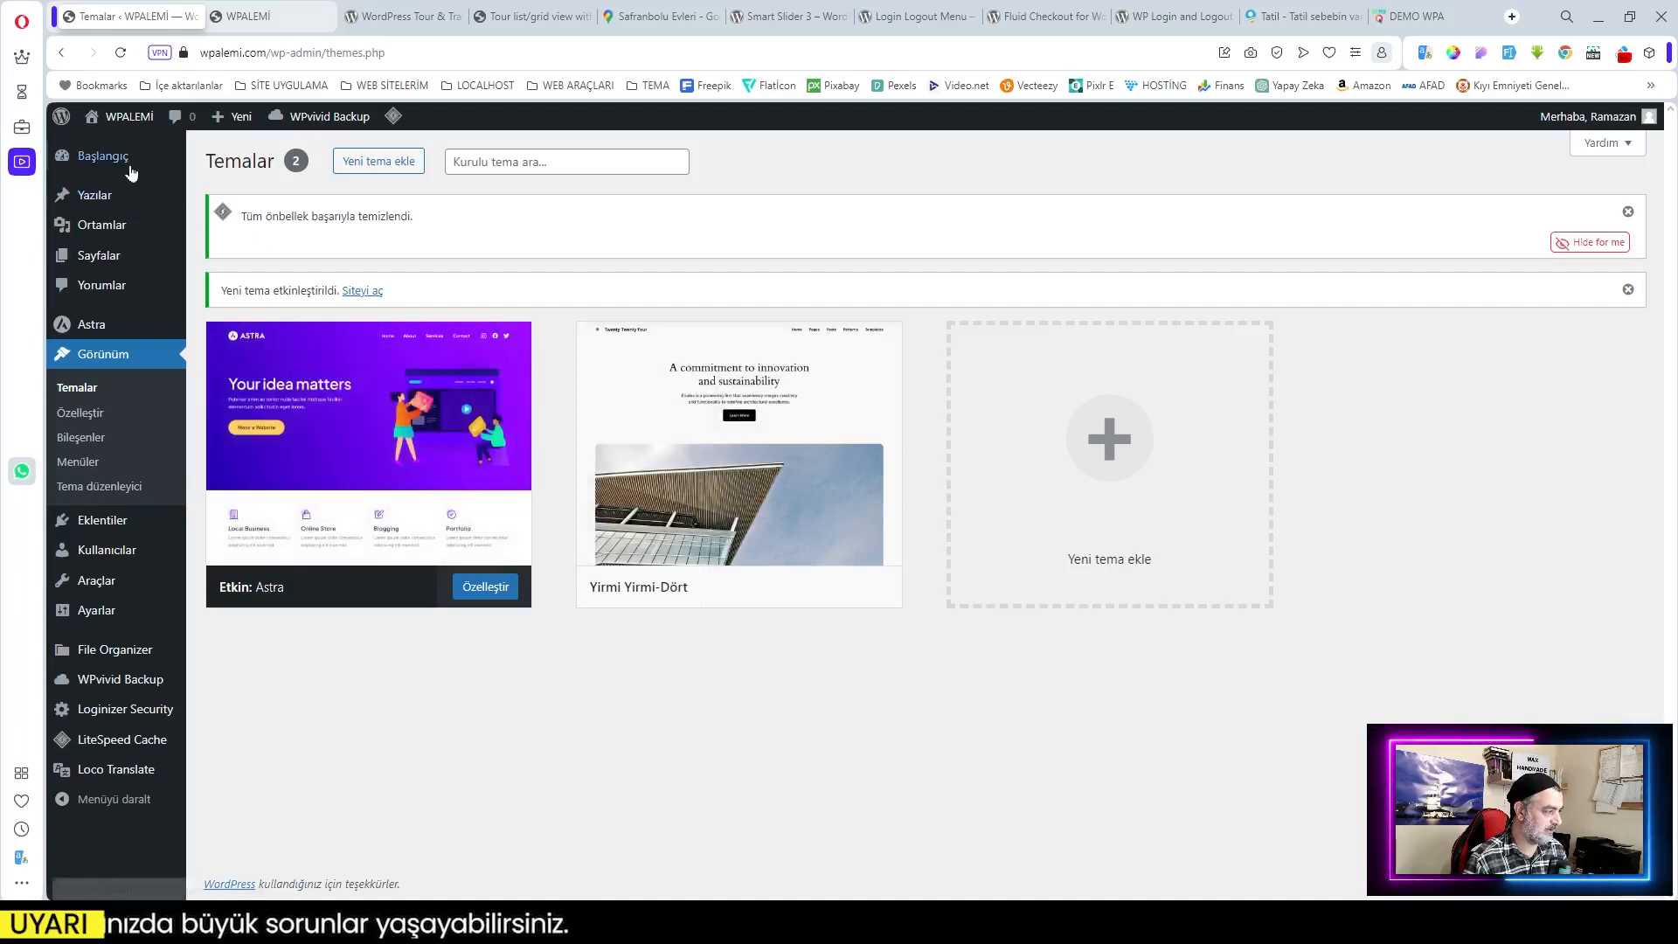
left_click(102, 161)
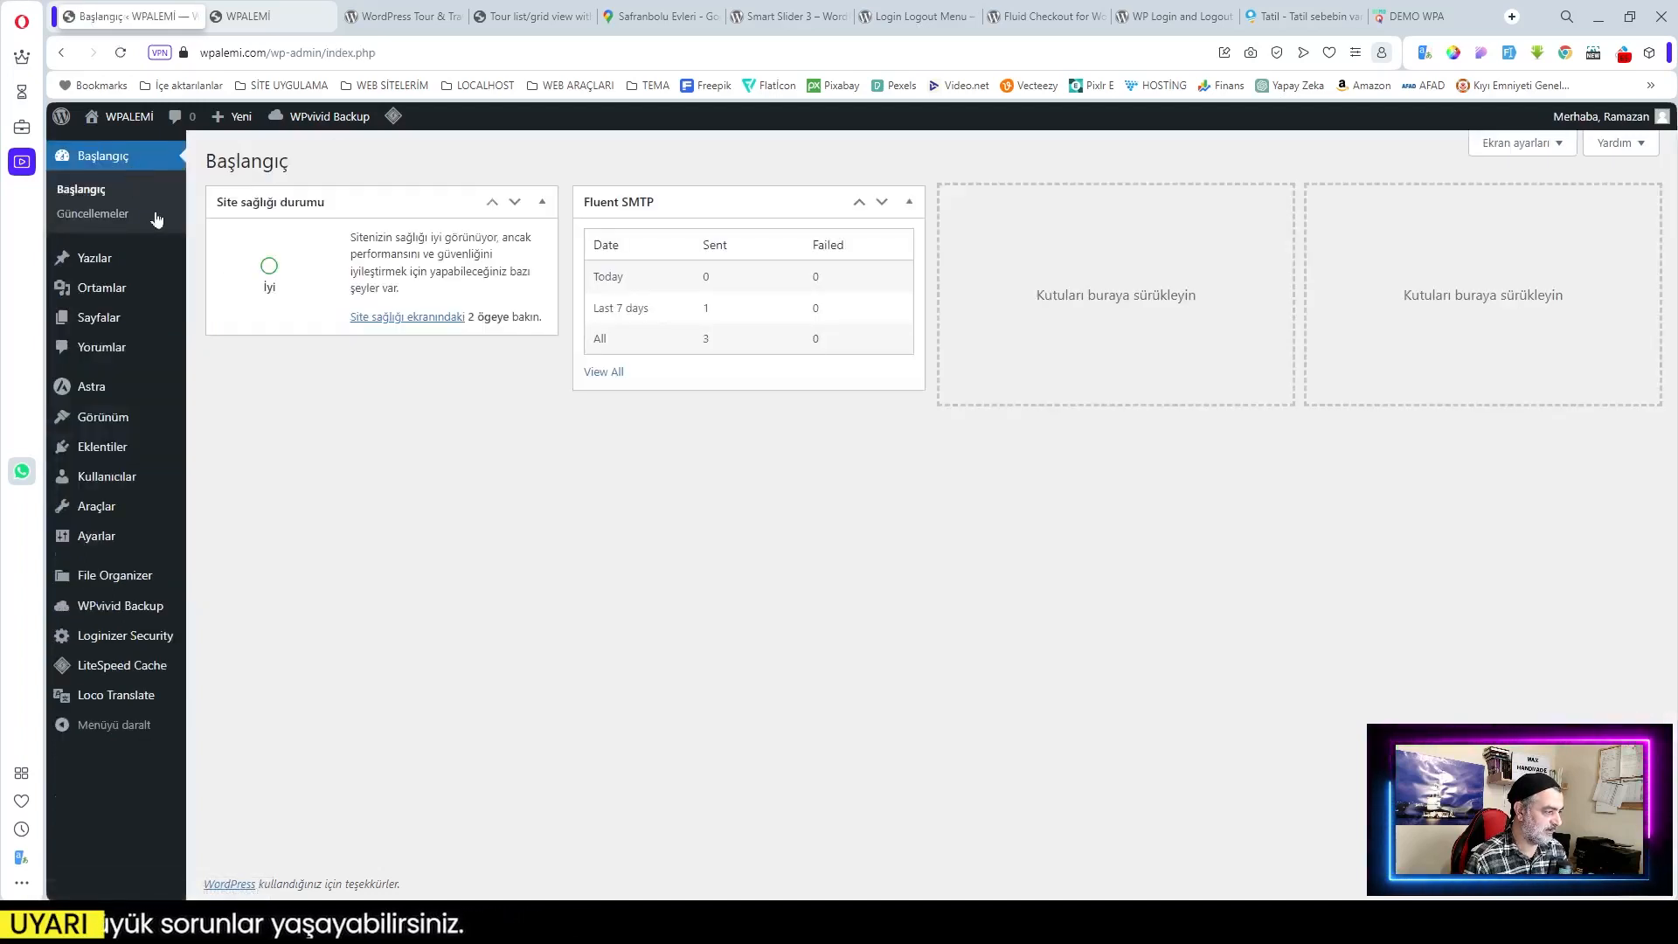
Step: Install and activate the Starter Templates plugin from the Astra dashboard
mouse_move(96, 395)
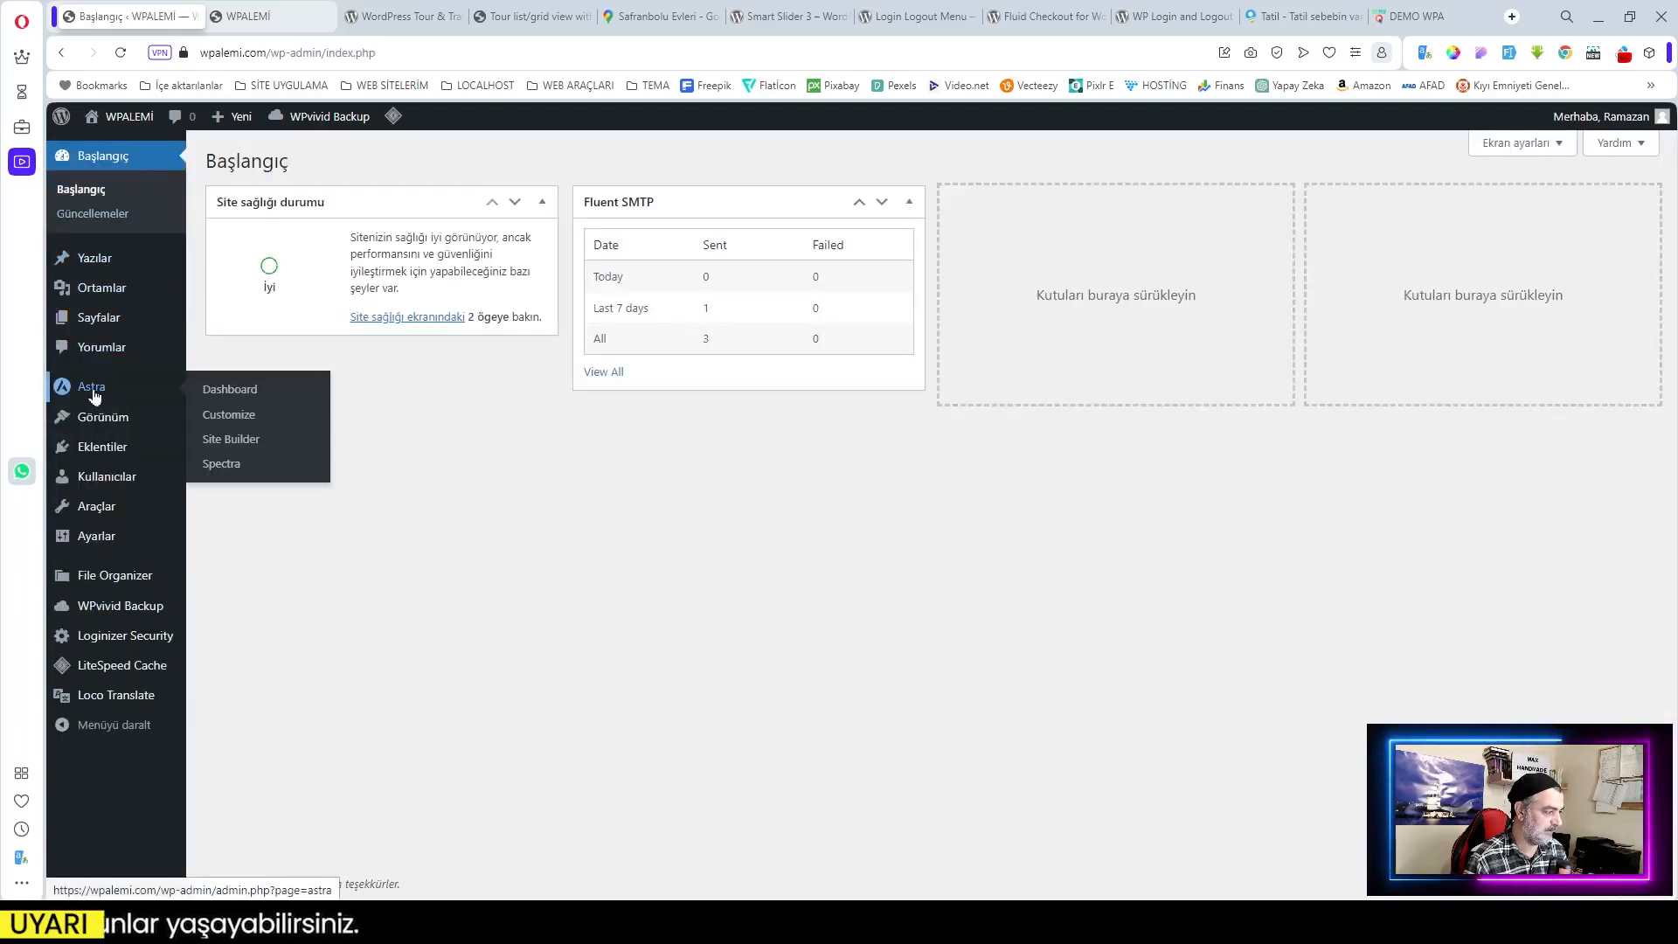
left_click(97, 395)
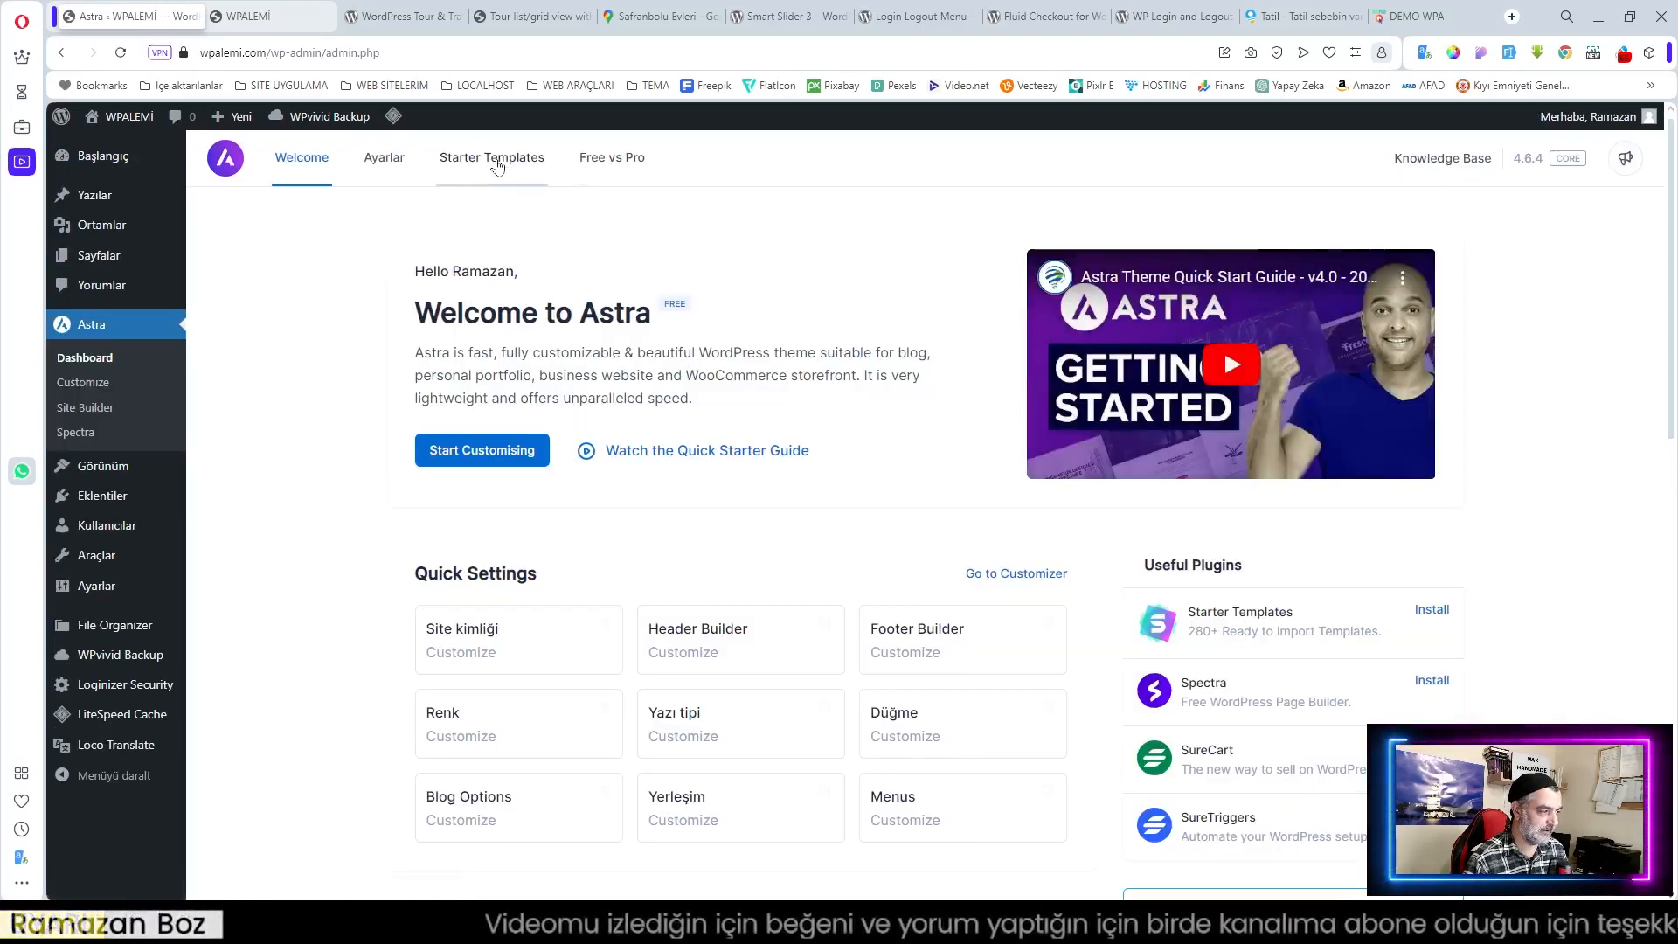
left_click(494, 163)
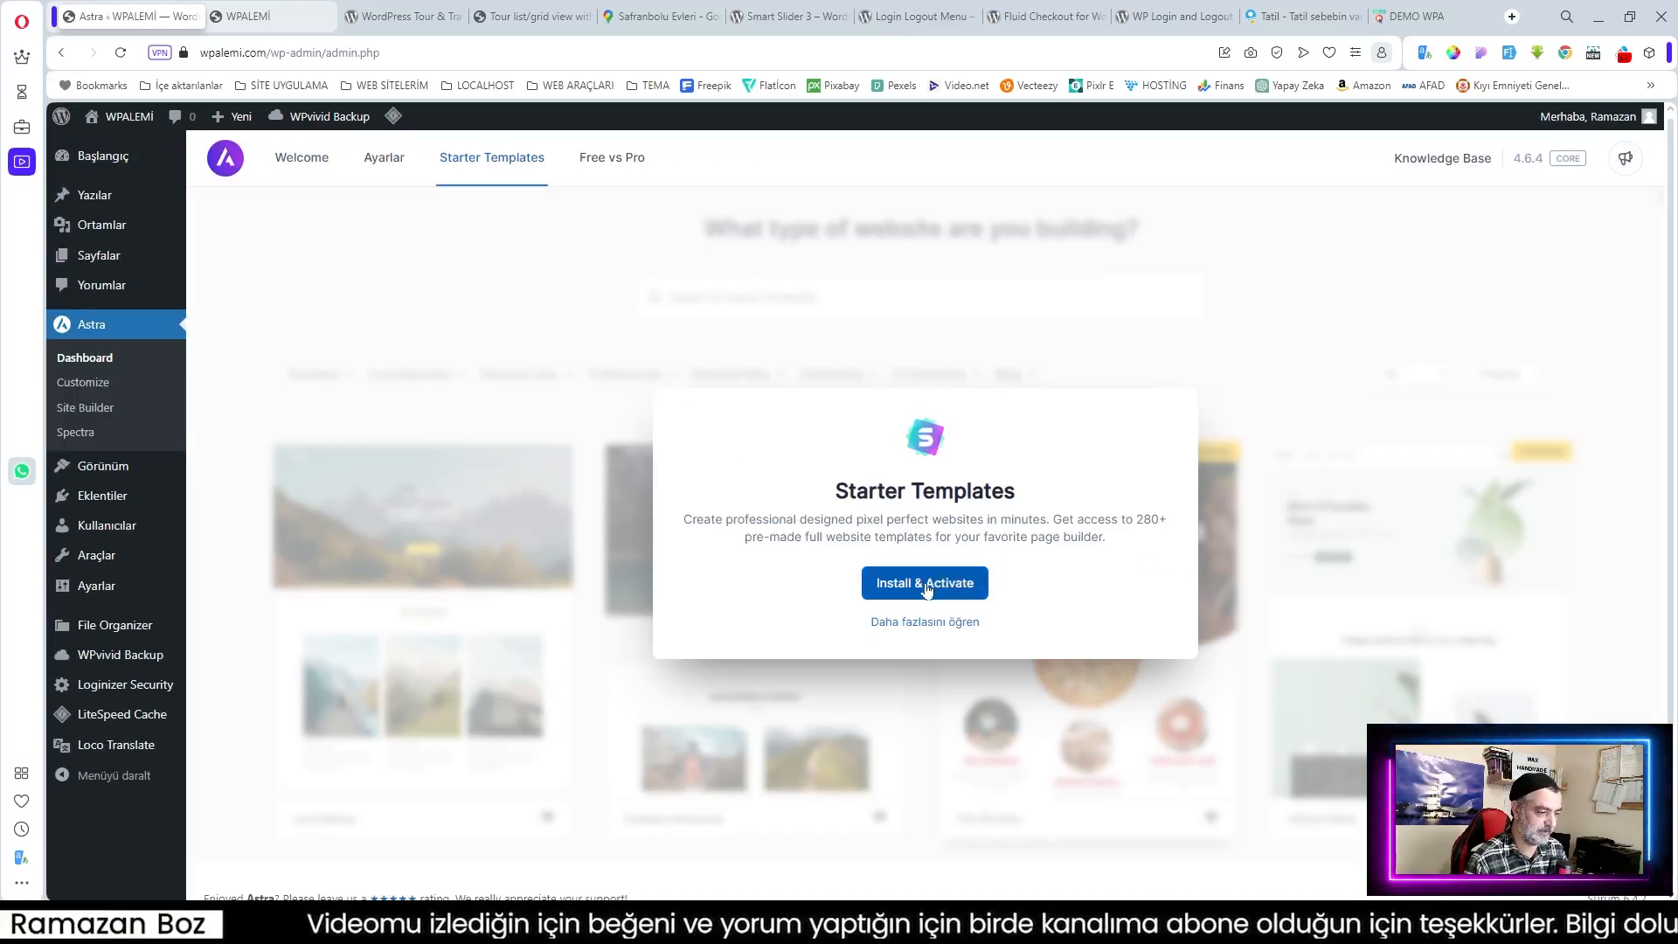
left_click(940, 591)
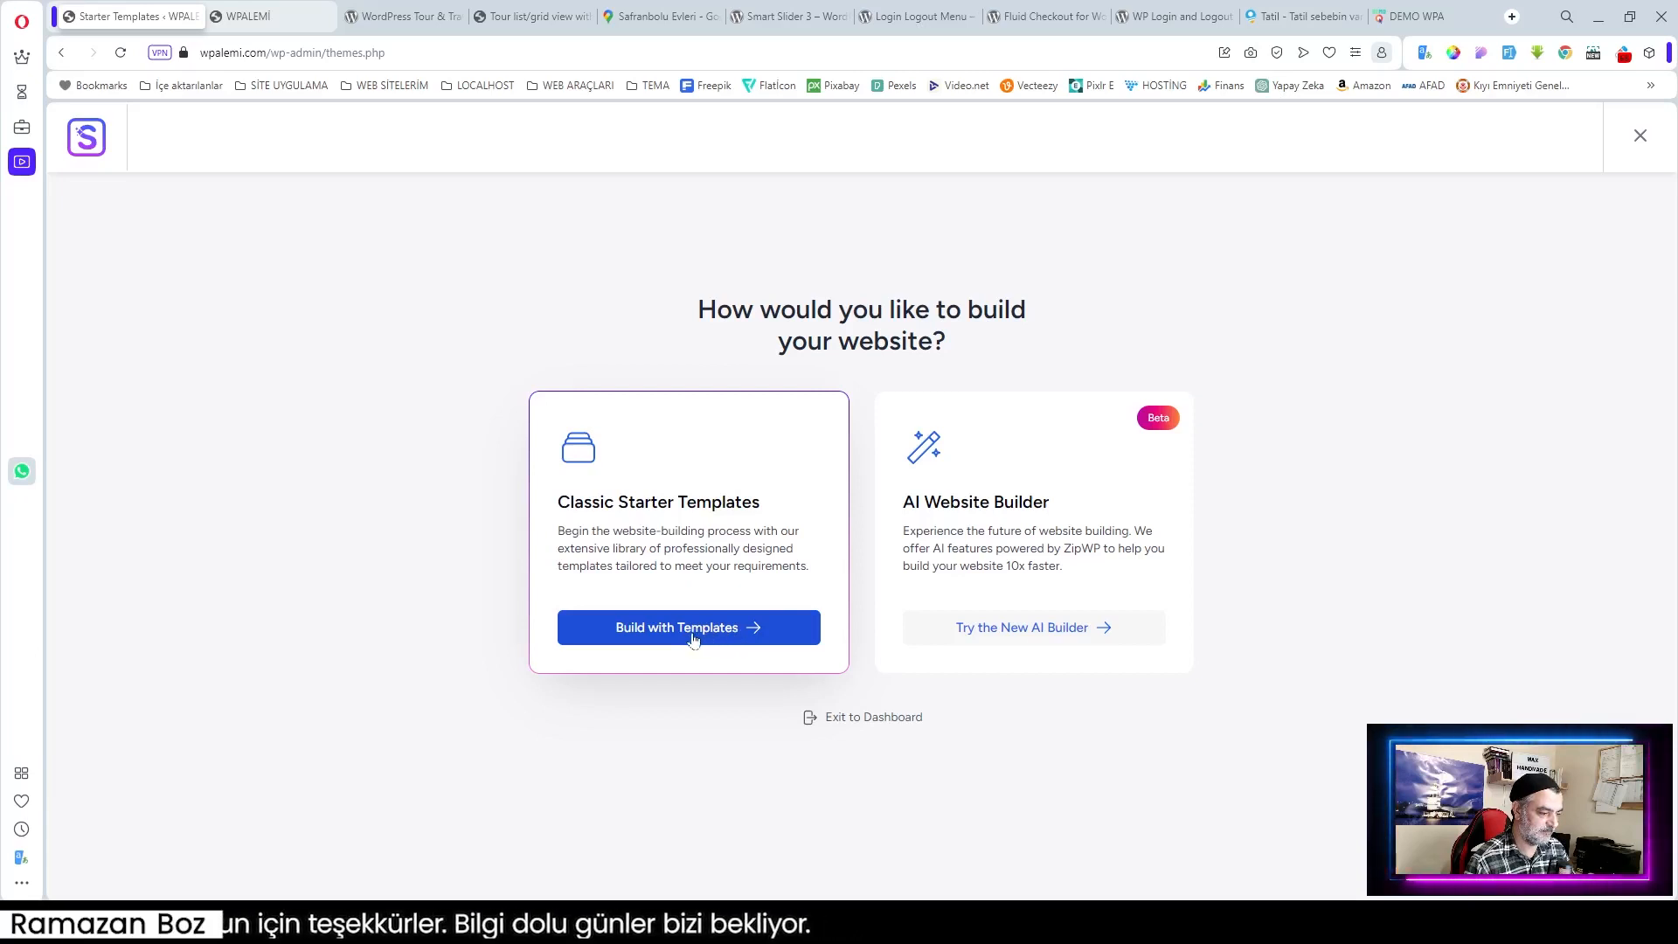
Step: Open the classic template library with Elementor kept as the page builder
left_click(738, 636)
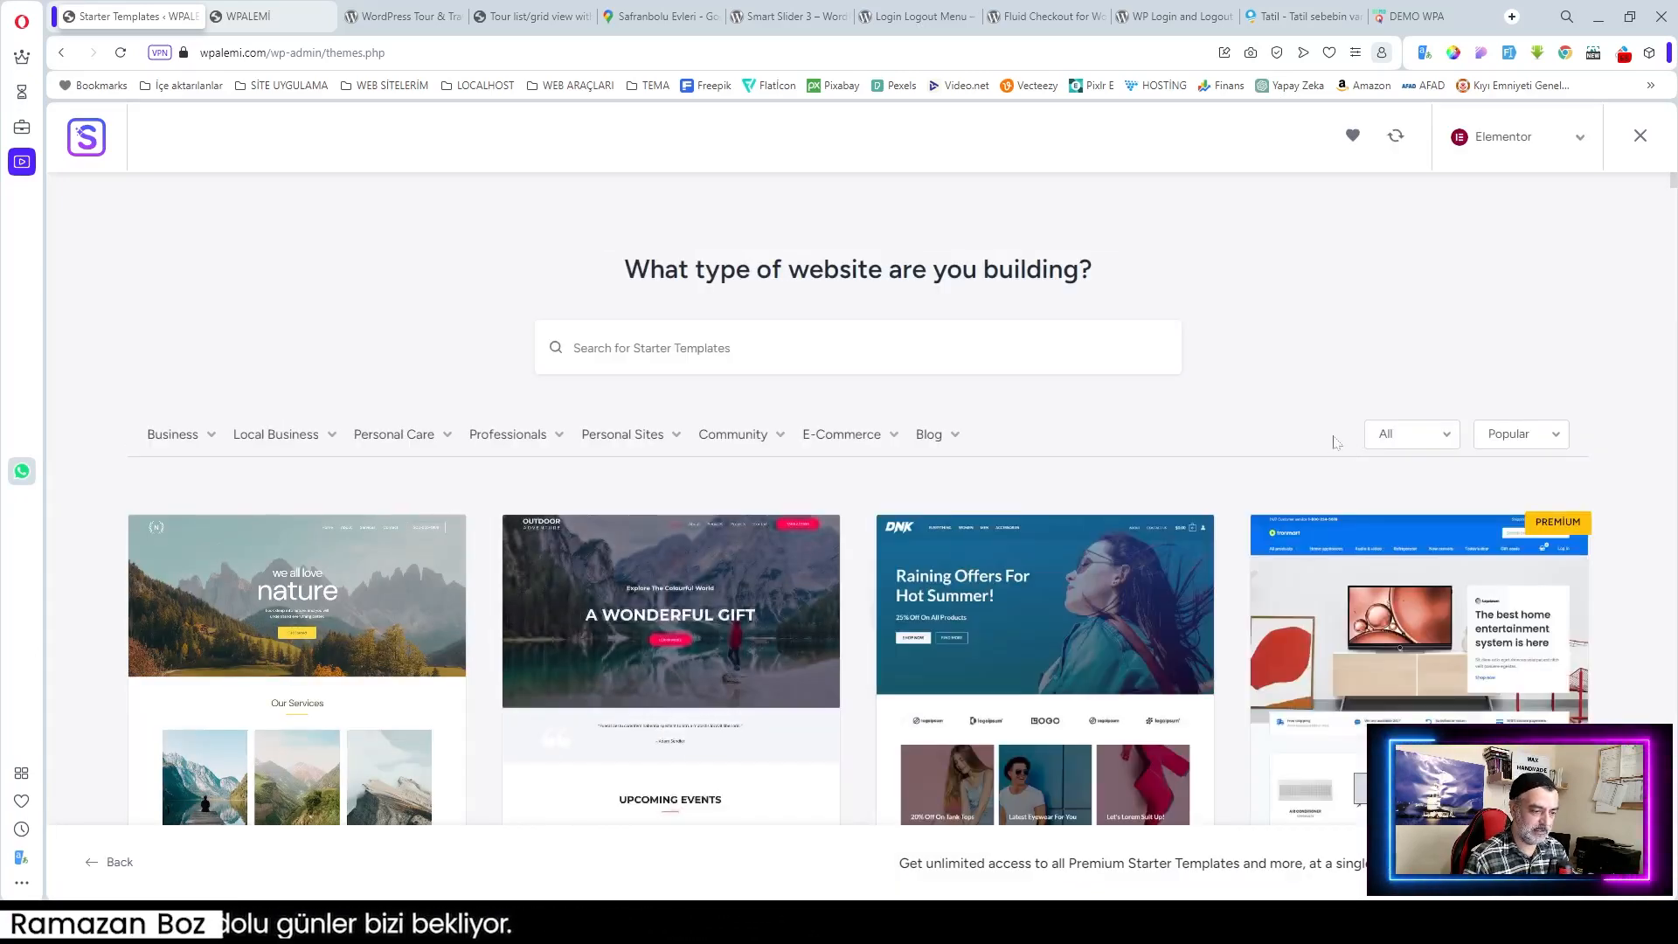
left_click(1580, 140)
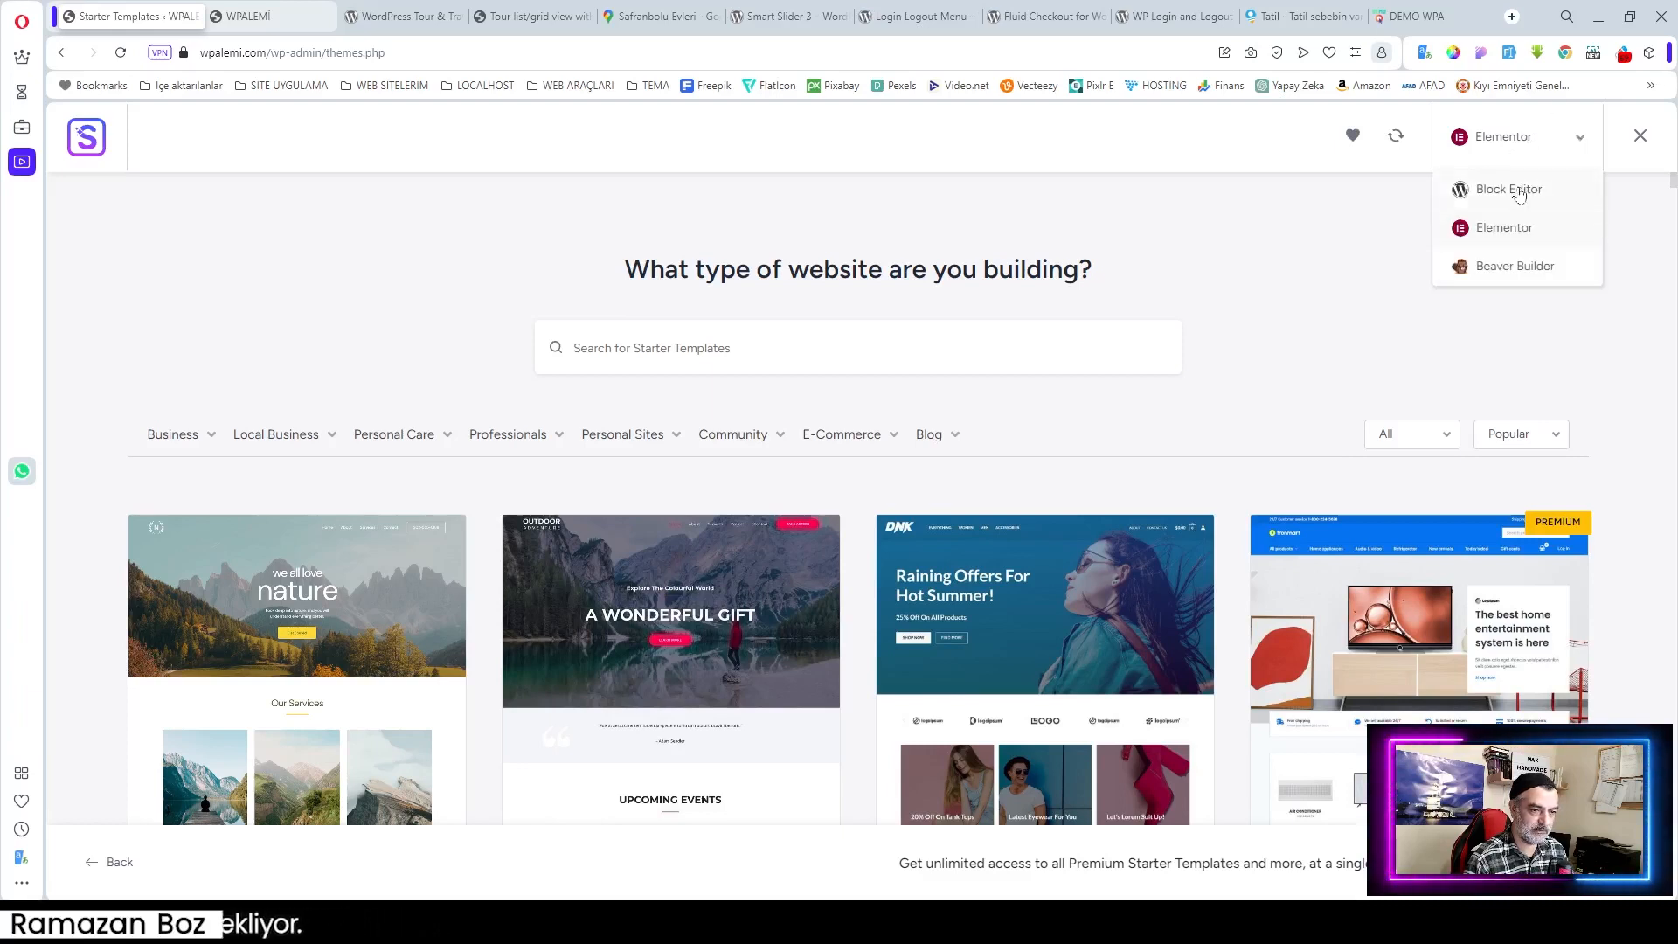
left_click(1503, 229)
left_click(1582, 140)
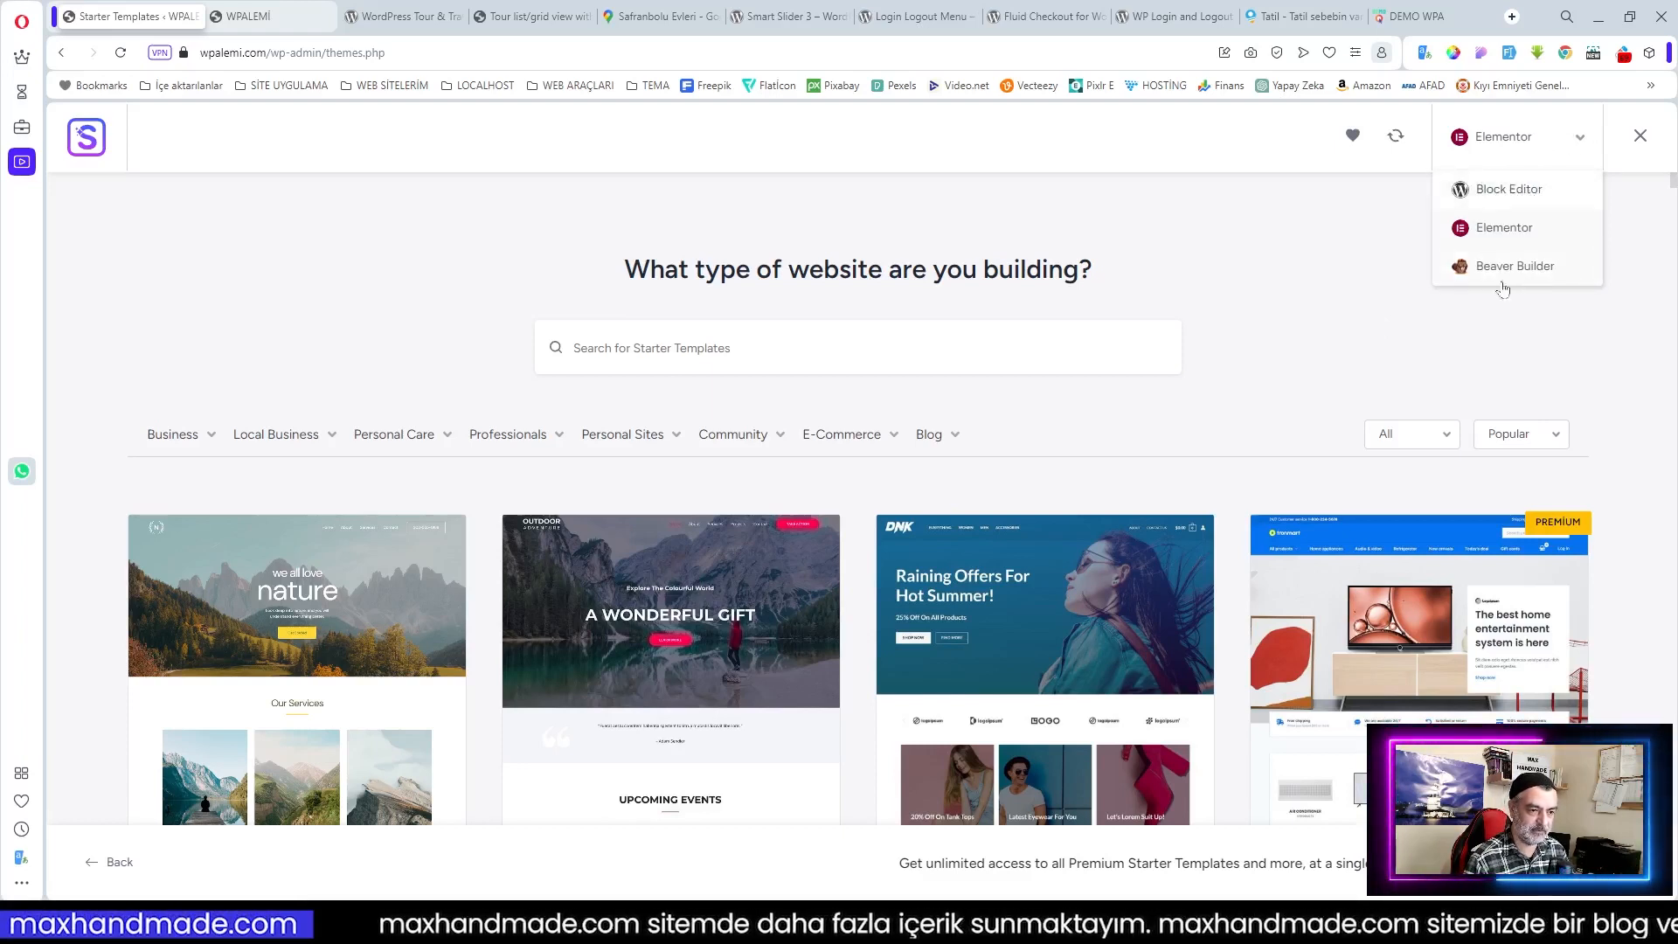
left_click(1505, 229)
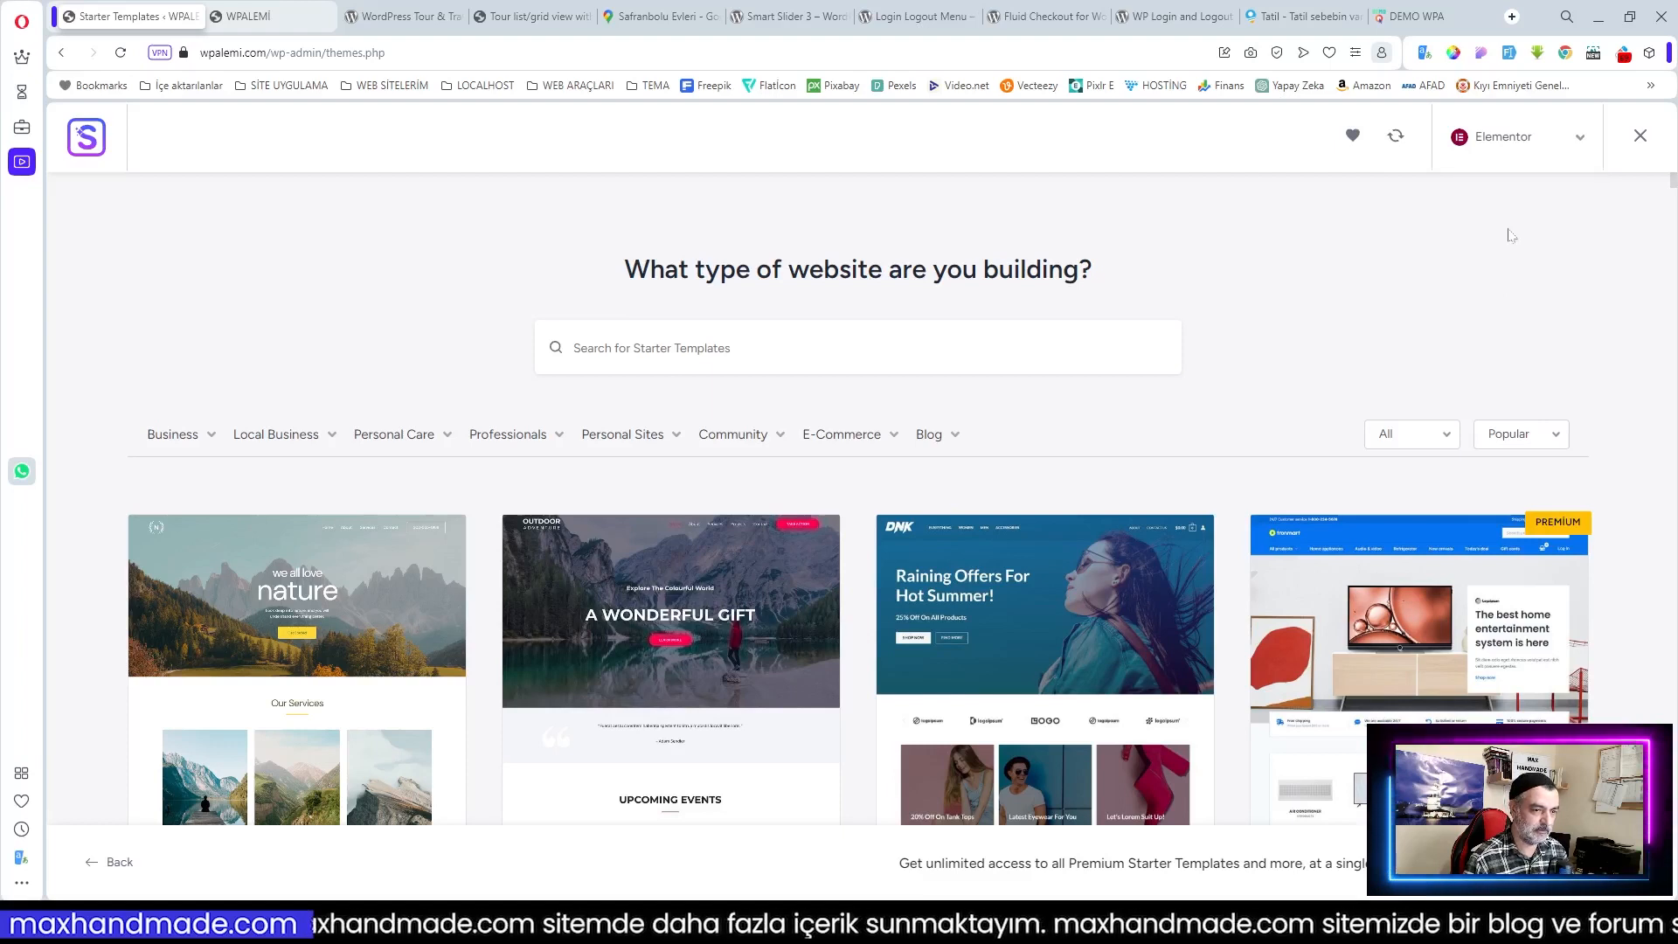
Step: Scroll through the Starter Templates grid and back up to Love Nature and Outdoor Adventure
scroll(1154, 343, "down", 2)
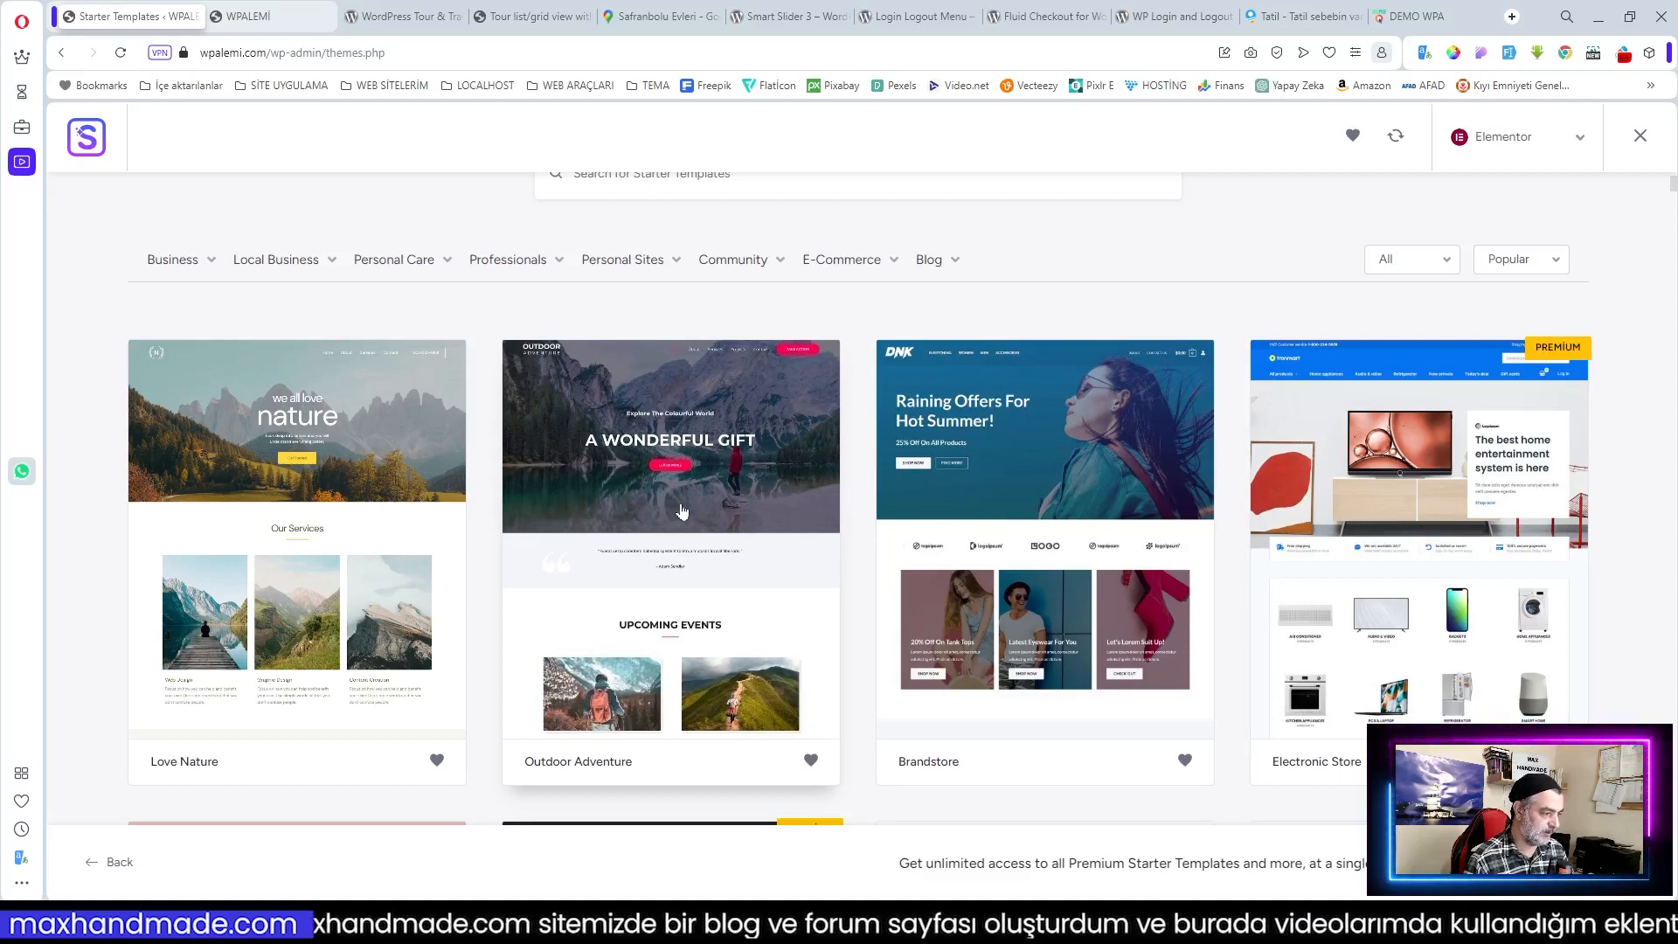
scroll(393, 523, "down", 3)
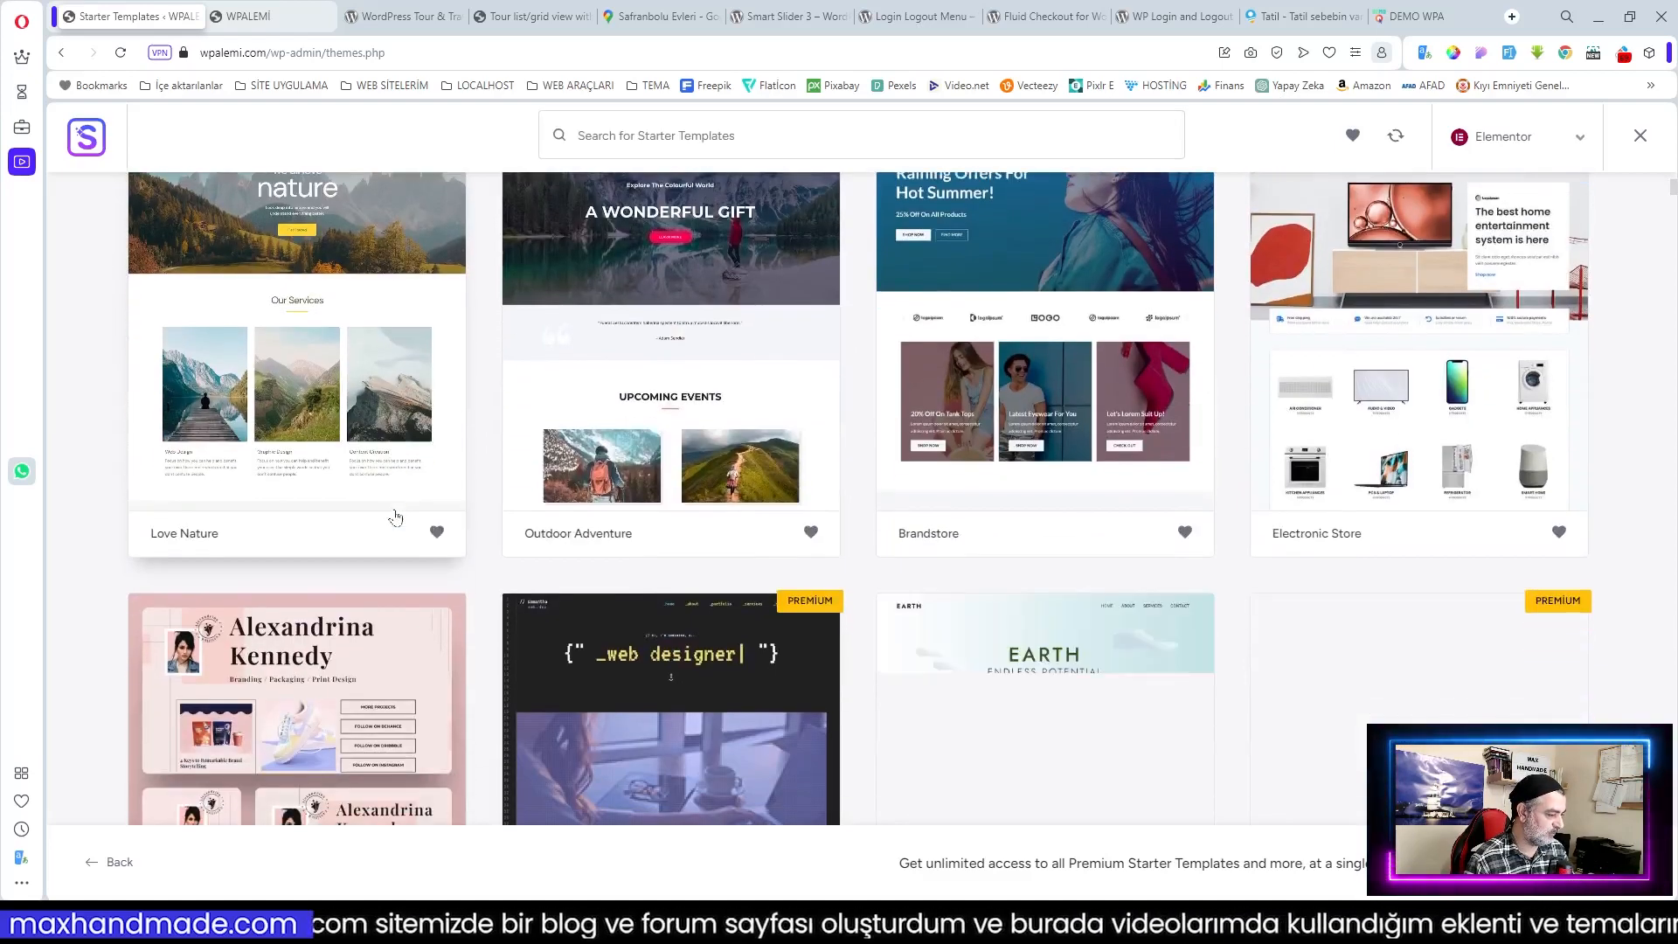
scroll(395, 517, "down", 7)
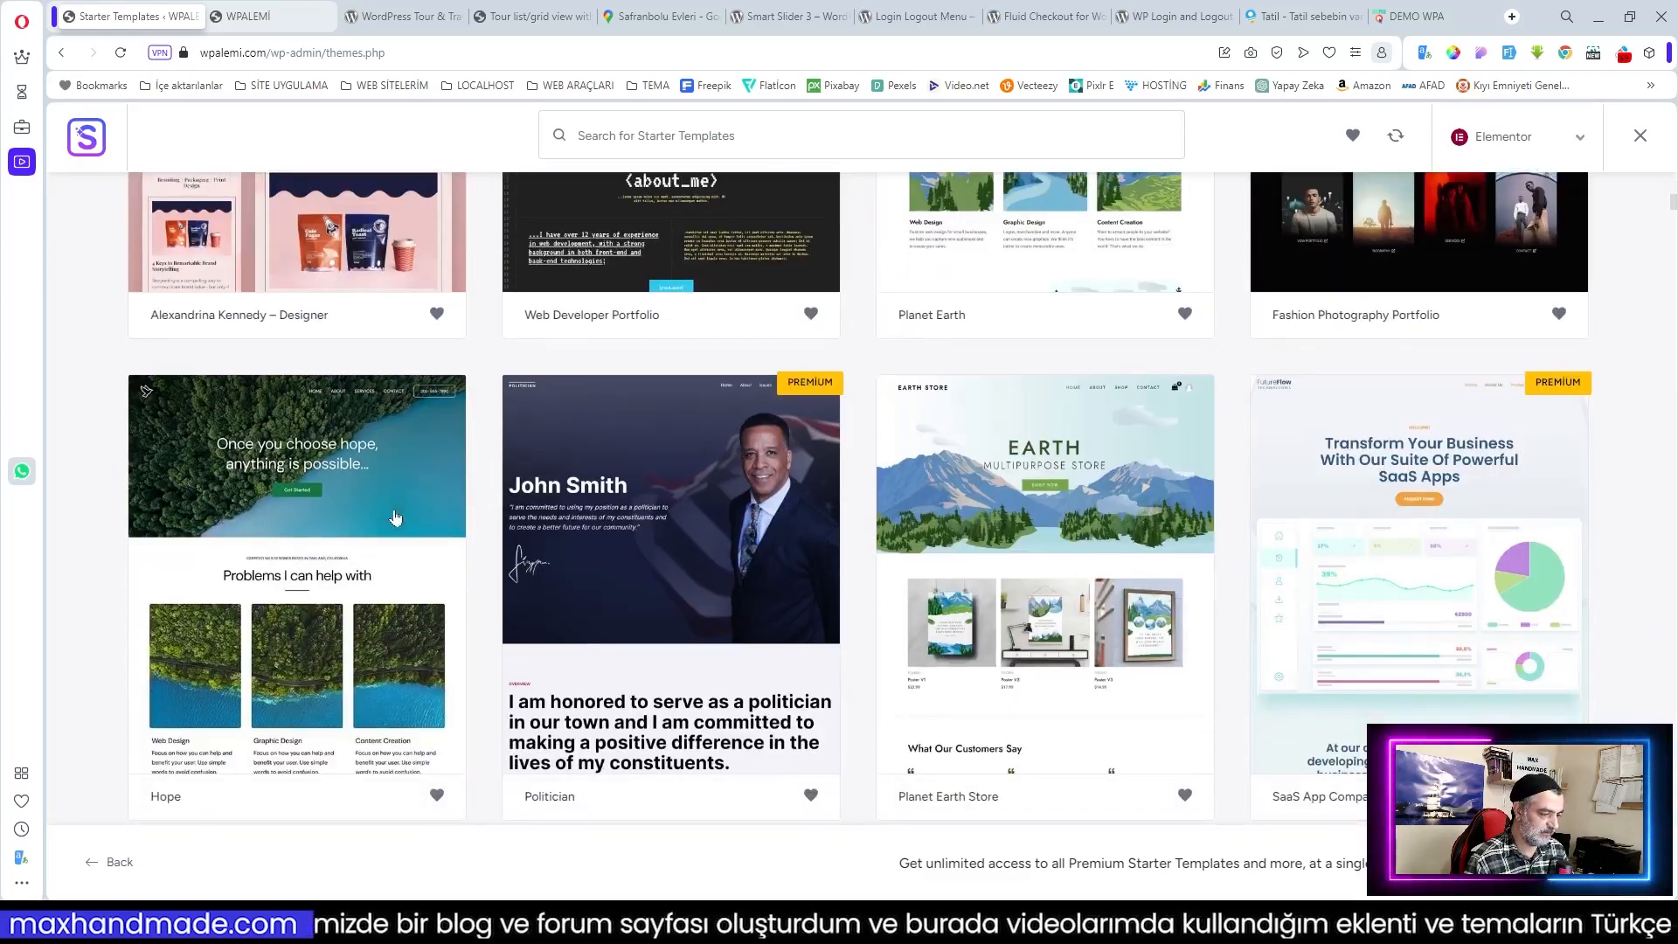
scroll(446, 534, "down", 3)
scroll(696, 538, "down", 2)
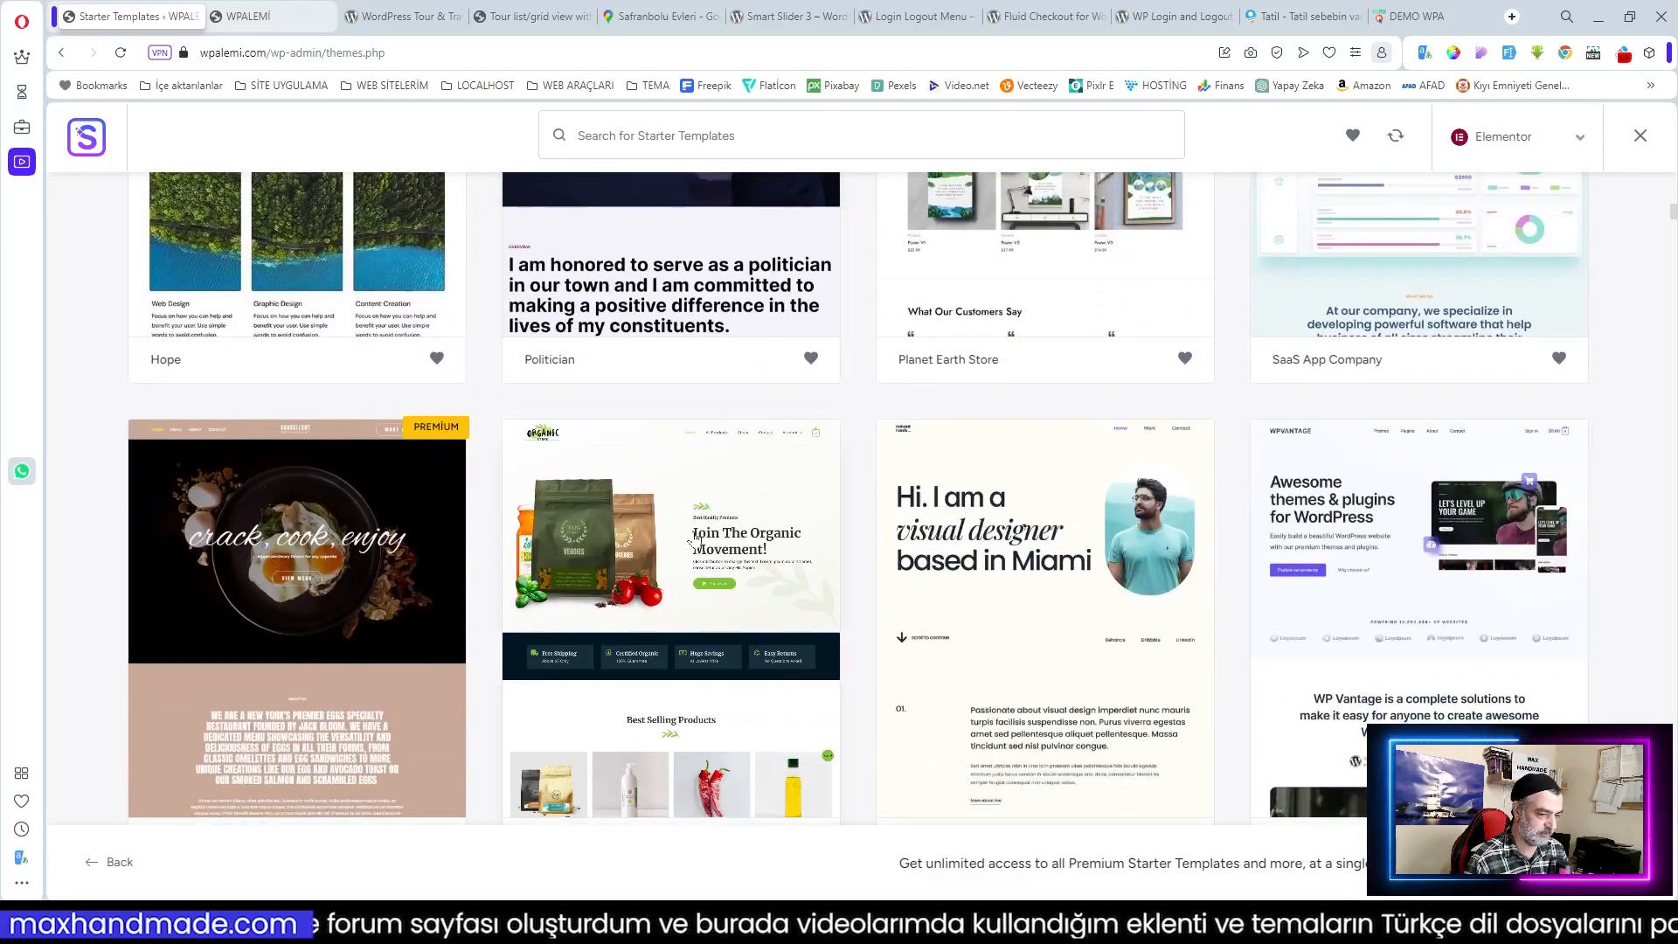
scroll(697, 542, "down", 7)
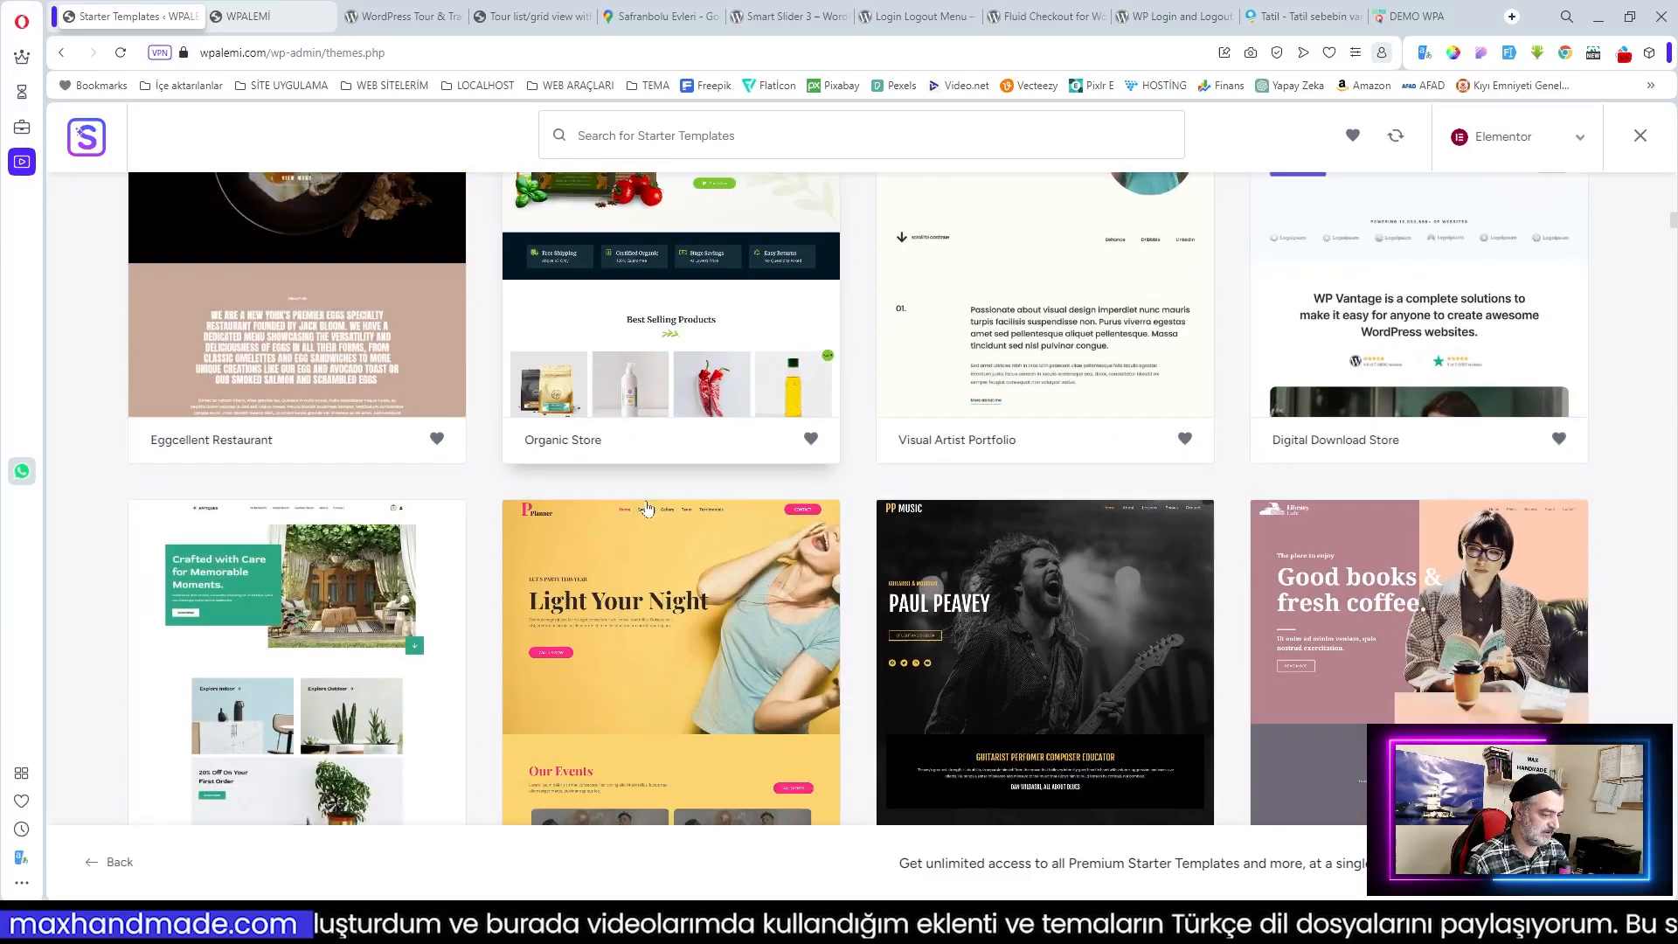
scroll(731, 517, "down", 5)
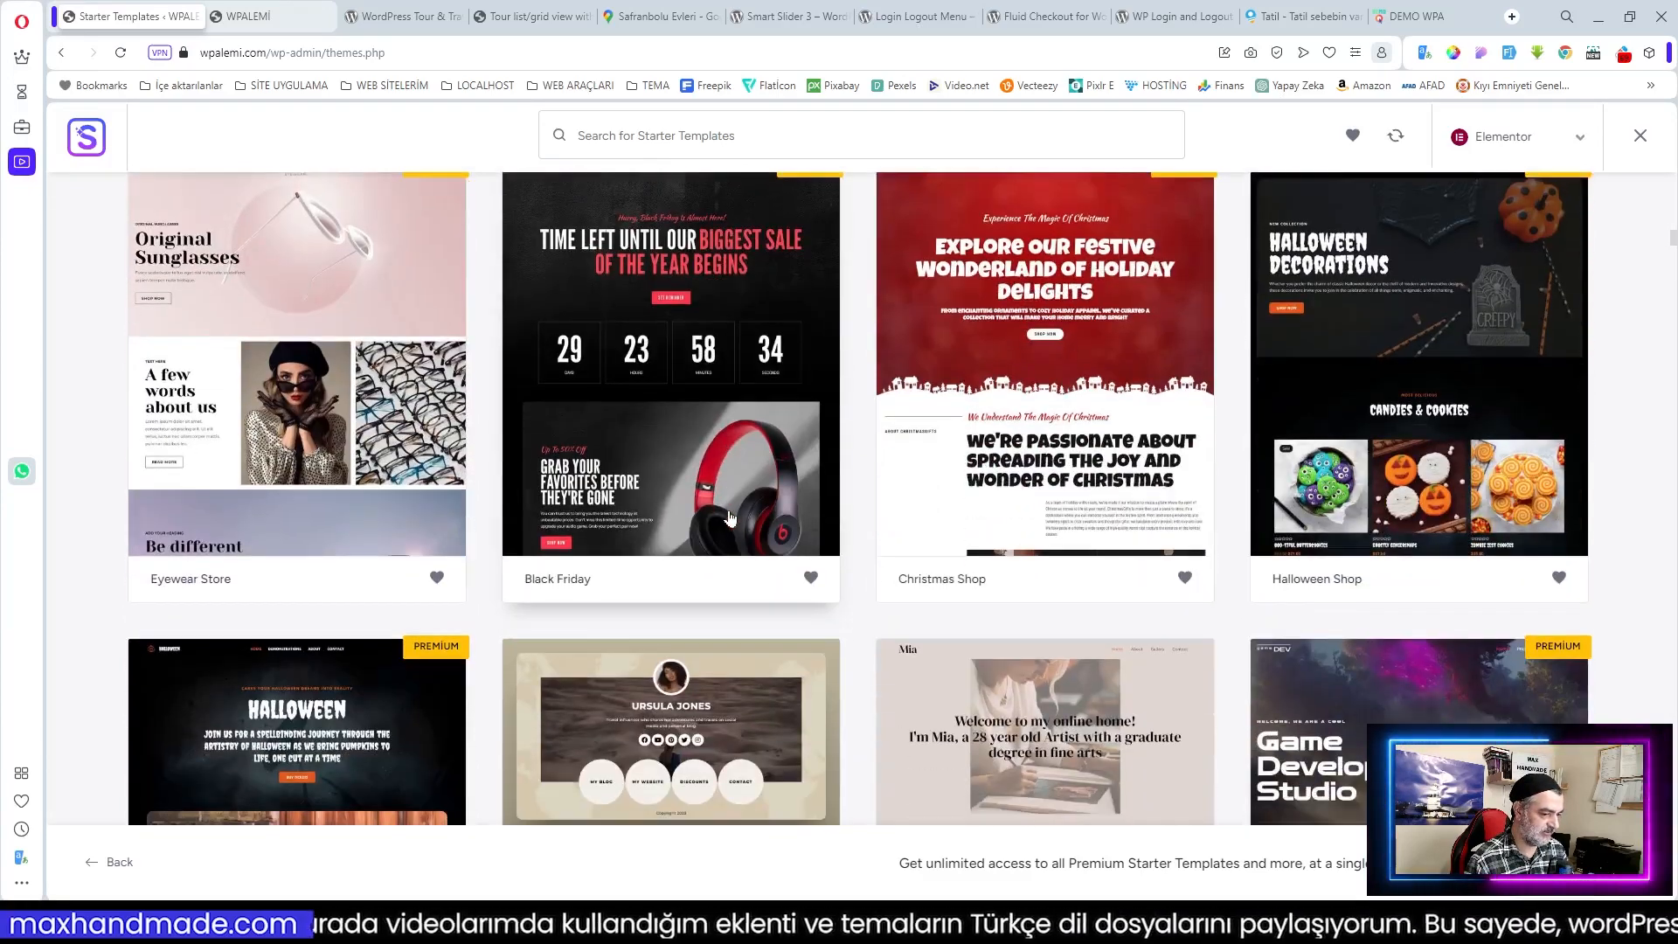
scroll(730, 517, "up", 20)
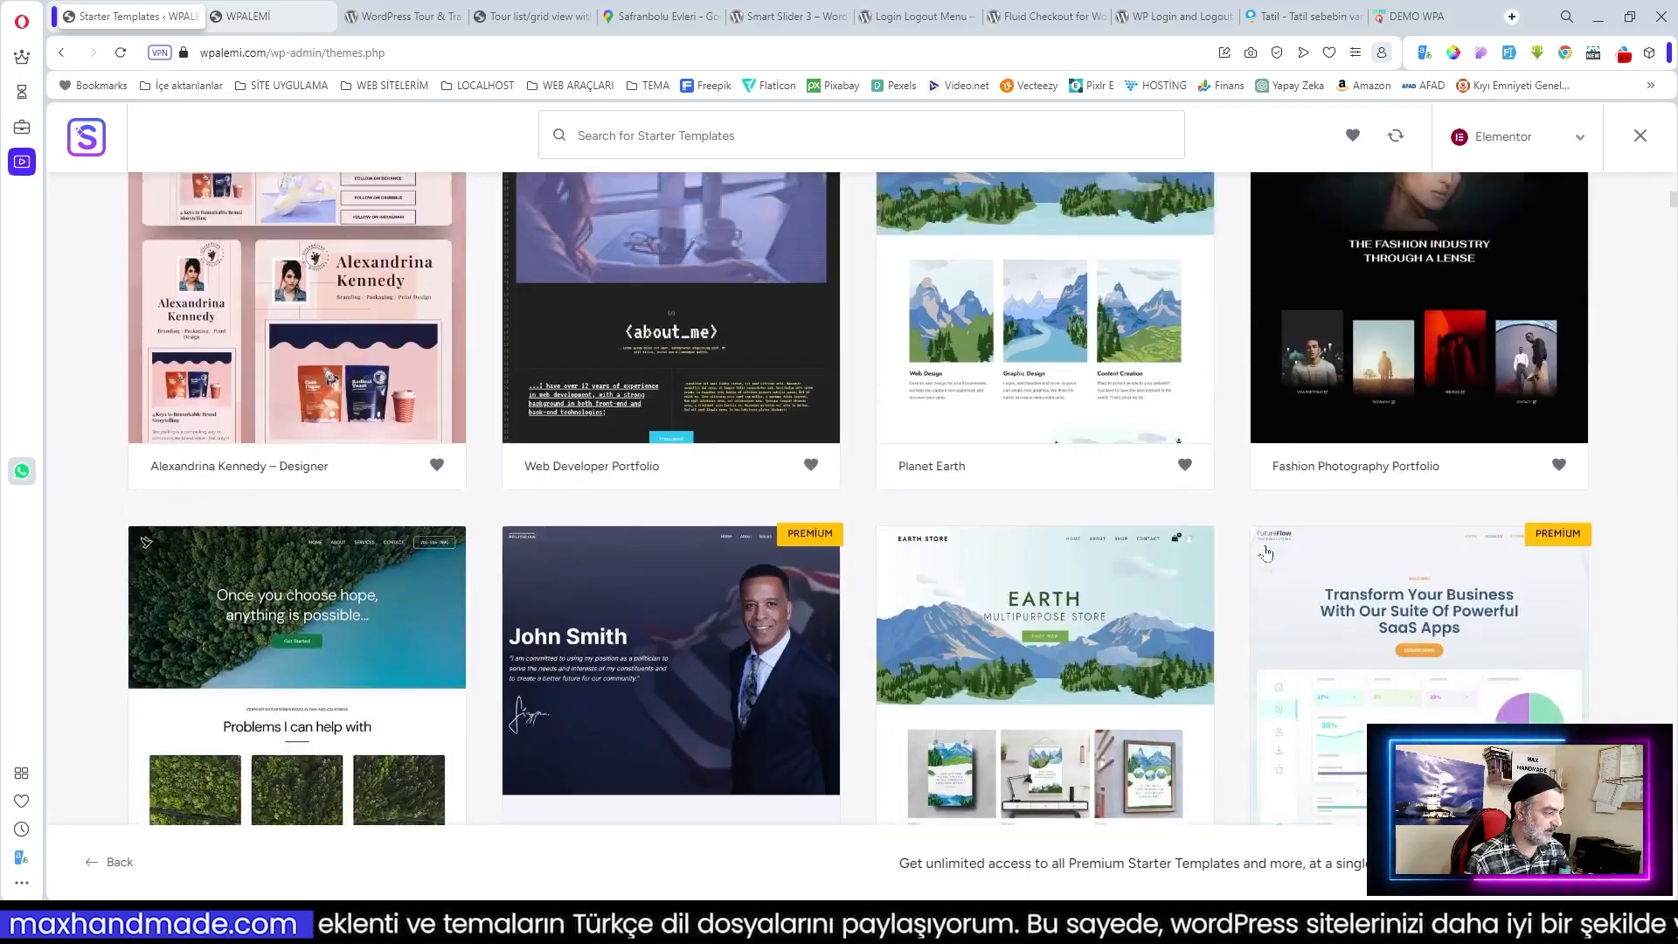
scroll(1266, 553, "up", 5)
scroll(437, 480, "down", 1)
scroll(437, 481, "up", 1)
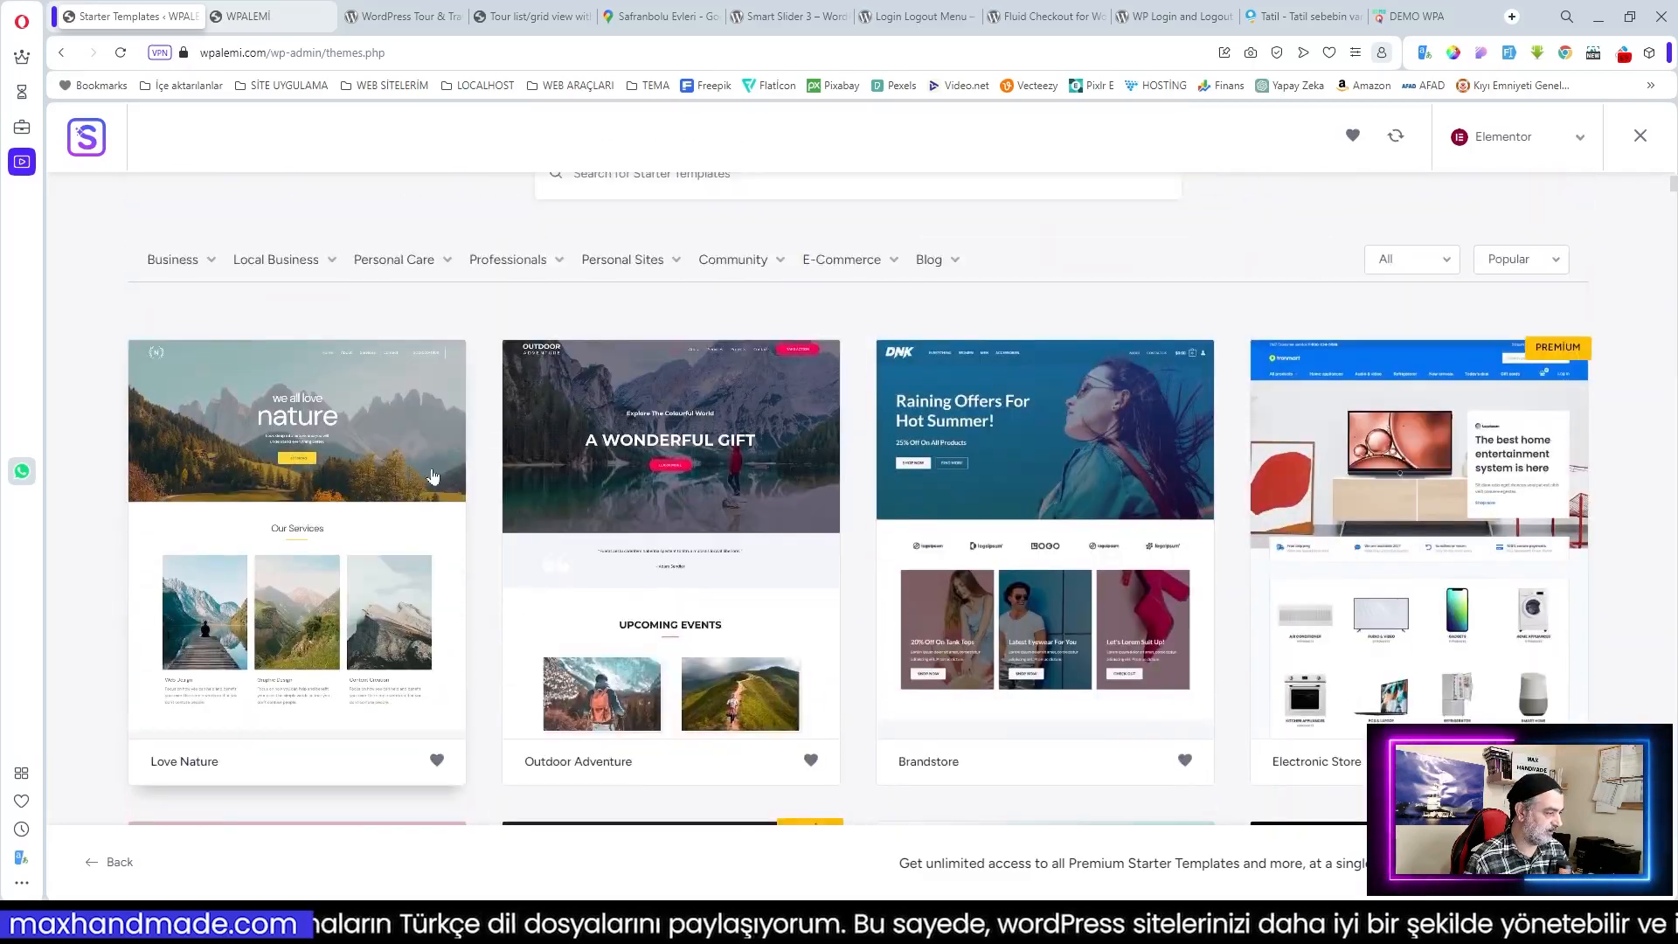
Step: Pick the Love Nature template, skip the logo, choose Poppins / Lato fonts, and submit to build
left_click(399, 703)
scroll(1323, 445, "down", 15)
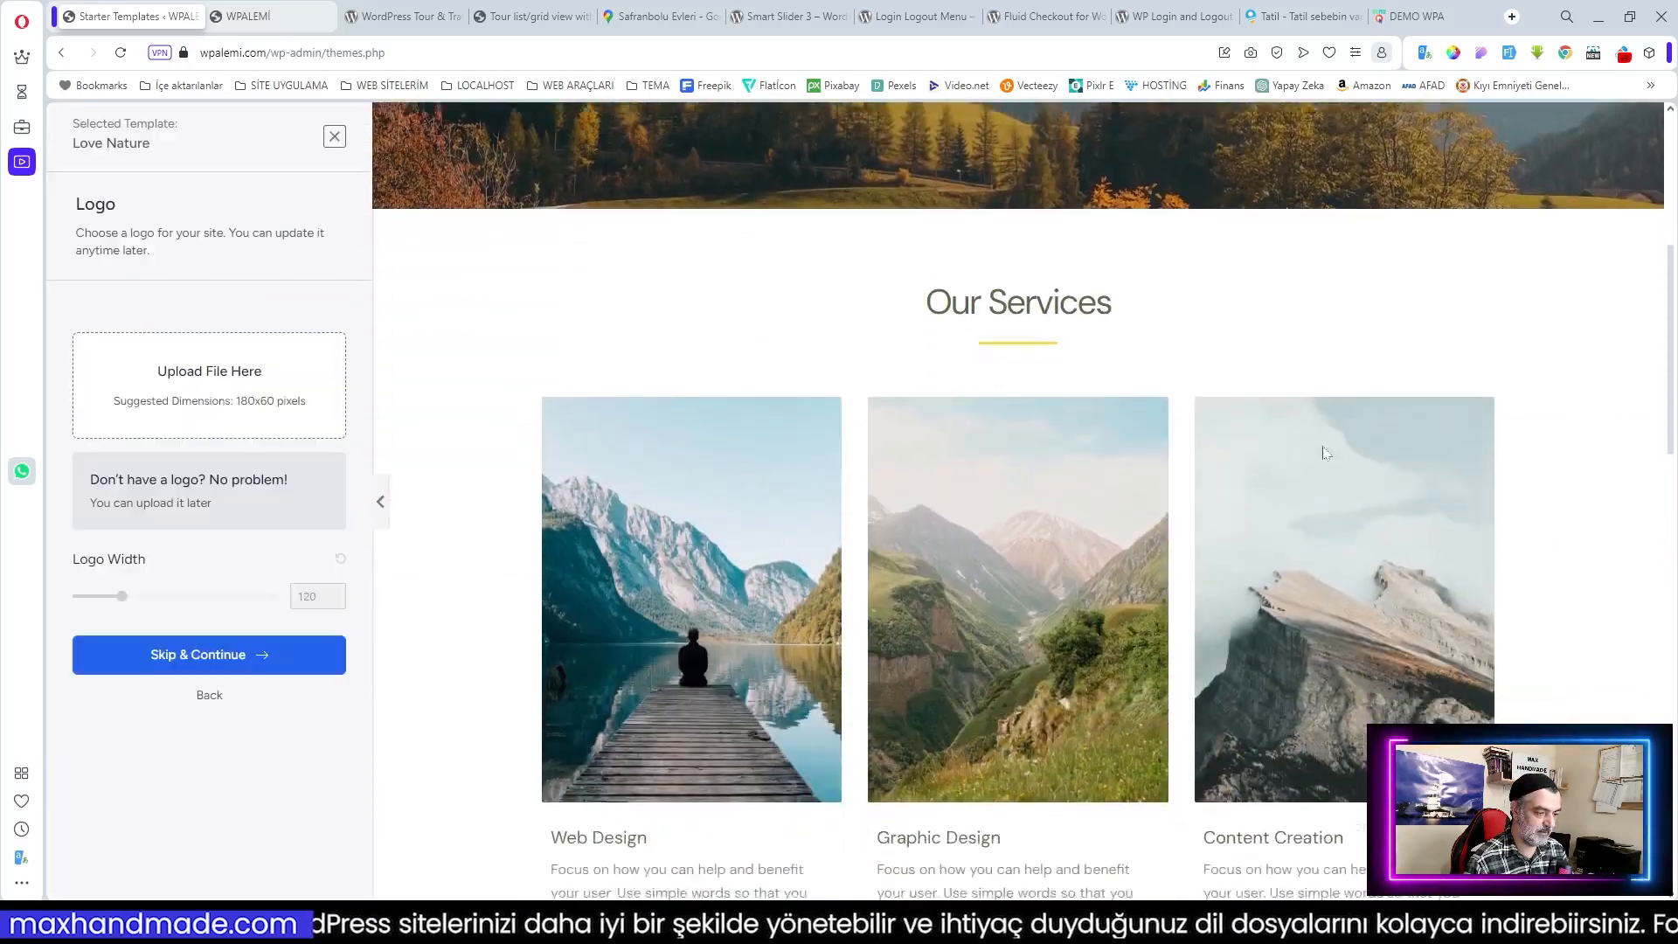
scroll(982, 433, "up", 20)
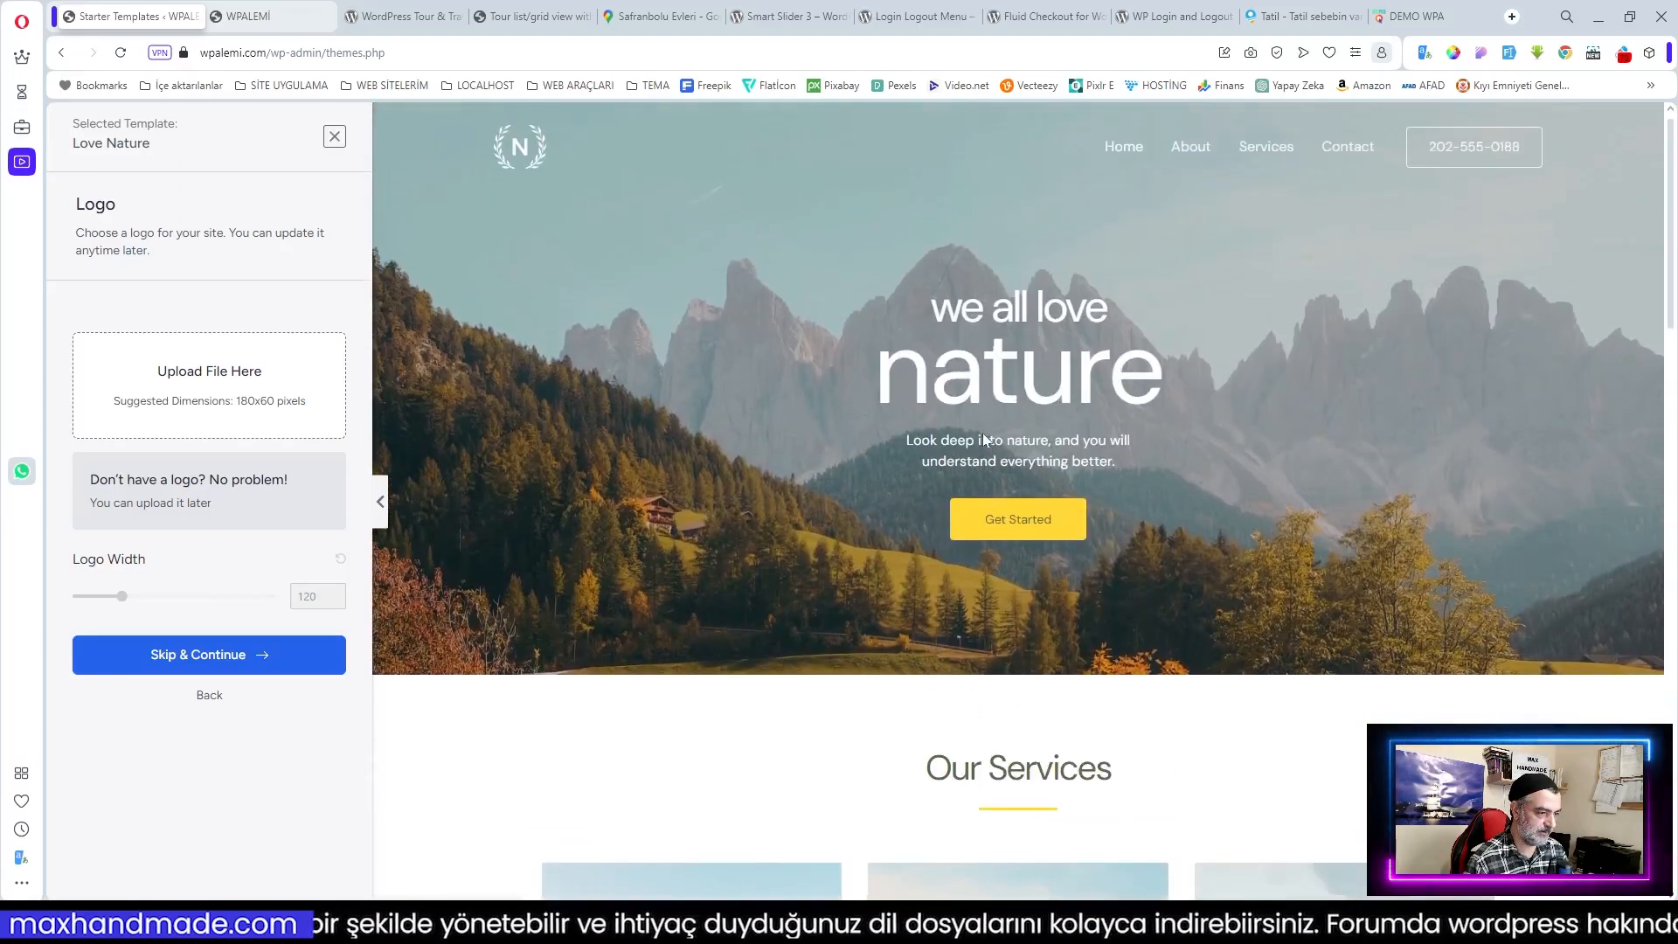
left_click(206, 655)
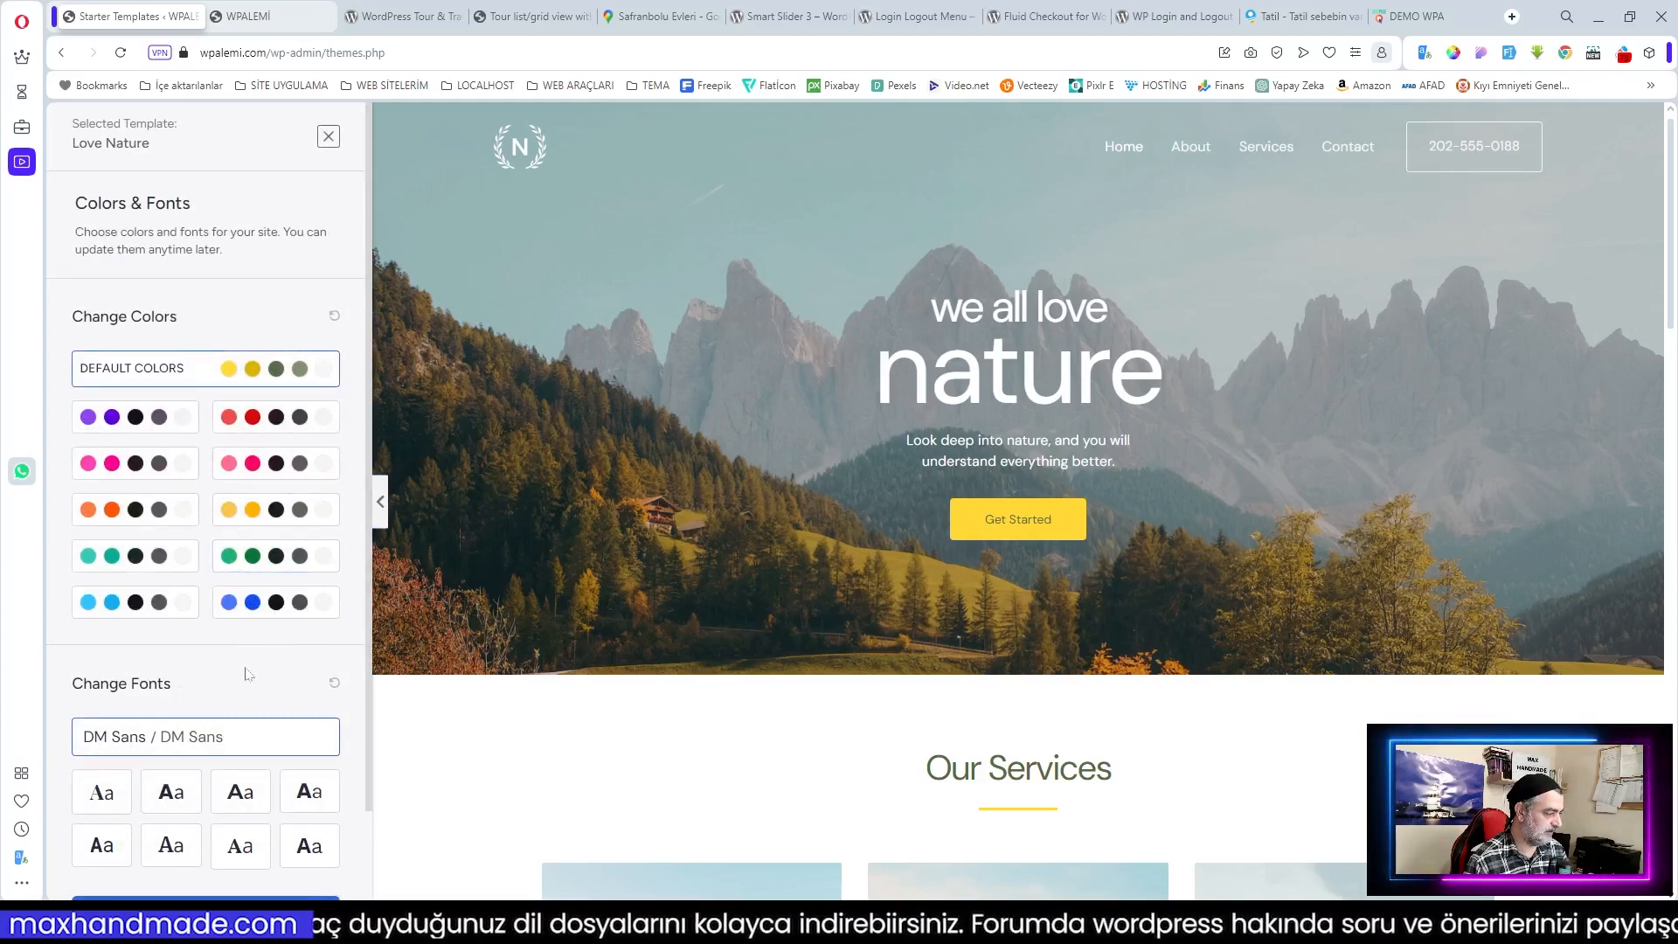
scroll(262, 645, "down", 1)
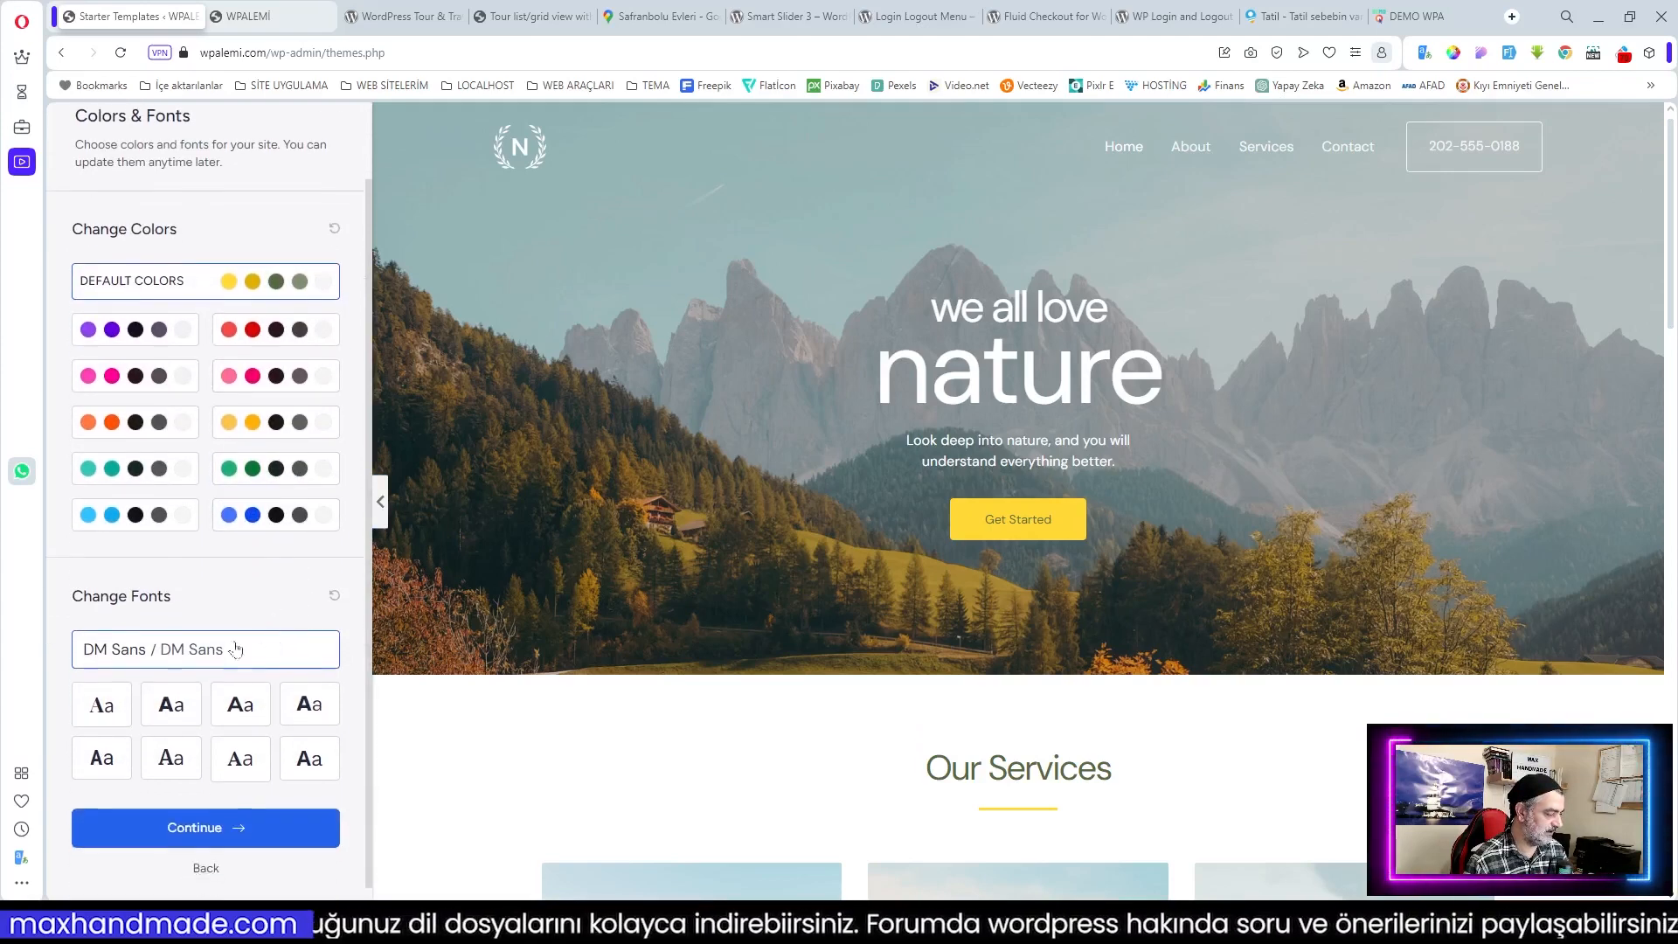
left_click(171, 715)
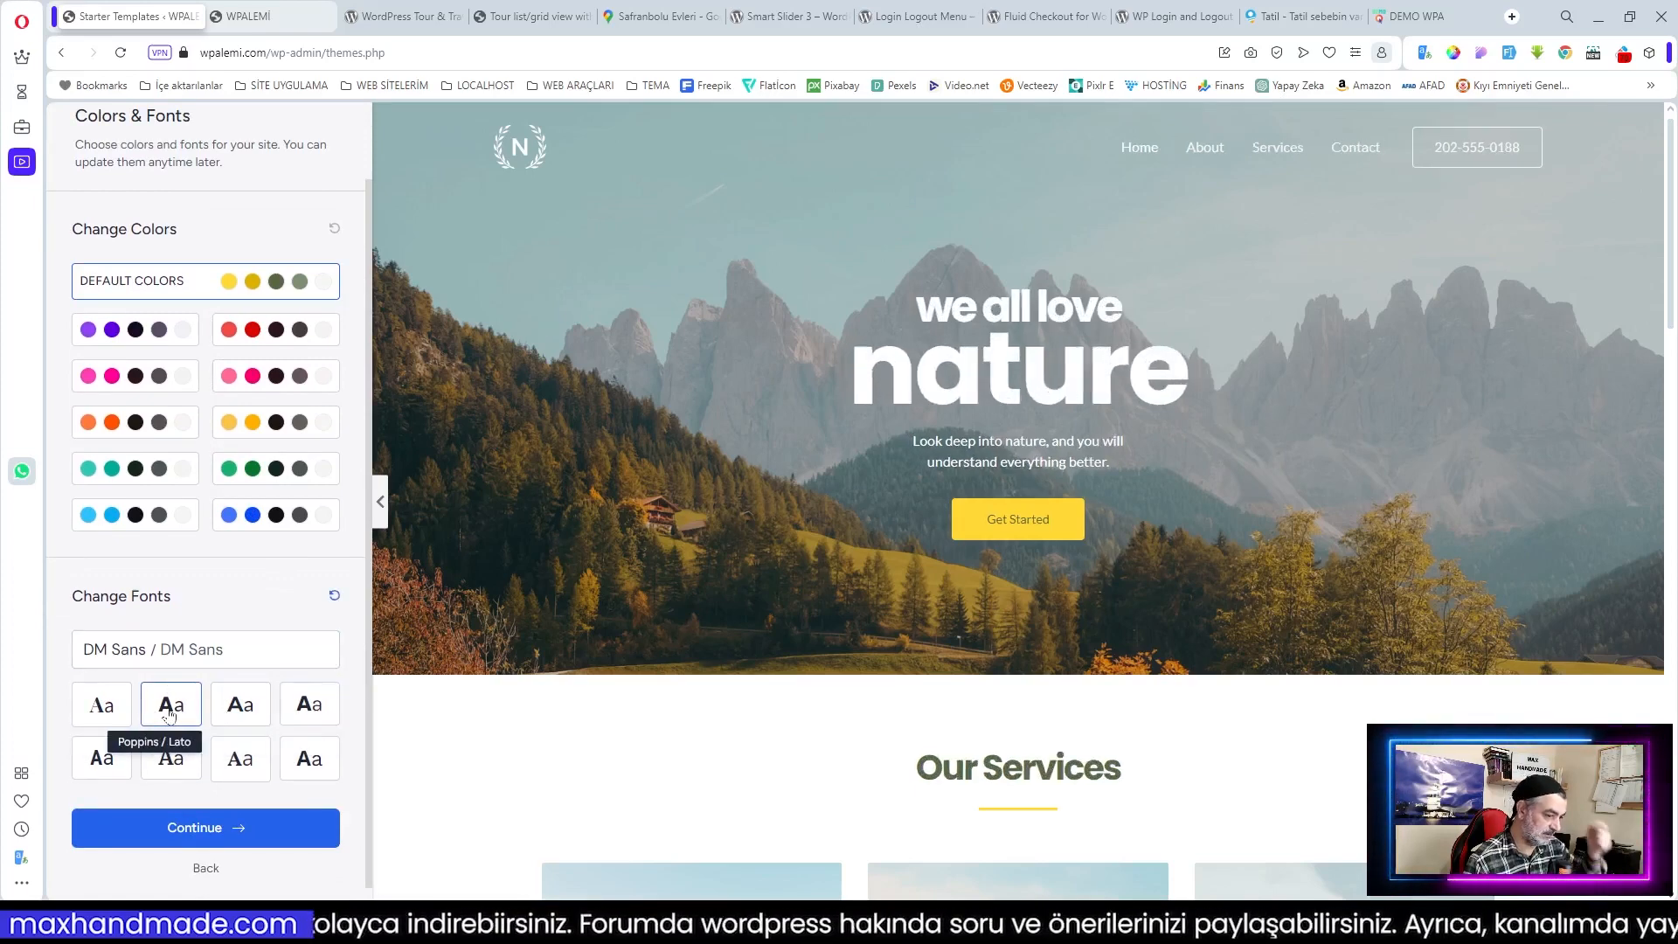
left_click(214, 827)
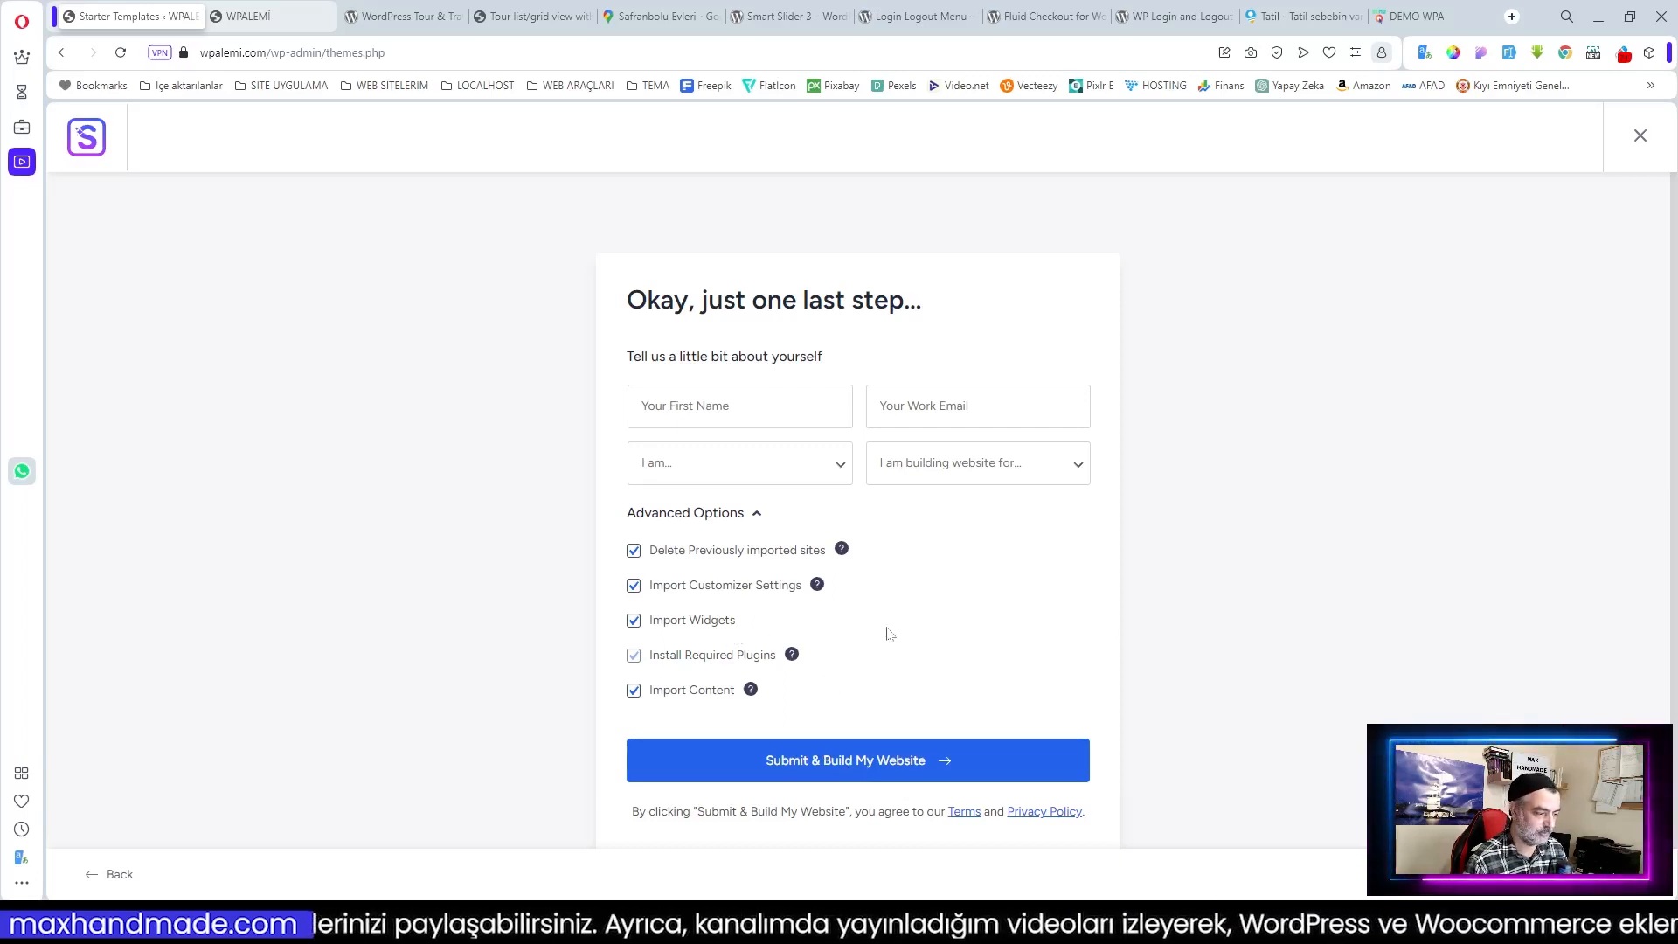
left_click(854, 767)
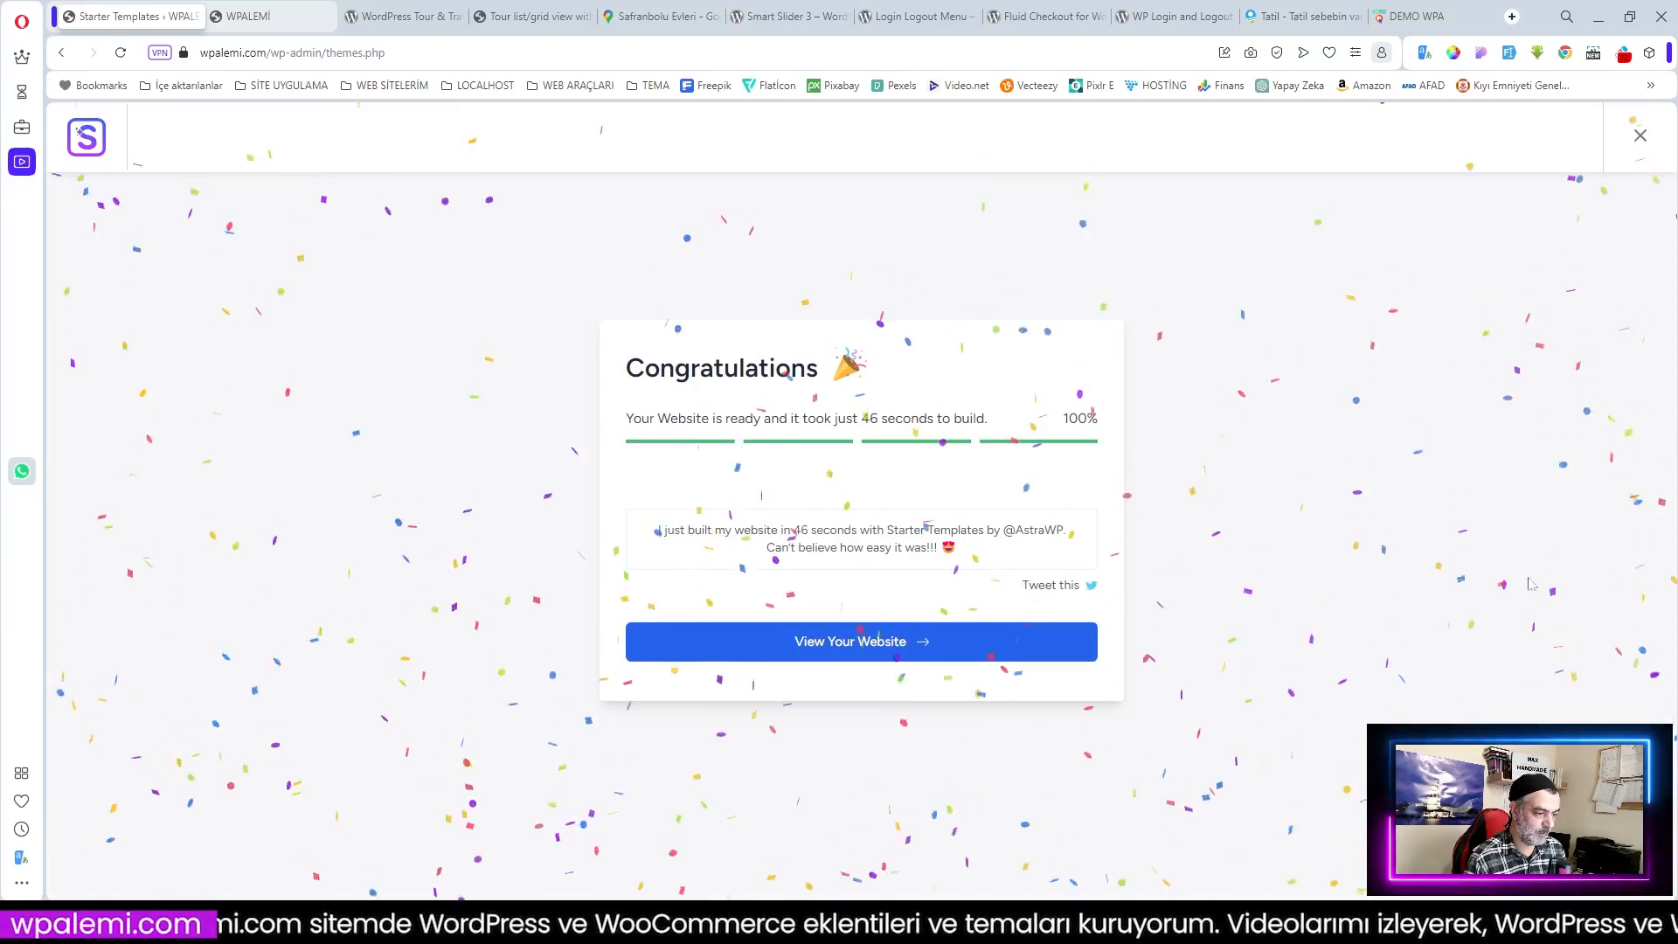
Step: Exit the template setup and reload the front page to check the 'we all love nature' design
left_click(1641, 138)
left_click(254, 16)
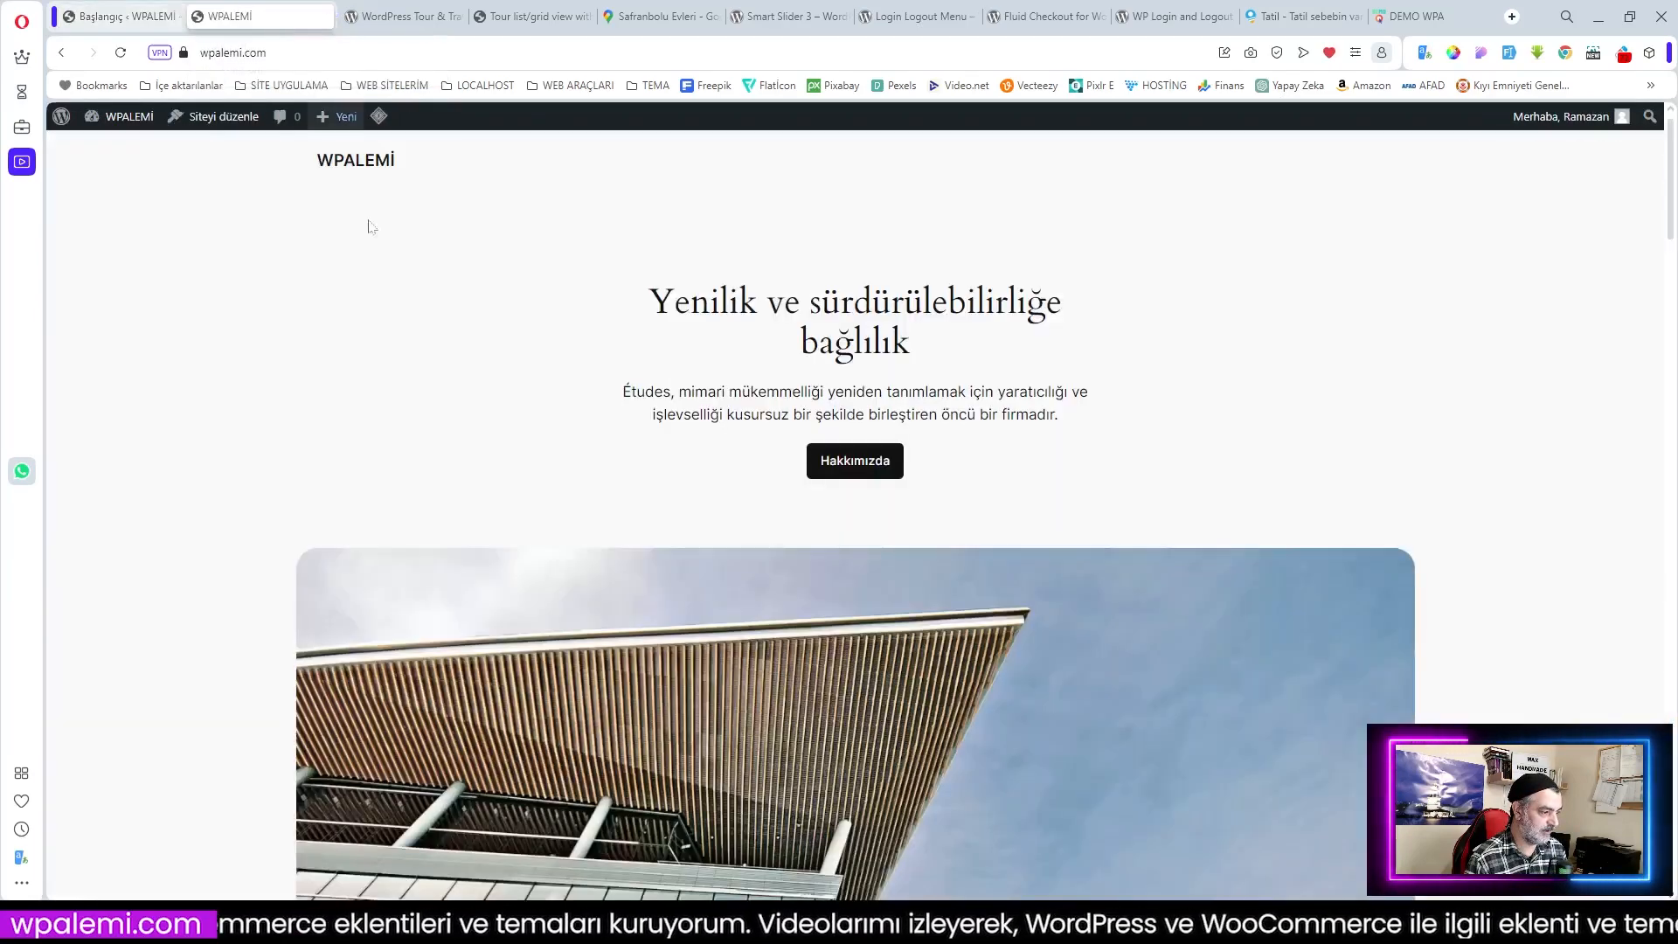
left_click(122, 53)
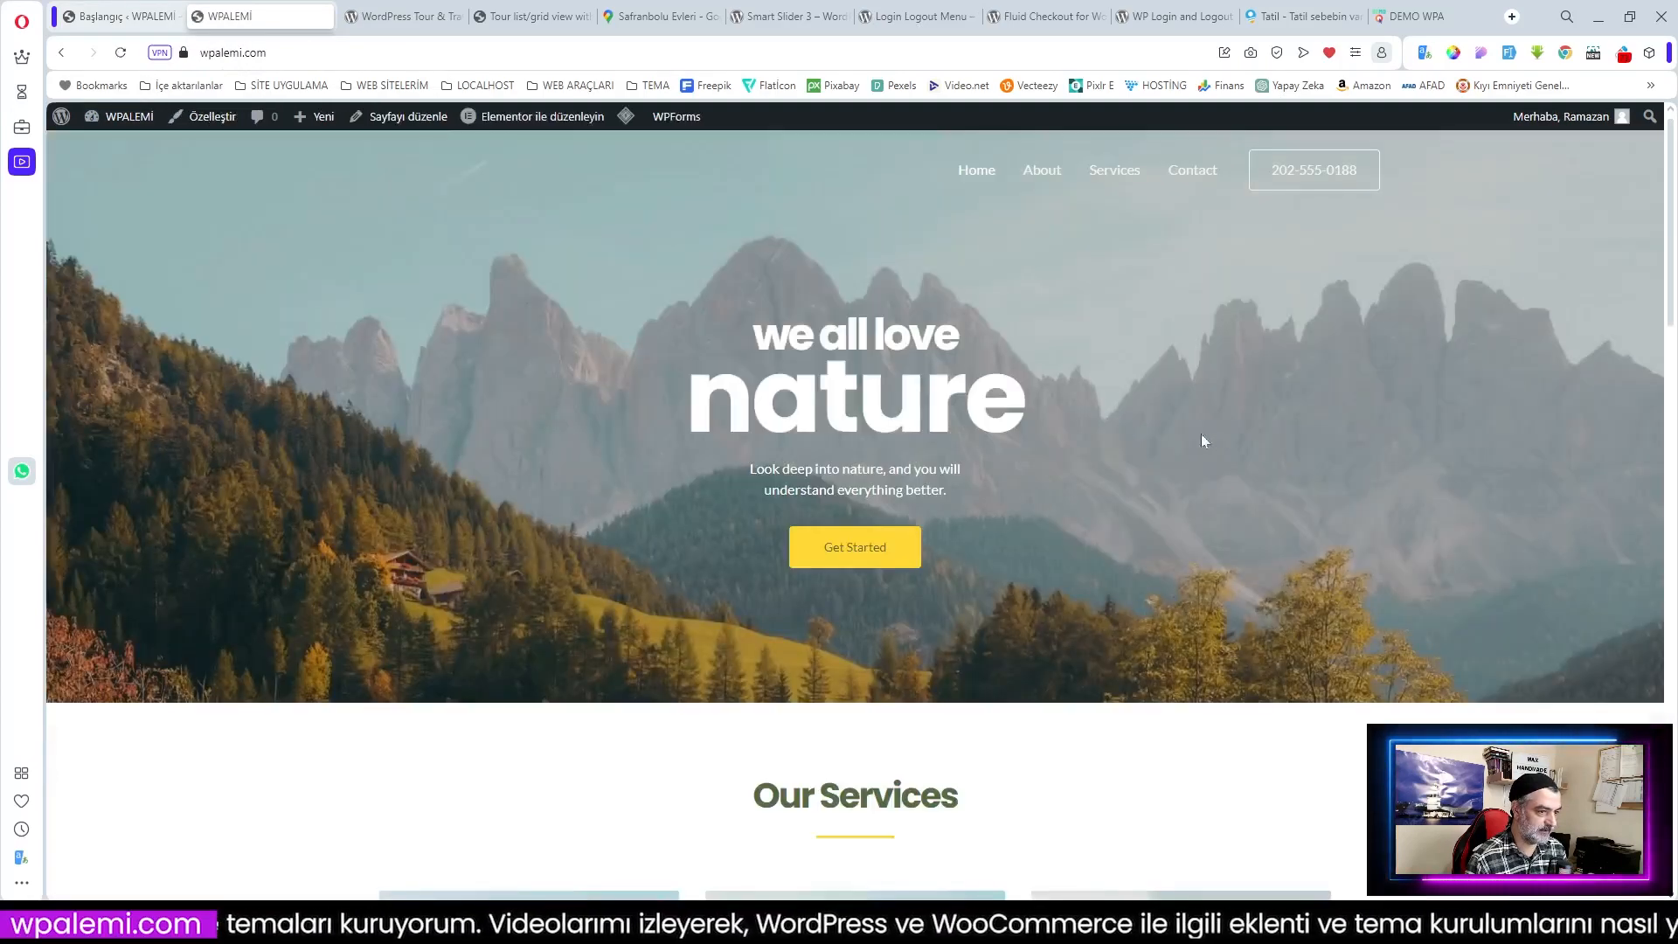
scroll(1143, 470, "down", 19)
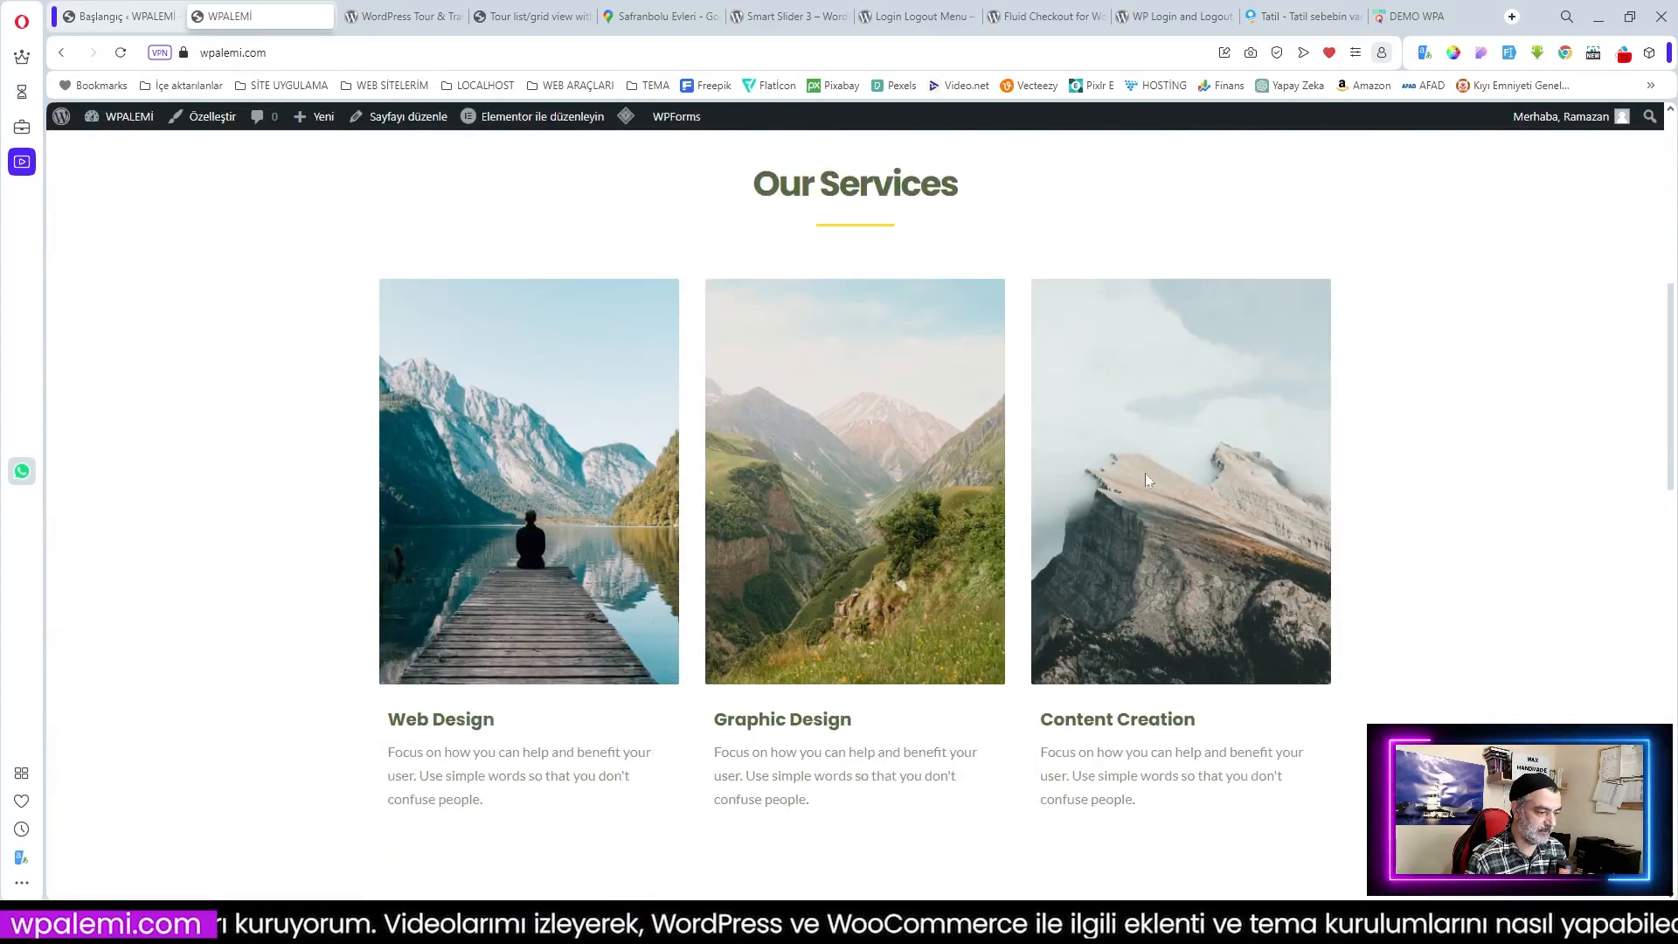
scroll(1146, 480, "down", 3)
scroll(1146, 479, "up", 20)
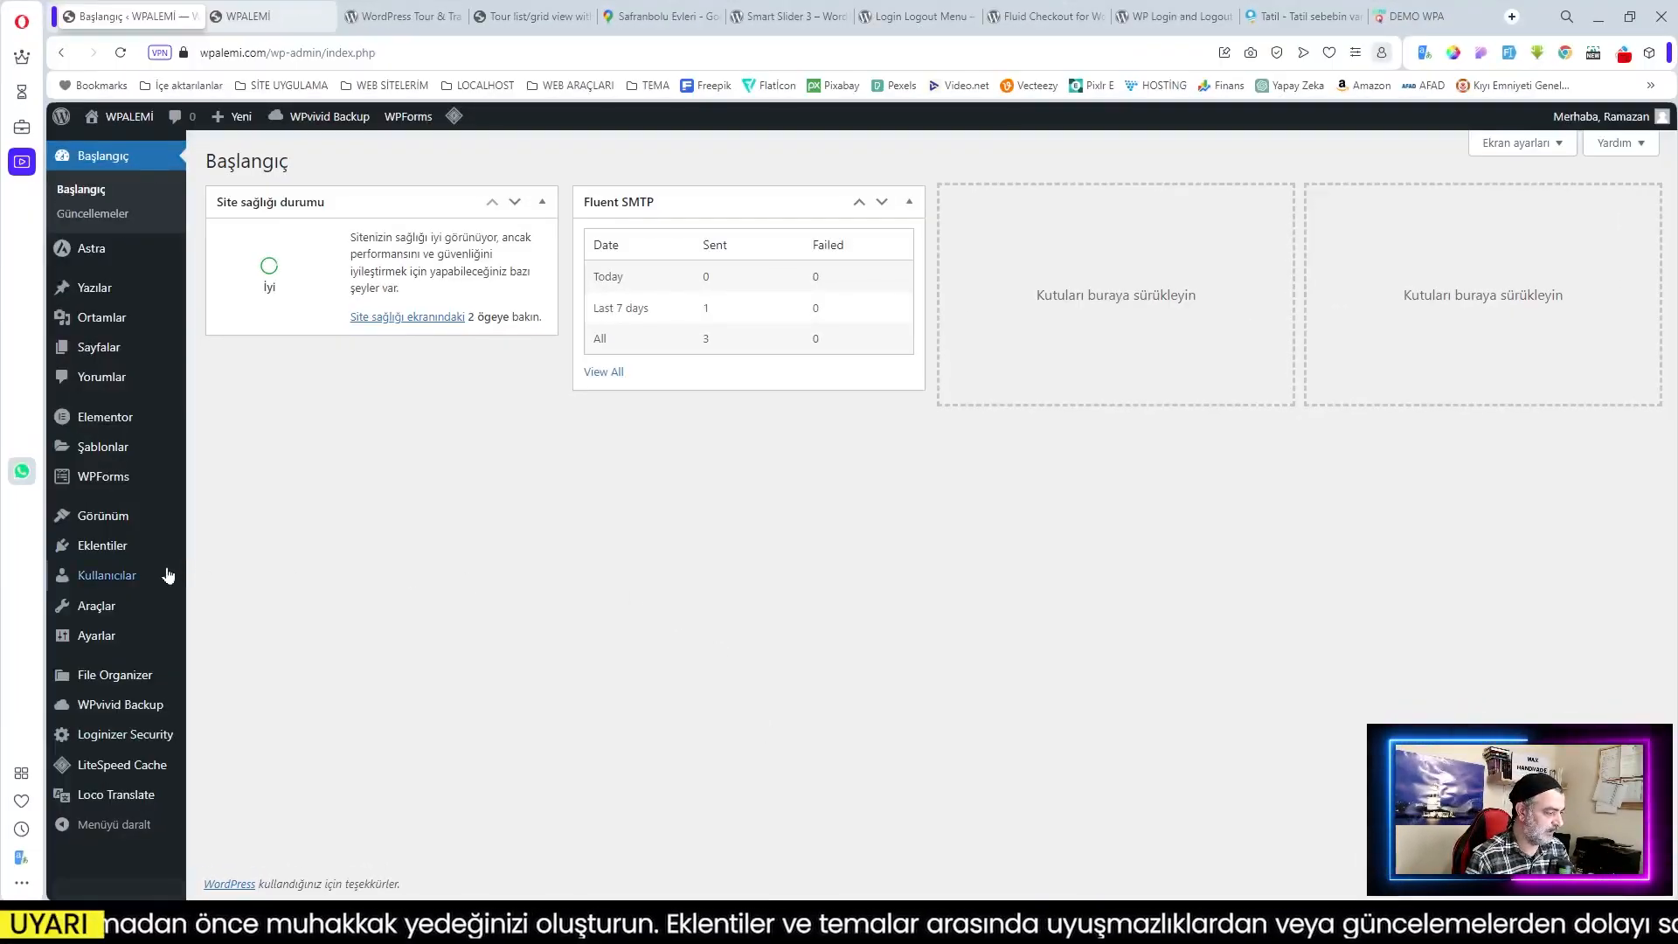
Step: Search for WpTravelly under Eklentiler > Yeni eklenti ekle, then install and activate it
mouse_move(114, 554)
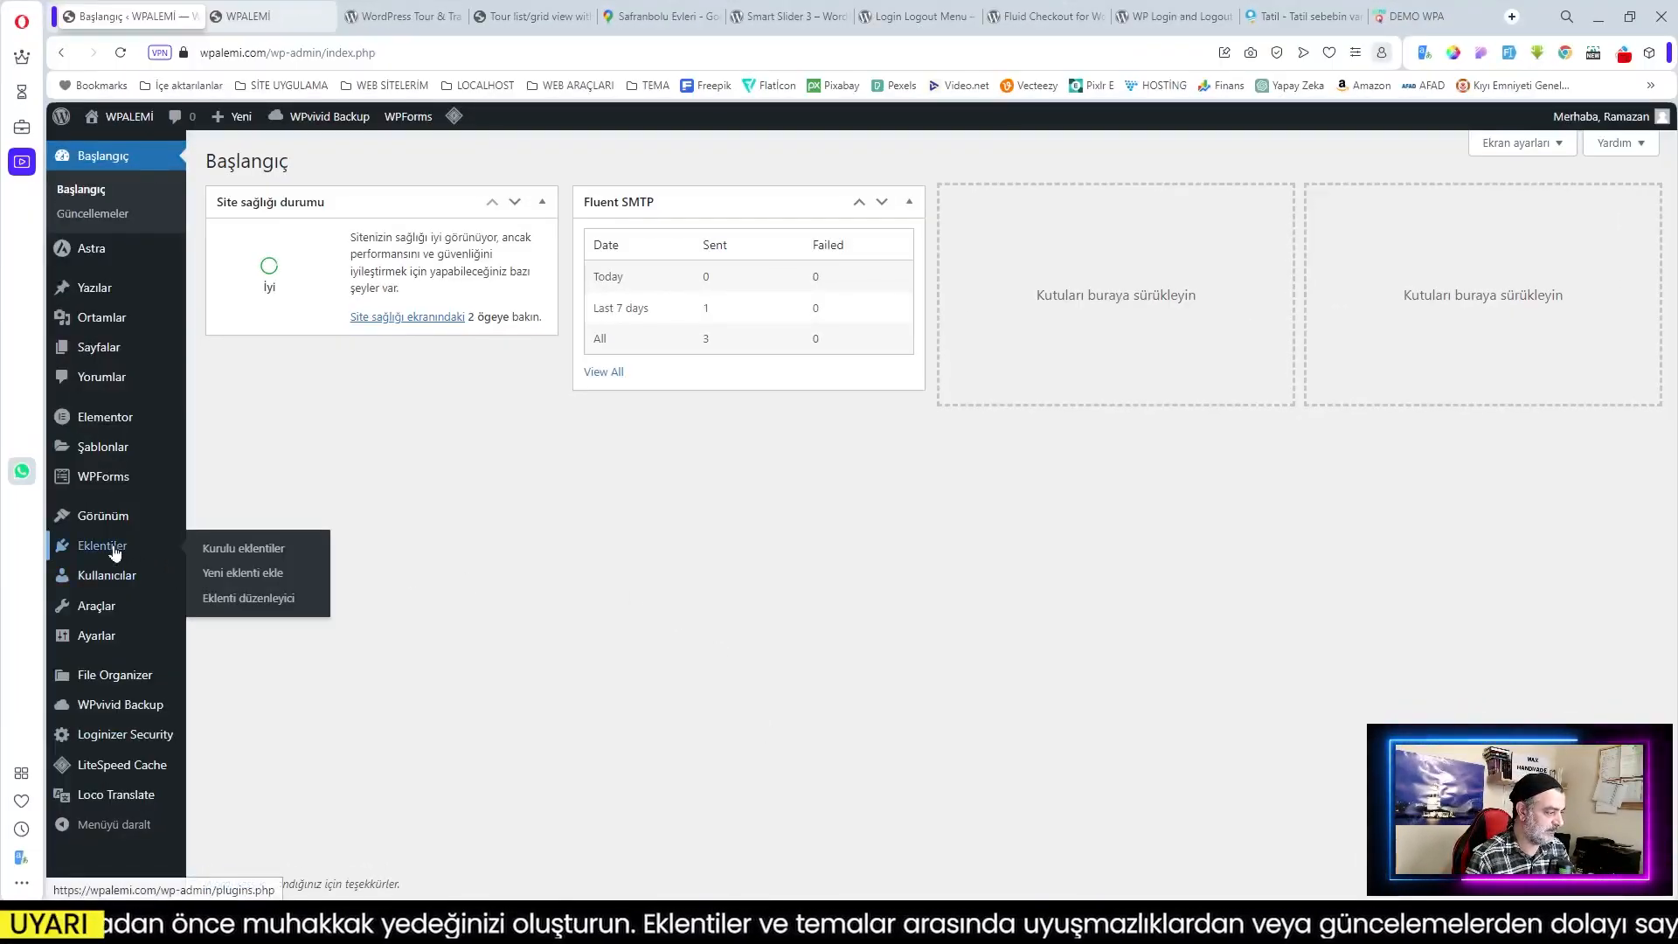
left_click(255, 577)
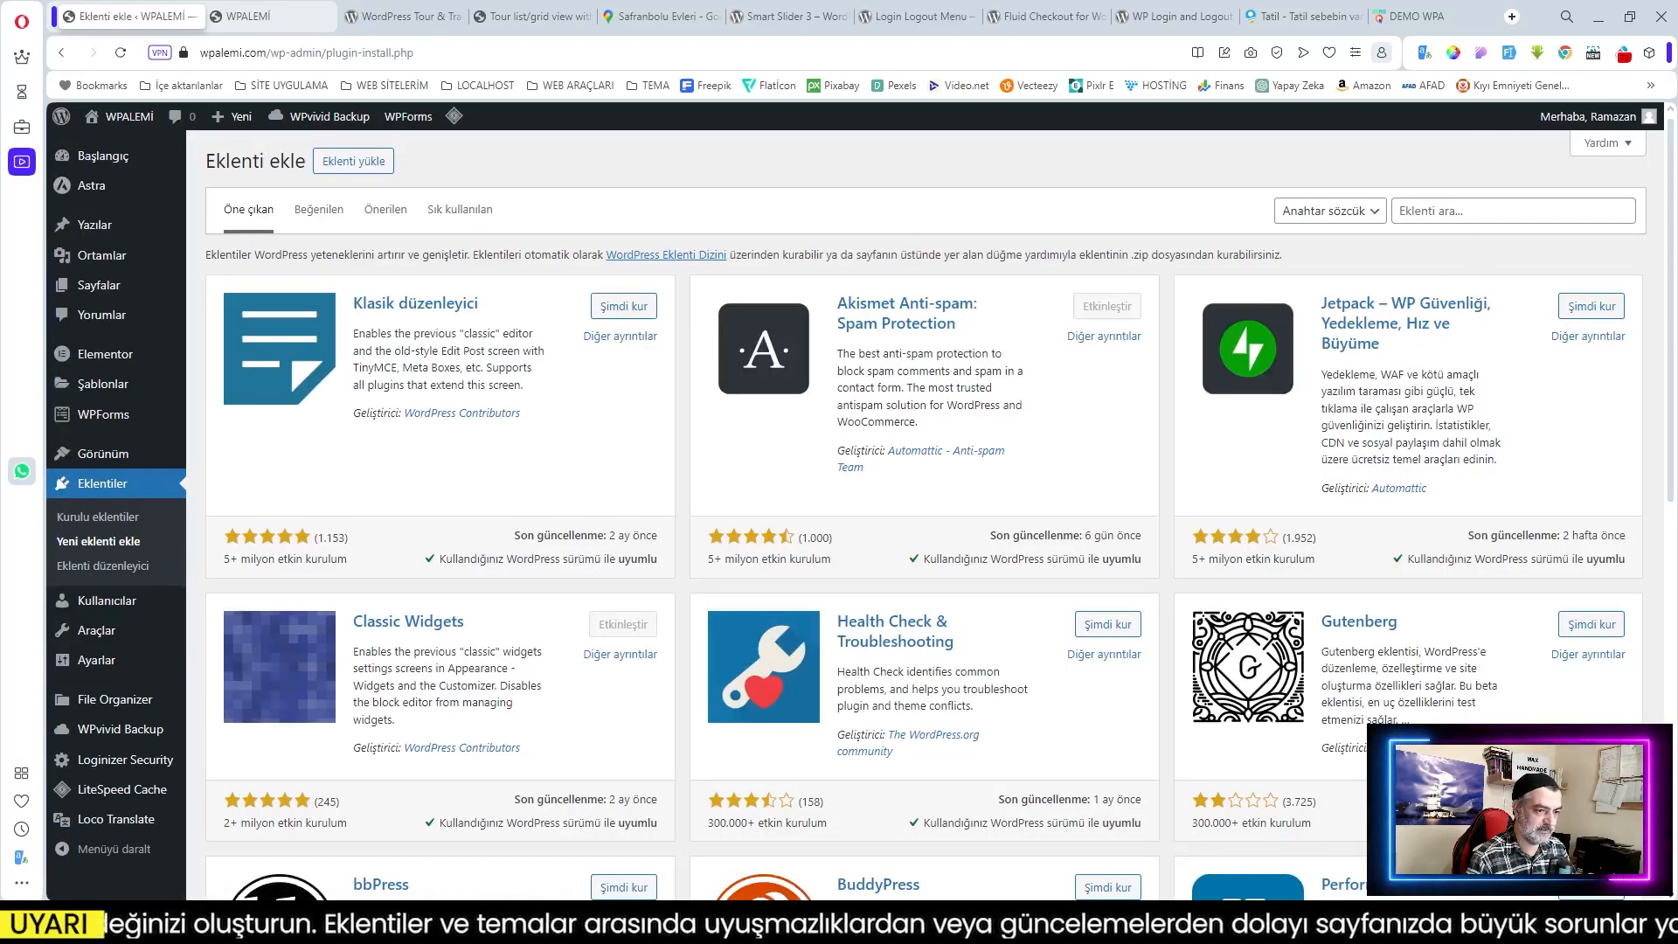
left_click(1513, 211)
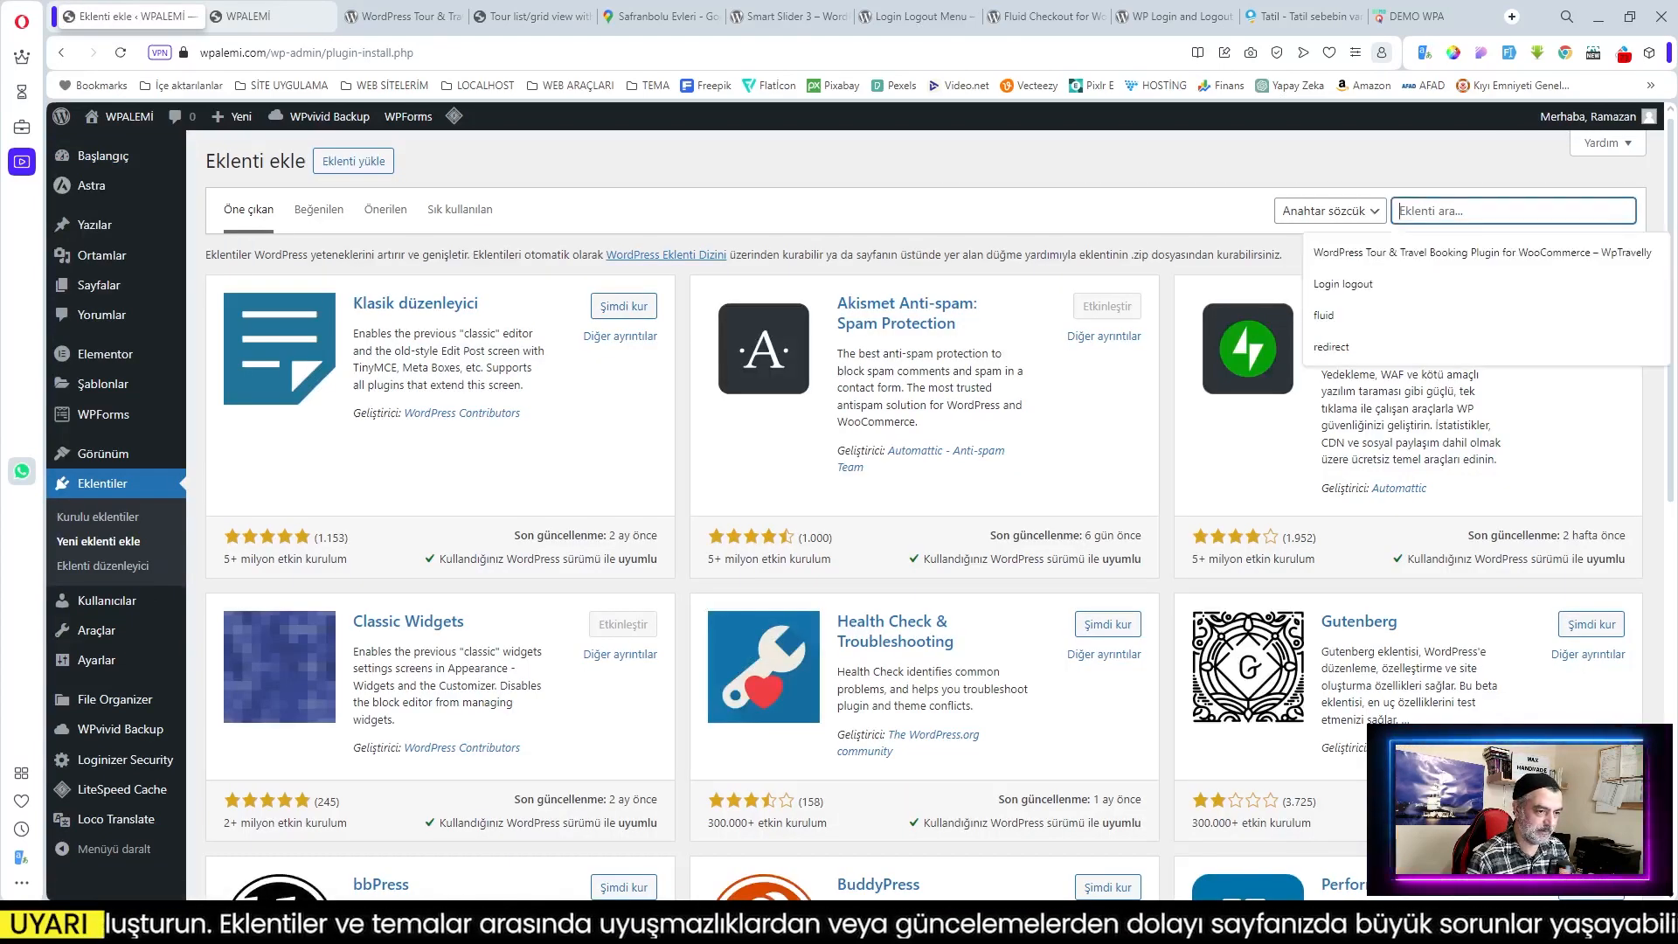
left_click(1468, 253)
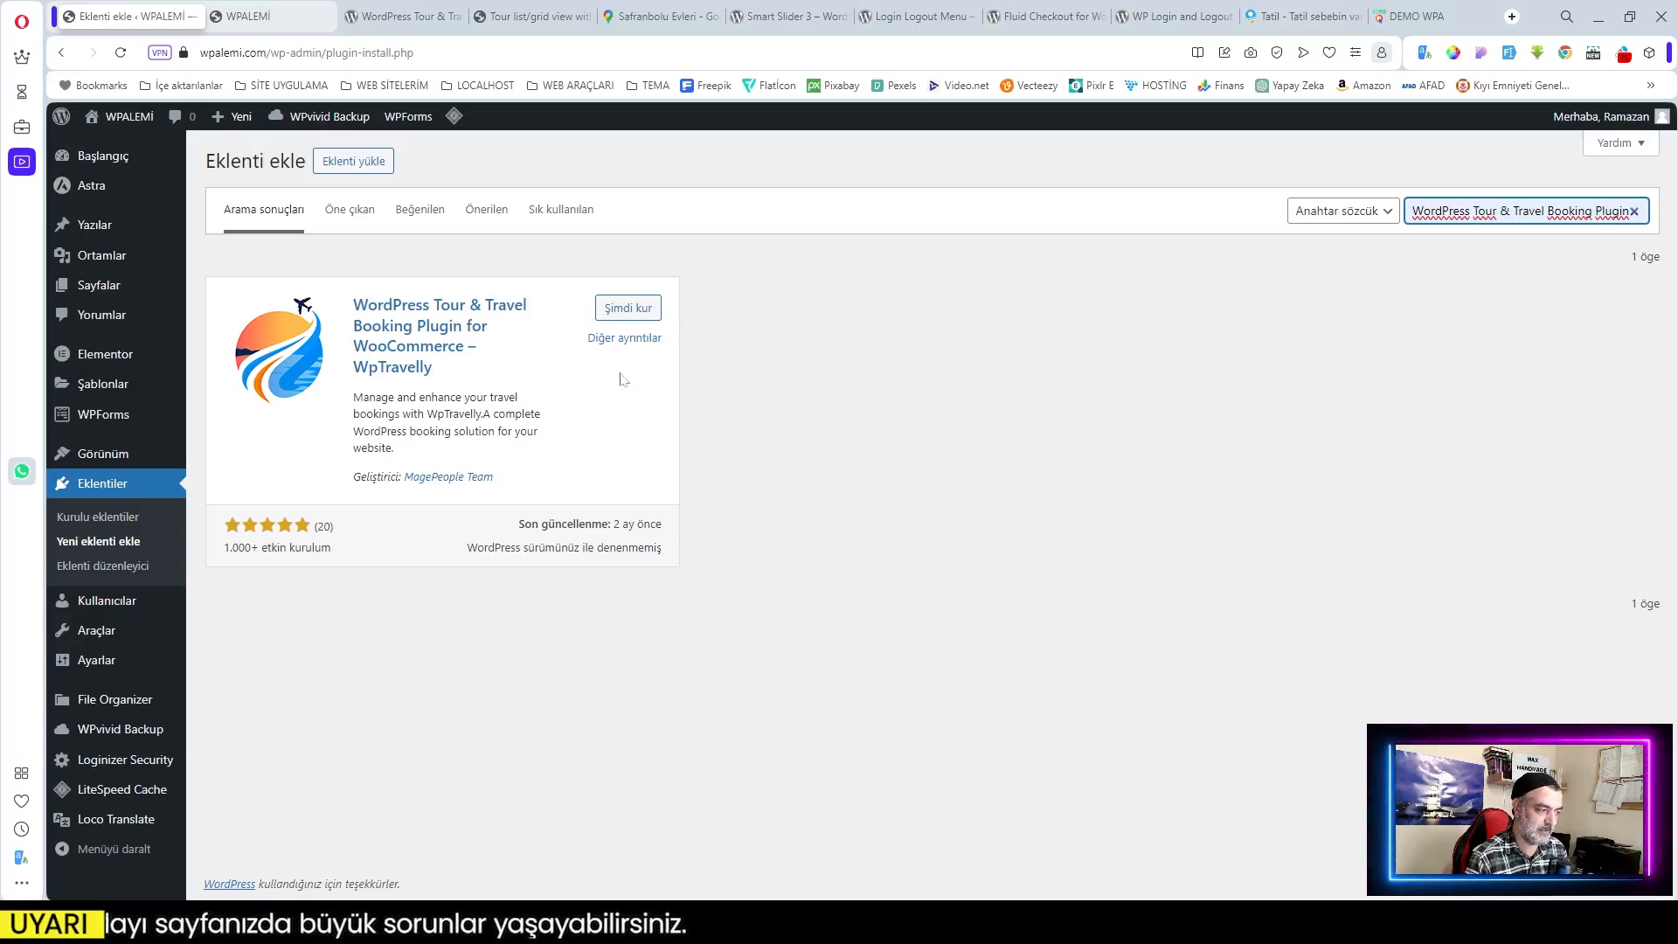
left_click(633, 315)
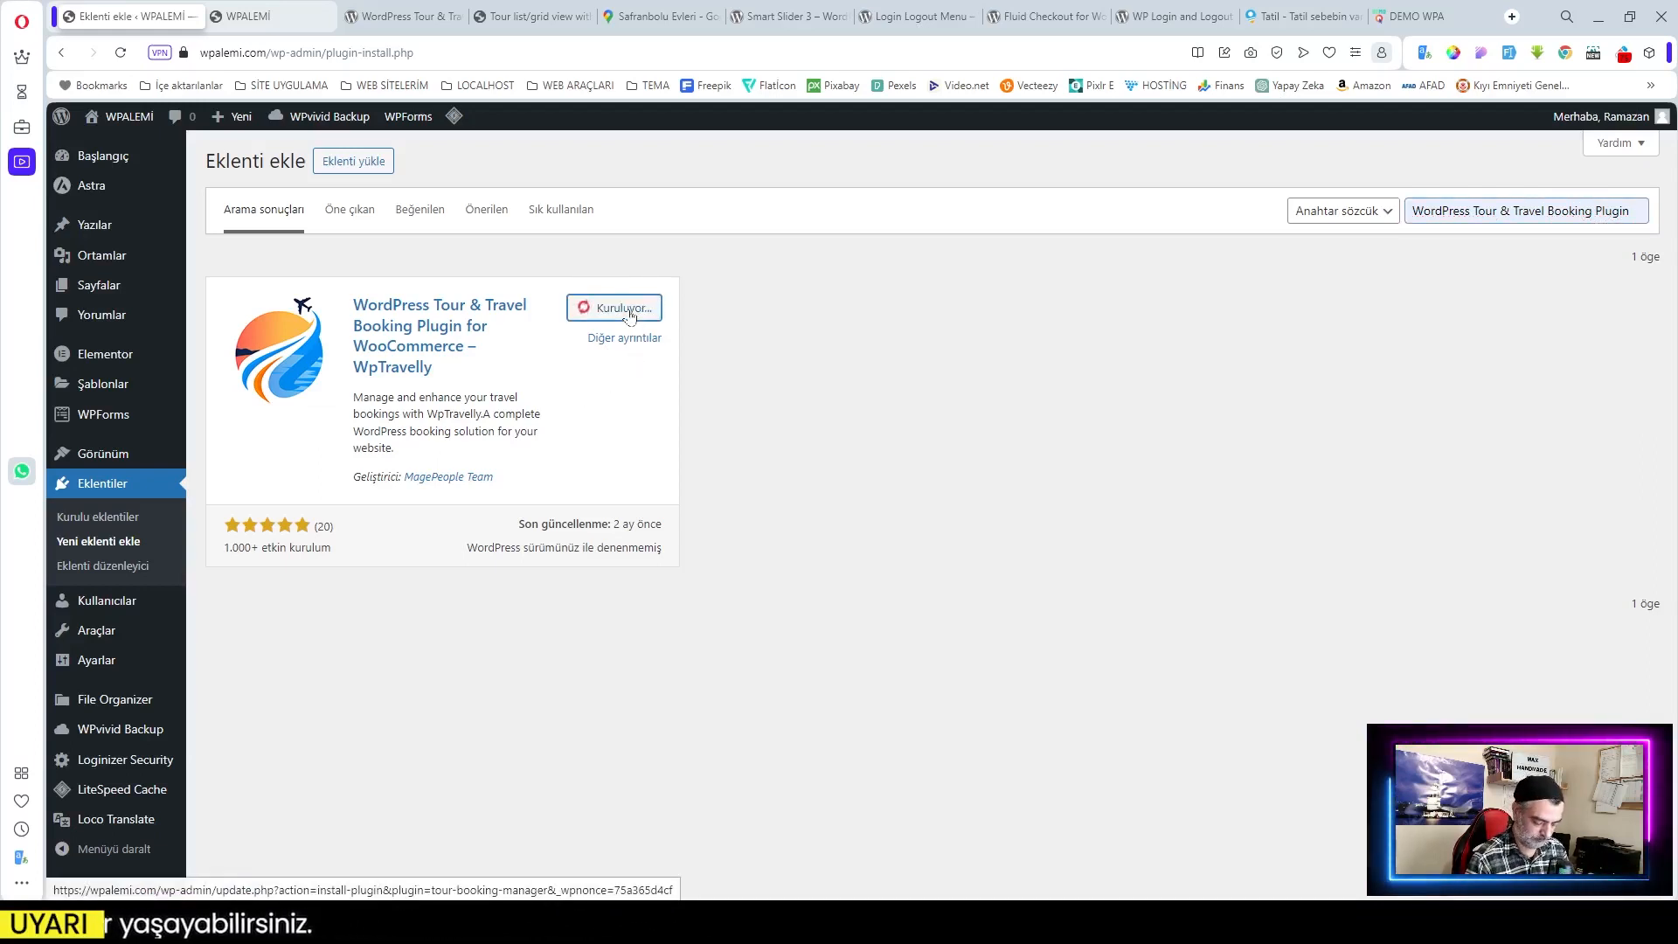
left_click(626, 309)
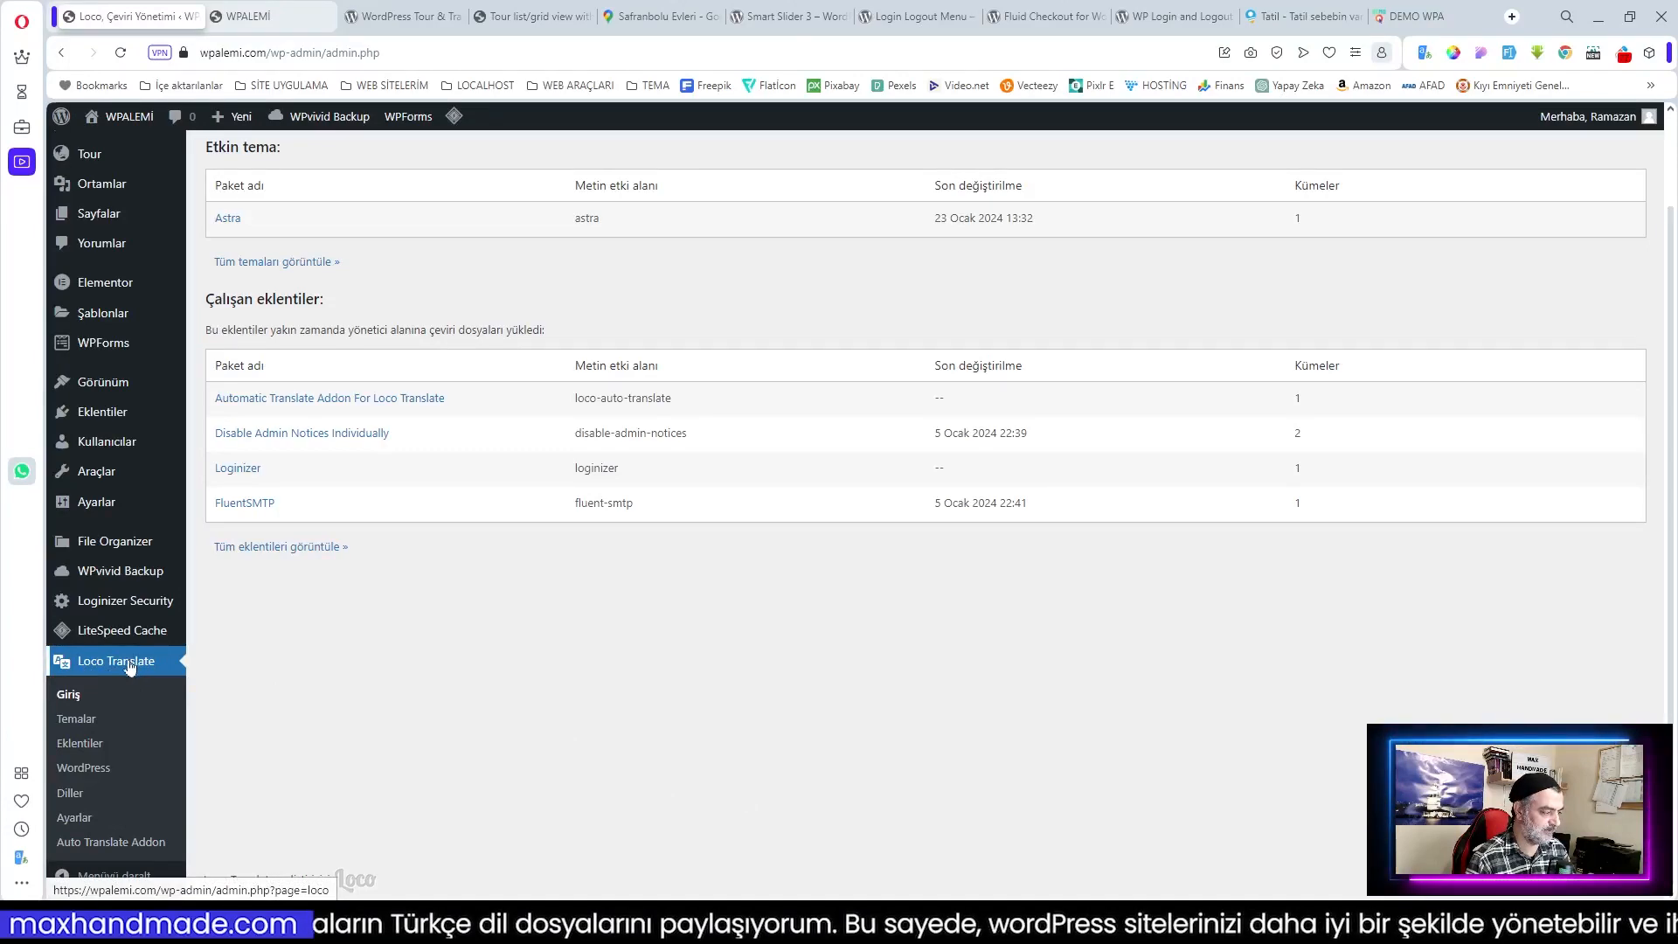
Step: From Loco Translate's Eklentiler list, open the Travel Booking Plugin's languages page
left_click(79, 744)
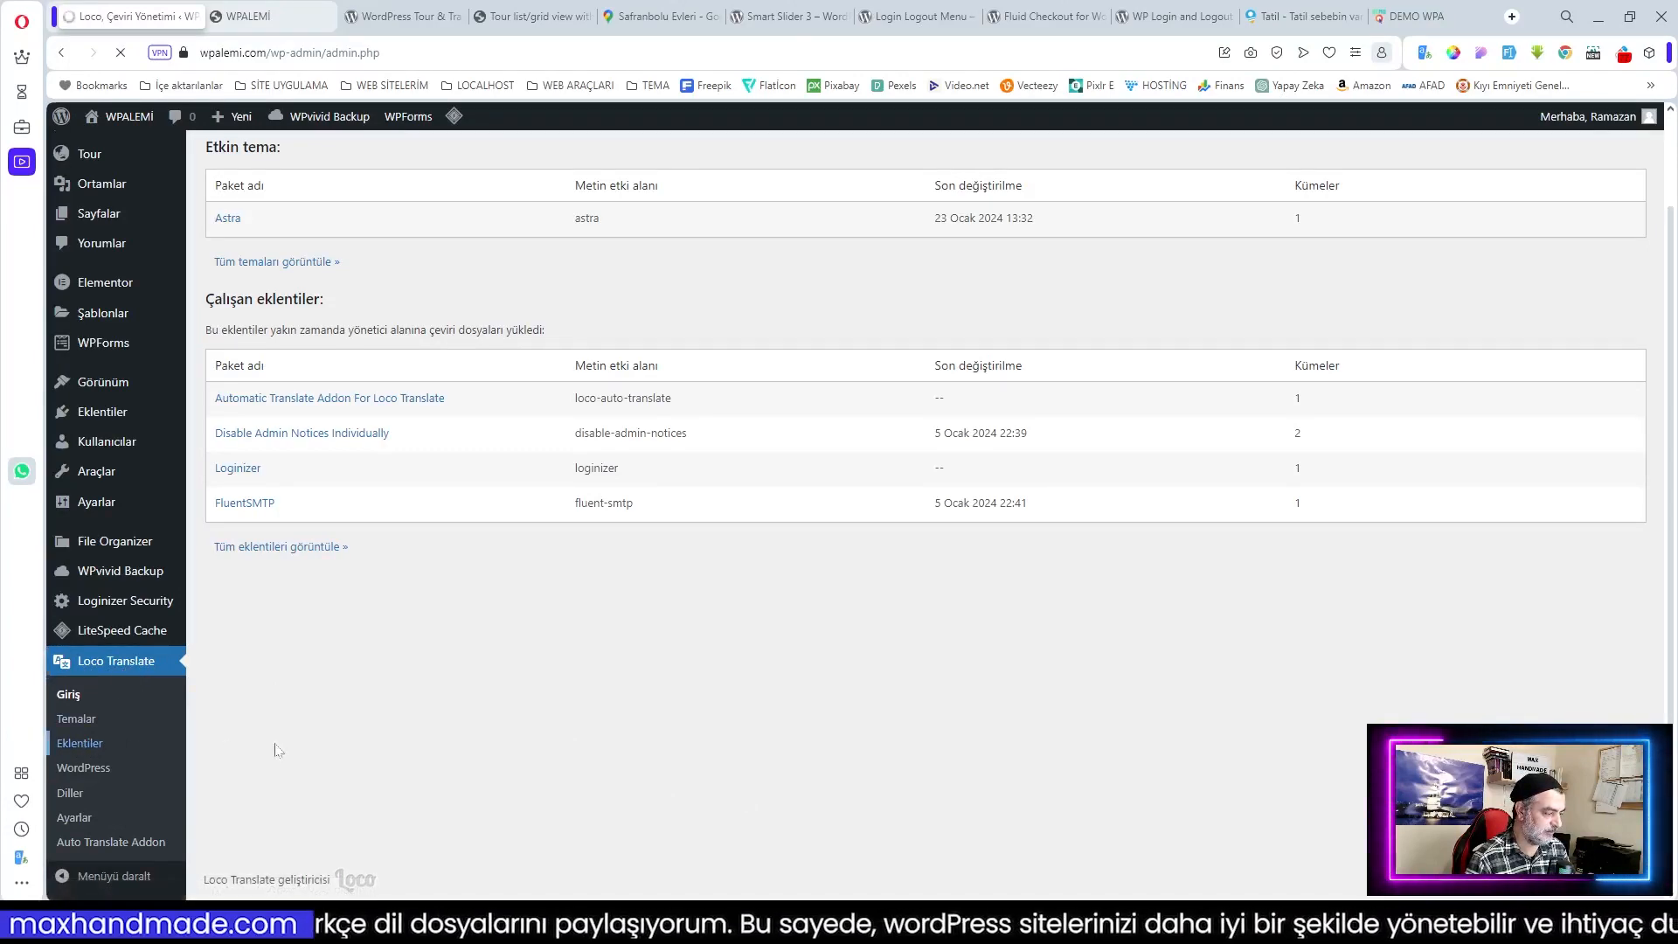
left_click(379, 712)
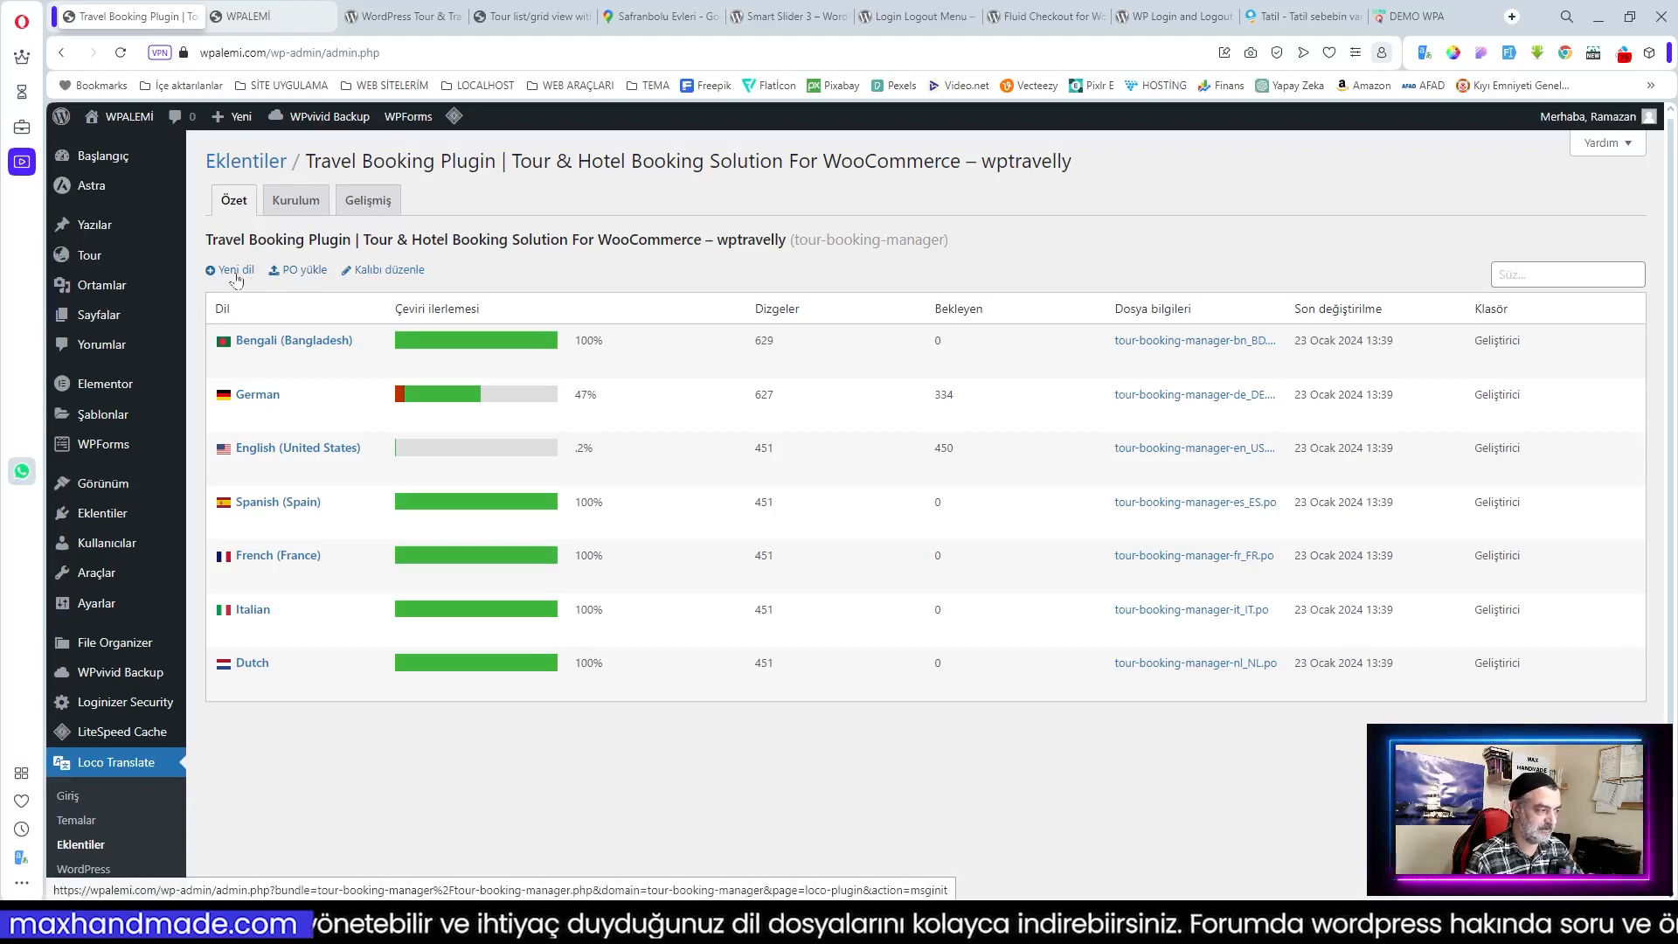
Step: Add Turkish as a new language, creating tour-booking-manager-tr_TR.po in the editor
left_click(235, 273)
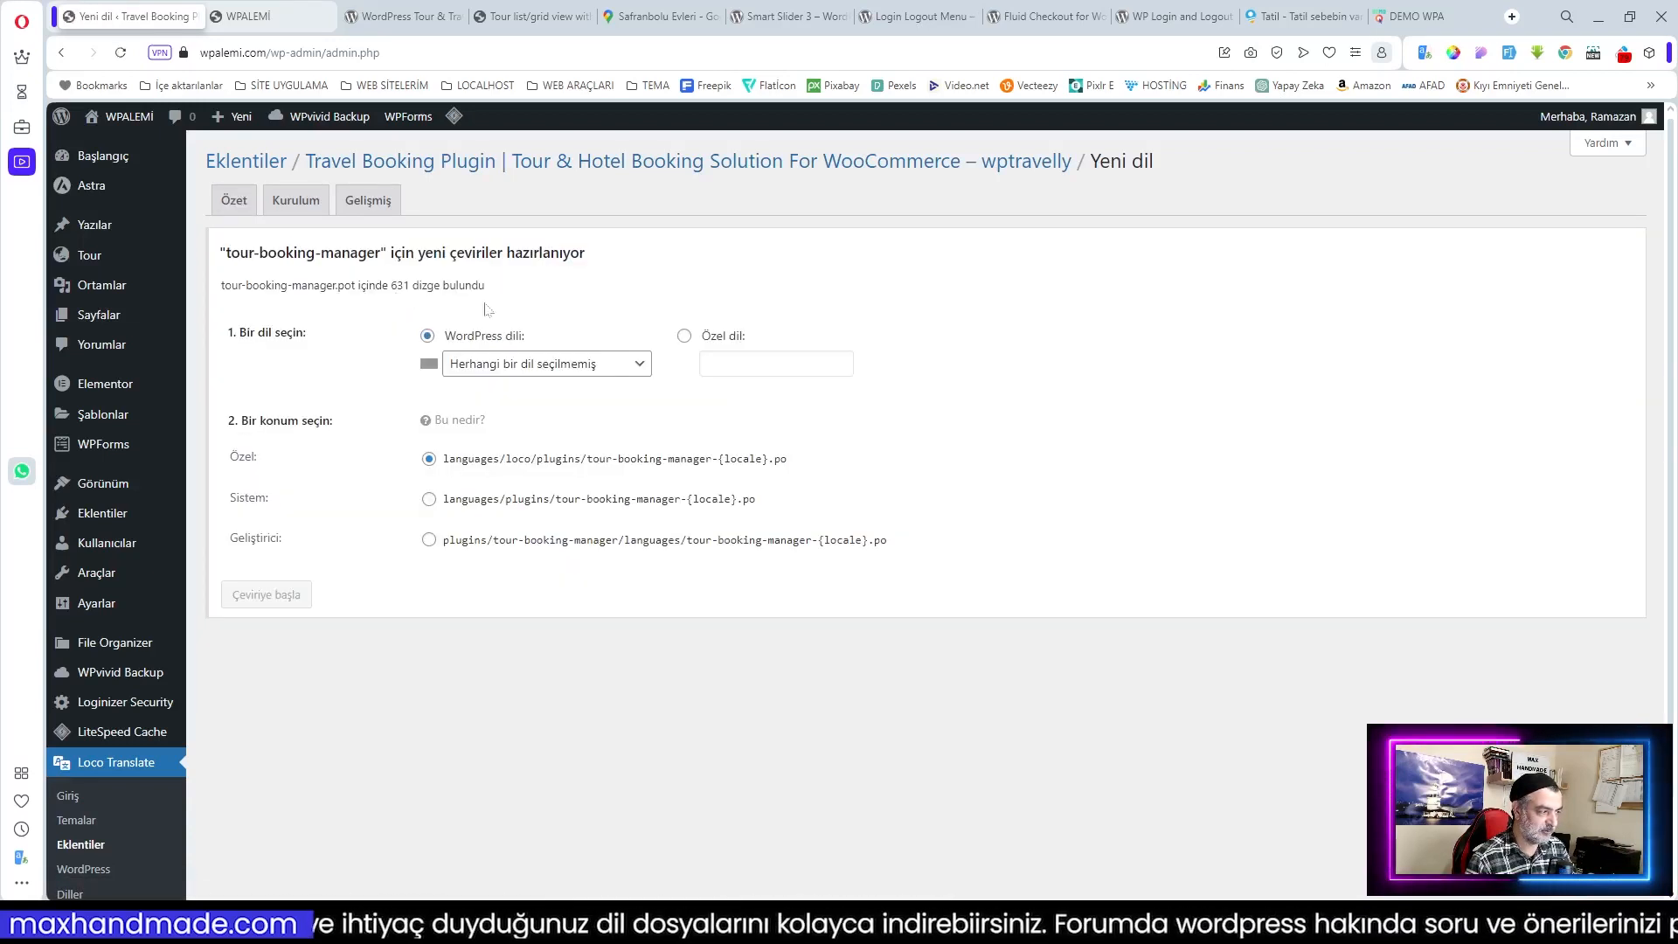
left_click(507, 365)
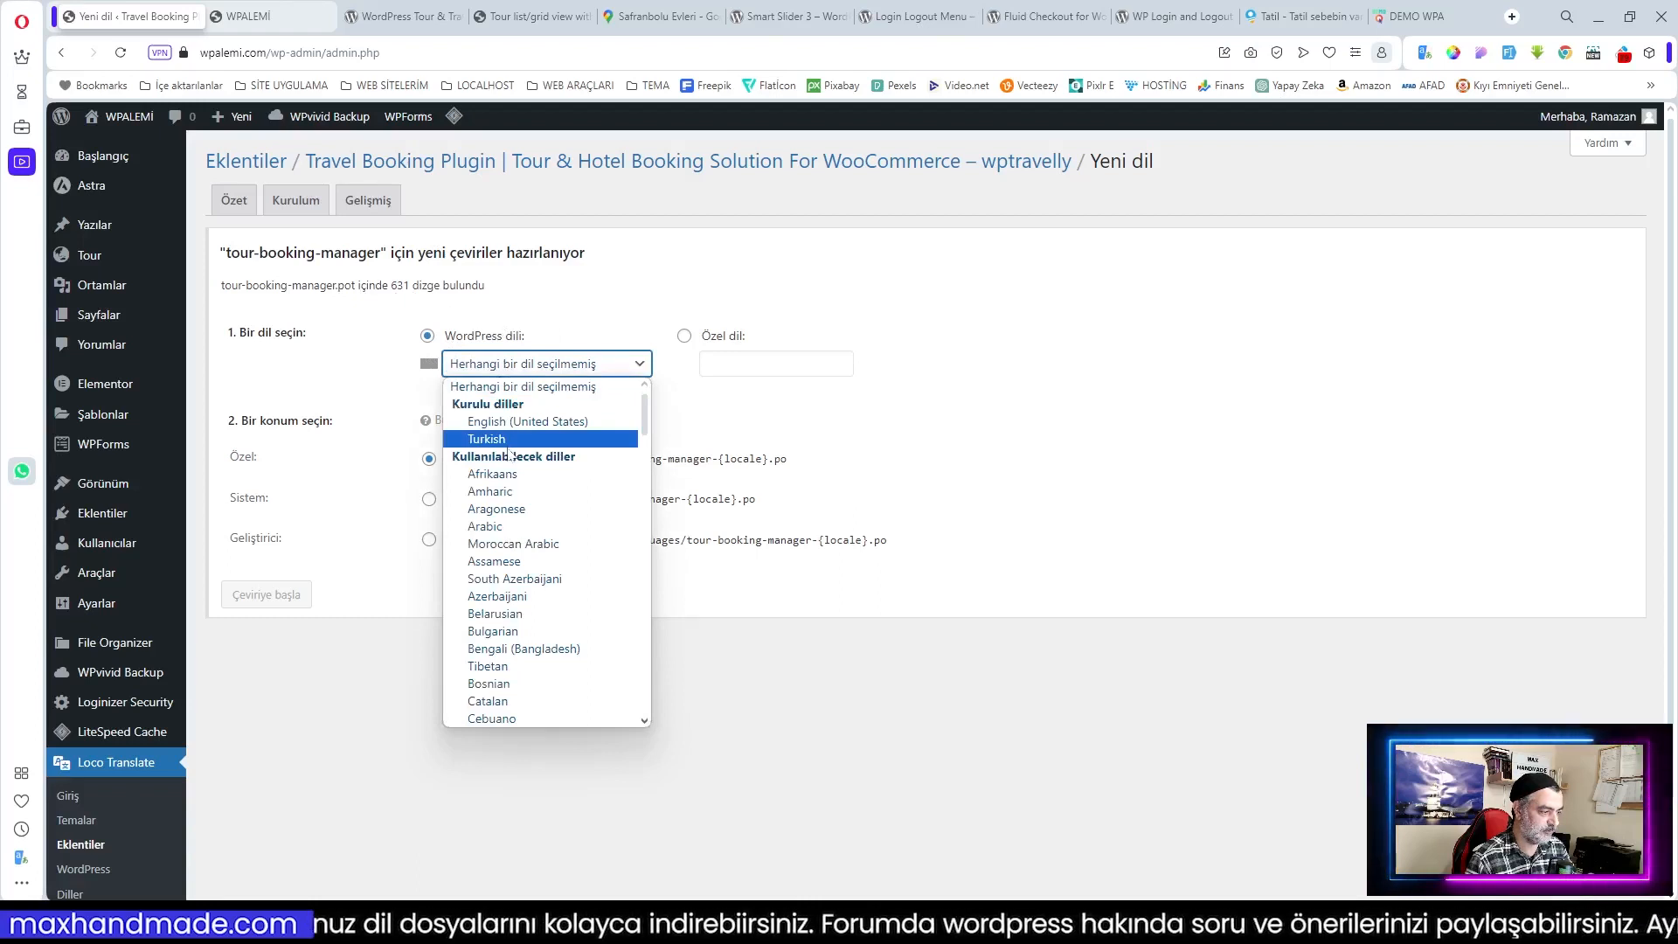
left_click(509, 440)
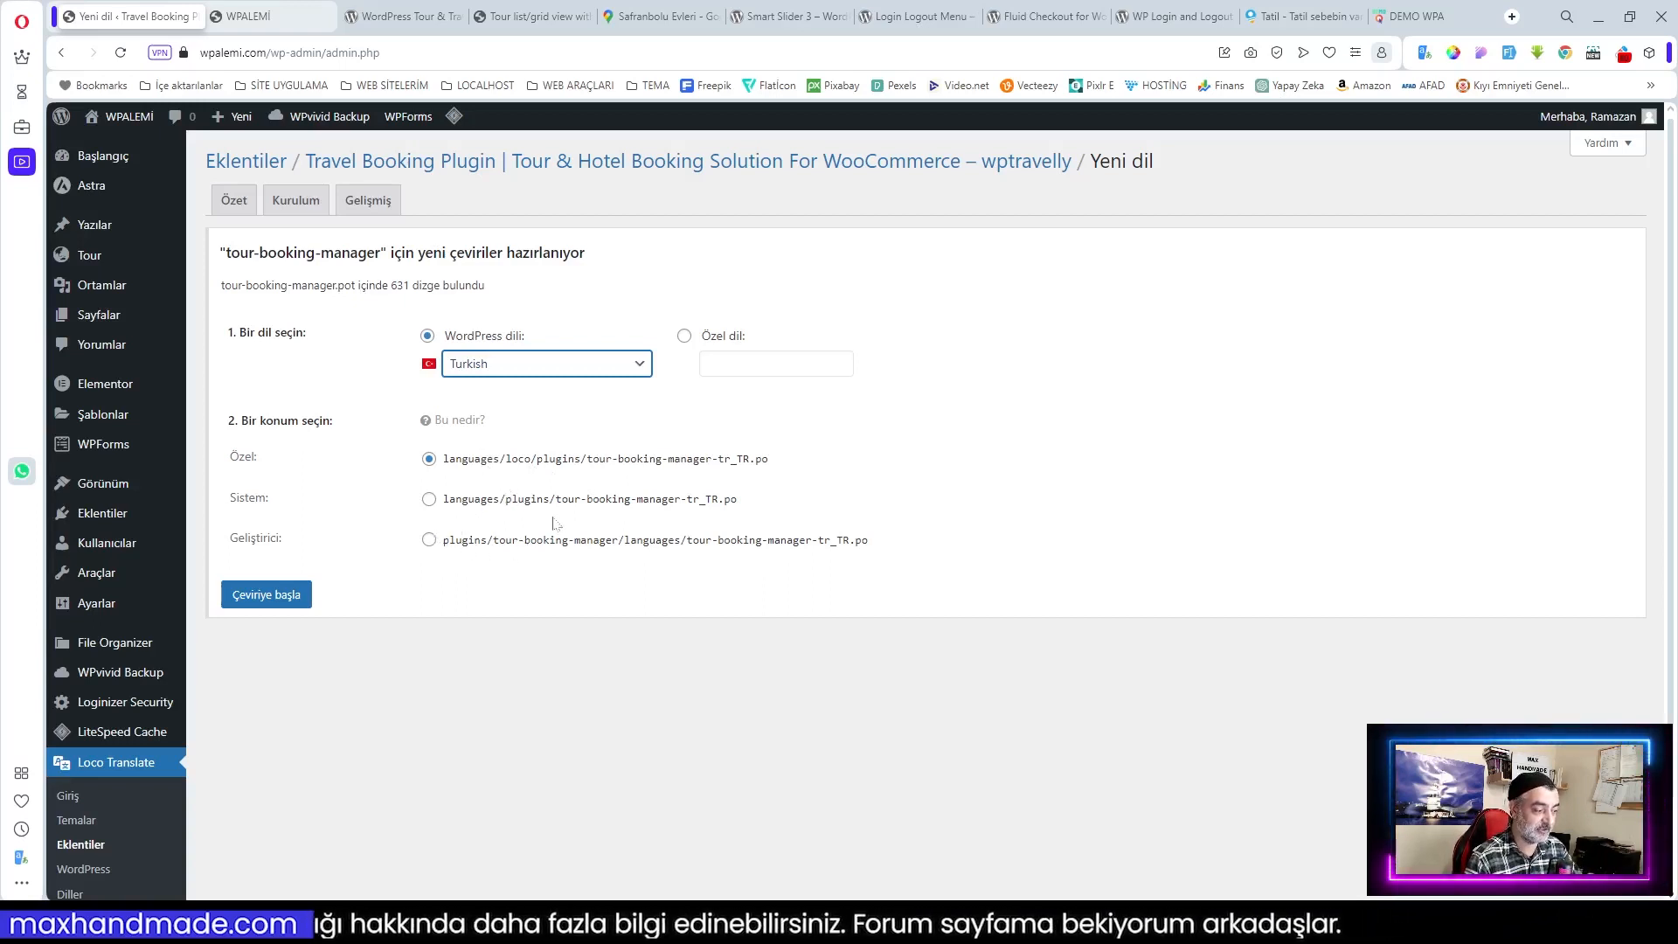
left_click(249, 600)
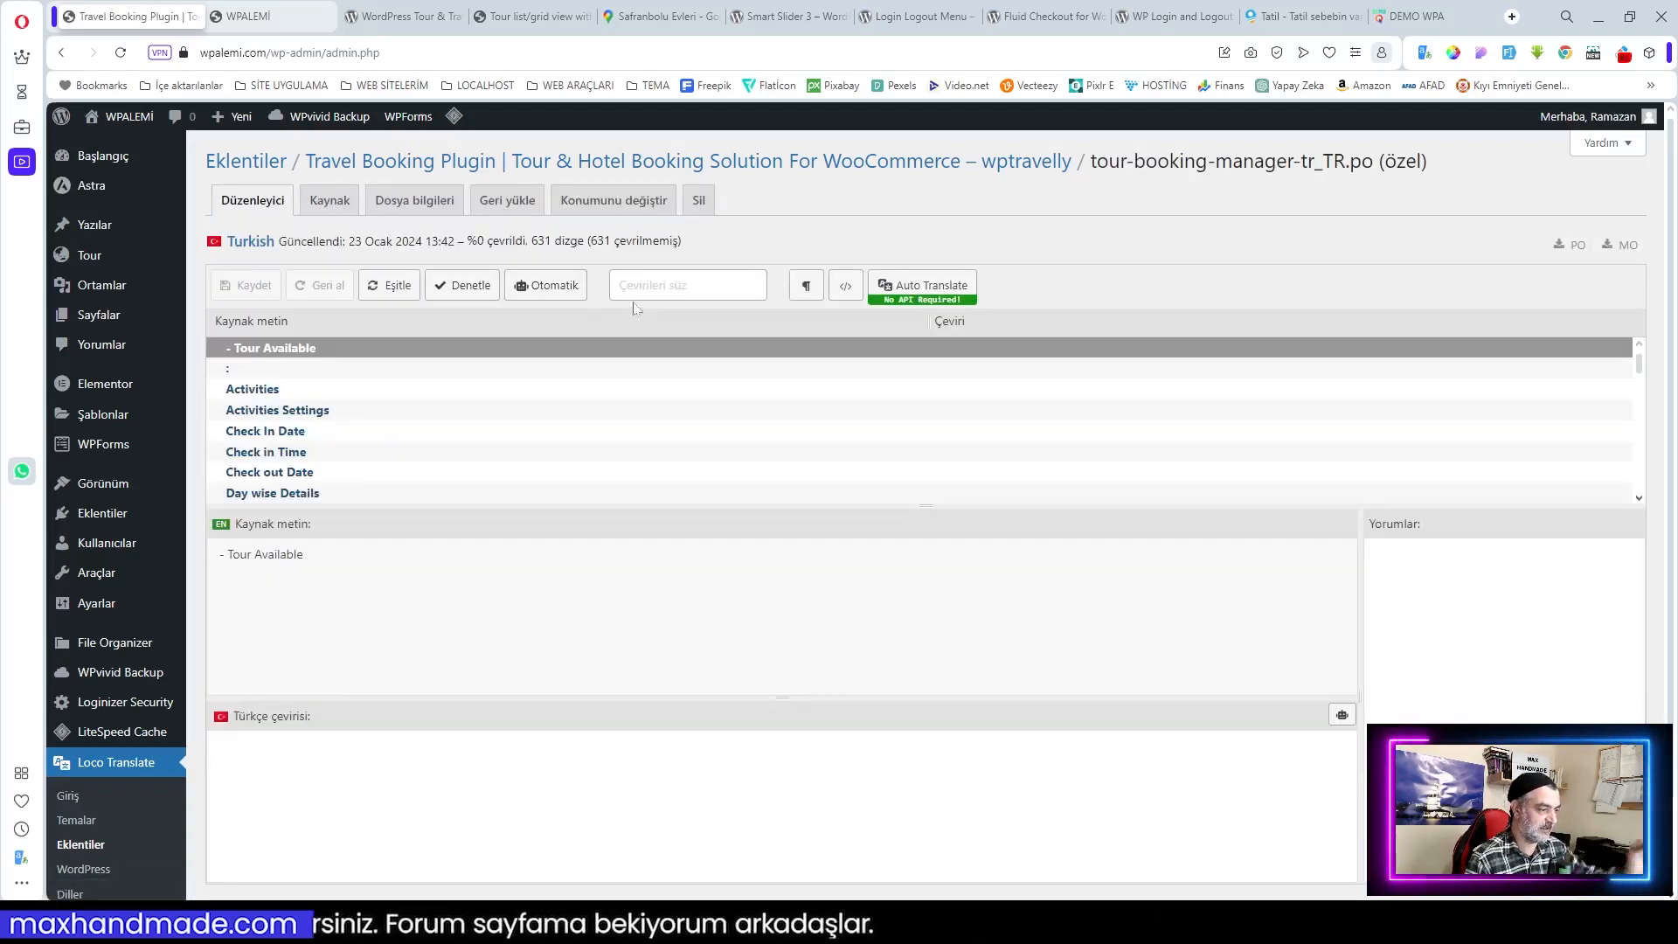
Step: Upload the downloaded Turkish .po file, sync it with the plugin's strings and save it
left_click(411, 162)
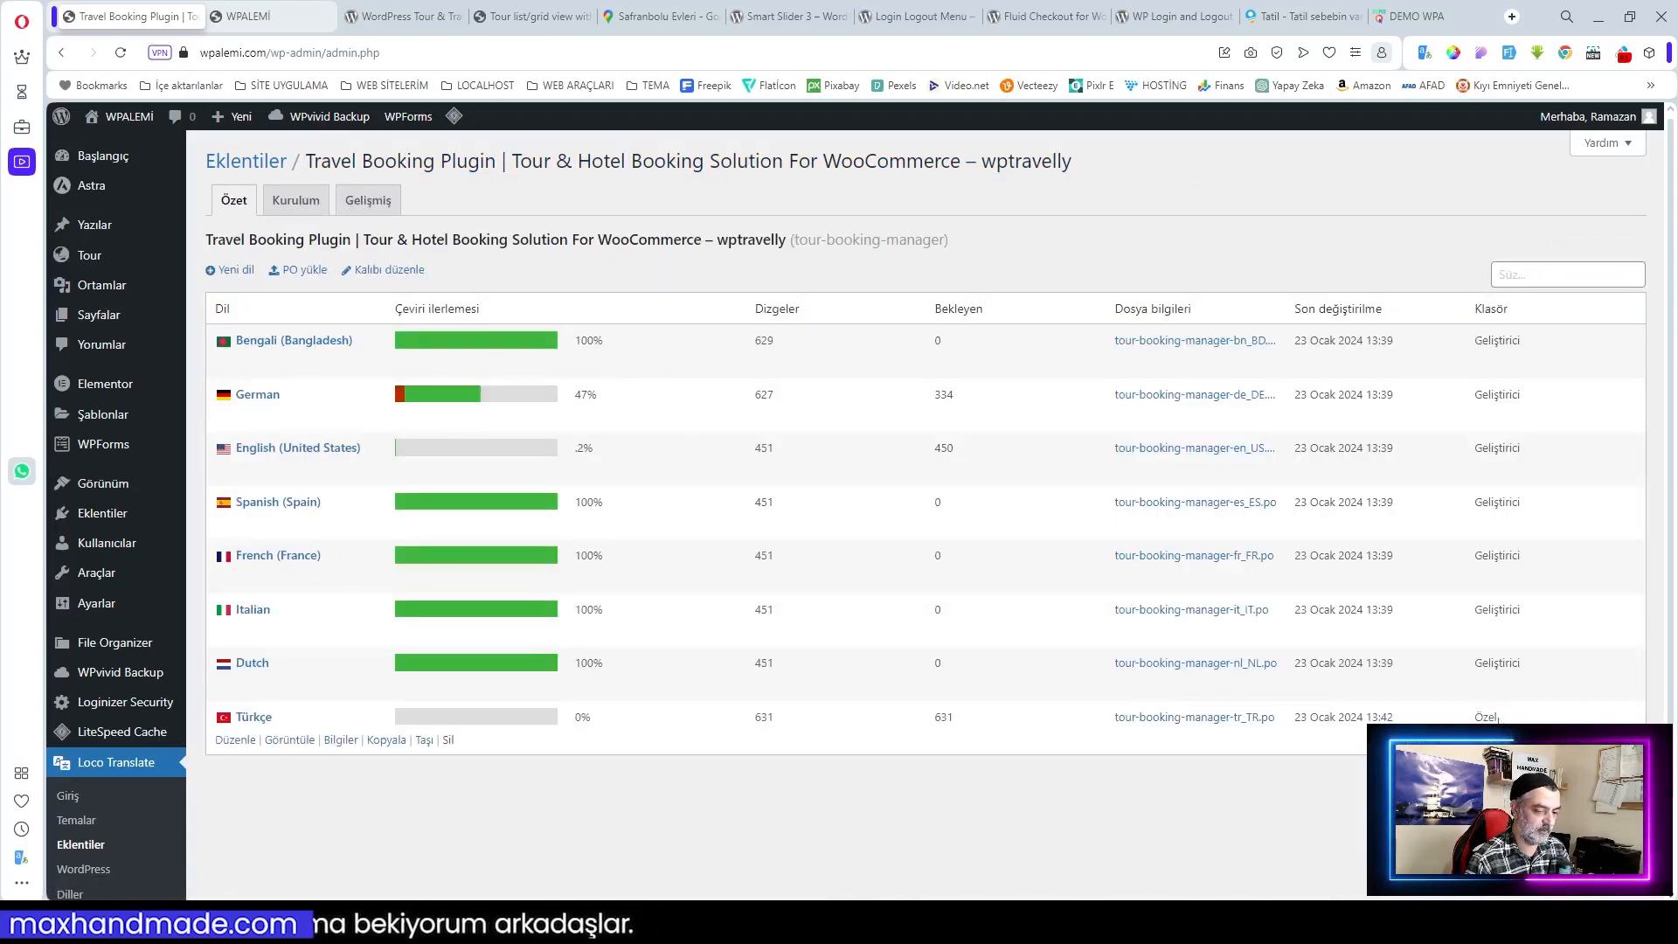
left_click(302, 269)
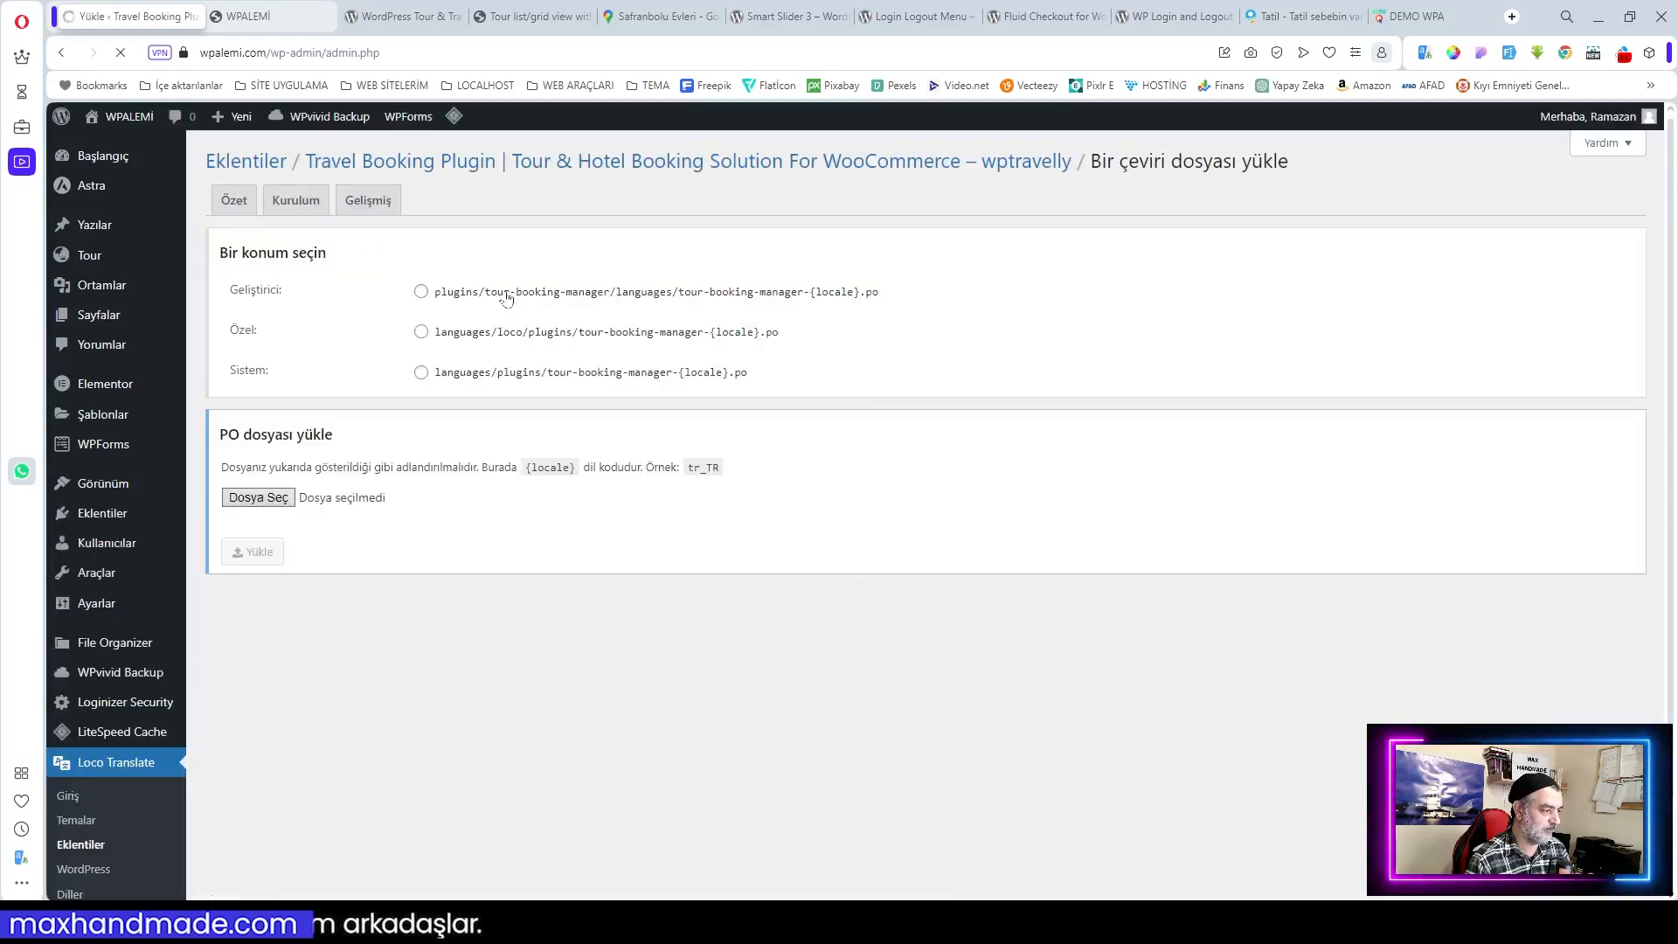
left_click(277, 500)
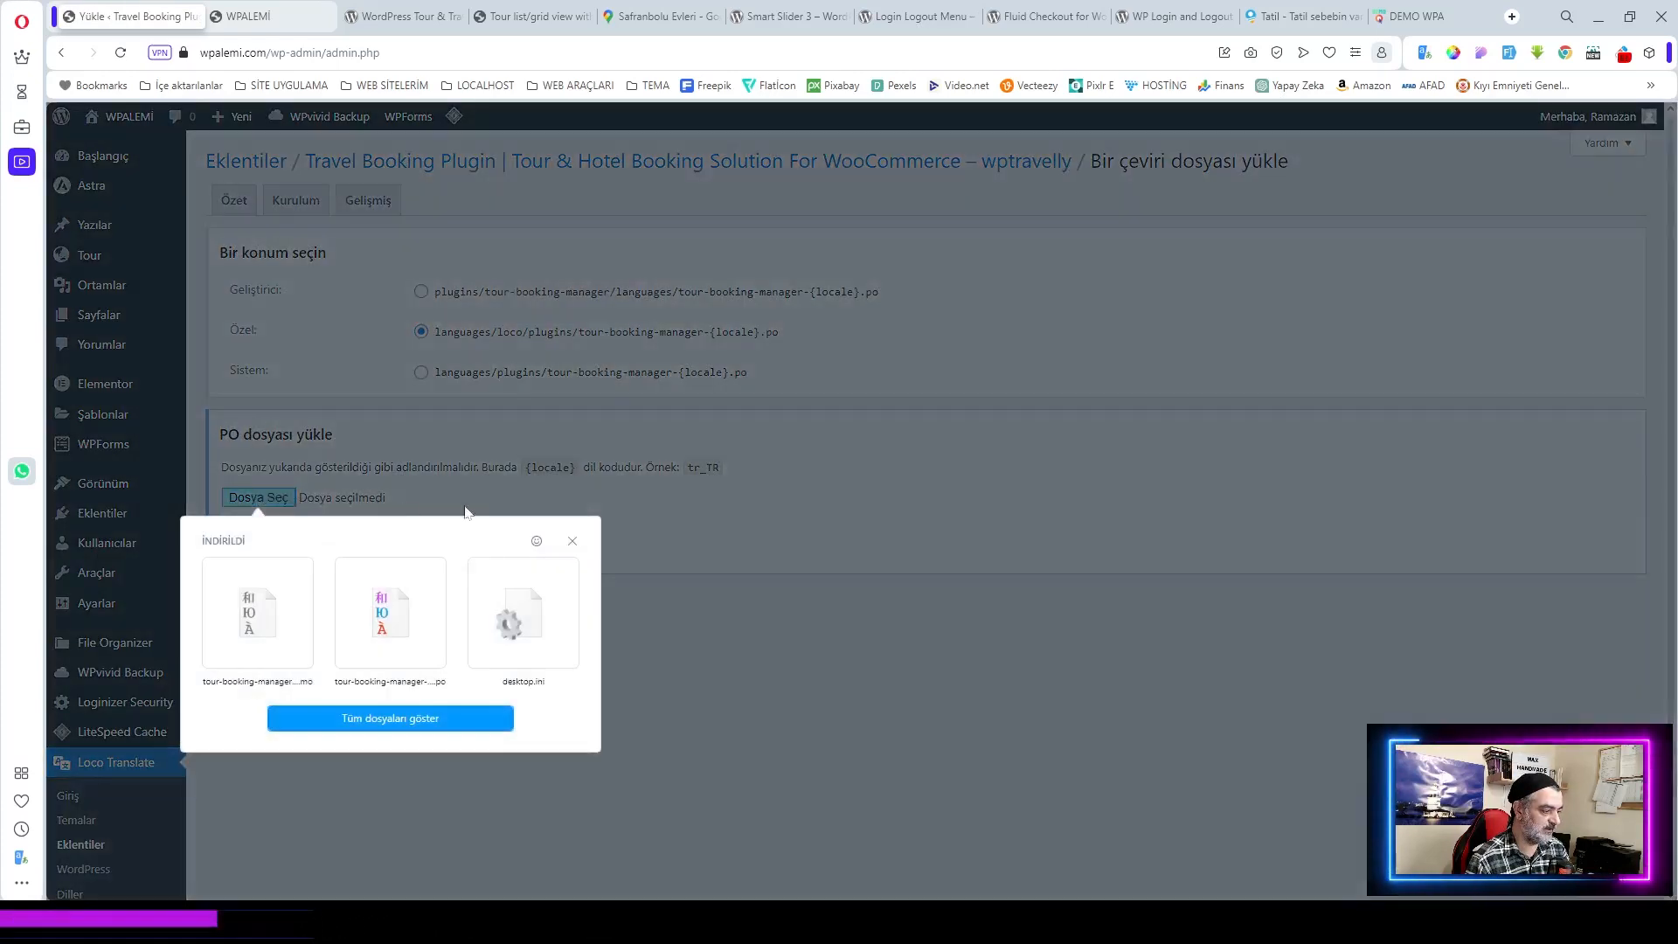
left_click(395, 633)
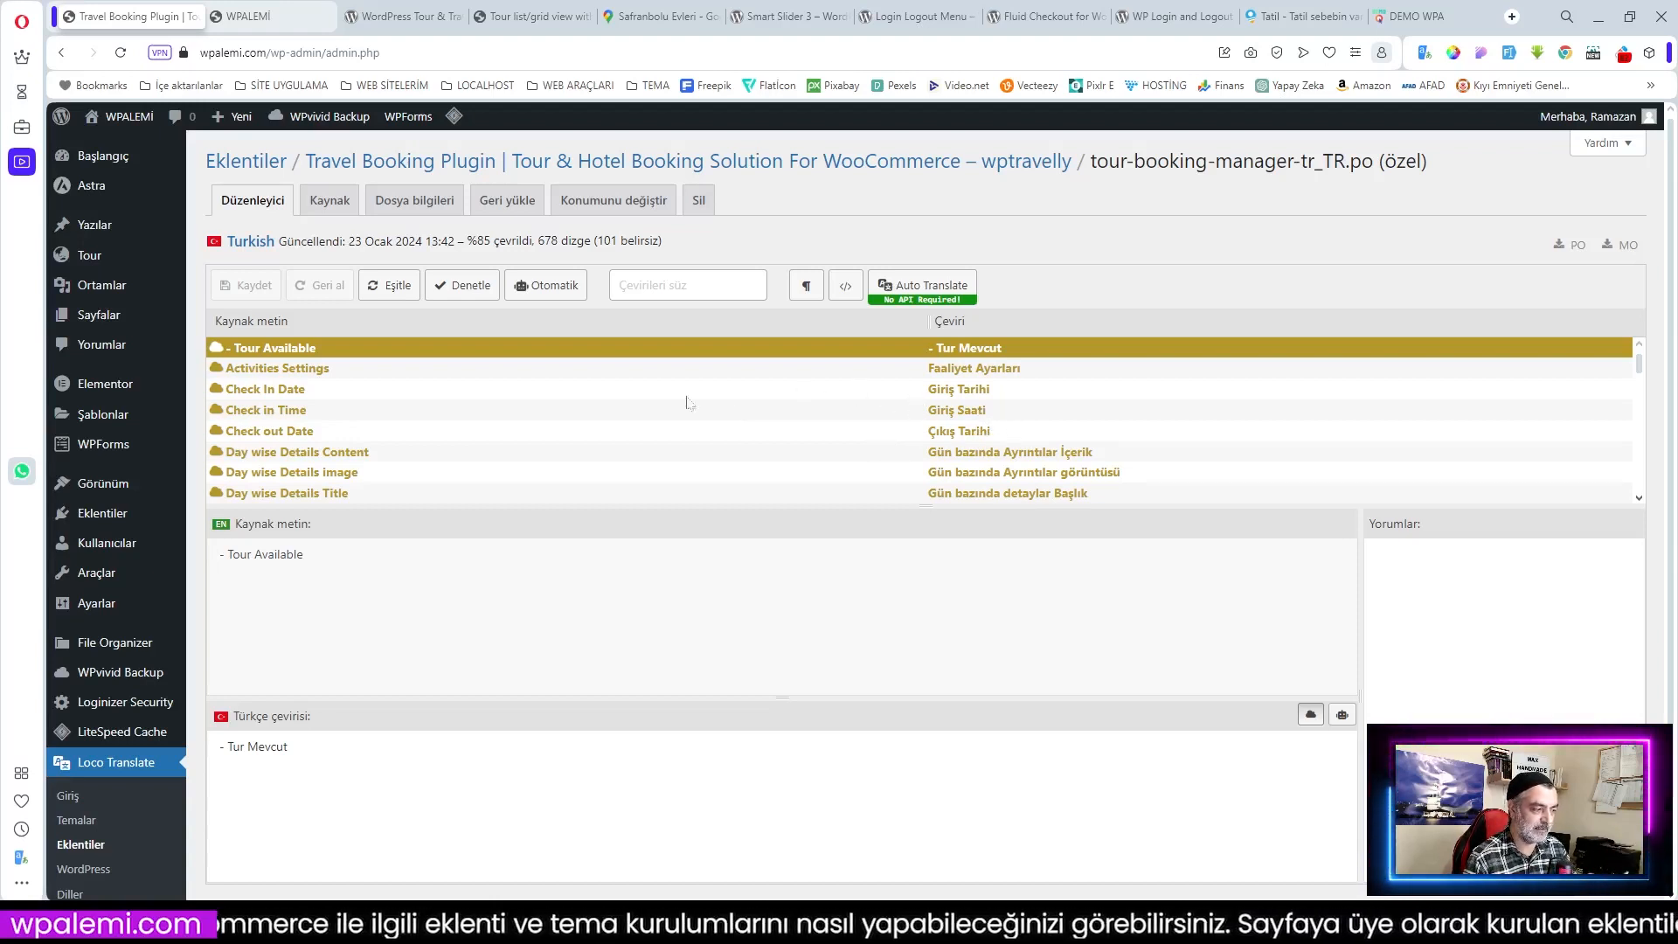
scroll(1021, 451, "down", 2)
scroll(962, 420, "up", 2)
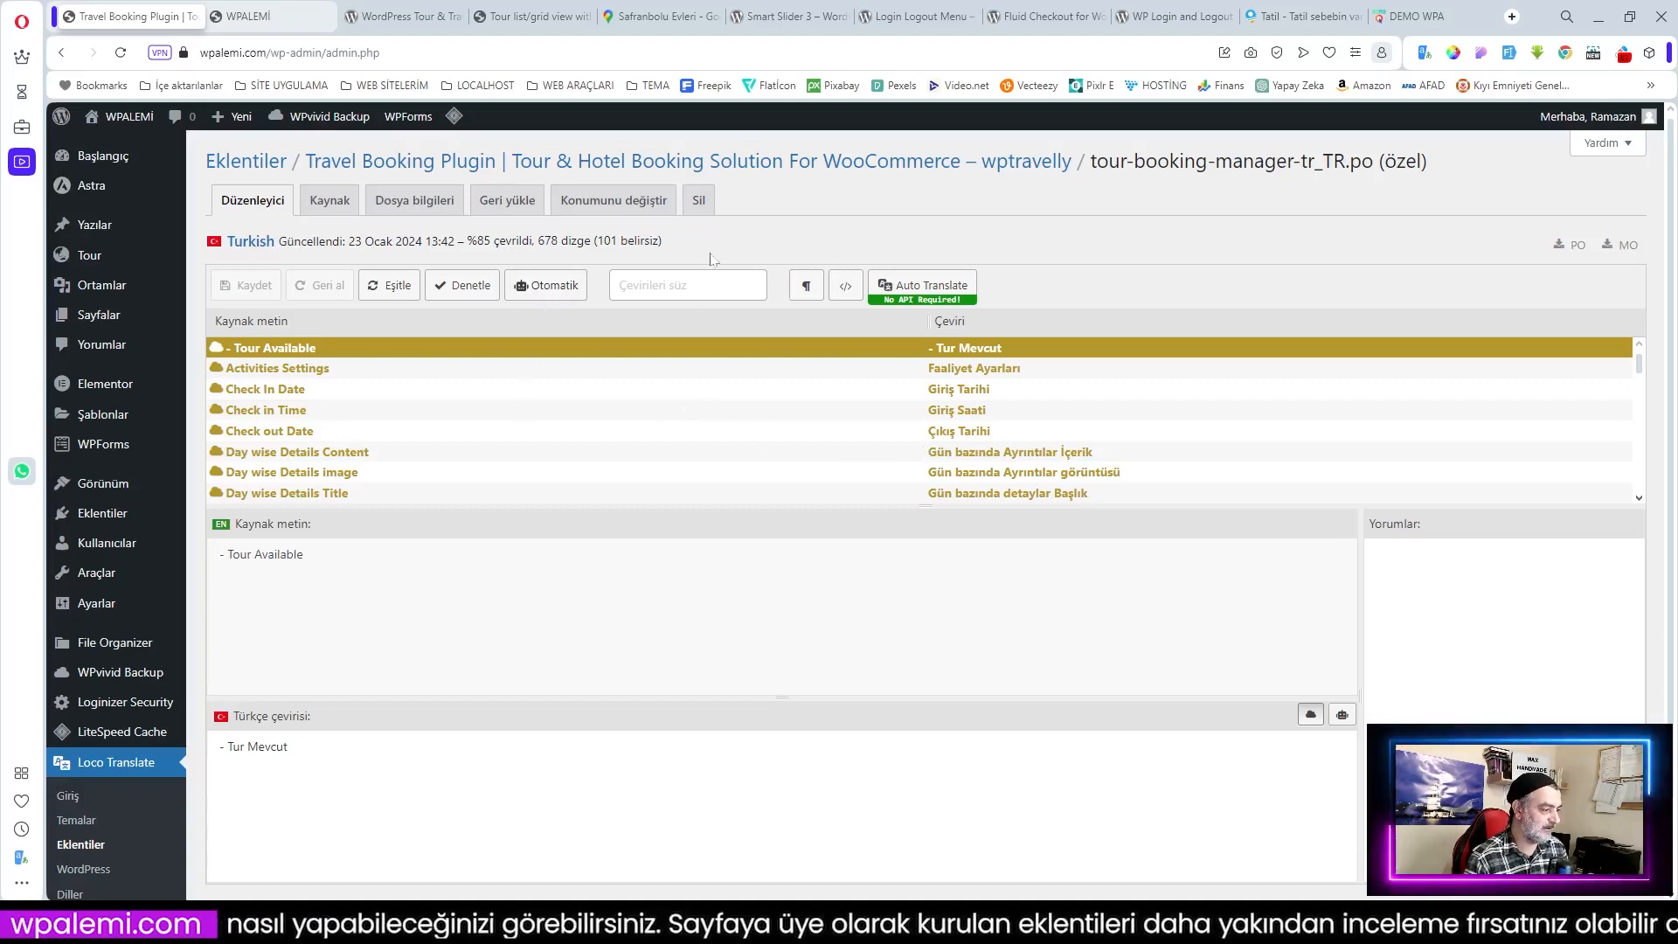
left_click(399, 299)
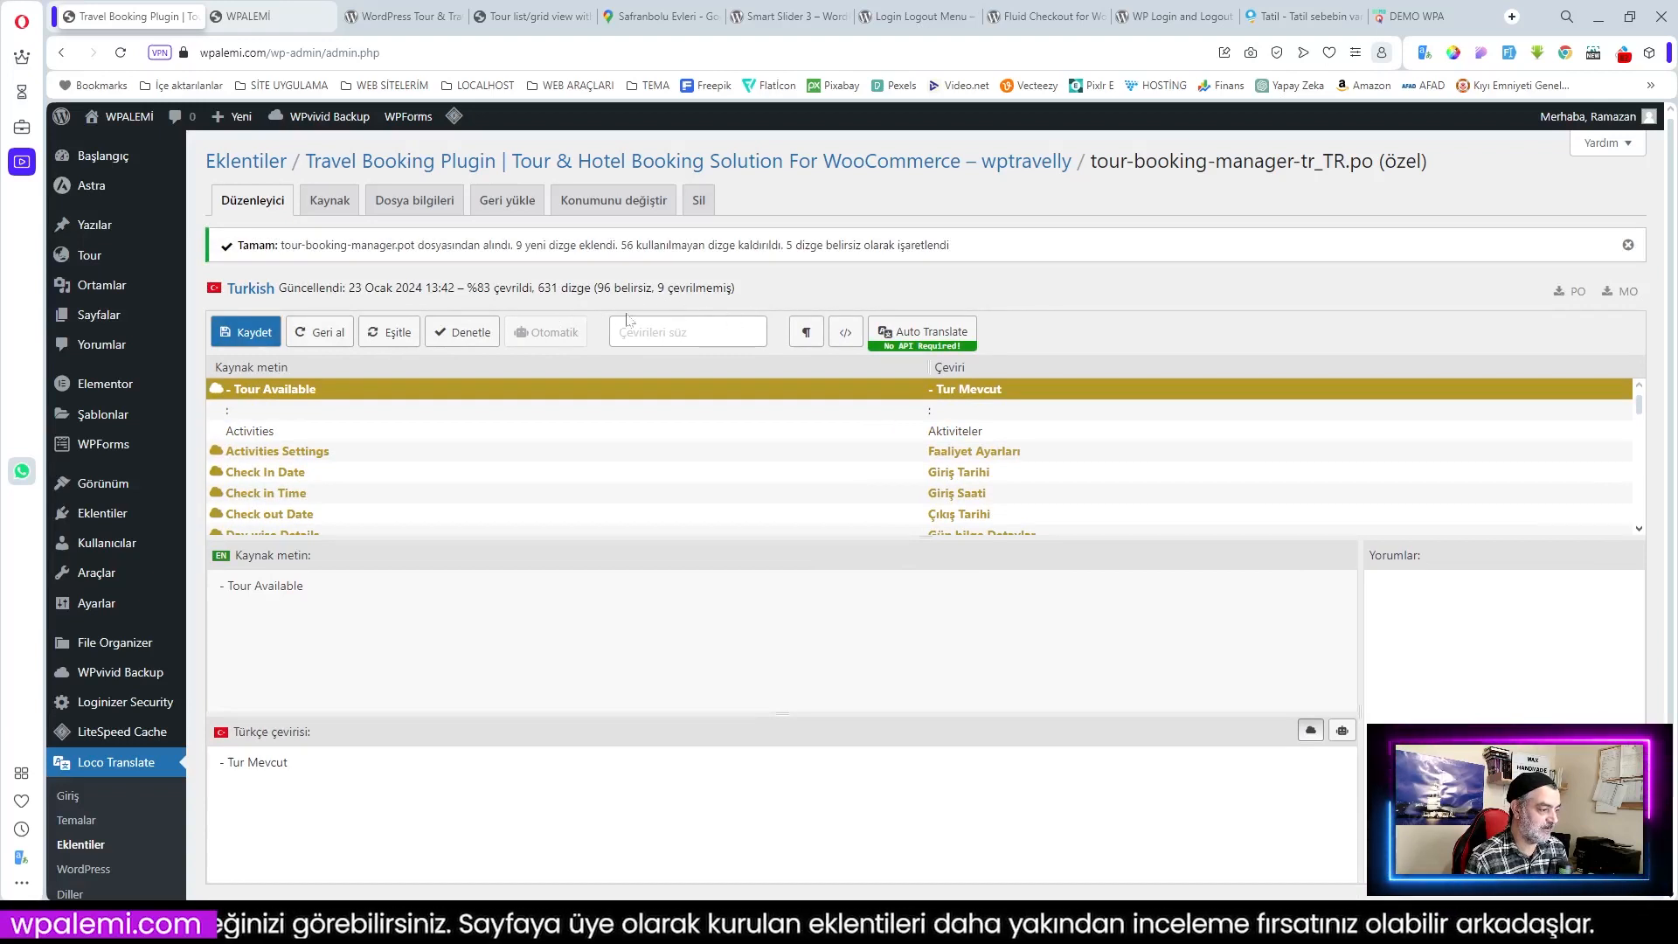
left_click(246, 332)
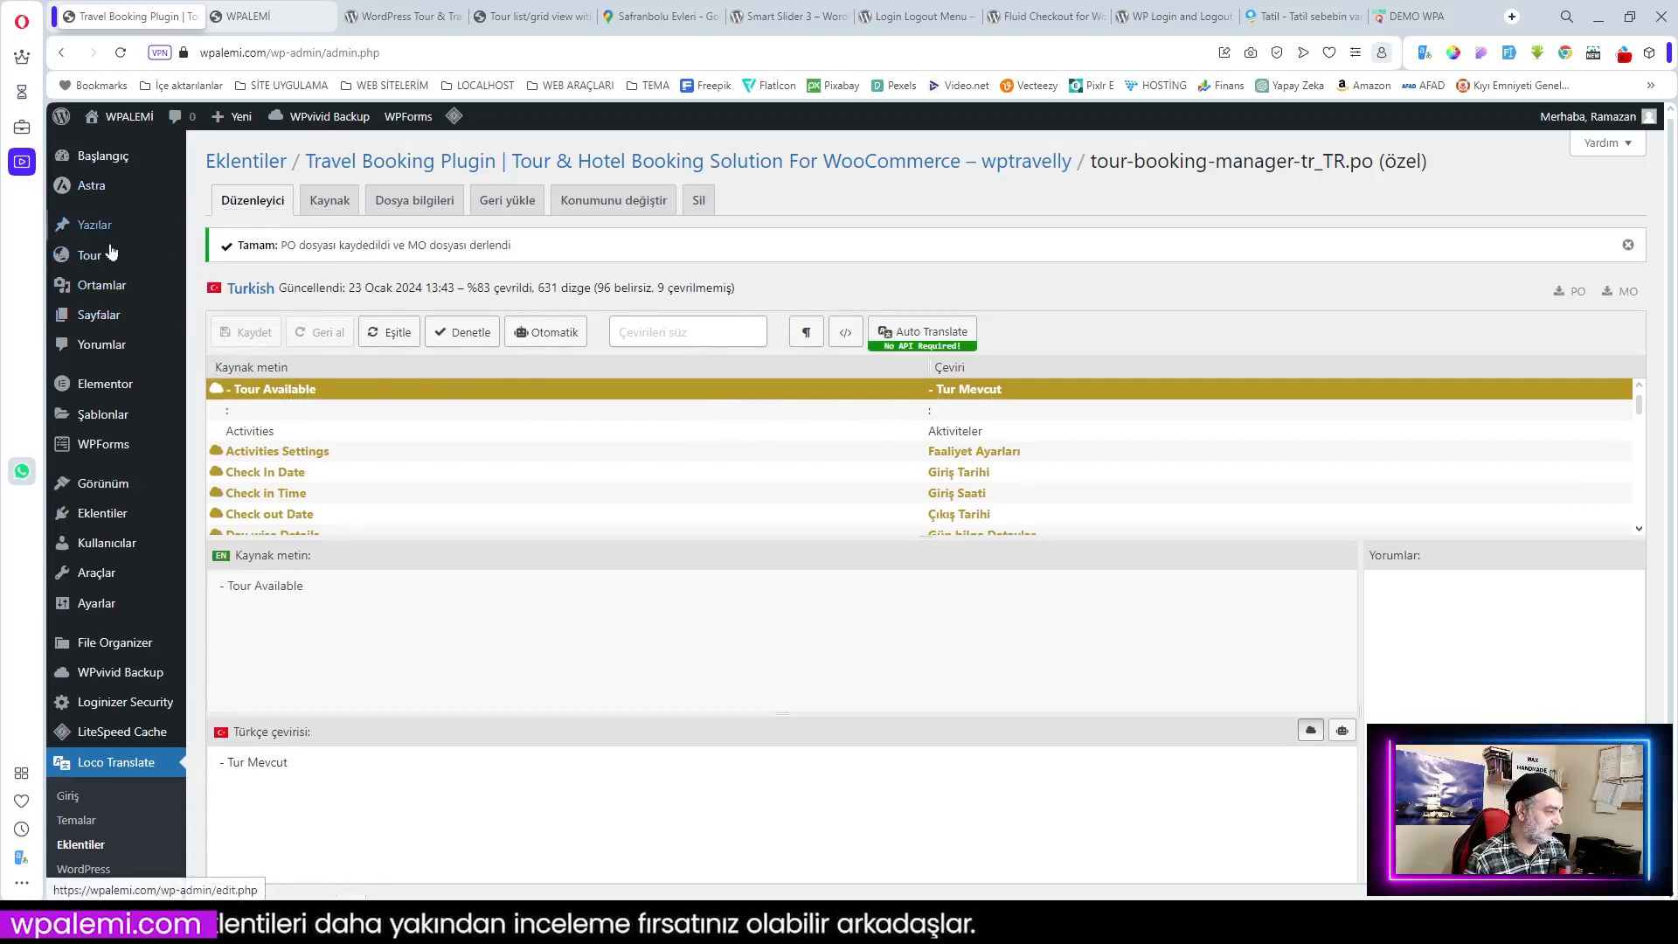
Step: Visit the Dashboard, then open Tour > Quick Setup
mouse_move(86, 262)
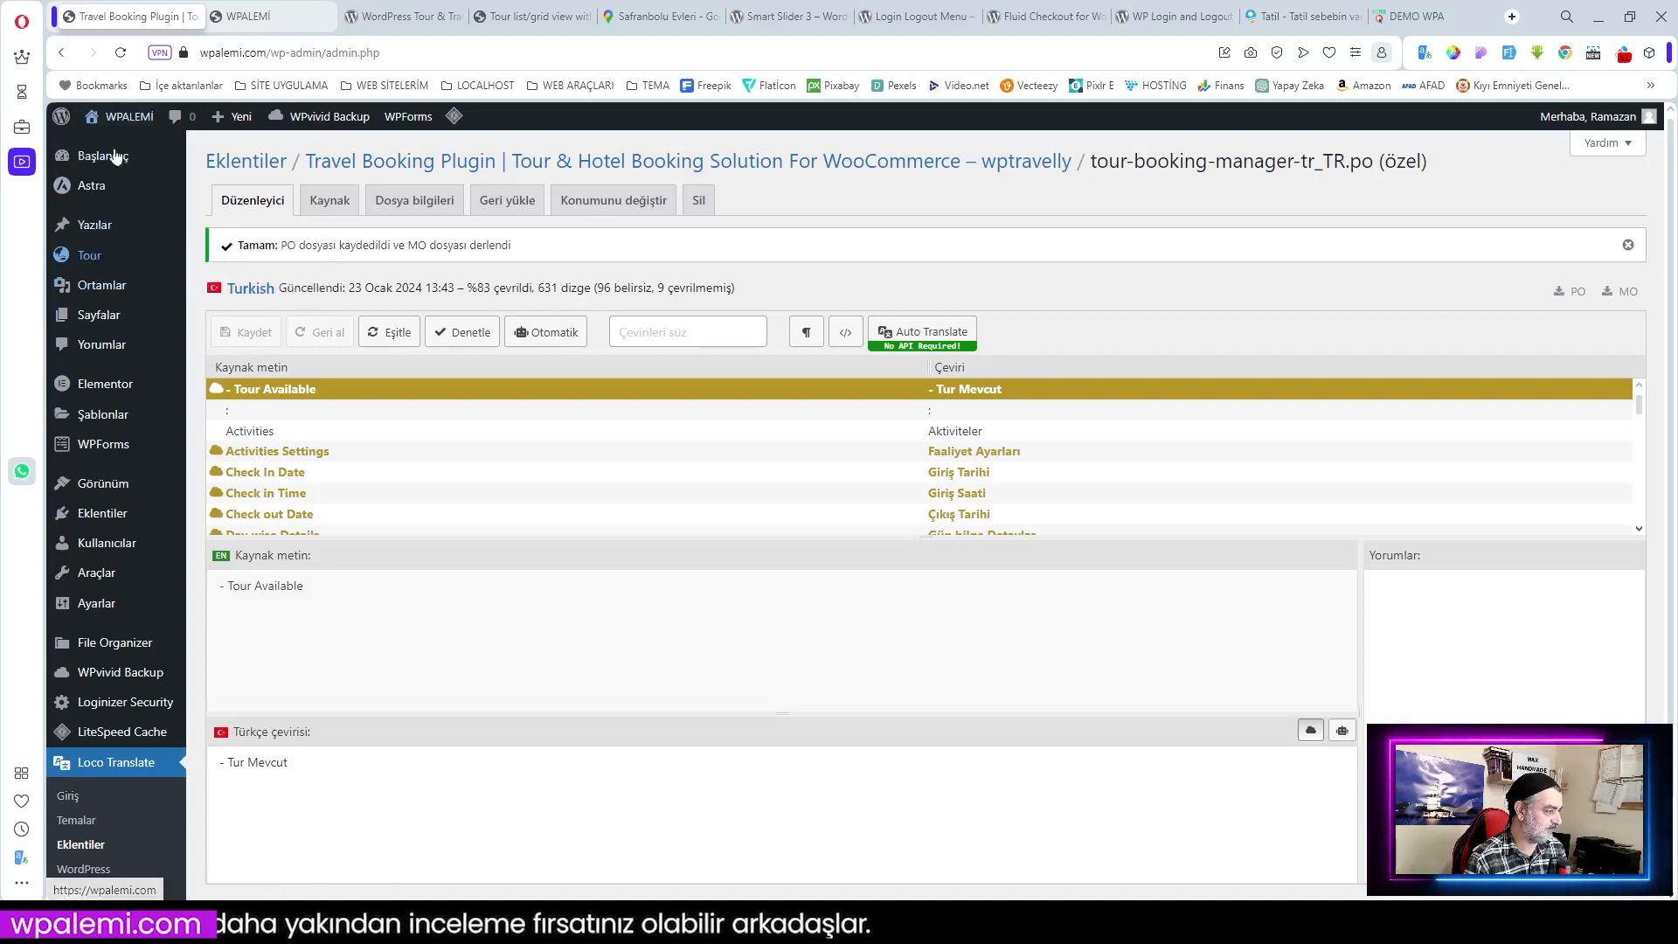
left_click(106, 165)
mouse_move(105, 320)
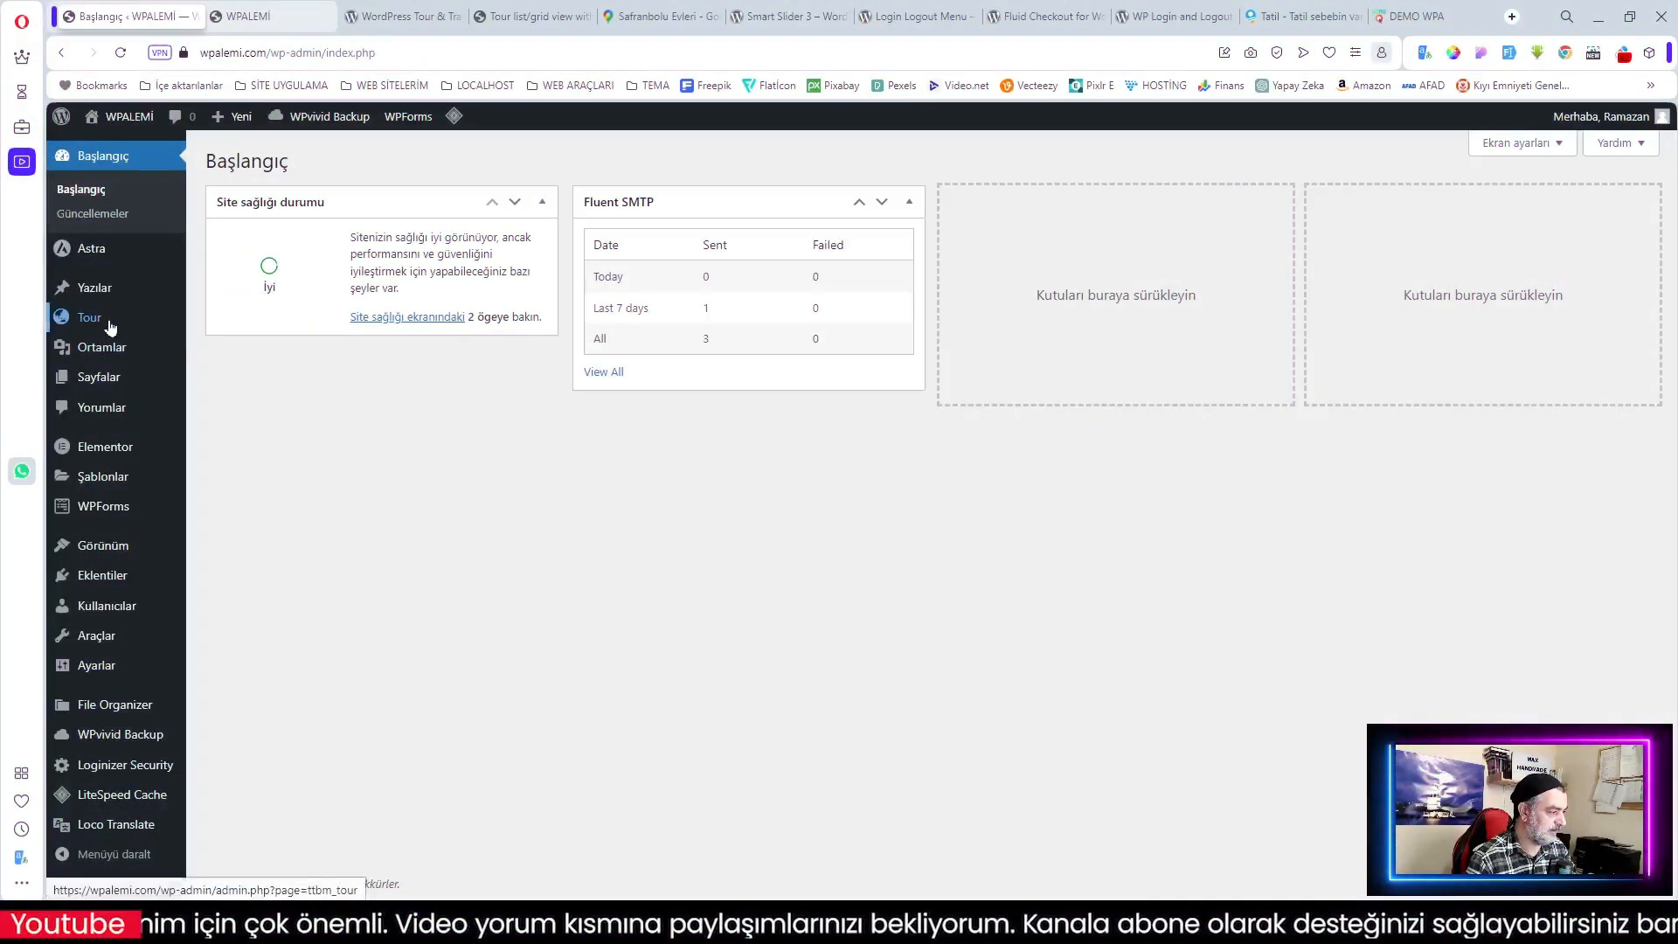
mouse_move(90, 321)
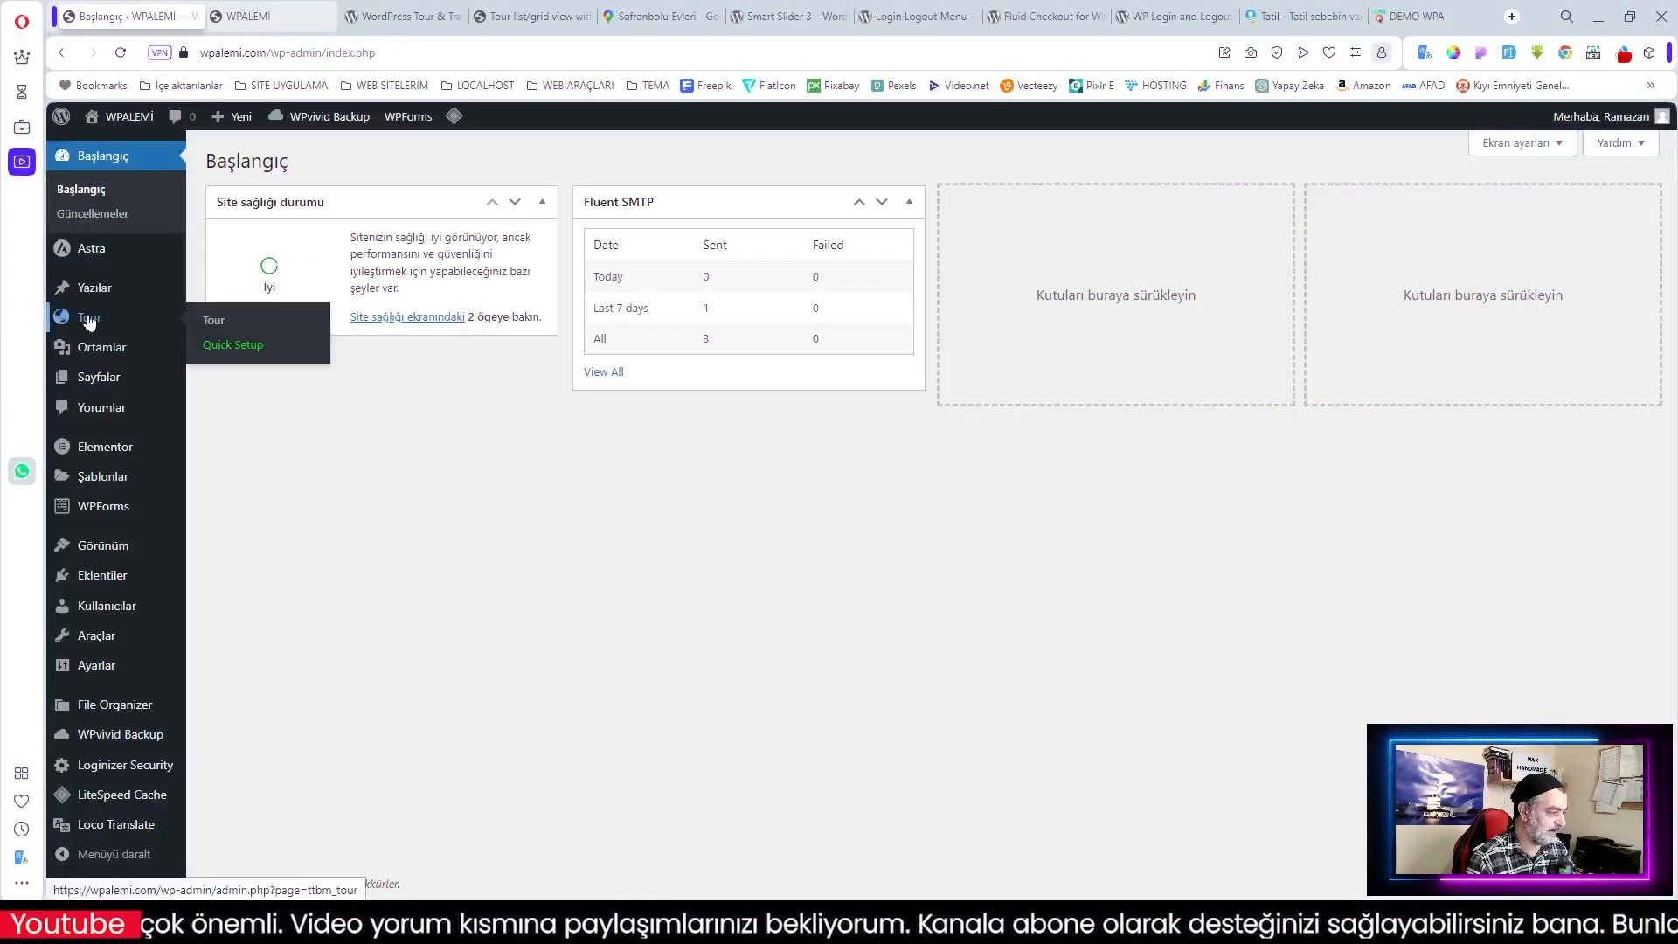
left_click(233, 348)
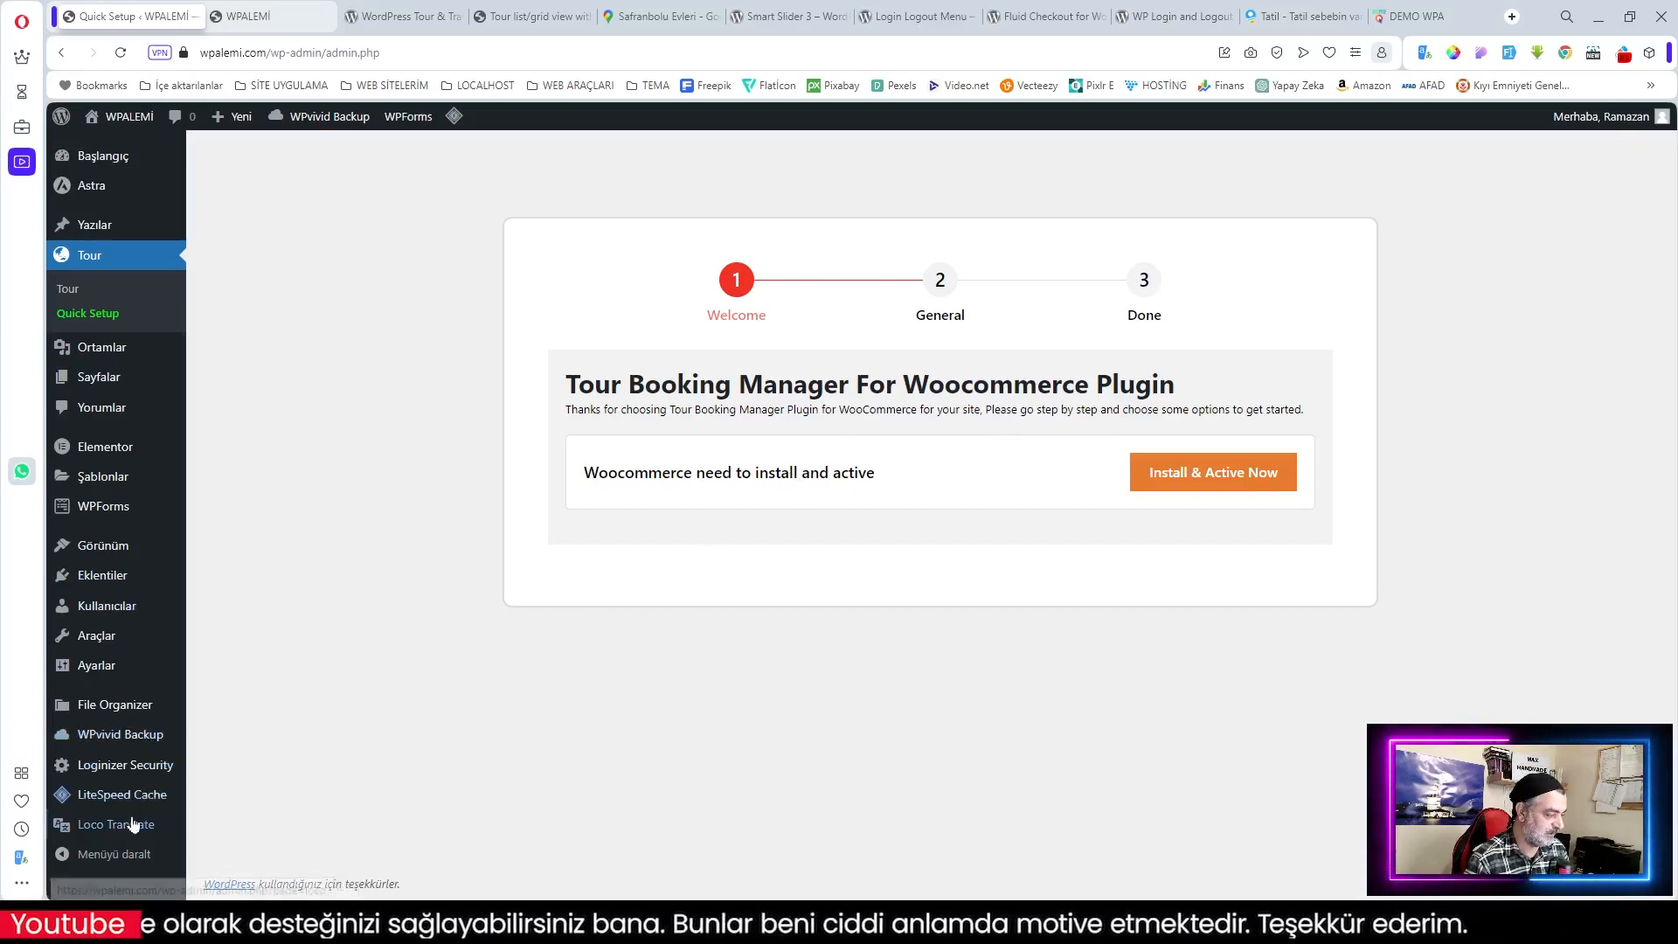
Step: Open the Travel Booking Plugin's languages in Loco Translate, now listing Türkçe at 83%
mouse_move(137, 819)
left_click(226, 715)
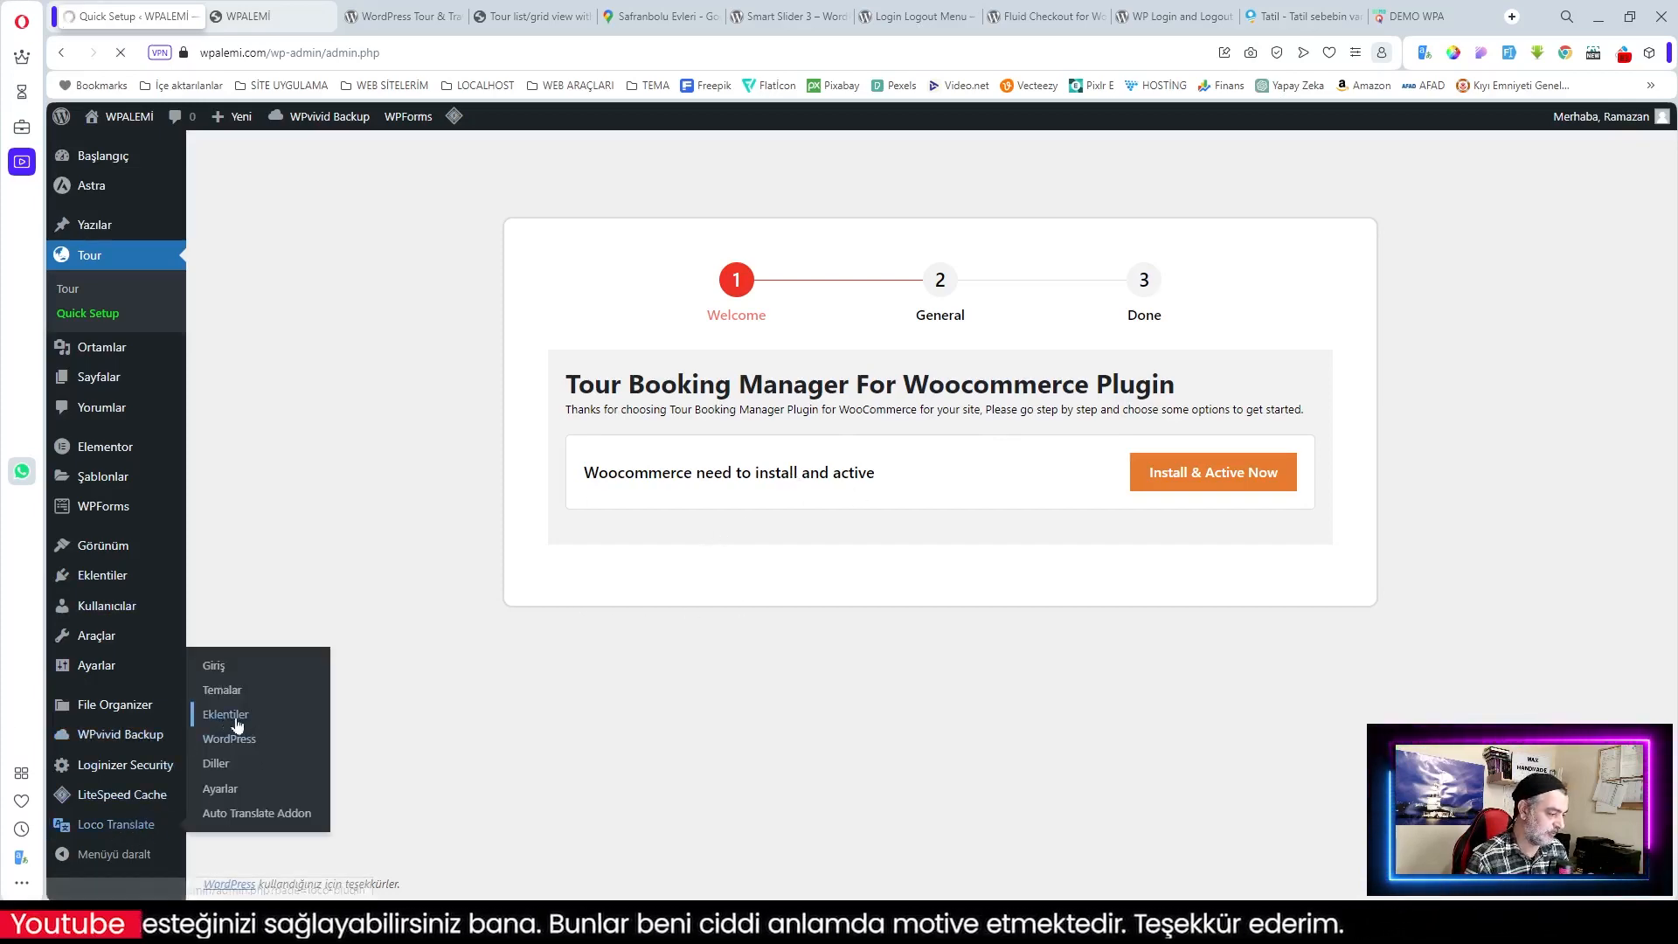
left_click(232, 701)
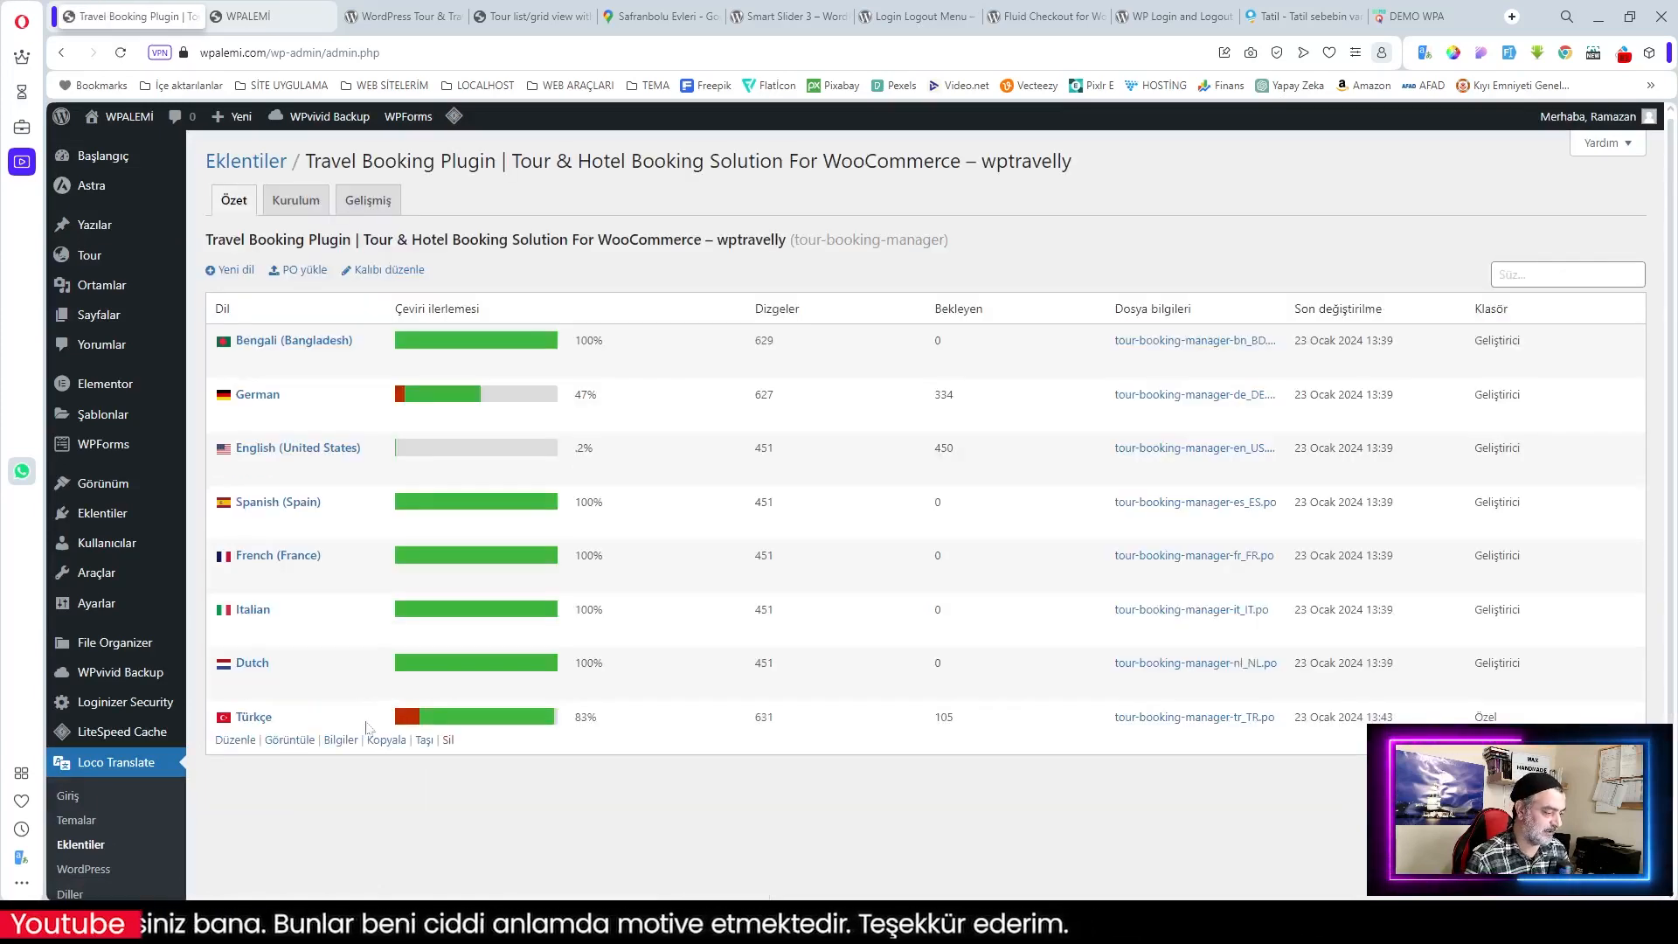
Step: Move the Türkçe translation files to the System location (languages/plugins)
left_click(424, 740)
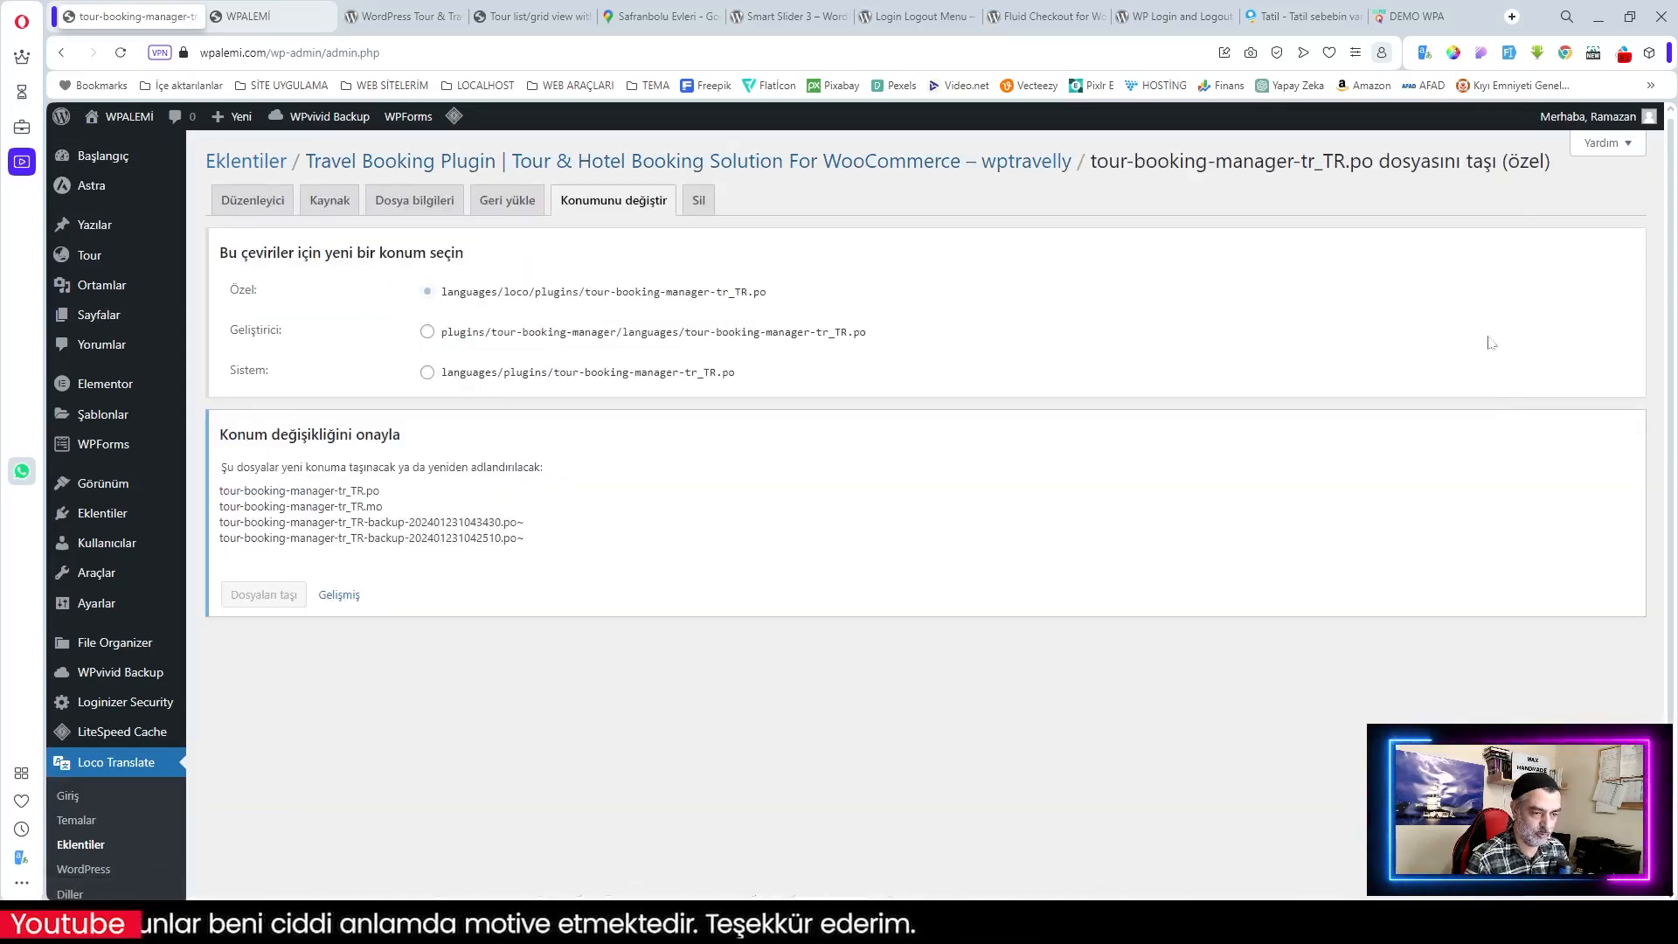
left_click(427, 333)
left_click(264, 647)
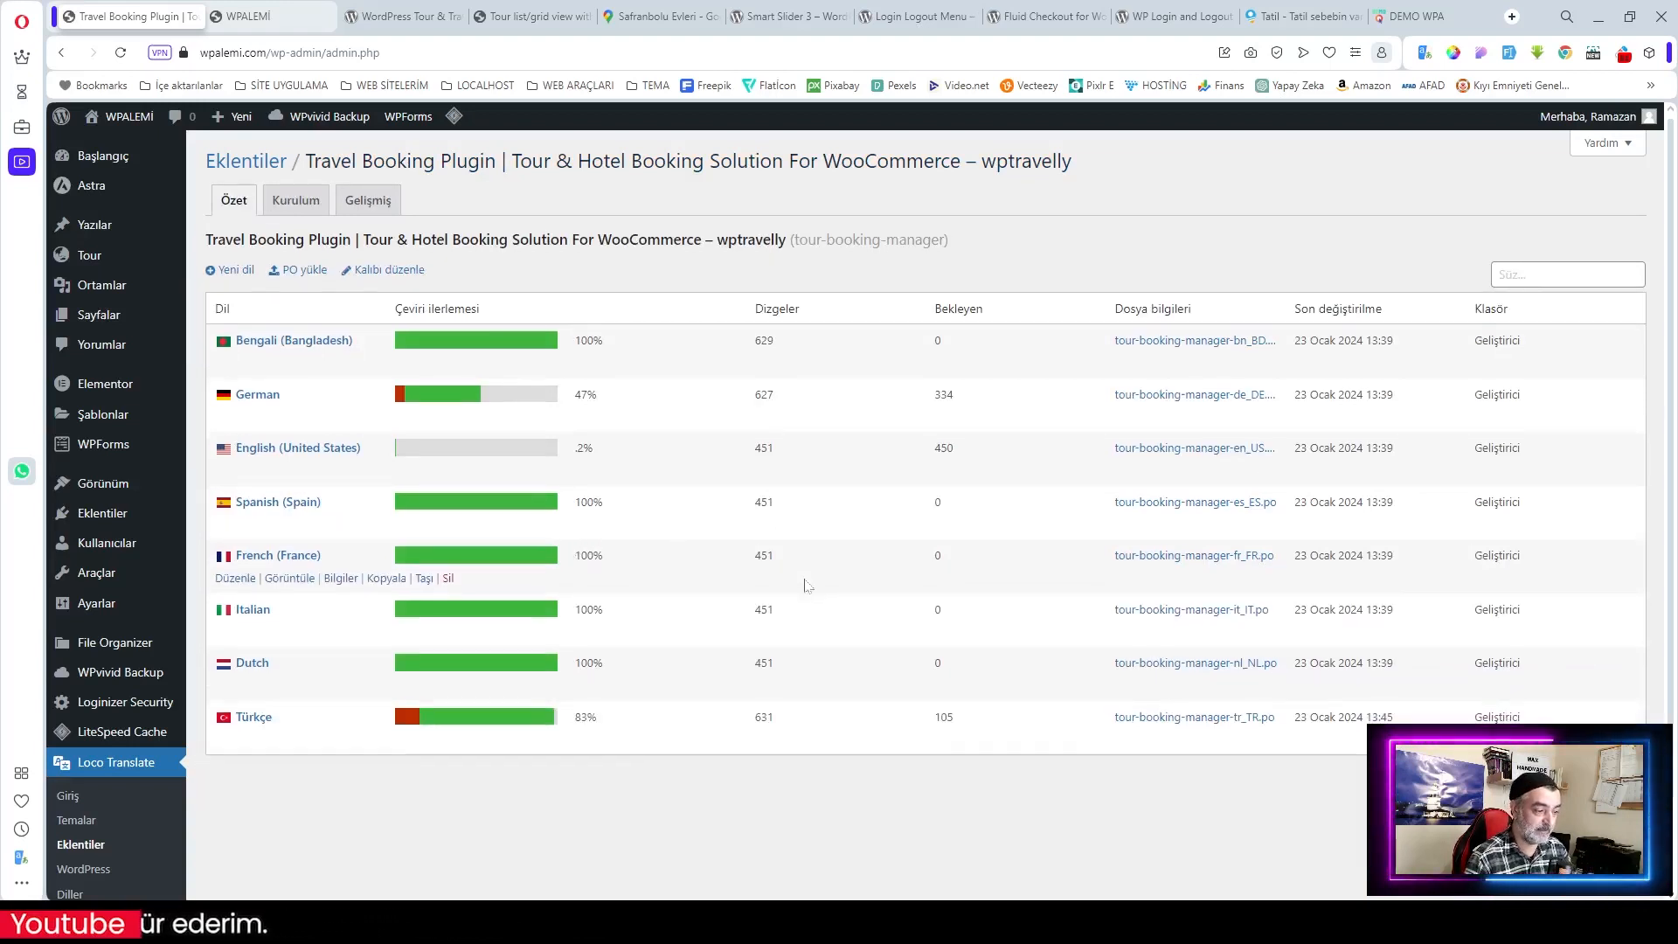
Step: Recheck Tour > Quick Setup, then return to Loco Translate's plugin list
mouse_move(89, 254)
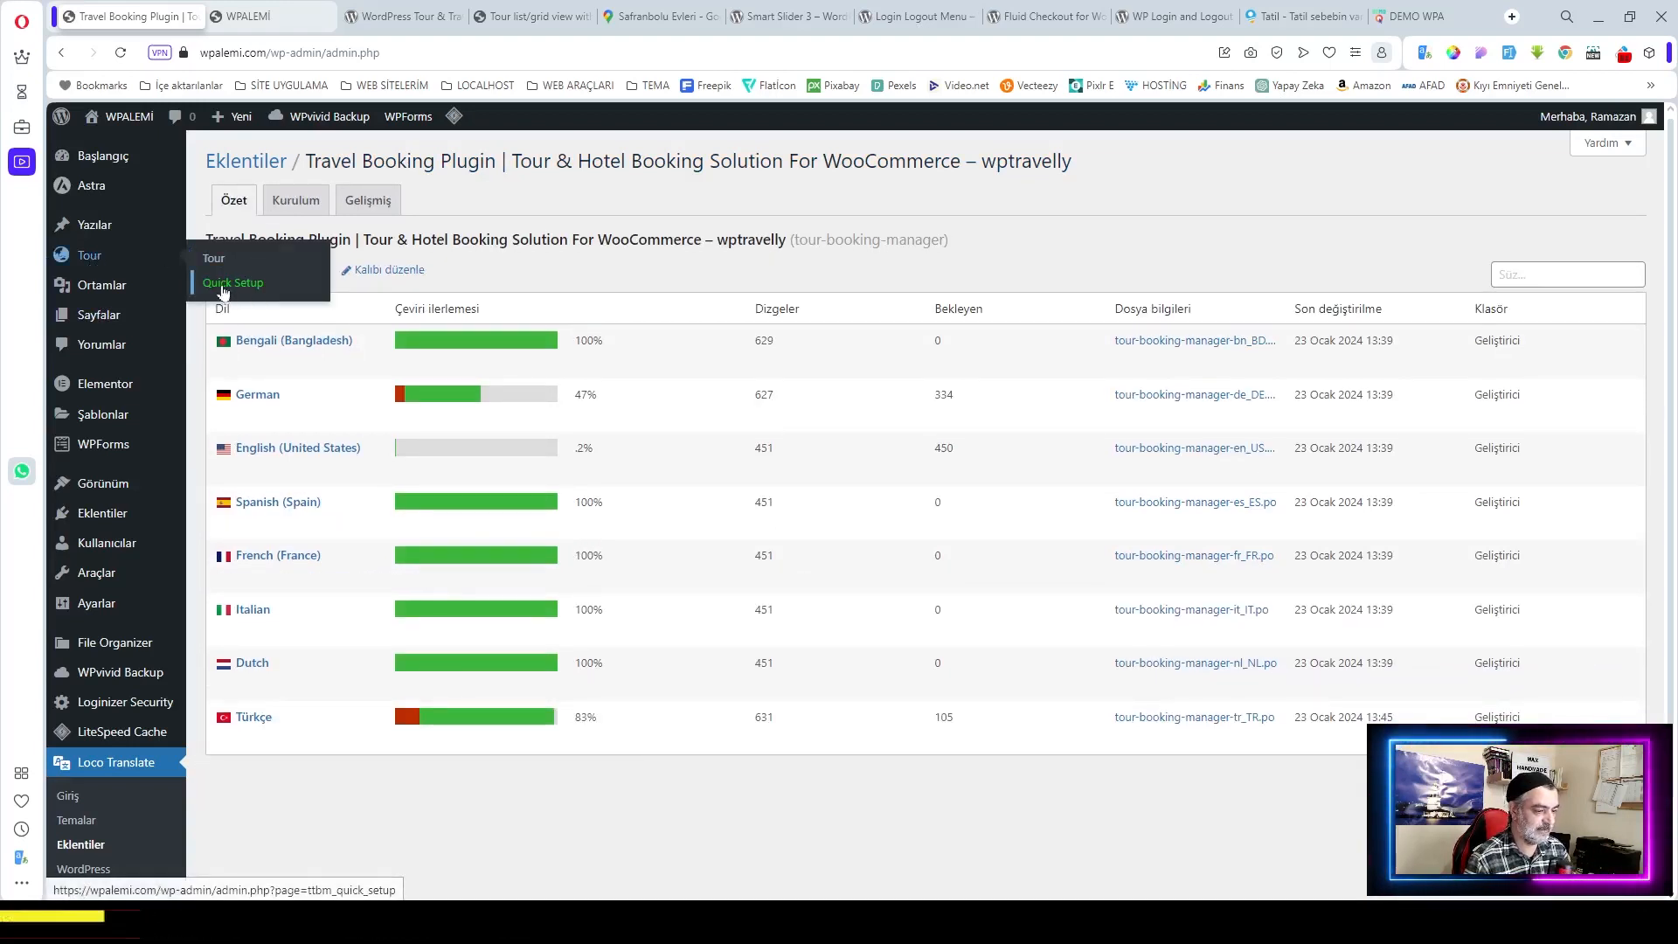
left_click(223, 284)
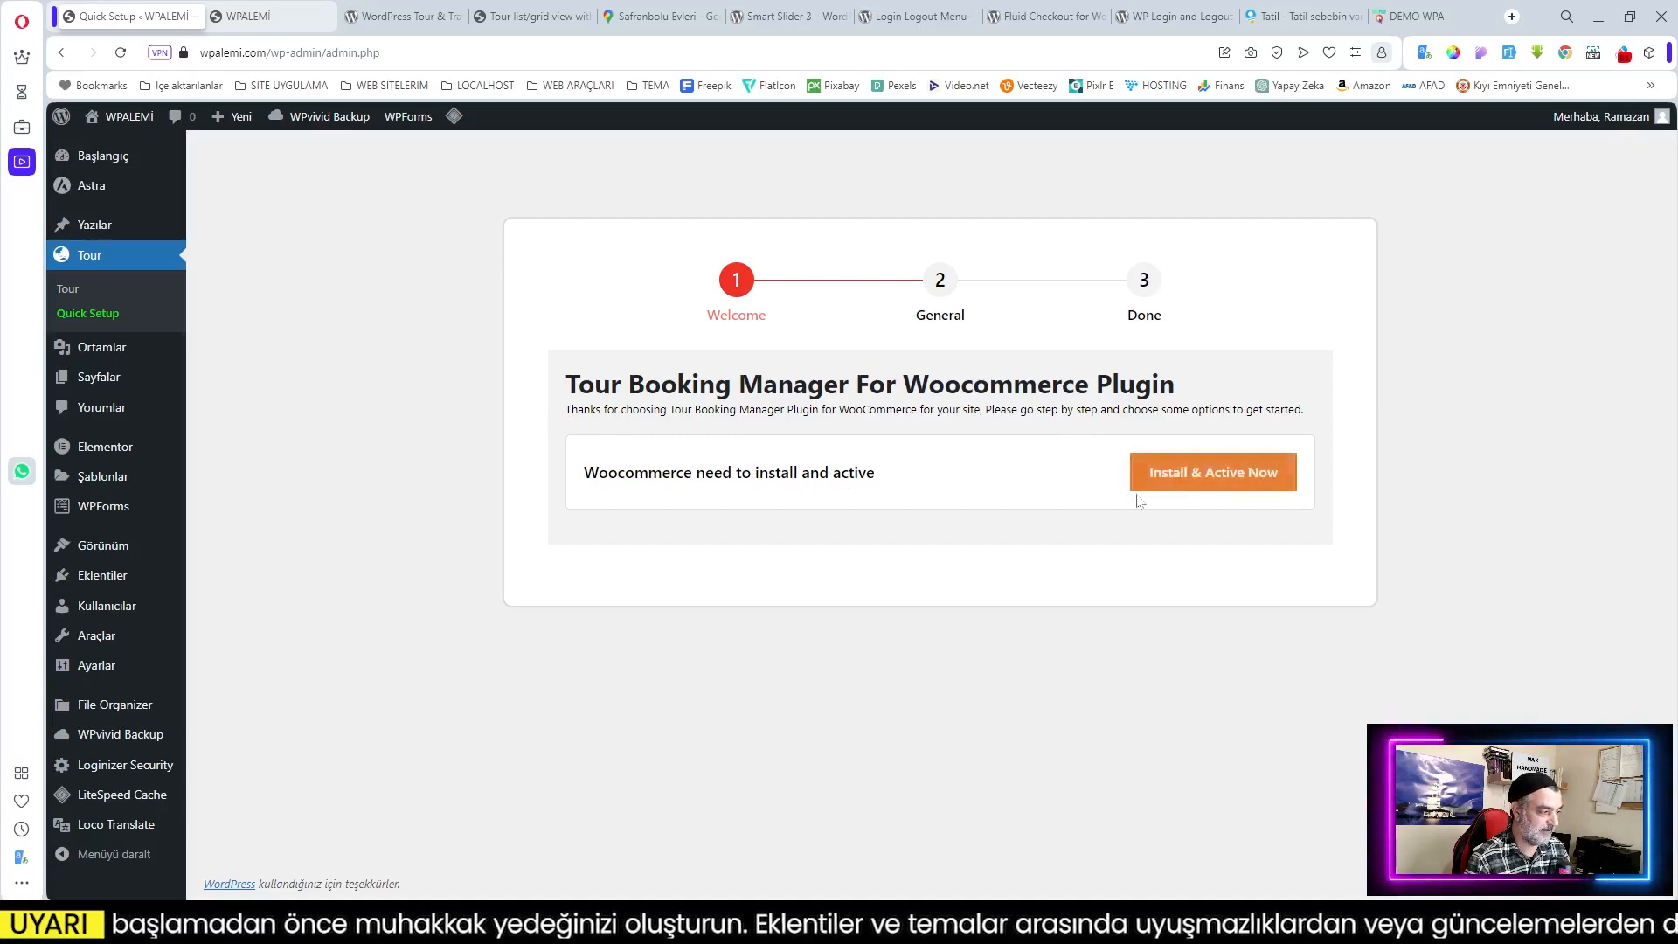
mouse_move(125, 793)
mouse_move(105, 824)
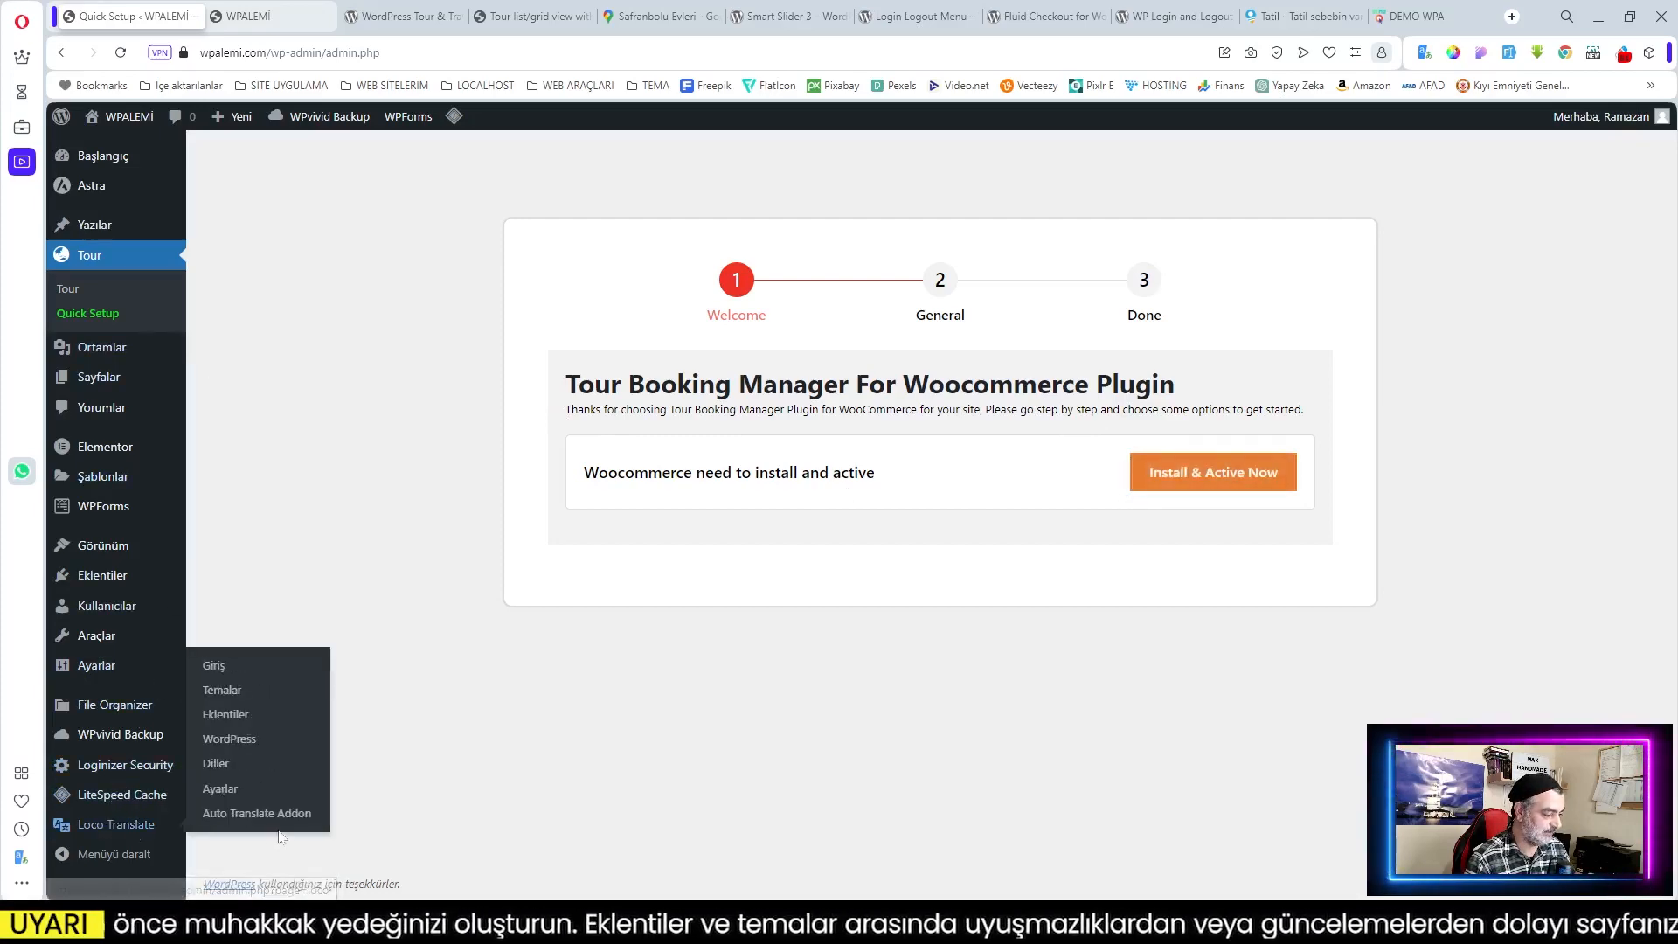
left_click(235, 723)
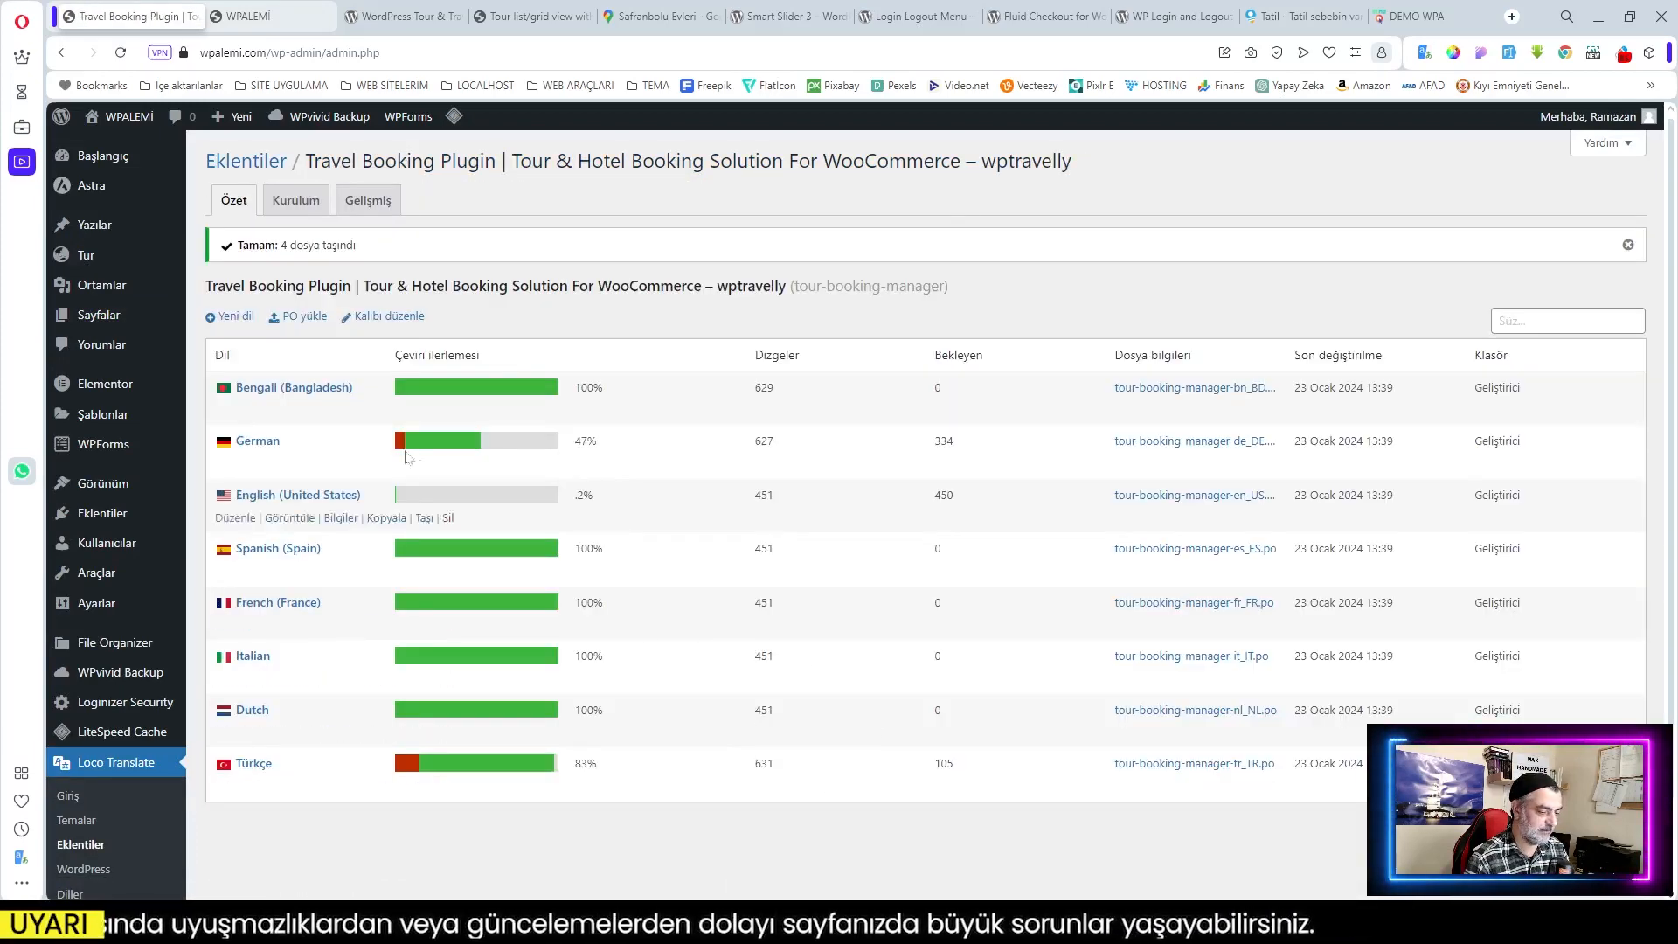
mouse_move(84, 257)
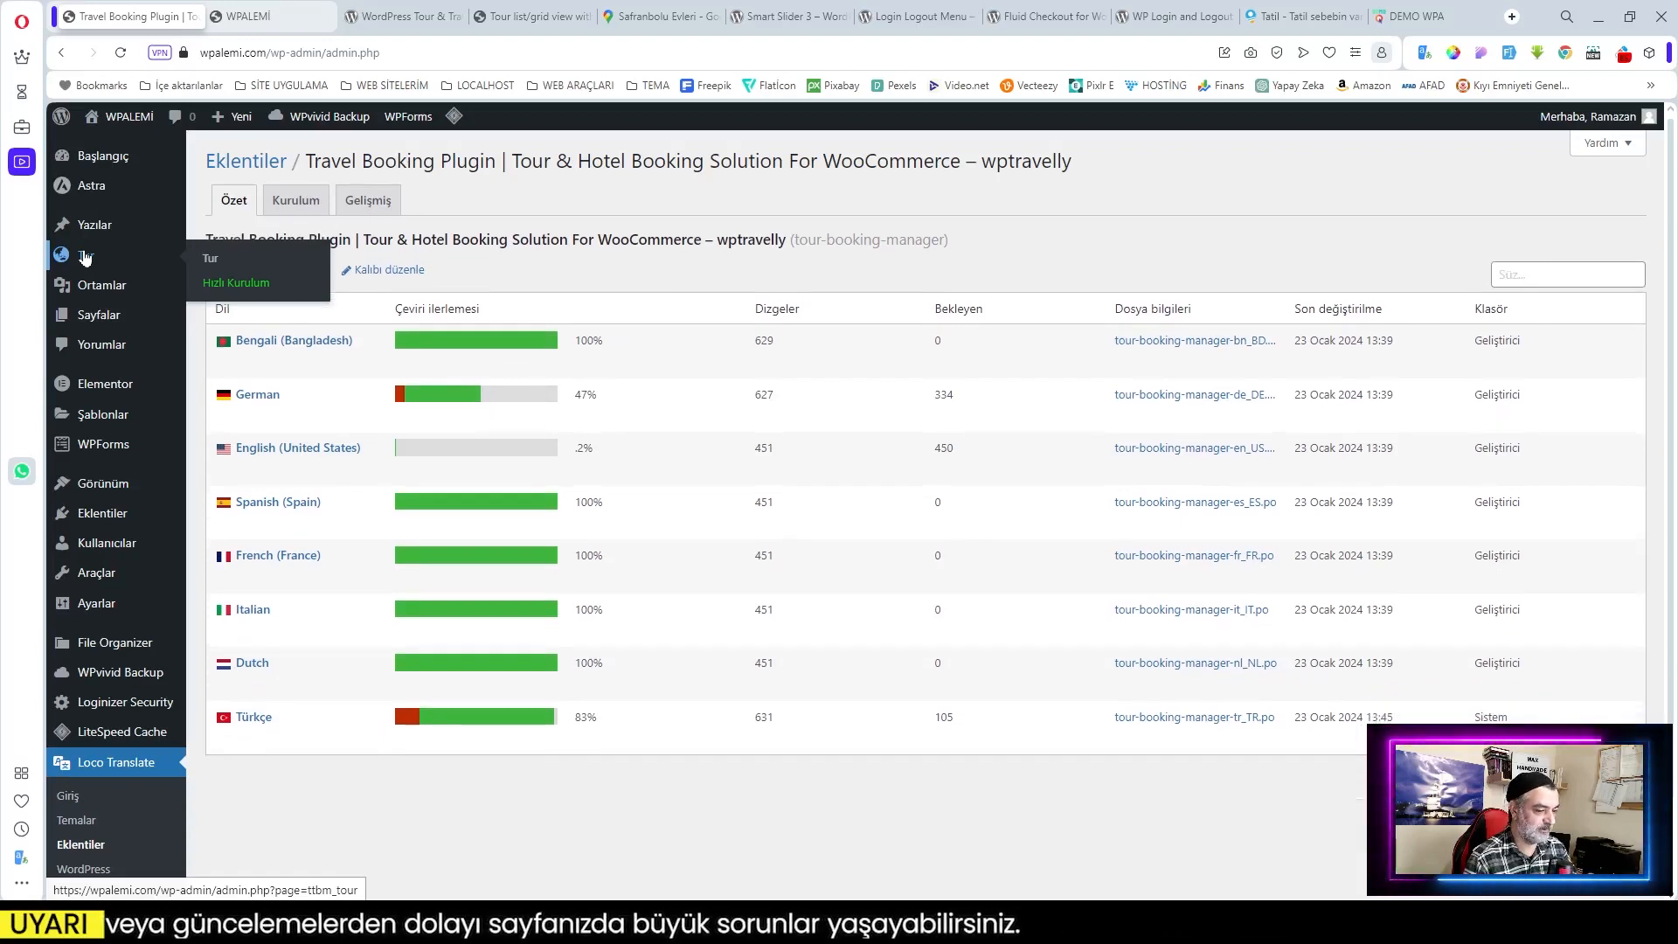
Step: In the Turkish quick setup, install and activate WooCommerce and continue to general settings
left_click(236, 283)
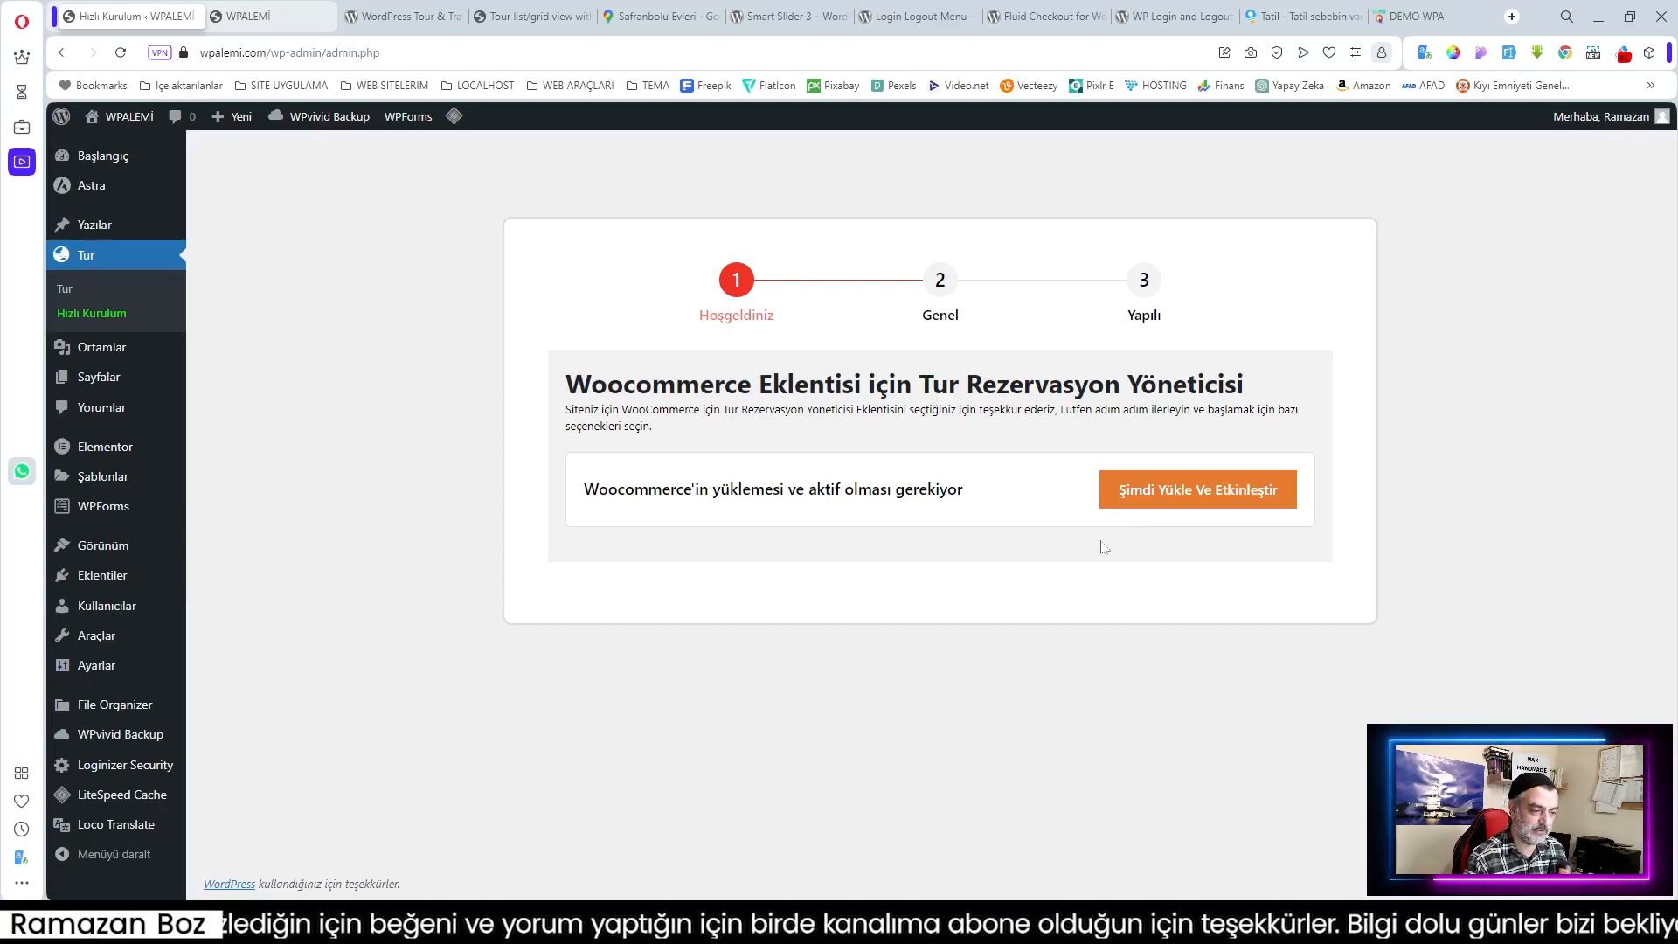
left_click(1214, 500)
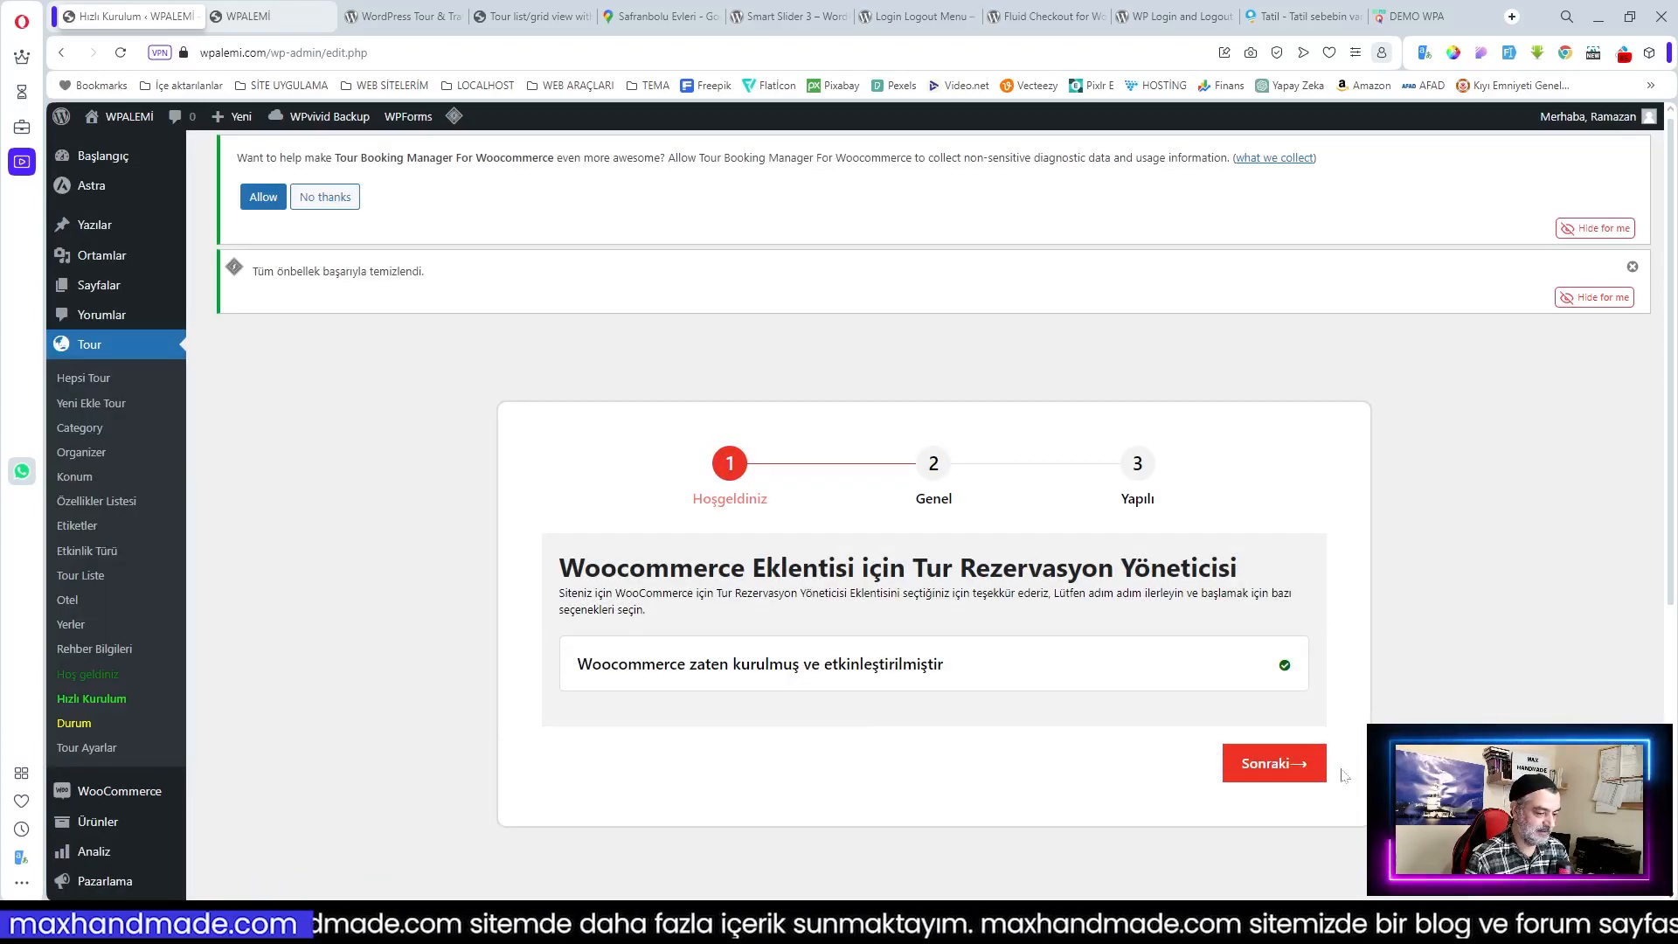
left_click(1278, 774)
Step: Set Tour Label to Tur and Tour Slug to tur, then advance to the final step
scroll(774, 521, "down", 2)
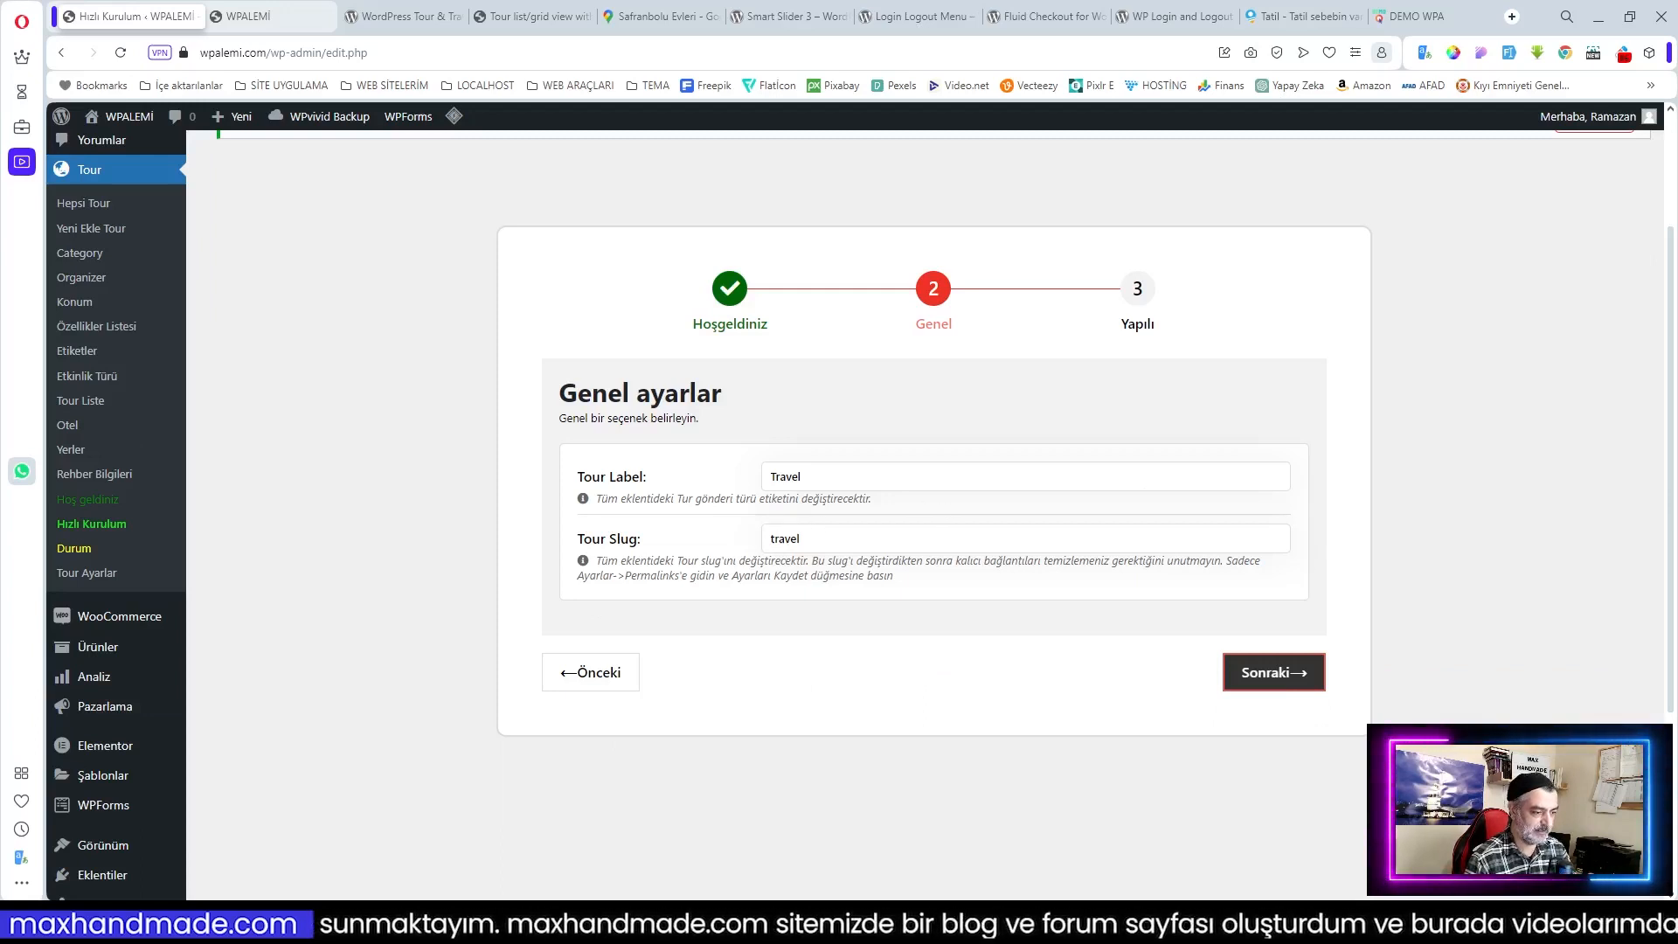
left_click(813, 478)
key("ctrl+a")
type("Tur")
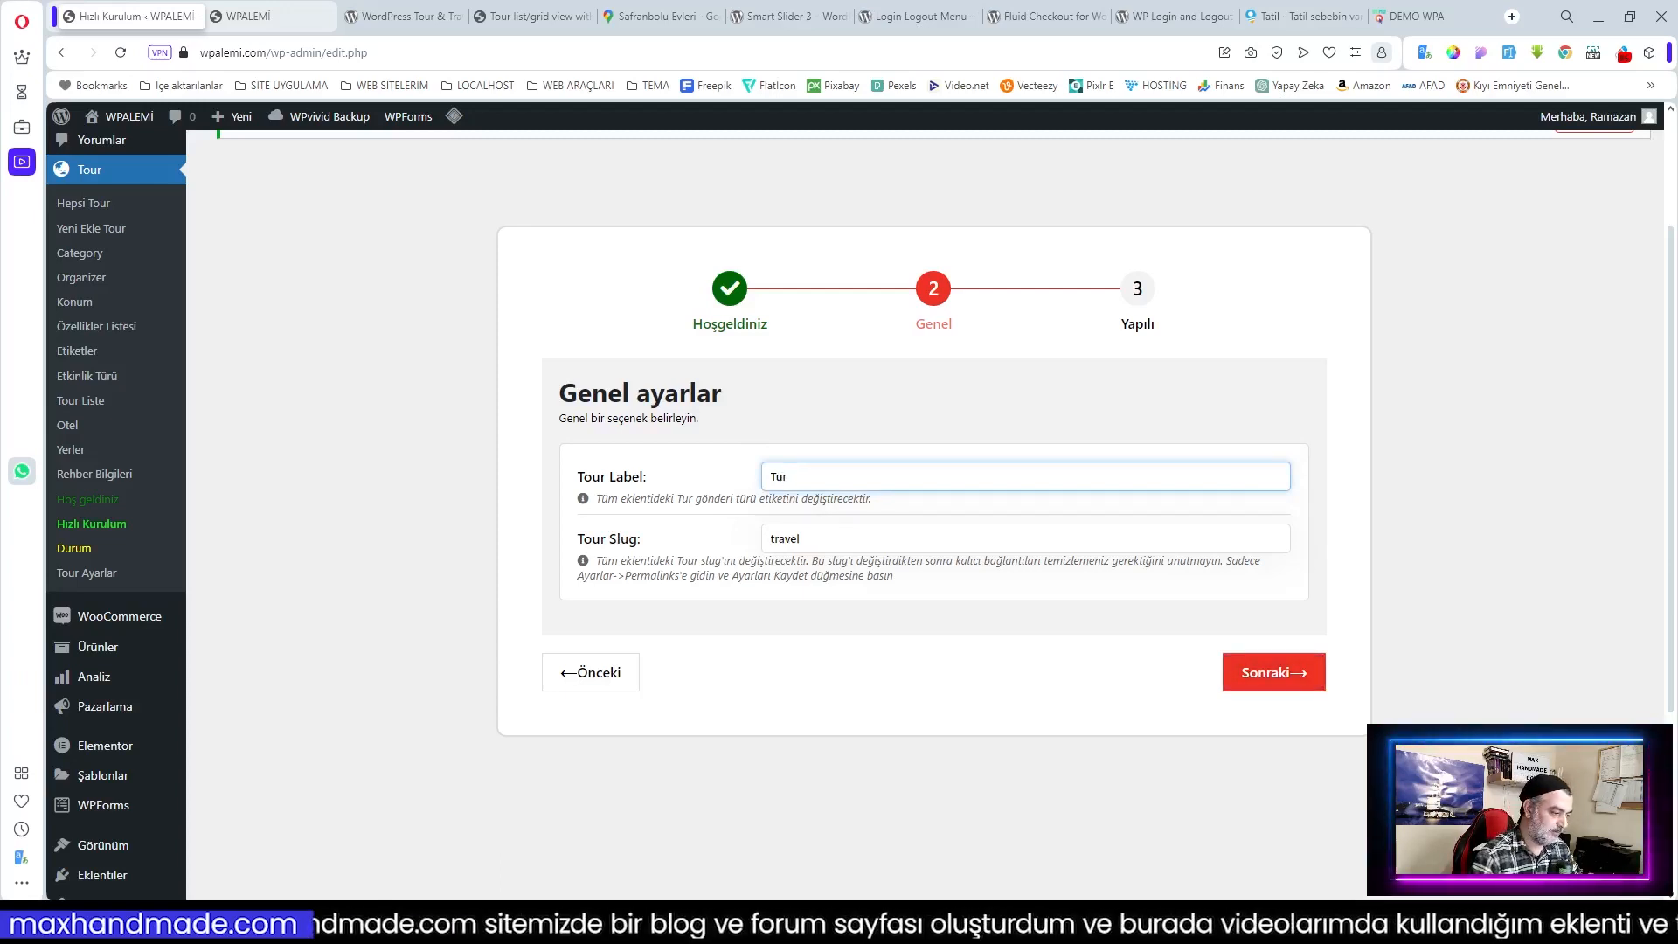
key("Tab")
type("tur")
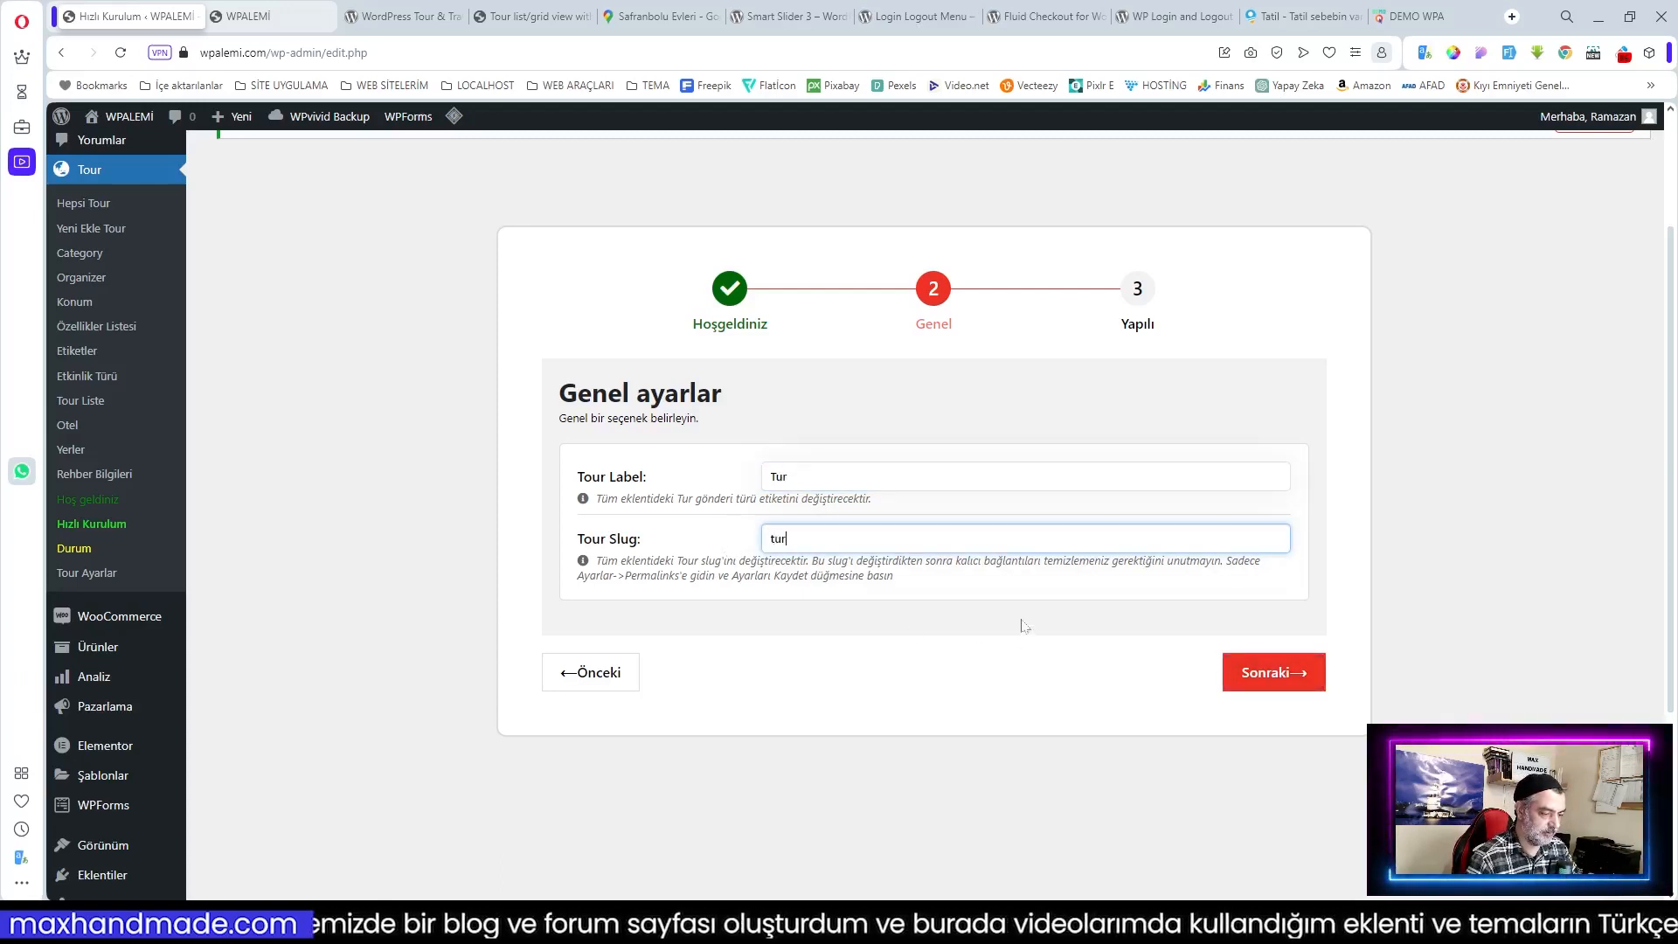
left_click(1273, 678)
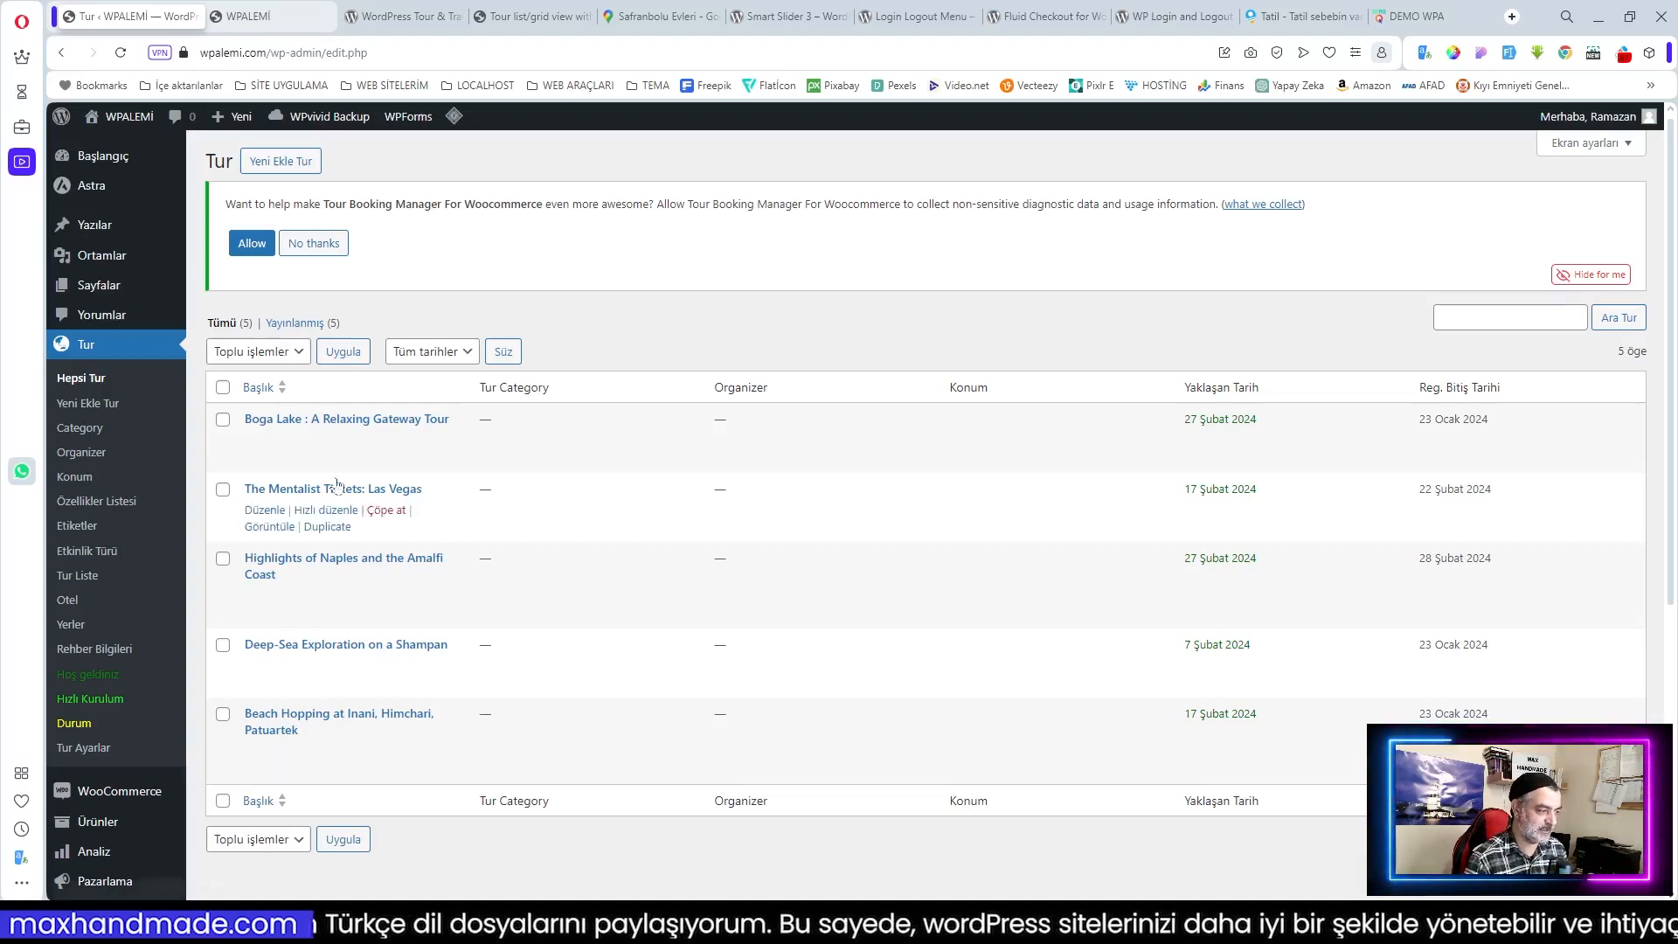
middle_click(271, 458)
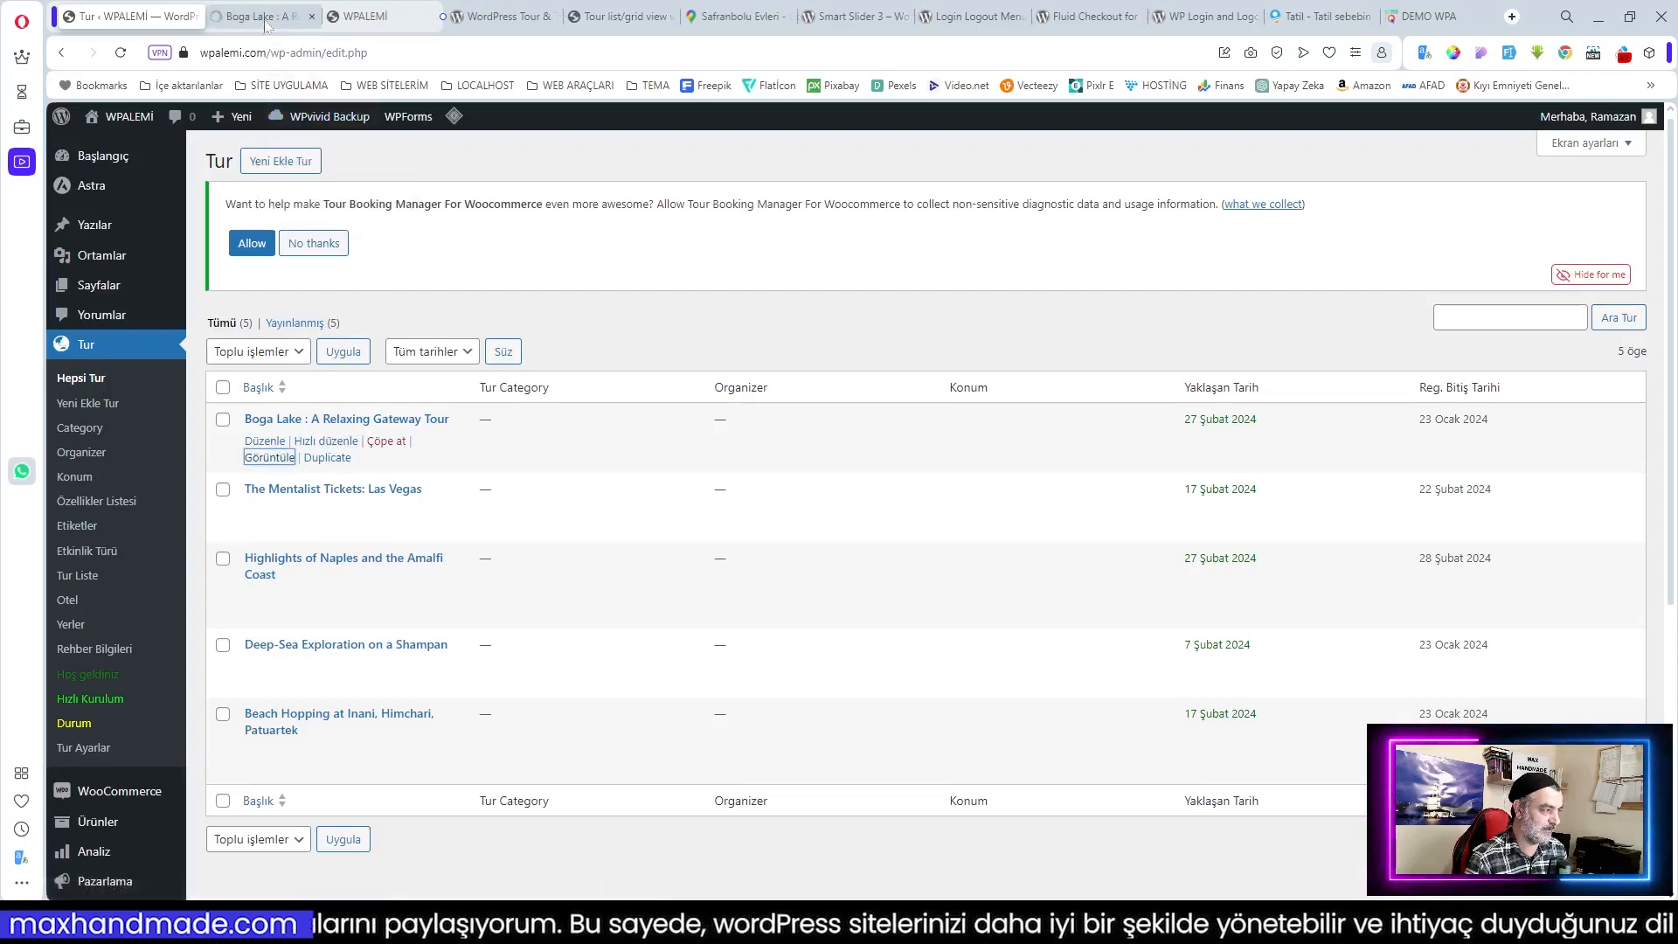
left_click(265, 19)
scroll(879, 485, "down", 9)
scroll(878, 485, "up", 4)
scroll(855, 614, "up", 5)
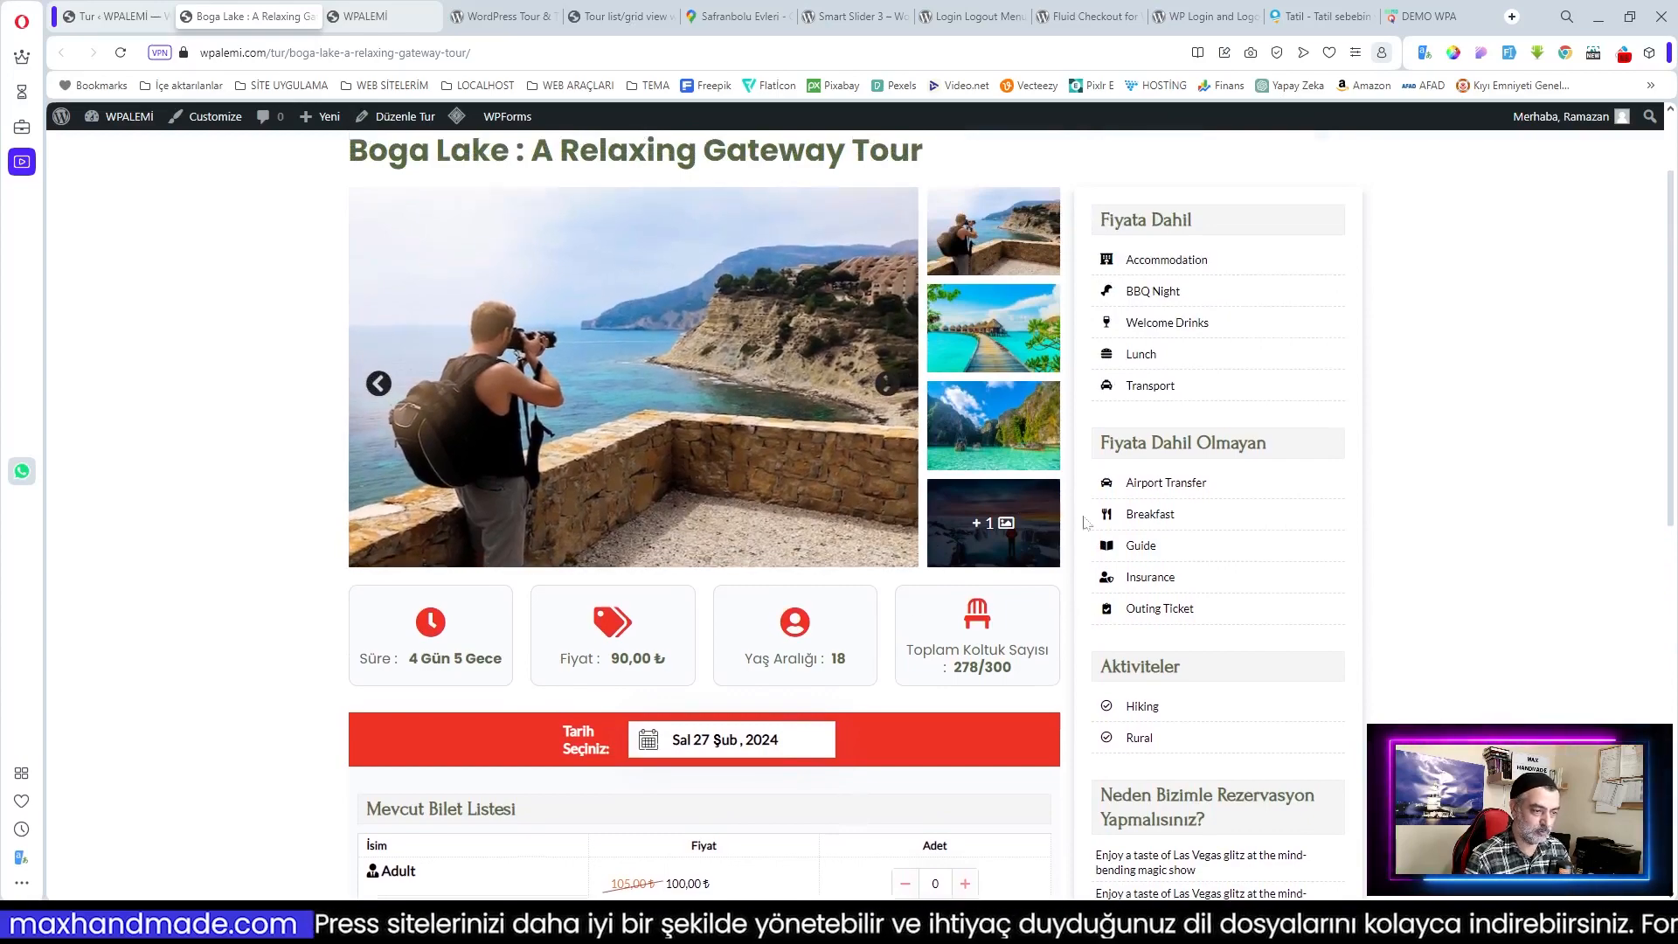
scroll(1188, 743, "down", 3)
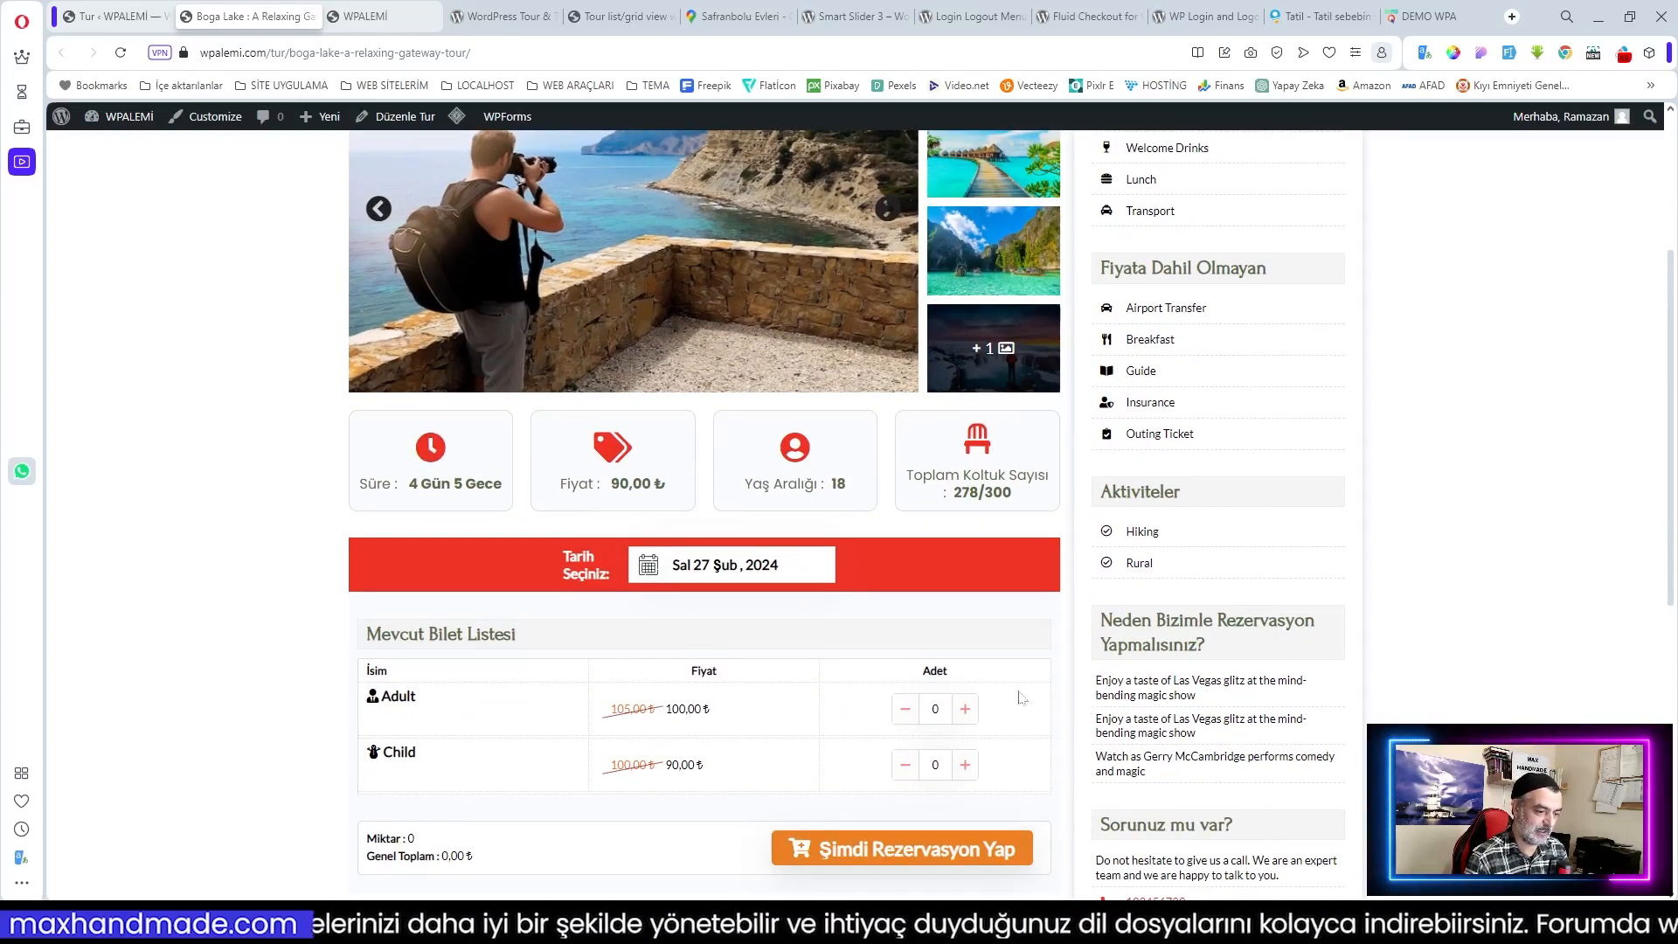
scroll(939, 666, "up", 3)
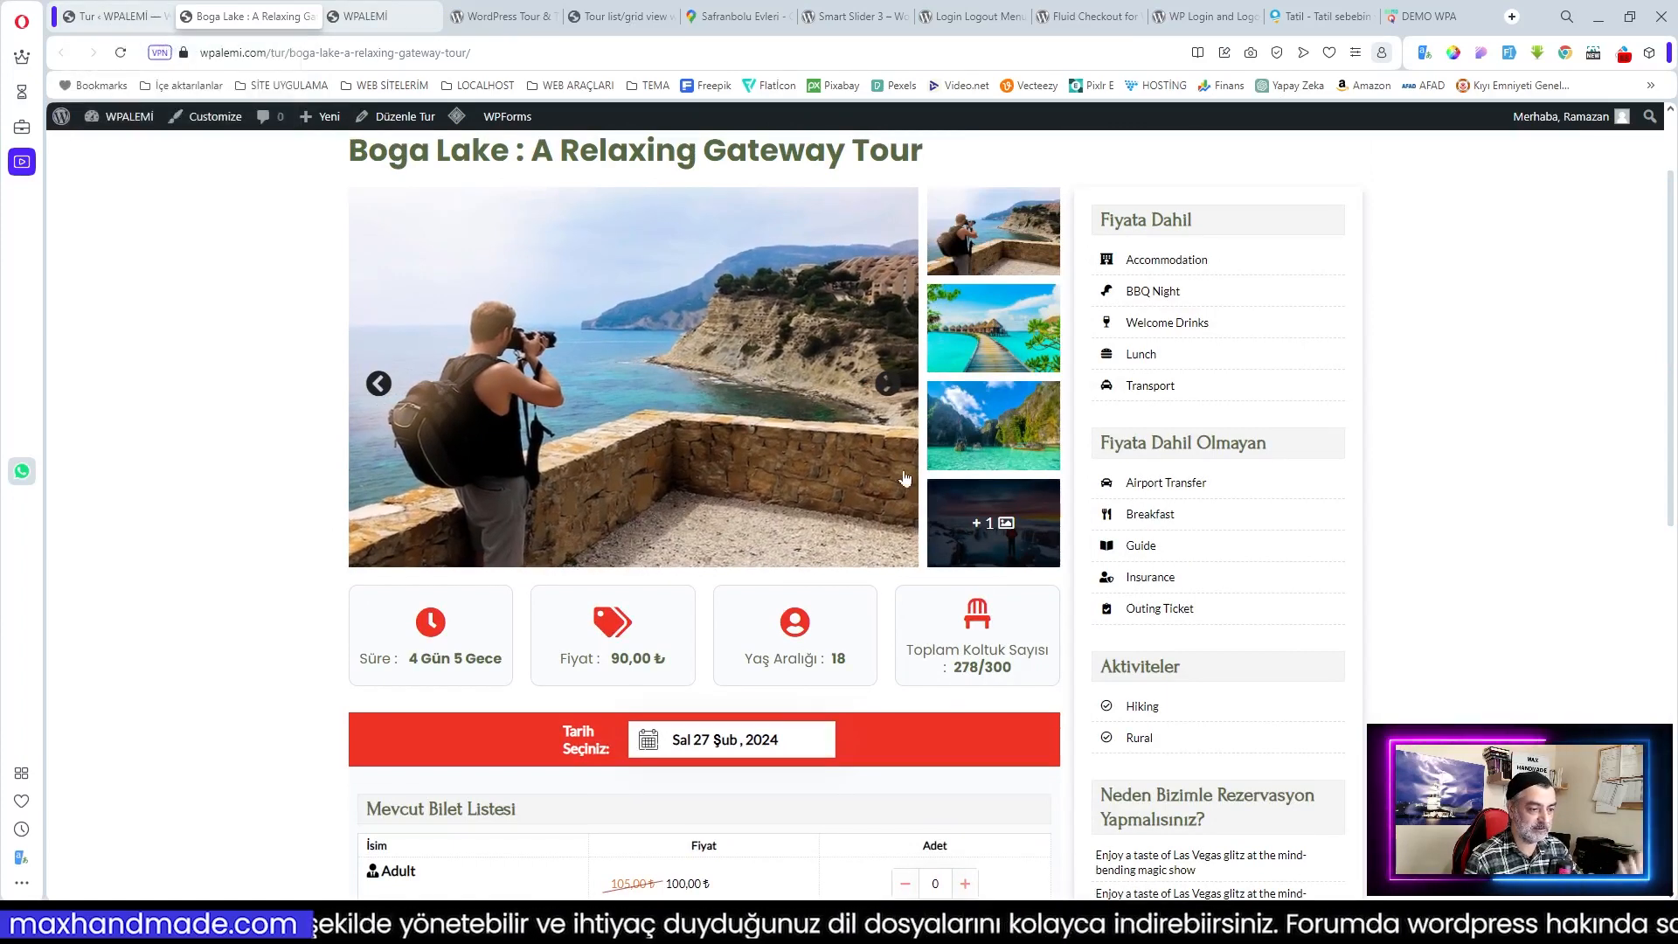
left_click(312, 16)
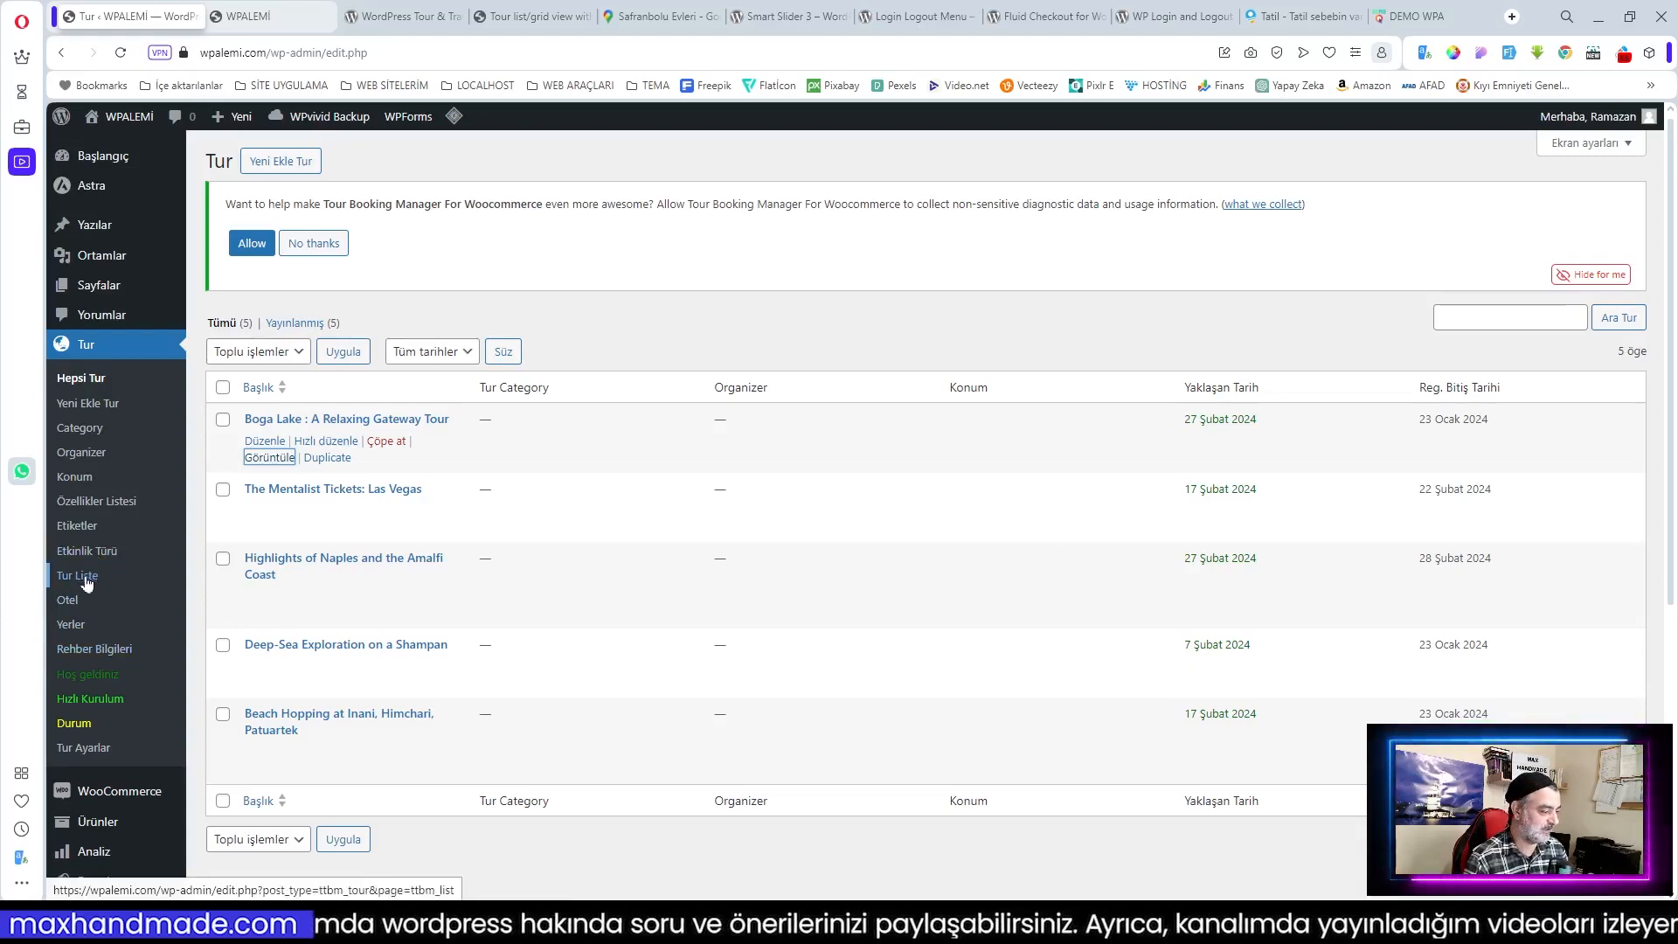
Step: Open Tur global settings, dismiss the diagnostic-data notice and leave the date picker format unchanged
left_click(83, 747)
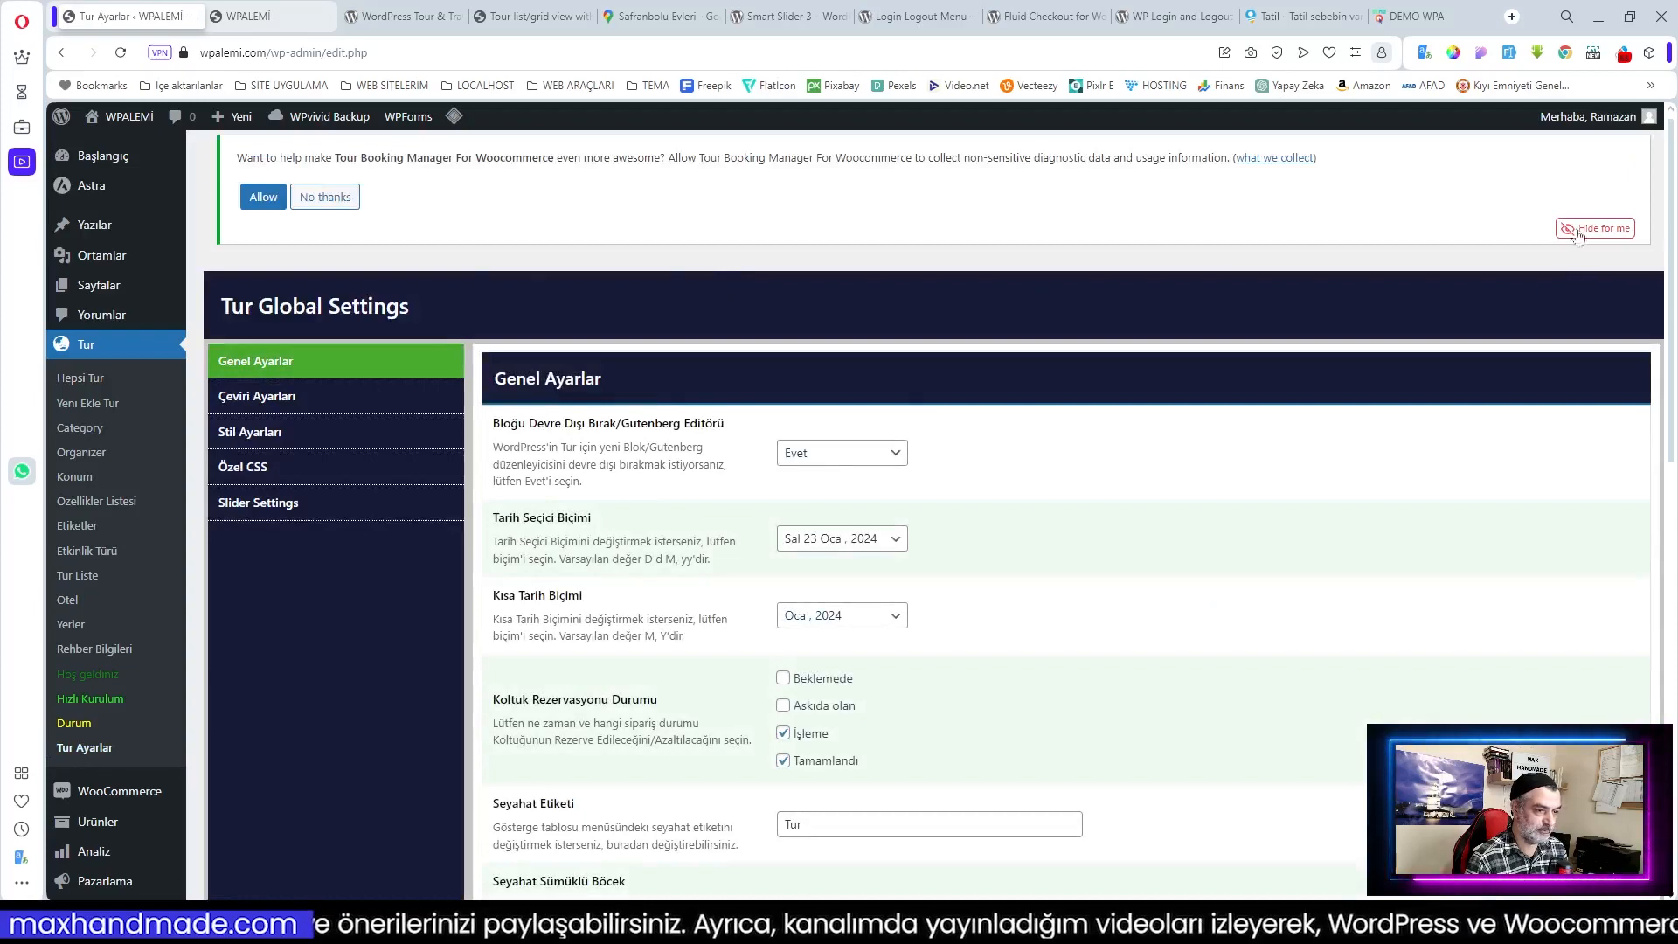
left_click(1596, 229)
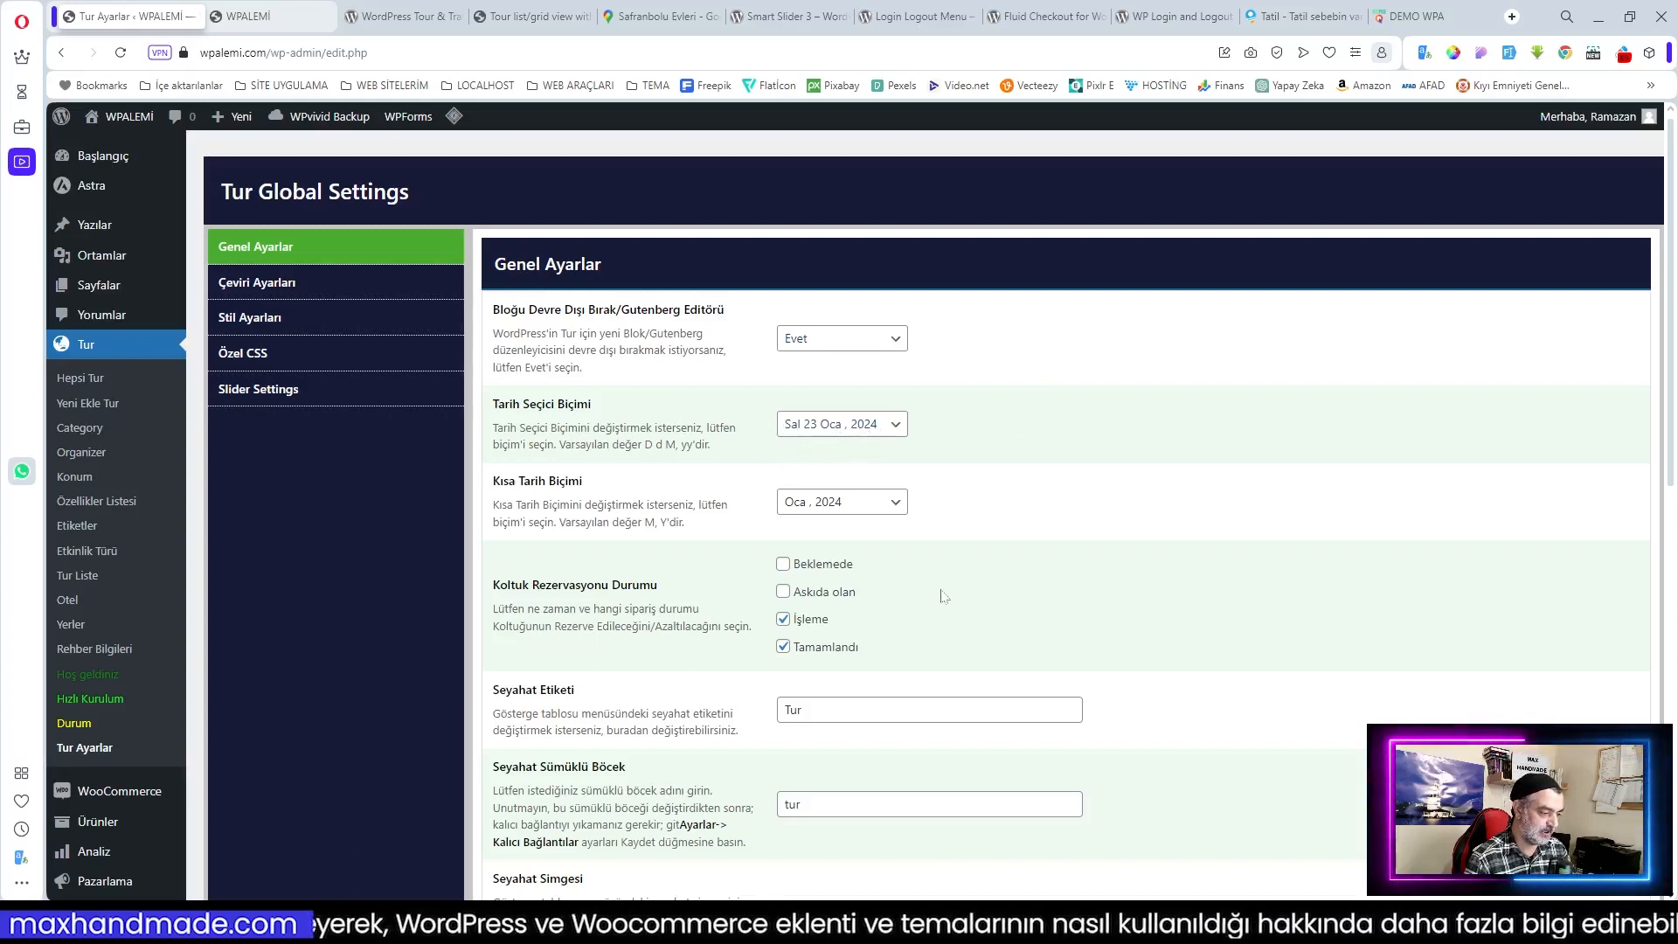
scroll(942, 596, "down", 2)
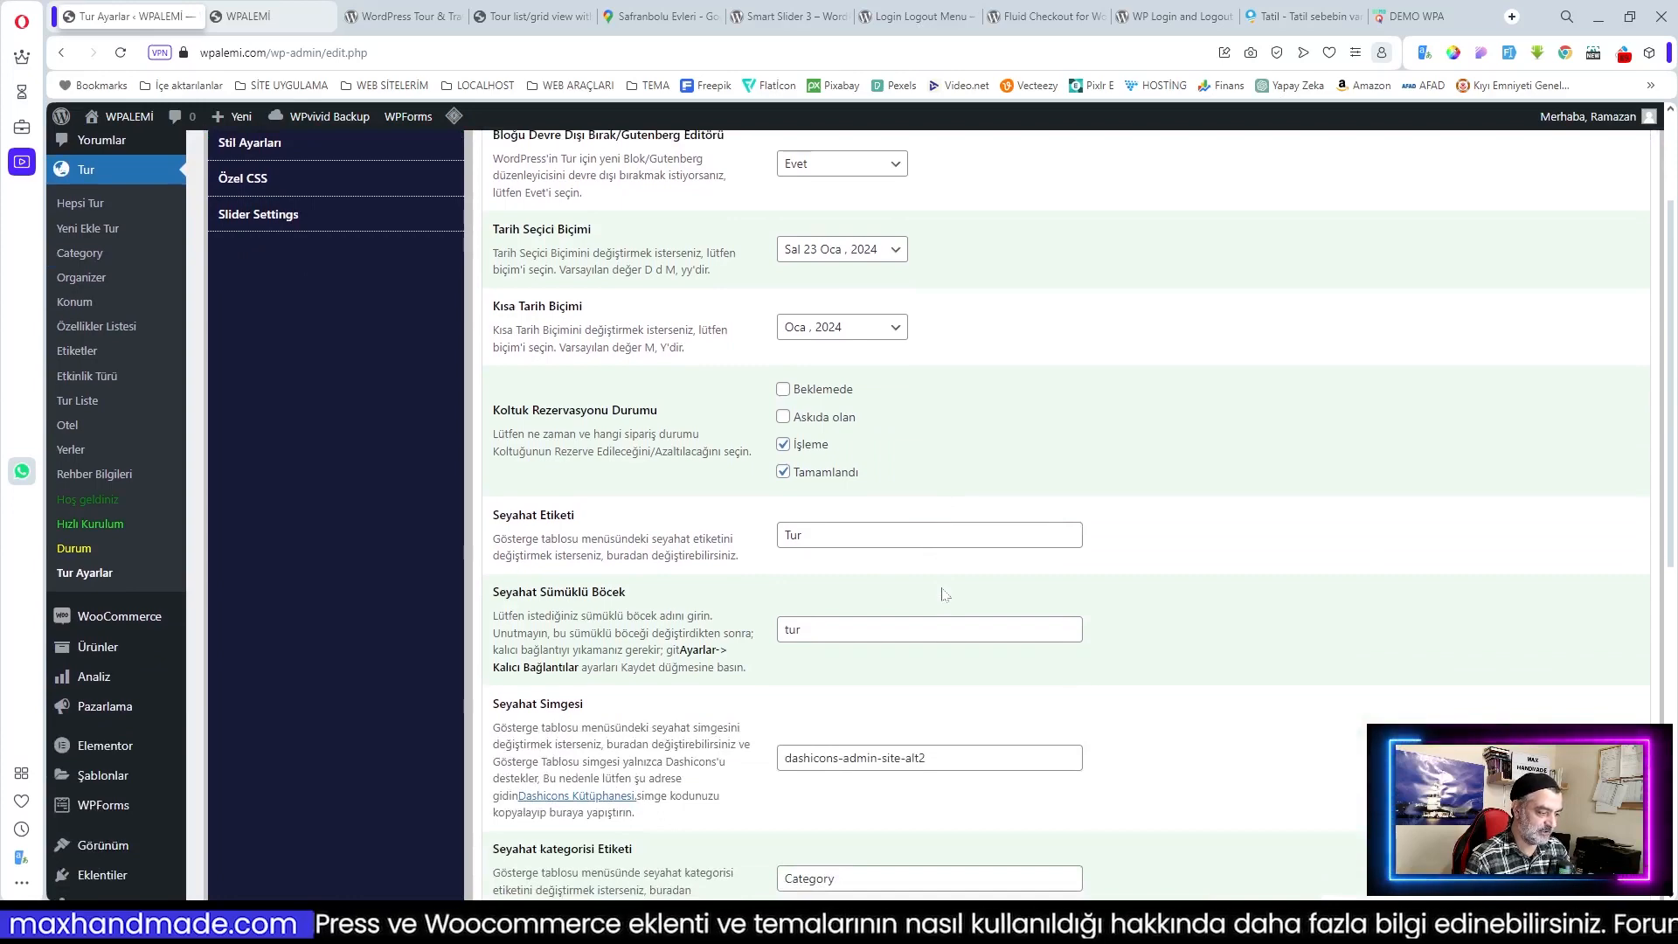
scroll(942, 594, "down", 3)
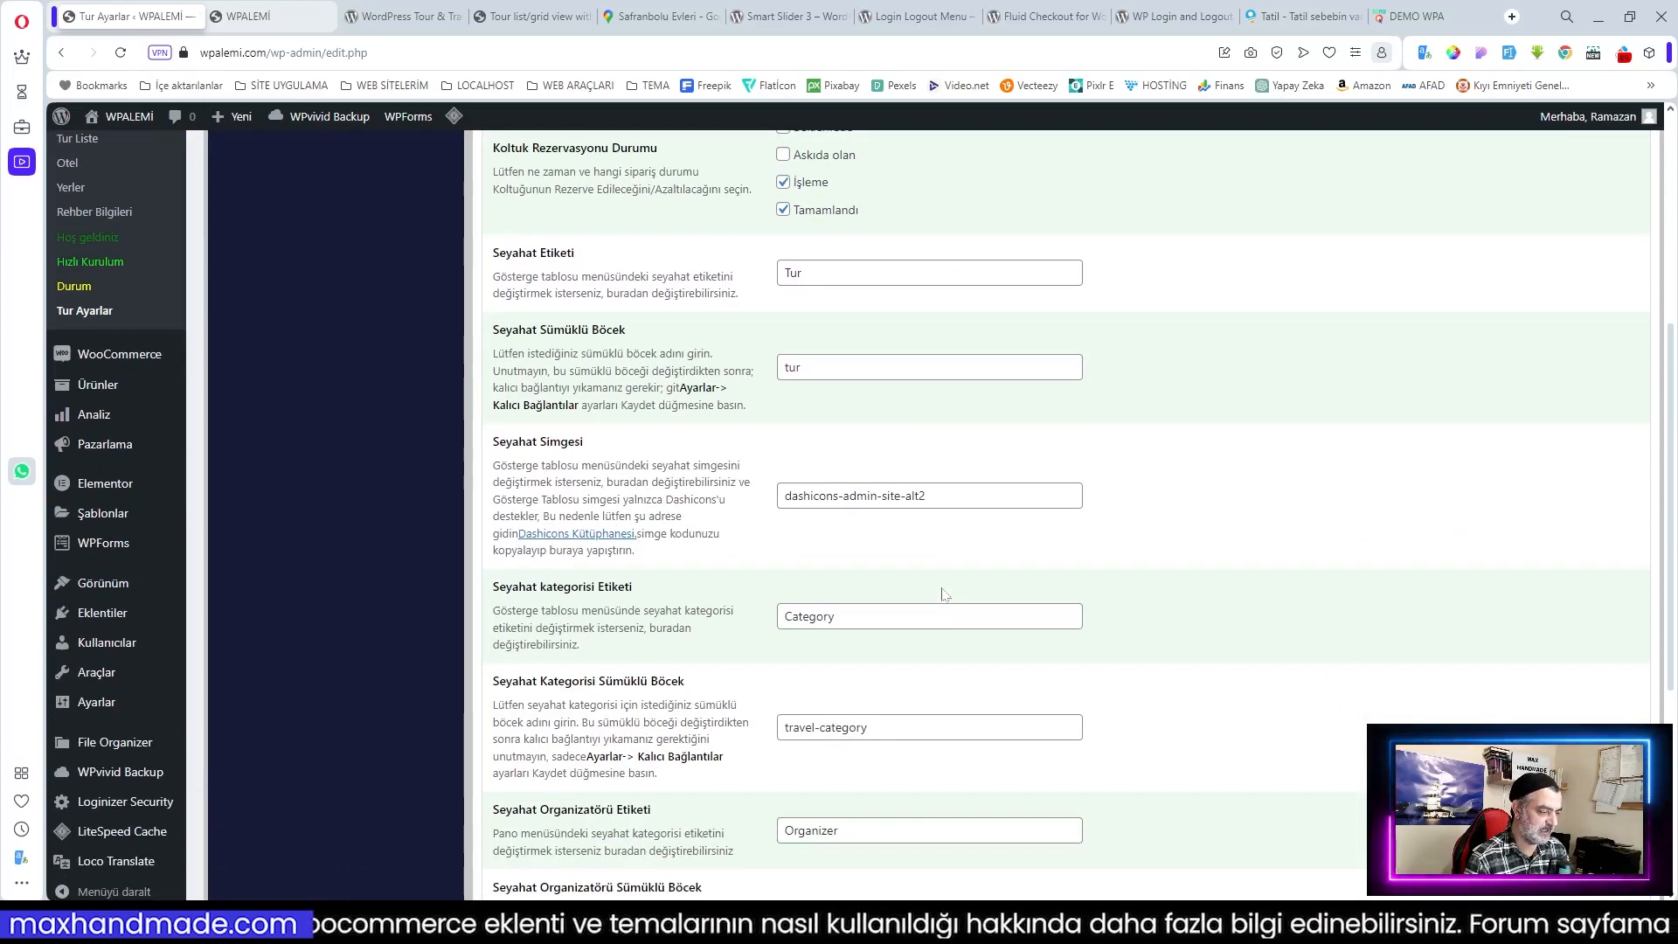
scroll(942, 594, "down", 4)
scroll(942, 594, "up", 9)
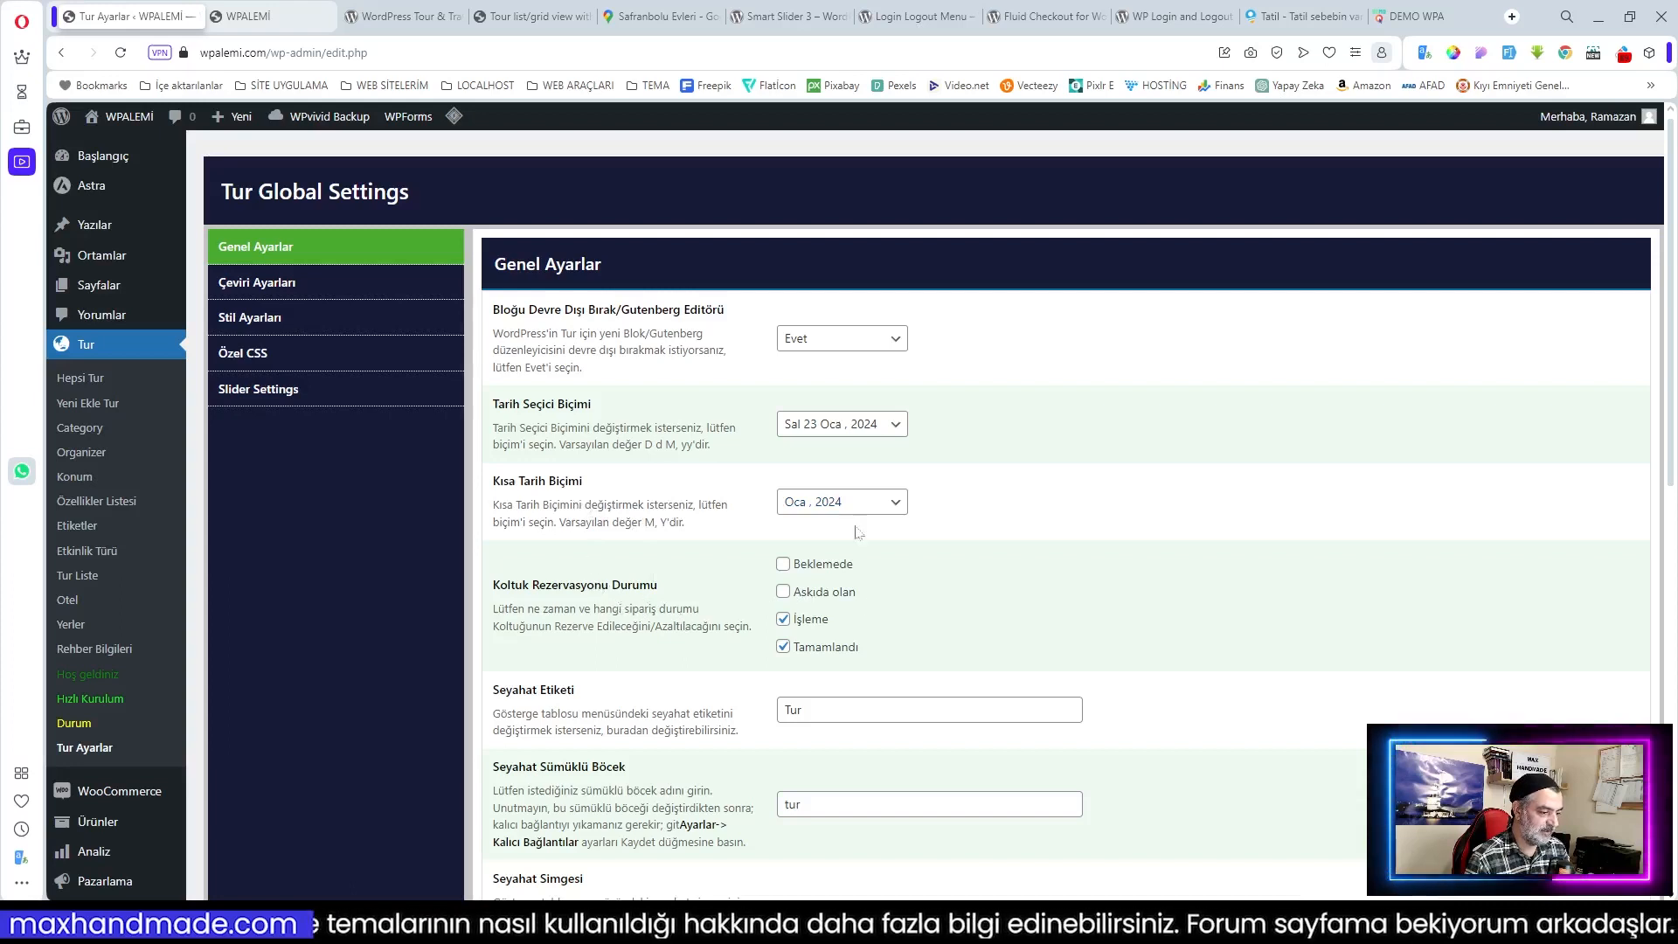
left_click(828, 430)
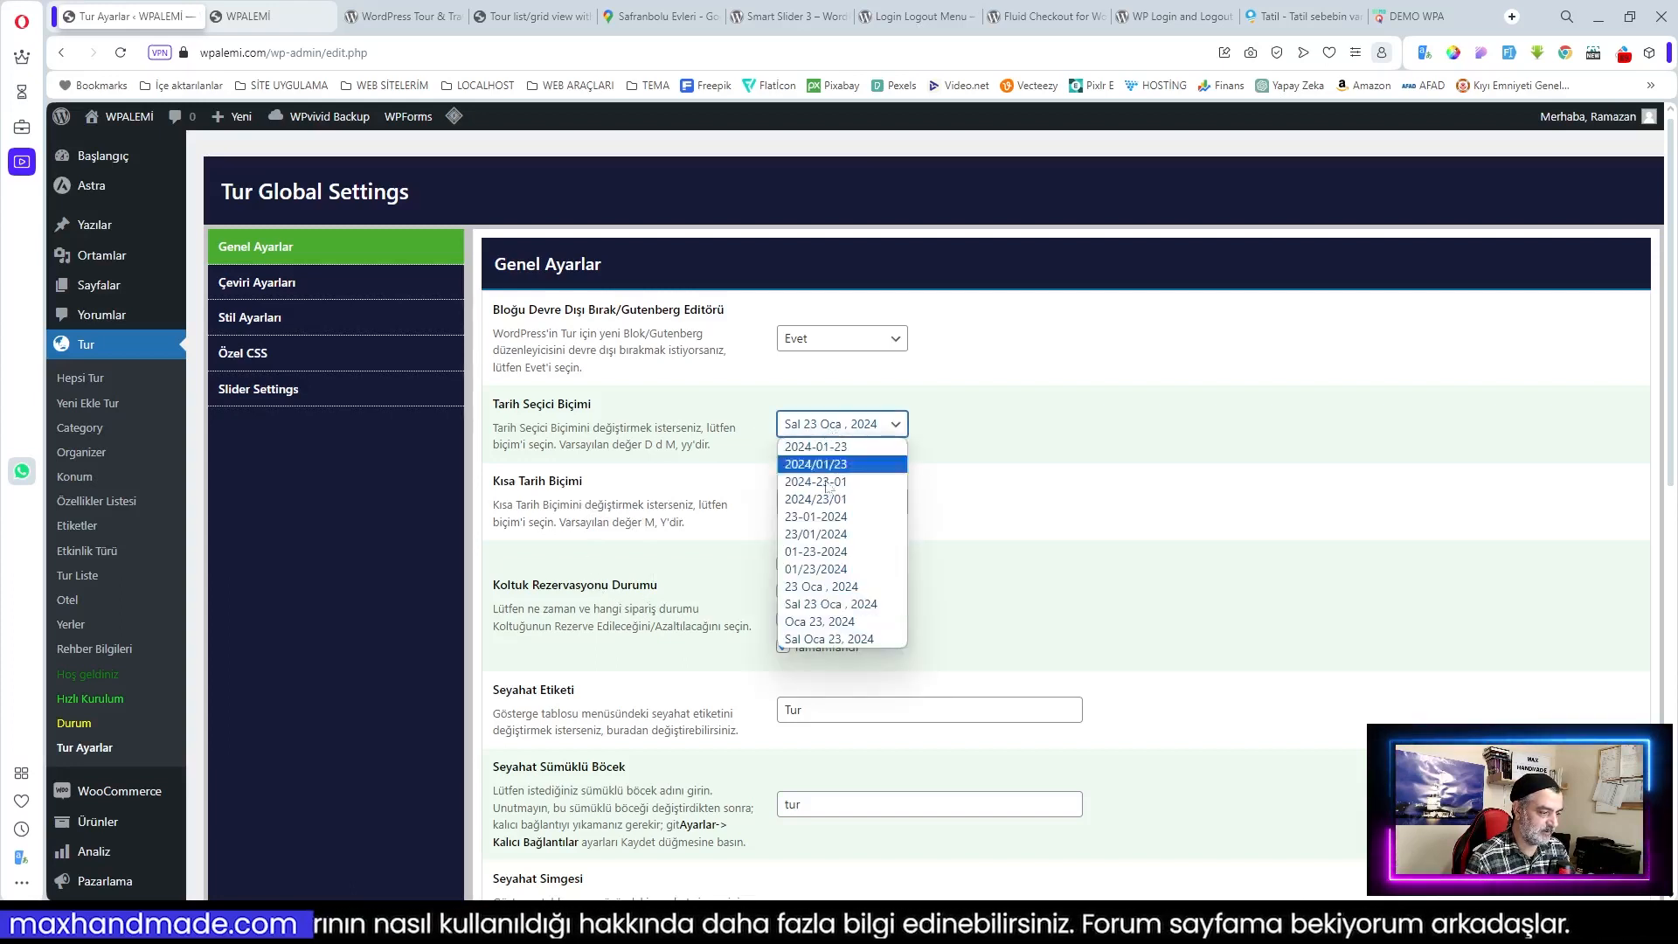
left_click(985, 479)
scroll(1004, 524, "down", 3)
scroll(1004, 524, "down", 2)
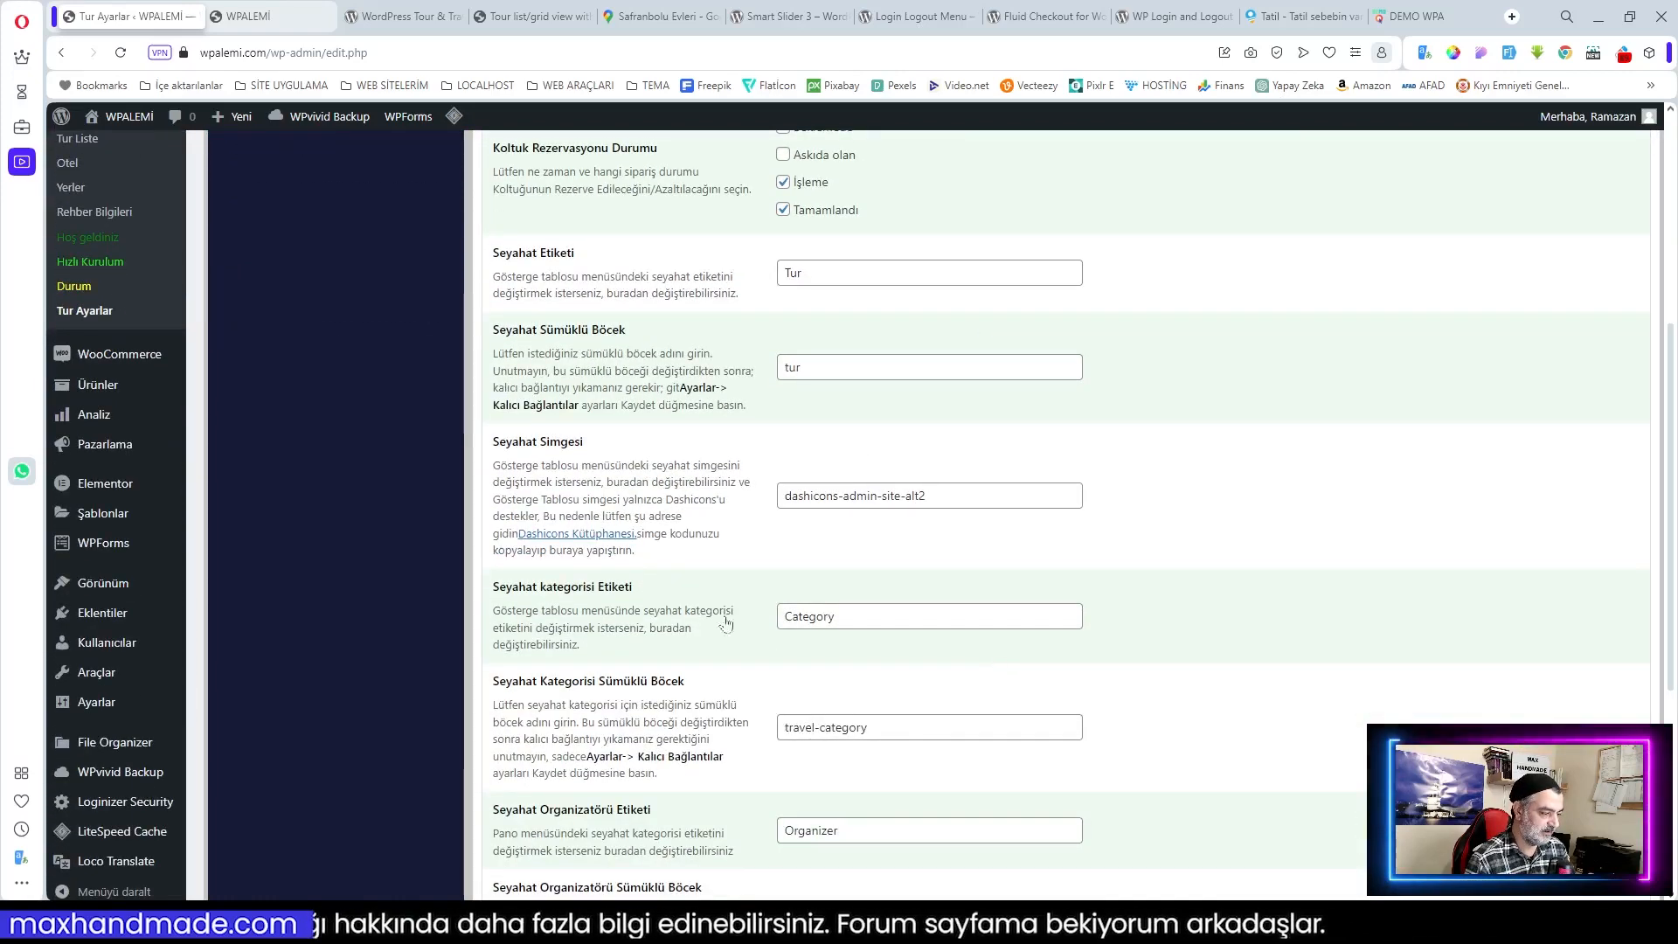
Step: Set the category label to Kategori, its slug to tur-kategori, and rename the organizer label to Organizatör
left_click_drag(837, 616, 701, 625)
type("Kategori")
scroll(852, 638, "down", 2)
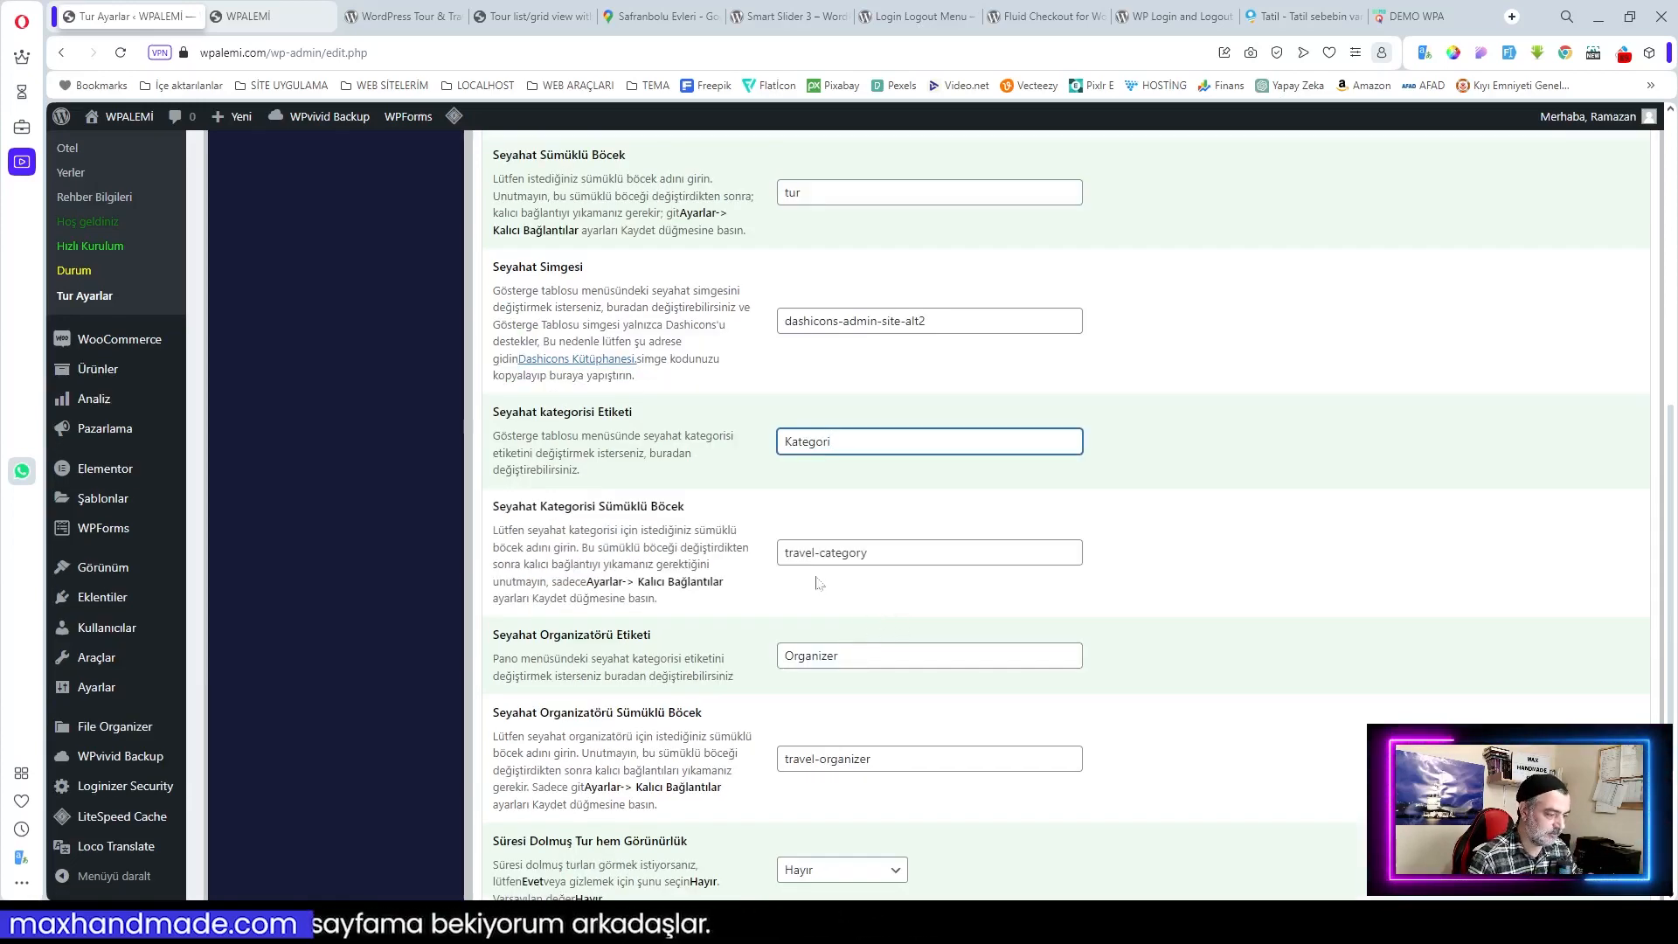
double_click(803, 552)
type("tur")
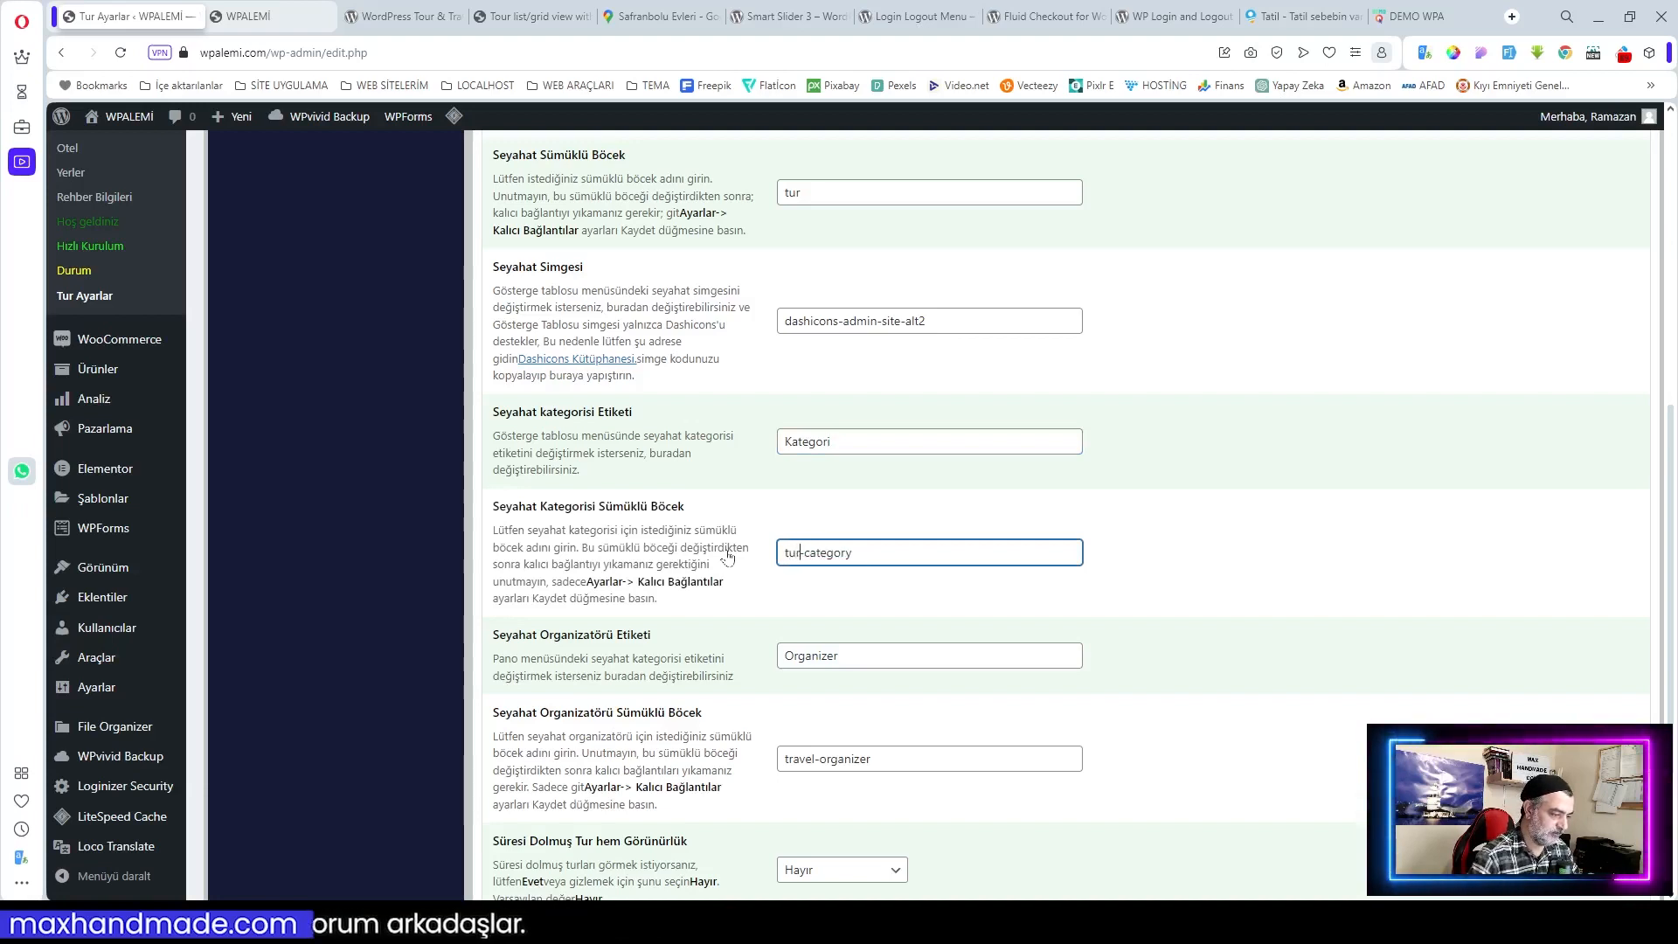
double_click(826, 553)
type("kategori")
left_click(837, 656)
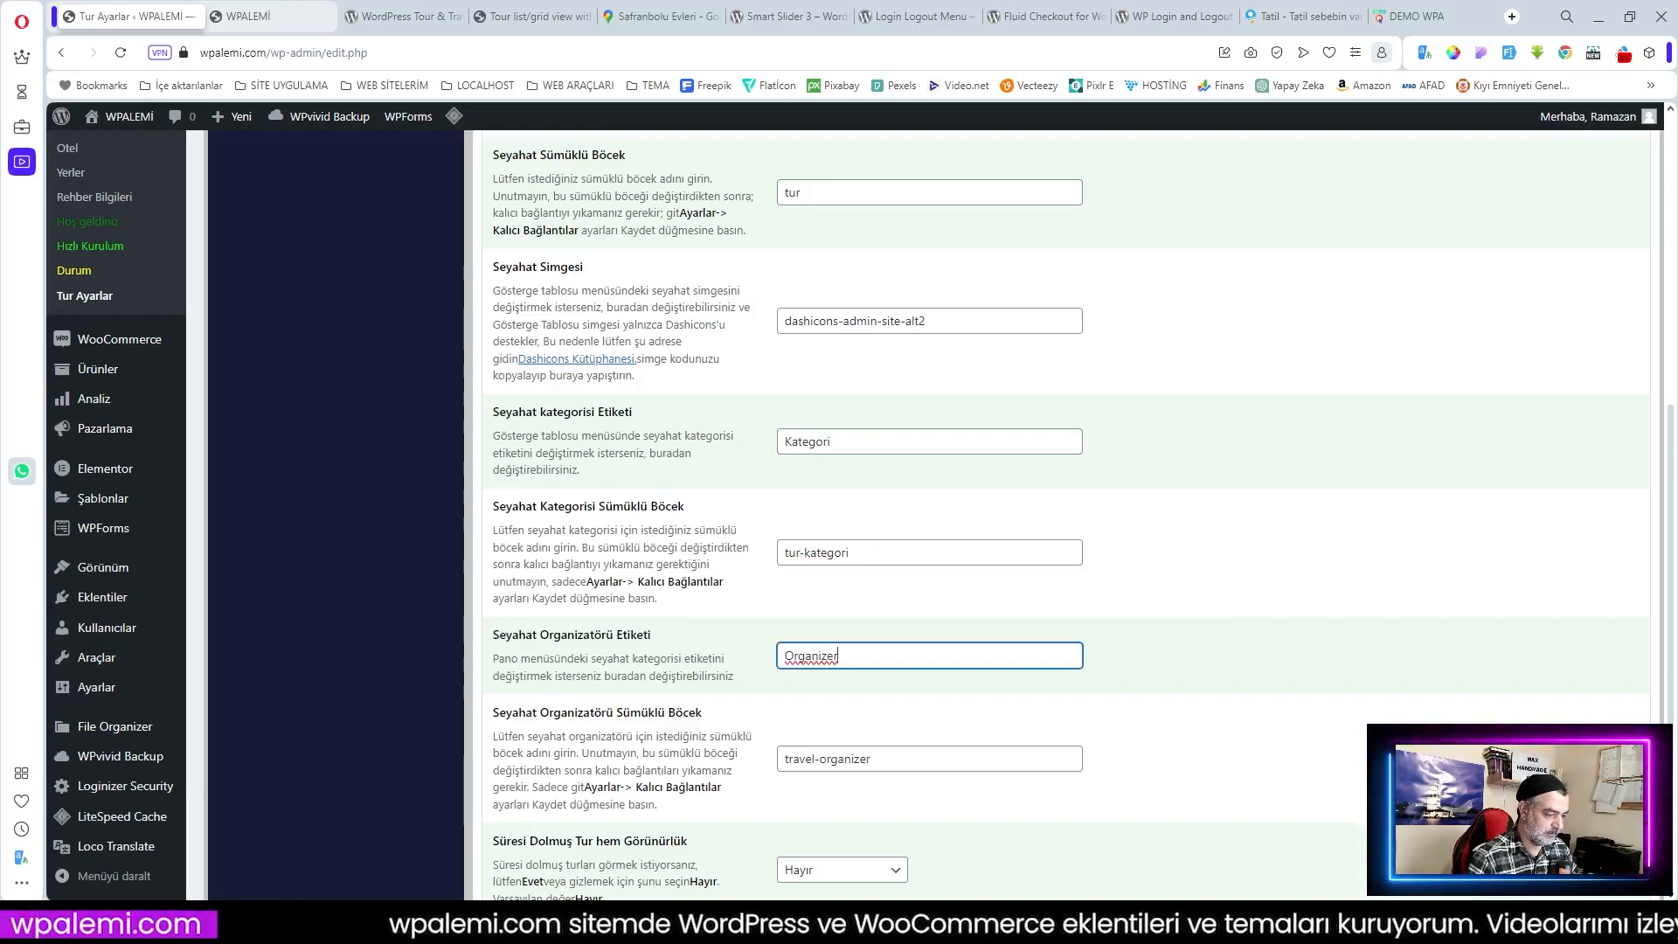
key("BackSpace")
key("BackSpace")
type("atö")
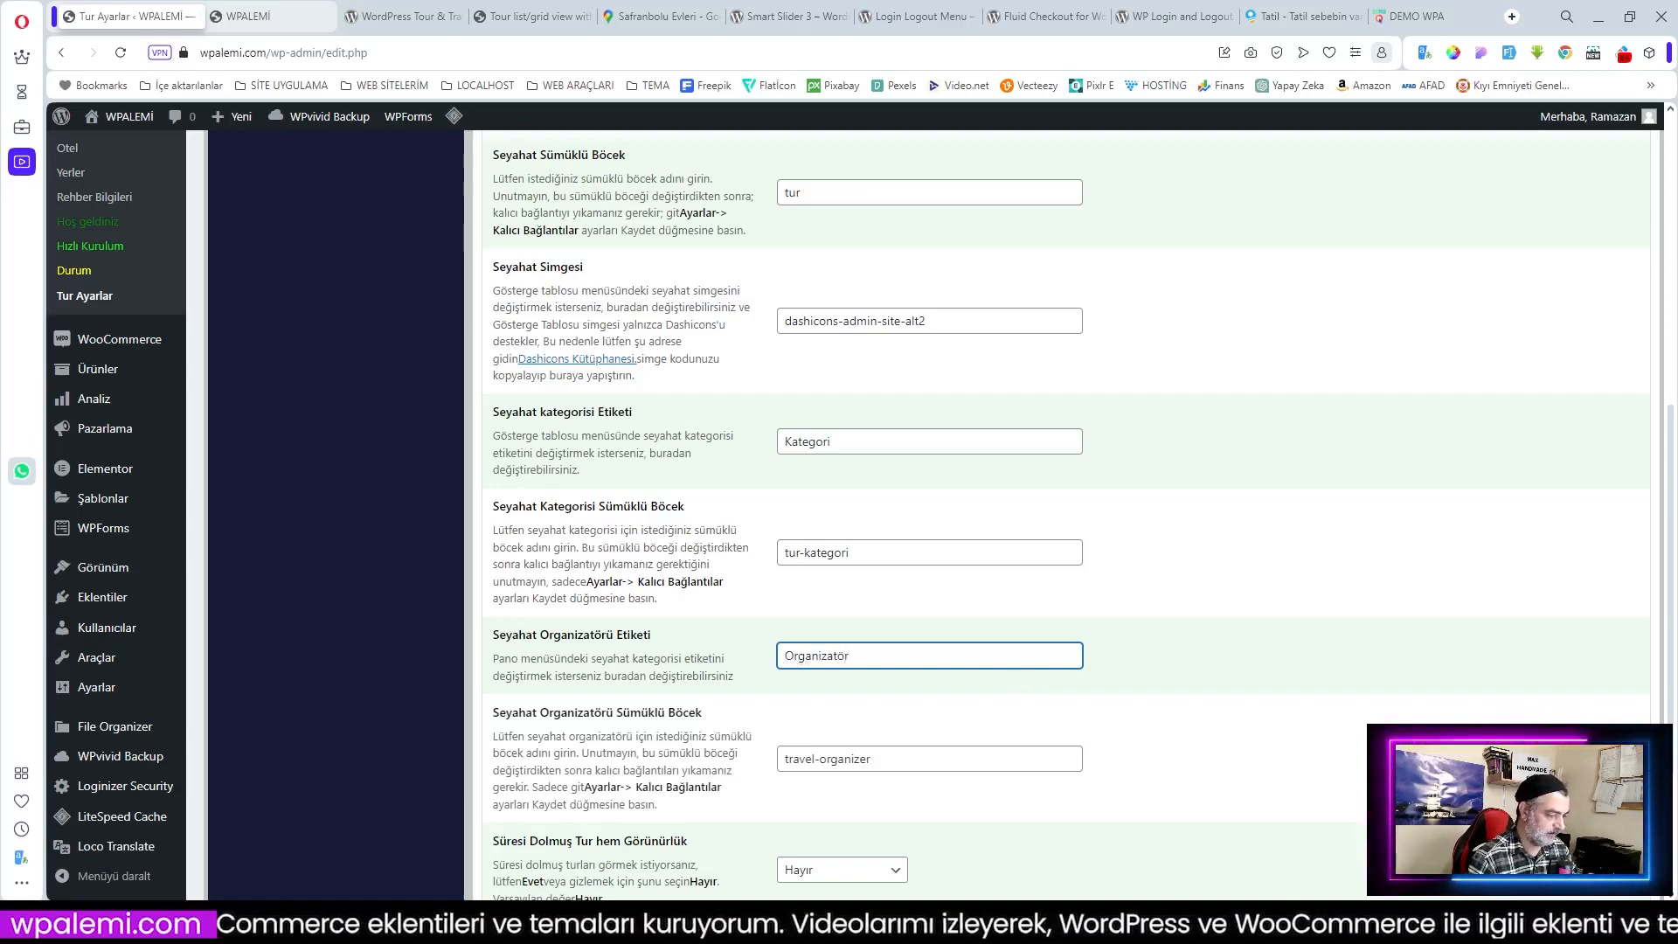
Step: Change the organizer slug to tur-organizatır
scroll(837, 651, "down", 2)
left_click(814, 584)
key("BackSpace")
key("BackSpace")
key("BackSpace")
key("BackSpace")
key("BackSpace")
key("BackSpace")
type("tur")
left_click(858, 584)
key("BackSpace")
key("BackSpace")
type("atır")
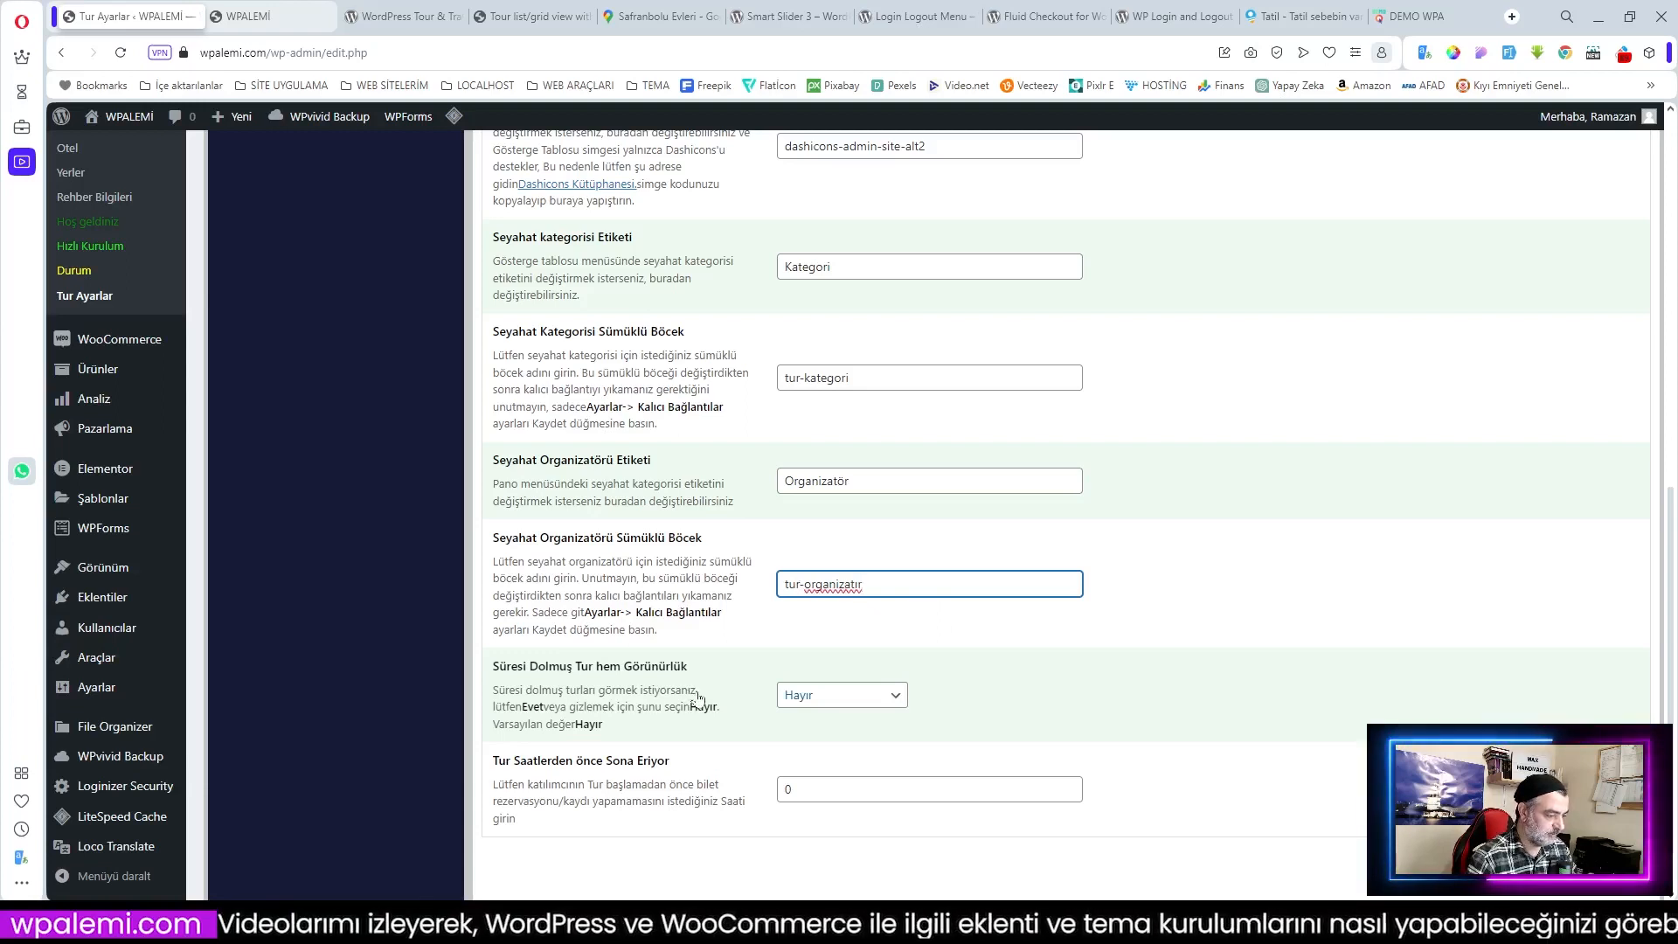
left_click(1019, 708)
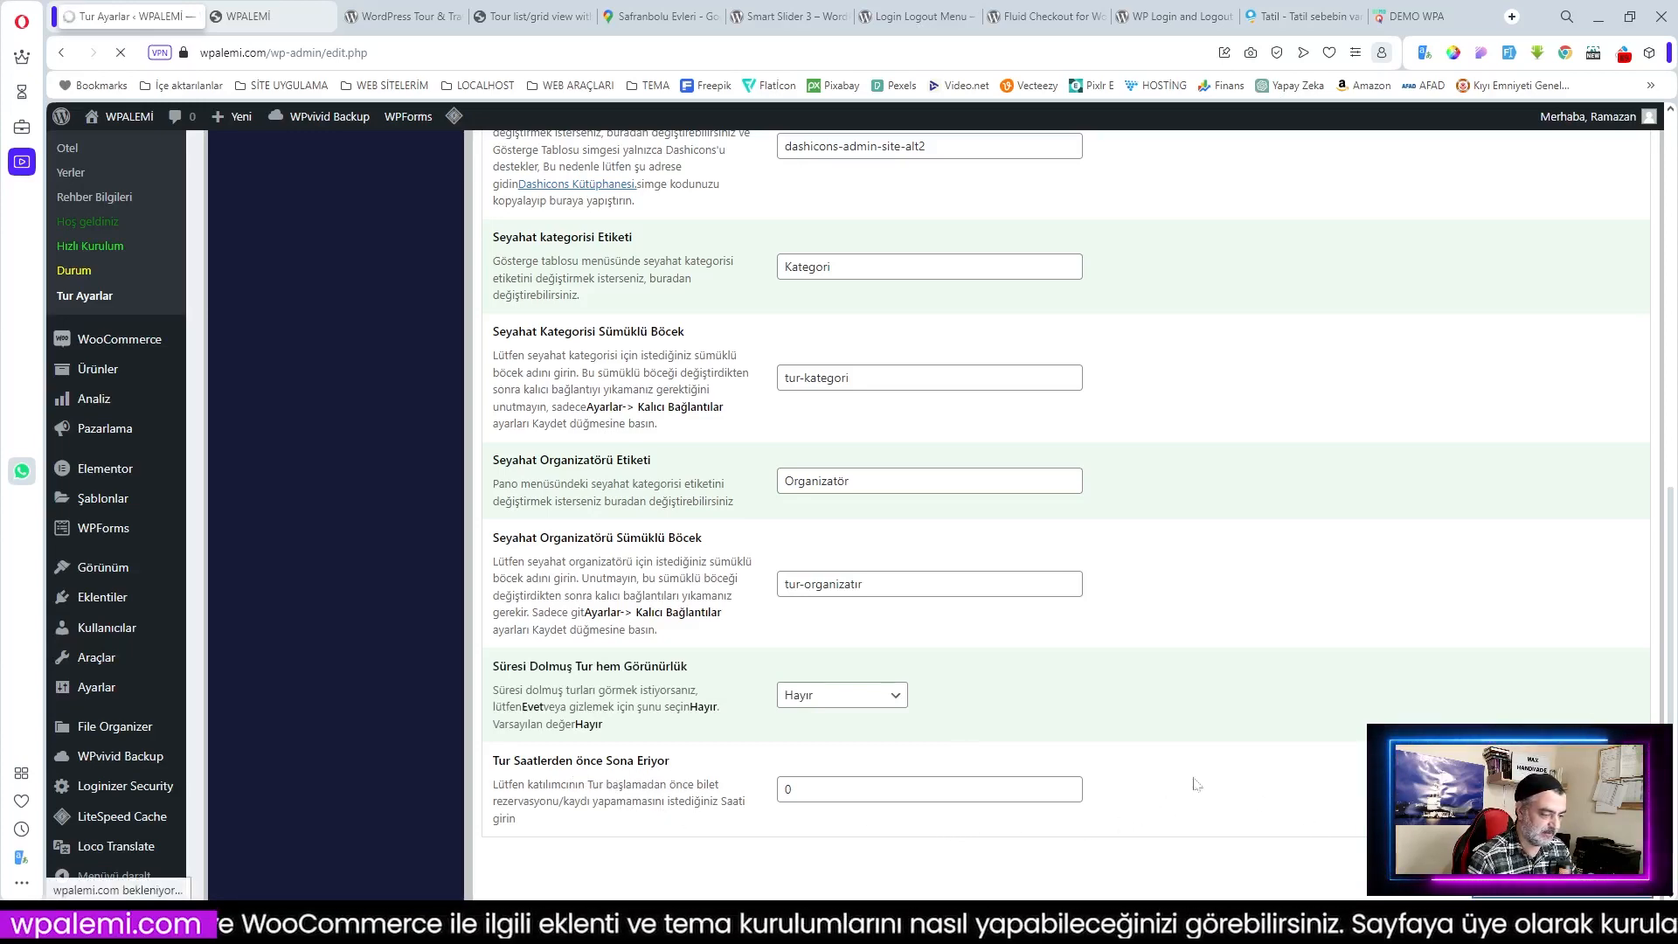
scroll(332, 289, "up", 15)
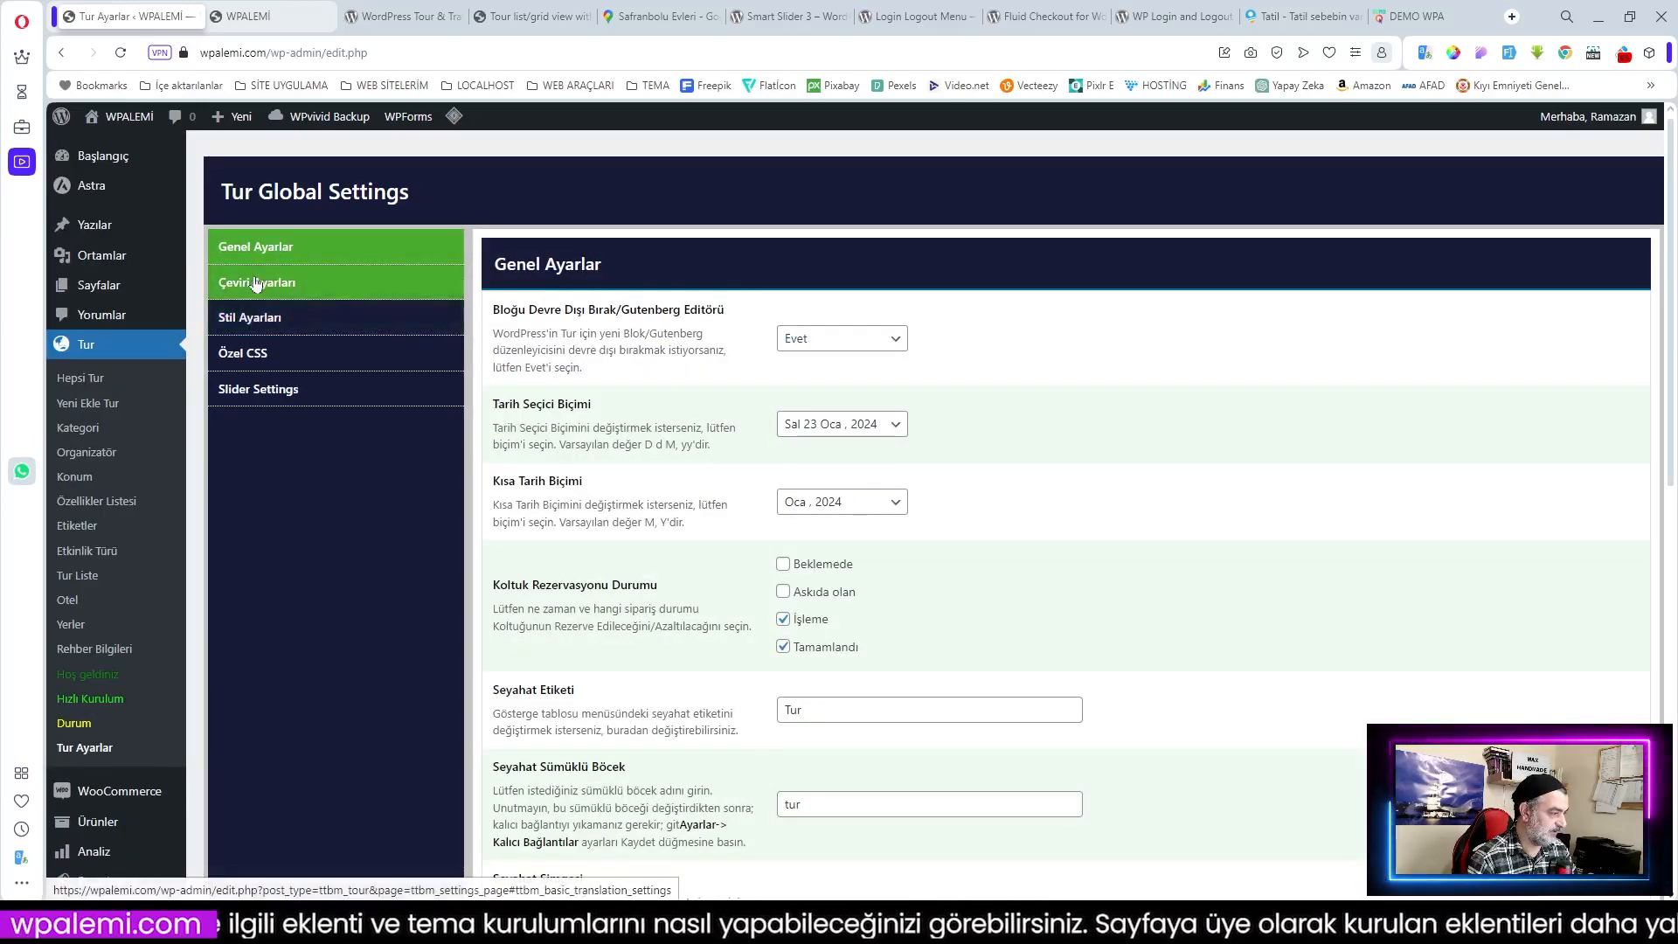
left_click(297, 282)
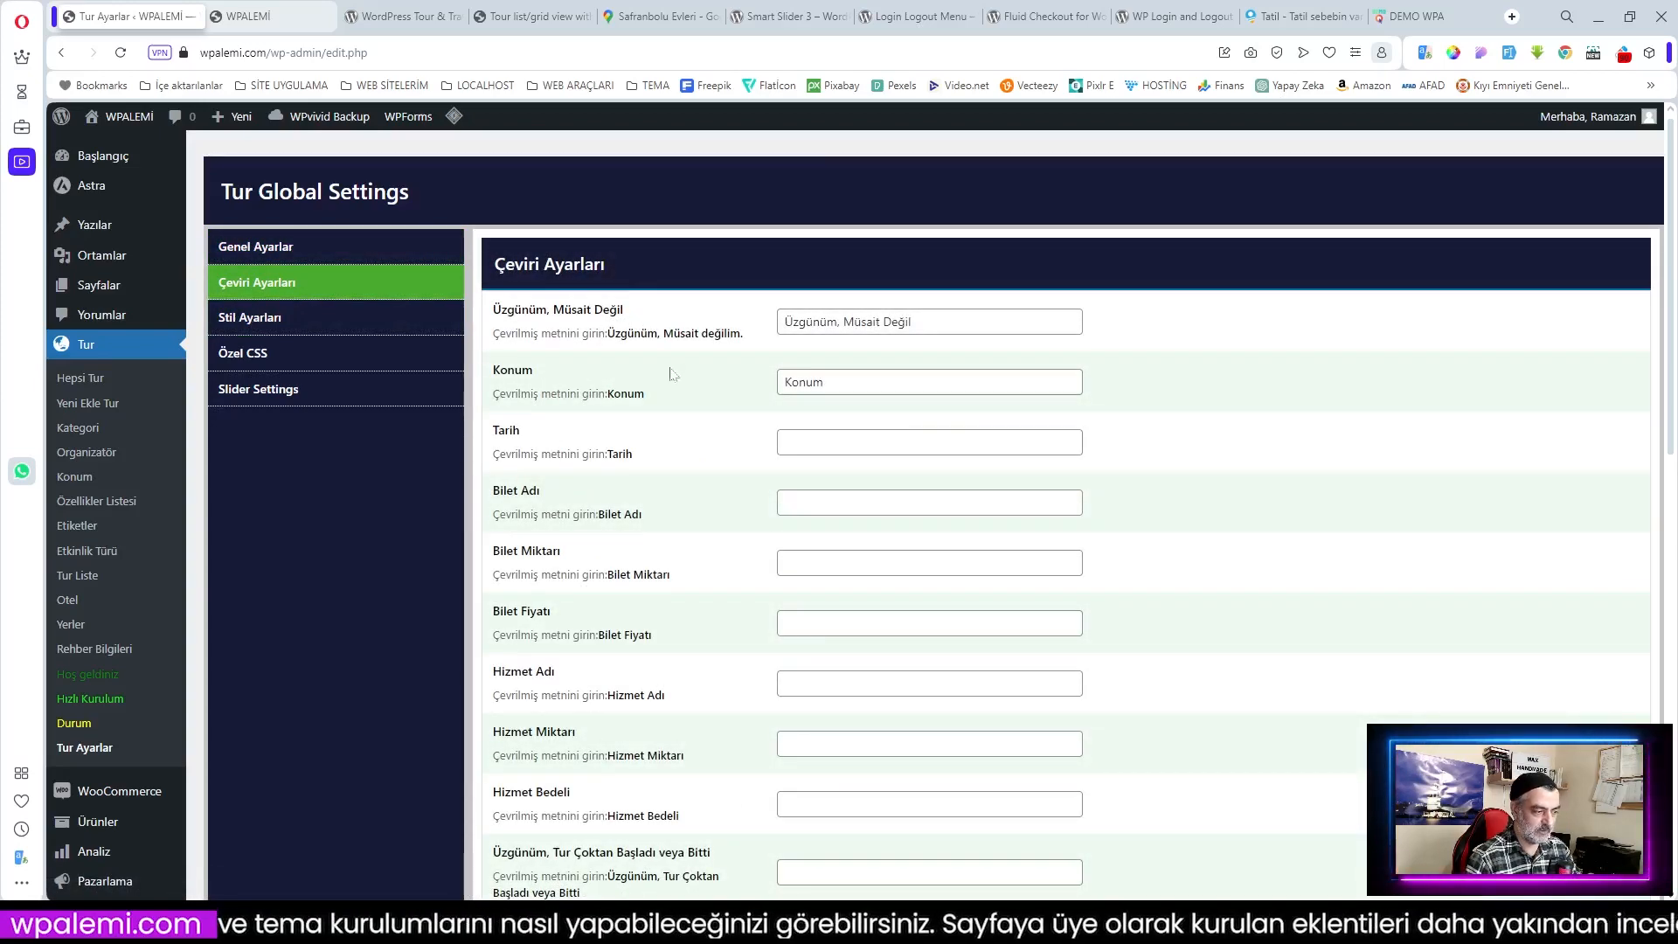
Step: Look over the Çeviri Ayarları and Stil Ayarları tabs, then switch to Özel CSS
scroll(603, 336, "down", 1)
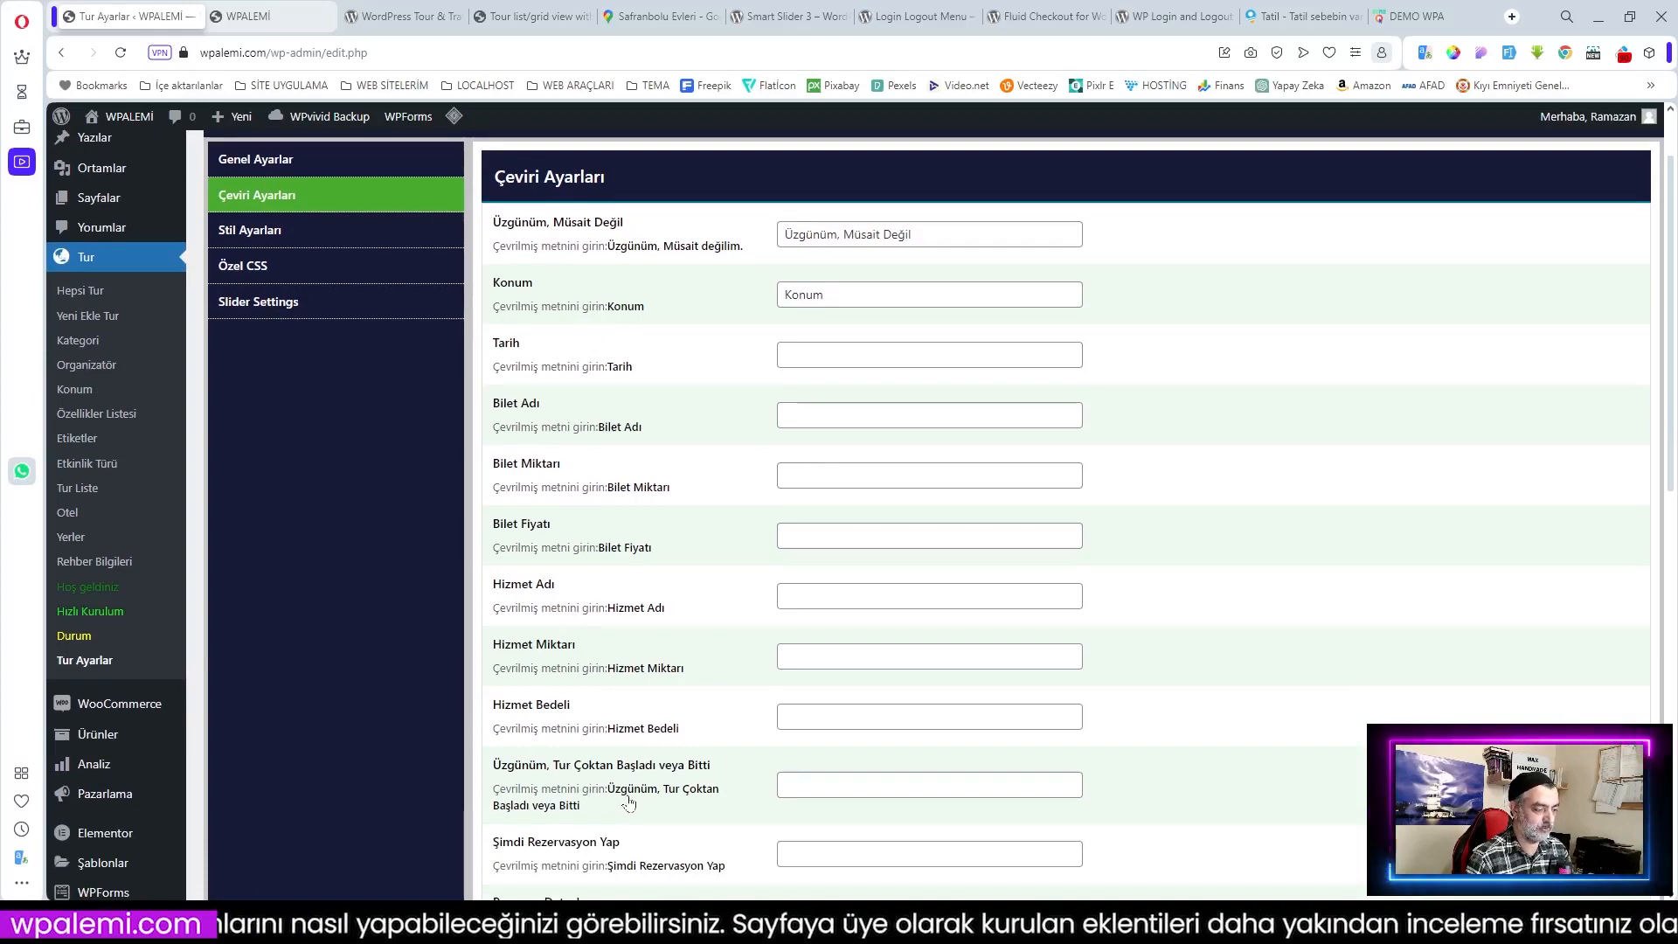
scroll(747, 762, "down", 2)
scroll(747, 762, "up", 3)
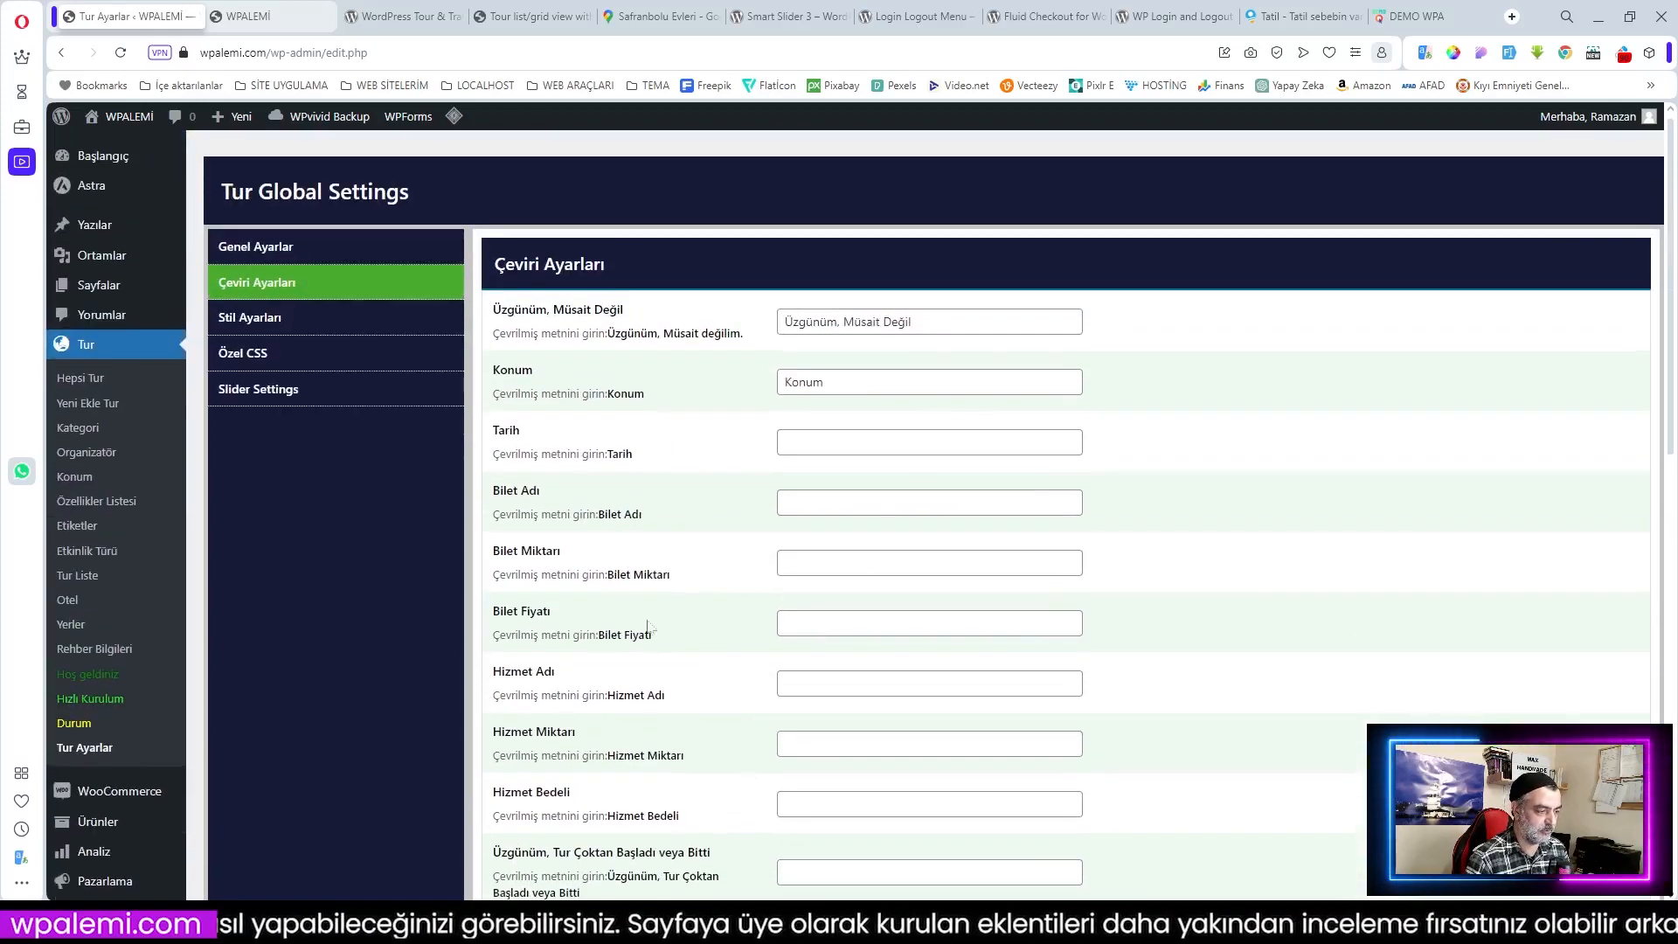
scroll(706, 617, "down", 10)
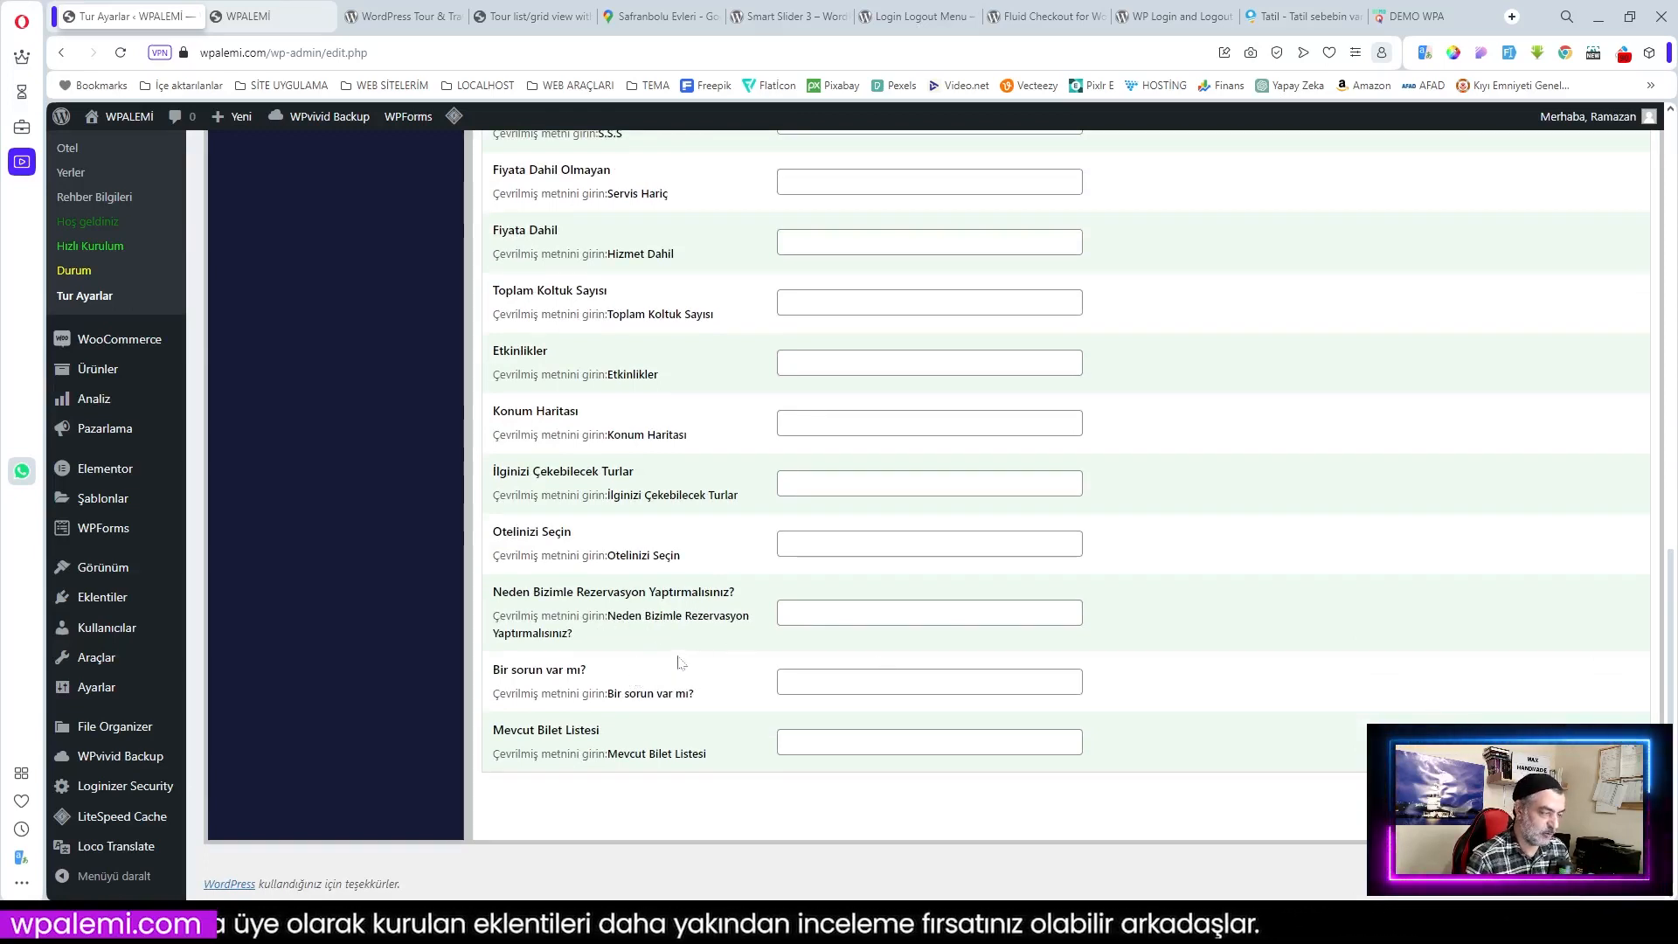
scroll(680, 662, "up", 6)
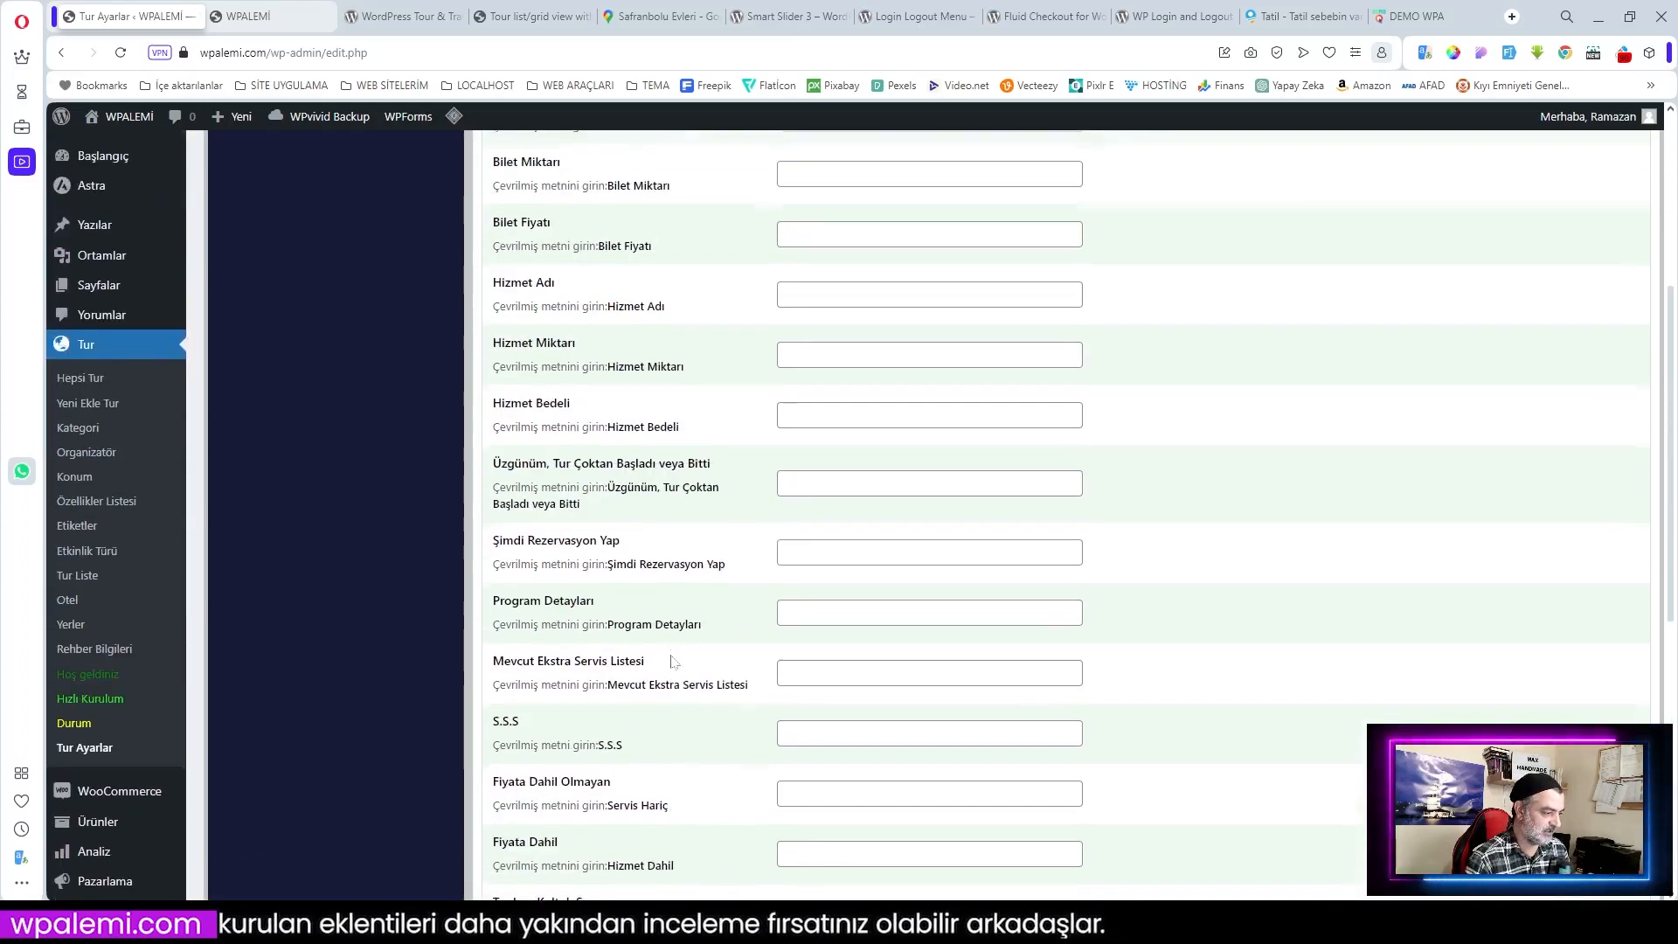
scroll(673, 661, "up", 4)
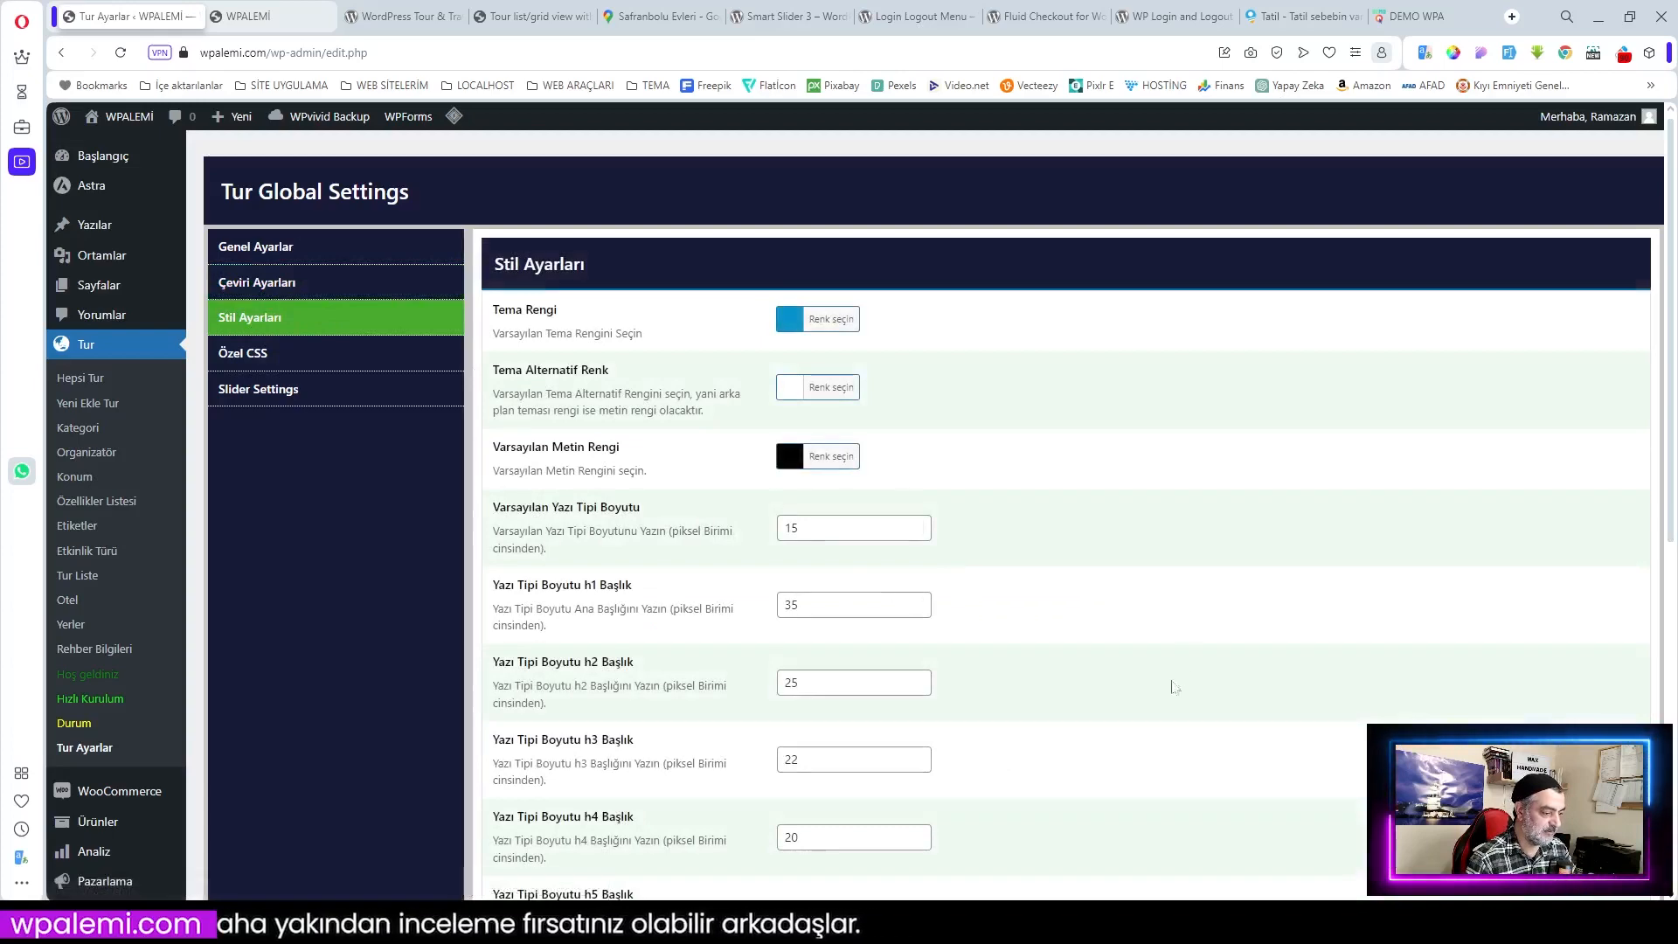
scroll(1138, 697, "down", 8)
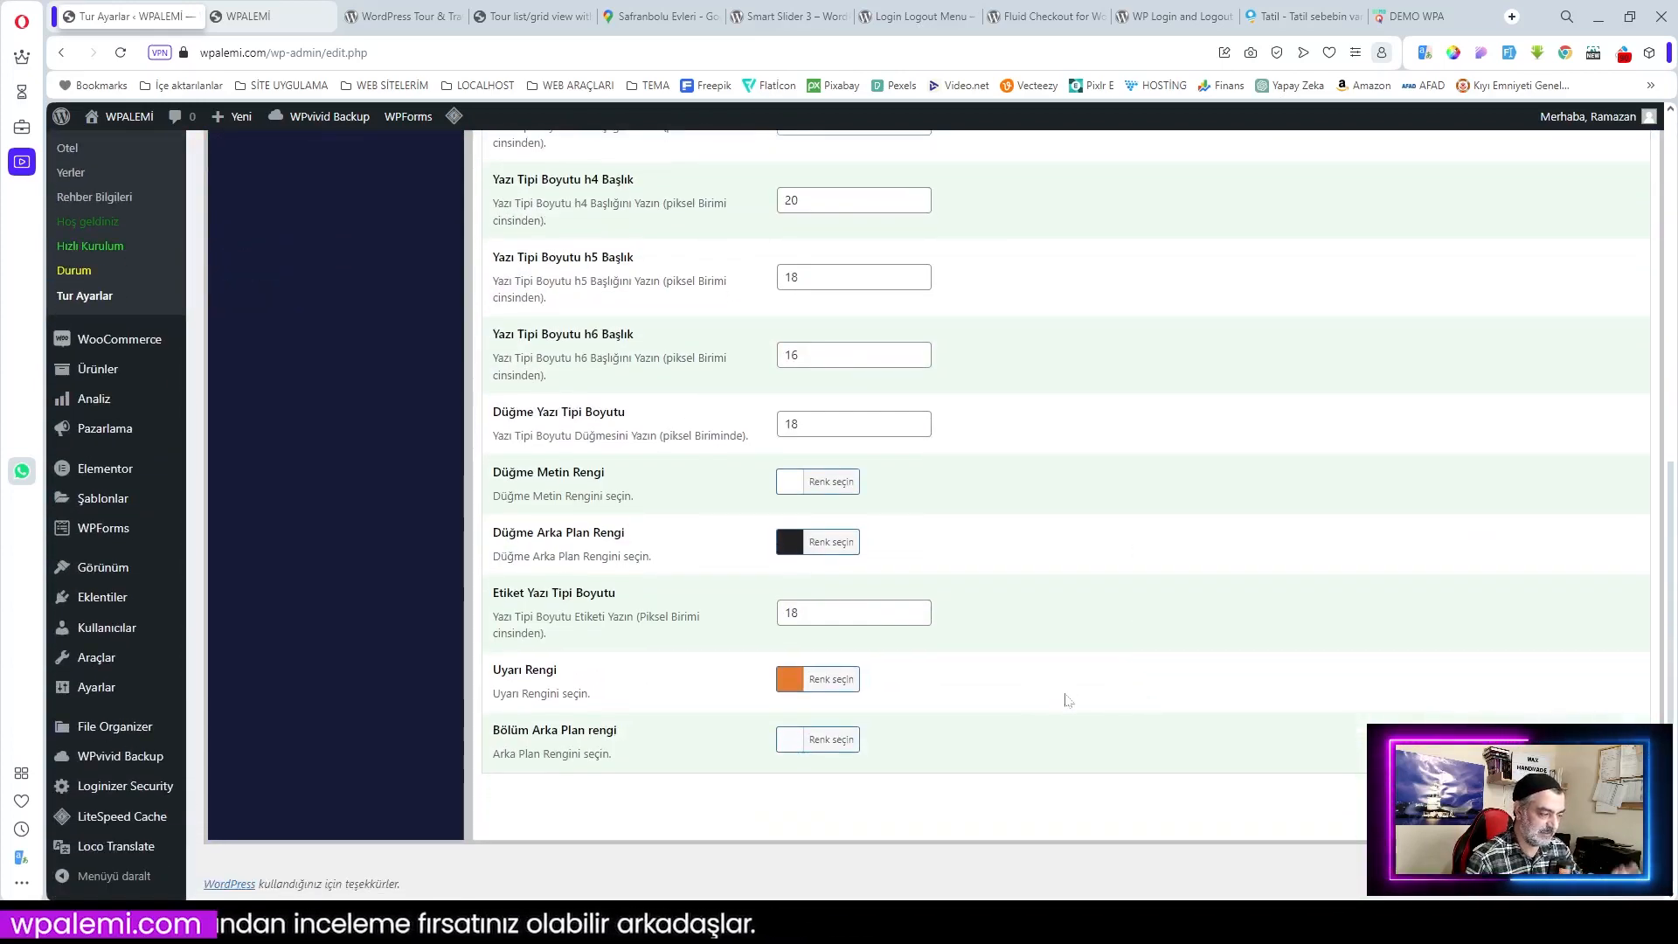
scroll(1062, 699, "up", 5)
scroll(985, 682, "up", 3)
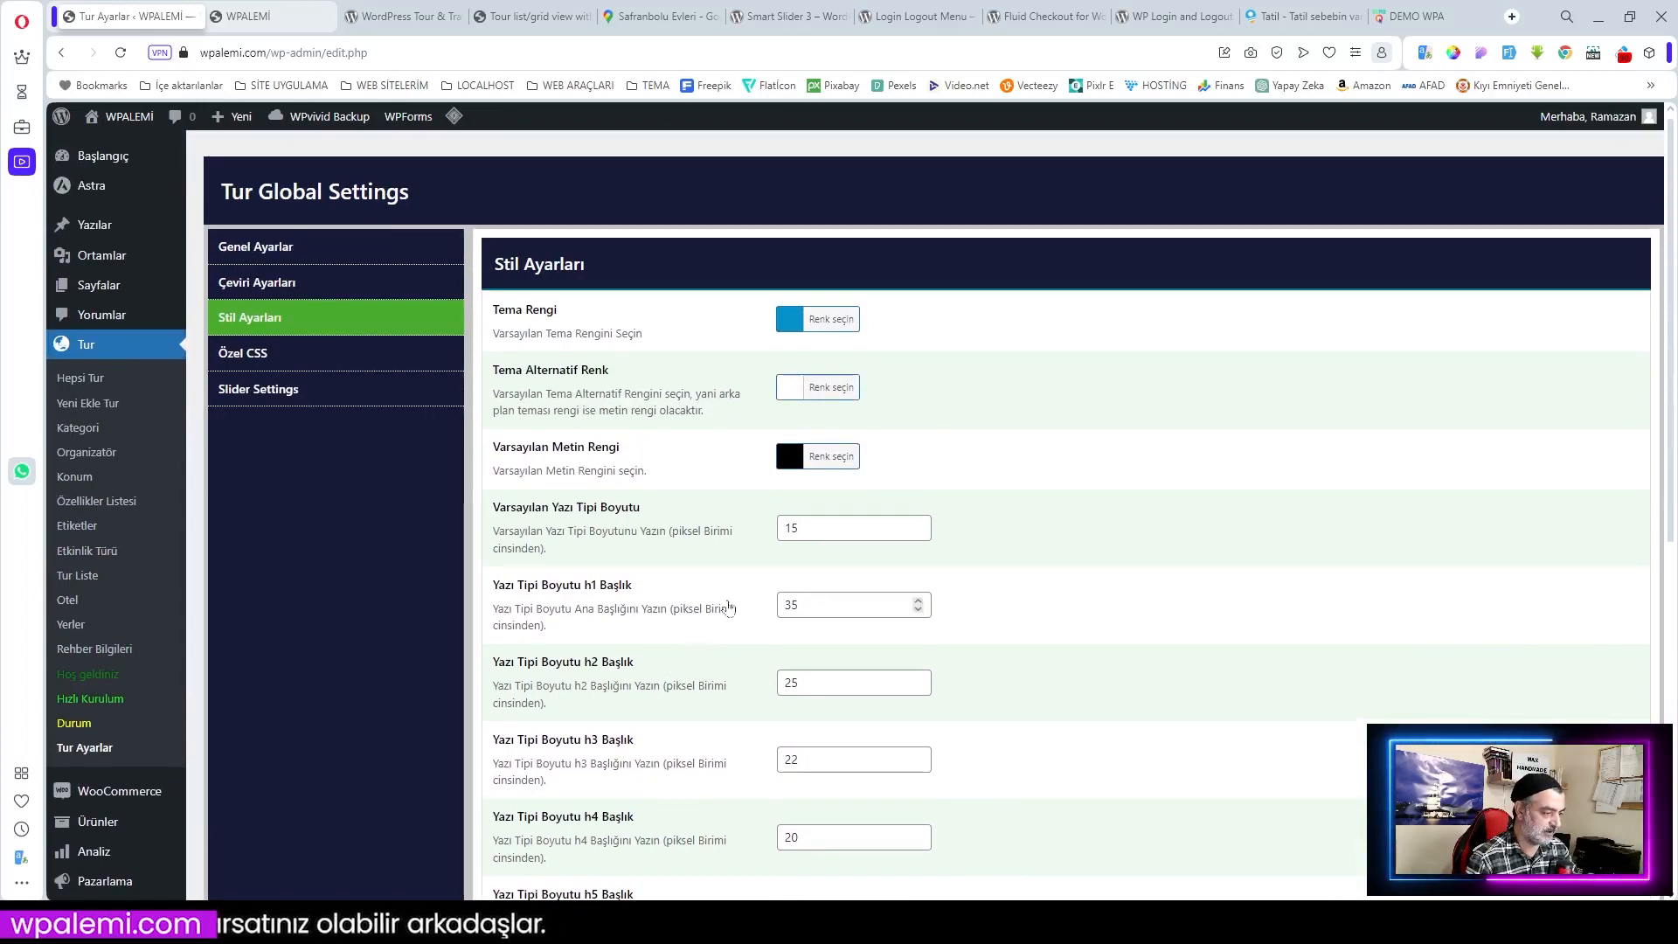
scroll(708, 603, "down", 4)
scroll(524, 455, "up", 4)
left_click(293, 352)
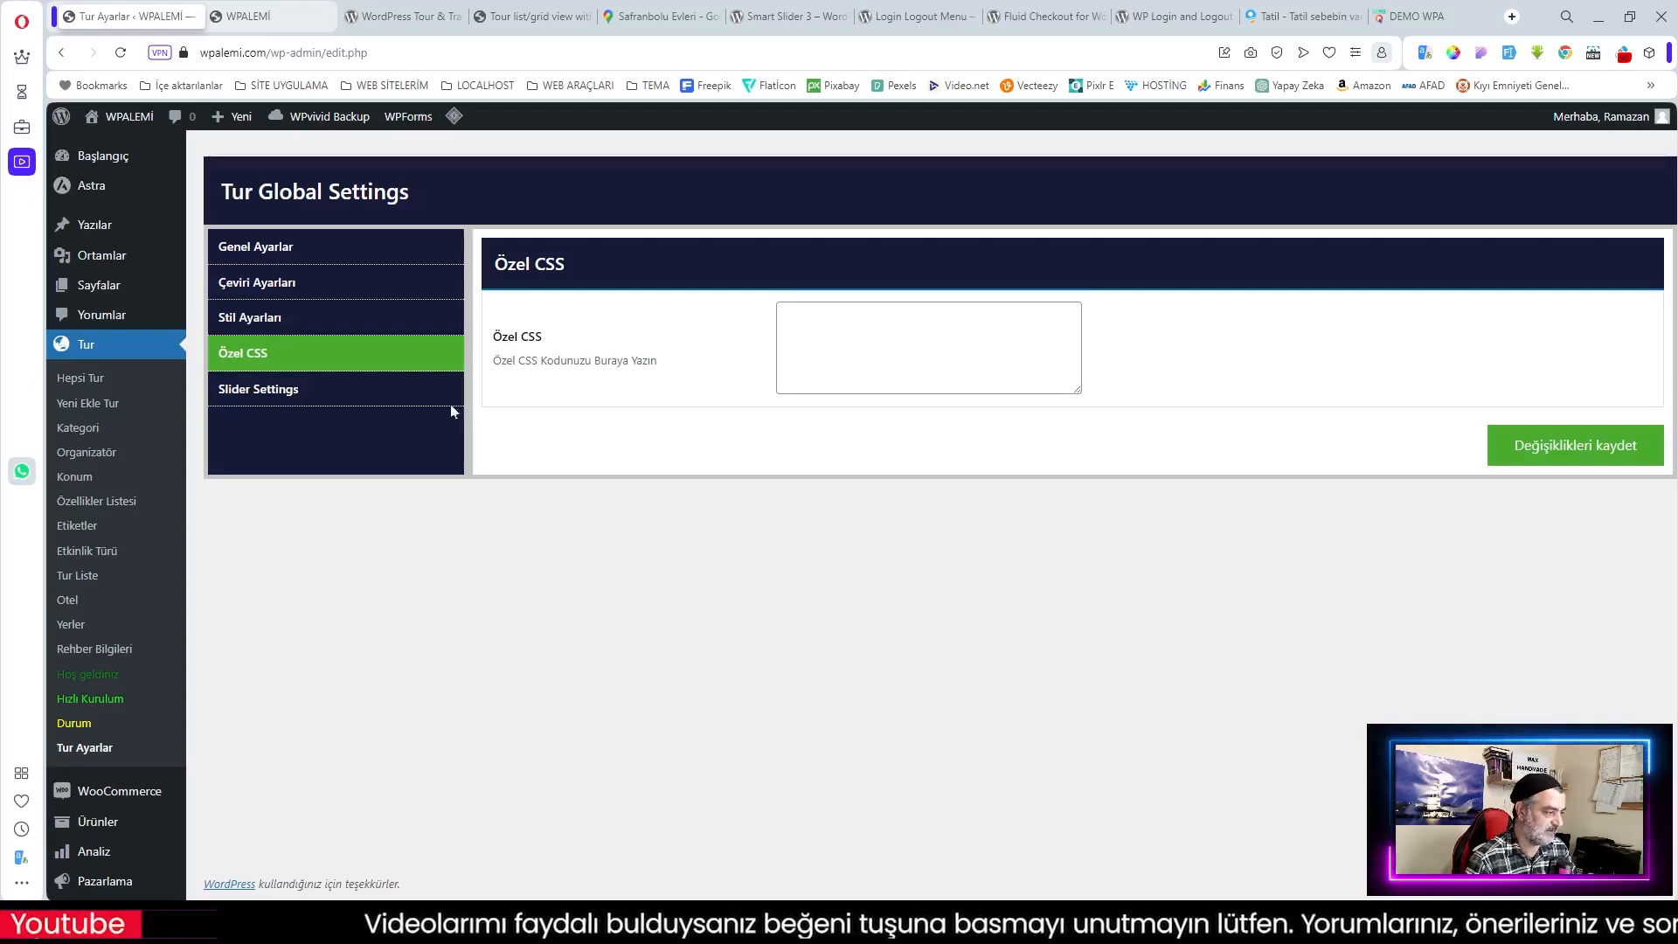
Step: Save the Tur global settings from Slider Settings, then view the Durum environment status page
left_click(258, 389)
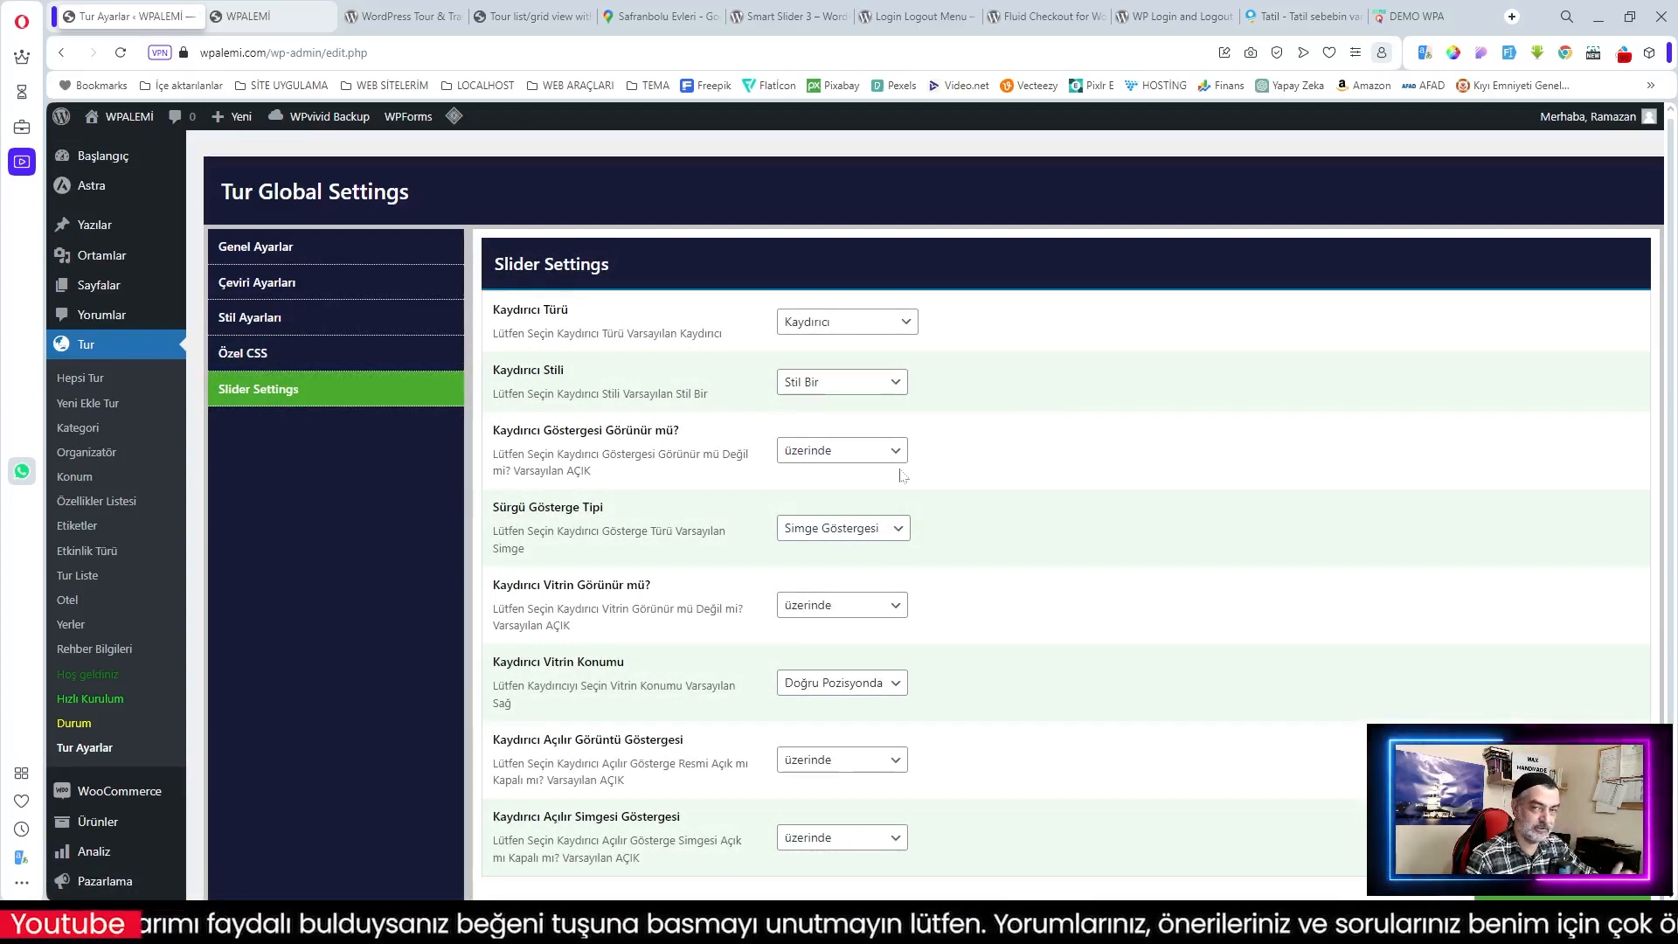
scroll(904, 463, "down", 3)
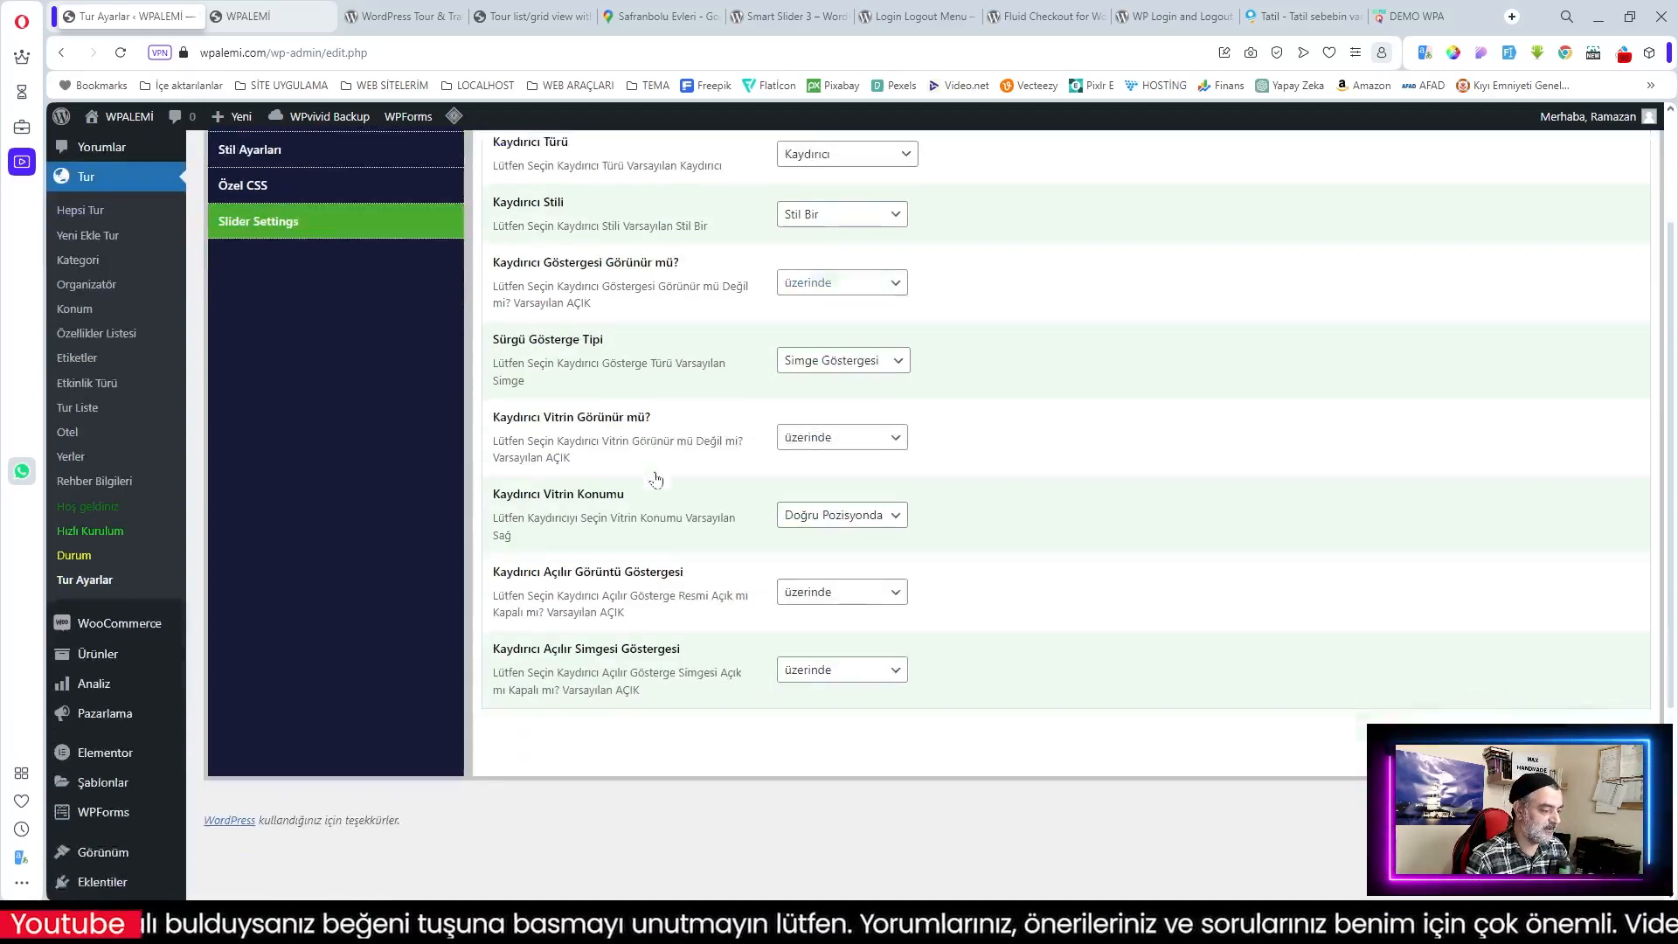
scroll(910, 437, "up", 2)
scroll(612, 459, "up", 1)
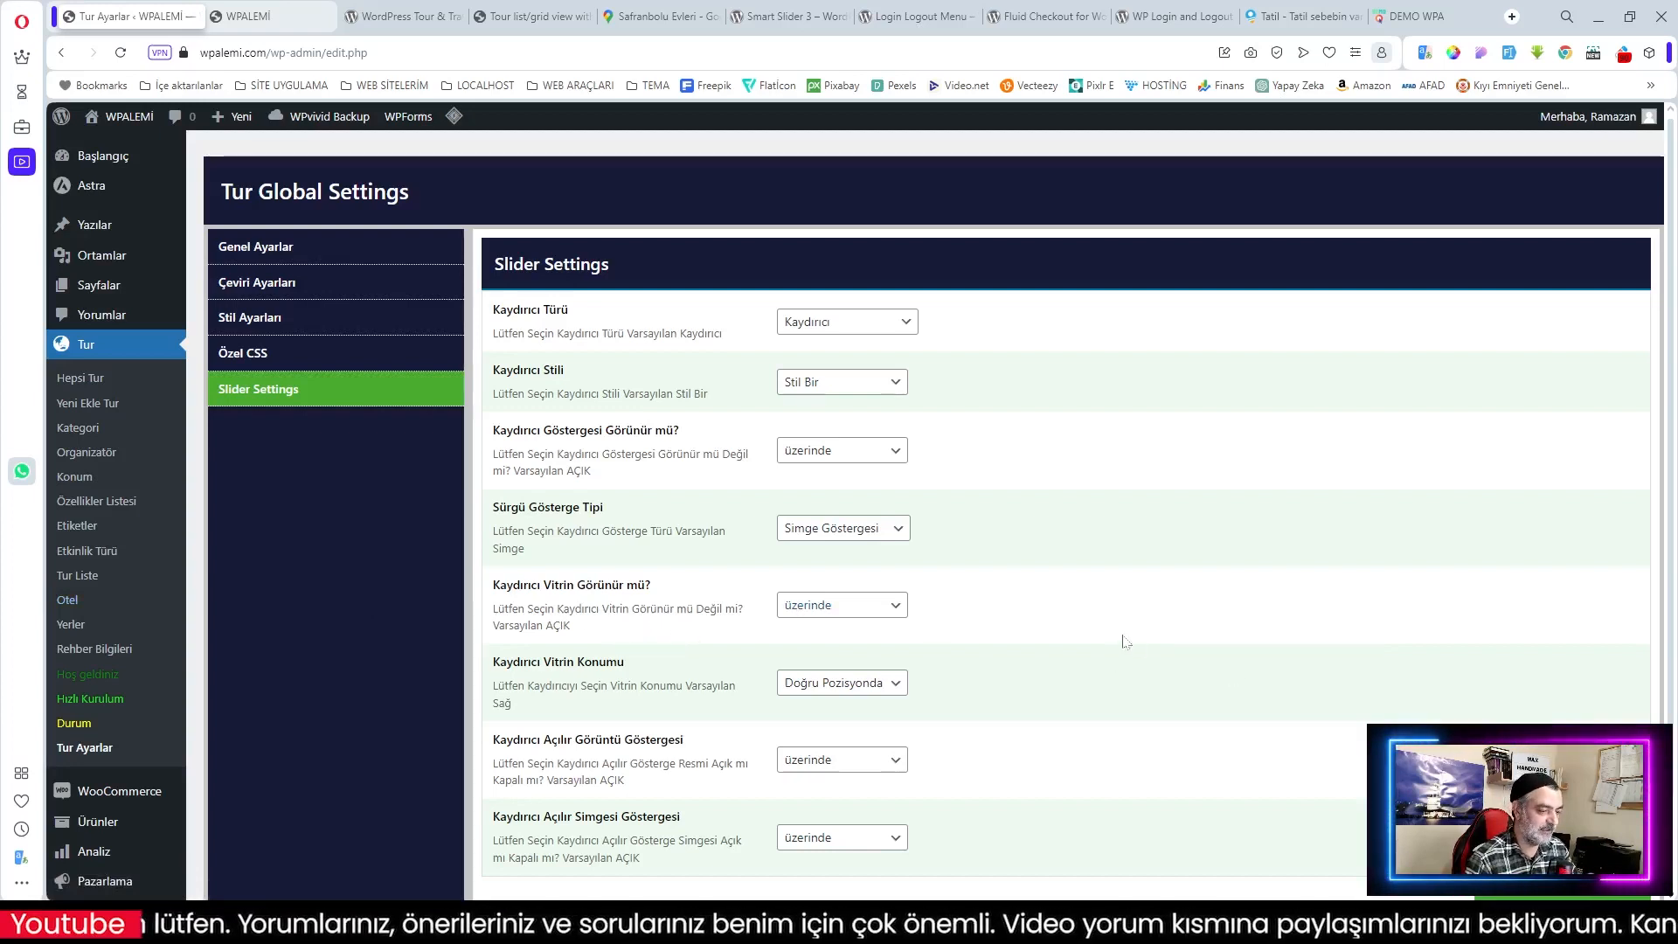
scroll(1129, 647, "down", 3)
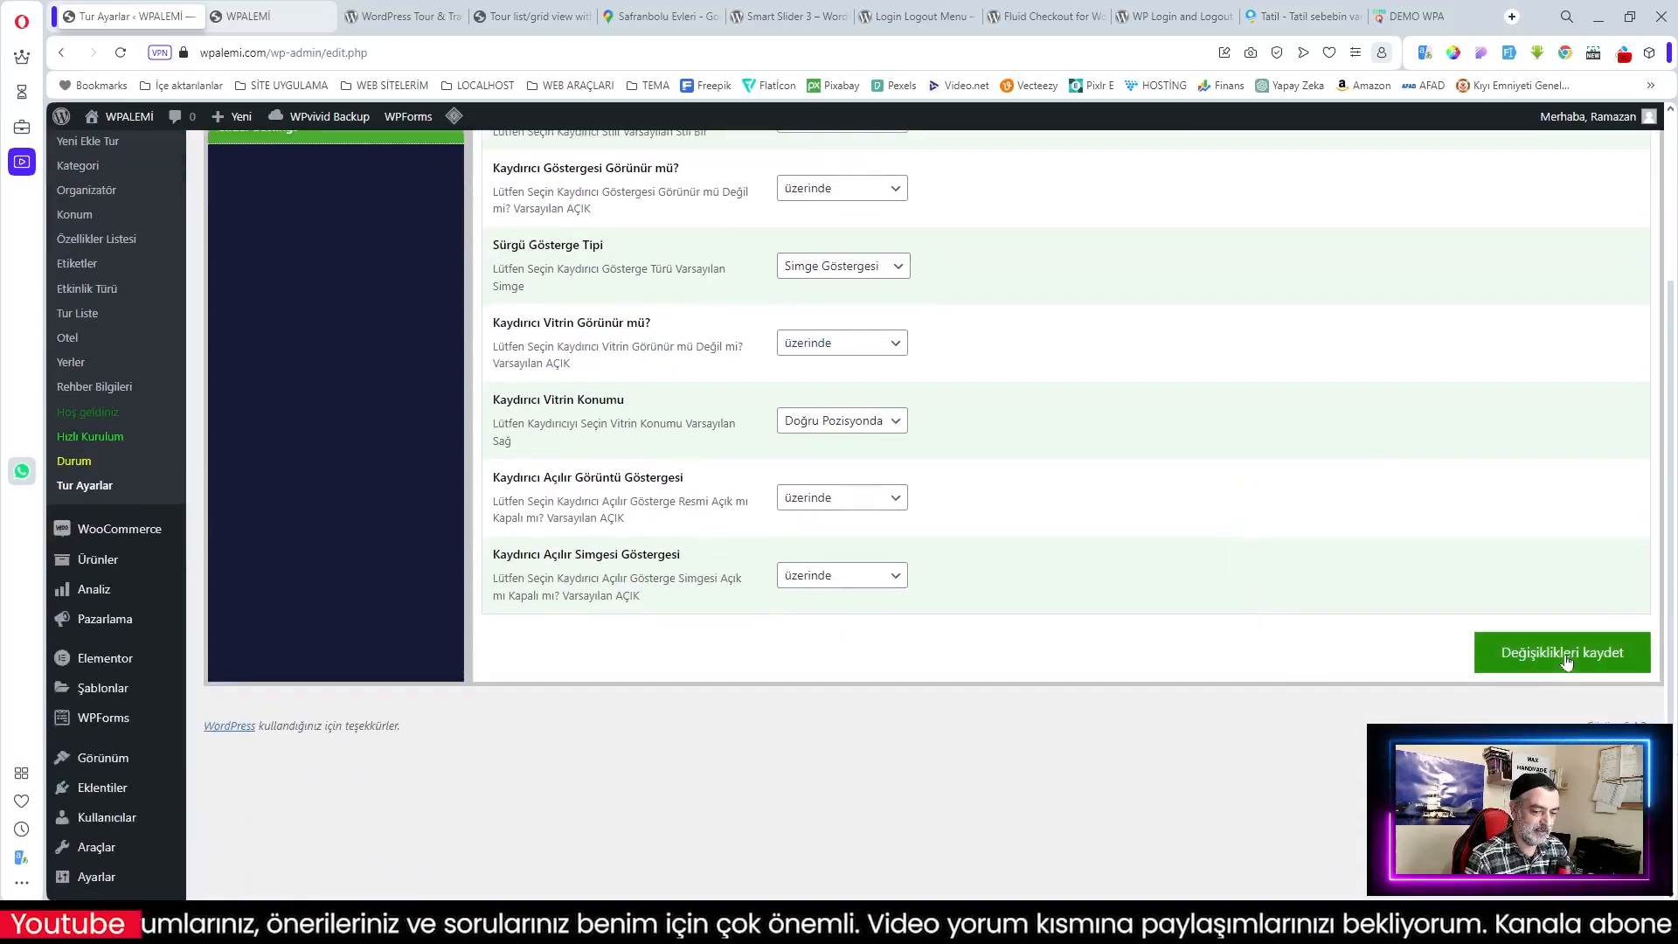
left_click(1562, 651)
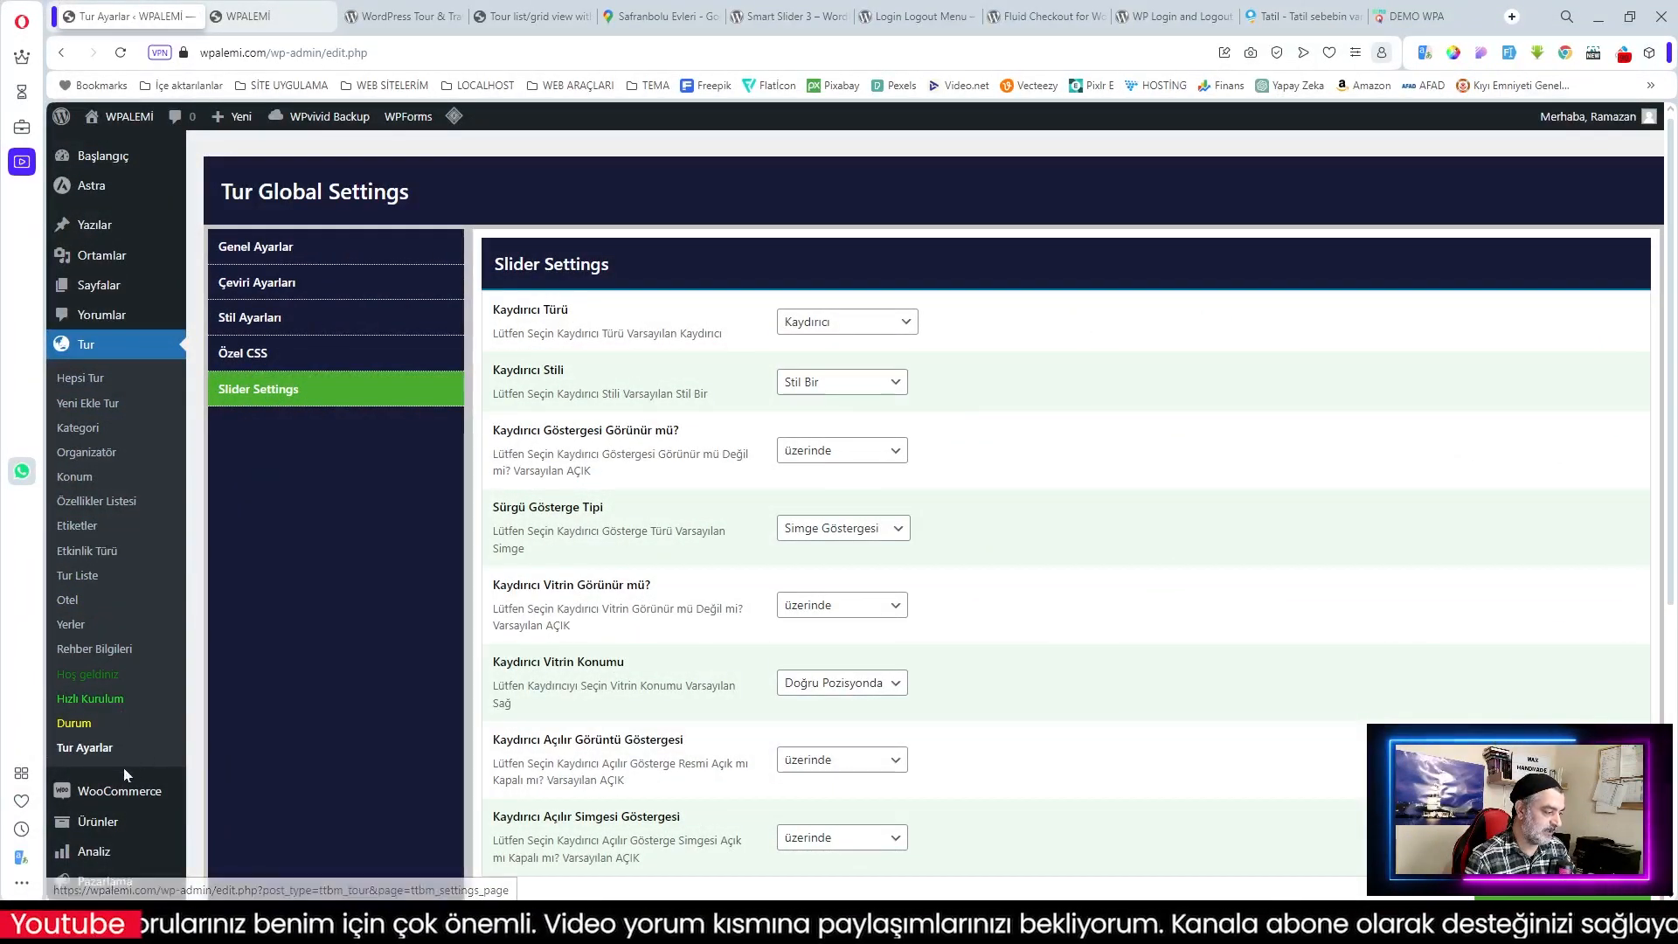
left_click(70, 726)
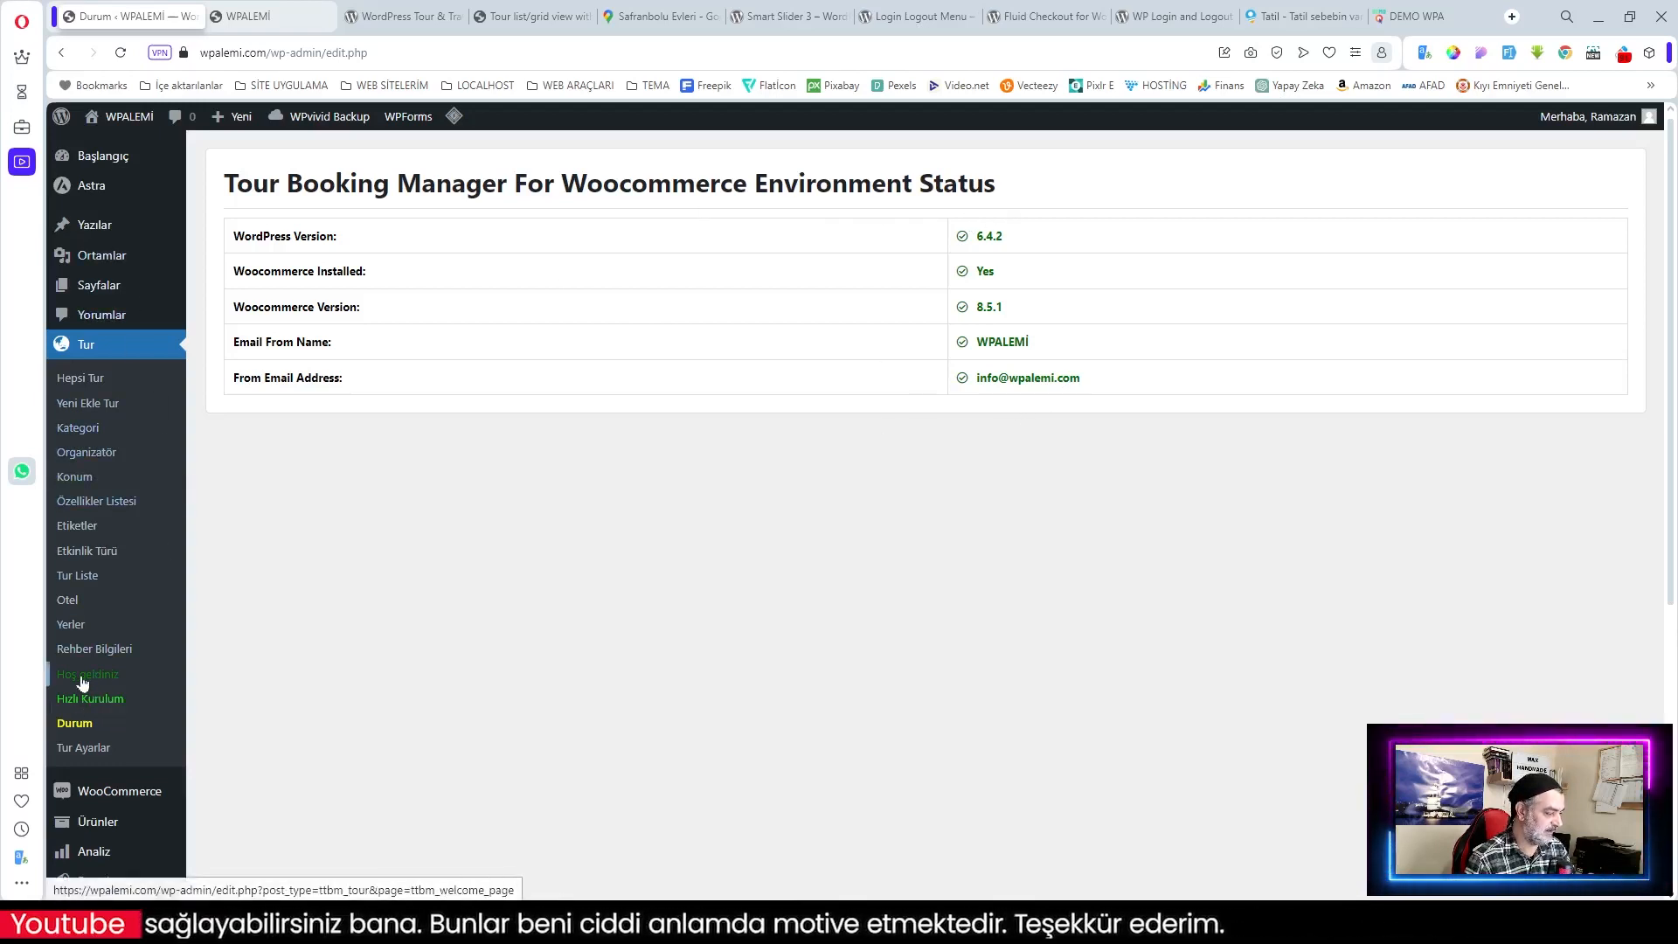
Step: Browse the Hoş geldiniz welcome page, then open the Rehber Bilgileri guide list
left_click(132, 680)
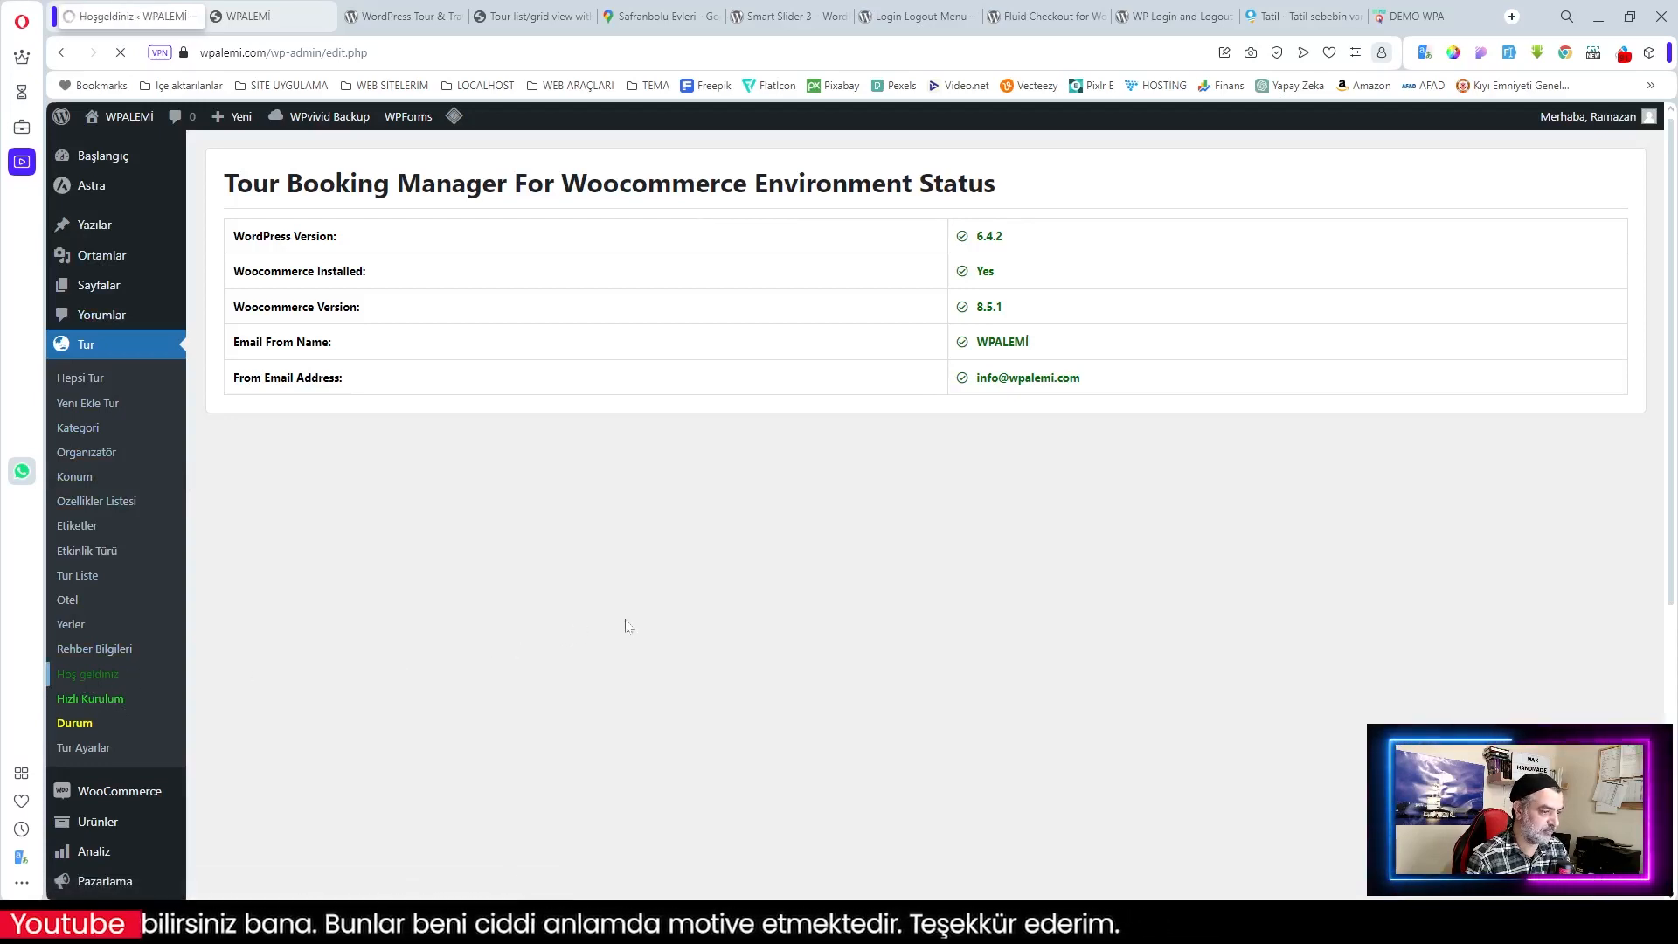
scroll(841, 483, "down", 1)
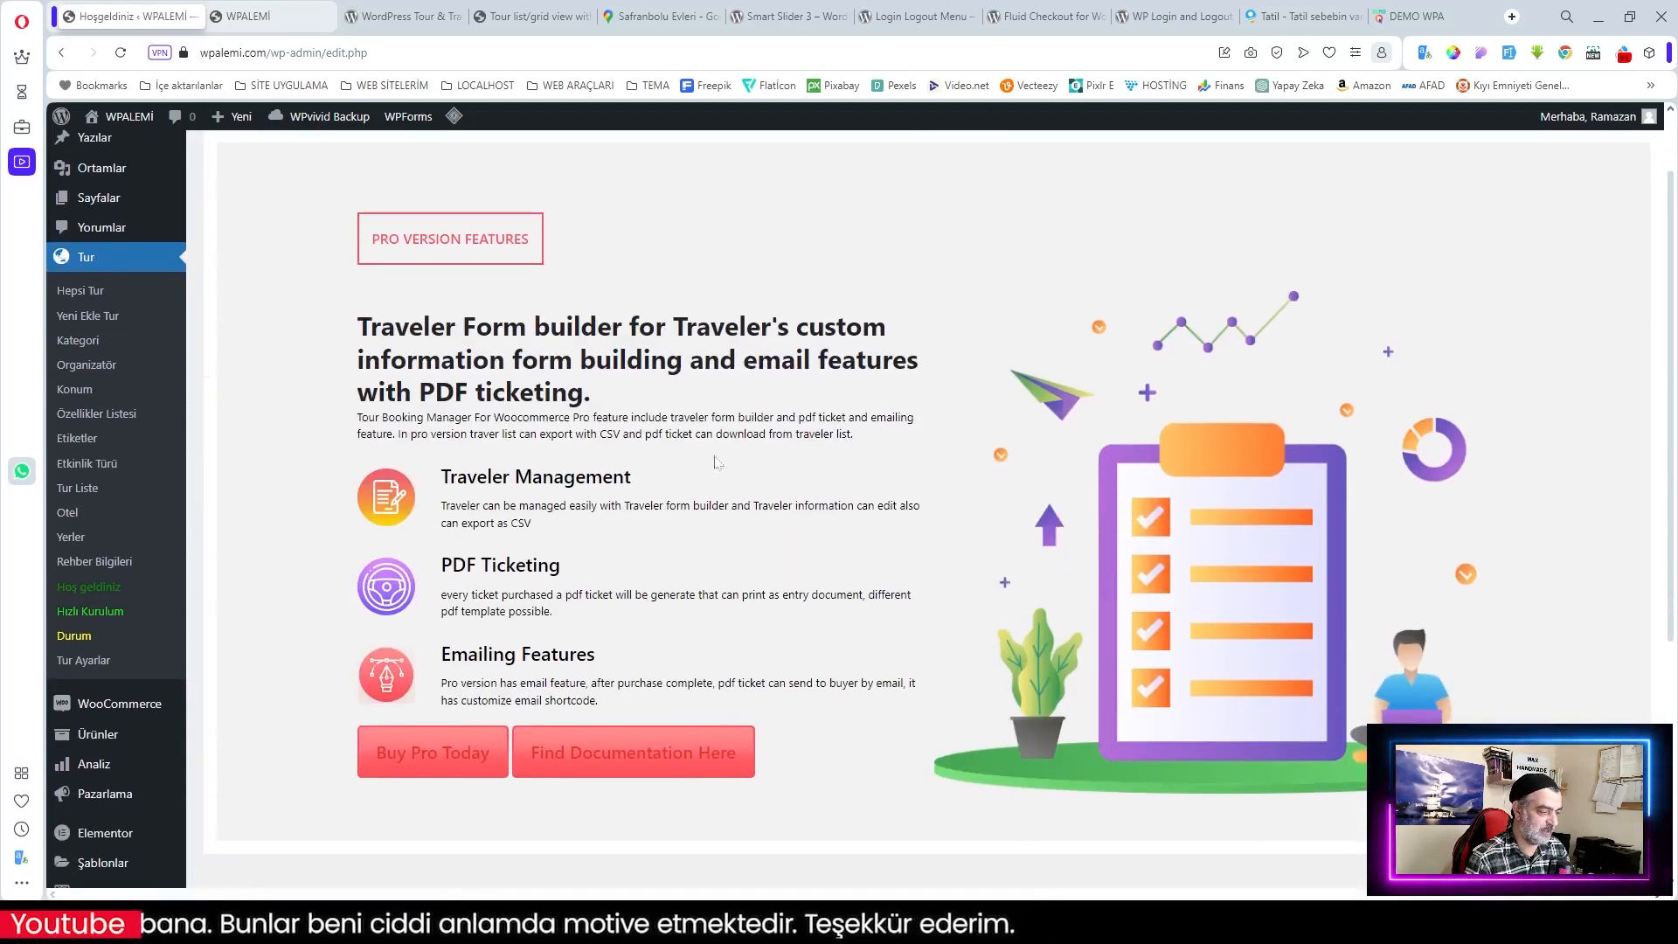
scroll(664, 590, "down", 2)
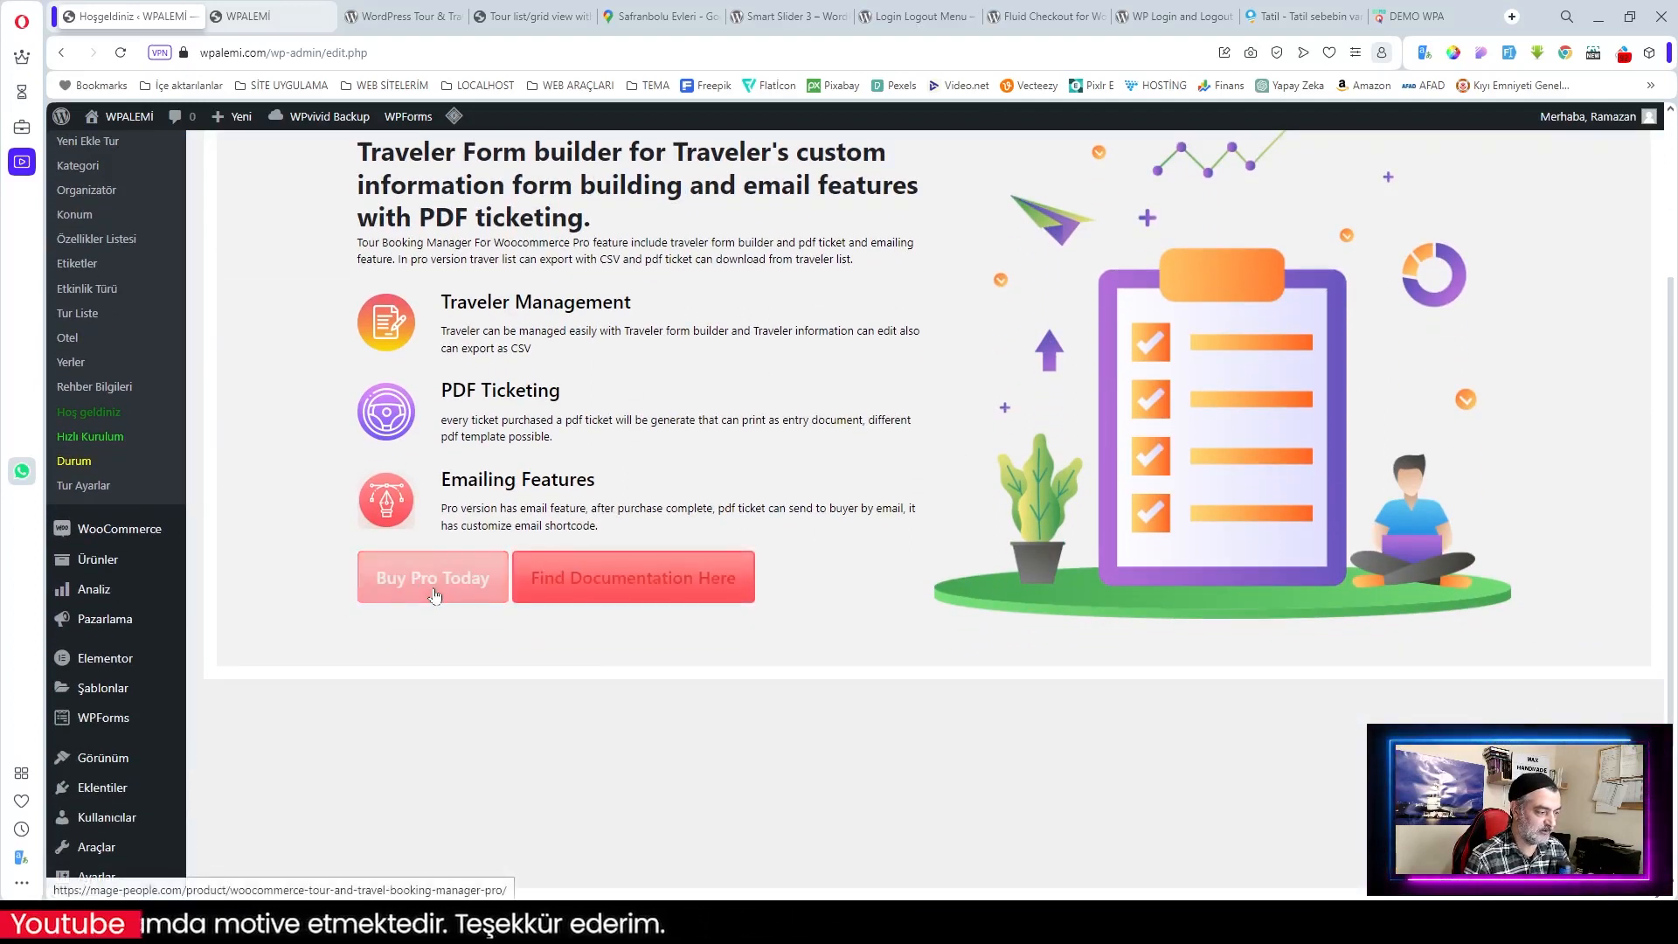
scroll(1003, 231, "down", 2)
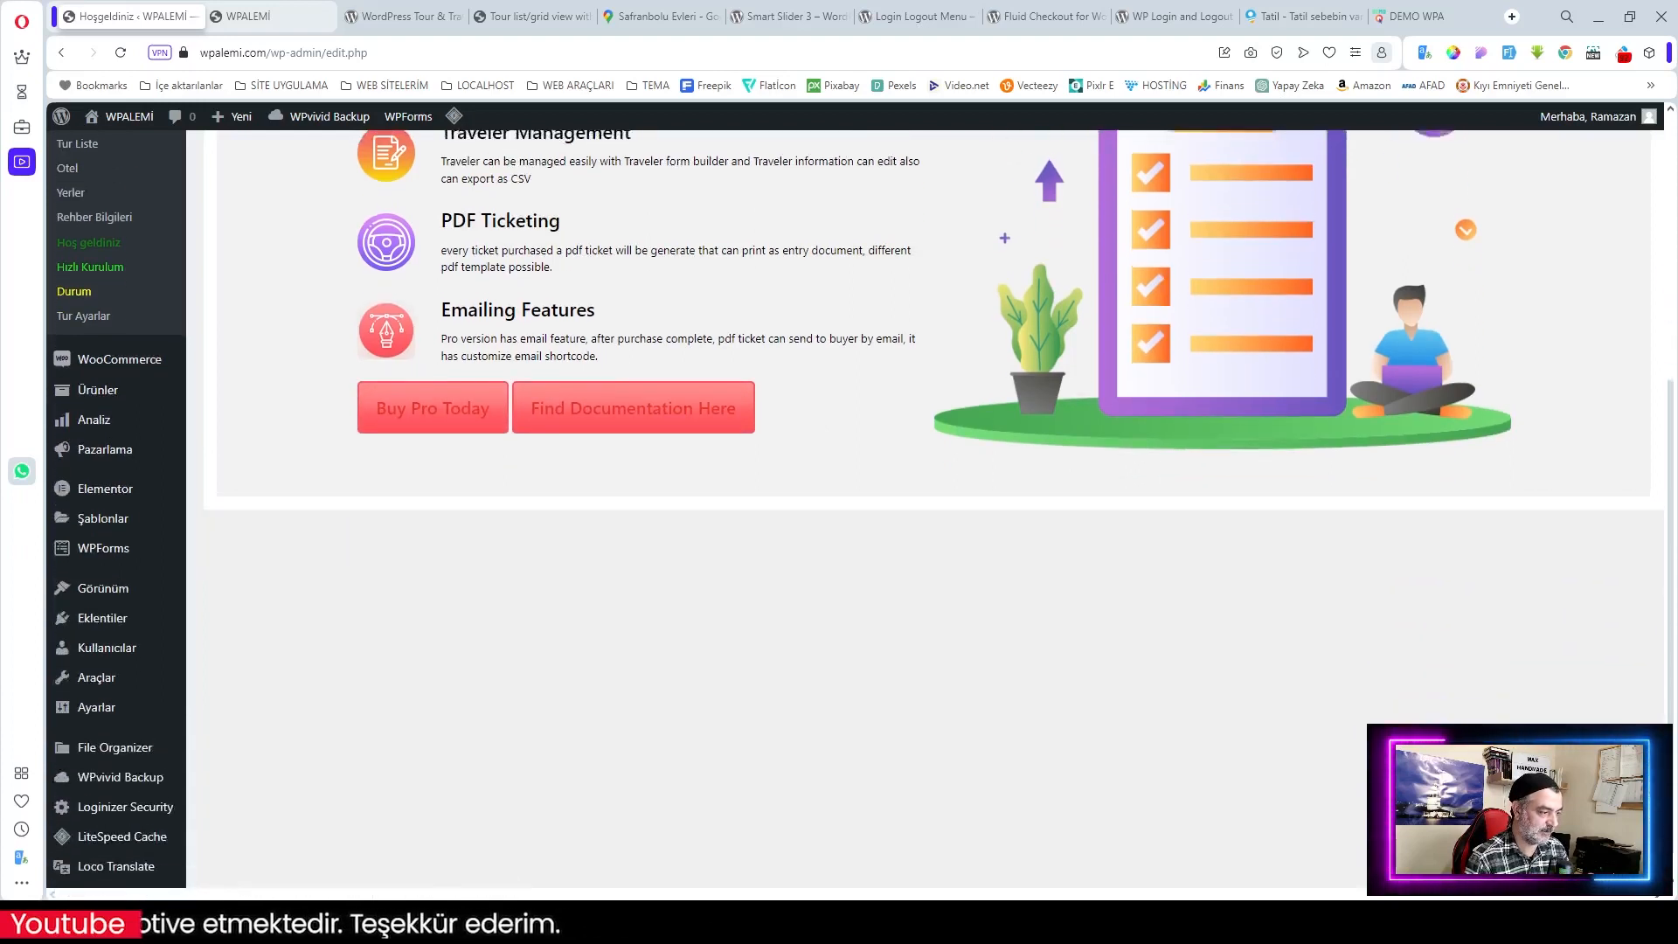
scroll(1003, 231, "up", 3)
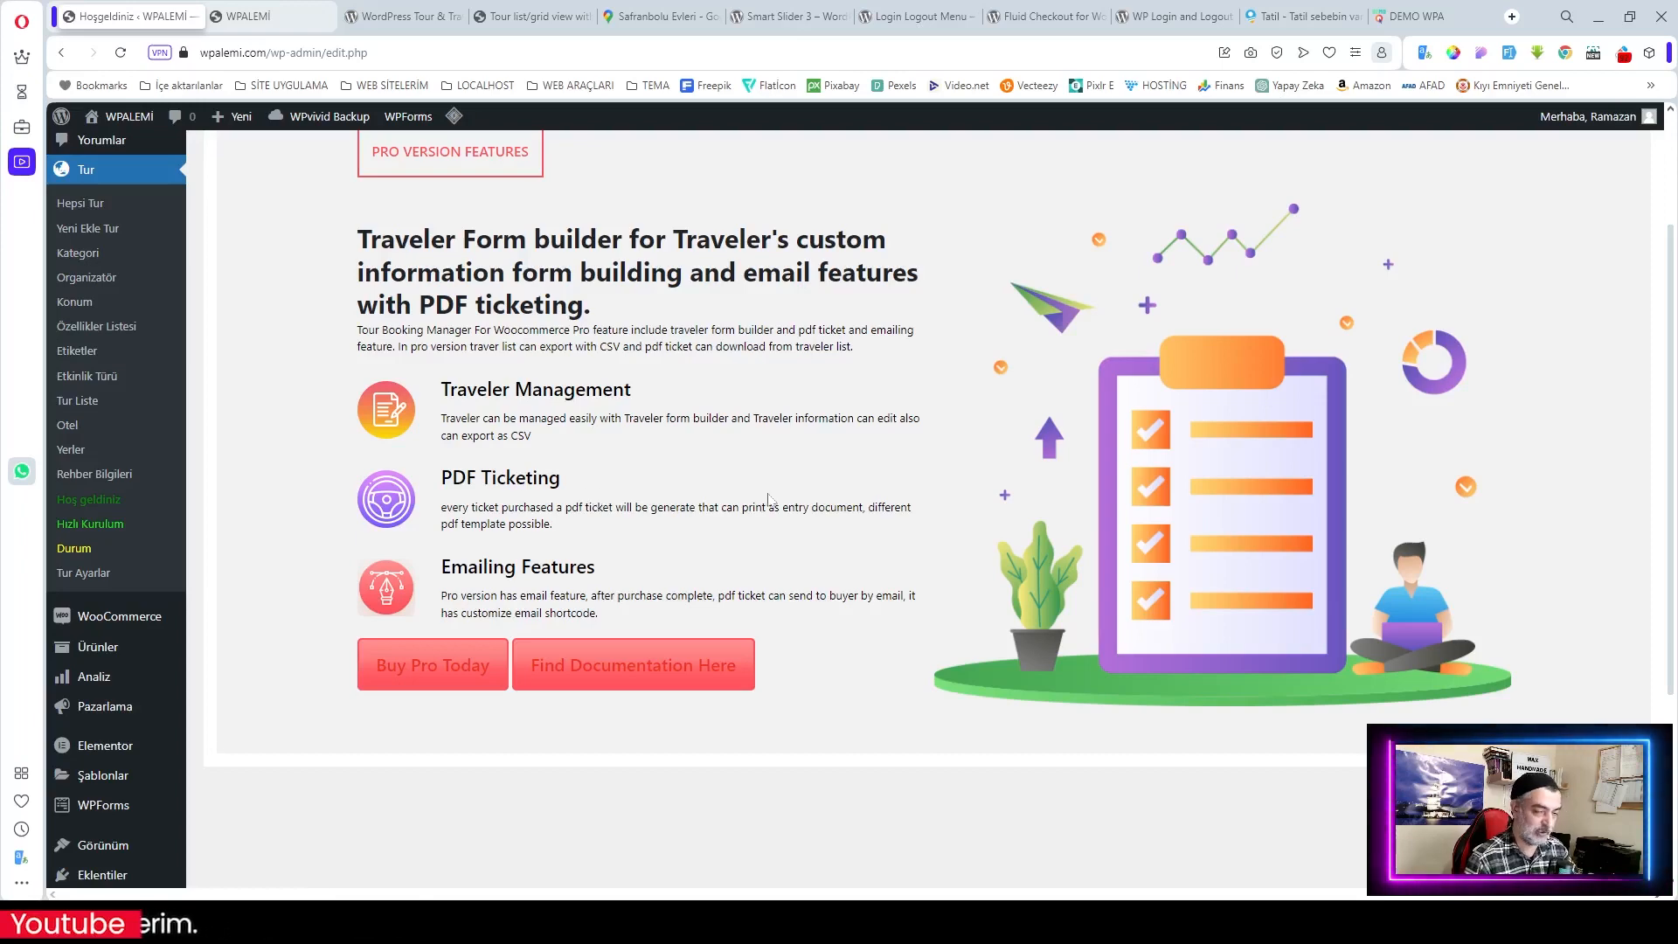
scroll(769, 499, "up", 2)
scroll(1004, 233, "down", 5)
scroll(693, 569, "up", 5)
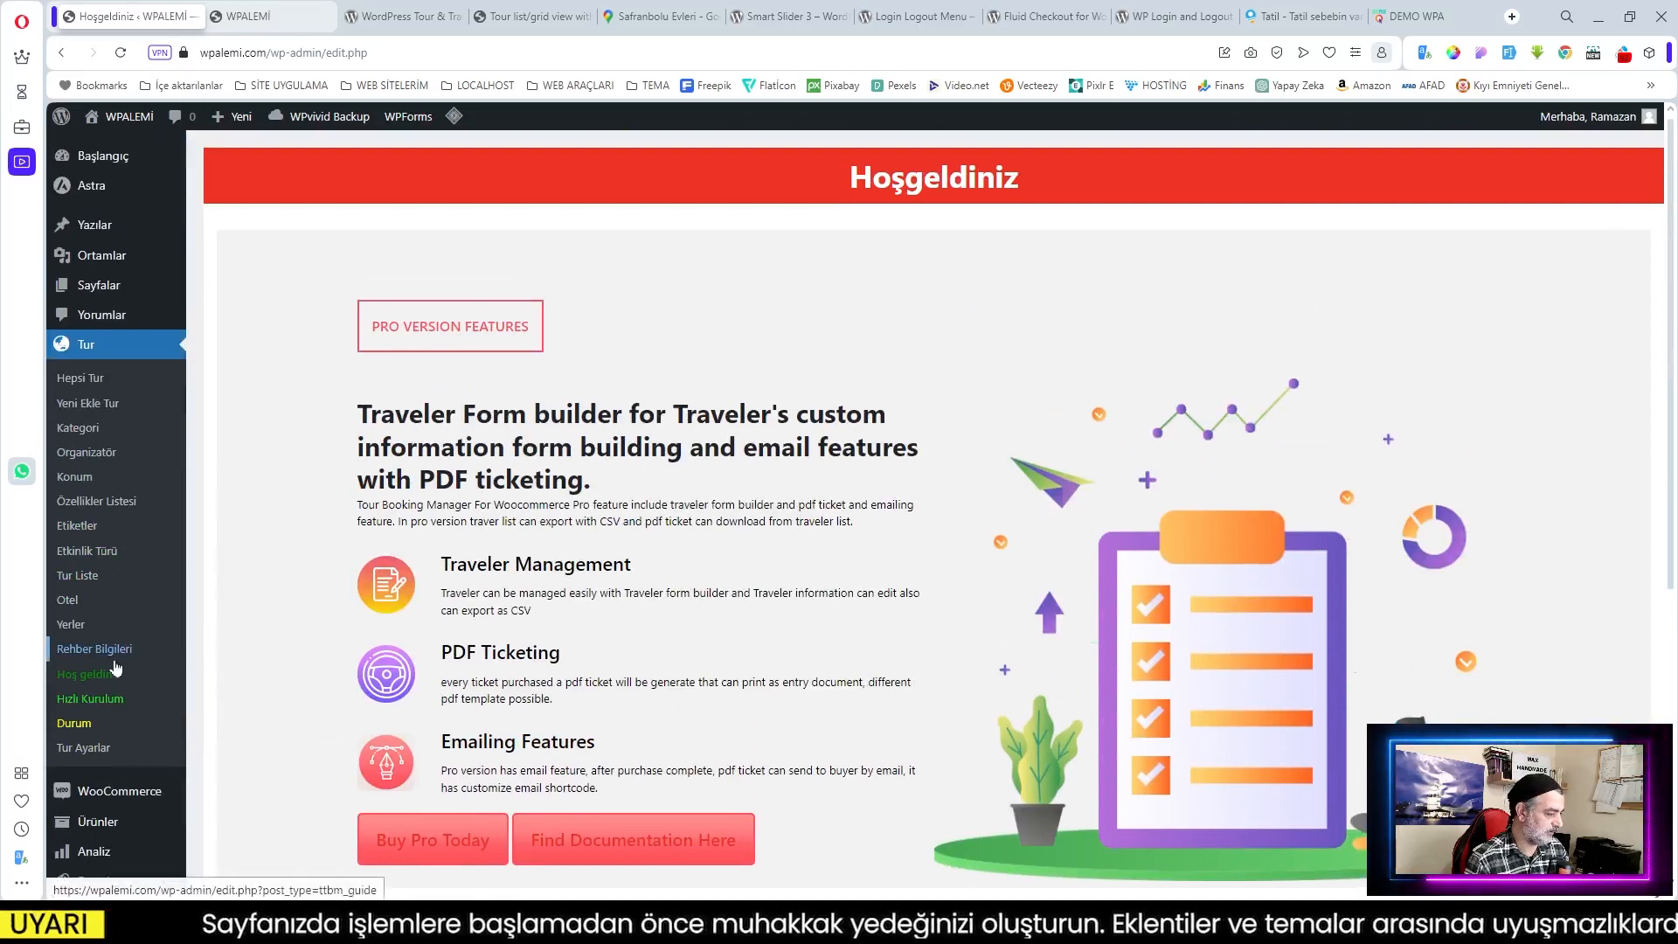
left_click(93, 649)
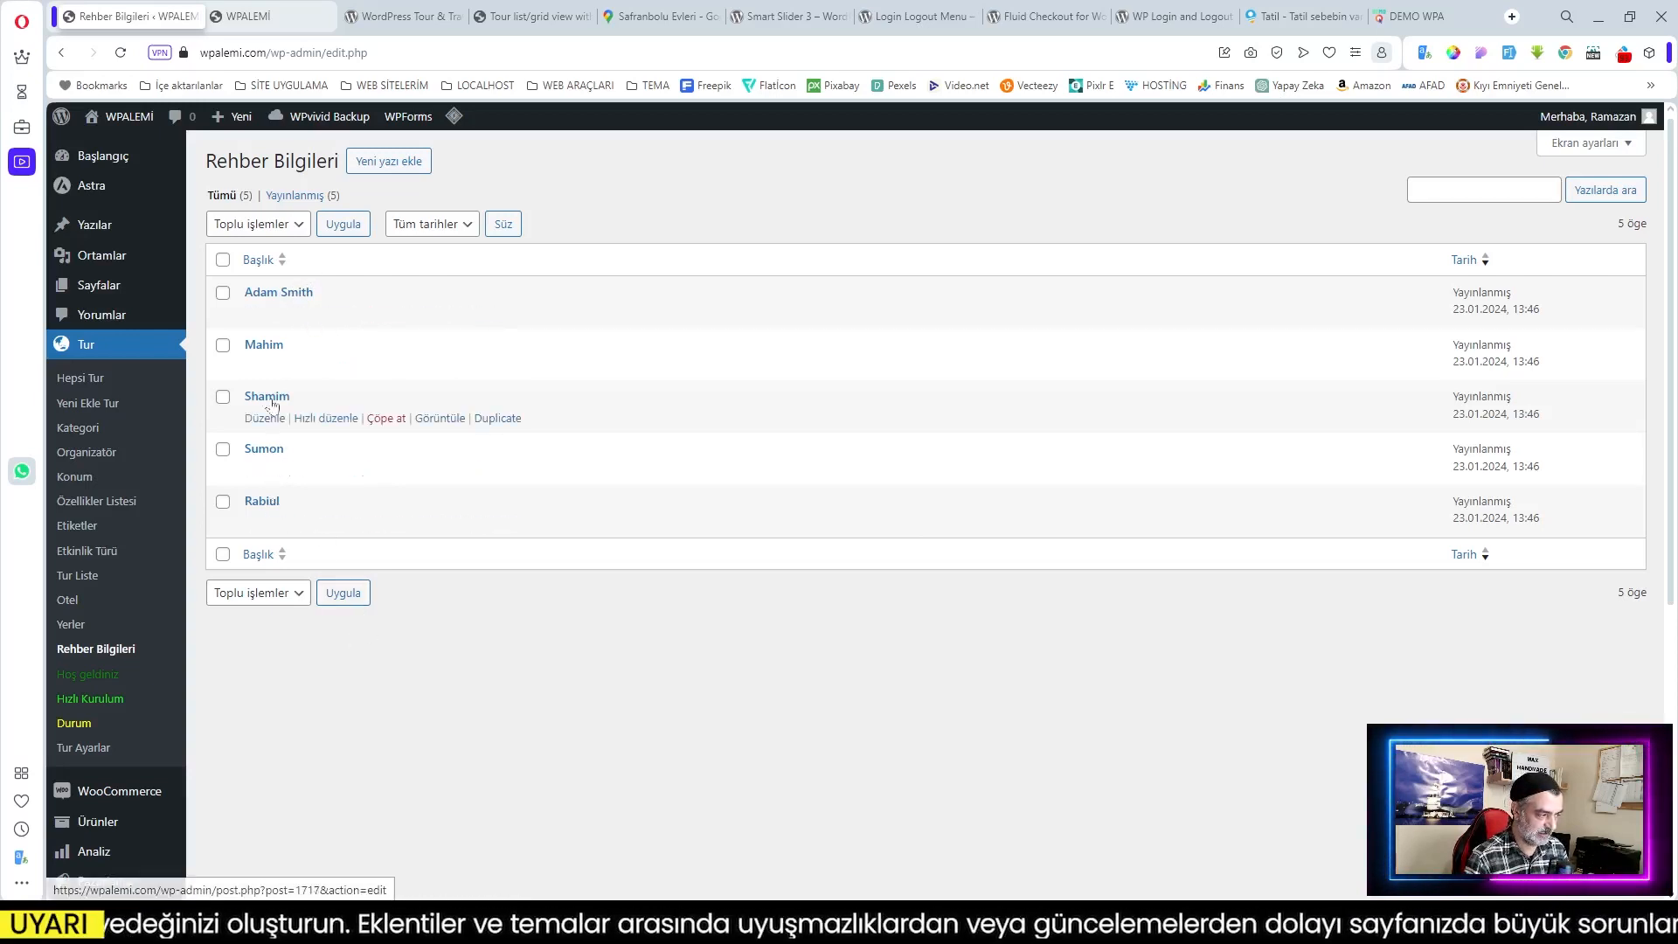
Step: Leave the guide entry for the Yerler places list and scroll through its 20 published places
left_click(278, 292)
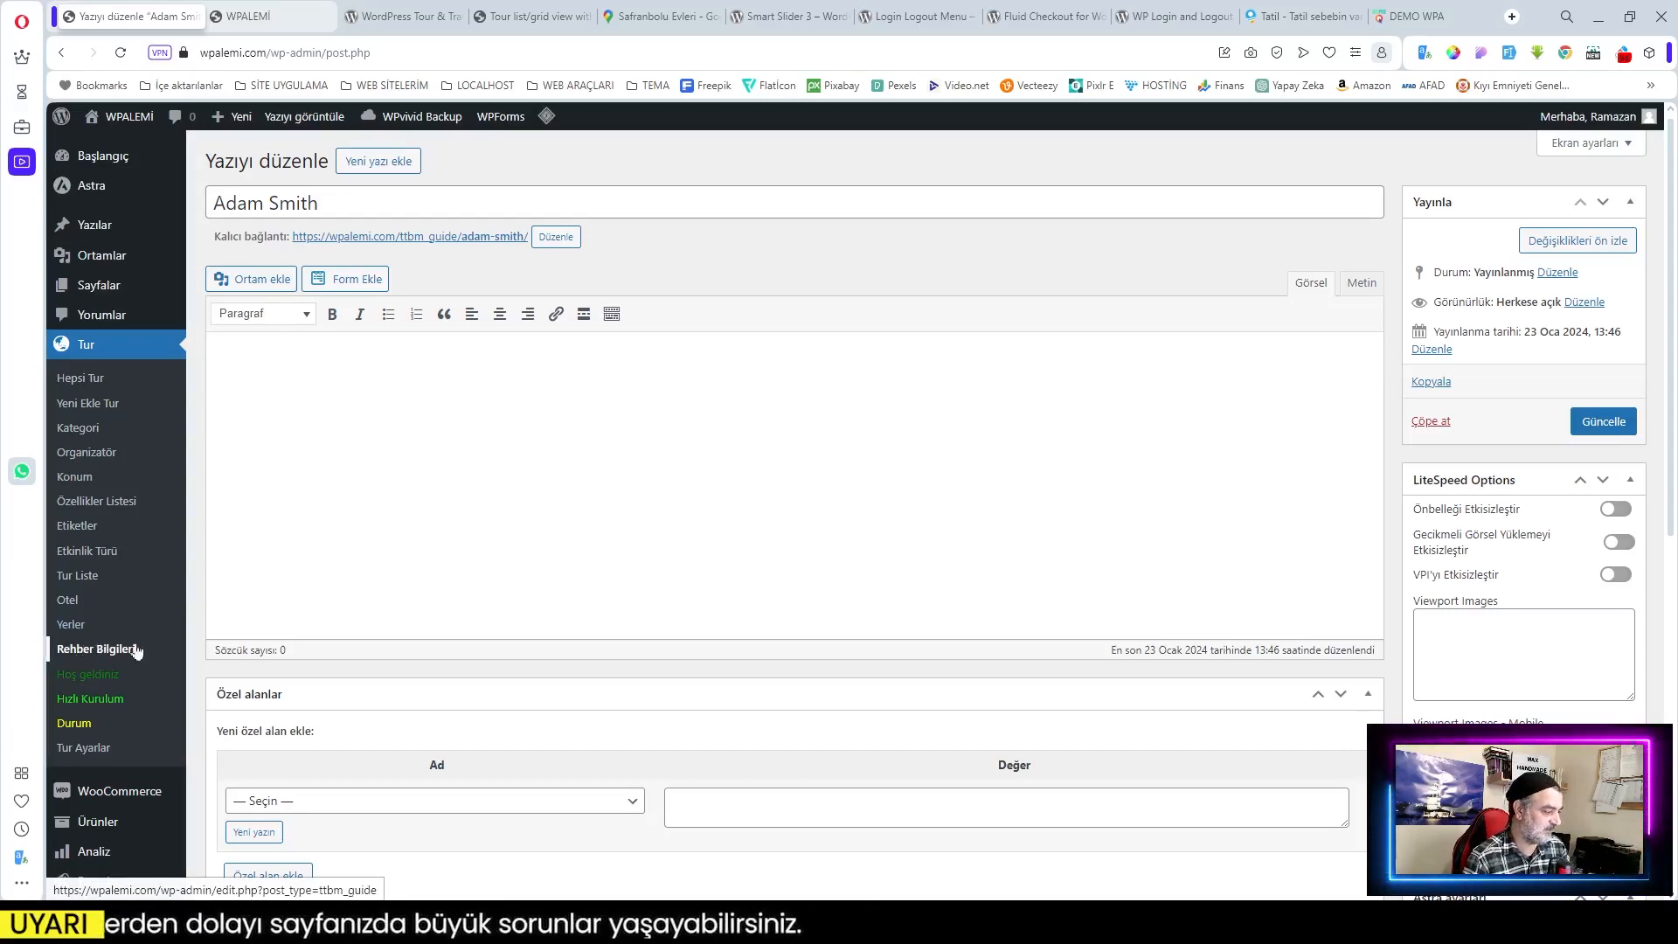
left_click(71, 626)
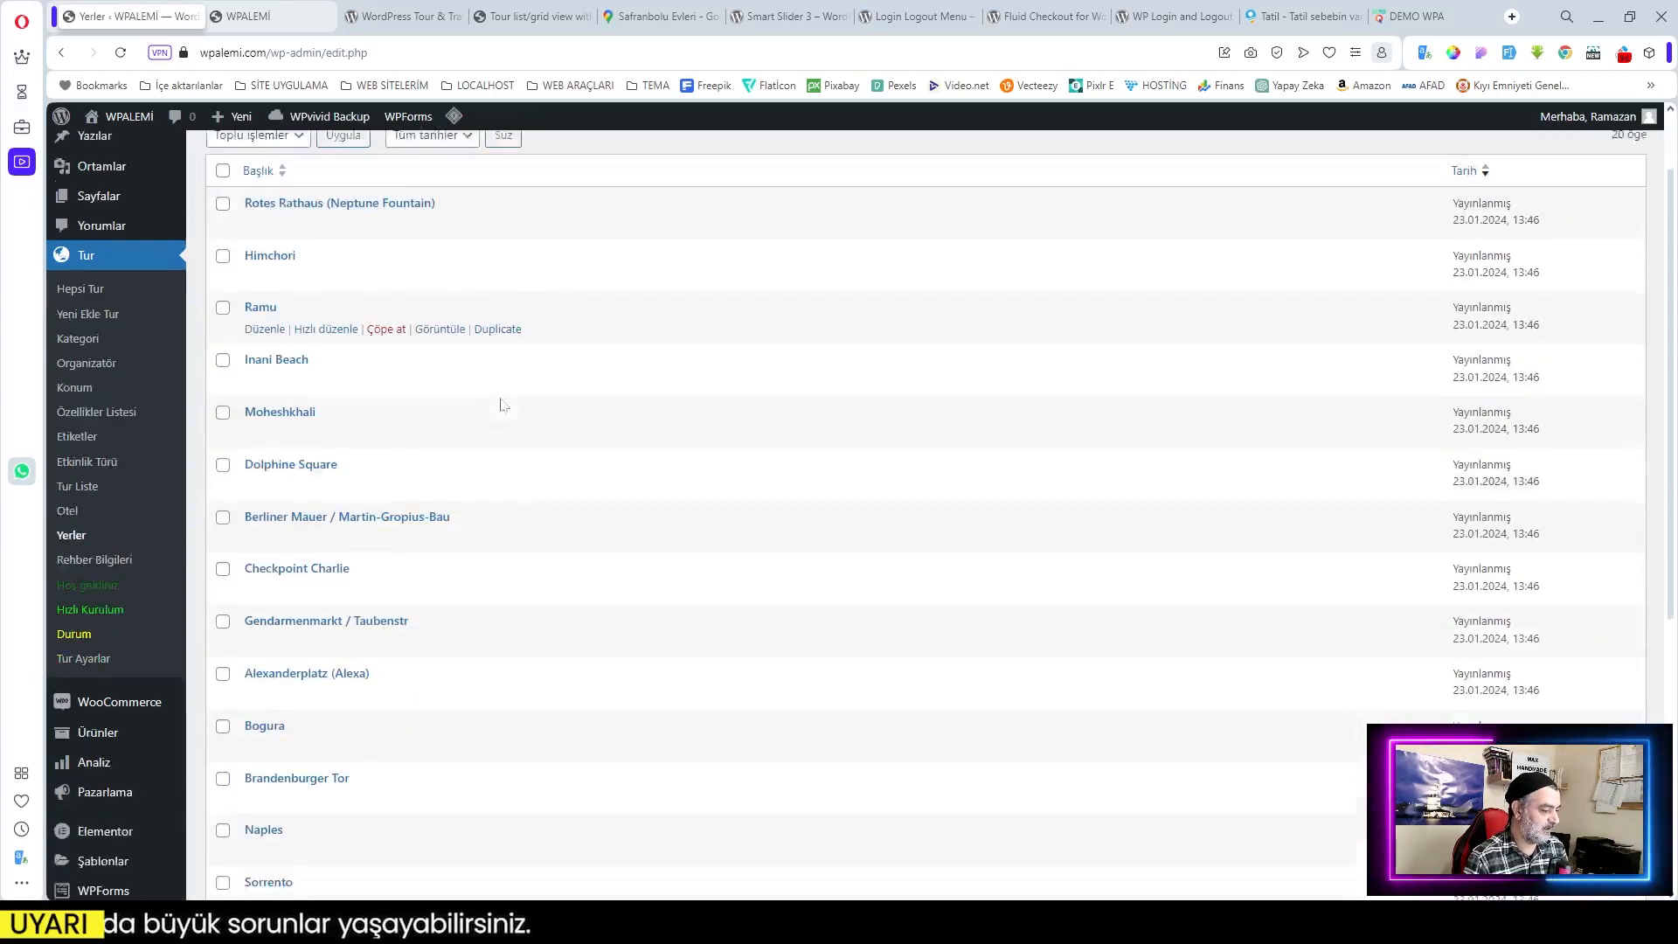
scroll(495, 402, "down", 6)
scroll(487, 474, "up", 5)
scroll(487, 475, "up", 2)
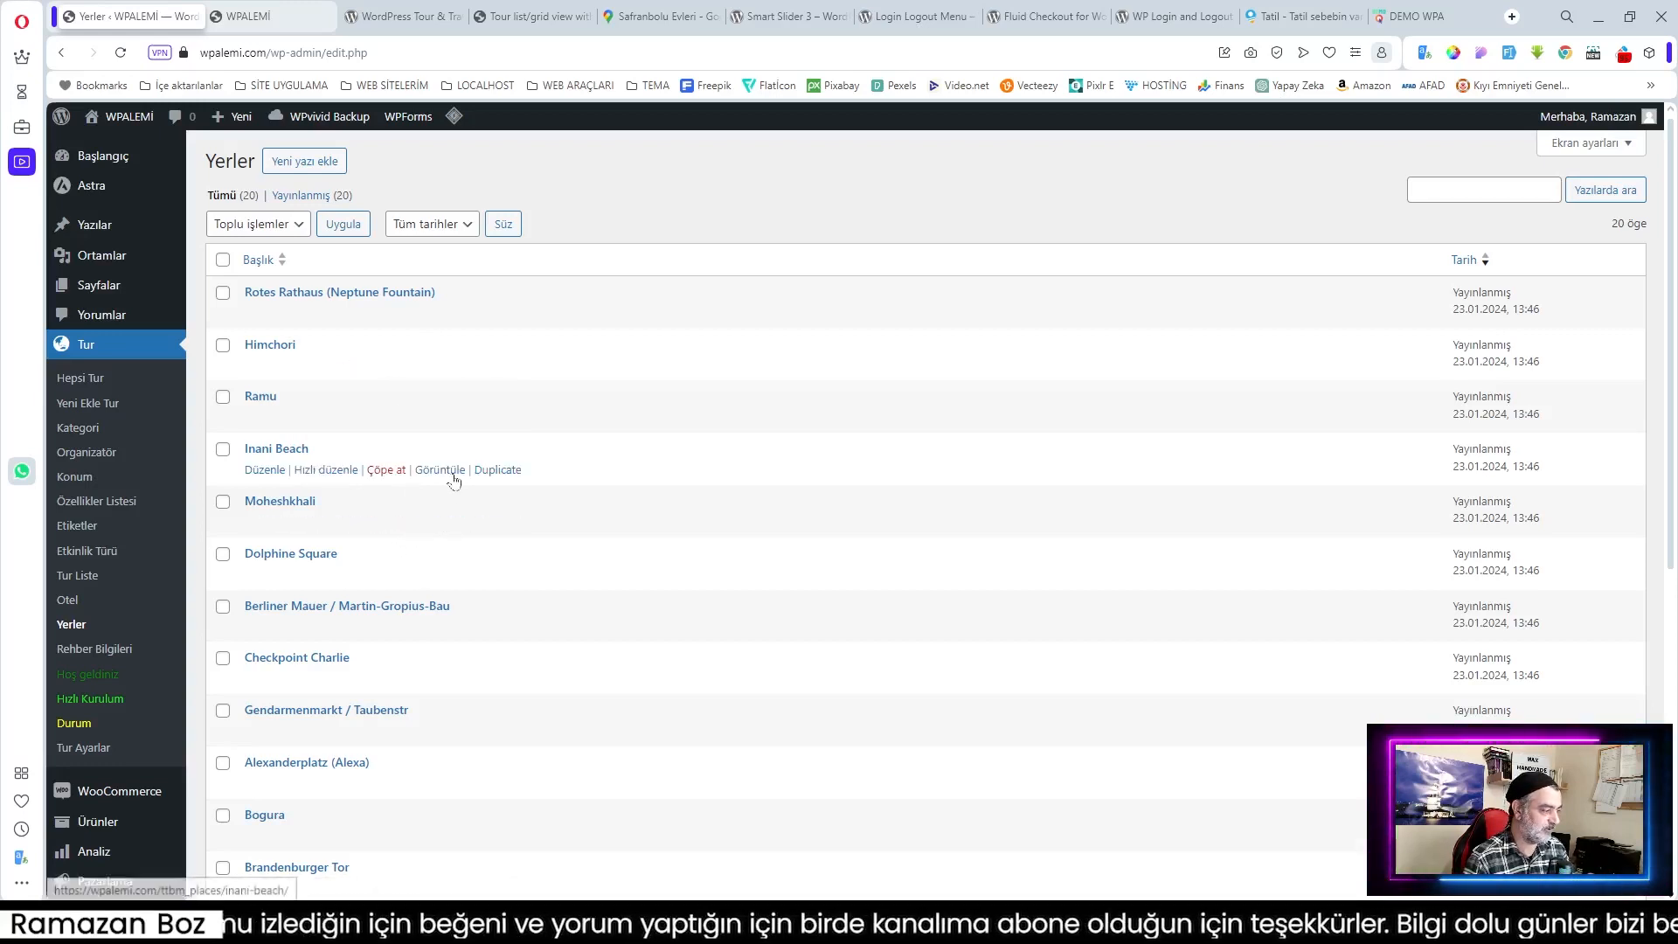
Step: Go to Tur > Otel to view the empty hotel list
left_click(72, 603)
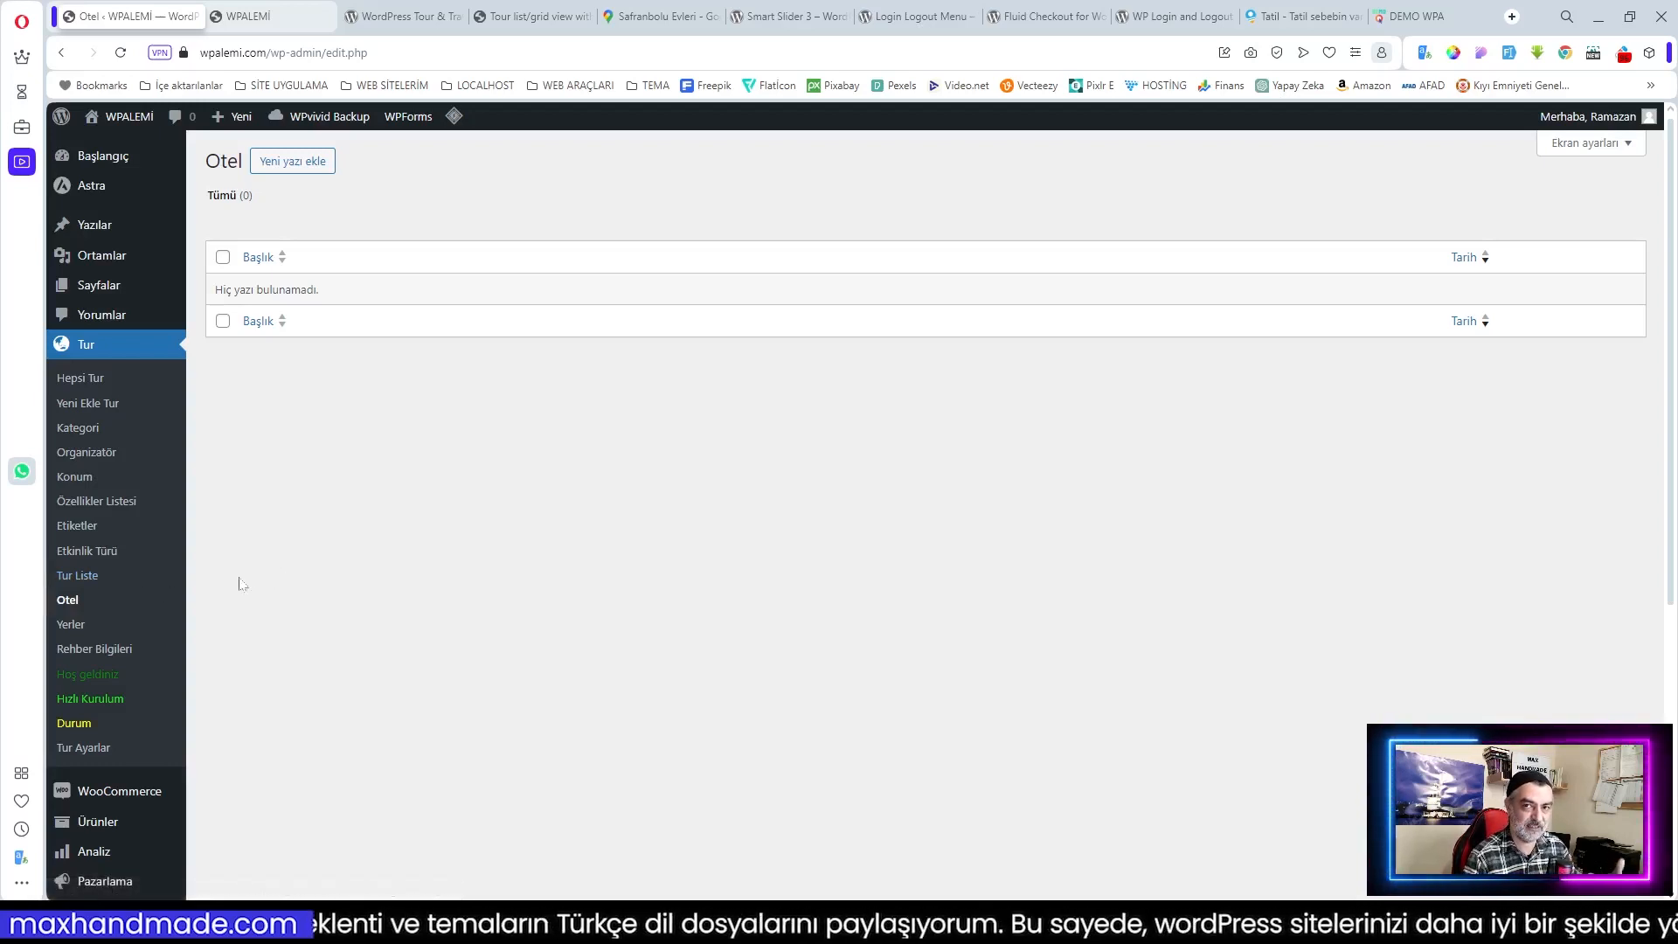
Step: View the Tur Liste tours, then the Etkinlik Türü activity types list
left_click(80, 576)
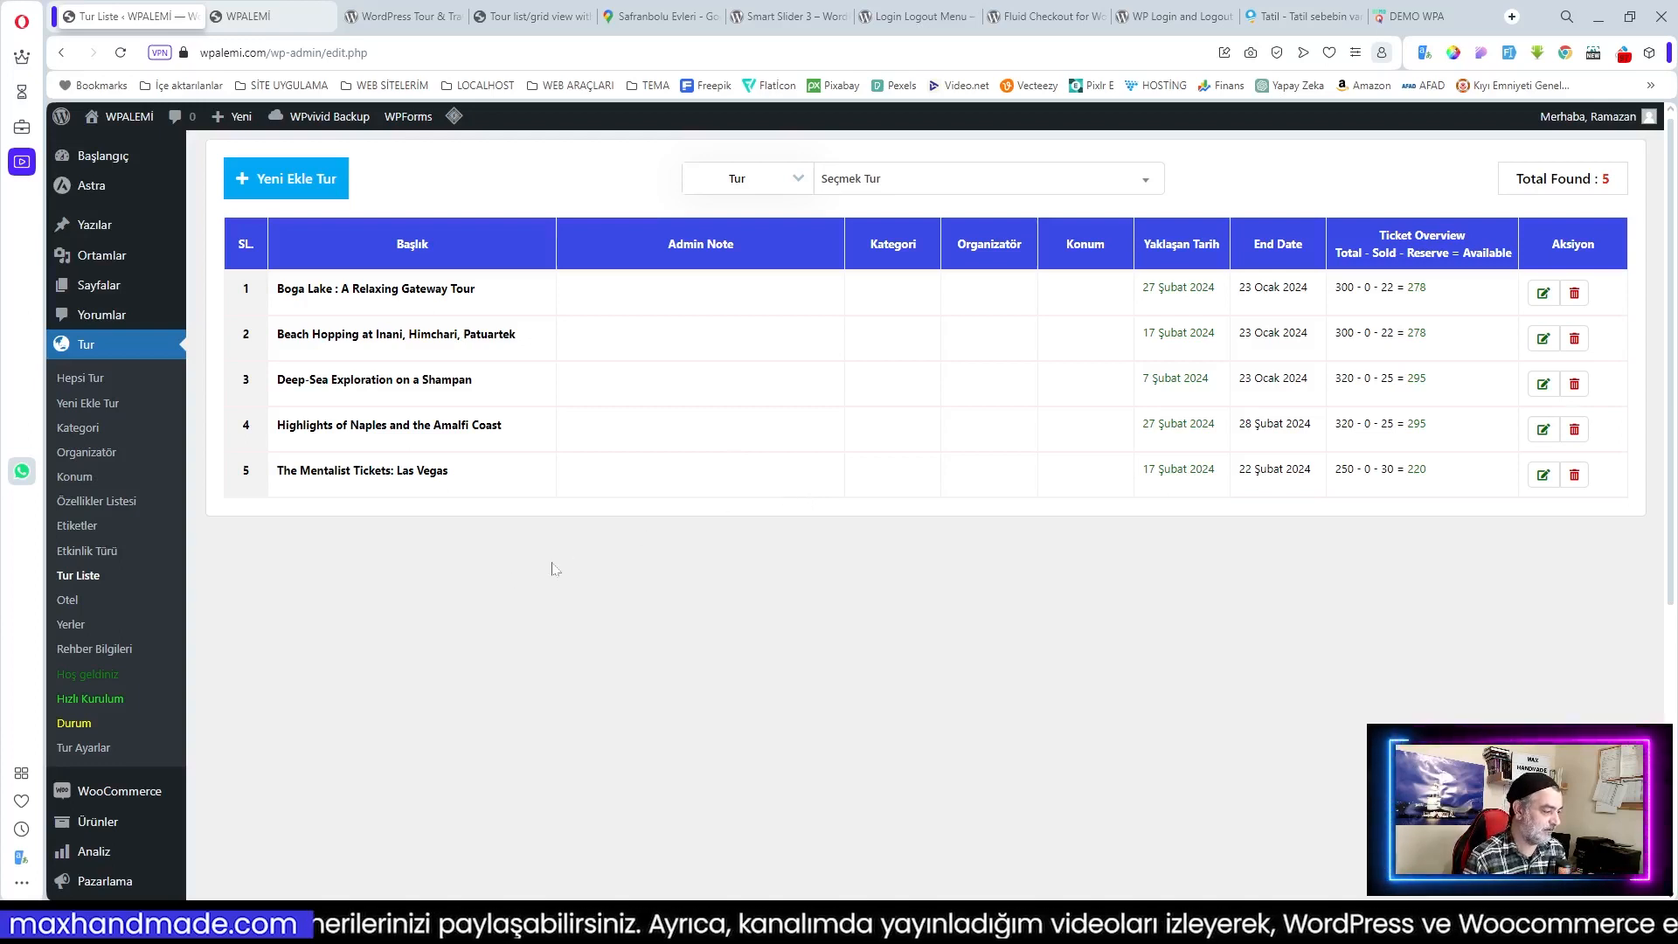
left_click(101, 561)
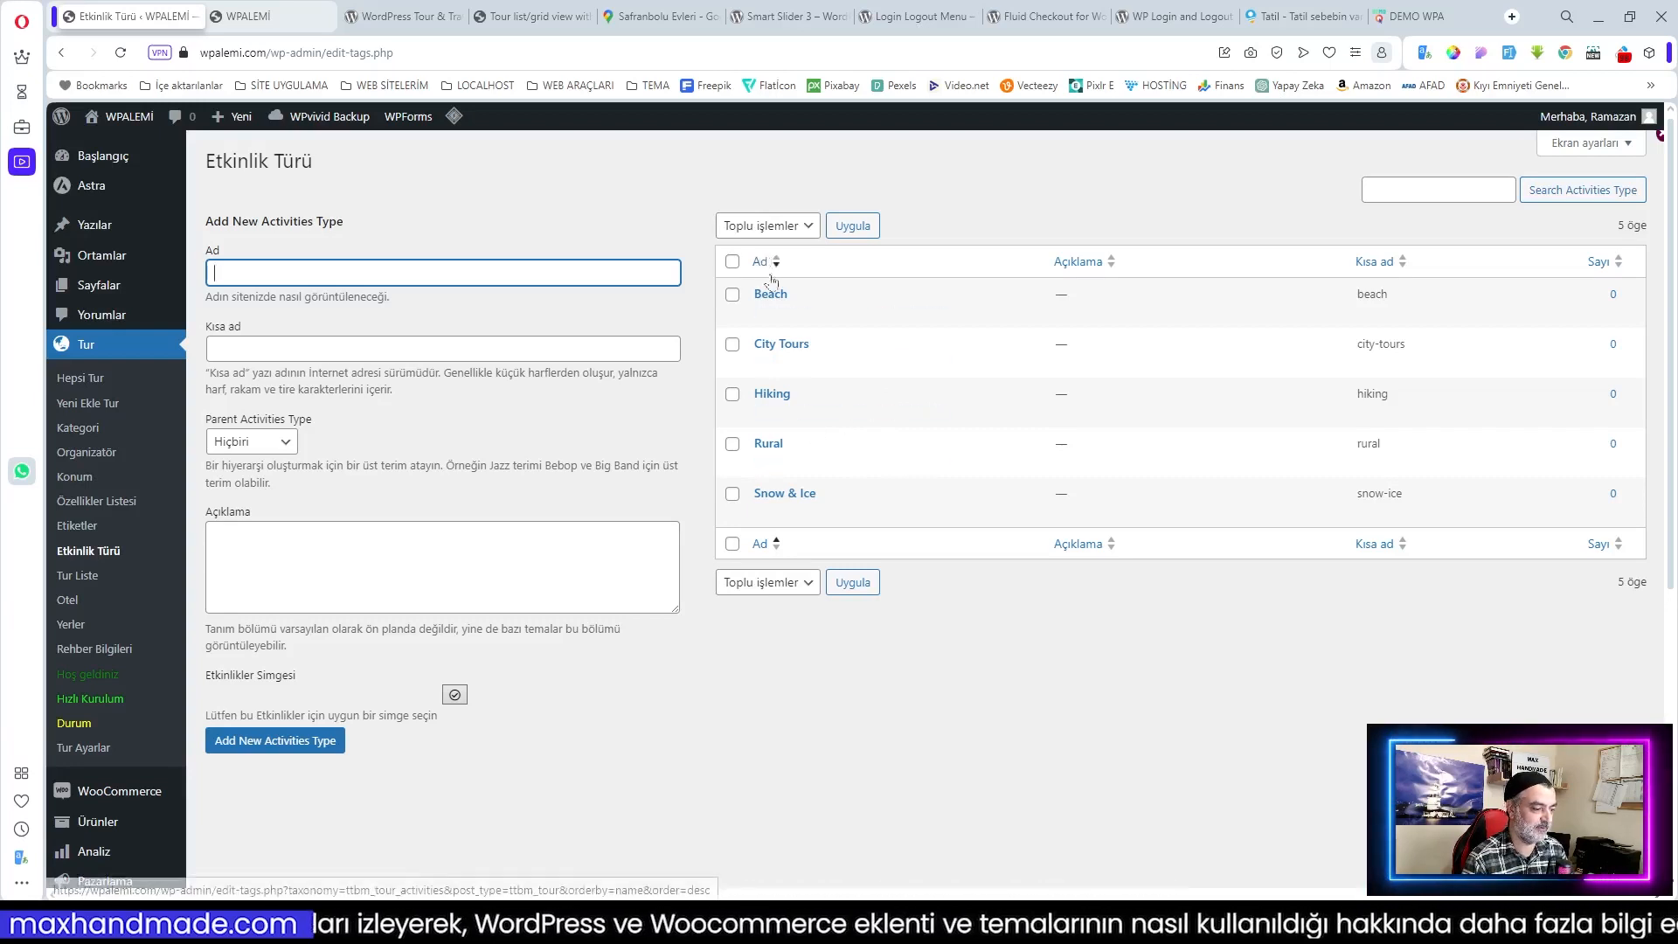
Step: Visit the Etiketler, Özellikler Listesi, Konum, Organizatör and Kategori pages, ending on Rehber Bilgileri
left_click(74, 528)
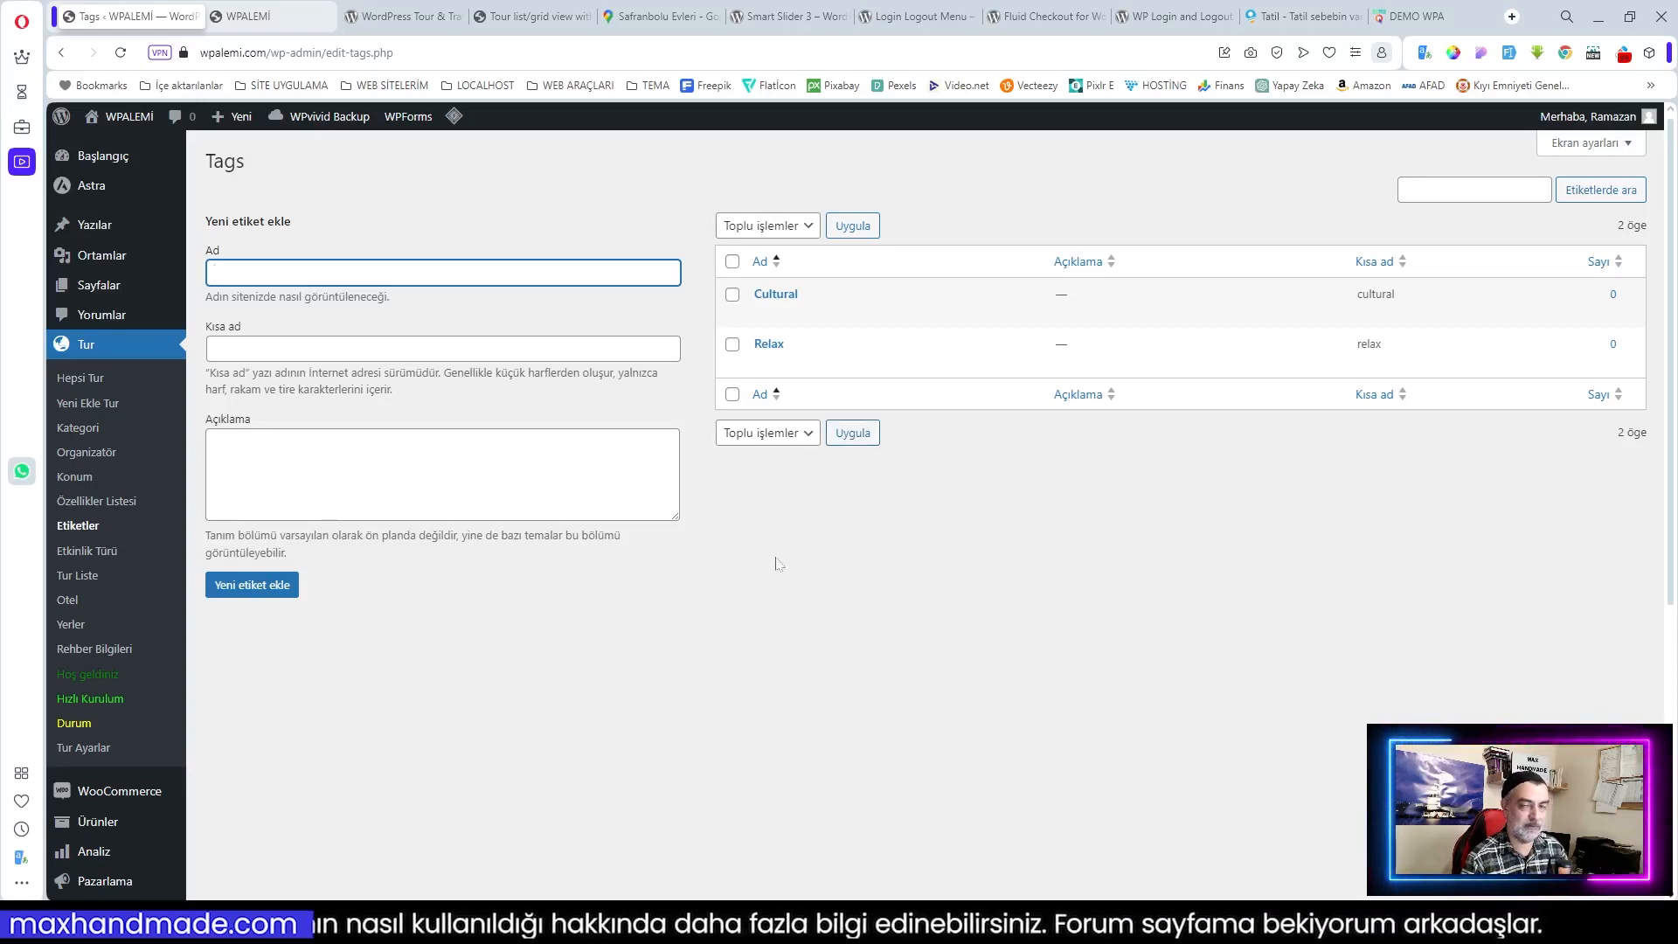
left_click(96, 502)
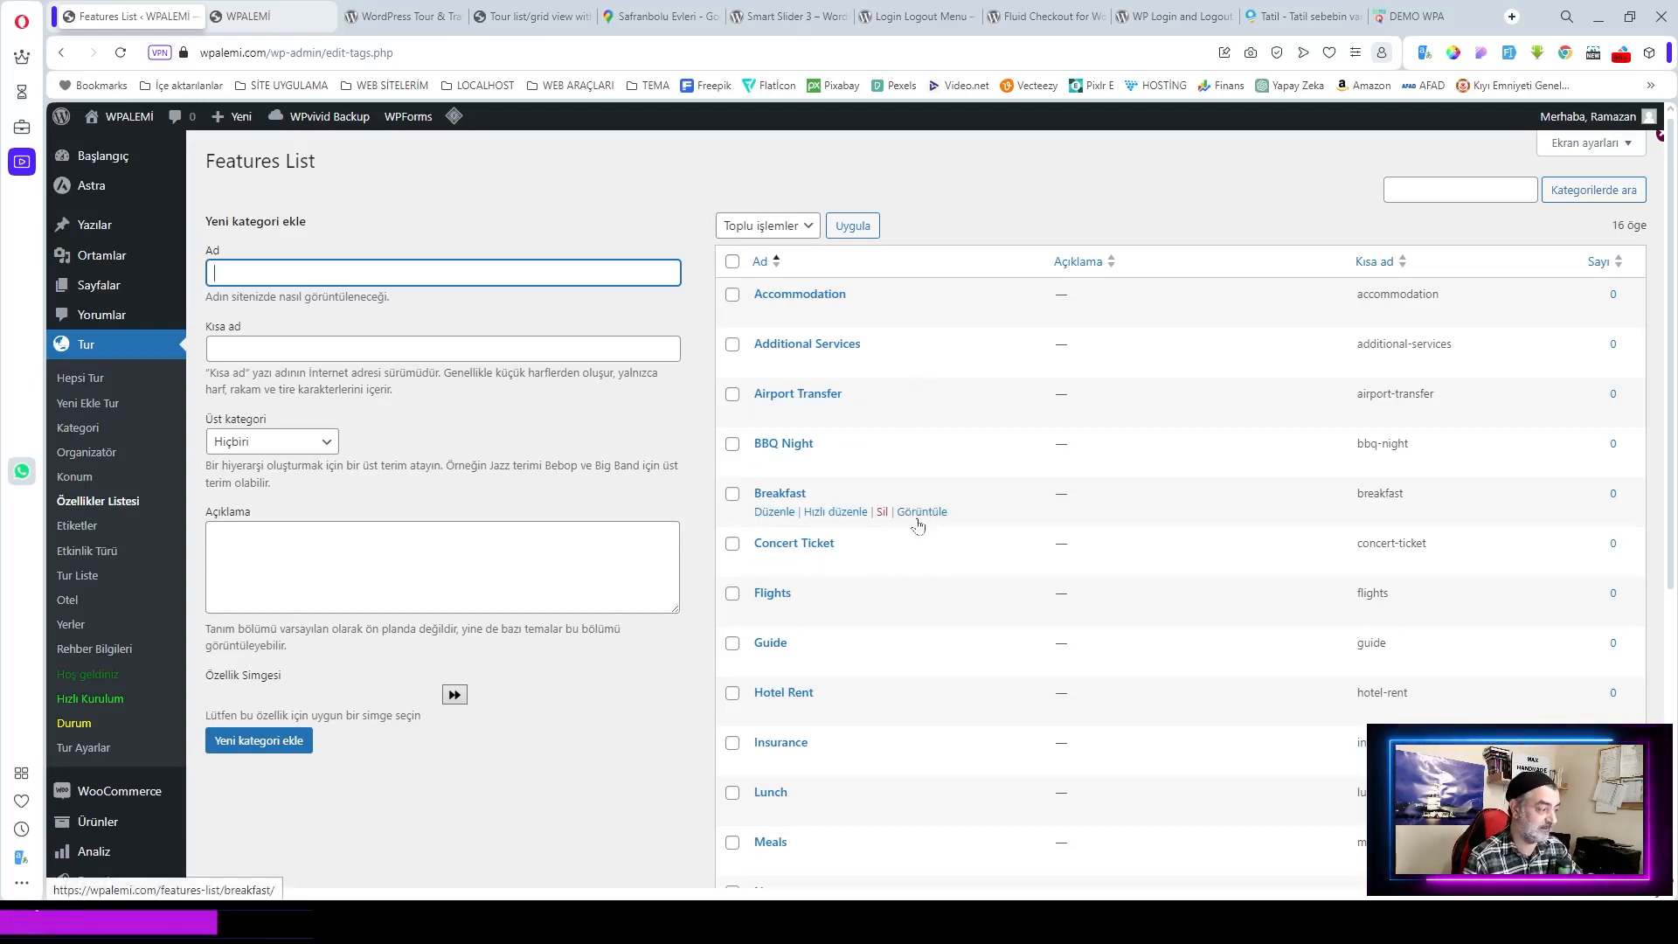
left_click(75, 477)
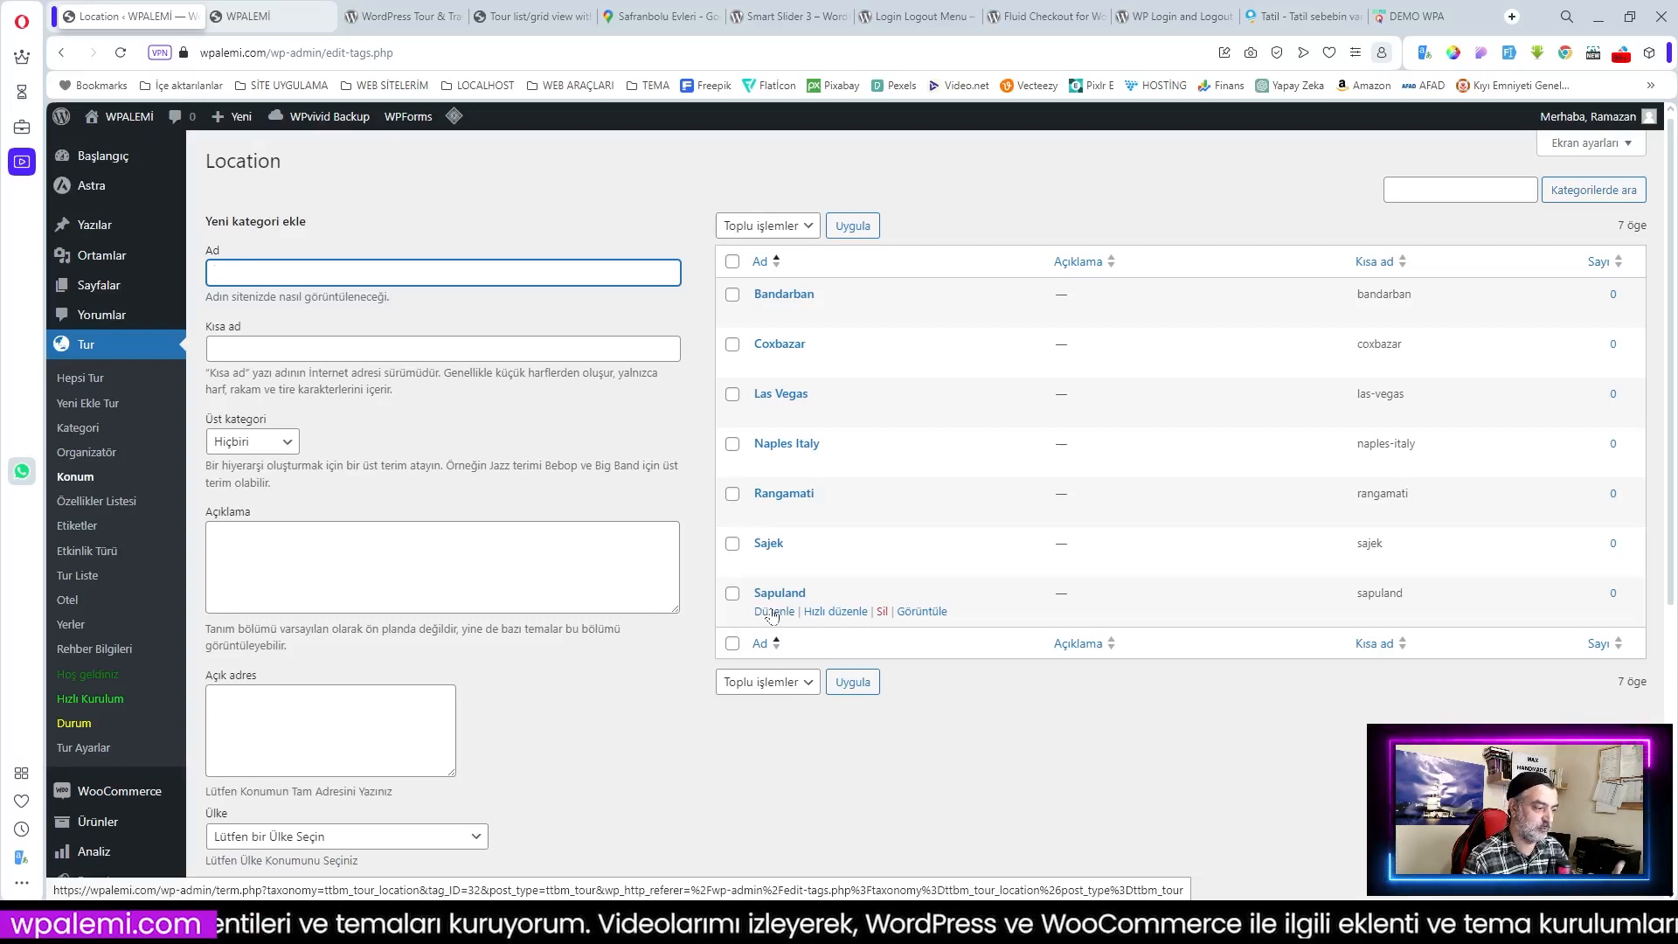
left_click(77, 478)
left_click(137, 464)
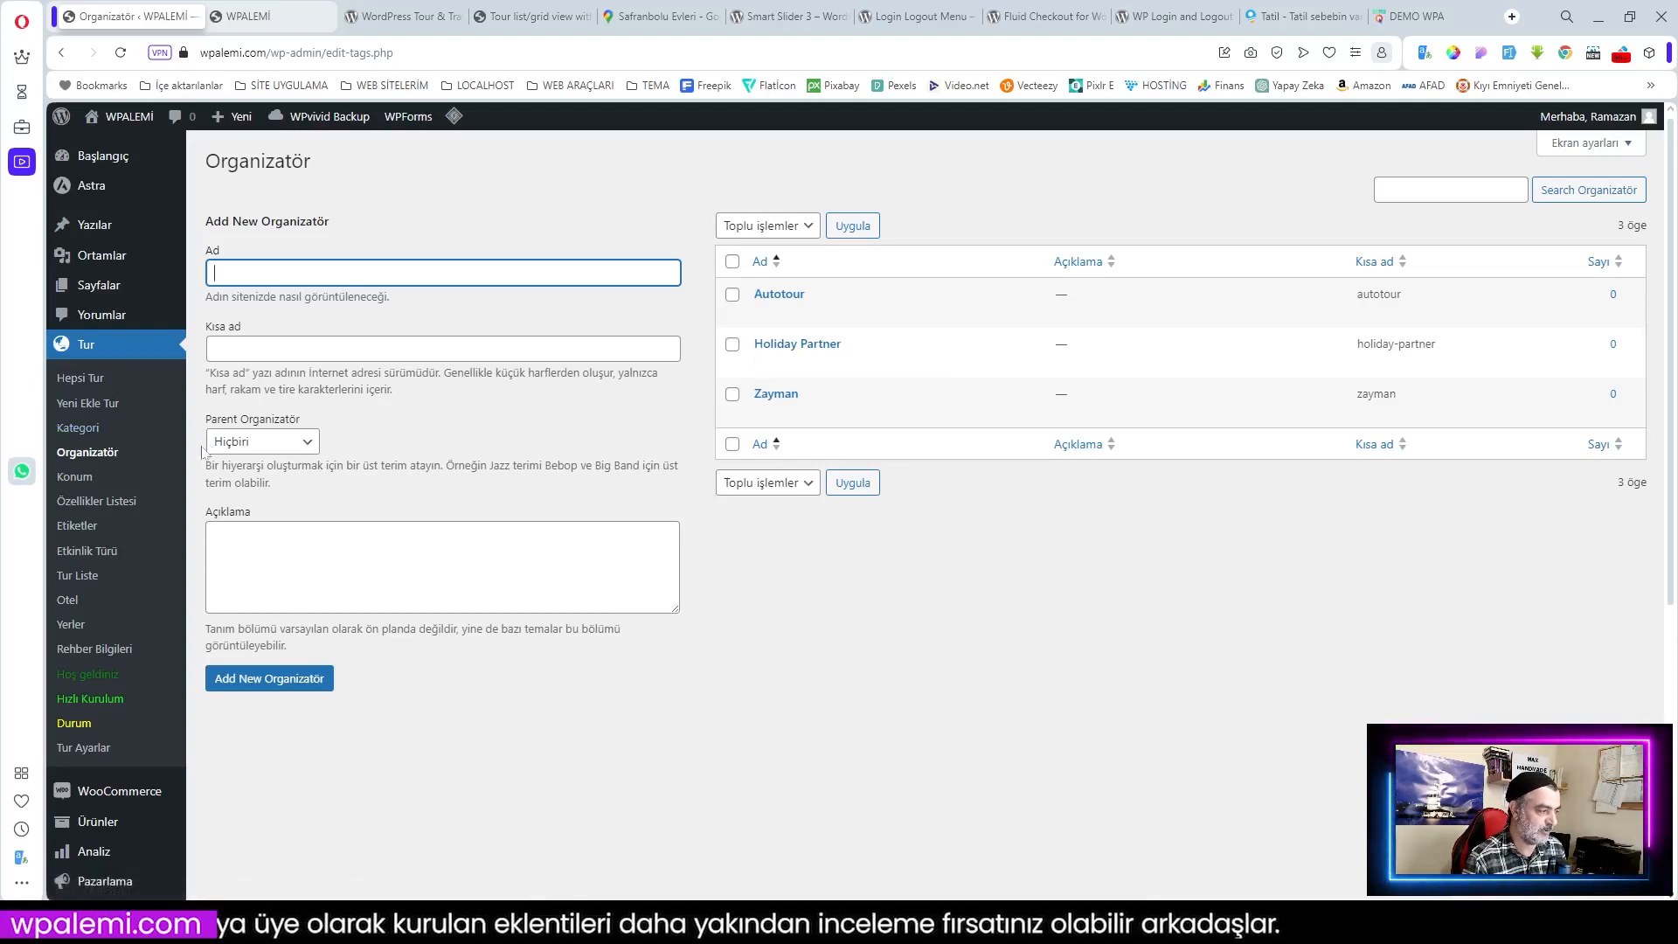
left_click(90, 434)
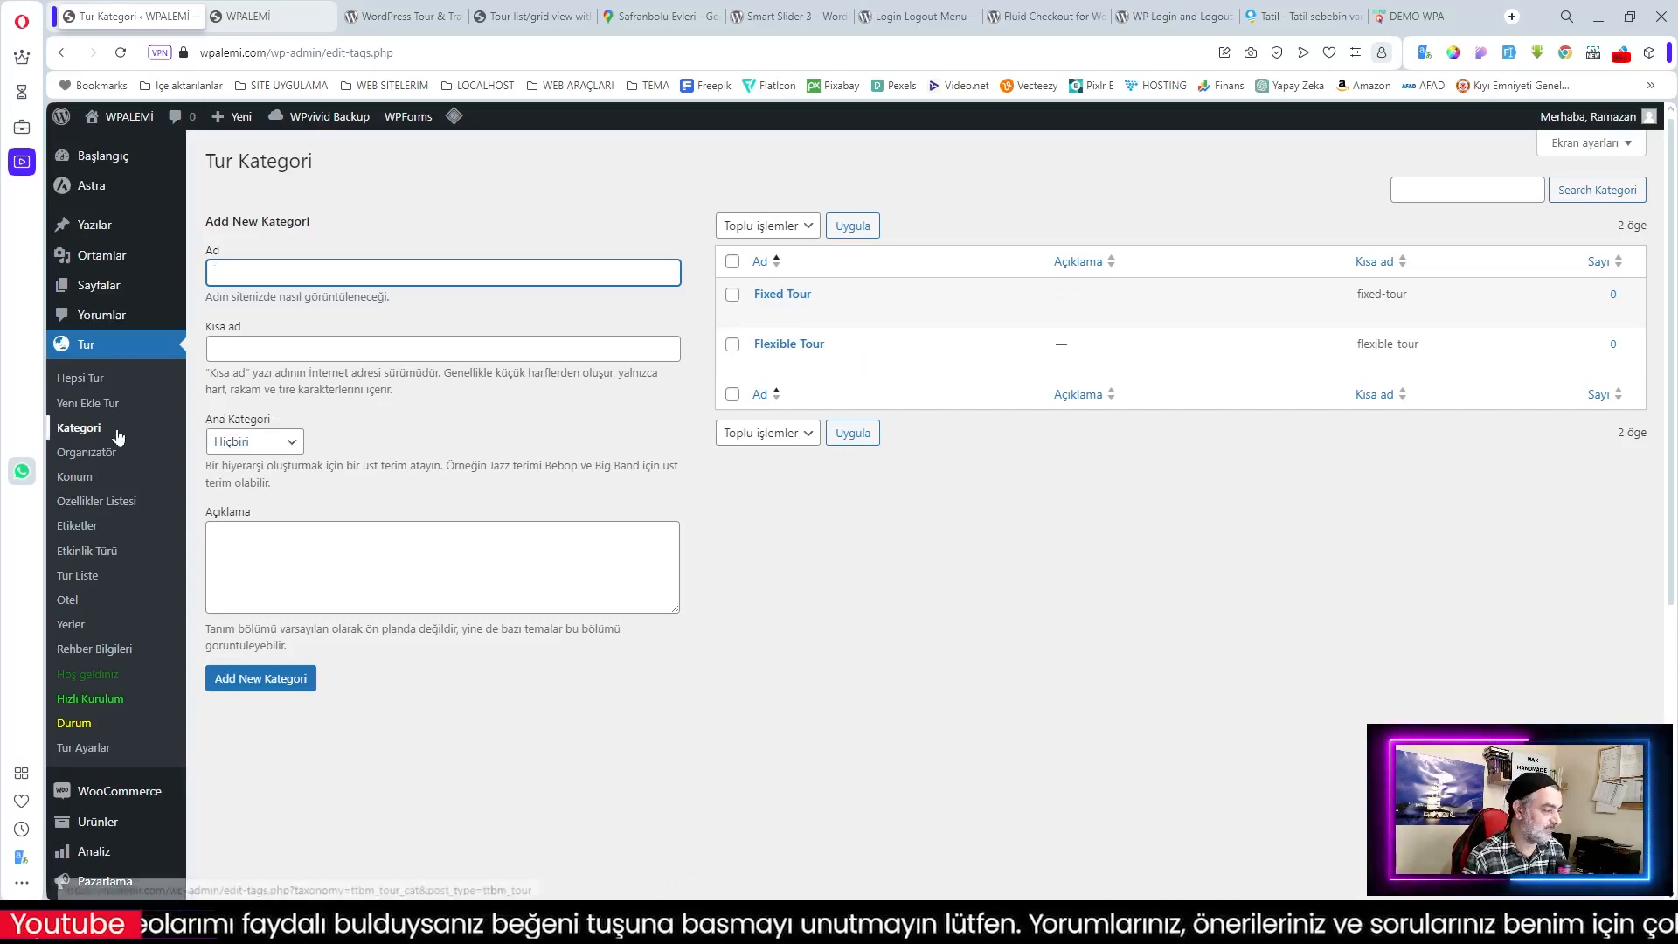
left_click(94, 382)
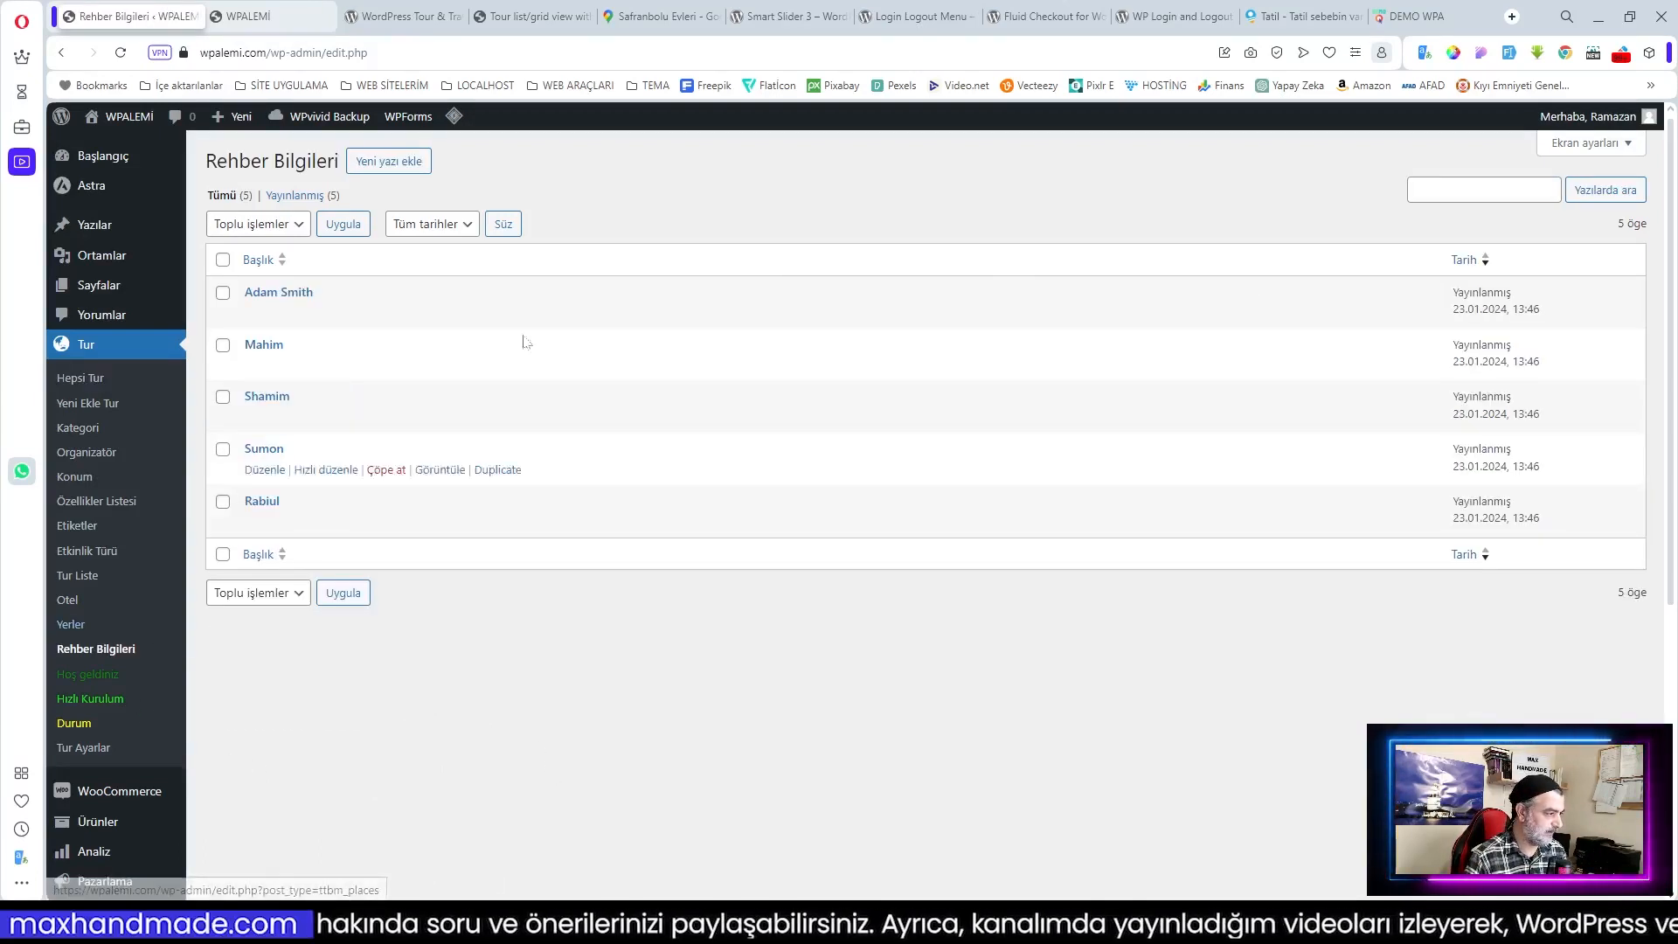
Step: Move all five demo guides to the trash with the Çöpe at bulk action
left_click(223, 259)
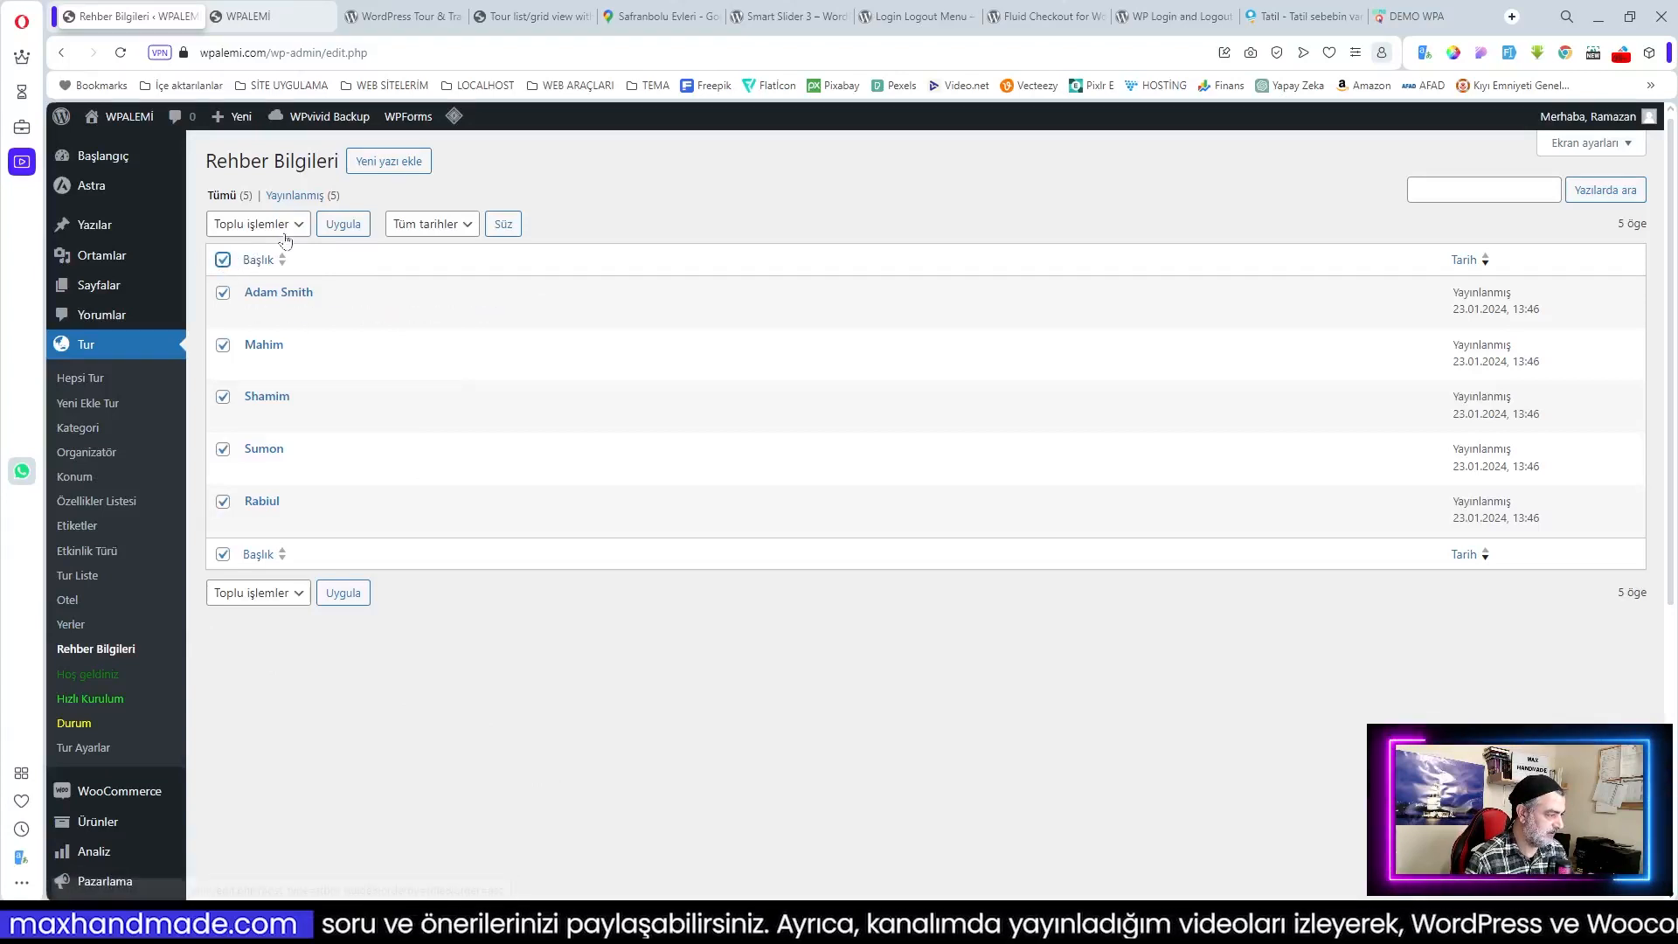
left_click(279, 224)
left_click(234, 278)
left_click(344, 224)
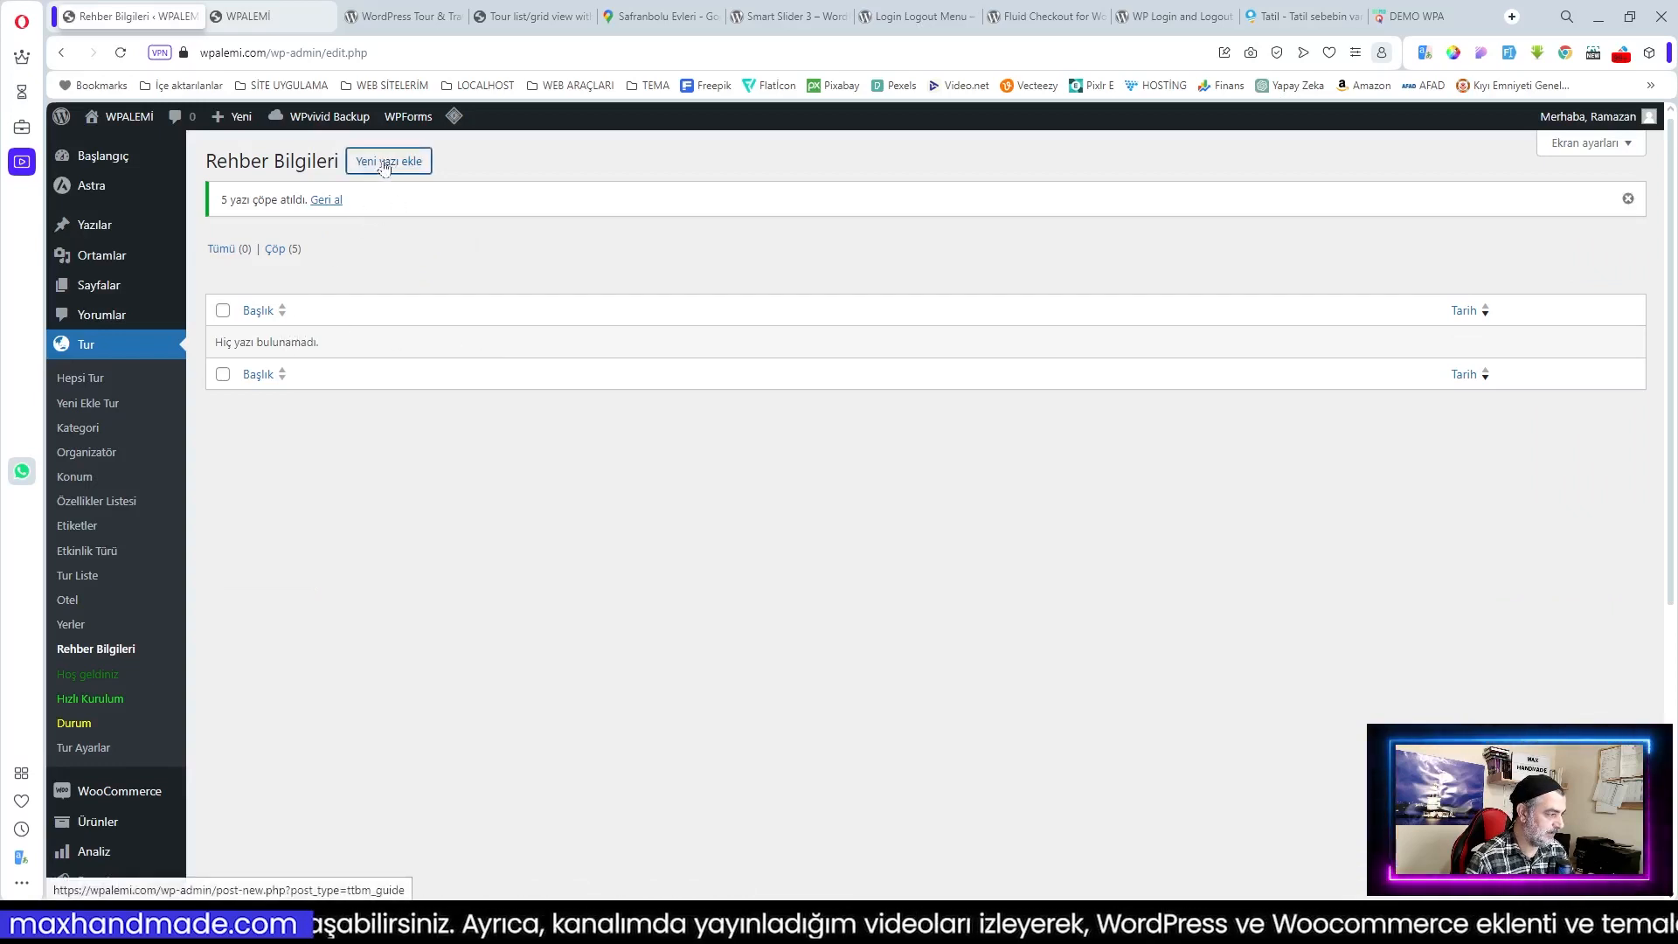
Step: Start a new guide titled with the guide's name, using the avatar_1 photo as featured image
left_click(385, 166)
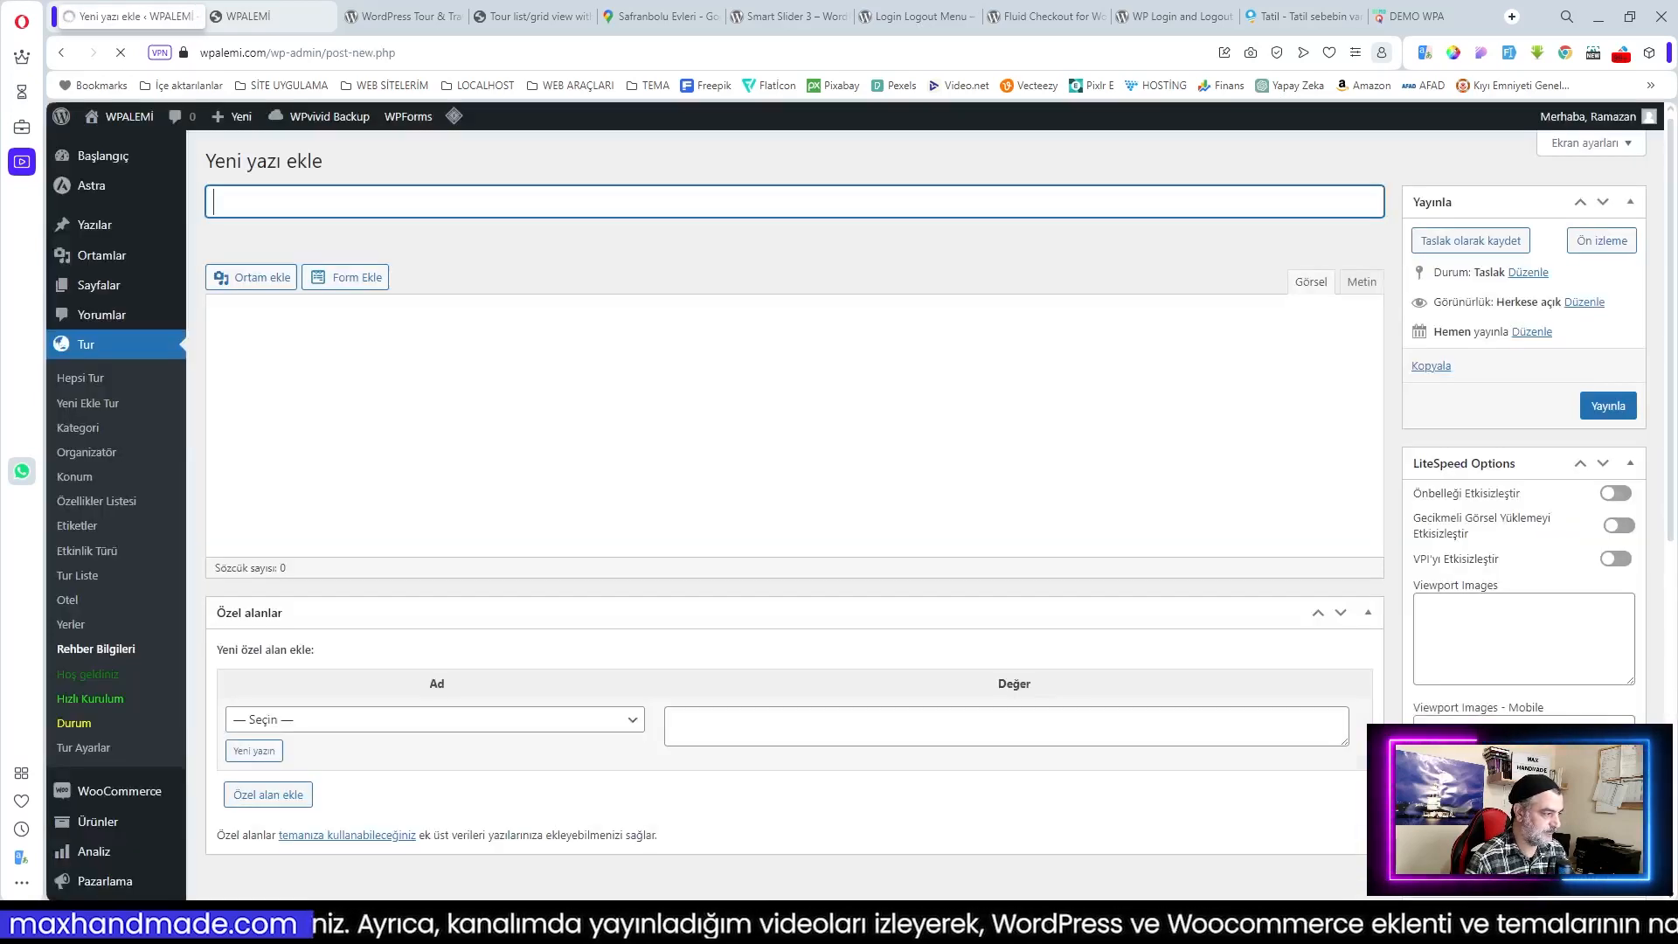
key("Tab")
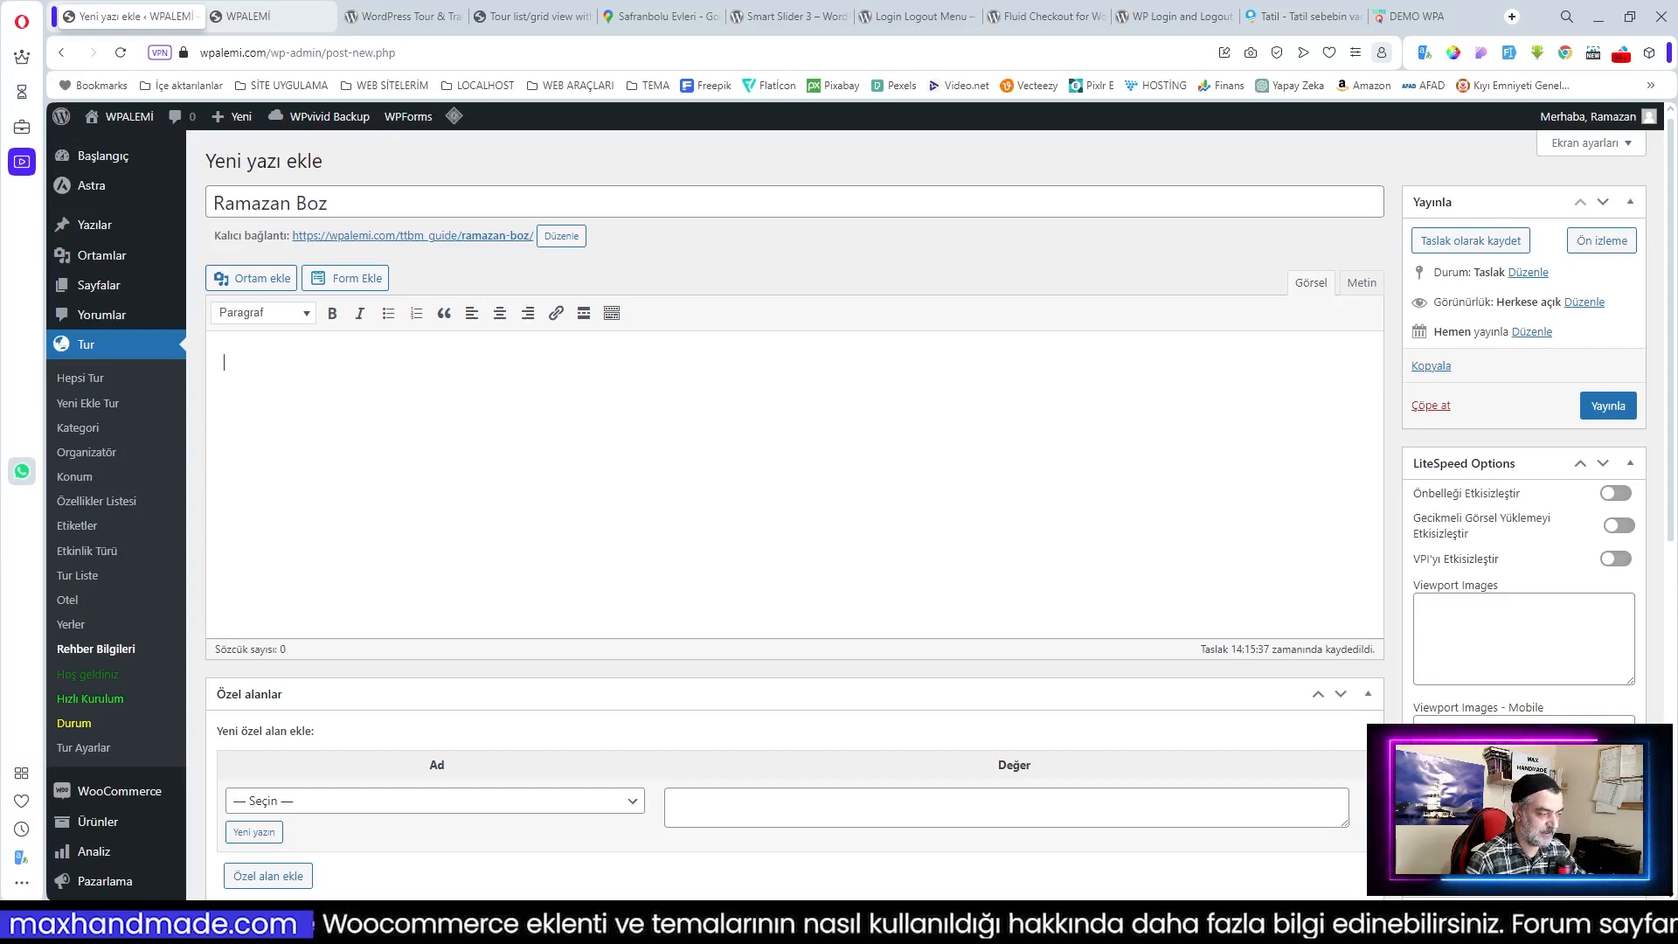
scroll(1577, 696, "down", 7)
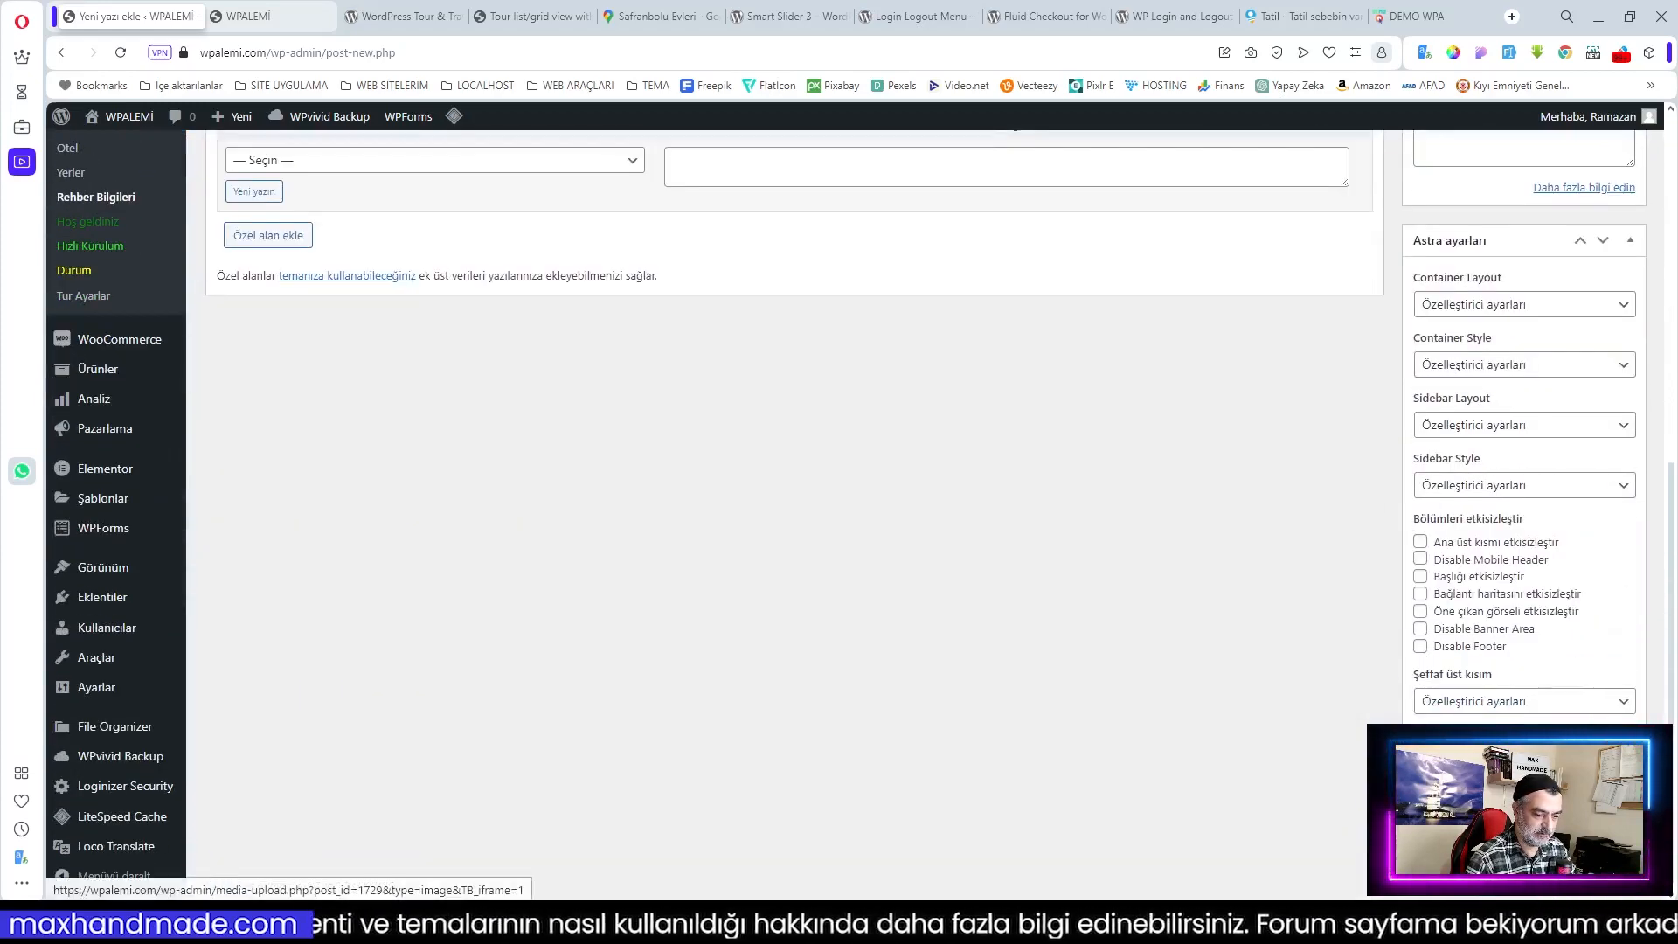
left_click(1485, 769)
left_click(574, 497)
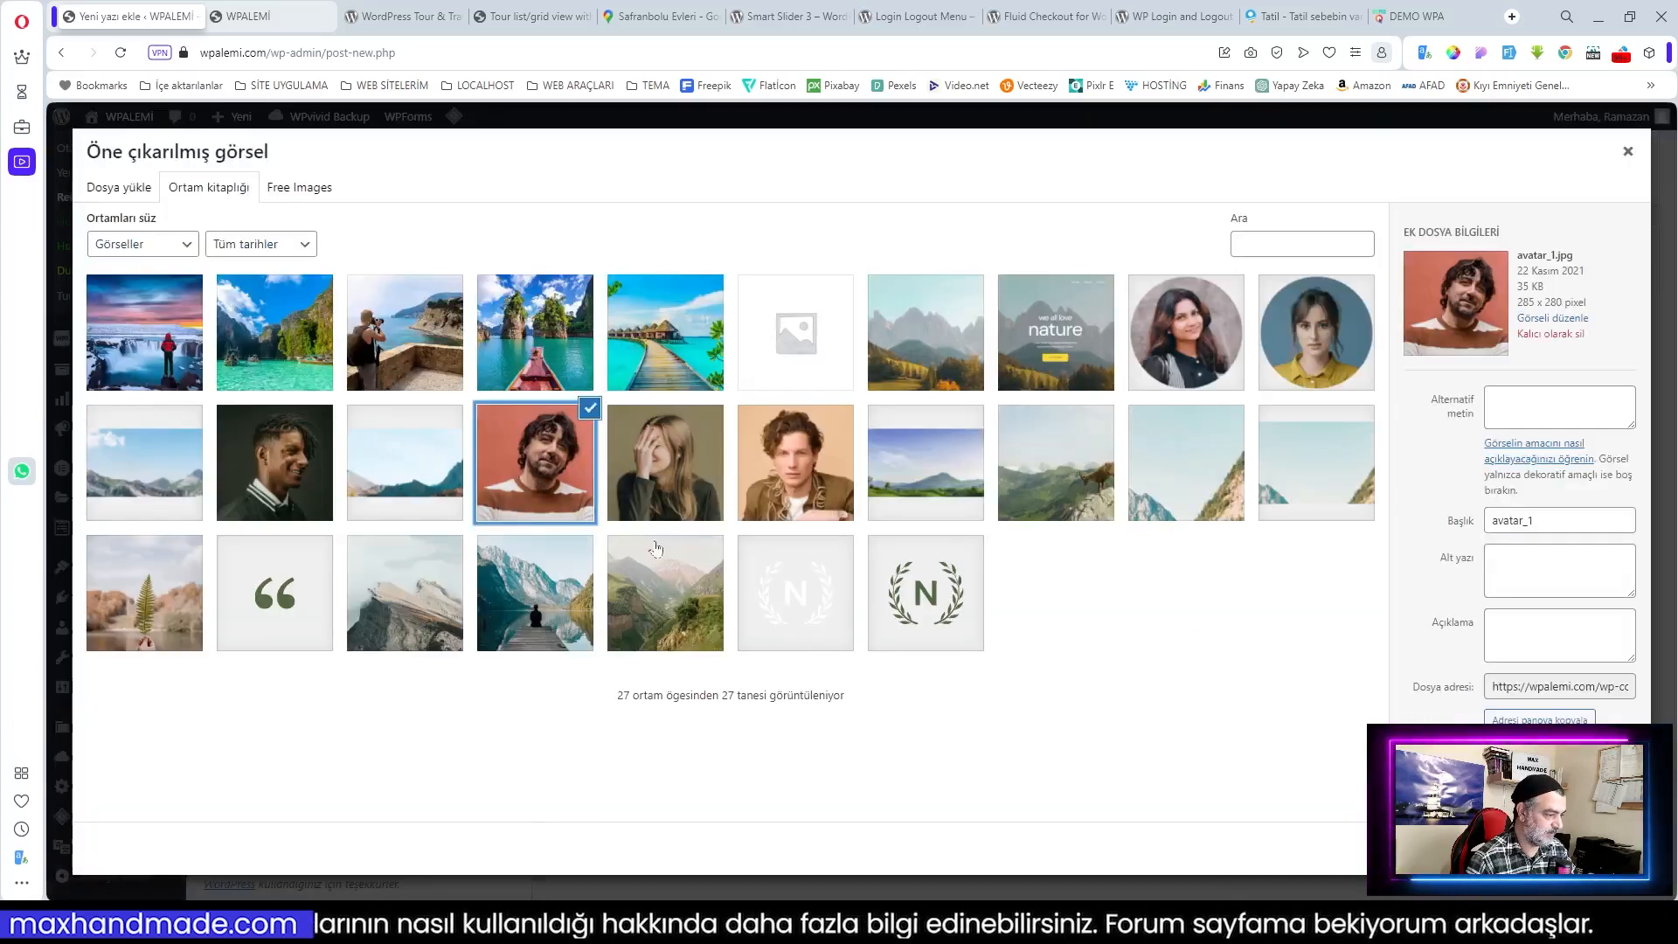
left_click(1560, 847)
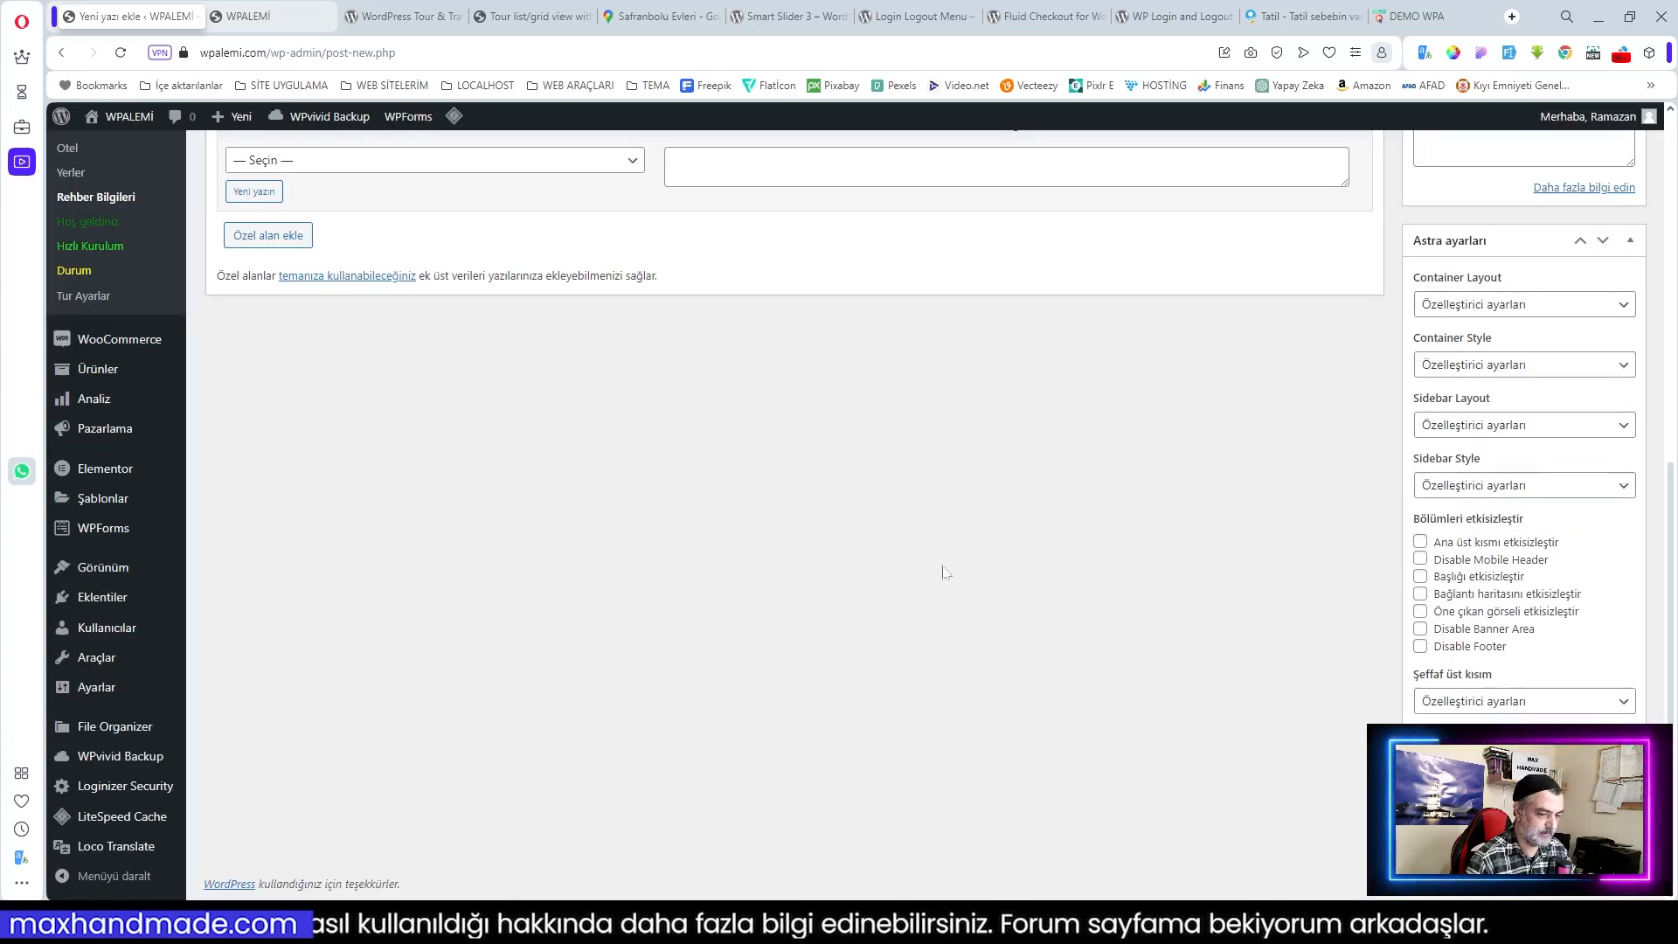
scroll(974, 536, "up", 6)
scroll(787, 437, "up", 2)
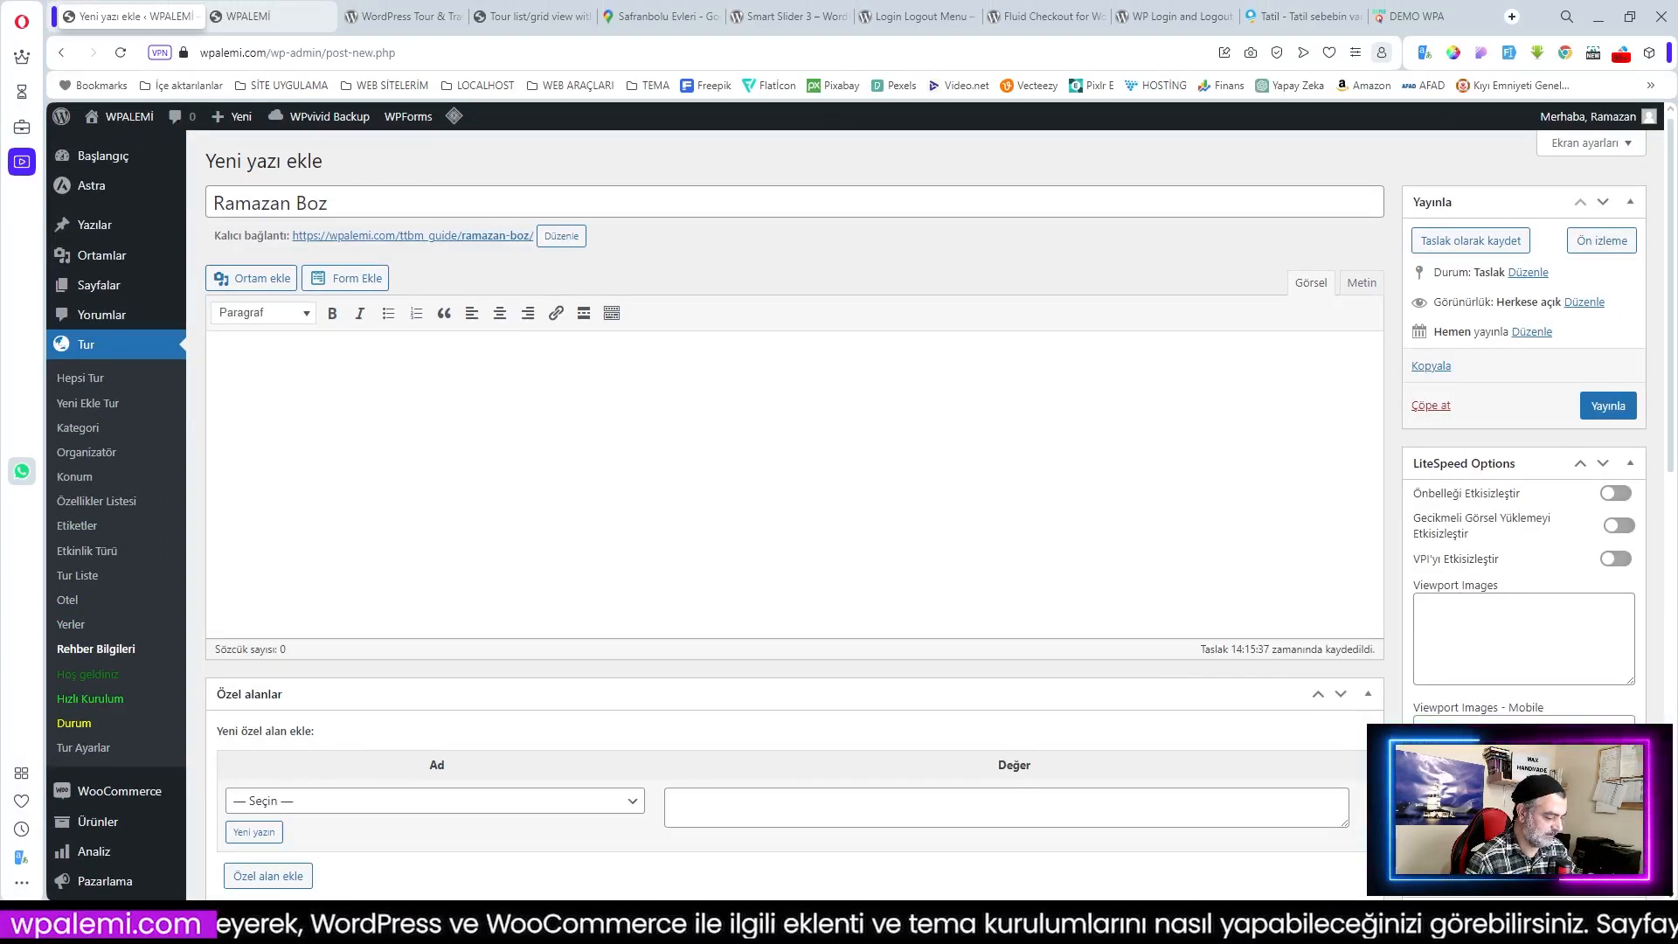
Step: Paste the two-paragraph biography, replace its placeholder with the guide's name, and publish
left_click_drag(392, 361, 313, 361)
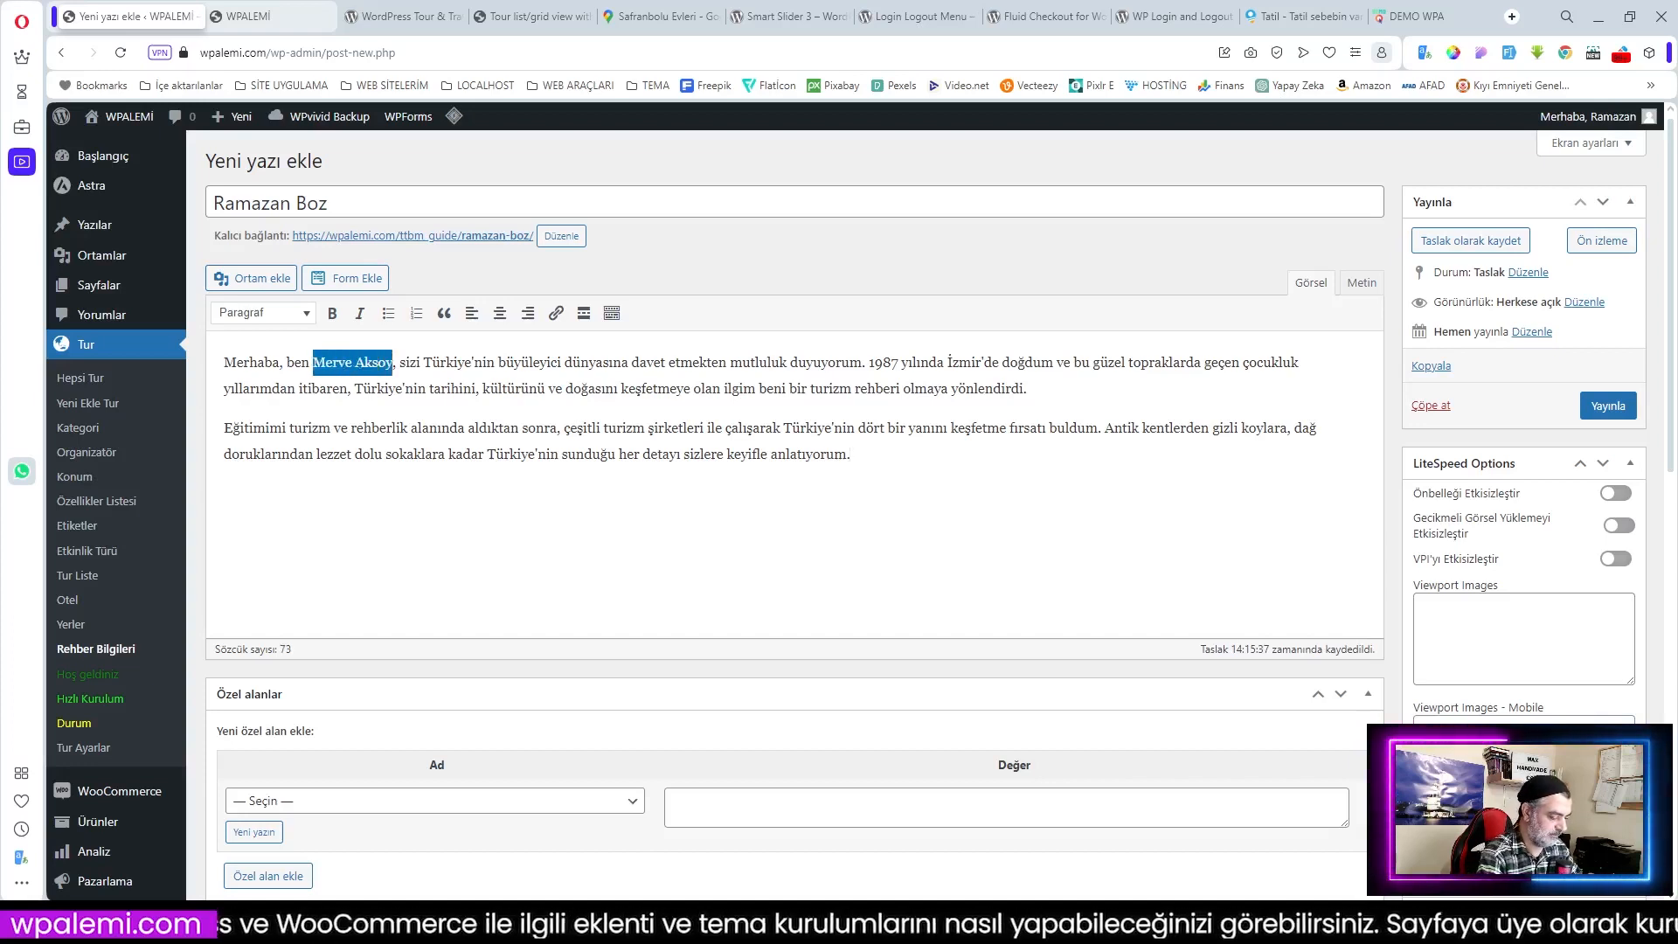
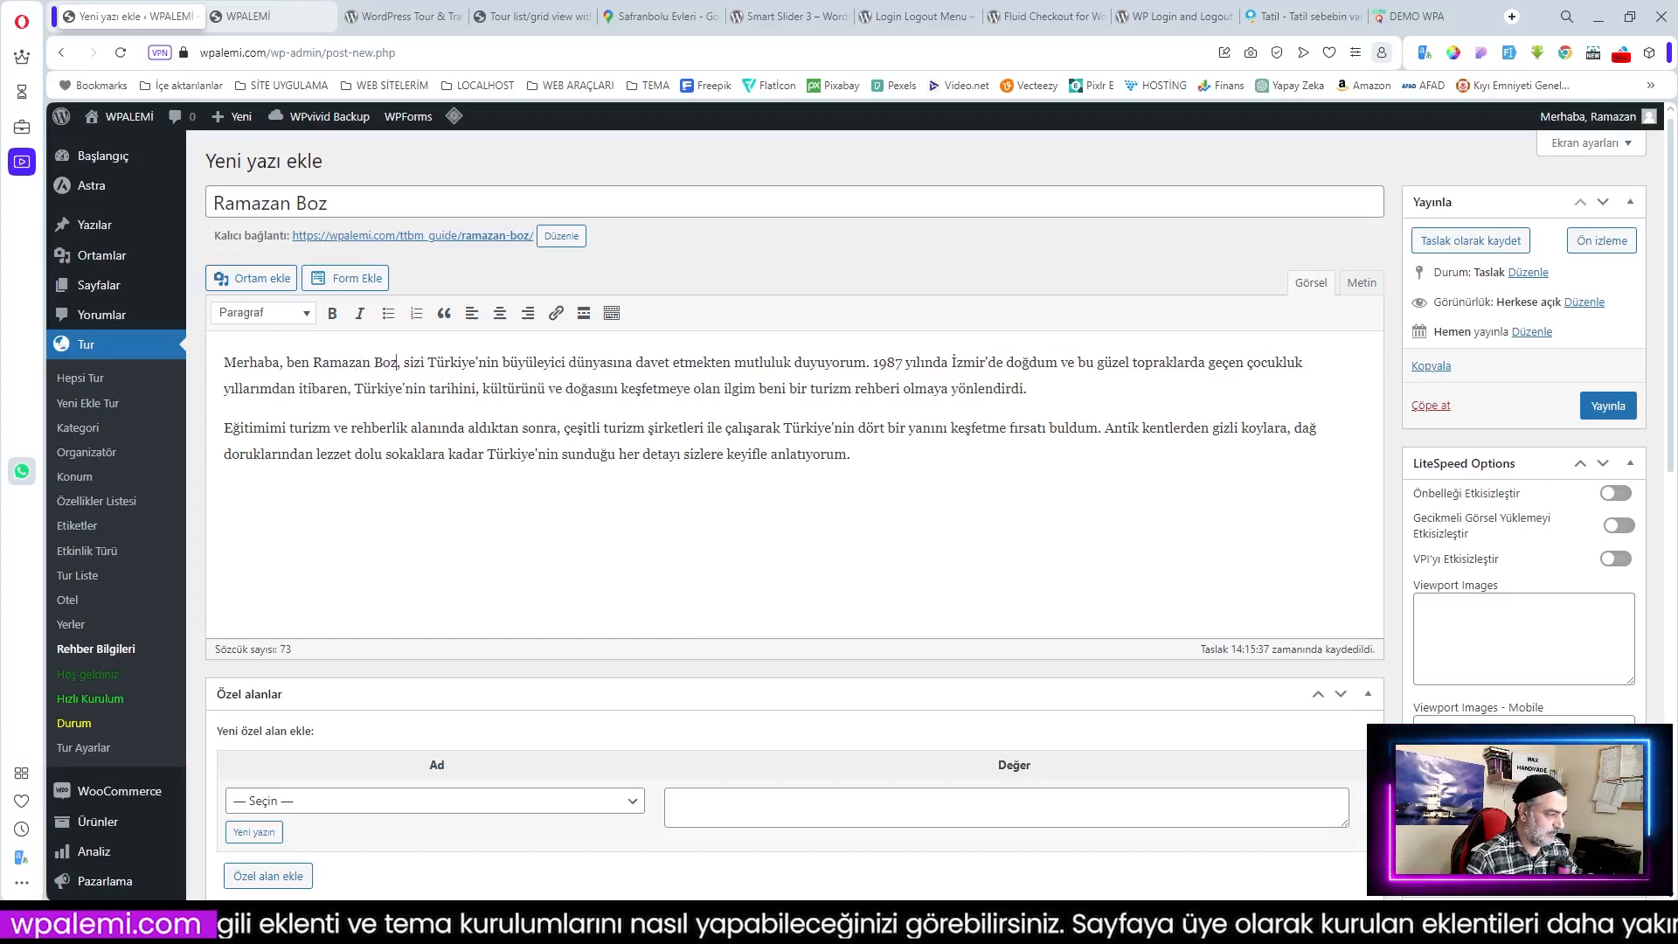
left_click(1599, 414)
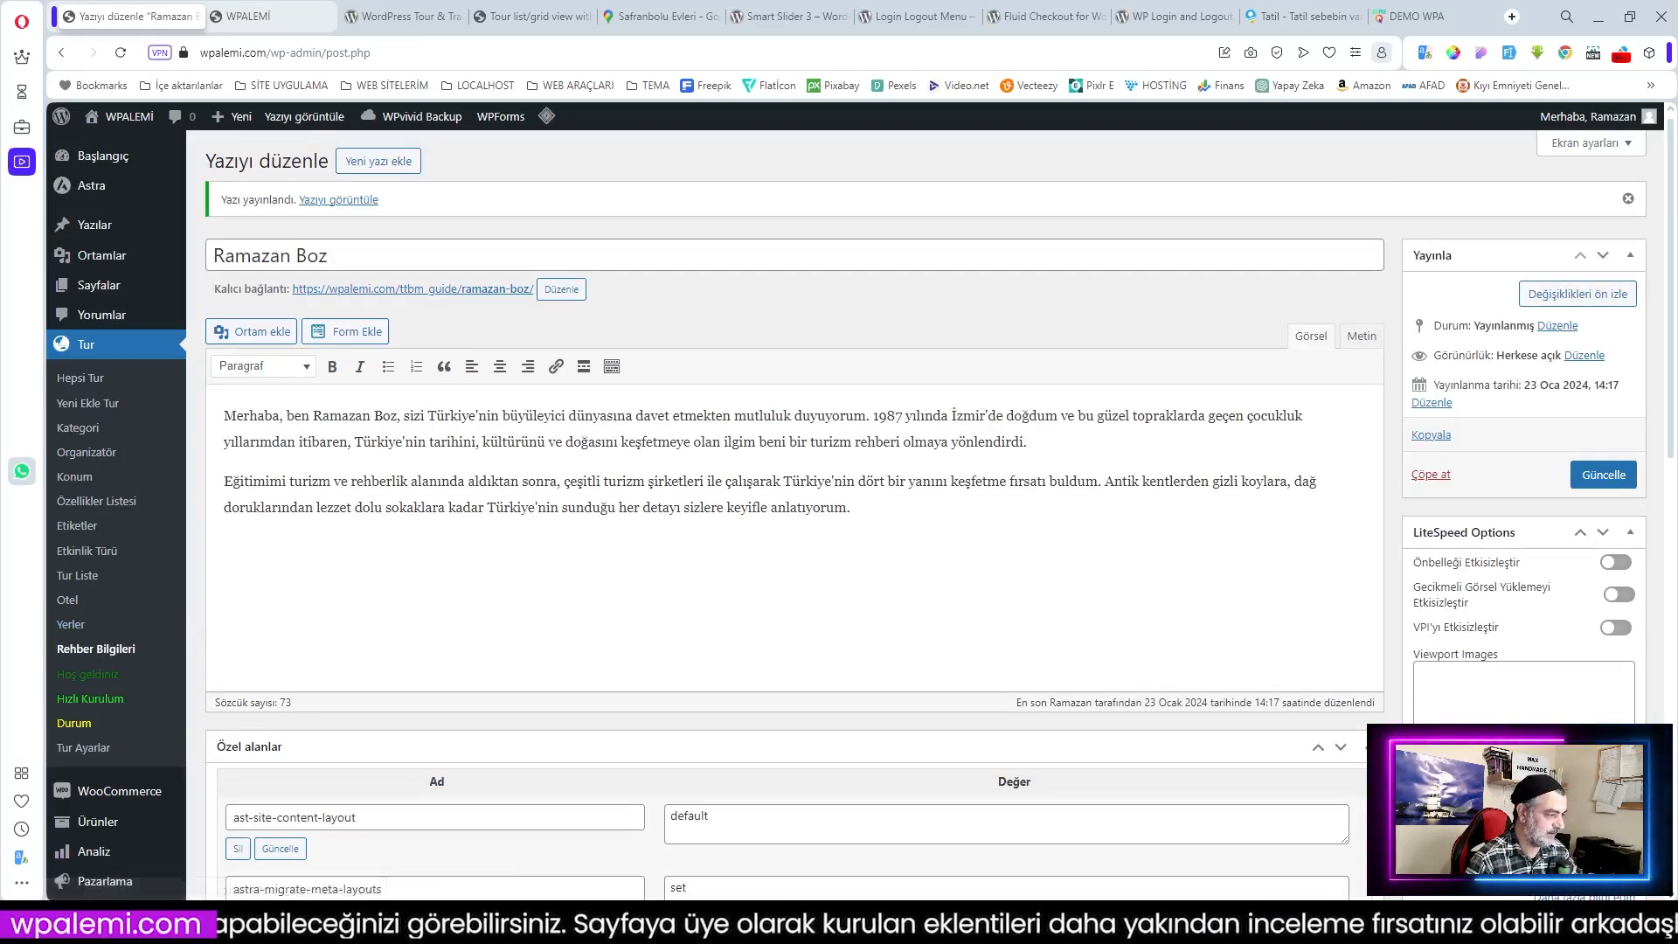
left_click(70, 624)
Step: Start a new place entry titled 'Antalya'
scroll(550, 533, "down", 5)
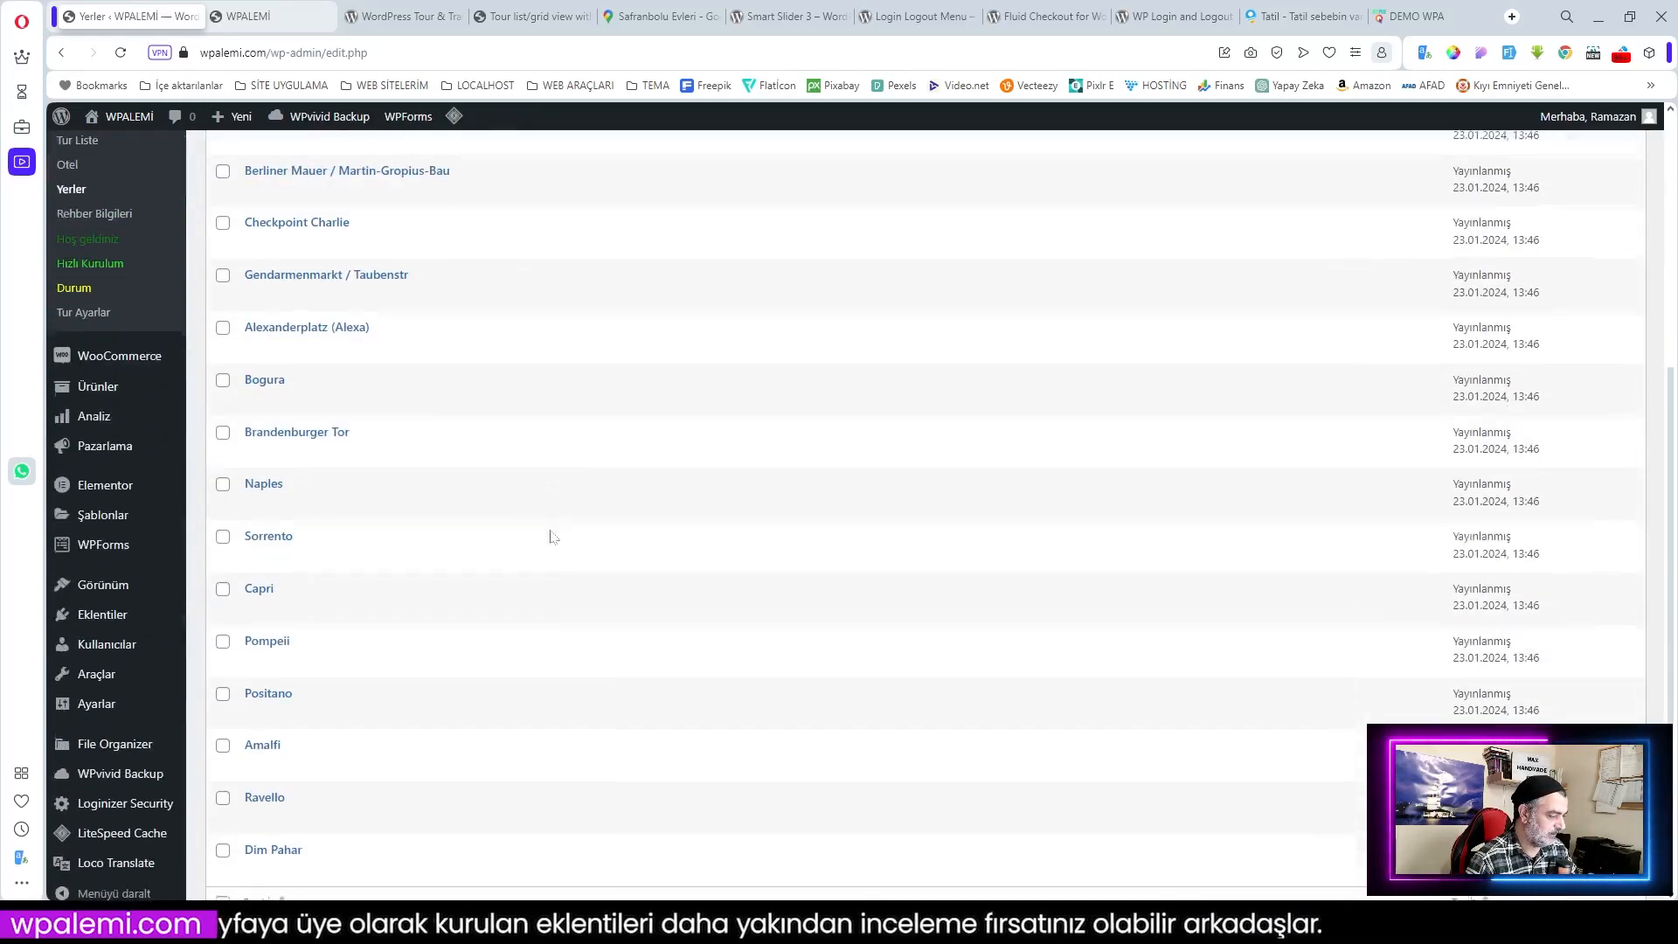
scroll(559, 537, "up", 5)
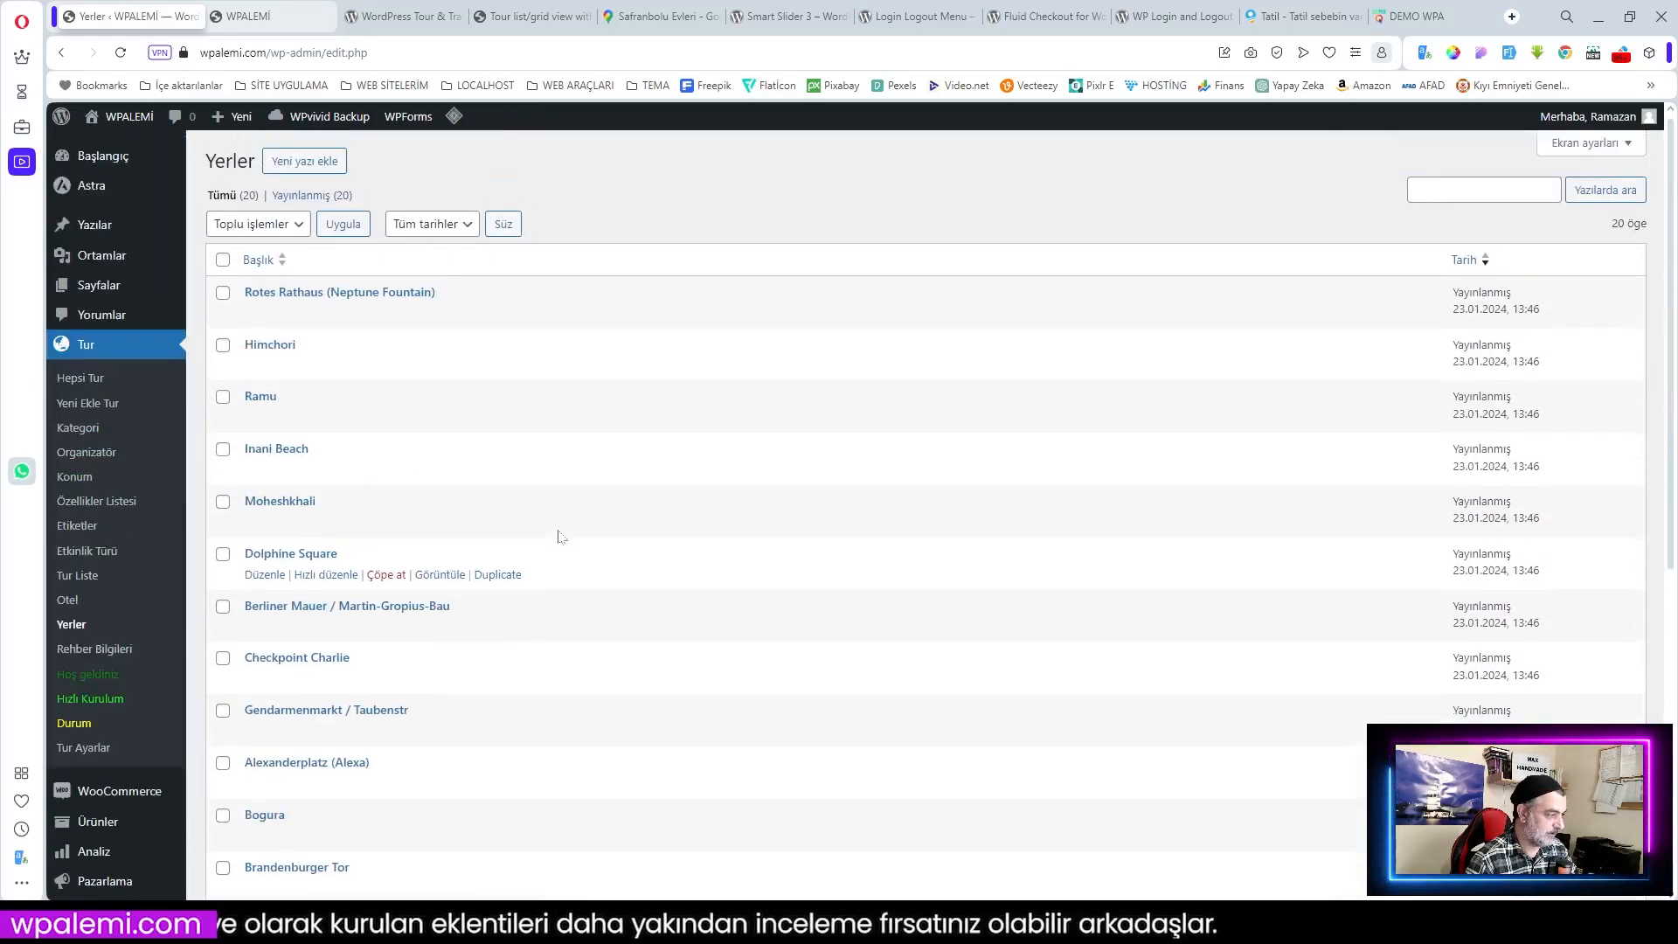
left_click(310, 168)
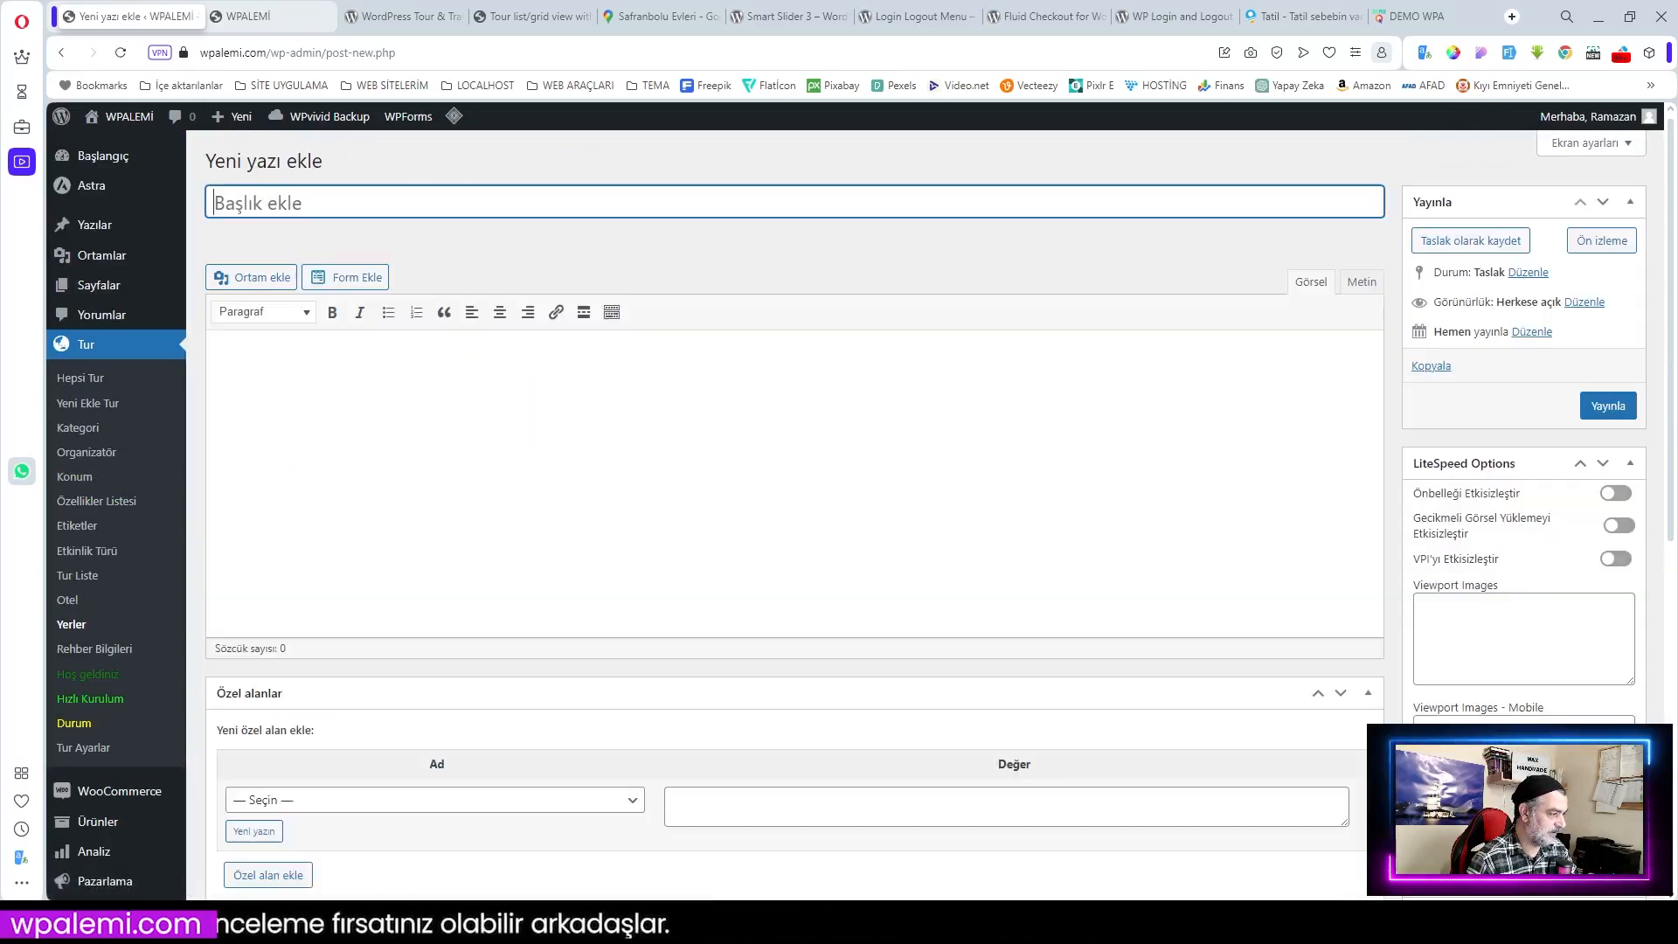
type("Antalya")
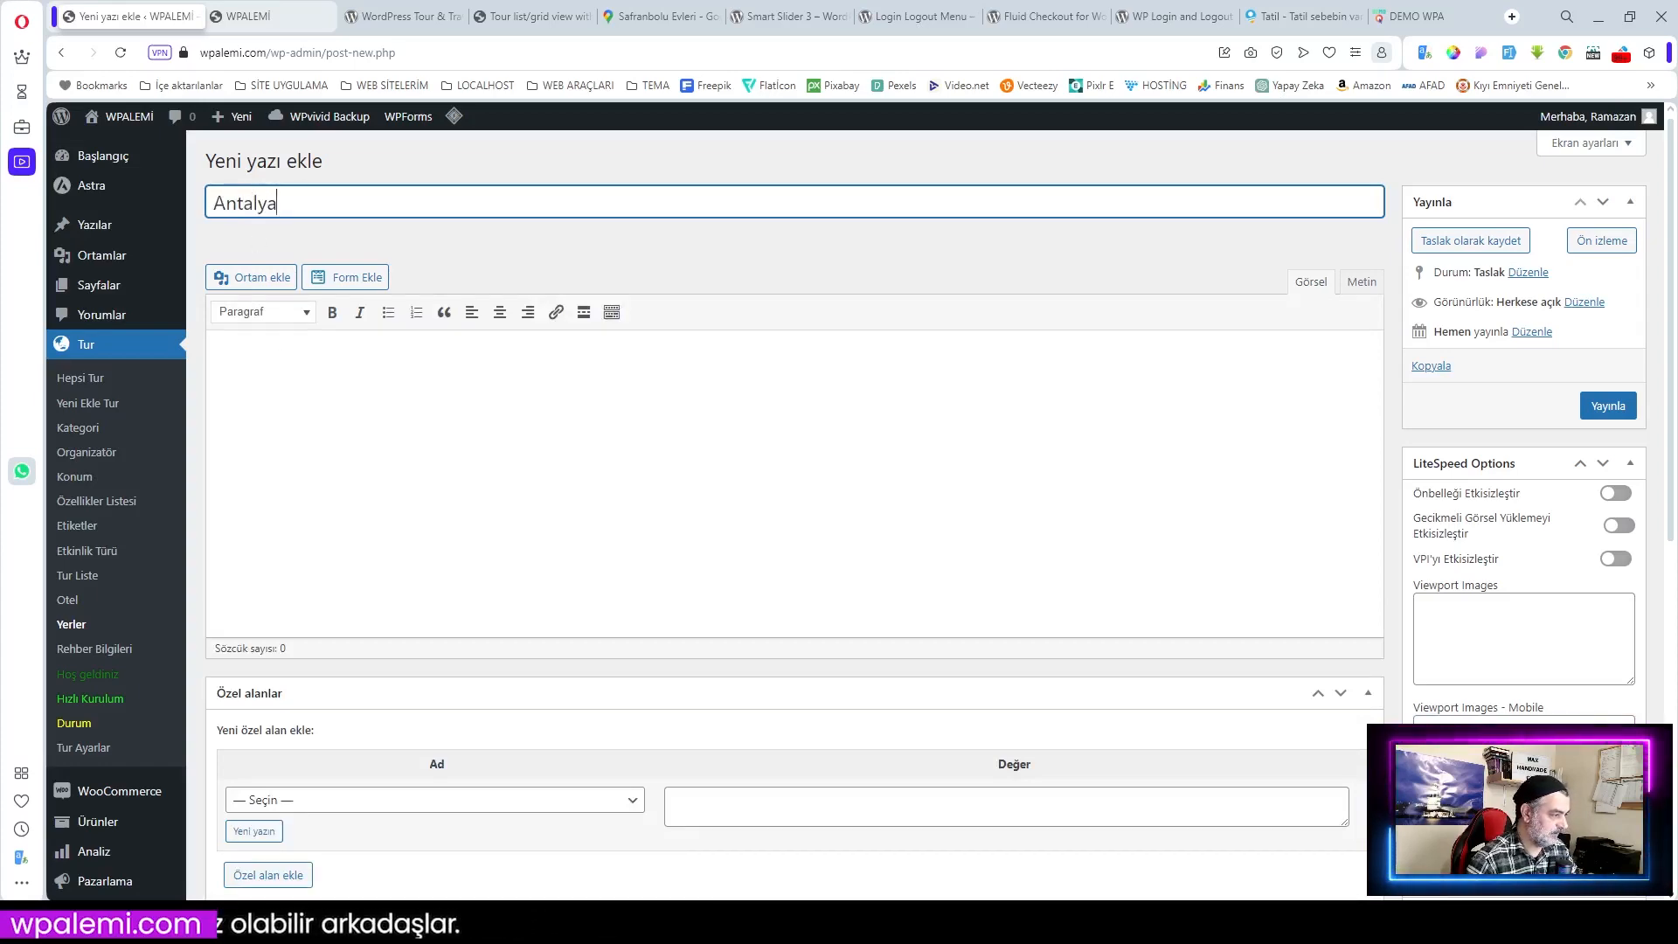
left_click(1253, 545)
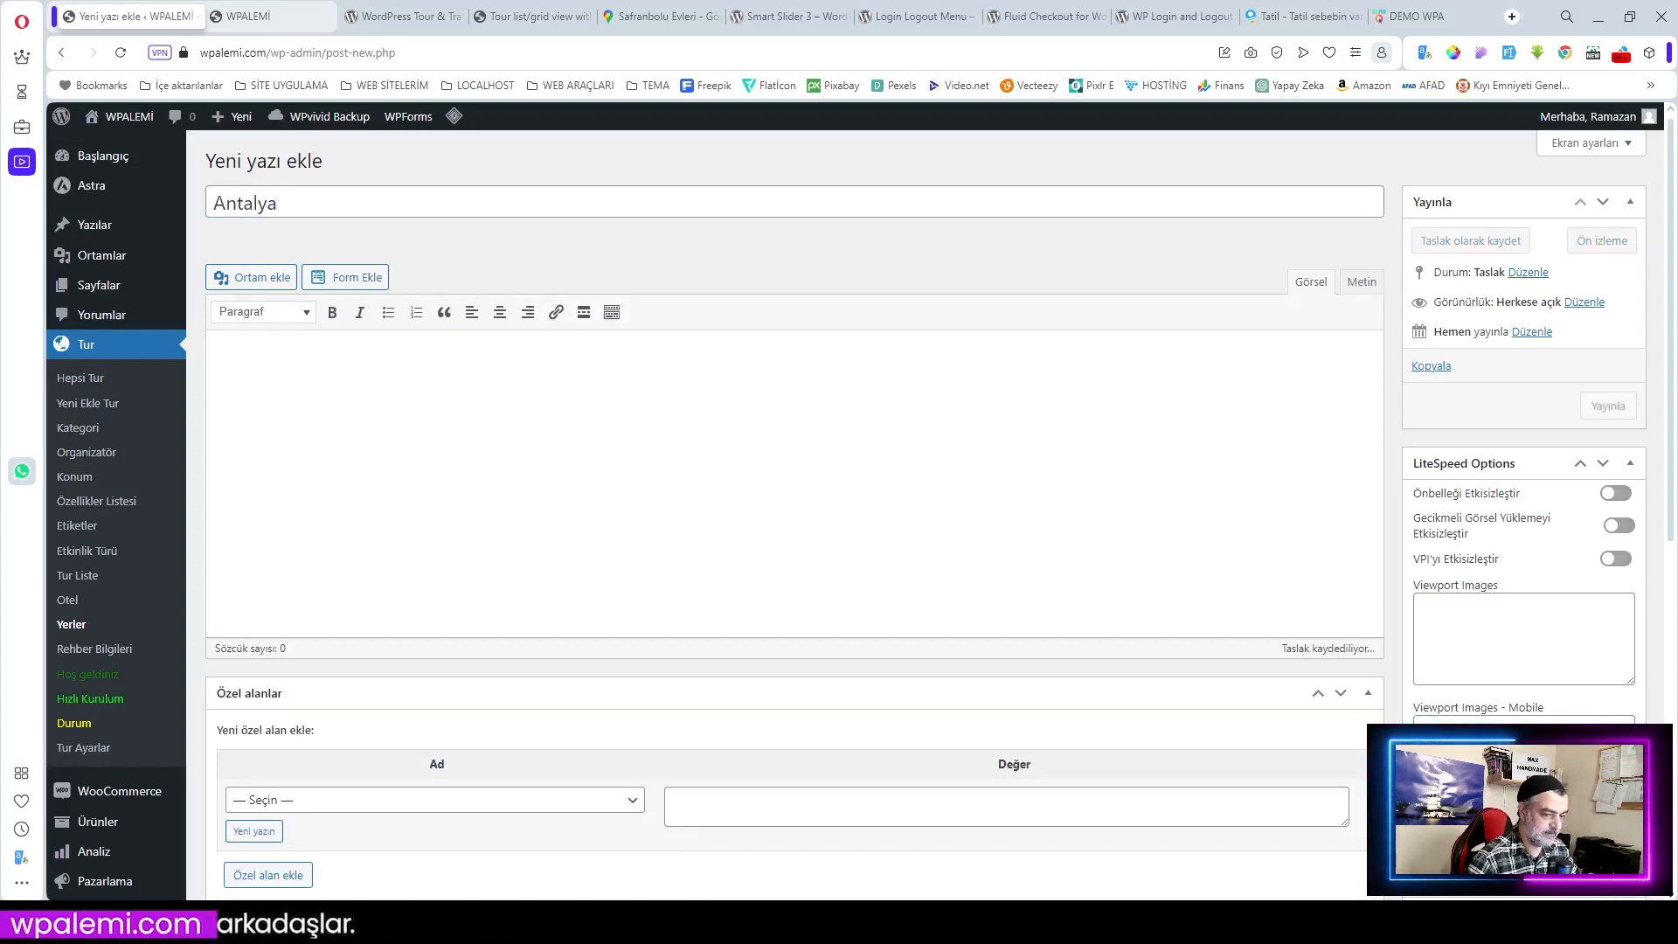
Step: Set the 09YERLER photo as Antalya's featured image and publish the place
scroll(1254, 544, "down", 7)
scroll(1253, 544, "down", 1)
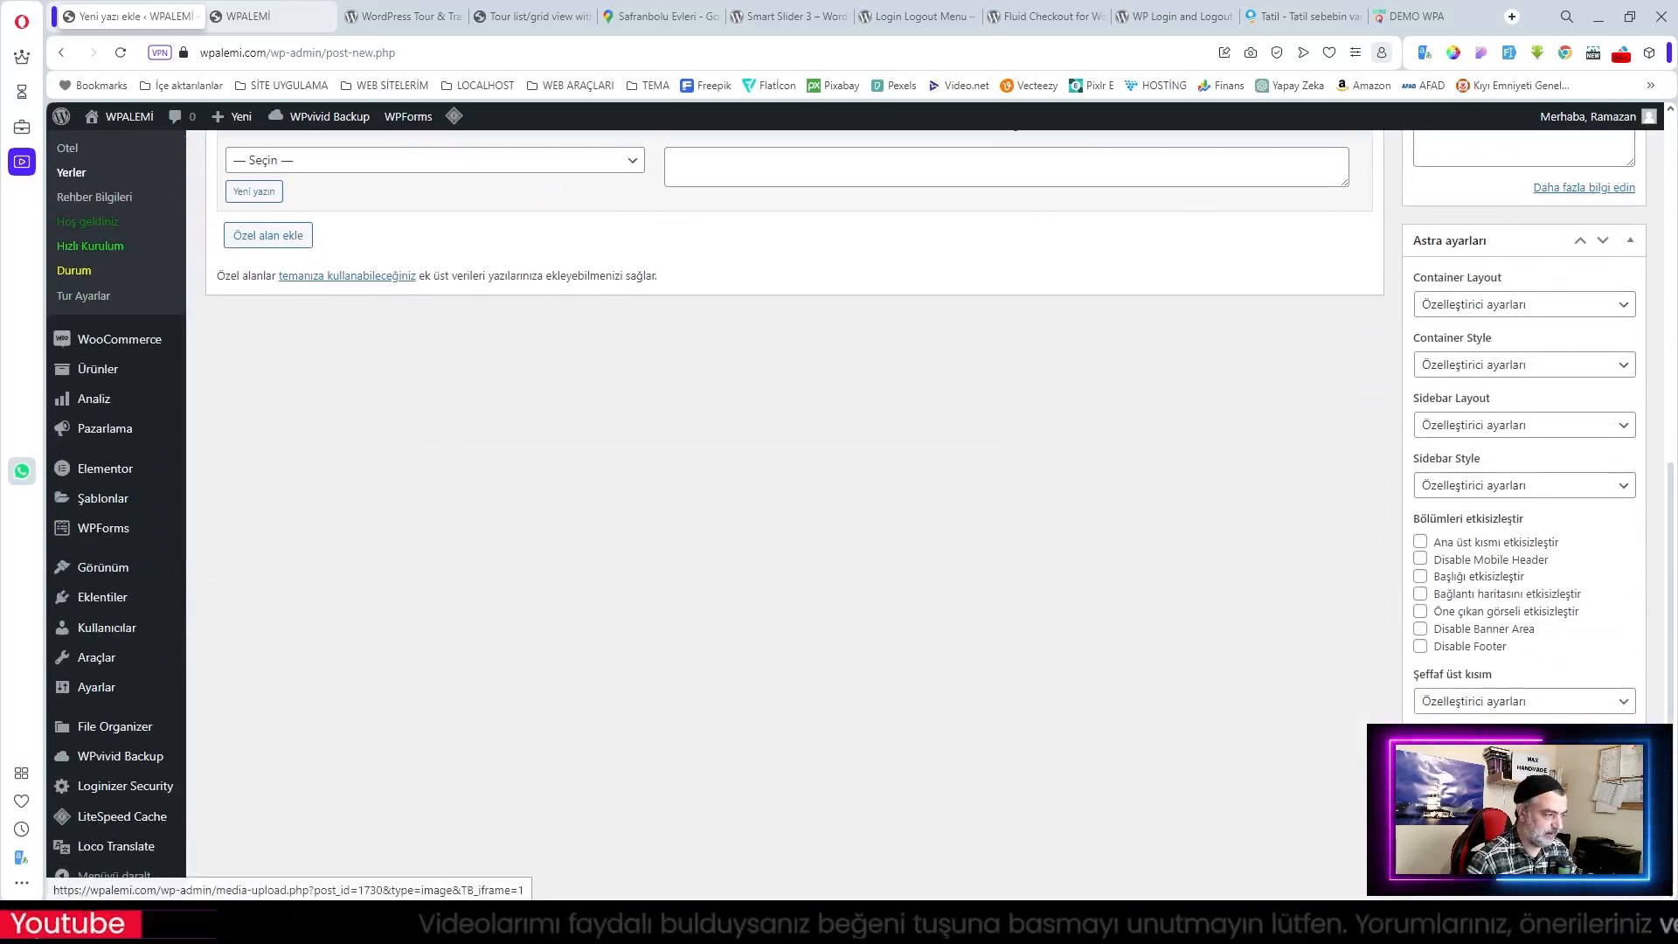
left_click(1485, 802)
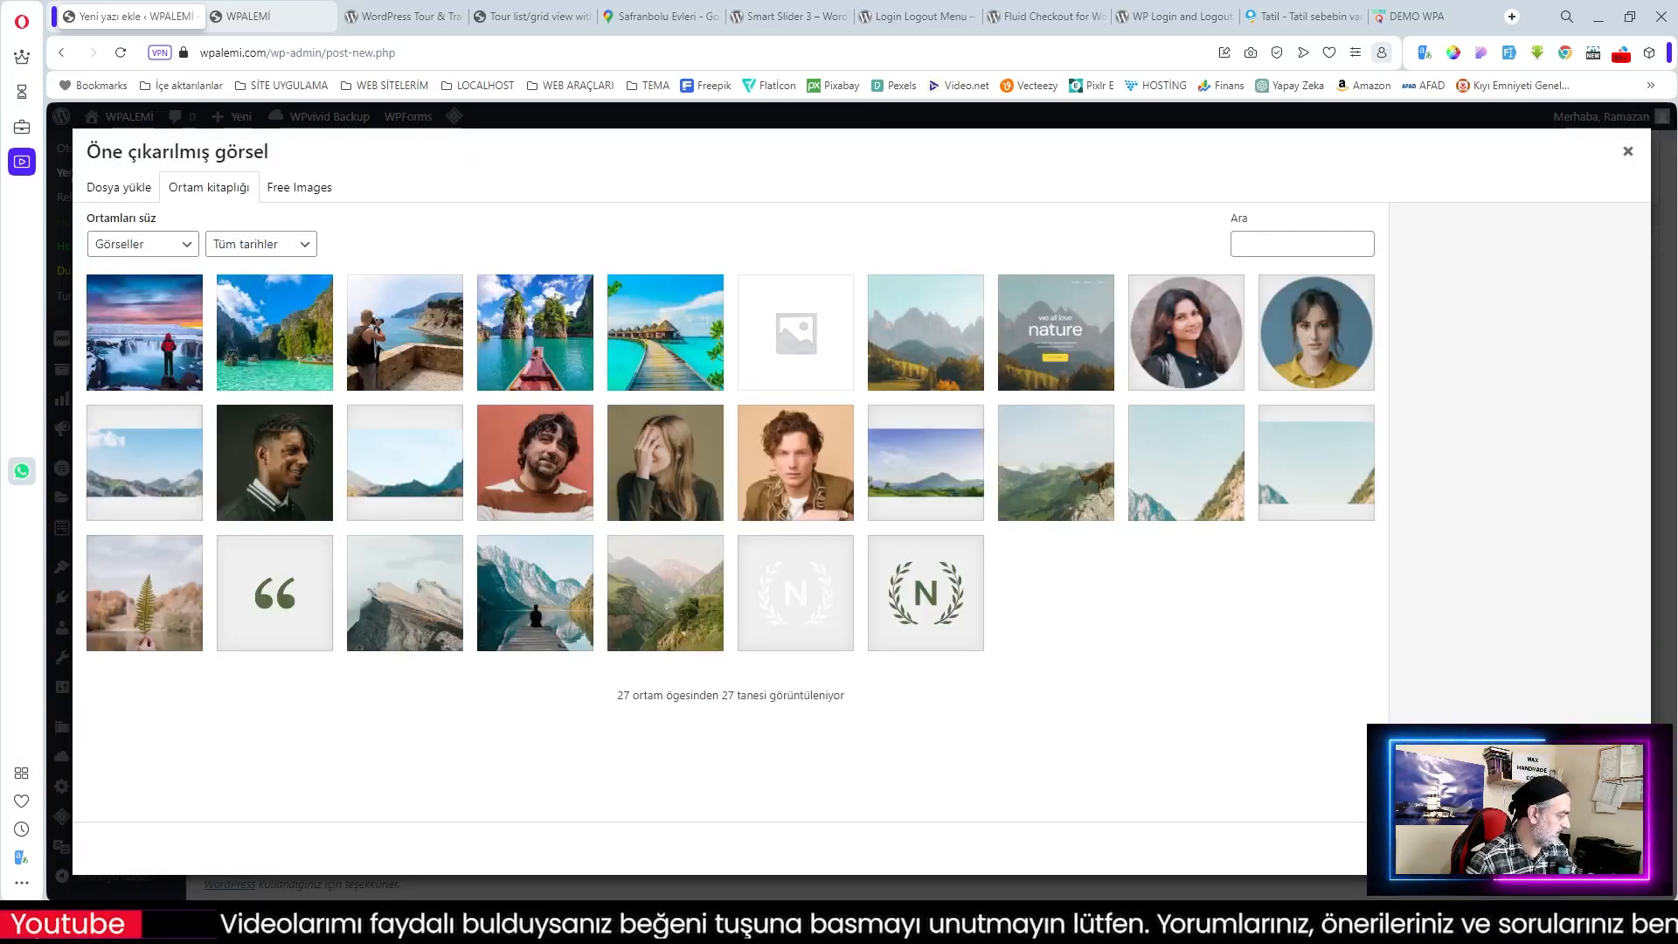
left_click_drag(48, 642, 611, 651)
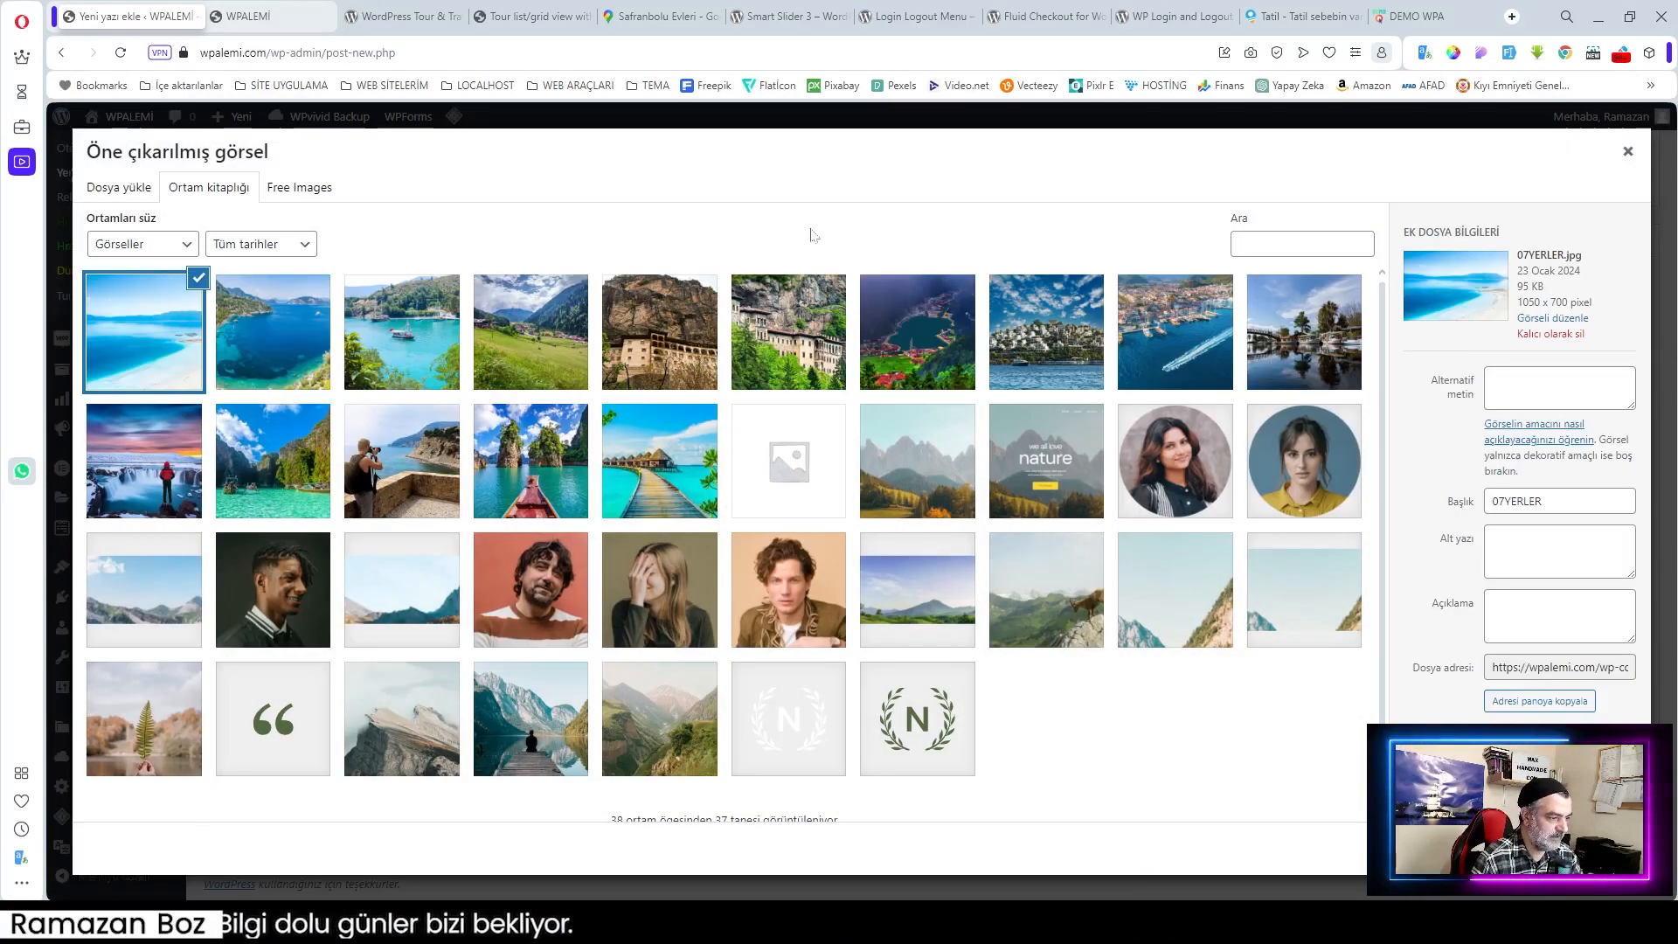
left_click(1162, 354)
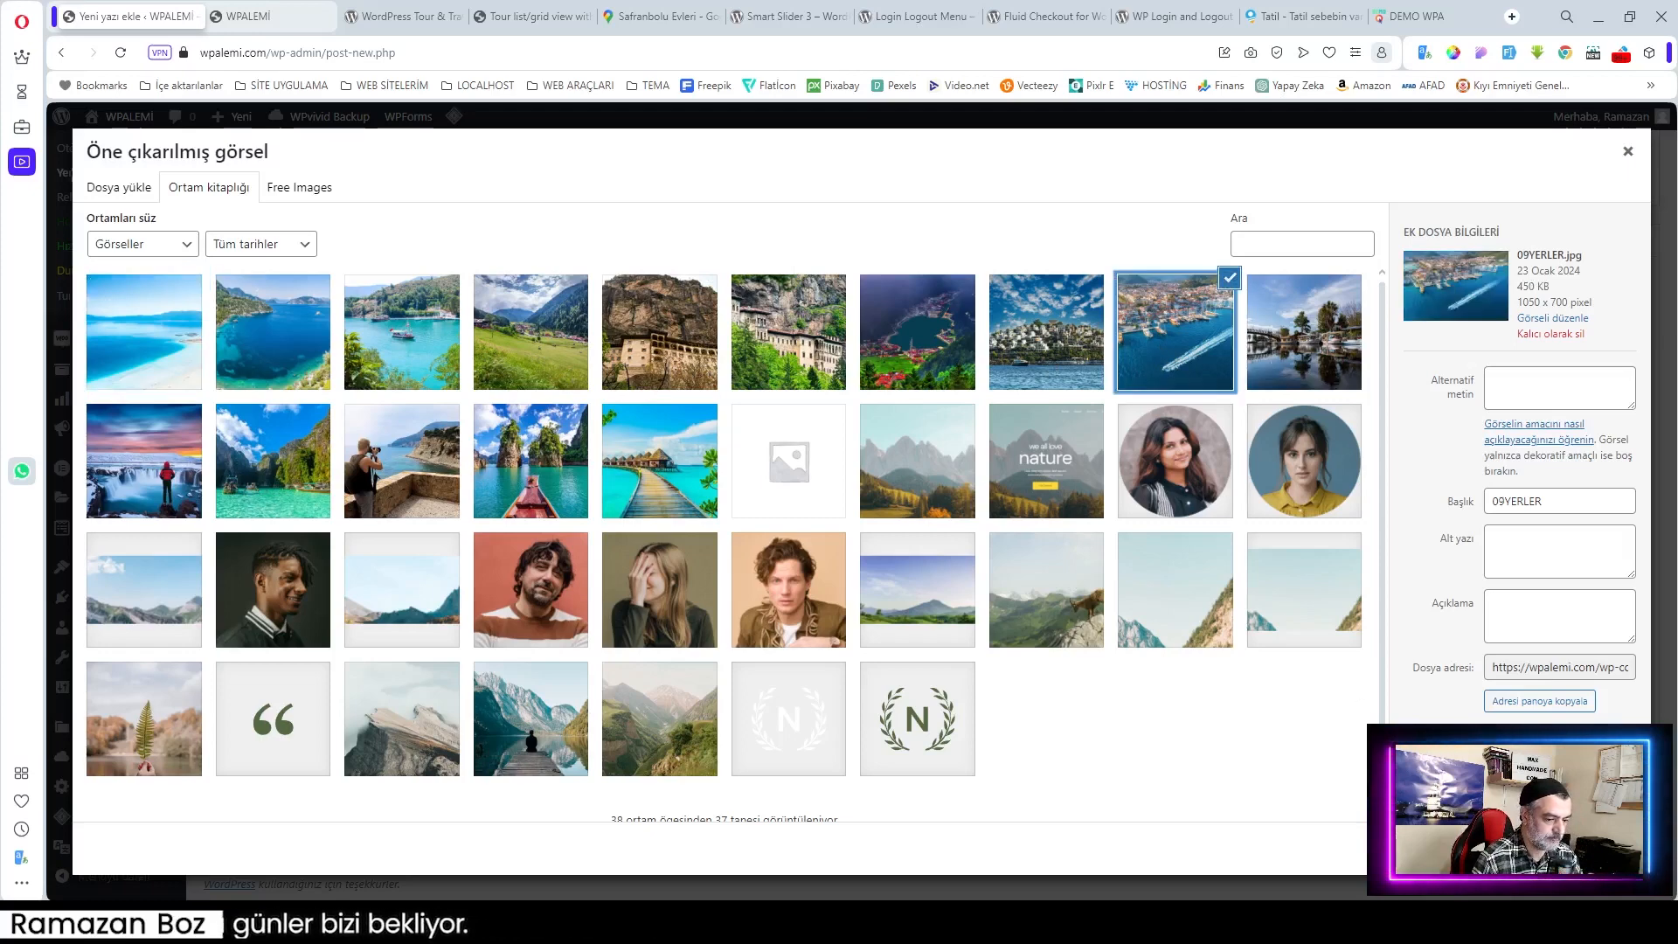
left_click(1570, 847)
scroll(1586, 752, "up", 7)
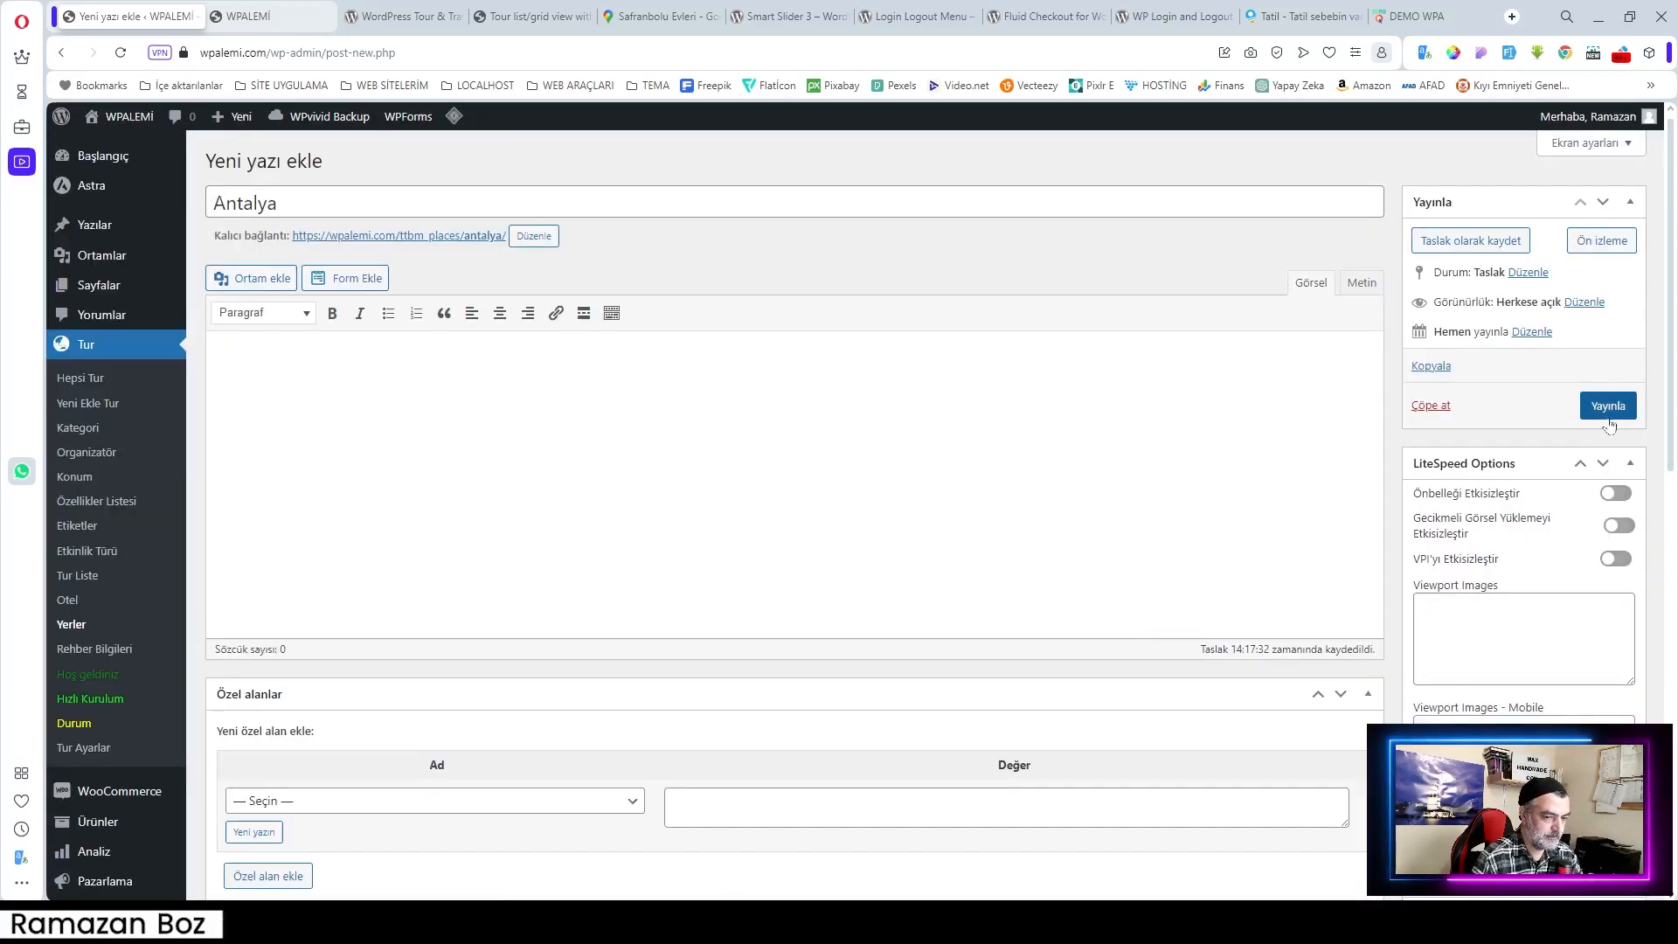
left_click(1608, 406)
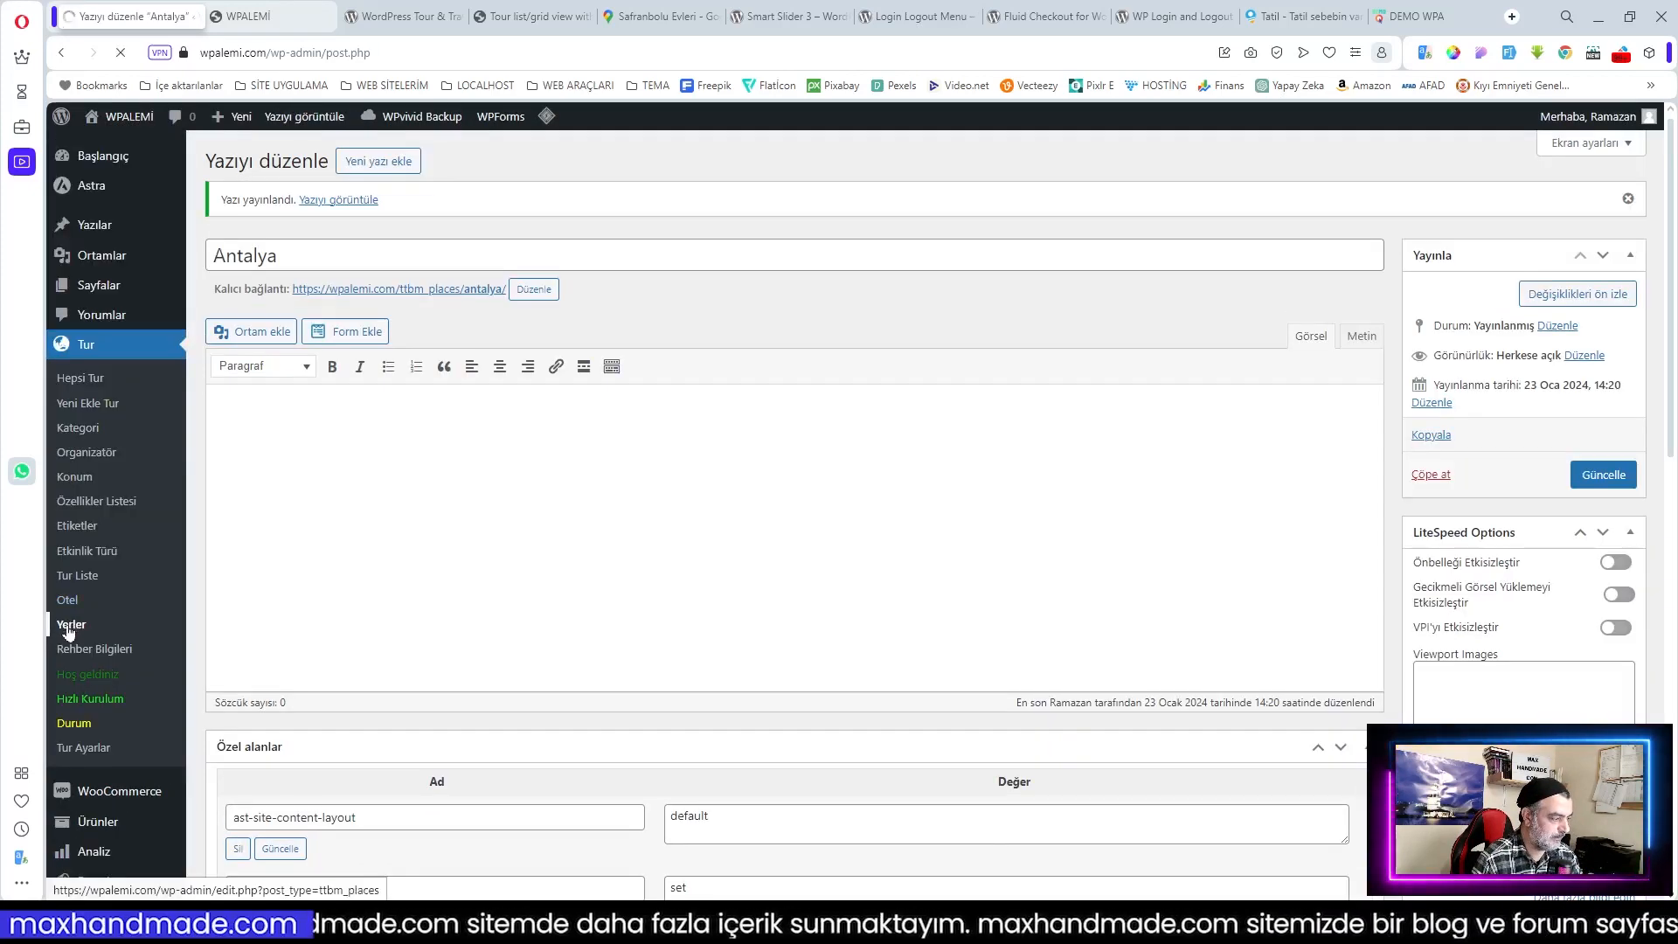
left_click(71, 624)
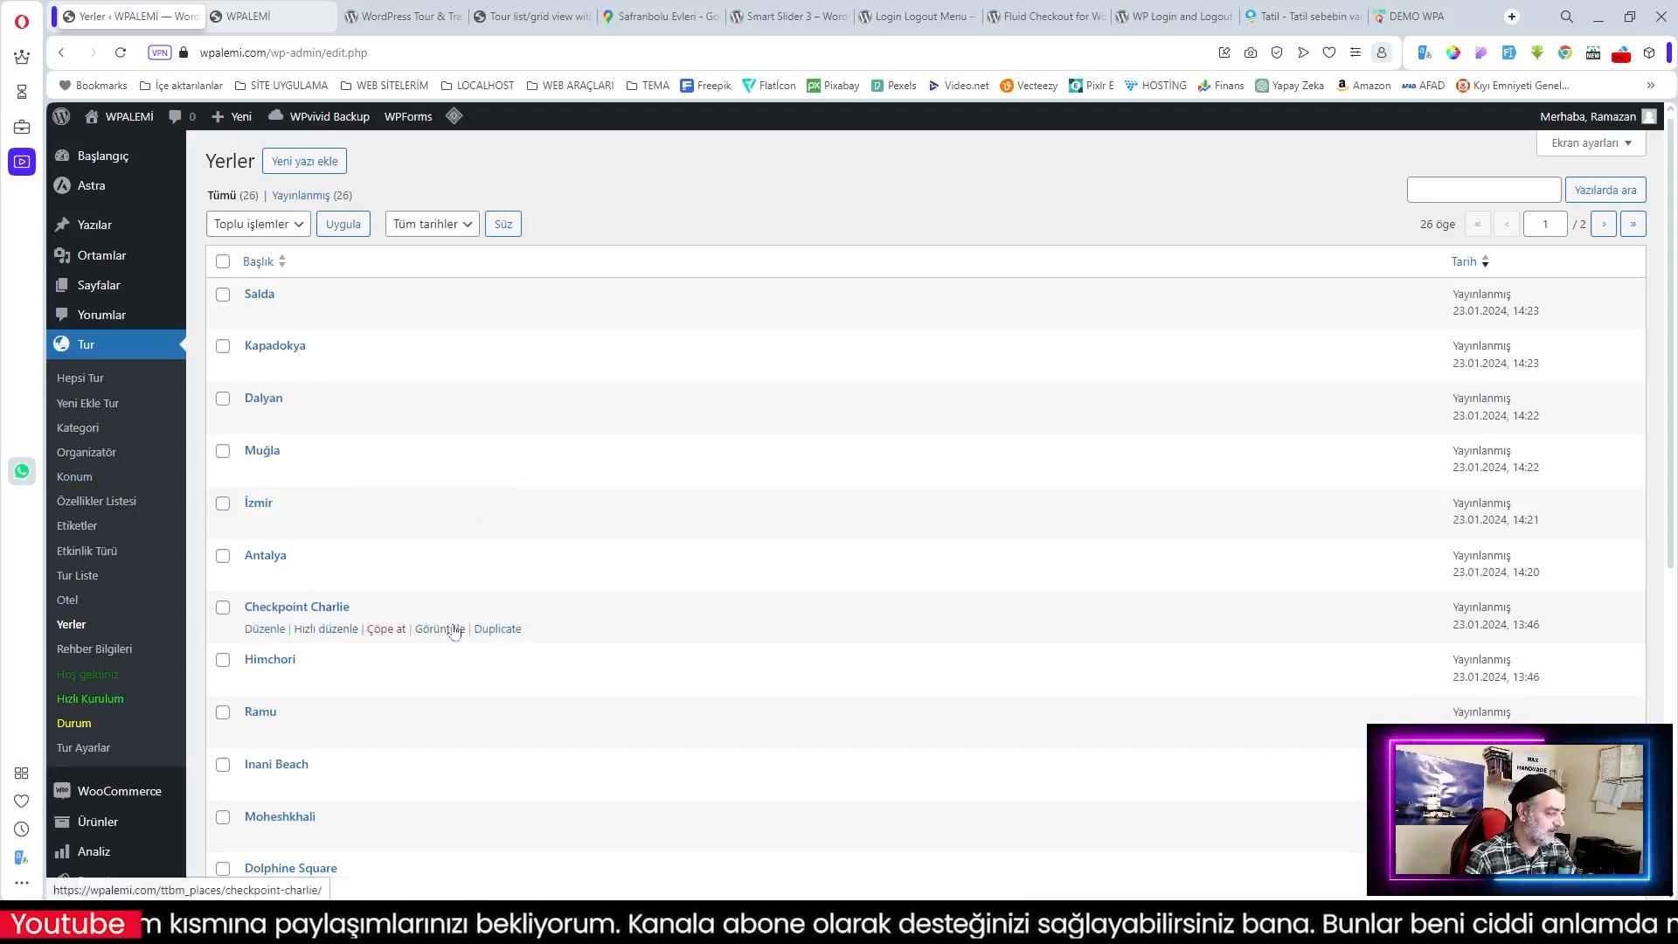
Step: Return to the Otel list, which still has no hotels
left_click(74, 603)
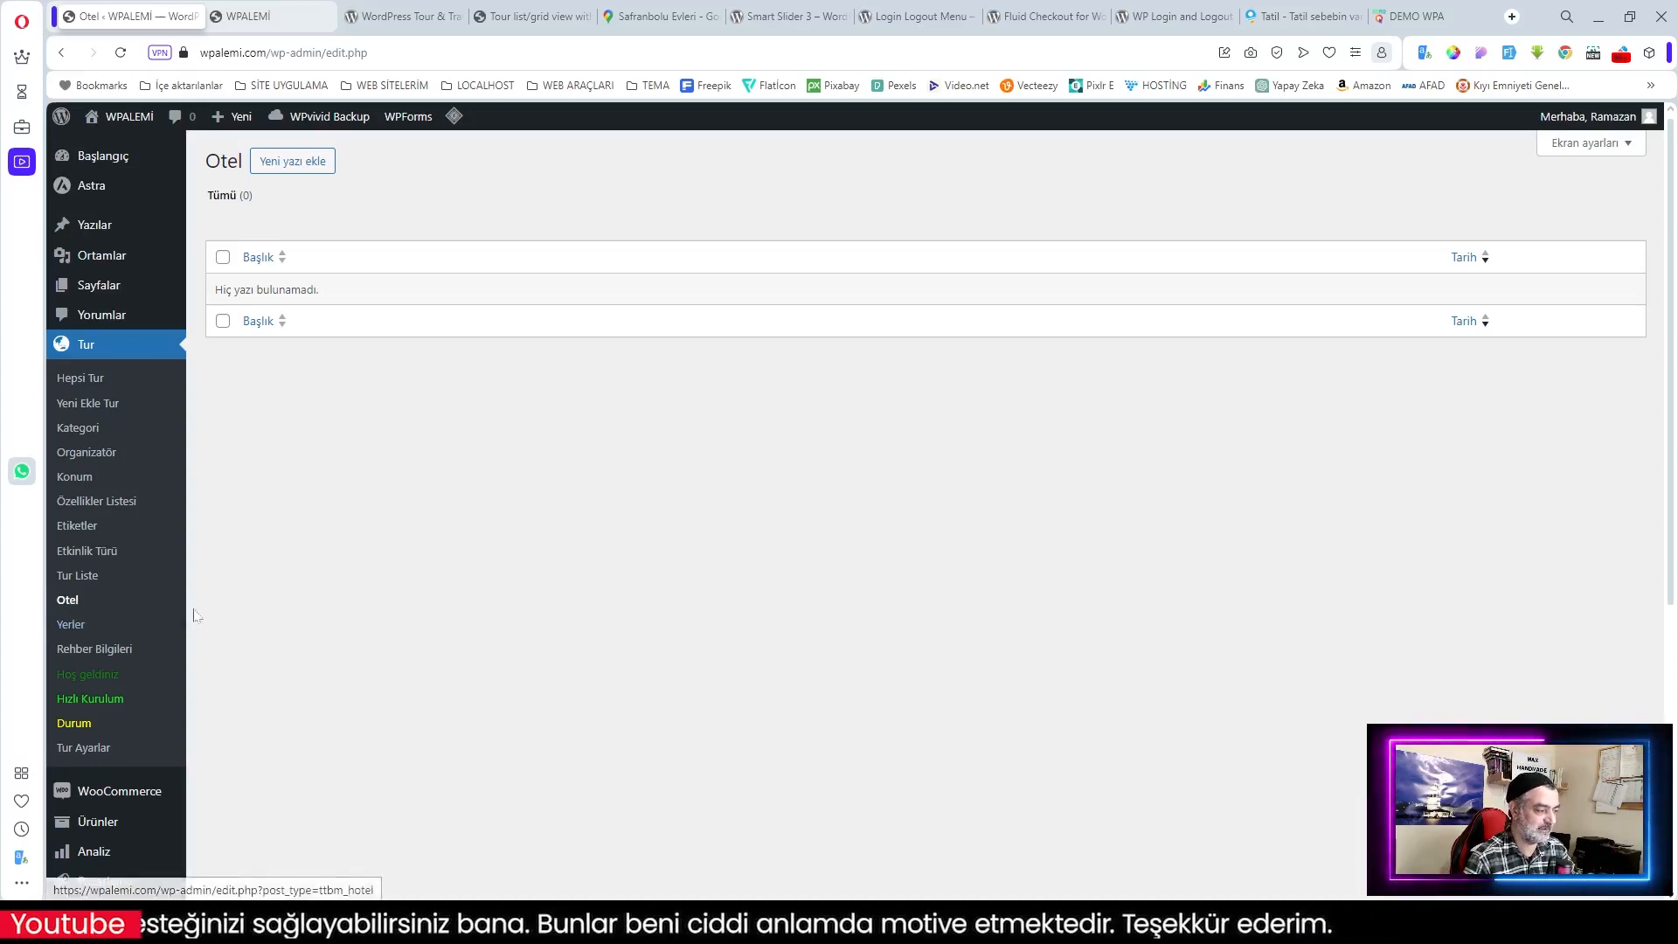
Step: Start a new hotel entry titled 'Mavi Deniz Antalya'
left_click(290, 174)
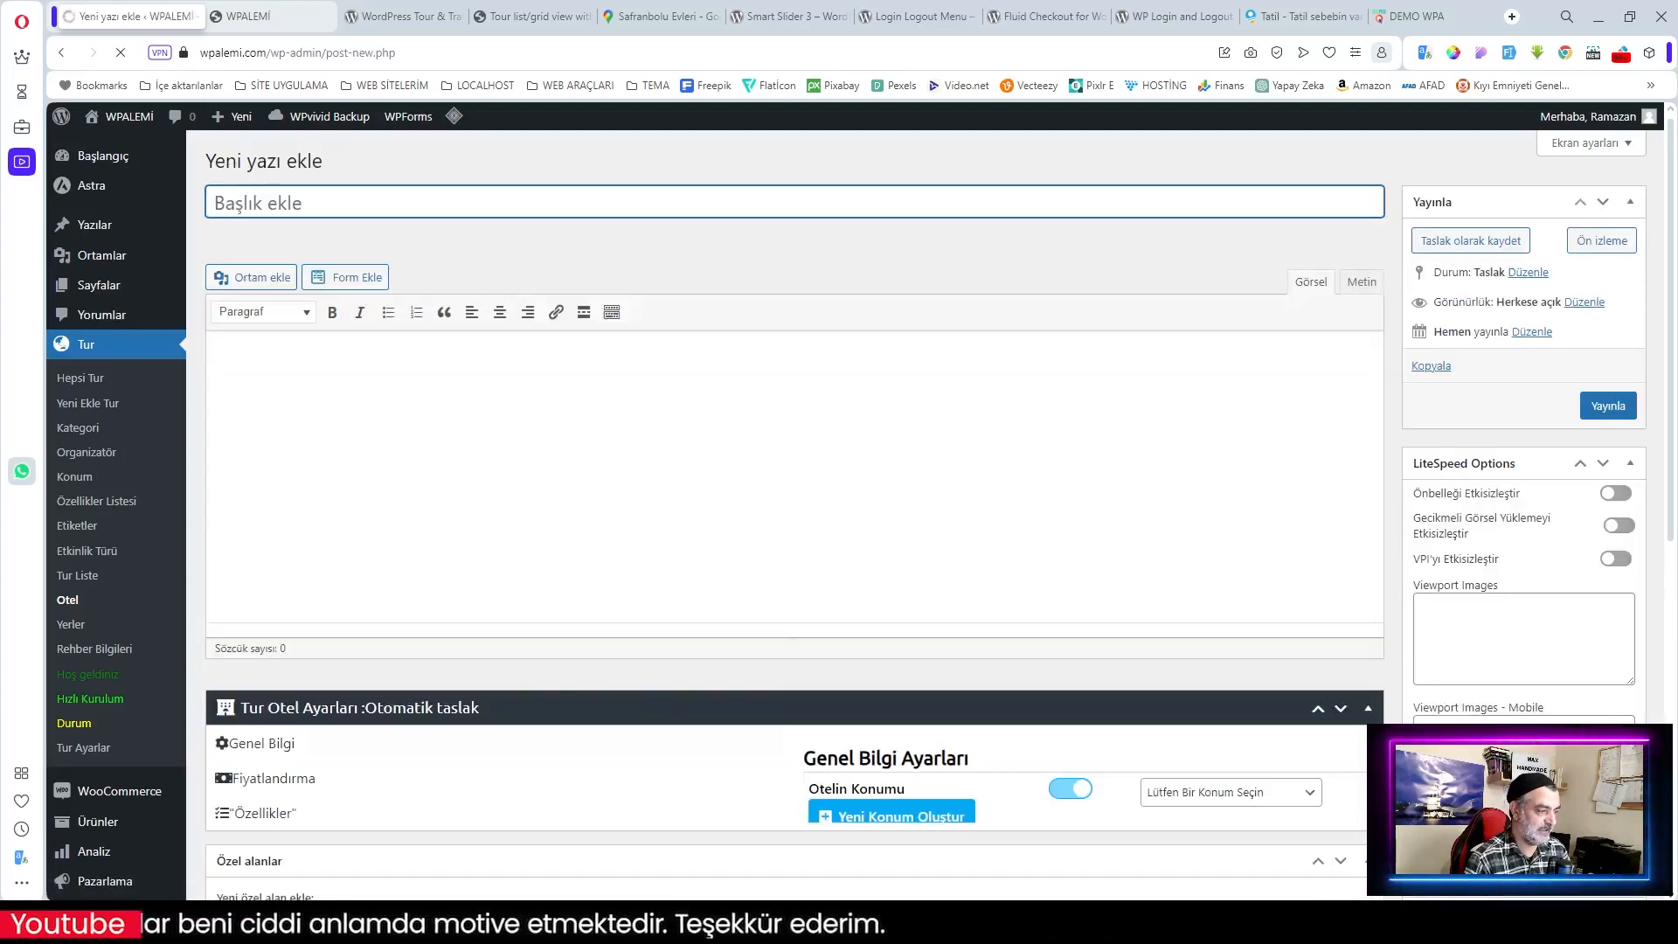
scroll(794, 489, "down", 1)
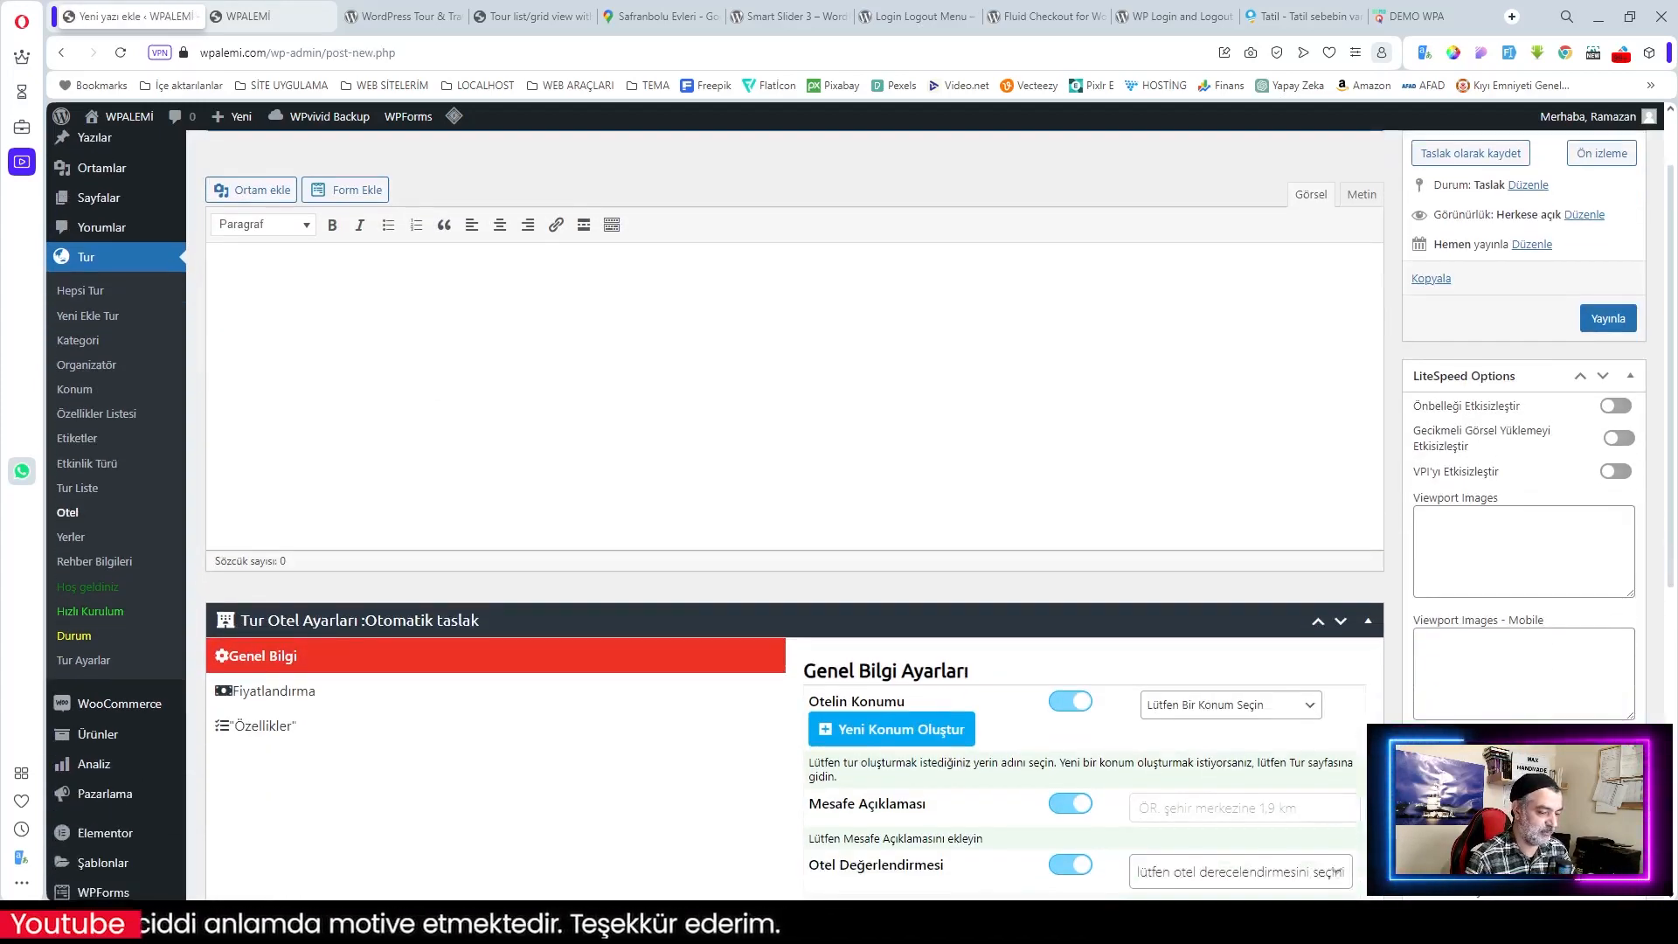
scroll(498, 297, "up", 1)
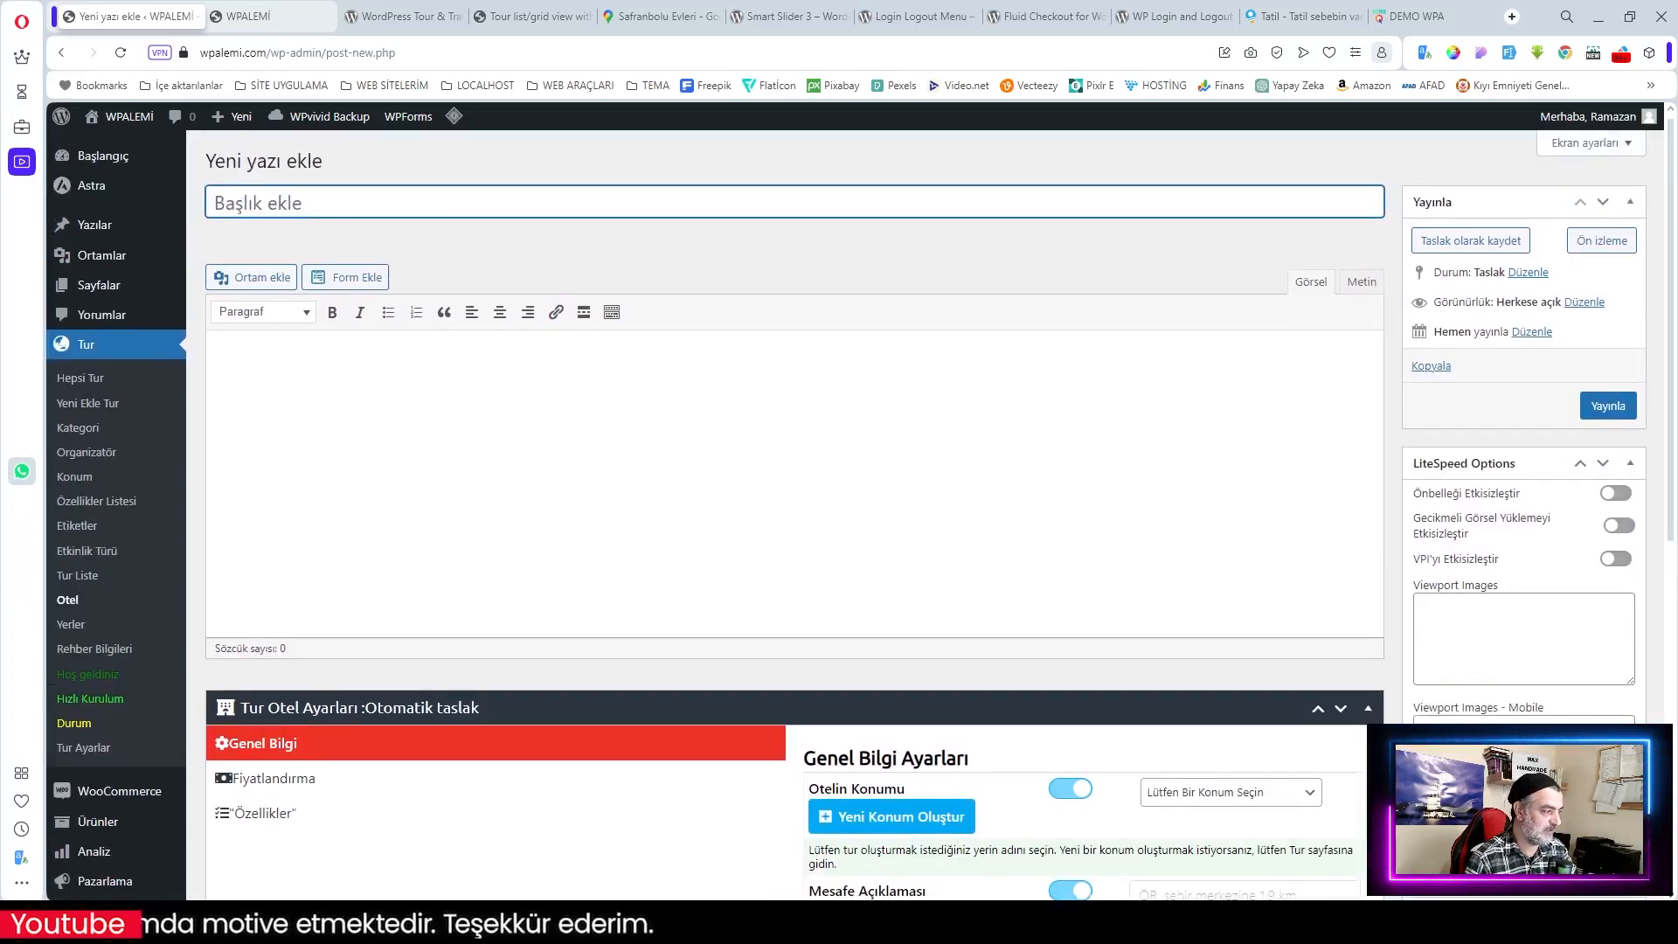
type("Ma")
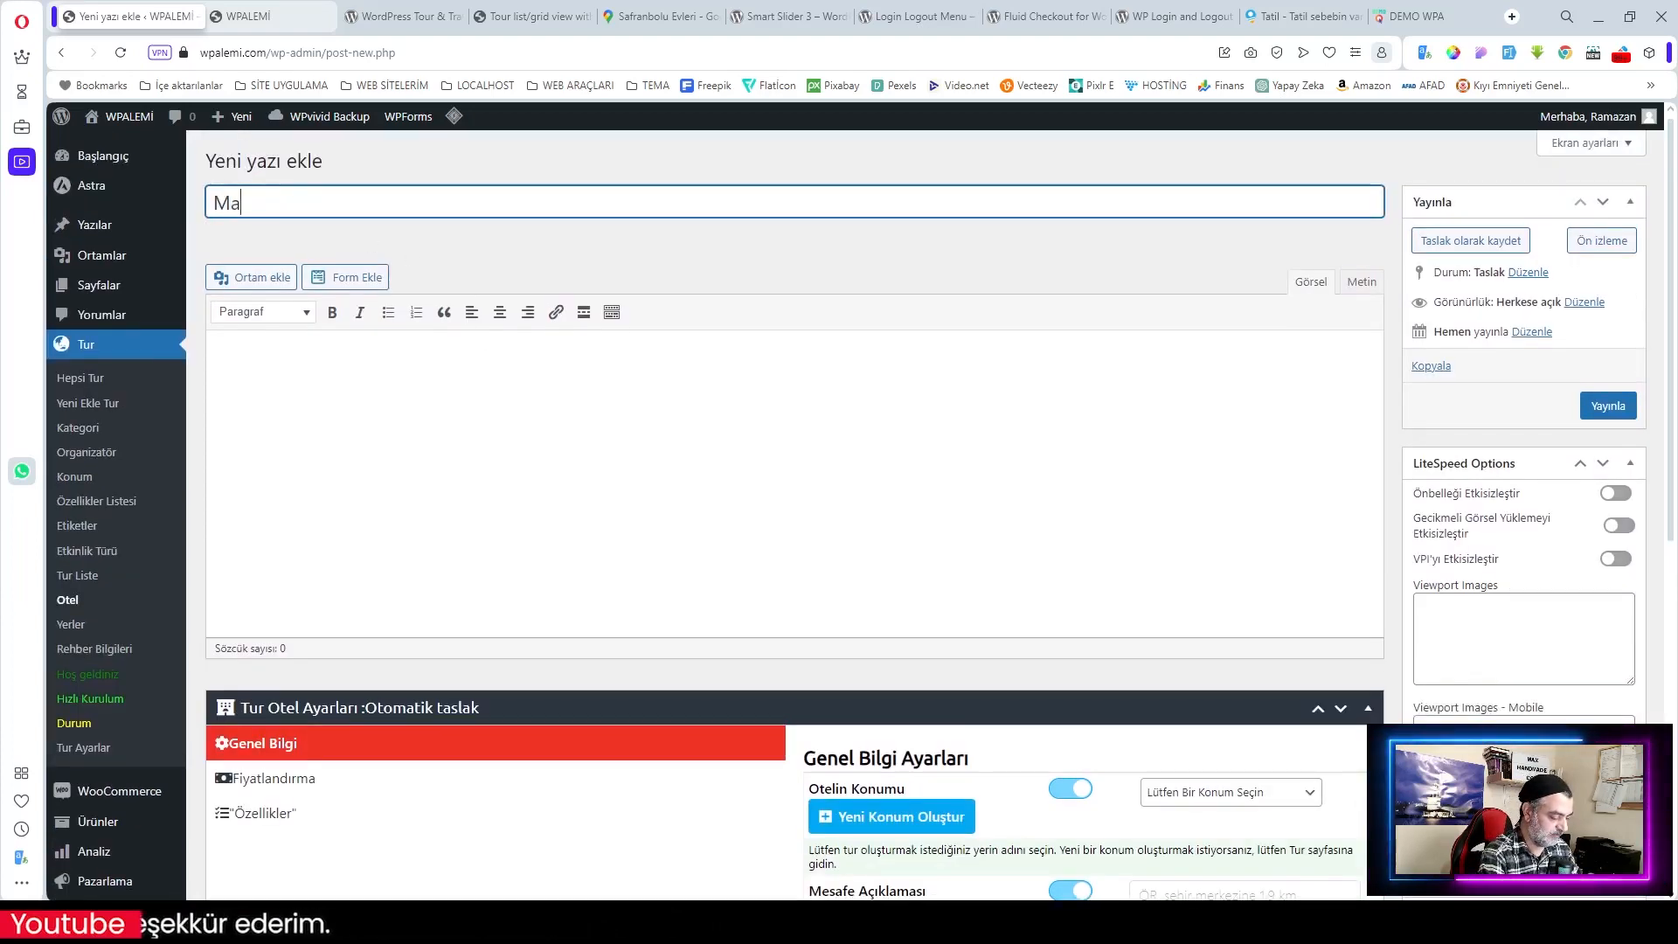
type("vi De")
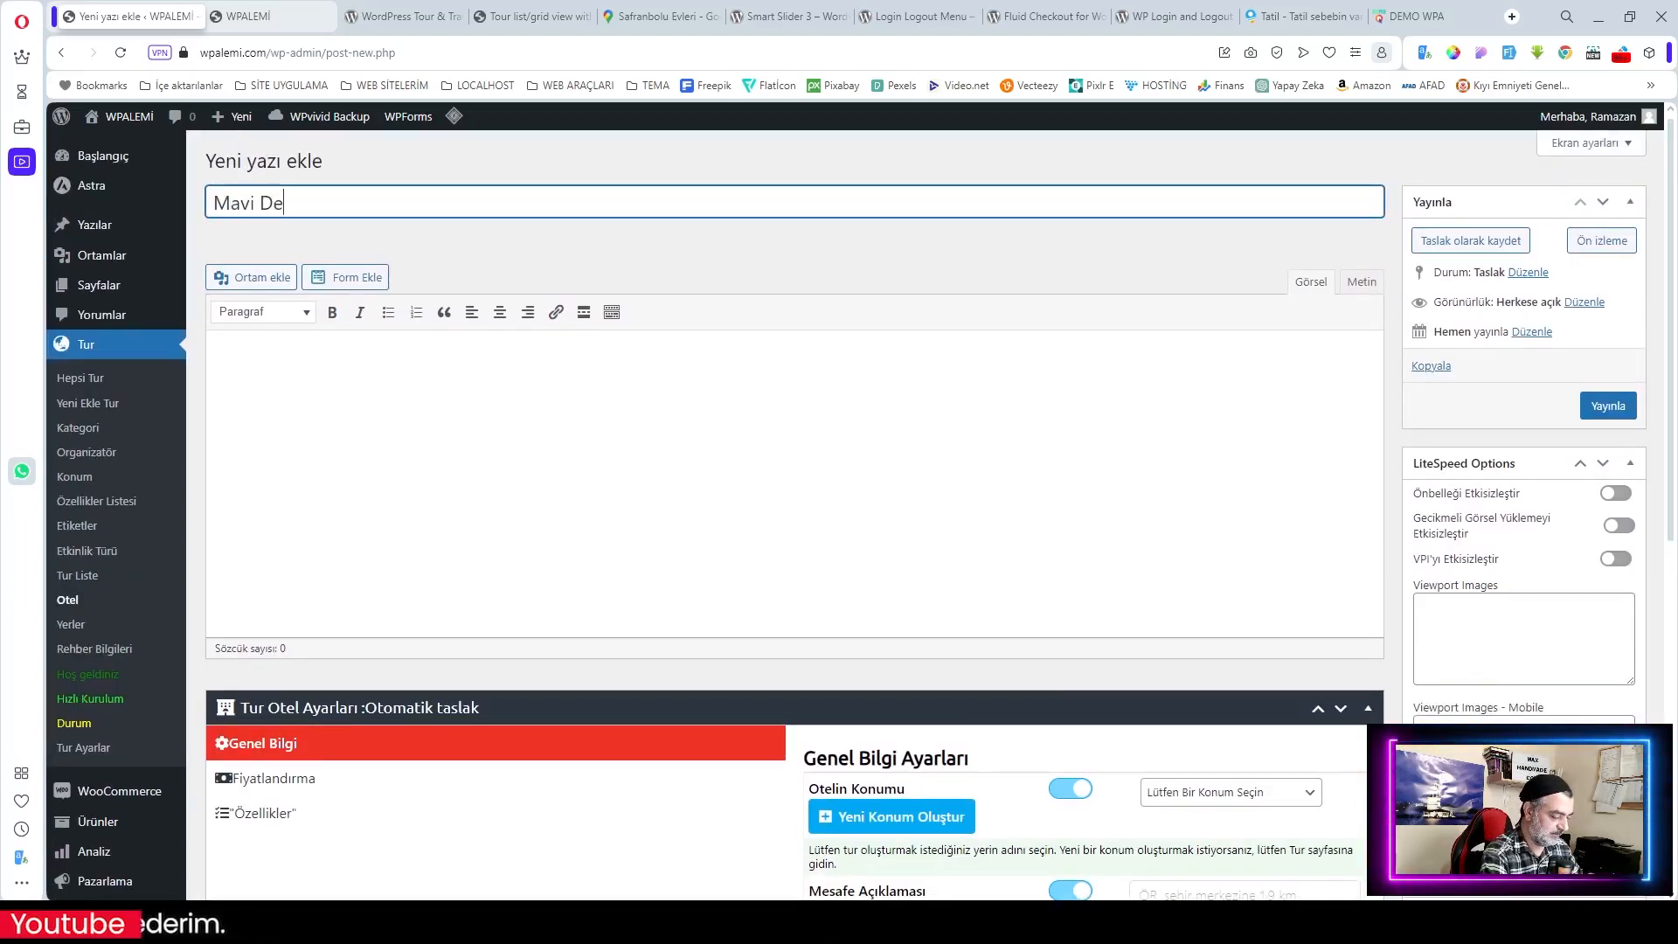
type("niz Antalya")
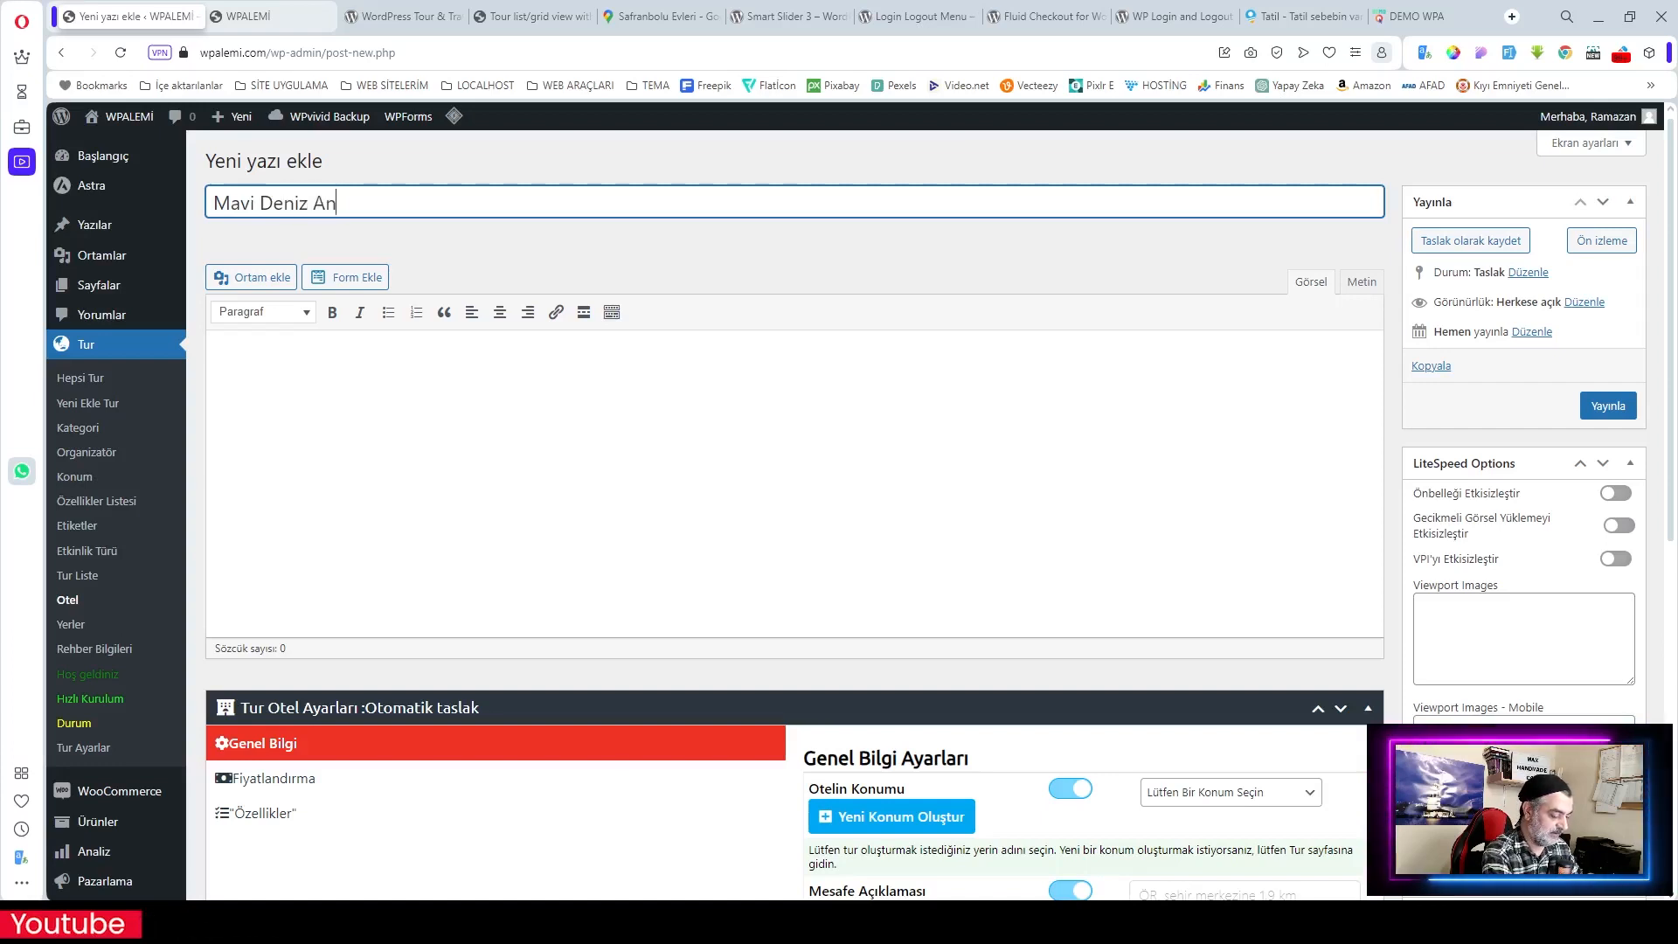
key("Tab")
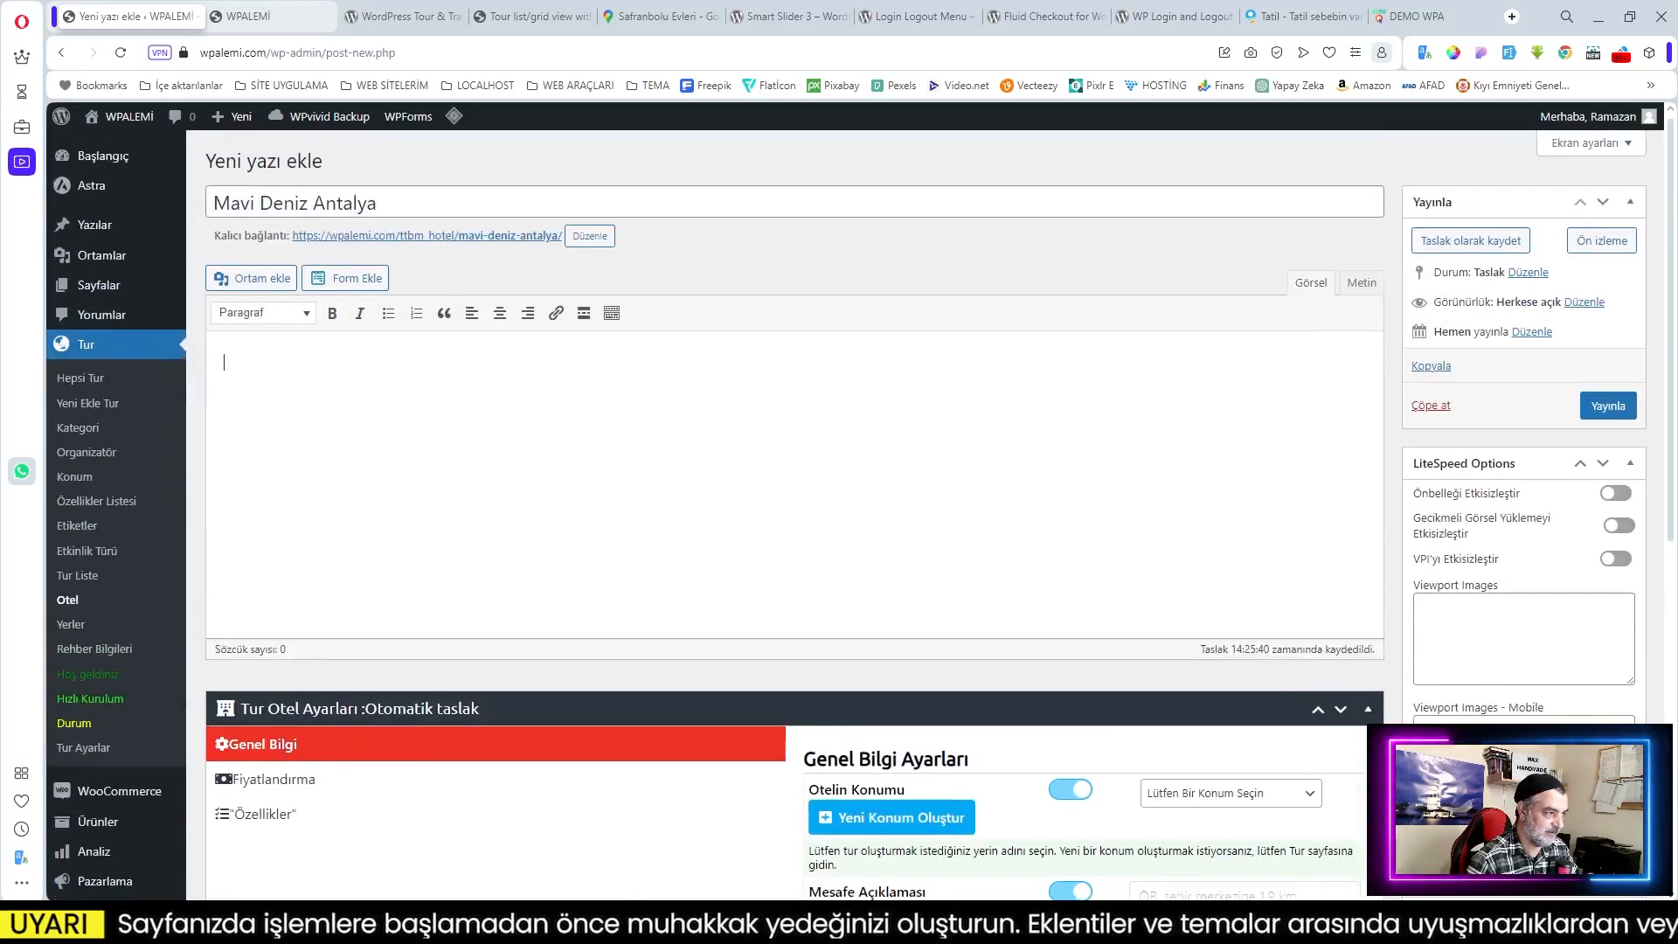
Step: Set the hotel location to Bandarban with distance 'Şehir Merkezine 1.5 km Uzaklıkta'
scroll(1232, 520, "down", 4)
left_click(1224, 447)
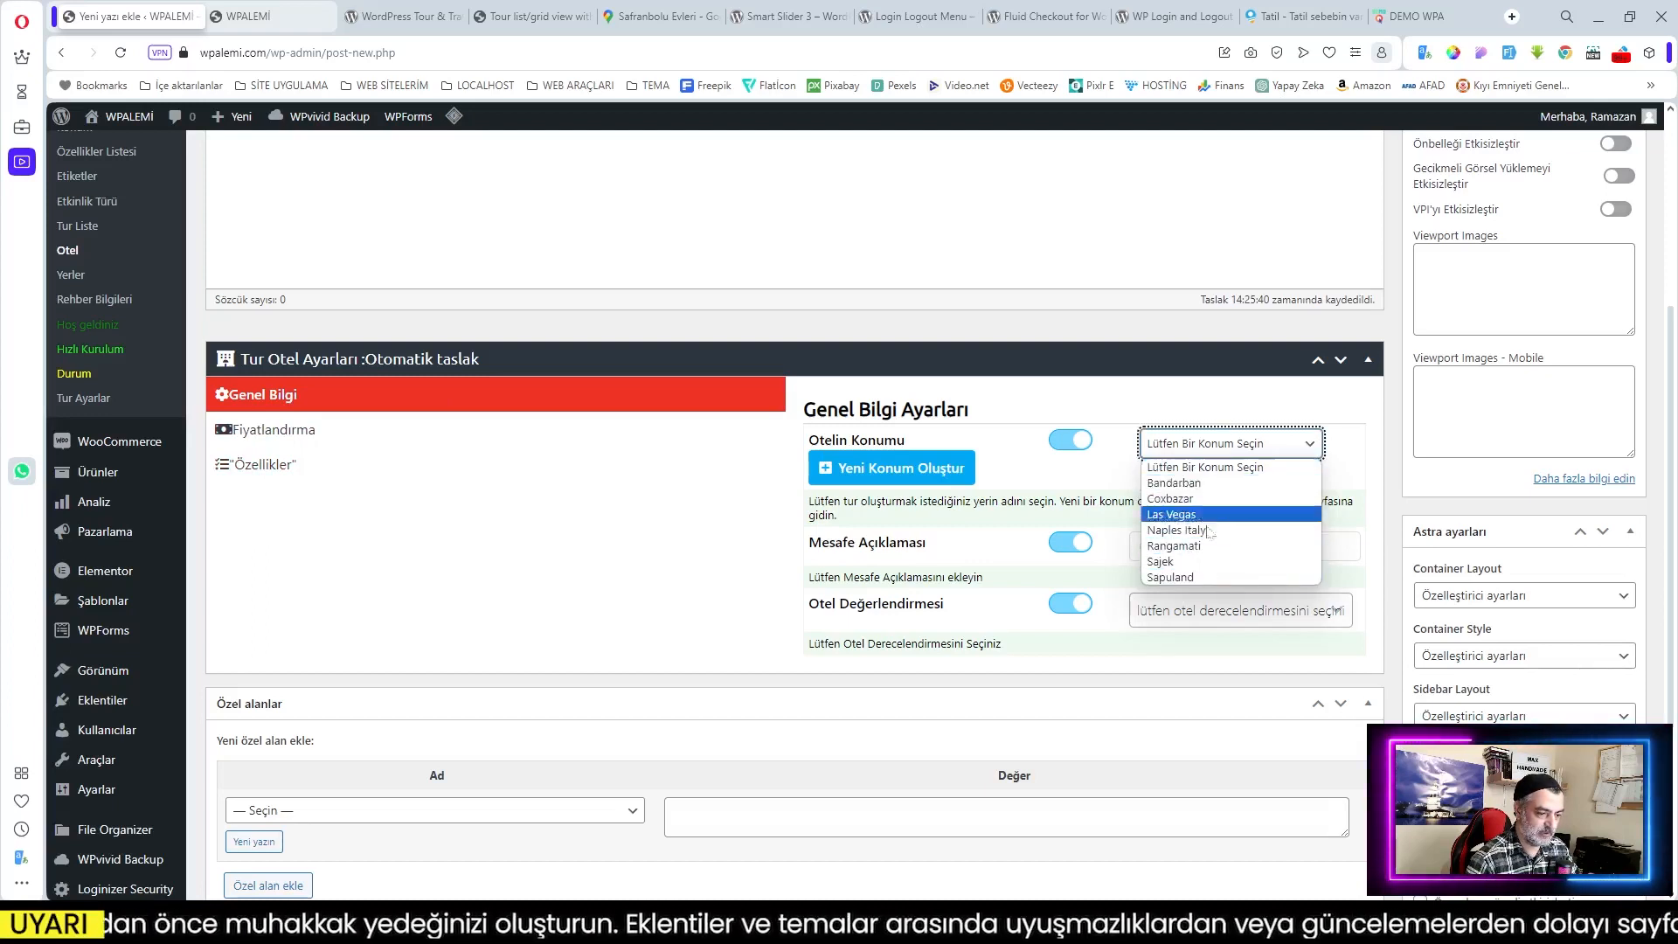
left_click(1191, 481)
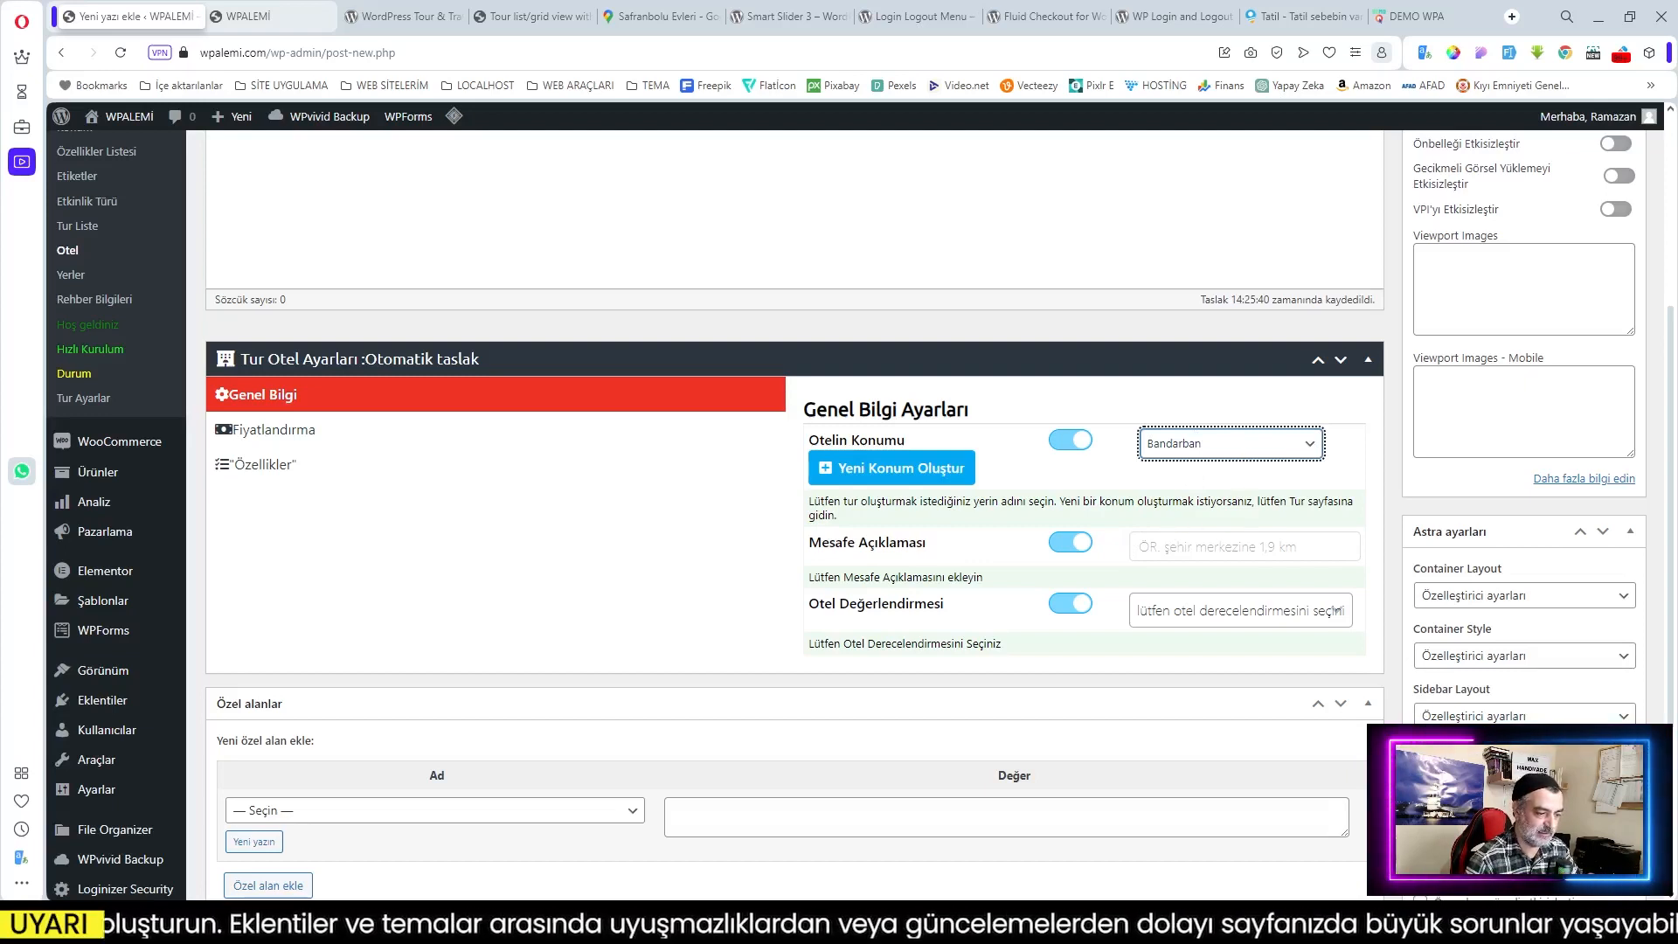
left_click(1224, 547)
type("Şehir Merkezine 1.5 km U")
type("zaklık")
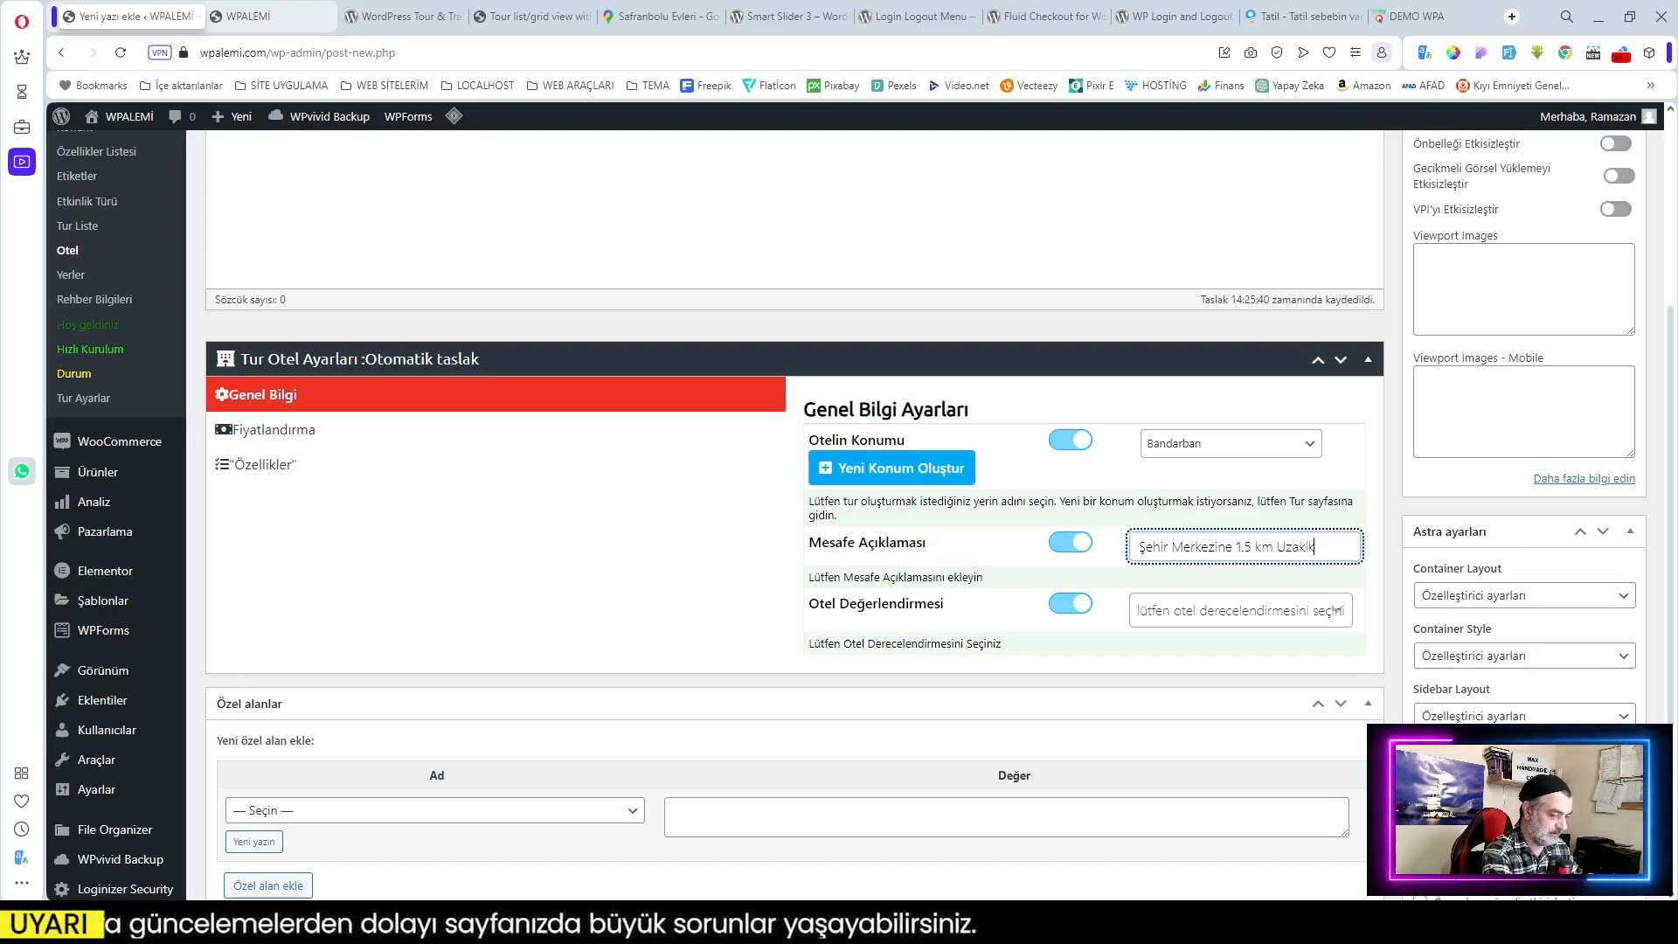
type("ta")
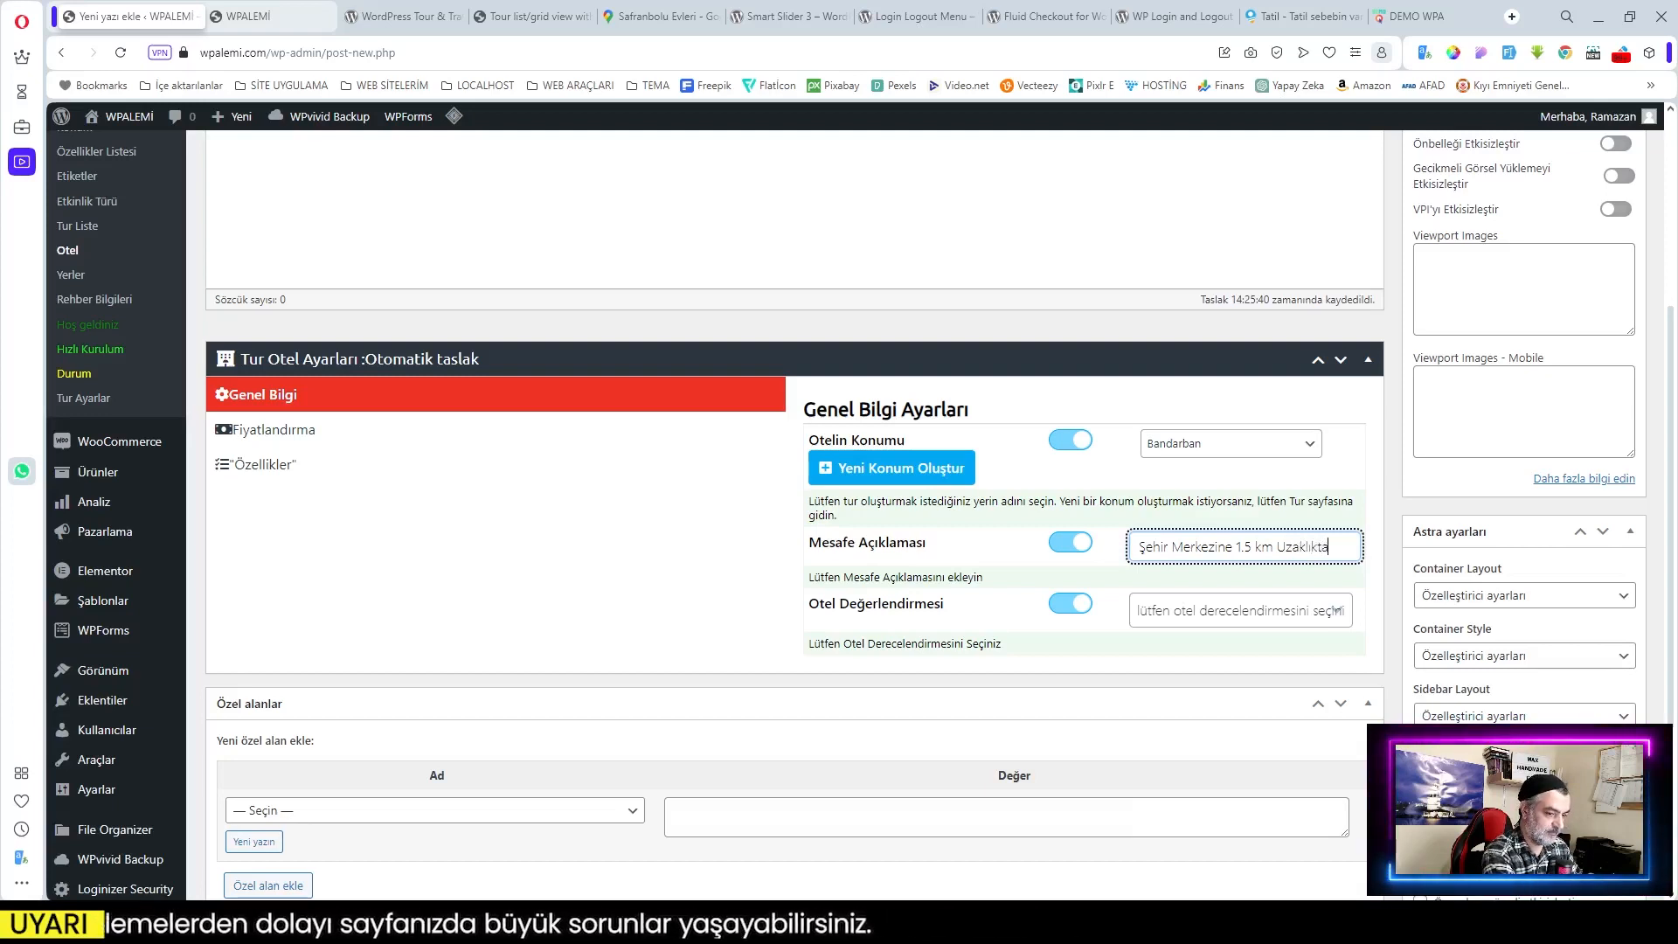
Step: Rate the hotel 5 Yıldızlı, then add a room row under Fiyatlandırma
left_click(1220, 613)
left_click(1223, 734)
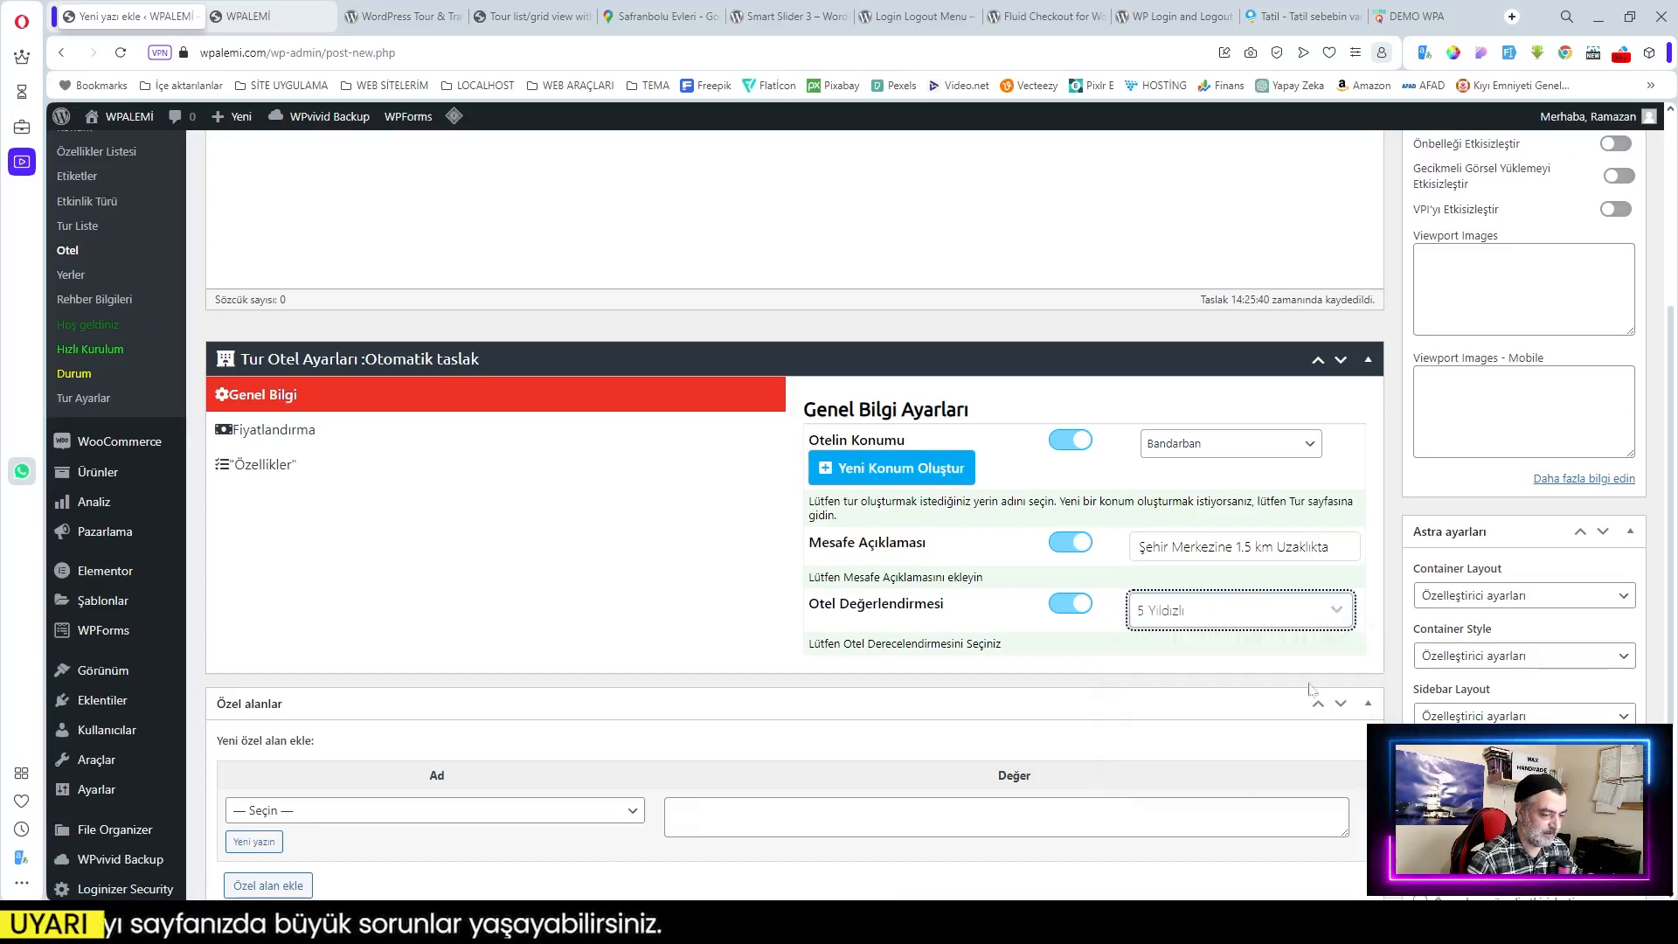
scroll(1300, 647, "down", 3)
scroll(1300, 646, "up", 3)
left_click(281, 432)
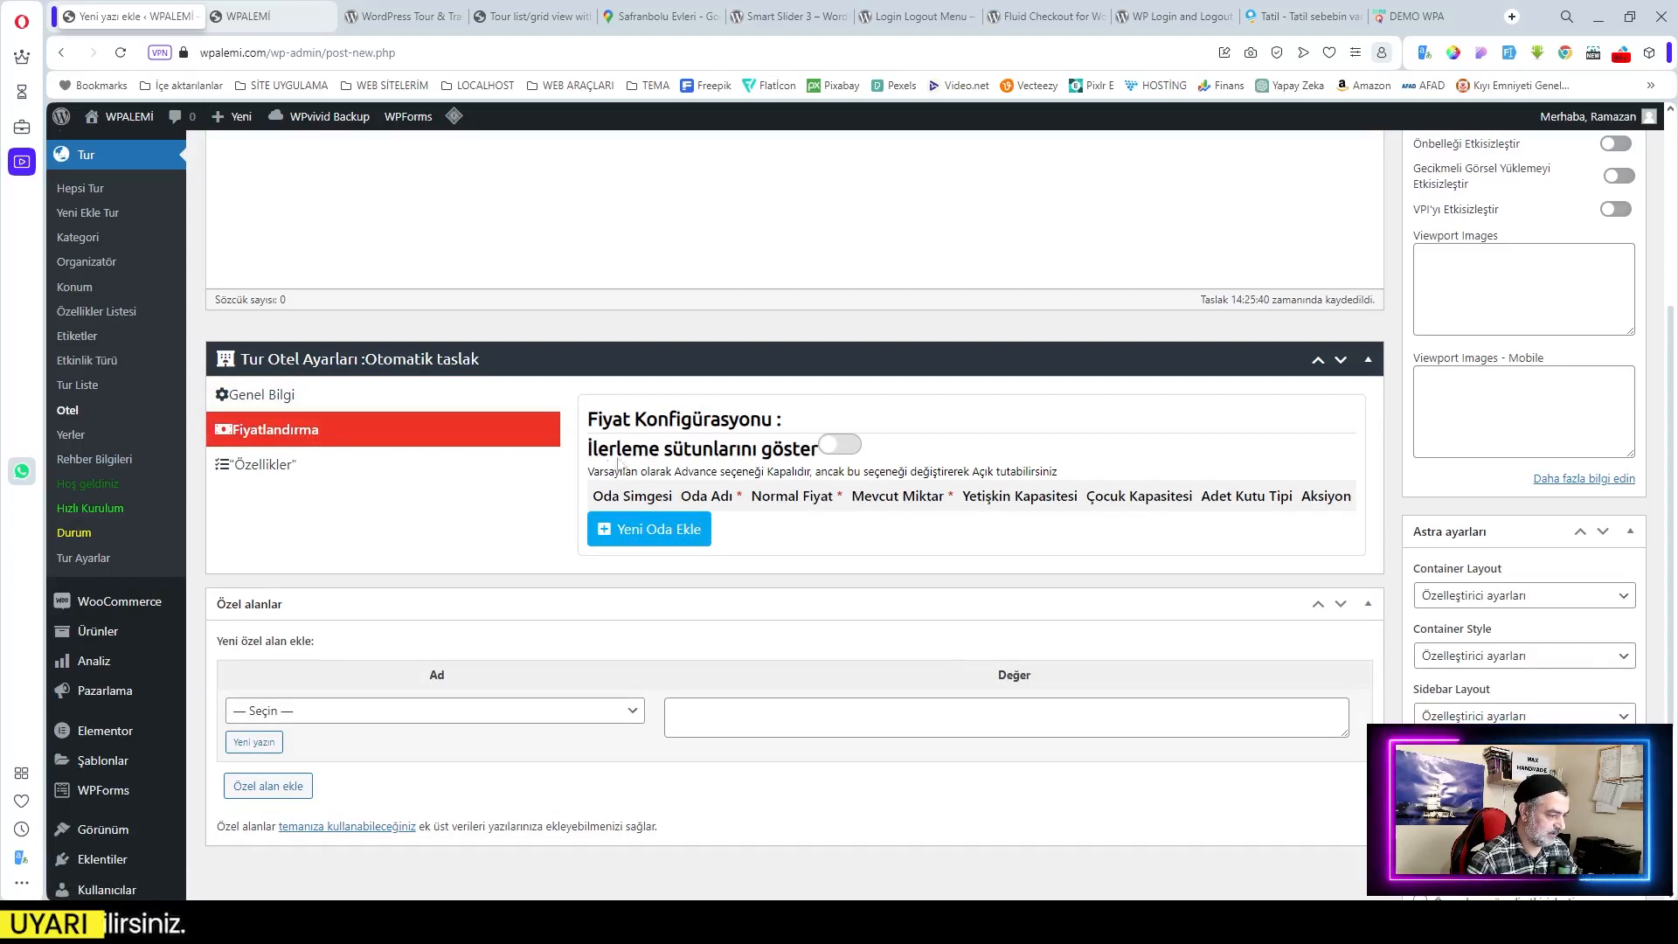
left_click(668, 533)
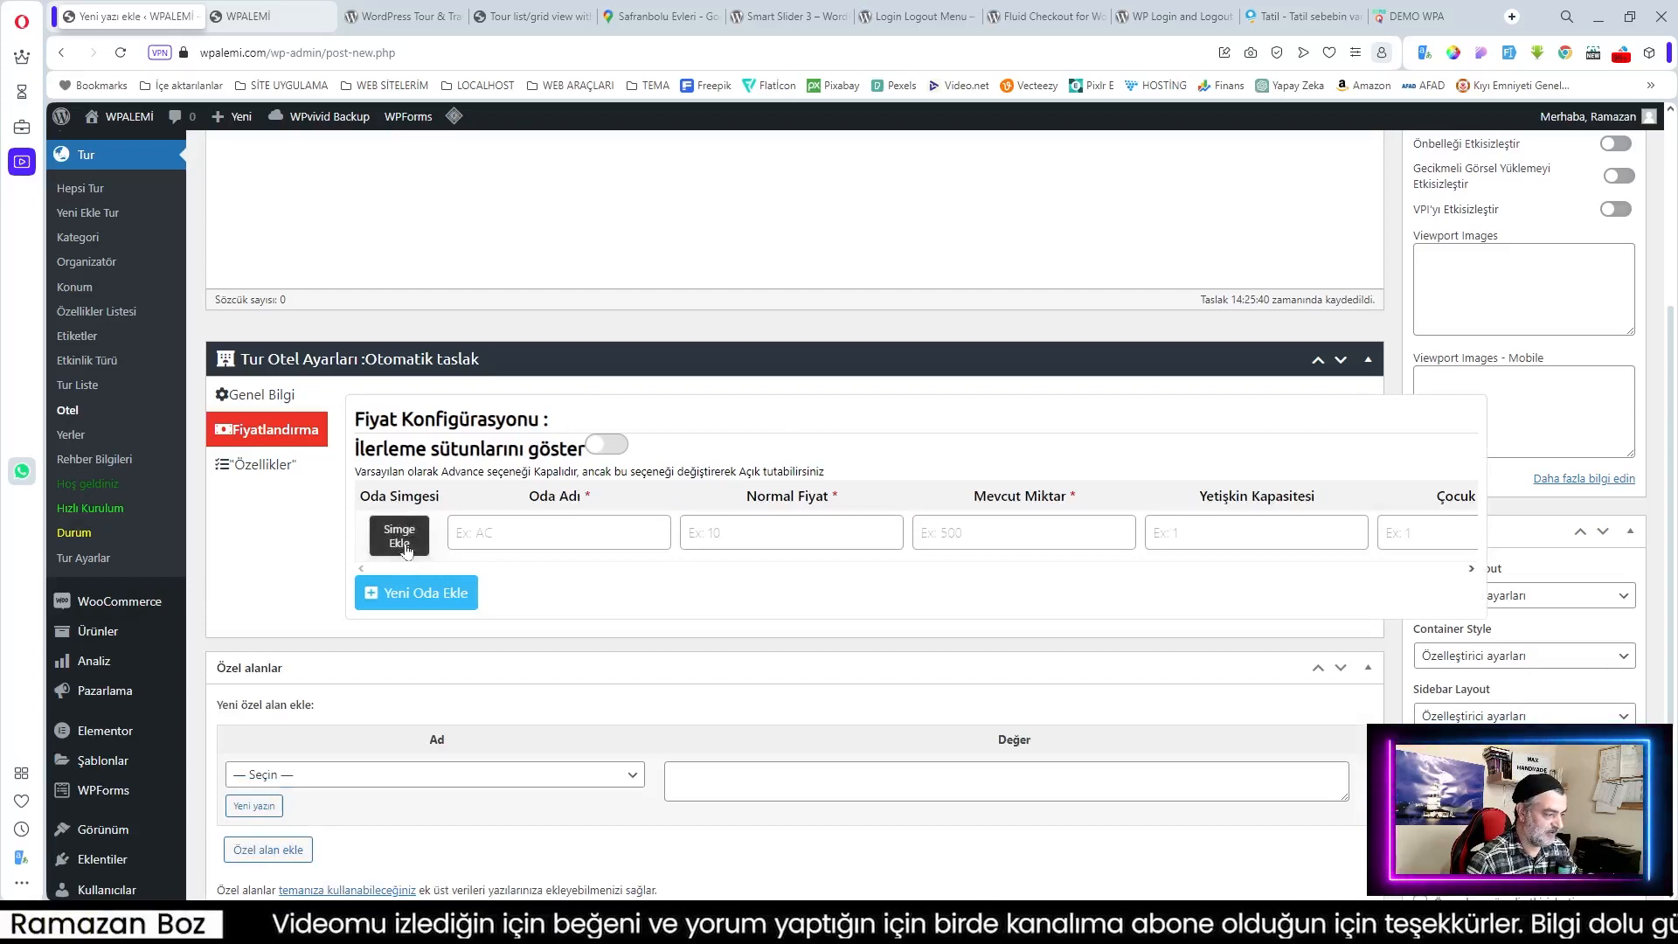
Step: Bring up the Simge Seç icon chooser for the new room row and browse its icons
left_click(405, 546)
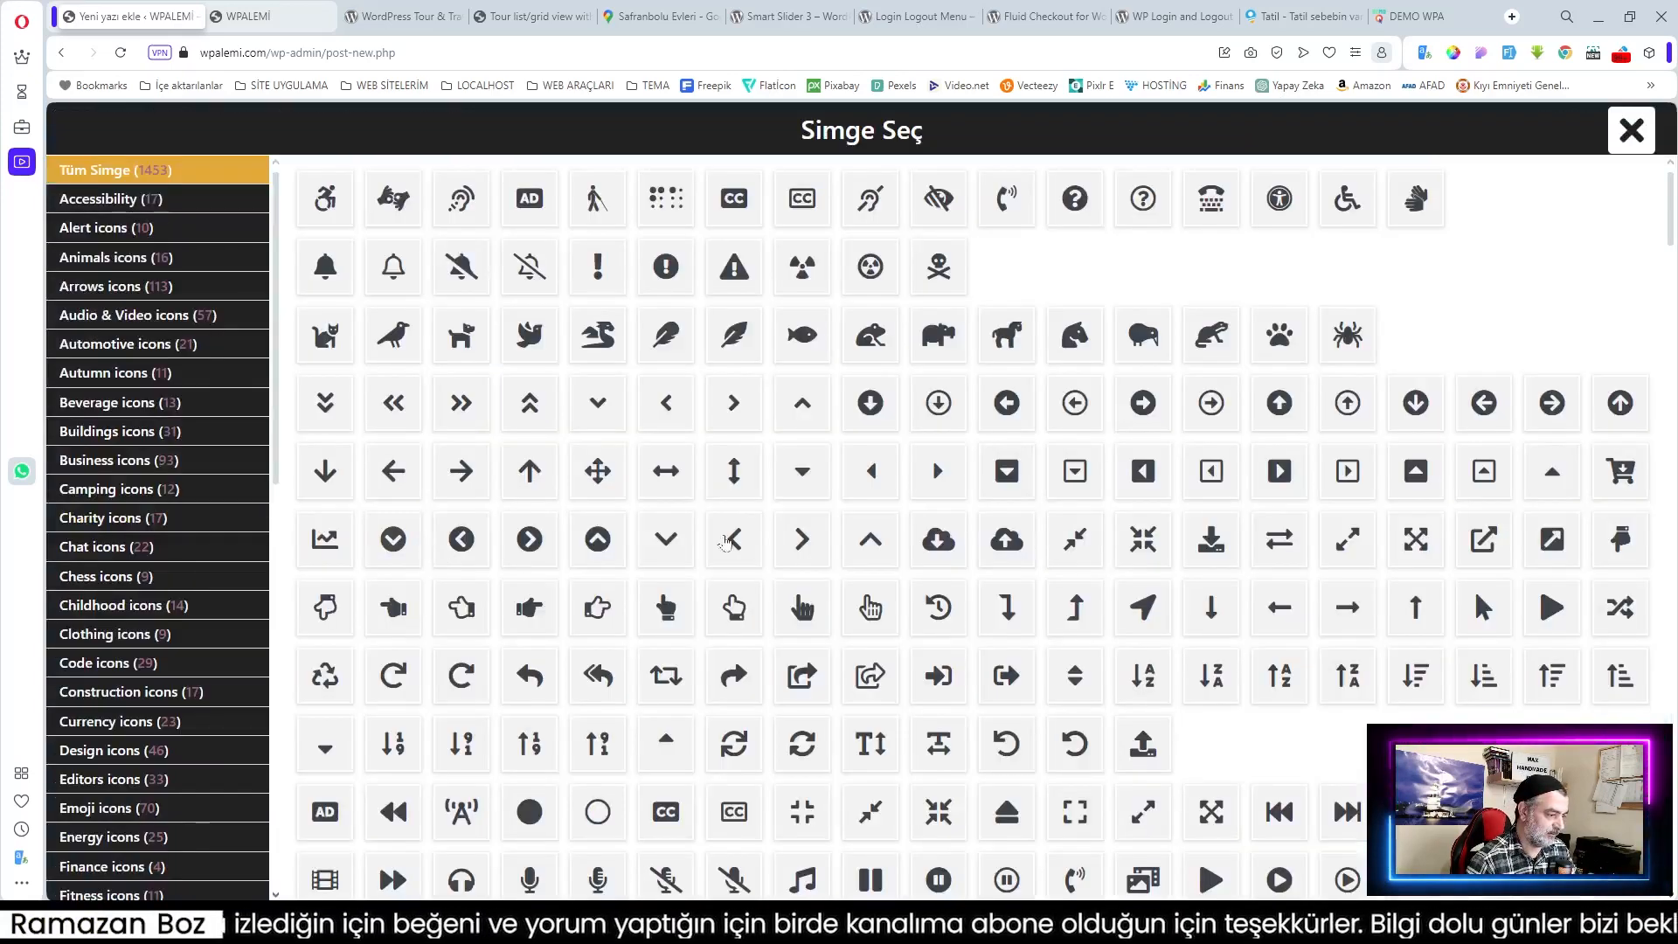
scroll(1097, 507, "down", 2)
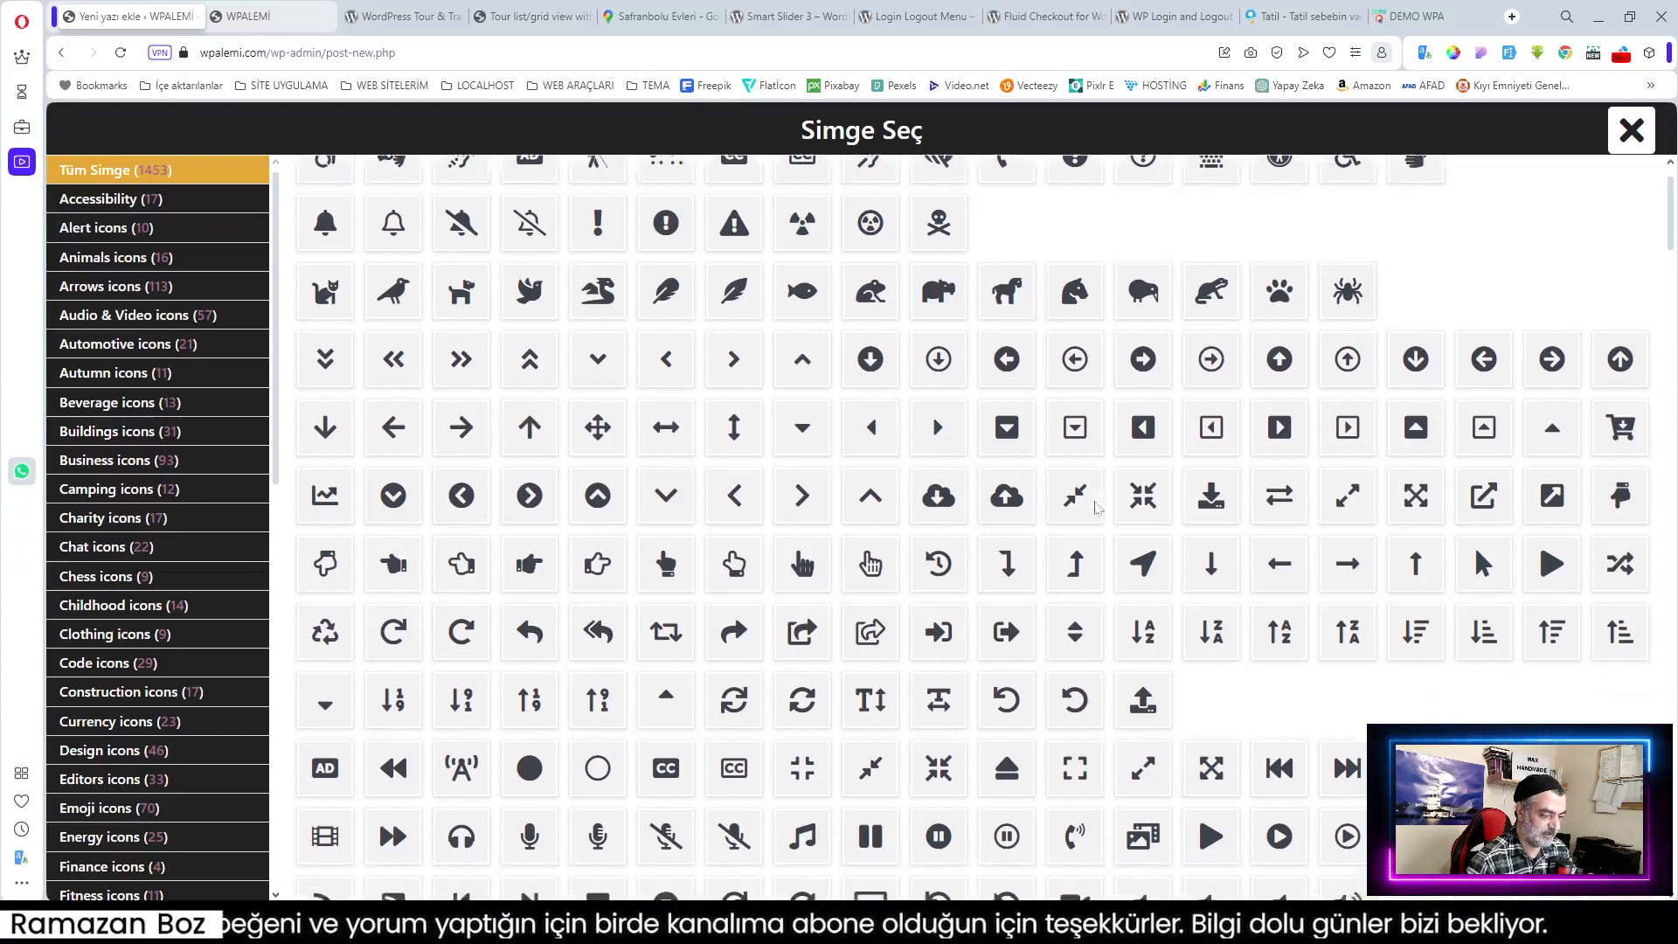
scroll(1097, 507, "down", 10)
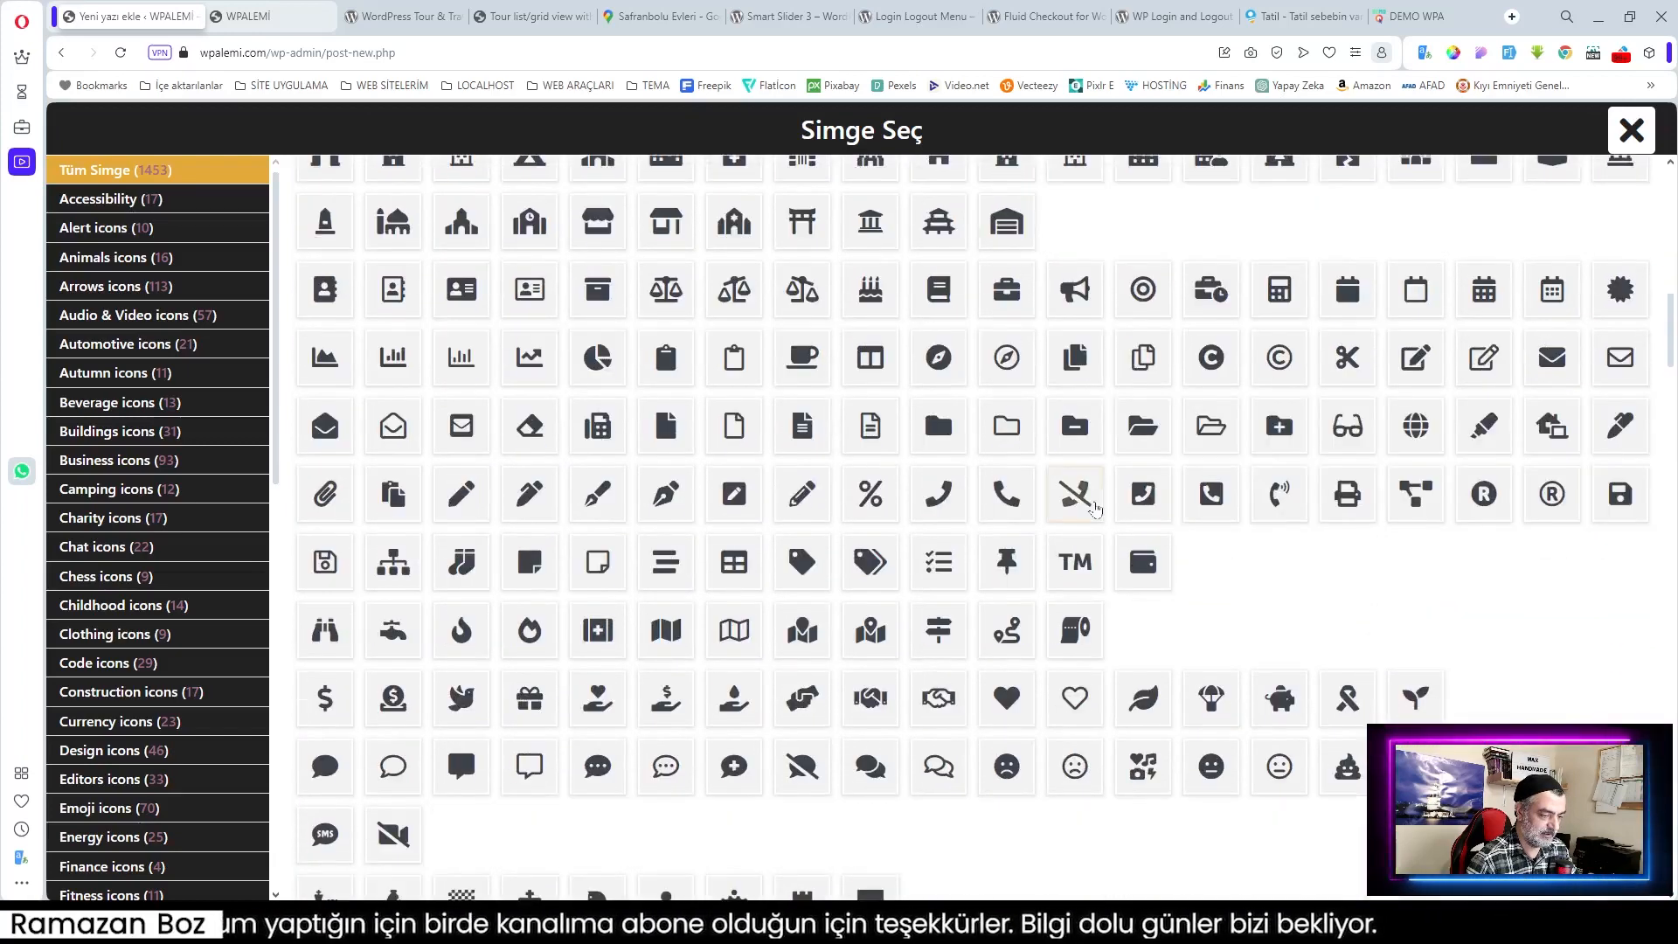
Step: Give the room a person icon, name it Standart Oda, and set normal price 3500
left_click(929, 474)
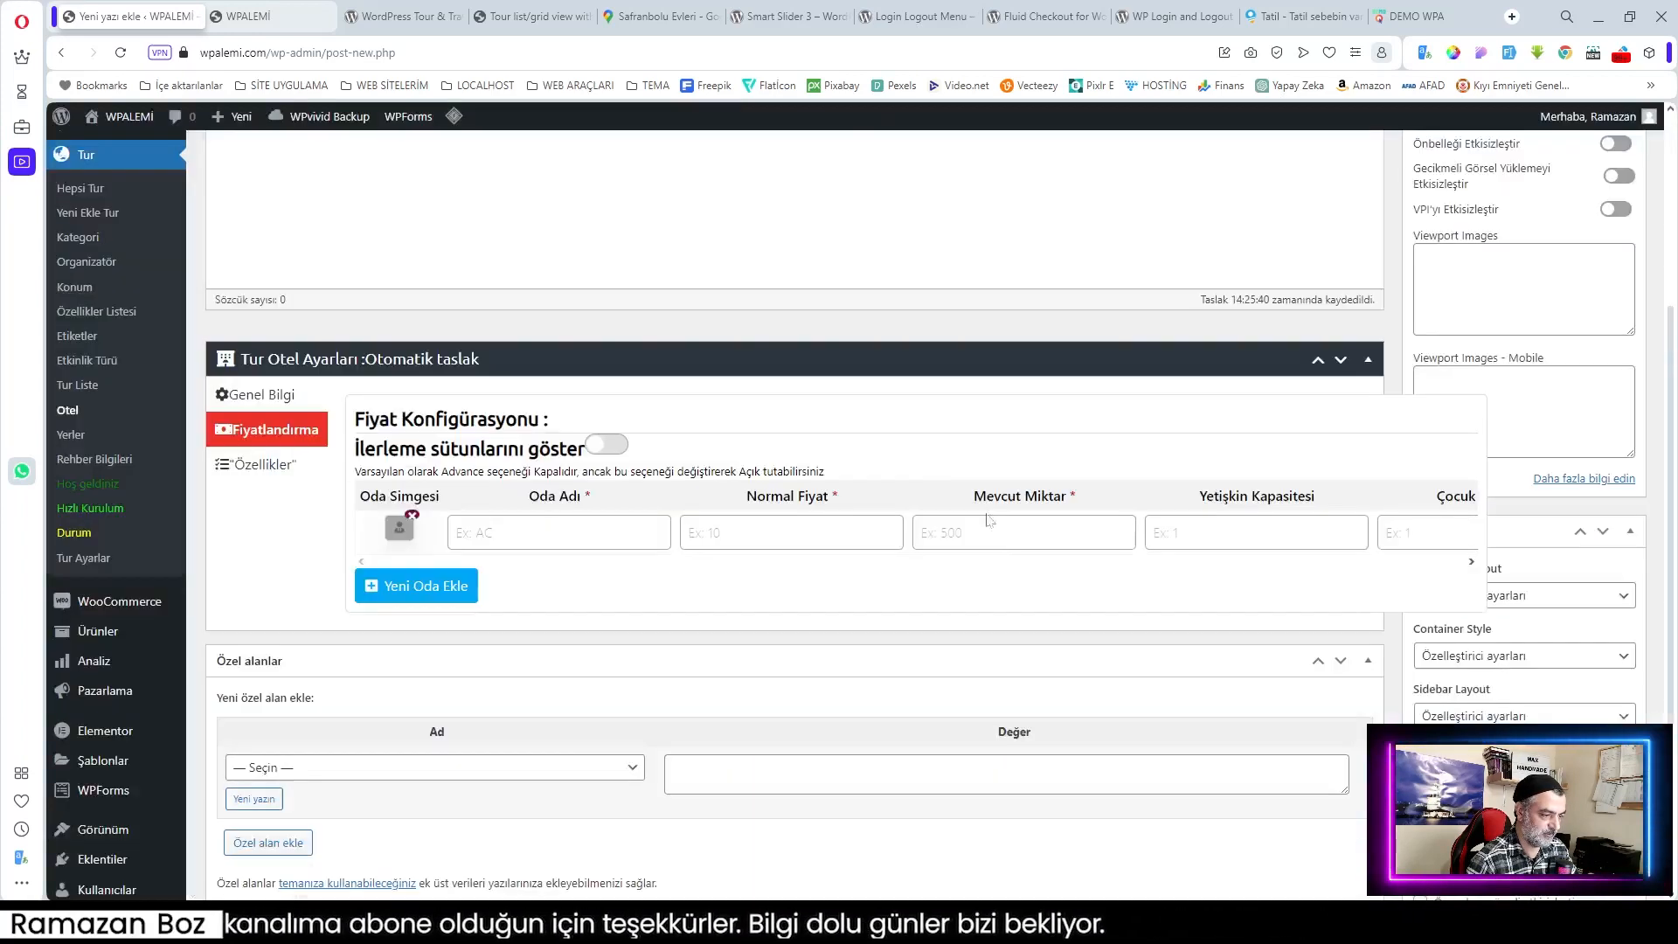
key("Tab")
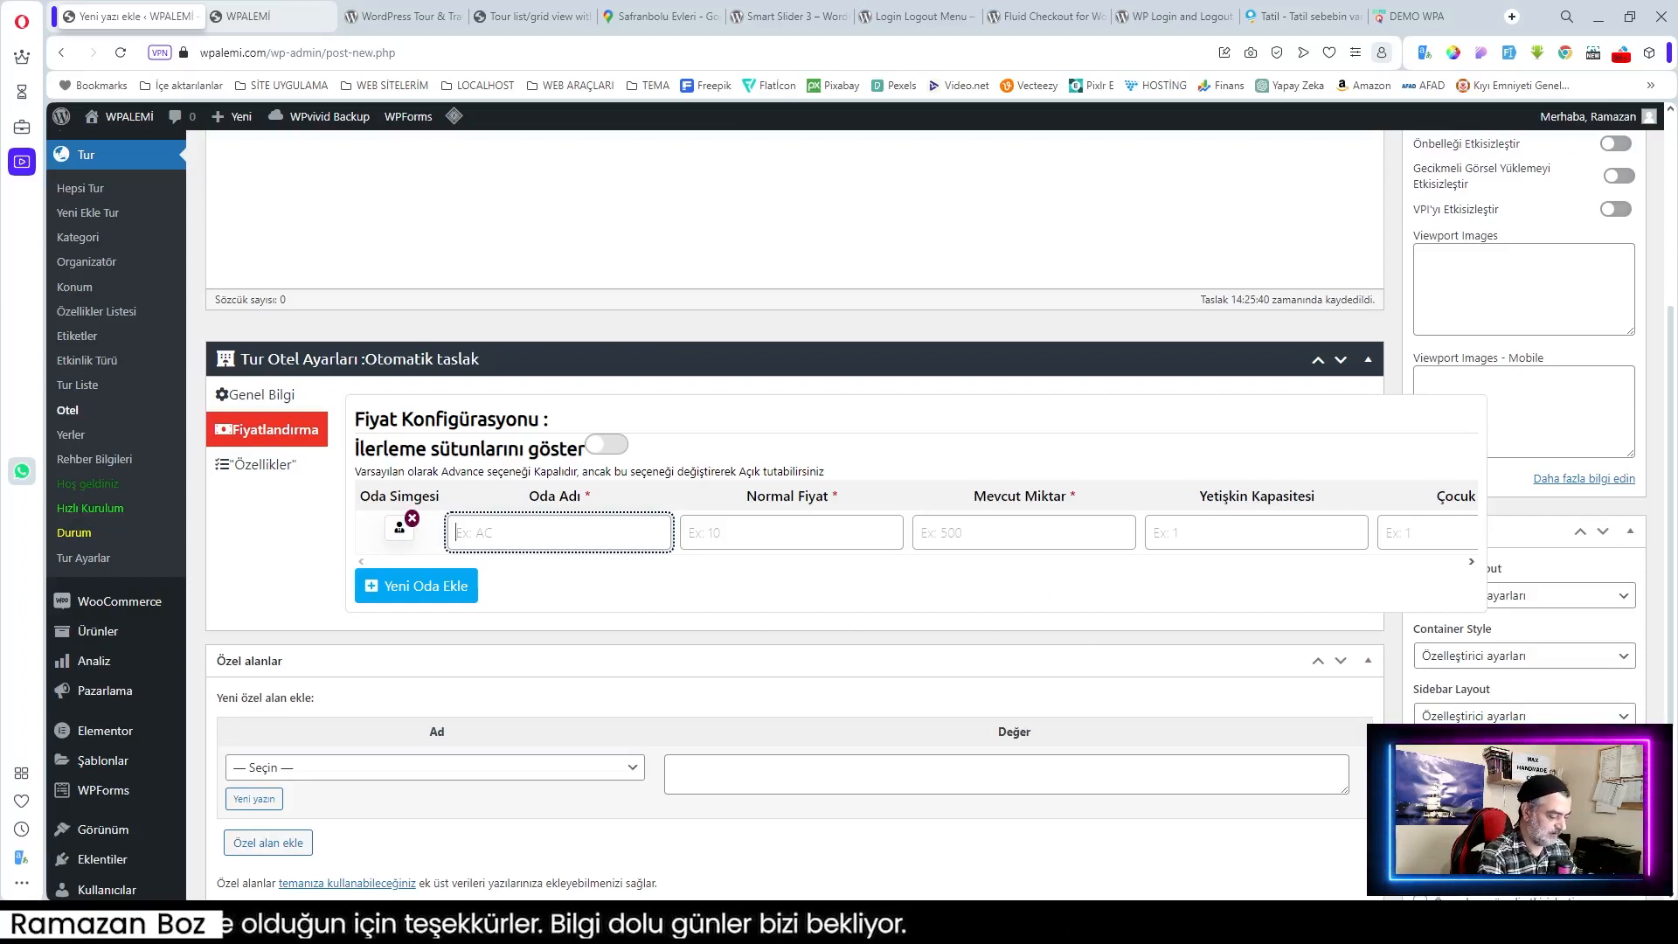
type("S")
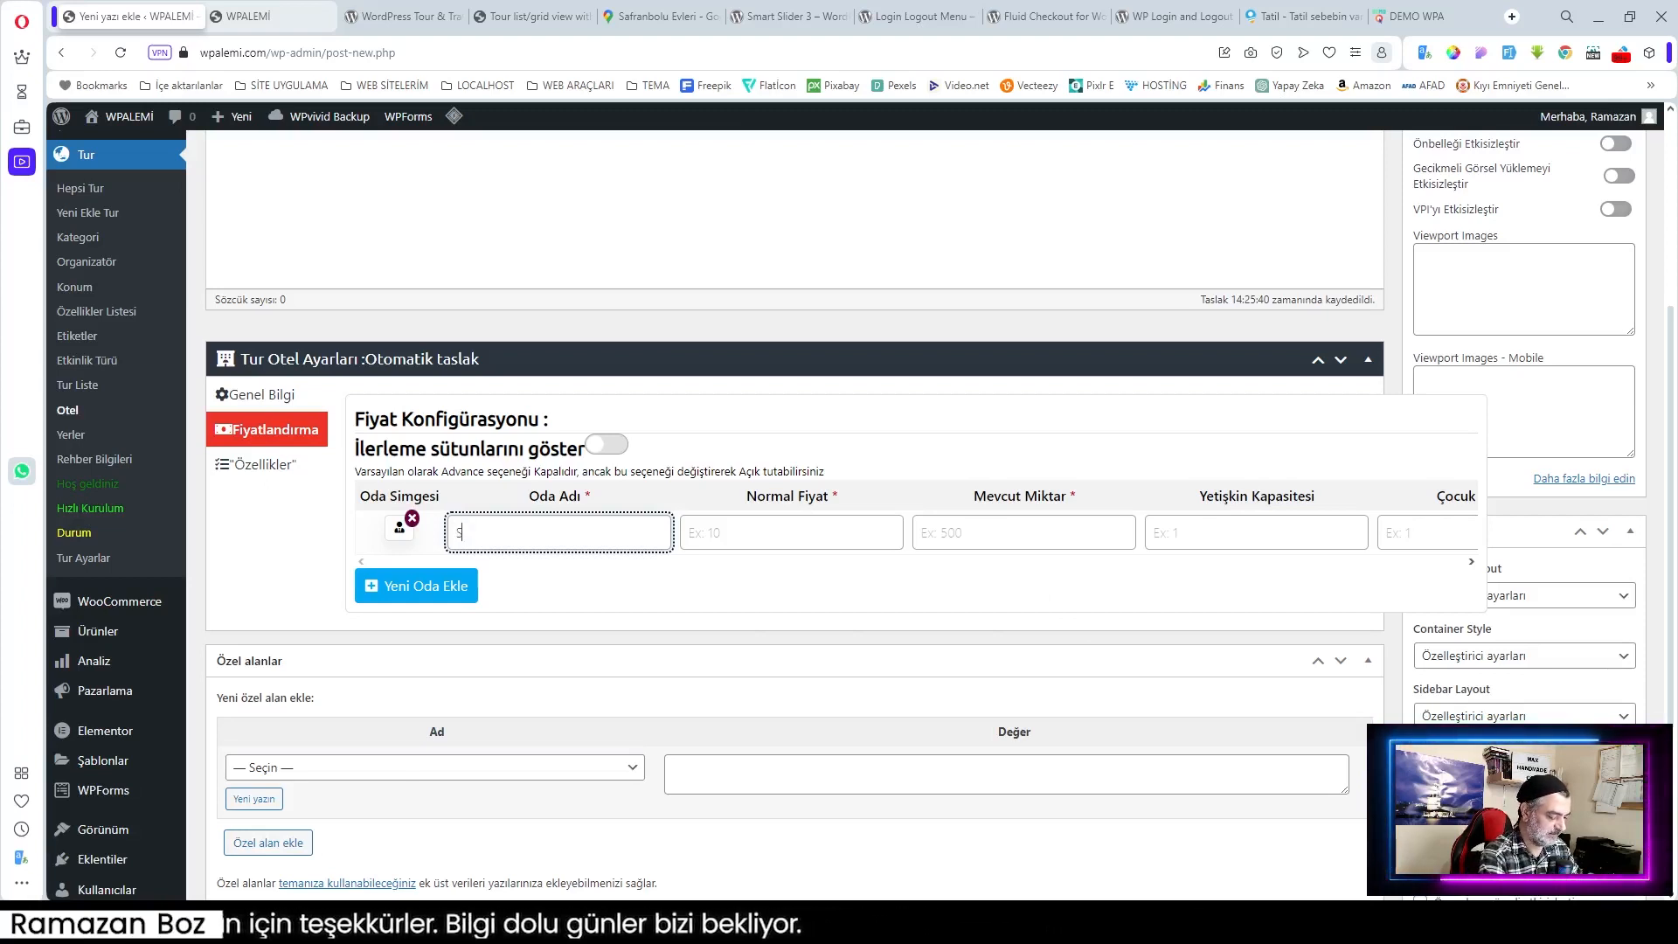
type("tandart Oda")
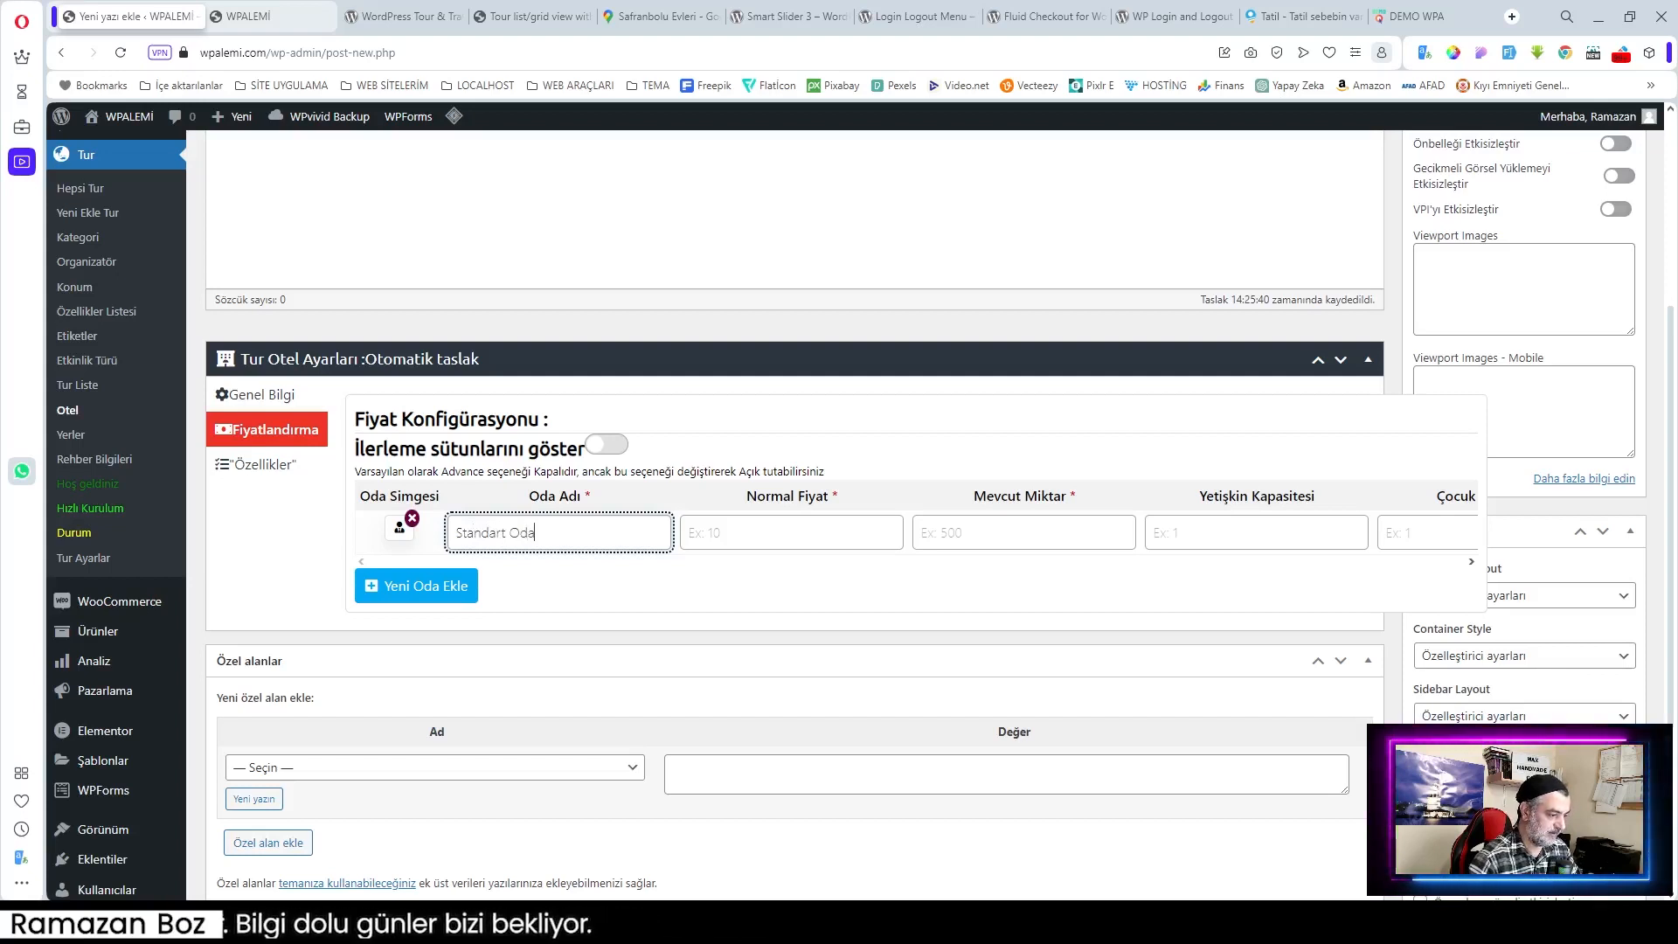
key("Tab")
type("3")
Step: Set 50 rooms available, 2 adults and 1 child capacity, and show the advanced columns
left_click(1118, 527)
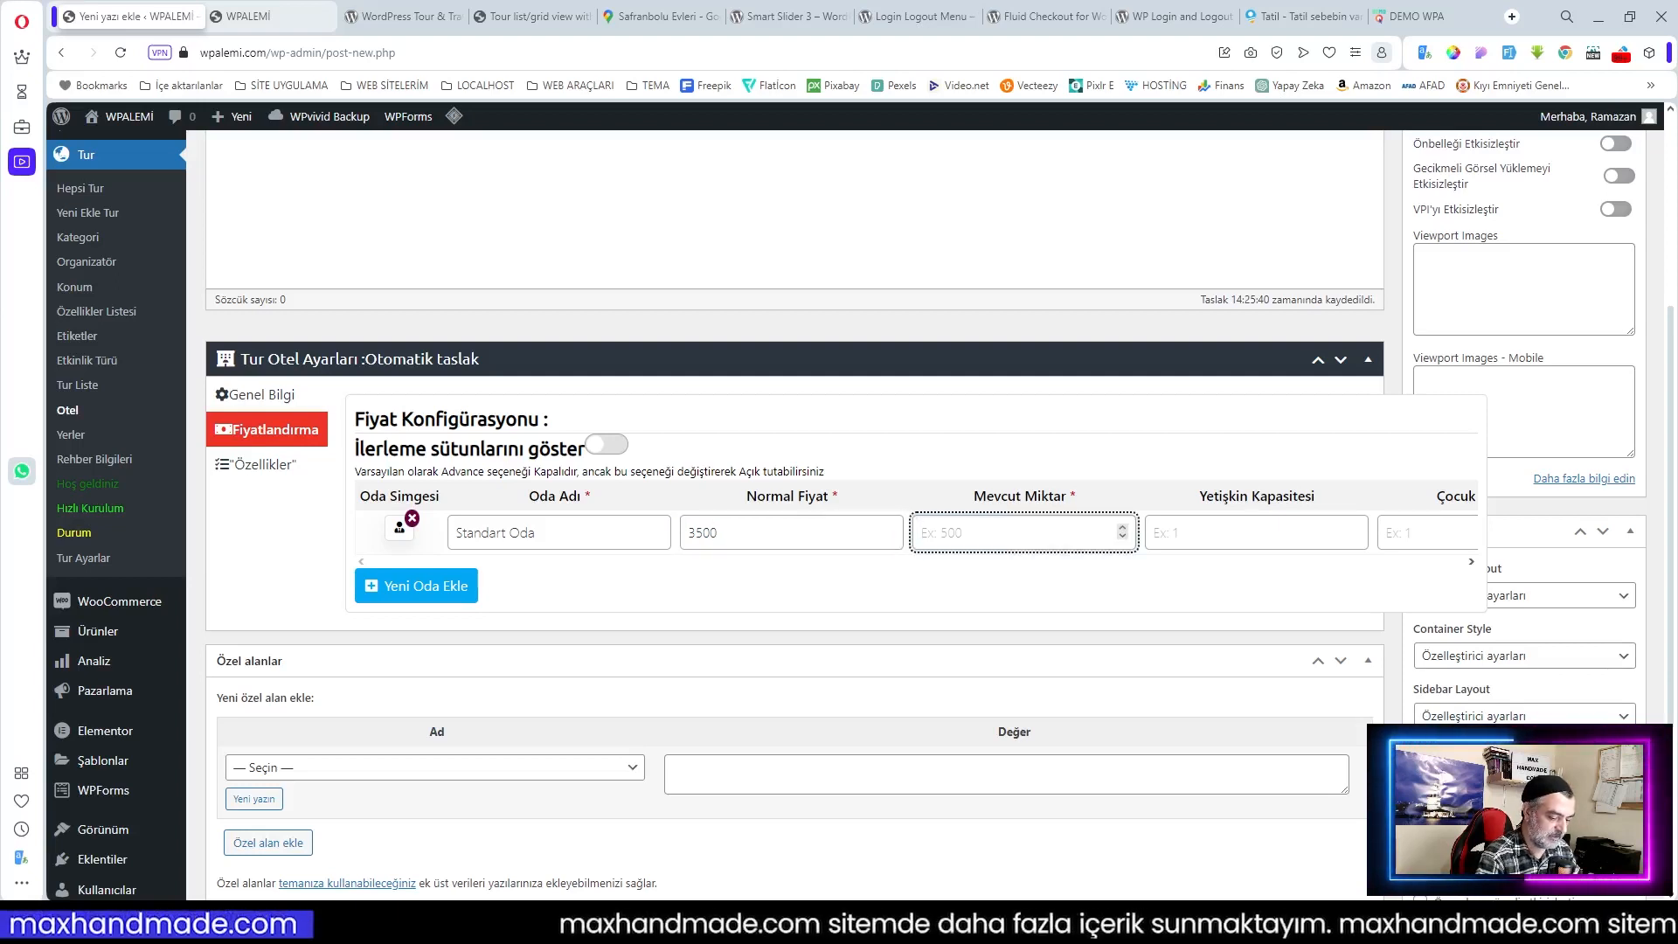
type("50")
left_click(1250, 532)
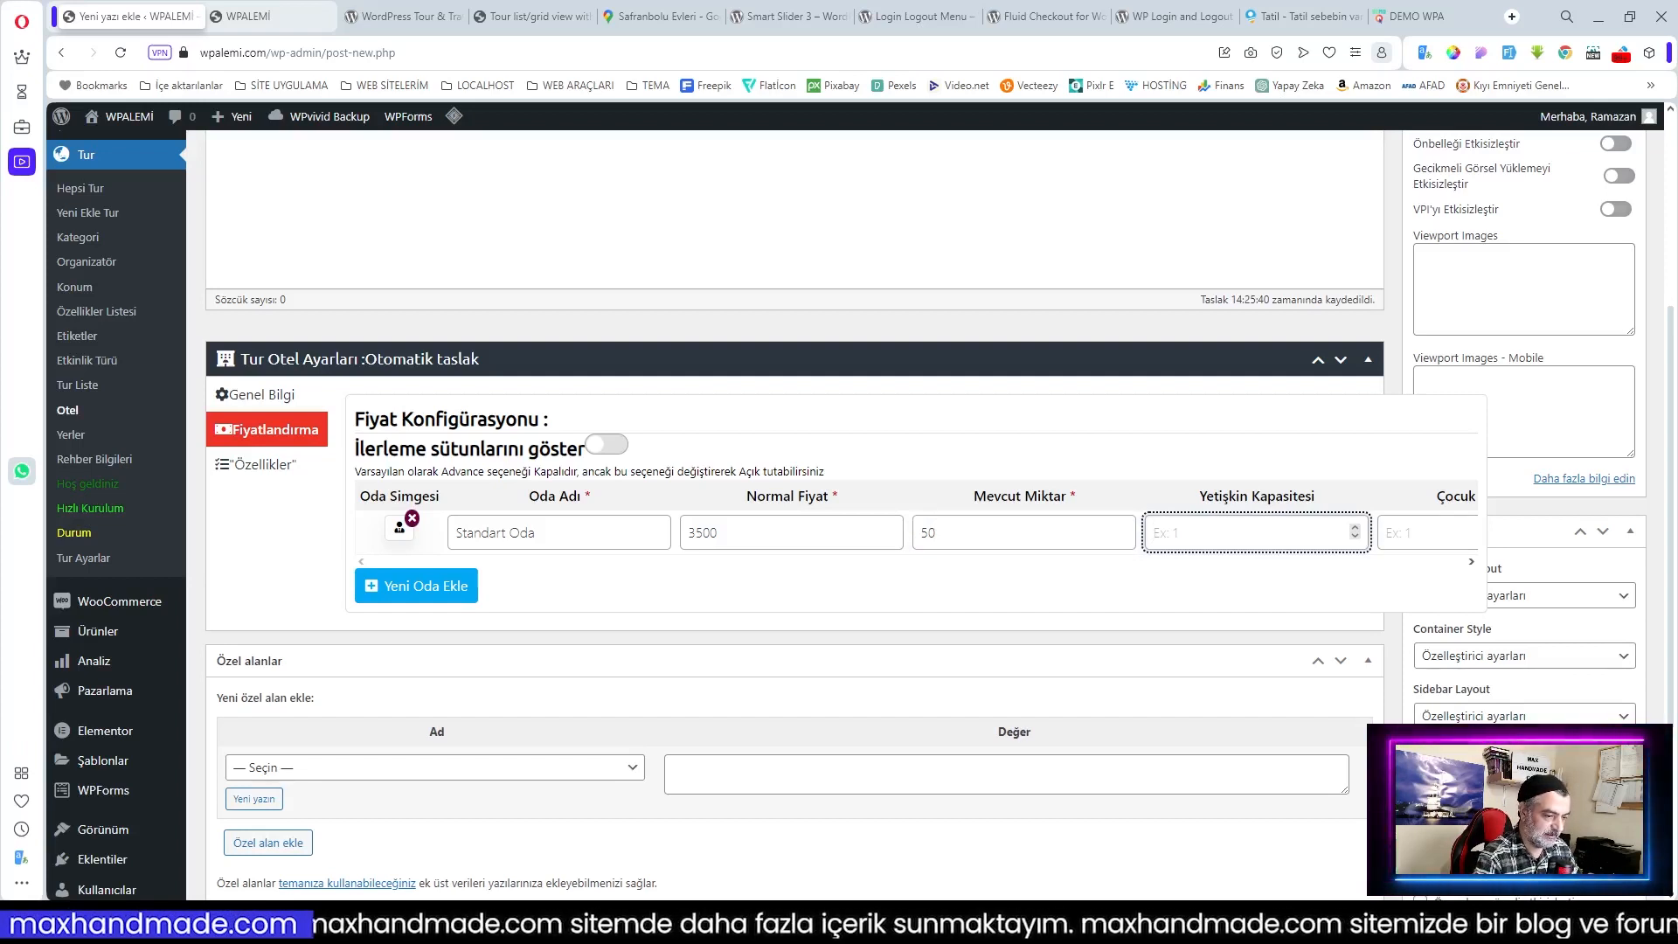
key("Tab")
left_click(1472, 562)
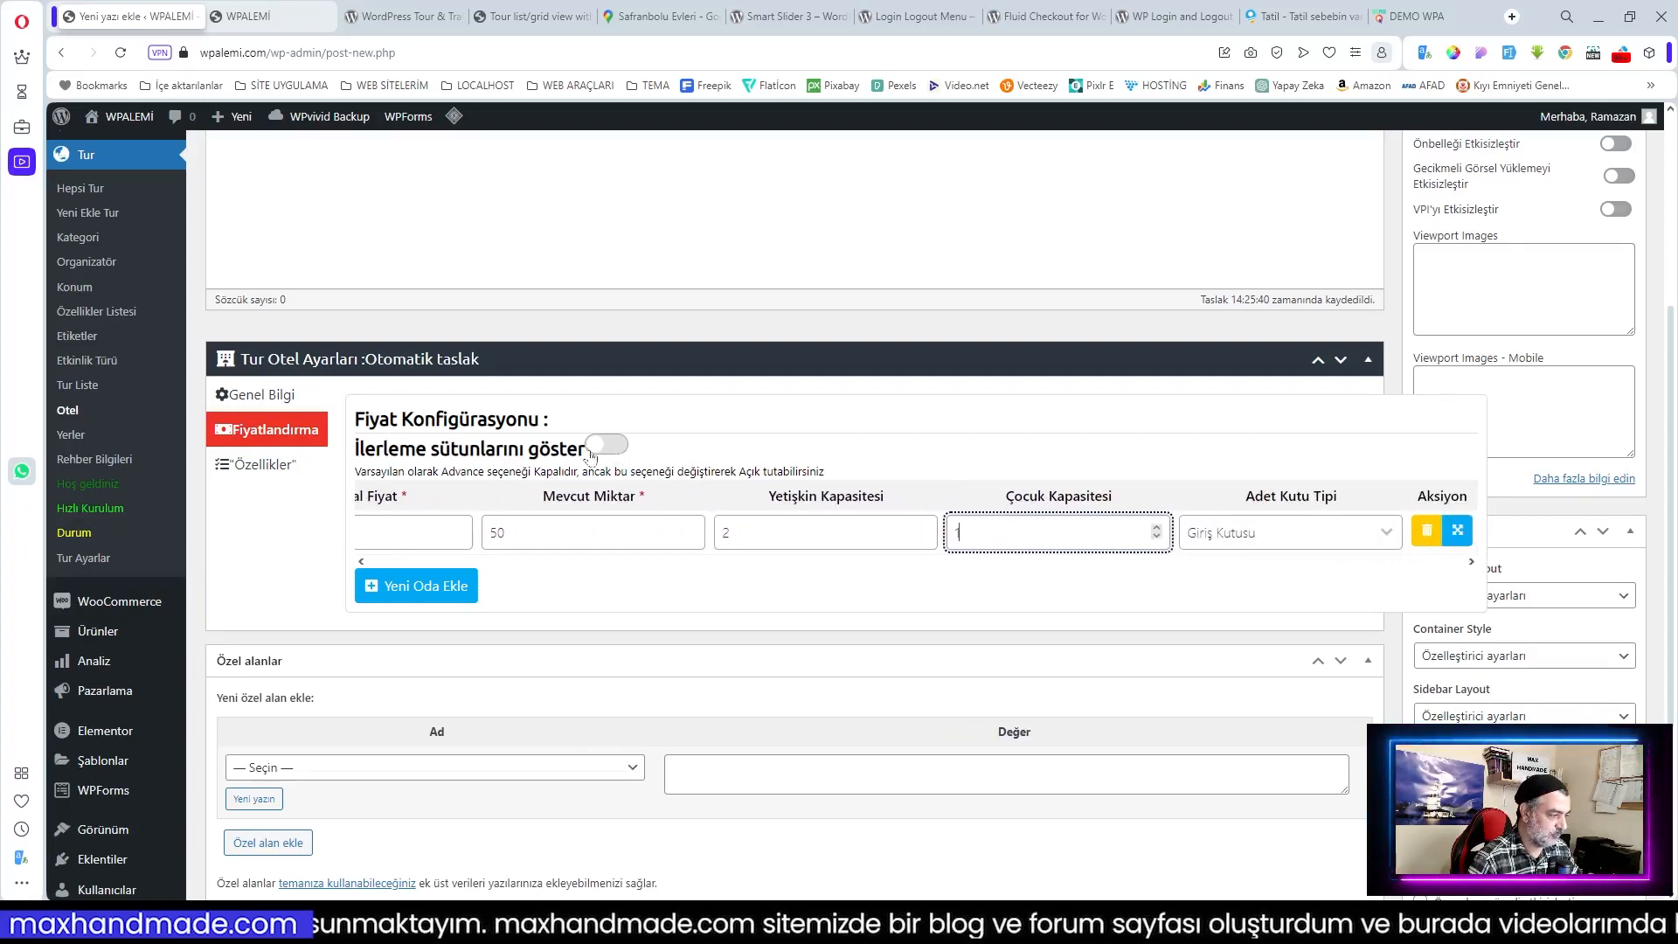
left_click(617, 446)
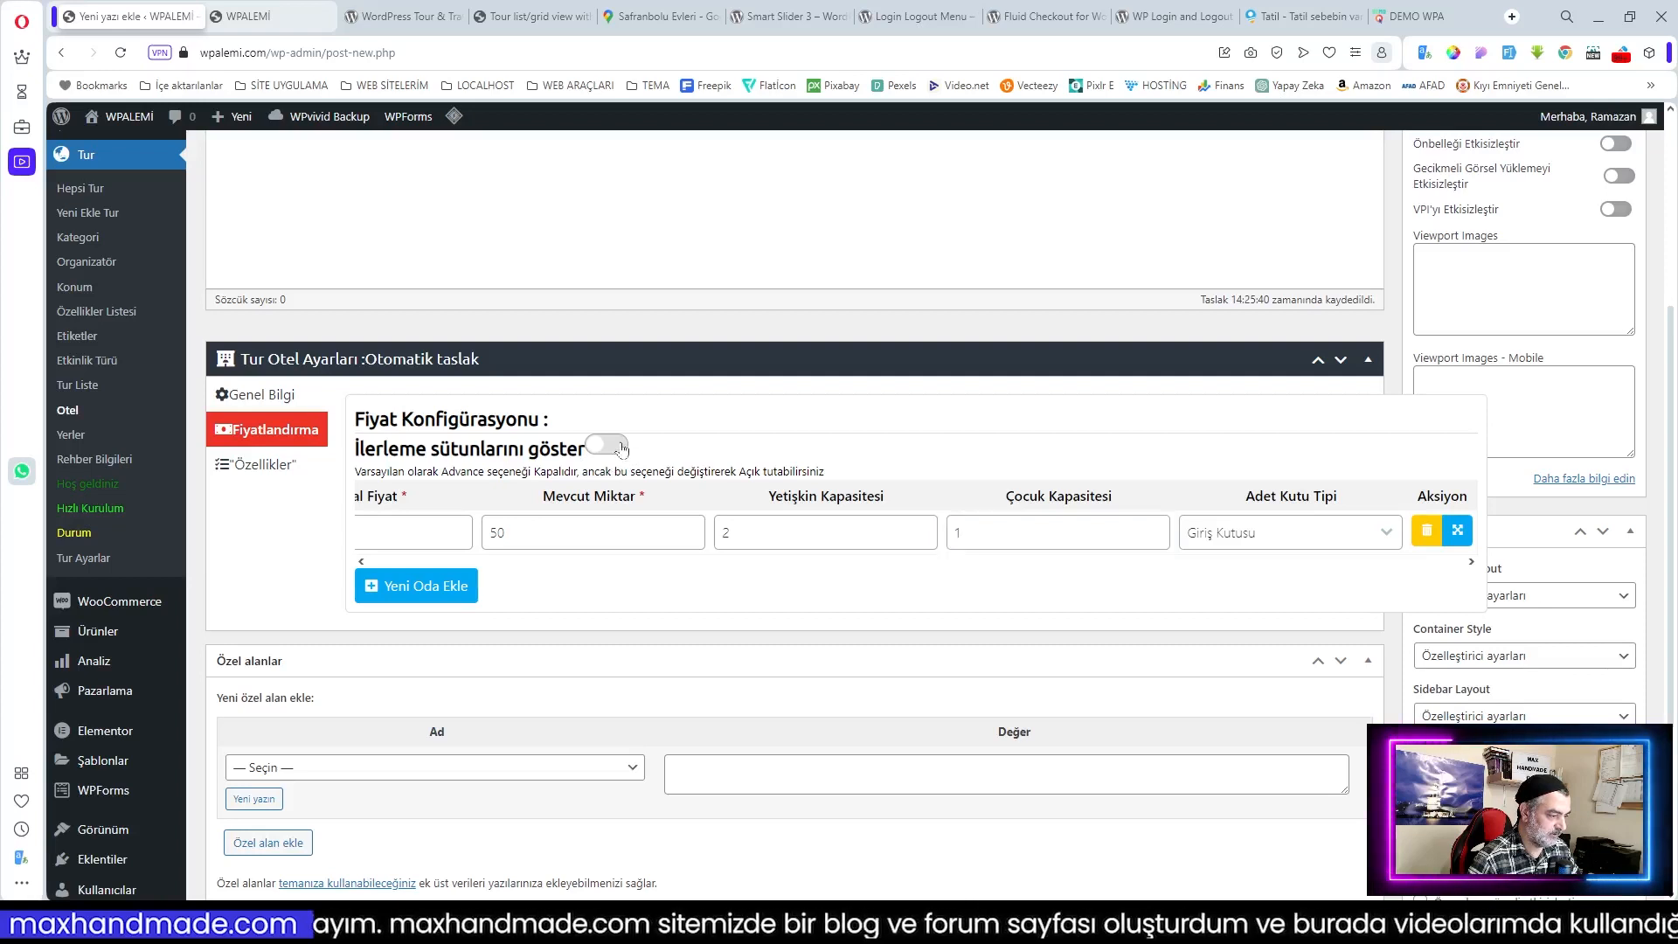
left_click(361, 562)
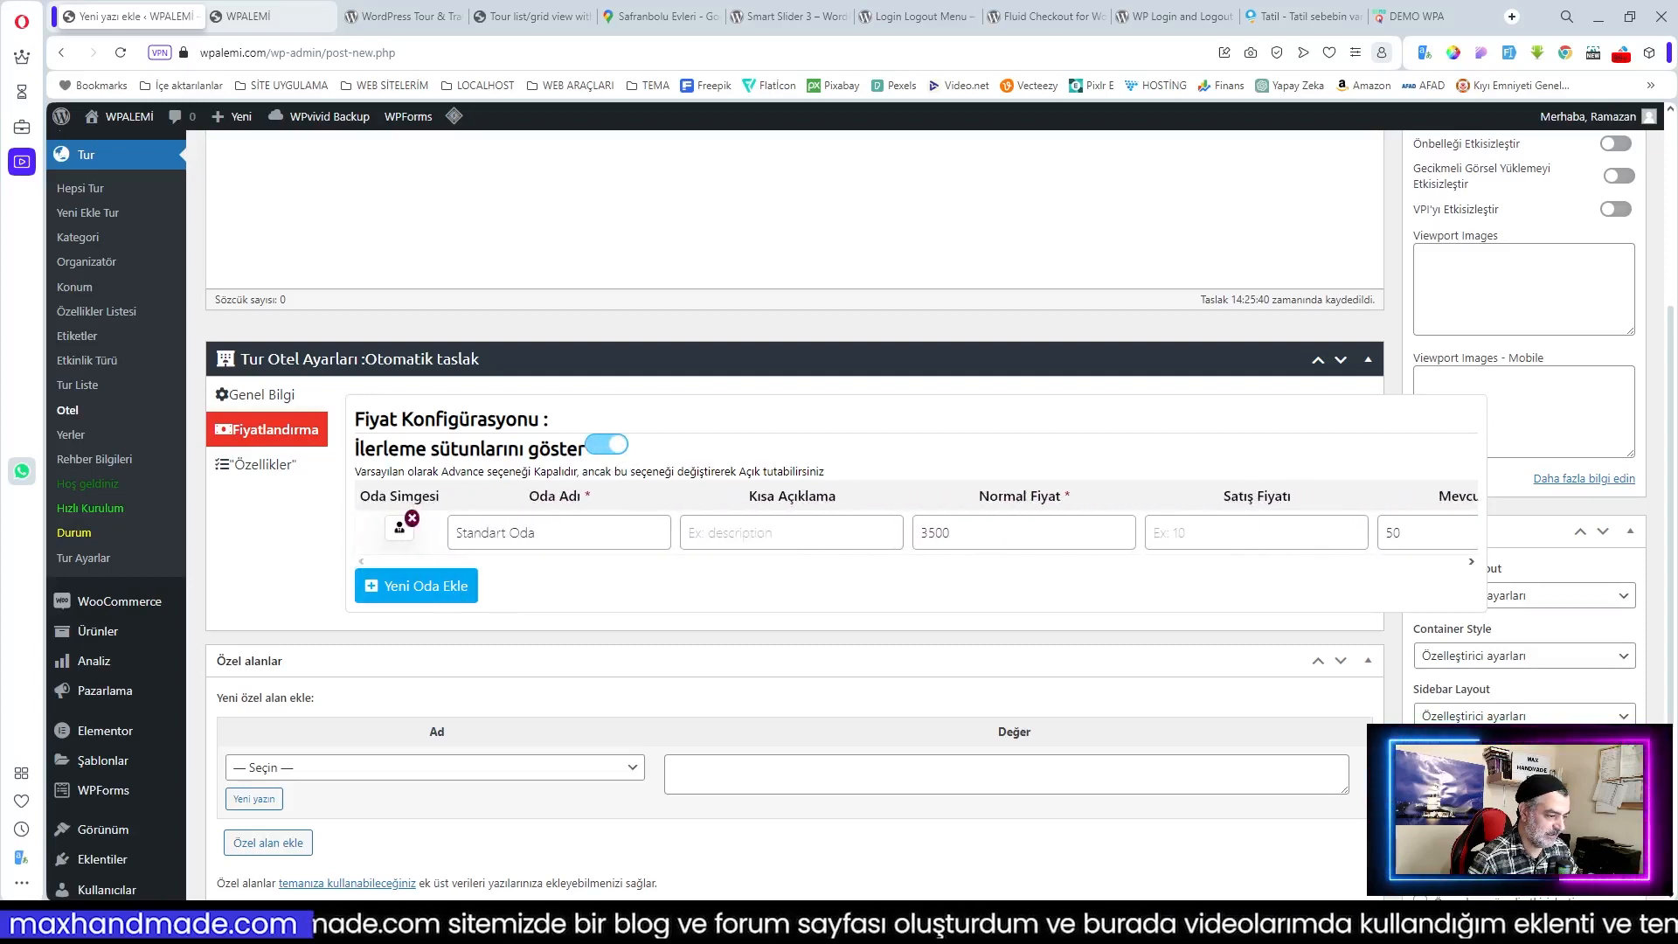
Step: Enter 'Gecelik Kişi Başı Fiyatı' as the Standart Oda short description and adjust its sale price
left_click(779, 532)
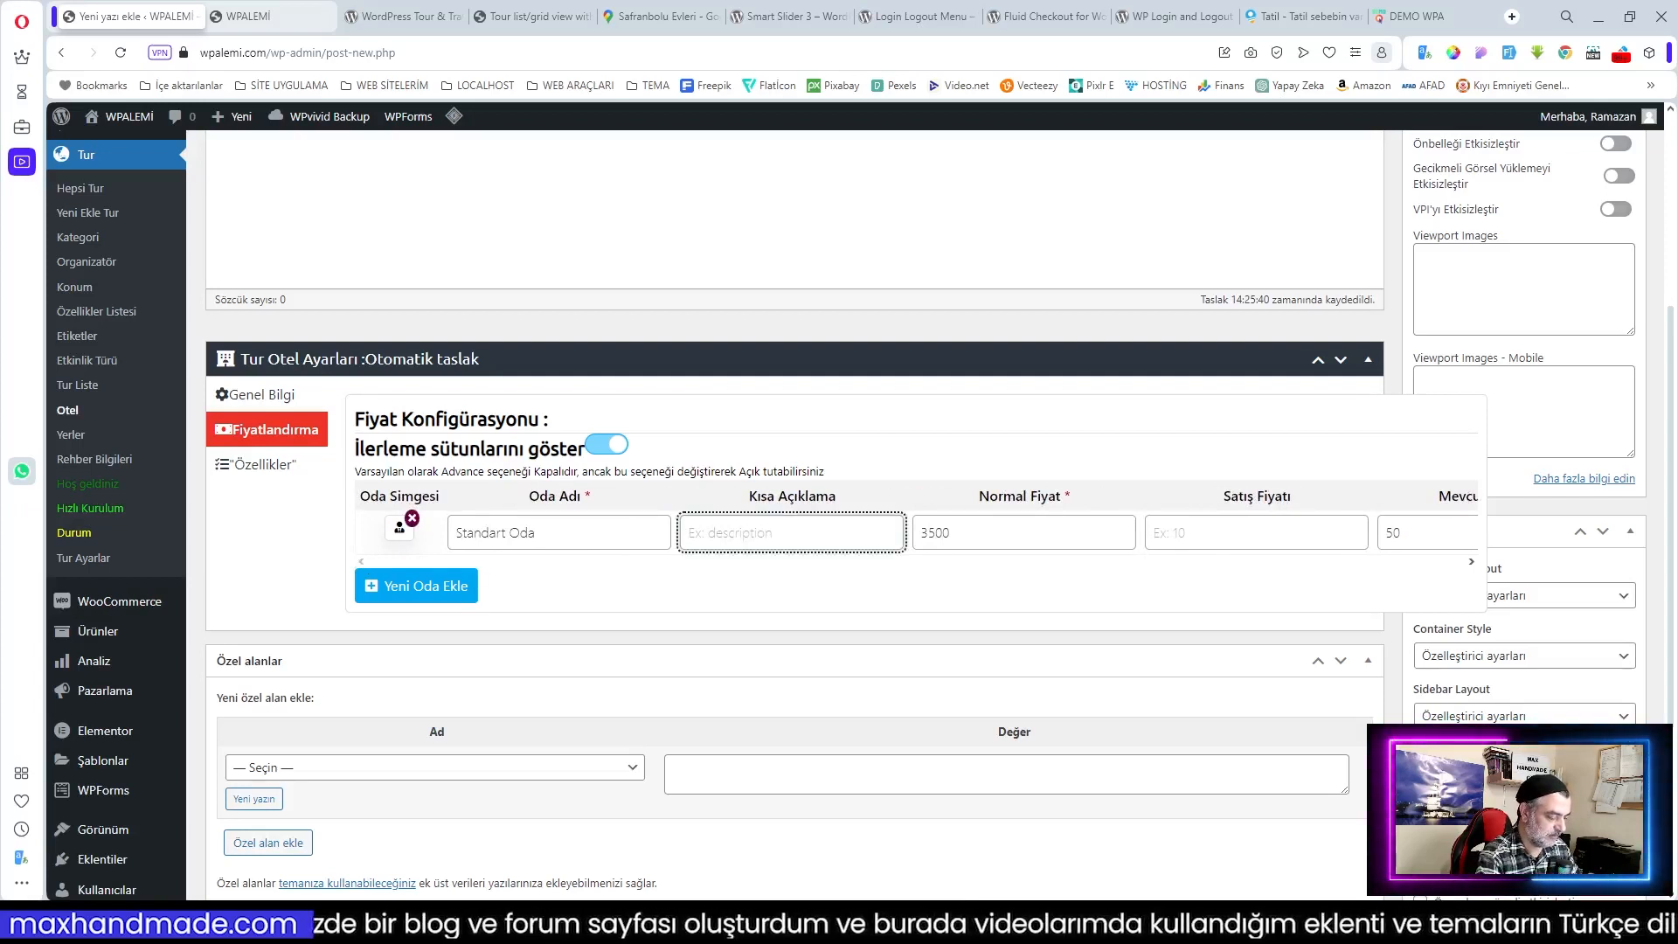
type("Gecelik Kişi Başı Fiyatı")
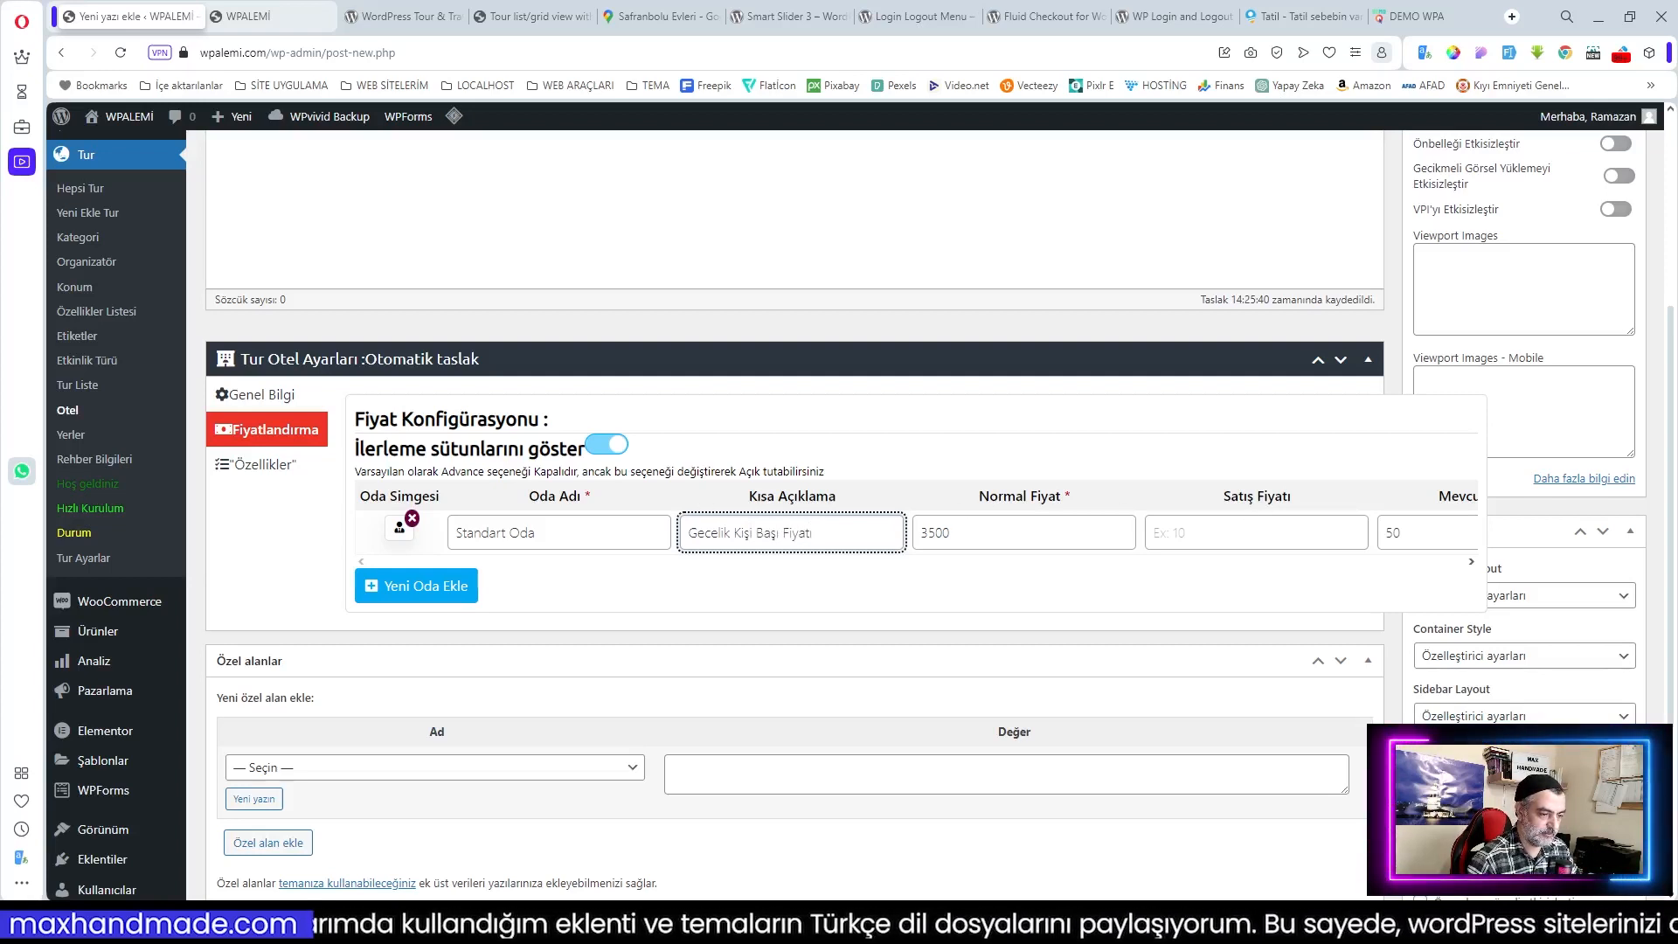
left_click(1171, 534)
left_click(1472, 562)
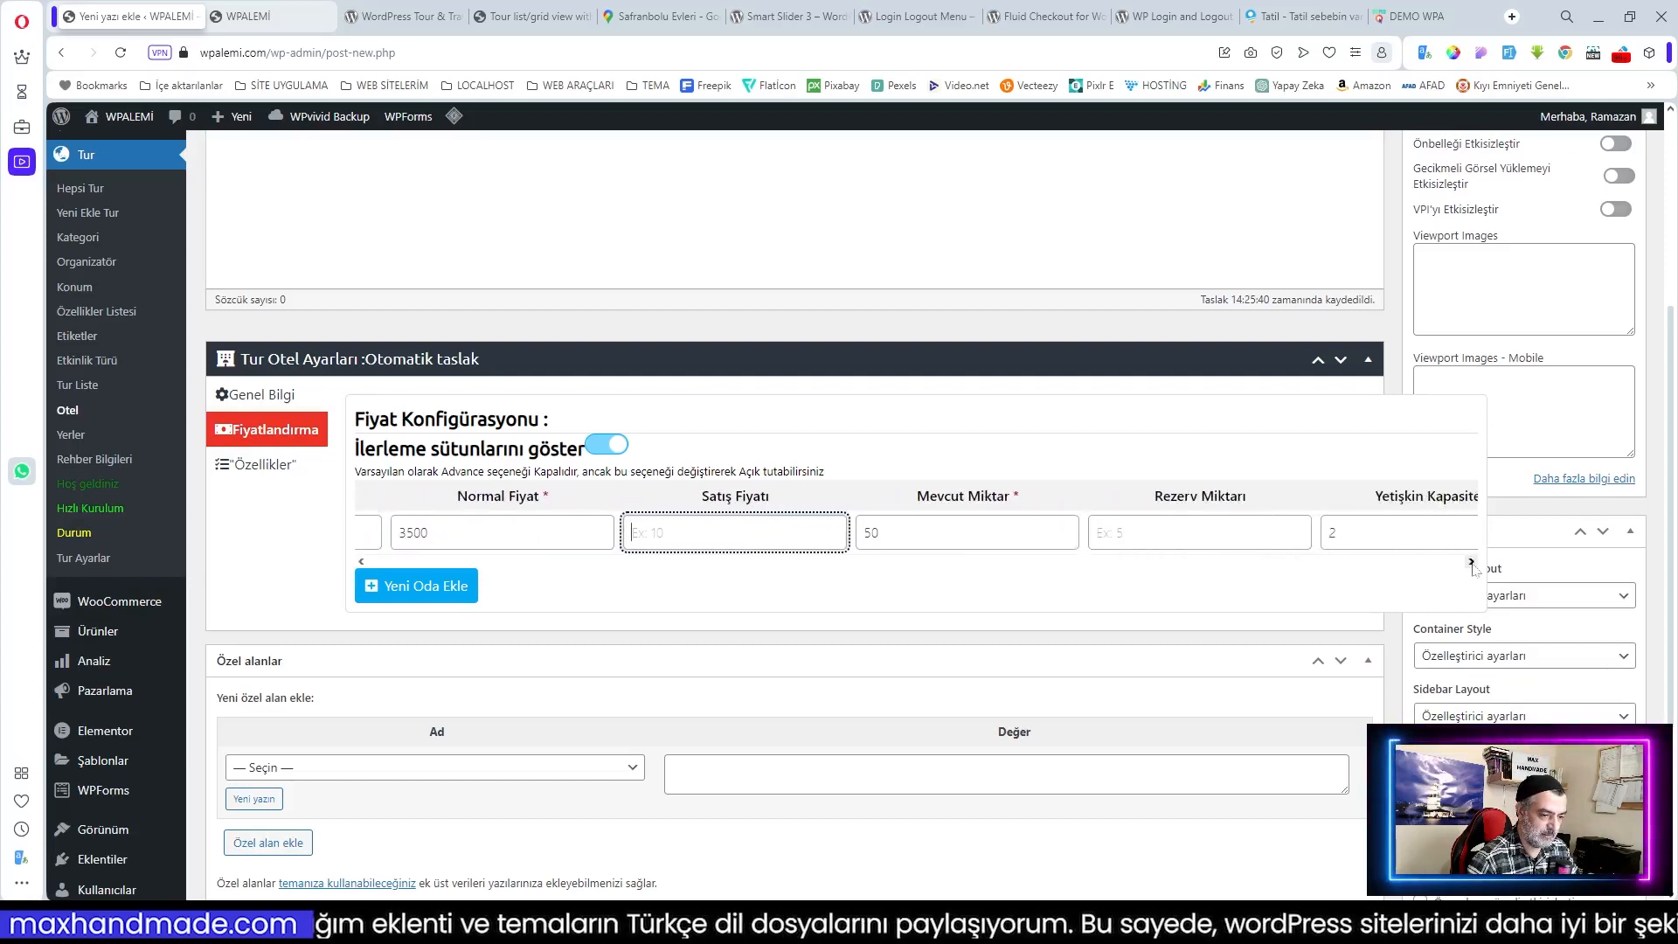
Step: Set the Standart Oda room's reserve quantity to 5
left_click(1180, 533)
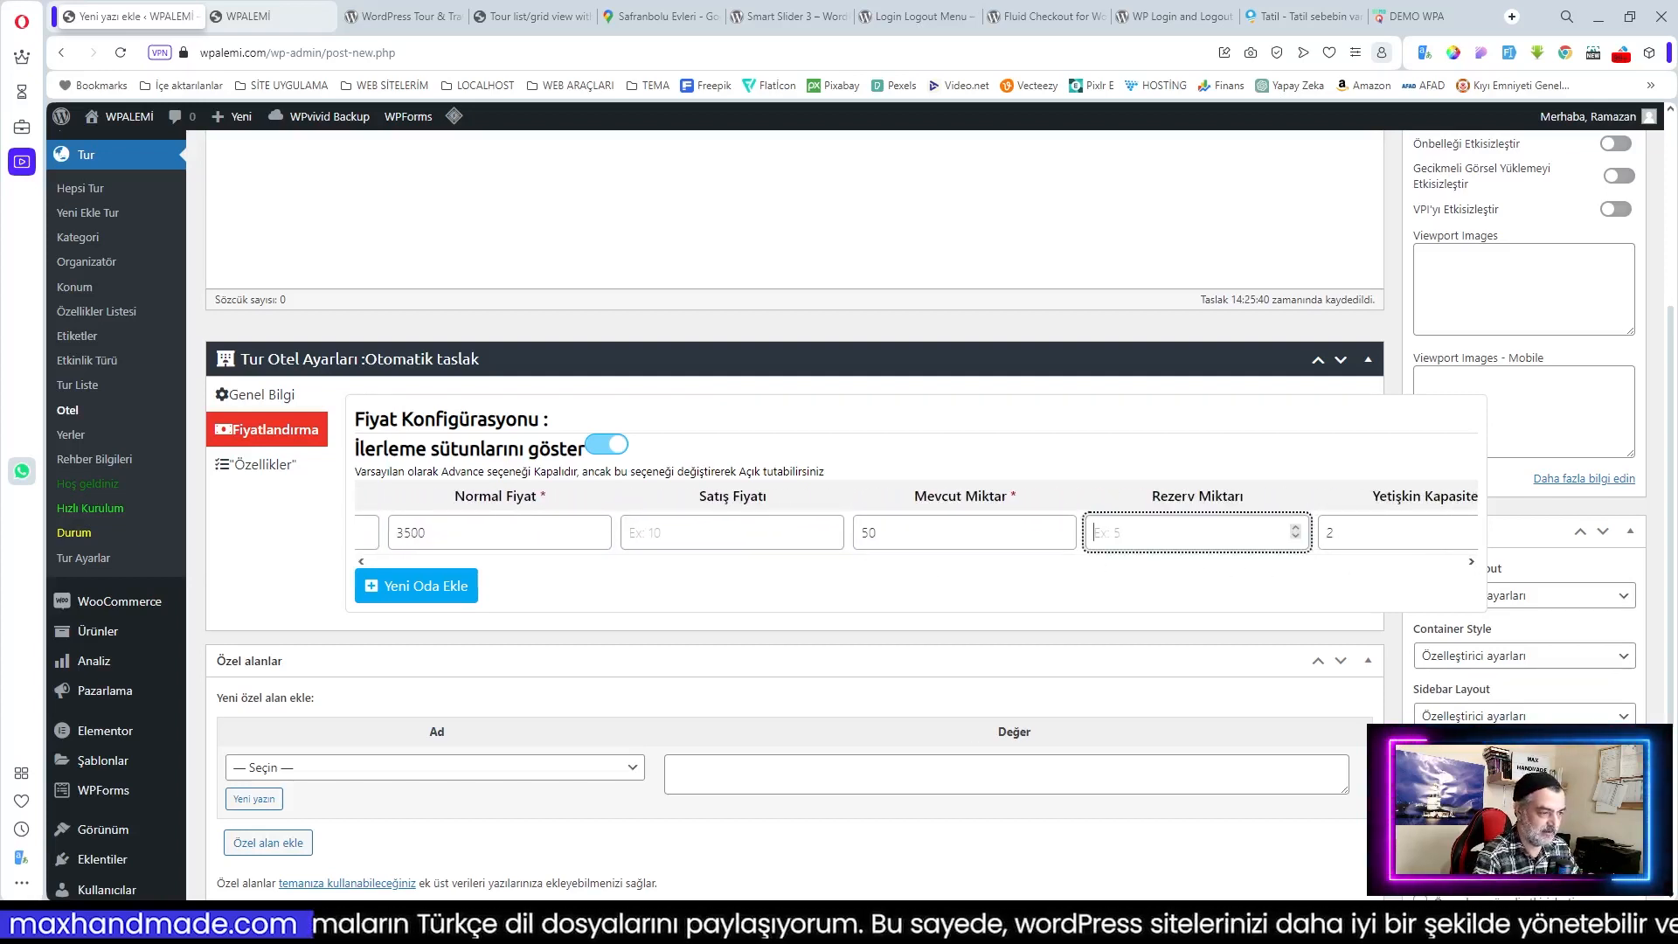
left_click(1472, 562)
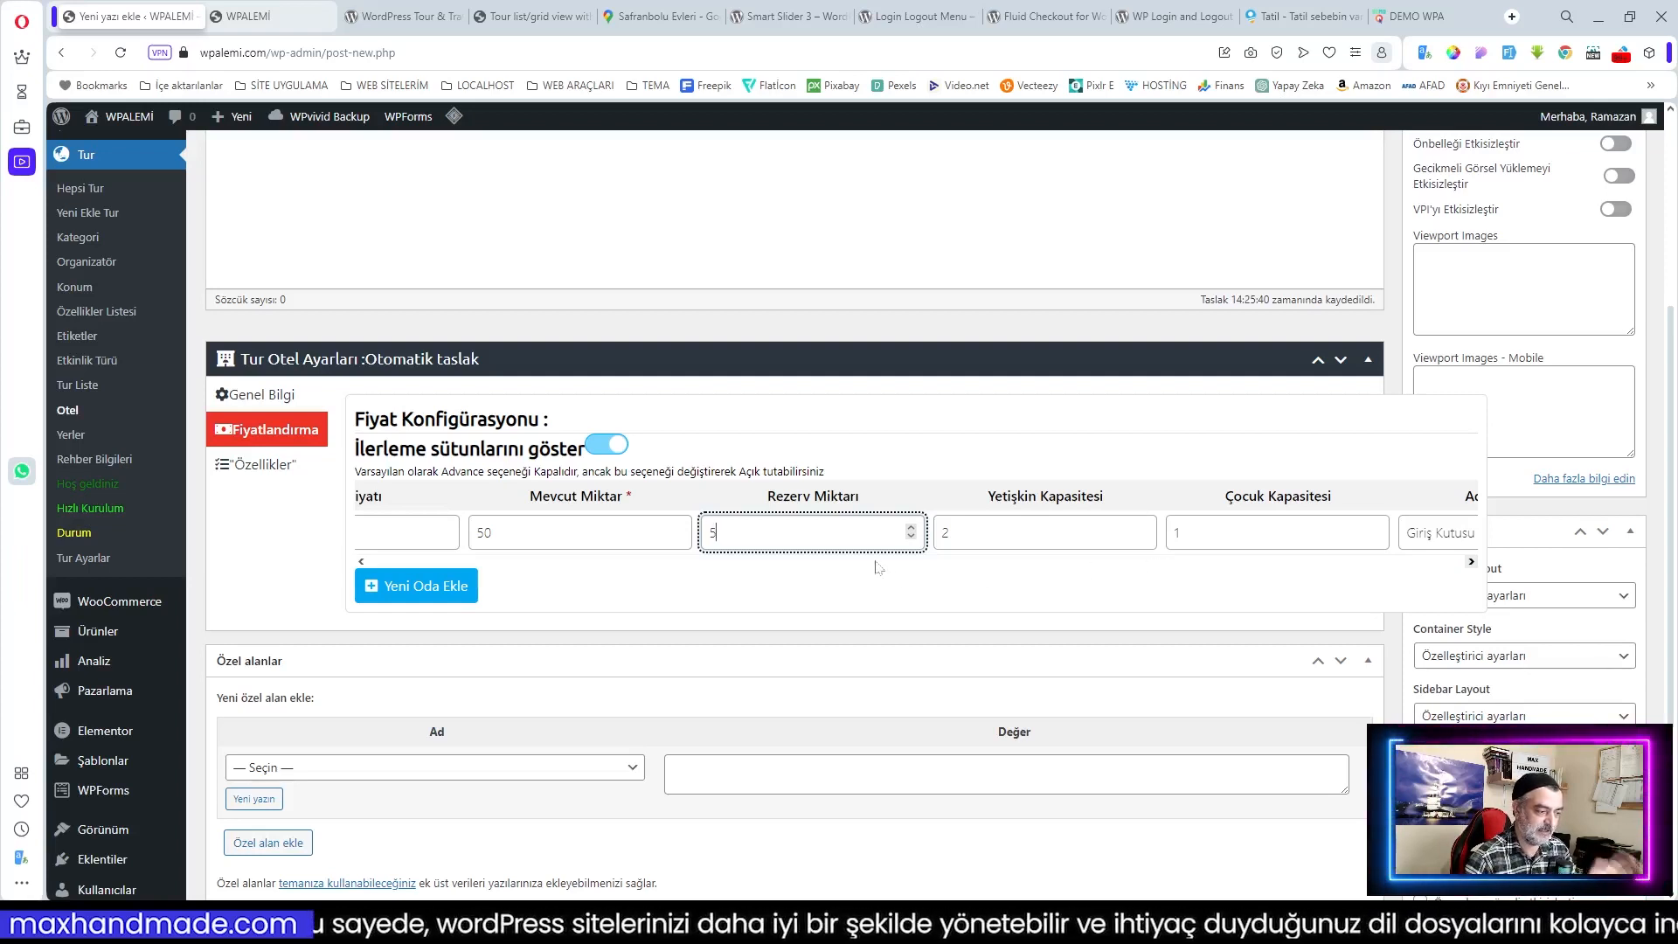
left_click(1472, 562)
left_click(1472, 562)
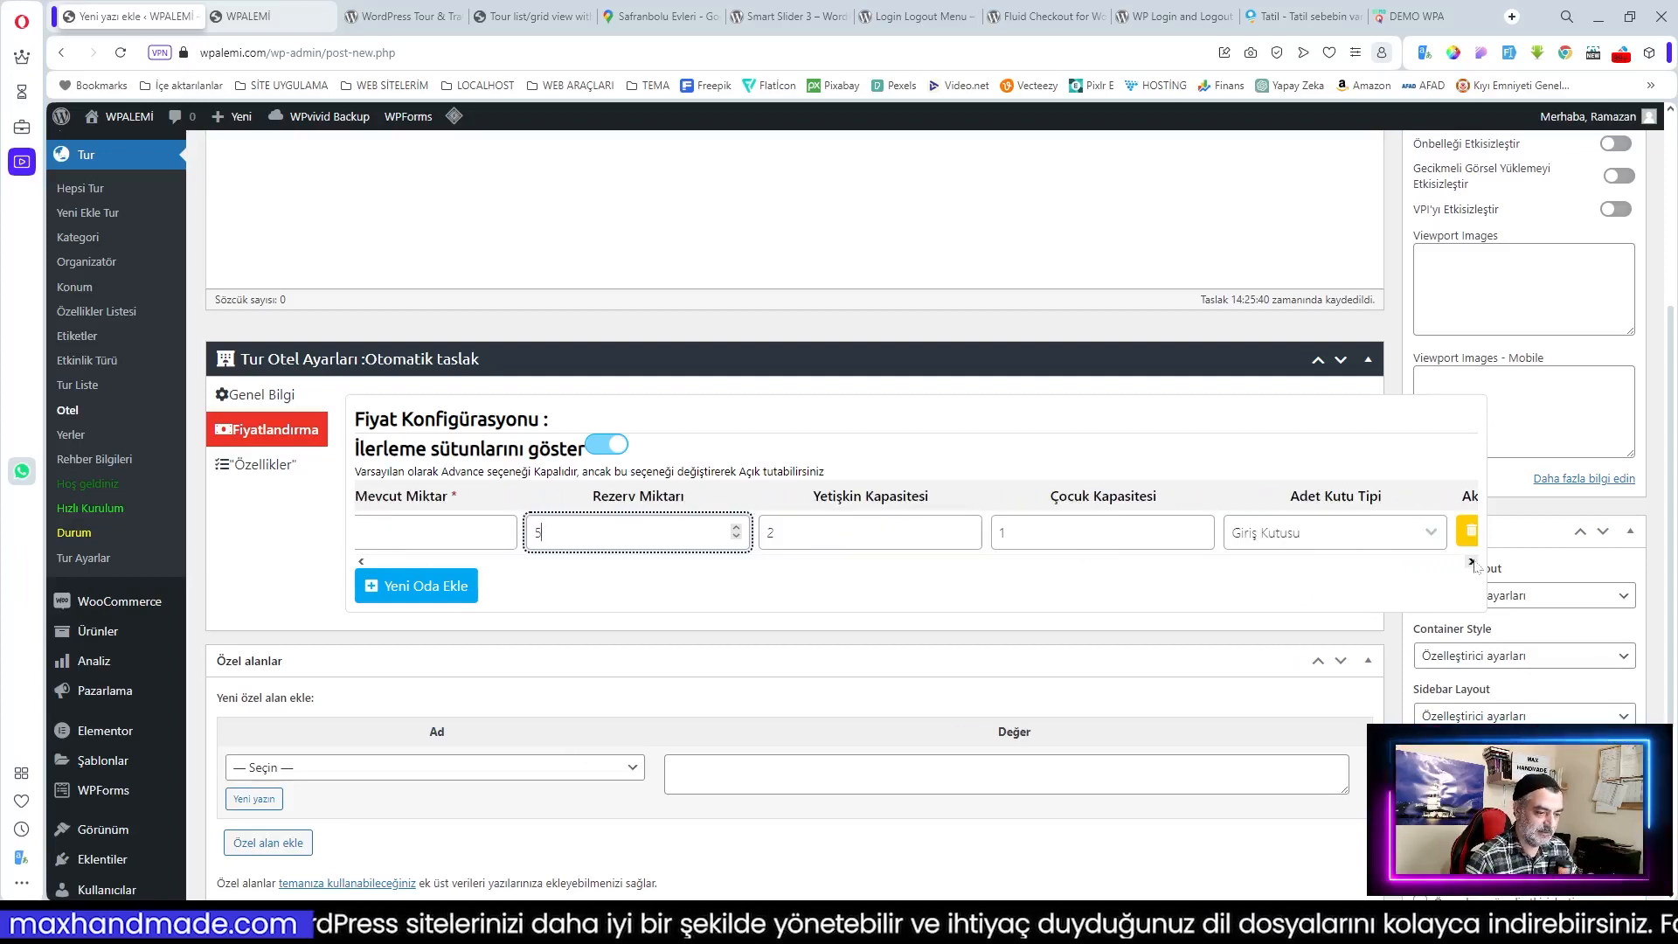
left_click(1472, 562)
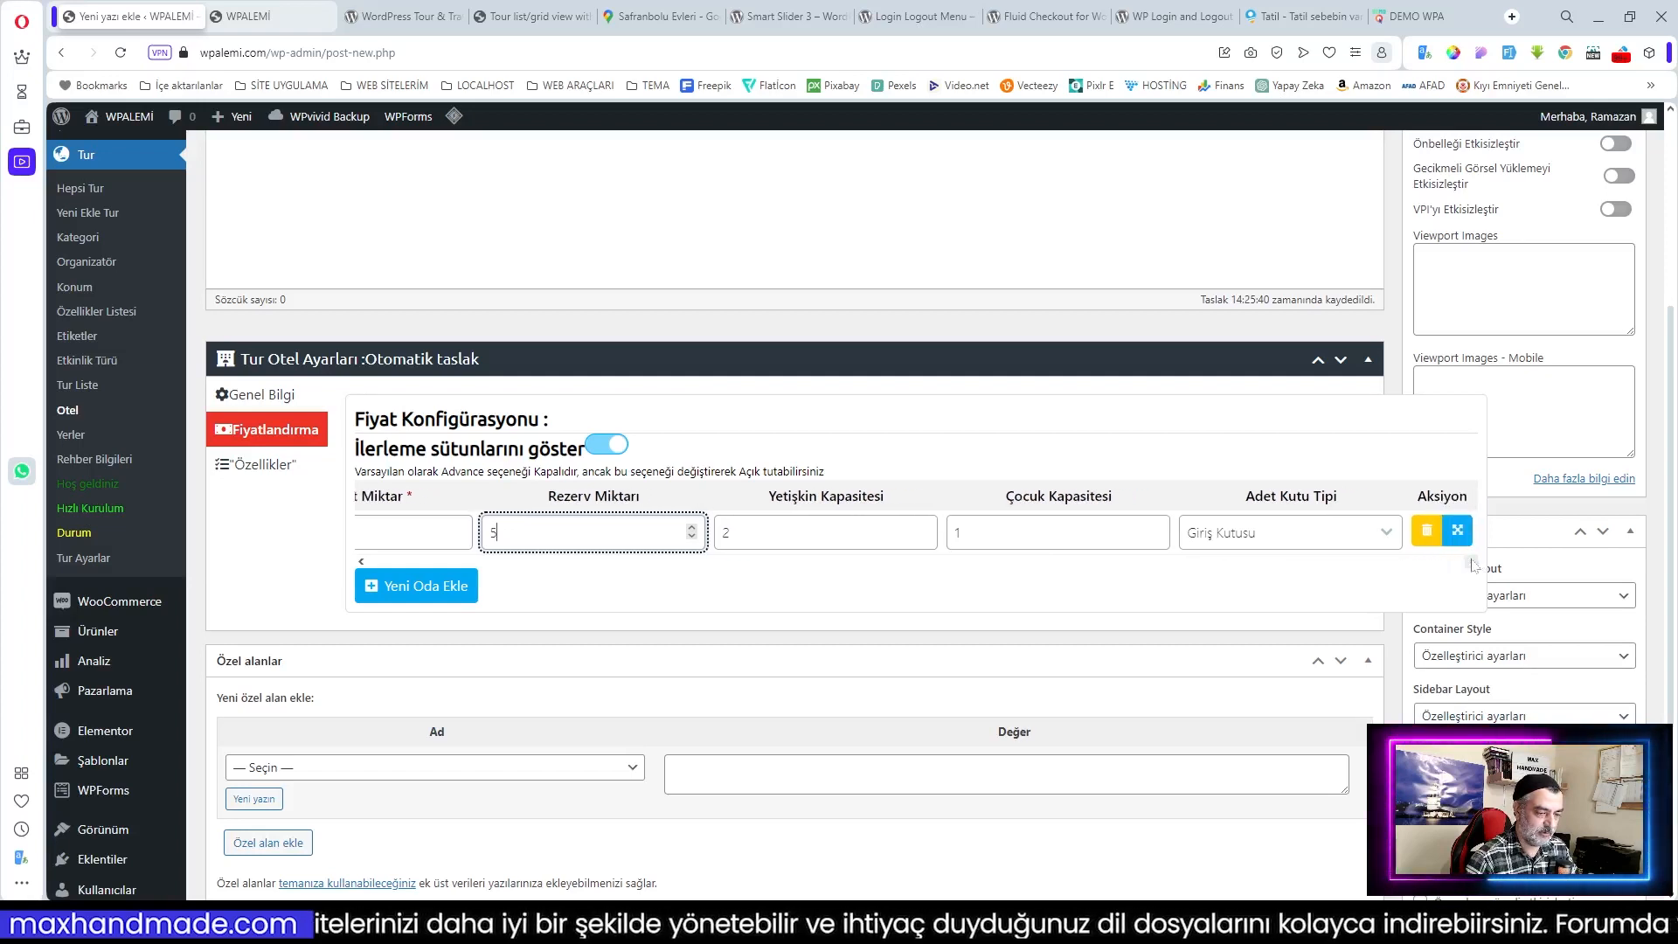
left_click(361, 562)
left_click(361, 562)
left_click(361, 562)
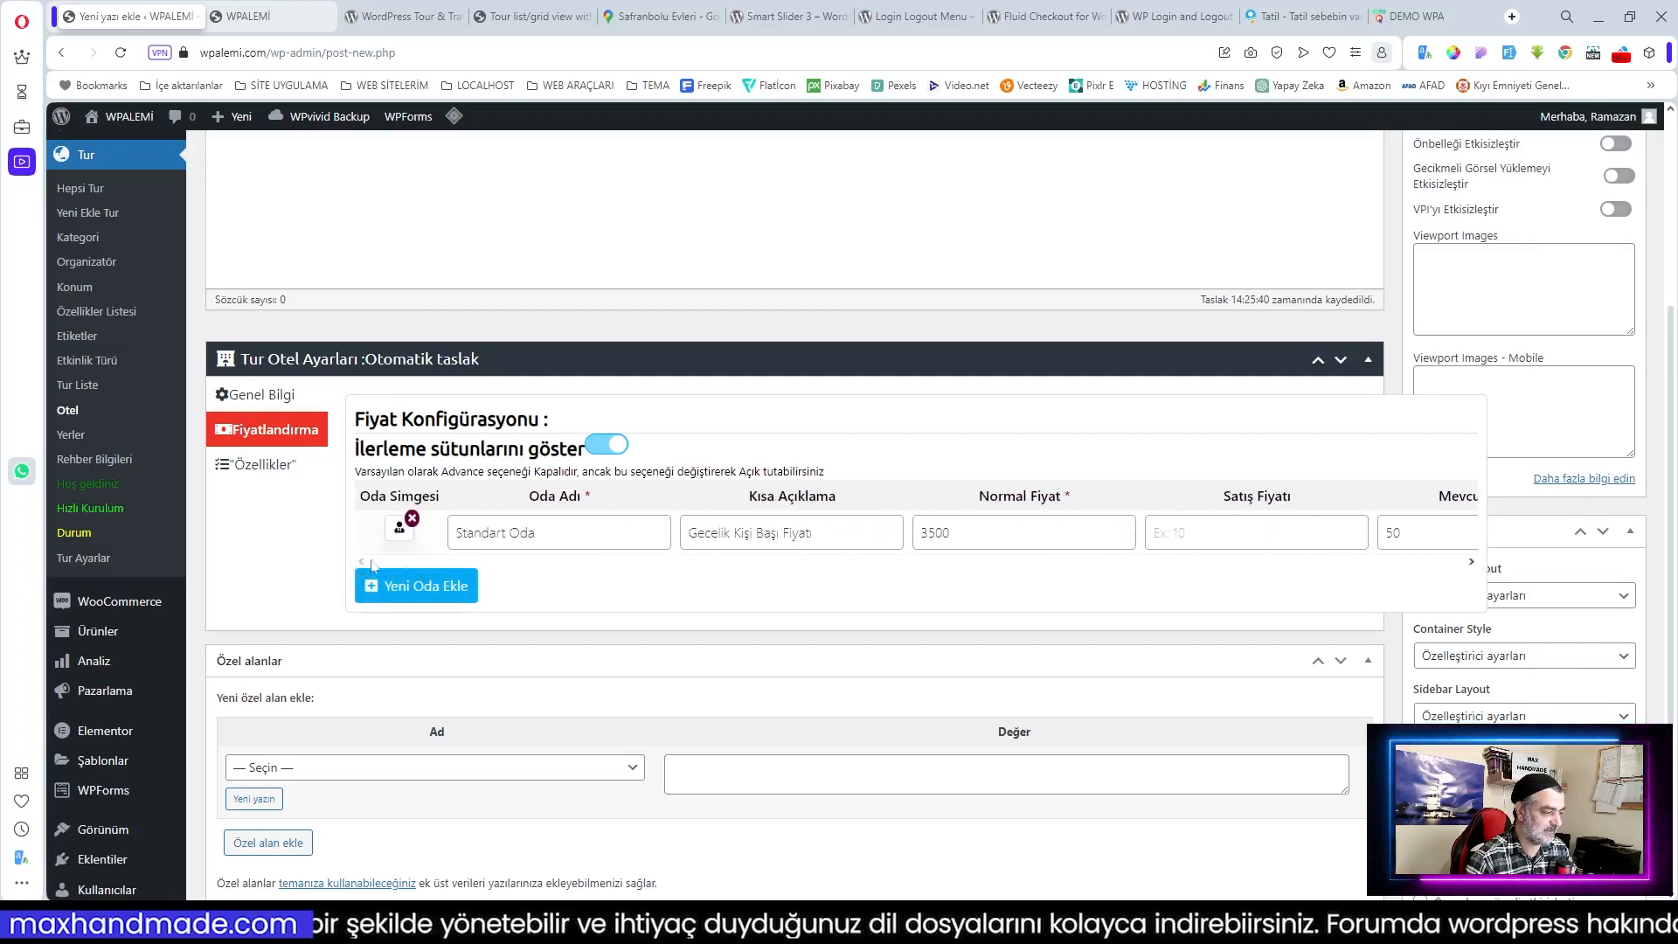
left_click(399, 535)
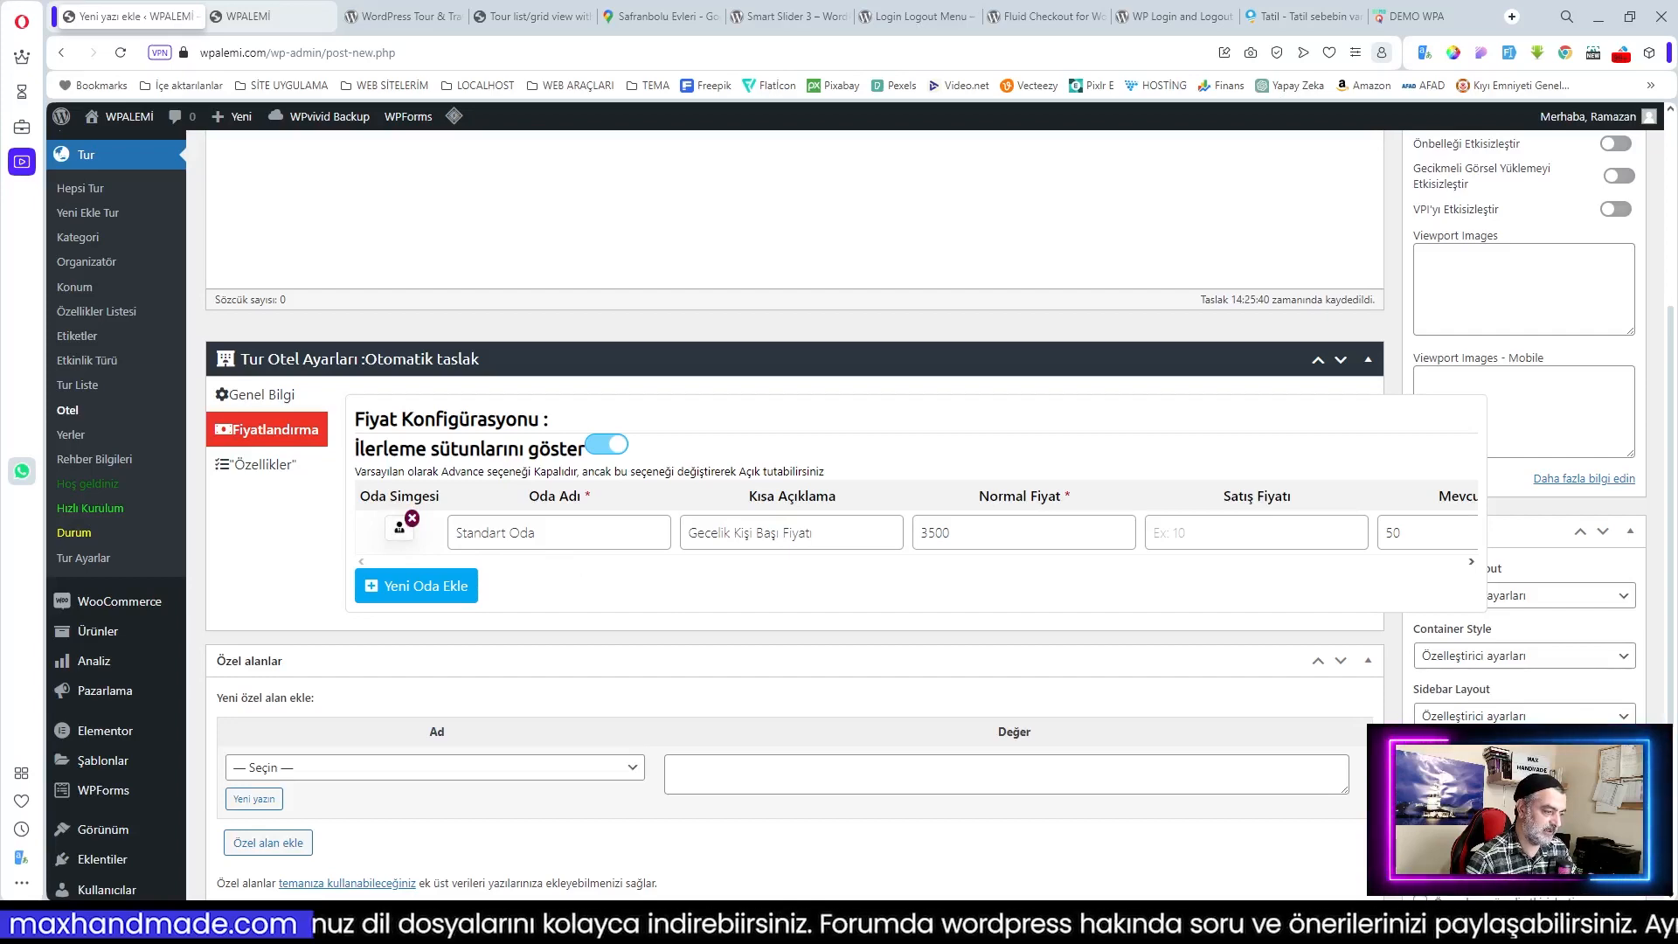
Step: Mark Breakfast, Hotel Rent, Lunch, Welcome Drinks and Accommodation as included in the price
left_click(256, 464)
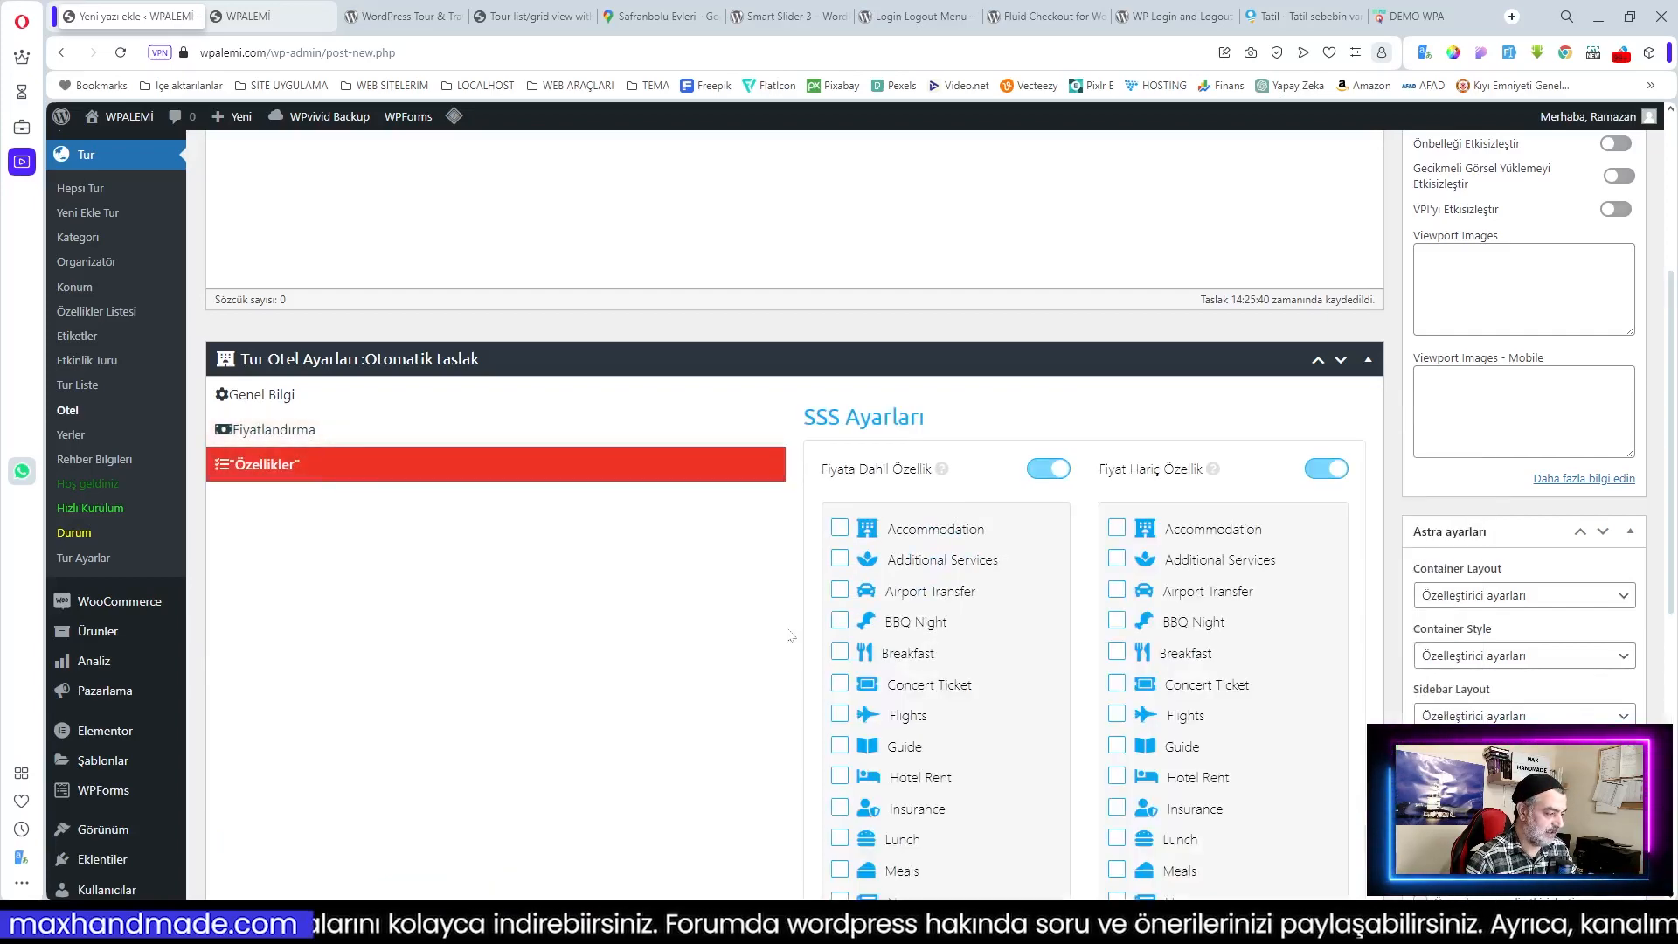
scroll(1133, 627, "down", 1)
scroll(1133, 626, "down", 2)
scroll(1133, 626, "up", 1)
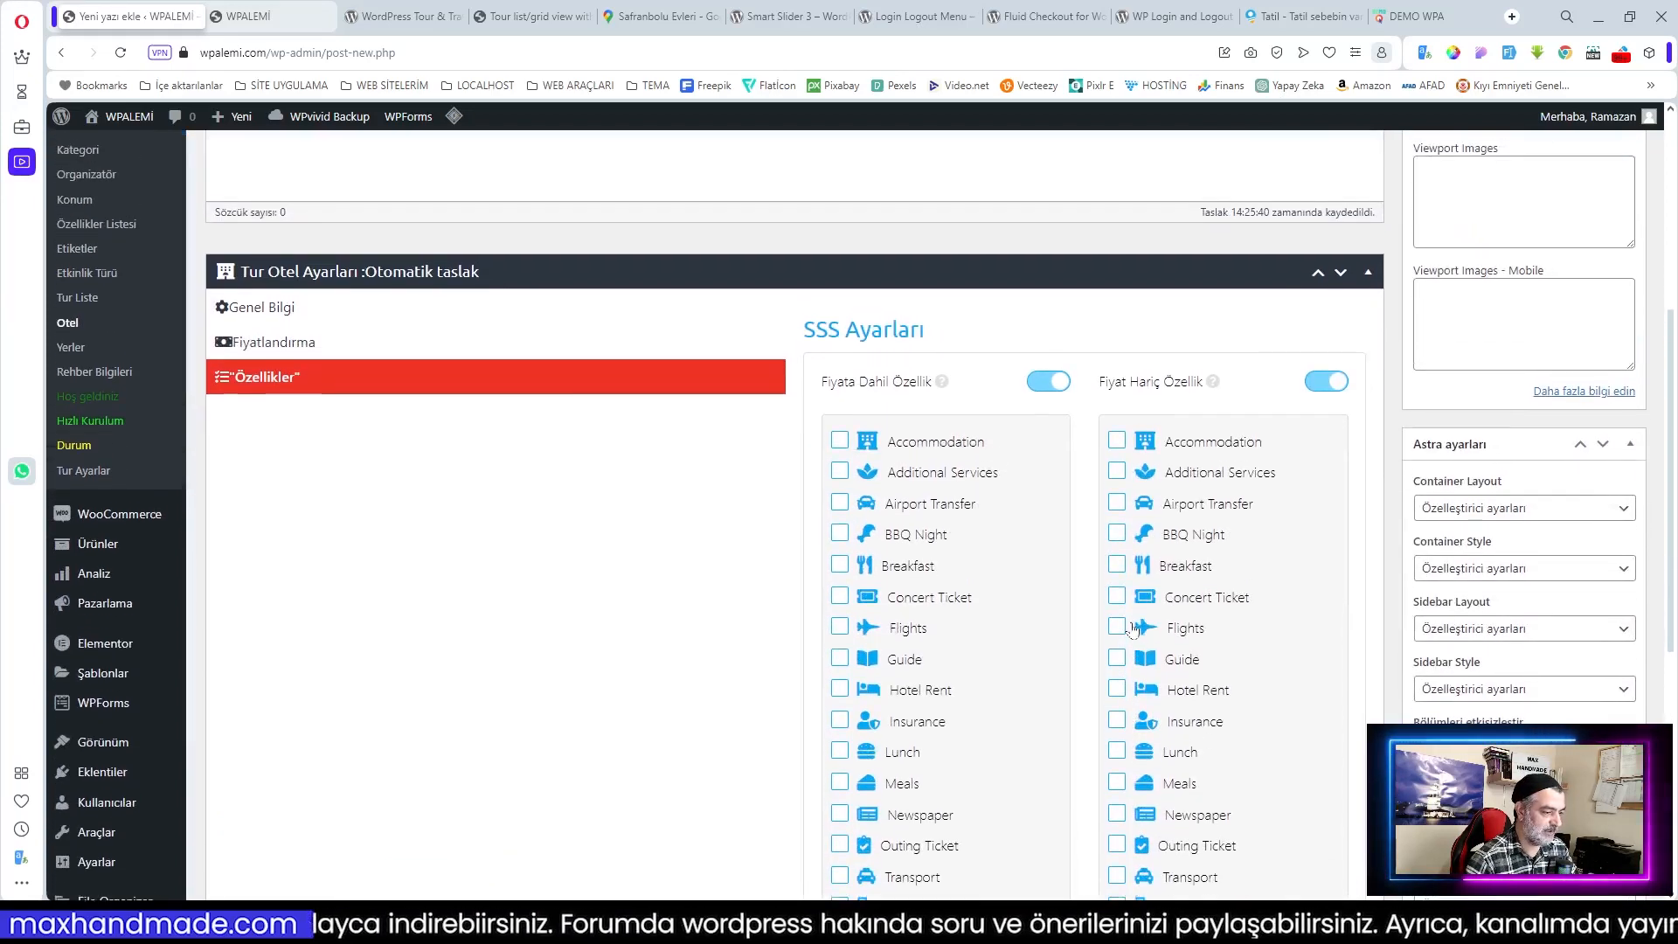
scroll(1020, 629, "down", 2)
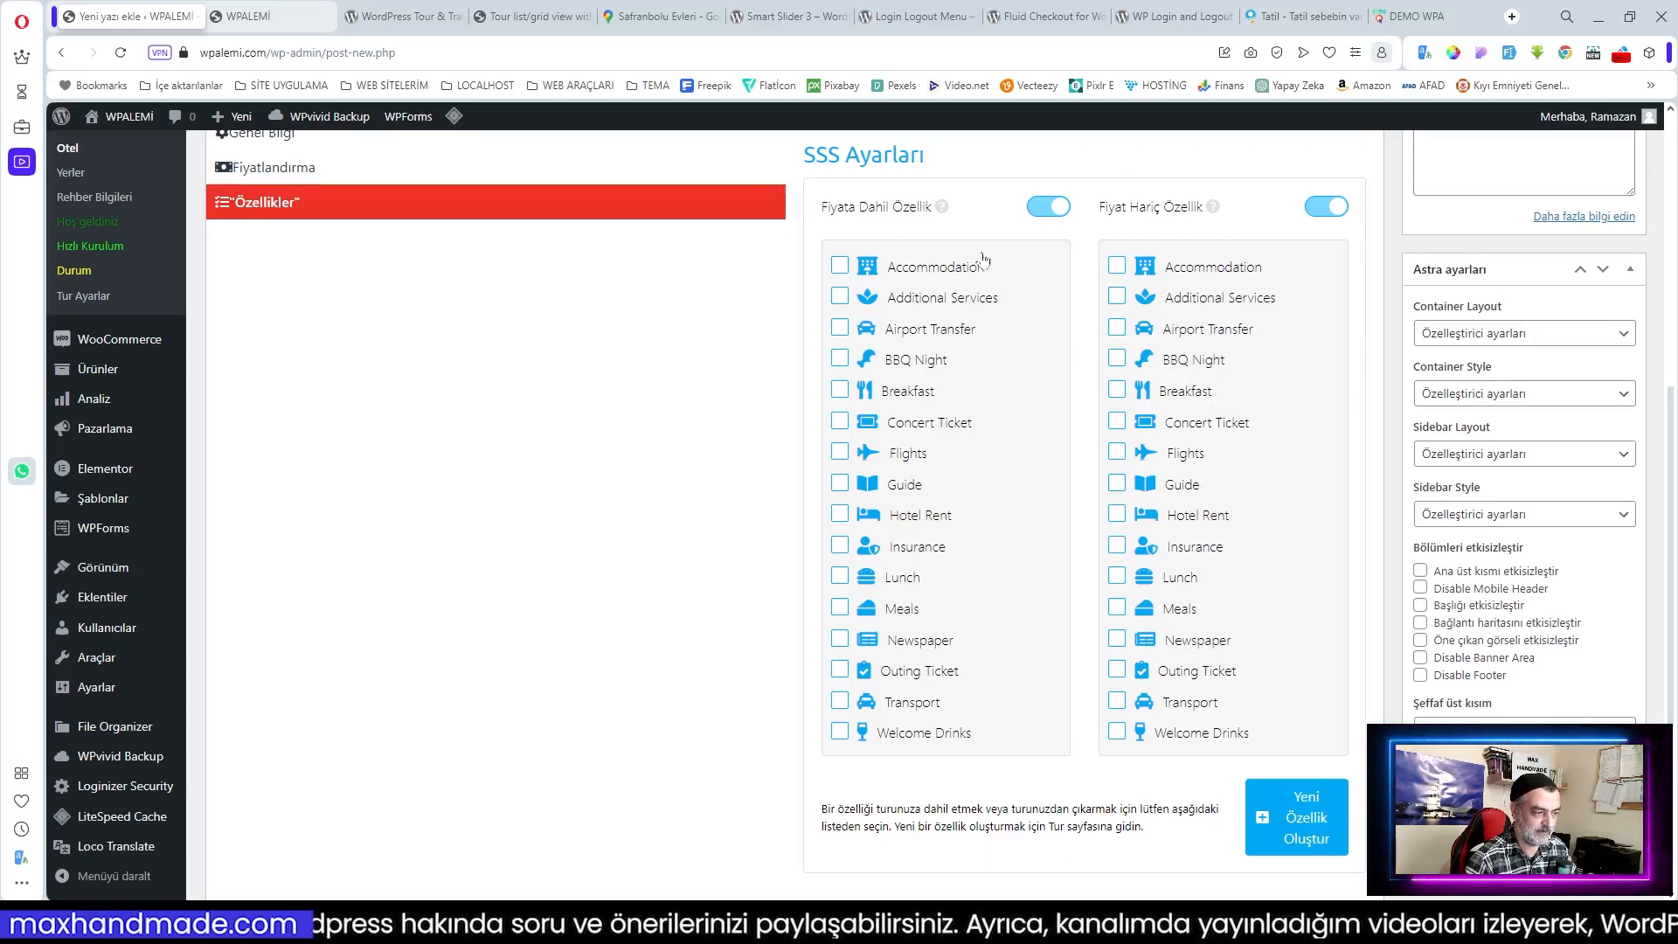
left_click(839, 392)
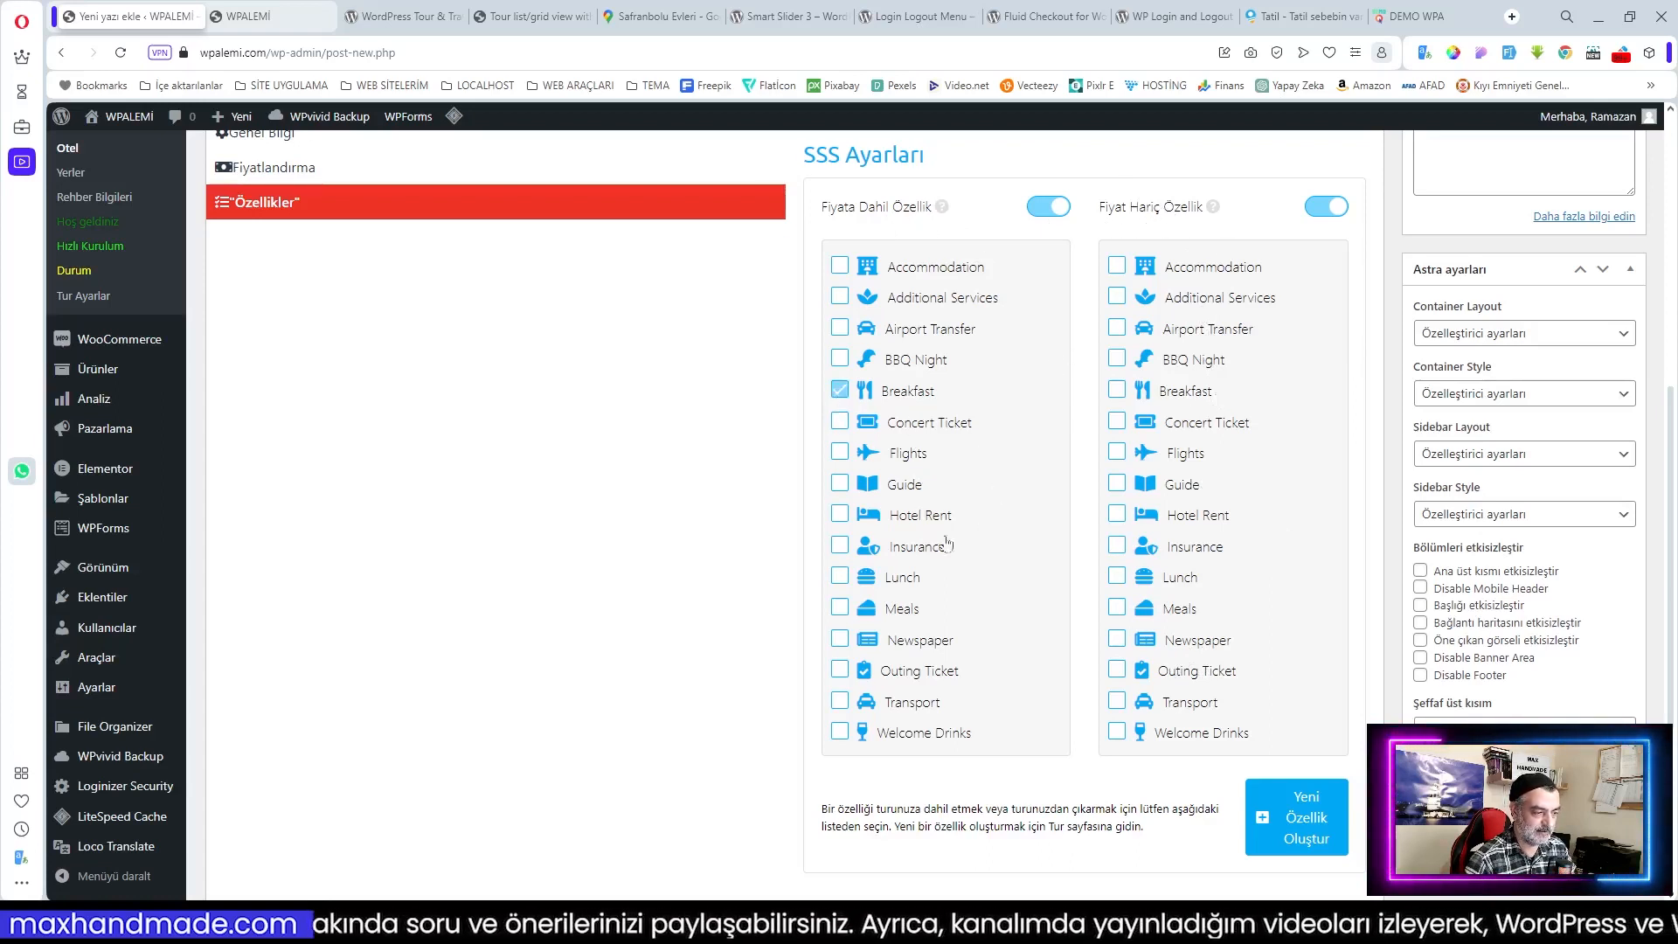
left_click(841, 518)
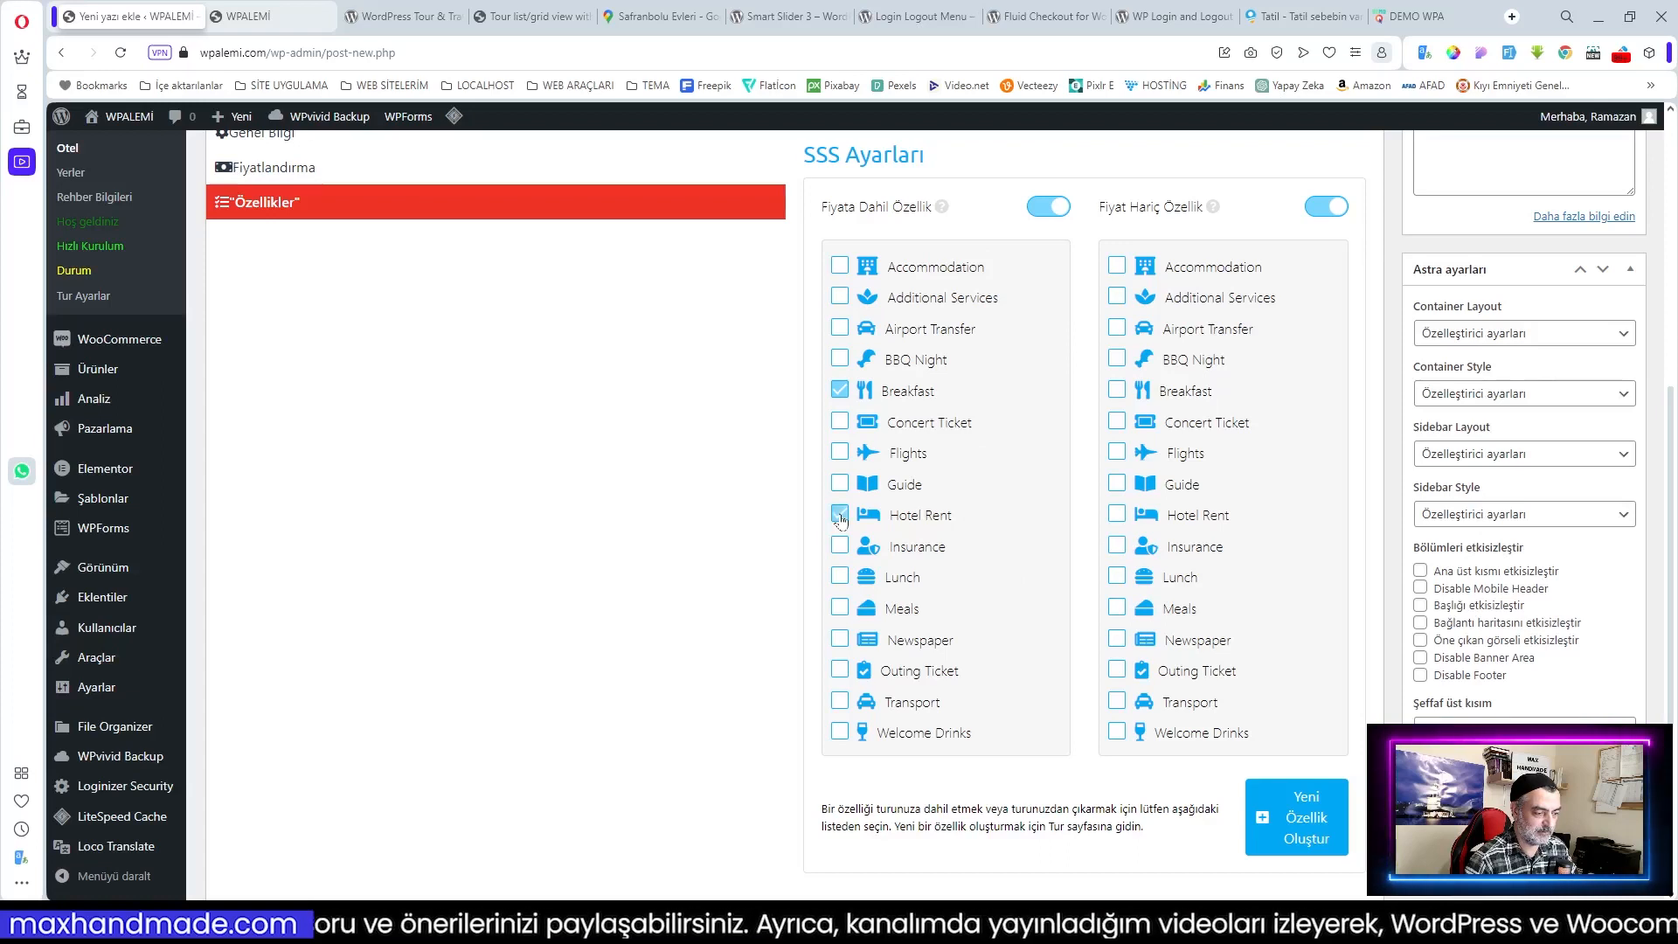
left_click(994, 577)
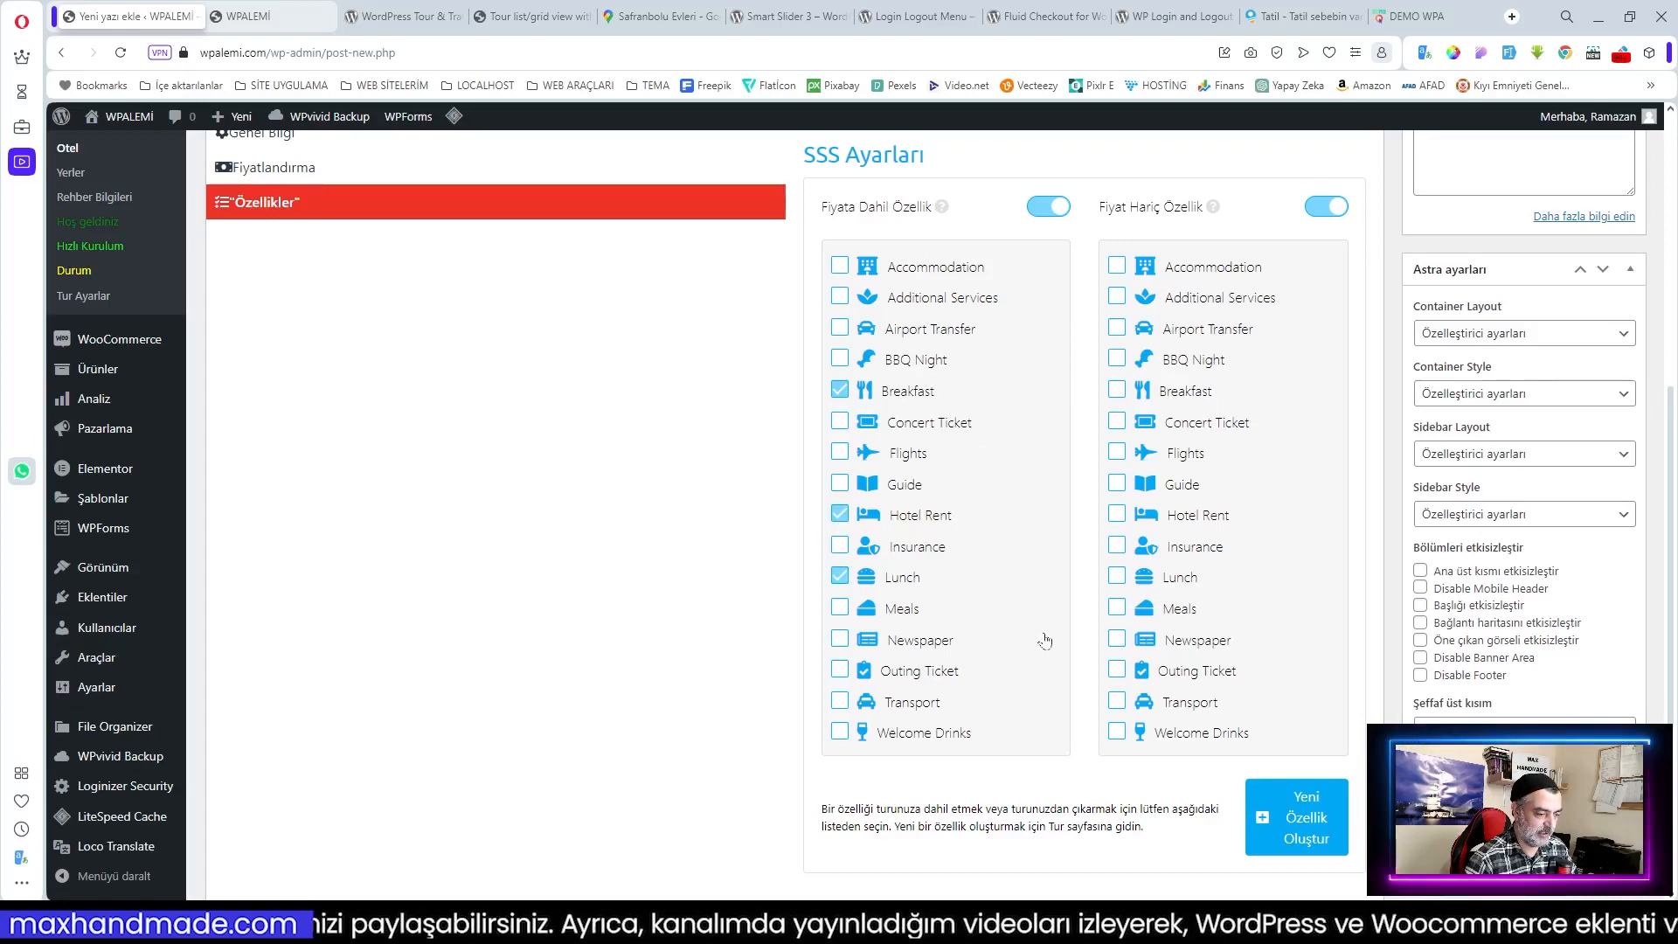
left_click(900, 734)
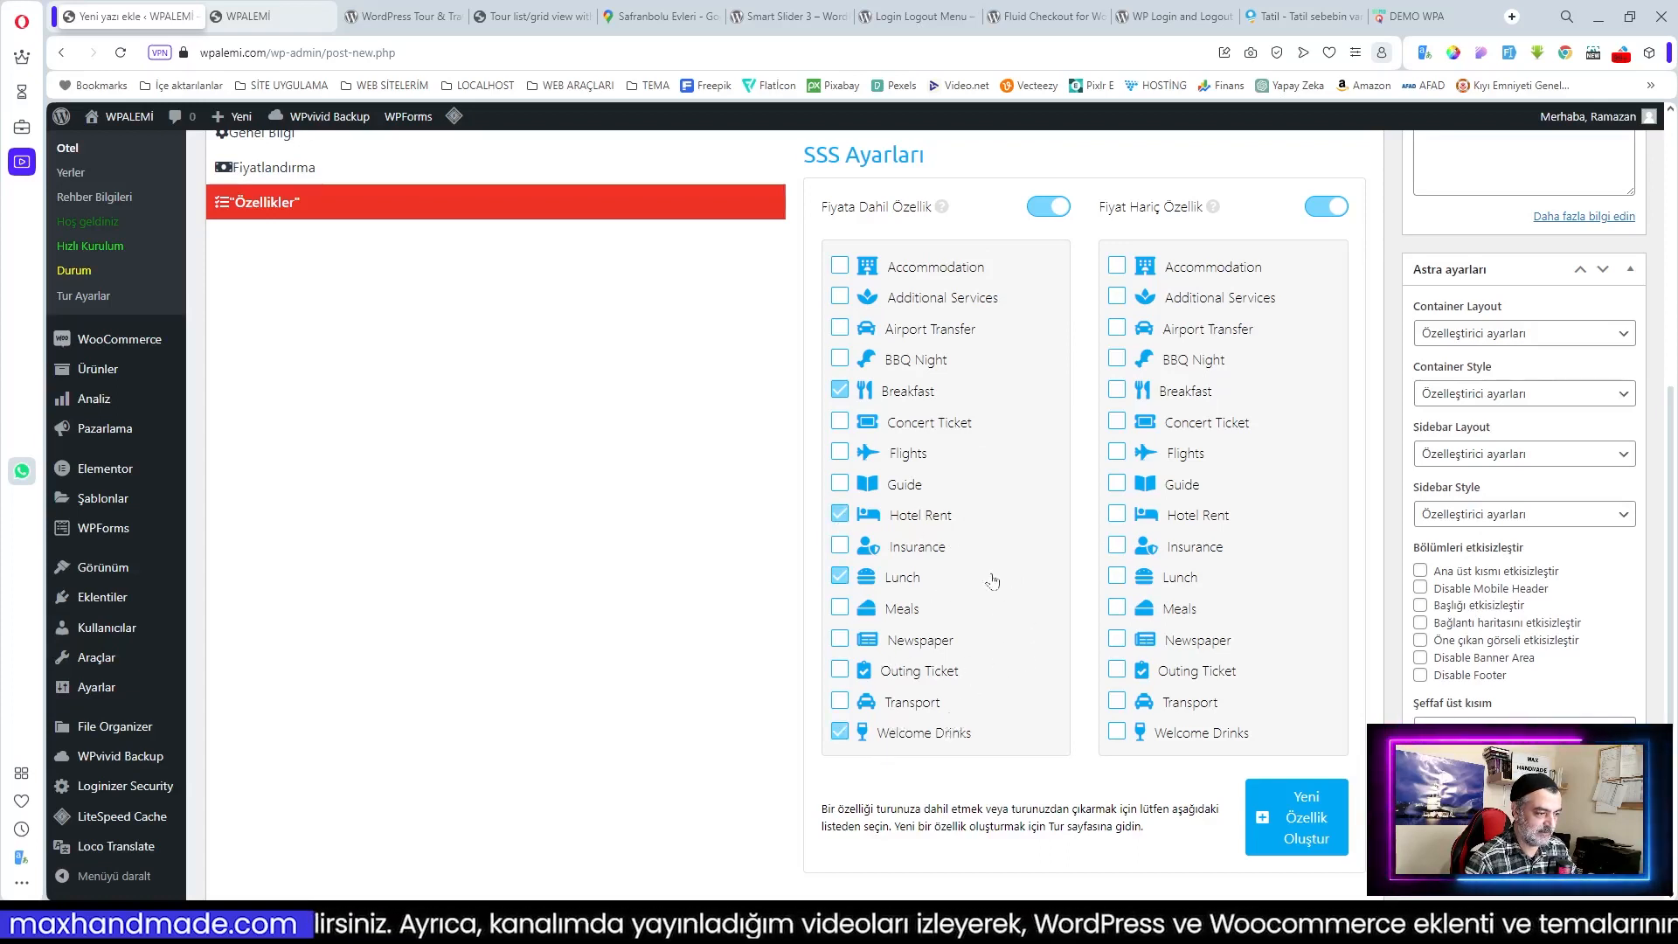
left_click(839, 267)
Step: Mark Airport Transfer, Concert Ticket and Flights as not included
left_click(1118, 330)
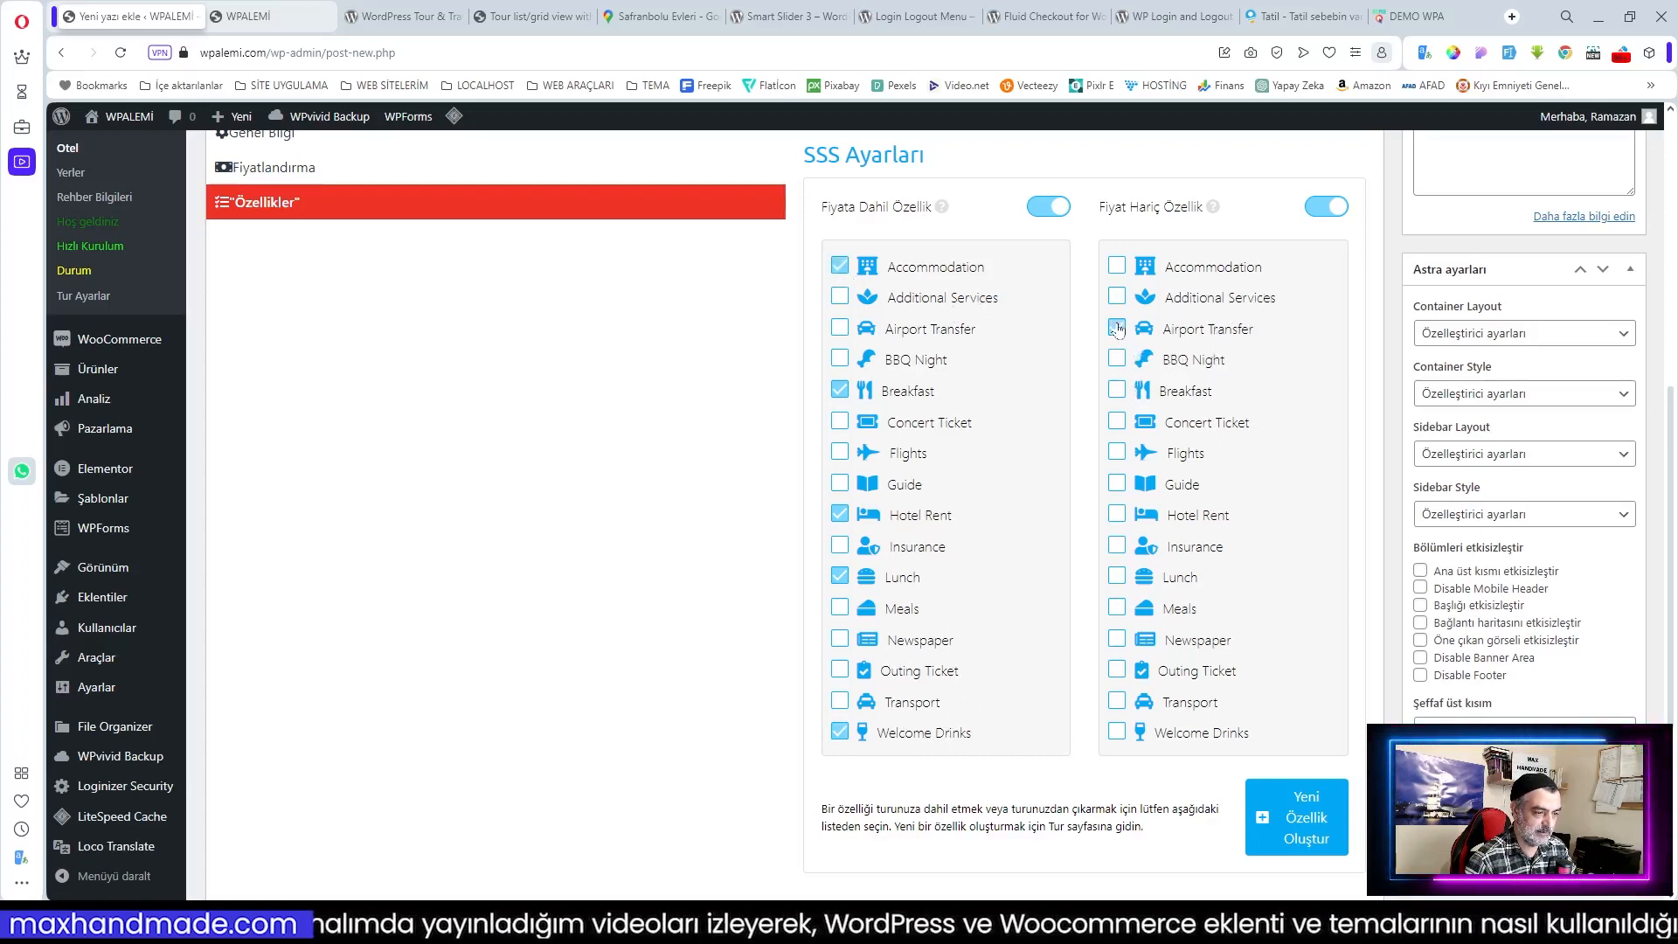
left_click(1118, 422)
left_click(1118, 452)
left_click(1118, 671)
scroll(1223, 448, "up", 3)
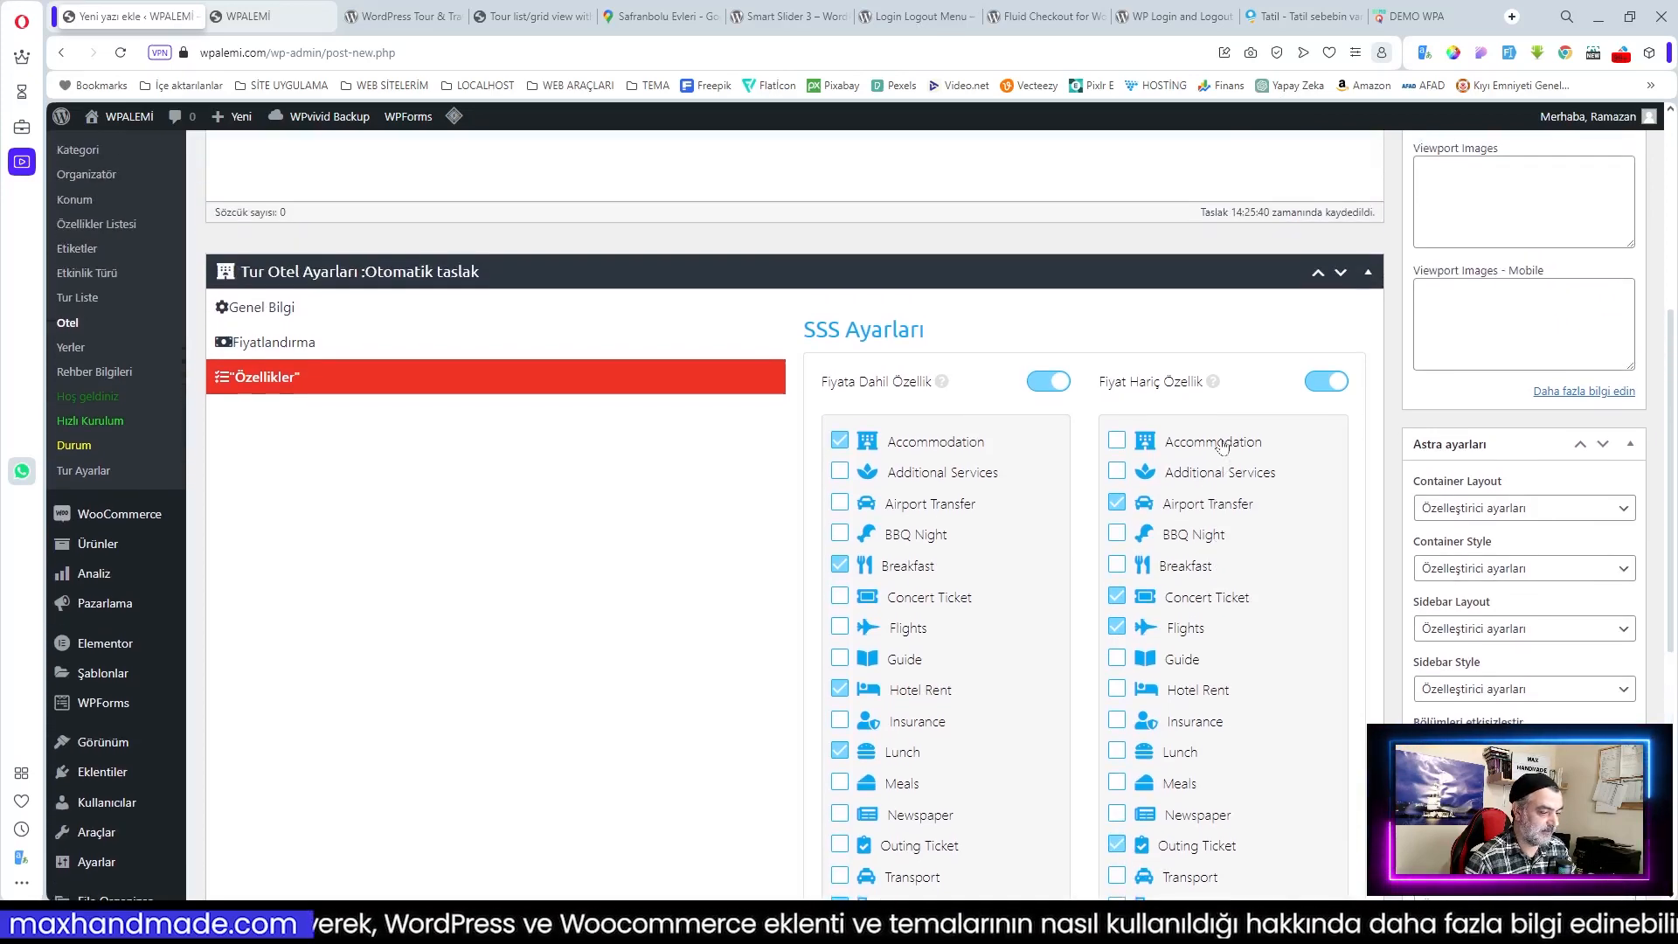
scroll(1222, 450, "down", 5)
left_click(1501, 564)
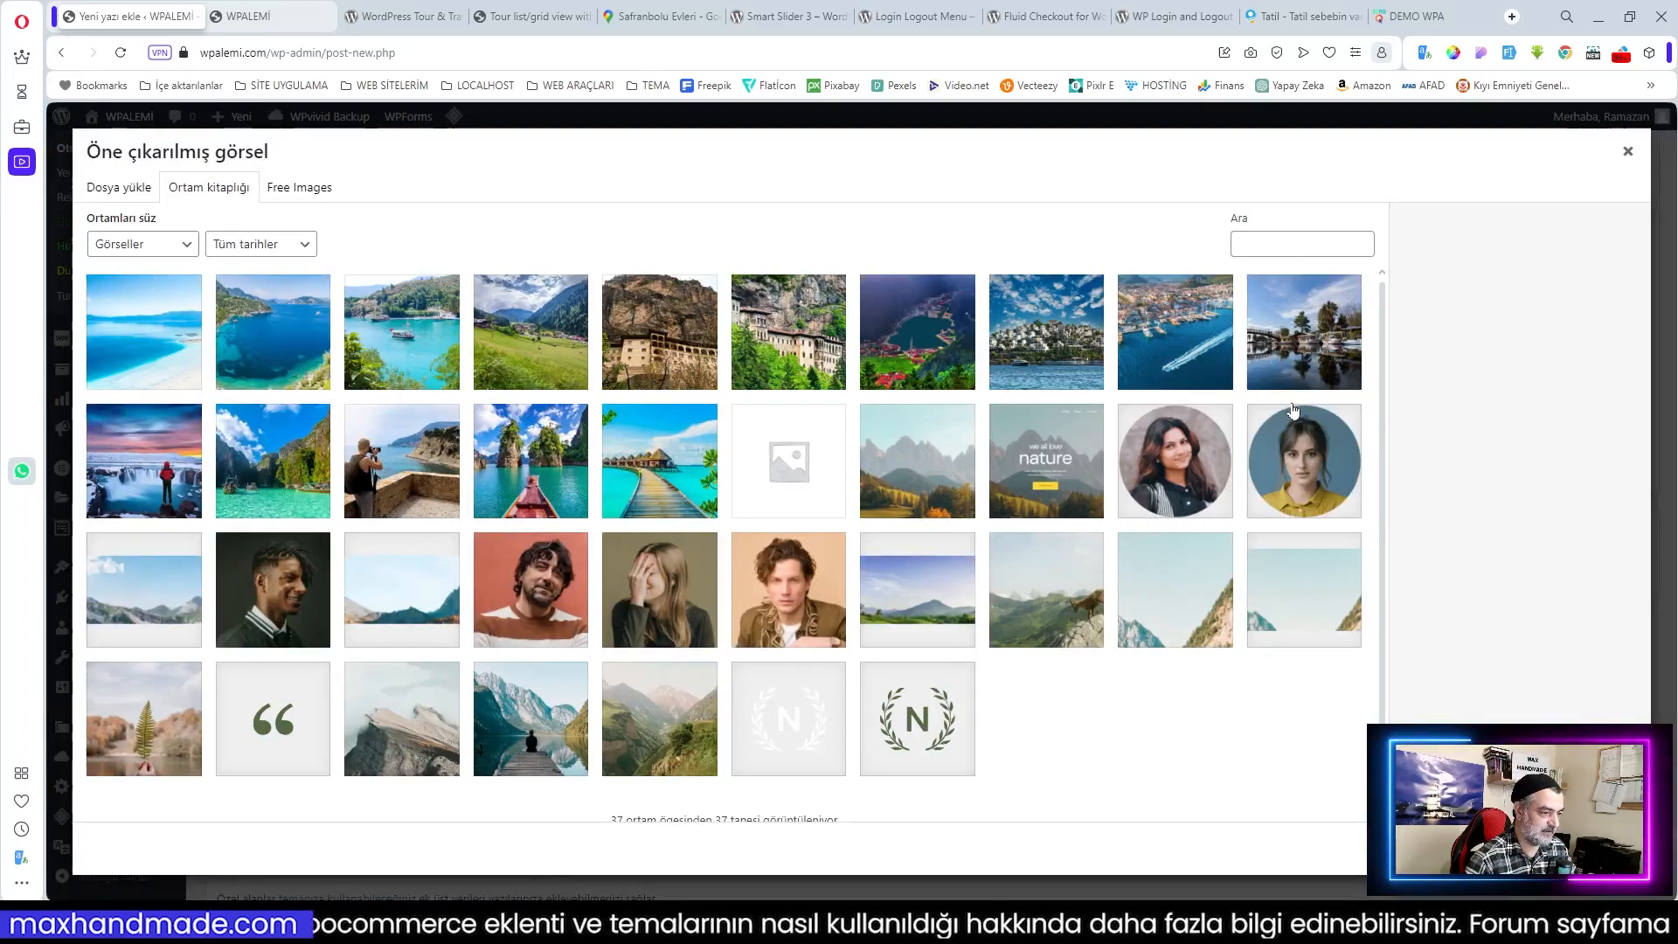
Step: Set the 10YERLER picture as the hotel's featured image
left_click(1077, 360)
left_click(1573, 845)
scroll(375, 756, "up", 10)
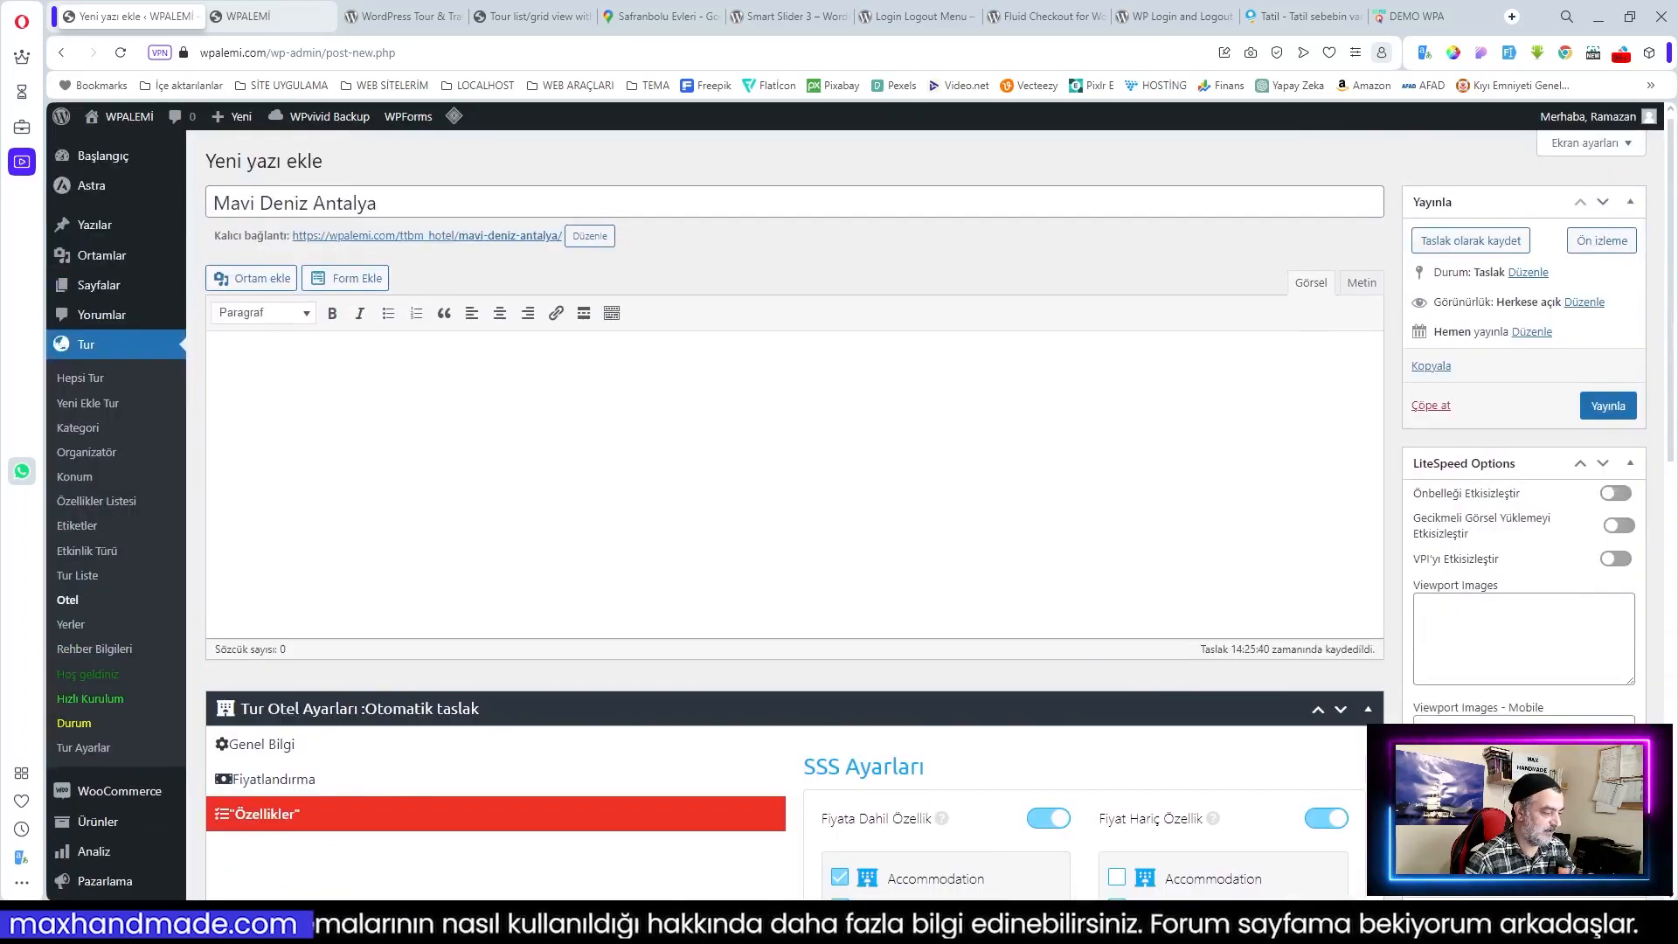
Step: Paste the hotel description into the editor and publish Mavi Deniz Antalya
left_click(280, 745)
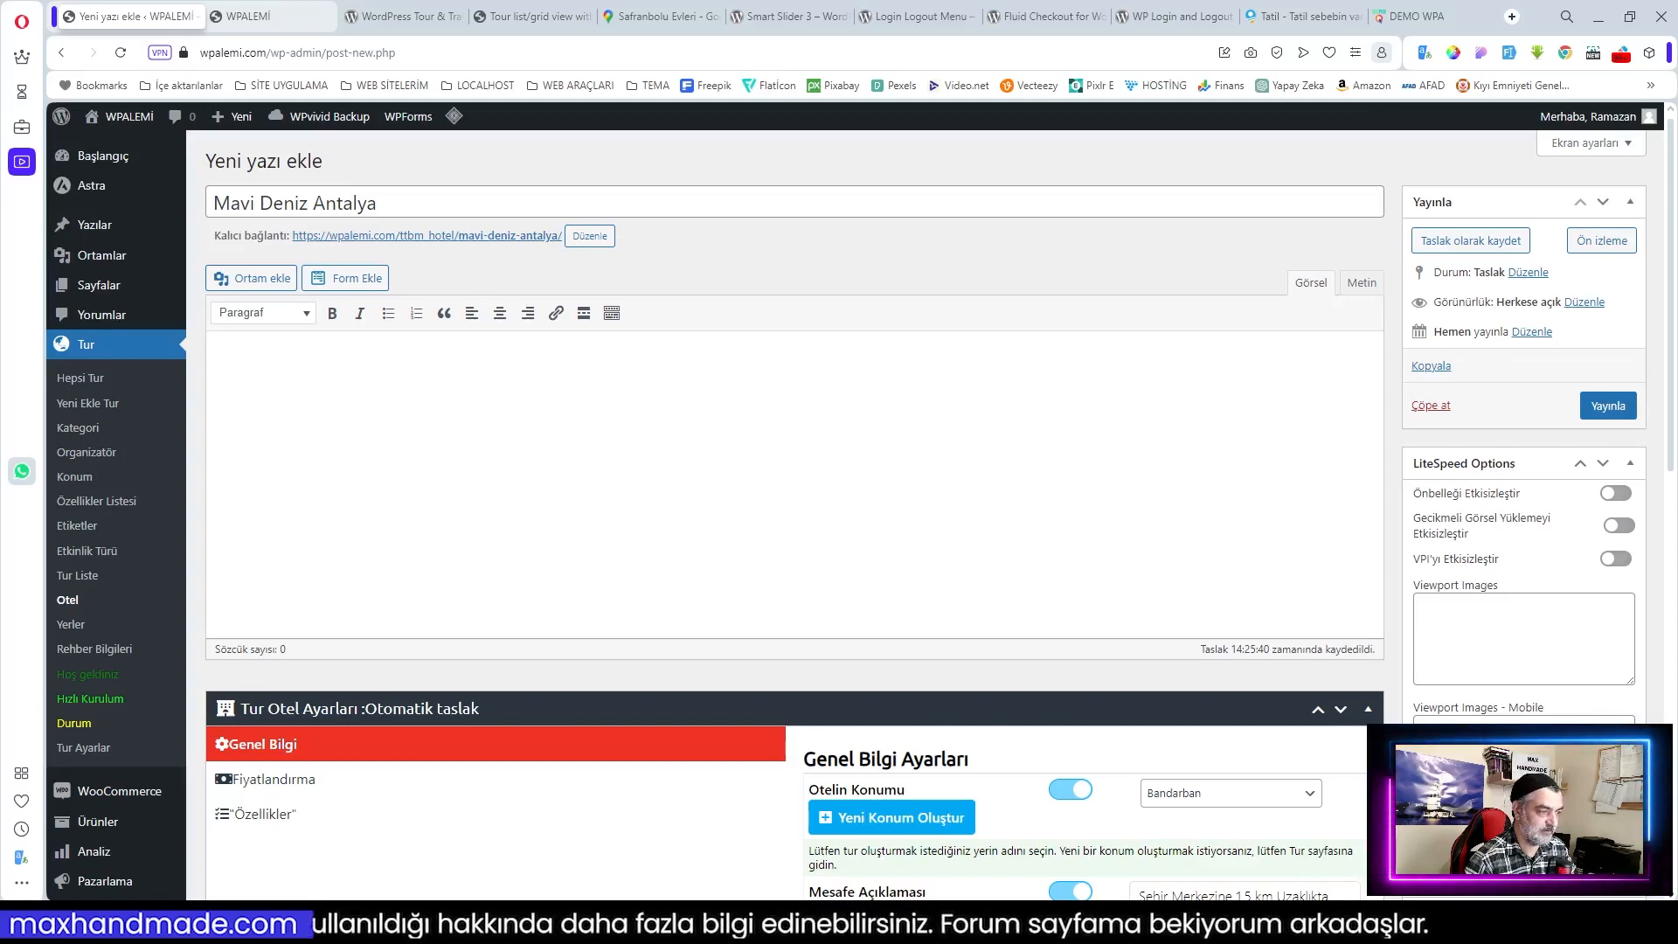
type("Antalya, Side bölgesinde bulunan Adalya Art Side Hotel en son 2019 yılında yenilenmiştir. 27000 m2 alanda kurulmuş olan Adalya Art Side Hotel ultra herşey dahil konseptiyle misafirlerimize hizmet vermektedir.")
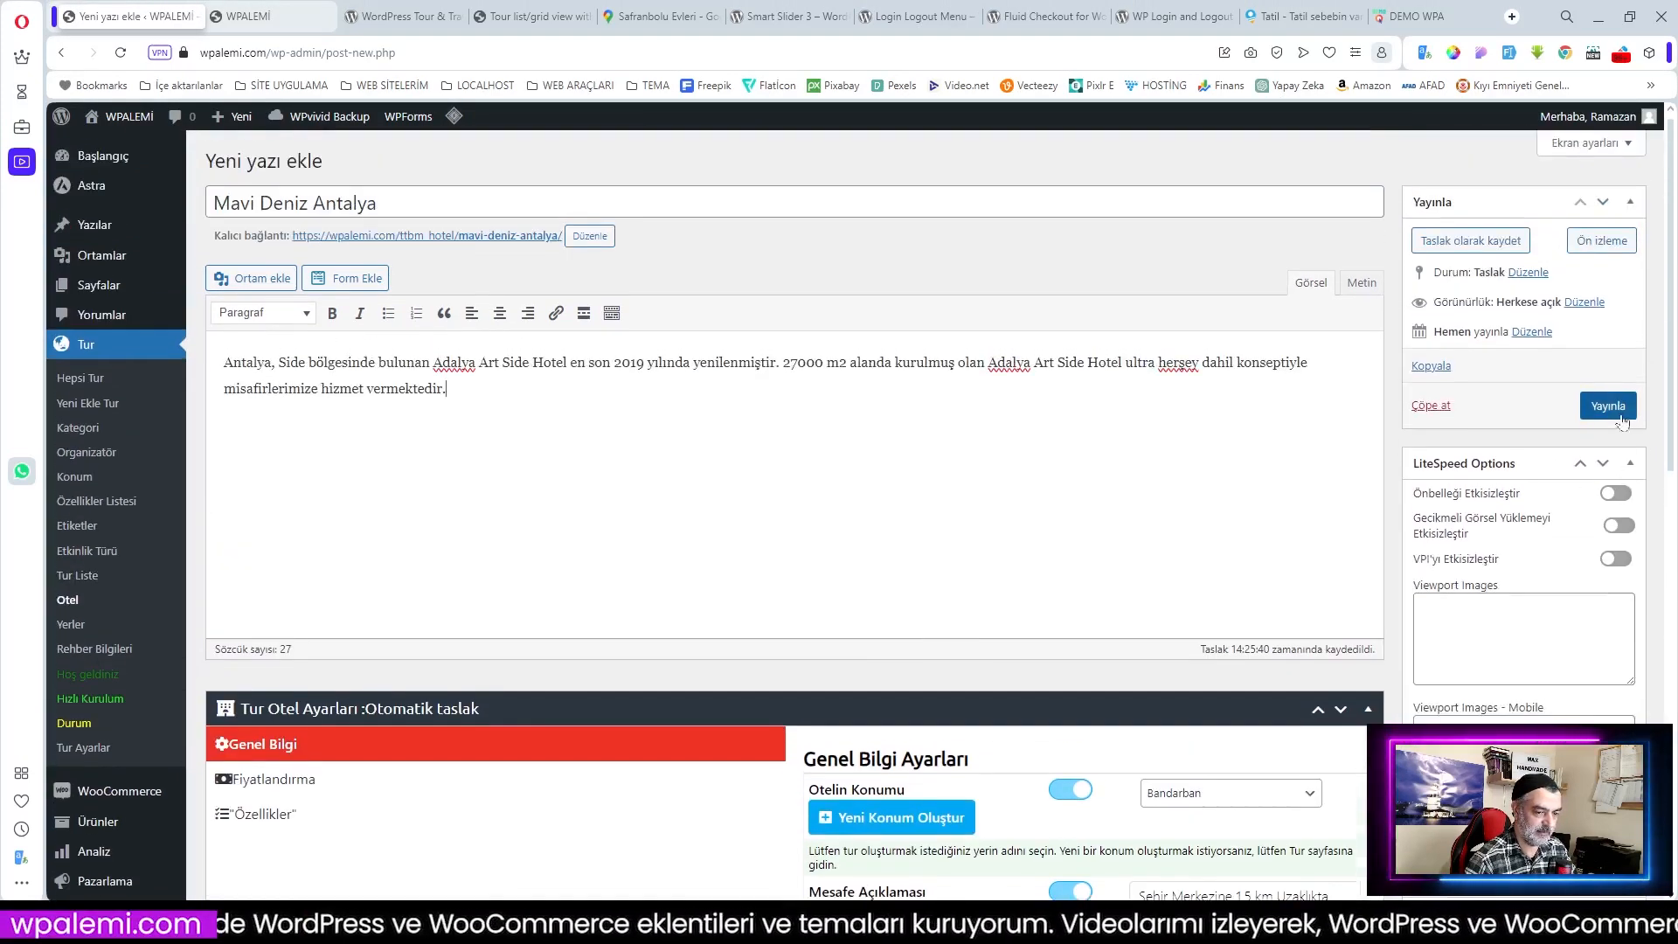
left_click(1604, 408)
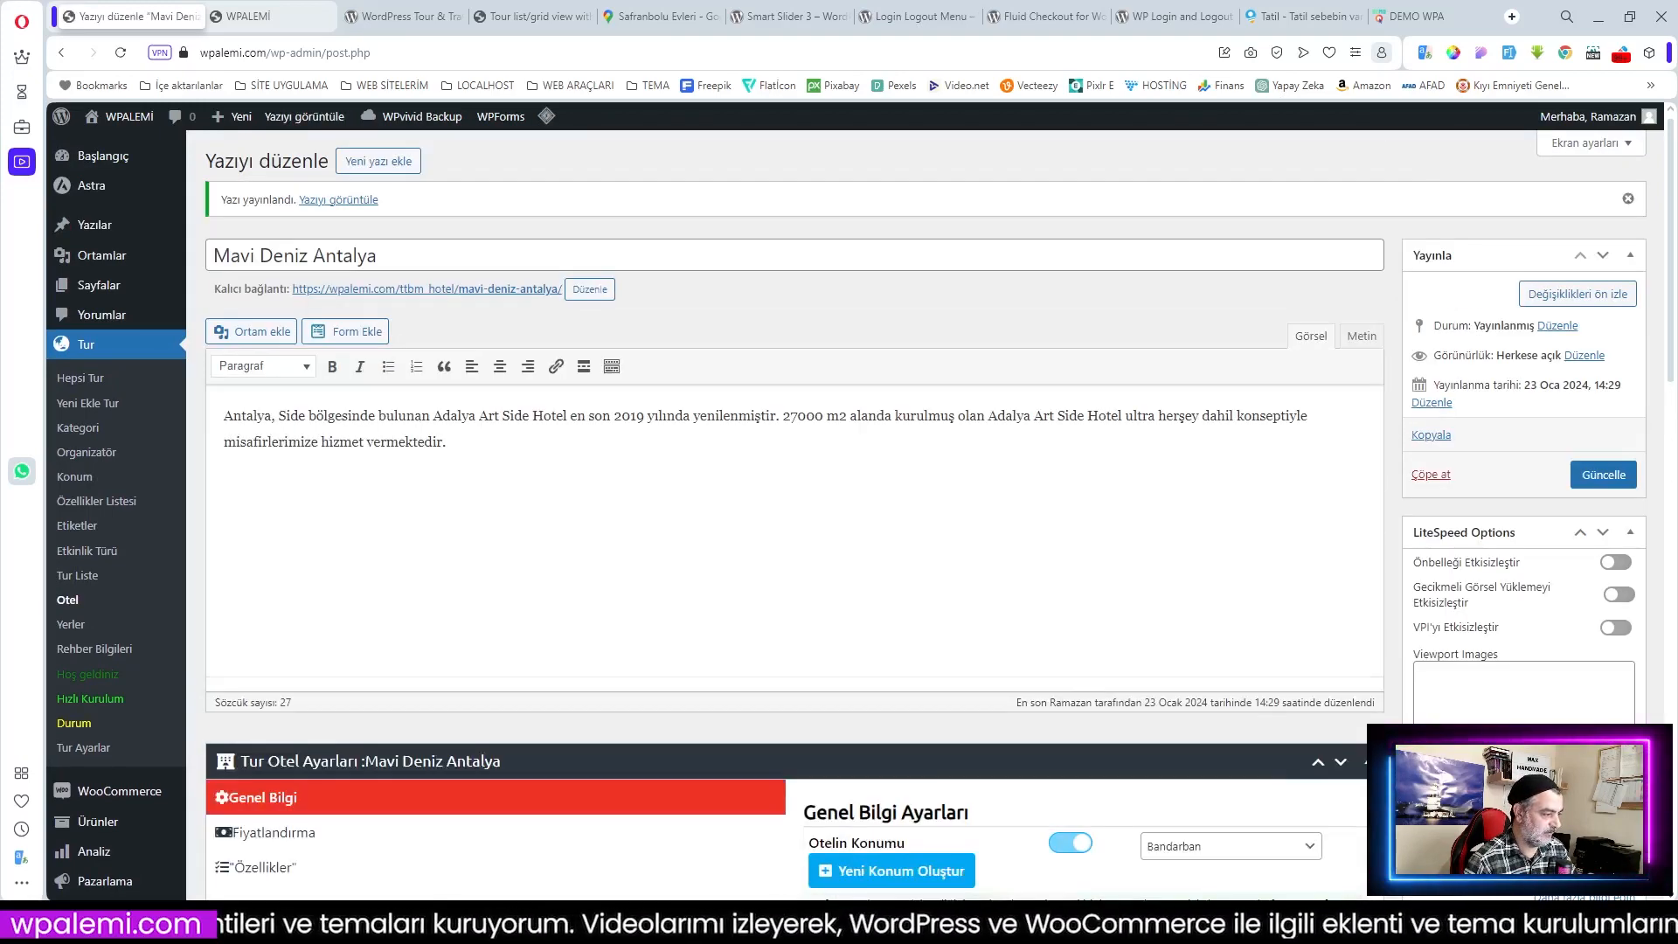
left_click(83, 576)
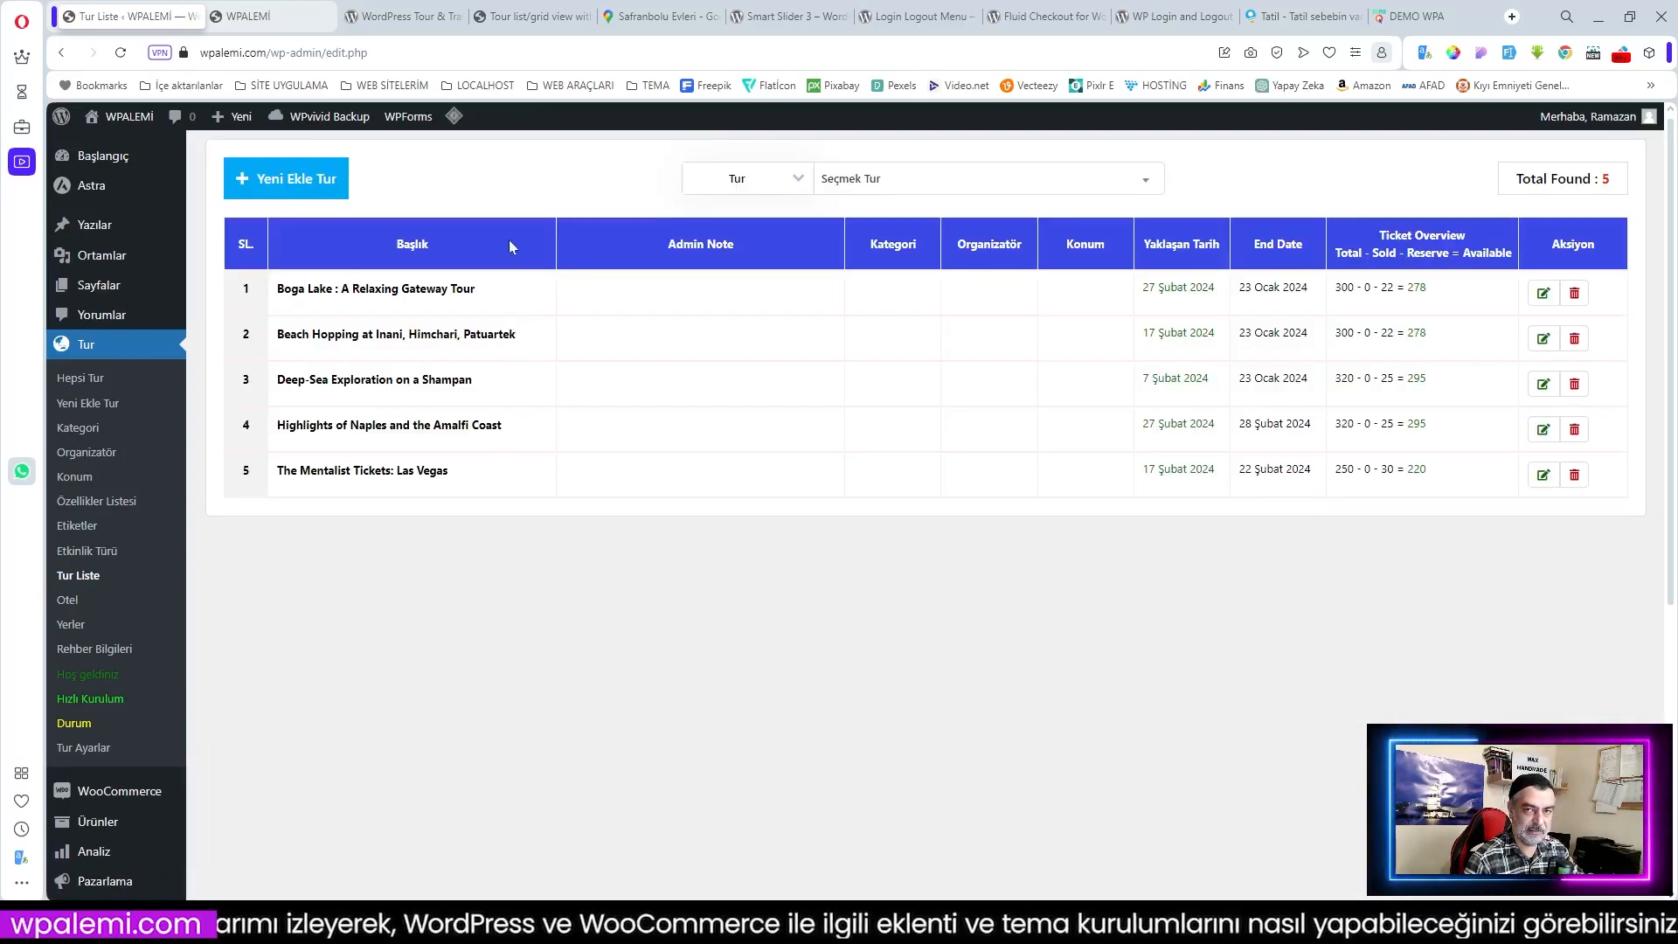
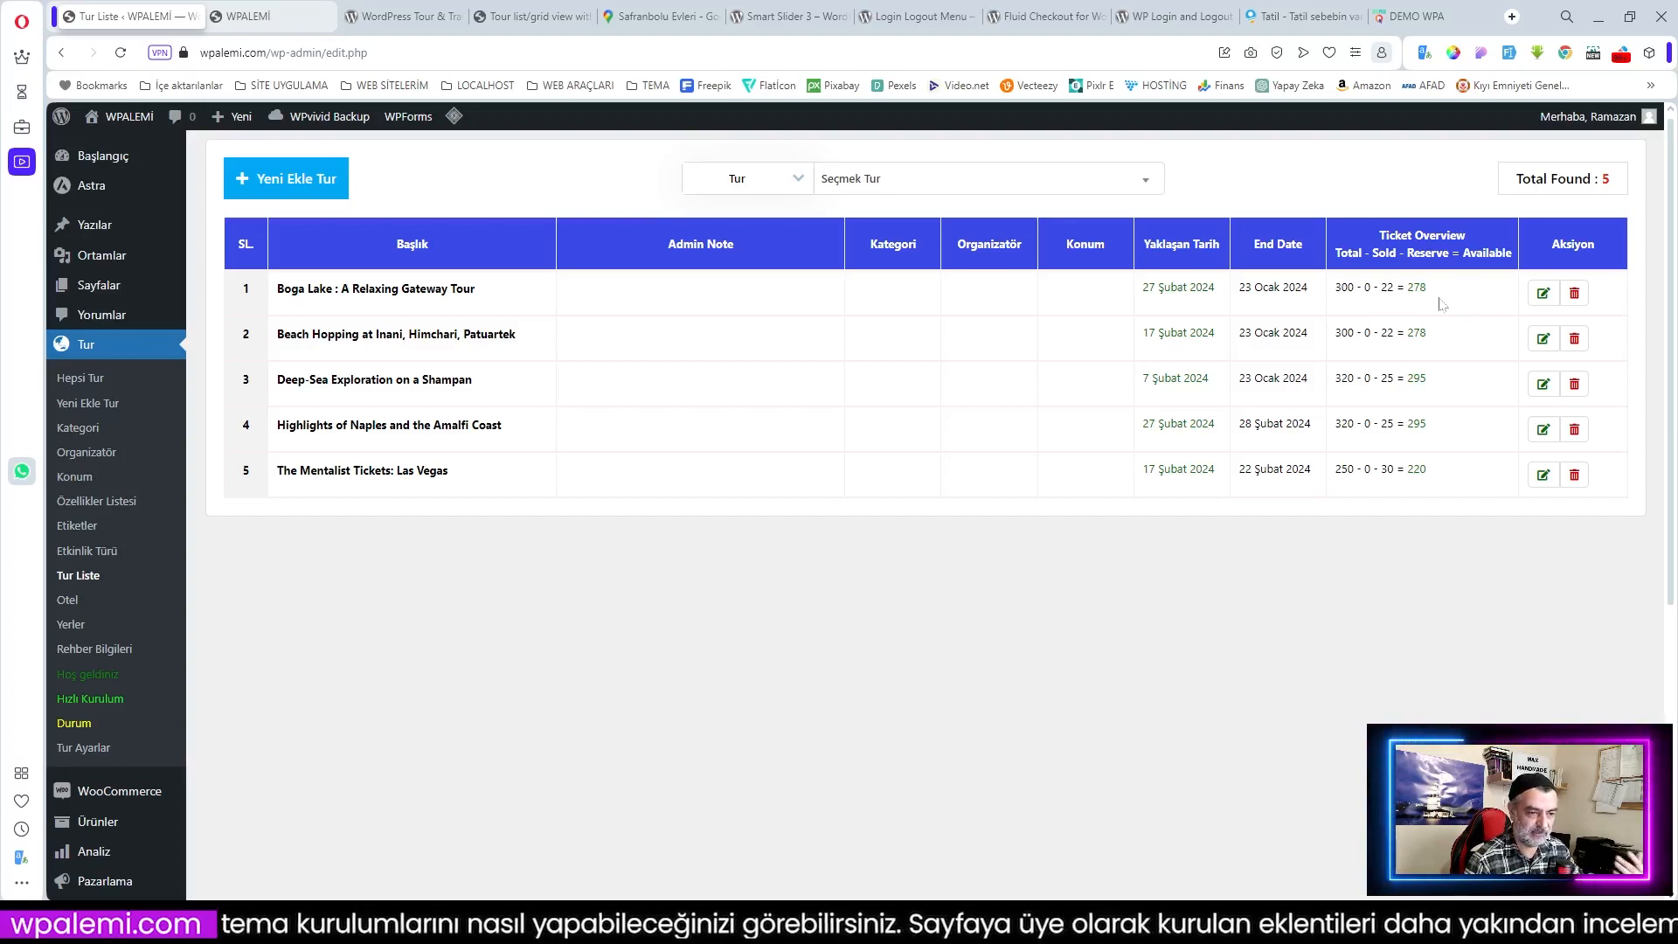
Step: Bulk-delete all five default tour activity types
left_click(75, 553)
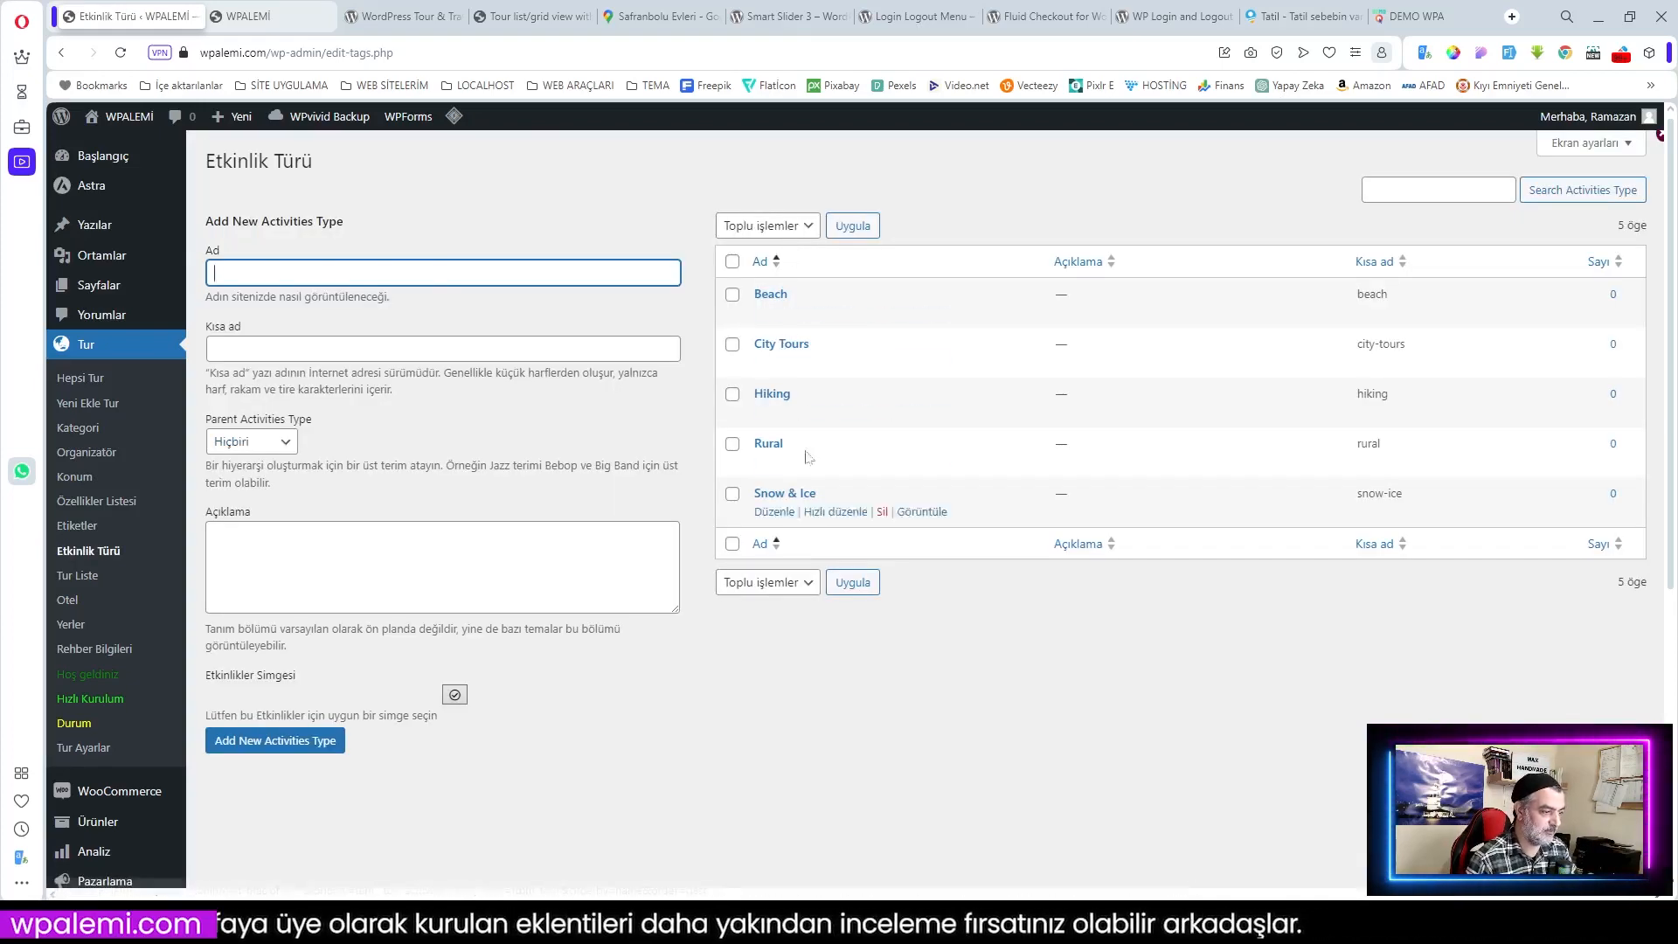
left_click(733, 262)
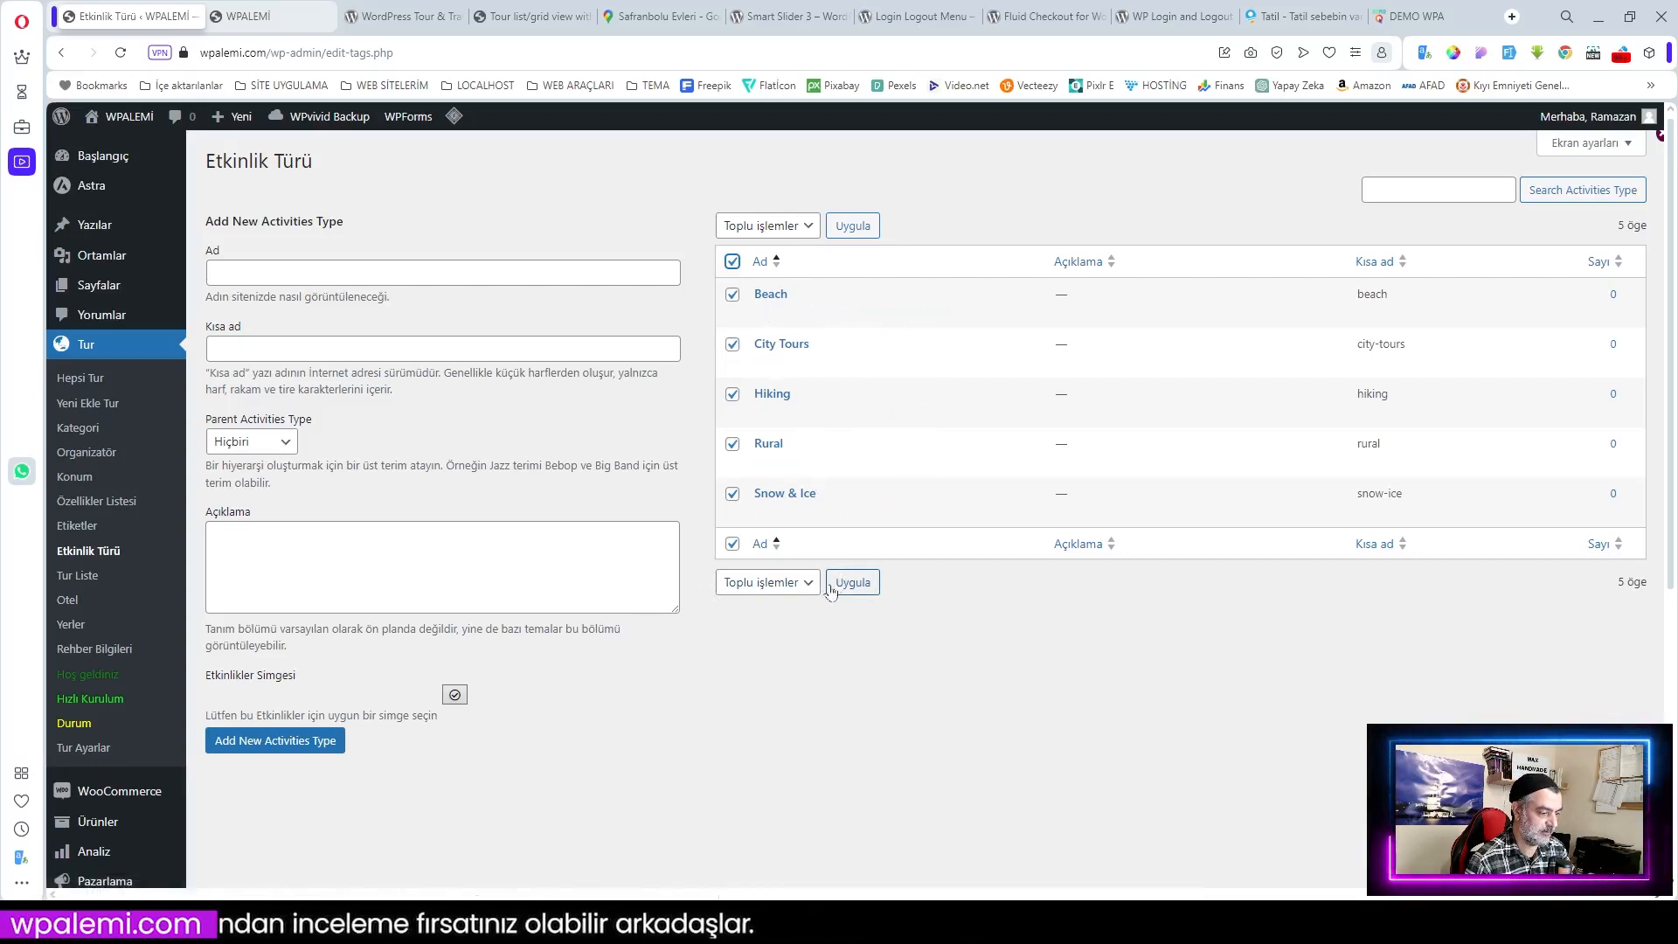
left_click(782, 584)
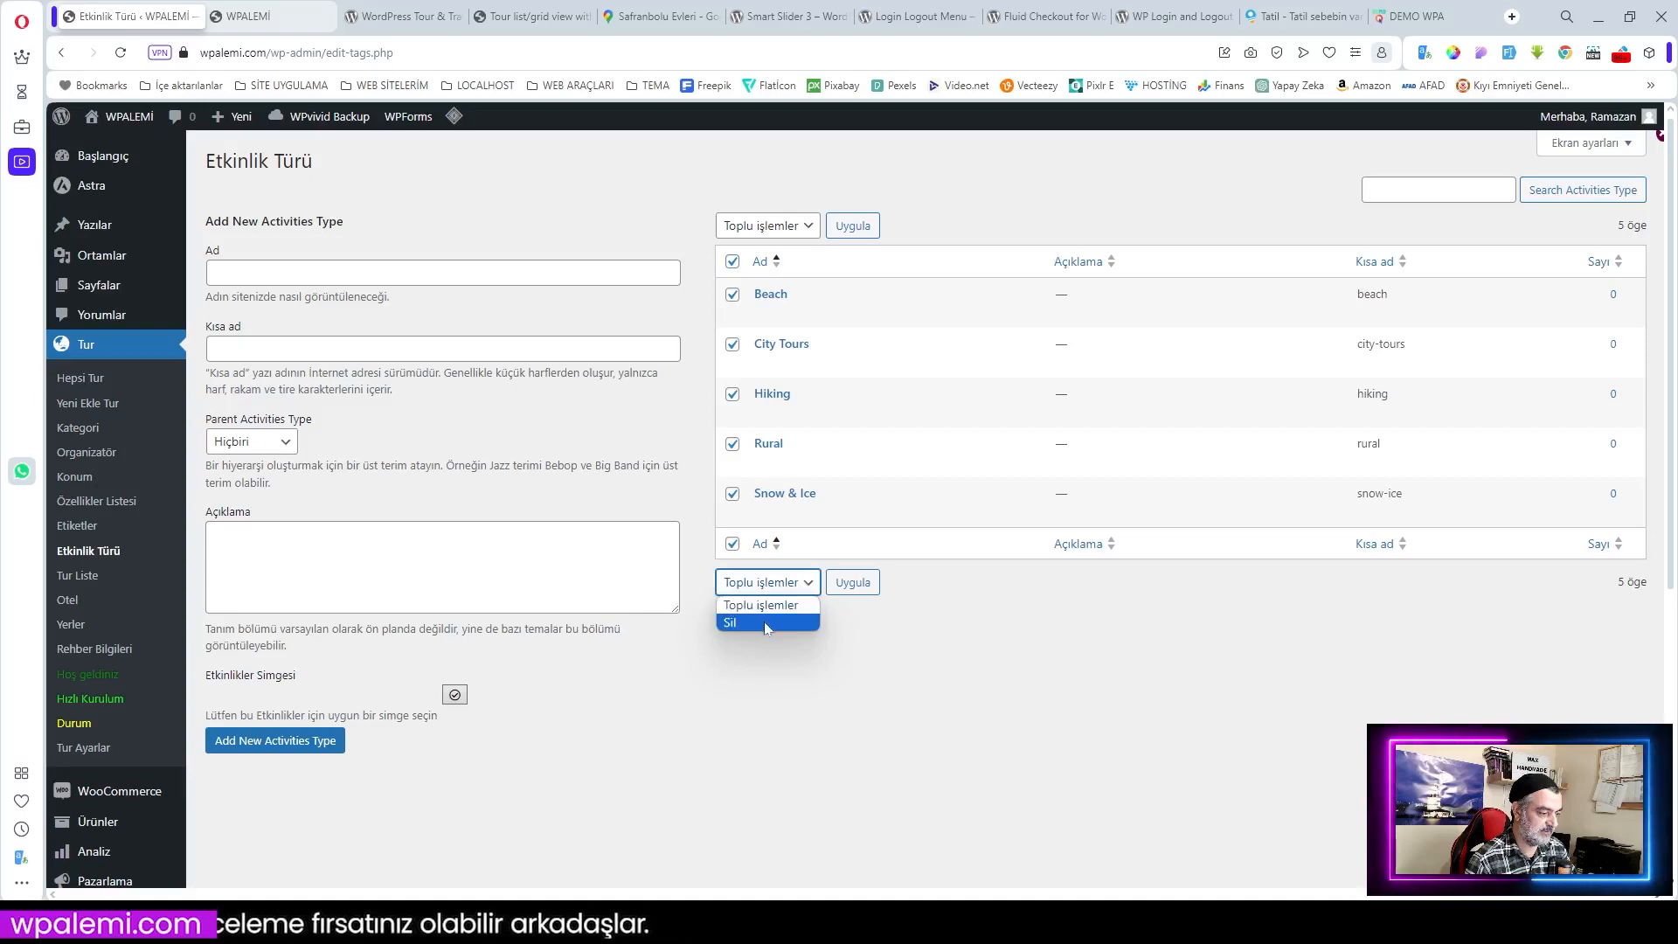
left_click(764, 621)
left_click(853, 582)
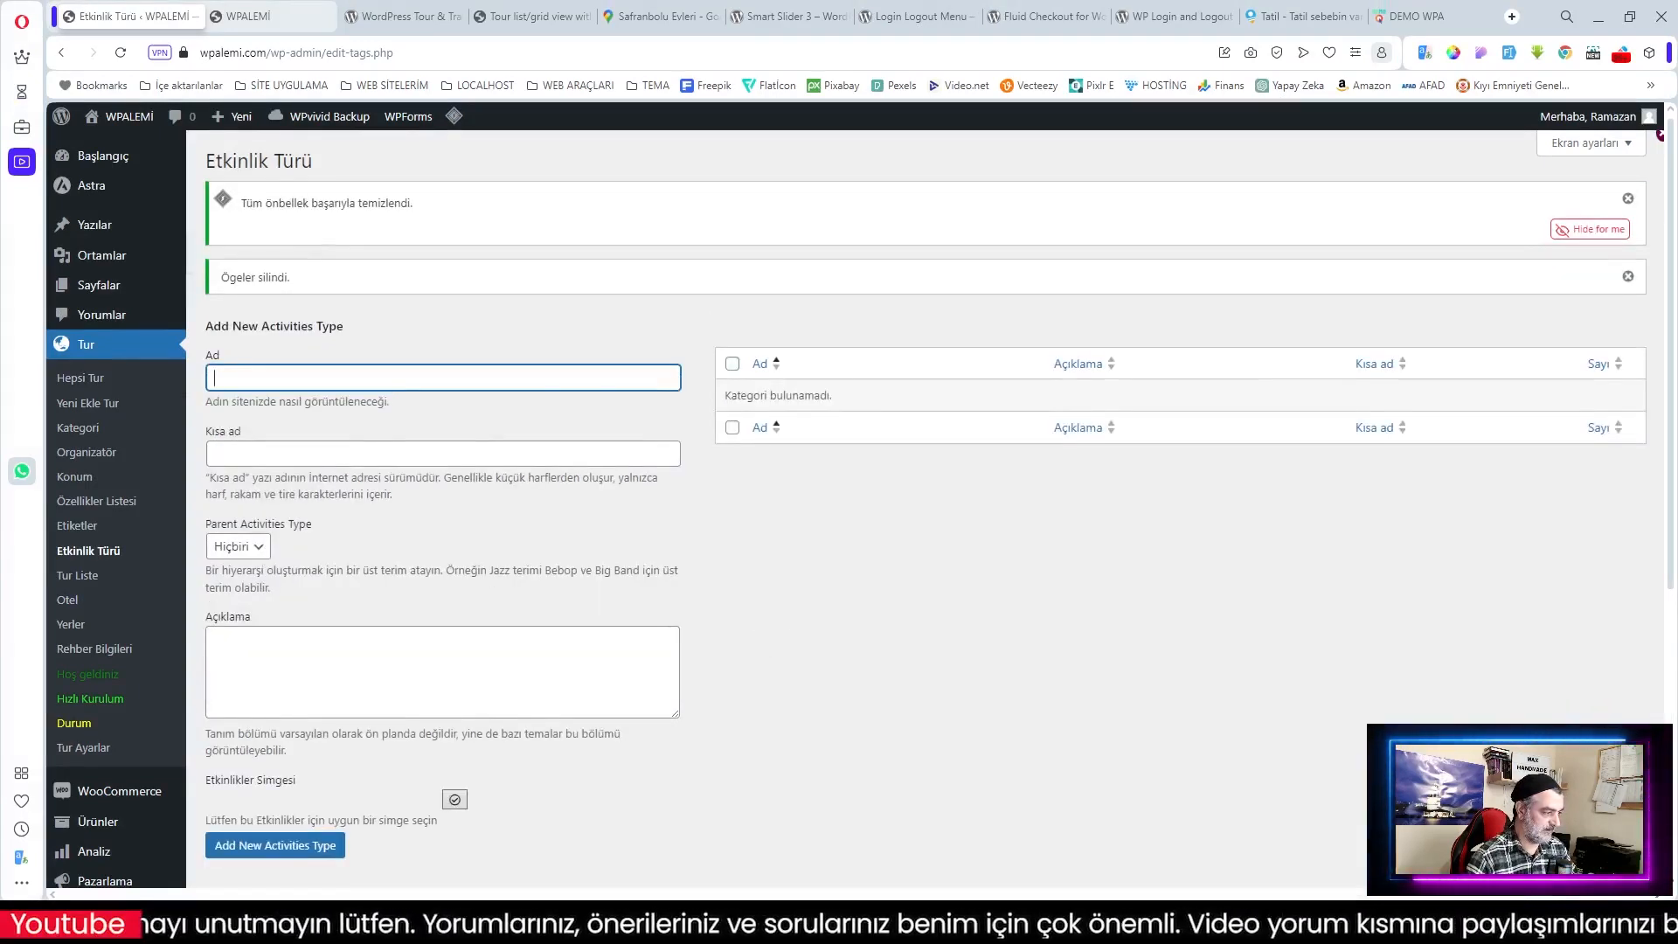
Step: Add the activity types Doğa Yürüyüşü, Şehir Turu and Kayak
type("Doğa")
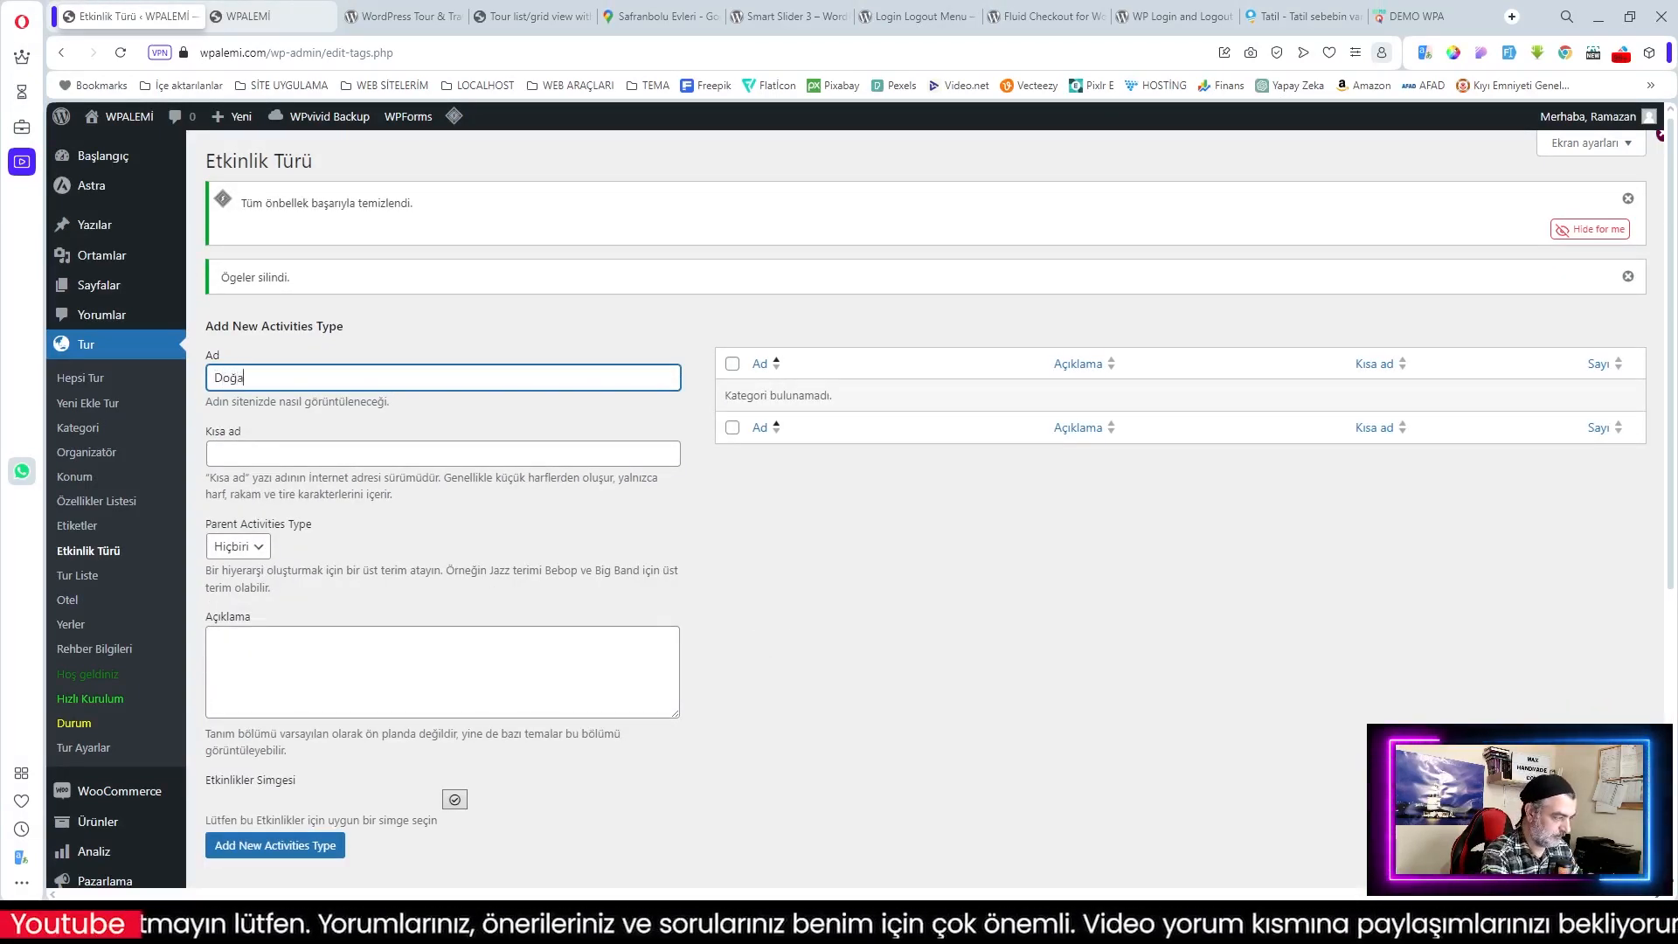
type(" Yürüyüş")
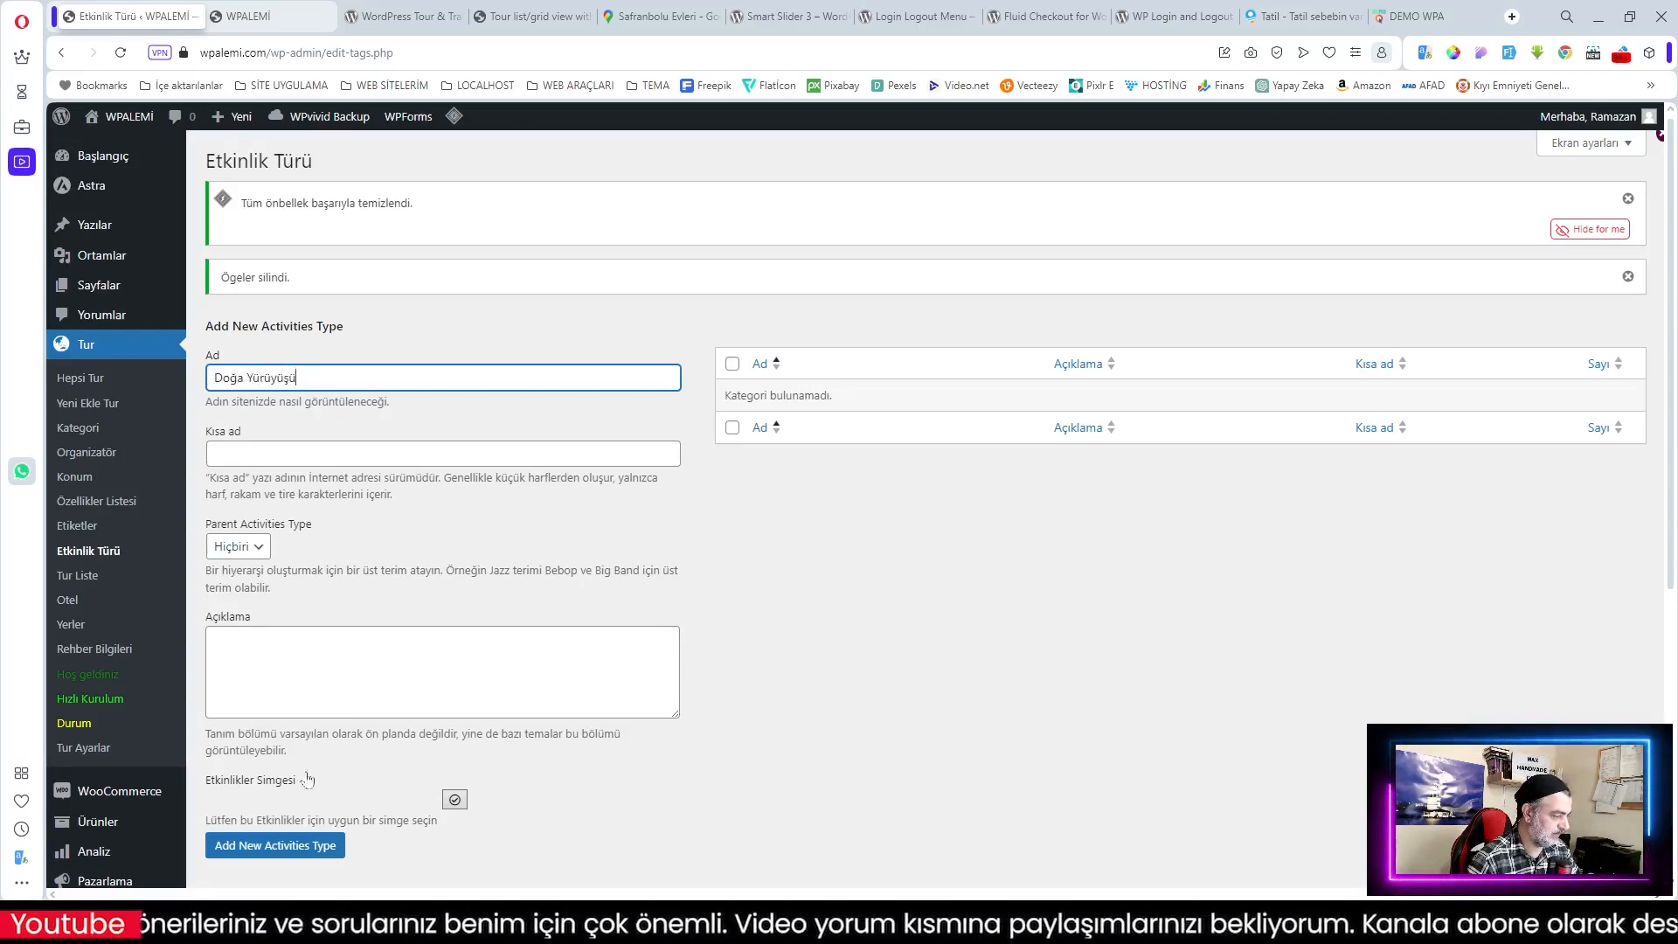
type("ü")
key("Return")
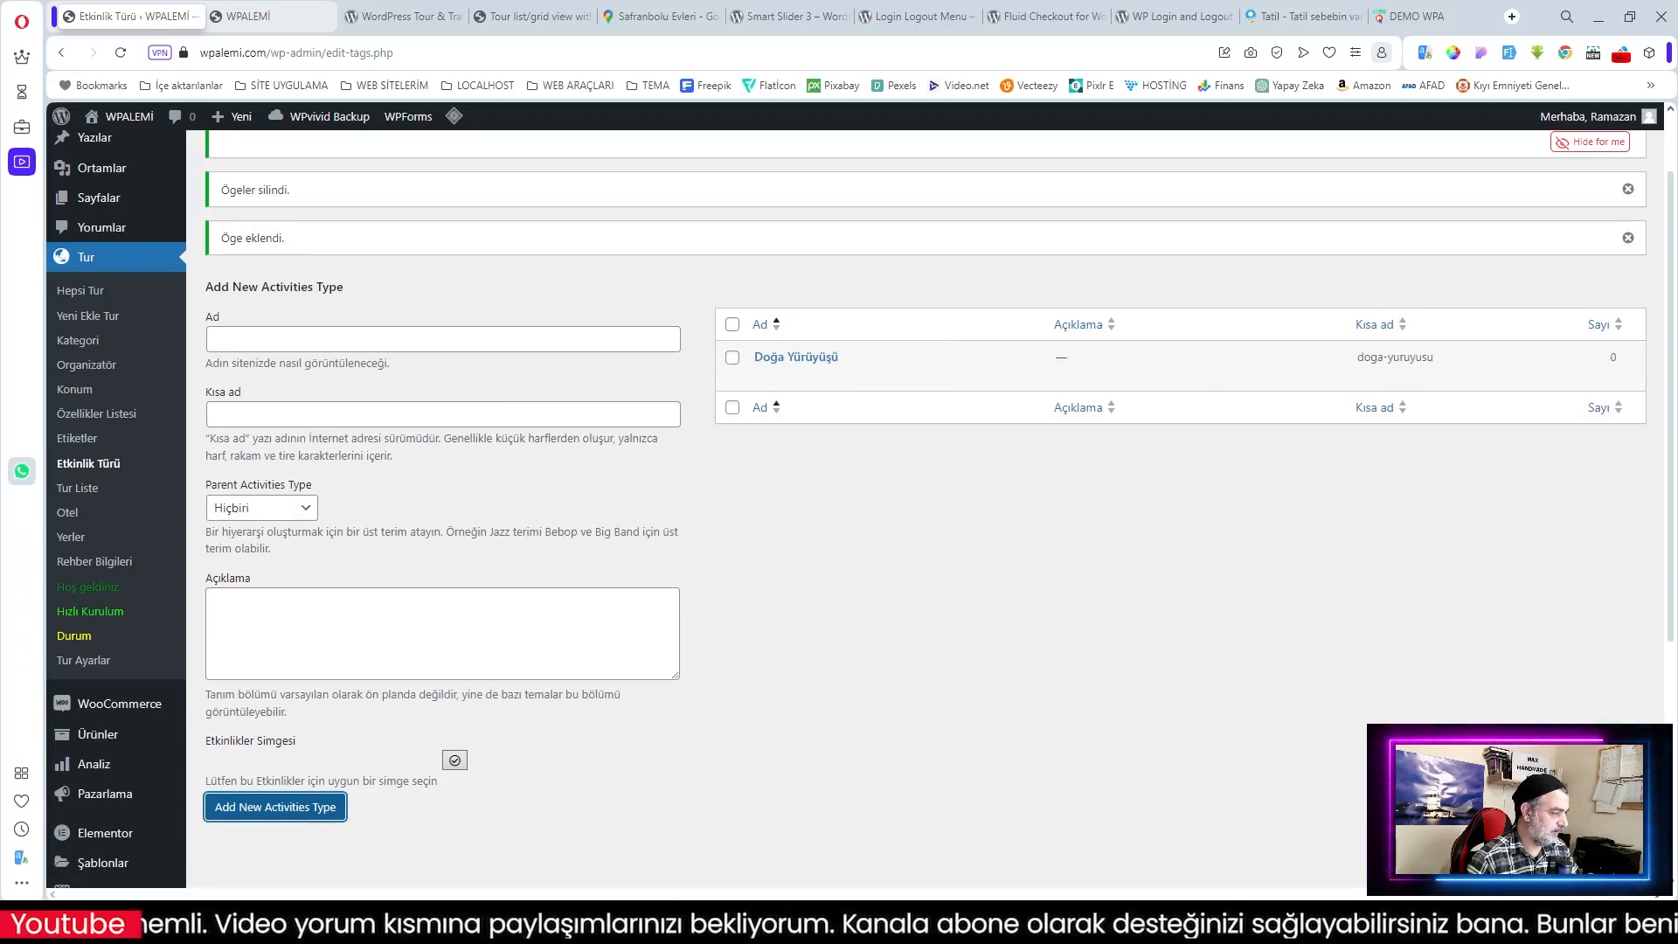
left_click(262, 339)
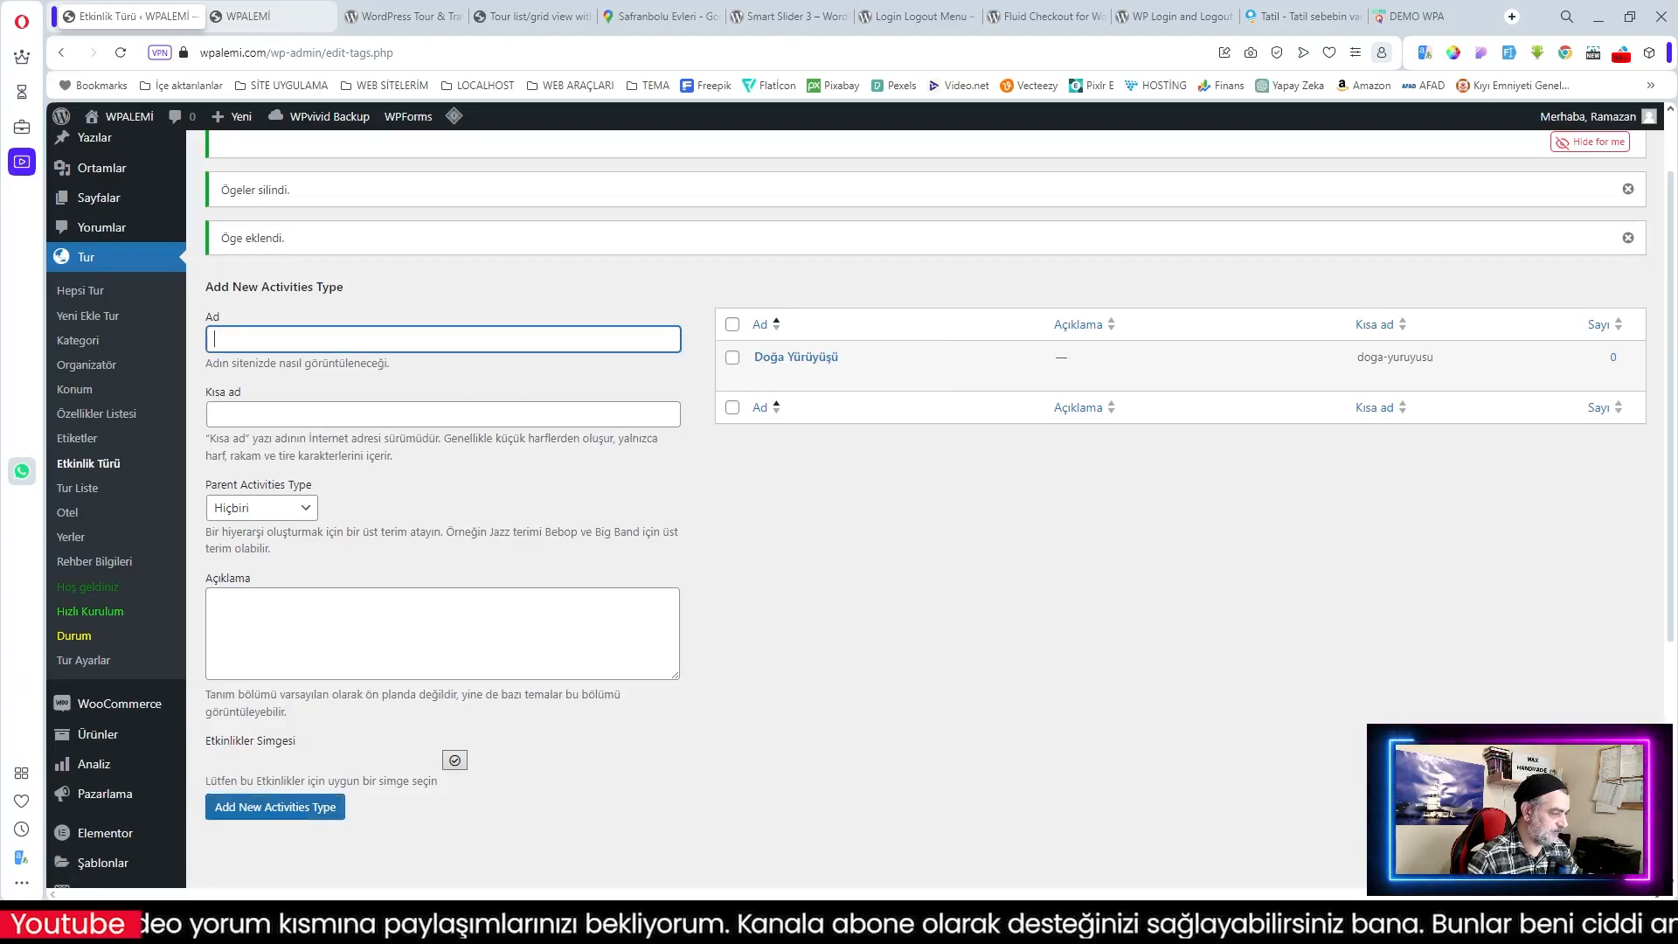
type("Şehir Turu")
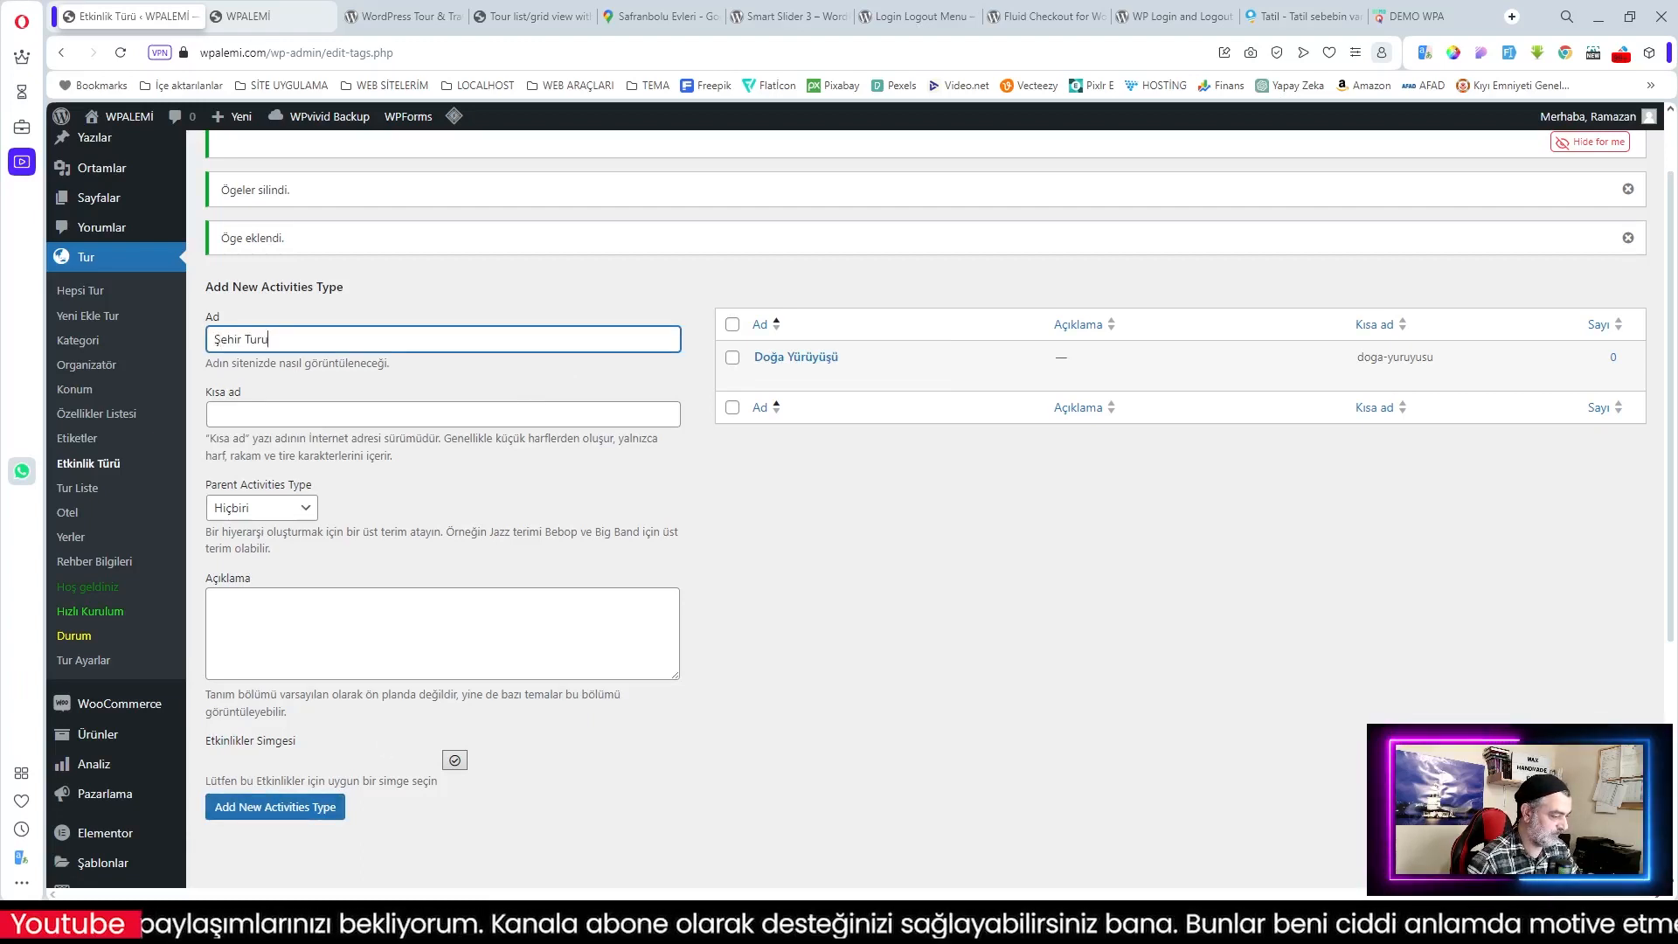
left_click(276, 806)
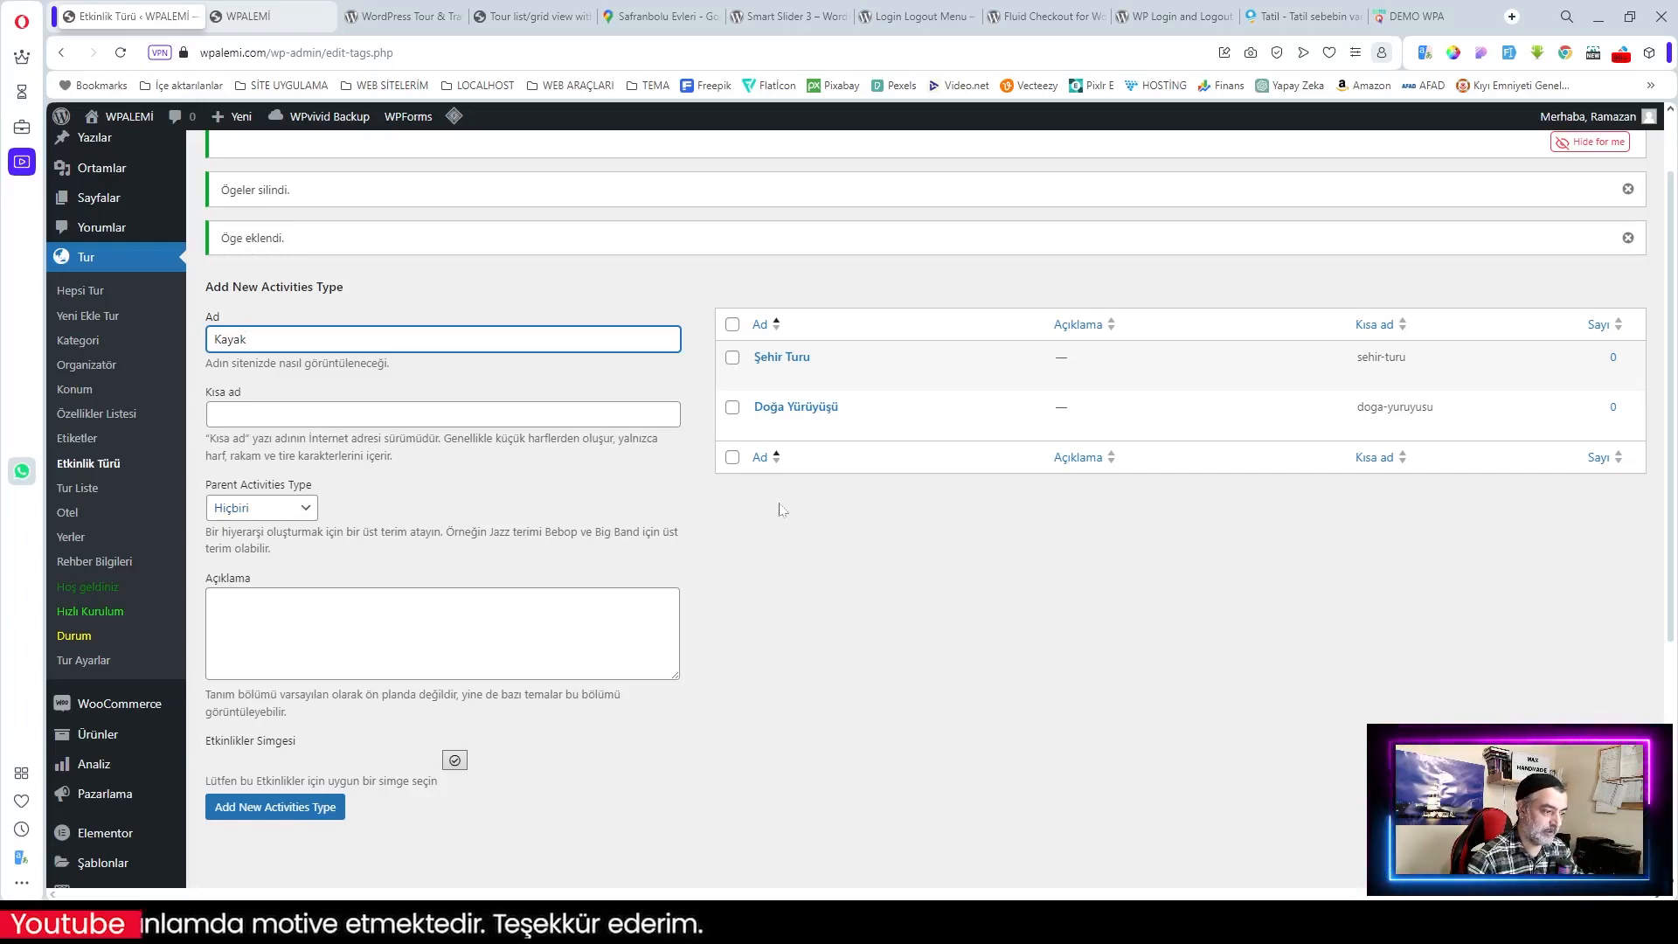
left_click(264, 809)
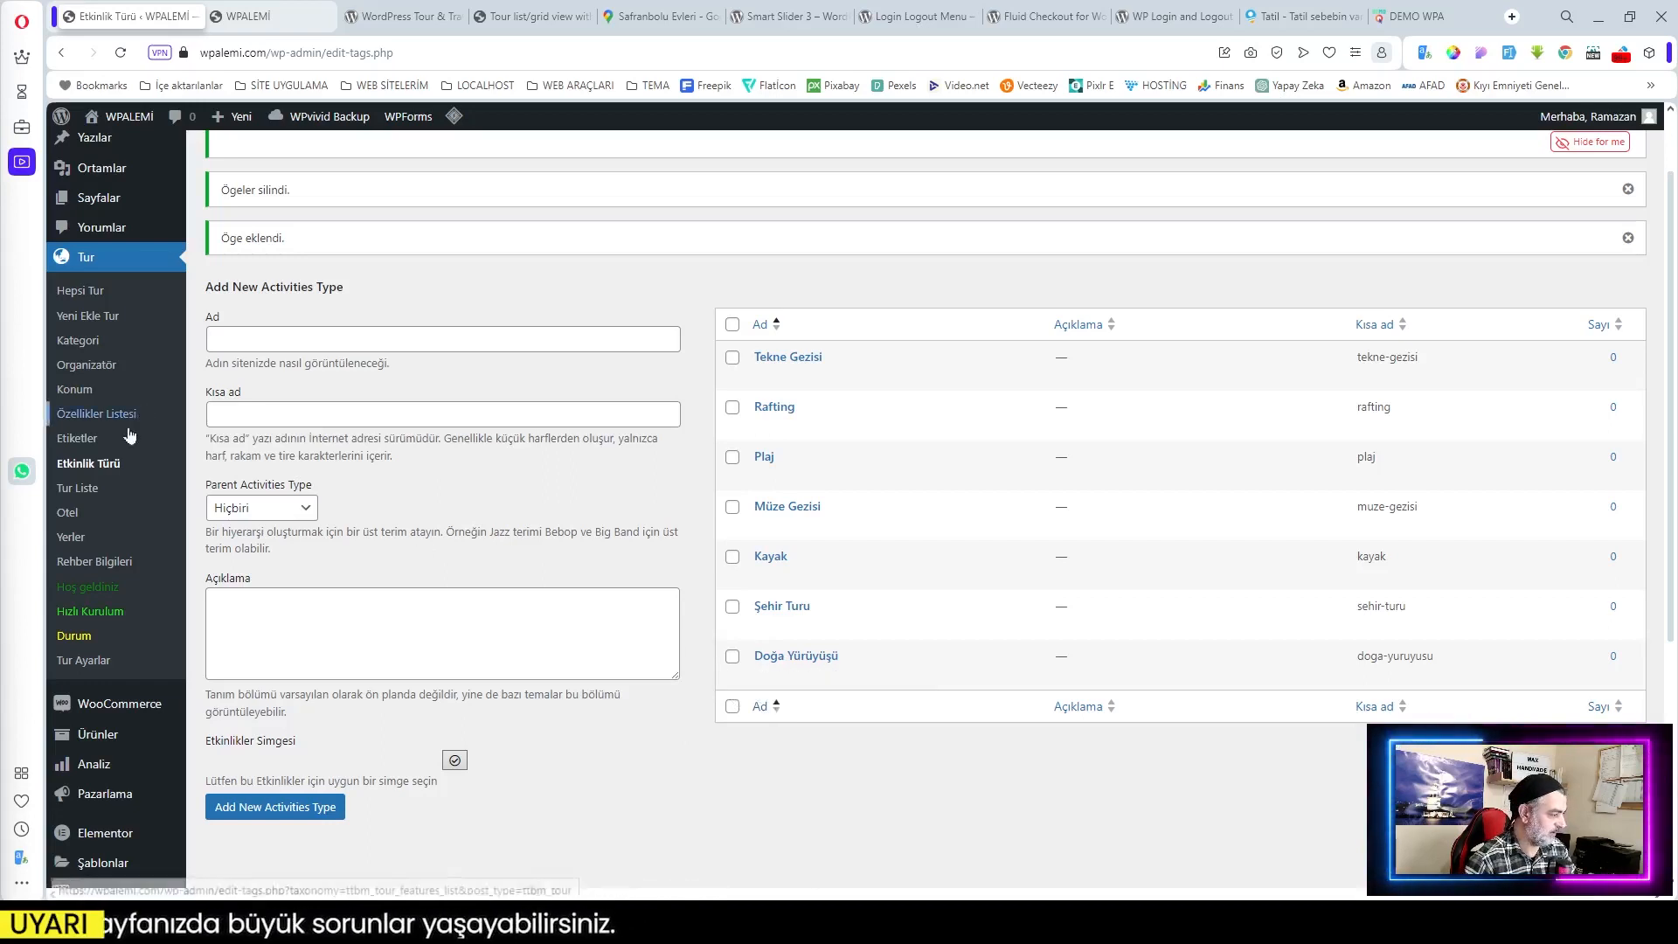
left_click(84, 445)
Step: Clear the old tour tags and save the Balayı Turu tag
left_click(732, 345)
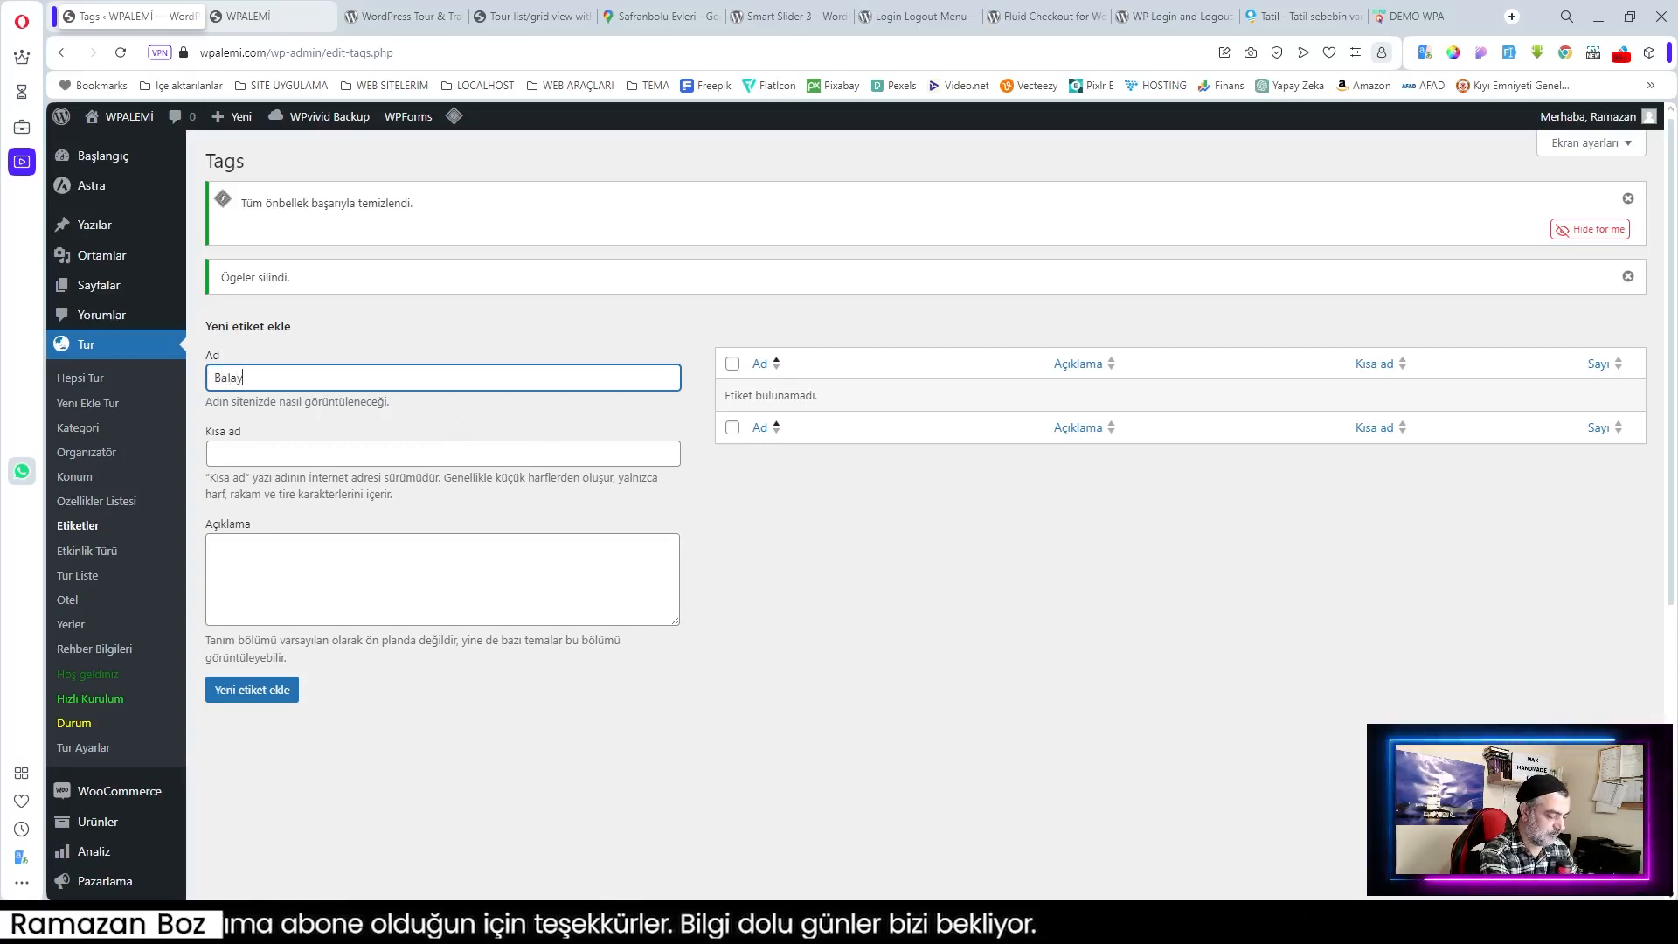
type("Turu")
key("Return")
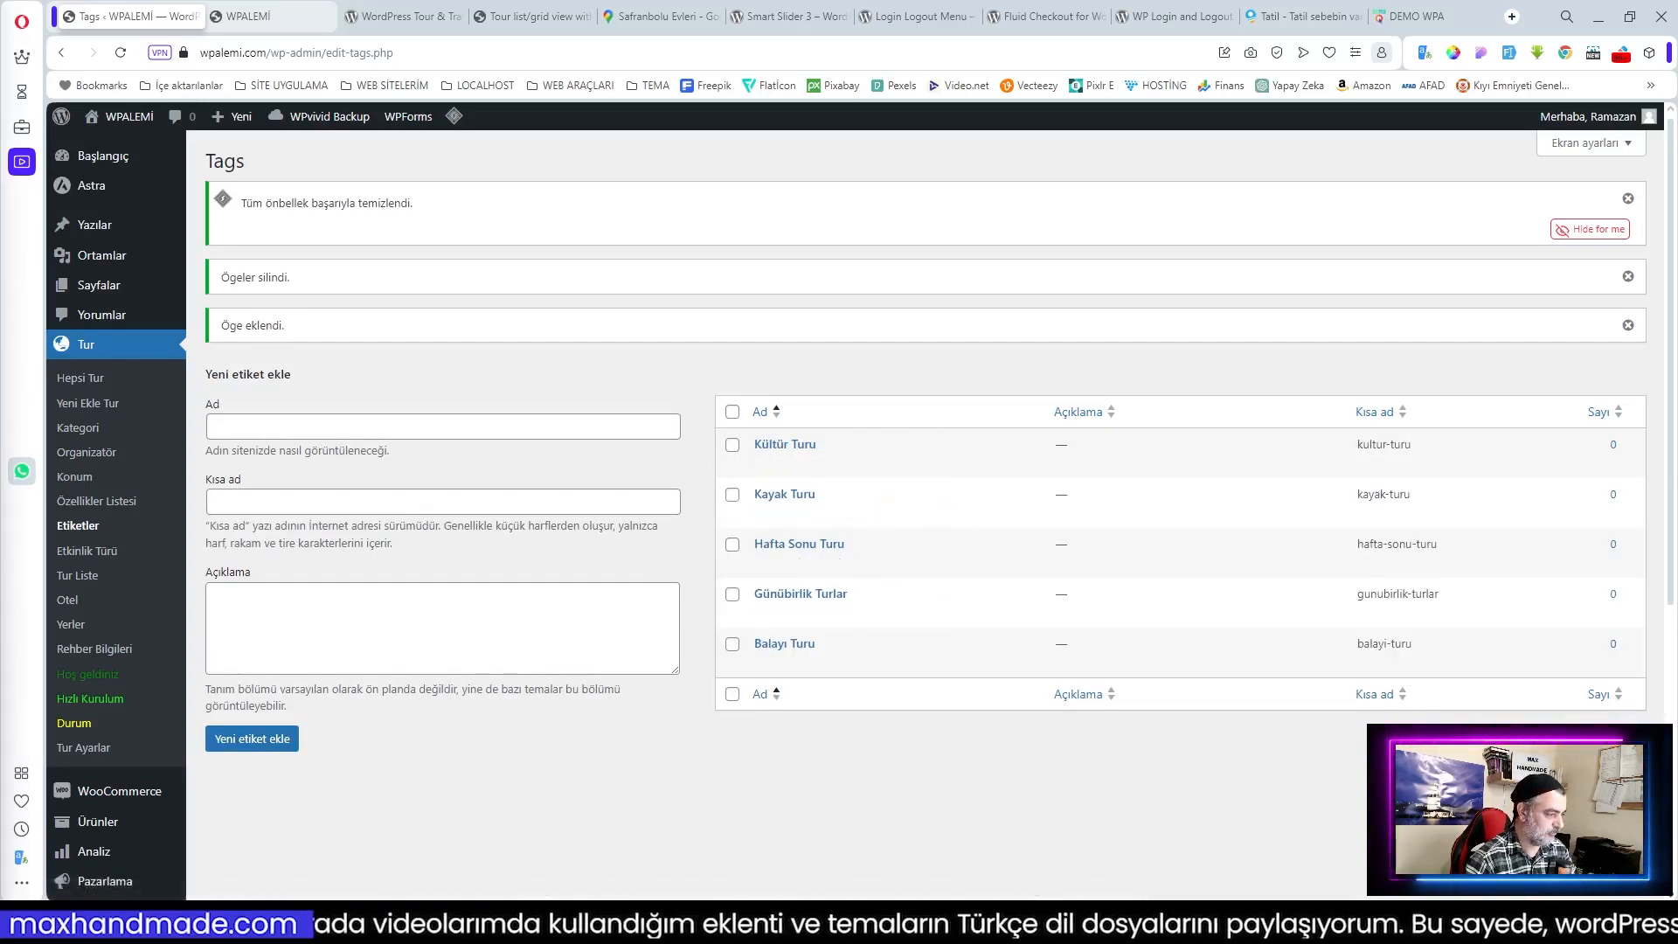
Step: Review the 16 existing tour features and enter the new feature name Akşam Yemeği
left_click(98, 501)
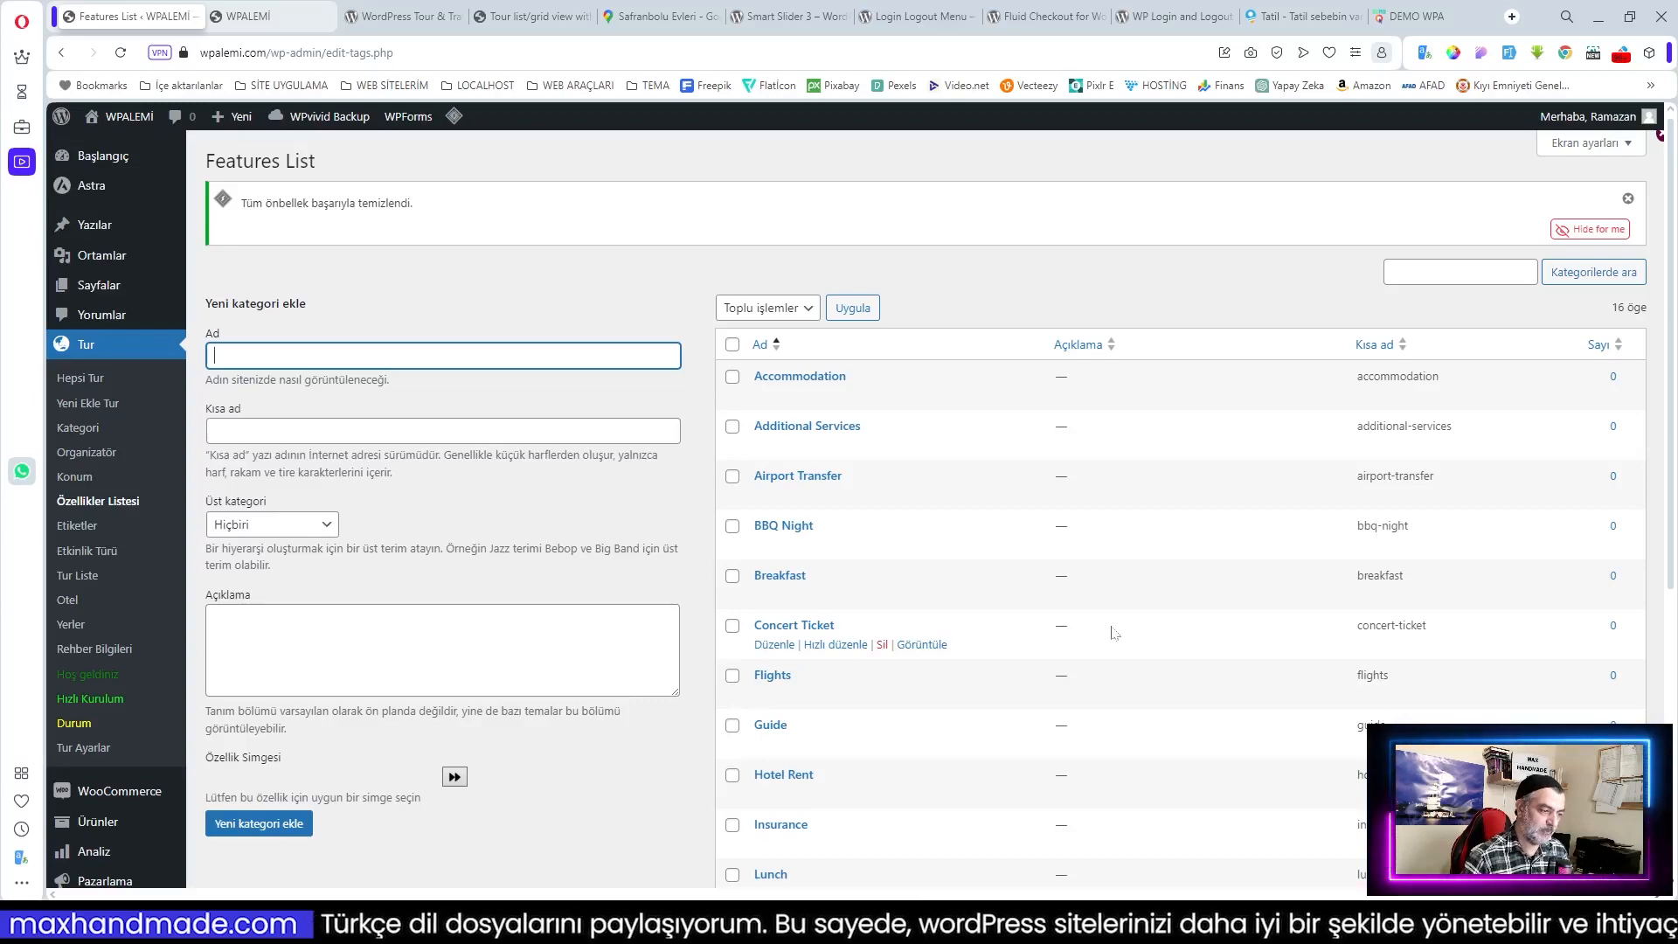
scroll(1118, 633, "down", 5)
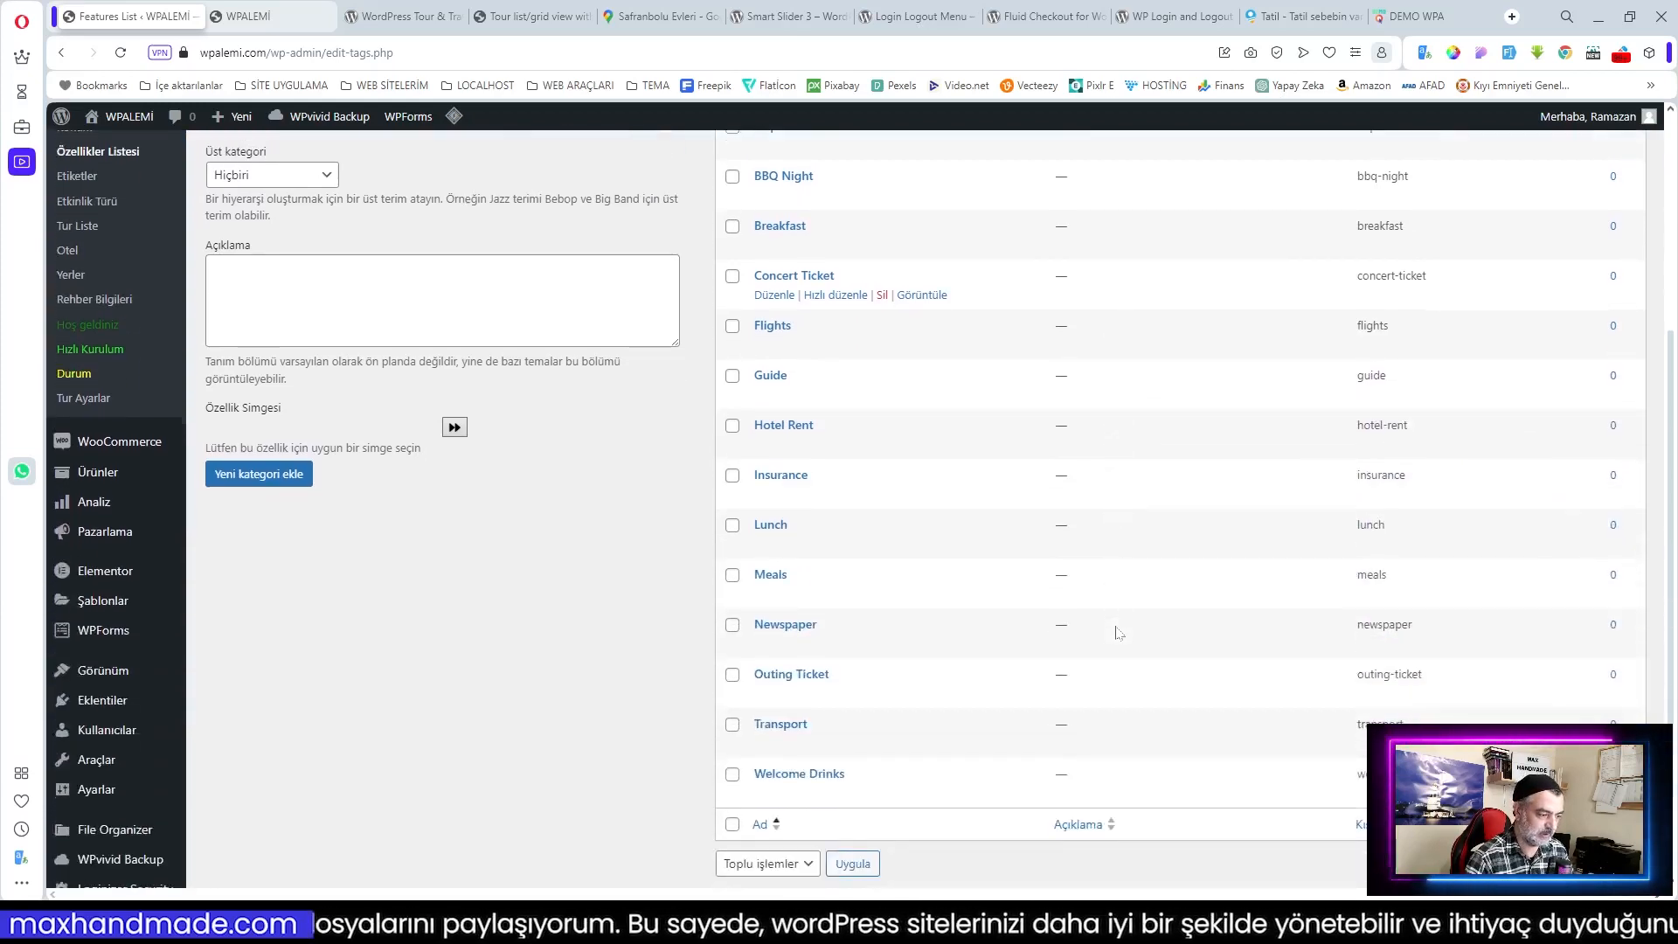
scroll(1007, 629, "up", 1)
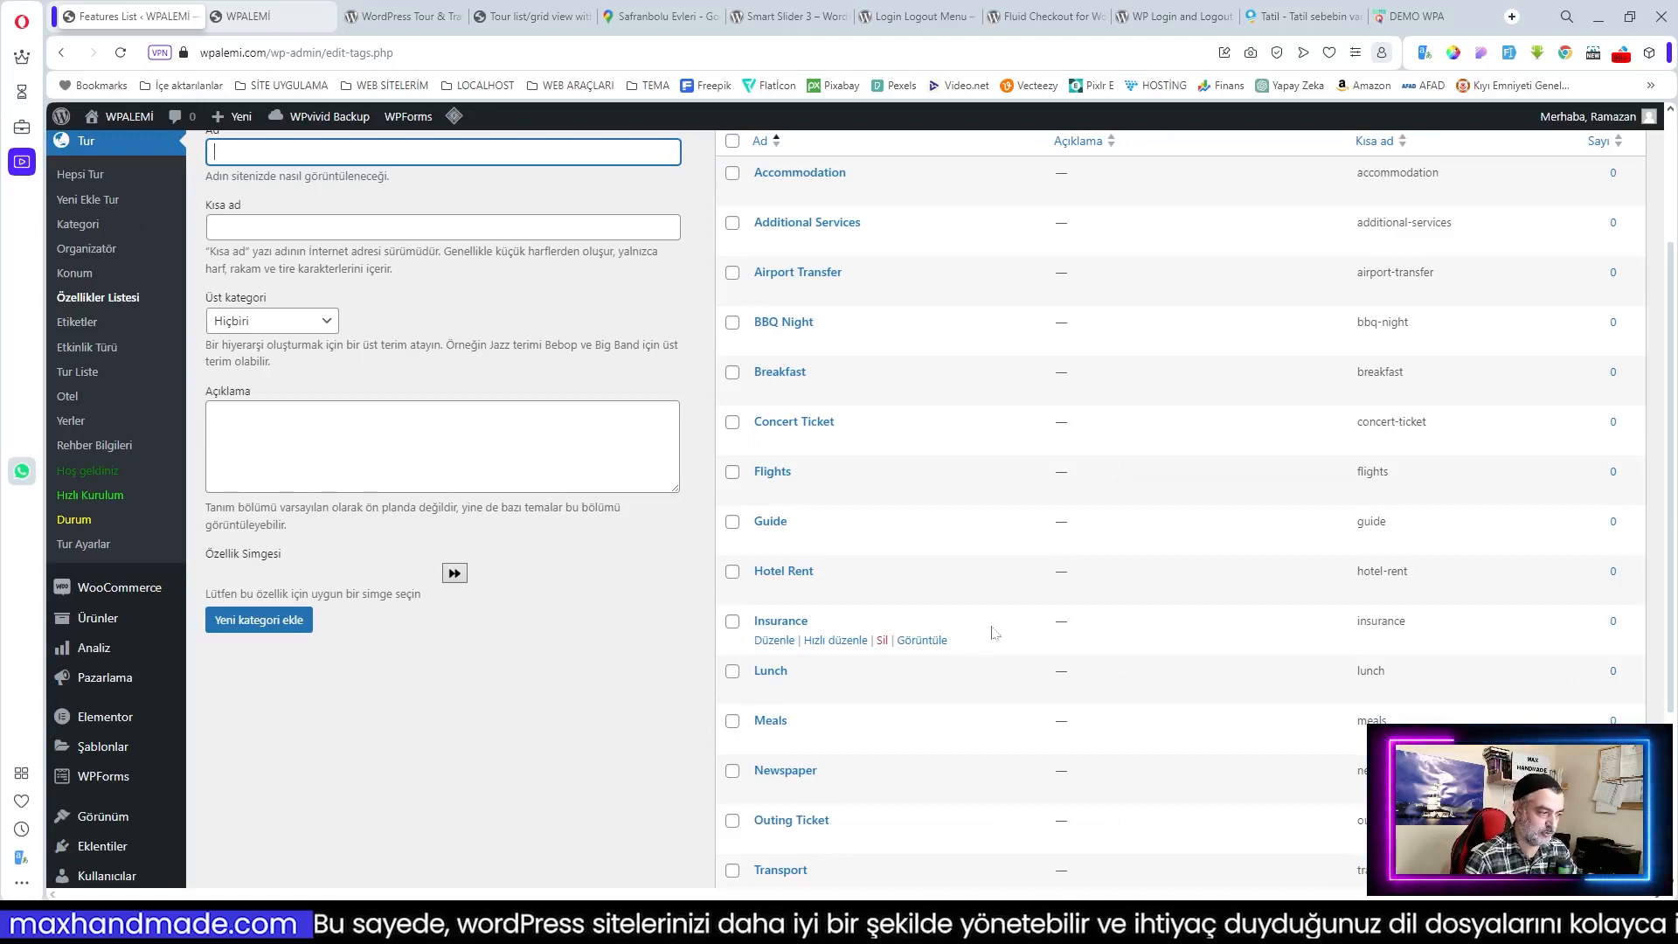
scroll(993, 633, "up", 2)
scroll(1001, 631, "down", 4)
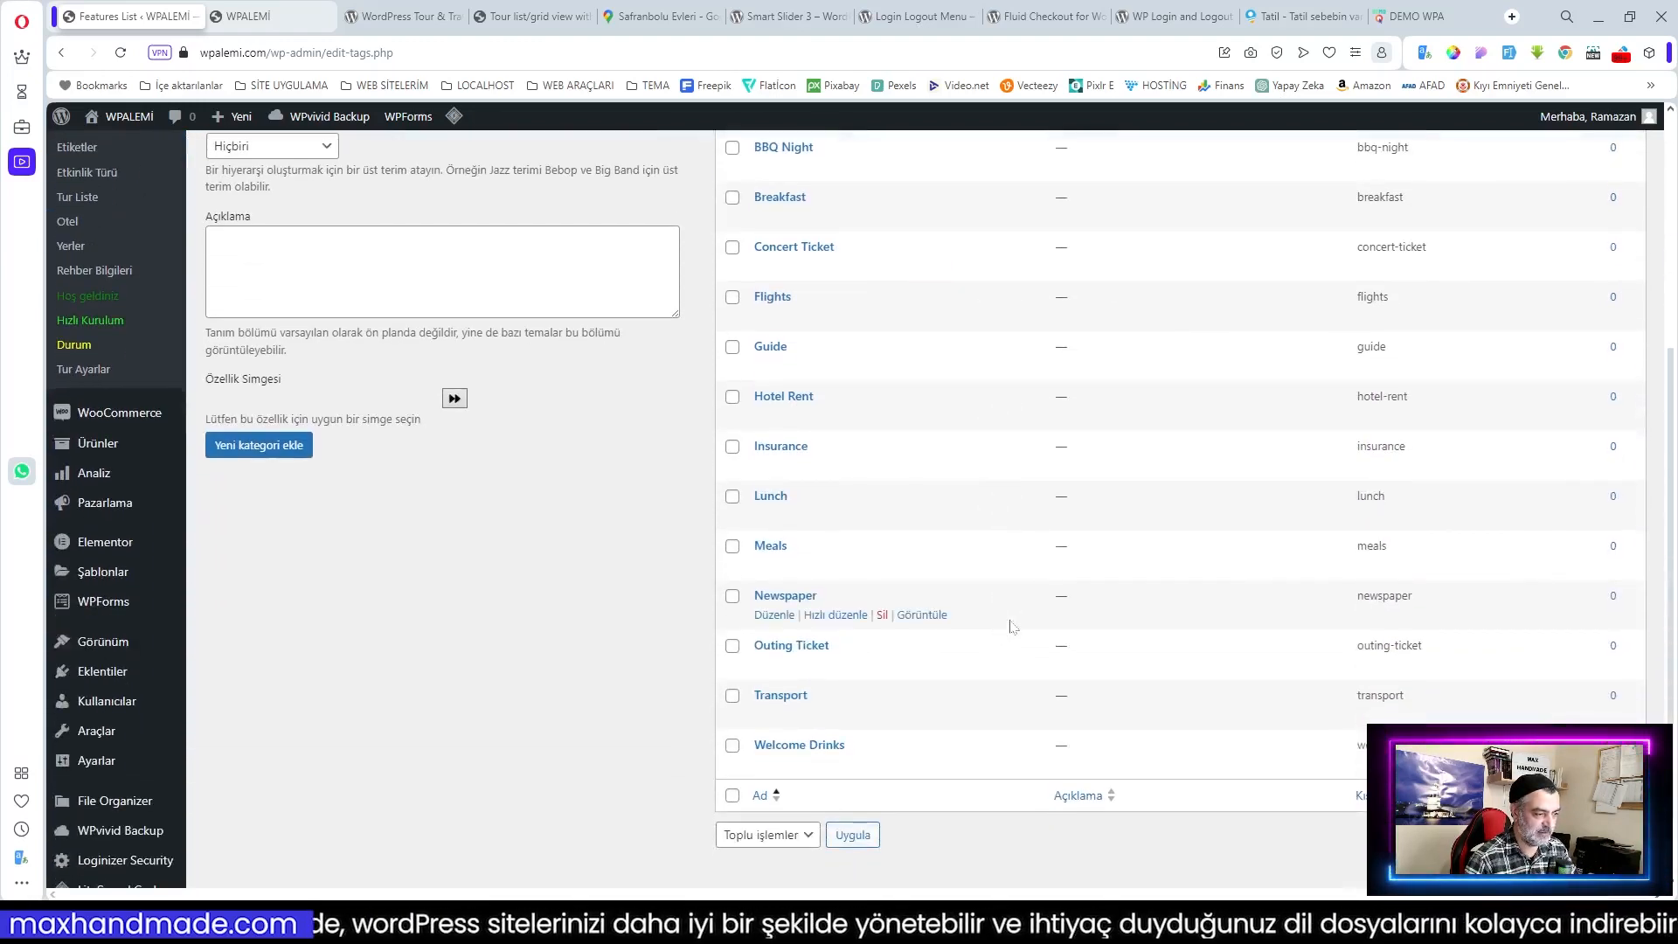
scroll(1004, 630, "up", 5)
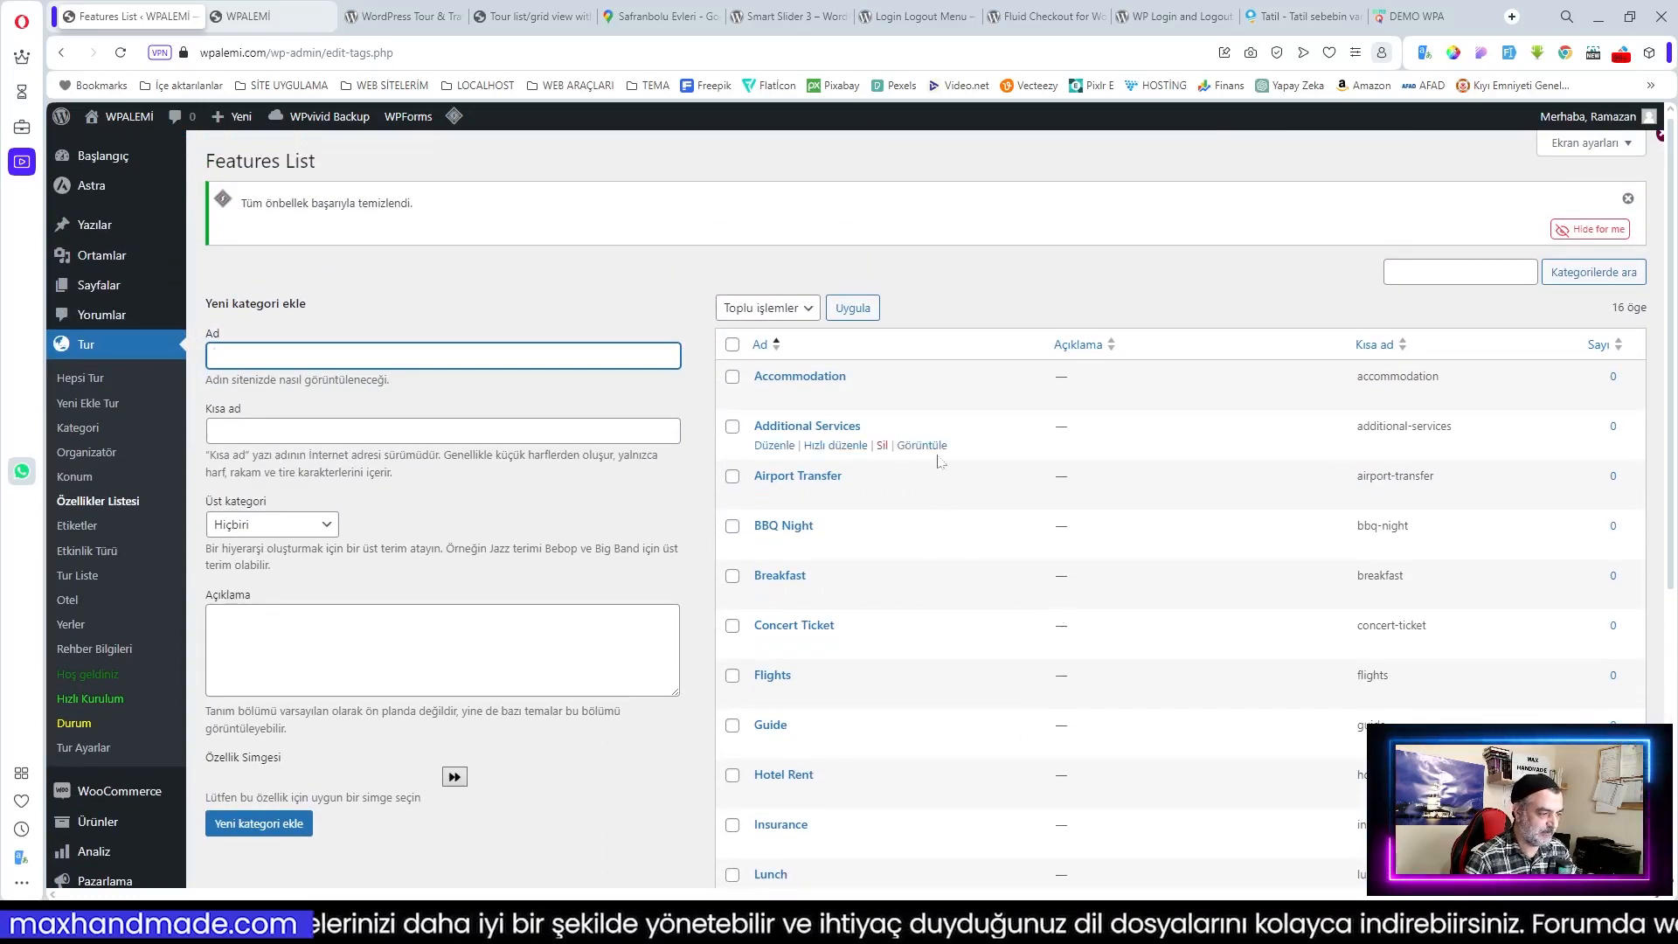
scroll(937, 371, "down", 2)
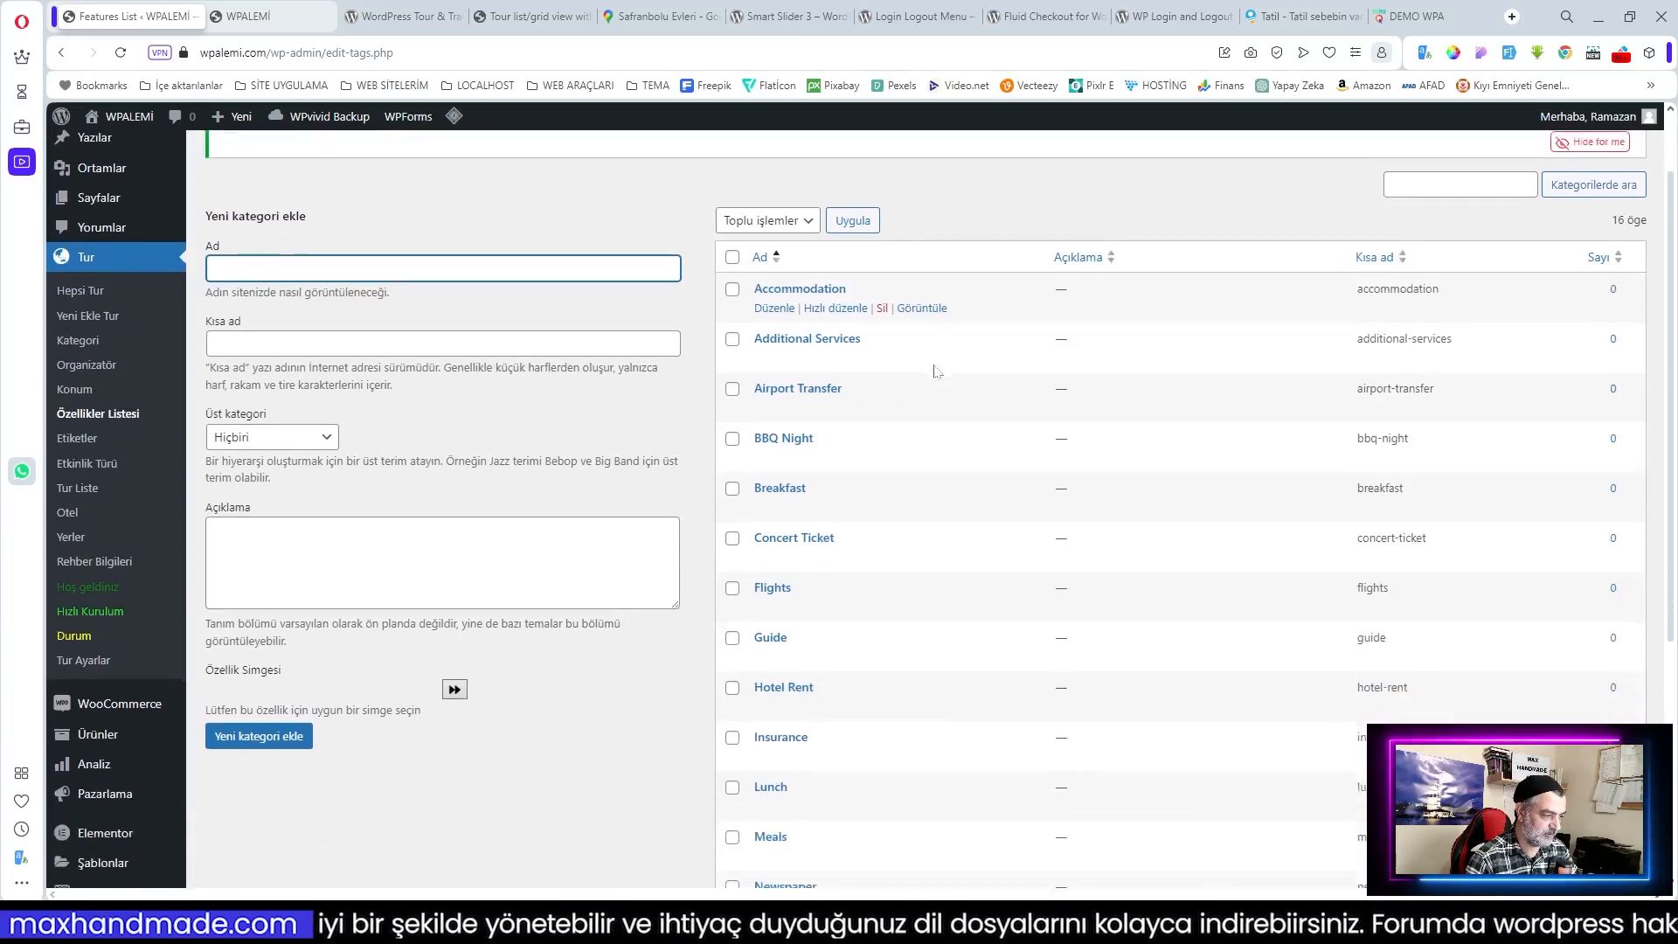
scroll(937, 372, "up", 2)
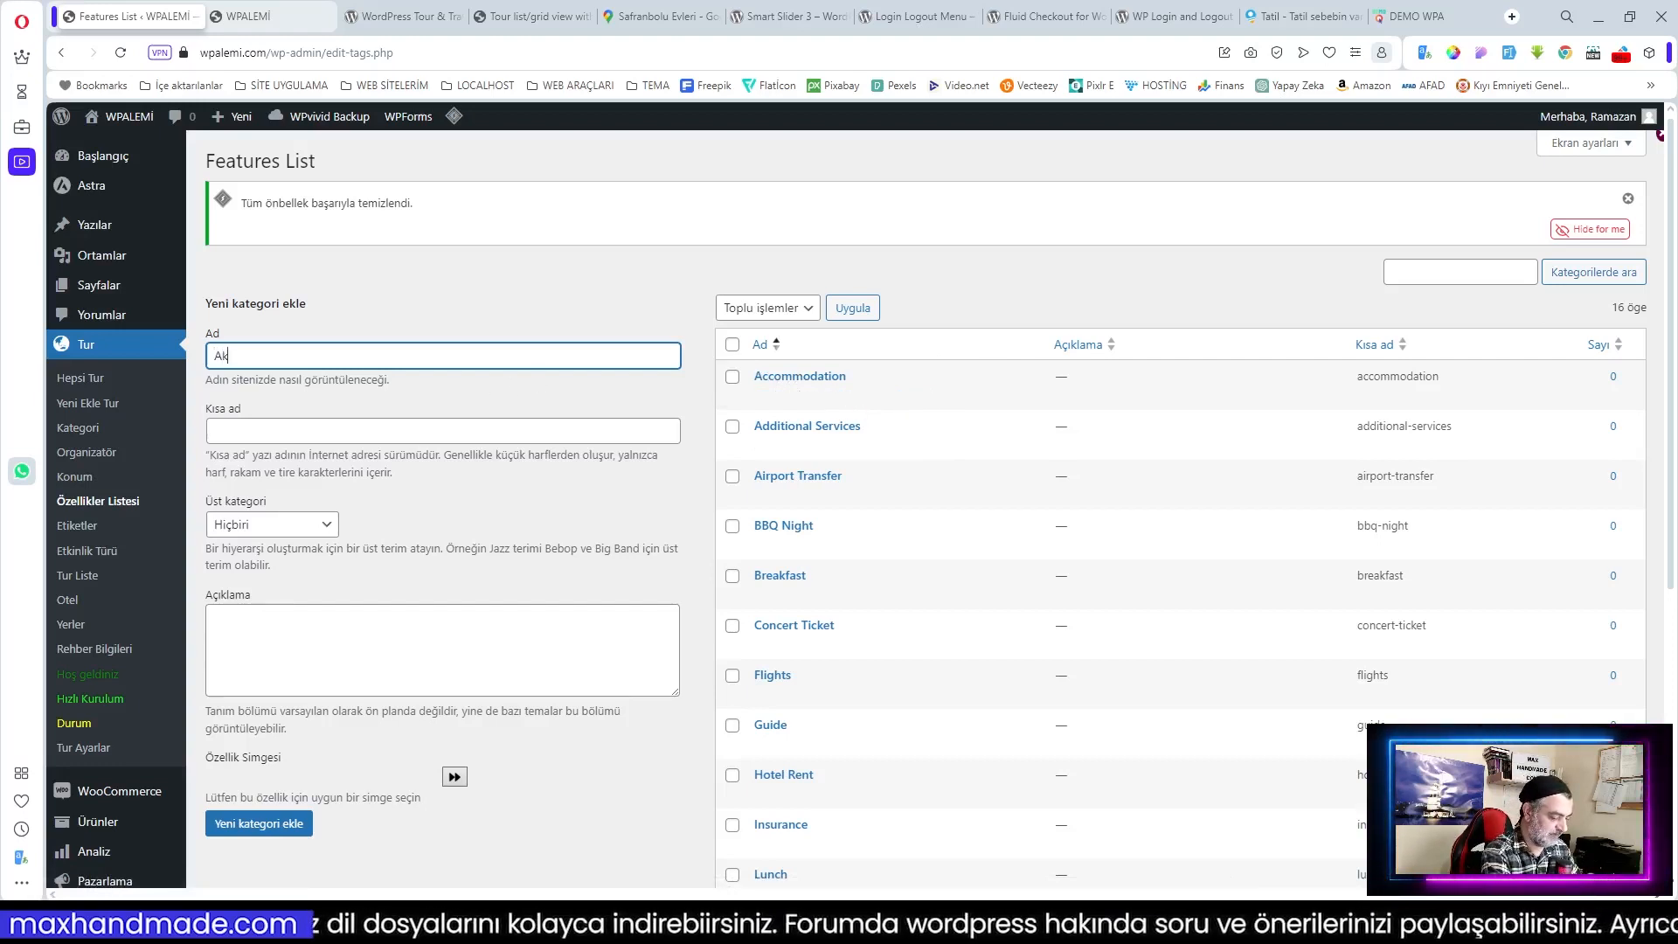
type("eği")
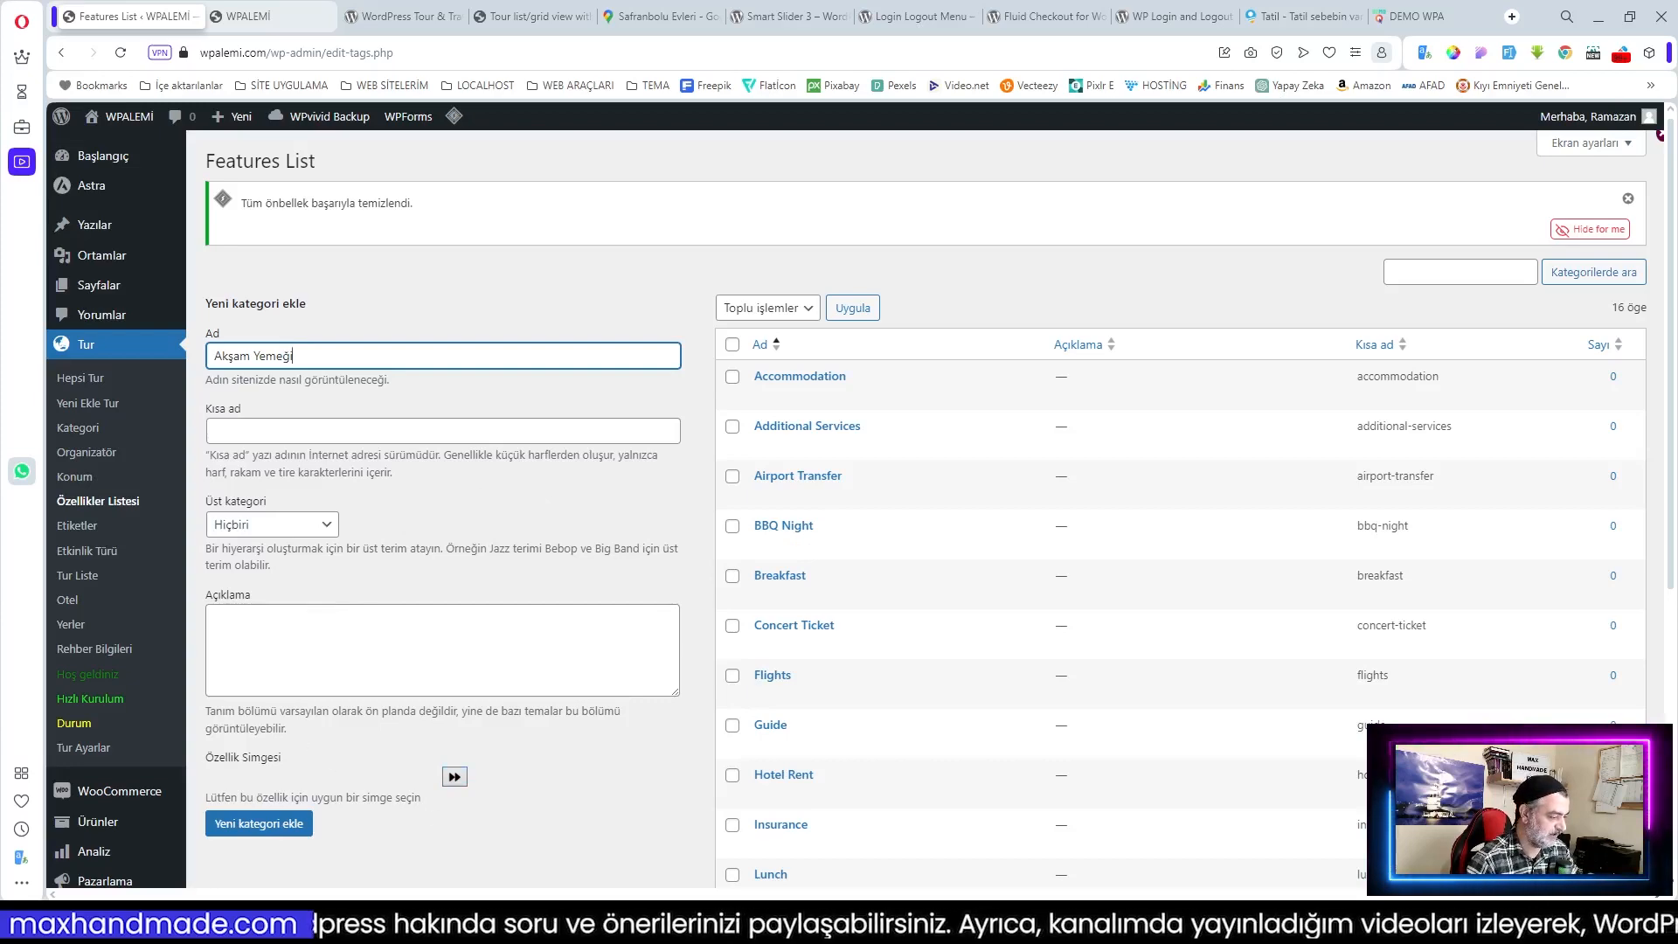
Step: Give Akşam Yemeği a fork-and-knife hotel icon and add it to the features
left_click(464, 697)
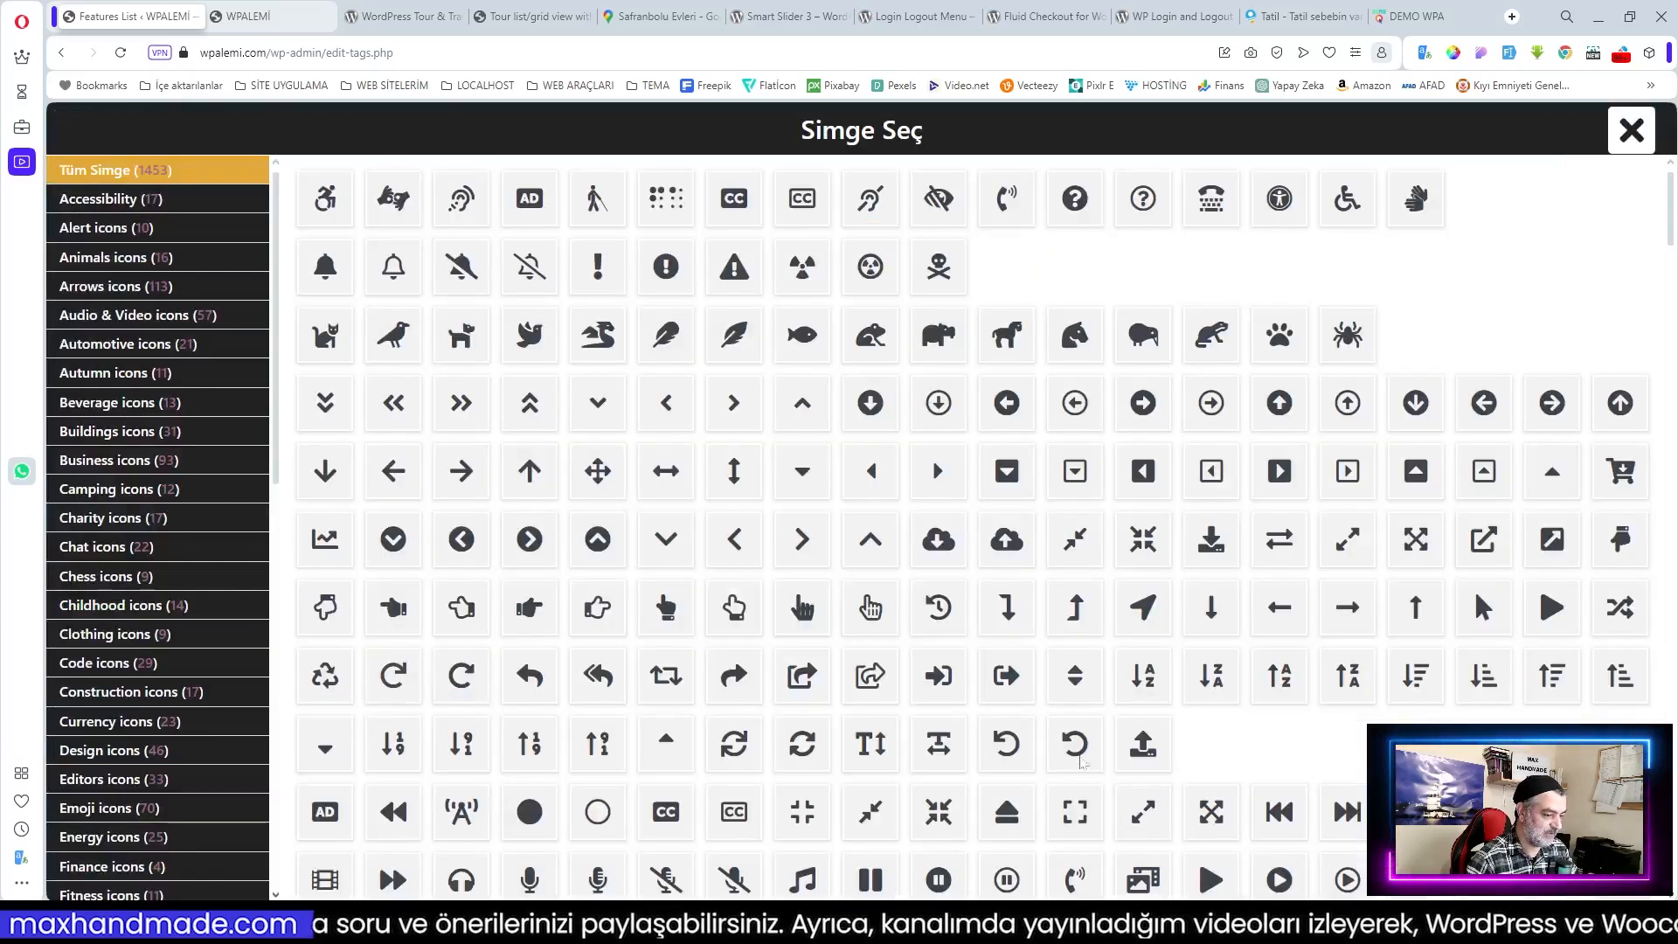
scroll(1083, 546, "down", 2)
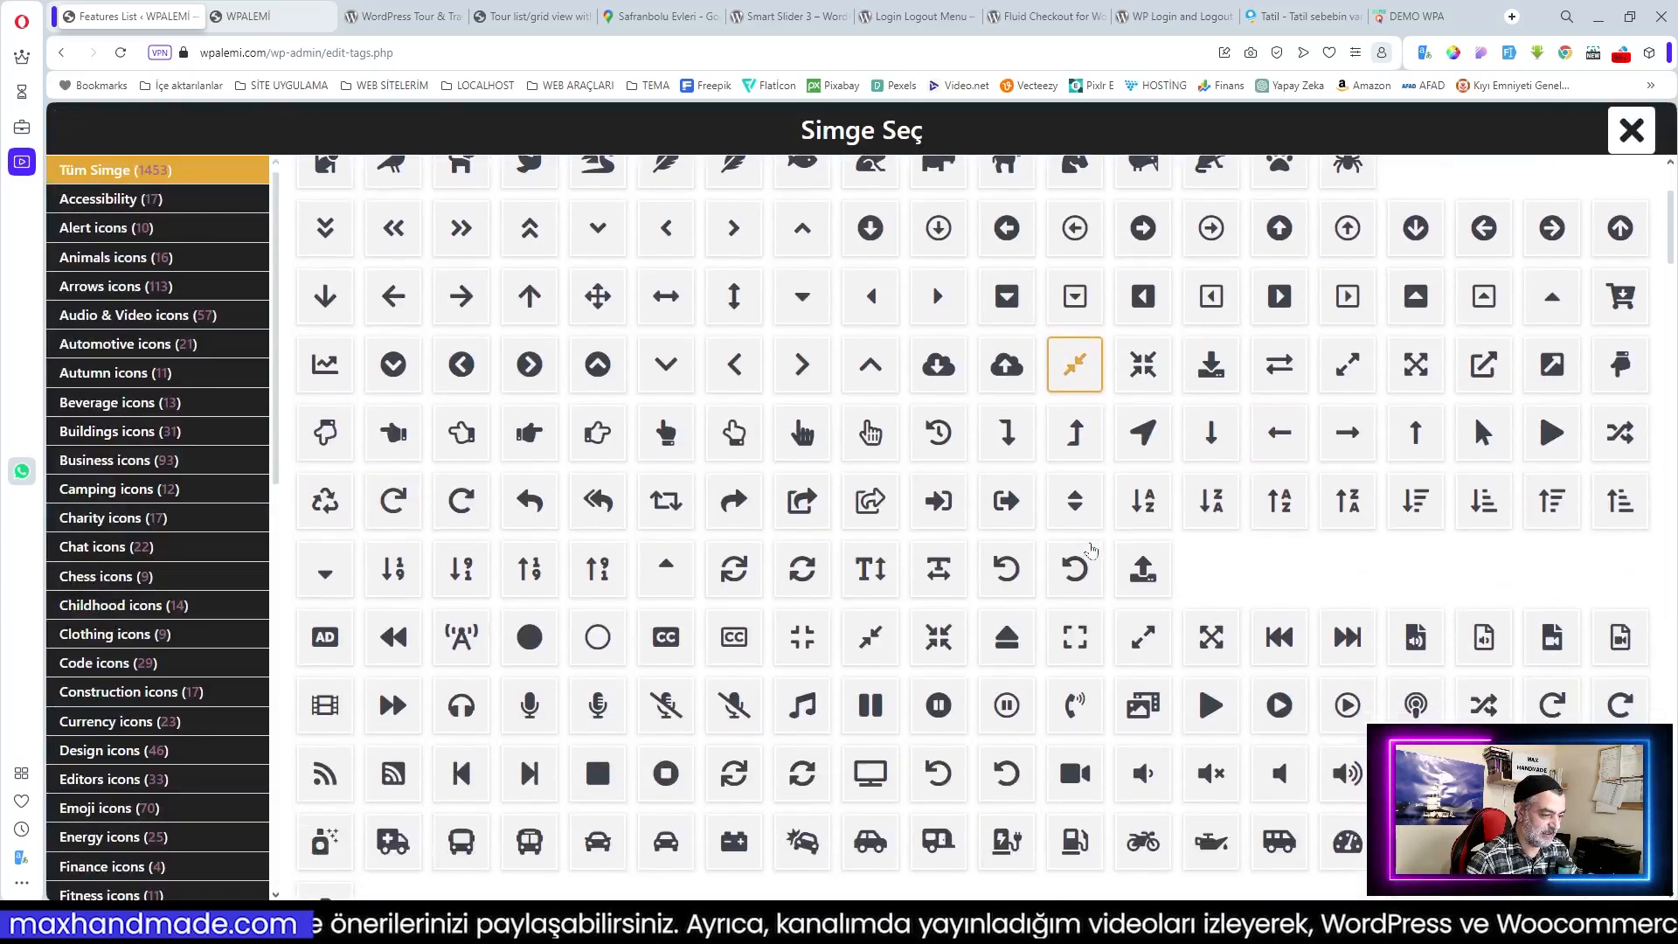
scroll(193, 769, "down", 10)
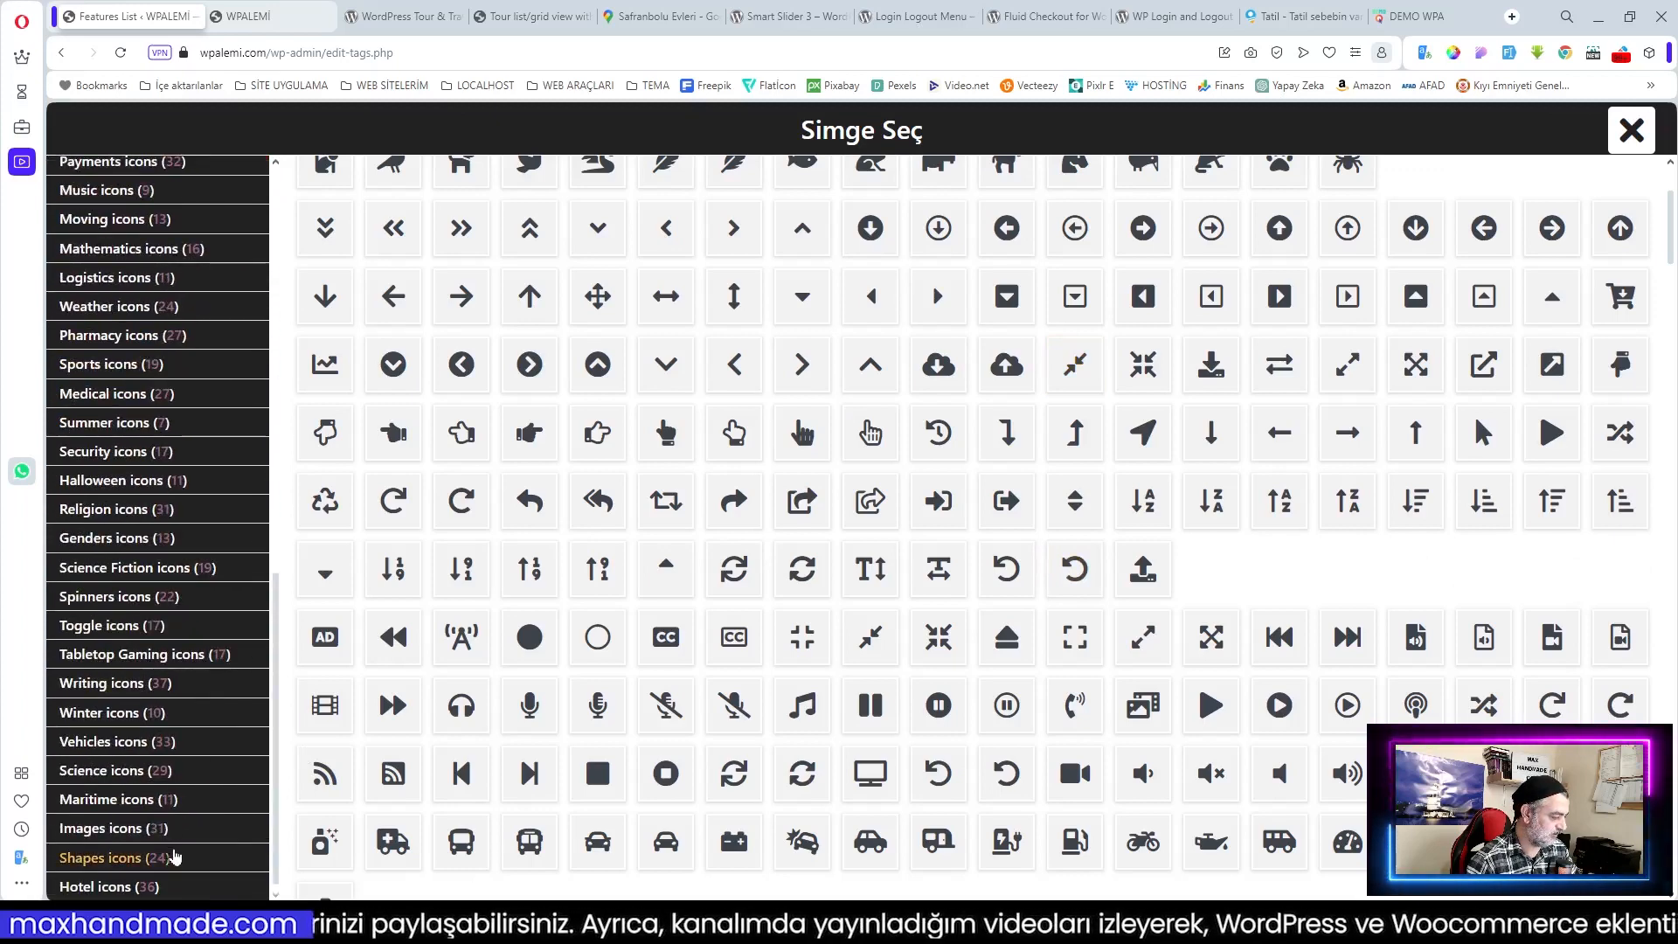
left_click(109, 887)
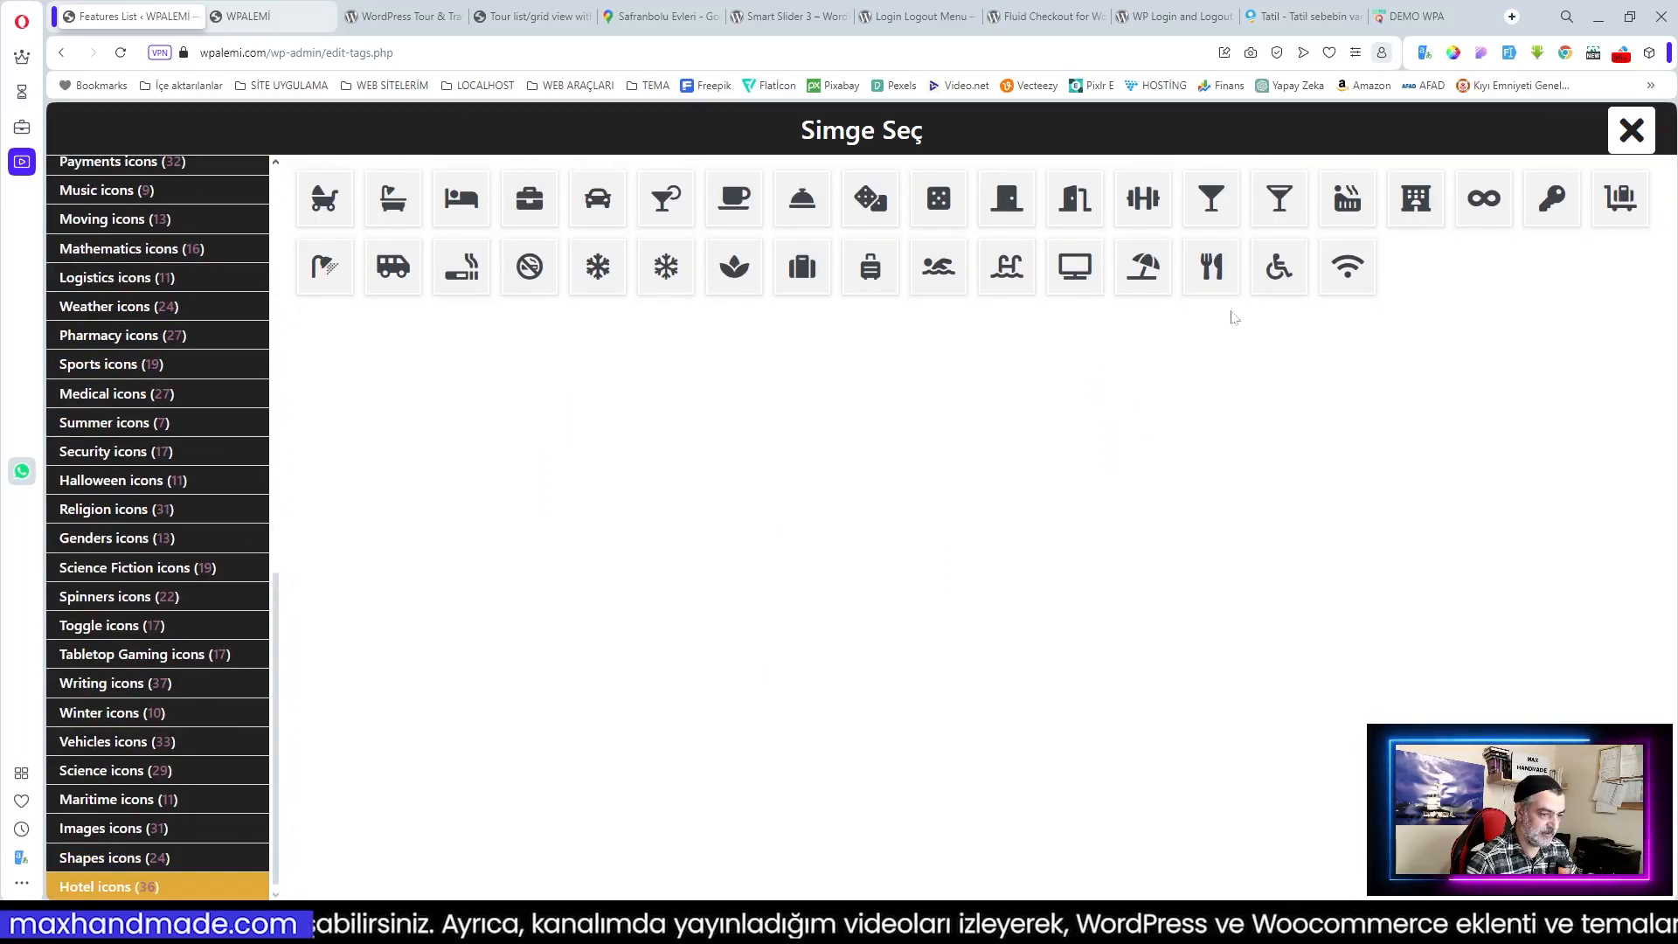
left_click(1211, 266)
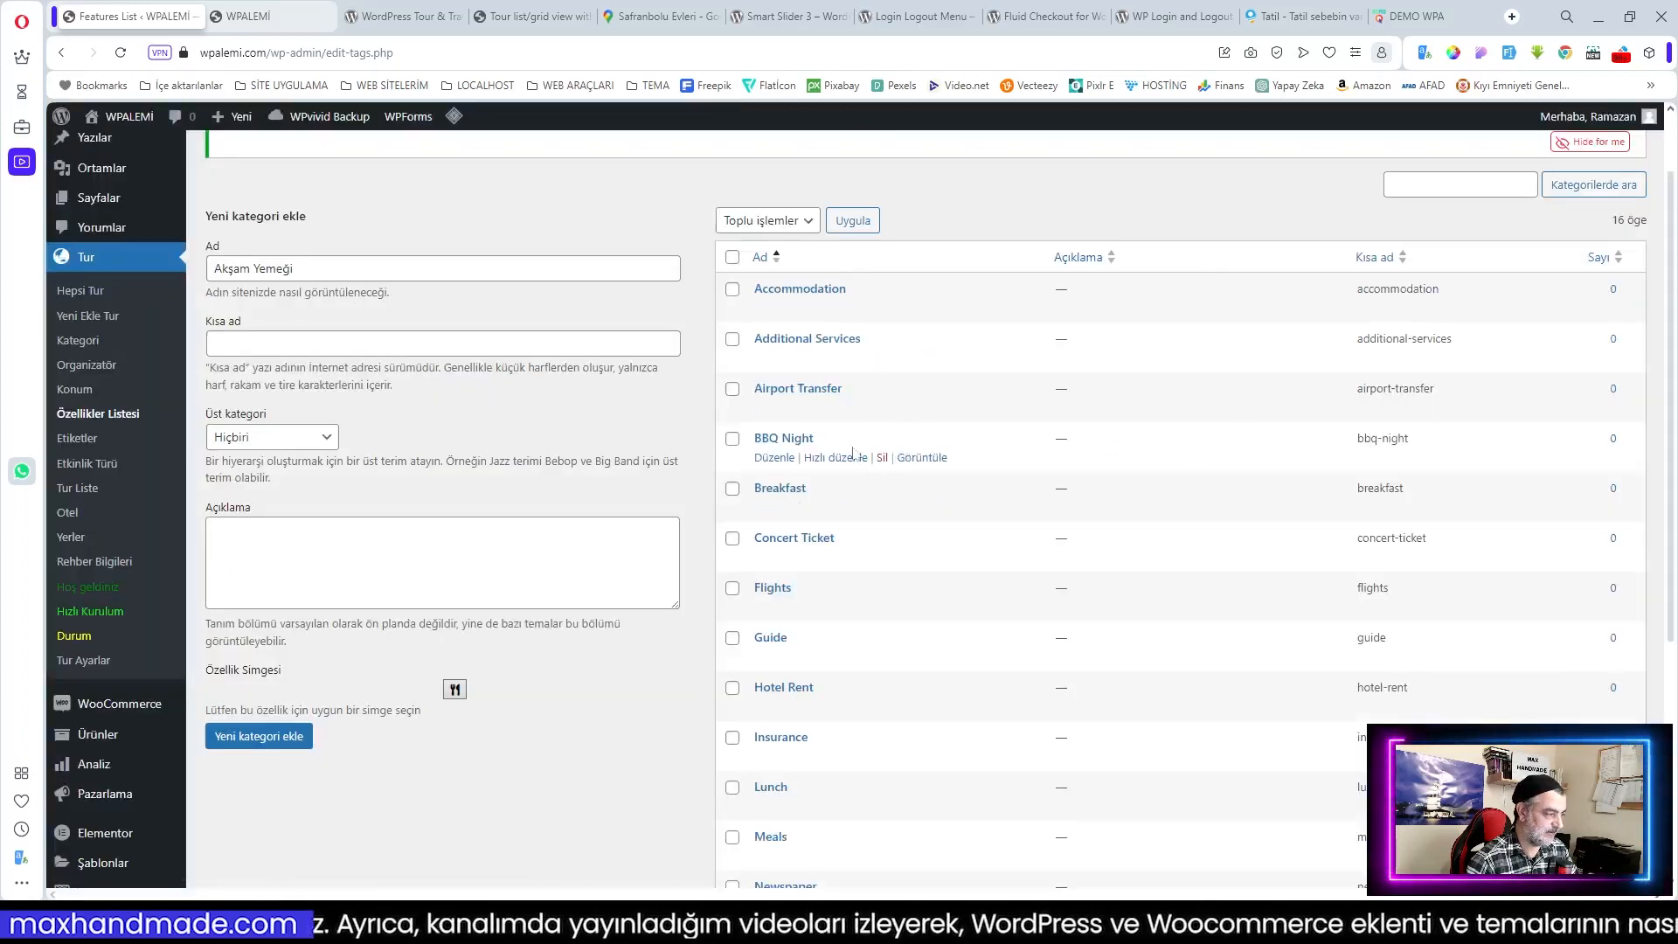
left_click(273, 739)
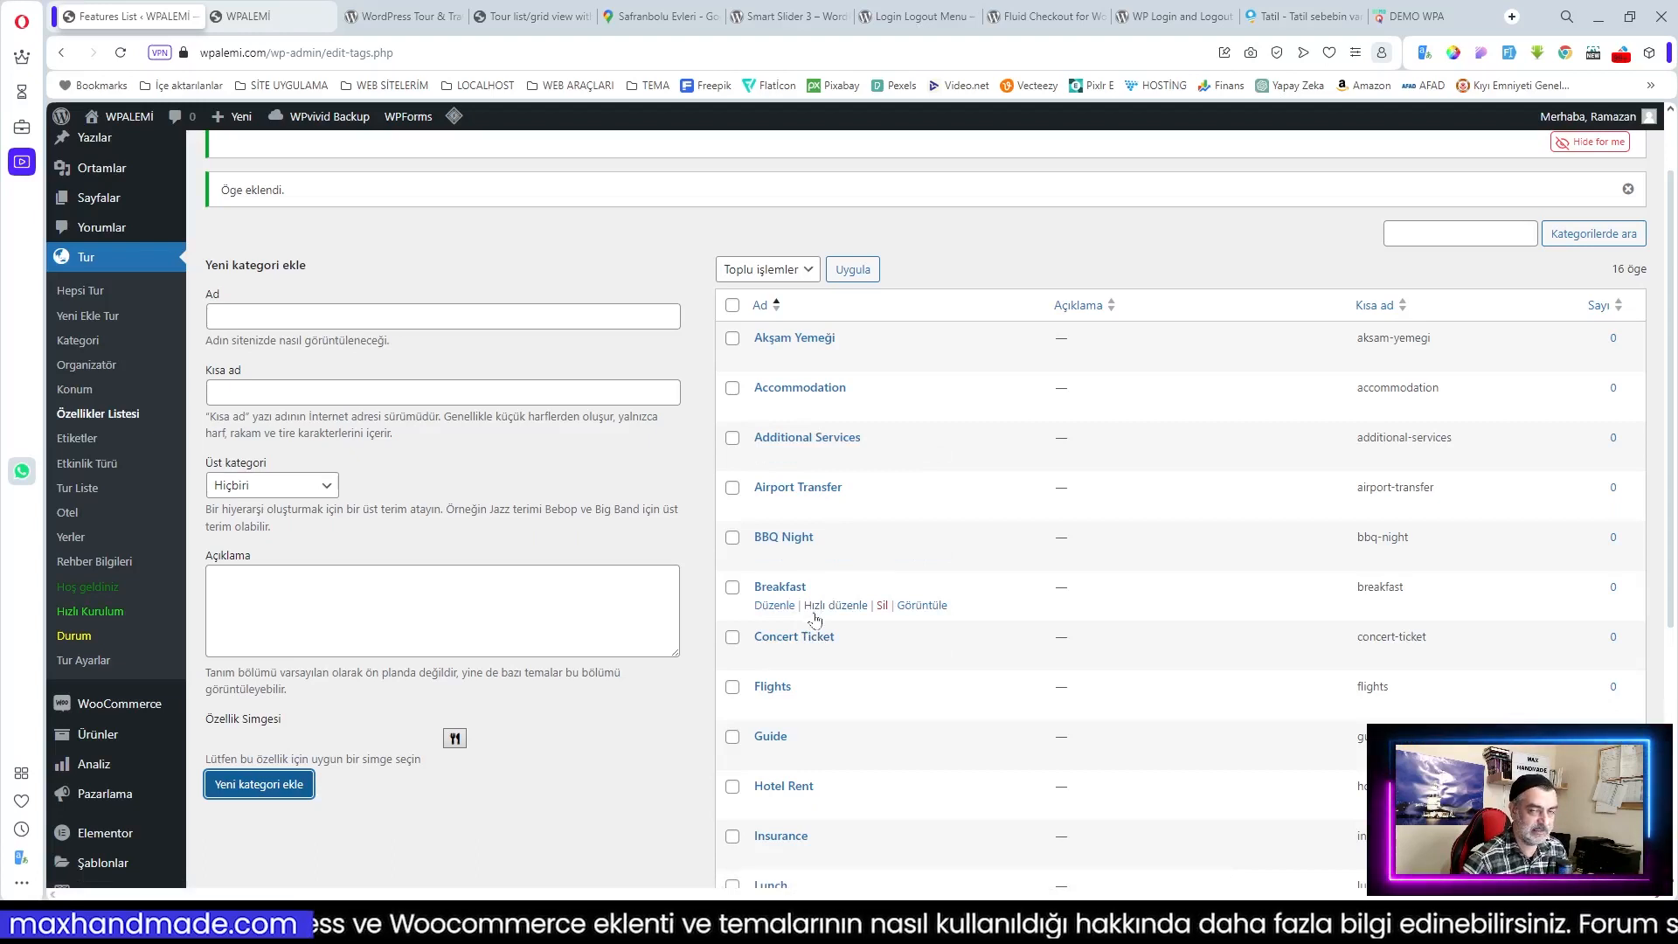
Step: Scroll through the features list to check all 15 entries, ending at the top
scroll(831, 619, "down", 3)
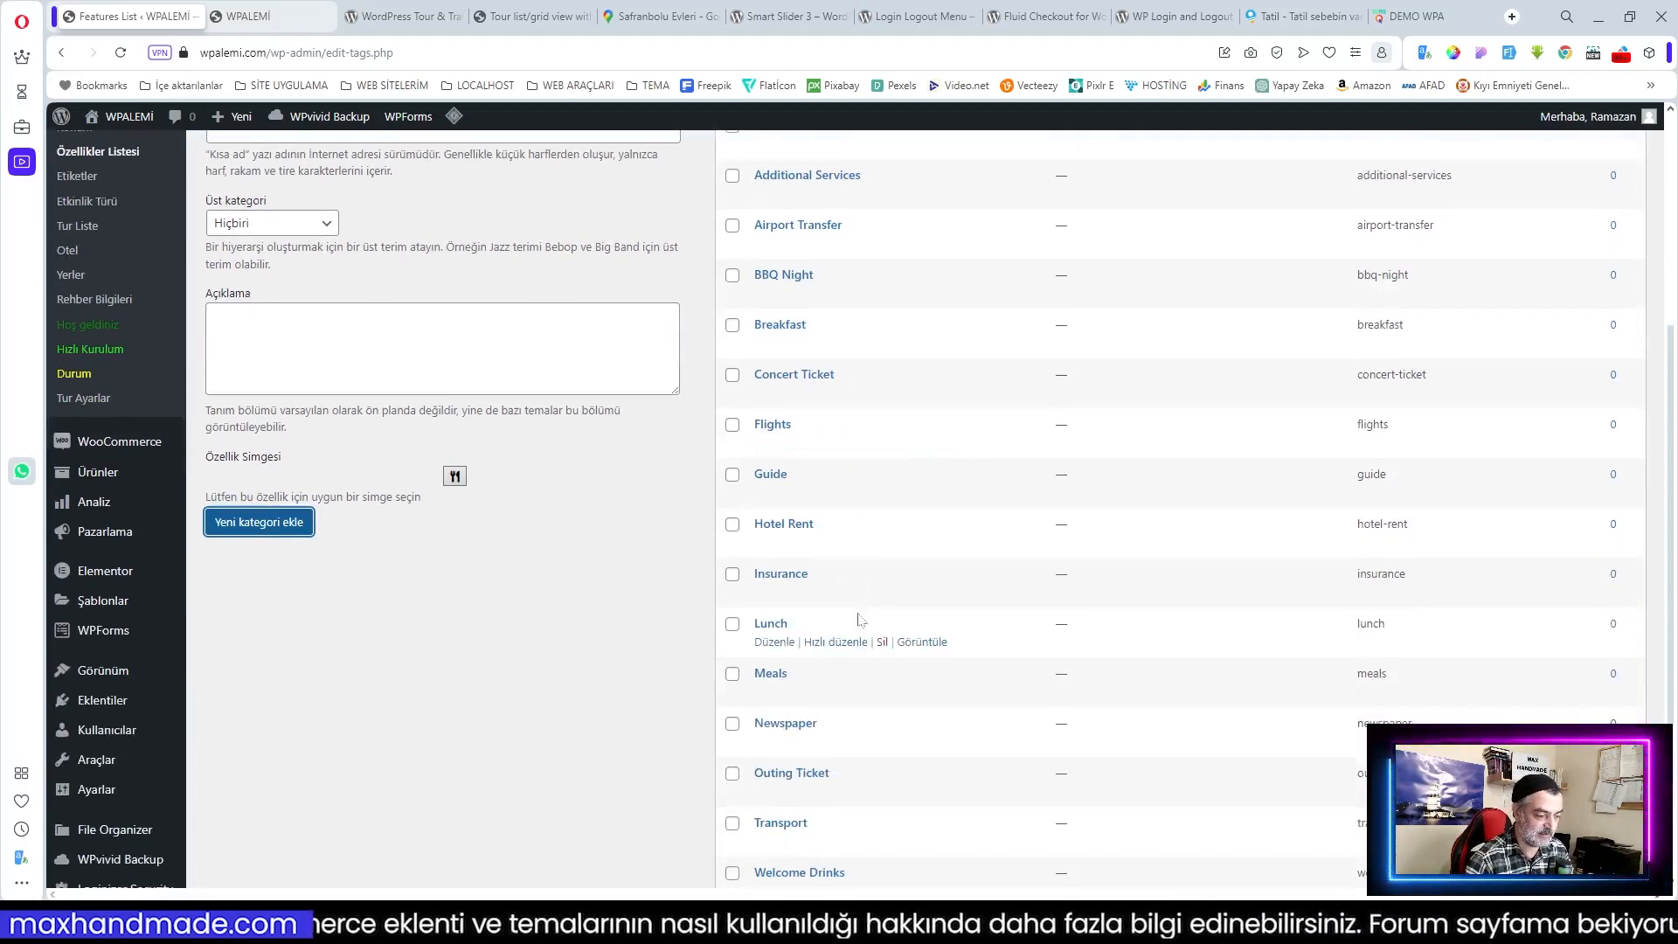
scroll(859, 620, "down", 2)
scroll(856, 612, "up", 5)
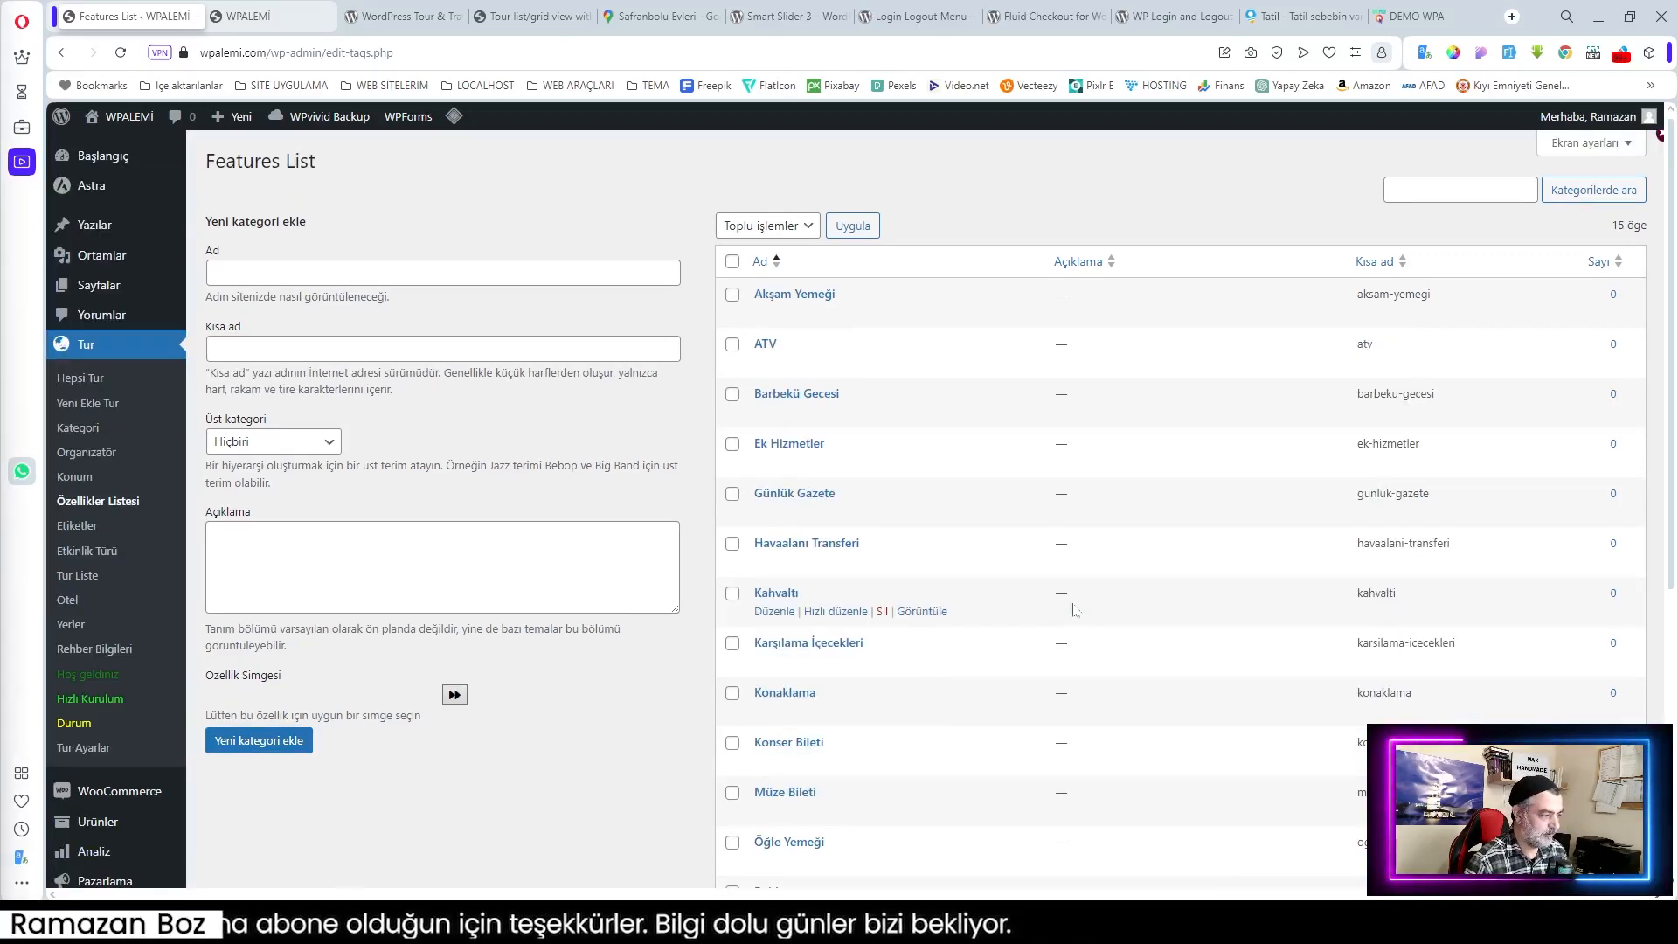
scroll(1020, 454, "down", 4)
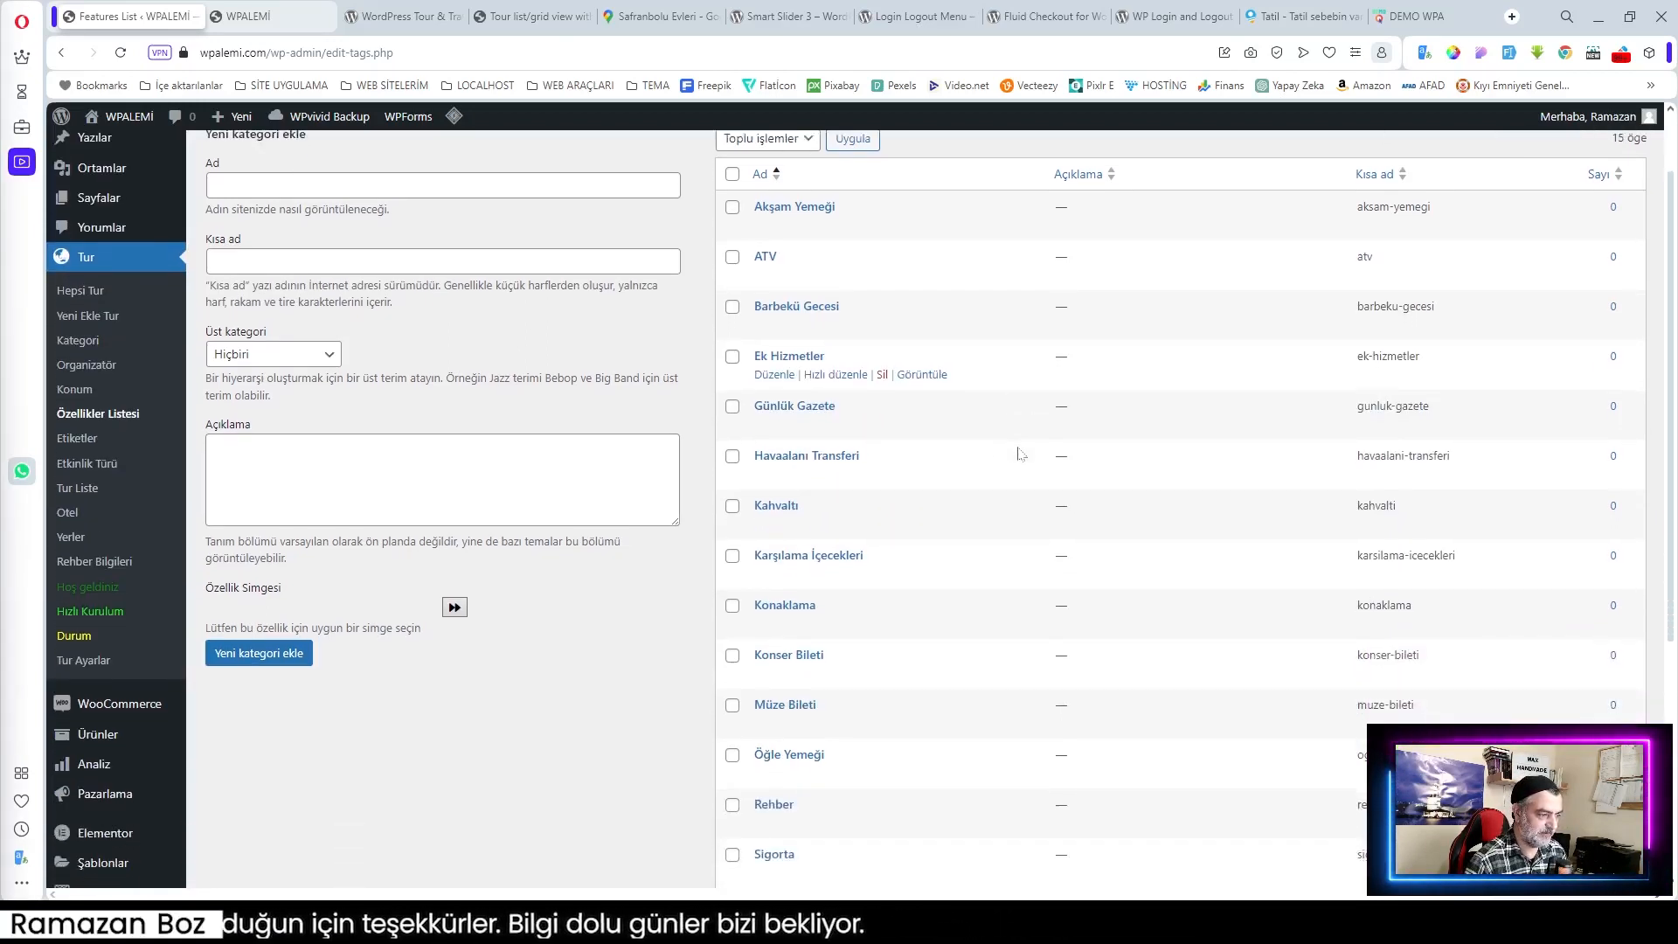
scroll(1021, 454, "up", 4)
scroll(1016, 454, "down", 4)
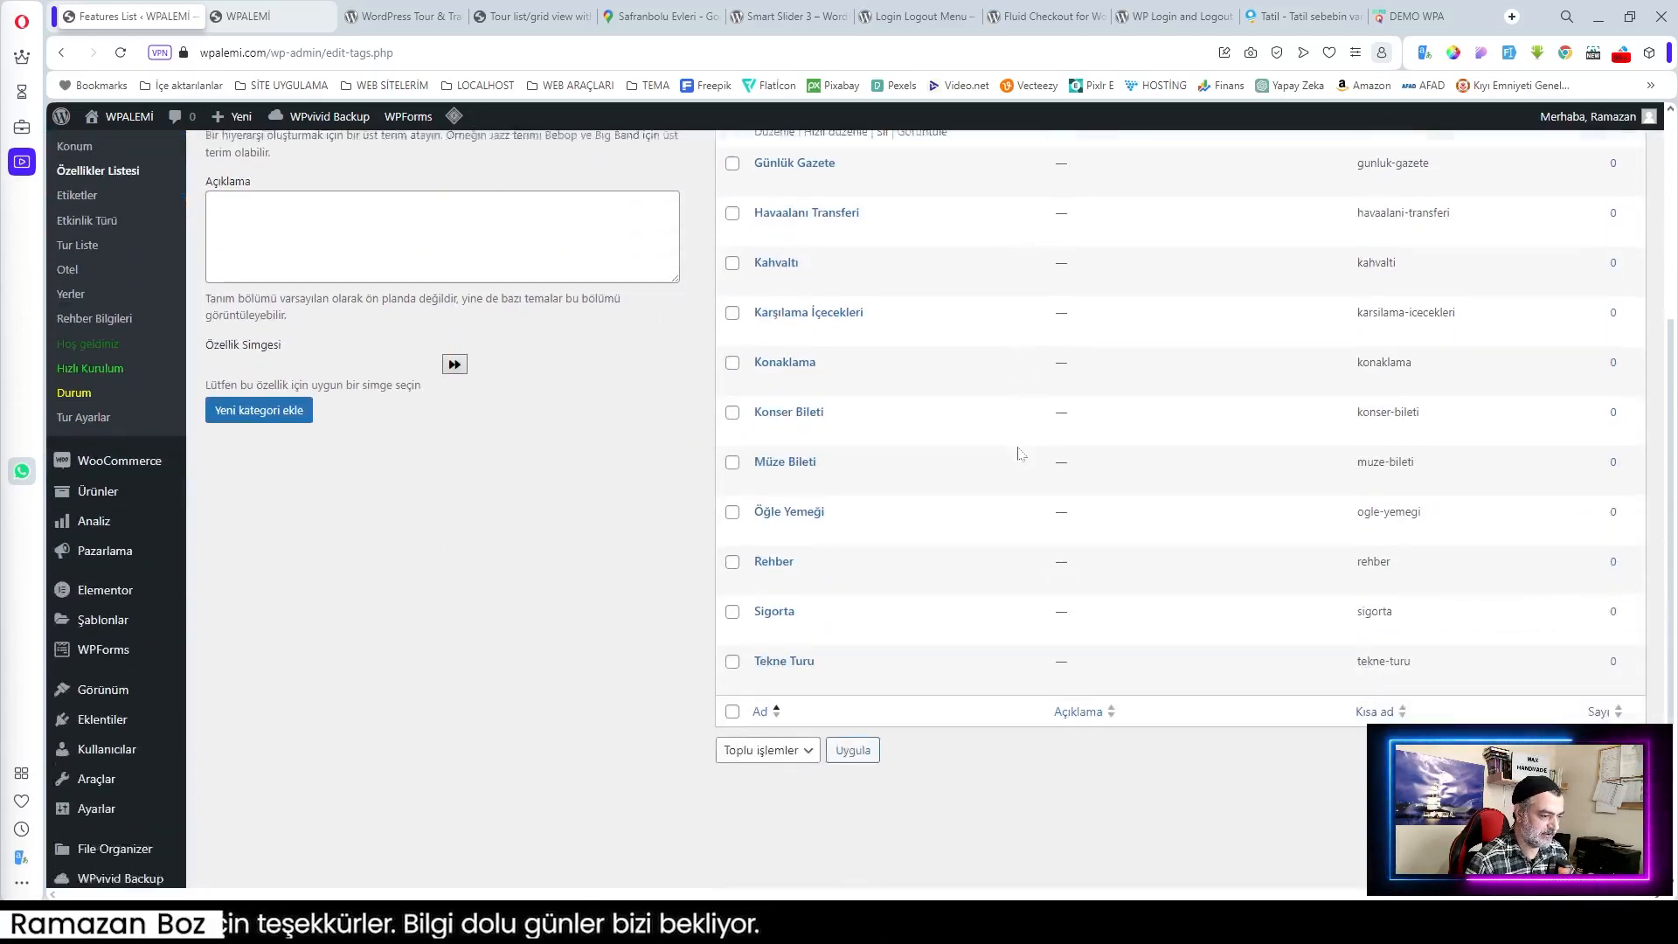
scroll(1091, 539, "up", 2)
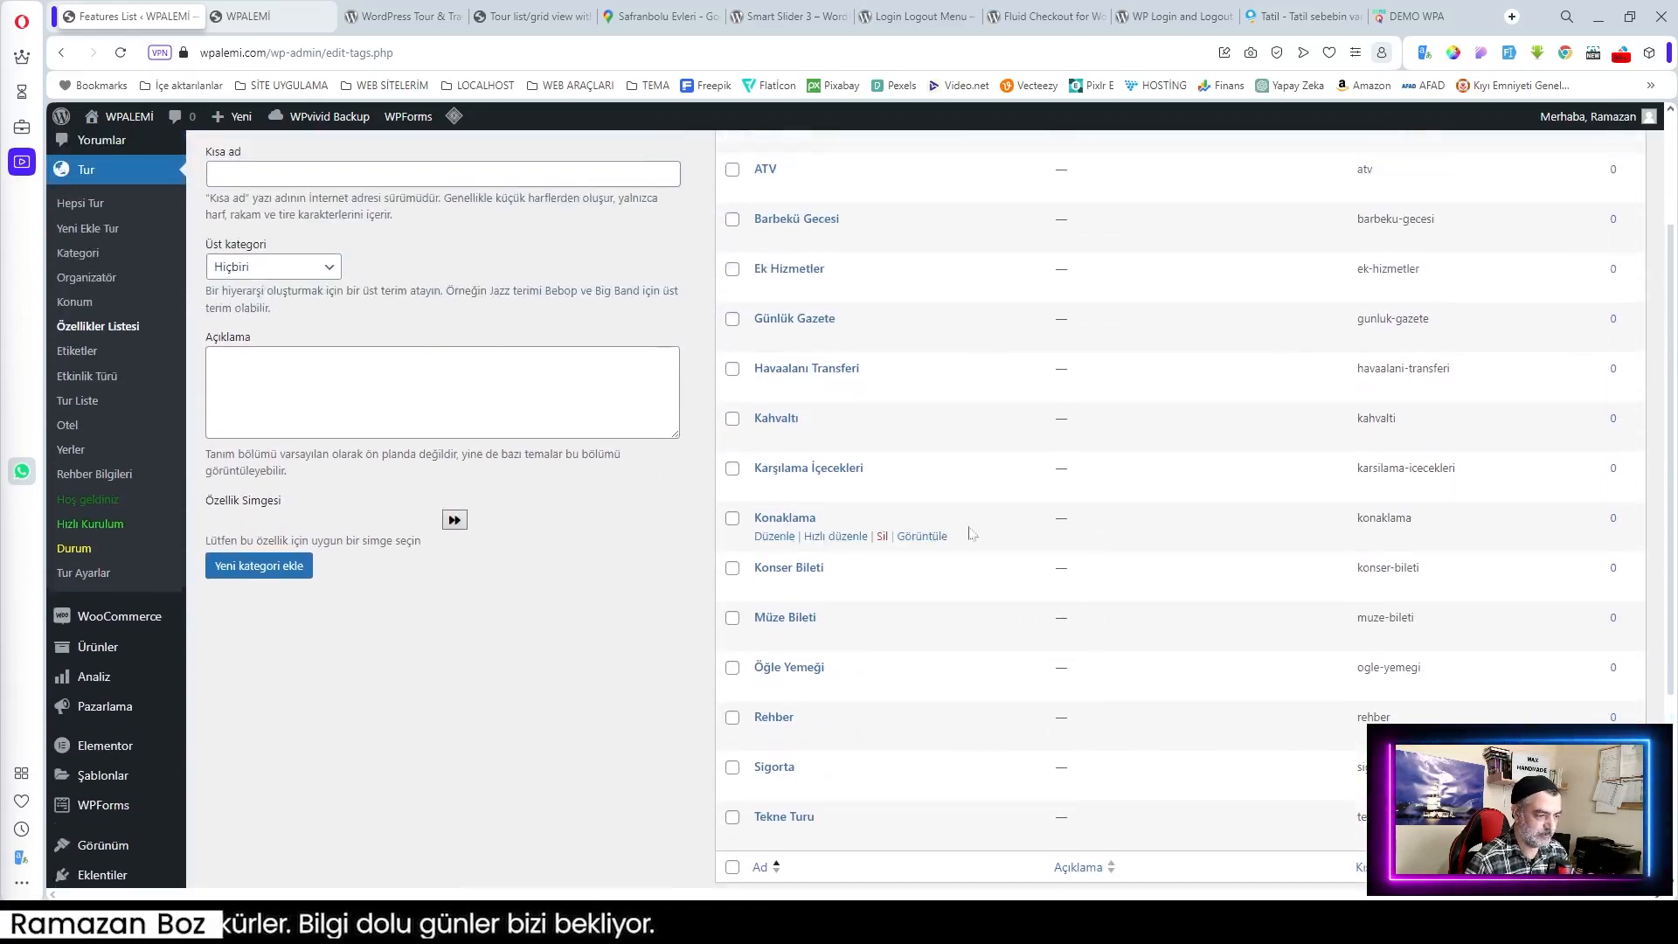
scroll(982, 522, "up", 2)
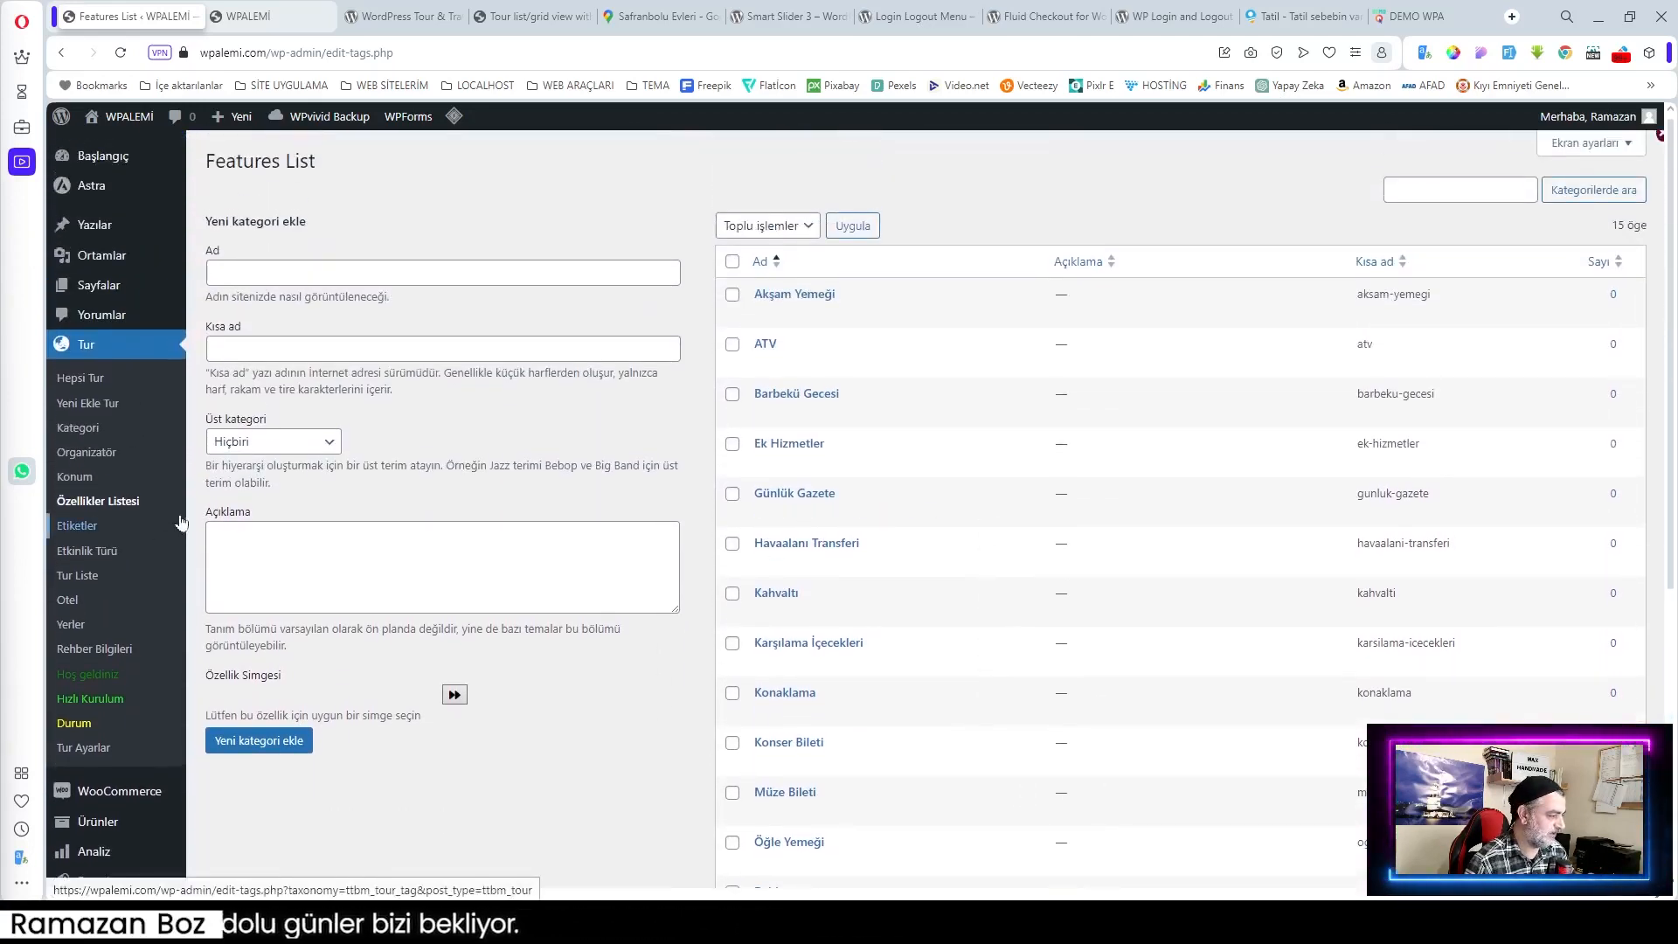
Step: Bulk-delete all seven sample tour locations
left_click(75, 477)
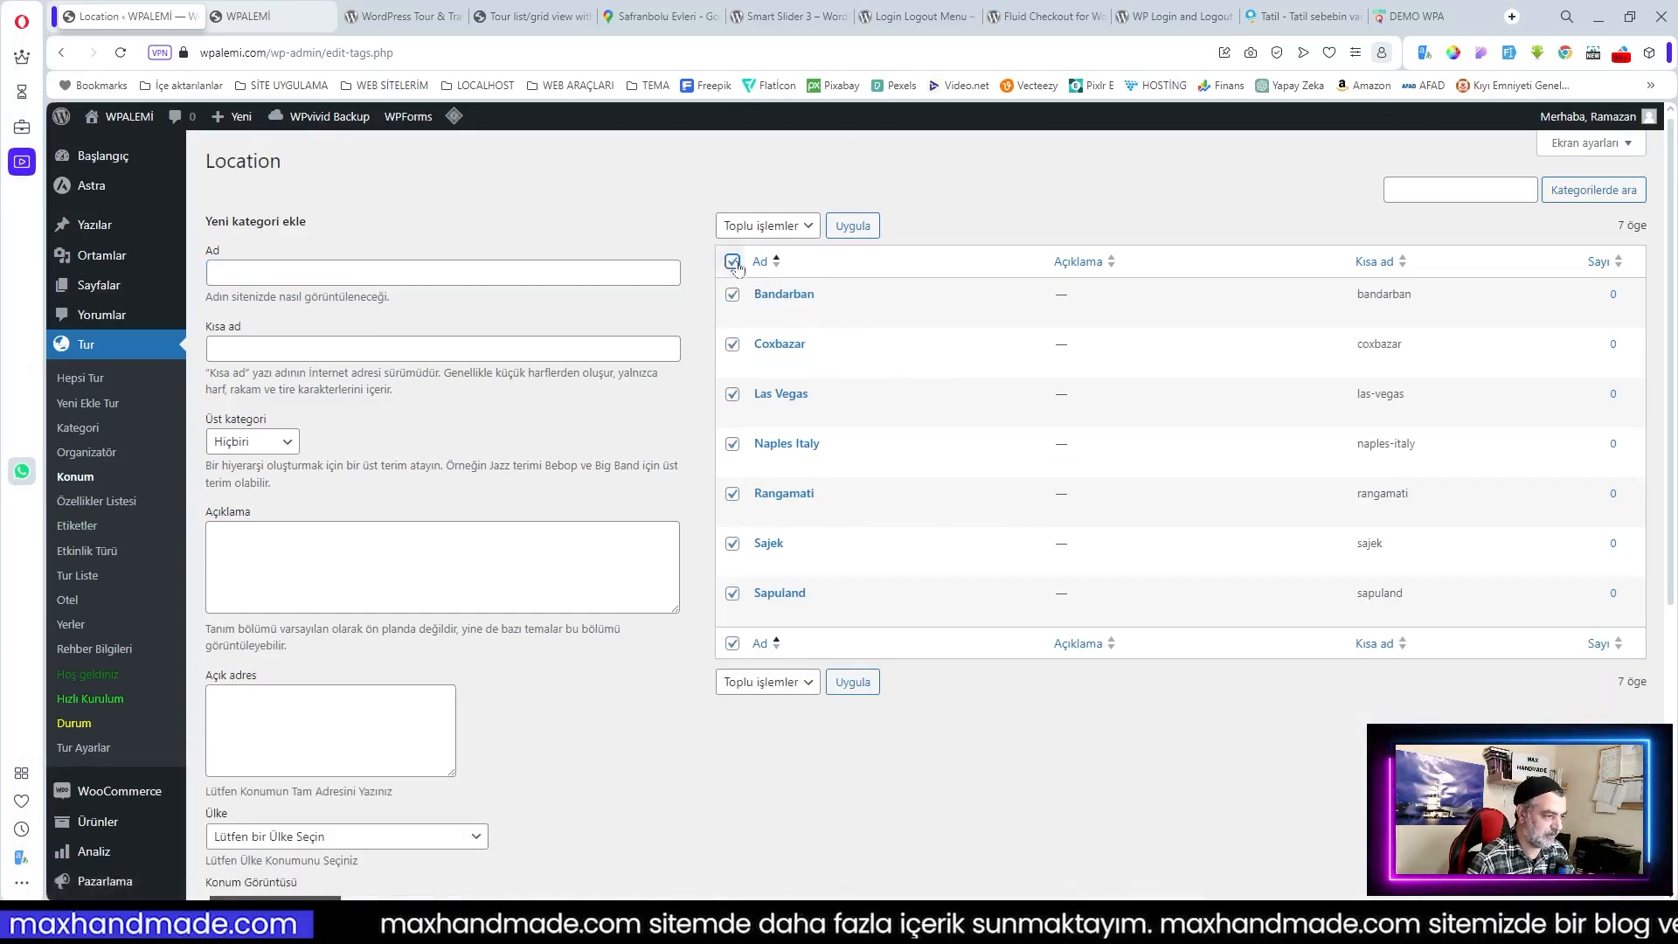
left_click(732, 644)
left_click(750, 684)
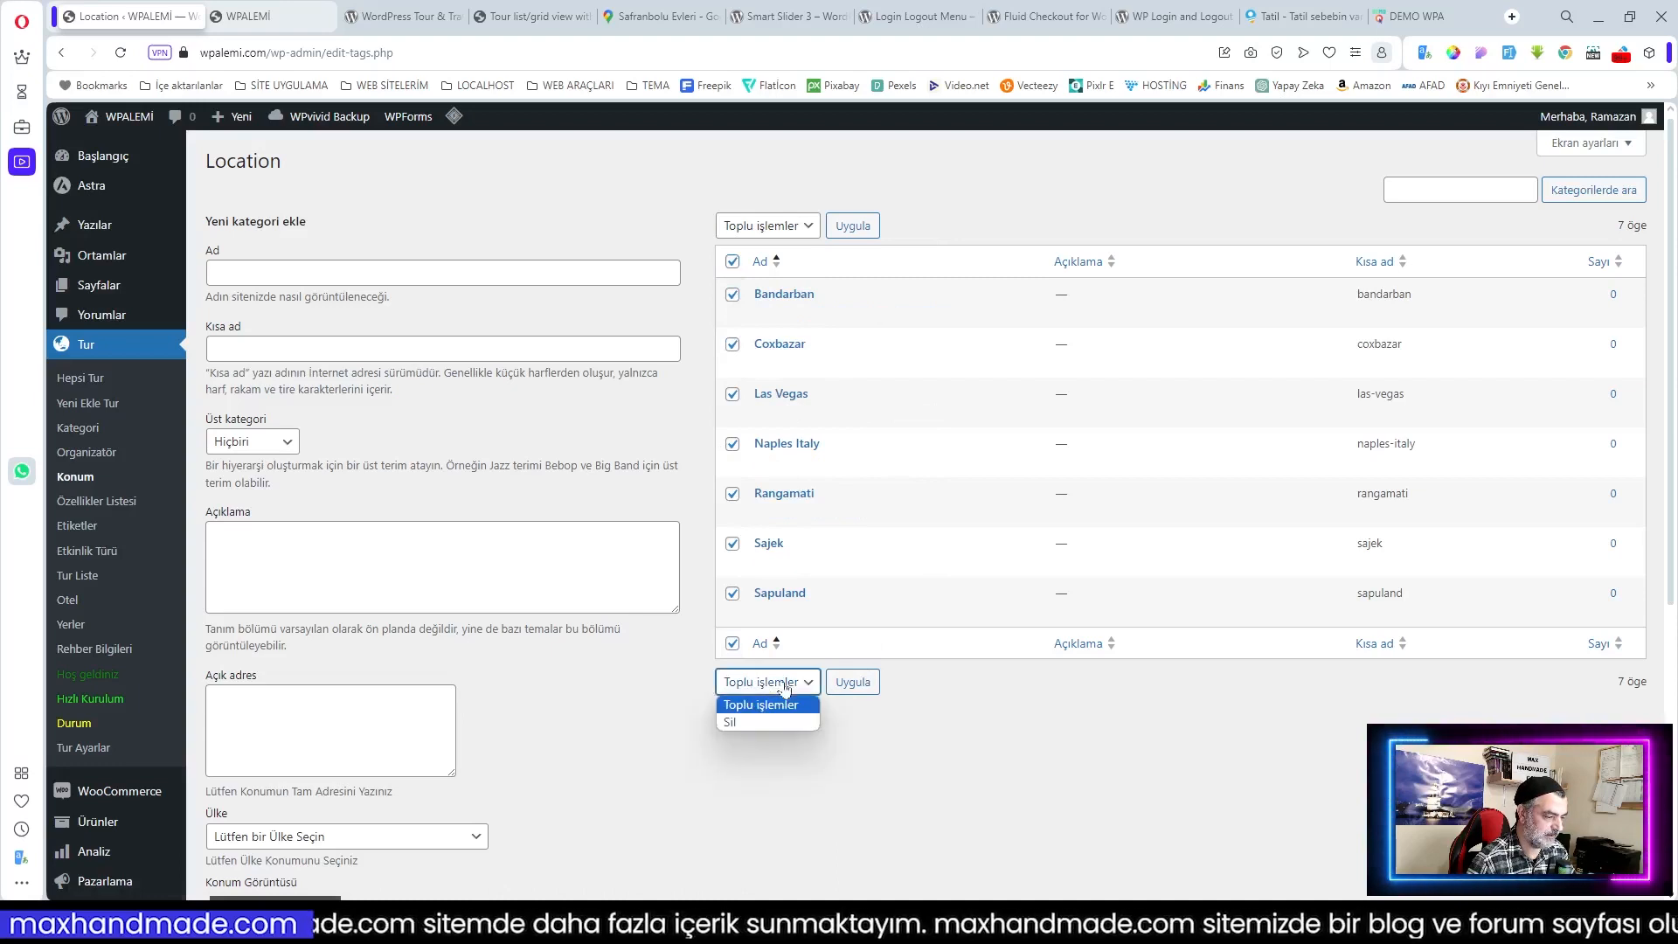
left_click(775, 721)
left_click(853, 684)
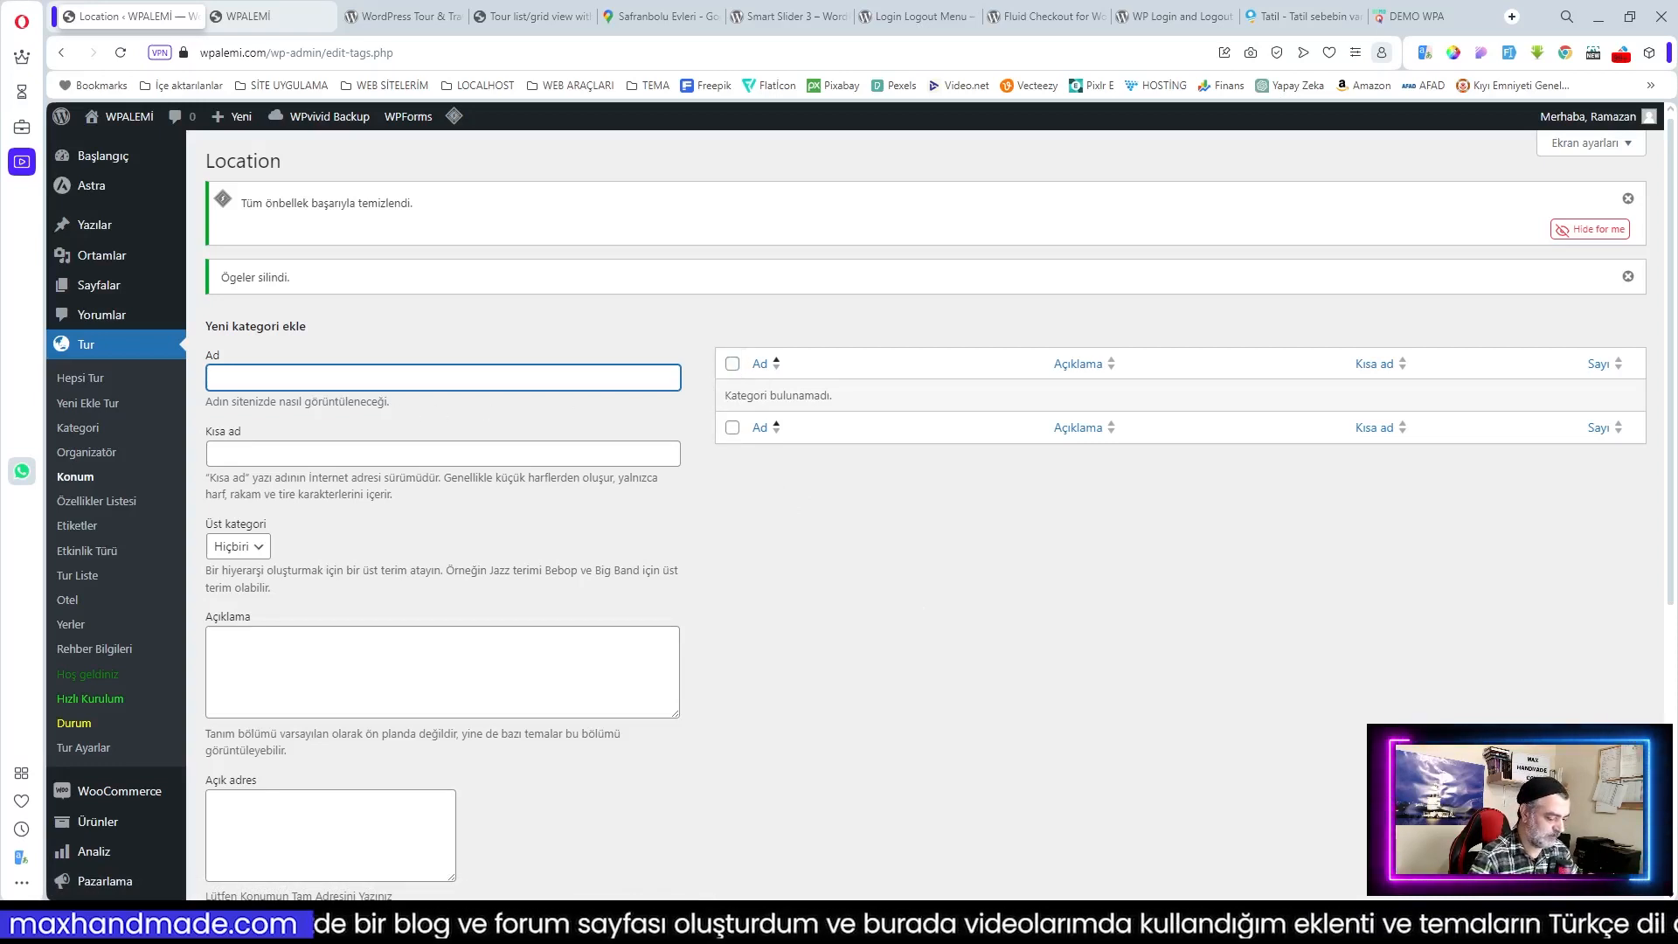
Step: Add Akdeniz Bölgesi with country Turkey and the uploaded akdeniz_bolgesi image
type("kdeniz Bölgesi")
scroll(428, 699, "down", 4)
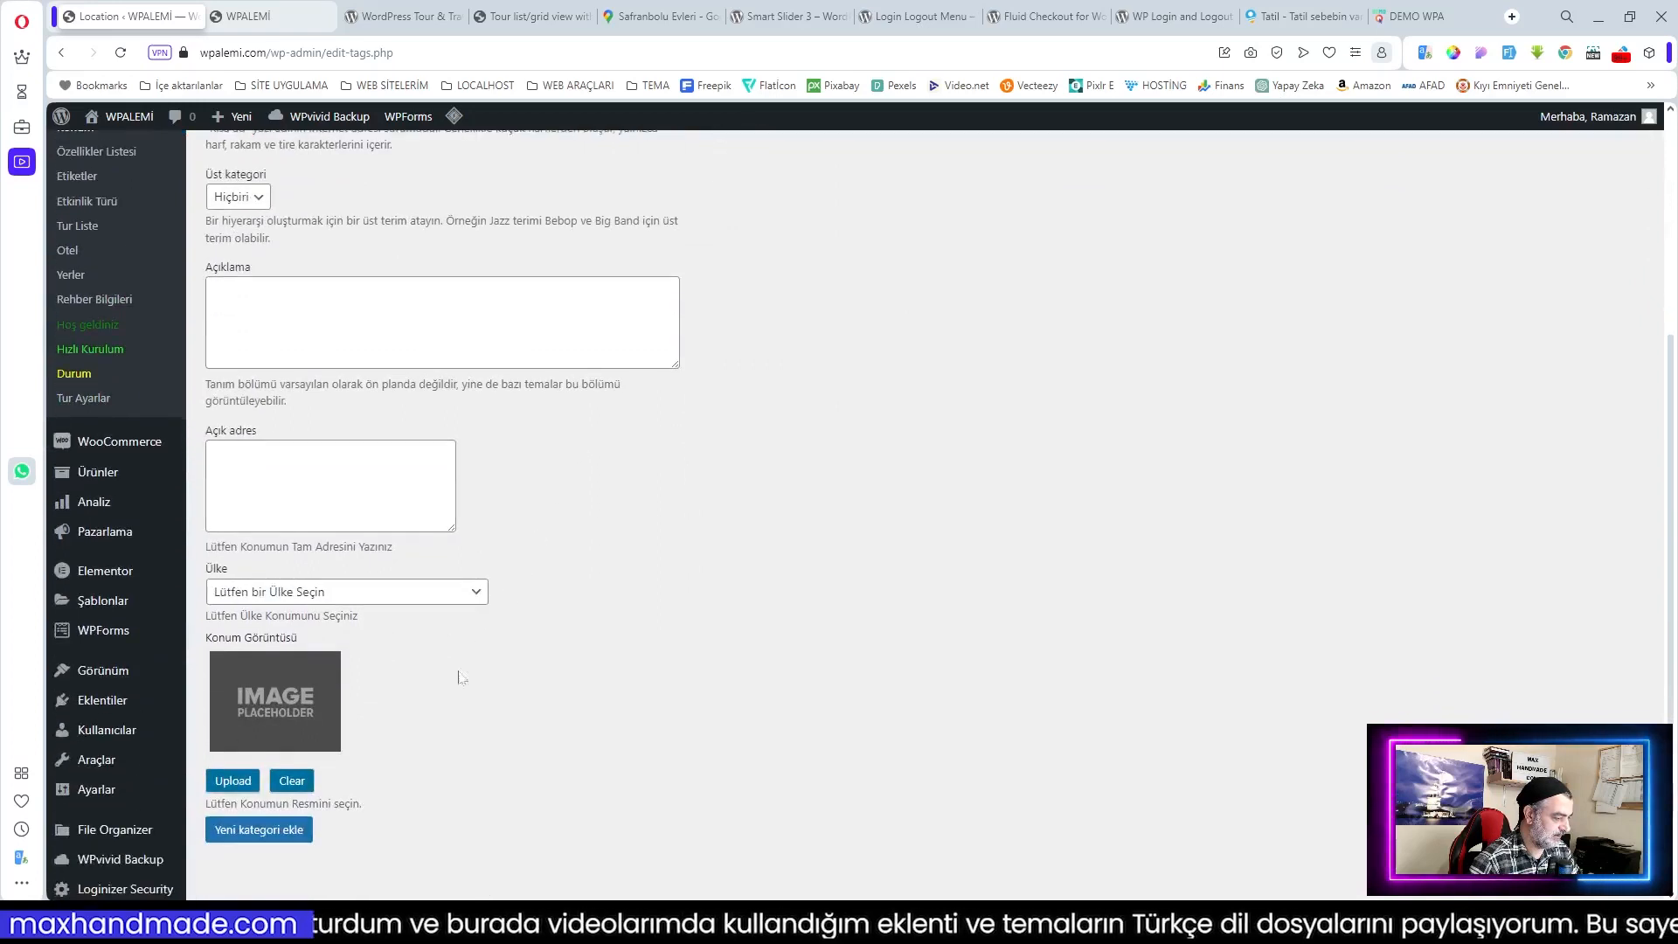
left_click(398, 594)
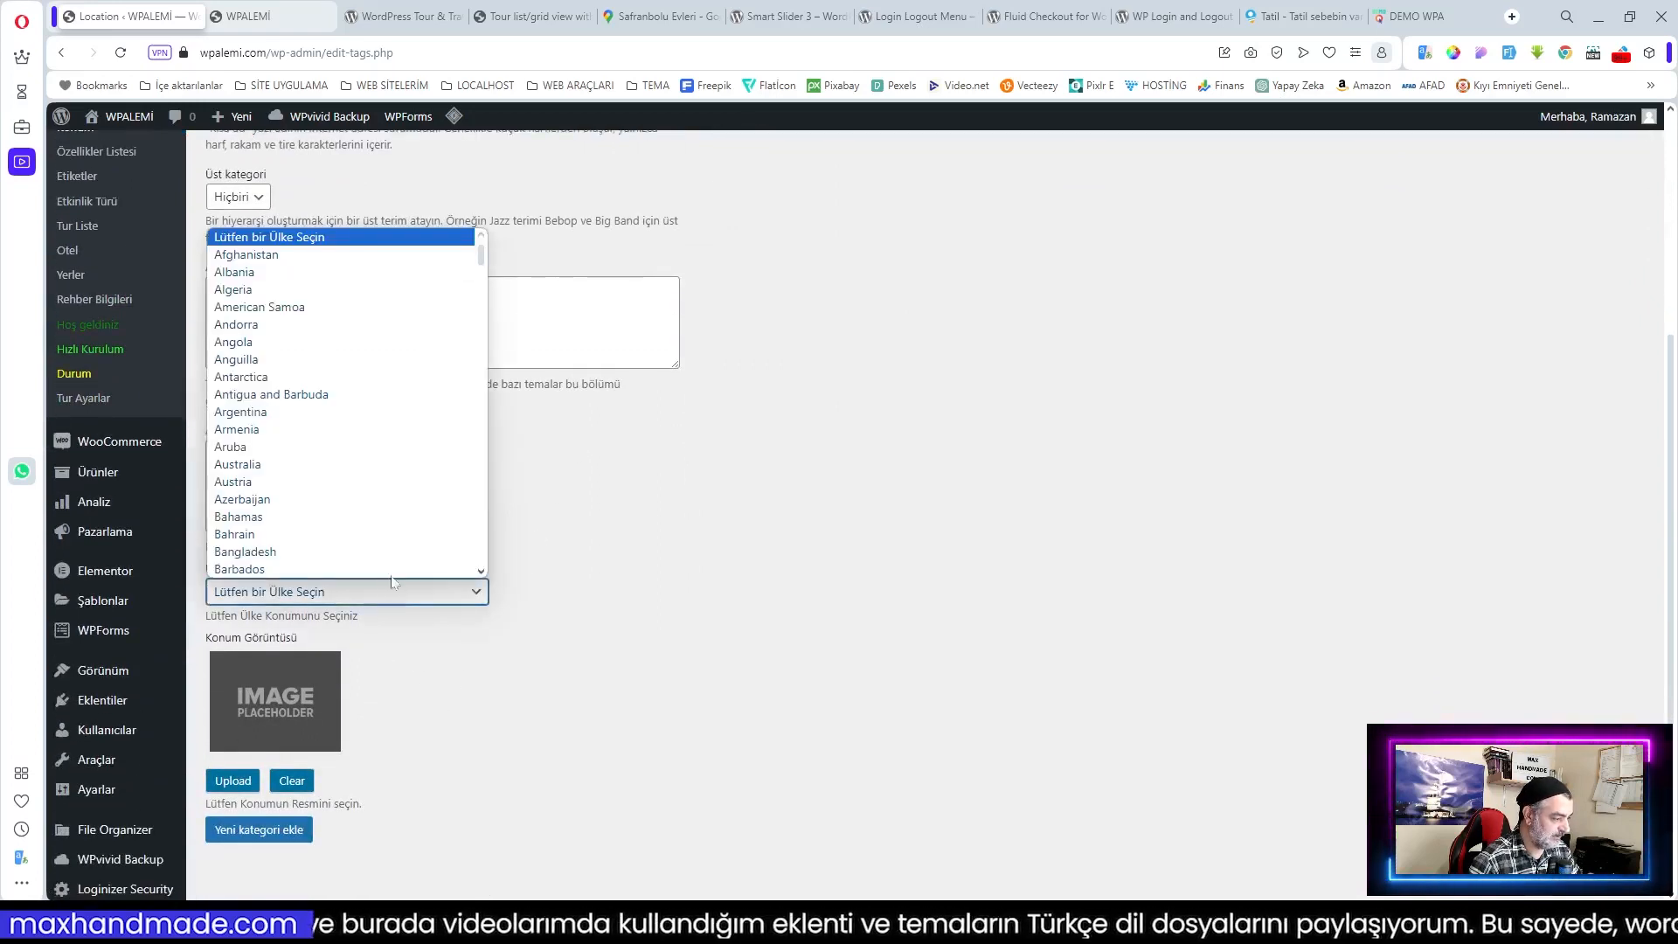
type("tur")
left_click(355, 569)
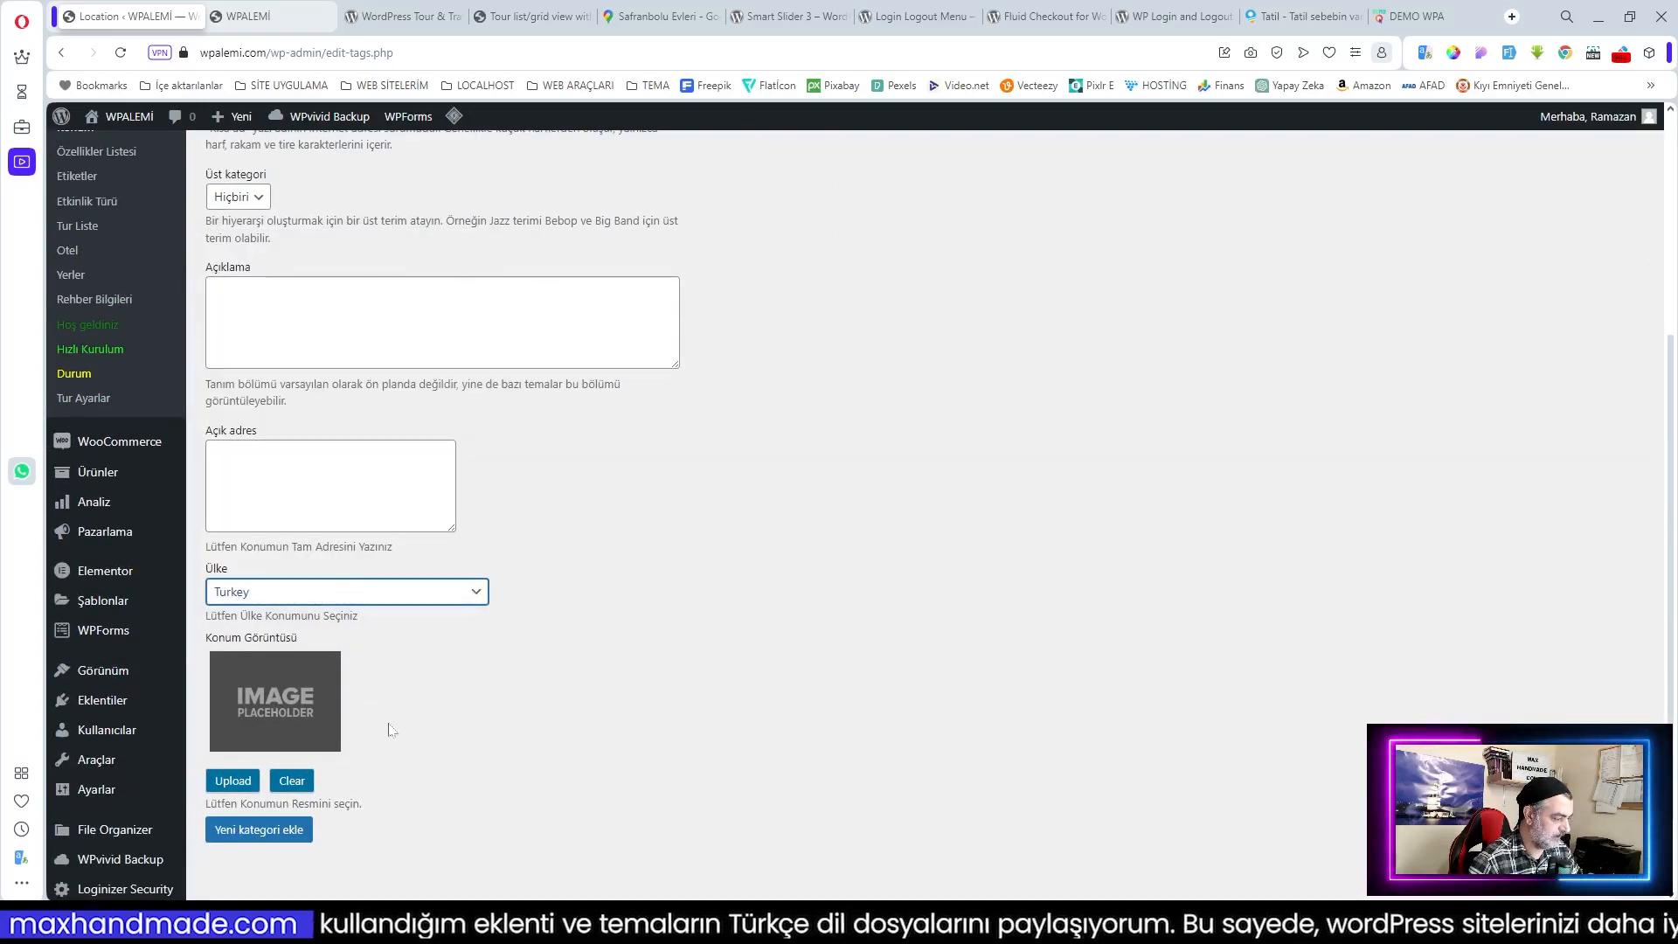
left_click(233, 780)
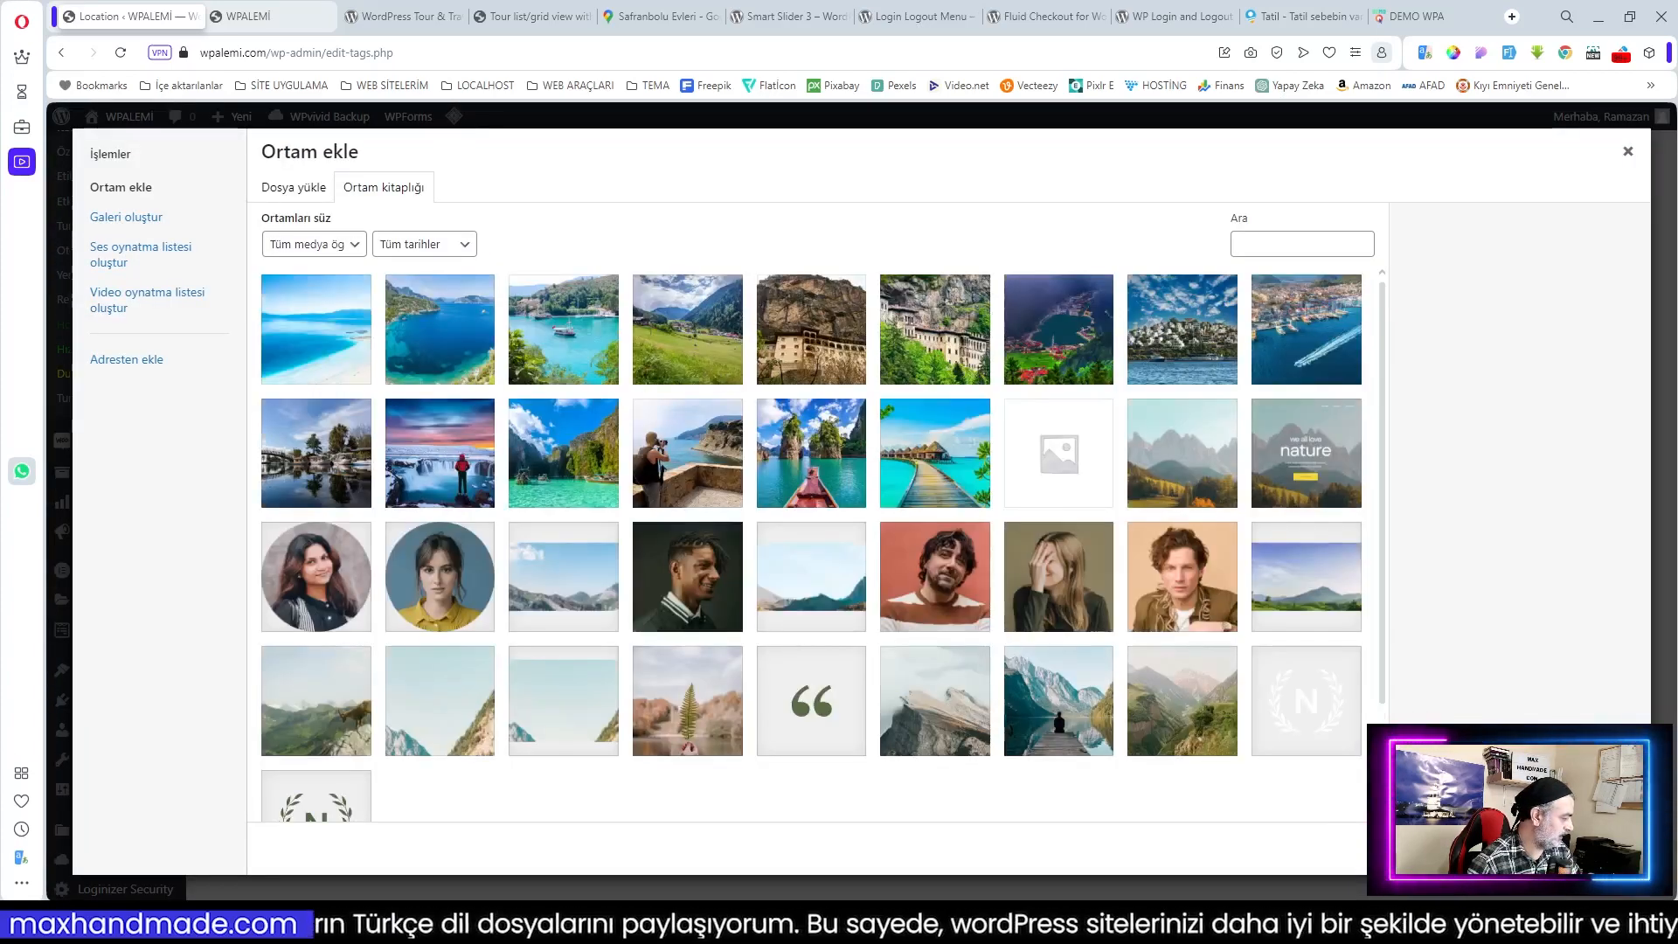
left_click_drag(690, 587, 801, 766)
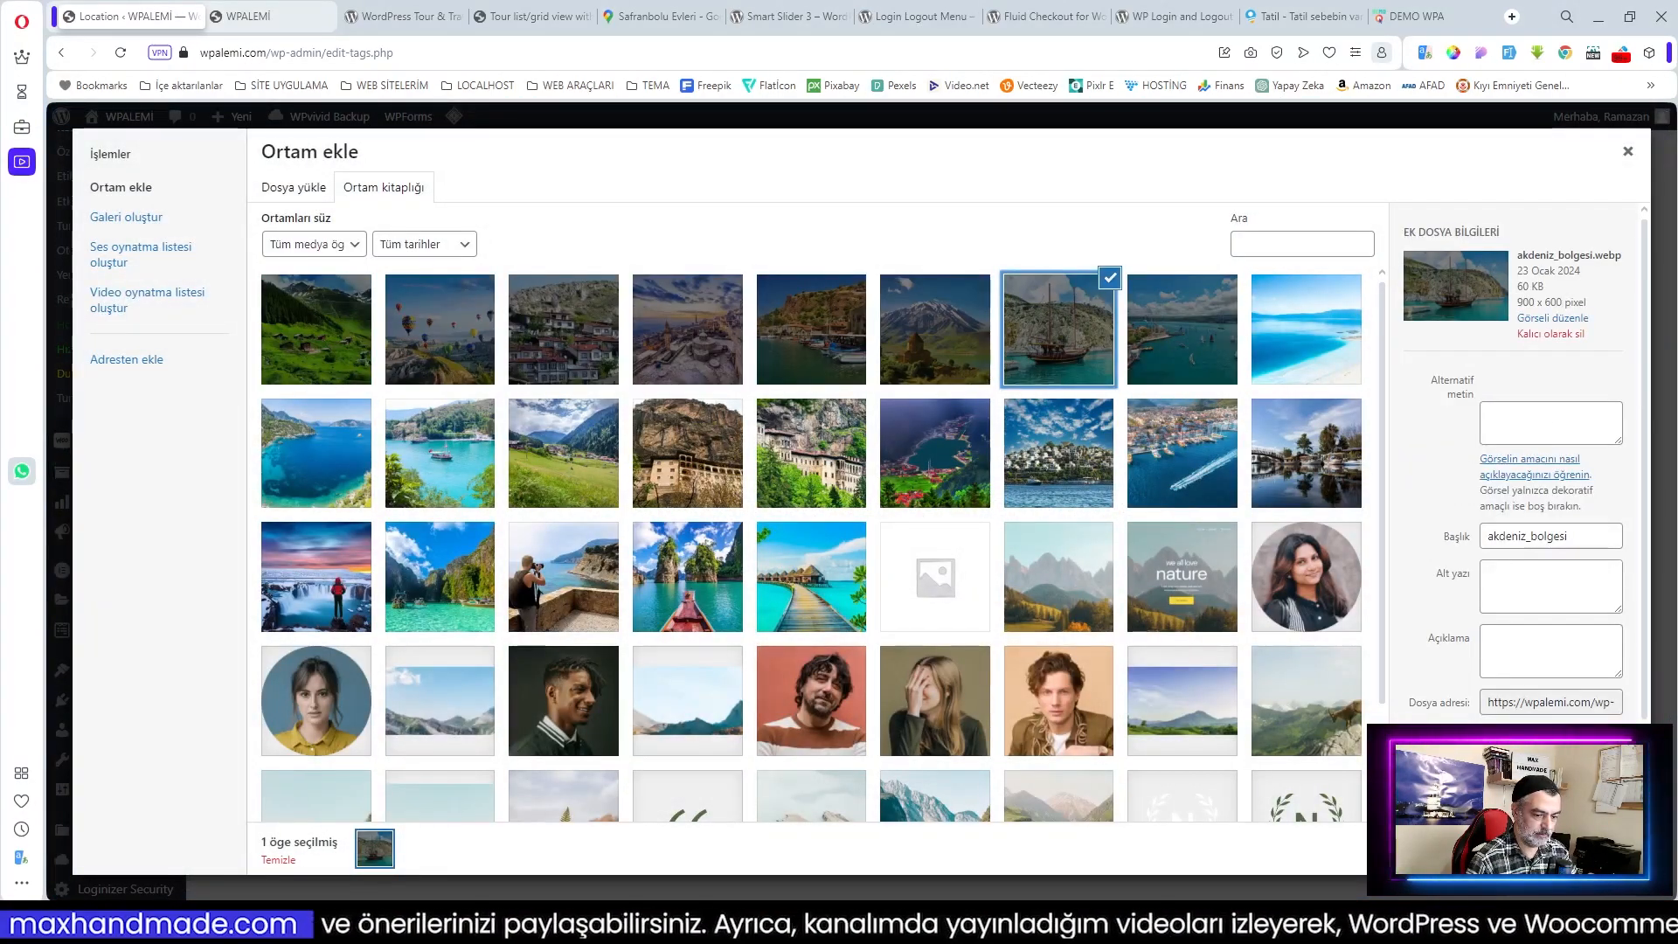
left_click(1594, 848)
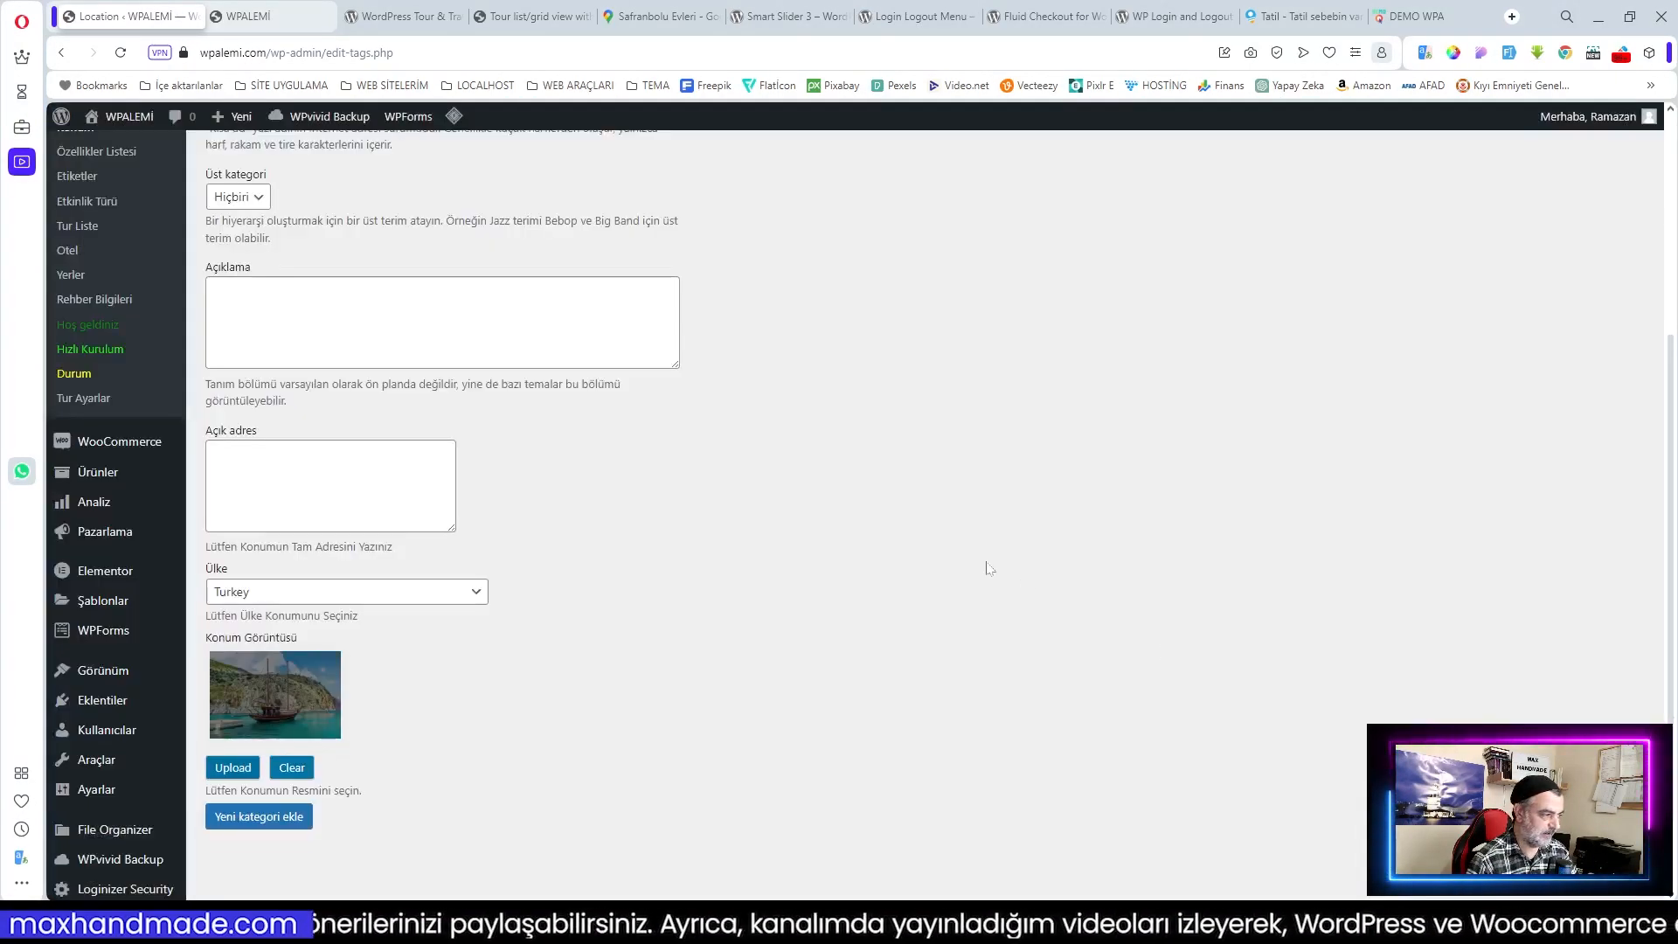
left_click(287, 820)
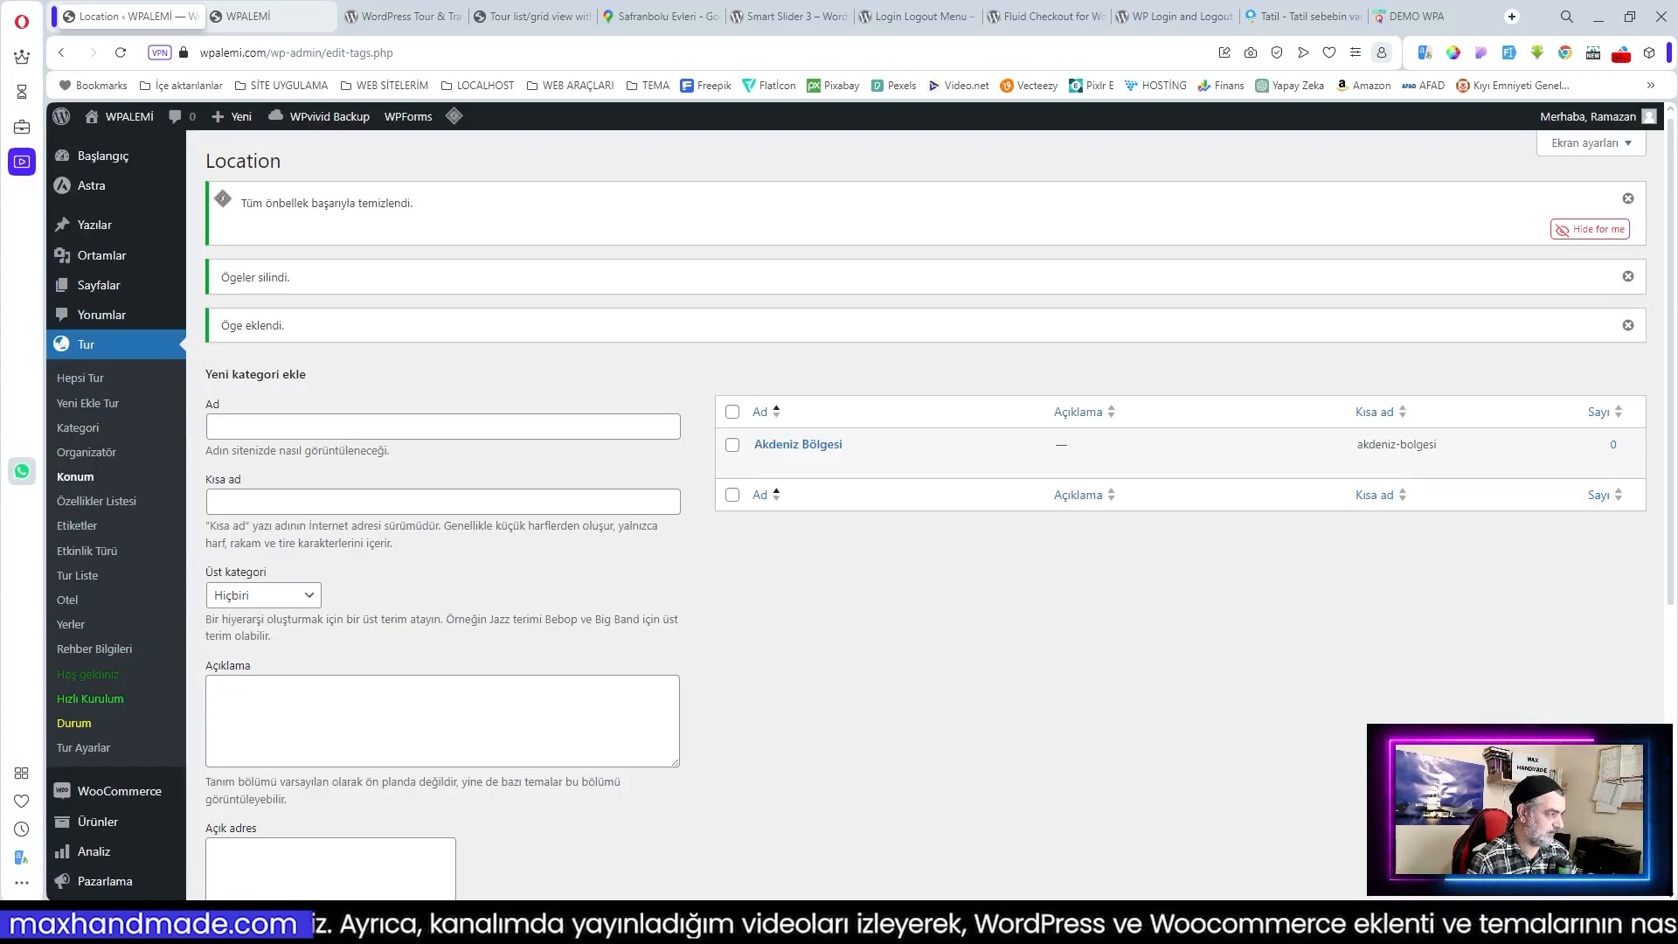
Step: Add Ege Bölgesi as a location with the ege_bolgesi image
left_click(297, 427)
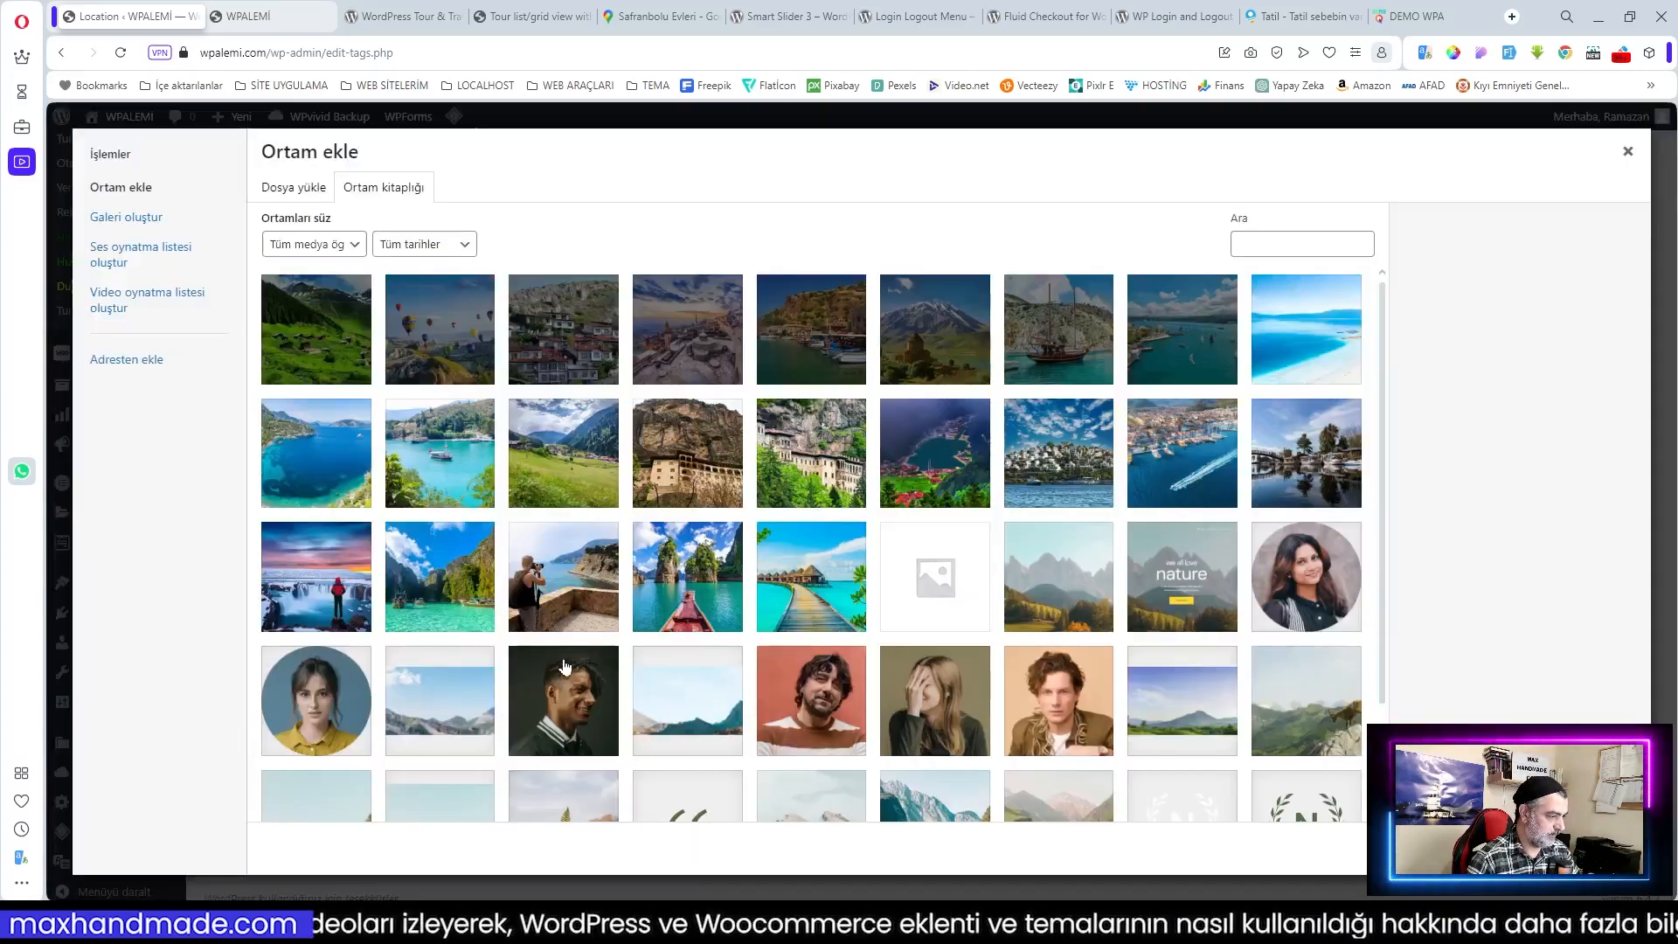
left_click(832, 348)
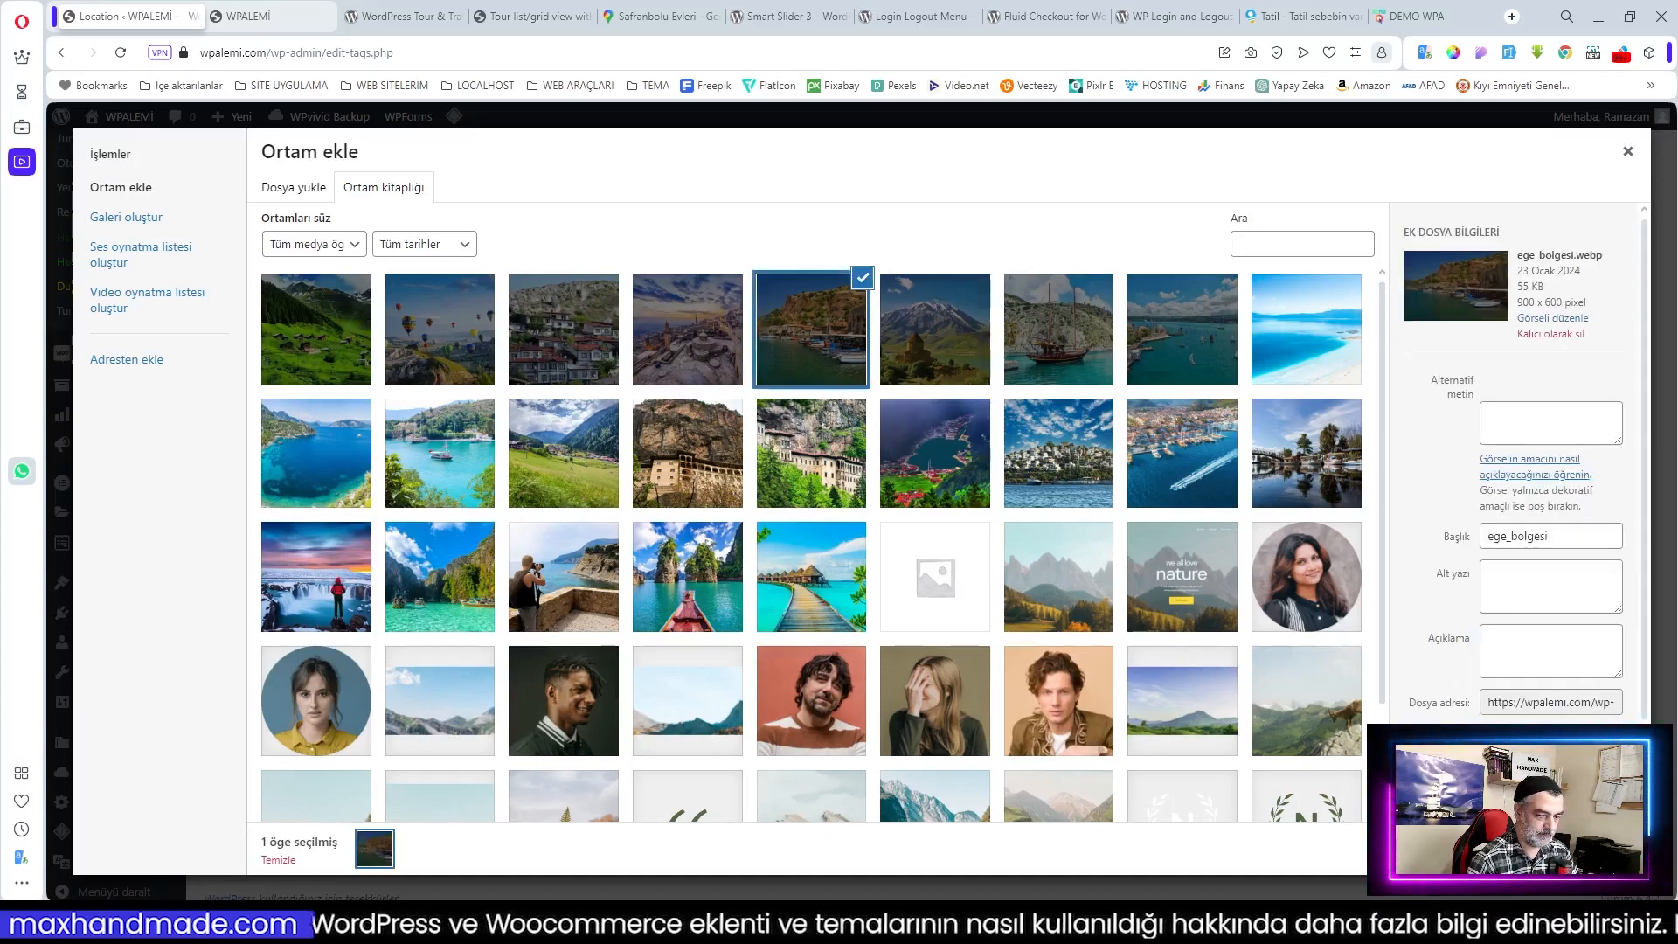
left_click(1590, 848)
left_click(260, 786)
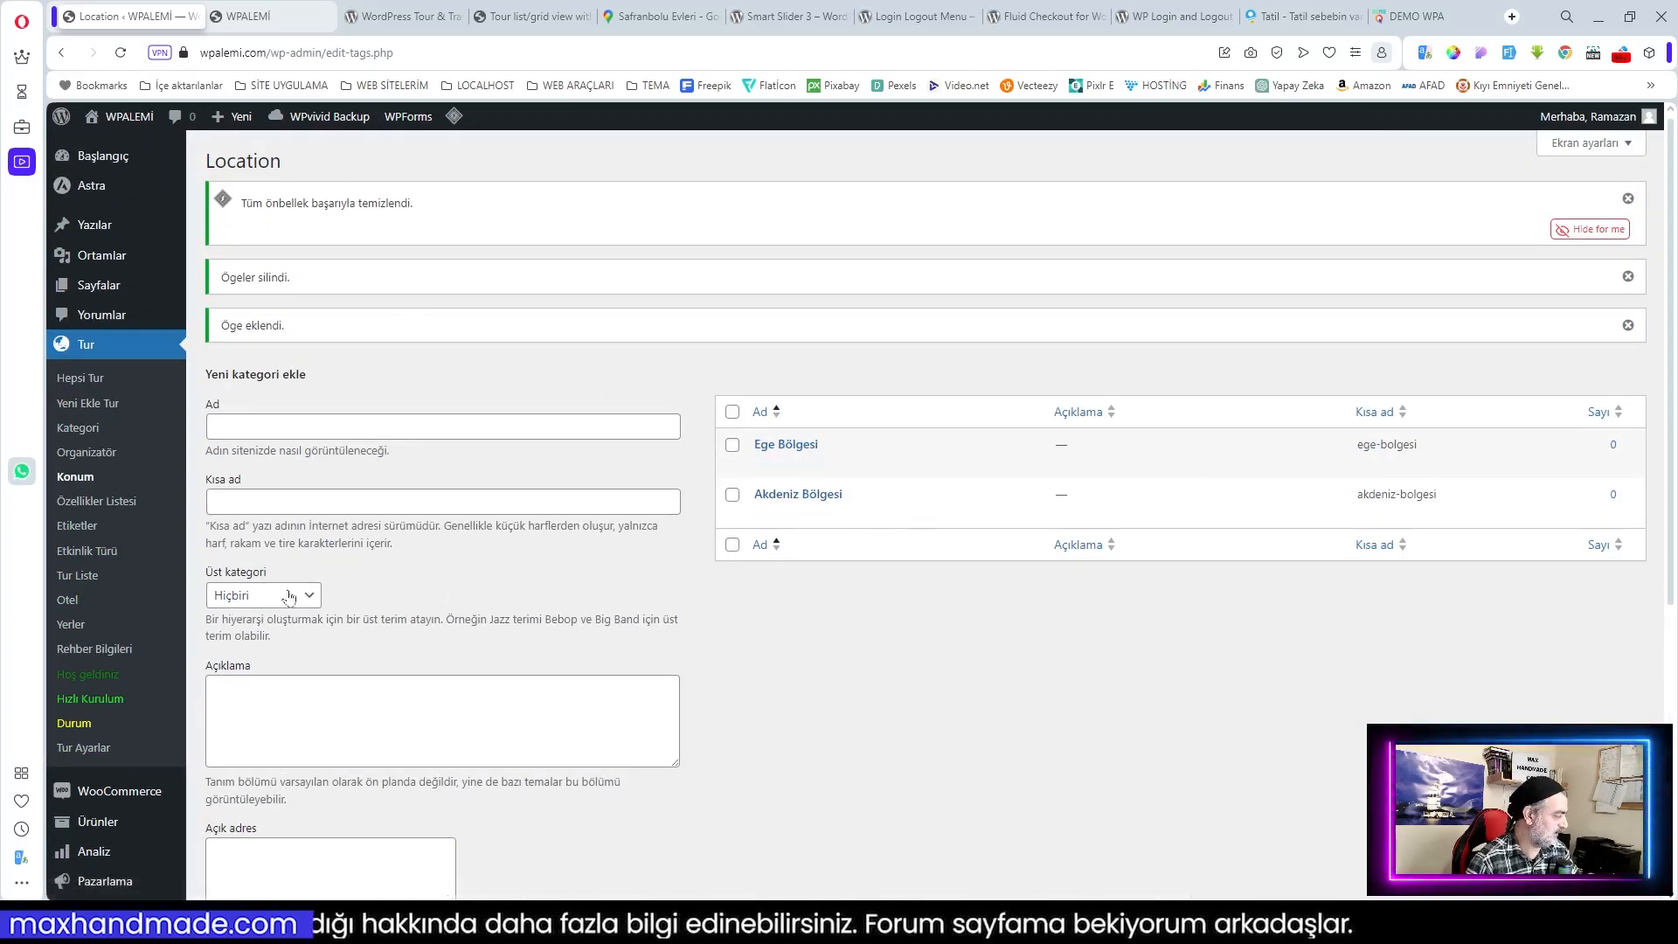
Step: Add Gap Bölgesi as a location with the gap_bolgesi image
scroll(281, 603, "down", 4)
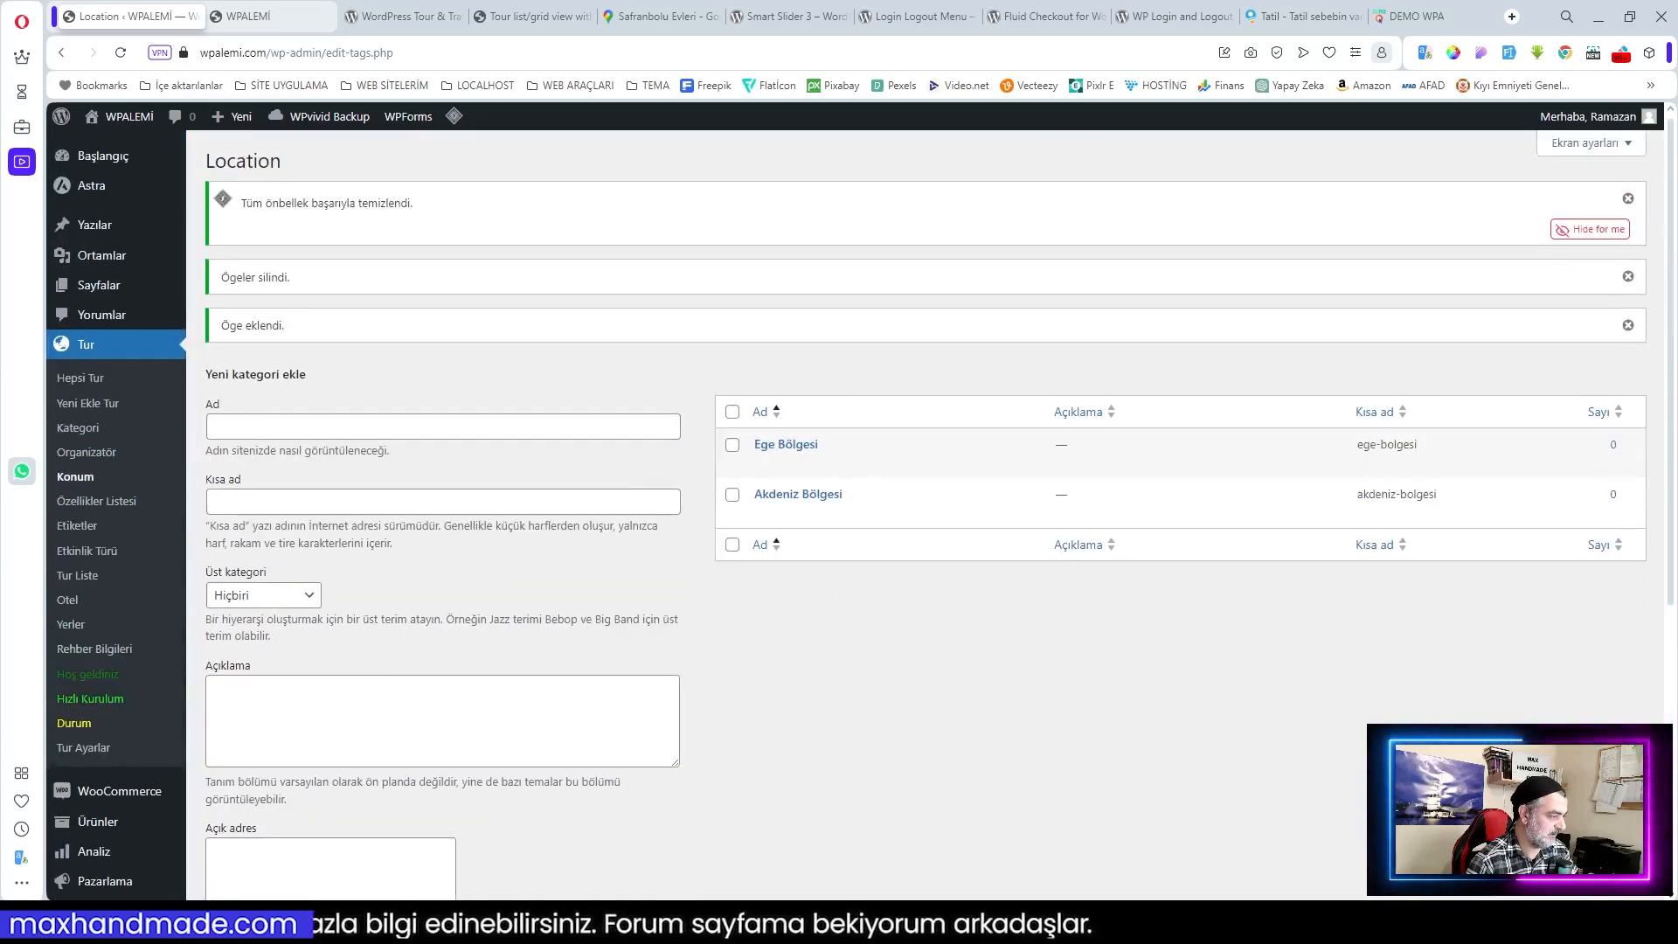
left_click(370, 426)
type("Gap Bölgesi")
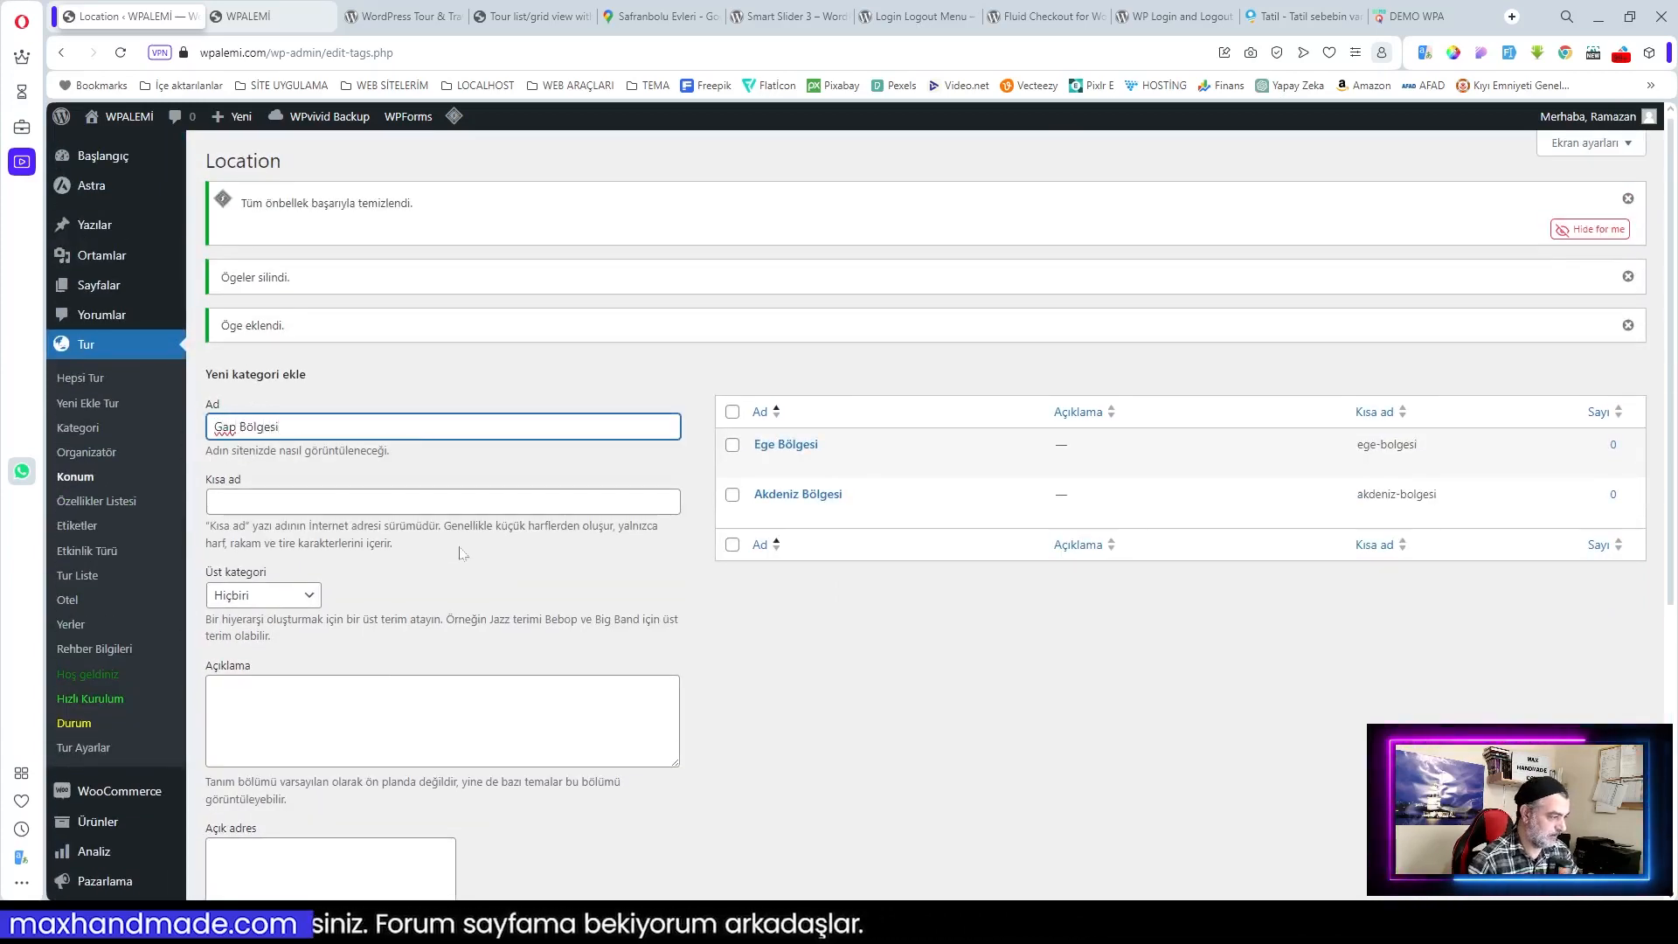
scroll(376, 491, "down", 4)
left_click(423, 756)
left_click(692, 336)
left_click(1595, 847)
left_click(253, 864)
scroll(551, 783, "up", 4)
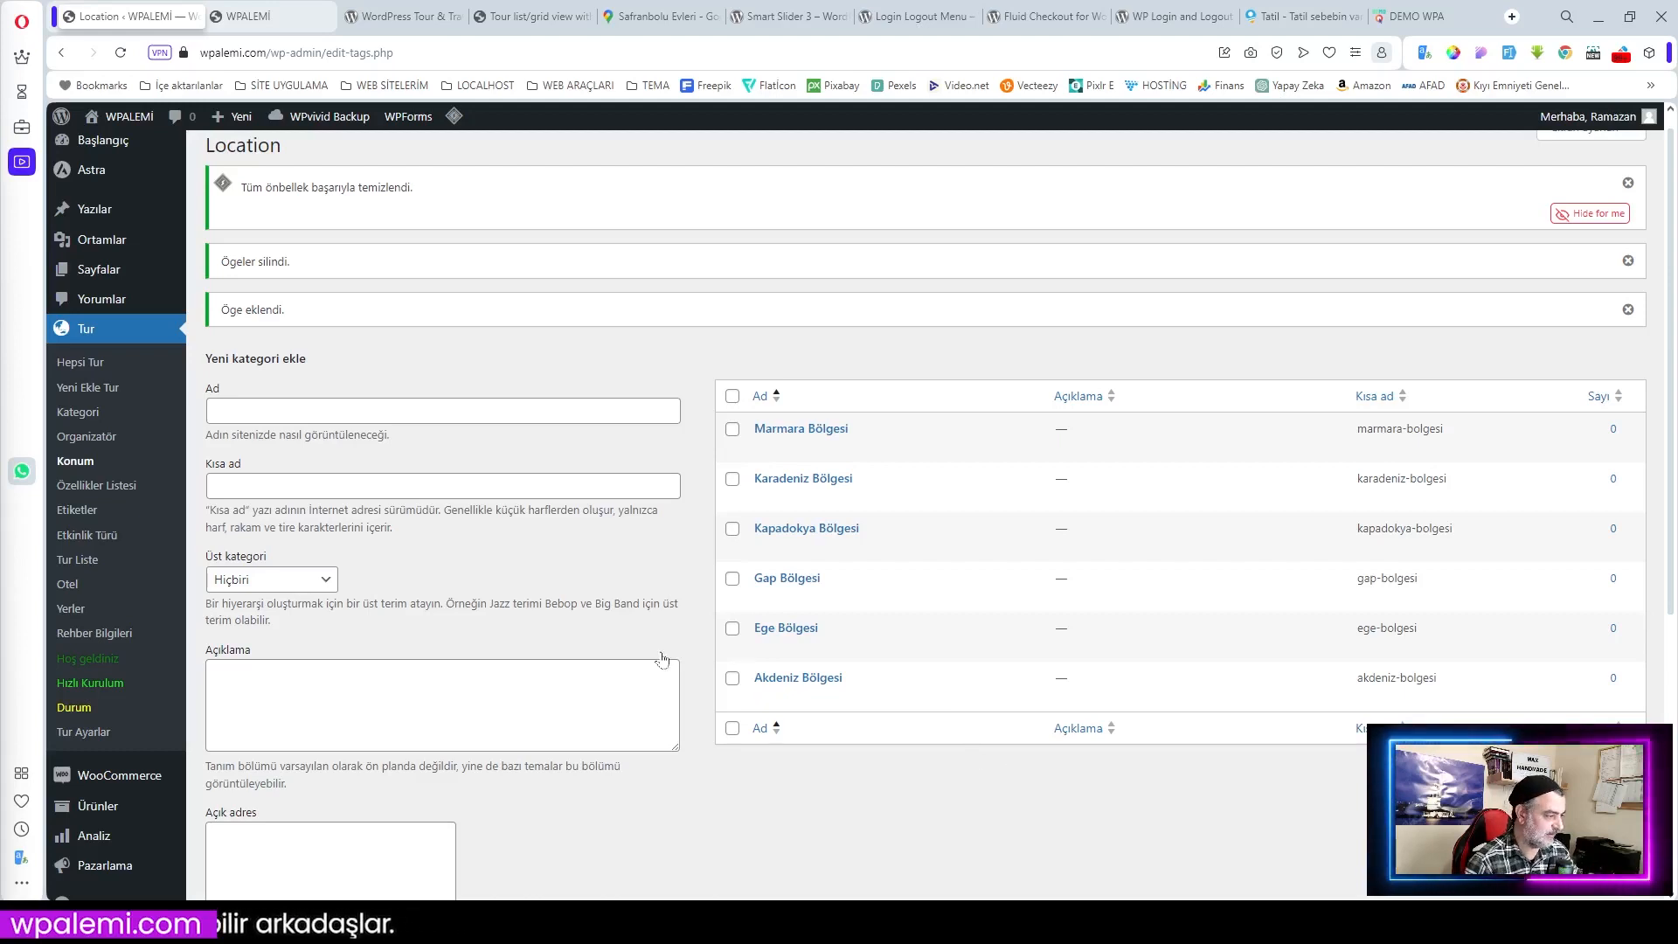
Step: Delete every sample organizer and add Yiğido Tur as the only organizer
left_click(83, 442)
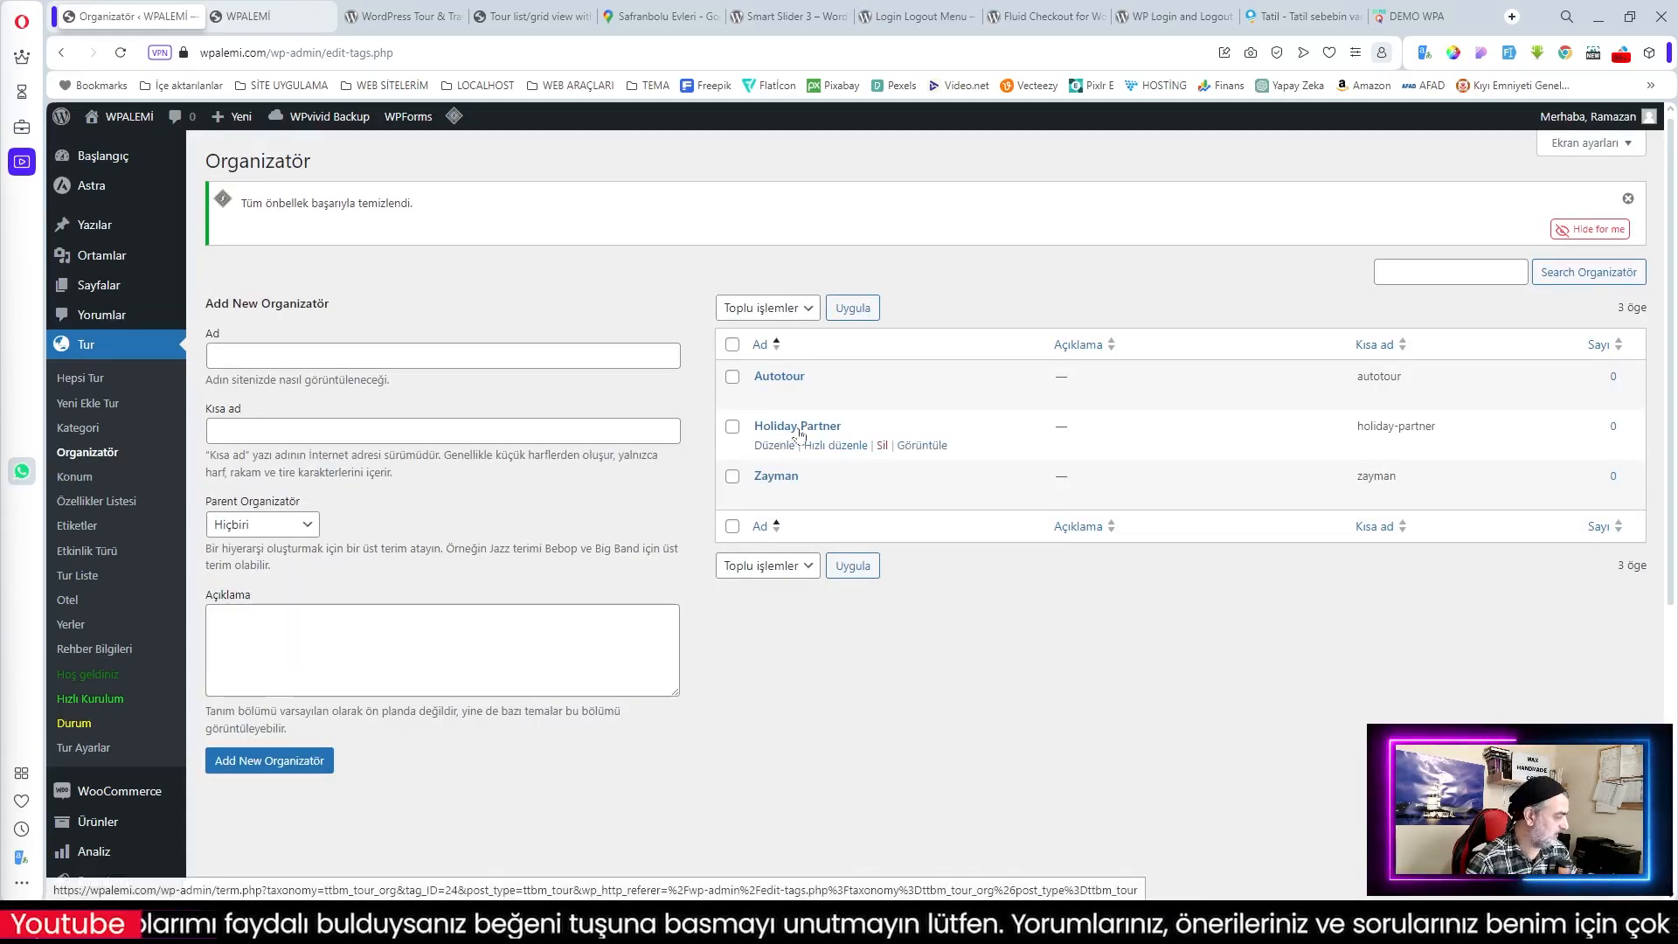
left_click(732, 344)
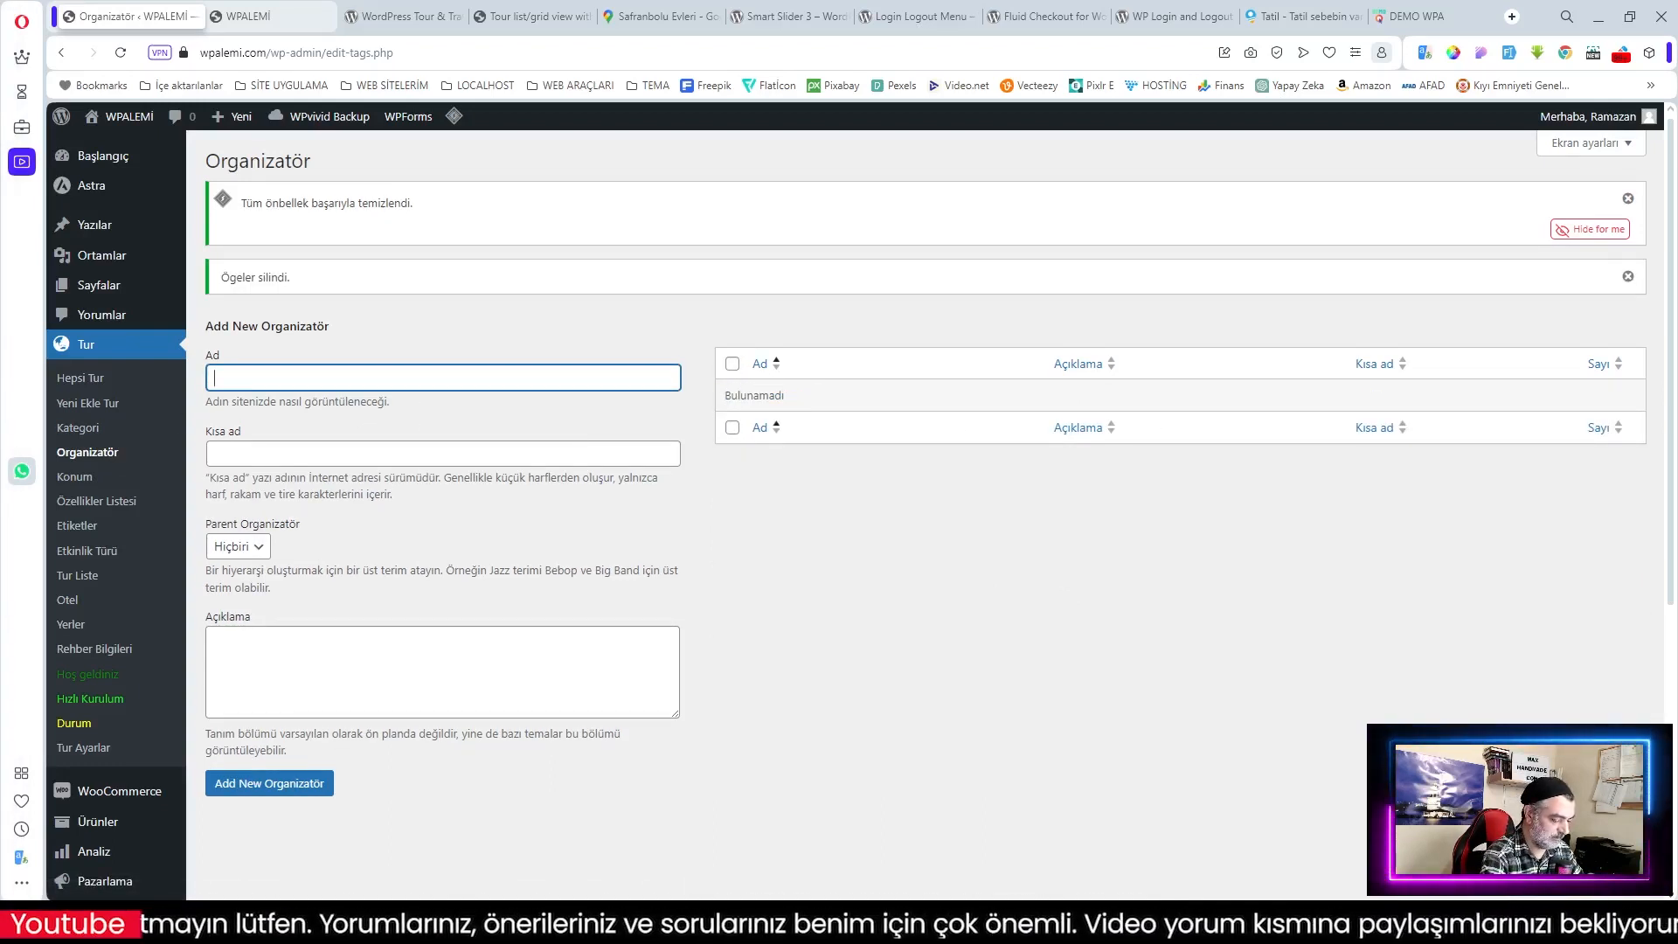
type("Yiğido Tur")
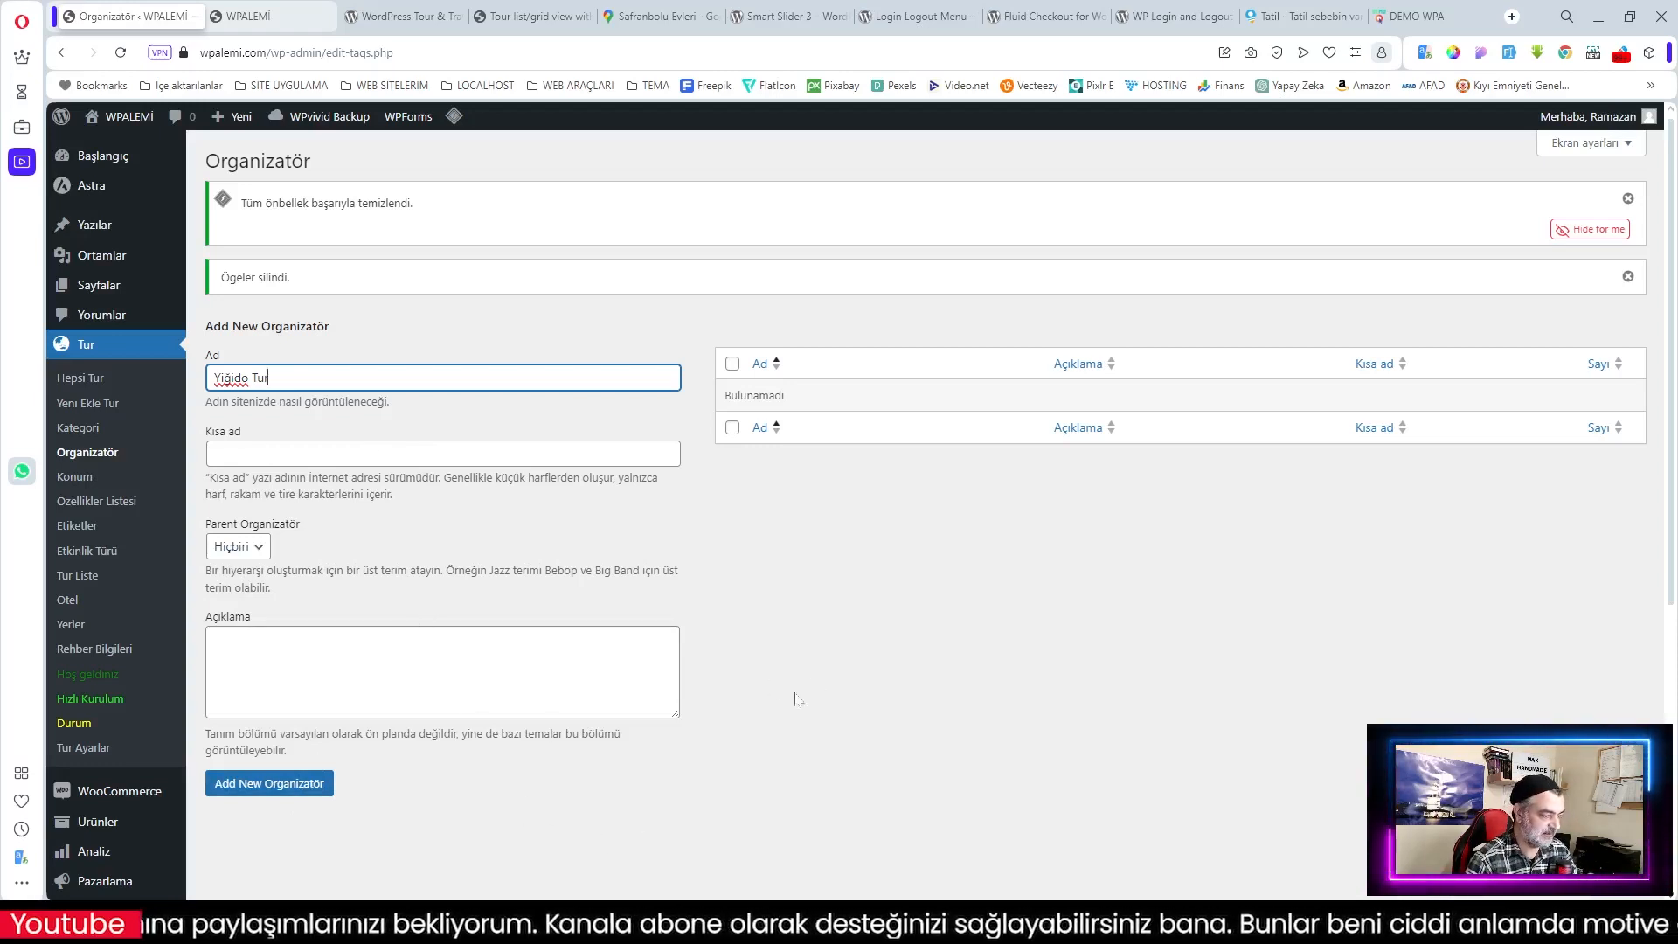
left_click(320, 790)
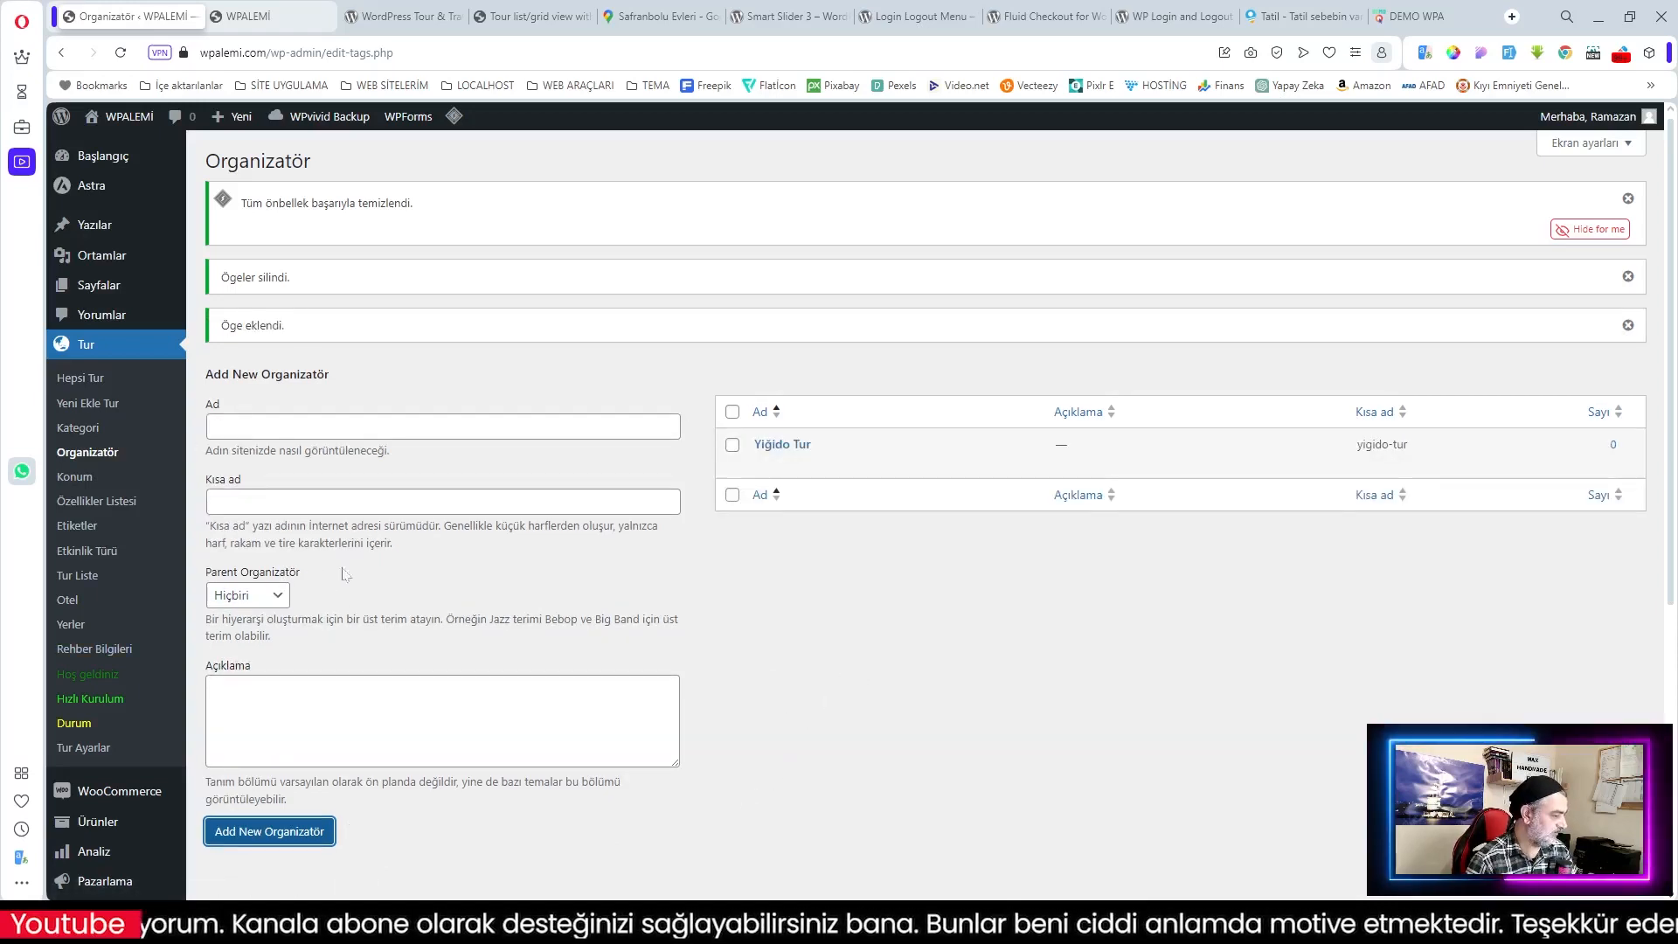
Step: Bulk-delete all existing tour categories
left_click(83, 429)
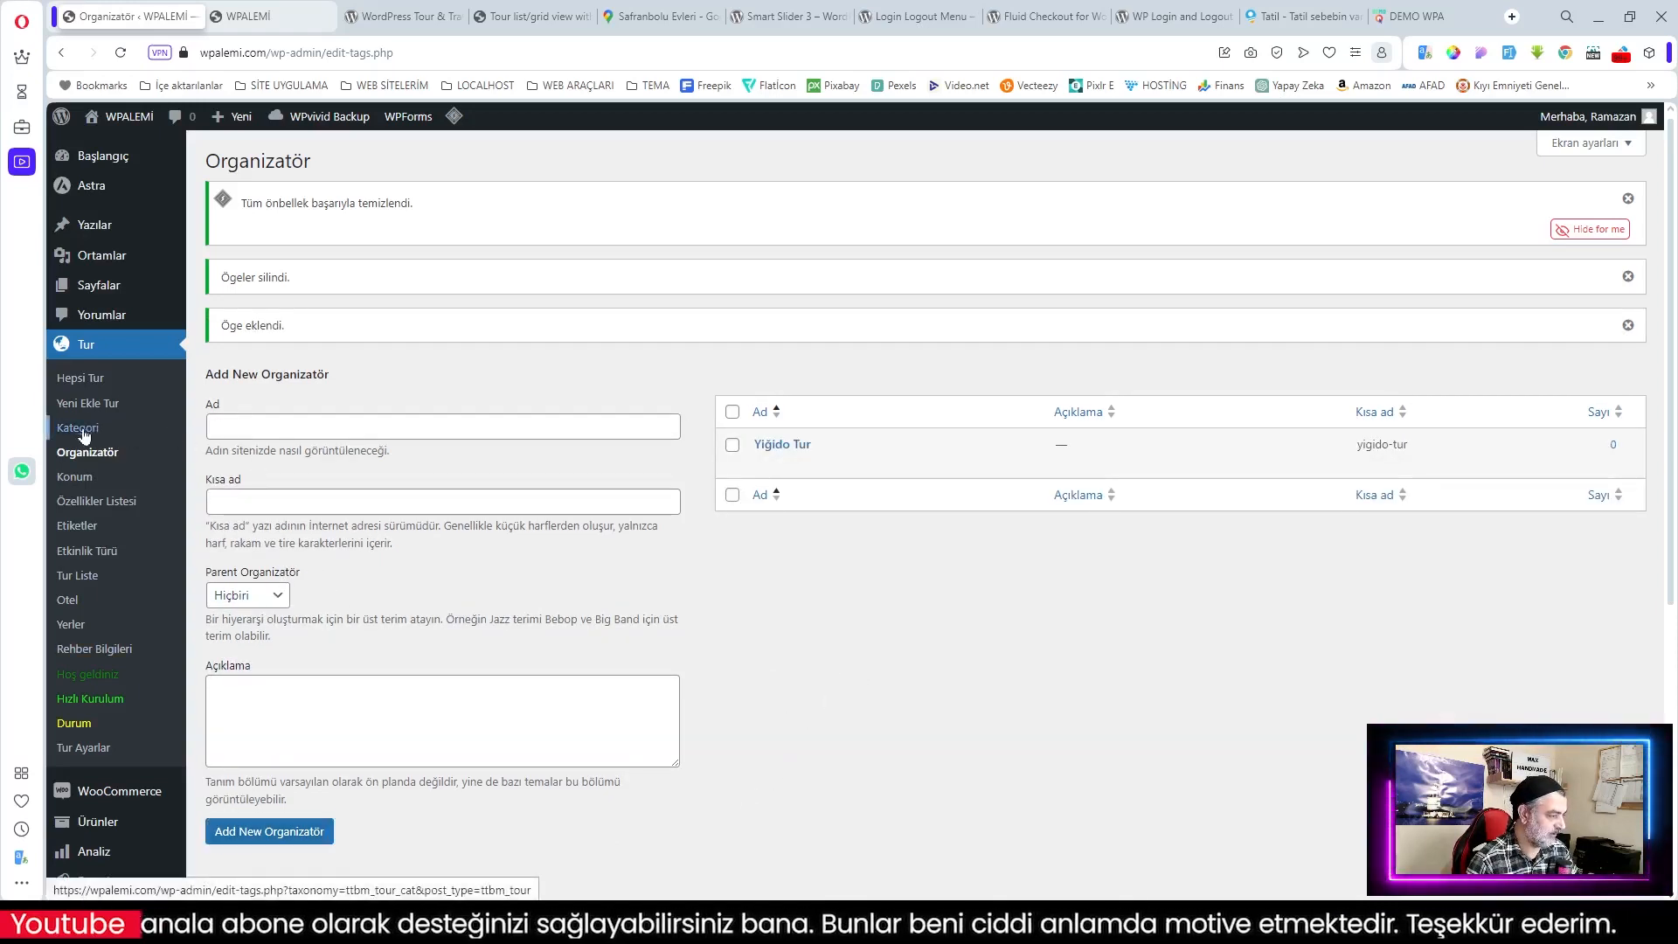
left_click(732, 344)
left_click(768, 516)
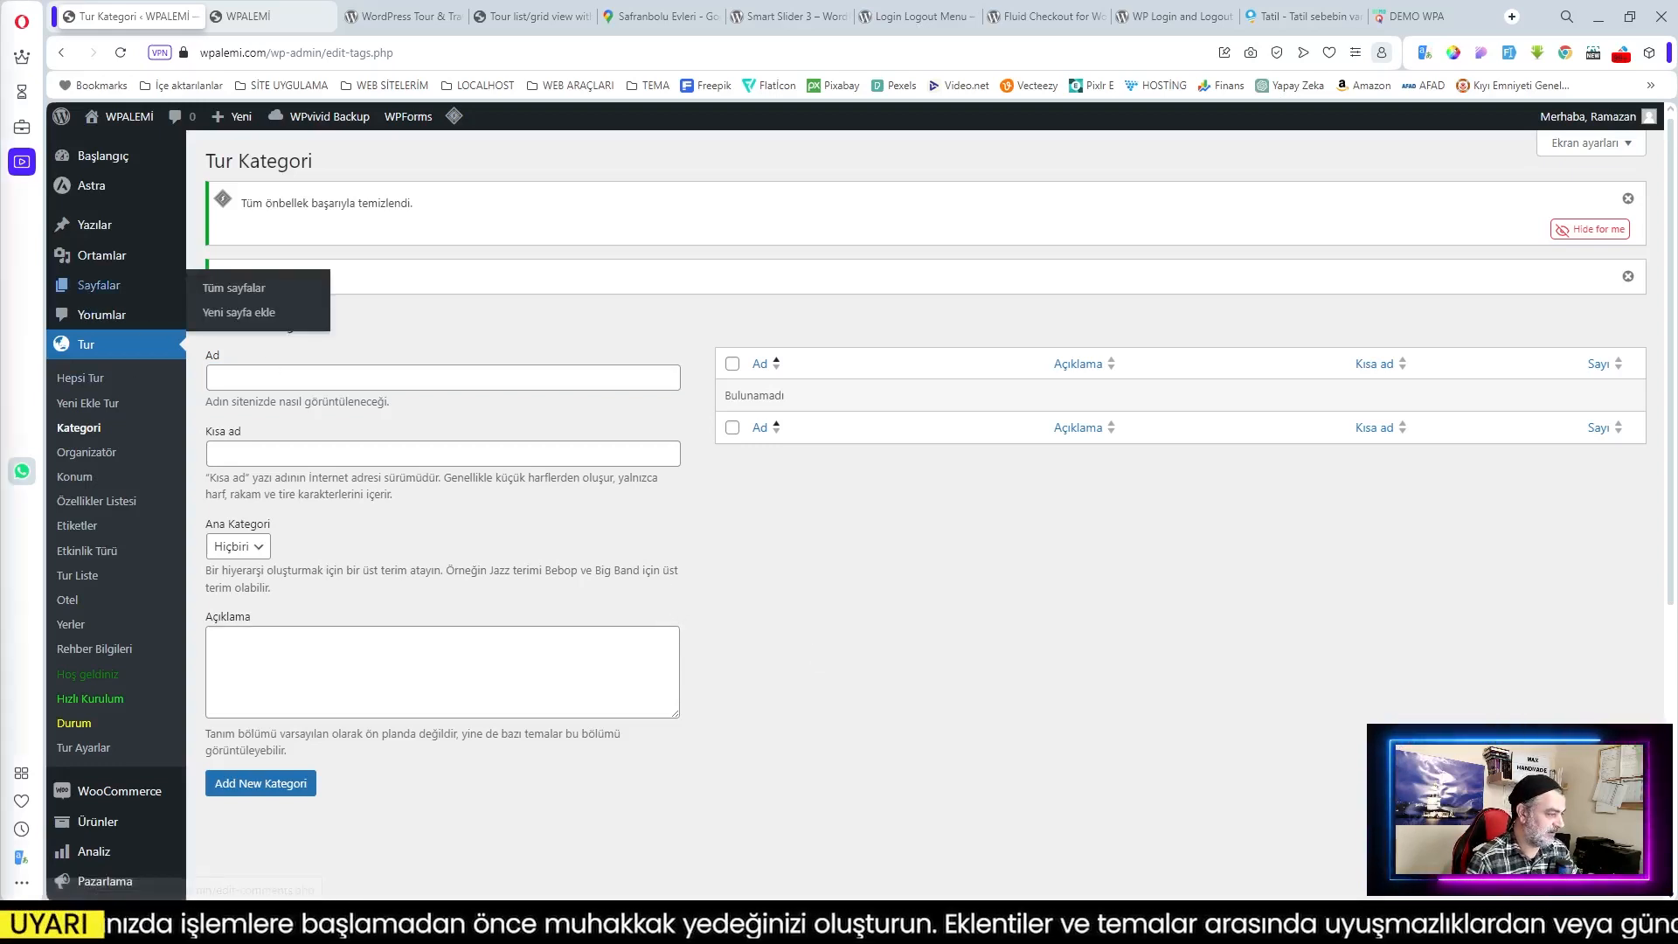
Step: Add the Akdeniz Turları category and begin entering the Ege category
type("Akdeniz Turları")
left_click(261, 783)
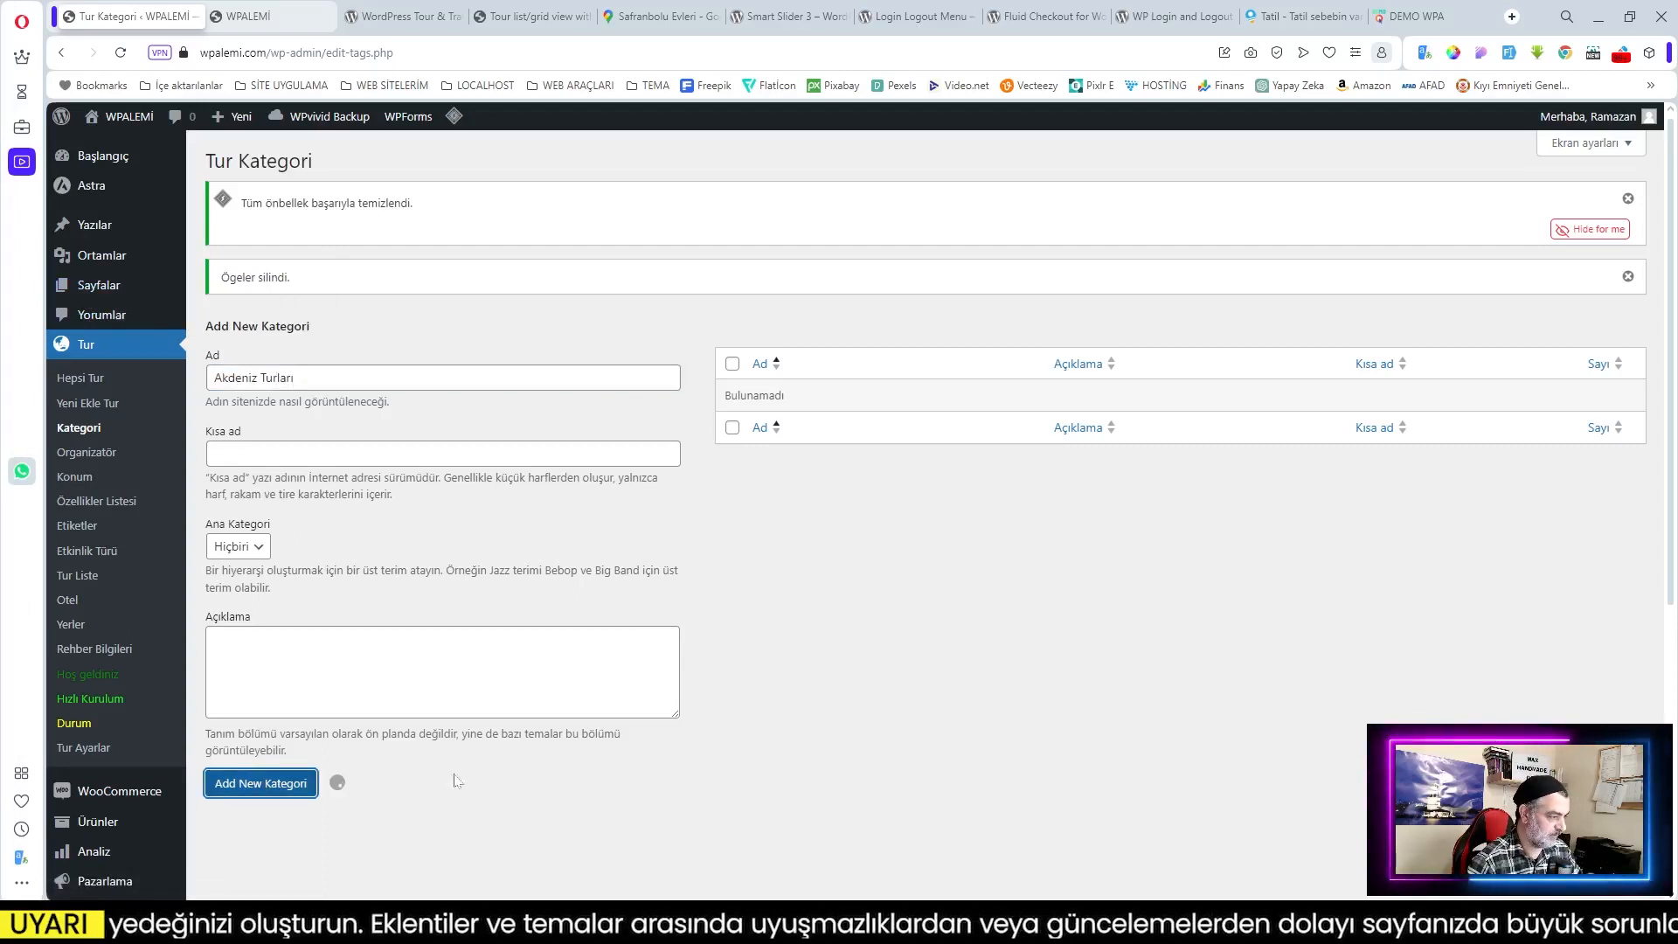
scroll(871, 651, "down", 1)
mouse_move(813, 376)
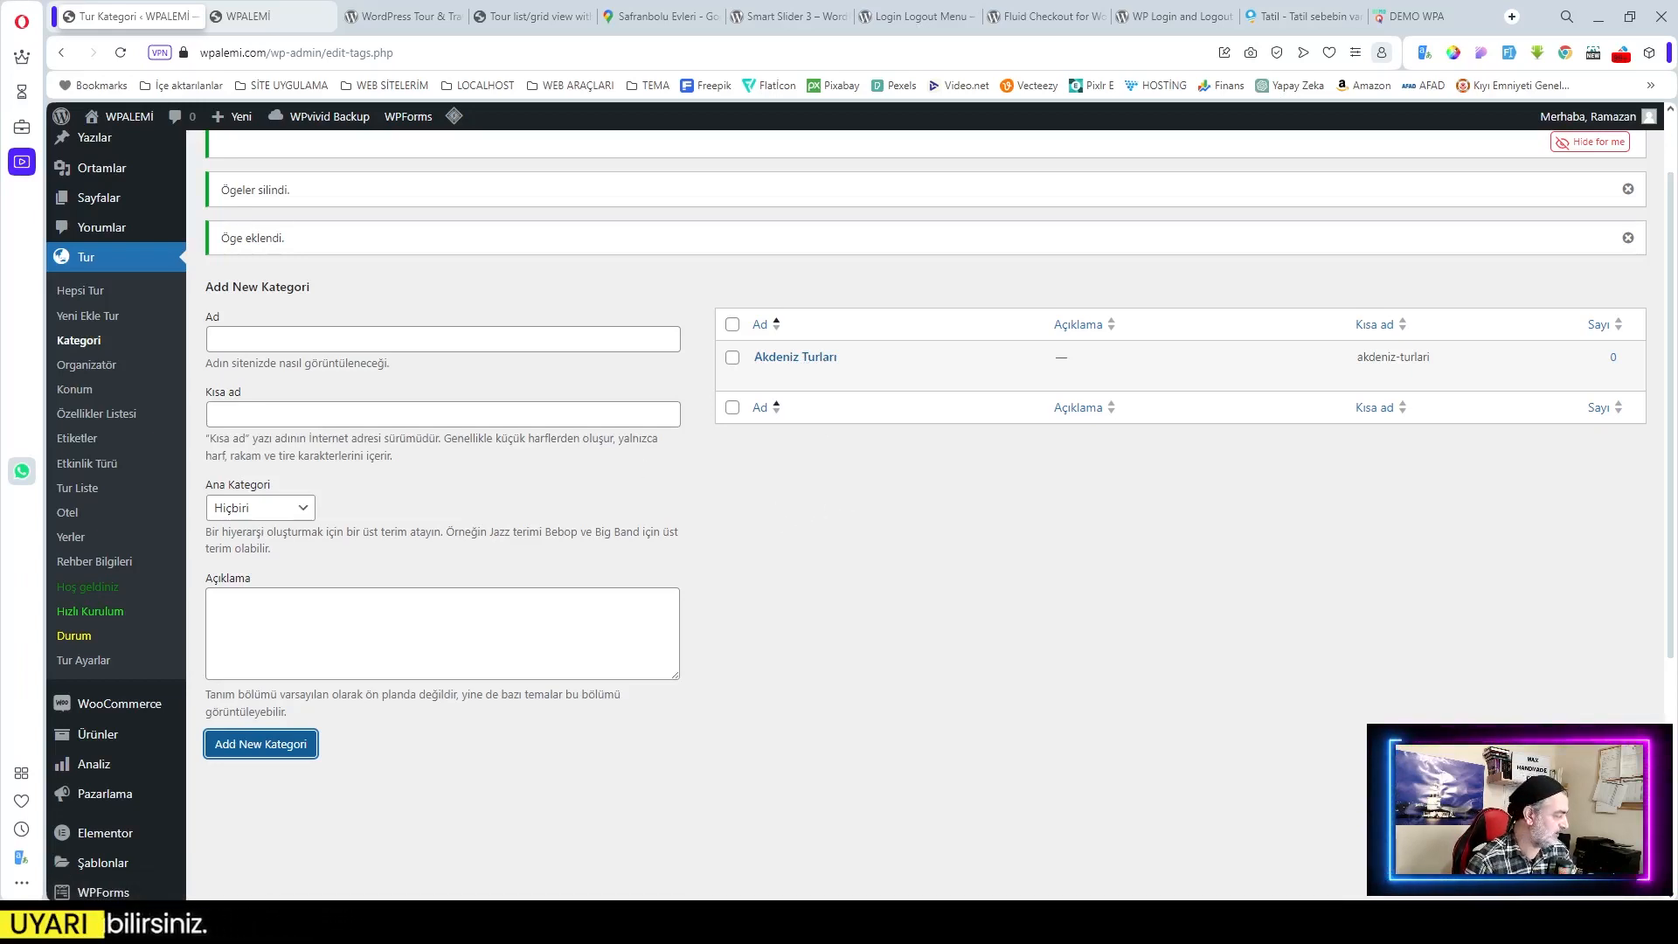
key("alt+Tab")
key("alt+Tab")
type("Ege")
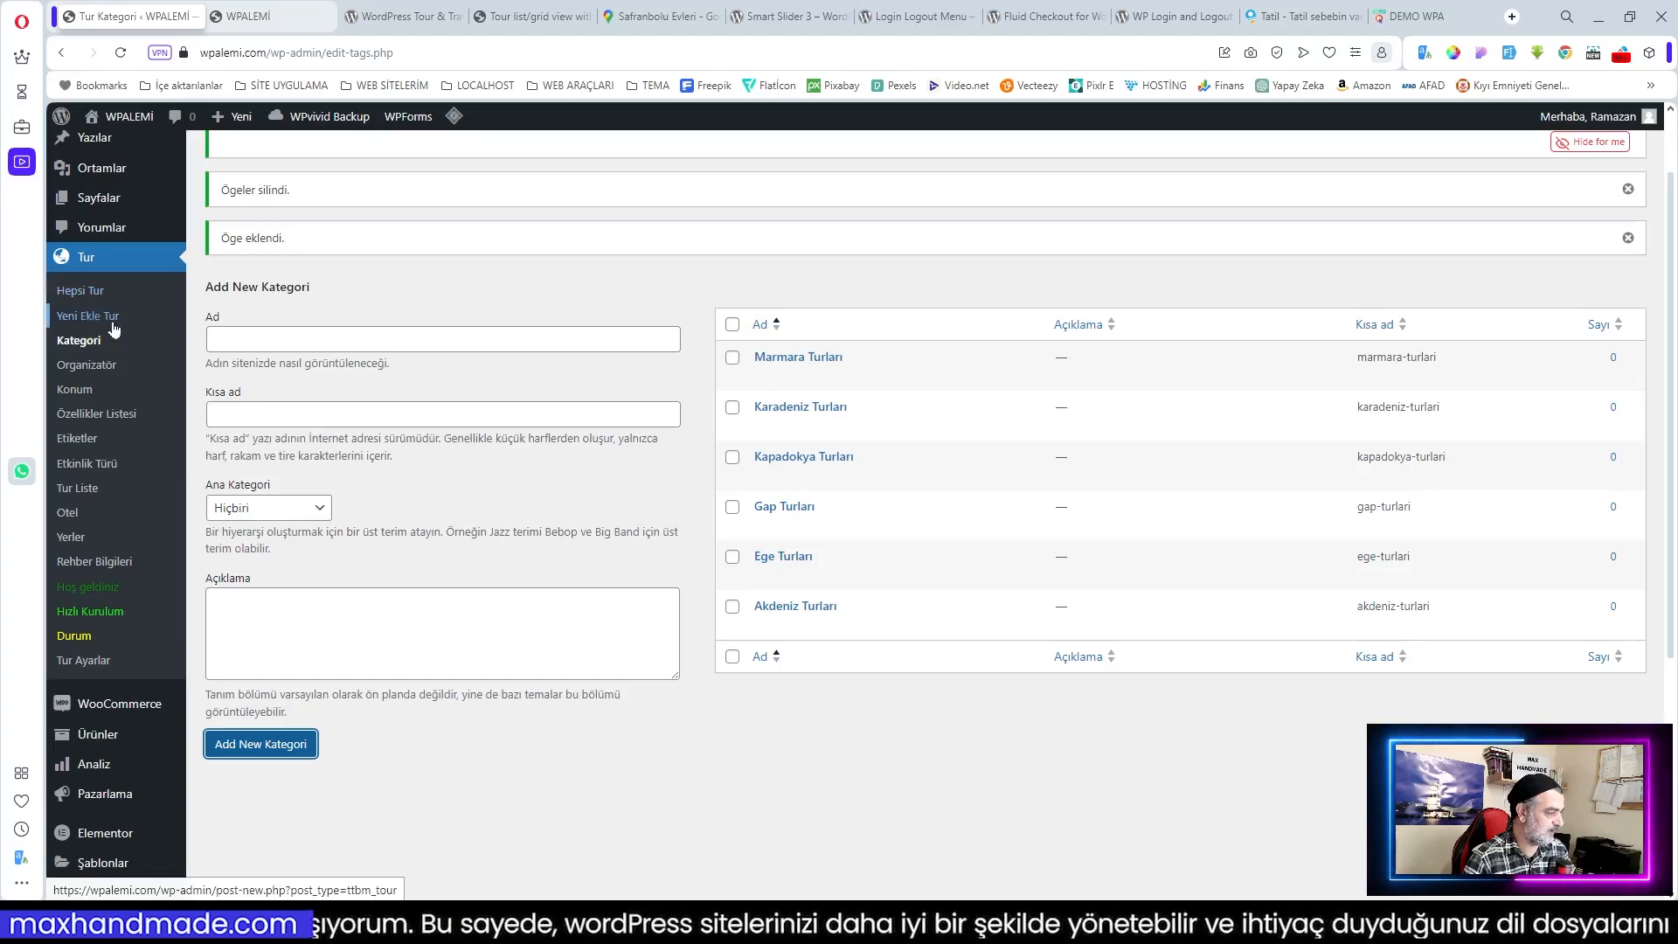
left_click(90, 295)
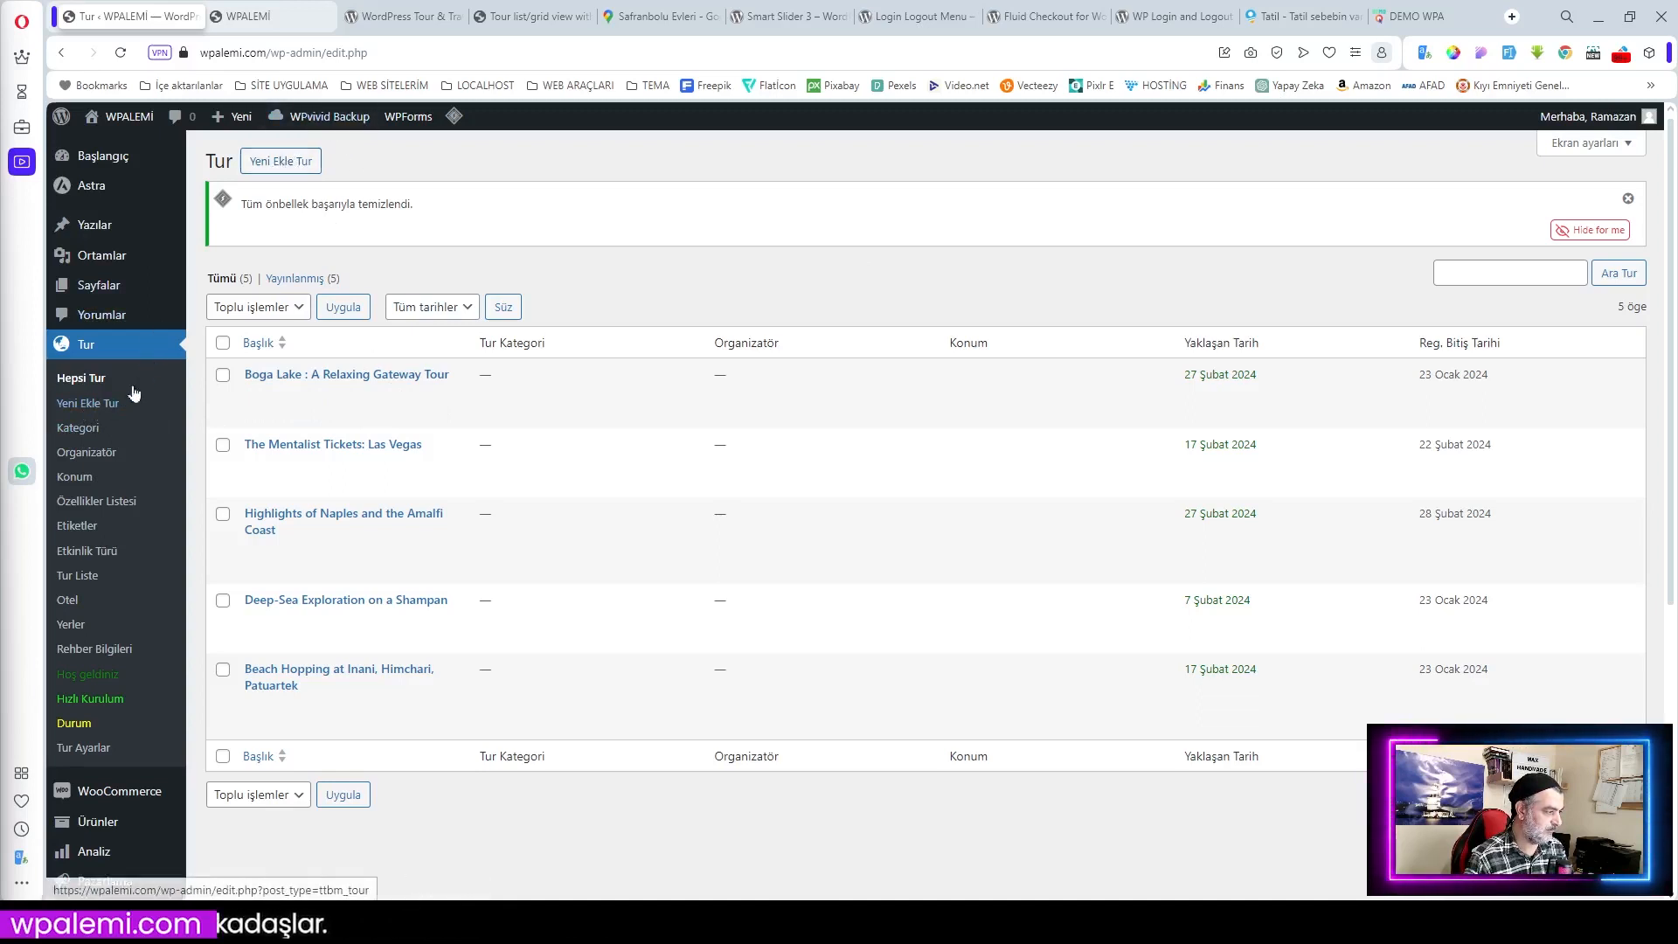
Step: Start a new tour from the All Tours list with Yeni Ekle Tur
left_click(282, 162)
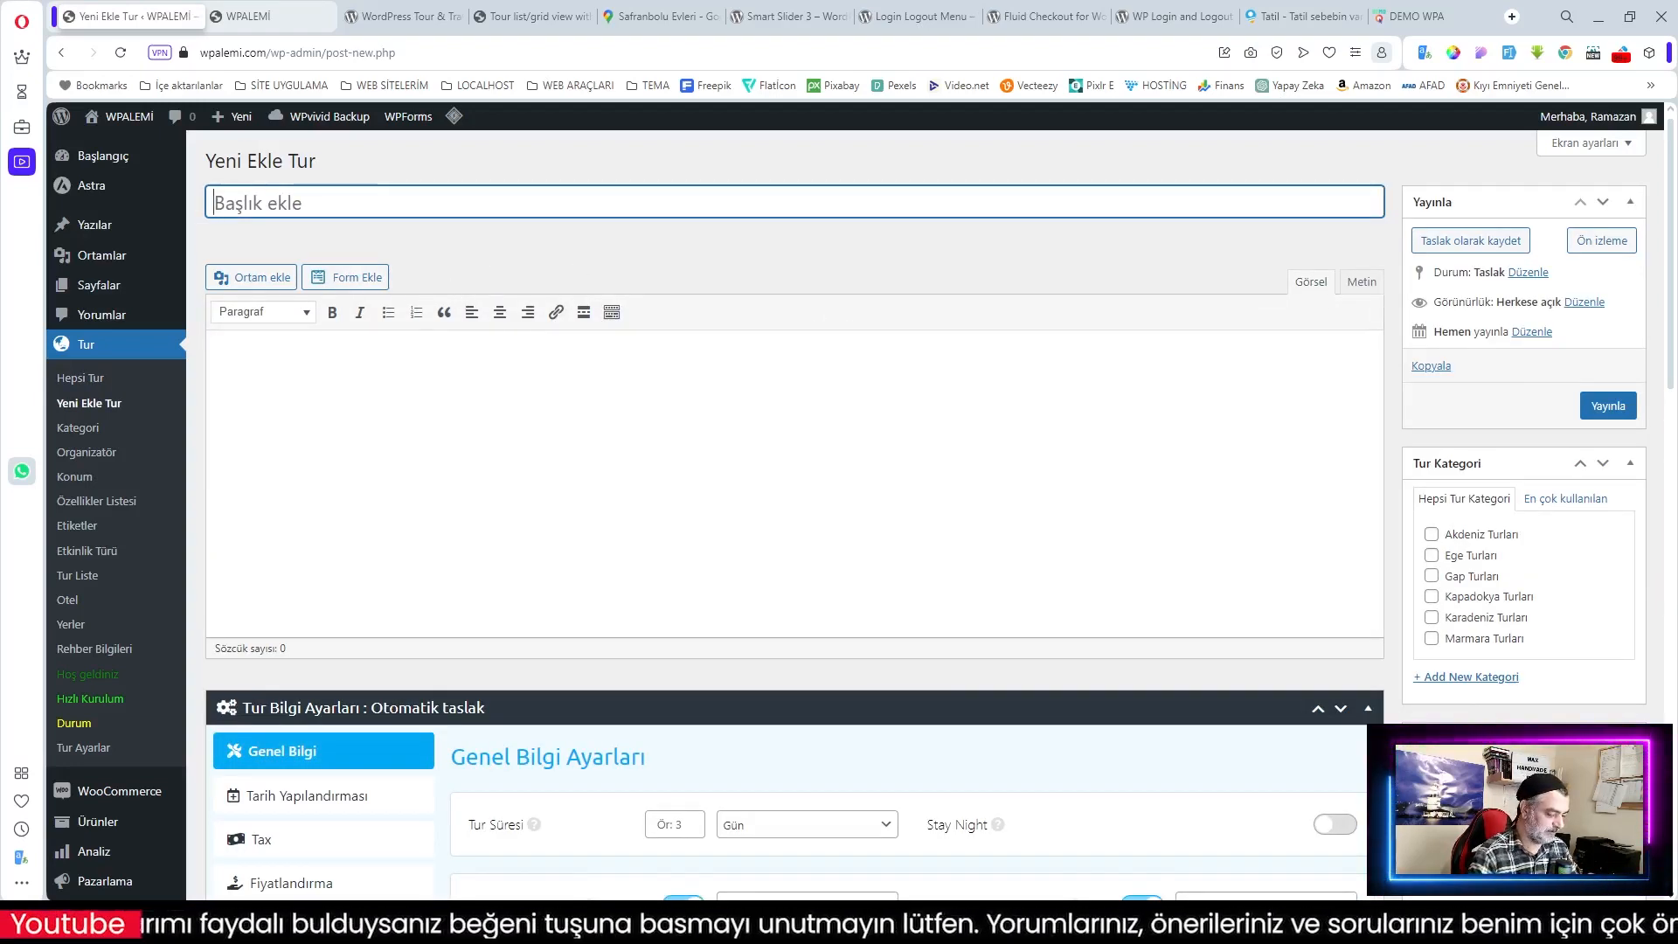
type("Ege Ak")
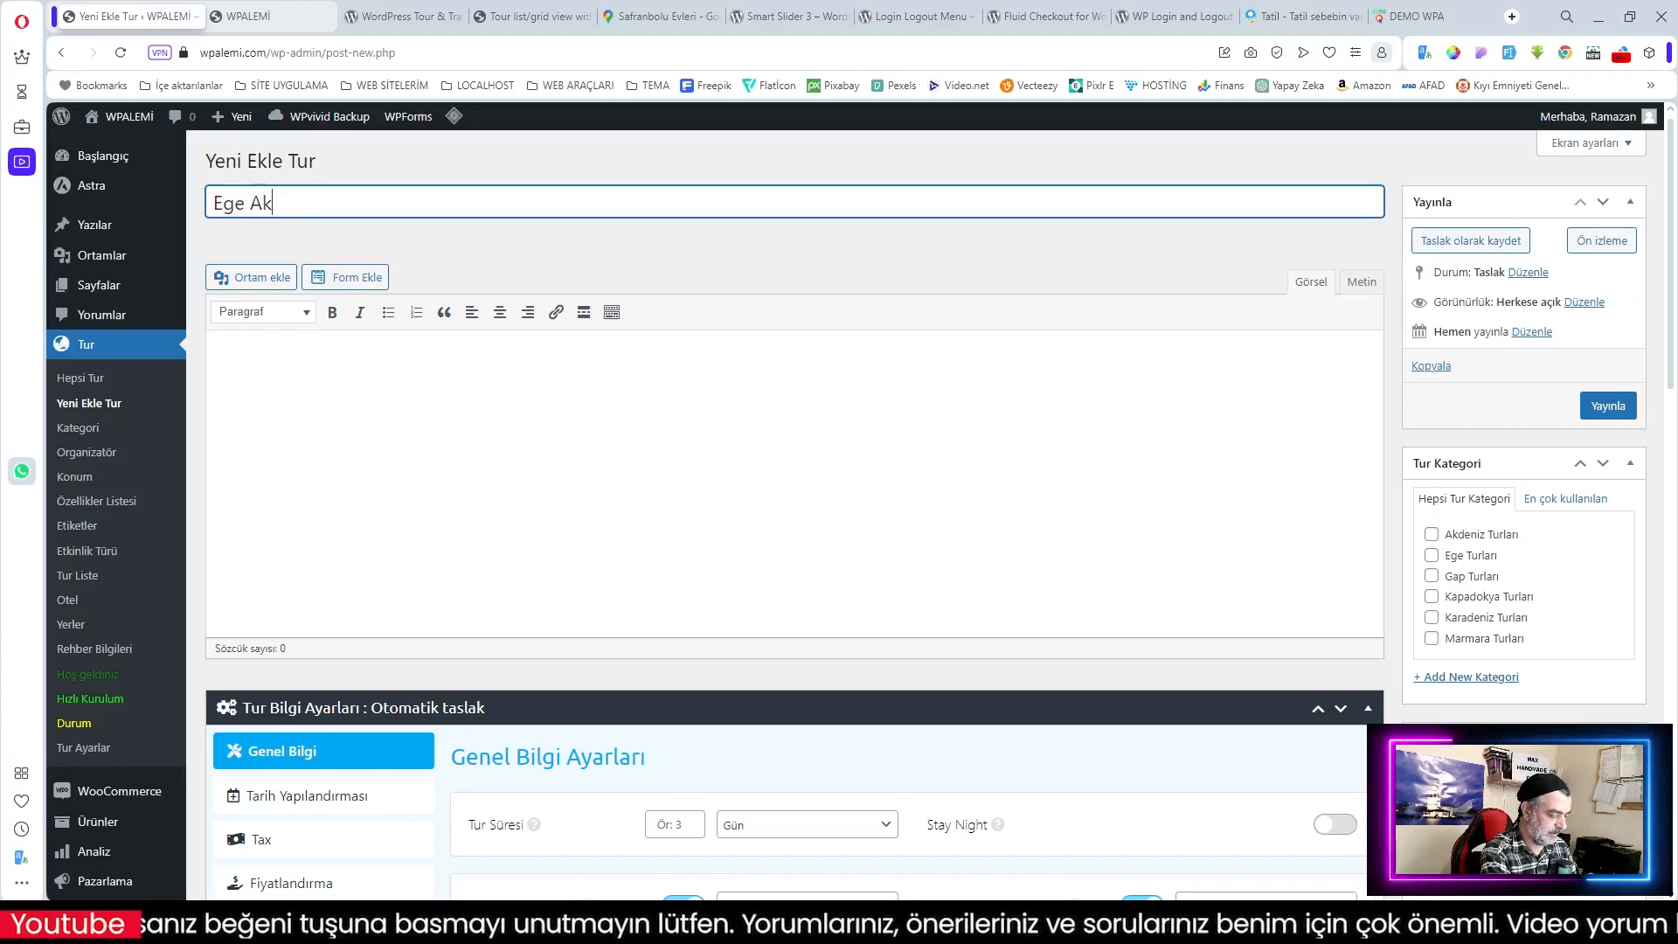
type("deniz Turu")
key("Tab")
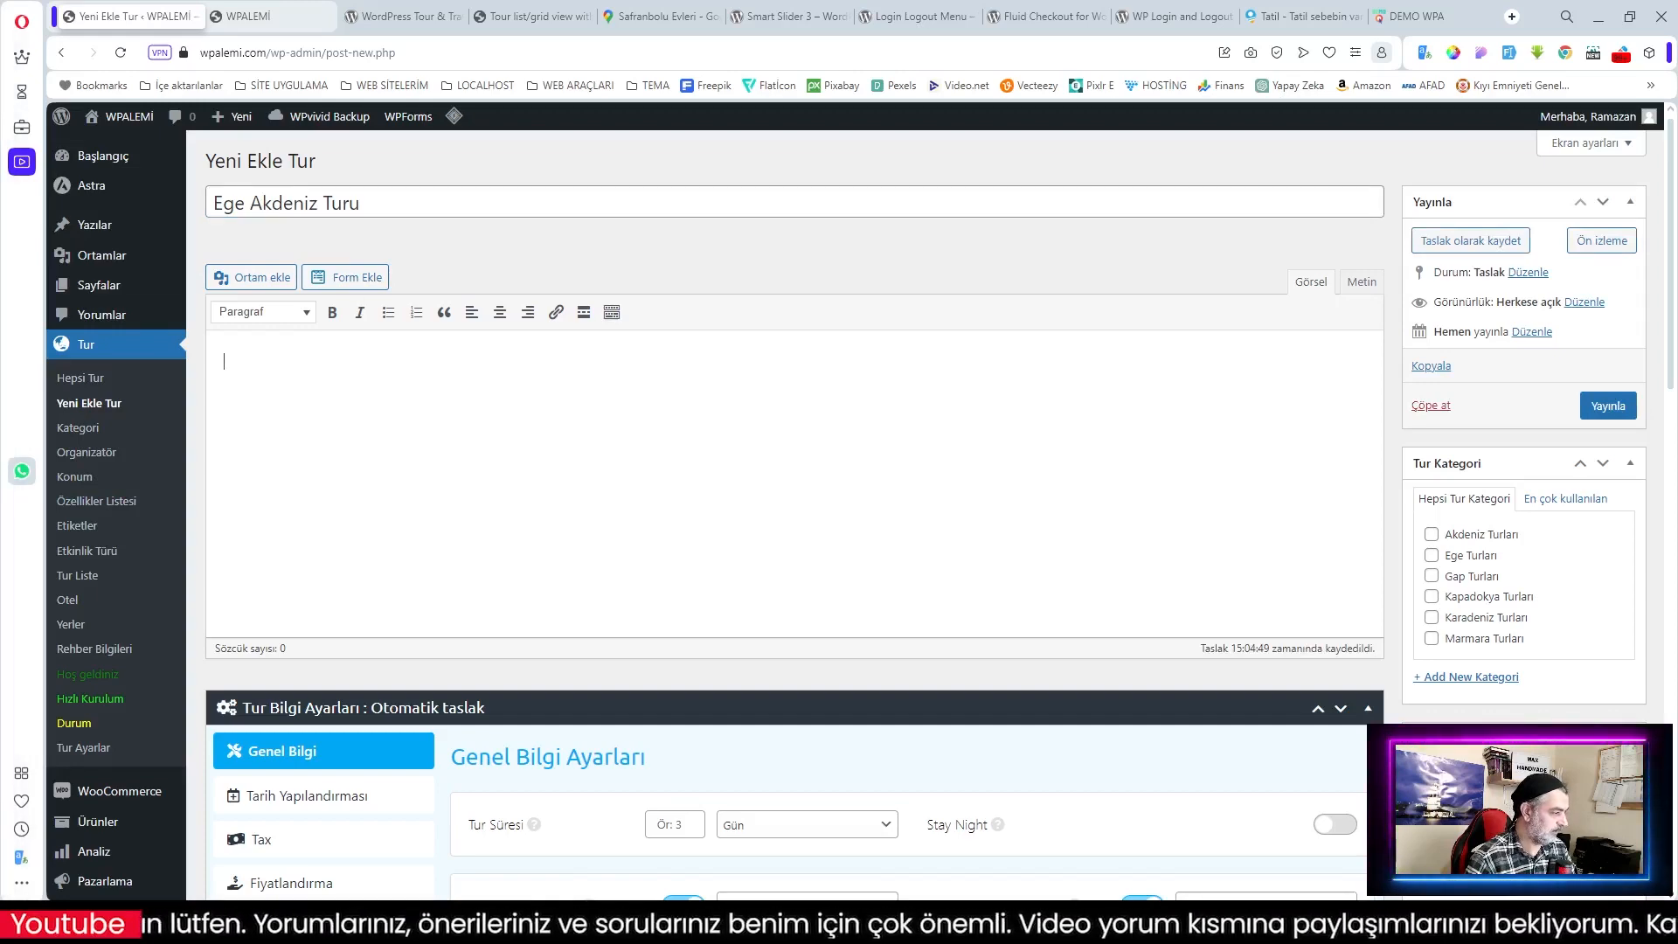
type("Antalya'nın tarih ve doğa cümbüşünü en güzel şekilde yansıtan bir kuytusu olan Side, Akdeniz'in berrak suları ve antik kalıntılarıyla misafirlerini karşılamaya hazır. Bu tarihi belde, kumlu plajları, antik tiyatrosu ve limanı ile adeta bir açık hava müzesi gibidir.")
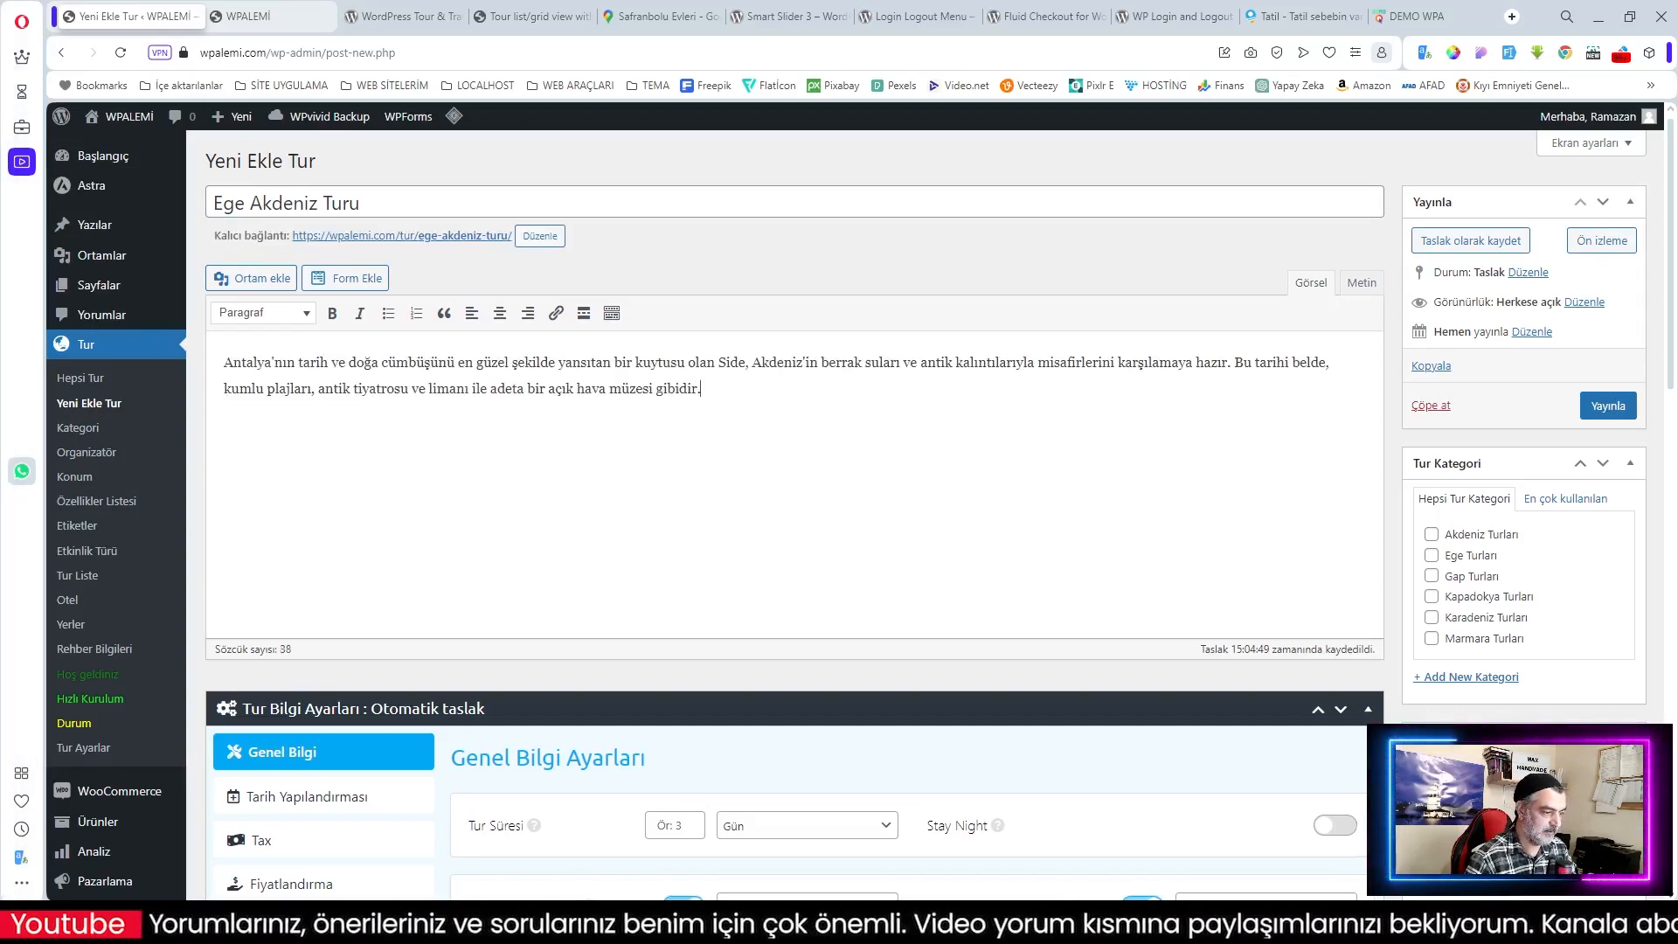
scroll(795, 516, "down", 3)
scroll(795, 515, "up", 3)
scroll(760, 321, "down", 2)
scroll(761, 322, "down", 2)
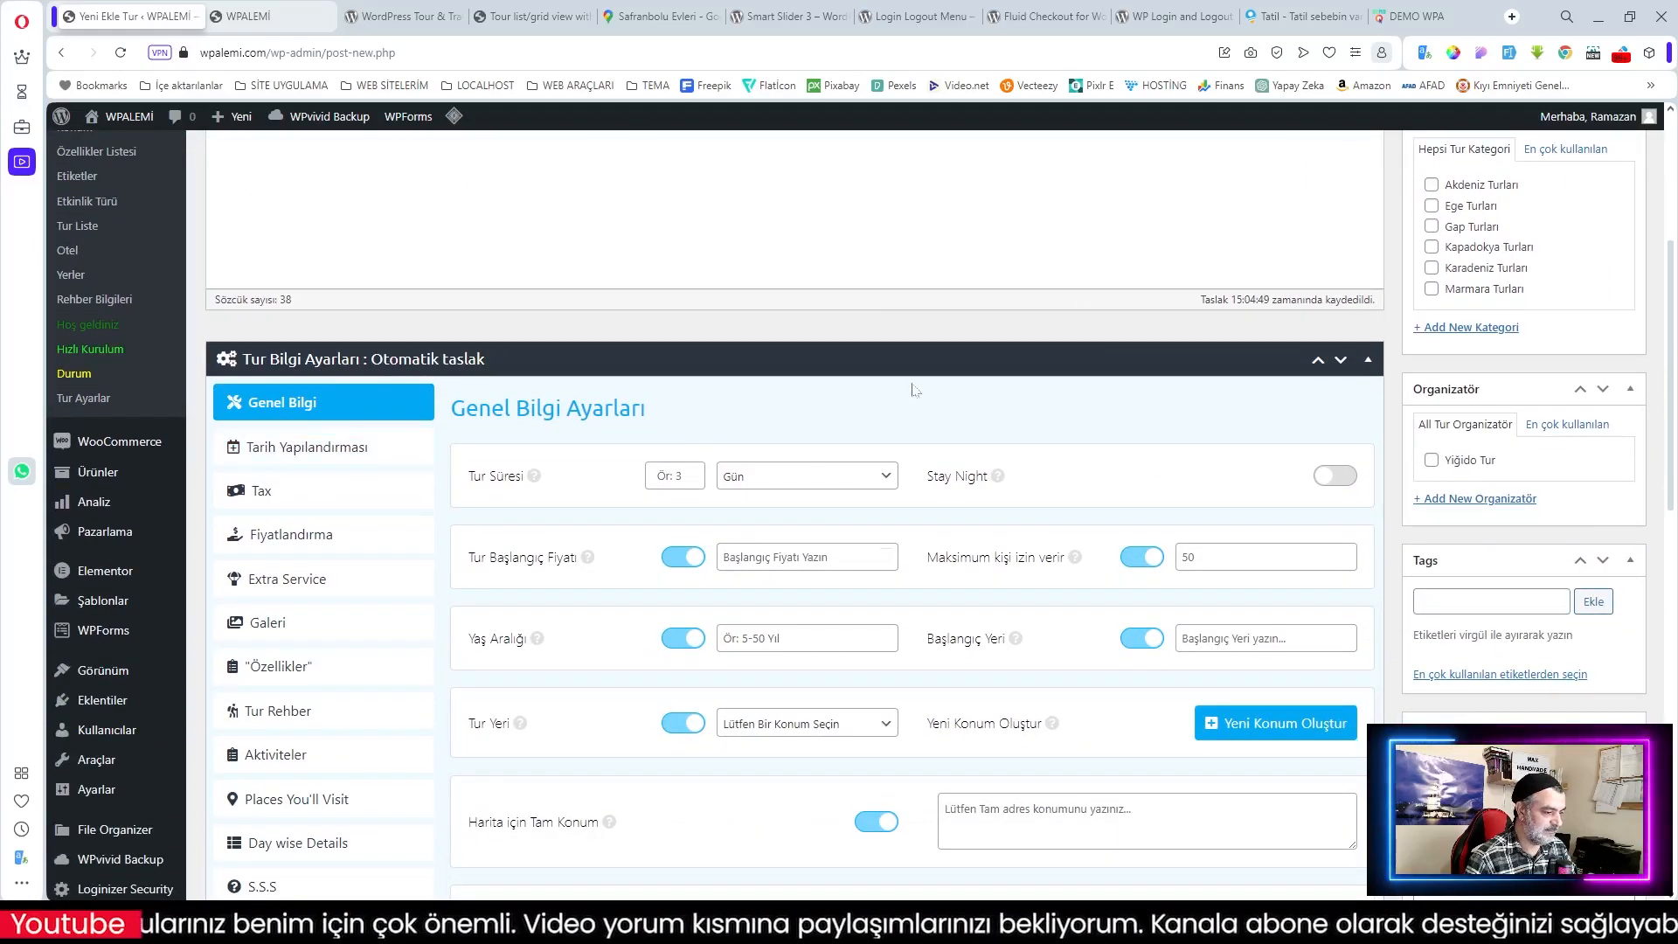
scroll(892, 393, "down", 2)
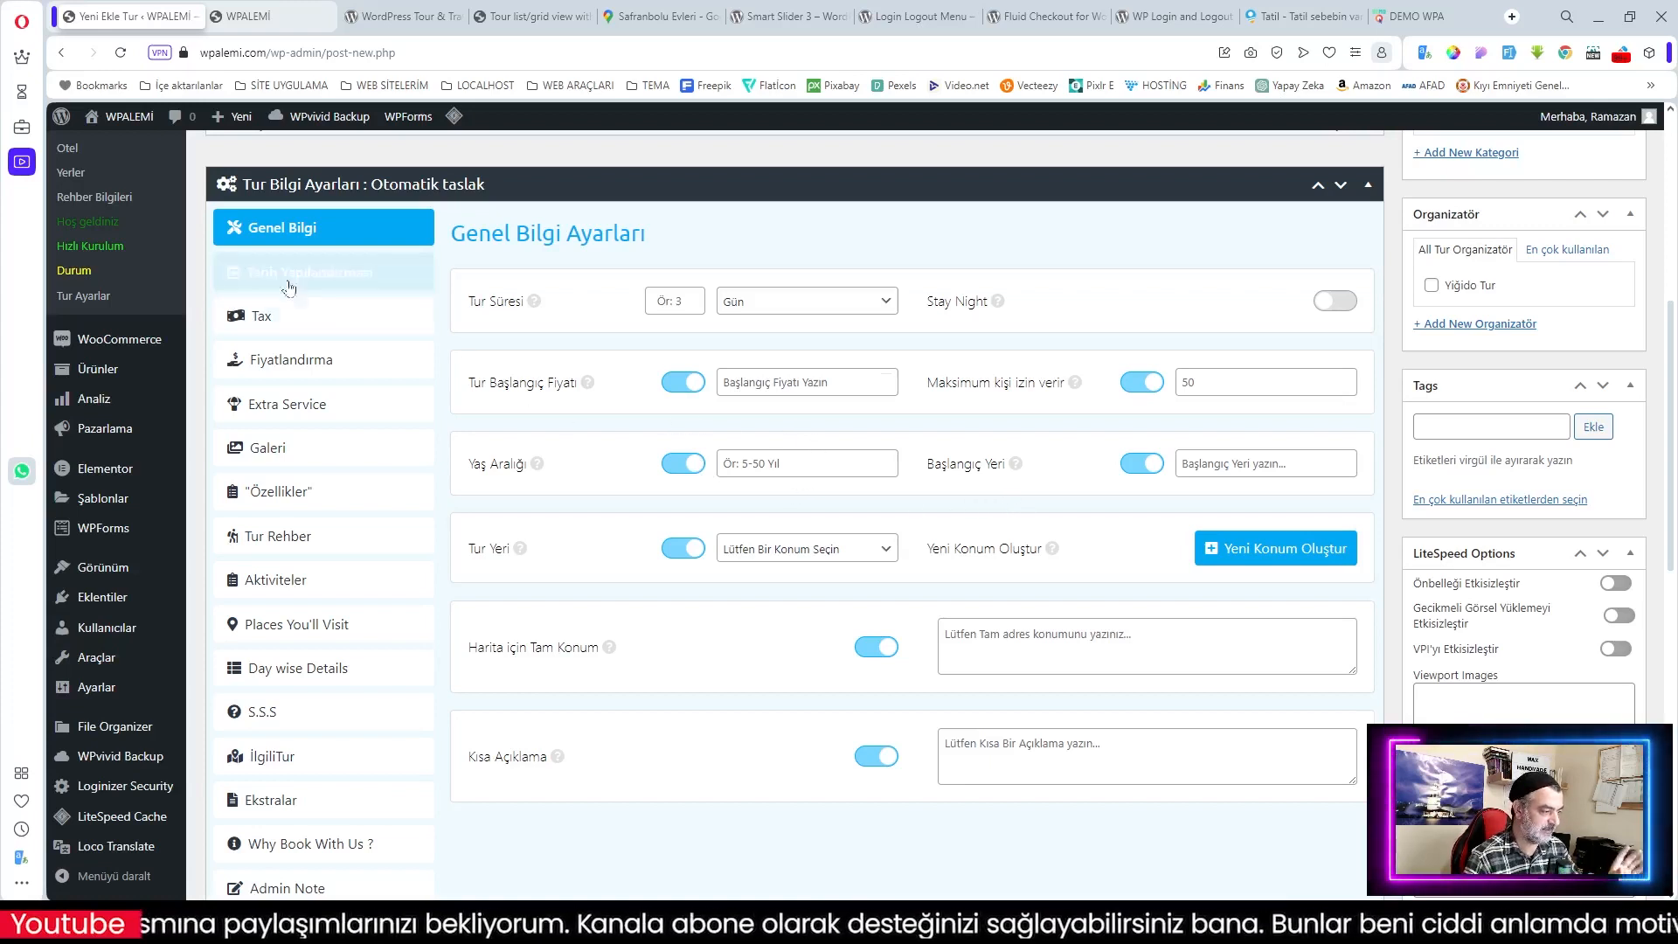
scroll(318, 332, "down", 1)
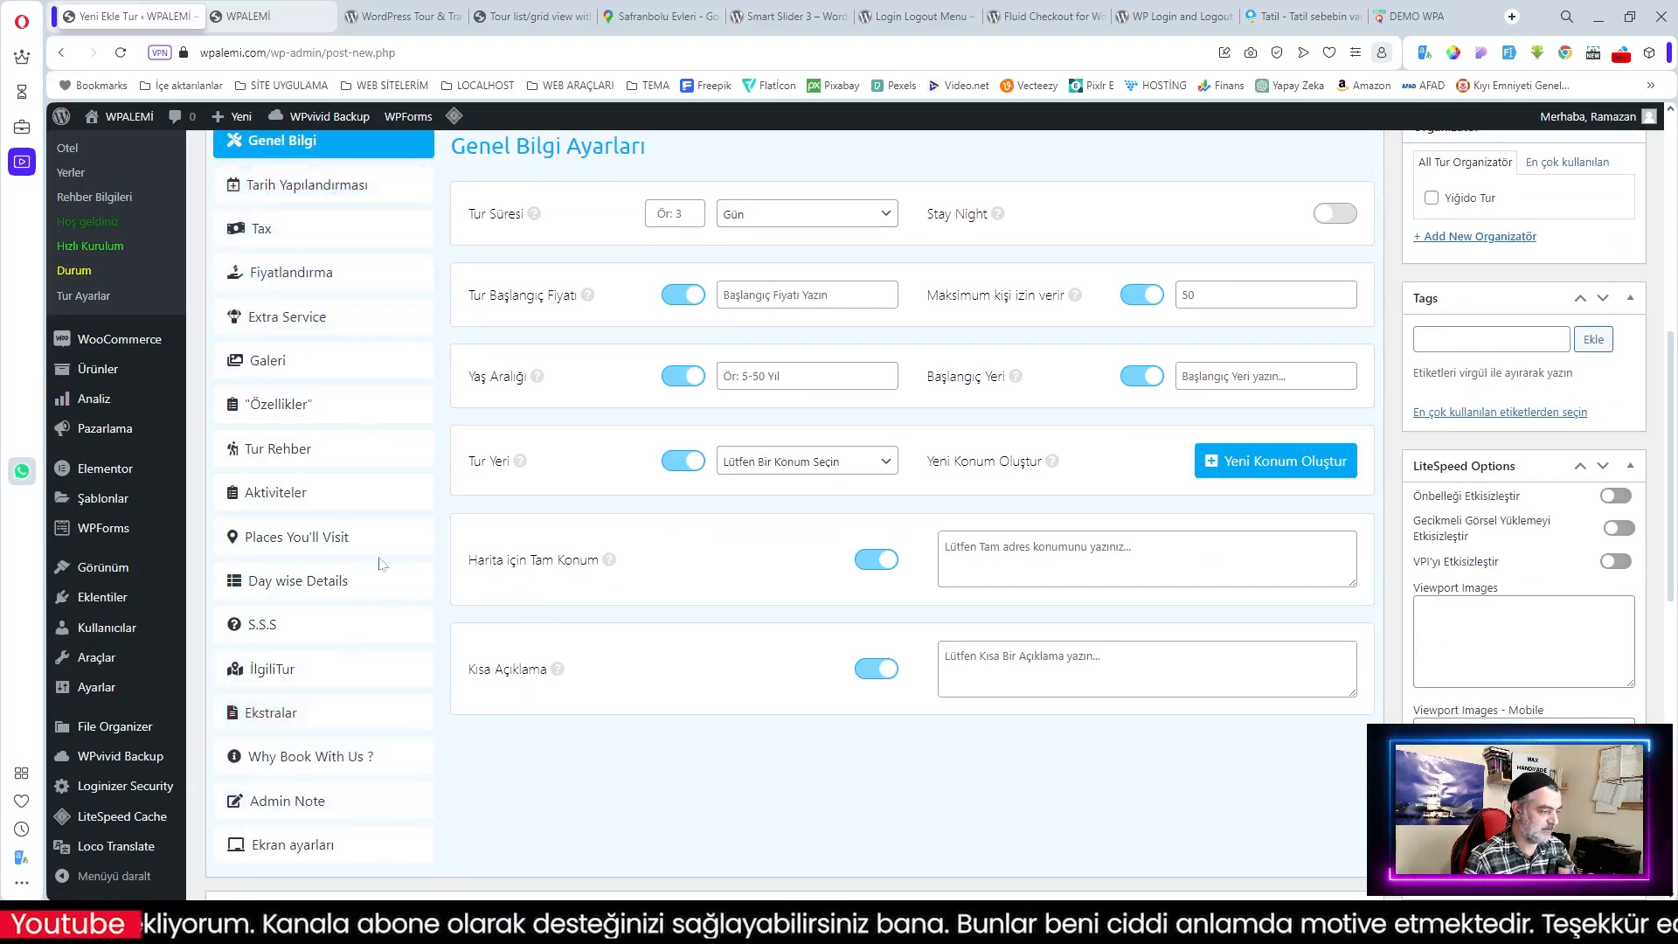
scroll(625, 603, "up", 1)
scroll(625, 603, "up", 1)
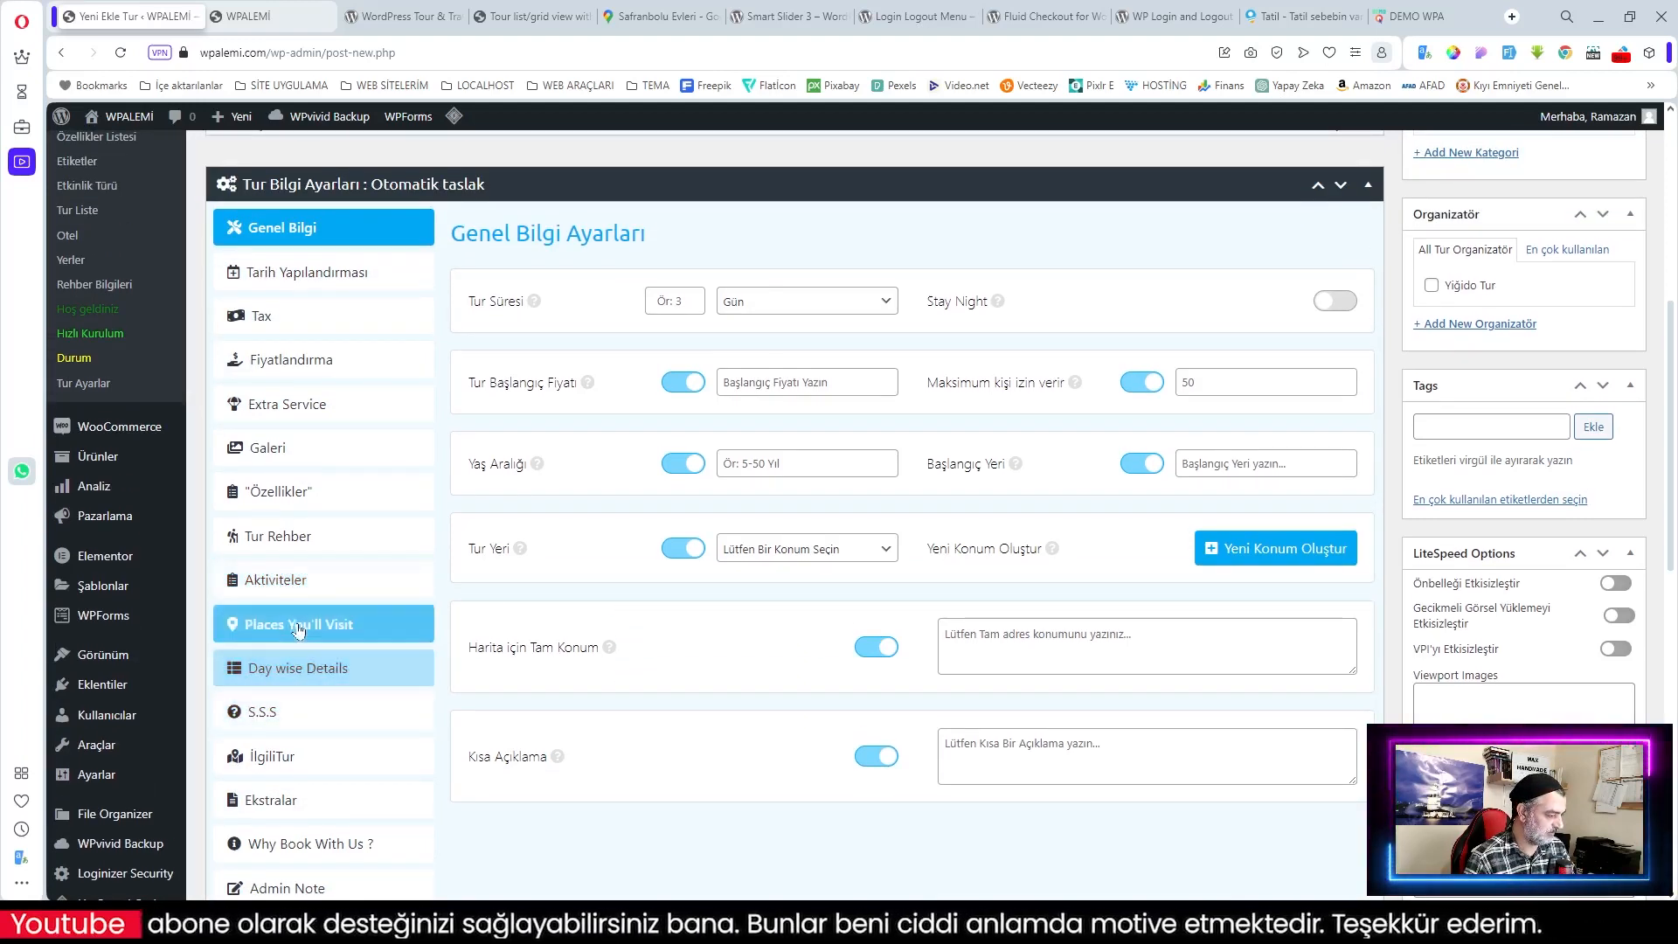
scroll(292, 740, "down", 1)
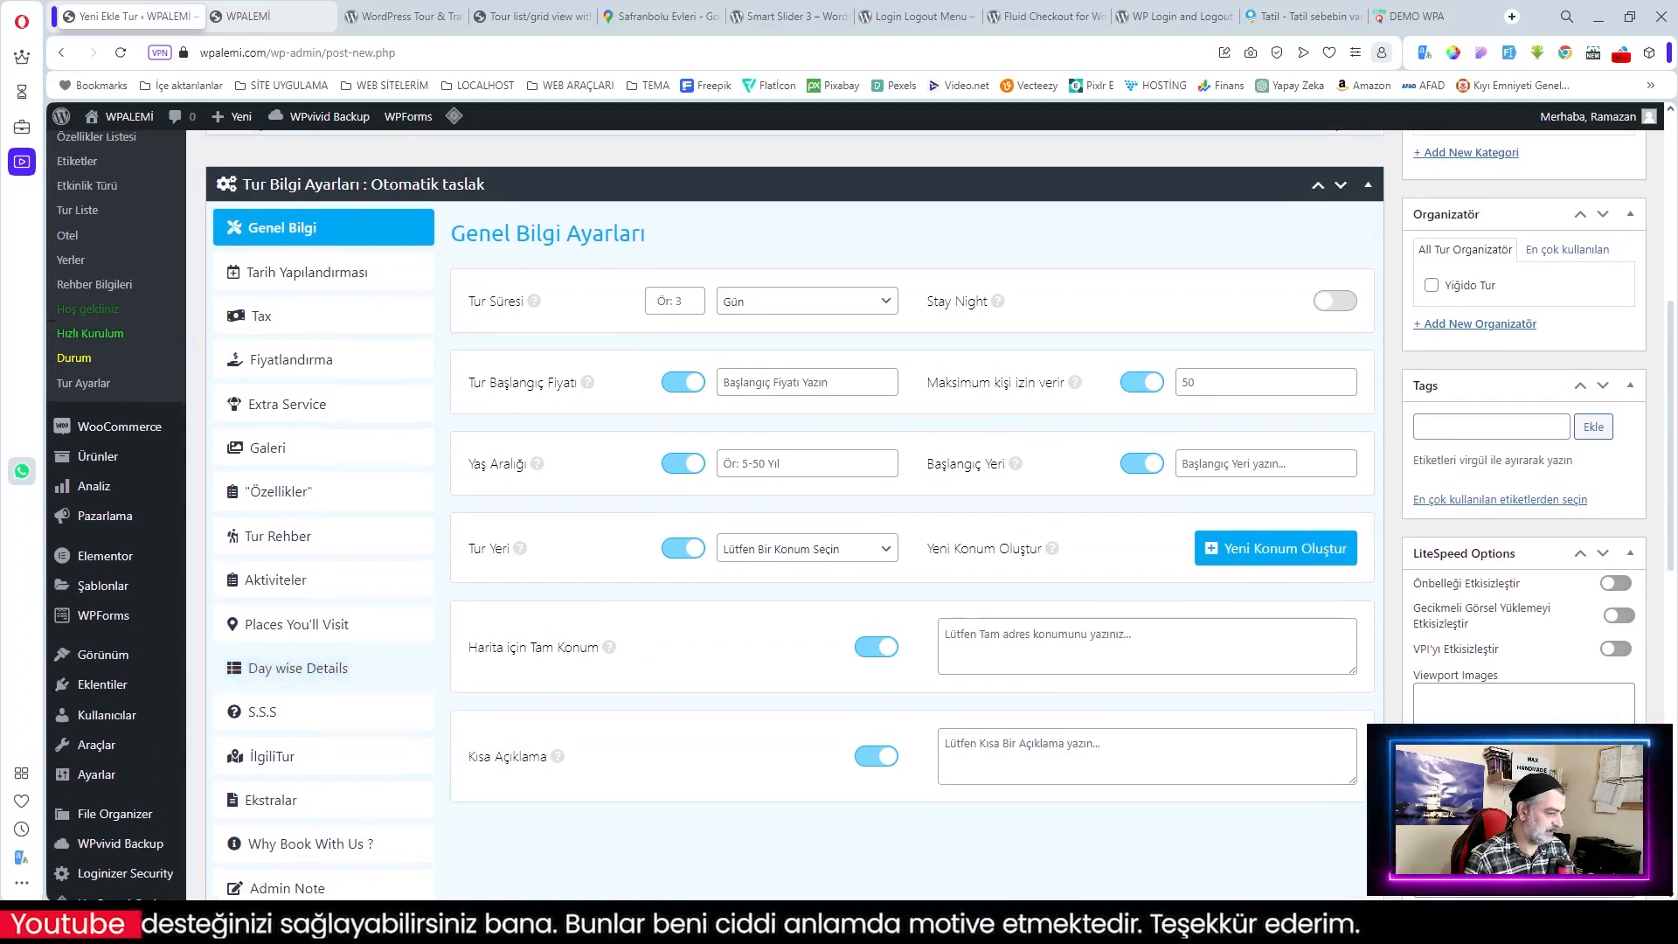
scroll(933, 665, "up", 4)
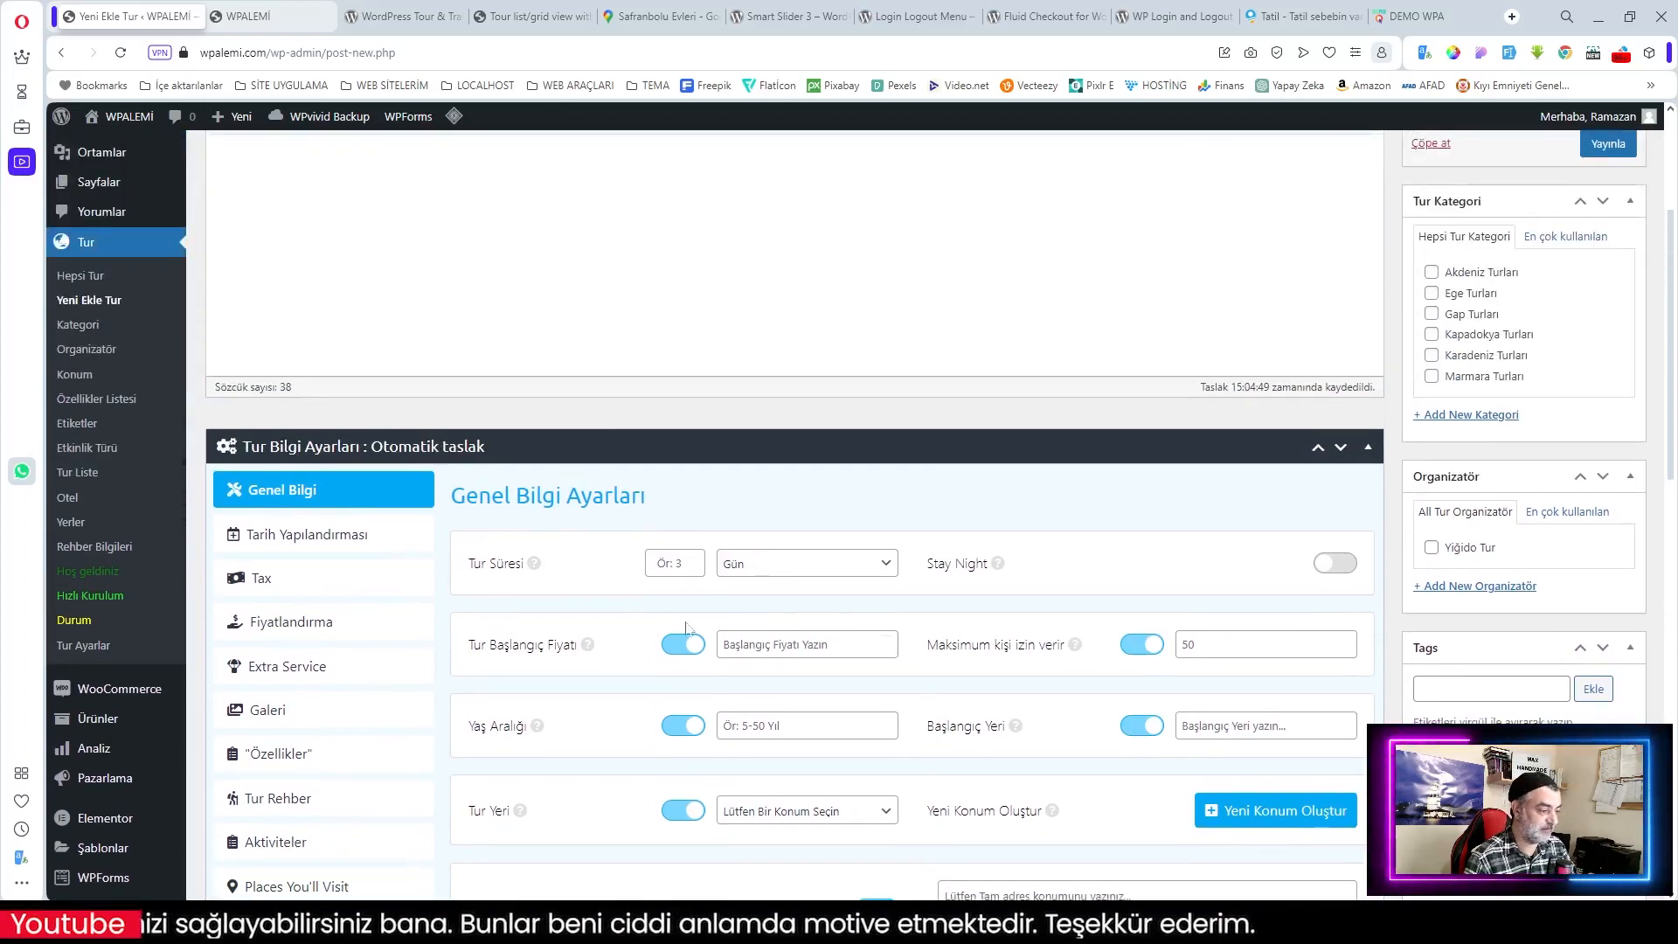
scroll(685, 621, "up", 2)
scroll(685, 621, "down", 2)
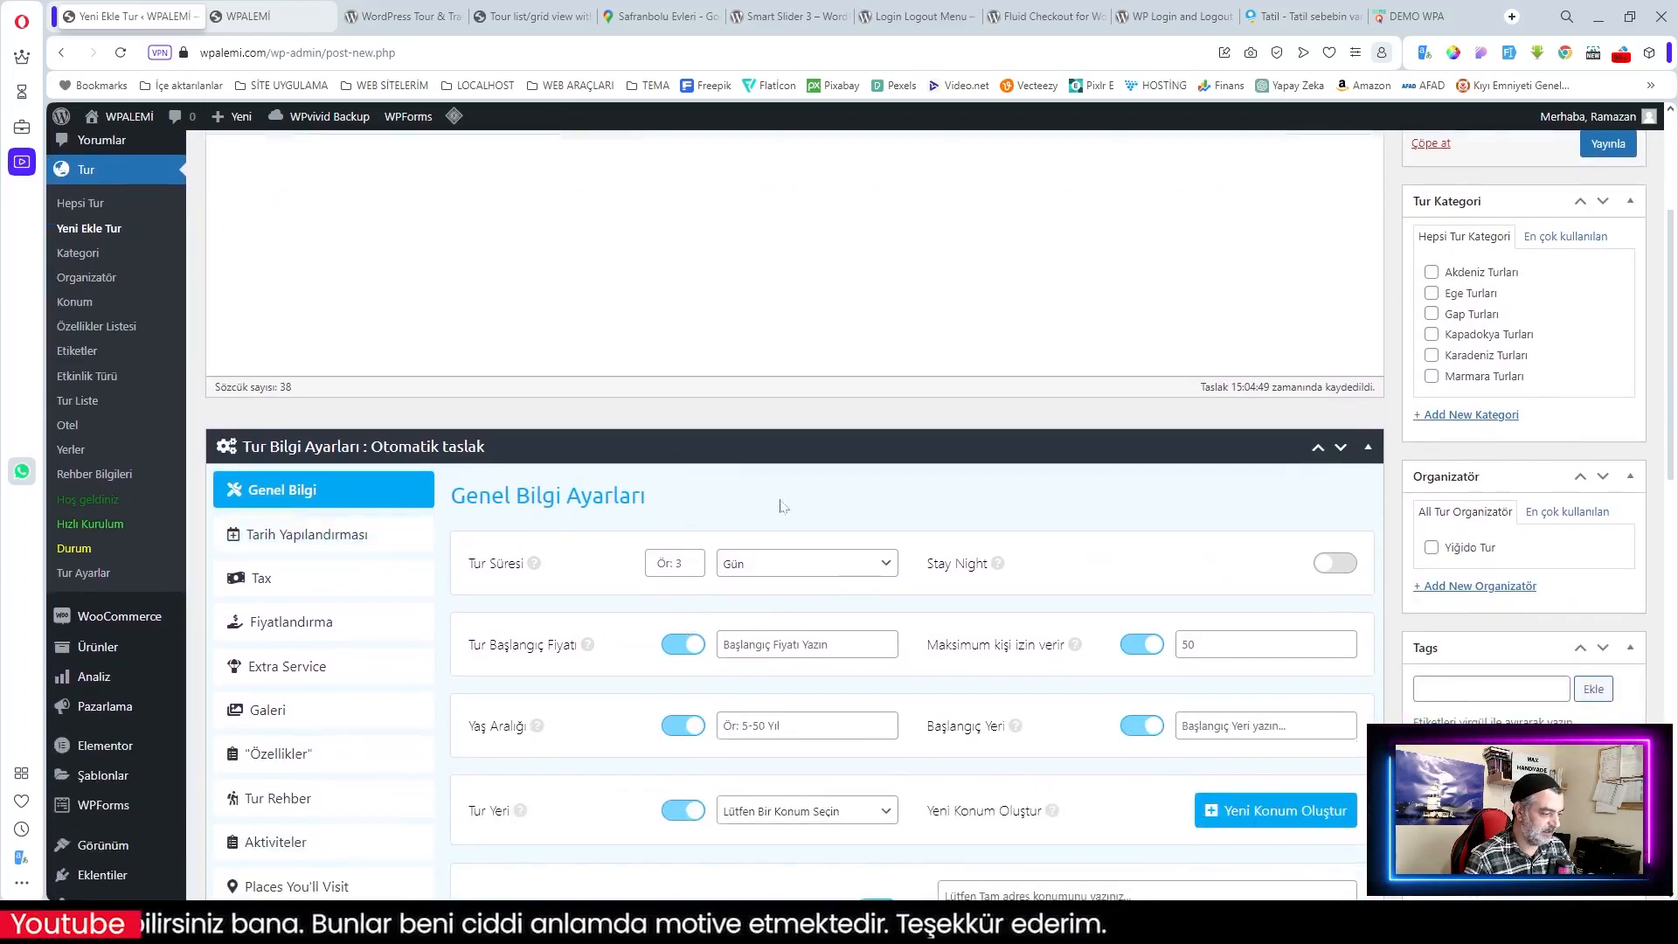
scroll(774, 505, "down", 1)
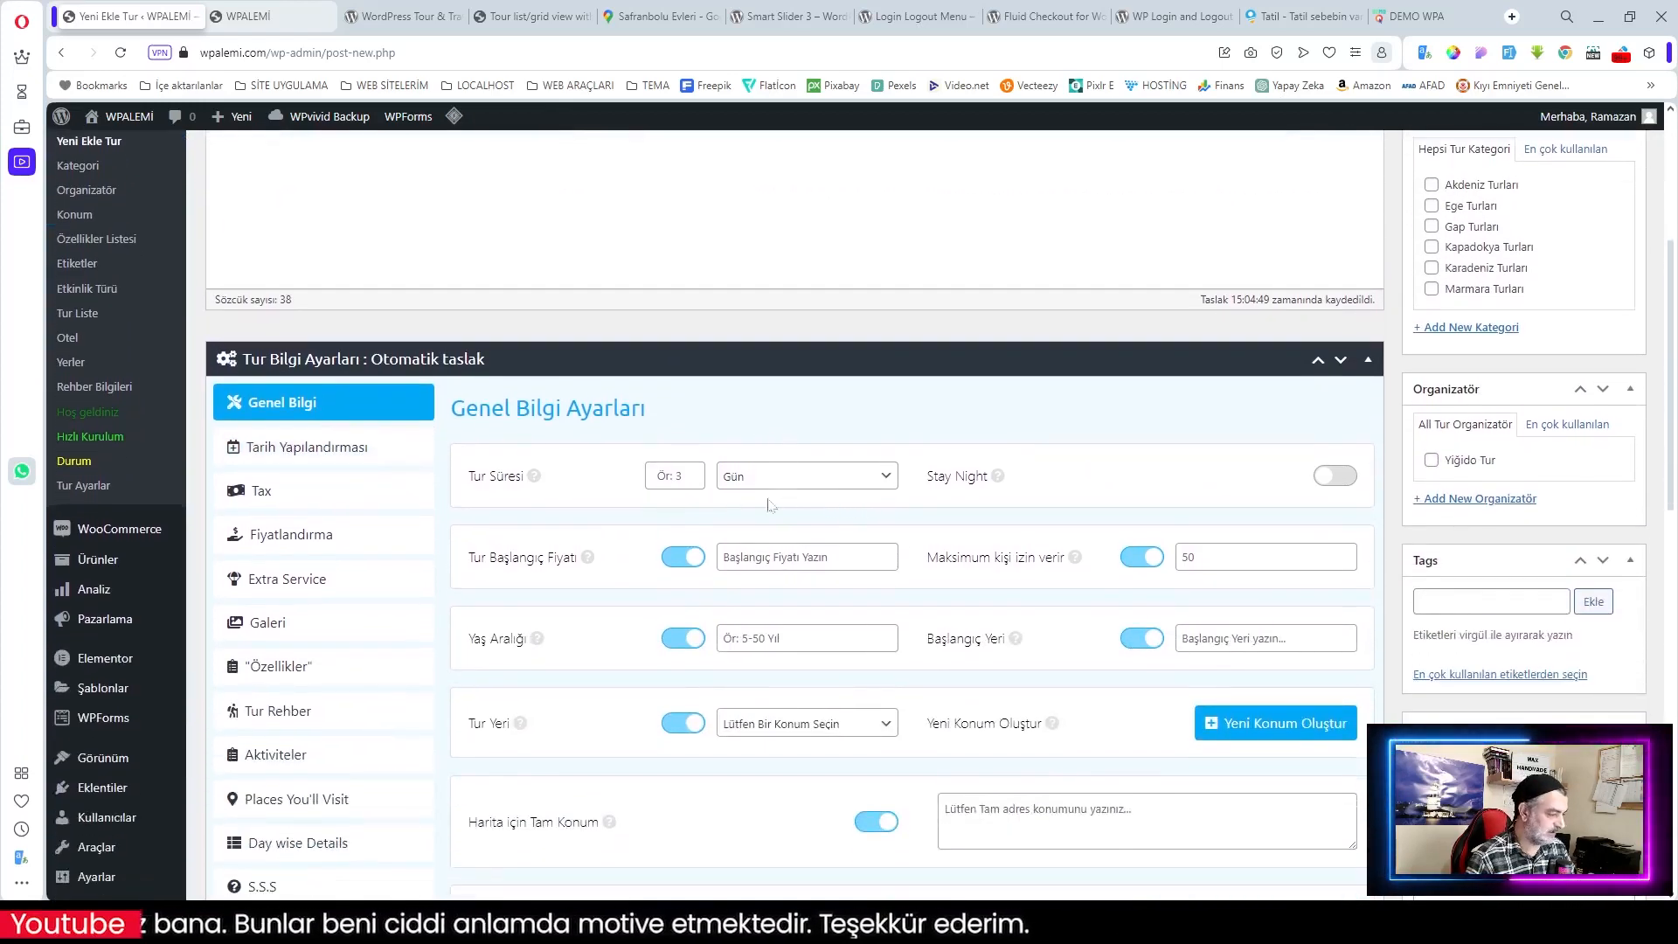
Step: Set the tour to 9 days with 8 stay nights and a 12000 starting price
left_click(692, 474)
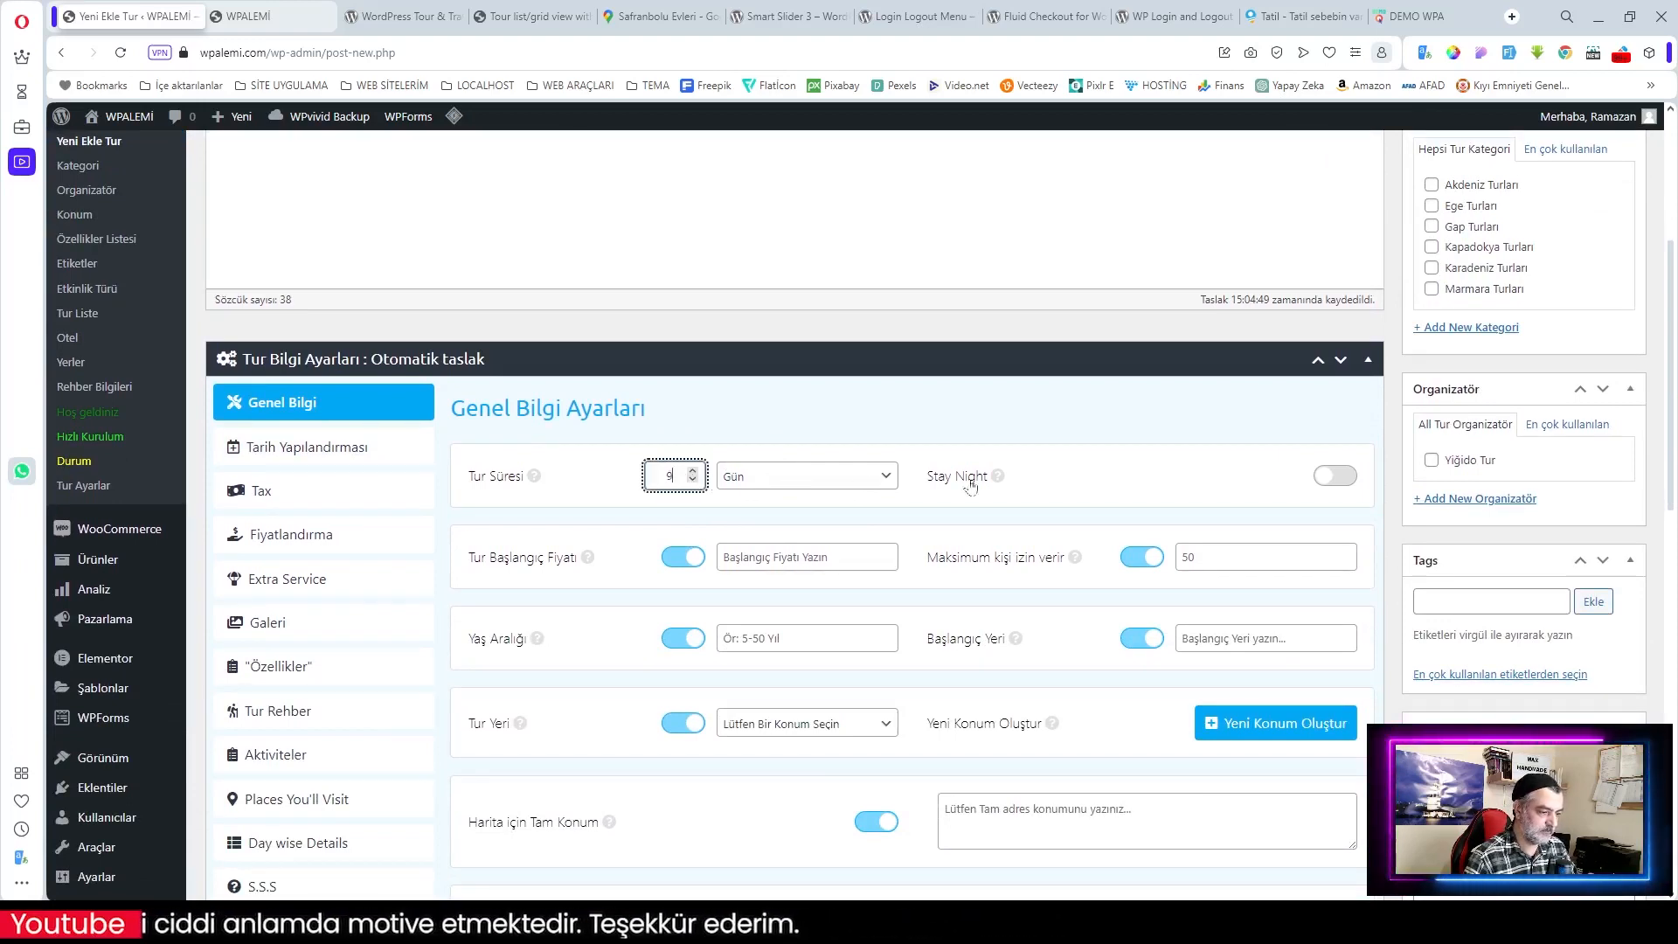
left_click(1343, 480)
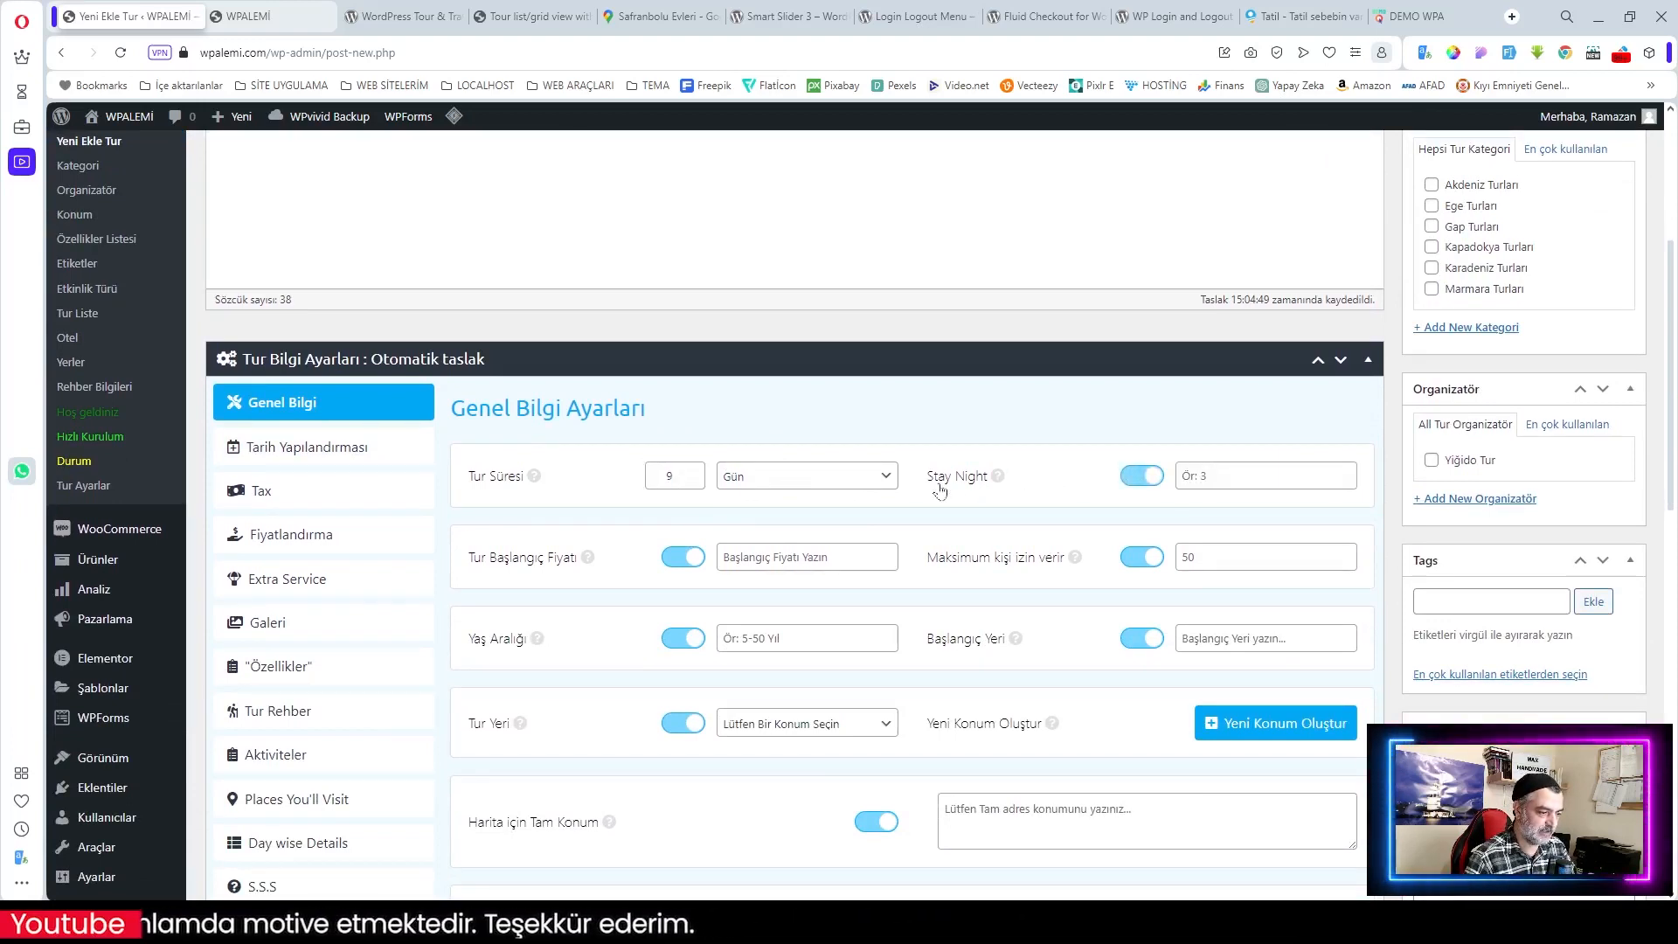
left_click_drag(926, 476, 988, 485)
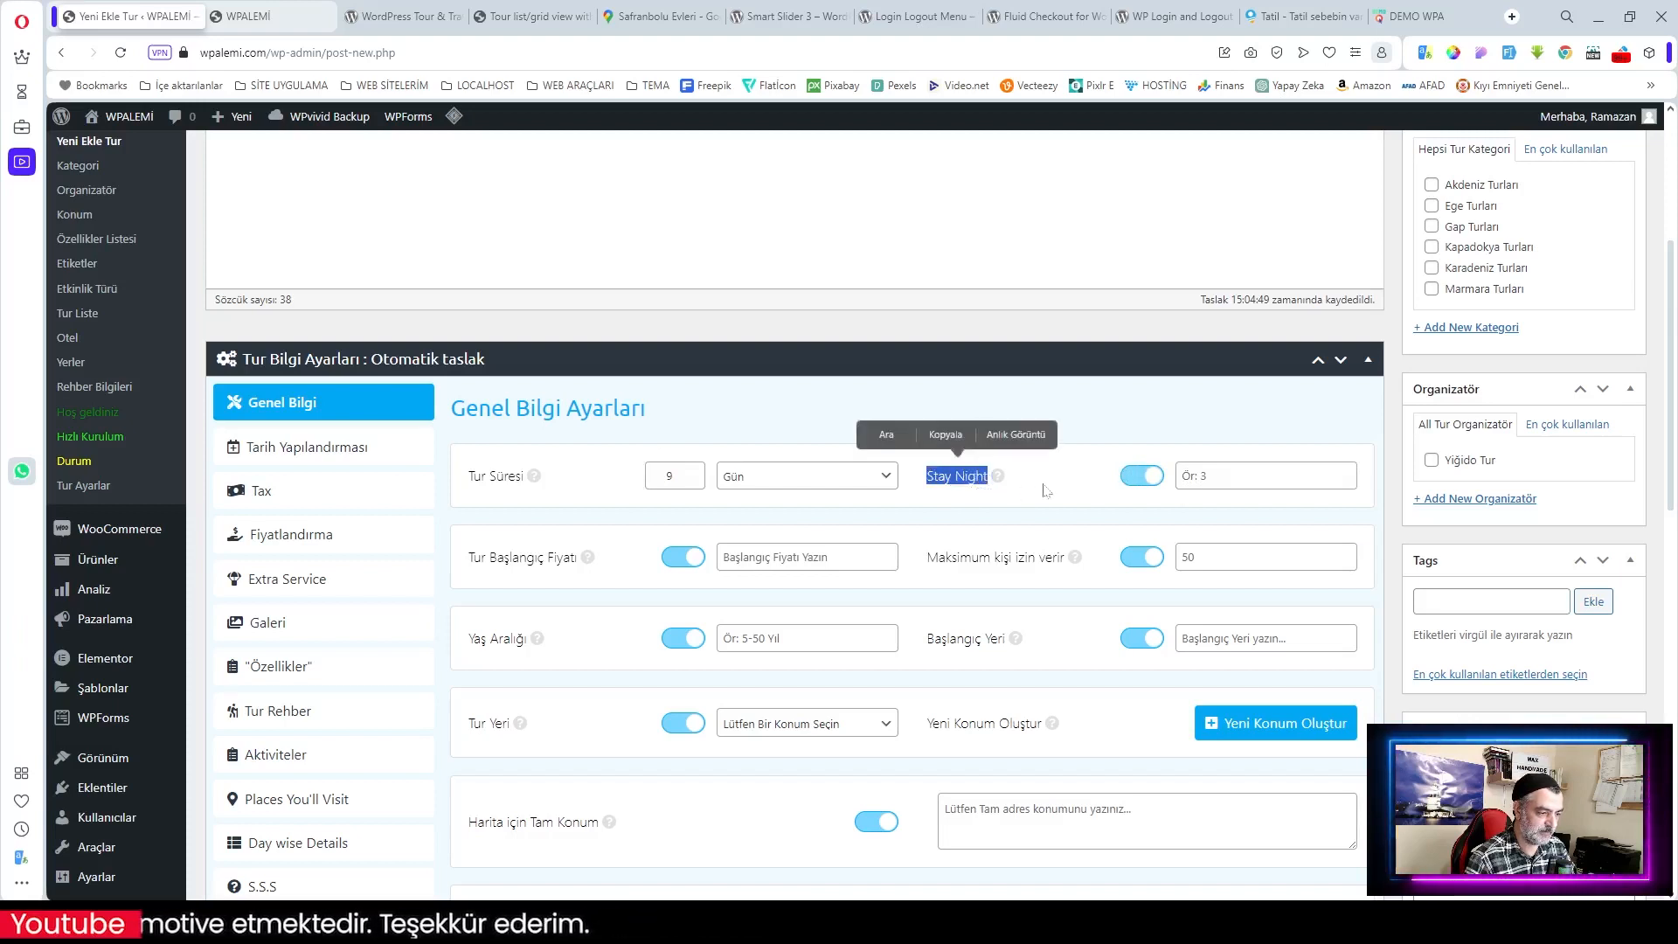
left_click(1232, 477)
type("8")
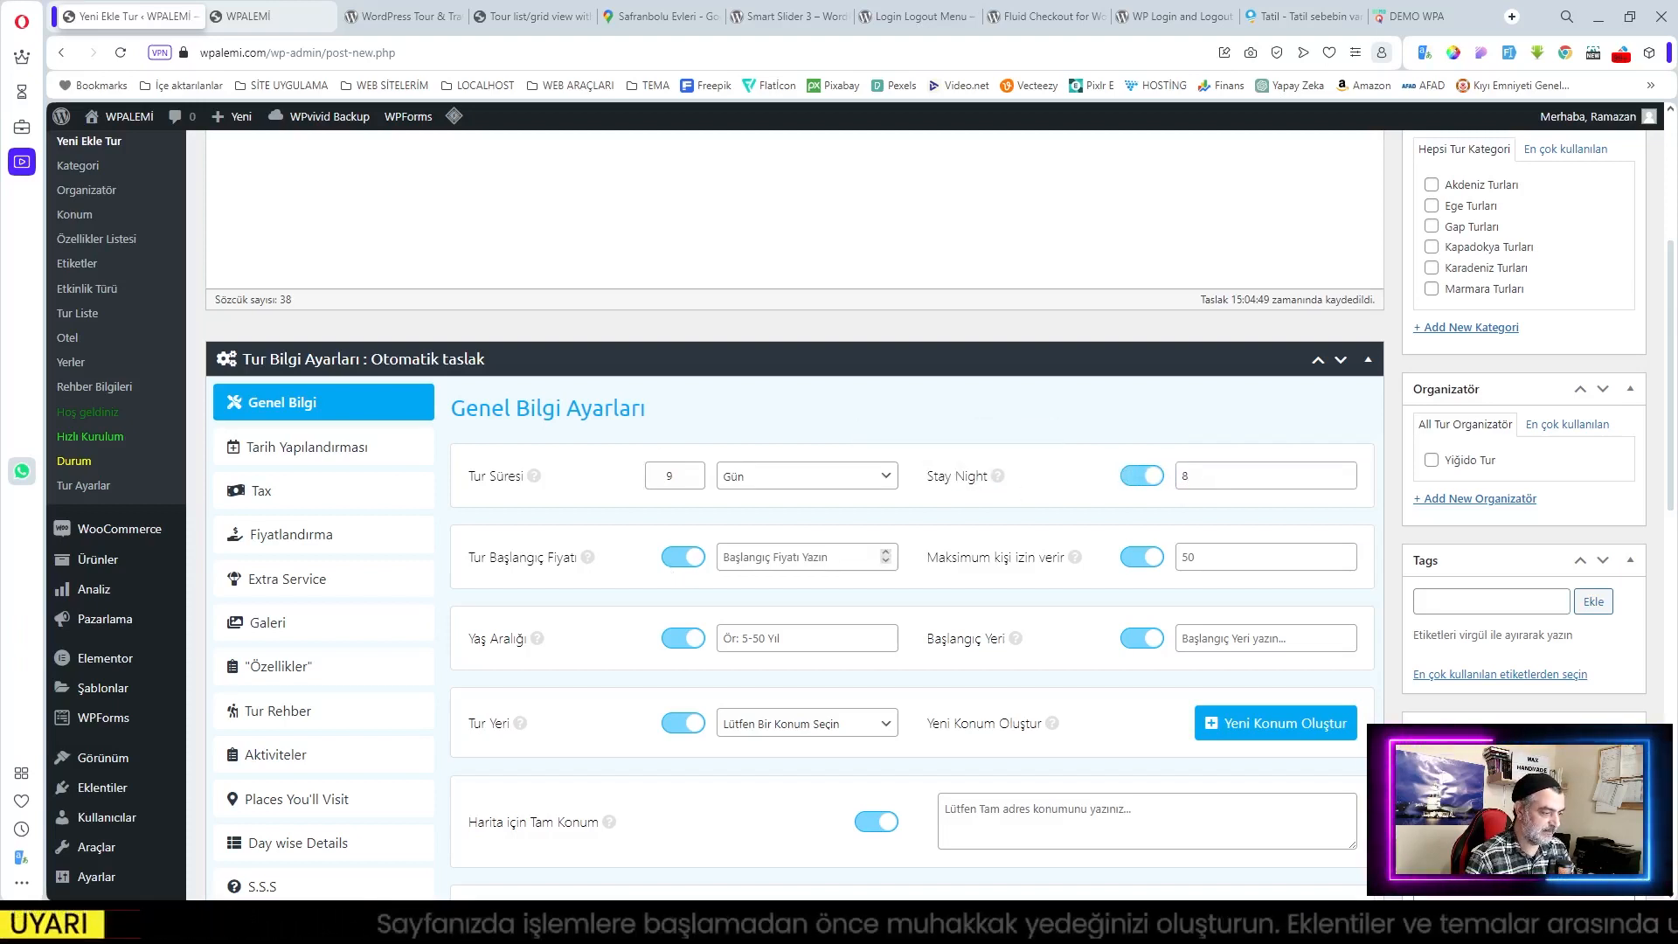
left_click(798, 557)
type("12000")
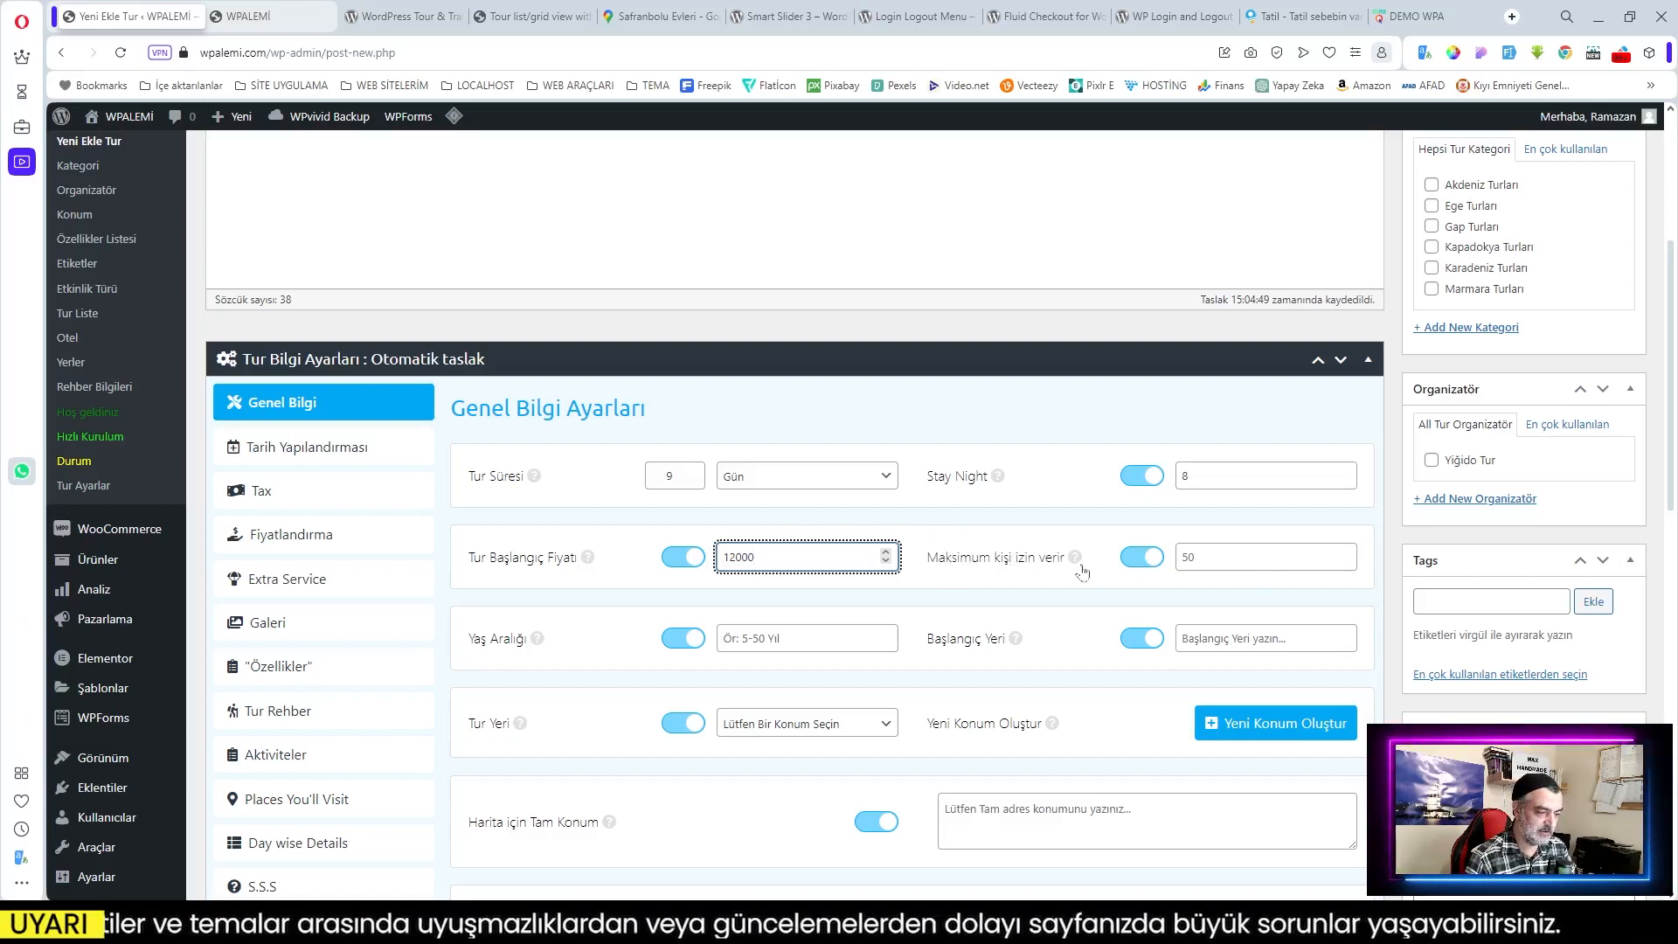
Step: Enable the maximum people limit and set it to 300
left_click(1182, 557)
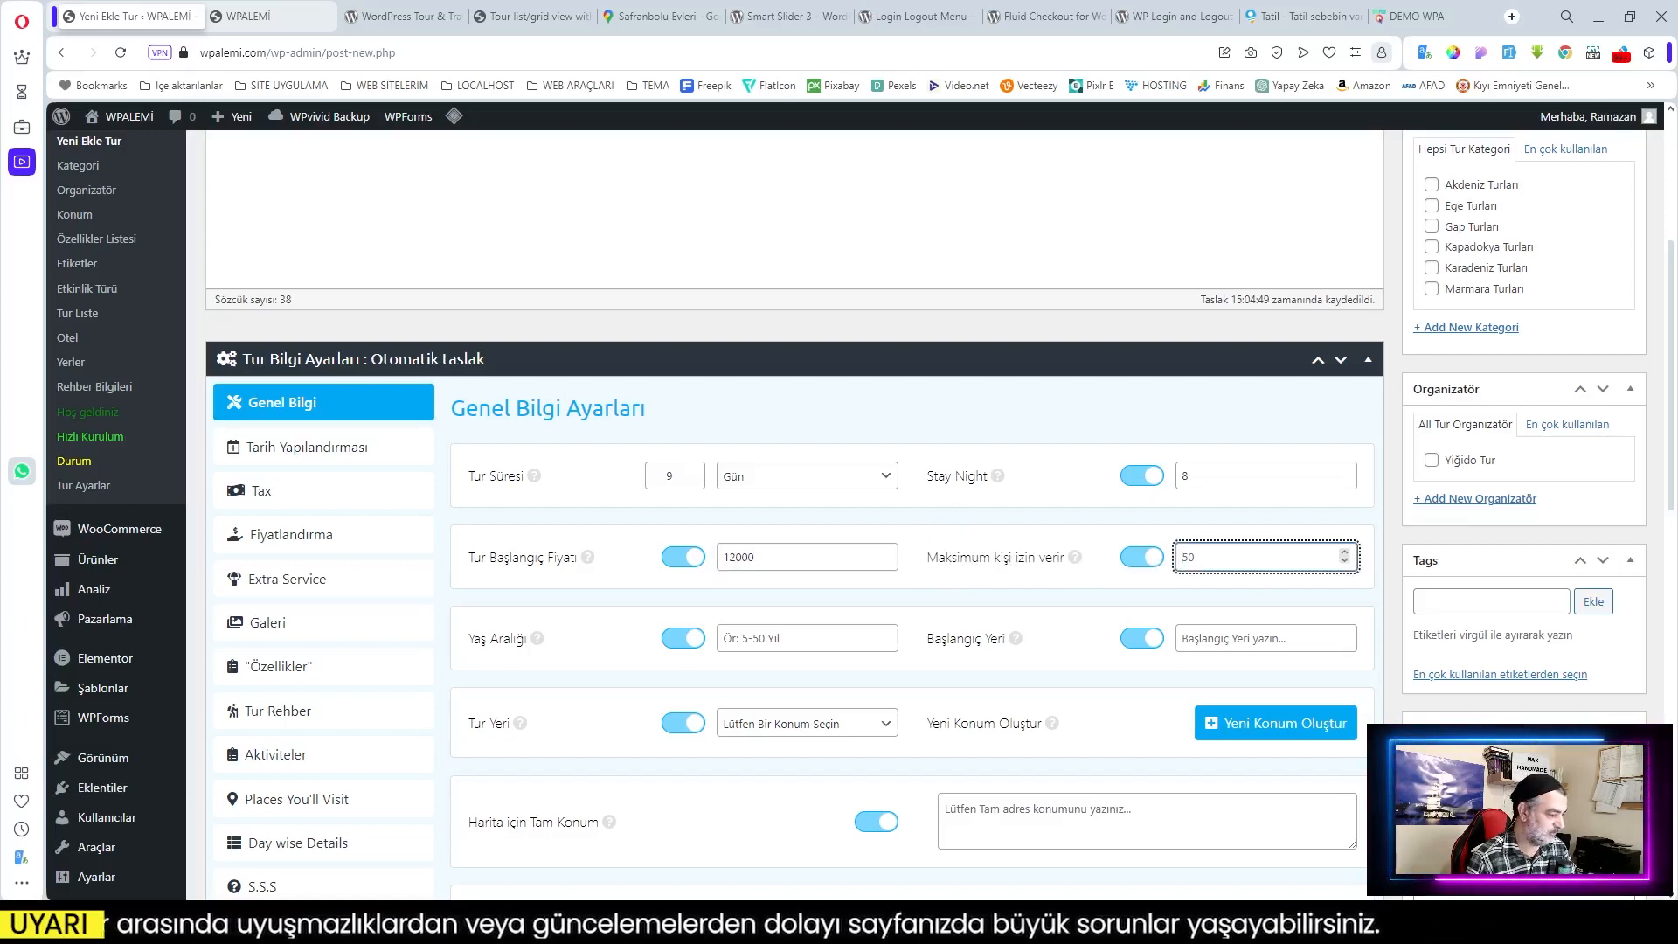
left_click(1136, 556)
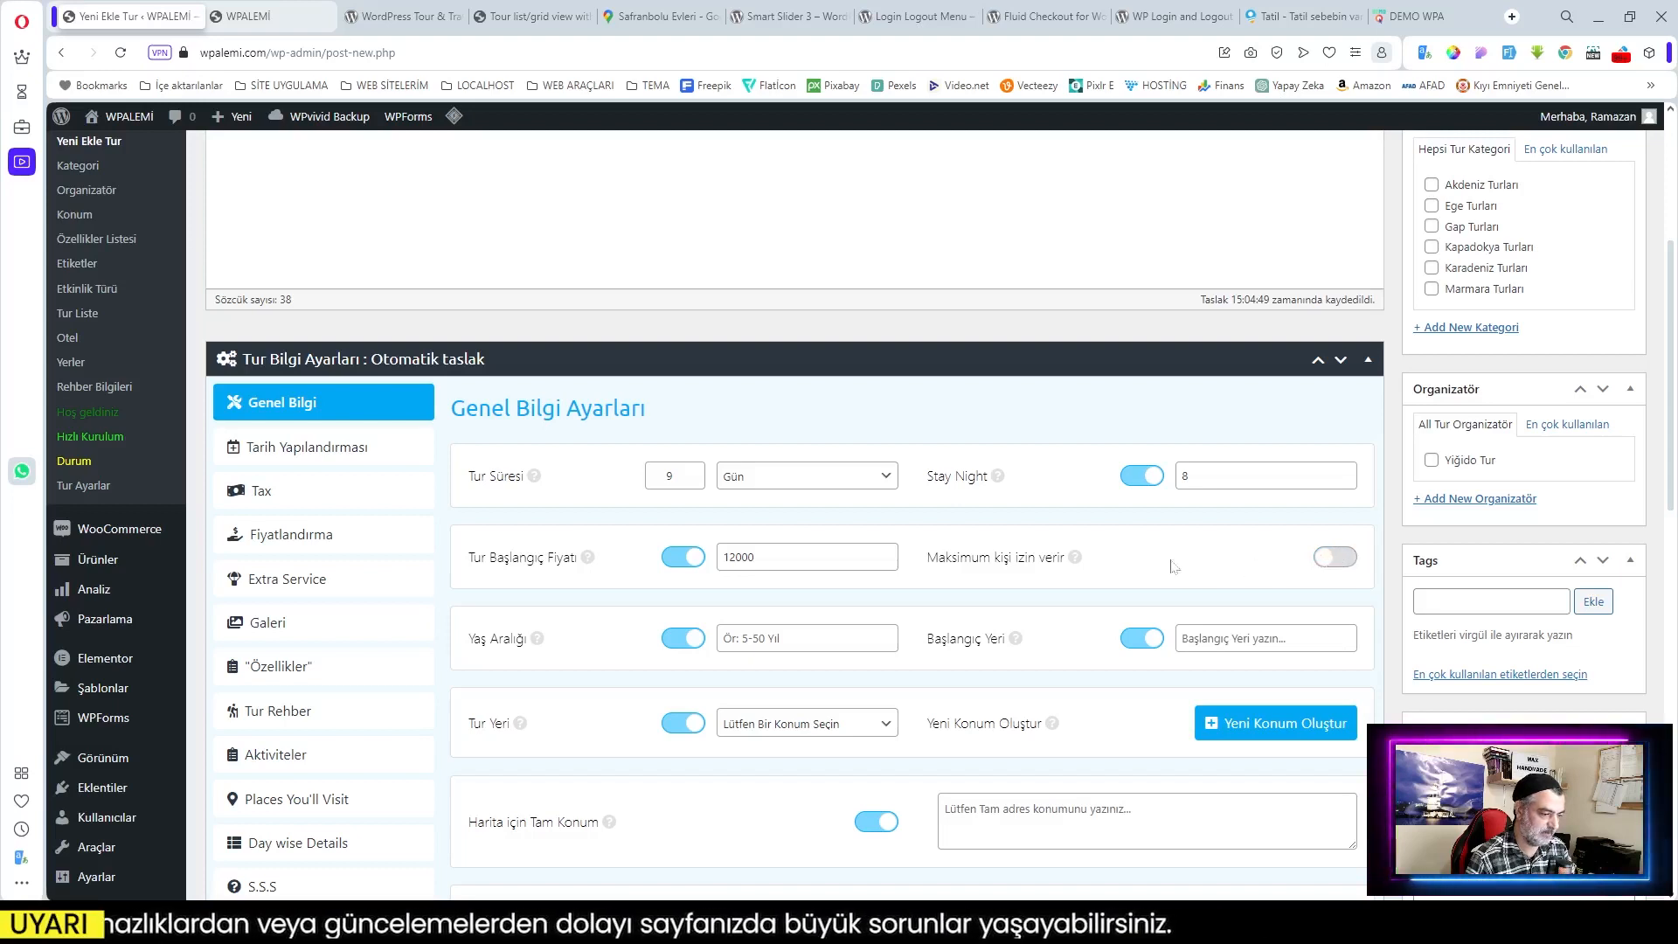
mouse_move(1076, 560)
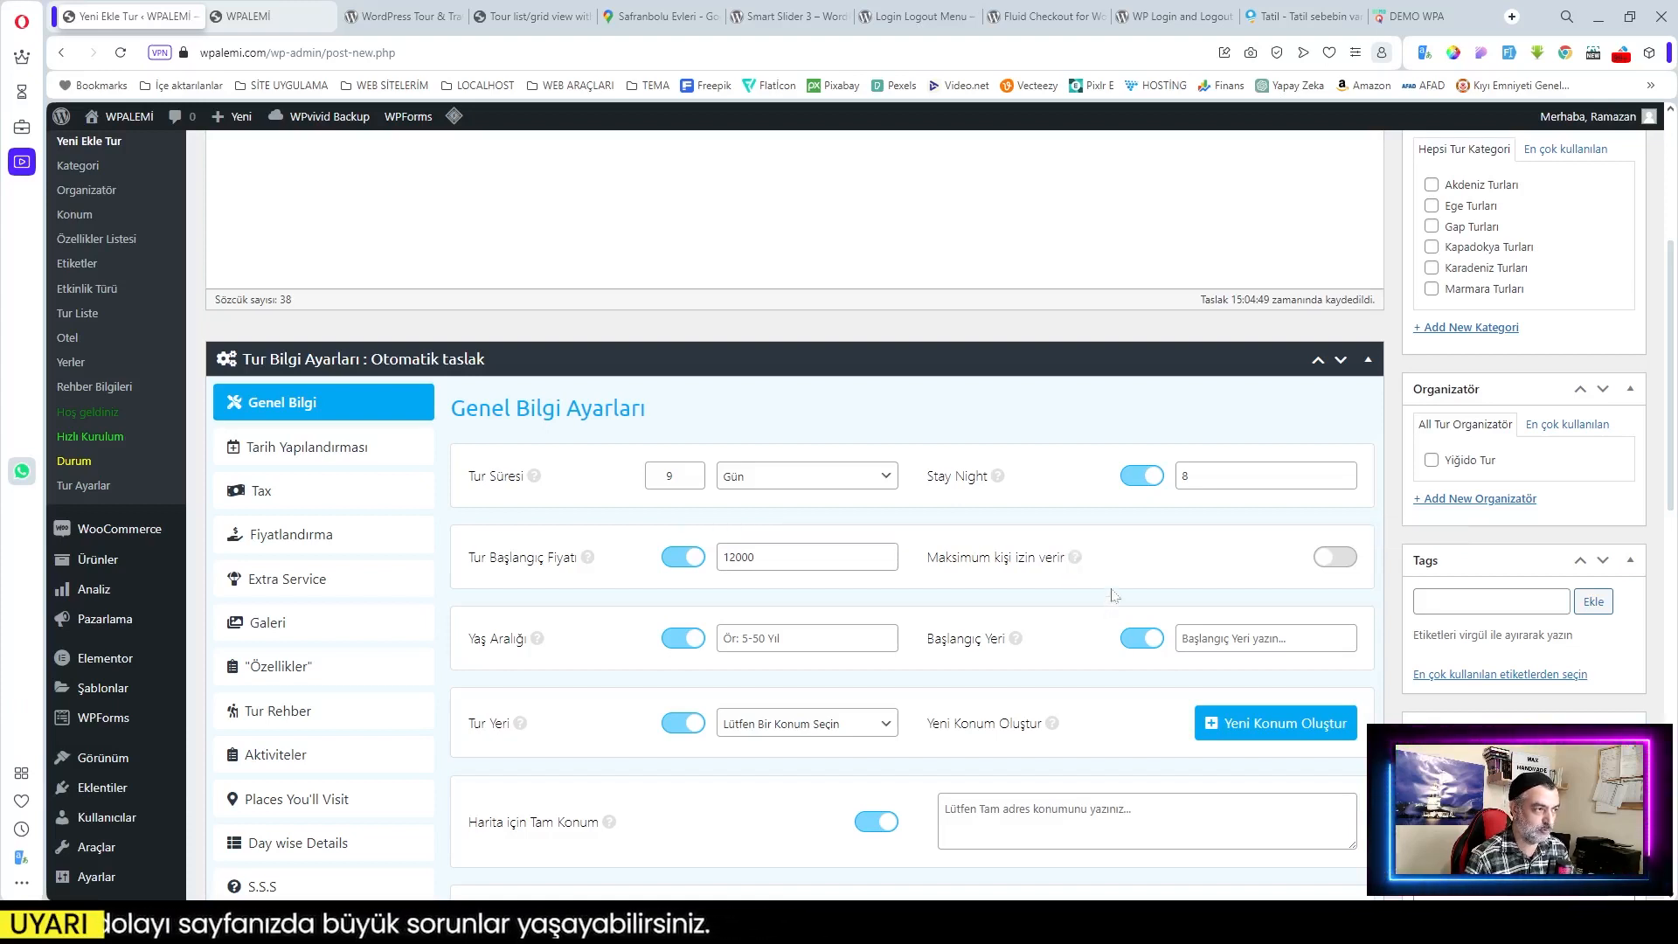
left_click(1335, 558)
left_click(1228, 559)
type("300")
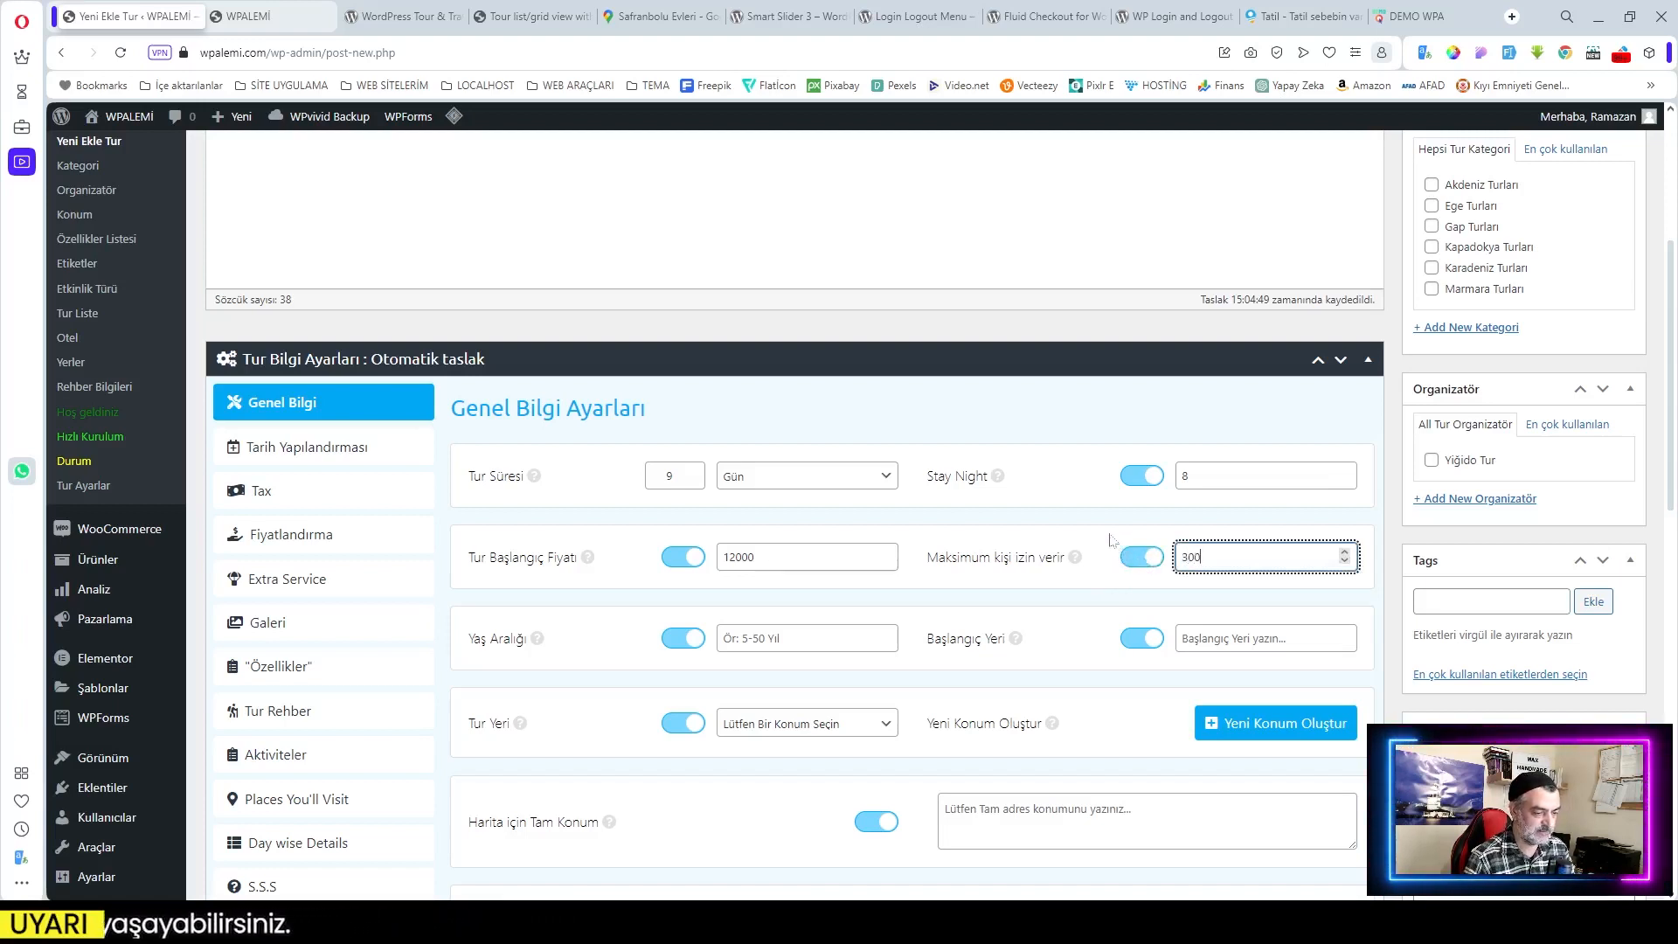
left_click(1100, 540)
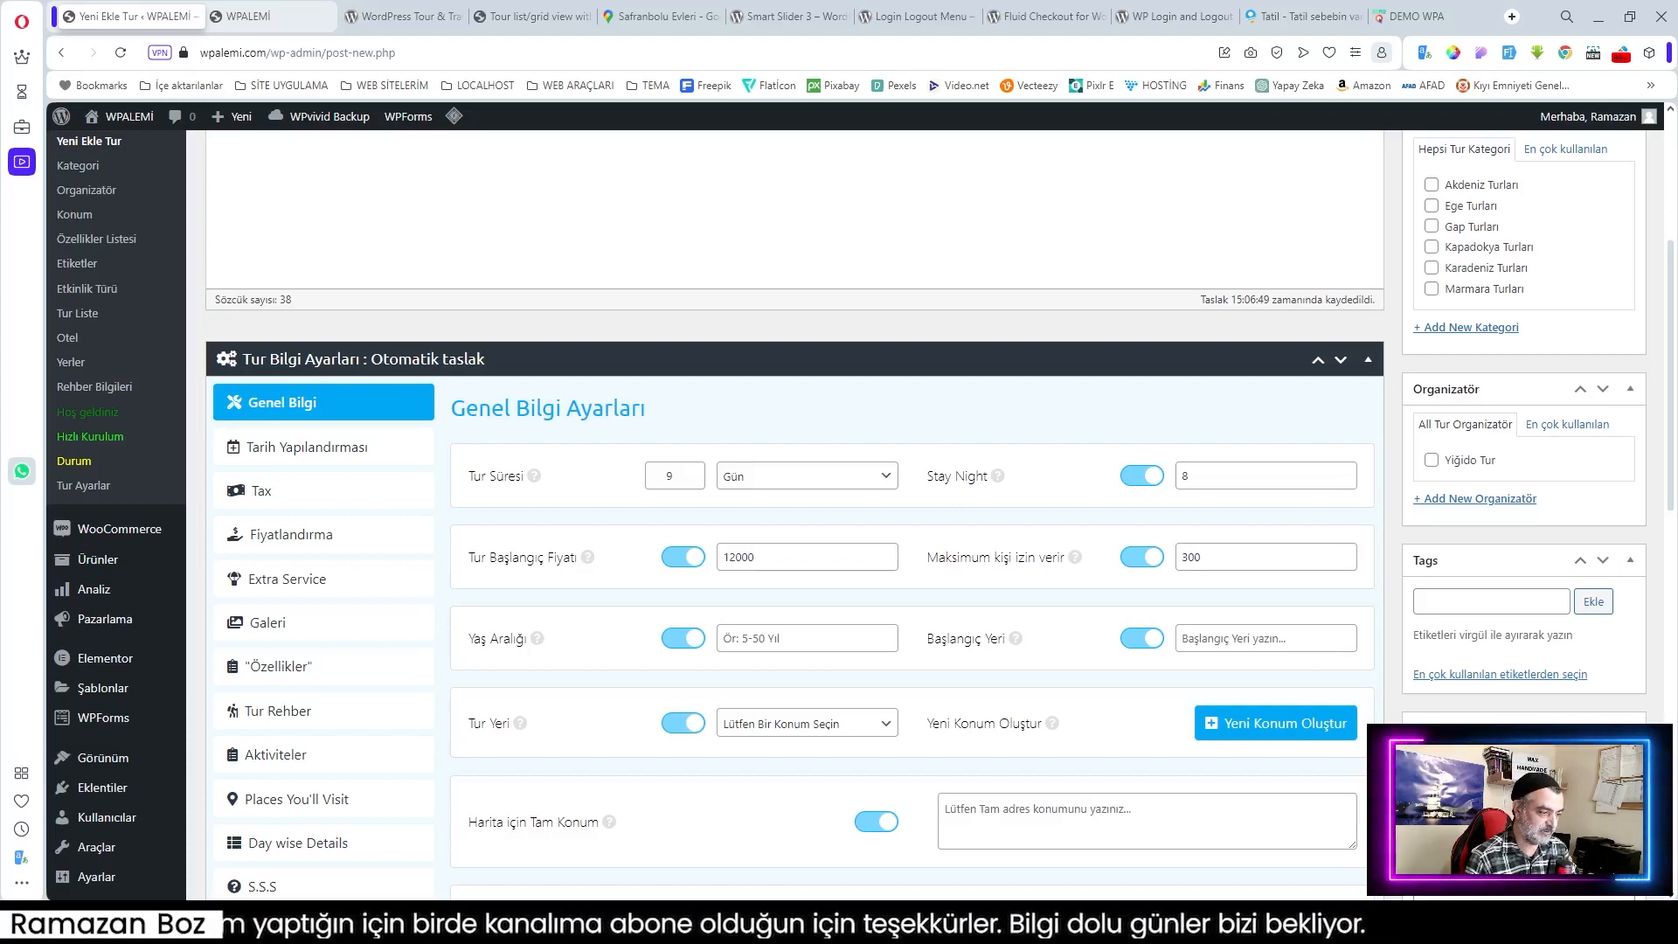
Step: Set the age range to 3 + and the starting place to İstanbul
left_click(806, 638)
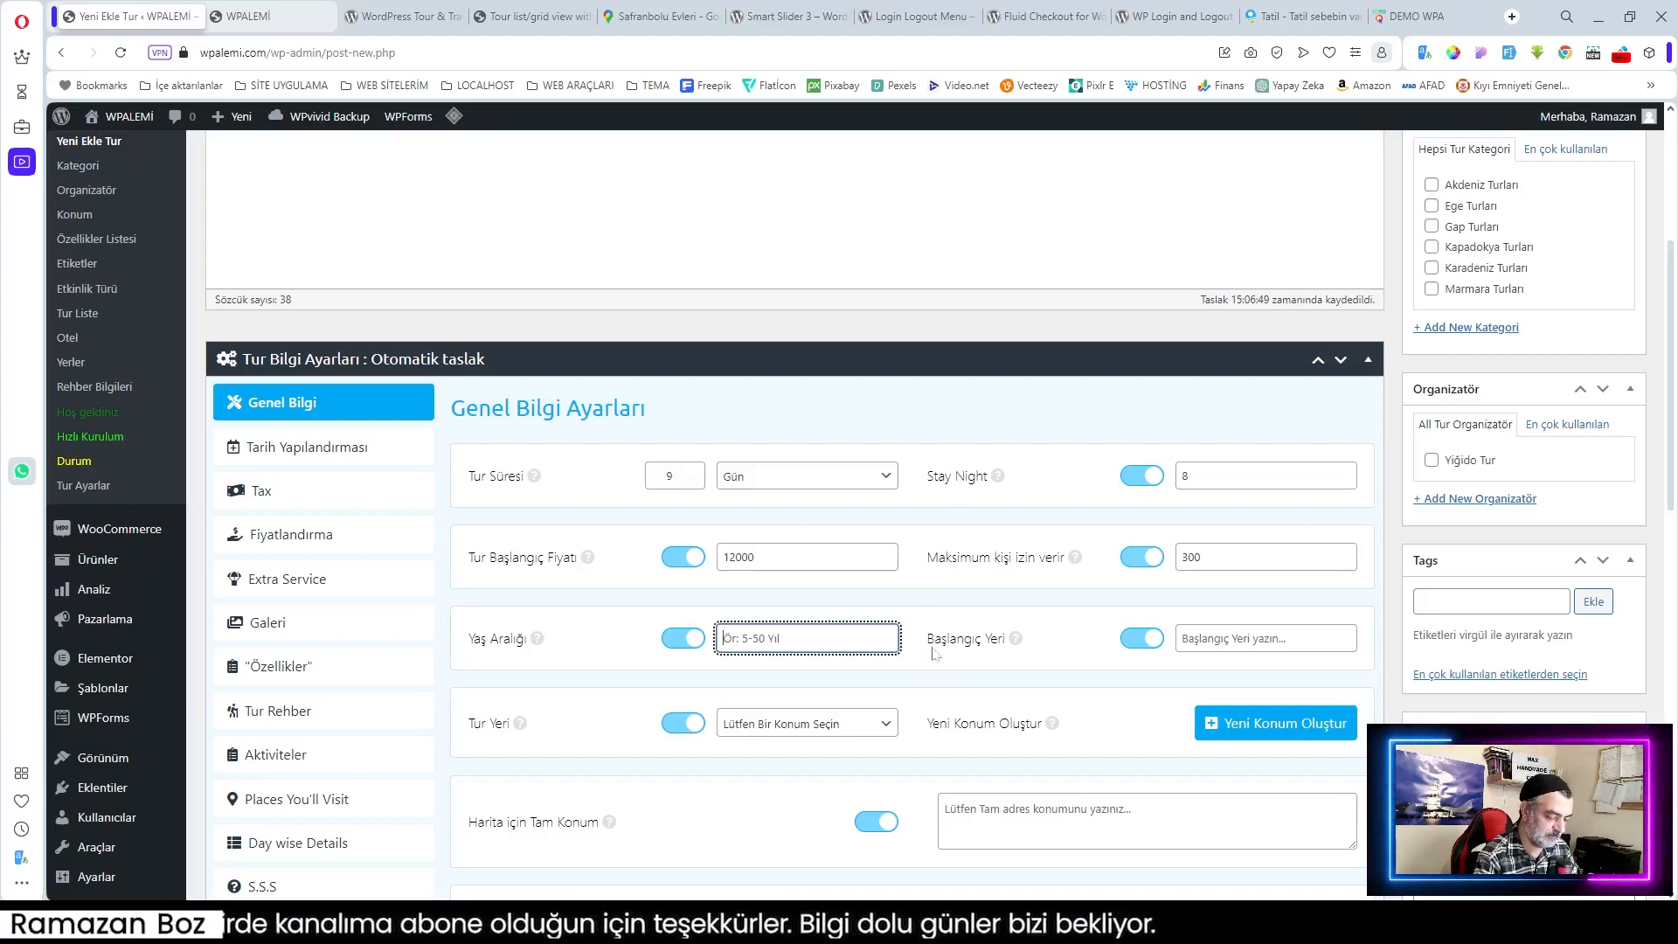
type("3 +")
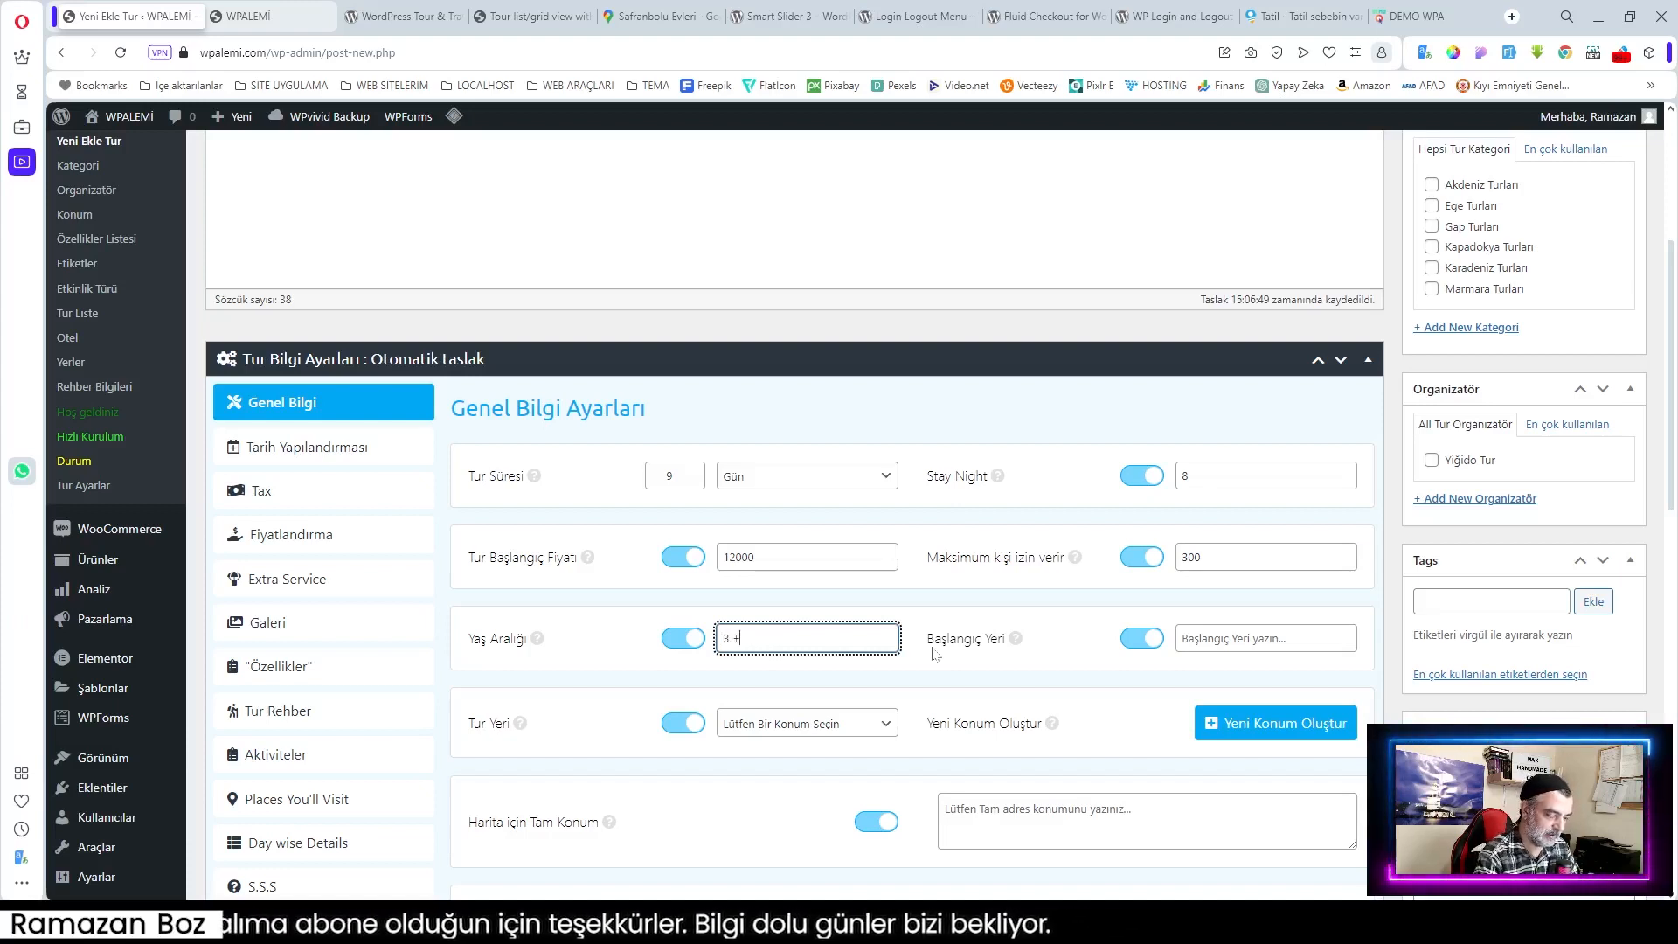
left_click(986, 599)
left_click(1250, 638)
type("İstanbul")
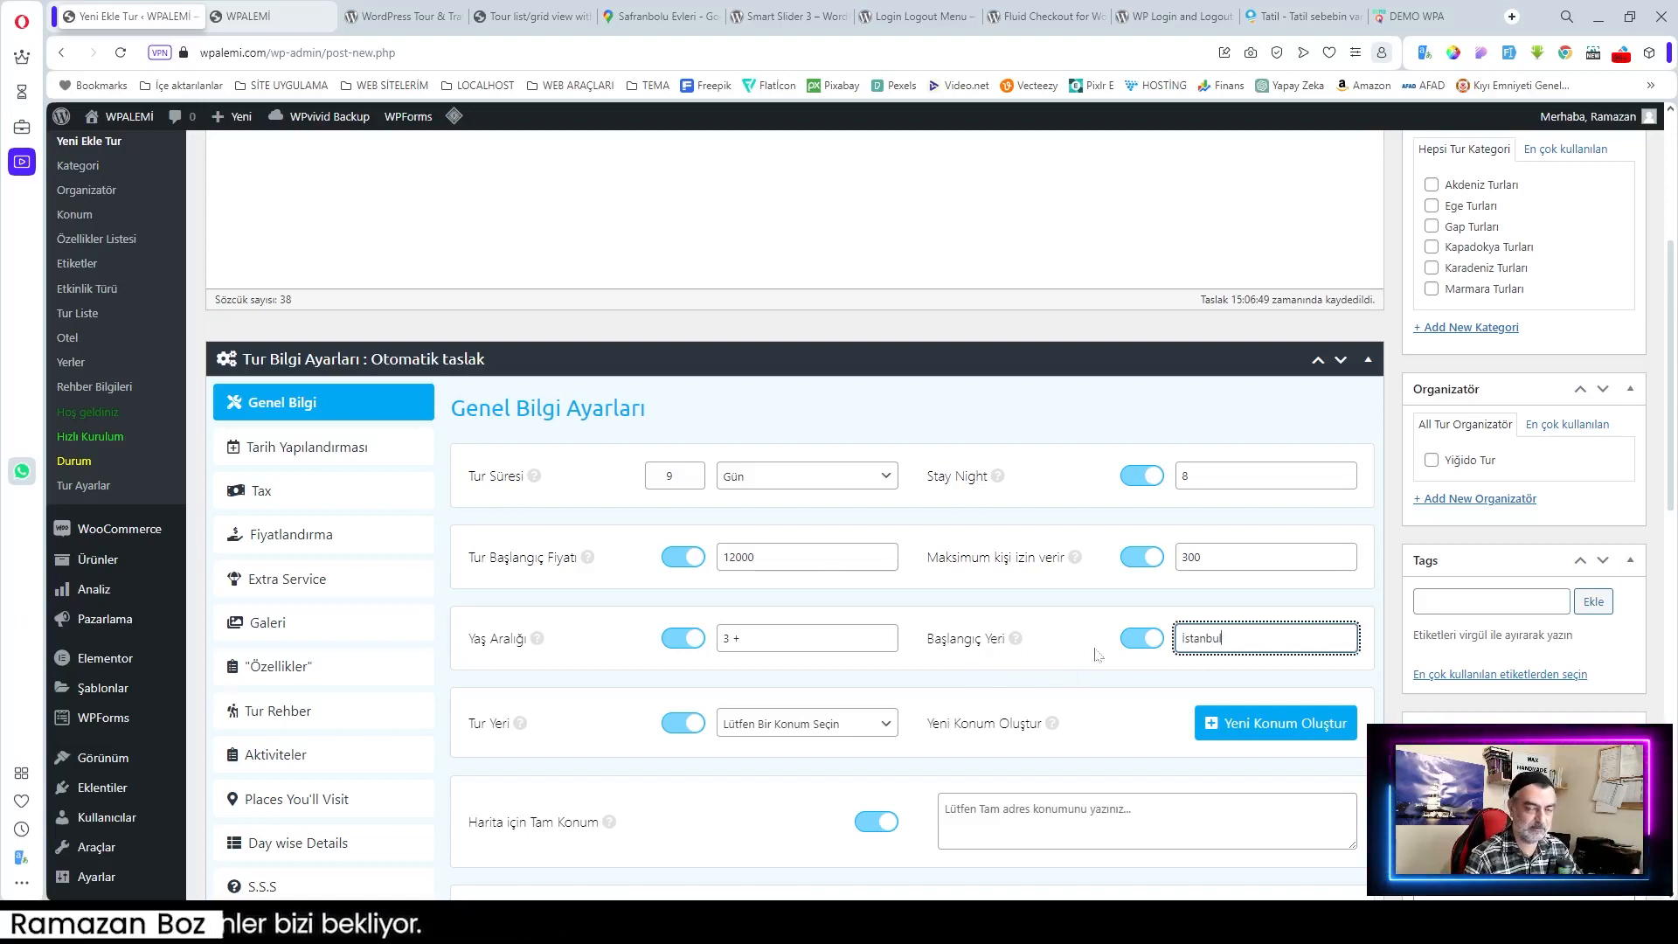
scroll(1059, 676, "down", 1)
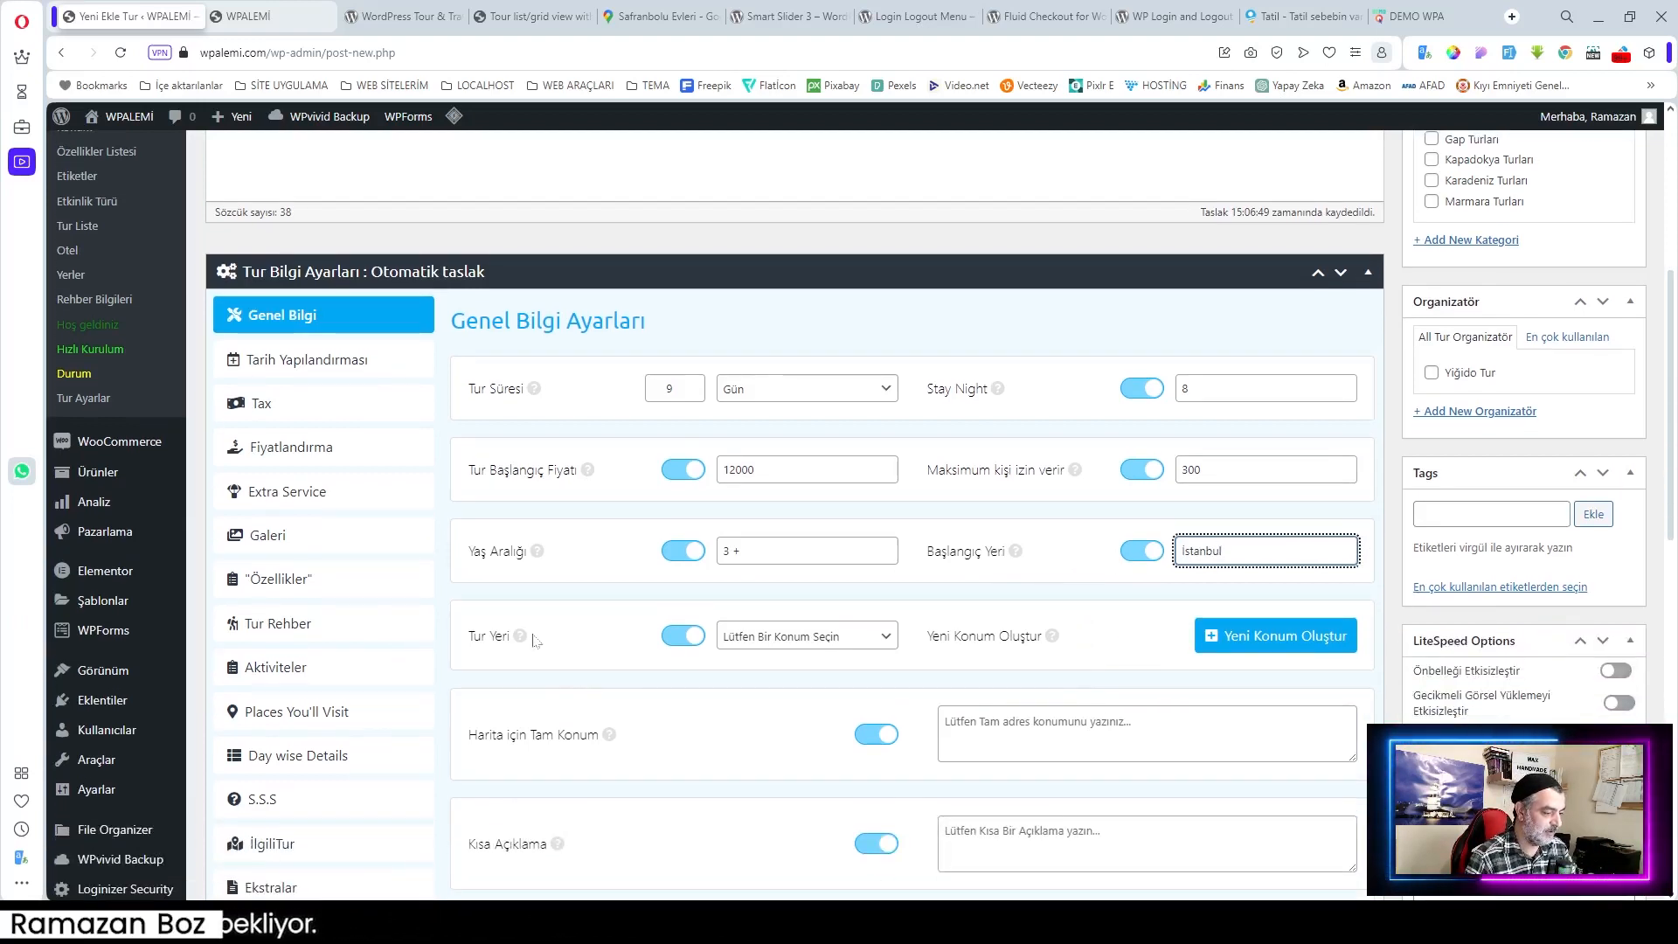
left_click(719, 645)
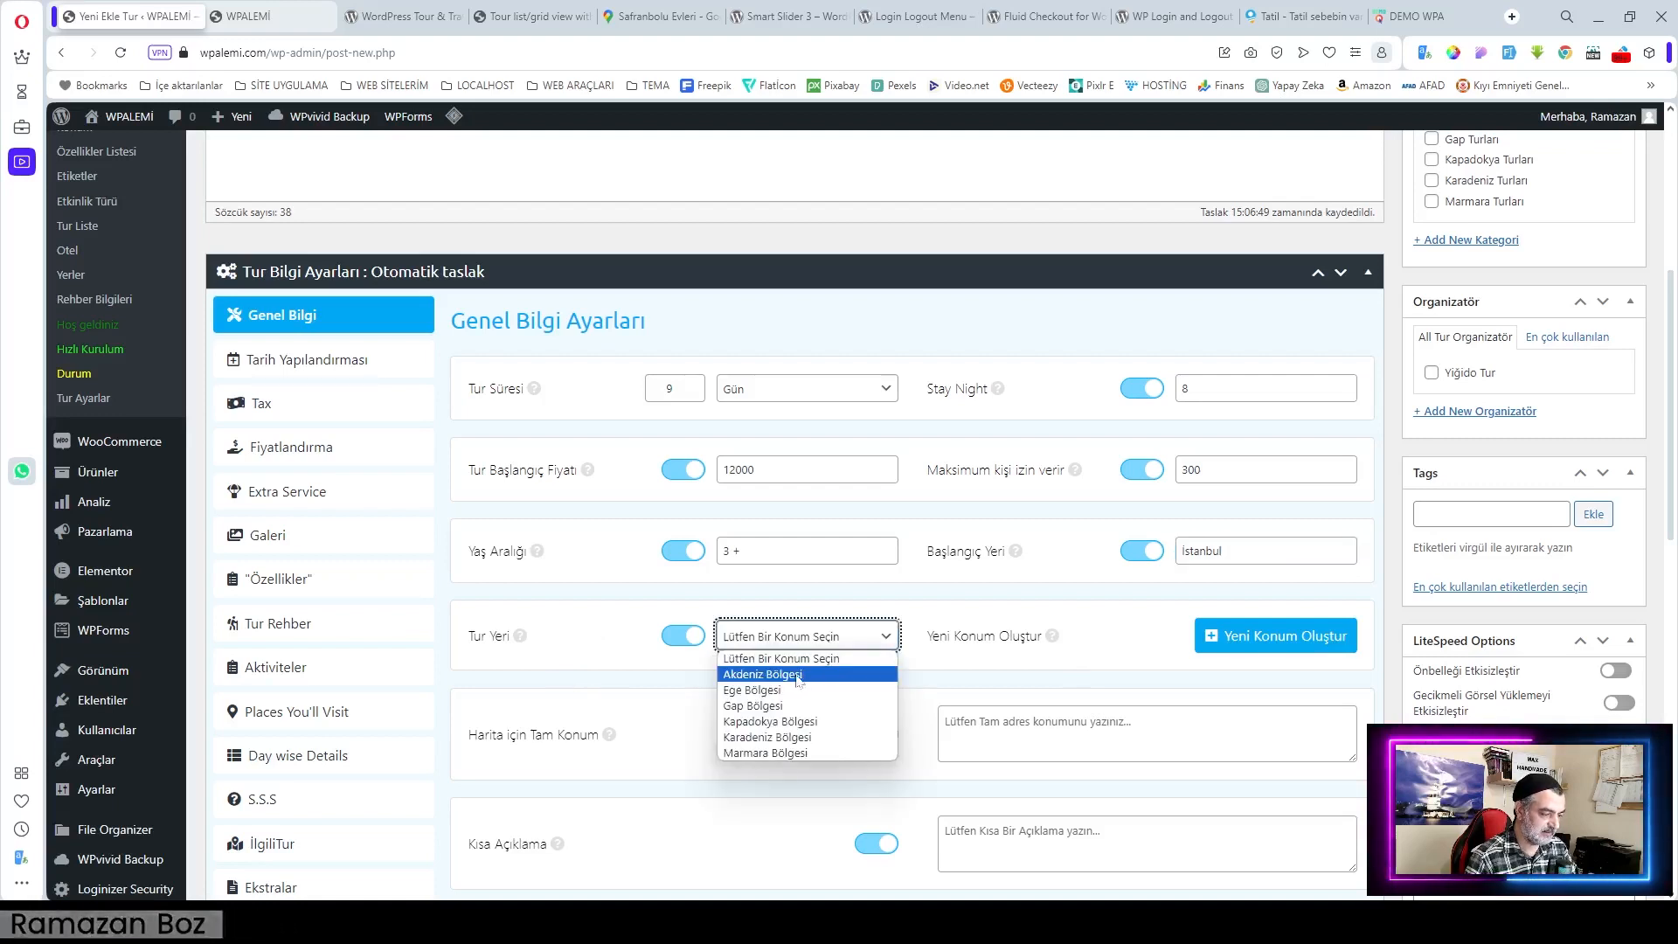
Step: Choose Akdeniz Bölgesi as the tour location
left_click(797, 677)
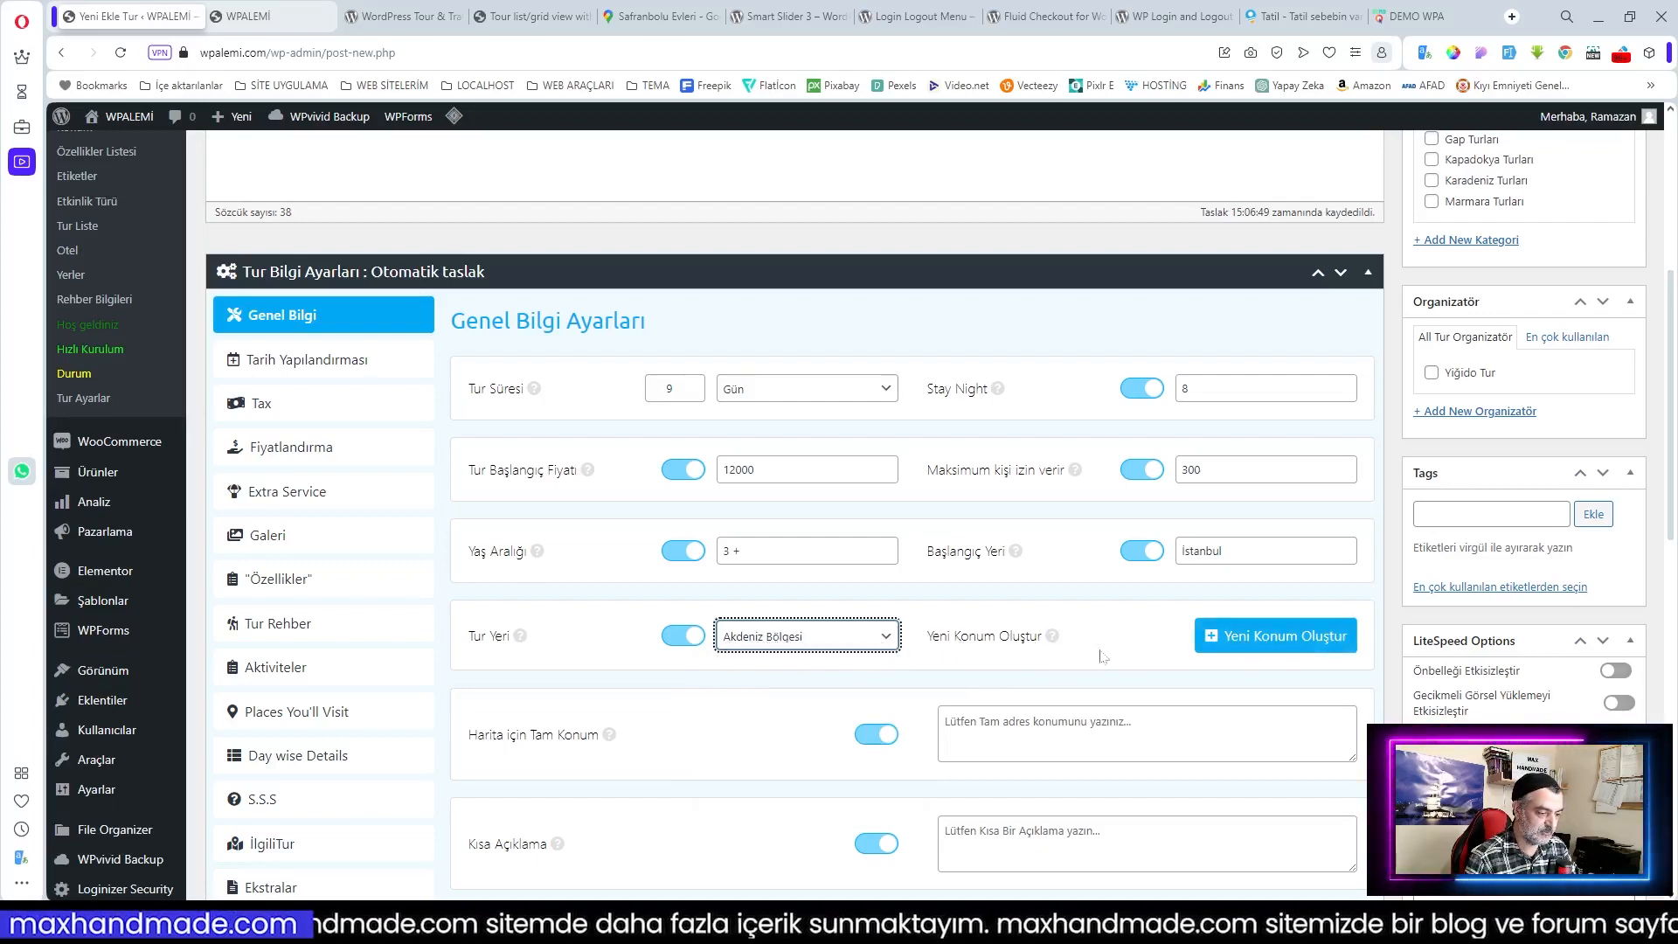
left_click(1269, 642)
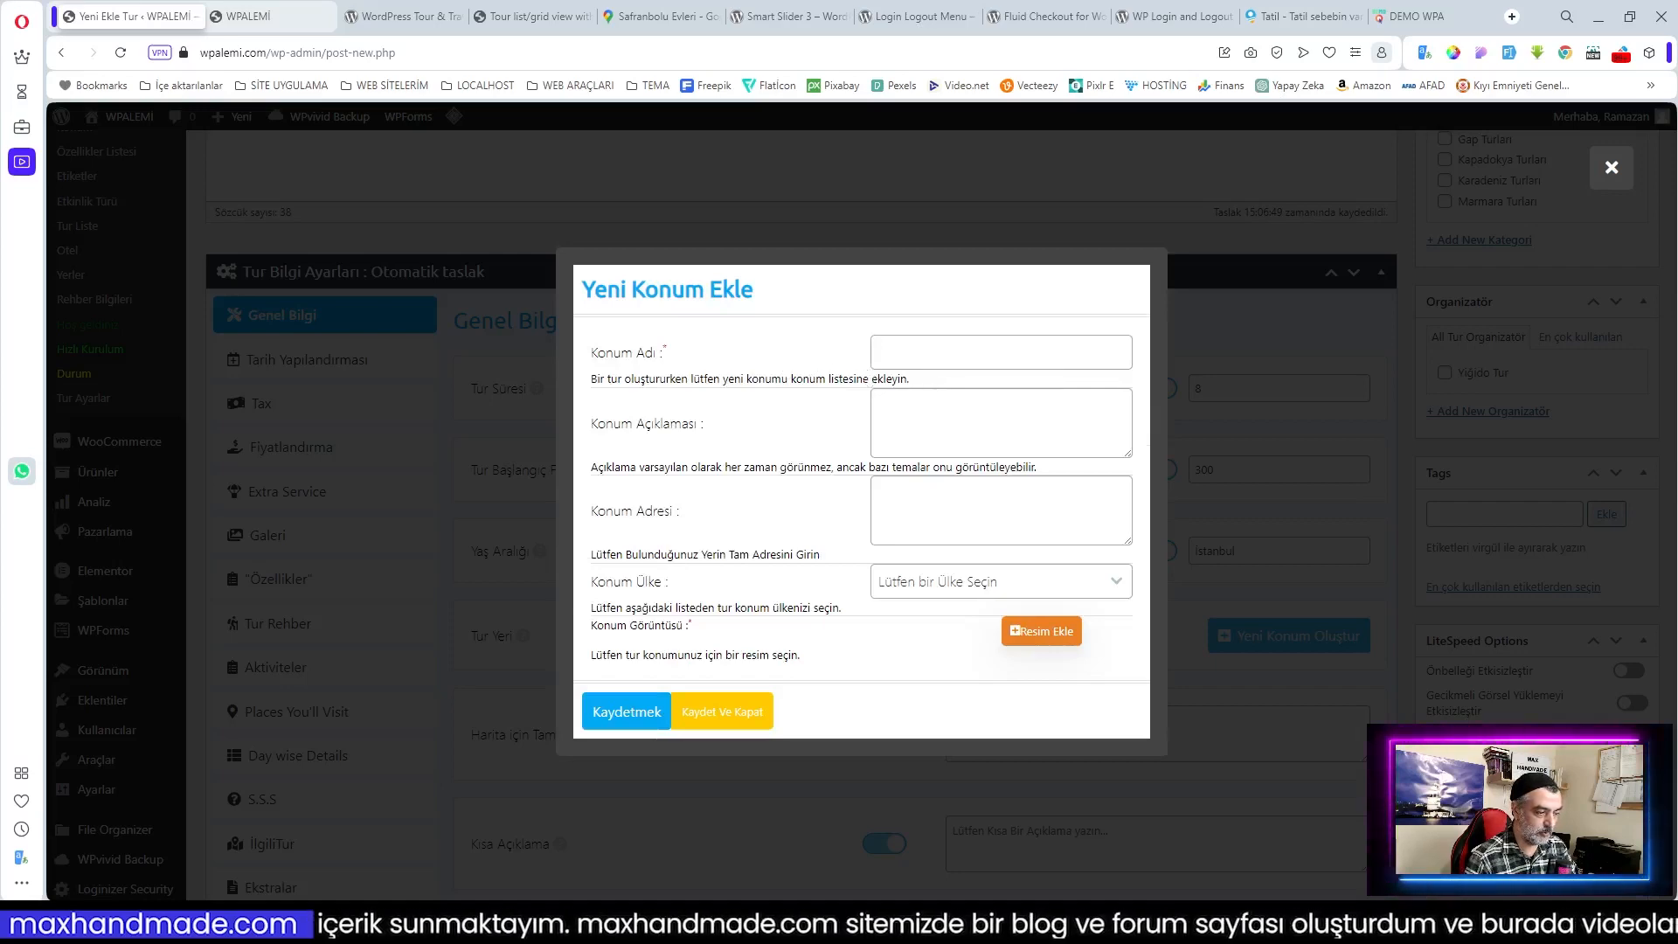
left_click(710, 713)
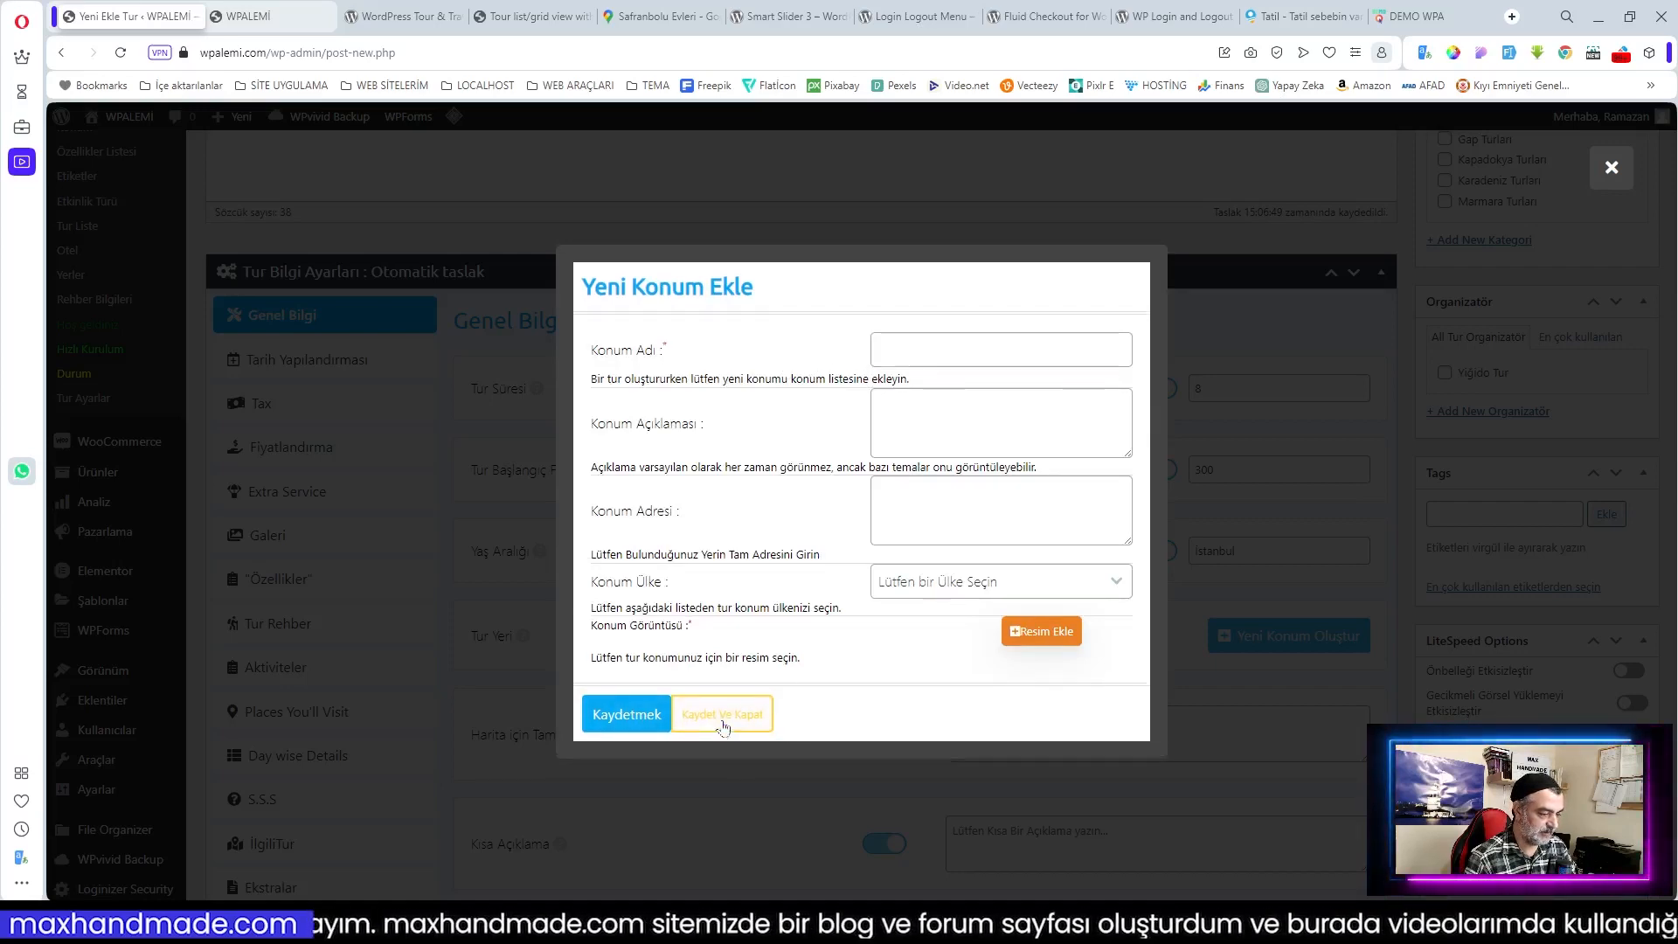
Step: Paste the map address Side, 07330 Manavgat/Antalya and the Side short description
scroll(1263, 505, "down", 2)
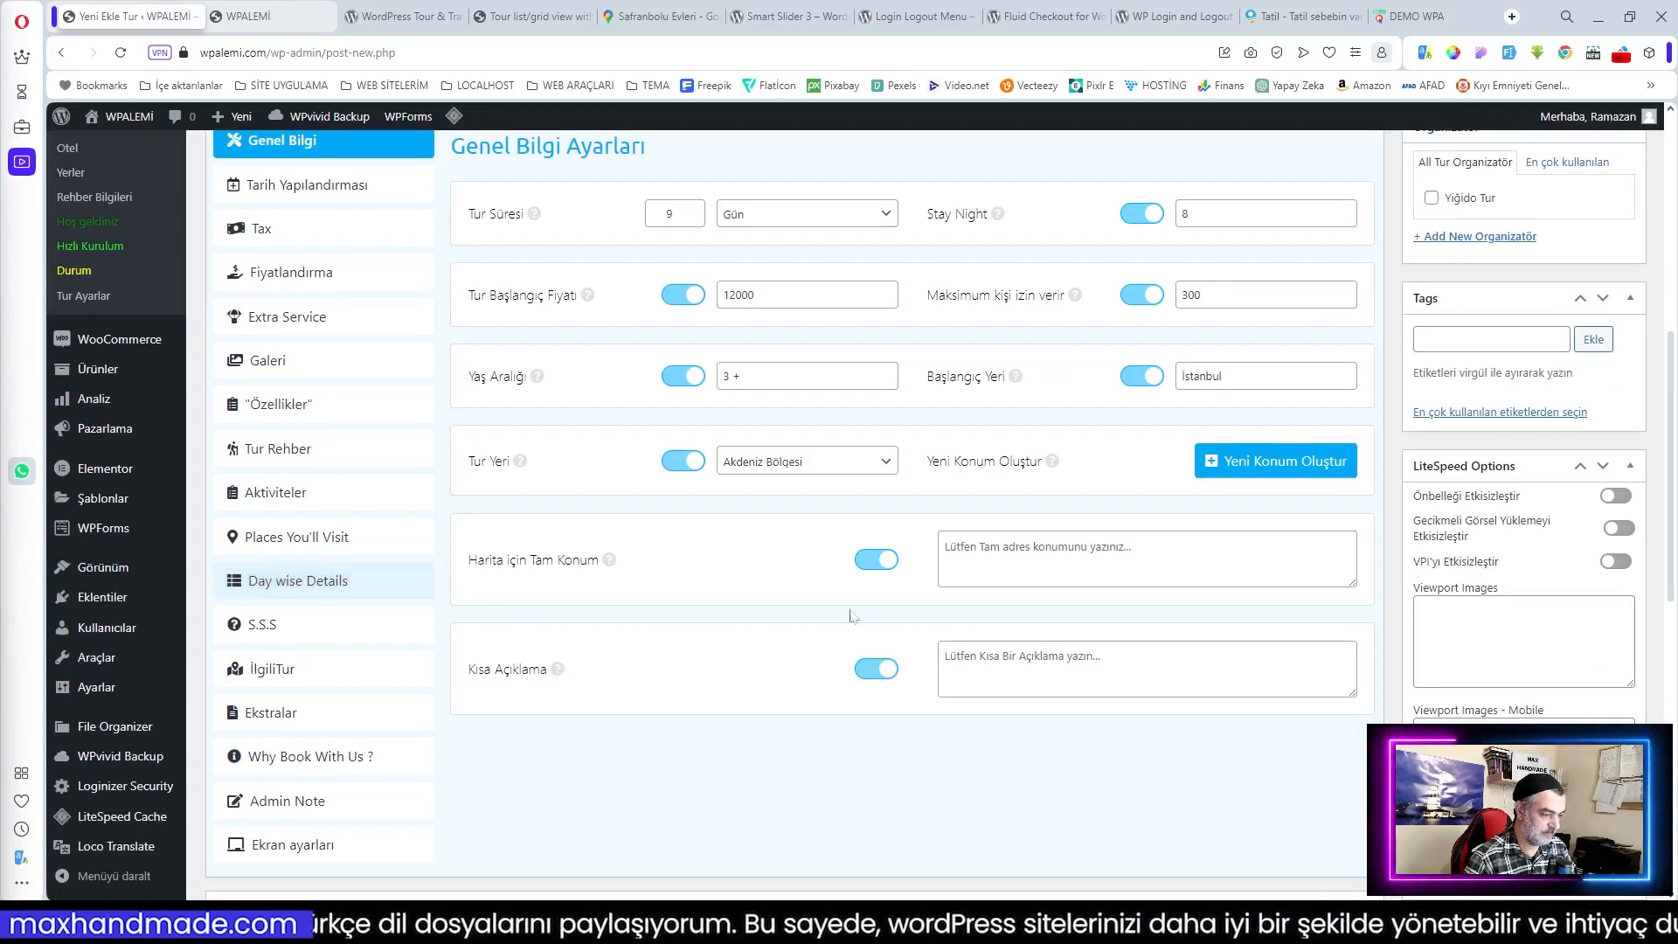
left_click(1040, 568)
type("Side, 07330 Manavgat/Antalya")
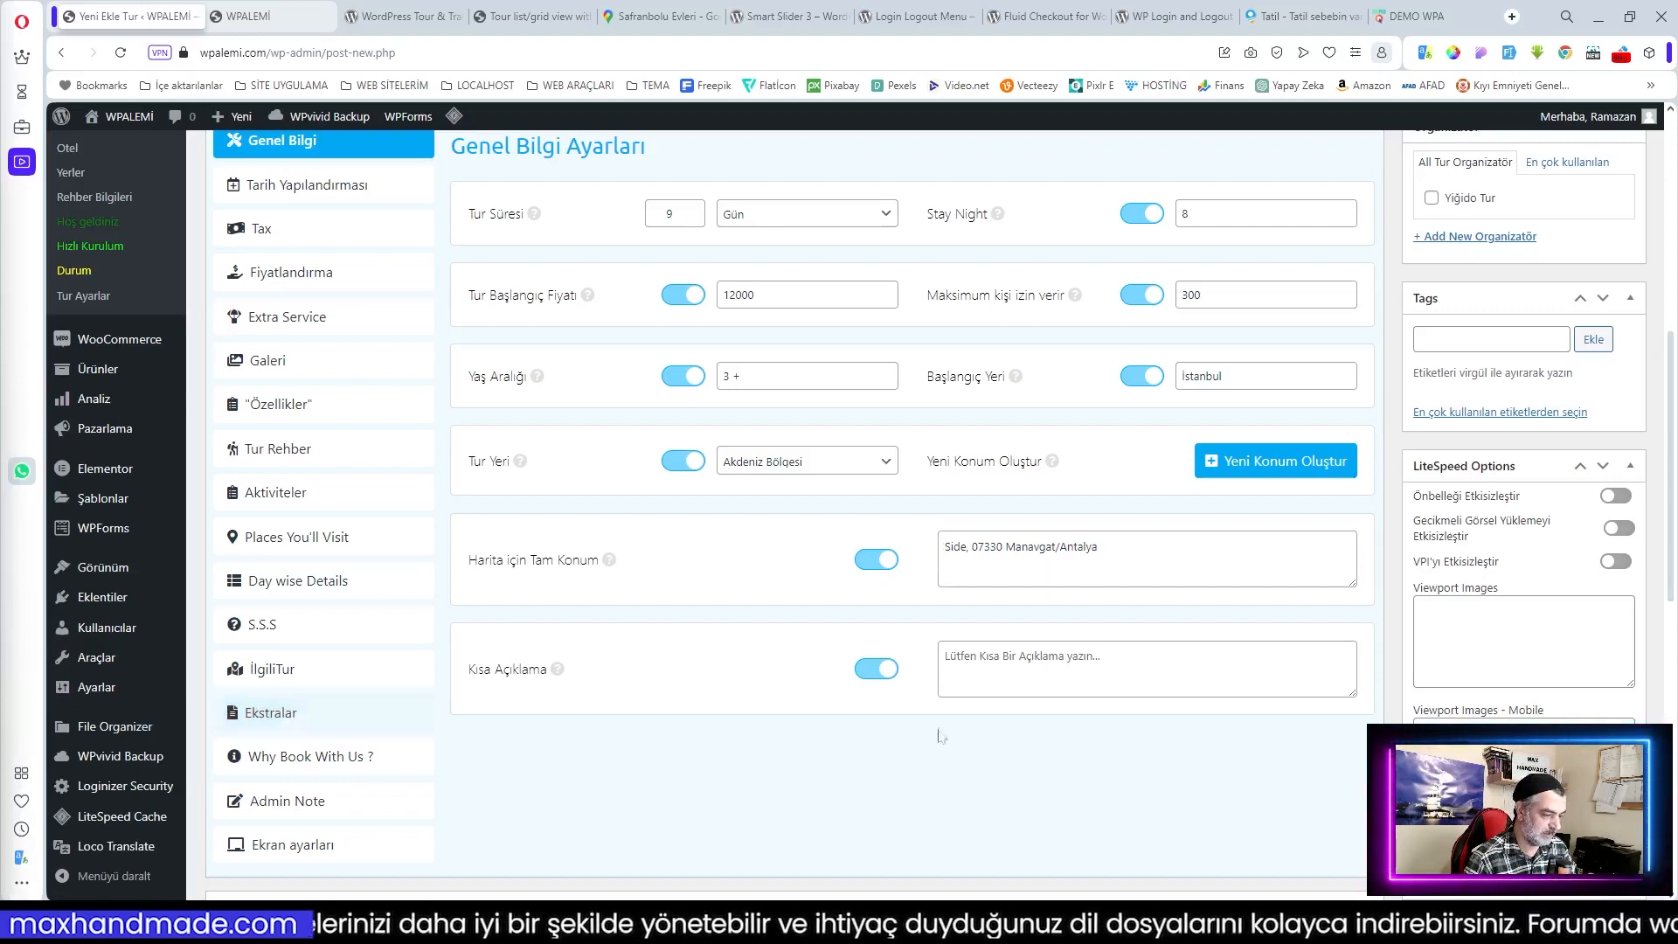
left_click(1171, 686)
type("Side, Roma dönemine ait kalıntılarıyla ünlüdür. Antik tiyatro, Apollon Tapınağı ve antik kent surları, tarih tutkunlarını kendine çeker. Yürüyüş yaparken antik çağın izlerini keşfetmek, Side'nin eşsiz atmosferine kapılmak anlamına gelir")
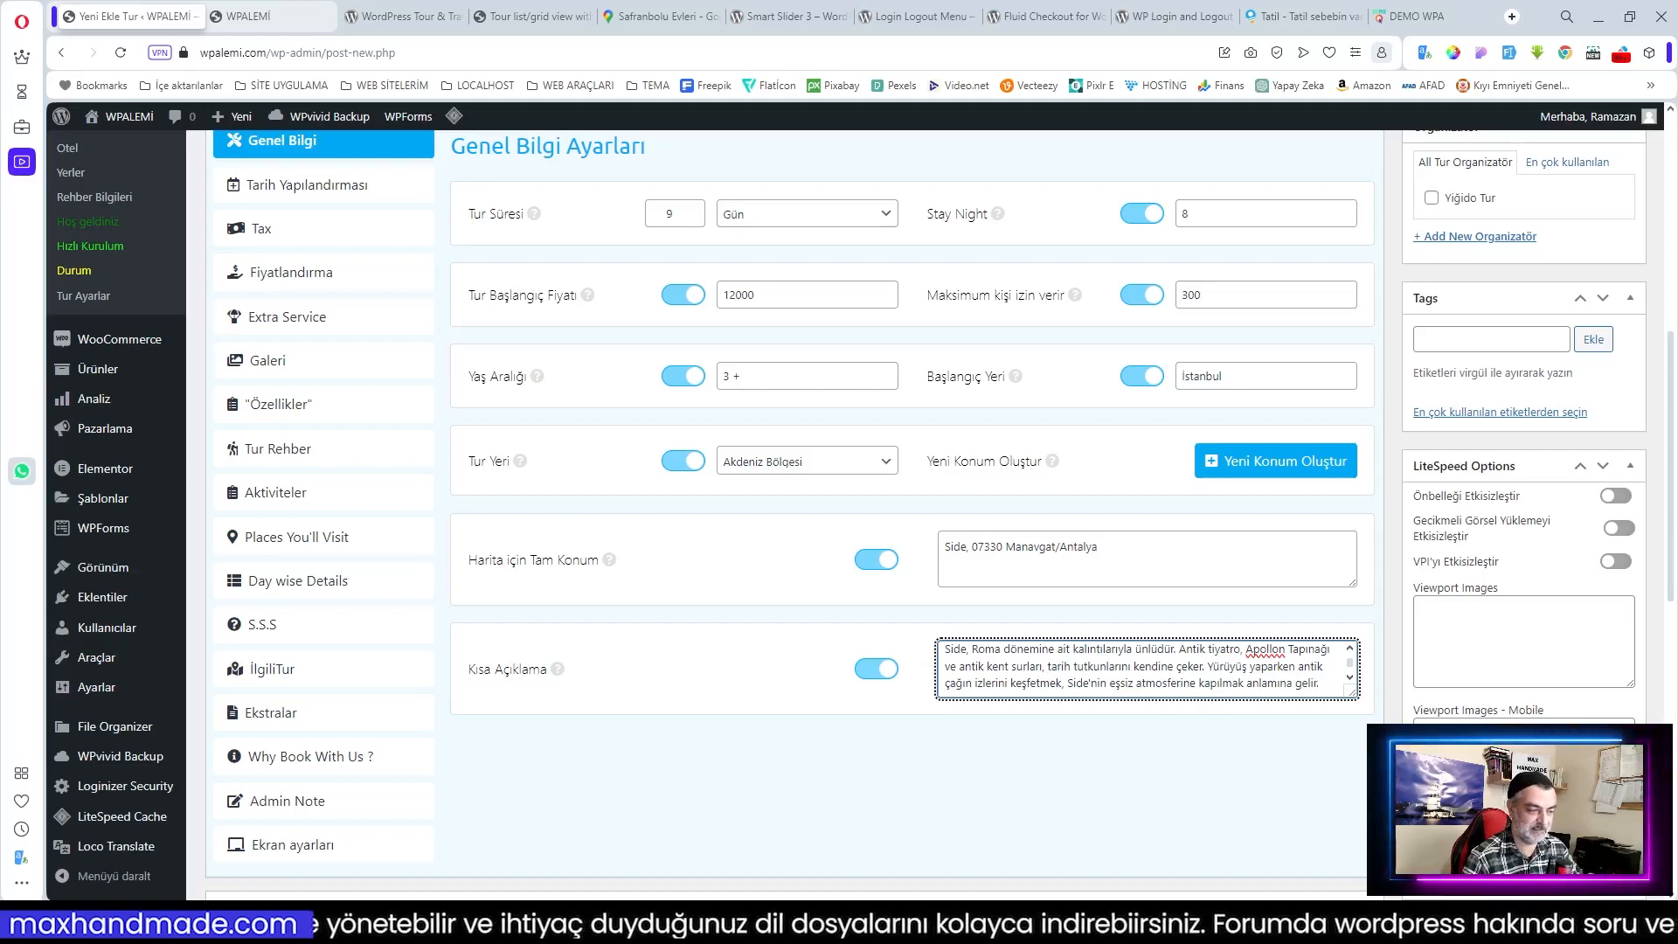
left_click(970, 791)
scroll(939, 647, "up", 2)
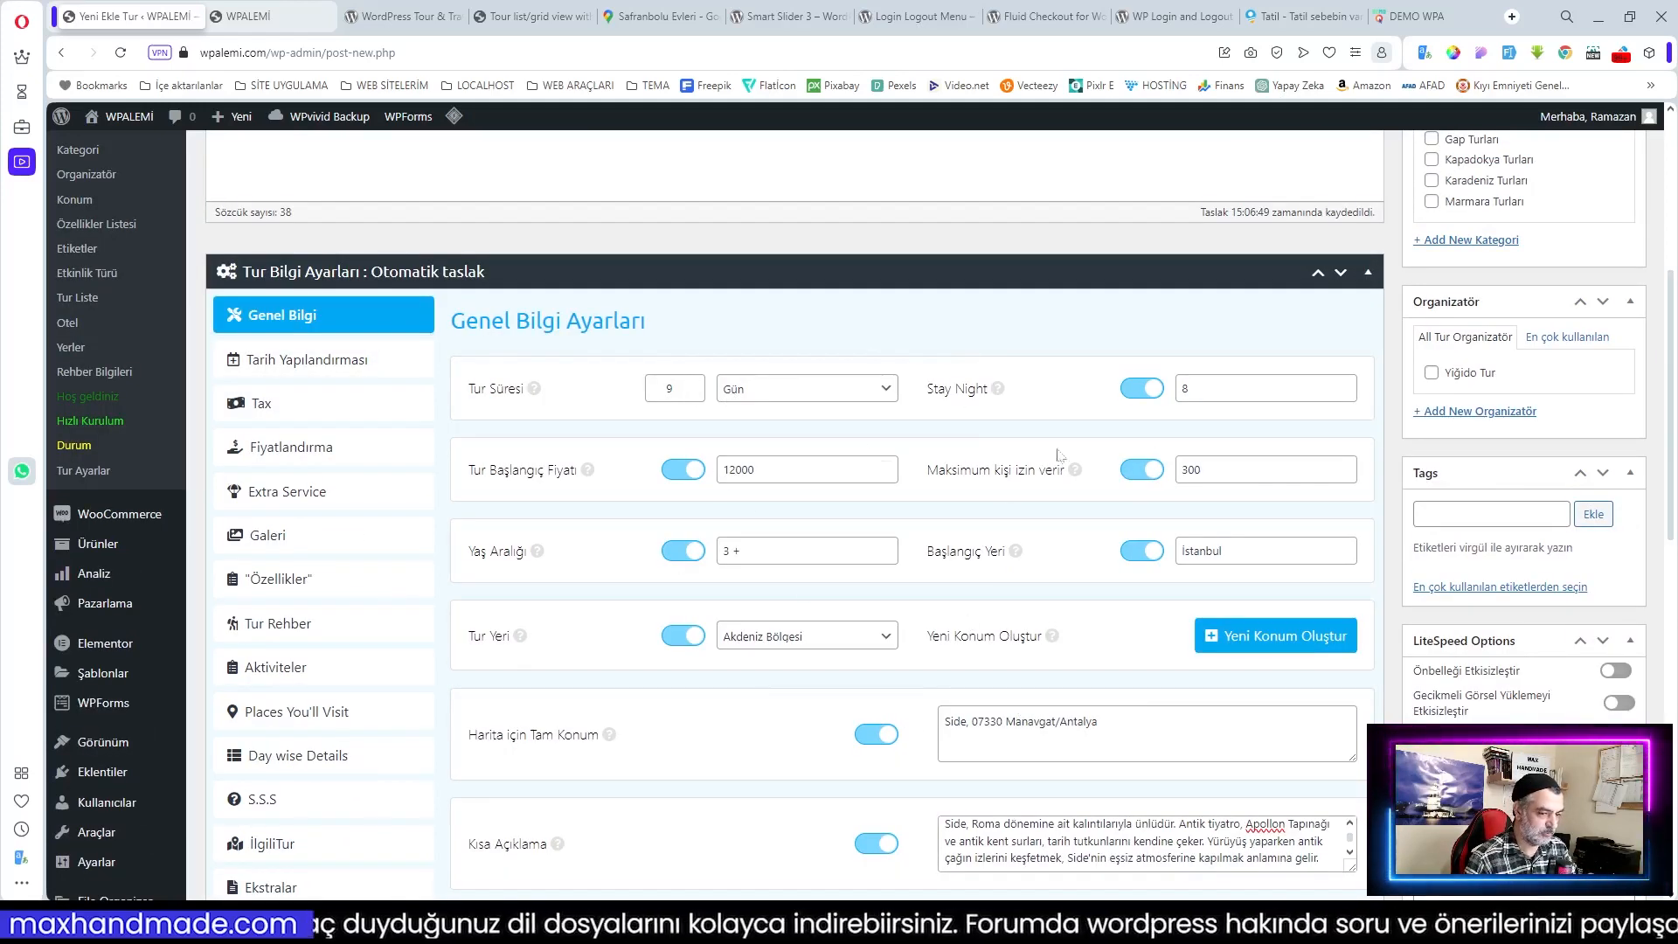
Step: In Tarih Yapılandırması, change the Tur Tür date type to Tekrarlanan Tarihler
left_click(308, 359)
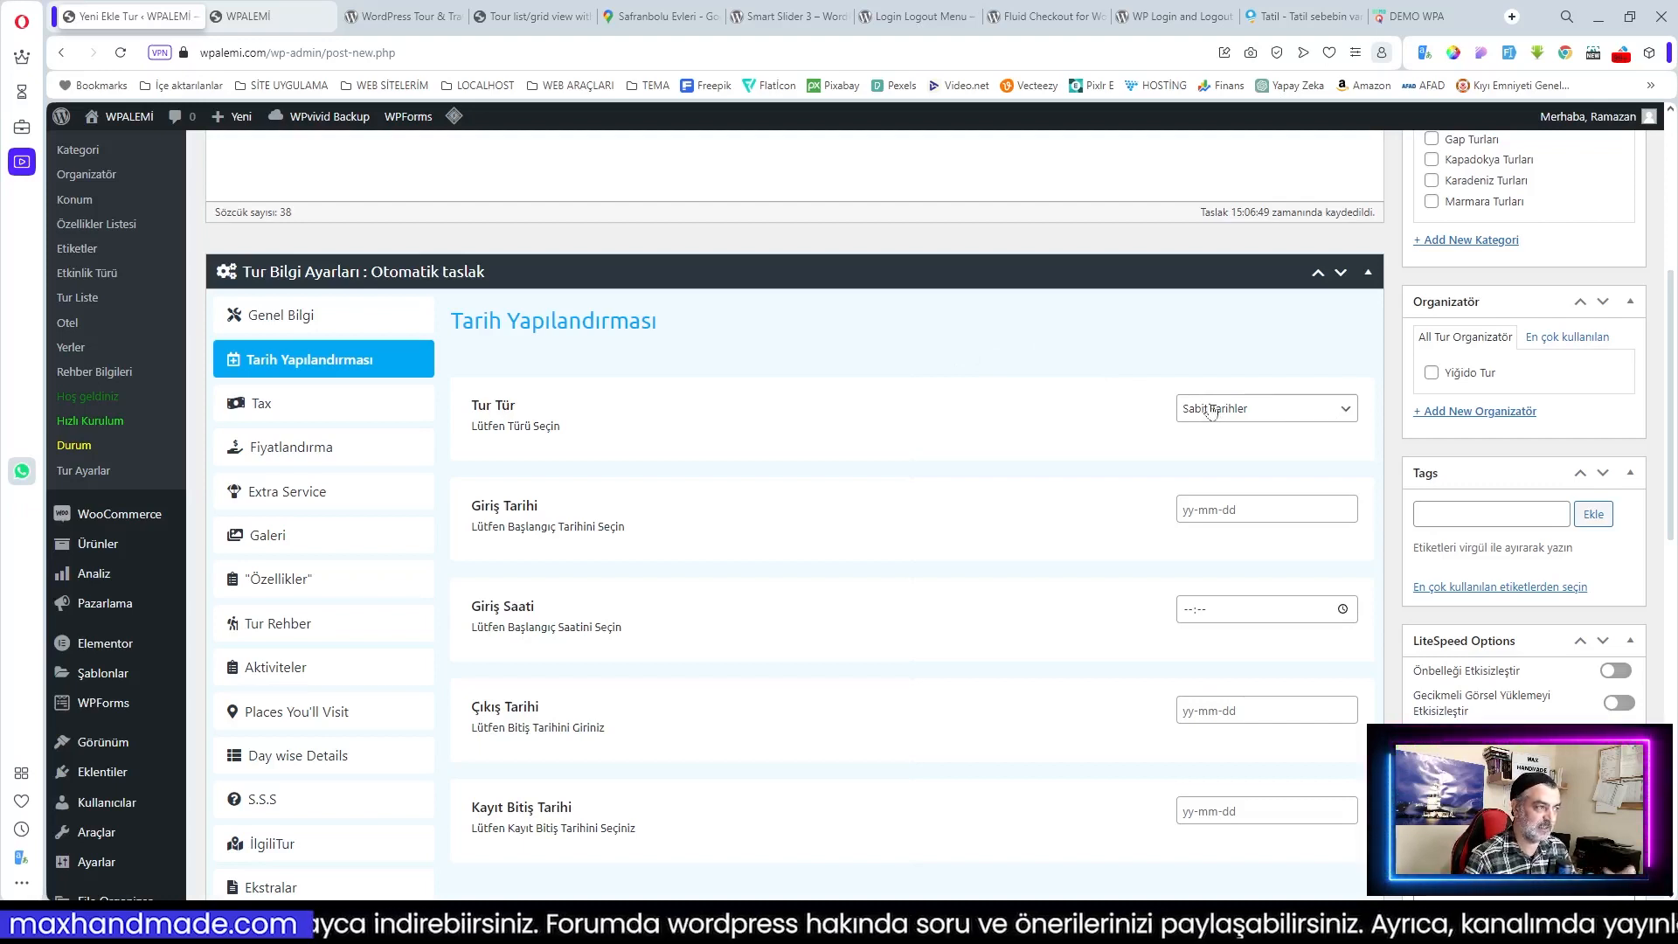
left_click(1266, 417)
left_click(1267, 426)
left_click(1266, 510)
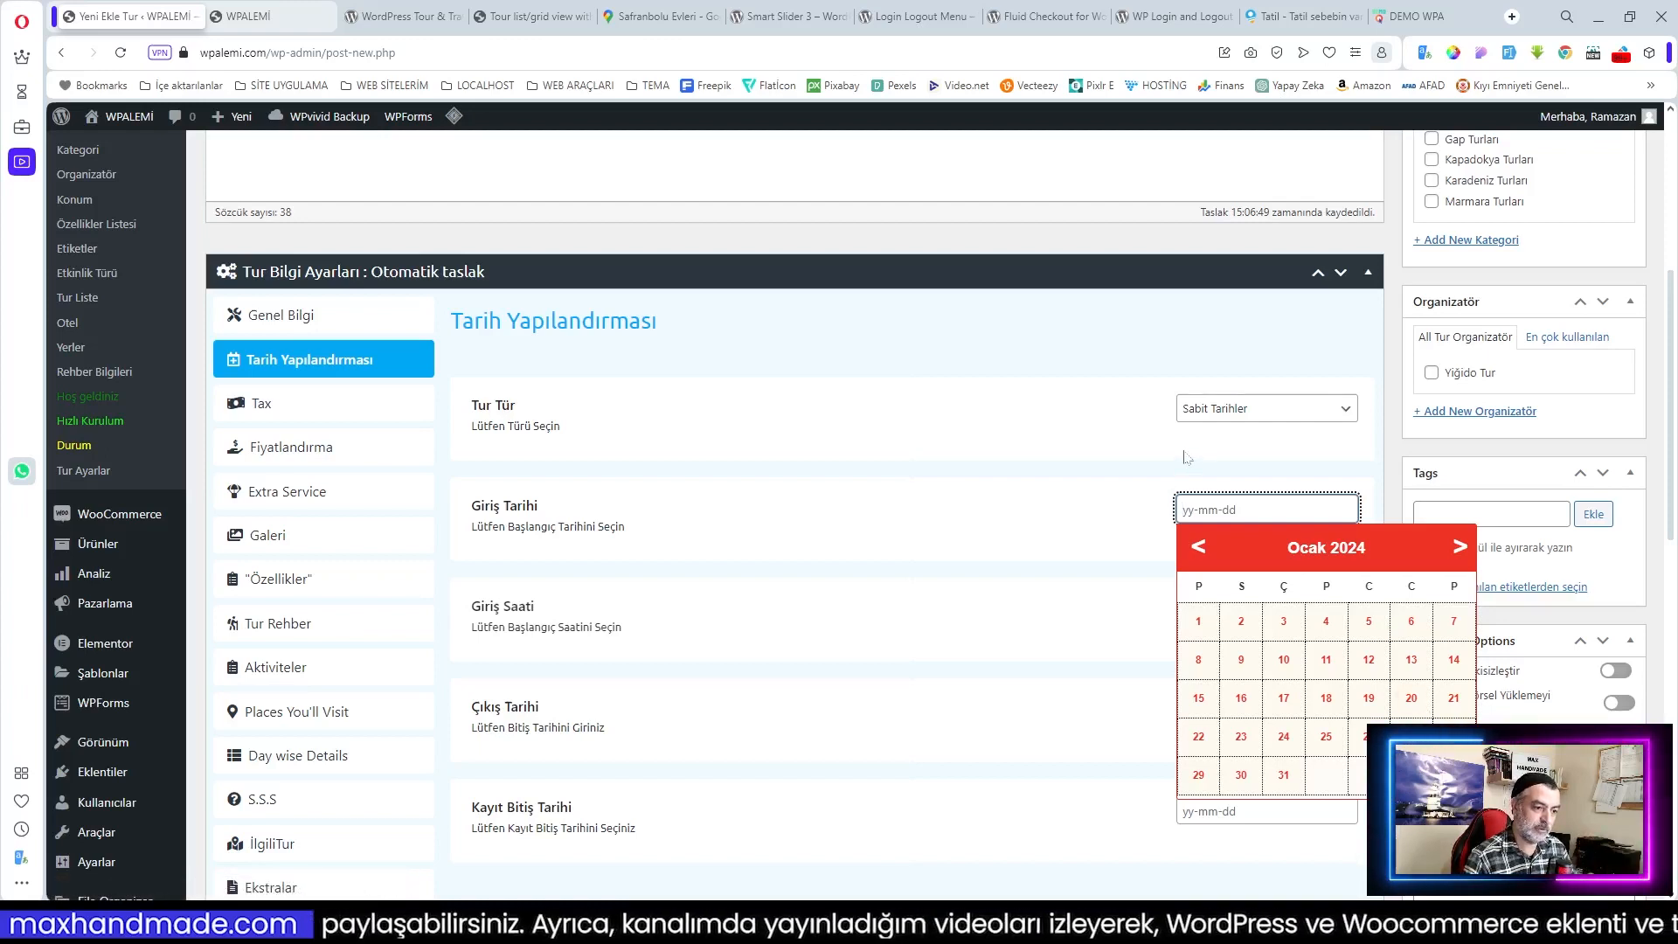
left_click(1250, 412)
left_click(1241, 446)
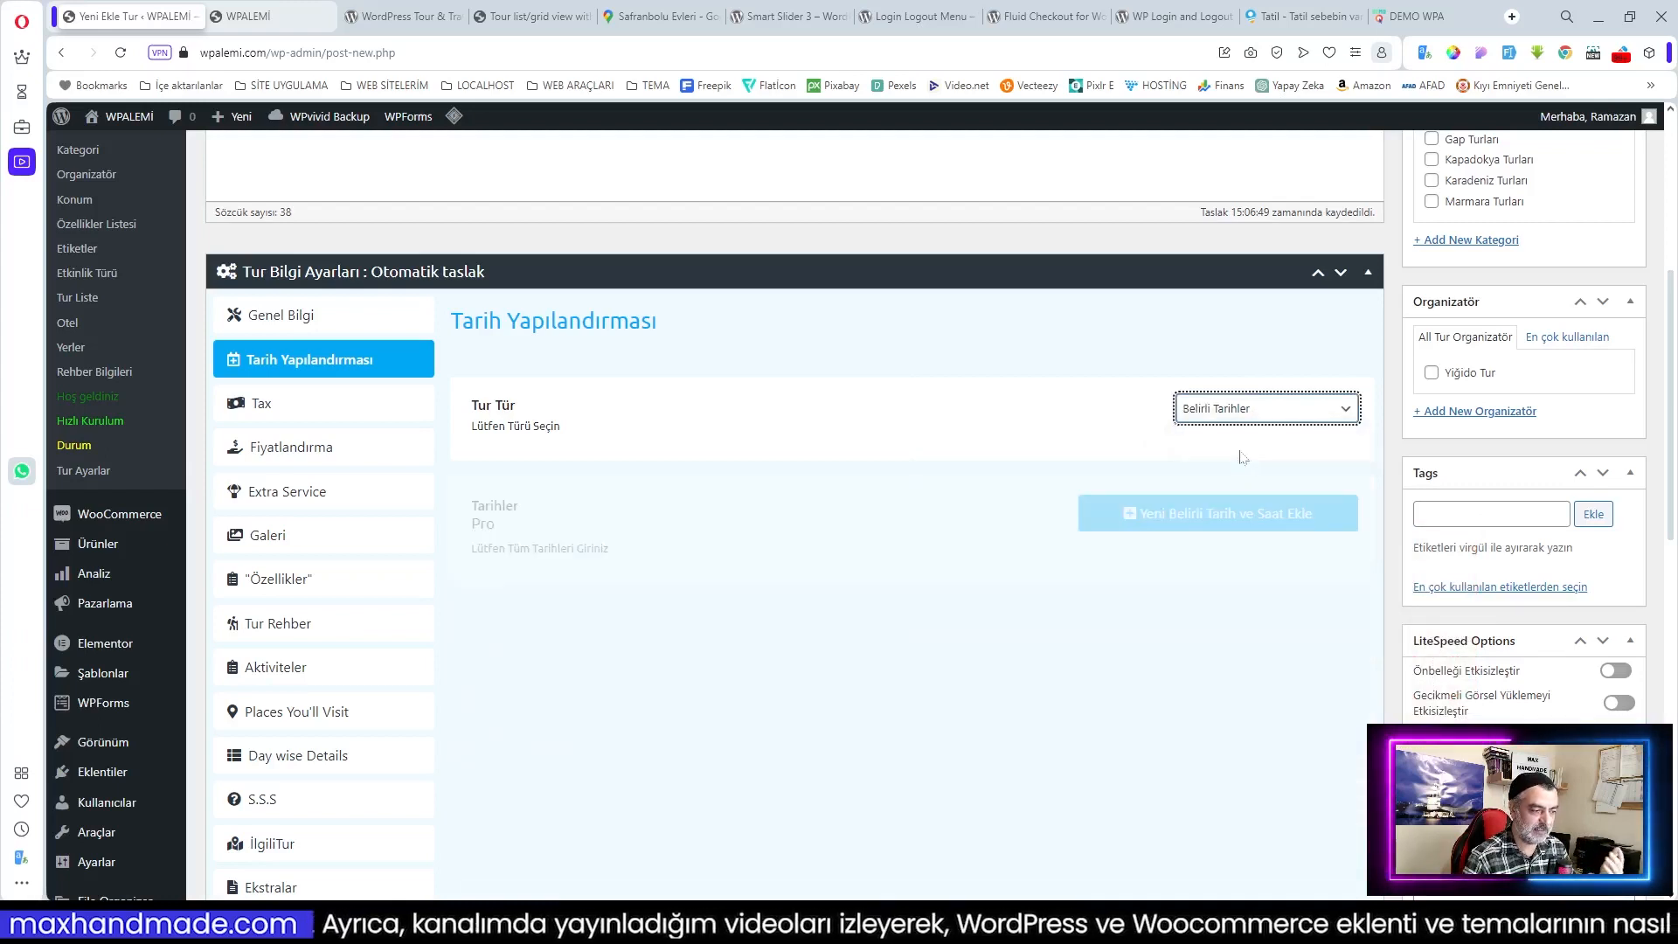
left_click(1235, 417)
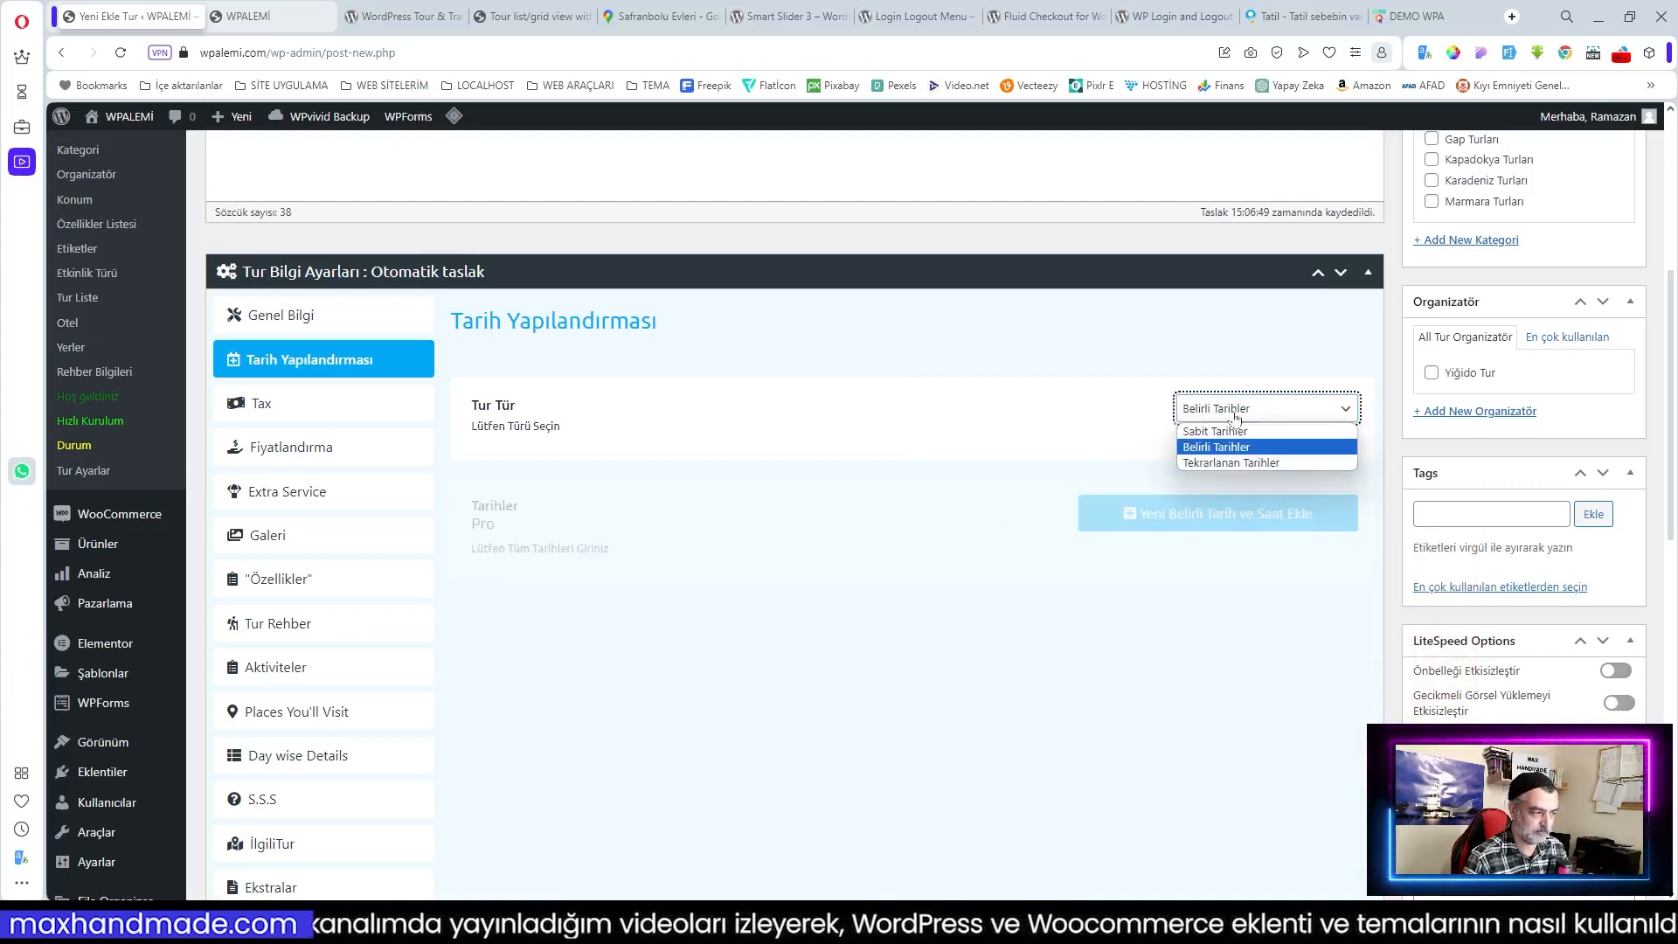
left_click(1236, 468)
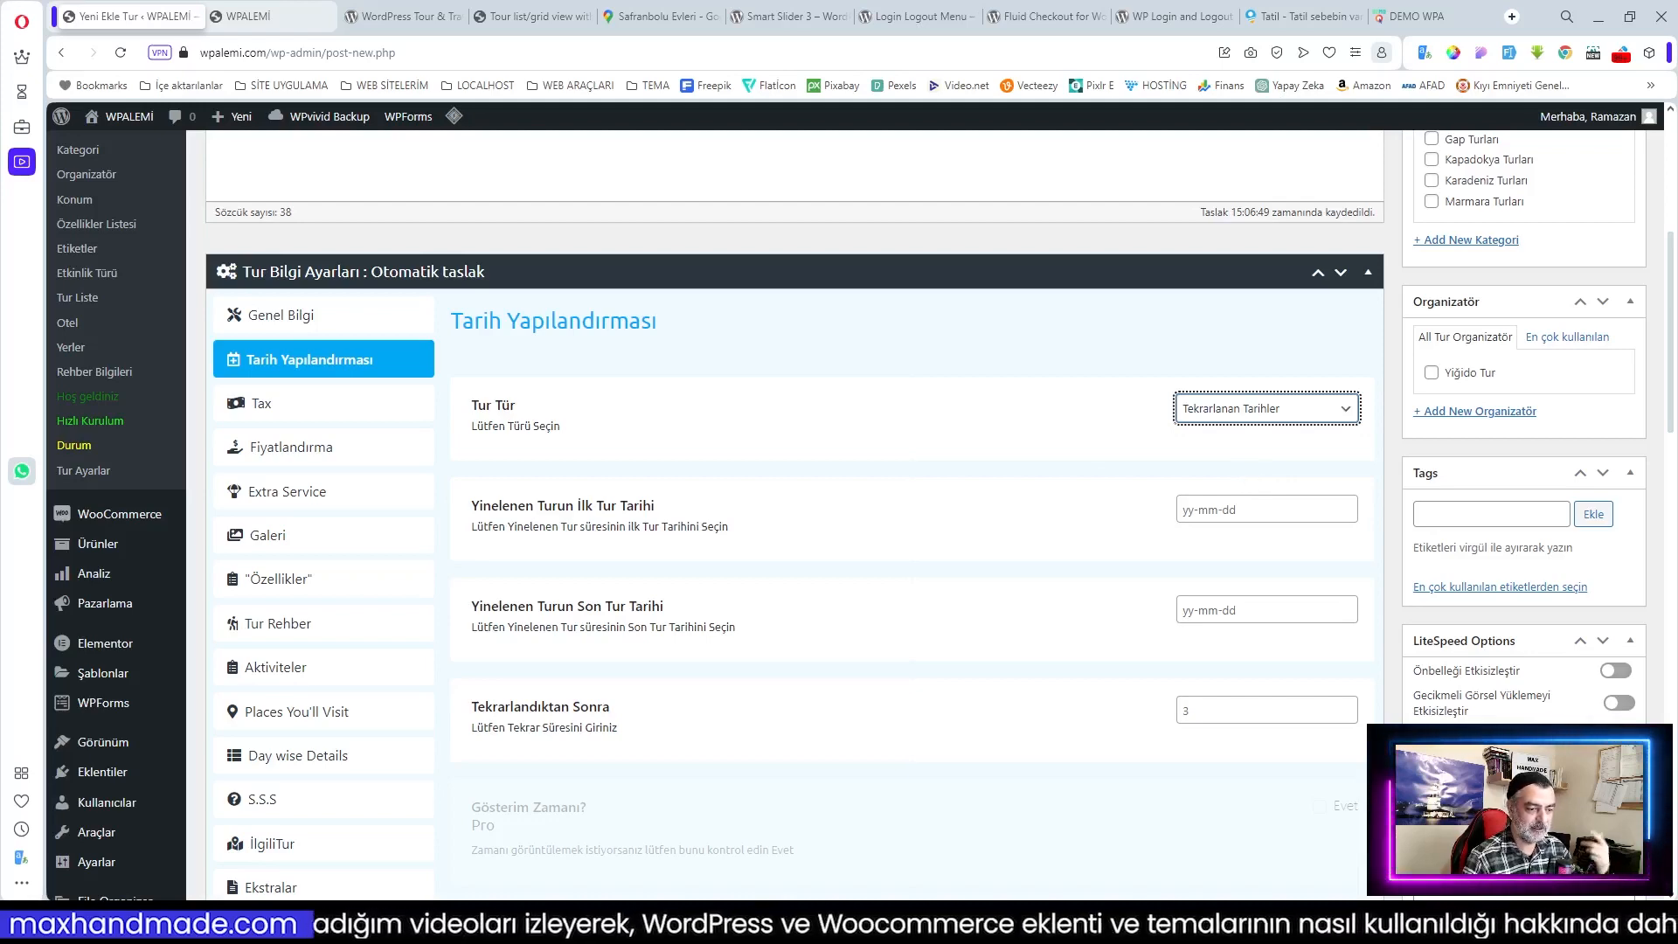
Step: Pick 2024-01-28 as the first tour date and 2024-12-29 as the last
left_click(1241, 509)
left_click(1451, 717)
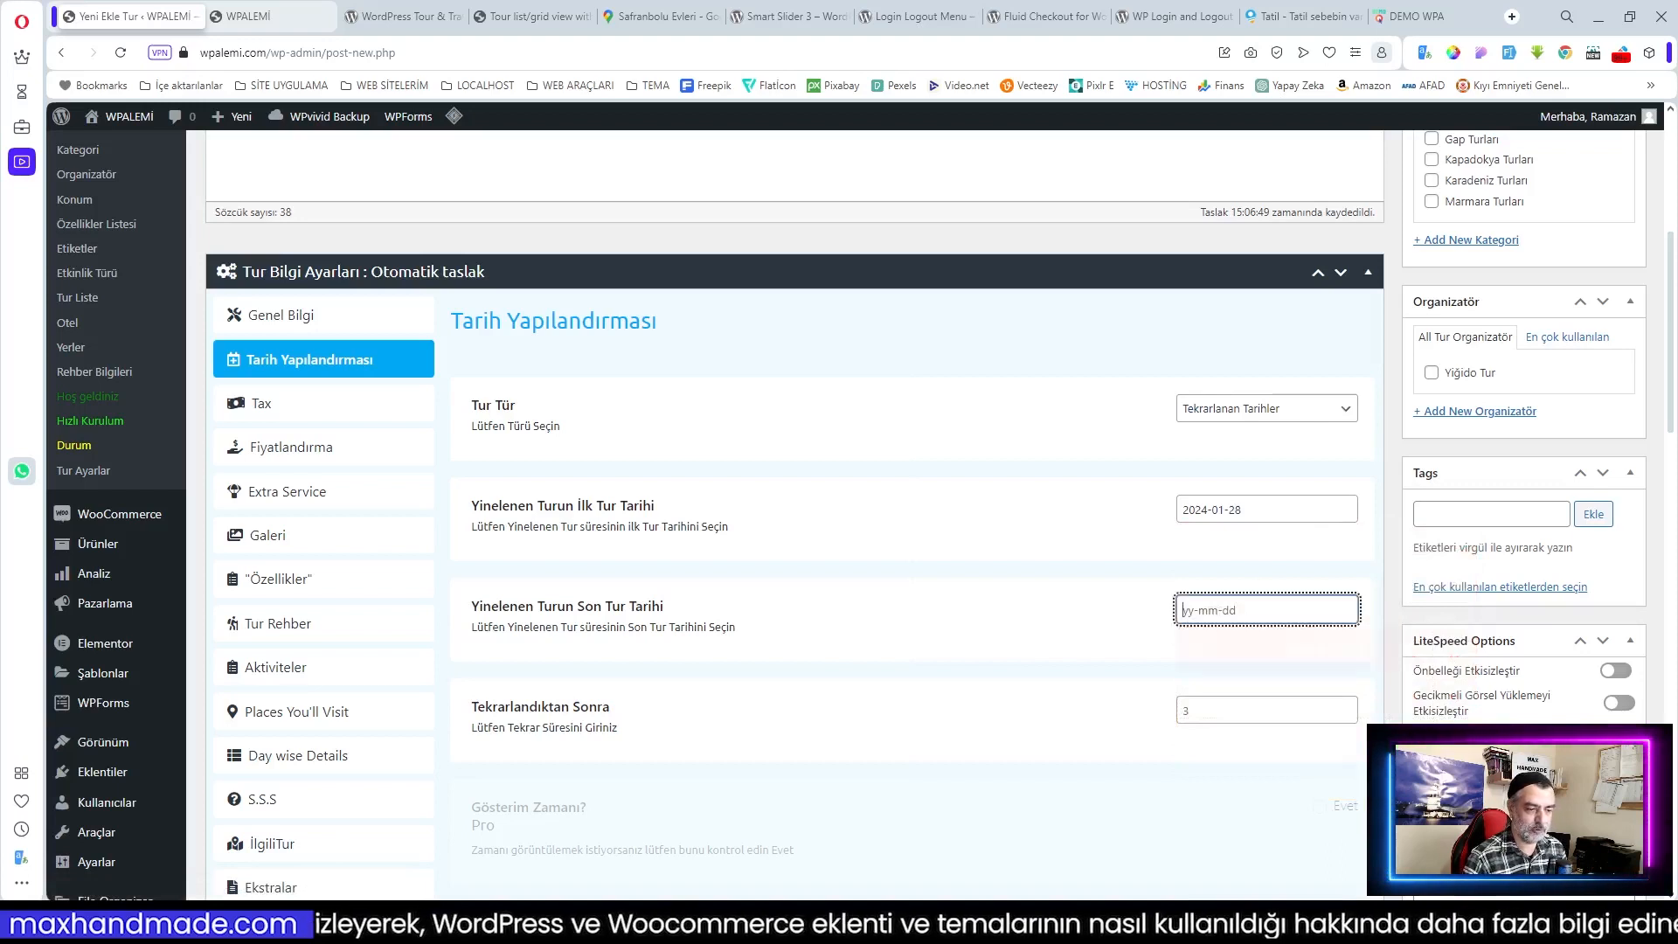
left_click(1256, 610)
left_click(1471, 651)
left_click(1470, 651)
left_click(1471, 651)
left_click(1471, 651)
left_click(1471, 651)
left_click(1470, 651)
left_click(1471, 651)
left_click(1468, 651)
left_click(1468, 651)
left_click(1468, 651)
left_click(1468, 651)
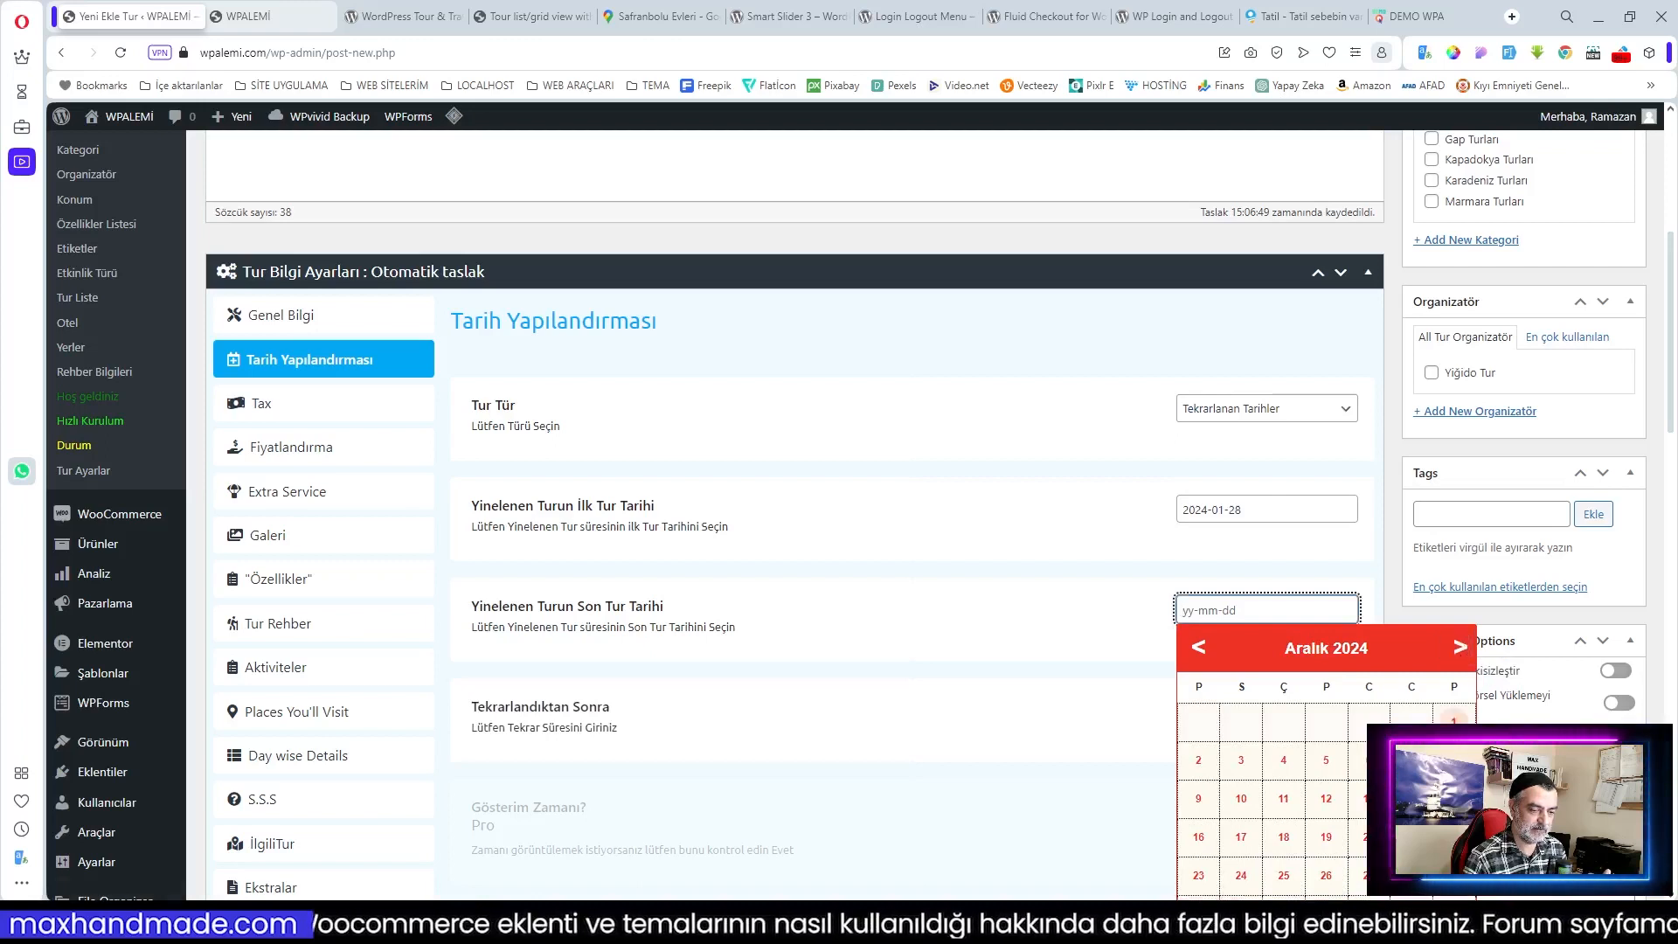
left_click(1453, 874)
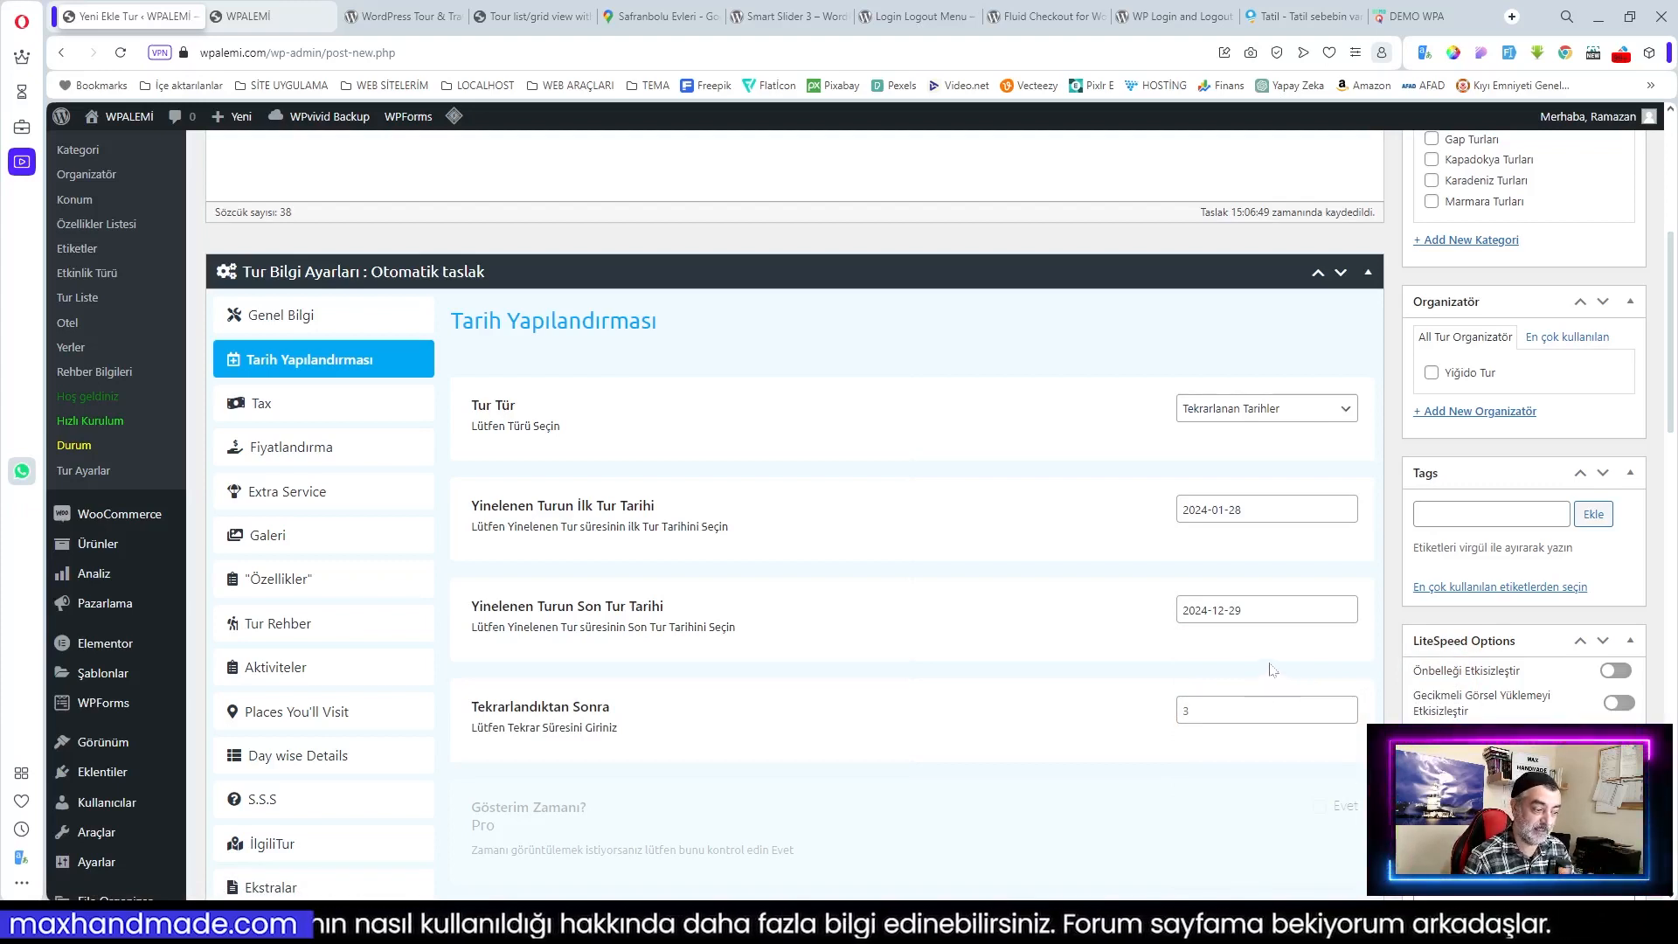
Step: Change the Tekrarlandıktan Sonra repeat value from 3 to 7, keeping 2024-01-28 as first date
left_click(1185, 710)
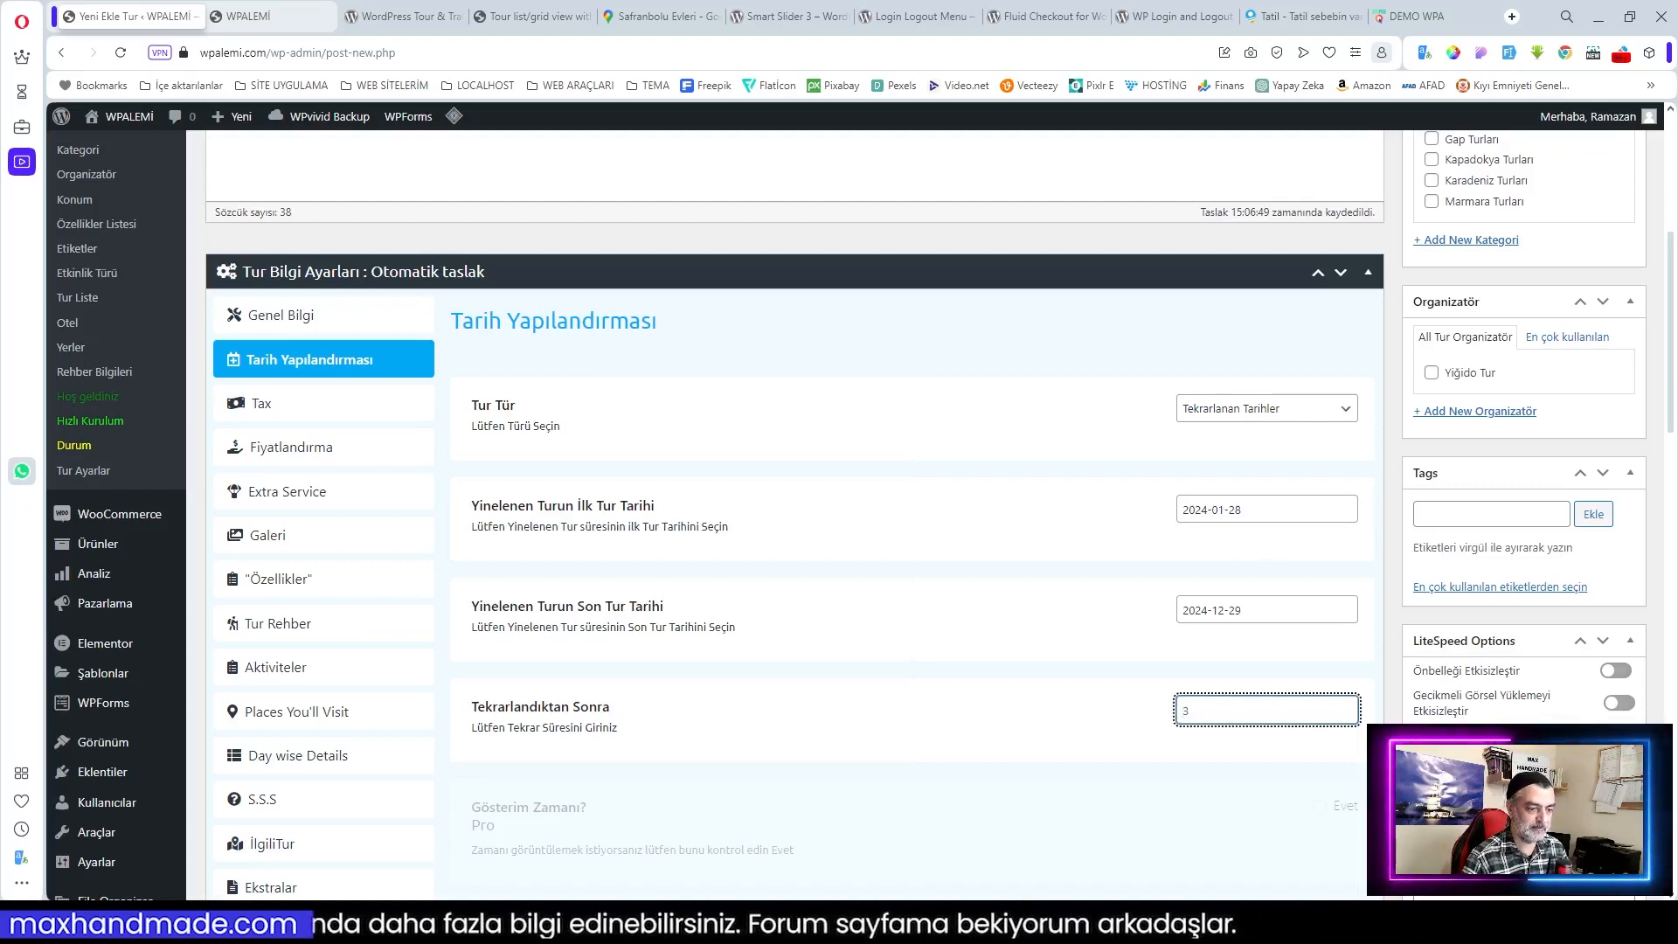
left_click(1267, 509)
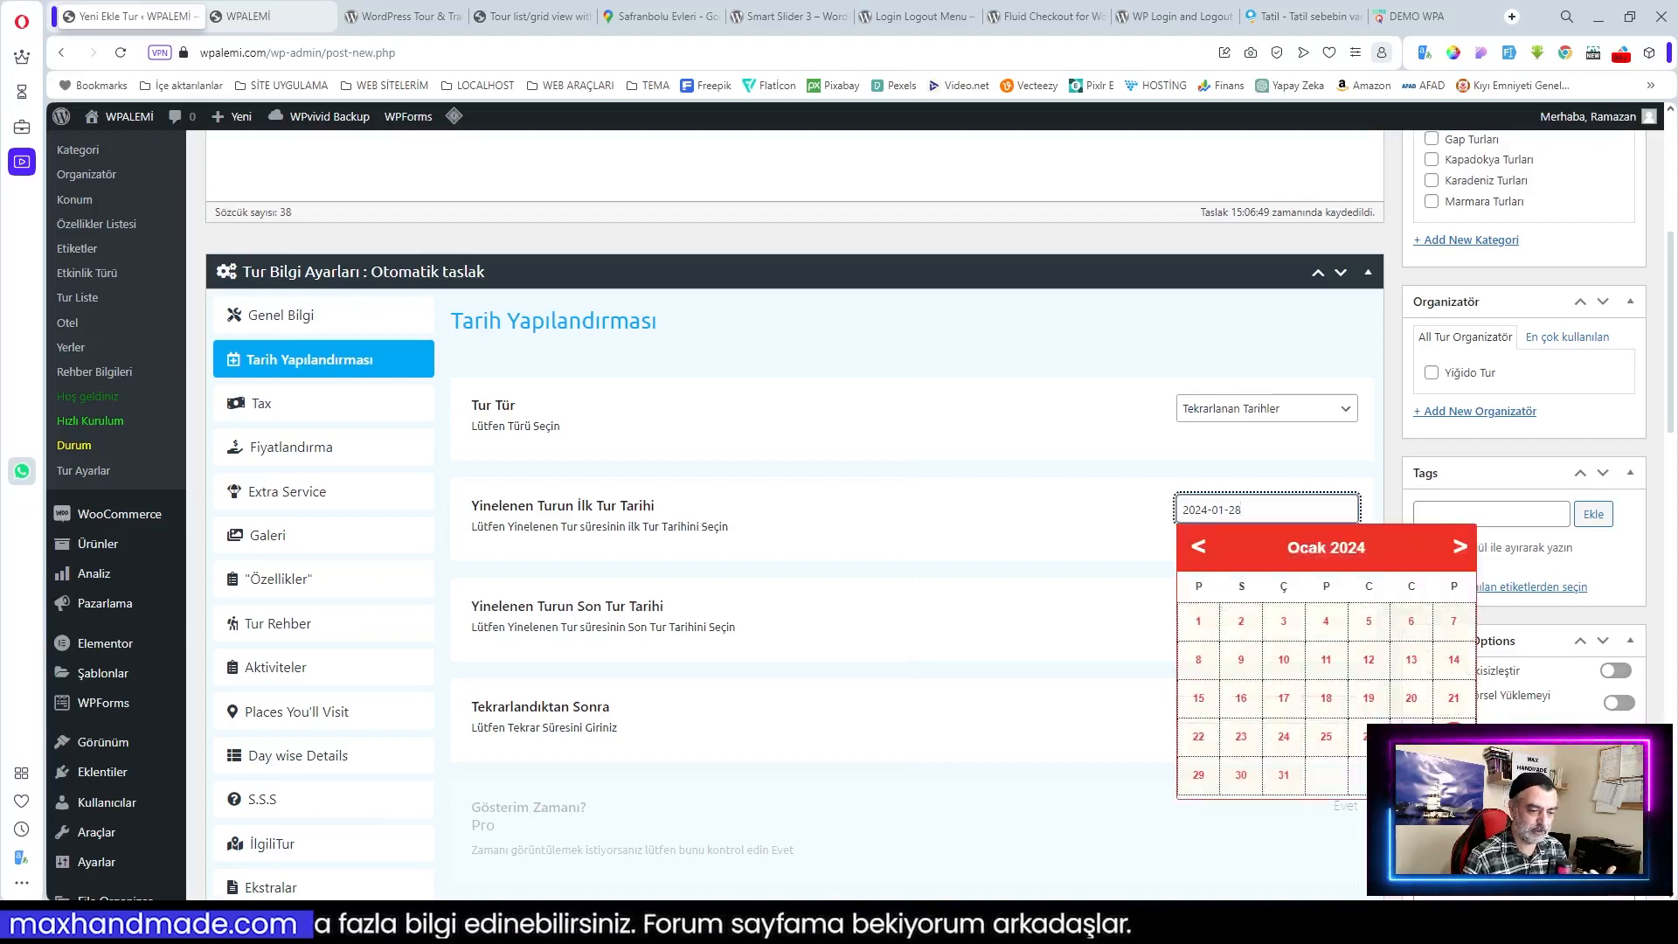
left_click(1459, 548)
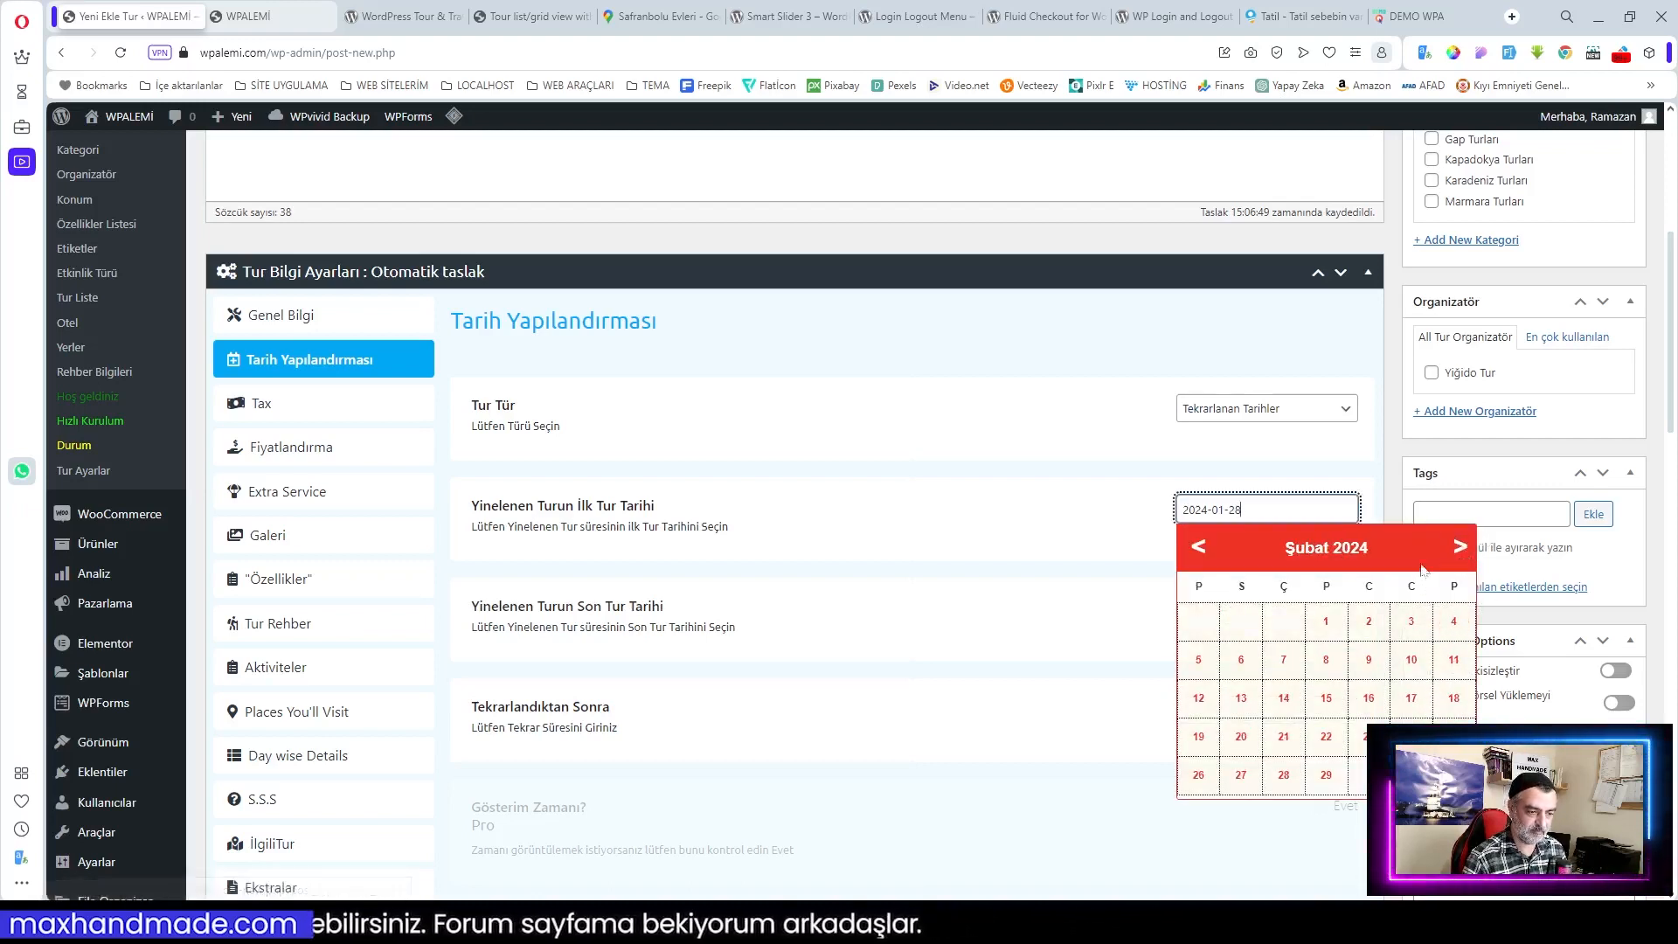
left_click(1126, 447)
left_click(1184, 710)
key("Delete")
type("7")
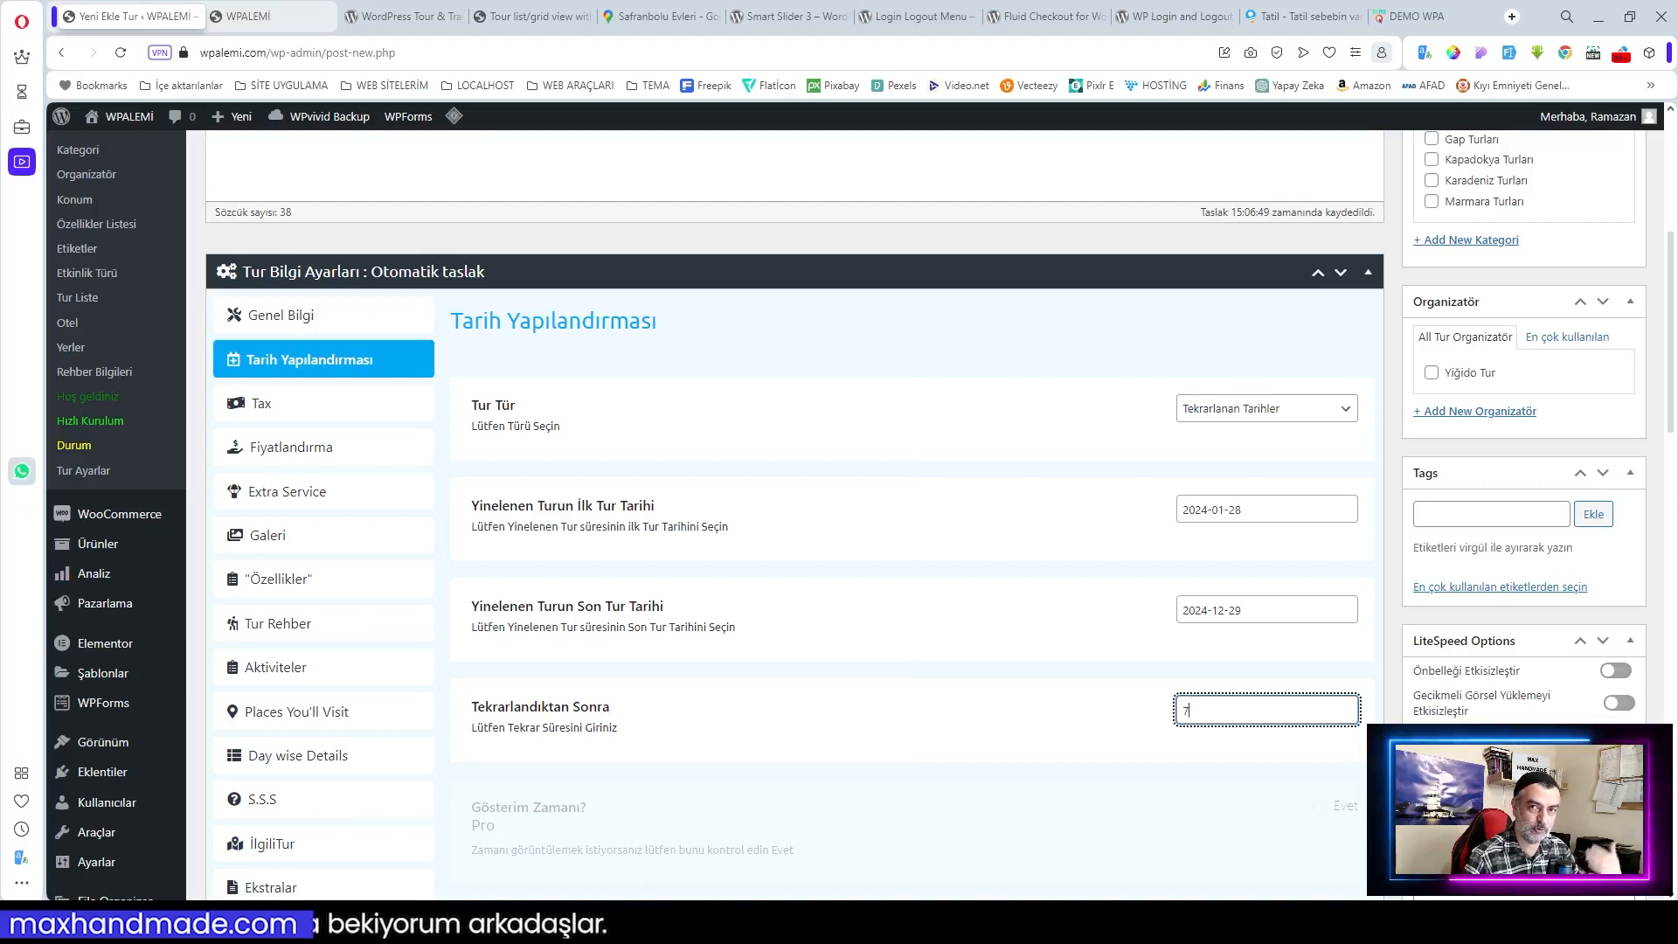
left_click(1155, 782)
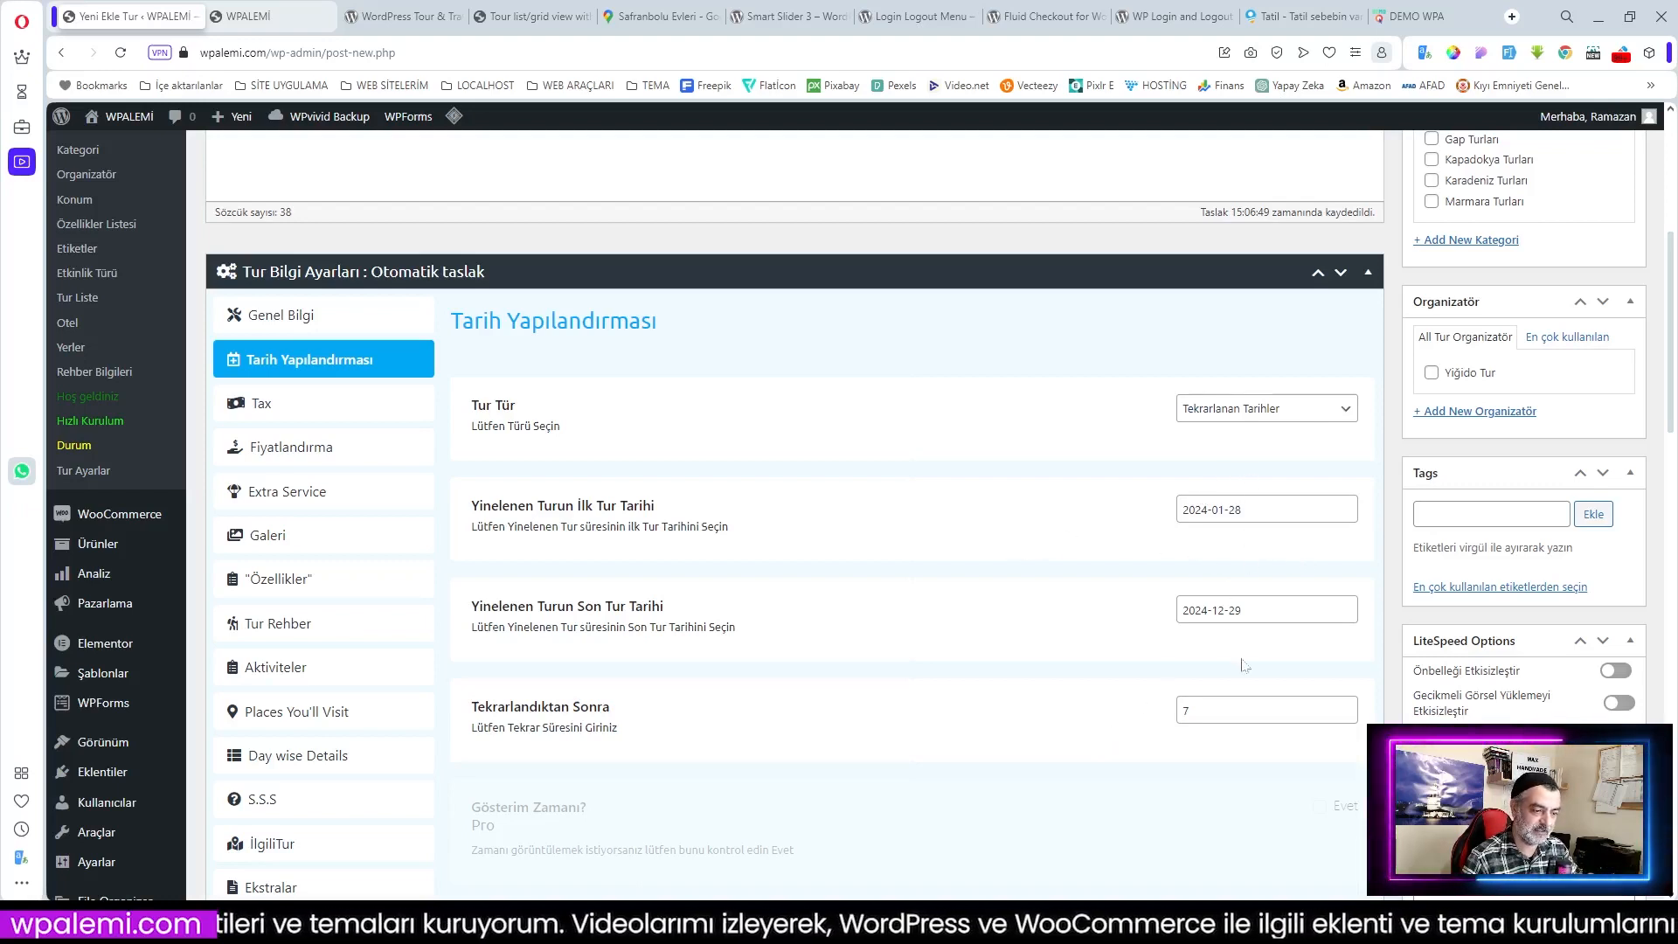
Step: Review Tur Vergi Durumu and Tur Vergi Sınıfı without changes, then go to Fiyatlandırma
left_click(272, 405)
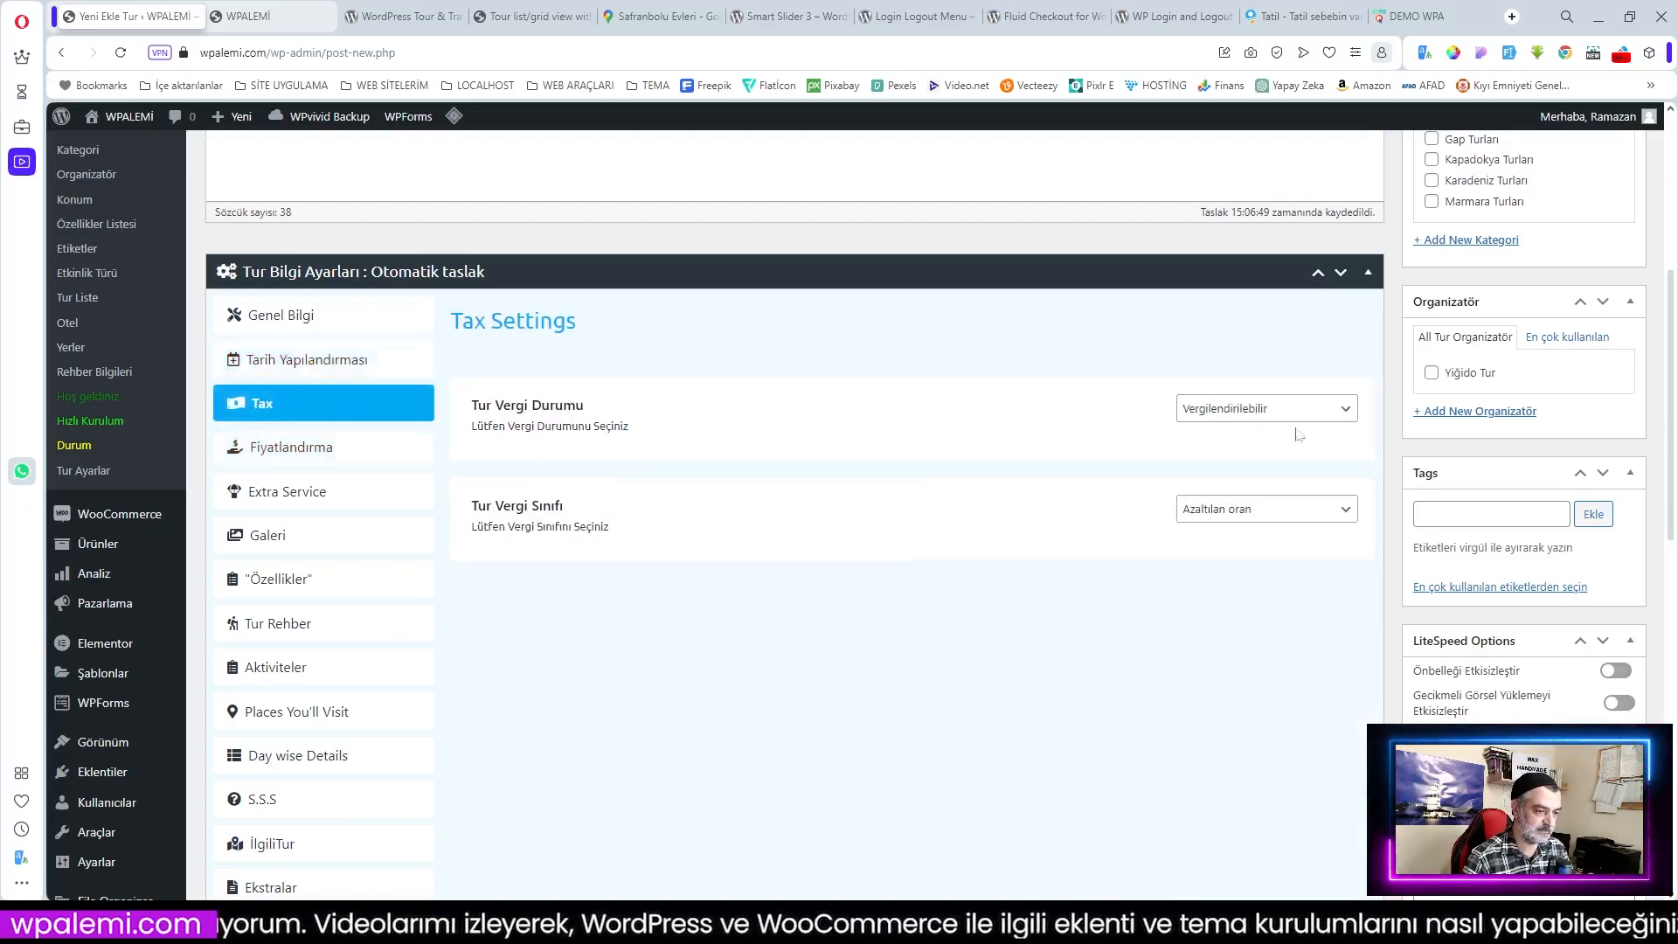
left_click(1256, 512)
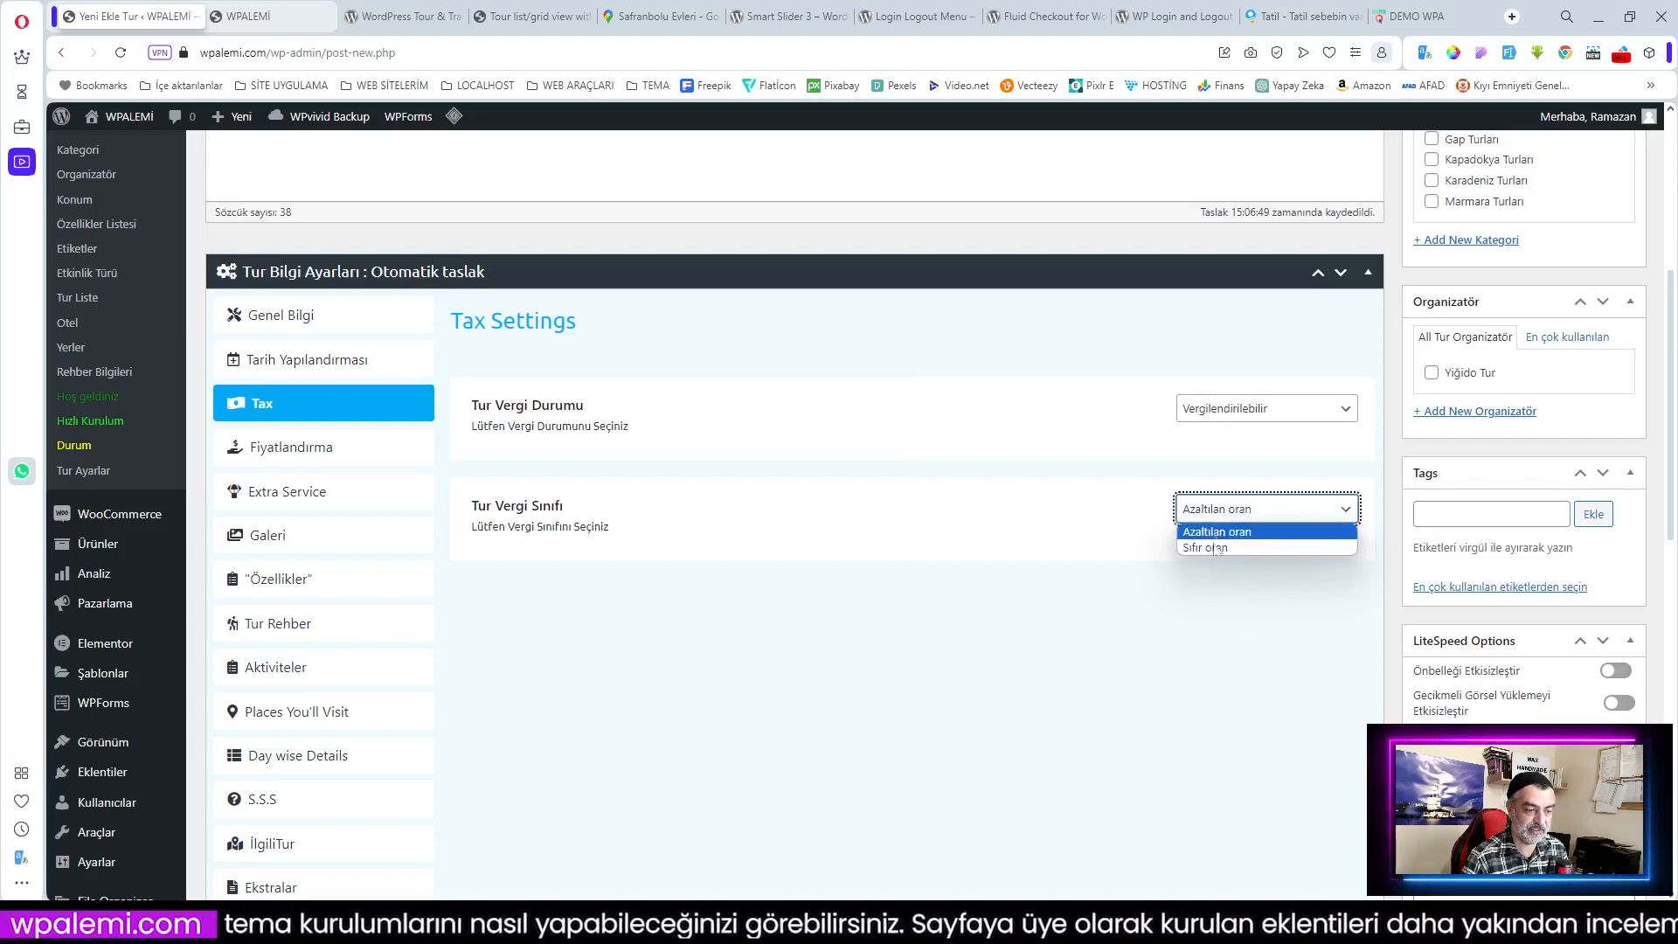
left_click(1234, 418)
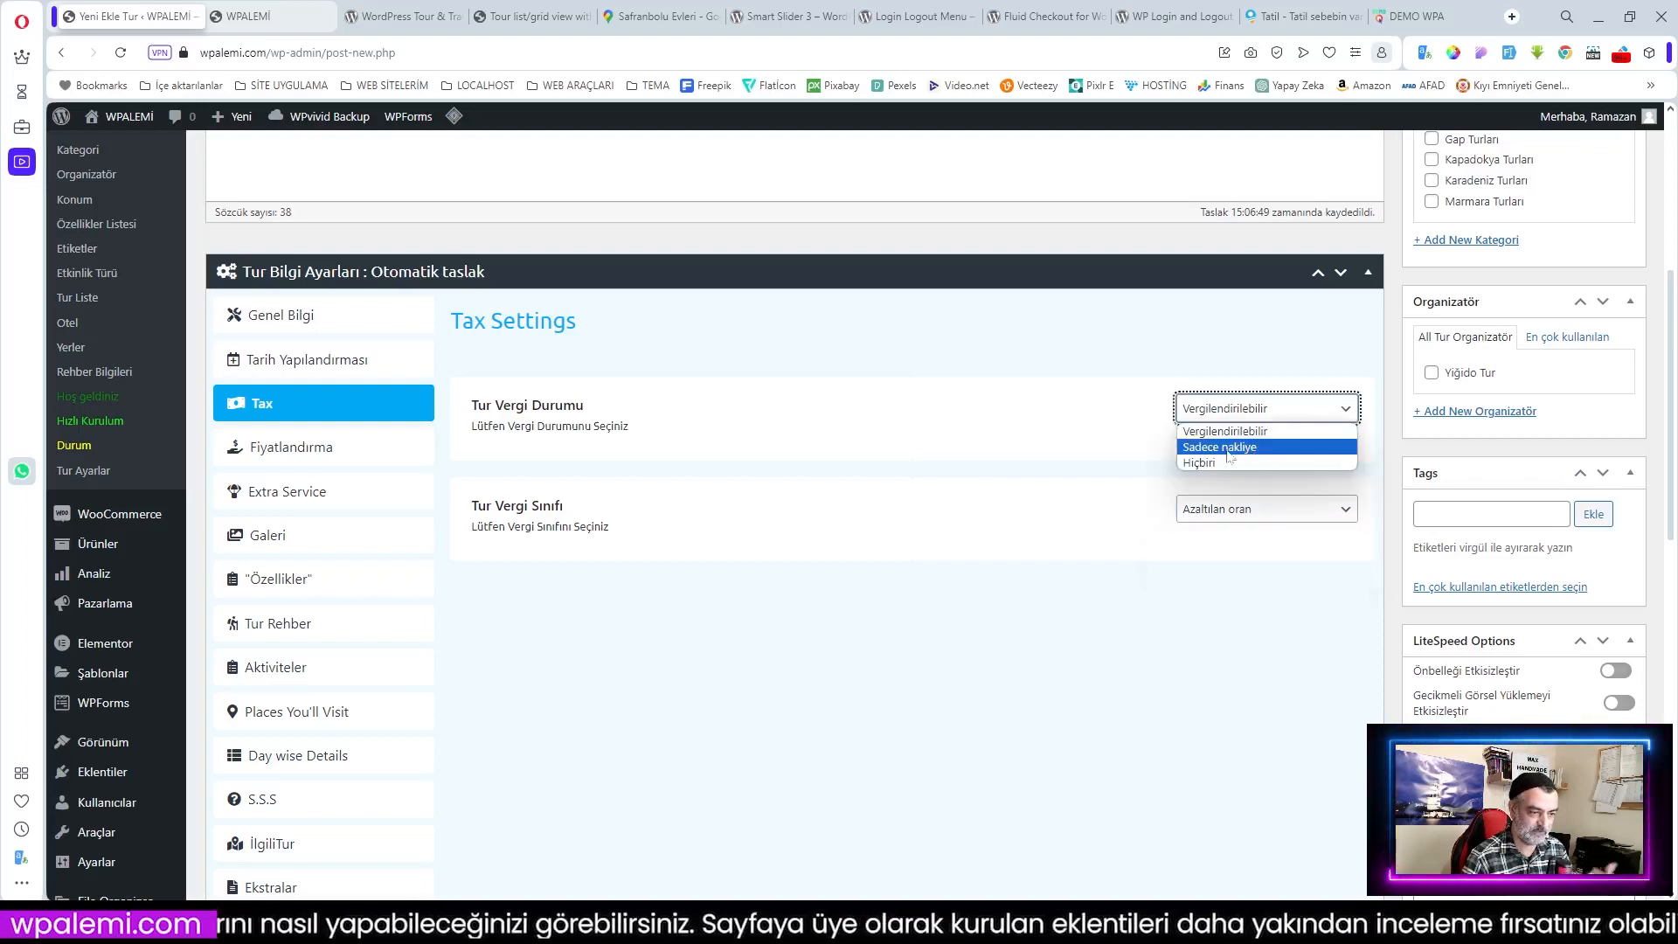
left_click(1232, 507)
left_click(1228, 508)
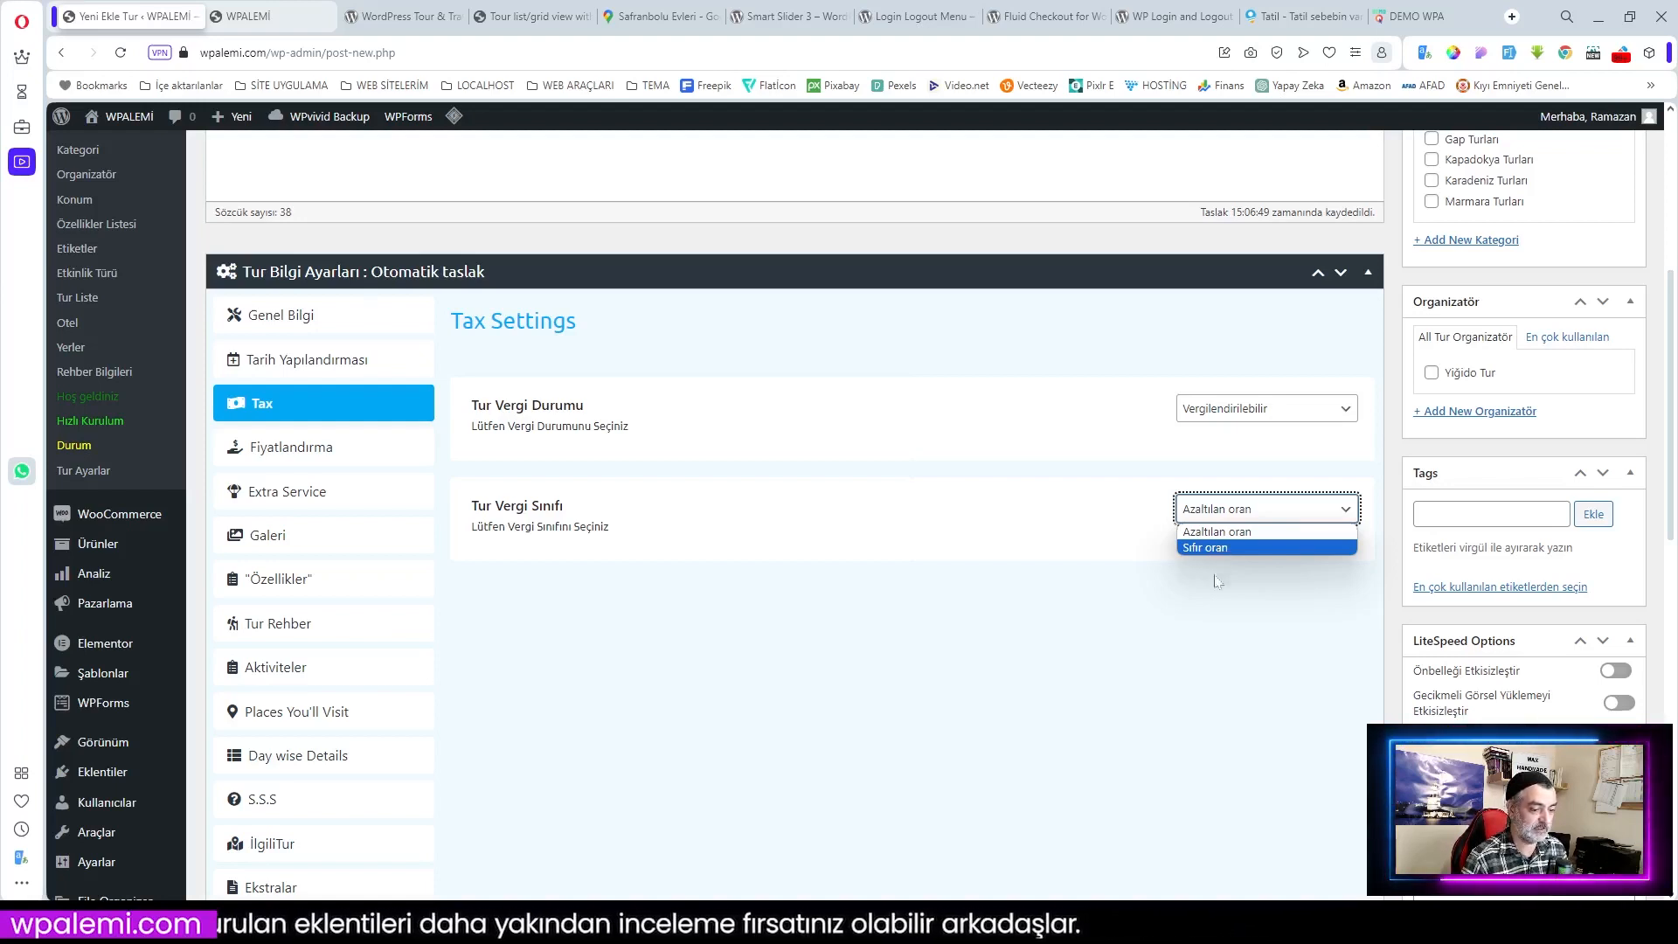
left_click(1216, 602)
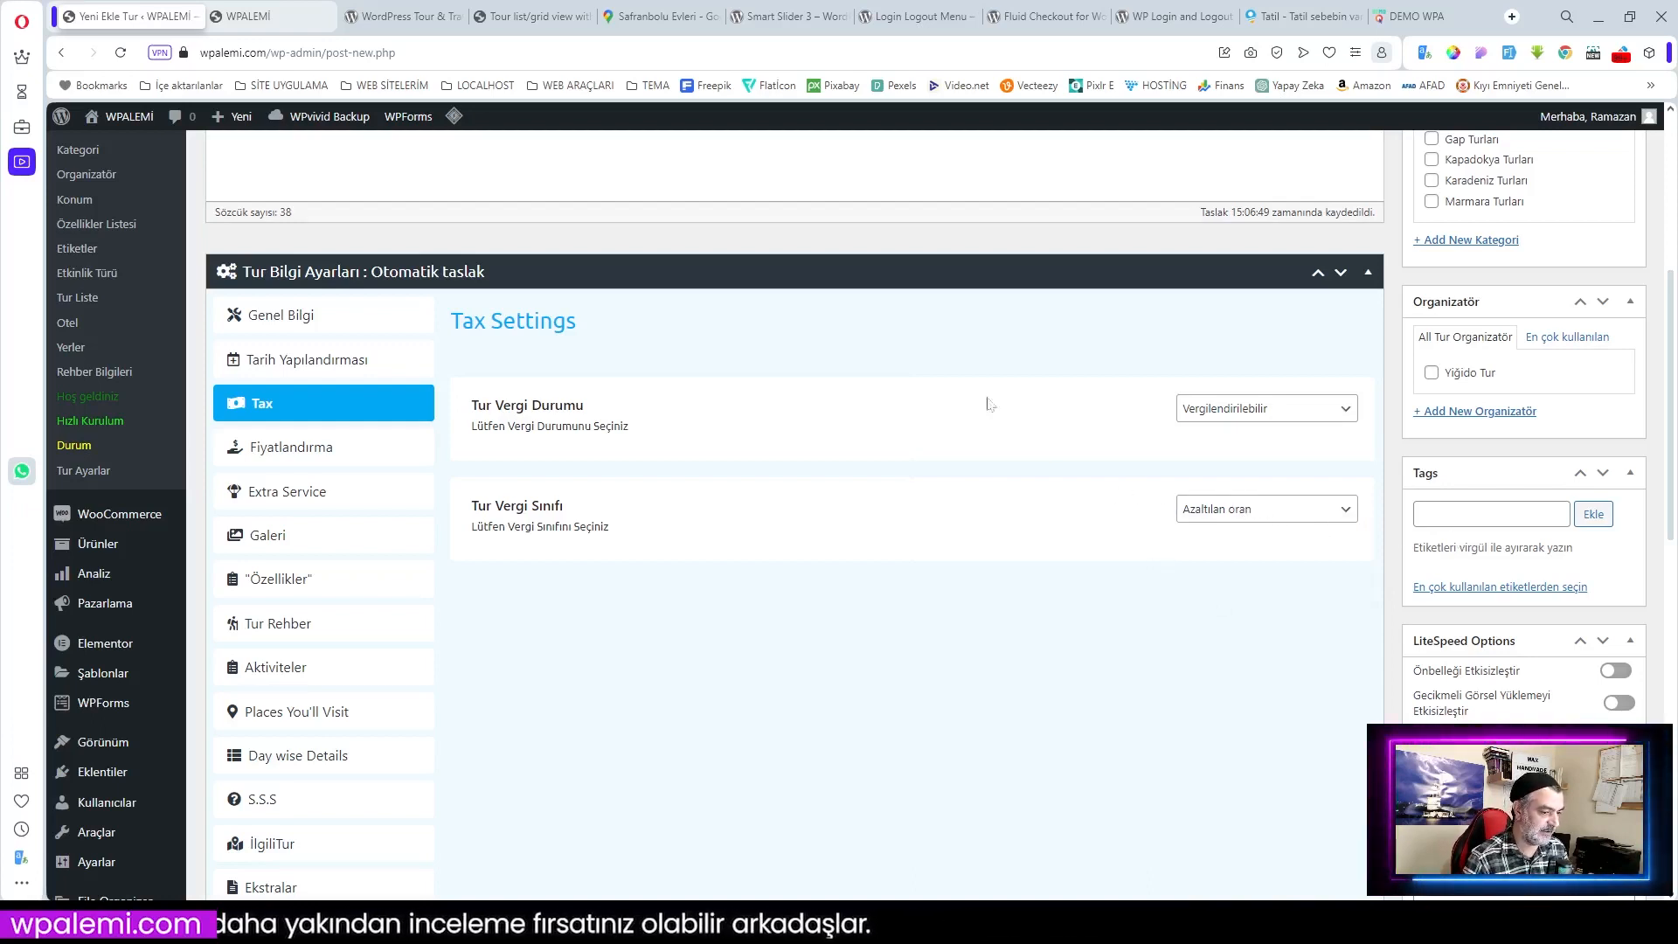
left_click(293, 452)
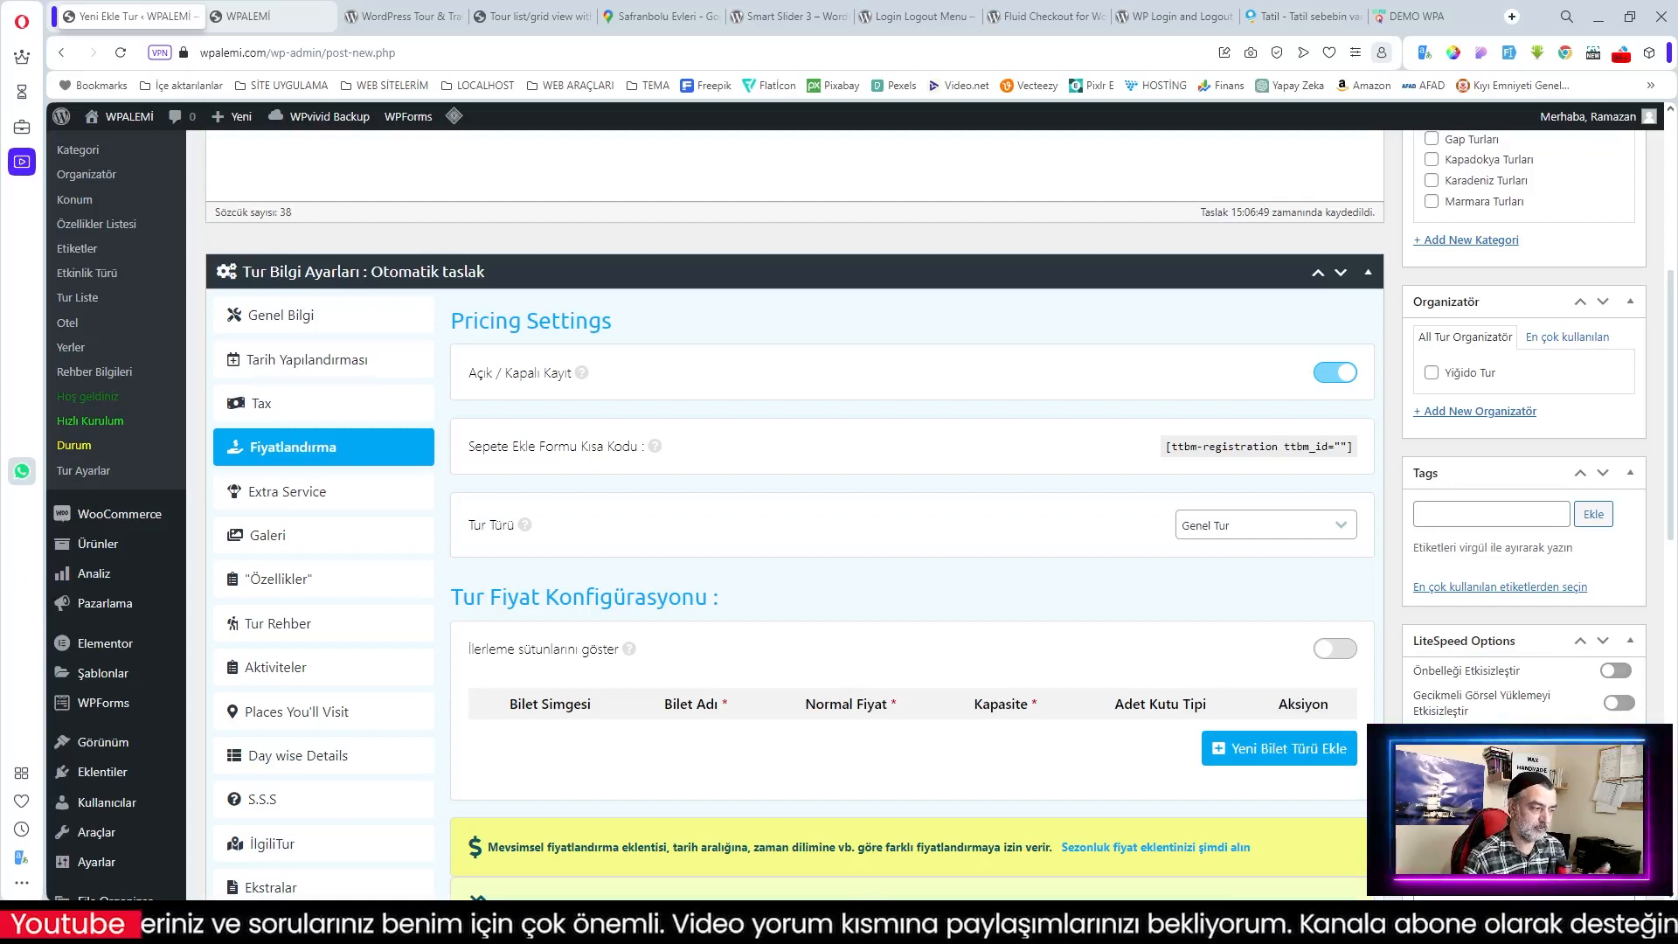
Step: Keep Genel Tur as the tour type and add a blank ticket type row
left_click(1237, 528)
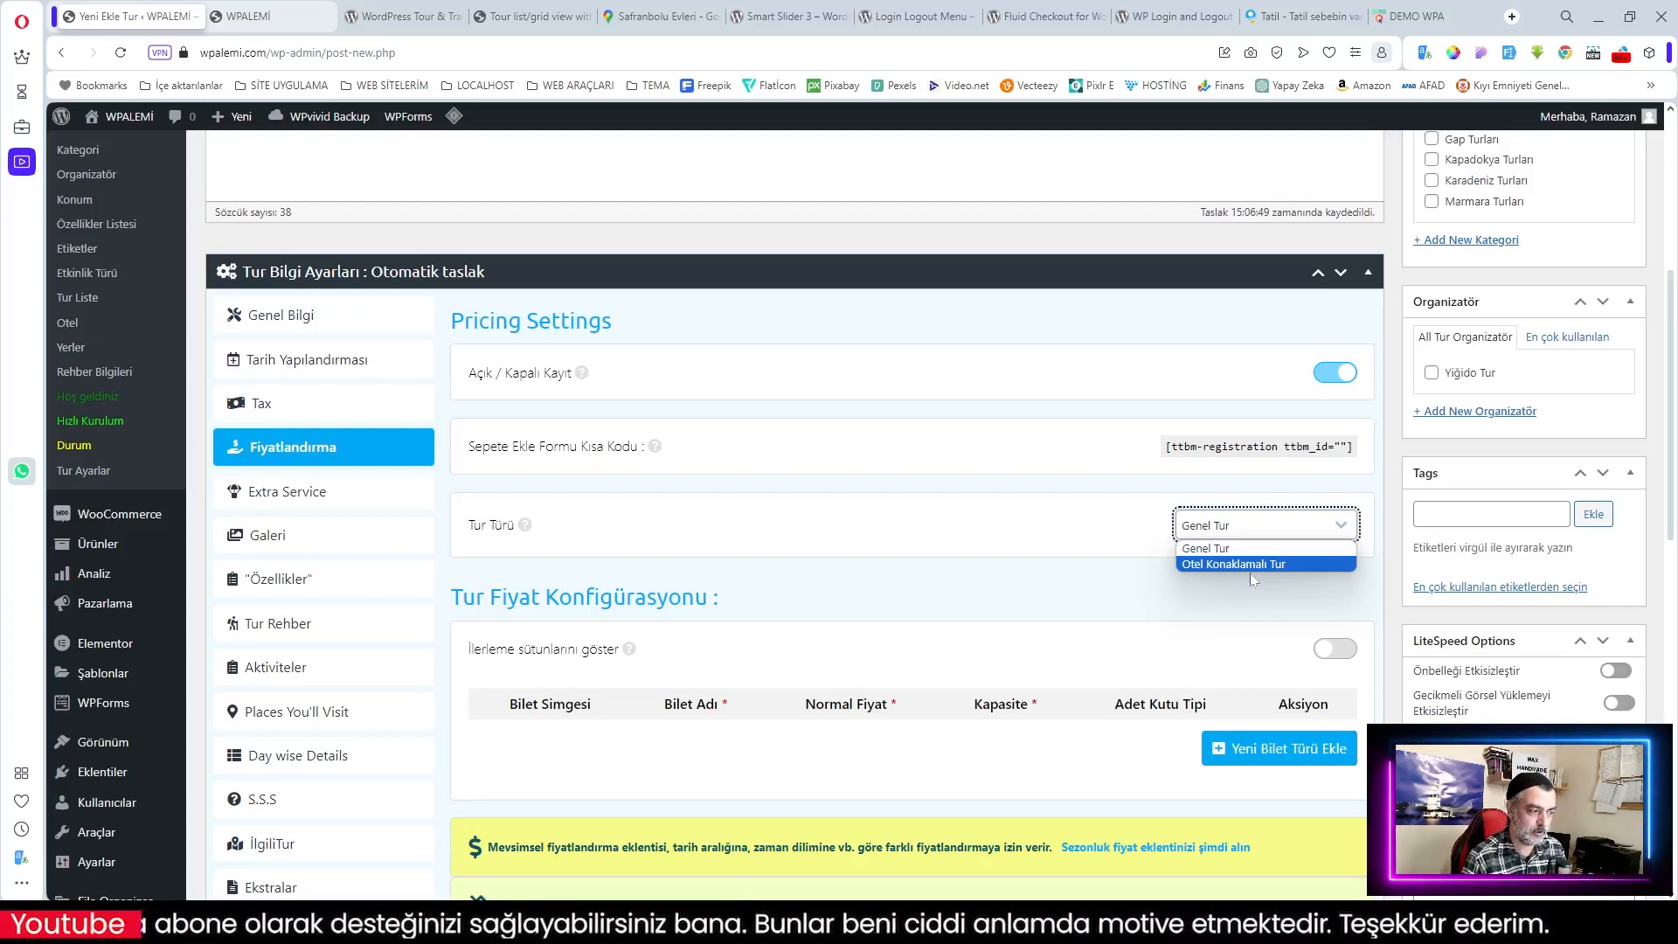
left_click(1234, 550)
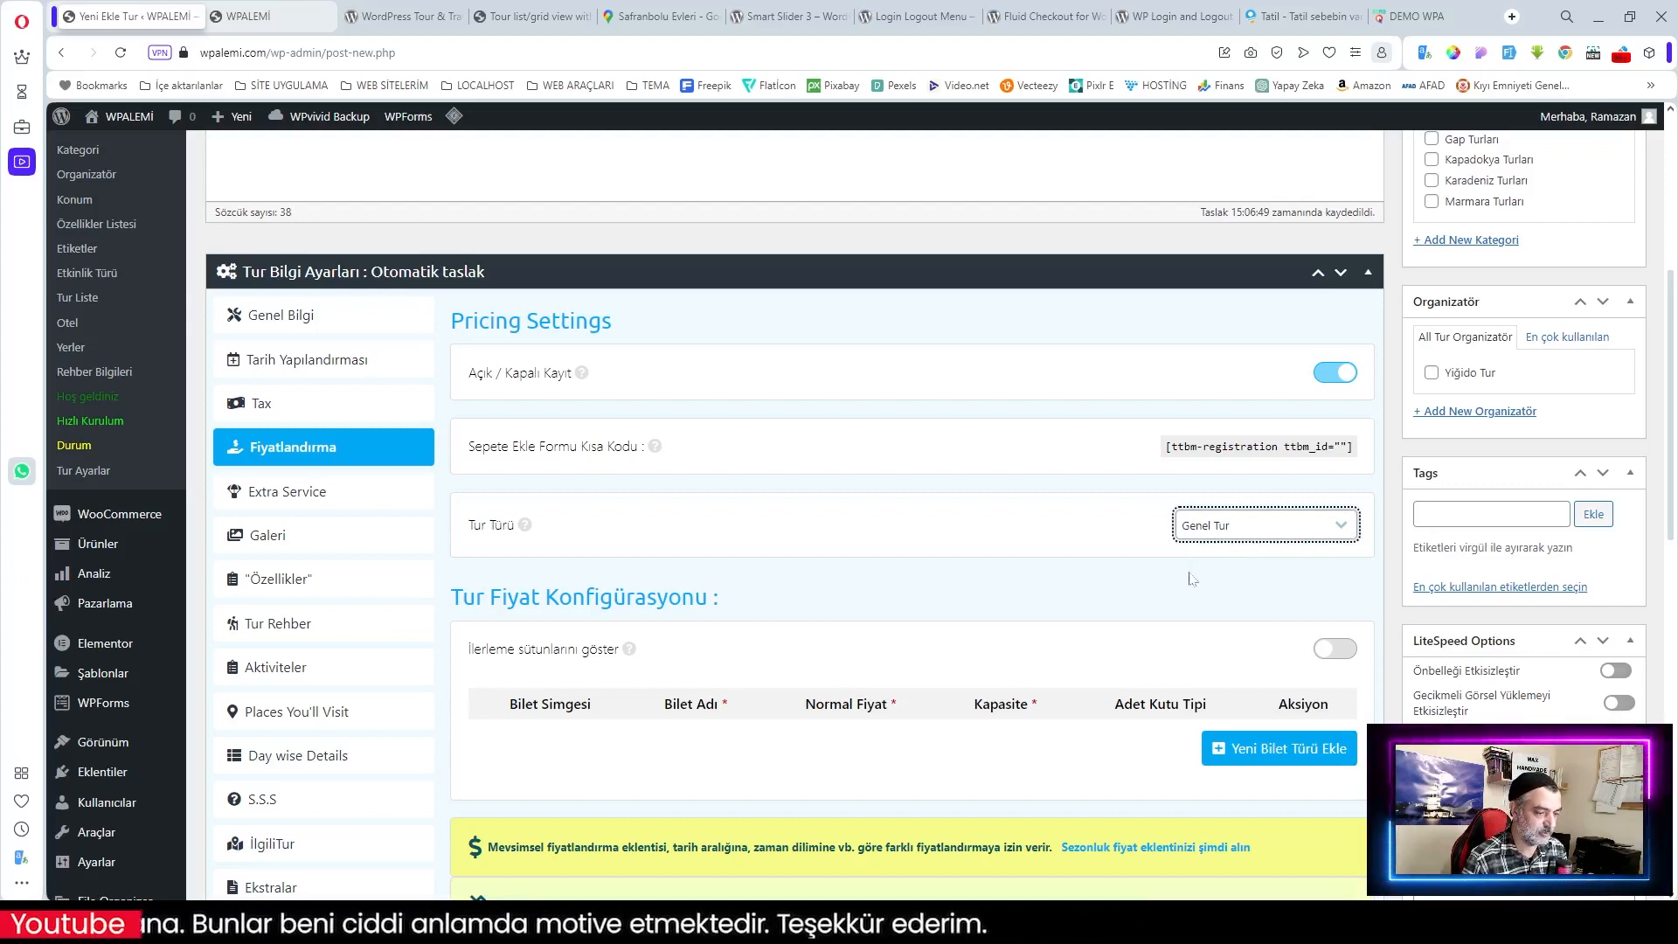
scroll(1193, 576, "down", 1)
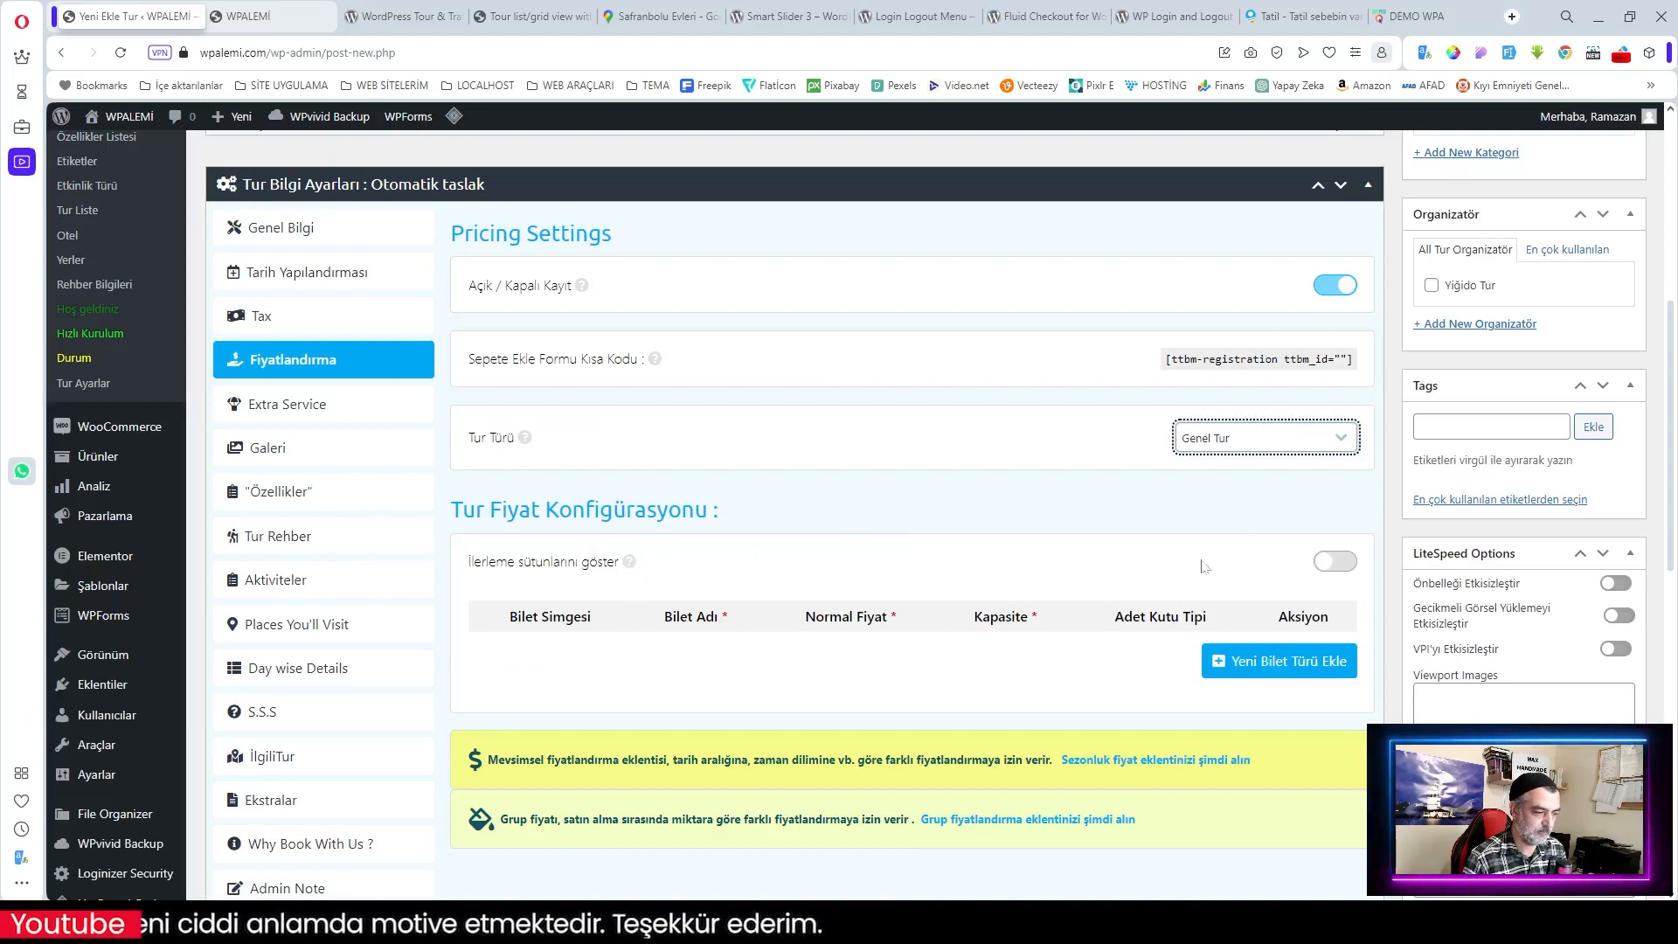
left_click(1349, 566)
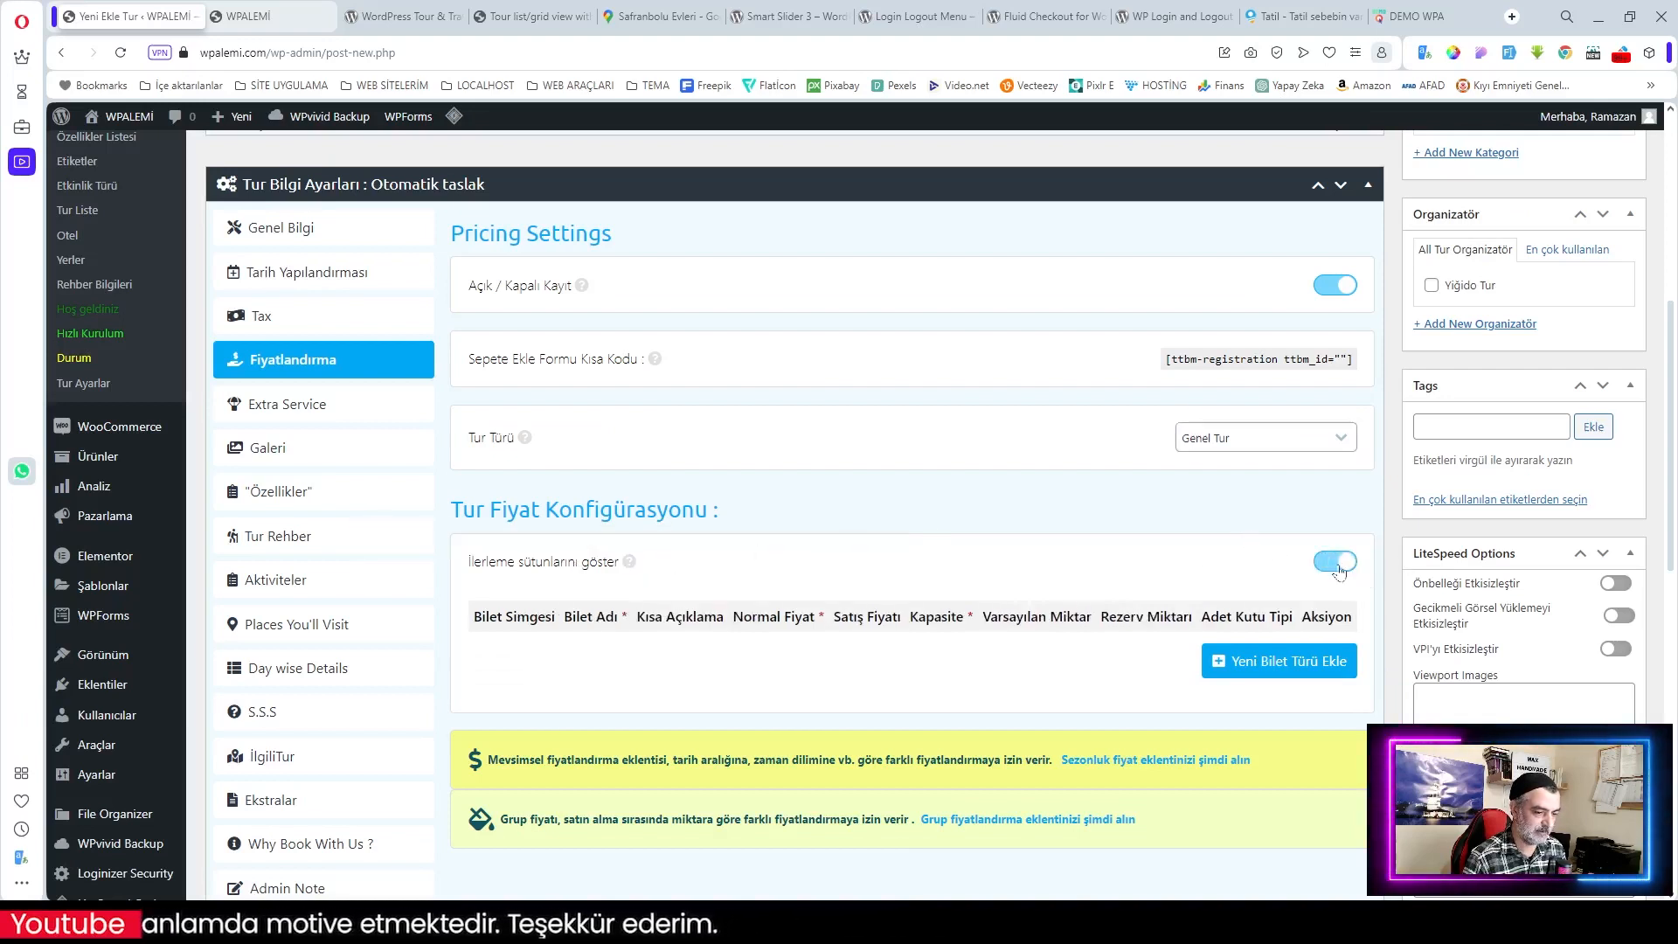
left_click(1327, 569)
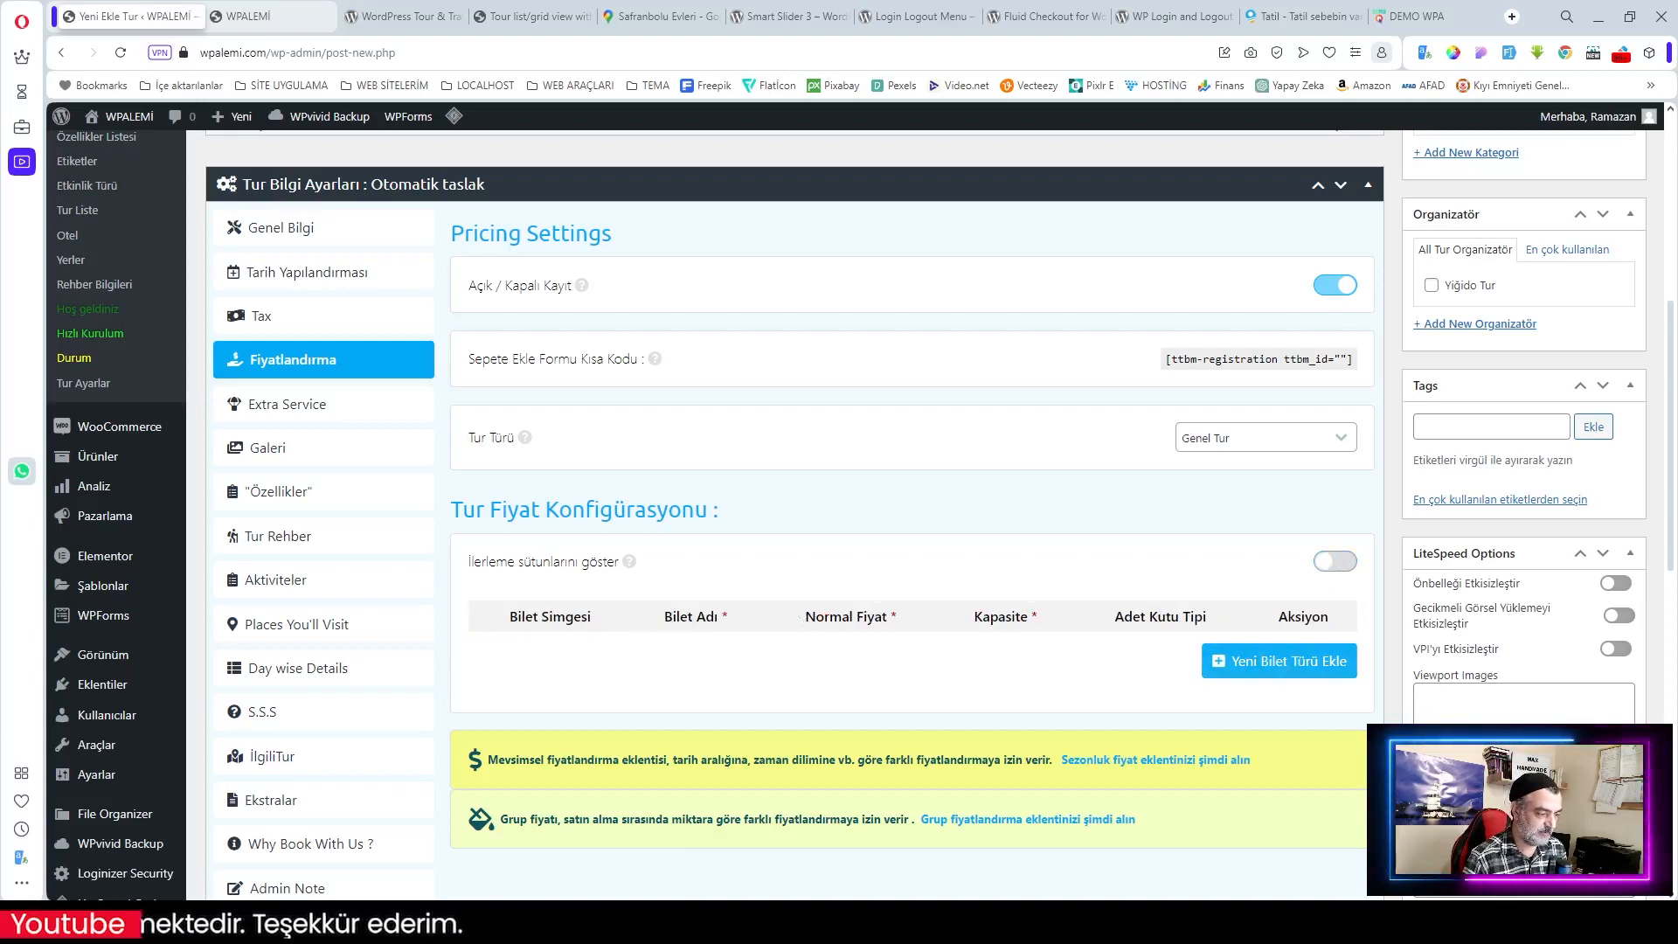
left_click(1286, 666)
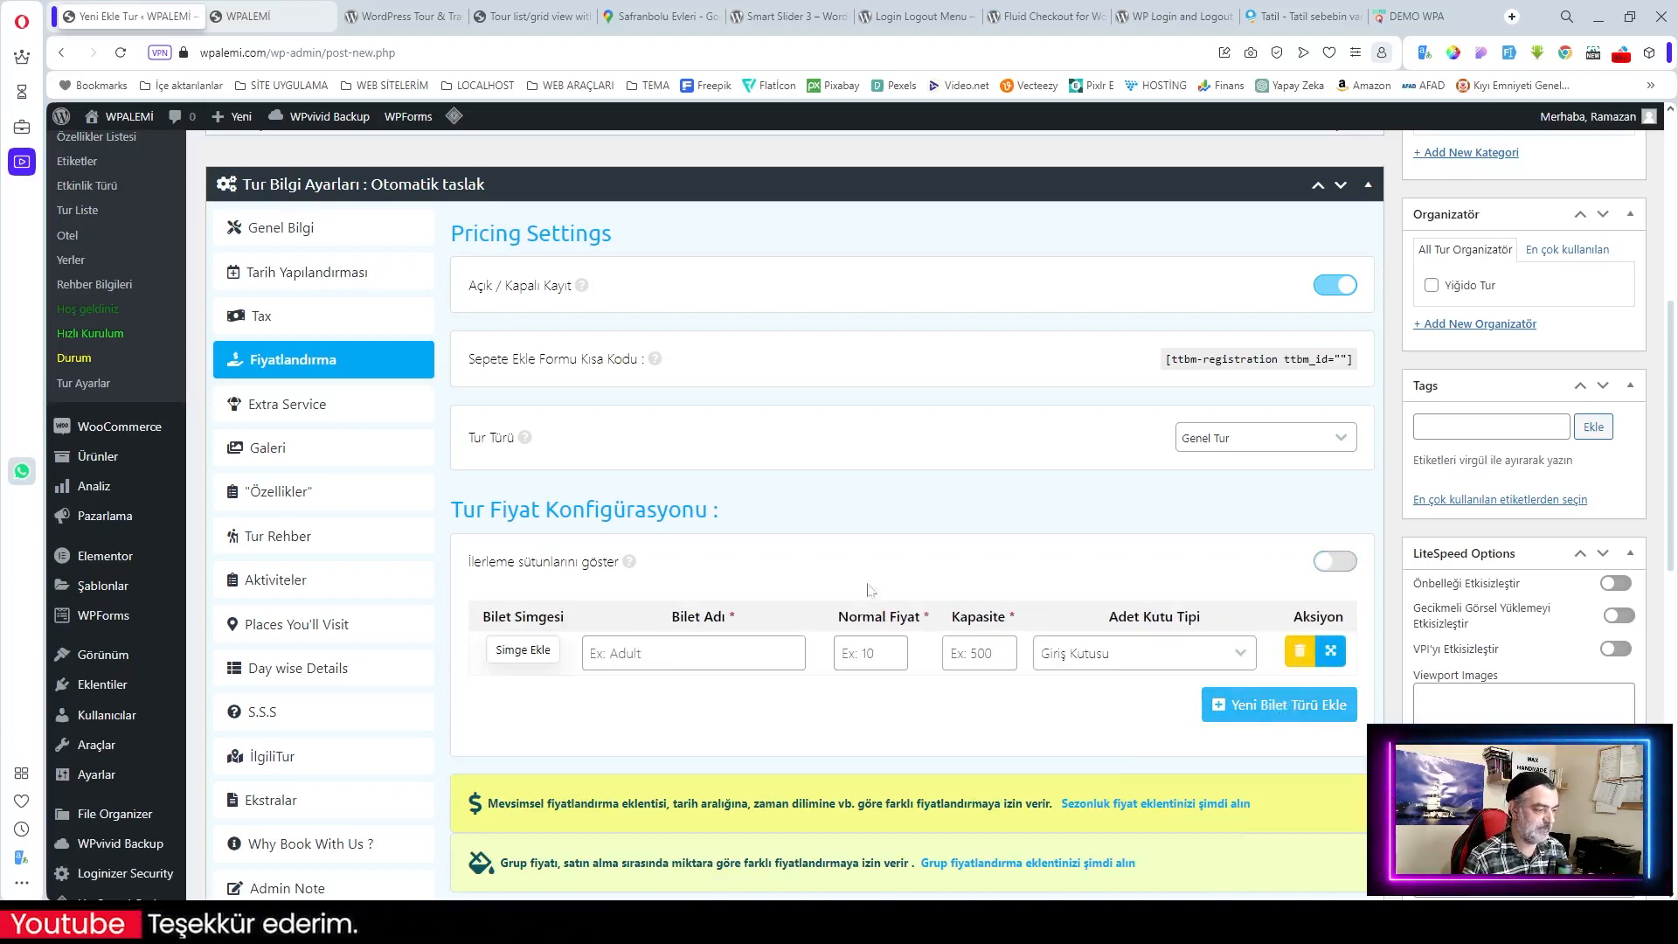
Step: Fill the first ticket as Yetişkin with a person icon, price 12000 and capacity 200
left_click(524, 651)
scroll(812, 654, "down", 10)
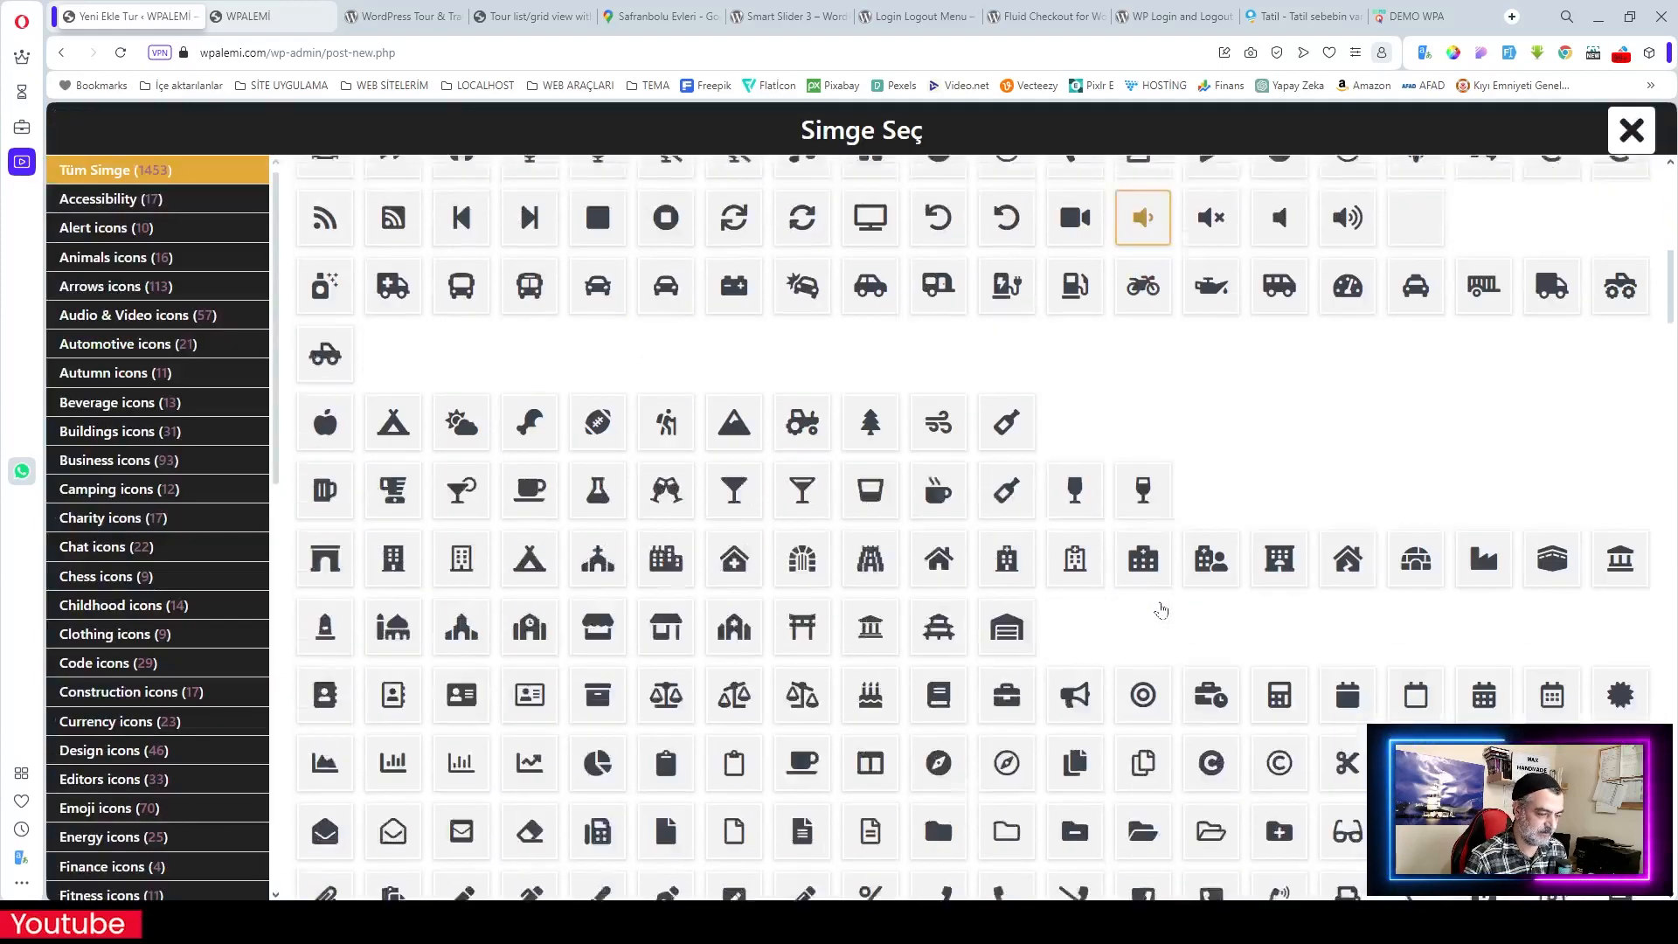
left_click(936, 485)
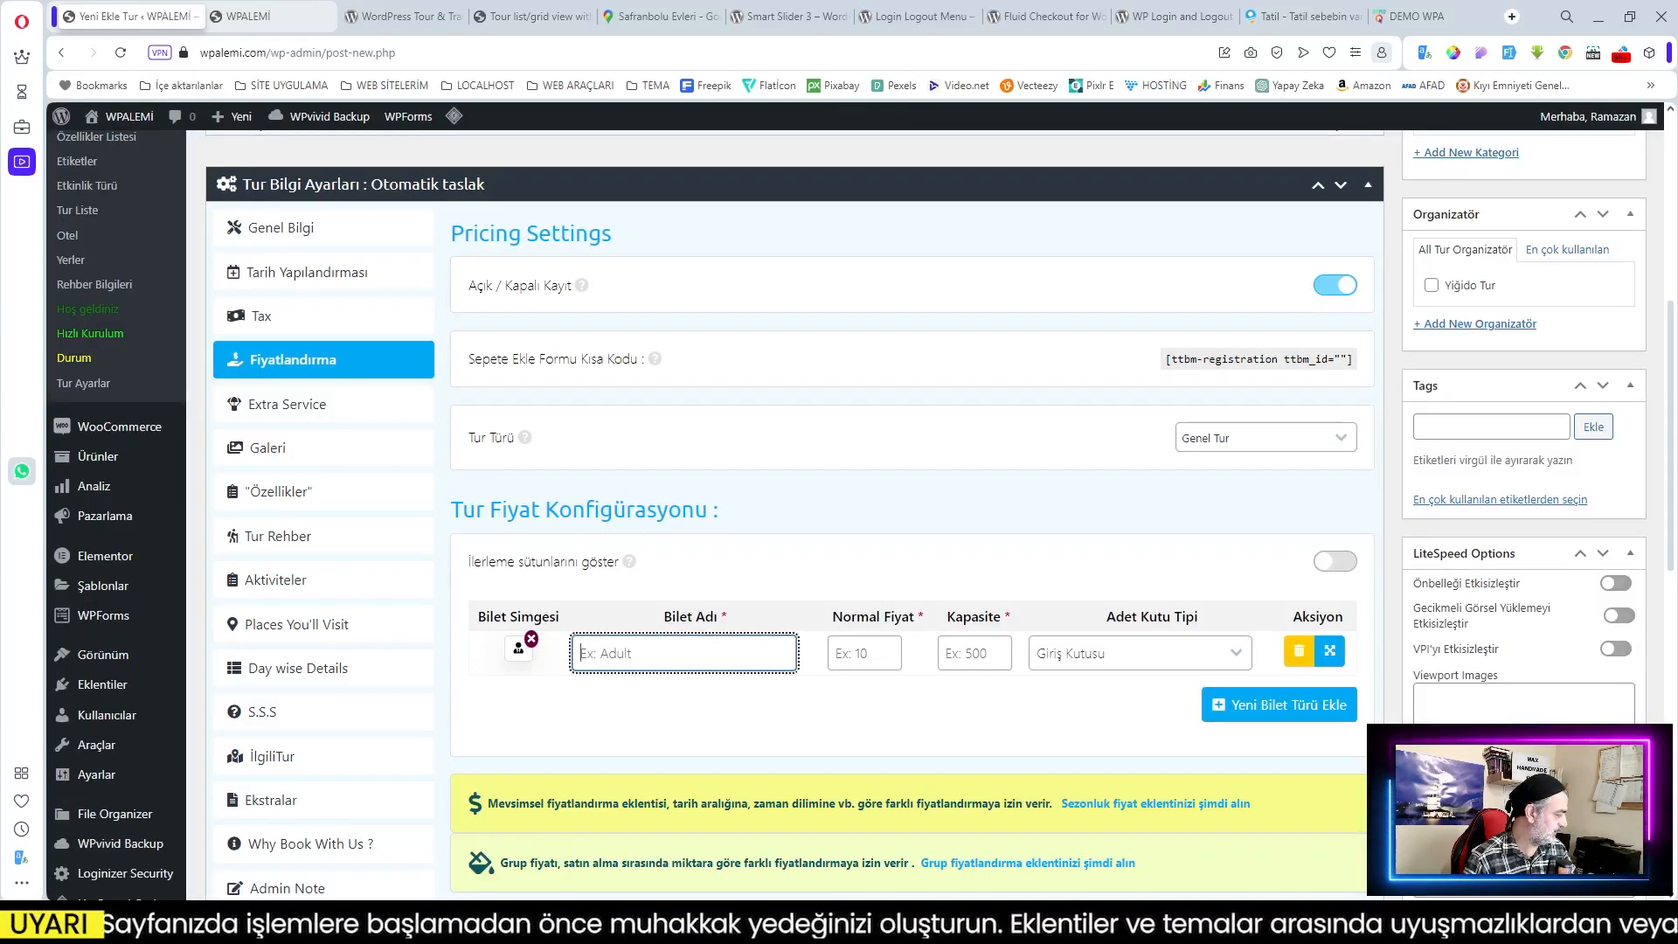
type("Yetişkin")
key("Tab")
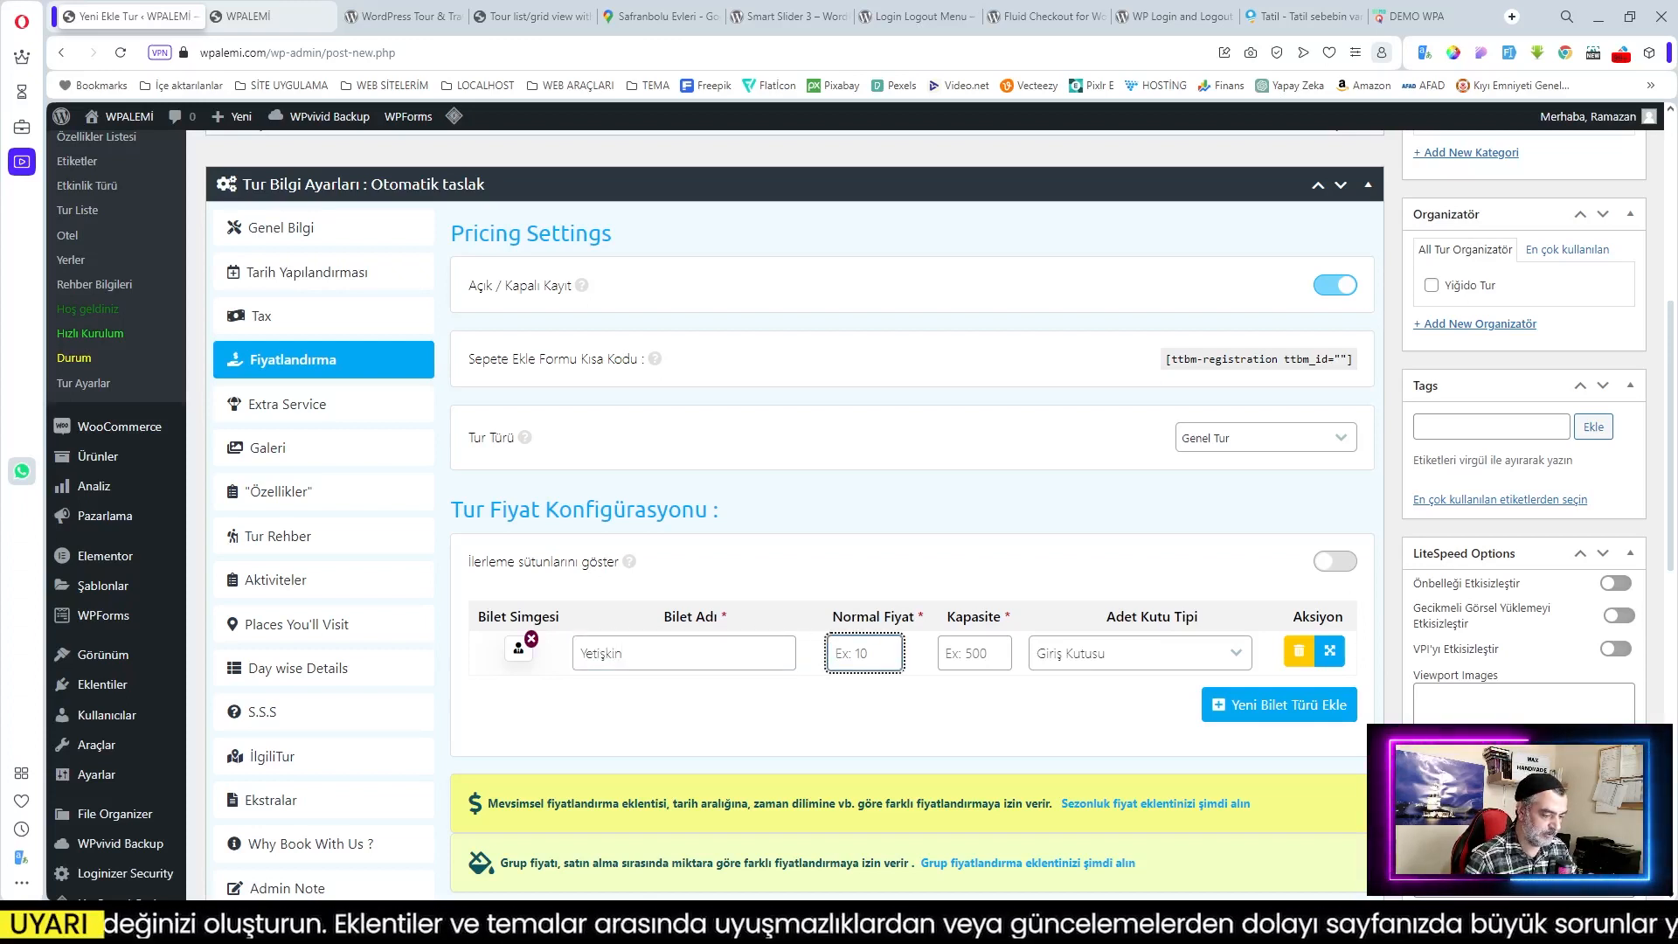
type("12000")
key("Tab")
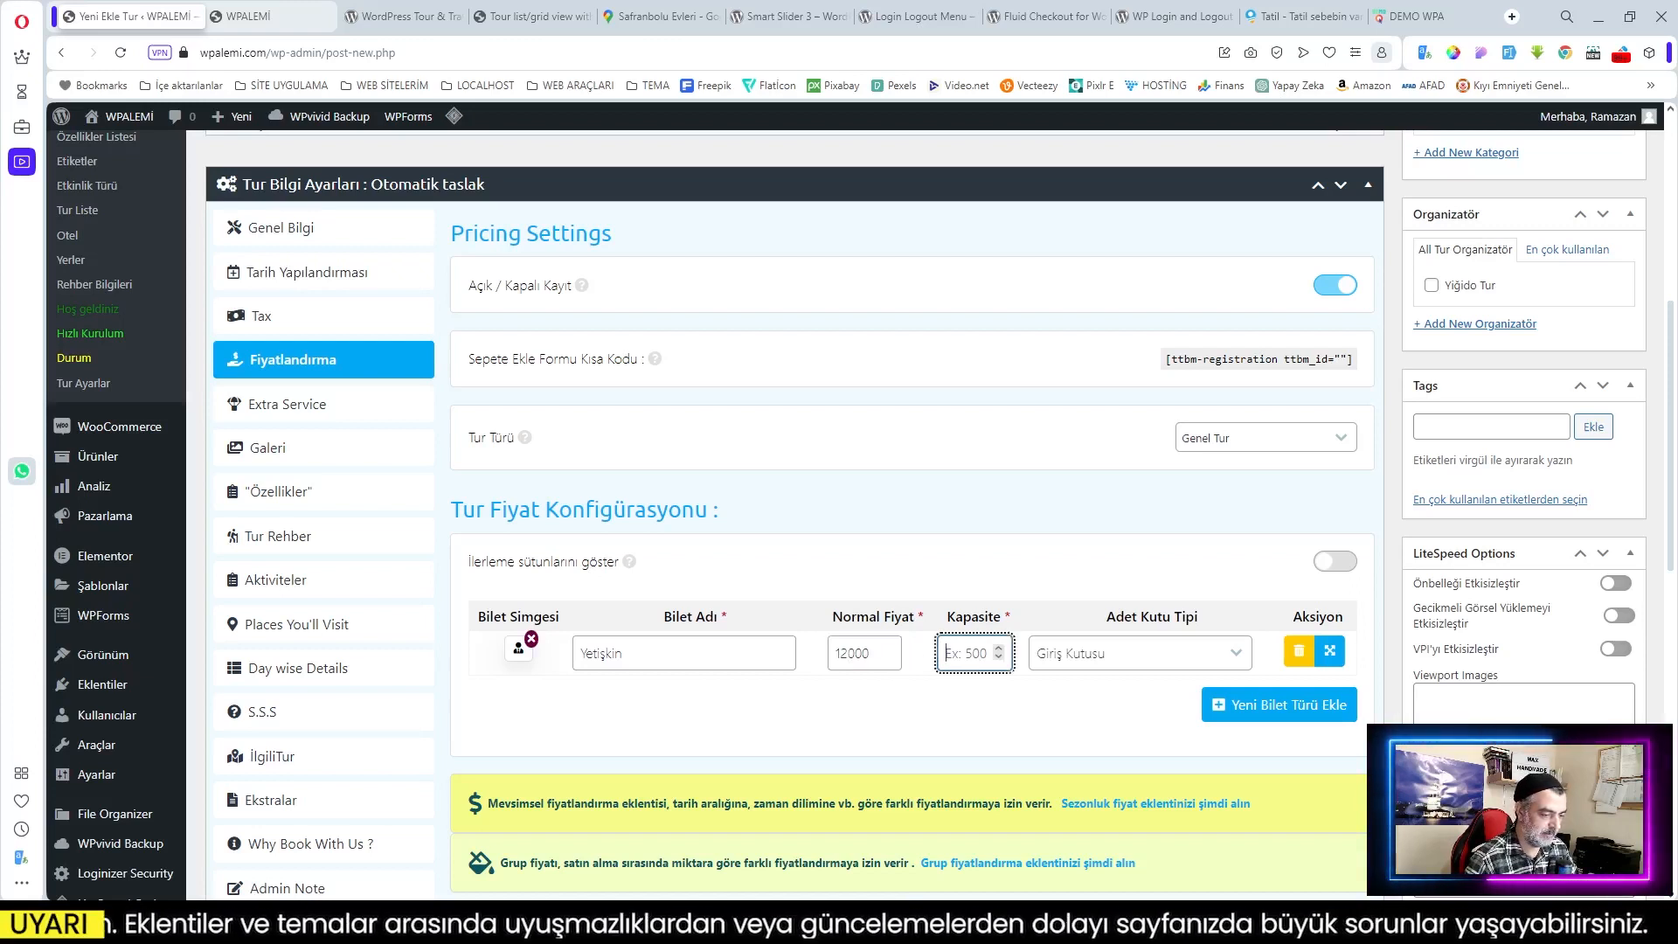
type("300")
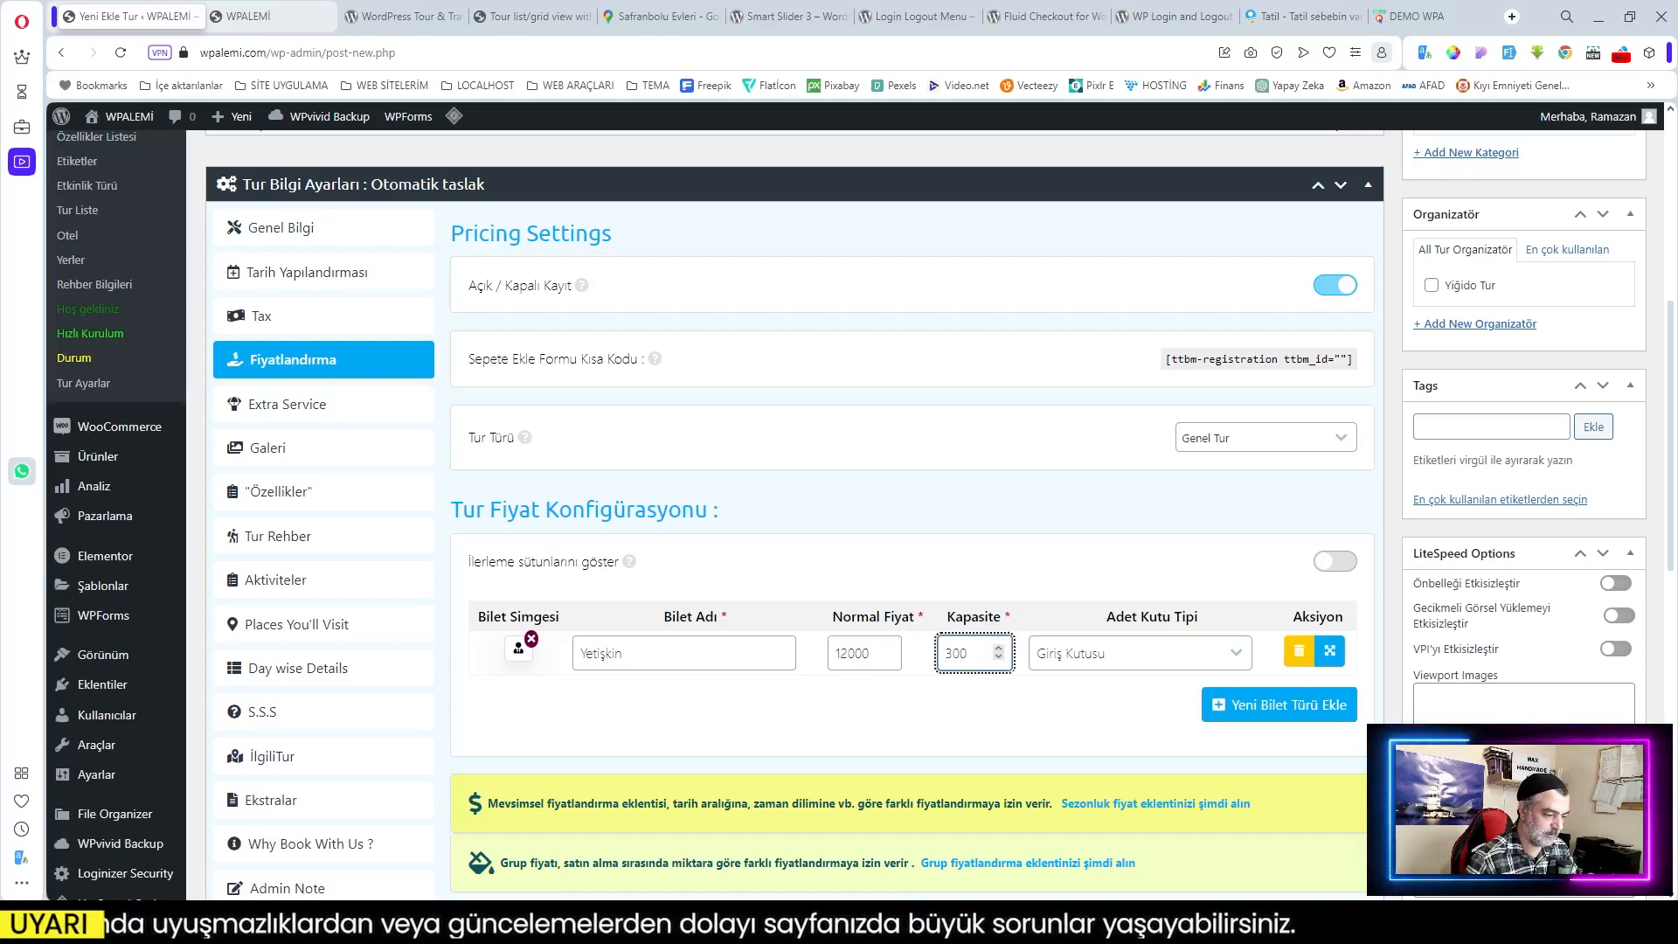
key("ctrl+a")
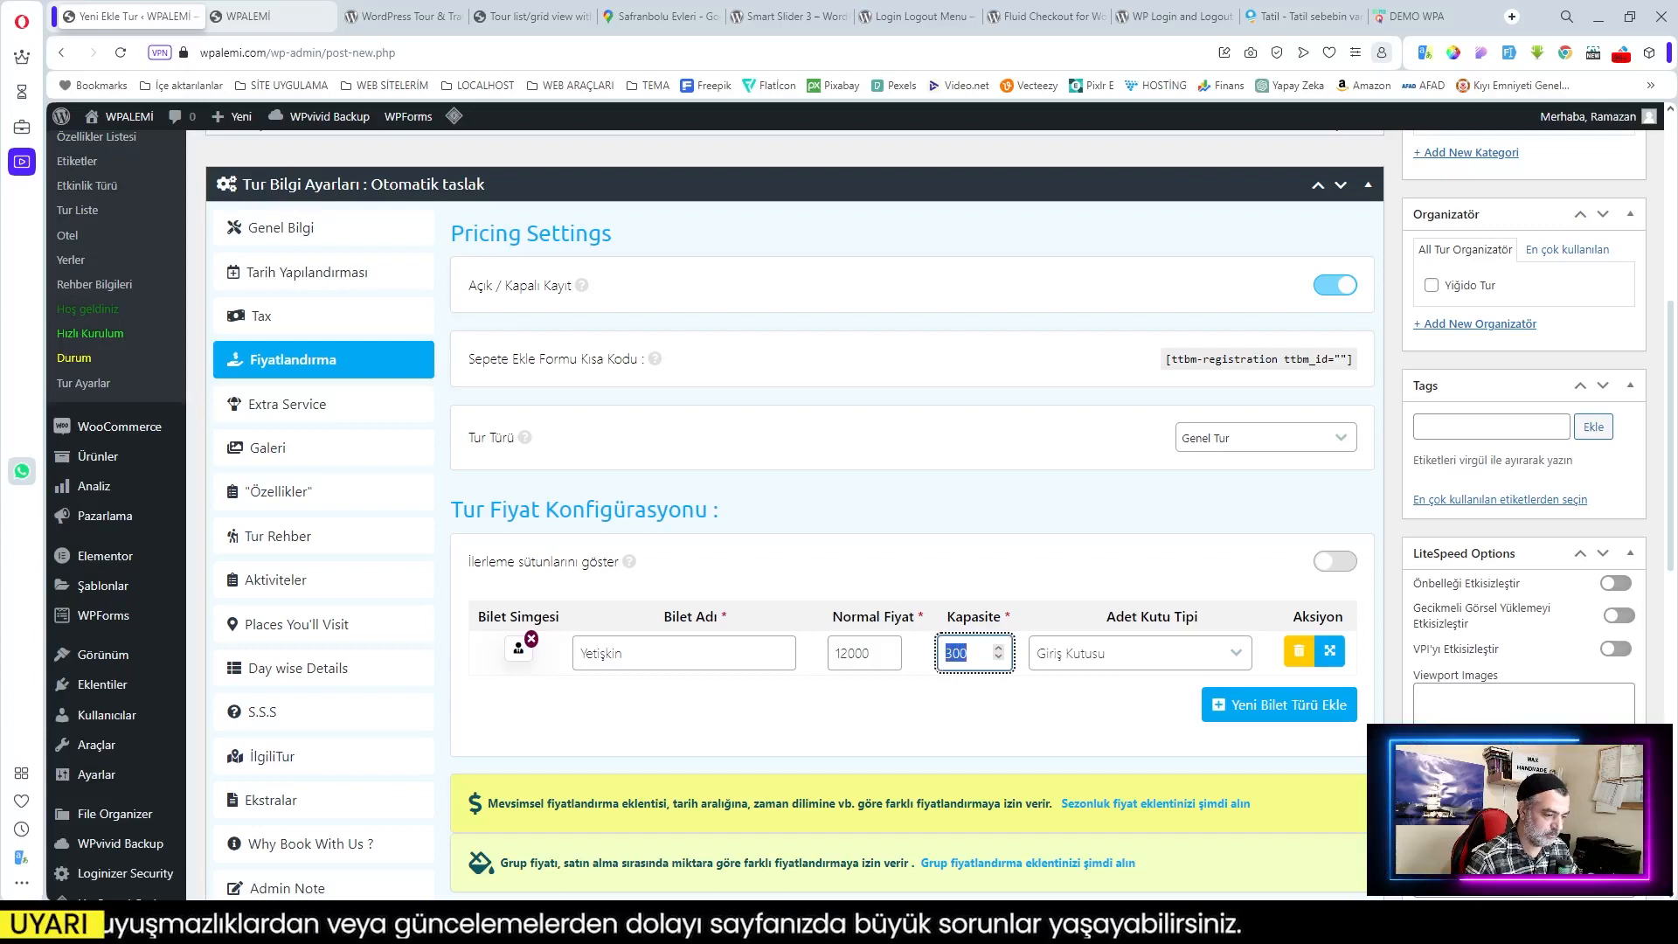
type("200")
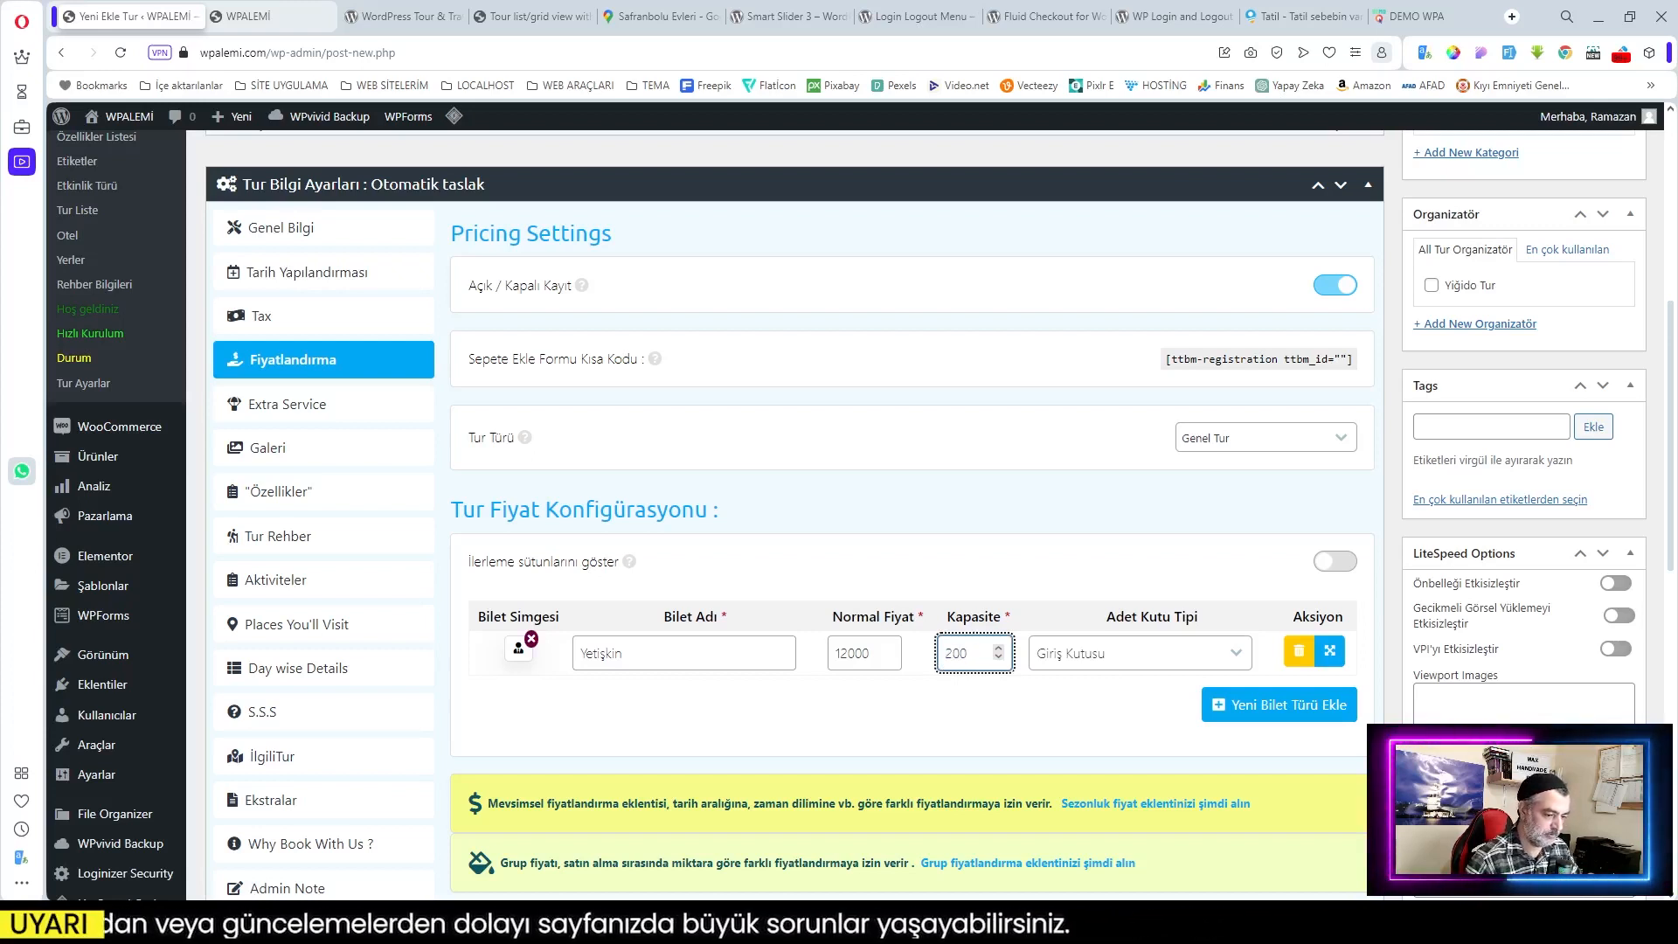
left_click(716, 712)
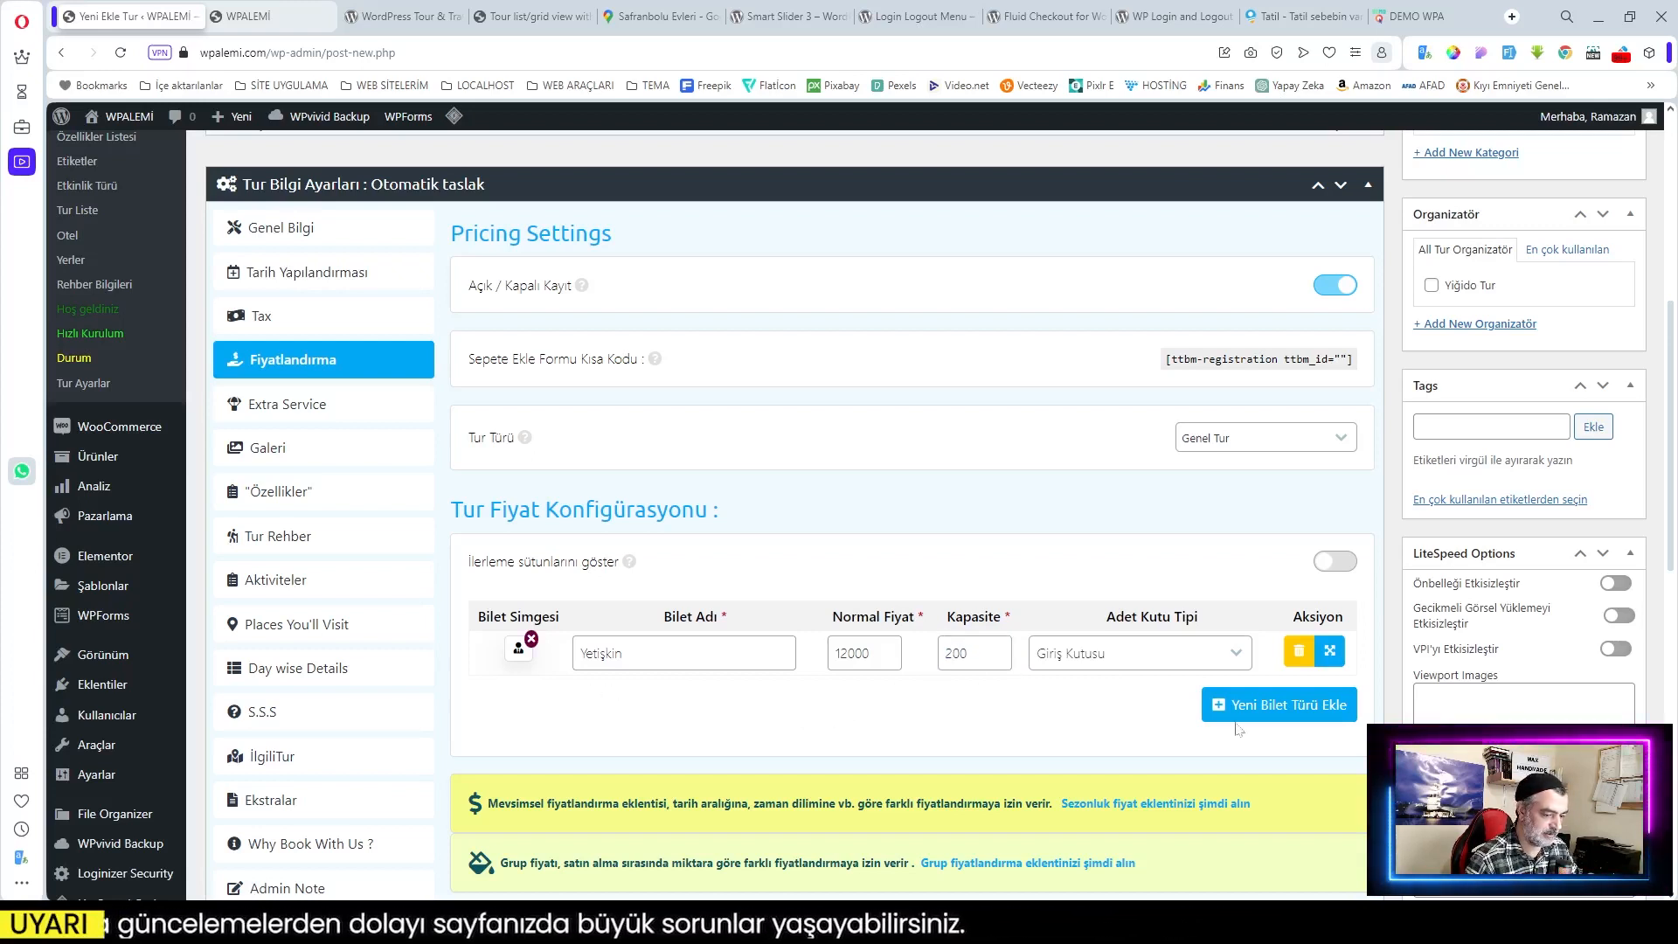
Step: Add a second ticket, Çocuk, with a childhood icon, price 8000 and capacity 100
left_click(1271, 704)
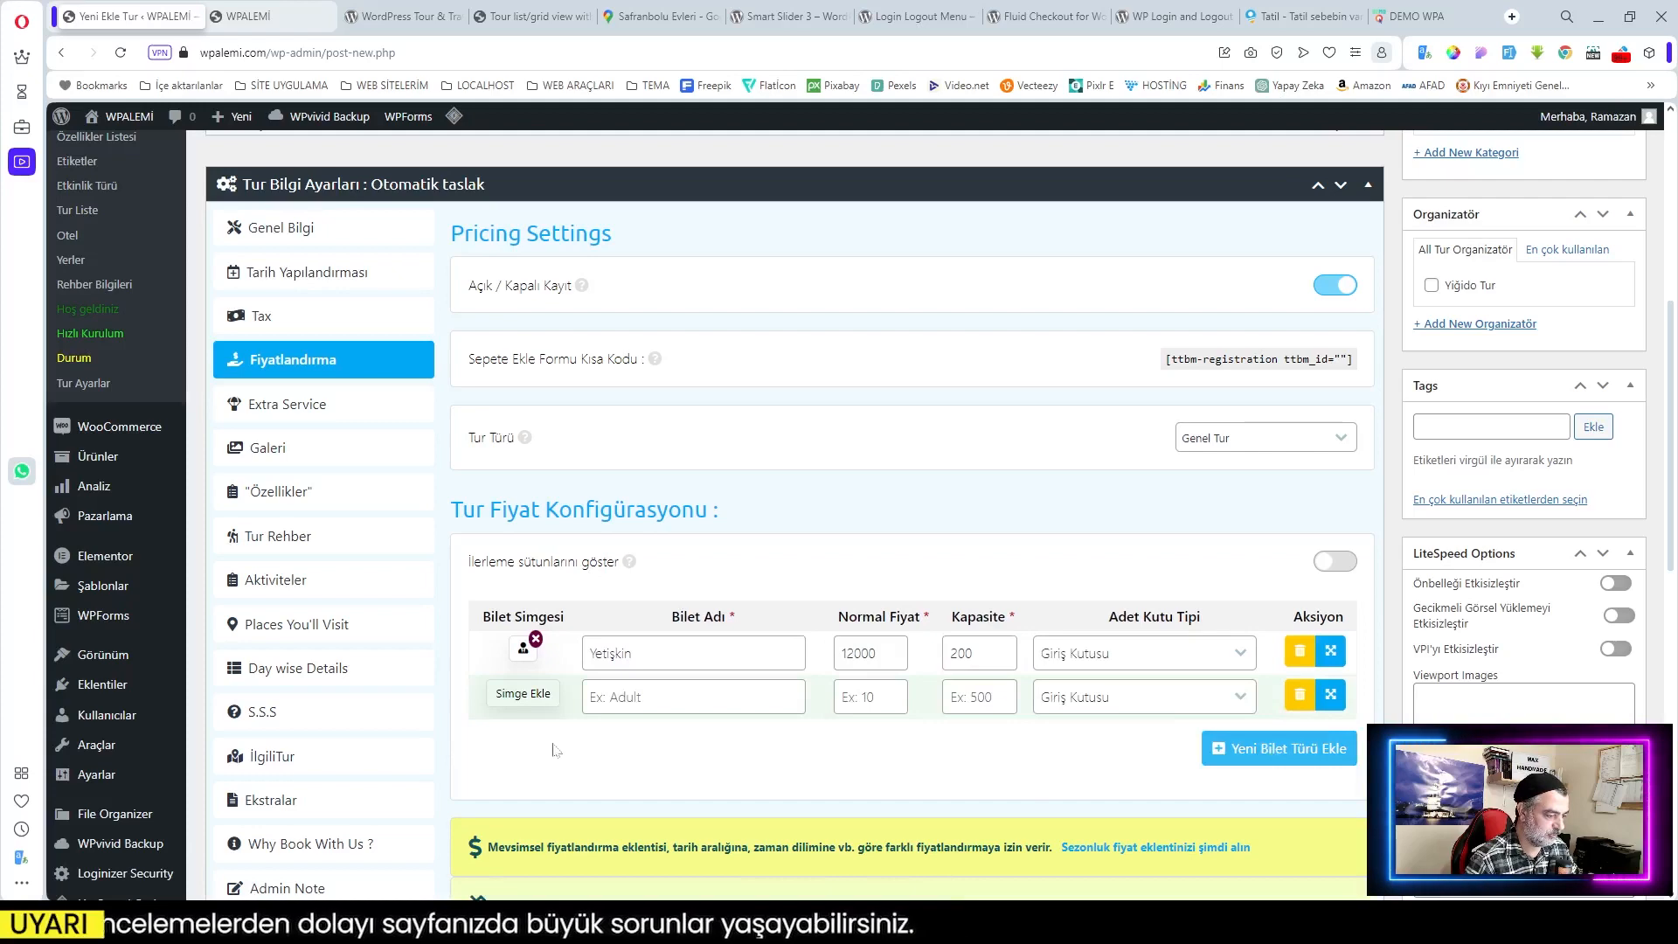
left_click(524, 699)
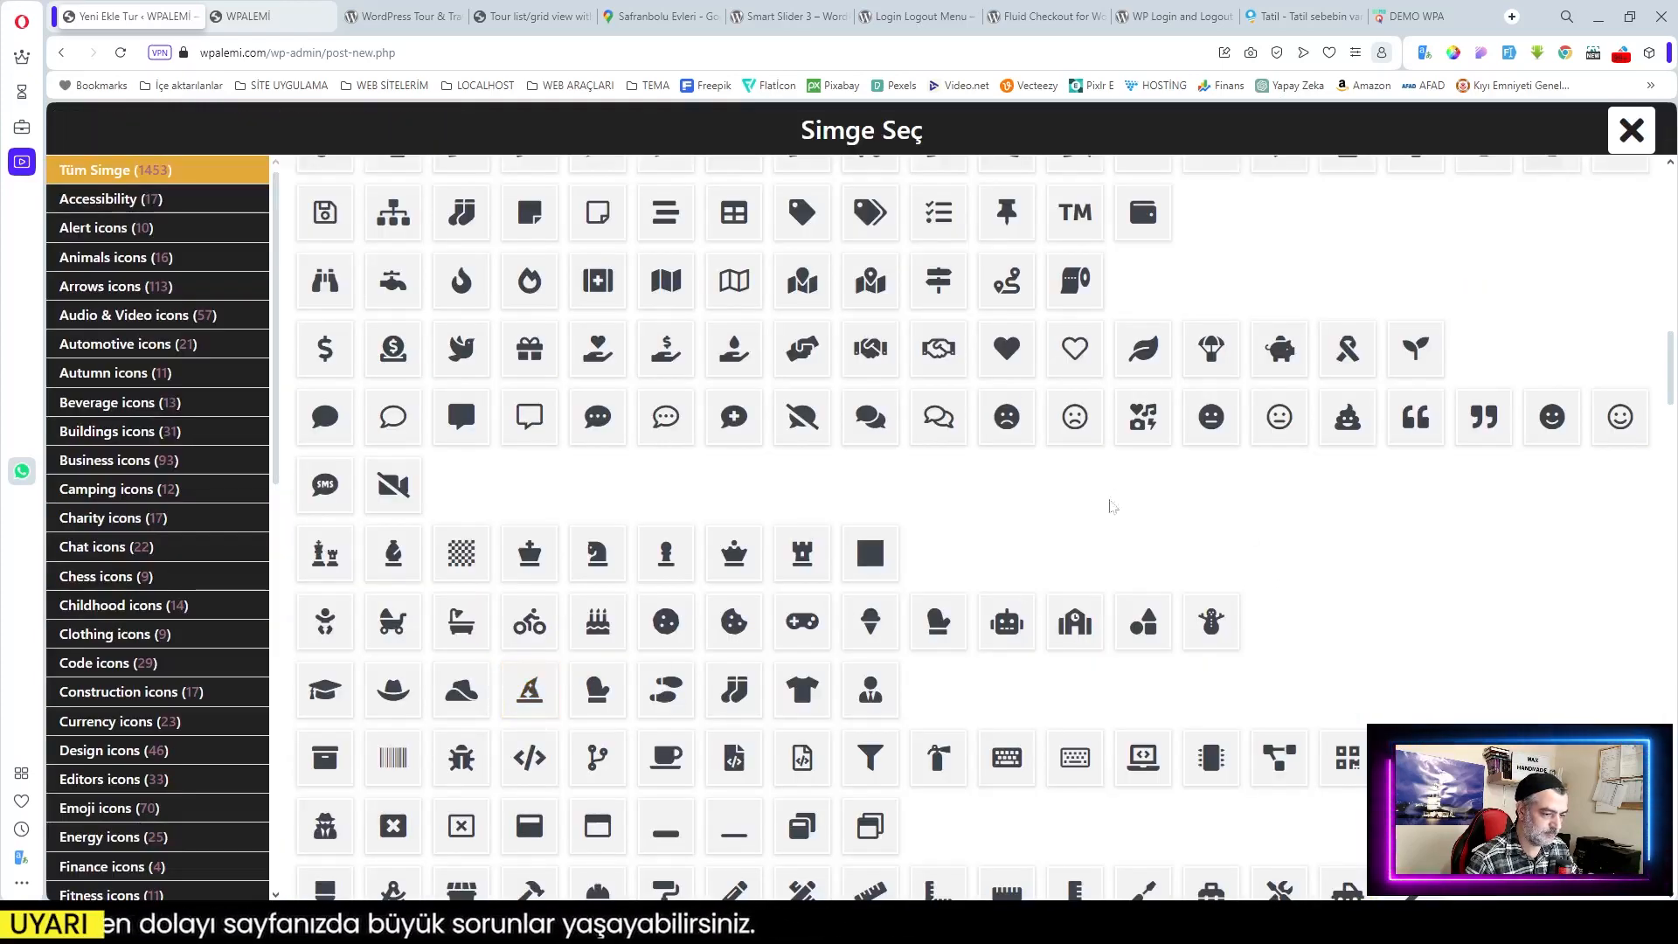
left_click(1211, 621)
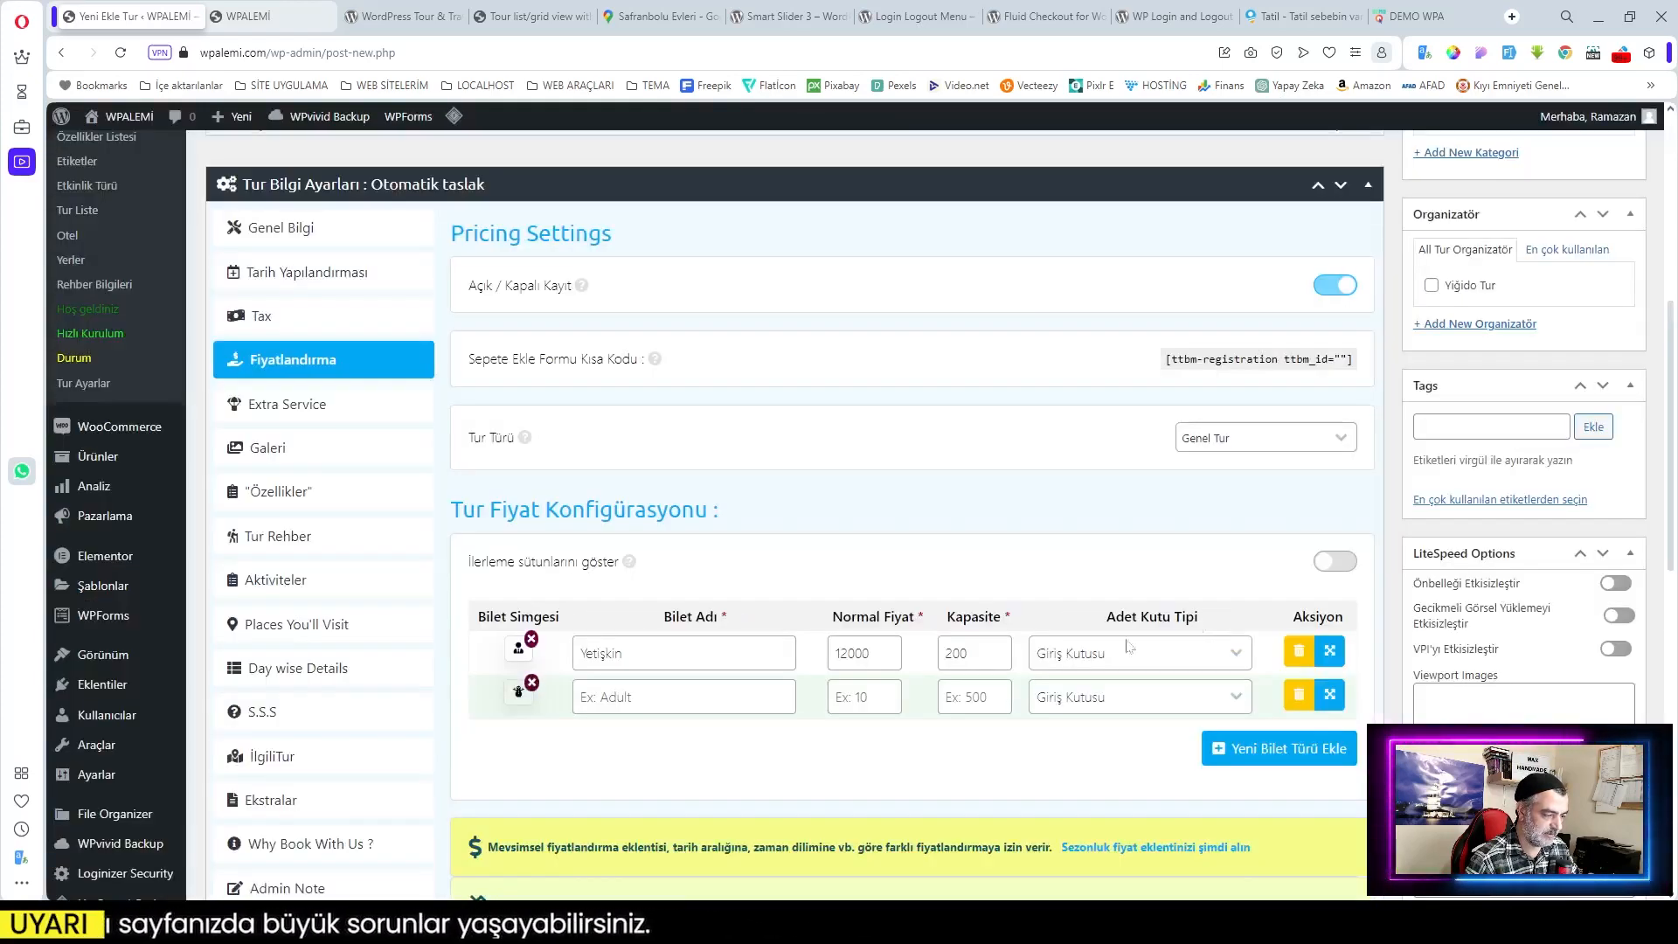
left_click(672, 696)
type("Çocuk")
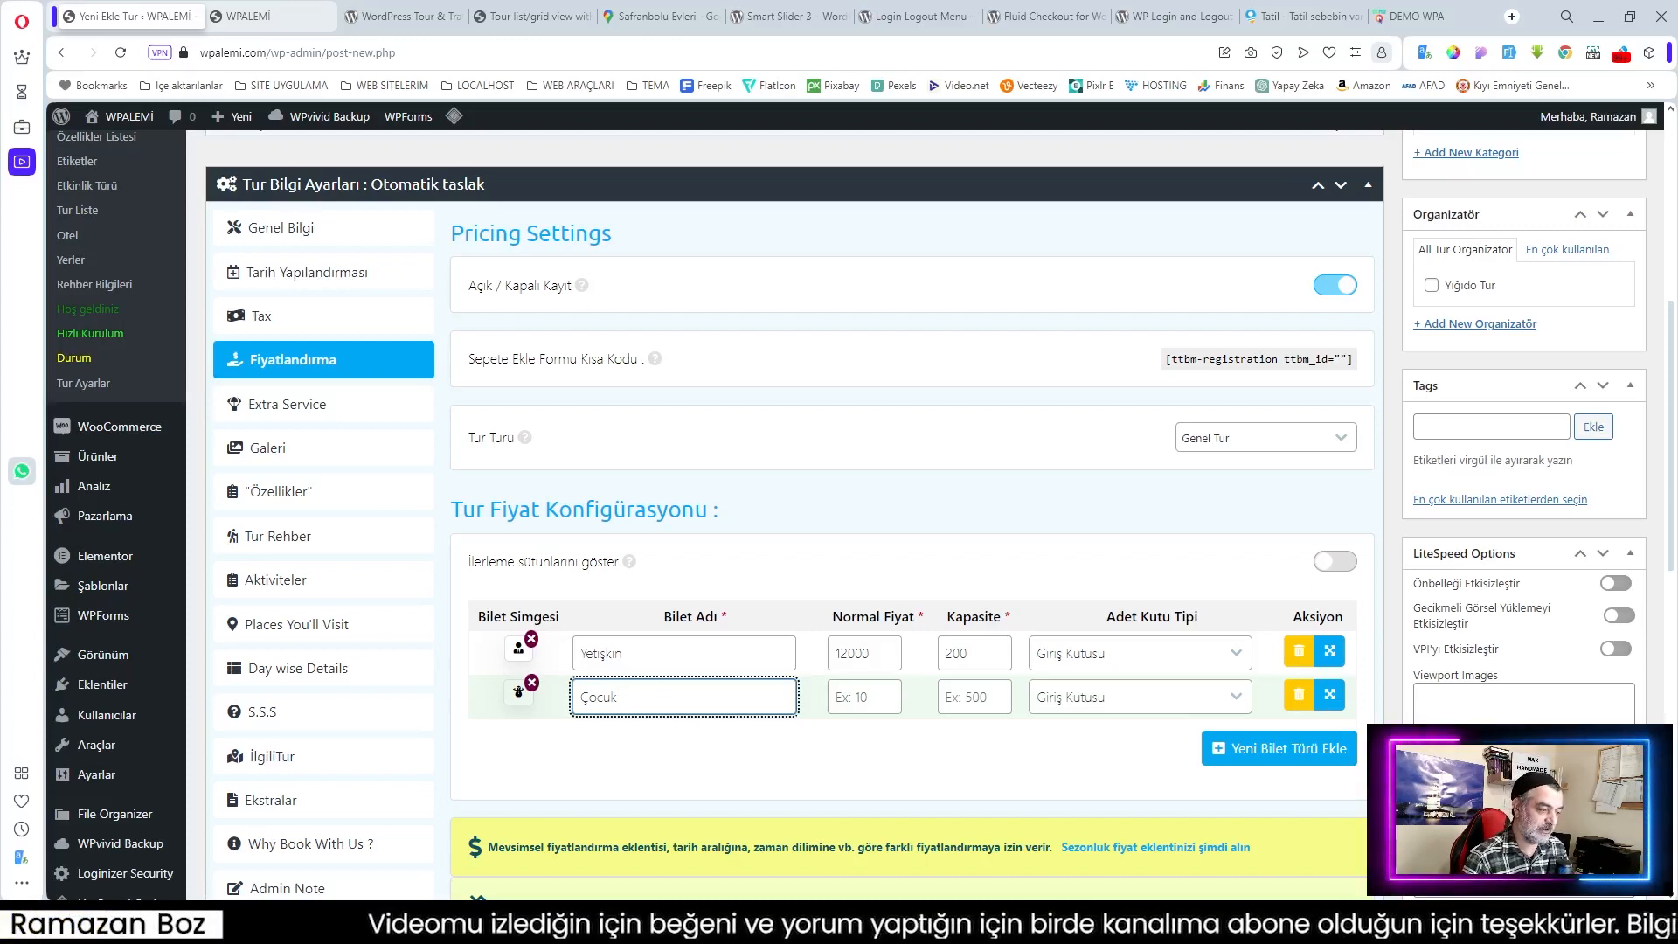
key("Tab")
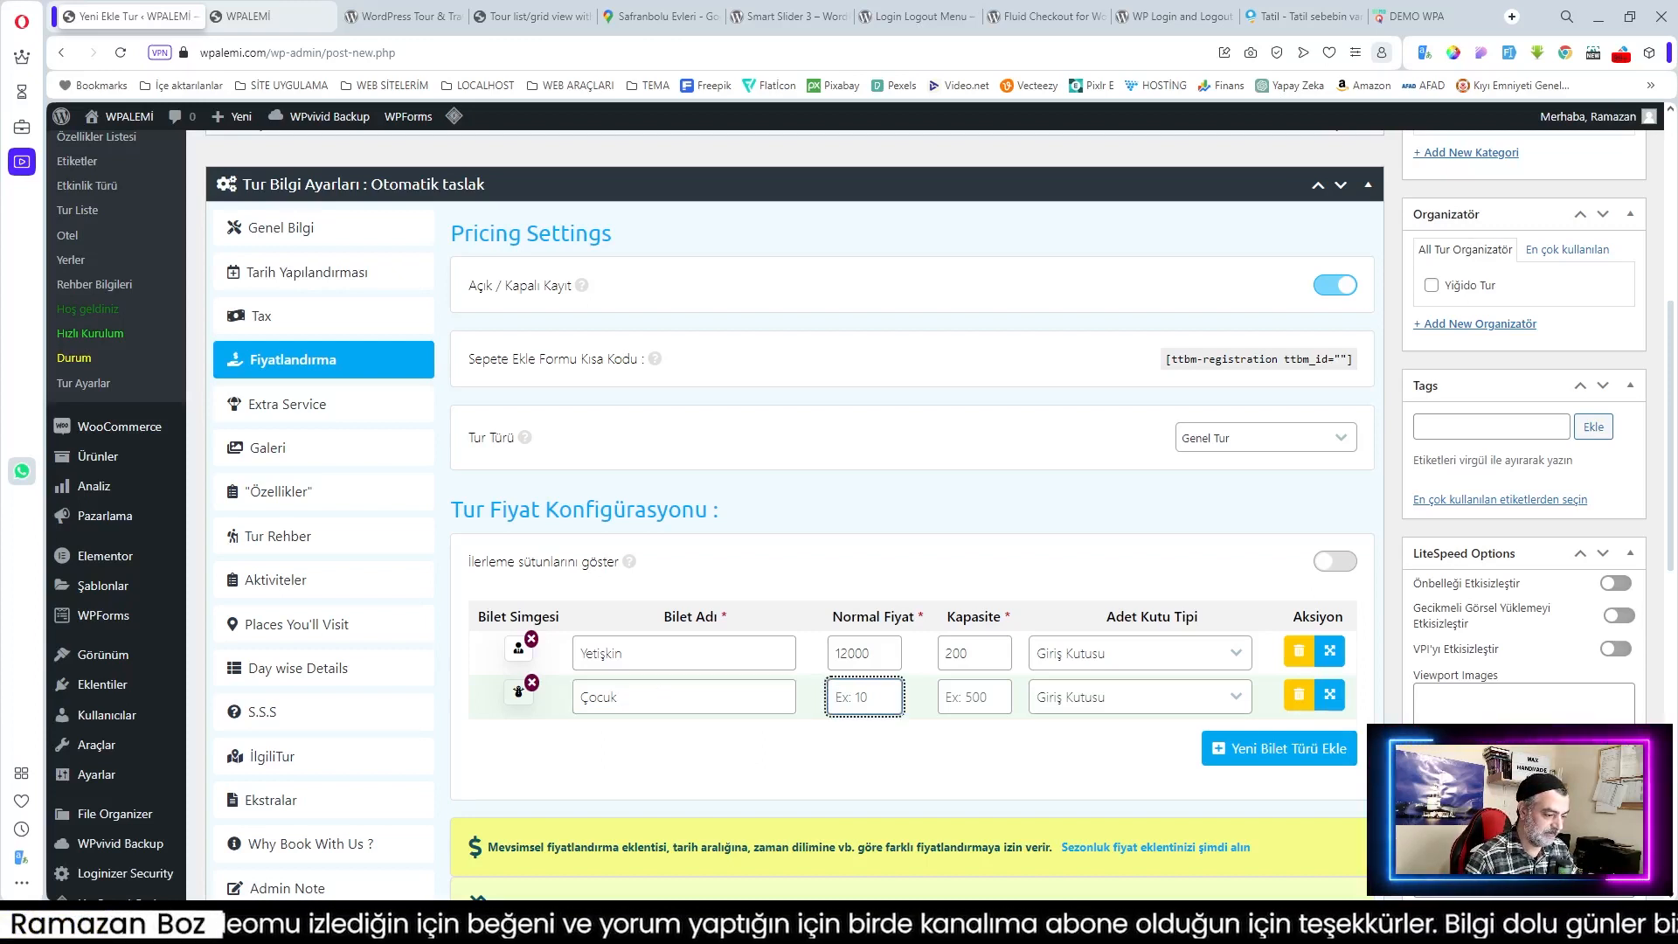
type("8000")
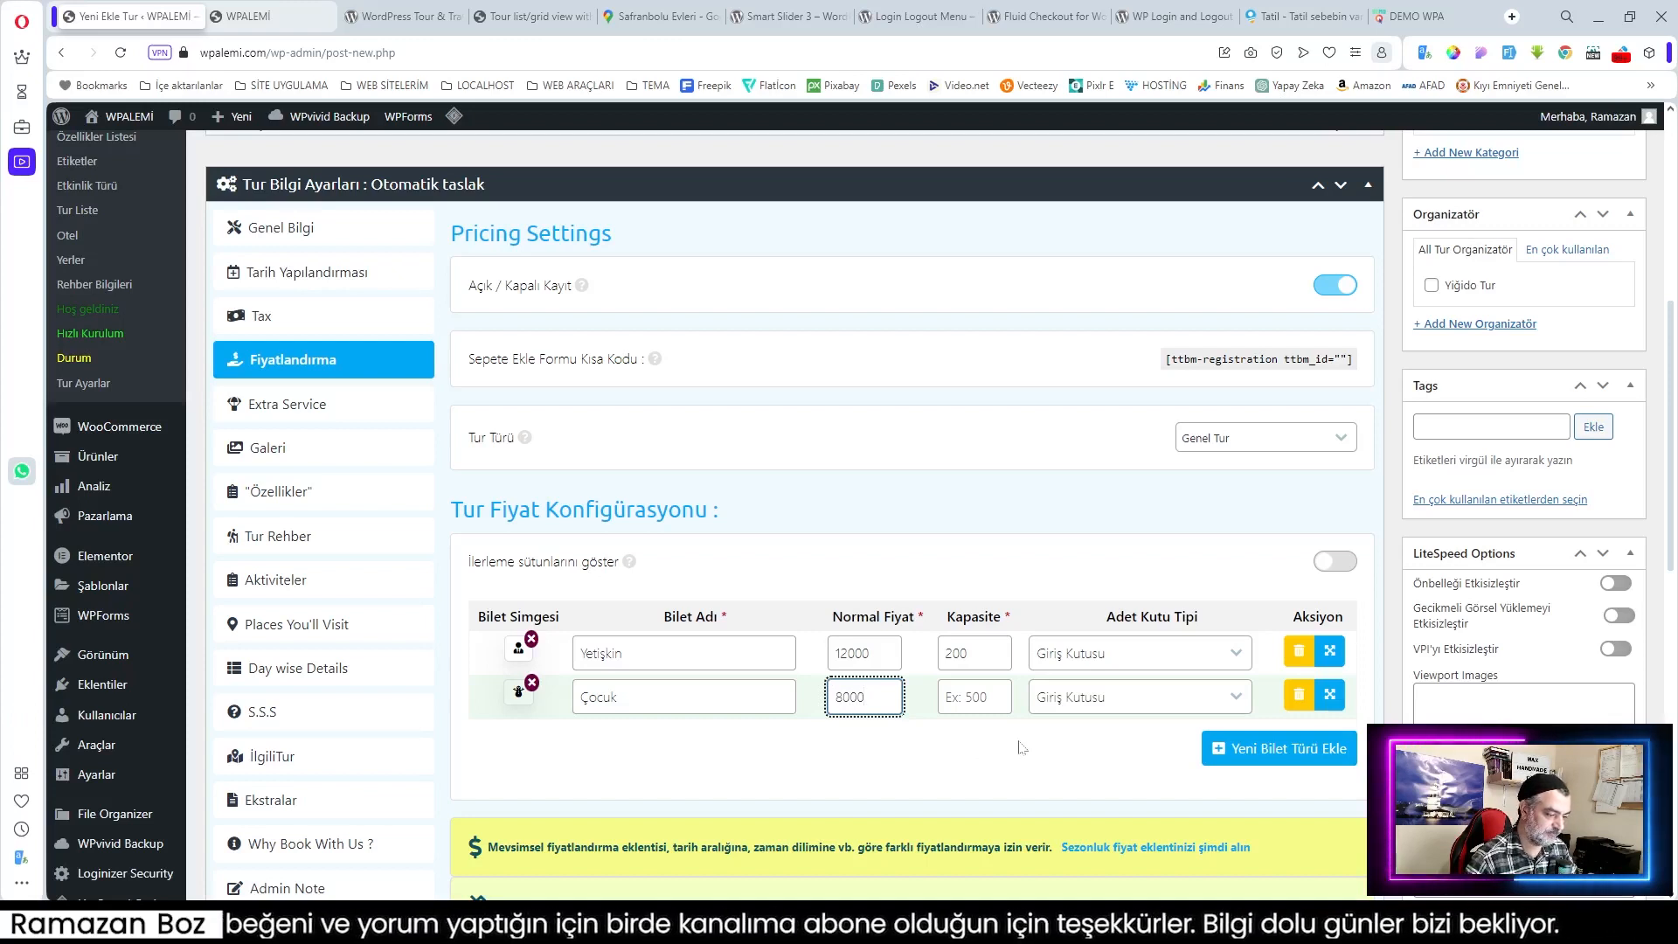
left_click(992, 696)
type("1")
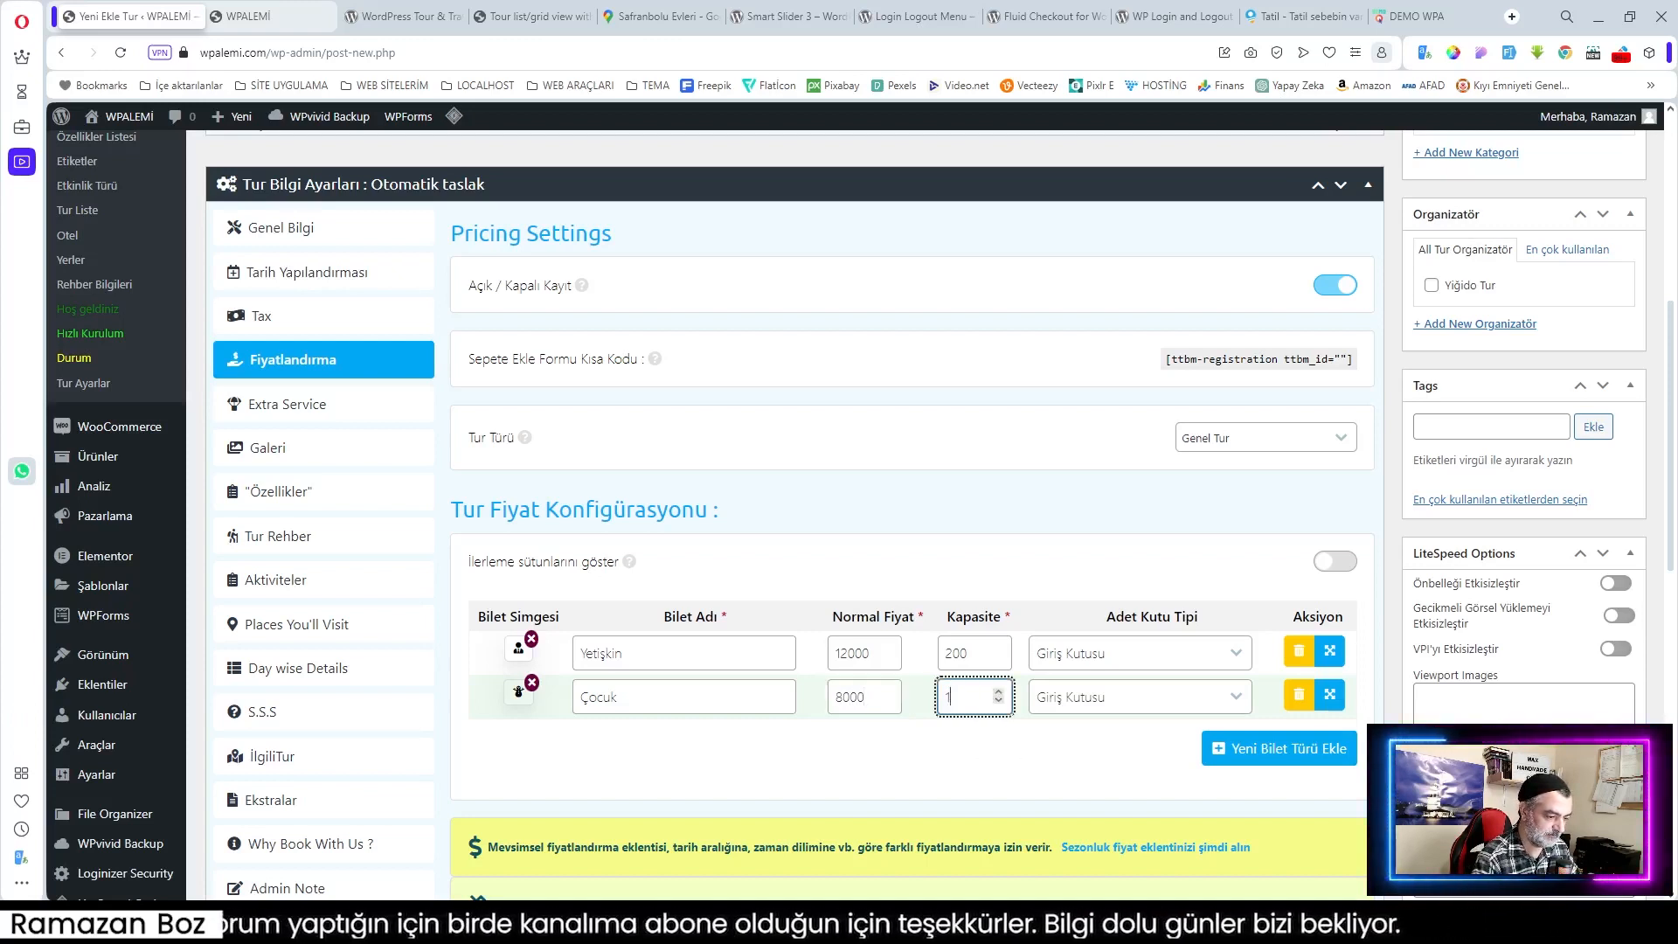
type("00")
left_click(902, 760)
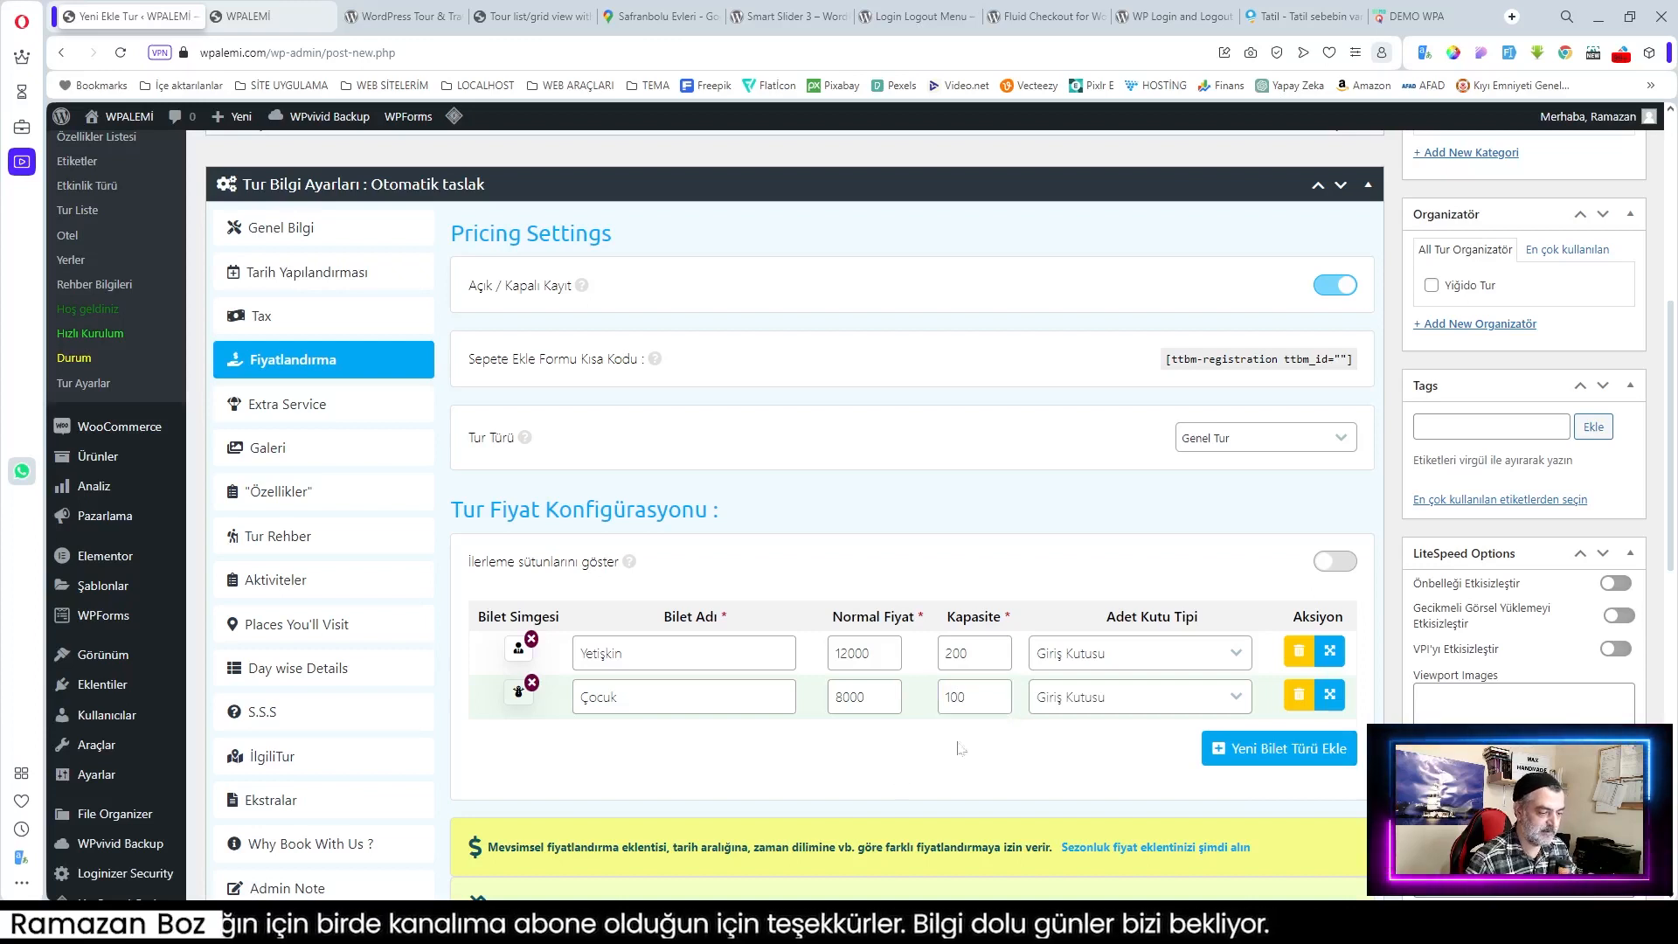
left_click(1336, 562)
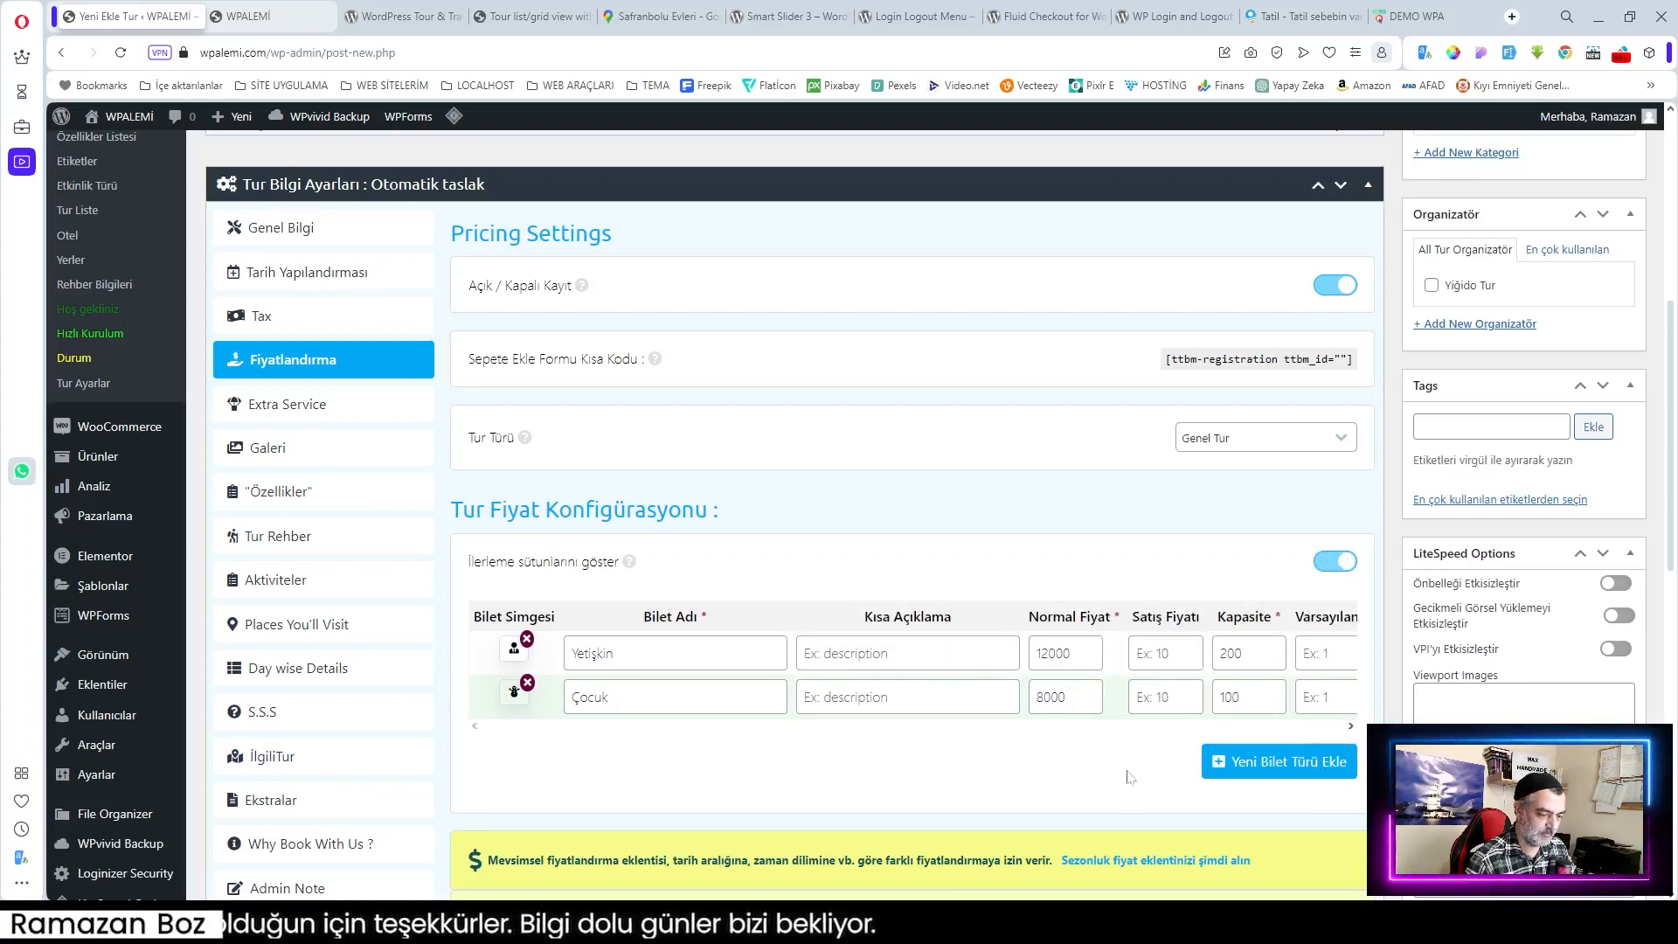
Step: Enter a reserve quantity of 10 for Yetişkin and Çocuk, leaving the quantity box type unchanged
left_click(1350, 727)
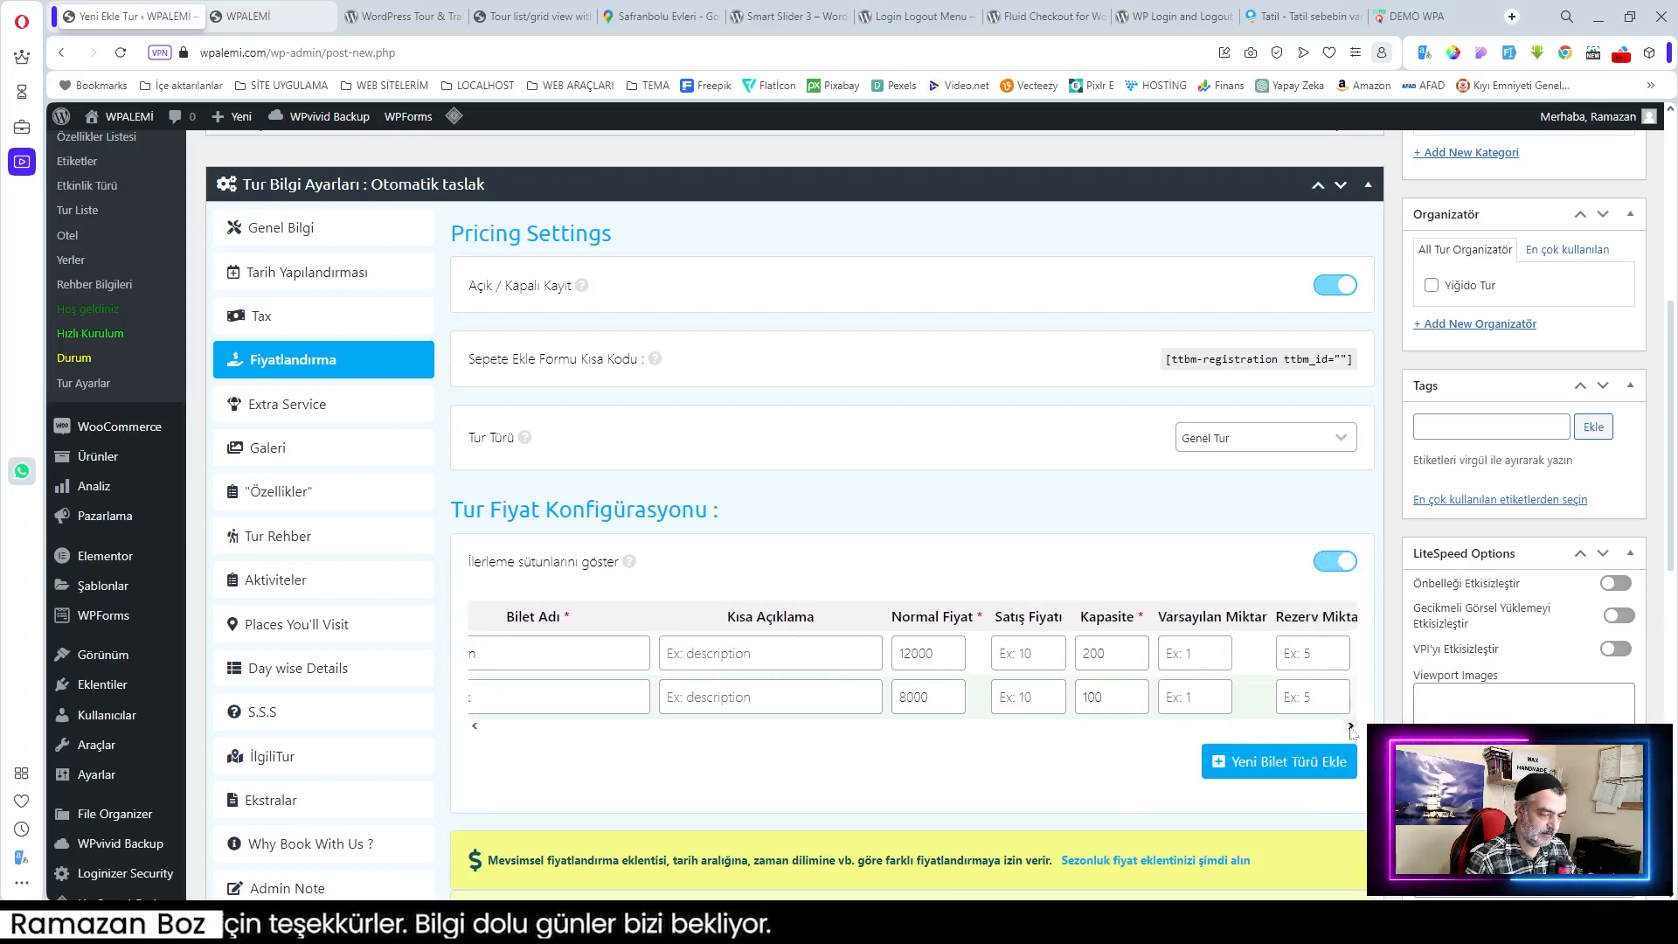
left_click(1136, 653)
type("10")
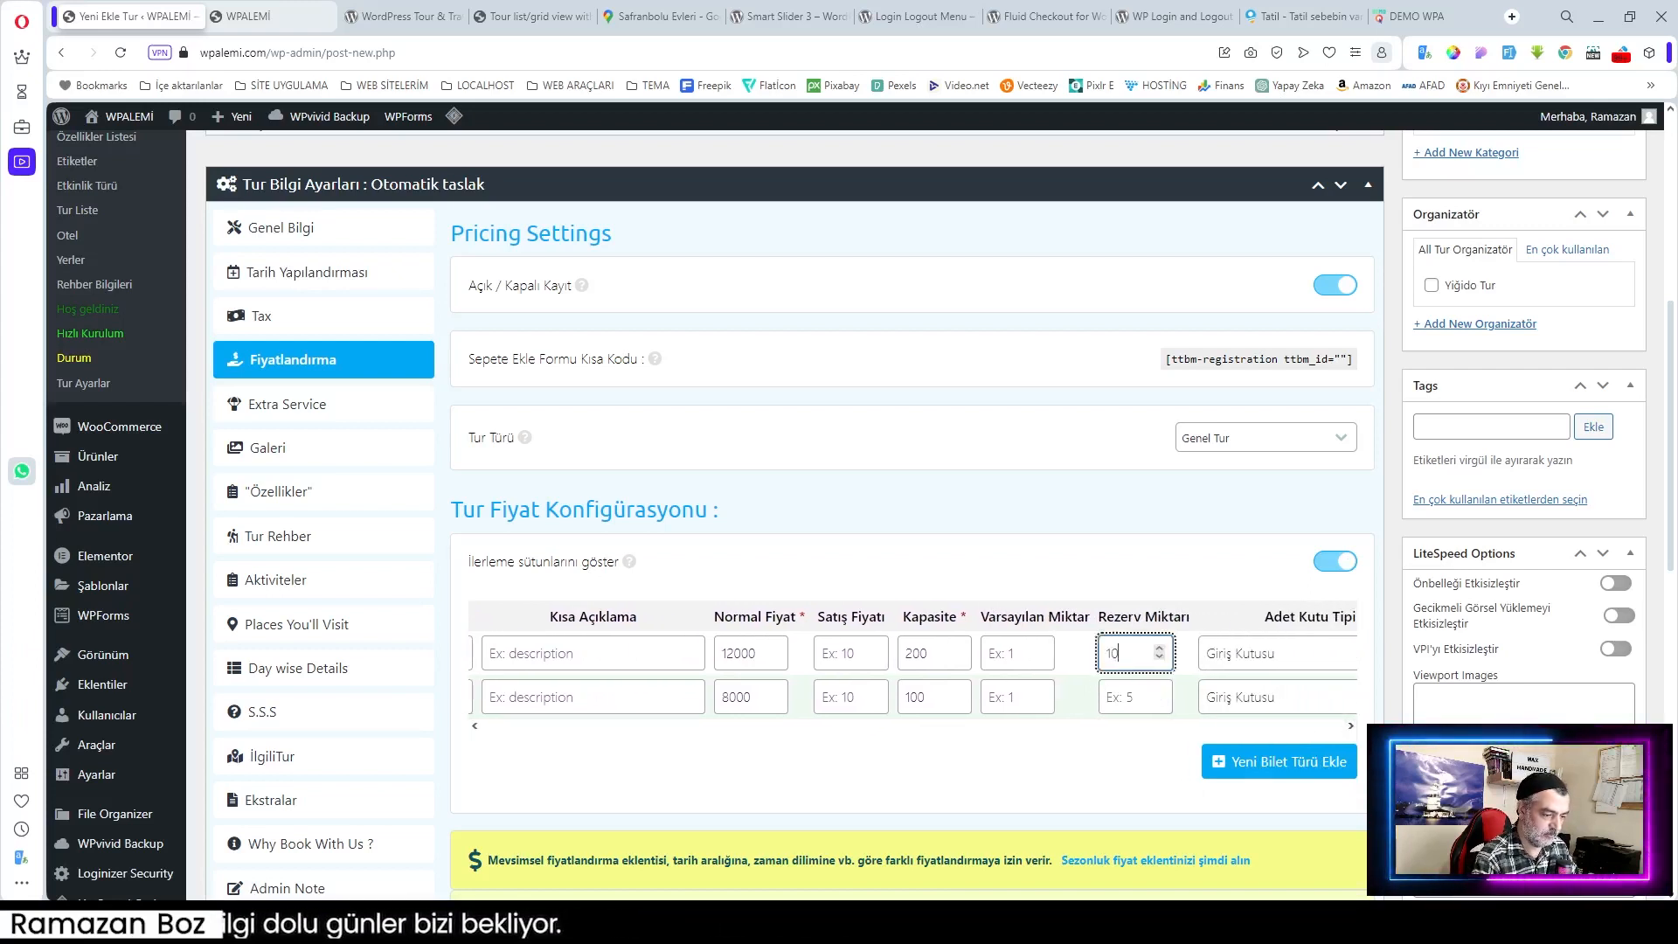
left_click(1136, 697)
type("10")
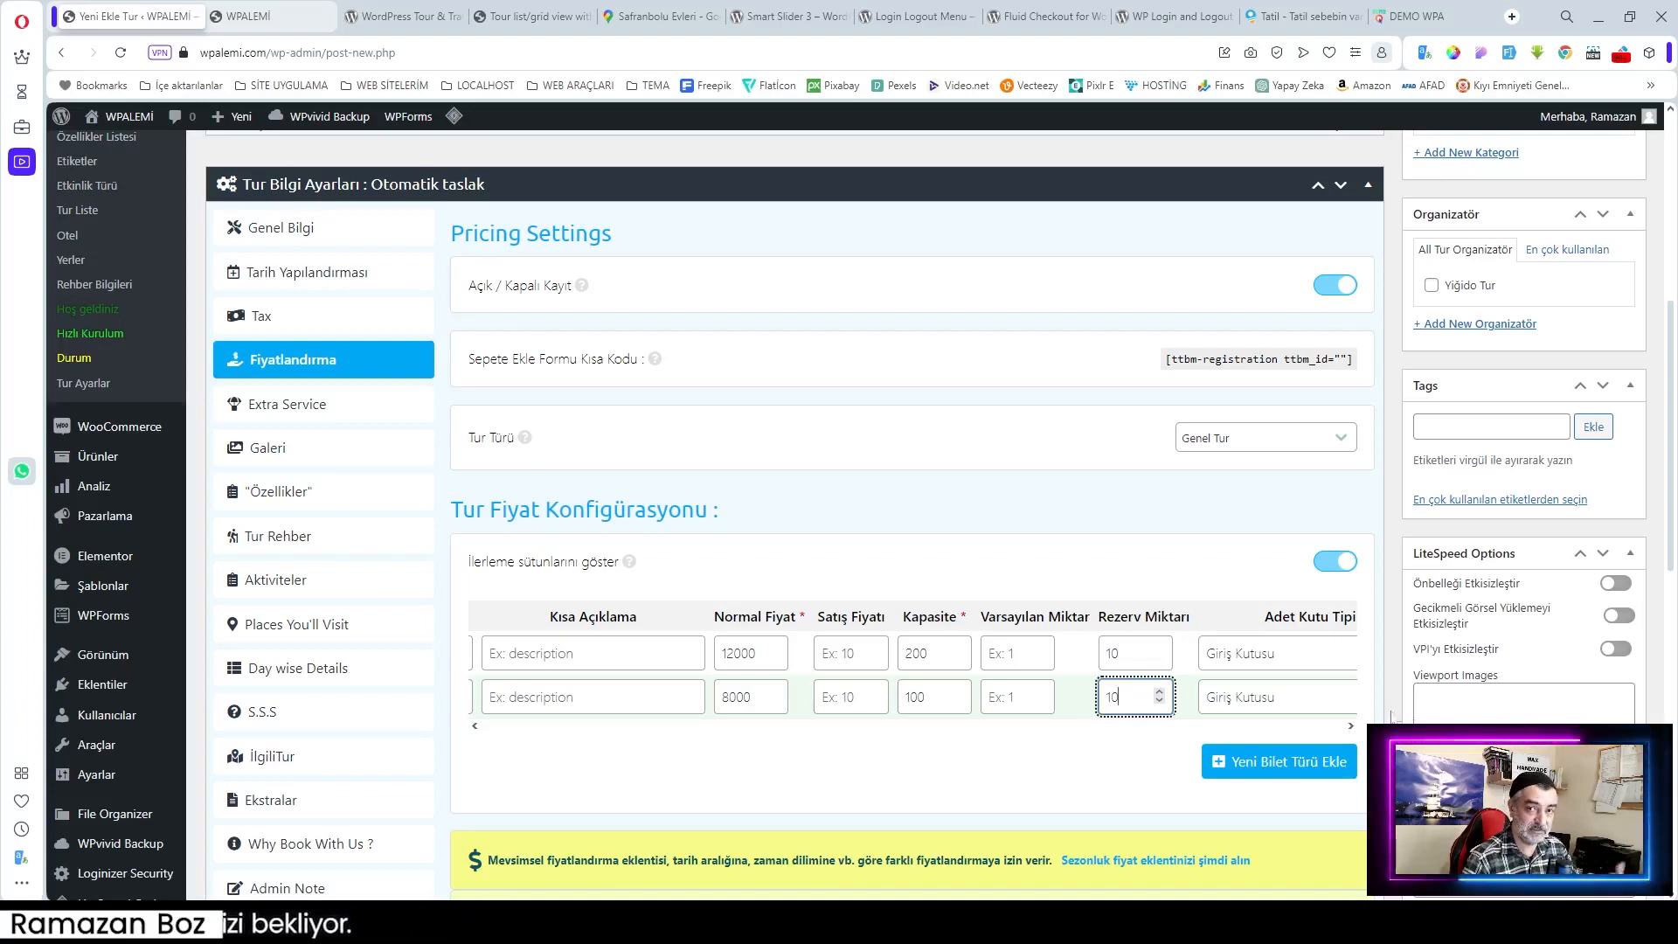
left_click(1351, 725)
left_click(1351, 726)
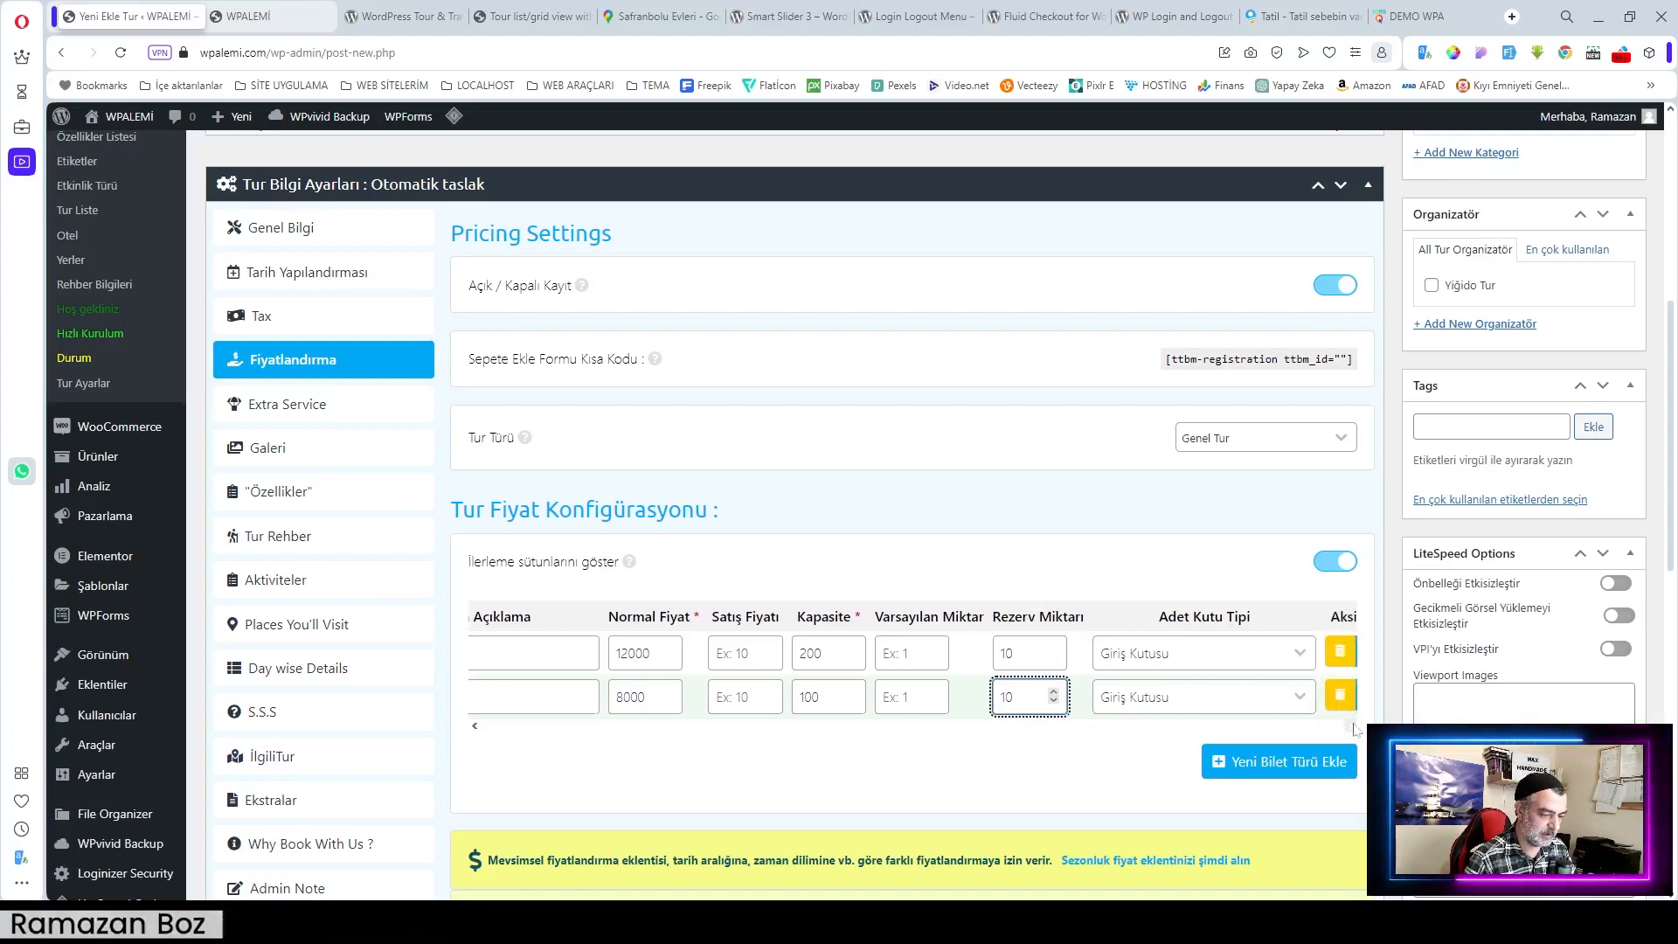
left_click(1168, 656)
left_click(1169, 657)
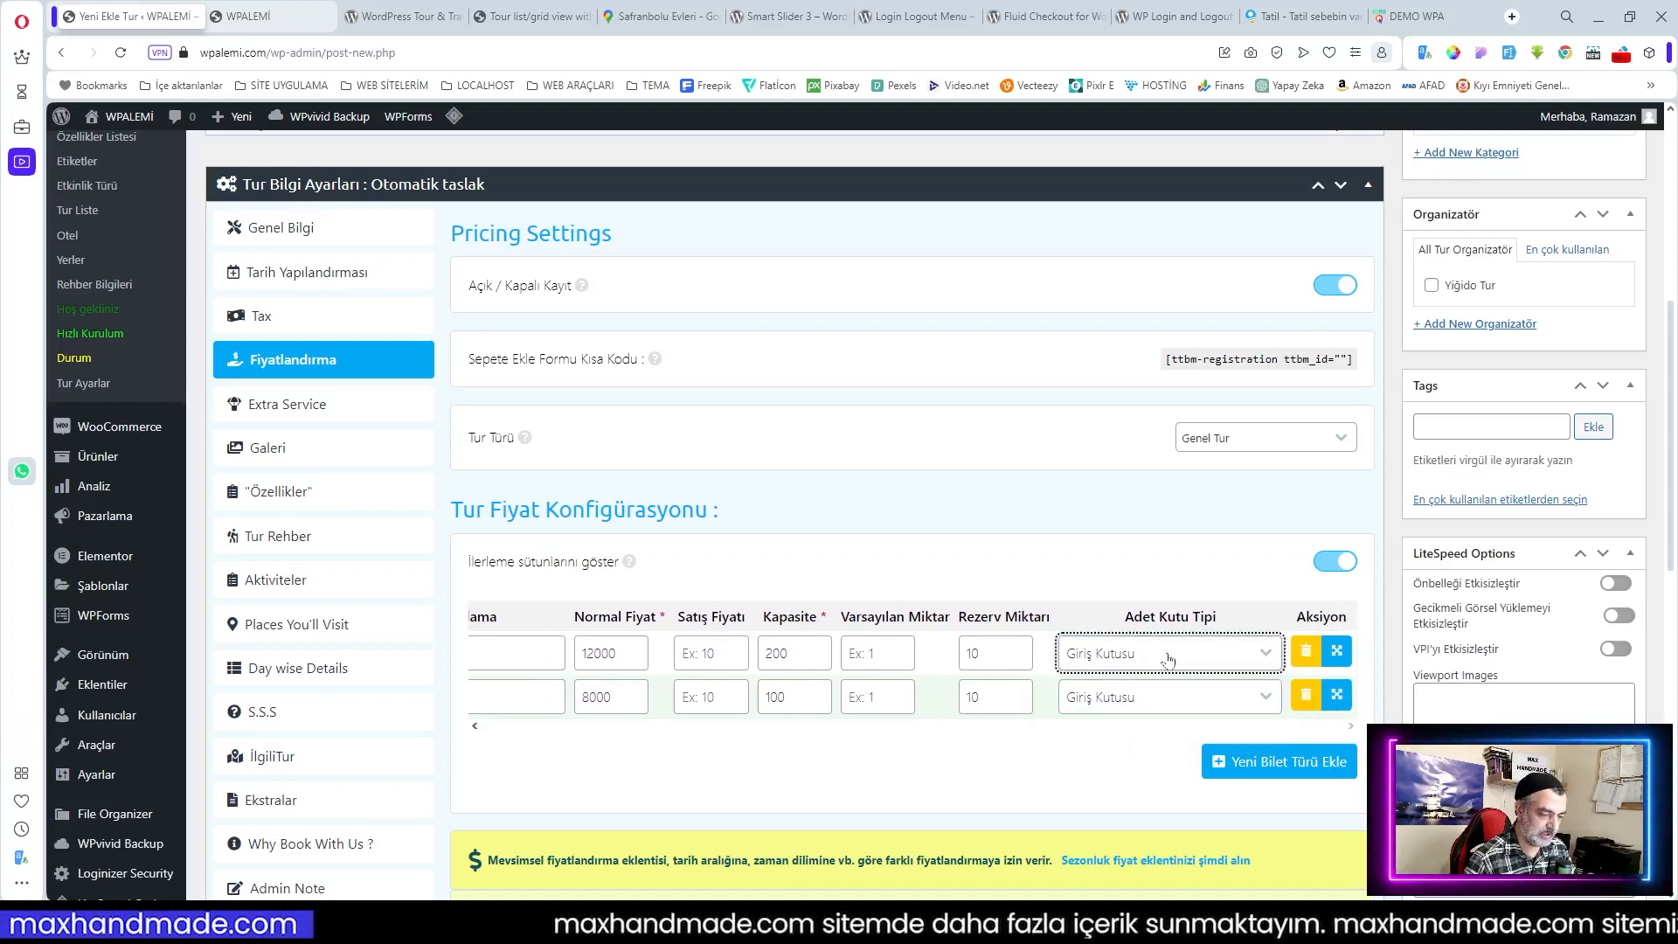
left_click(474, 725)
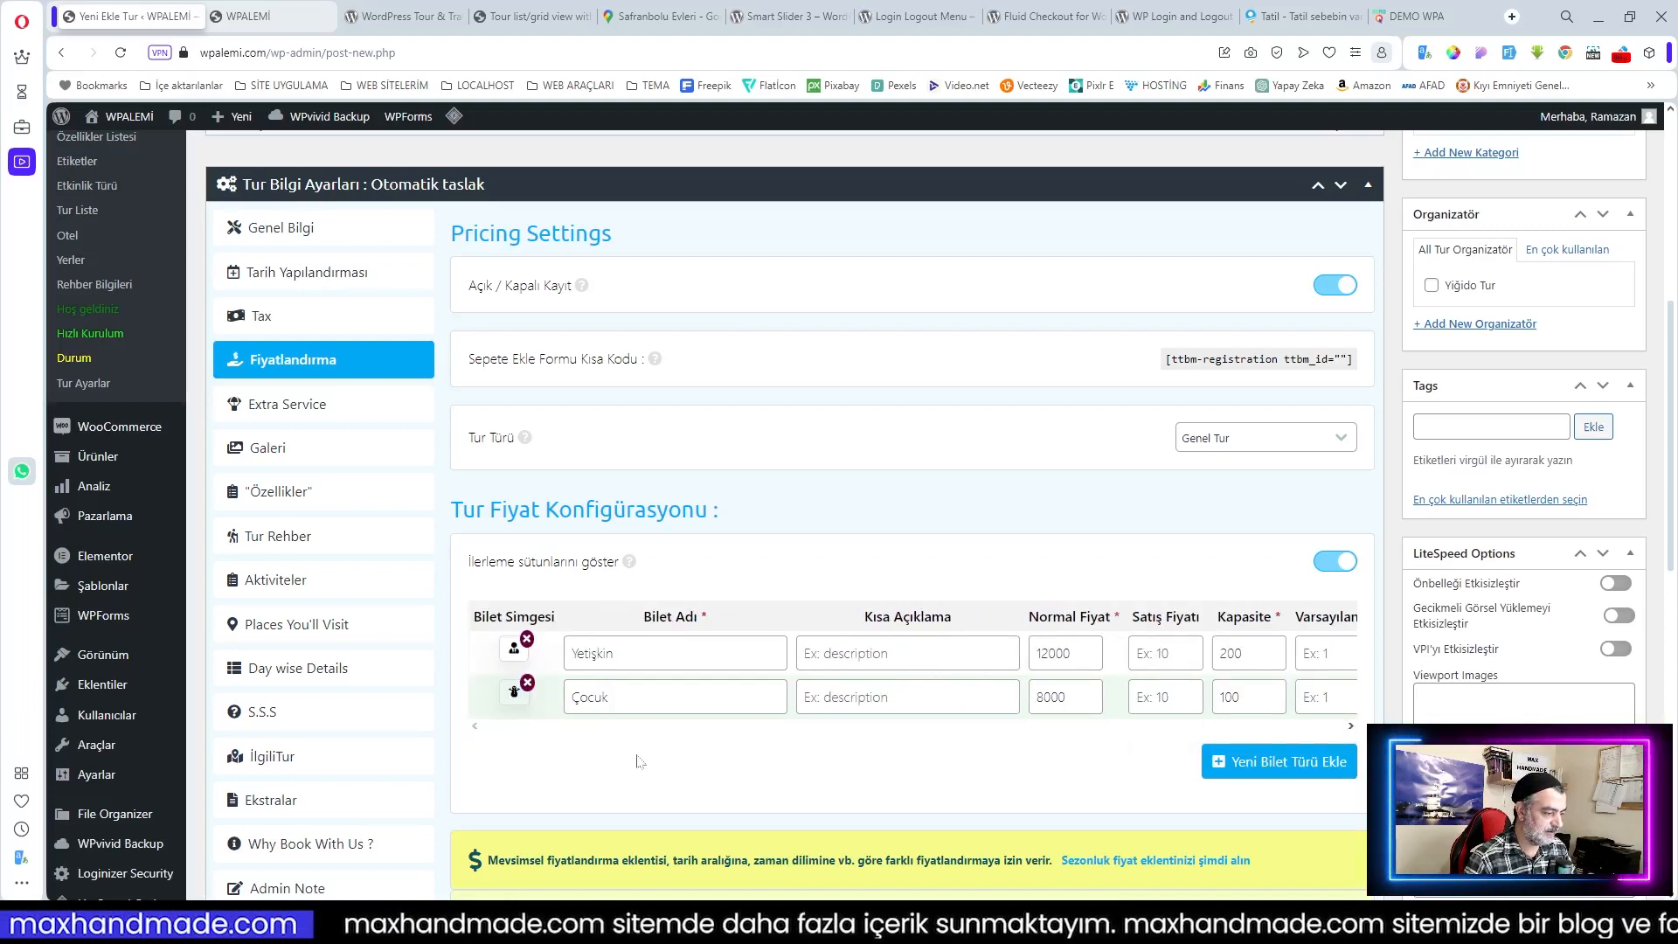
left_click(908, 654)
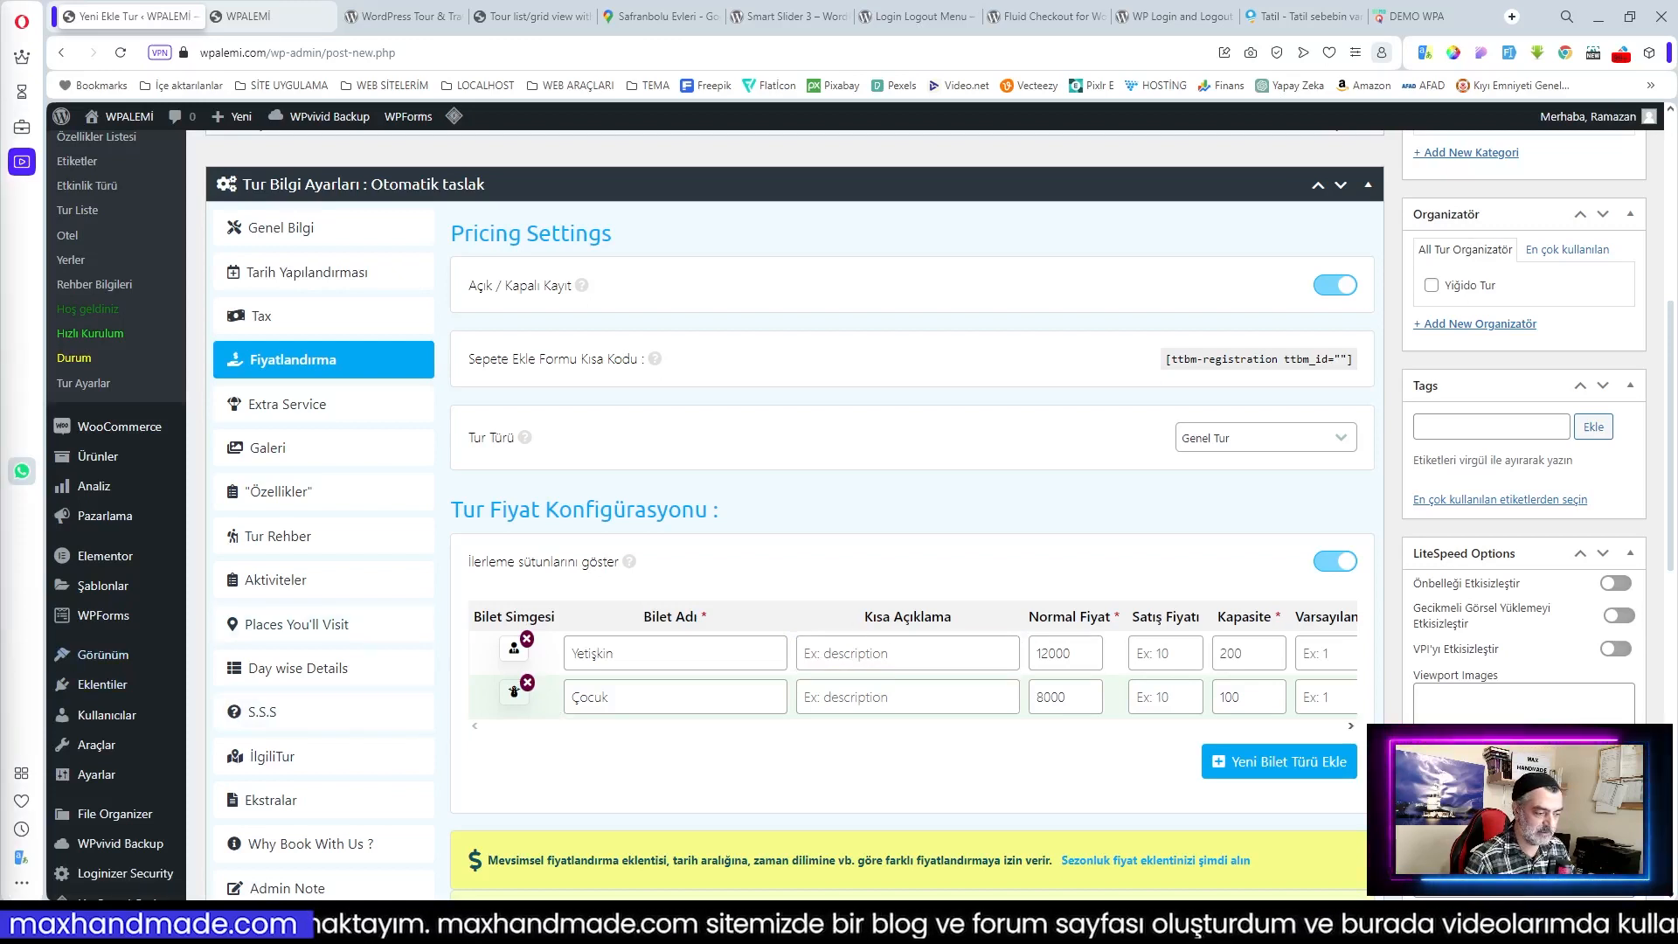
Step: Paste the Yetişkin description and add a third ticket, Tek Yetişkin, with a bed icon
type("Çift Kişilik Odada Kişibaşı")
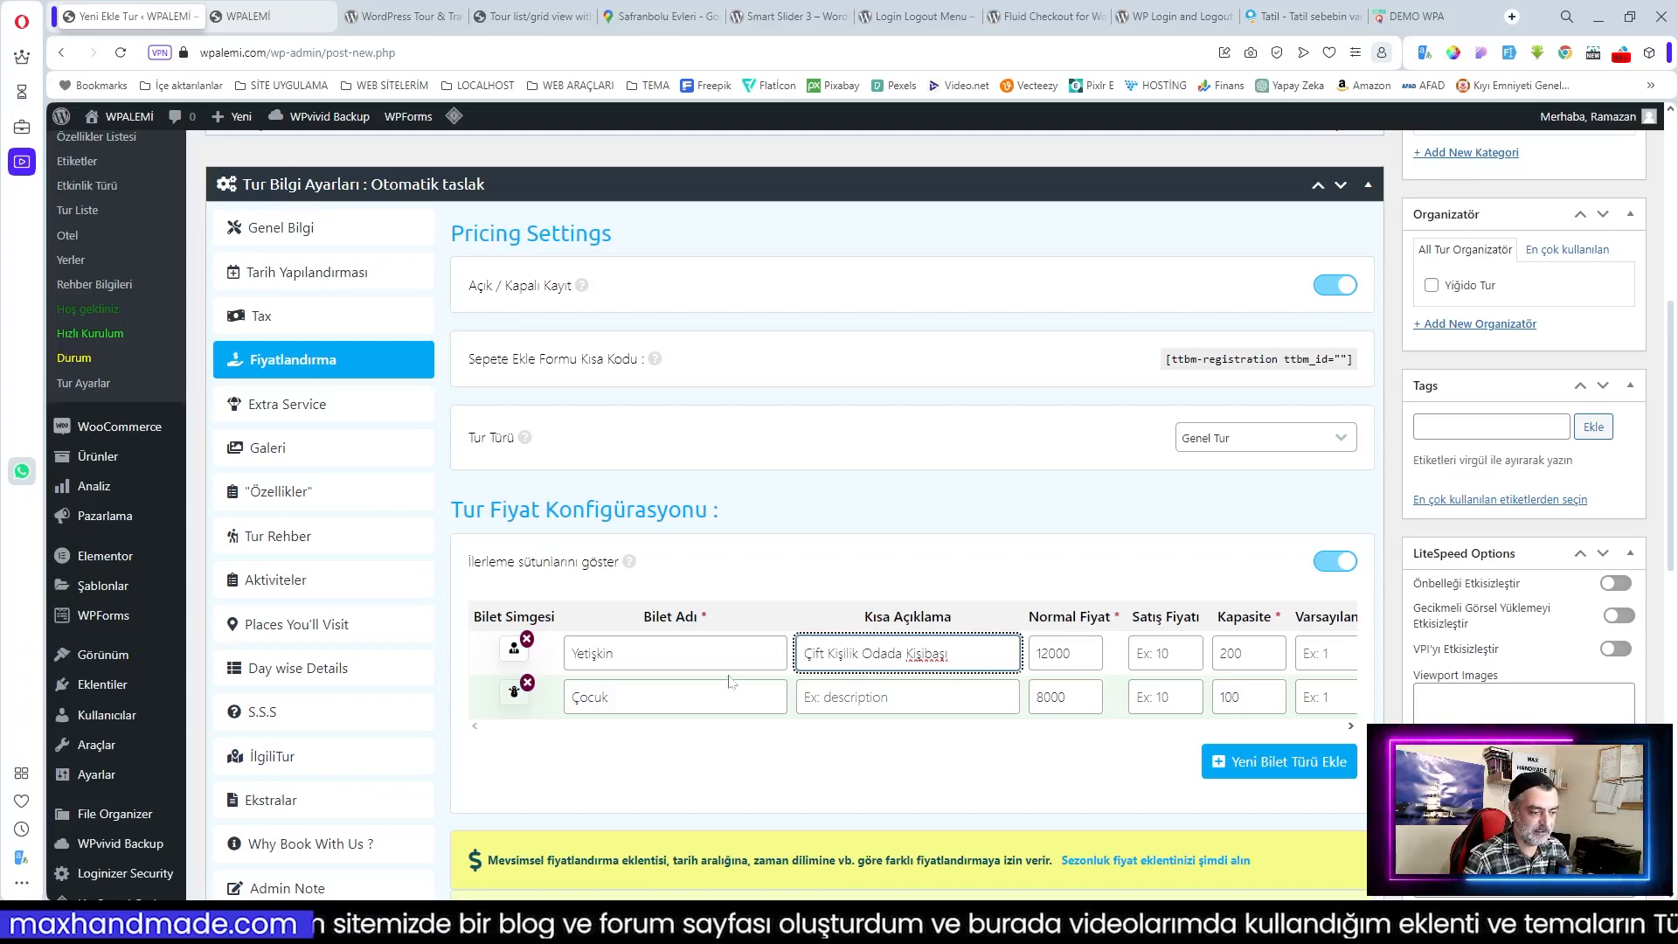
left_click(1284, 773)
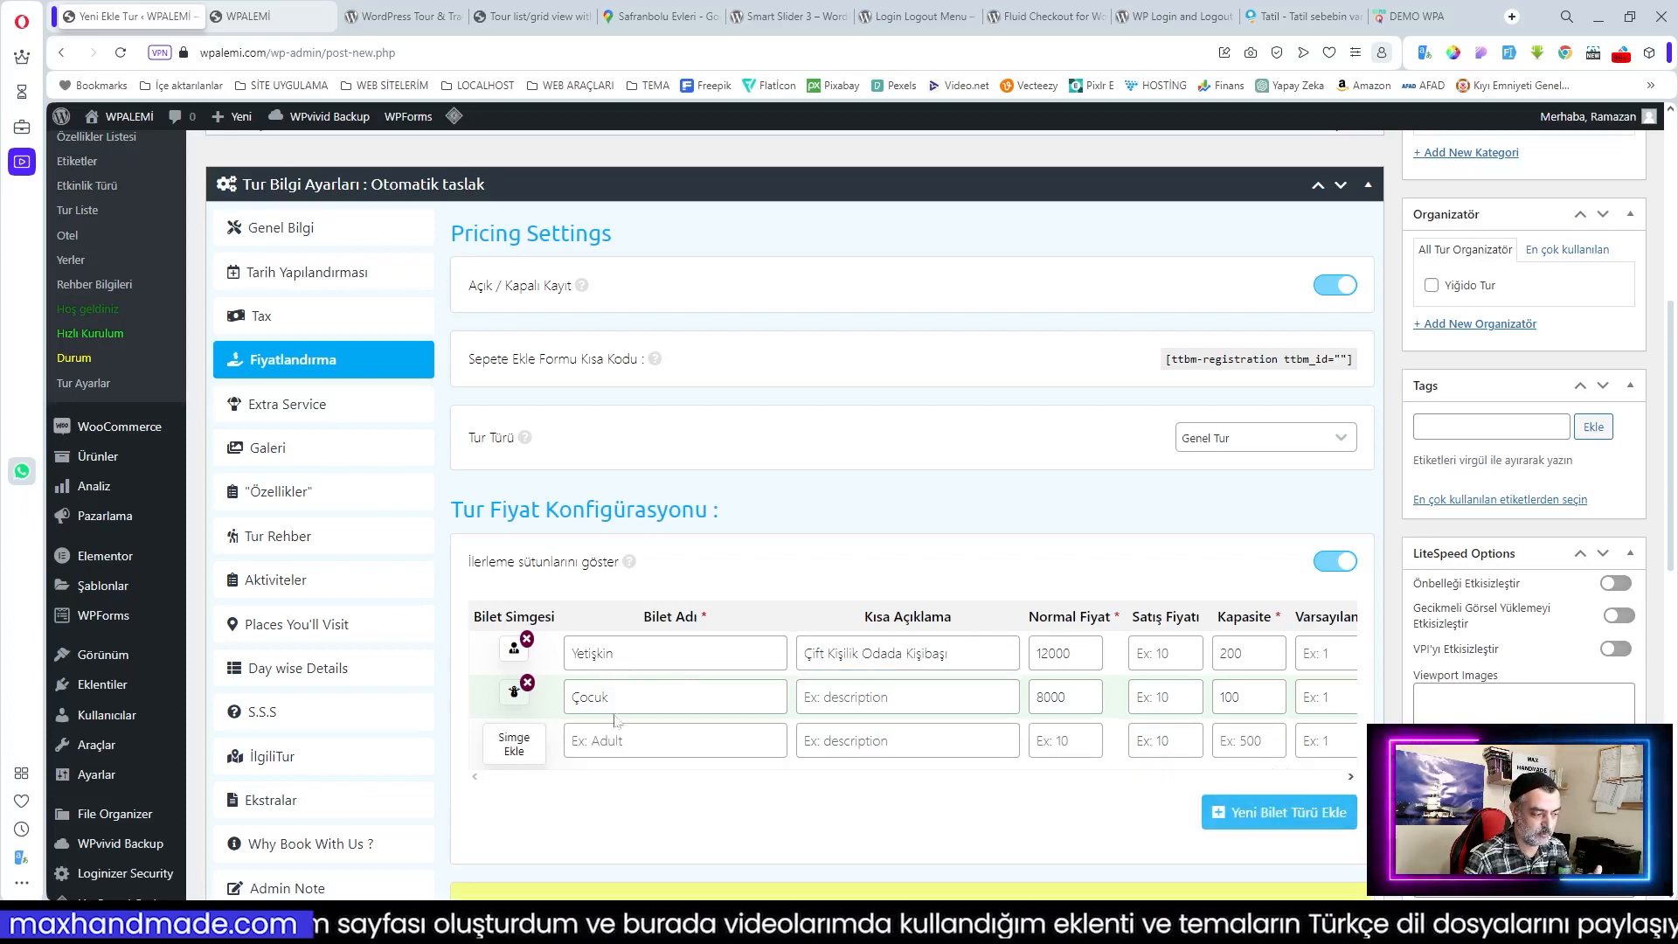
left_click(513, 743)
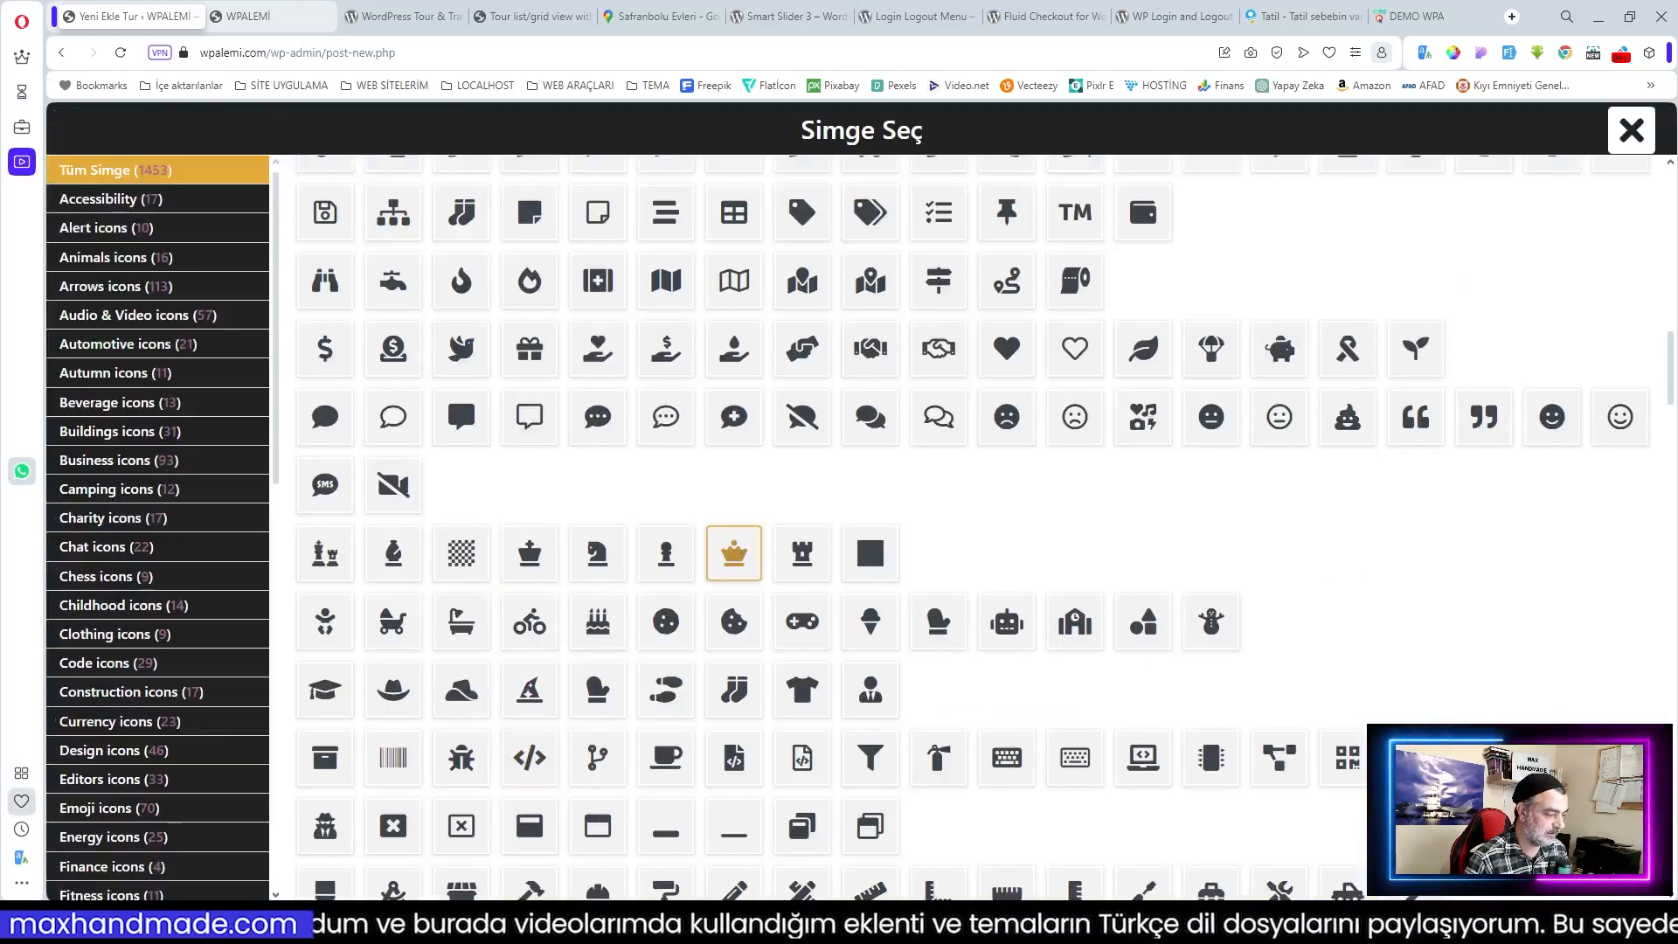
scroll(131, 809, "down", 10)
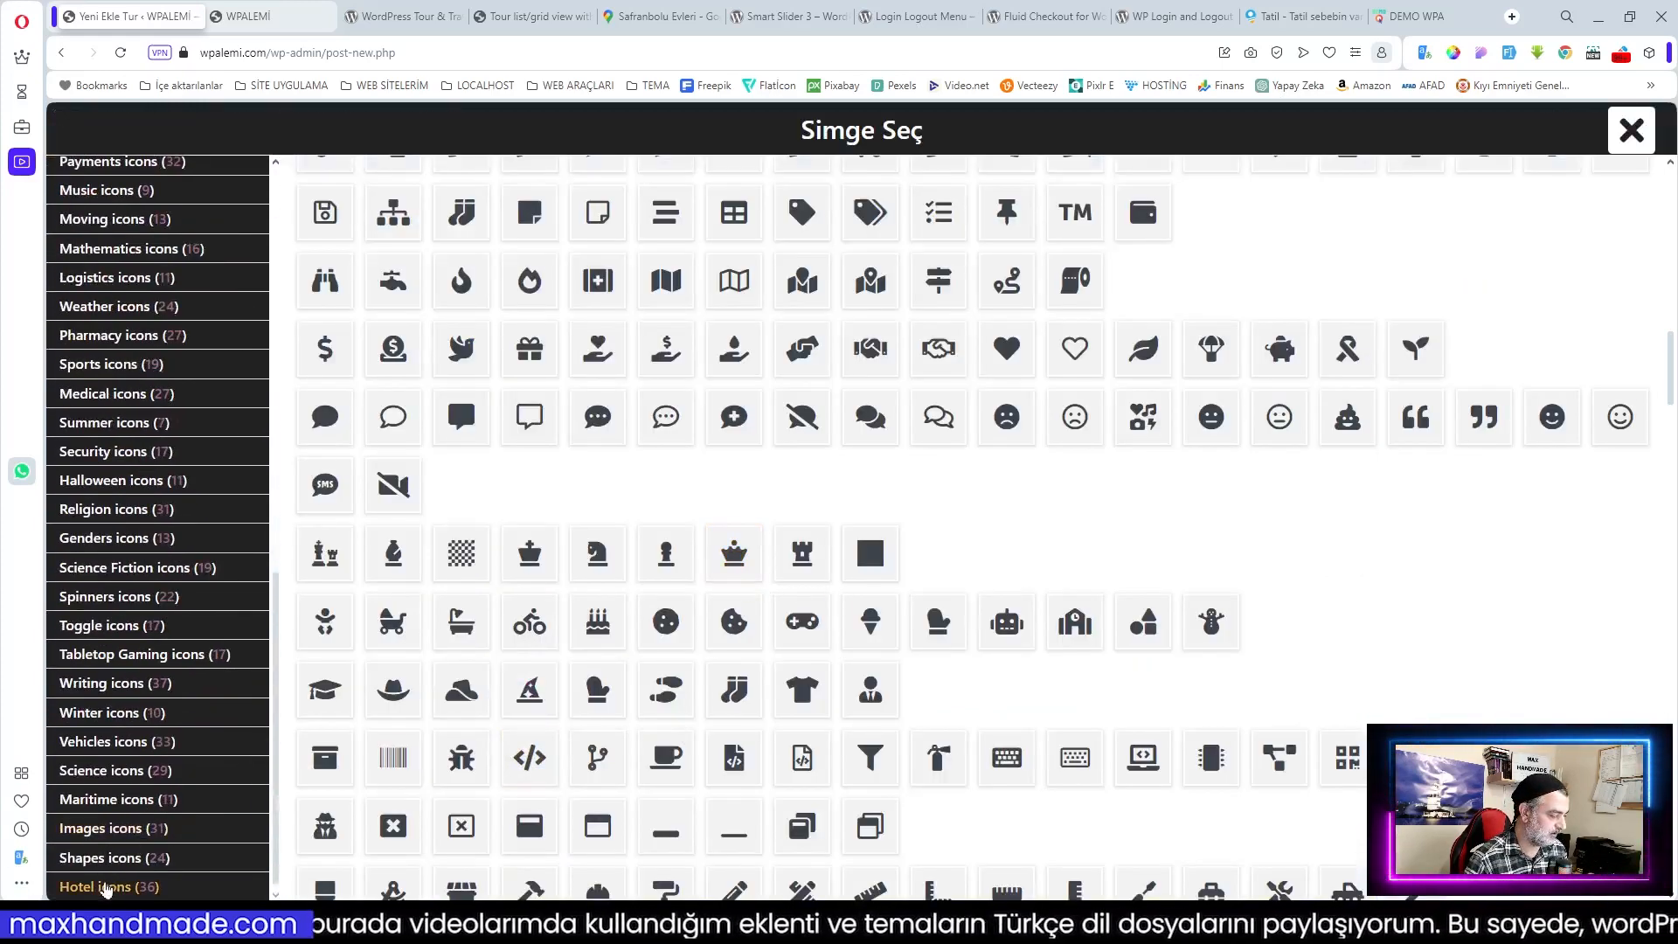
left_click(106, 887)
left_click(461, 199)
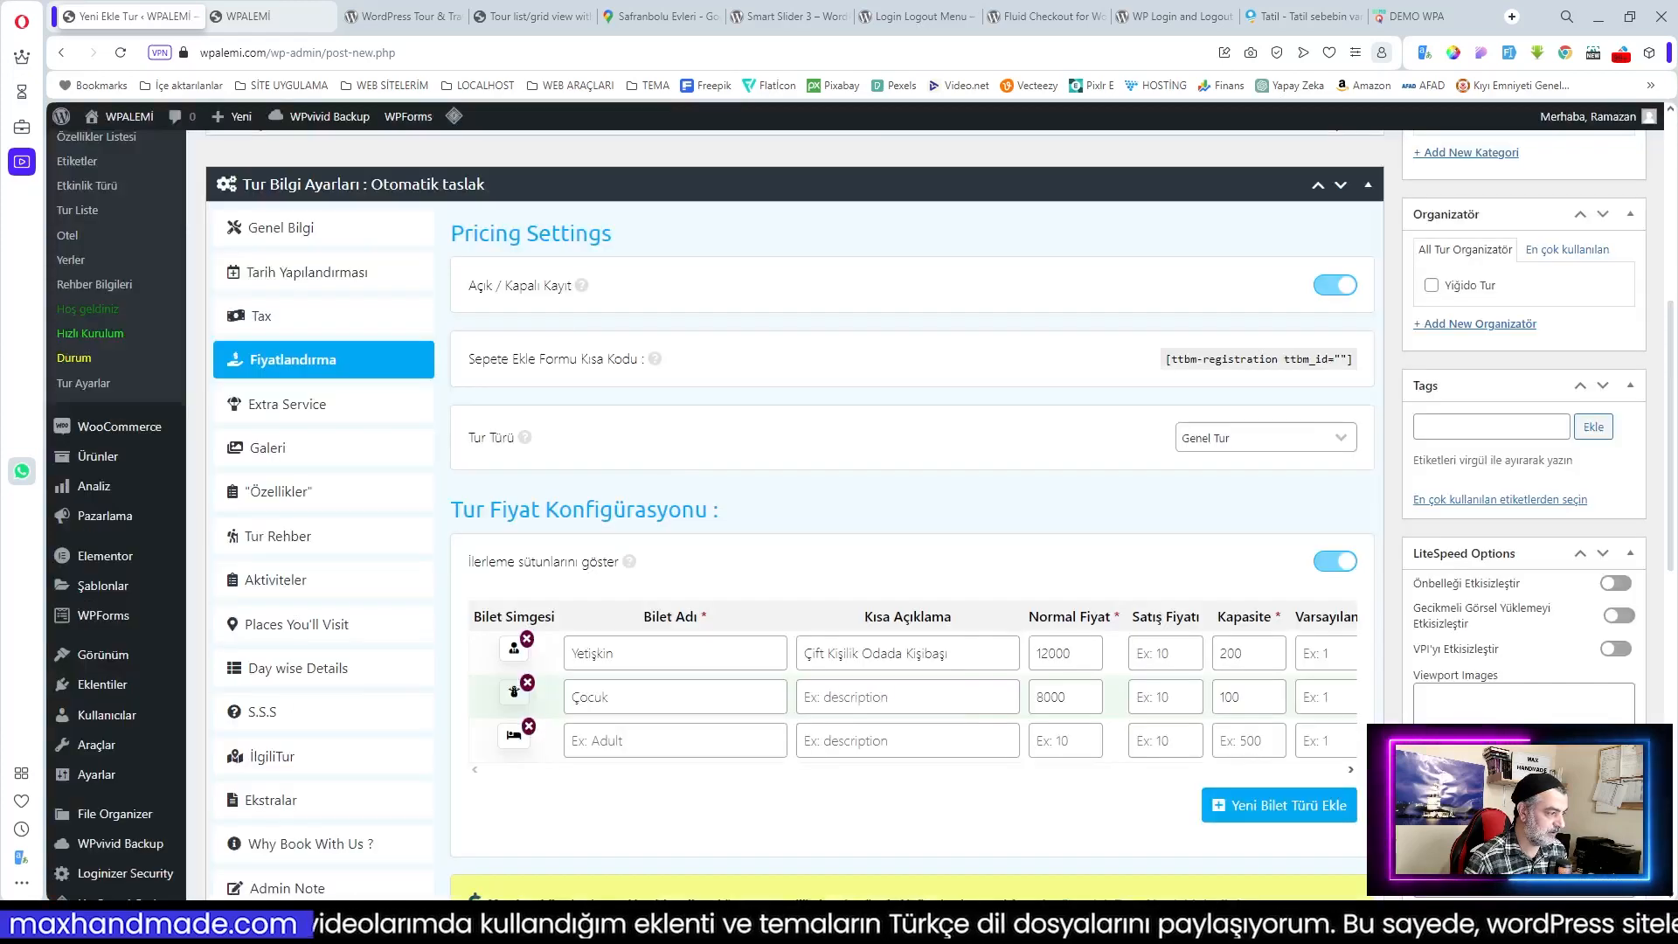
left_click(659, 741)
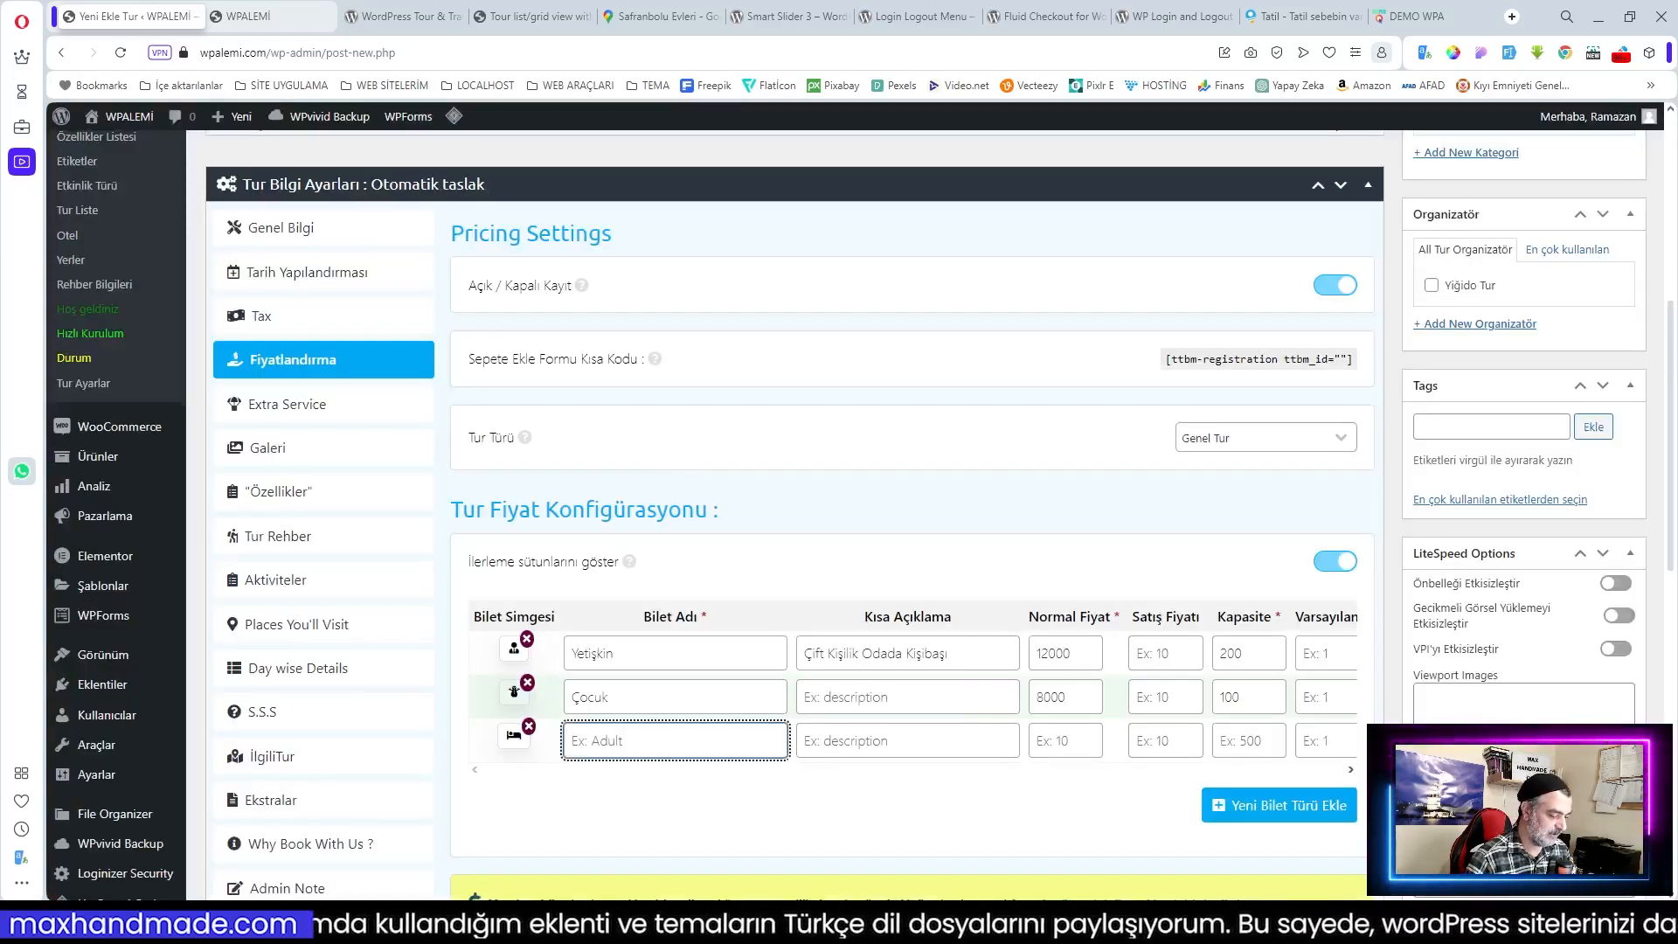
type("Tek Yetiş")
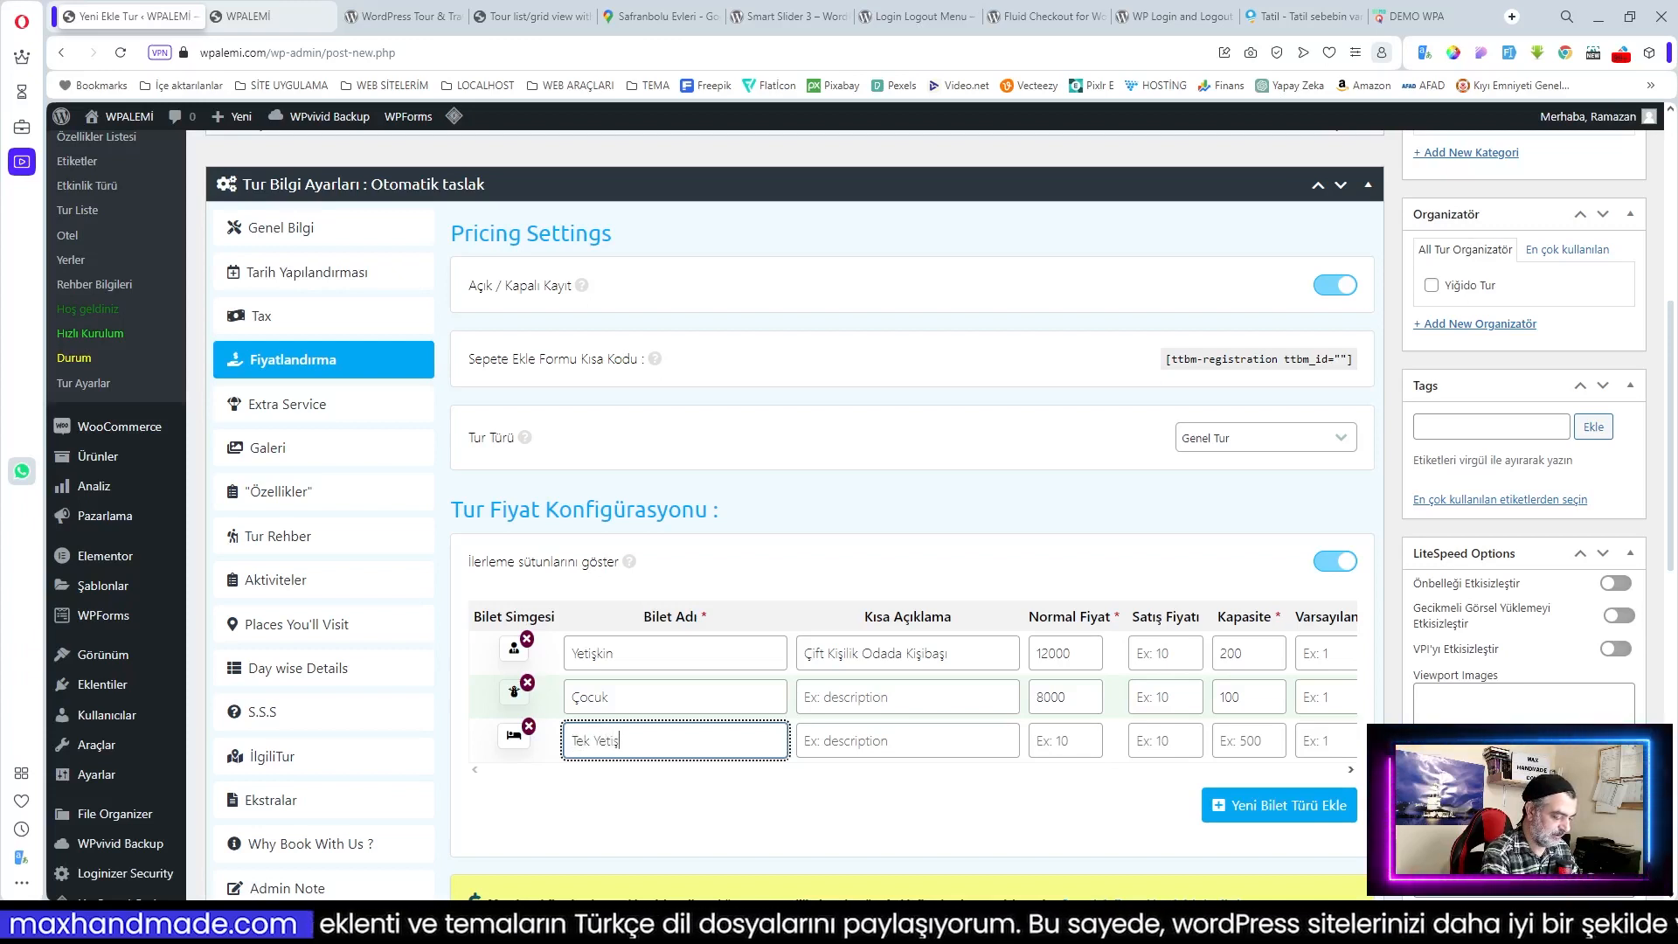
type("kin")
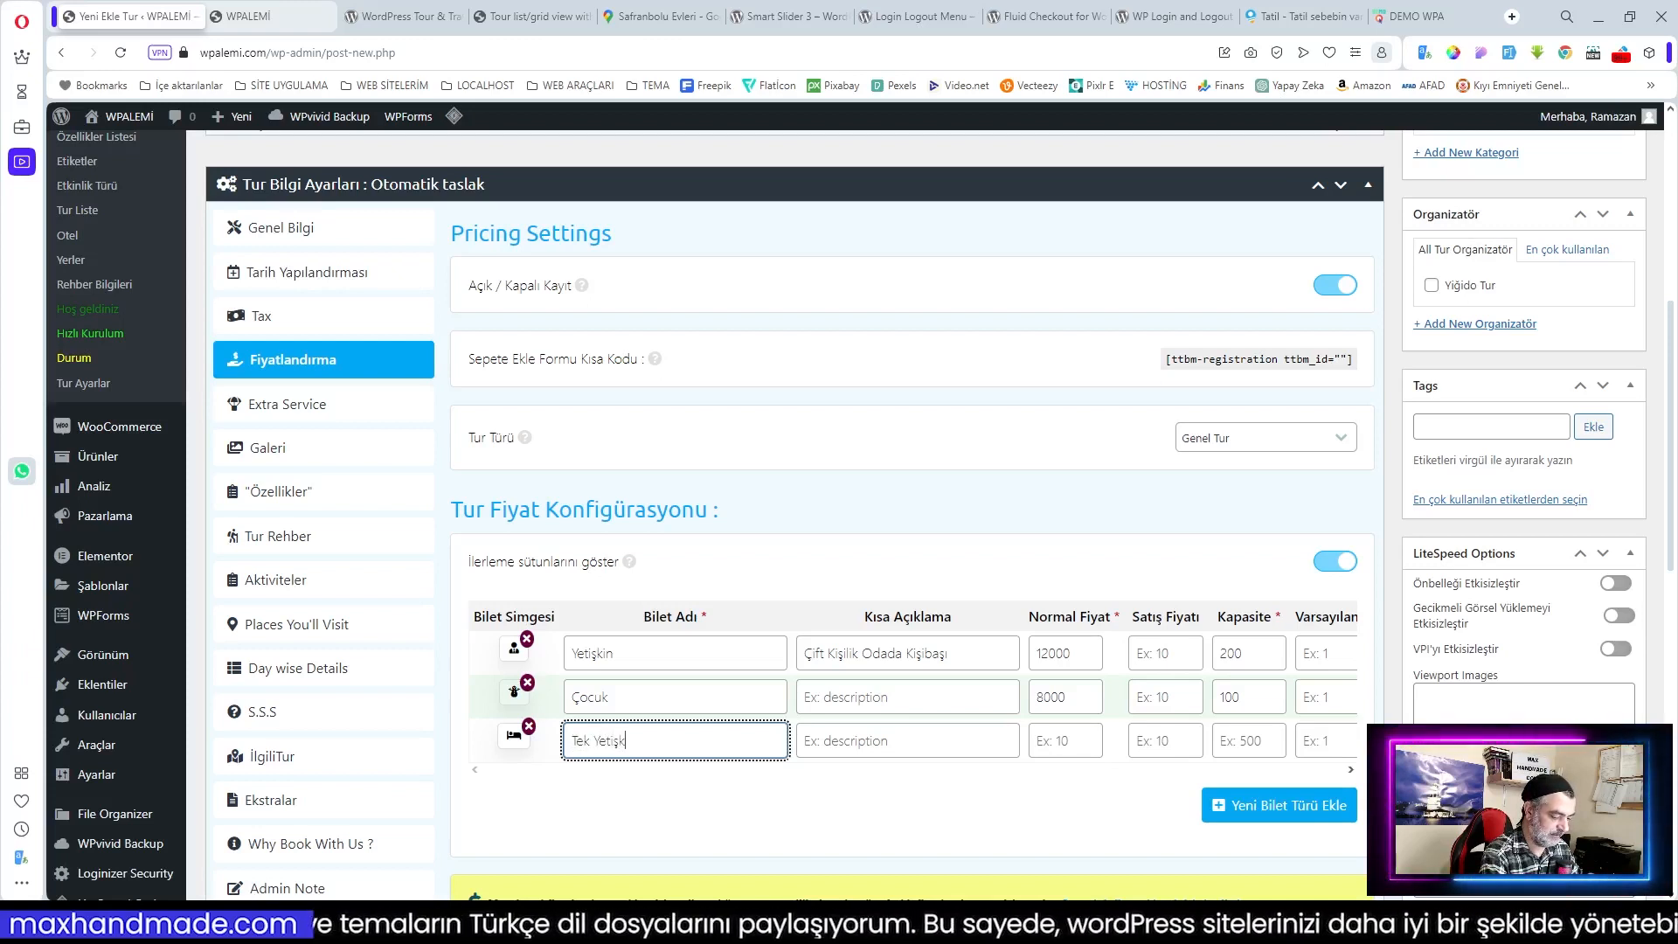
Step: Give Tek Yetişkin the Yetişkin description with Çift changed to Tek, and price 15000
key("Tab")
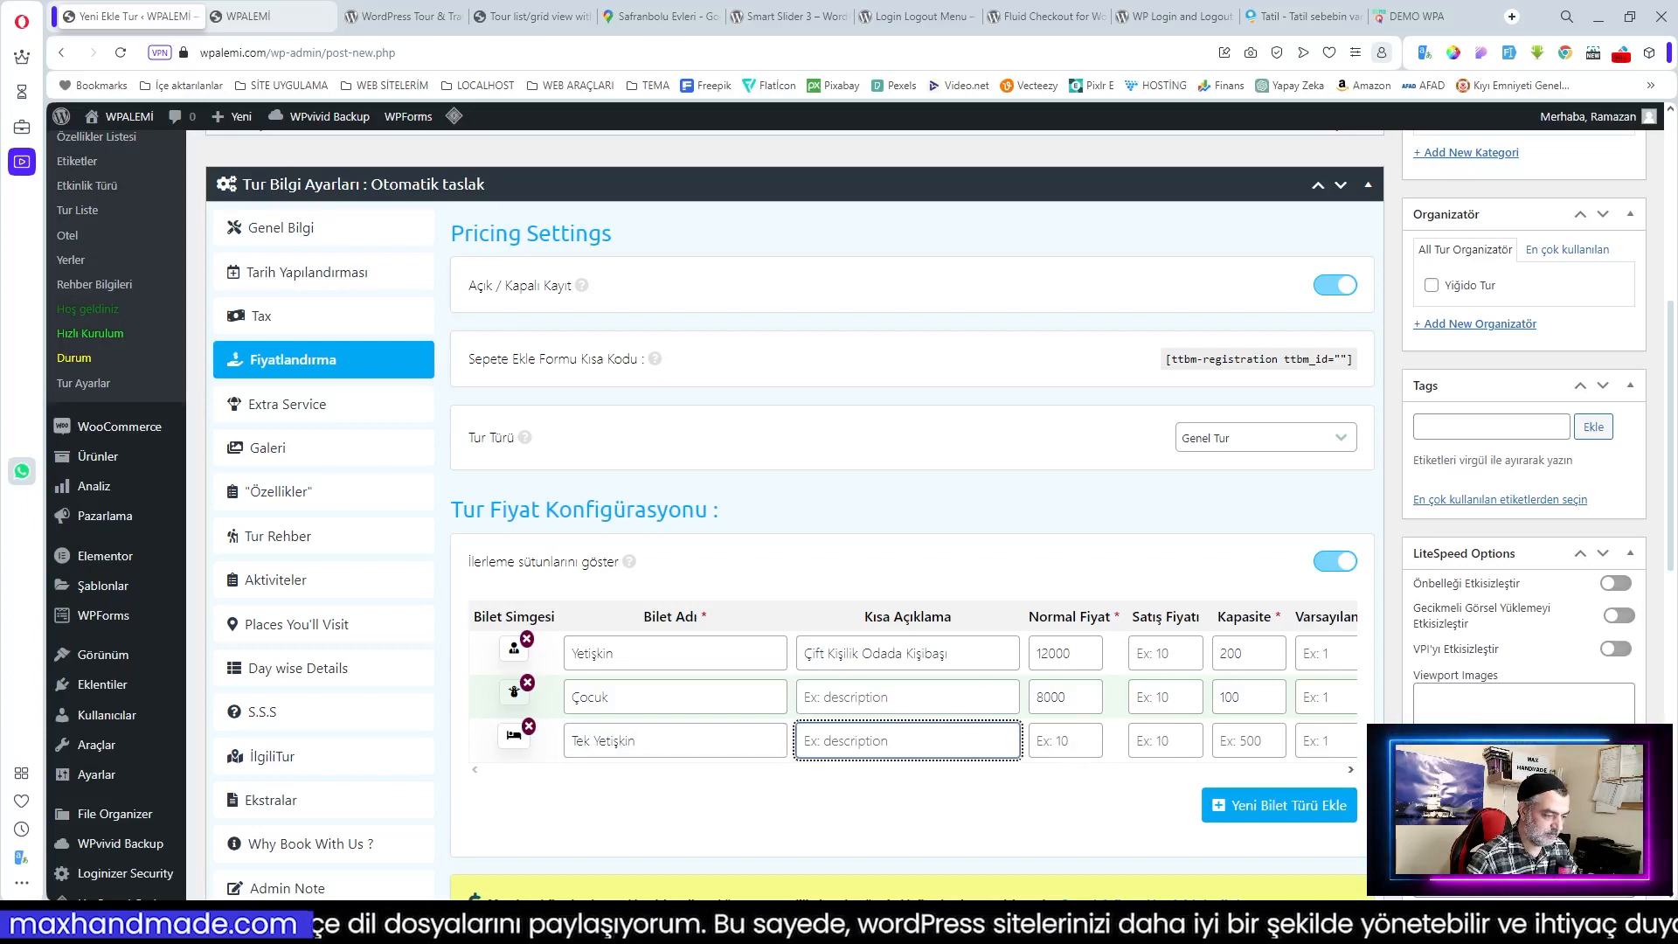
left_click_drag(958, 653, 799, 654)
key("ctrl+c")
left_click(882, 741)
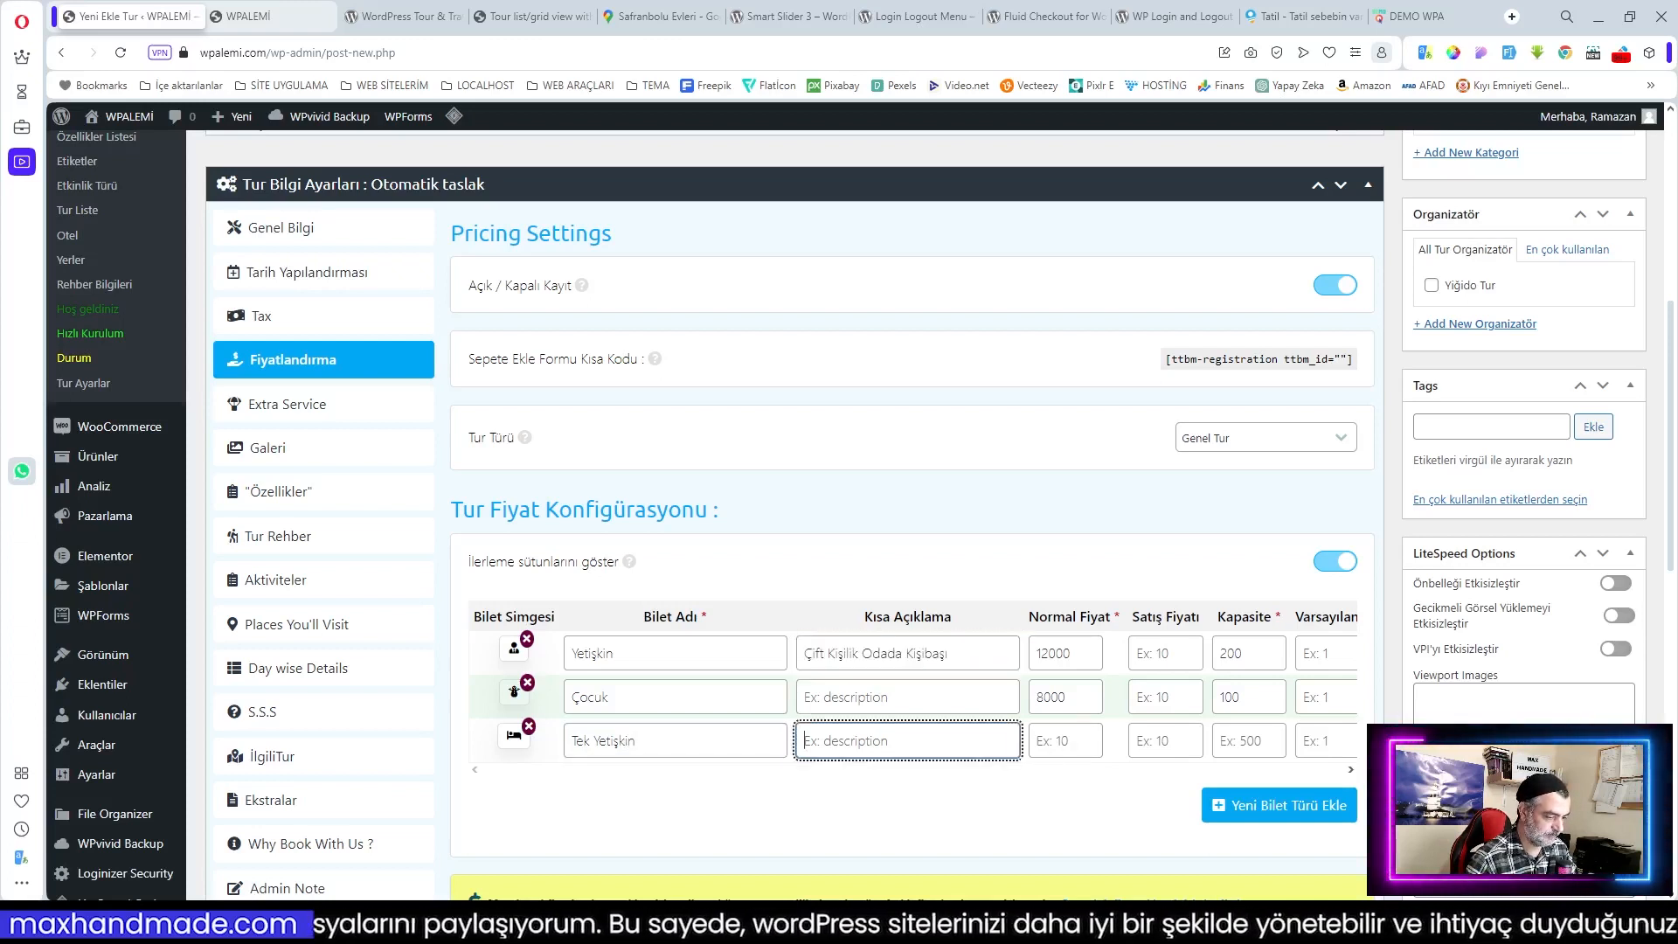
key("ctrl+v")
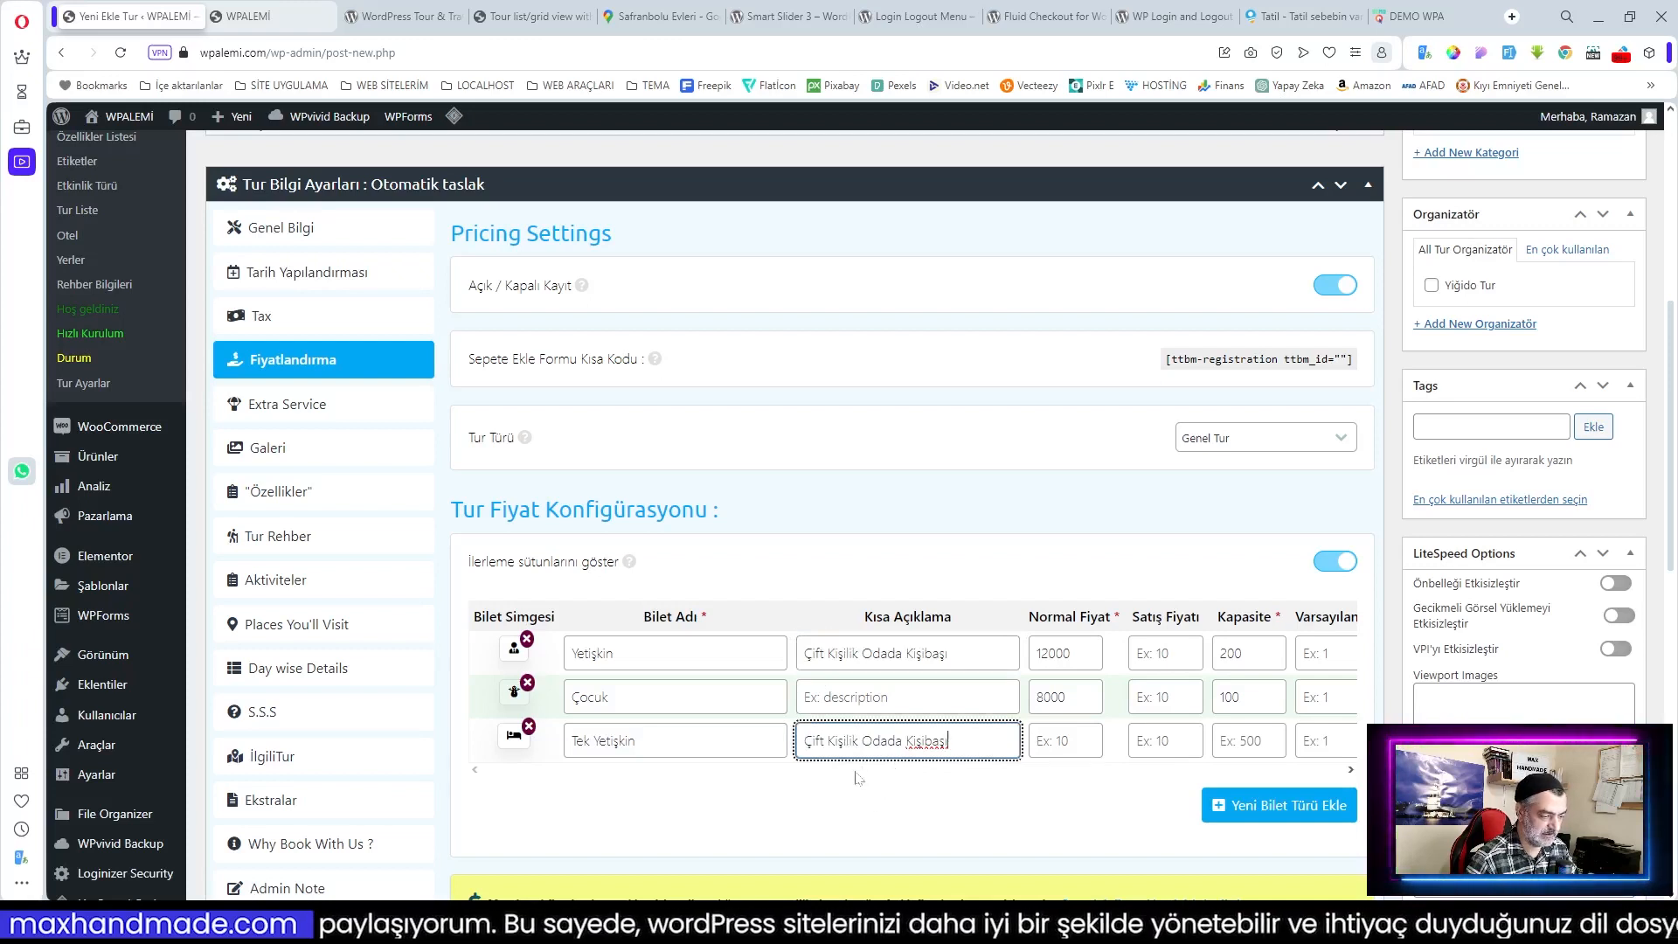
double_click(821, 740)
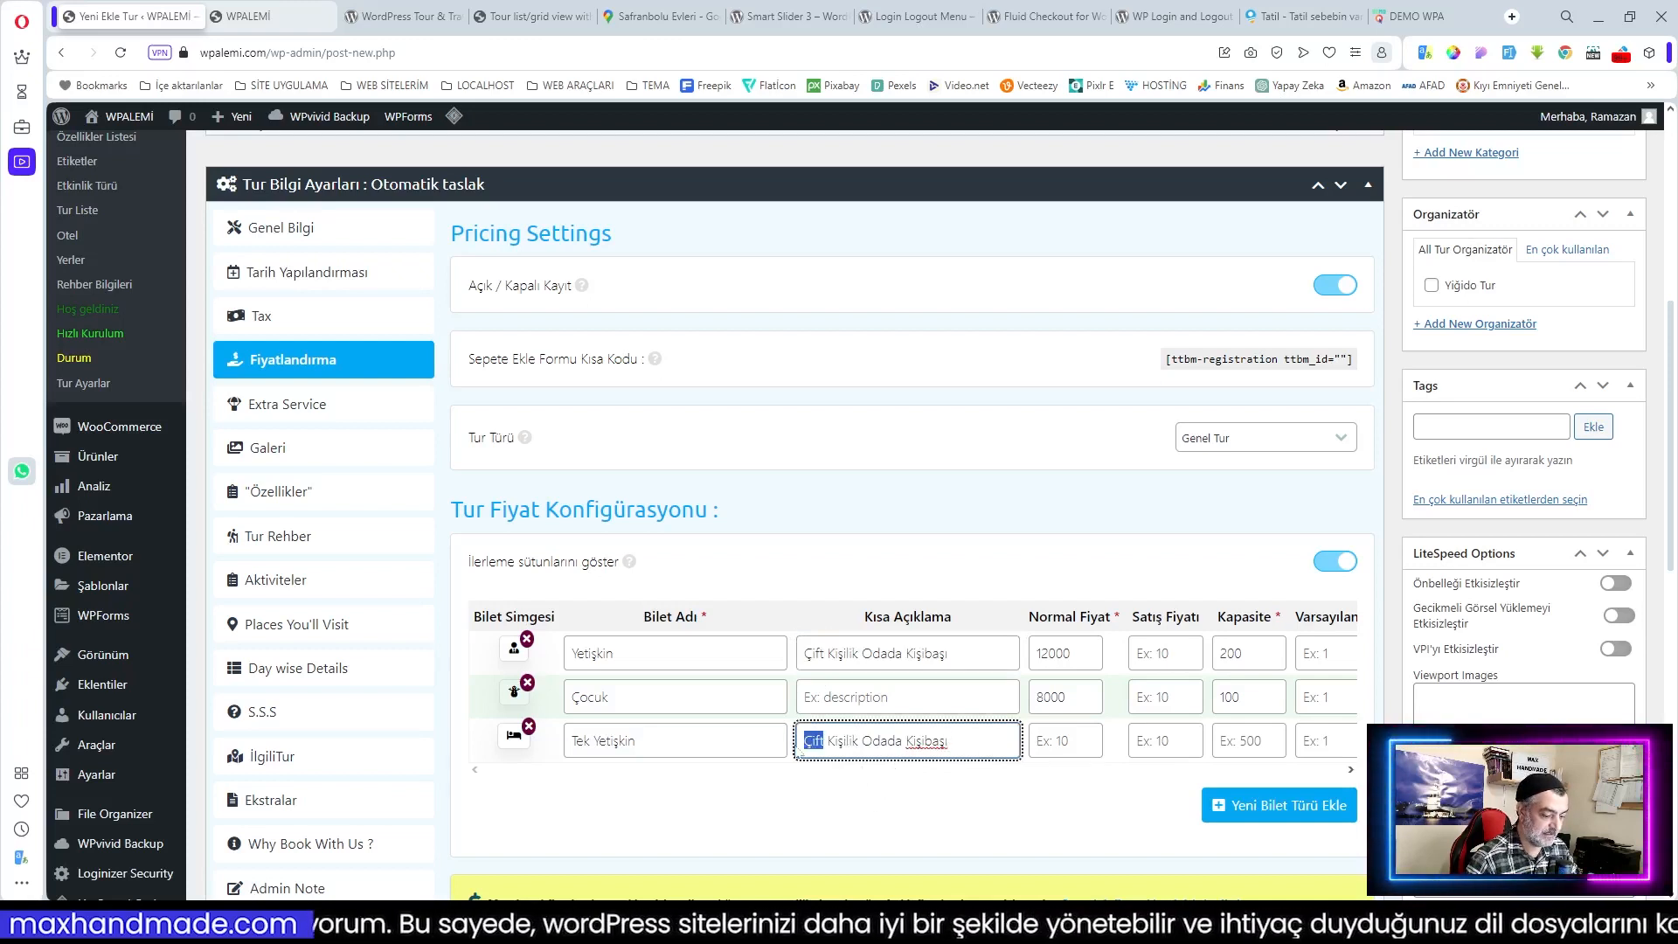
type("Tek")
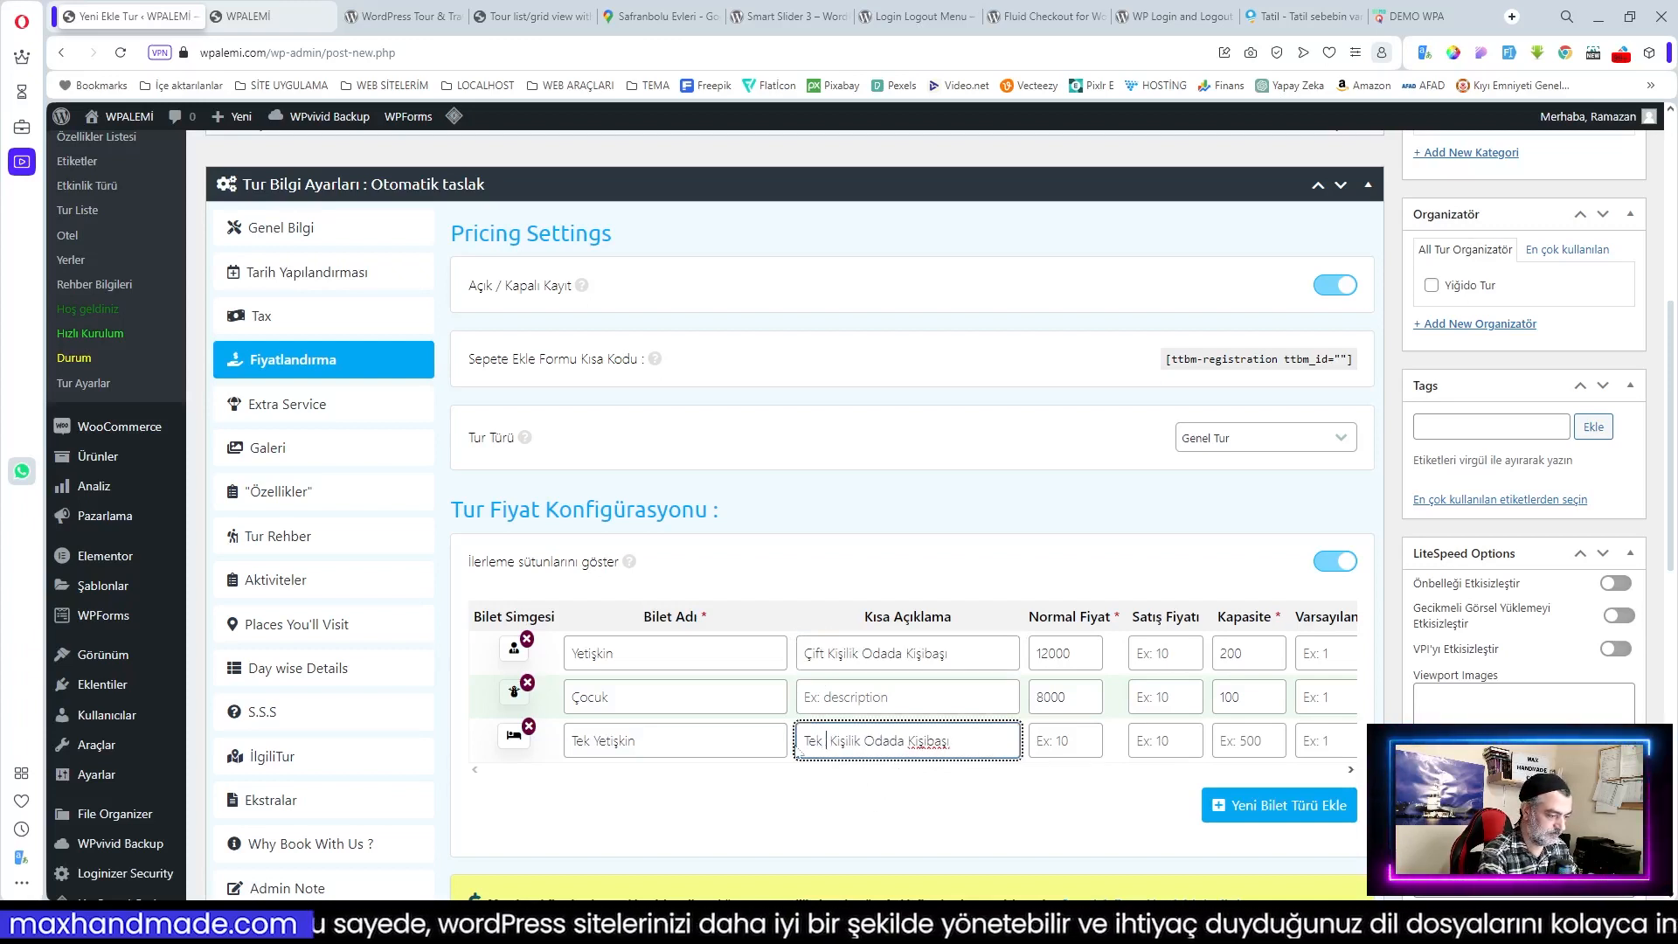
key("BackSpace")
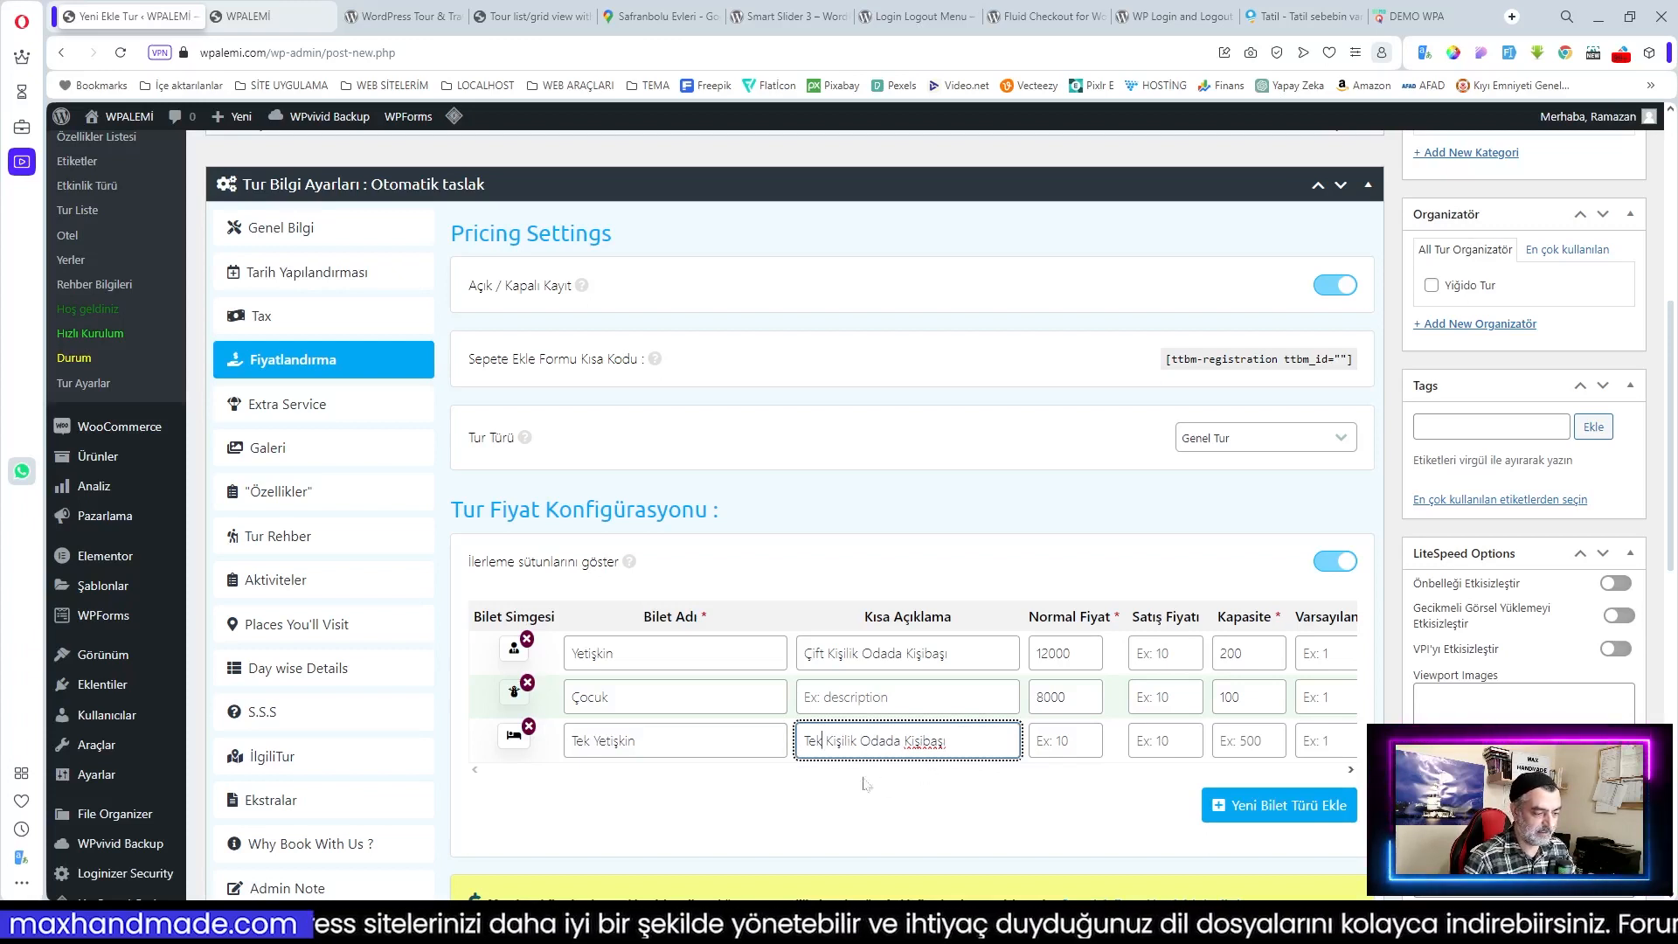
key("Tab")
type("15000")
left_click(1073, 782)
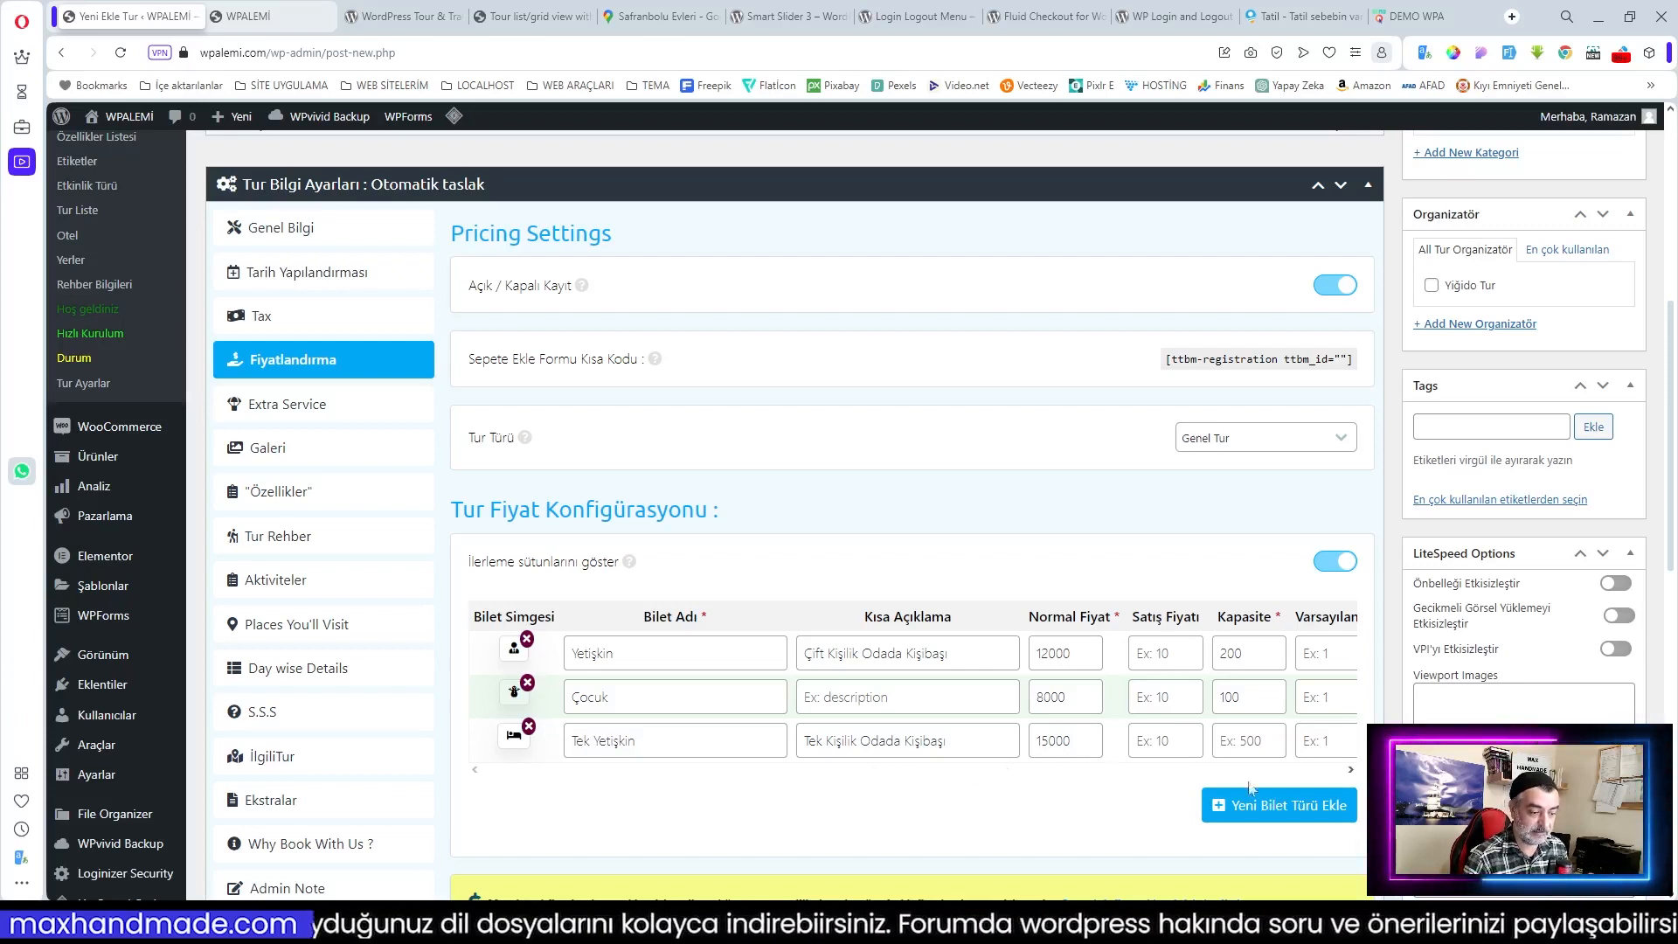
Step: Set the Yetişkin capacity to 150 and the Tek Yetişkin capacity to 50
left_click(1241, 740)
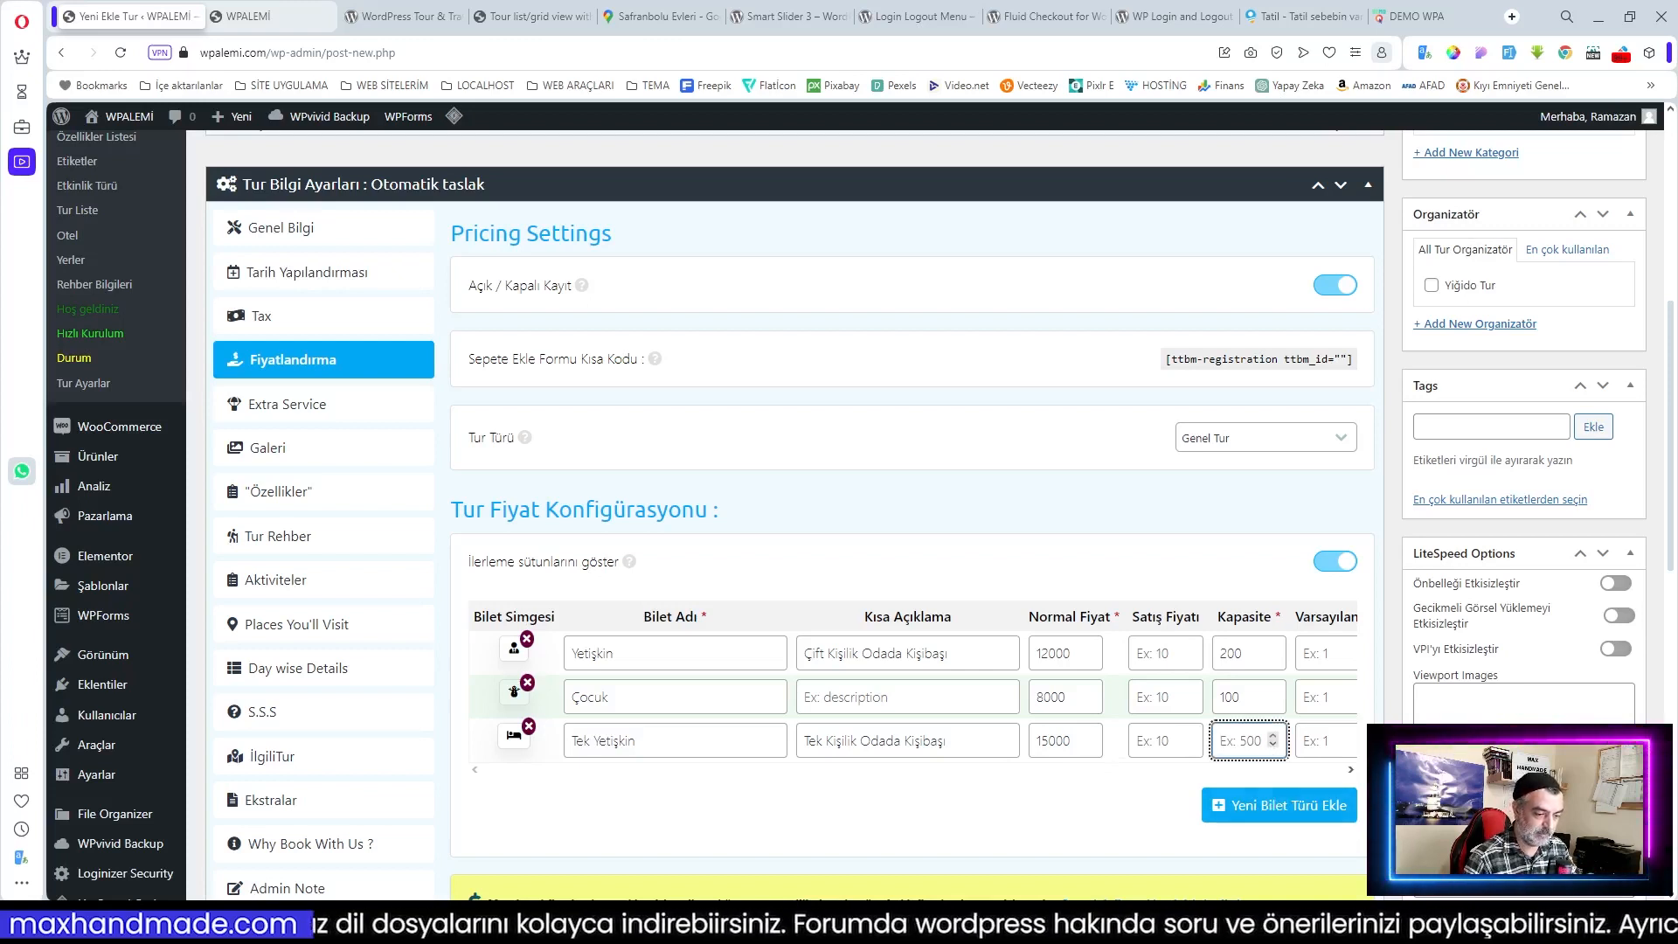
double_click(1231, 652)
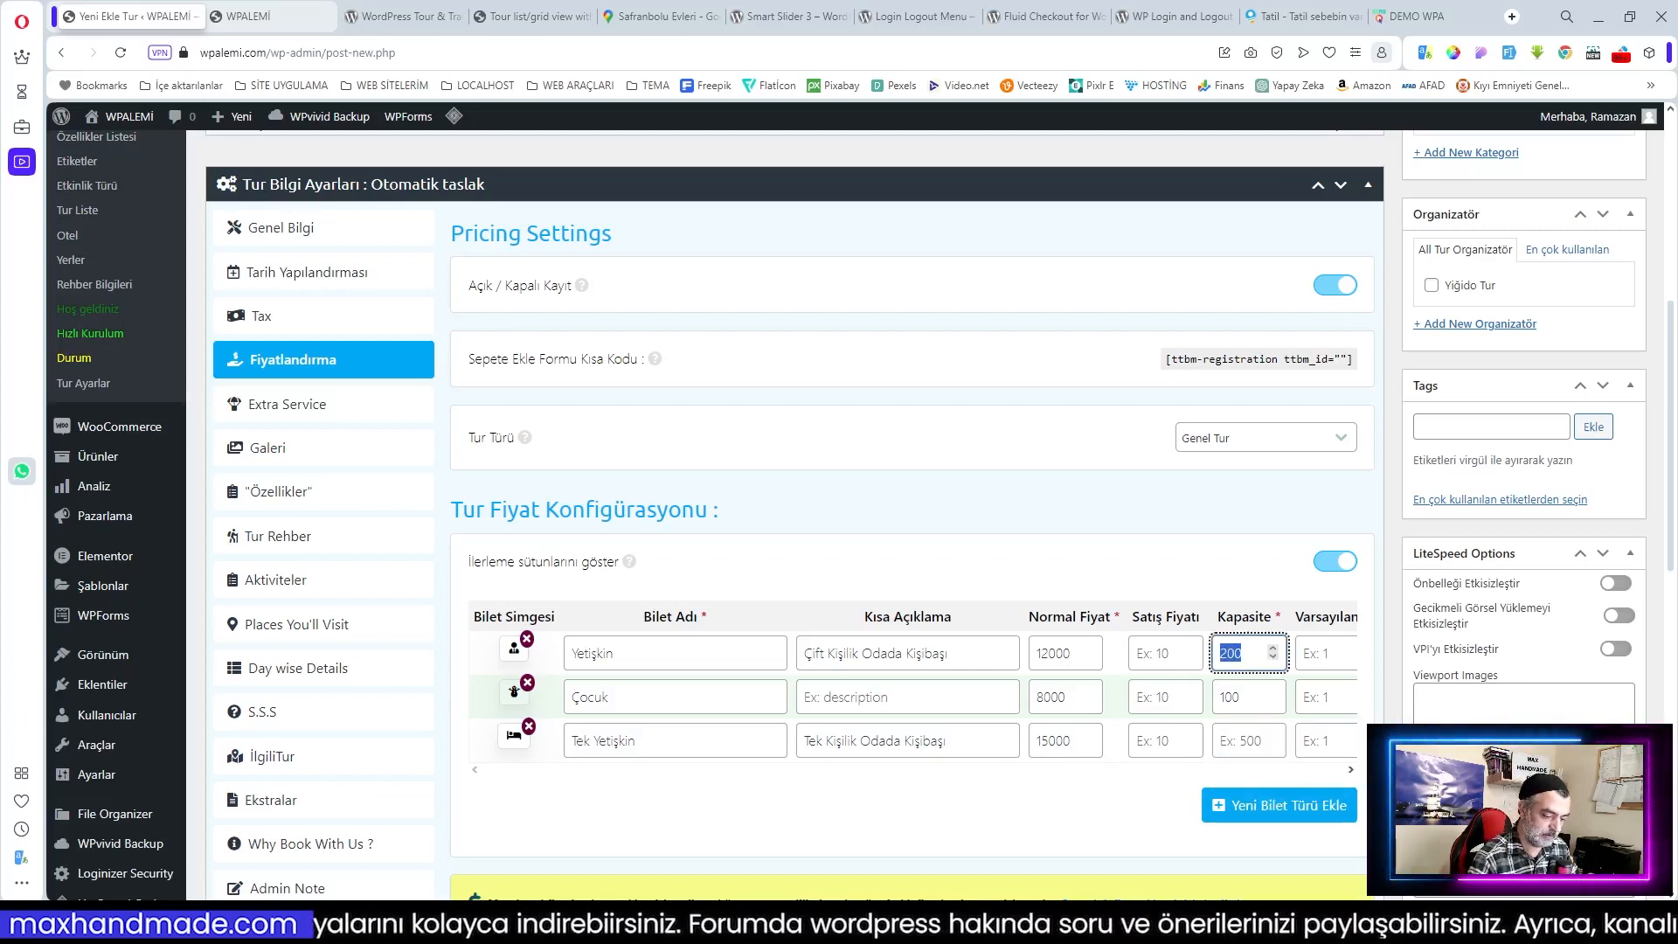
type("150")
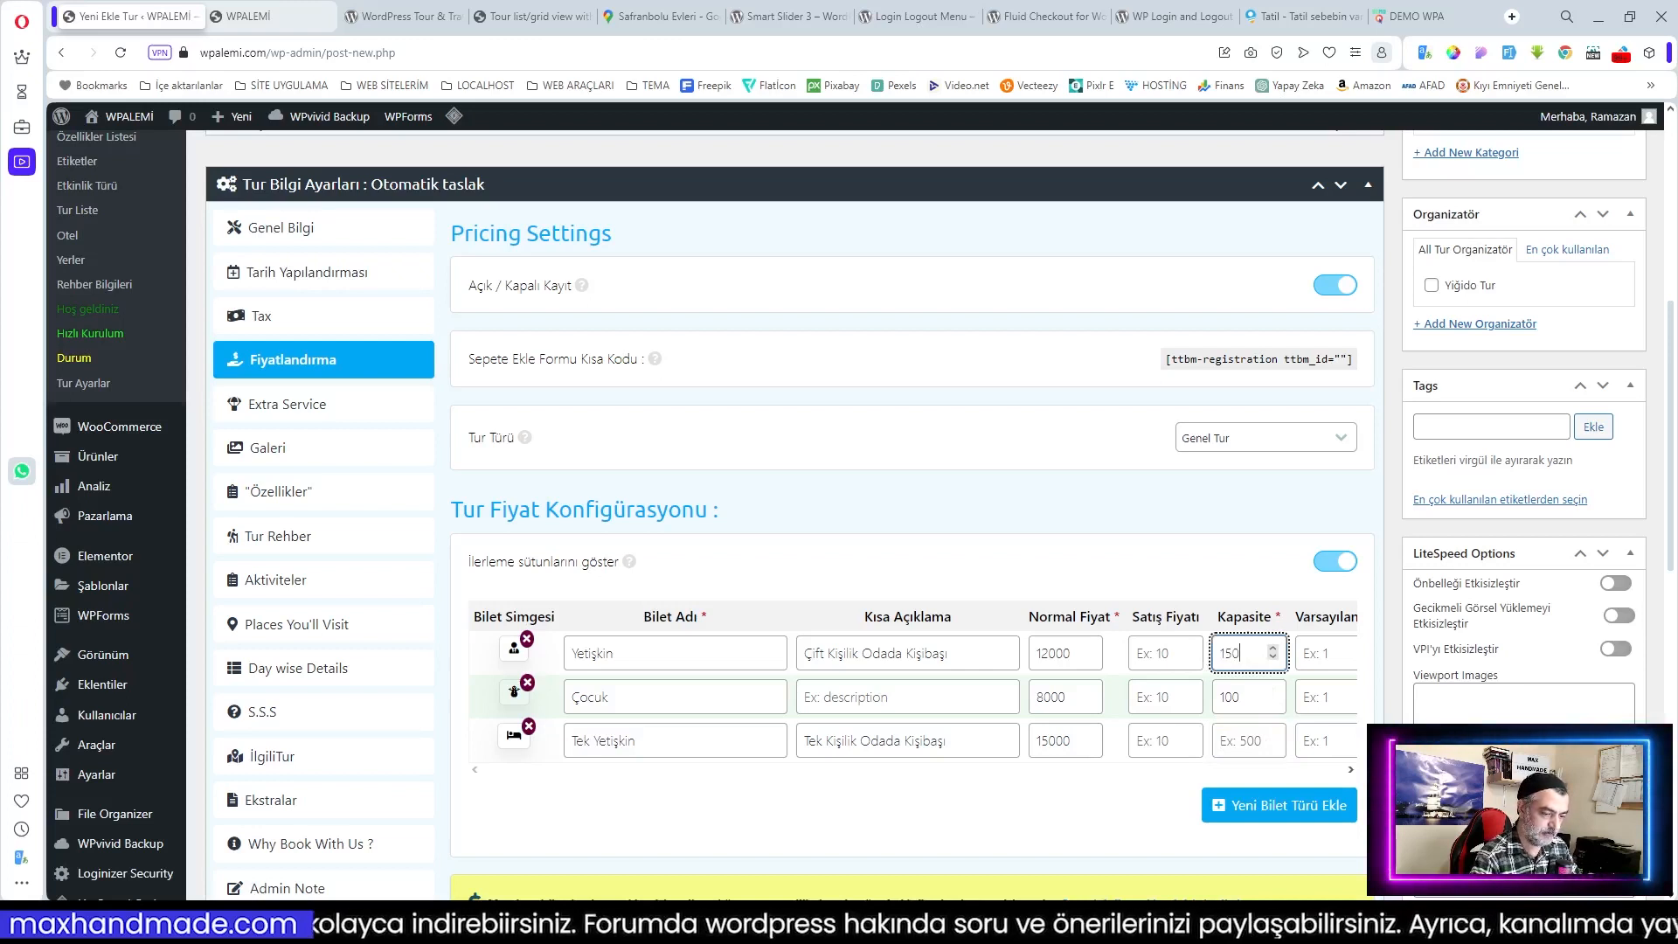
left_click(1241, 740)
type("50")
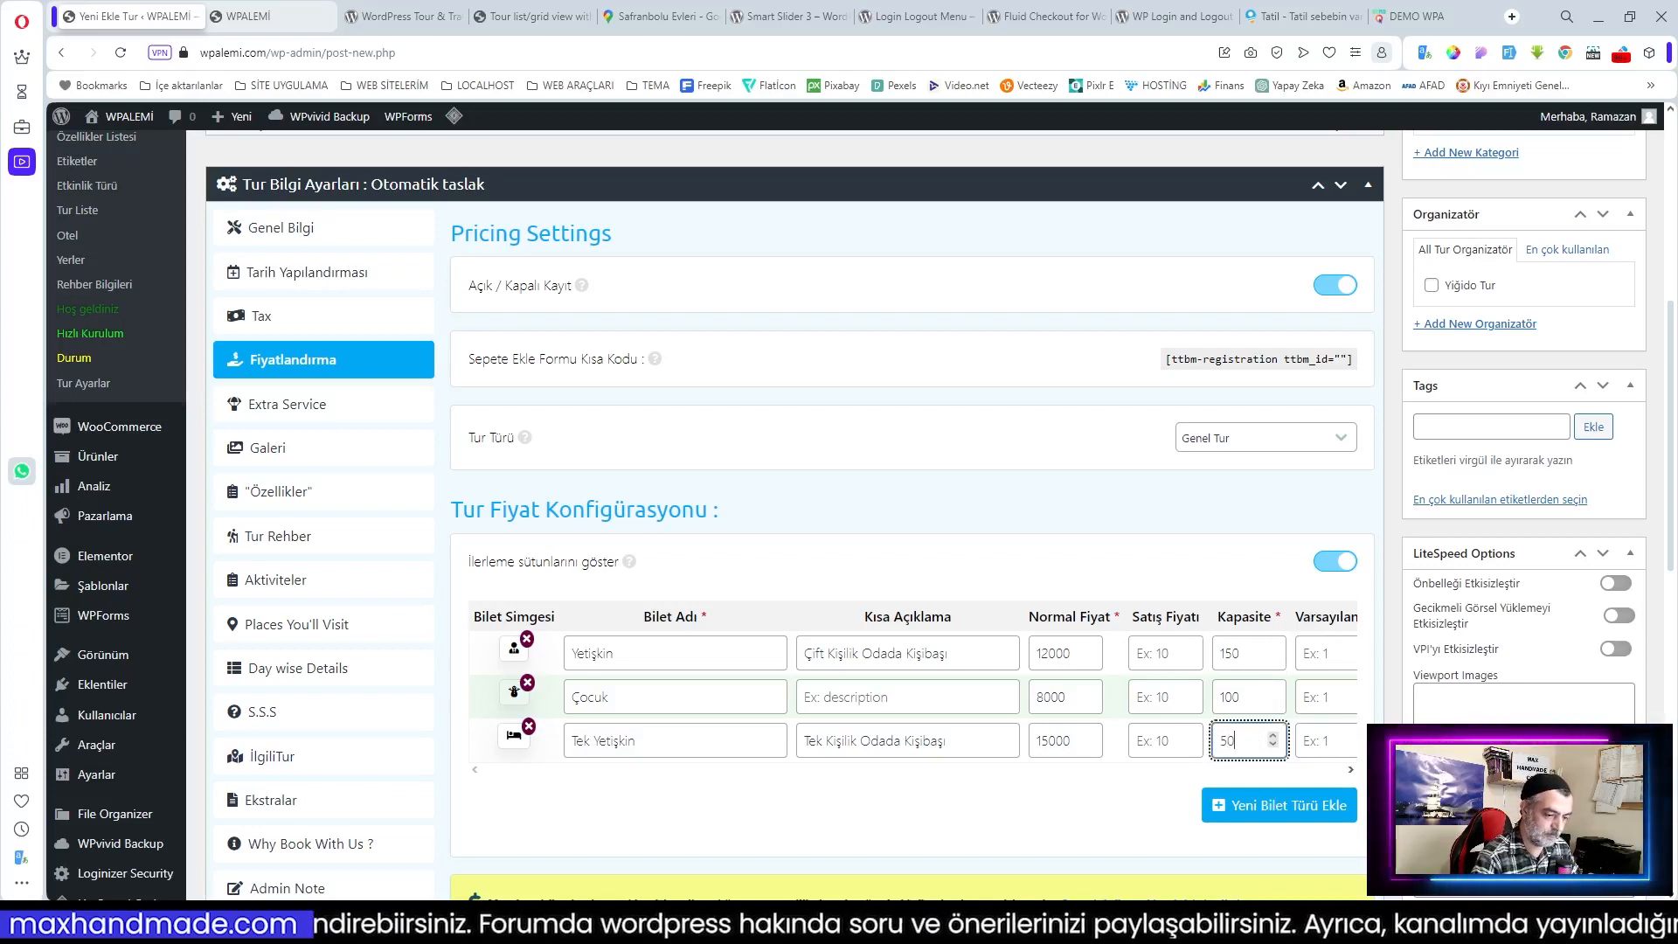
left_click(1169, 821)
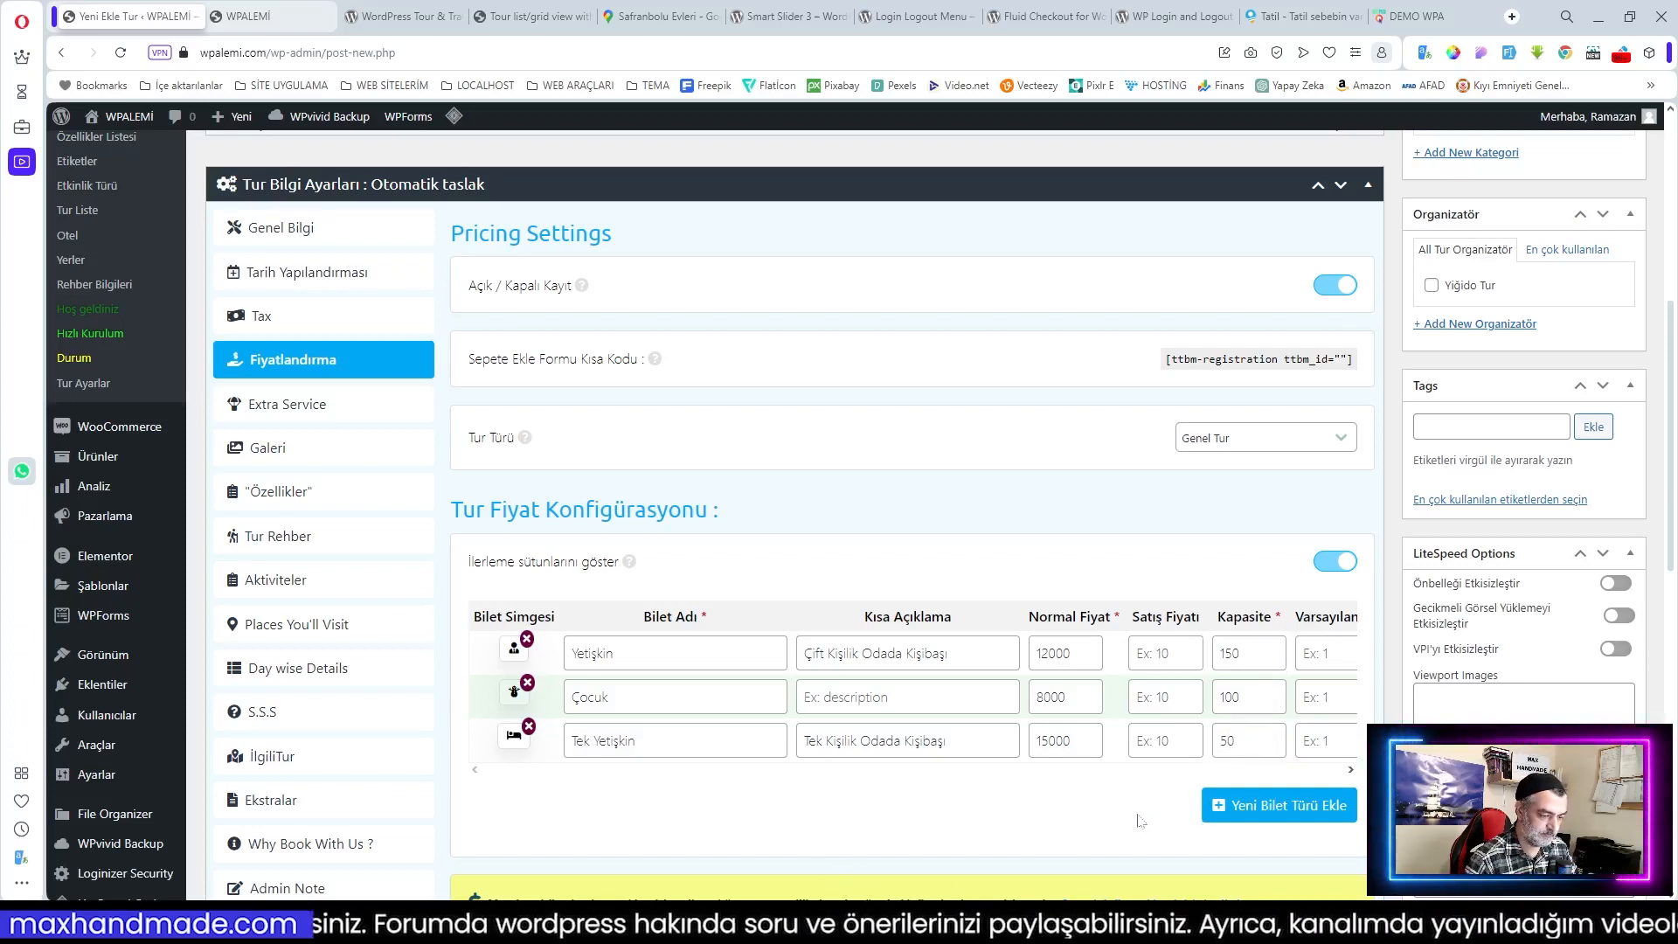
left_click(1351, 770)
Step: Give the Tek Yetişkin ticket a reserve quantity of 5
left_click(1351, 770)
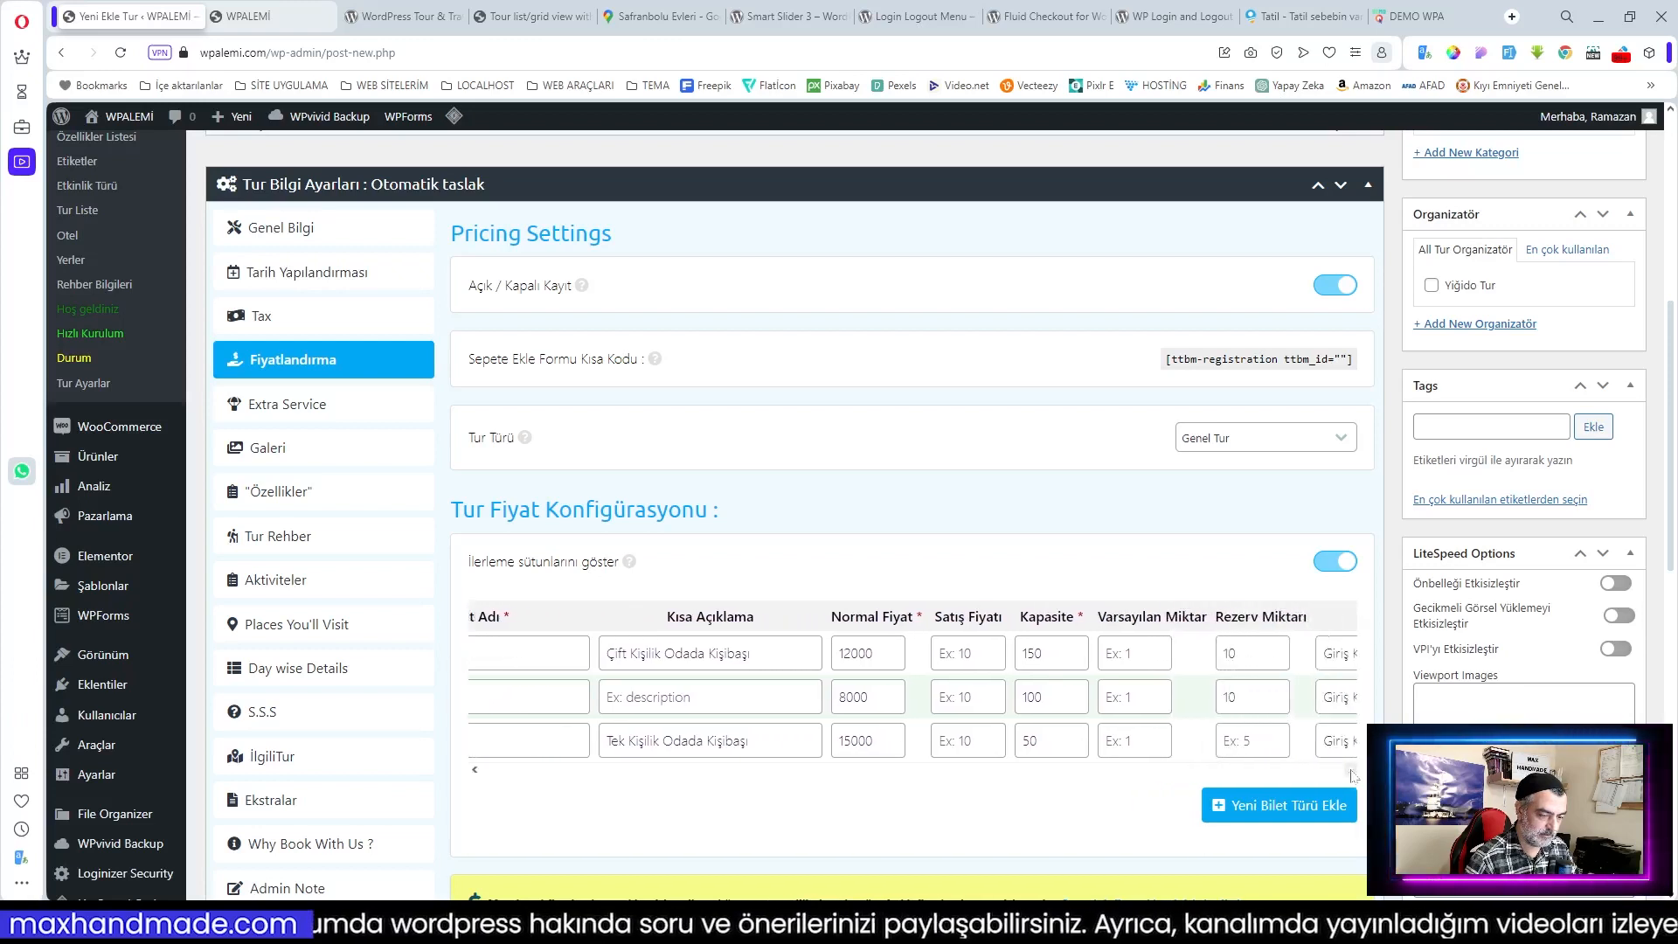
left_click(1040, 741)
type("5")
Step: Enter '7- 12 Yaş' as the Çocuk ticket's short description
left_click(472, 770)
left_click(472, 770)
left_click(473, 770)
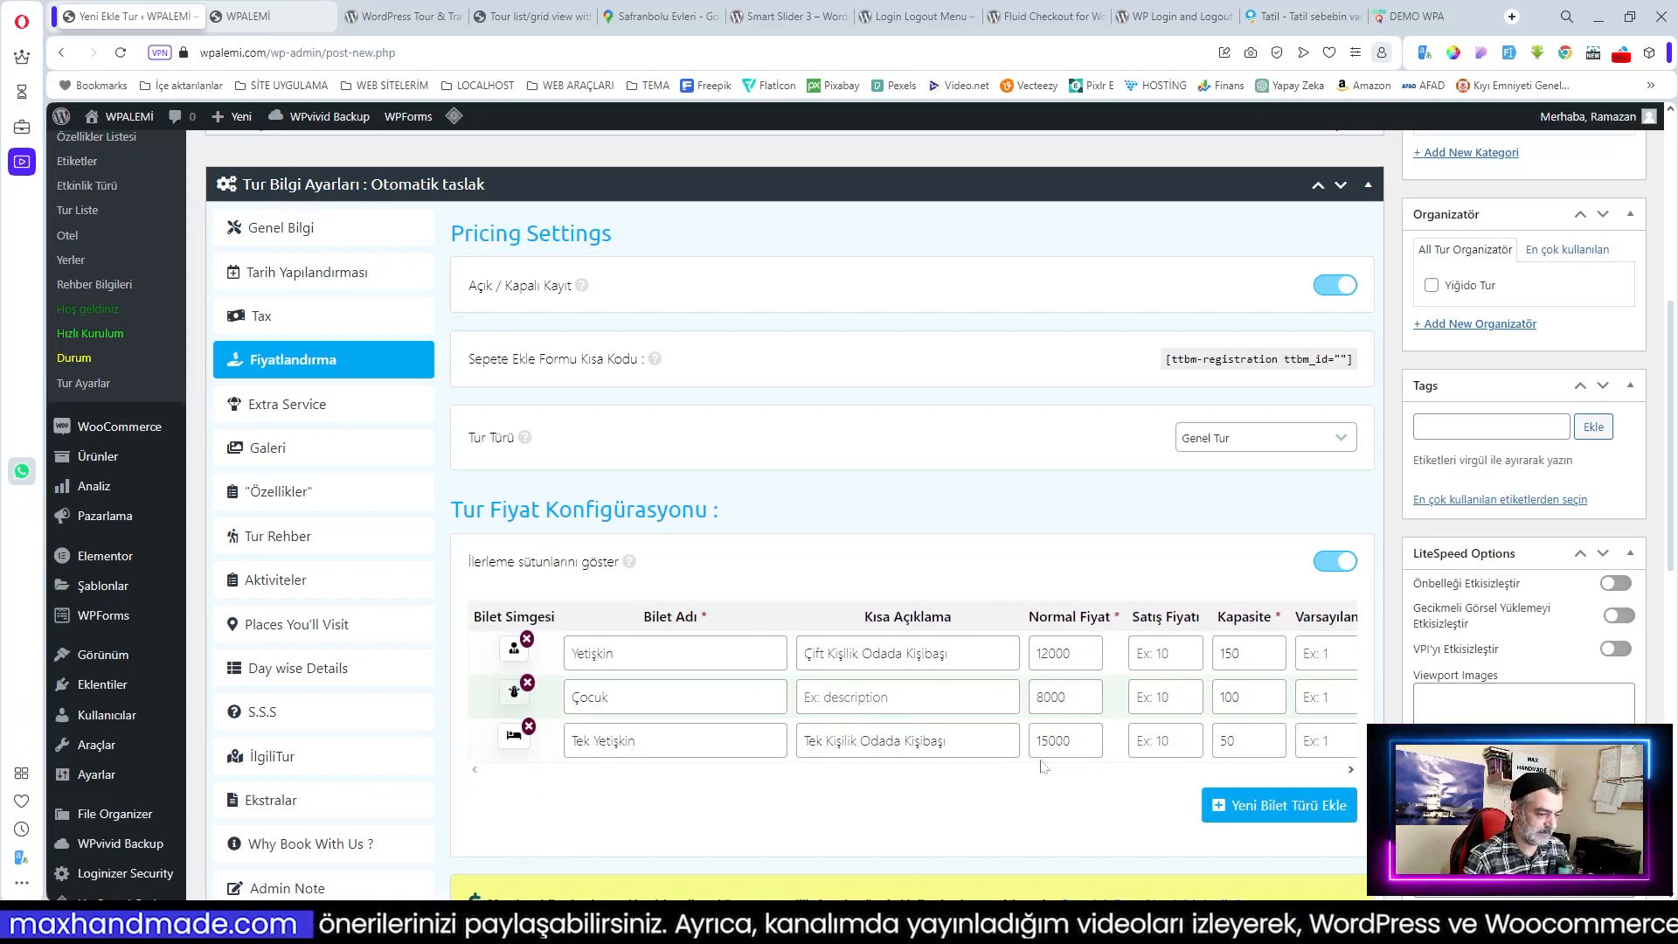
left_click(801, 696)
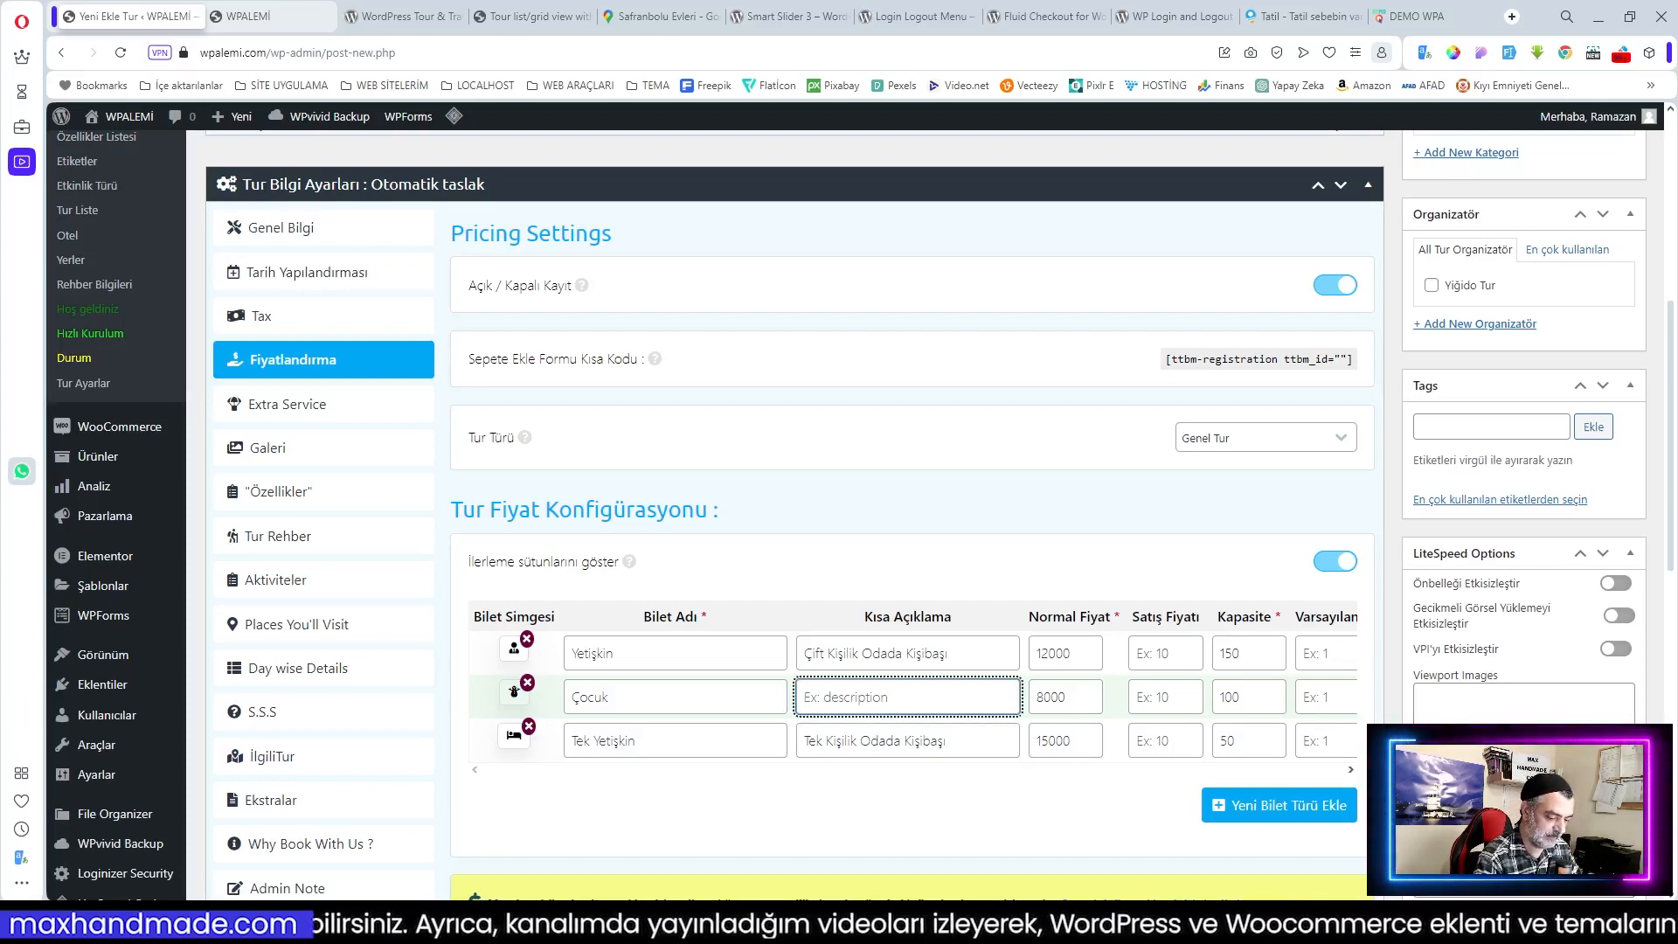
type("7- 12")
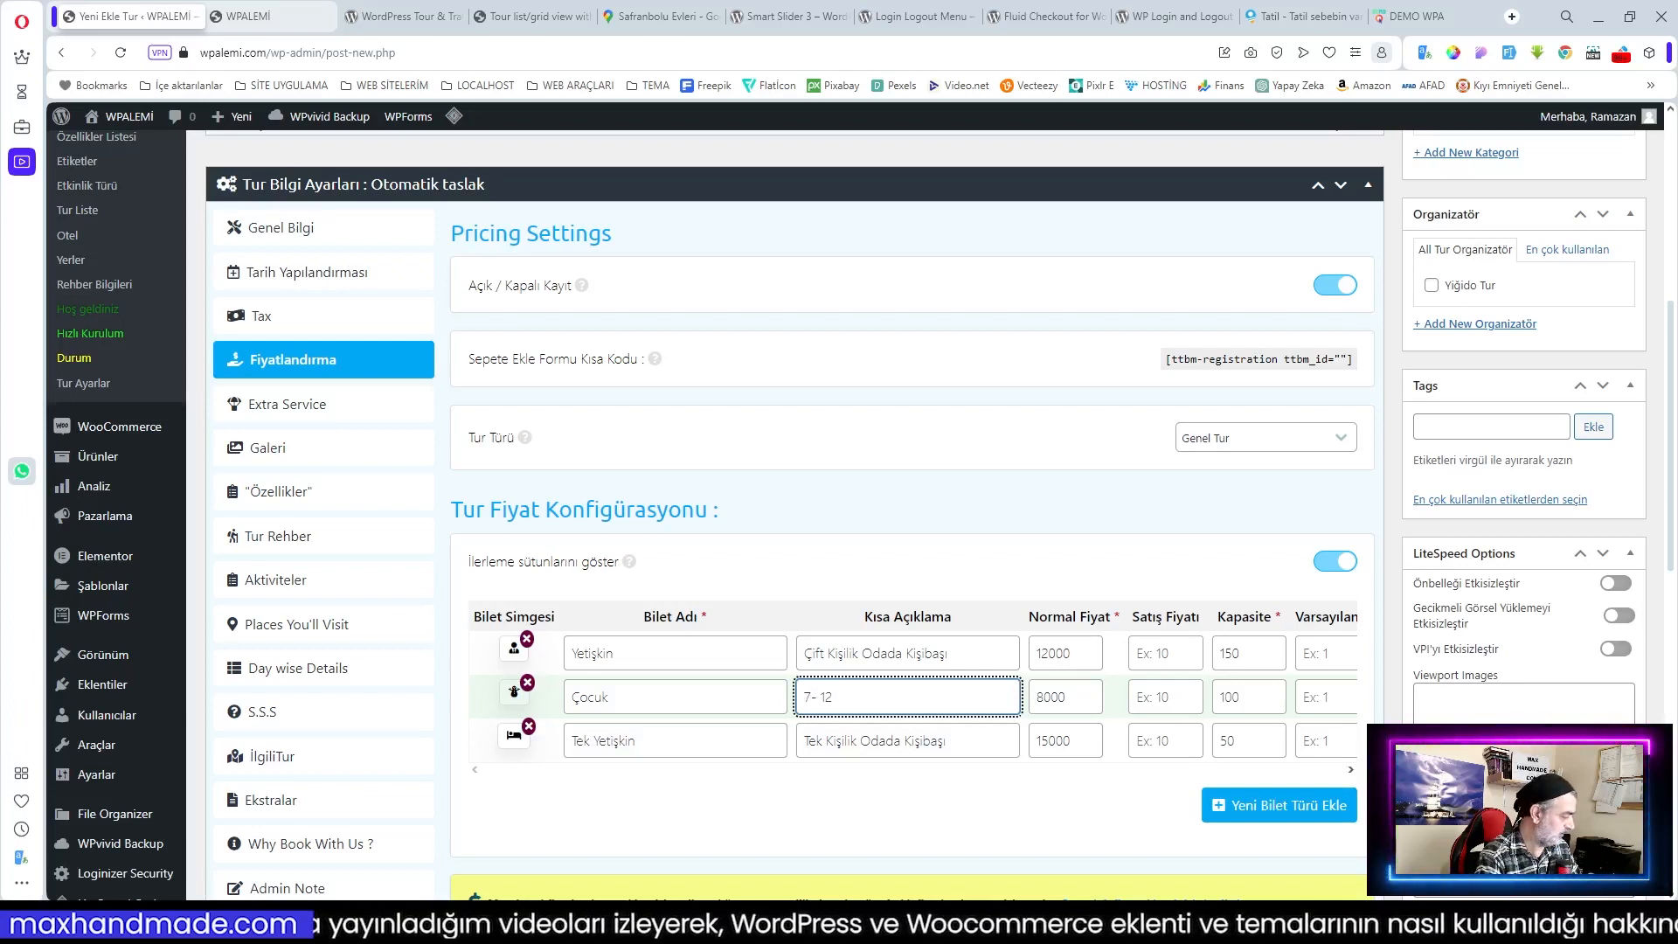
type(" Yaş")
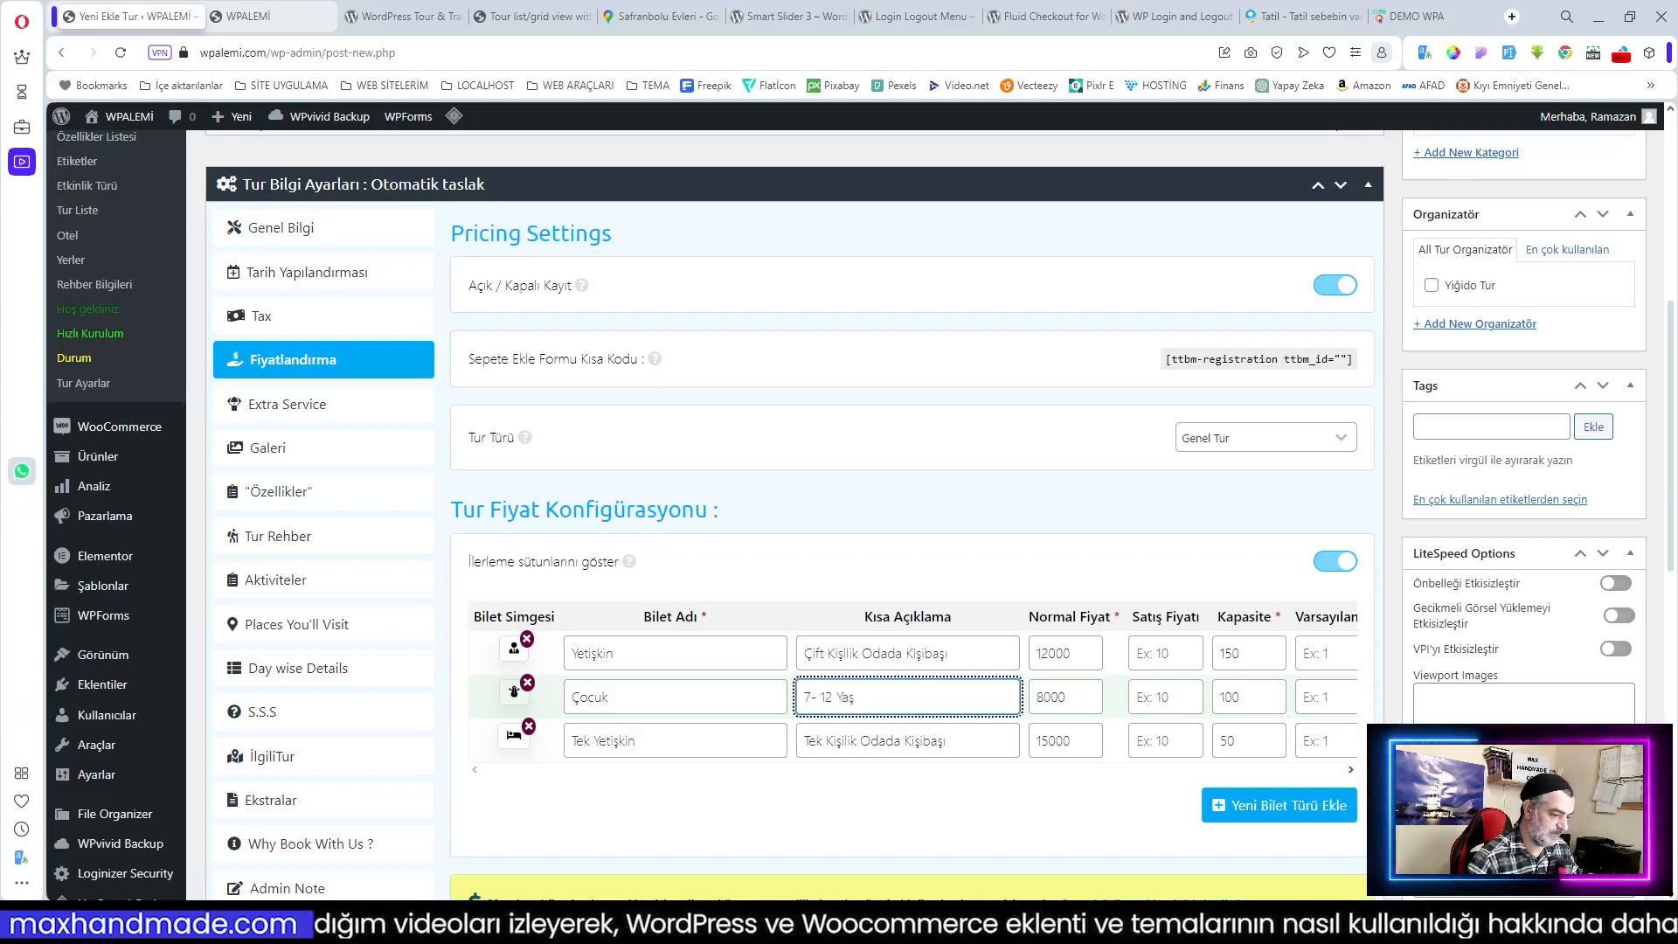
left_click(924, 815)
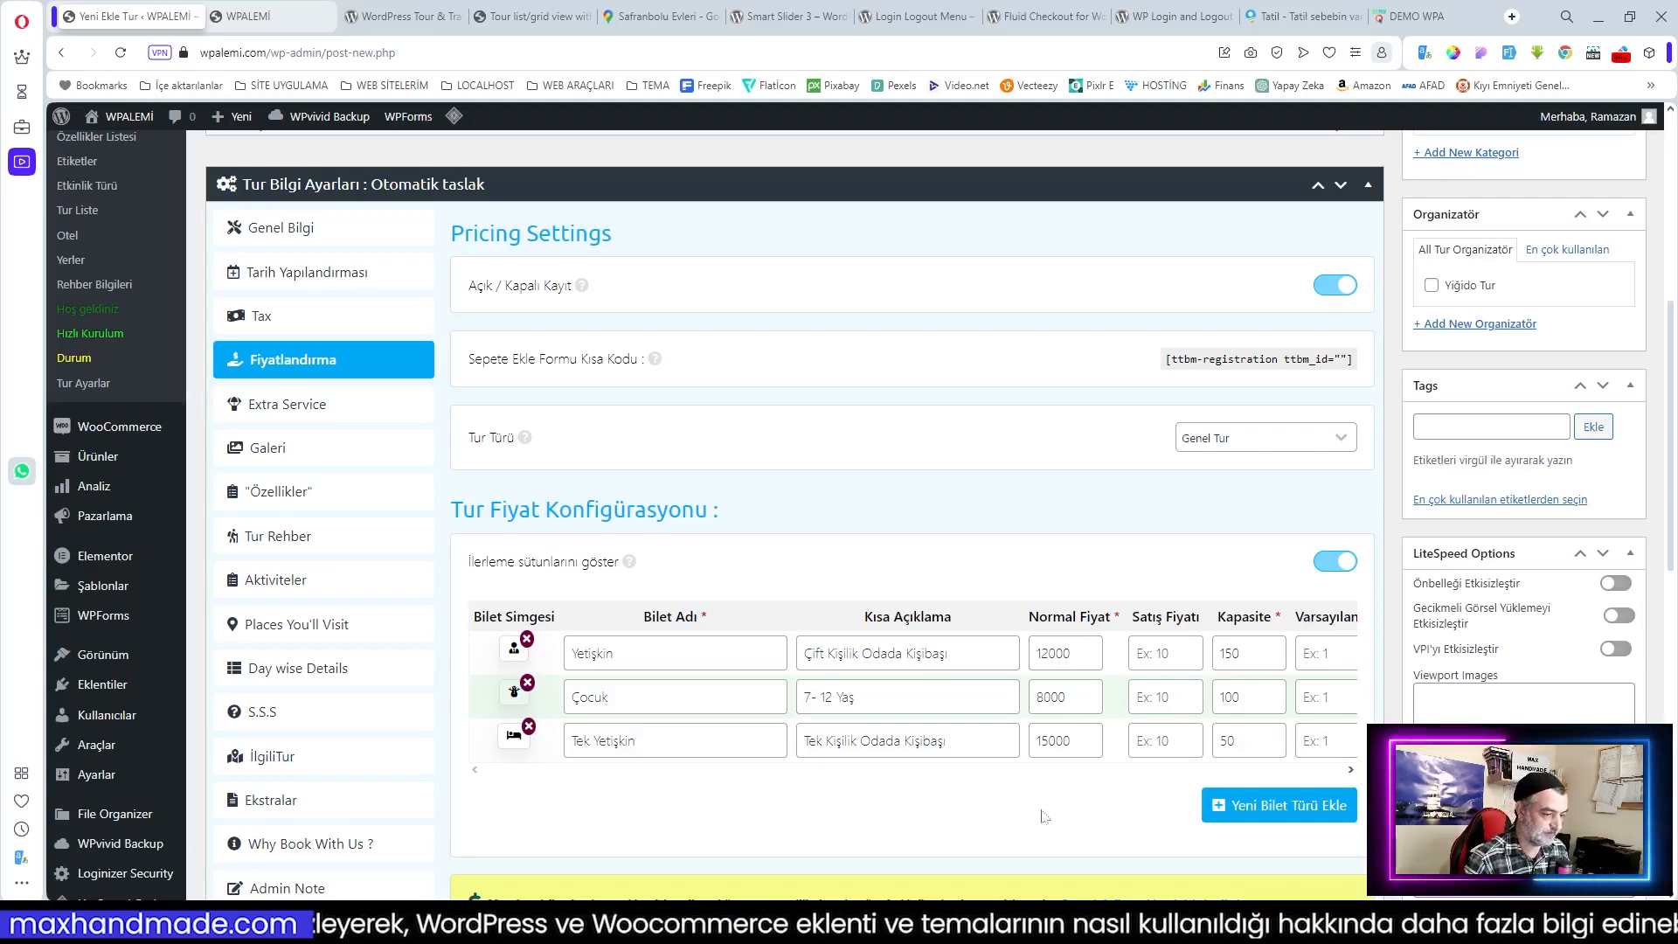
scroll(1050, 568, "down", 3)
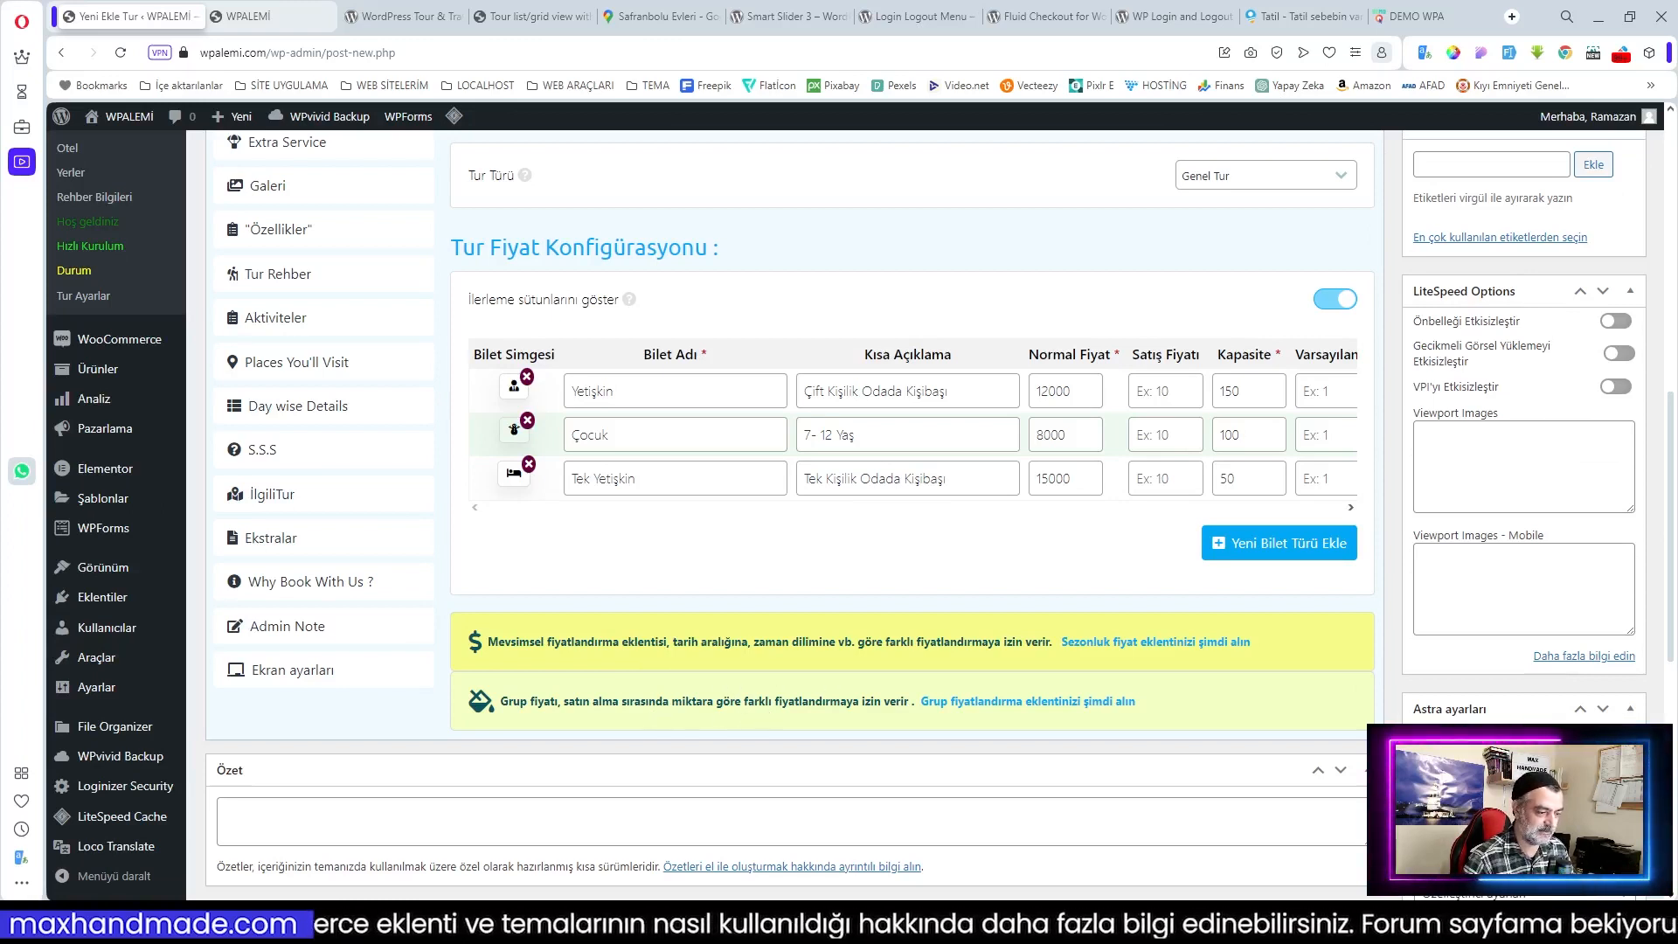
scroll(896, 677, "up", 1)
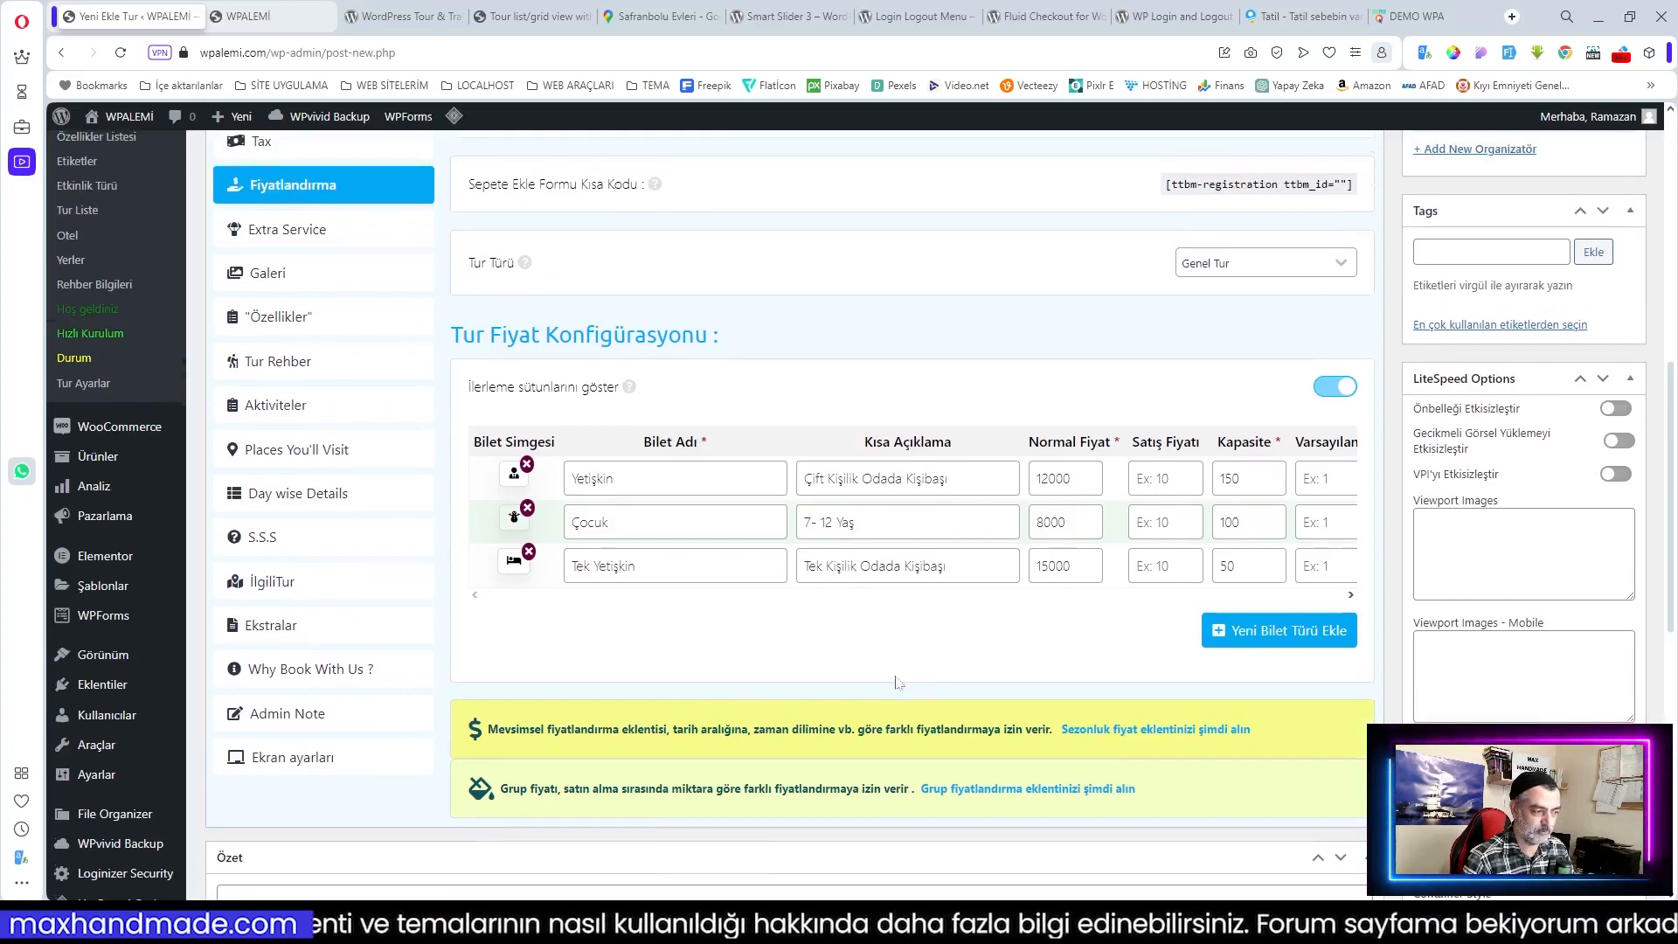
scroll(891, 694, "up", 2)
Step: Add a new extra service entry with a coffee cup icon
left_click(278, 406)
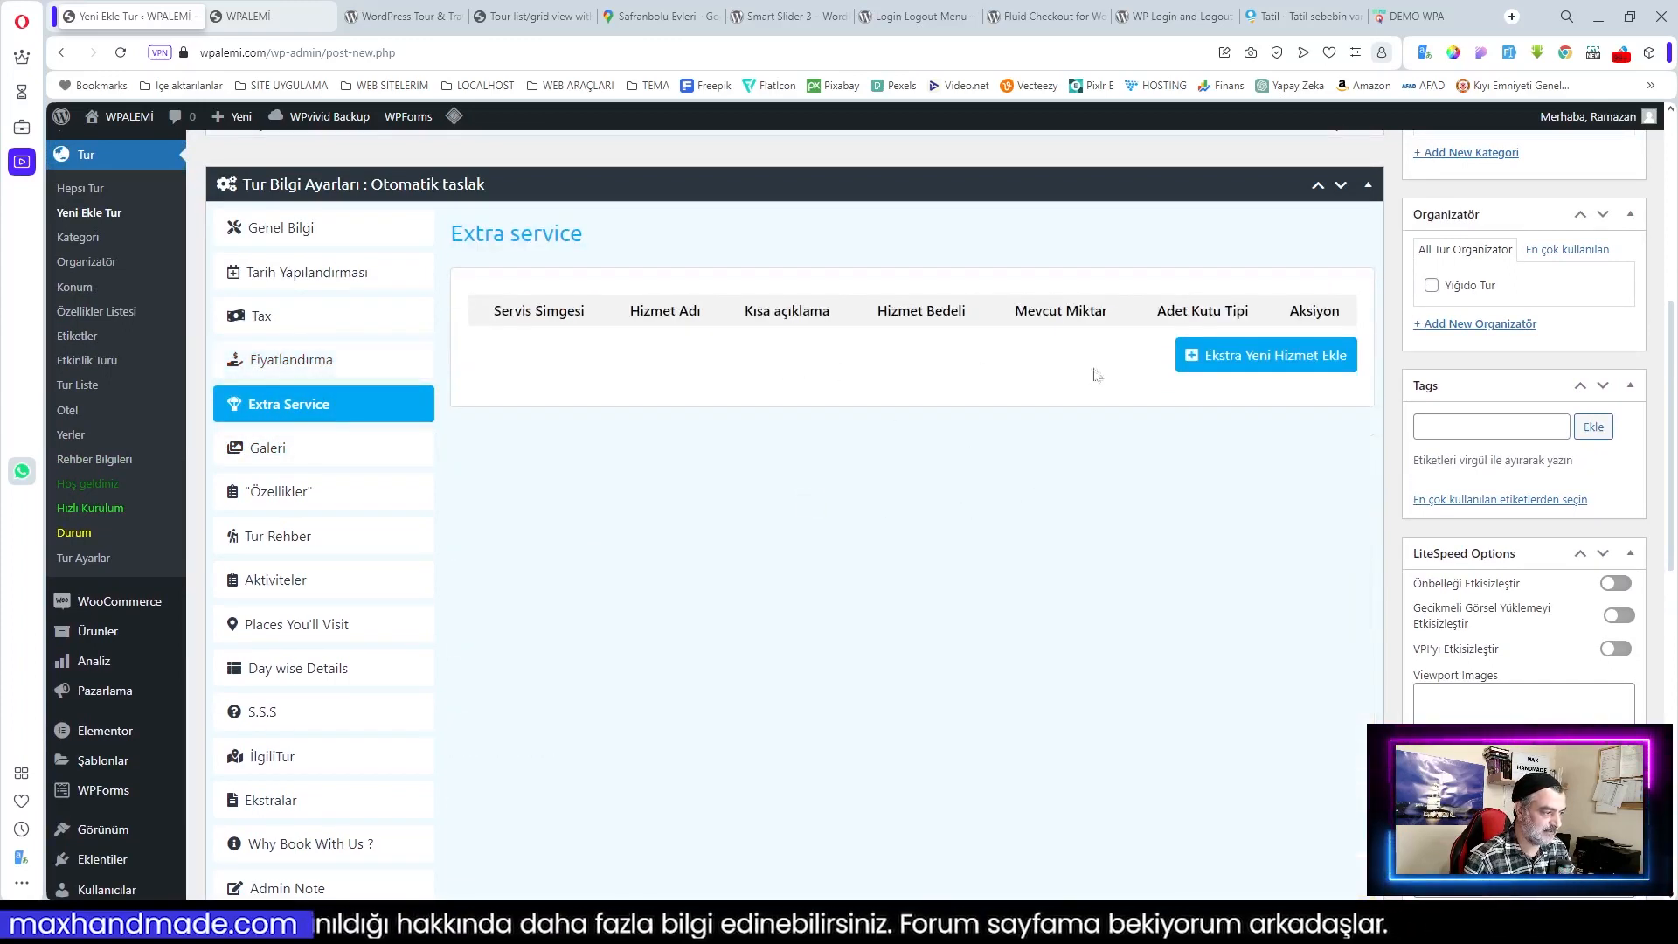
left_click(1284, 368)
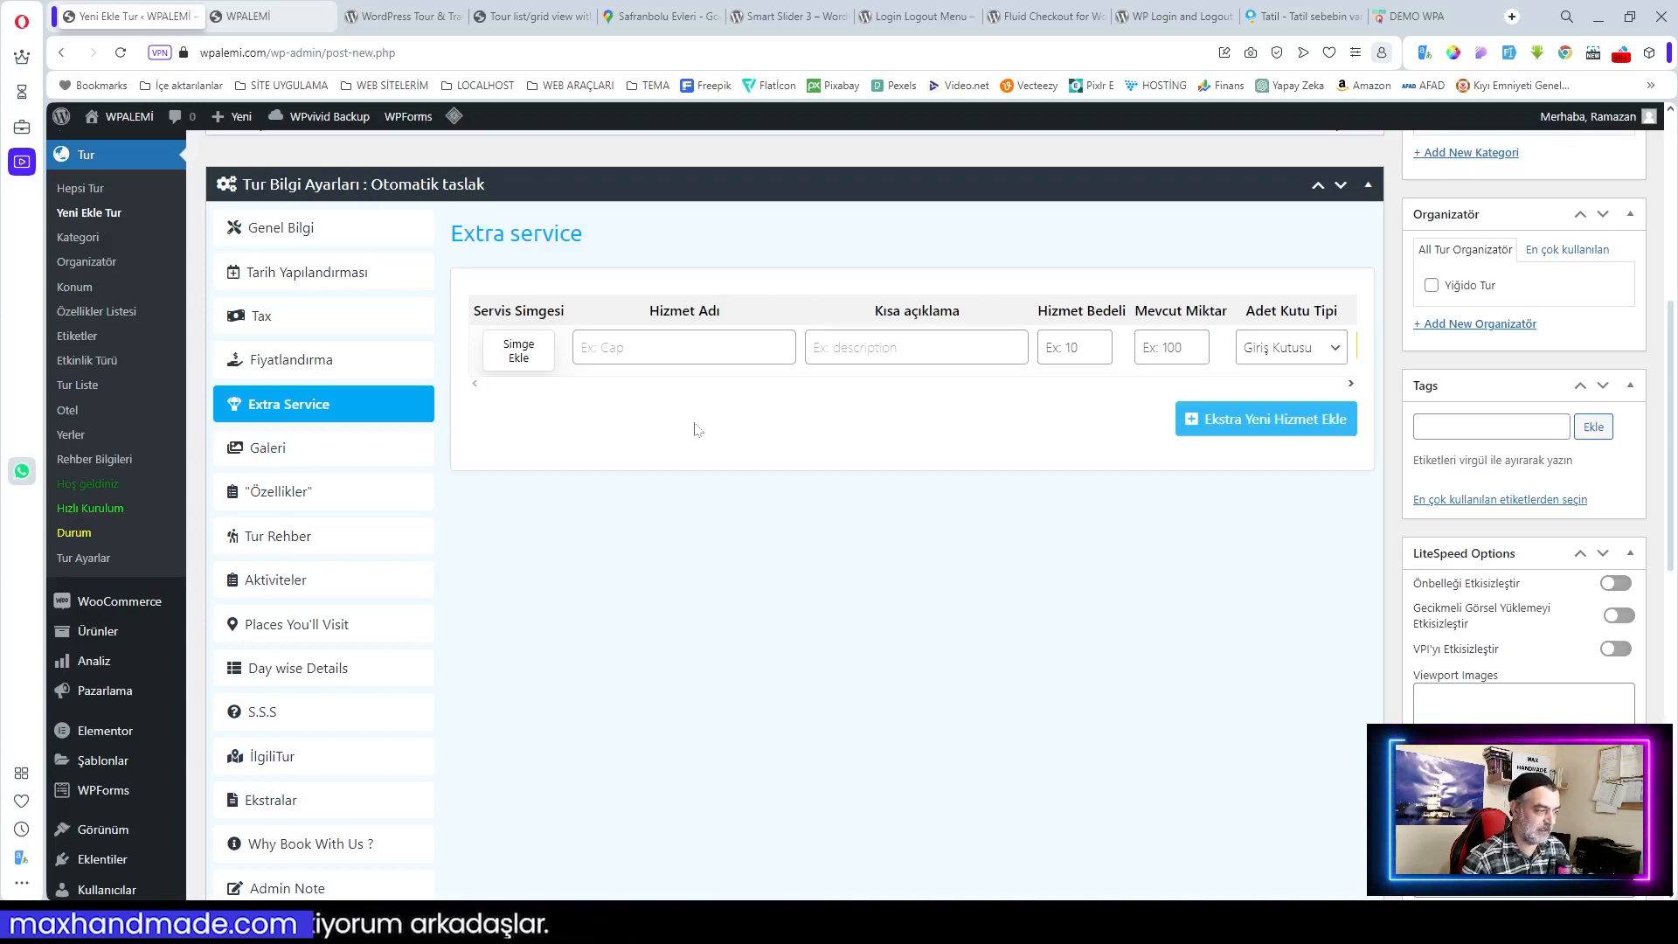
left_click(518, 351)
scroll(1048, 463, "down", 5)
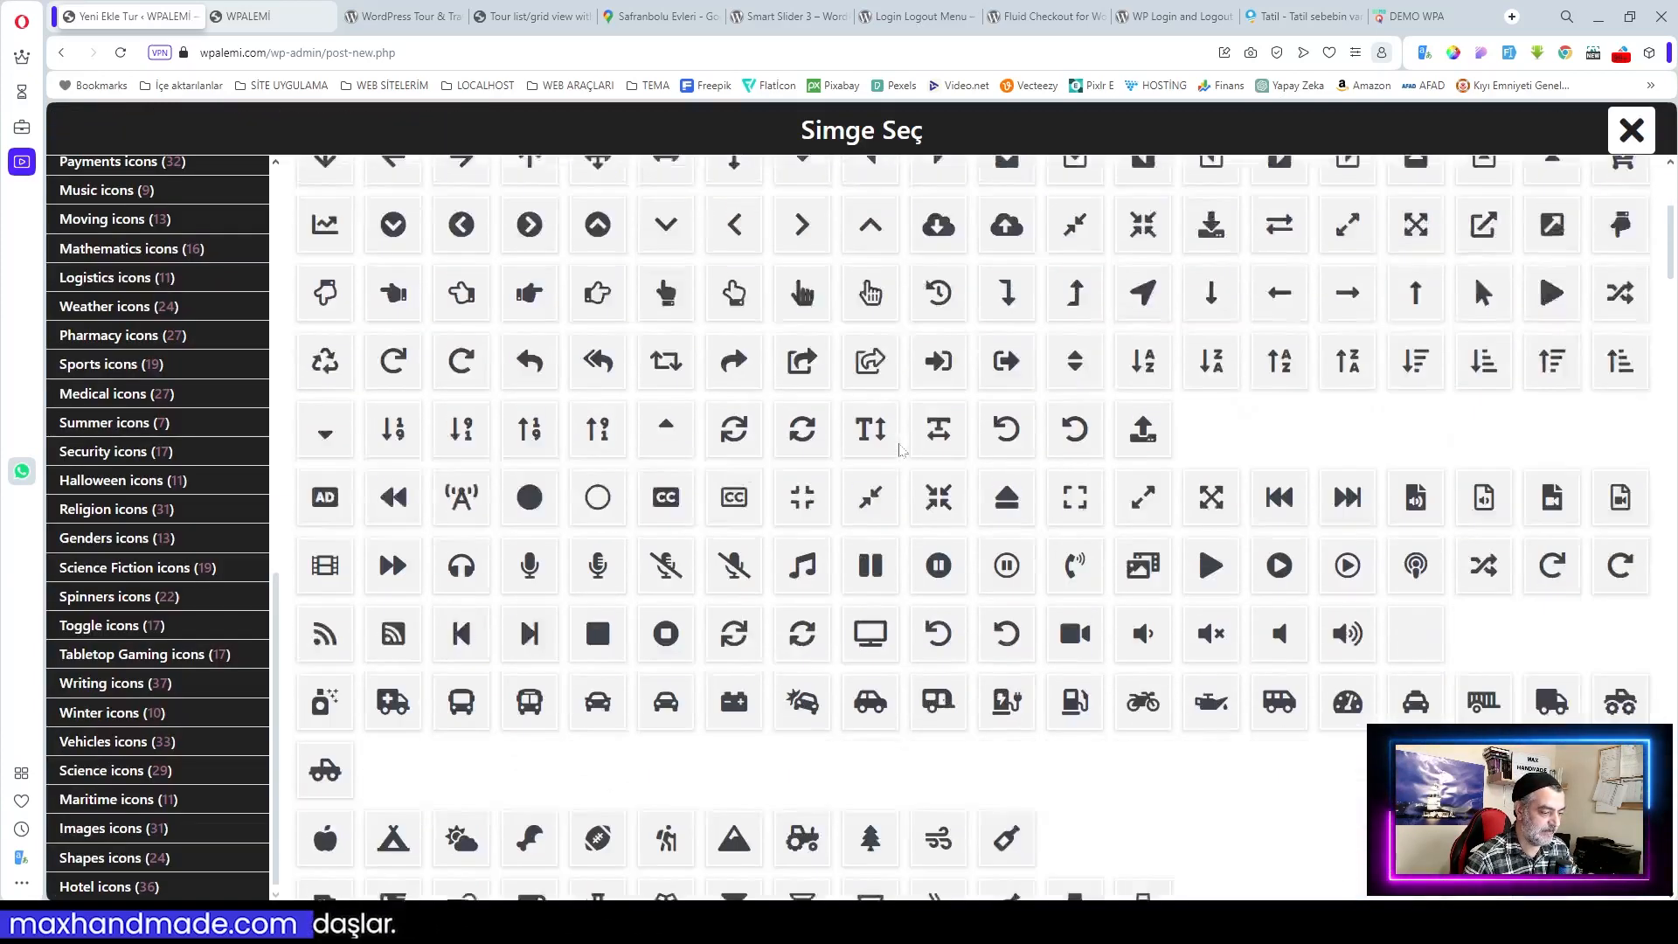
scroll(900, 450, "down", 4)
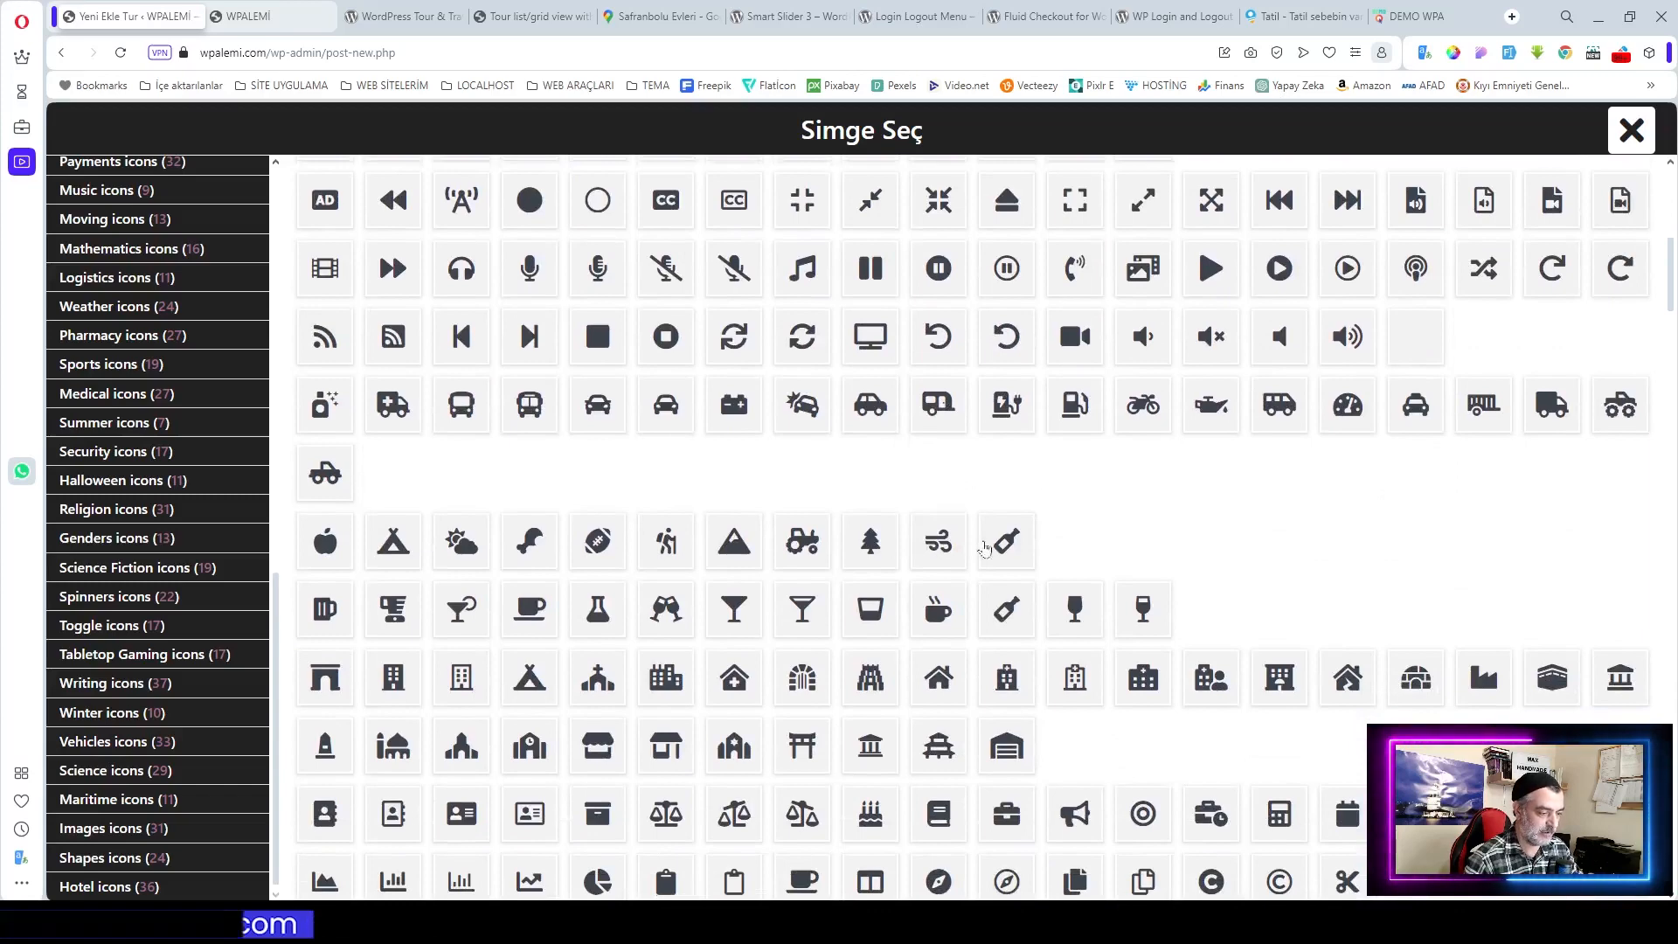
left_click(938, 609)
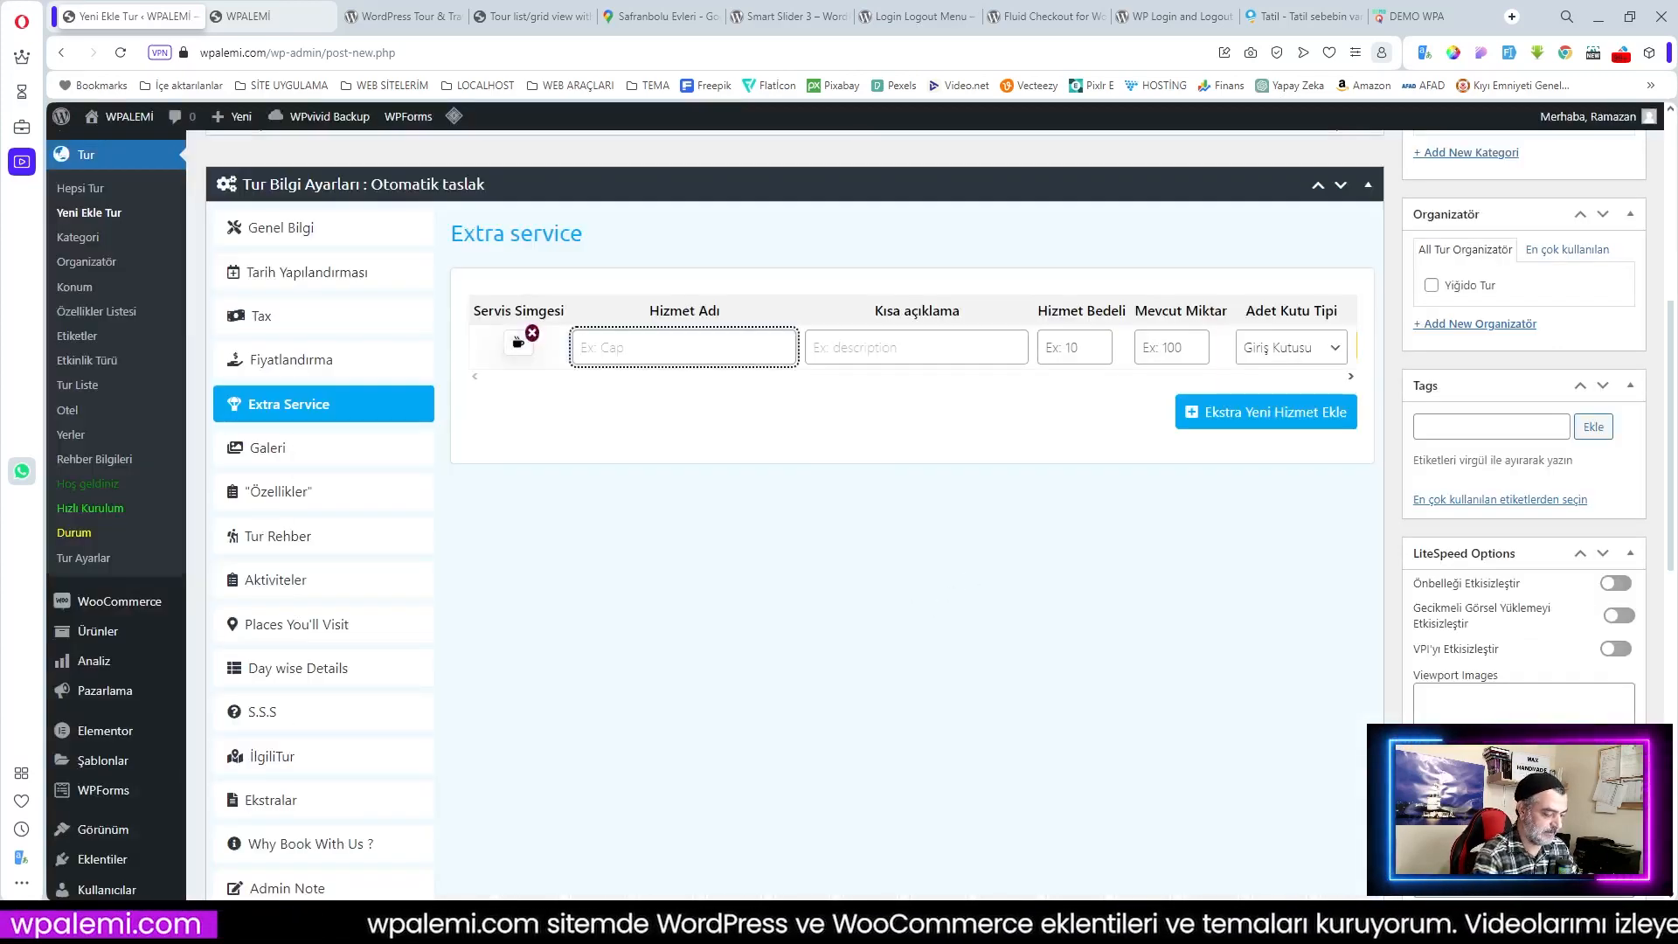
Step: Name the service Kahve, description 'Tur Esneasında', price 50, 300 available, and add another row
type("Kahve")
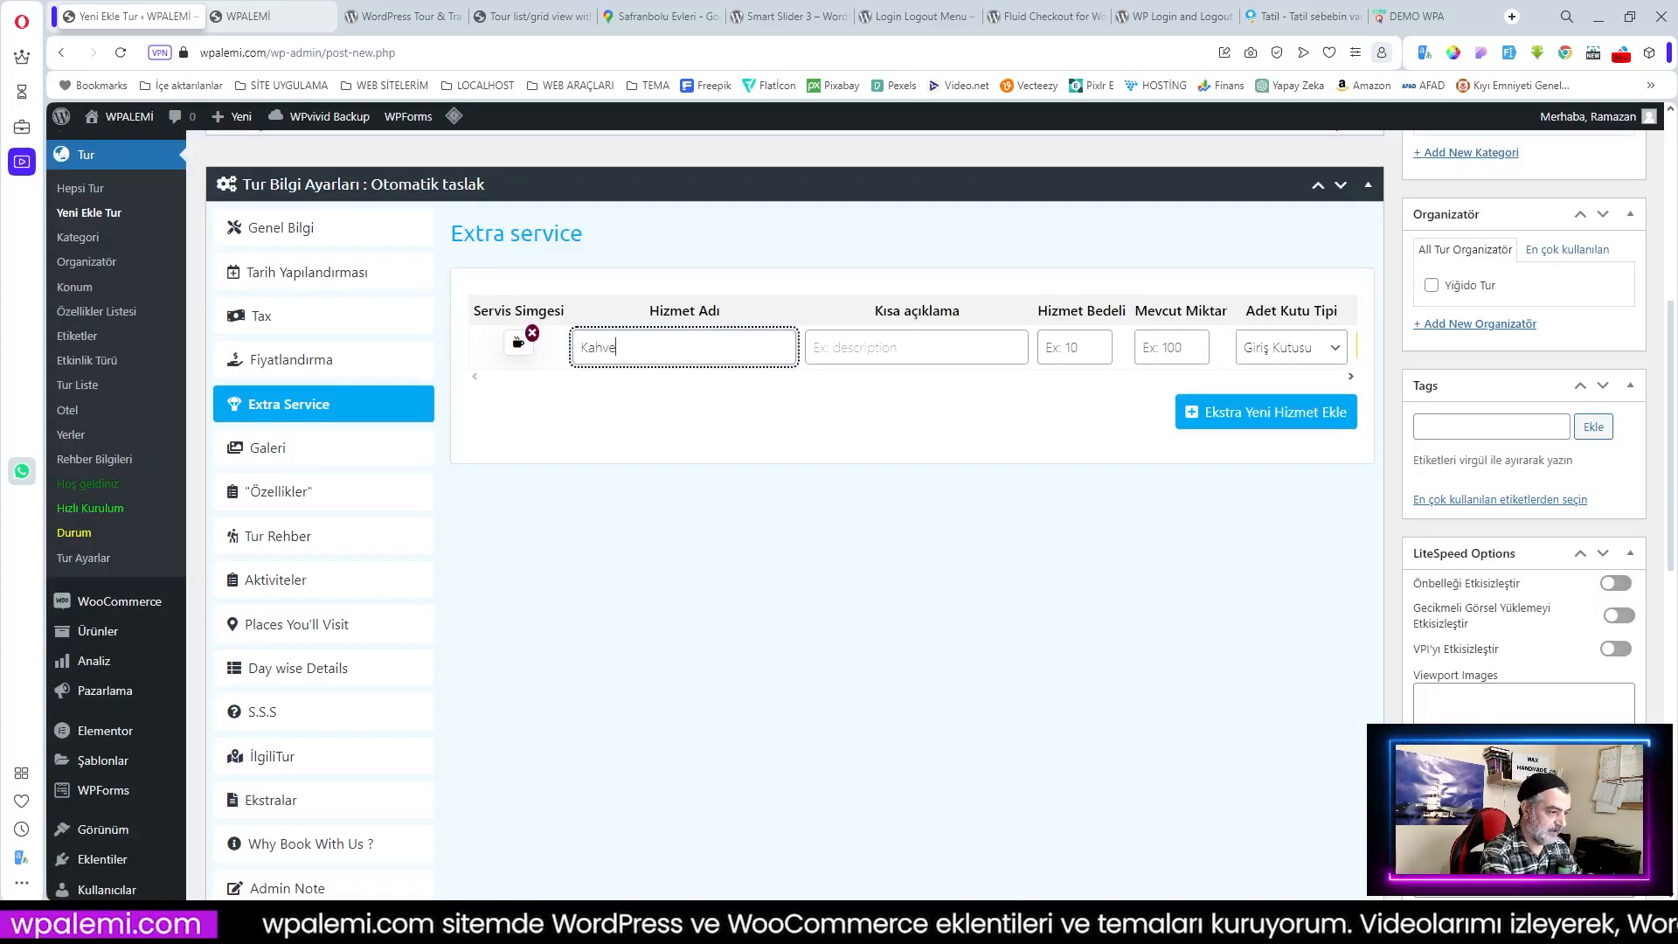
left_click(879, 351)
type("Tur Esneasında")
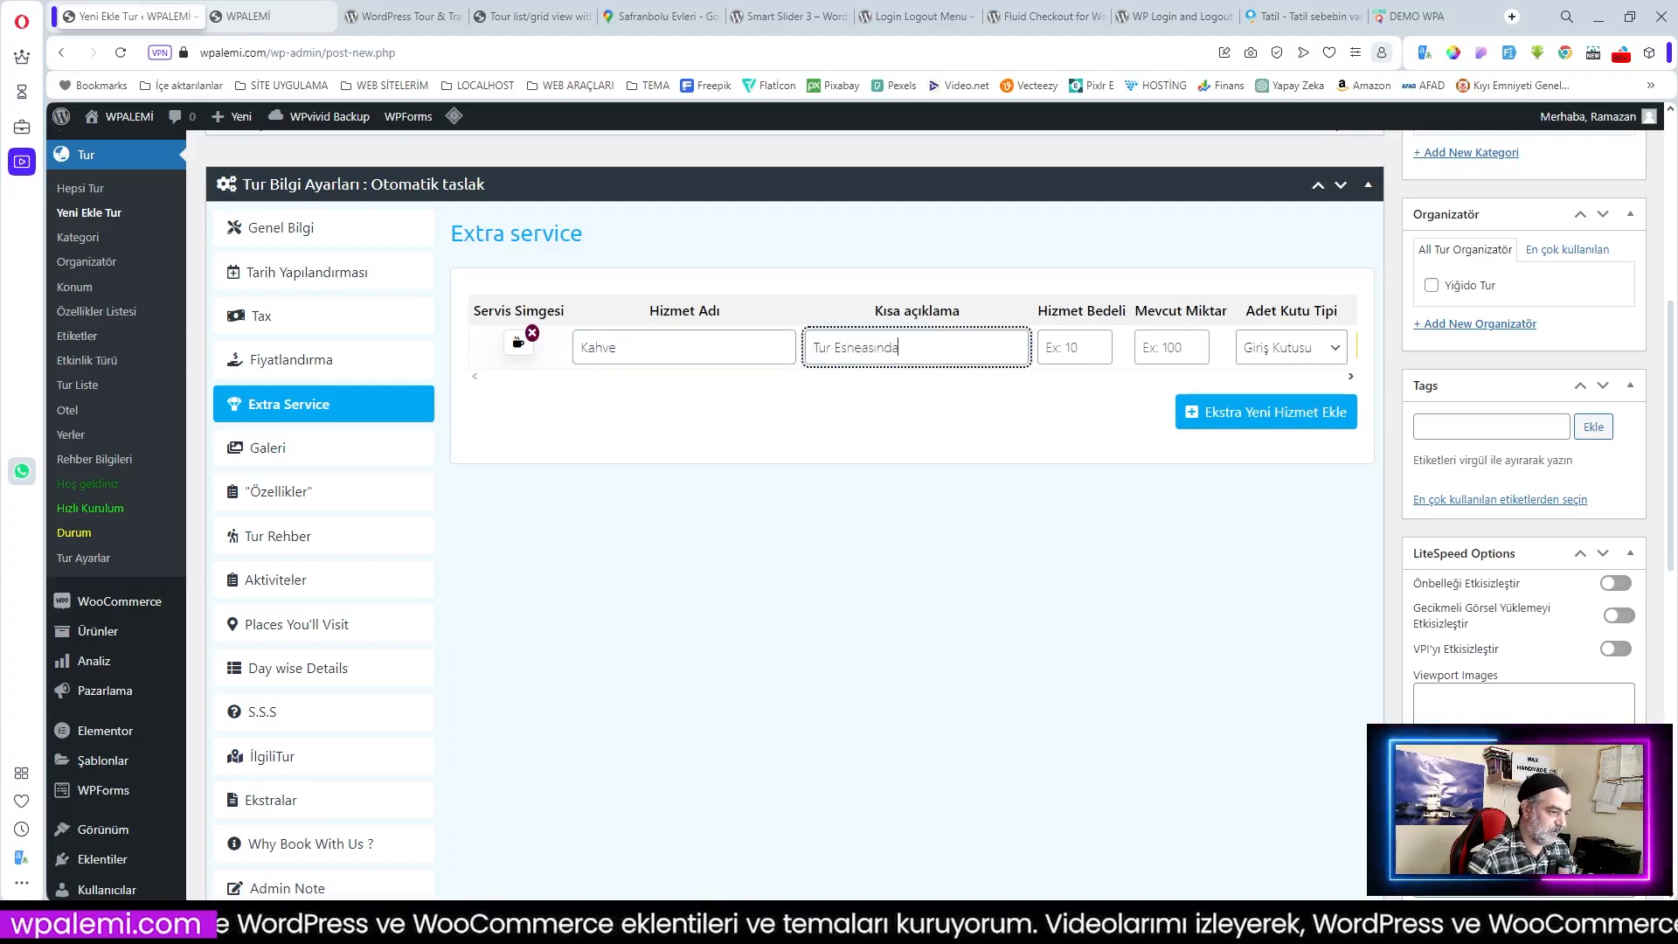
left_click(1098, 348)
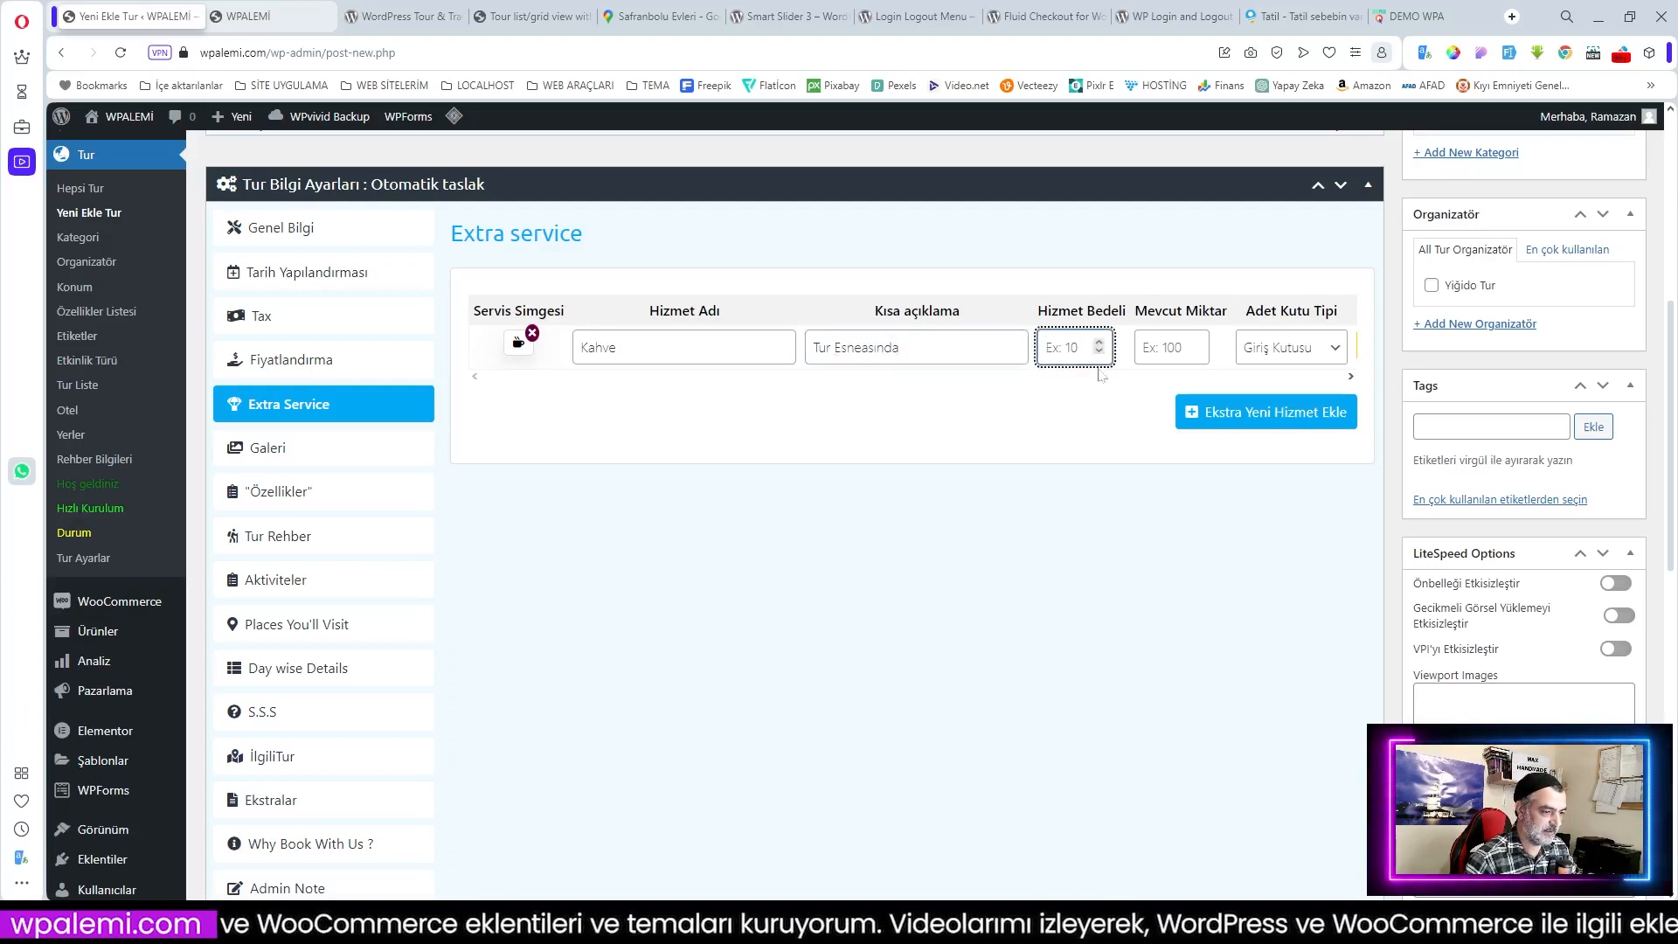
type("50")
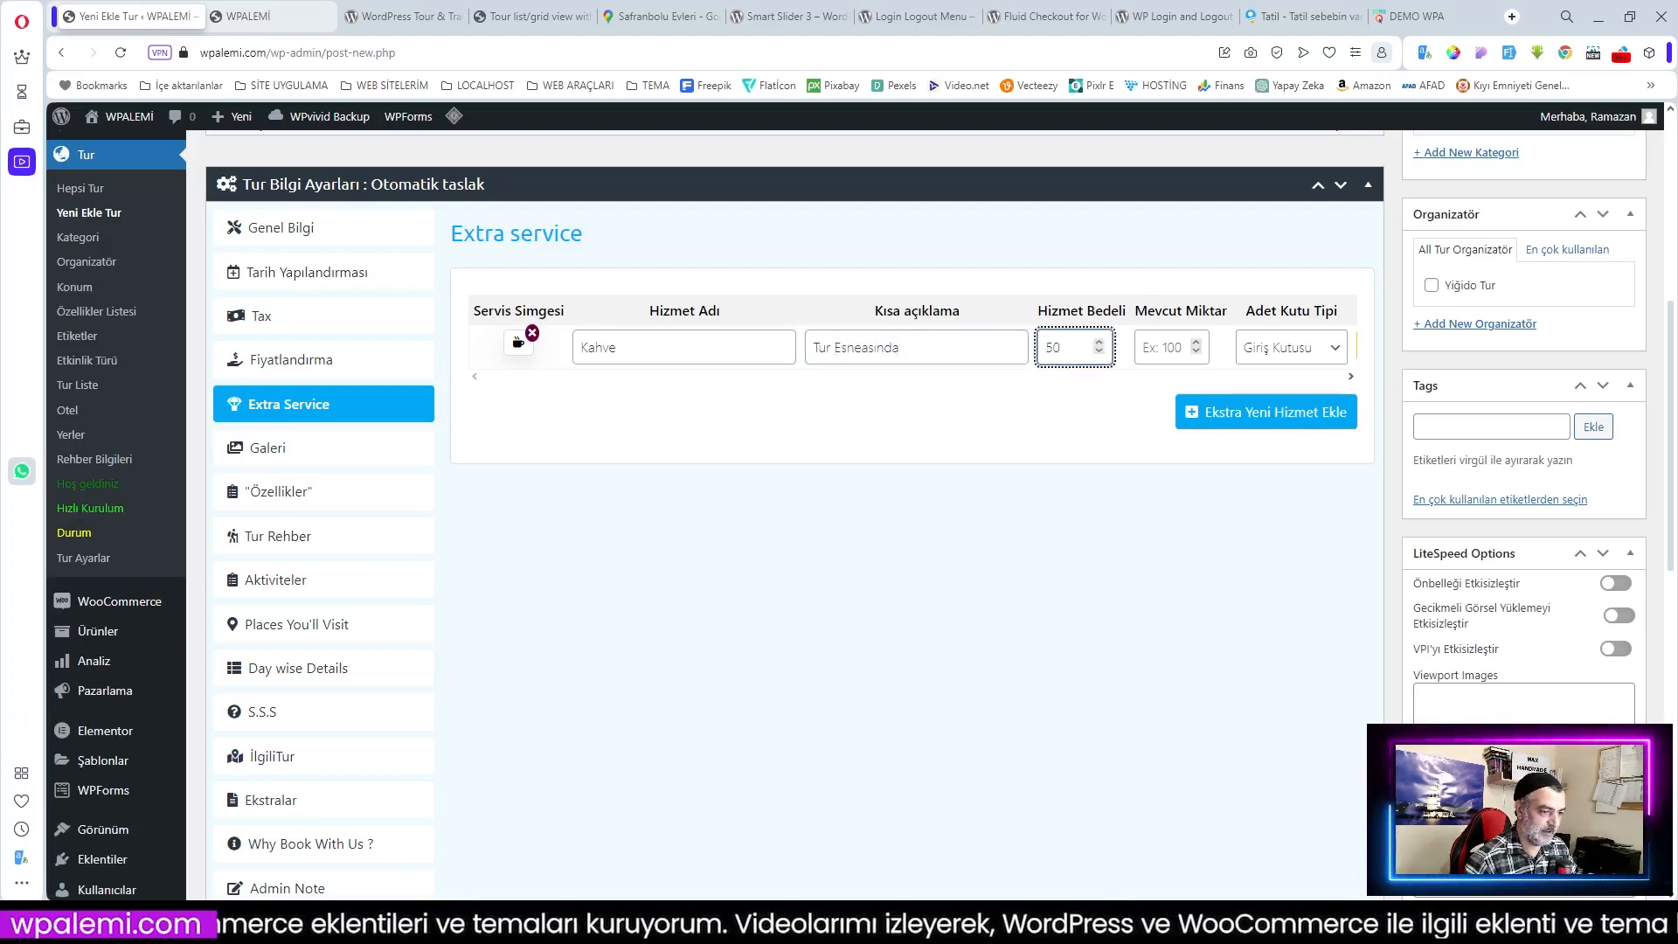
left_click(1174, 348)
type("300")
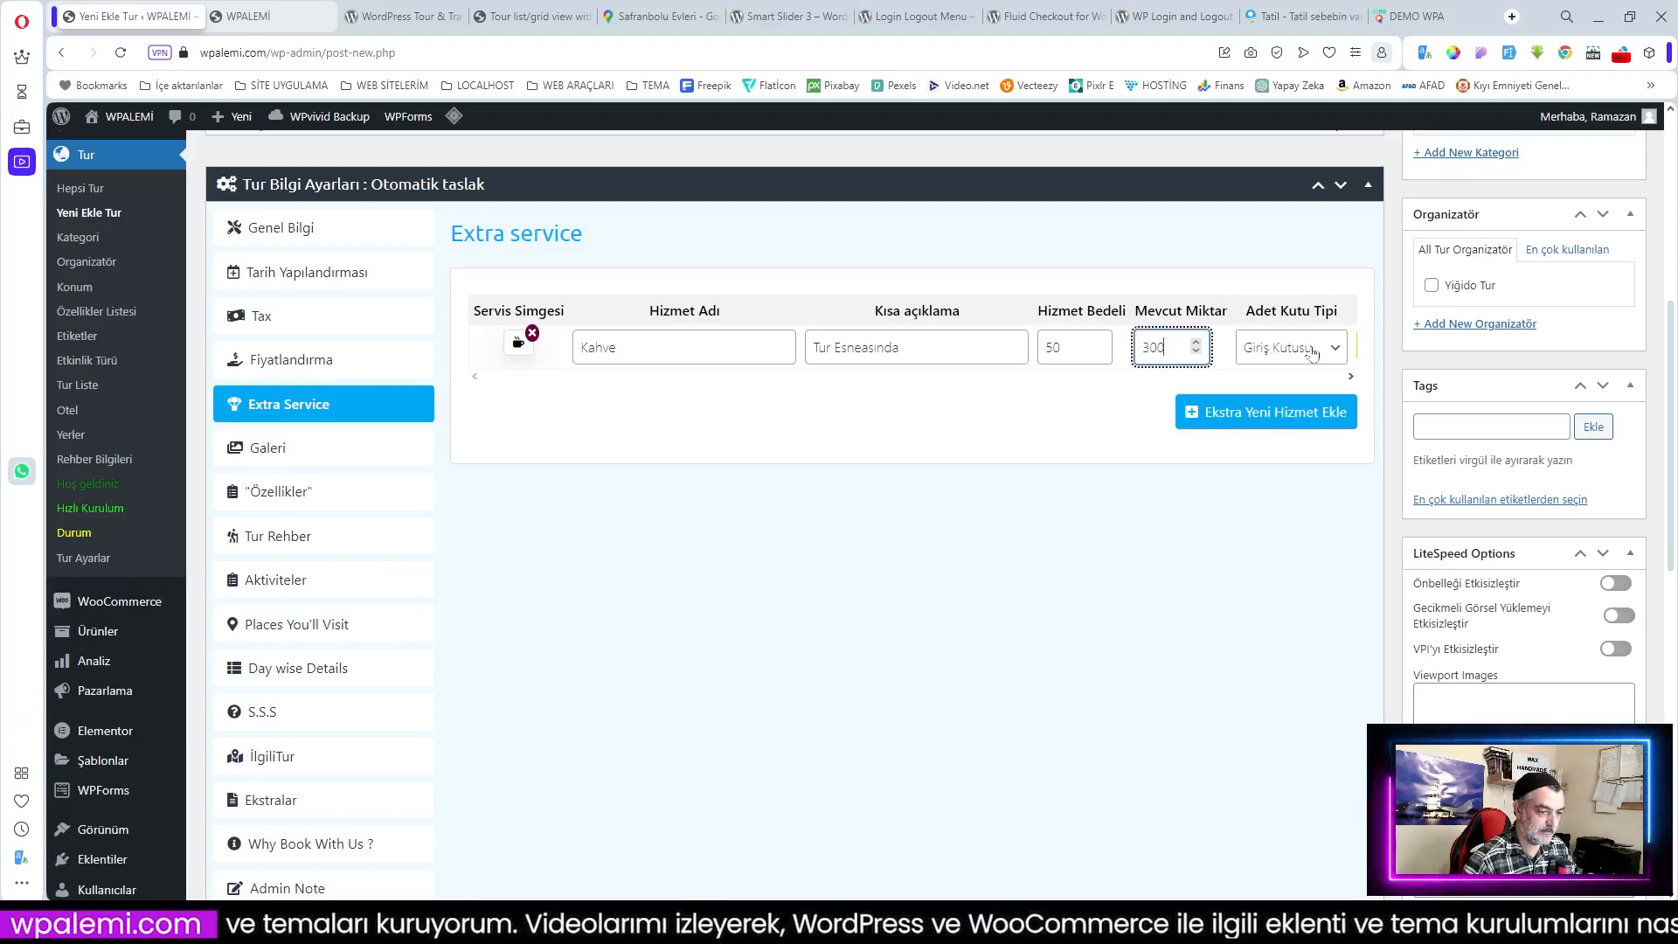
left_click(1269, 412)
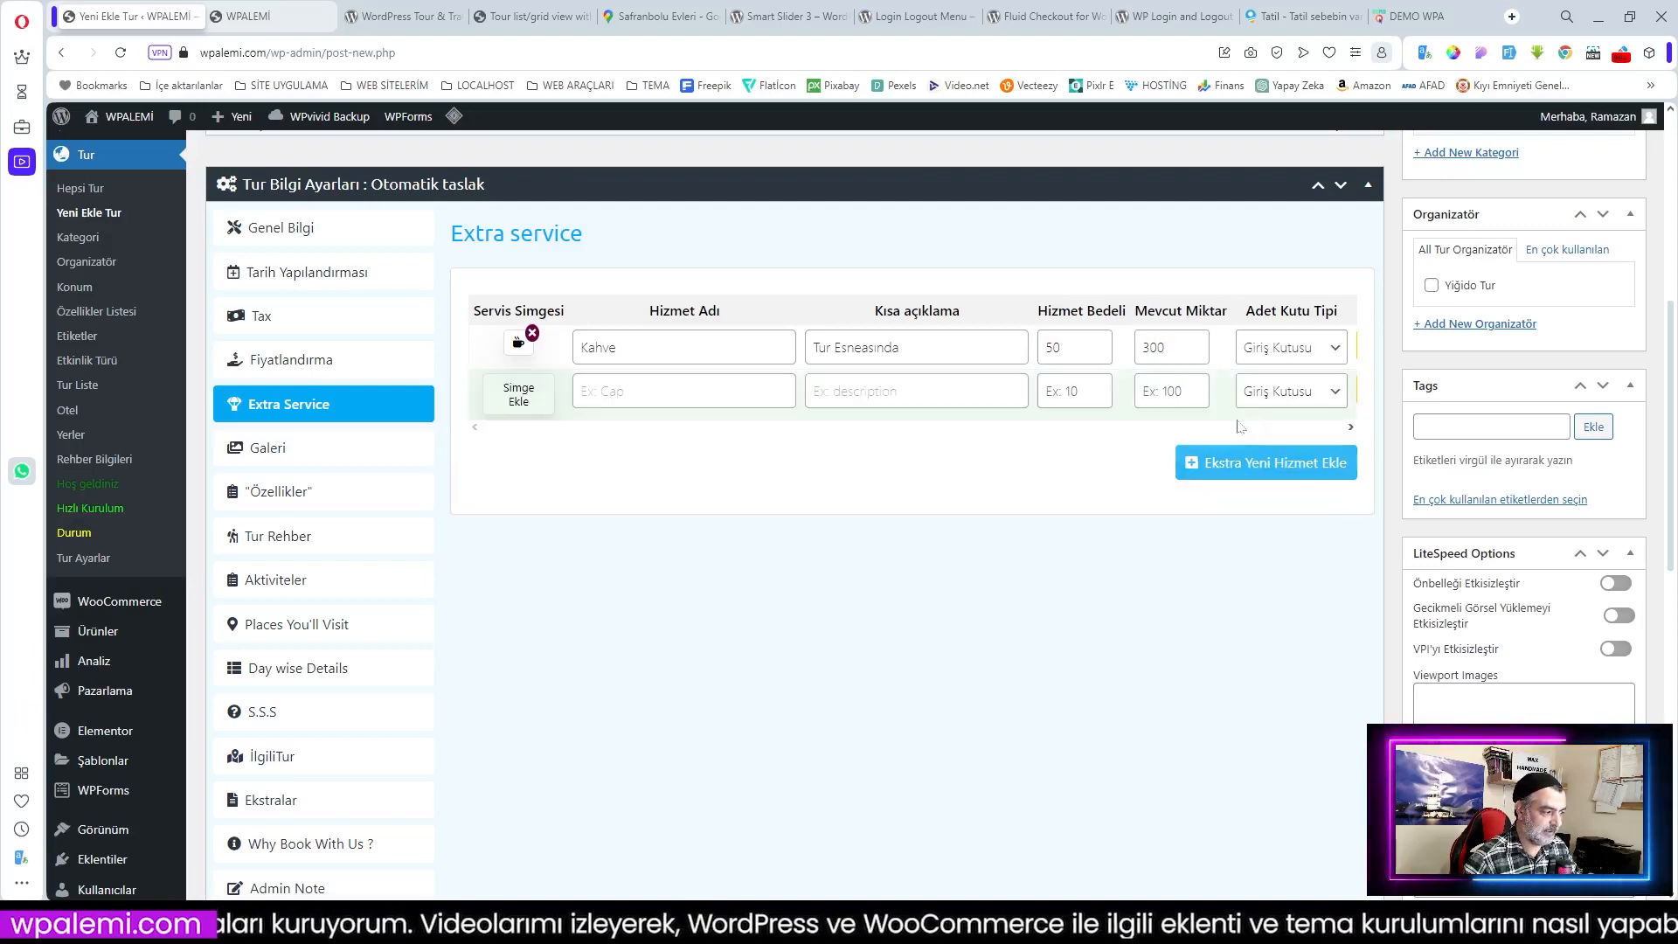
Step: Give the second service a bottle icon and the name Su
left_click(519, 395)
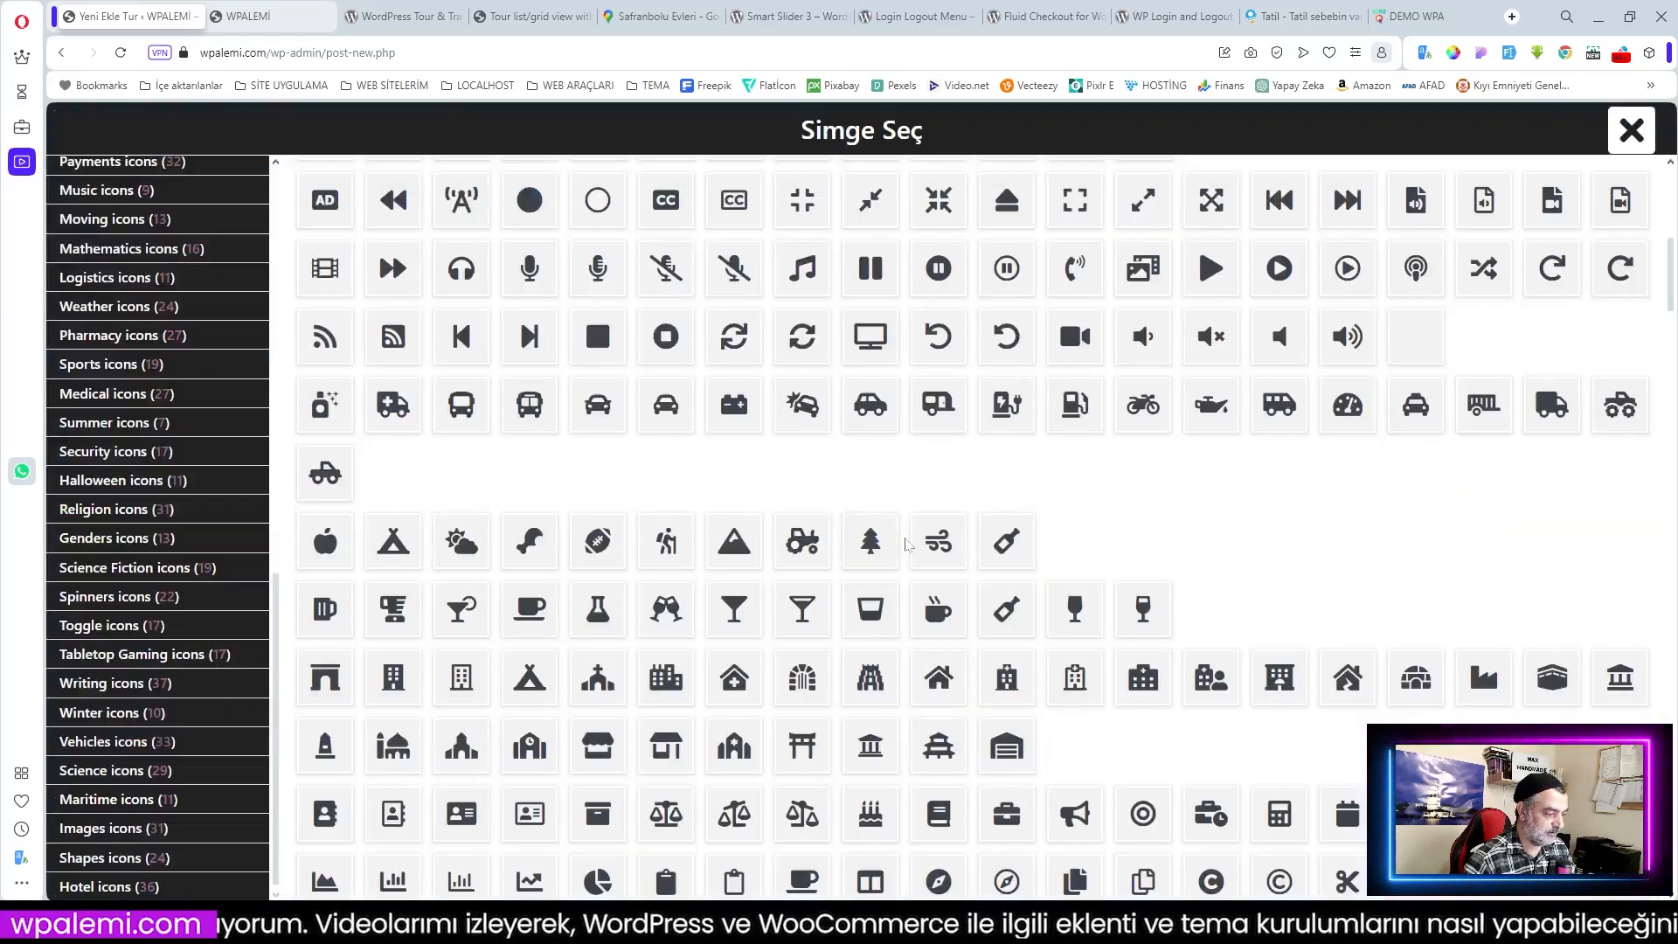
scroll(1127, 528, "down", 2)
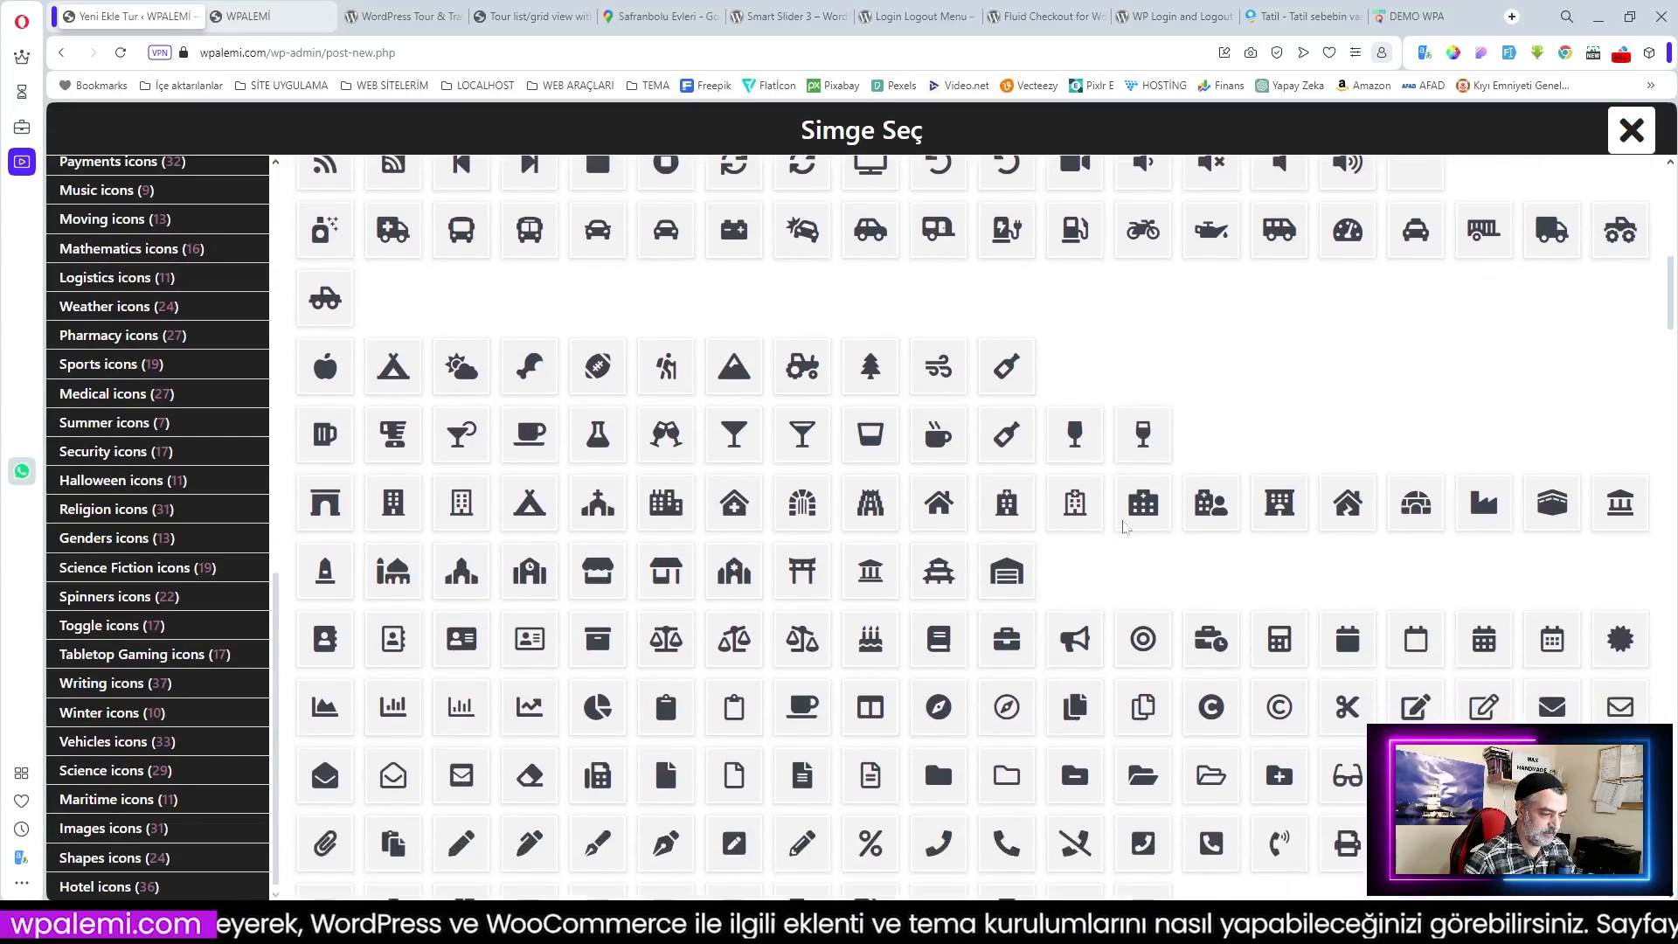
left_click(1008, 436)
left_click(668, 391)
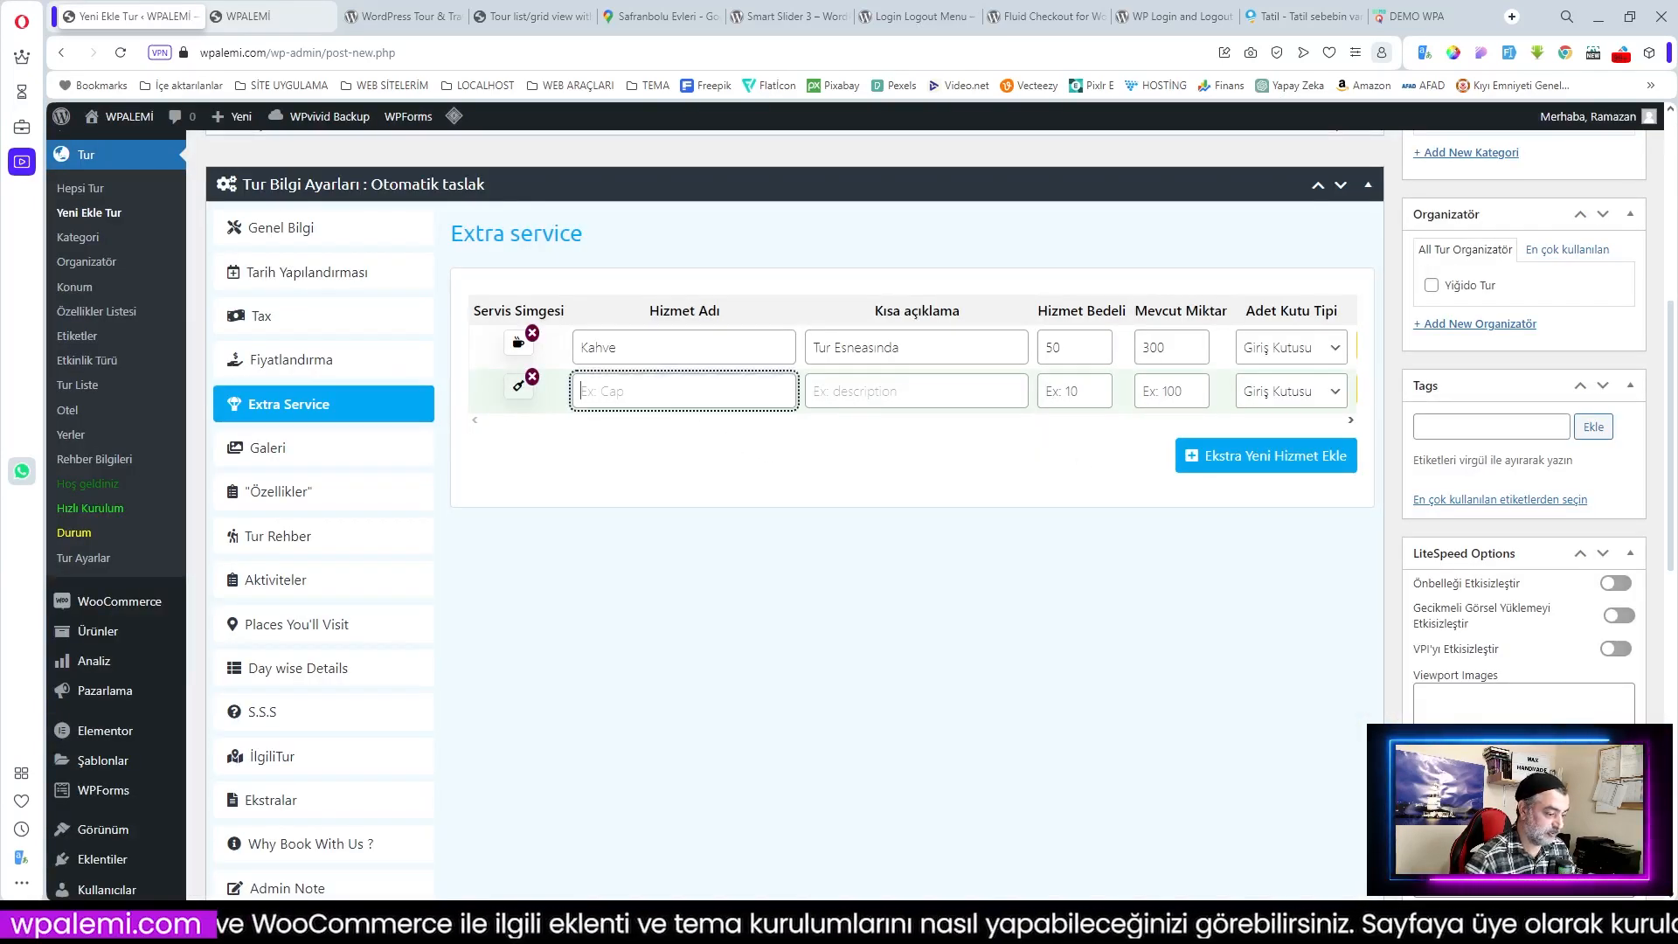
type("Su")
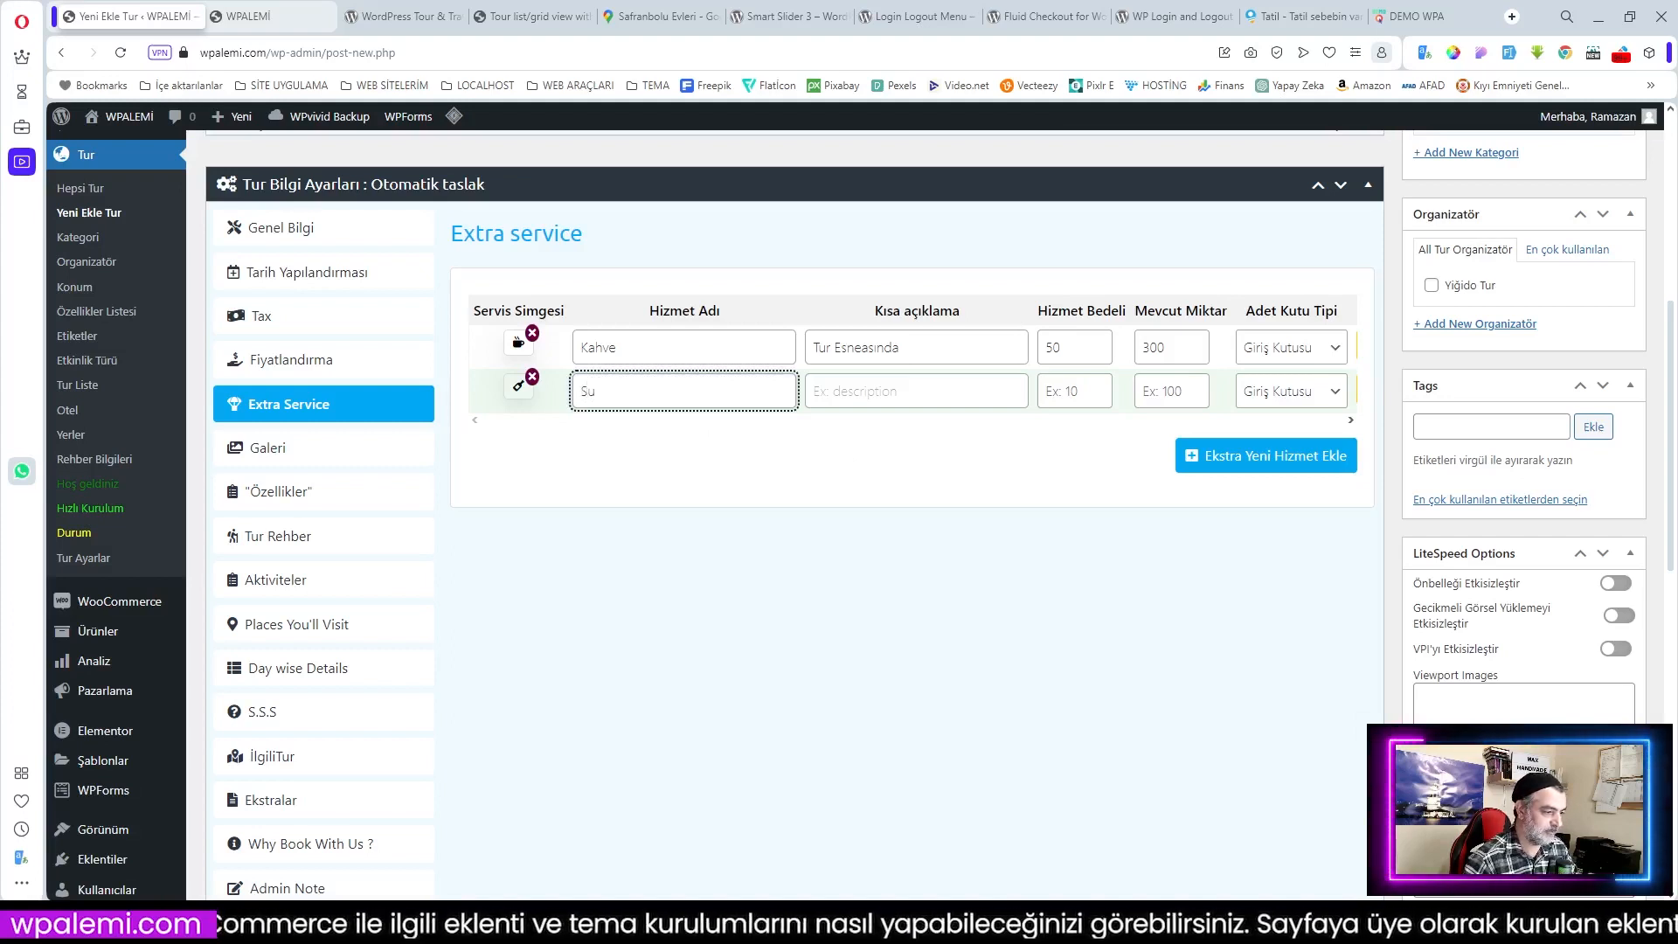
Step: Copy Kahve's 'Tur Esneasında' description to Su and set its price 30 and quantity 300
triple_click(909, 347)
key("ctrl+c")
left_click(912, 391)
key("ctrl+v")
left_click(1088, 390)
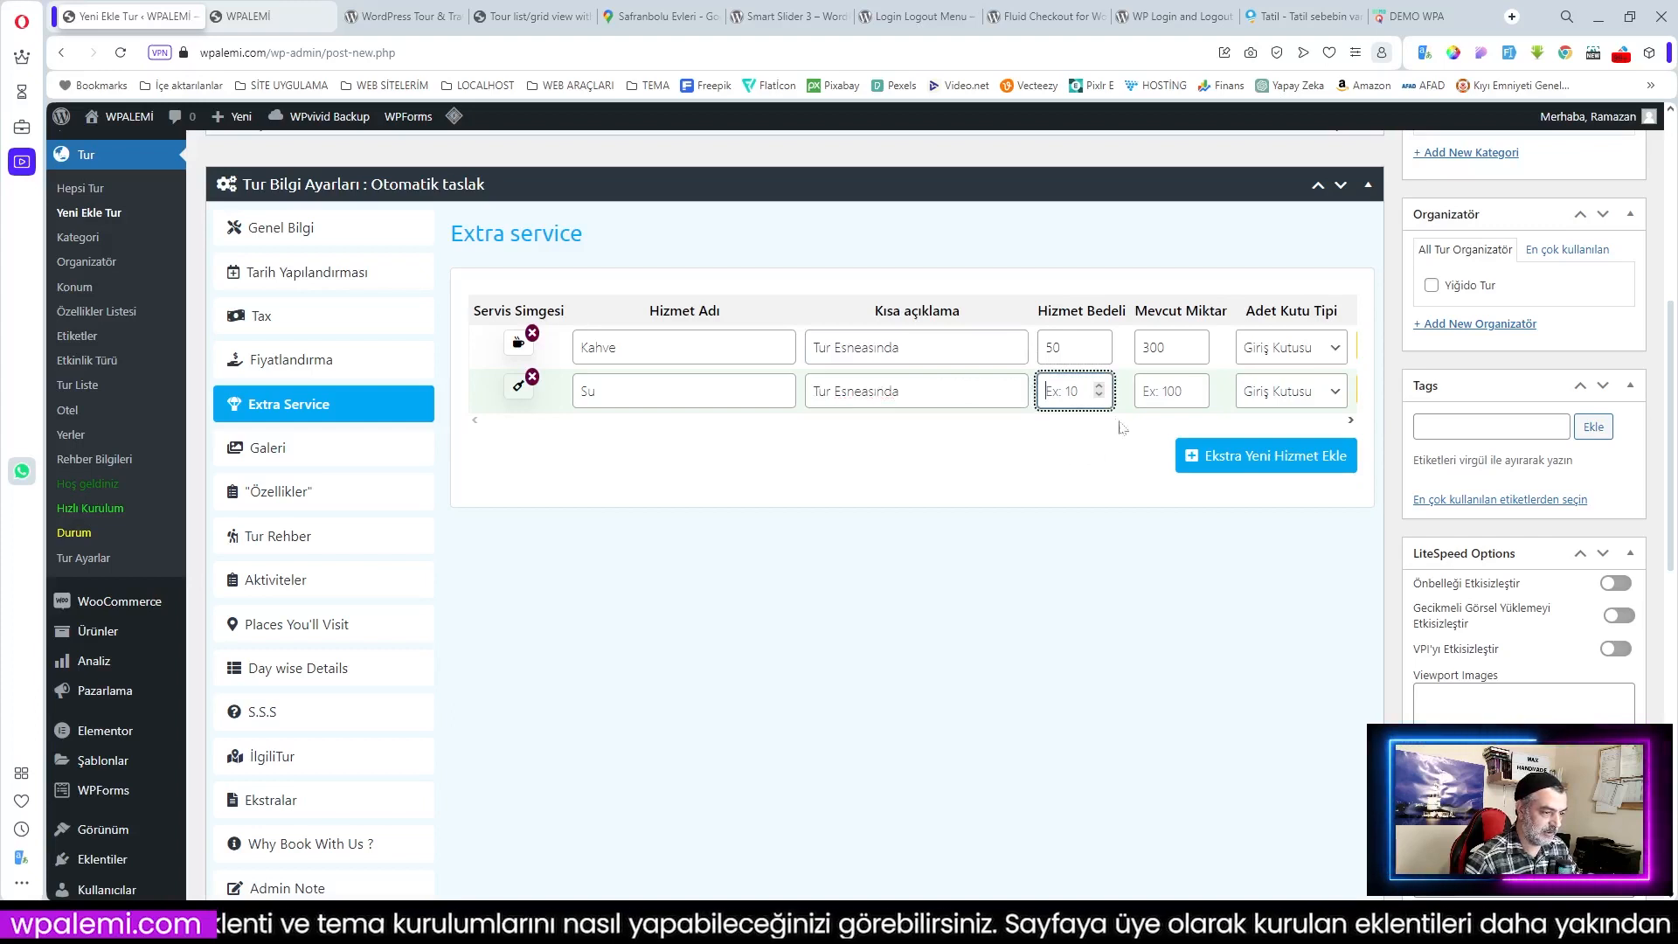
type("30")
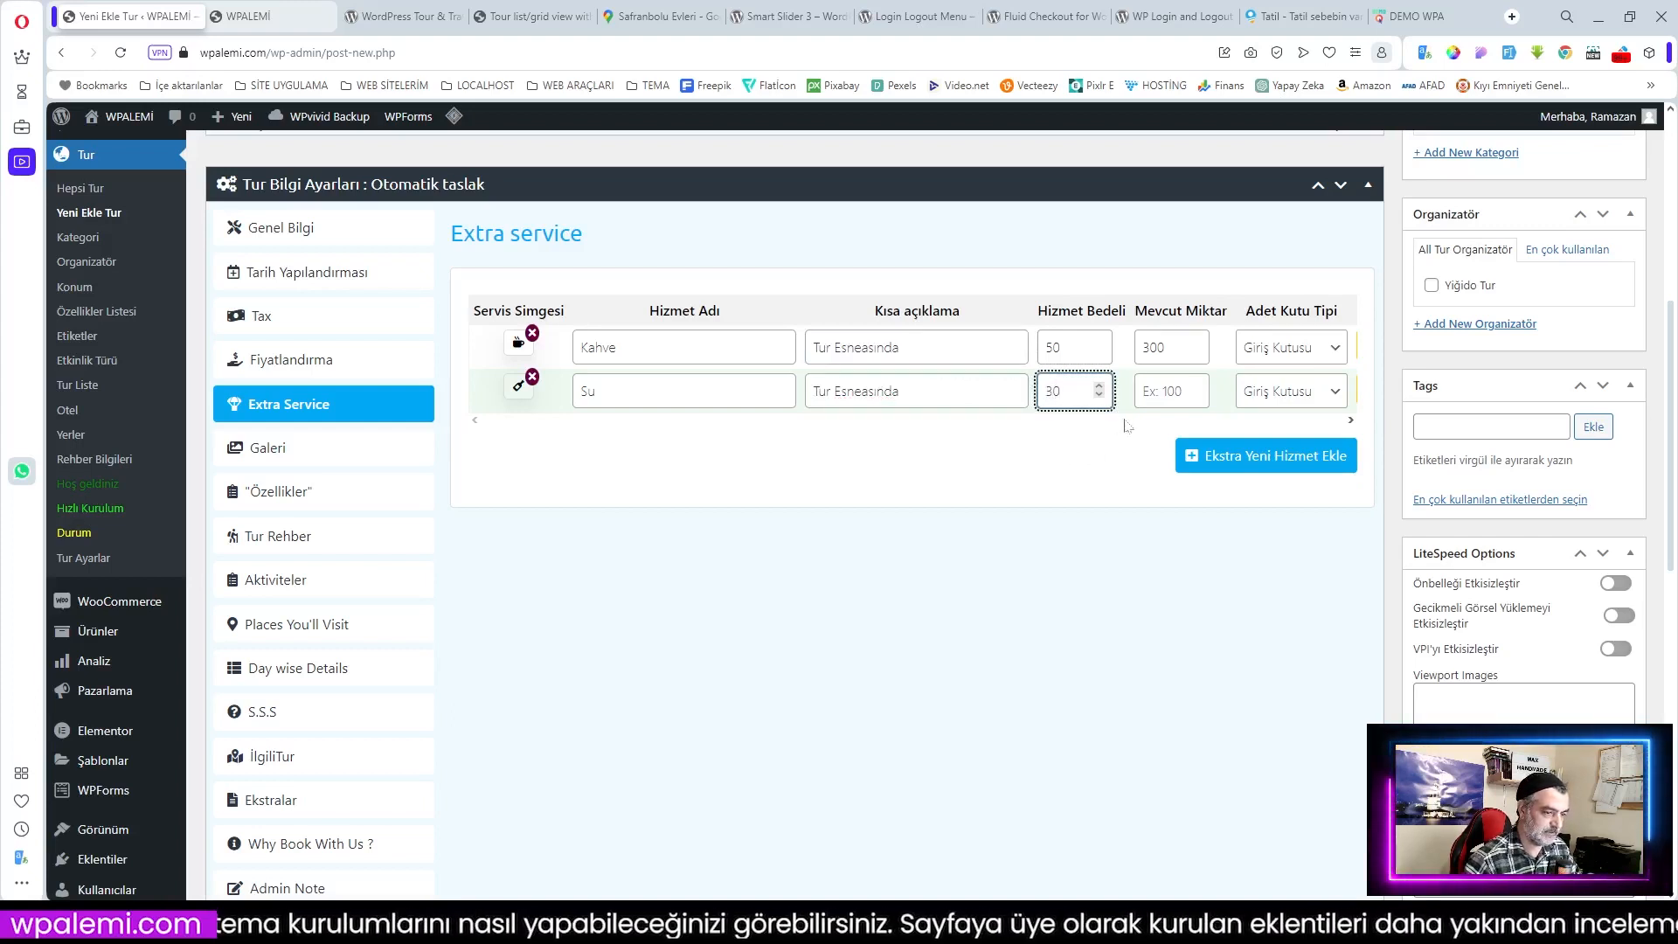
left_click(1193, 390)
type("300")
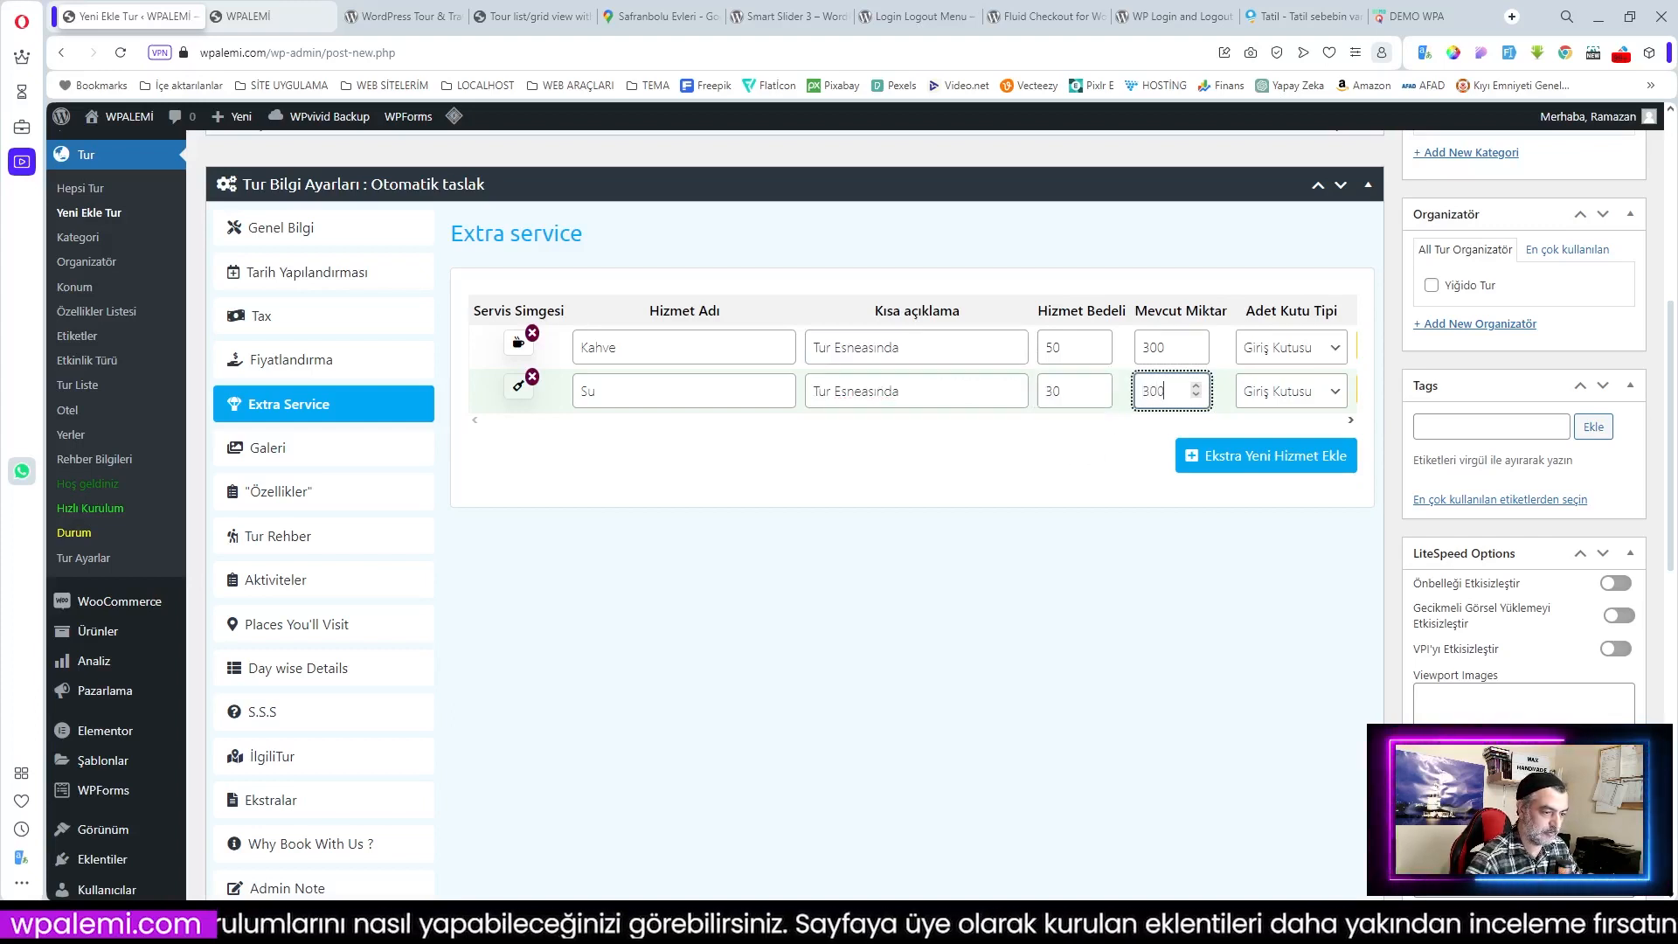
left_click(982, 463)
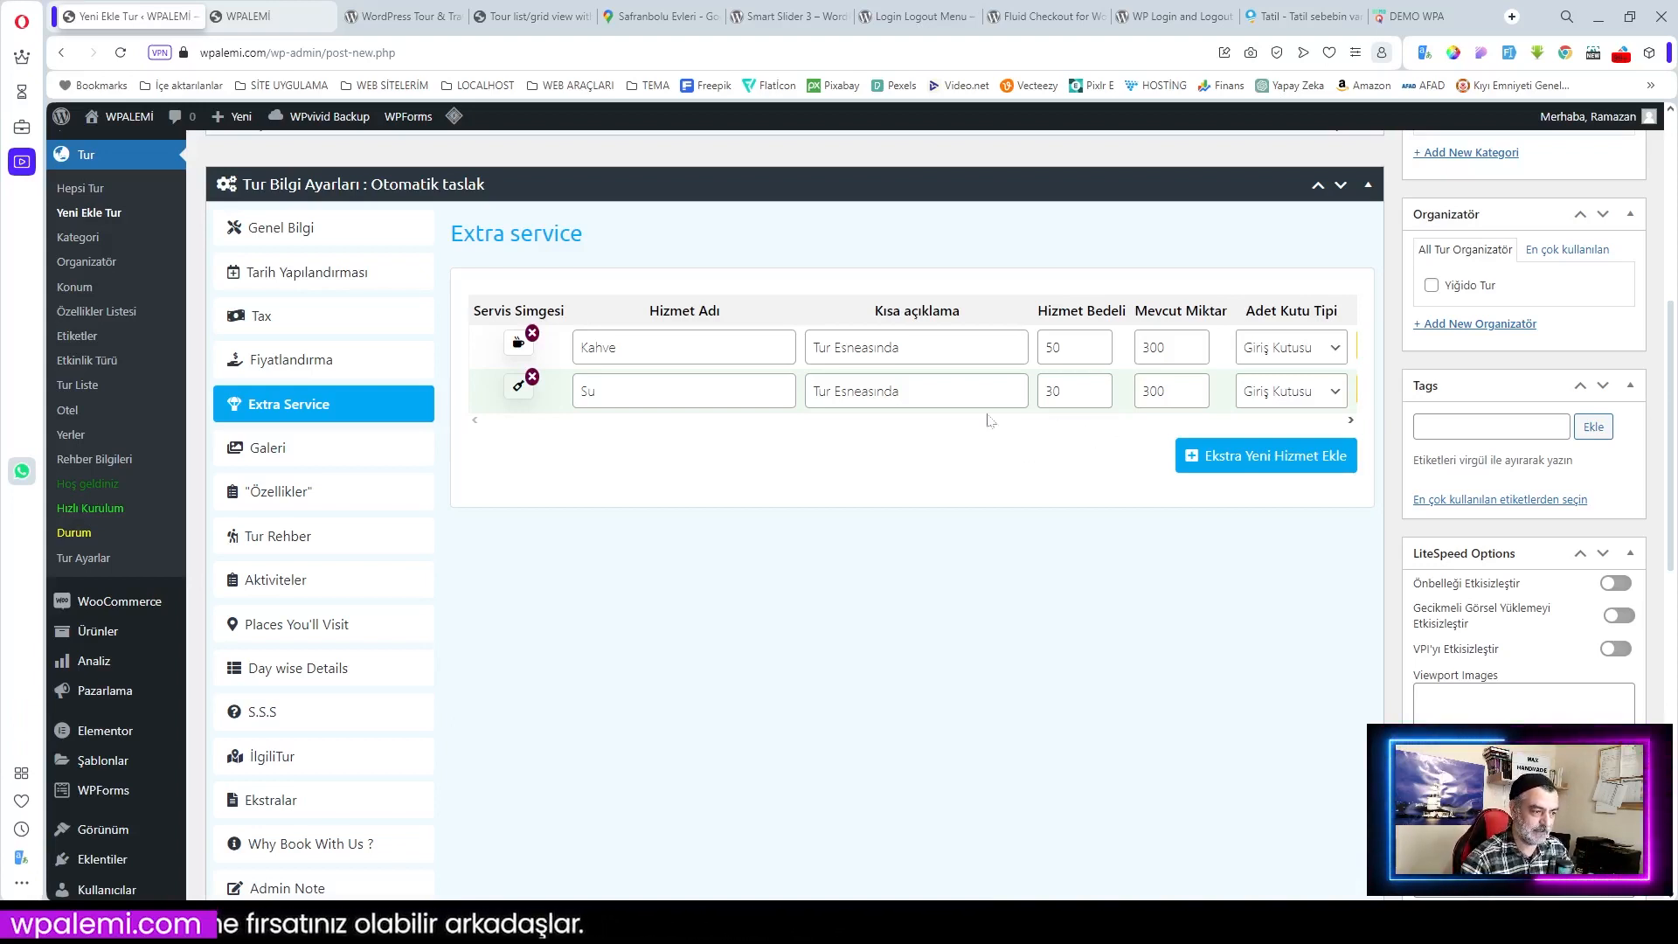
Step: Add five landscape photos from the media library, including waterfall and ancient theatre shots, to the tour gallery
left_click(273, 454)
left_click(535, 411)
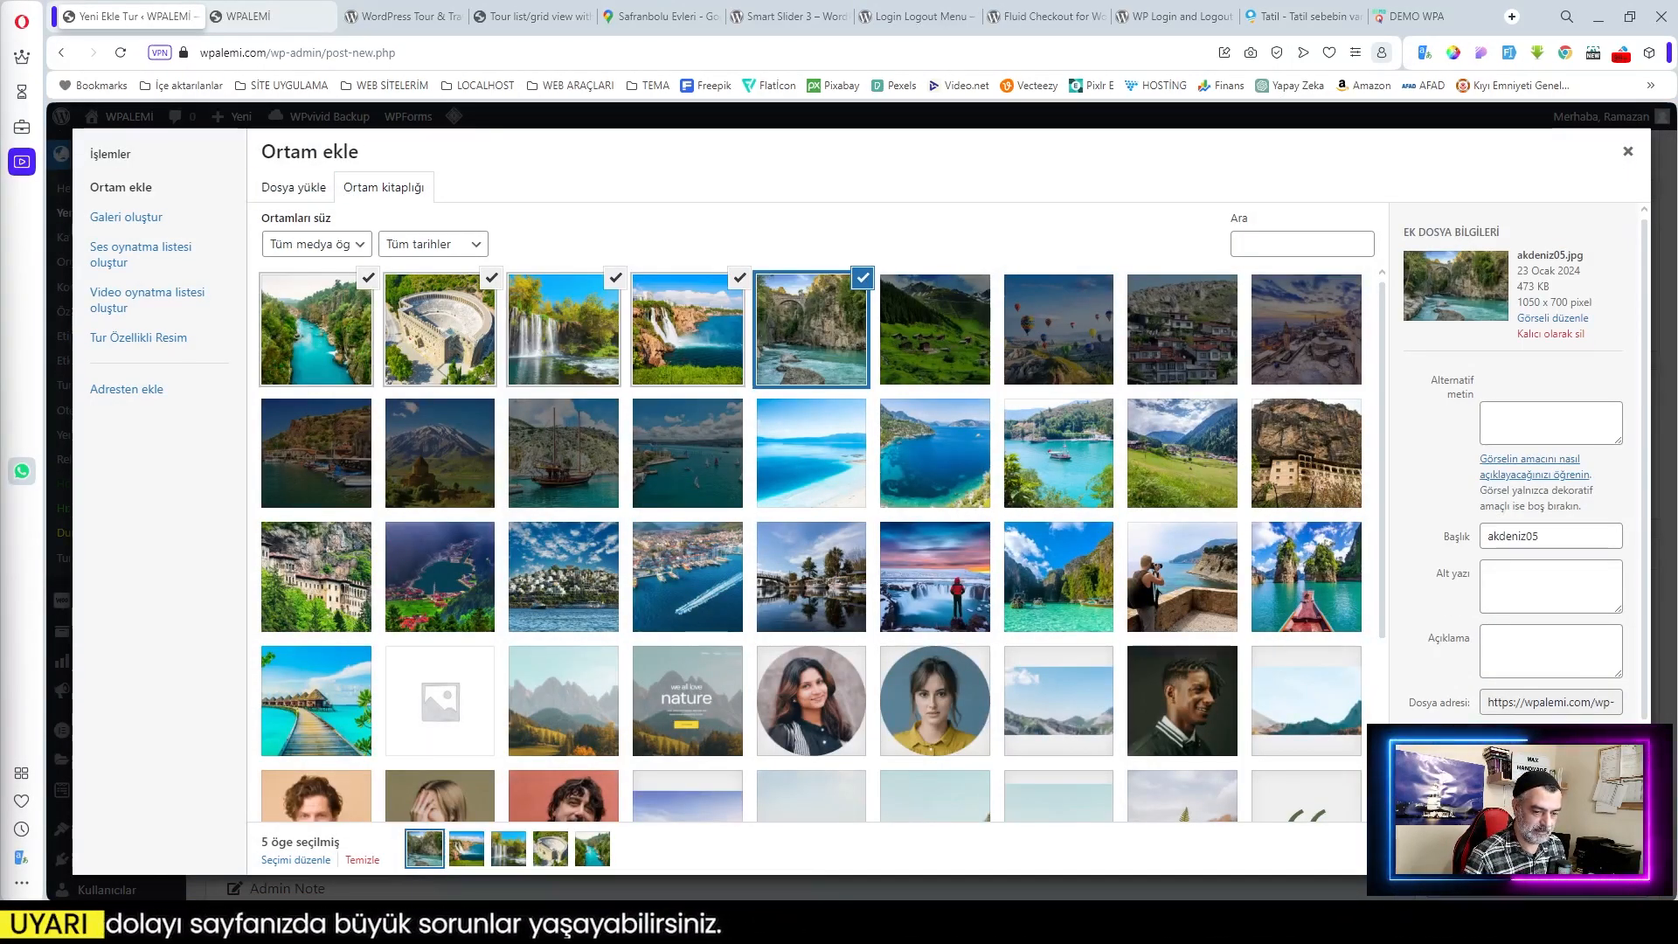
left_click(1592, 848)
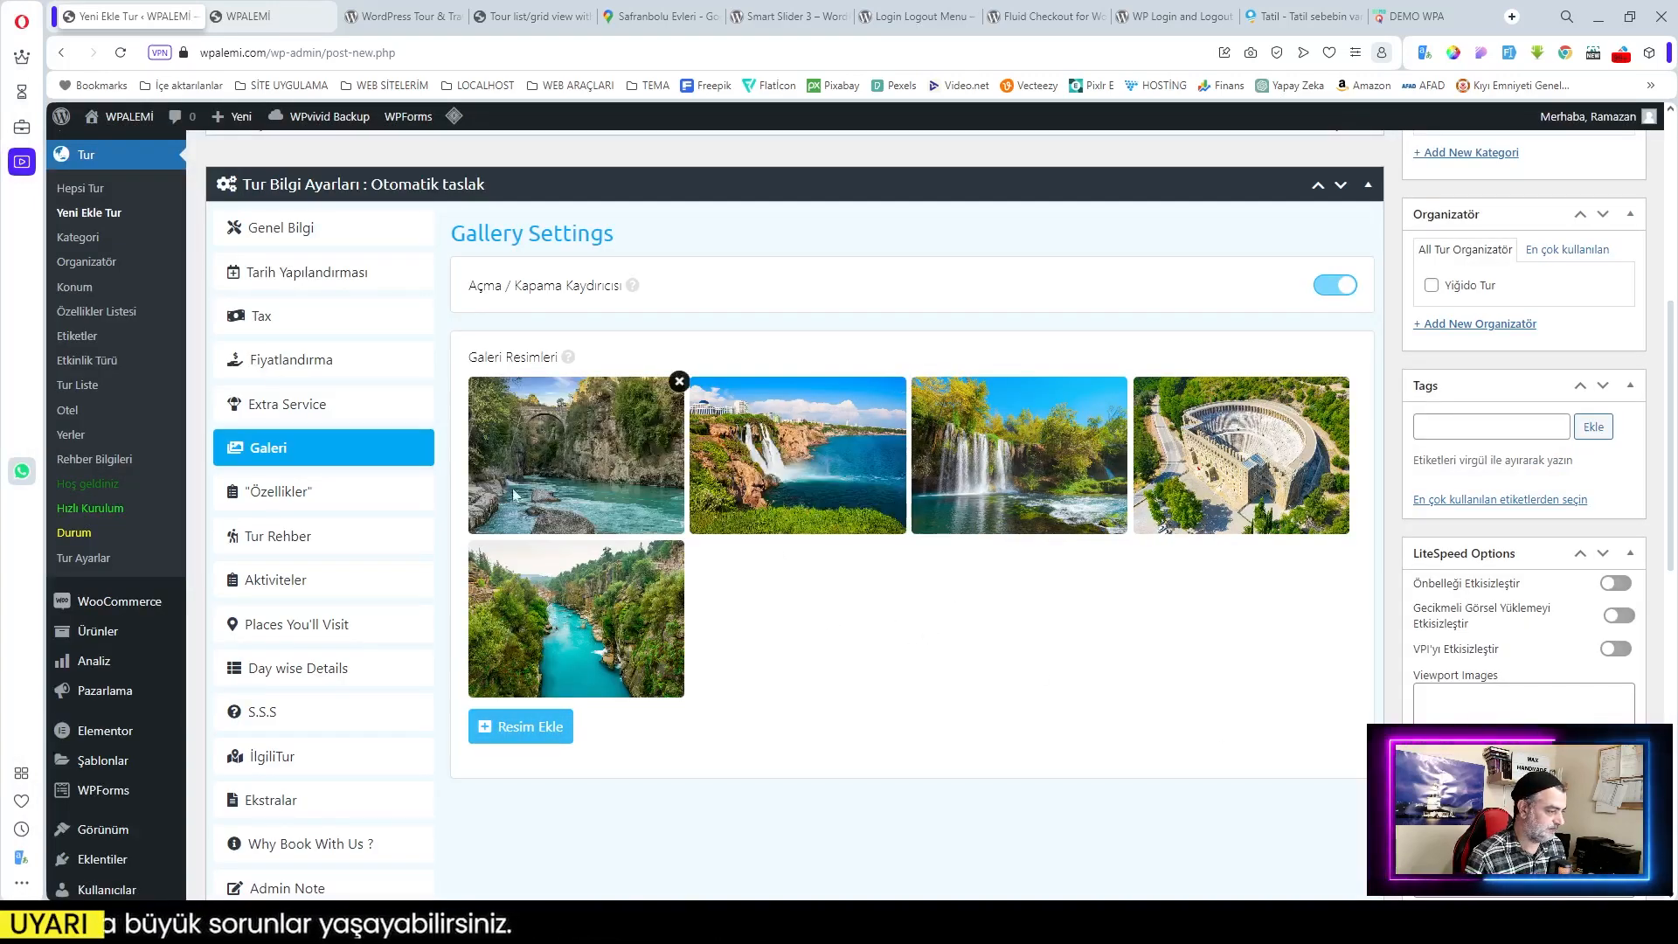
Step: Include Akşam Yemeği, Barbekü Gecesi, Kahvaltı, Karşılama İçecekleri, Konaklama; exclude ATV, Ek Hizmetler, Günlük Gazete, Havaalanı Transferi
left_click(276, 505)
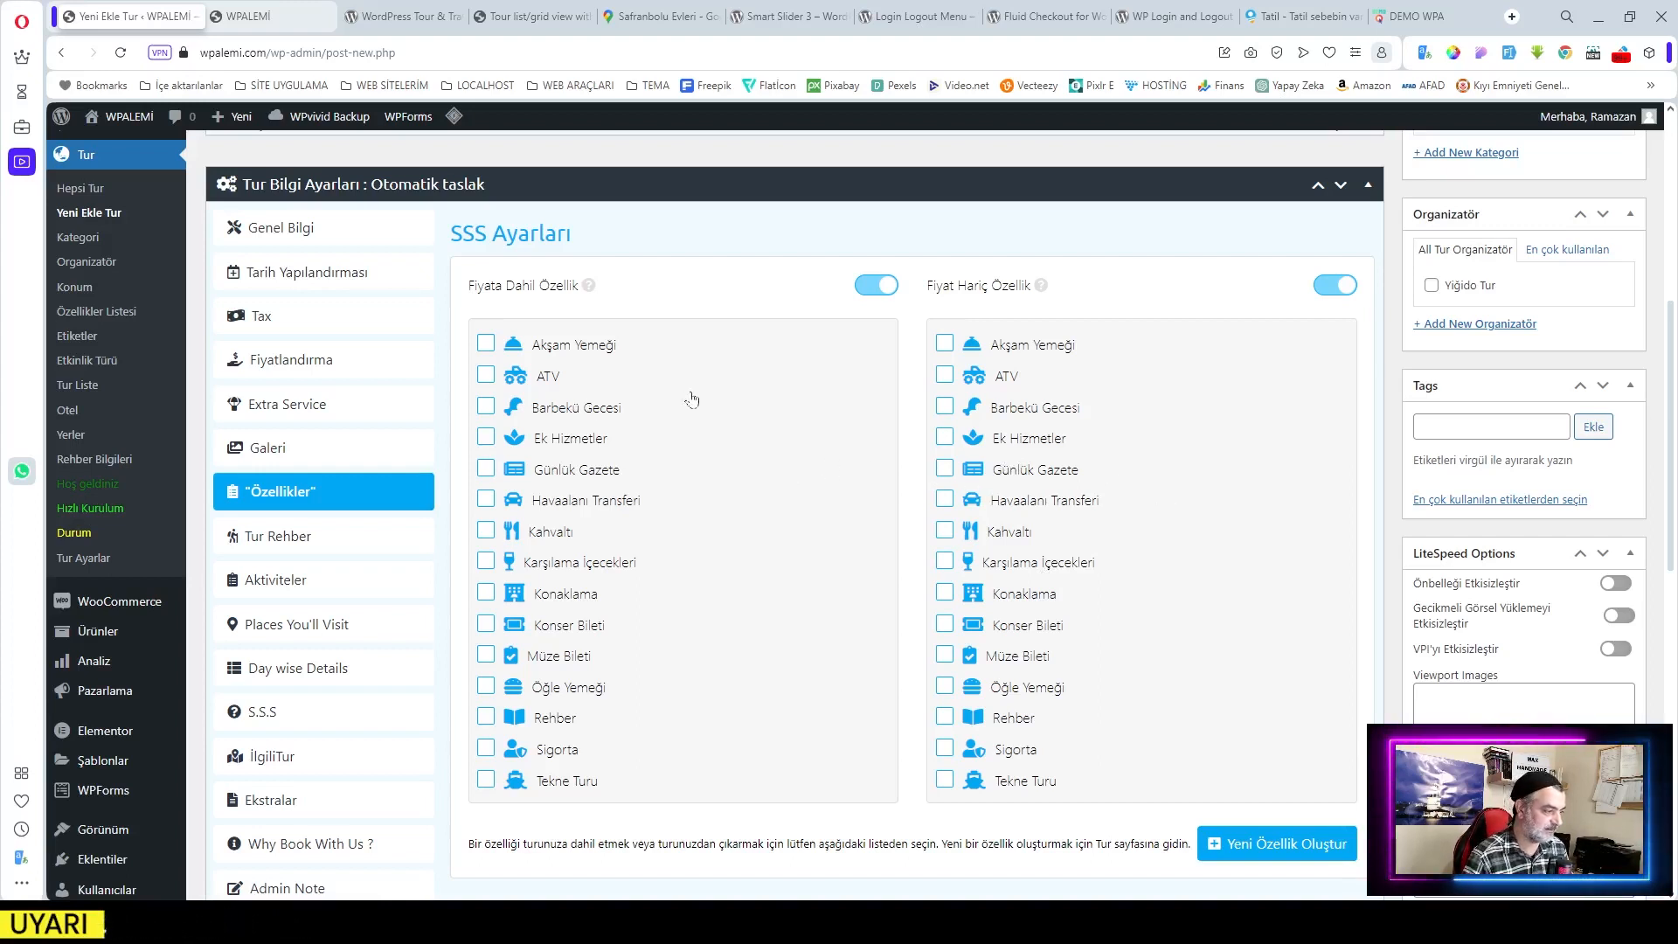
left_click(485, 345)
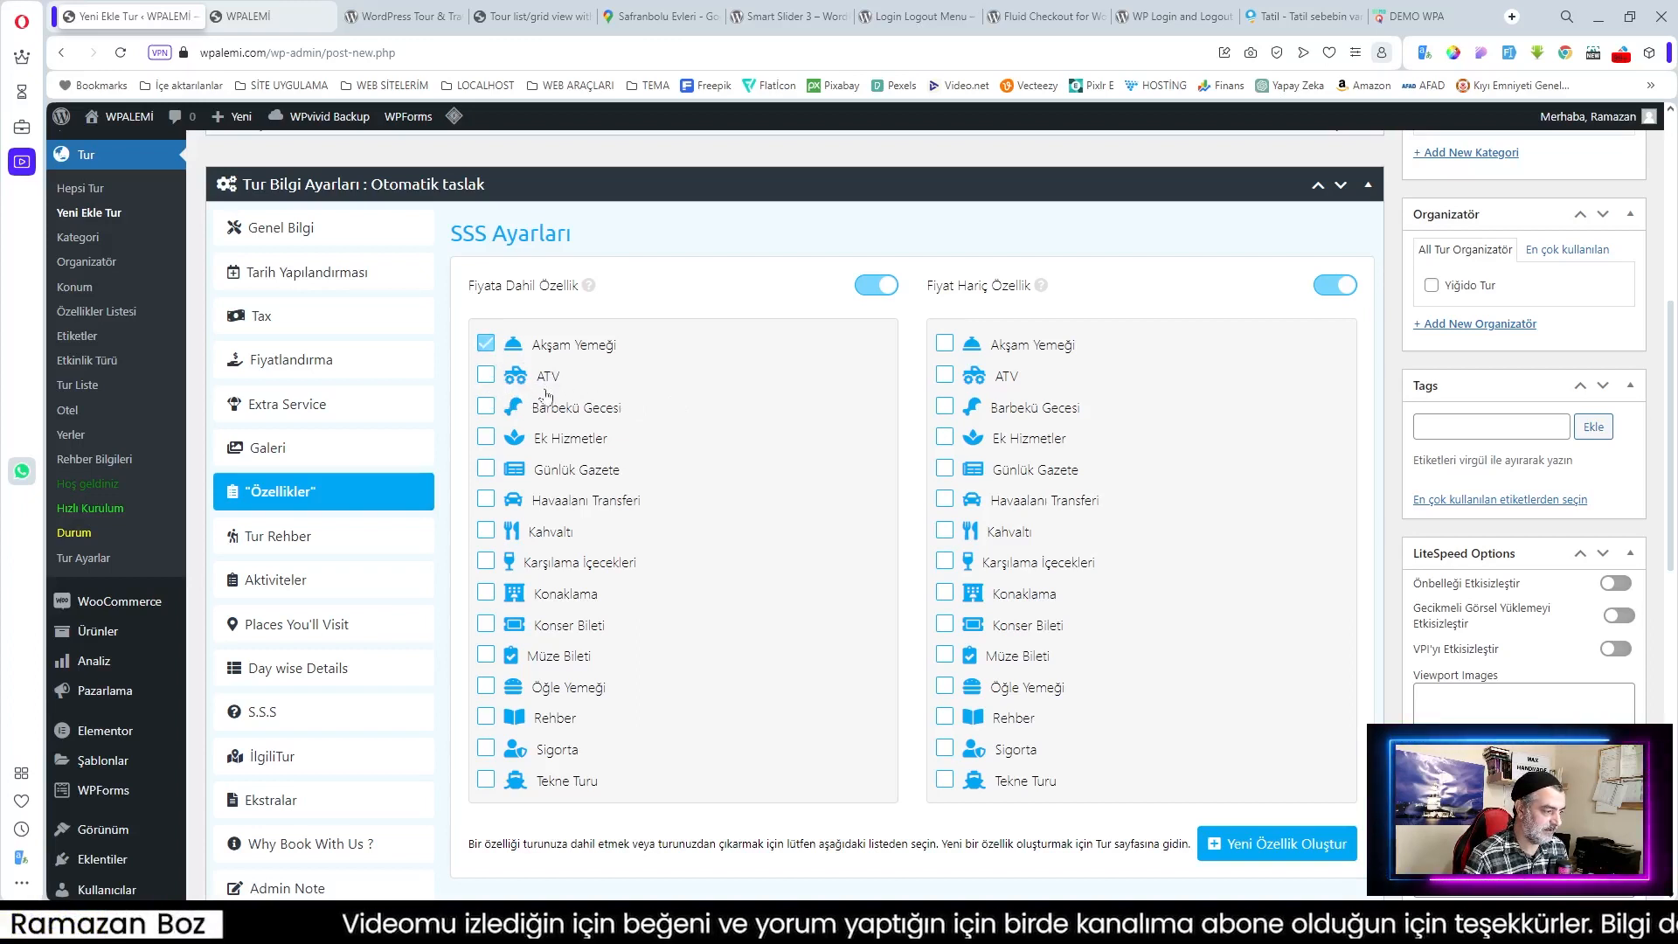
left_click(945, 374)
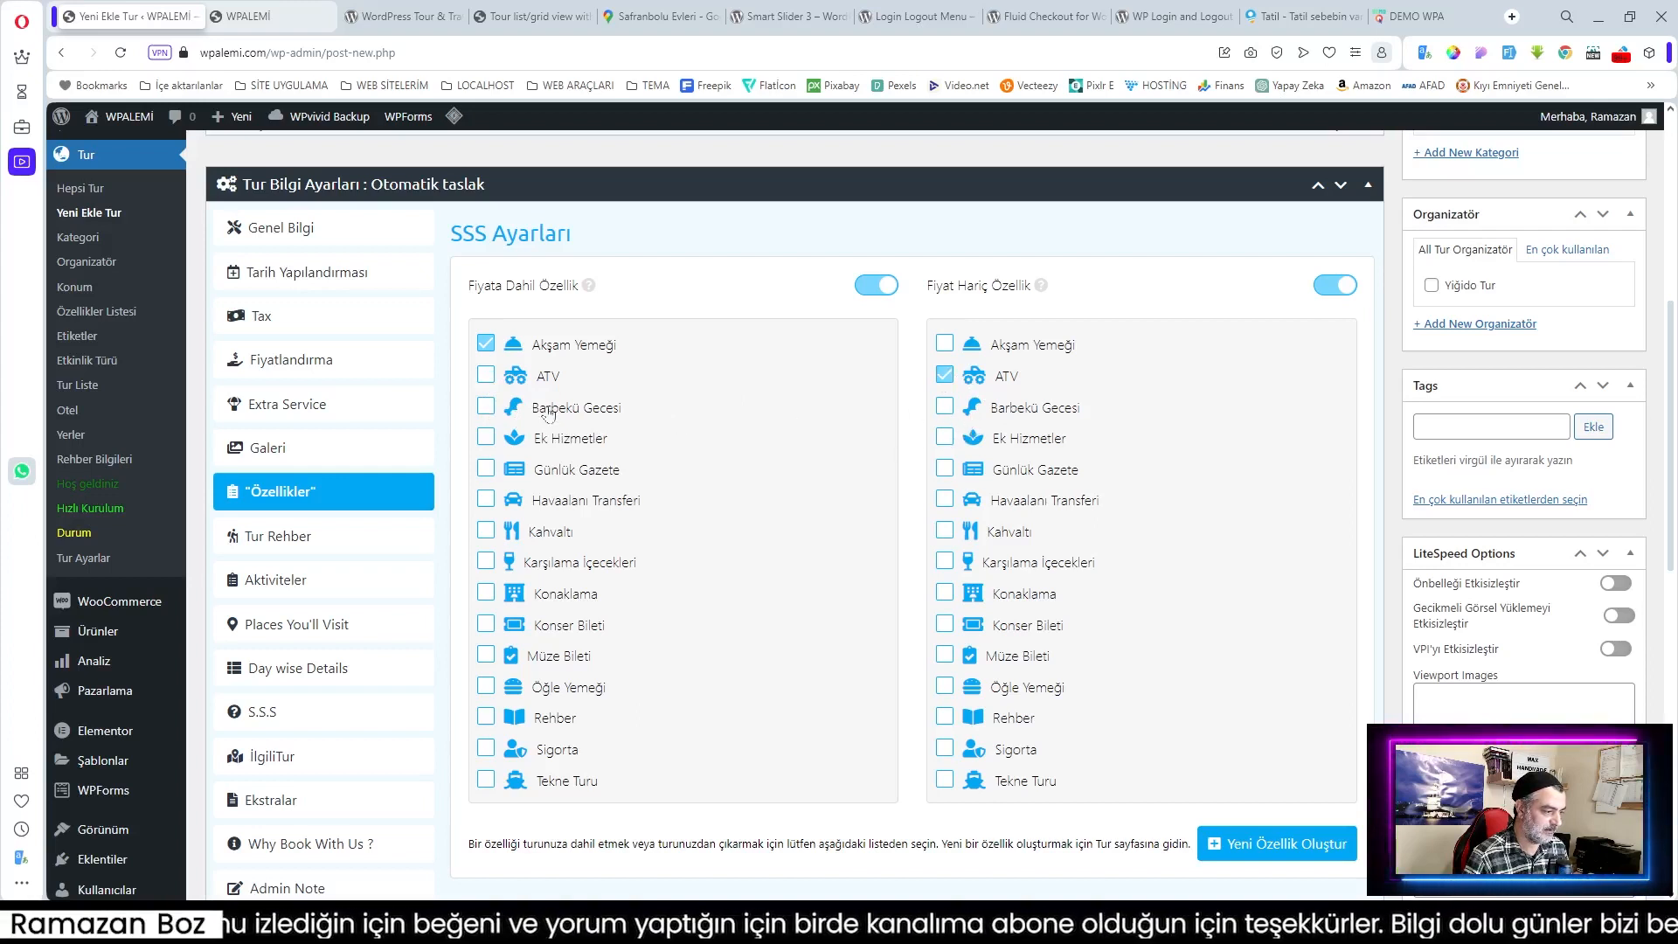
left_click(485, 407)
left_click(945, 437)
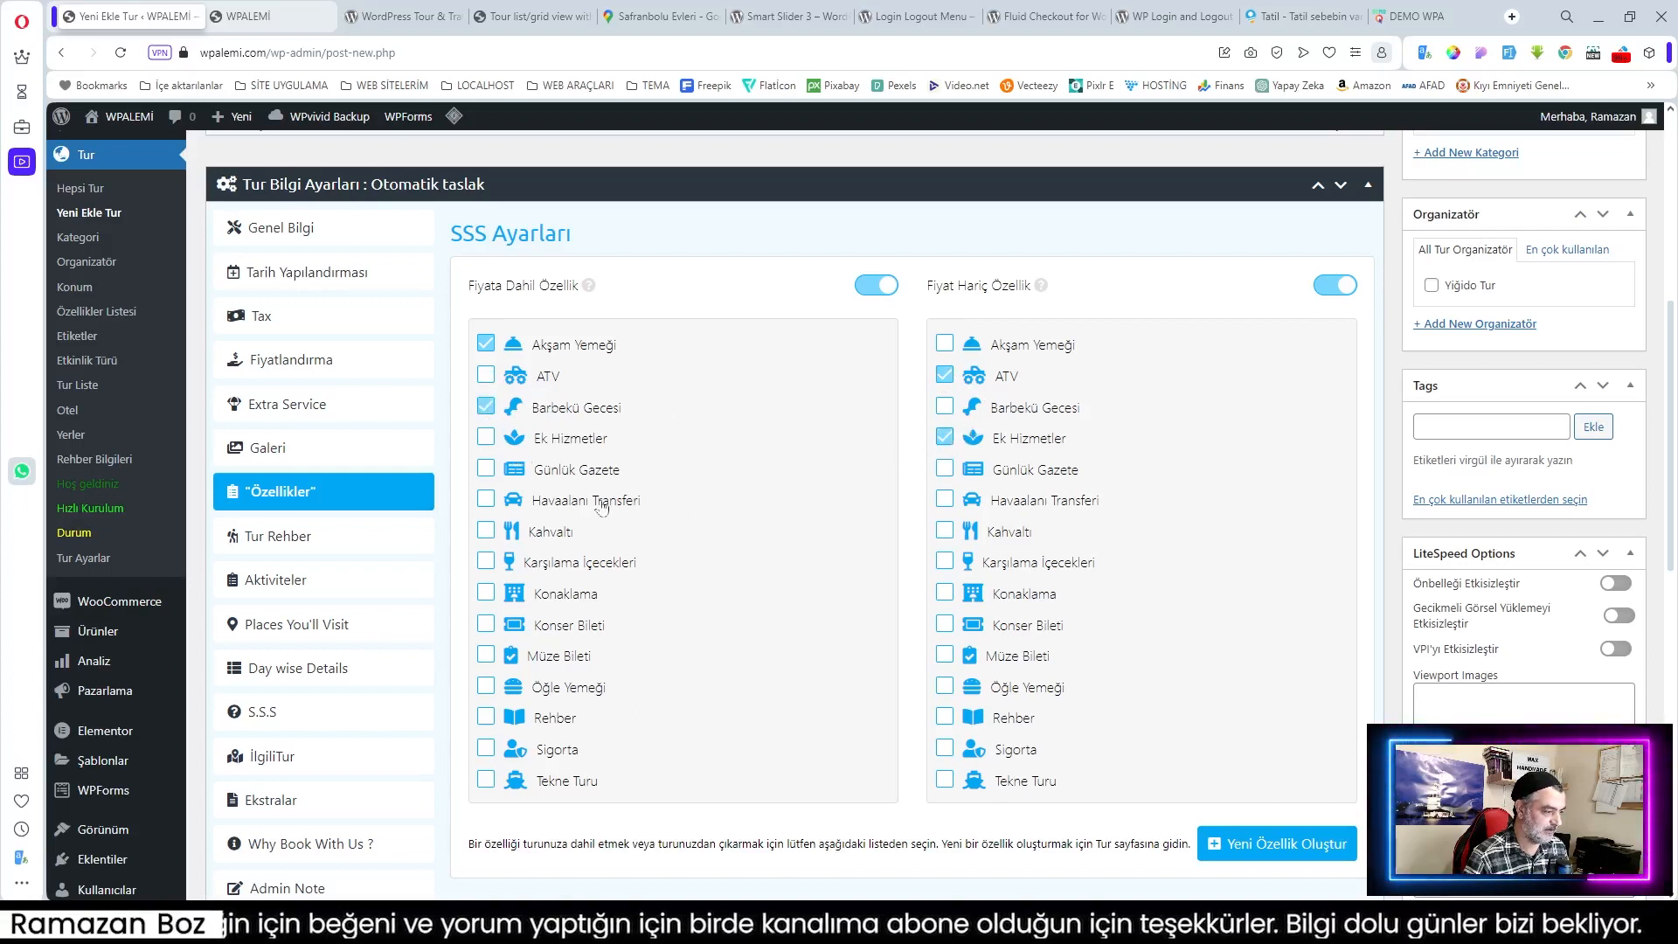
left_click(945, 470)
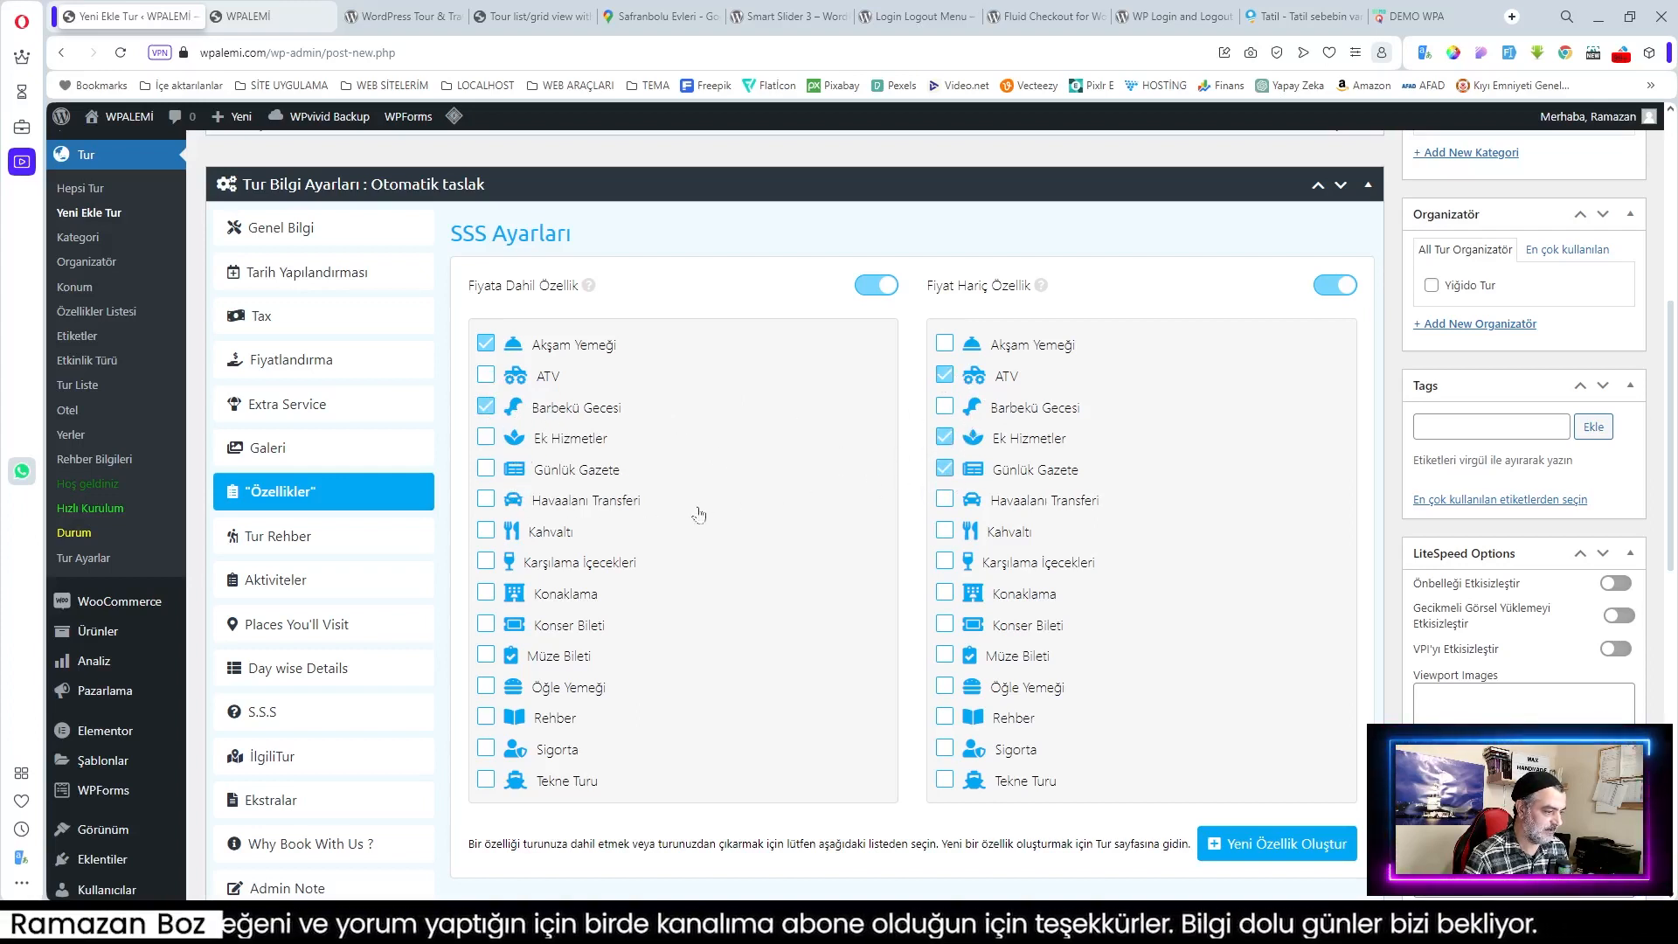
left_click(945, 500)
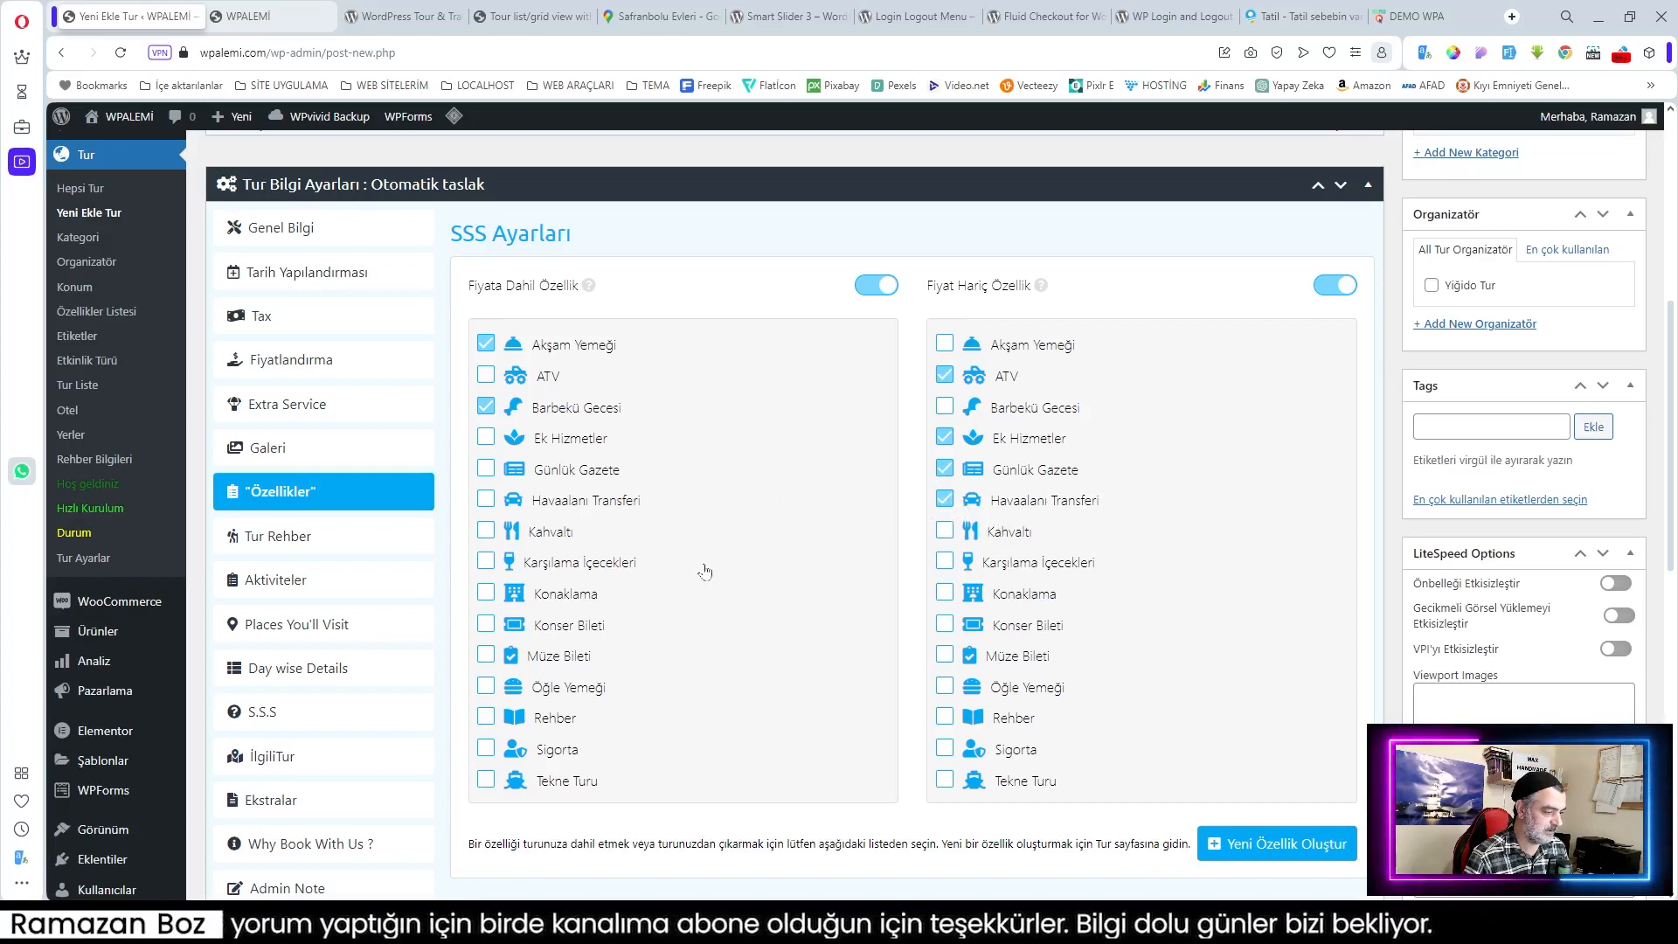
left_click(487, 532)
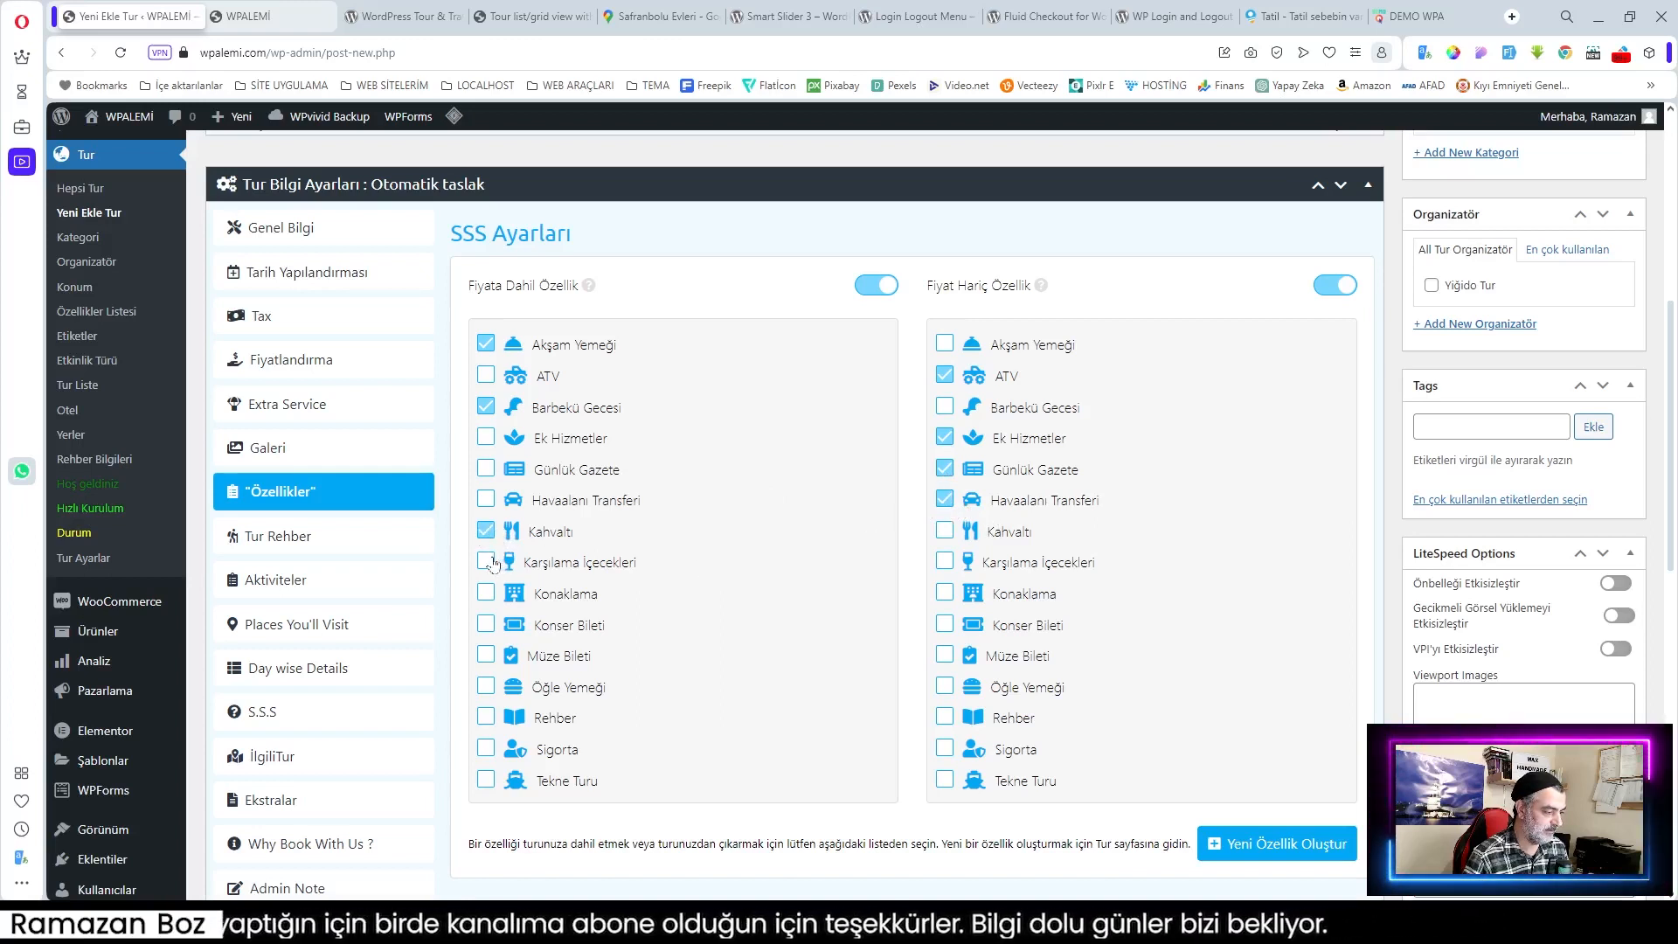
left_click(487, 562)
left_click(486, 596)
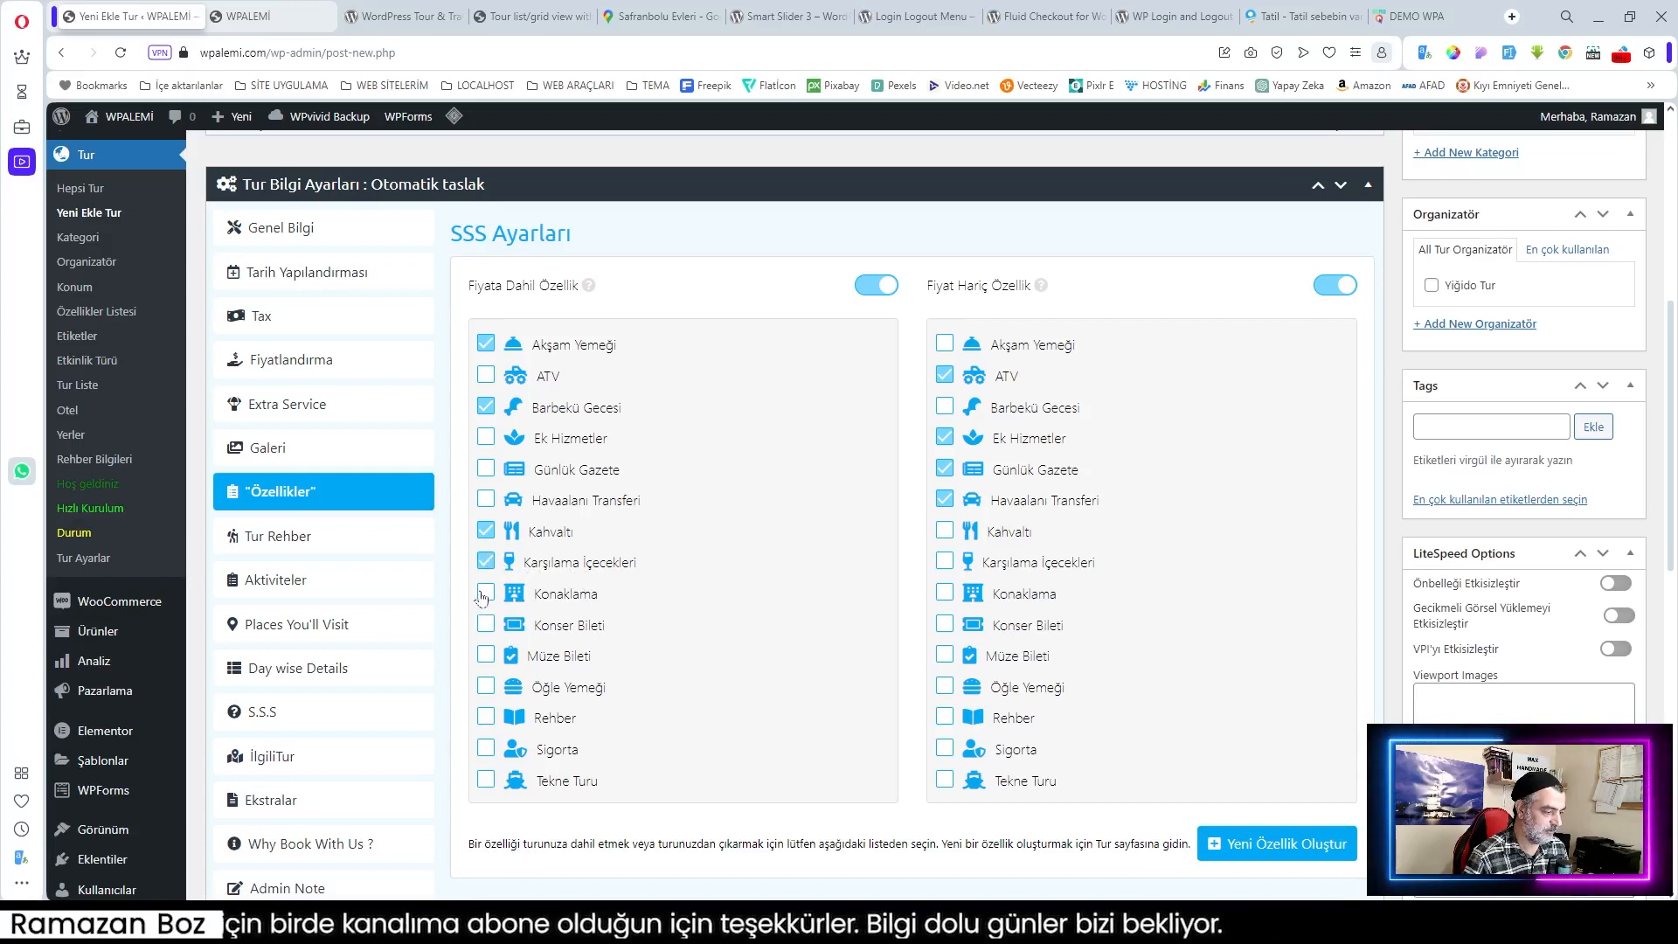
Step: Include Öğle Yemeği, Rehber and Sigorta in the price; exclude Konser Bileti, Müze Bileti and Tekne Turu
left_click(944, 625)
left_click(945, 654)
left_click(486, 686)
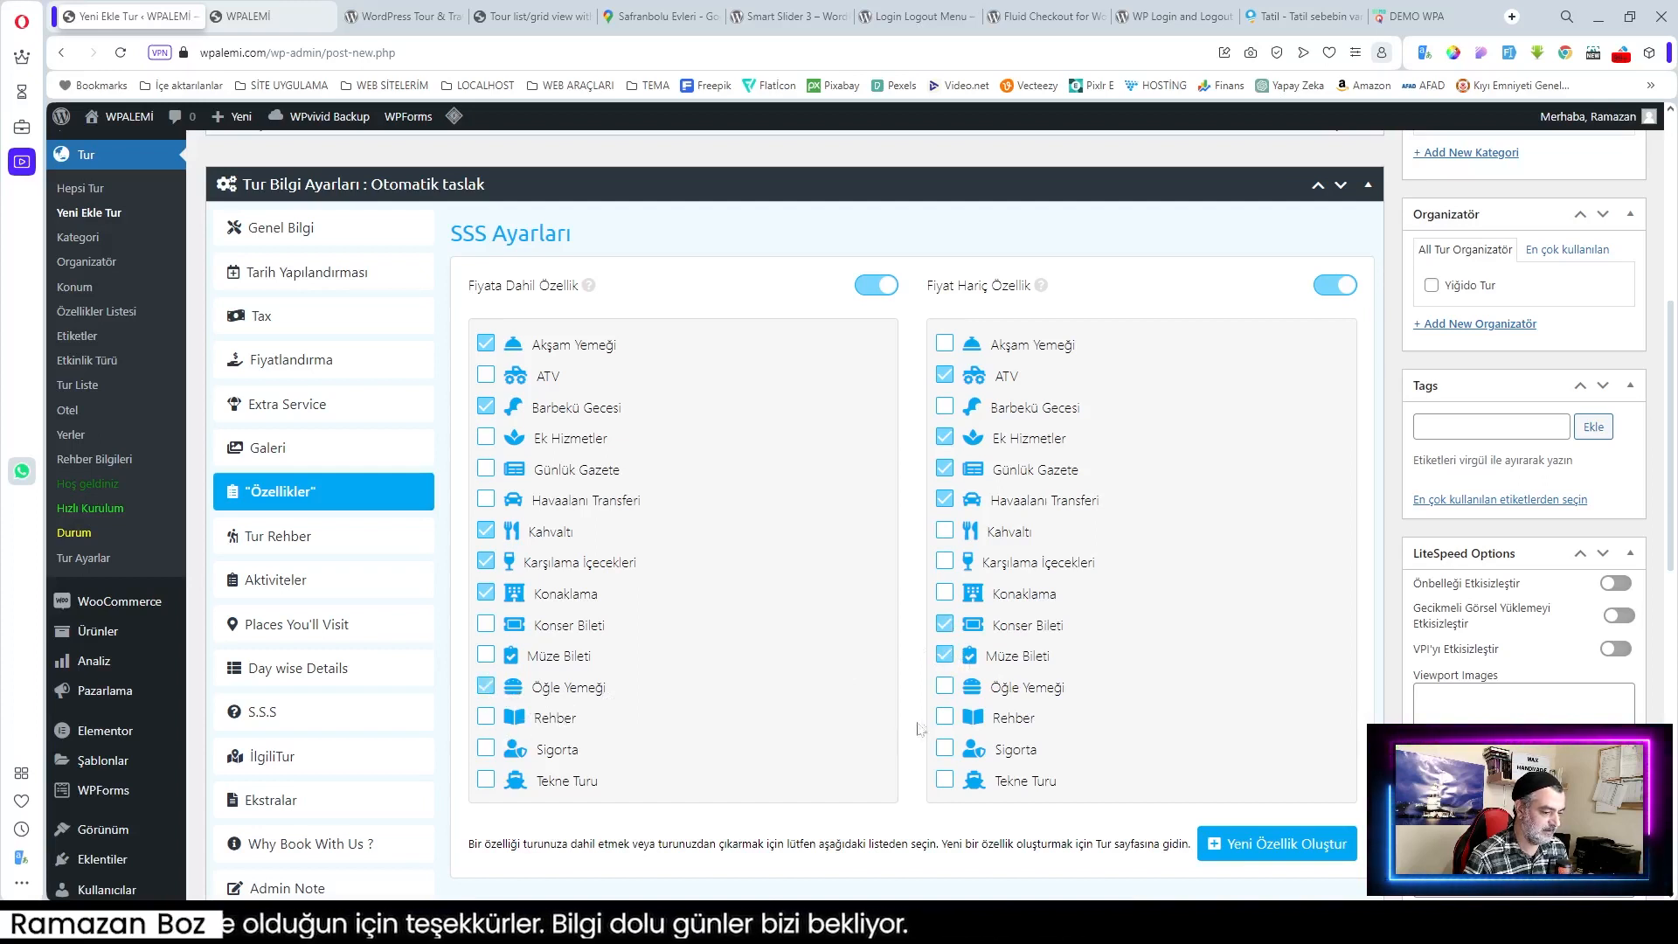
left_click(486, 716)
left_click(485, 748)
left_click(945, 780)
scroll(1190, 737, "down", 2)
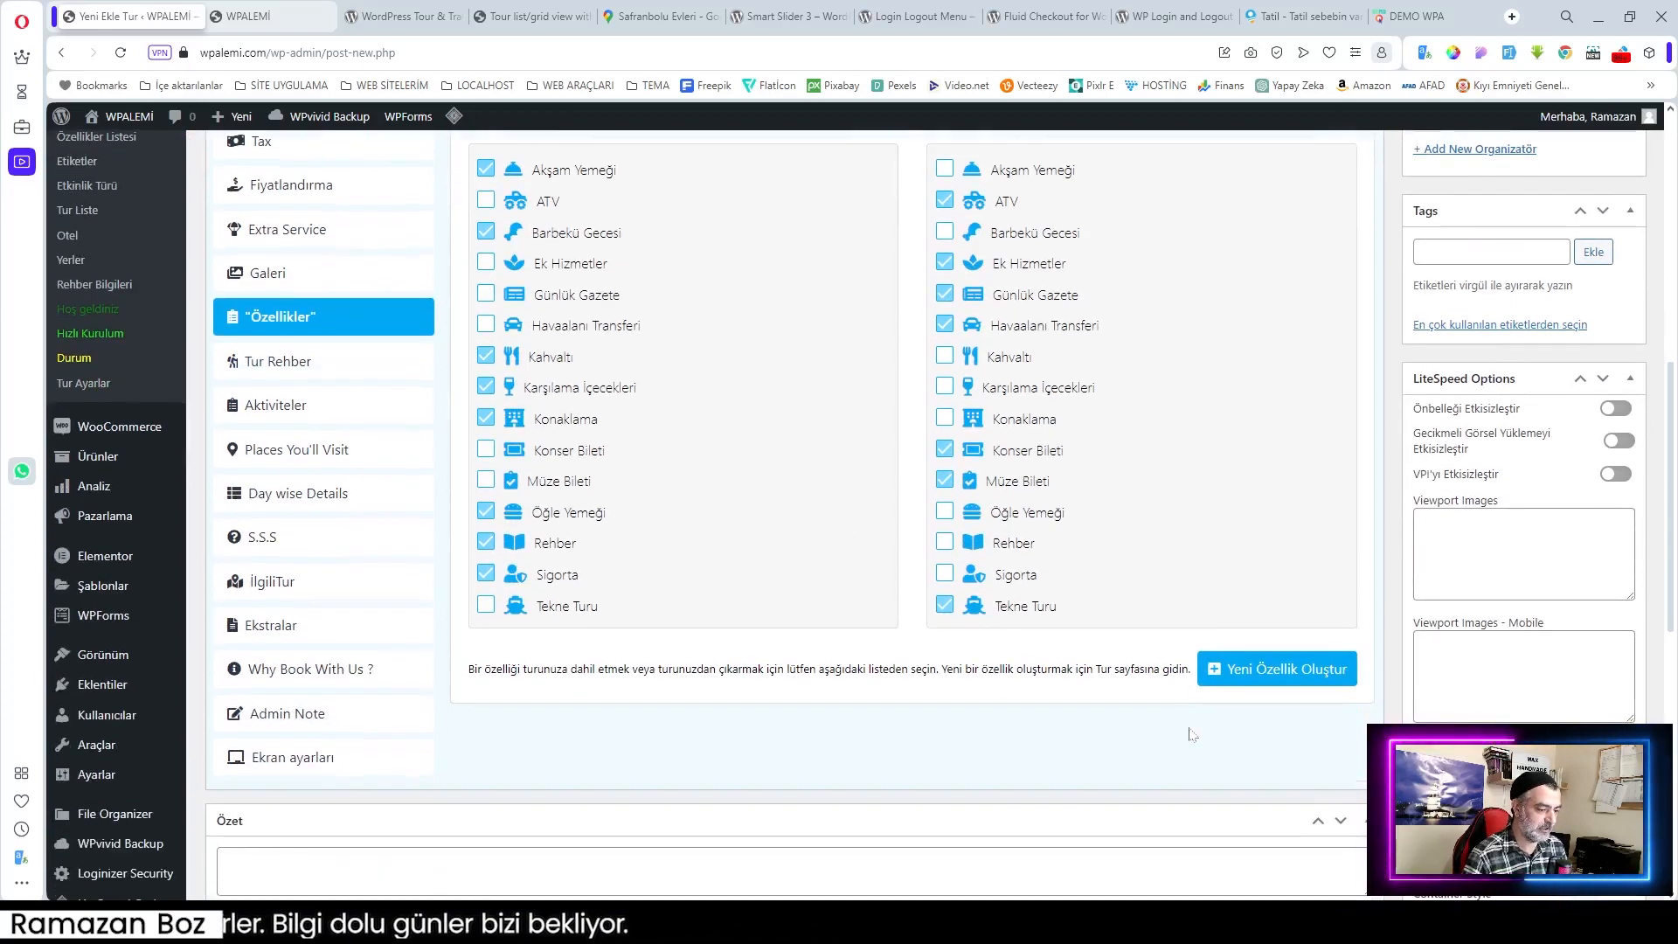
scroll(854, 556, "up", 3)
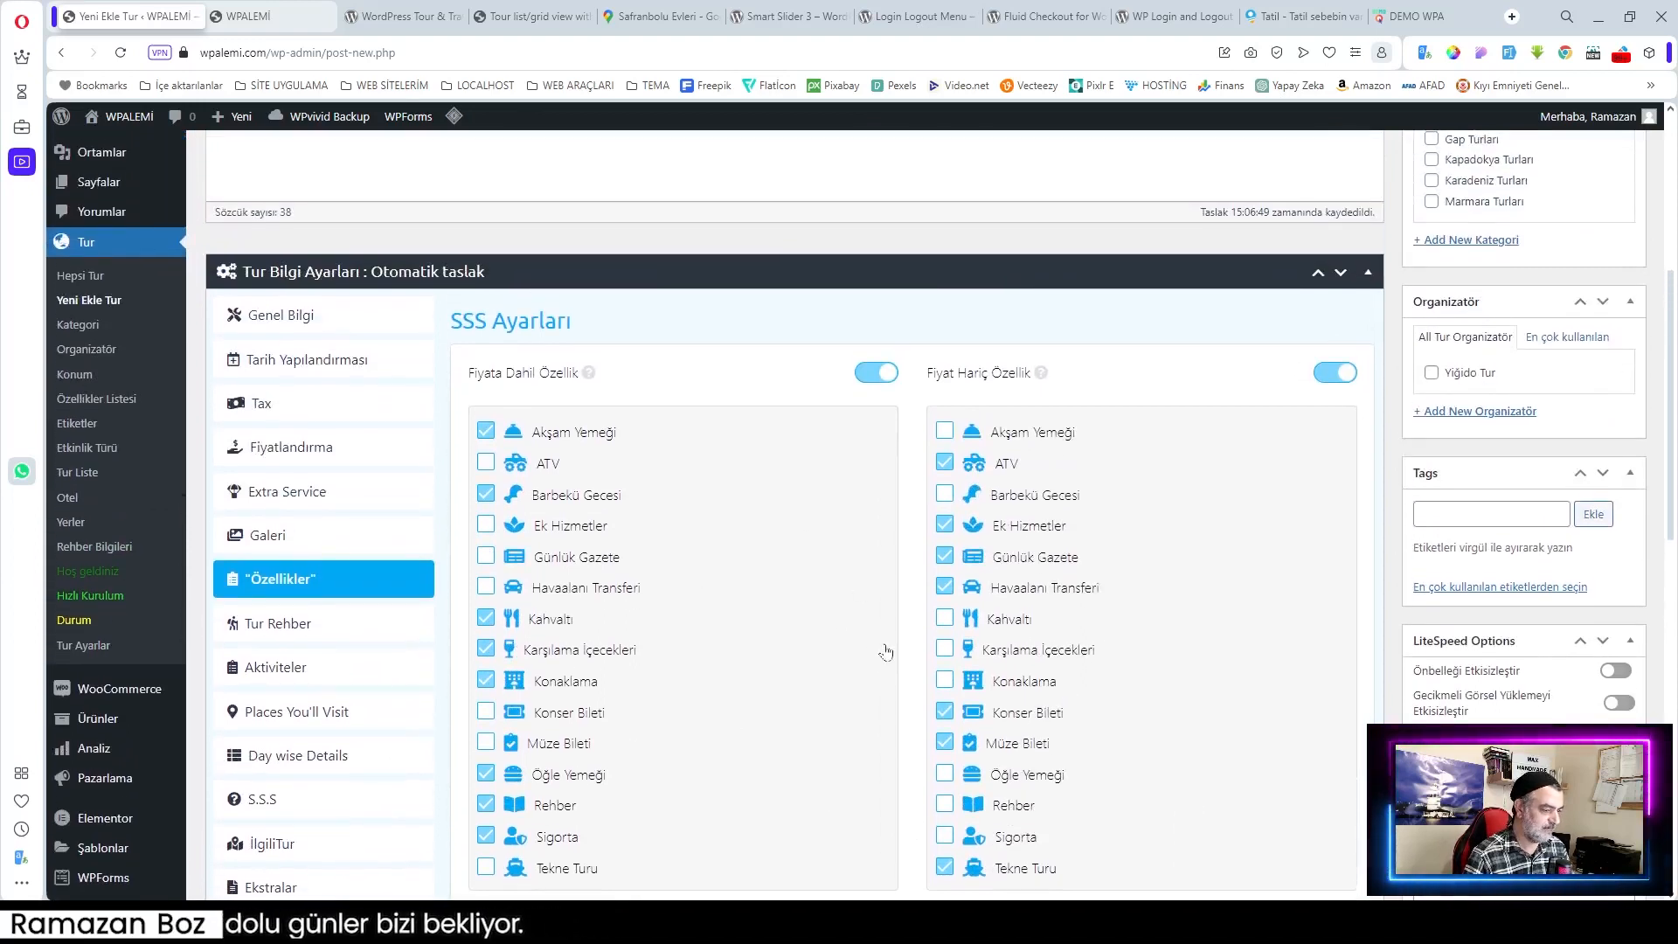
scroll(789, 621, "down", 2)
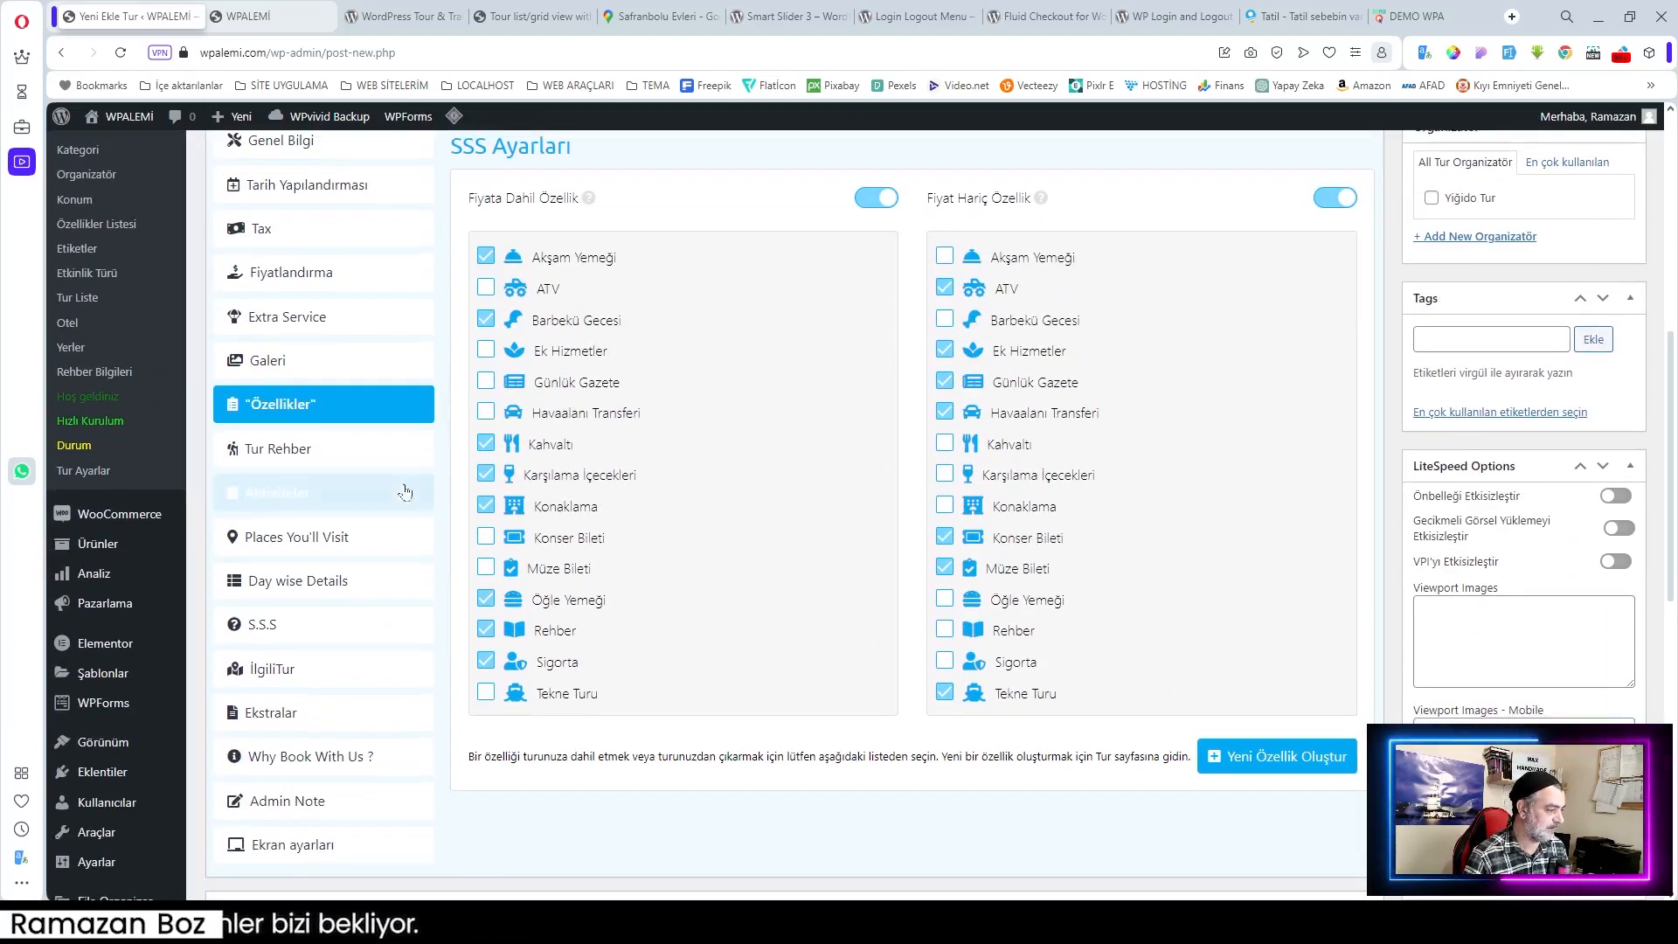
Step: Assign the available guide to the tour and keep the Carousel guide style
left_click(268, 458)
scroll(812, 524, "up", 2)
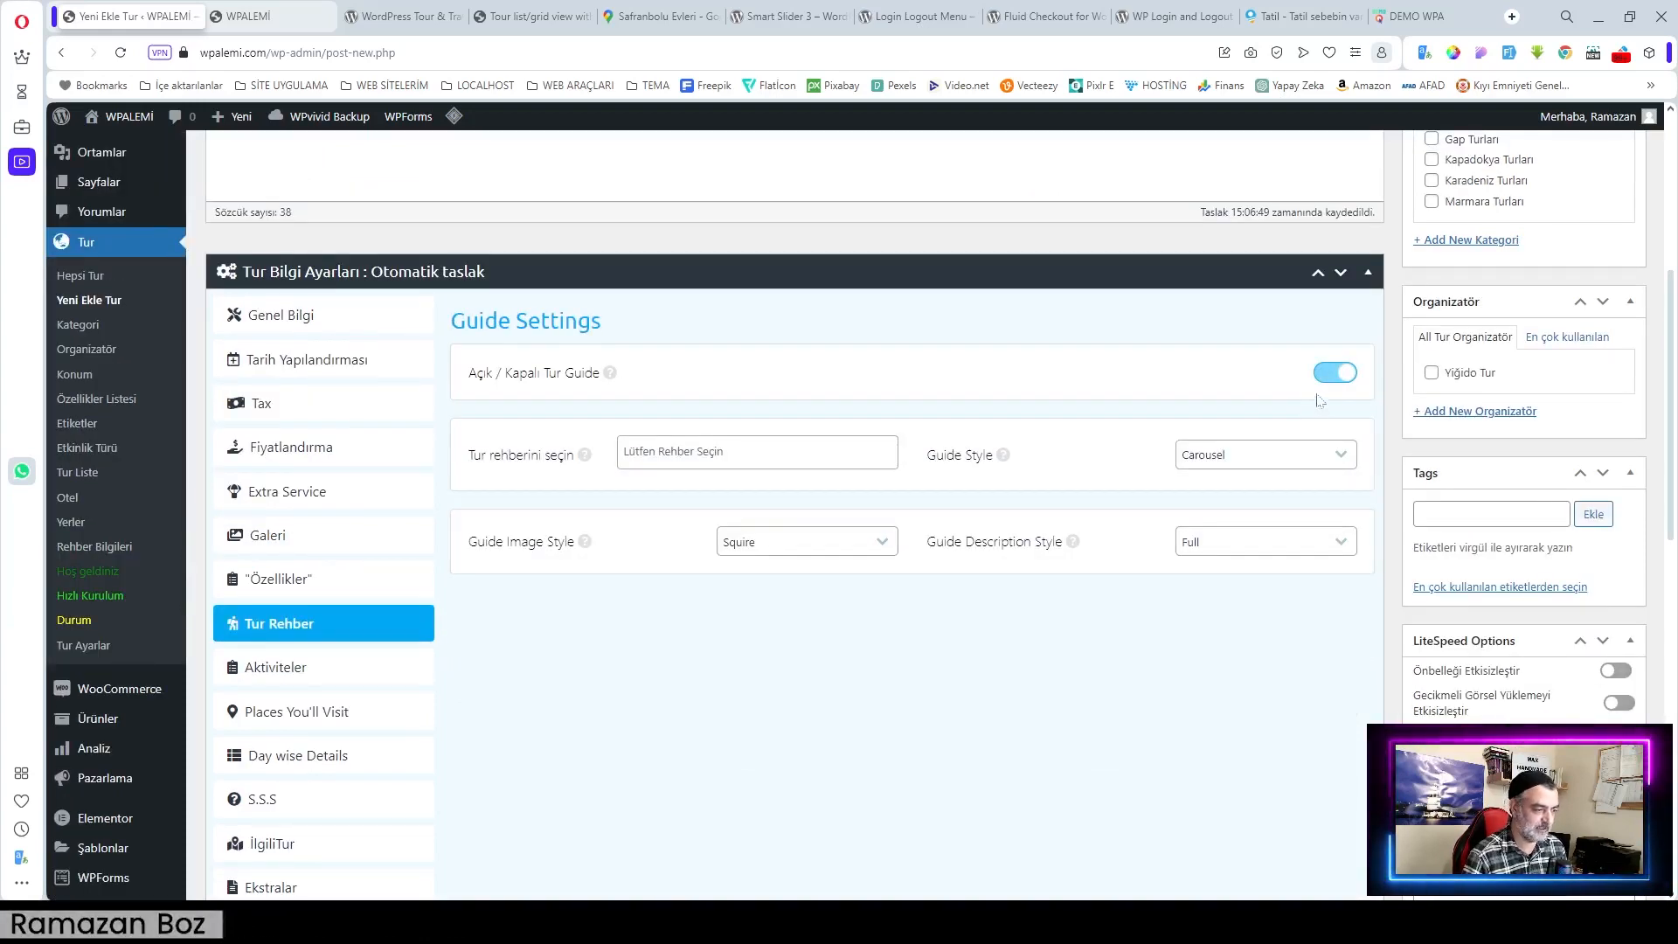
left_click(710, 452)
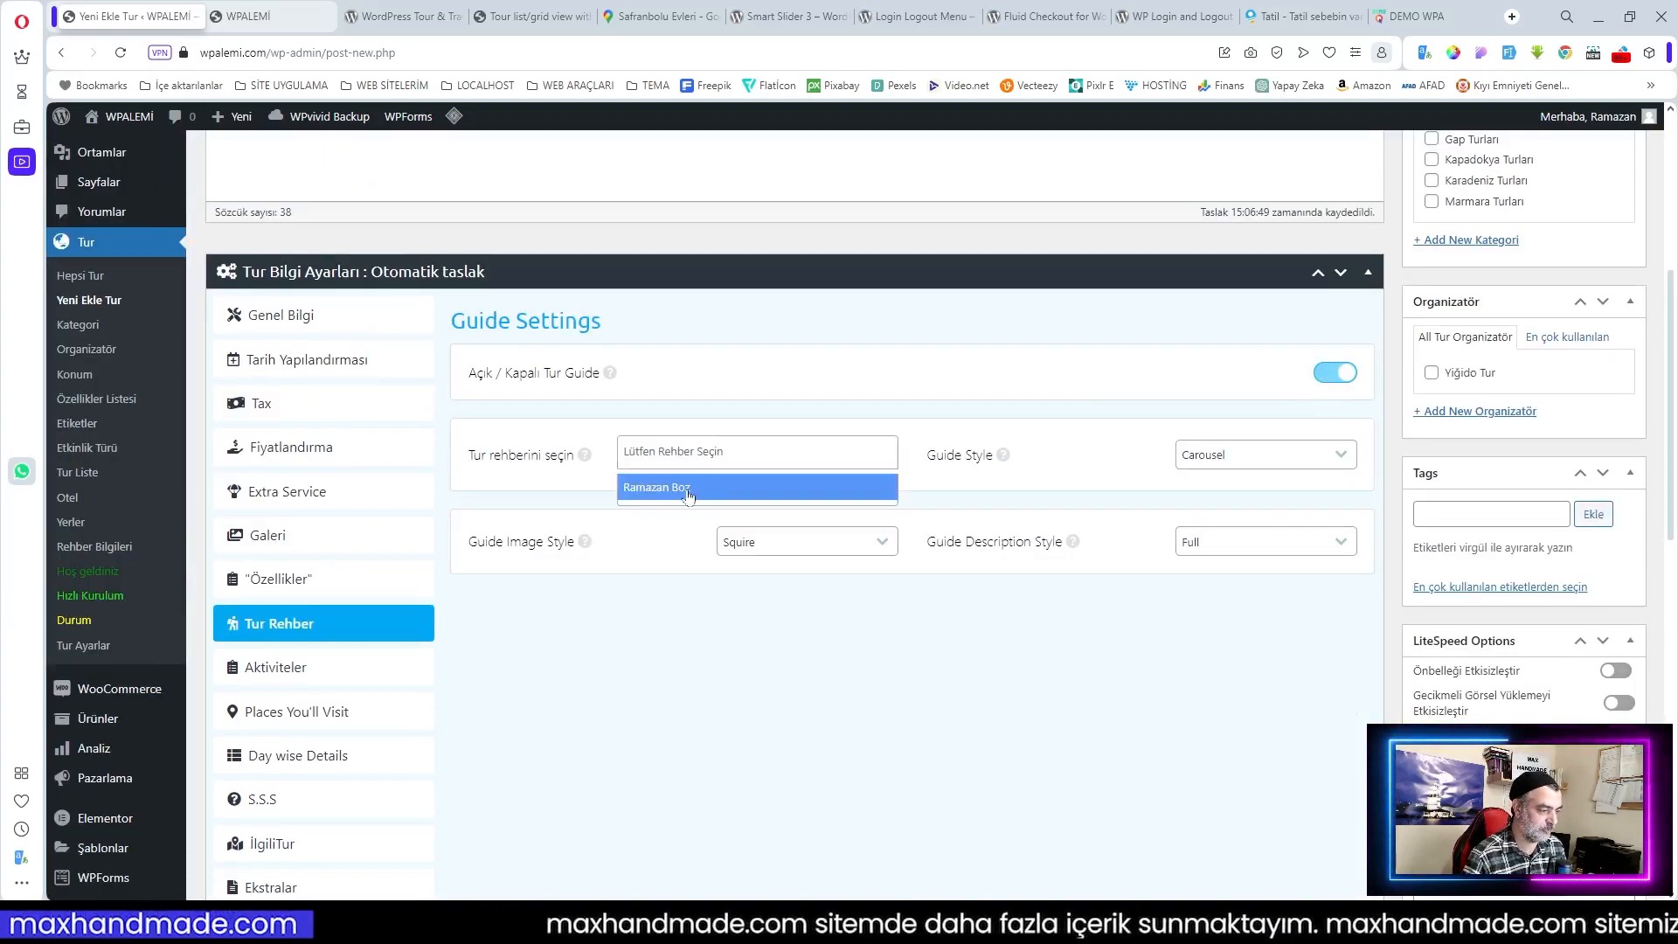
left_click(684, 487)
left_click(1237, 485)
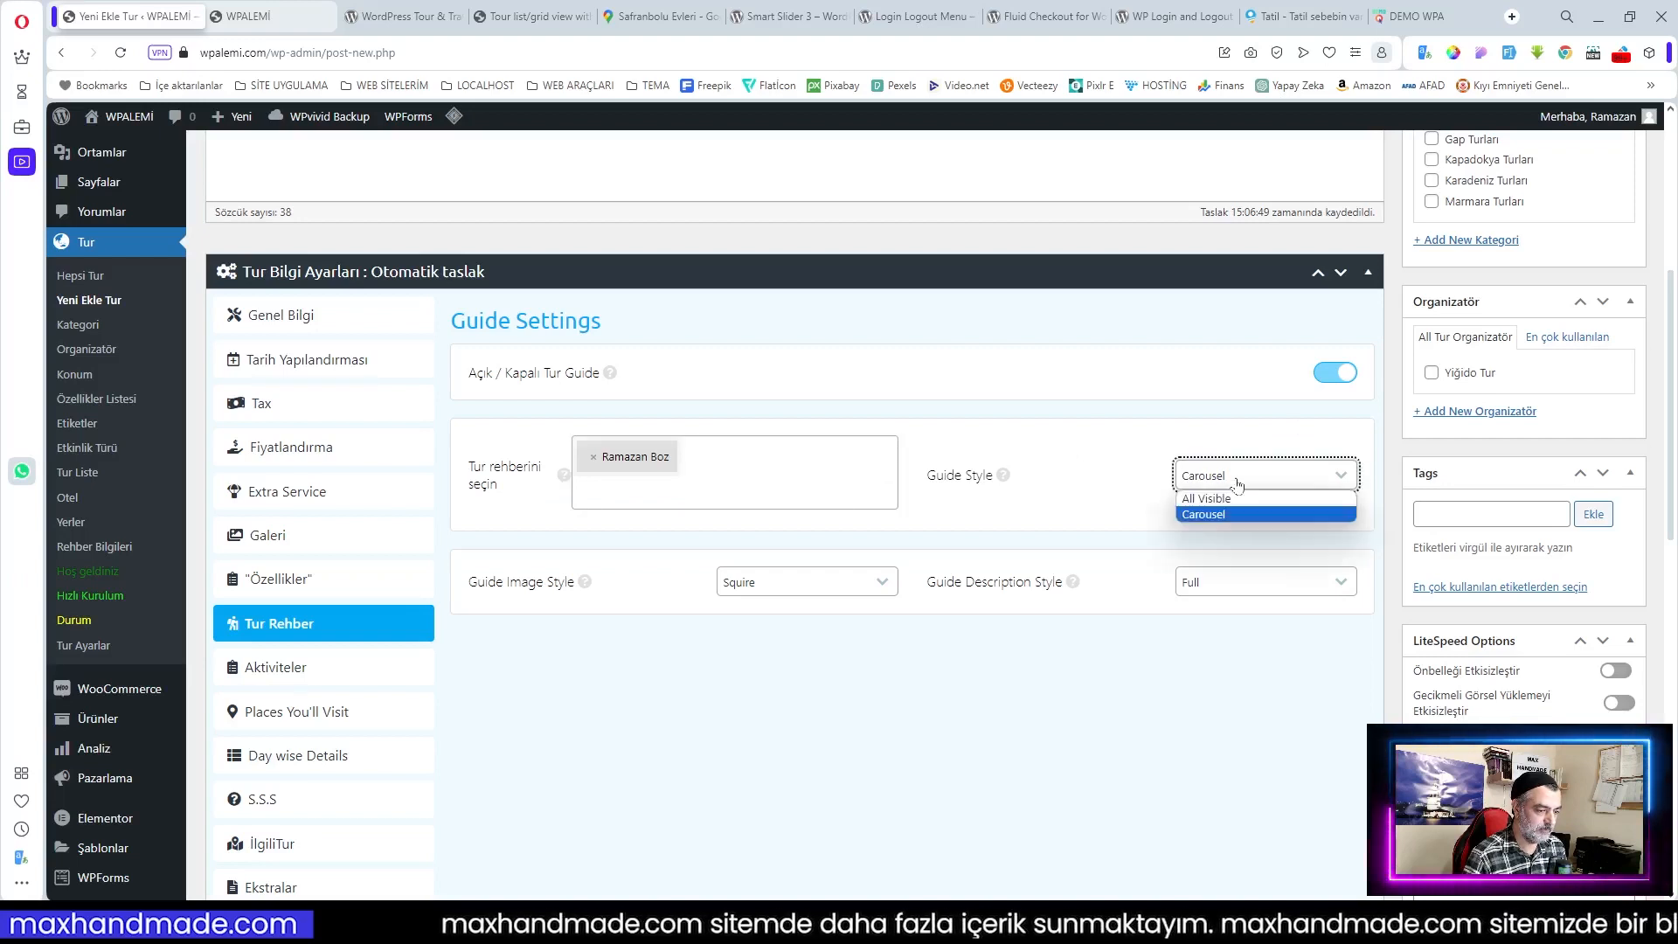
left_click(1223, 518)
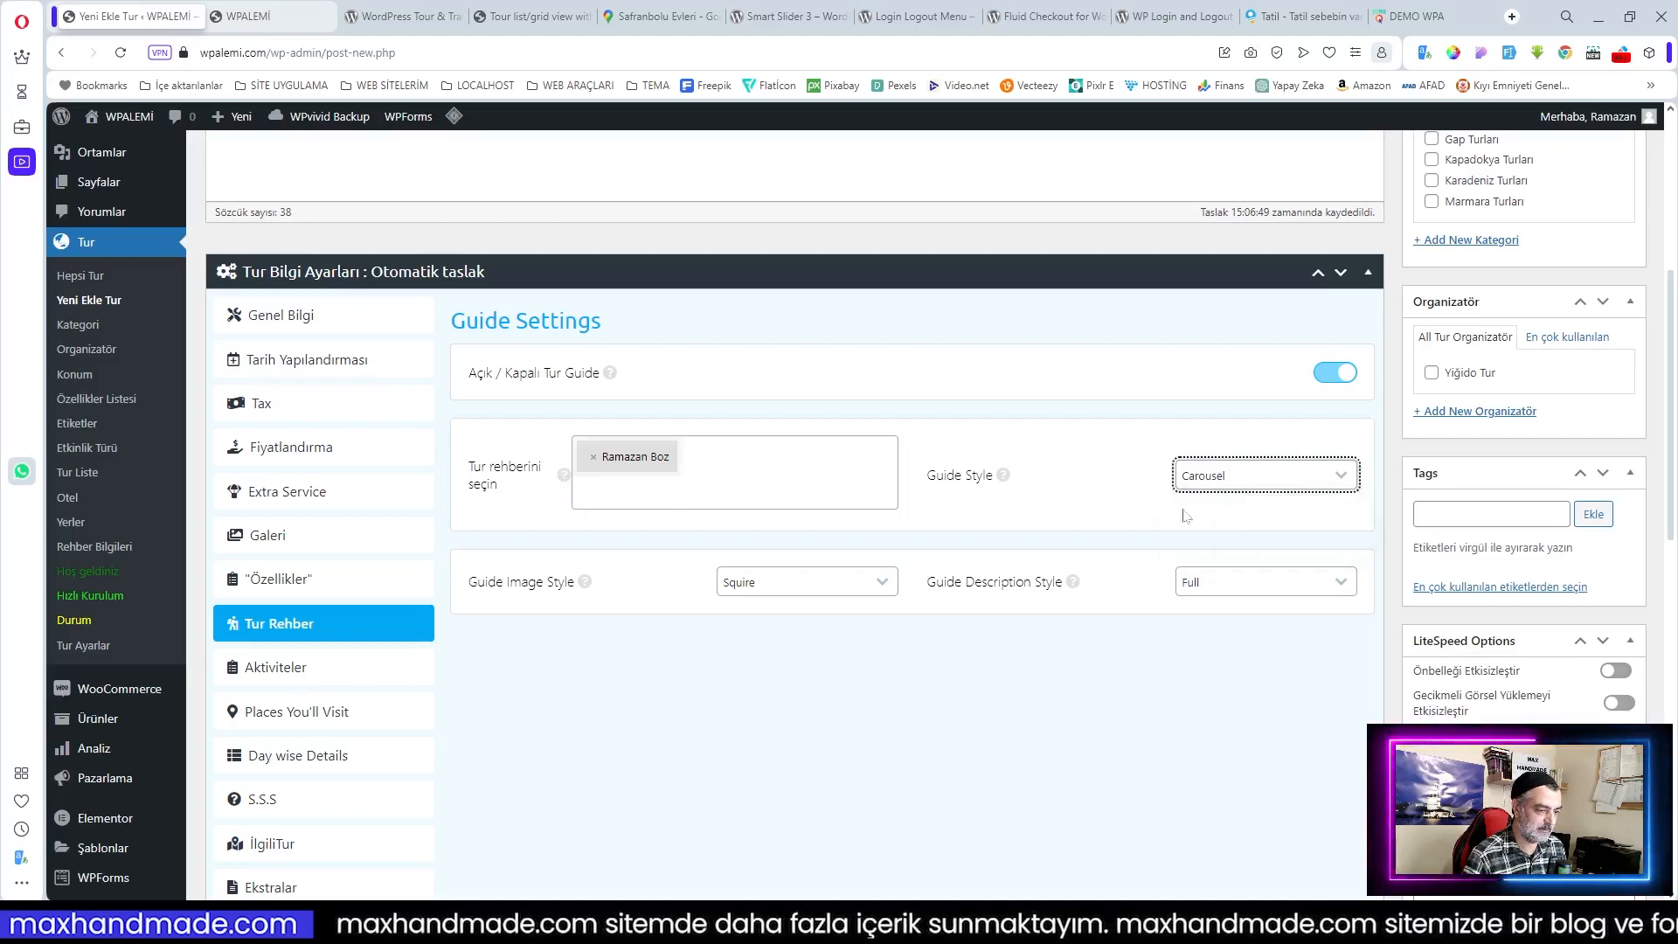
Step: Set the guide image style to Circle and the guide description style to Short
left_click(768, 586)
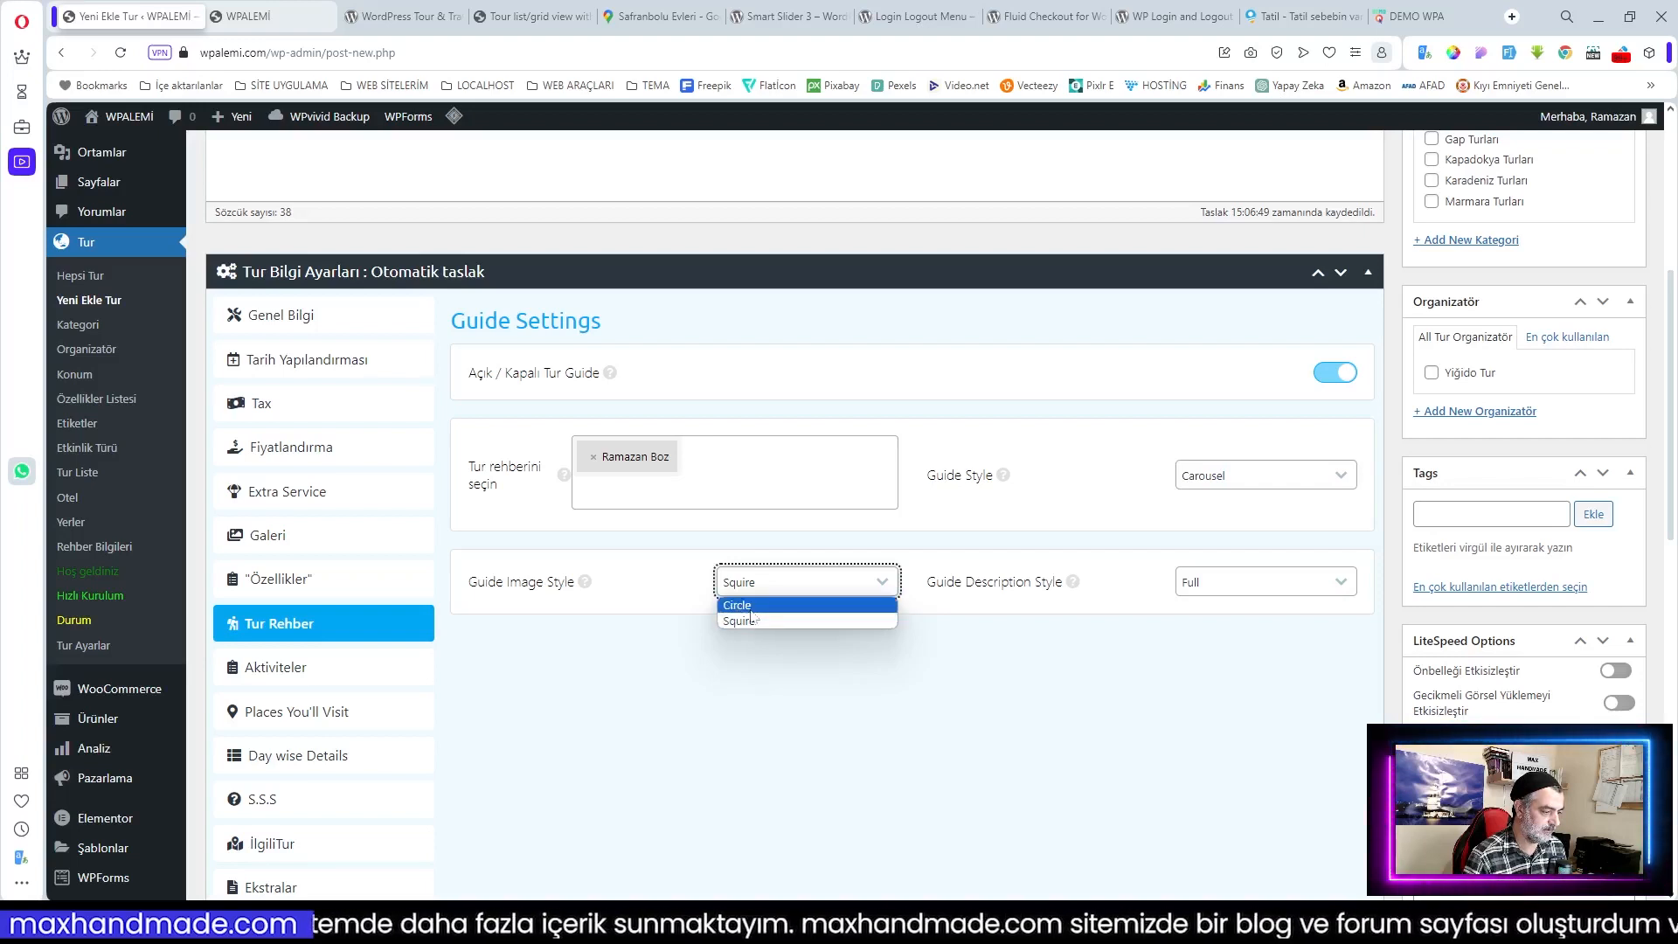
left_click(750, 610)
left_click(867, 643)
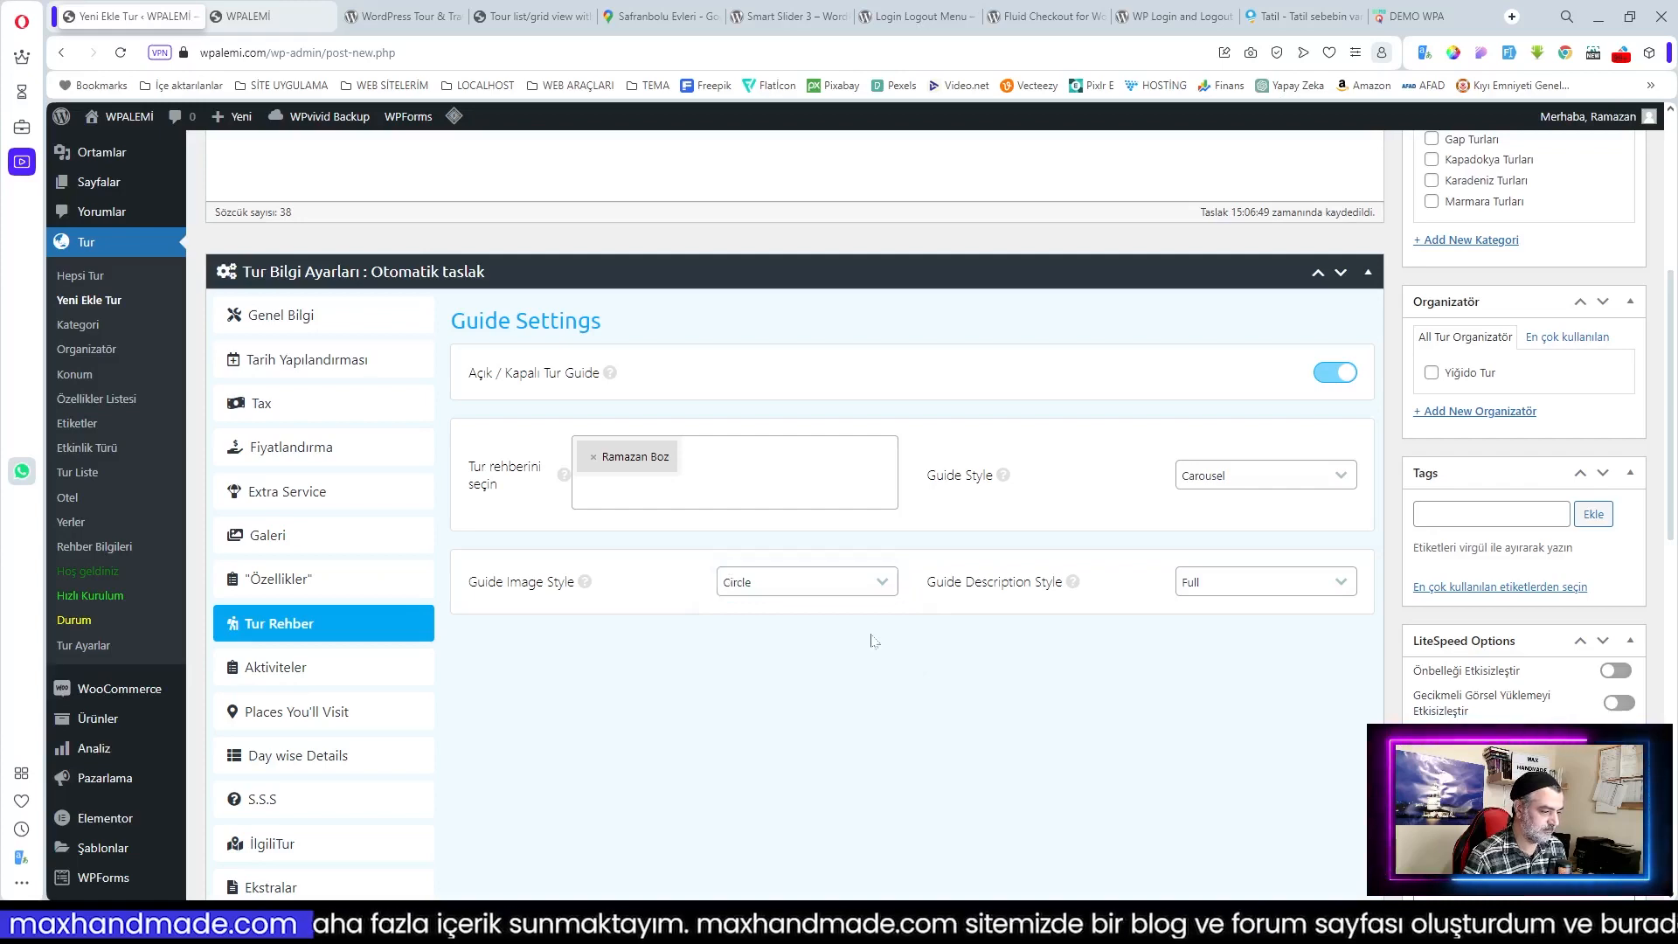
left_click(1233, 585)
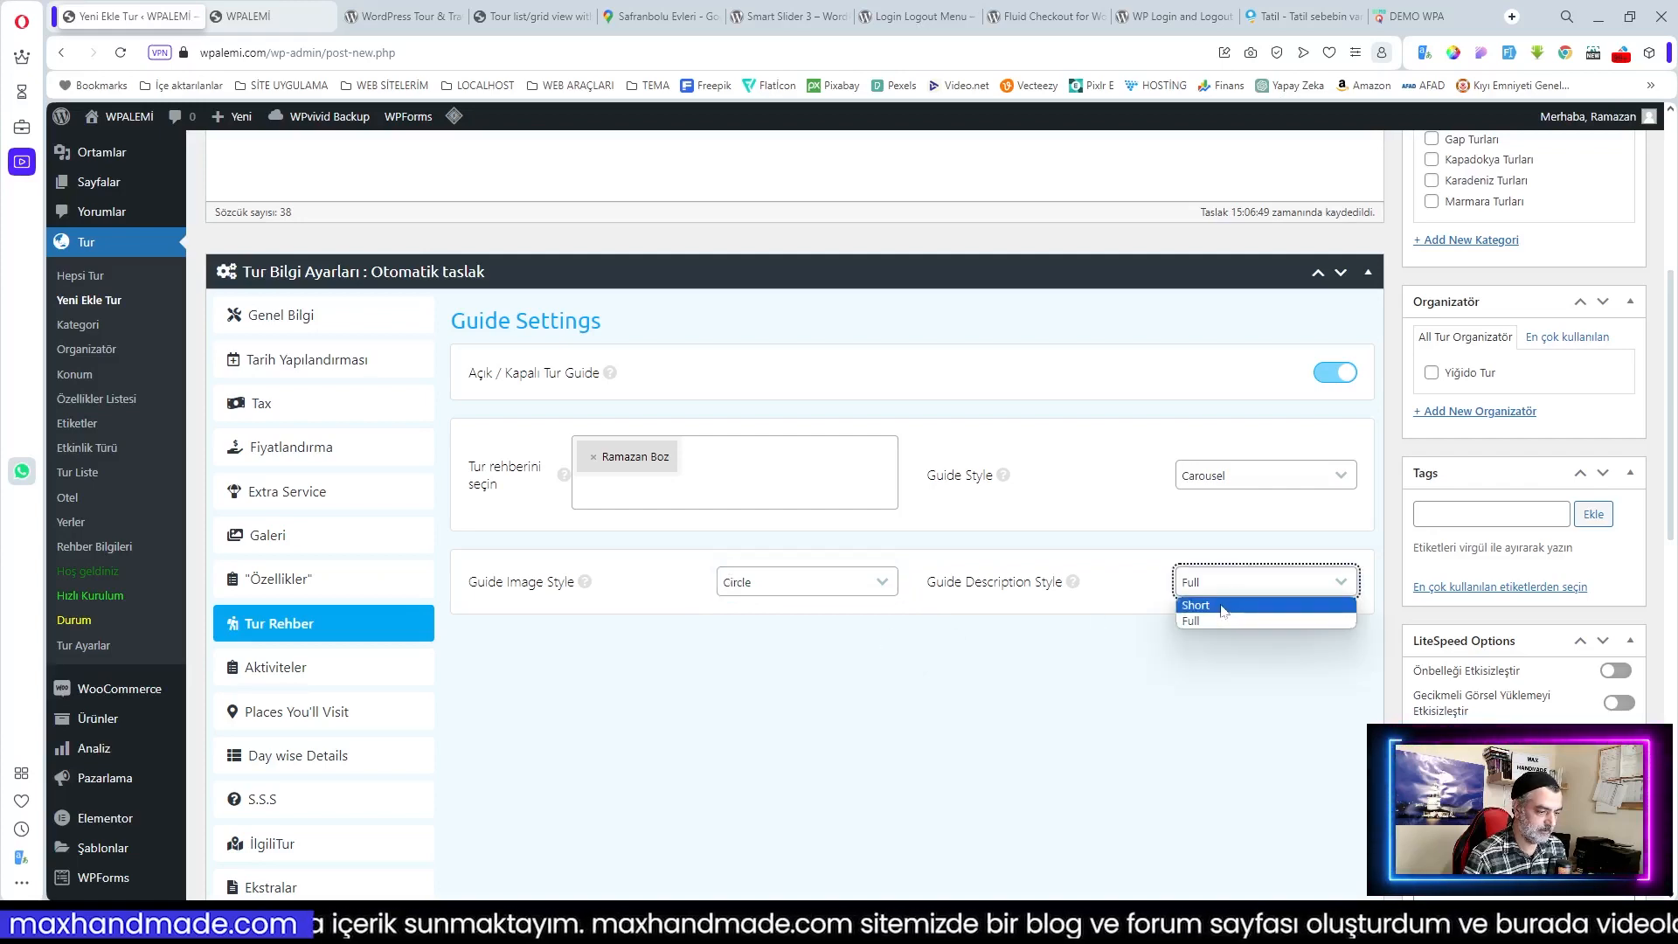
left_click(1221, 605)
left_click(1099, 648)
scroll(491, 629, "down", 1)
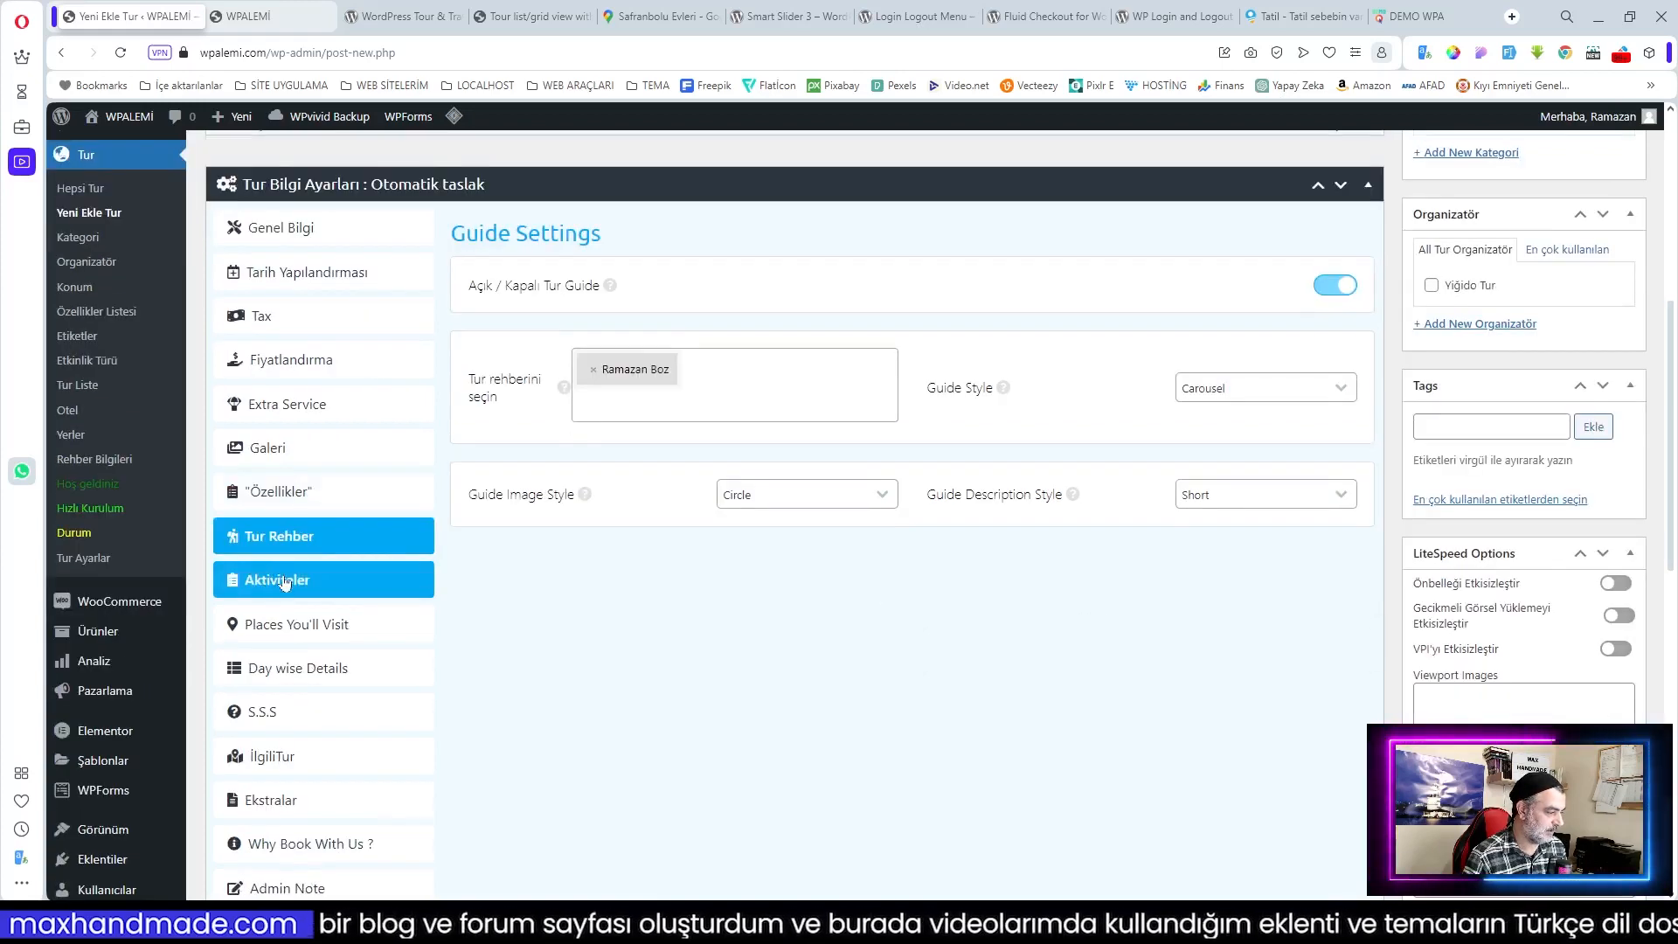
Step: Add Tekne Gezisi, Şehir Turu and Müze Gezisi to the tour's Etkinlikler list
left_click(284, 582)
left_click(1195, 363)
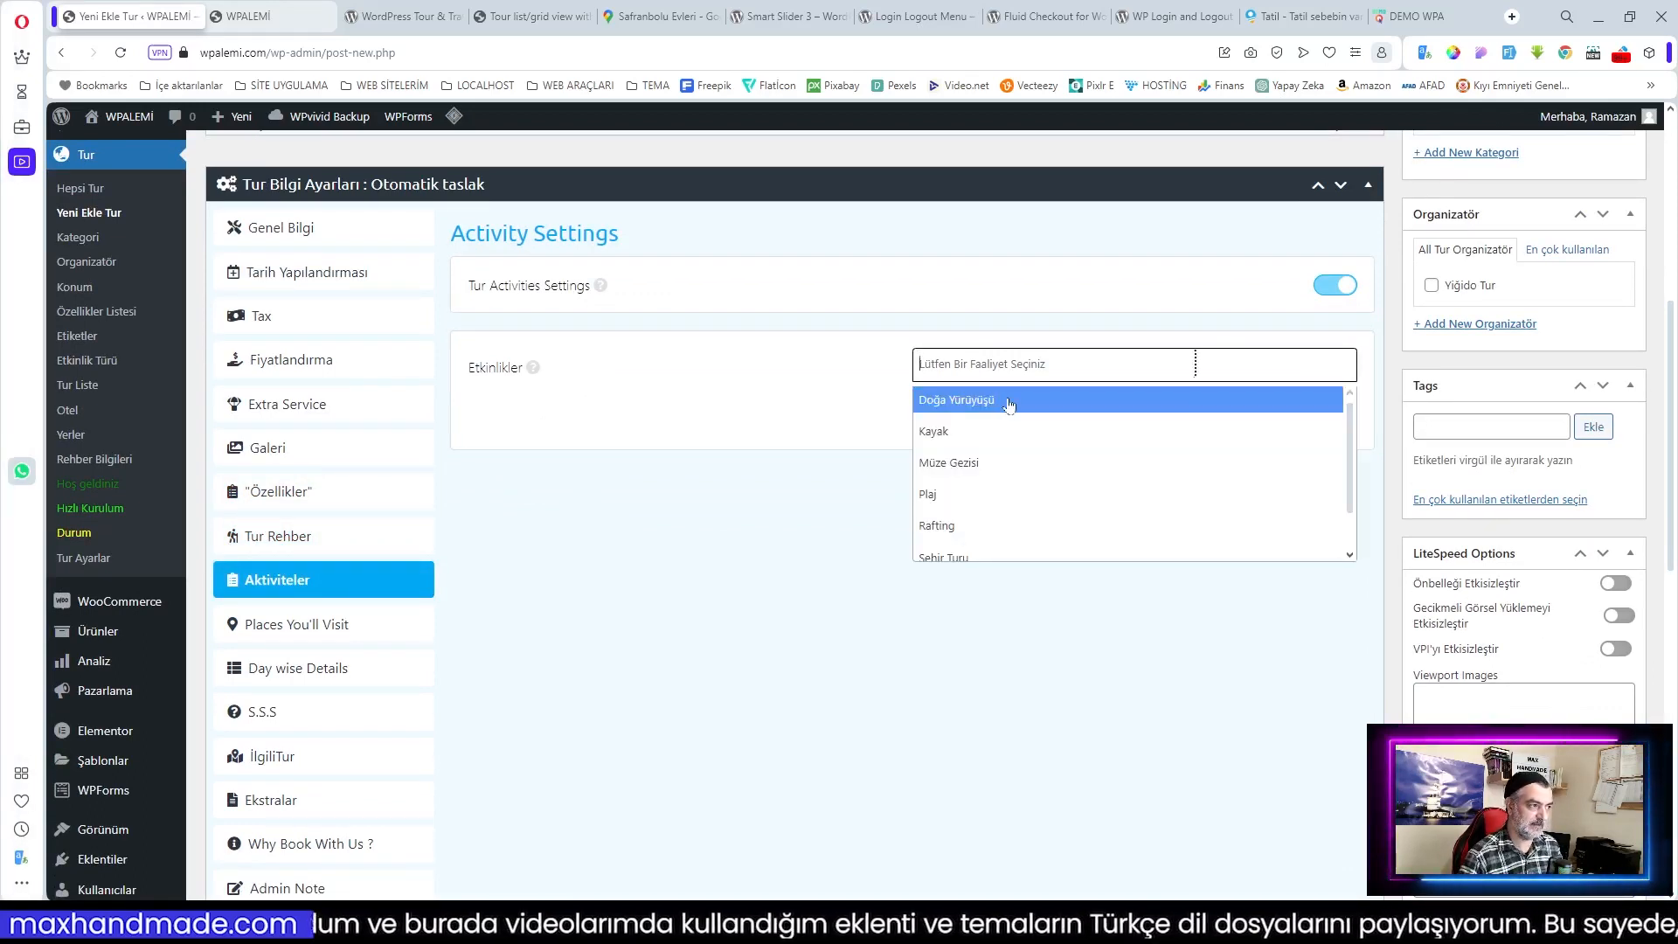
scroll(1014, 420, "down", 2)
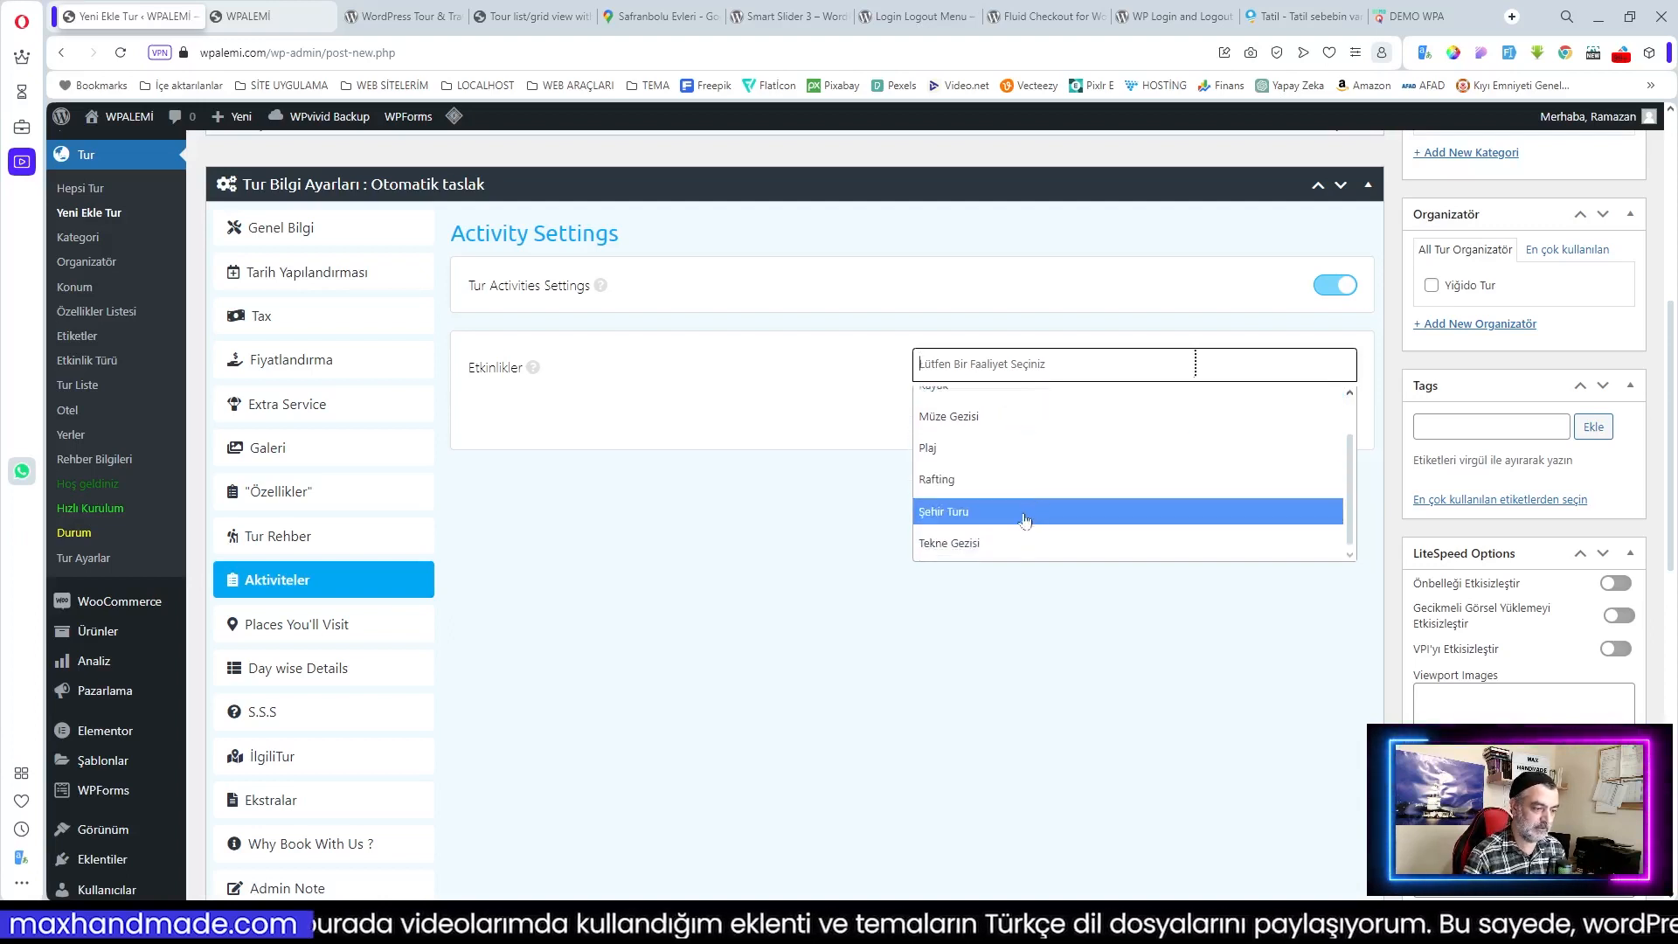
left_click(1031, 544)
left_click(1163, 365)
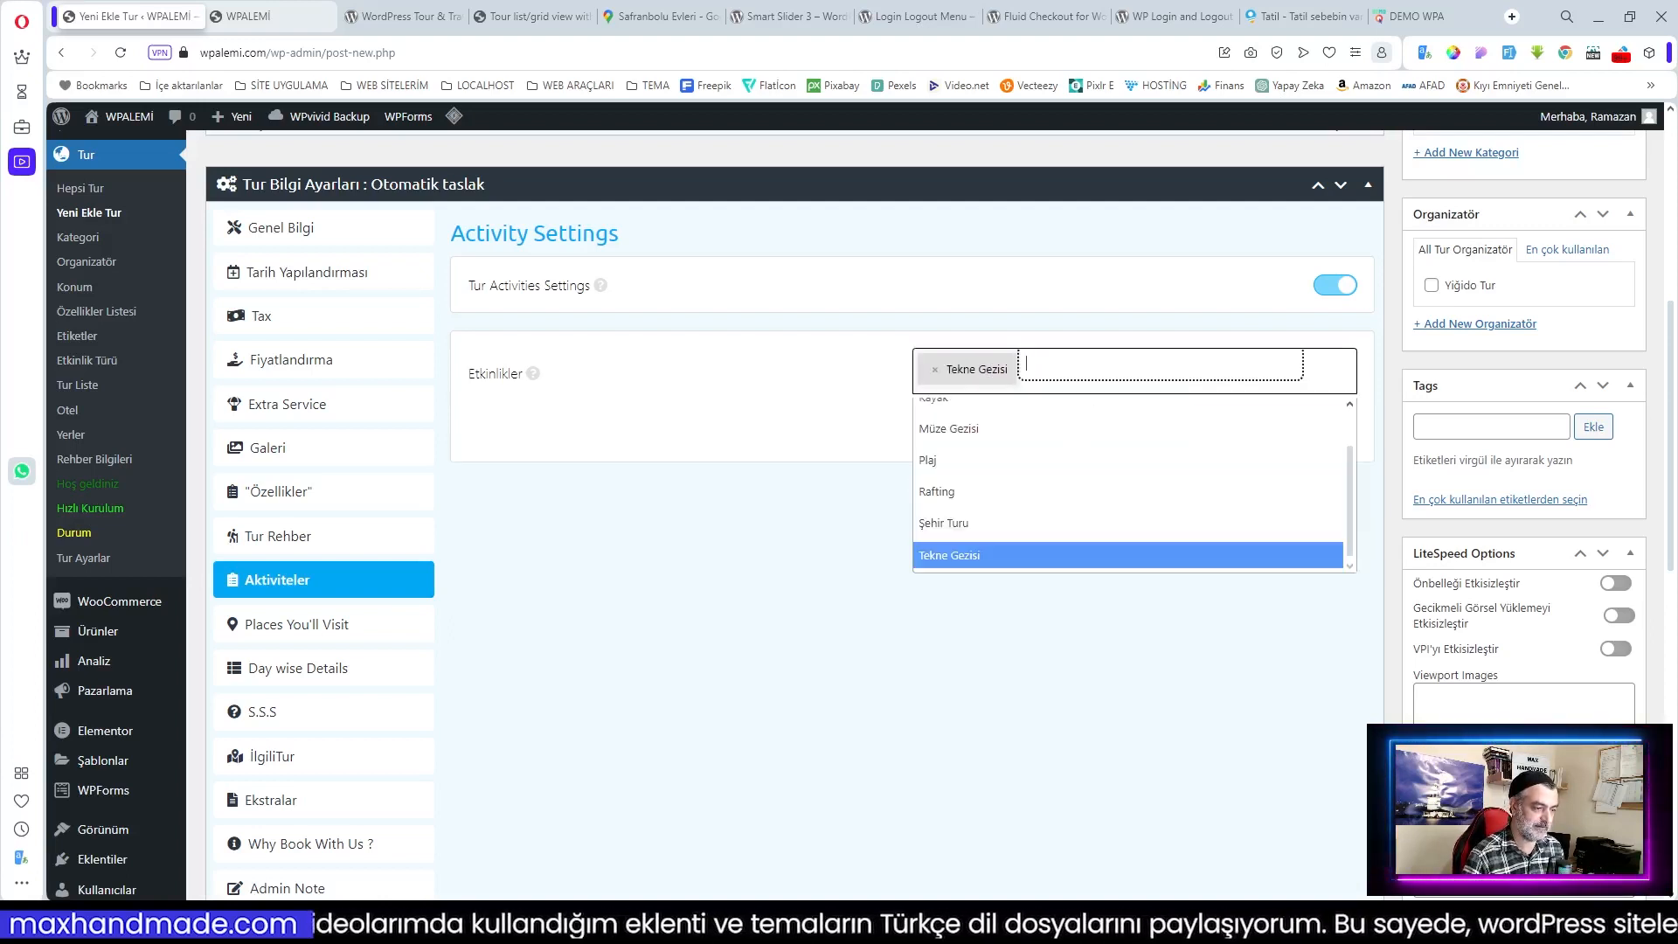
left_click(973, 524)
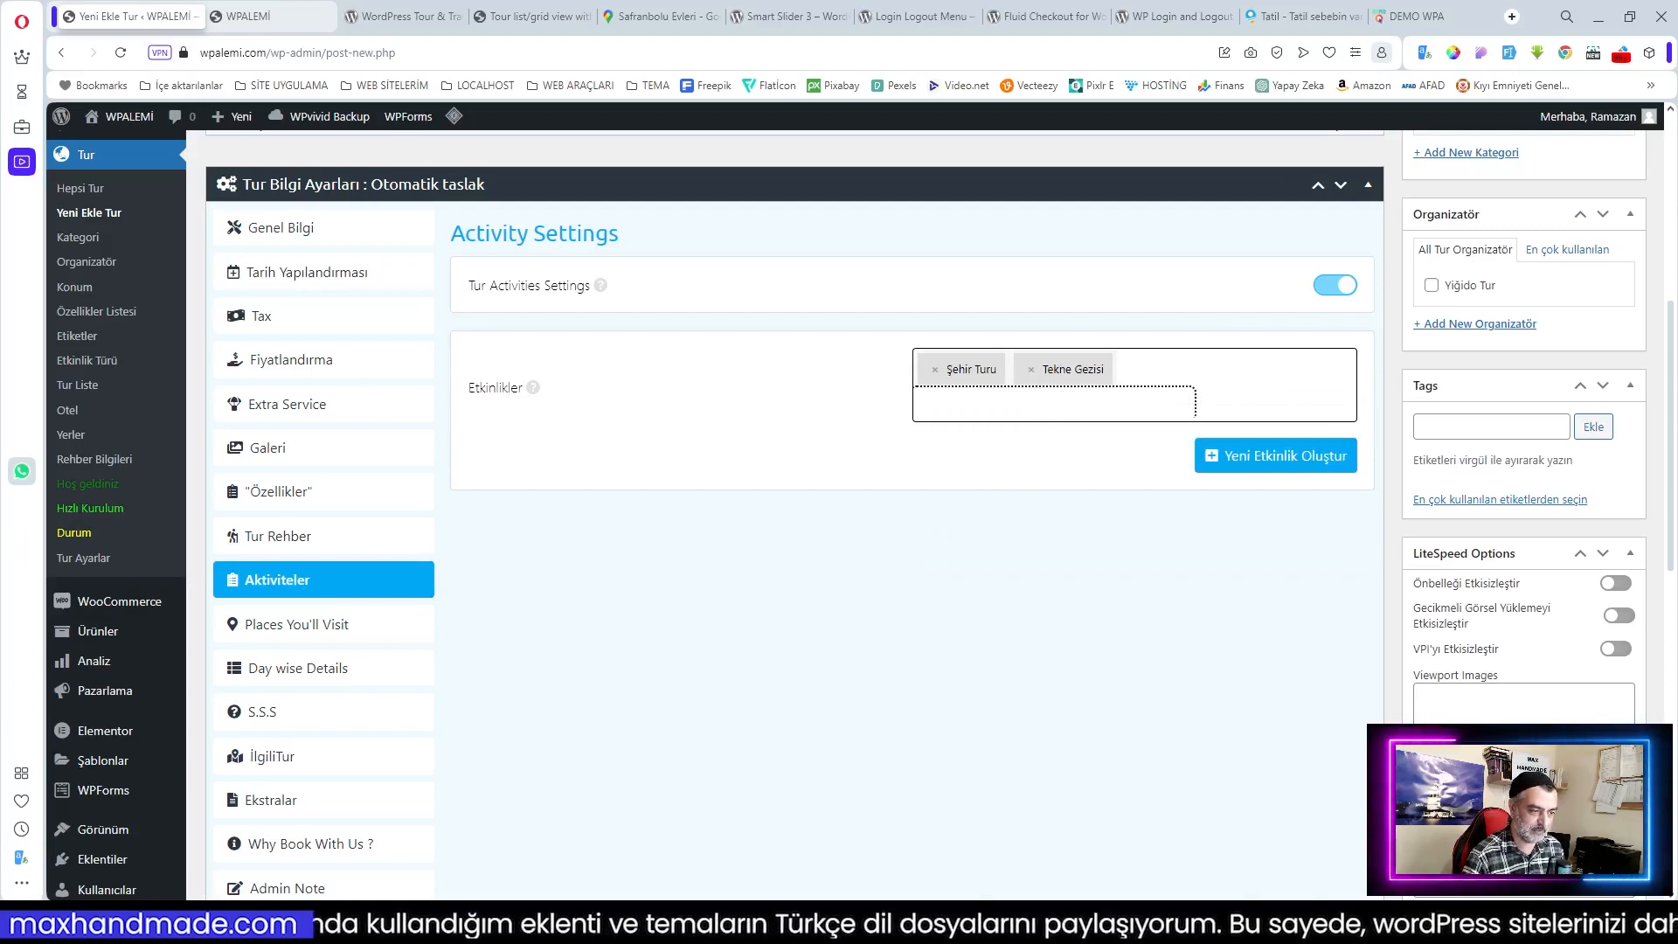
left_click(1055, 403)
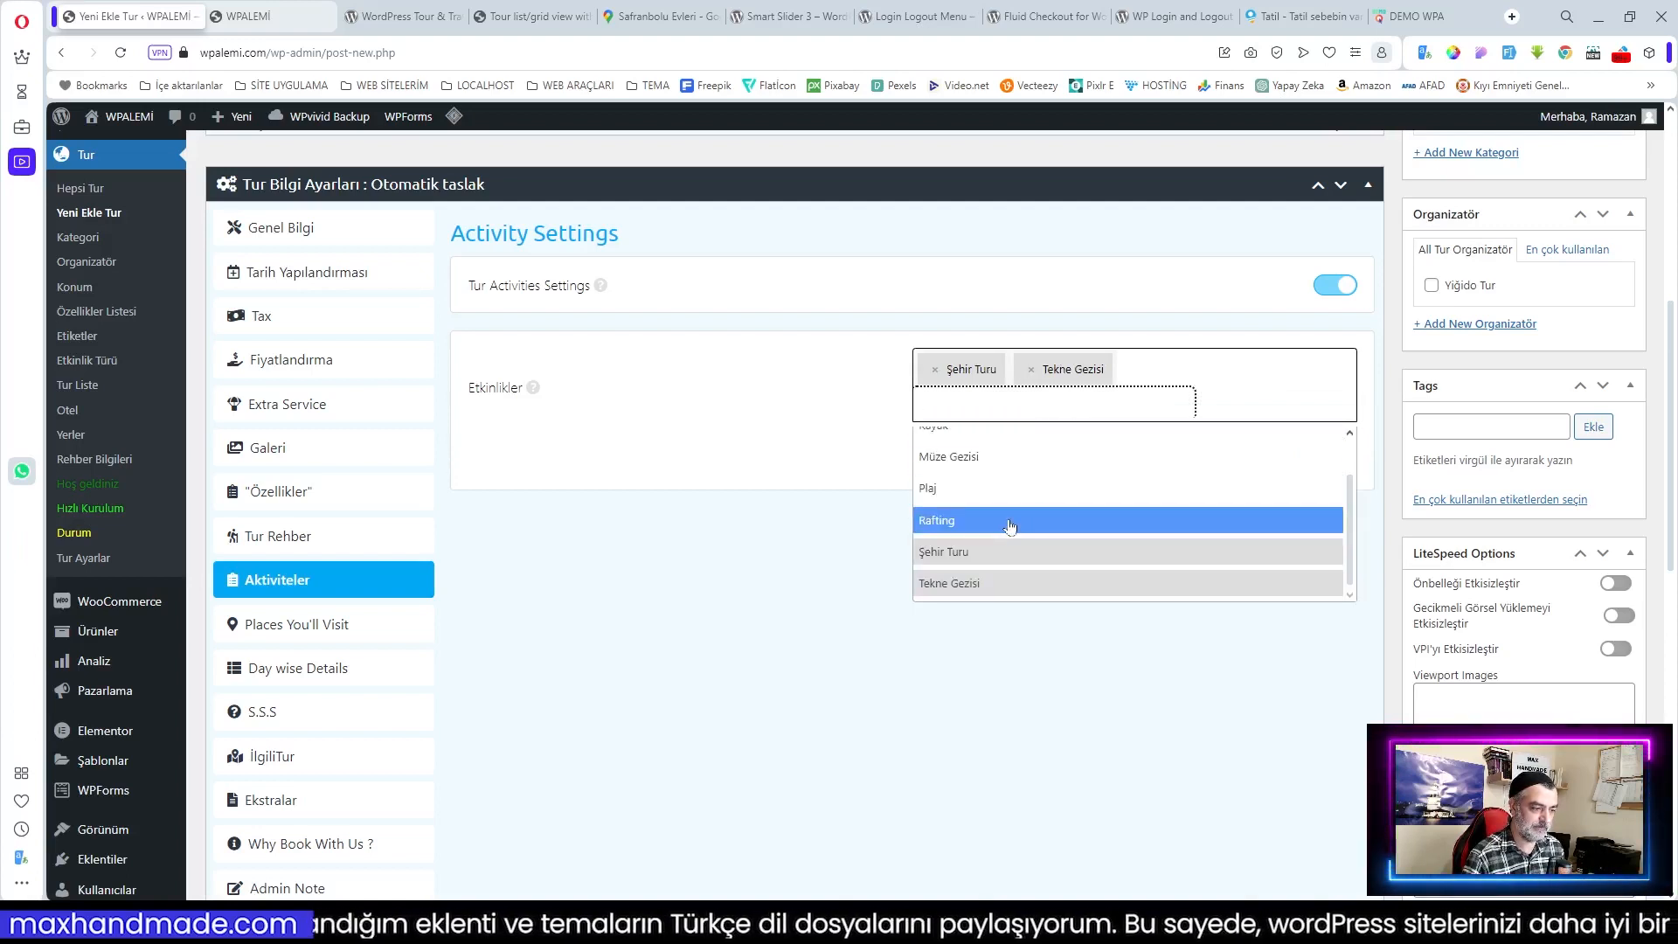
left_click(1003, 457)
left_click(1062, 403)
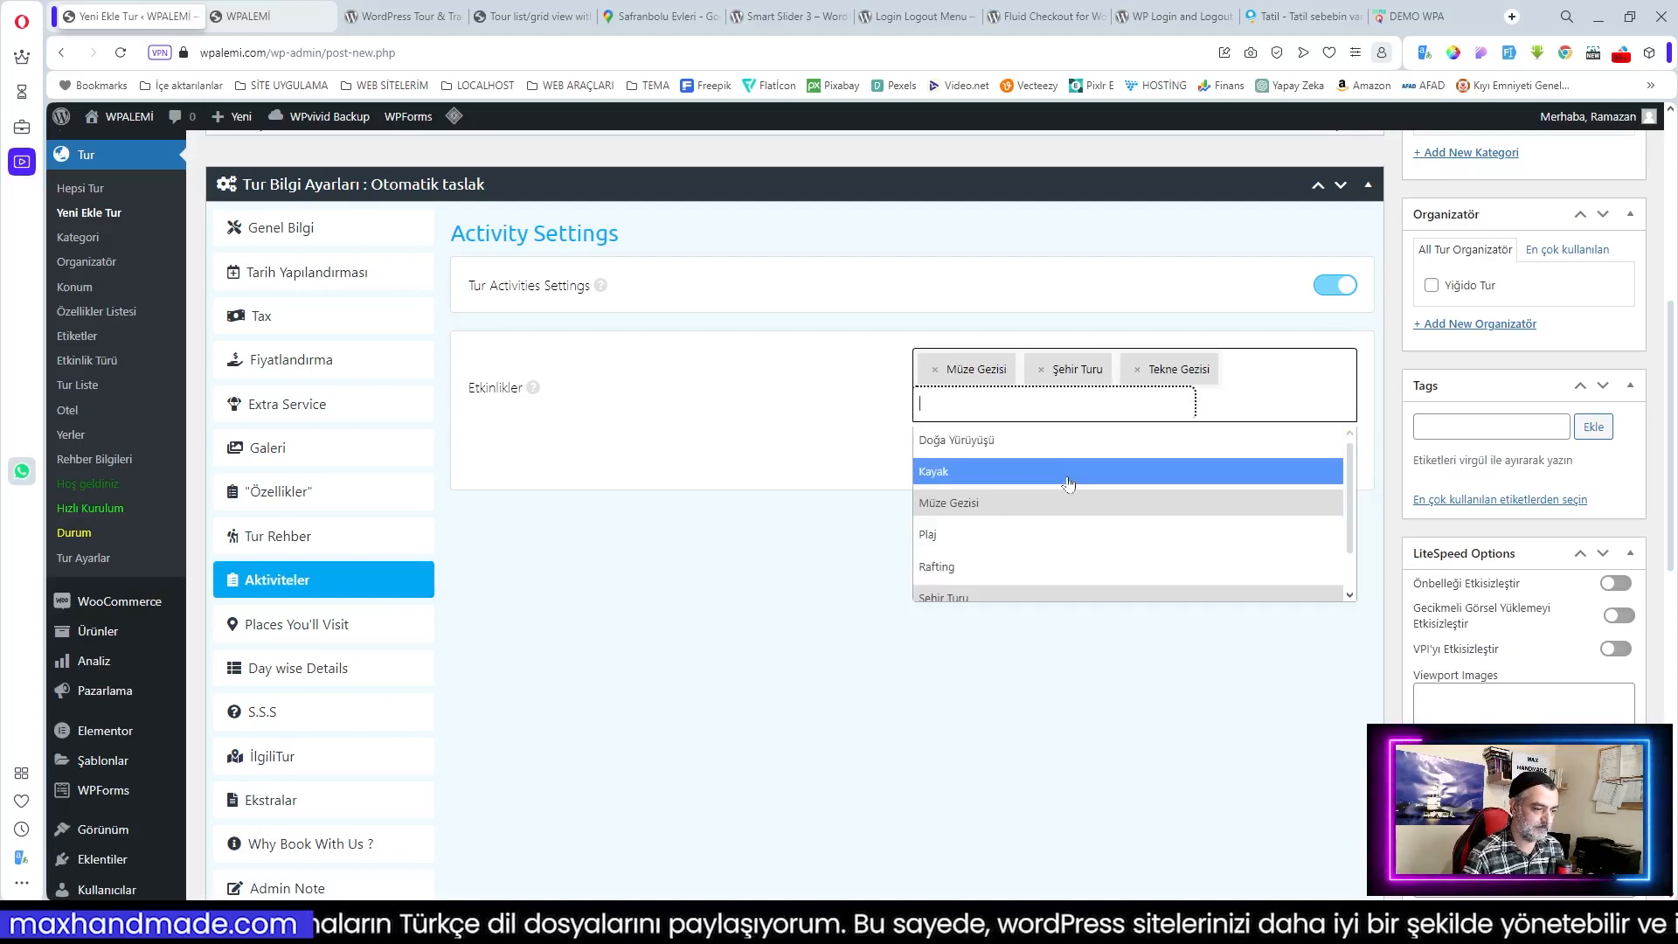
scroll(1068, 480, "up", 1)
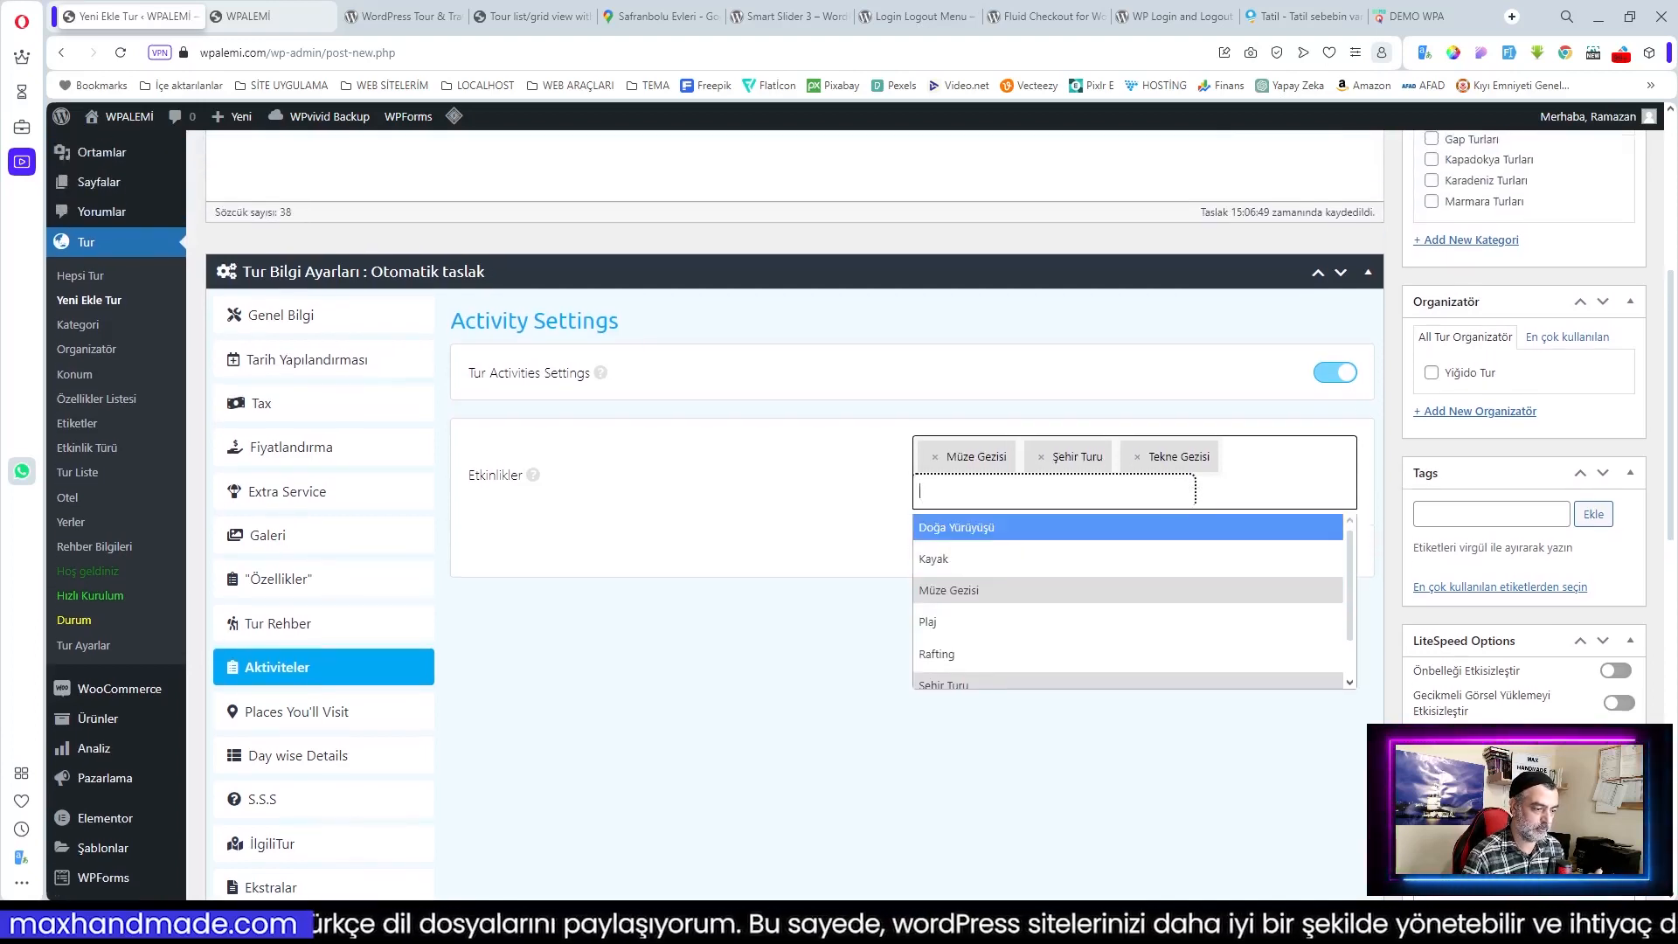
left_click(847, 753)
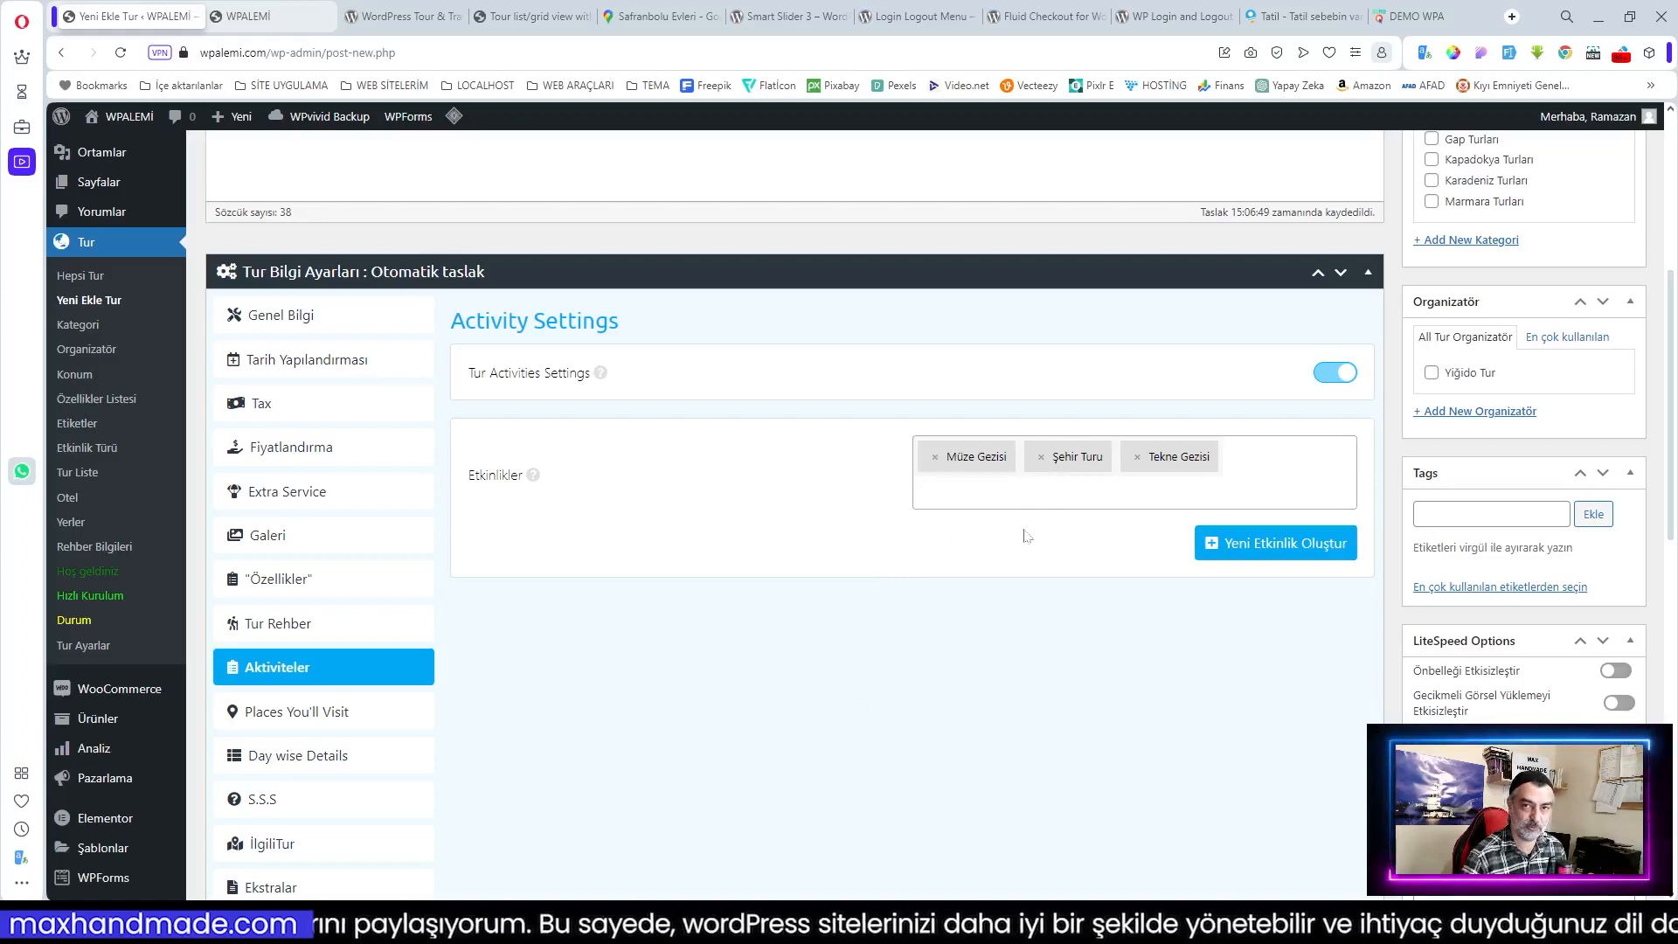
scroll(1027, 536, "down", 2)
Step: Set the first place to Salda with the label 'Salda Gölü'
left_click(371, 546)
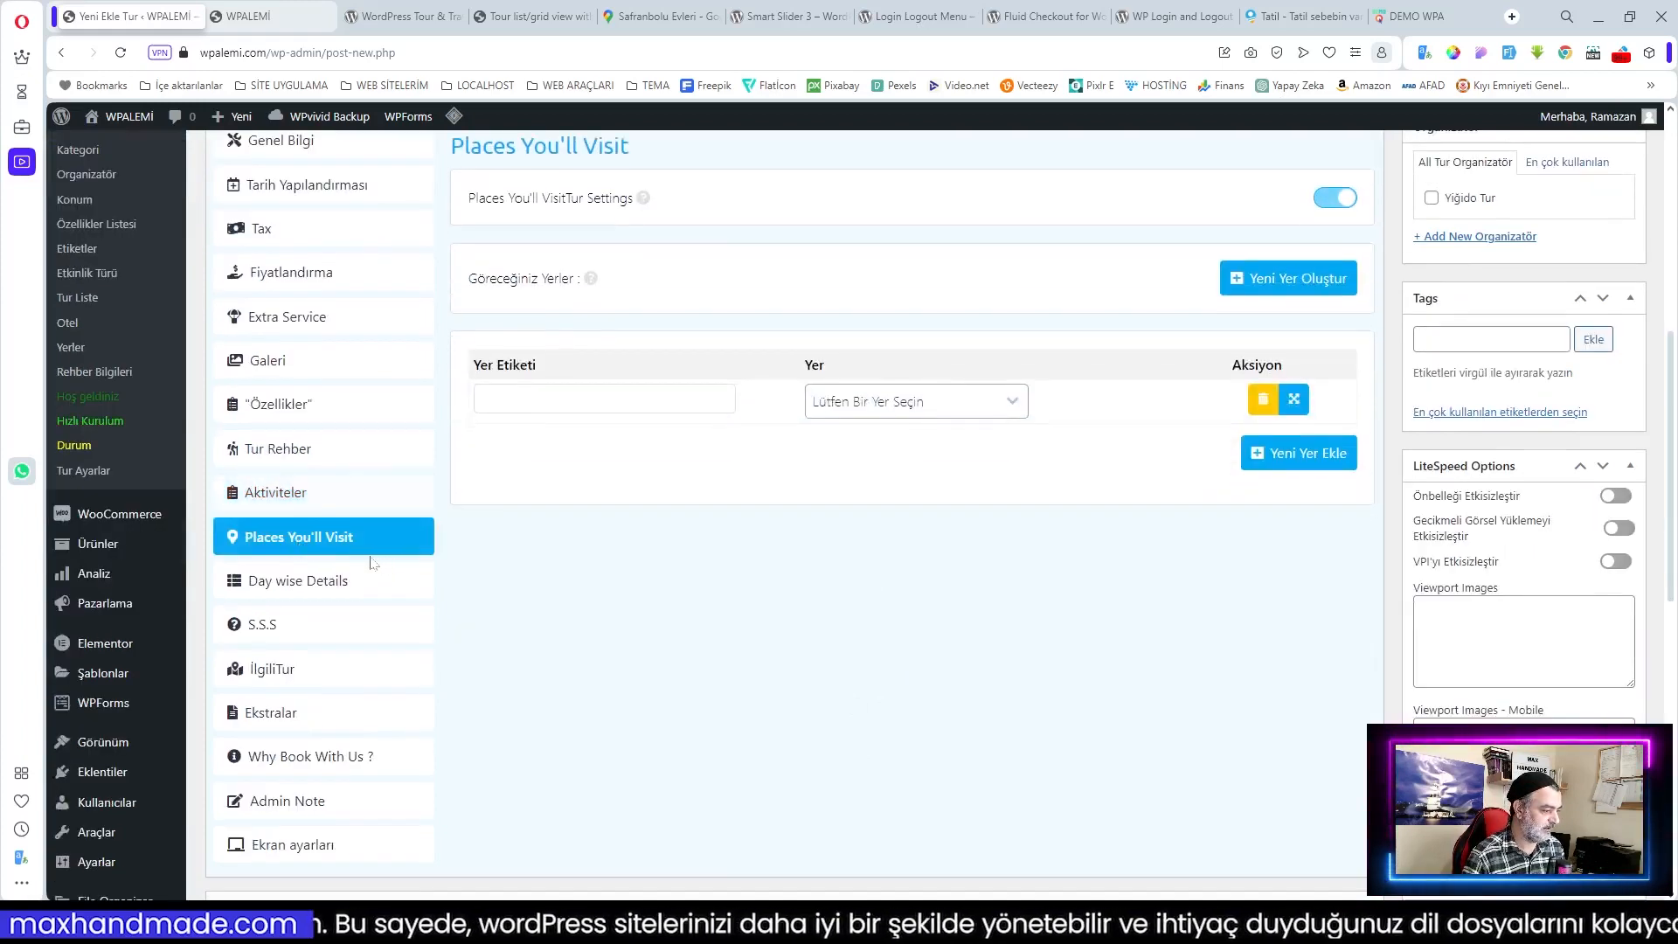
scroll(624, 552, "up", 1)
scroll(624, 552, "up", 2)
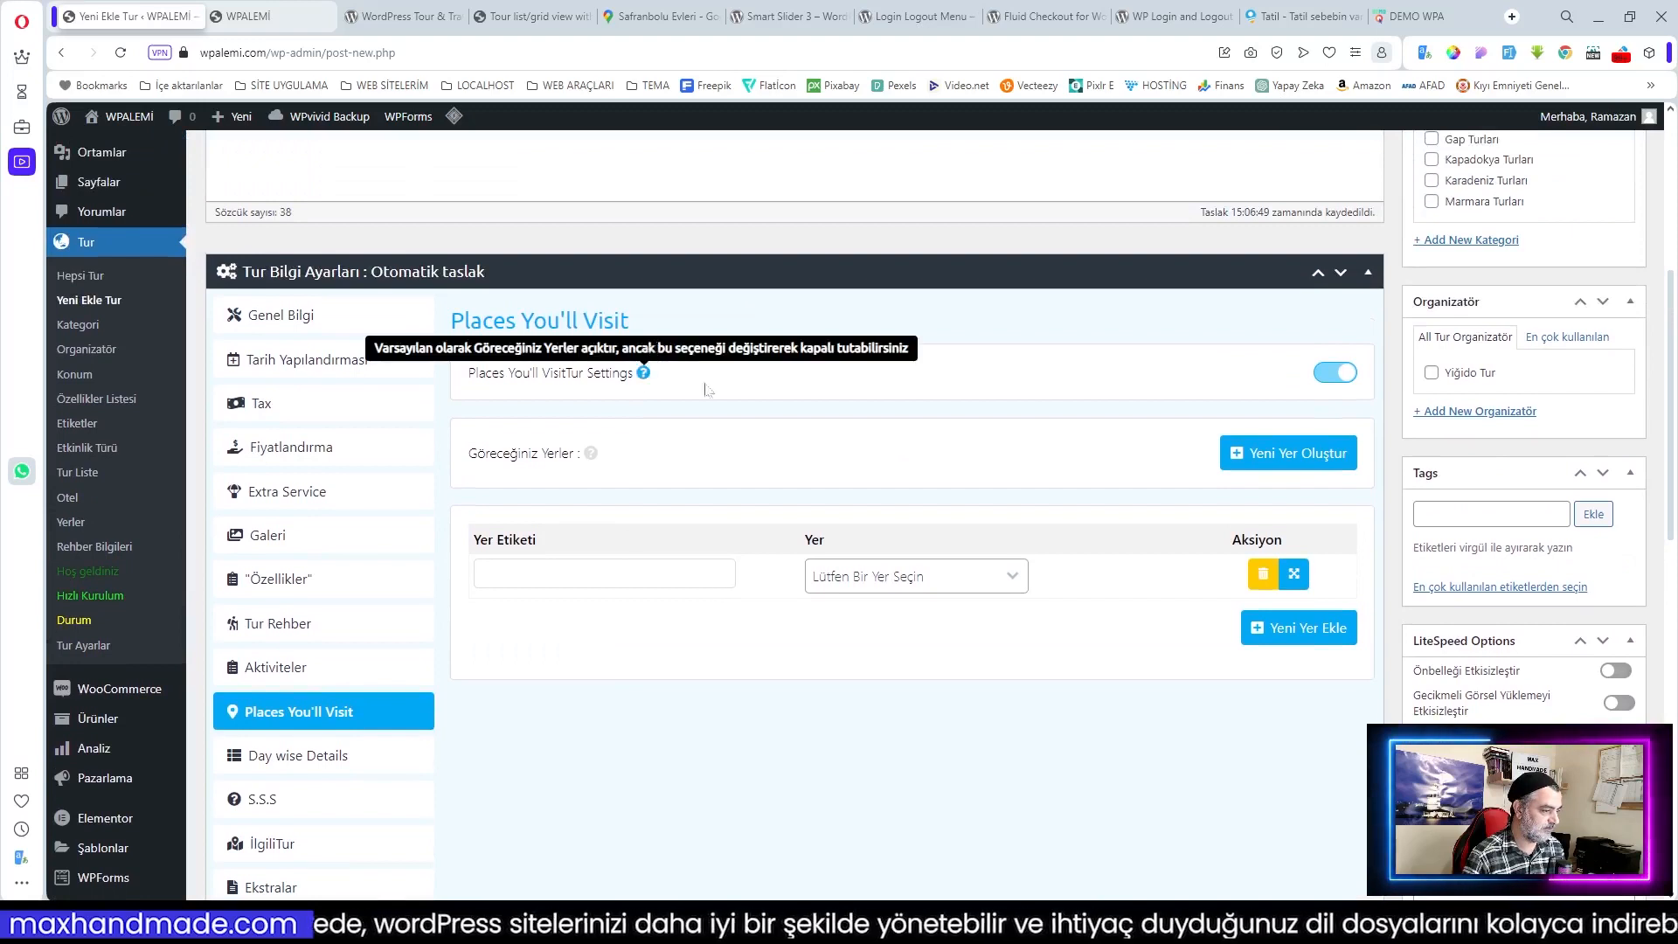
left_click(869, 580)
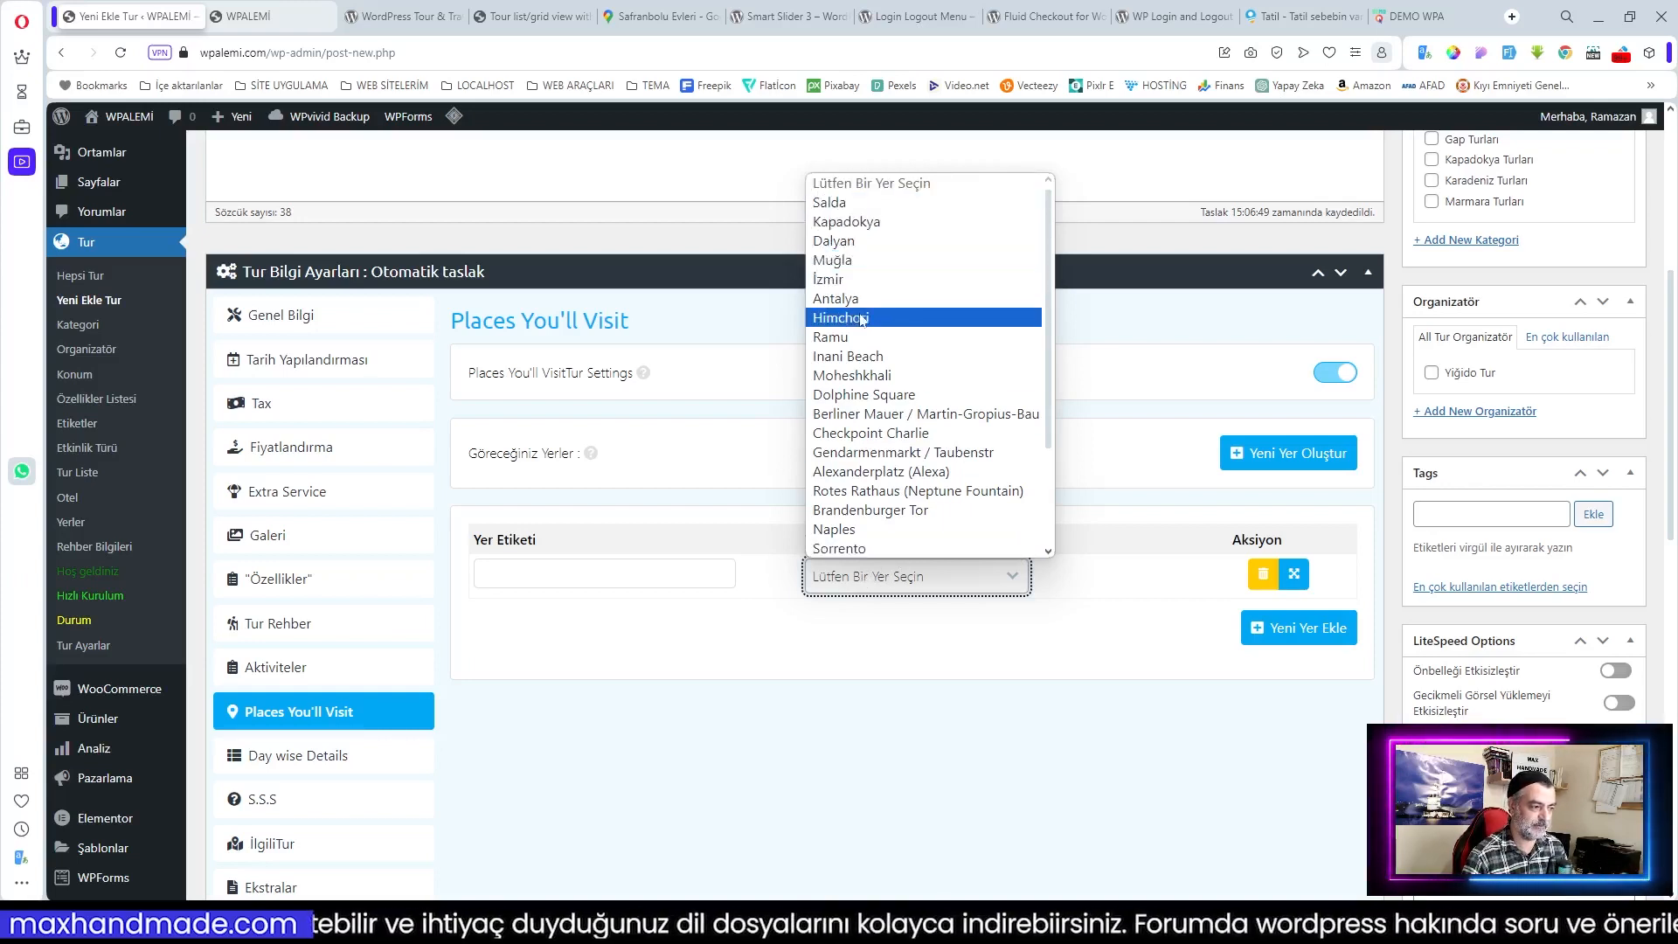
left_click(842, 204)
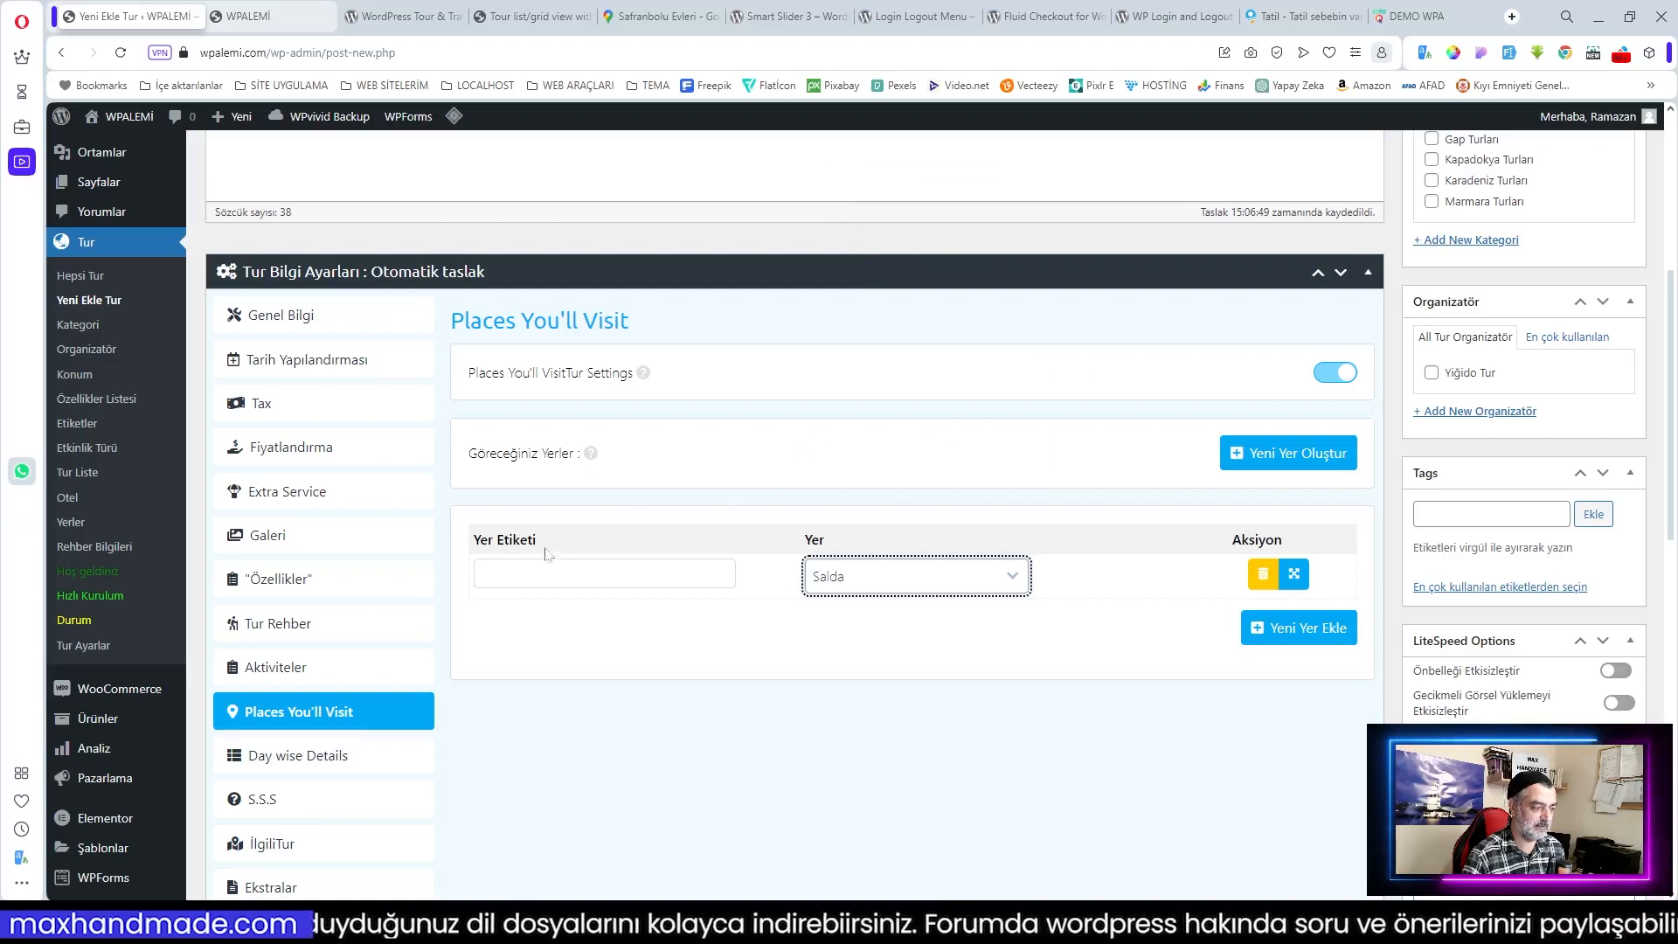
left_click(603, 574)
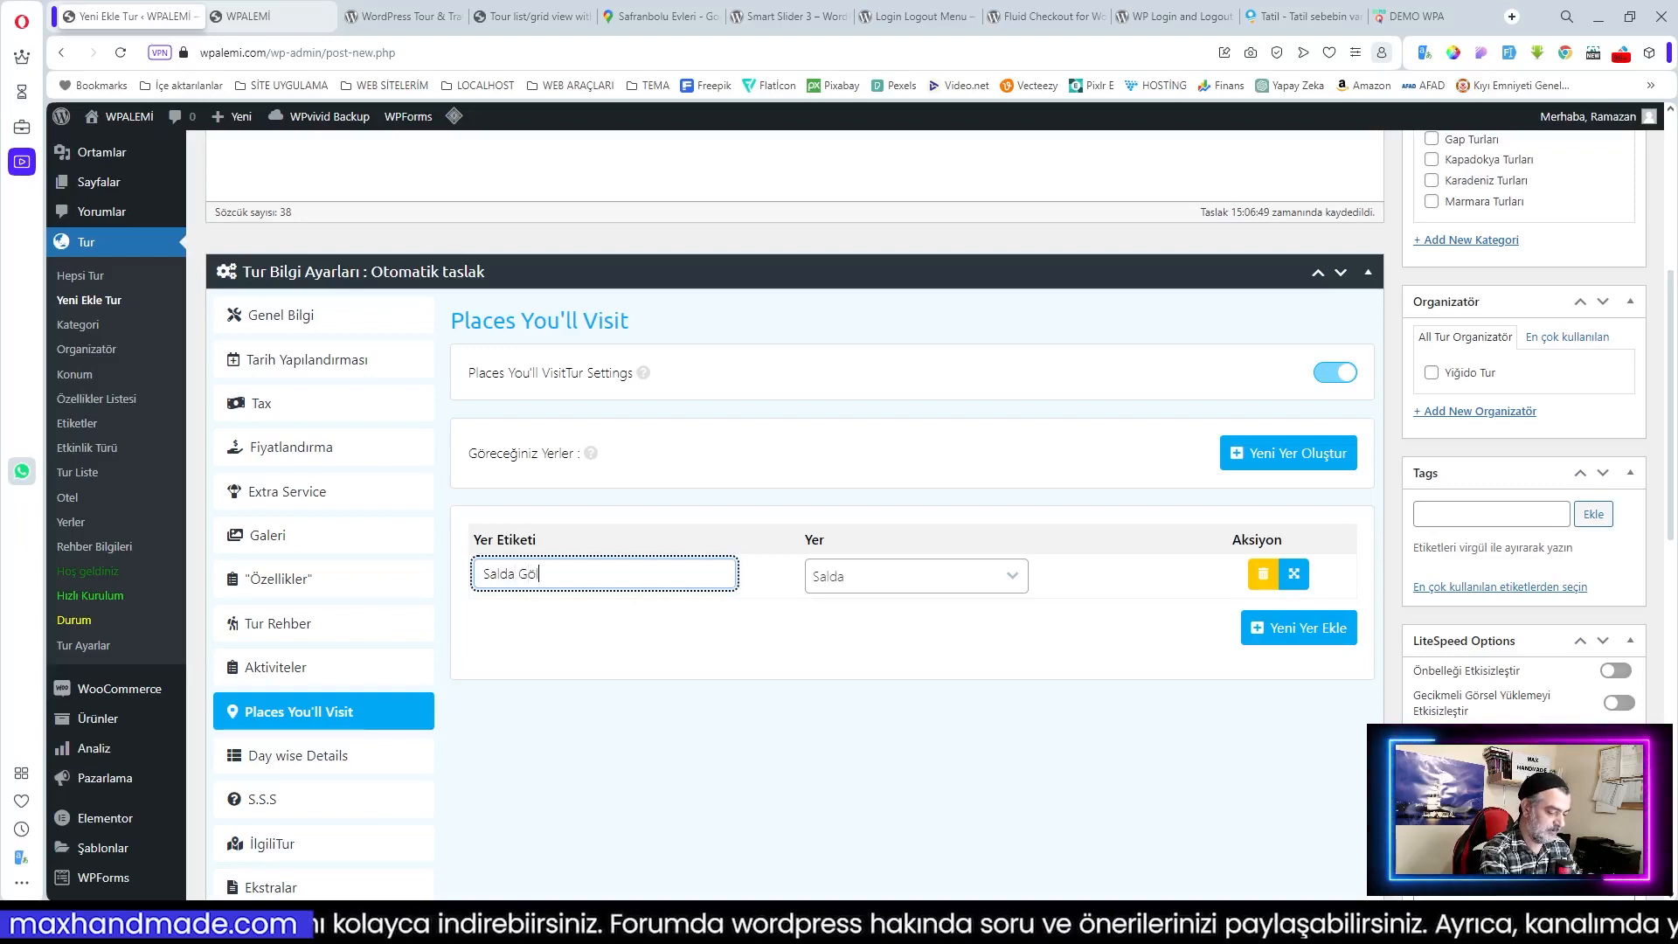
type("Salda Gölü")
Step: Add a second place row set to Kapadokya, labelled Kapadokya
left_click(1319, 622)
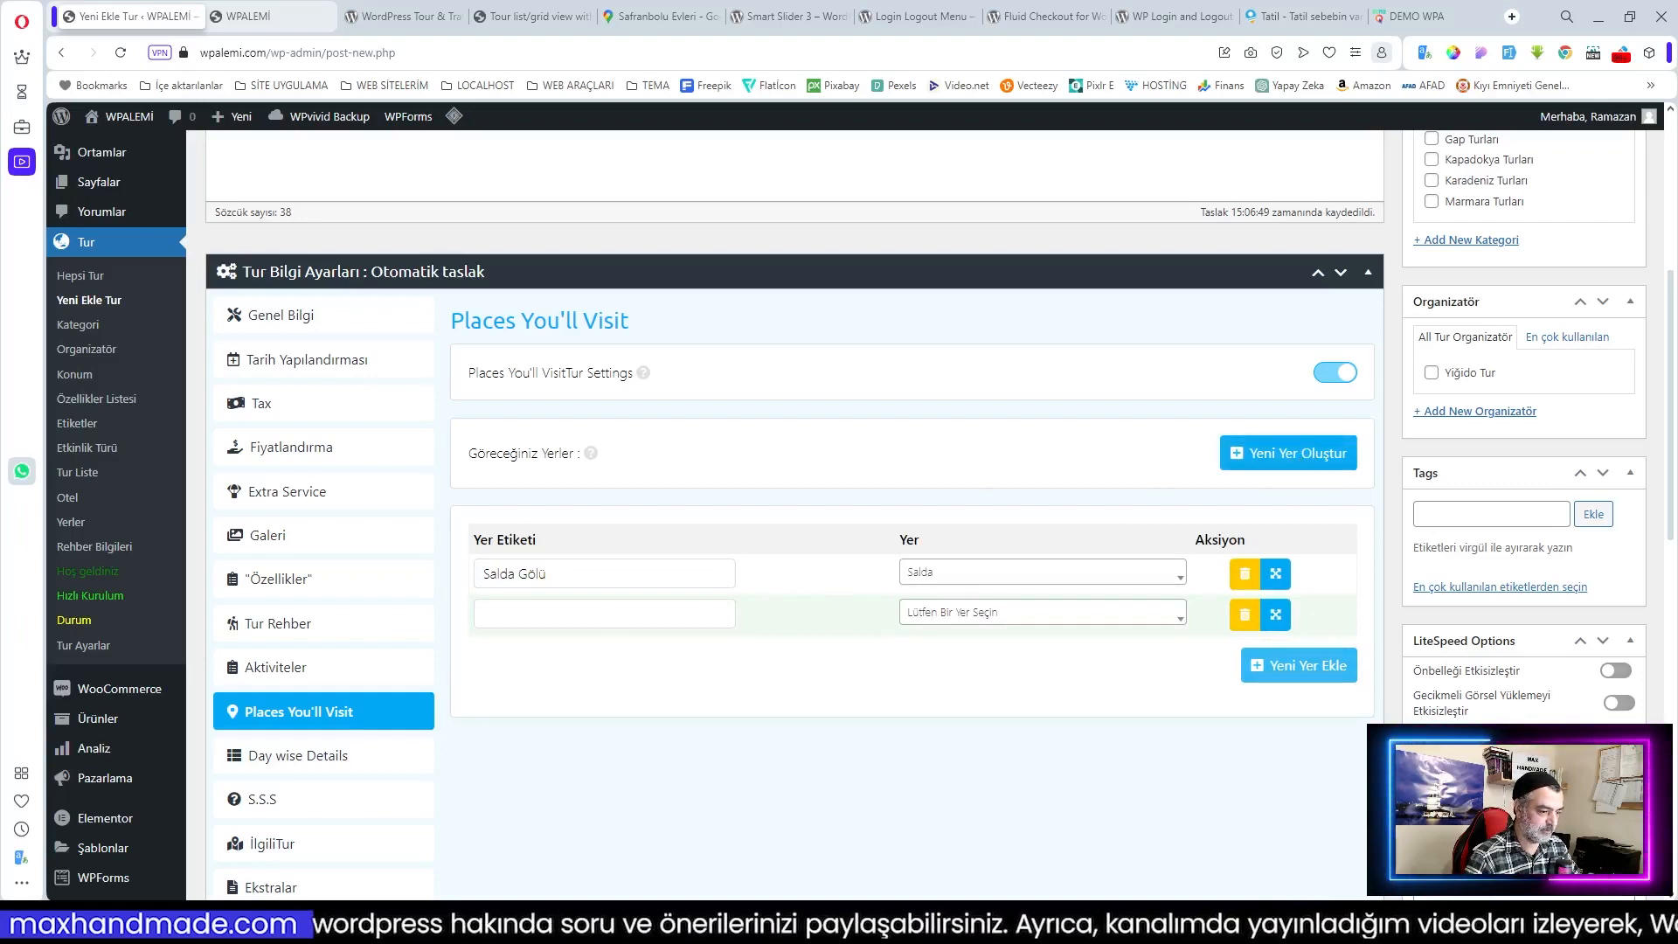
left_click(959, 616)
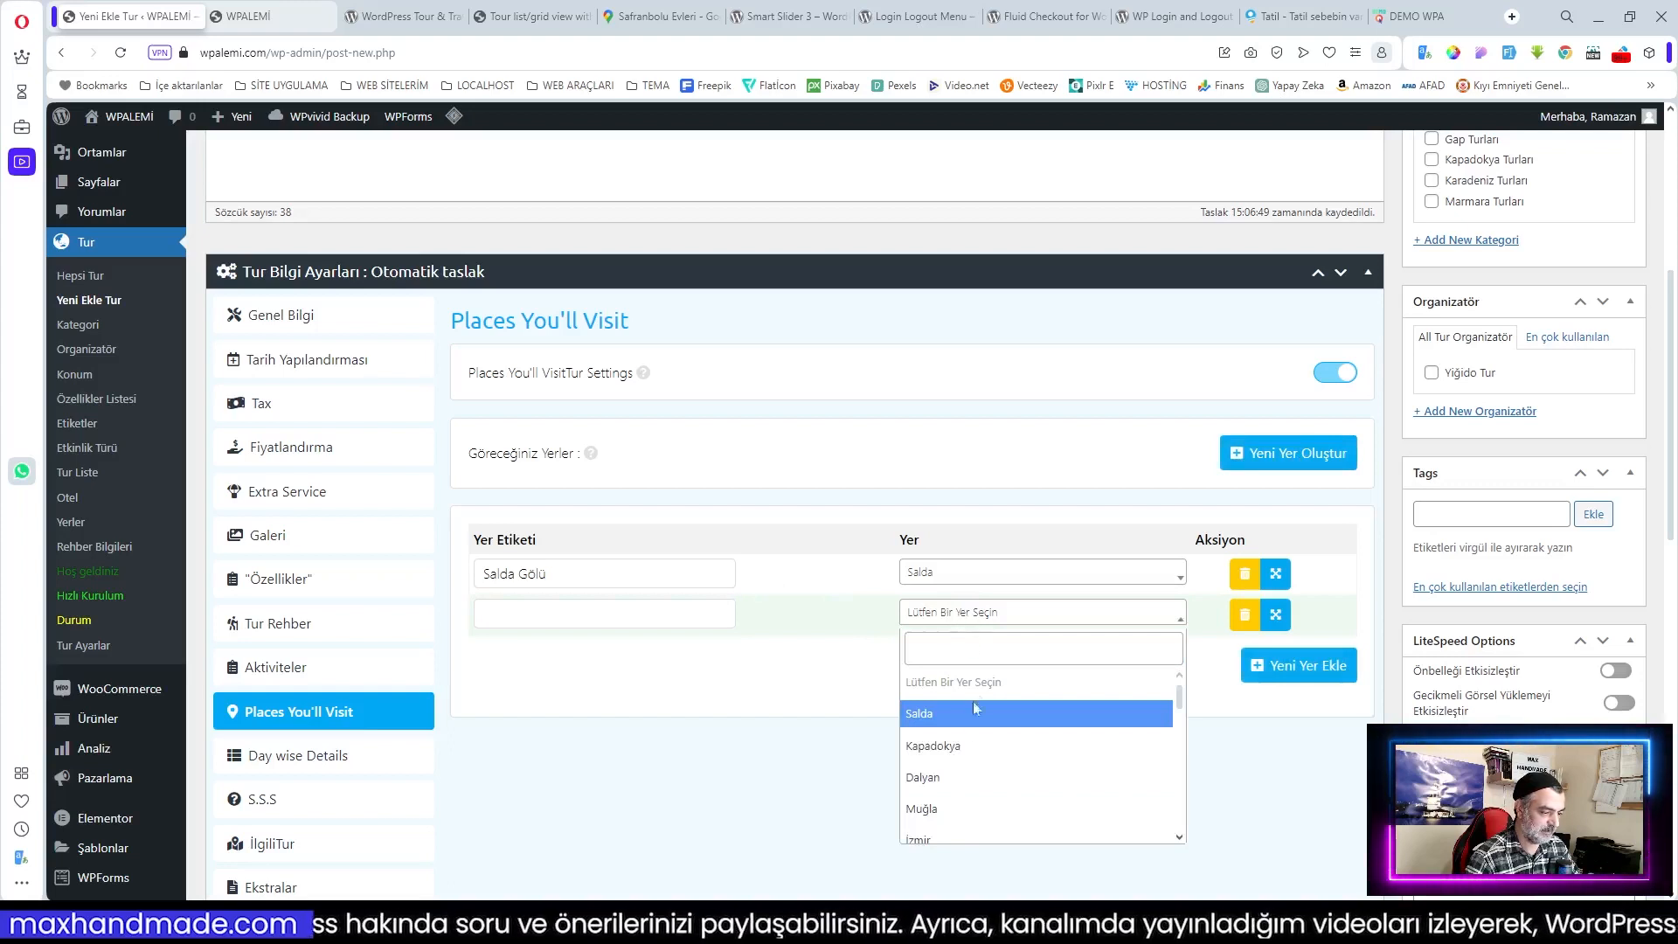
left_click(985, 747)
left_click(603, 613)
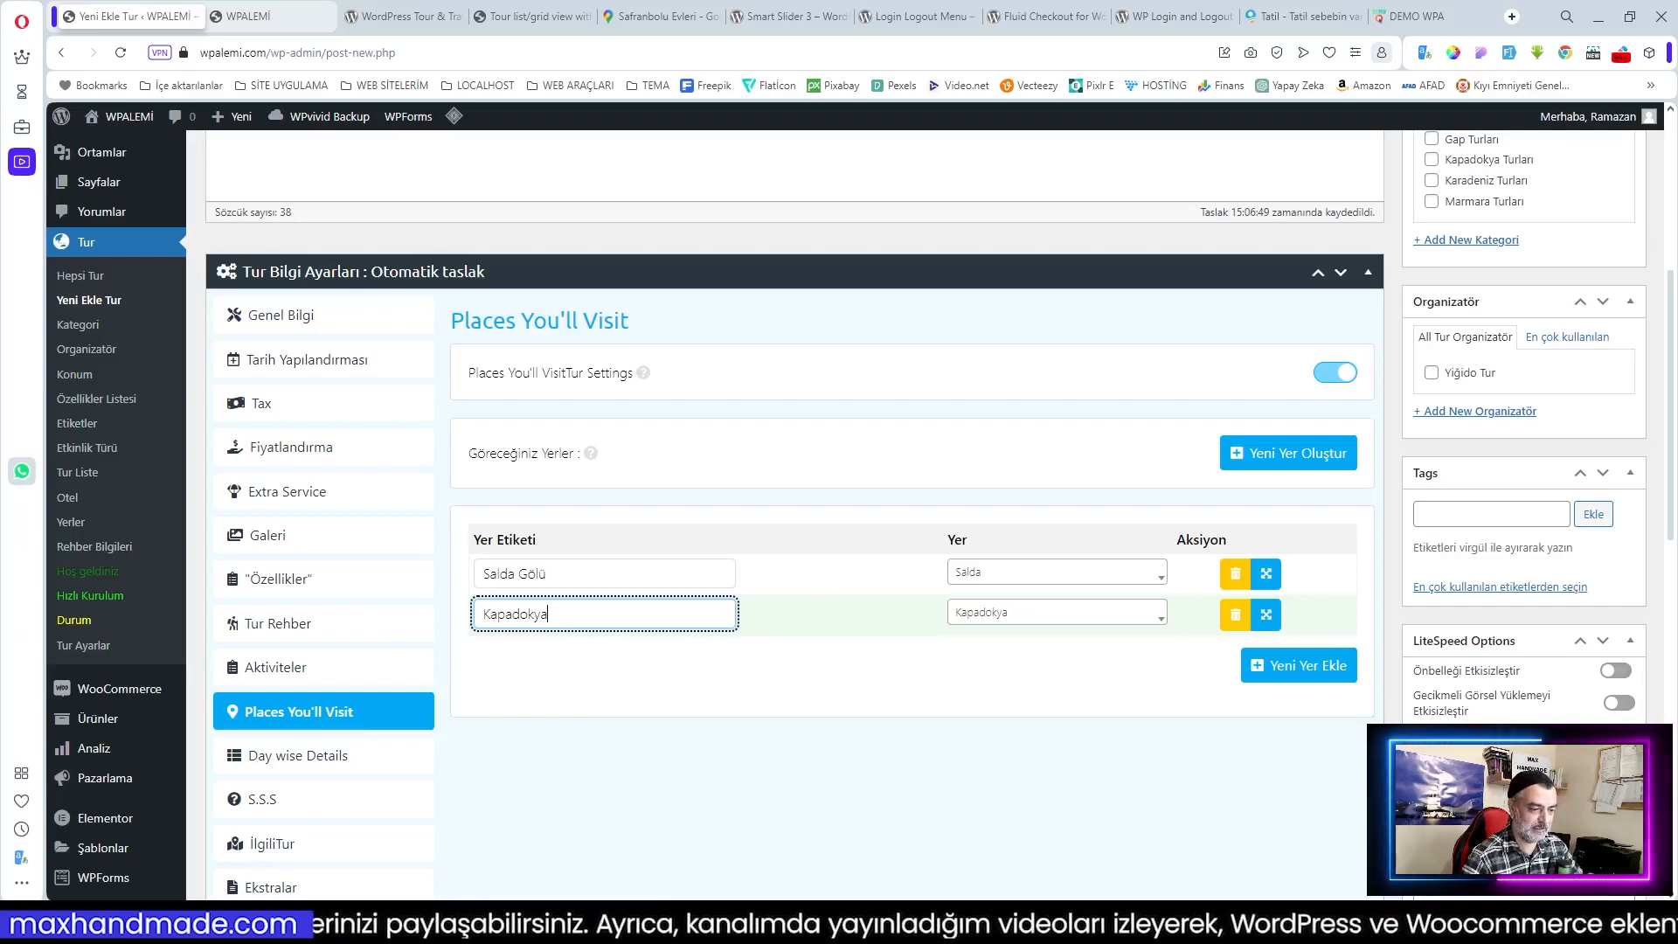
left_click(915, 685)
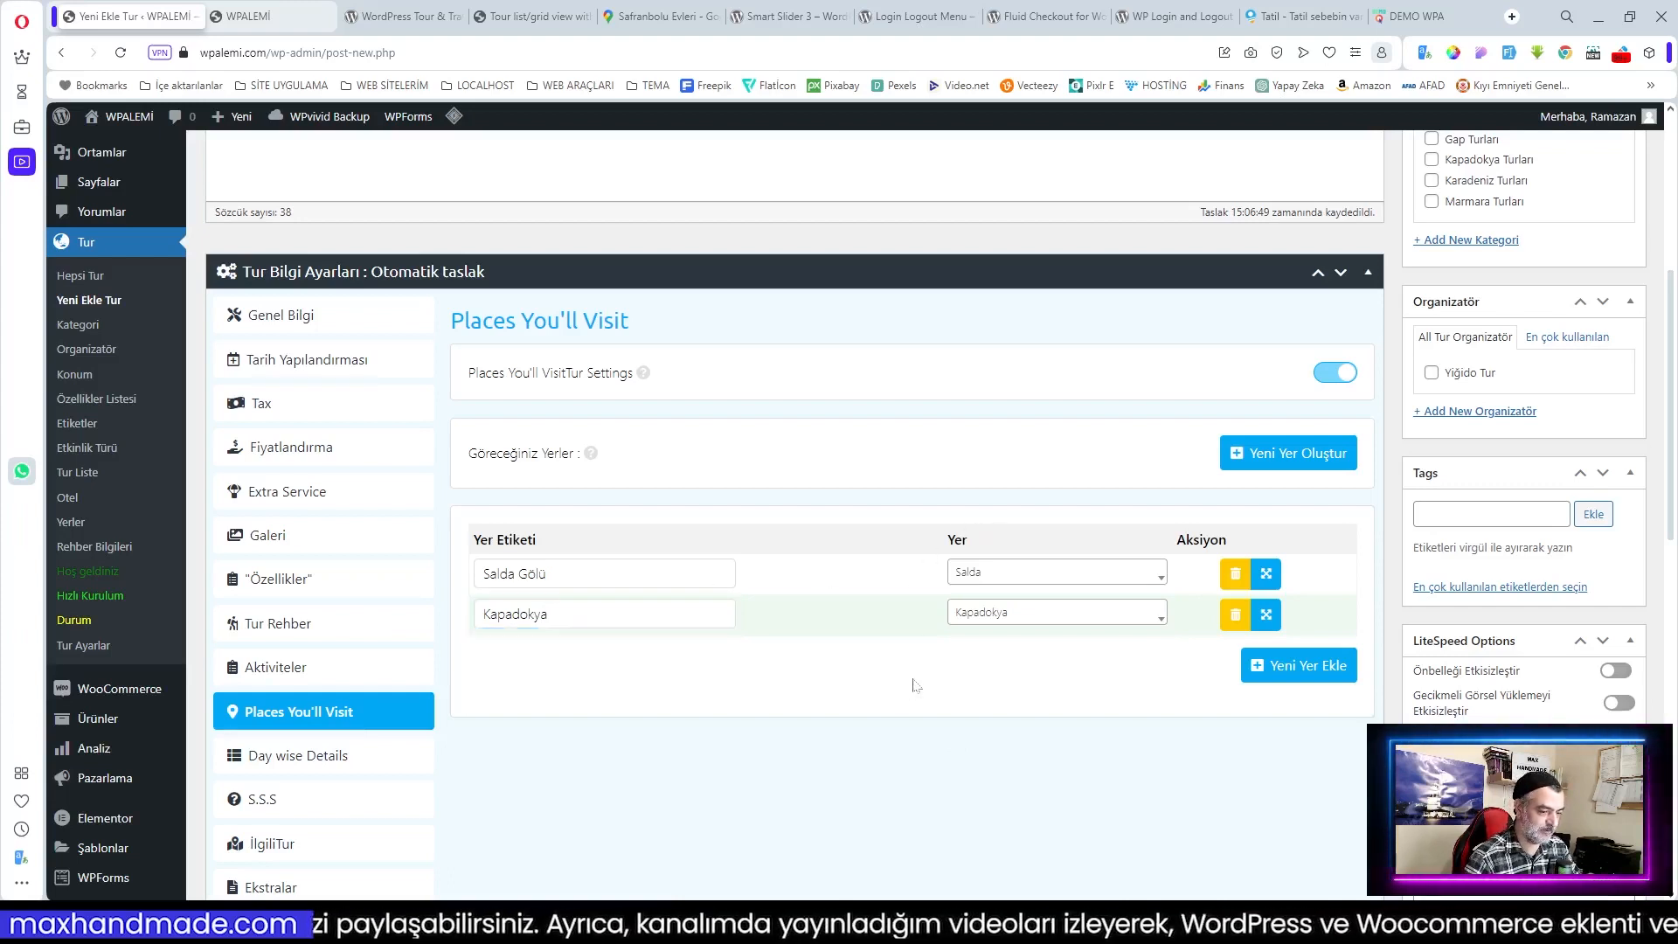
Step: Create and save a new place named Side with the amphitheatre photo as its image
left_click(1284, 460)
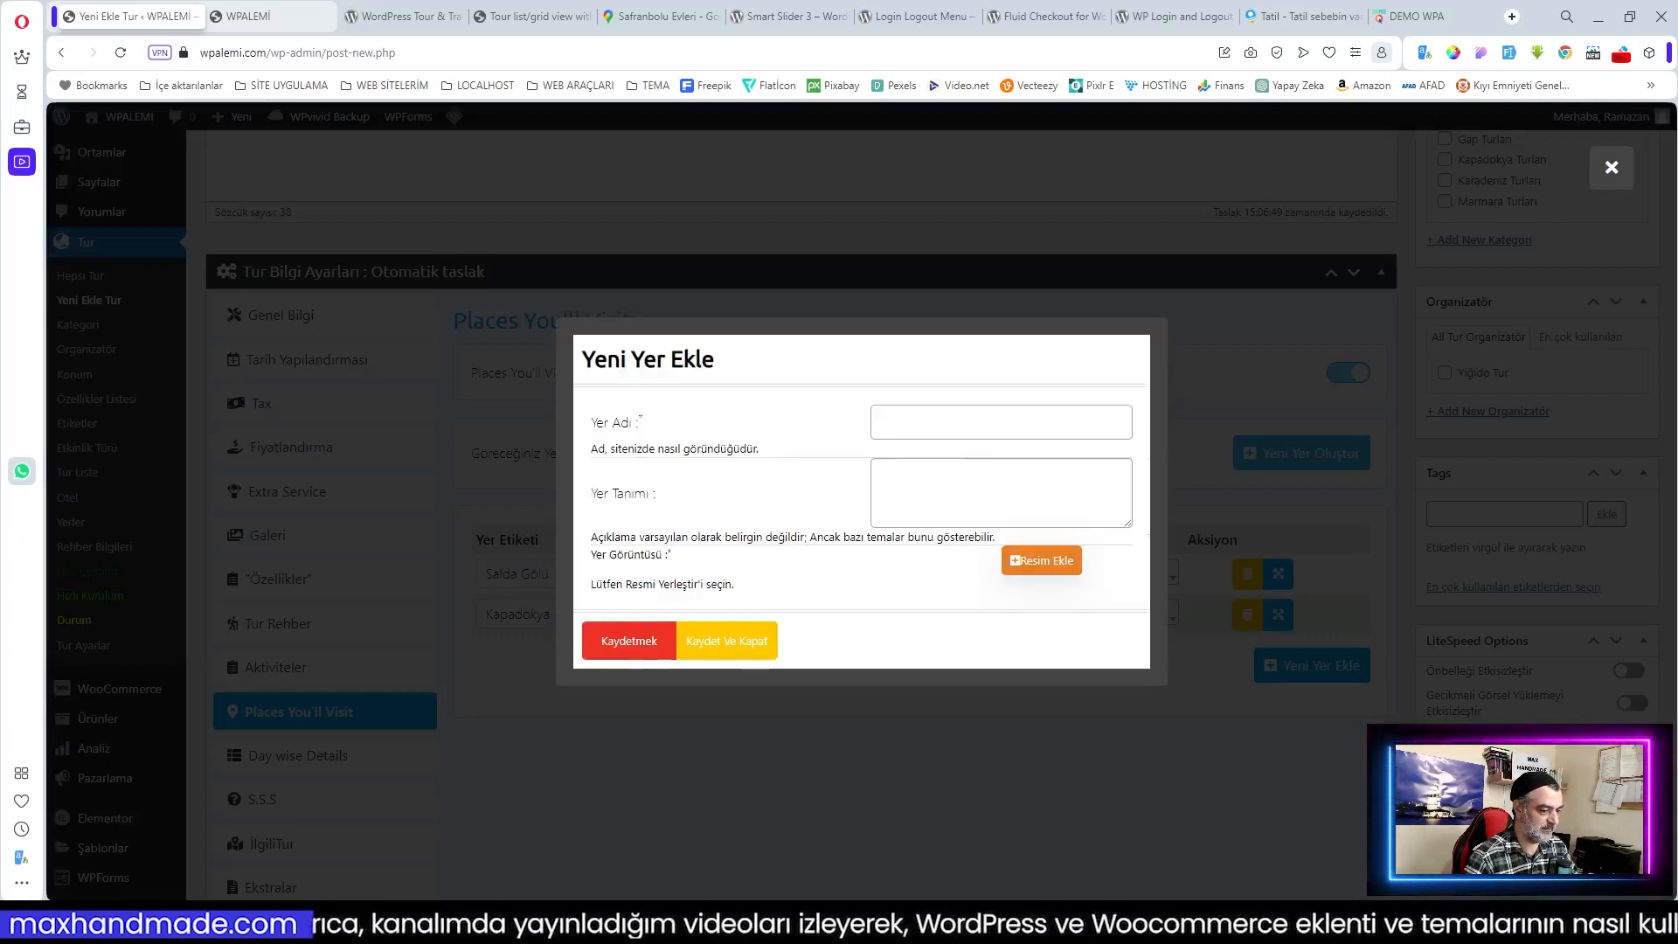
left_click(905, 424)
type("Side")
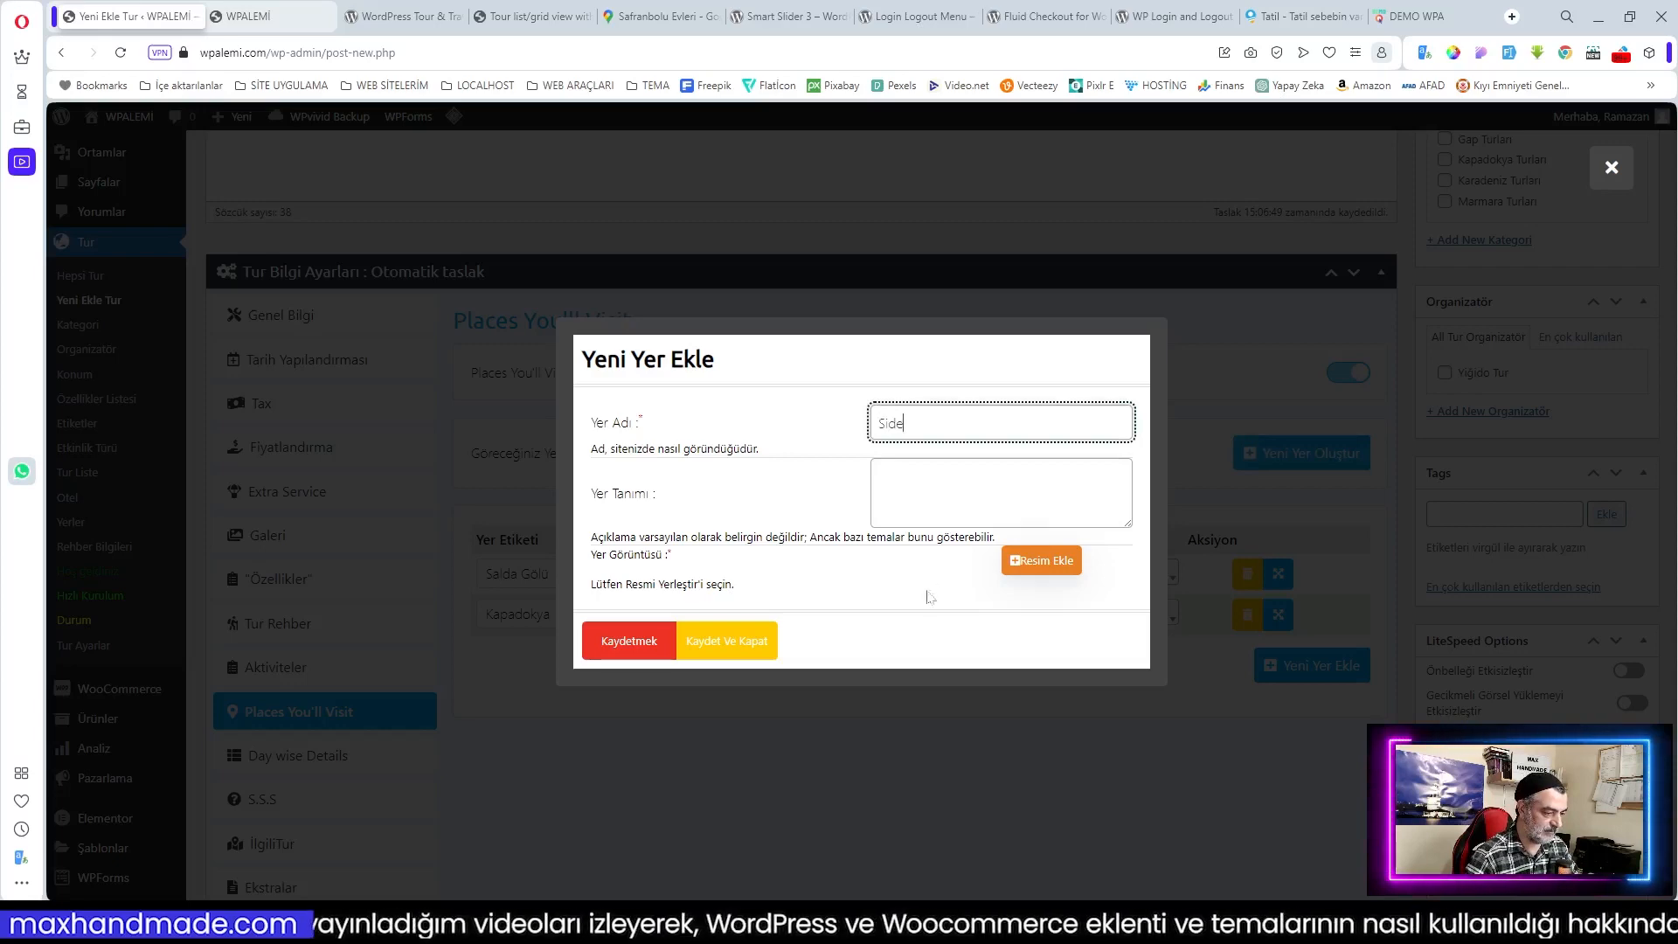
left_click(1036, 560)
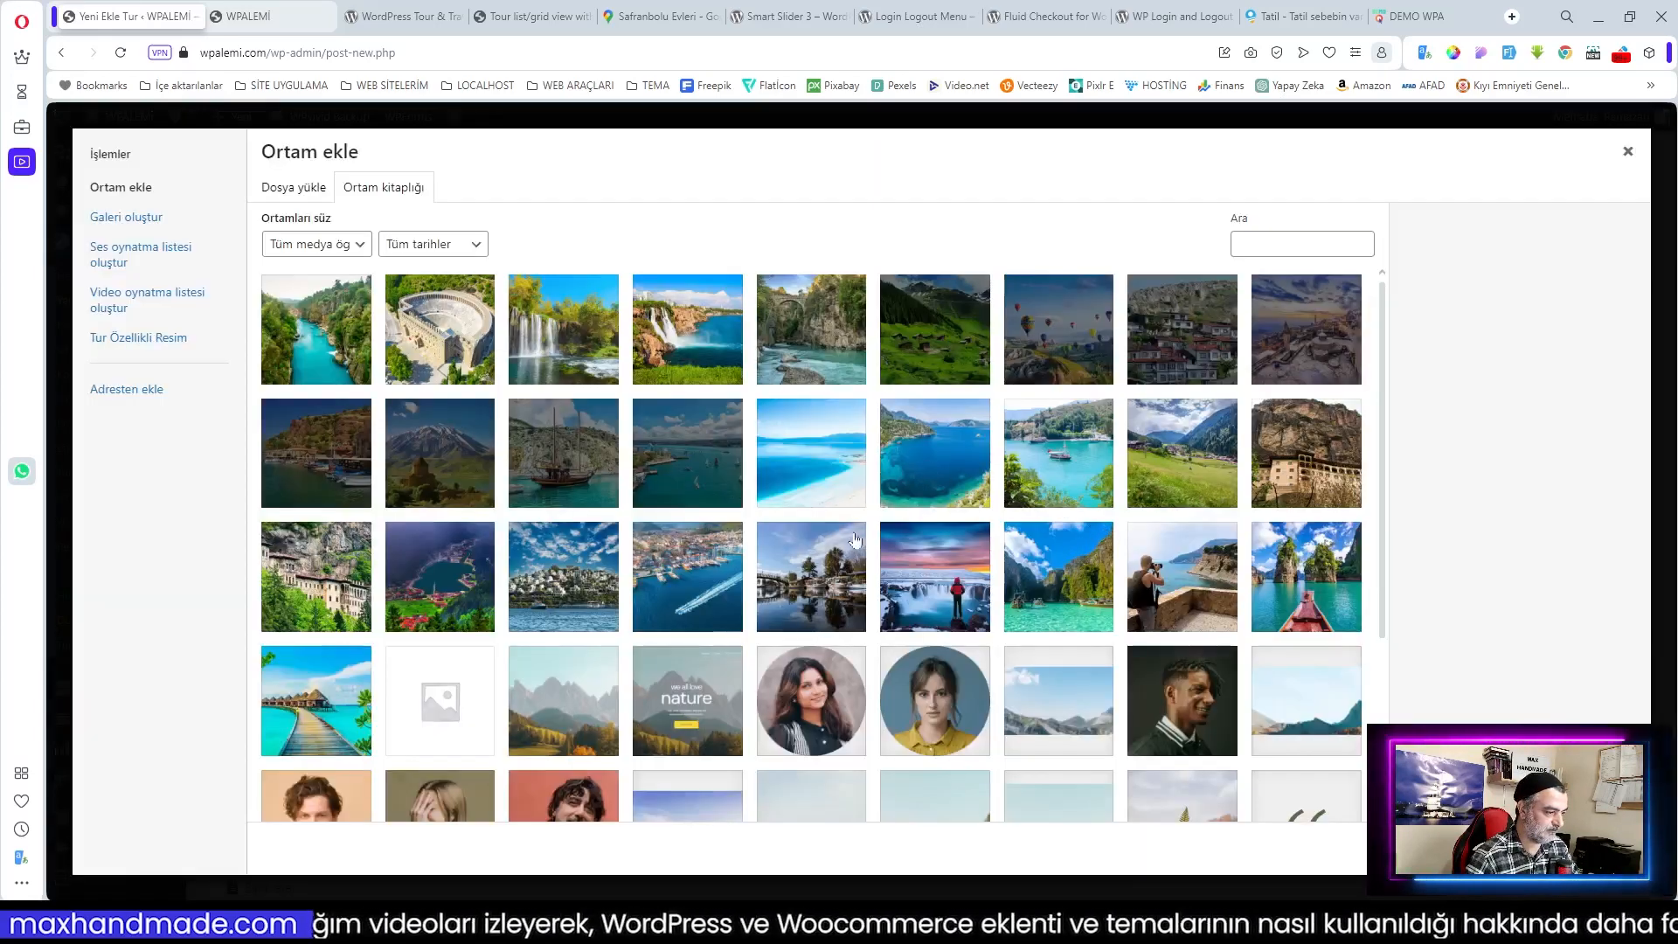
left_click(450, 353)
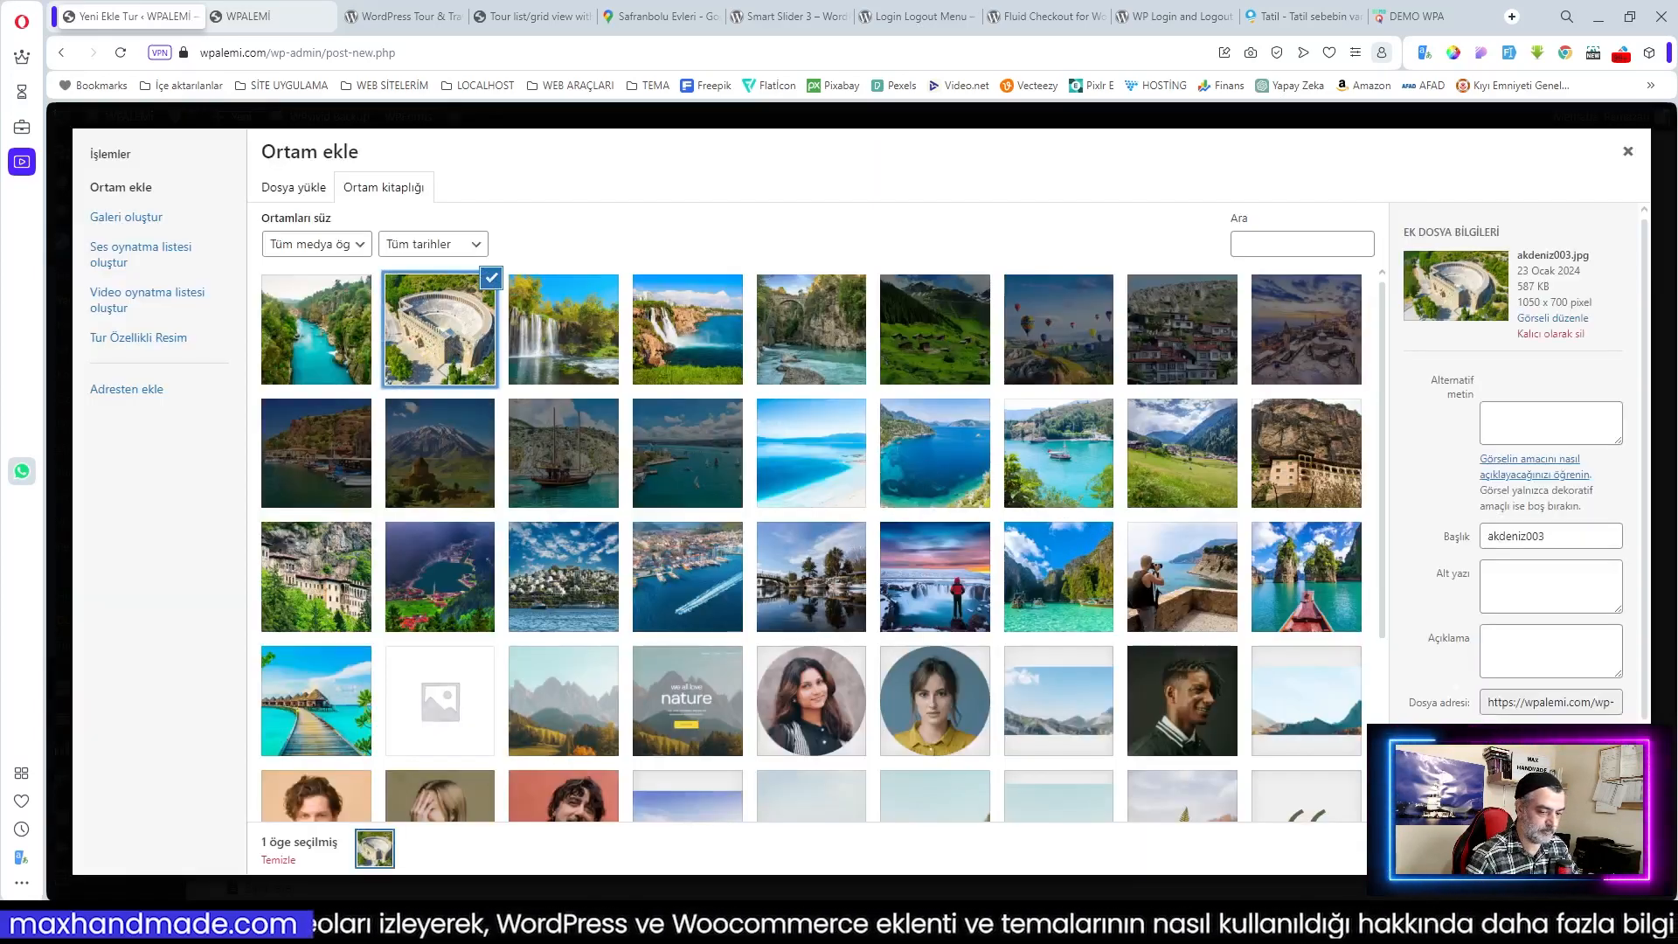
left_click(1591, 847)
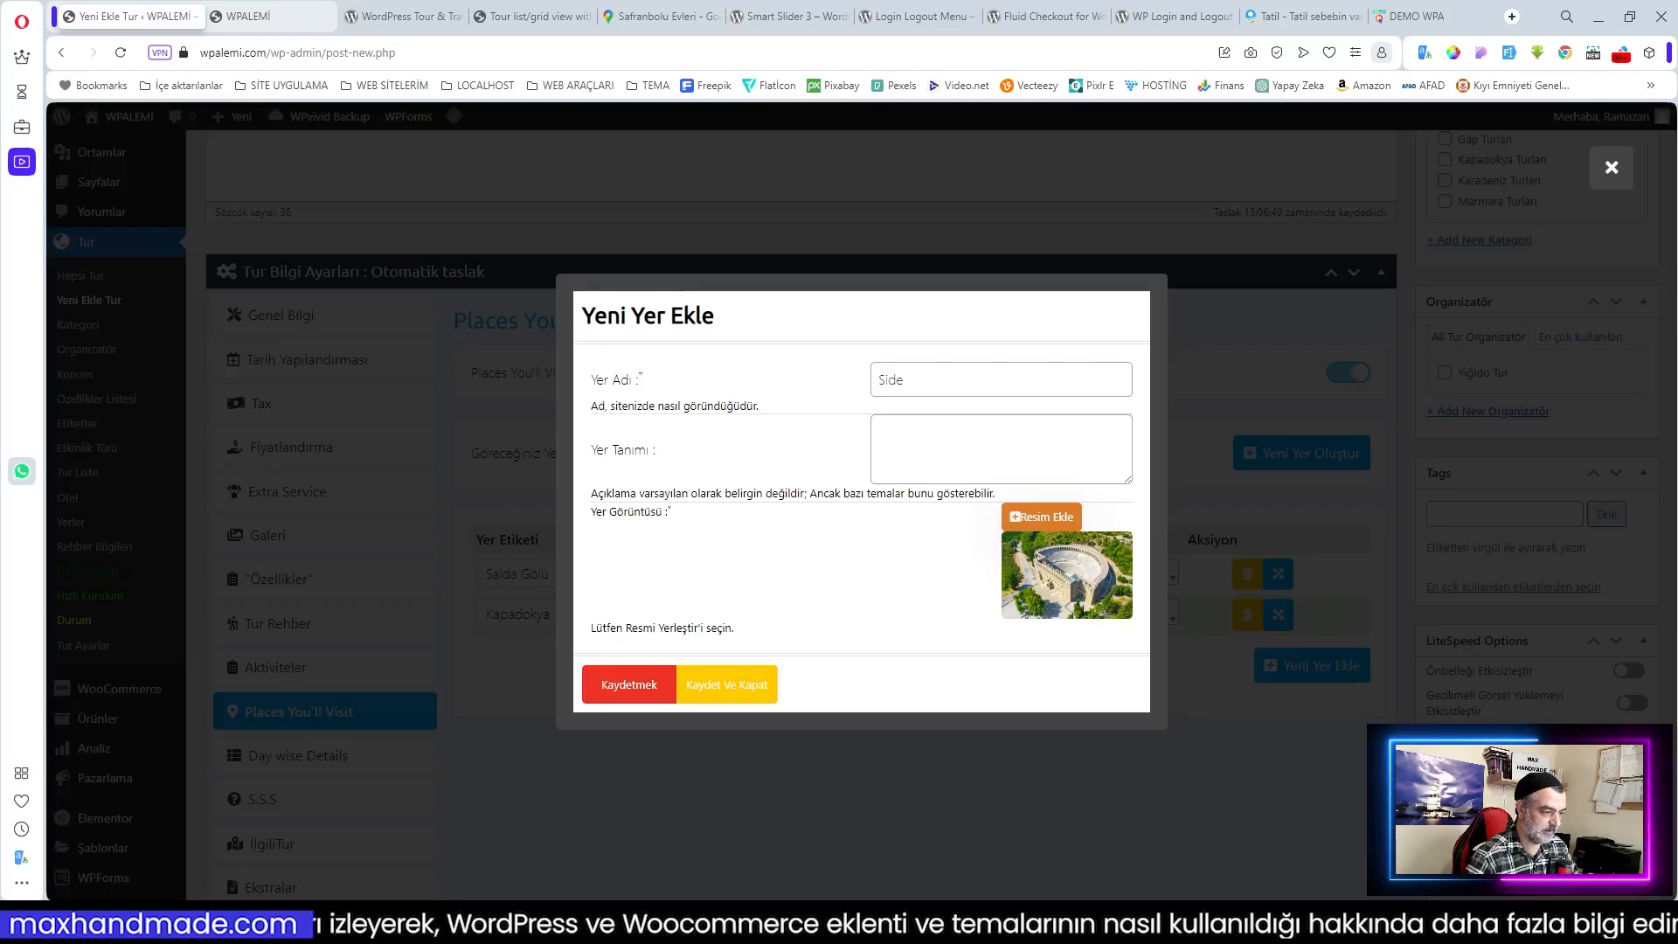
left_click(626, 680)
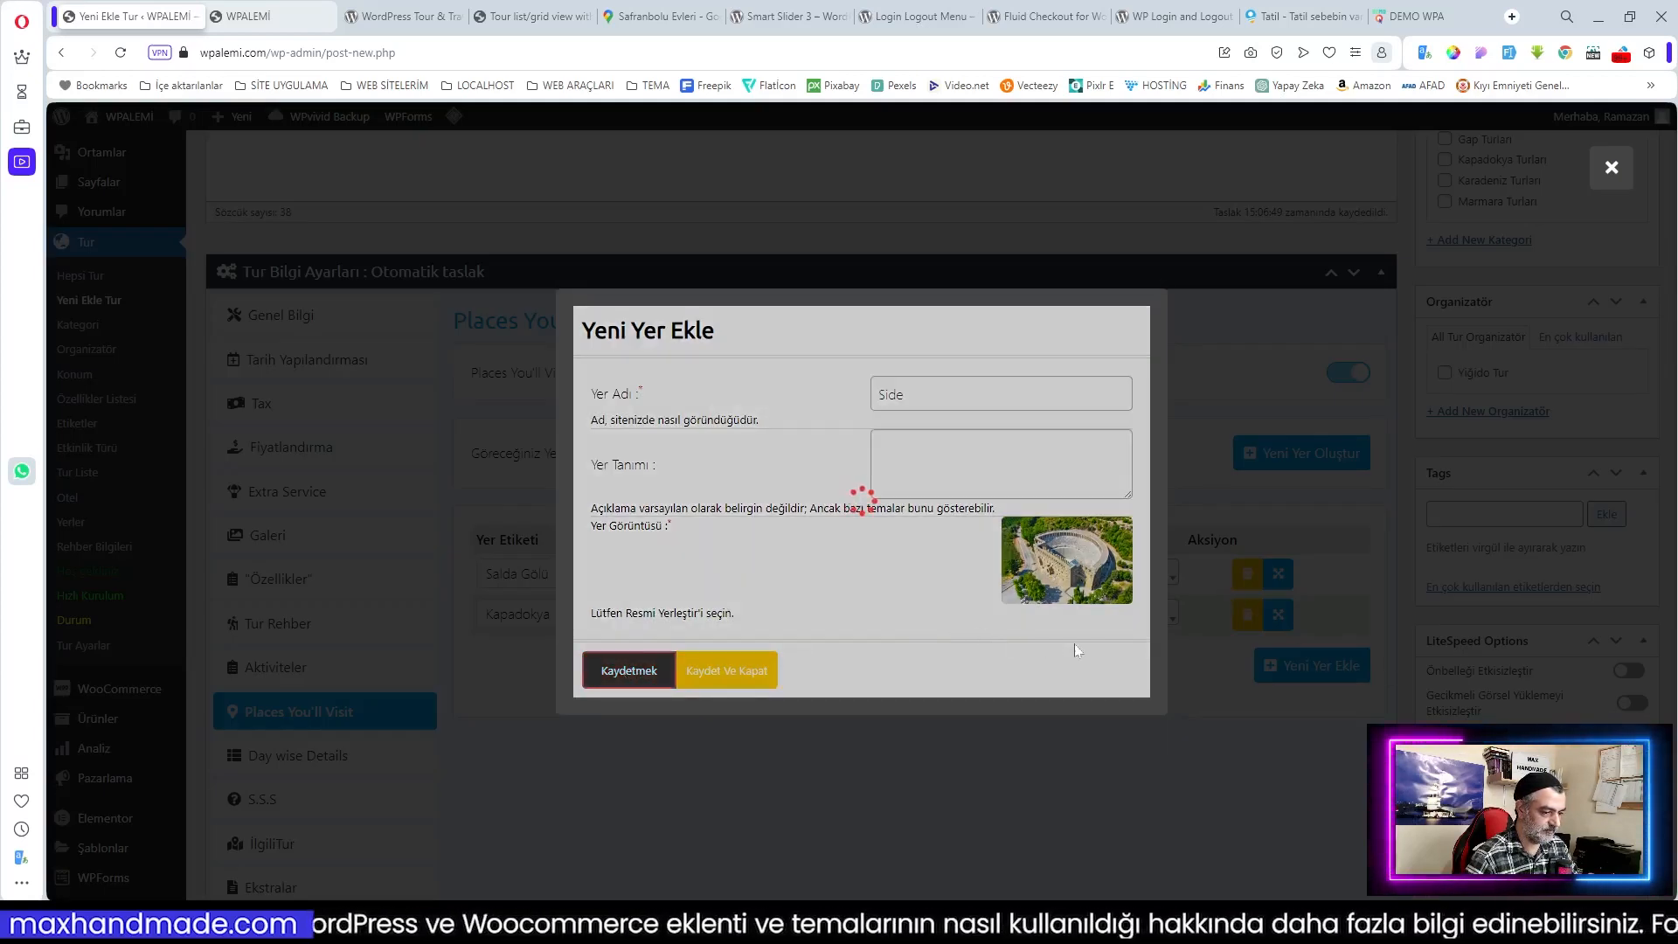
left_click(1252, 355)
Step: Set the first row's place to Side and add a second row for Salda, correcting its label
scroll(1056, 569, "up", 2)
scroll(1056, 568, "down", 2)
left_click(906, 582)
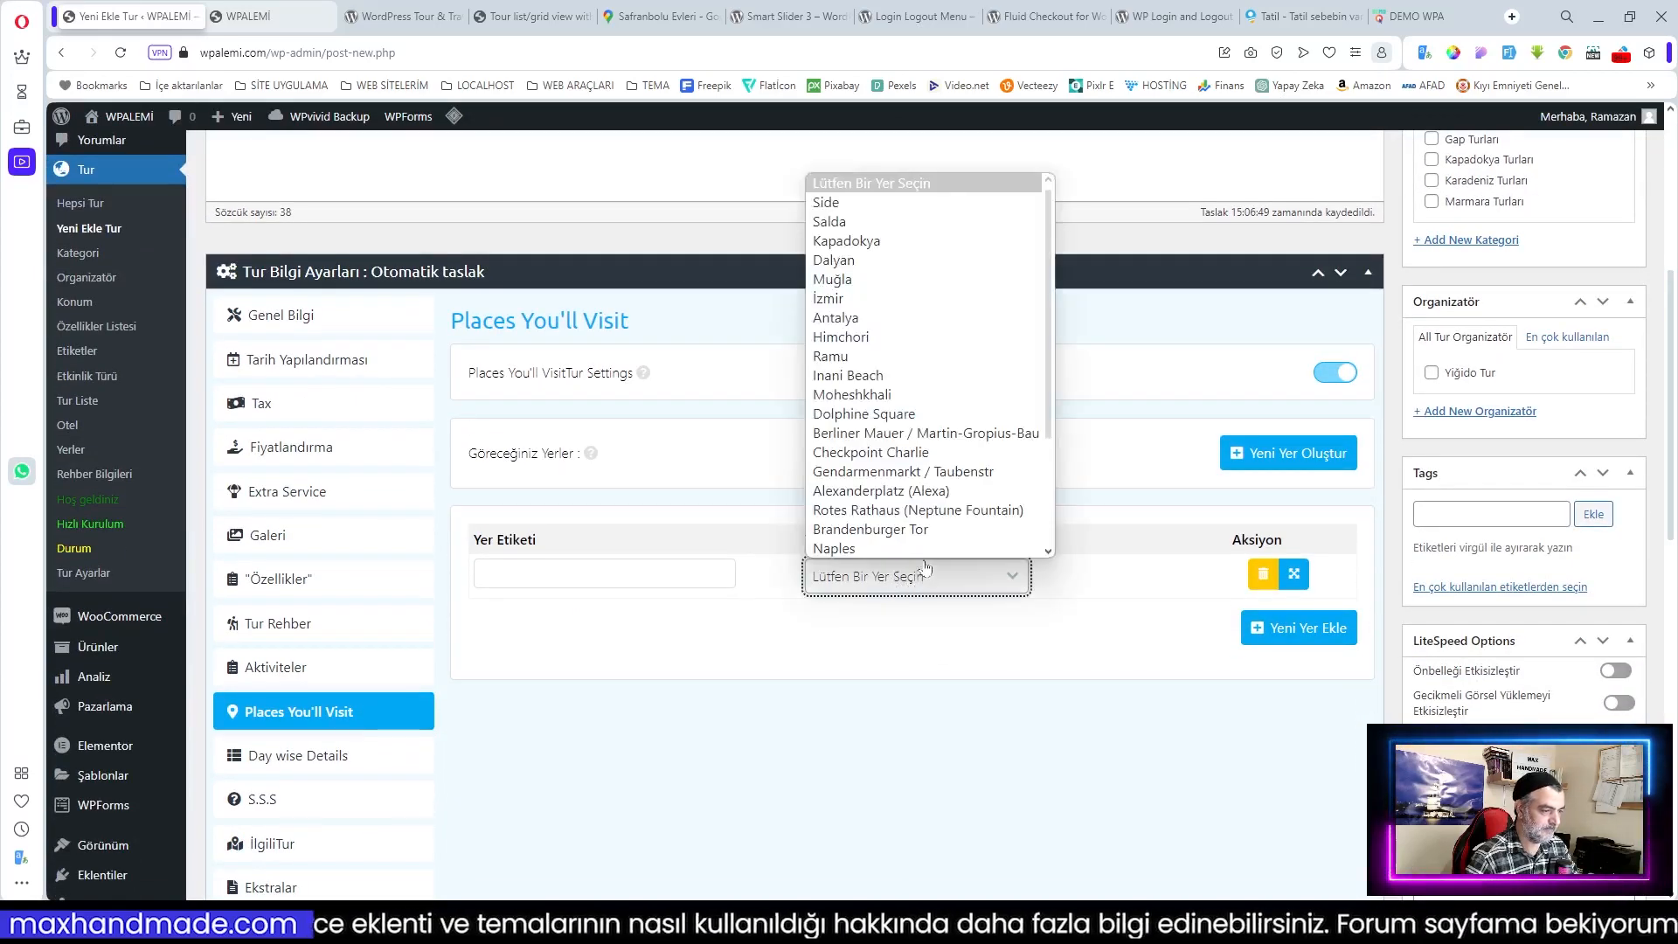
left_click(823, 205)
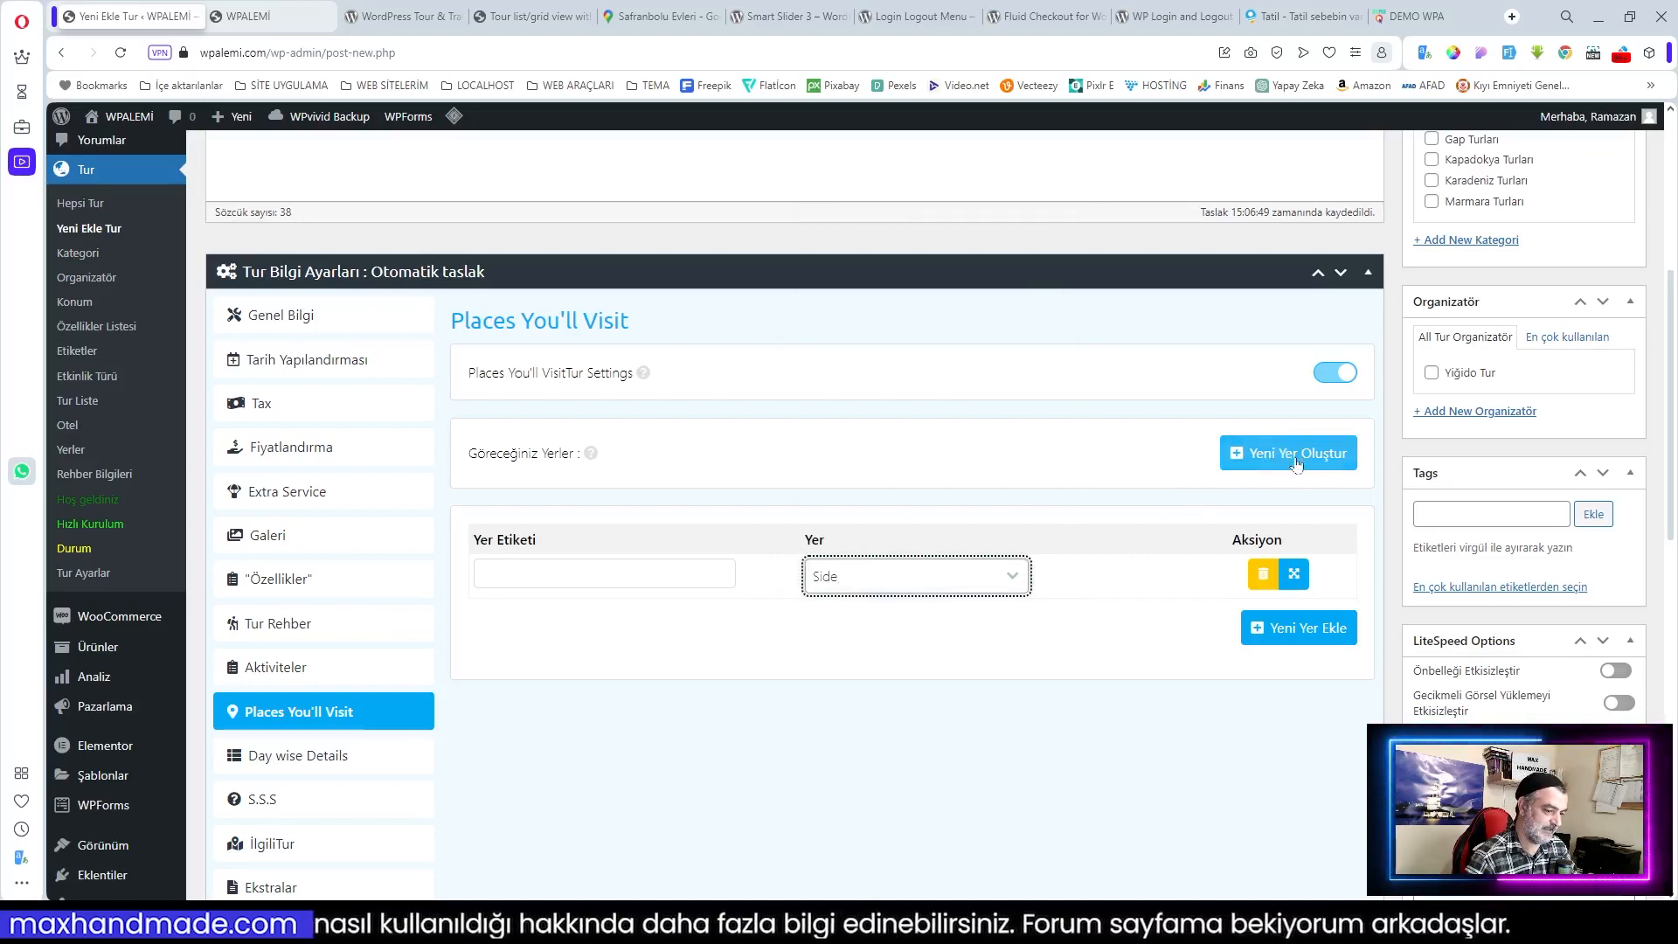
left_click(604, 575)
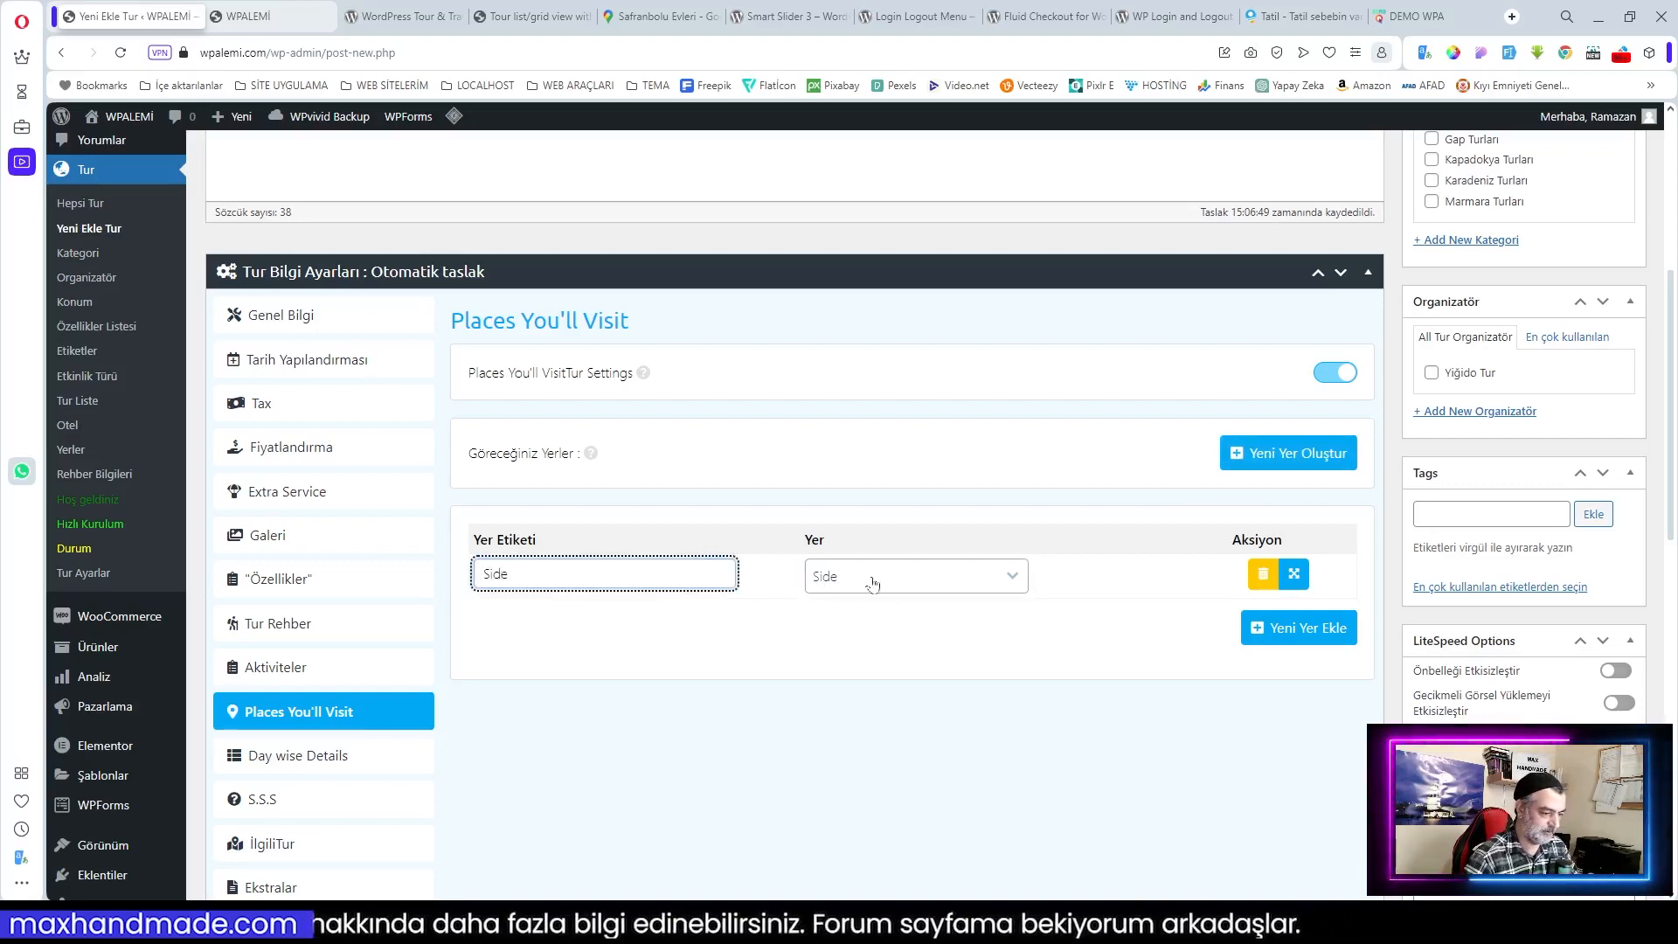
left_click(1288, 632)
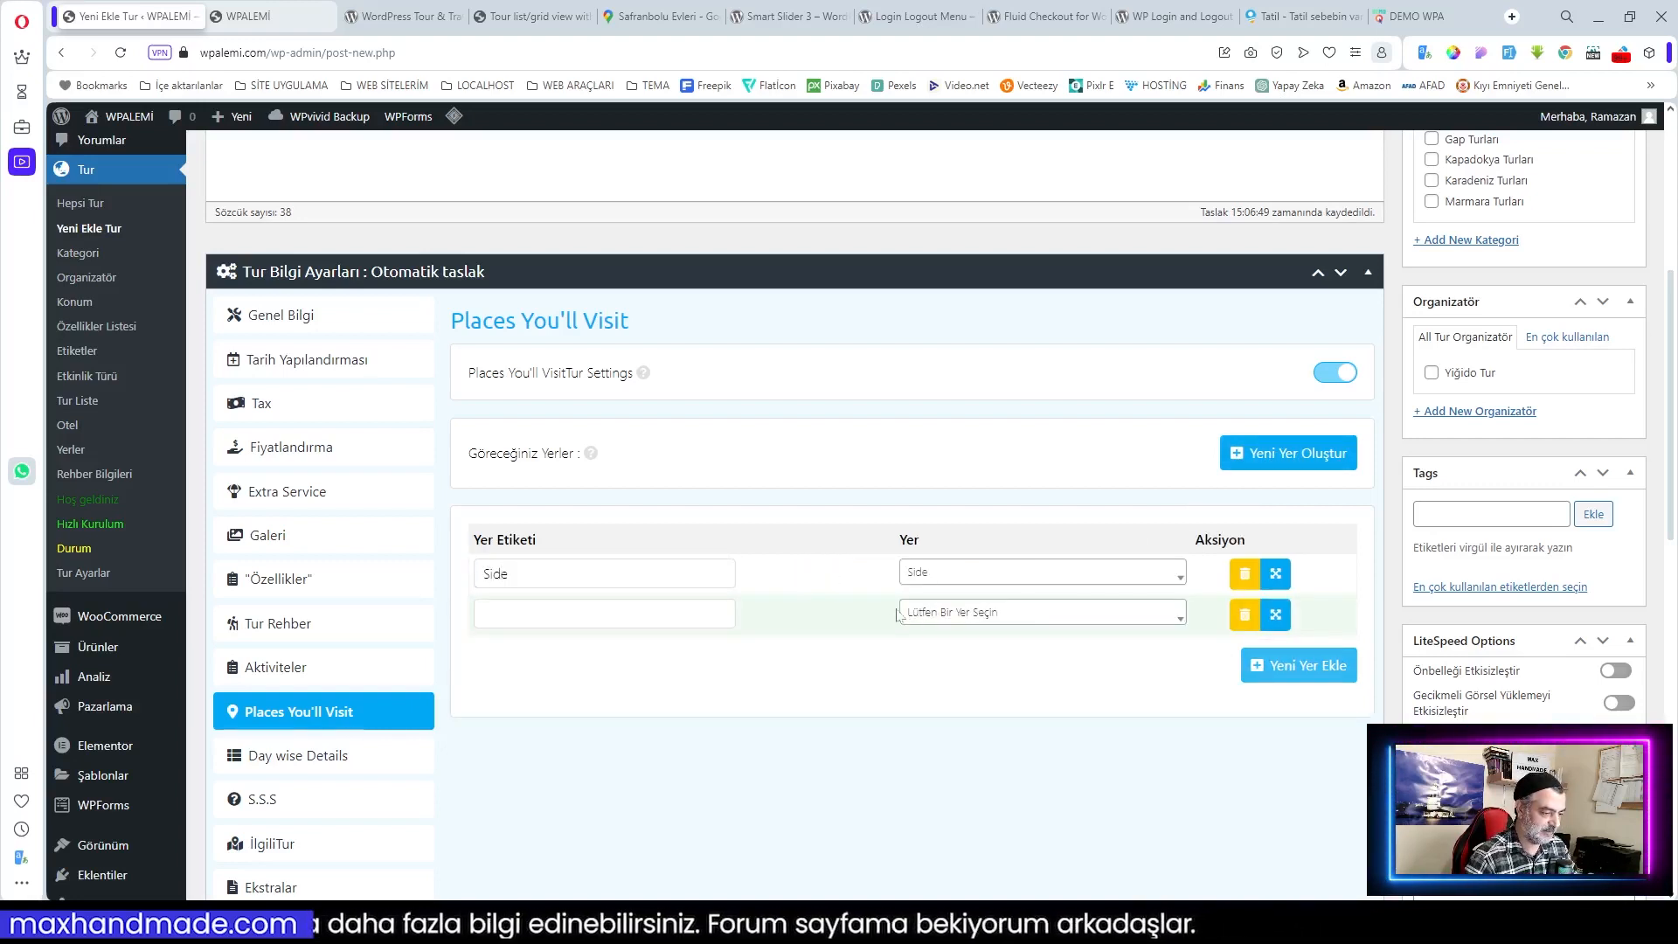
left_click(957, 613)
left_click(953, 748)
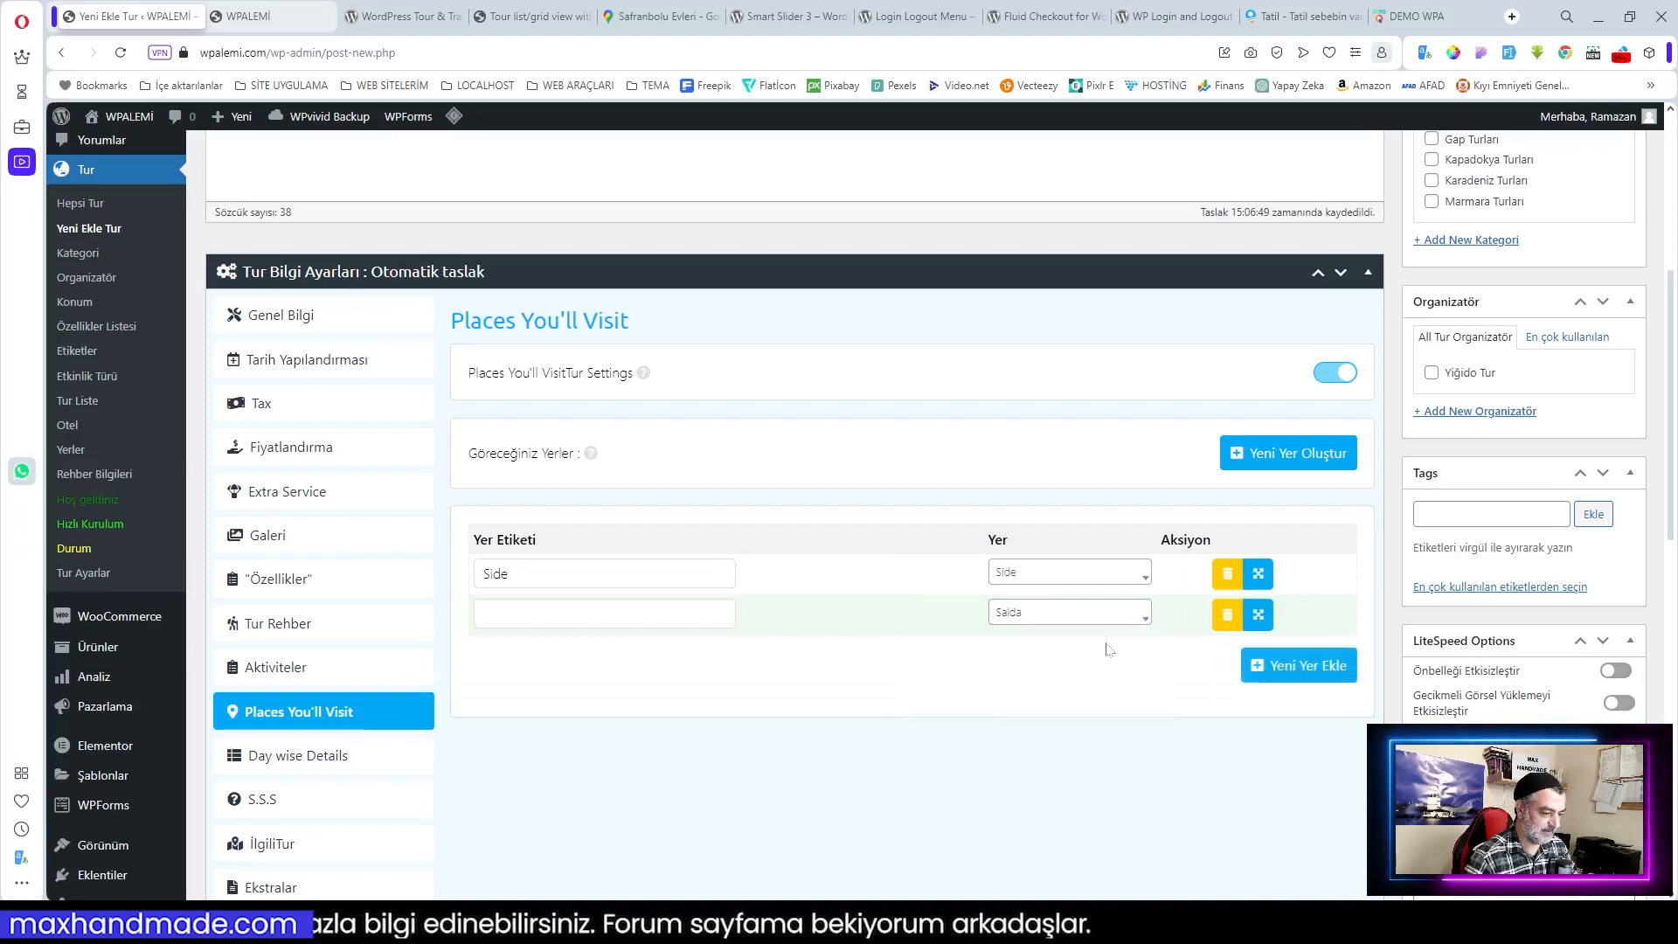
left_click(621, 602)
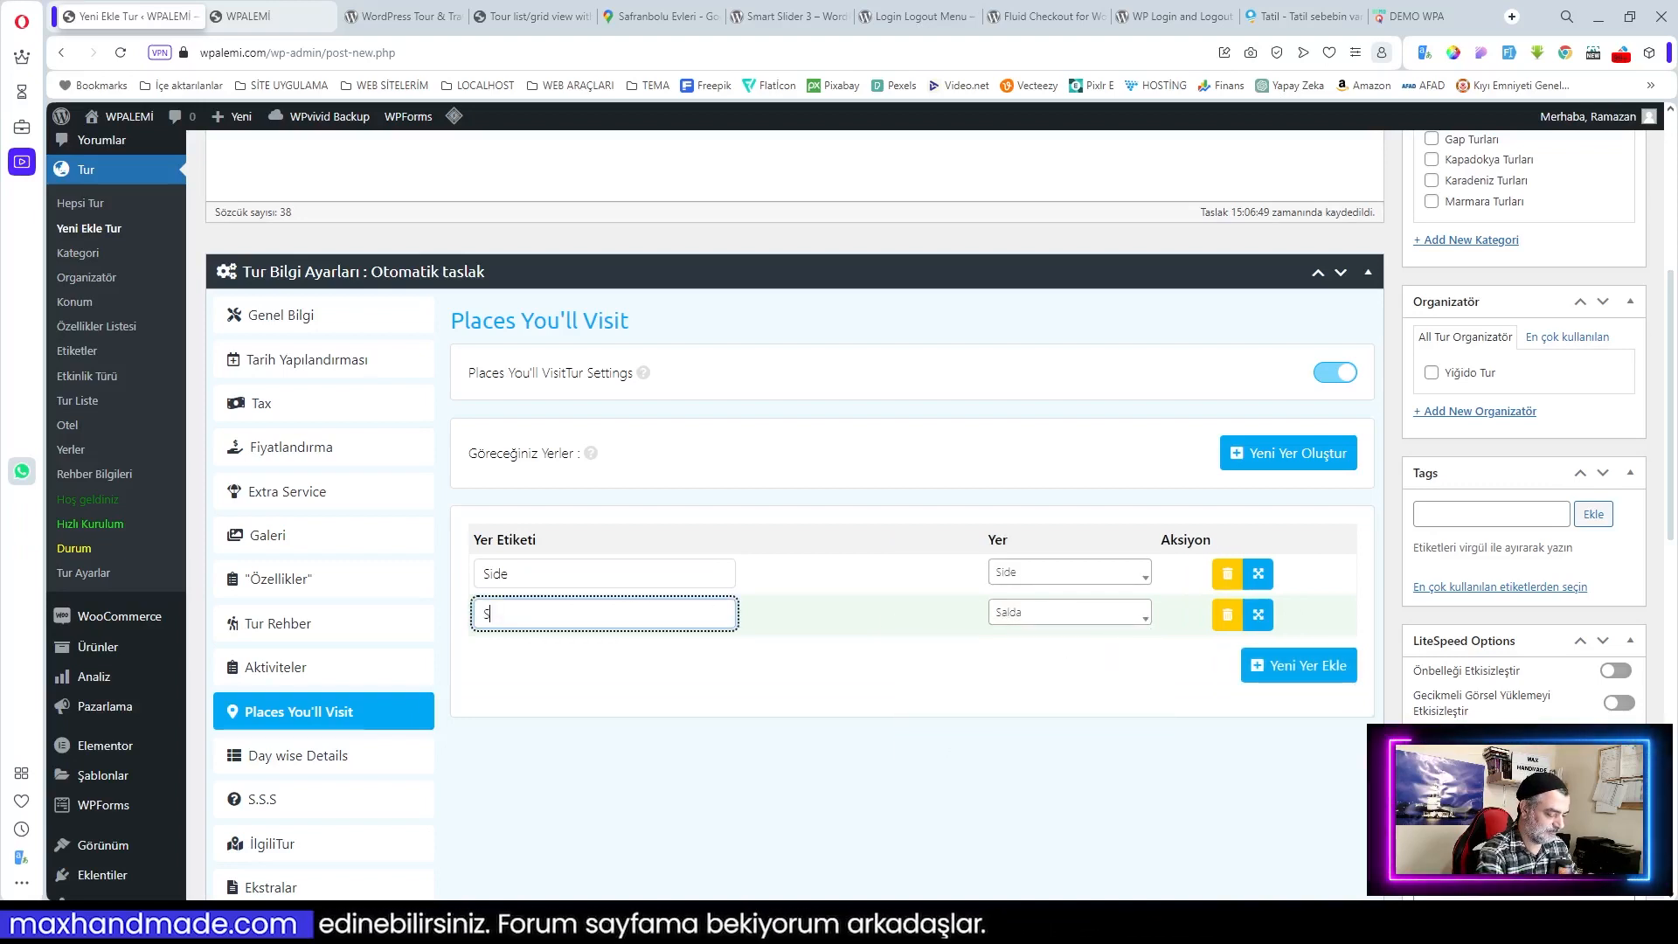
key("BackSpace")
key("BackSpace")
key("BackSpace")
key("BackSpace")
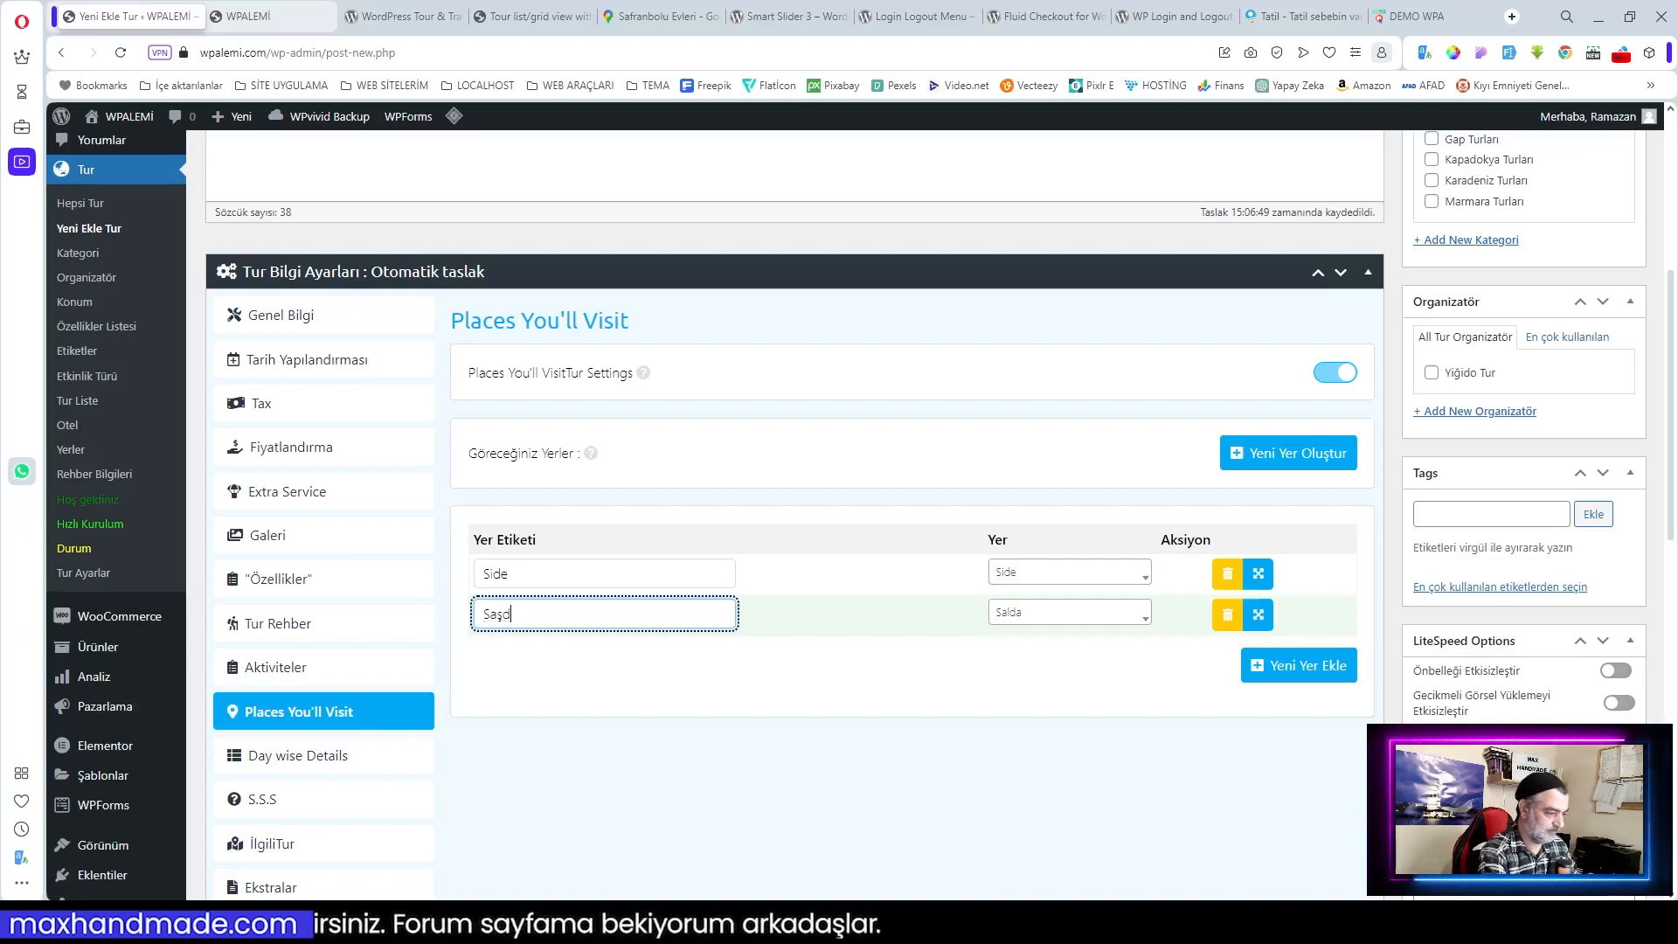
type("alda")
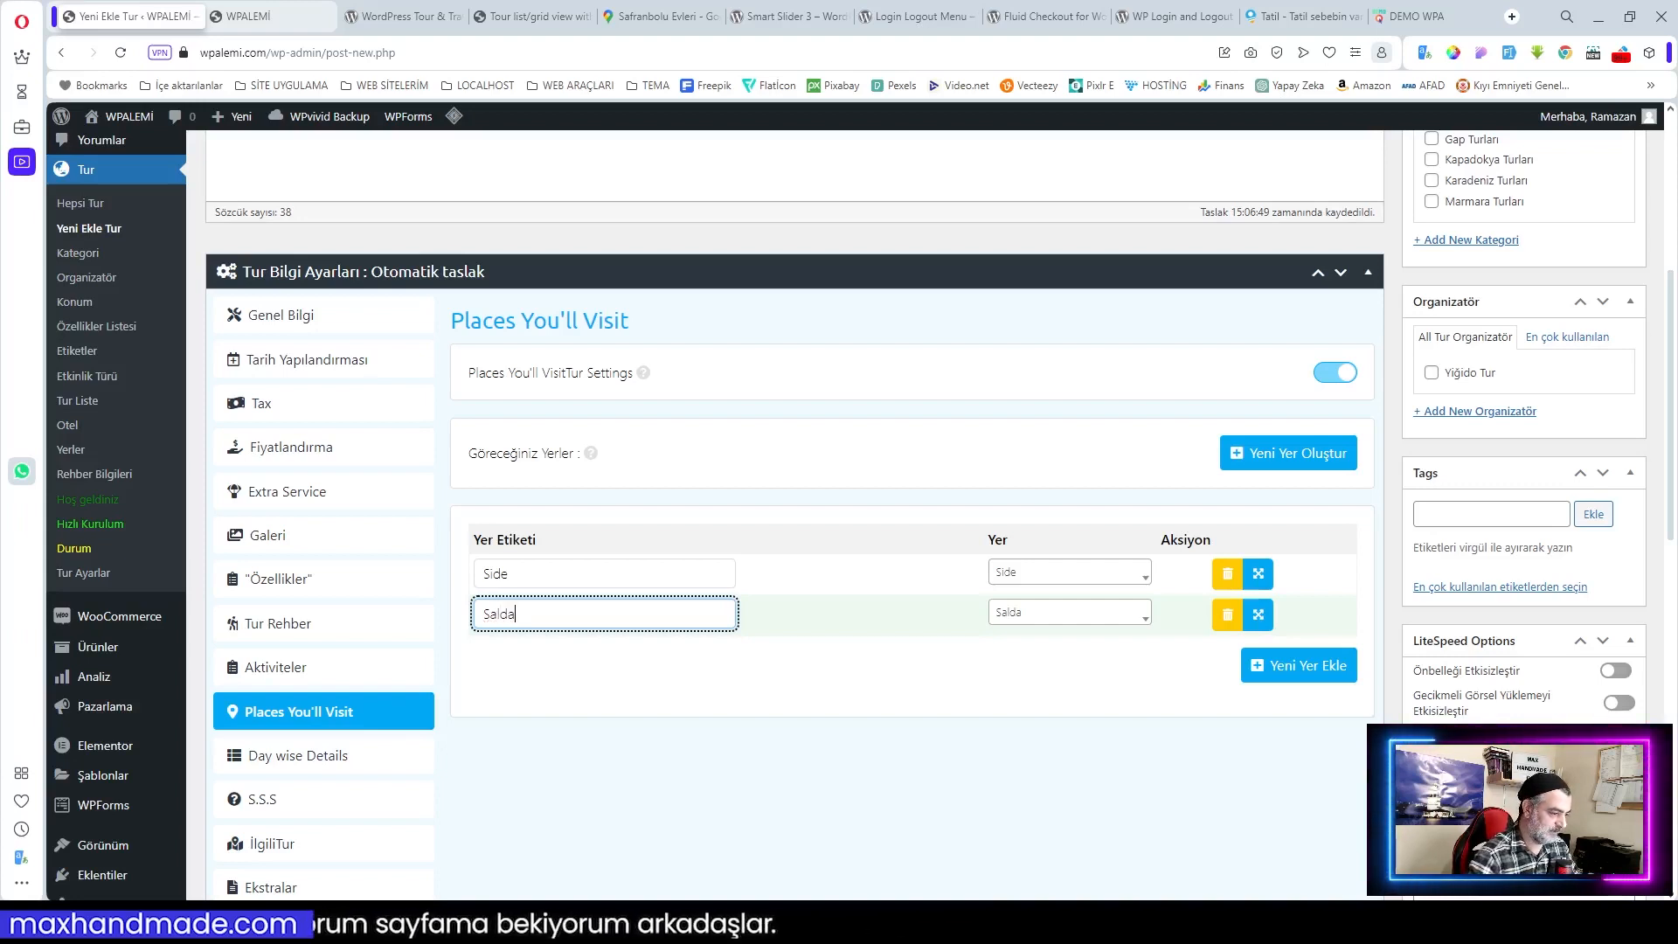
Step: Add rows for Kapadokya and Dalyan, labelled 'Kapadokya' and 'Daşyan'
left_click(1248, 680)
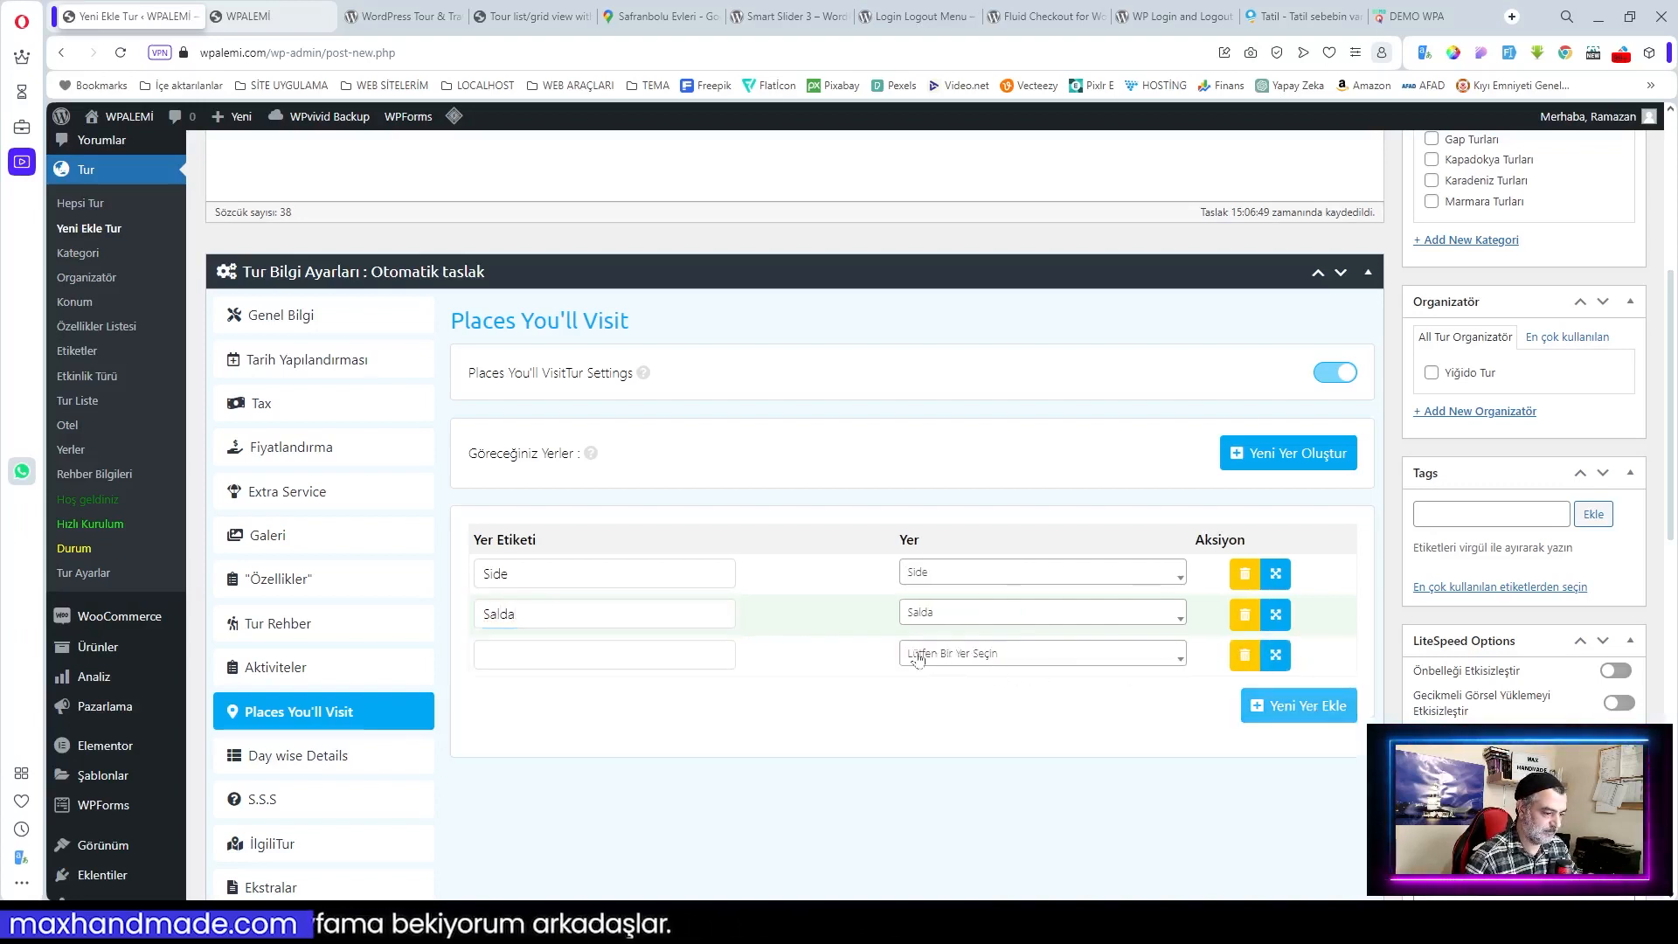
left_click(957, 657)
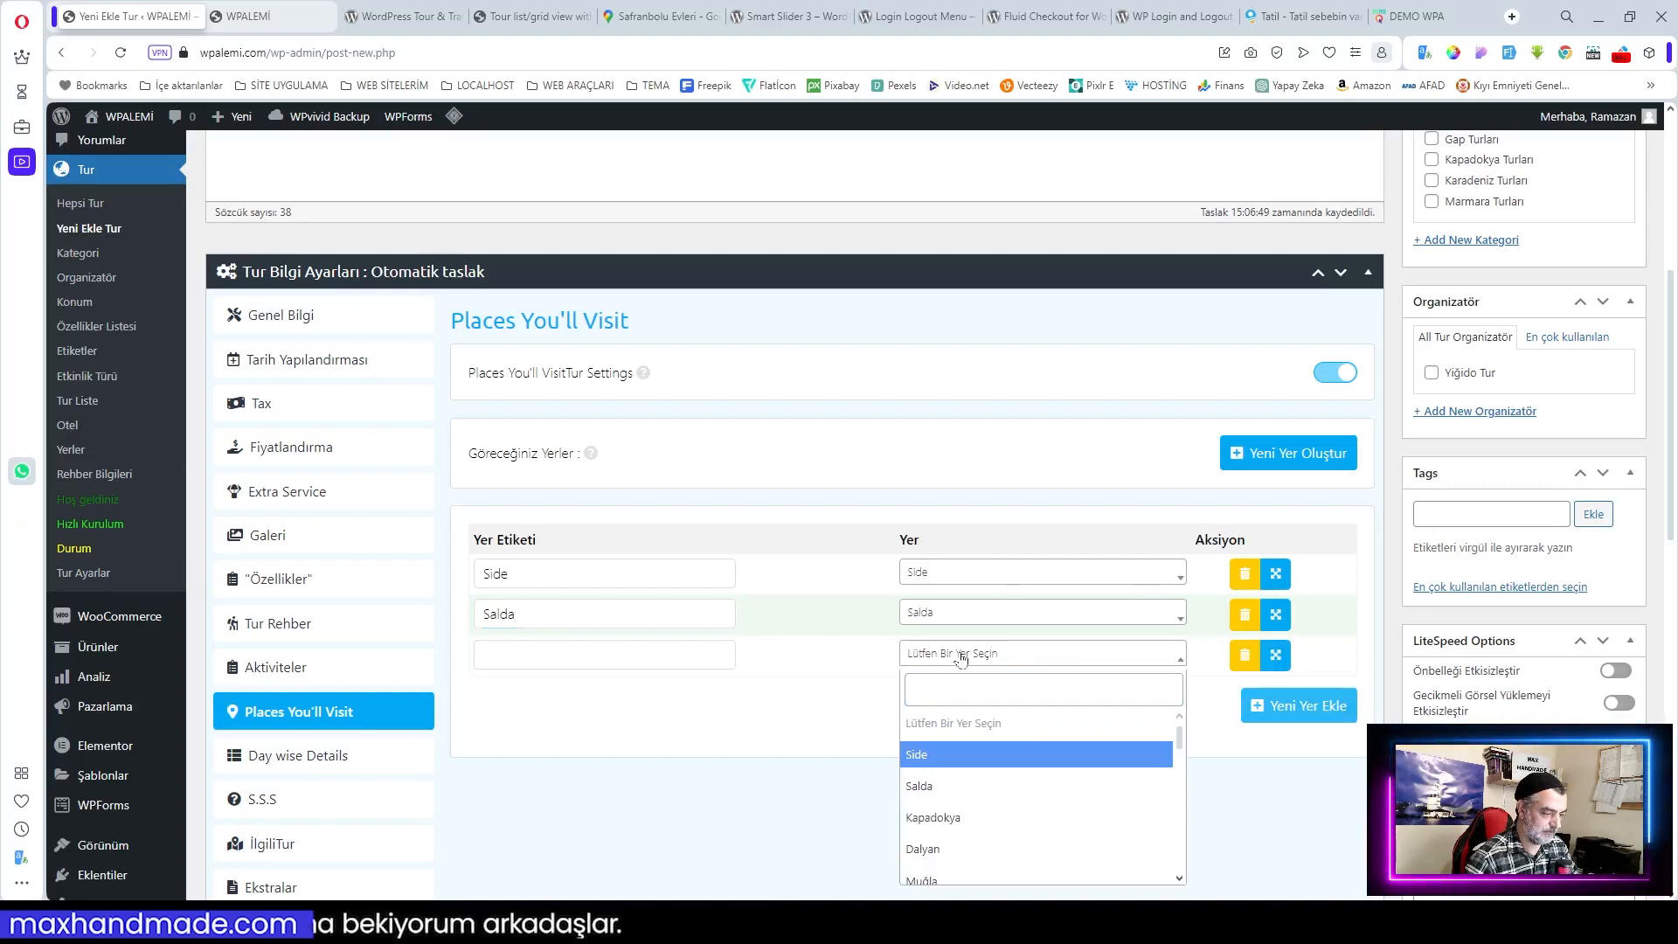
left_click(967, 817)
left_click(526, 655)
type("Kapadokya")
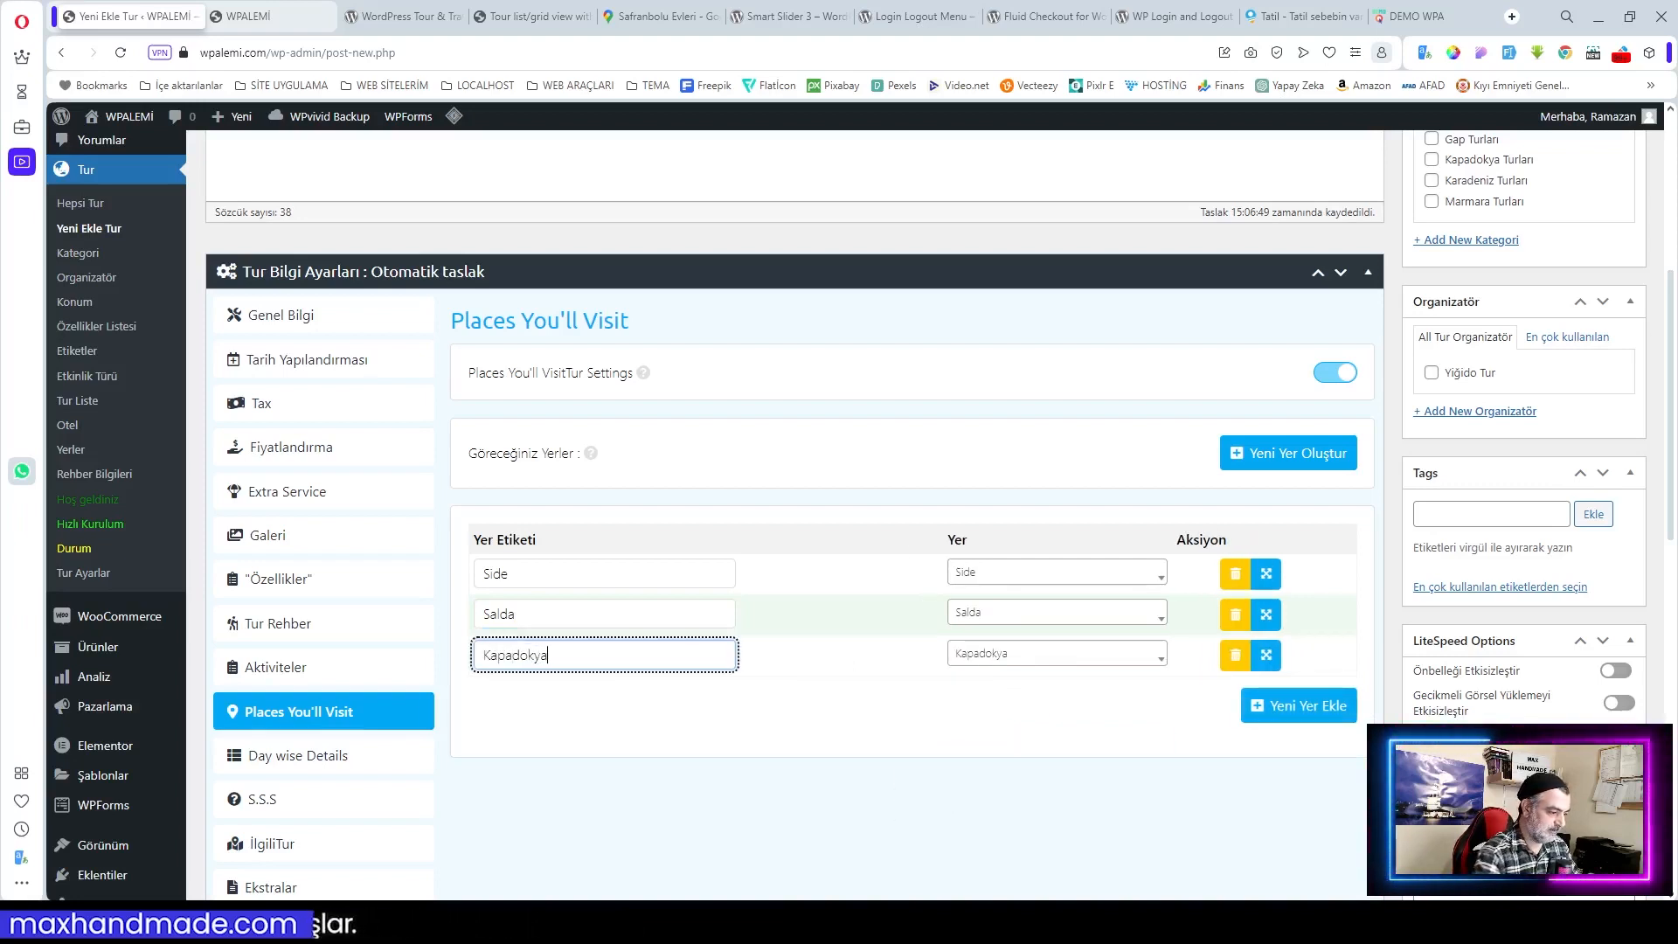
left_click(1304, 708)
scroll(1064, 643, "down", 1)
scroll(1065, 642, "down", 1)
left_click(1029, 524)
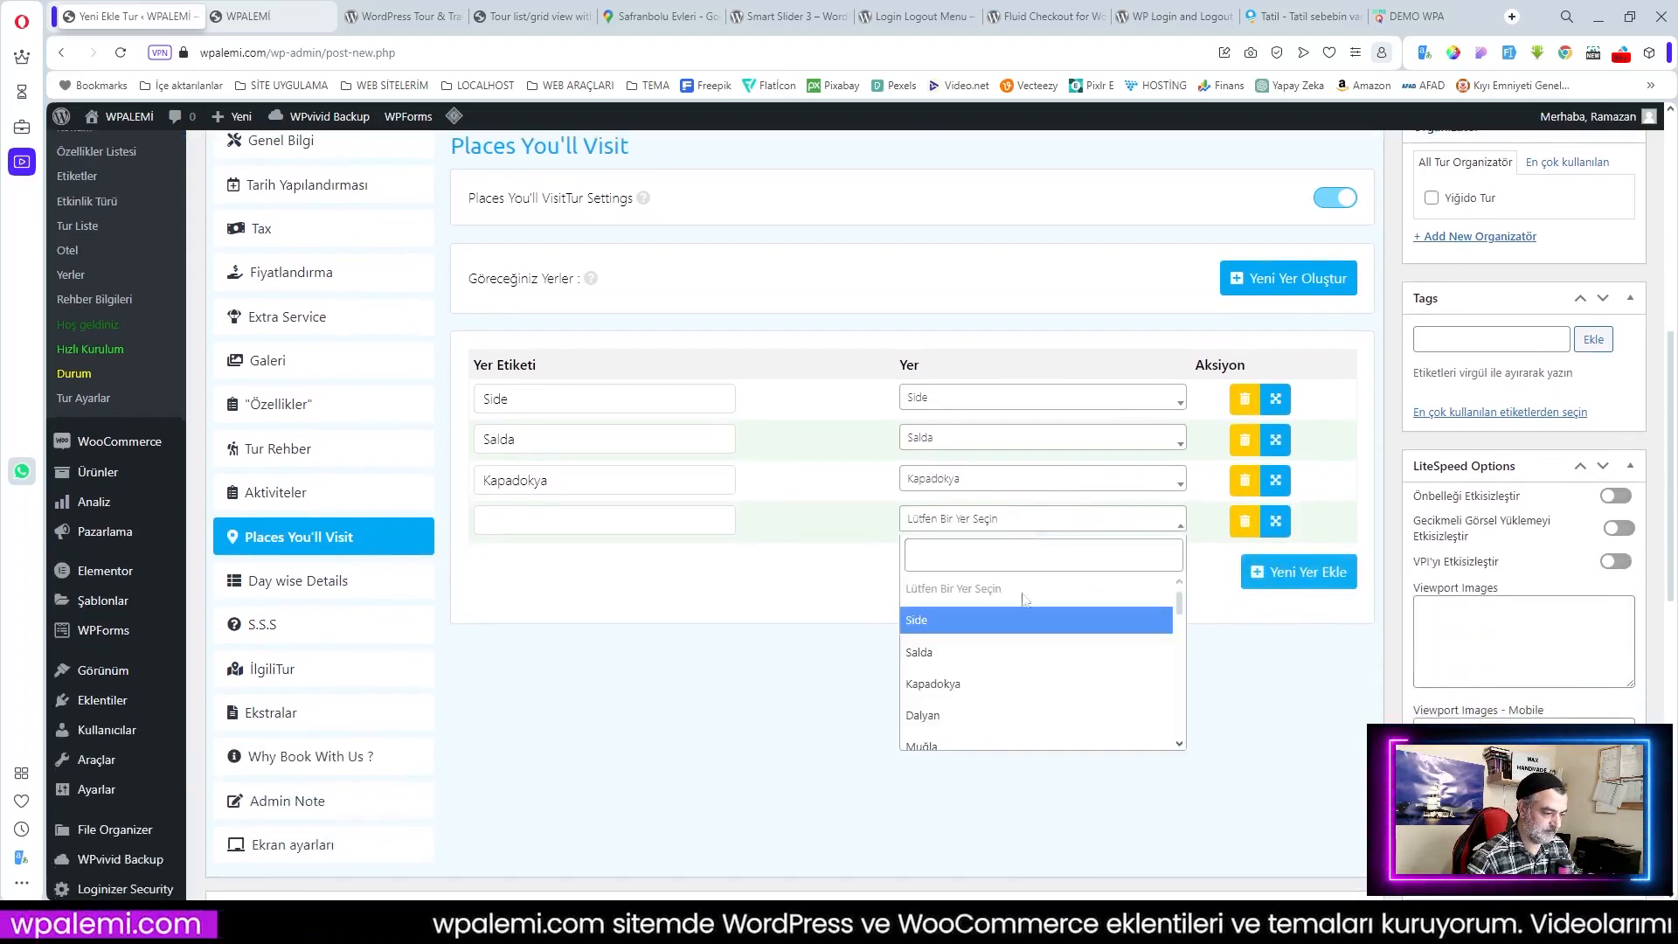
left_click(960, 712)
left_click(682, 522)
type("Daş")
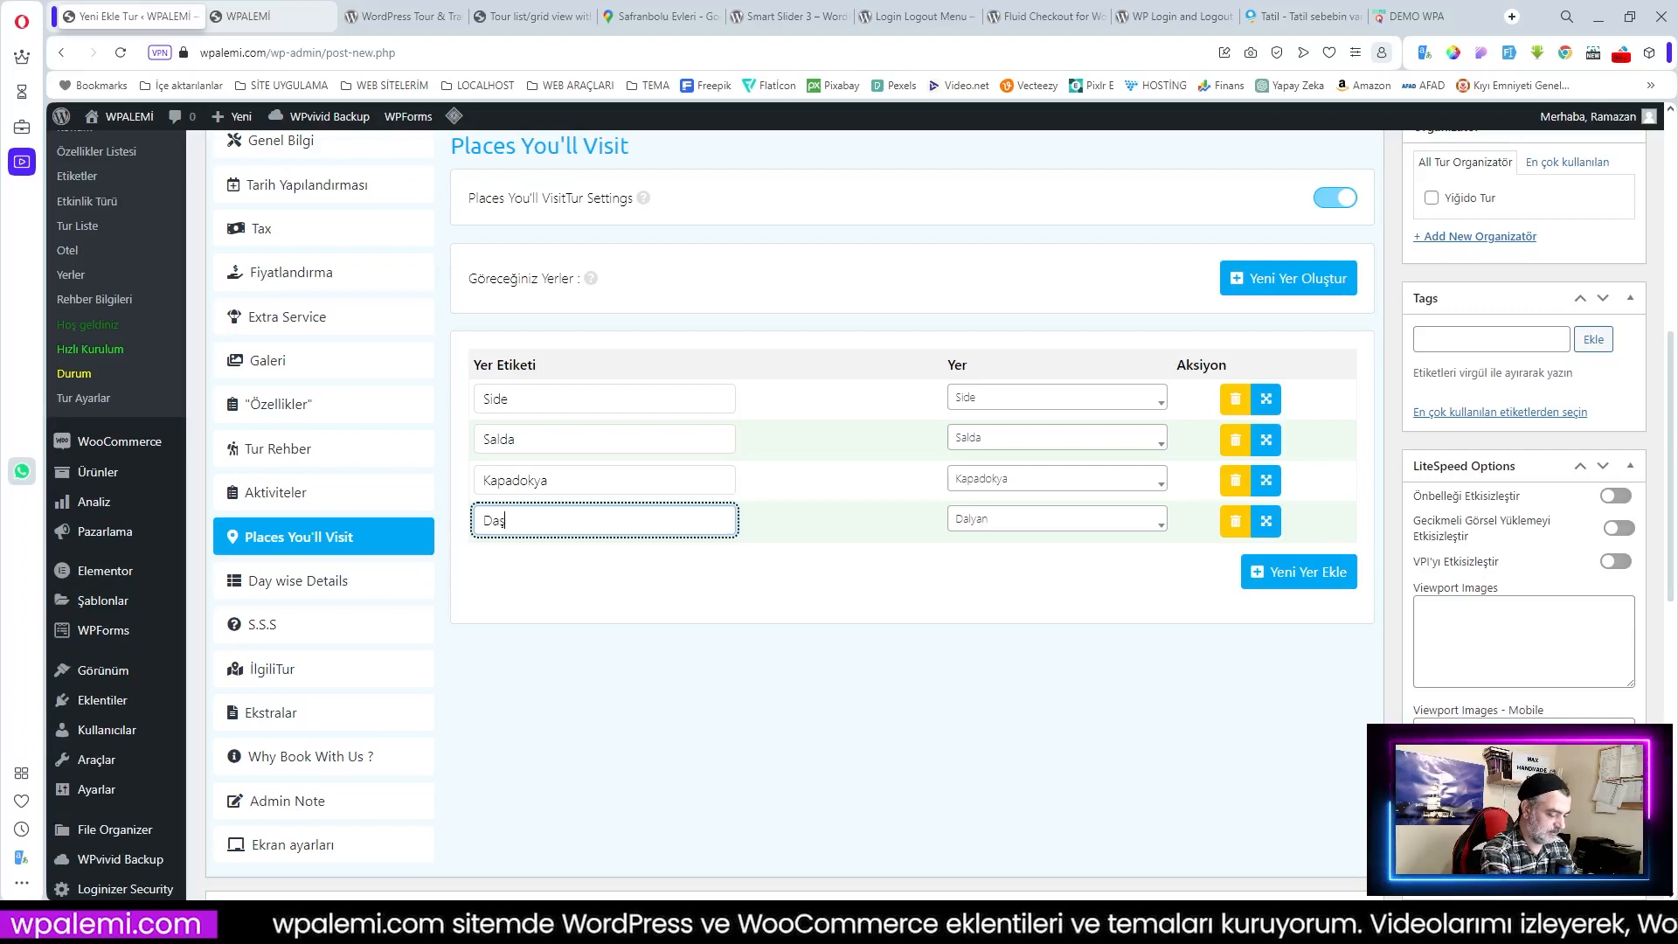
type("yan")
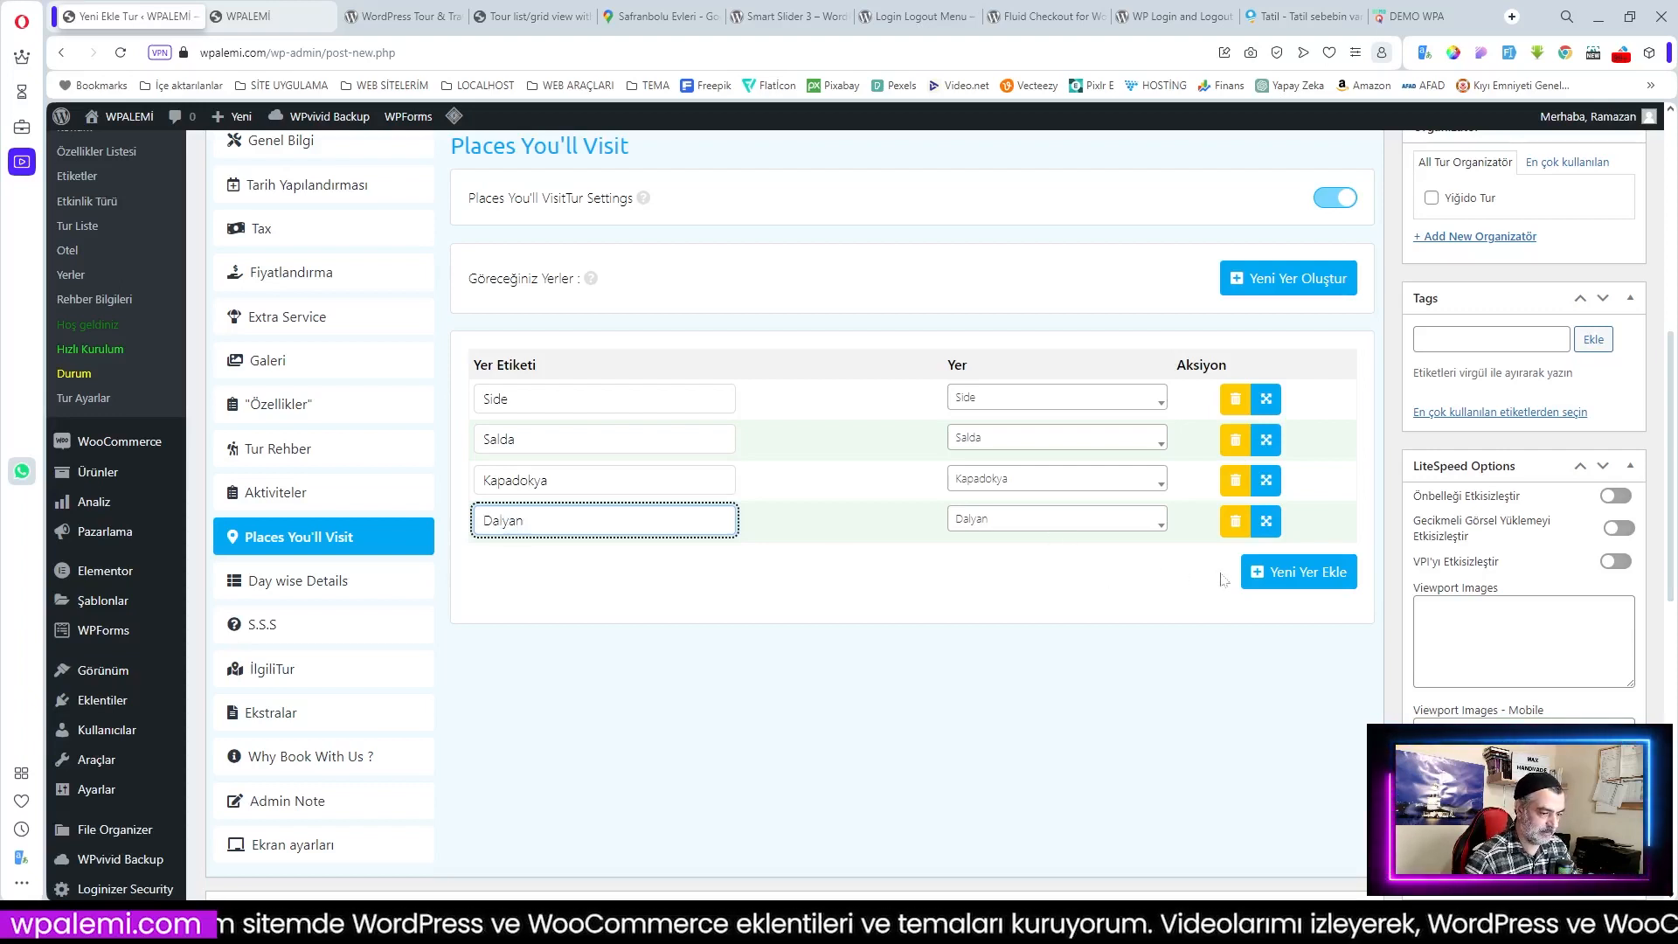
Step: Add a fifth row with the place Muğla, labelled 'Muğla'
left_click(1276, 574)
left_click(979, 562)
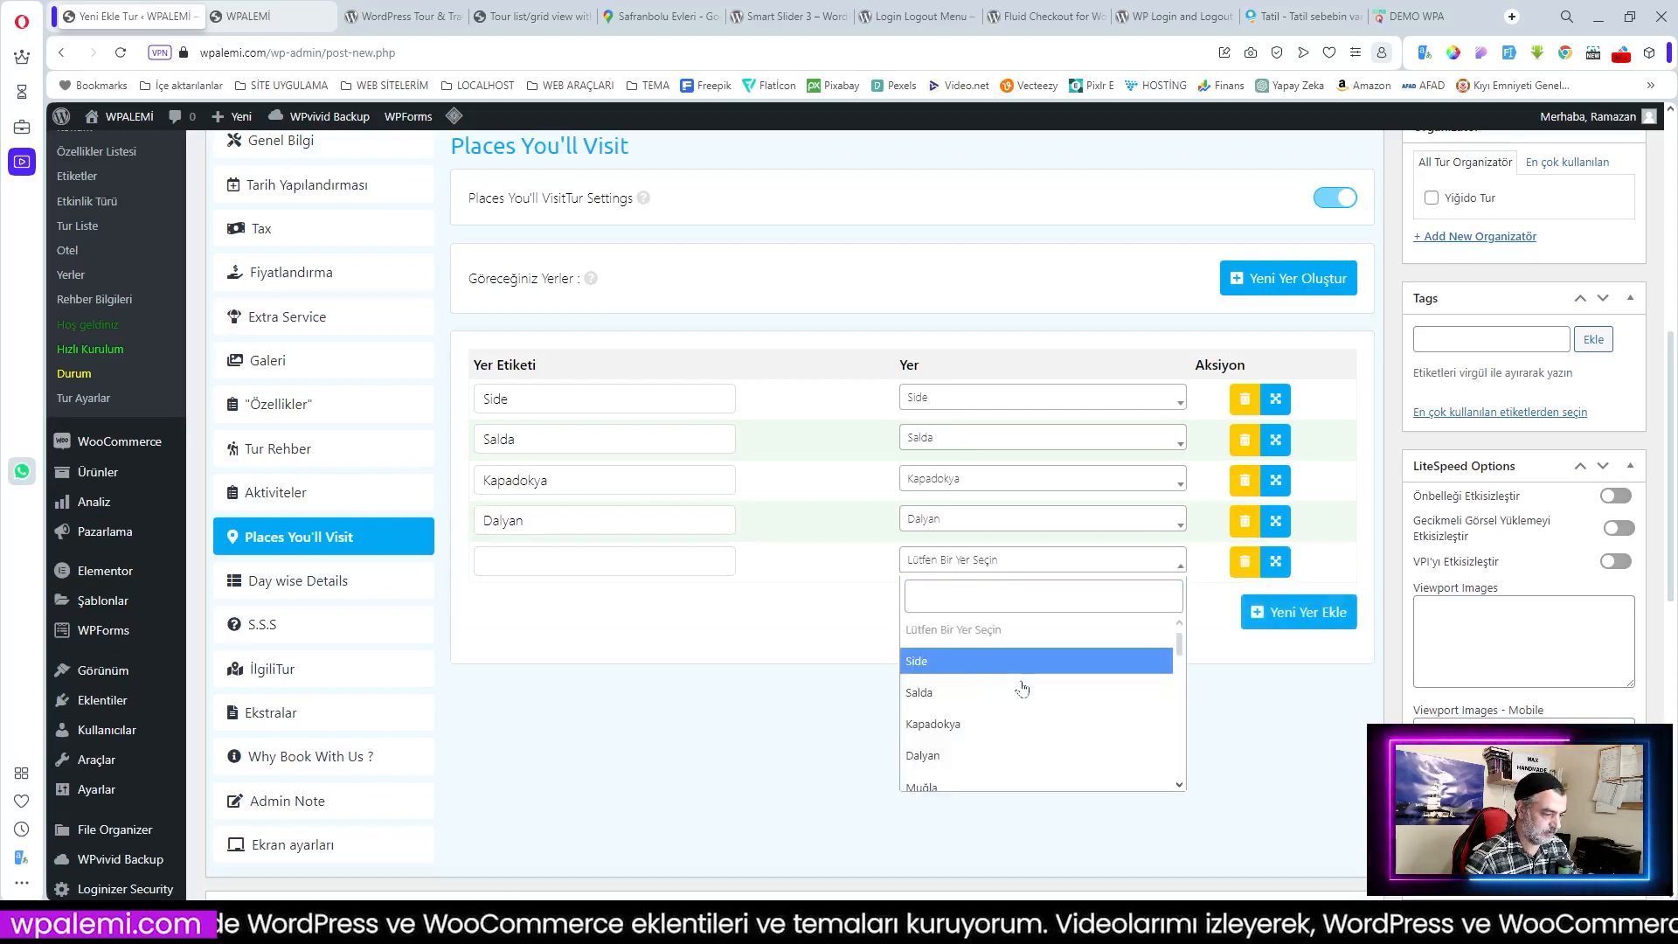
left_click(928, 789)
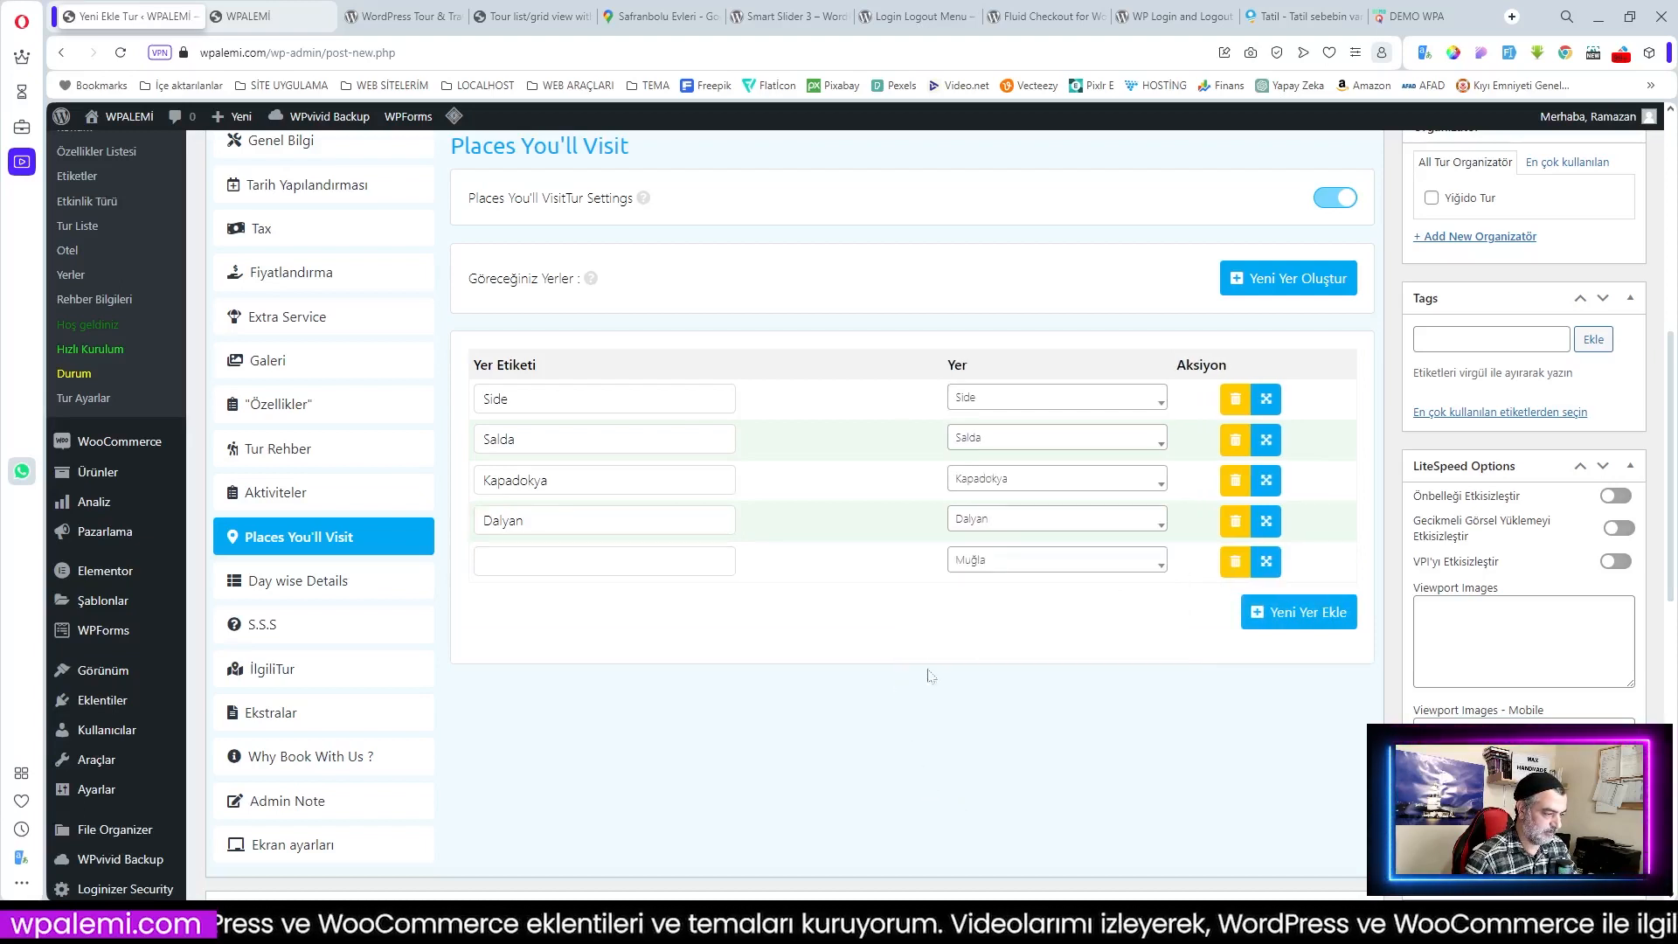
left_click(726, 568)
type("Muğla")
left_click(909, 641)
scroll(704, 616, "up", 1)
scroll(709, 608, "down", 1)
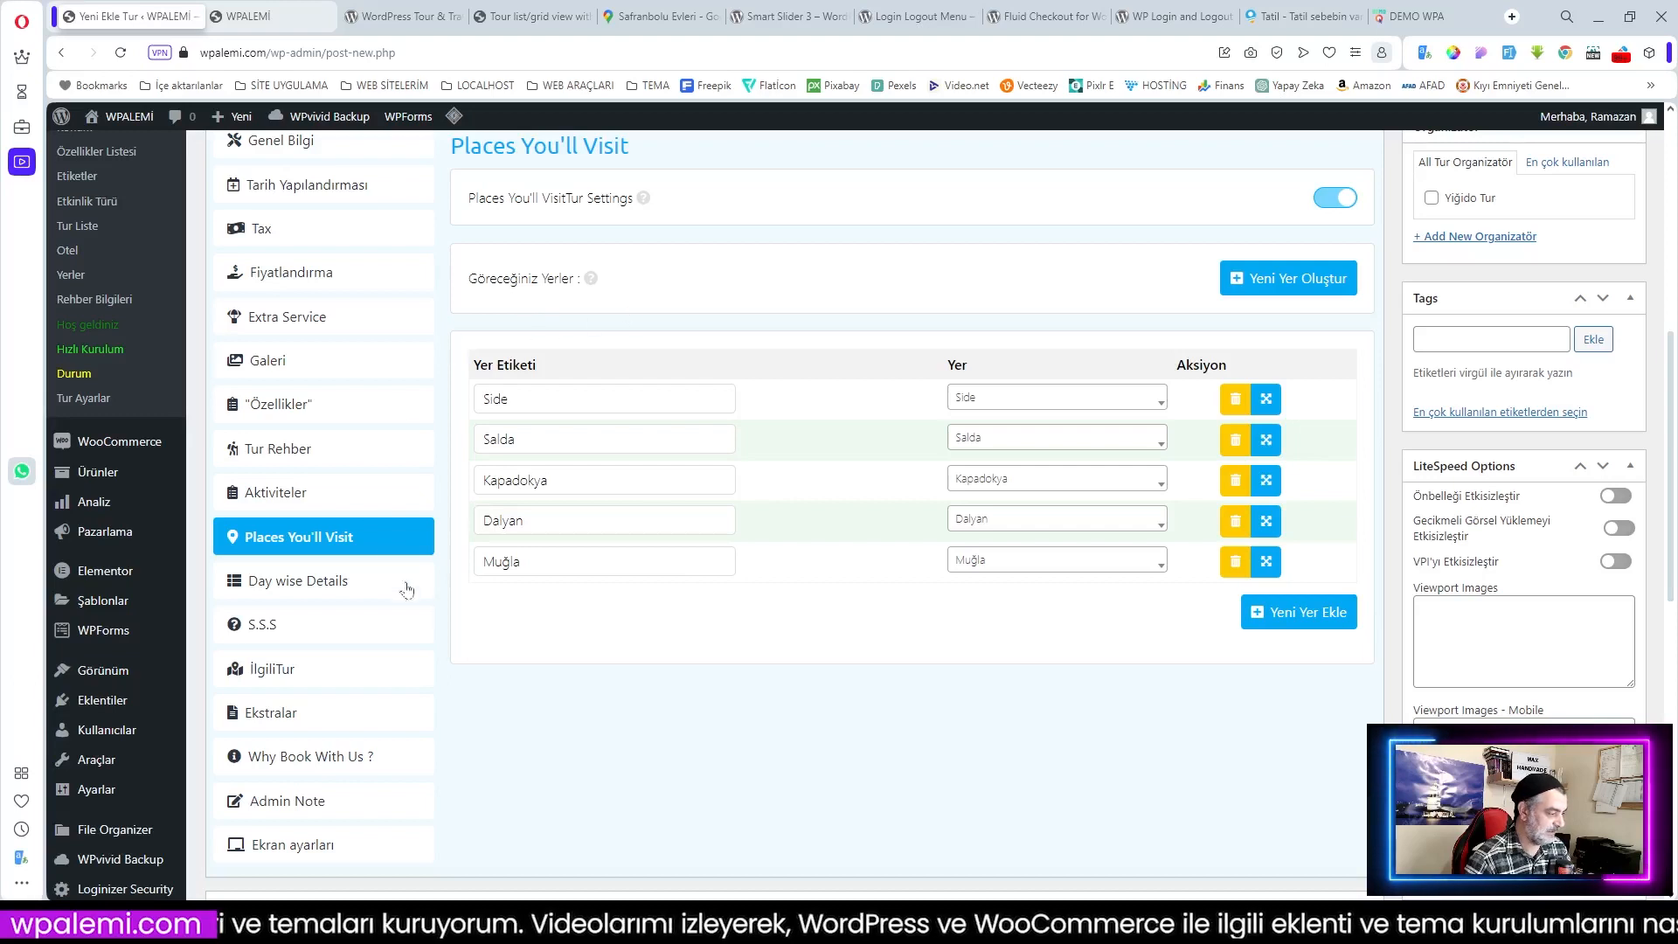
Step: In Day wise Details, add the first blank day entry for the itinerary
left_click(283, 593)
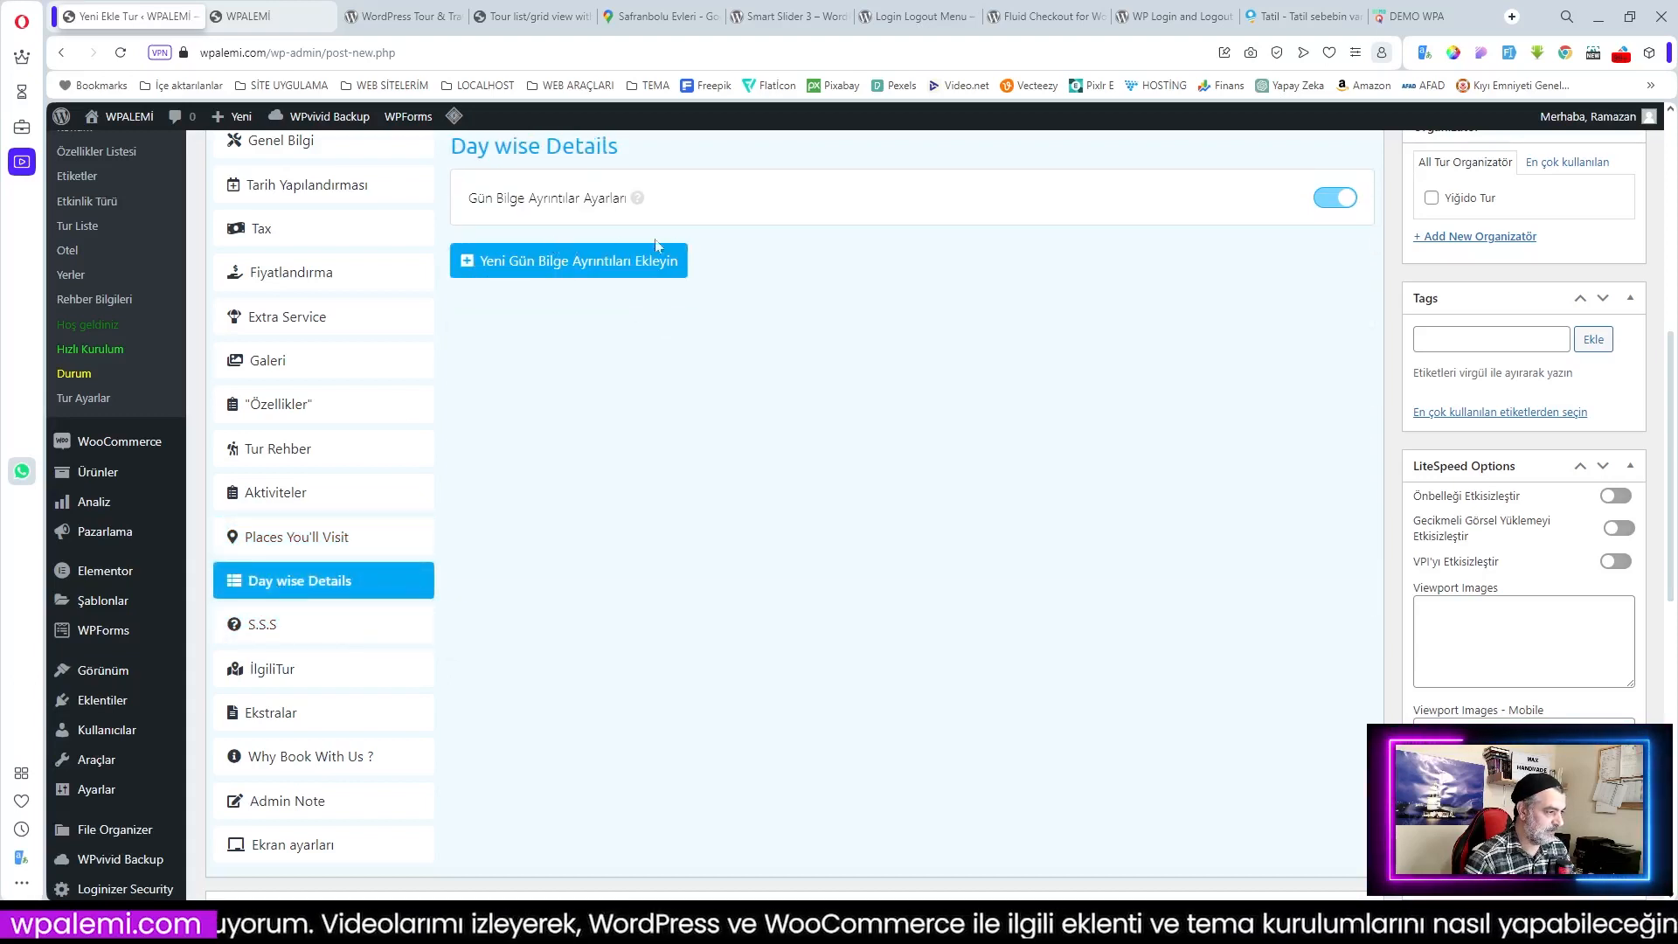
left_click(568, 262)
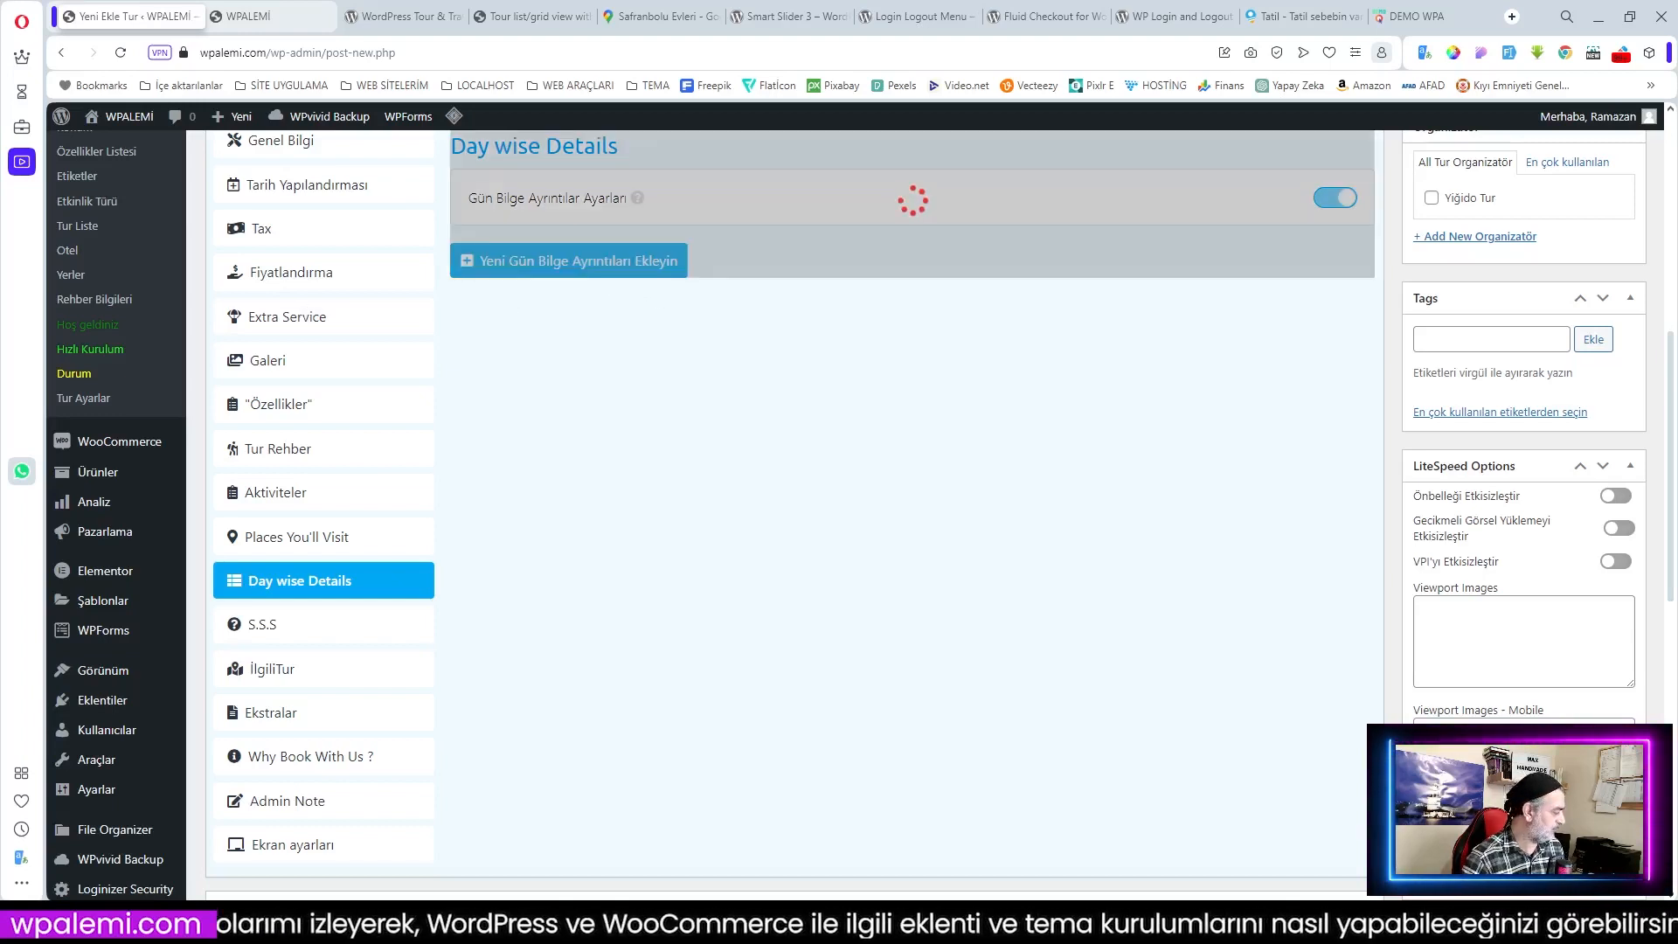
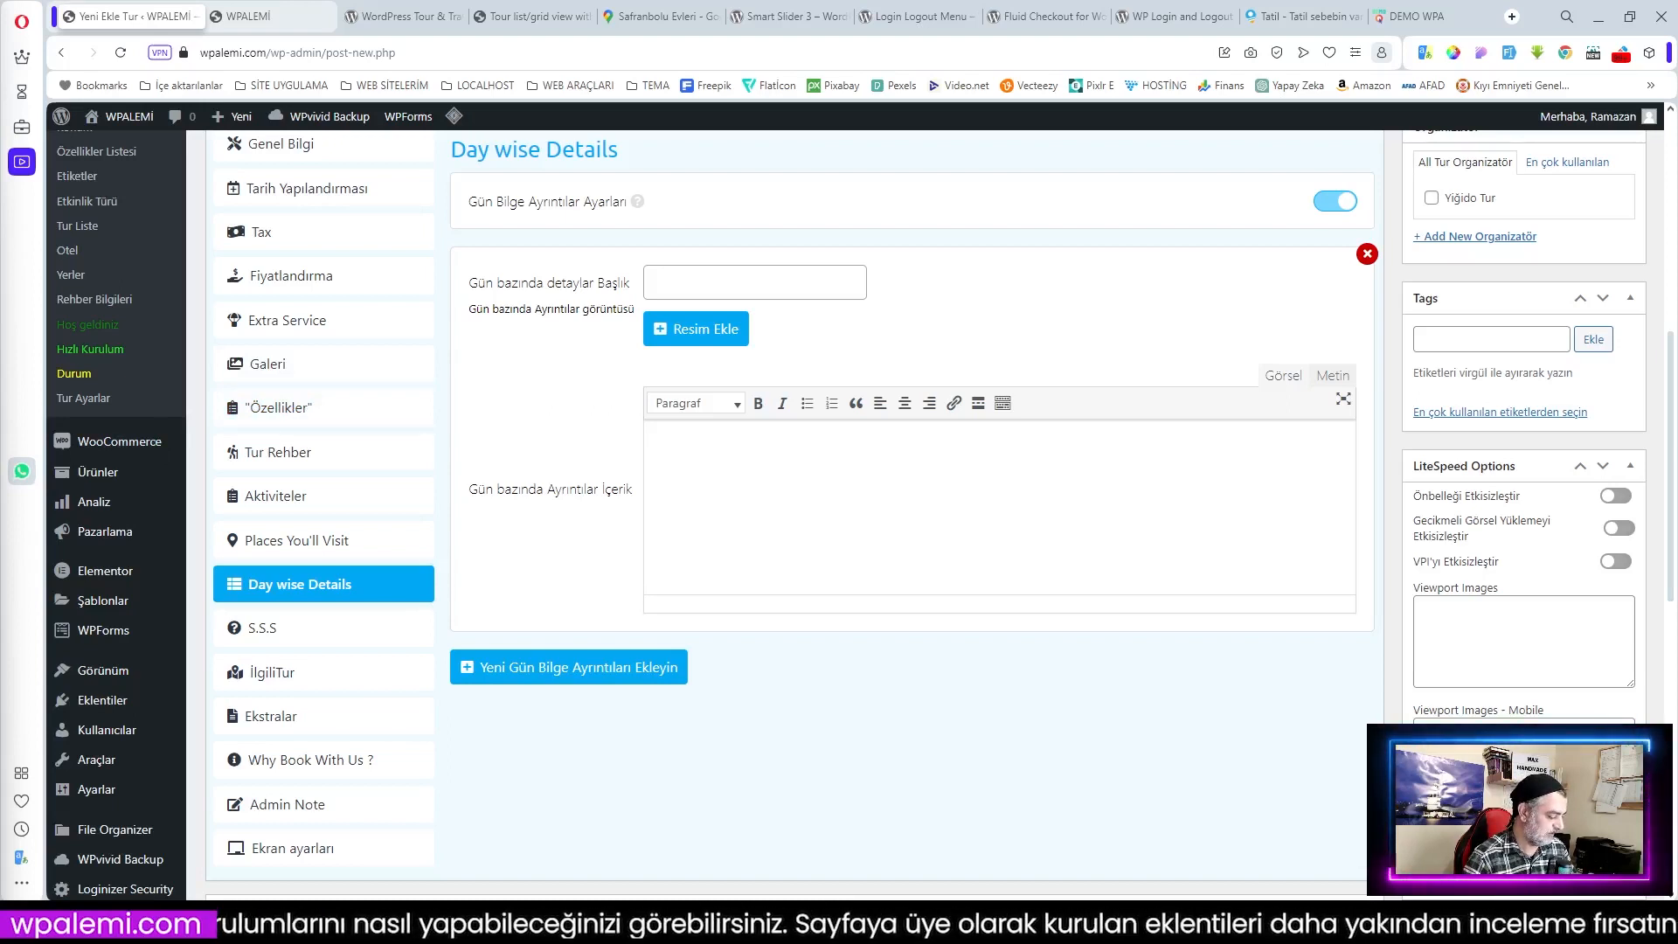
Step: Fill in the day-1 Gökova departure title and description
left_click(762, 284)
type("1.GÜN Gökova'ya Hareket")
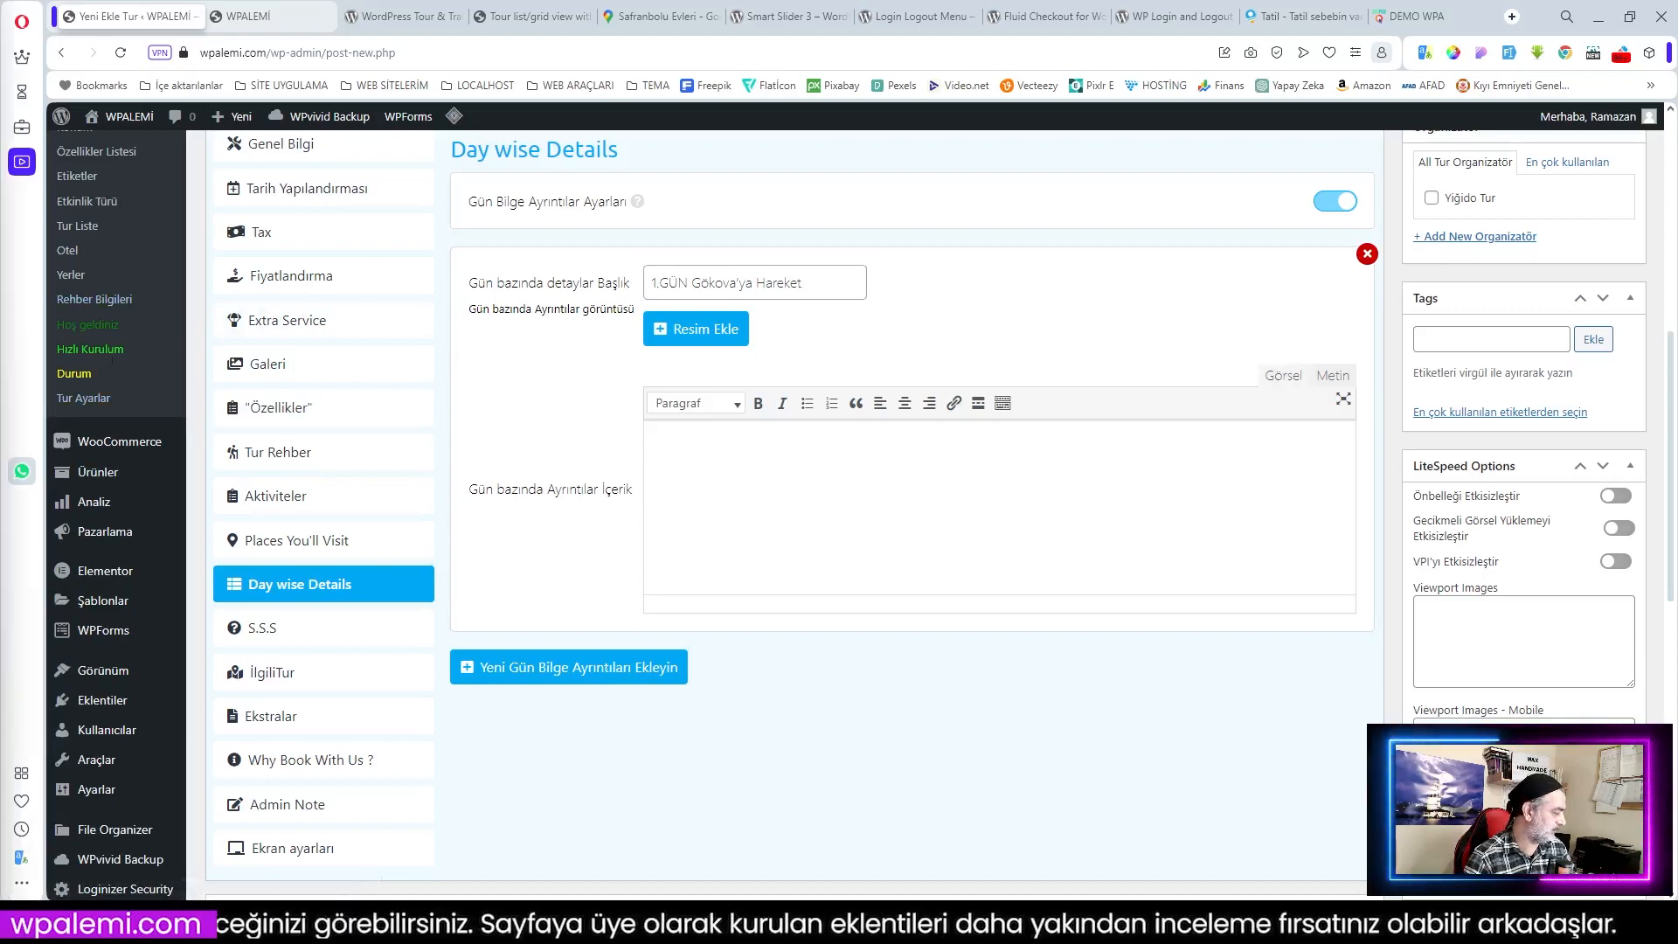
left_click(699, 463)
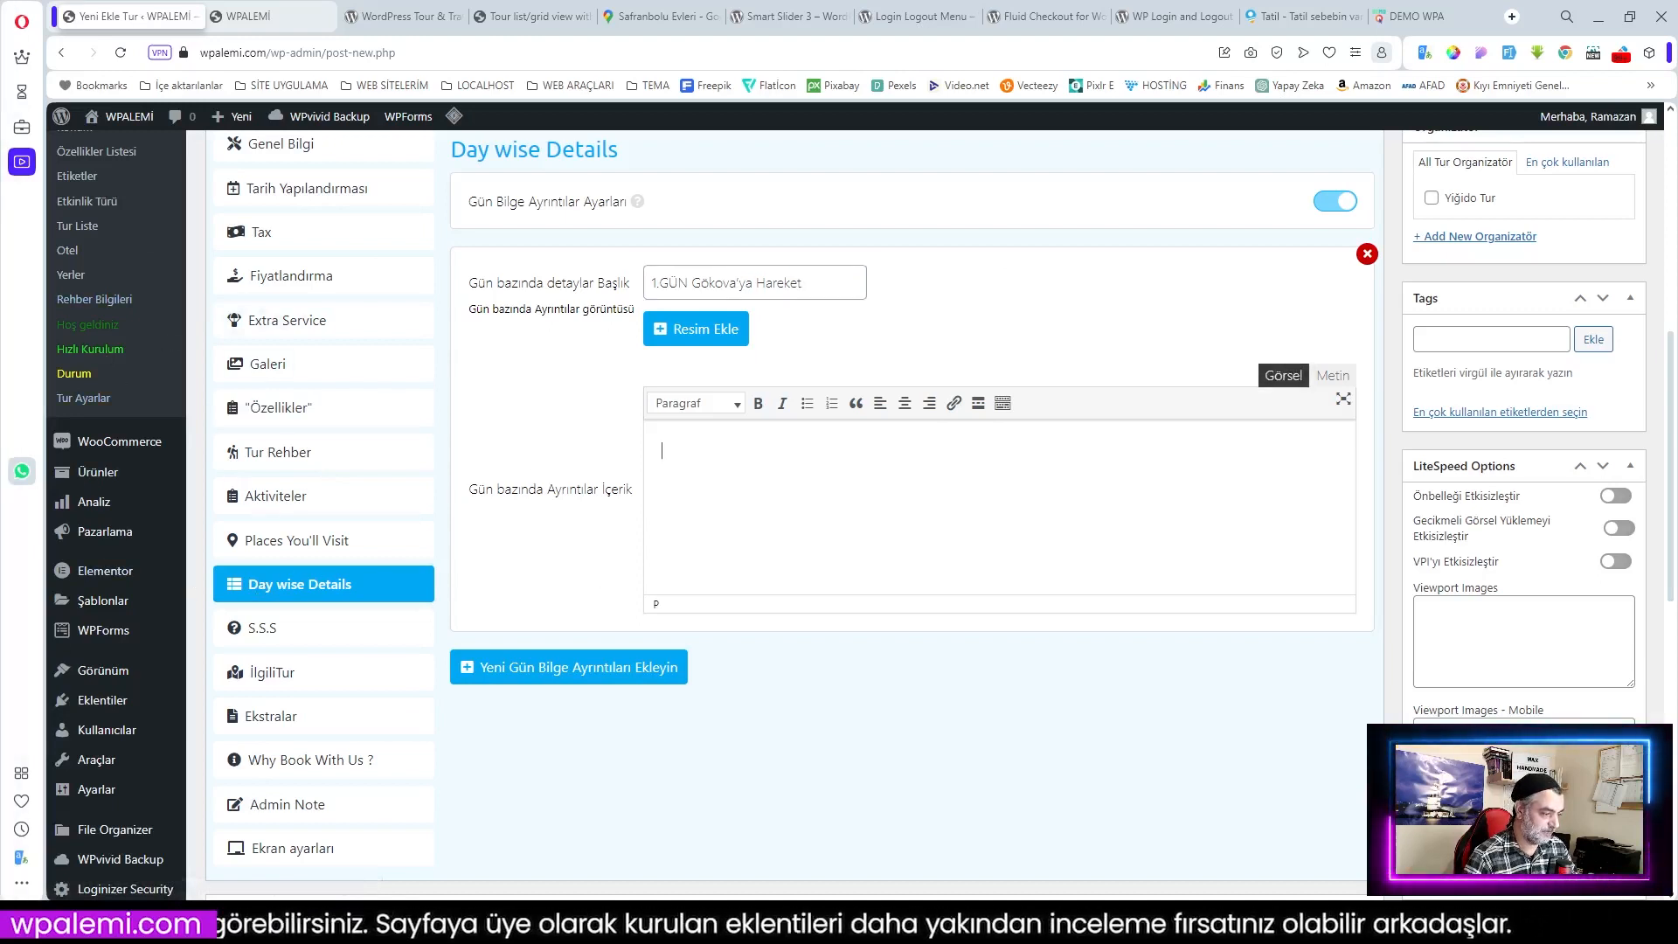
type("Belirtilen kalkış noktalarından katılan misafirlerimiz ile buluşuyor ve birlikte Gökova’ya gece yolculuğu yapıyoruz.")
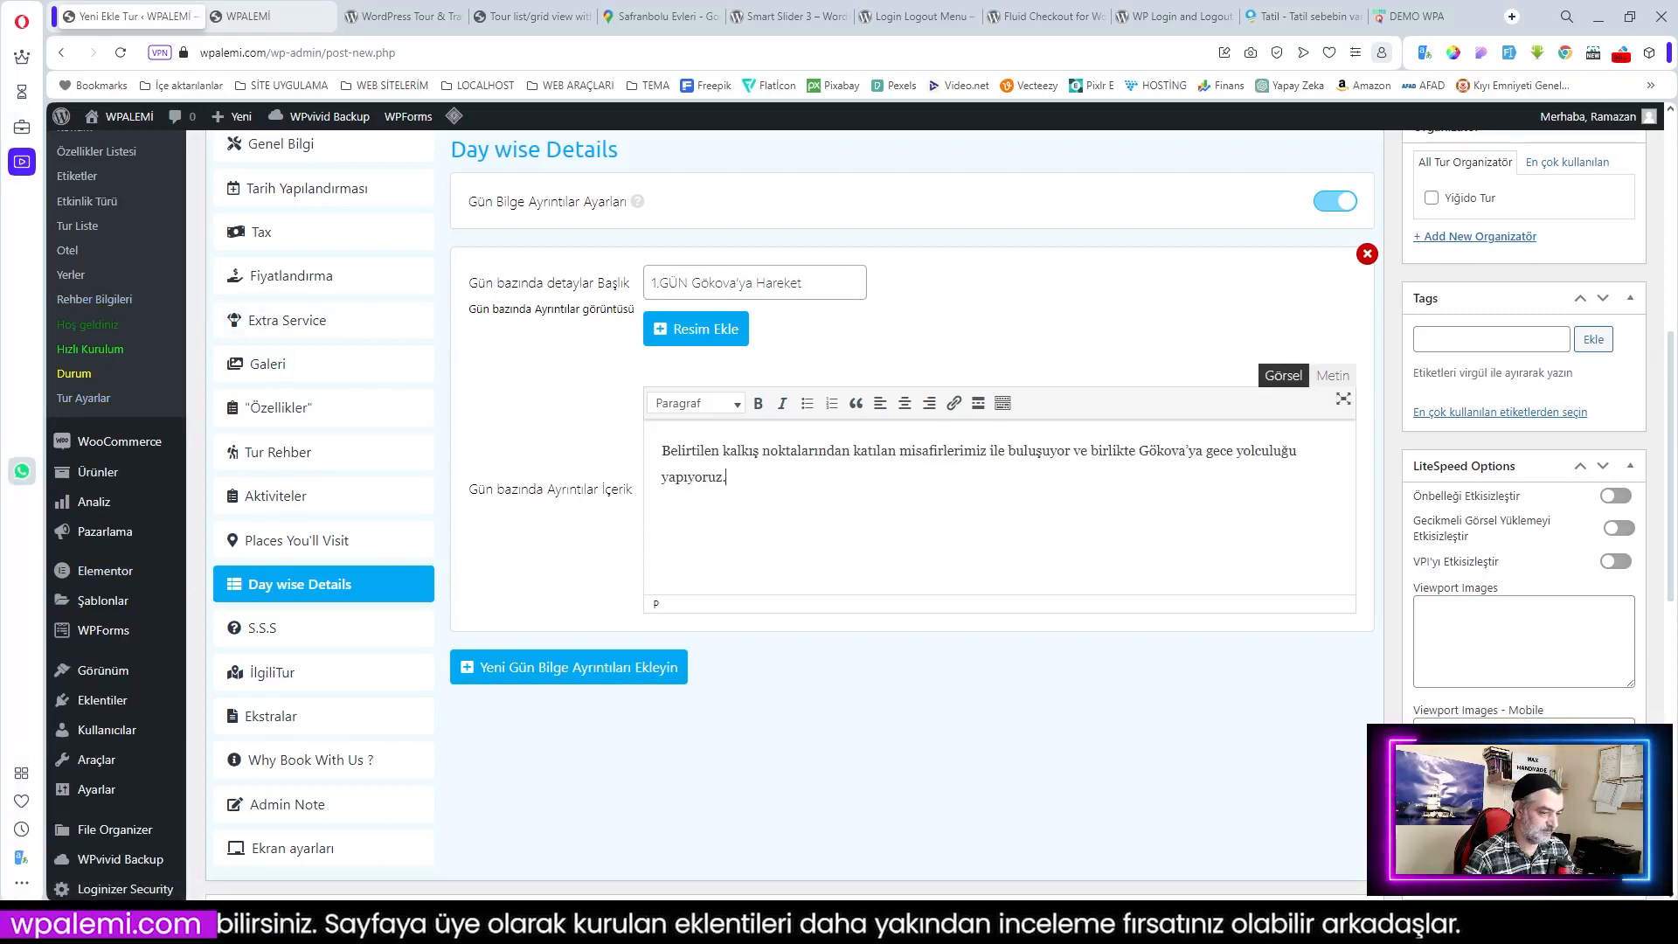
Step: Add a second day with the Akyaka – Gökova boat tour description
left_click(564, 670)
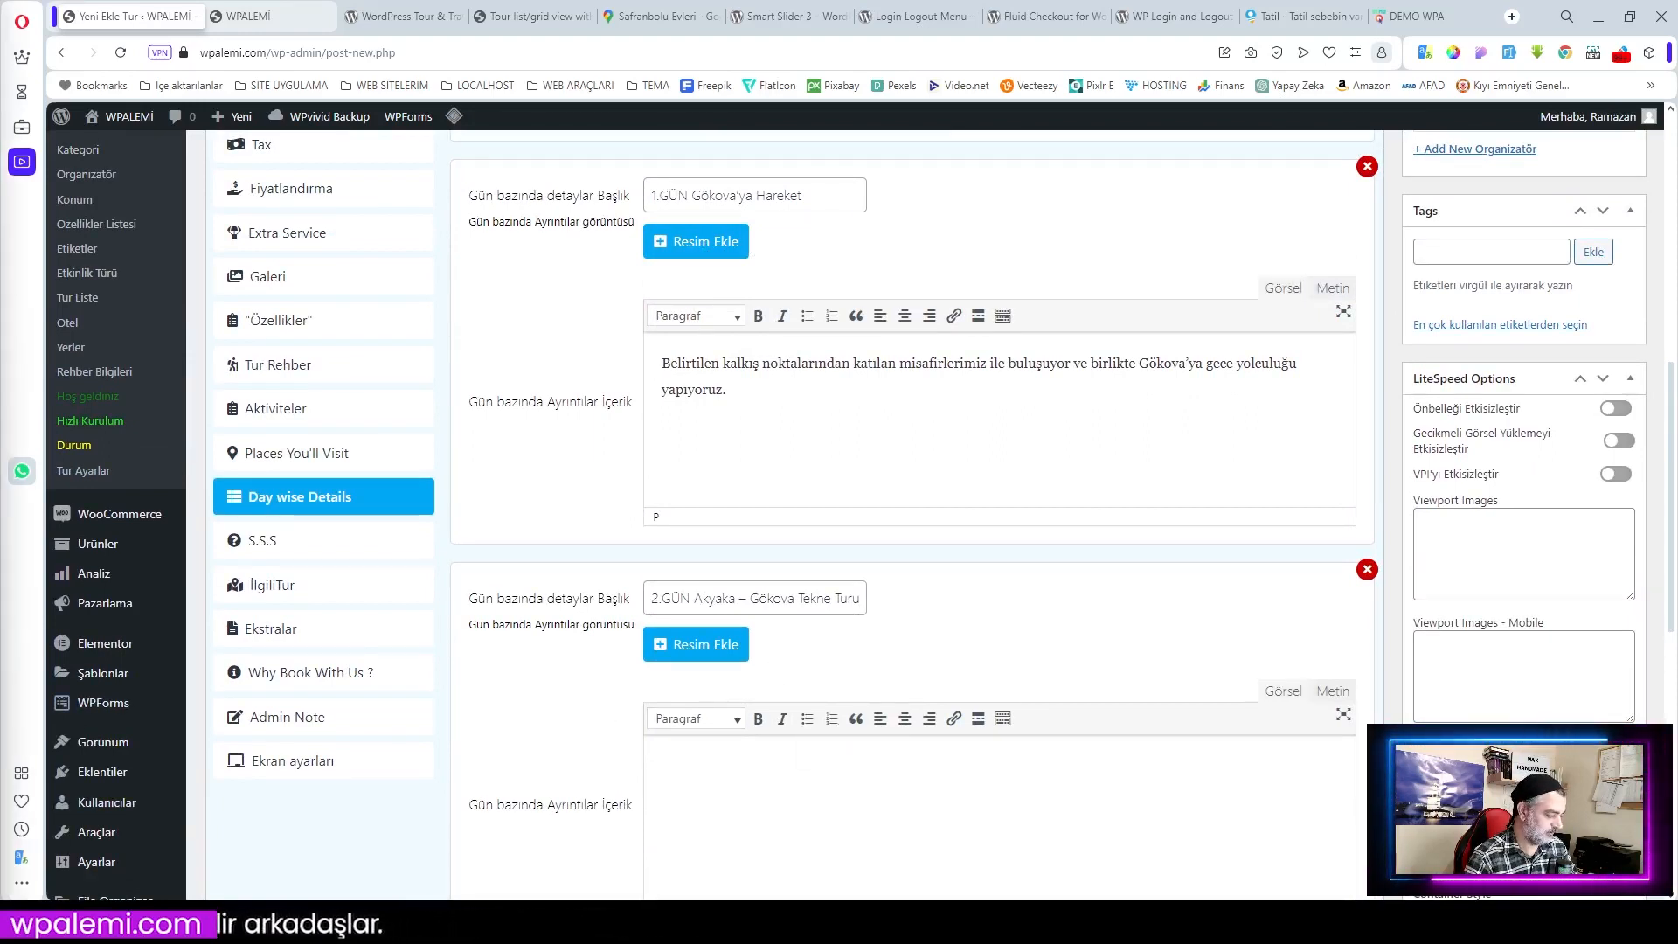
key("ctrl+v")
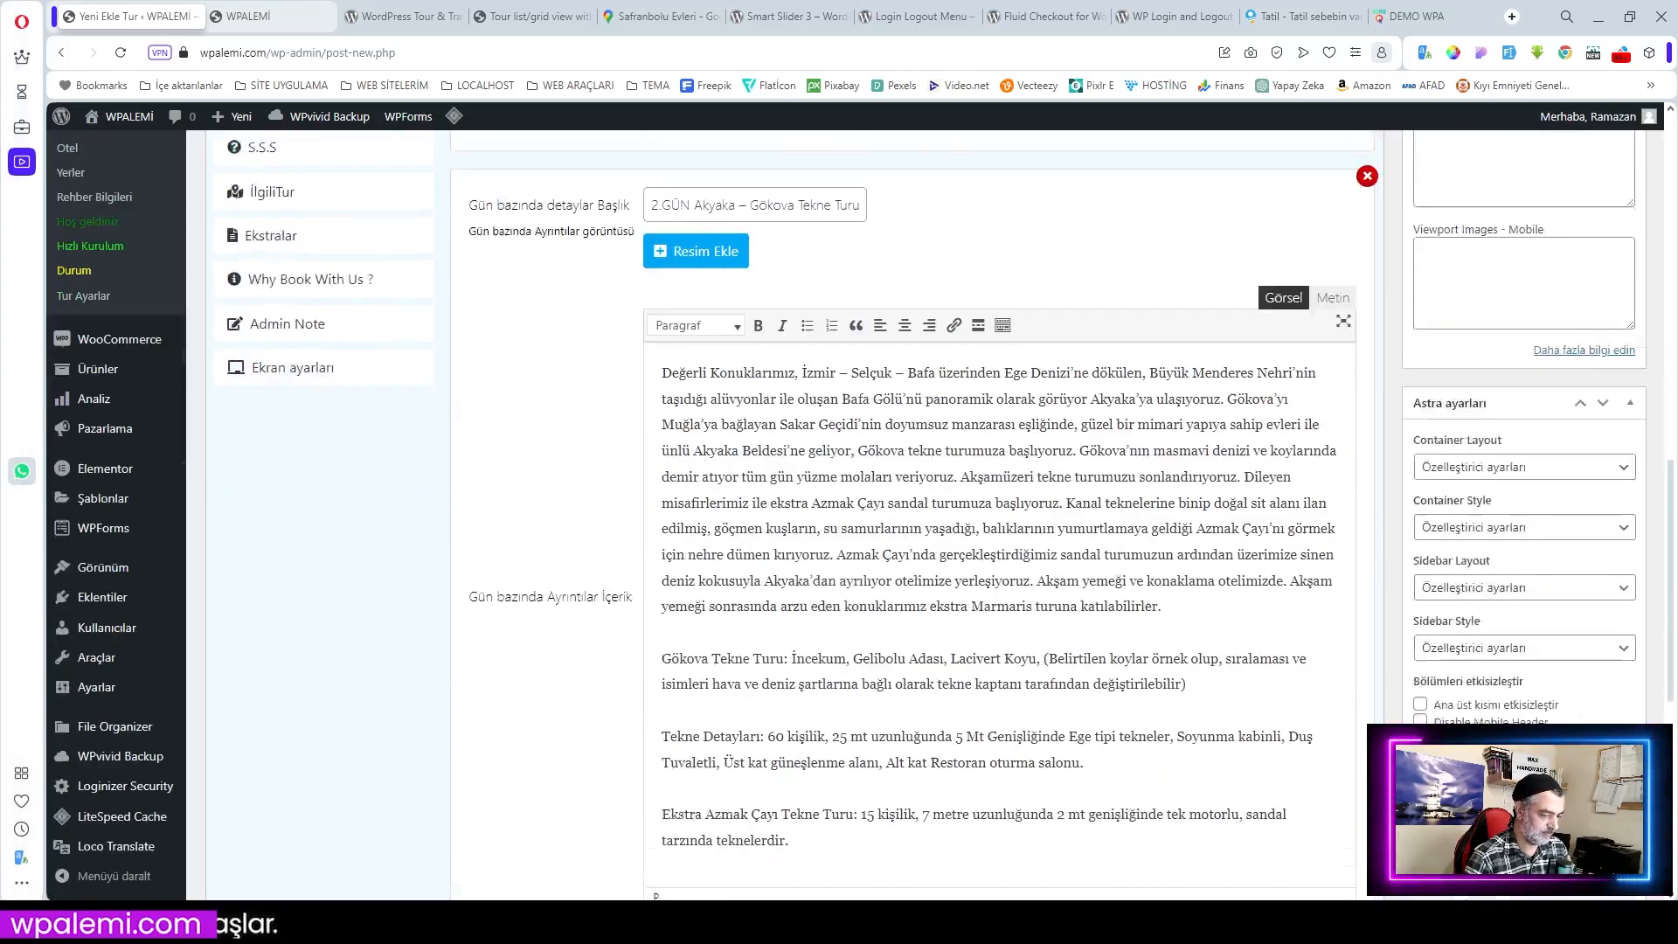
scroll(661, 713, "down", 5)
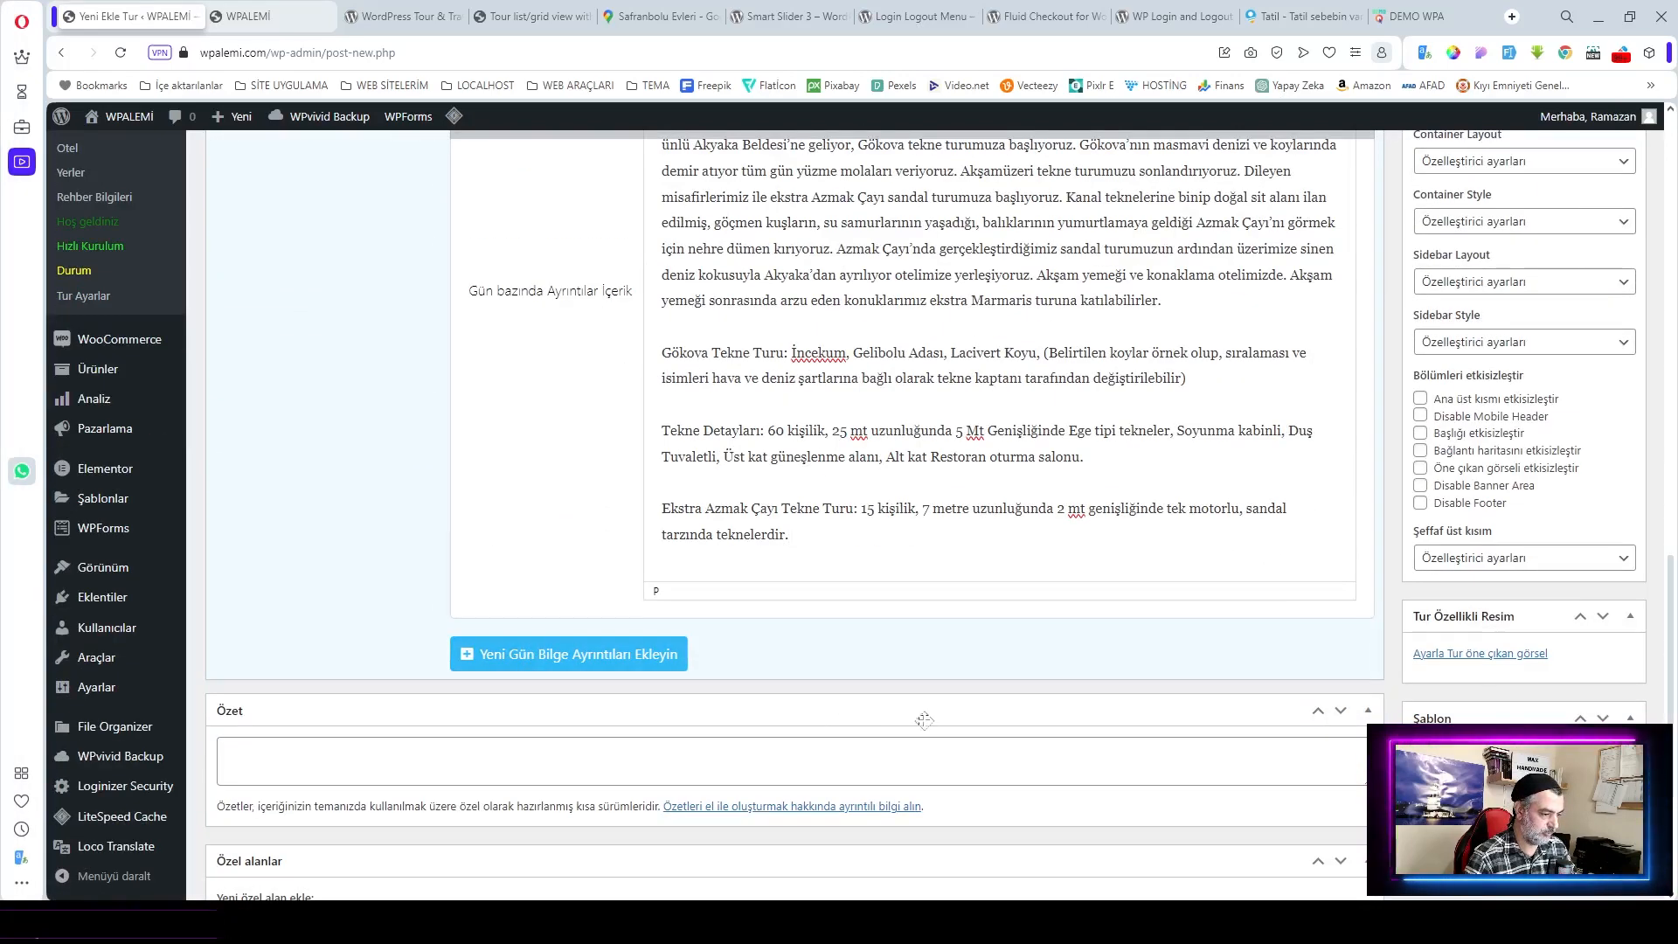
Step: Add a third day, '3.GÜN Ekstra İçmeler Tekne Turu', with its Marmaris description
left_click(584, 655)
left_click(754, 672)
key("ctrl+v")
left_click(734, 841)
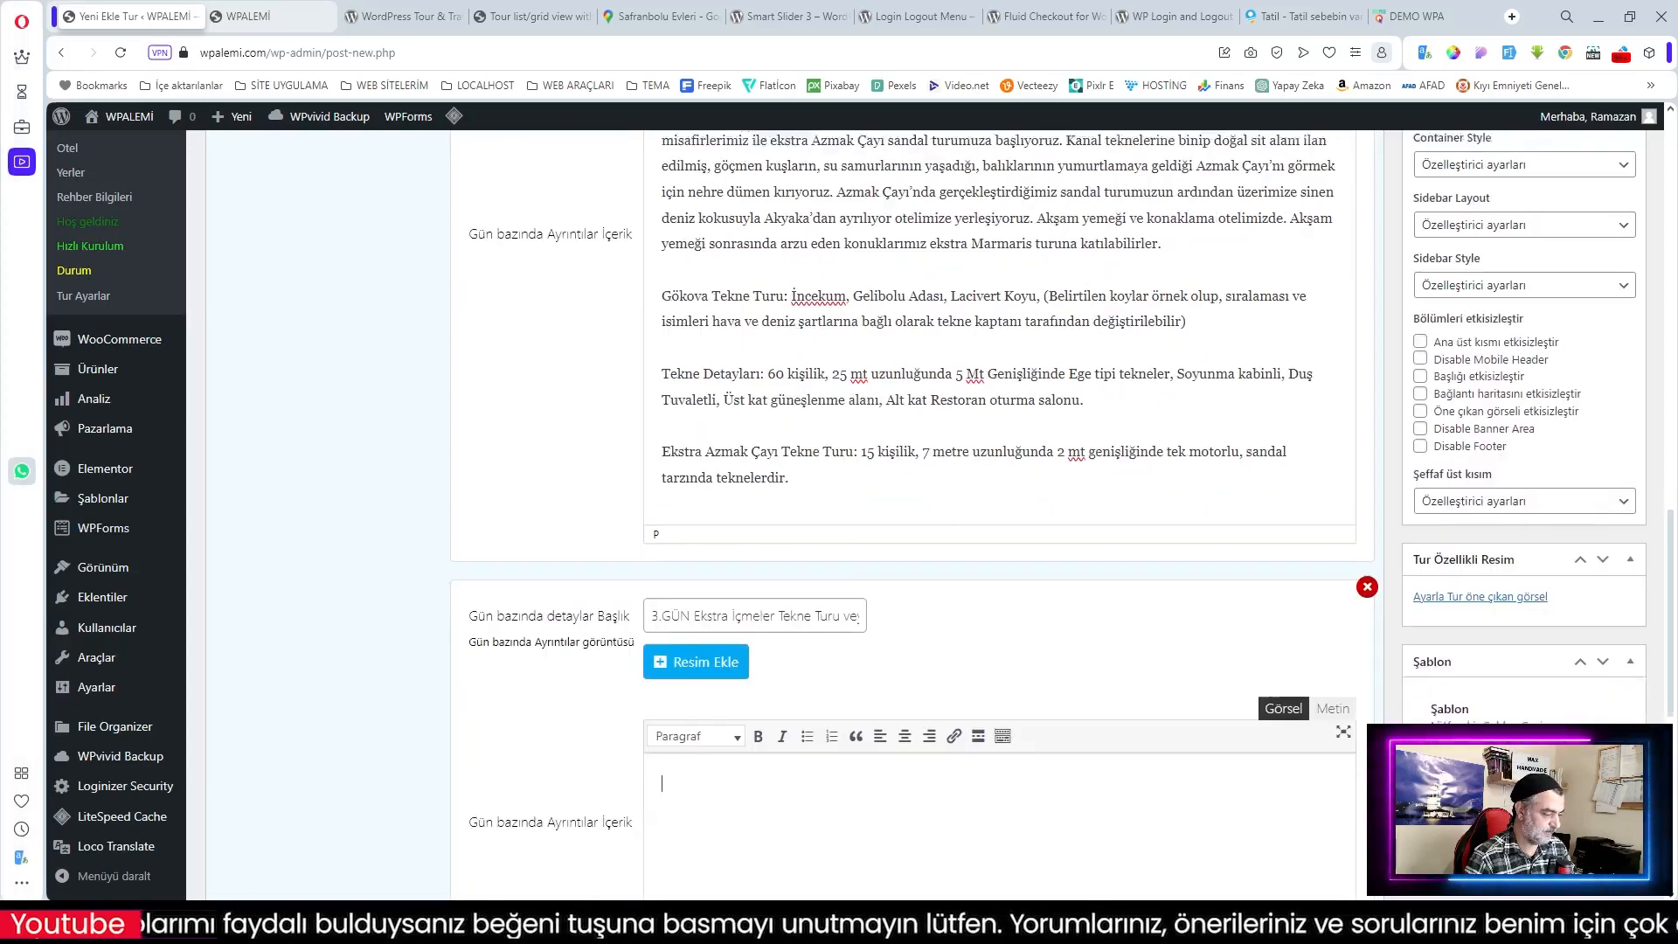
type("Değerli Konuklarımız; otelimizde alacağımız açık büfe kahvaltı sonrasında, otelimizden ayrılıyor Marmaris’e geliyoruz ve tüm gün serbest zaman veriyoruz. Dileyen misafirlerimiz Marmaris’in plajlarında denize girebilirler. Dileyen misafirlerimiz ekstra olarak yapılacak olan İçmeler tekne turuna veya Safari gezisine katılabilirler.  1.Seçenek (İçmeler Tekne Turu); Gün boyu Marmaris Körfezi’nin eşsiz koylarında güneşleniyor, denize giriyoruz.  Balık Çiftliği, Kumlu bük, Cennet Adası, Fosforlu Mağara, Kızıl kum, Kadırga Koyu, Bakla bükü, Akvaryum, Amos koyu. (Belirtilen koylar örnek olup, sıralaması ve isimleri hava ve deniz şartlarına bağlı olarak tekne kaptanı tarafından değiştirilebilir.) 2.Seçenek (Jeep Safari) Marmaris'in en gözde aktivitelerinden birisi de Safari Turları. Toz, taş ve çamurlu dağ yollarında, nehirler ve Marmaris'in muhteşem doğal güzellikleri arasında çevre köyleri de içine alan parkurlarda yapılan macera dolu bir eğlence. Nehir, orman ve köy yollarında safari sonrasında Marmaris'in köylerinden birinde öğlen yemek molası veriliyor. Turlar Genellikle Bozburun yarımadasında, Gökova Körfezi civarında, Orhaniye-Kız kumu, Hisarönü, Bozburun, Çiftlik, Turunç, Akyaka ve Akbük bölgelerine yapılmakta. Günün sonunda otelimize geri dönüyoruz. Akşam yemeği ve konaklama, Akşam yemek sonrasında dileyen misafirlerimiz ile Marmaris barlar sokağına gidiyoruz. (Ekstra)")
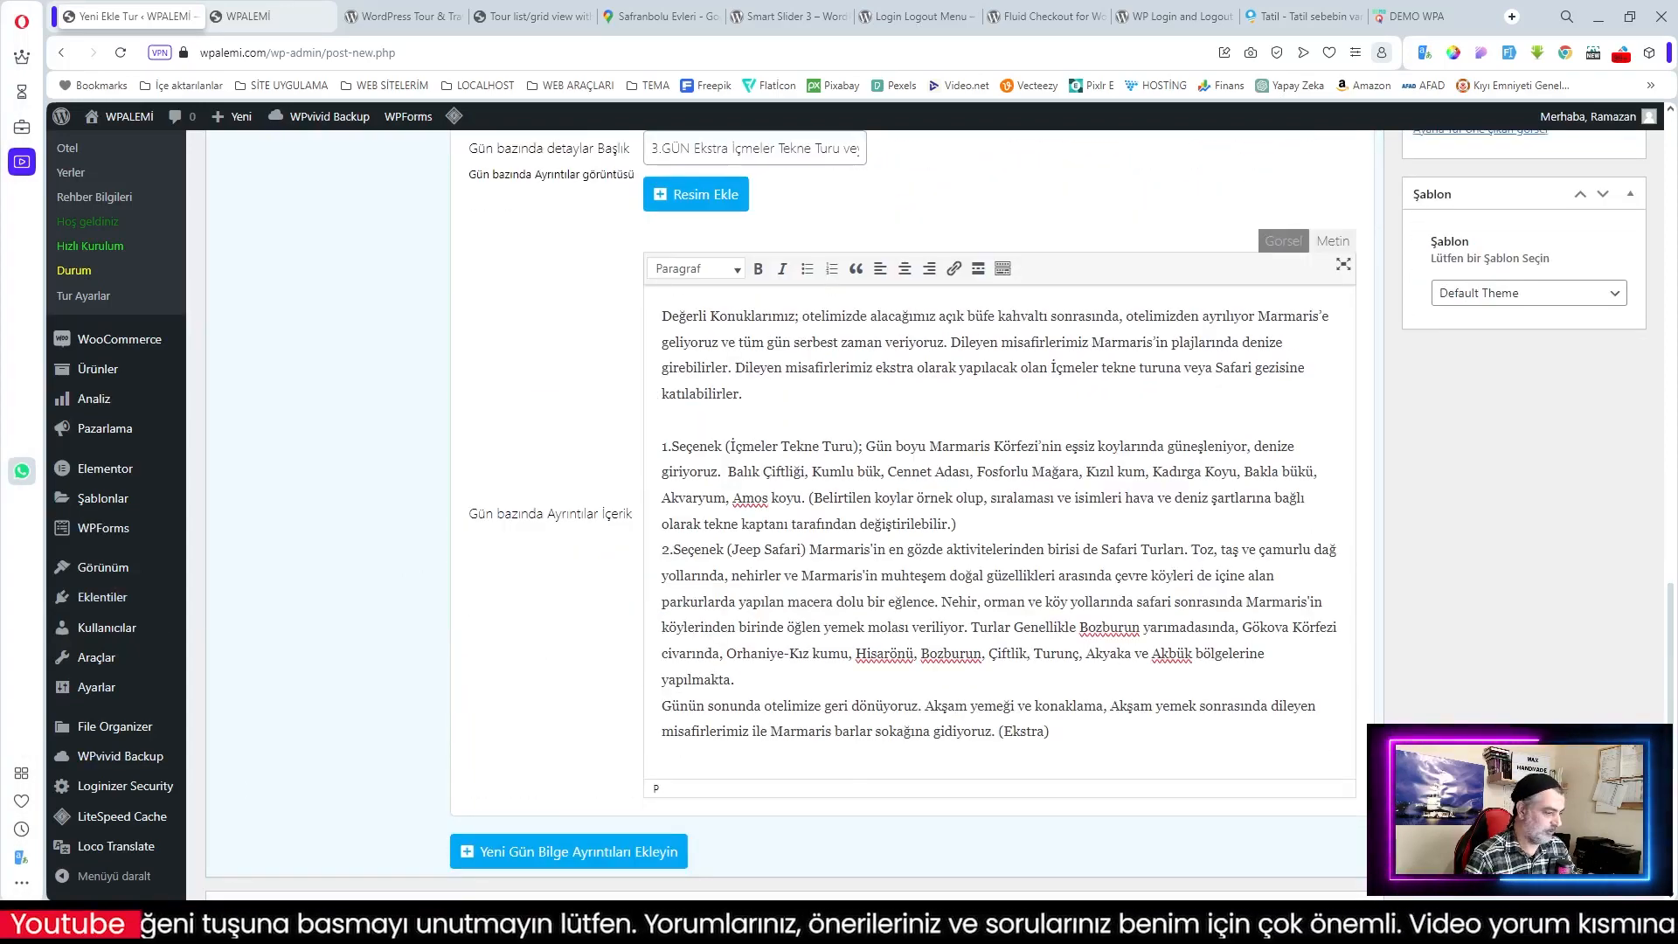
scroll(909, 722, "up", 5)
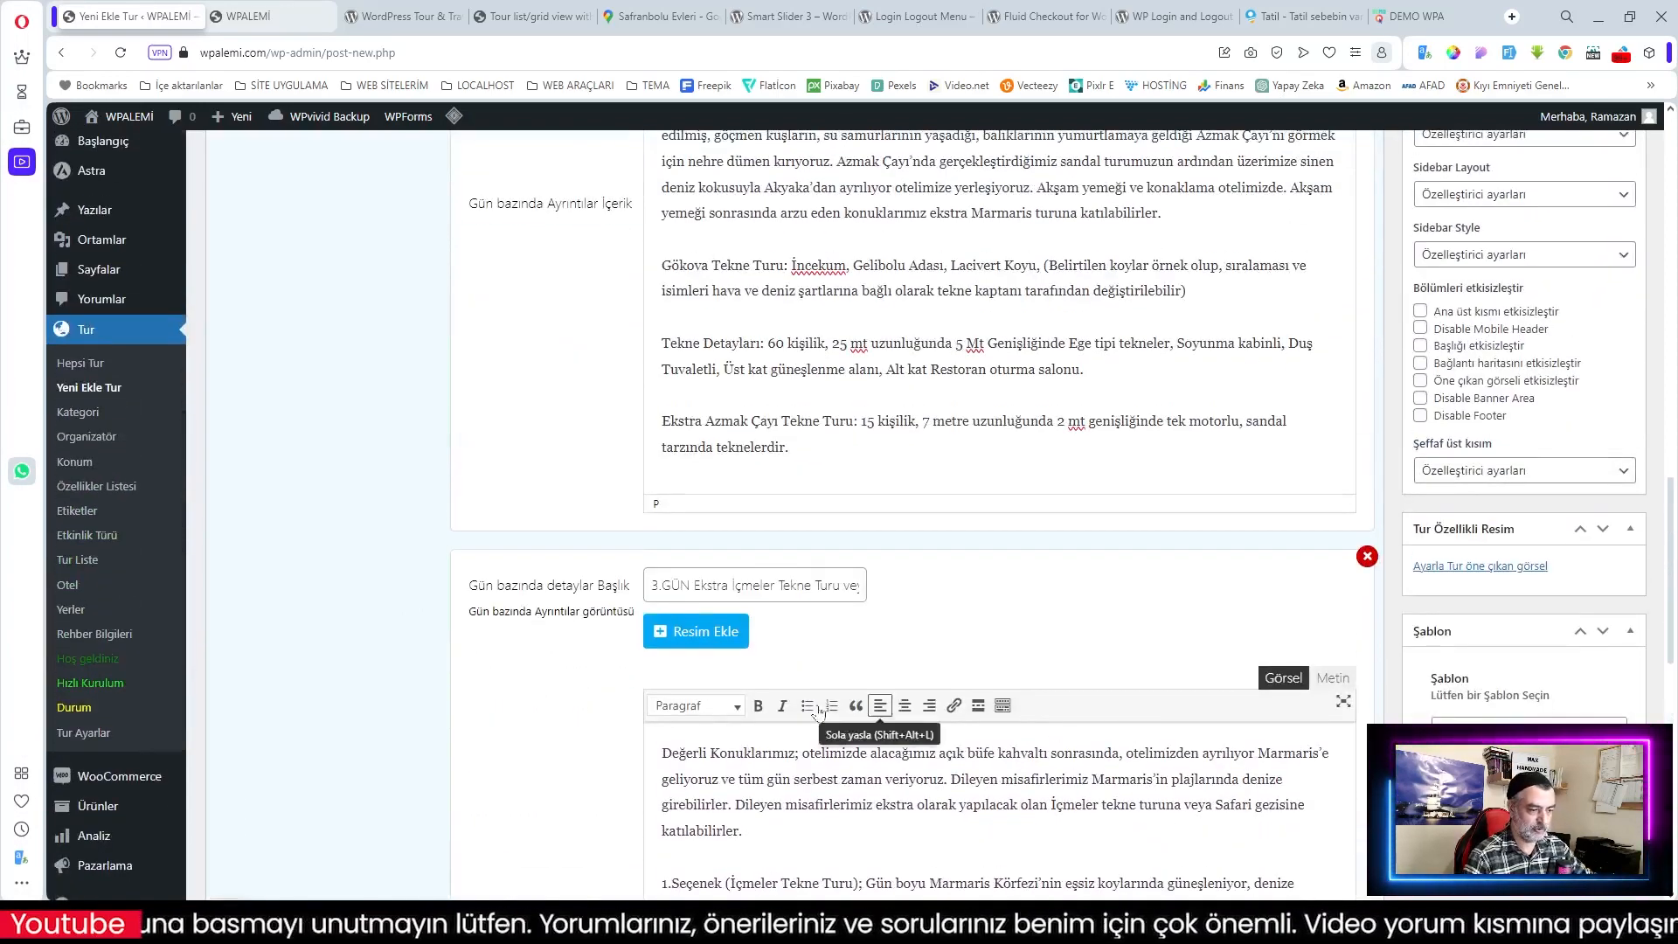
scroll(909, 722, "up", 8)
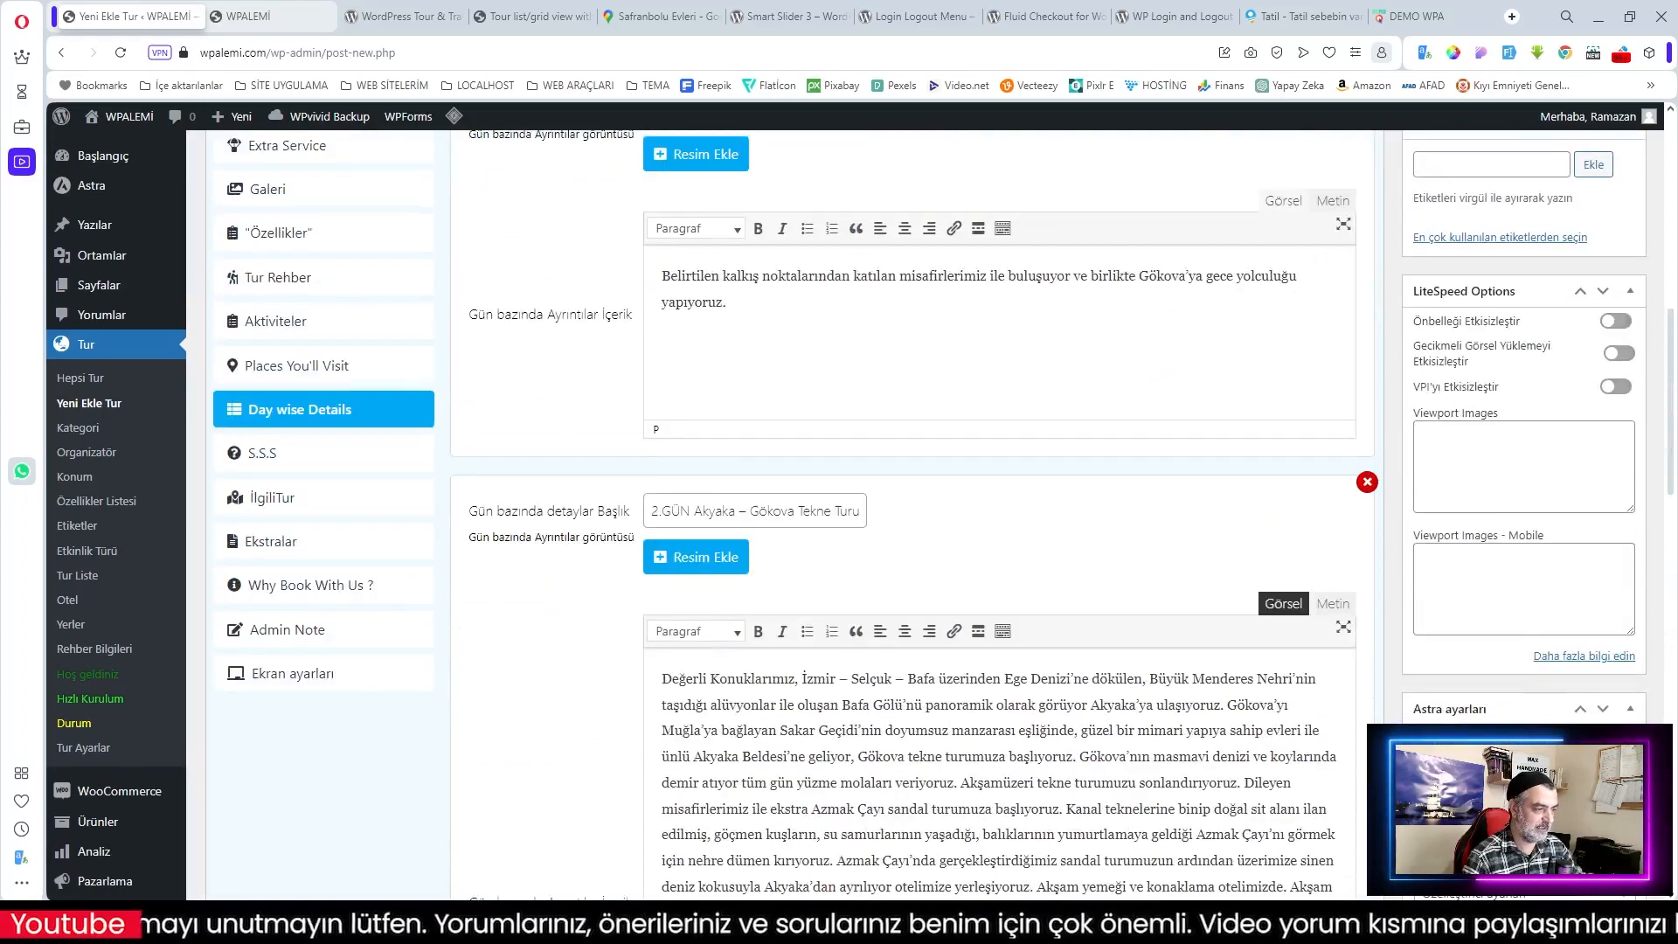
scroll(935, 702, "up", 3)
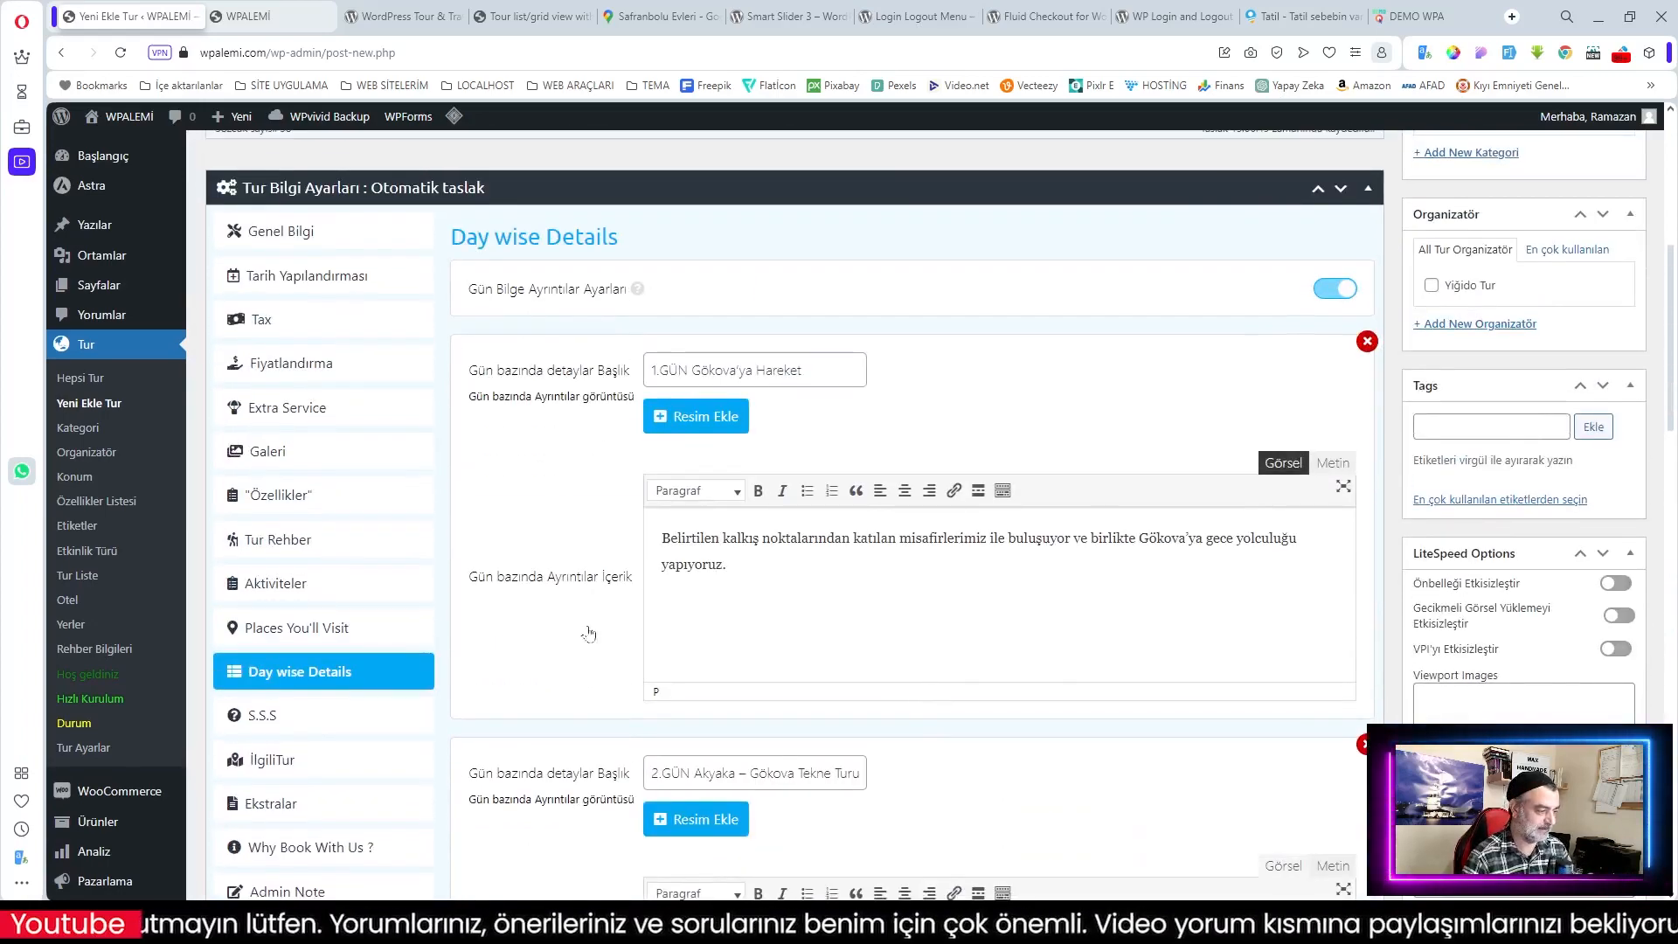
scroll(677, 620, "down", 5)
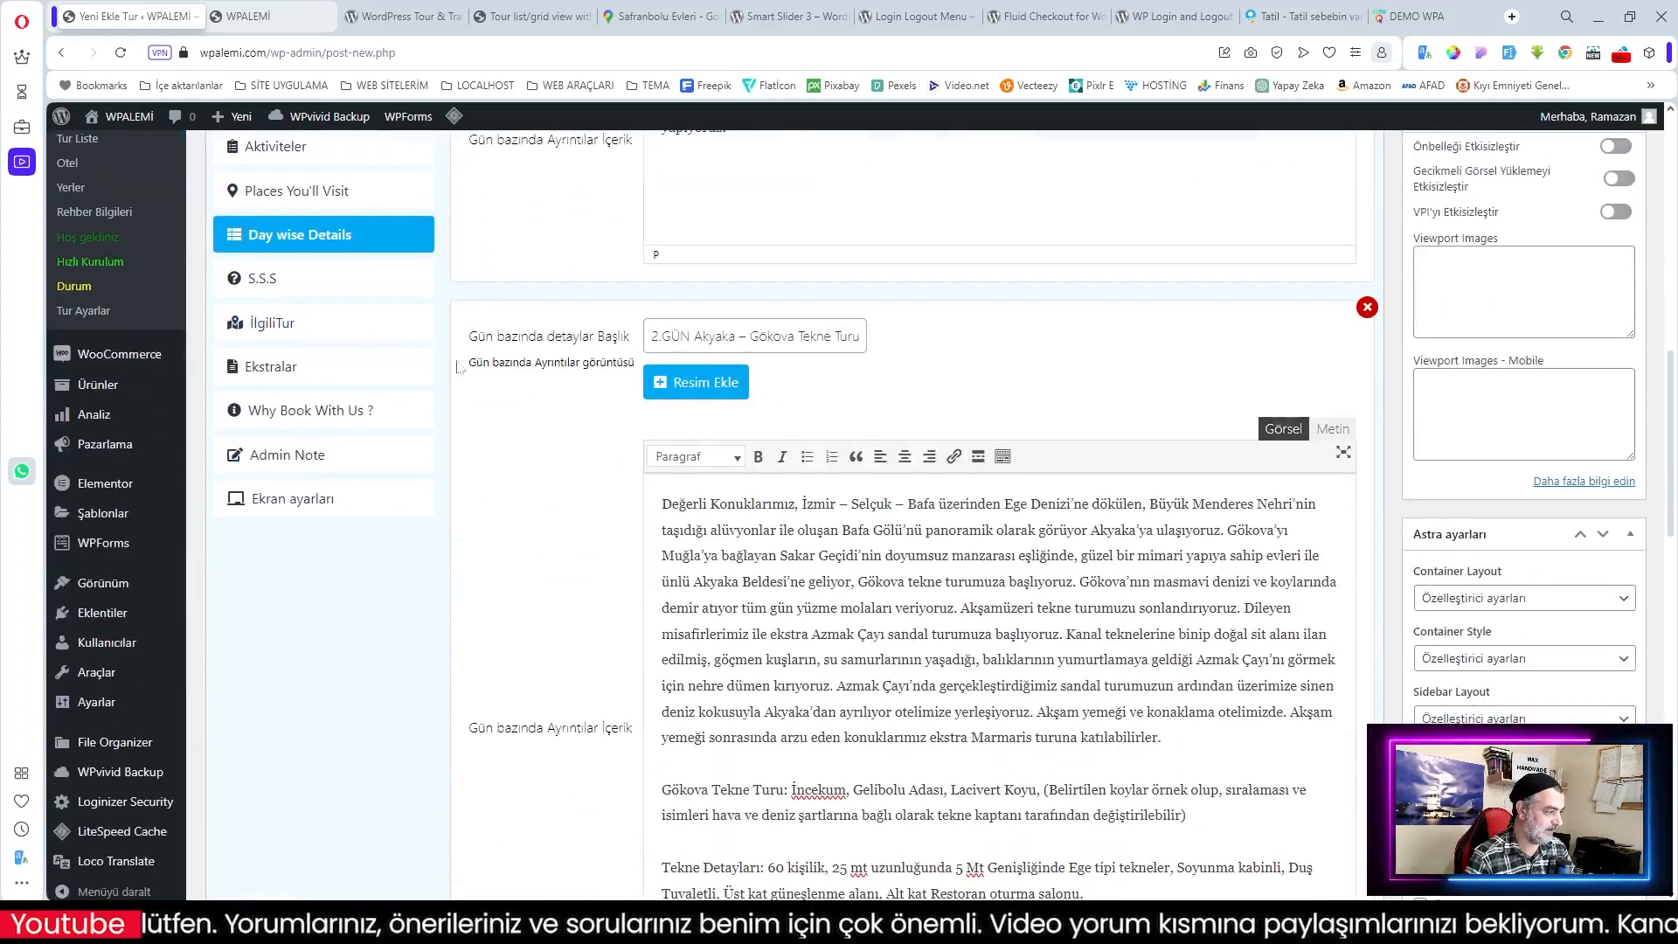
Step: Add the FAQ 'Tur Kalkış Noktaları' answered with the list of departure times
left_click(411, 279)
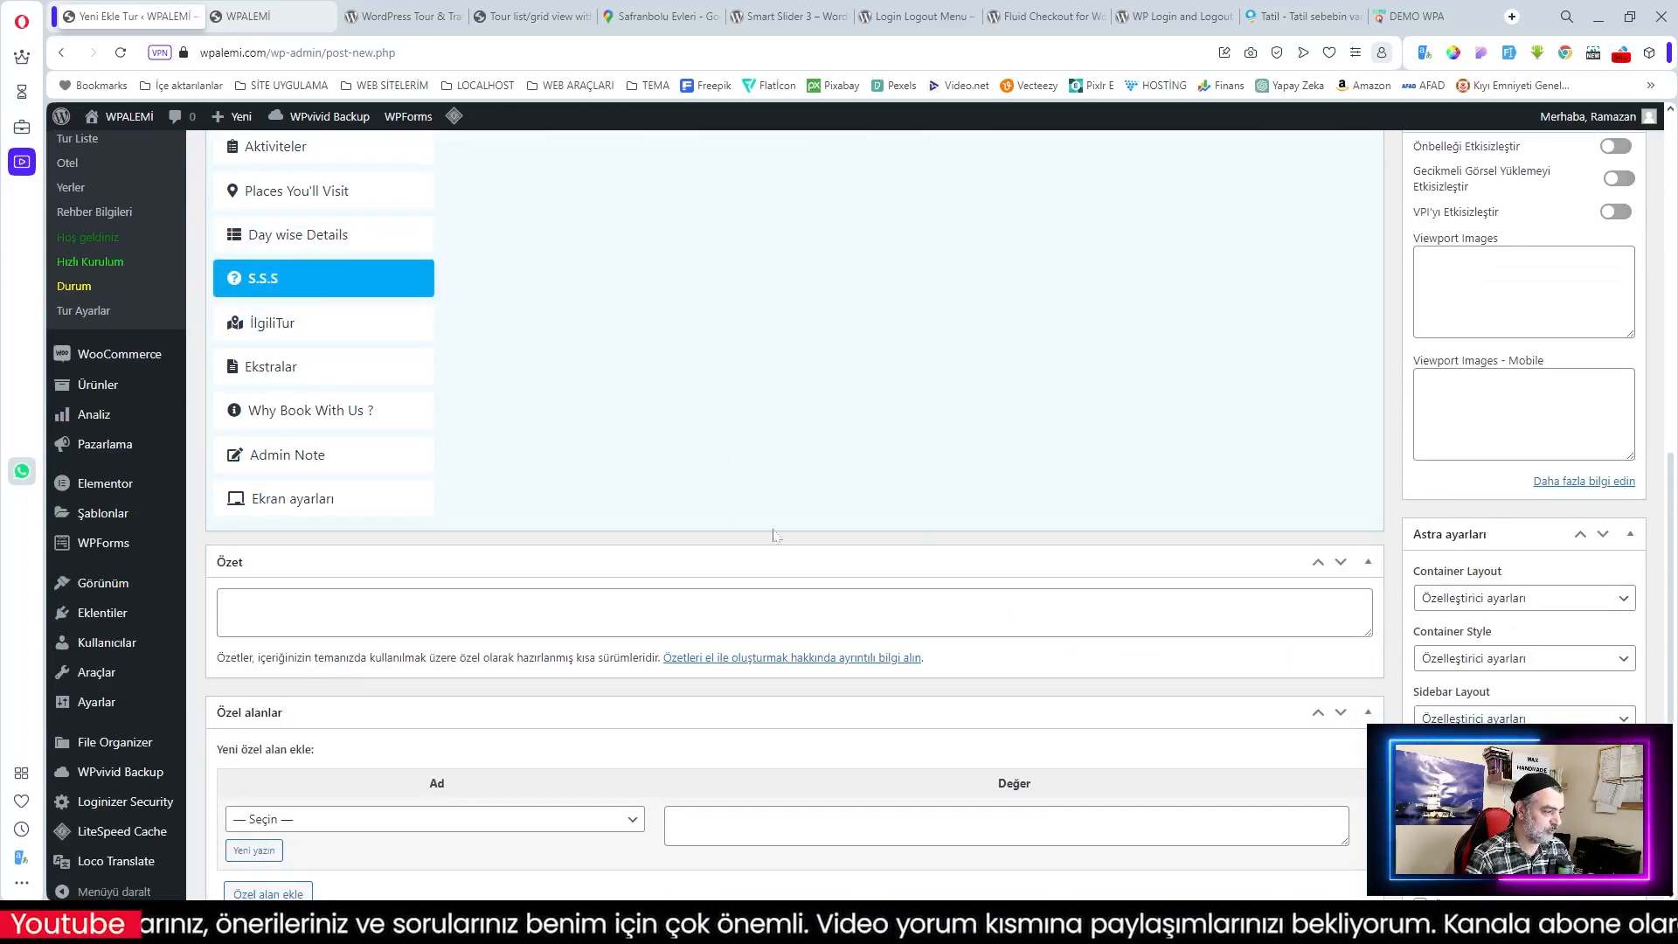
scroll(940, 512, "up", 6)
scroll(941, 513, "up", 2)
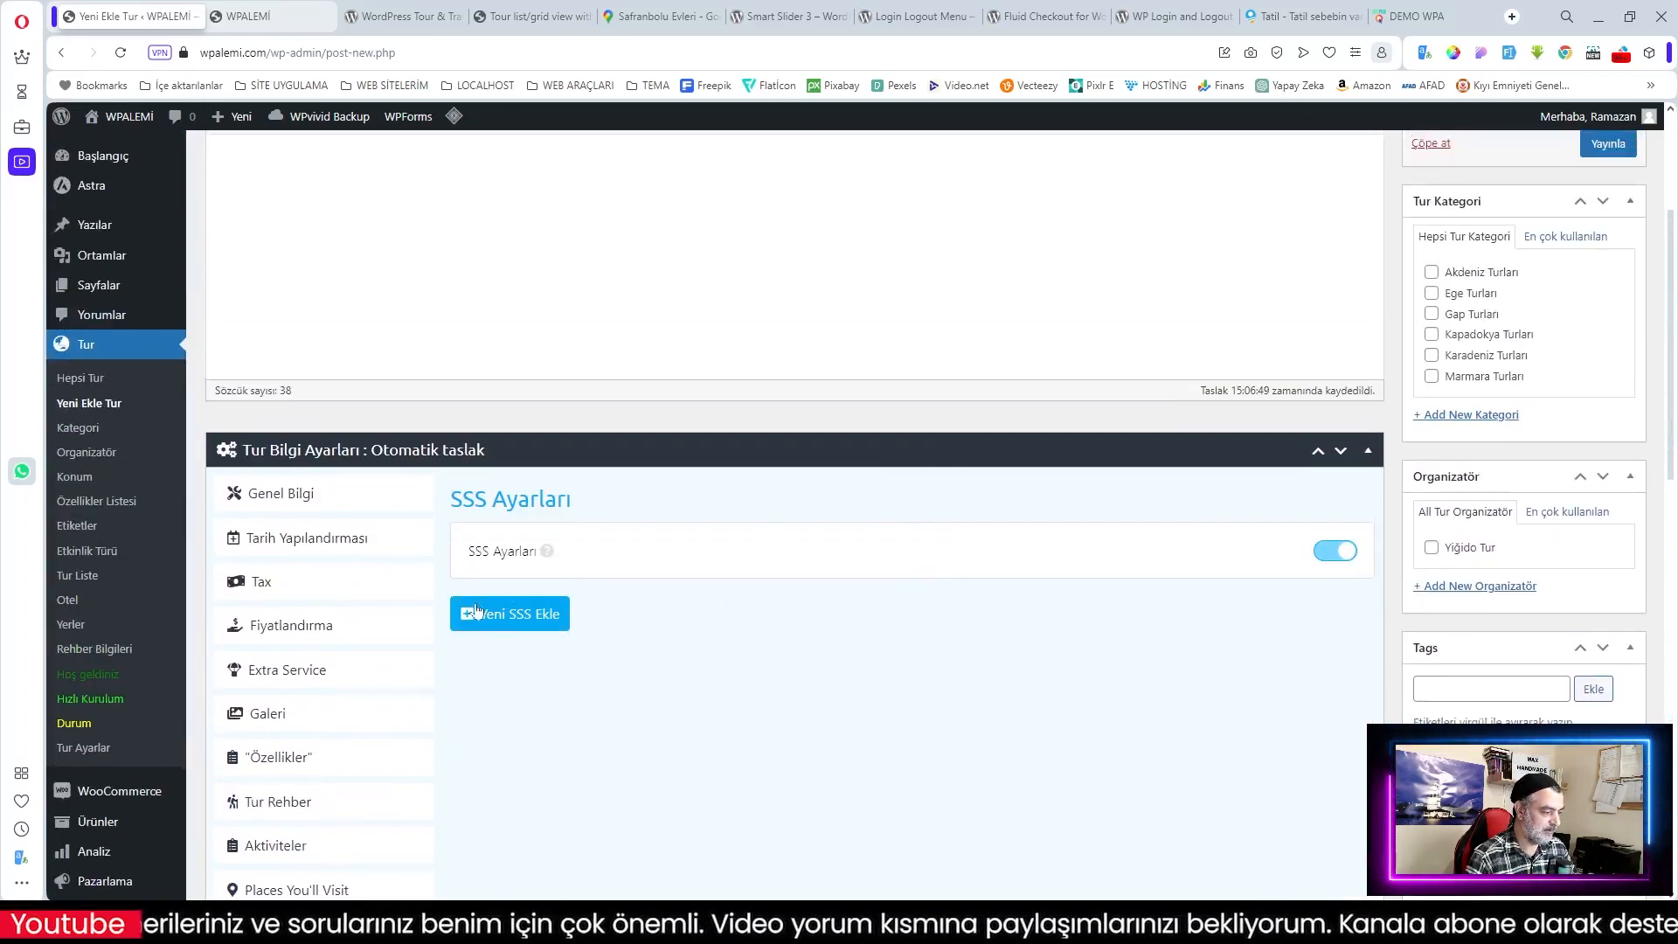
left_click(524, 622)
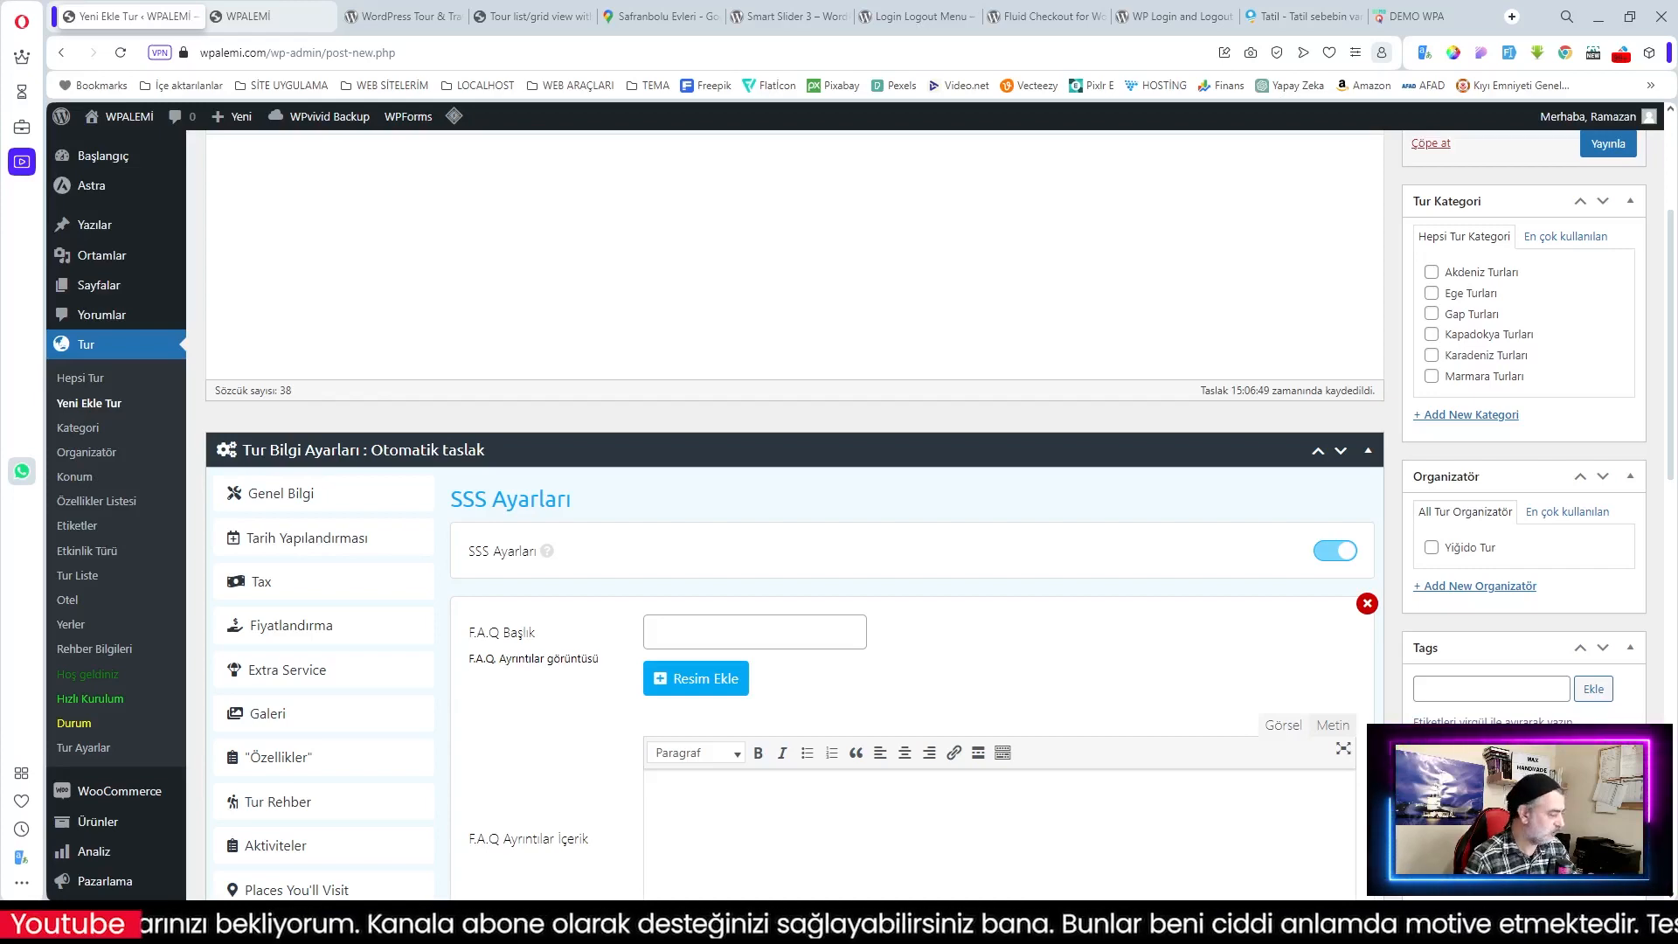
left_click(690, 631)
type("Tur Kalkış Noktaları")
scroll(787, 646, "down", 2)
left_click(786, 646)
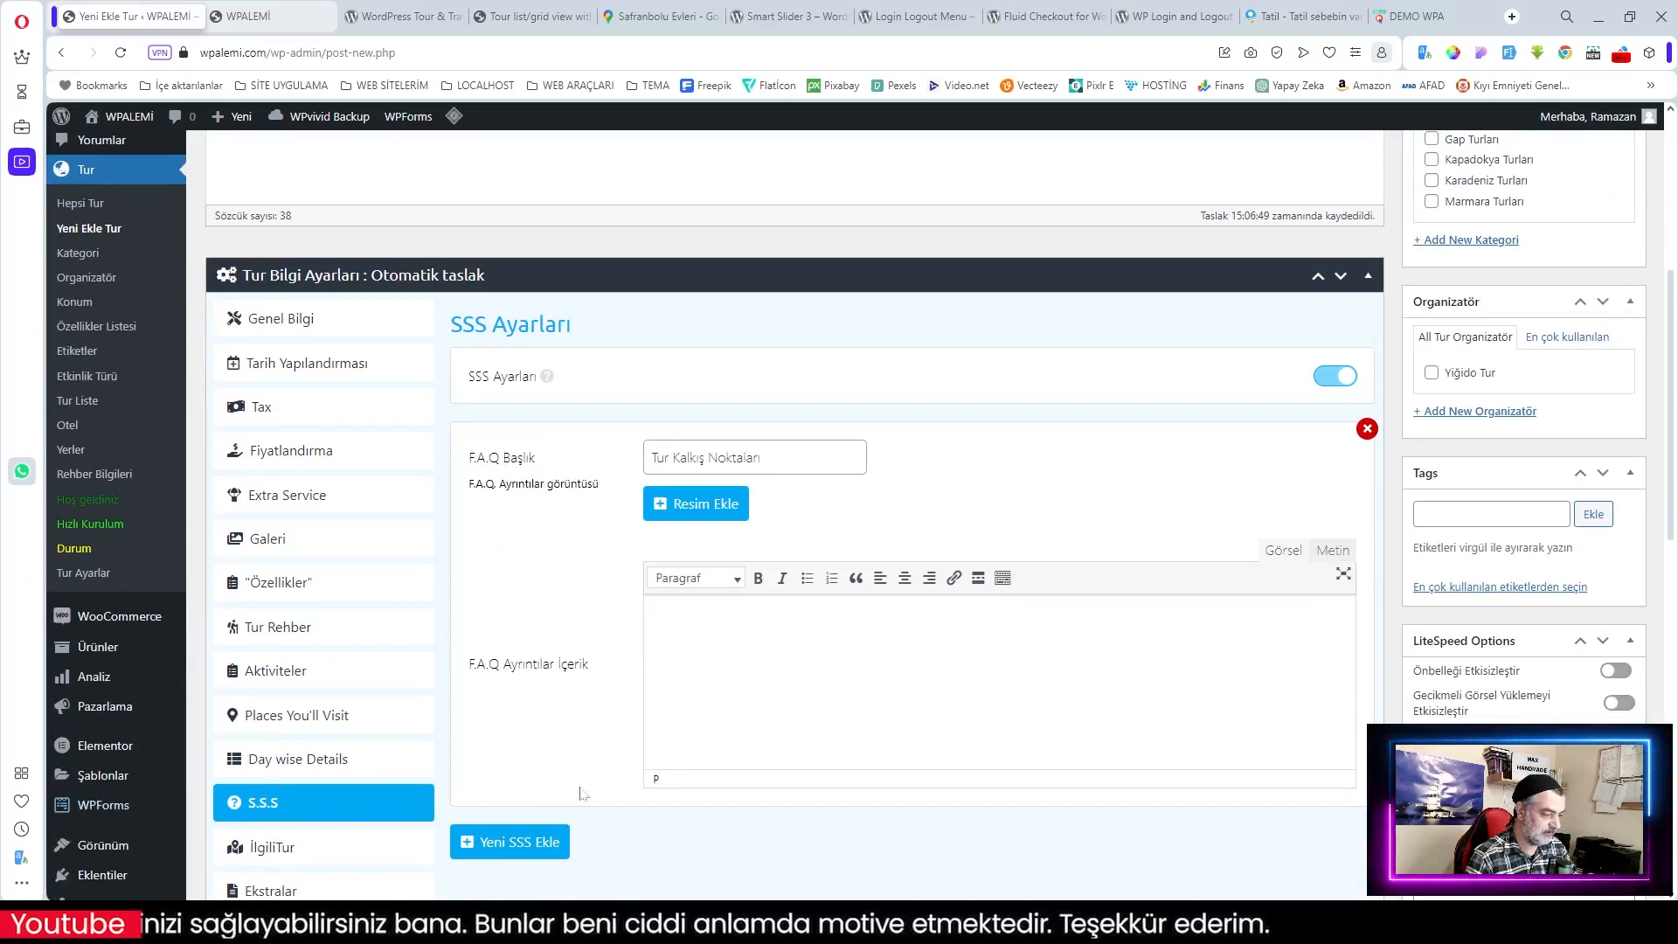
type("22.00 Yenibosna Airport Avm Otoparkı 22.30 Şişli Acente Merkez Ofis Önü 23.30 Kadıköy Tepe Nautilus AVM Yanı (Ayrılık Çeşme Metro İstasyonu İspark Otoparkı) 23.45 Kartal Köprüsü (E-5 Ankara Yönü) 24.00 Gebze Center Avm Önü 00.30 İzmit Halk Evi Durağı (İzmit - Adapazarı yönünden)")
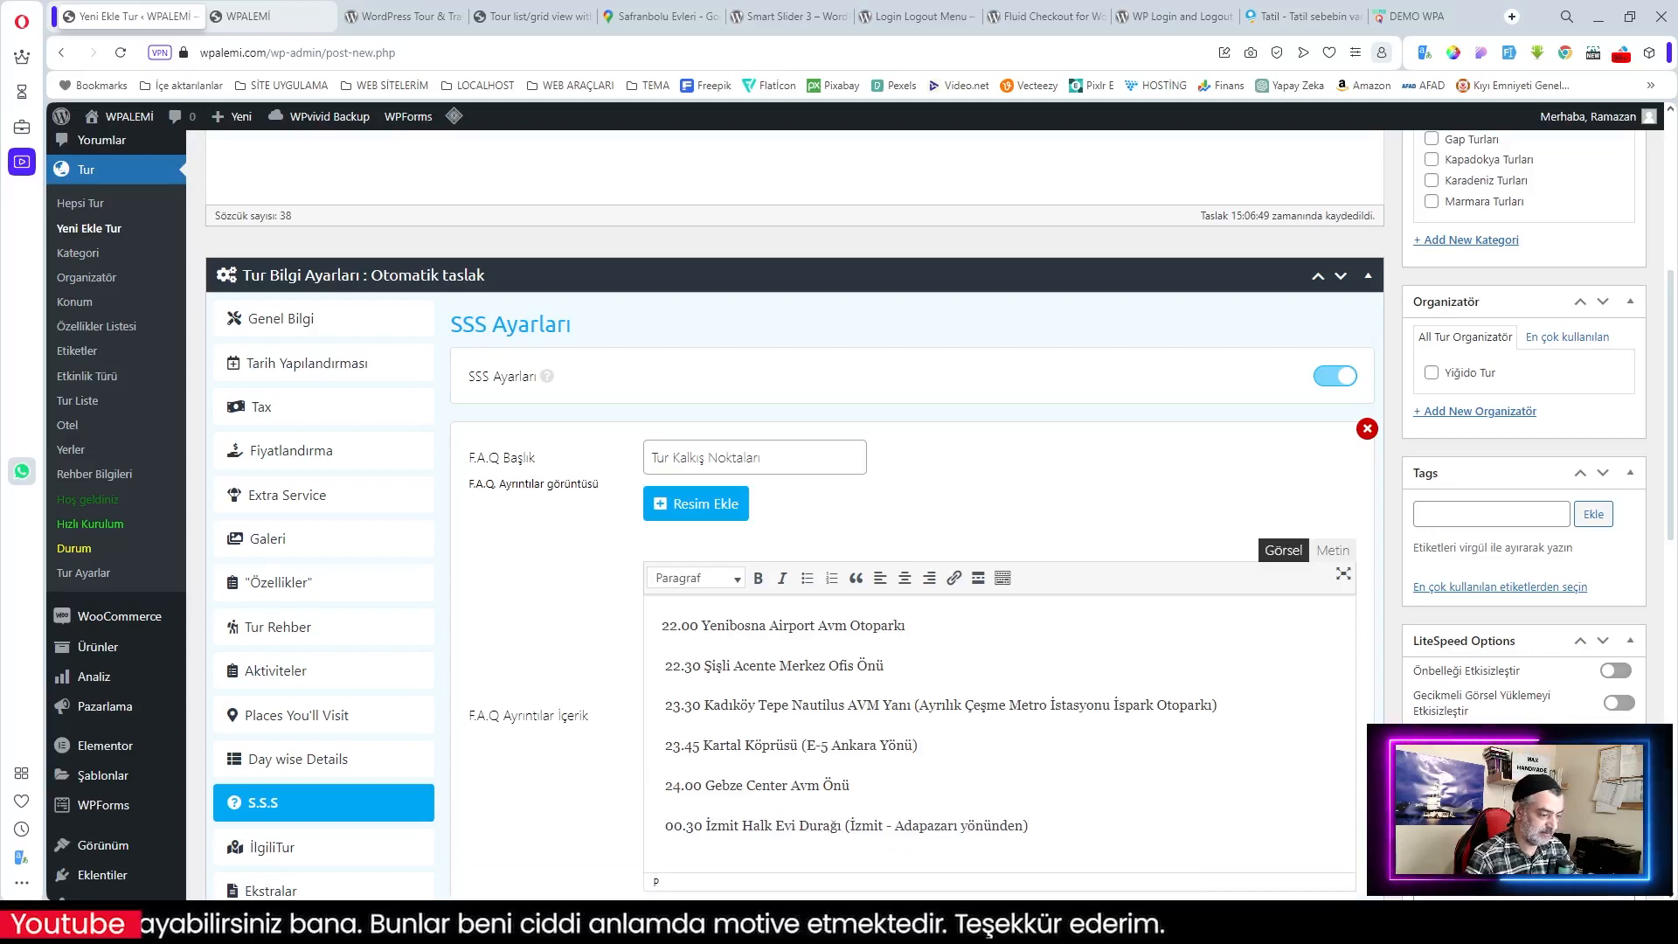
scroll(612, 612, "down", 3)
Step: Add the FAQ 'Konaklama Oteldemi Oluyor' answered that stays are in 5-star hotels
left_click(530, 686)
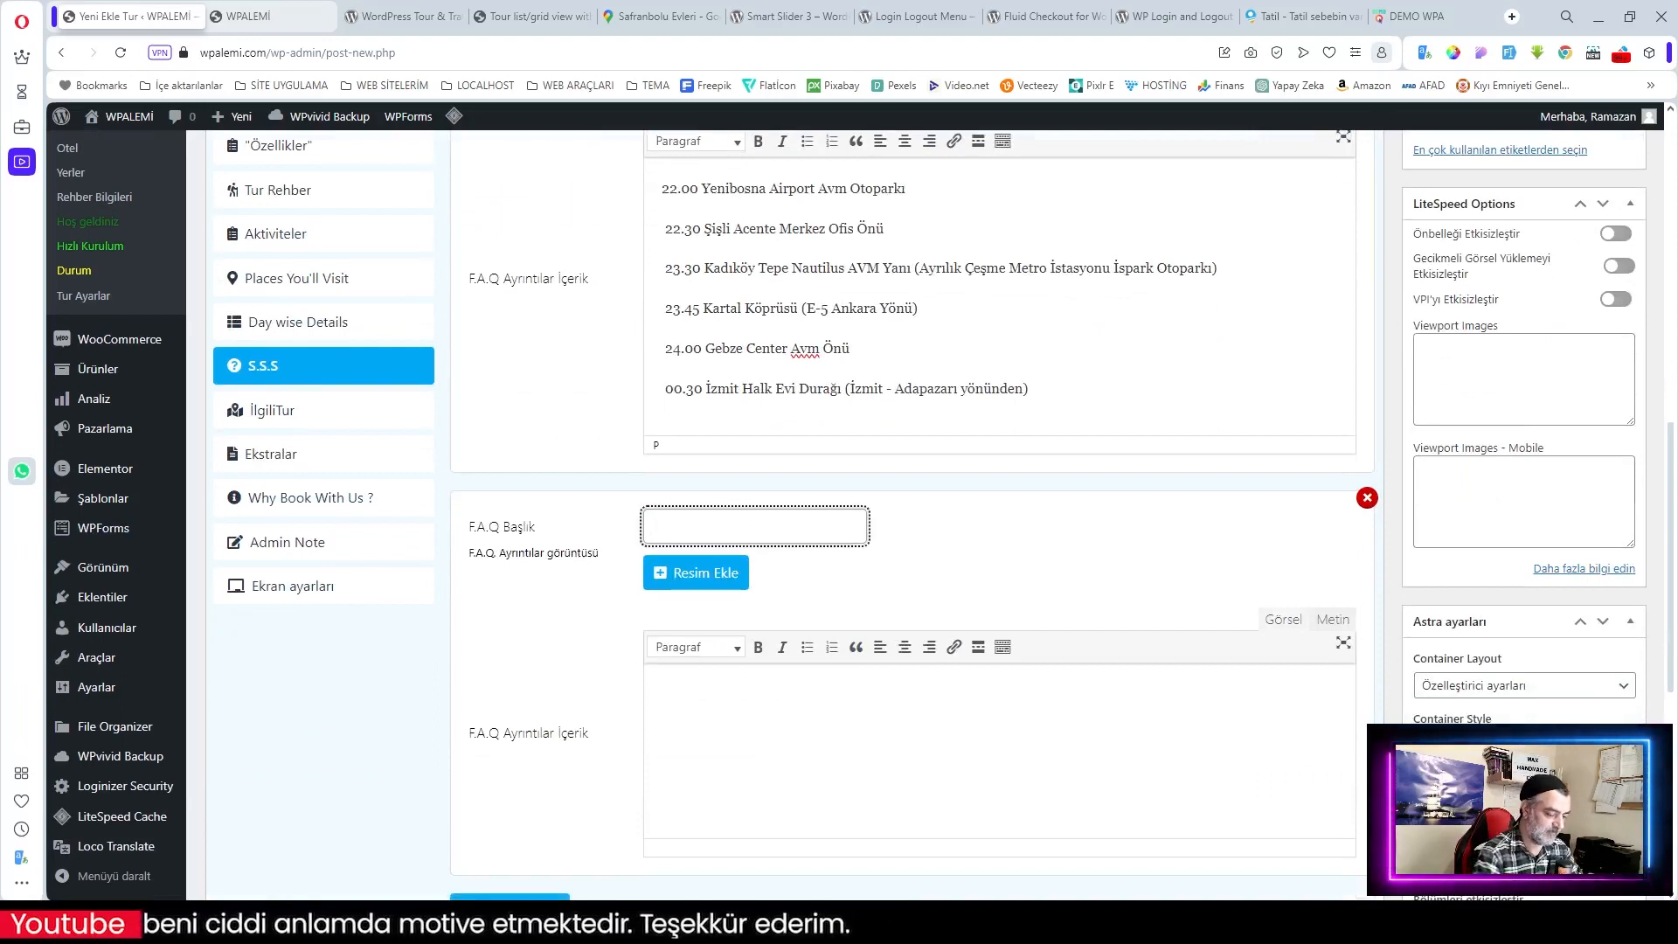
type("Konaklama Otel")
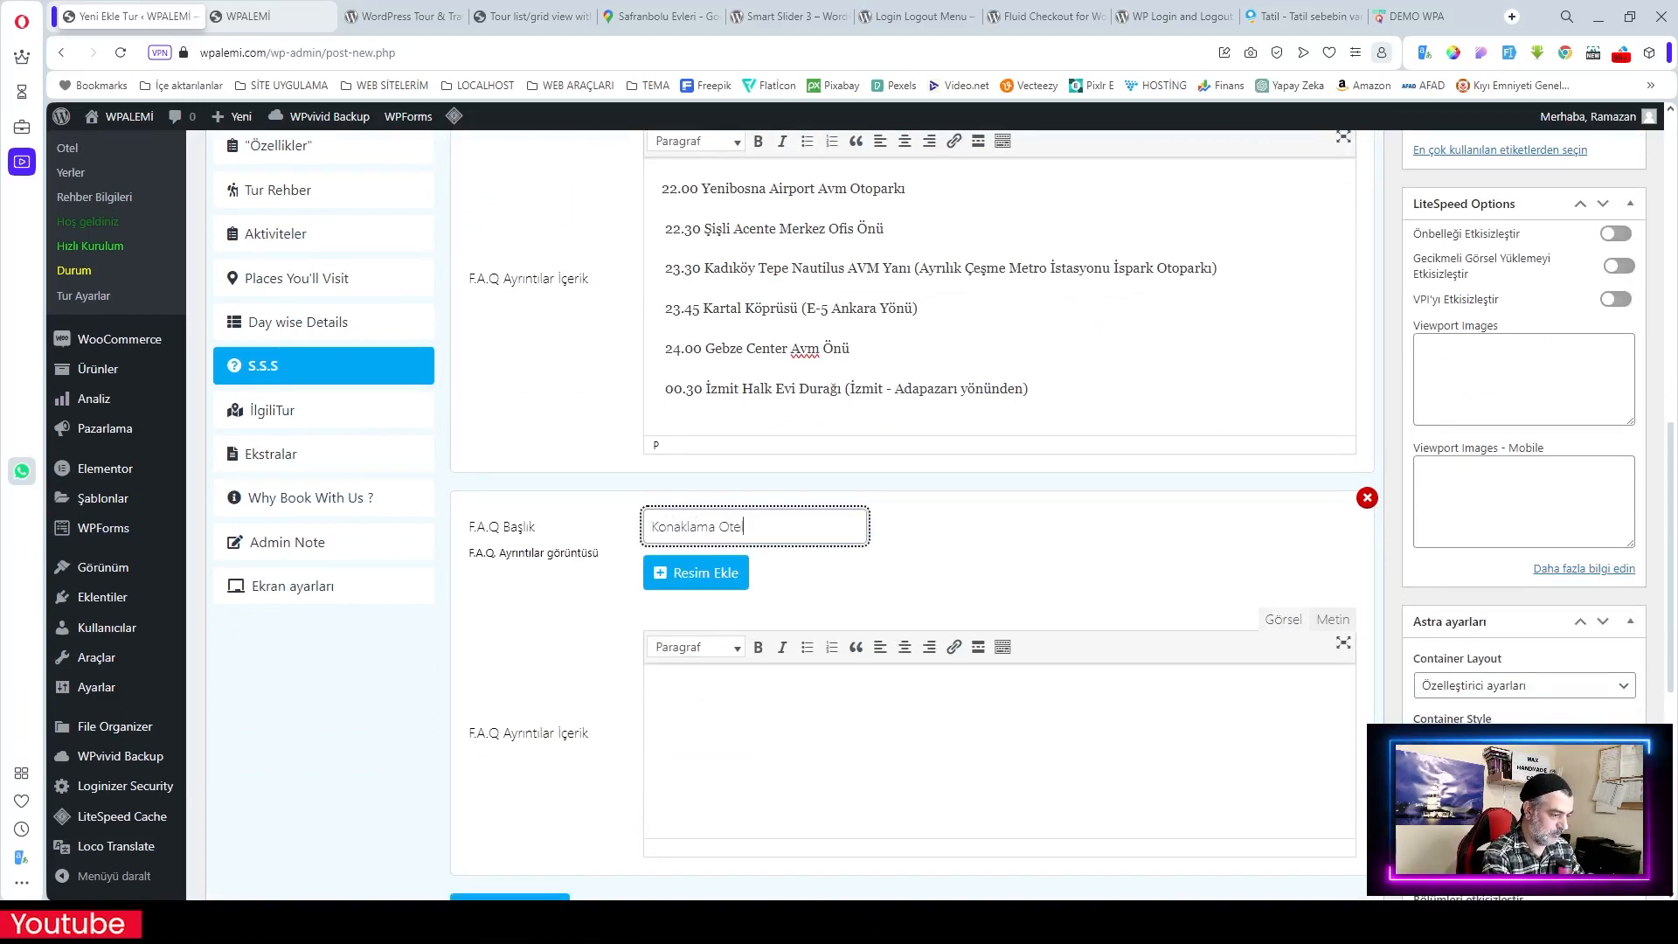
type("lerdemi Oluyor")
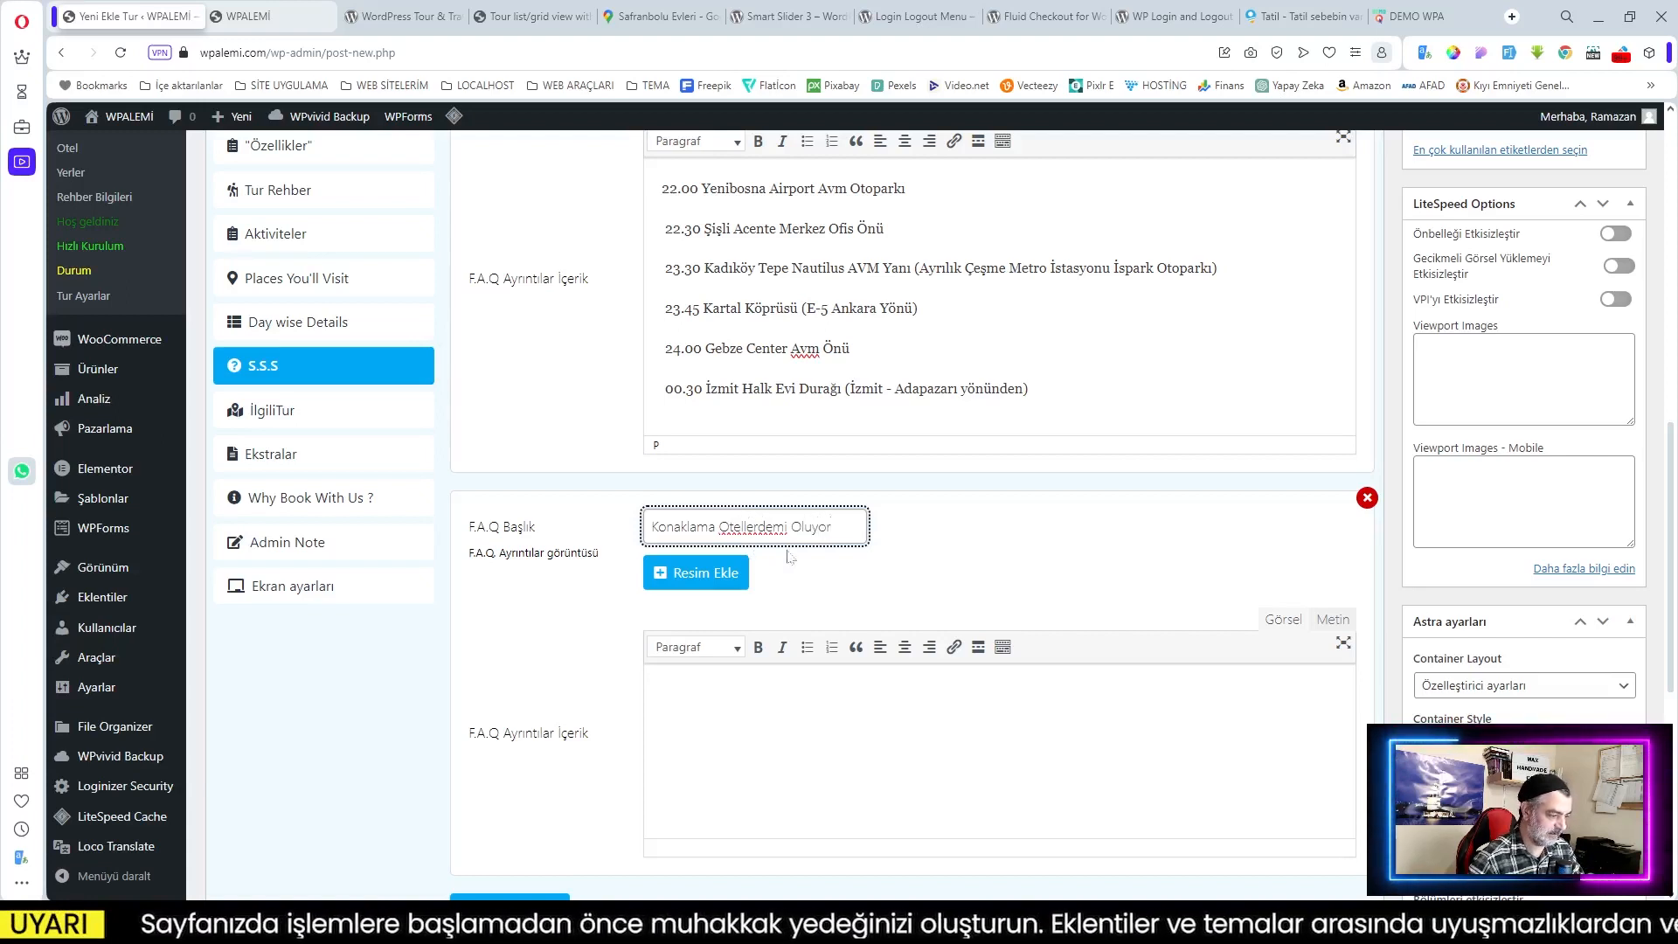
key("Left")
key("Left")
key("Left")
key("Left")
key("Left")
key("Left")
key("Left")
key("Left")
key("Left")
key("Left")
key("Left")
key("BackSpace")
key("BackSpace")
key("BackSpace")
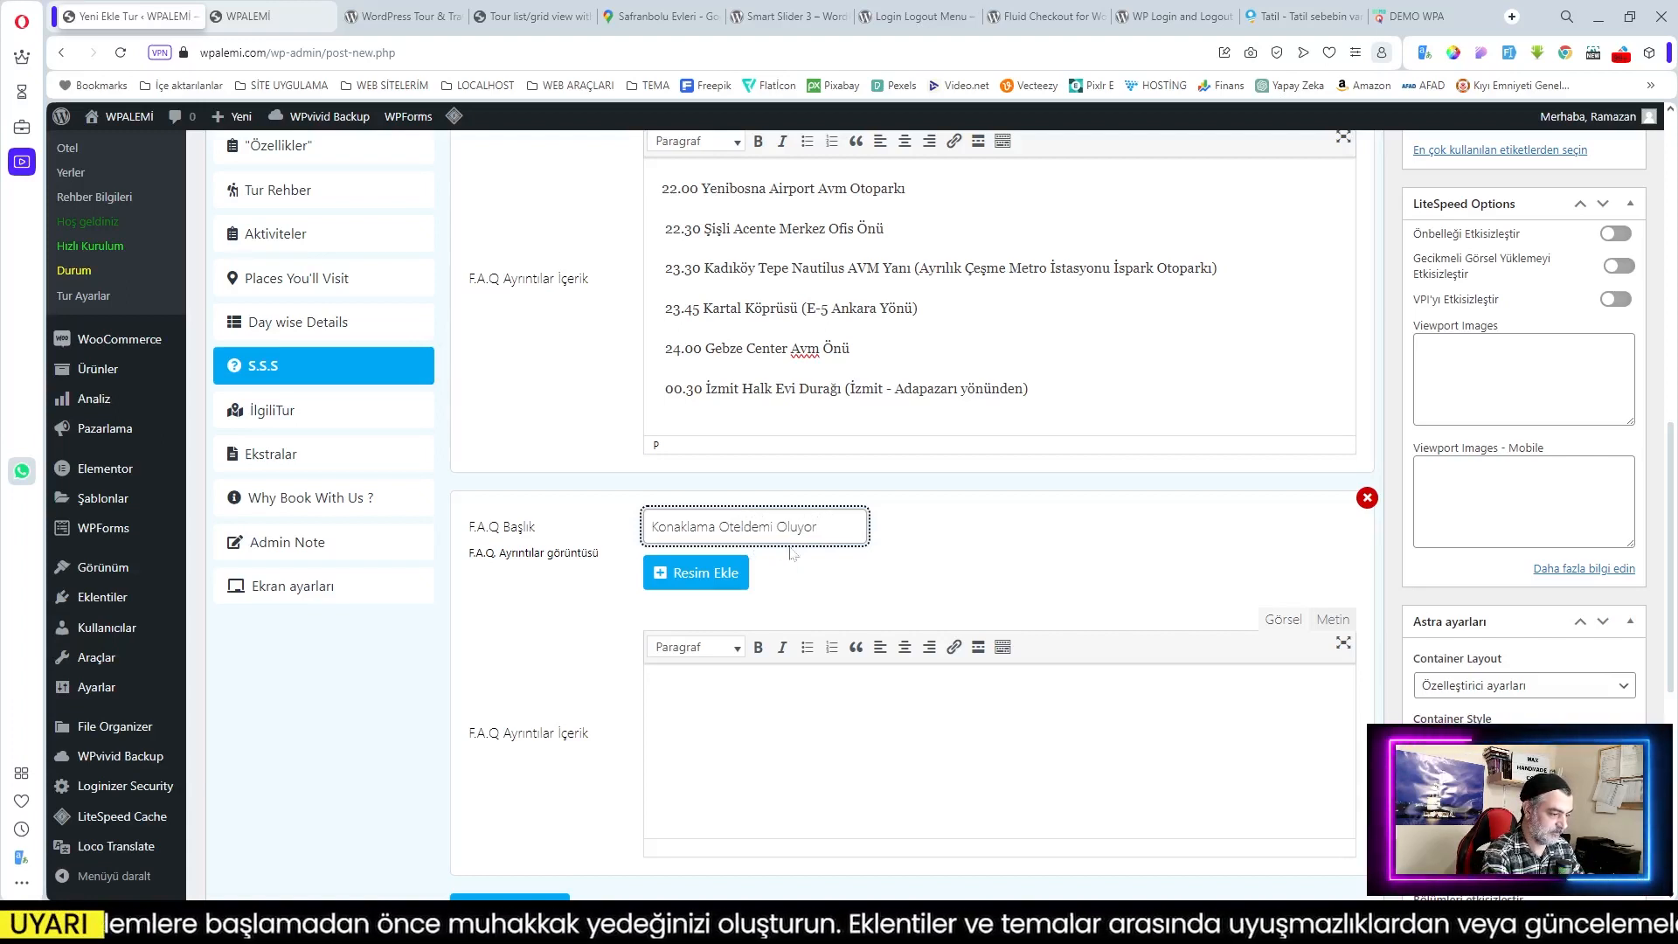
key("Tab")
type("Ev")
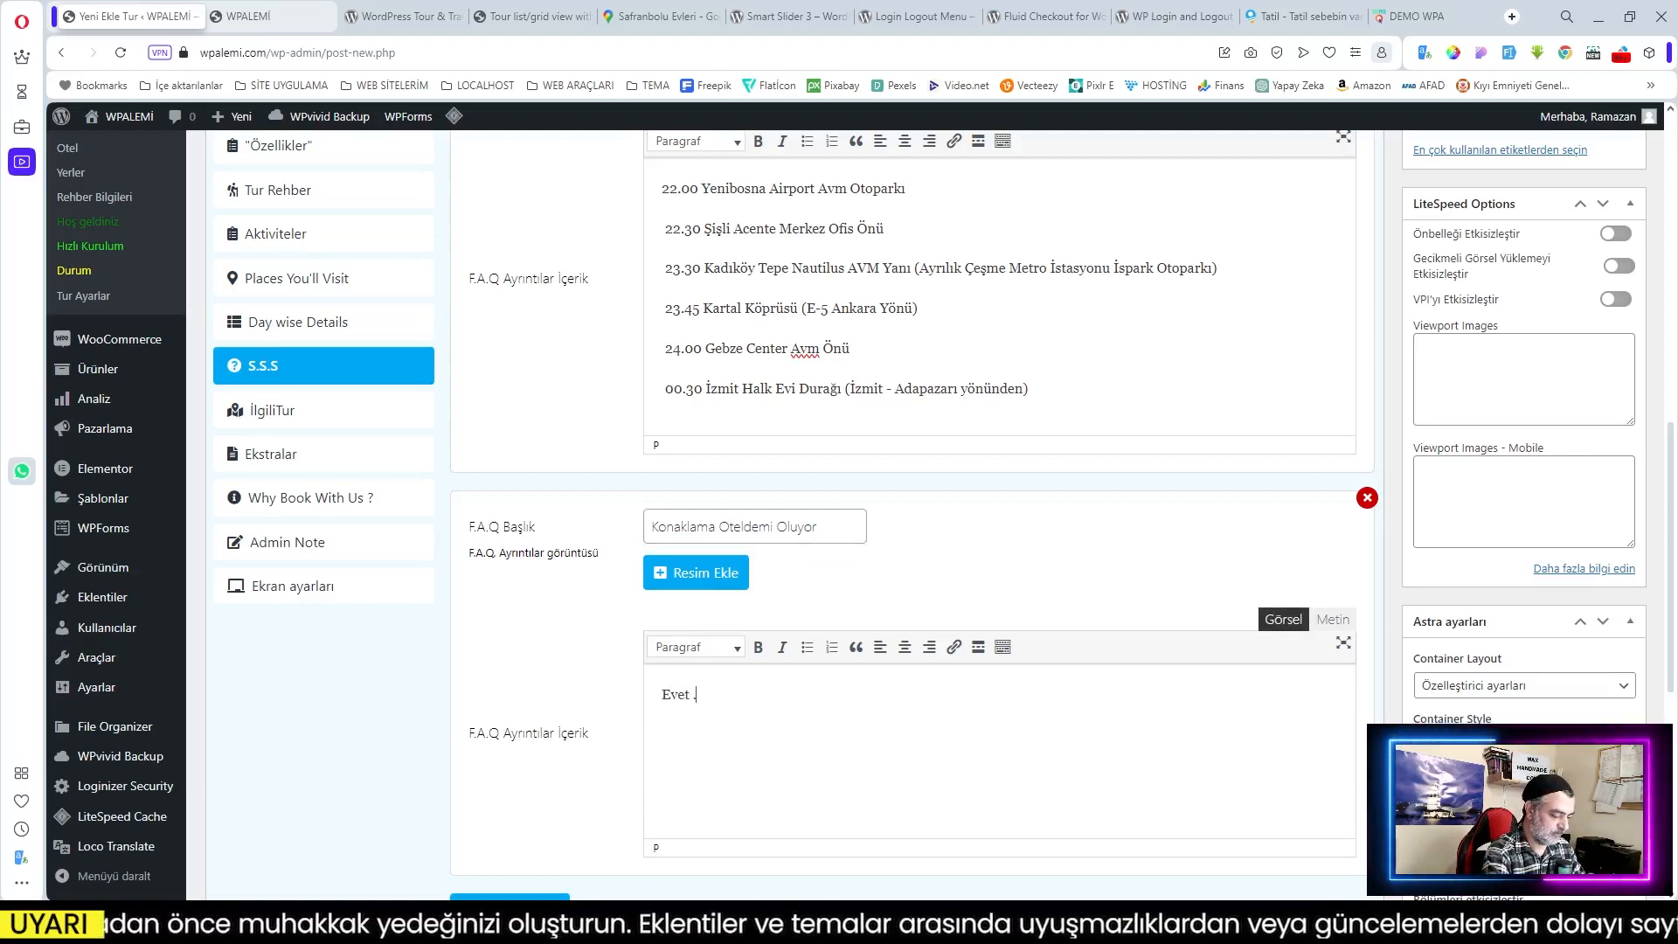
type("et .Turumuz")
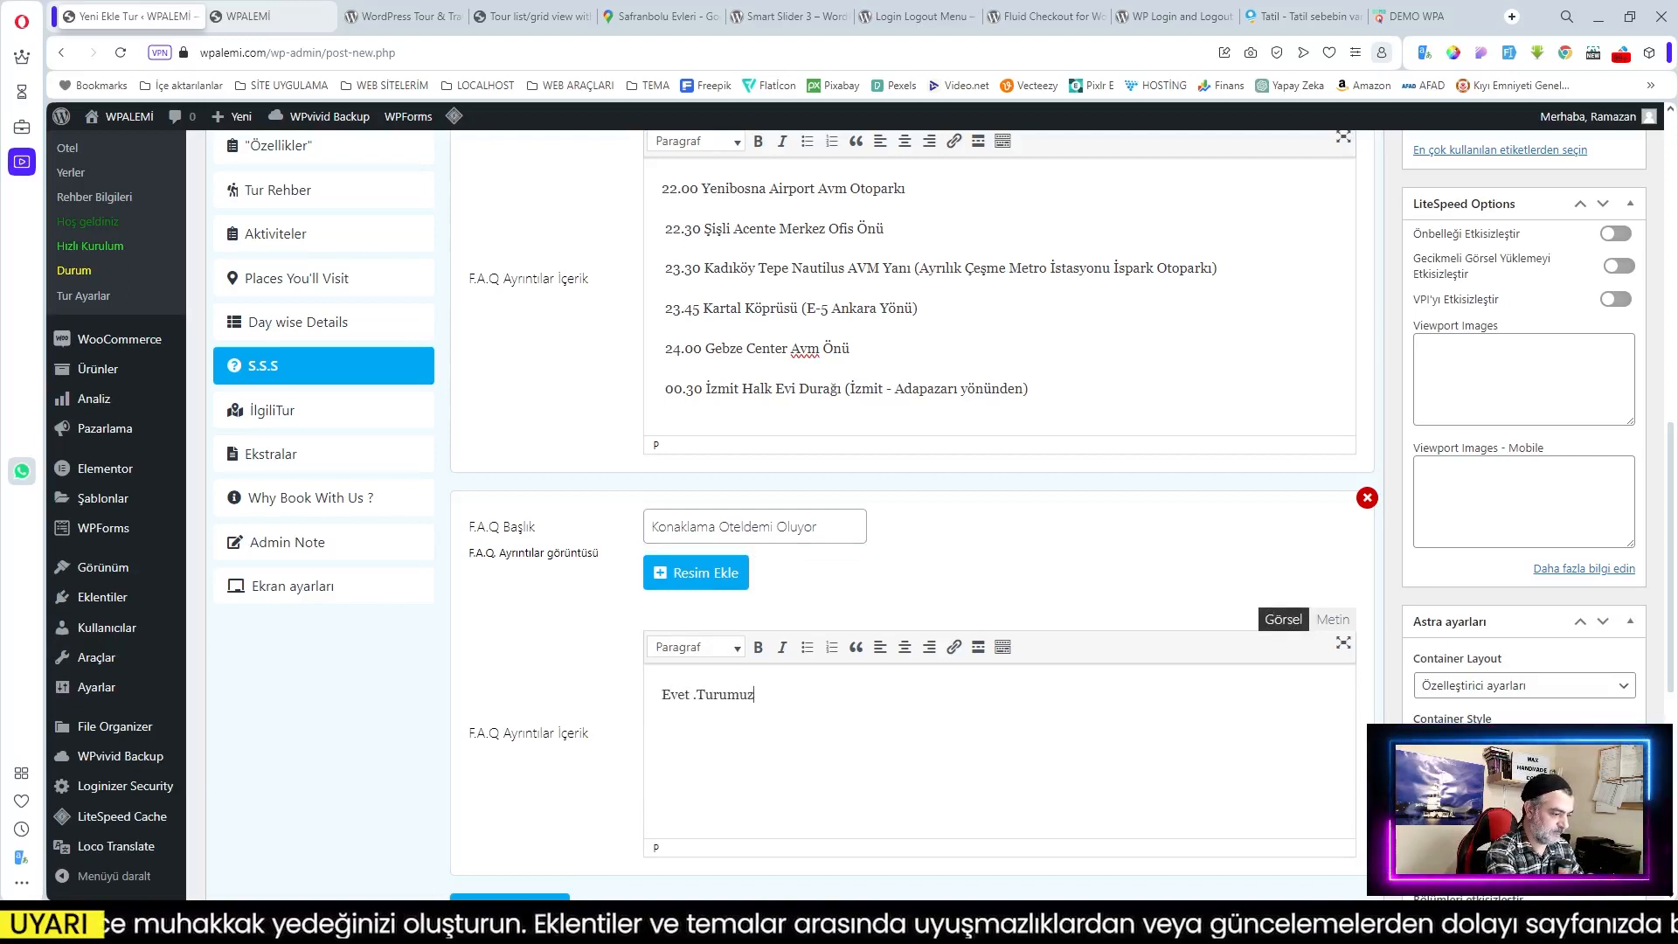
type("un konaklamaları")
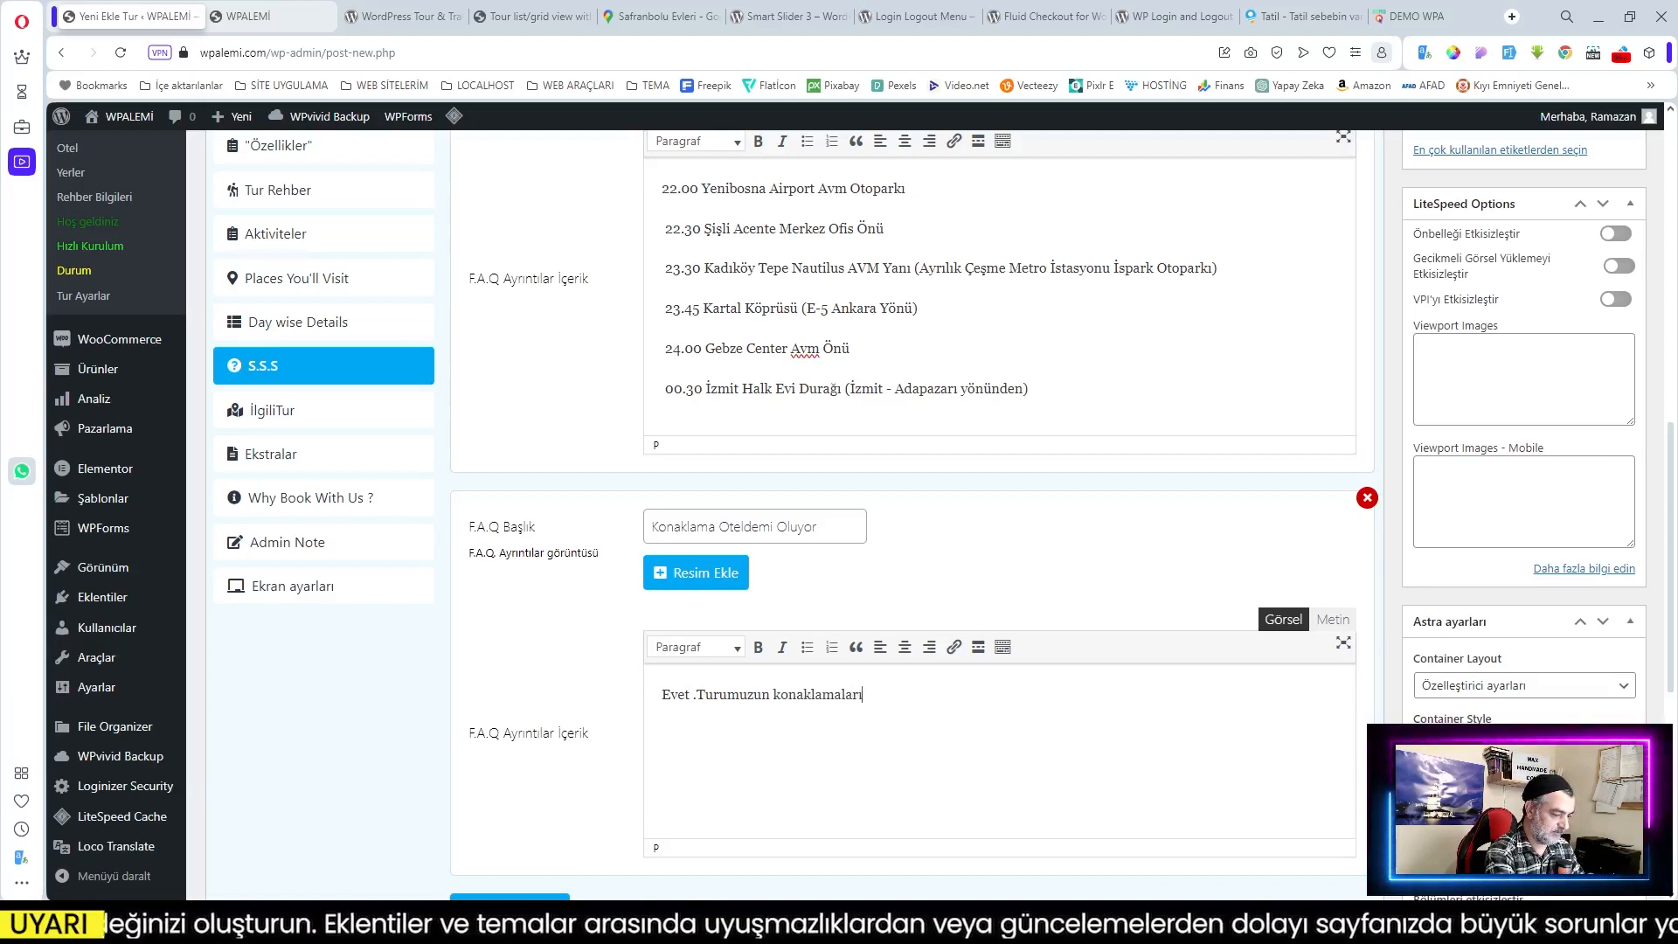
type(" 5 yıldızlı ot")
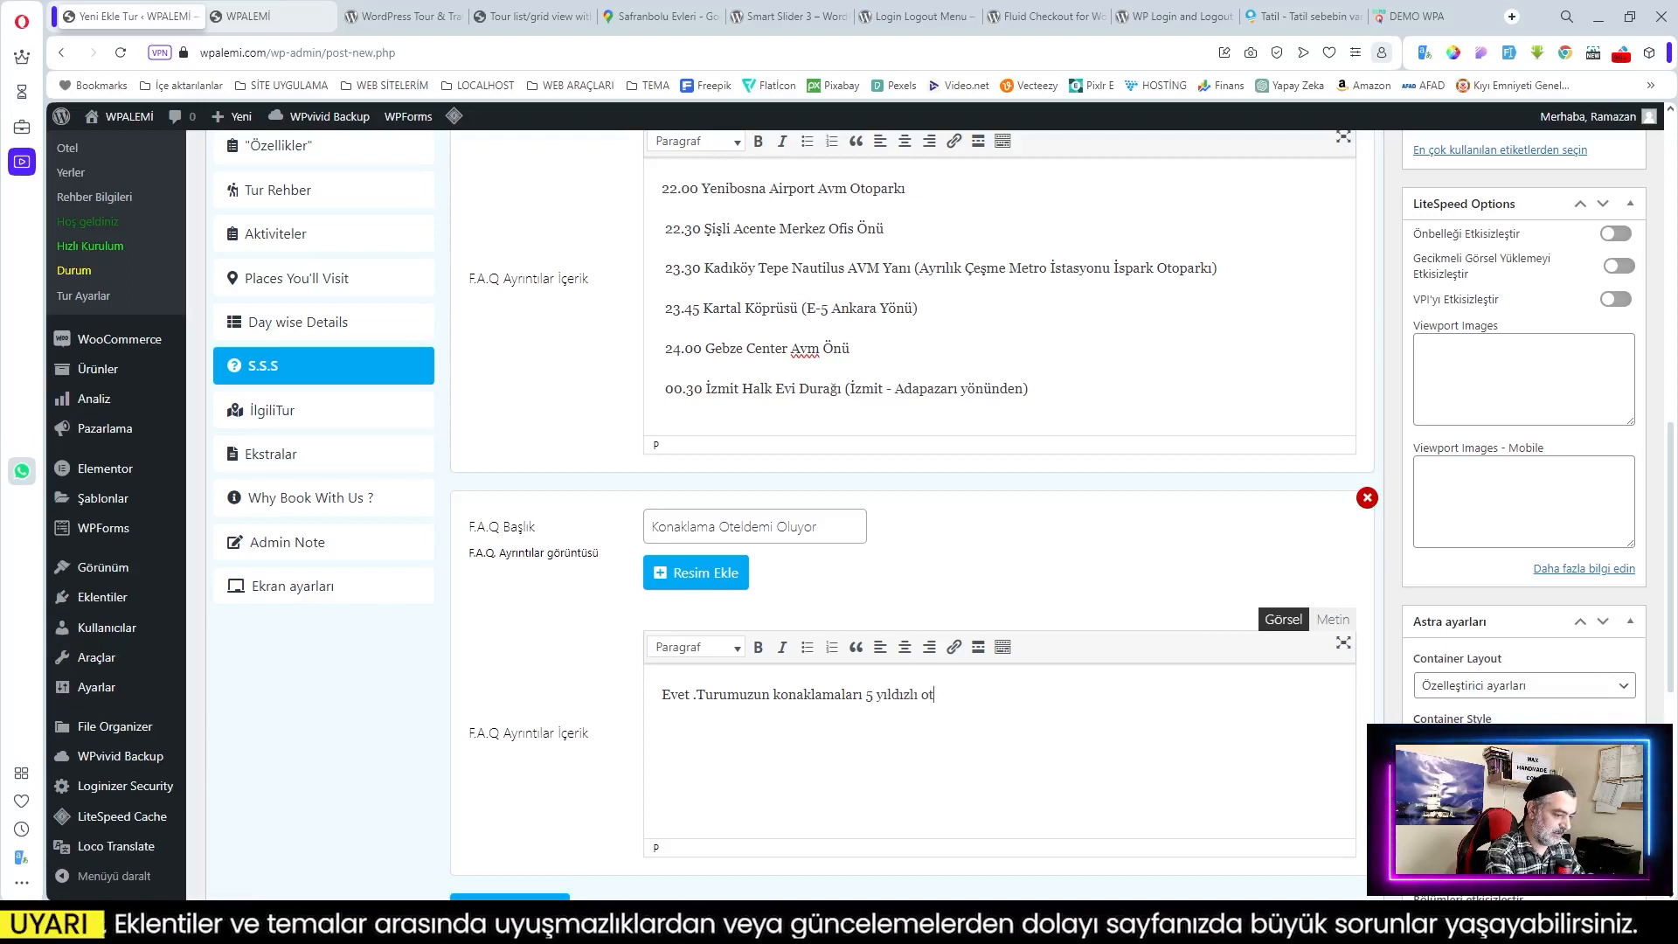
type("ellerde olmaktadır")
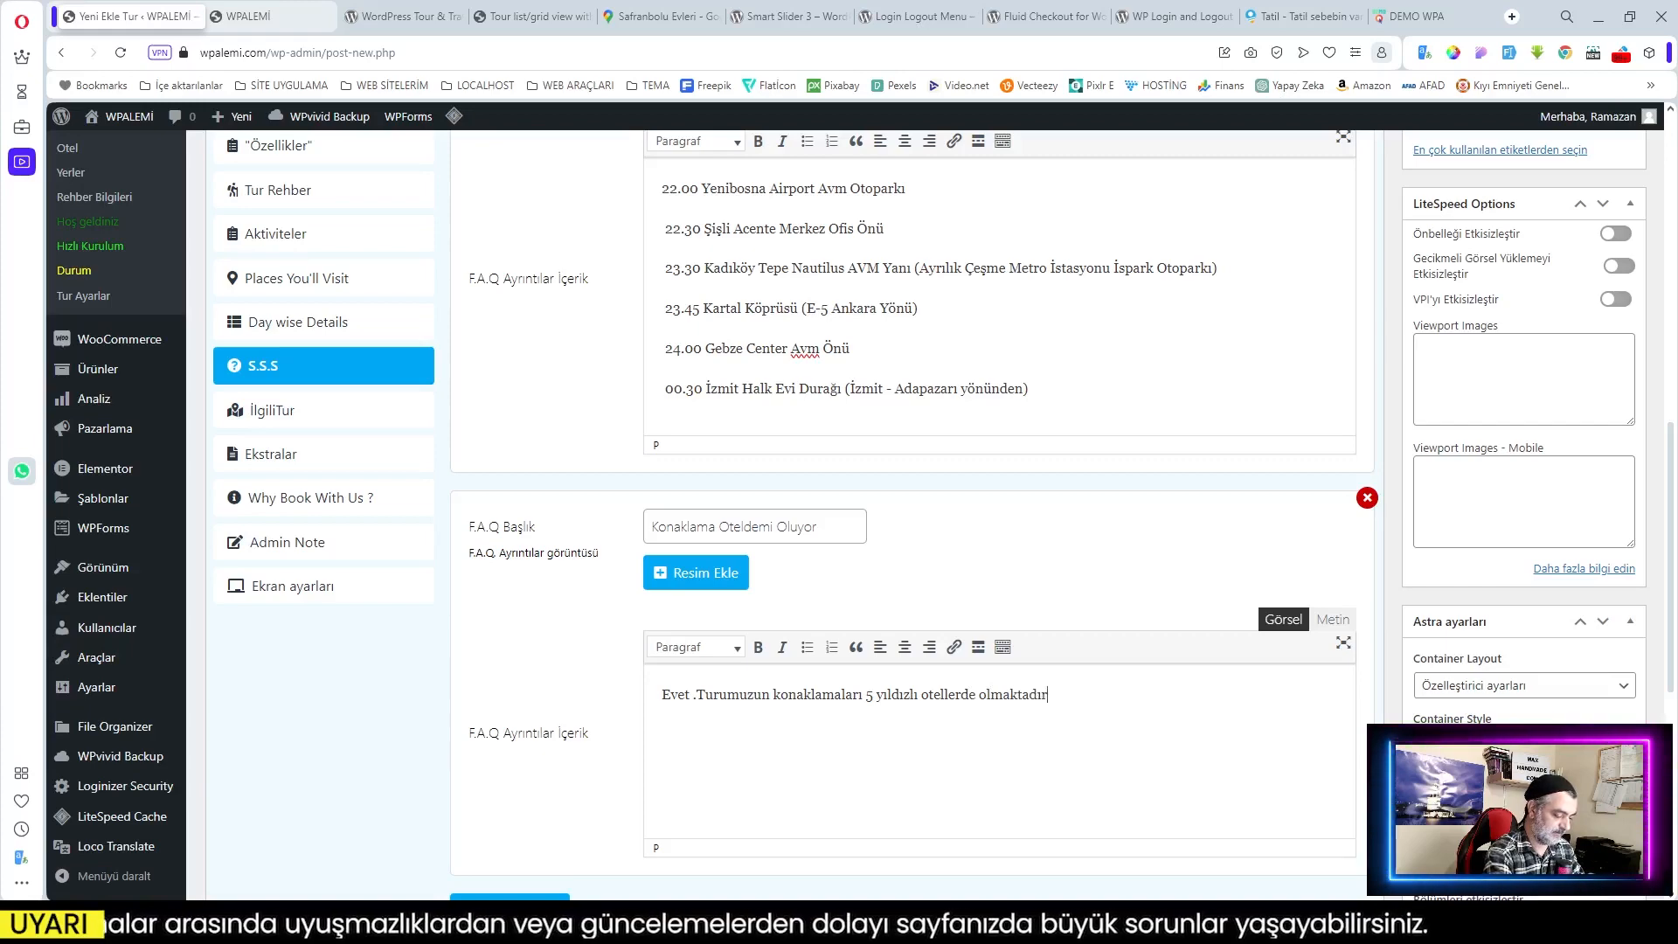
scroll(647, 719, "down", 5)
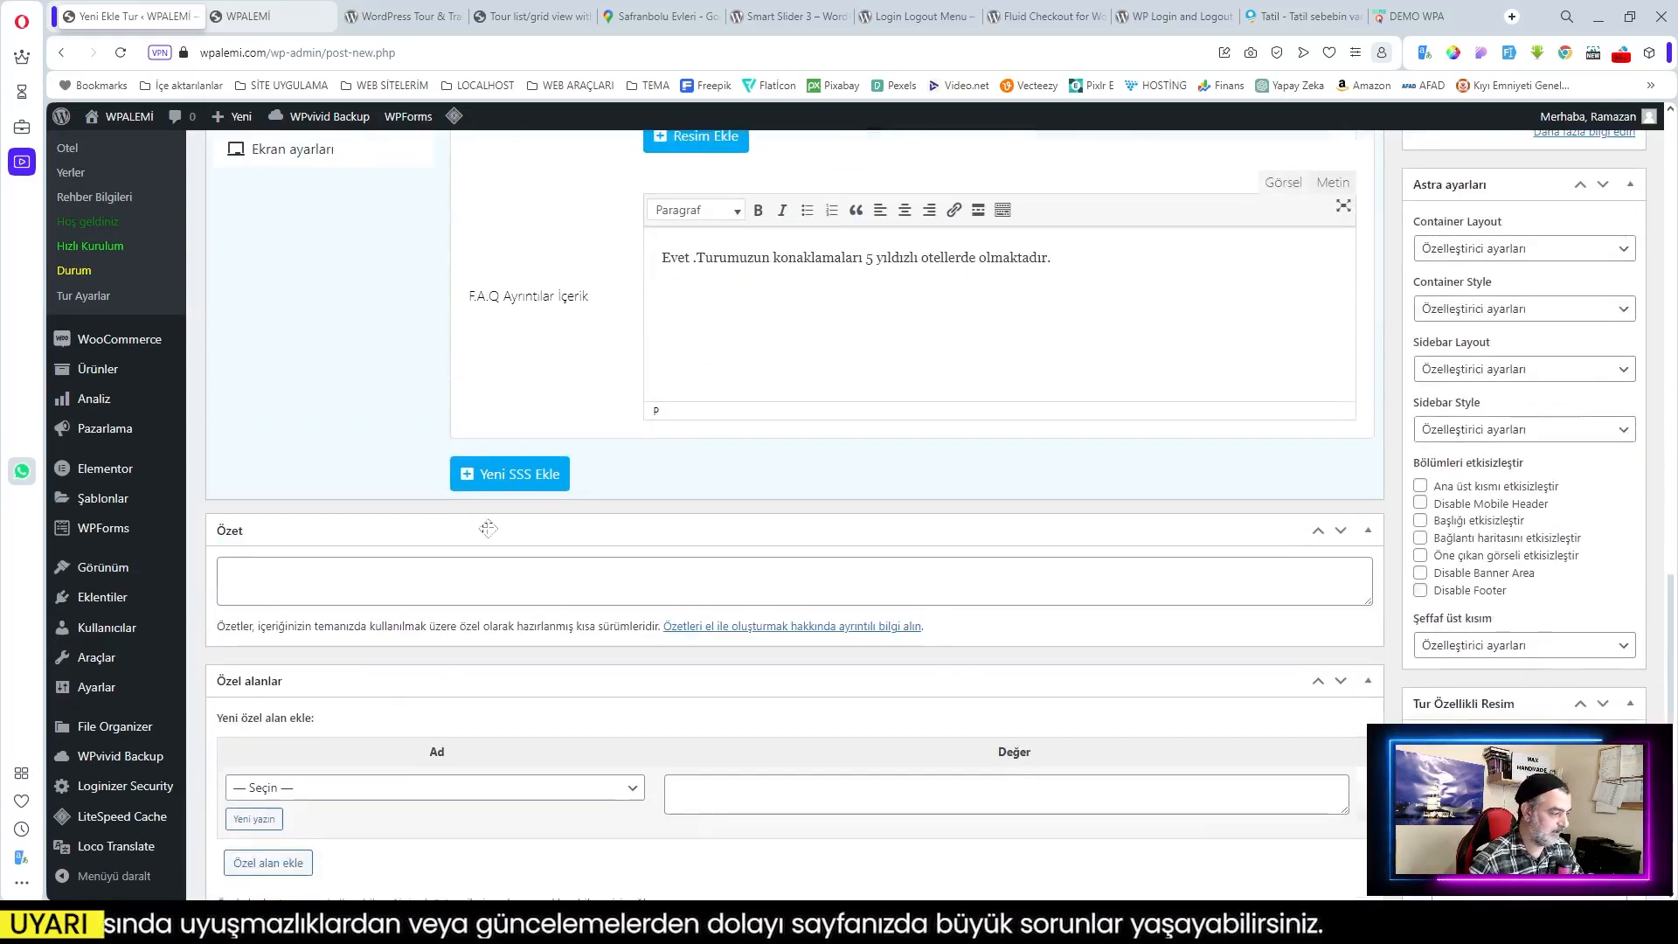
scroll(647, 718, "up", 3)
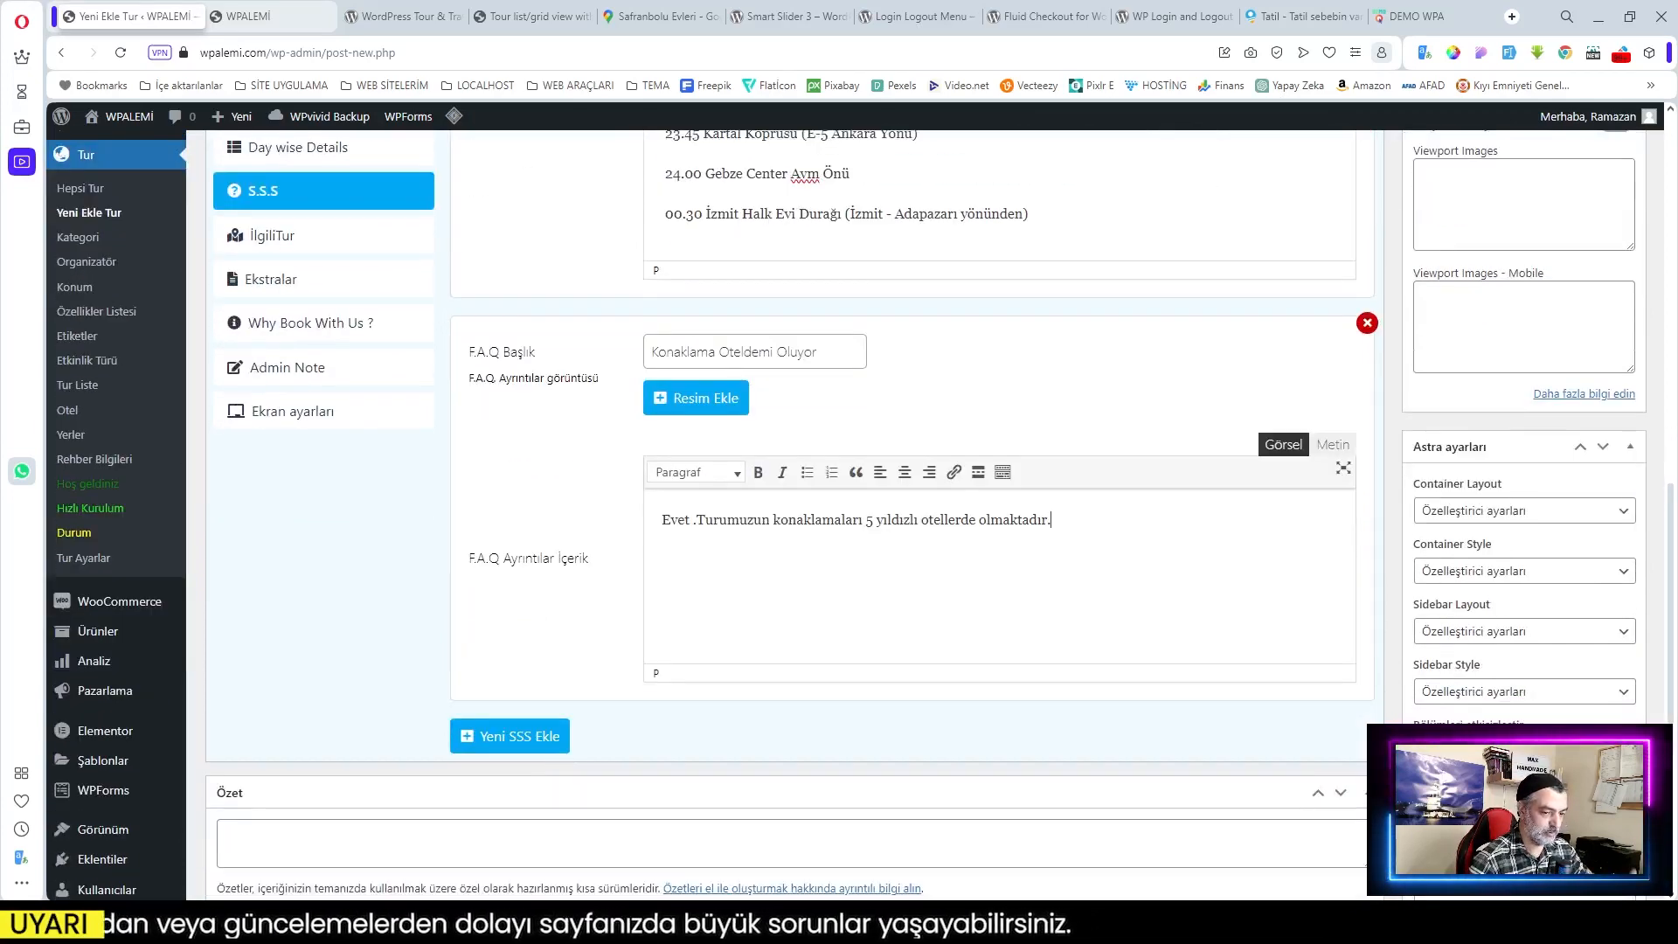
scroll(786, 515, "up", 1)
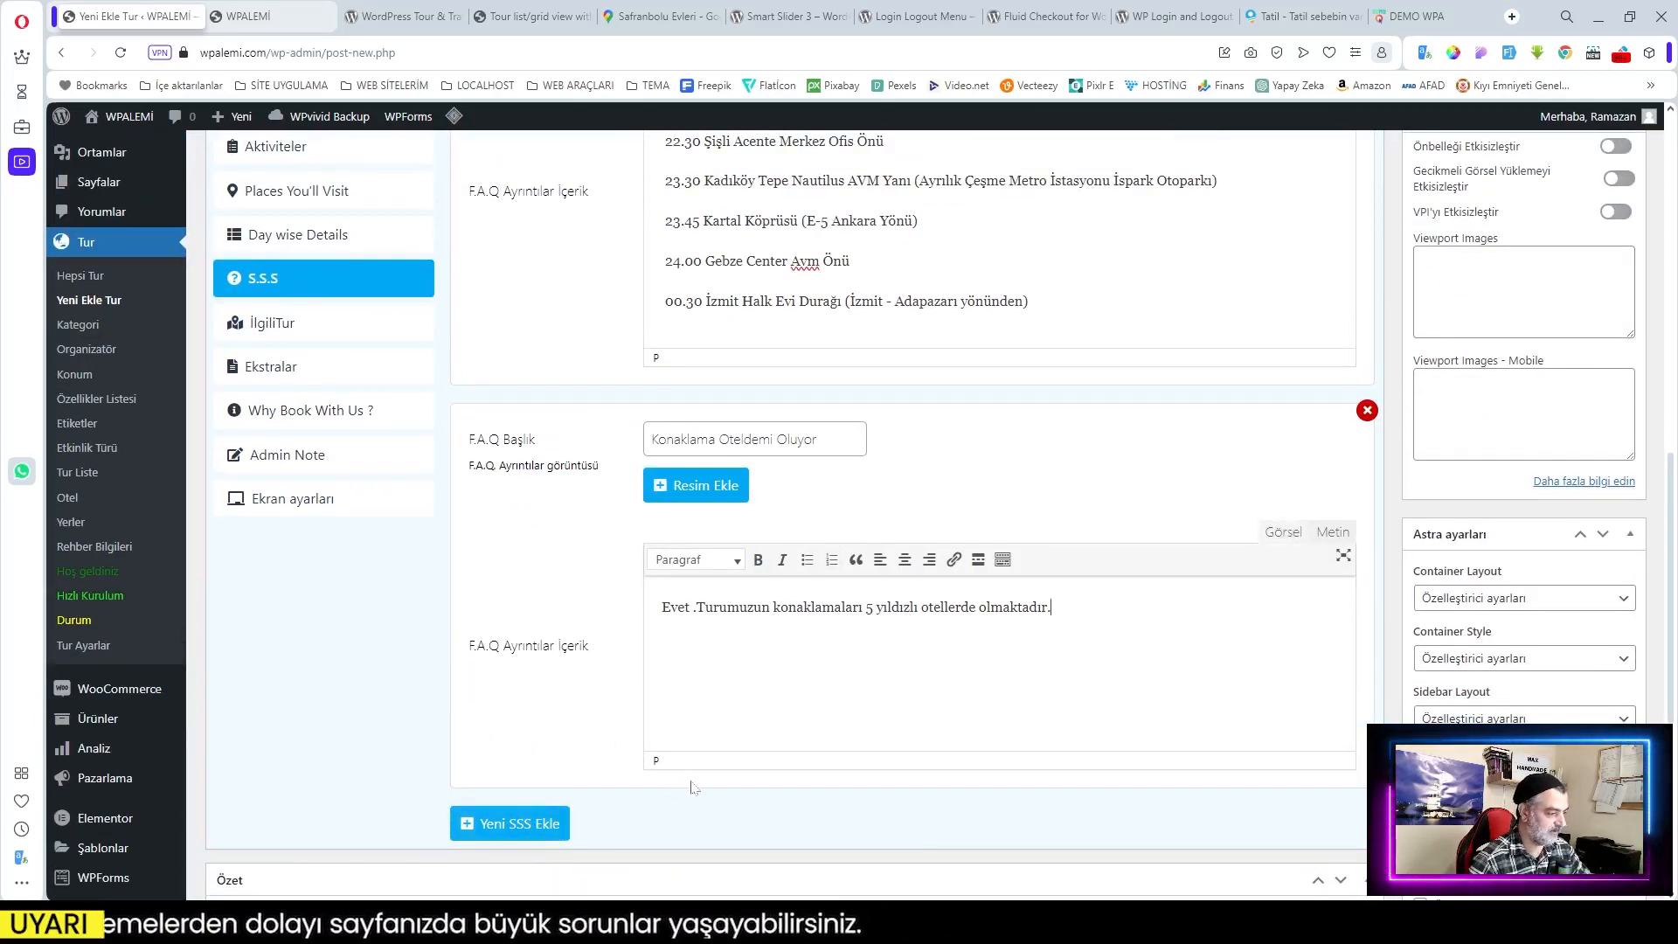
Step: Relate Beach Hopping at Inani, Deep-Sea Exploration on a Shampan, Highlights of Naples and Amalfi Coast, and The Mentalist Tickets: Las Vegas
left_click(272, 329)
scroll(944, 570, "up", 7)
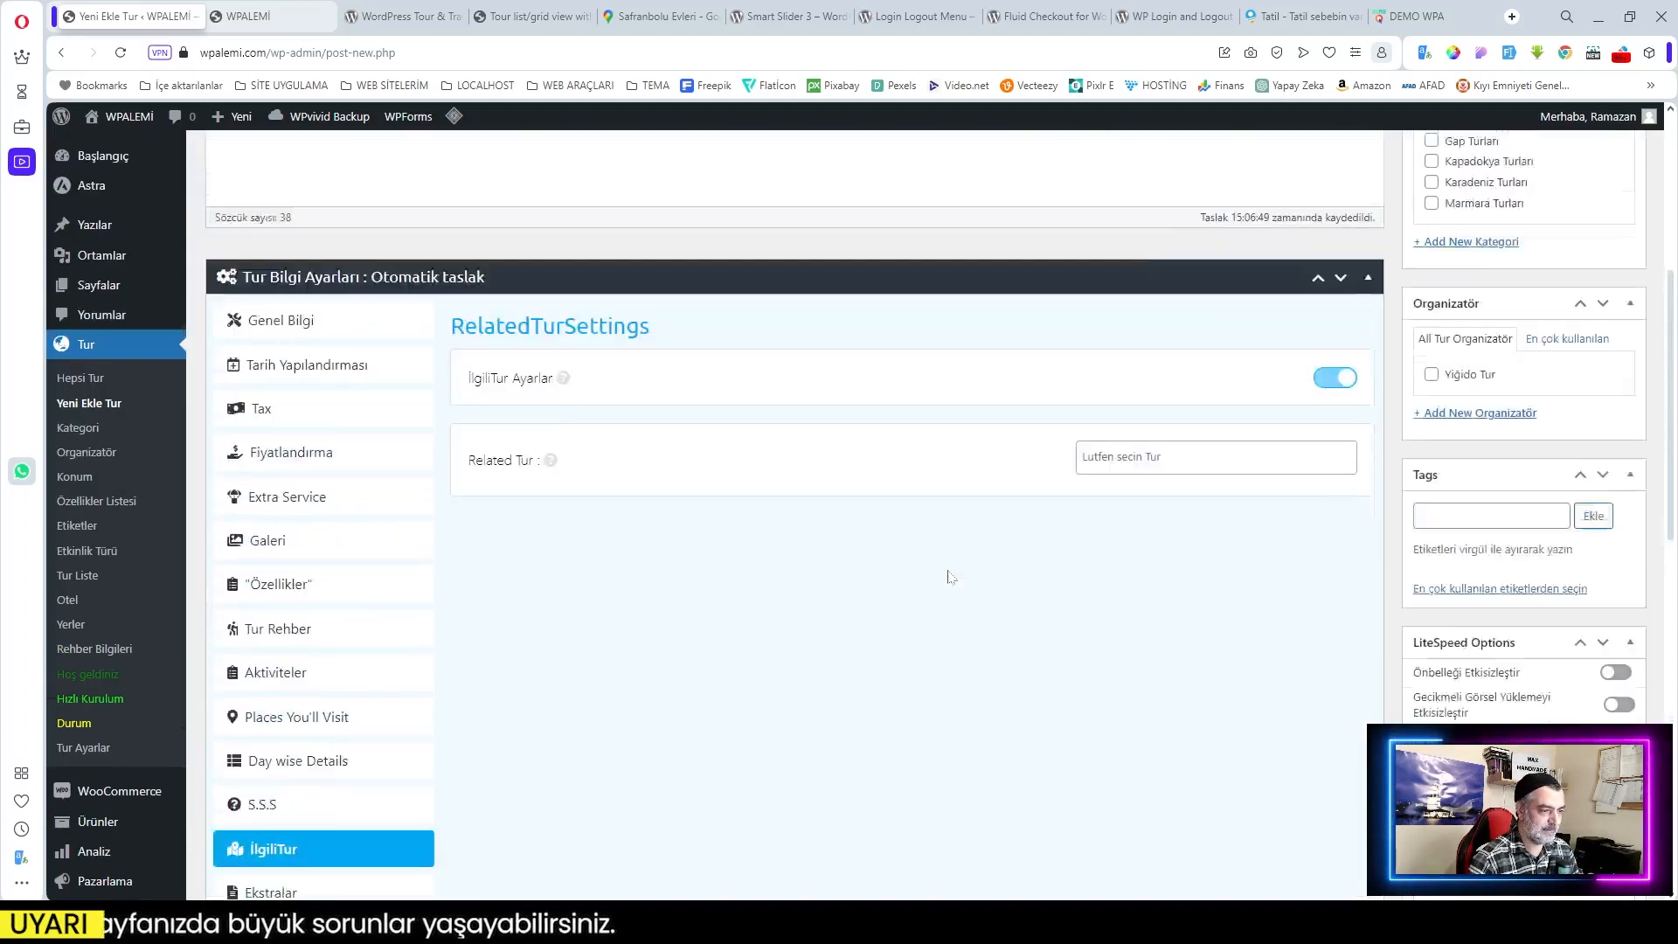
left_click(1171, 543)
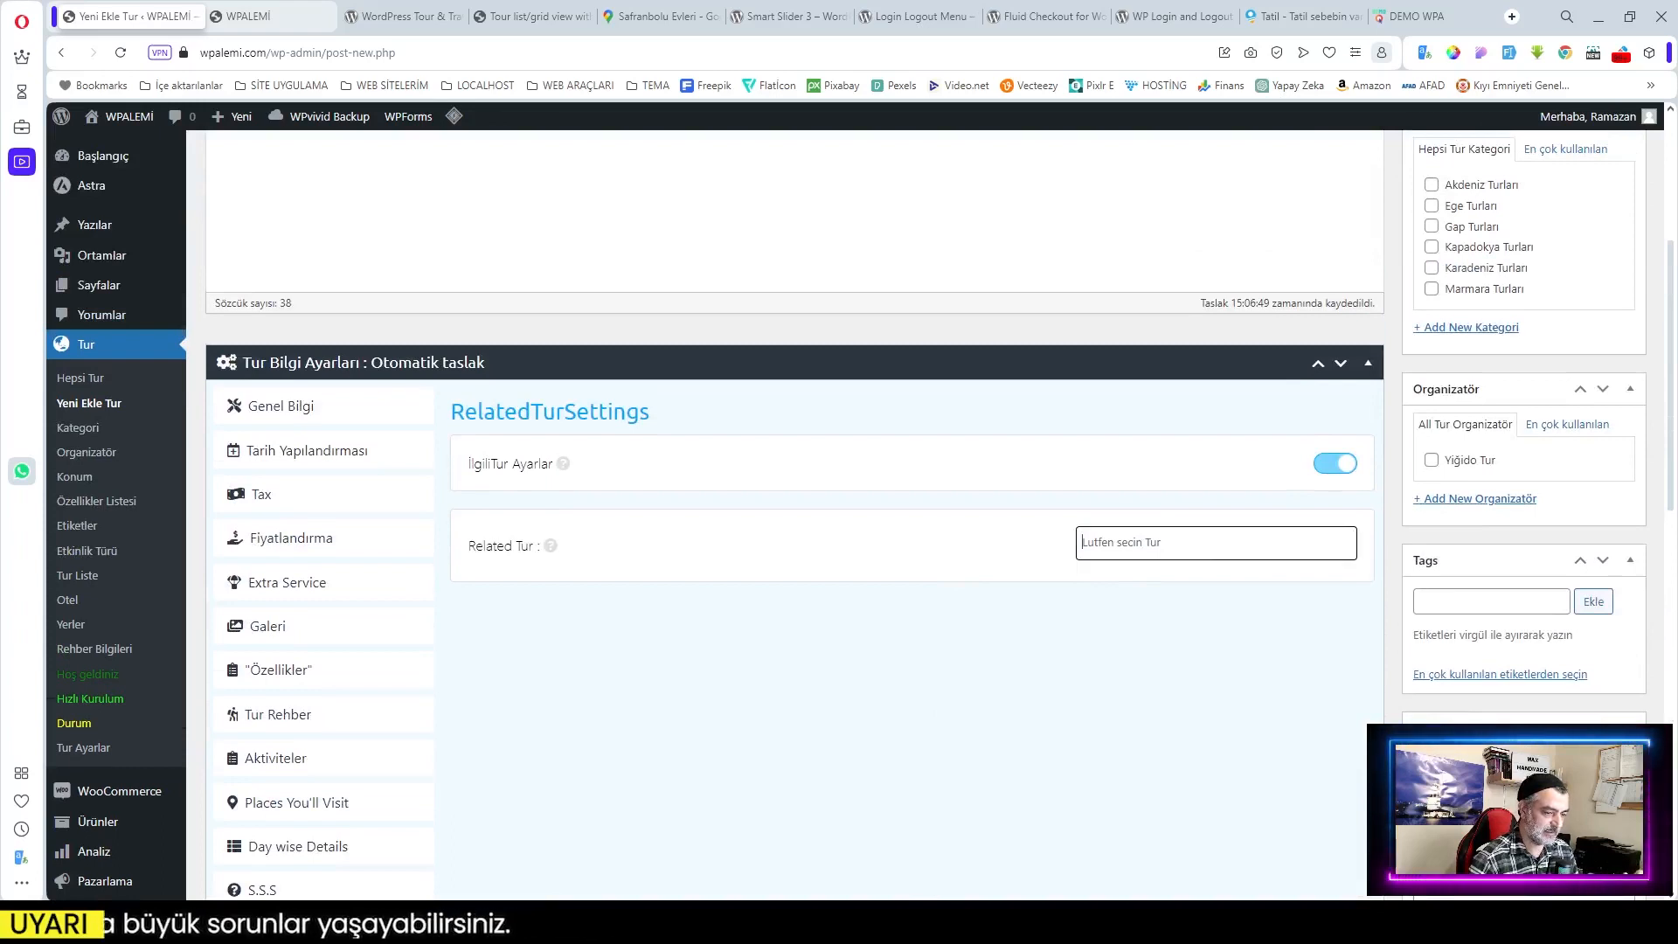
left_click(1163, 610)
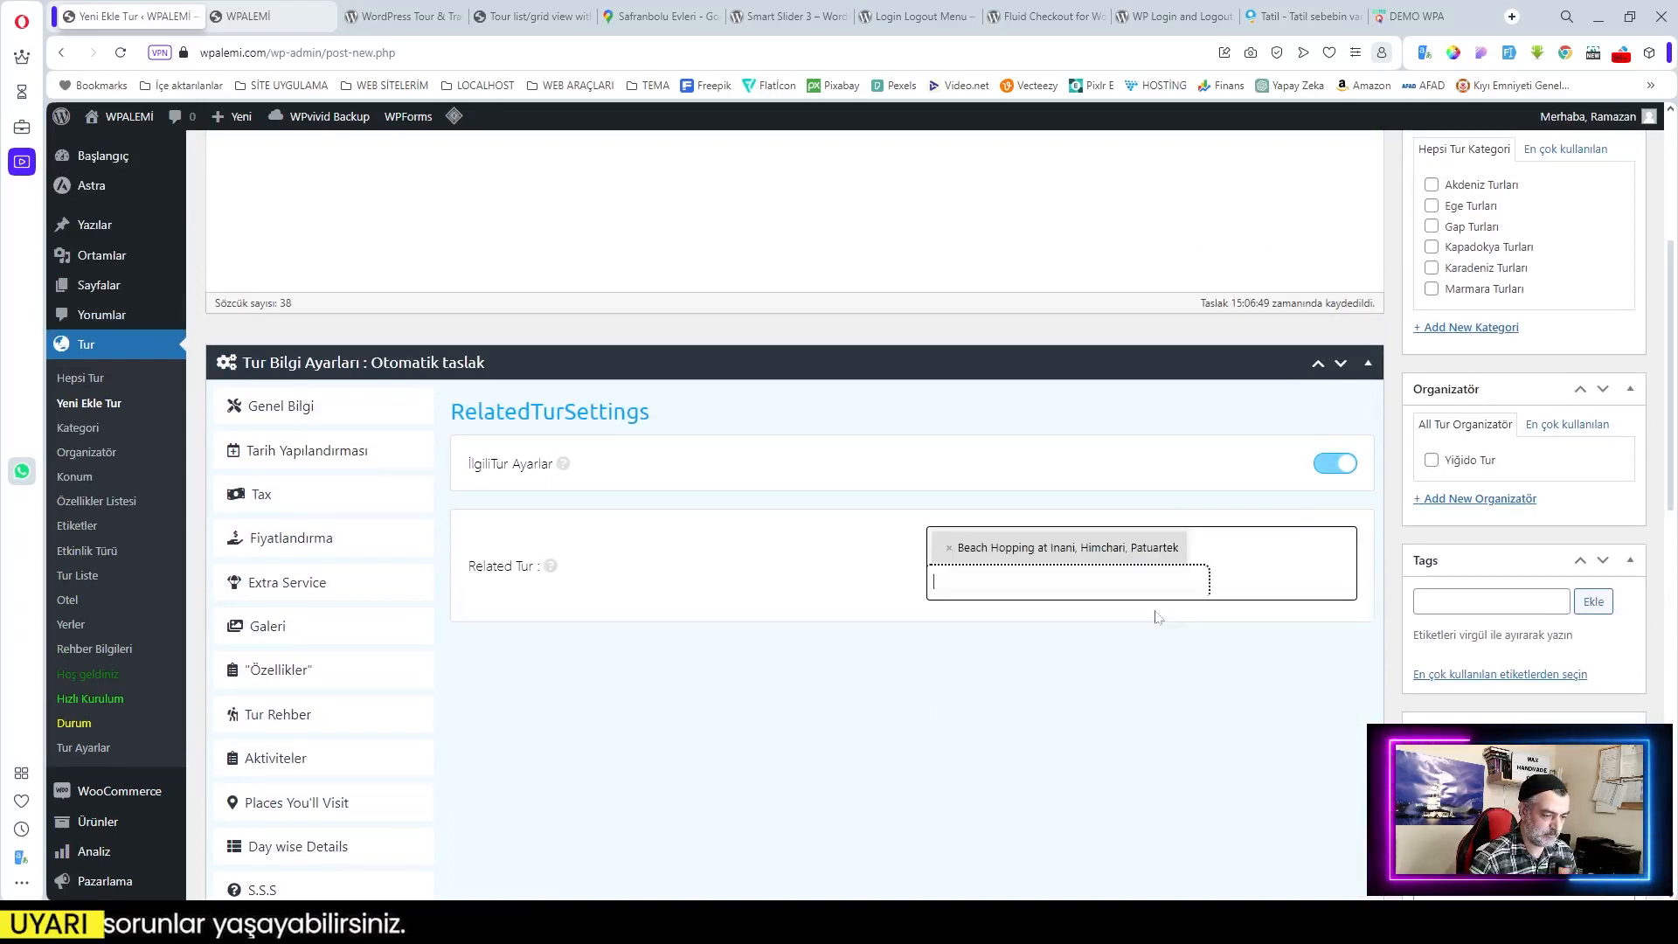
left_click(1053, 680)
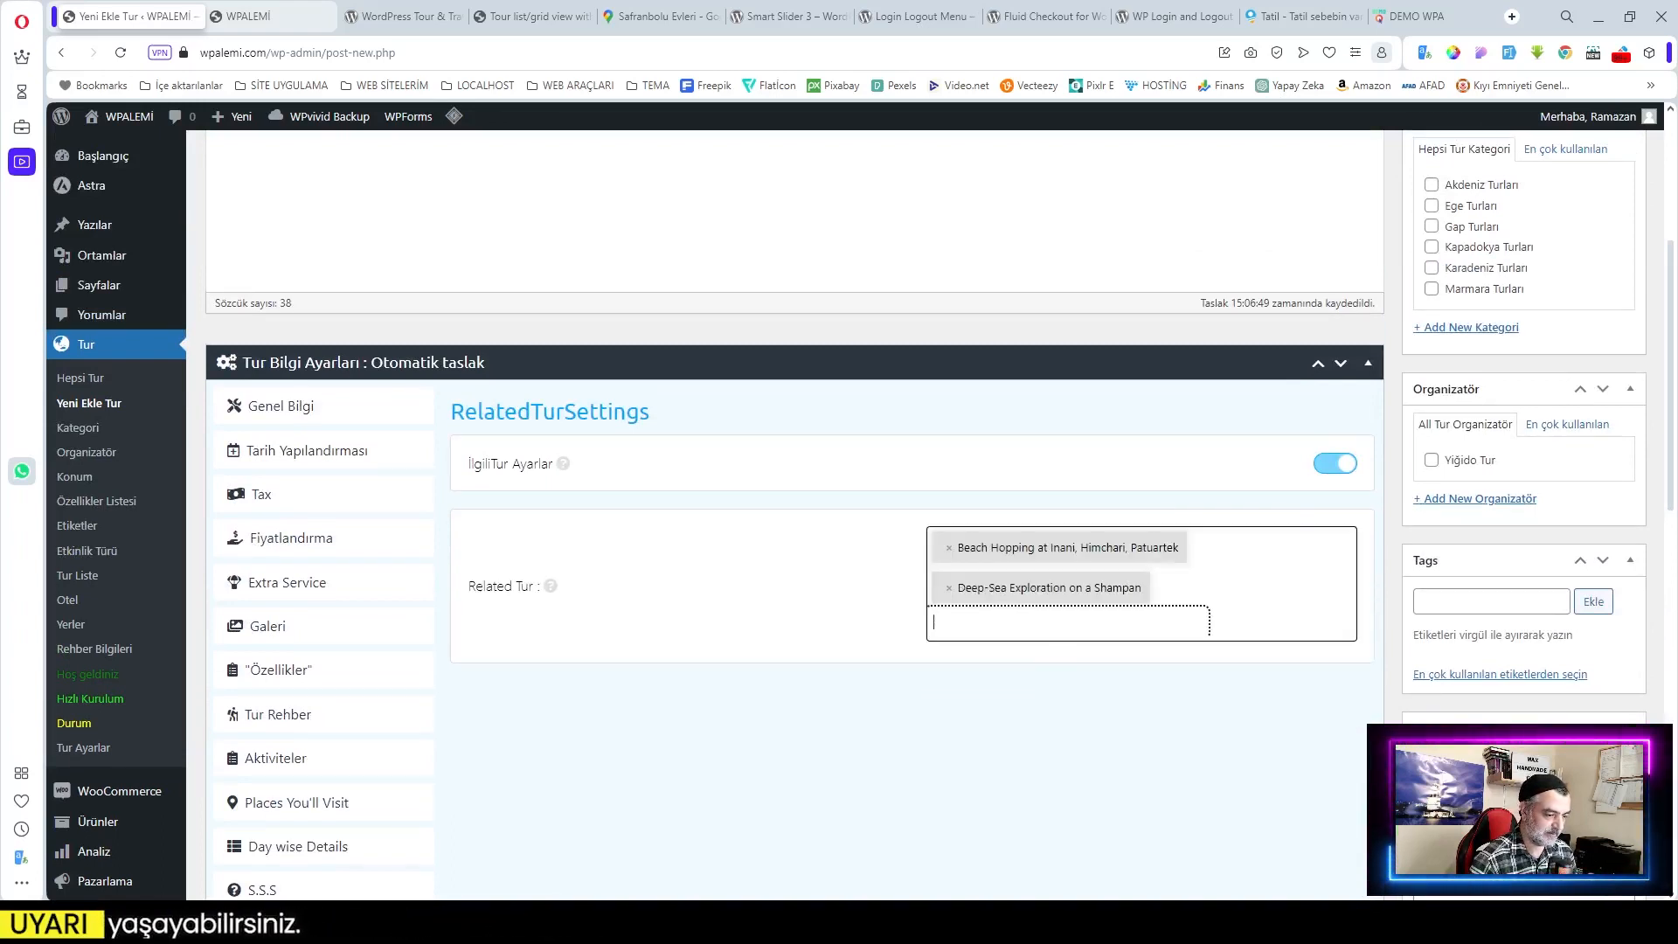
left_click(1034, 753)
left_click(1041, 818)
scroll(918, 775, "down", 3)
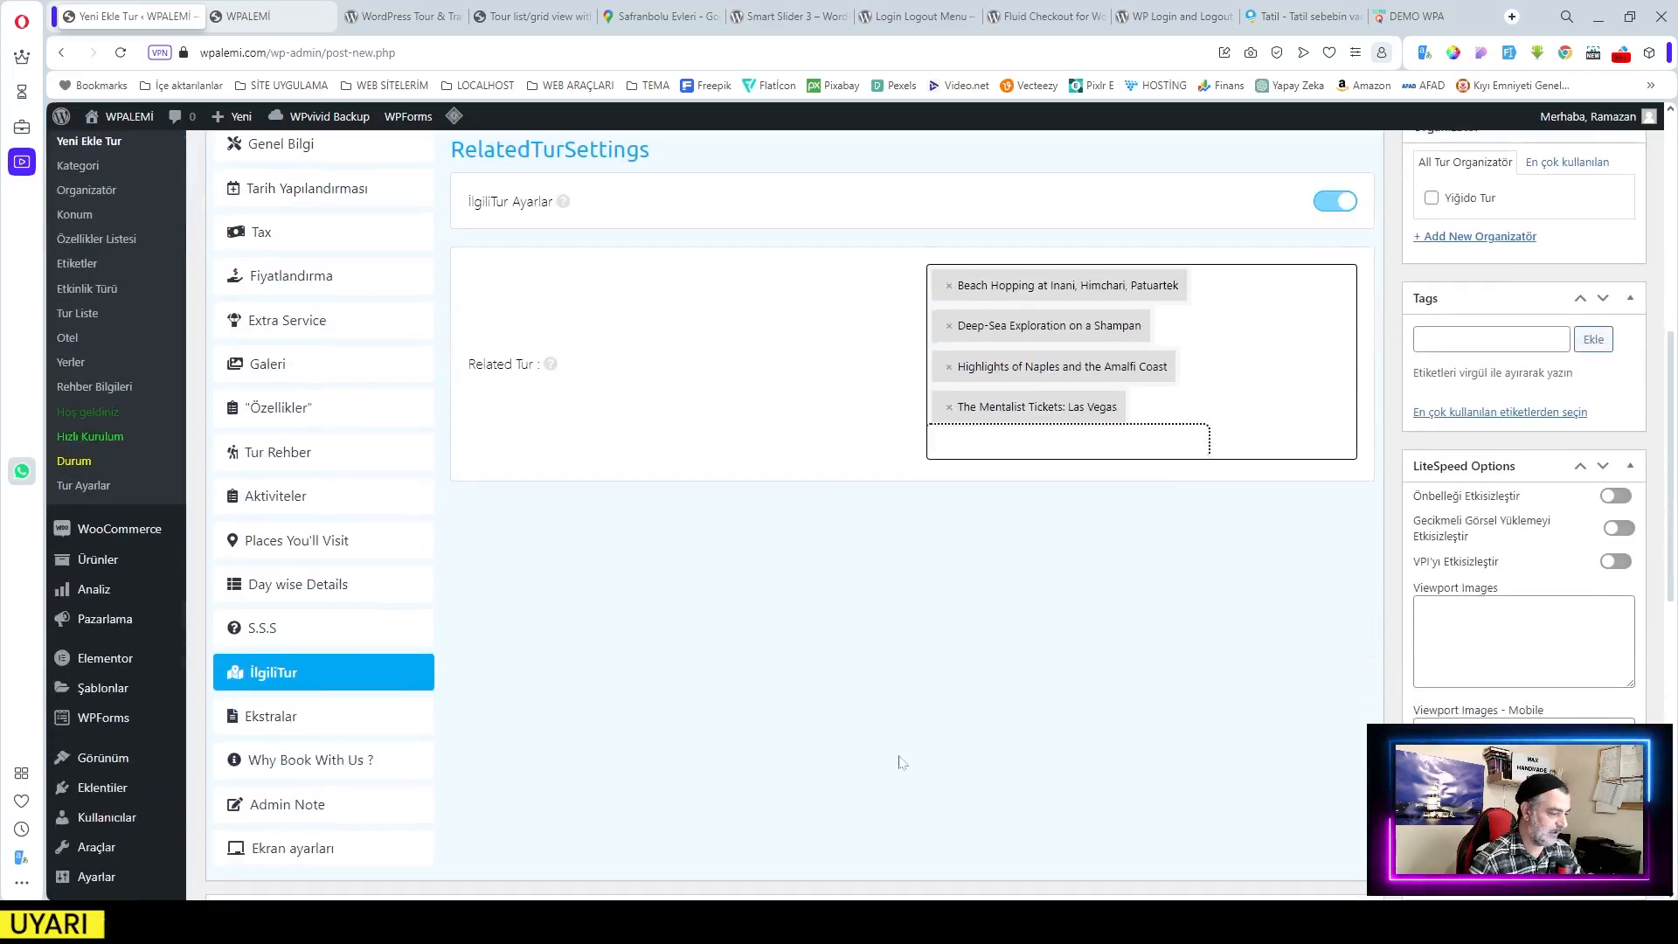
Step: Enter a contact e-mail, contact phone number and short description '7/24 saat hizmetinizdeyiz'
scroll(437, 699, "down", 1)
left_click(262, 654)
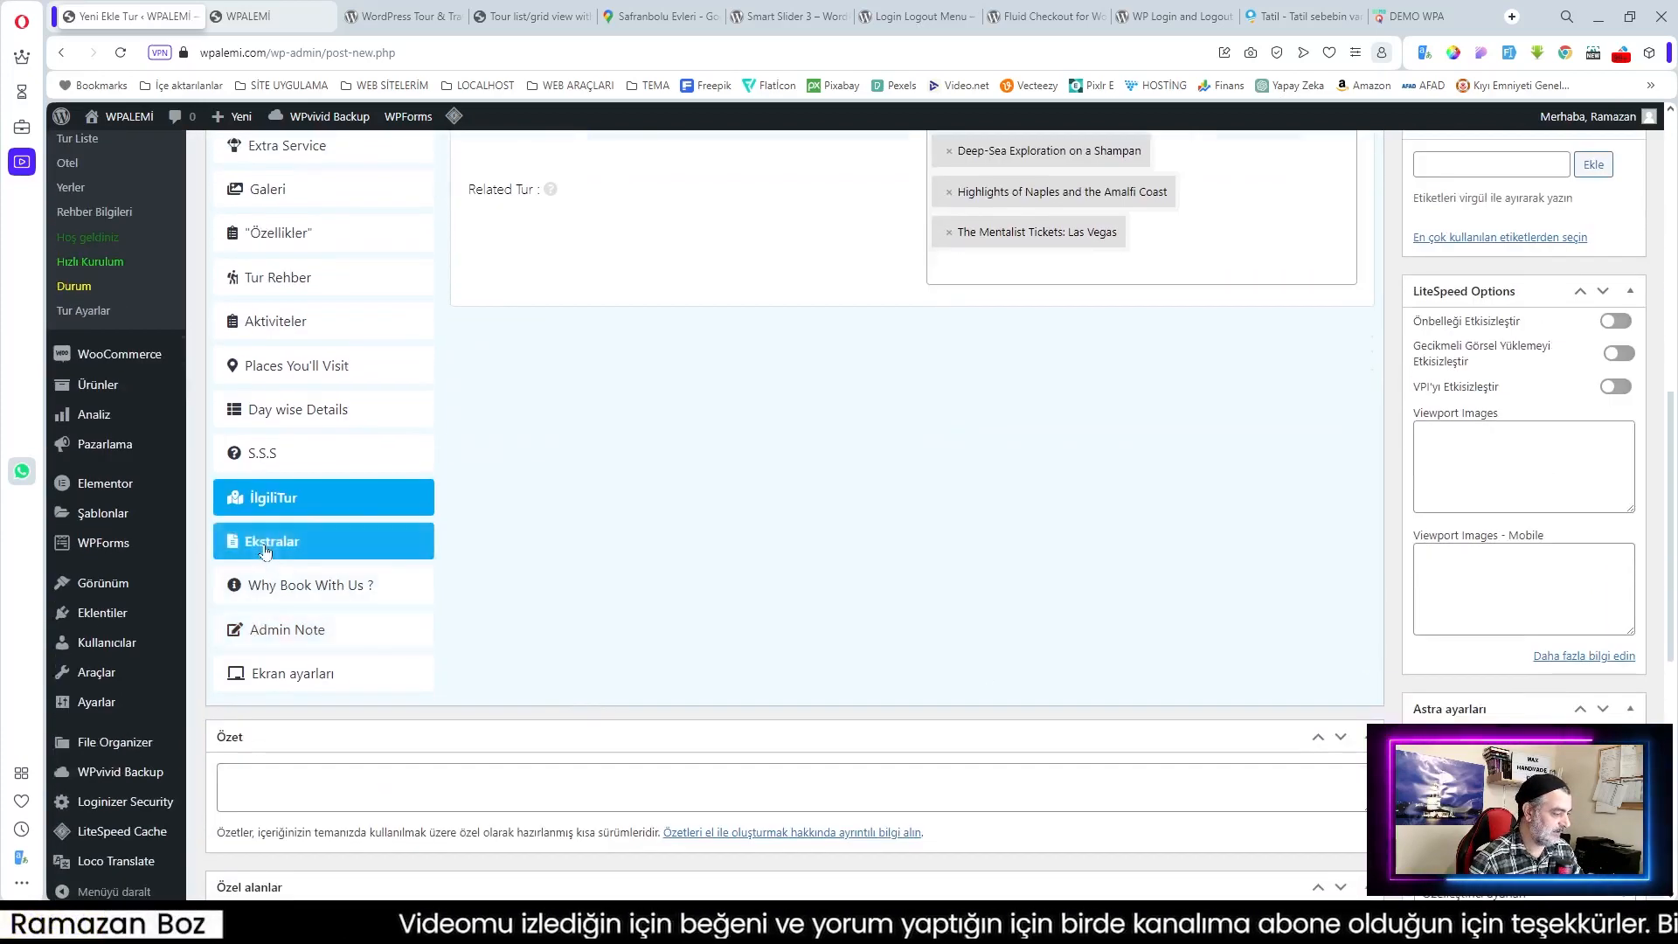
scroll(786, 542, "up", 3)
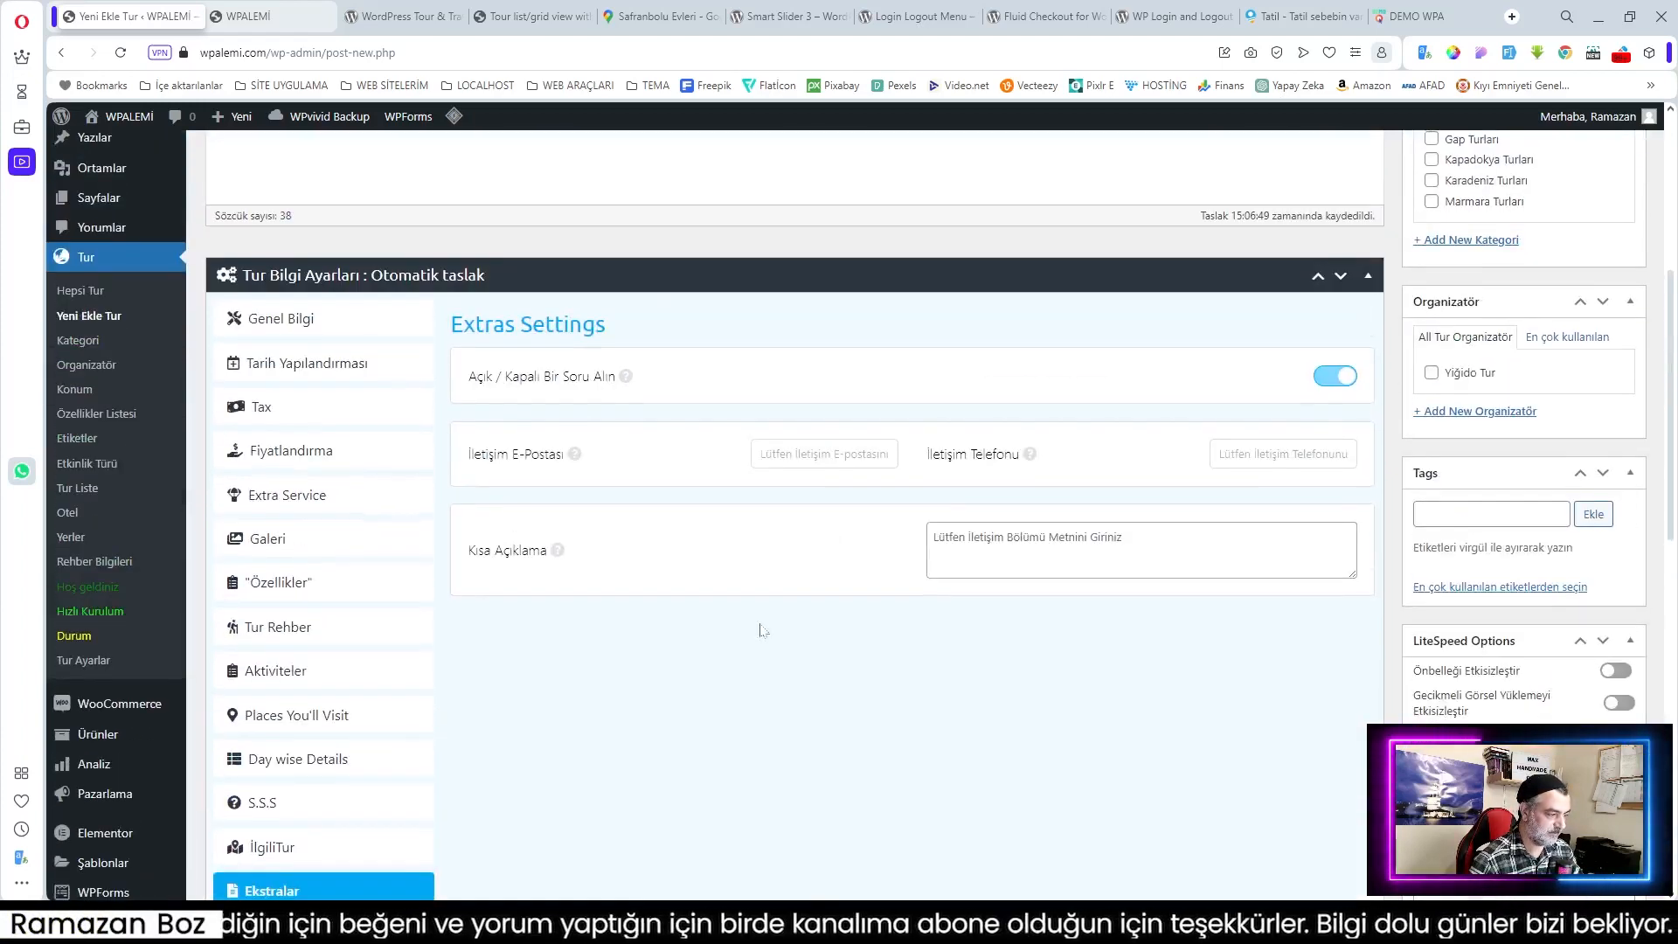
left_click(882, 458)
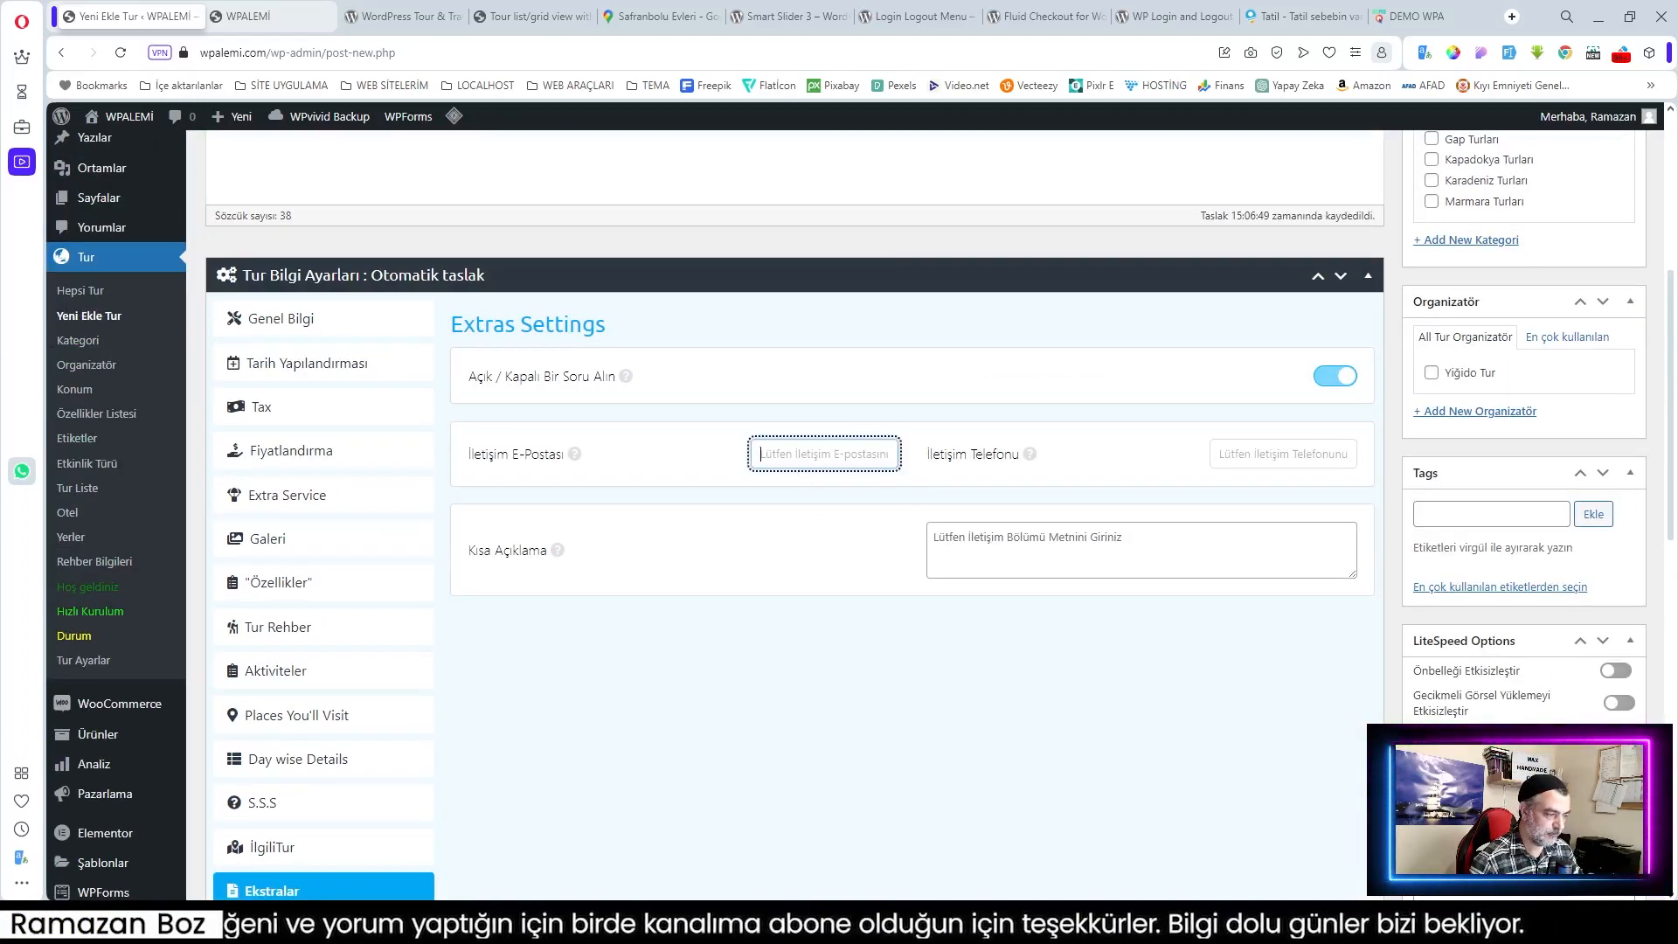
type("örnek@örnek")
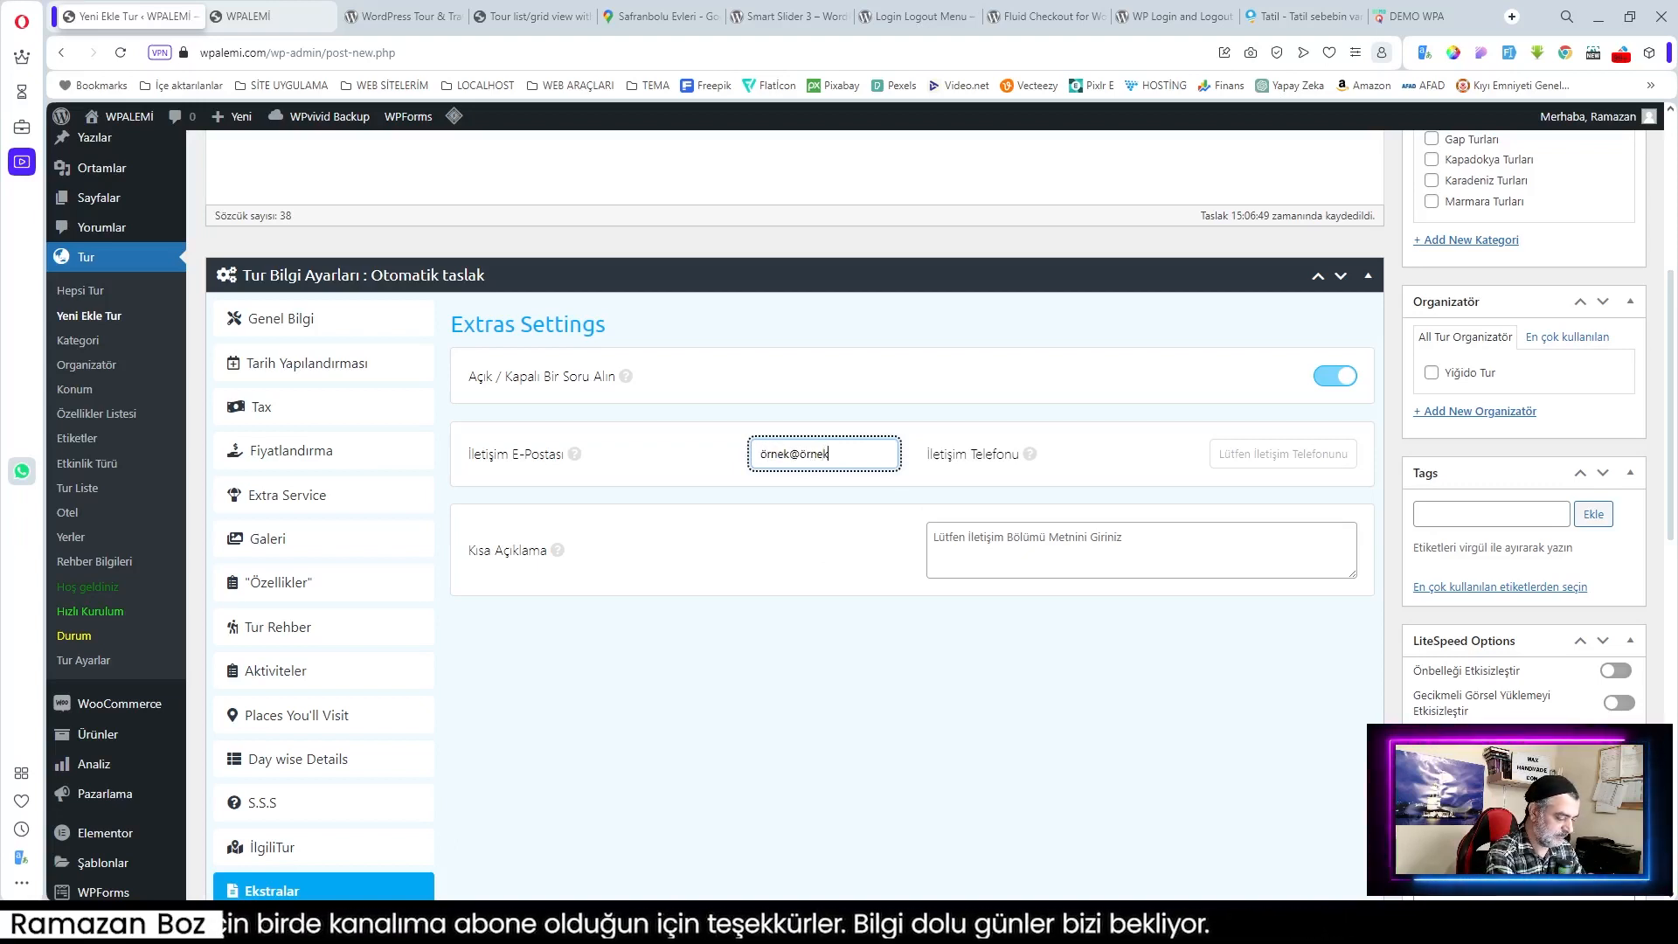
type(".com")
left_click(1282, 454)
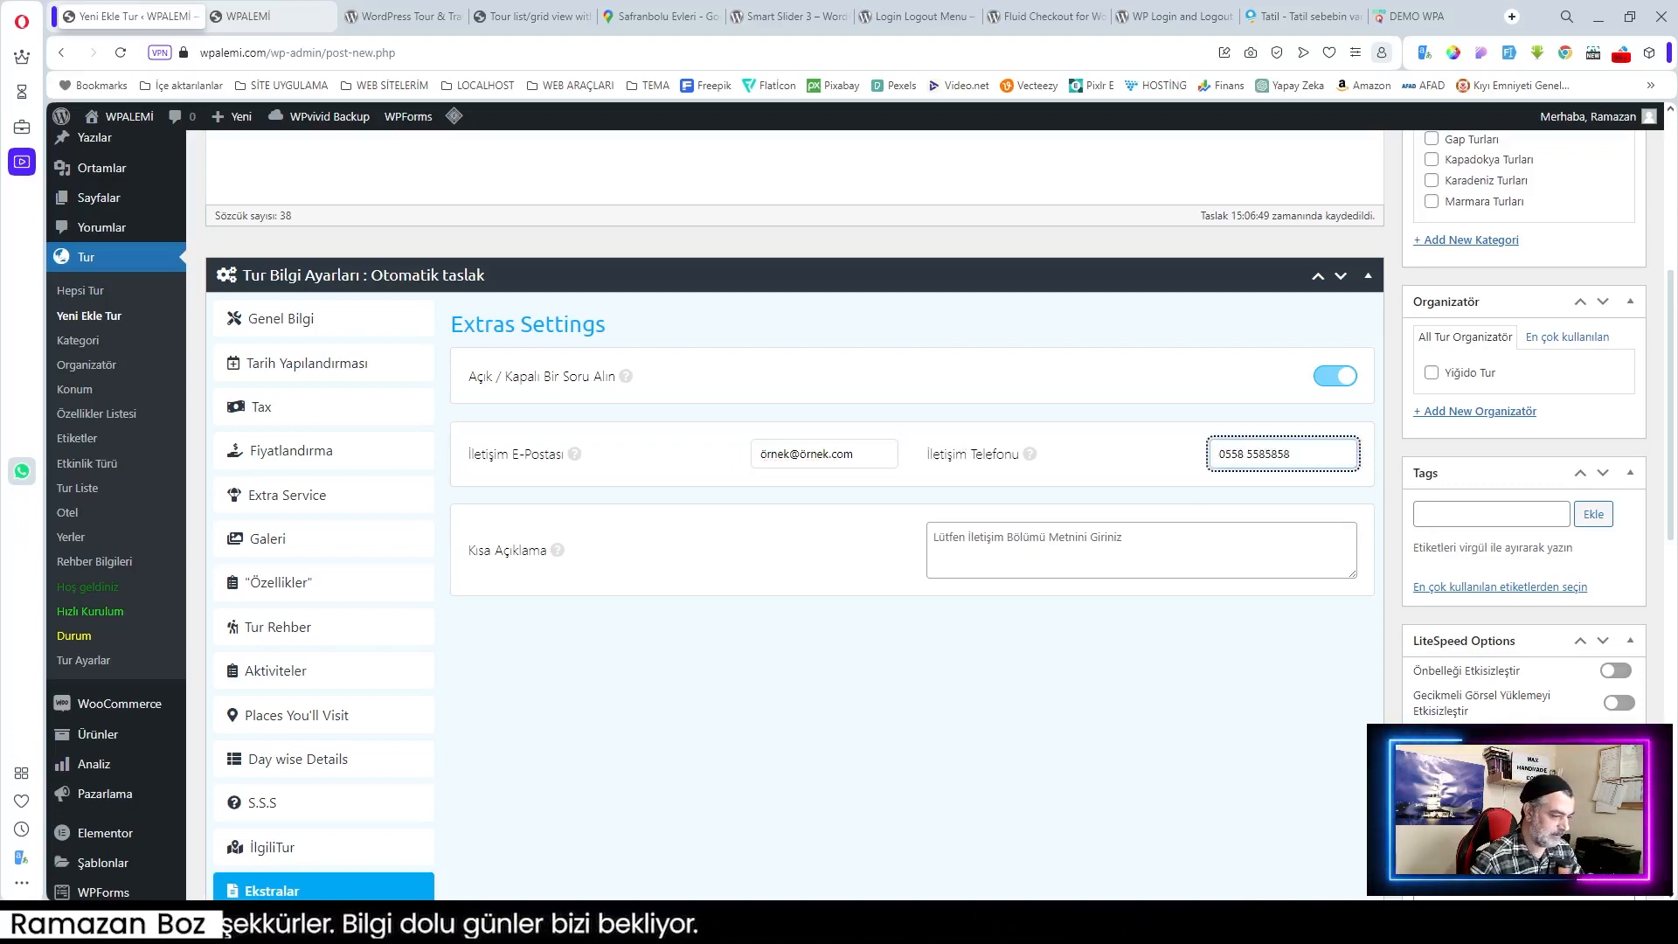
key("Tab")
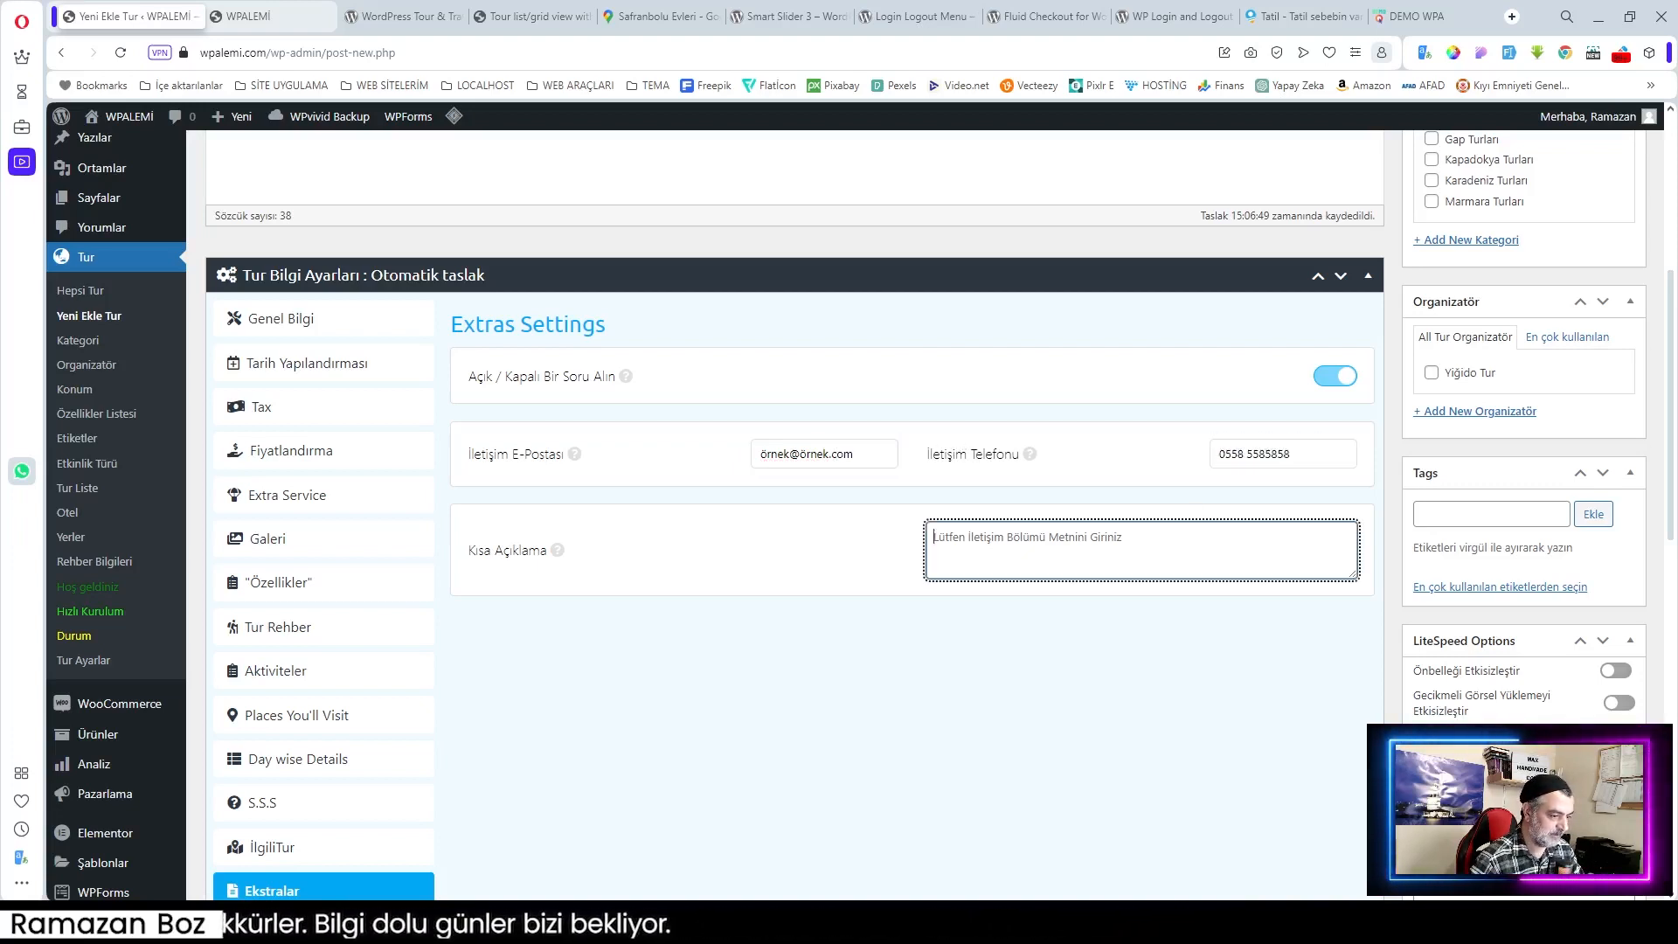
type("7/24 saa")
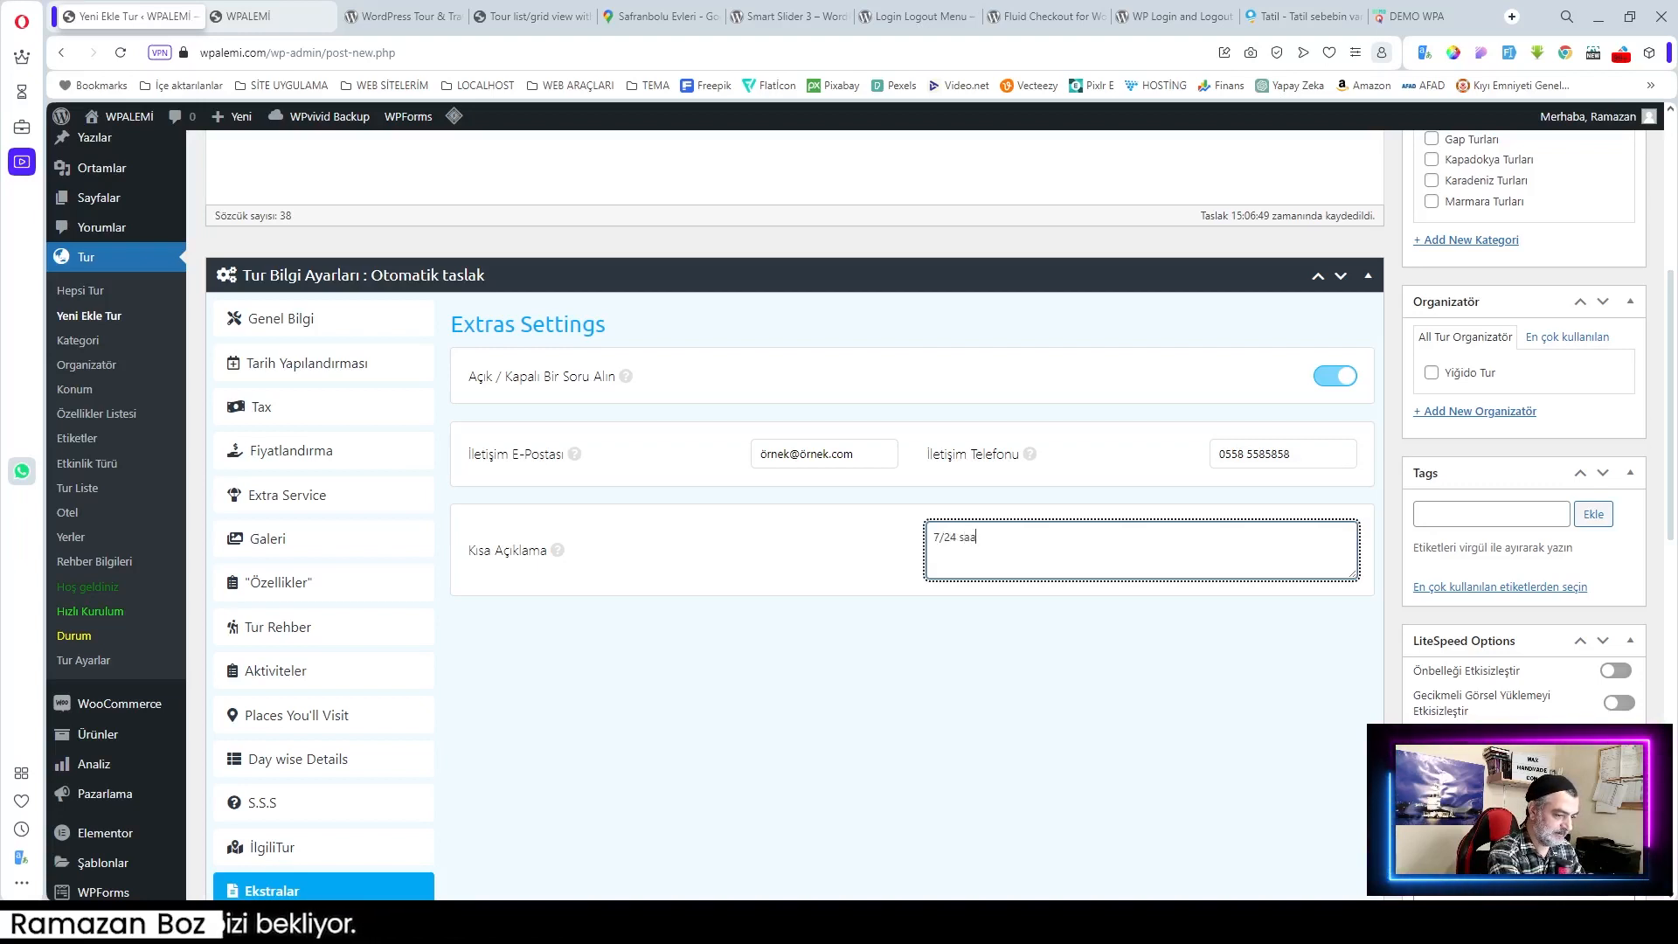
type("t hizme")
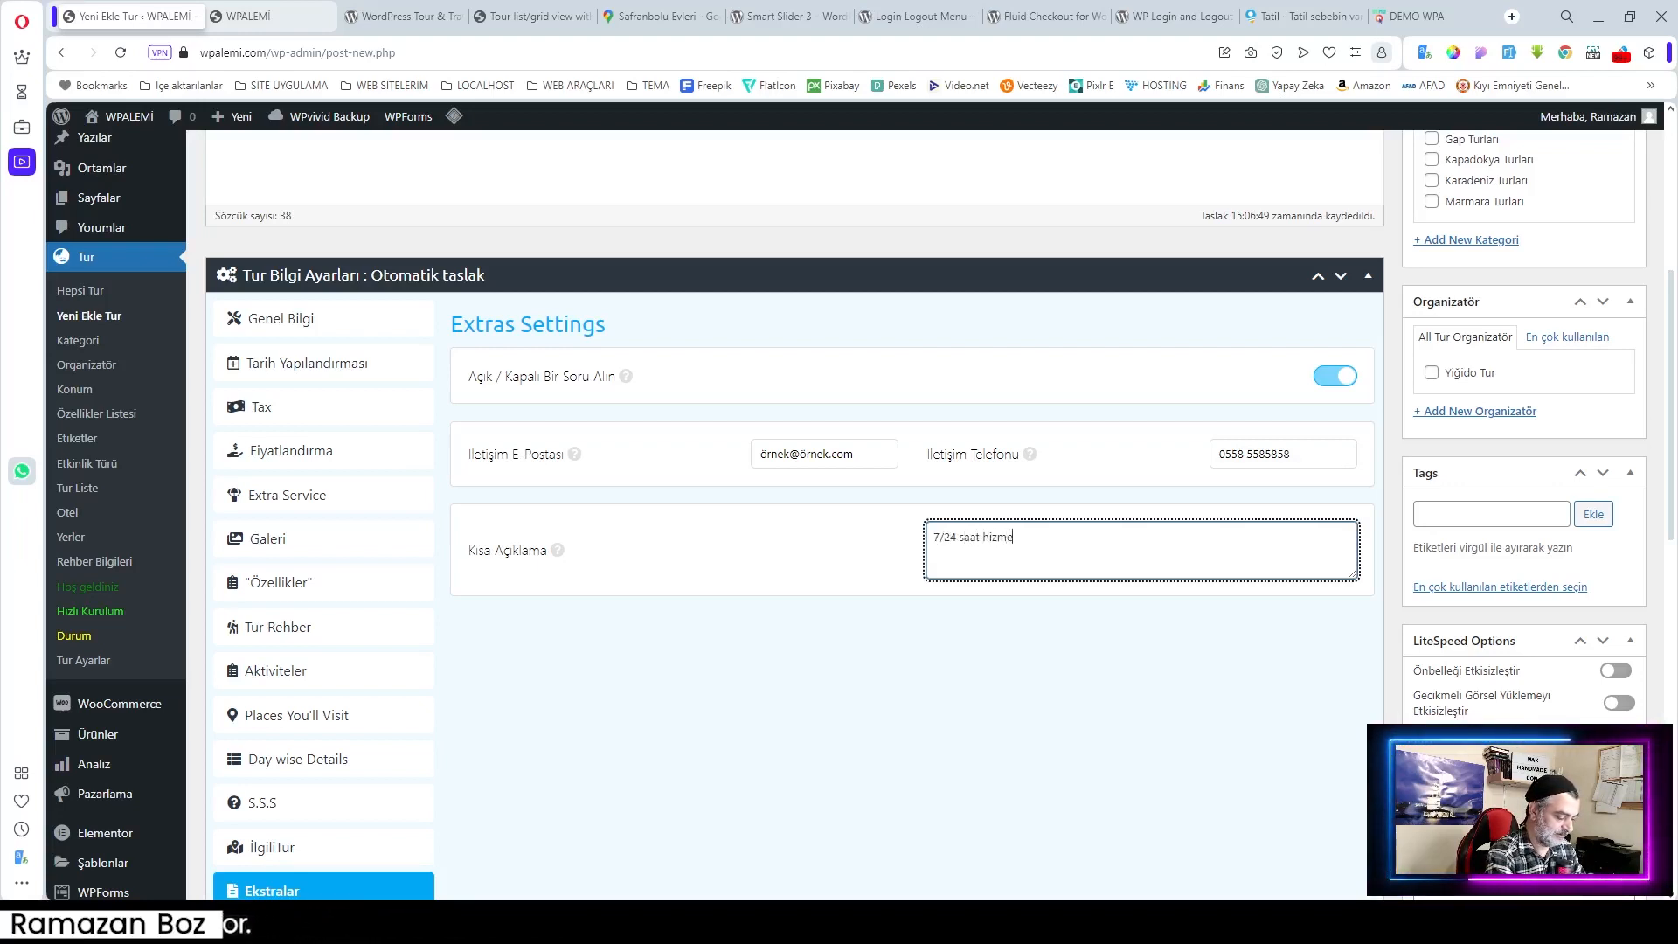
type("tinizdeyiz")
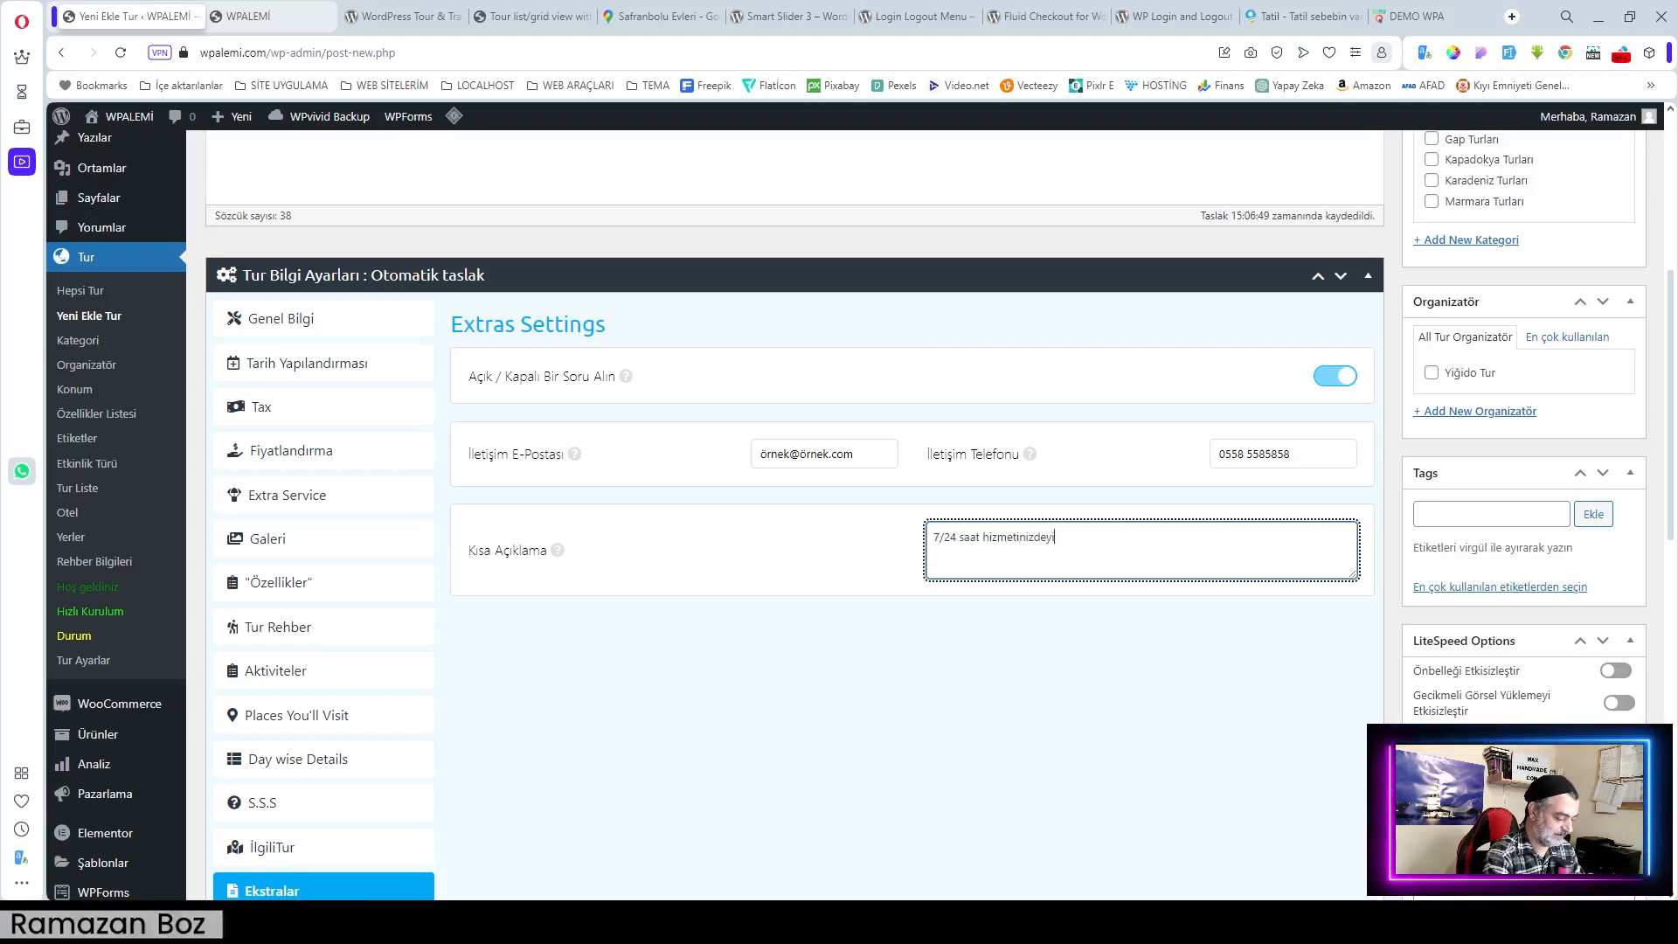
Step: Bring up the Why Book With Us section
left_click(1012, 663)
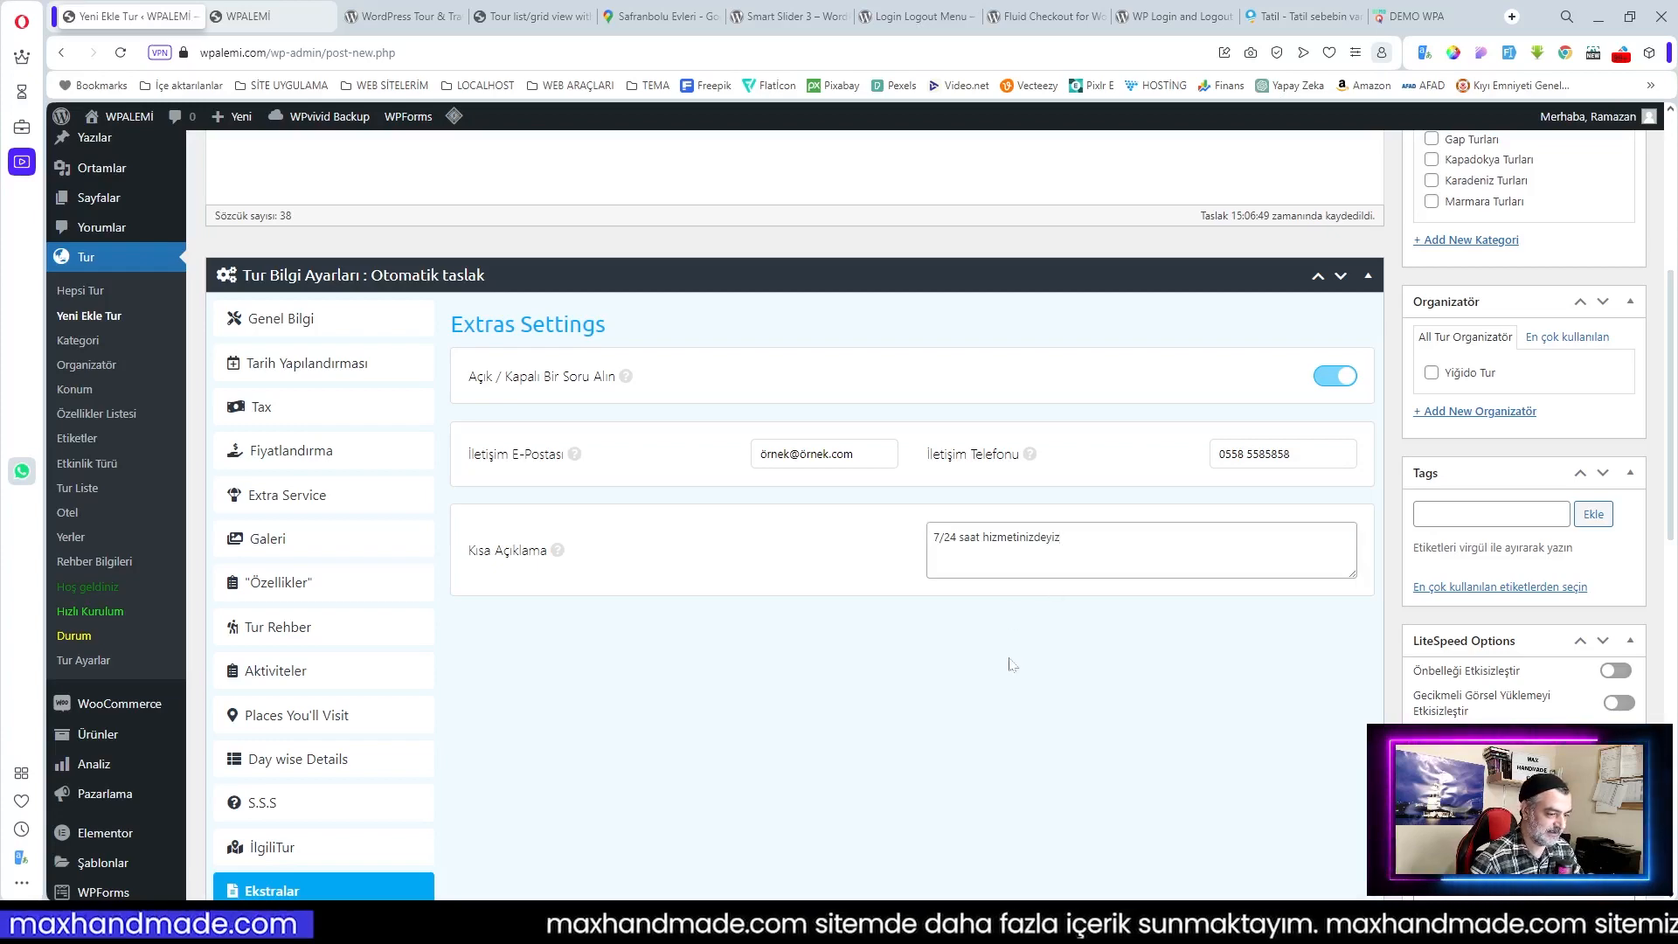
scroll(1011, 664, "down", 4)
left_click(372, 587)
scroll(733, 578, "up", 1)
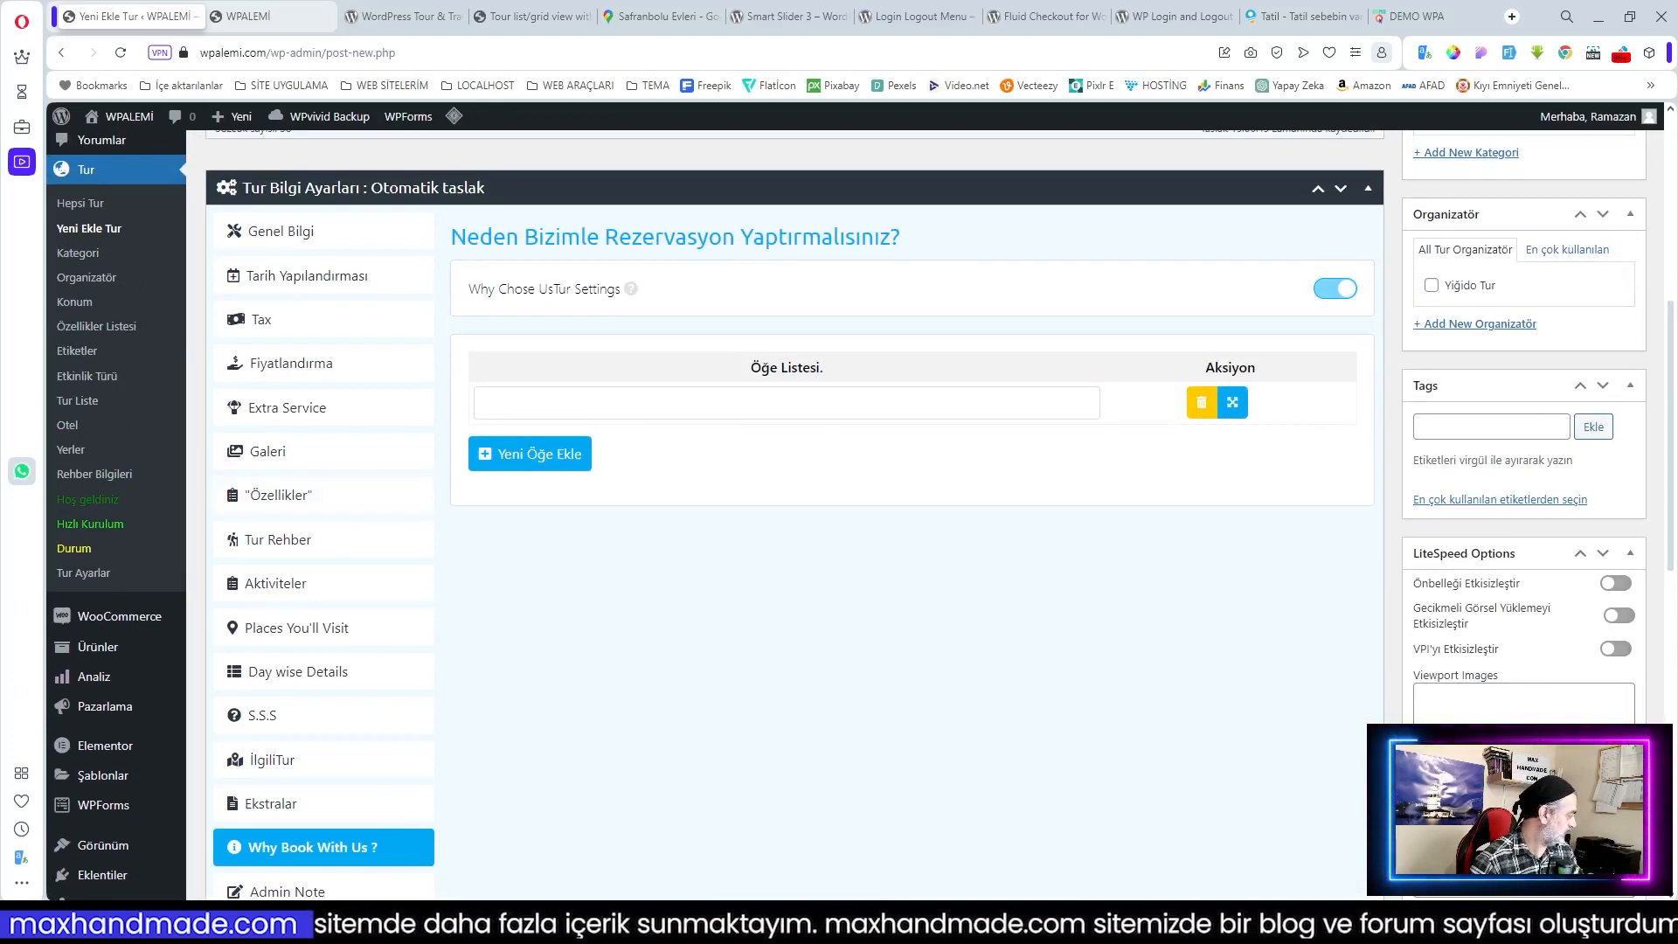
Step: Add three reasons: years of experience, wide tour choice, and fair transparent pricing
left_click(542, 403)
type("Yılların getirdiği tecrübe ile sektörde öncü bir firmayız.")
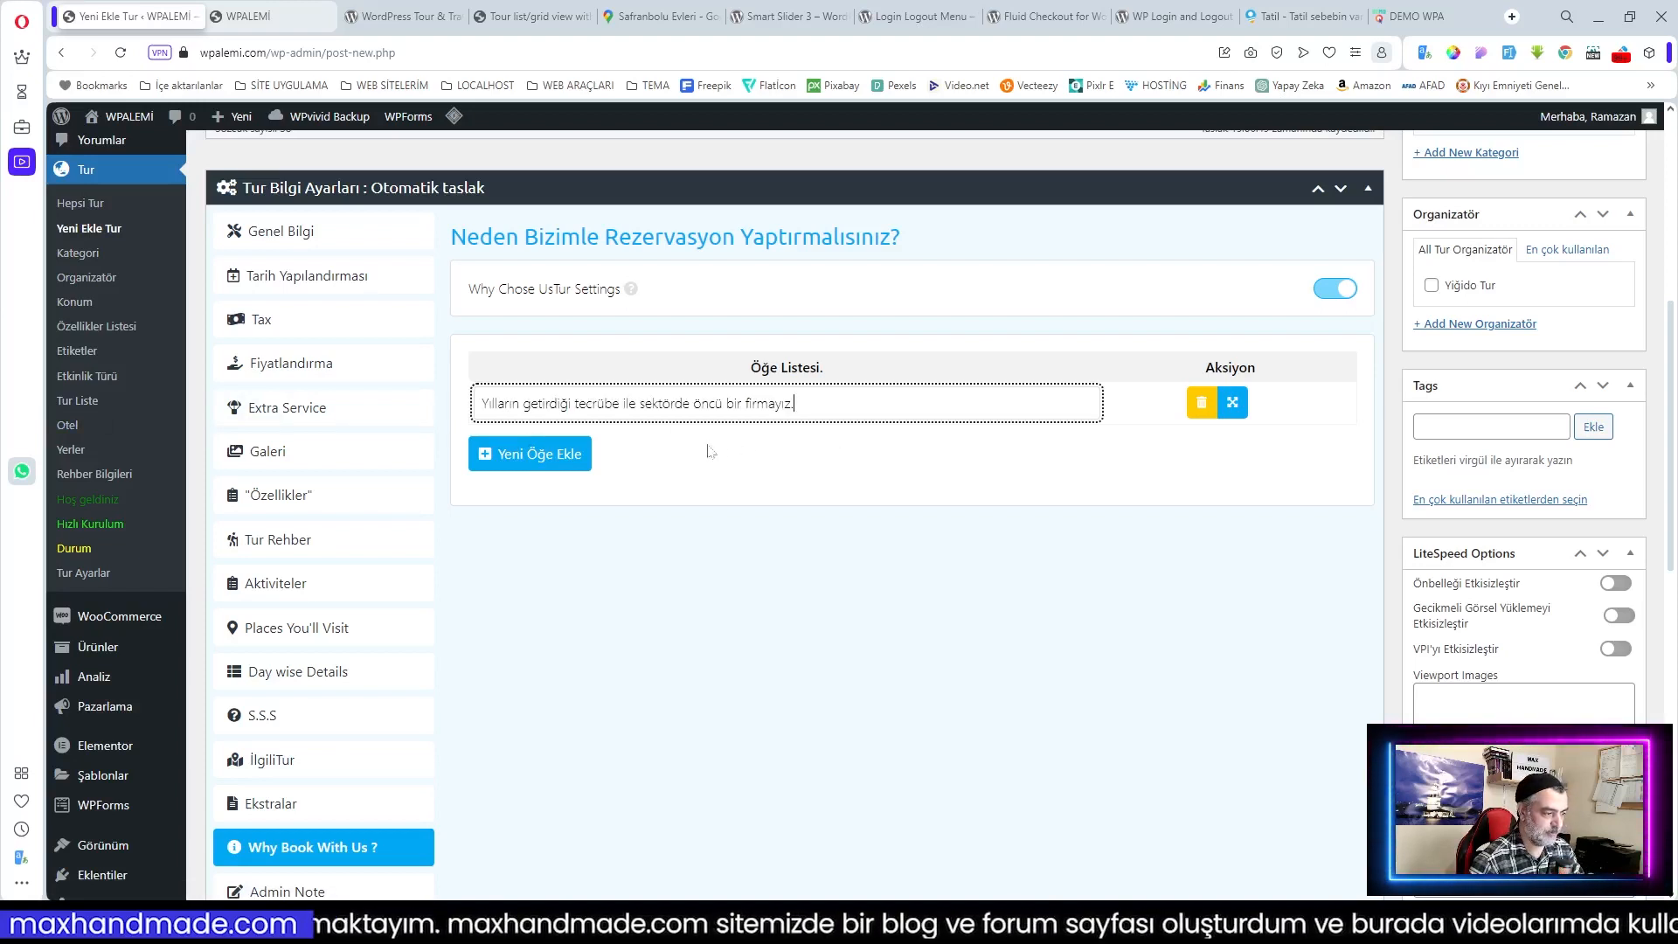
left_click(568, 454)
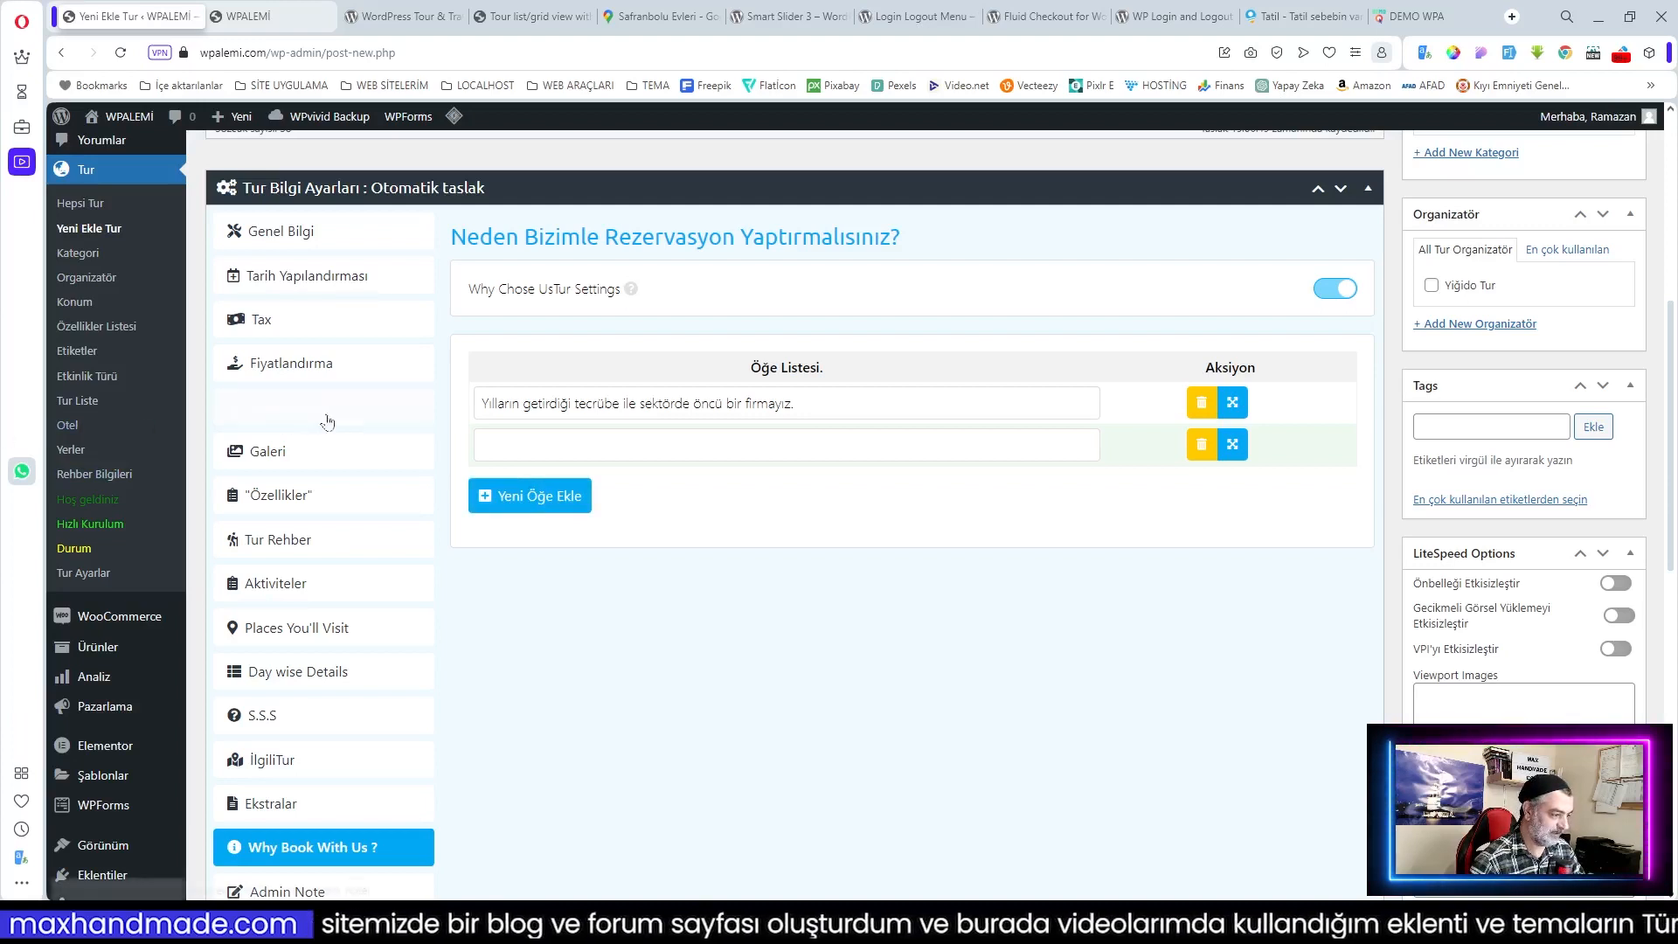
left_click(542, 445)
type("Geniş tur seçenekleri ve destinasyon çeşitliliği sunuyoruz")
left_click(542, 497)
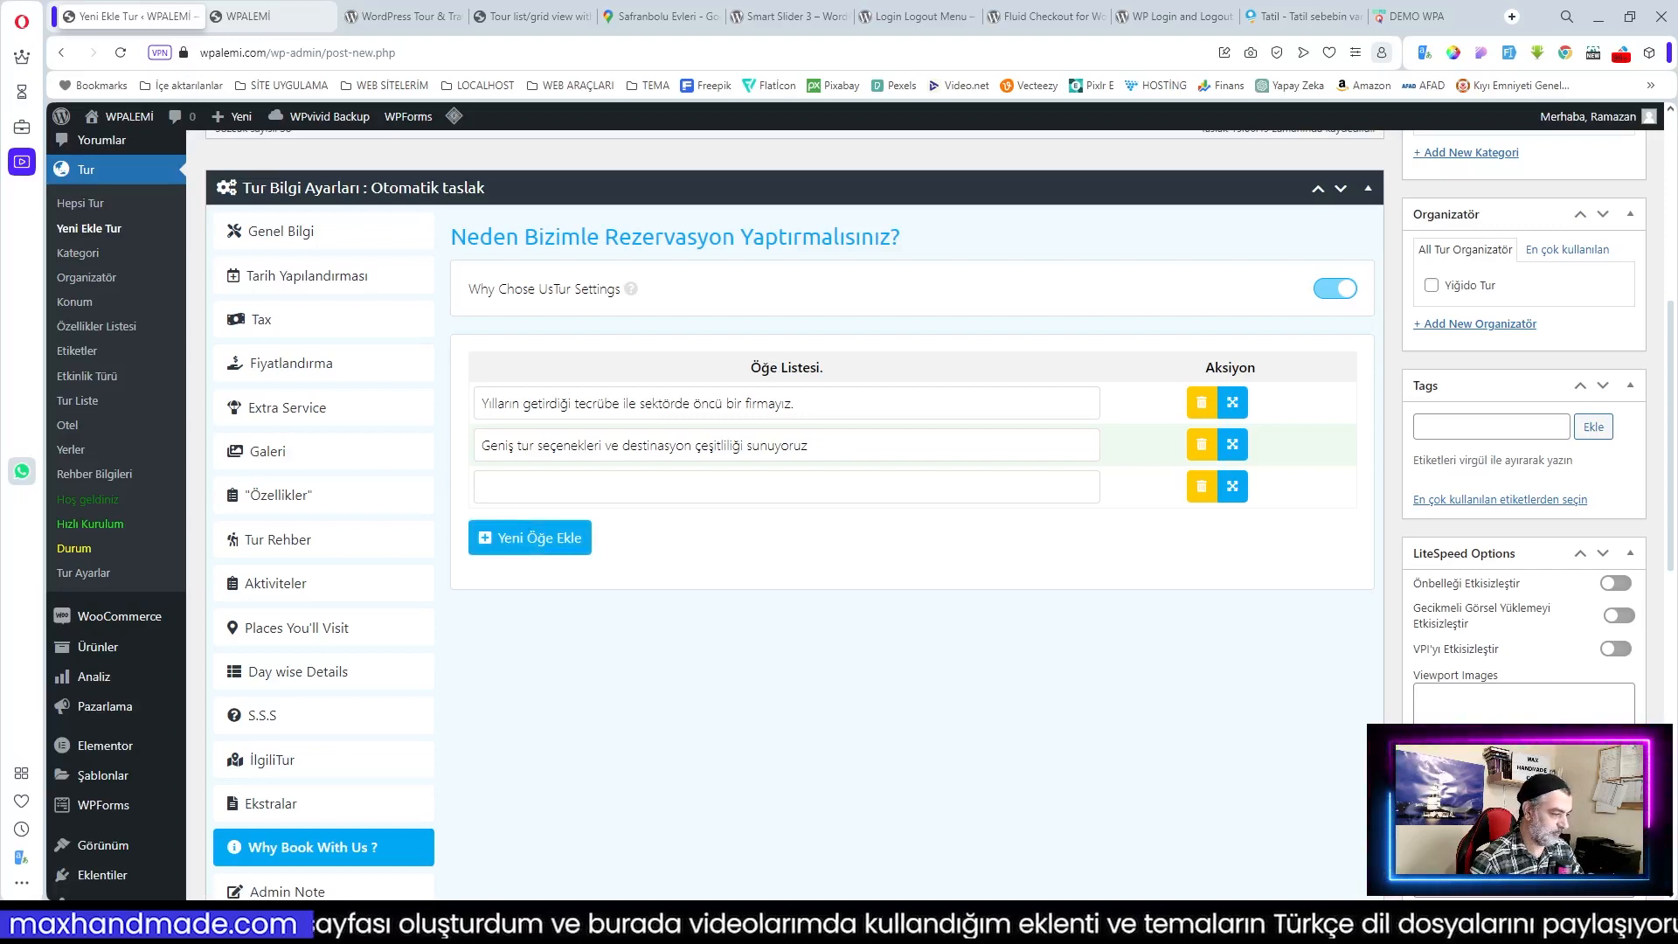
left_click(542, 486)
type("Adil ve şeffaf fiyatlandırma politikamız ile müşterilerimize uygun fiyatlar sunuyoruz.")
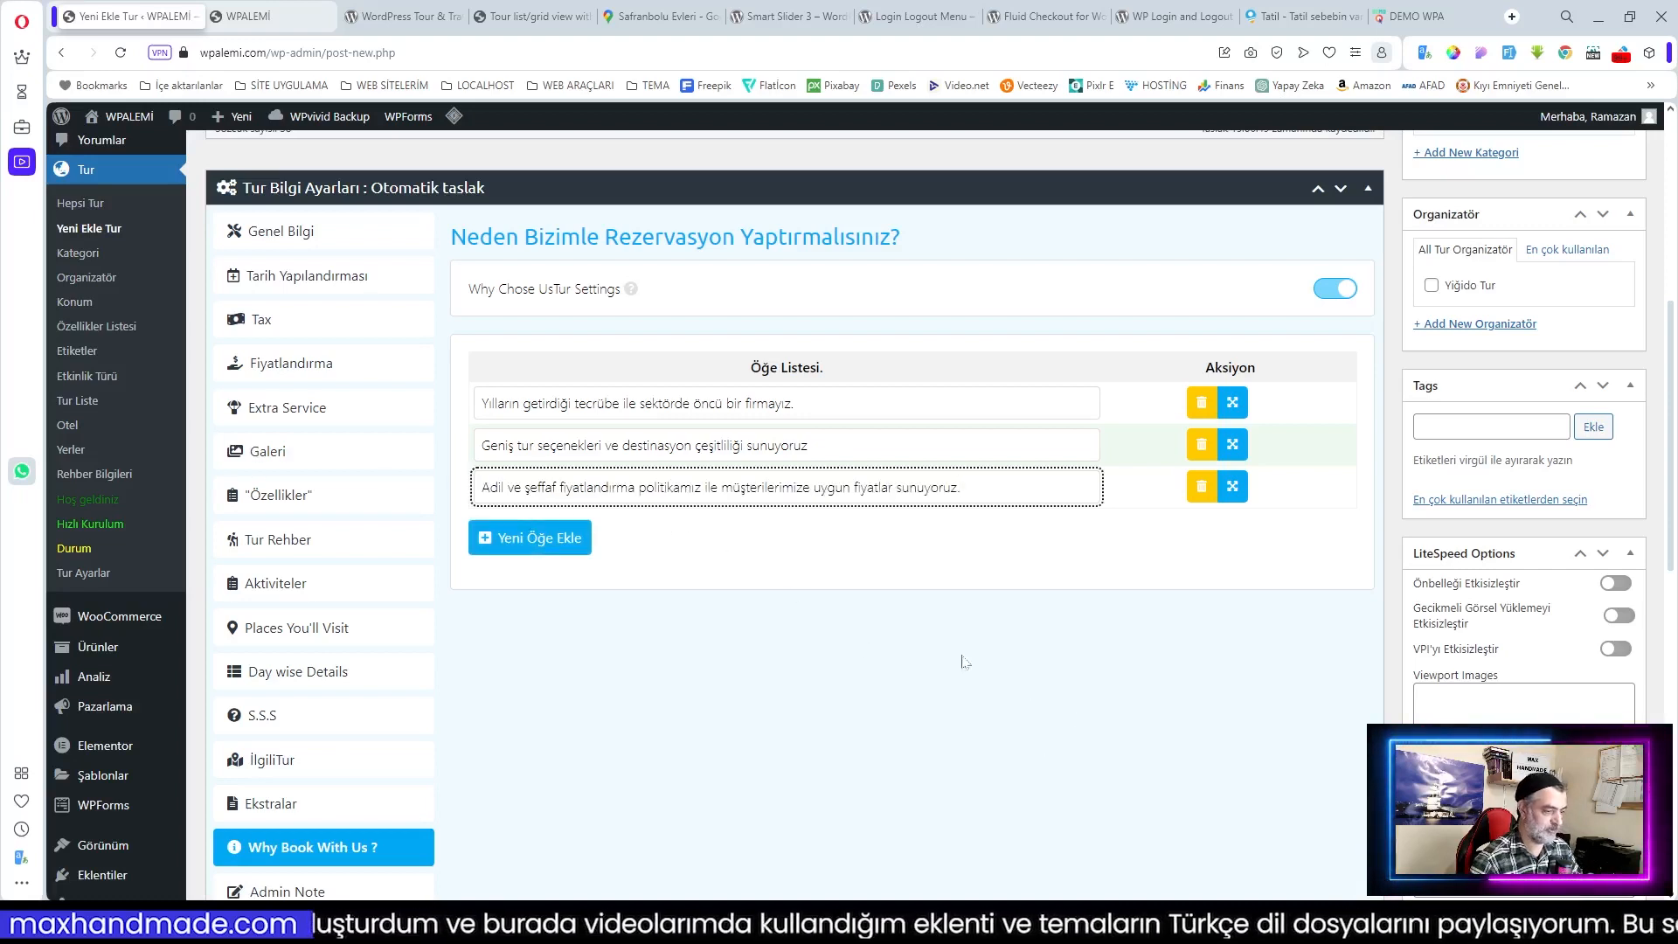
Step: Write the admin note 'Otobüsler Neoplan 2024 Model Olacak' and show the Details Settings
scroll(393, 691, "down", 2)
left_click(376, 705)
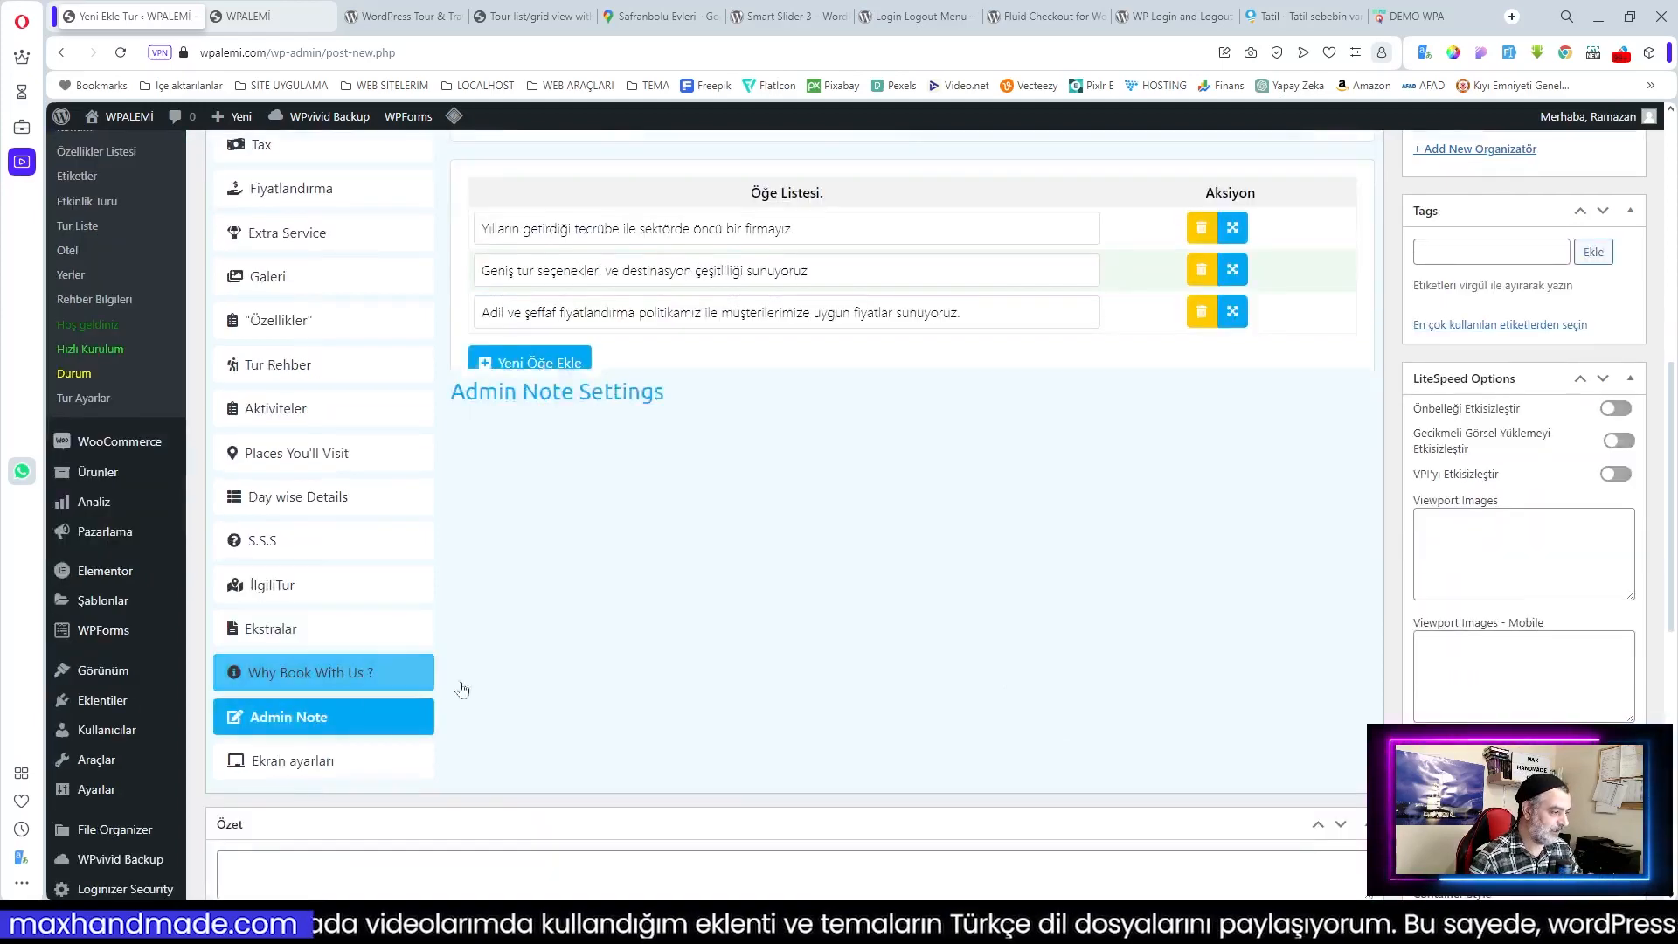
scroll(1071, 341, "down", 1)
scroll(1103, 359, "up", 4)
left_click(1129, 475)
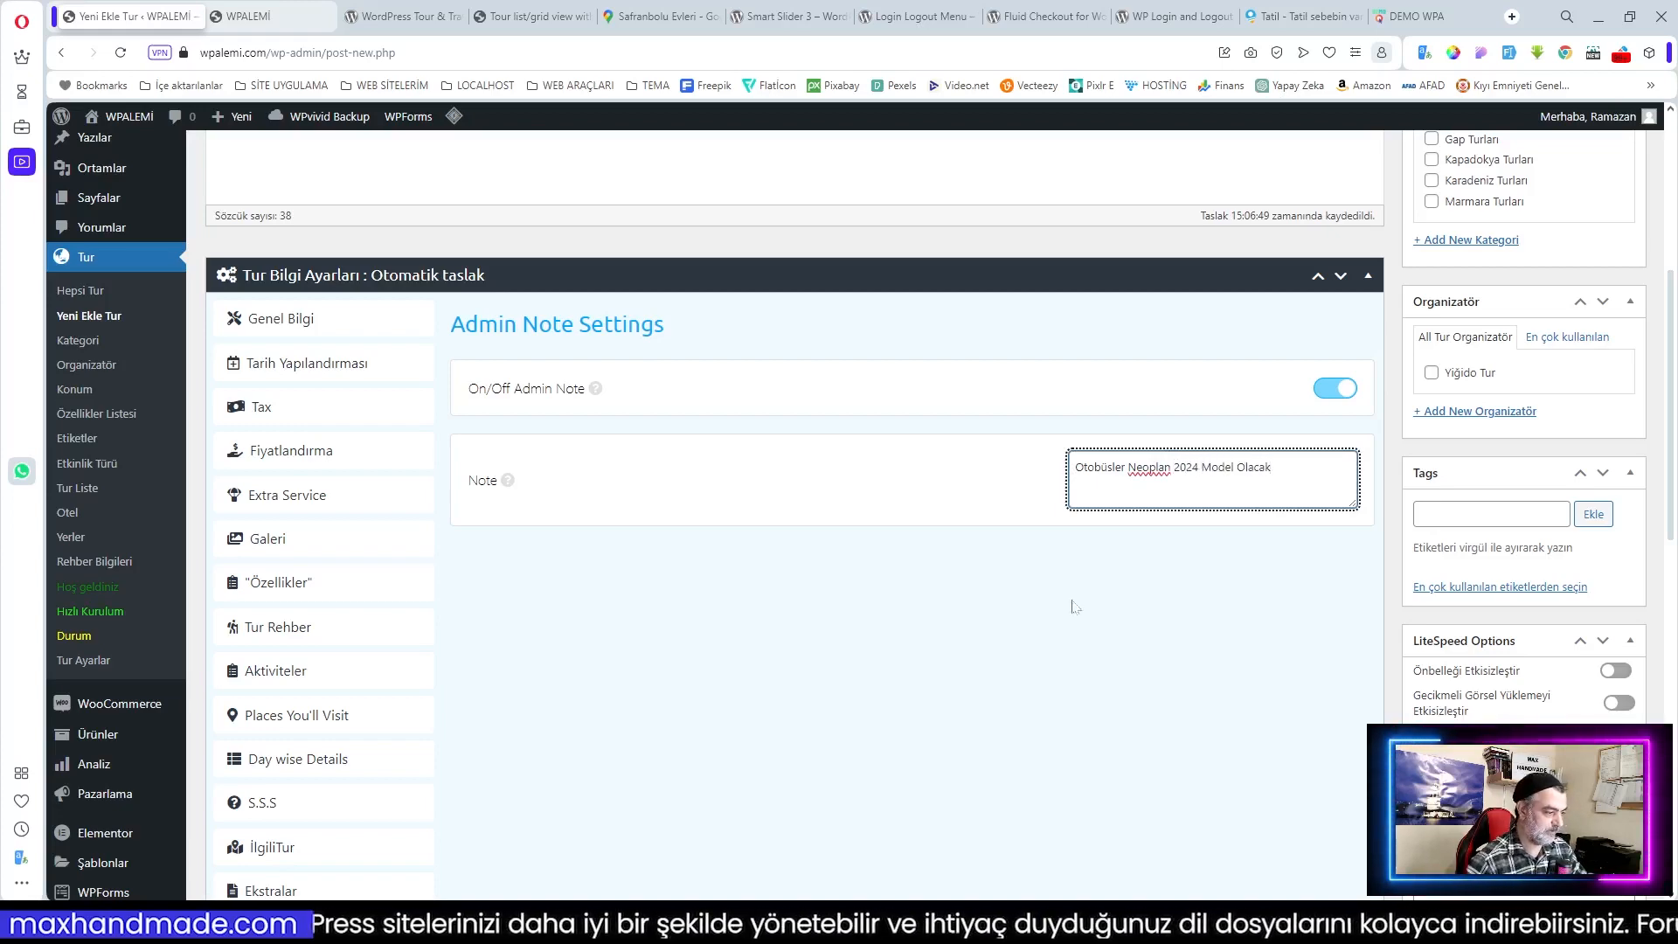
scroll(1059, 599, "down", 4)
left_click(319, 681)
scroll(1019, 587, "up", 3)
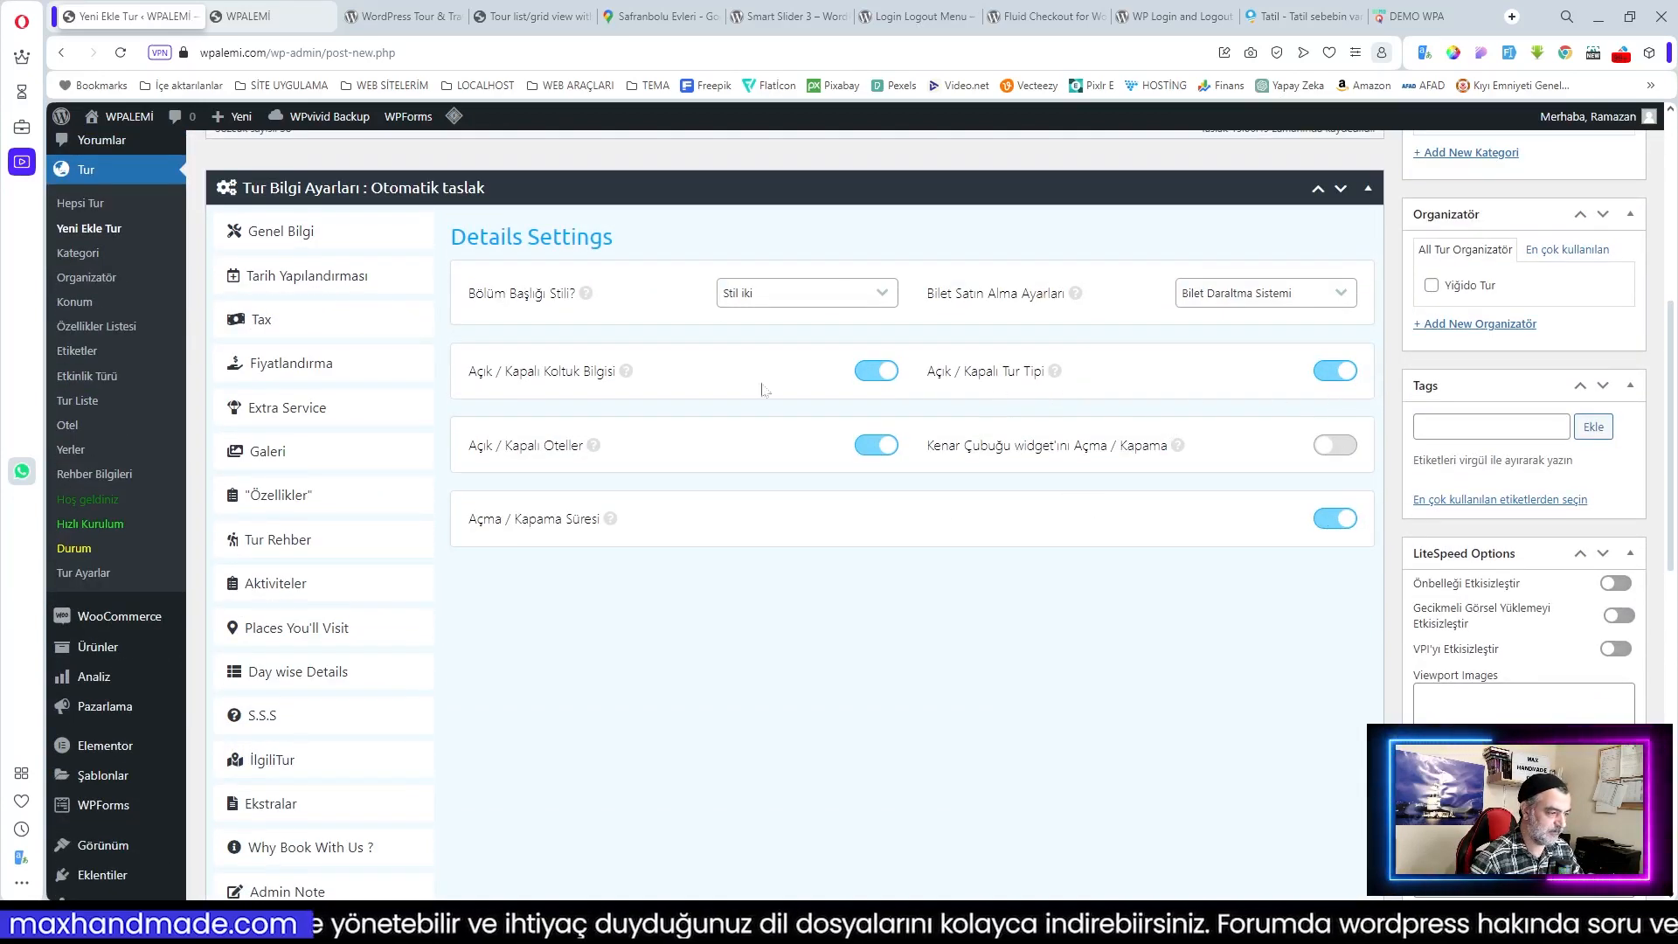
Step: Tick the Akdeniz Turları category and the Yiğido Tur organizer
mouse_move(626, 372)
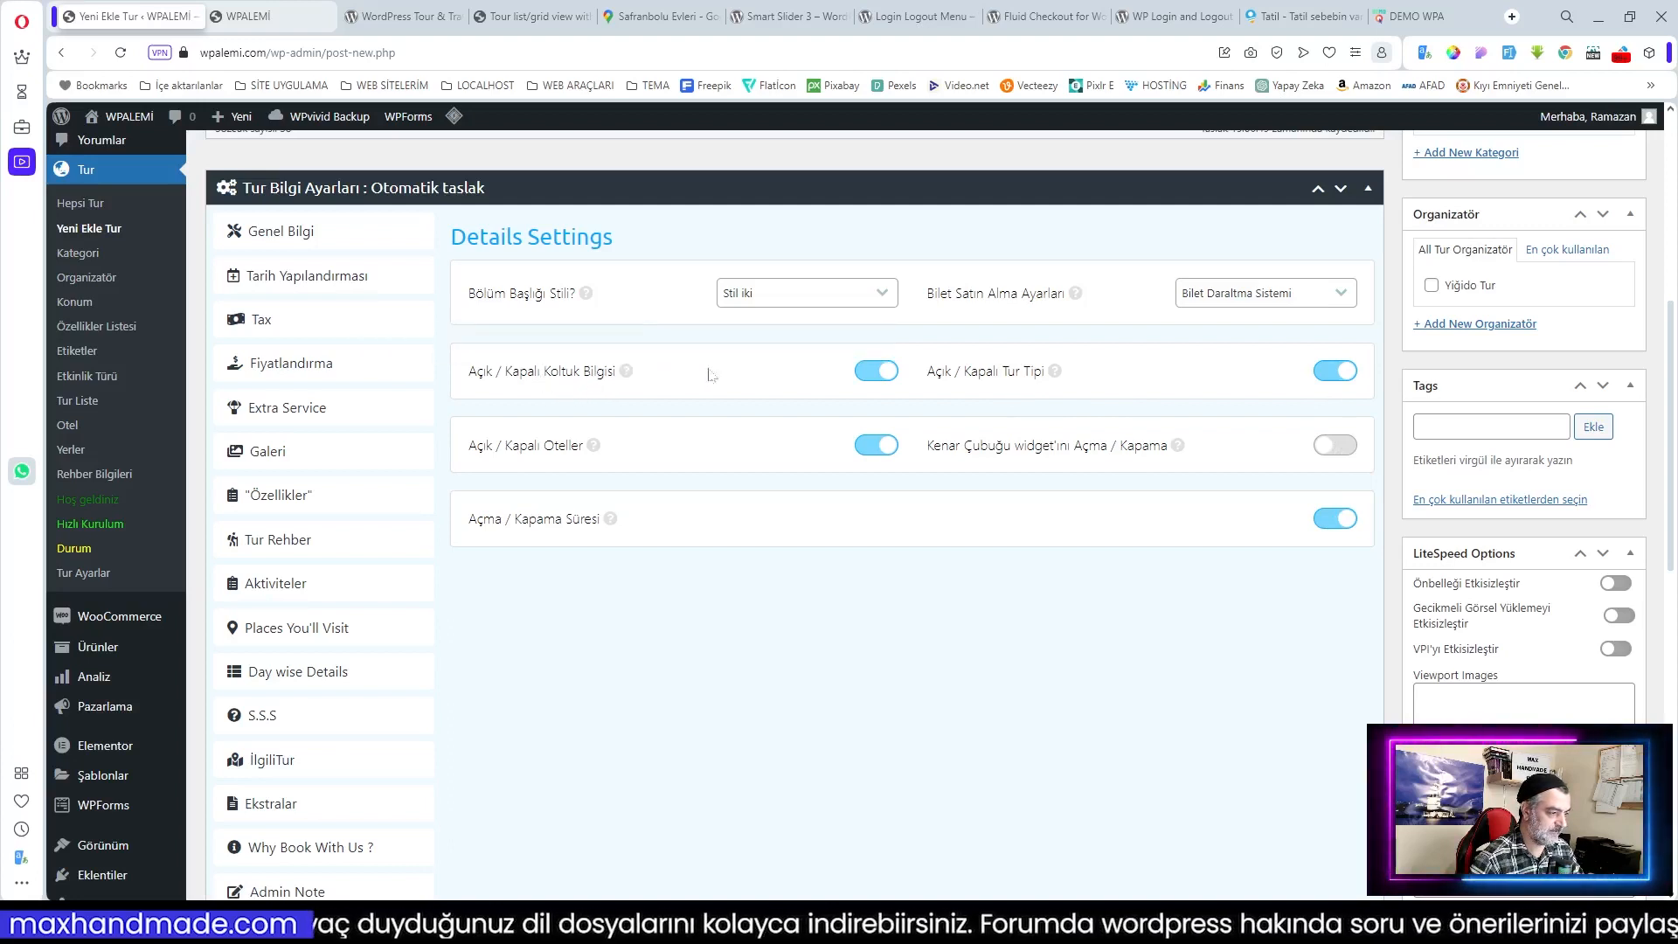
scroll(1160, 498, "up", 2)
scroll(656, 505, "down", 4)
scroll(941, 550, "down", 3)
scroll(970, 550, "up", 9)
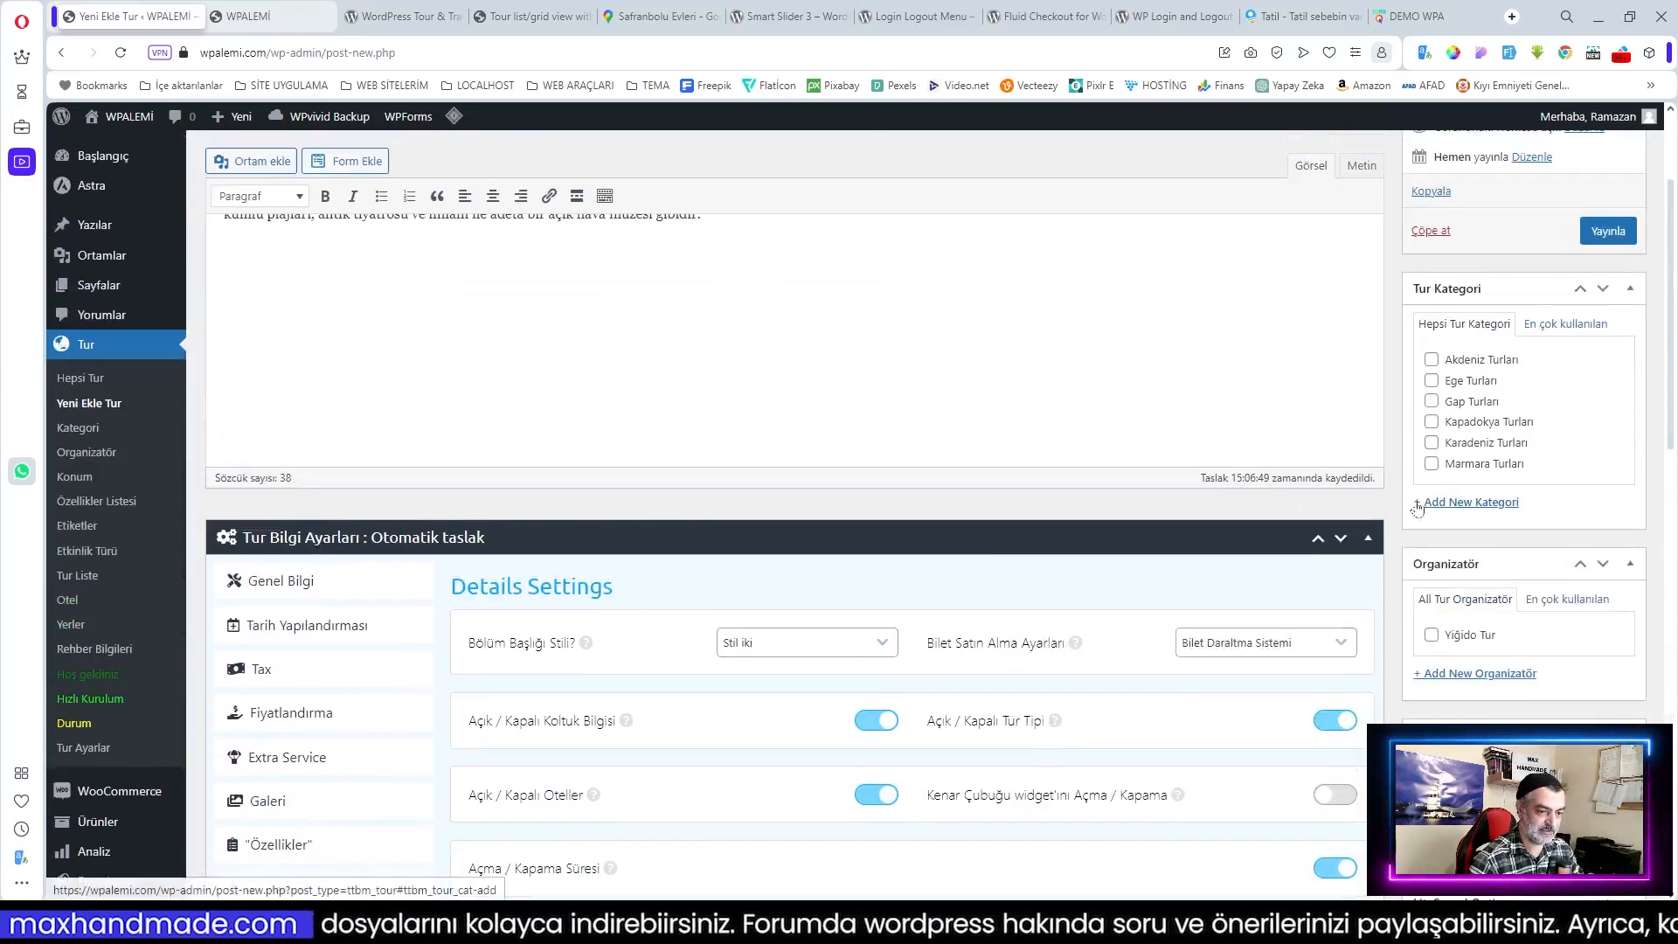
scroll(1417, 512, "up", 2)
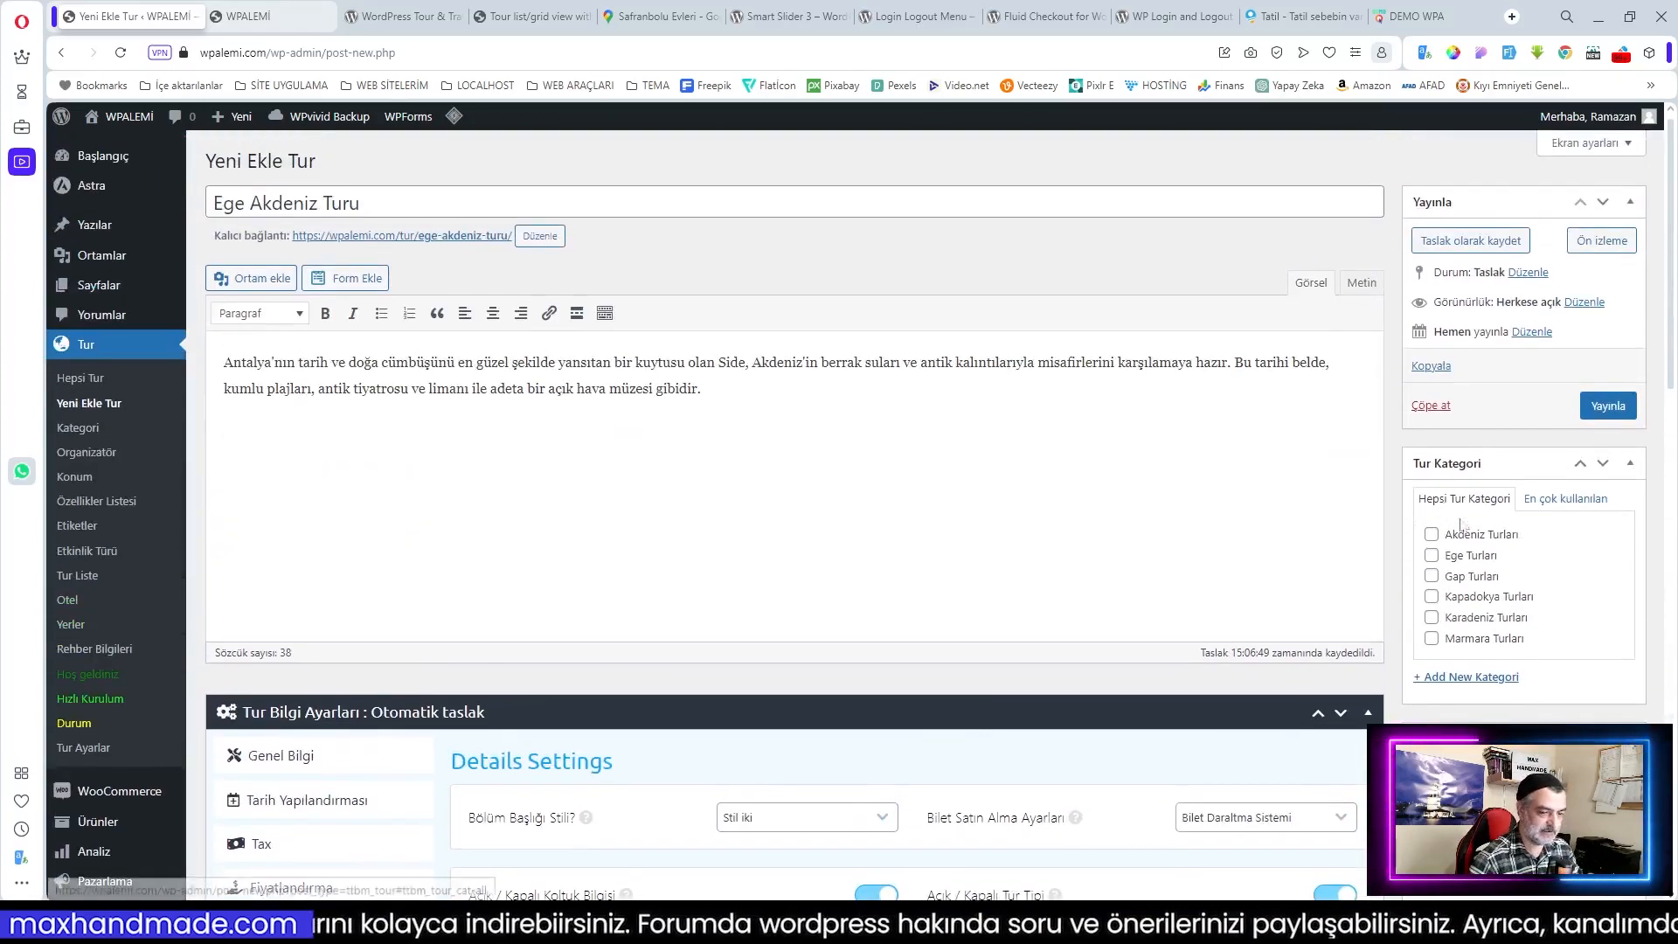
left_click(1432, 534)
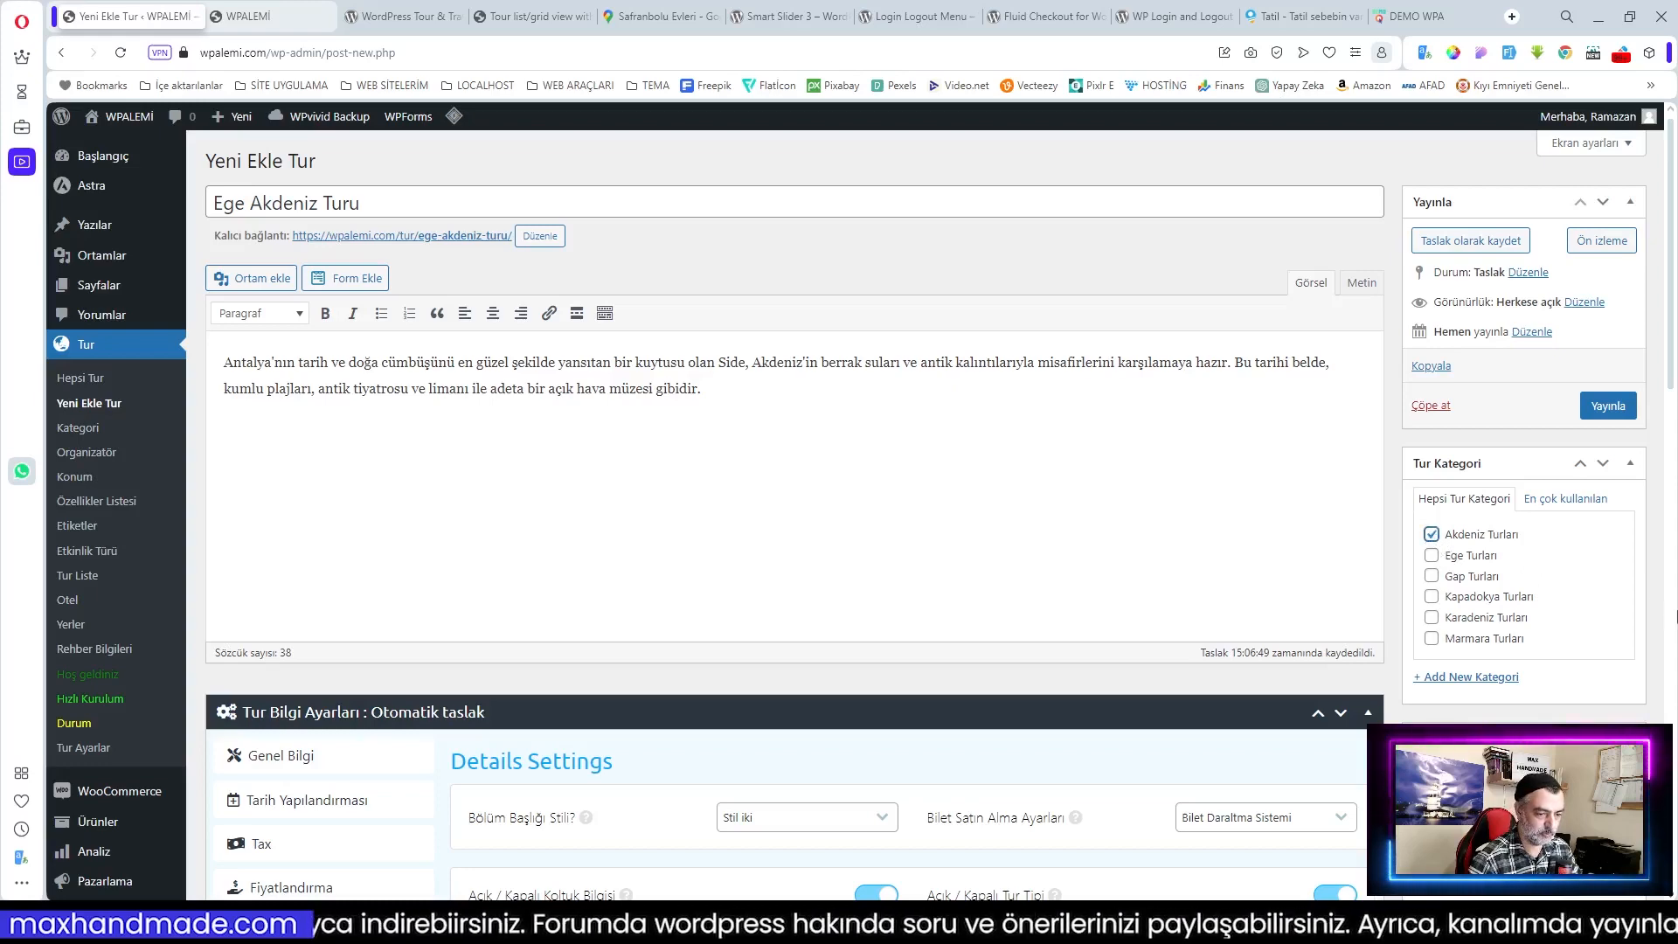
scroll(1431, 559, "down", 2)
left_click(1431, 637)
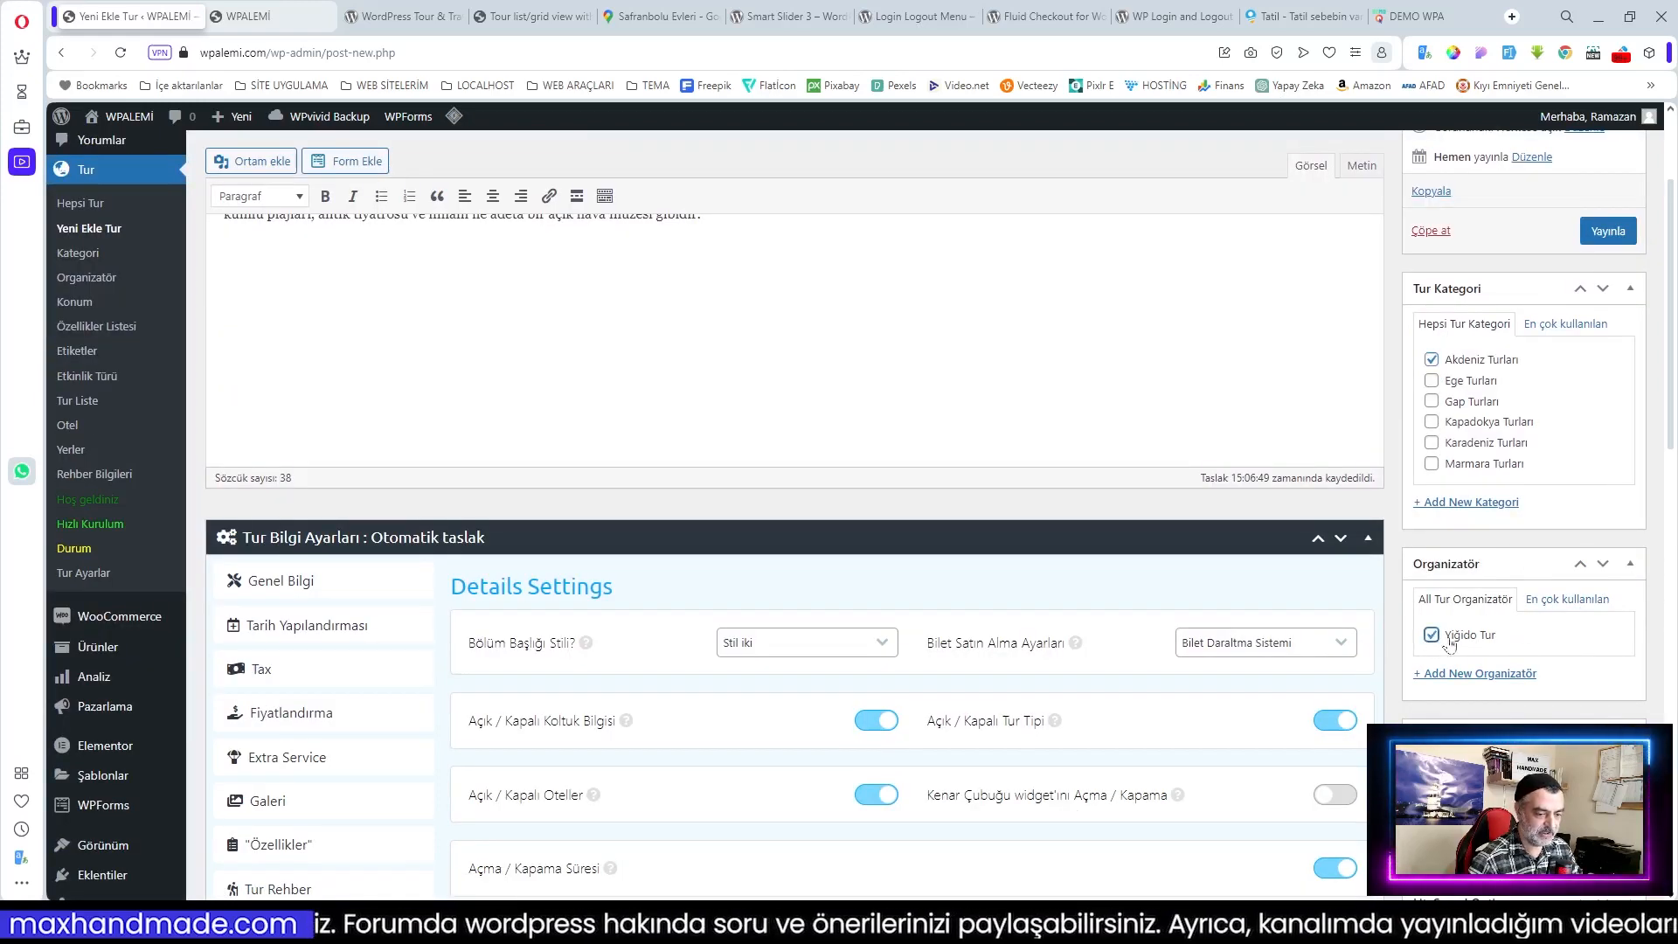
scroll(1596, 651, "down", 3)
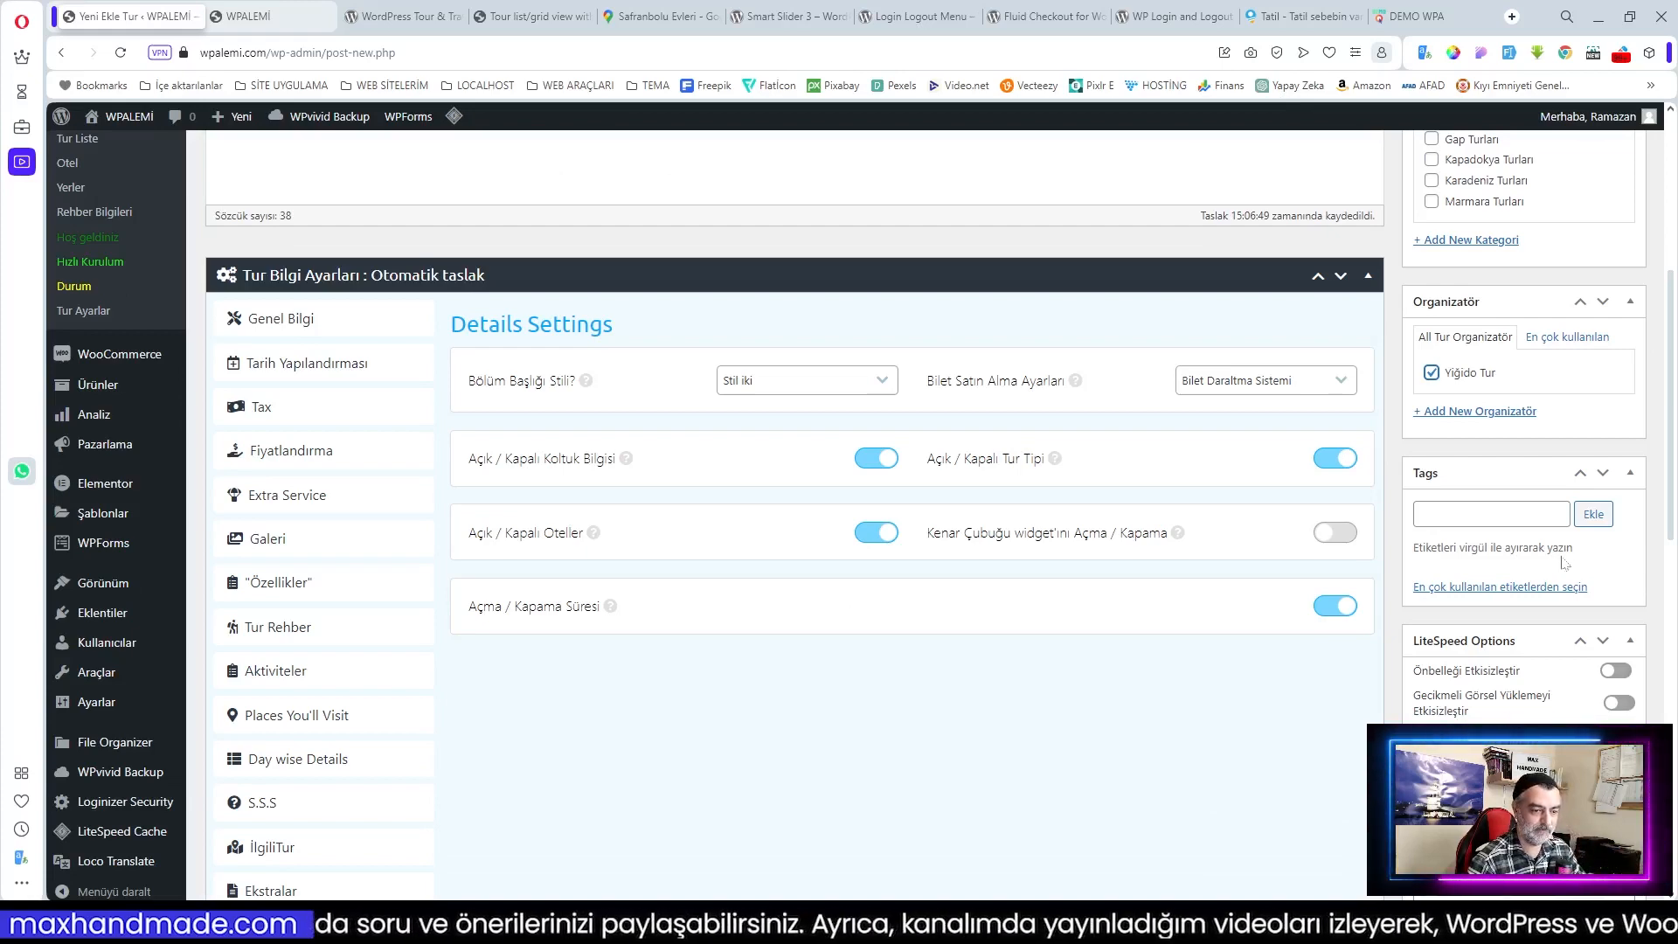
scroll(1565, 564, "down", 1)
left_click(1538, 427)
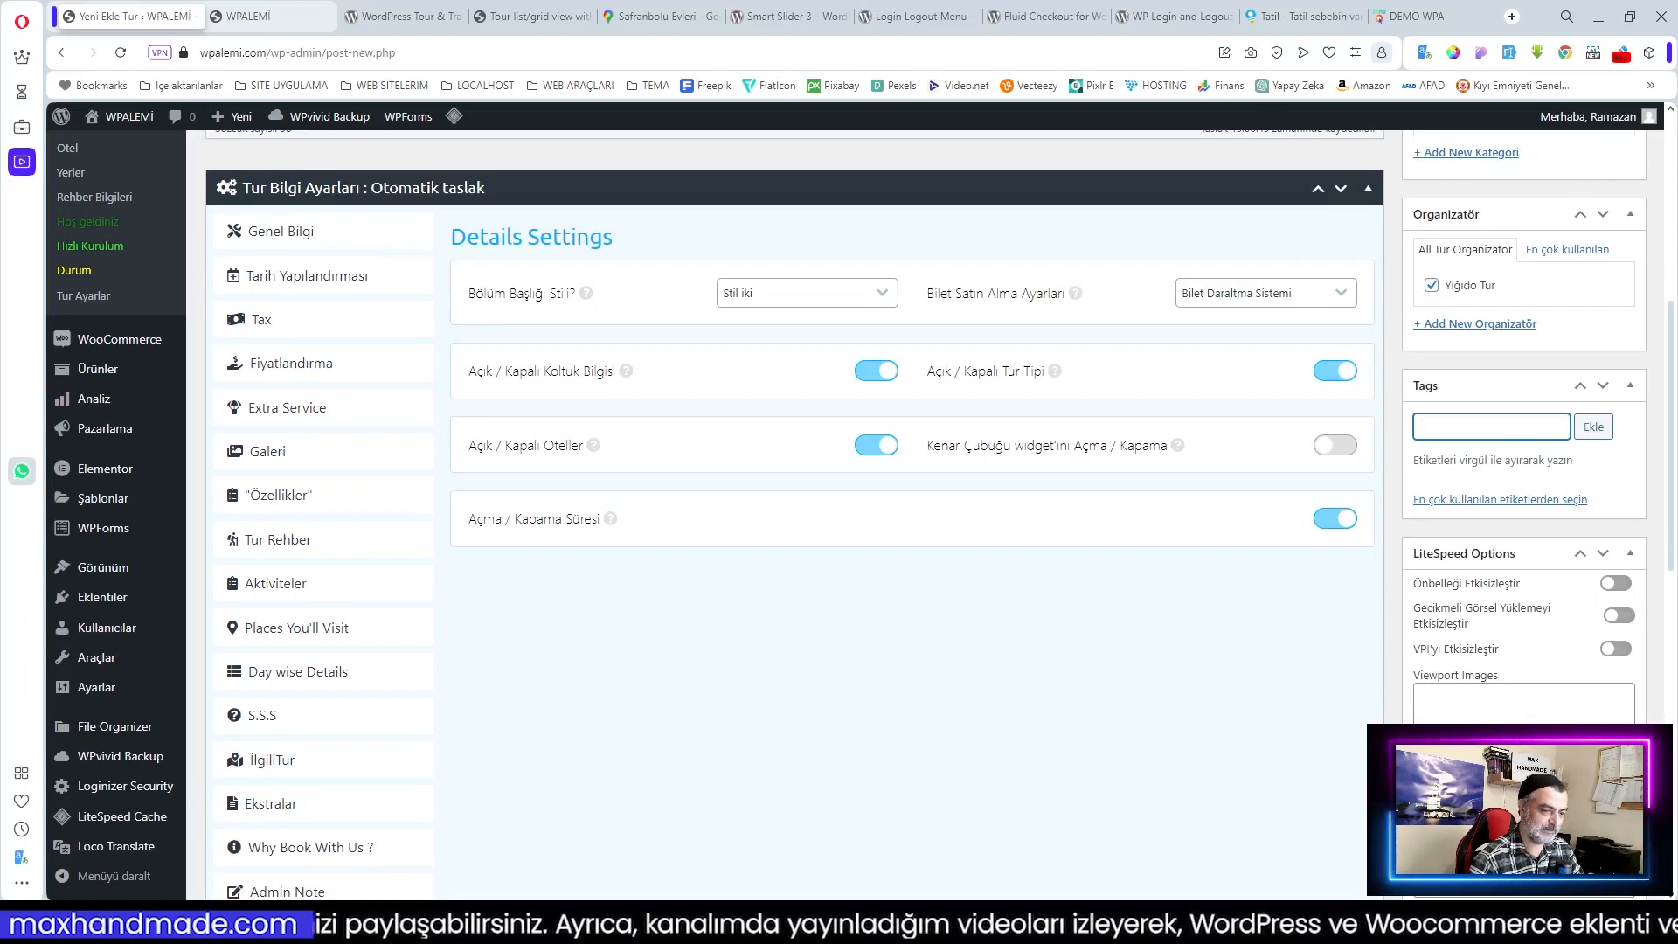
type("Kültür")
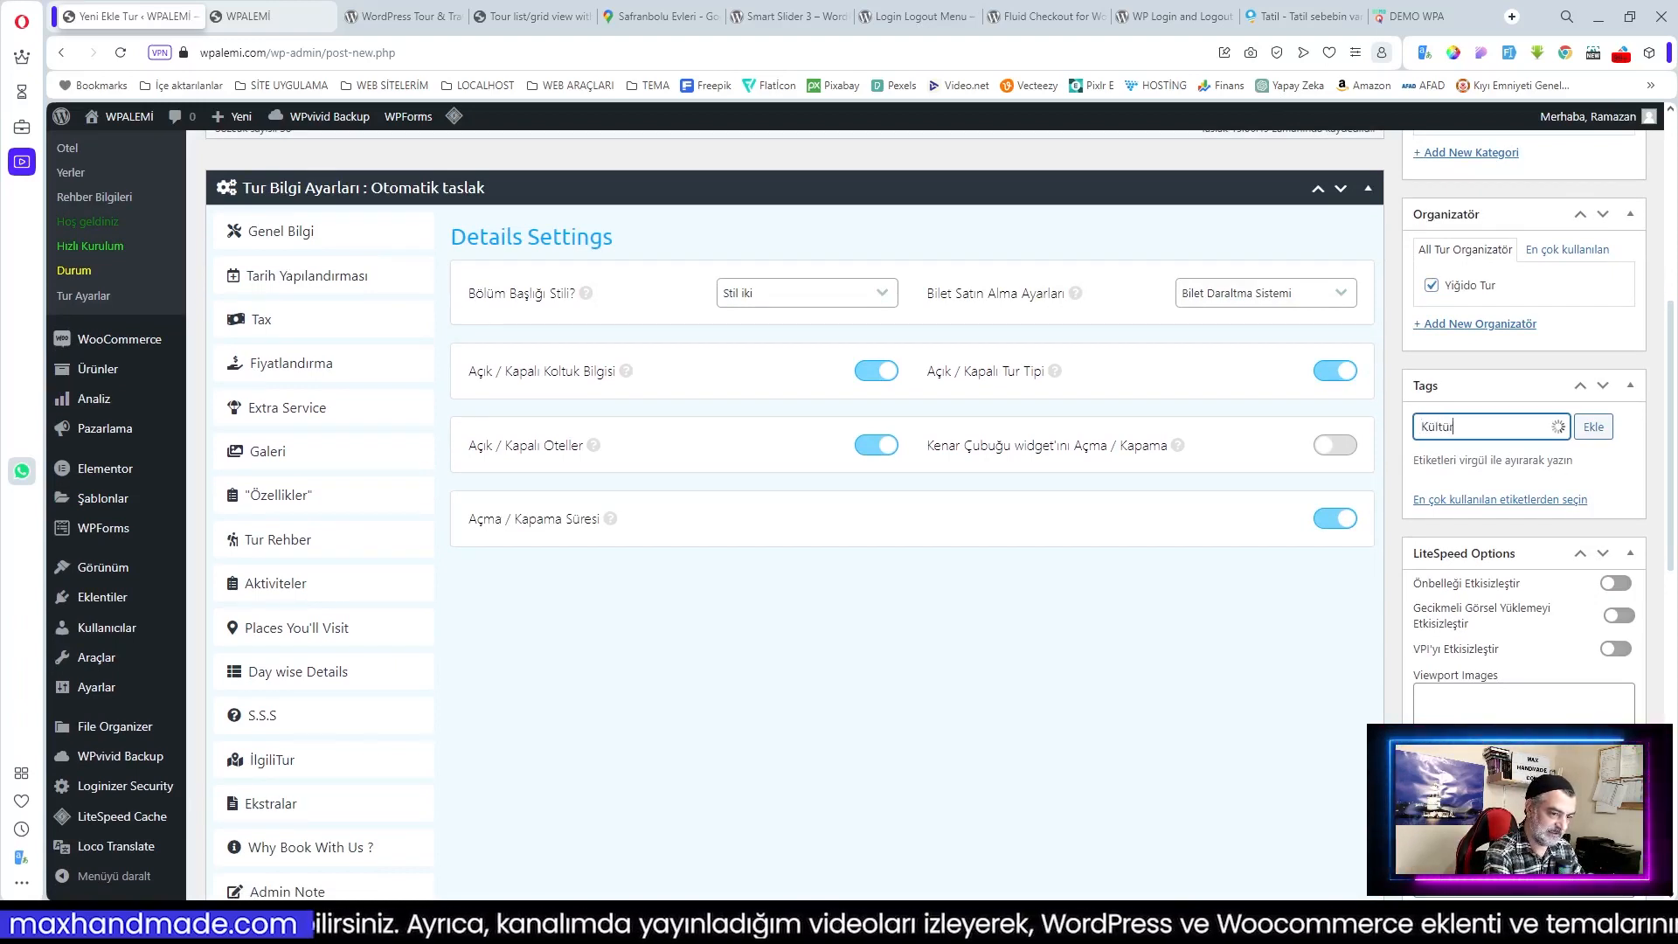
left_click(1468, 456)
left_click(1594, 426)
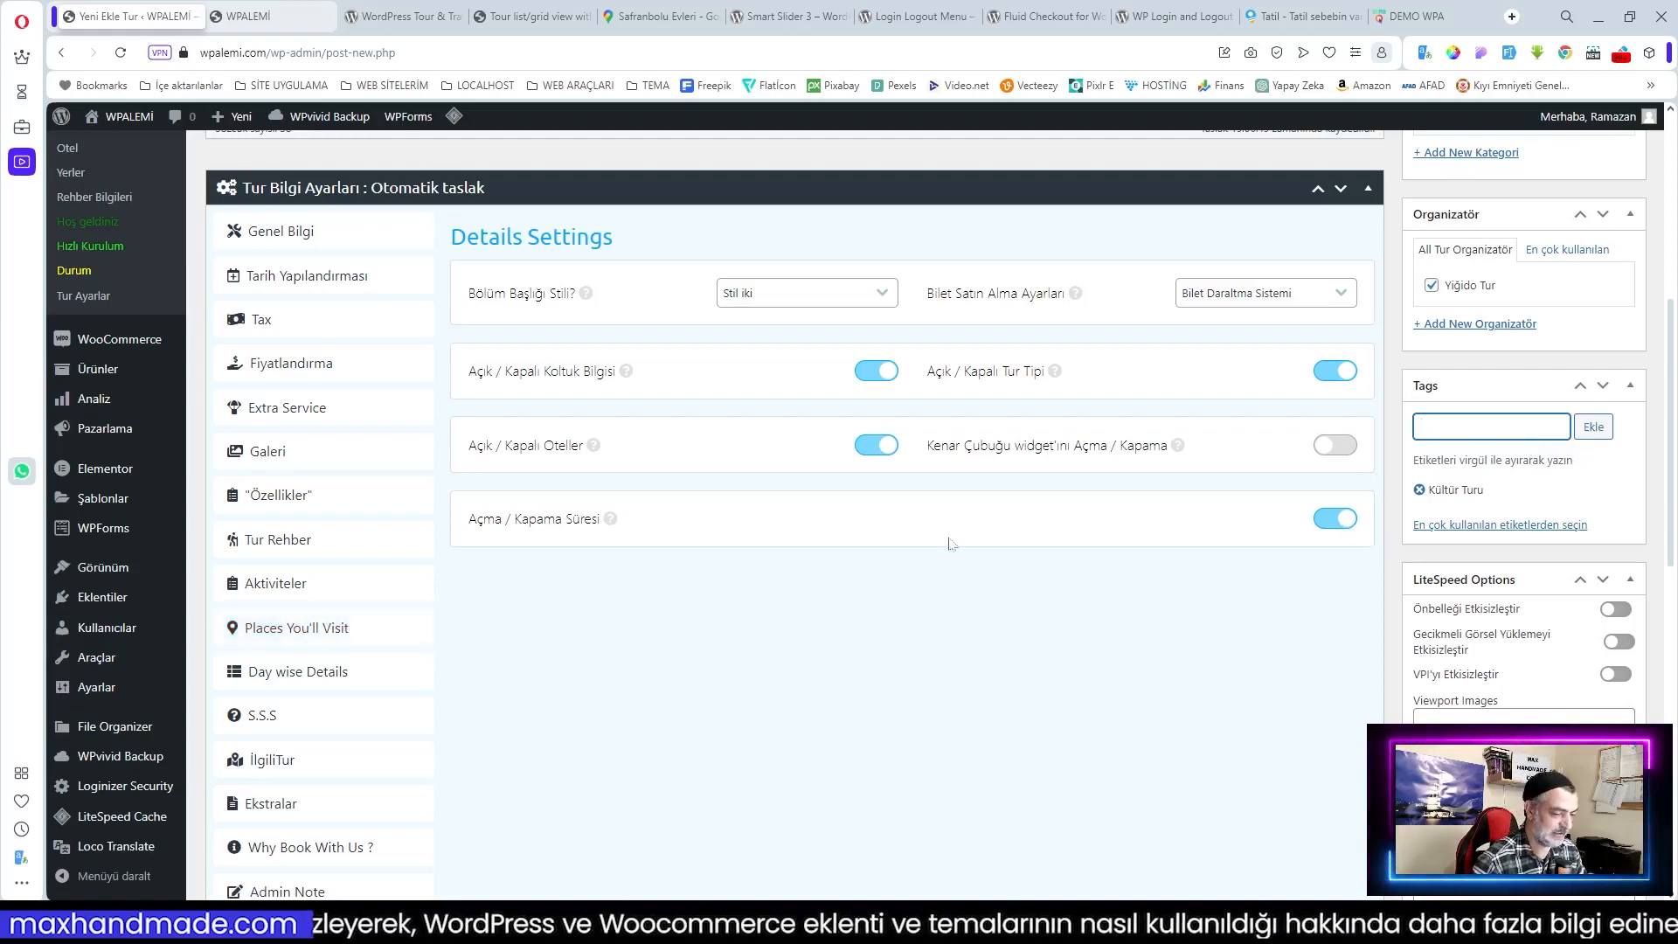
scroll(525, 524, "up", 2)
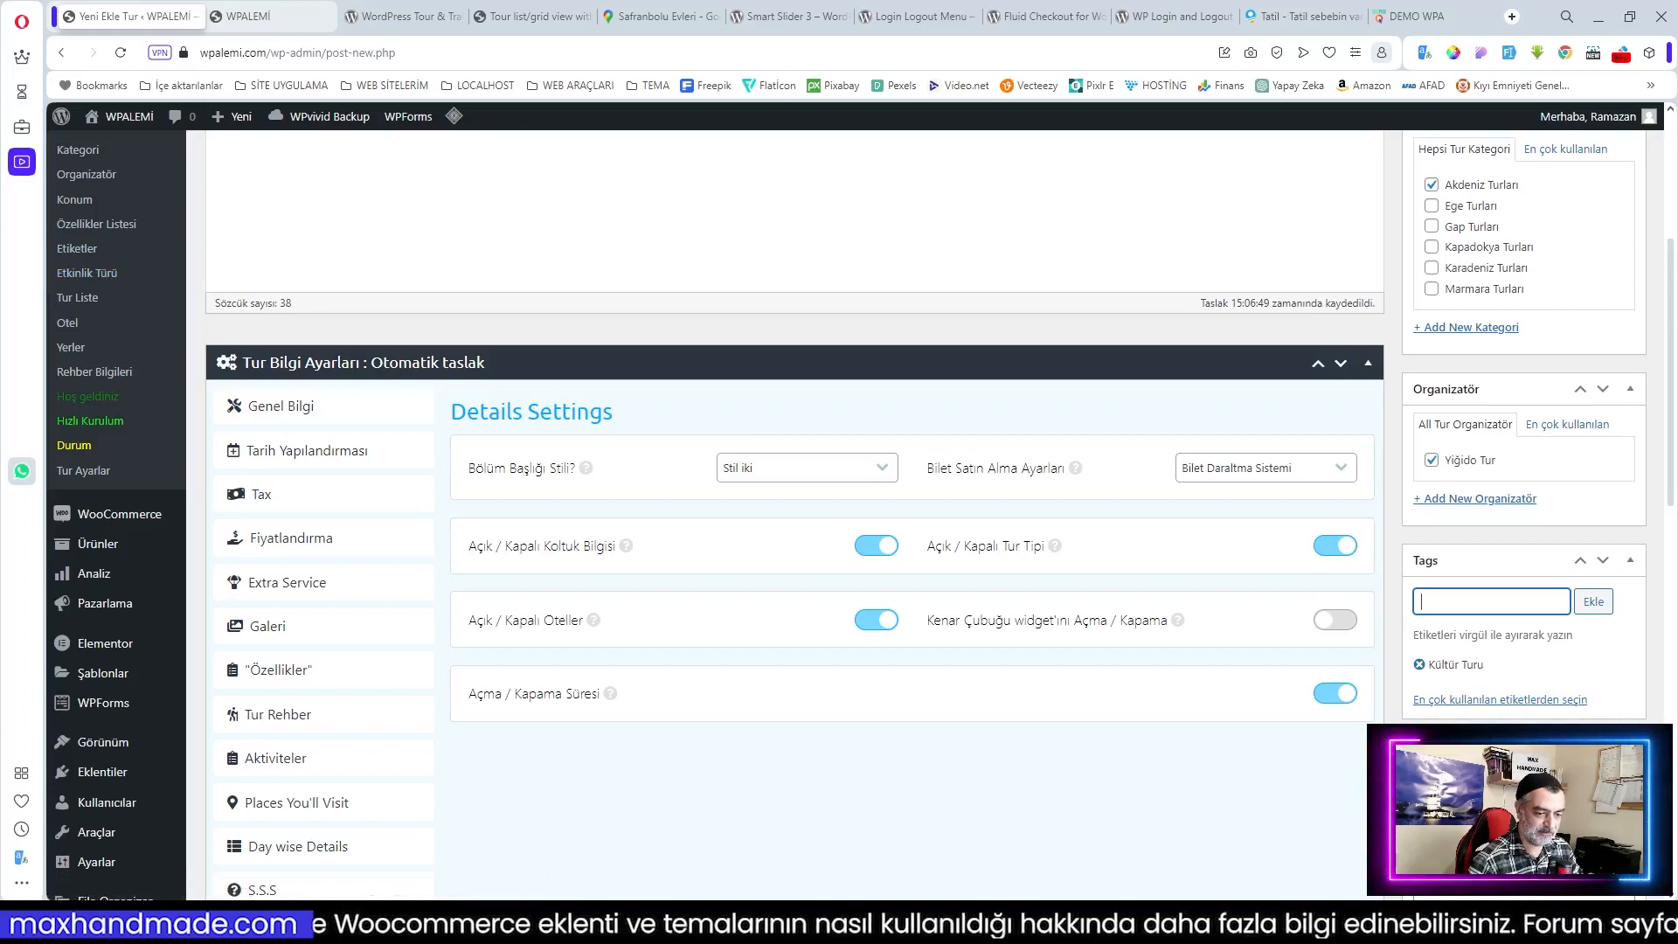
scroll(1556, 665, "down", 6)
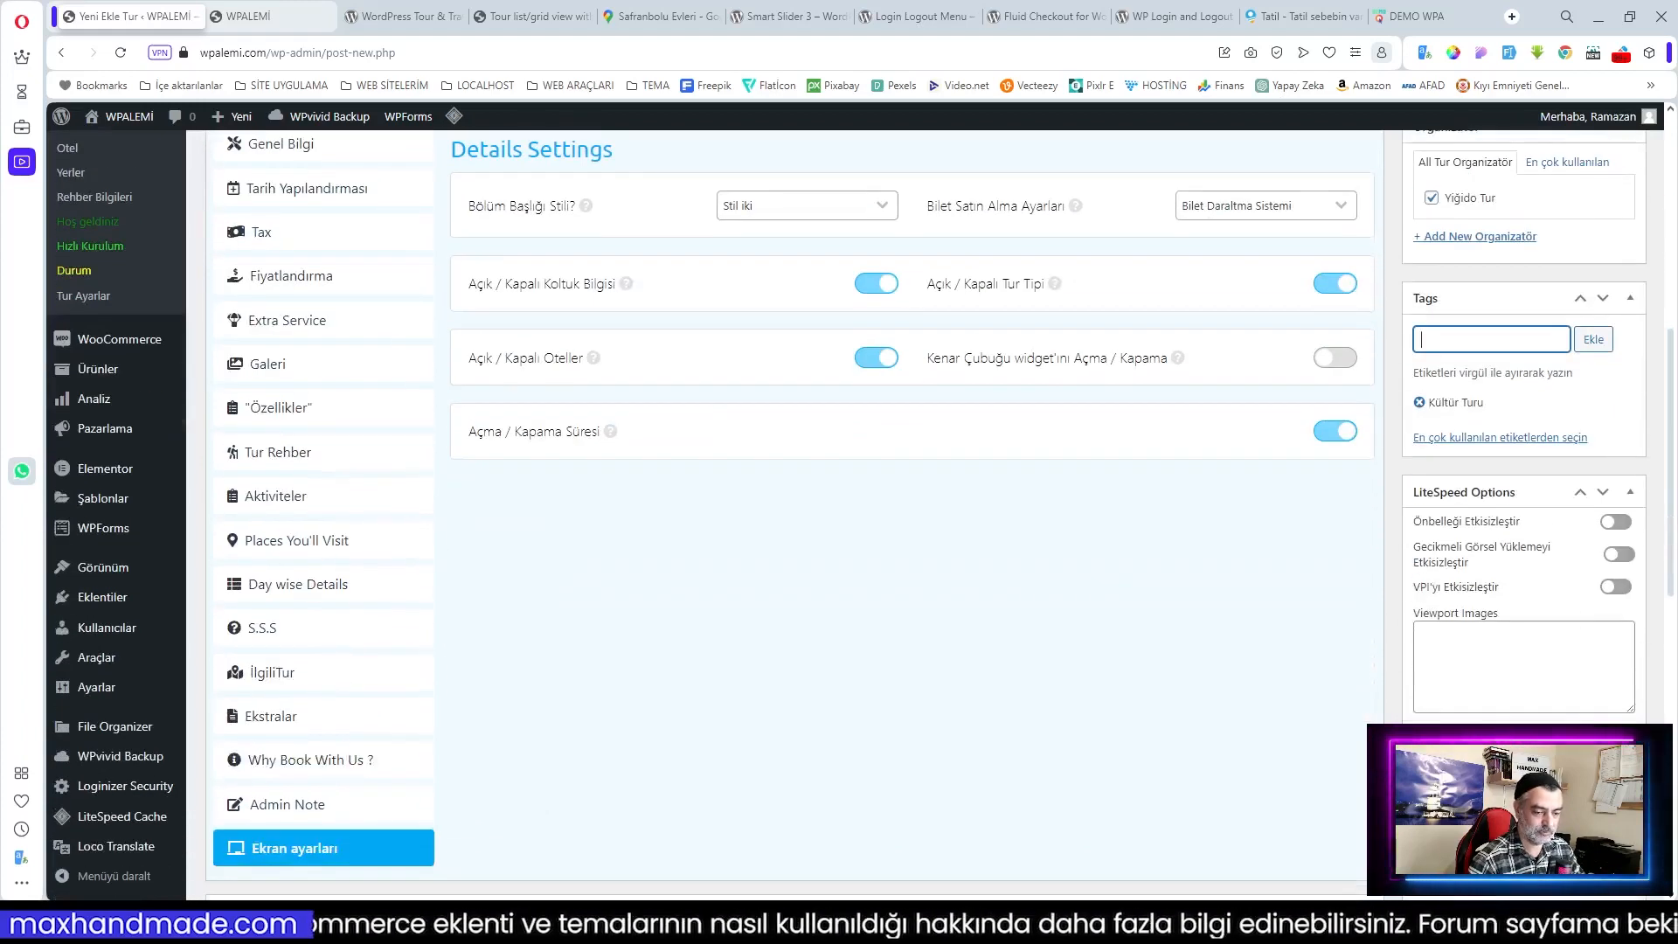
scroll(1602, 676, "down", 6)
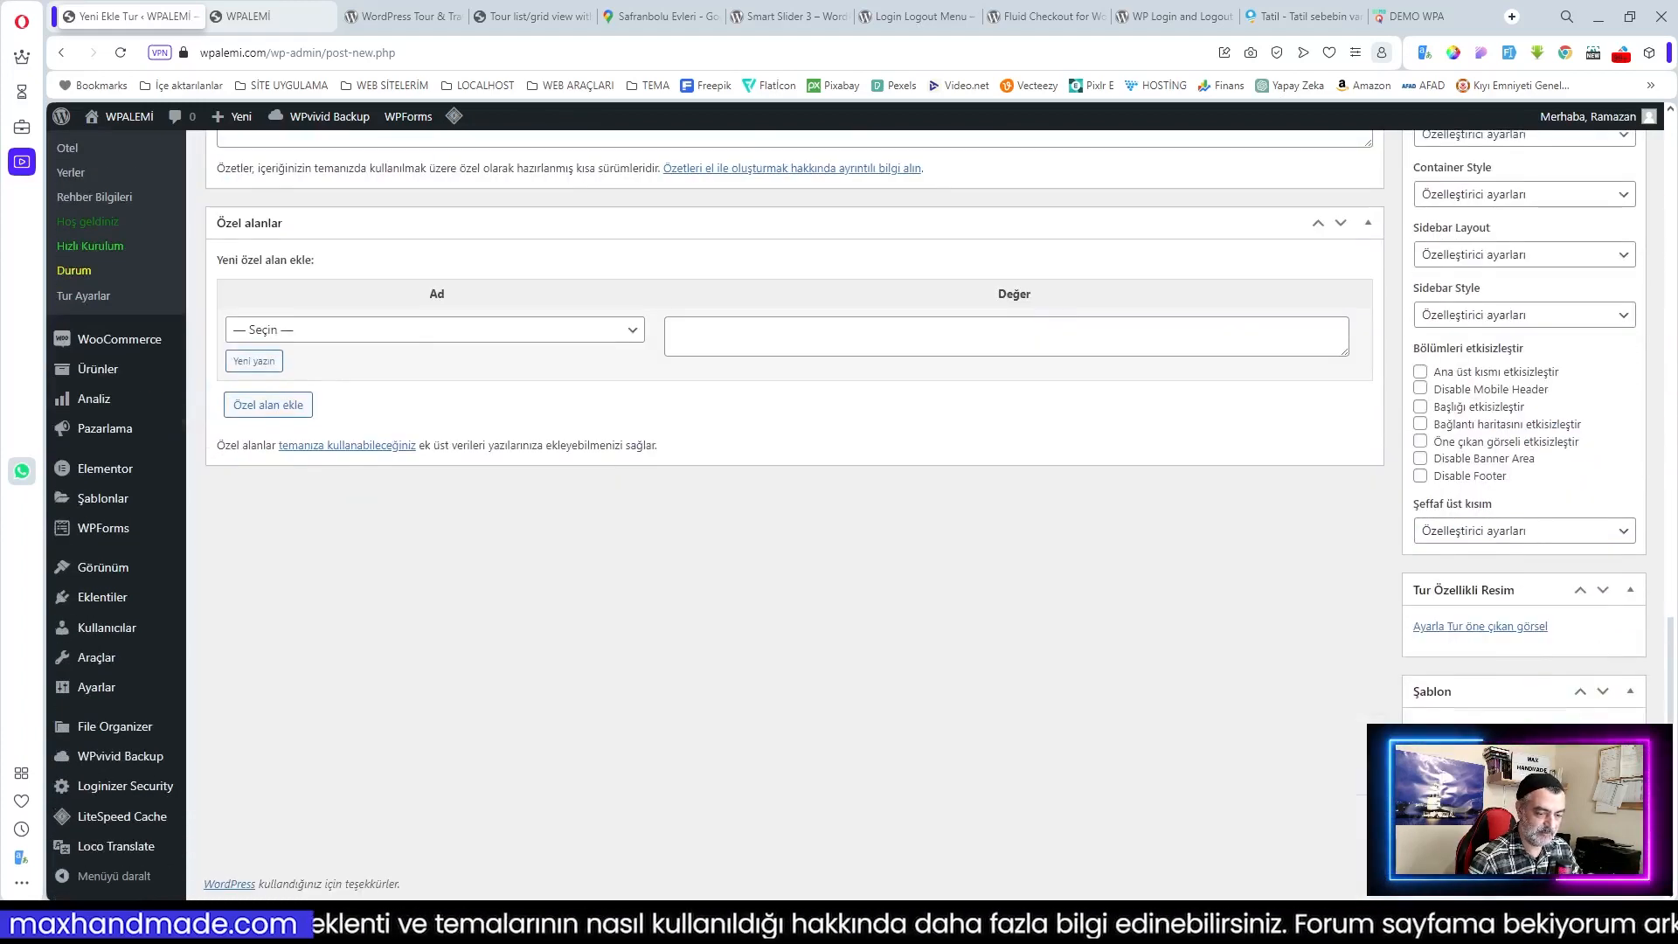
Step: Set the featured image, publish Ege Akdeniz Turu, and open its live tour page
left_click(1475, 627)
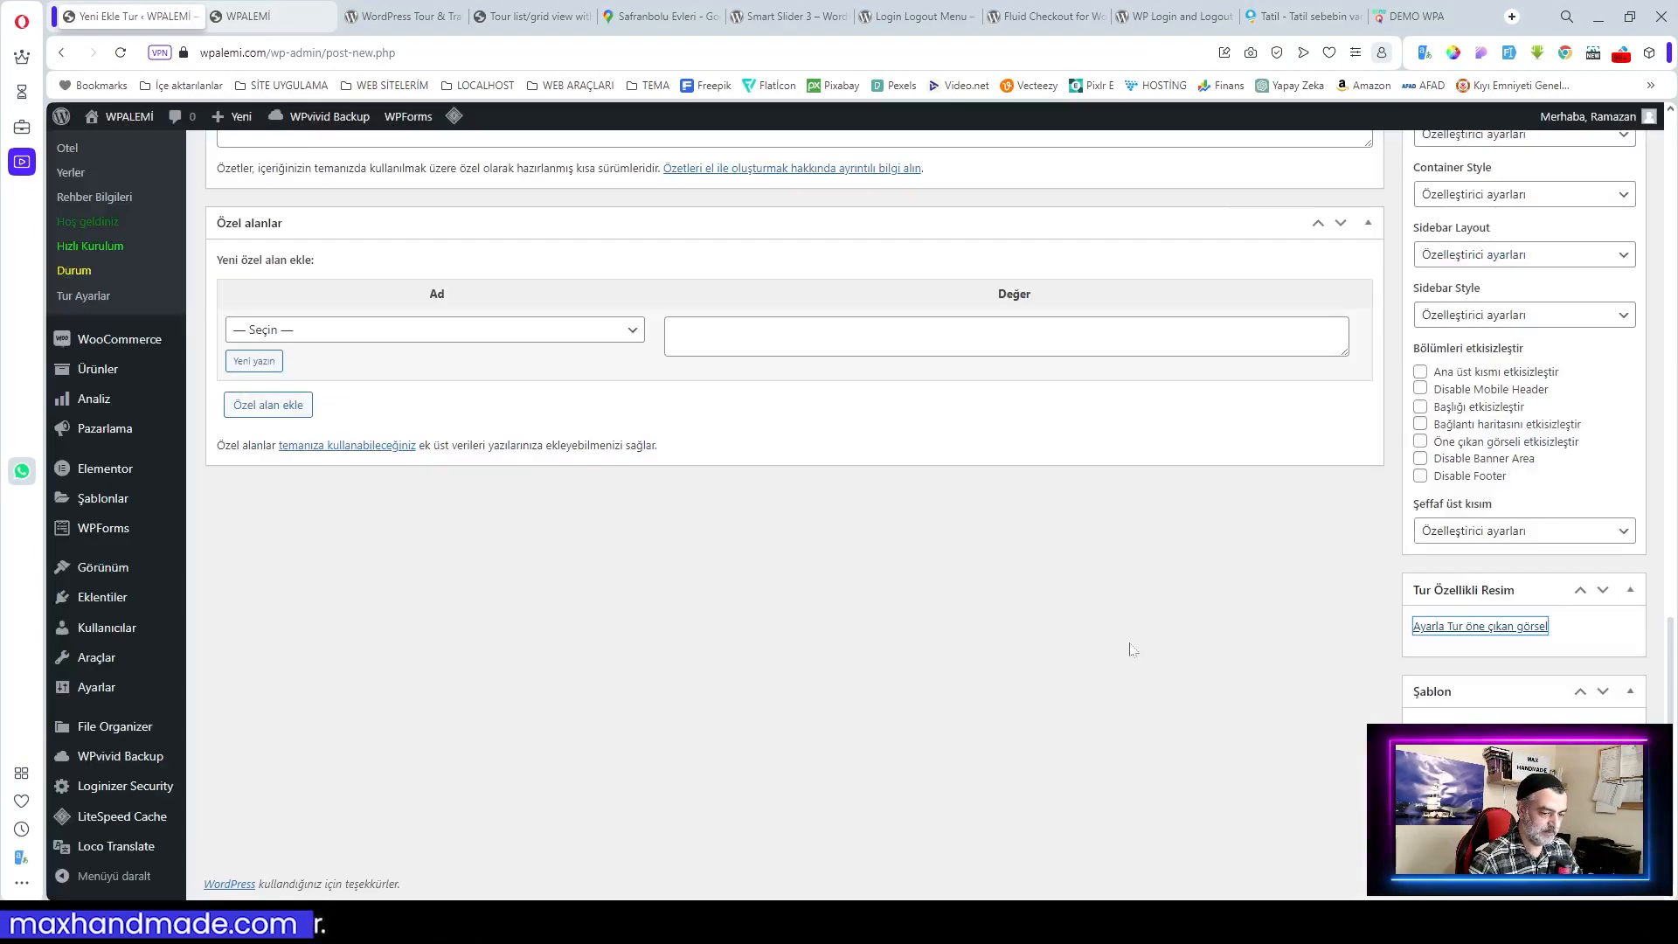
scroll(1150, 639, "up", 10)
scroll(1150, 639, "up", 10)
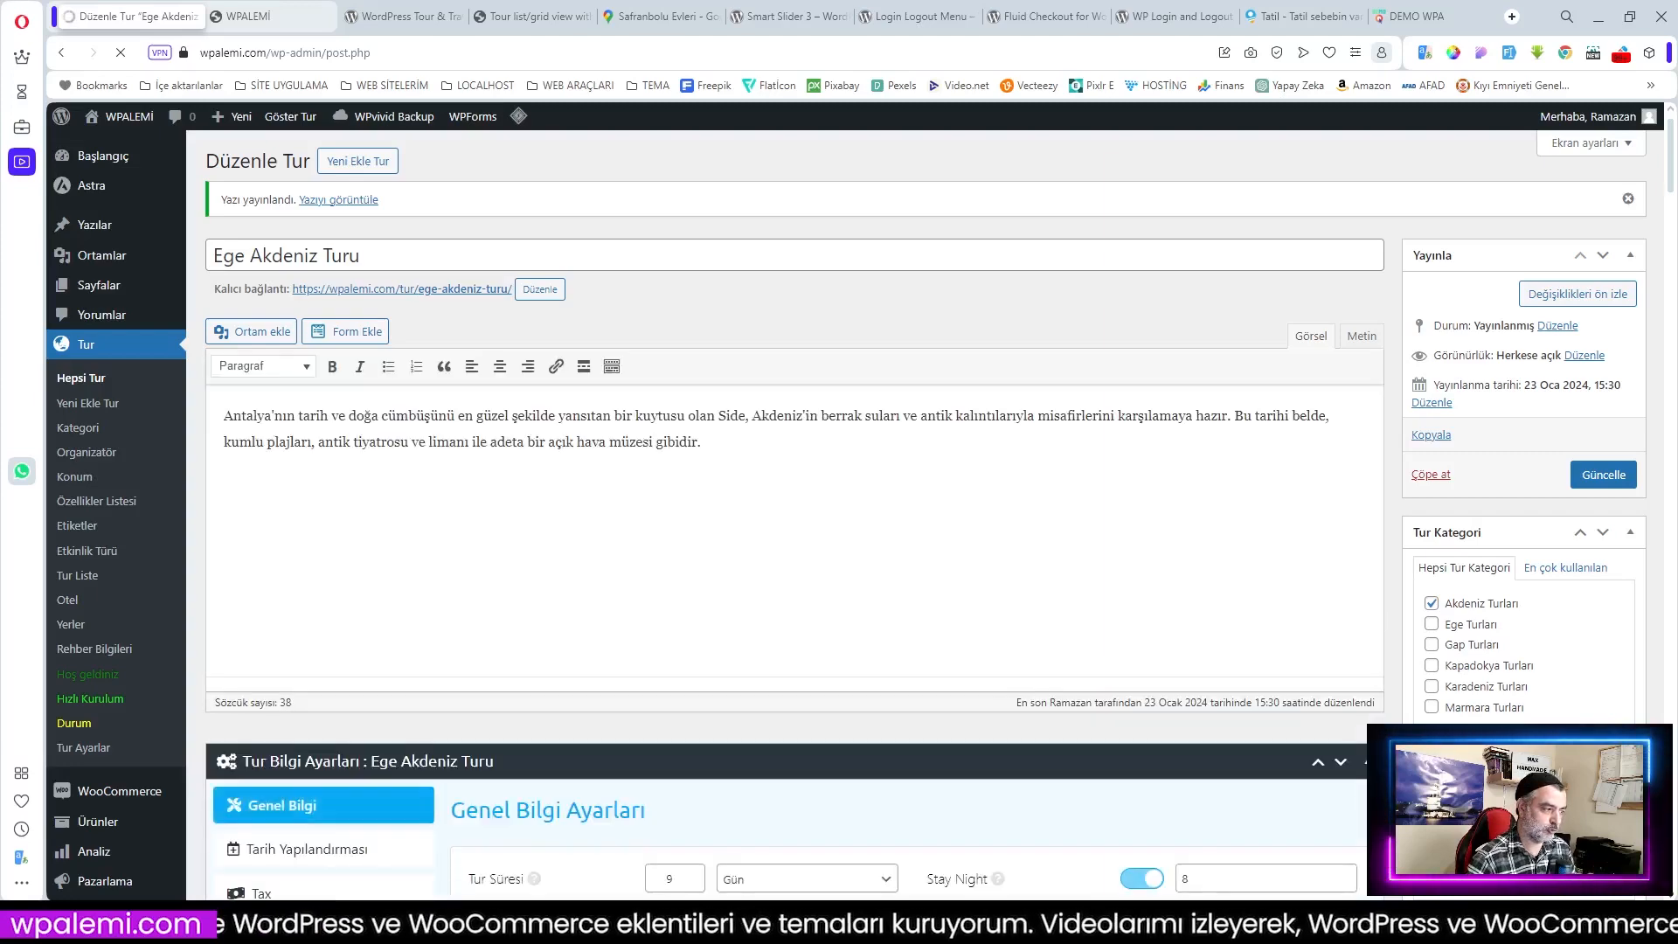
scroll(529, 346, "down", 1)
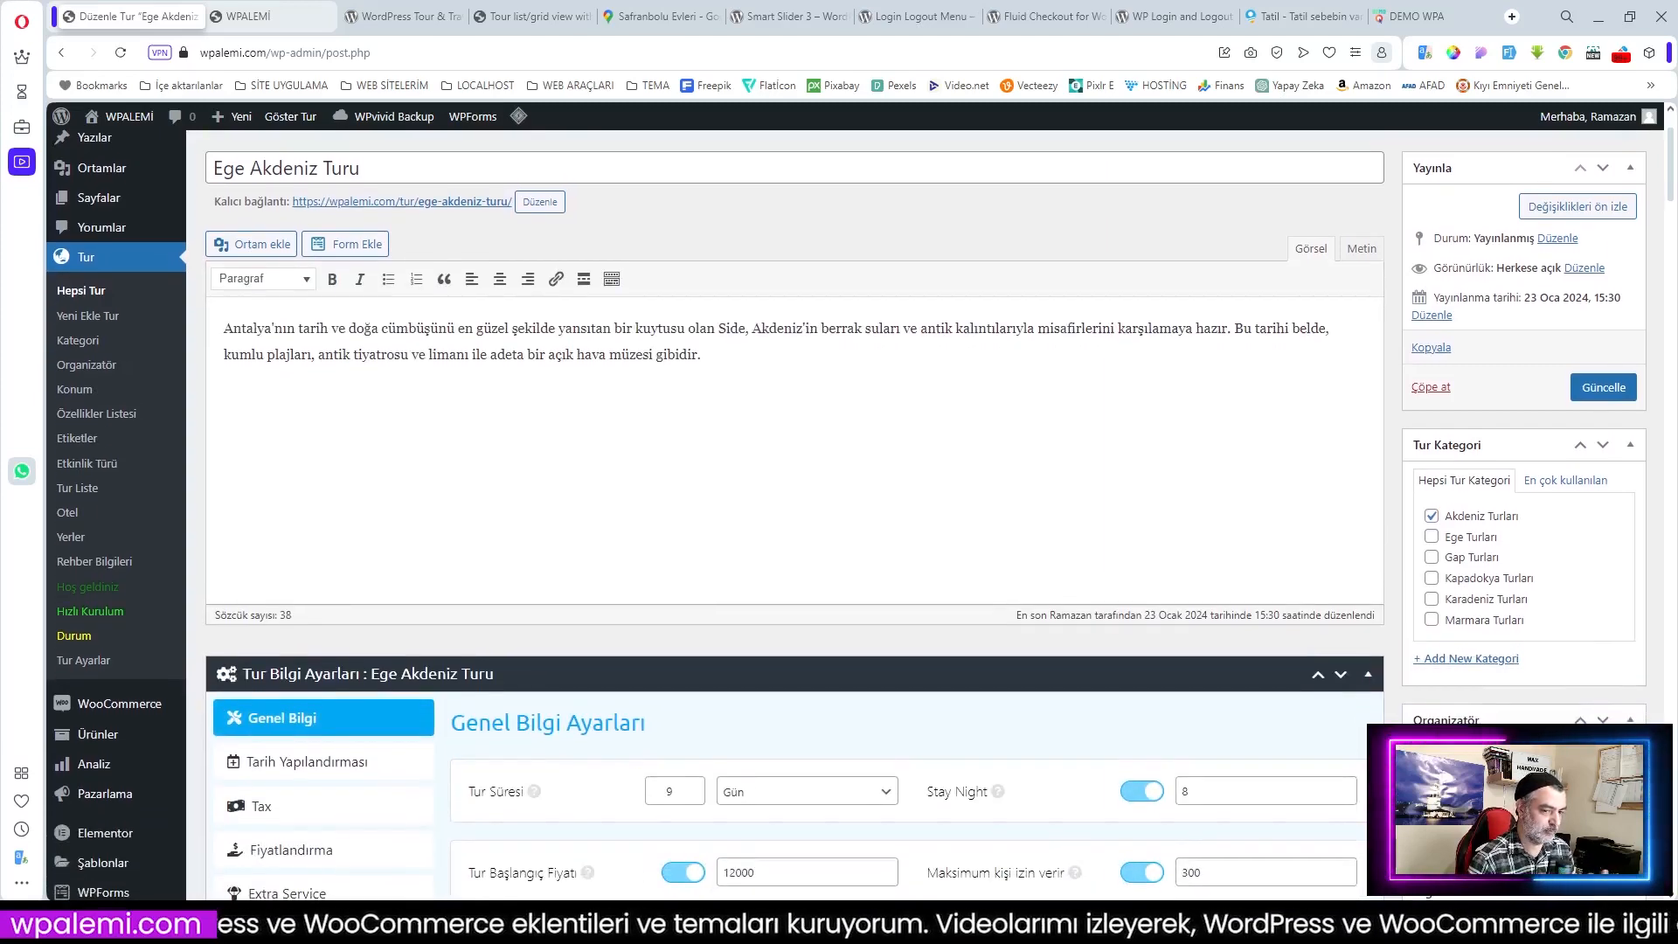
scroll(530, 346, "up", 1)
left_click(455, 292)
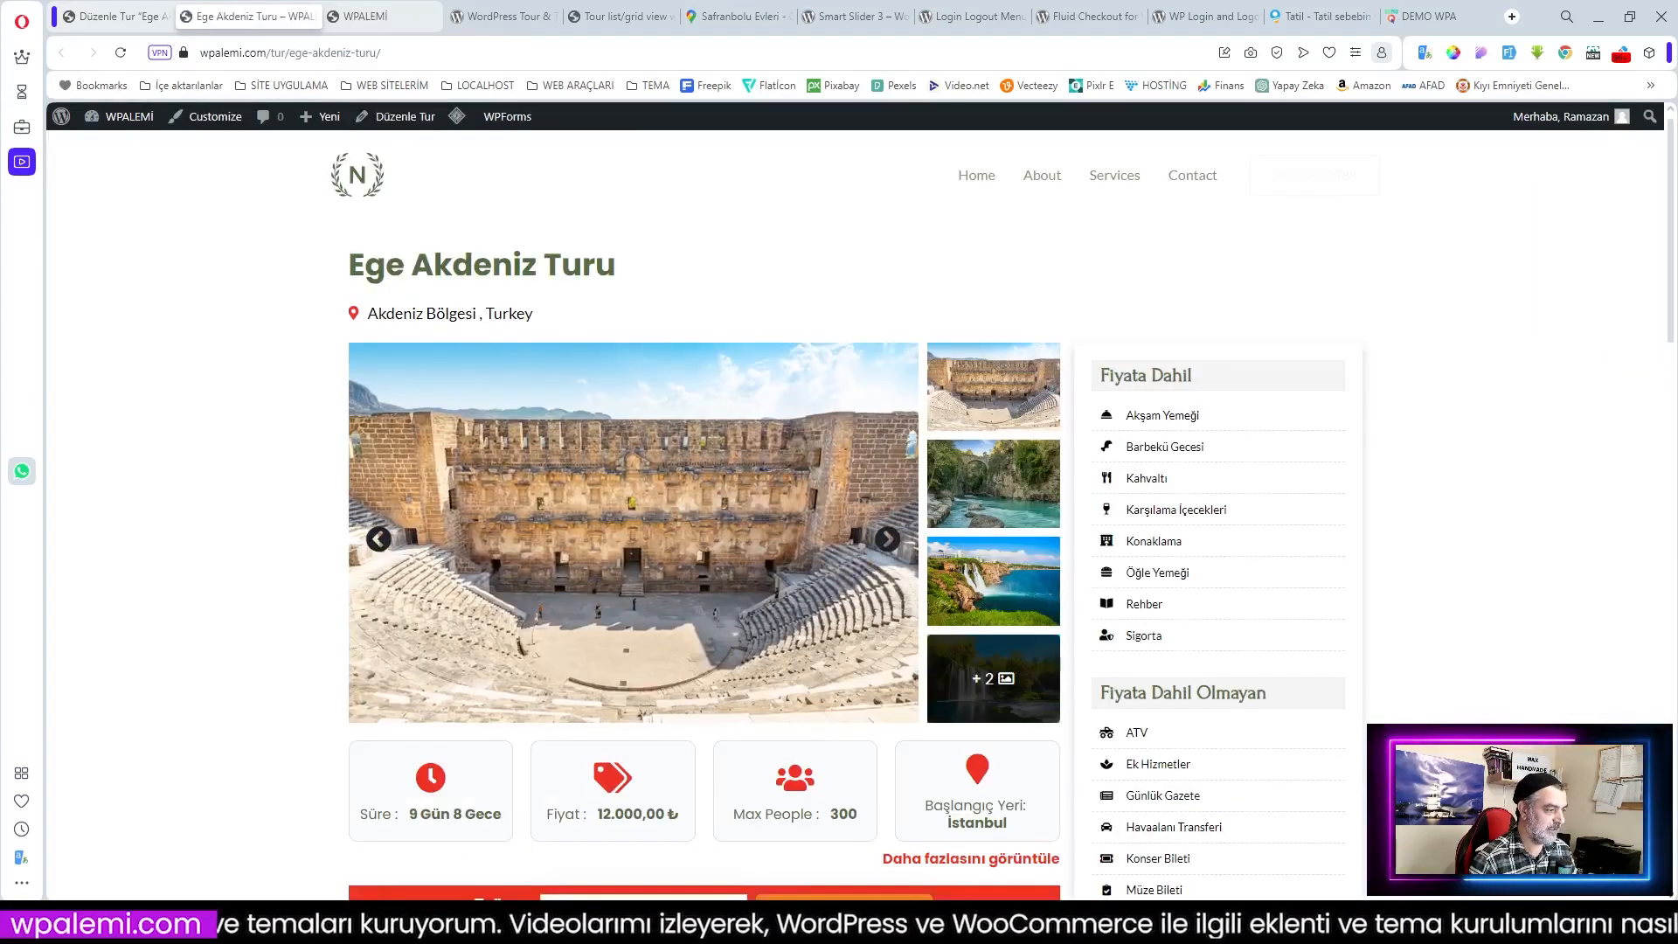
Step: Browse through the tour's gallery photos
scroll(721, 290, "down", 3)
scroll(722, 290, "up", 2)
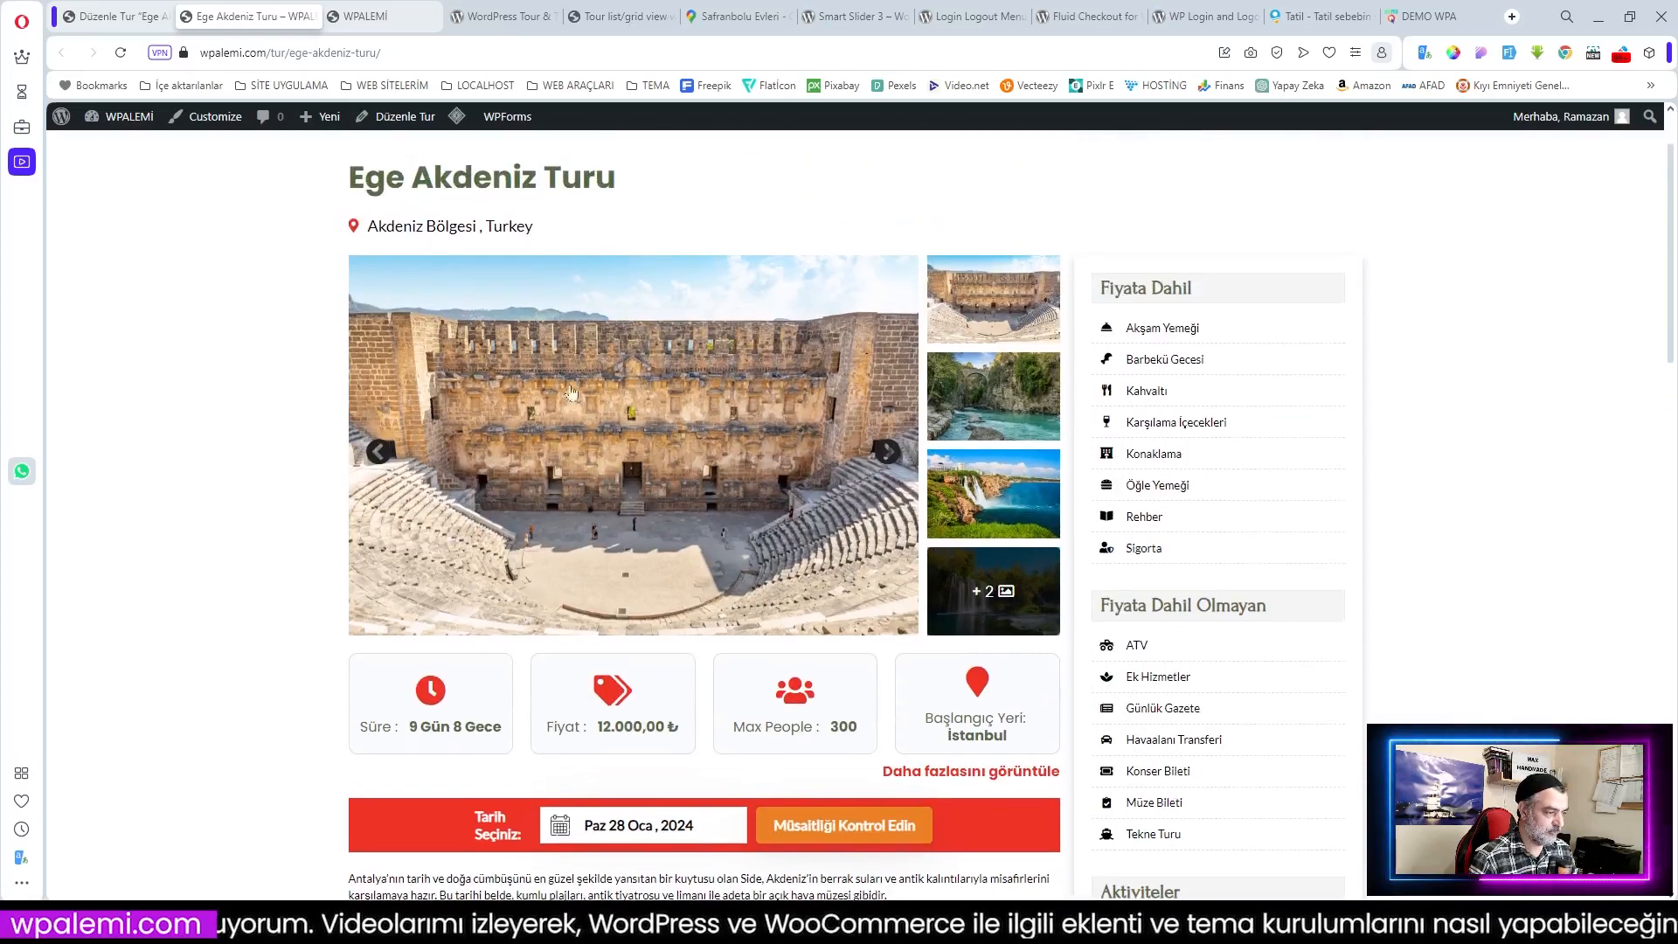
left_click(888, 453)
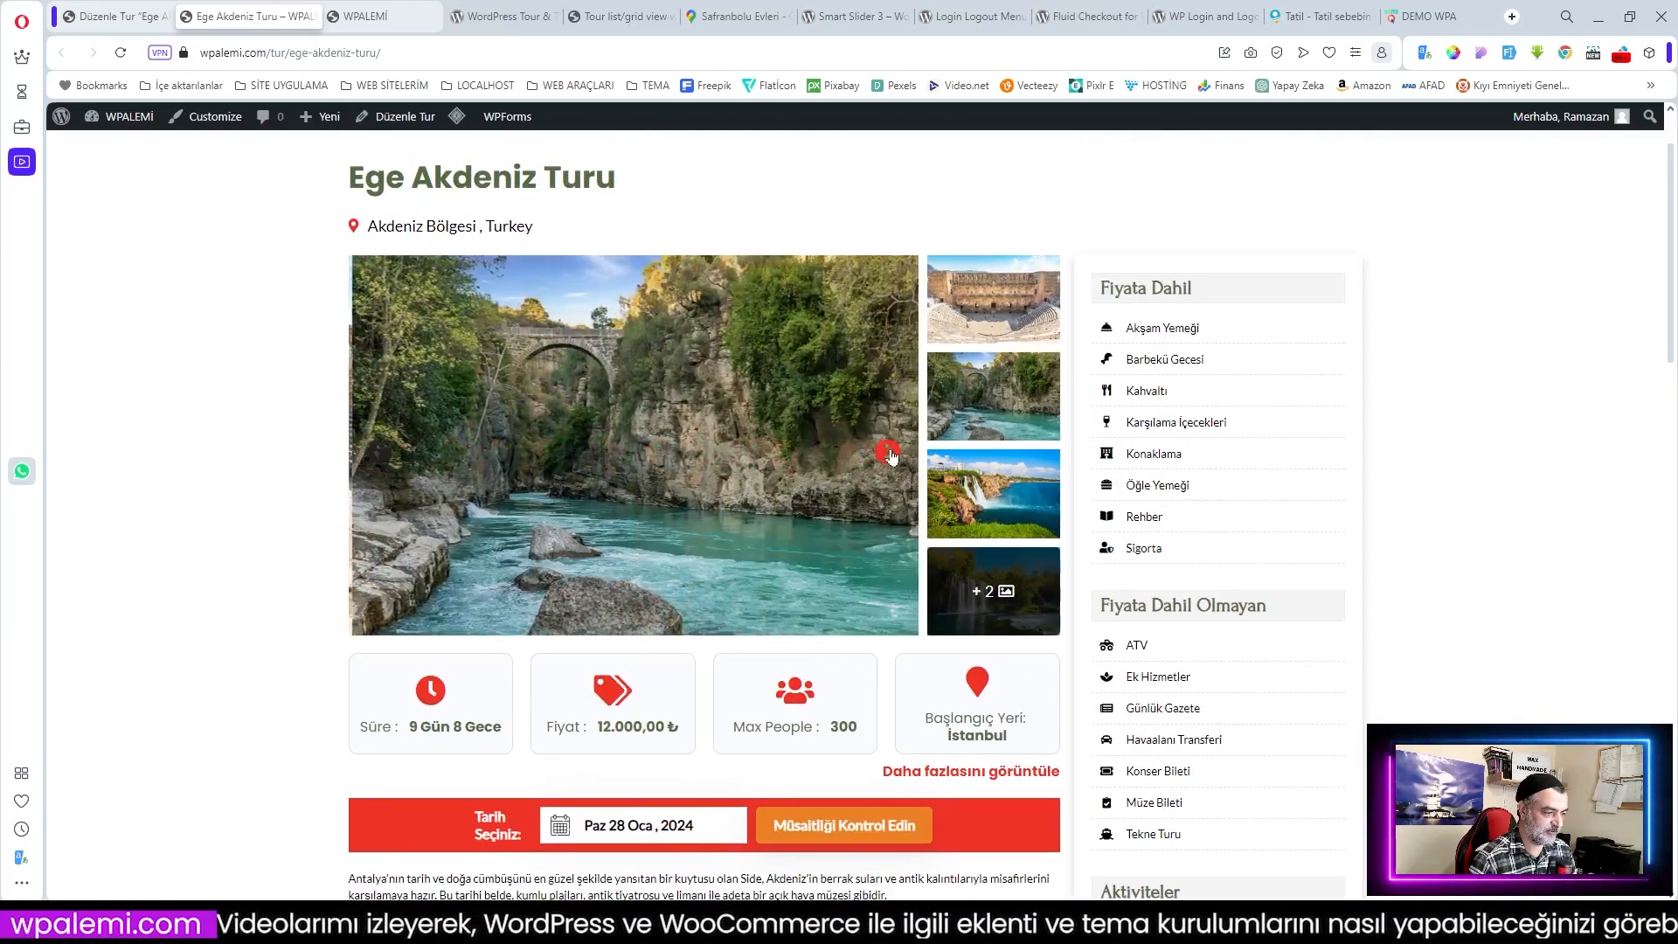
left_click(889, 453)
left_click(891, 455)
left_click(890, 456)
left_click(890, 455)
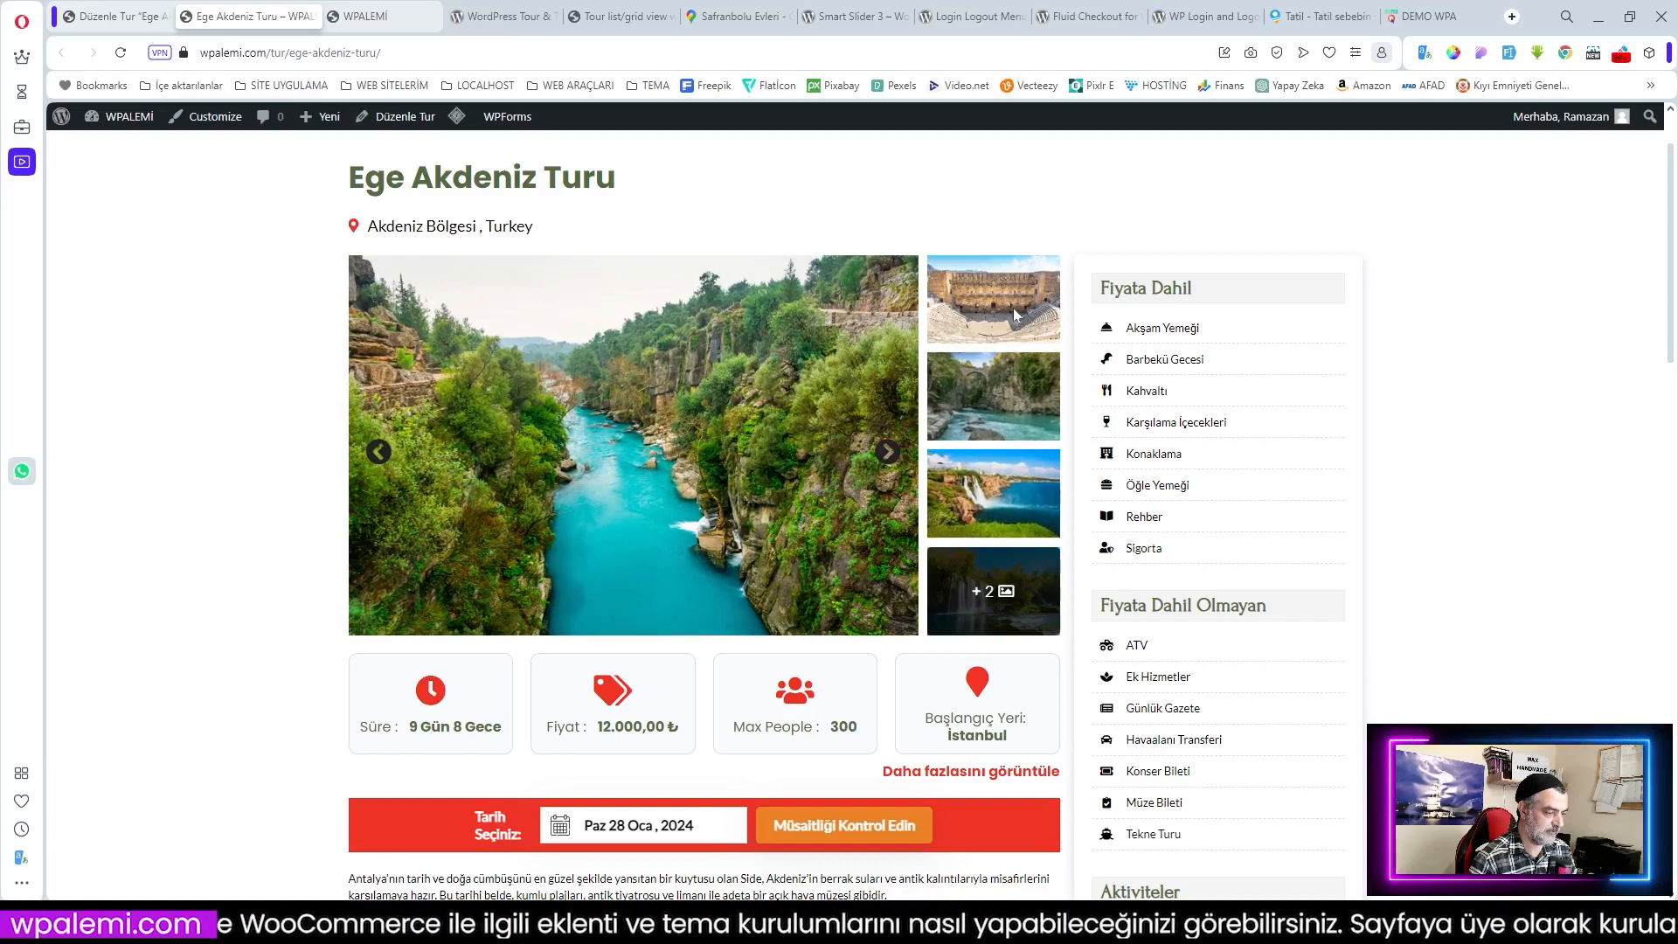
Step: Expand the extra details to show age range 3+ and 275/300 seats
scroll(1014, 308, "down", 1)
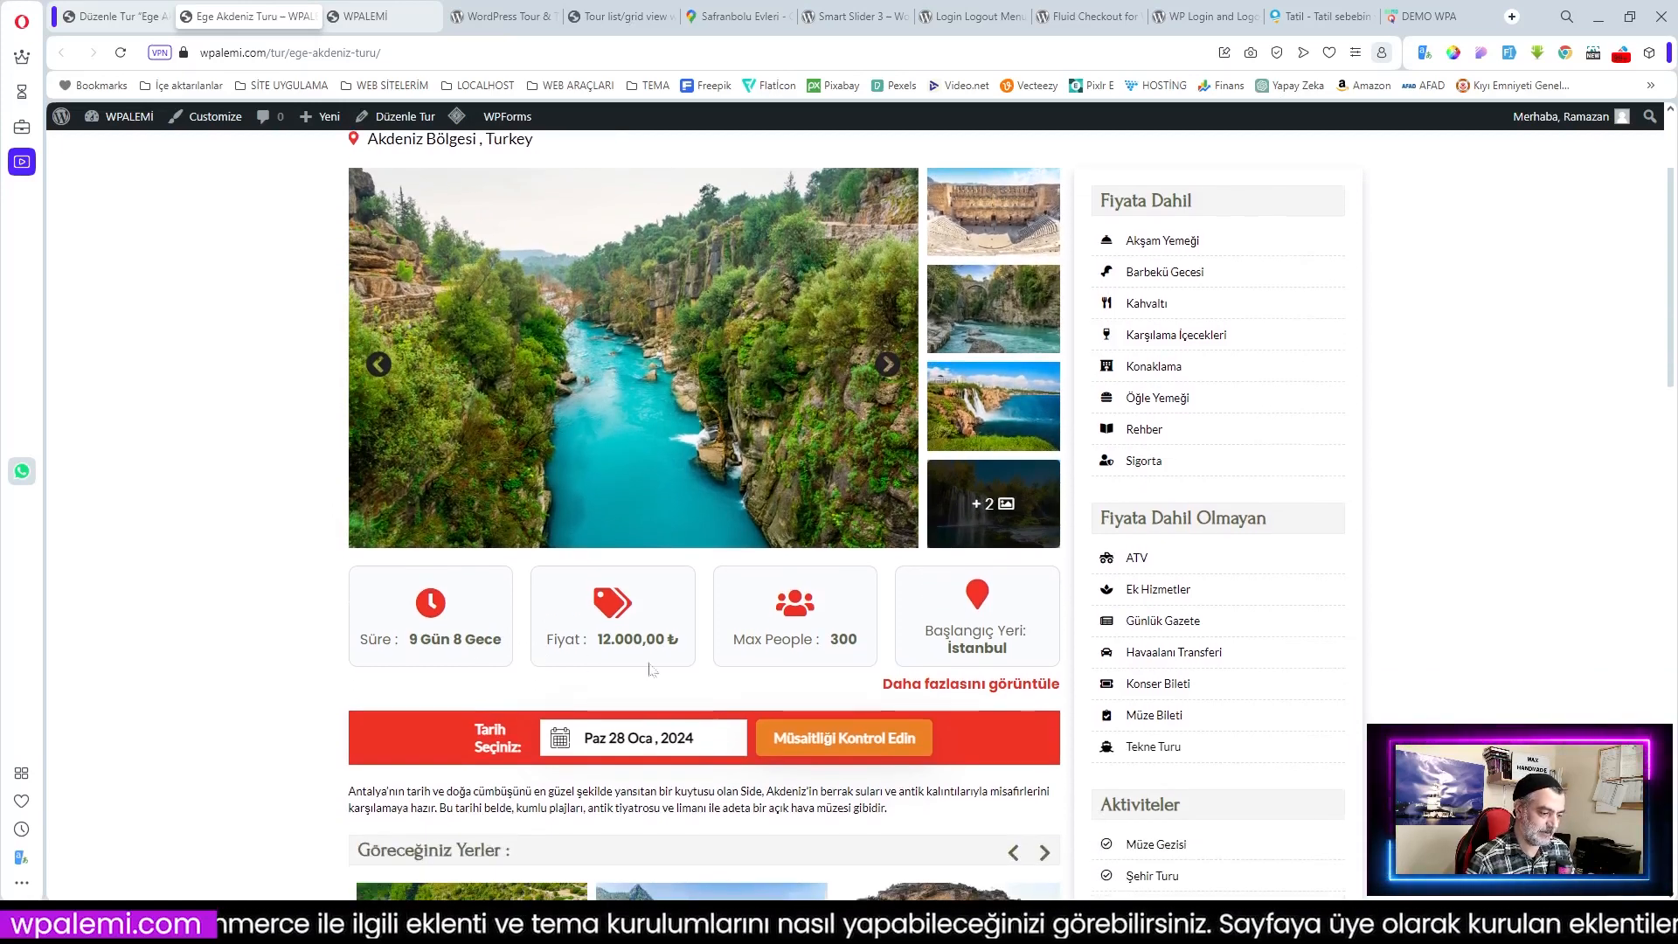
left_click(996, 685)
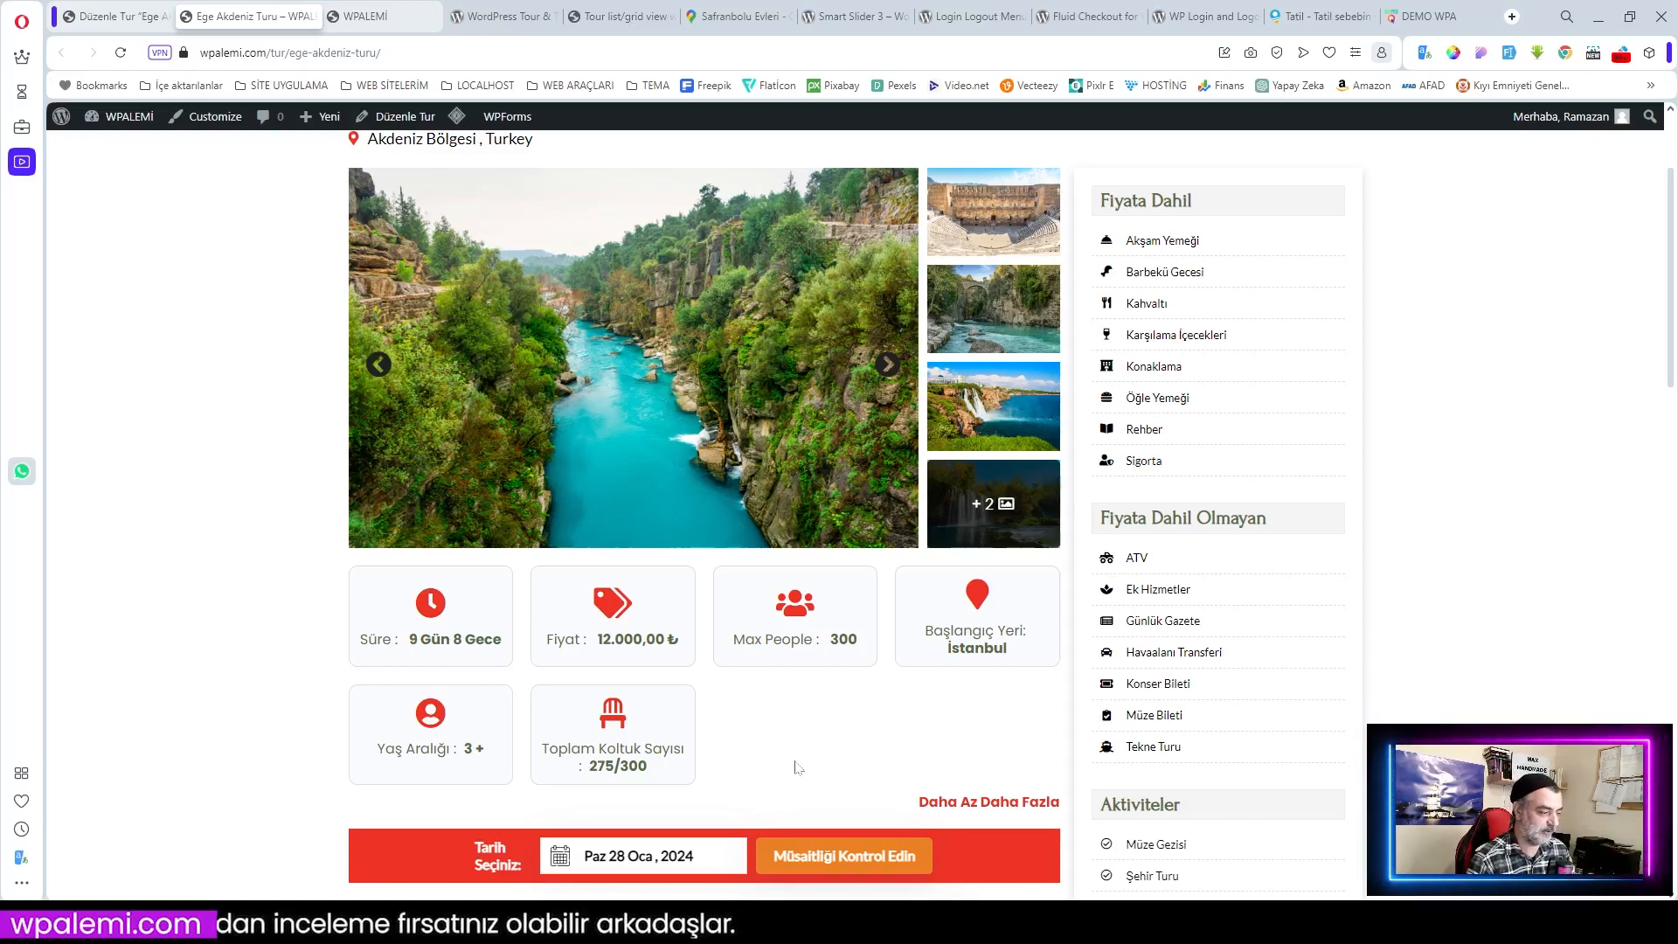
scroll(797, 768, "up", 2)
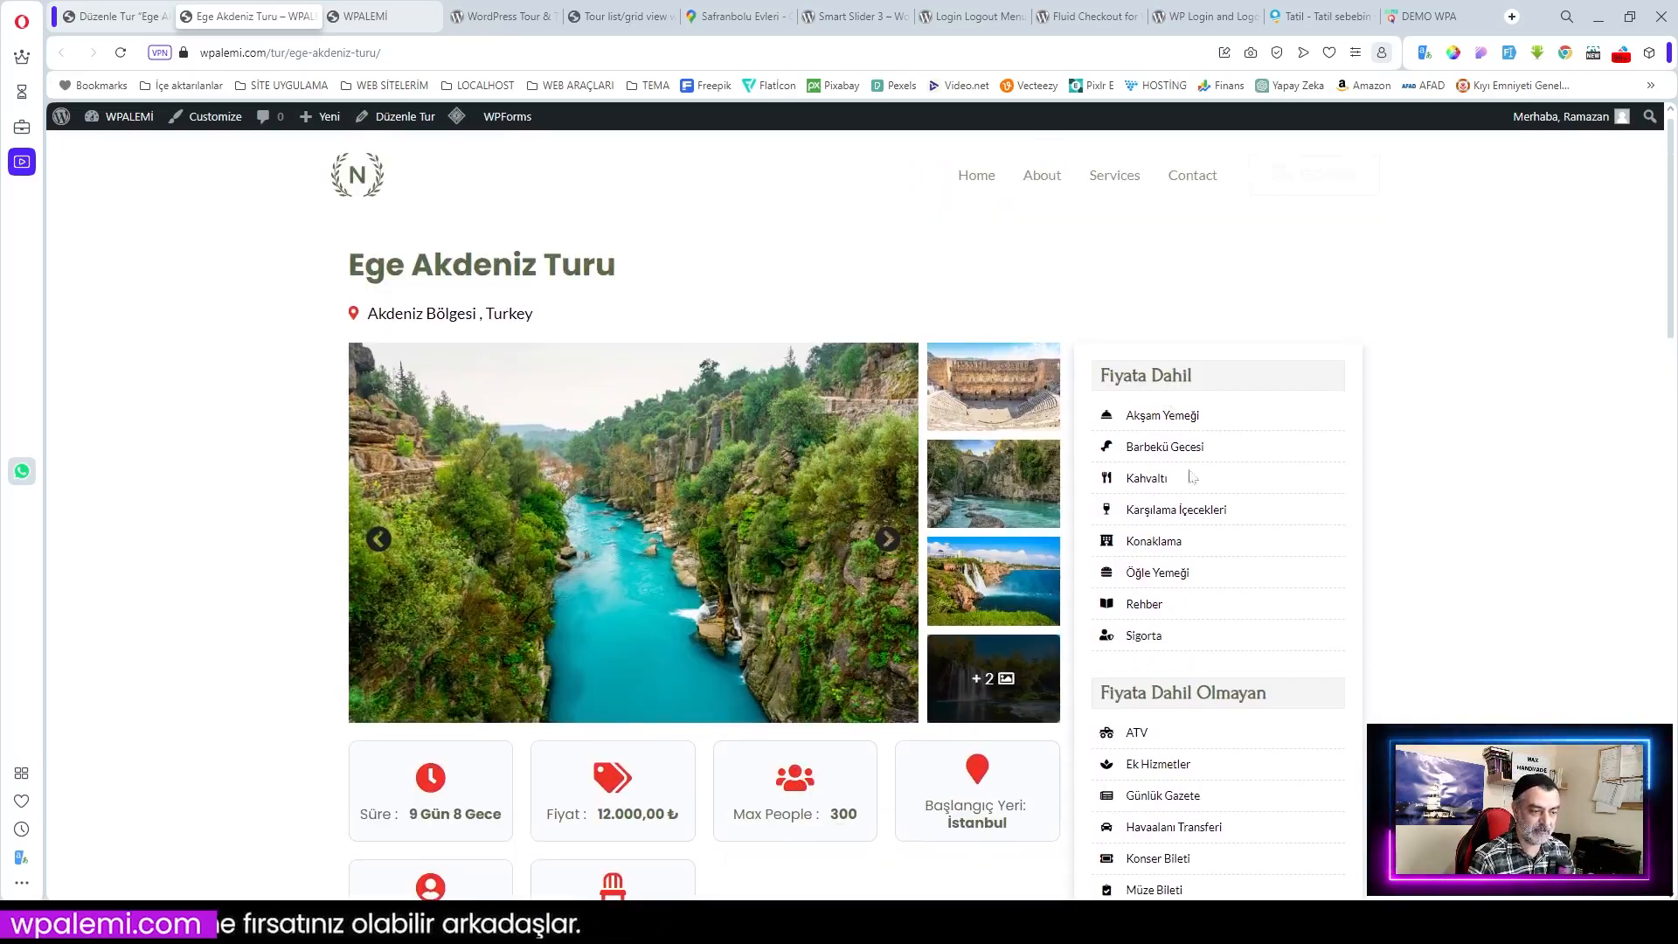
scroll(1237, 577, "down", 4)
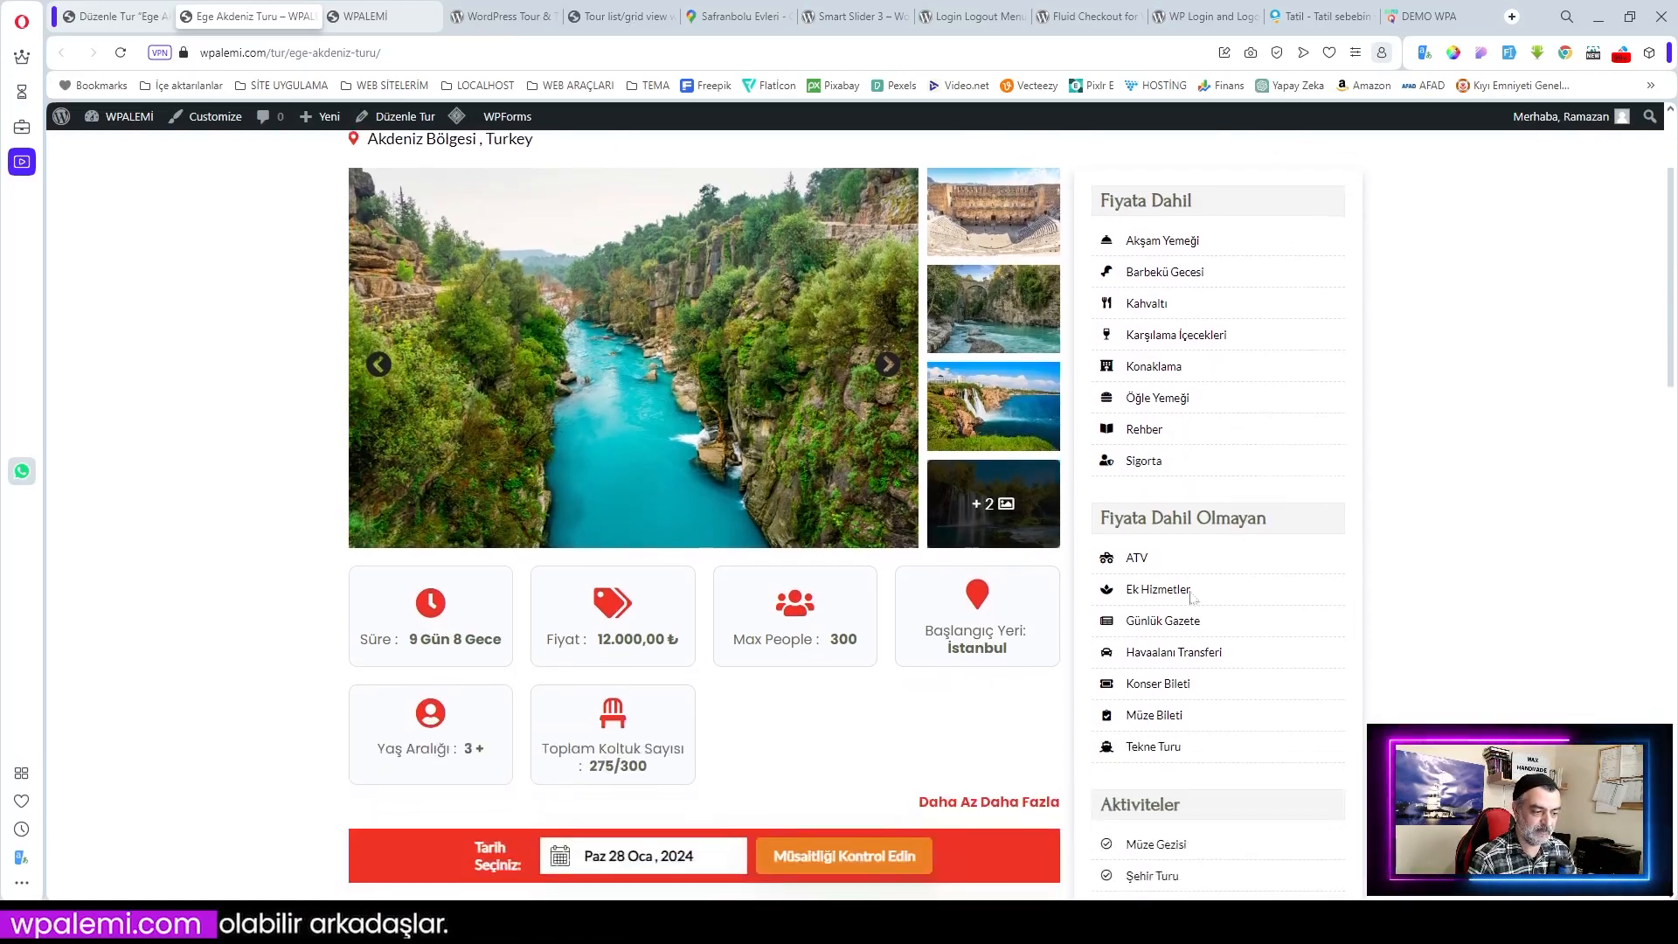
scroll(1181, 516, "down", 2)
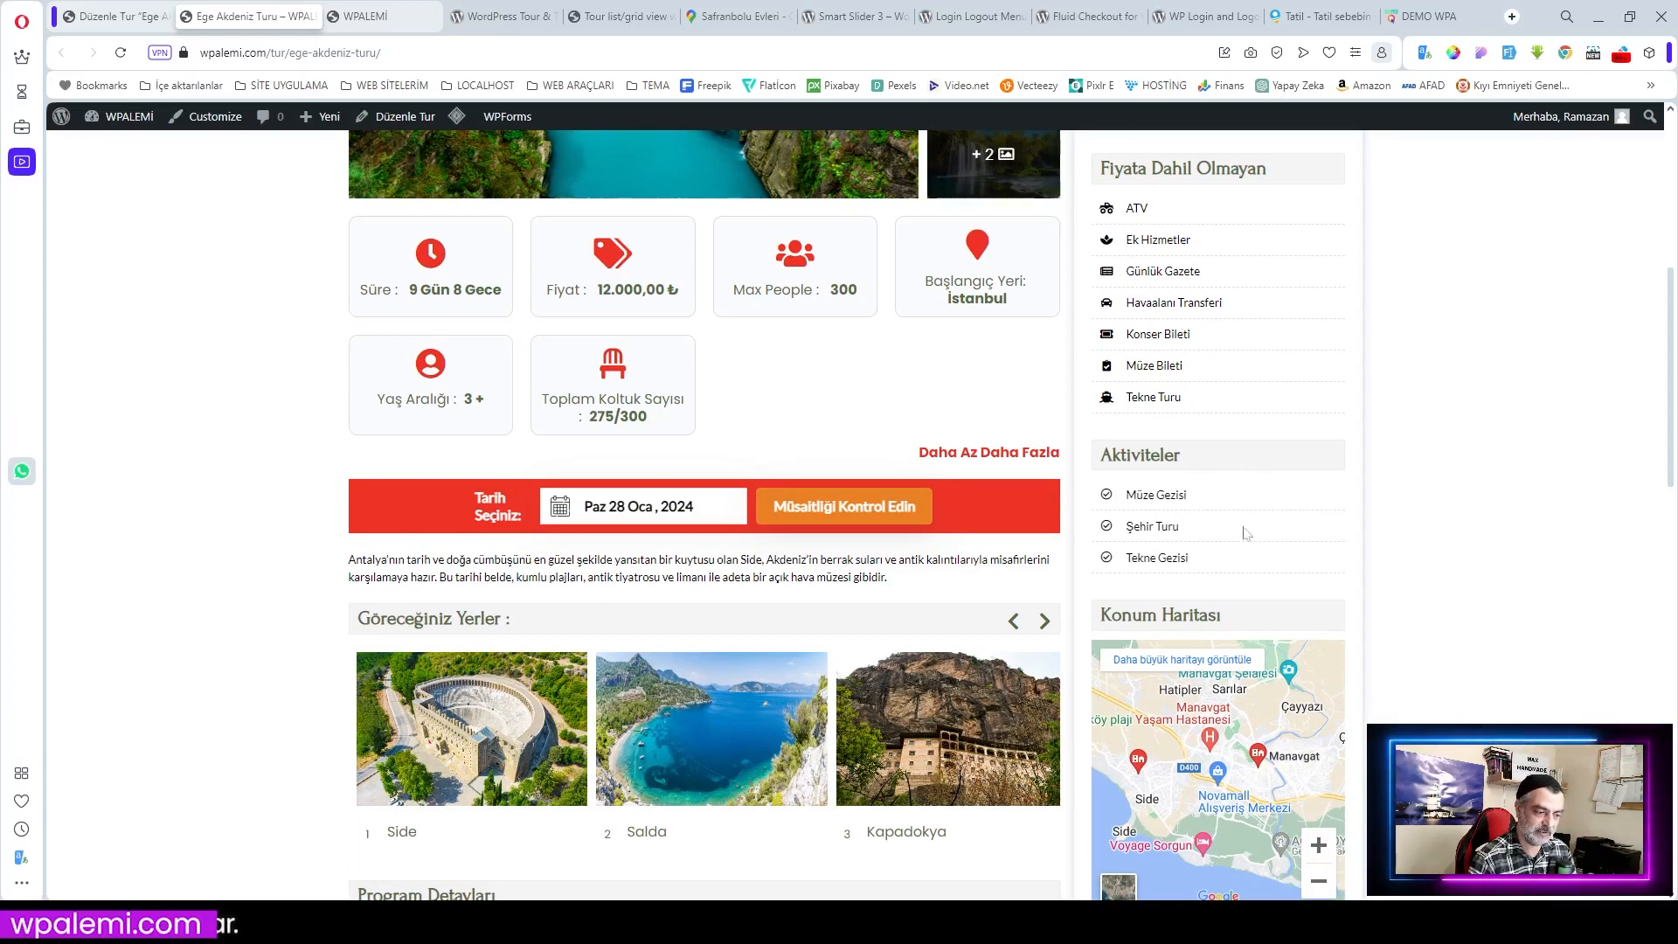
Step: Scroll down the Ege Akdeniz Turu page and step the places carousel back to Muğla, then forward
scroll(1219, 555, "down", 2)
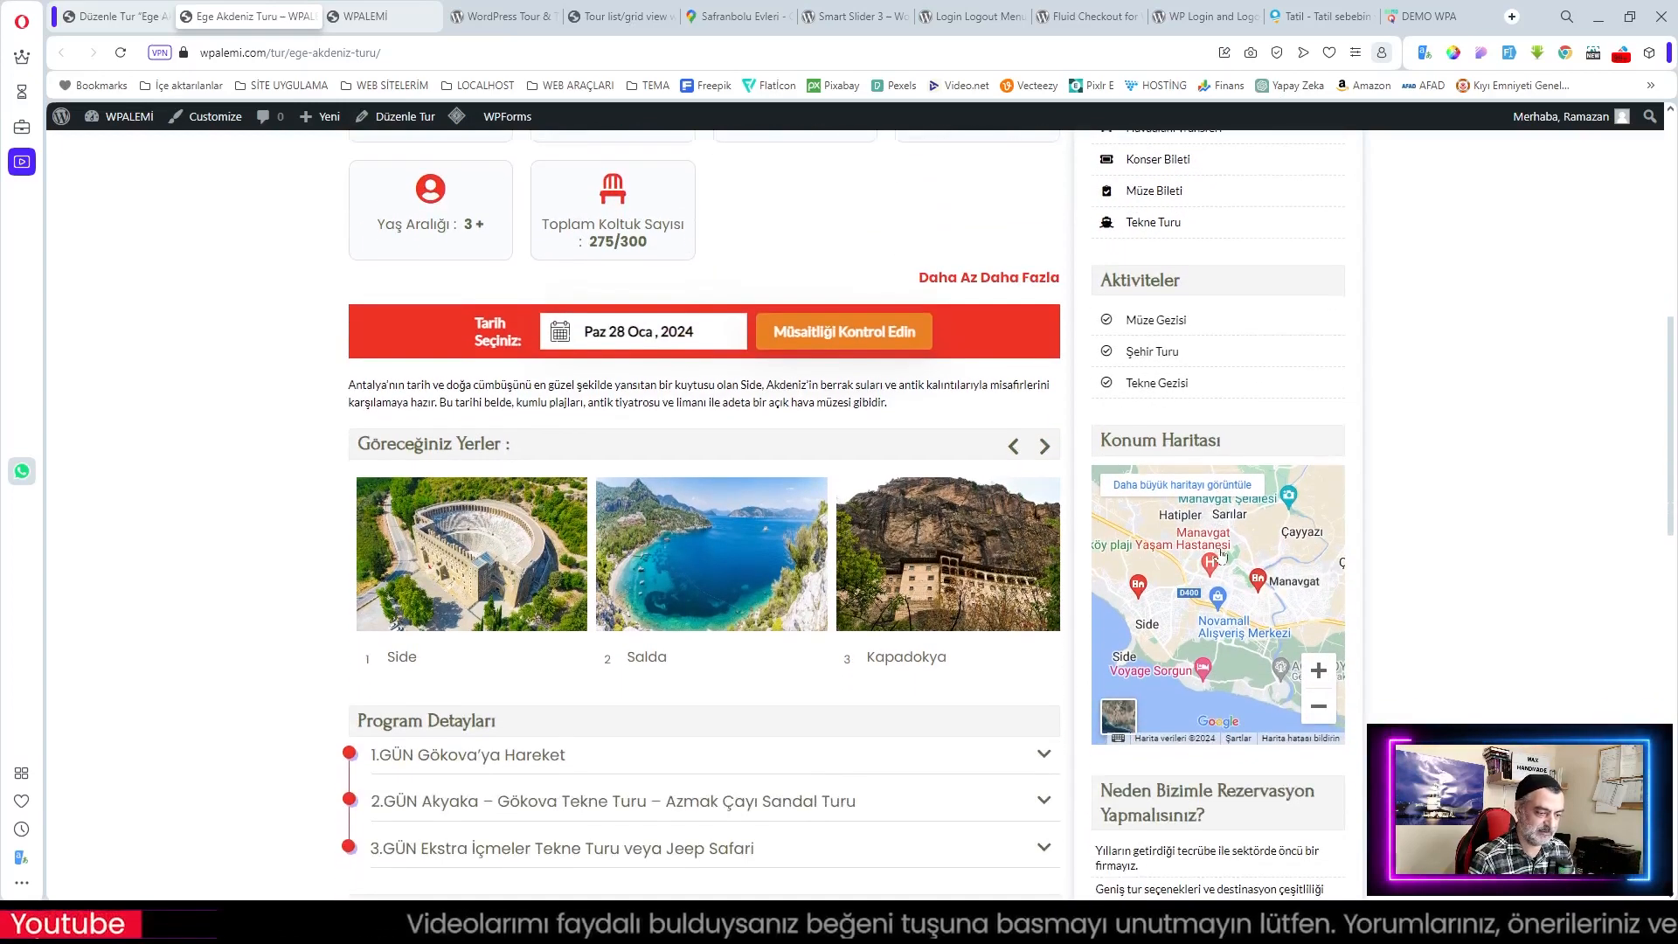
left_click_drag(349, 384, 887, 402)
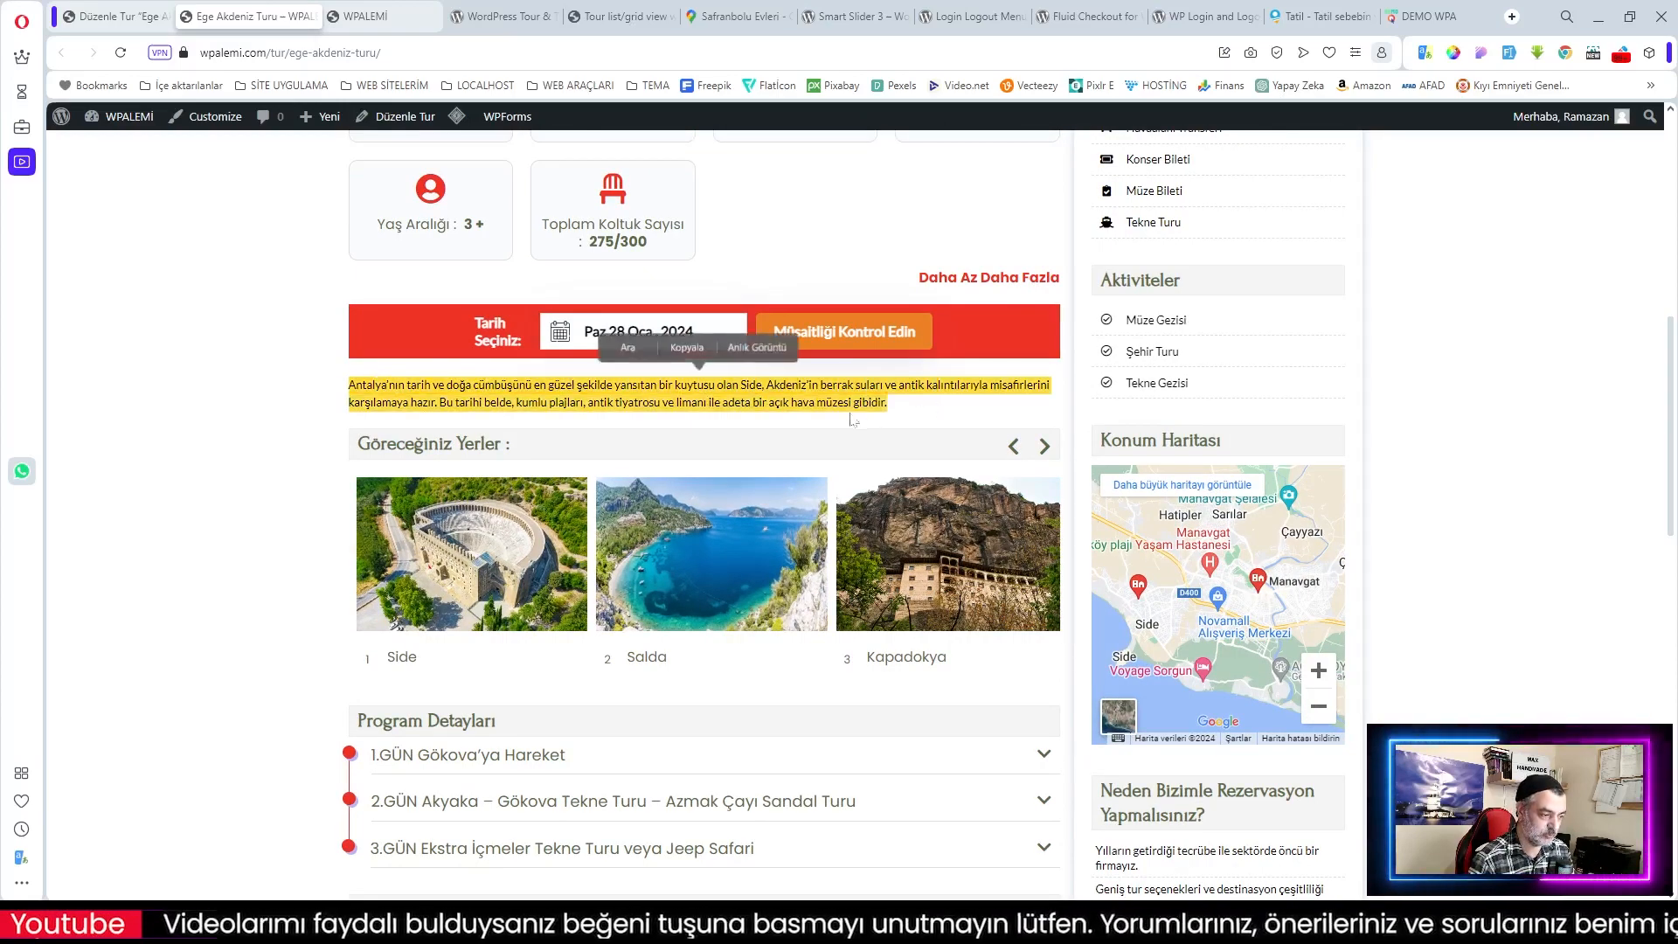
scroll(846, 417, "up", 3)
scroll(830, 428, "down", 2)
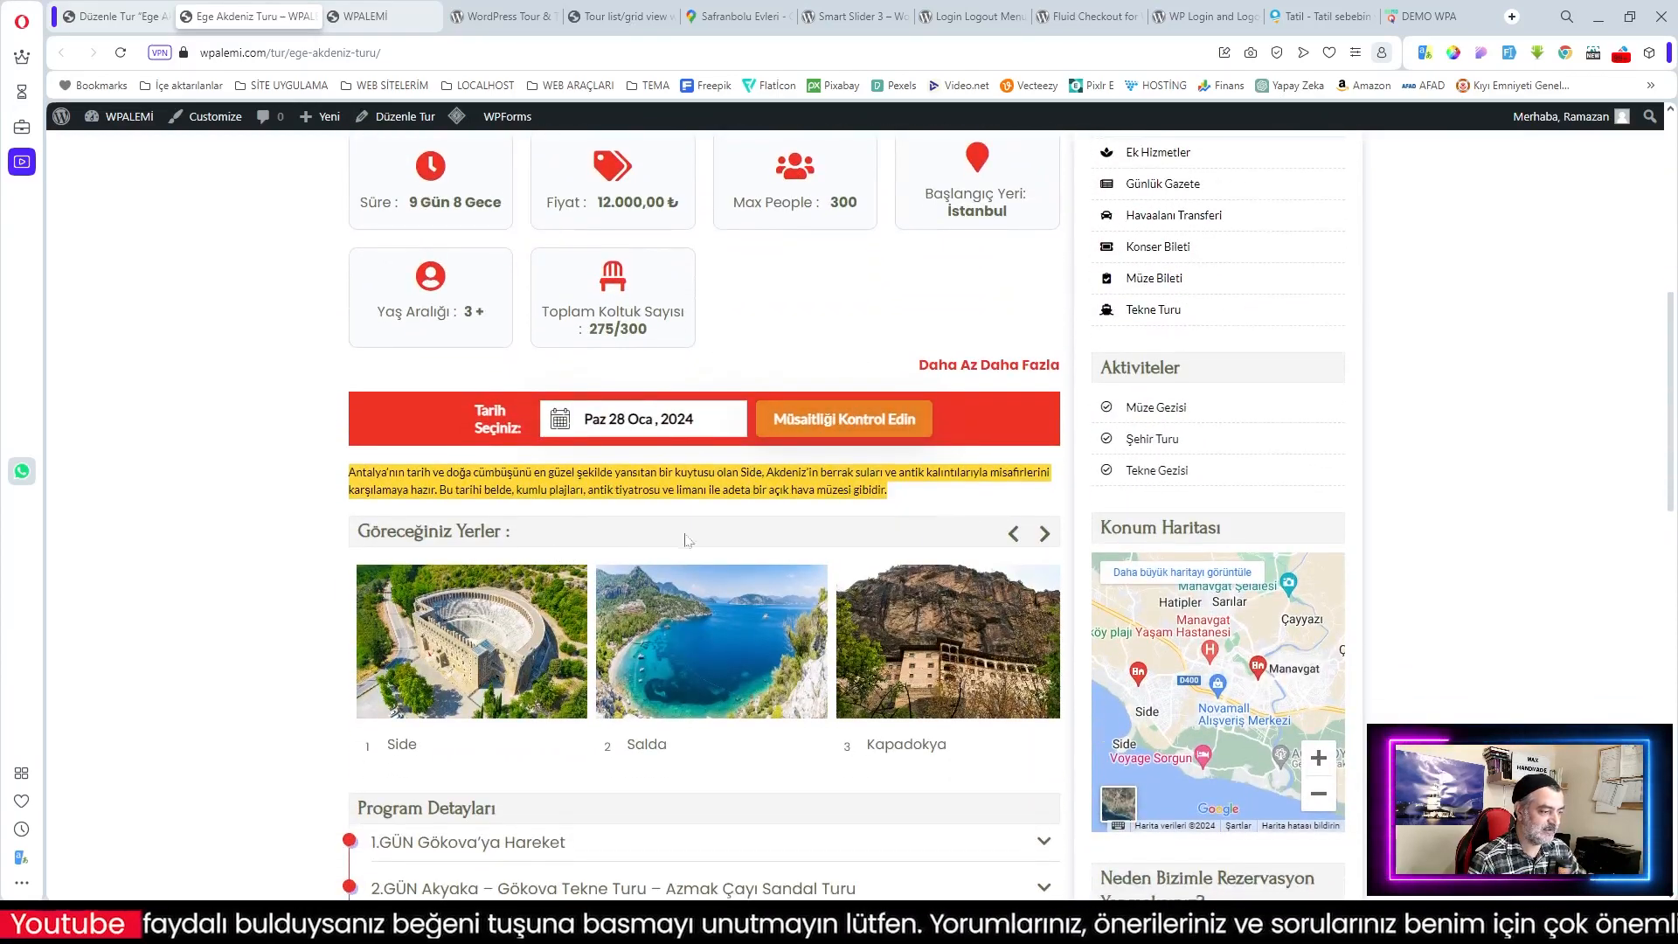
scroll(867, 536, "down", 2)
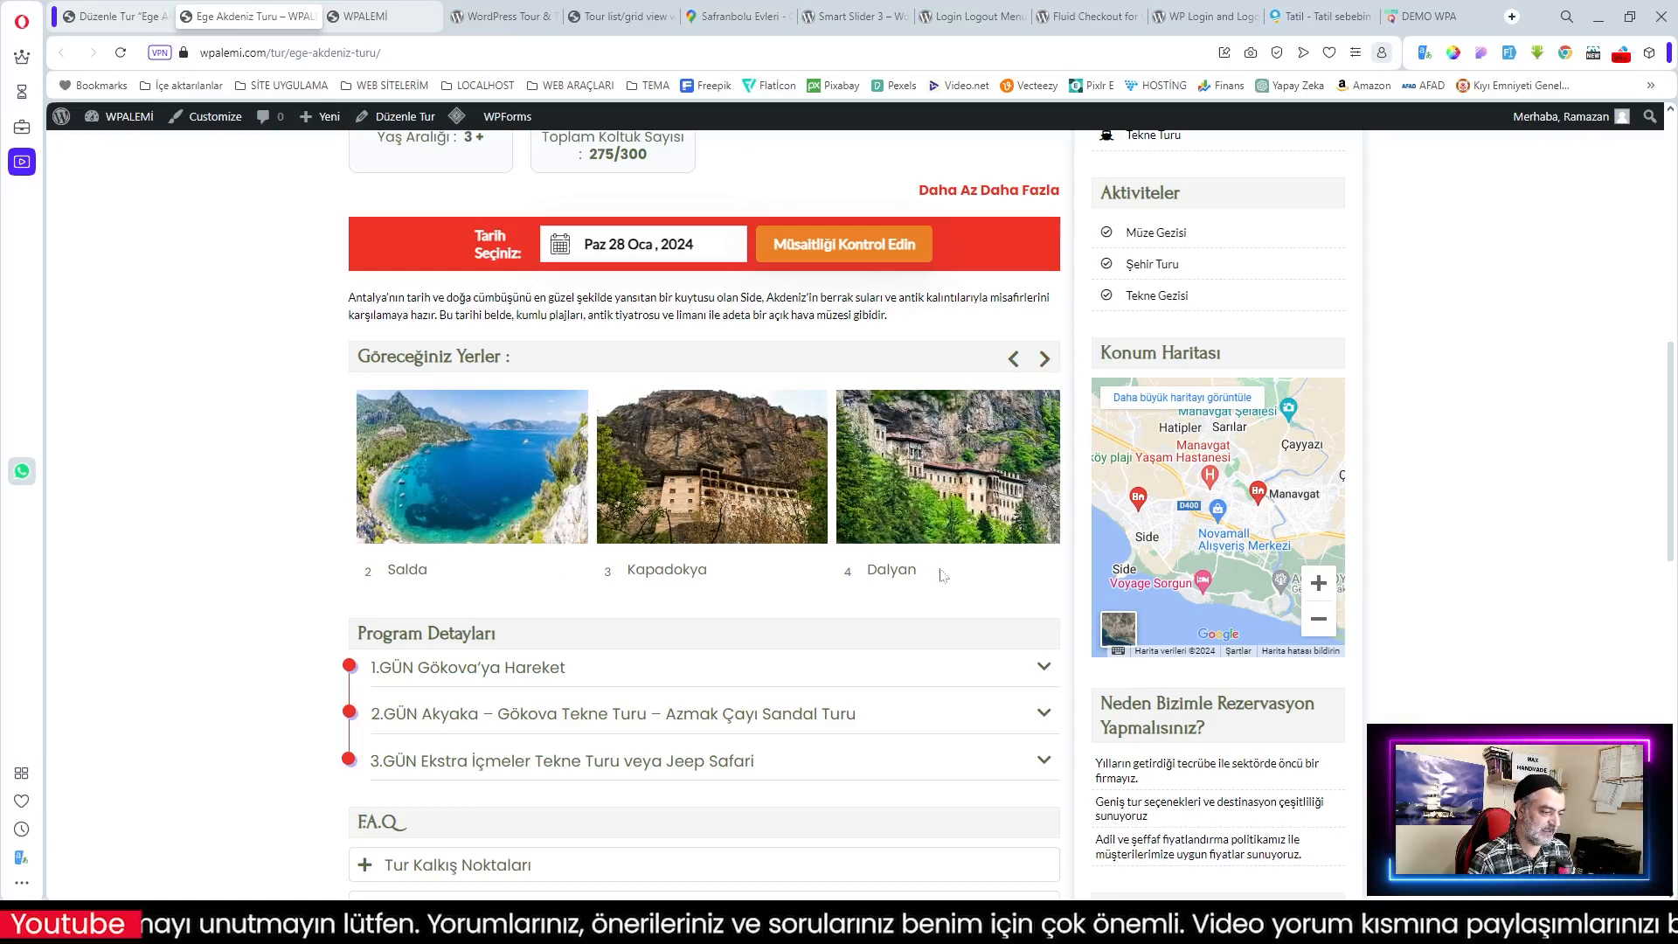
left_click(1012, 358)
left_click(1013, 358)
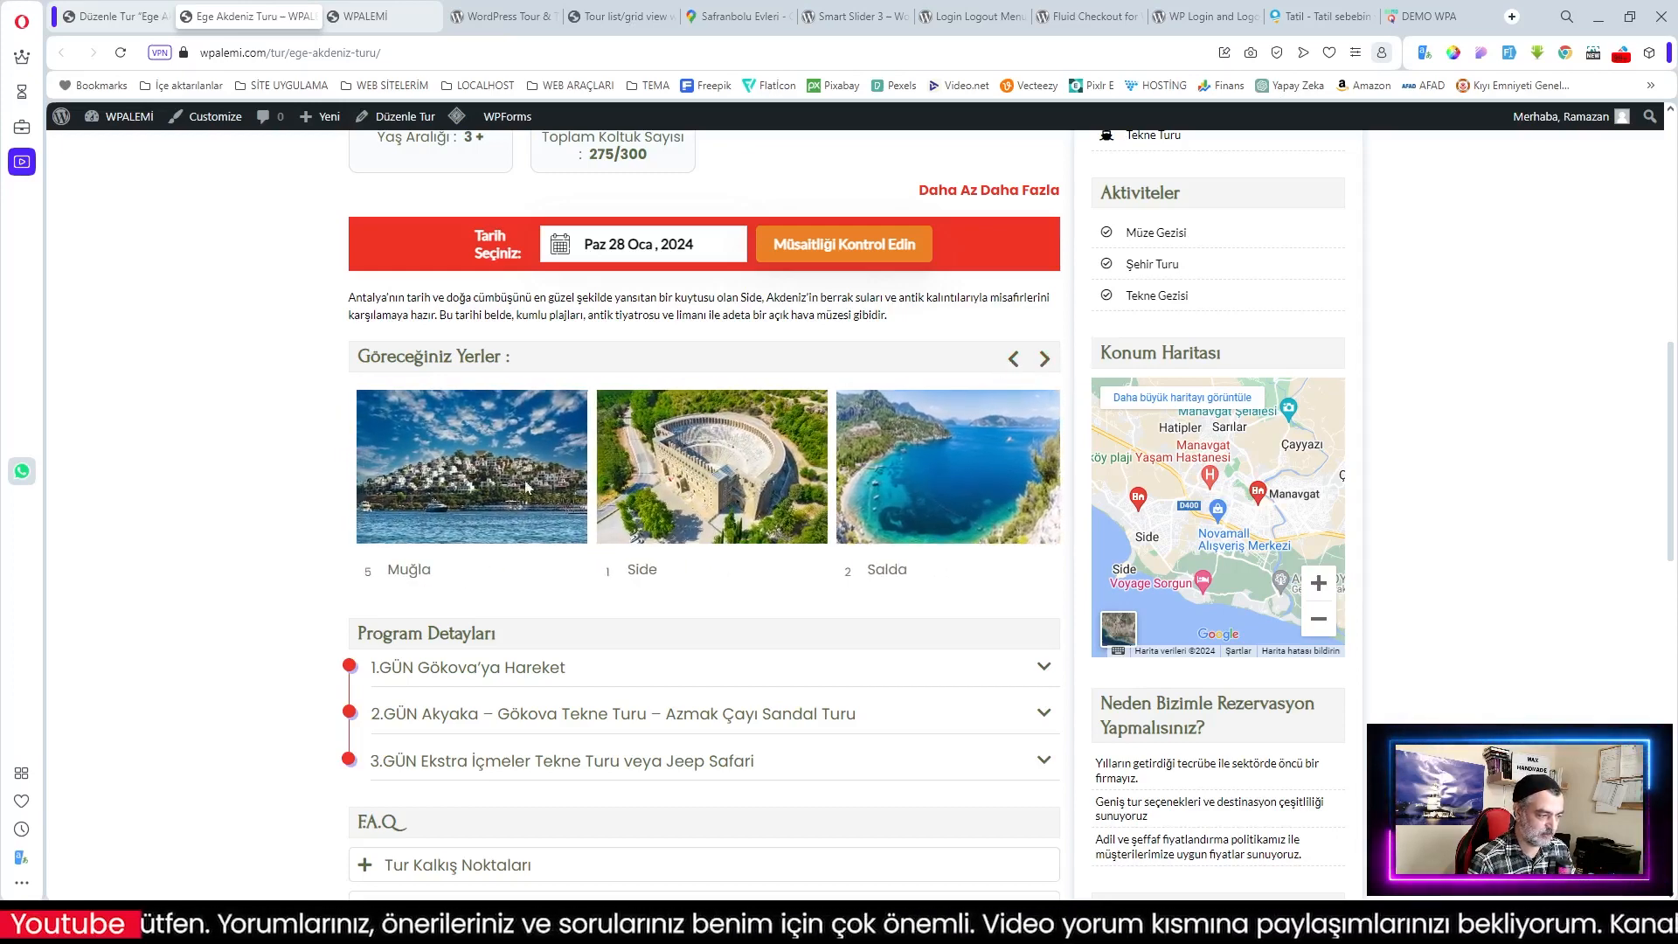
left_click_drag(498, 487, 460, 472)
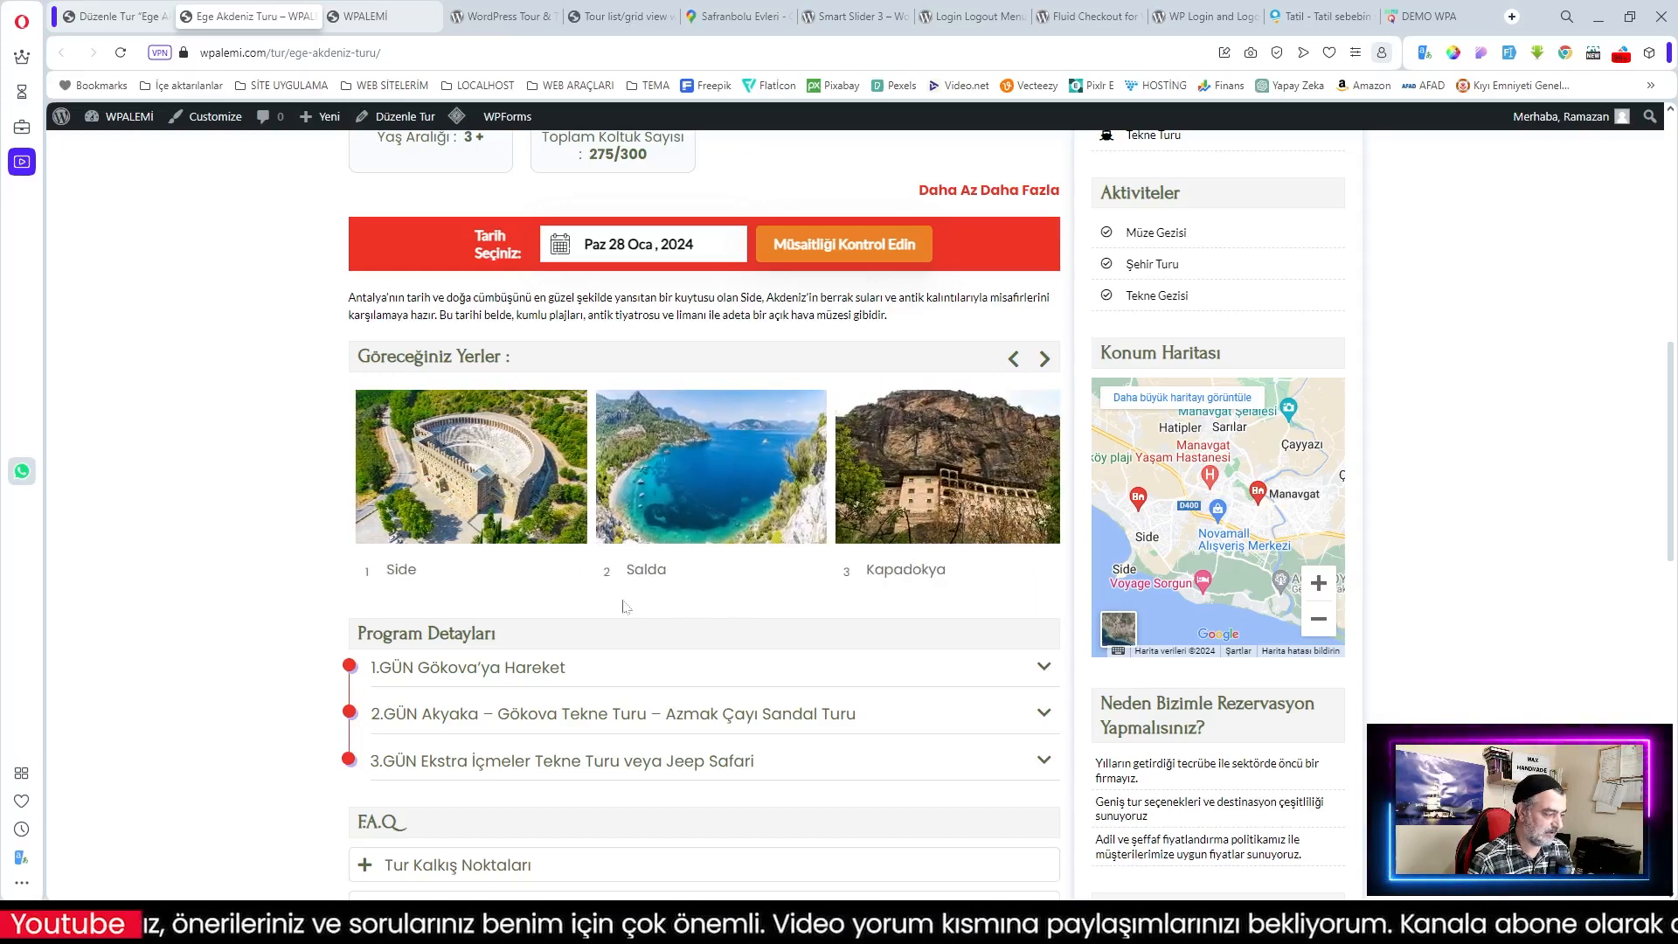
scroll(647, 603, "down", 2)
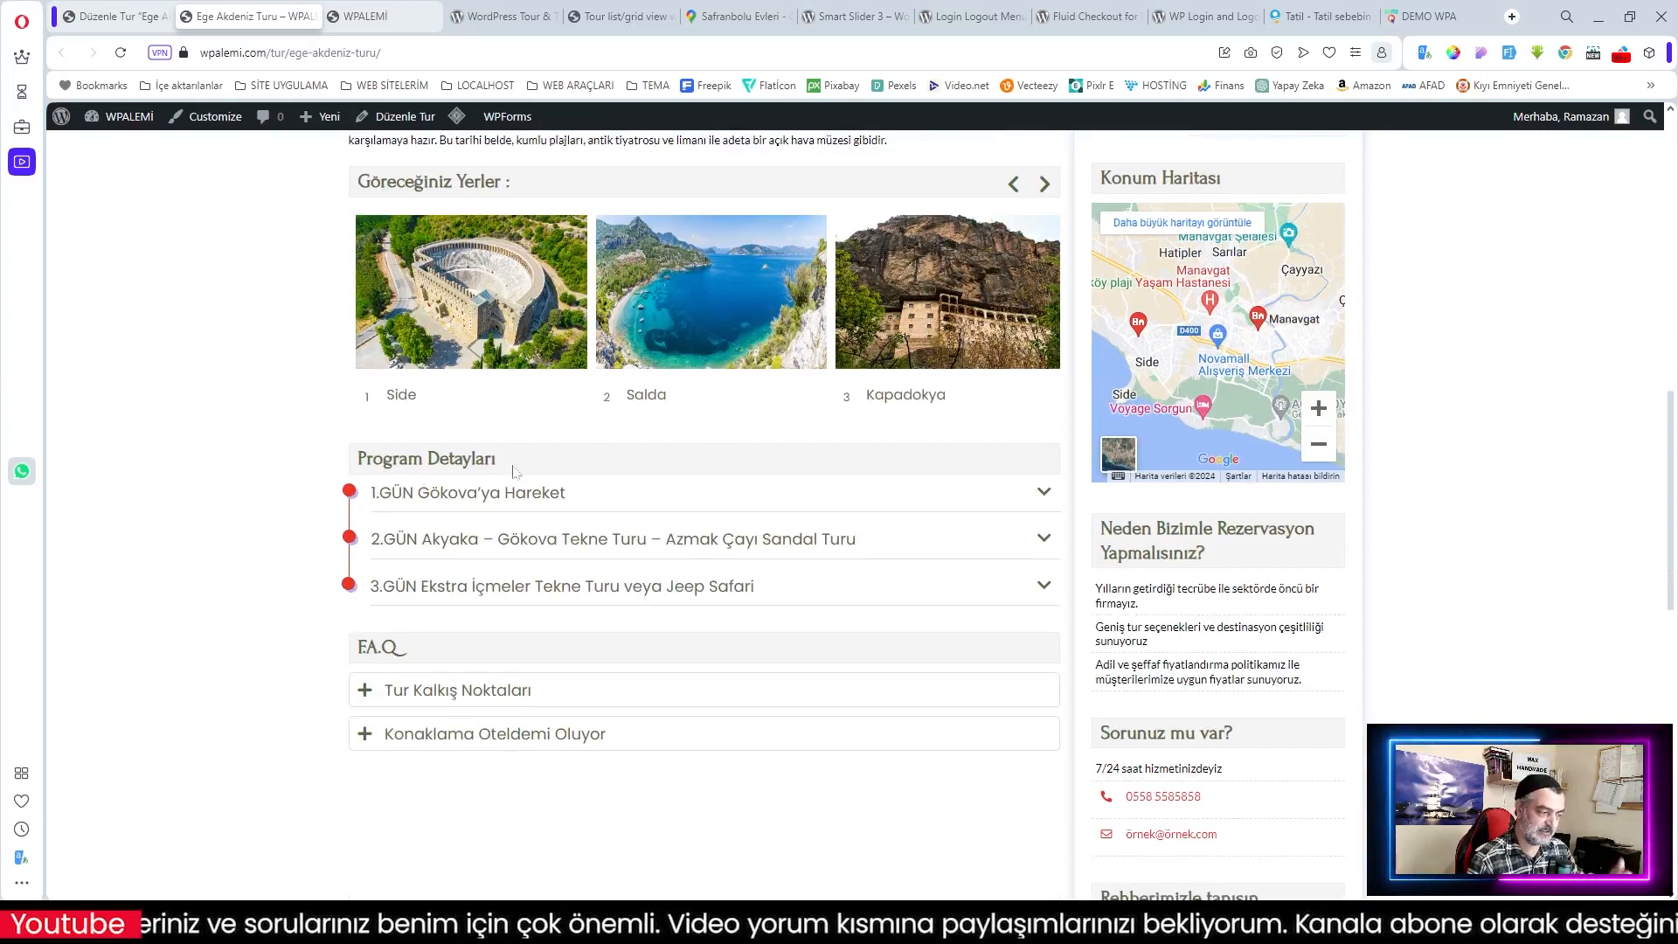
Step: Expand all three itinerary days, starting with 1.GÜN Gökova'ya Hareket
left_click(464, 499)
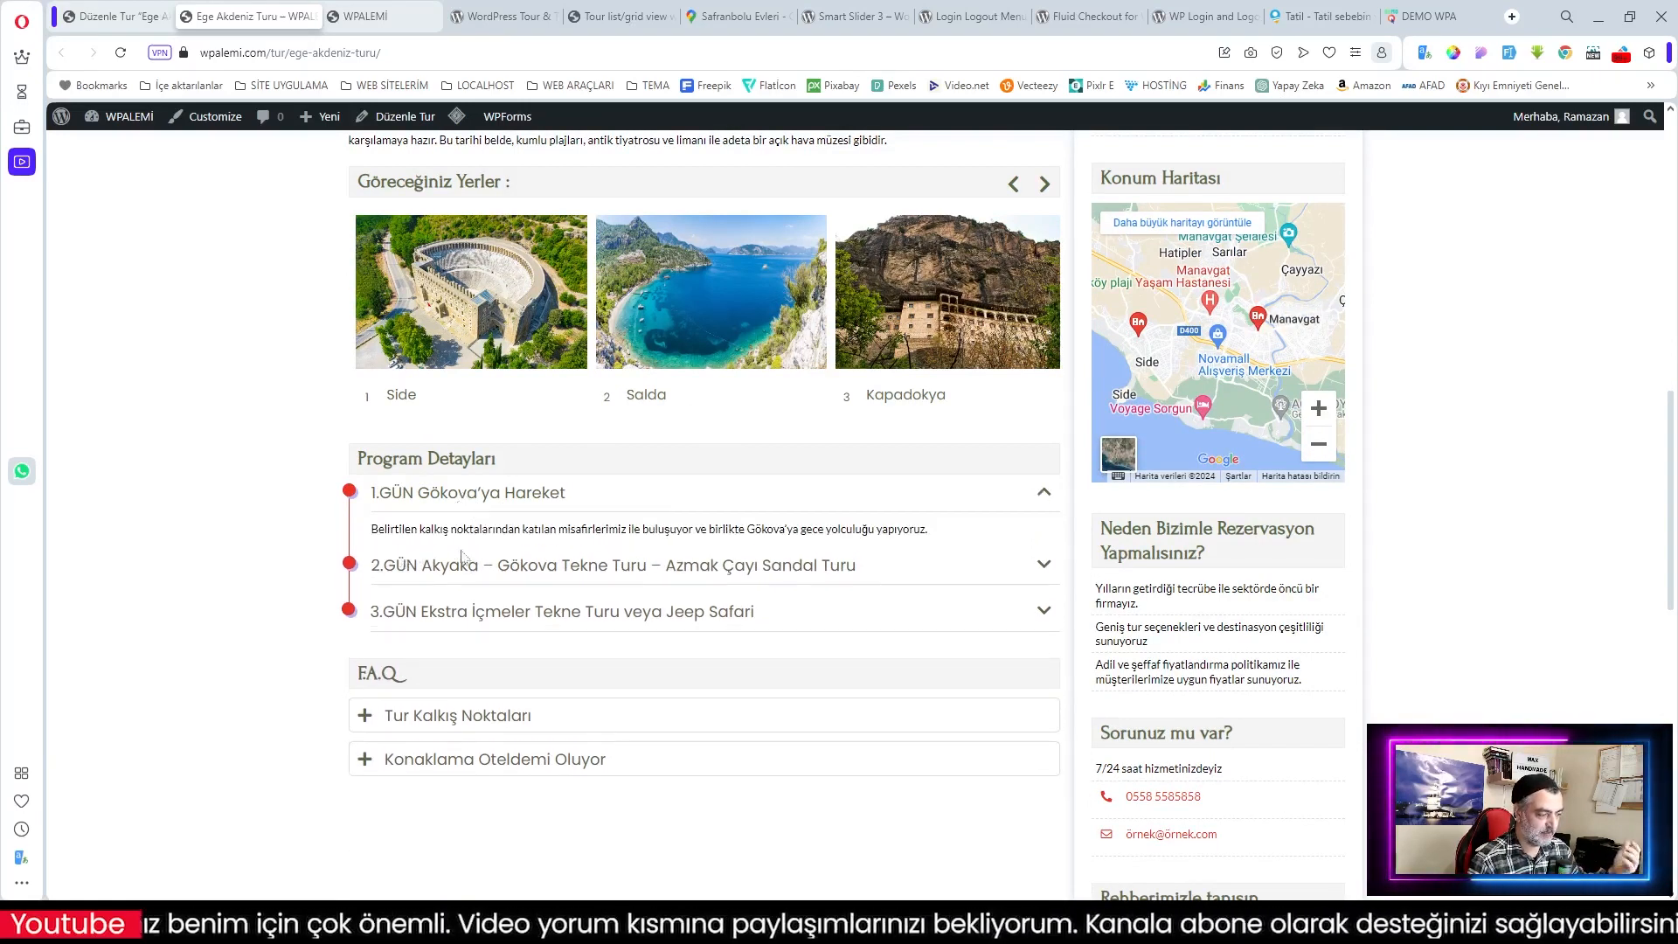
left_click(522, 568)
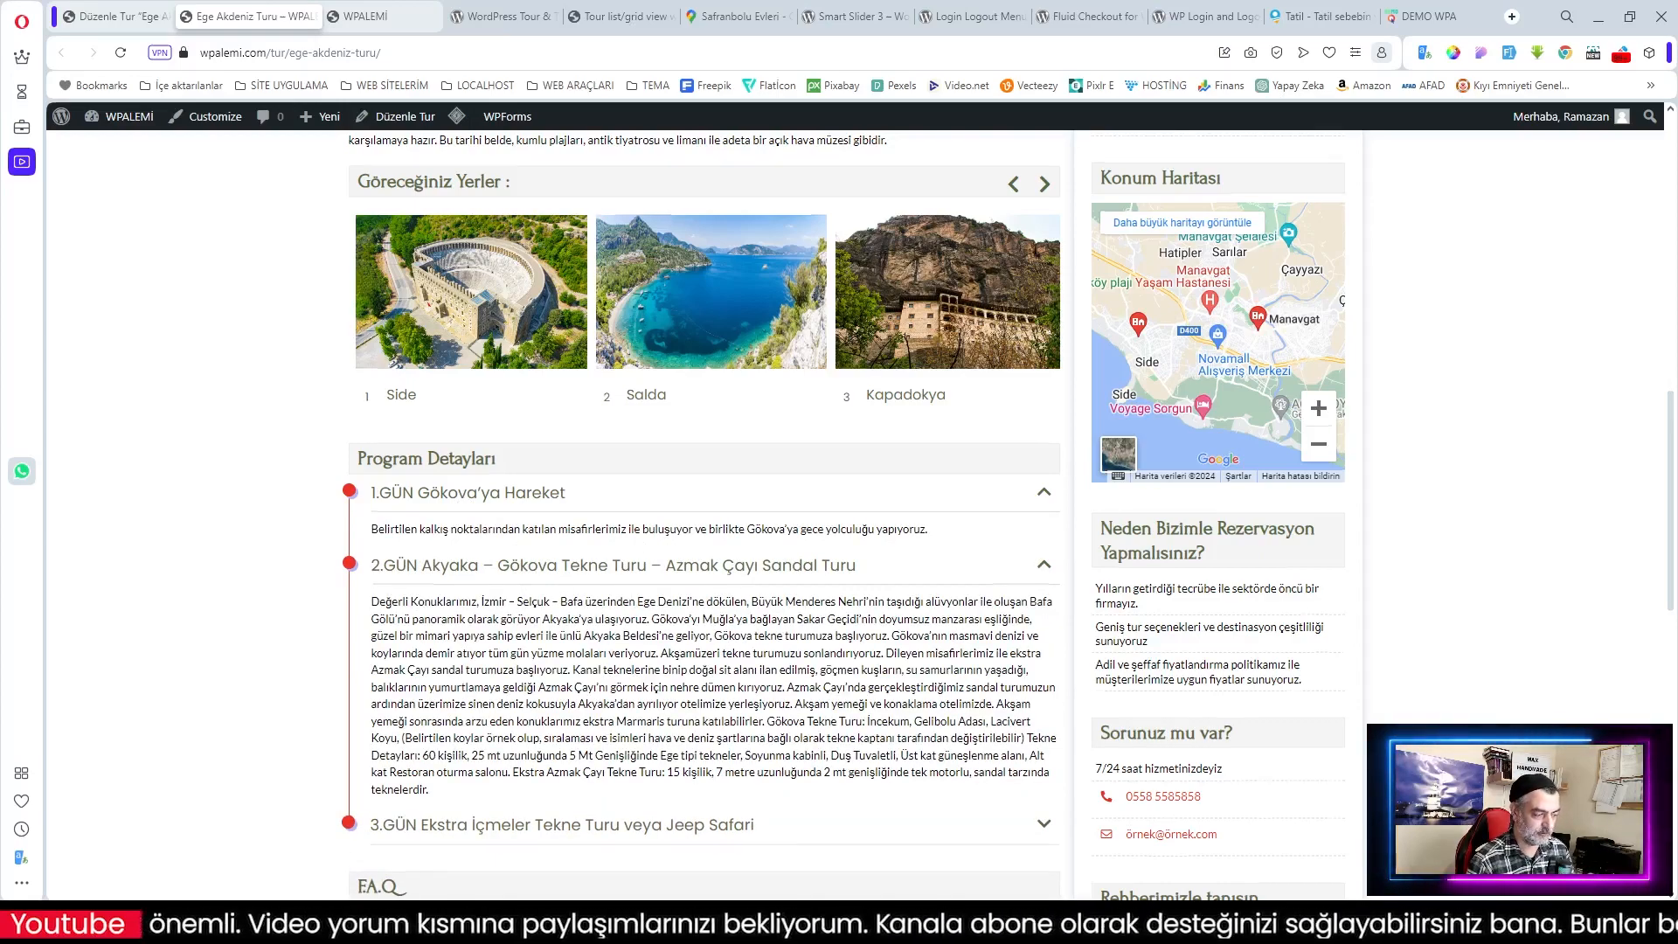
scroll(590, 577, "down", 3)
left_click(587, 564)
scroll(688, 592, "down", 3)
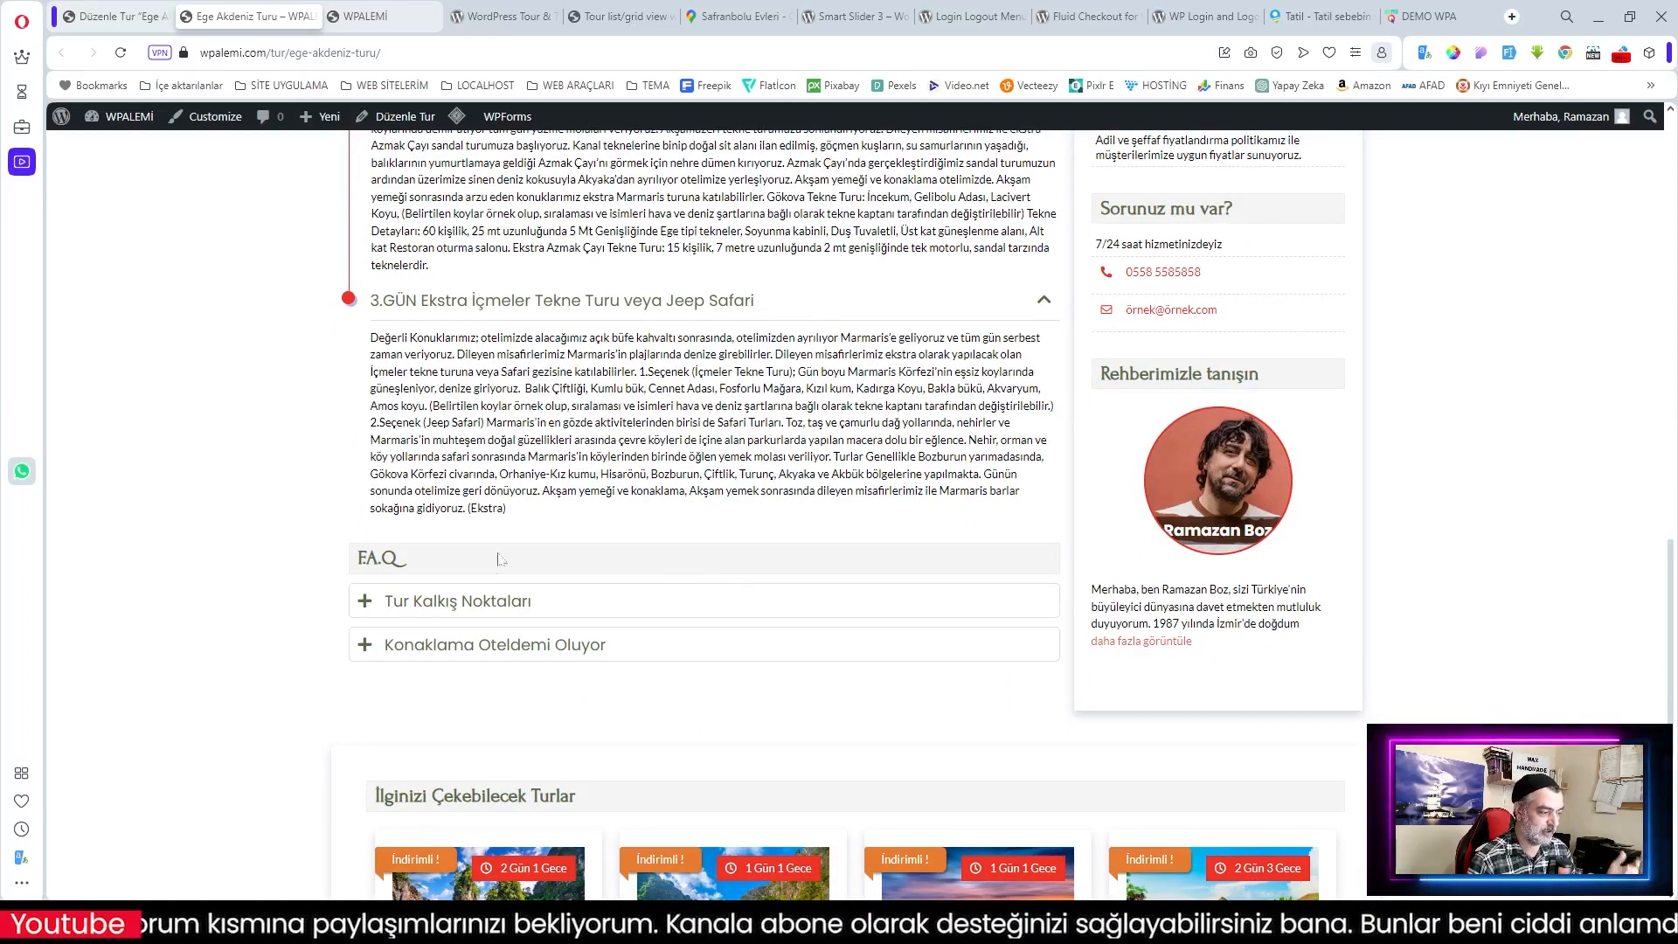
Step: Expand the Tur Kalkış Noktaları and Konaklama Oteldemi Oluyor FAQ answers
left_click(452, 609)
scroll(576, 643, "down", 1)
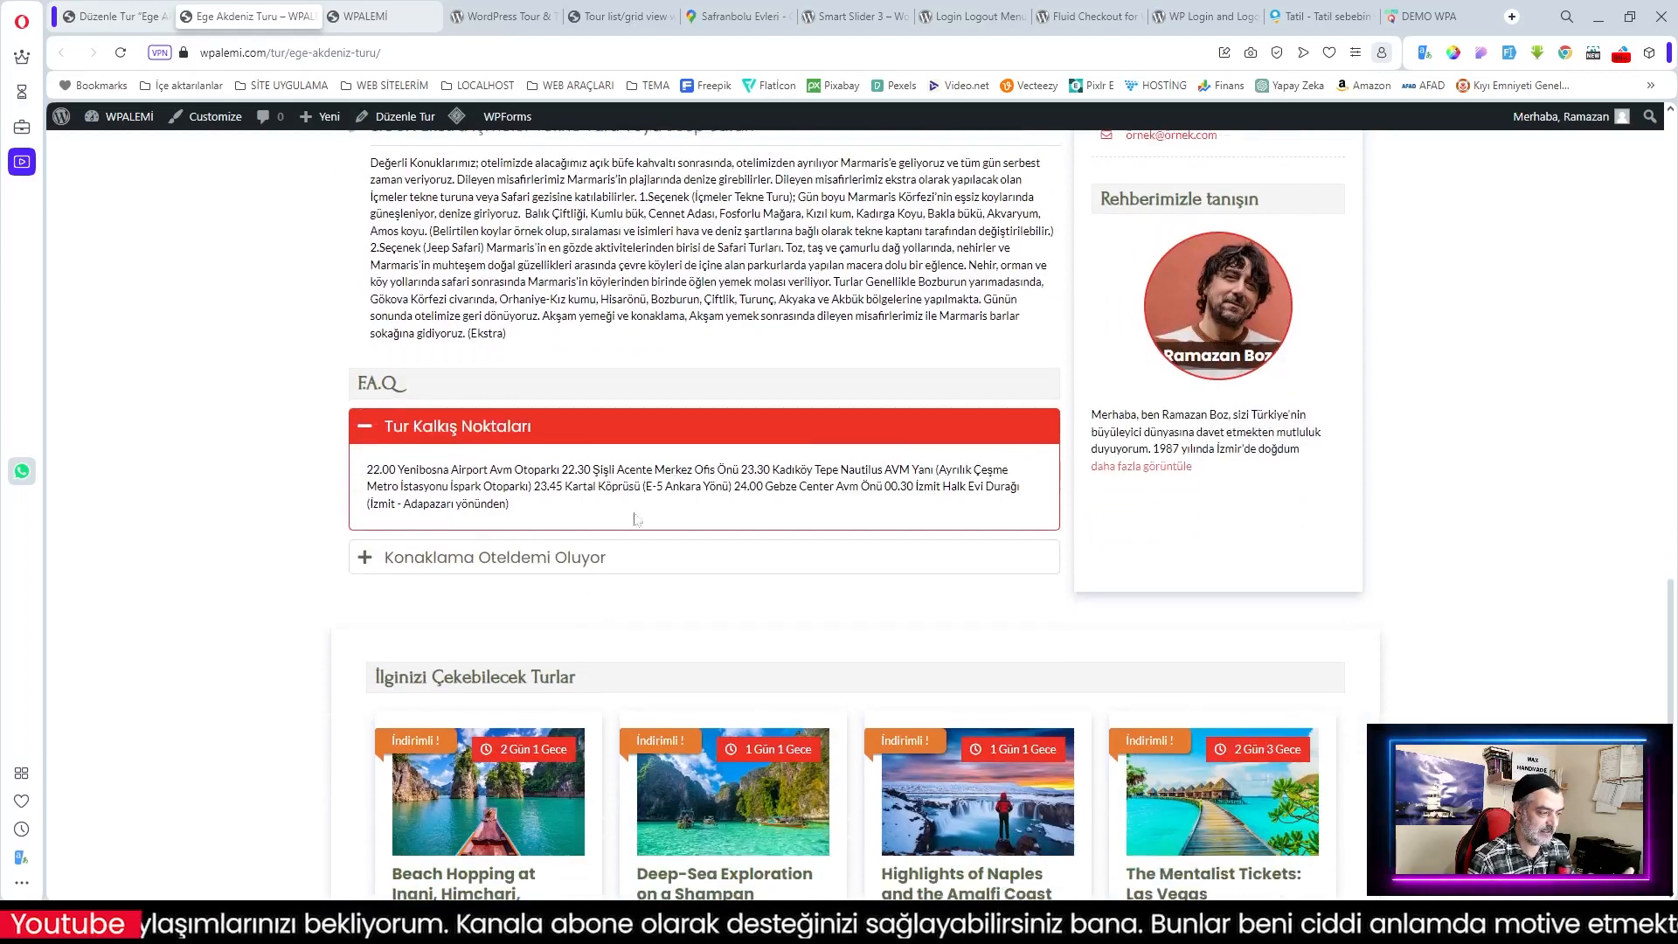
left_click_drag(496, 469, 733, 486)
scroll(796, 546, "up", 2)
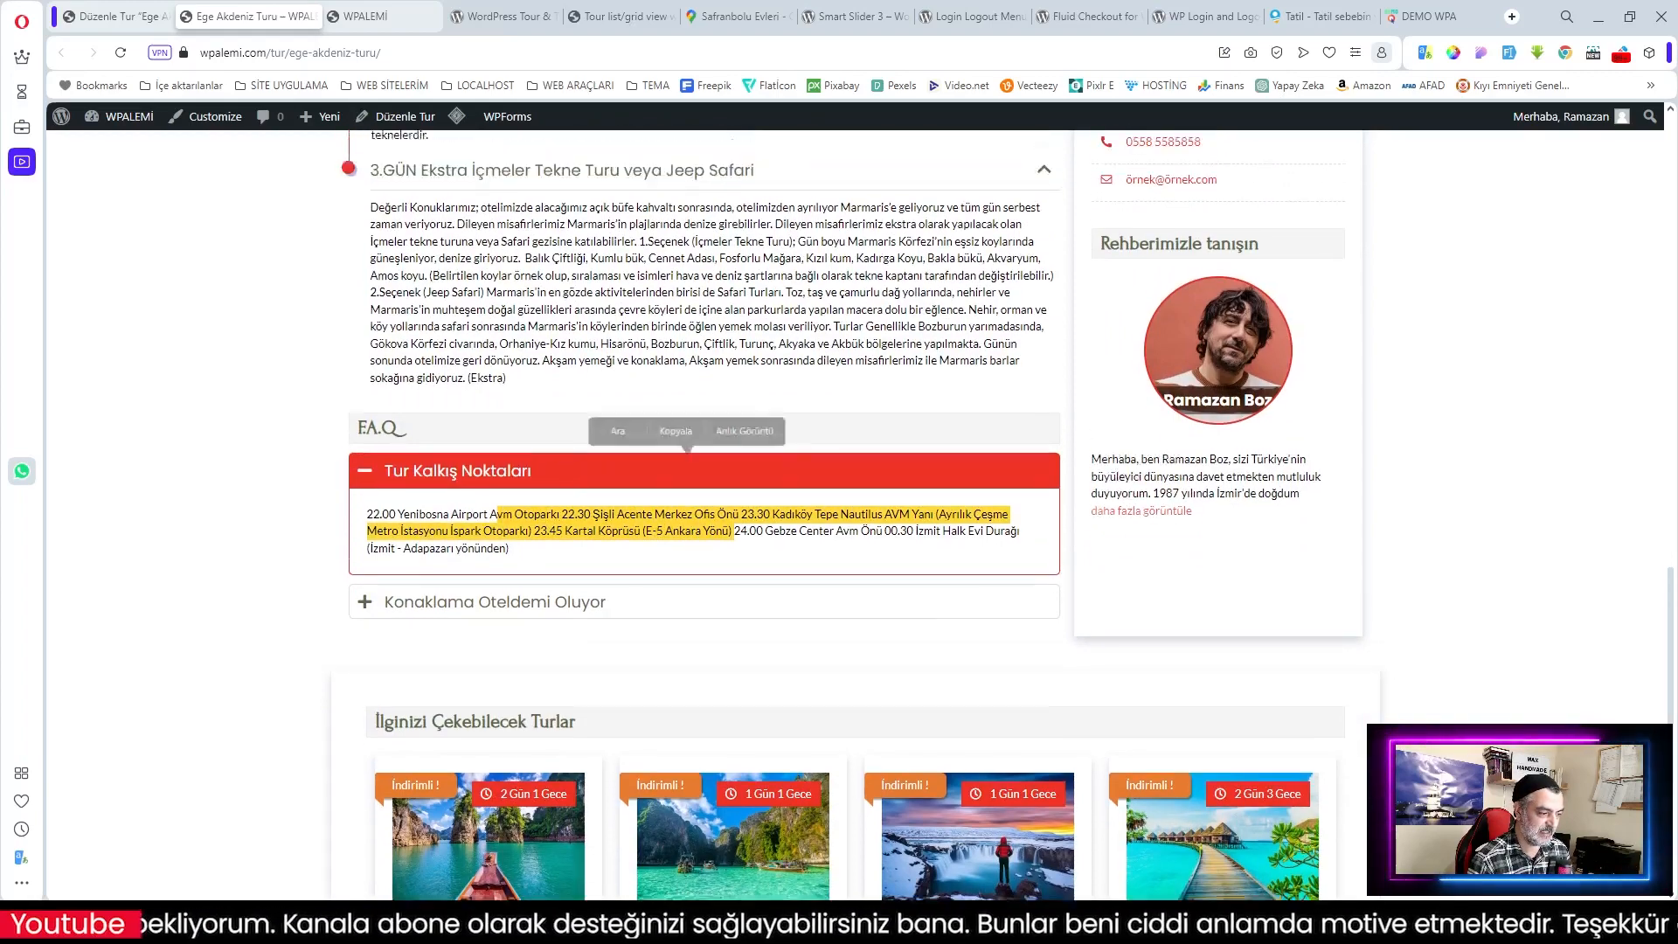
scroll(796, 547, "down", 3)
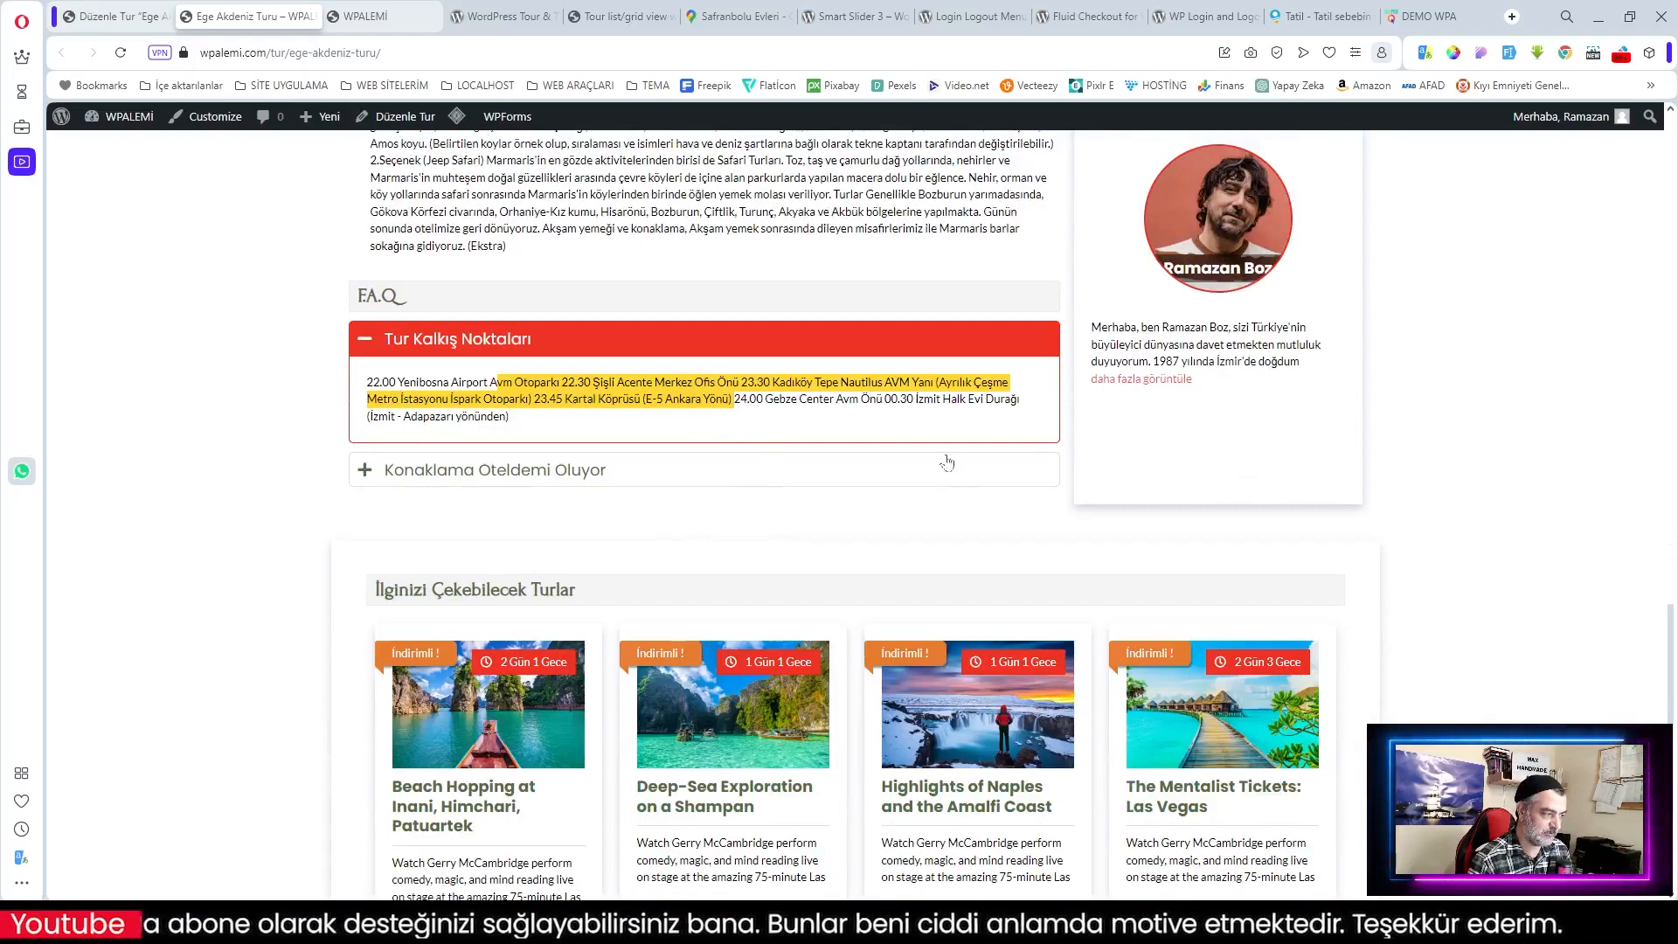
scroll(1177, 522, "up", 11)
scroll(1198, 561, "up", 4)
scroll(1198, 560, "down", 17)
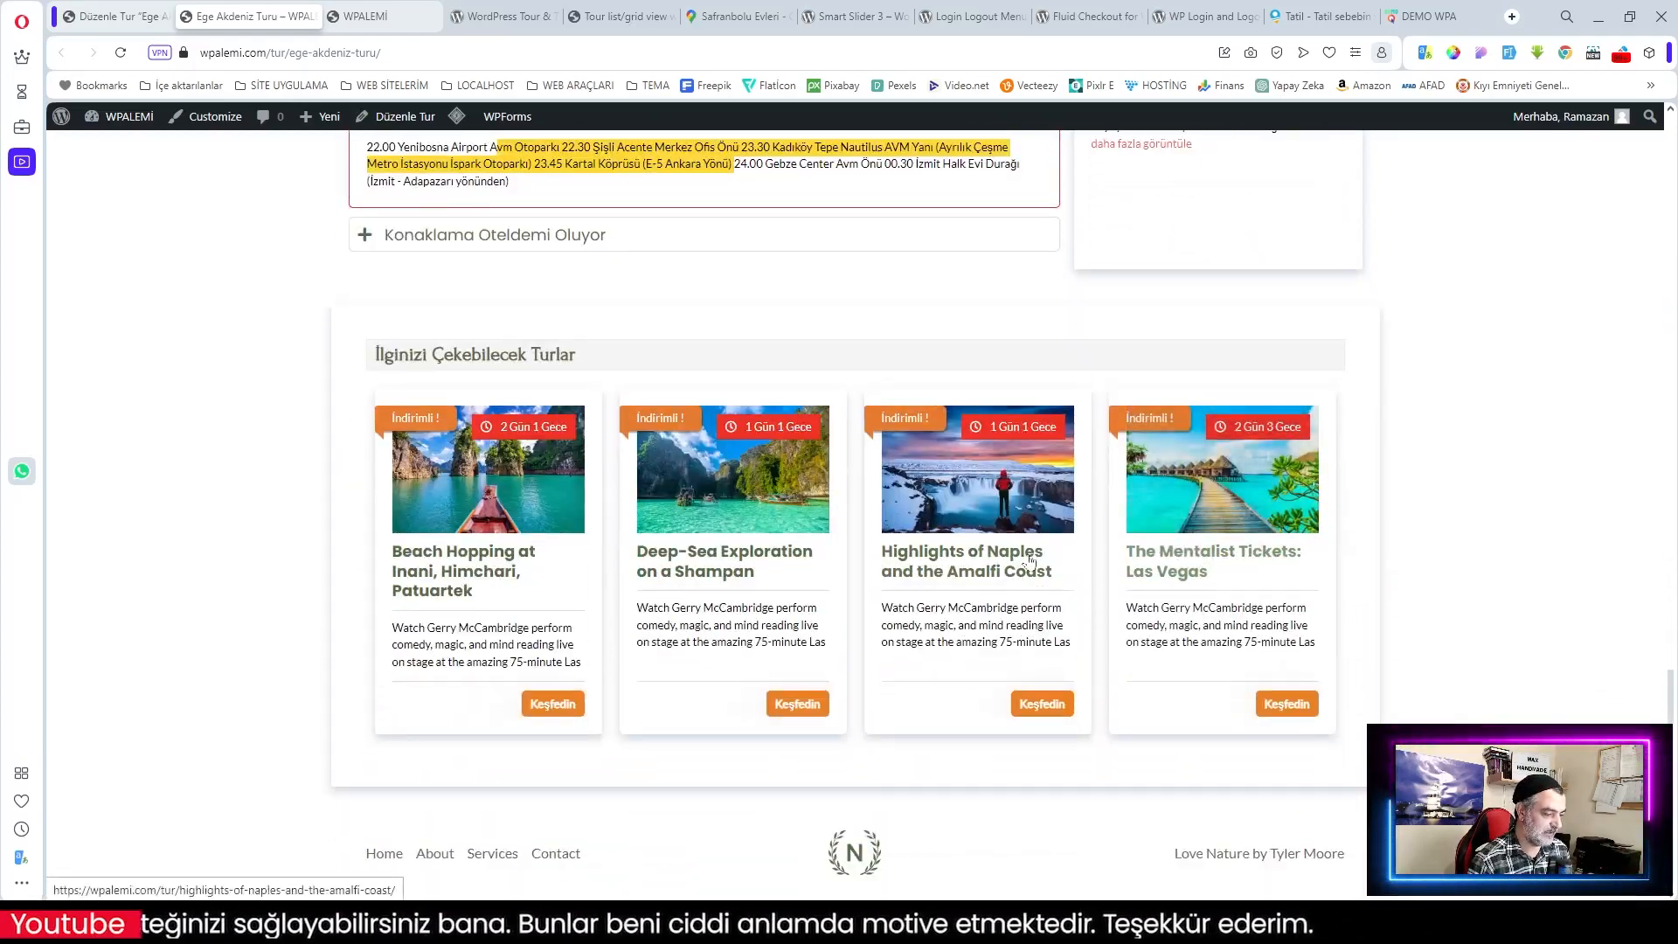
scroll(1029, 562, "up", 1)
scroll(1029, 562, "down", 1)
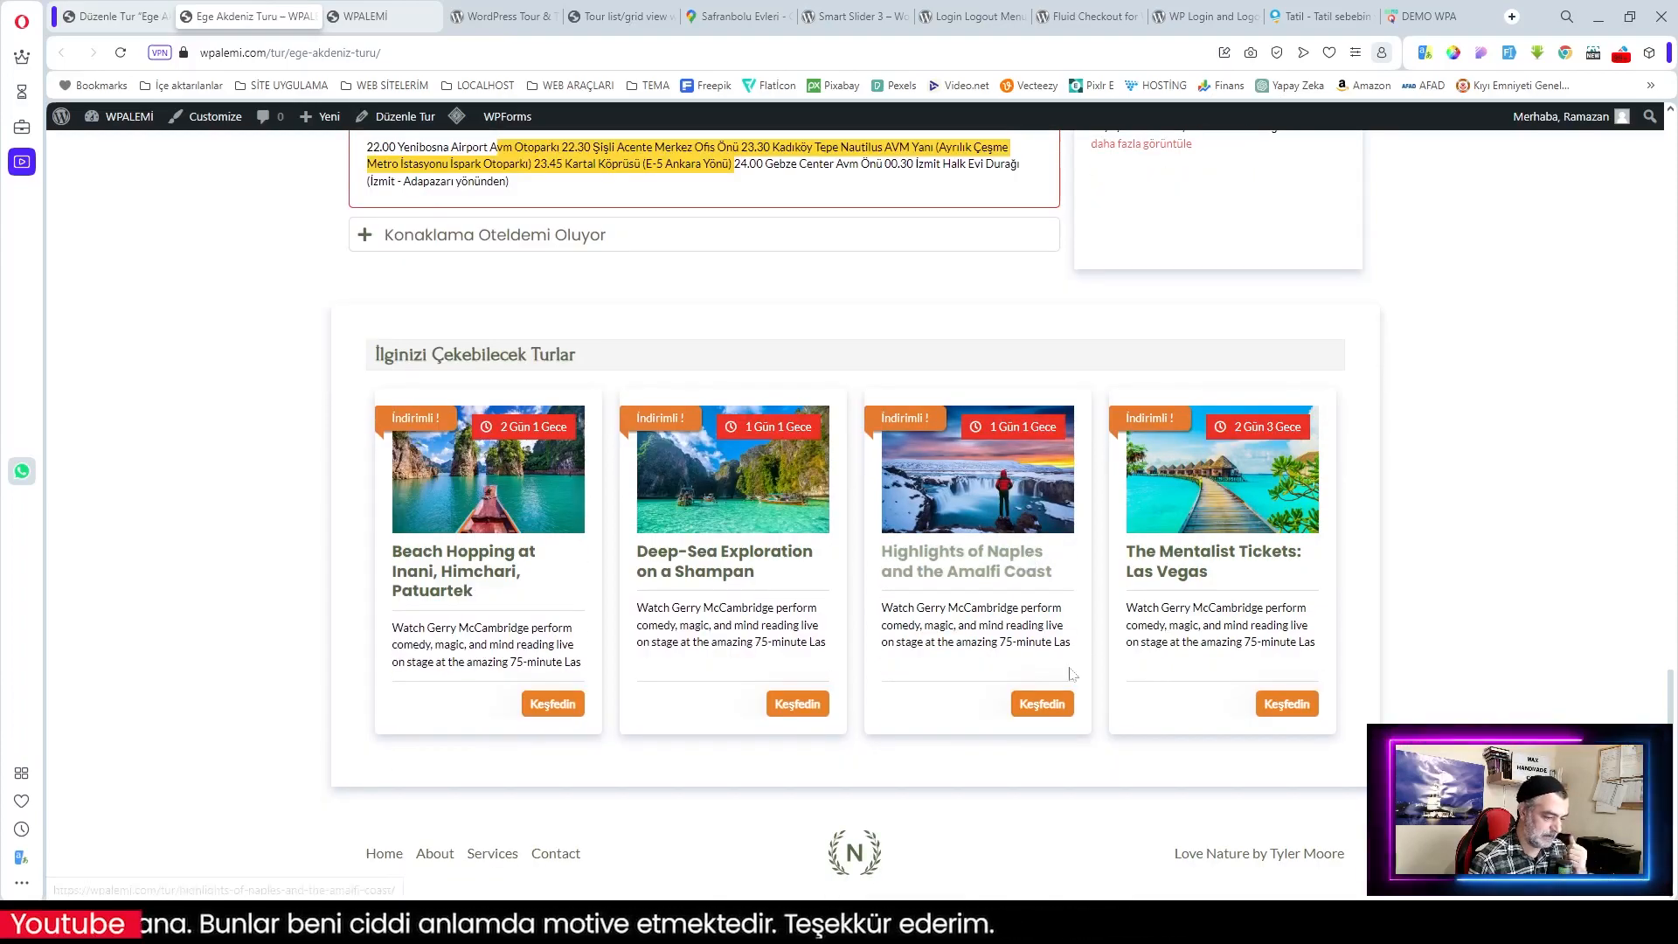
scroll(1029, 562, "up", 15)
scroll(994, 603, "up", 10)
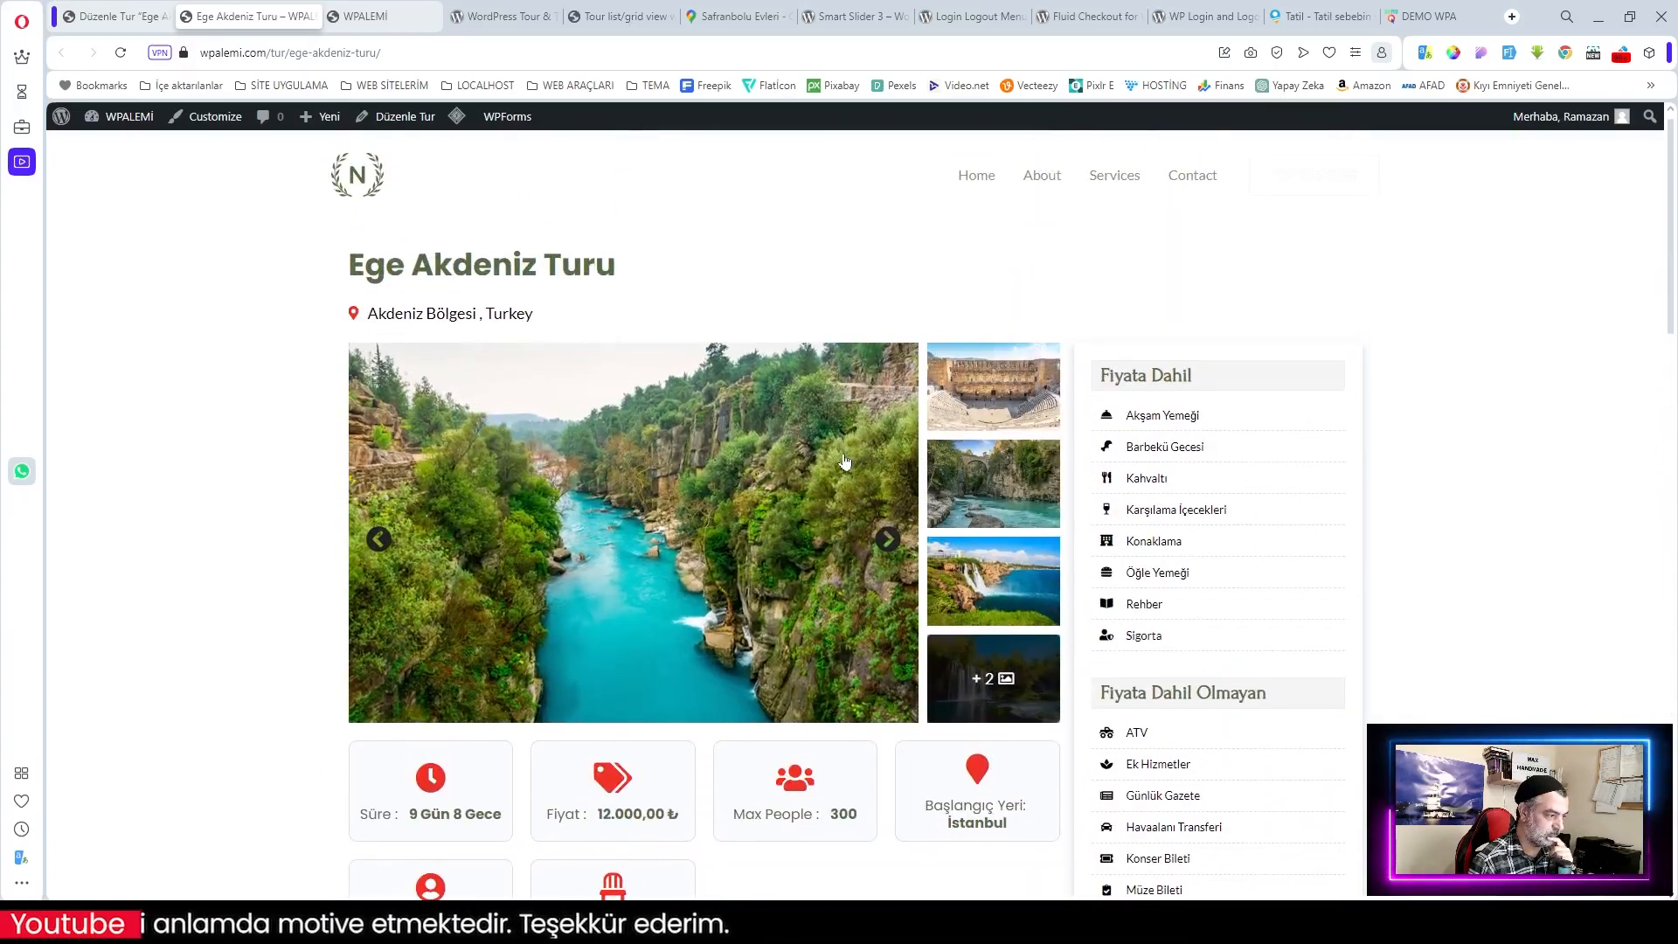
scroll(809, 521, "down", 4)
scroll(808, 522, "down", 4)
scroll(748, 559, "down", 12)
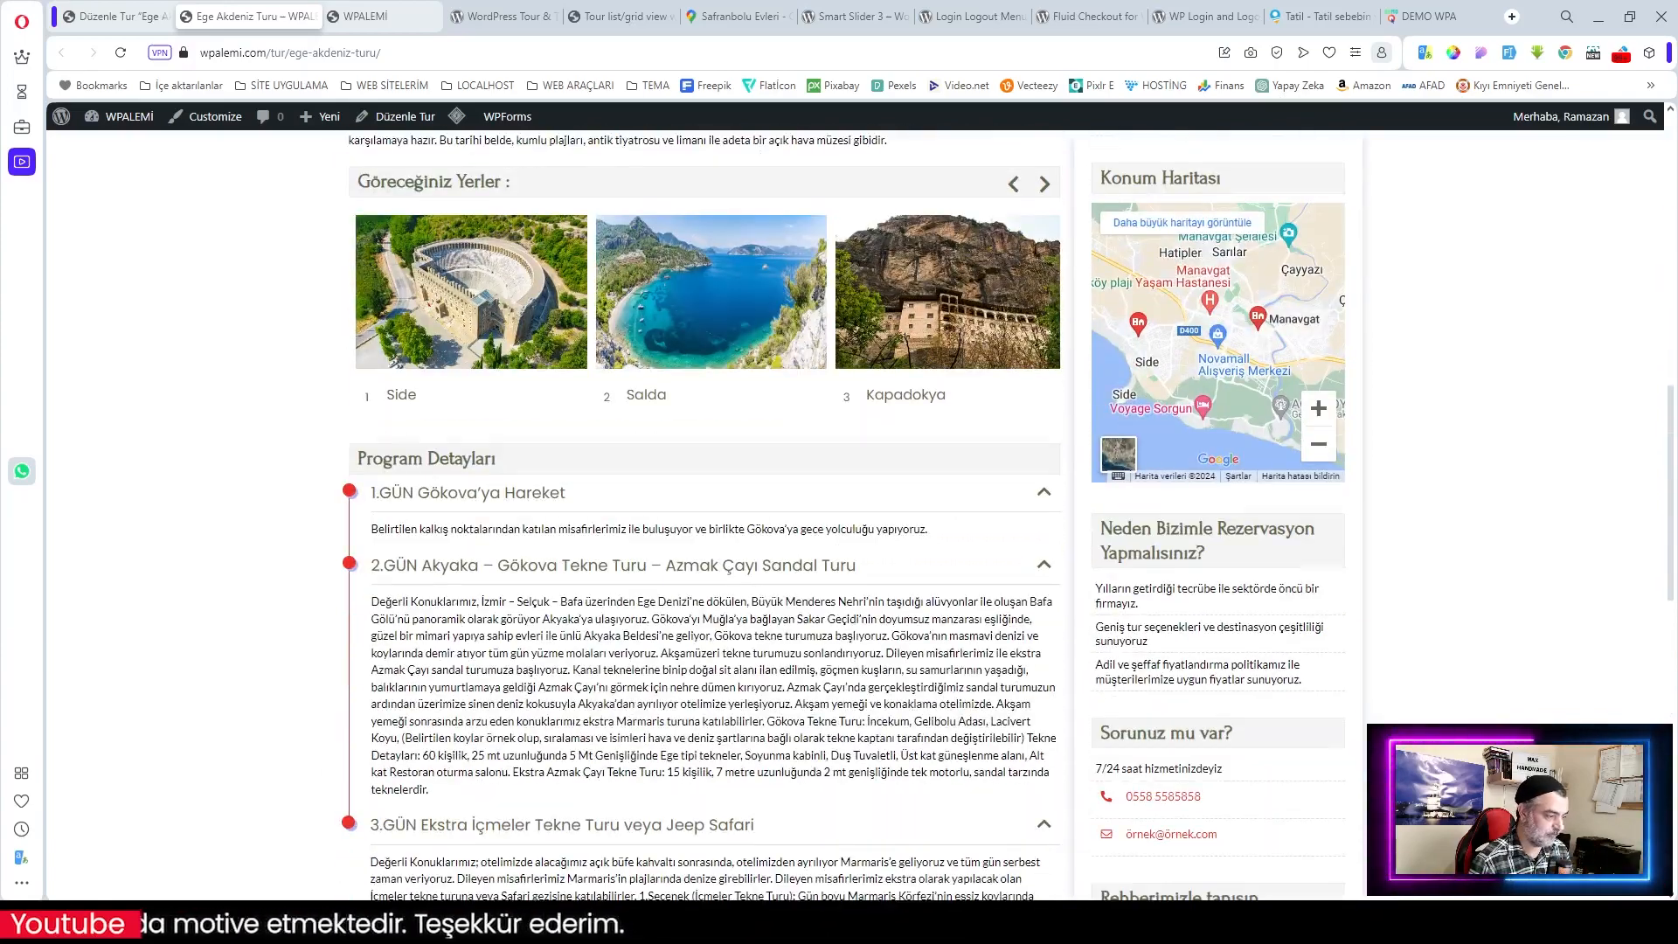
left_click(710, 566)
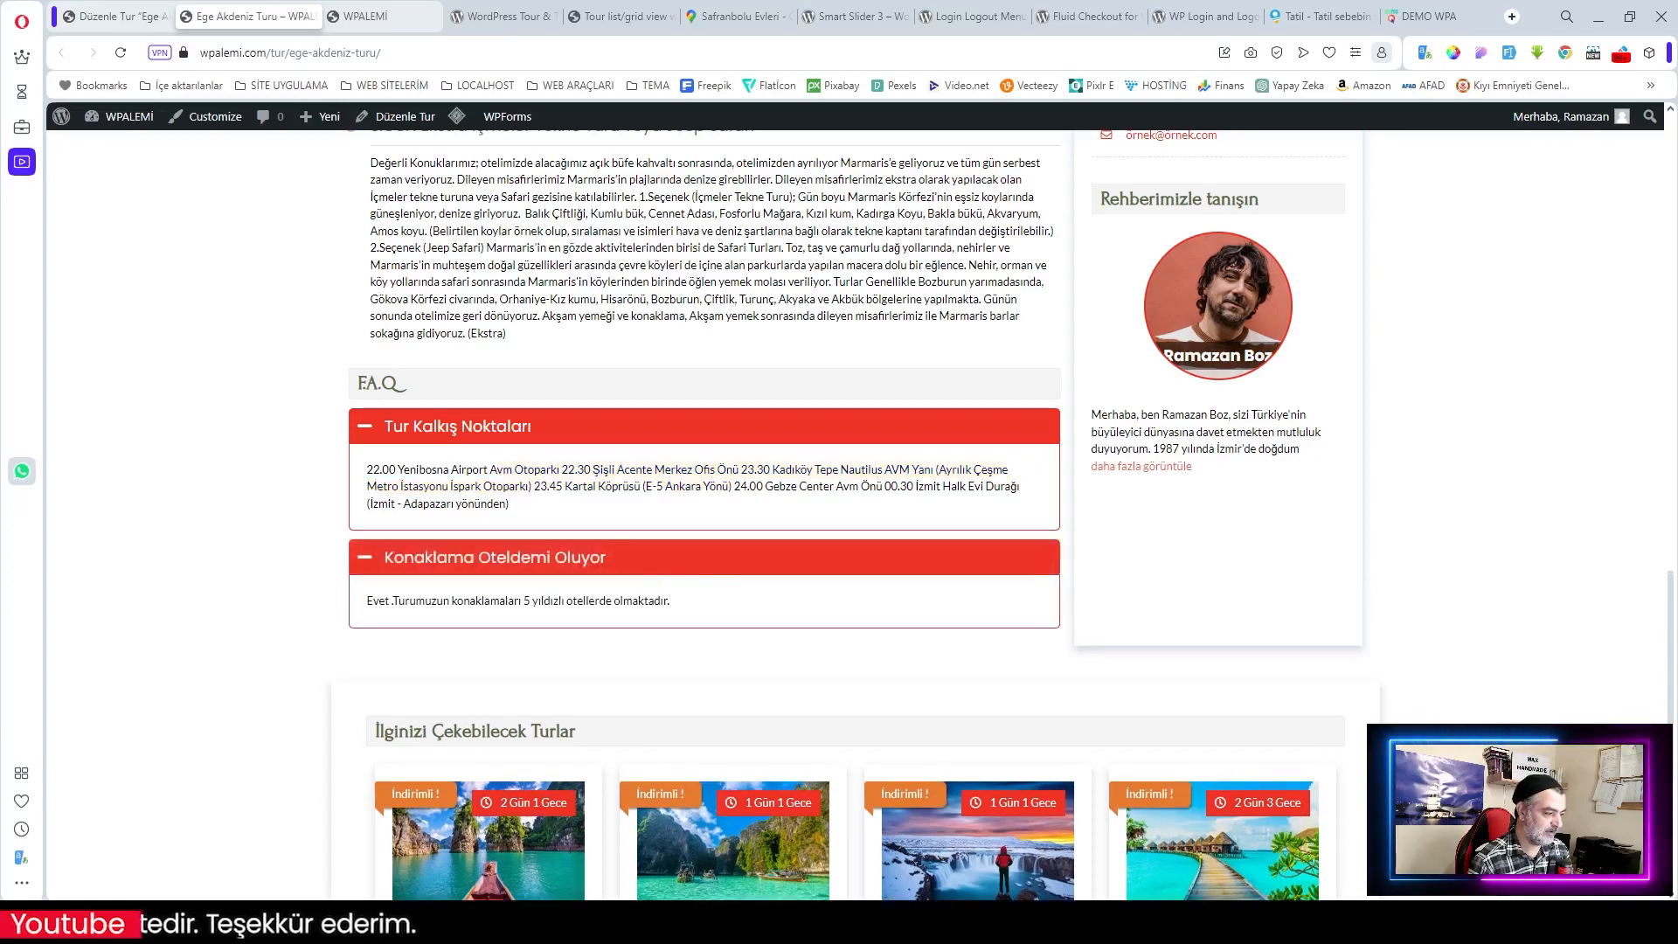
Step: Zoom the location map in on Manavgat and back out, then scroll to the related tours
scroll(621, 600, "down", 3)
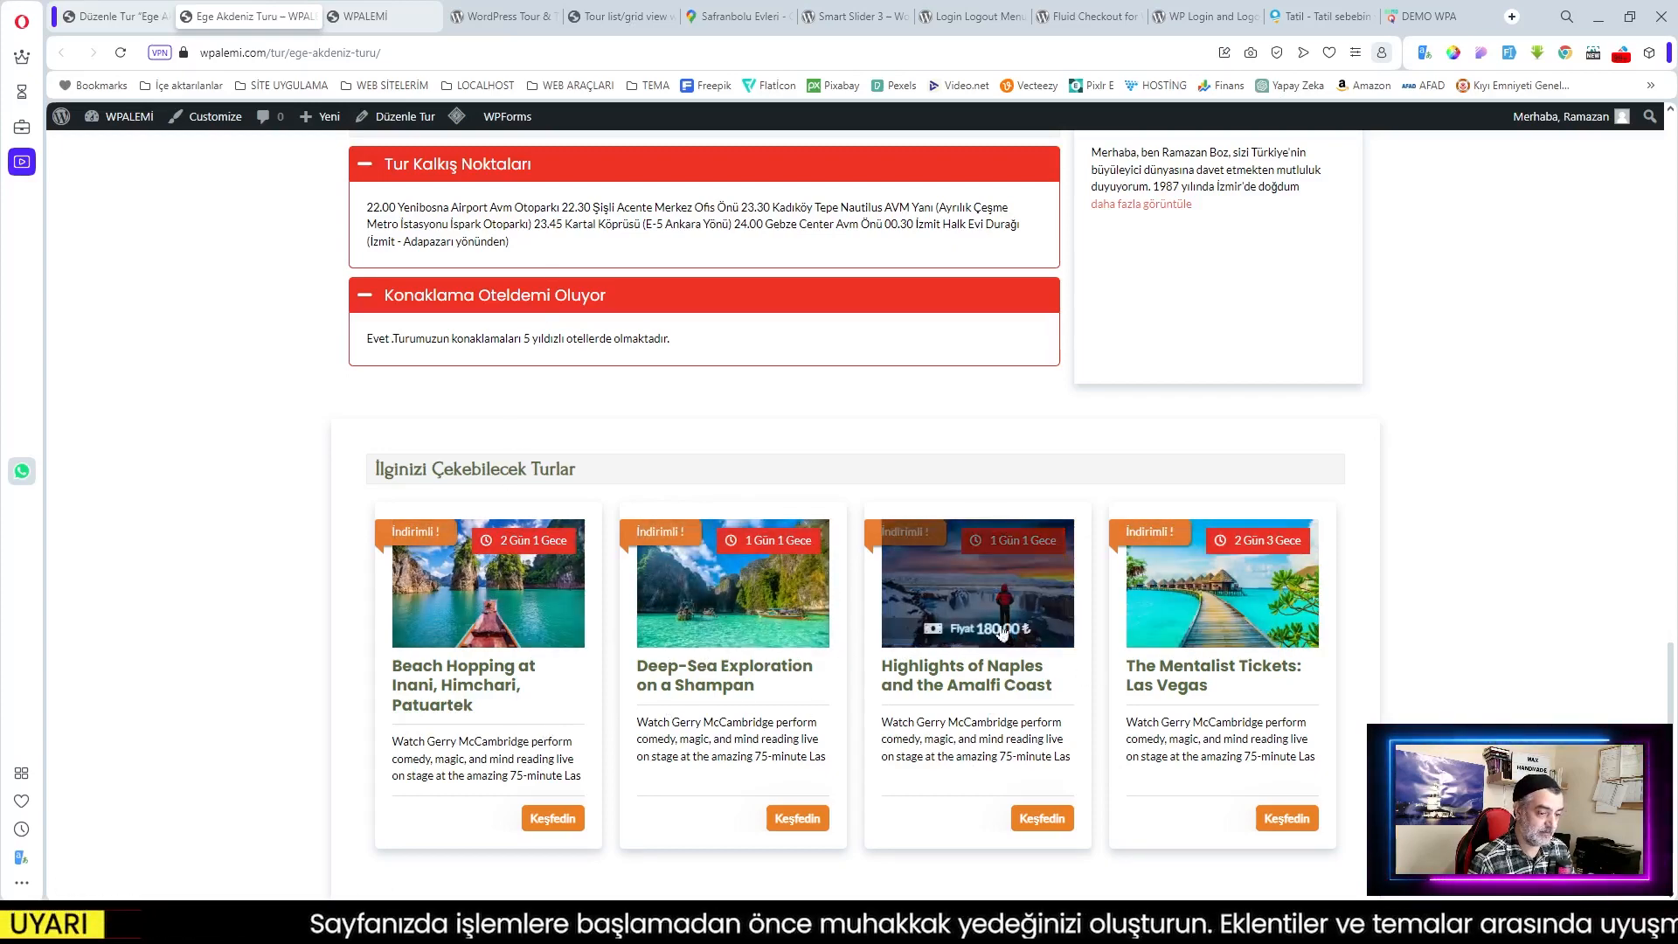
scroll(1014, 622, "up", 4)
scroll(1031, 607, "up", 4)
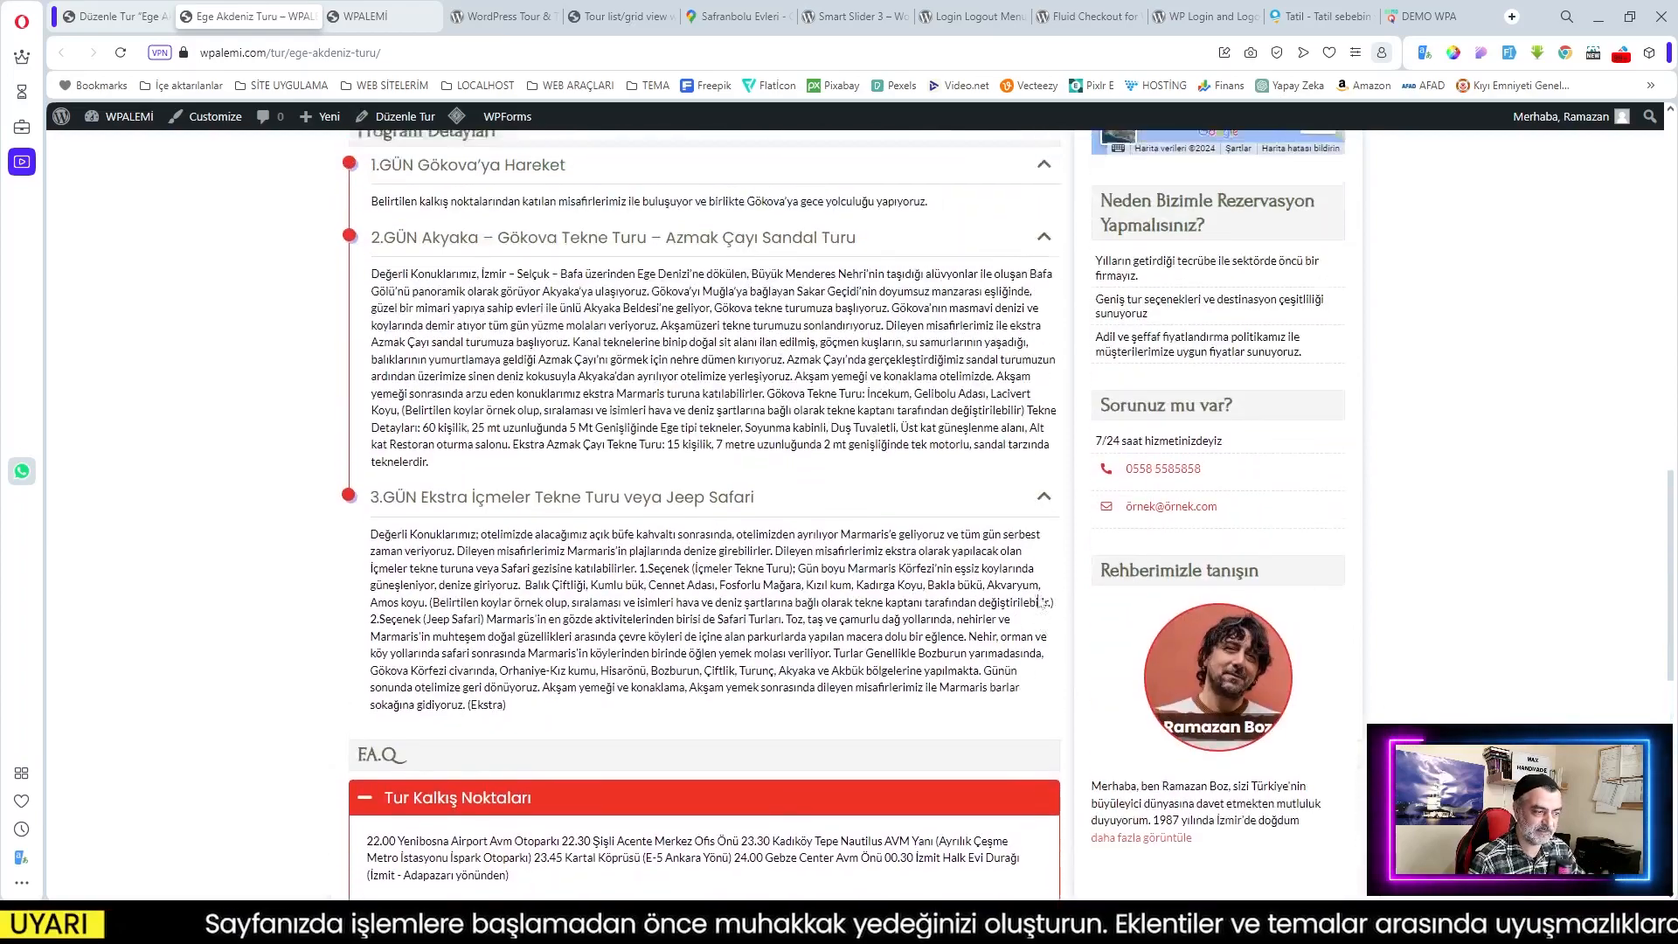
scroll(1010, 591, "up", 9)
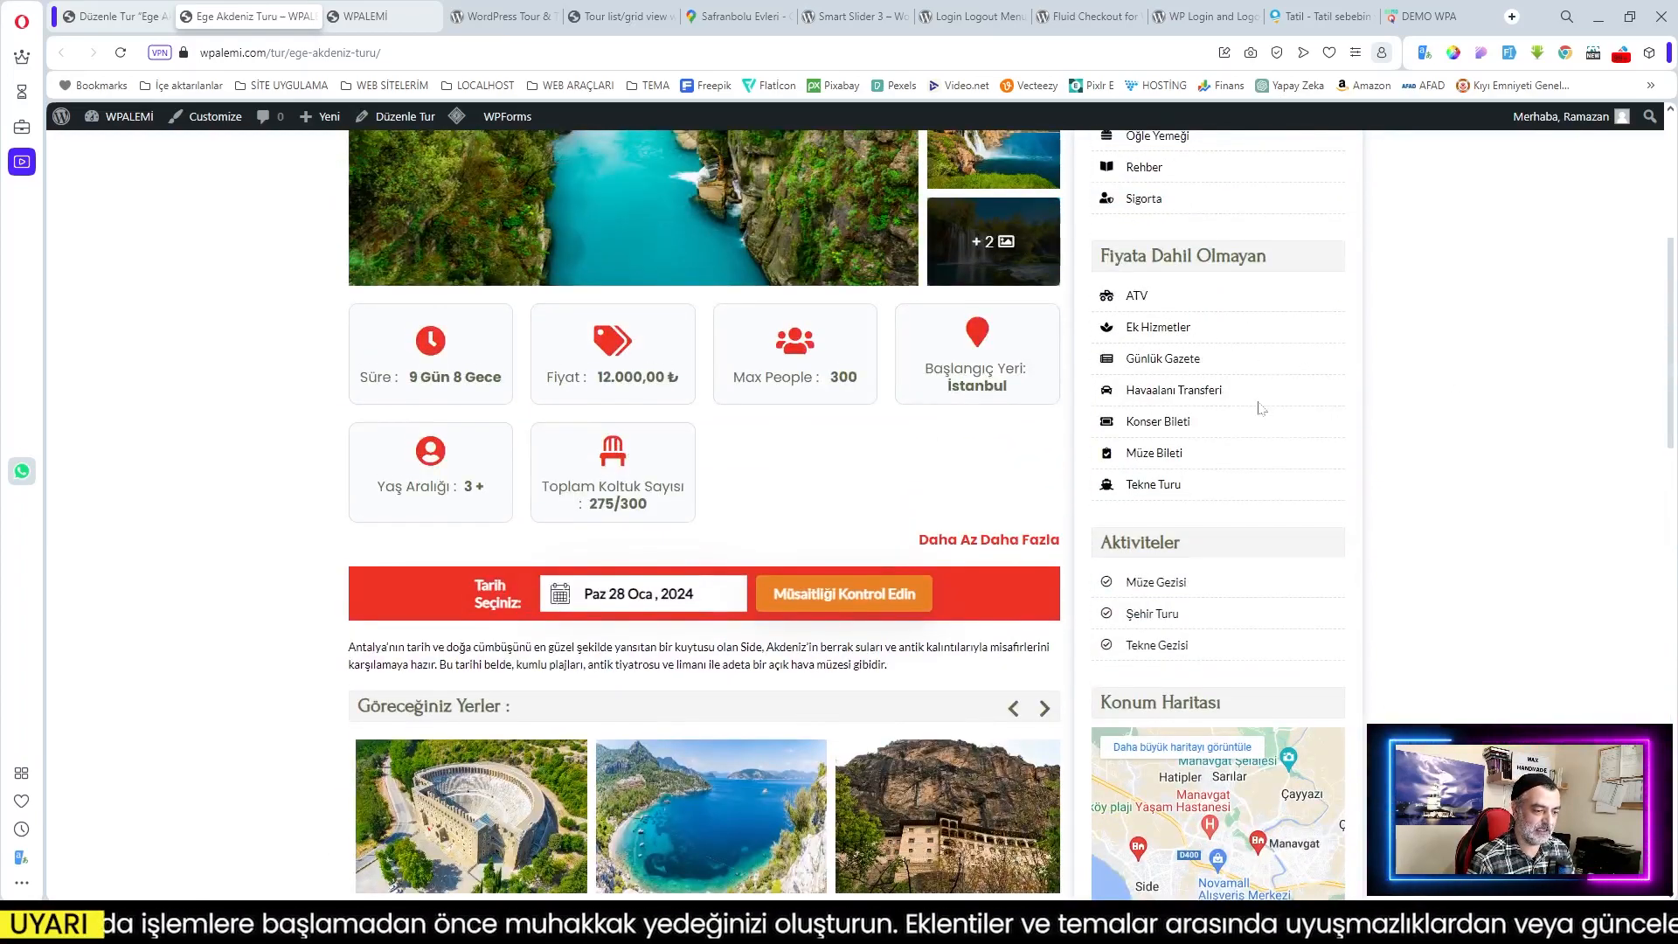
scroll(1261, 408, "down", 3)
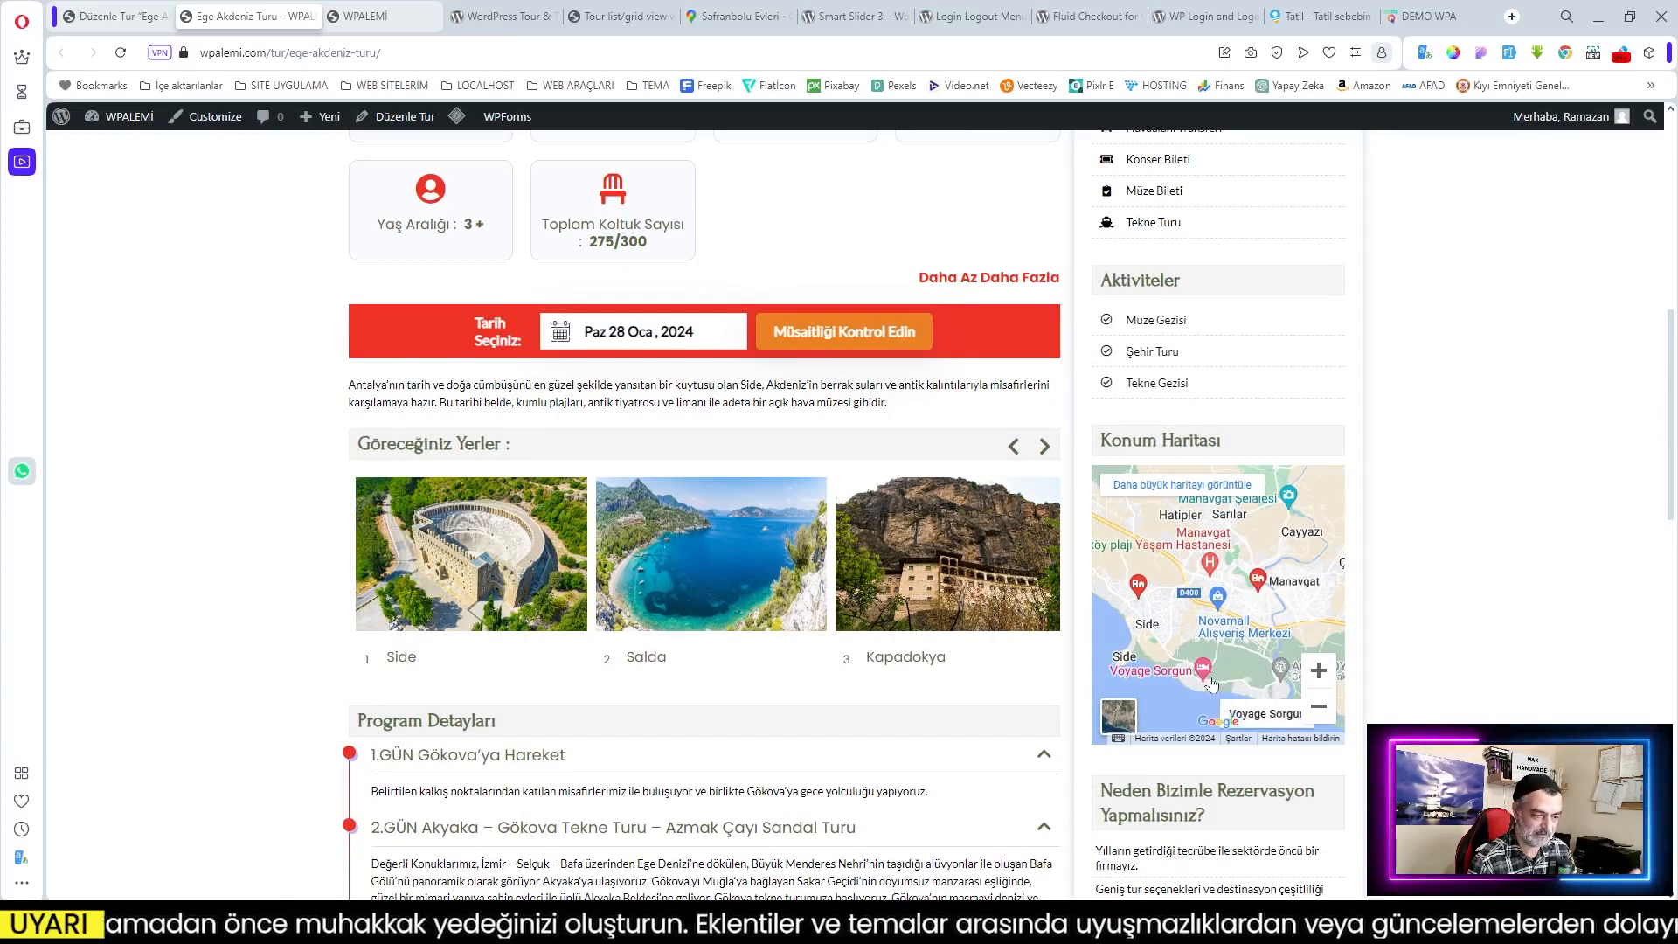
scroll(1211, 683, "down", 1)
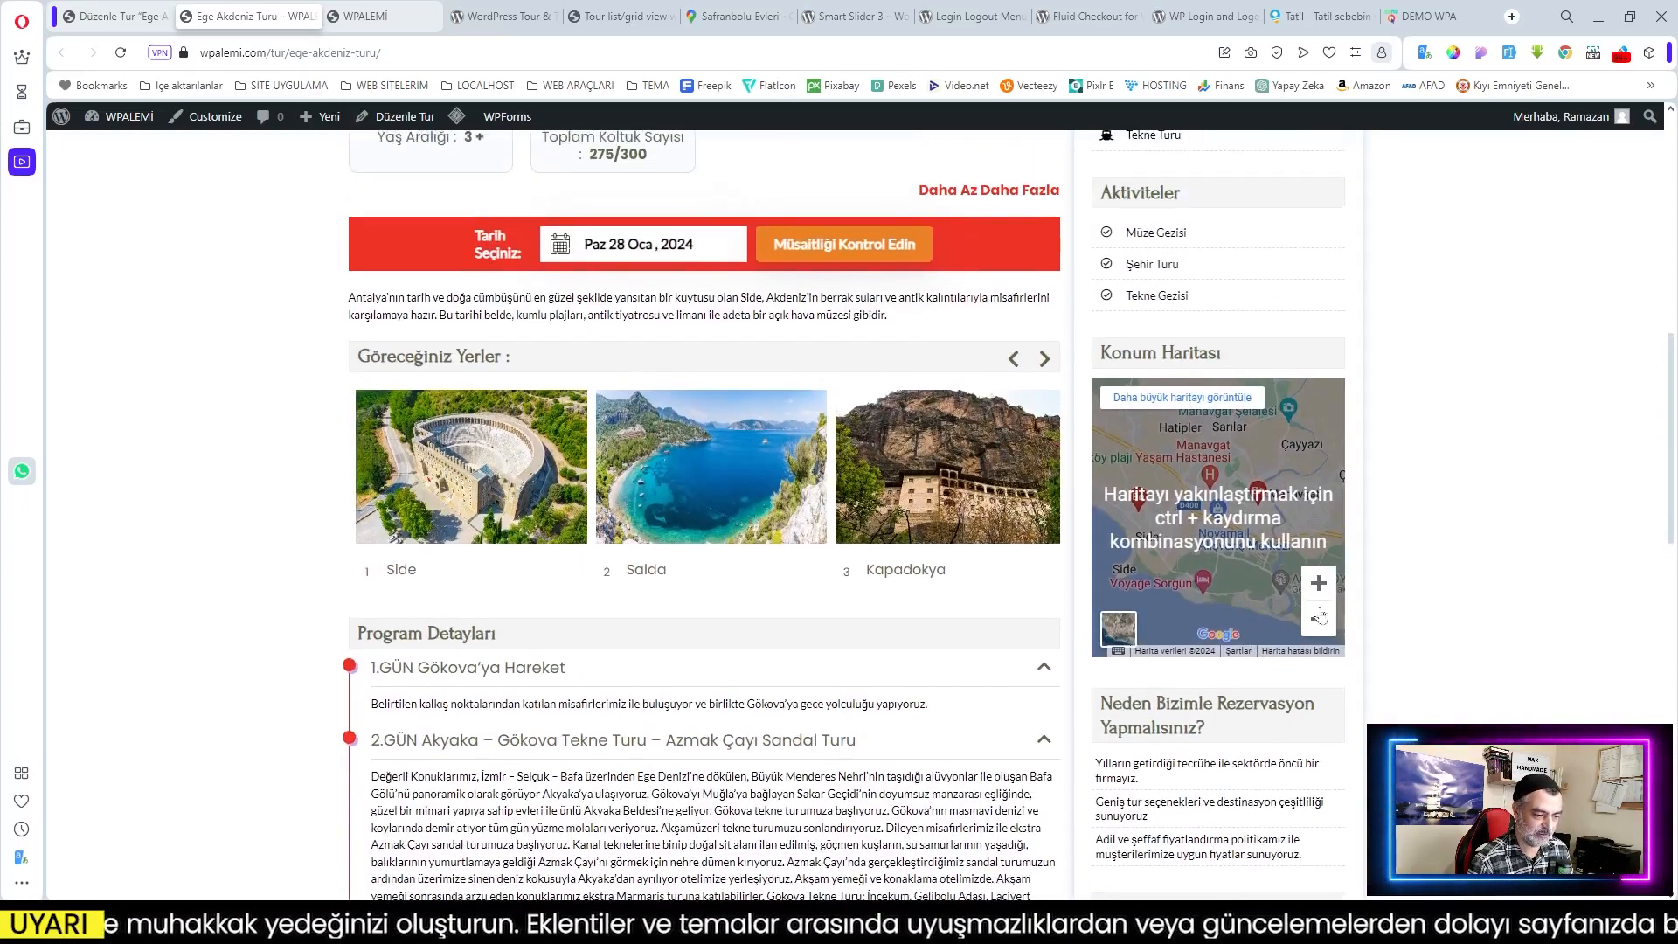
left_click(1319, 583)
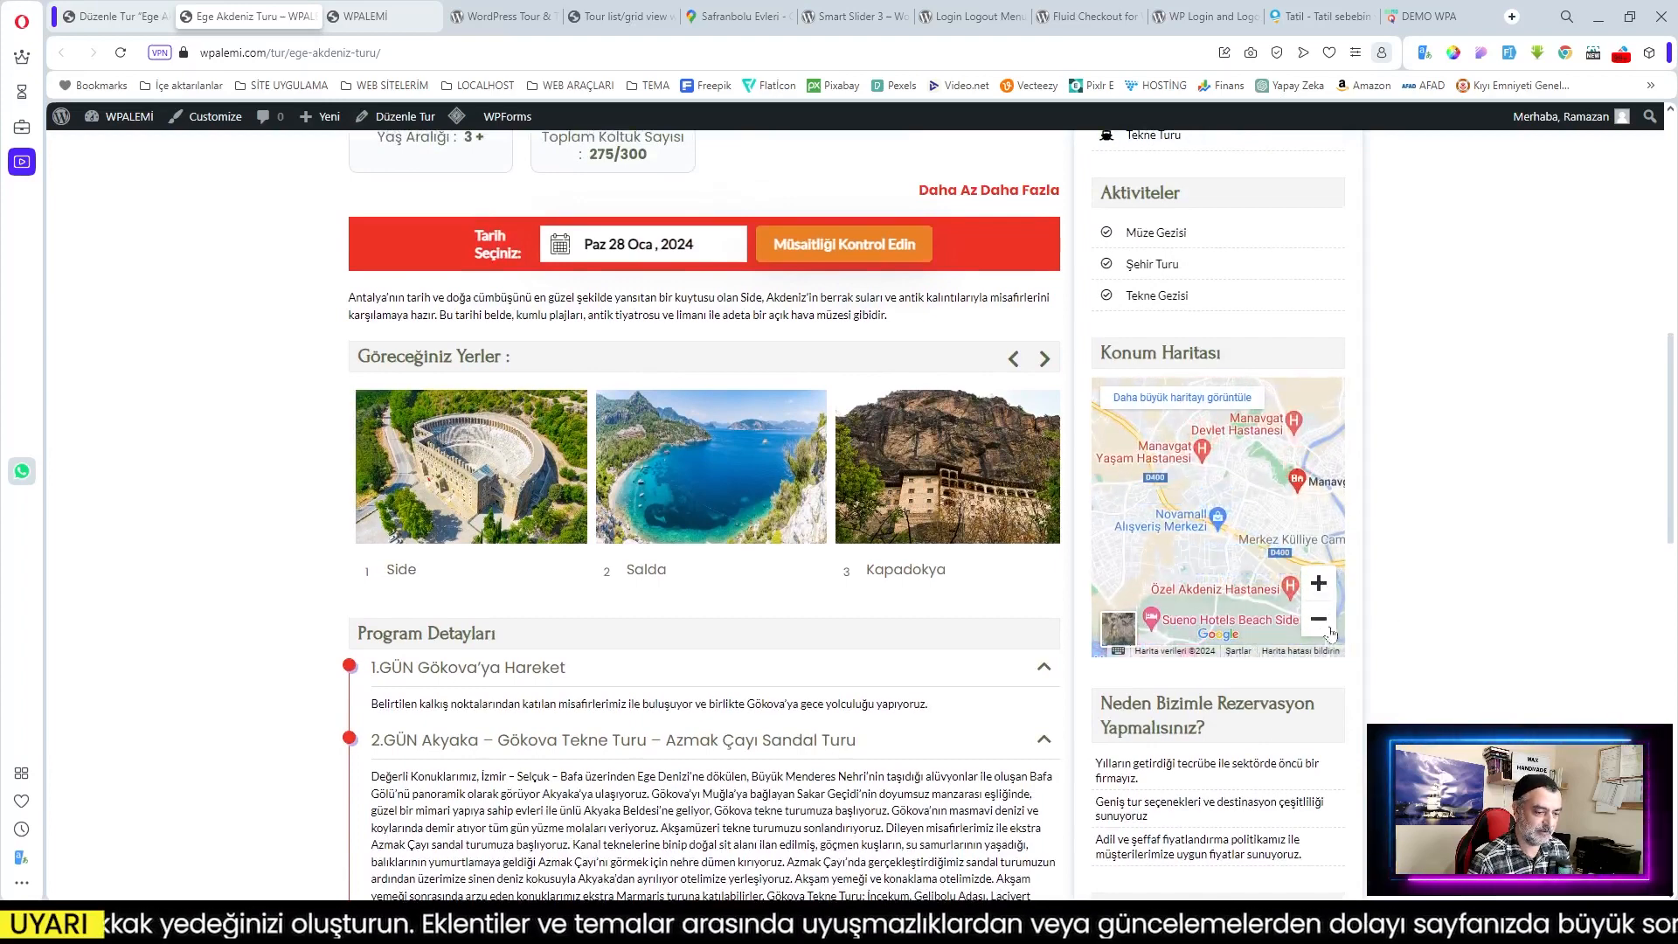
left_click(1318, 621)
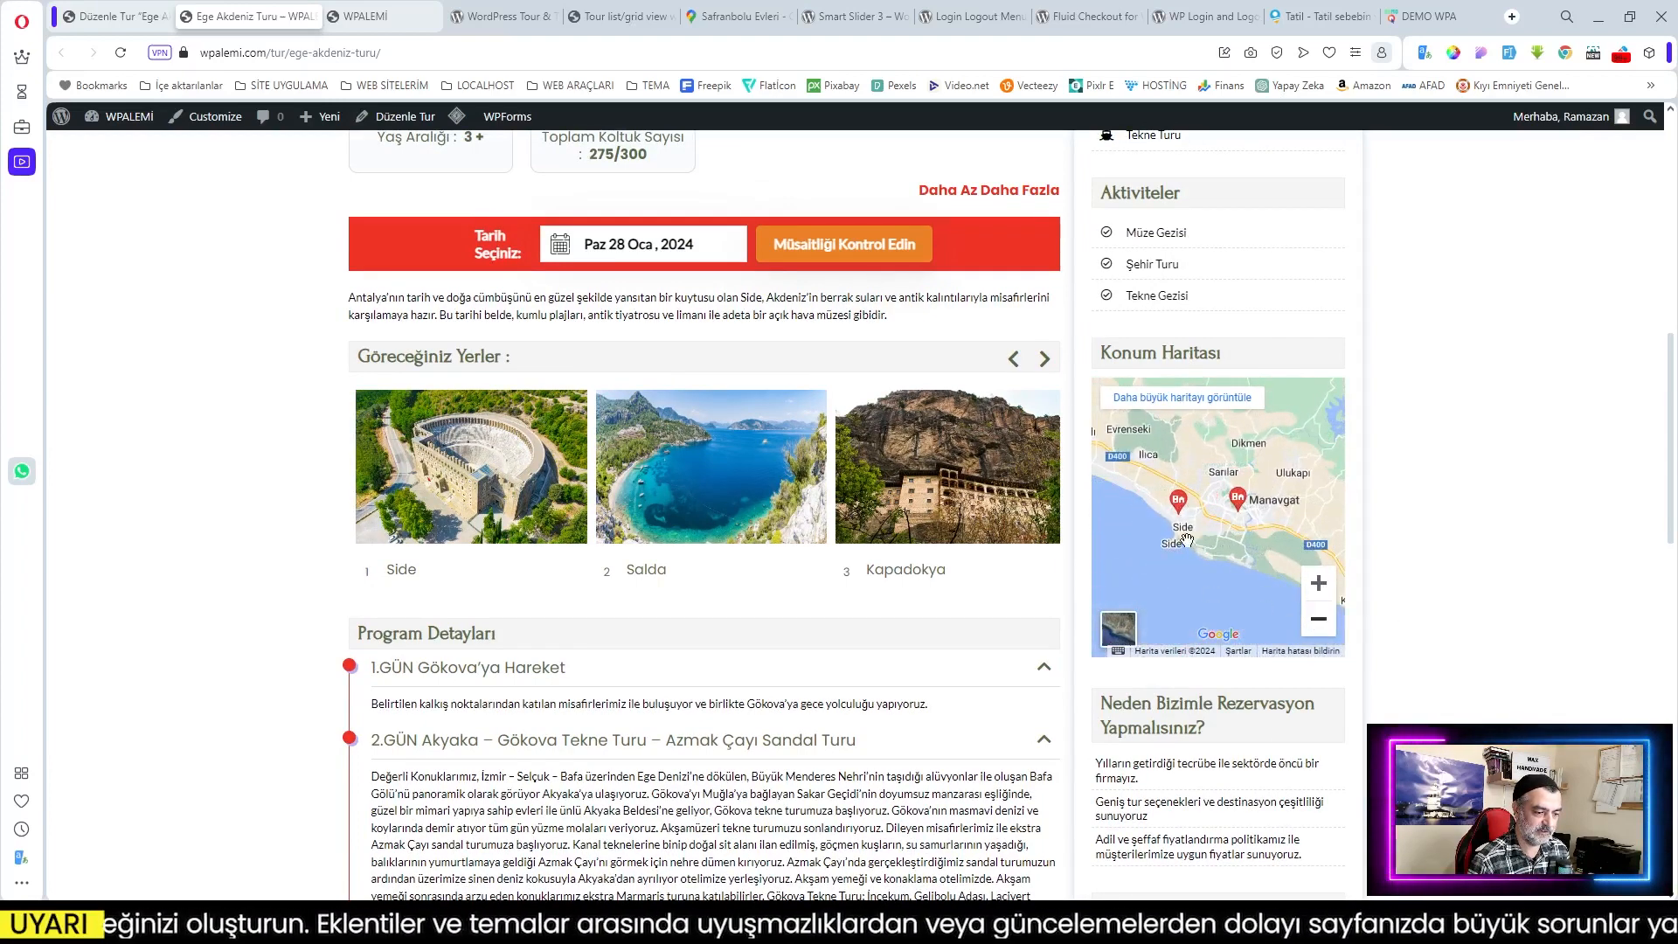
scroll(1260, 572, "down", 2)
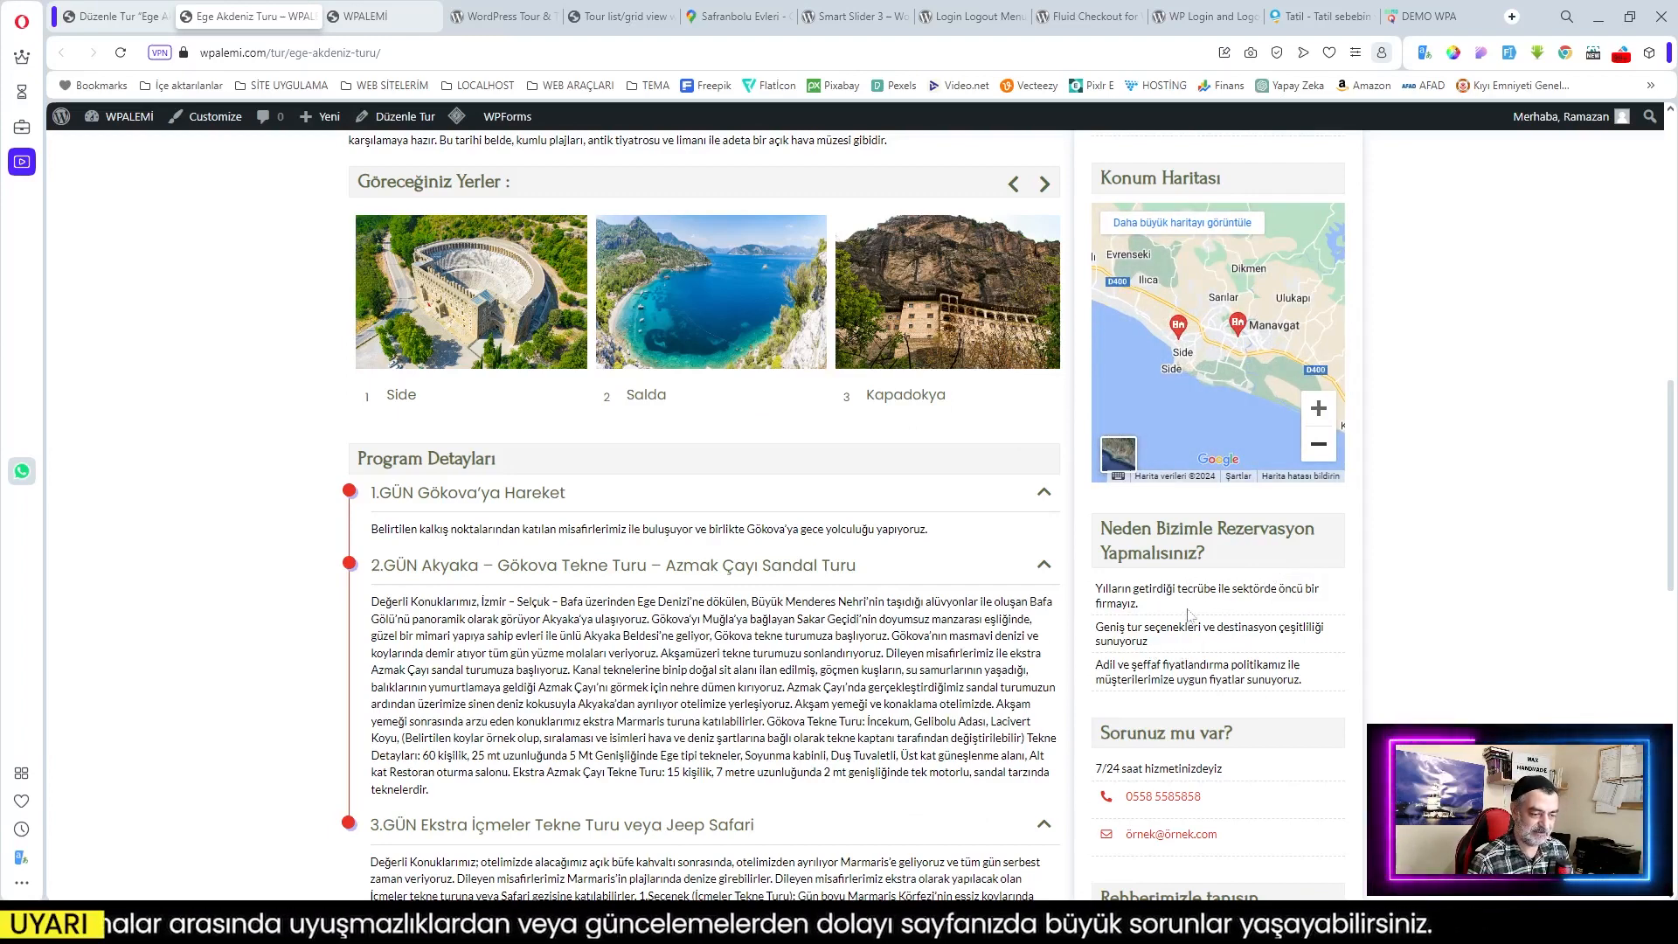
scroll(1258, 612, "down", 3)
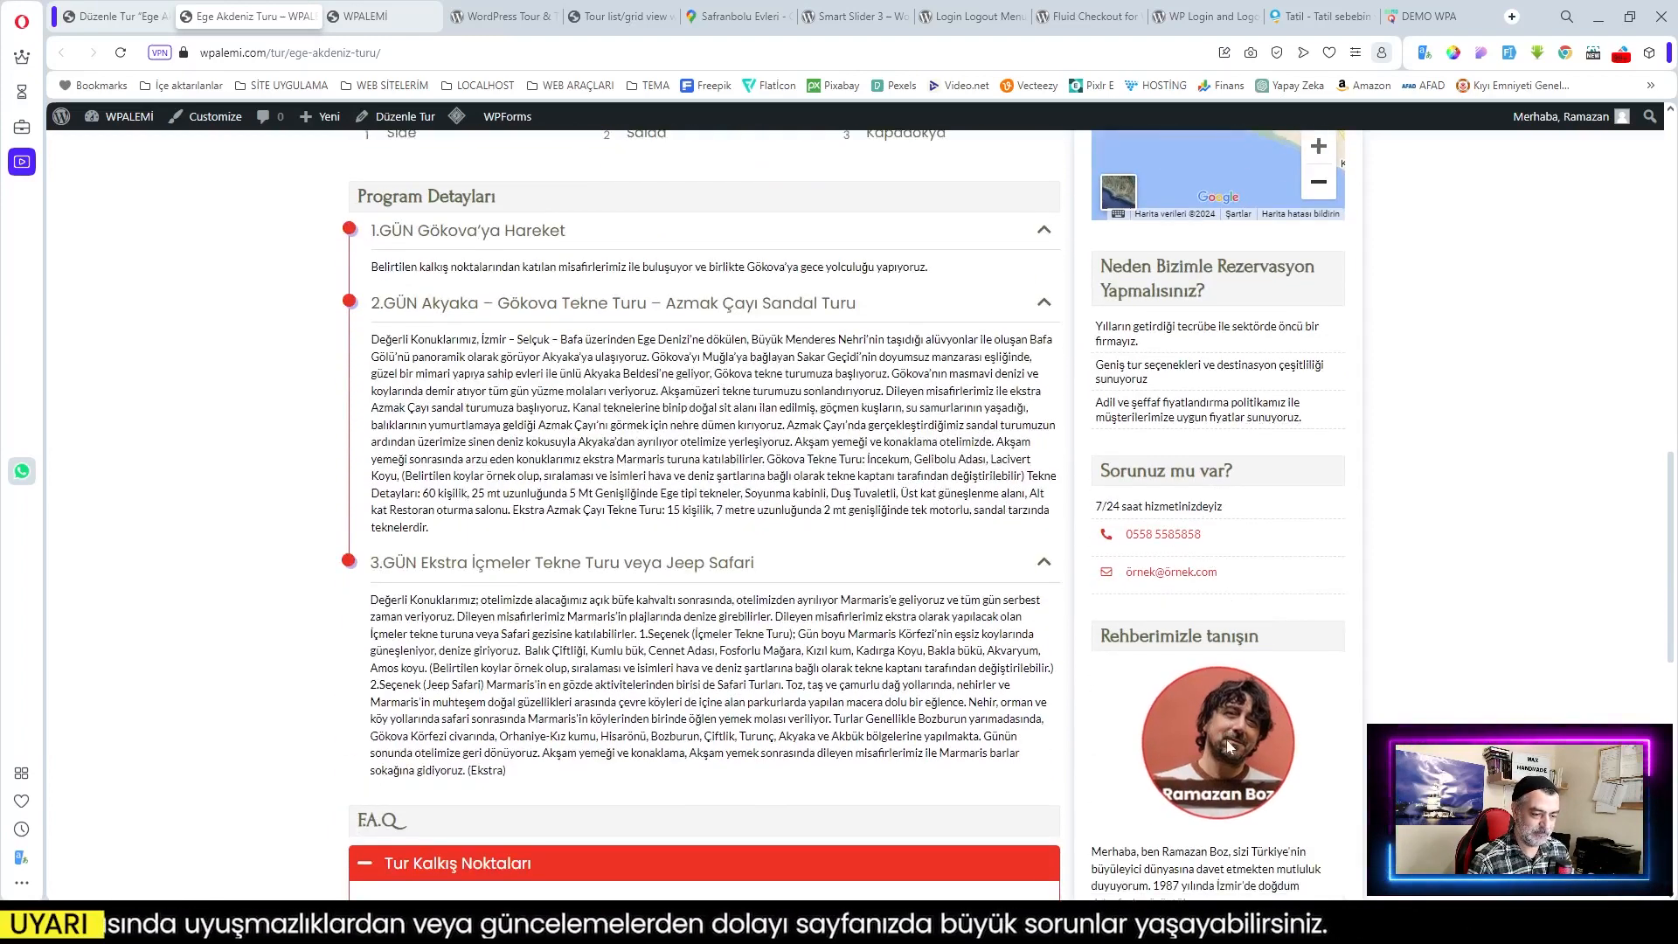
scroll(1227, 743, "down", 2)
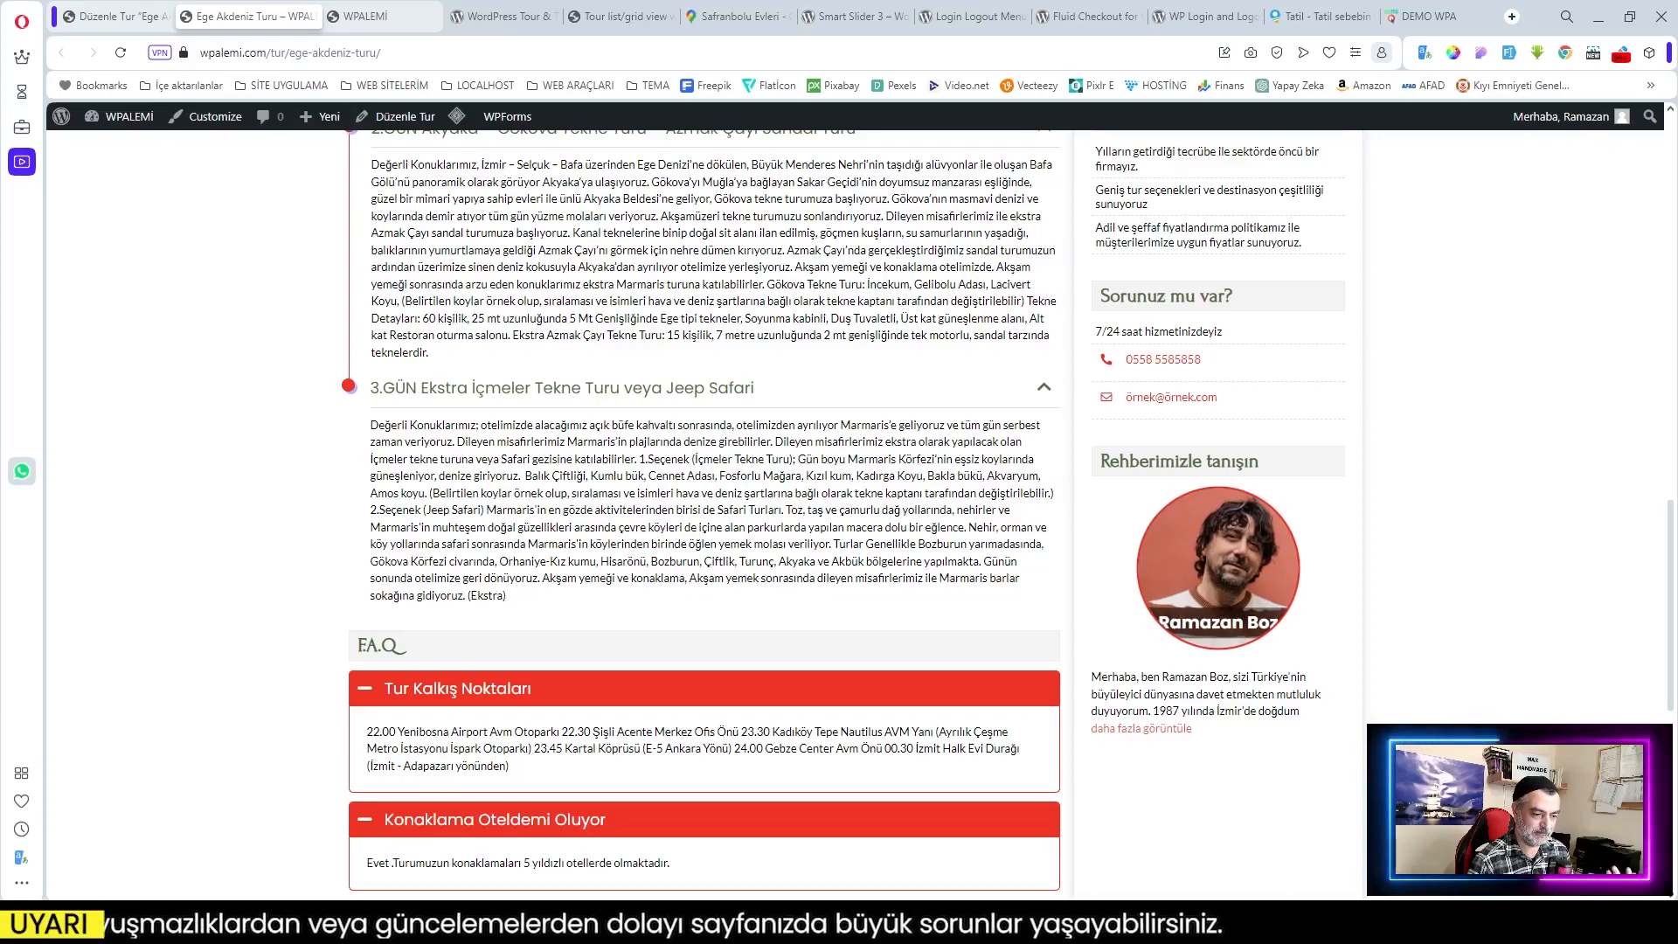
scroll(1343, 607, "down", 2)
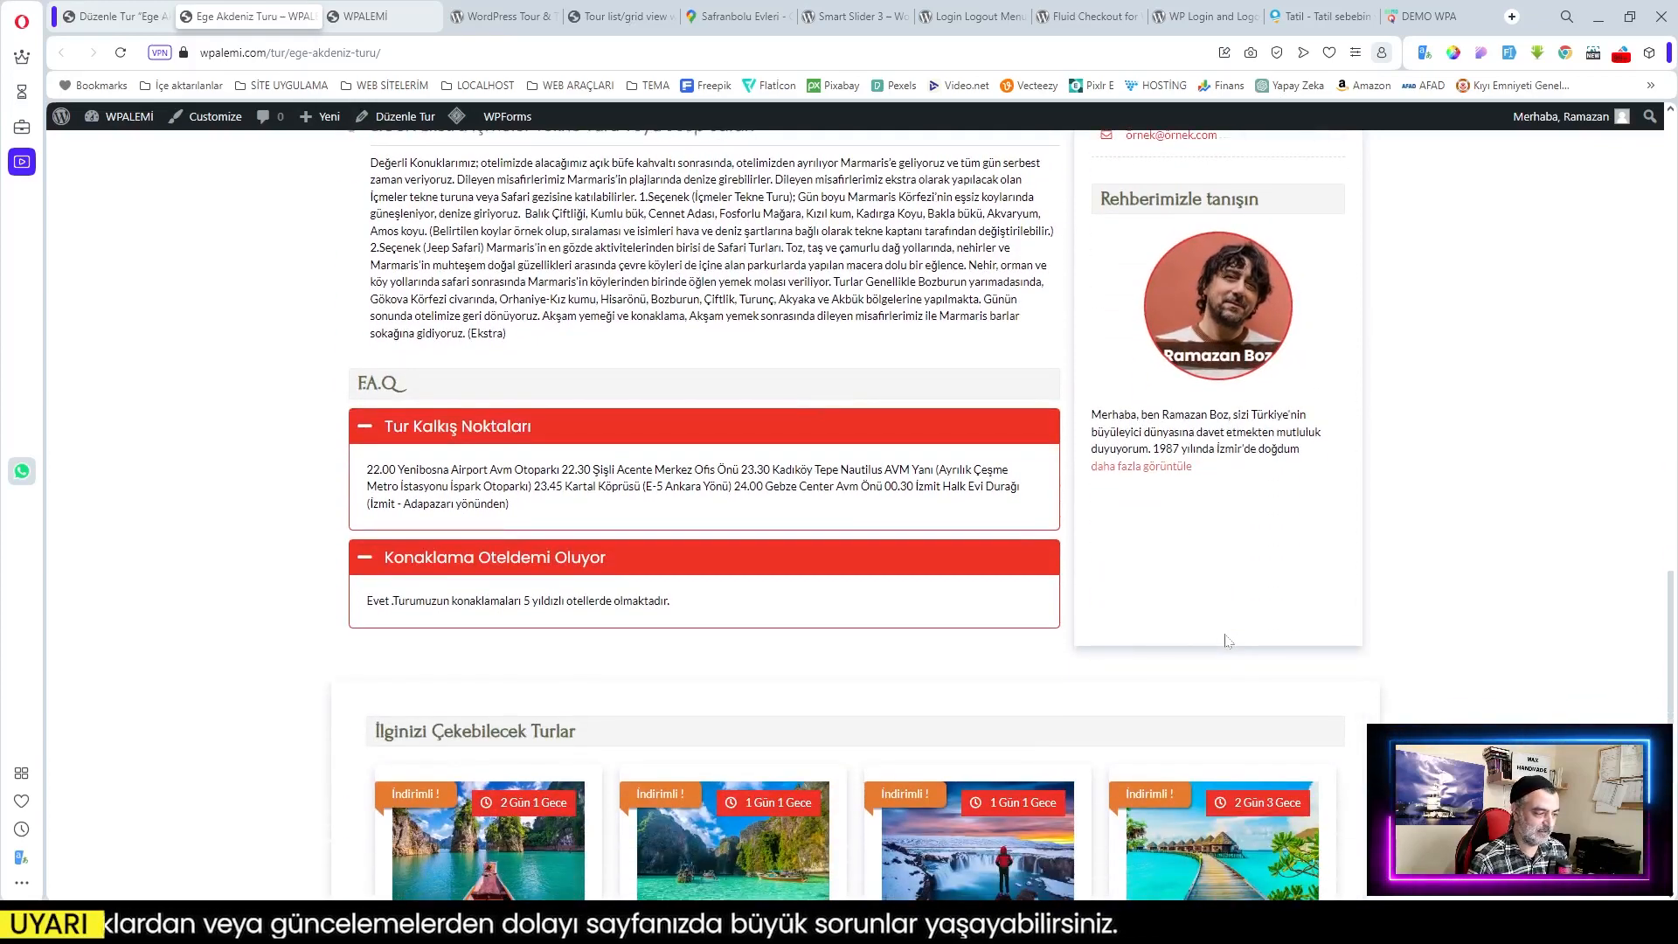
scroll(1230, 642, "up", 5)
scroll(1230, 643, "up", 10)
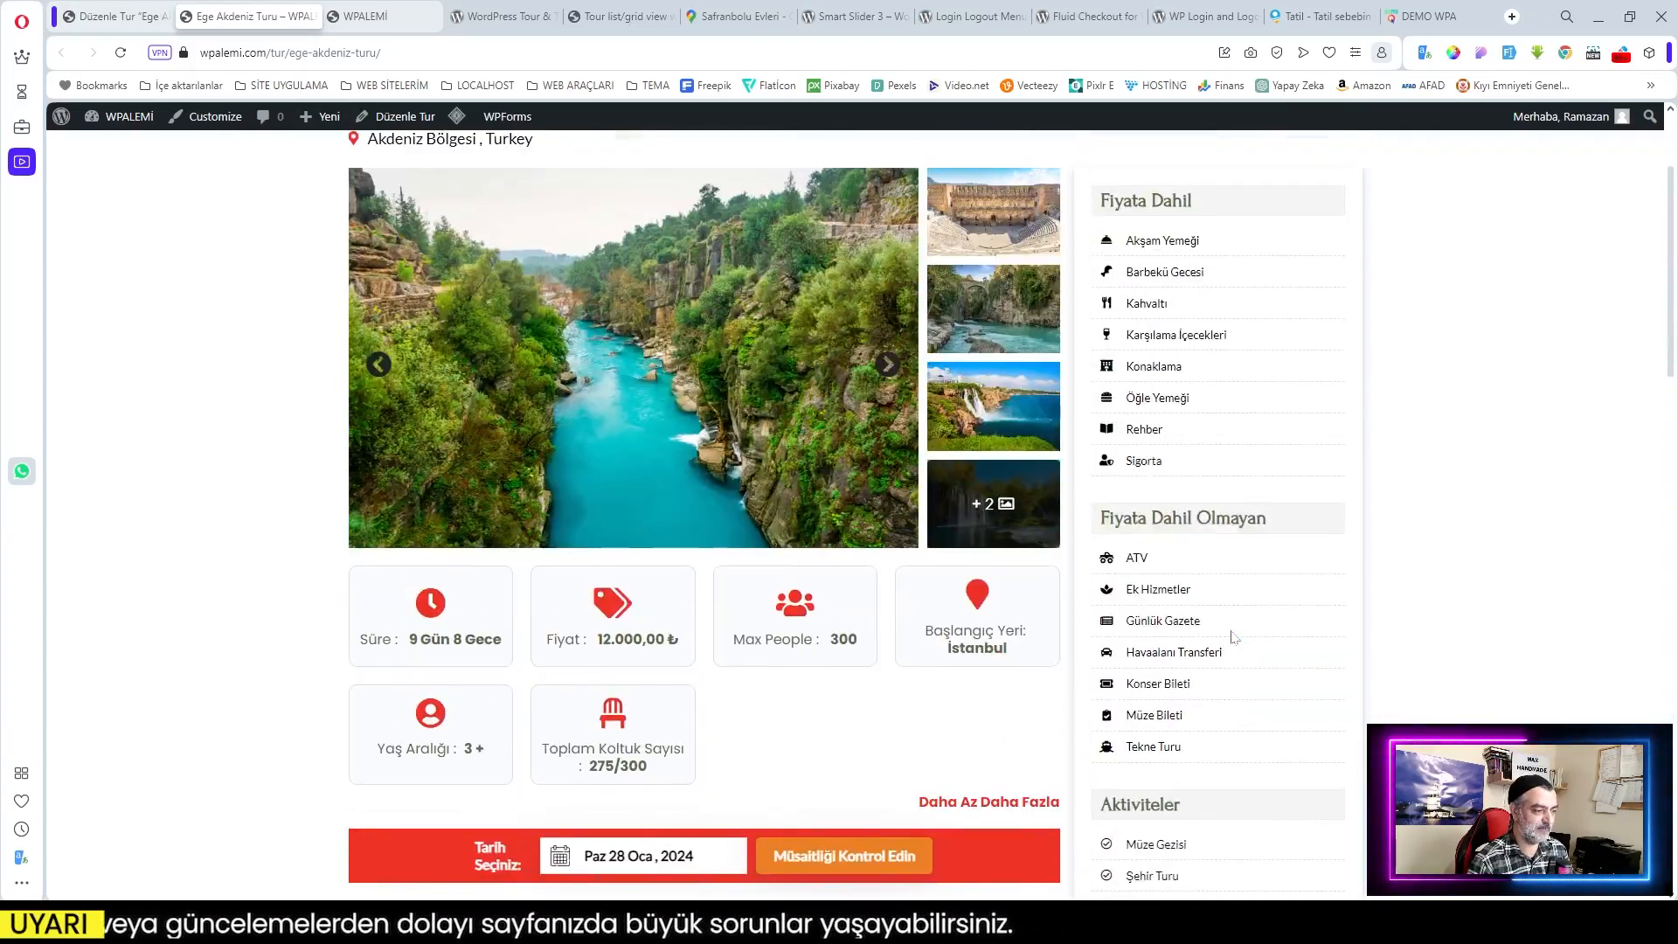
scroll(1234, 636, "down", 4)
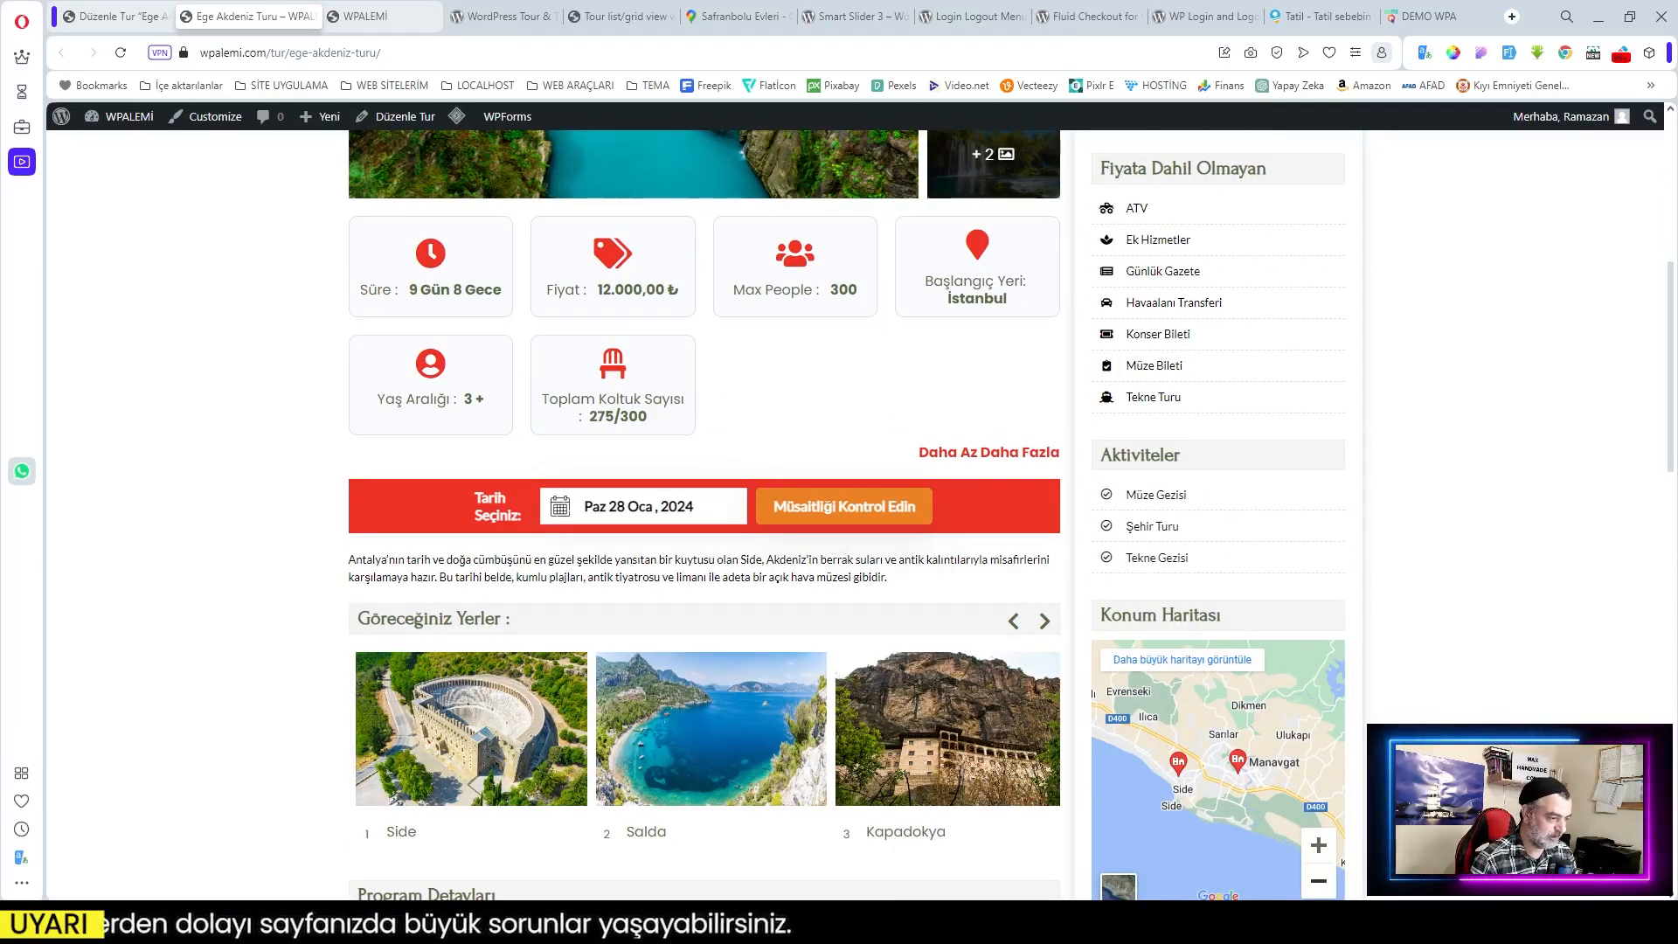
Step: Choose Sunday 4 February 2024 as the tour date
left_click(642, 506)
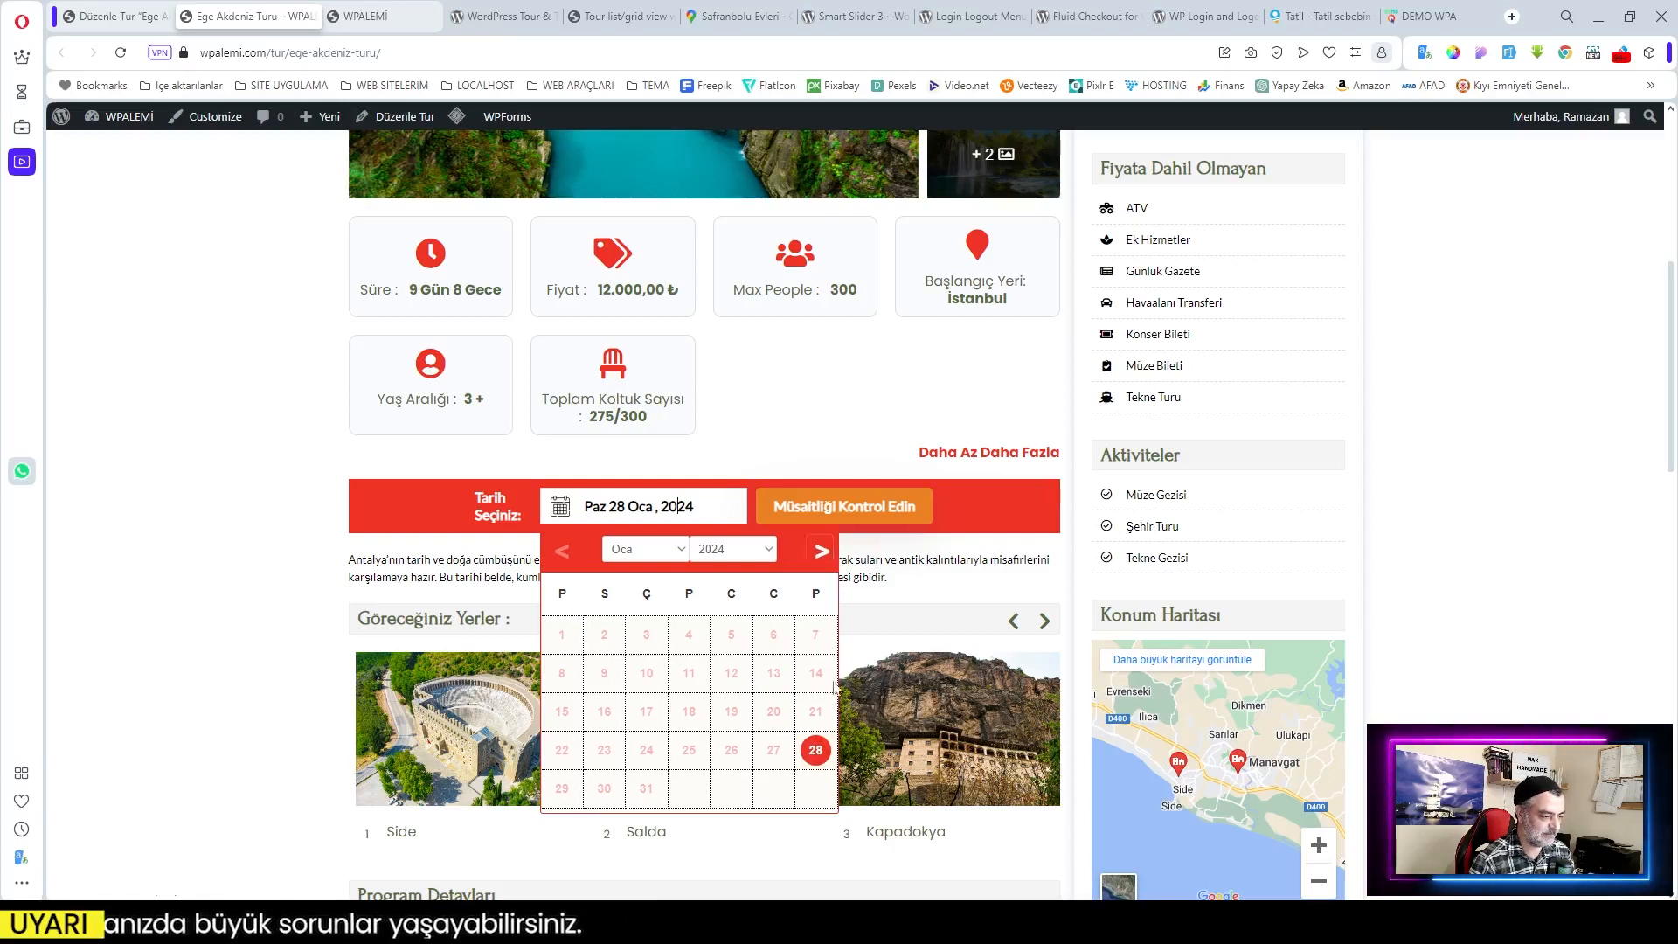
left_click(820, 550)
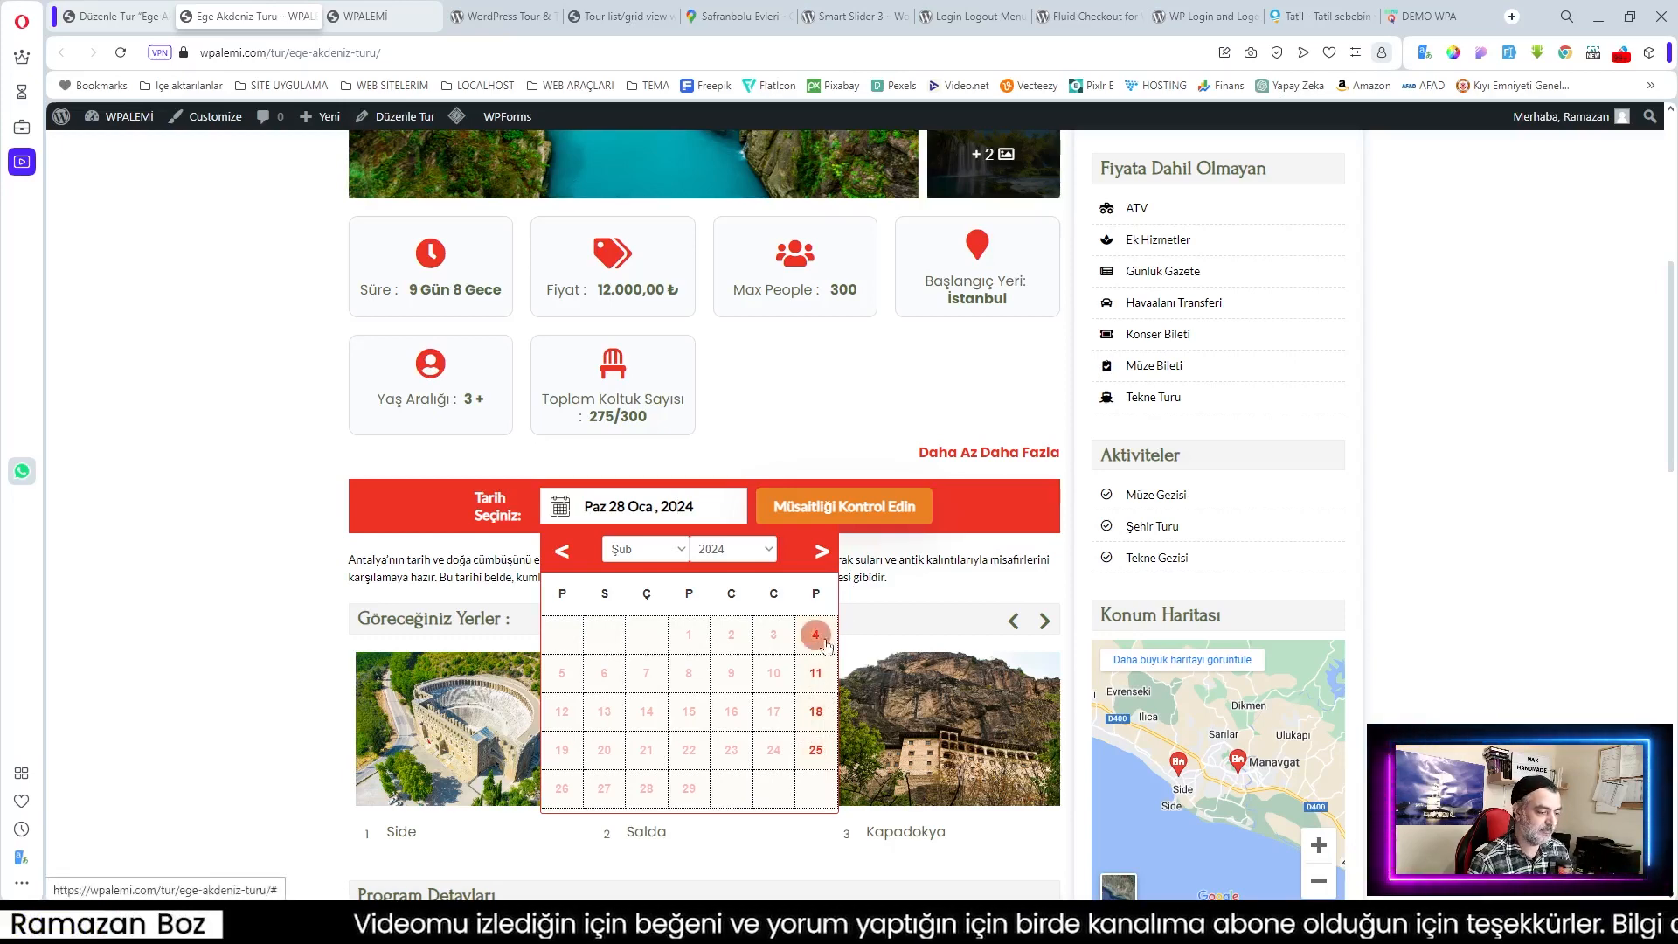
left_click(815, 634)
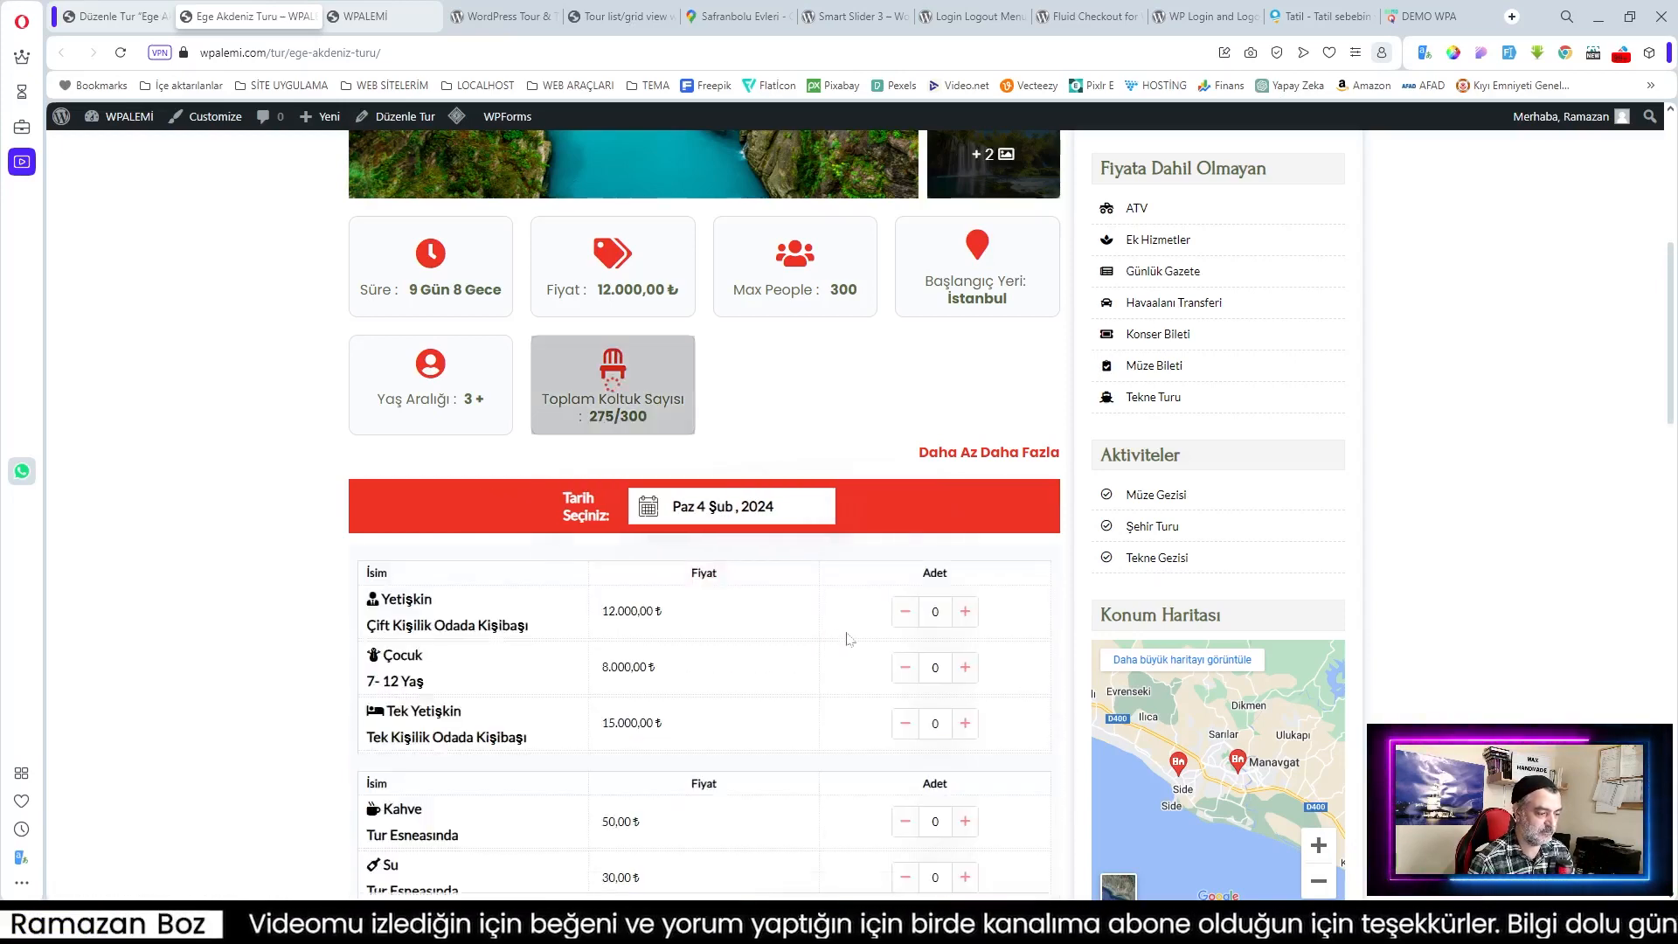
scroll(691, 635, "down", 2)
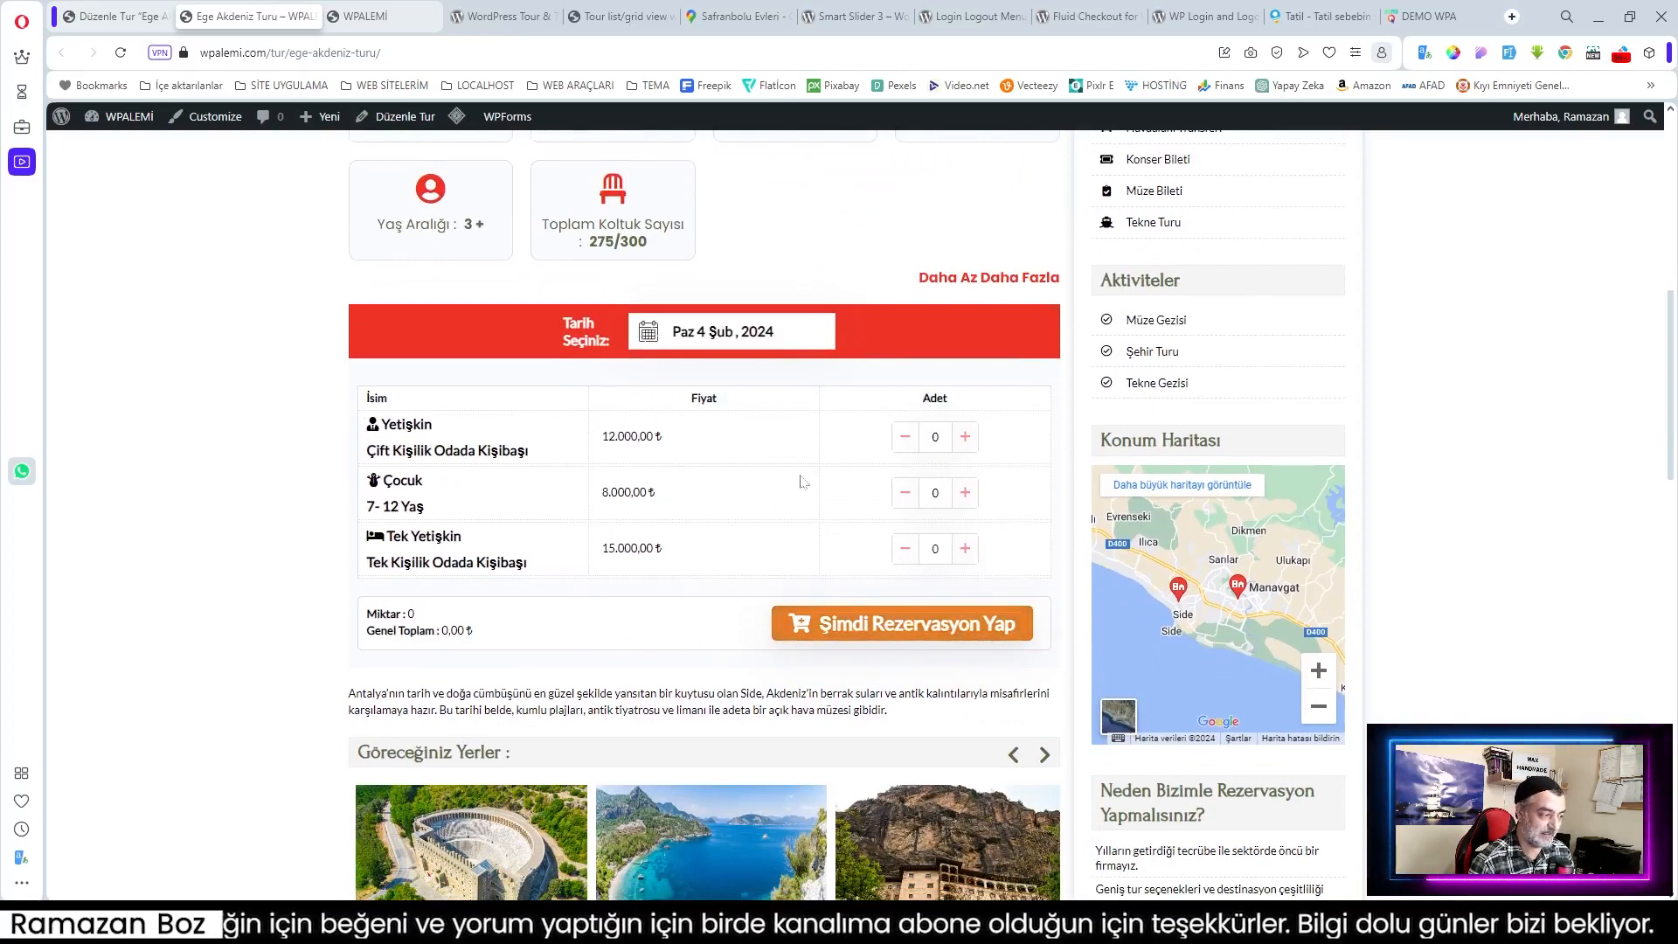
Step: Book 2 adults, 1 child aged 7–12, 1 single-room adult plus extra water and coffee (47.370,00 ₺), then view the cart
left_click(965, 439)
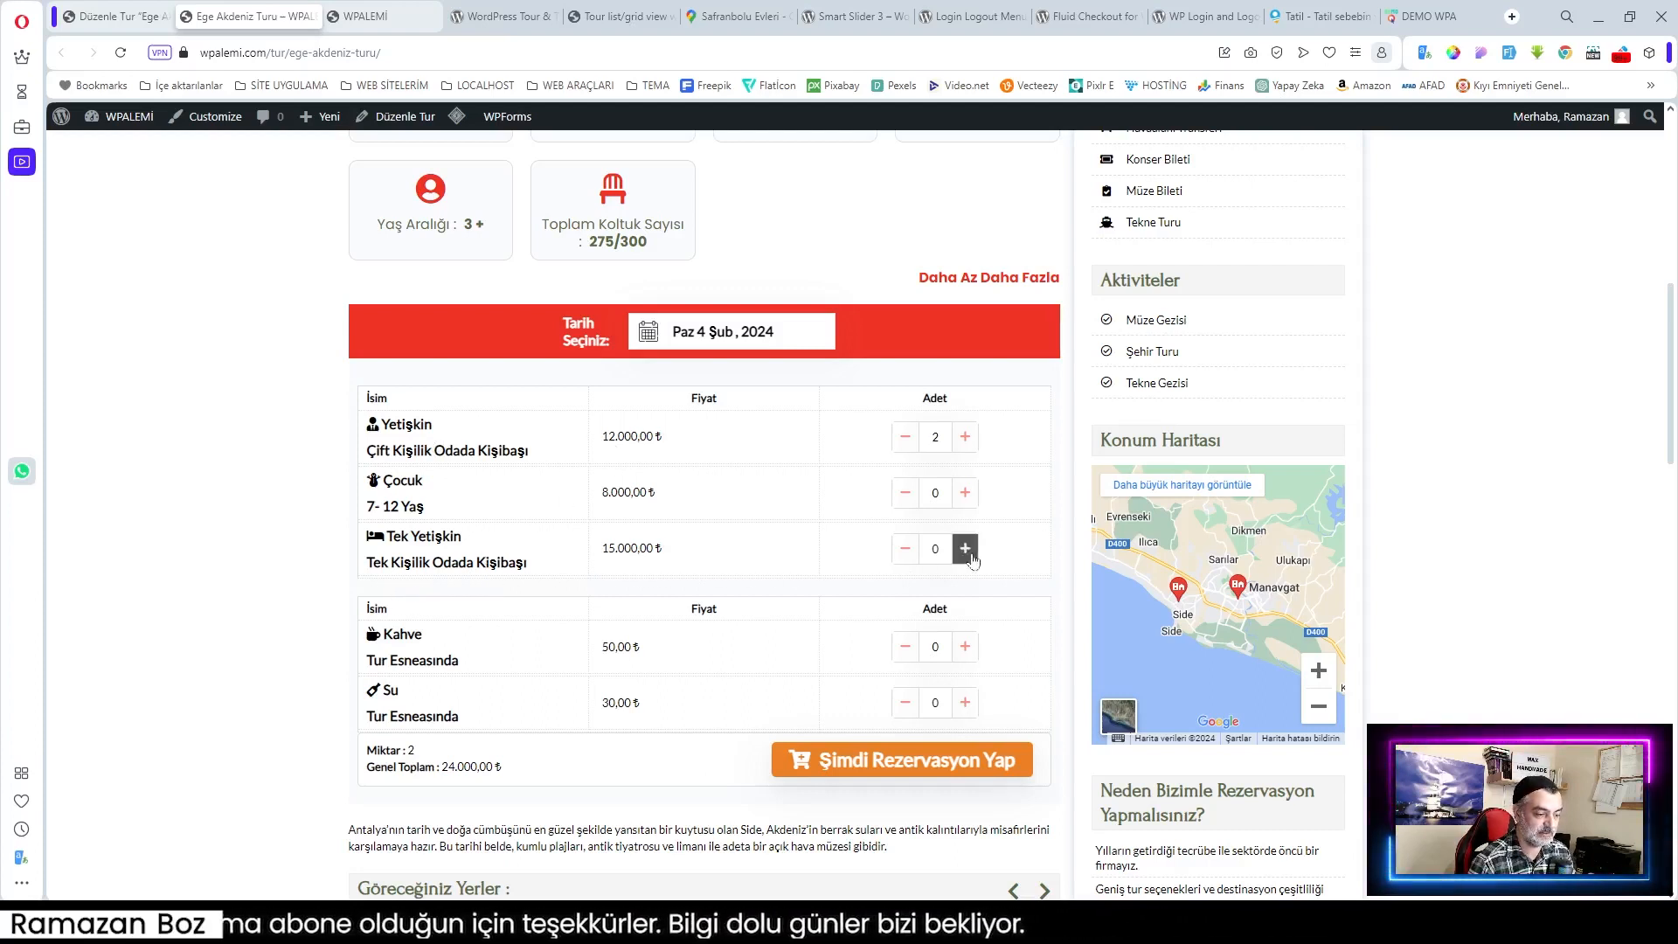
left_click(965, 492)
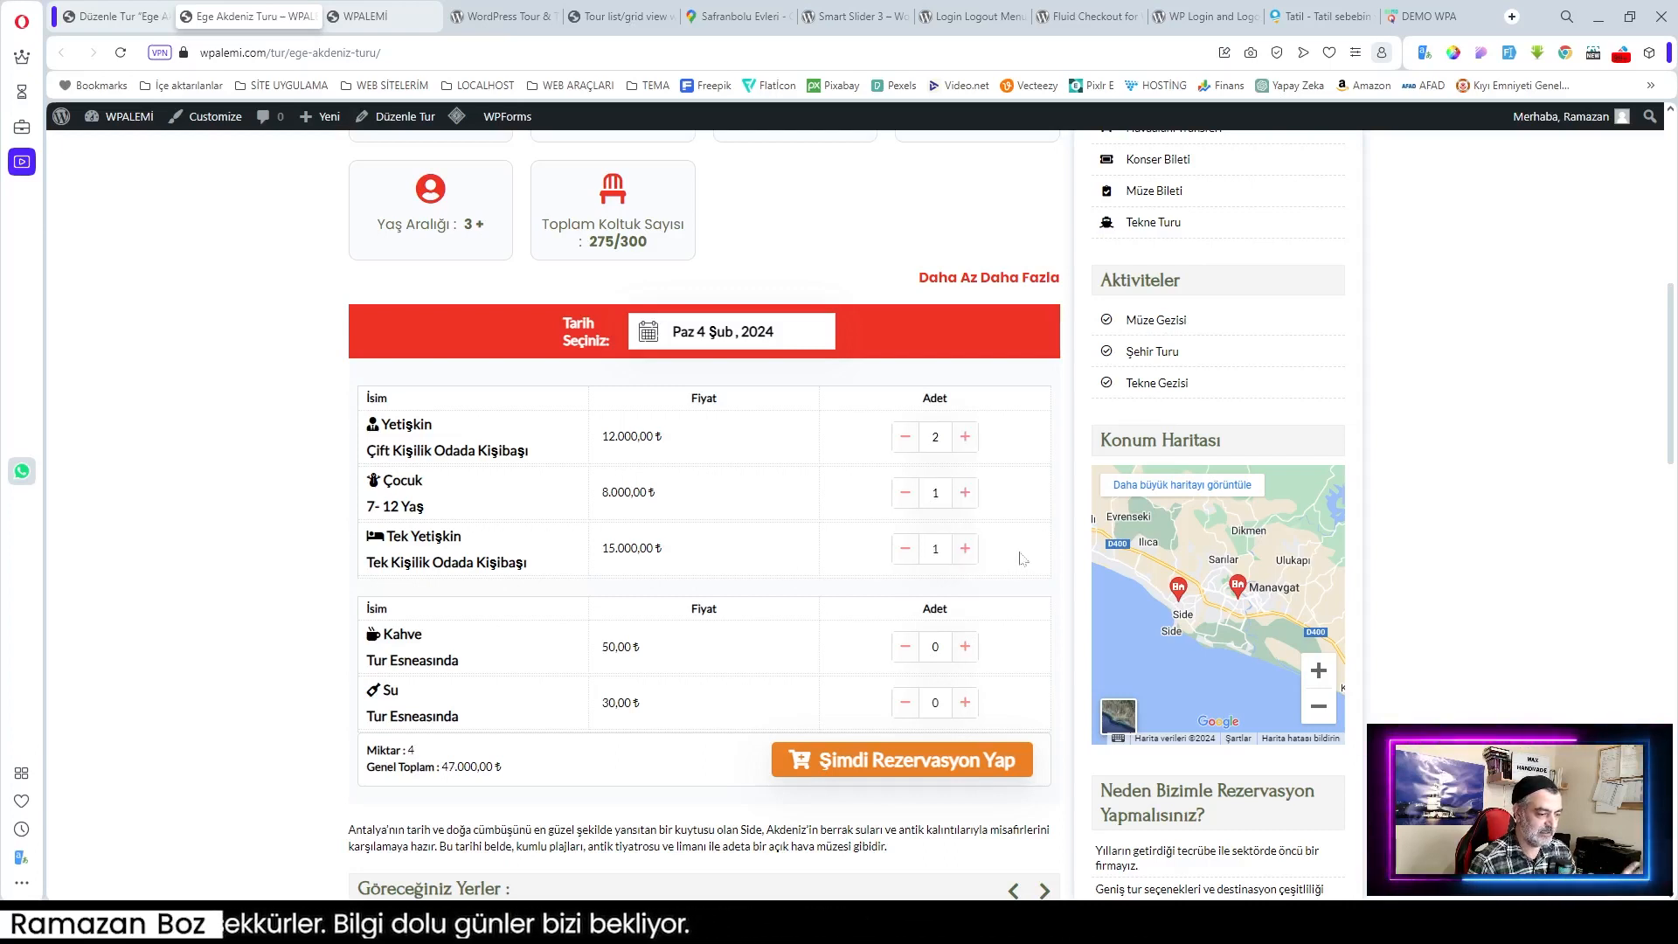
left_click(965, 548)
scroll(982, 416, "down", 1)
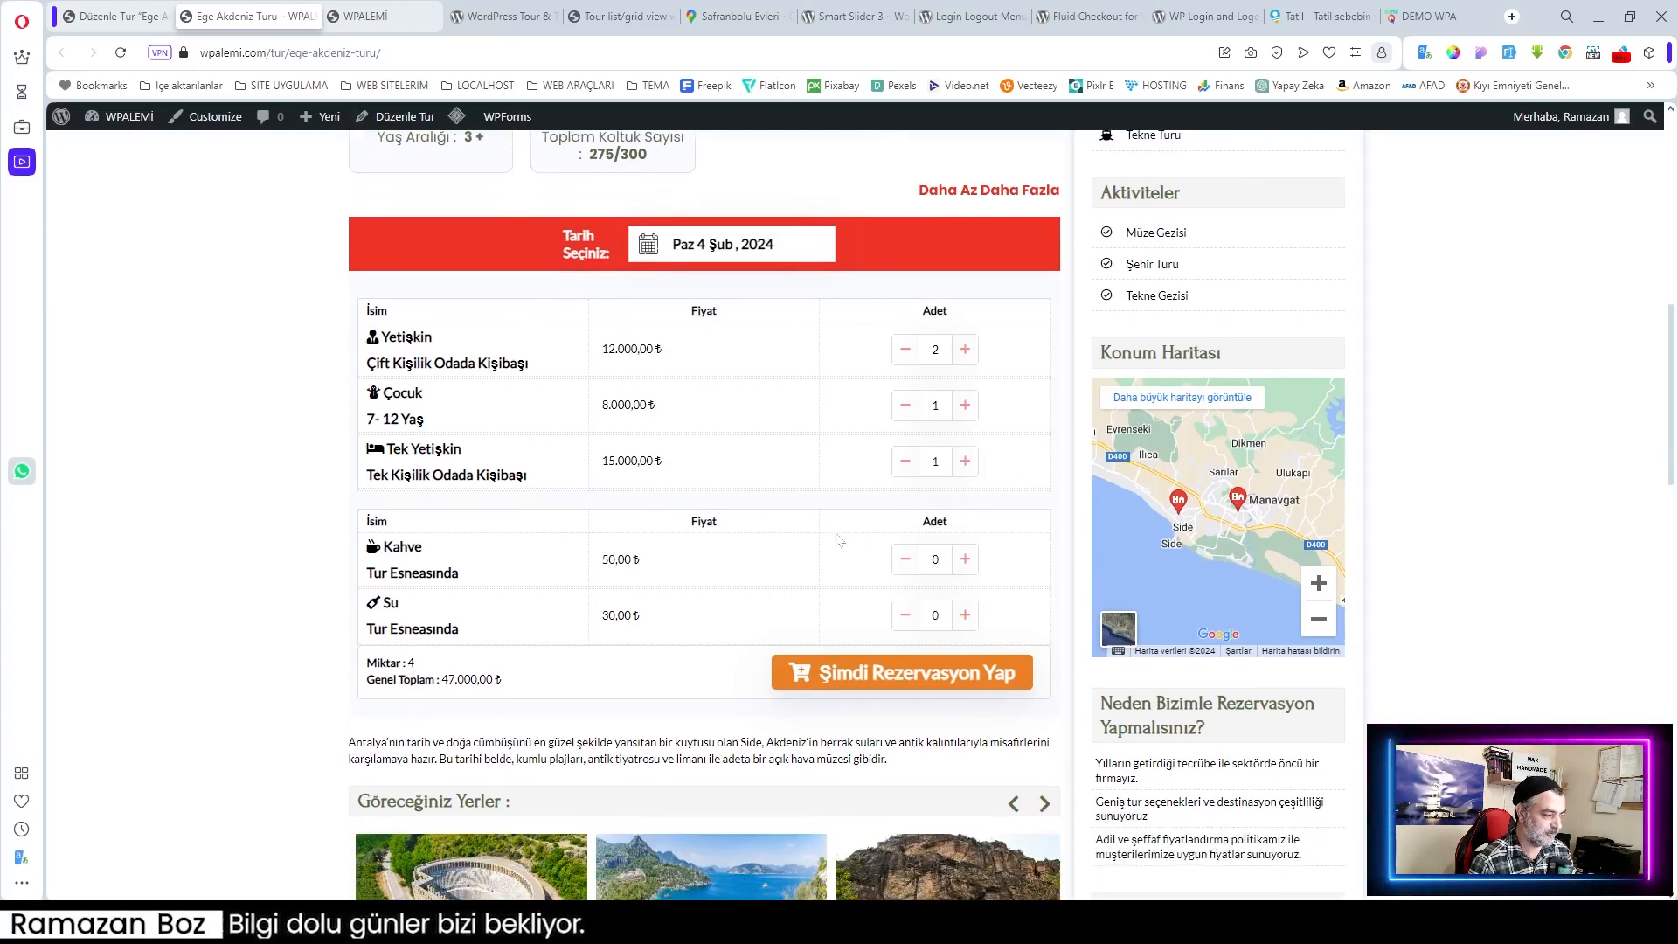
left_click(965, 614)
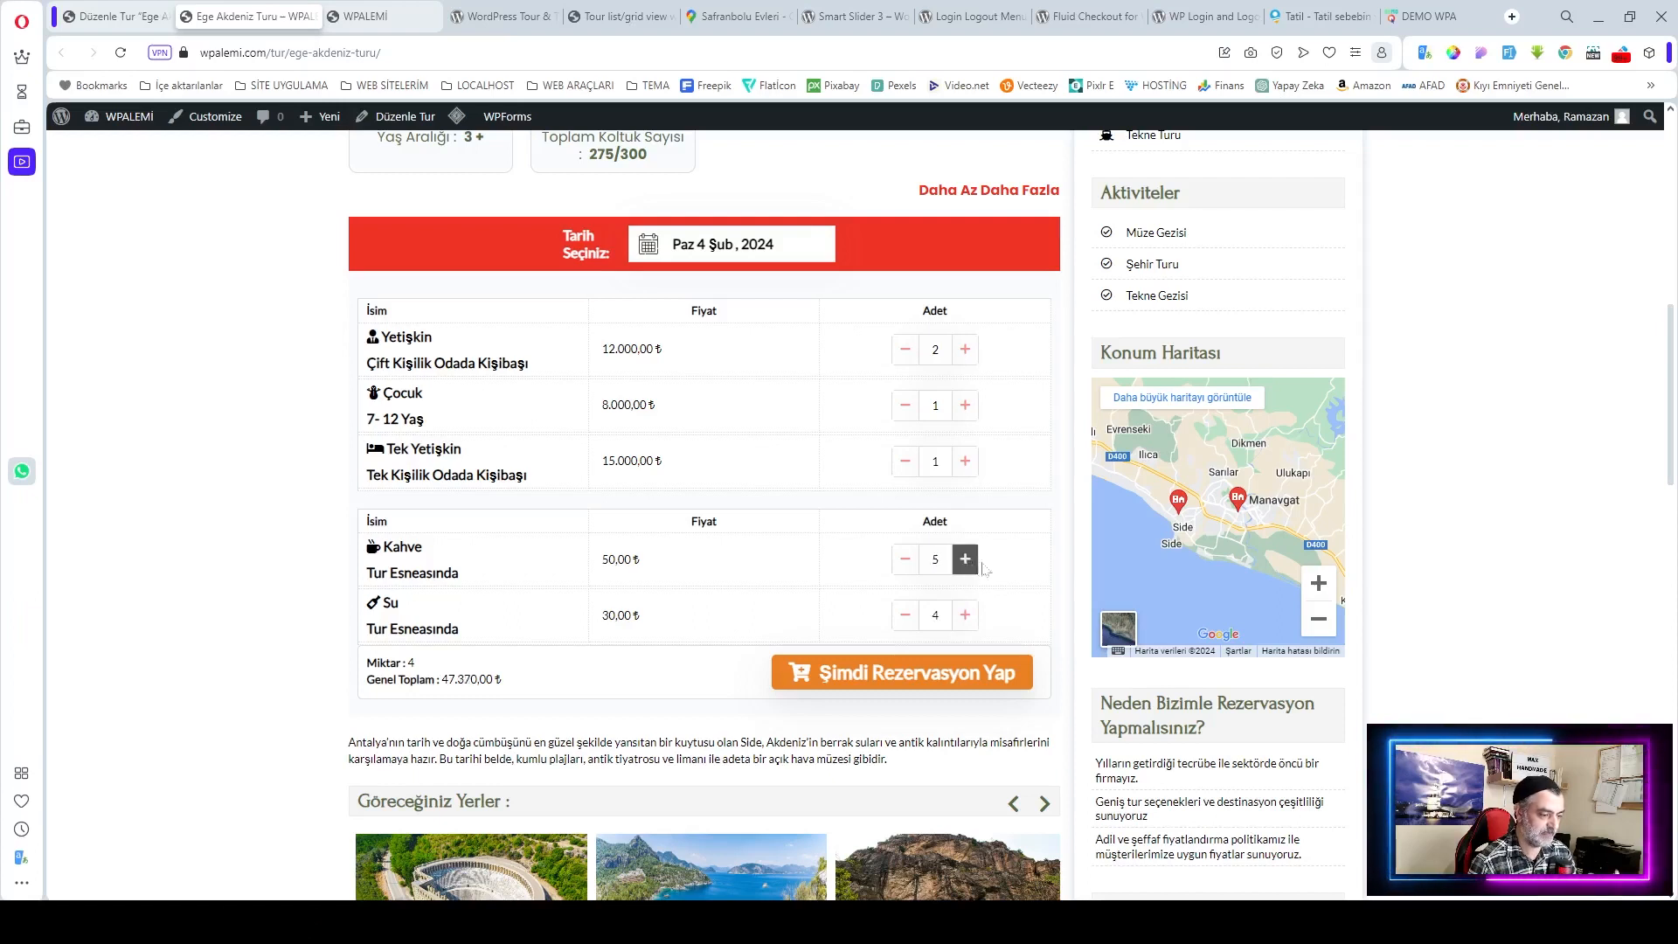
left_click(967, 561)
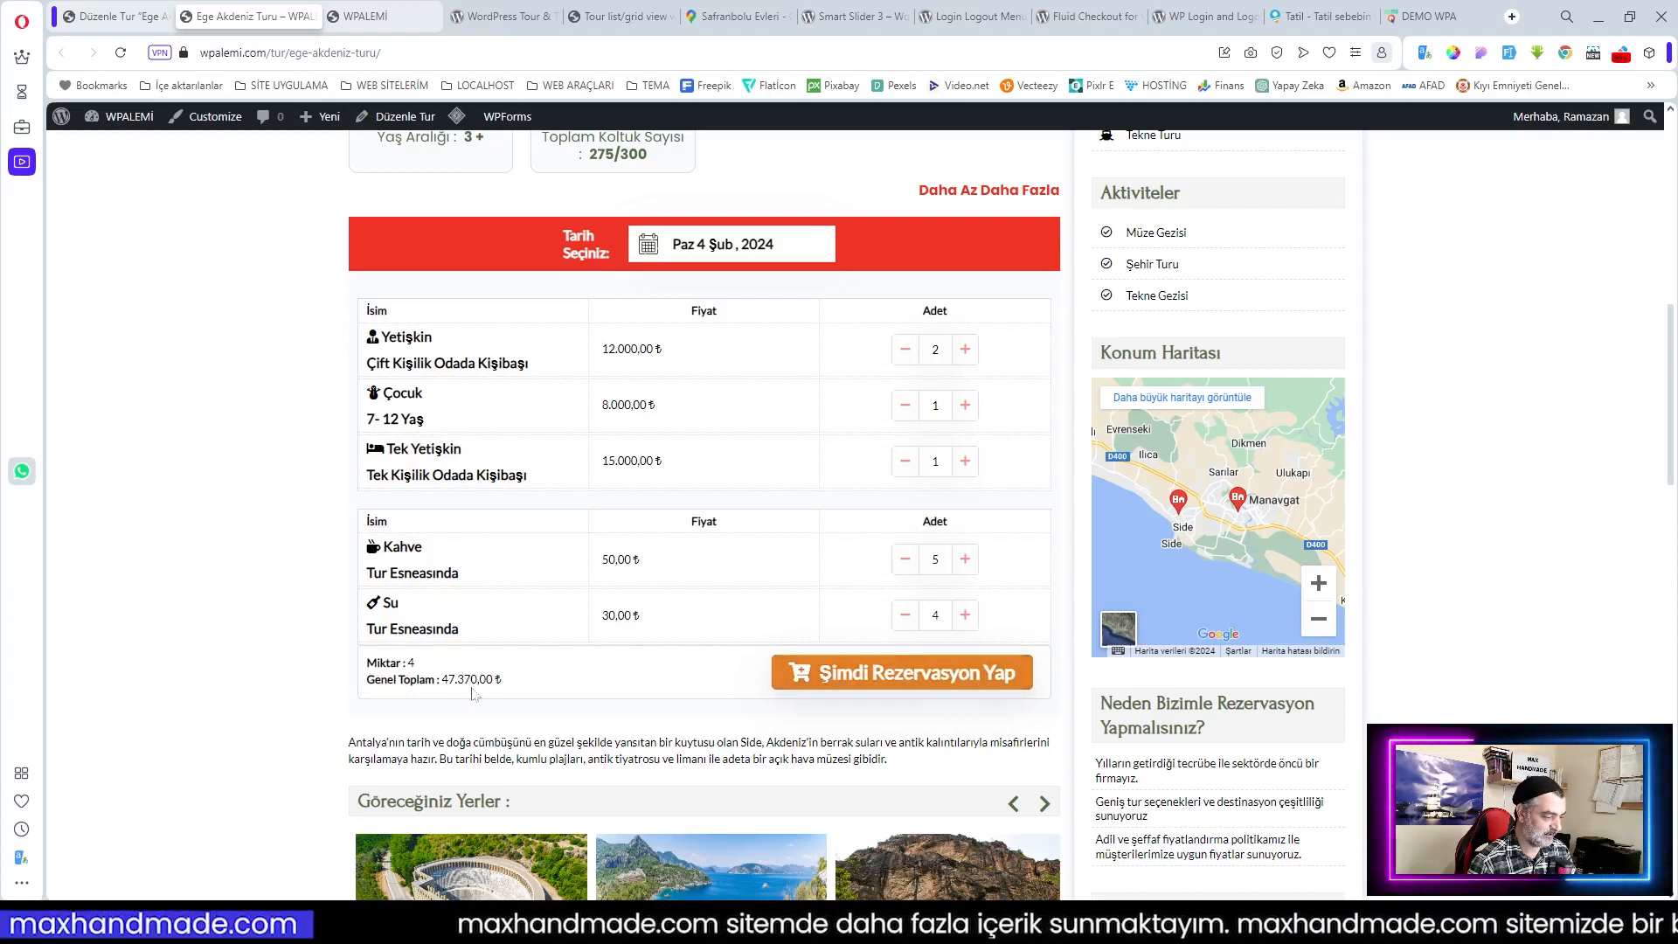
left_click(949, 681)
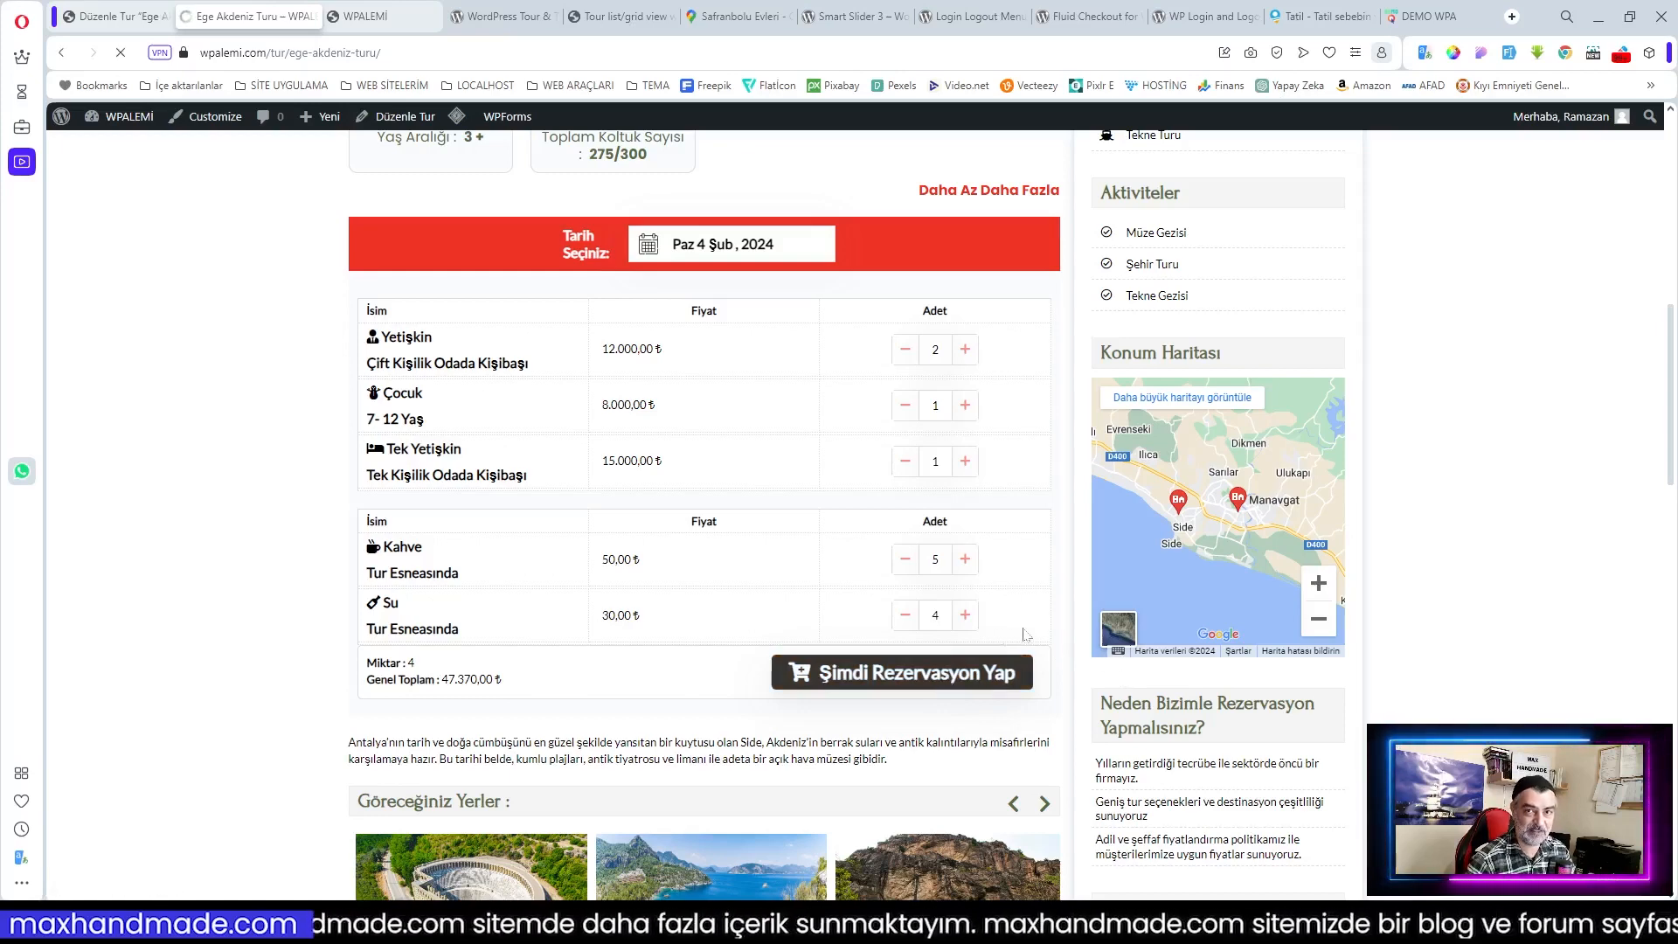
left_click(1320, 248)
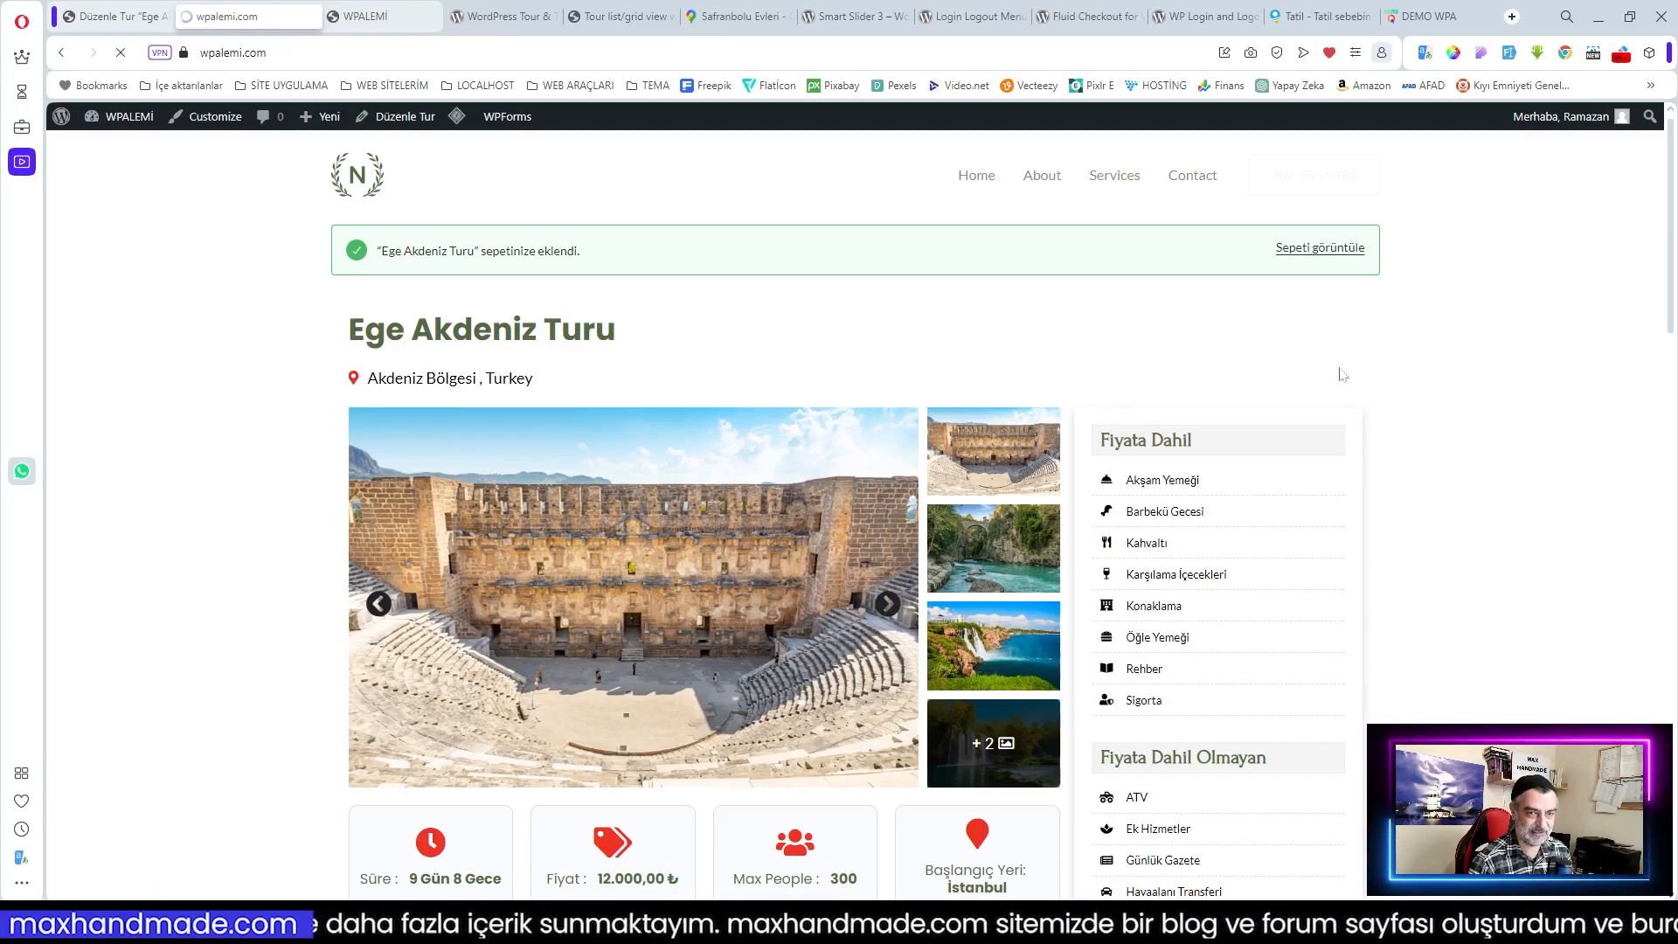
Step: Go back from the cart to the WordPress admin and open the list of all tours
scroll(1302, 353, "down", 4)
scroll(1303, 356, "up", 5)
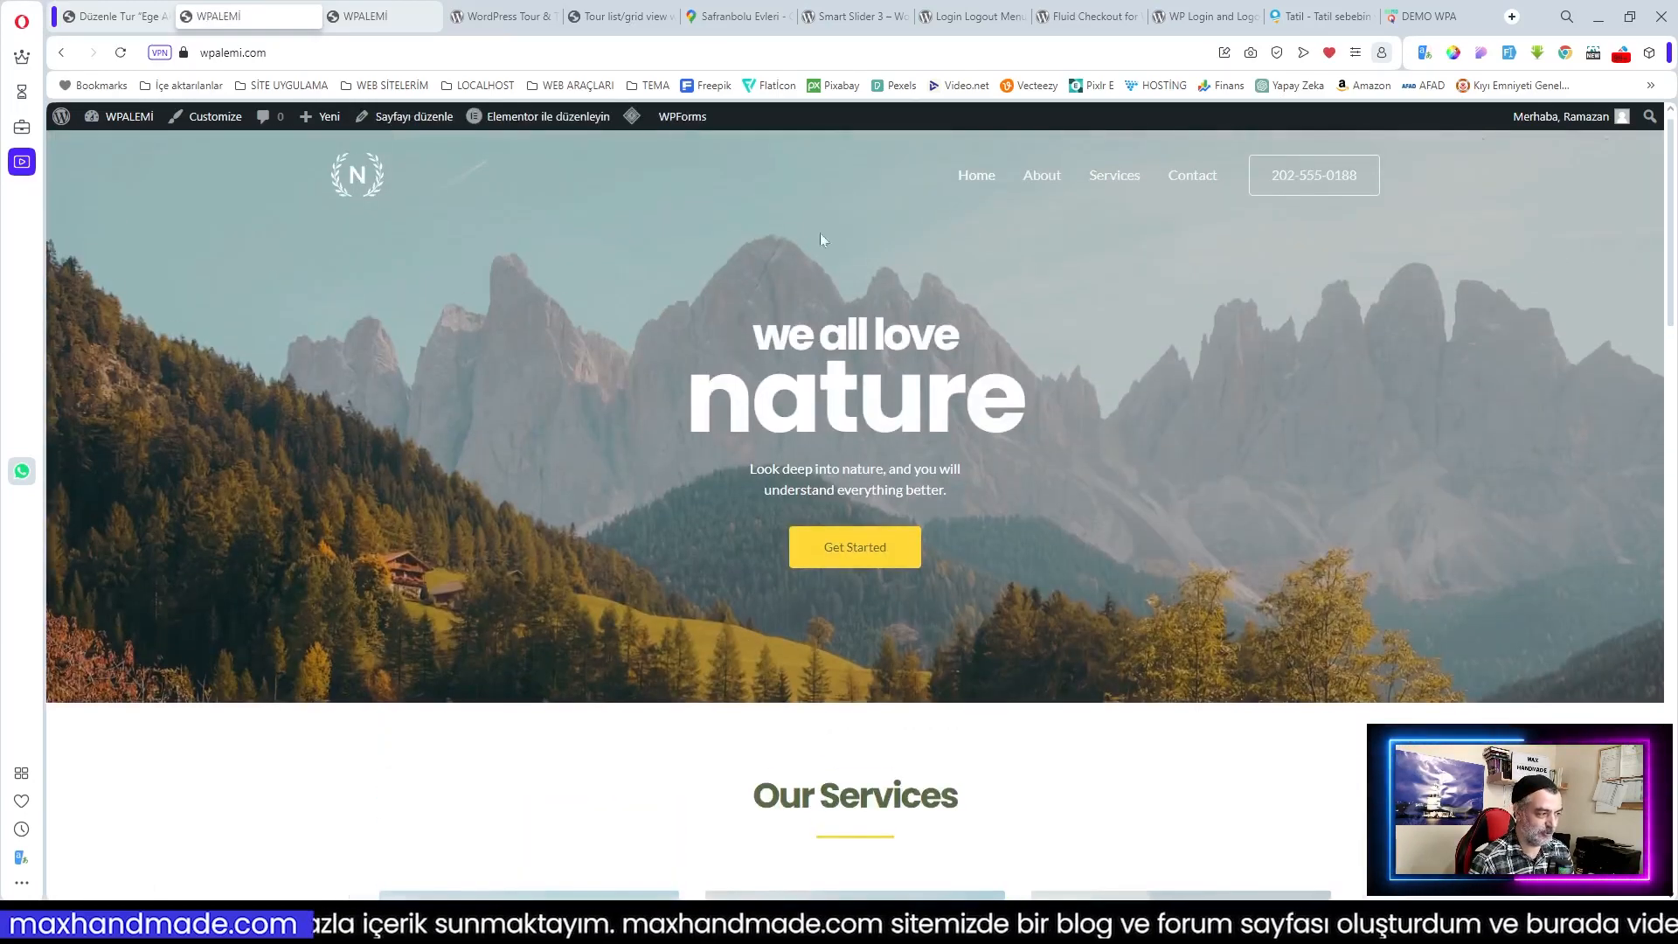
left_click(113, 16)
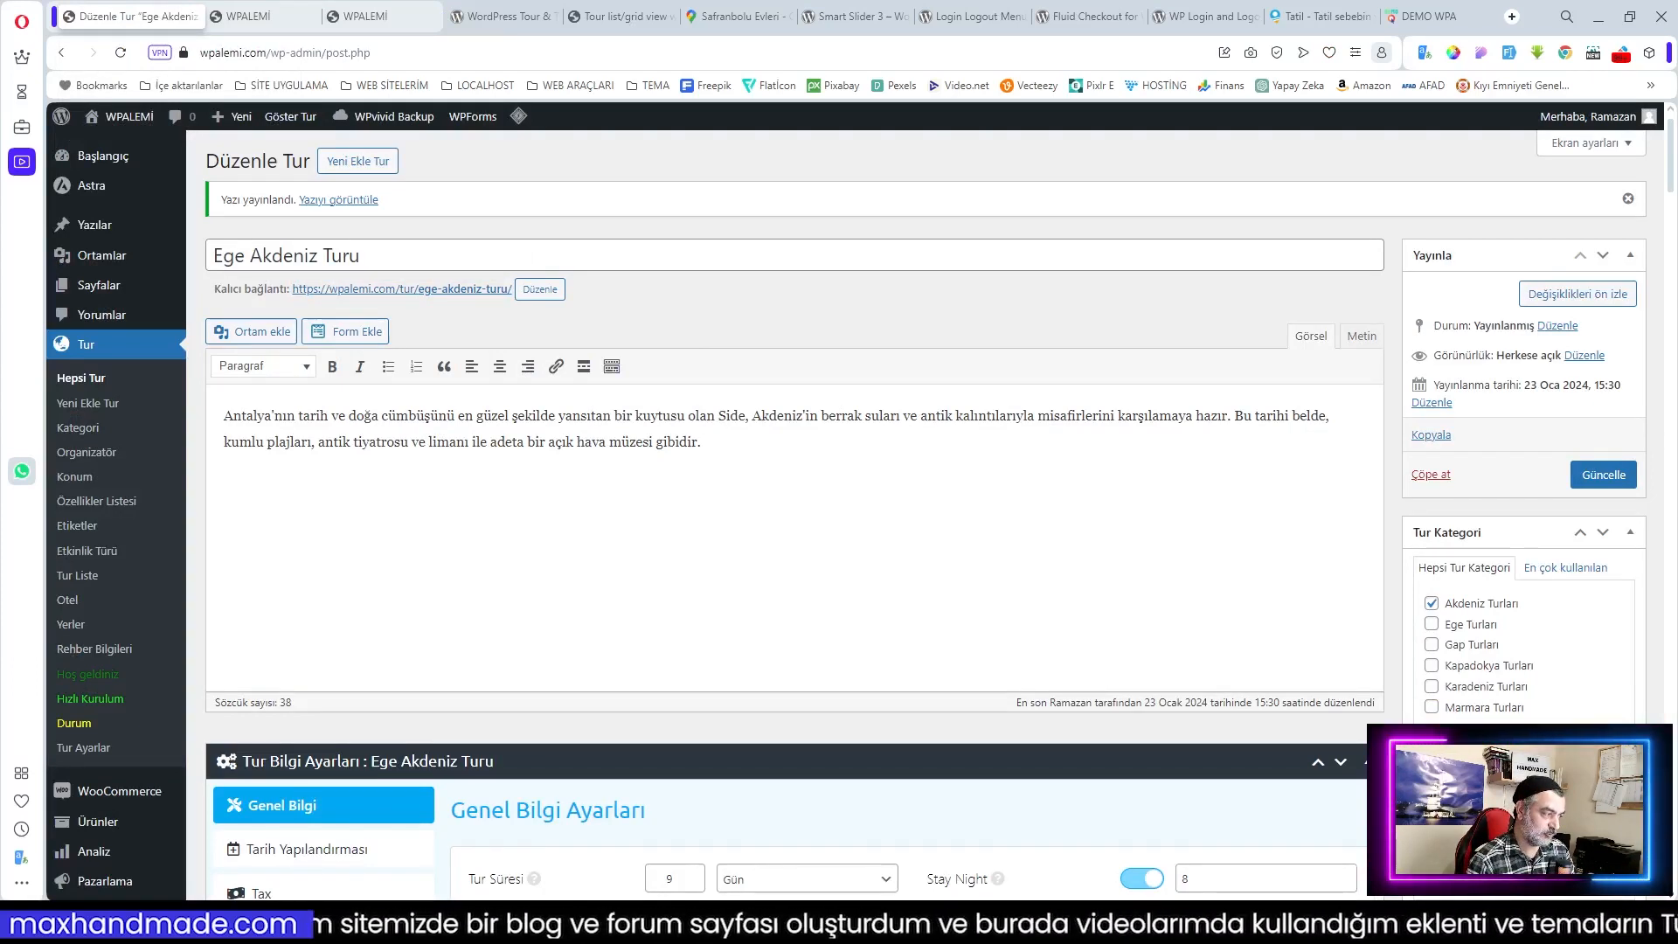
left_click(80, 381)
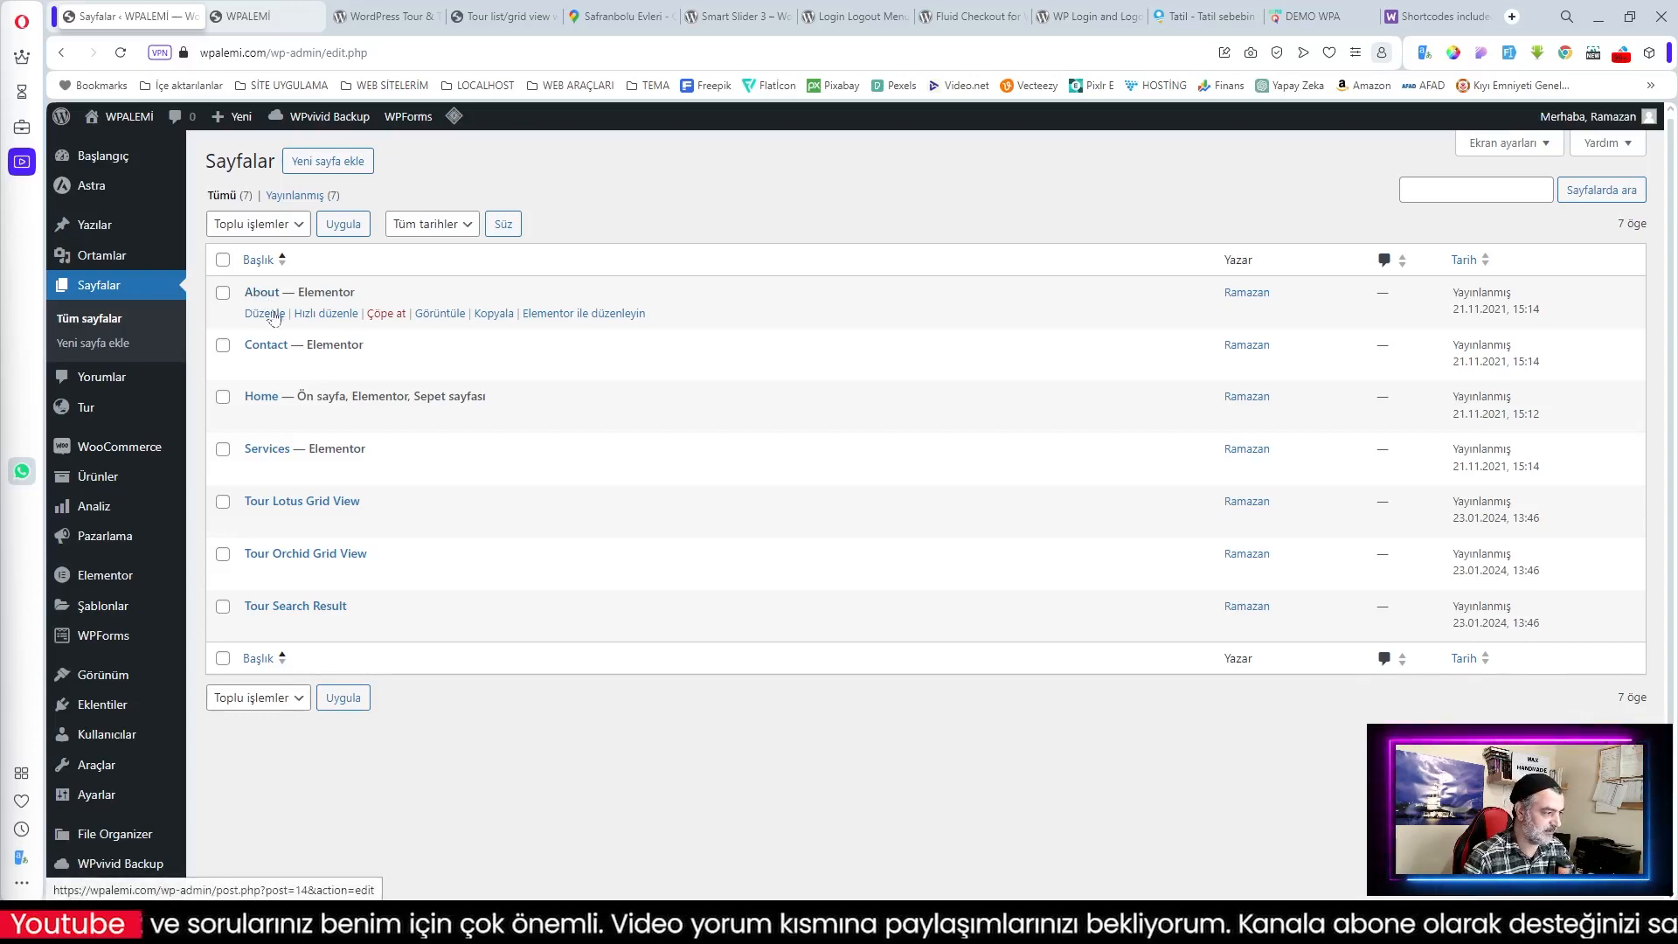
Step: Retitle the About page to Hakkımızda, clear its English slug, and update it
left_click(265, 316)
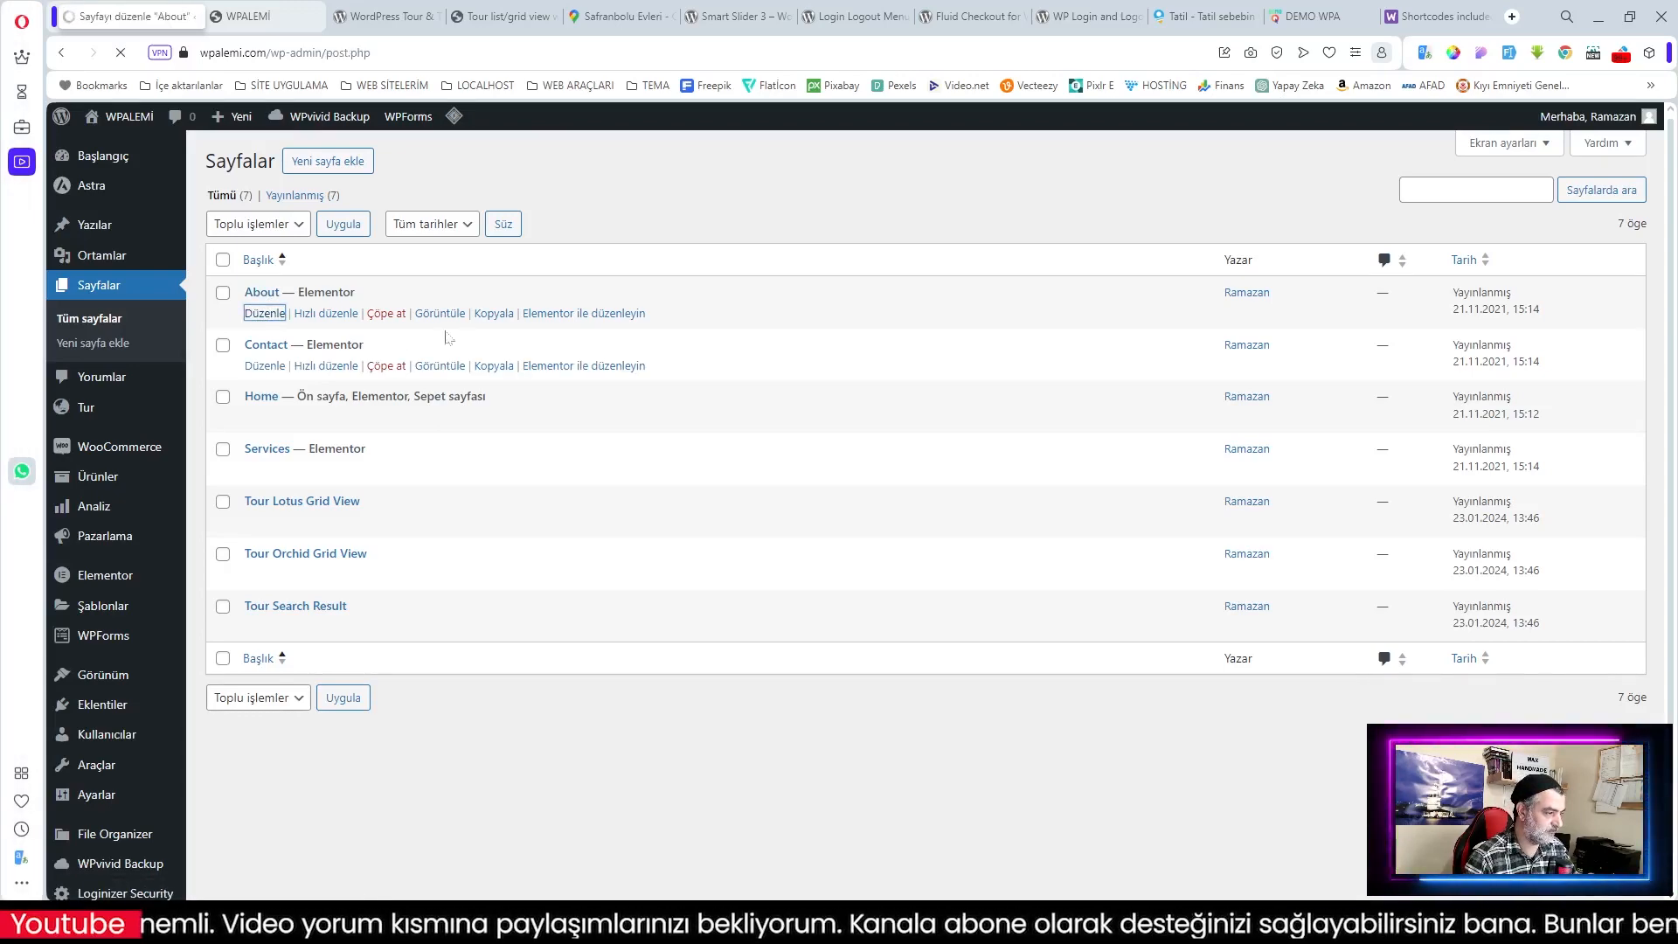
double_click(93, 232)
type("Hak")
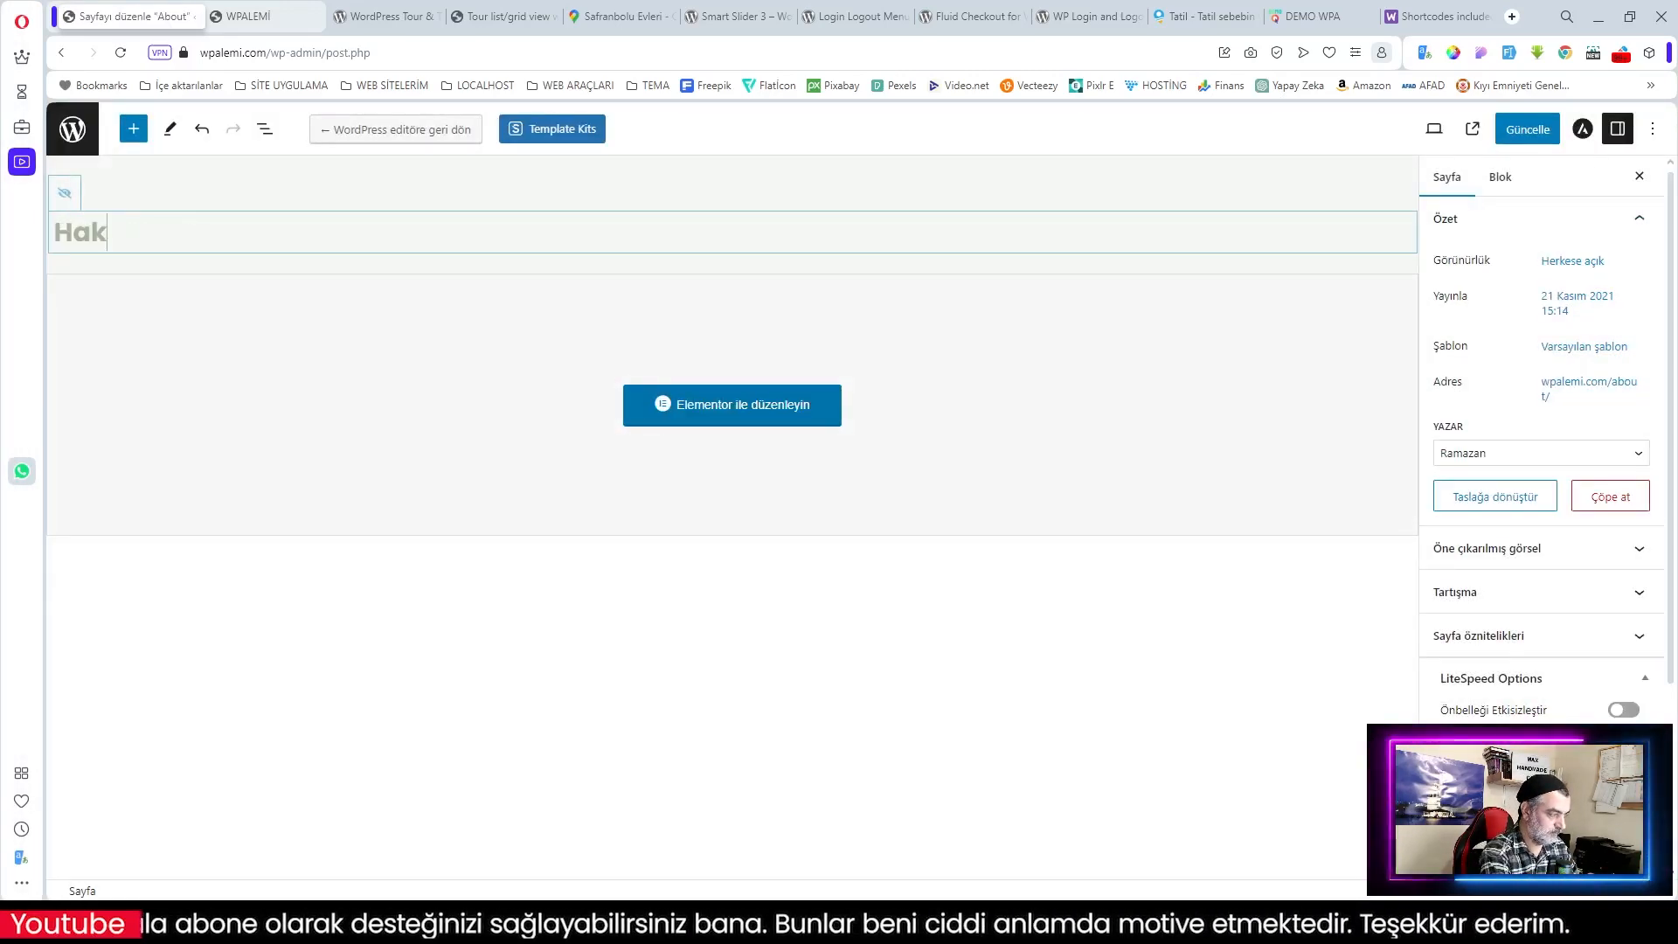
type("kımızda")
left_click(1578, 382)
double_click(1525, 501)
key("BackSpace")
left_click(1527, 130)
left_click(73, 130)
Step: Retitle the Contact page to İletişim, clear its English slug, and update it
left_click(262, 312)
double_click(93, 289)
type("İletişim")
left_click(1579, 382)
double_click(1520, 500)
key("BackSpace")
left_click(1527, 129)
left_click(72, 129)
Step: Retitle the Home page to Anasayfa and update it
left_click(264, 365)
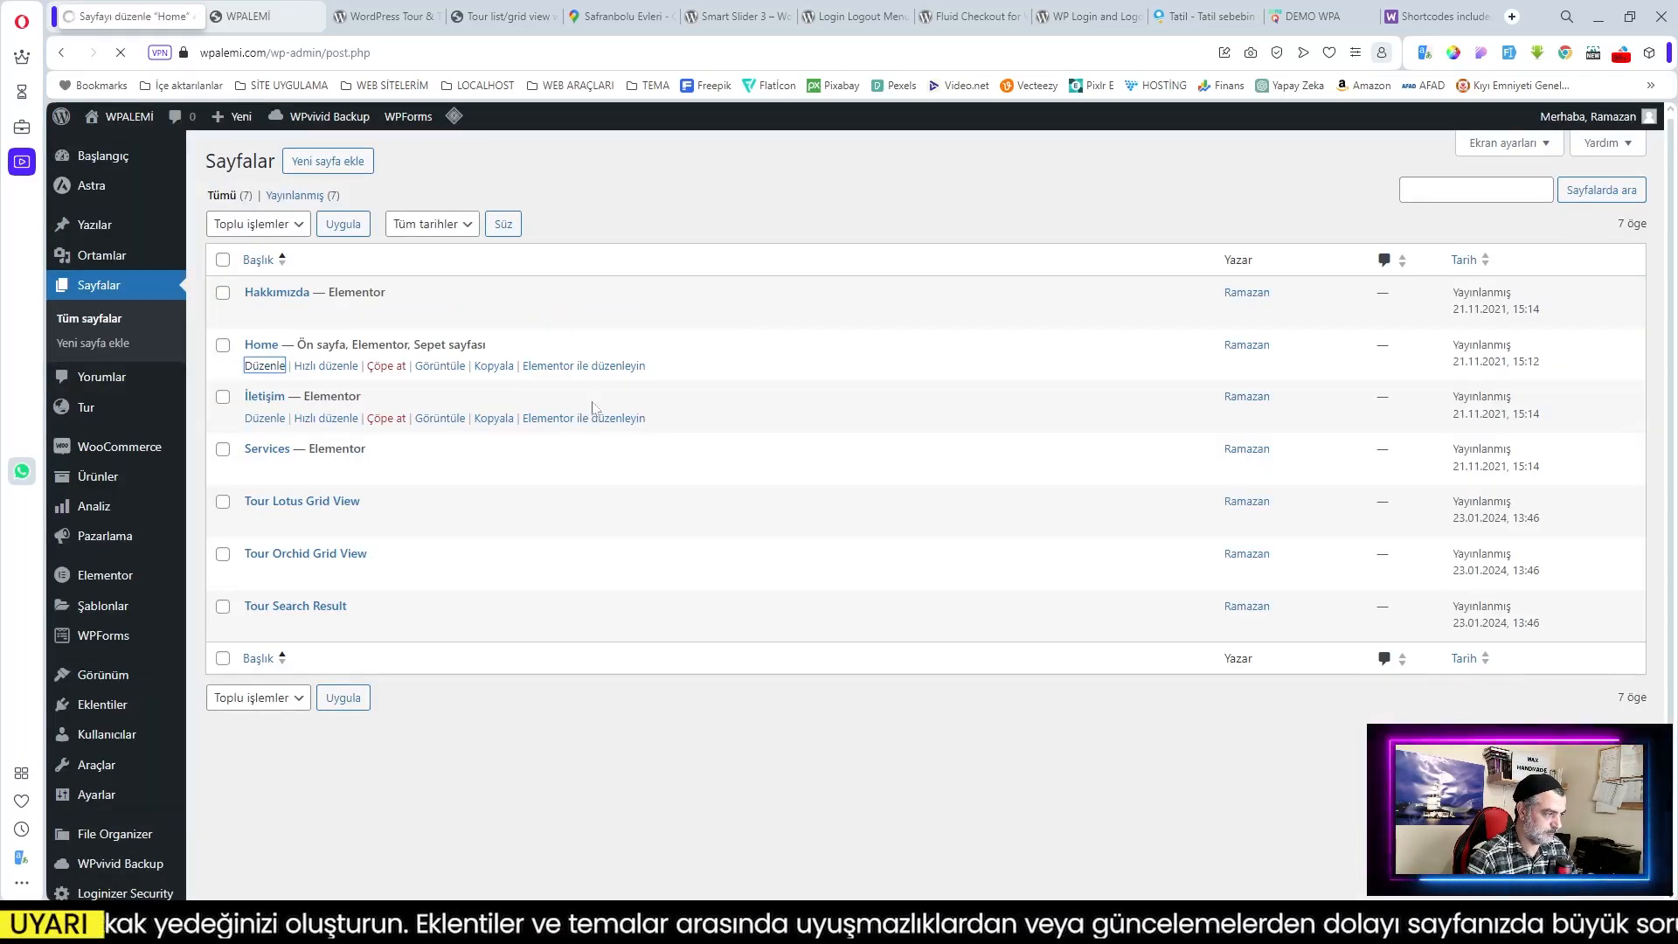
double_click(93, 233)
key("BackSpace")
type("Anasayfa")
left_click(1528, 133)
left_click(72, 129)
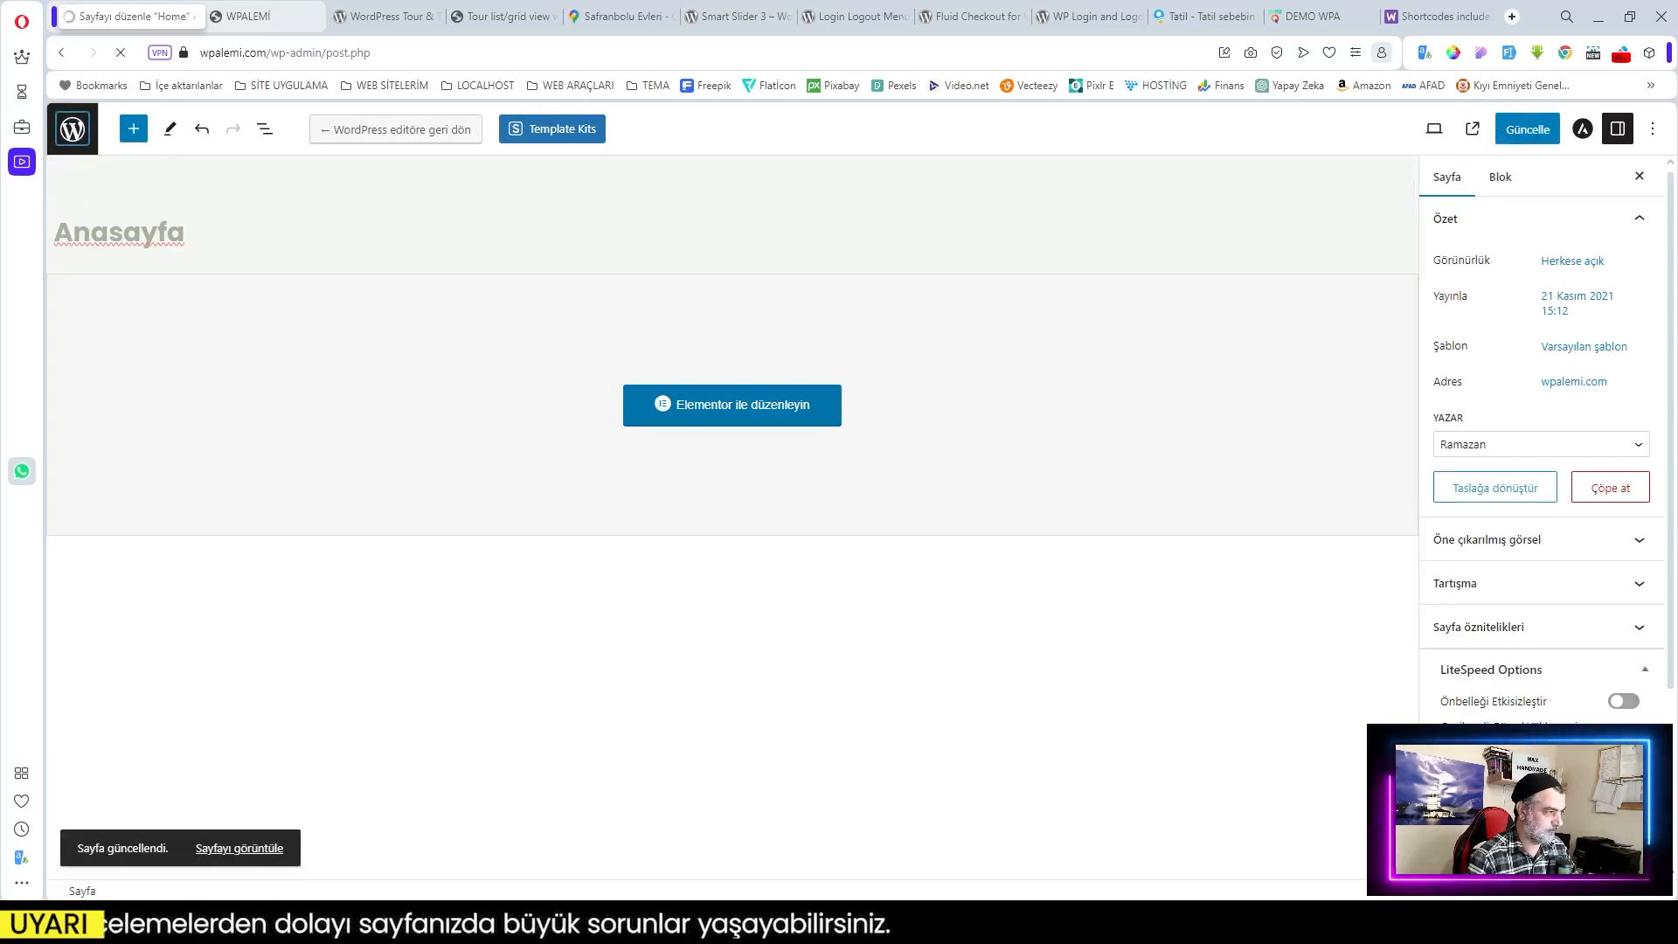
Step: Retitle the Services page to Hizmetler, clear its English slug, and update it
left_click(262, 469)
double_click(93, 232)
key("BackSpace")
type("Hizmetler")
left_click(1579, 382)
double_click(1520, 501)
key("BackSpace")
left_click(1527, 129)
left_click(72, 130)
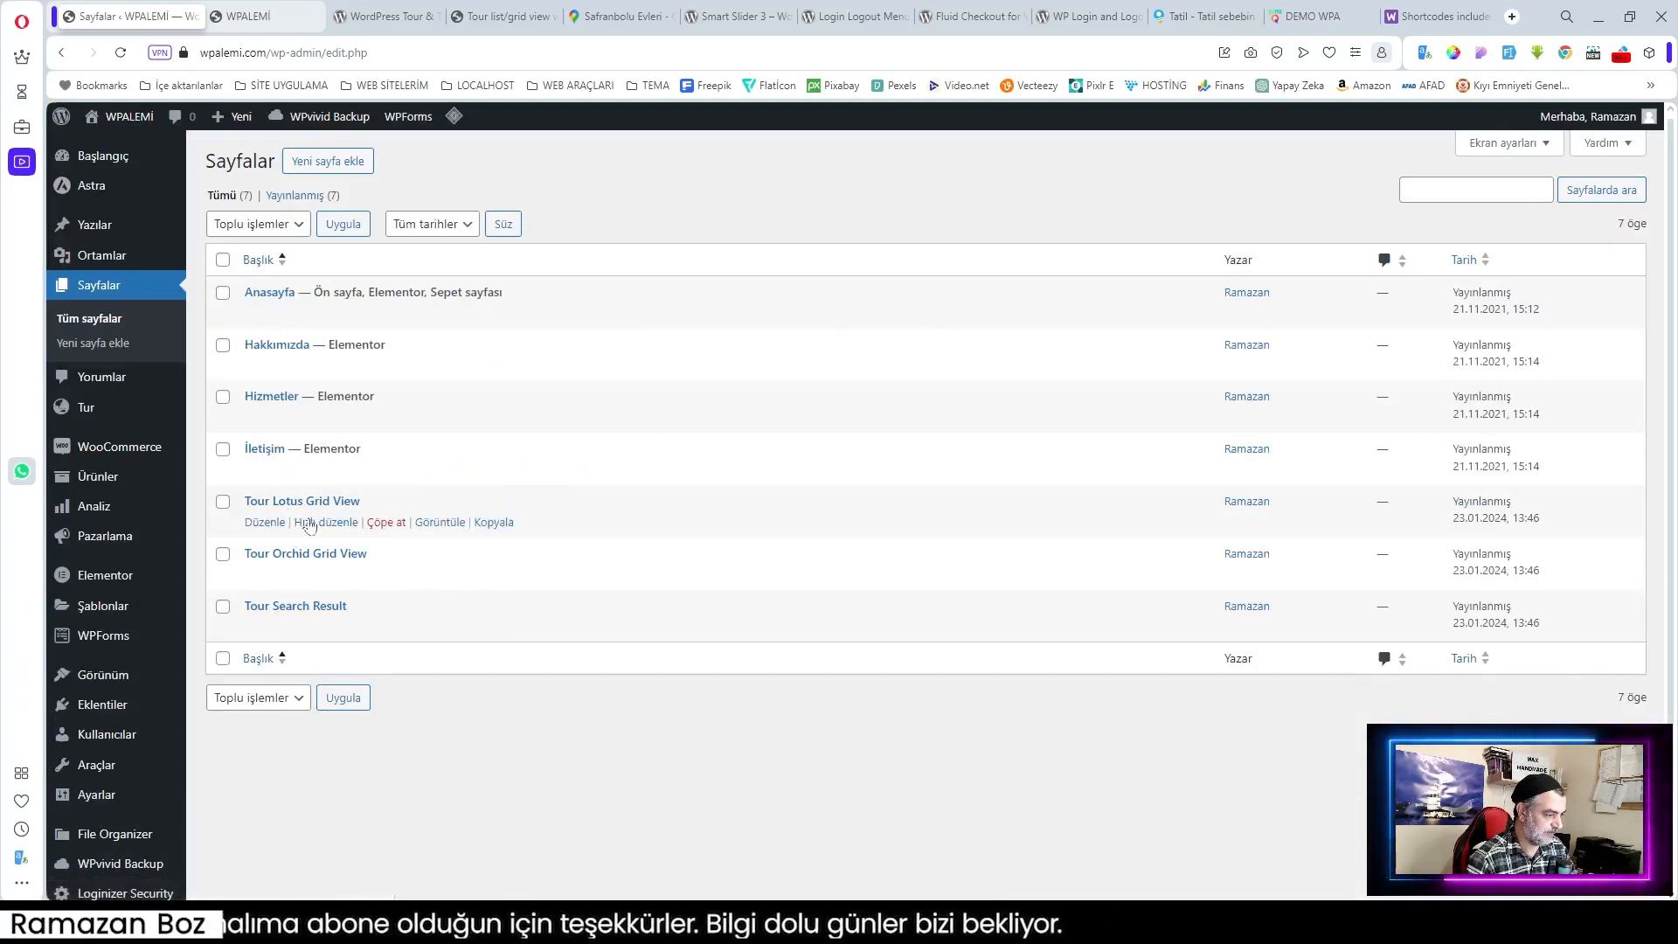
middle_click(428, 524)
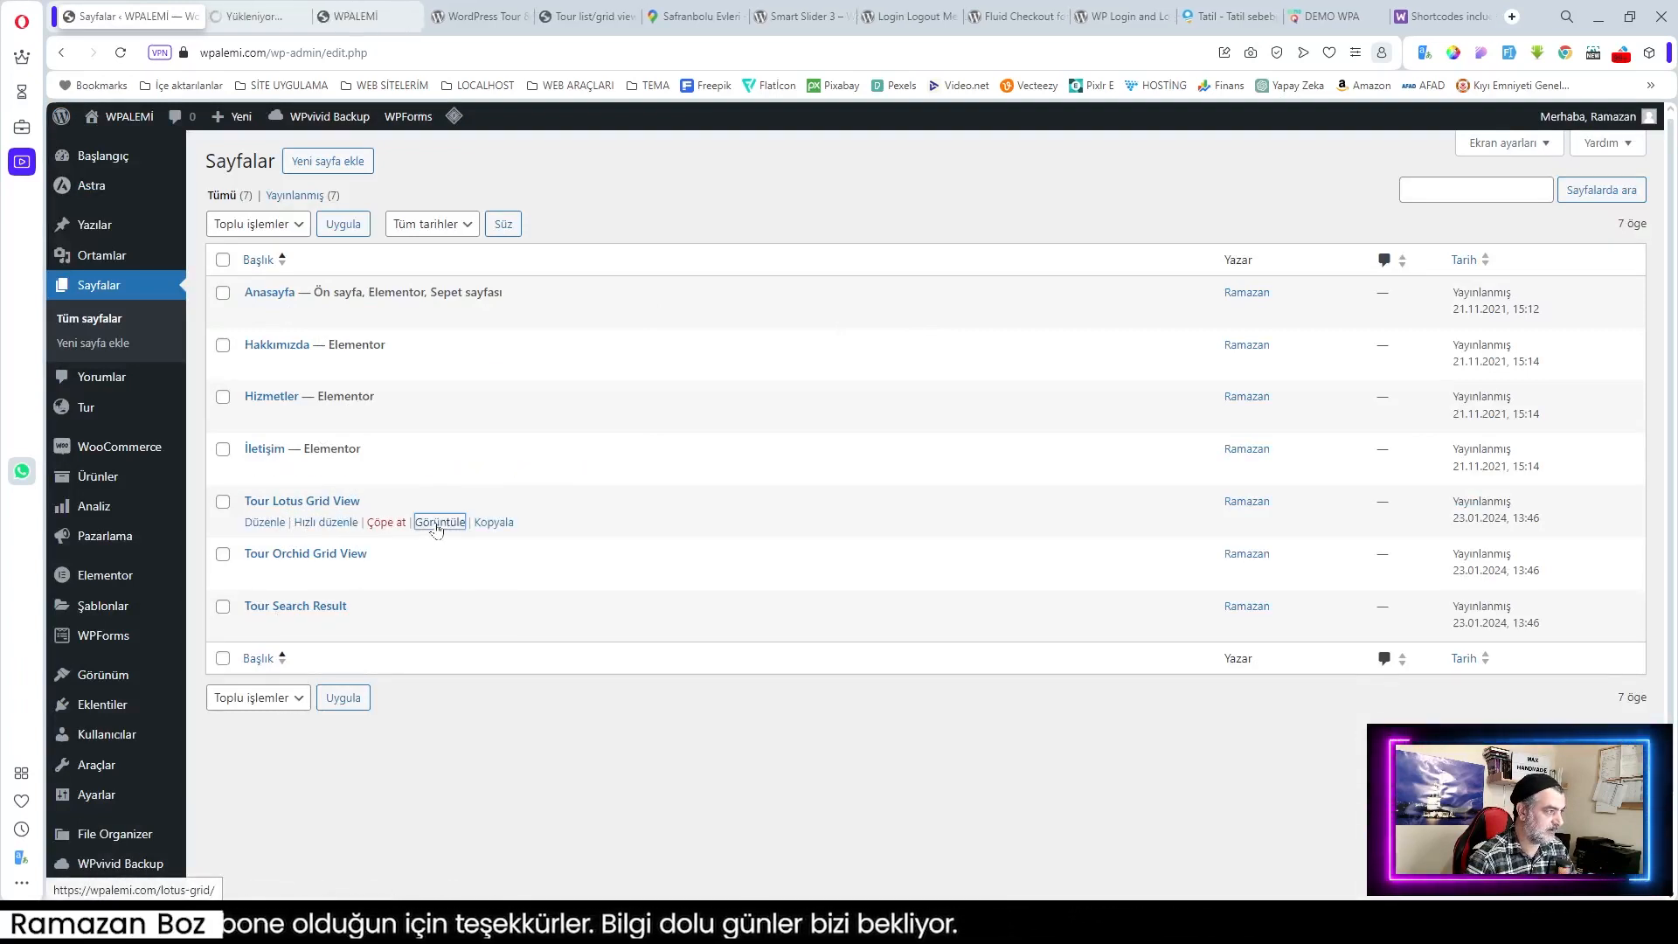
left_click(258, 19)
scroll(561, 376, "down", 3)
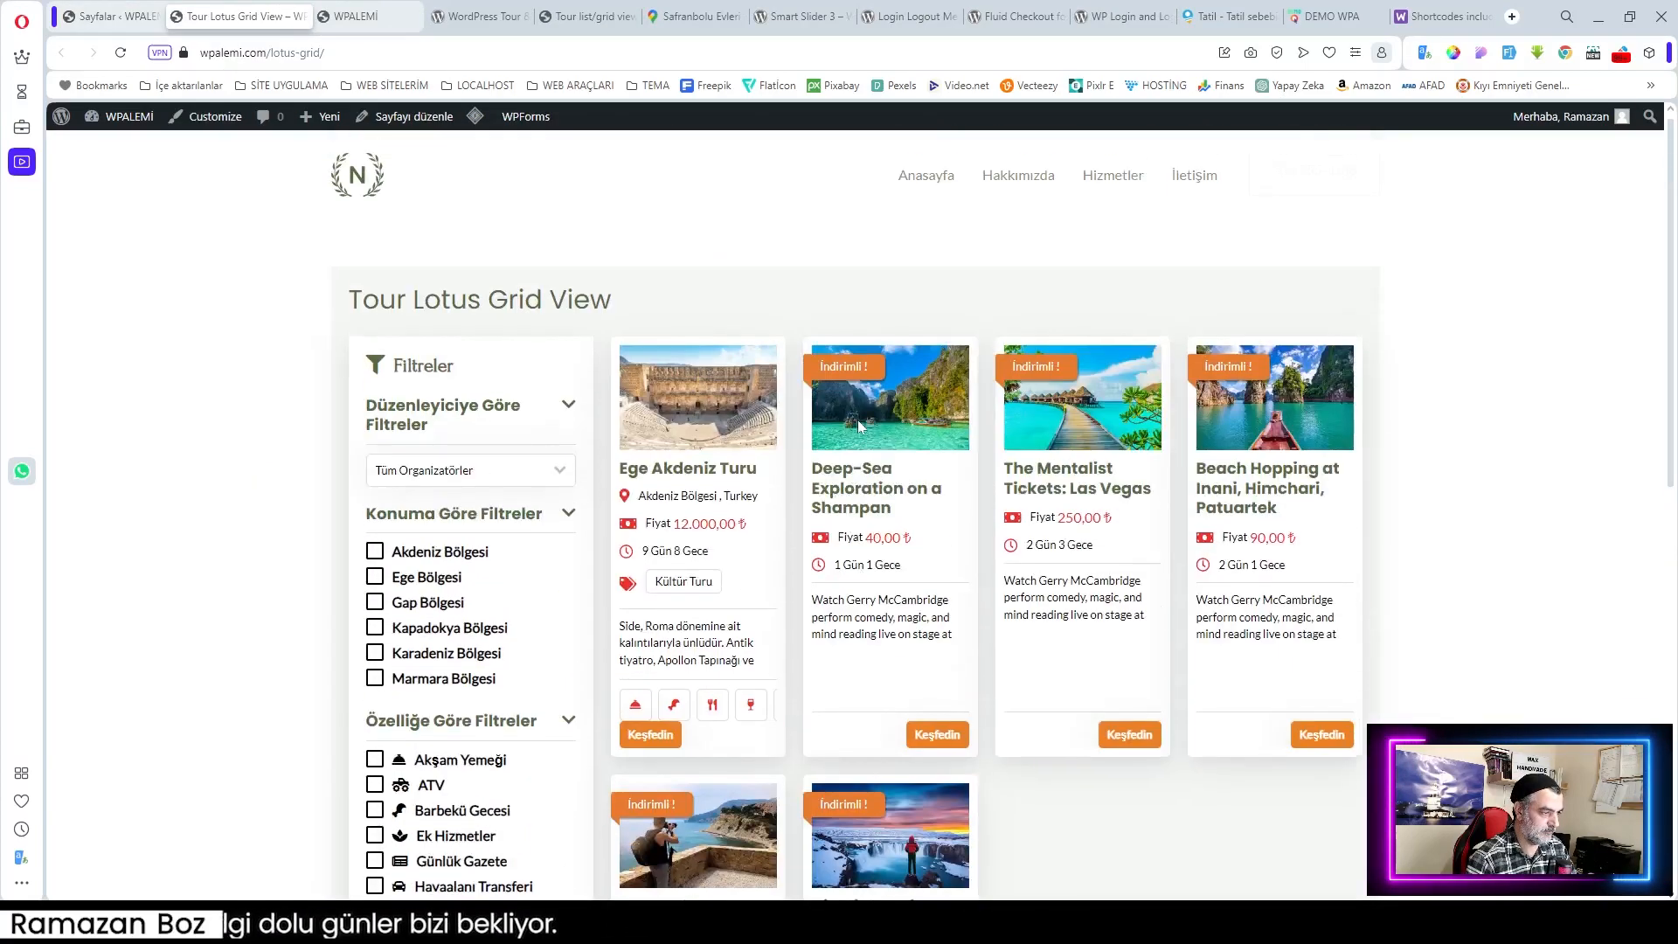
scroll(857, 426, "down", 5)
scroll(576, 524, "down", 4)
key("ctrl+shift+Tab")
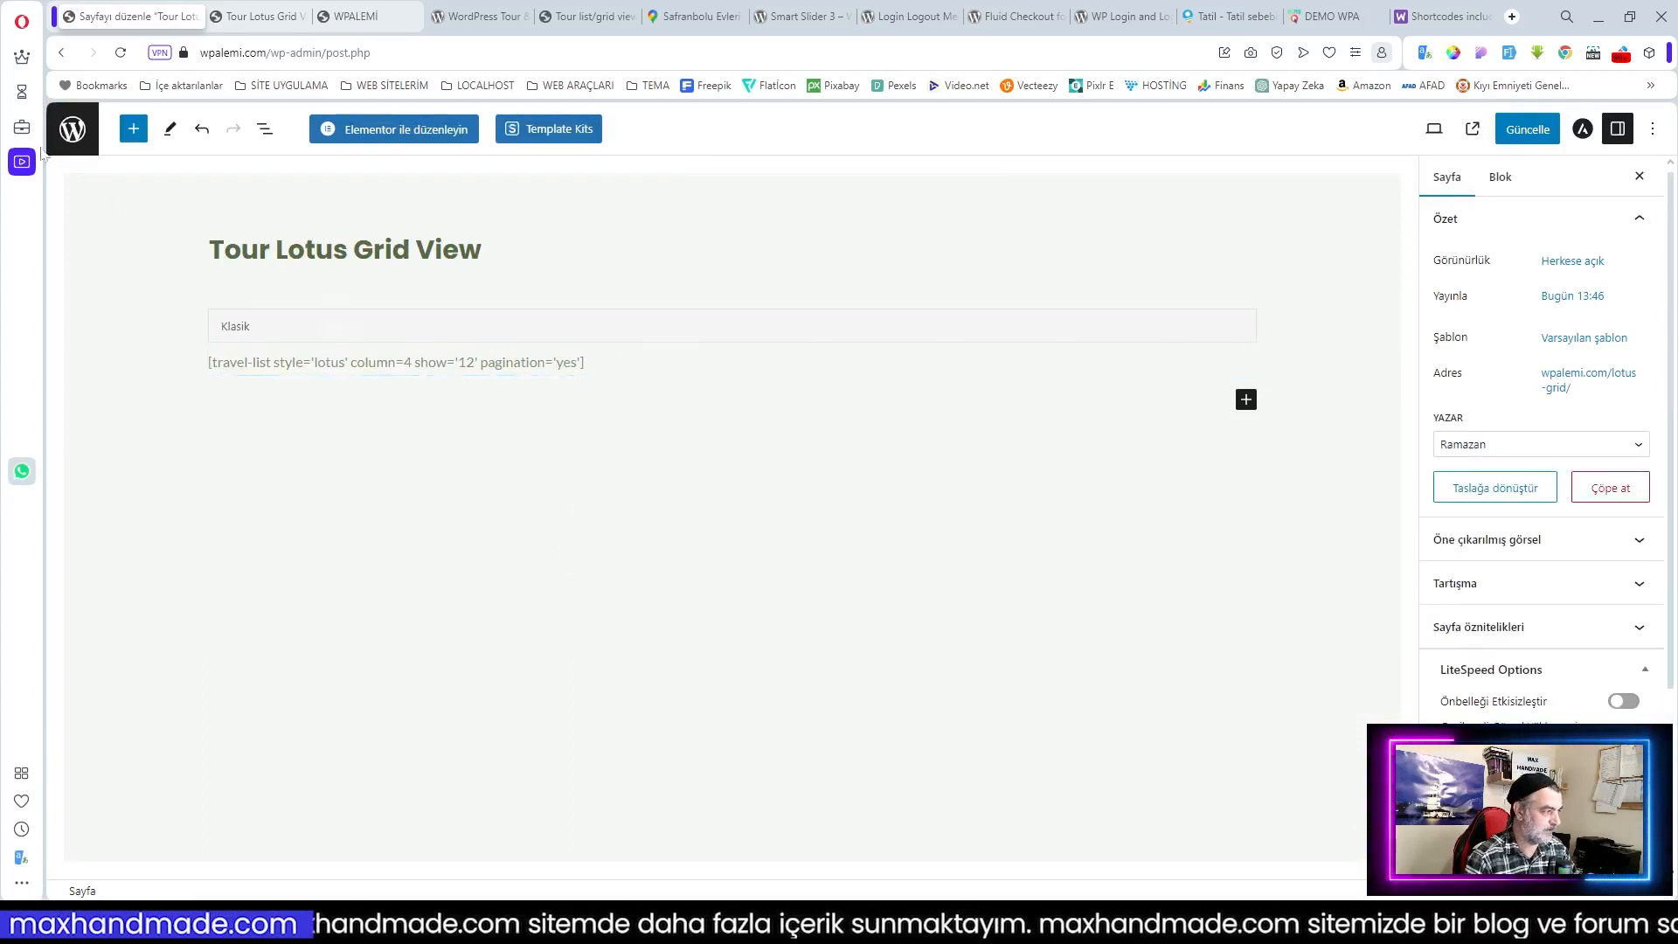
left_click(71, 127)
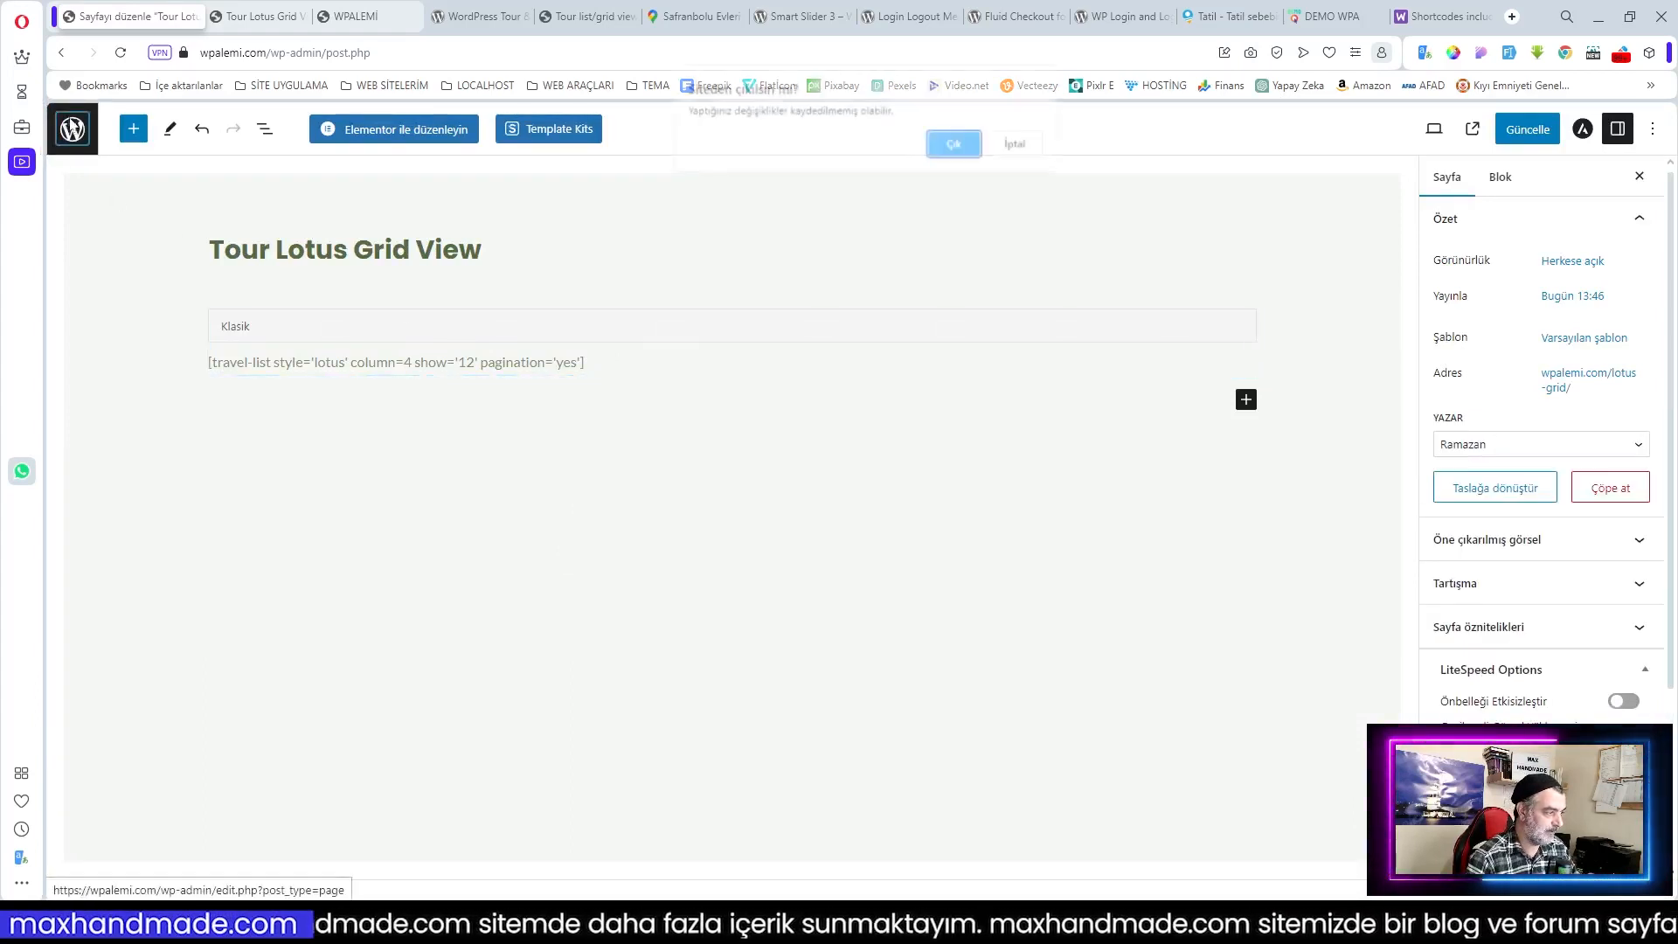
left_click(952, 151)
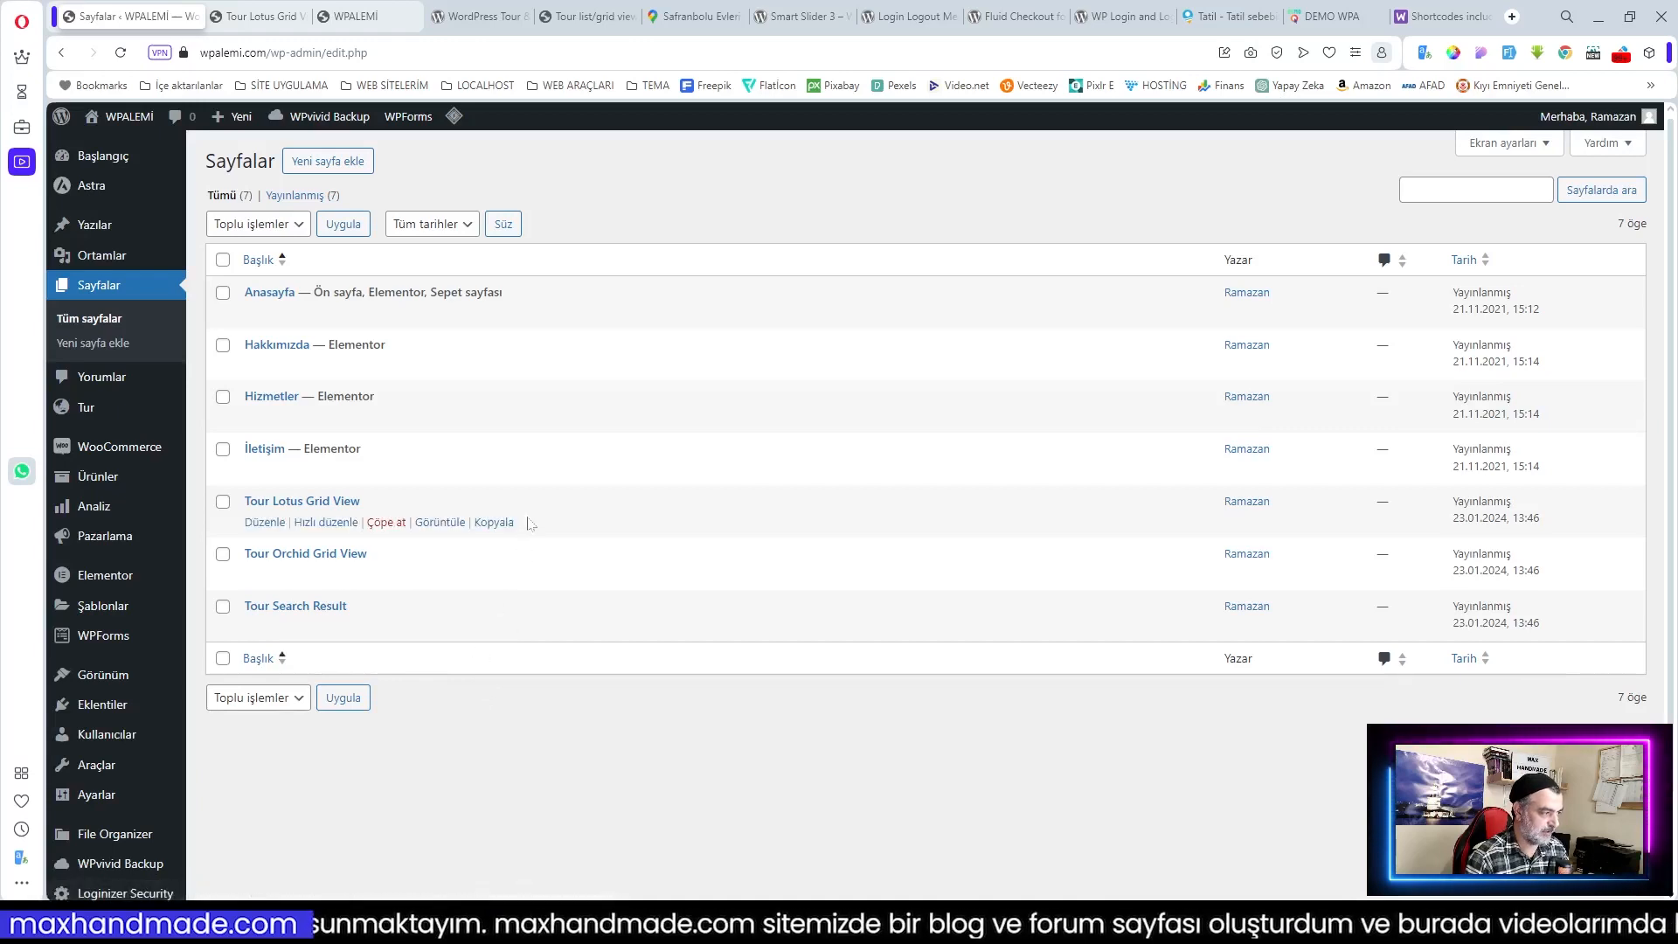
Step: Create a new Turlar page draft and insert a Kısa kod (shortcode) block
left_click(327, 160)
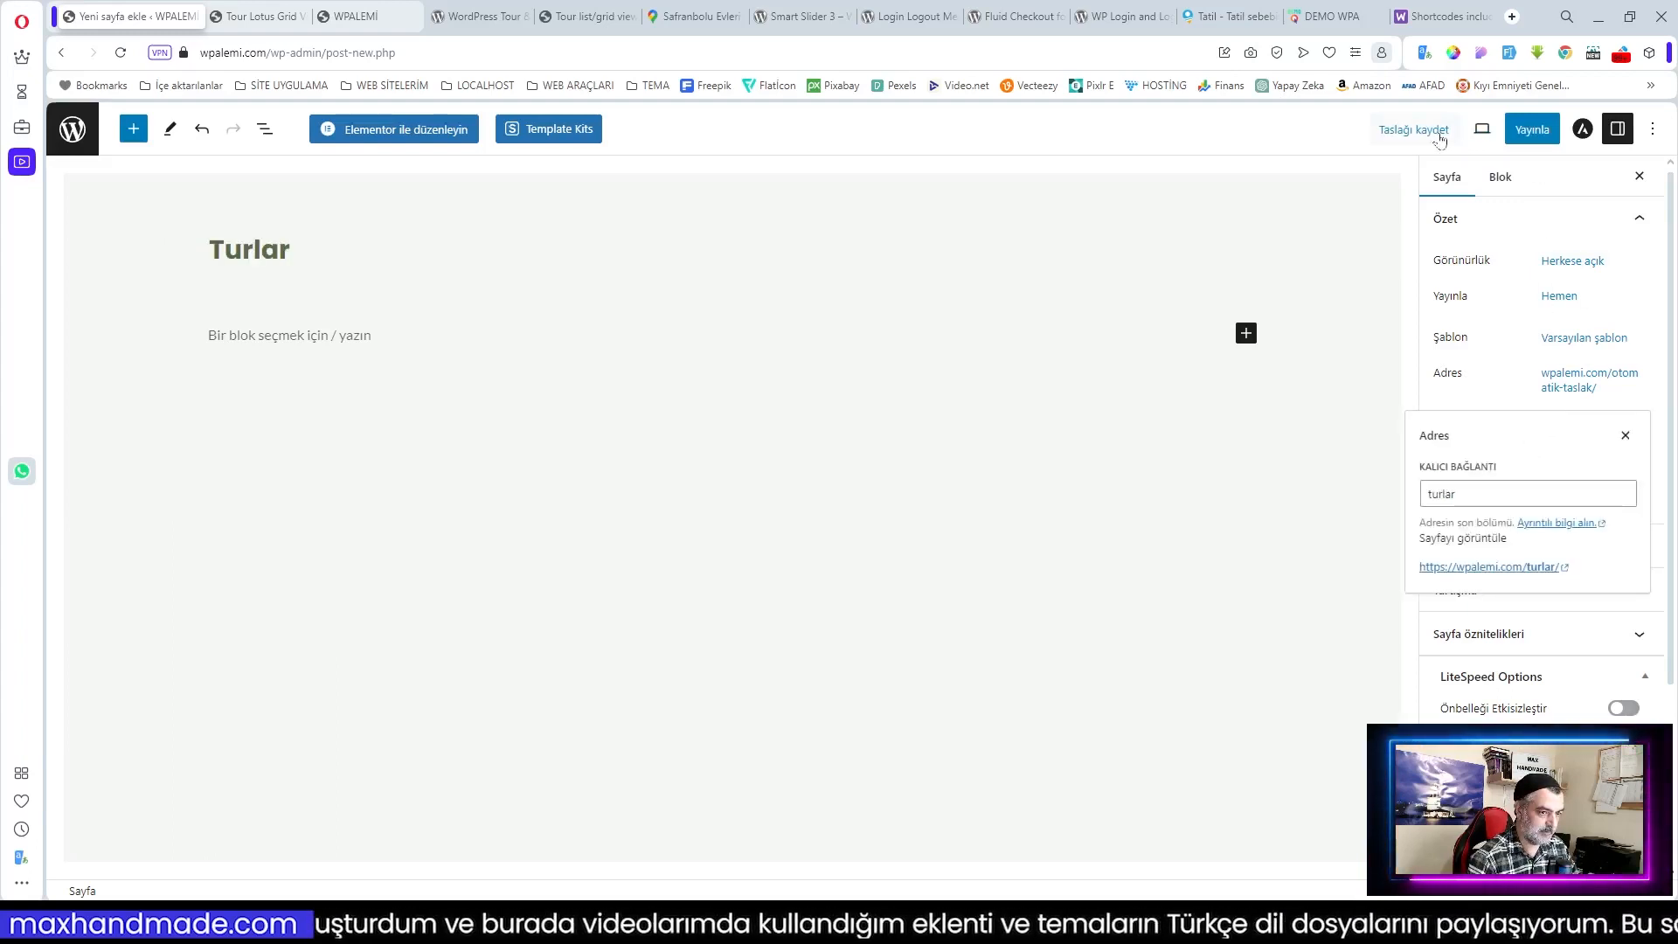
left_click(1437, 131)
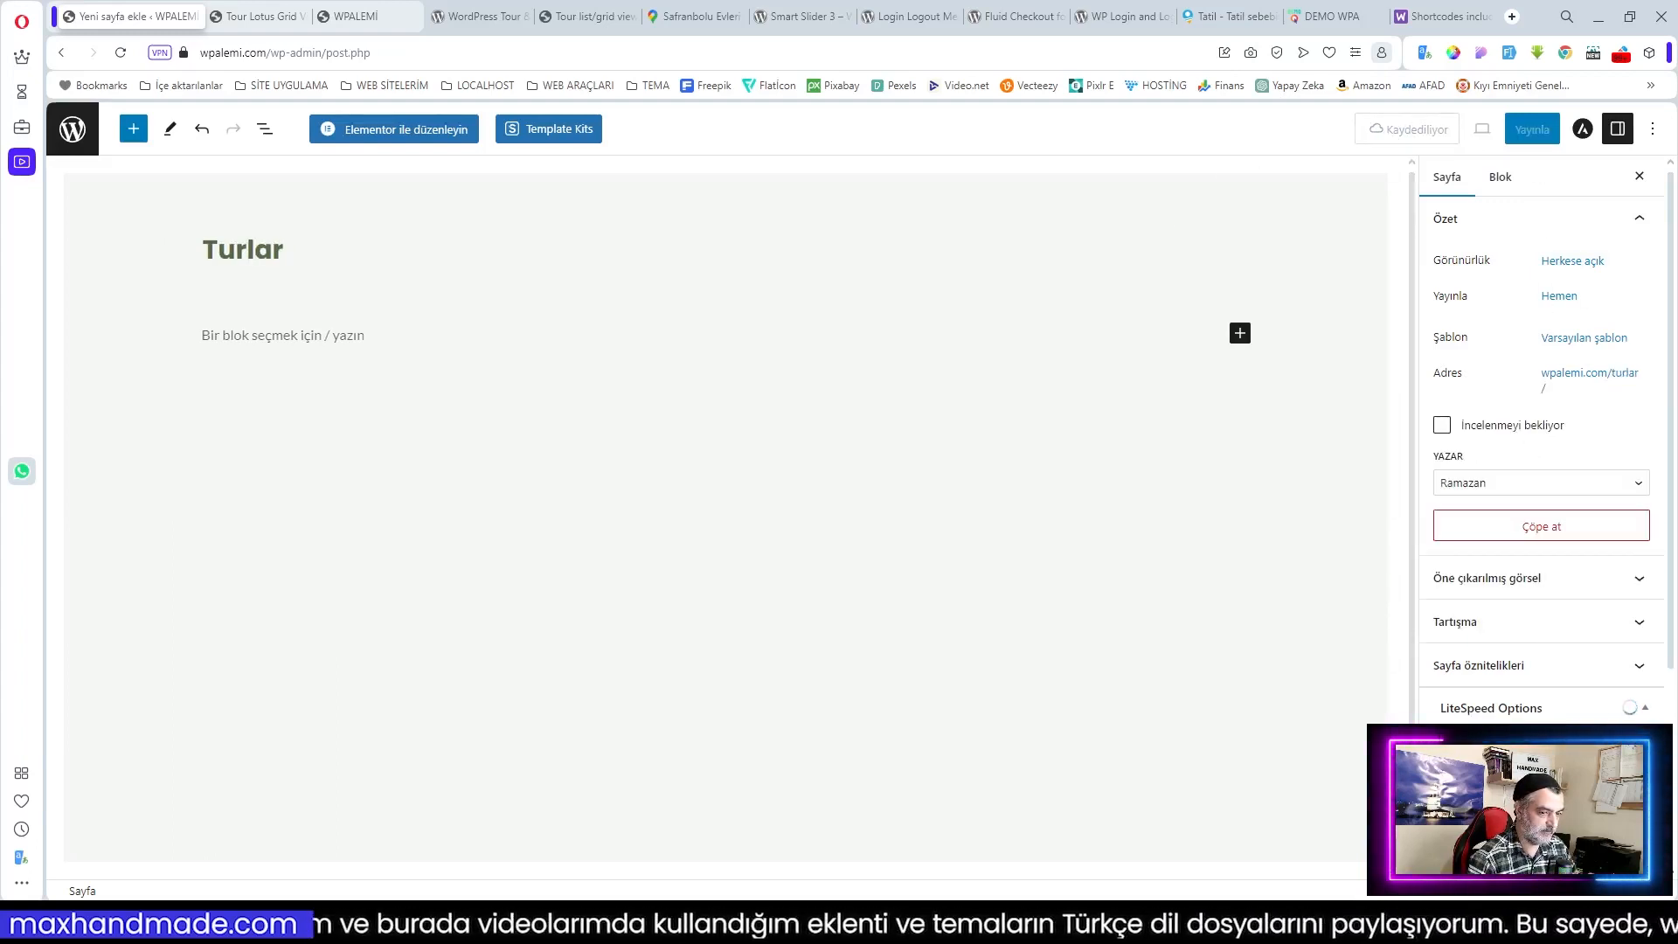
left_click(336, 337)
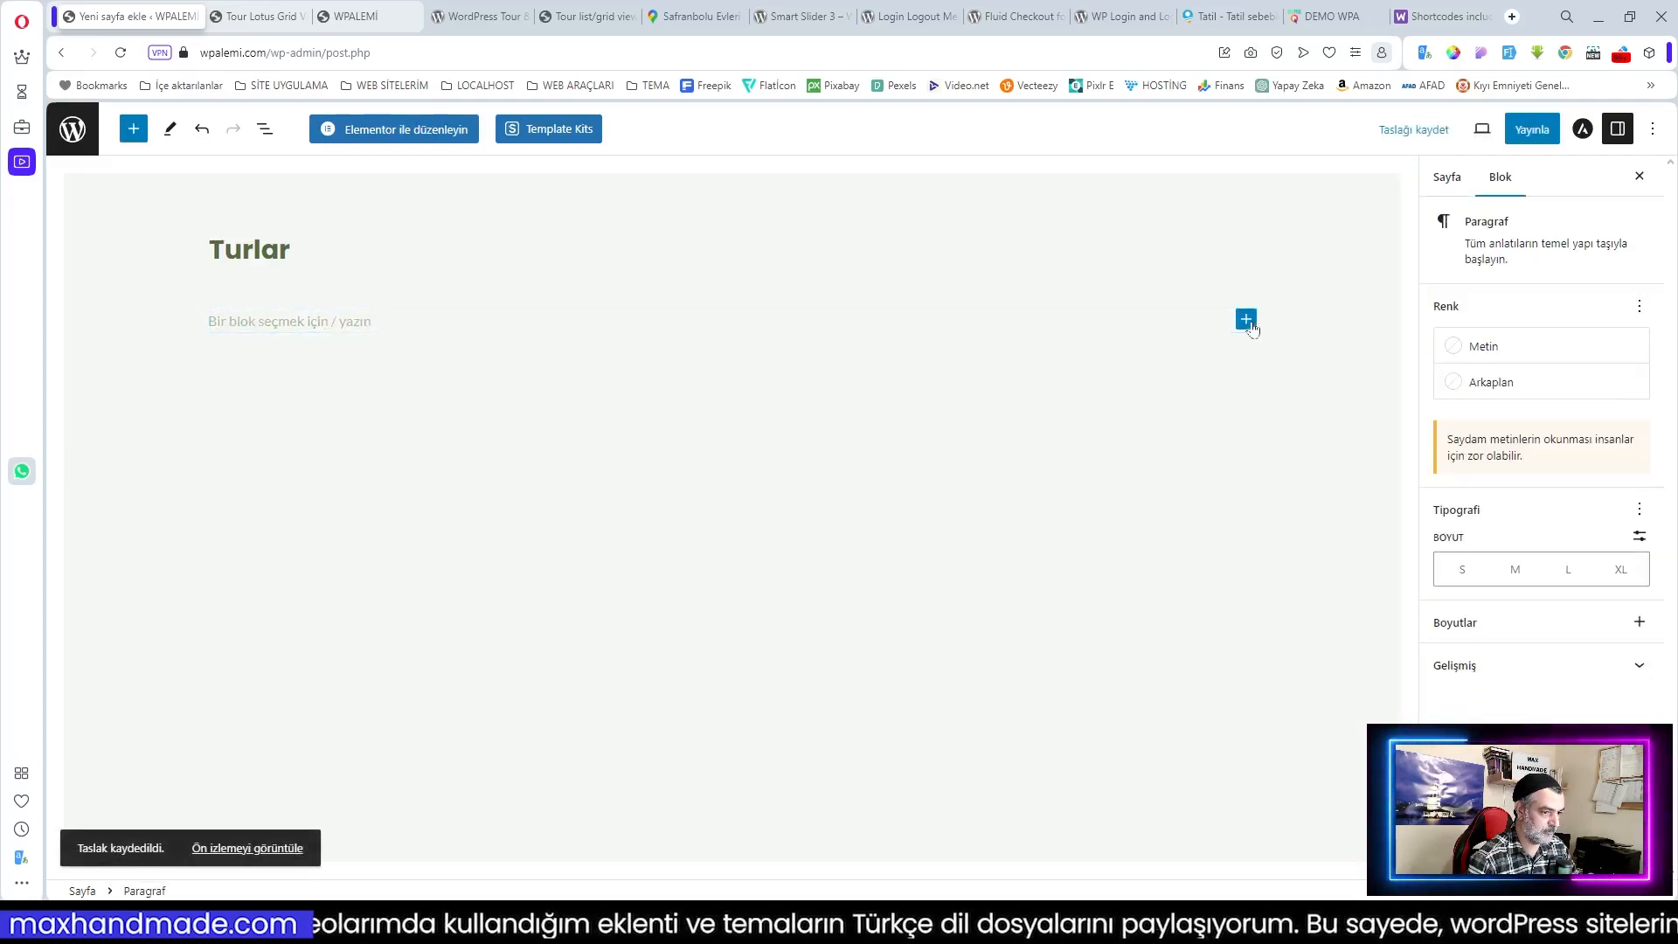
left_click(1245, 320)
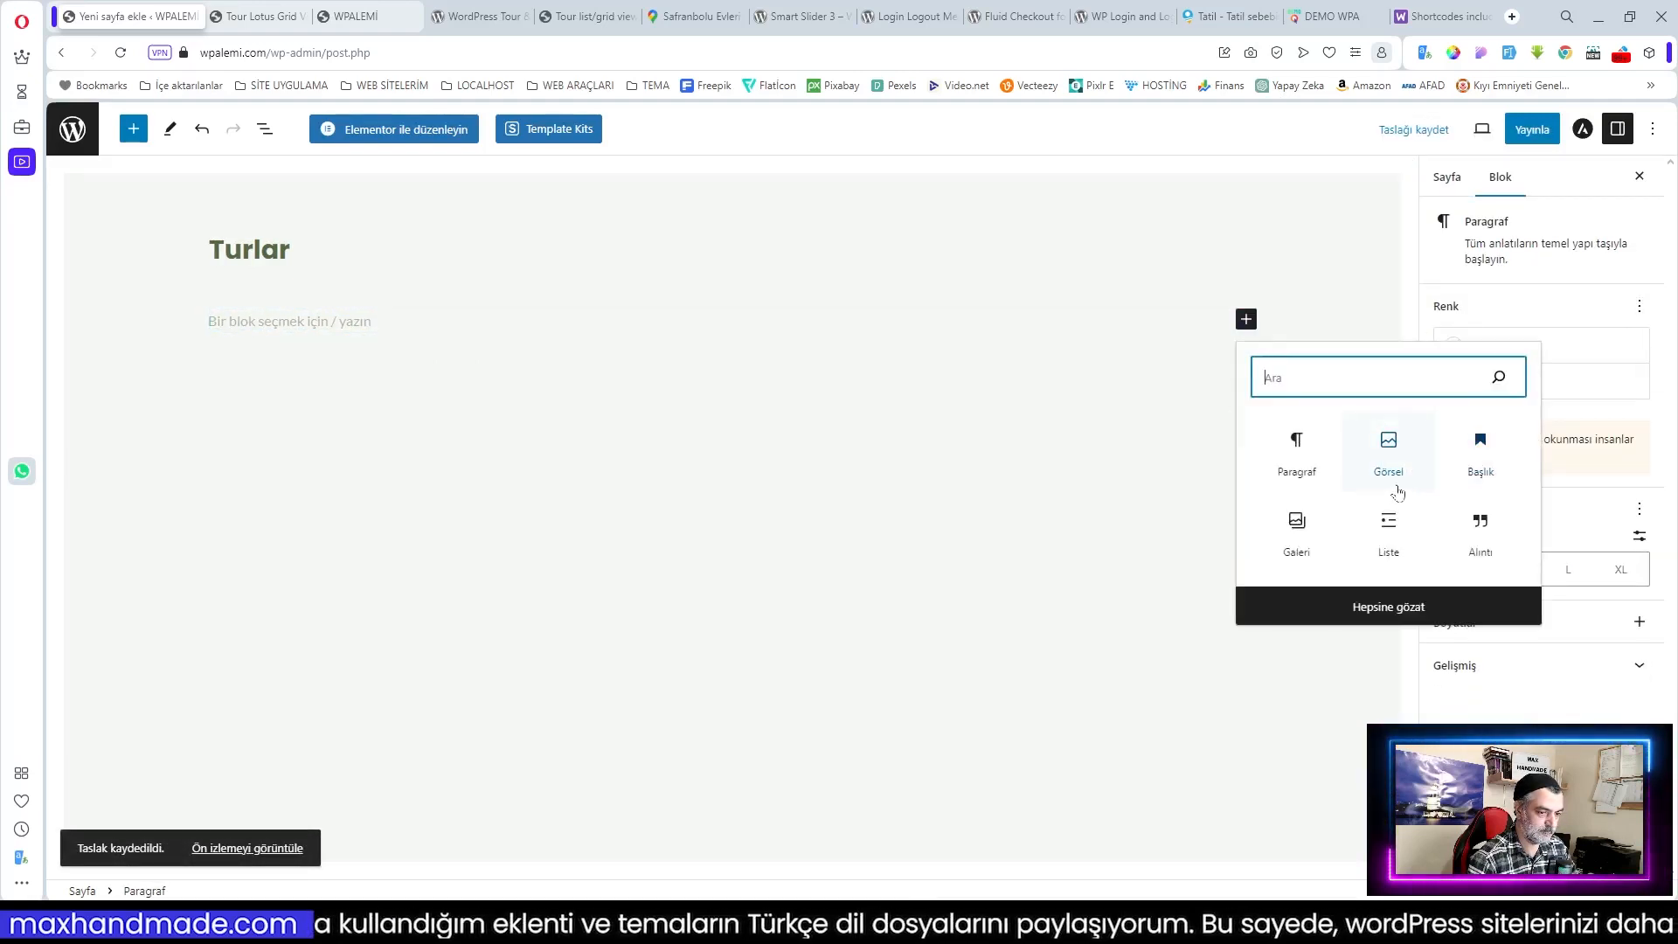
type("kısa")
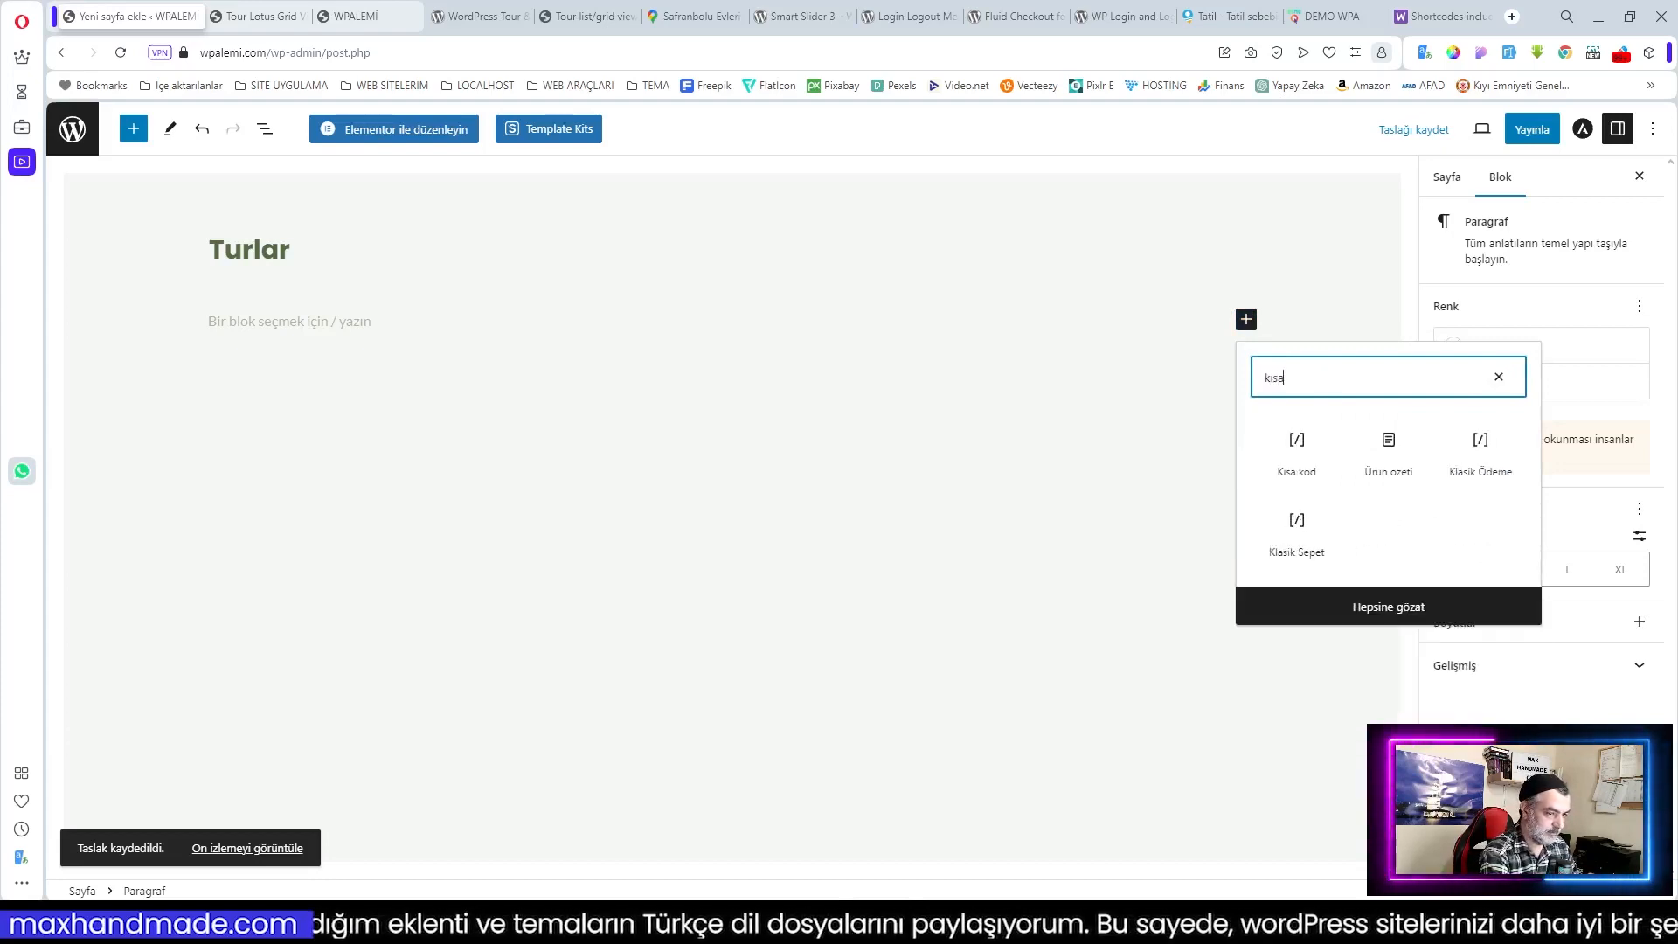
left_click(1297, 450)
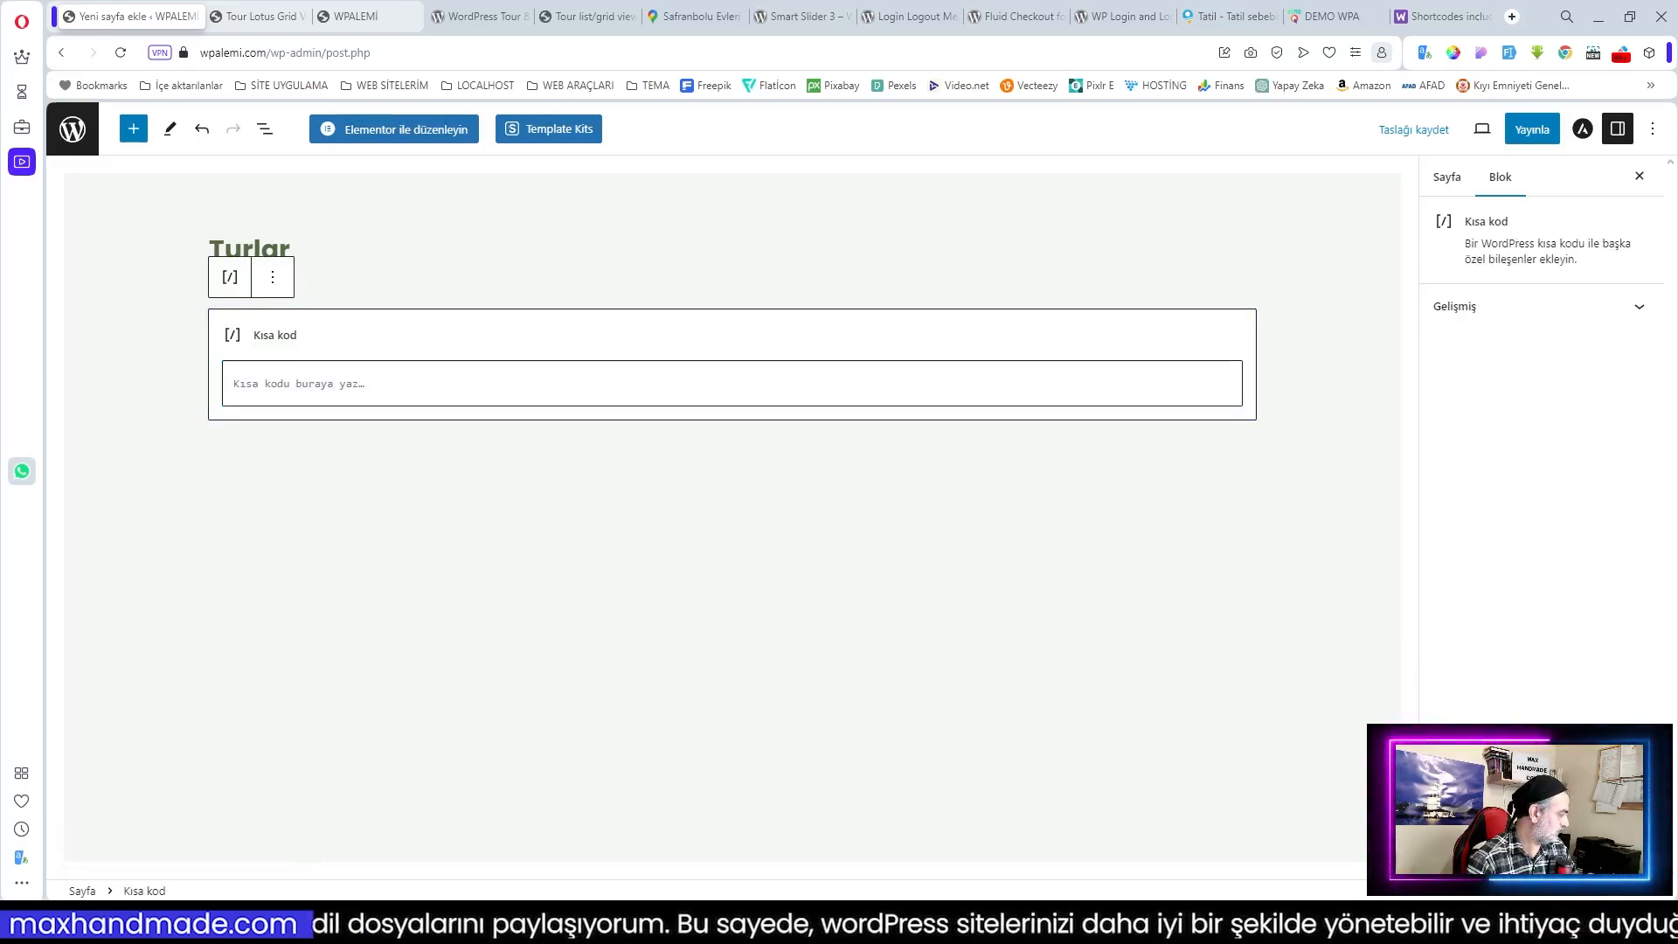
Step: Paste the modern-style travel-list shortcode into the block and publish the Turlar page
type("[travel-list sidebar-filter='yes' search-filter='yes' style='modern' show=12 pagination='yes']")
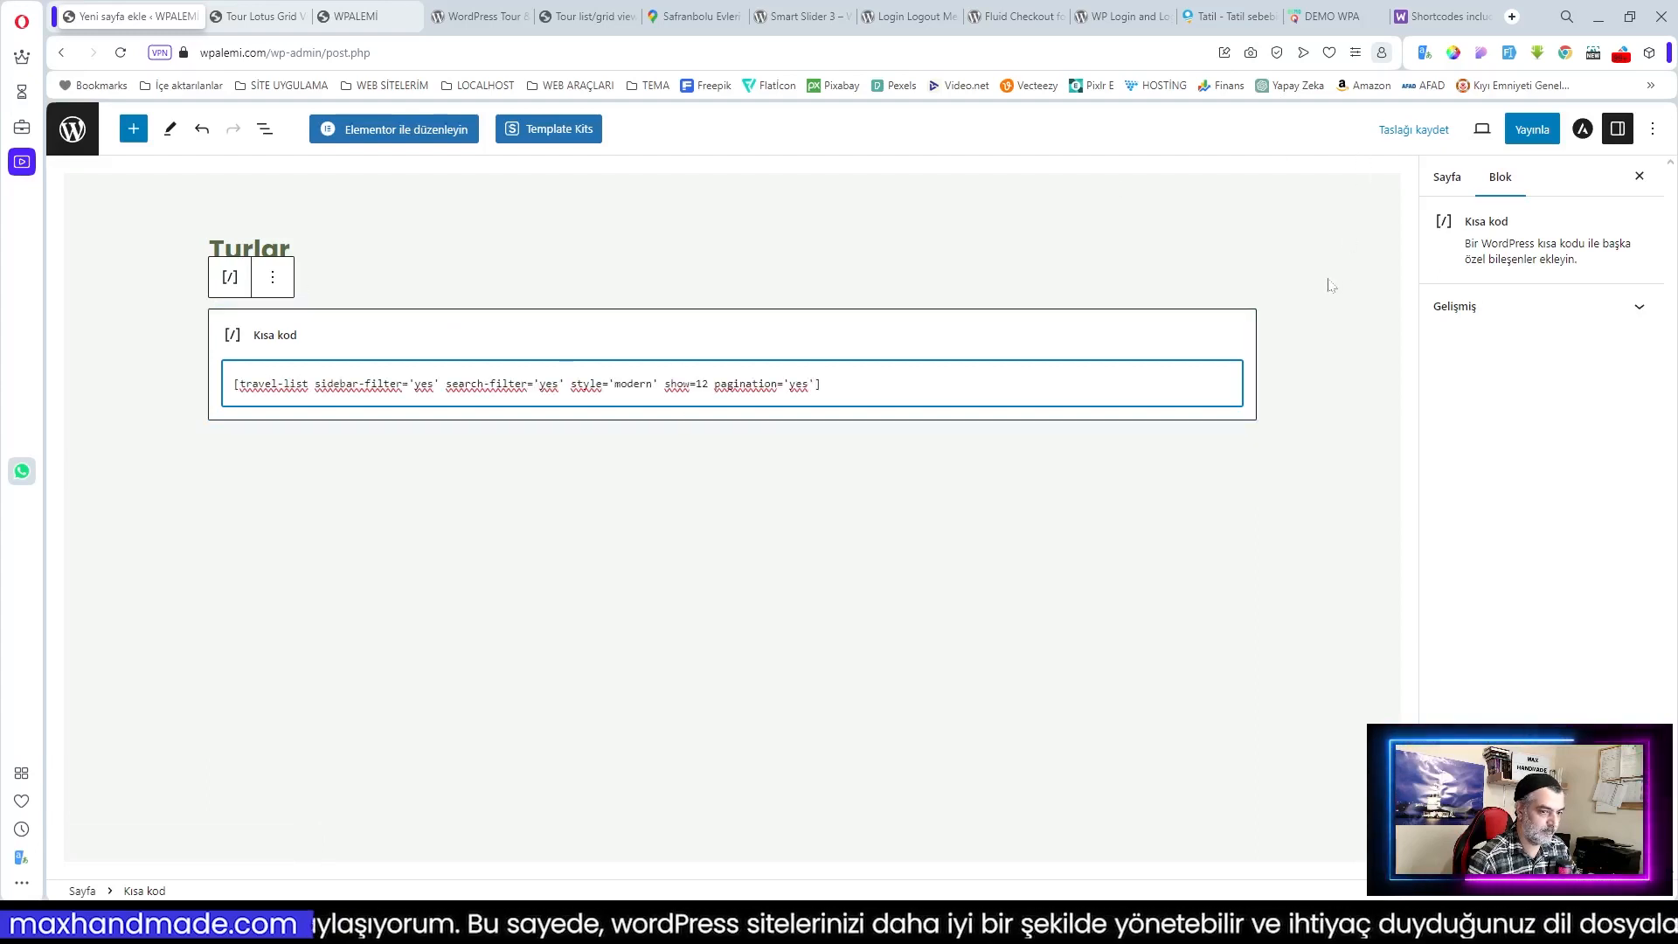
left_click(1533, 131)
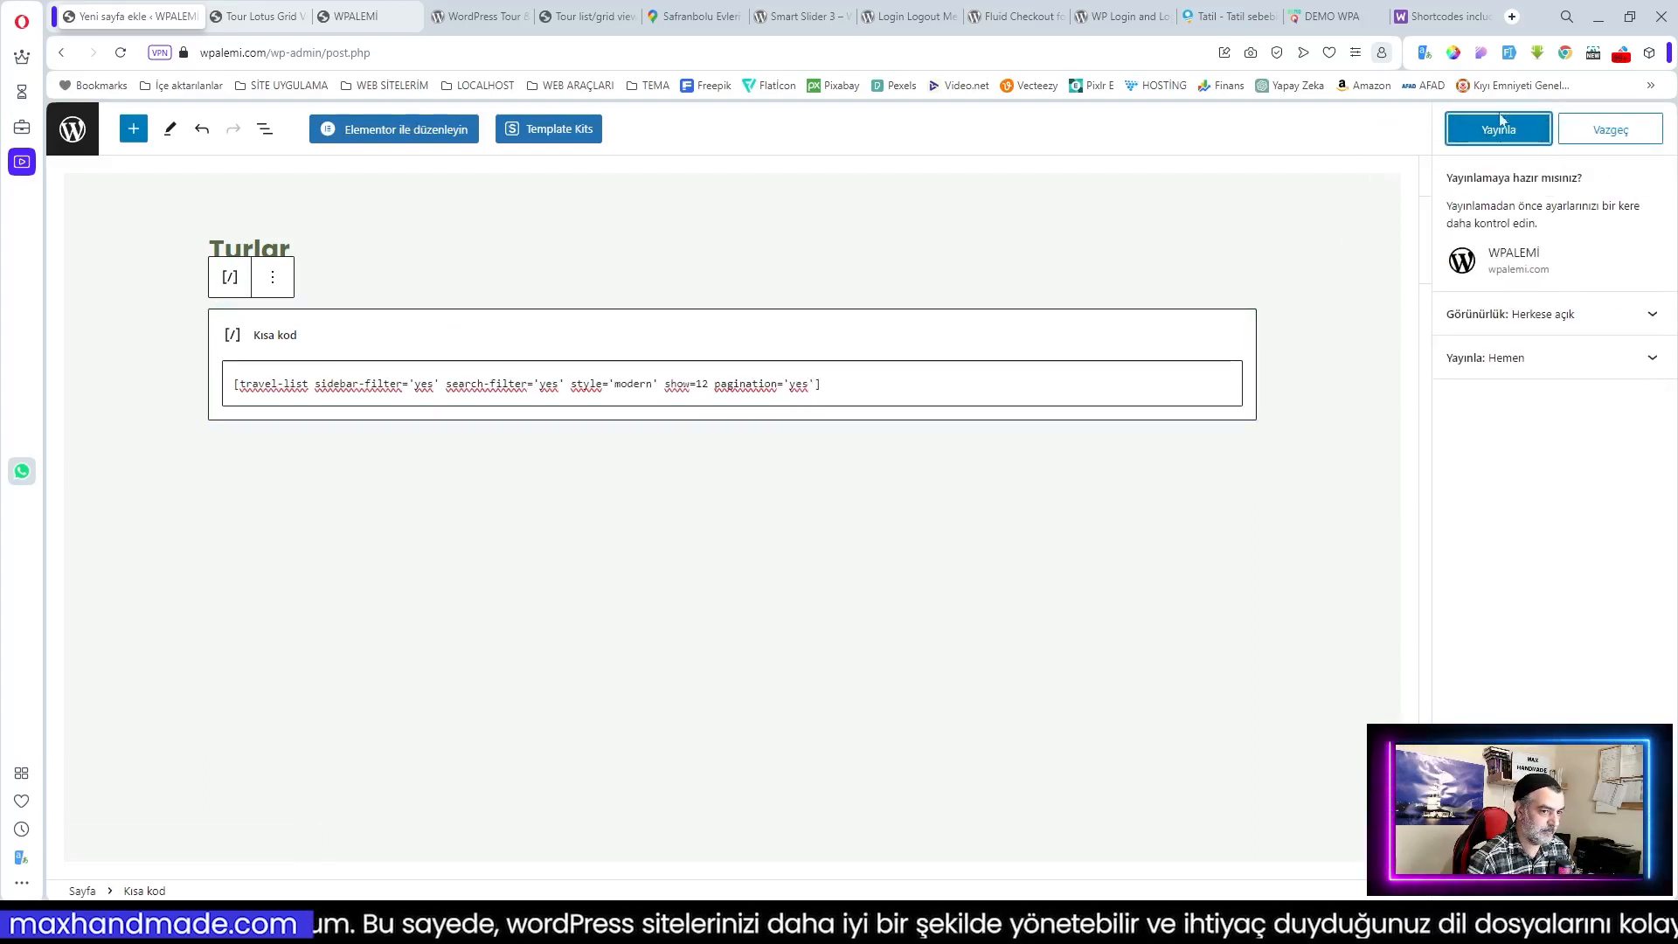
left_click(1490, 133)
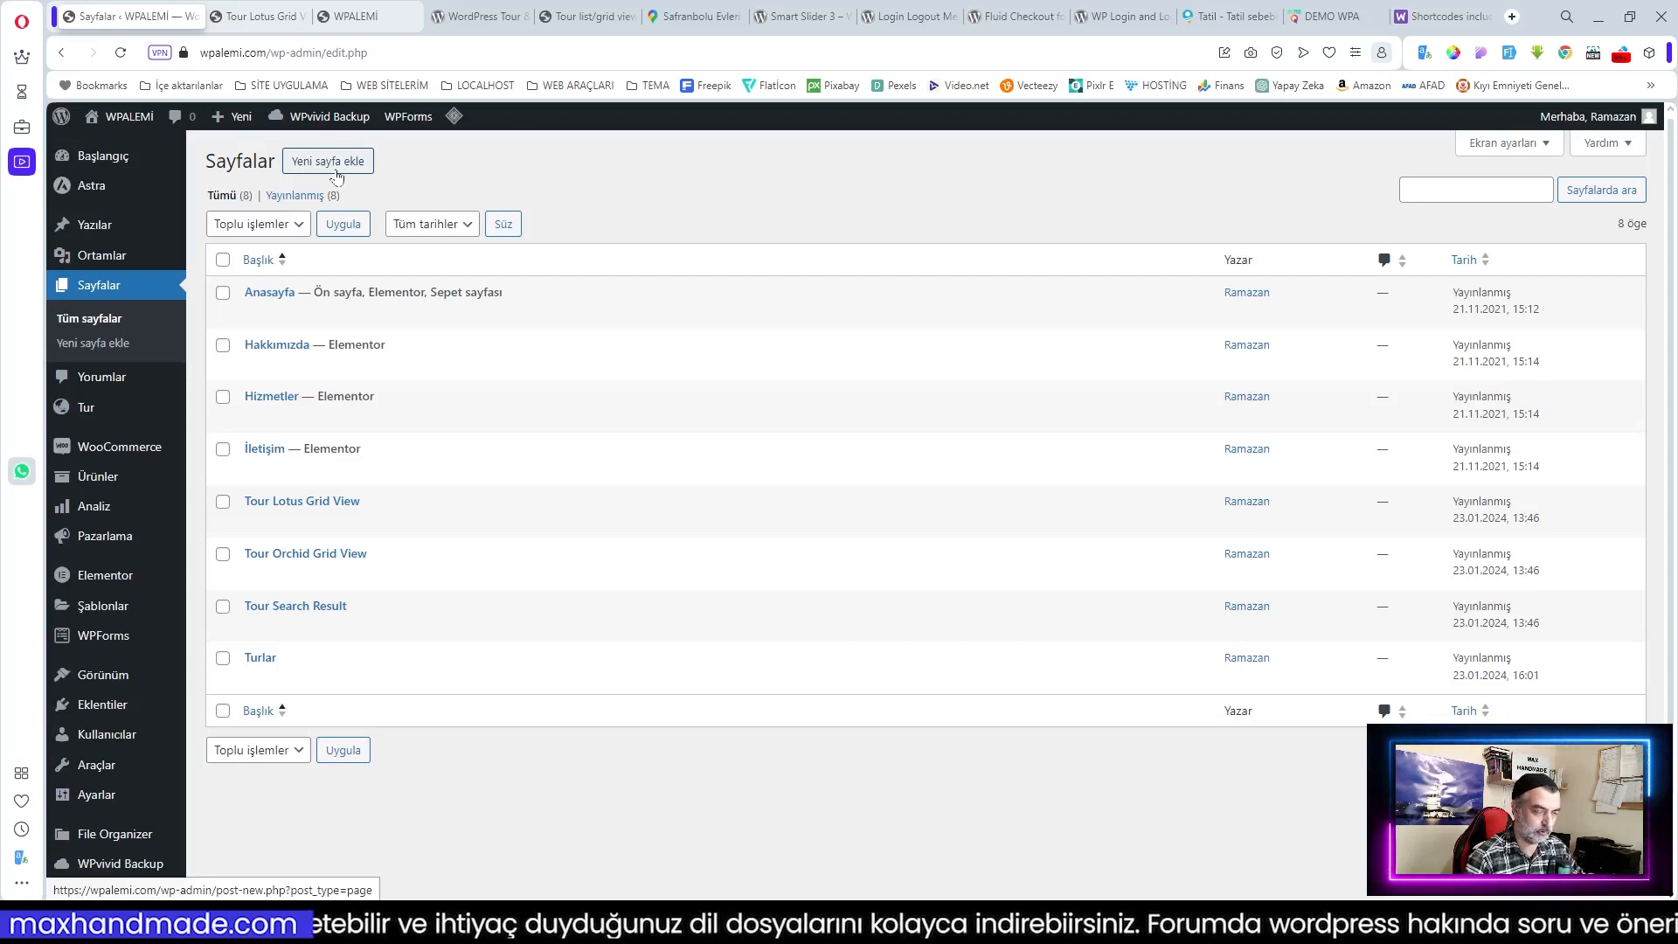
Step: Create and publish a new page titled 'Akdeniz Turları'
left_click(365, 169)
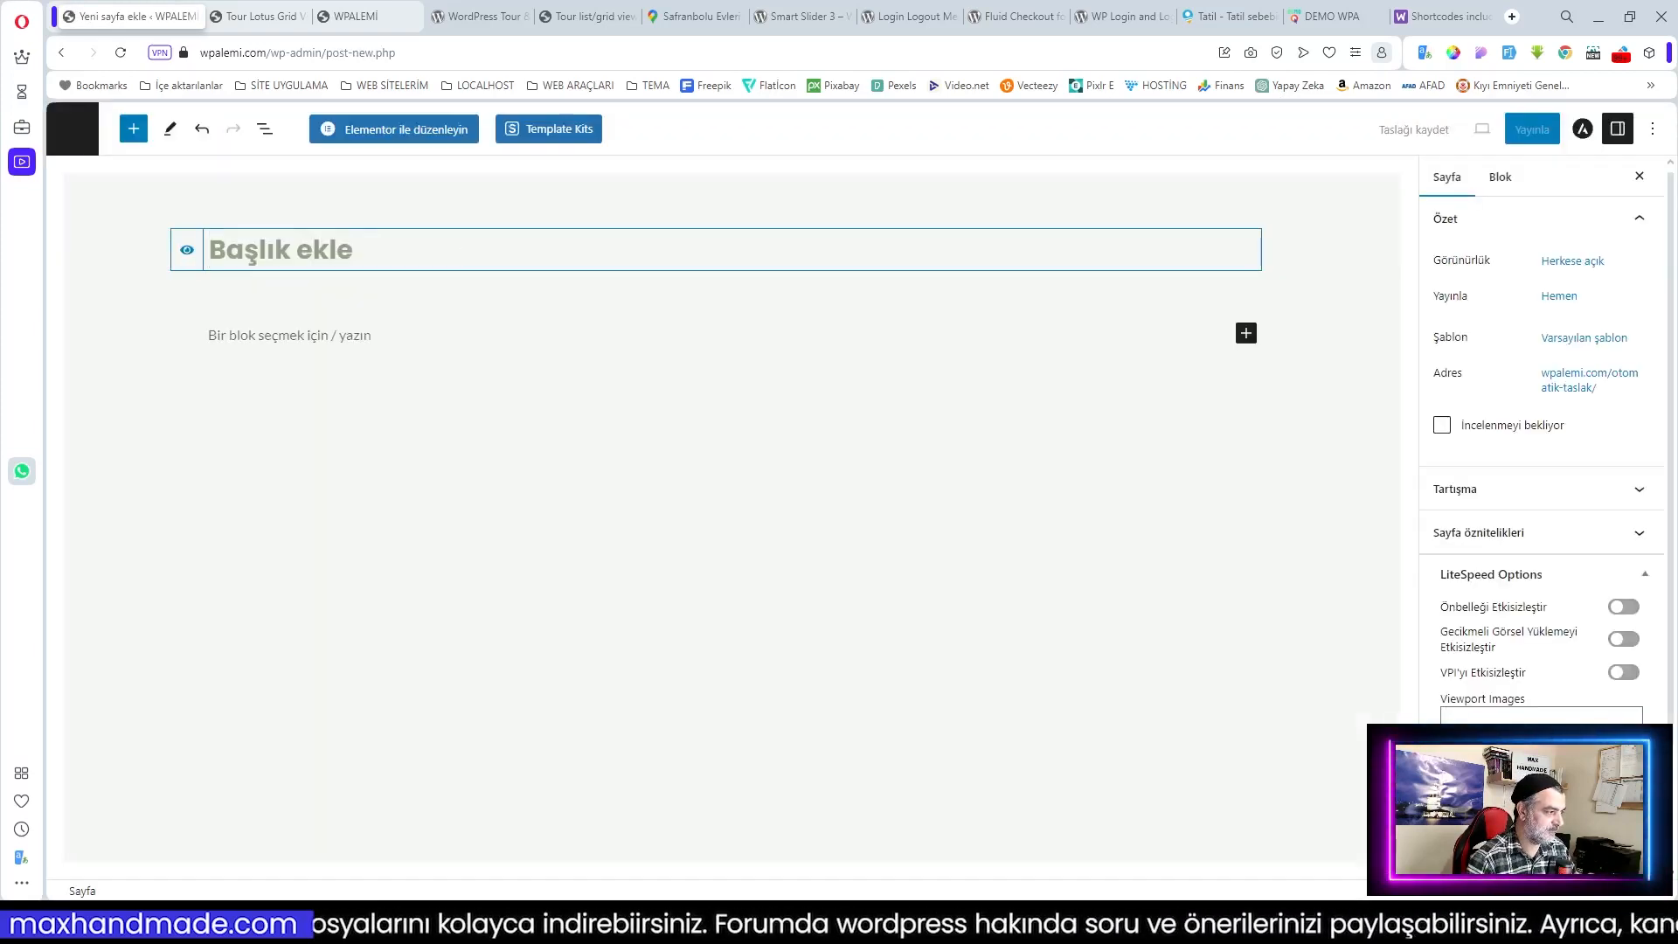
type("Akdeniz Turları")
left_click(1525, 130)
left_click(1507, 132)
left_click(73, 129)
Step: Duplicate Akdeniz Turları, retitle the copy 'Ege Turları' and publish it
left_click(503, 314)
left_click(272, 314)
double_click(263, 250)
type("Ege")
left_click(1532, 129)
left_click(1507, 132)
left_click(73, 129)
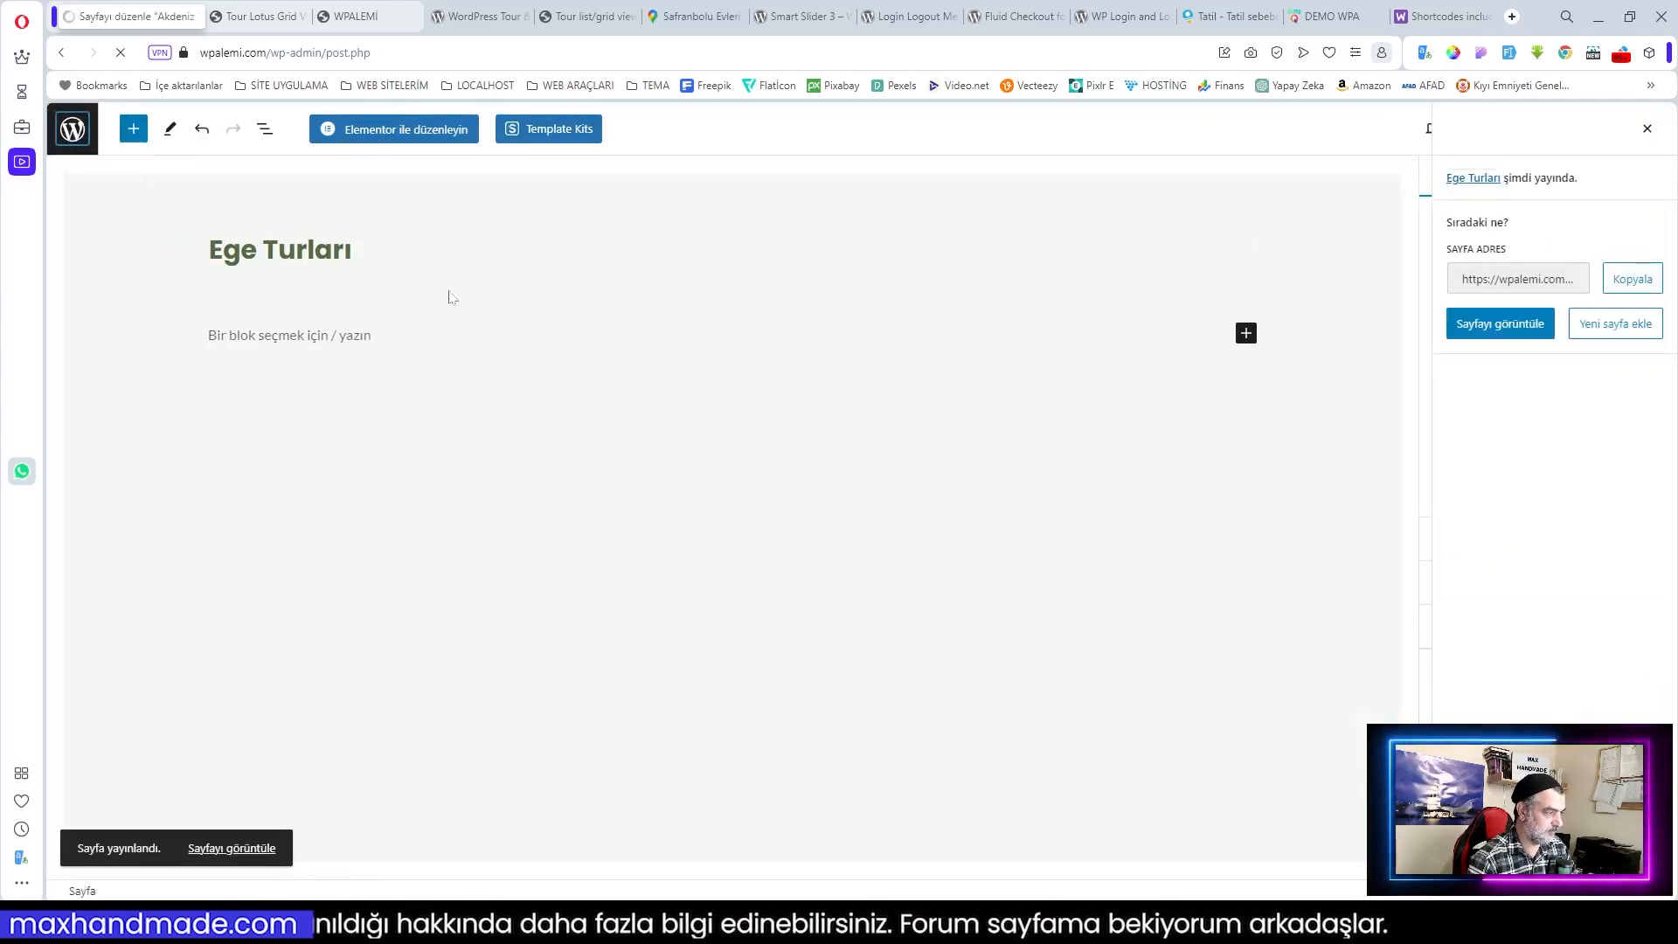
Step: Duplicate Akdeniz Turları again, retitle it 'Gap Turları' and publish it
left_click(494, 313)
left_click(265, 312)
double_click(263, 250)
type("Gap")
left_click(1532, 130)
left_click(1508, 132)
left_click(73, 132)
Step: Make another copy titled 'Kapadokya Turları' and publish it
left_click(486, 311)
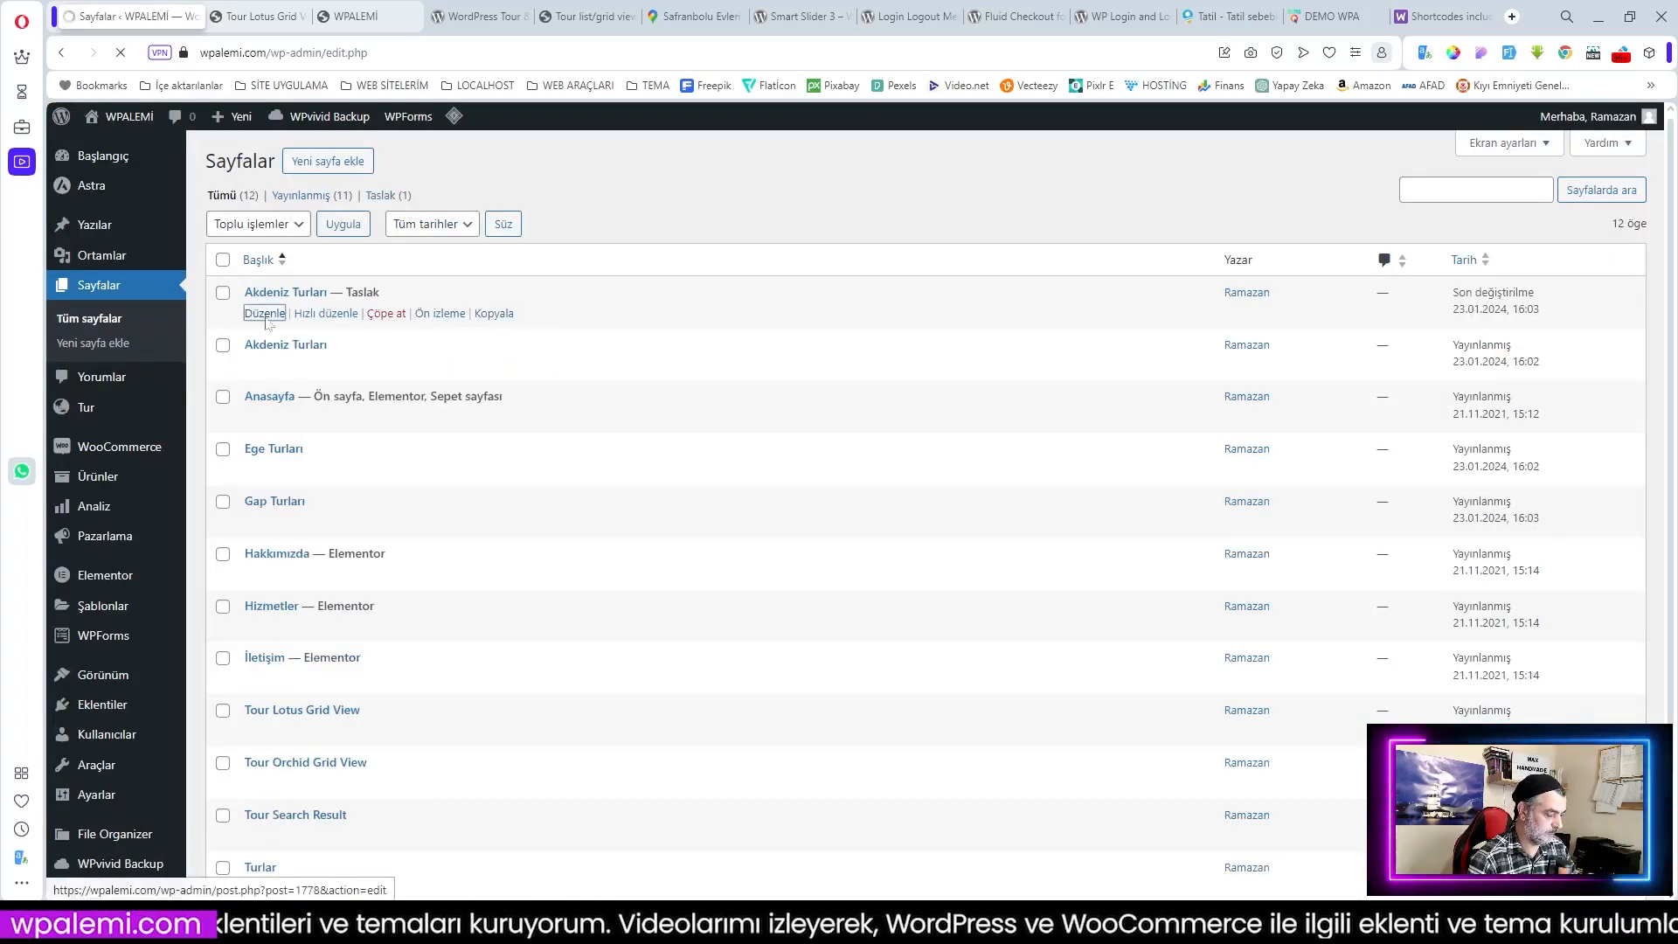
left_click(272, 311)
double_click(263, 250)
type("Kapadokya")
left_click(1532, 129)
left_click(1508, 132)
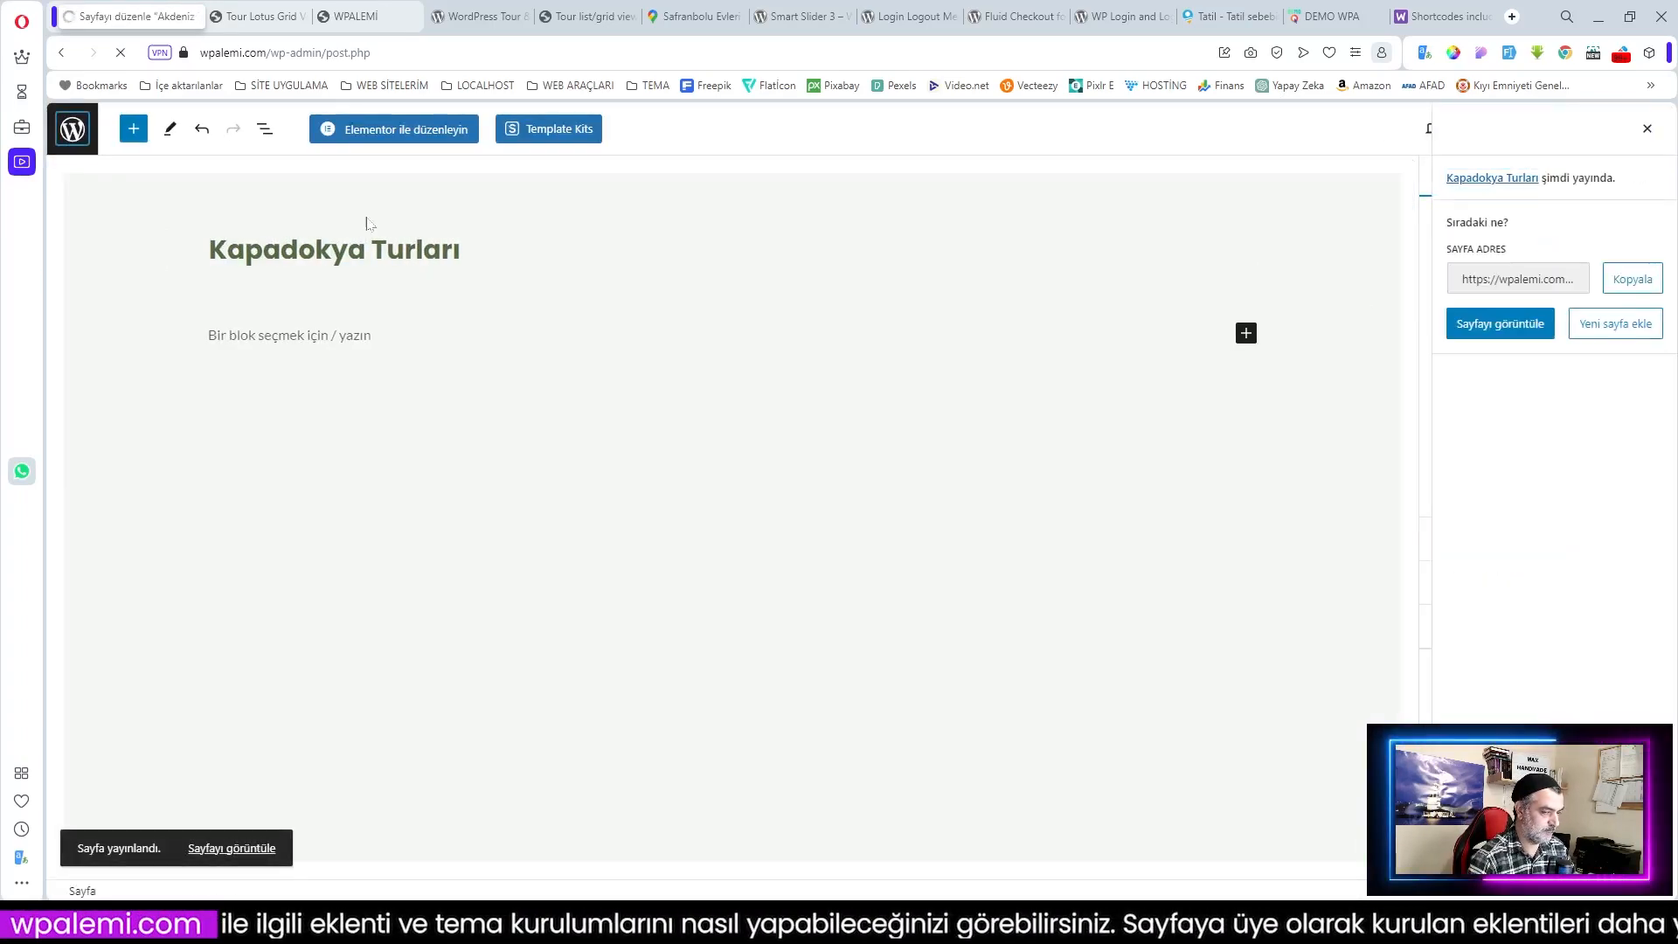
left_click(72, 131)
Step: Make another copy titled 'Karadeniz Turları' and publish it
left_click(494, 313)
left_click(265, 312)
double_click(262, 250)
type("Karadeniz")
left_click(1532, 129)
left_click(1508, 132)
left_click(73, 131)
Step: Make a final copy titled 'Marmara Turları' and publish it
left_click(486, 311)
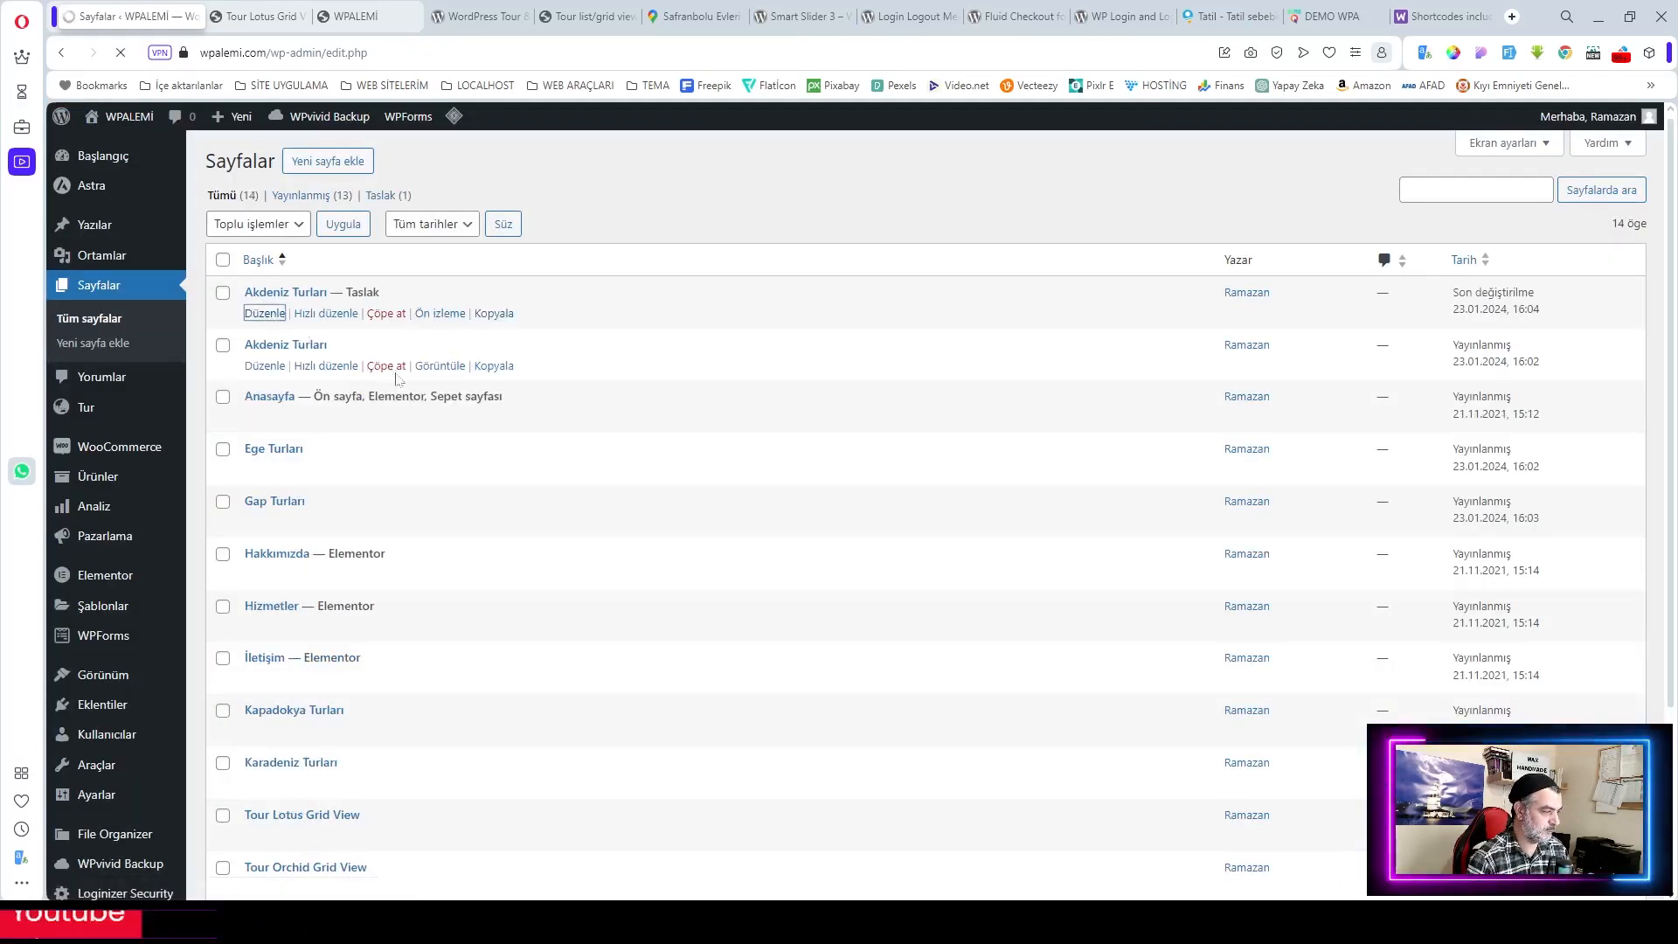
left_click(265, 311)
double_click(262, 250)
type("Marmara")
left_click(1532, 130)
left_click(1508, 132)
left_click(72, 131)
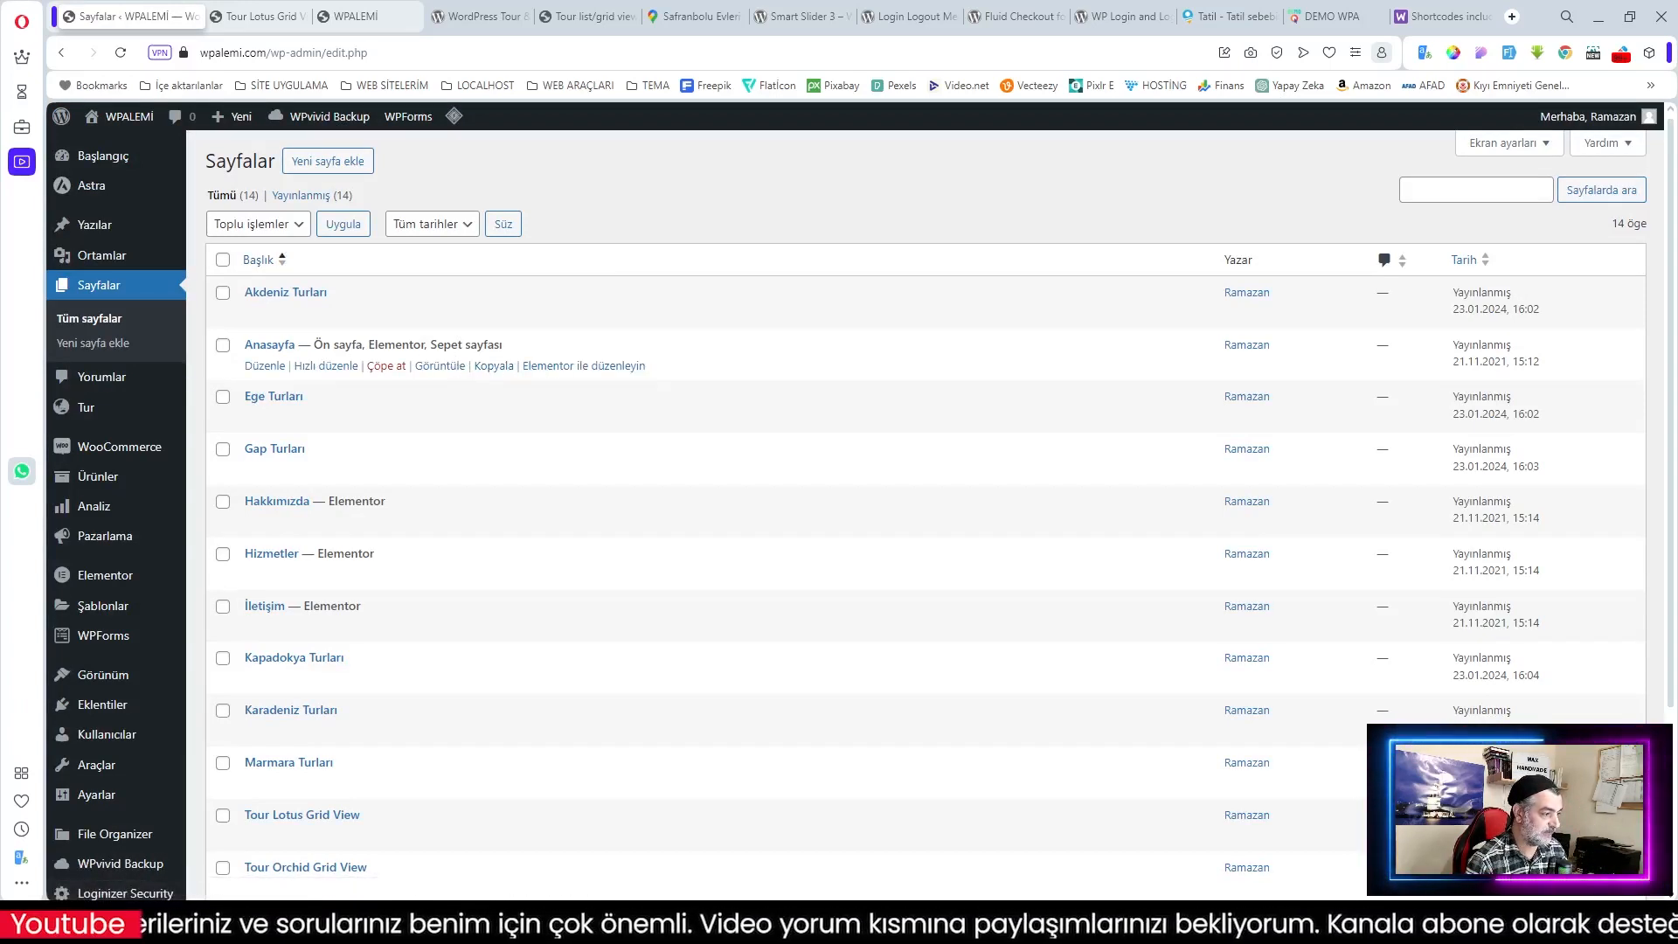
Step: Look at the Anasayfa page, then start a new page from the Sayfalar list
left_click(266, 369)
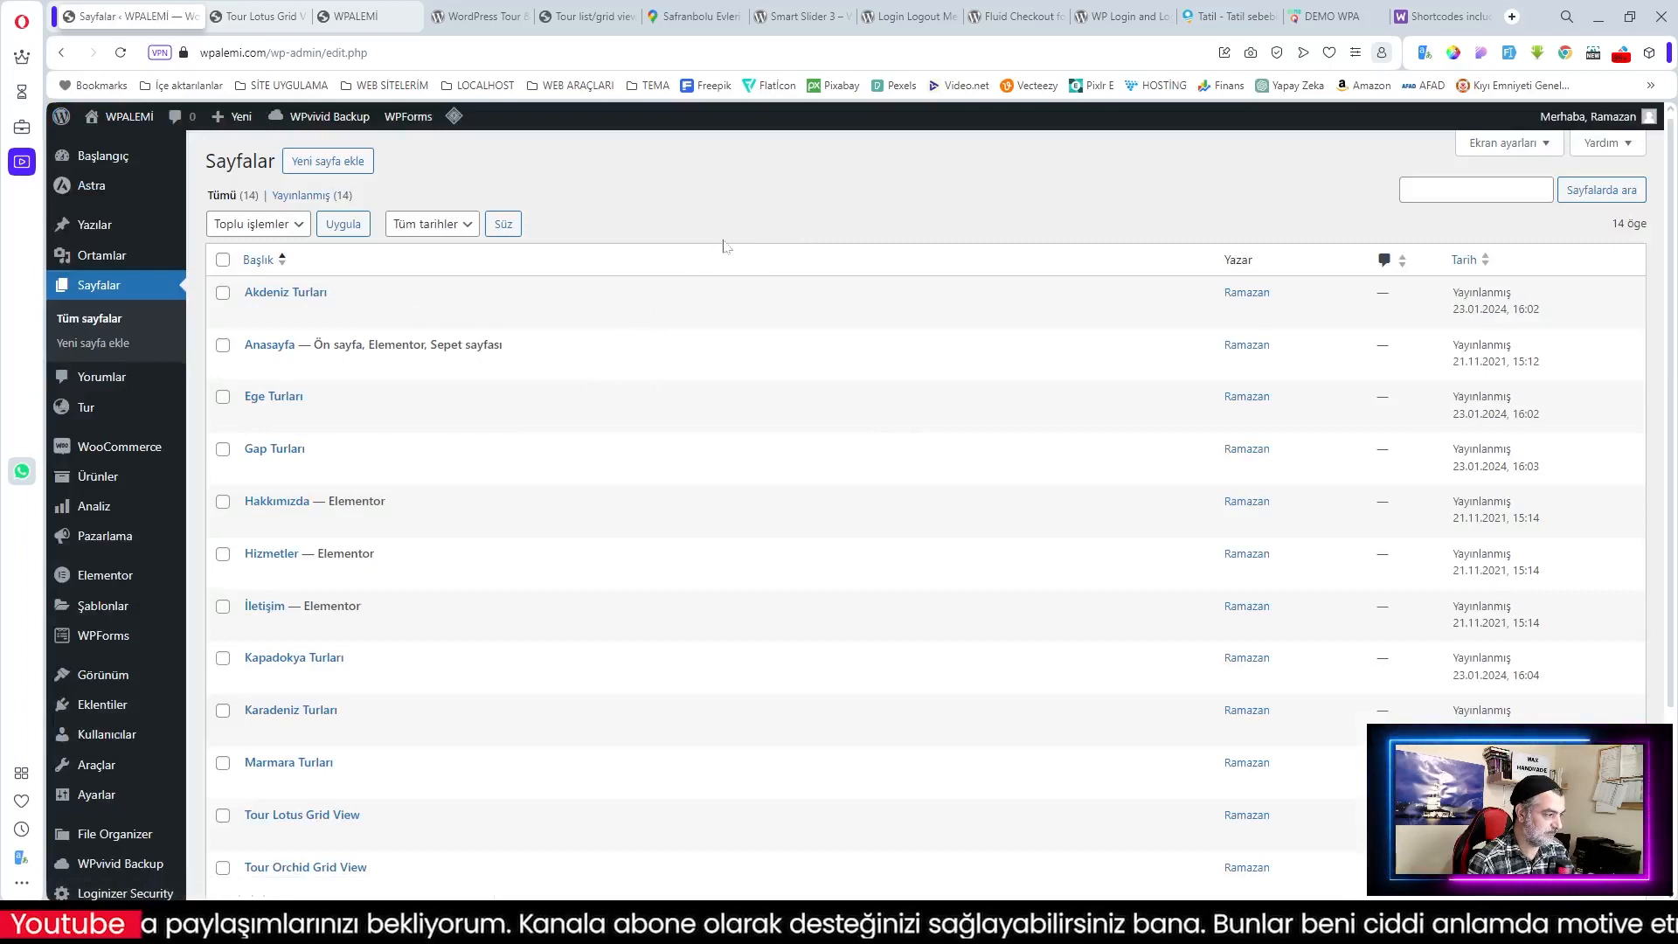
left_click(328, 161)
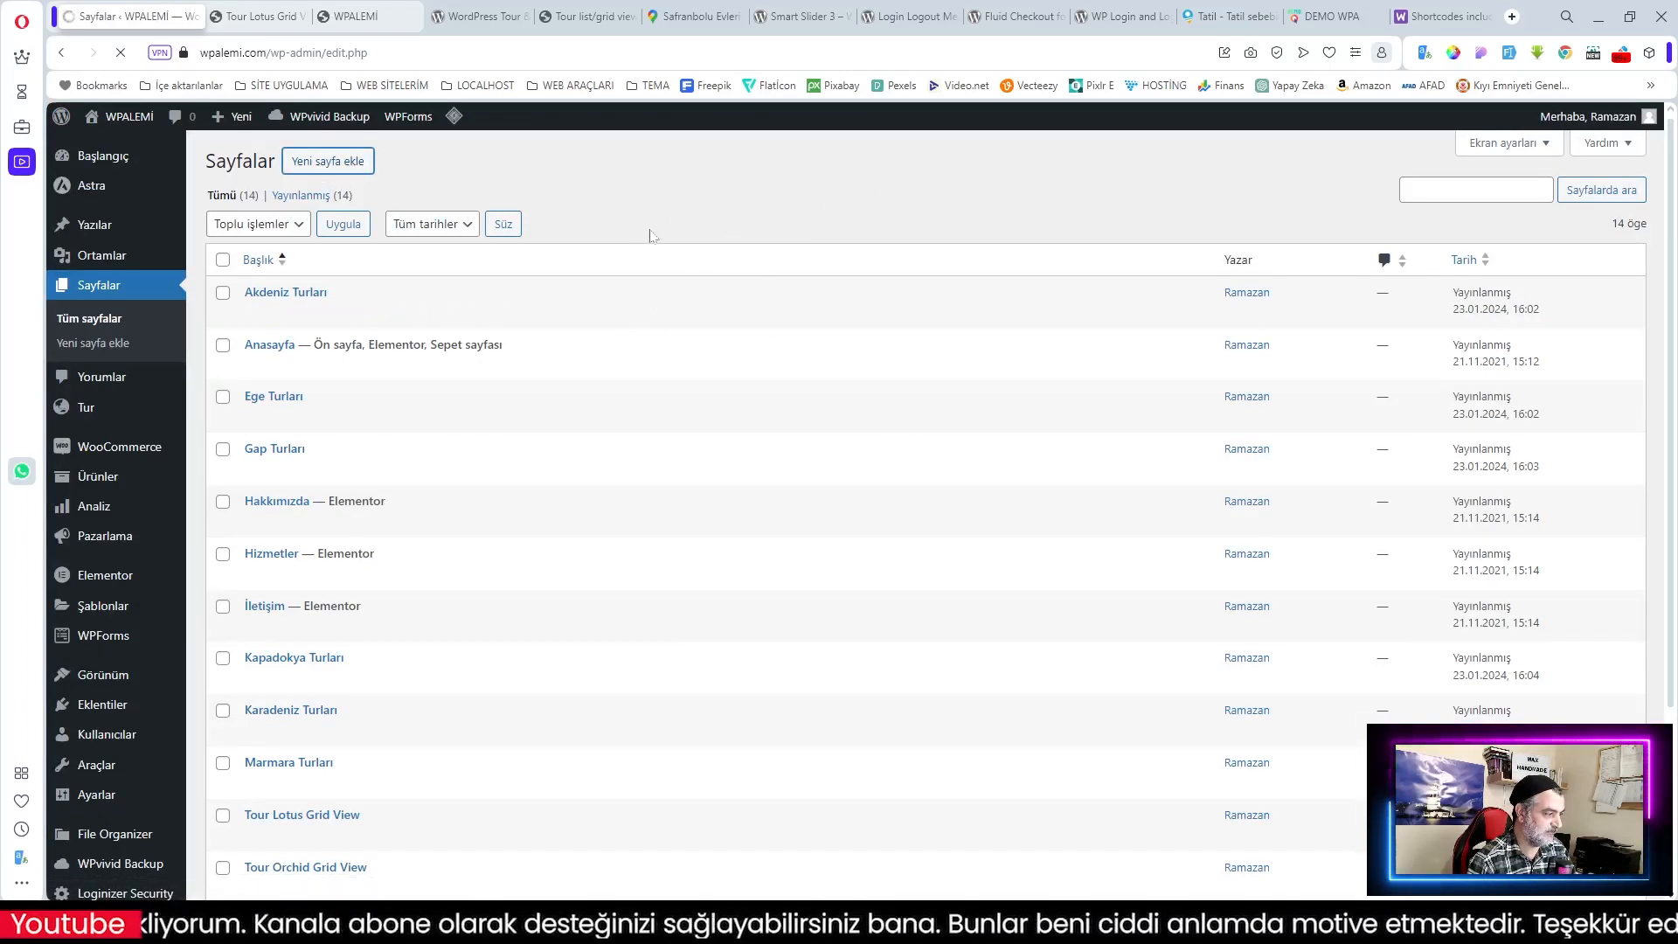
Step: Title the new page 'Sepet', hide its title, and begin adding a content block
type("Sepet")
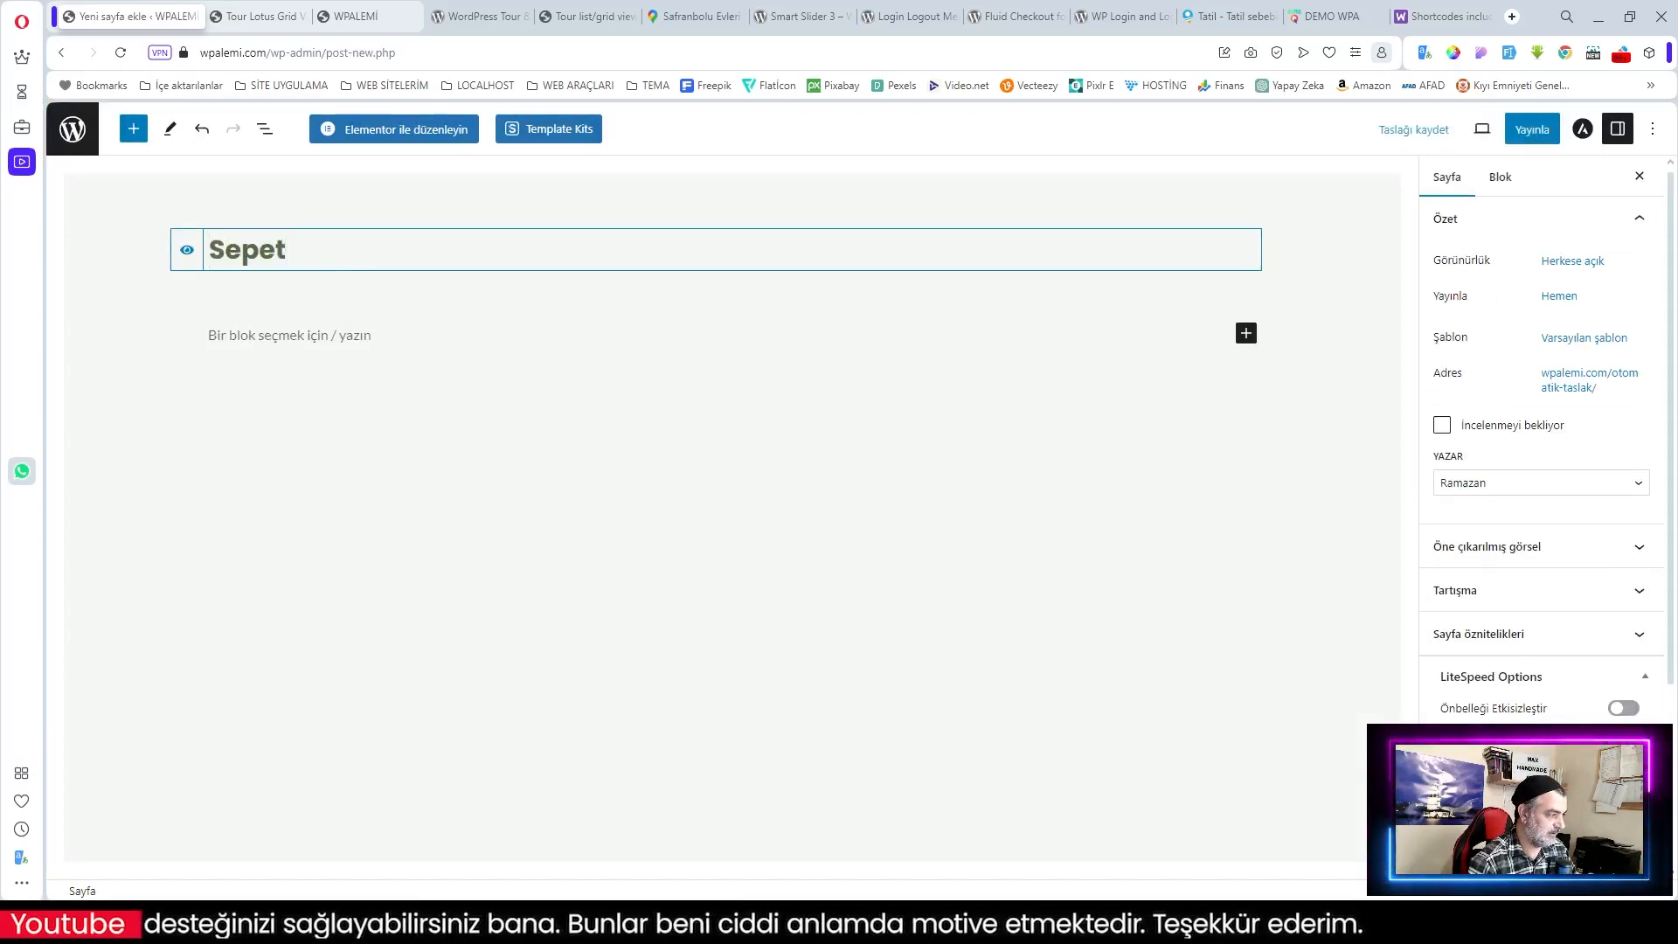
left_click(187, 252)
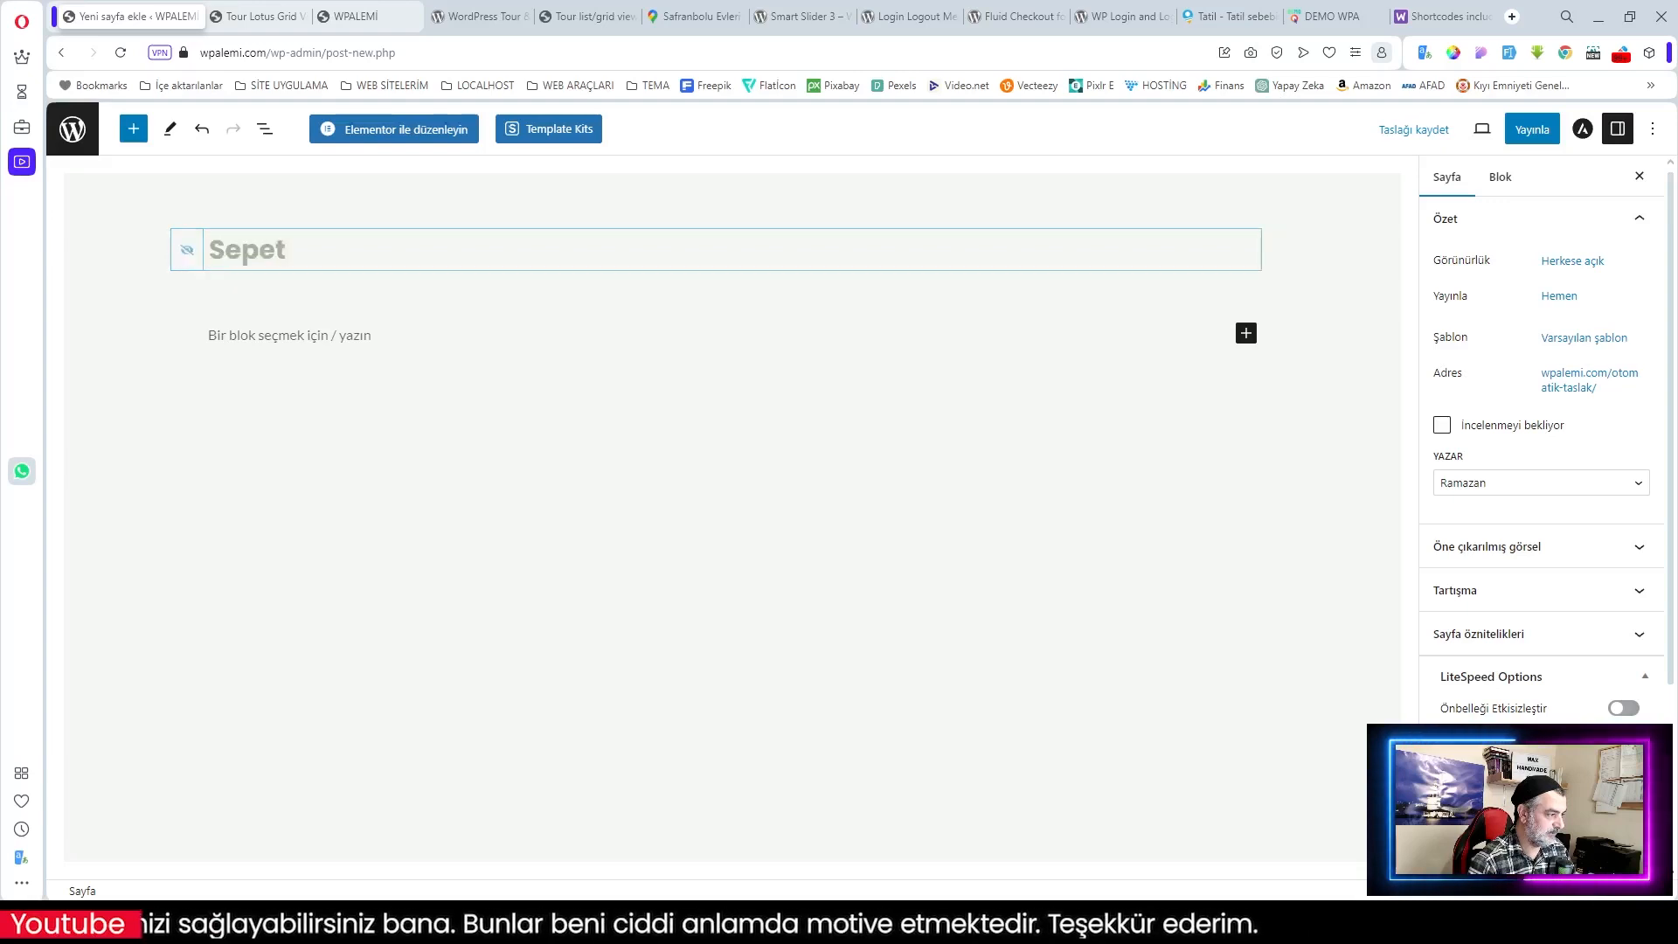
left_click(1599, 380)
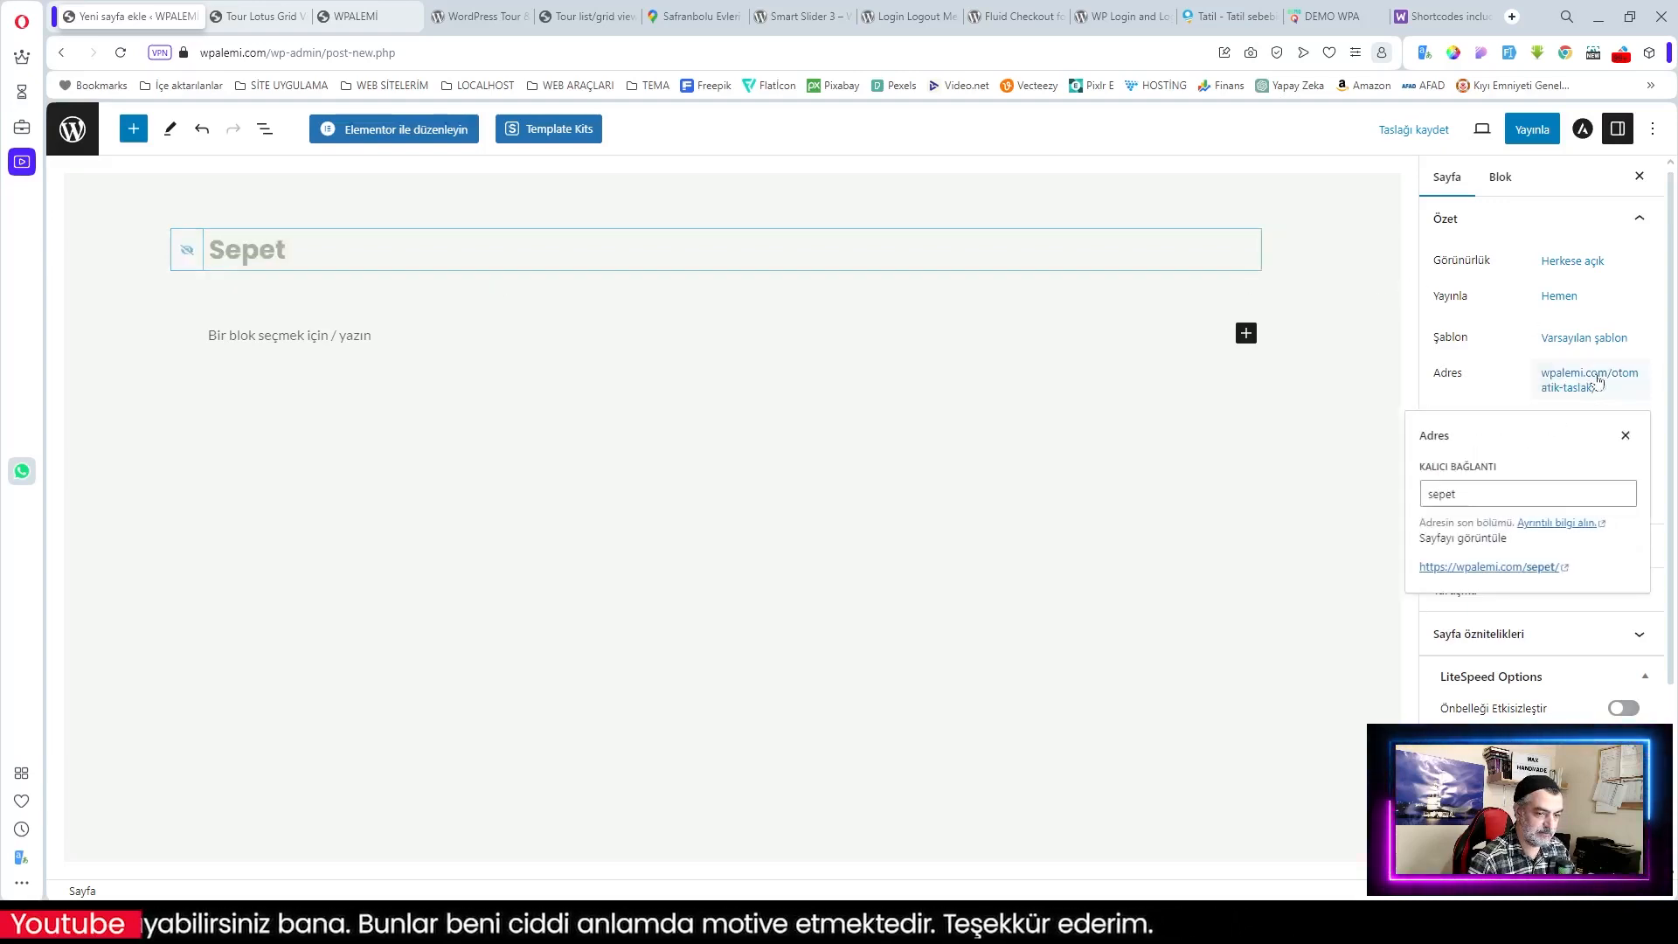
left_click(781, 346)
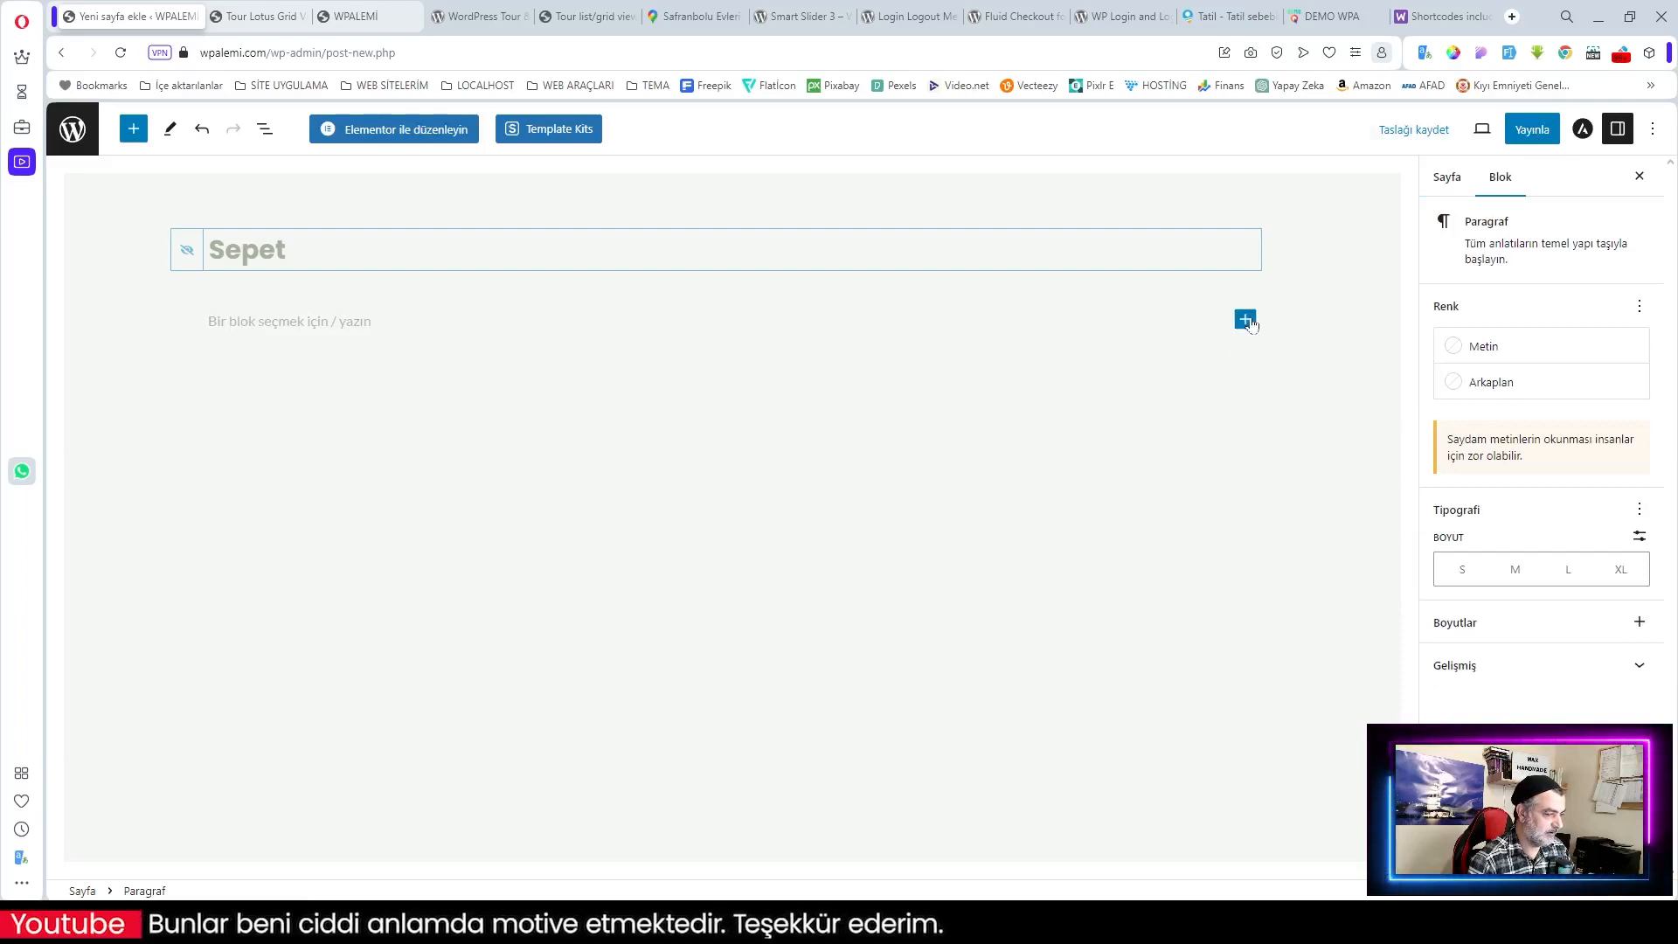
left_click(1245, 319)
Step: Copy [woocommerce_cart] from the WooCommerce docs, paste it into the page, and publish Sepet
key("ctrl+Tab")
scroll(741, 339, "down", 1)
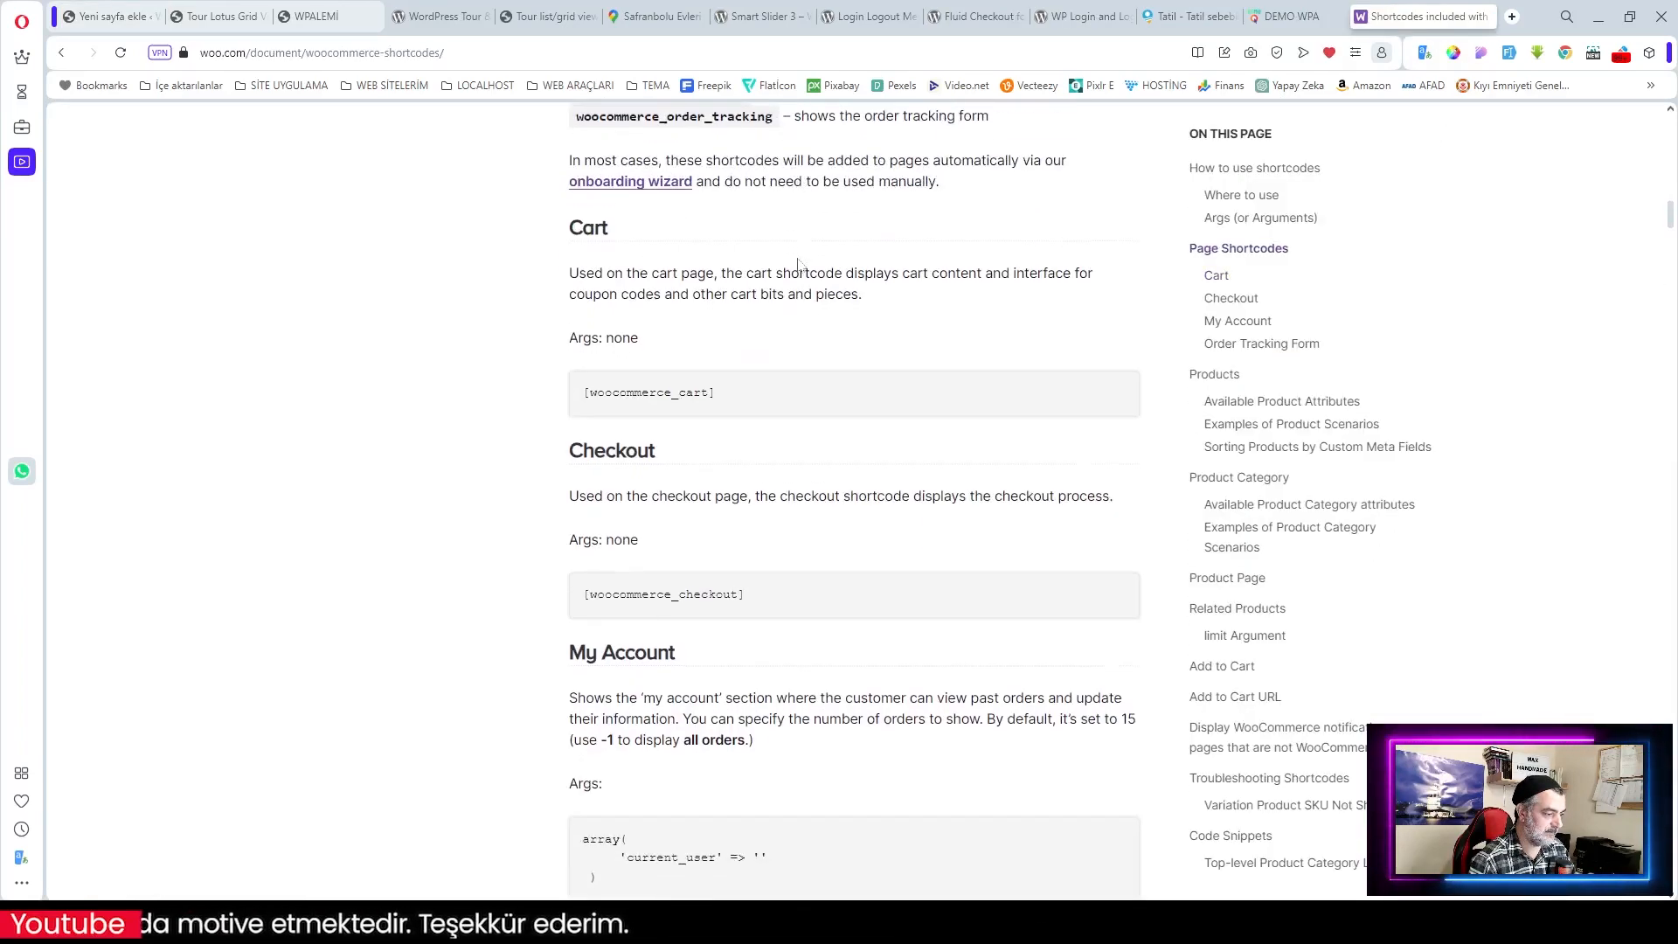
left_click_drag(715, 392, 605, 392)
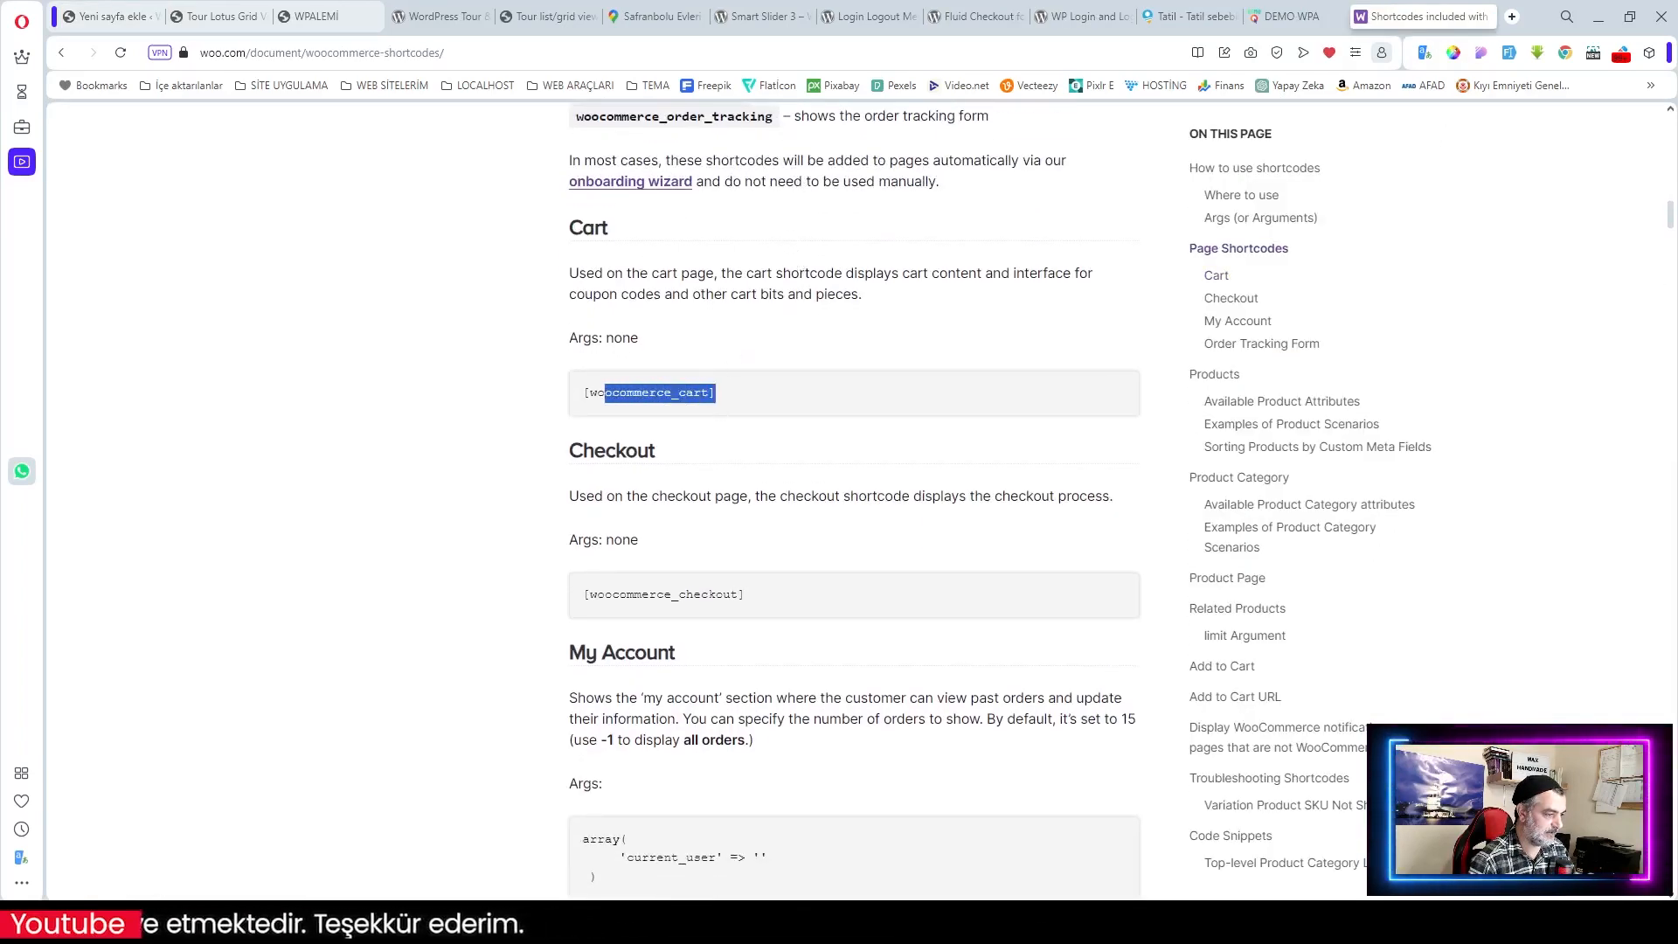
key("ctrl+c")
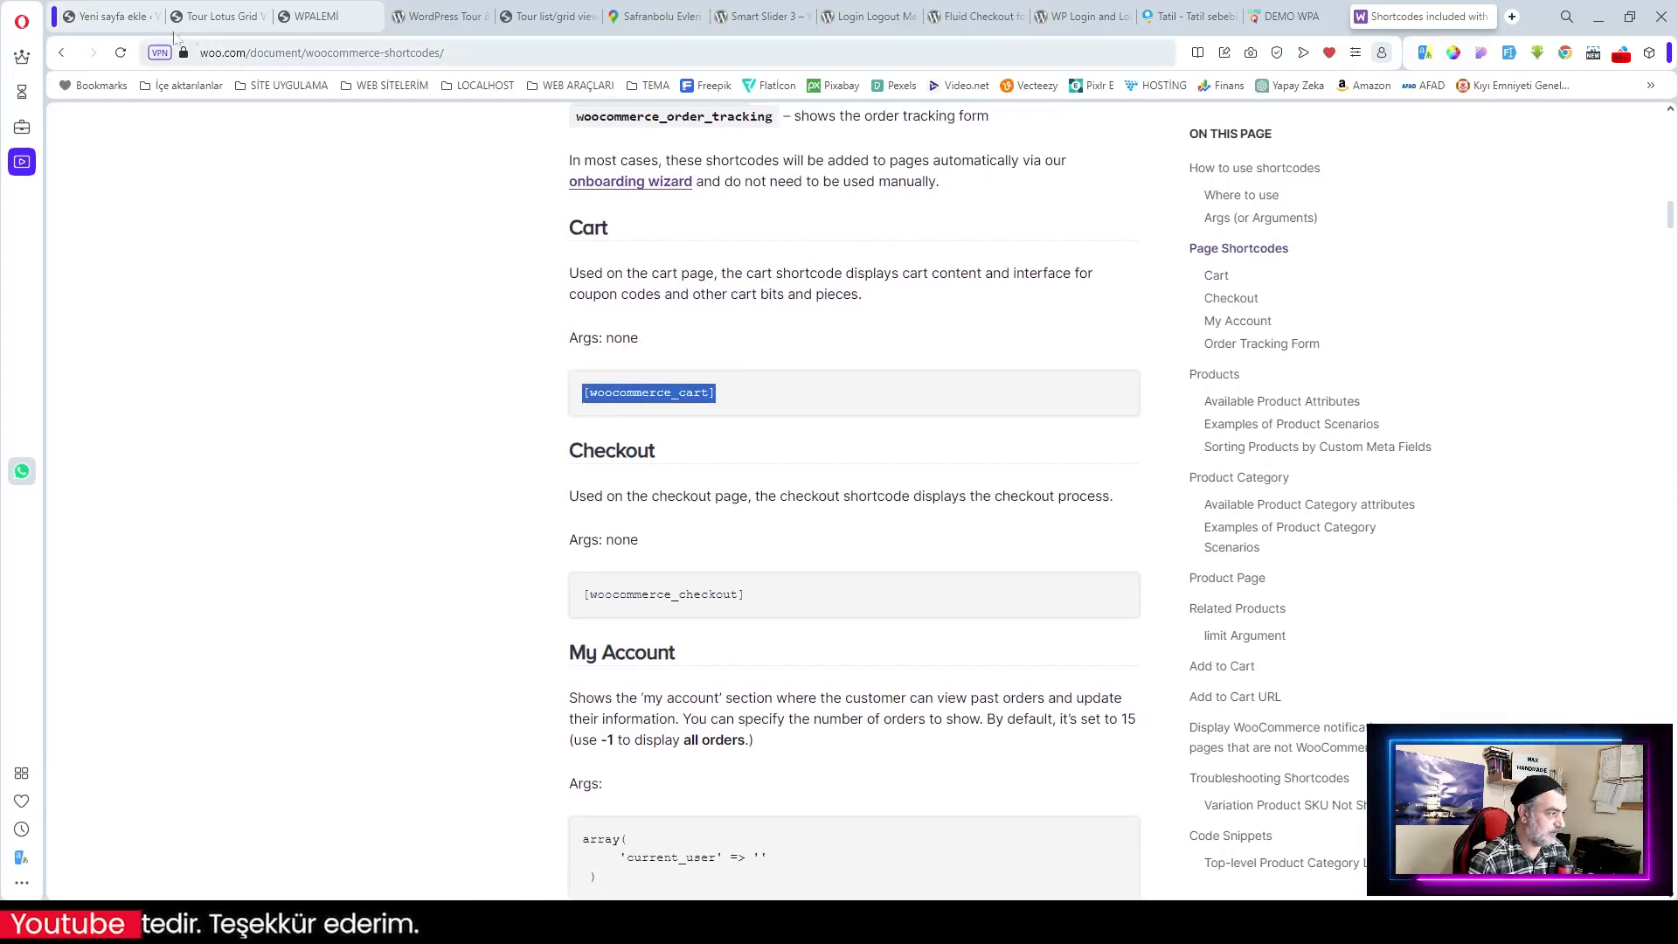
left_click(103, 21)
key("ctrl+v")
left_click(1532, 129)
left_click(1532, 129)
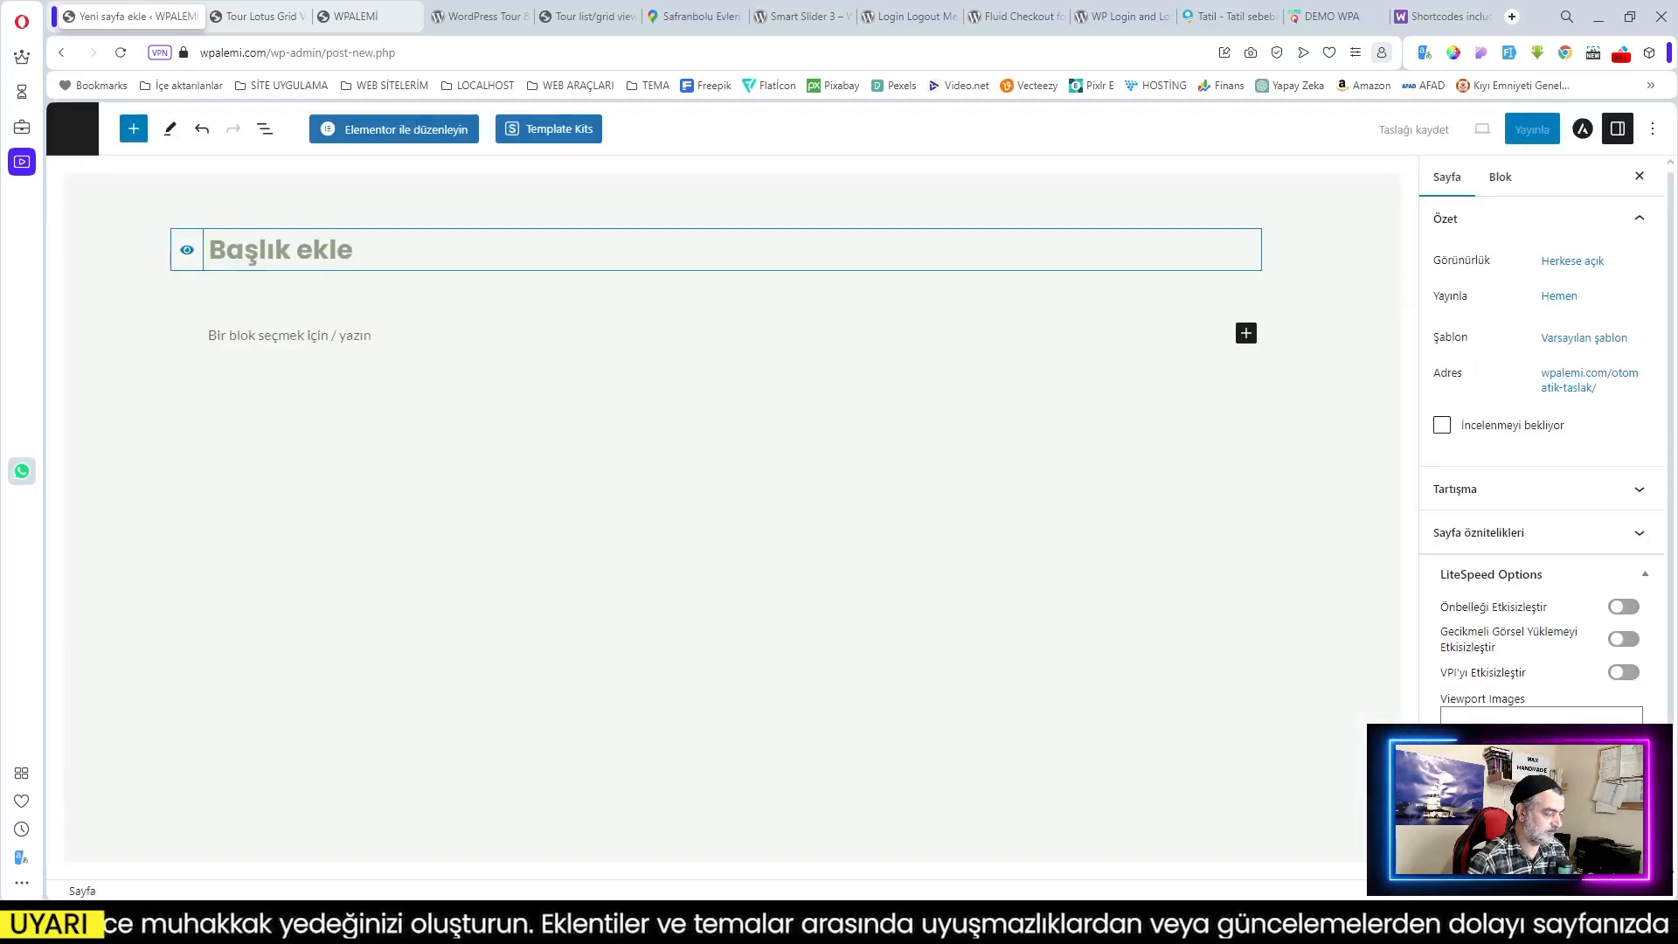
Step: Title the page 'Ödeme', hide the title, and add a Shortcode block
type("Ödeme")
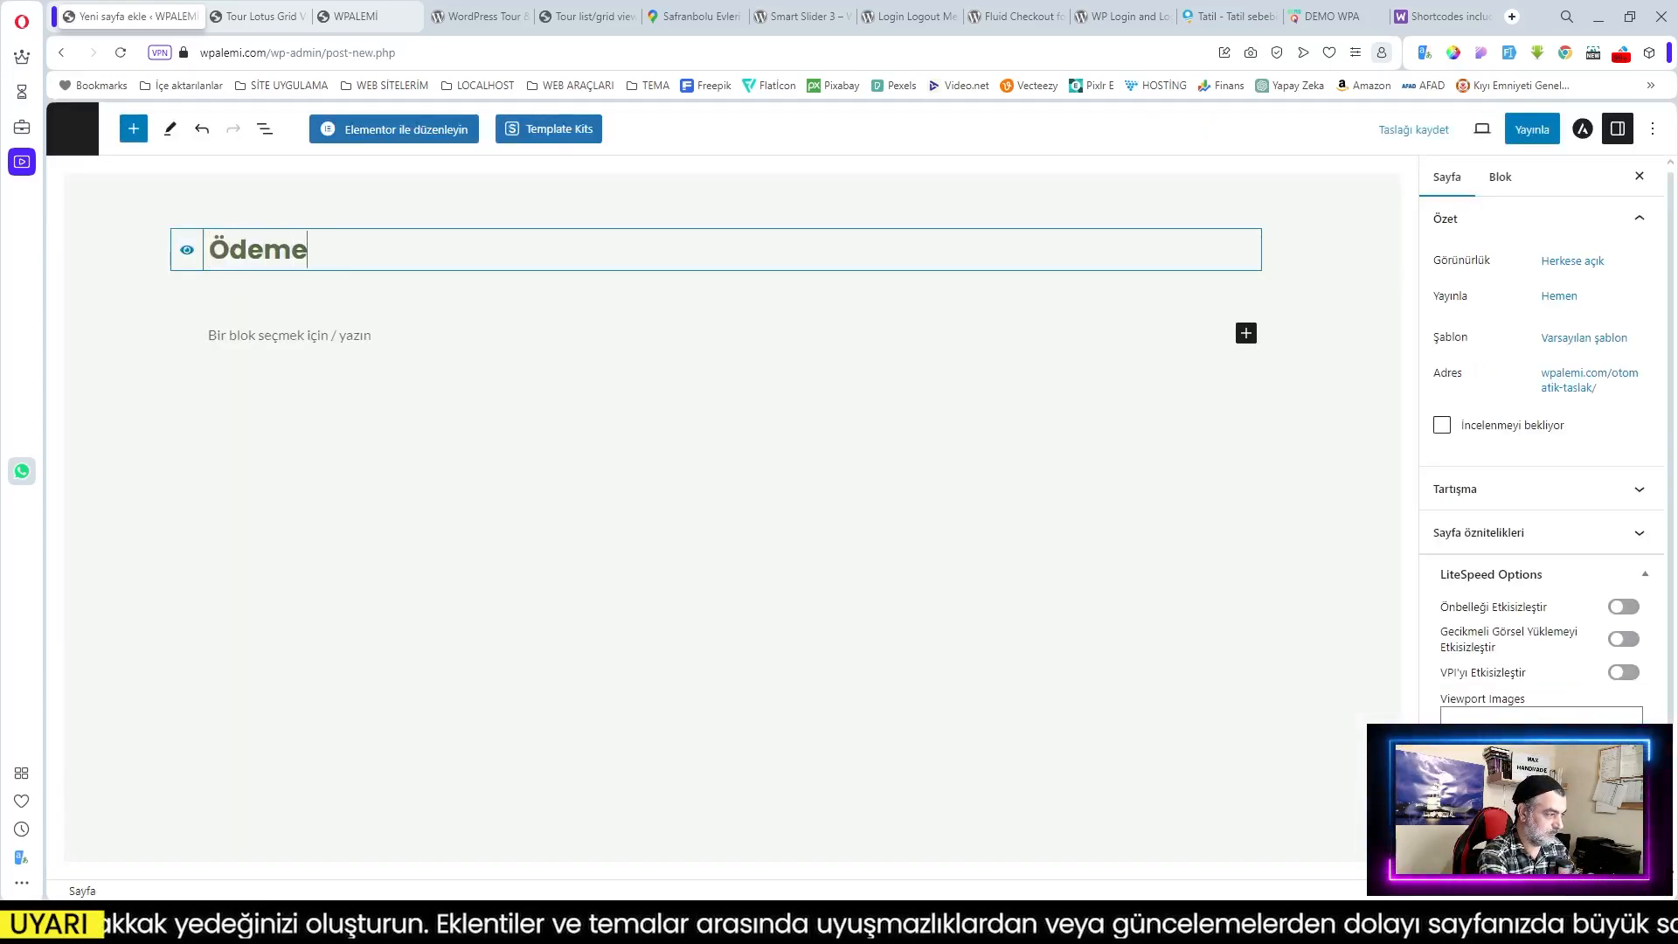
left_click(187, 252)
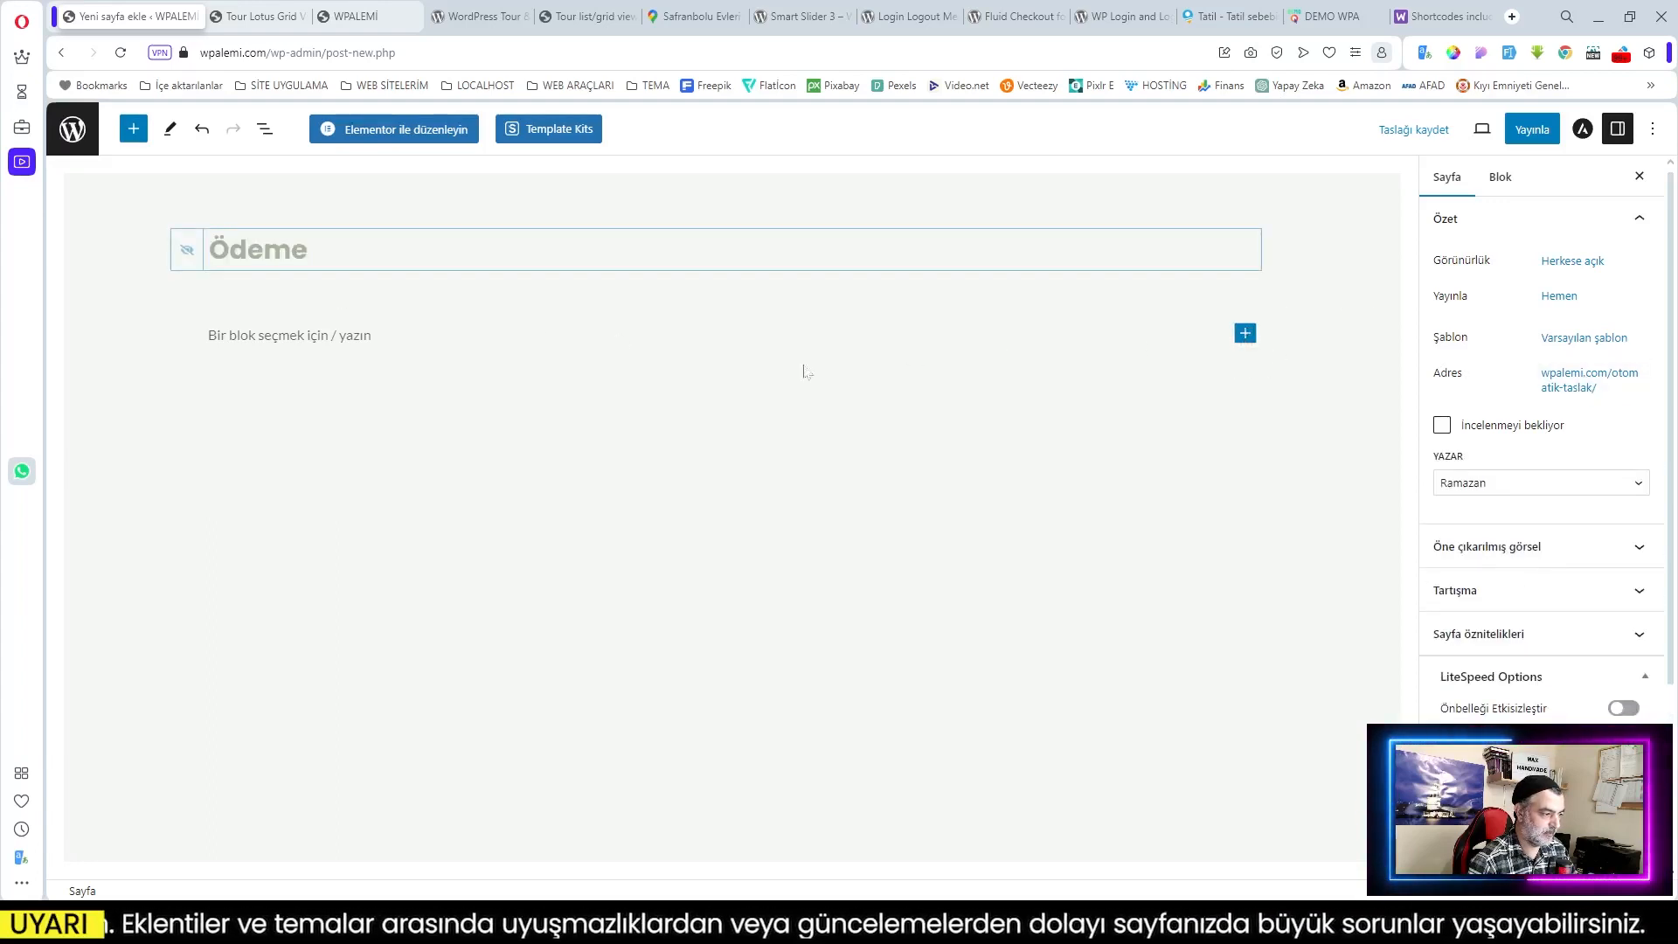
left_click(1402, 458)
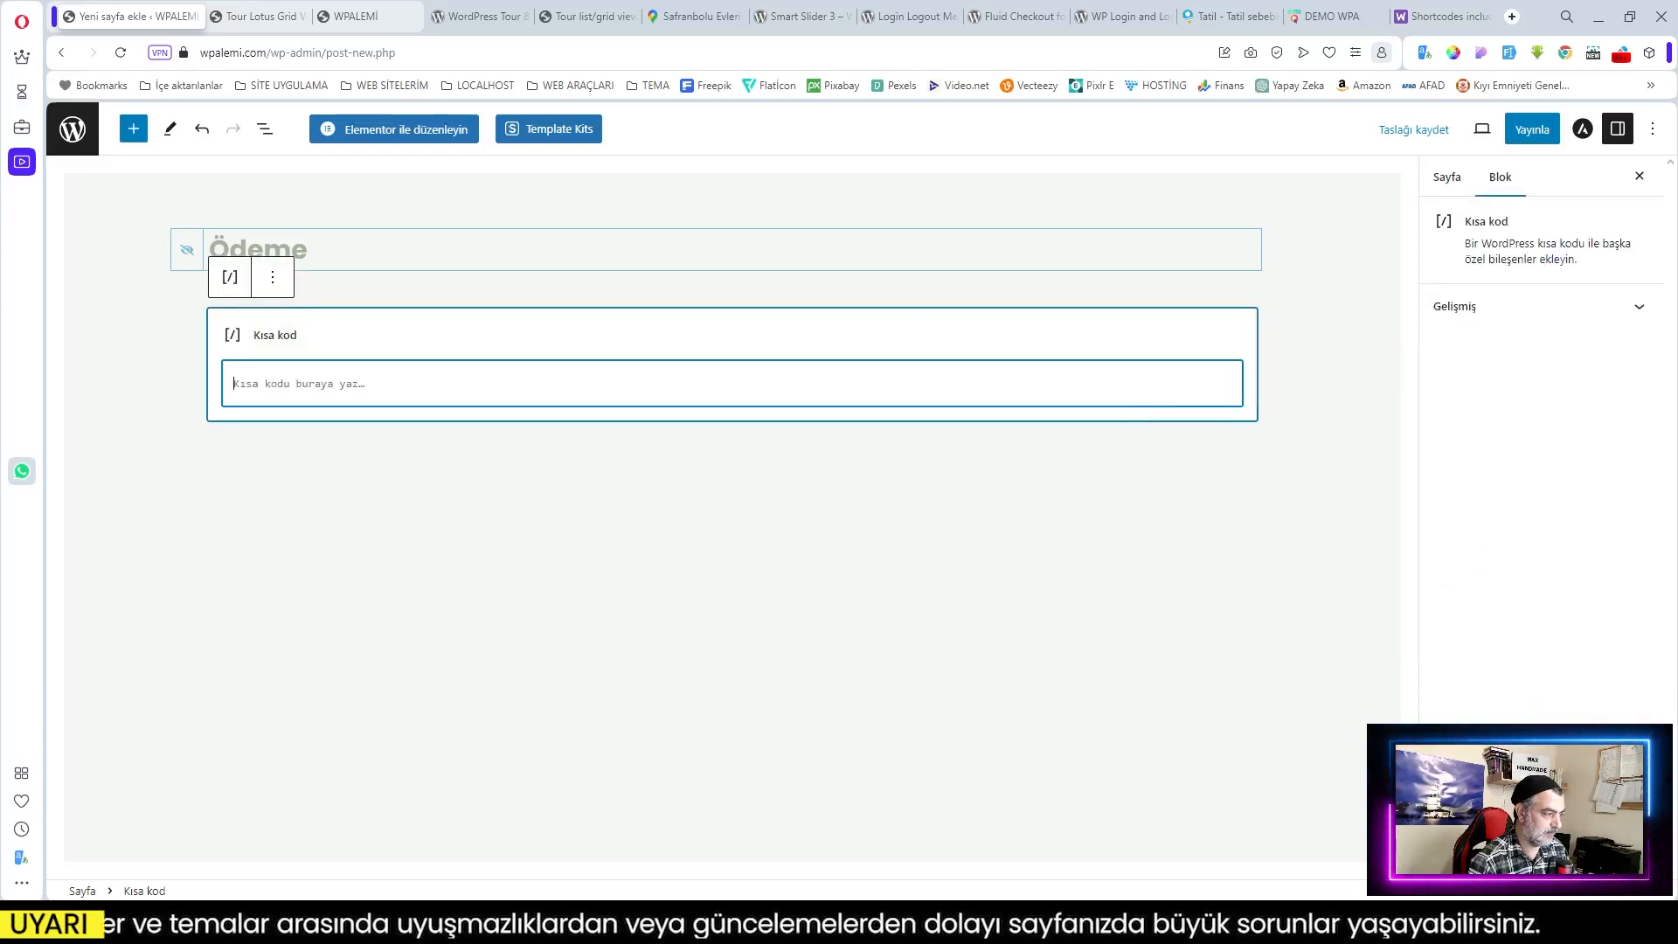
left_click(1407, 17)
Step: Paste [woocommerce_checkout] into the block, publish Ödeme, and start another new page
left_click_drag(752, 597, 582, 595)
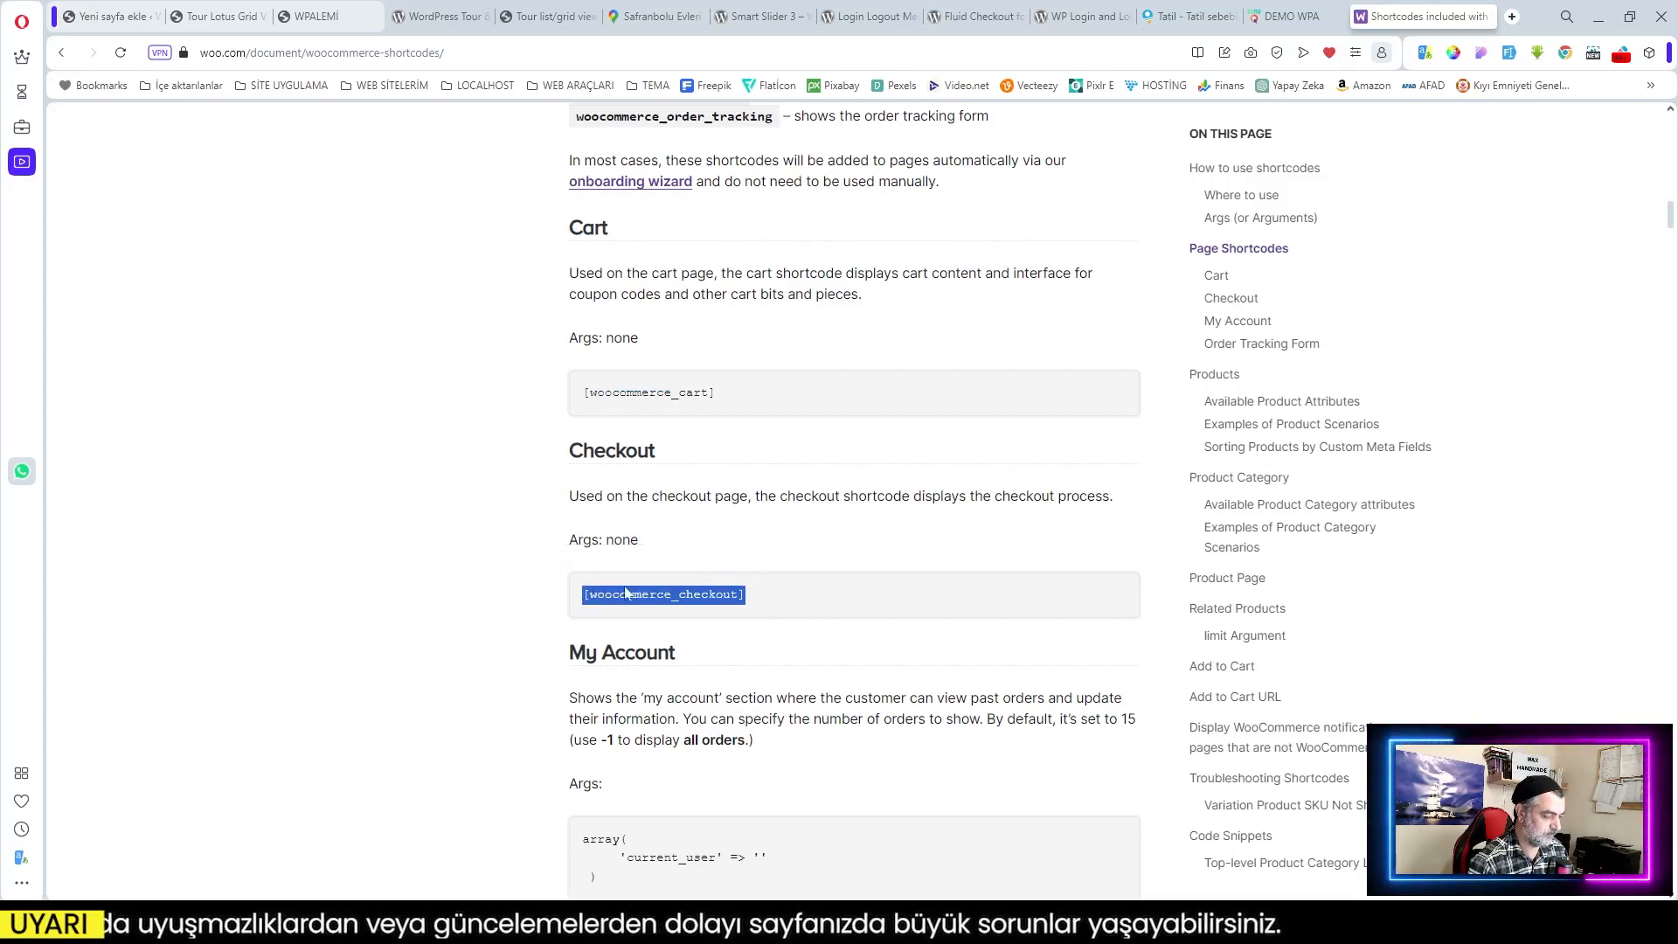
left_click(112, 15)
key("ctrl+v")
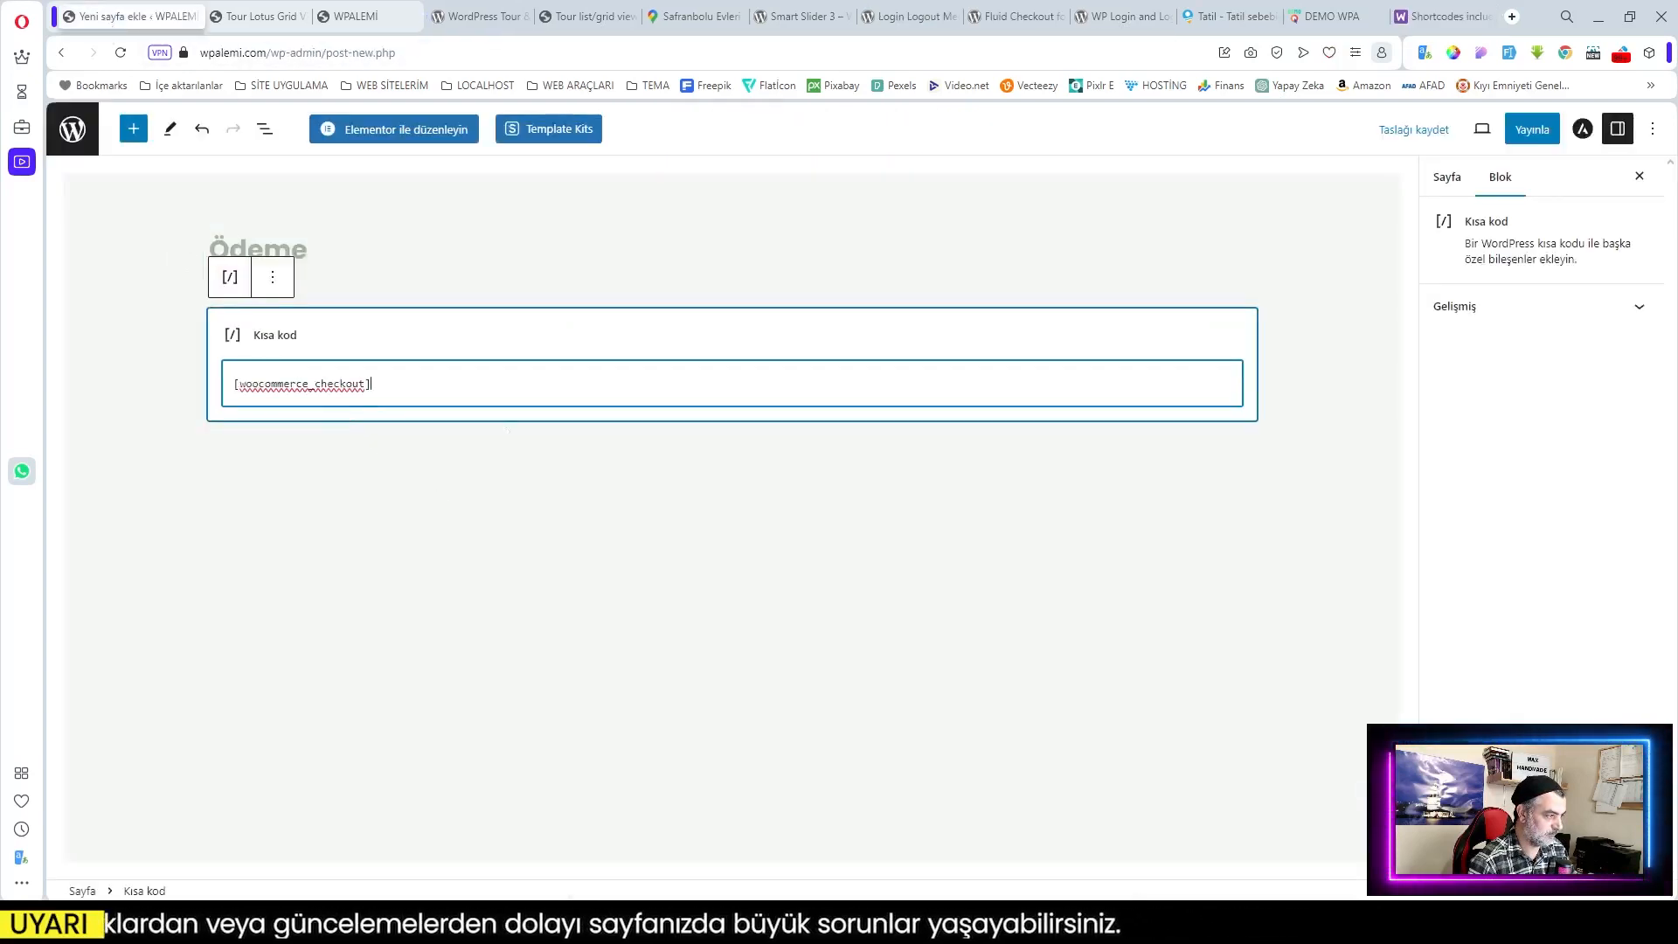
left_click(1532, 131)
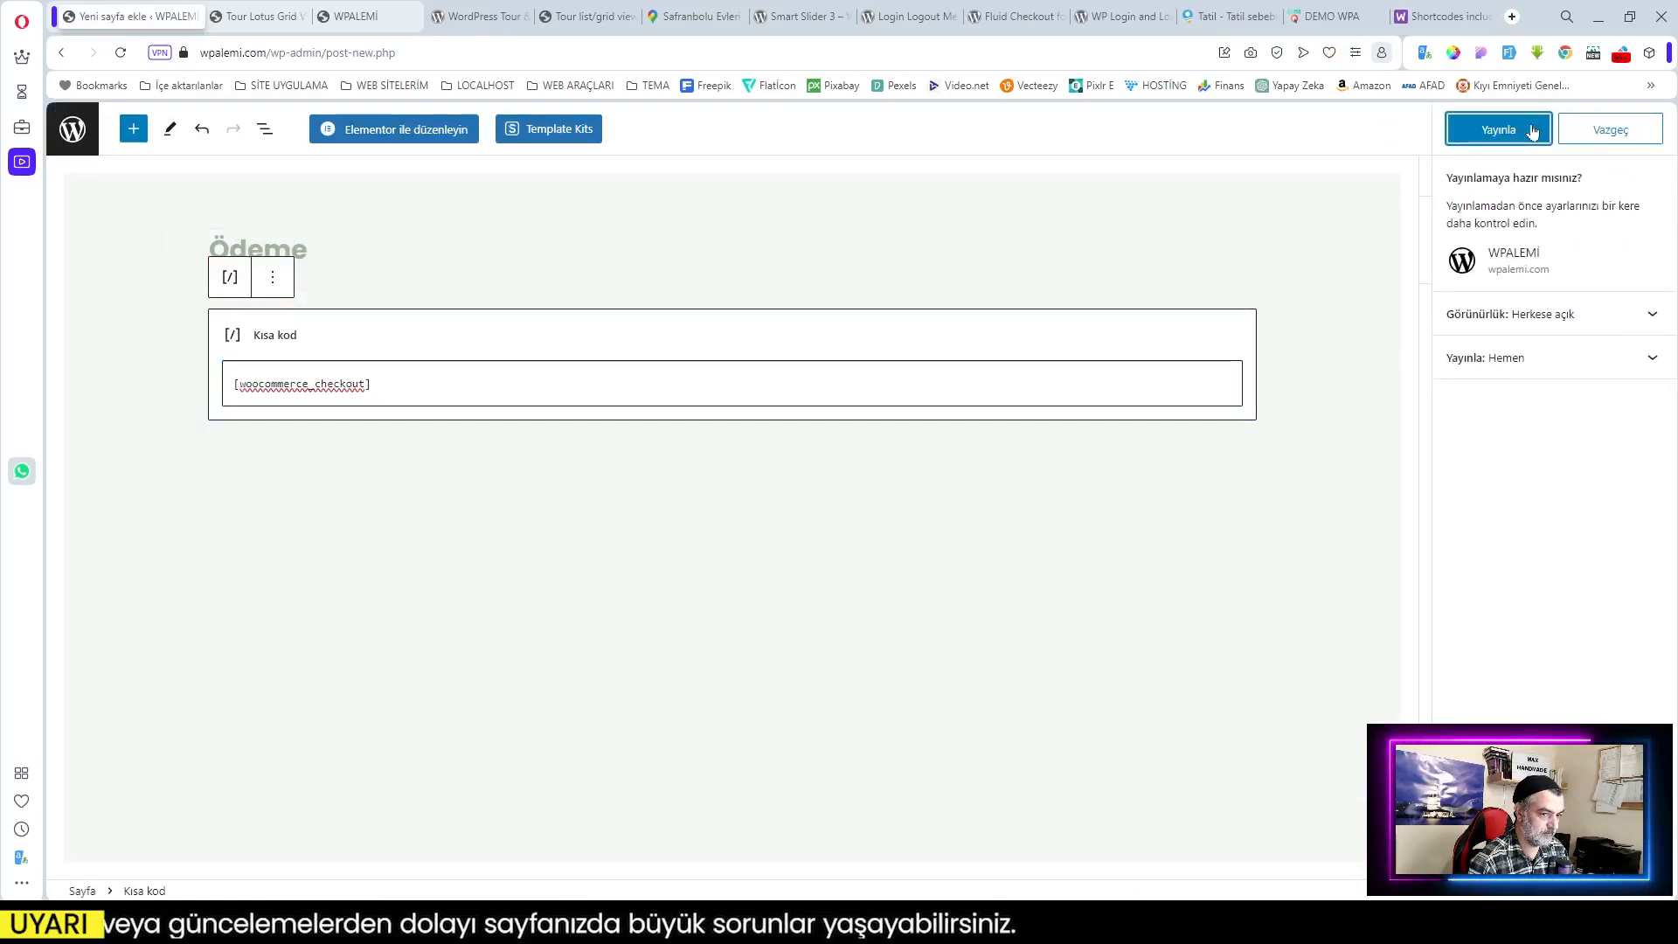
left_click(1511, 129)
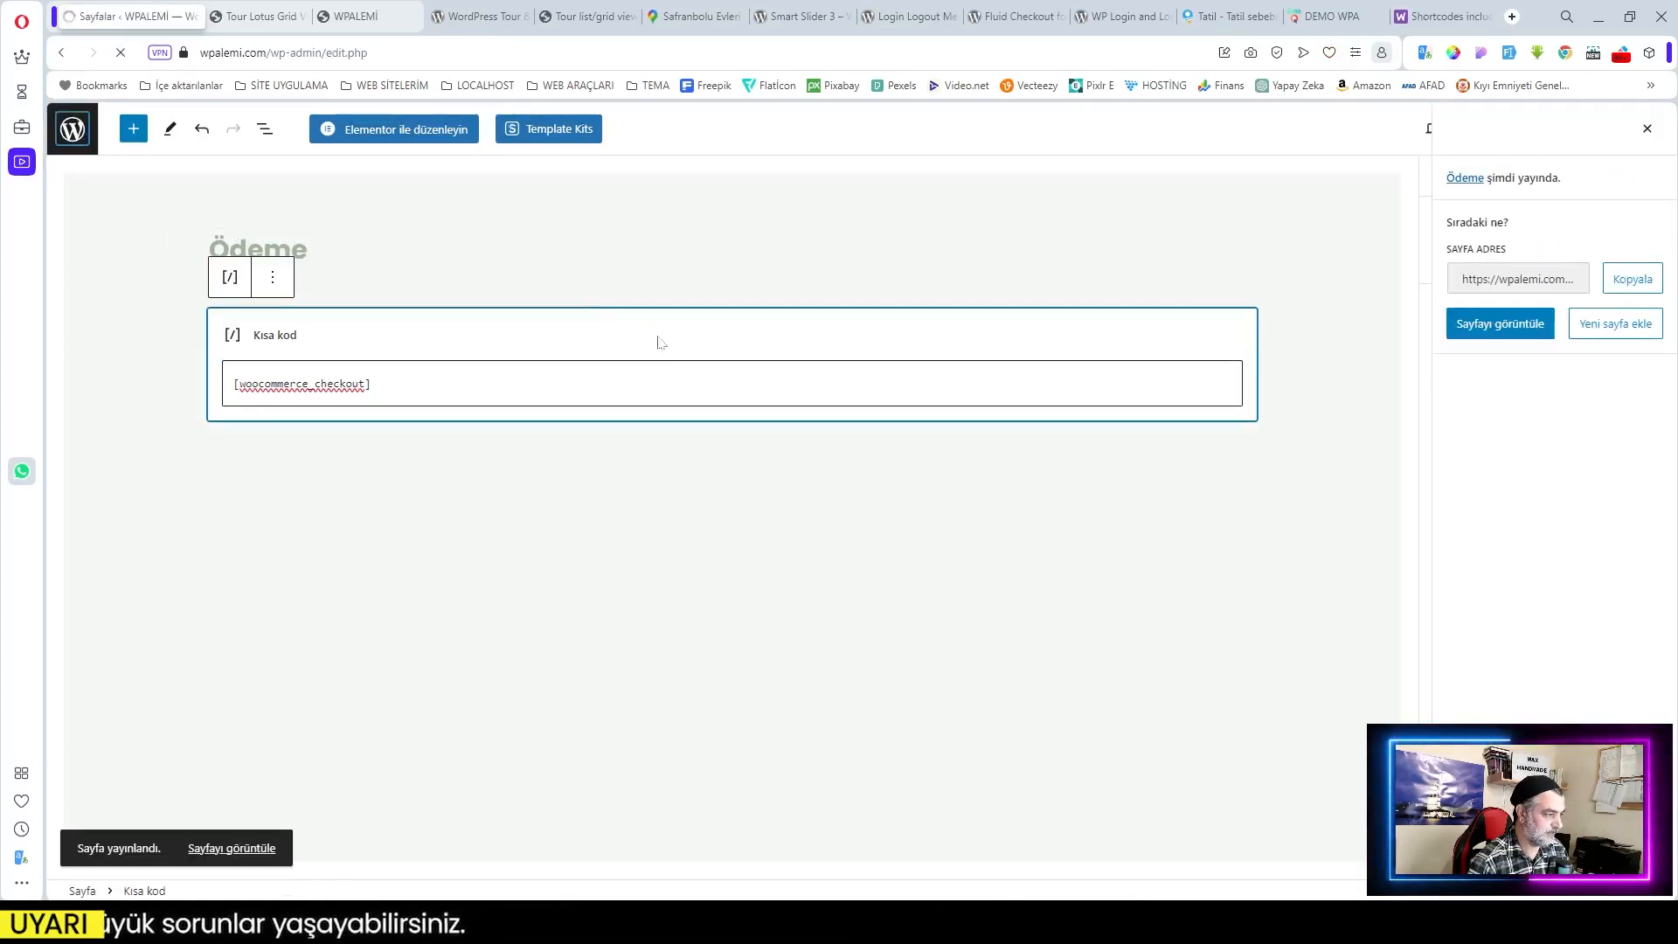
left_click(331, 162)
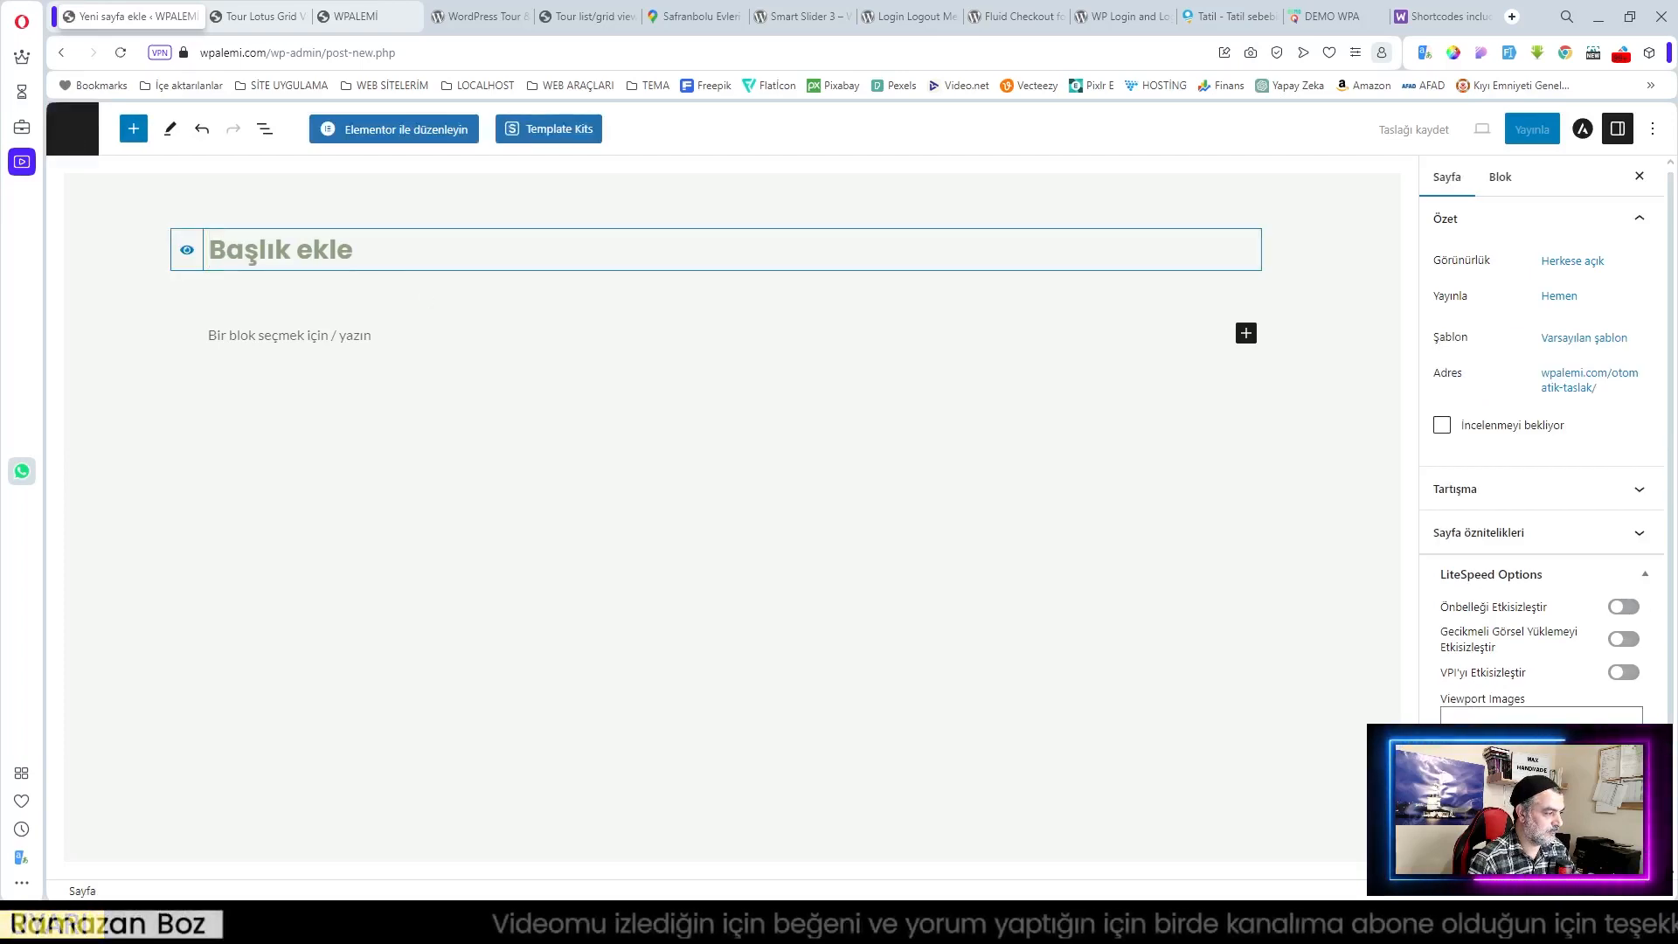
Step: Title the page 'Hesabım', hide the title, and add a Shortcode block
type("Hesabım")
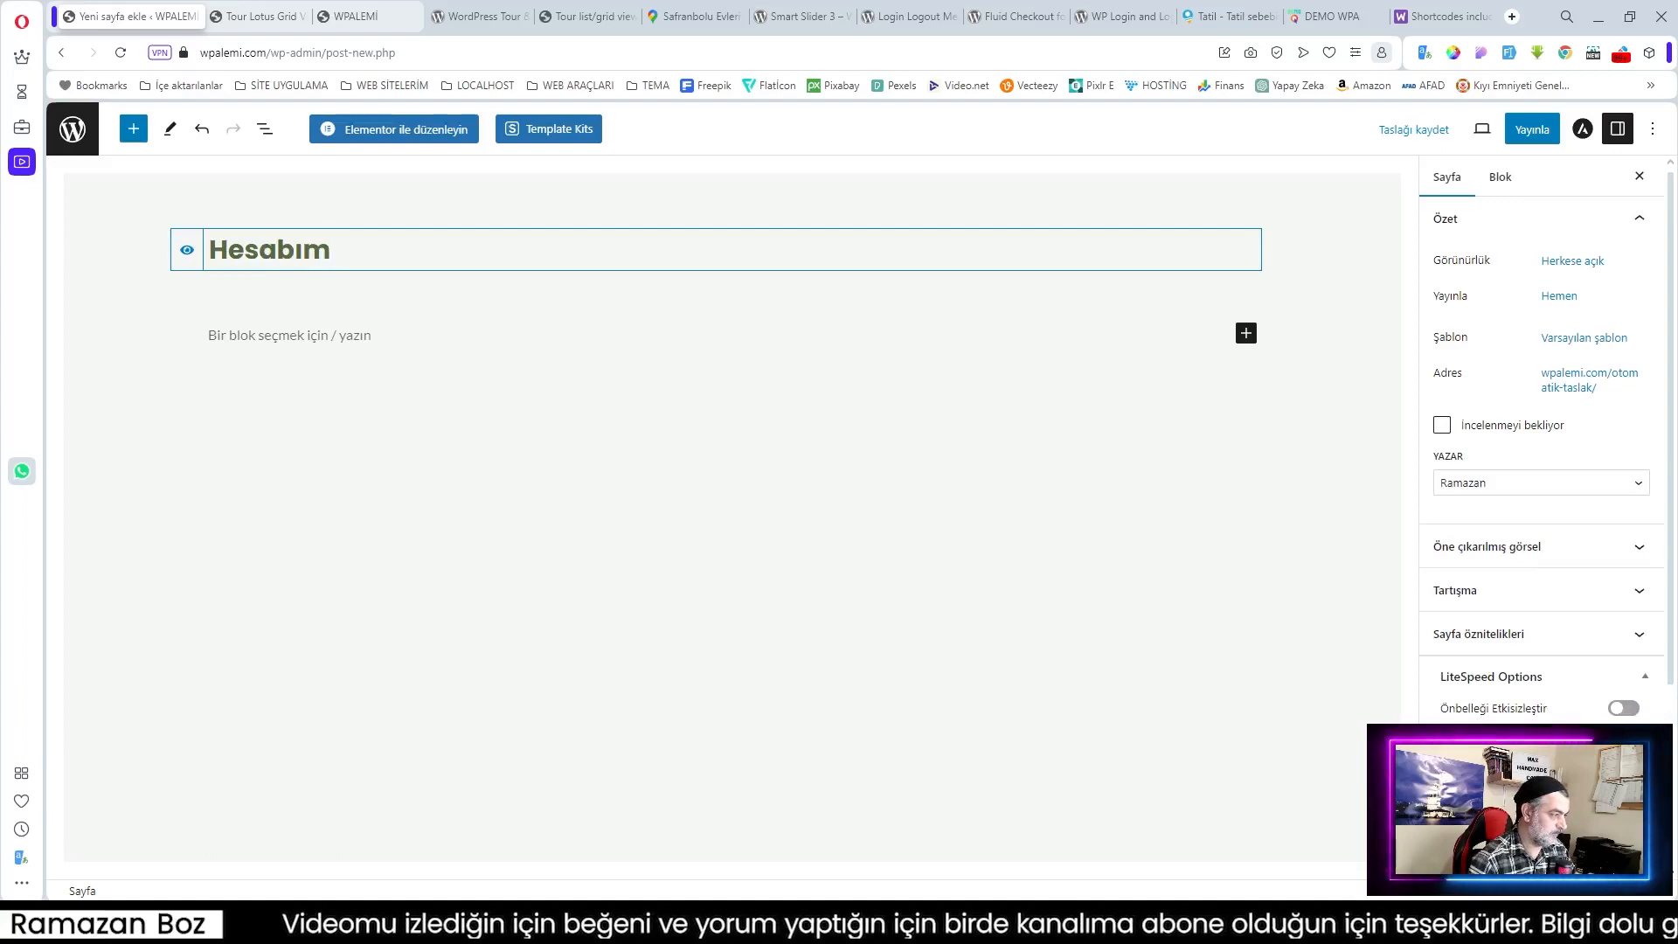
left_click(187, 250)
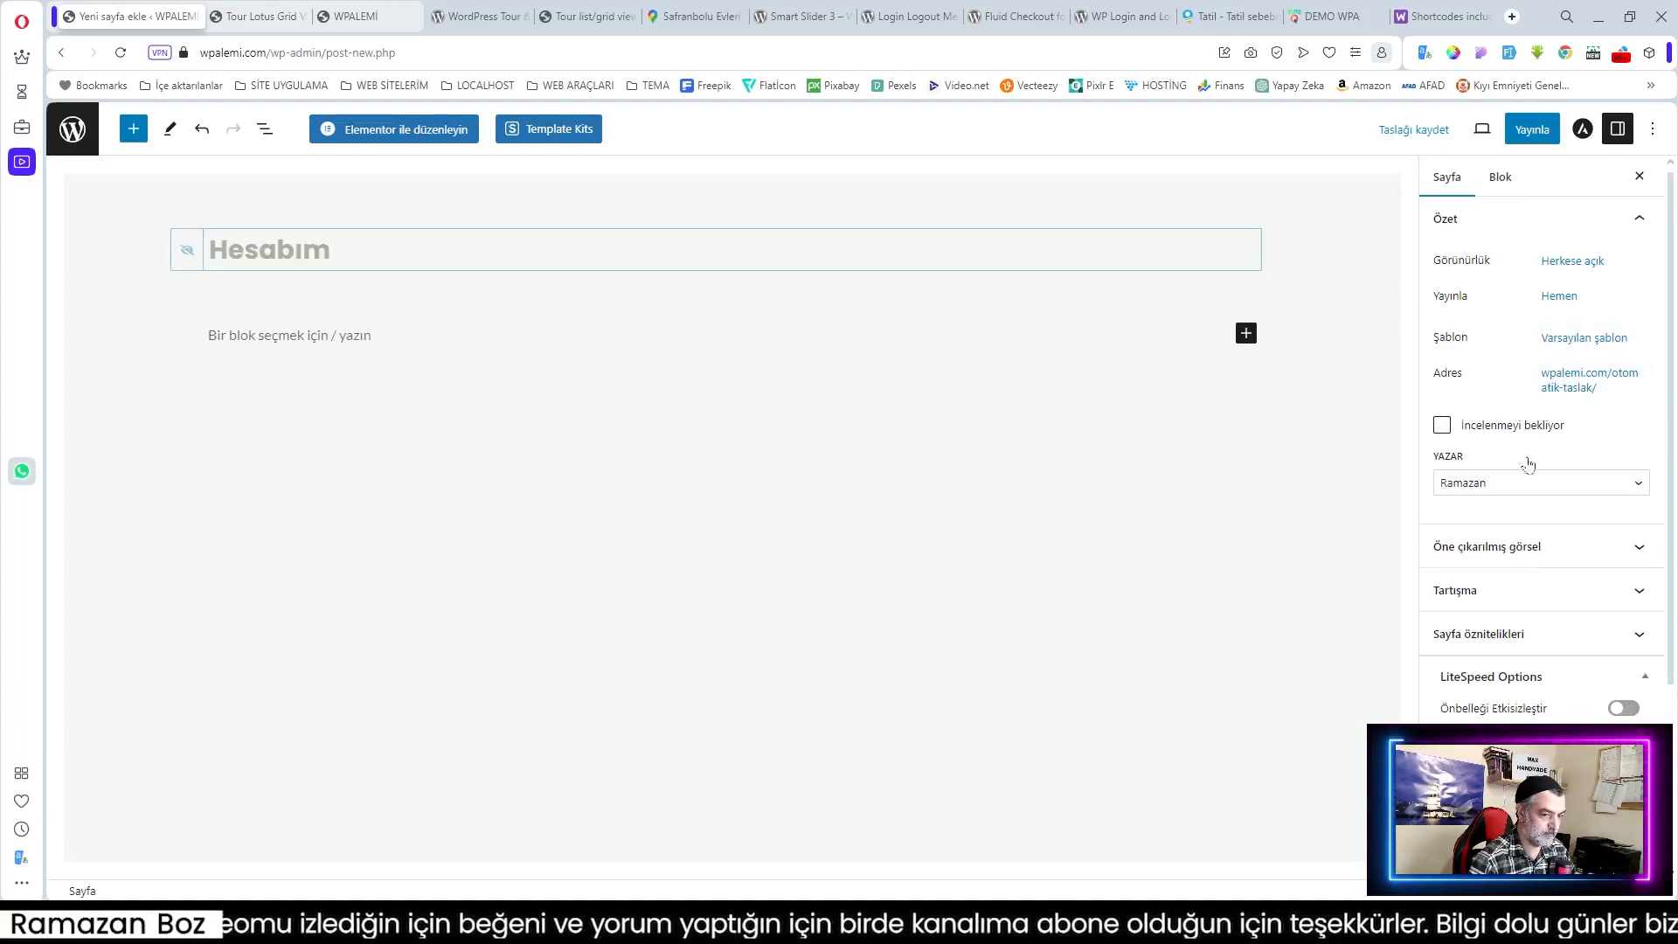
left_click(1245, 333)
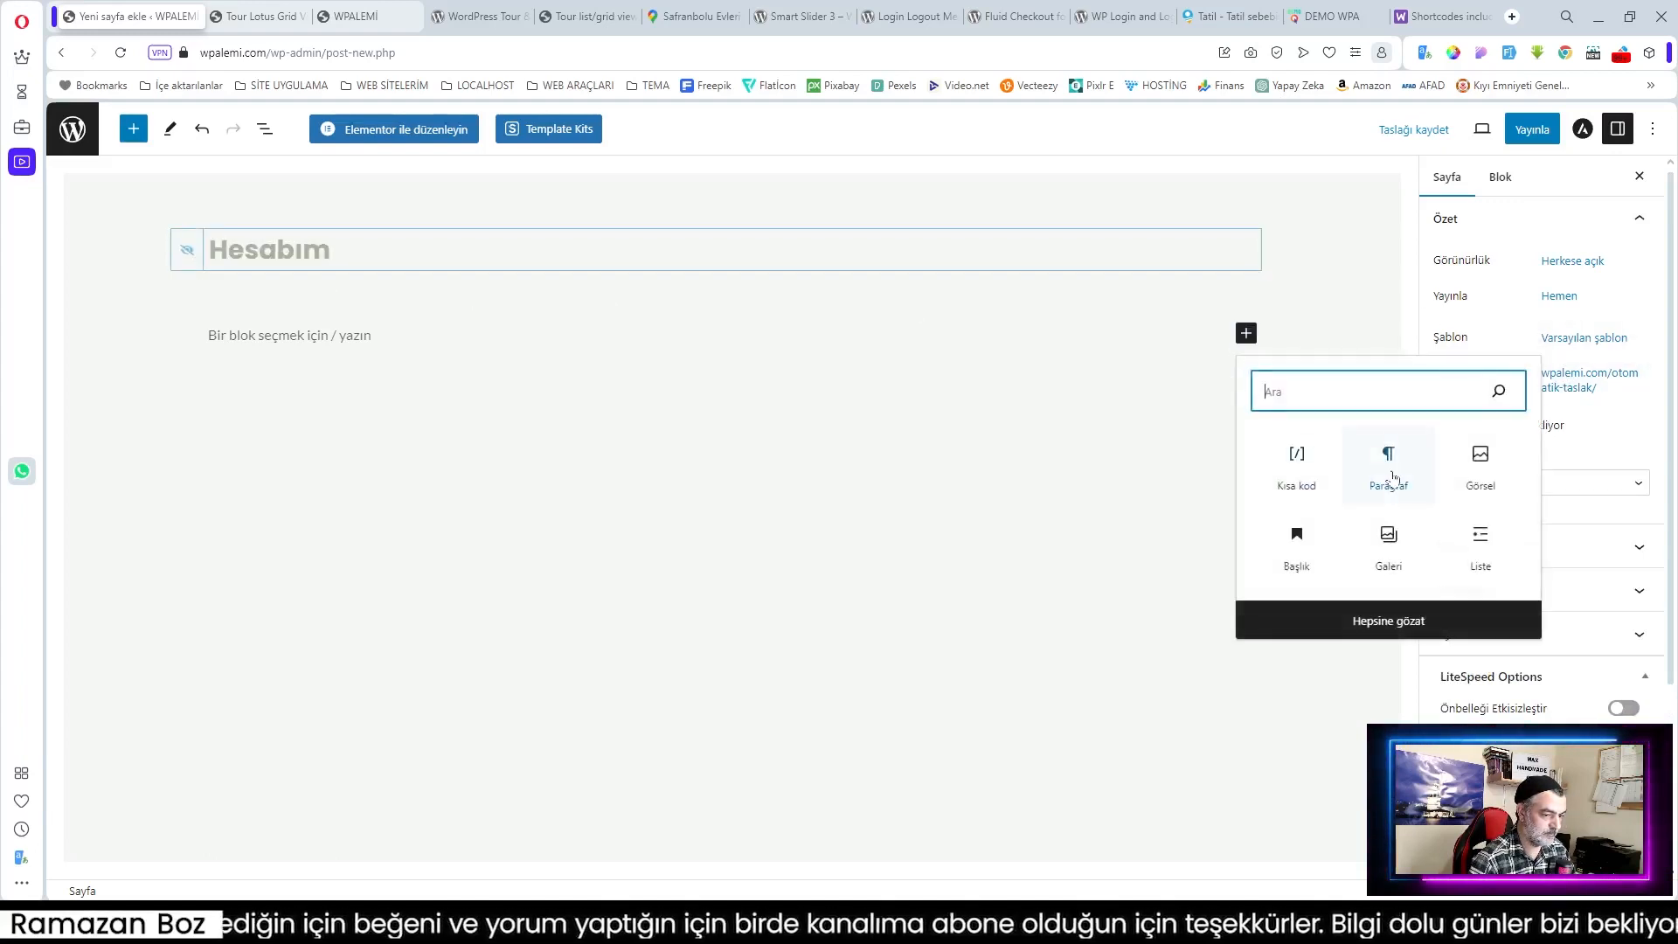
left_click(1297, 463)
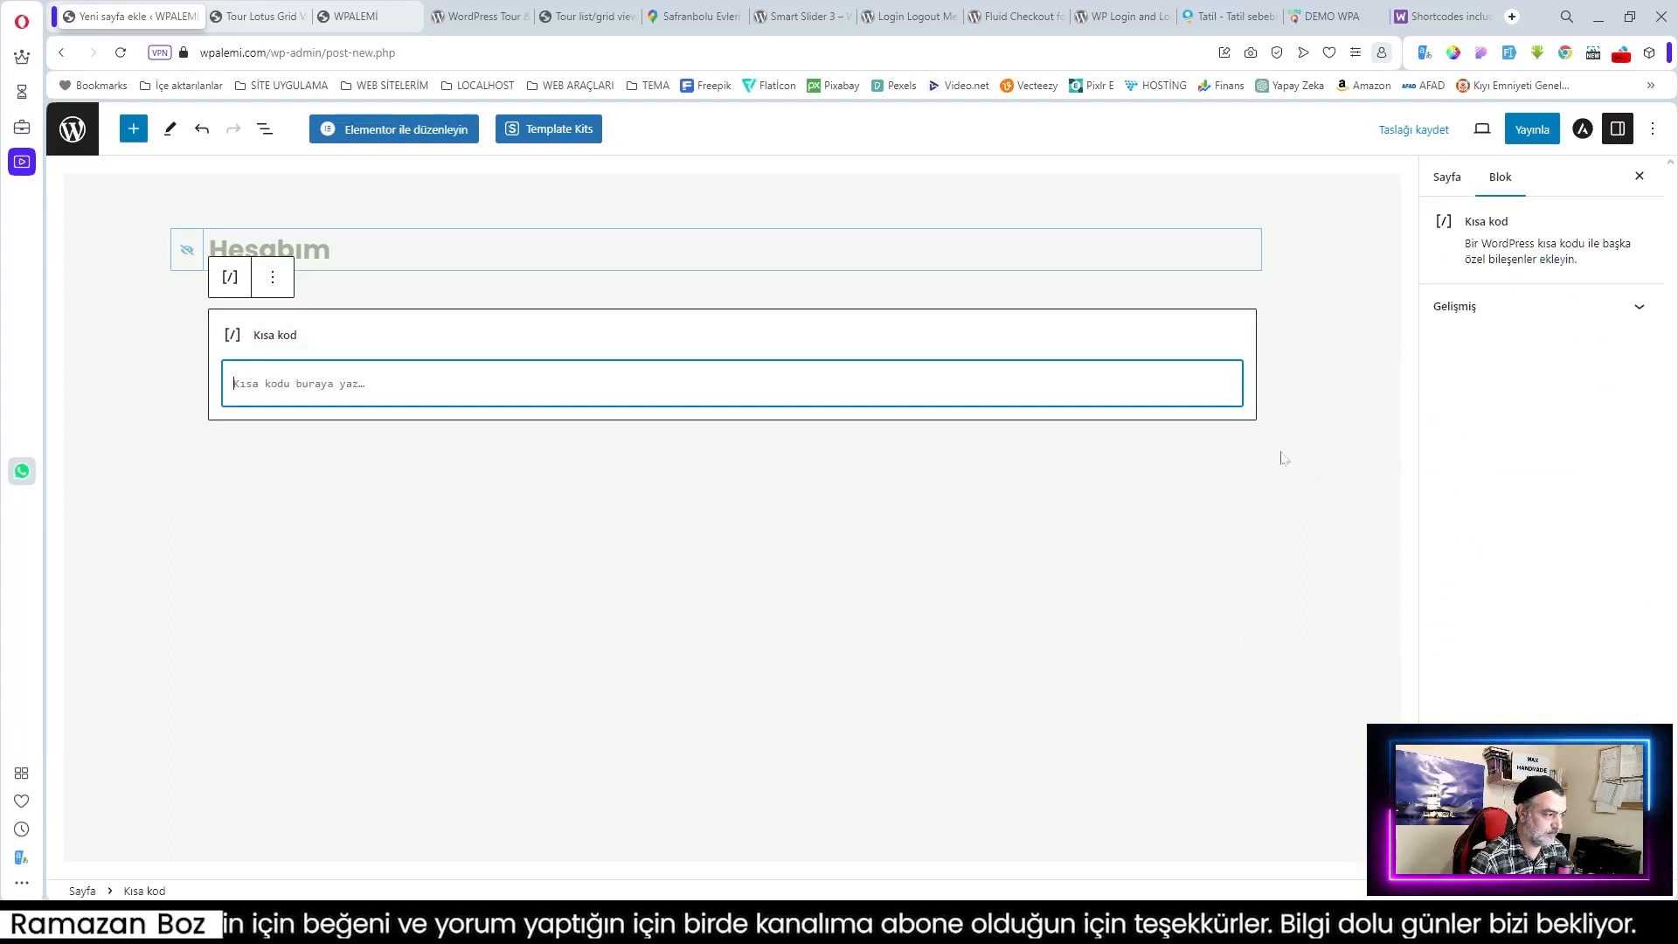
Step: Copy [woocommerce_my_account] from the docs into the block and publish Hesabım
left_click(1446, 19)
left_click_drag(751, 594, 584, 593)
key("ctrl+c")
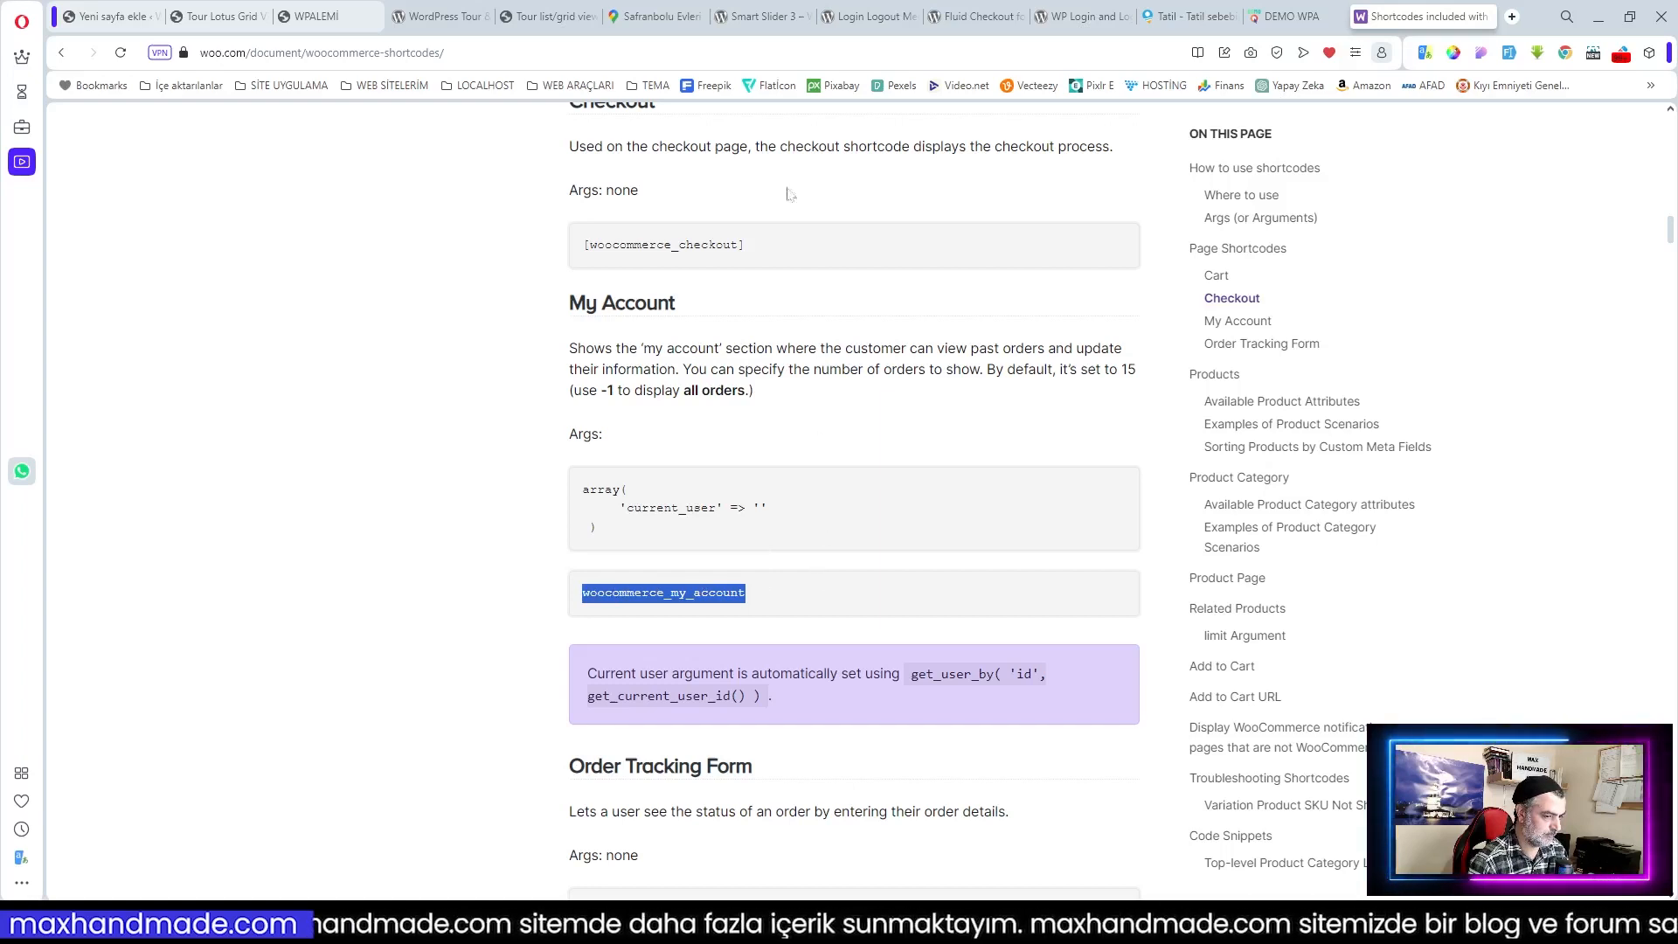
left_click(109, 16)
key("ctrl+v")
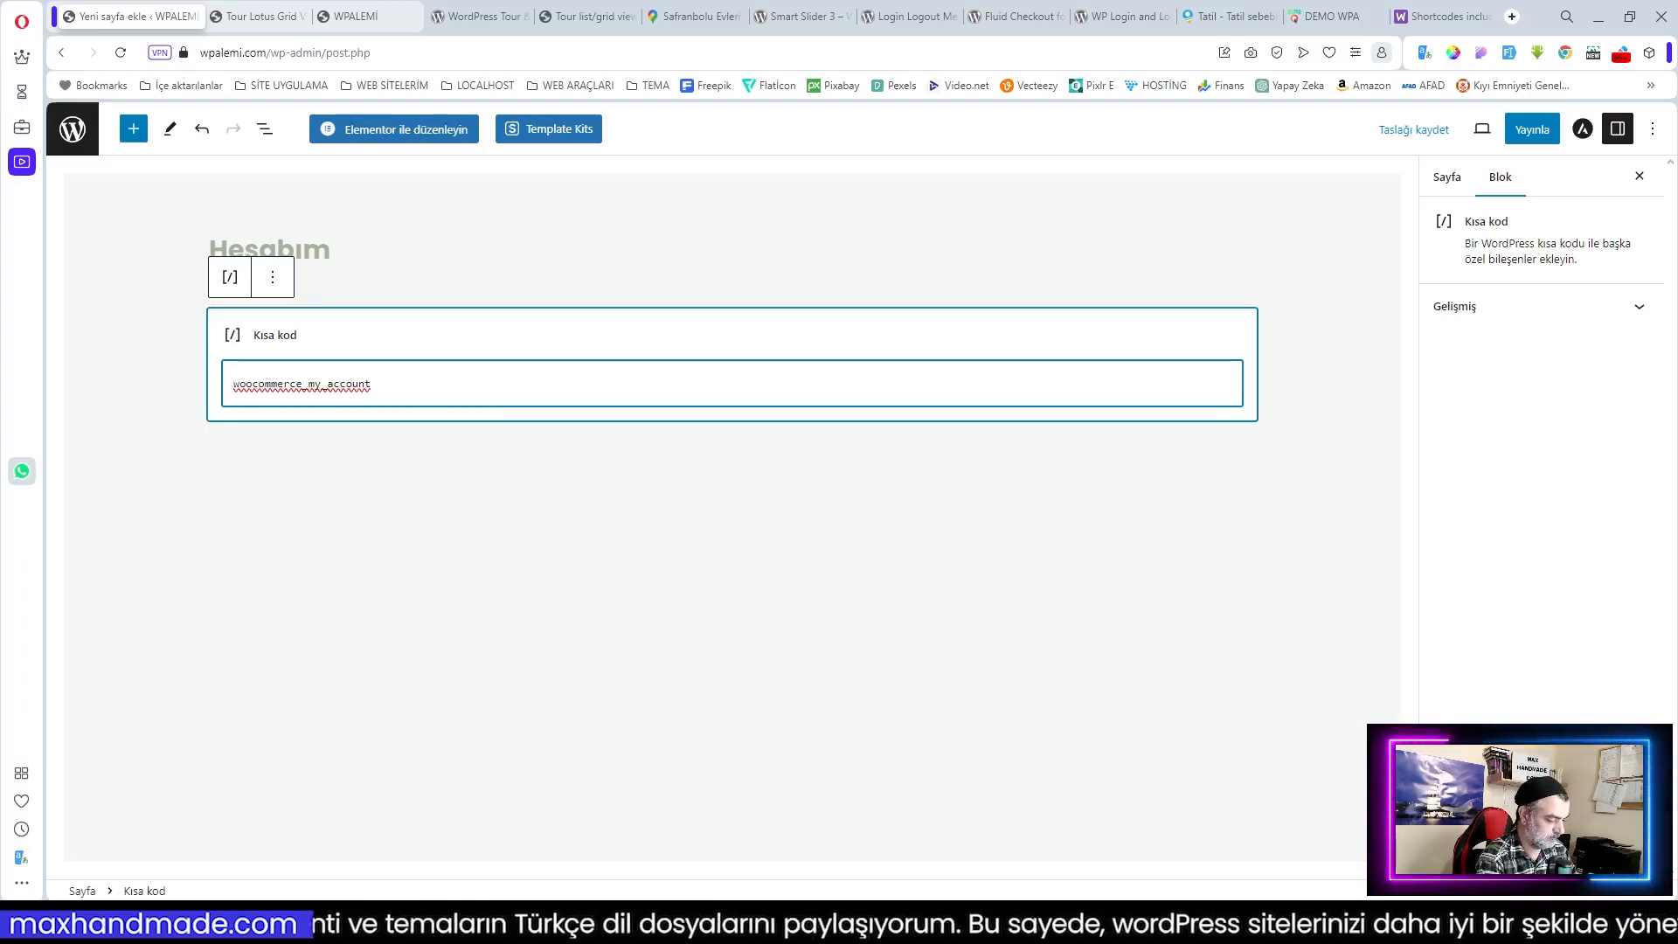
type("[")
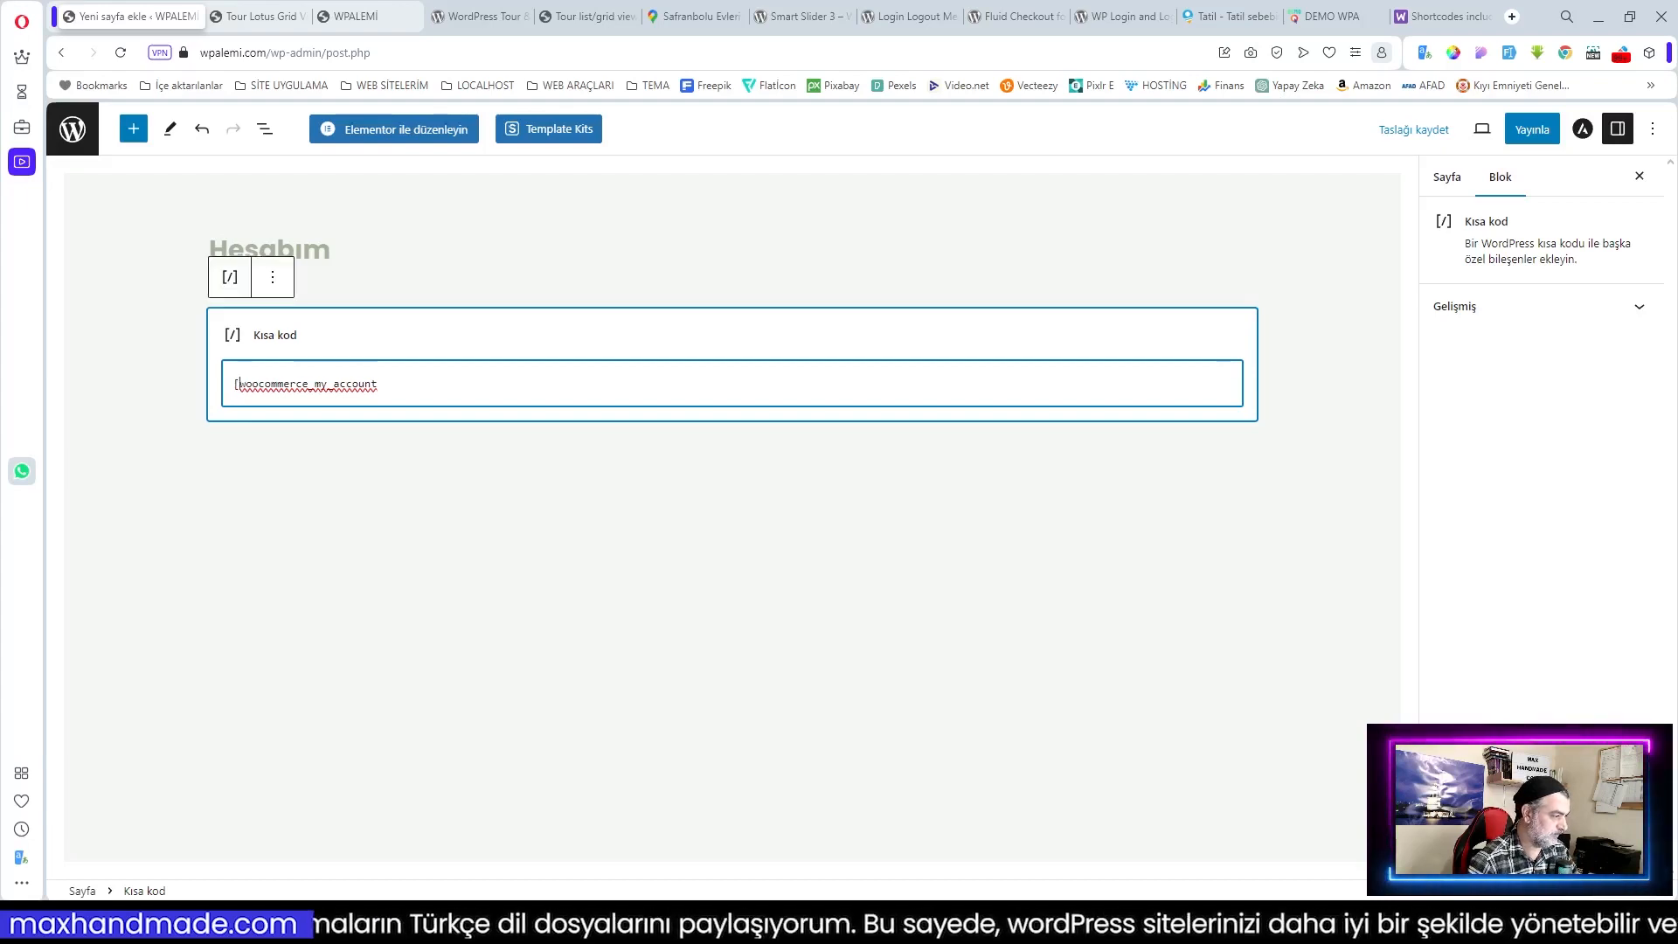
type("]")
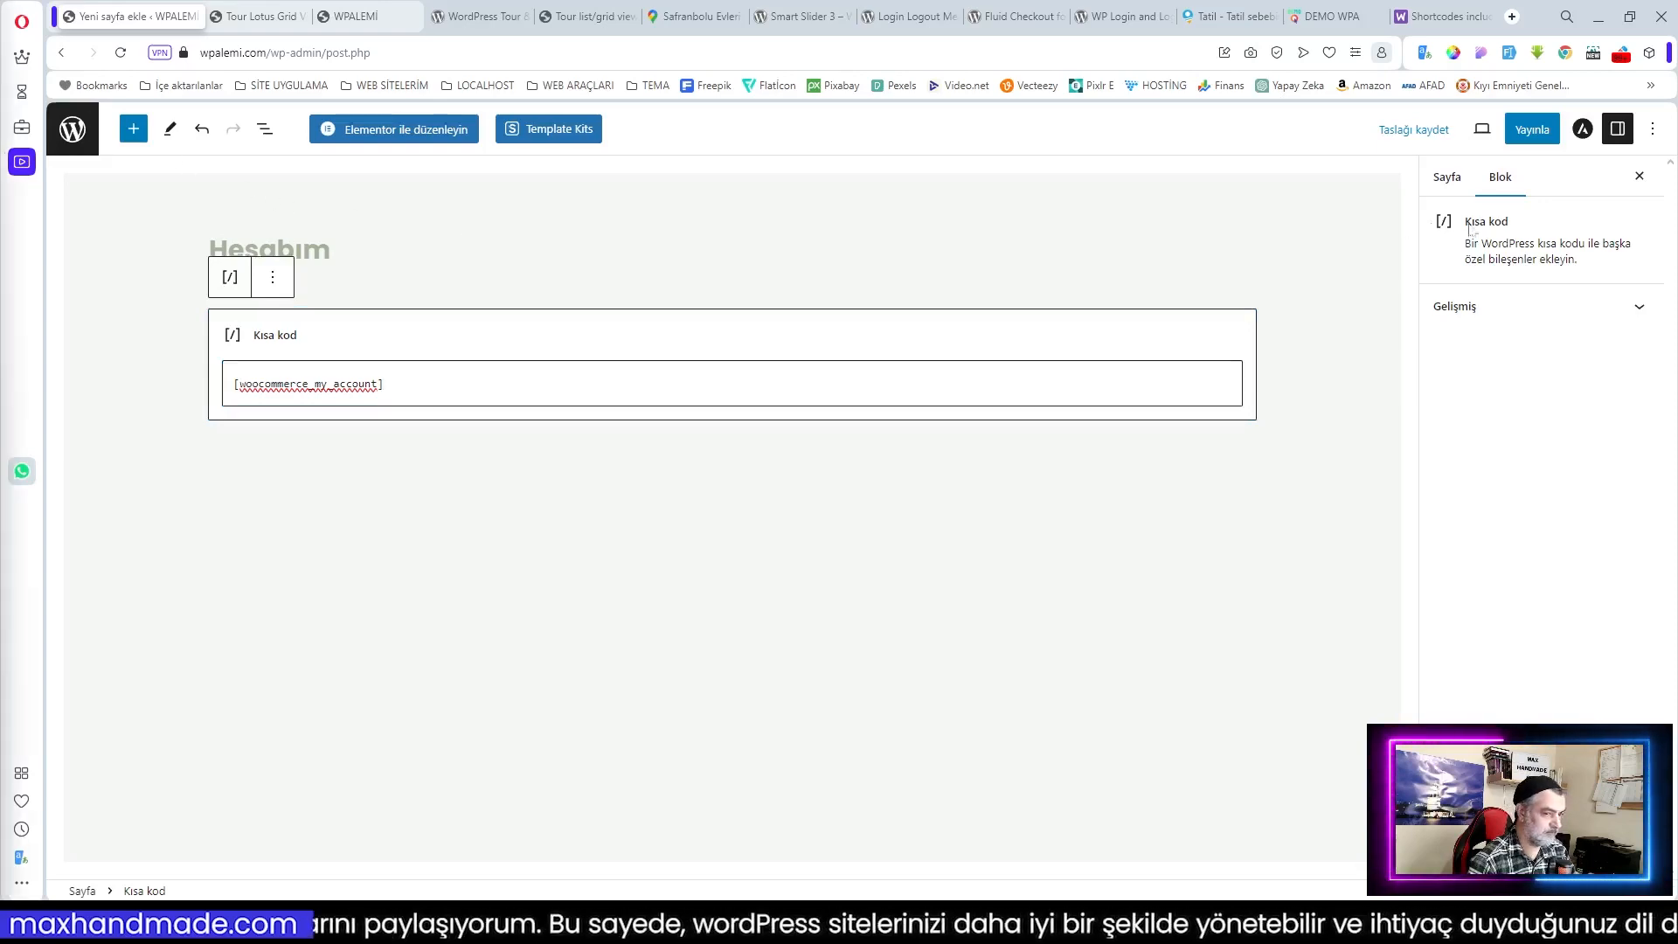
left_click(1532, 131)
left_click(1496, 133)
Step: Add an empty Mağaza page and return to the list of pages
key("alt+Left")
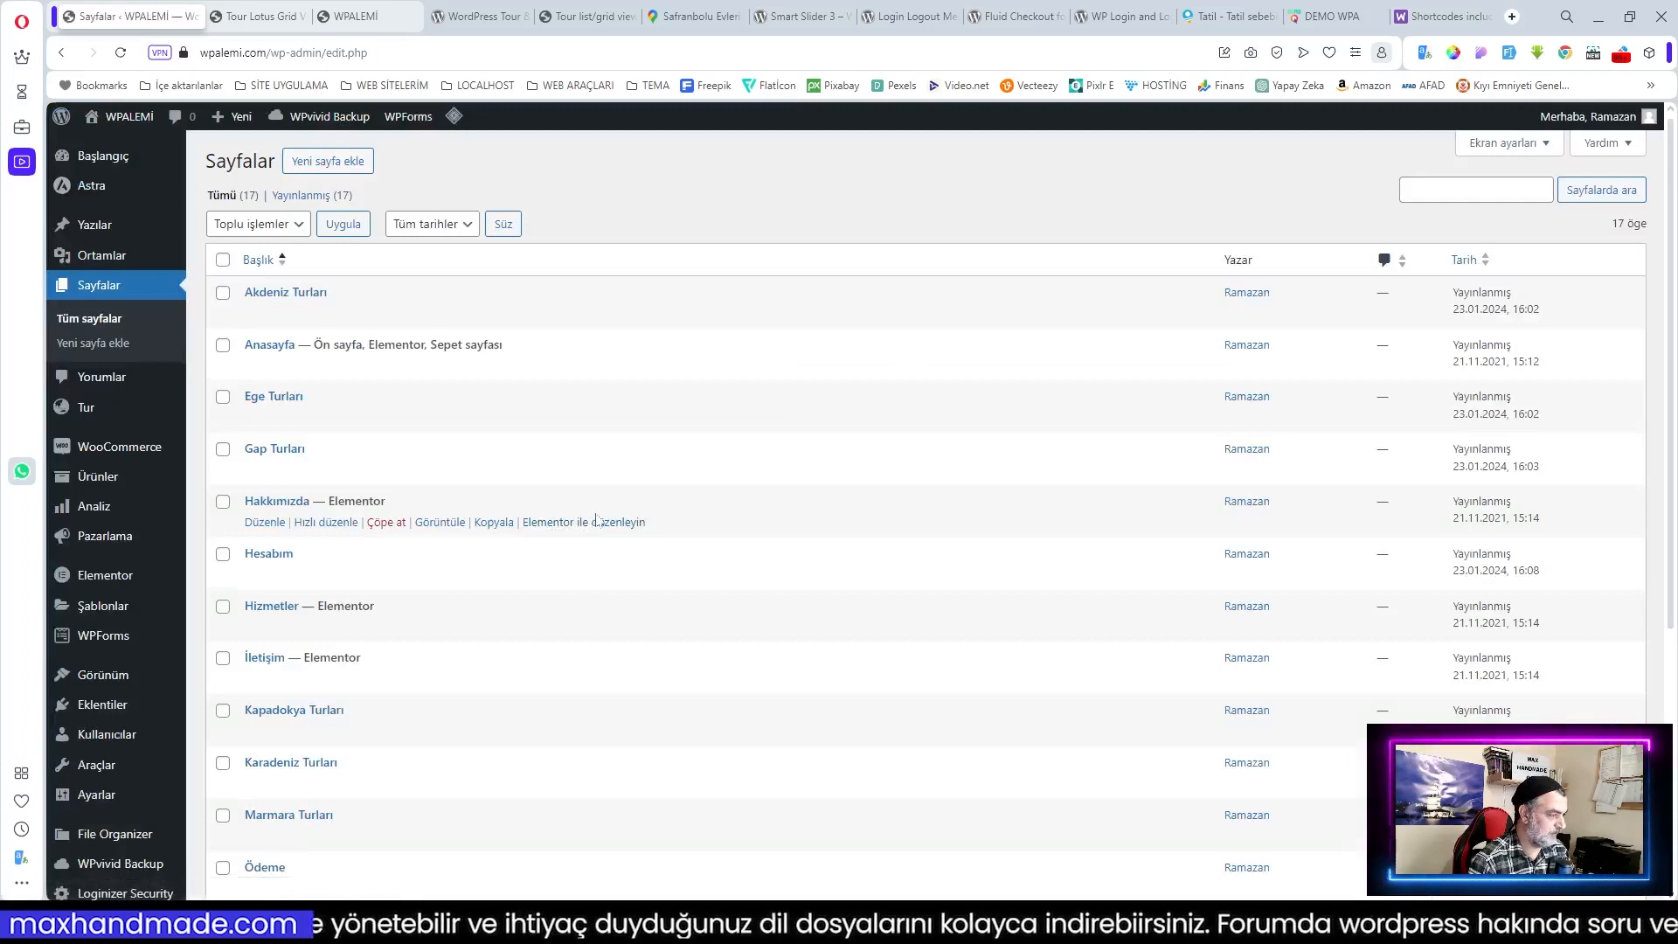
scroll(597, 521, "down", 5)
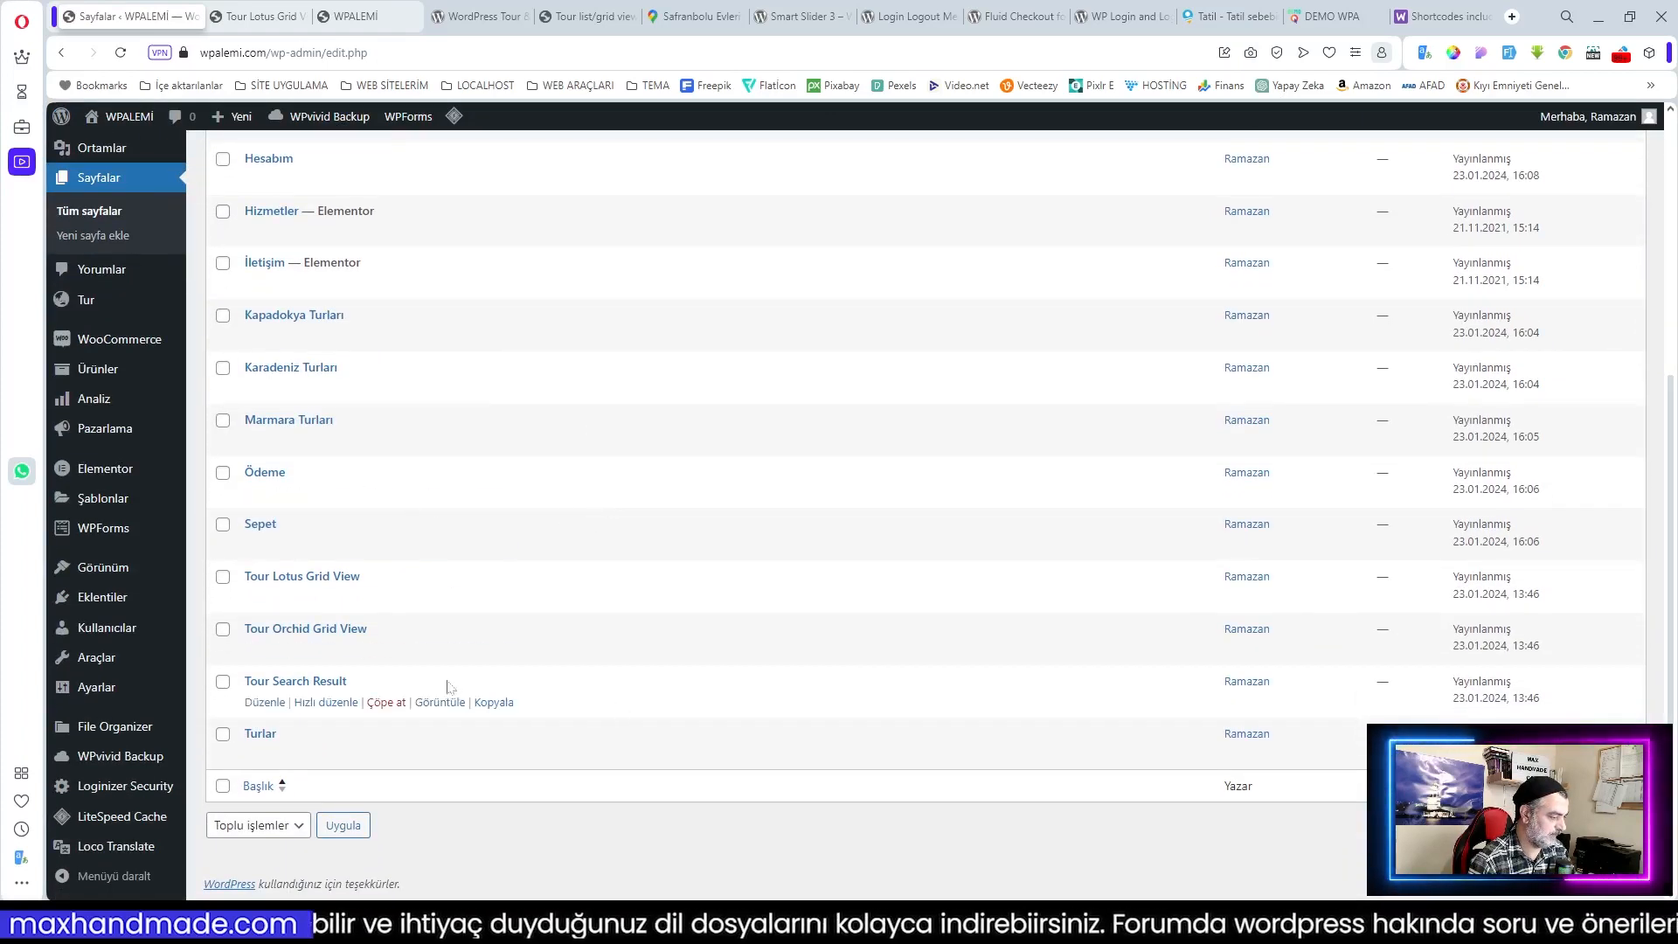
scroll(581, 678, "up", 5)
scroll(524, 581, "down", 5)
scroll(524, 580, "up", 5)
left_click(298, 175)
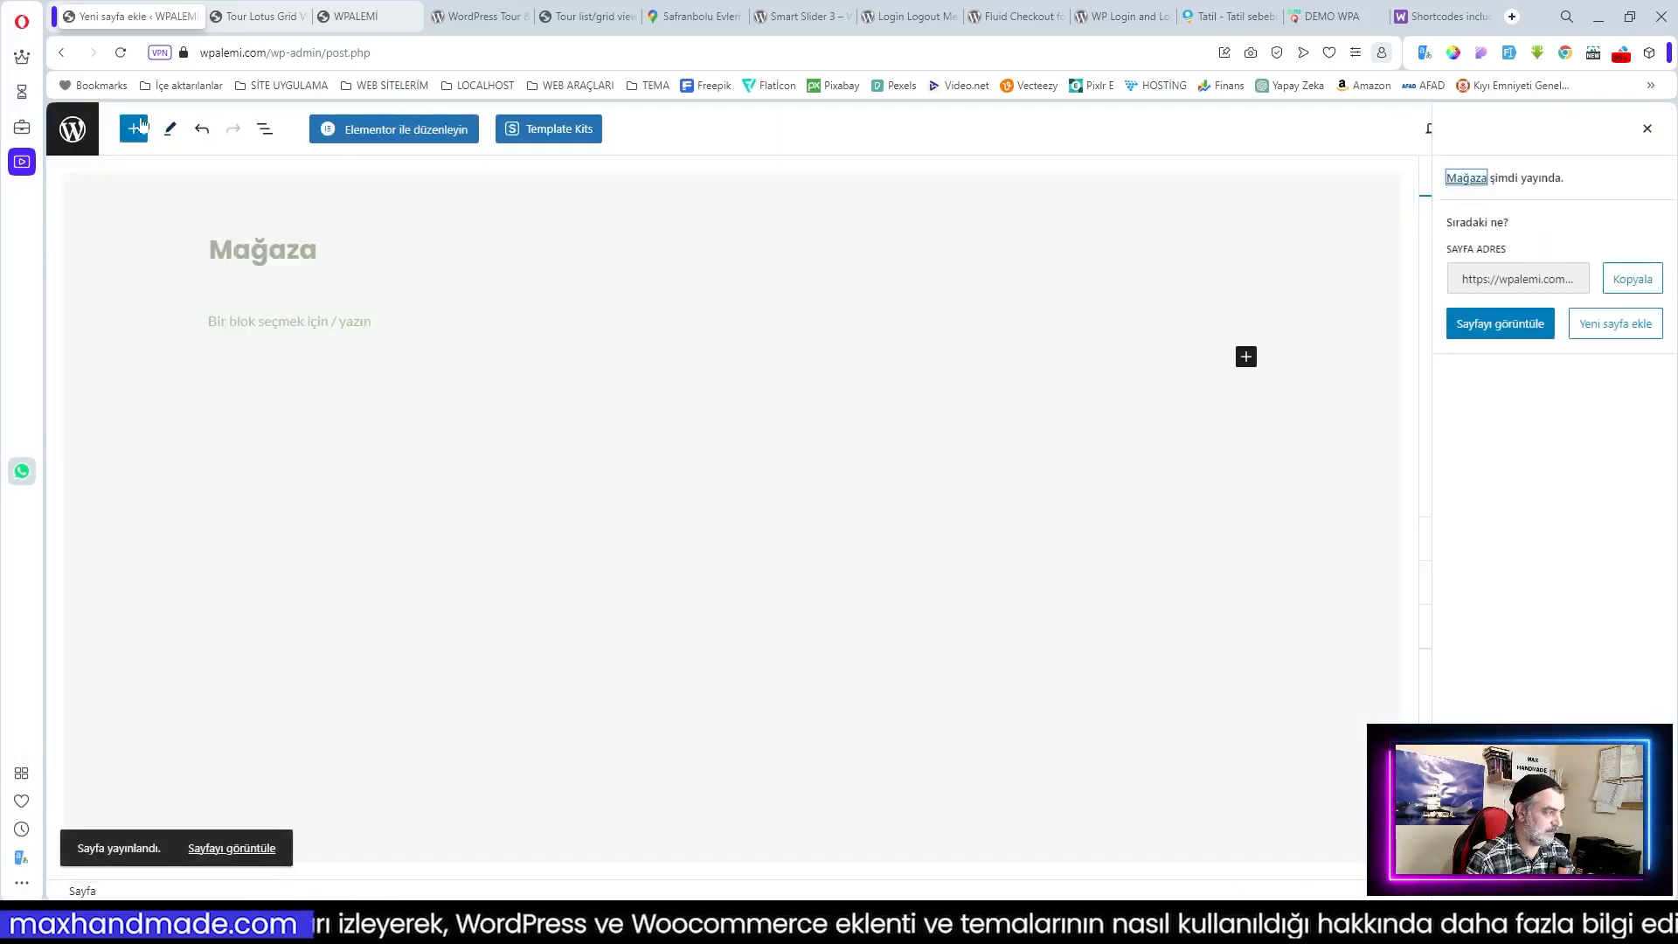
left_click(74, 131)
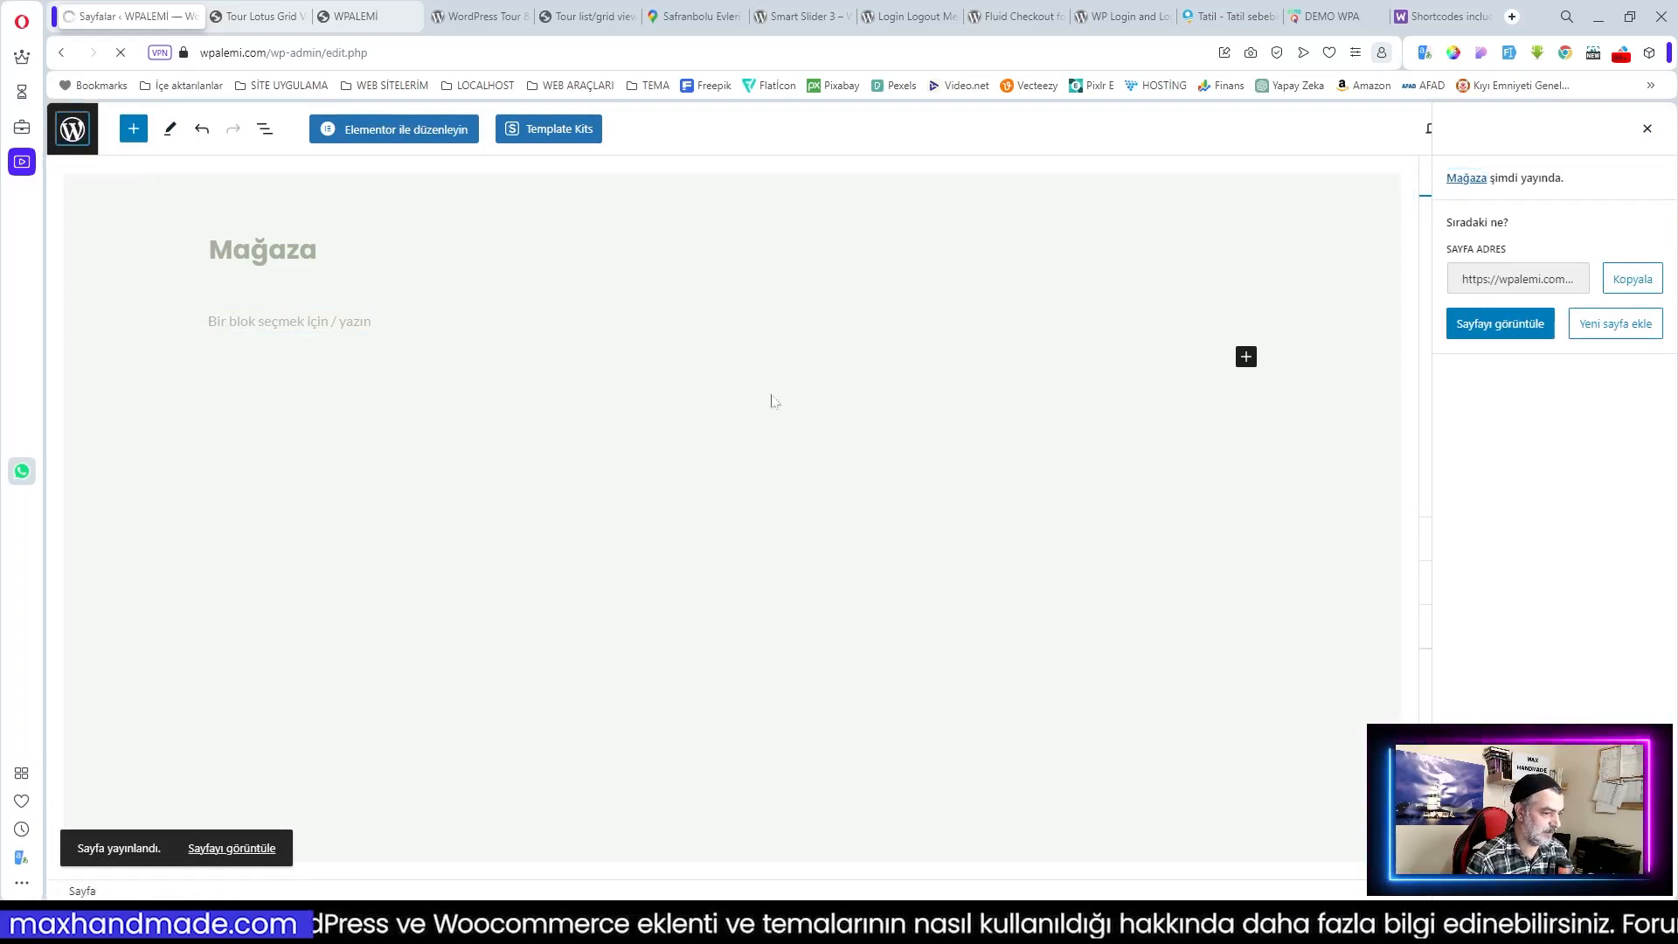
Step: Go to Görünüm > Menüler to edit the navigation menus
mouse_move(757, 395)
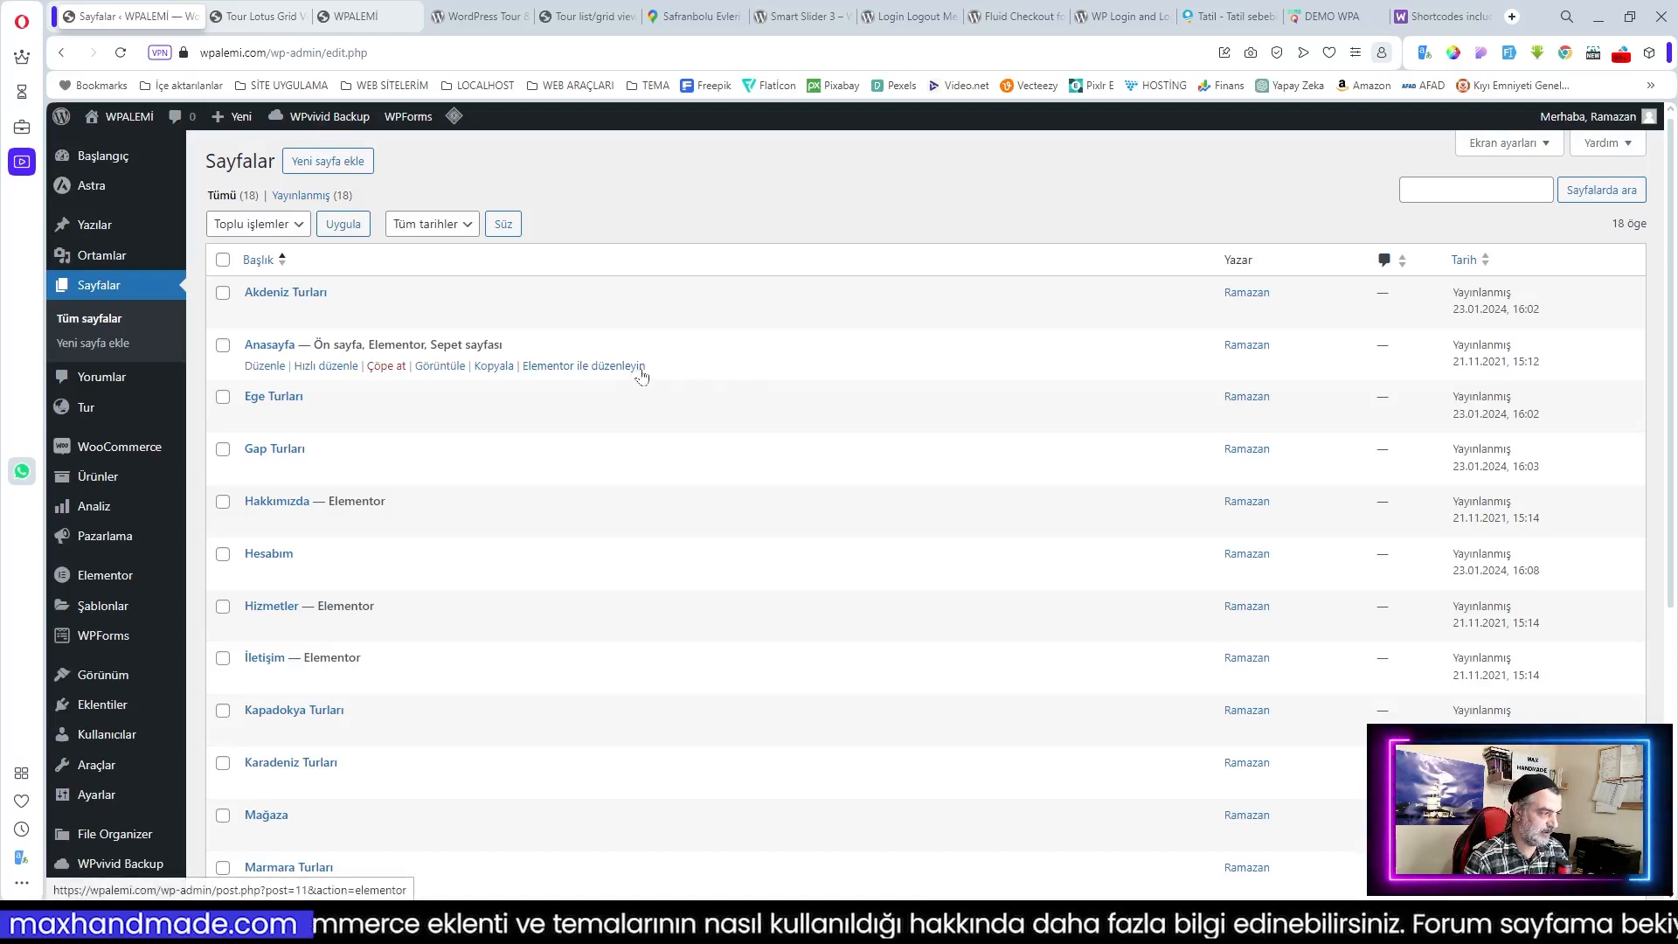
scroll(795, 447, "down", 1)
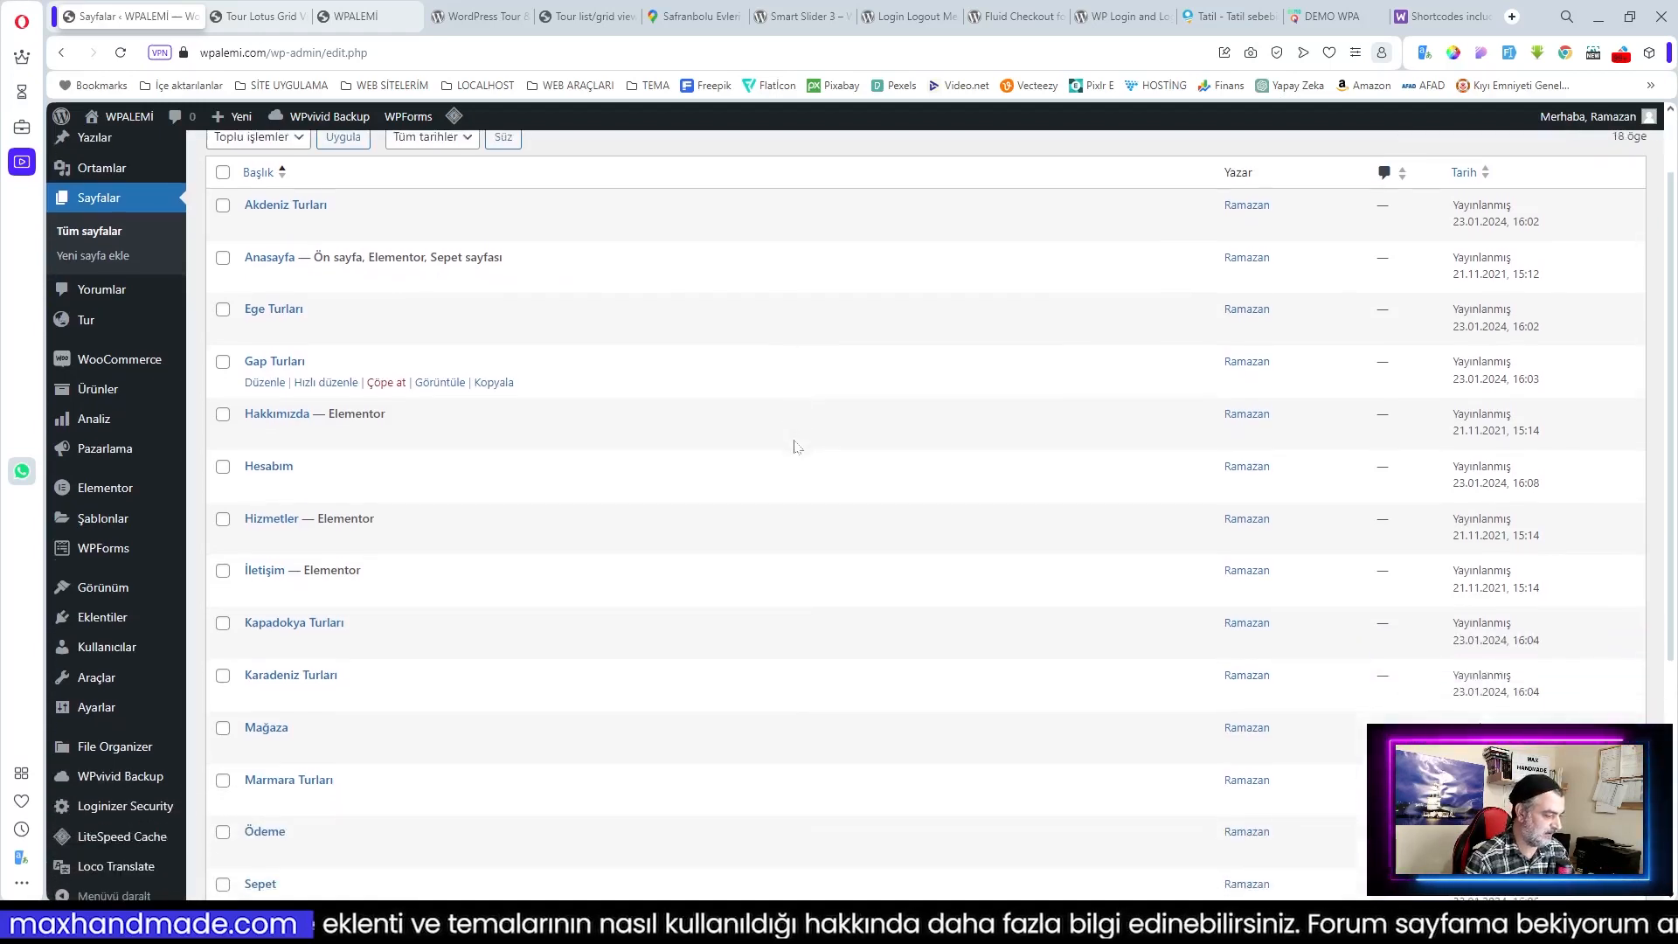
mouse_move(97, 601)
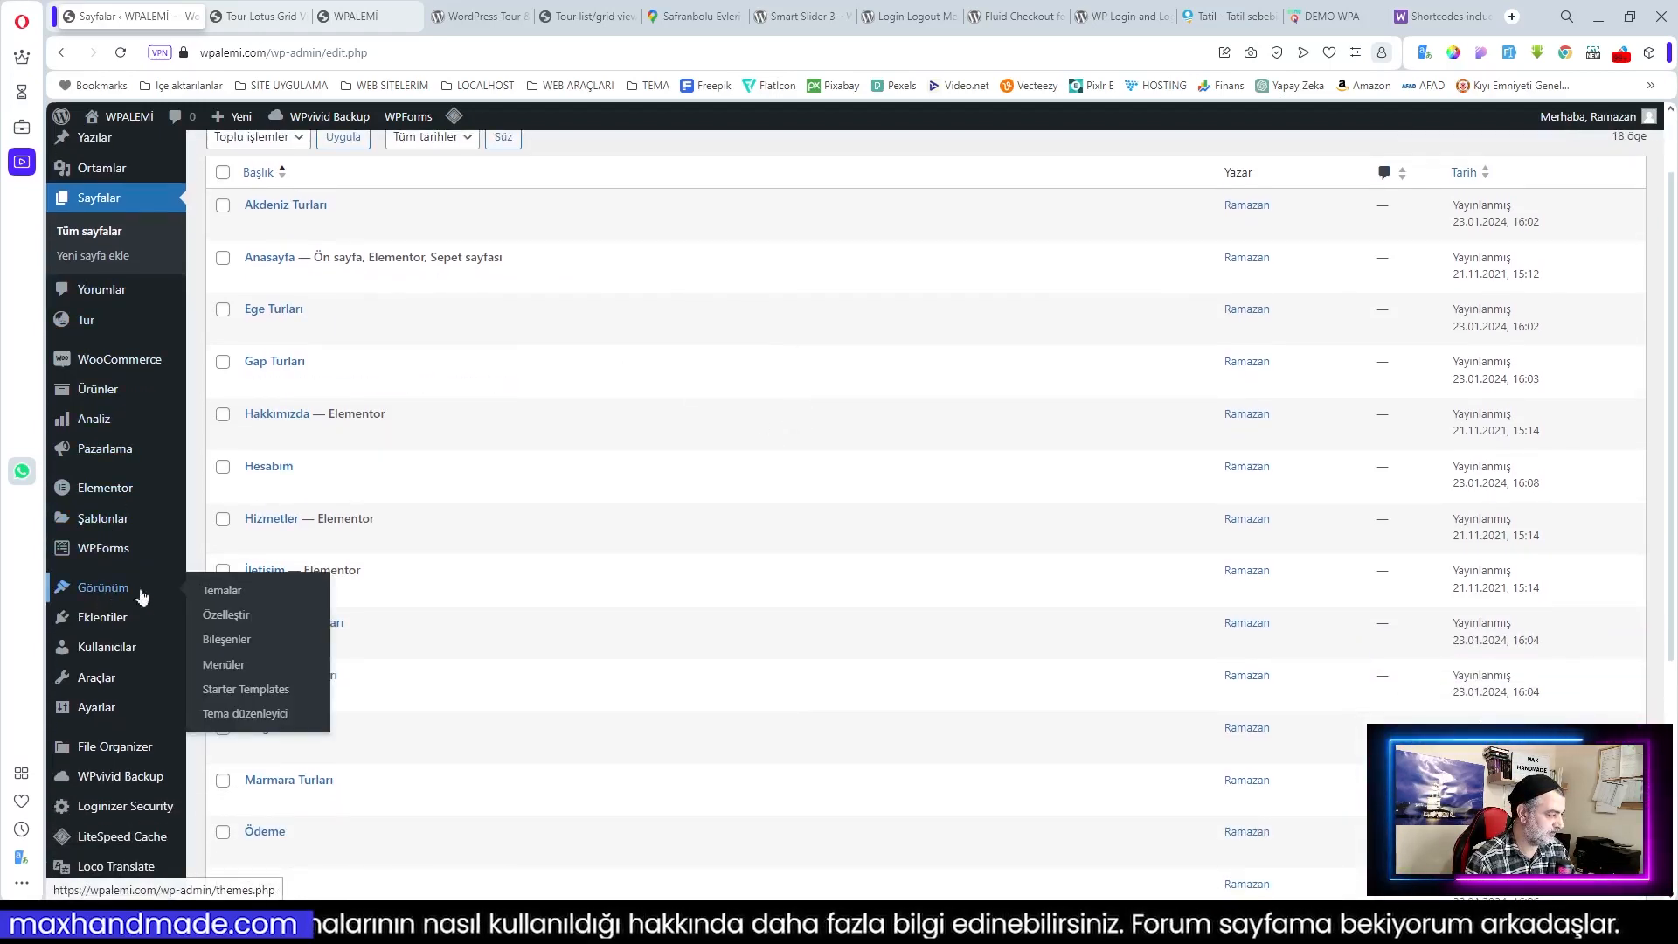
left_click(226, 669)
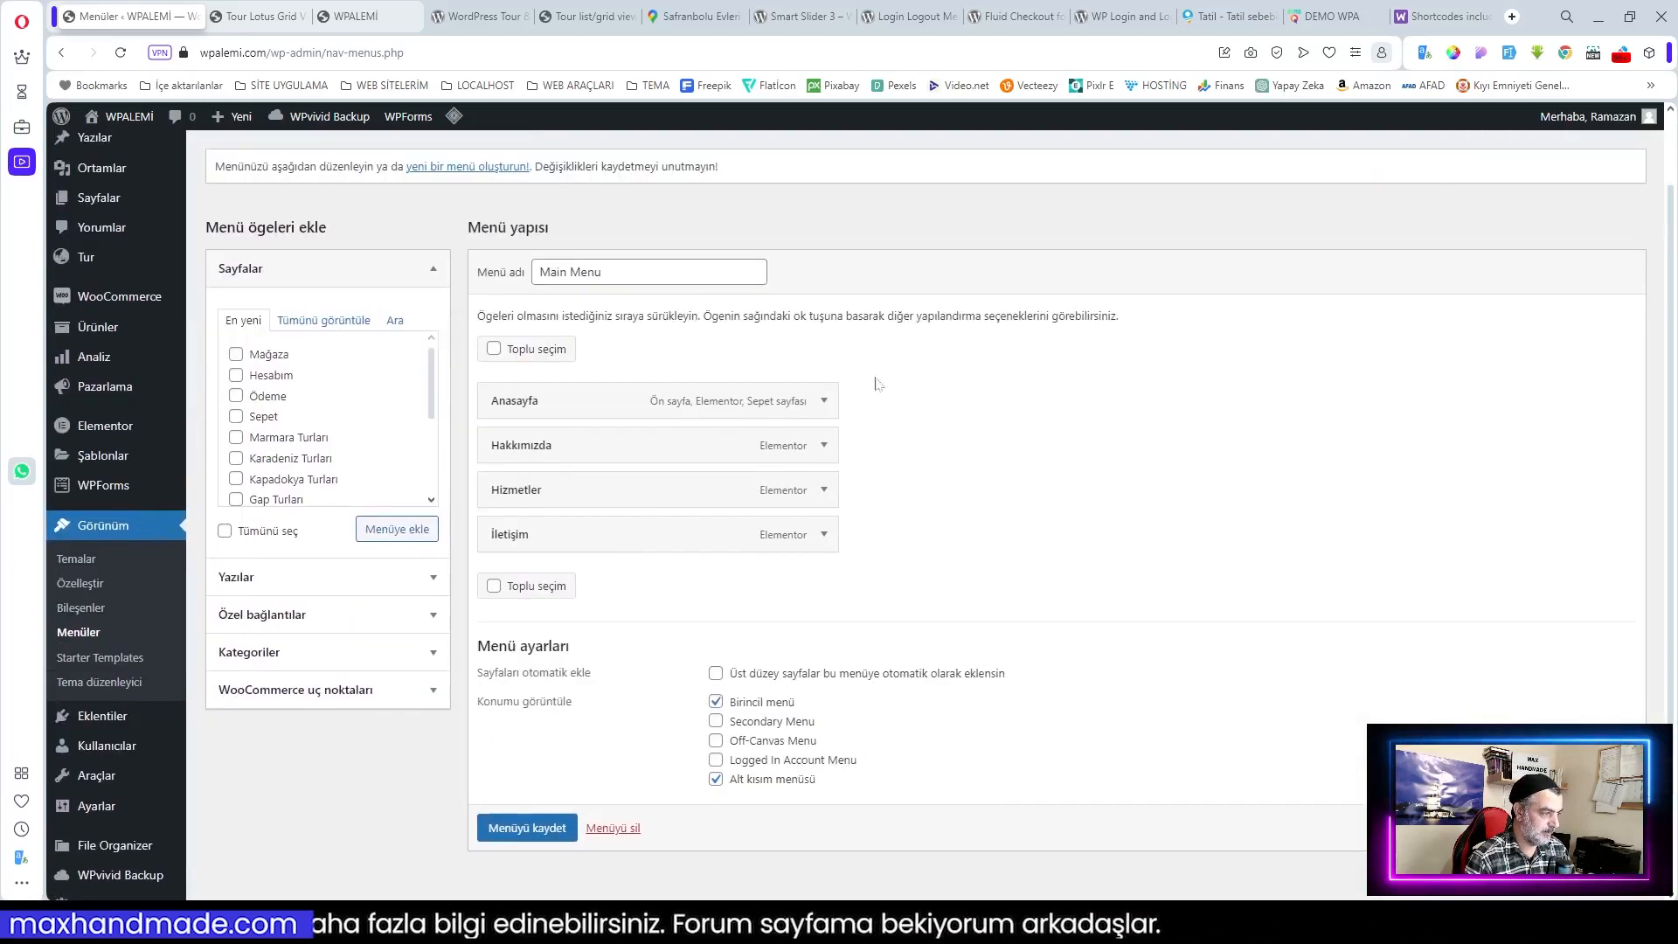
Step: Rename the menu from Main Menu to 'Ana Menü' and save it
left_click_drag(636, 273, 454, 286)
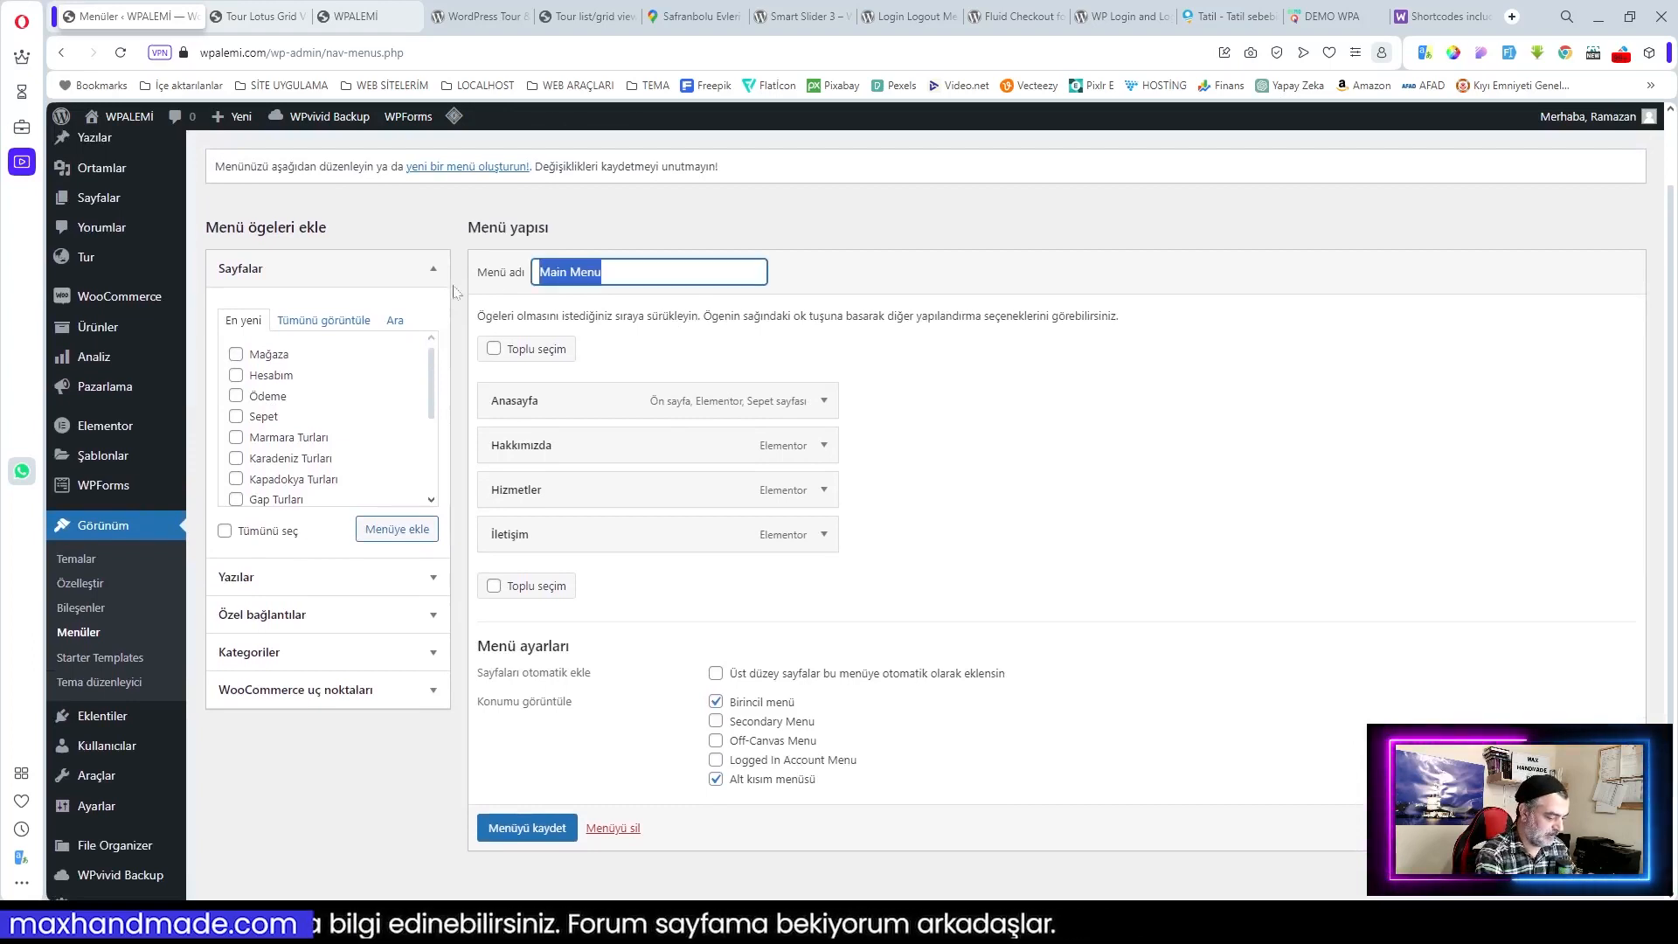
type("Ana")
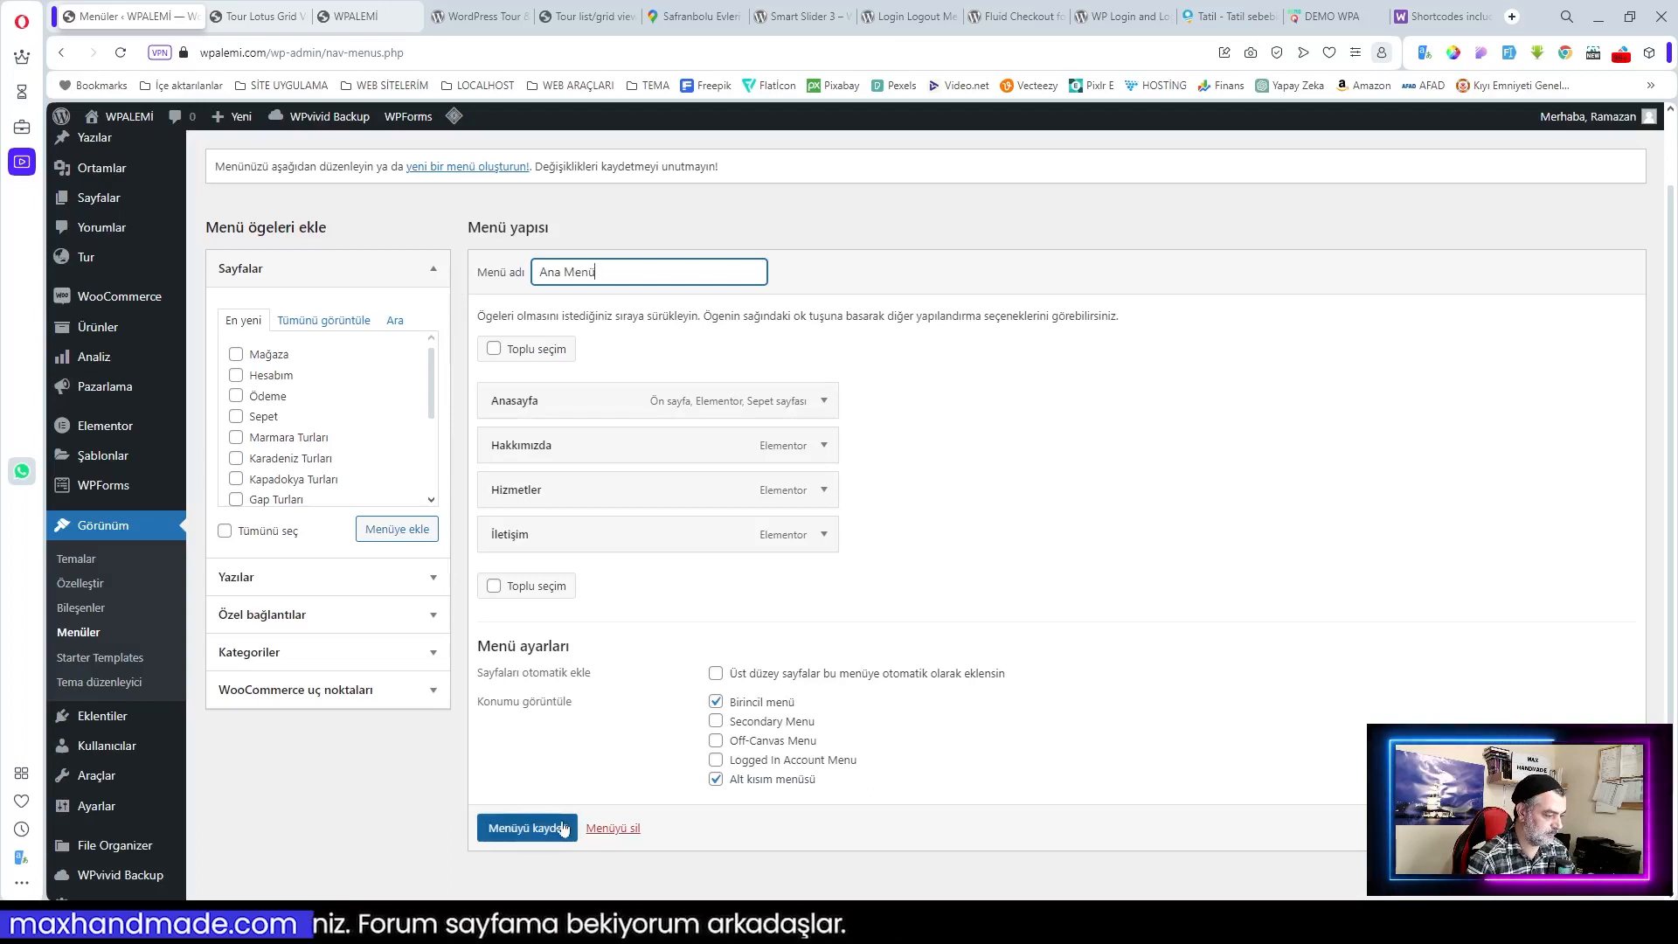
left_click(525, 826)
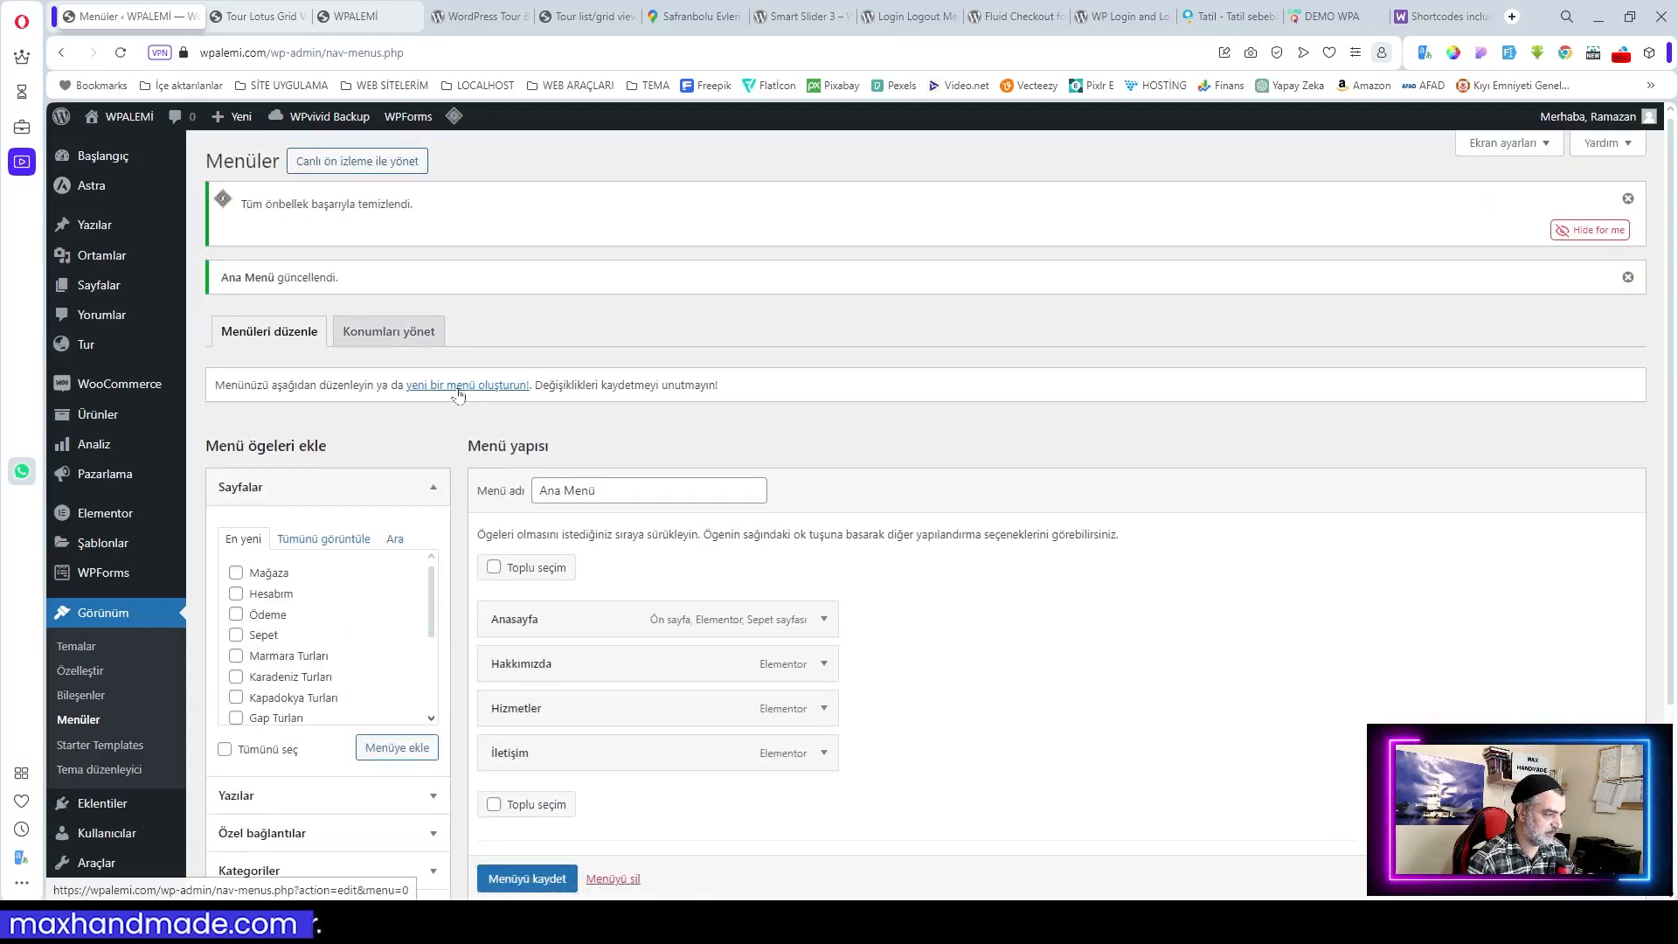
Step: Create a new menu named 'Turlar'
left_click(459, 385)
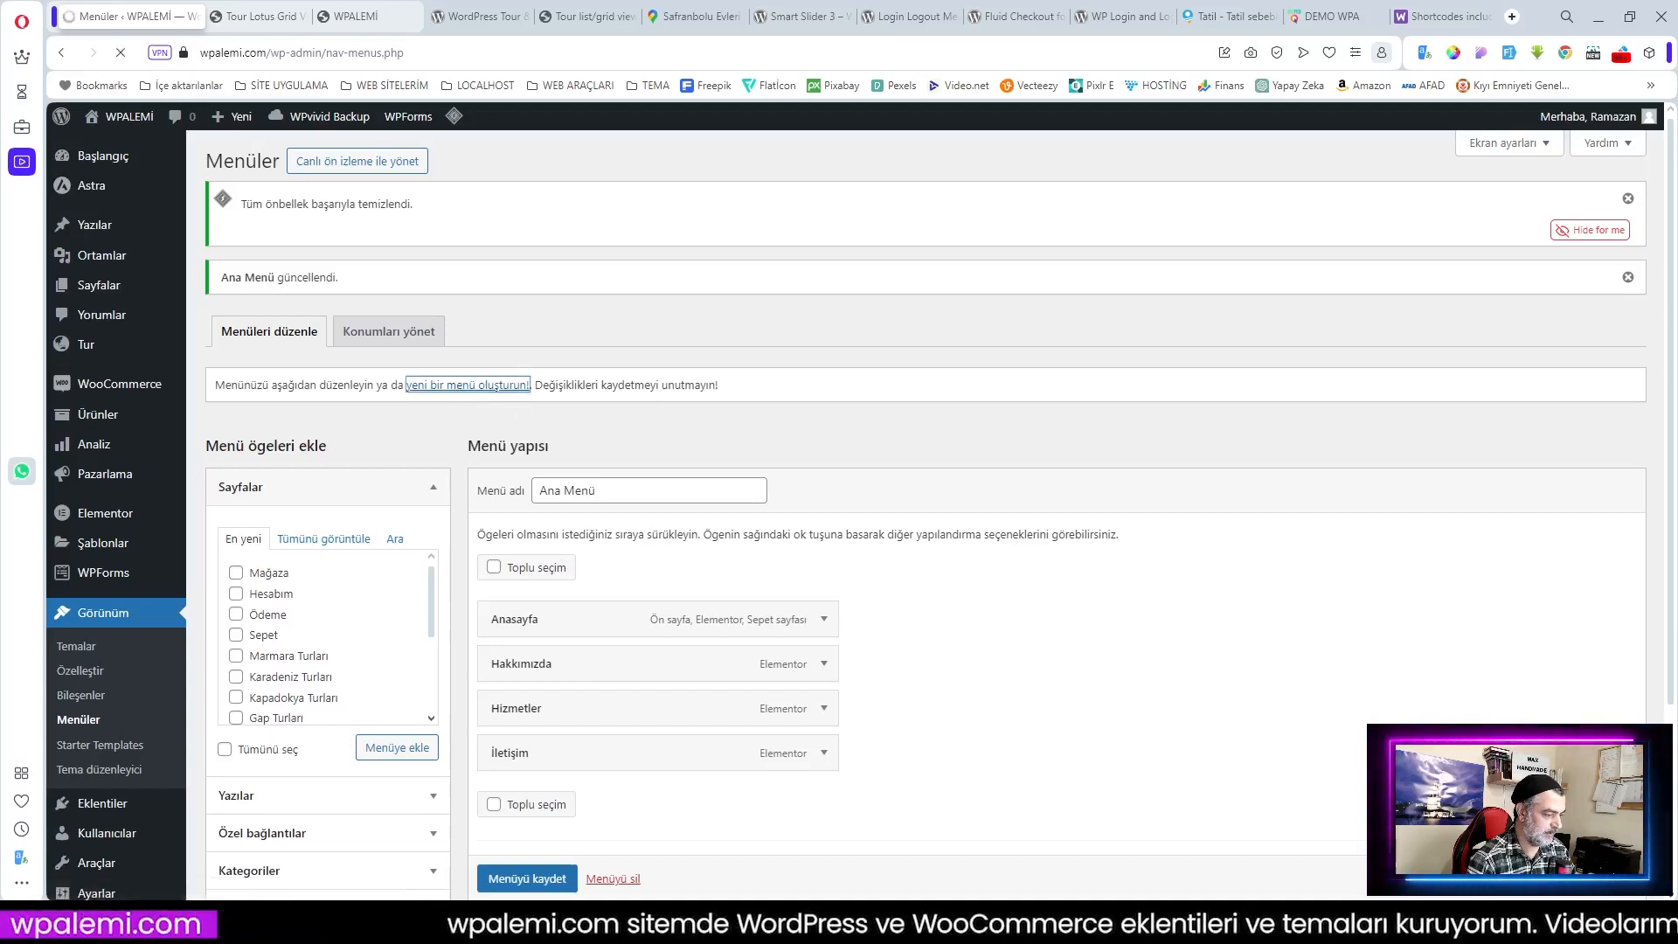
type("Turlar")
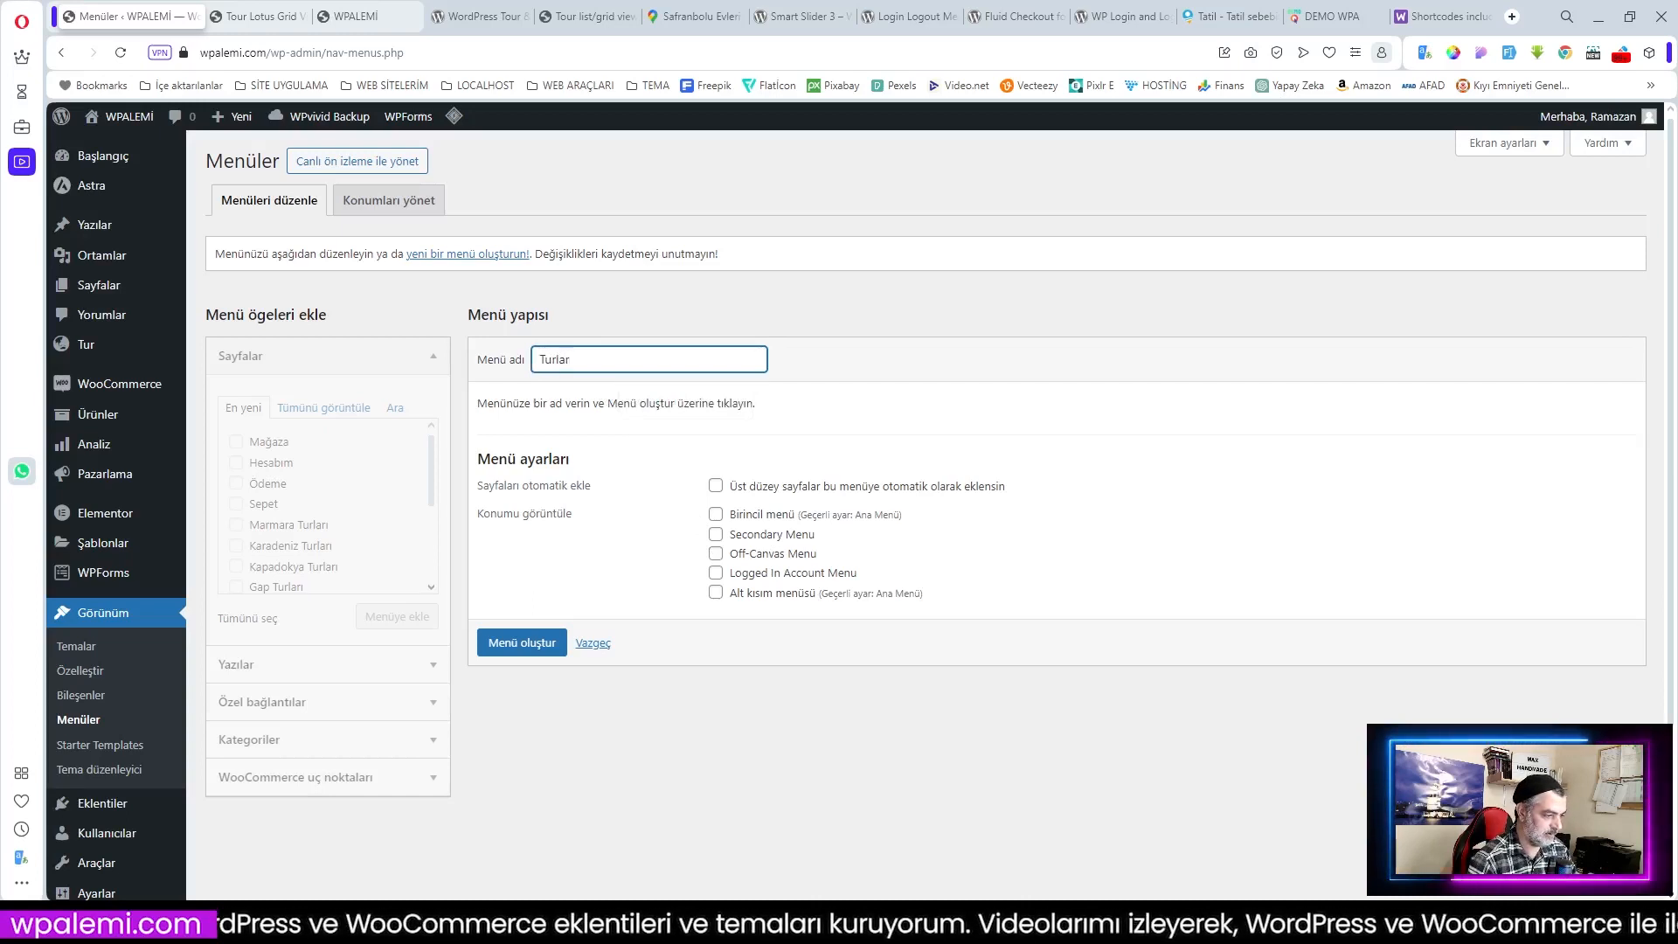
left_click(537, 643)
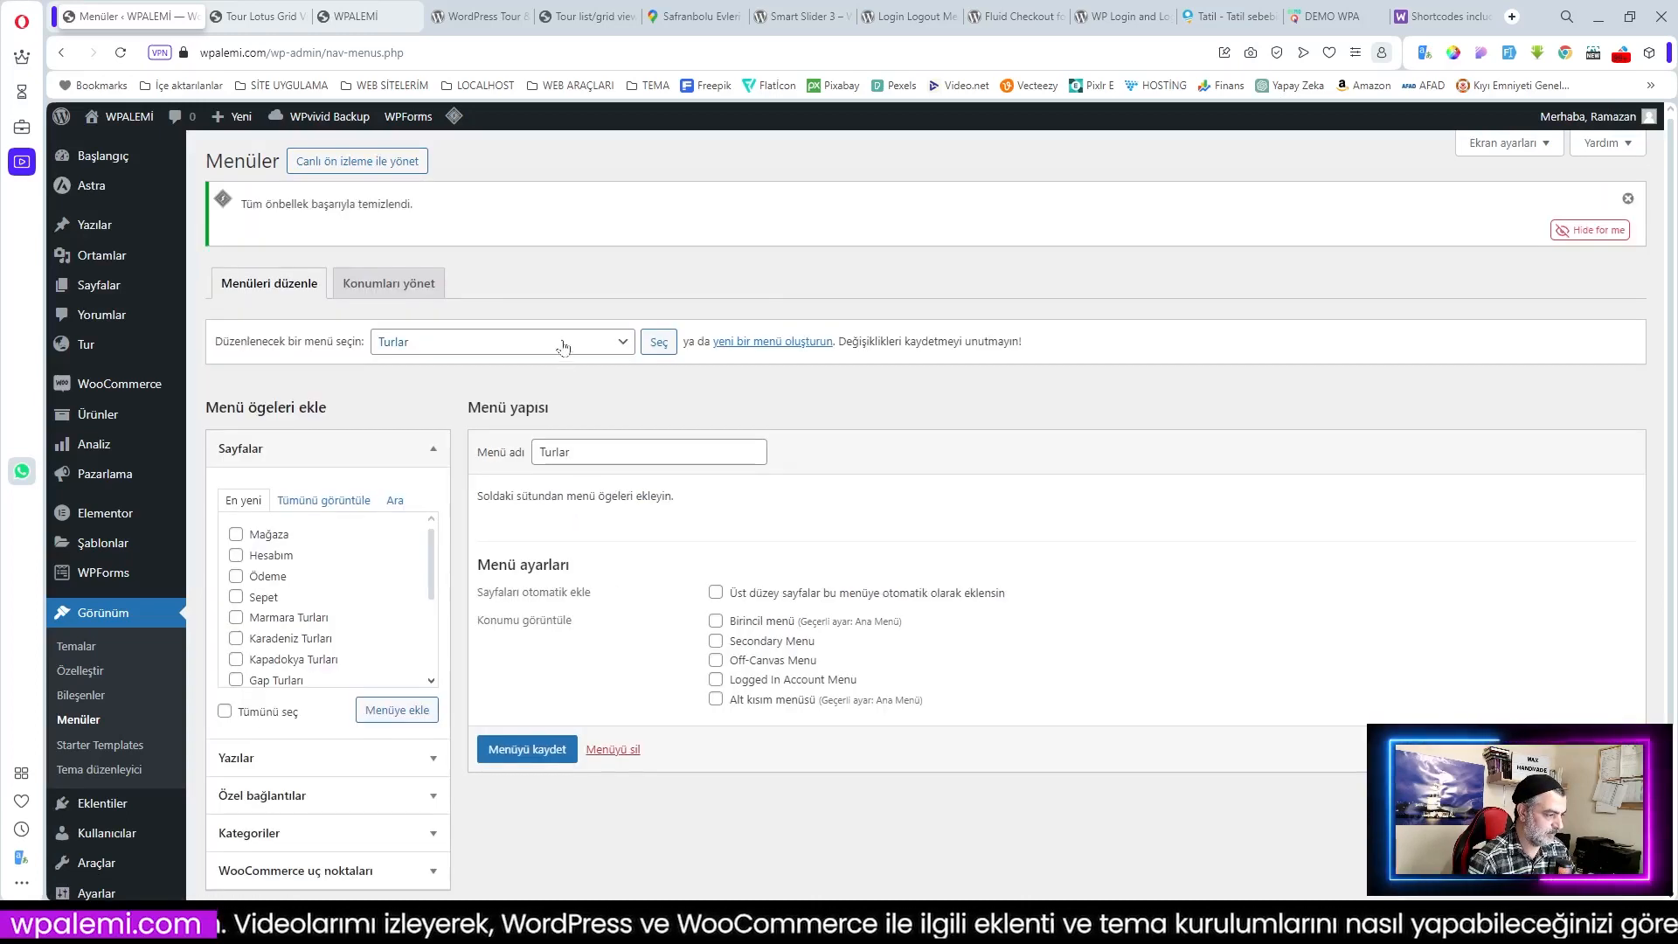
Step: Add Akdeniz, Ege, Gap, Kapadokya, Karadeniz and Marmara Turları pages to the Turlar menu
left_click(312, 504)
left_click(236, 576)
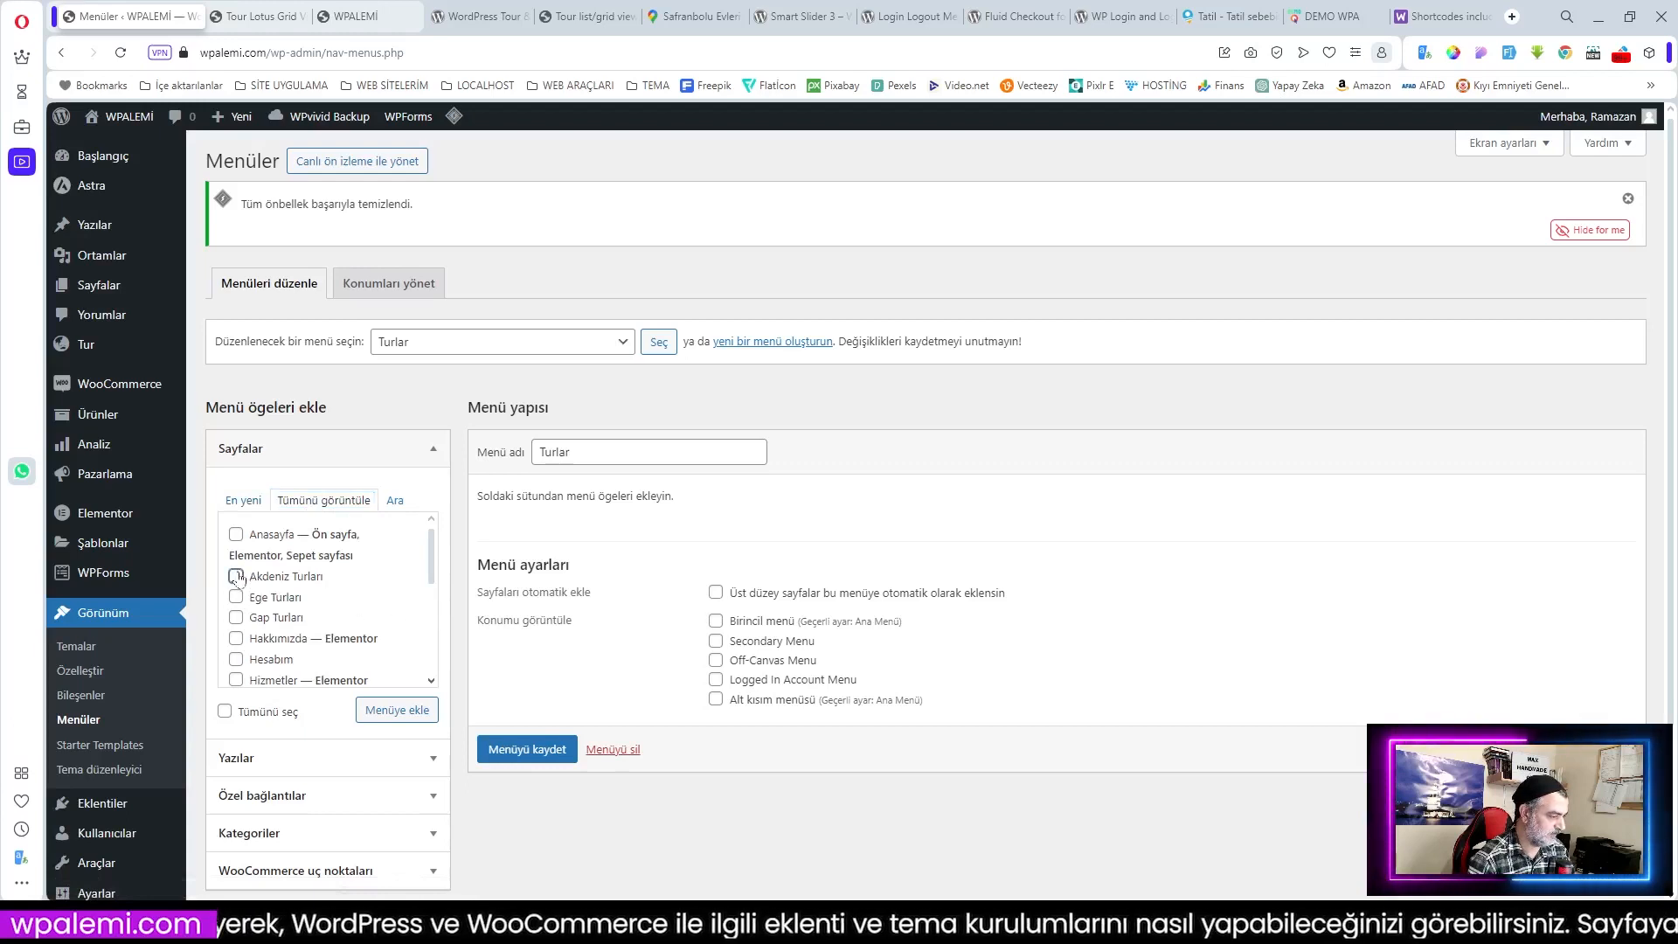
left_click(237, 597)
left_click(237, 618)
scroll(316, 636, "down", 1)
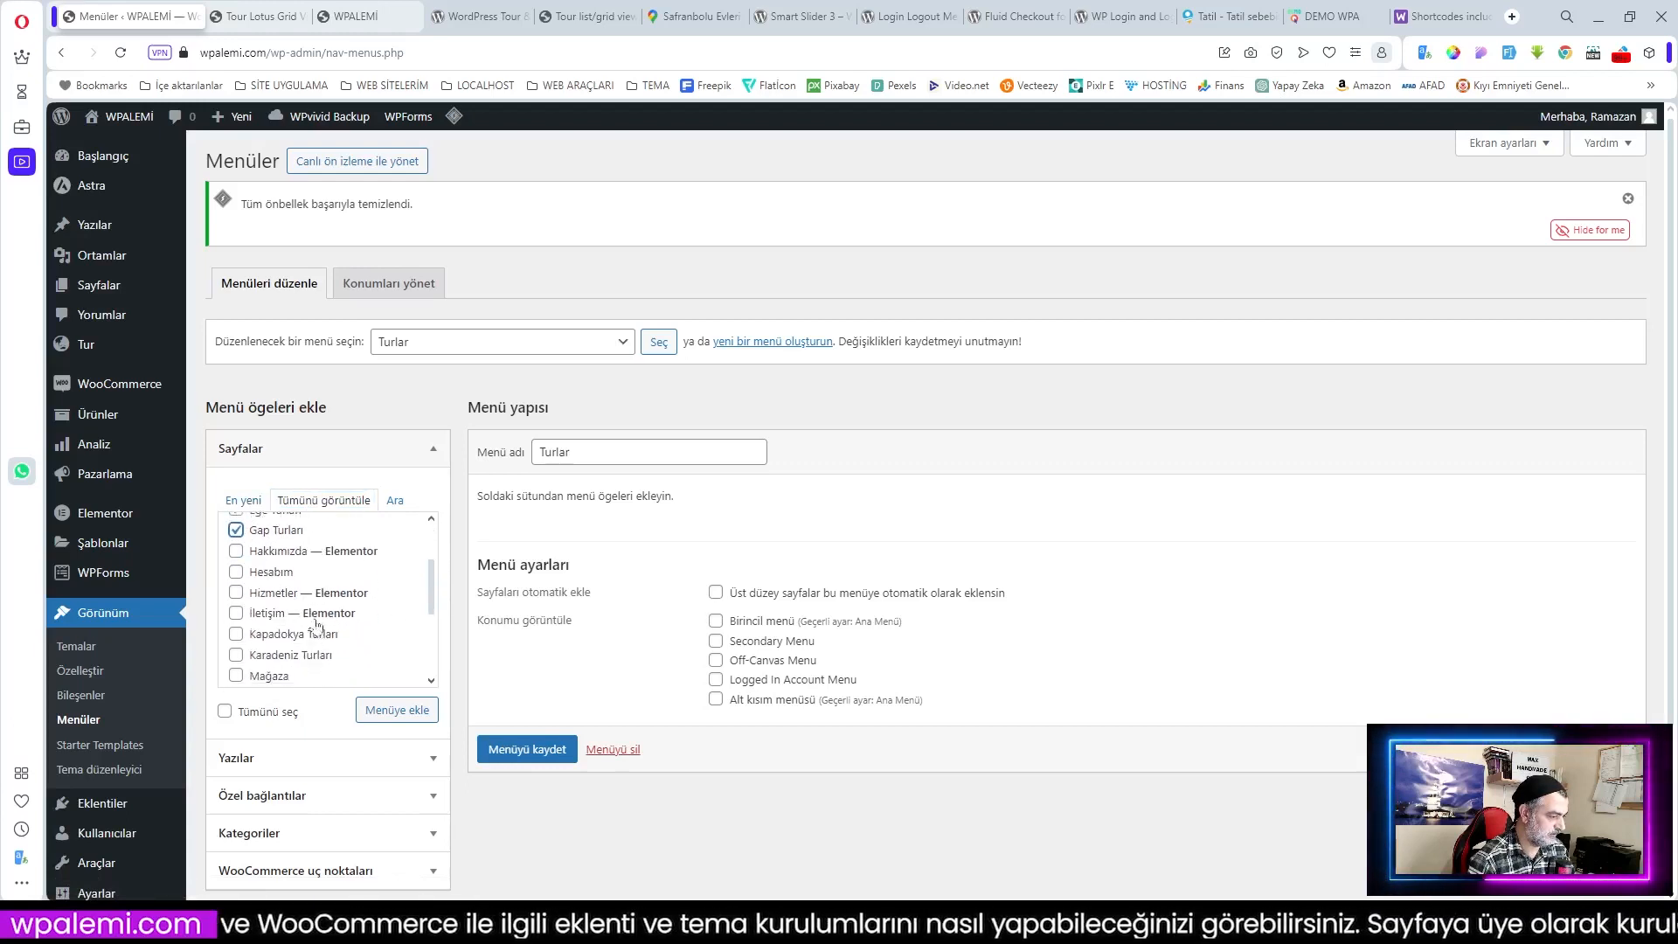
left_click(236, 633)
left_click(236, 654)
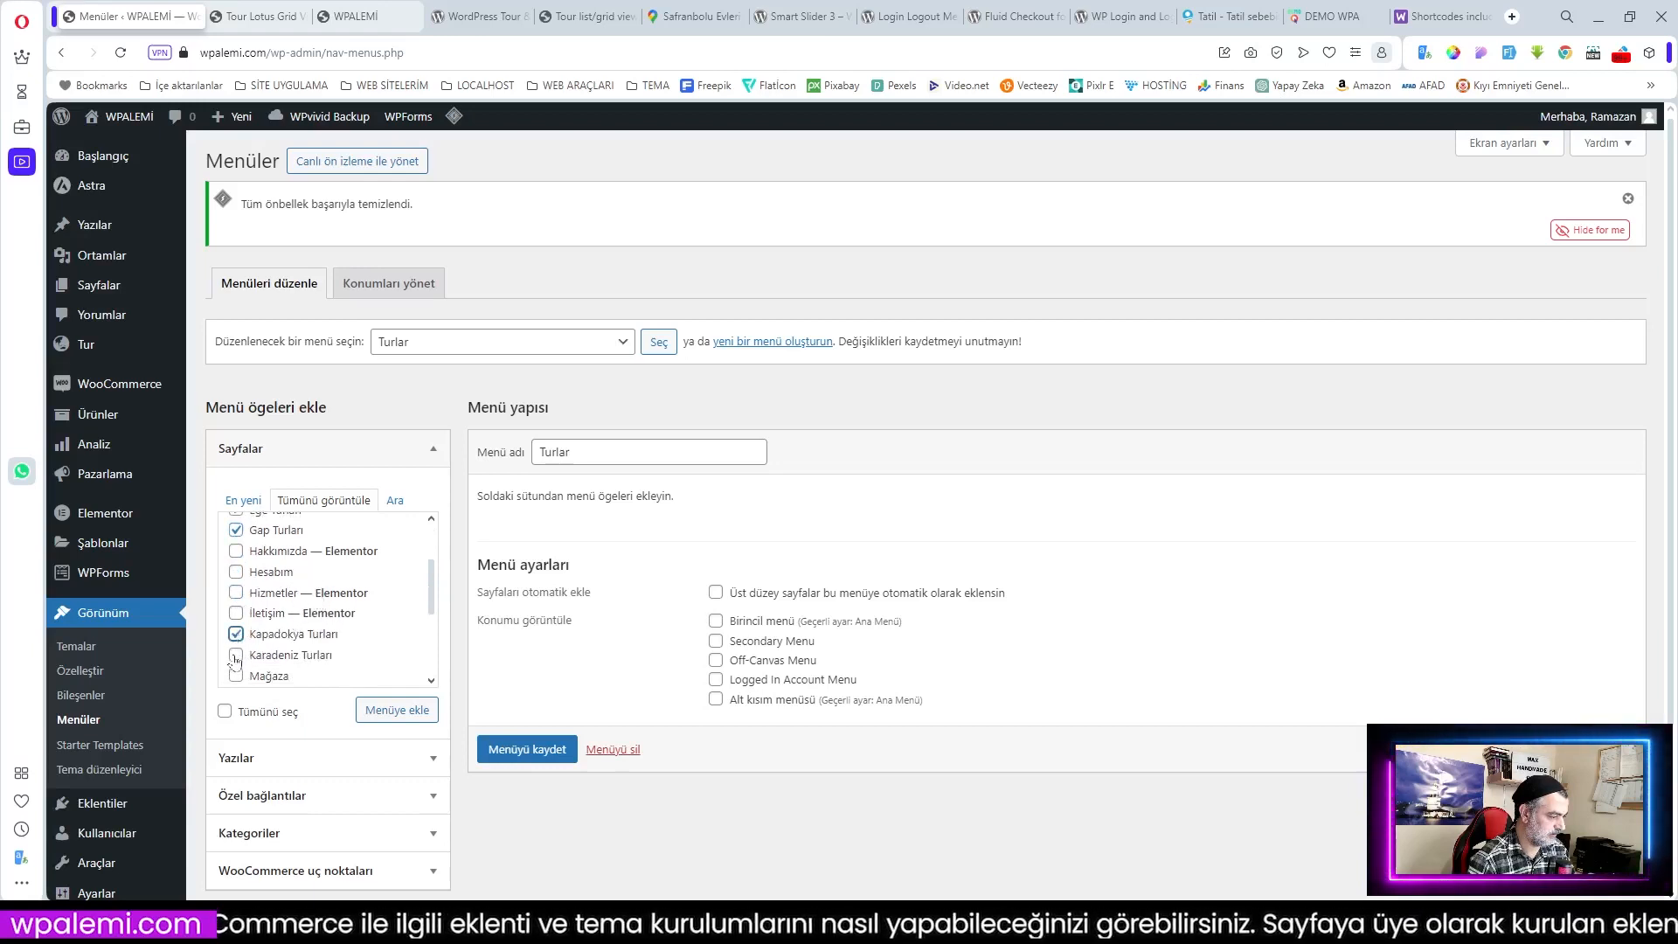
scroll(342, 663, "down", 1)
left_click(236, 609)
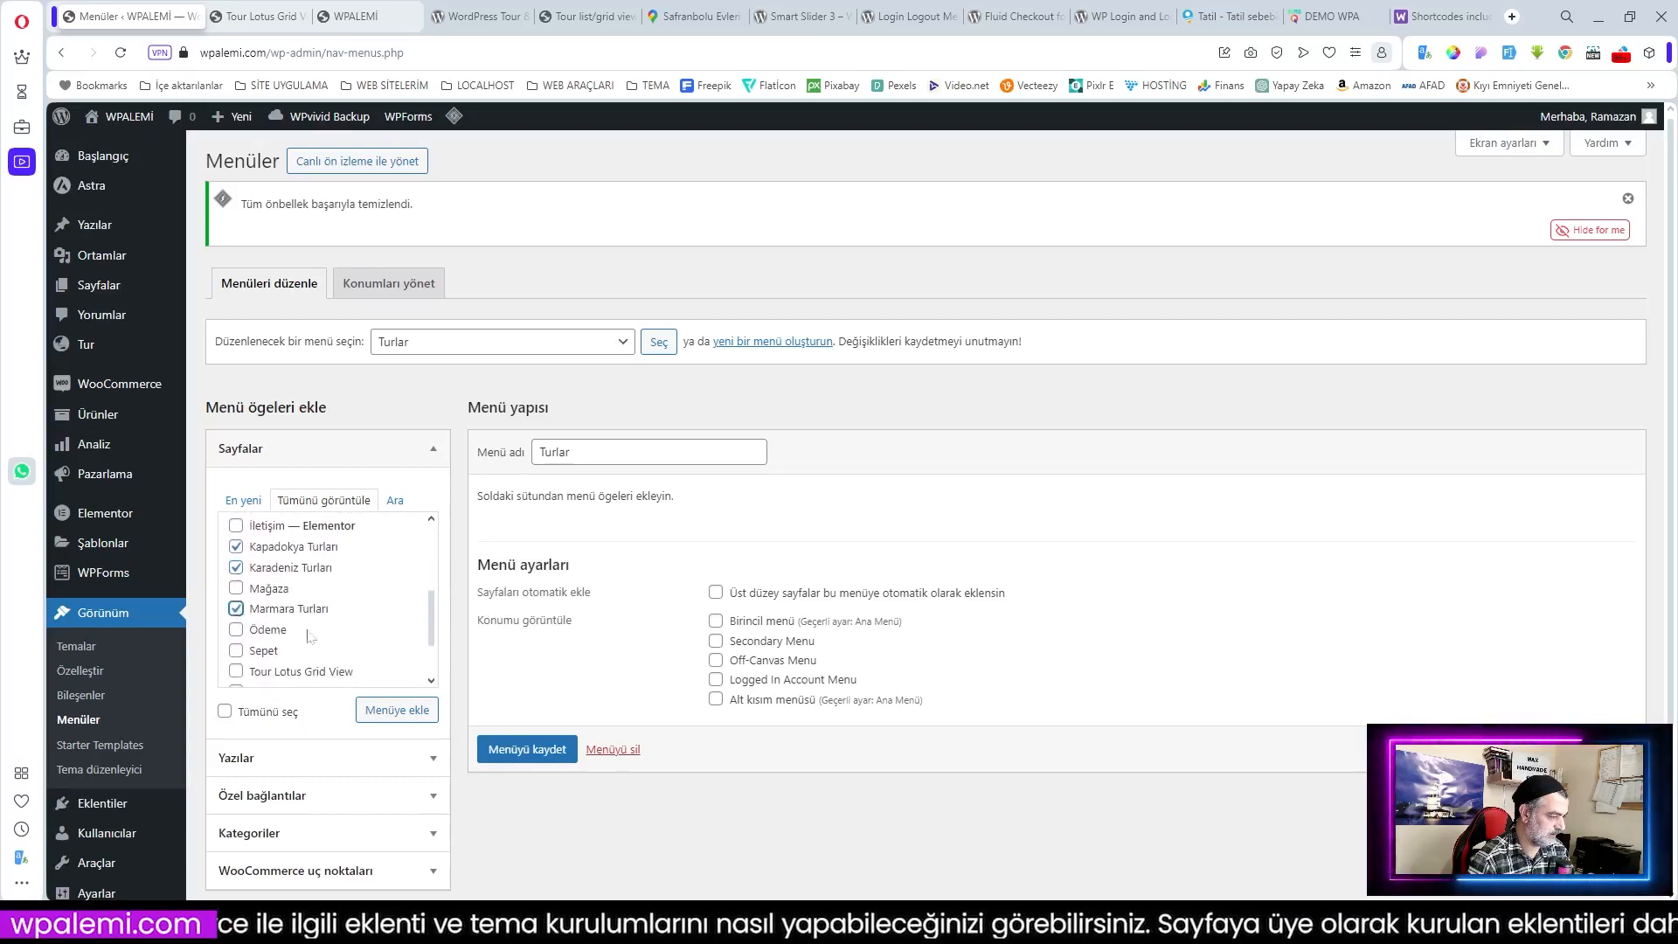
scroll(372, 682, "down", 1)
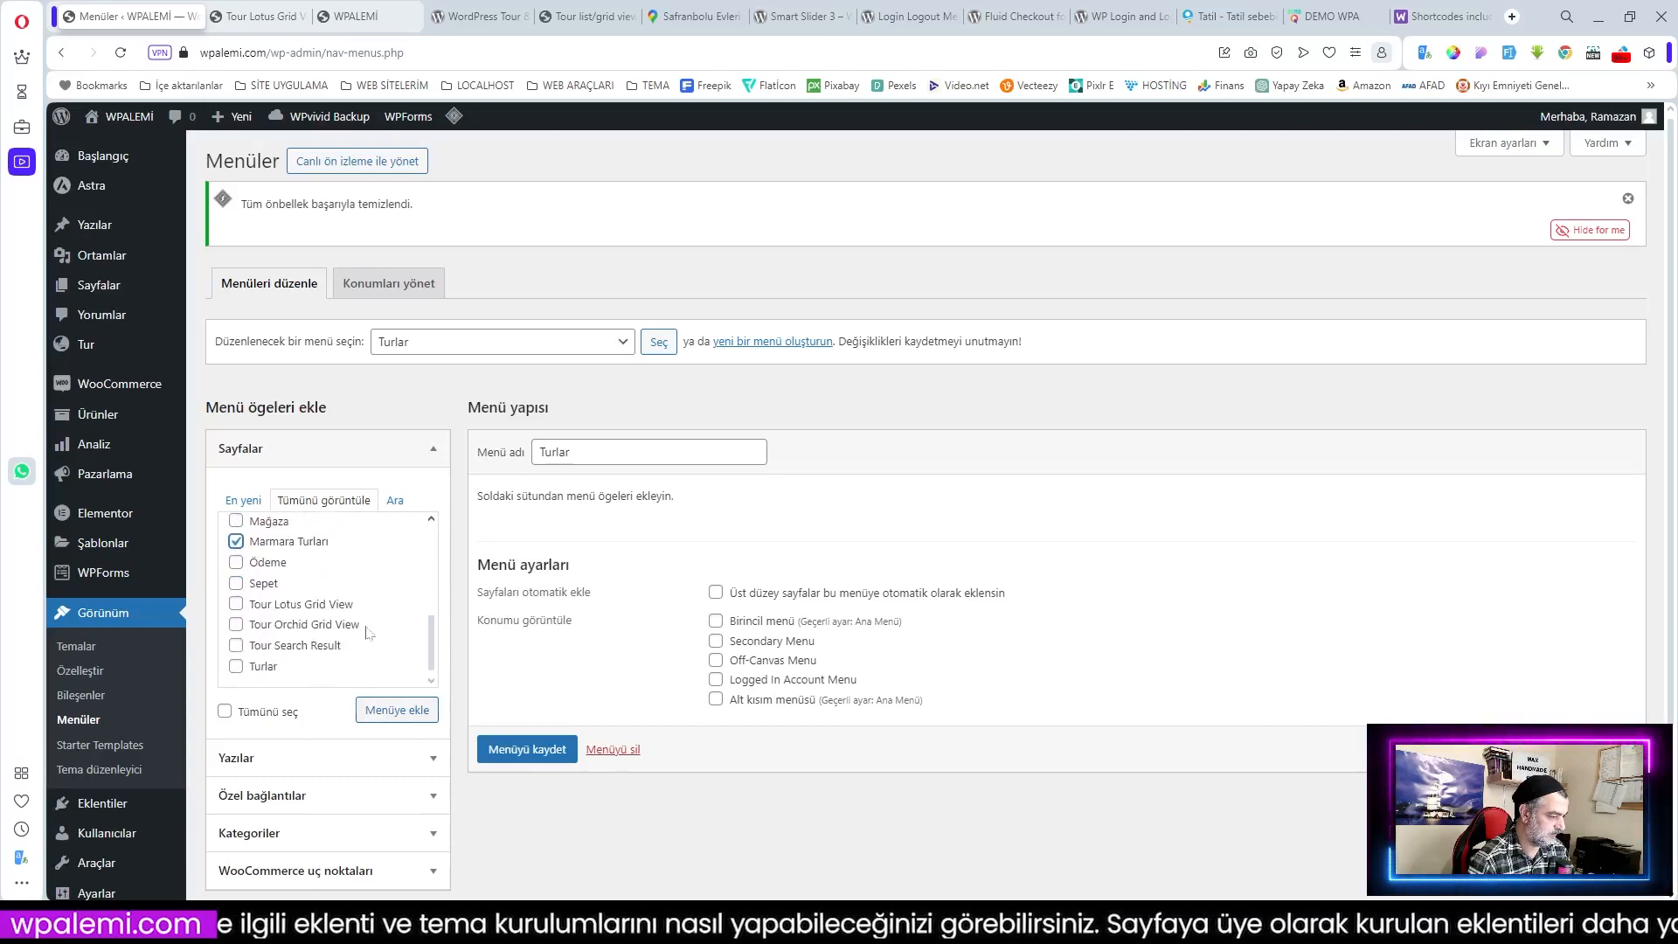
left_click(395, 712)
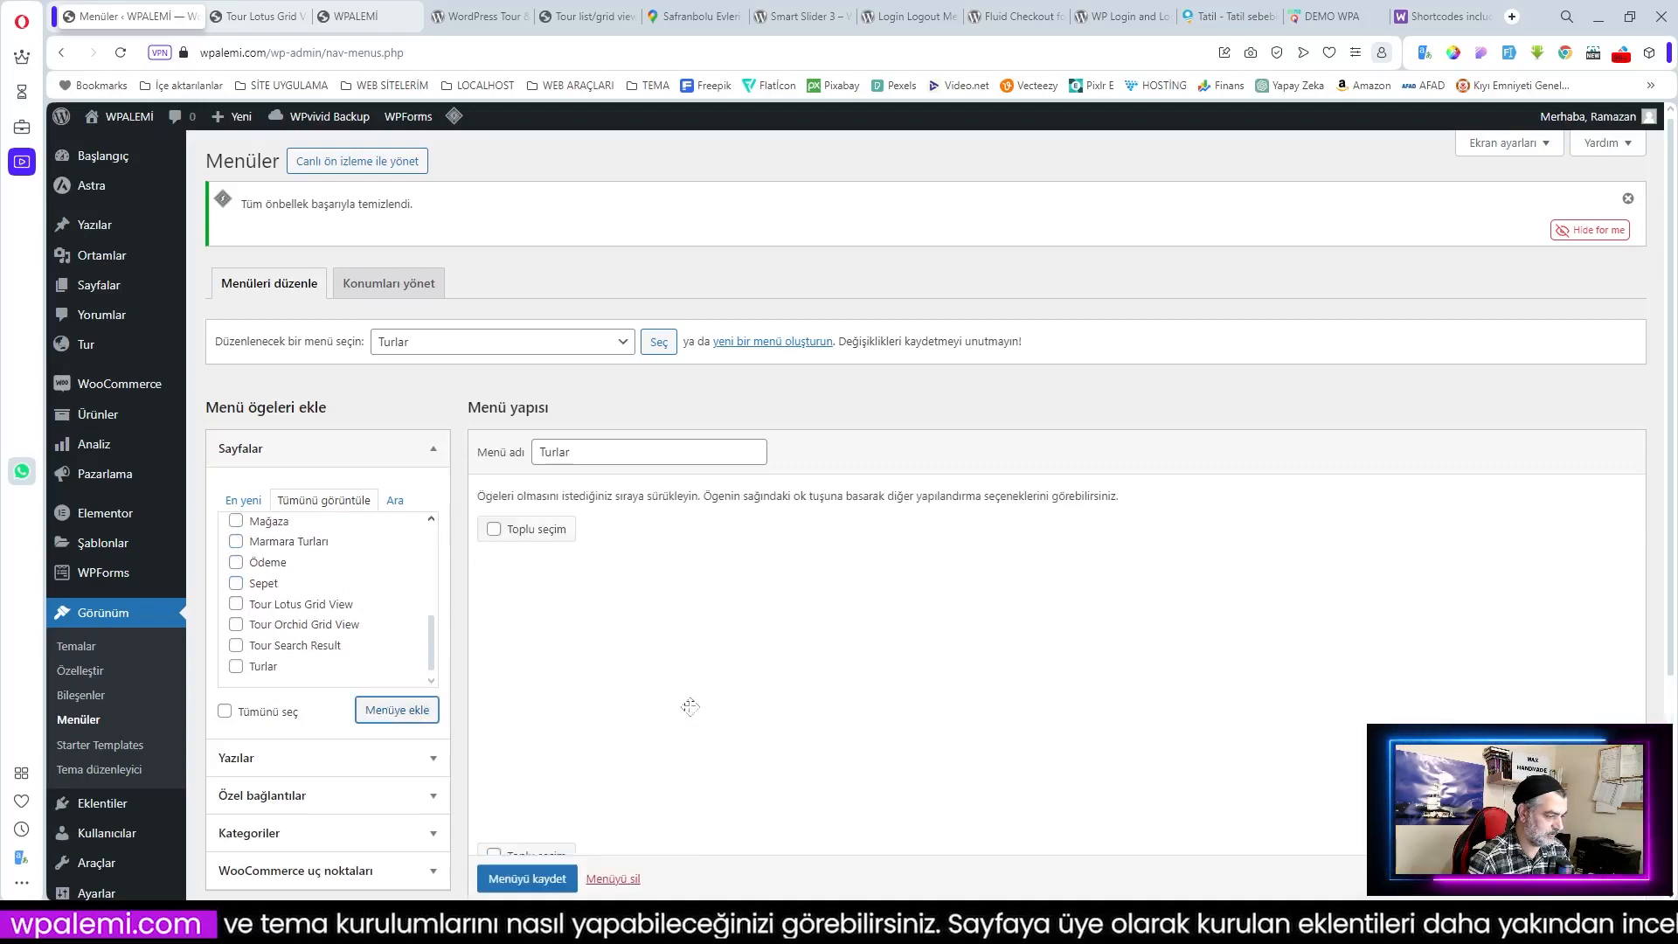
Step: Save Turlar and assign it to the Alt kısım menüsü footer location
scroll(695, 751, "down", 2)
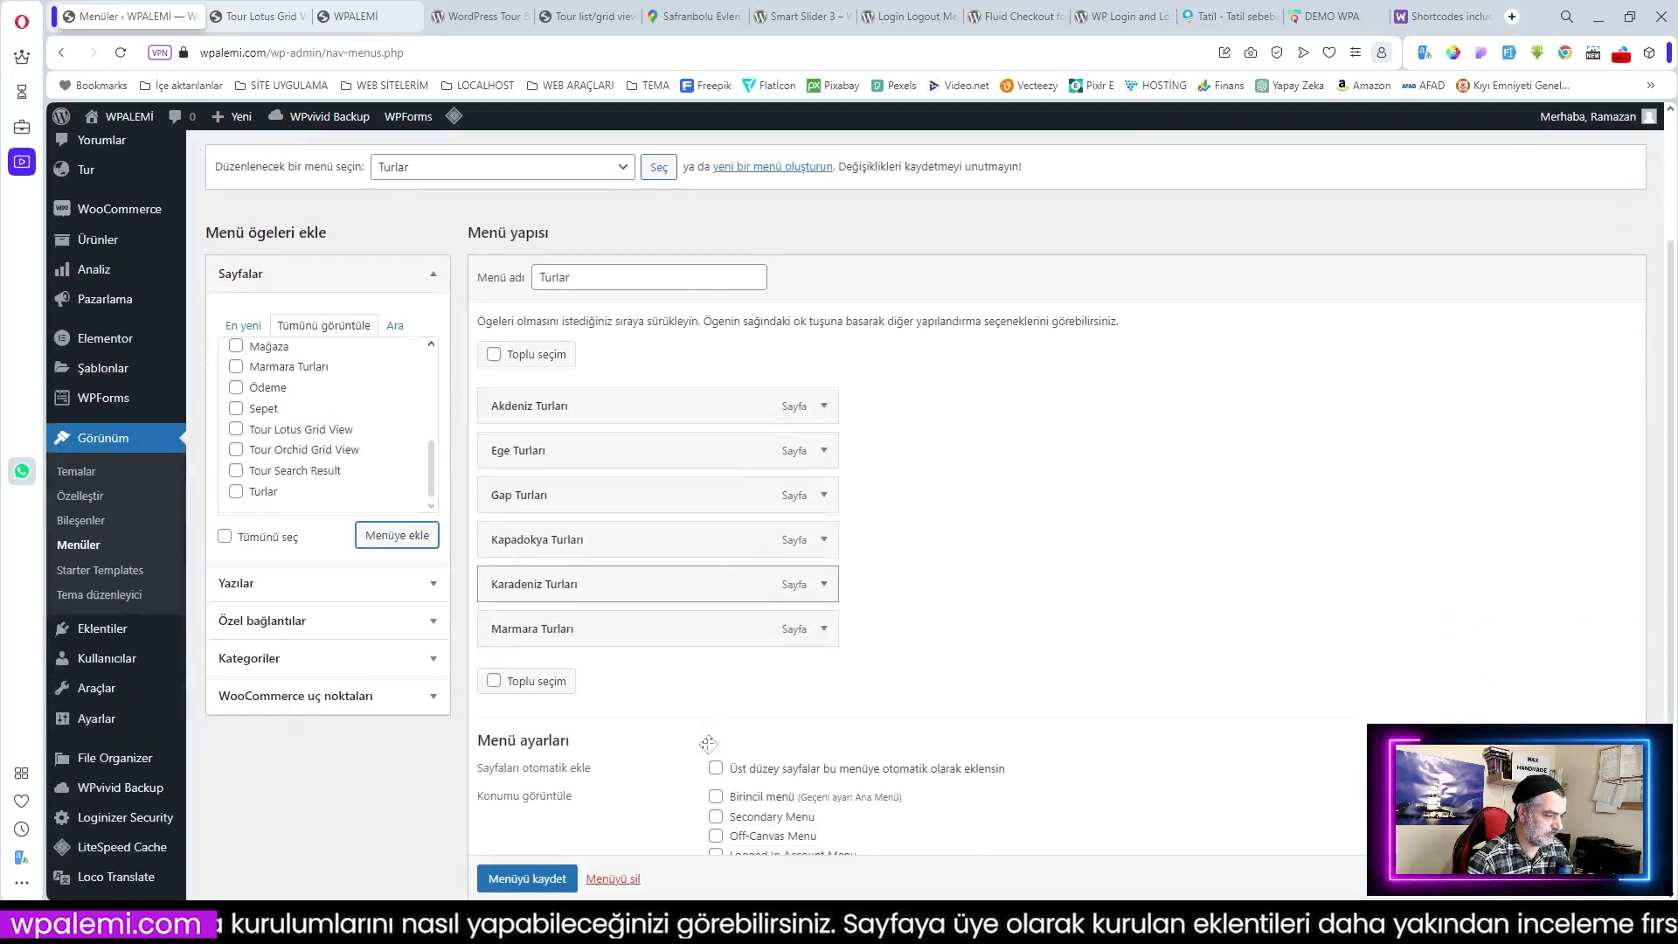
scroll(531, 863, "down", 1)
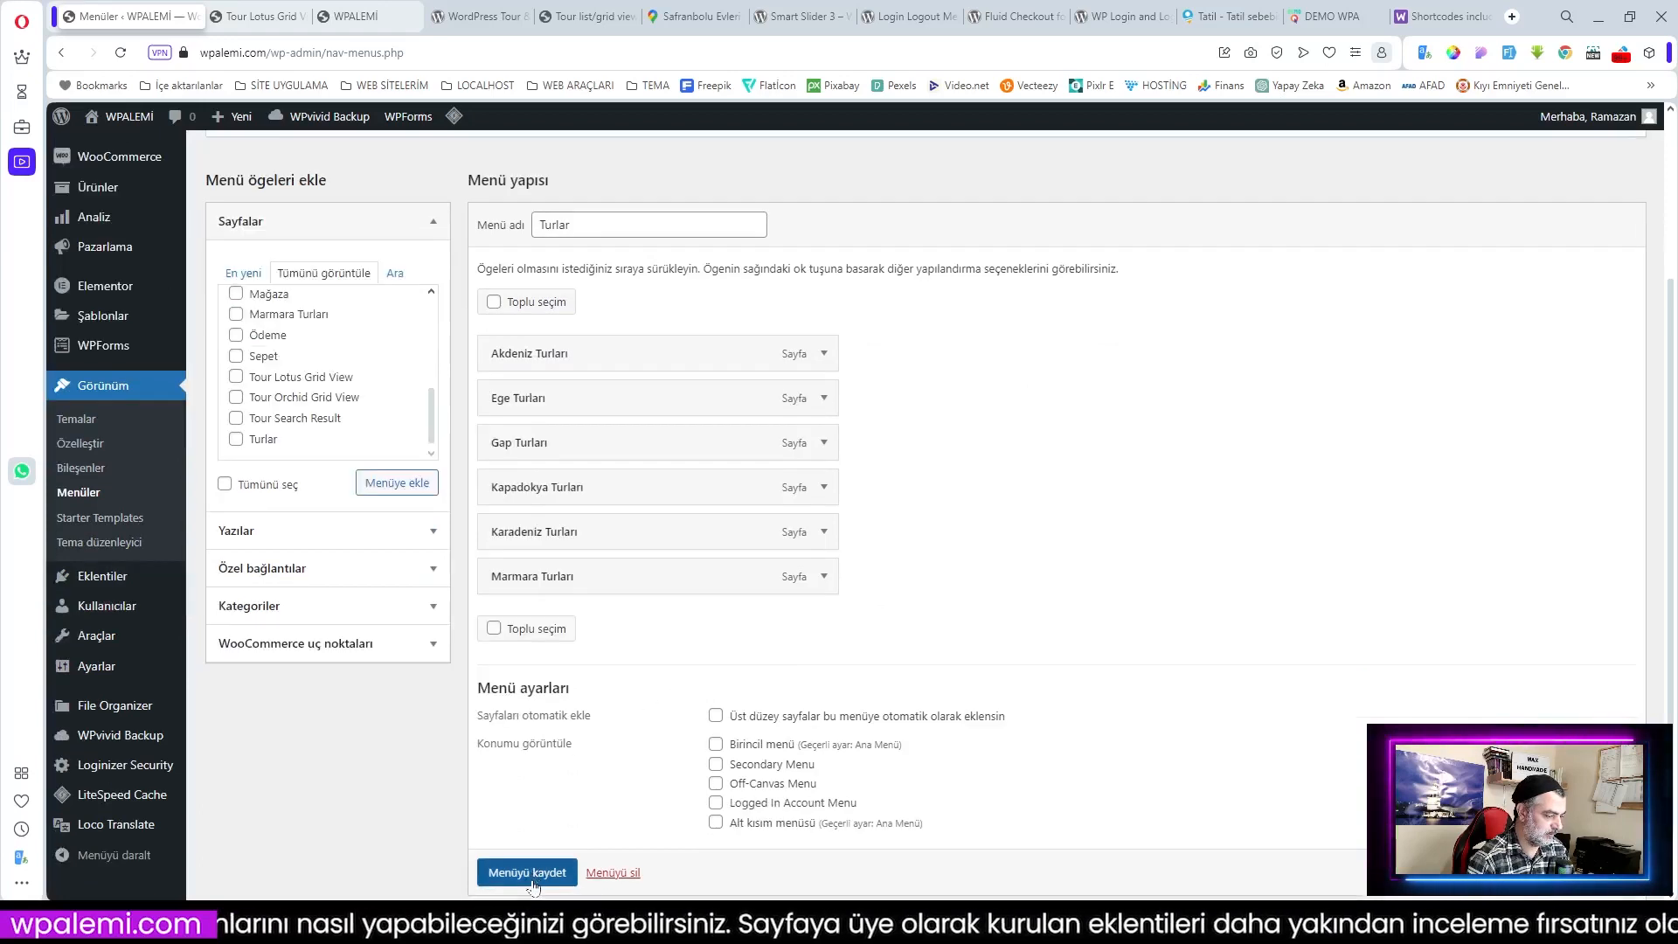
left_click(529, 874)
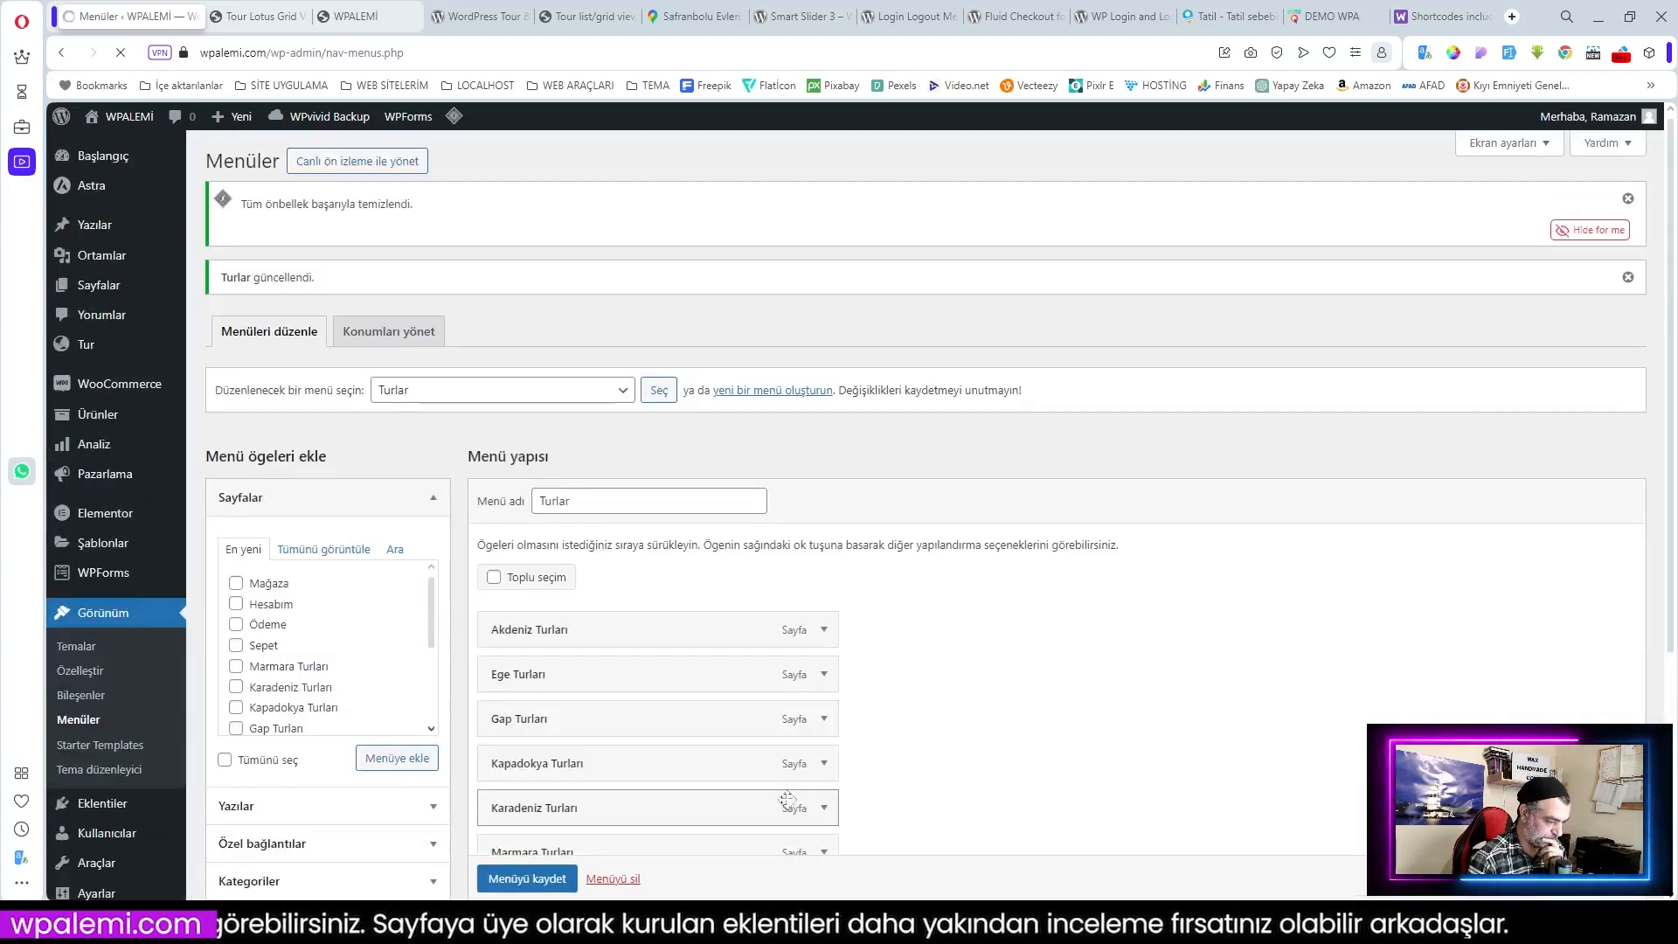
scroll(752, 786, "down", 4)
left_click(716, 754)
left_click(535, 804)
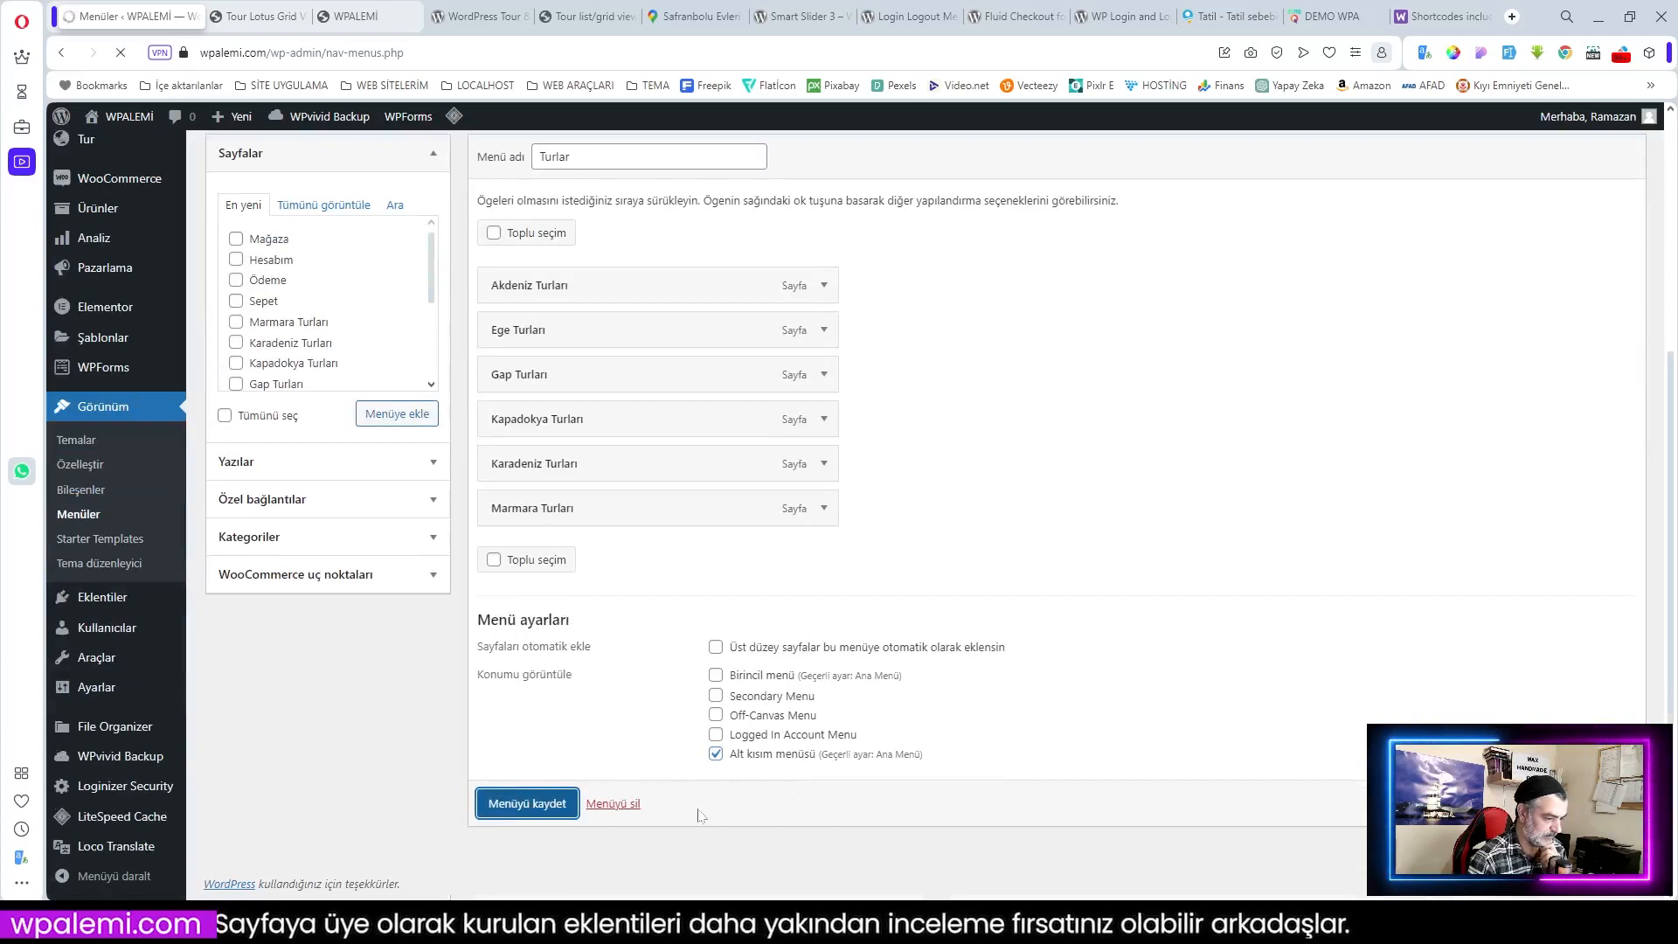
Step: Check the tour regions in the live site footer, then load Ana Menü (Birincil menü) for editing
left_click(367, 18)
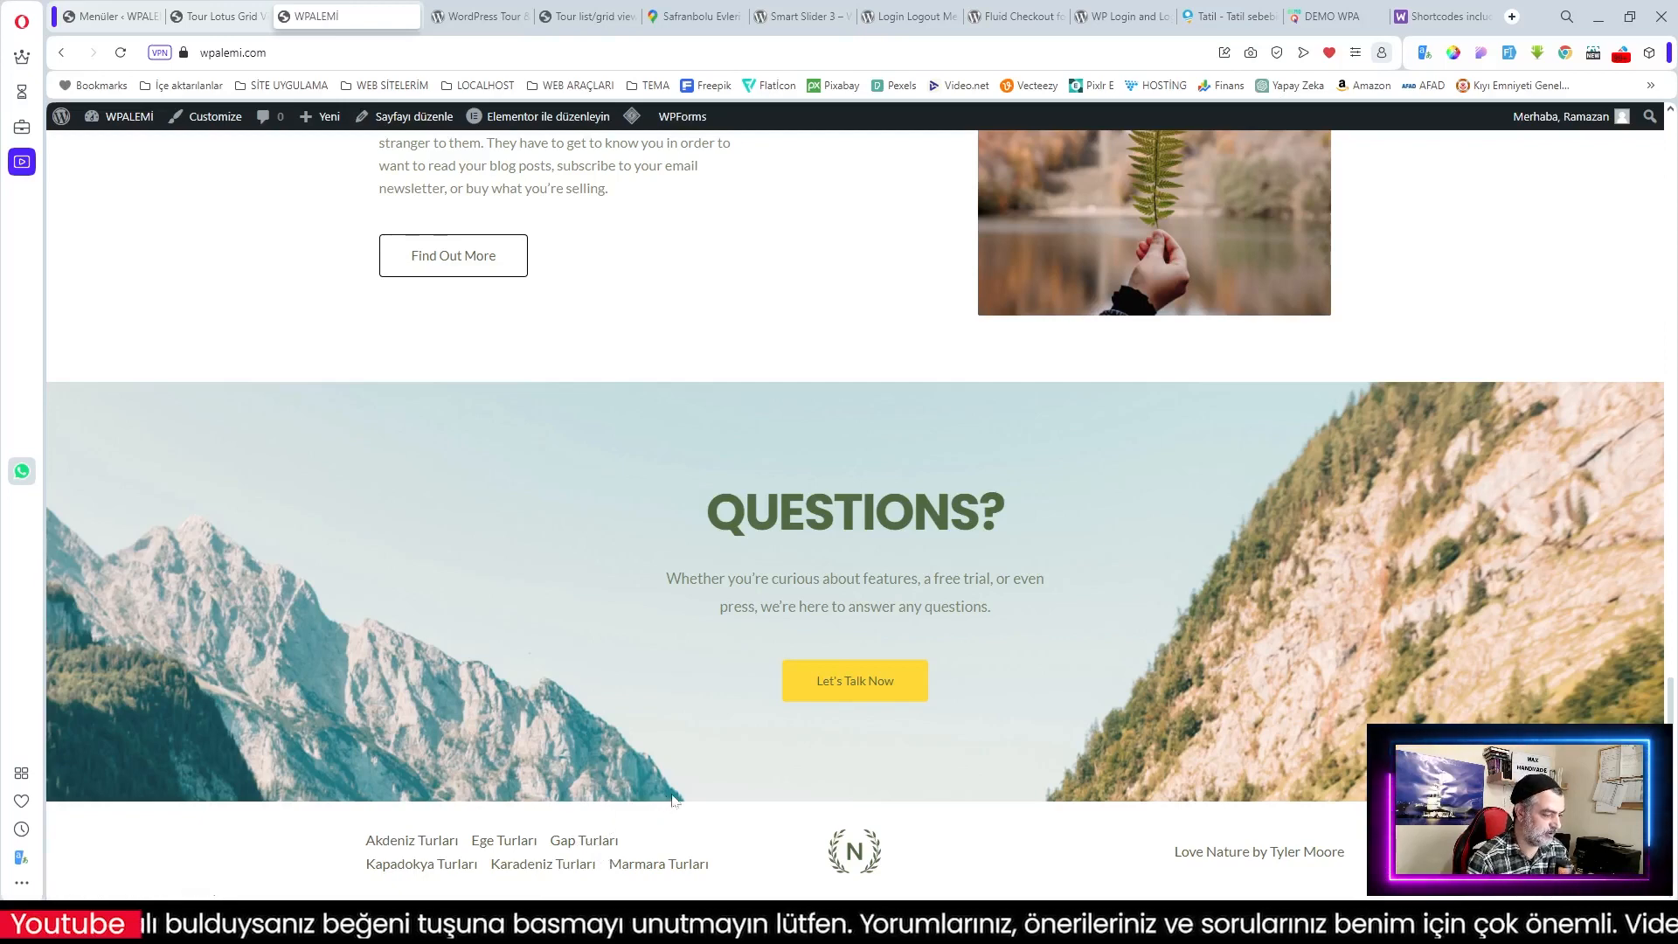
left_click(112, 16)
left_click(481, 390)
left_click(473, 414)
left_click(575, 395)
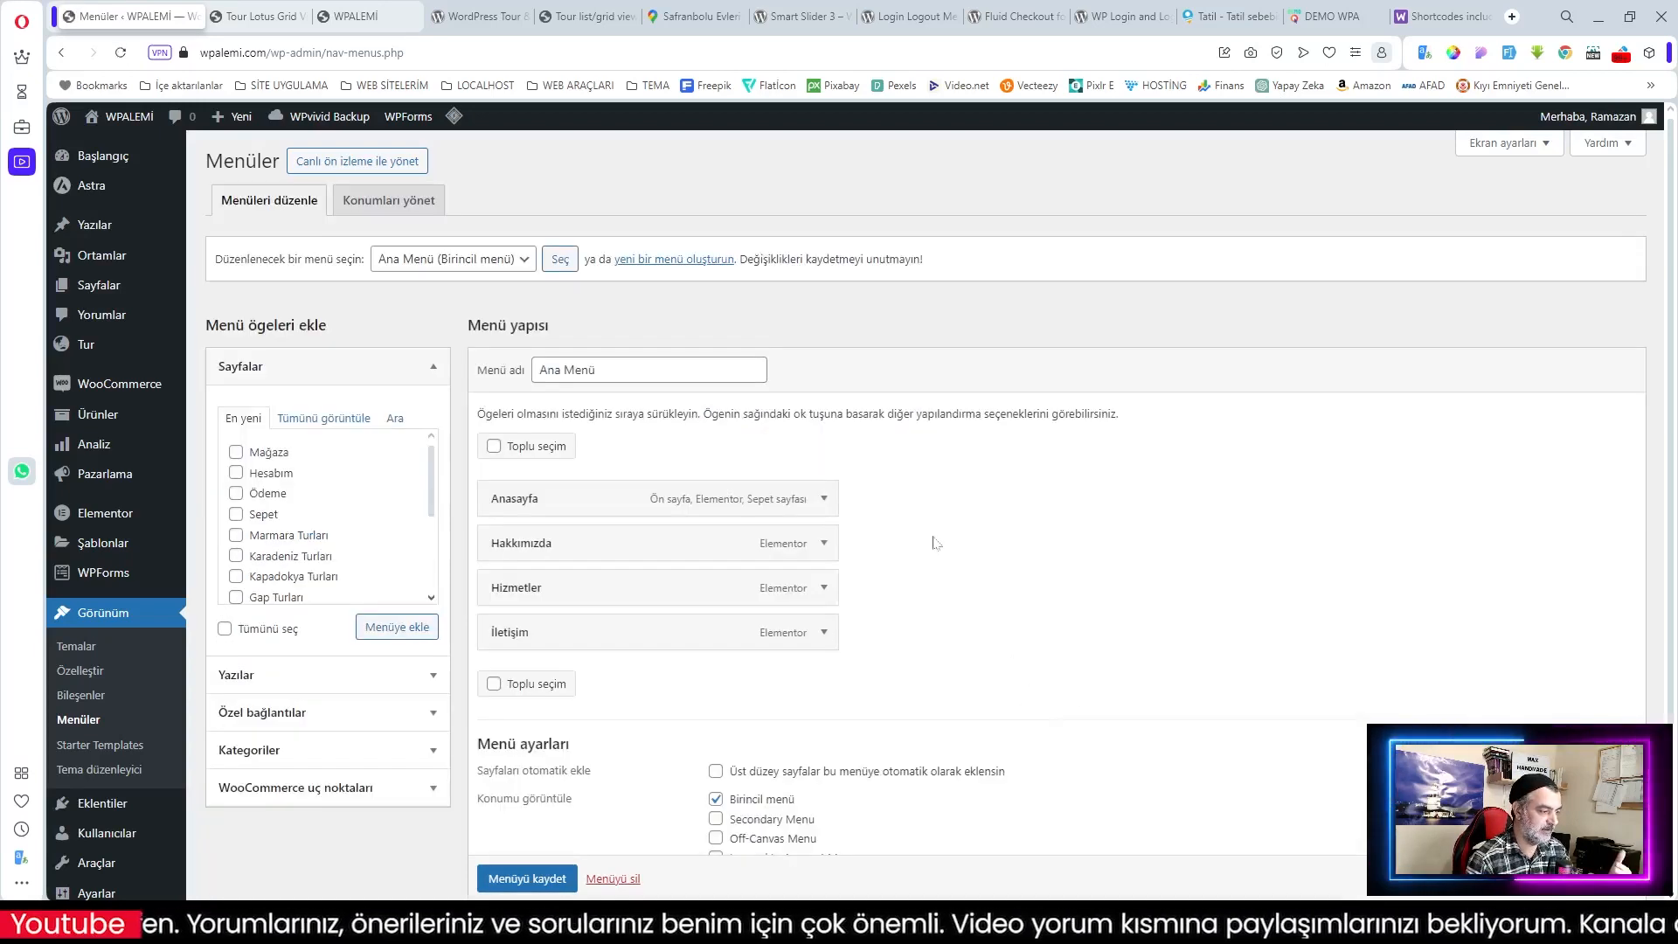
Step: Remove the Hakkımızda and Hizmetler items from Ana Menü
left_click(823, 546)
left_click(501, 752)
left_click(823, 544)
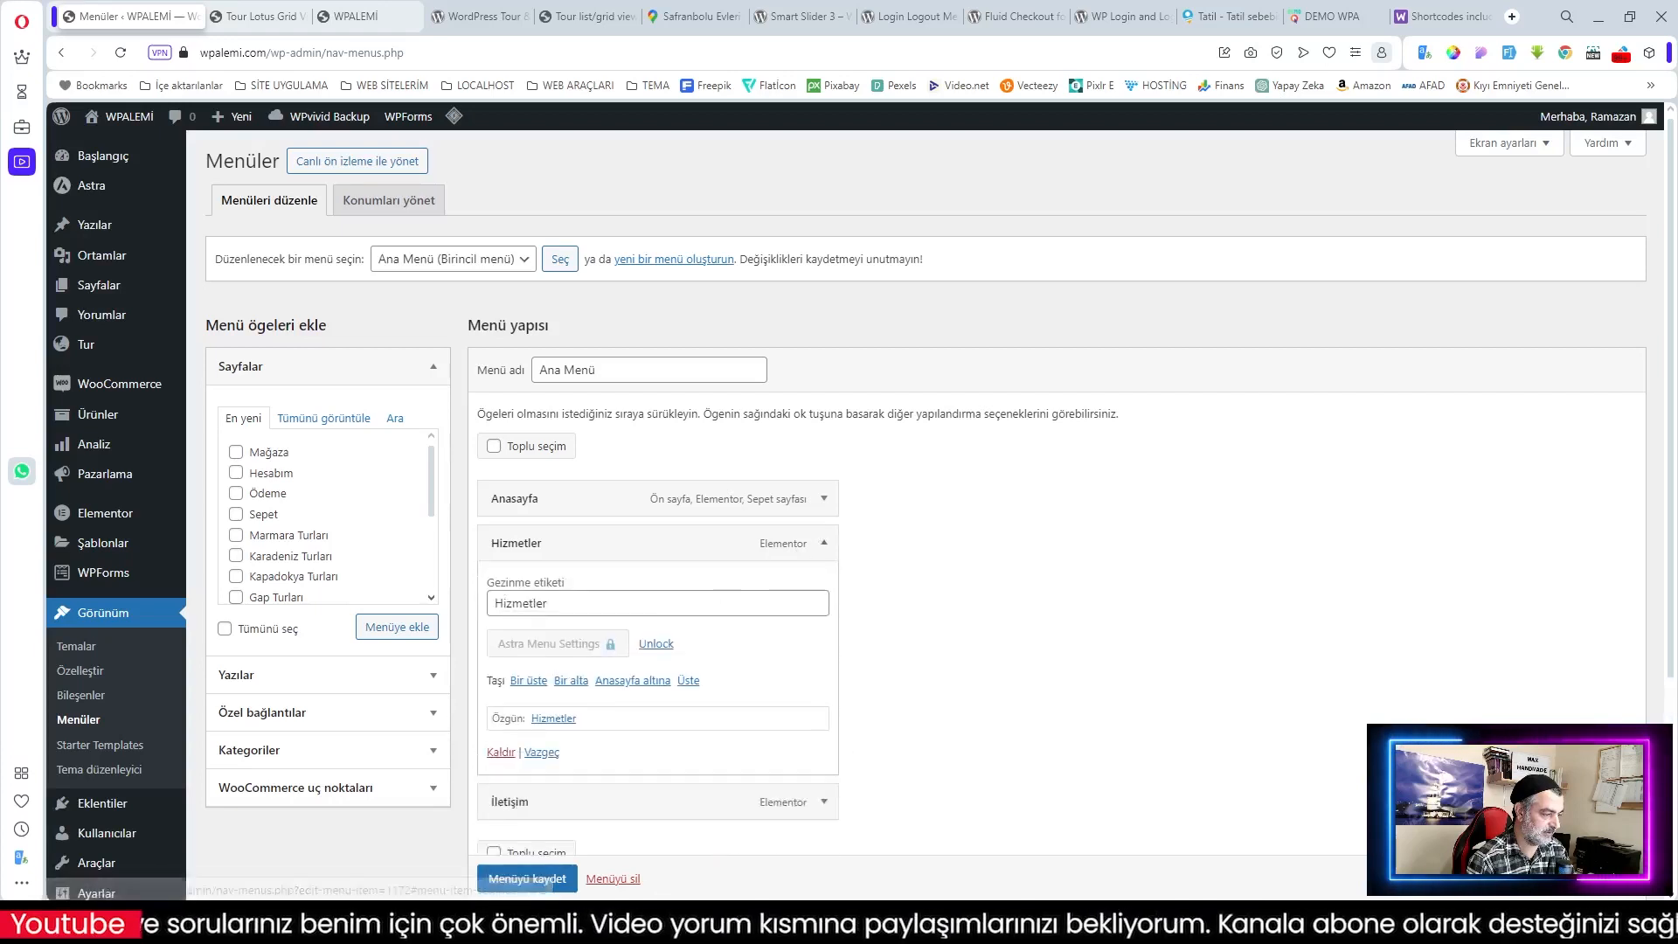
left_click(501, 753)
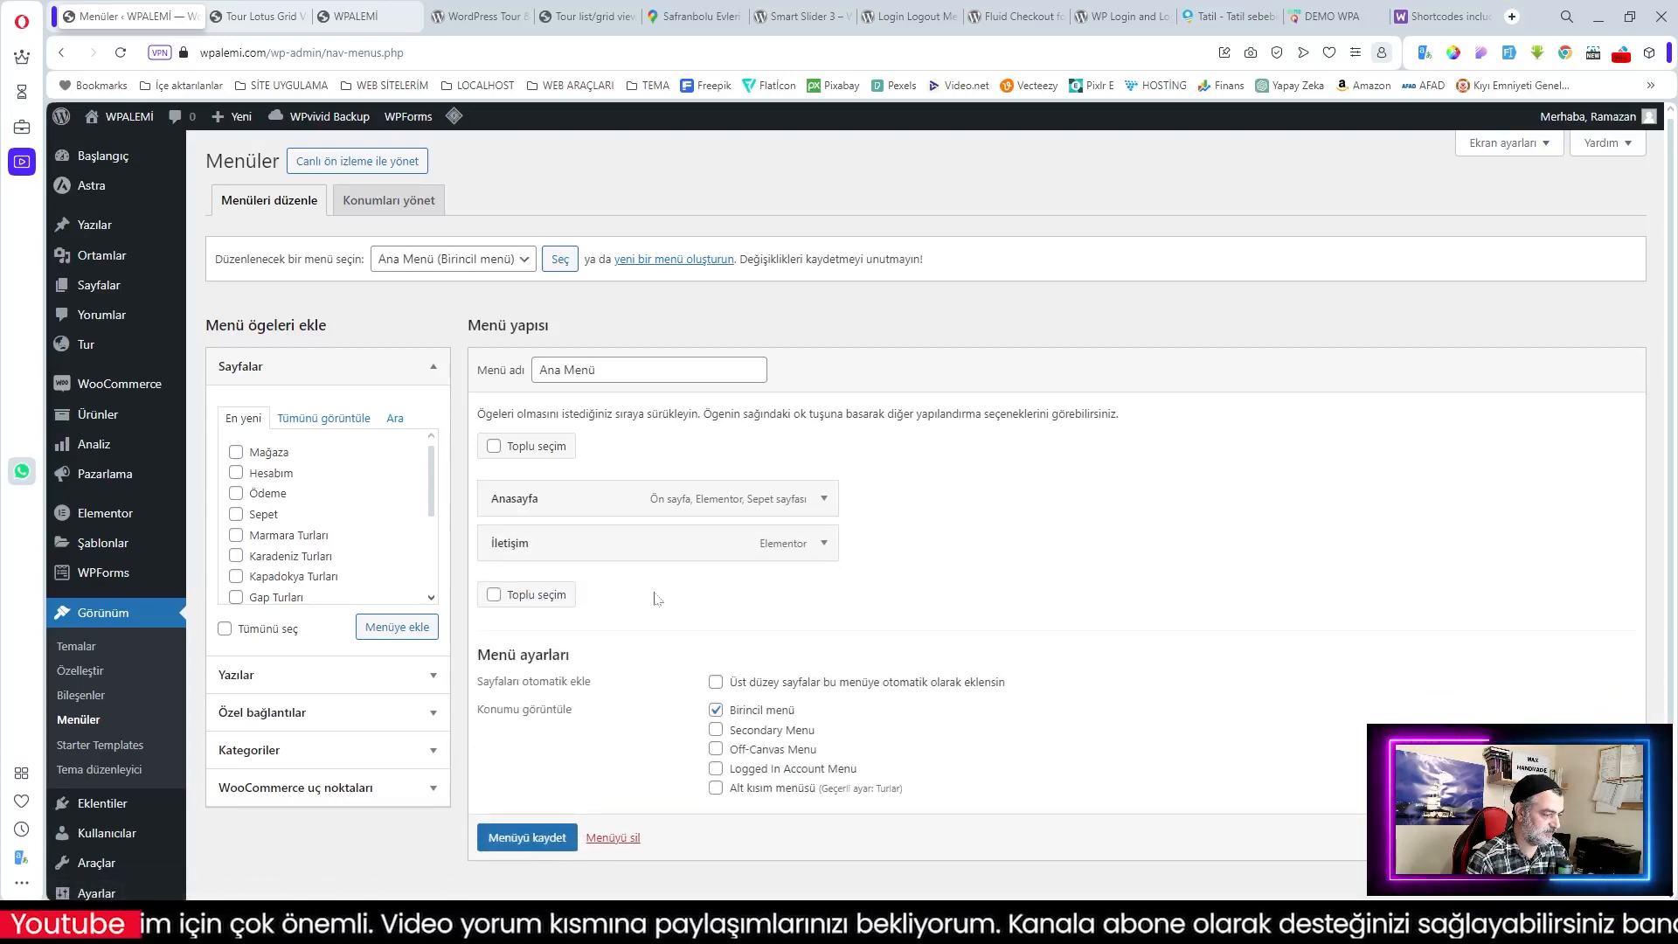
Step: Add the Turlar page just below Anasayfa, save the menu, and view the live site
scroll(285, 517, "down", 5)
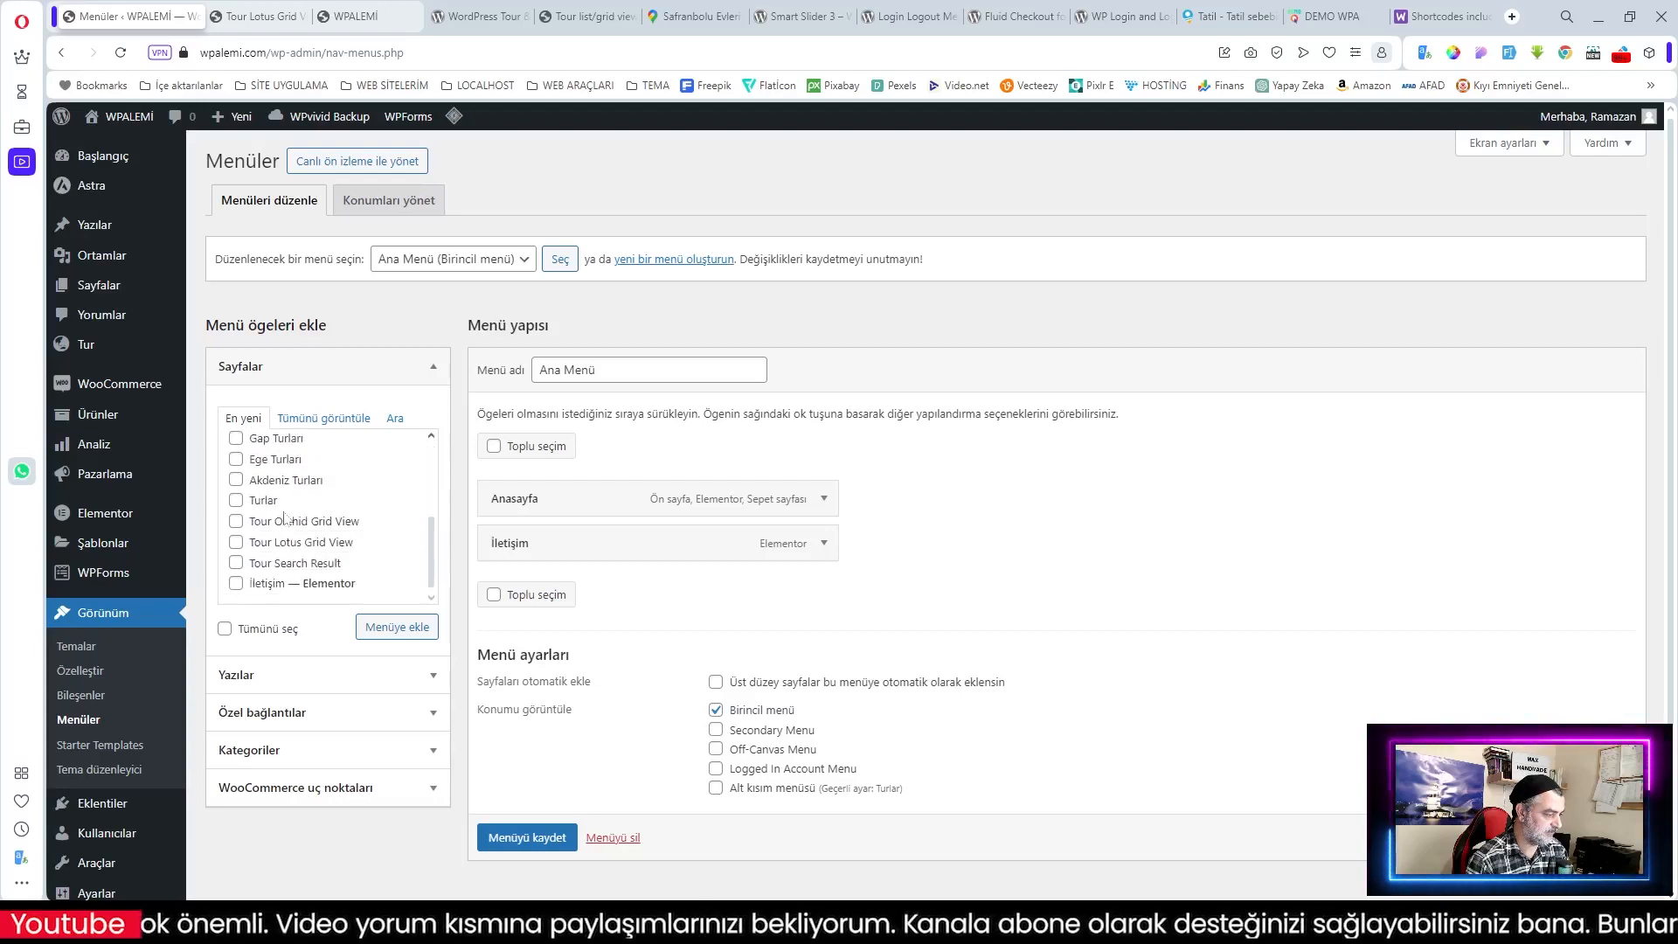
left_click(253, 503)
left_click(400, 631)
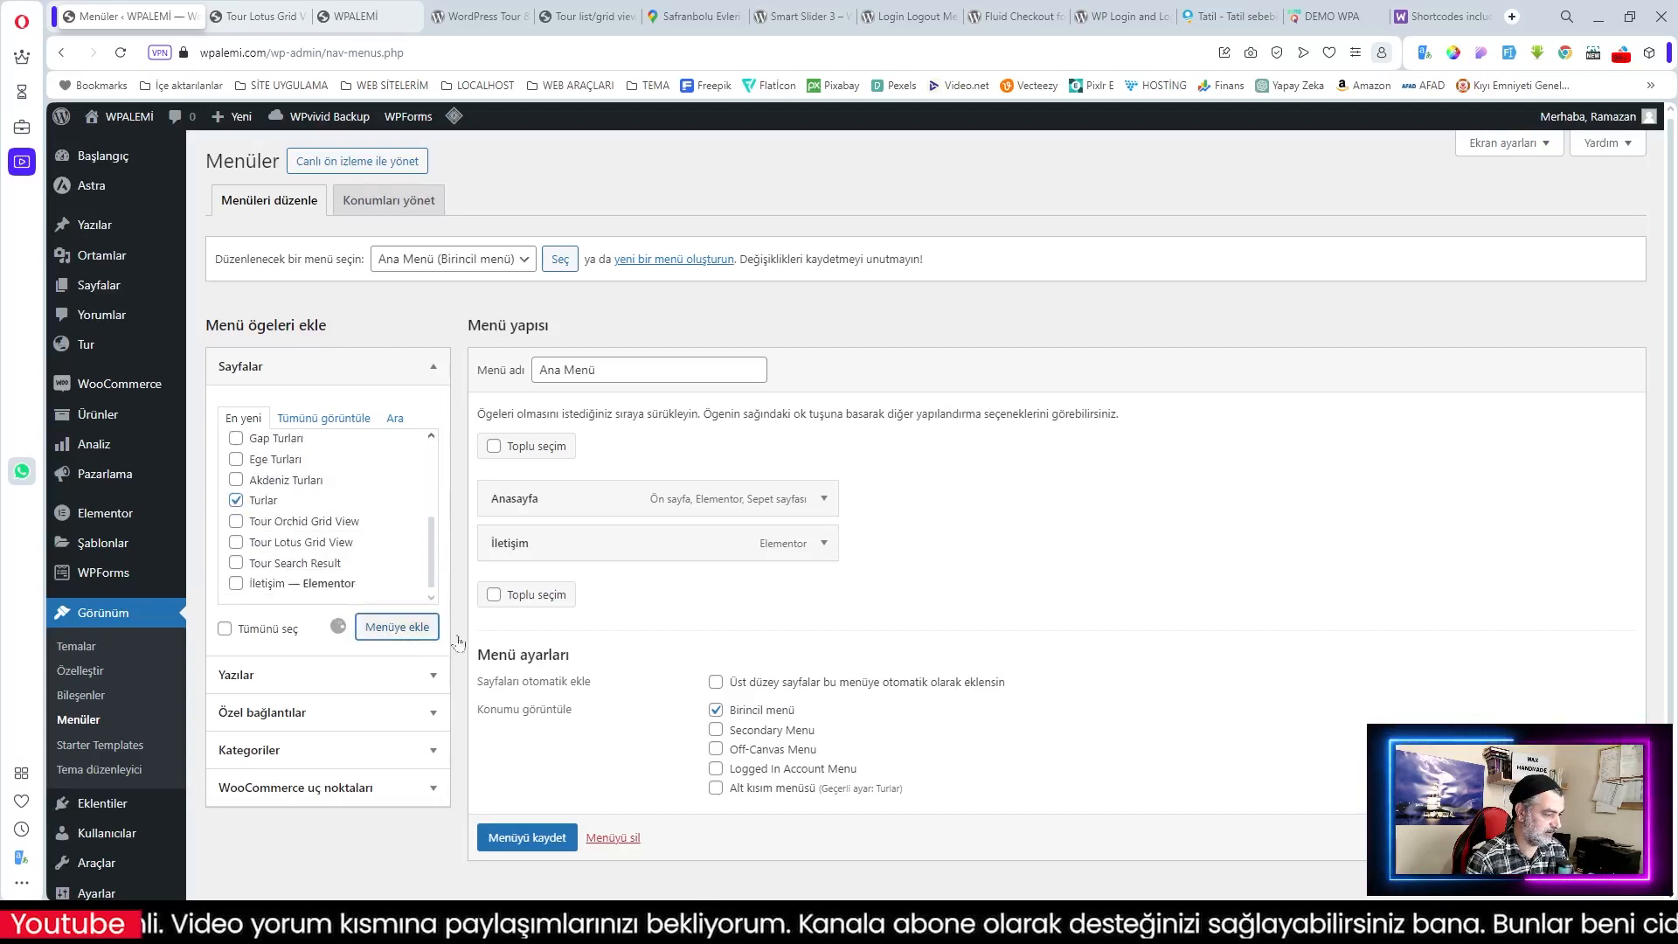
left_click_drag(581, 590, 577, 551)
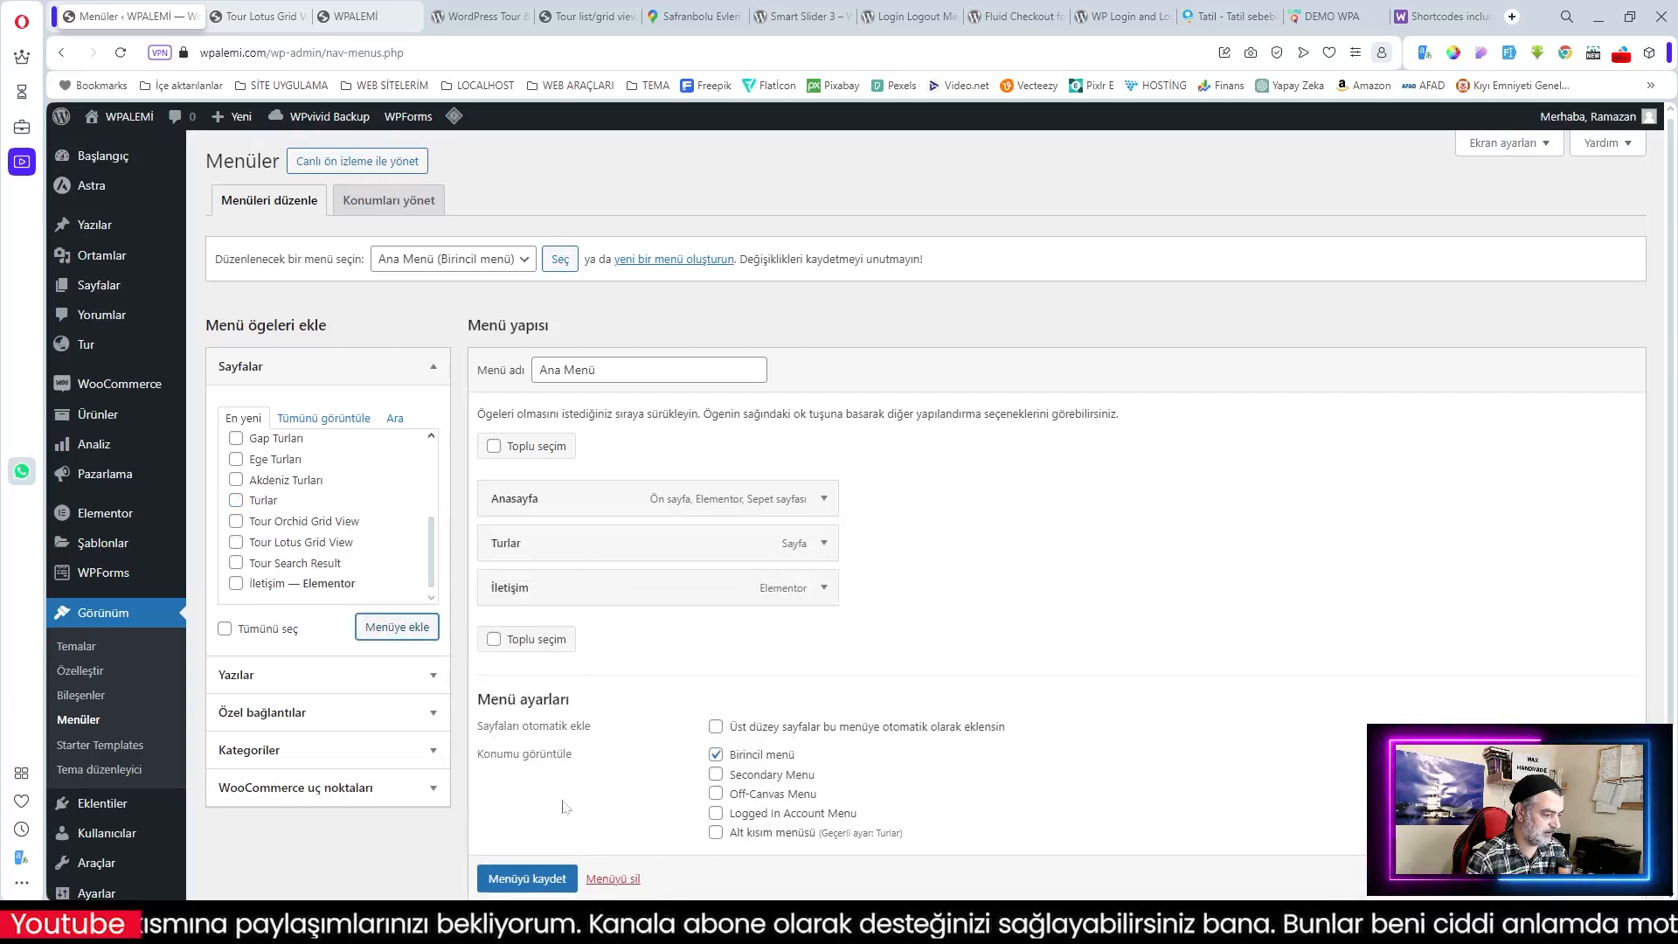
left_click(534, 879)
scroll(528, 879, "down", 1)
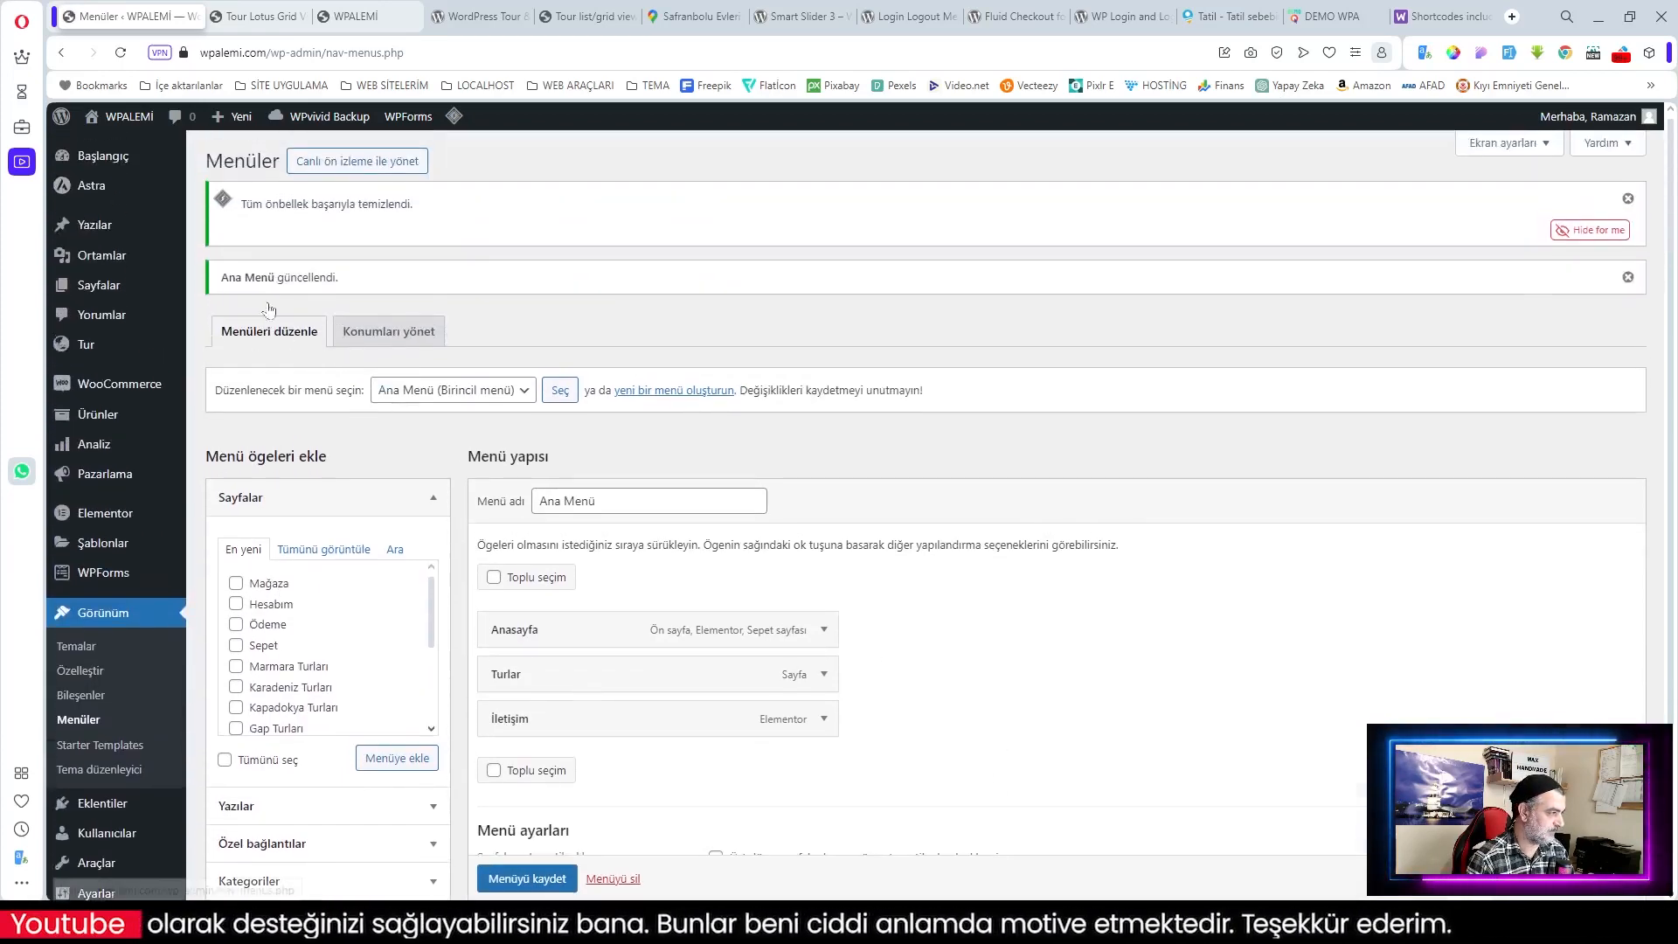
left_click(350, 21)
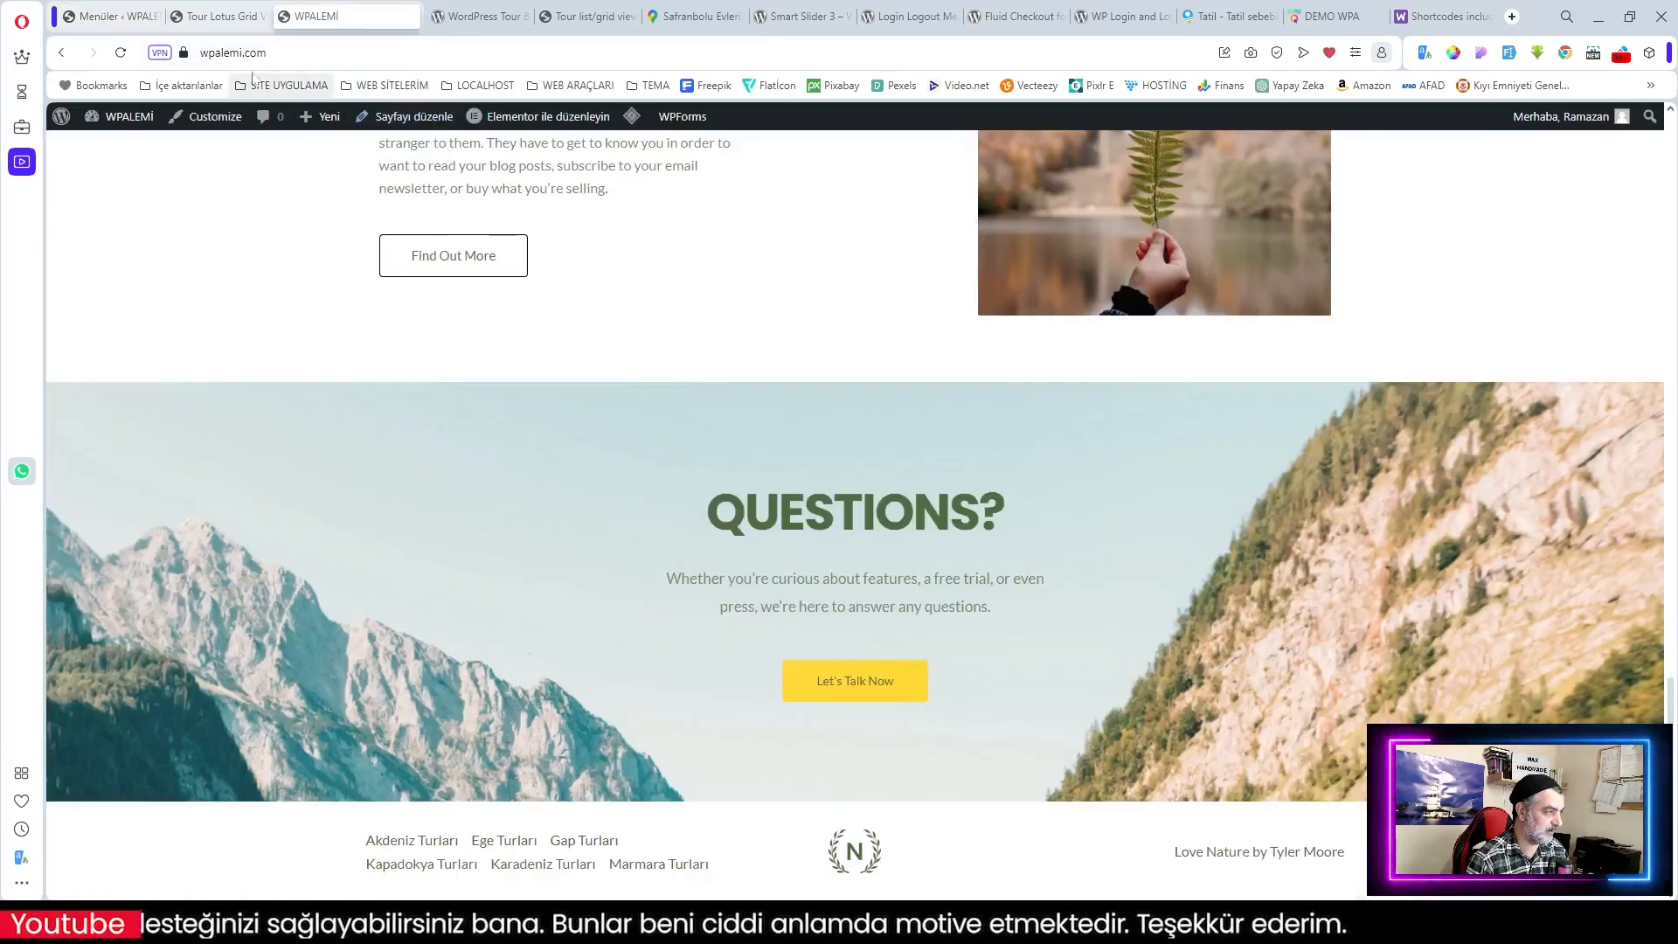
Step: Reload the site, open Turlar from the header menu, and scroll through the tour listings
left_click(121, 52)
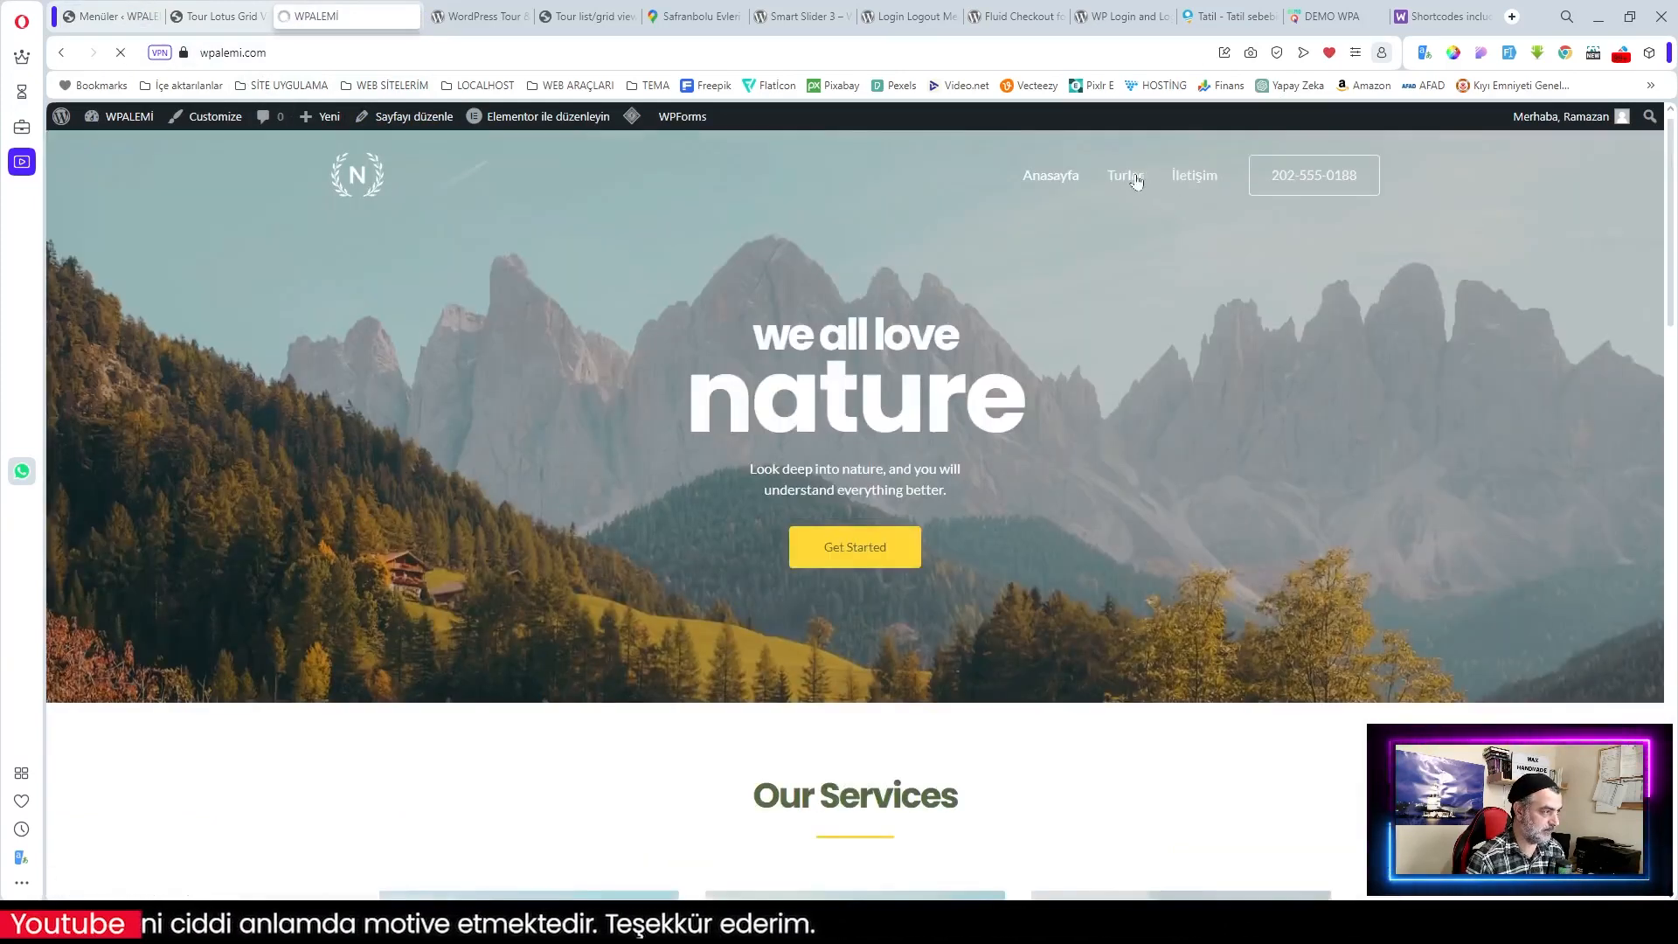
left_click(1136, 180)
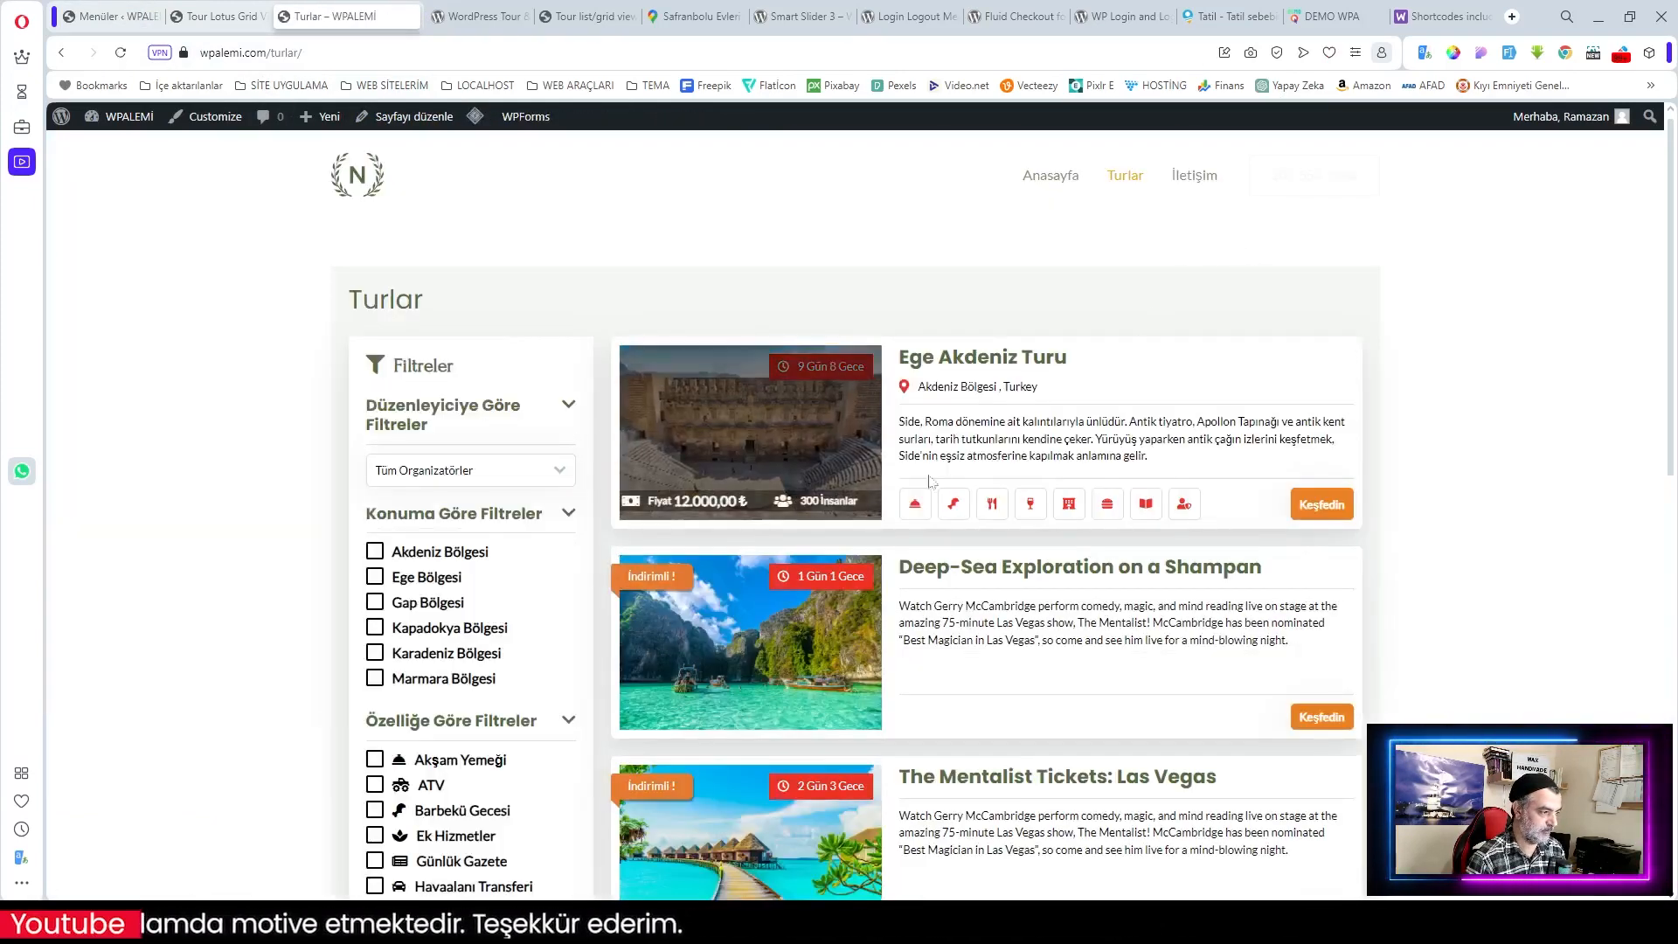
scroll(1122, 545, "down", 4)
scroll(1122, 546, "down", 6)
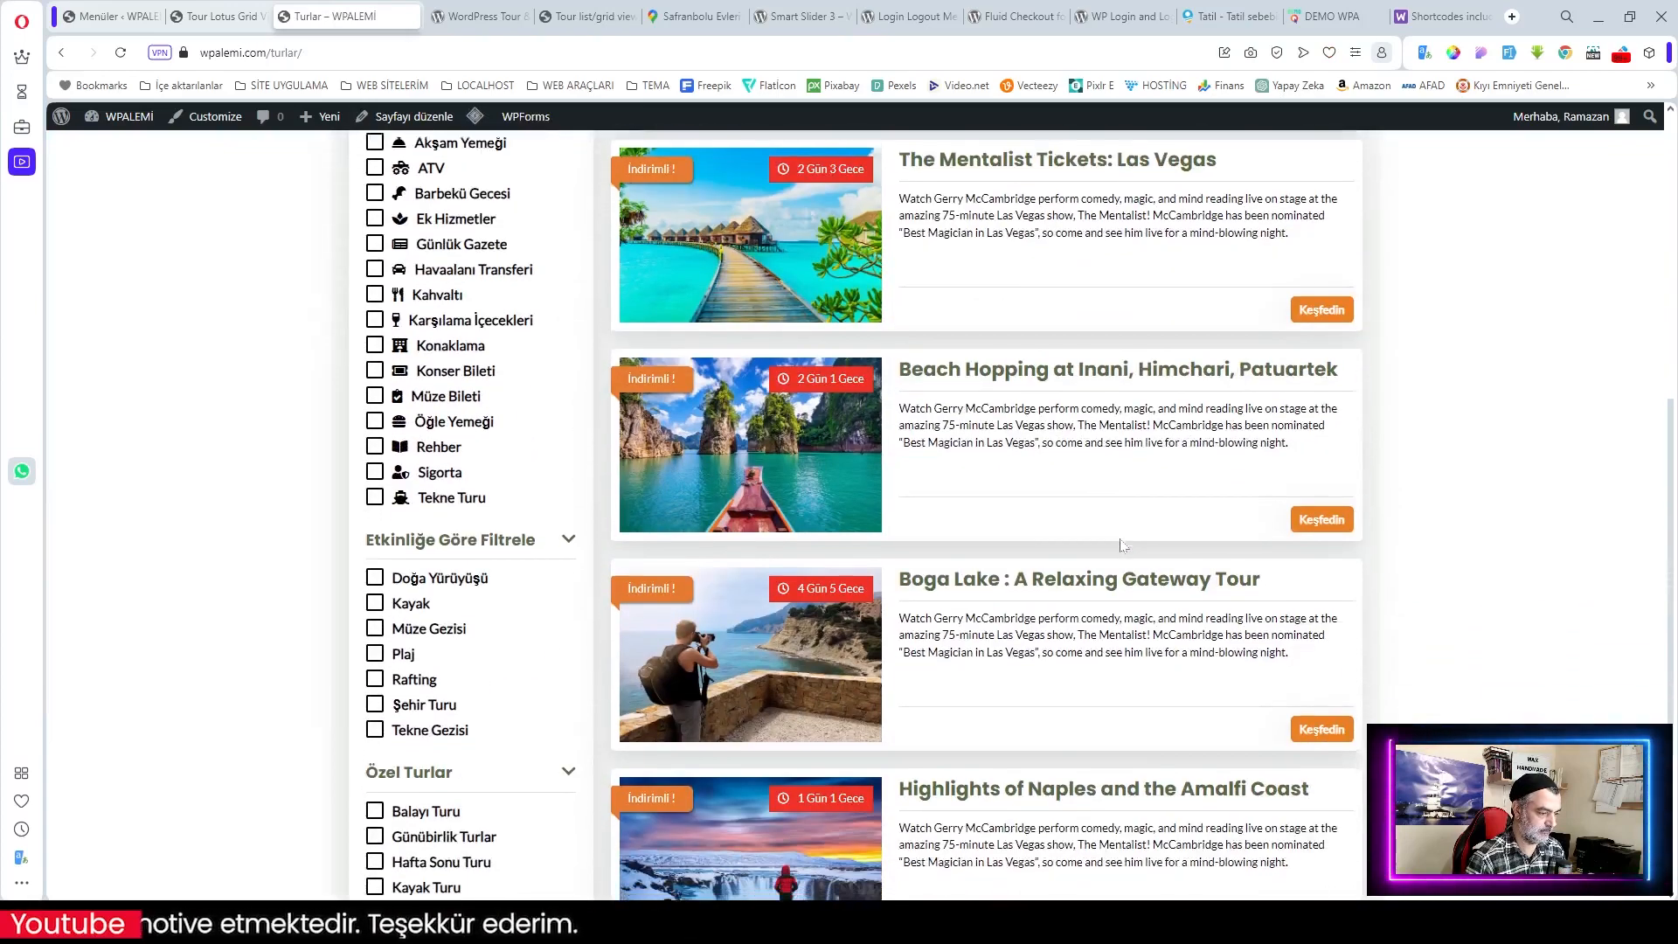
scroll(1122, 545, "up", 10)
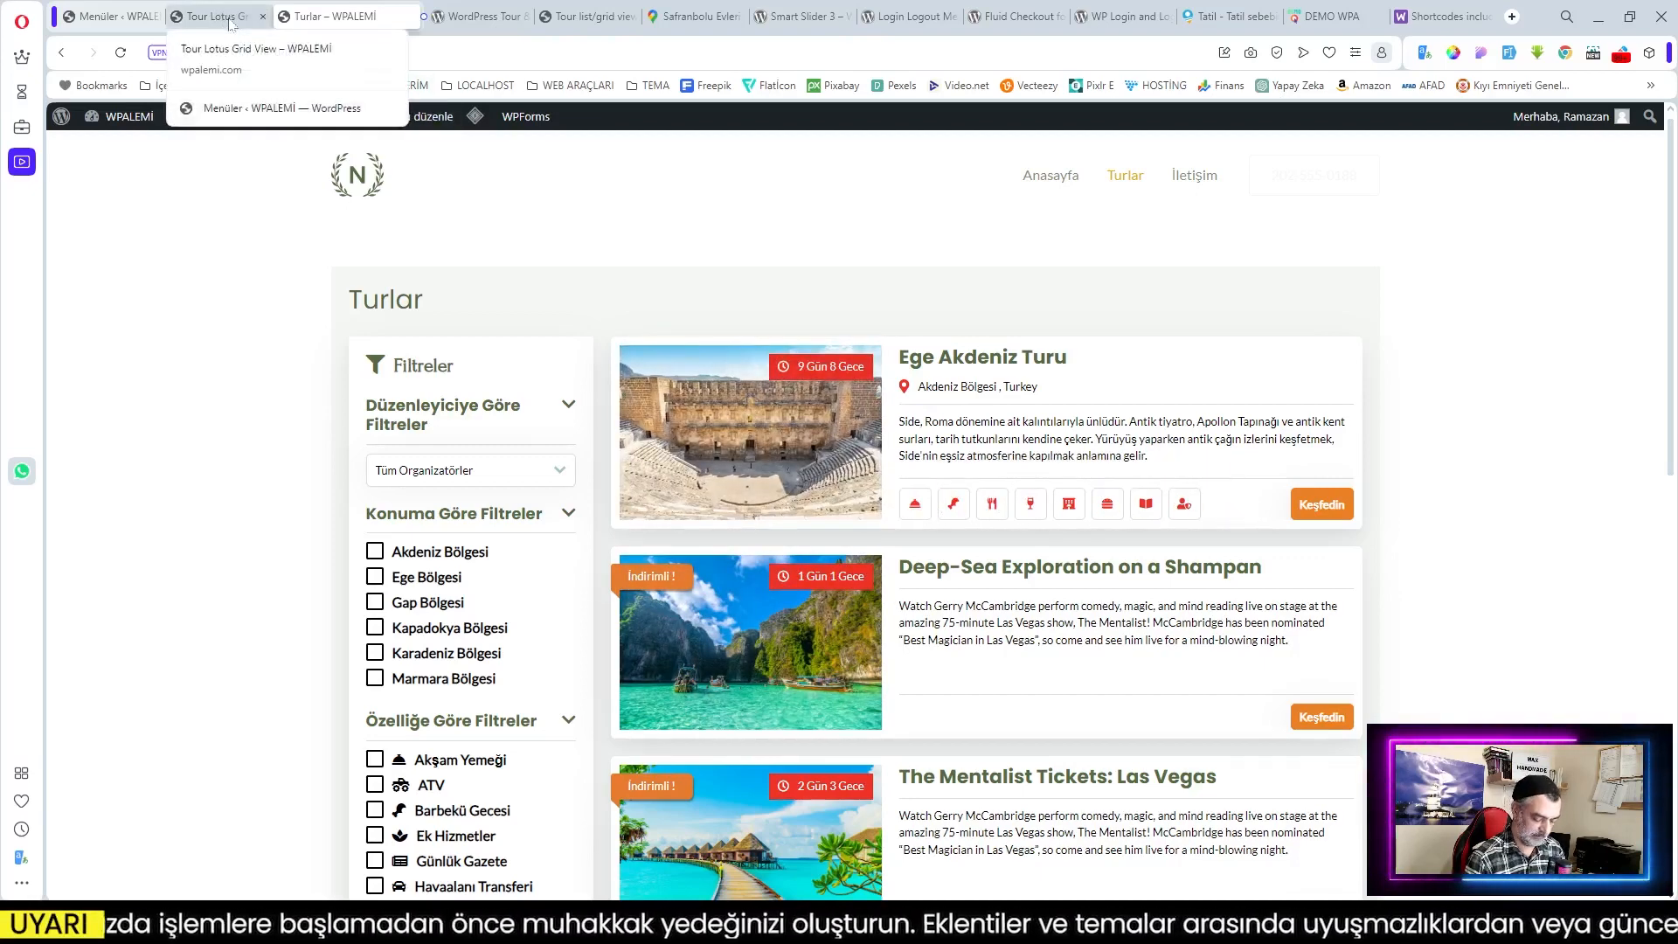
left_click(109, 15)
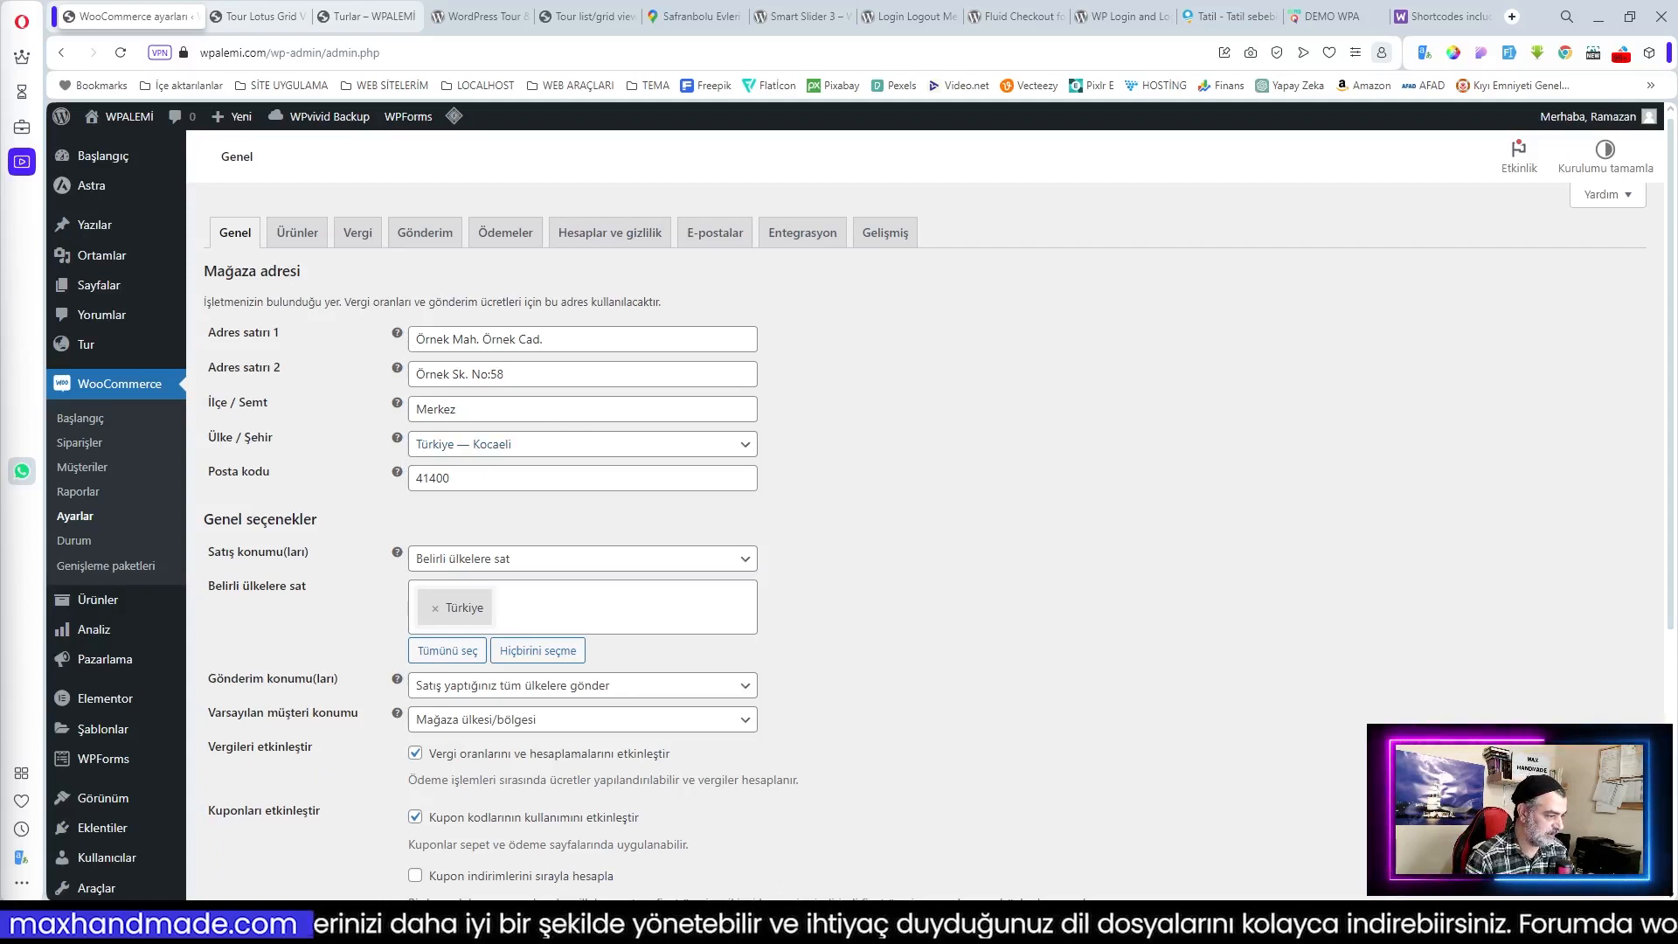
Step: Choose 'Tüm ülkelere sat', disable shipping, set 'Varsayılan konum yok', and save the general settings
left_click(435, 616)
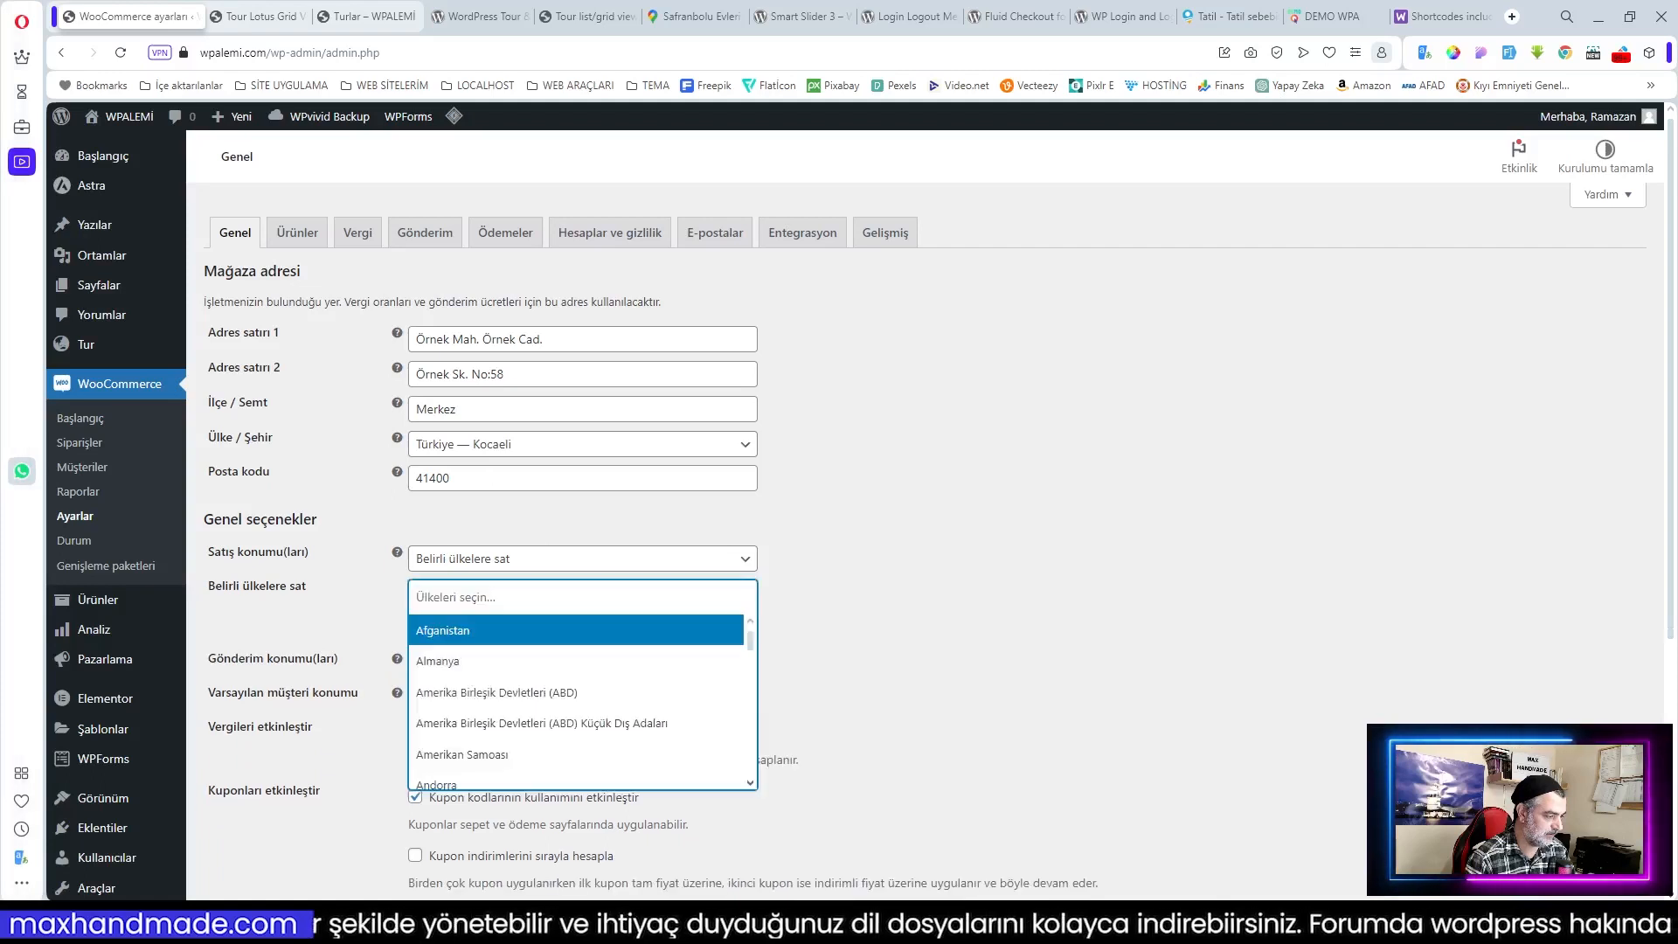
left_click(526, 567)
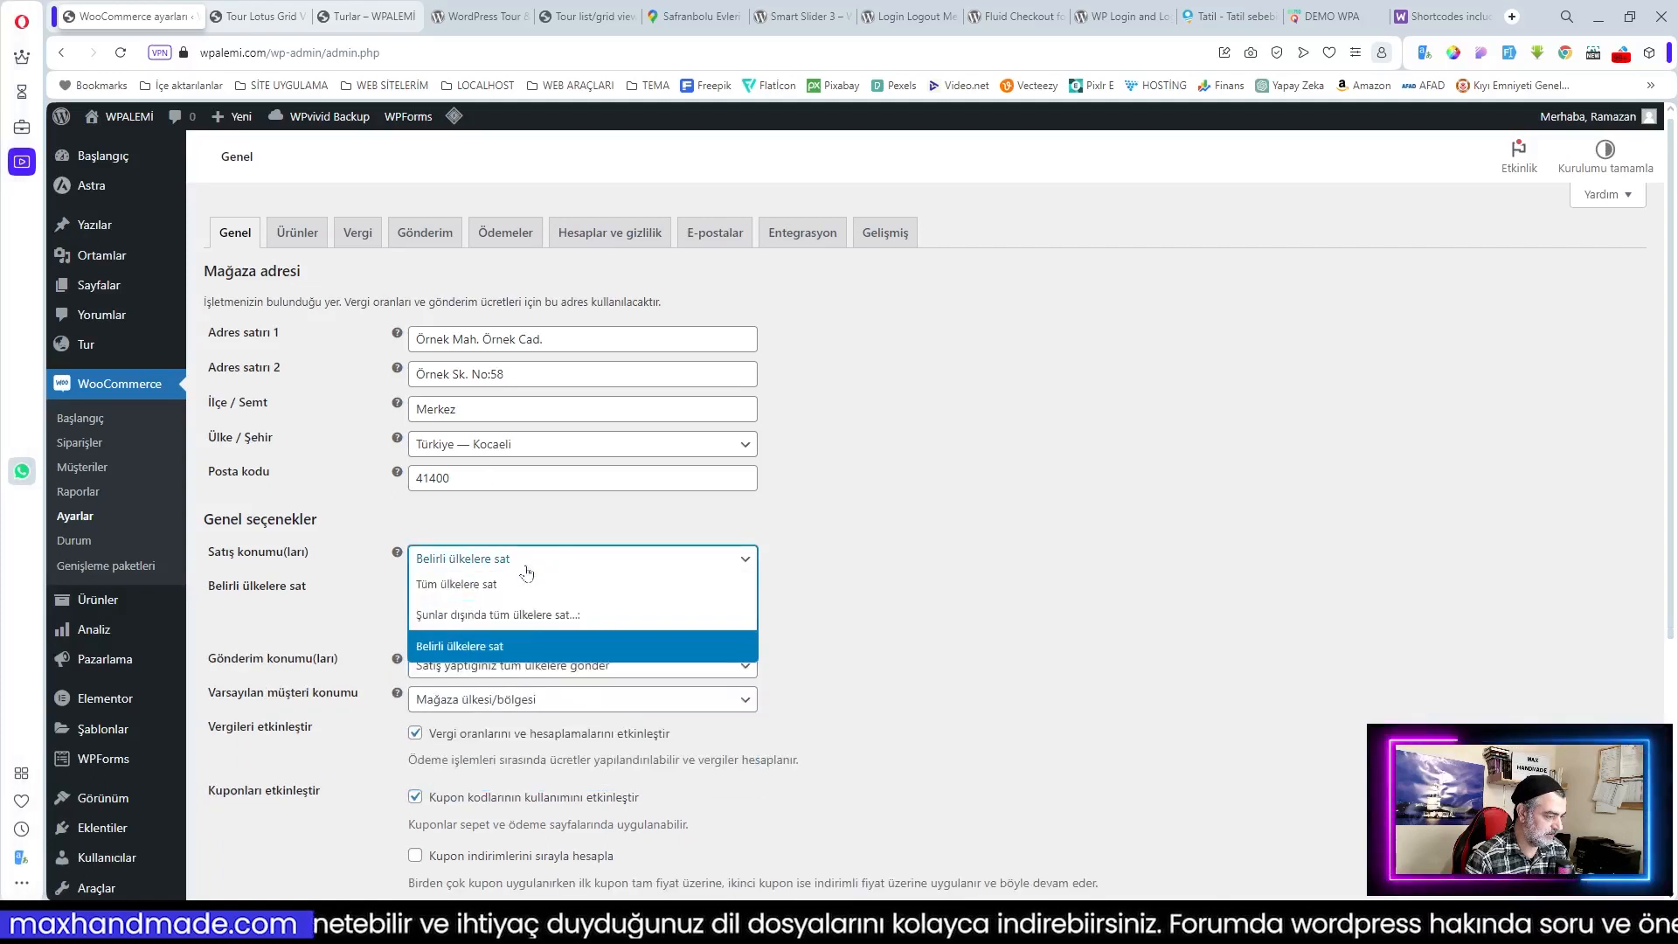
left_click(495, 592)
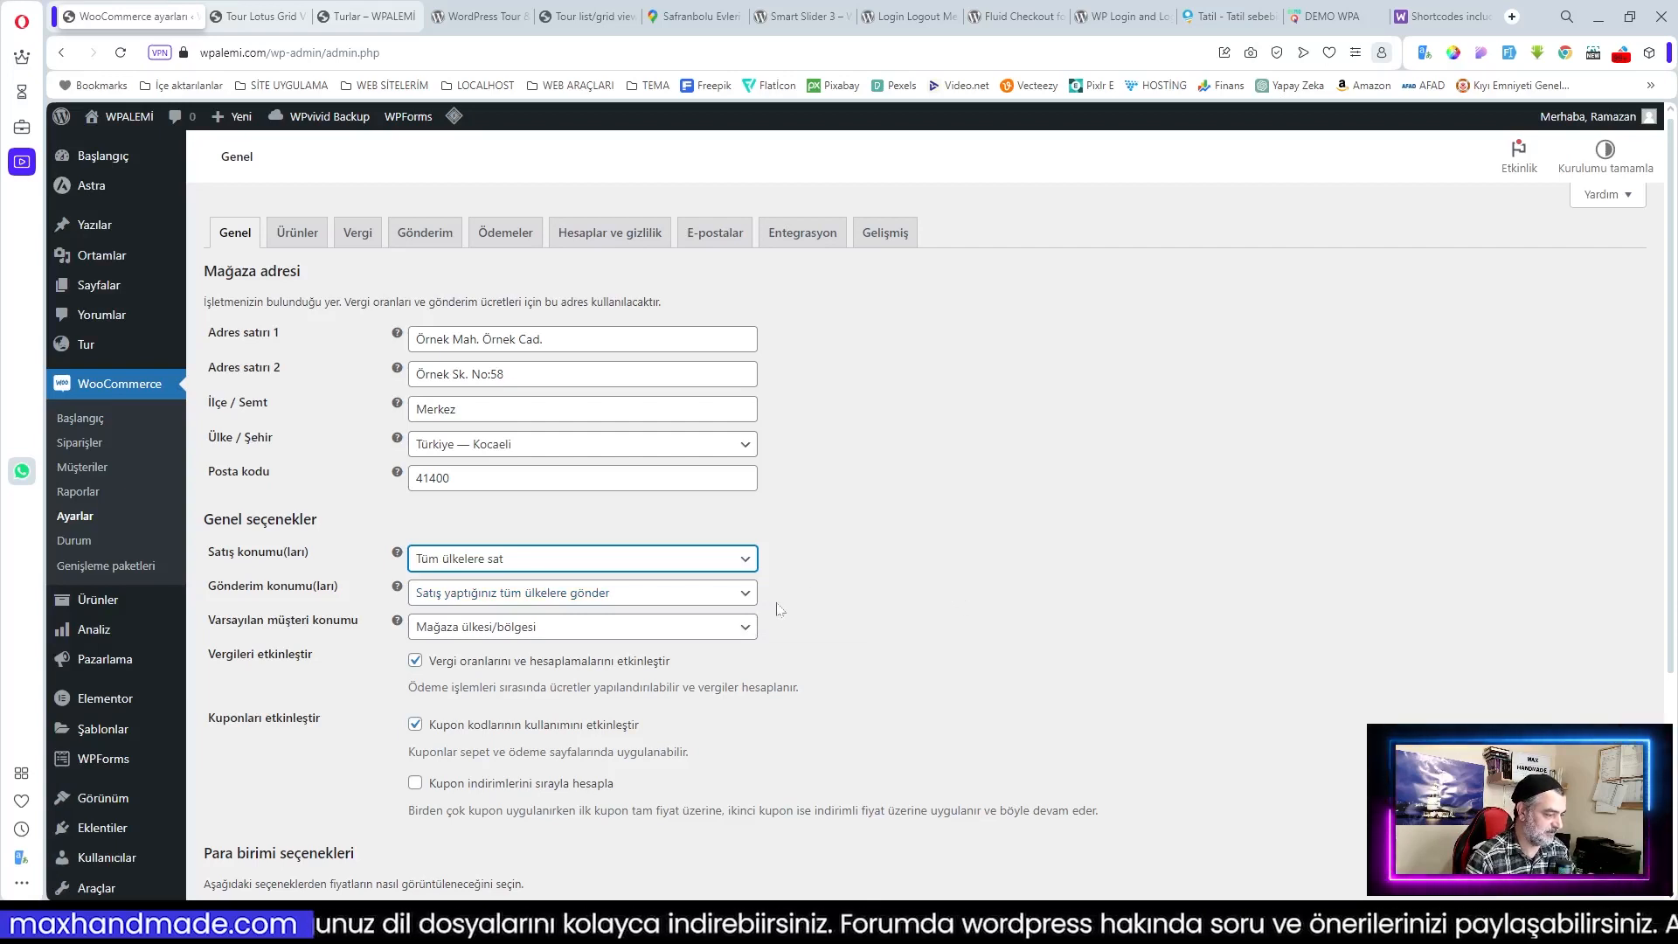
left_click(523, 599)
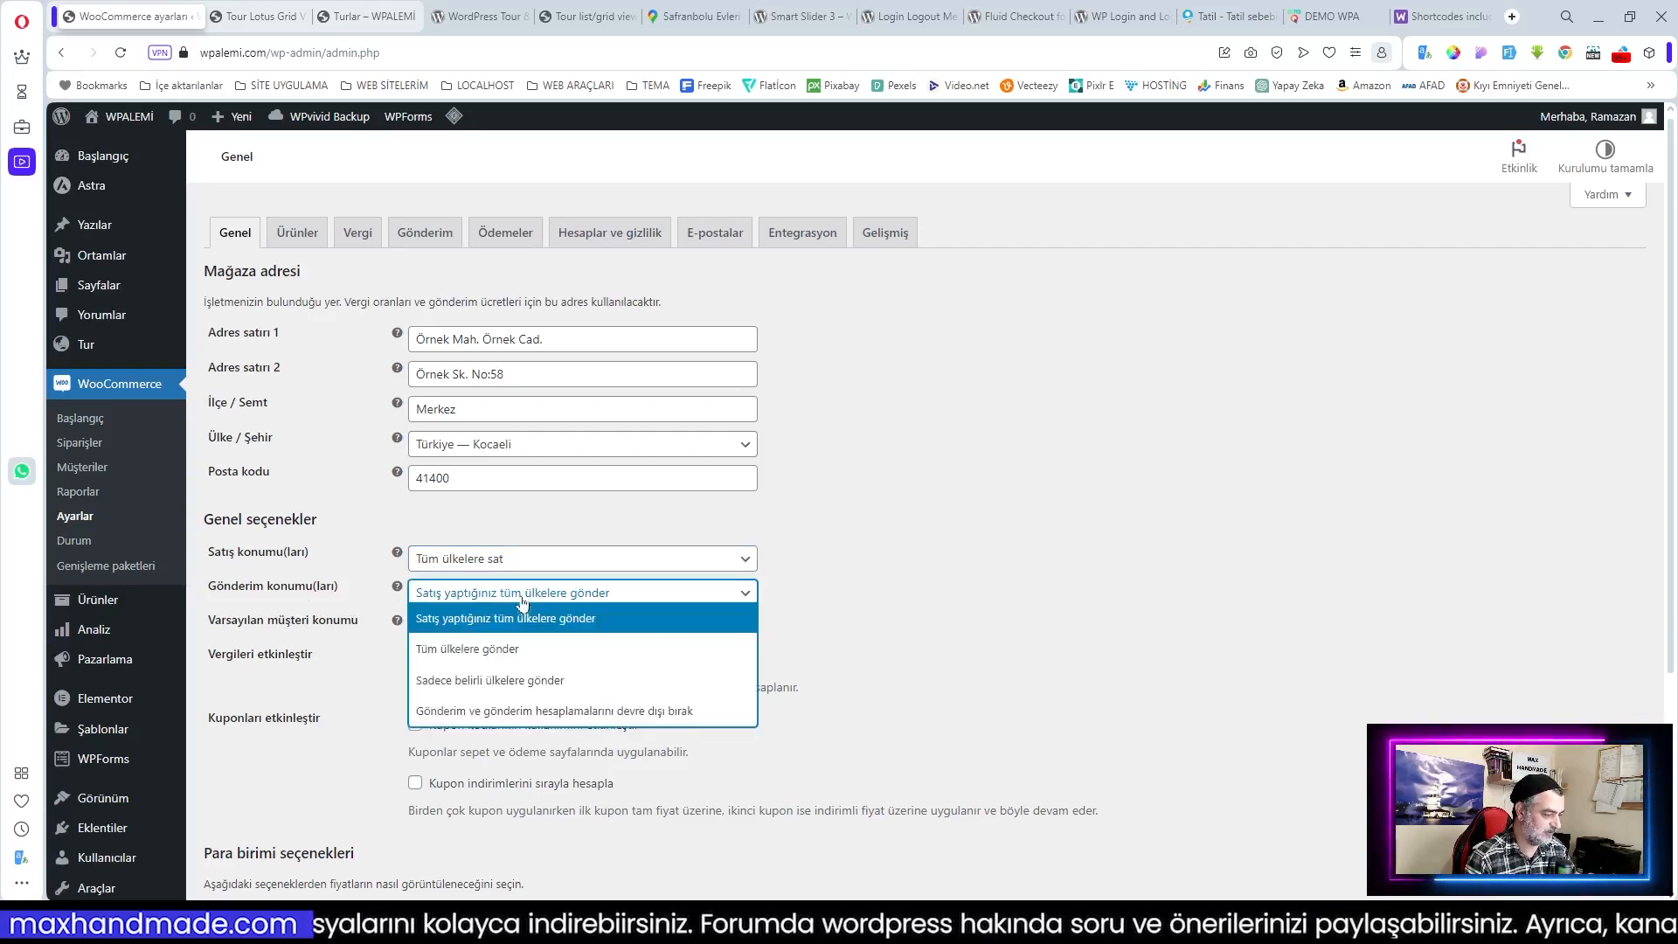
left_click(565, 720)
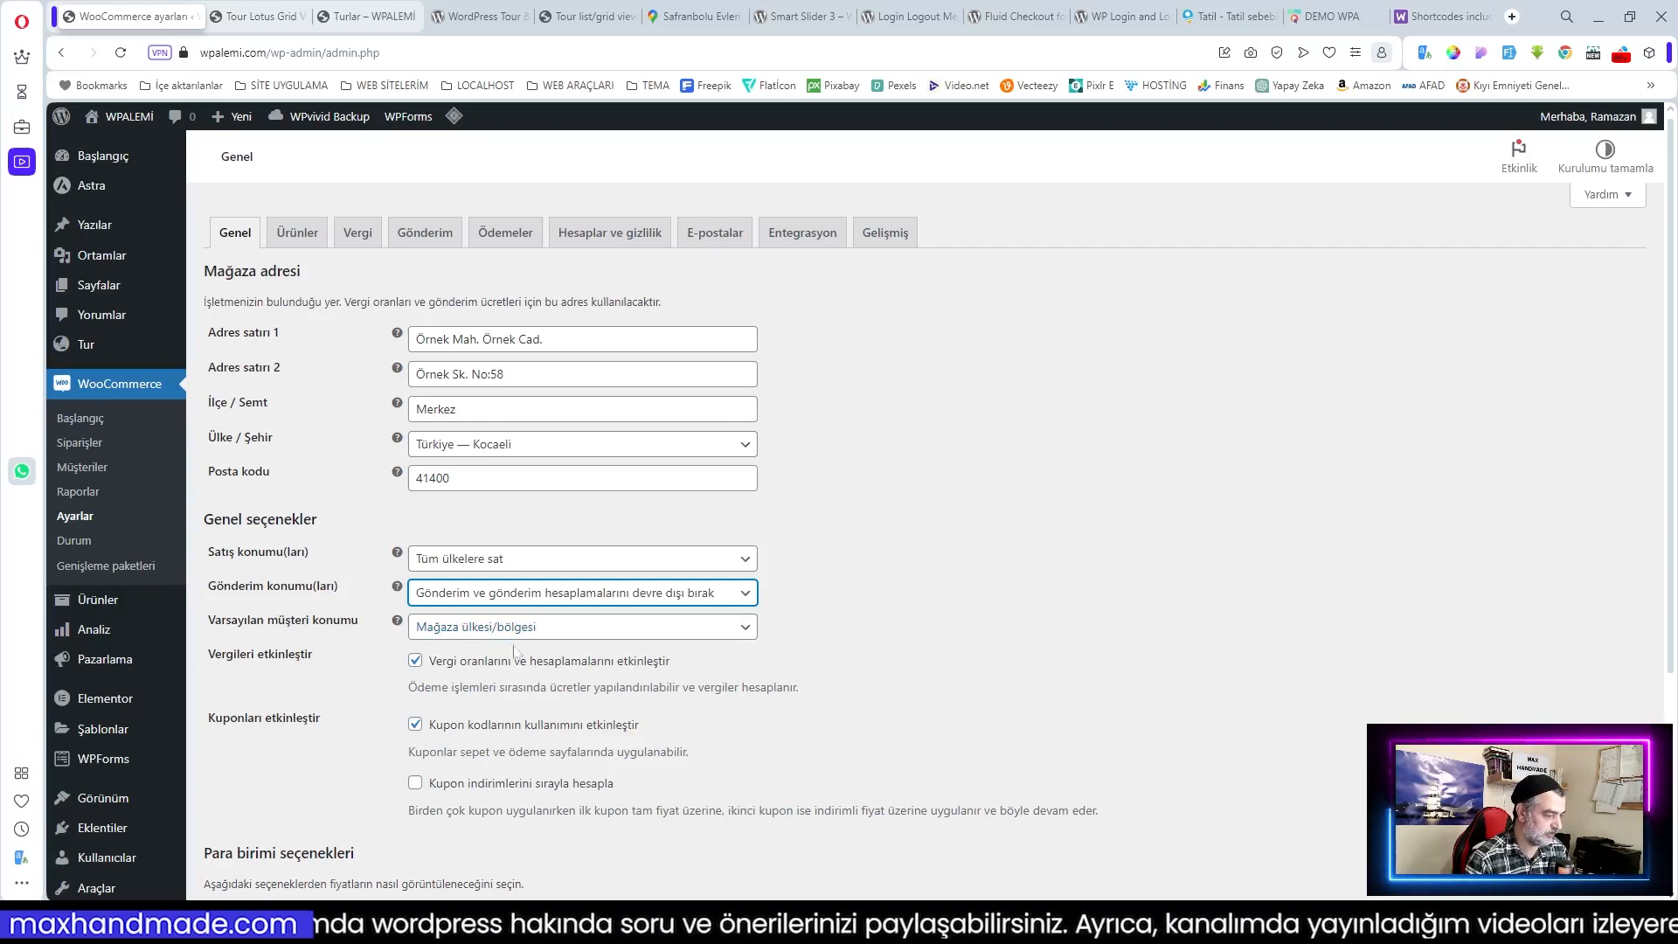
left_click(549, 630)
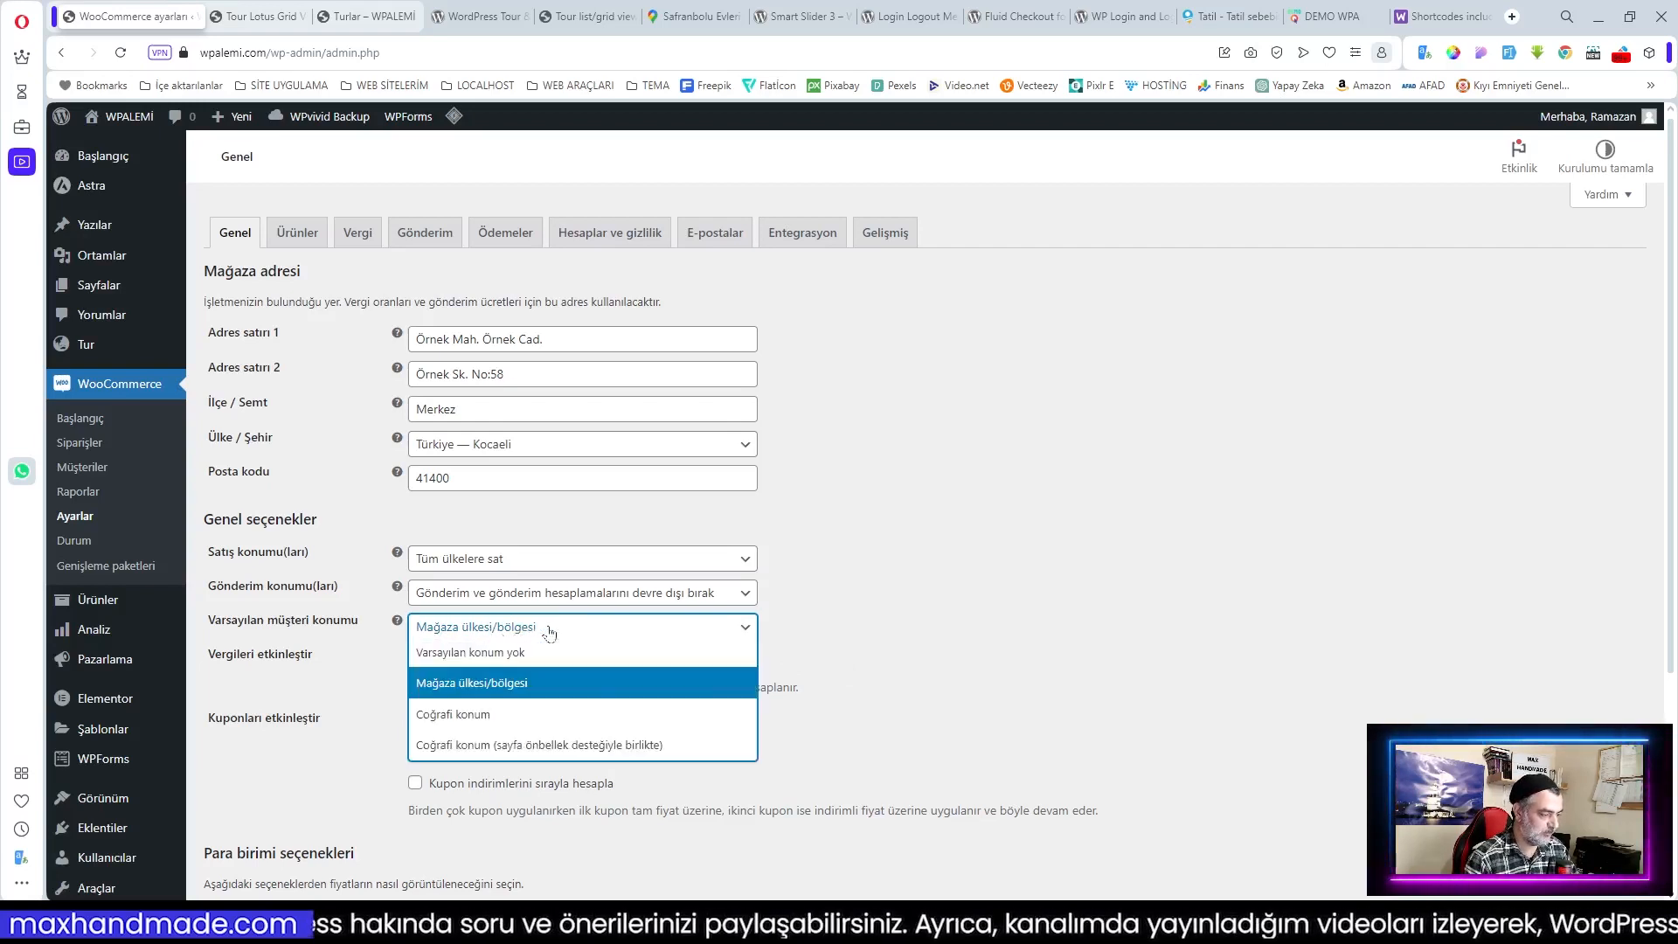
left_click(507, 661)
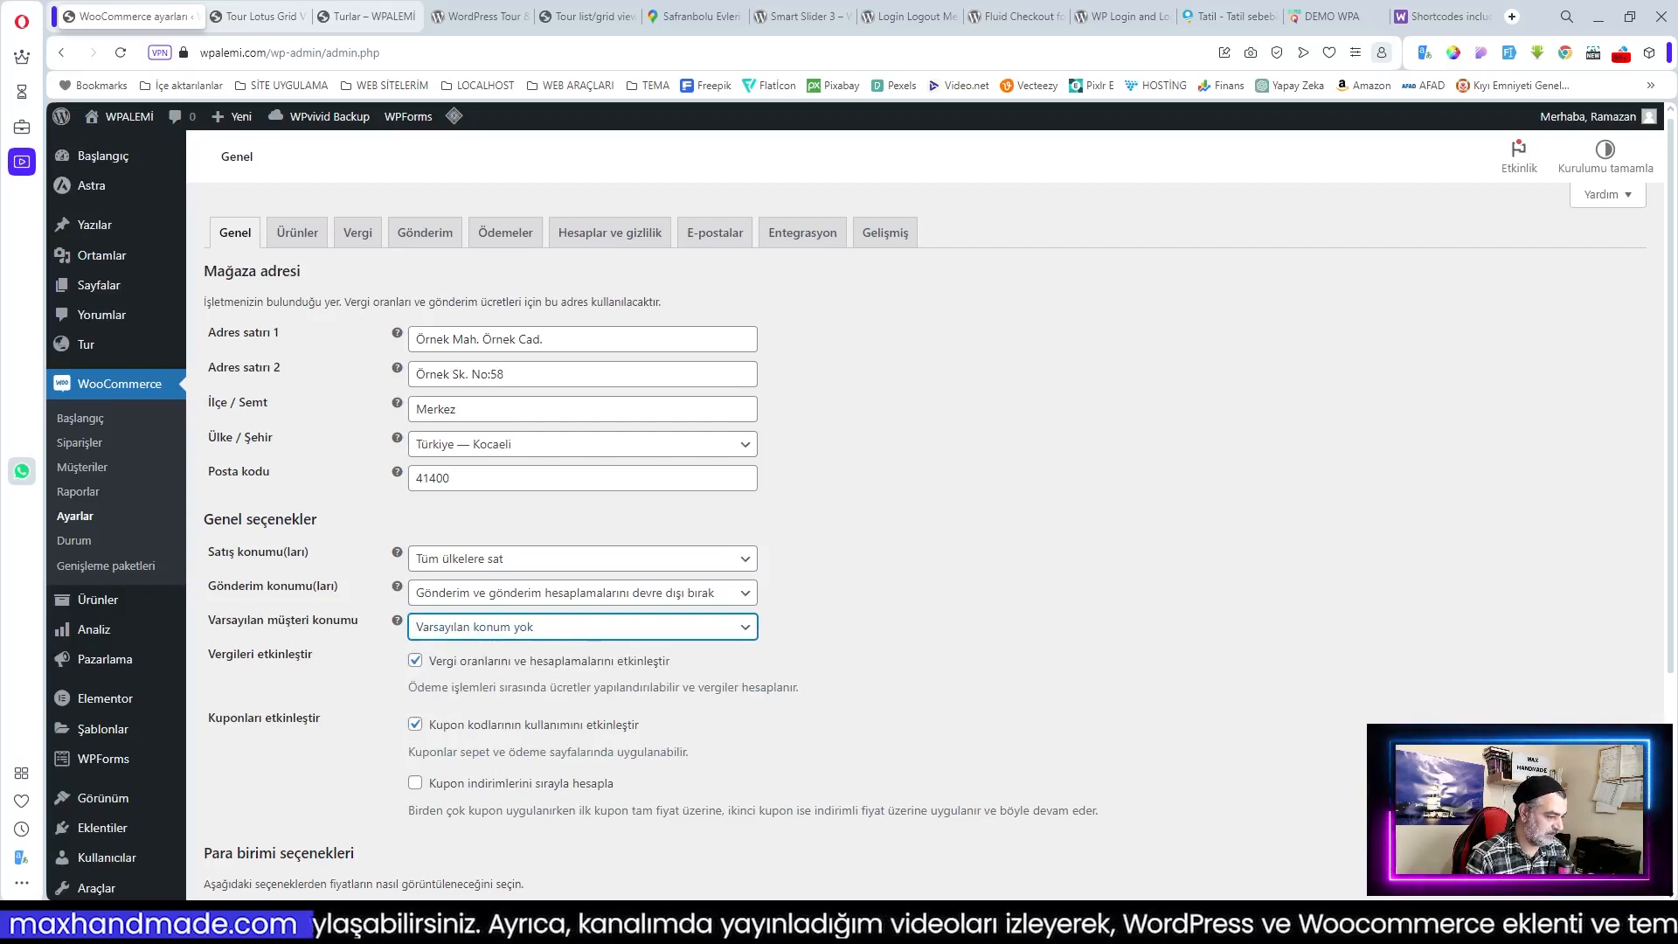
scroll(551, 690, "down", 1)
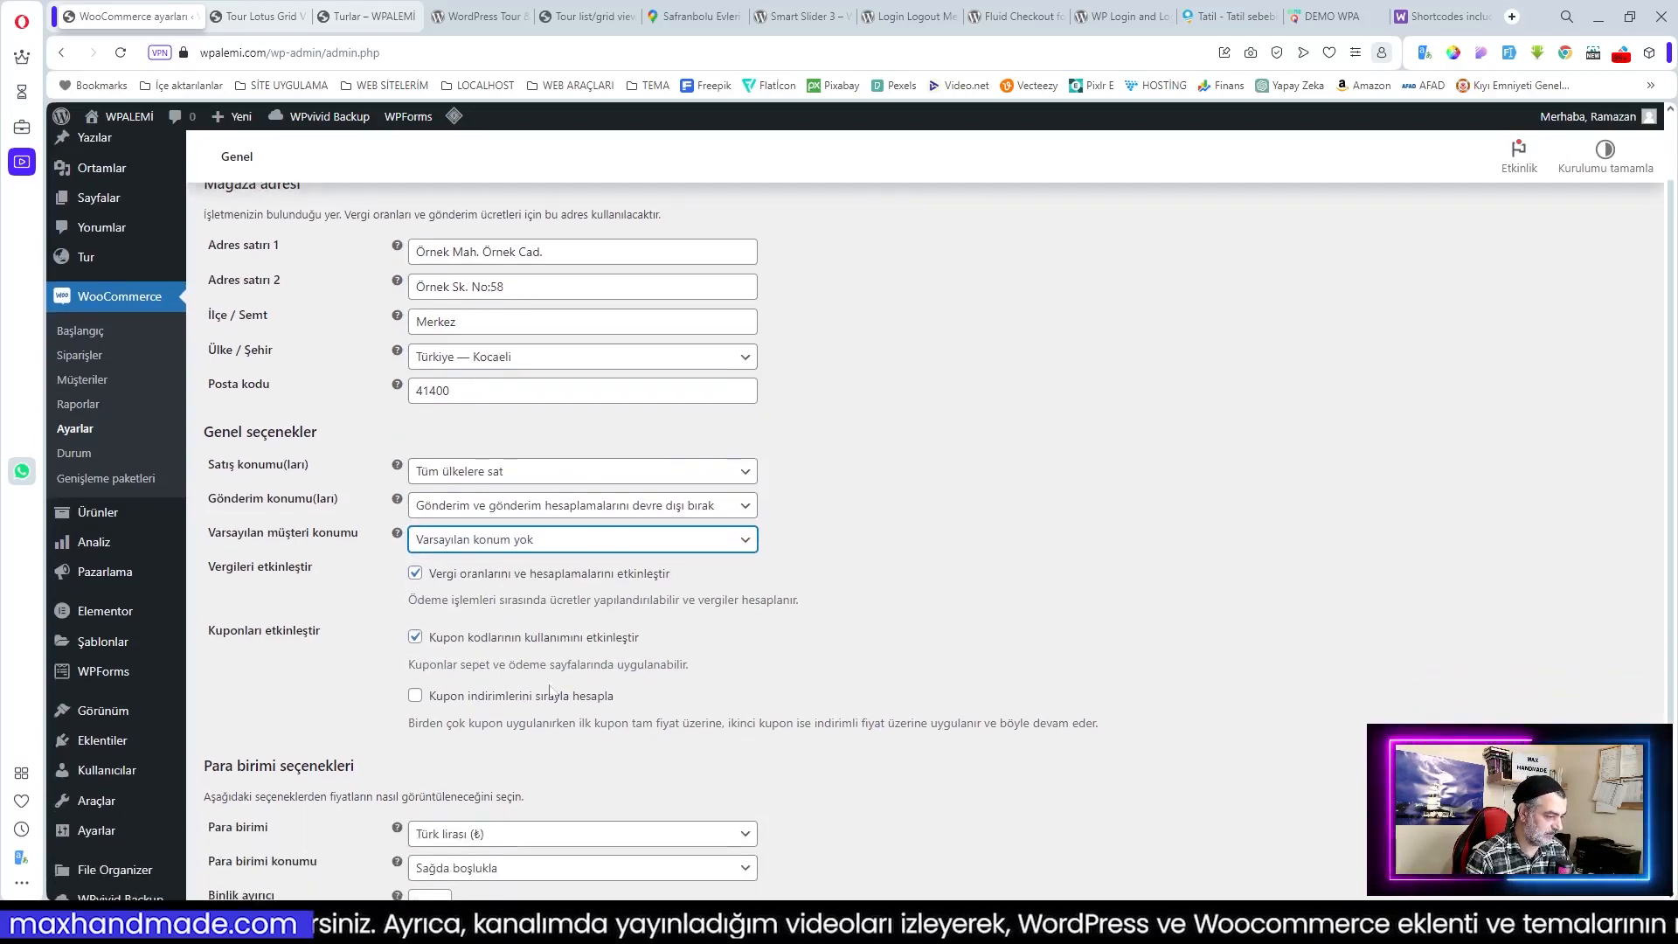
scroll(564, 657, "down", 2)
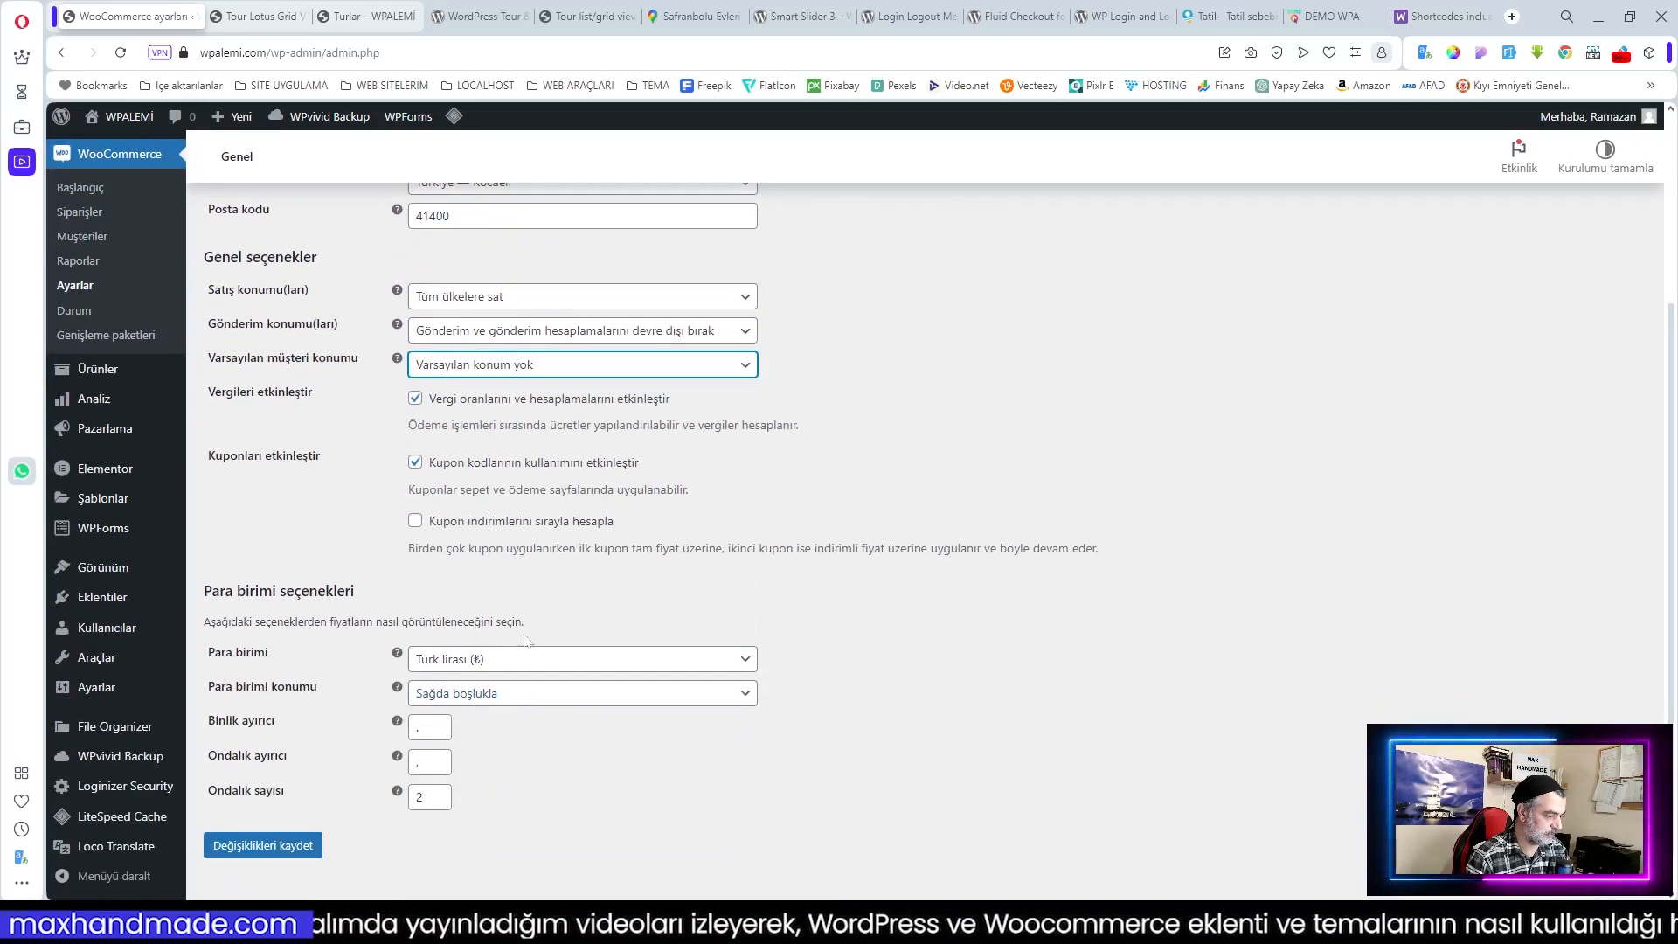
left_click(262, 845)
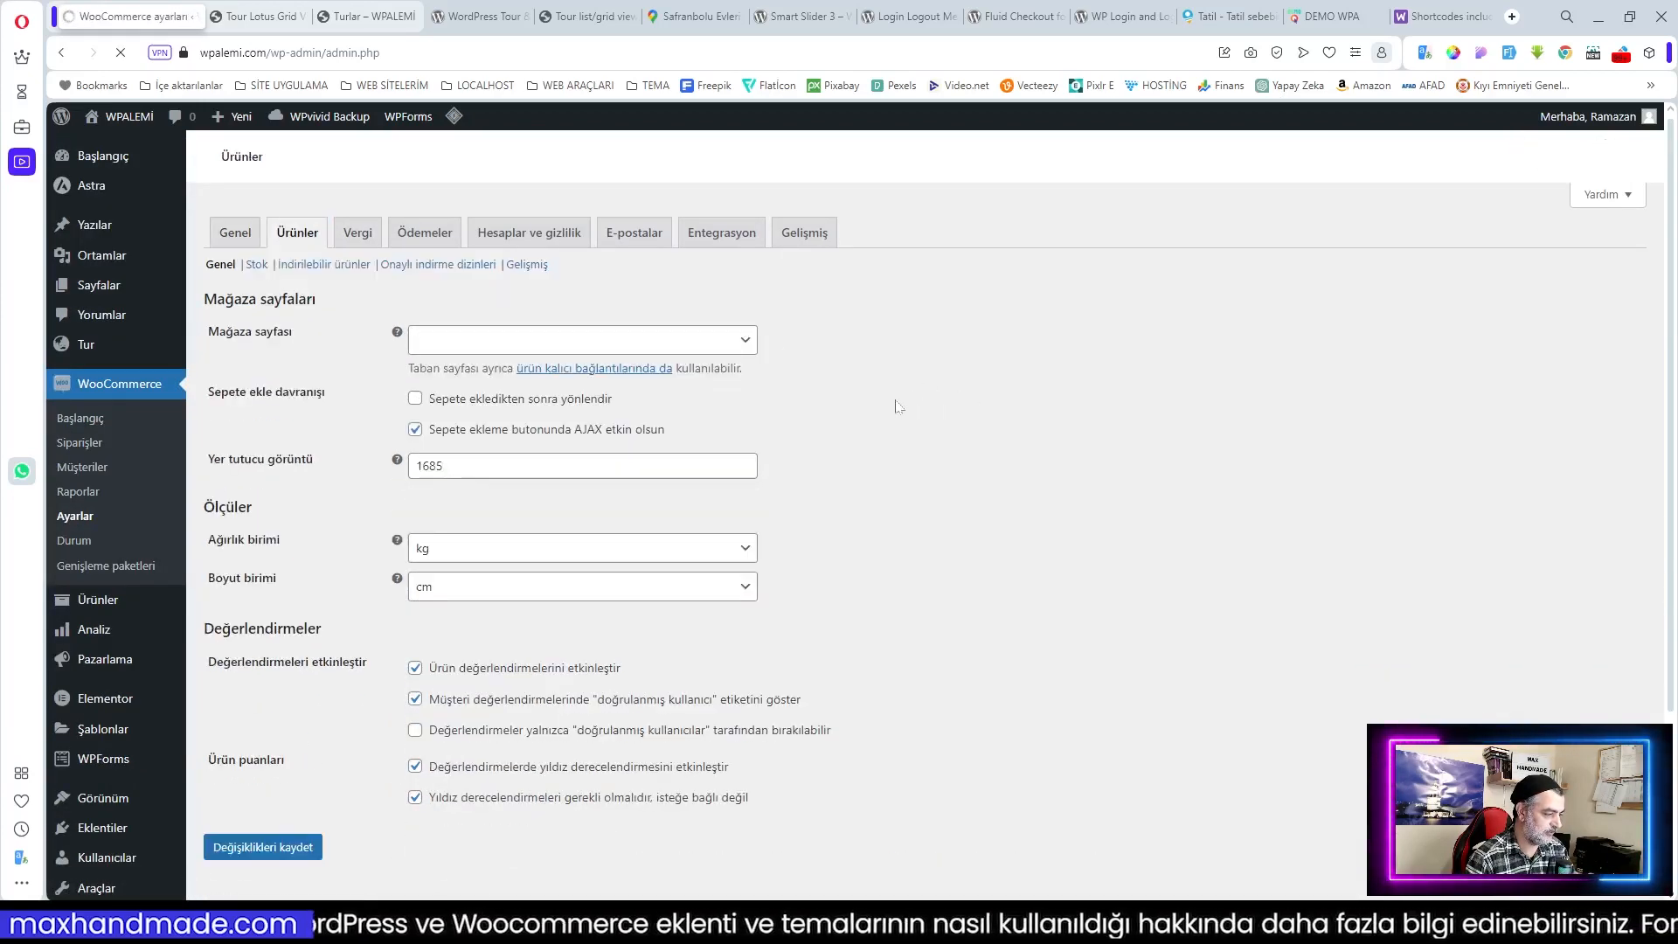
left_click(475, 346)
Step: Make Mağaza the shop page, then enter prices inclusive of tax, based on store address, rounded at subtotal
left_click(479, 449)
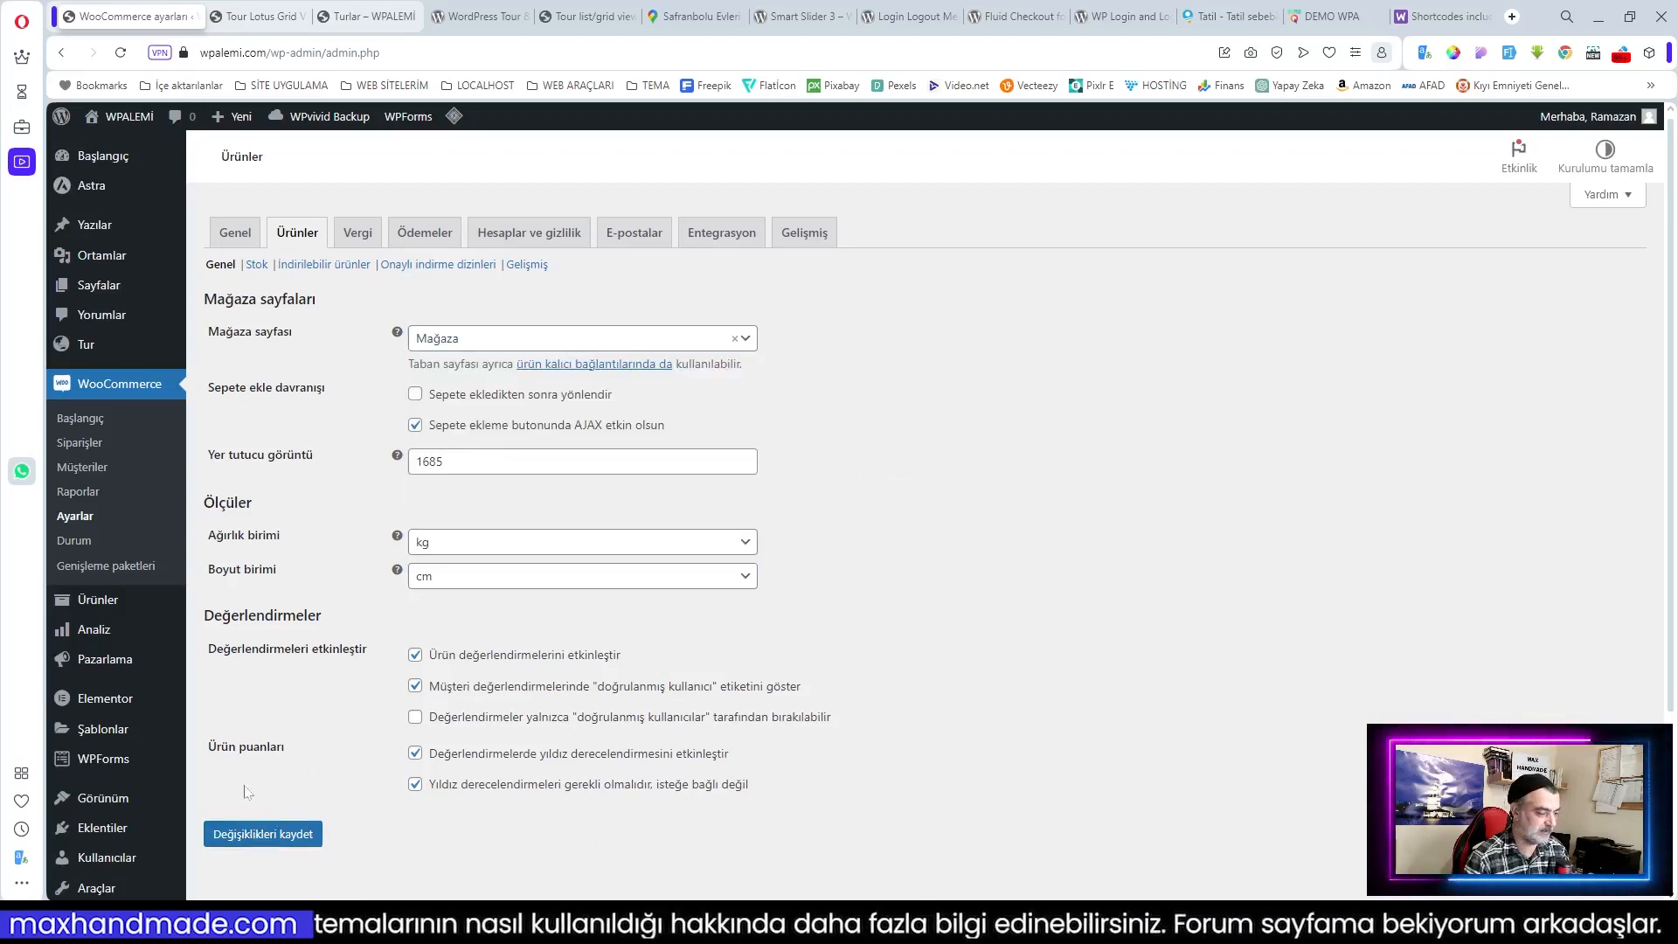
left_click(262, 836)
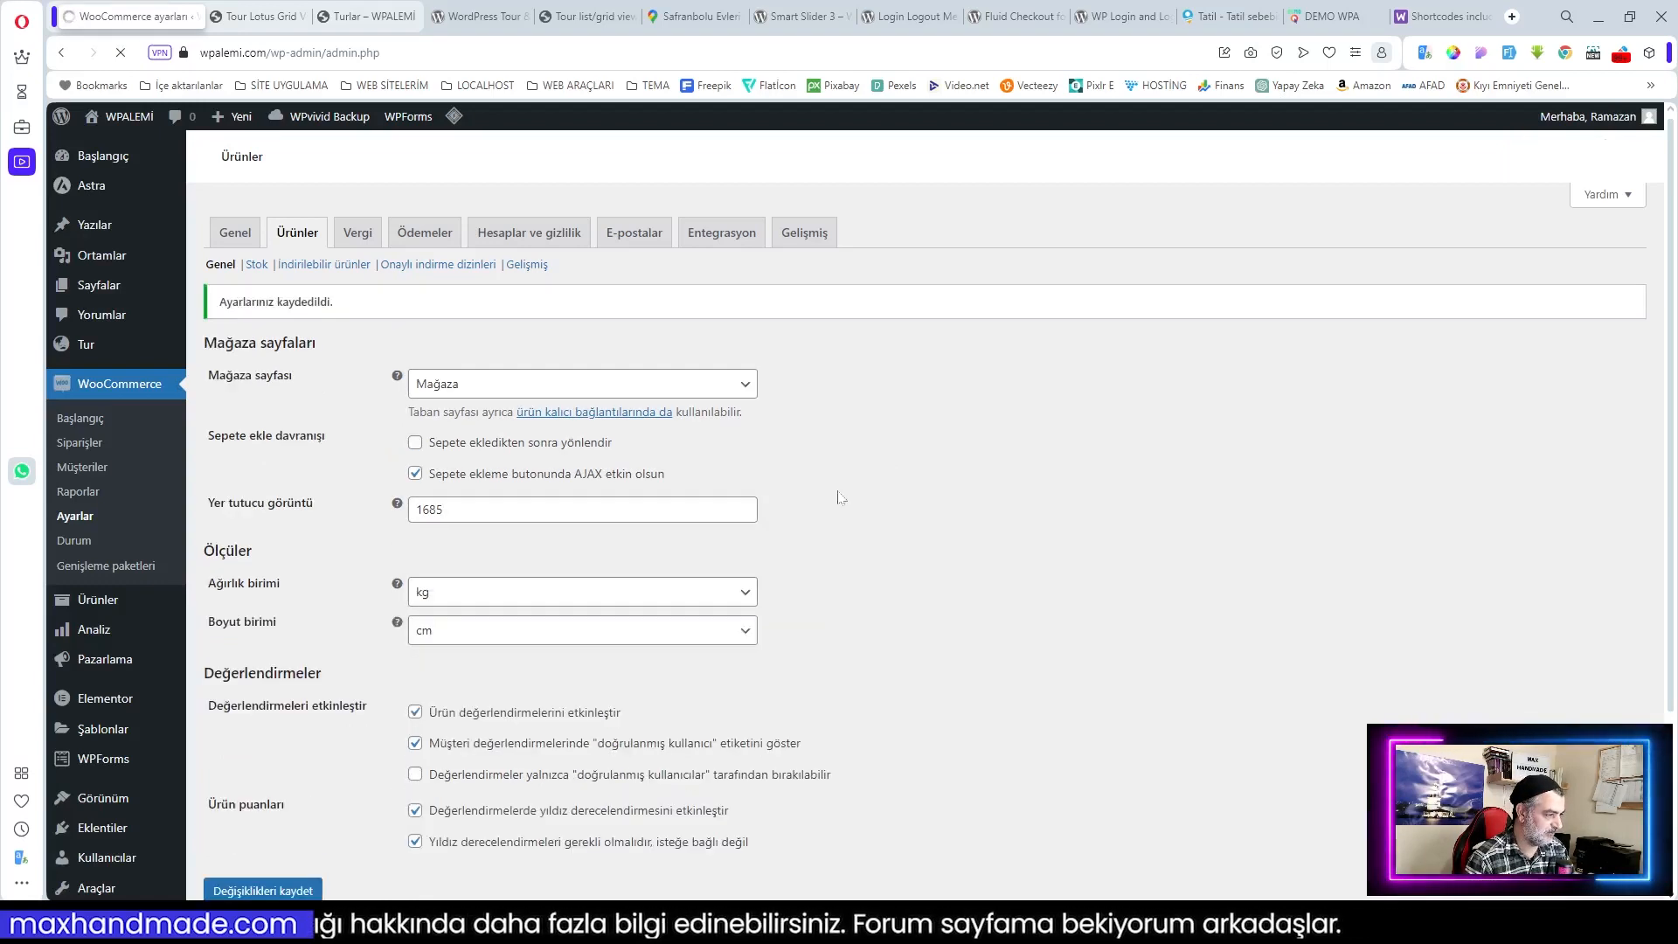
left_click(357, 232)
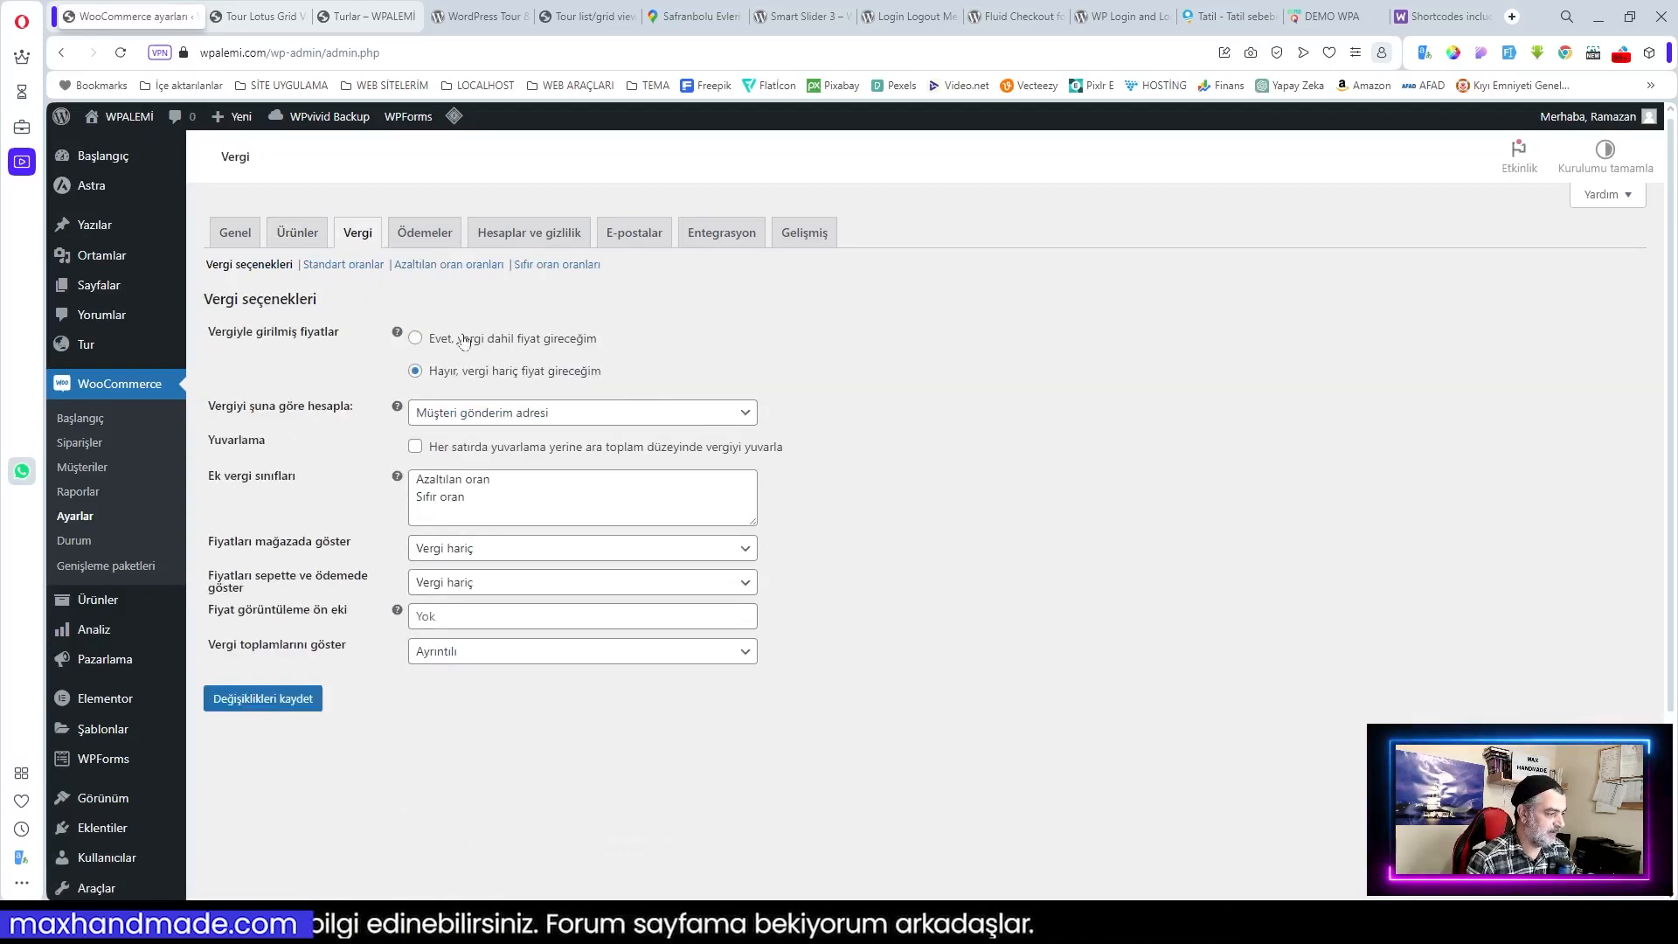
left_click(464, 340)
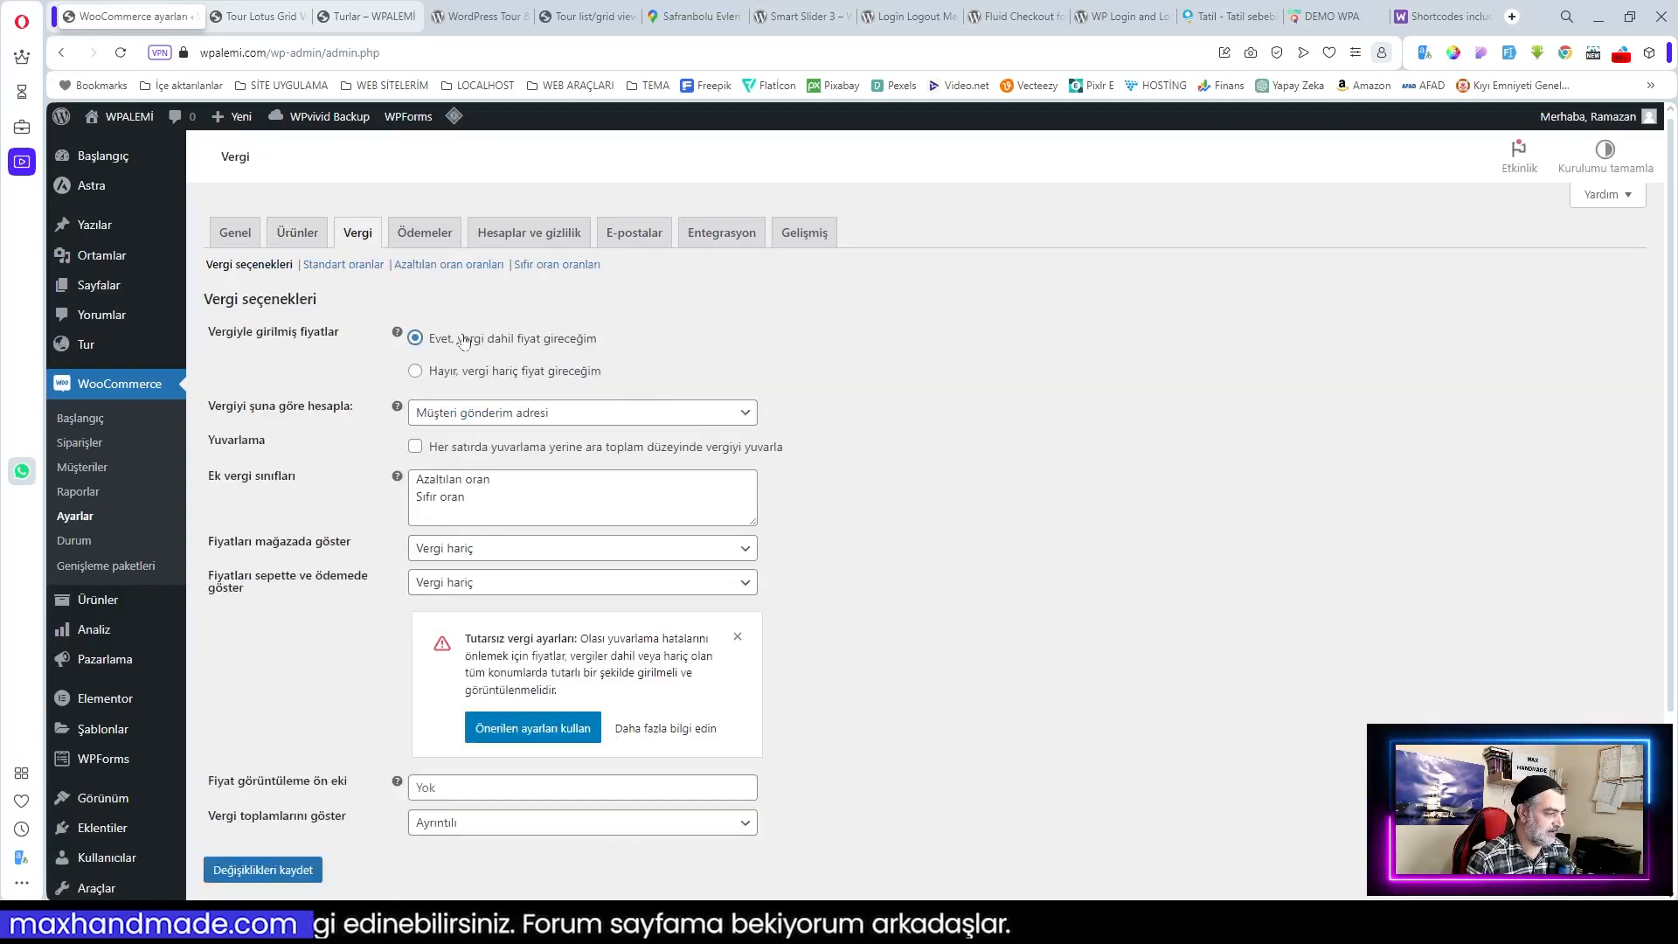
left_click(495, 414)
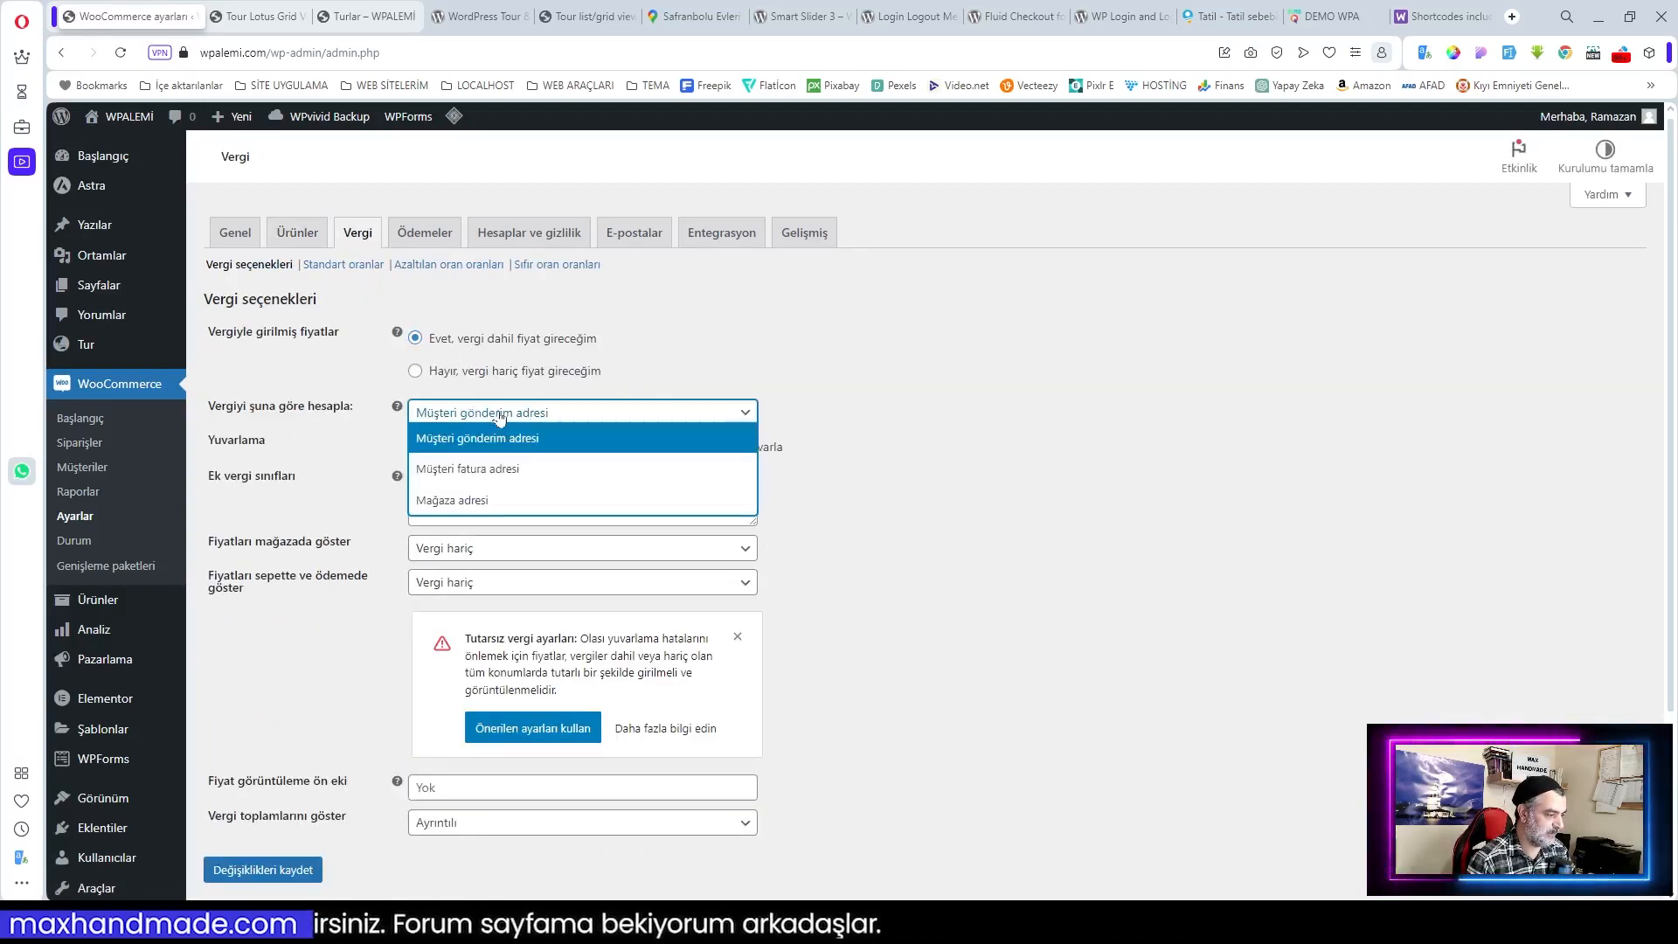
left_click(480, 503)
left_click(415, 447)
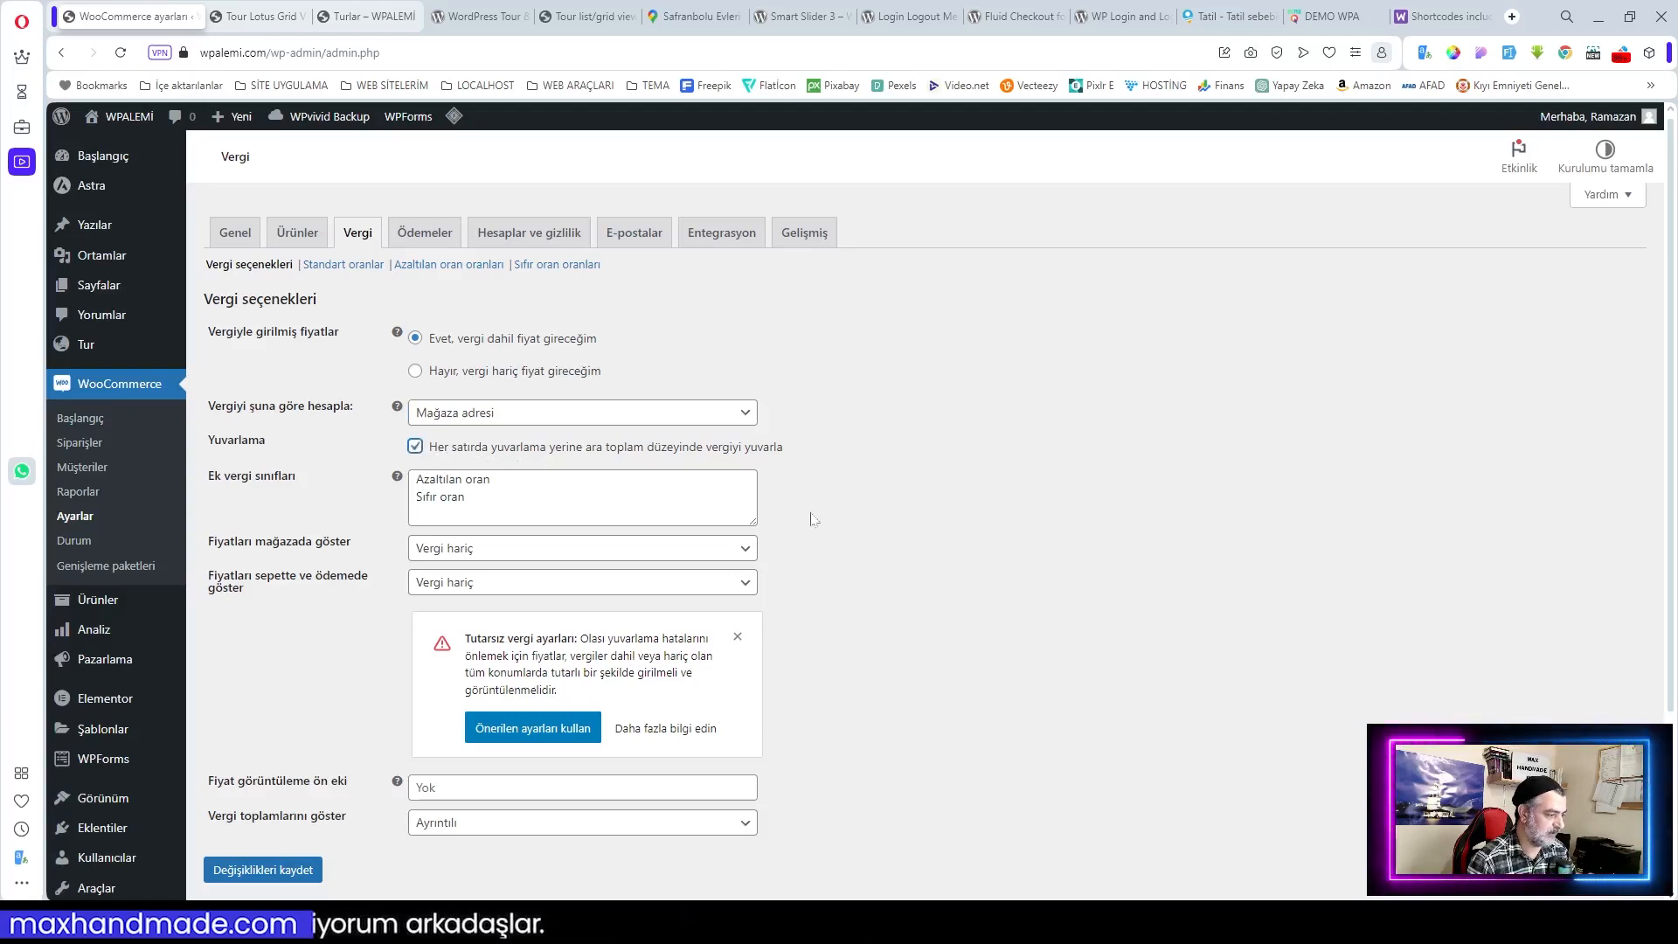
Step: Show shop and cart prices 'Vergi dahil', tax totals 'Tek bir toplam olarak', and save
scroll(812, 519, "down", 1)
left_click(490, 461)
left_click(494, 487)
left_click(486, 496)
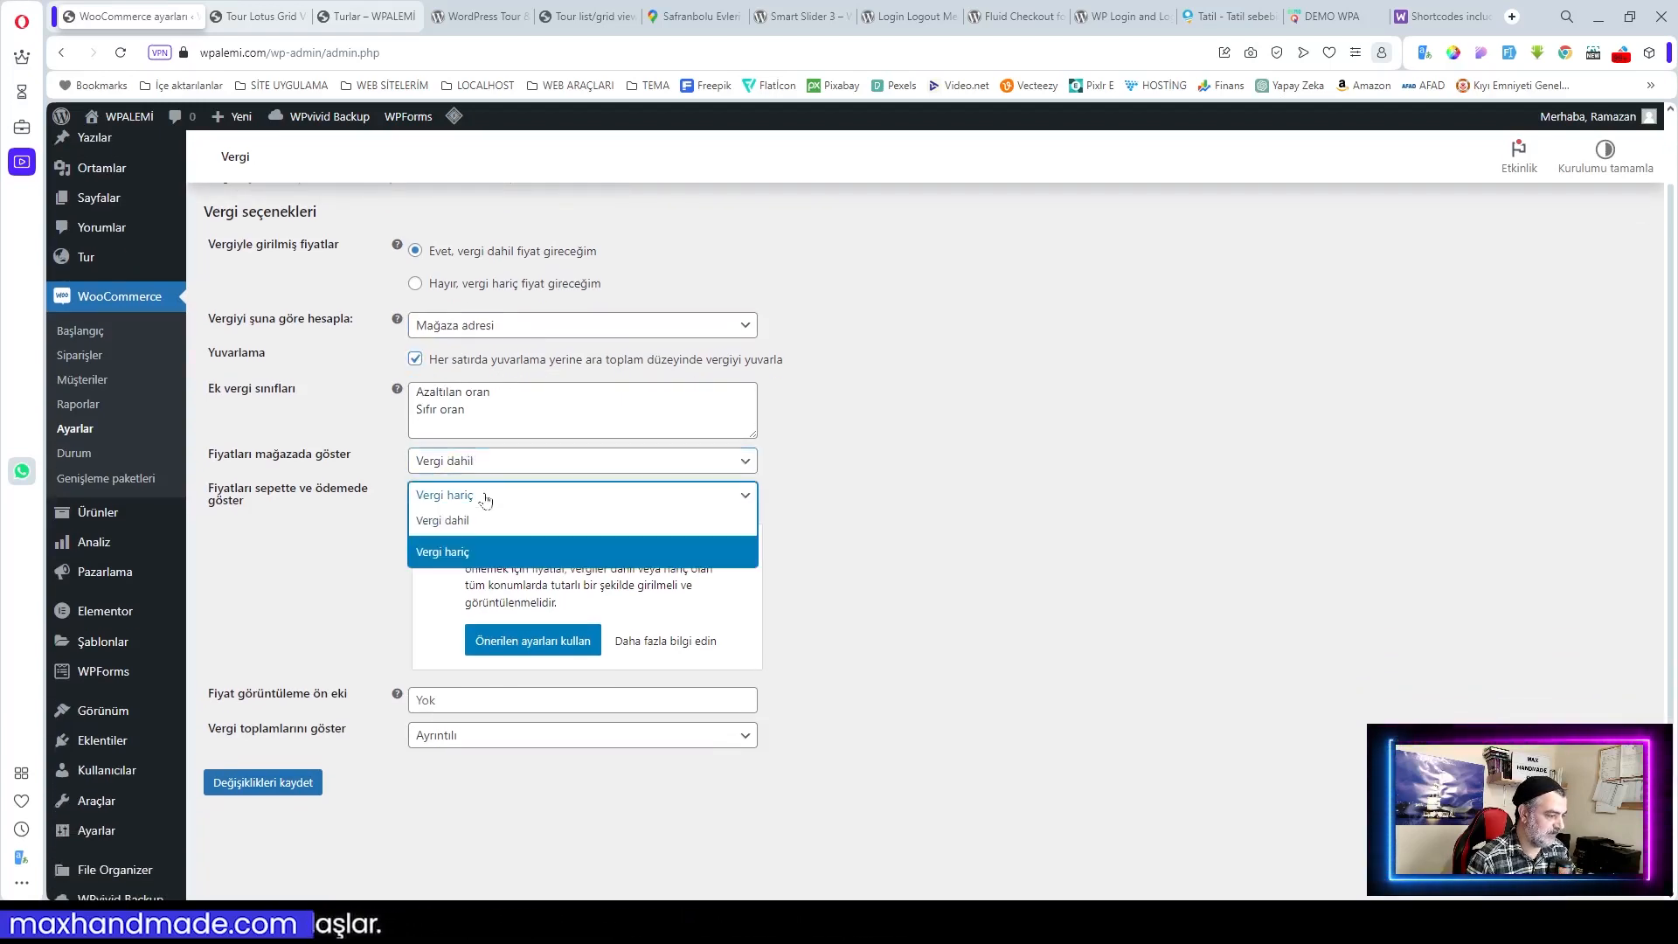
left_click(443, 520)
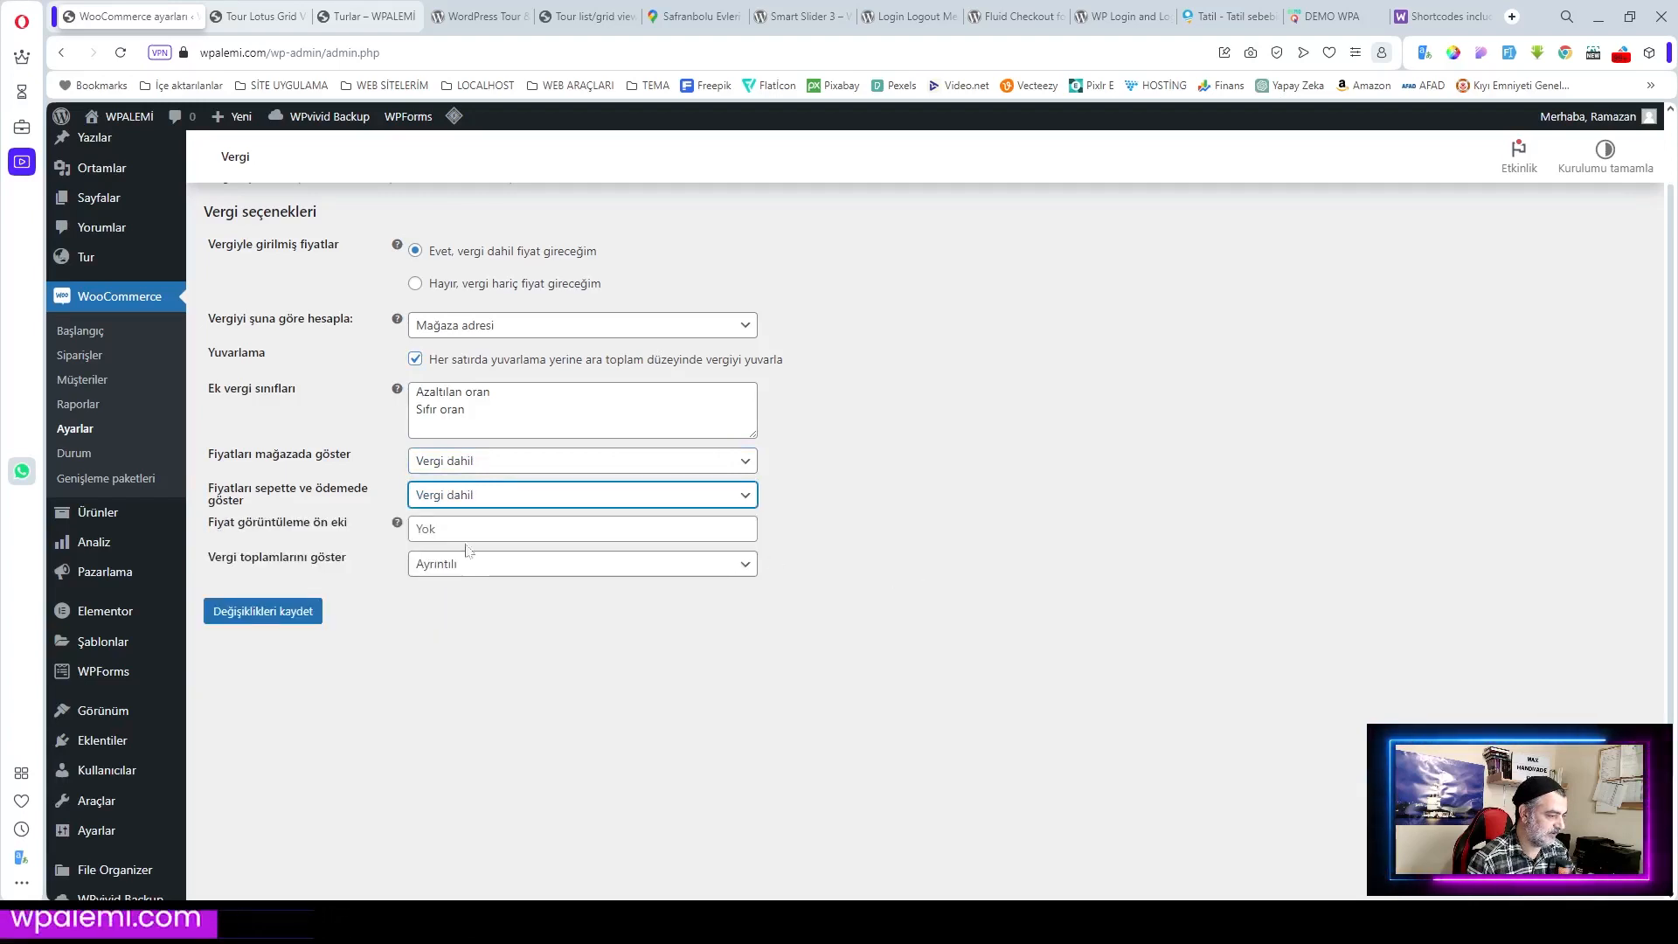
left_click(460, 577)
left_click(493, 599)
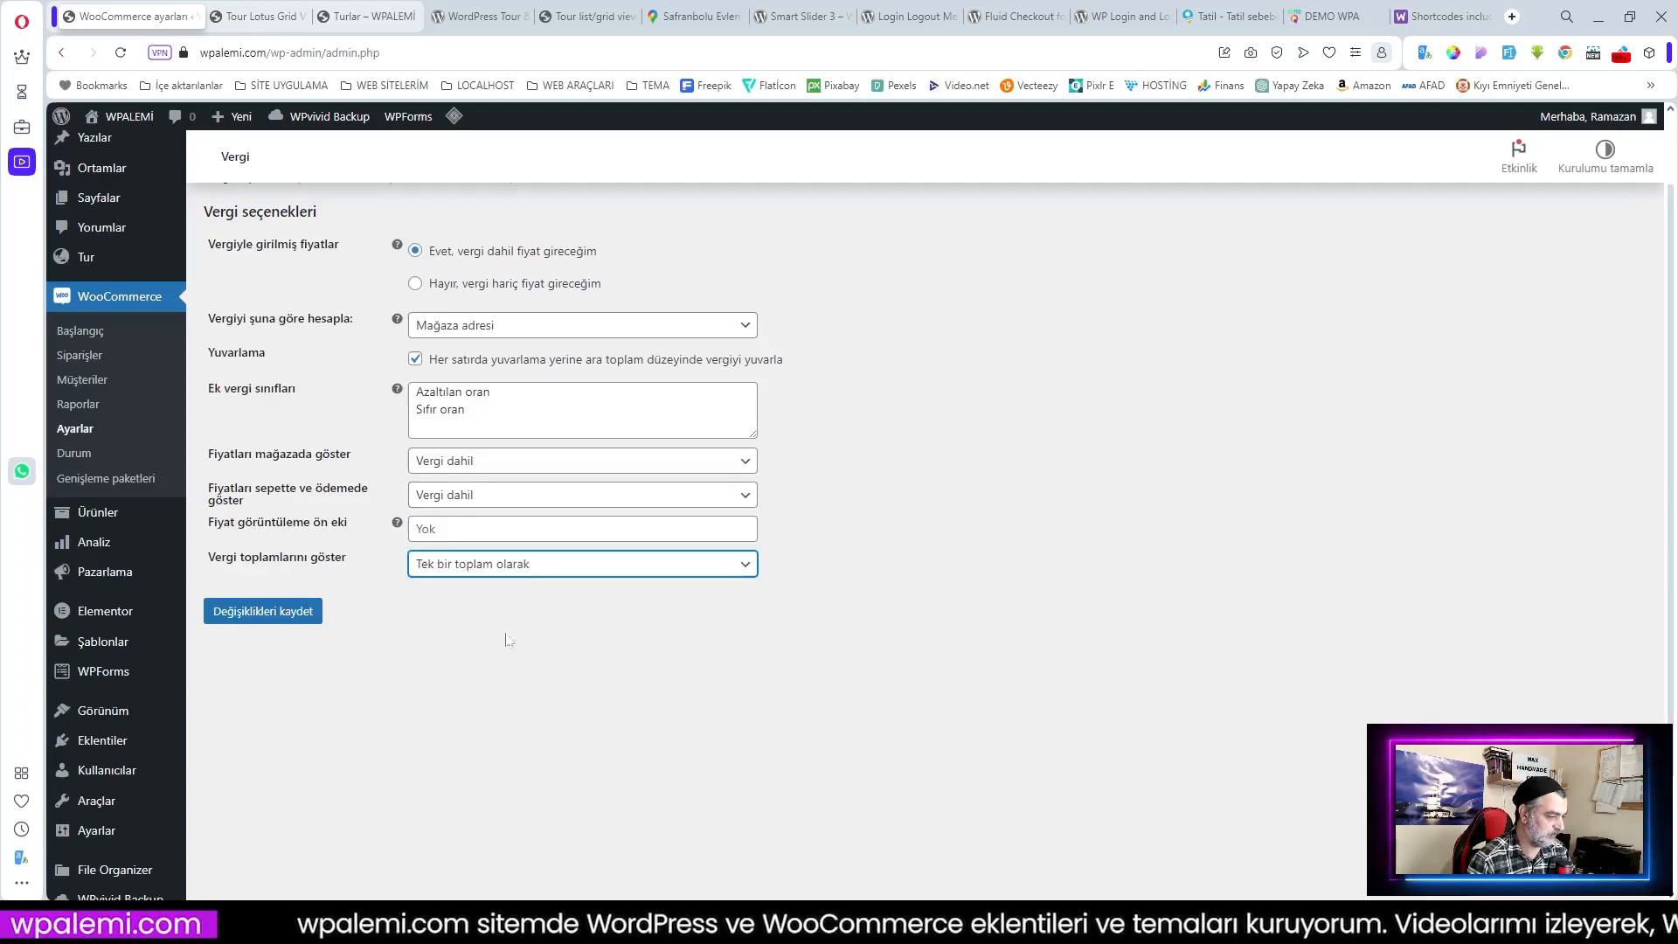
scroll(515, 631, "up", 1)
left_click(262, 699)
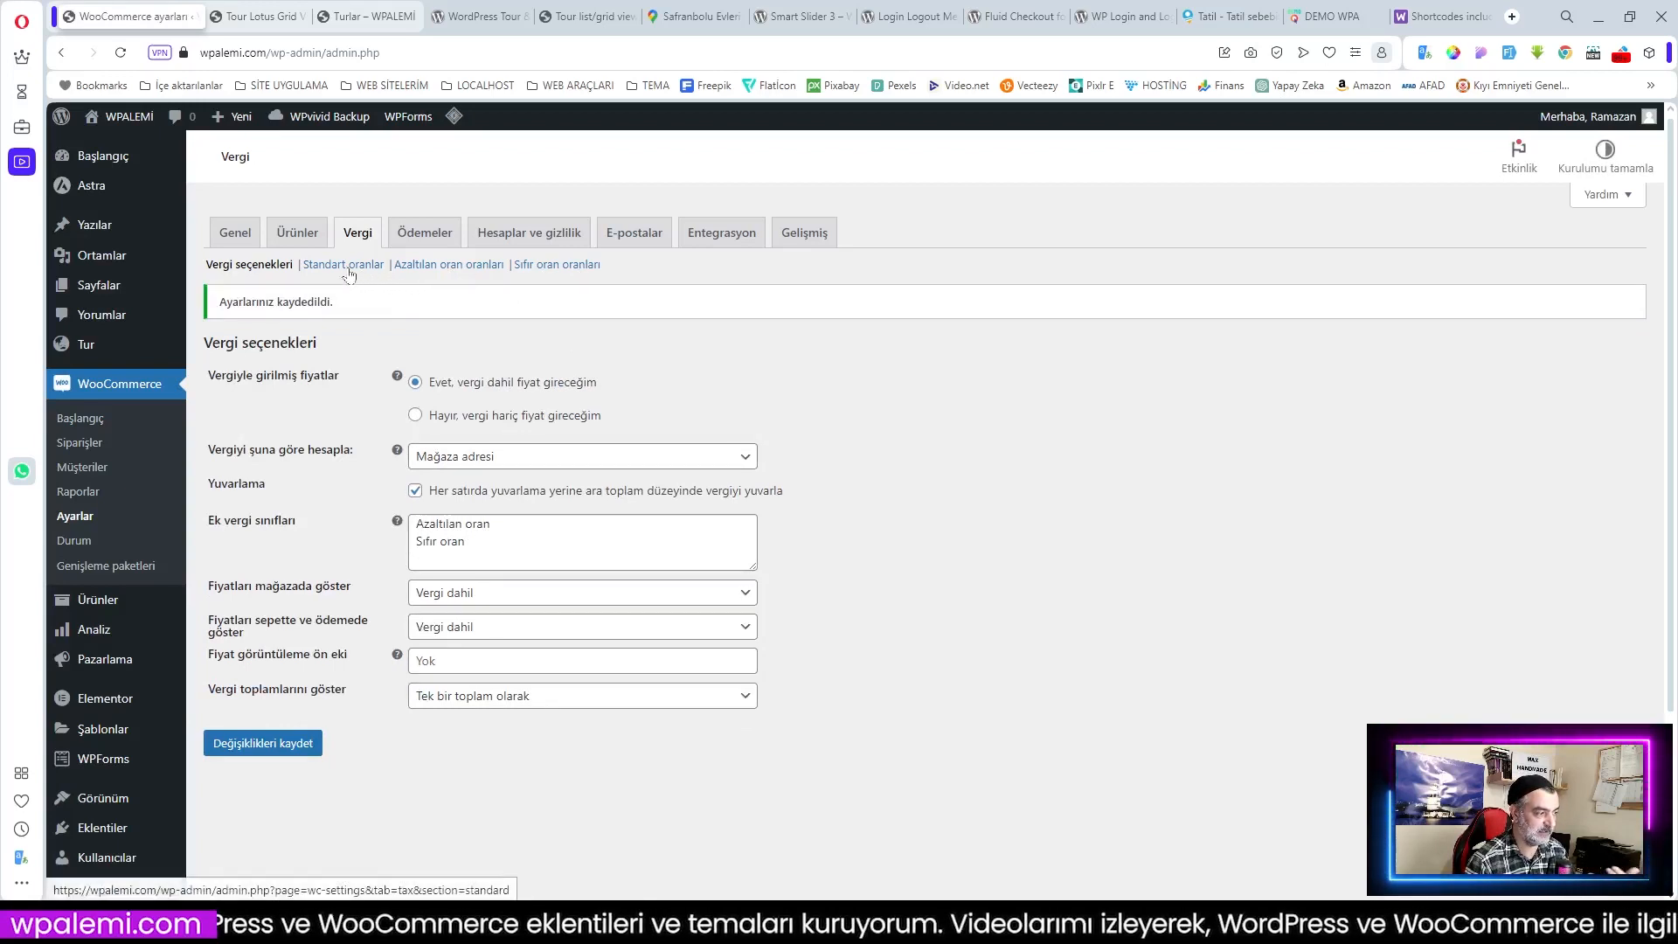
Step: Add and save an 18% KDV standard tax rate that does not apply to shipping
left_click(347, 266)
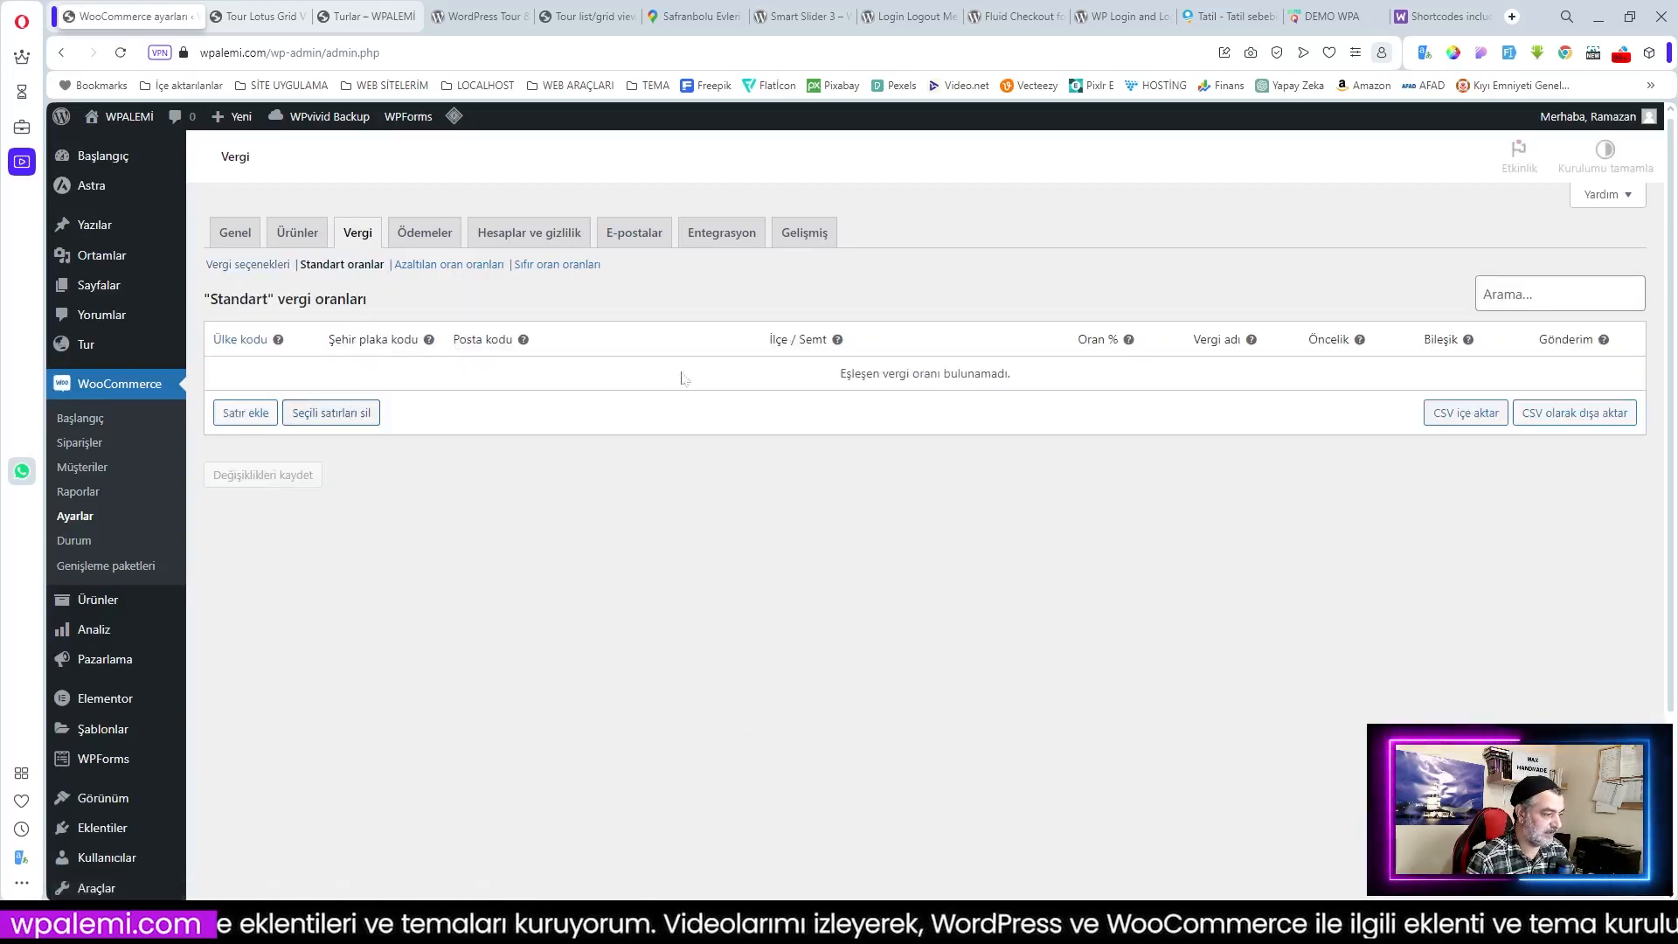
left_click(247, 414)
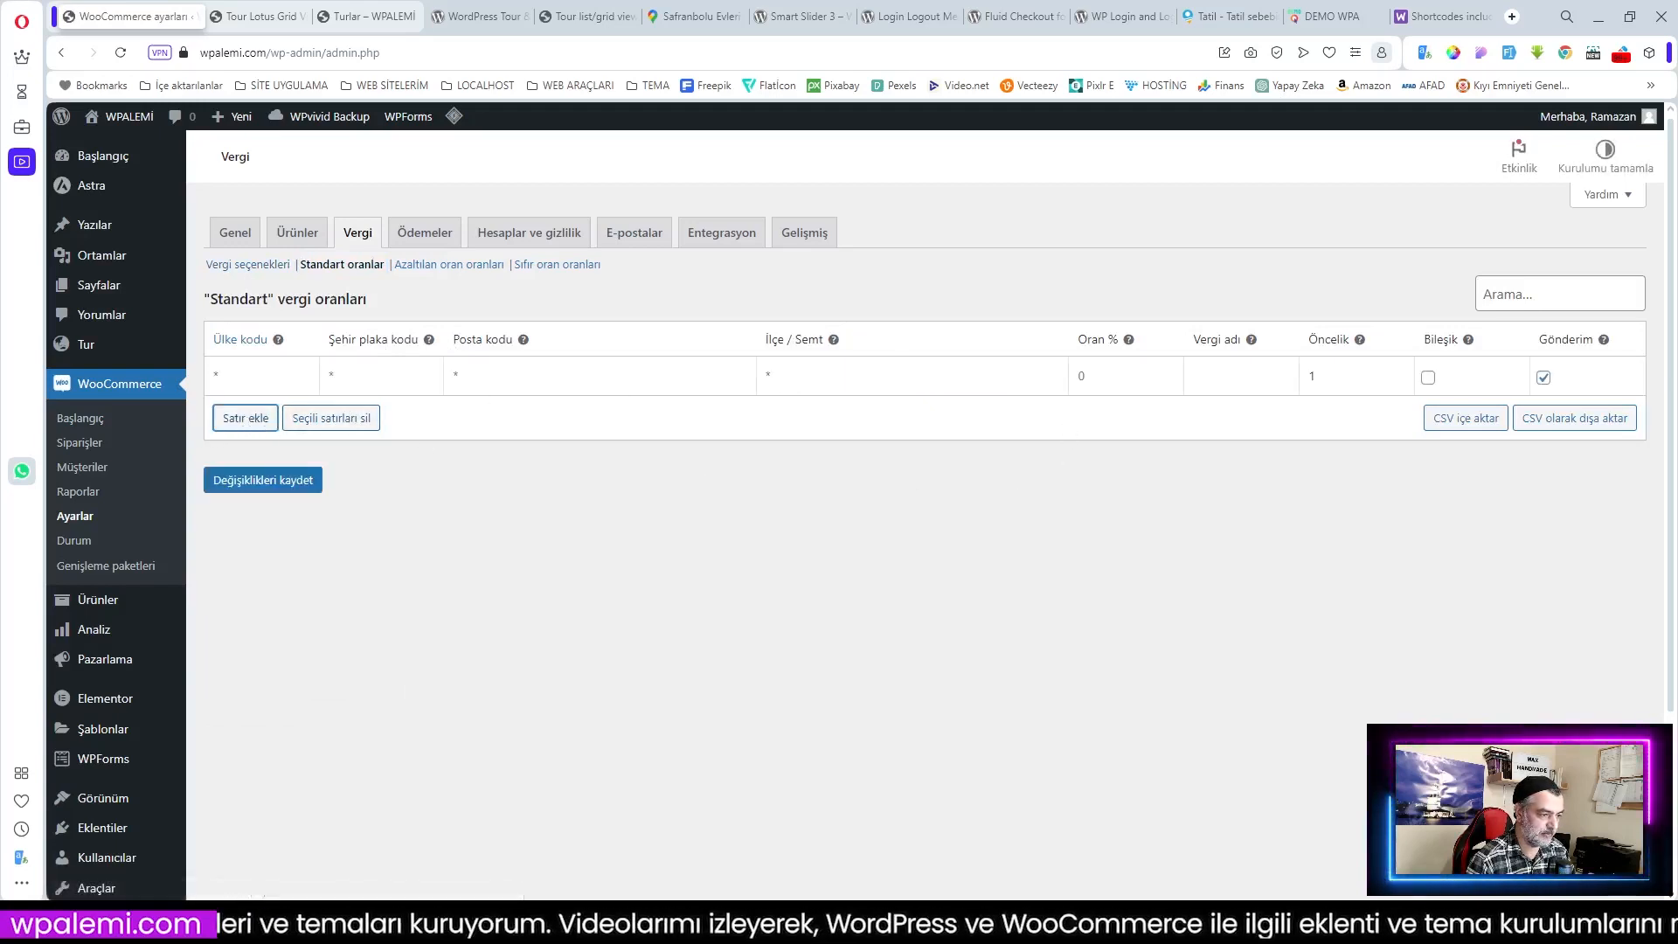
left_click(1102, 376)
type("18")
key("Tab")
type("KDV")
left_click(1543, 378)
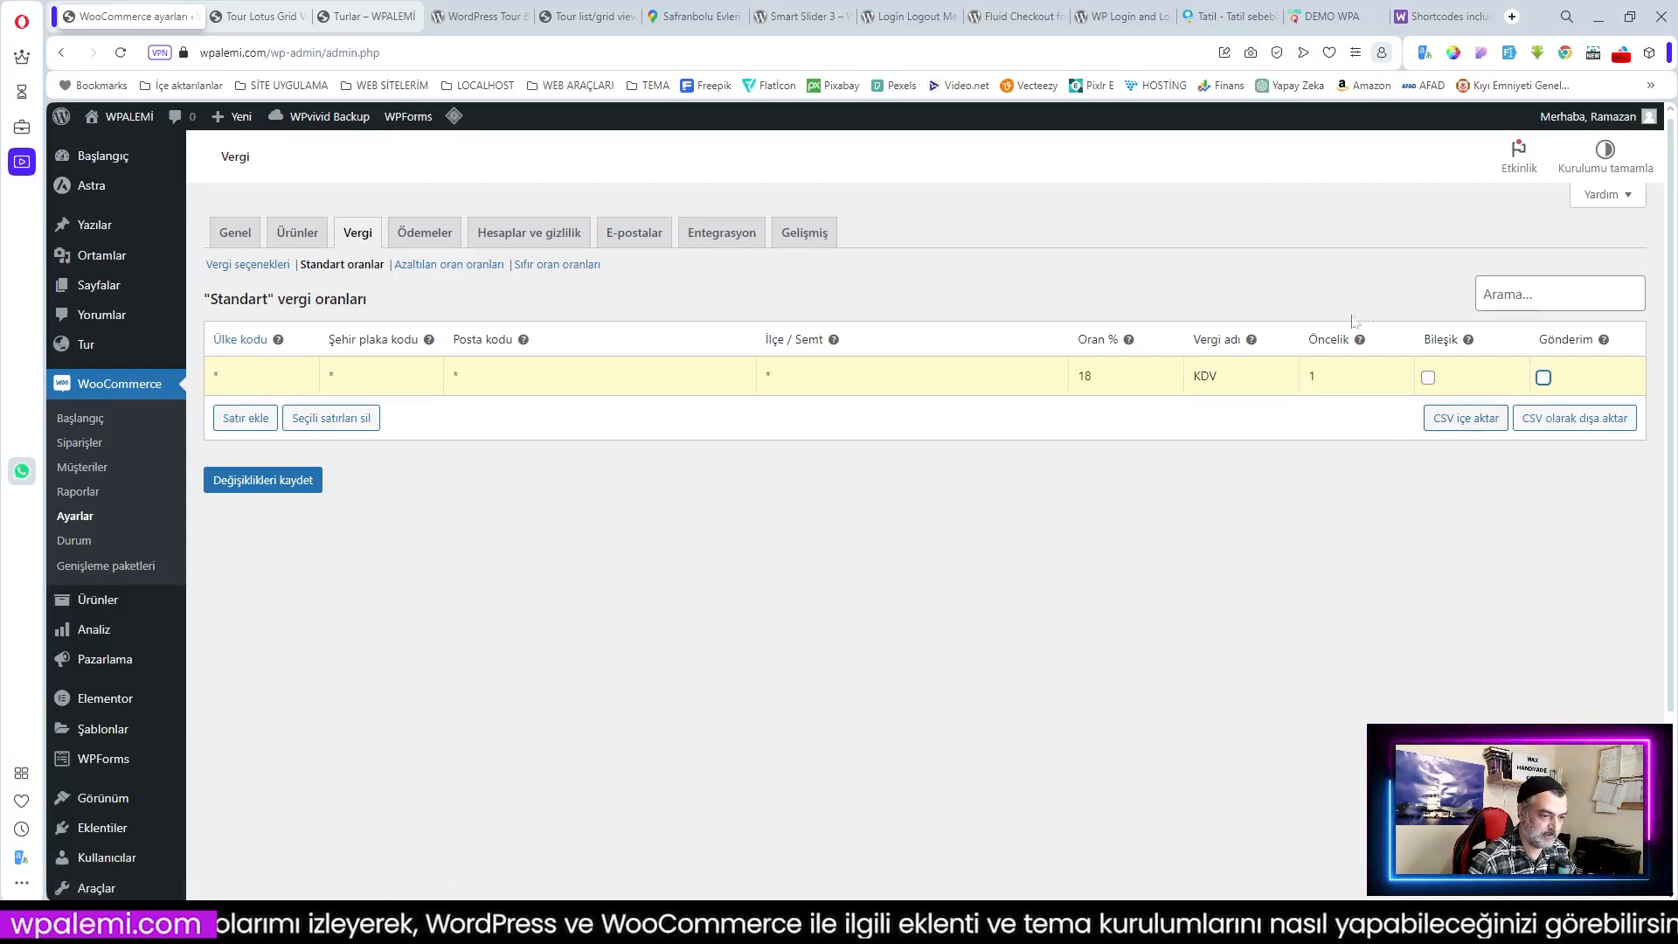
left_click(267, 495)
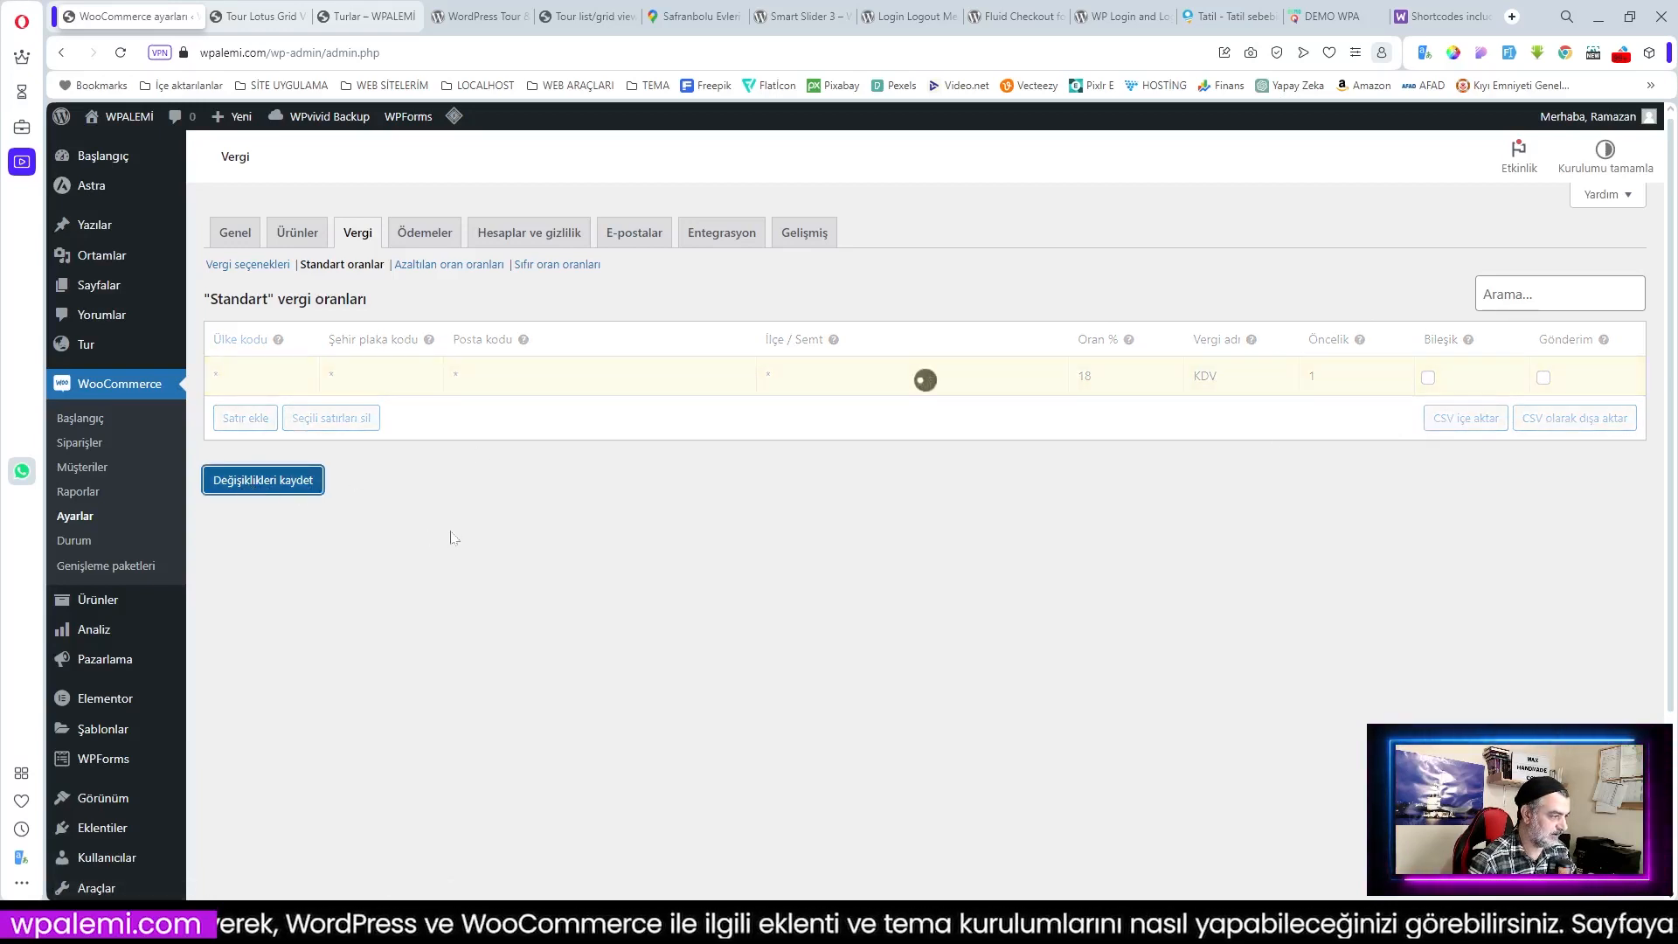
Step: Add and save an 18% KDV row in the reduced rate table, excluding shipping
left_click(444, 267)
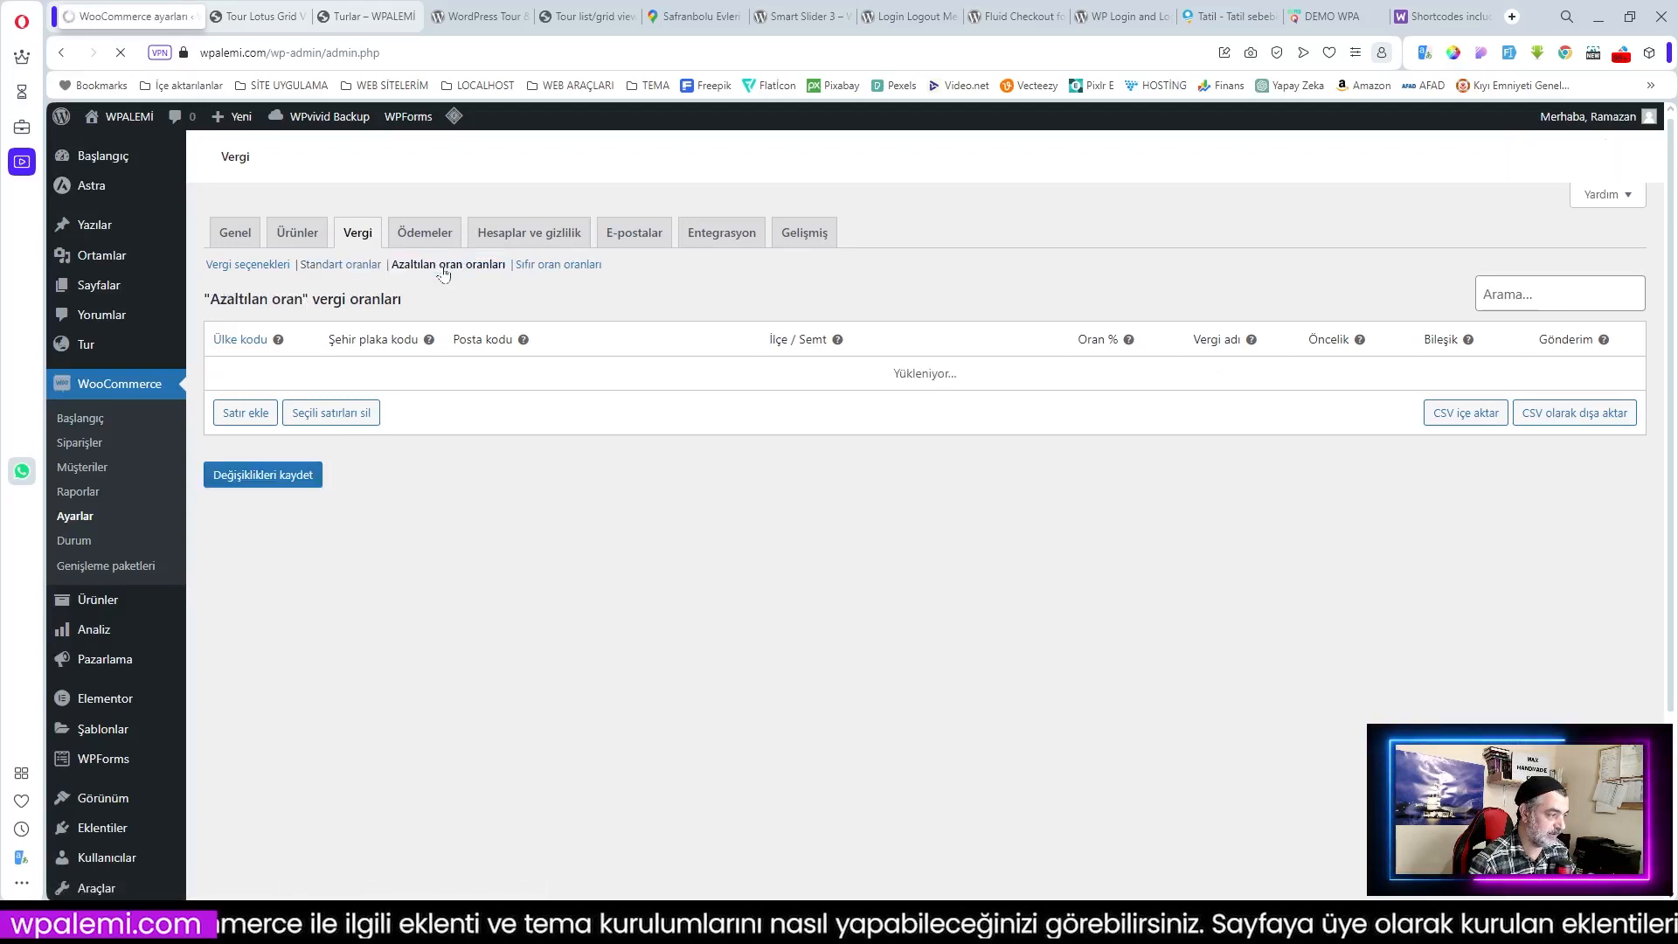
left_click(246, 418)
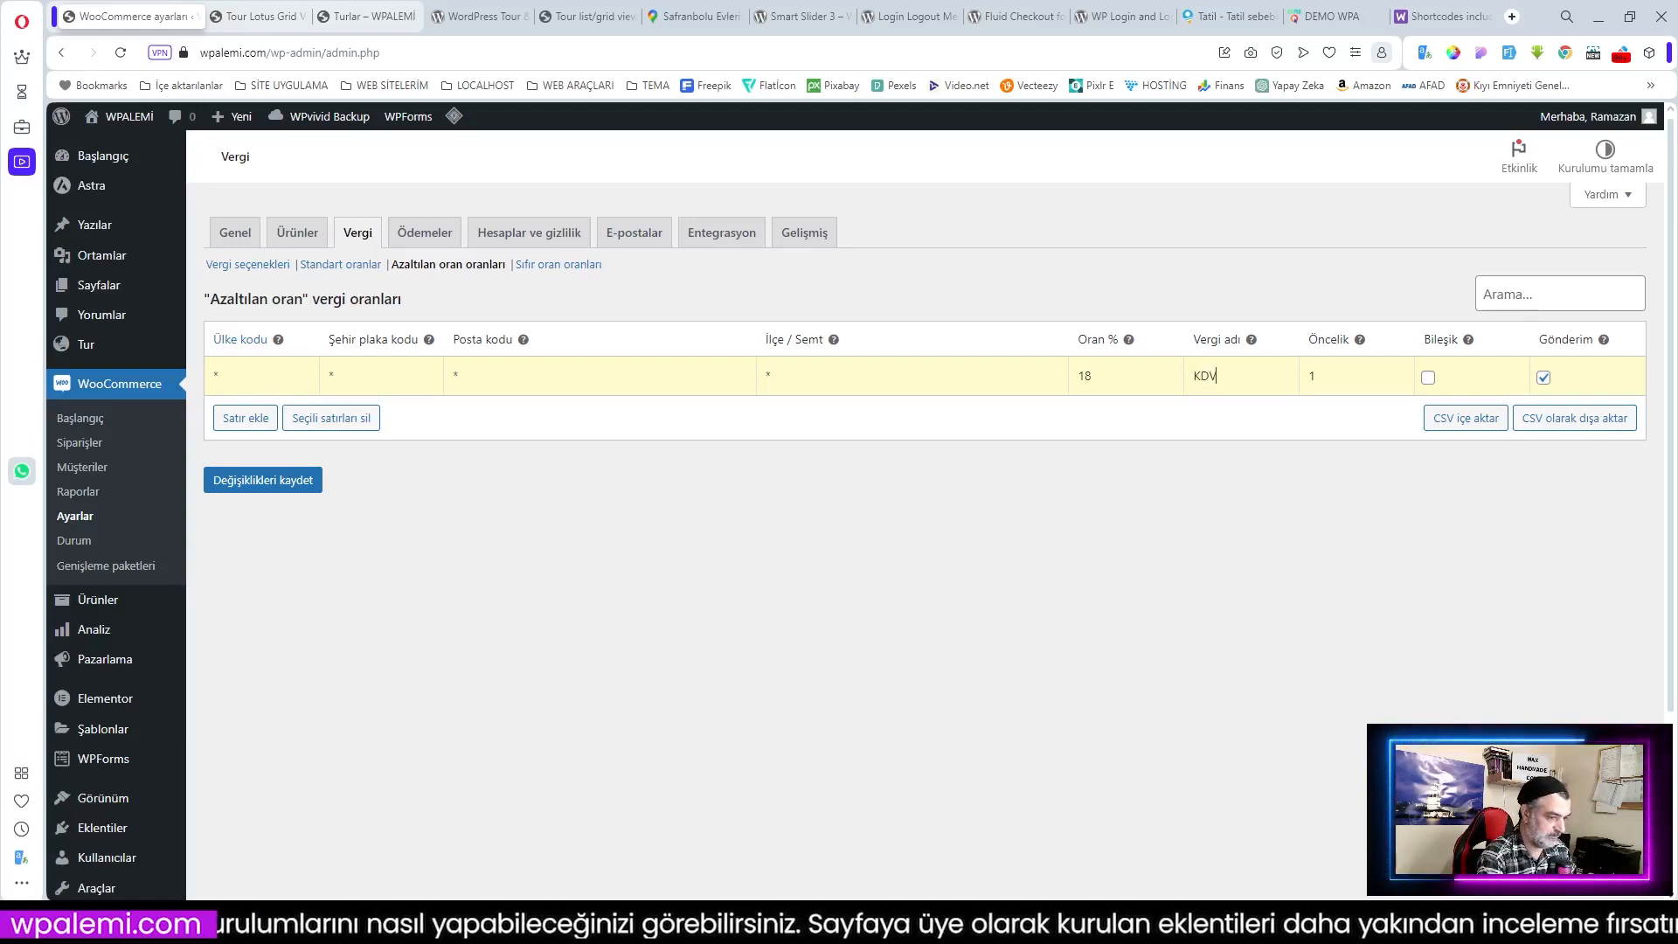
left_click(1544, 377)
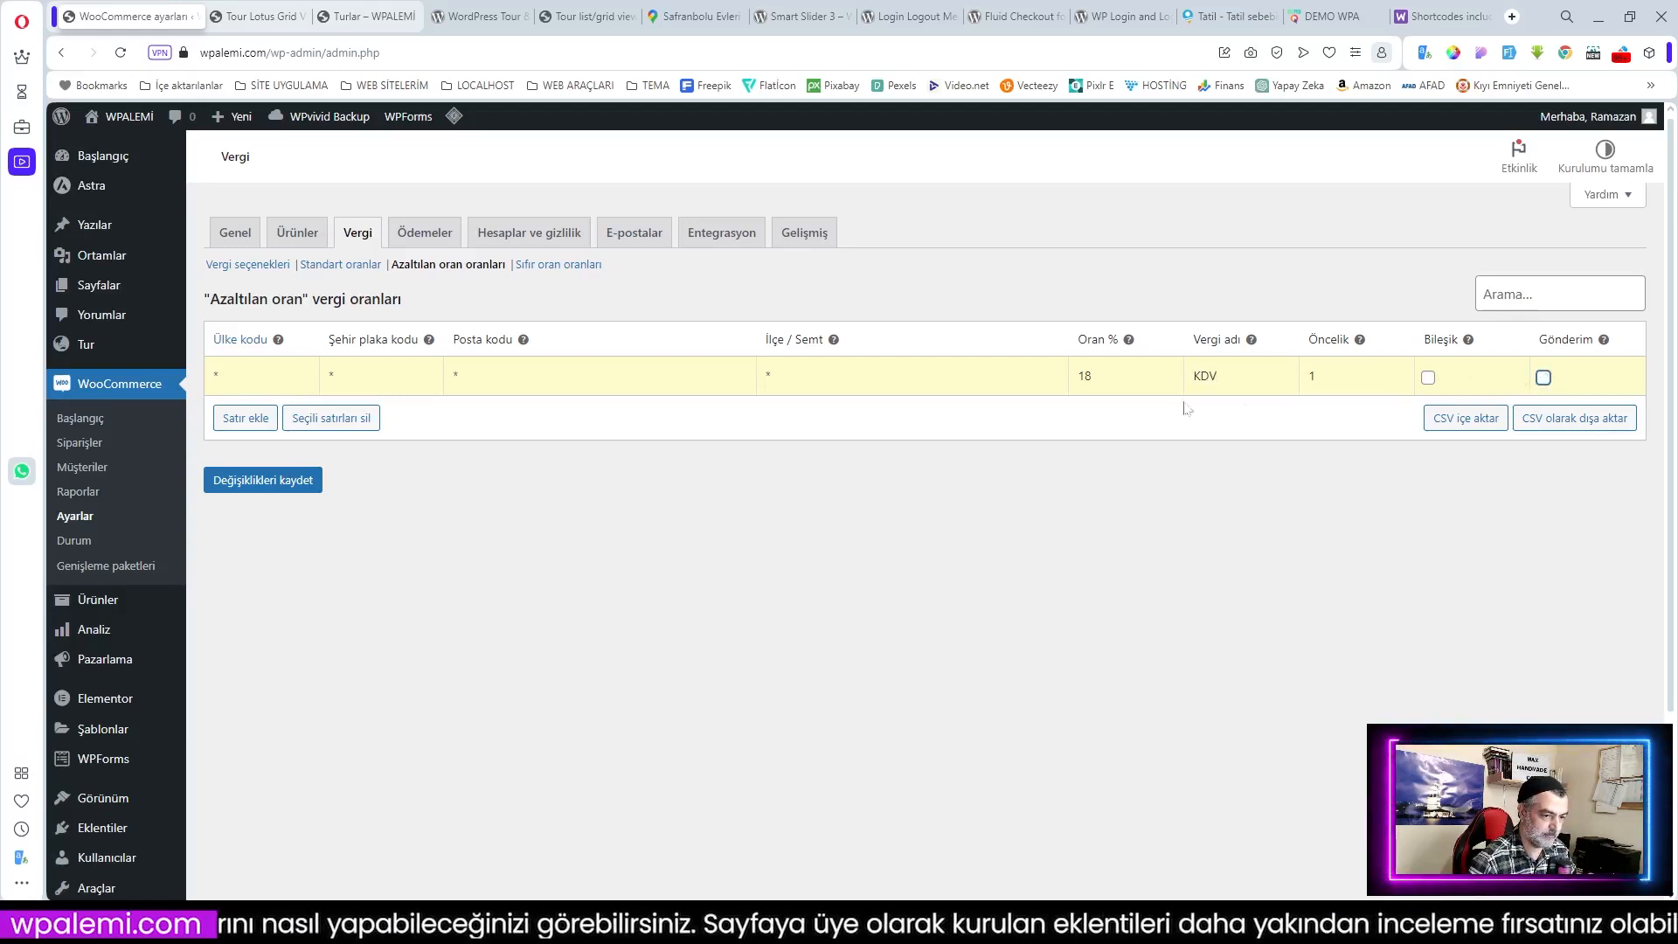
left_click(294, 490)
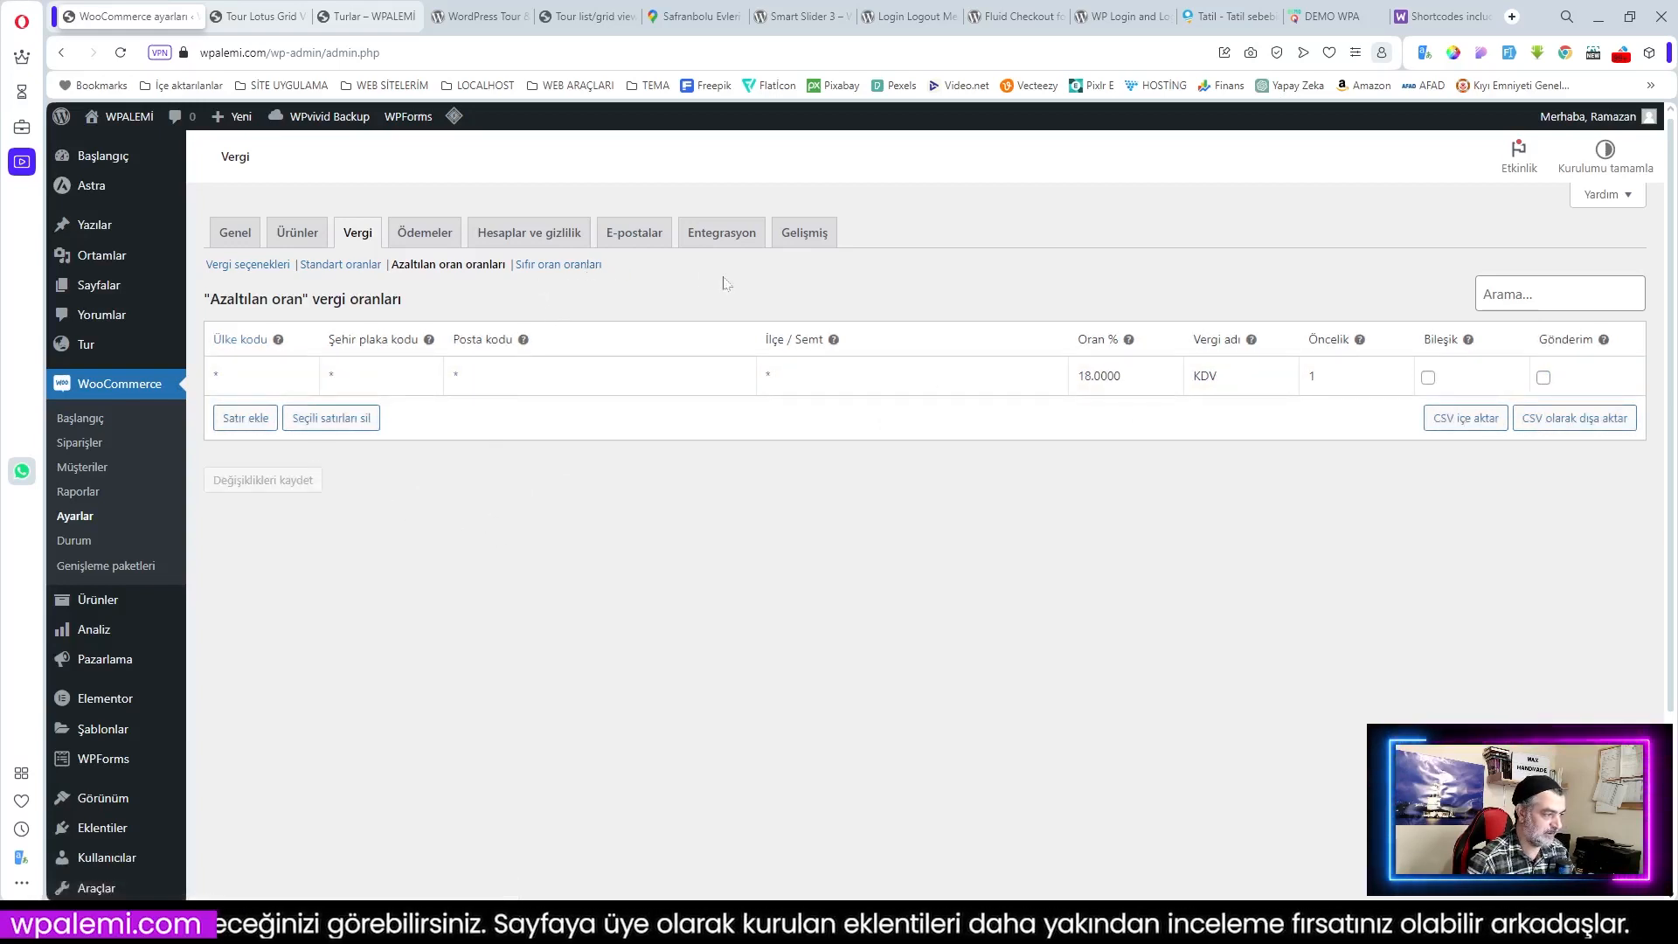
left_click(425, 232)
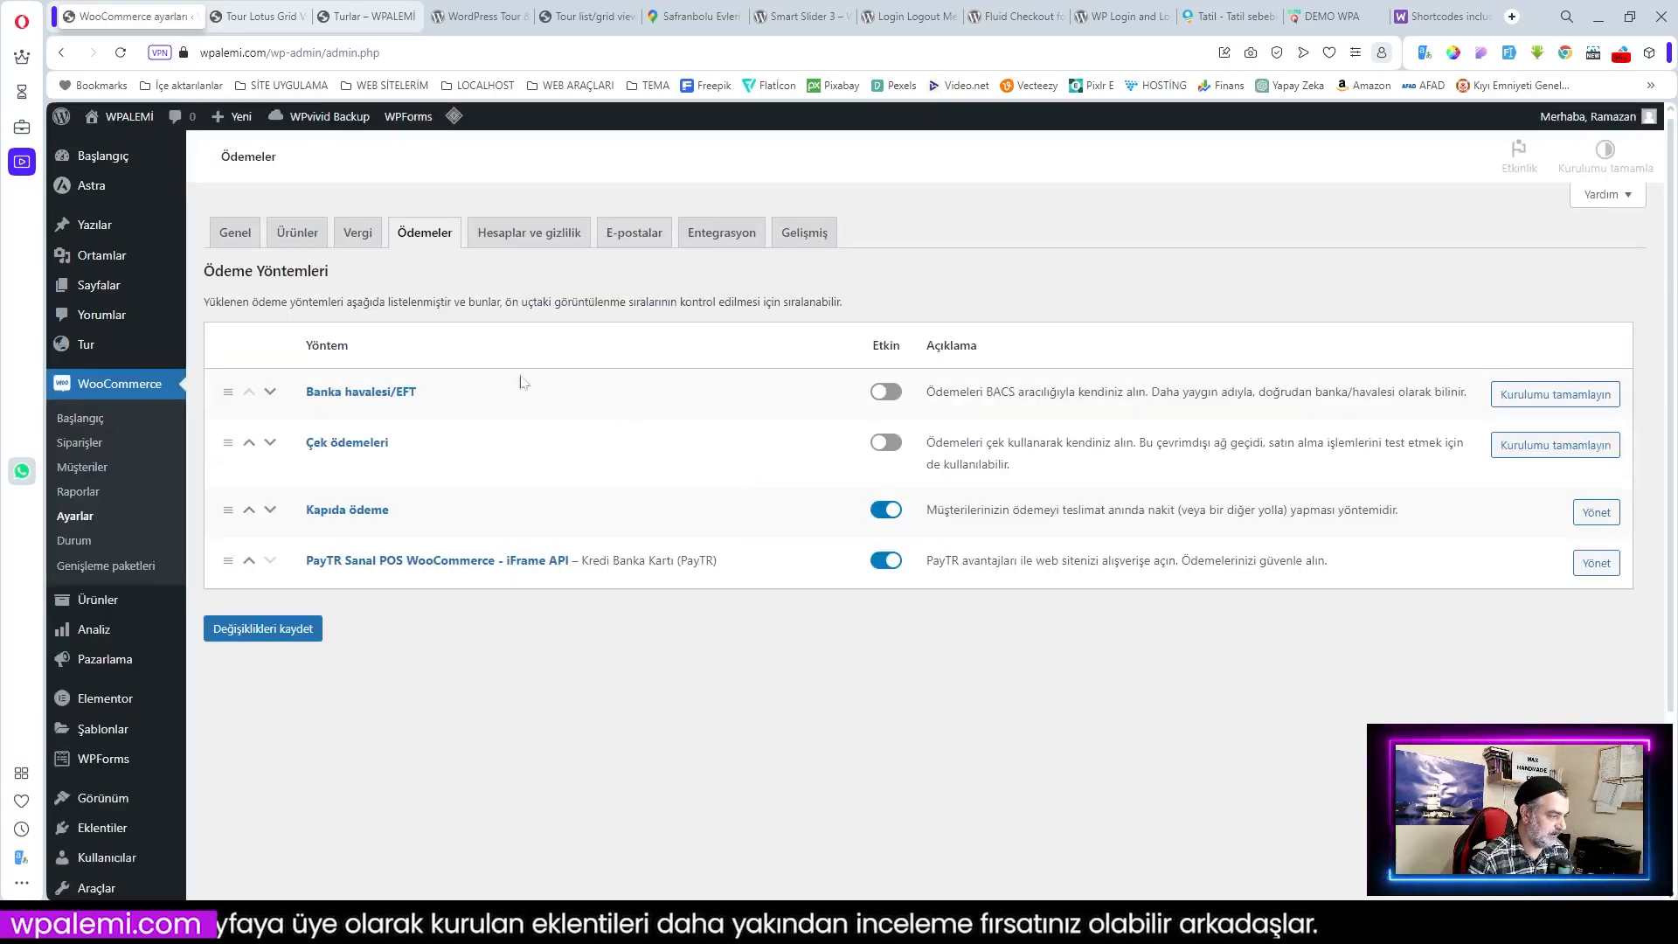
Step: Disable cash on delivery, enable bank transfer, and fill in the WPA account name, number, bank and IBAN
left_click(885, 510)
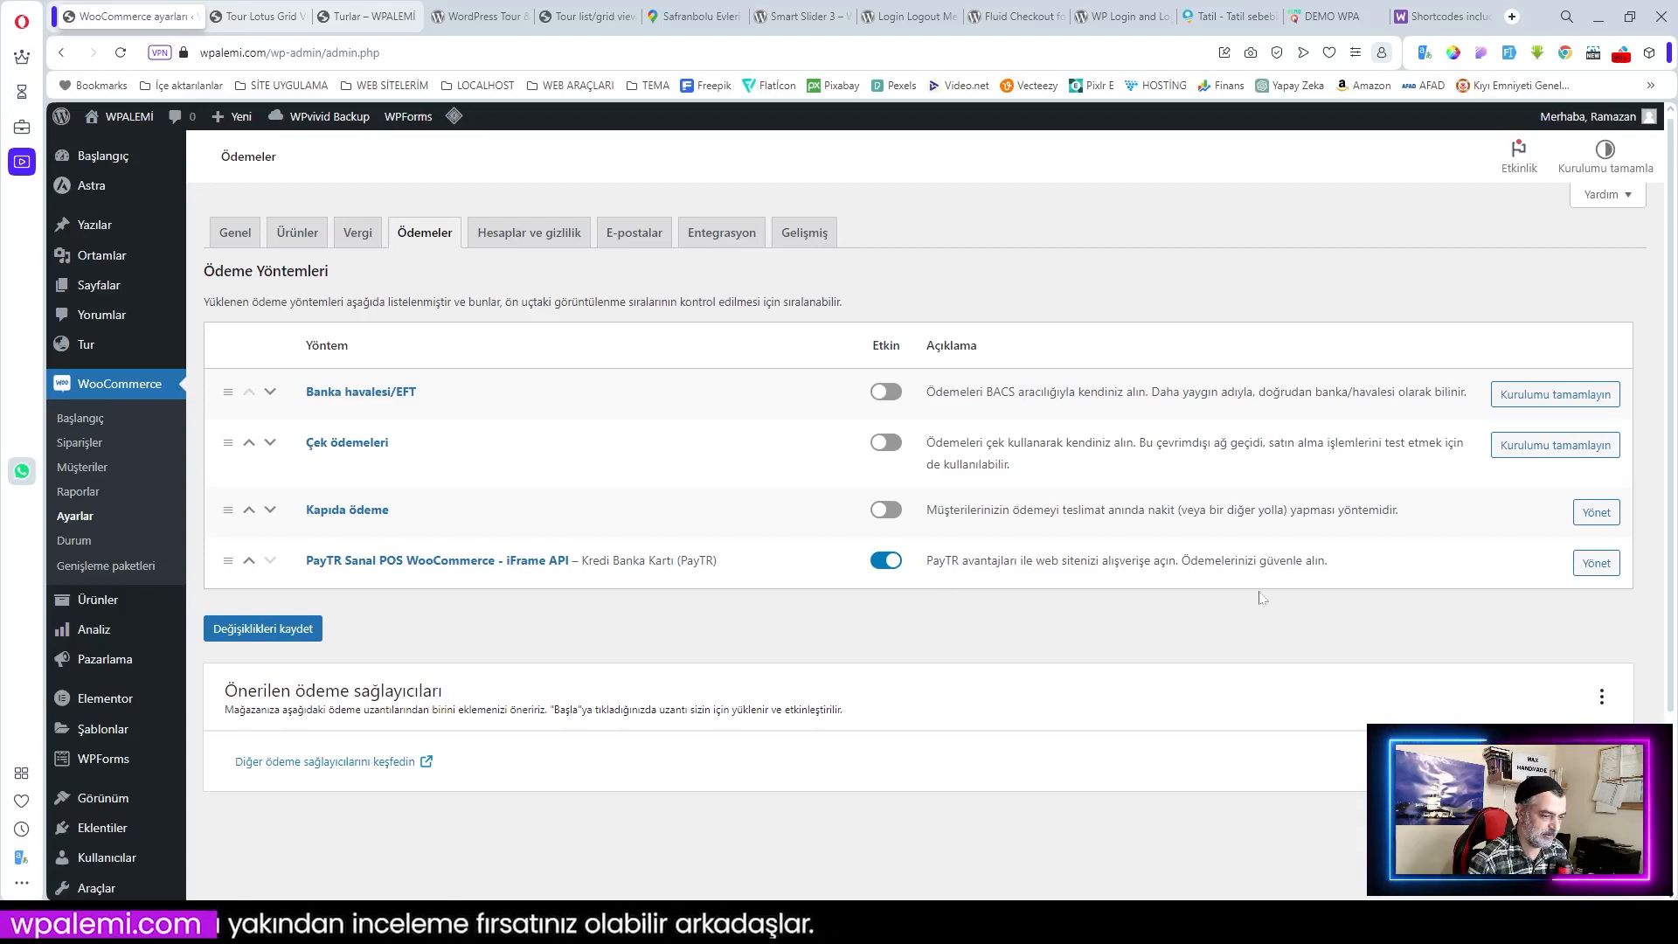
left_click(887, 395)
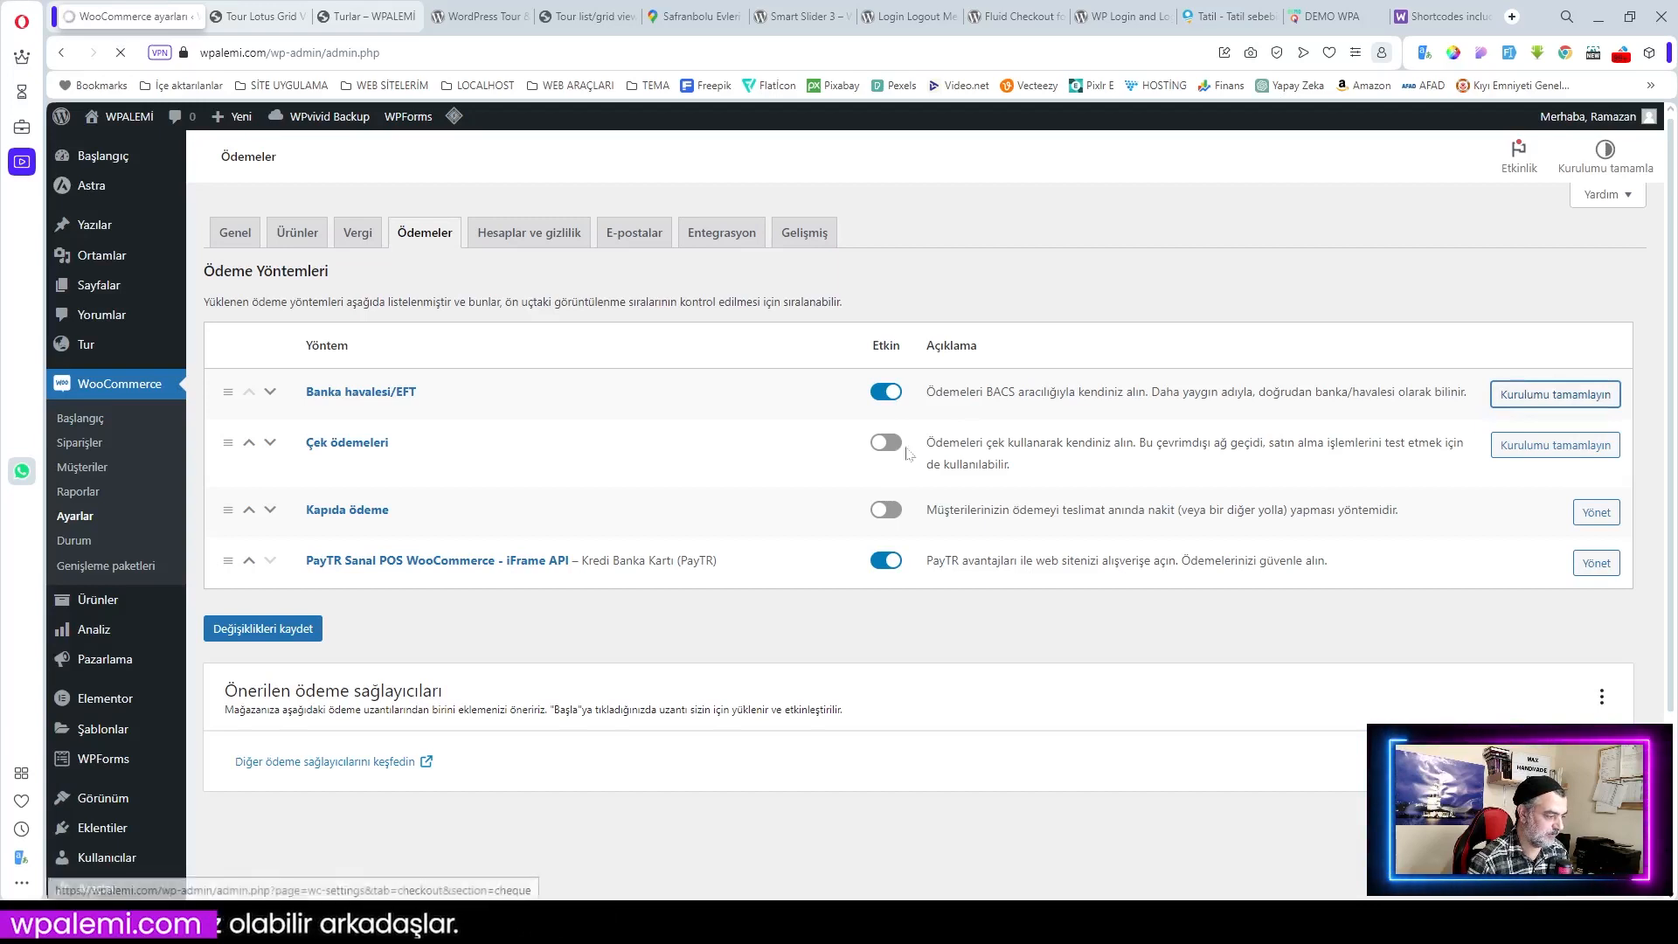
type("WPA TUR")
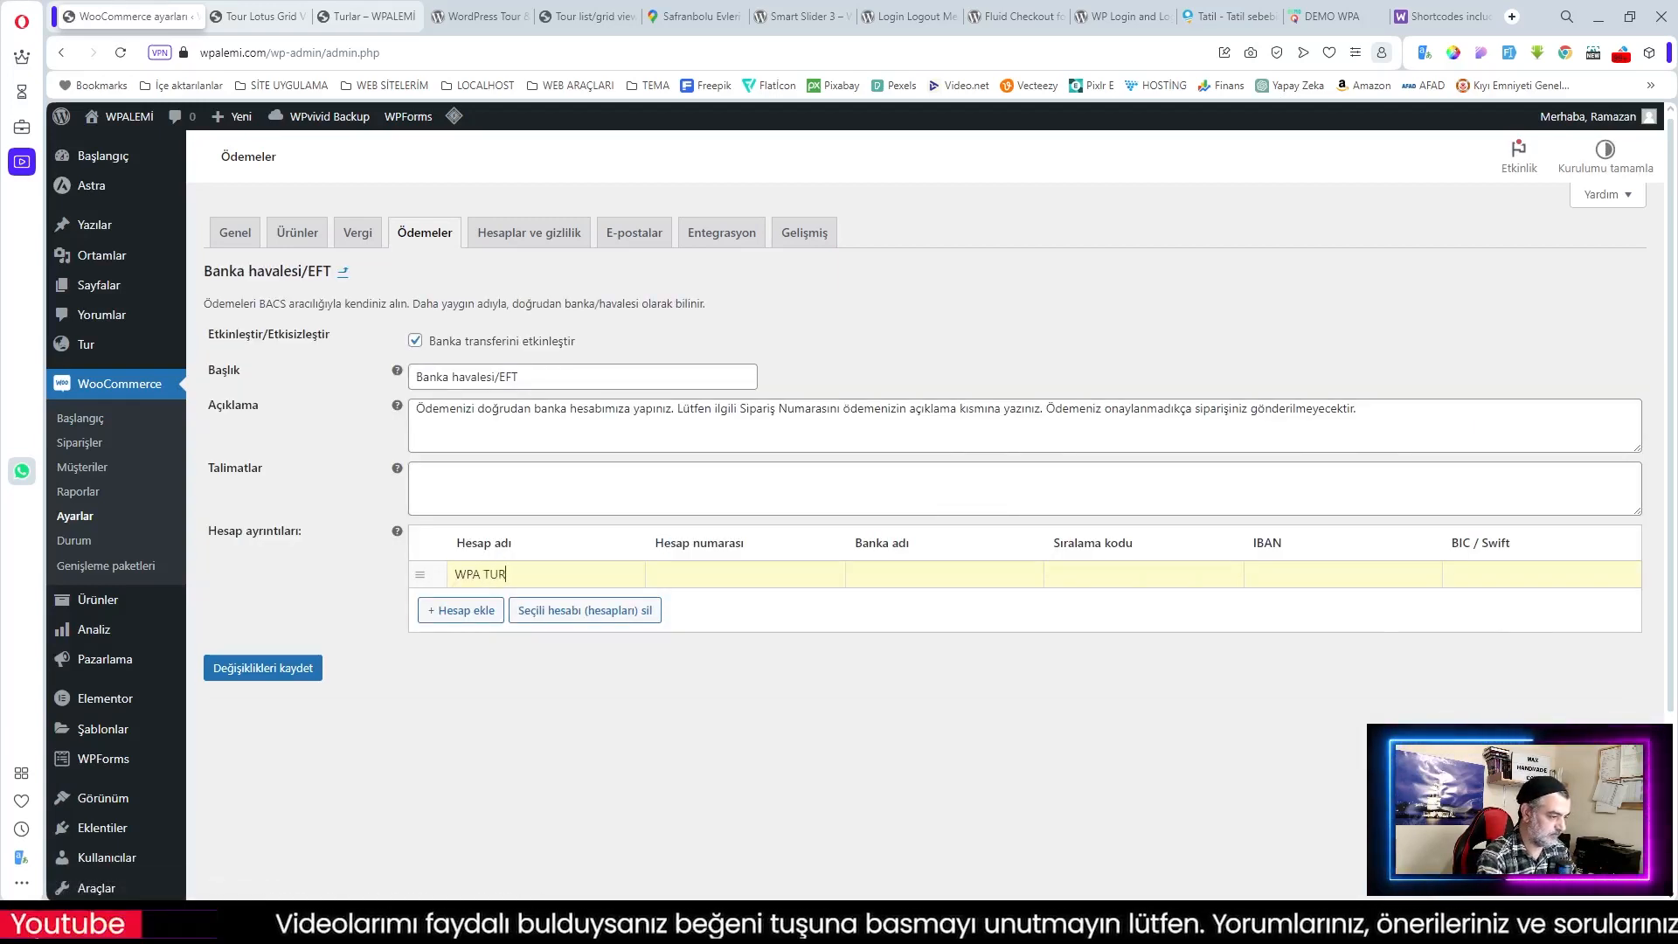
left_click(657, 574)
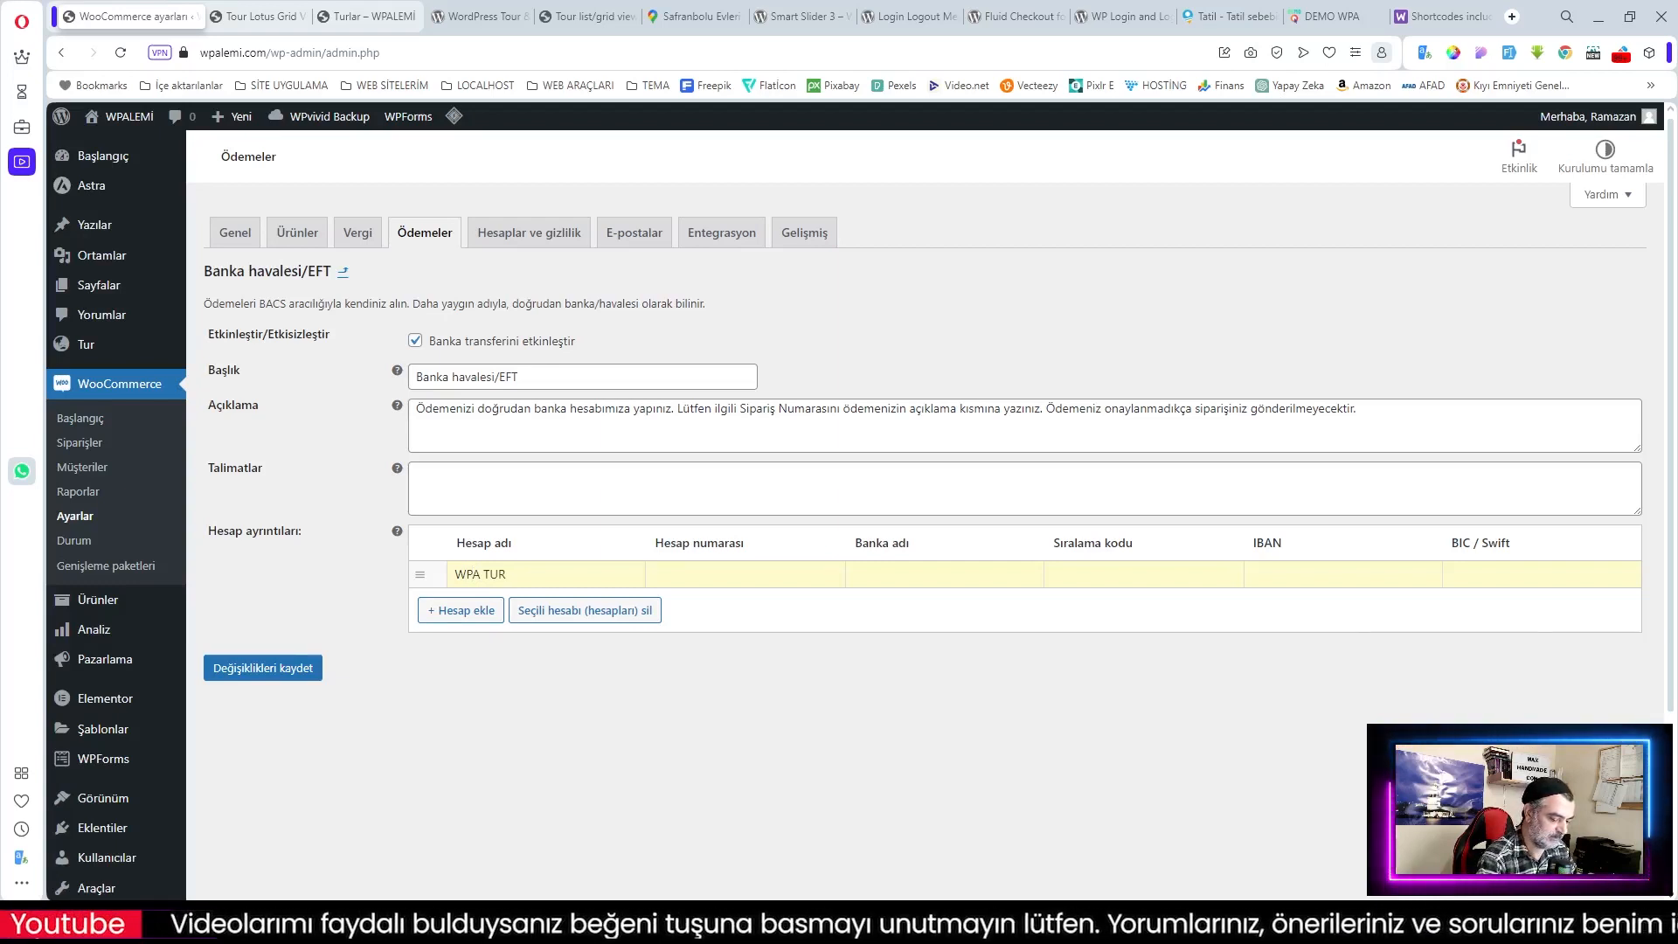
type("585858")
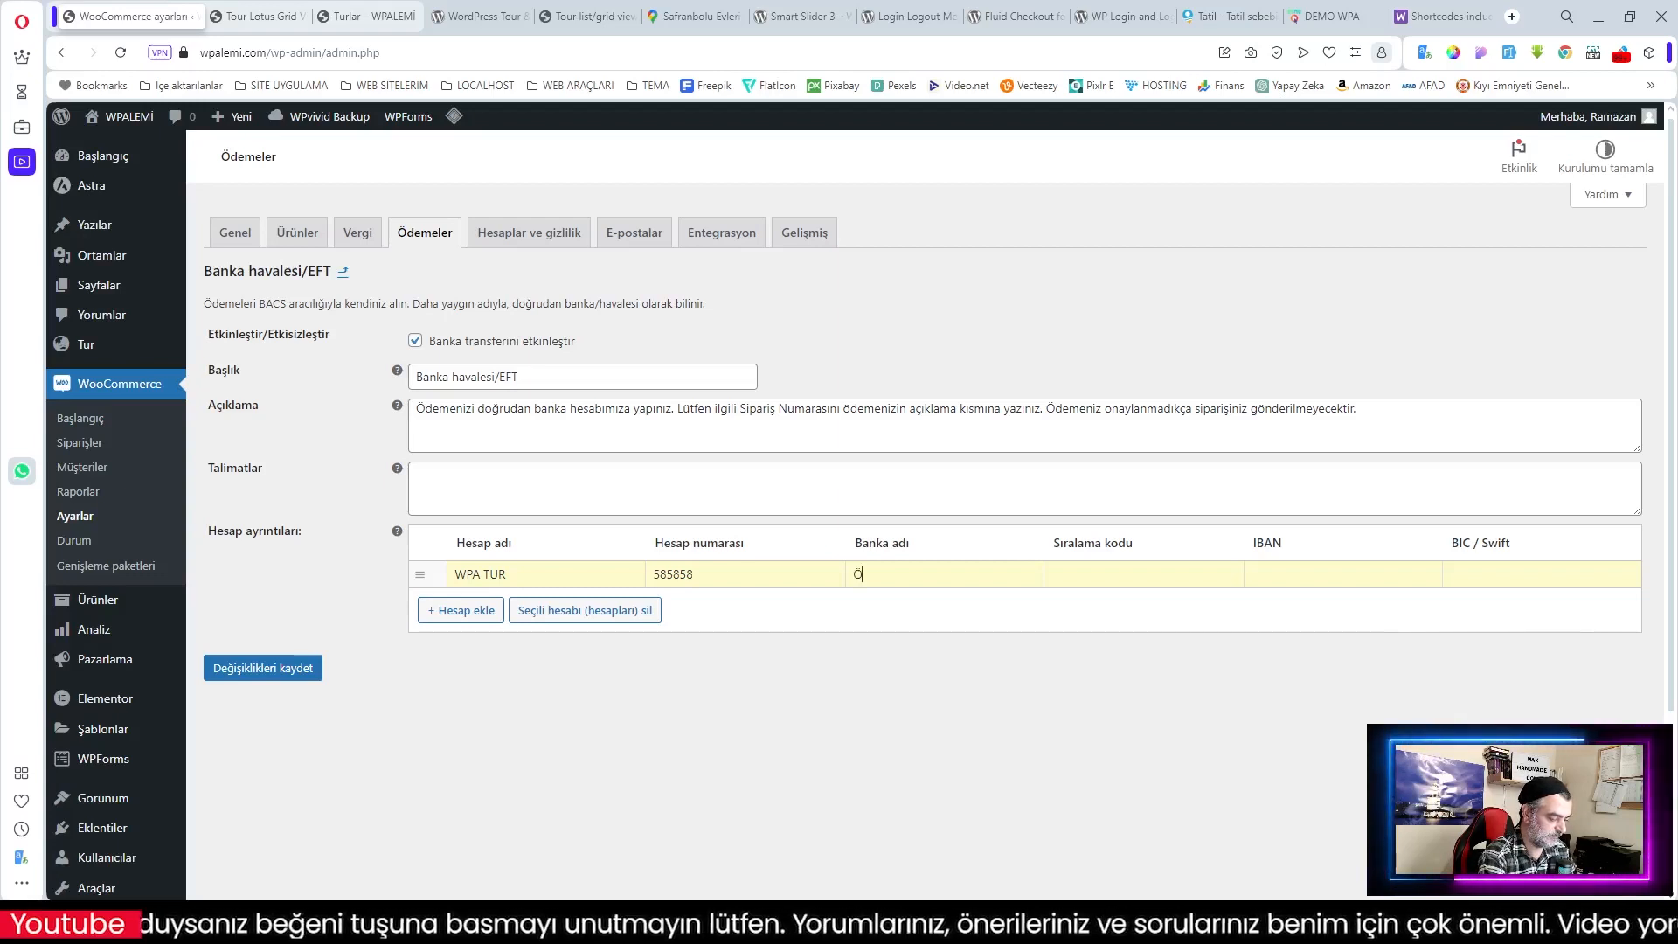
type("Örnek N")
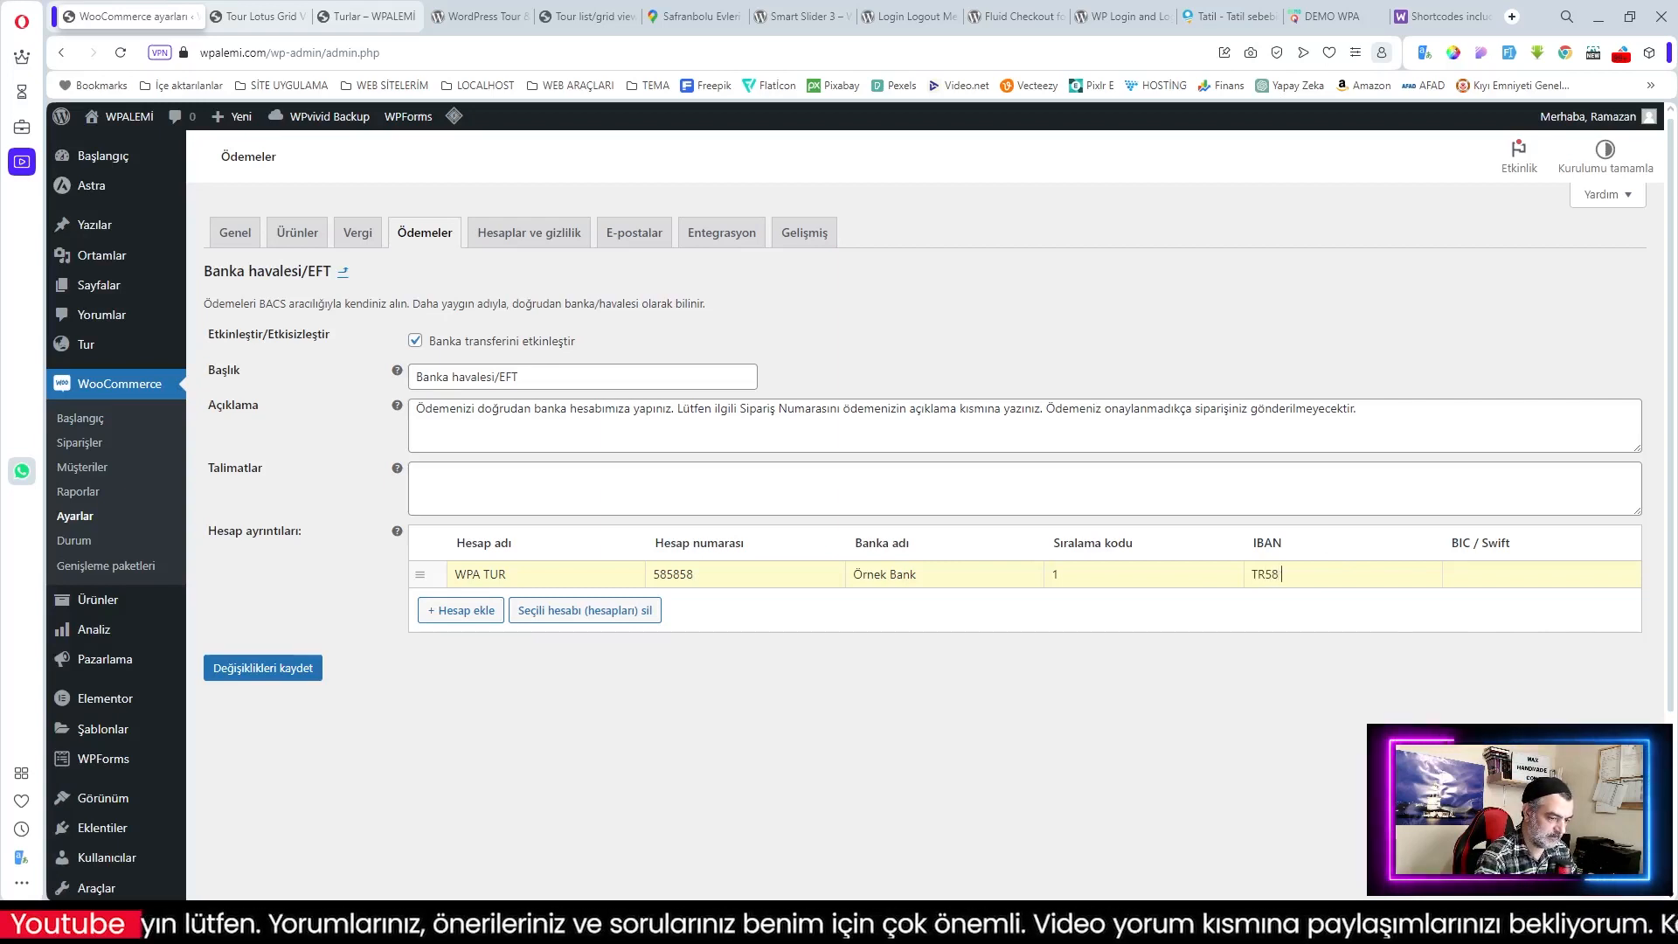
type("TR58 5858 5858")
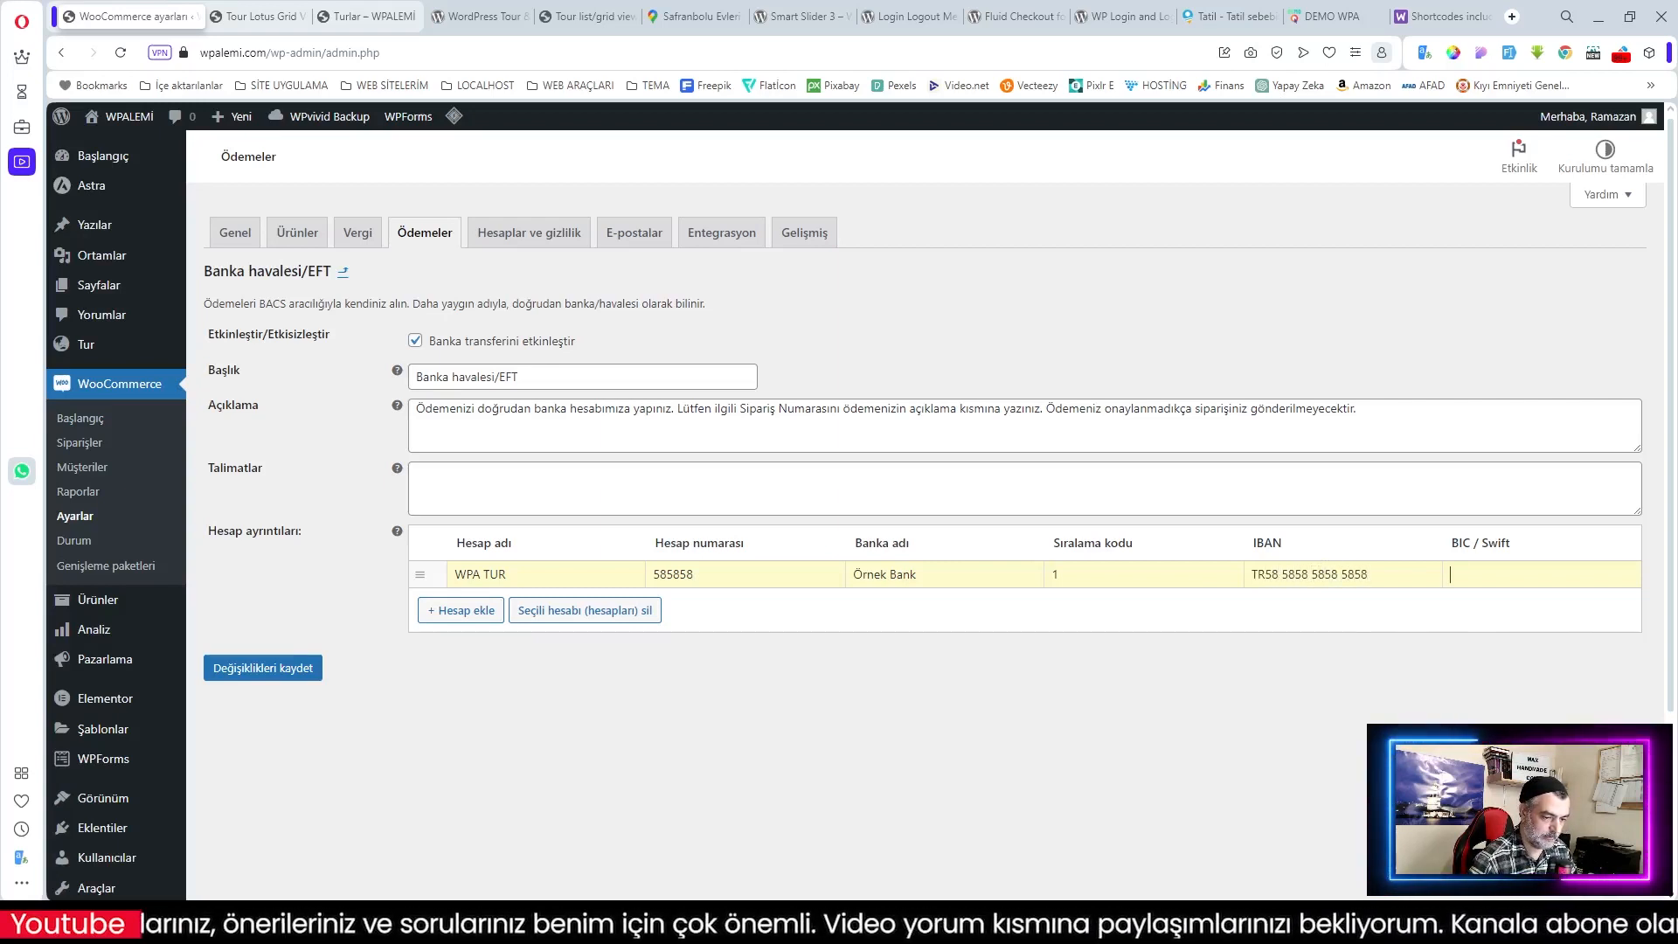
type("585858")
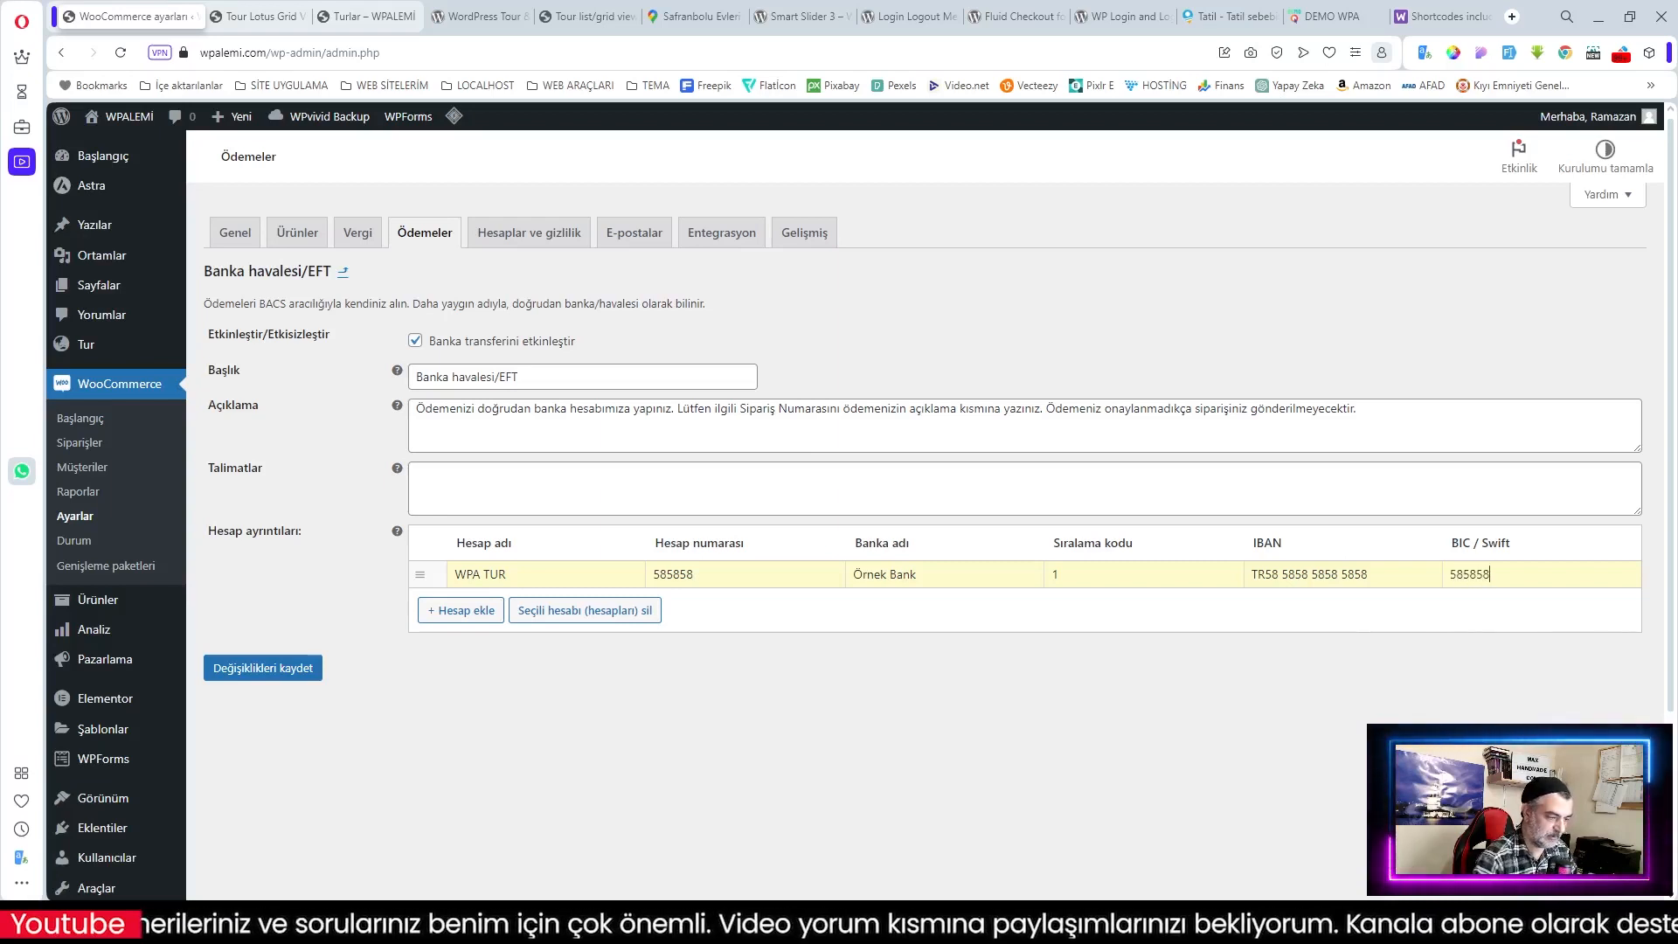
Step: Save the bank transfer account details and return to the payment methods list
left_click(267, 671)
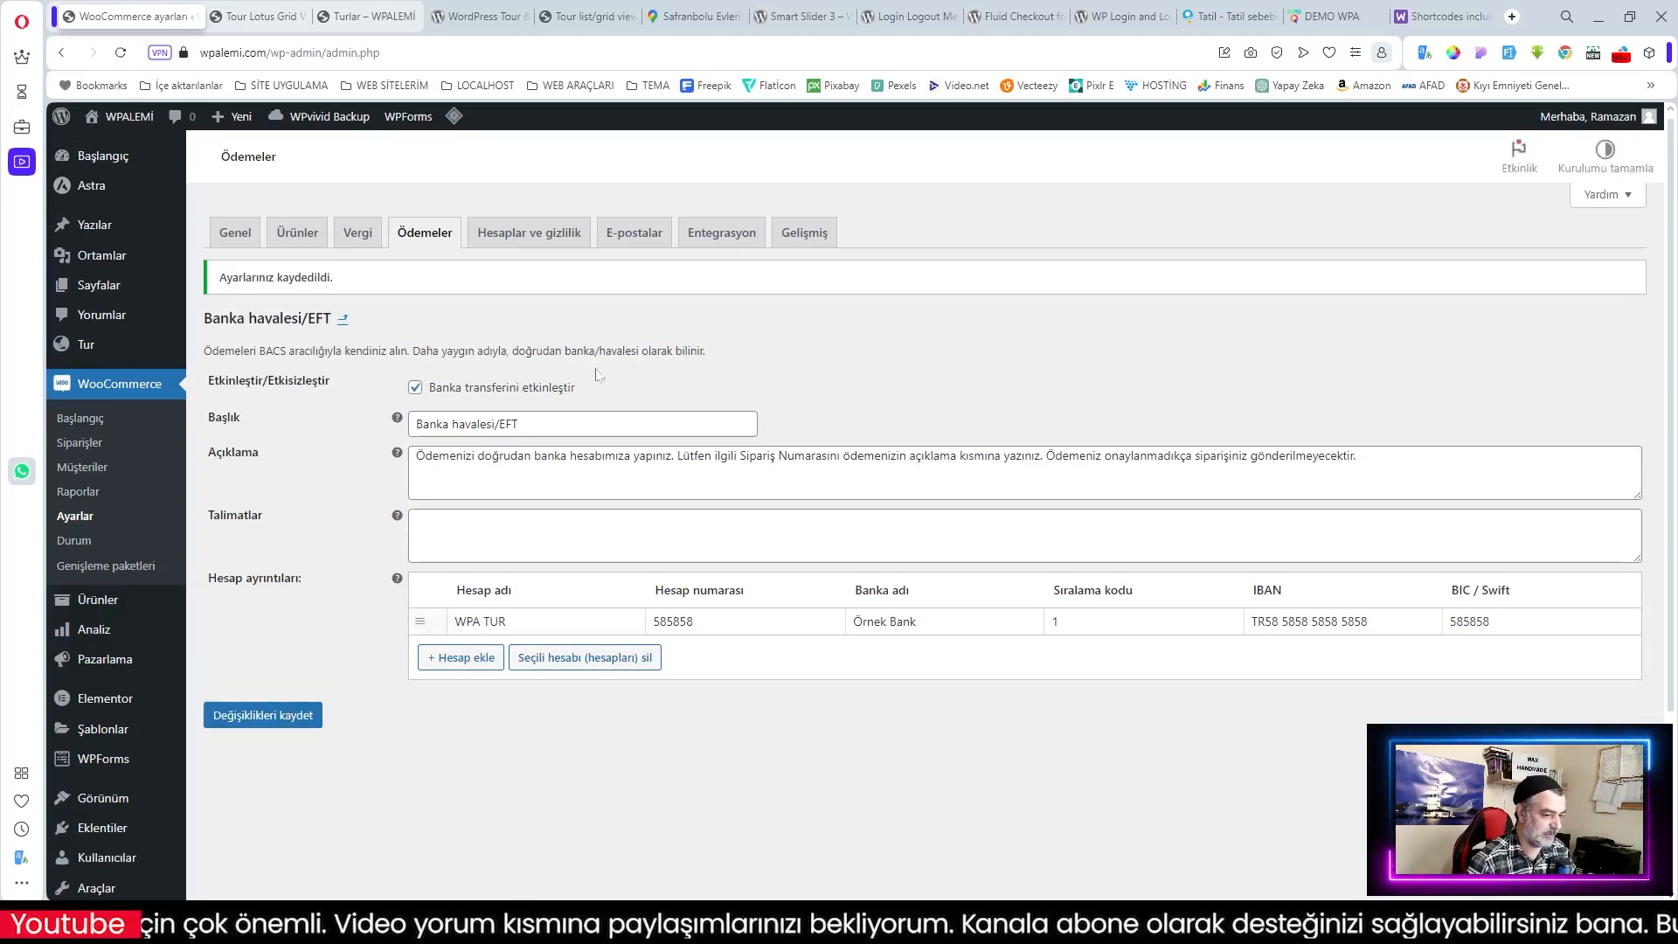
left_click(342, 319)
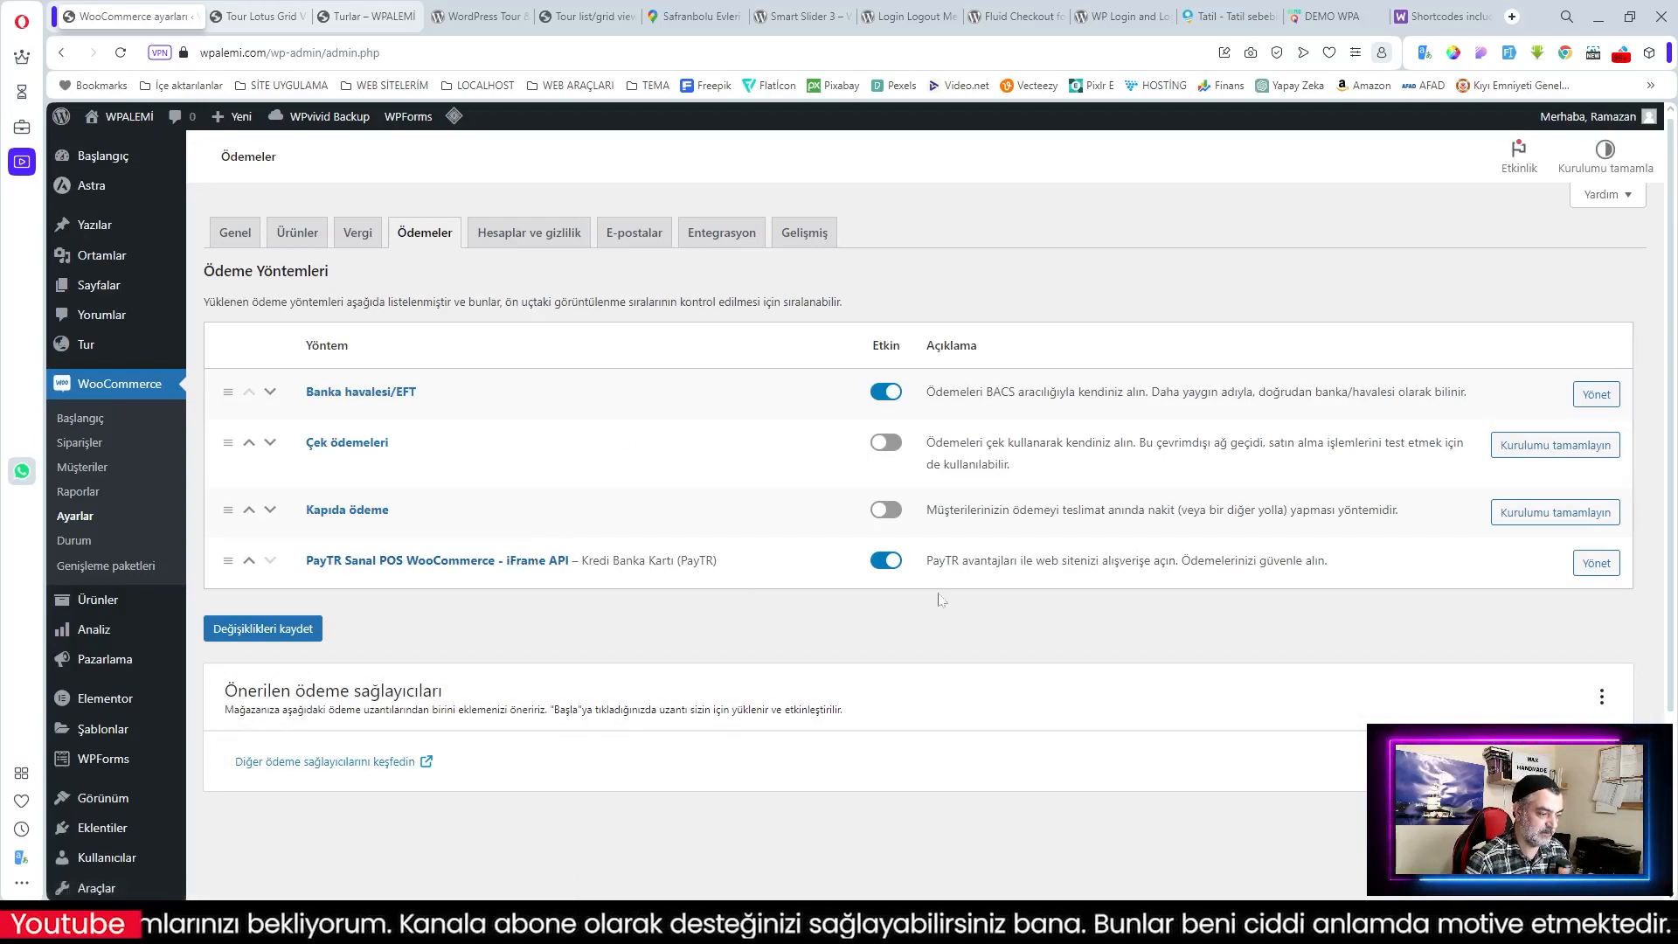
left_click(511, 243)
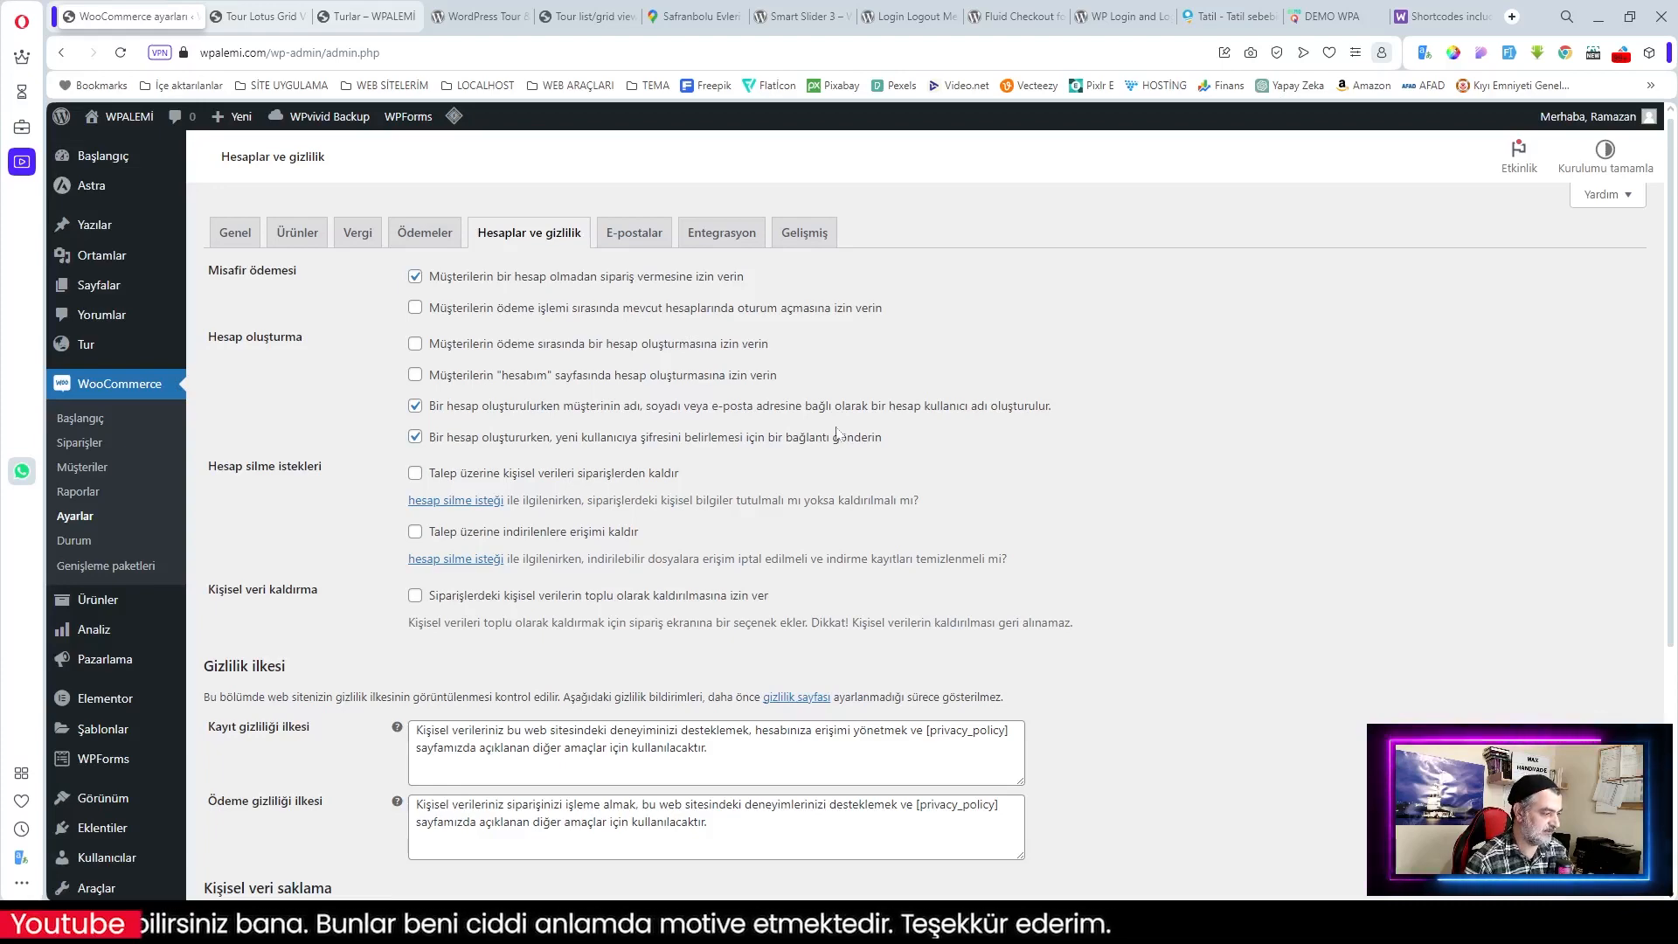
Step: Look over the accounts and privacy options, then the E-postalar list such as Yeni sipariş and Şifre sıfırlama
scroll(1074, 482, "down", 4)
scroll(1084, 484, "up", 4)
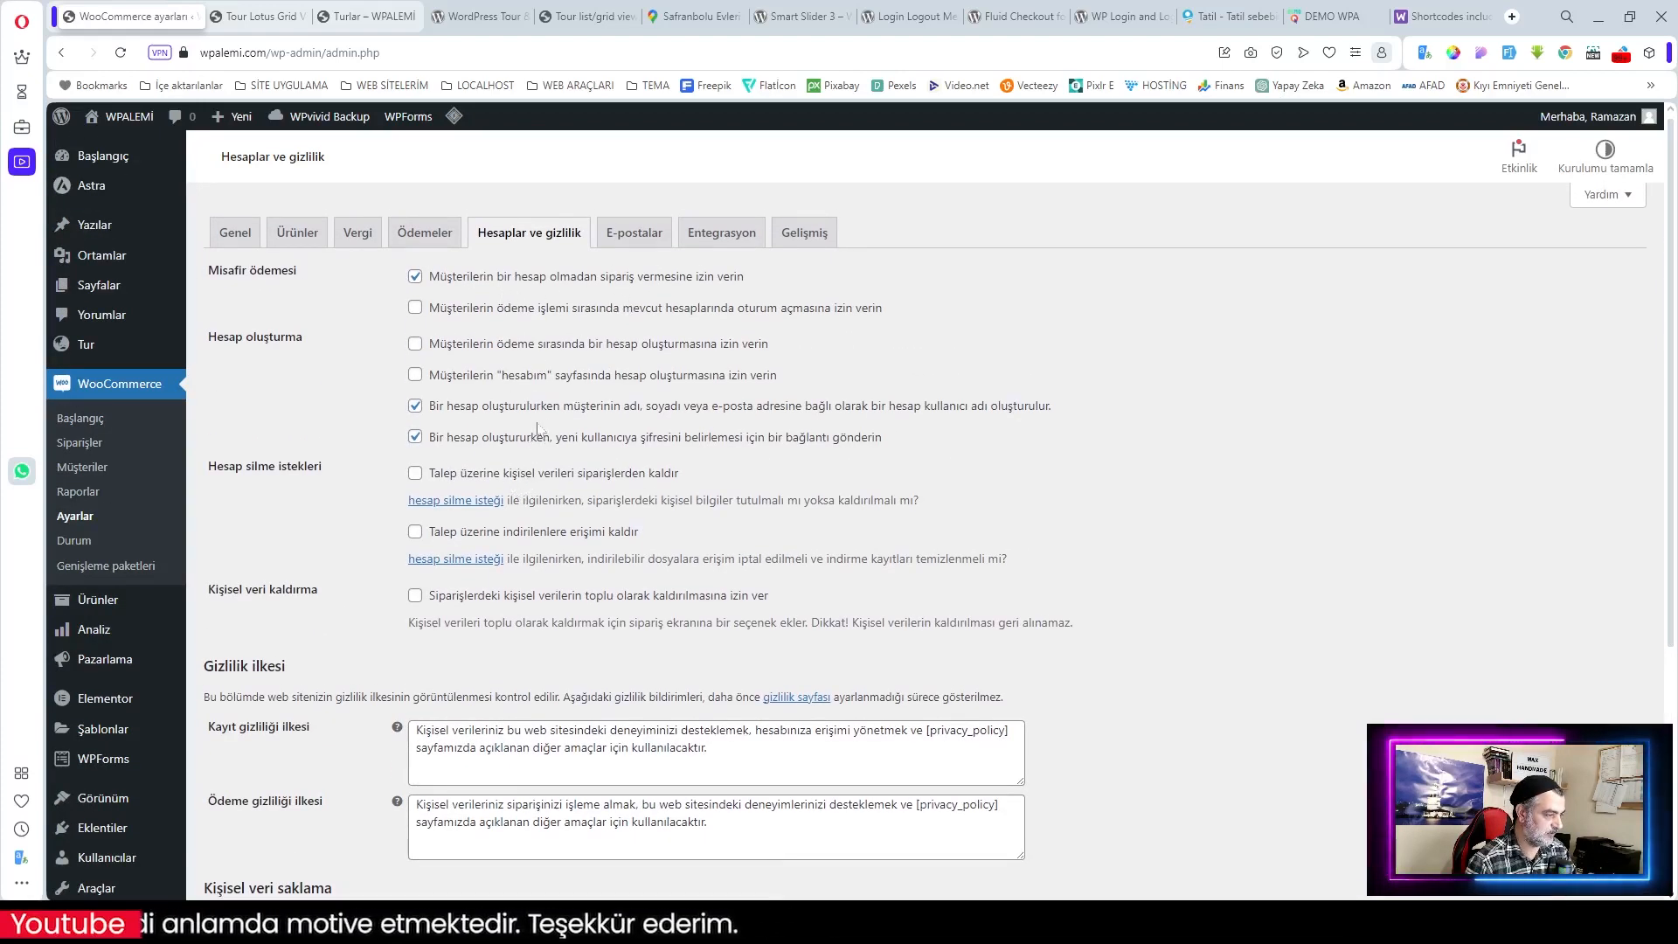
left_click(642, 243)
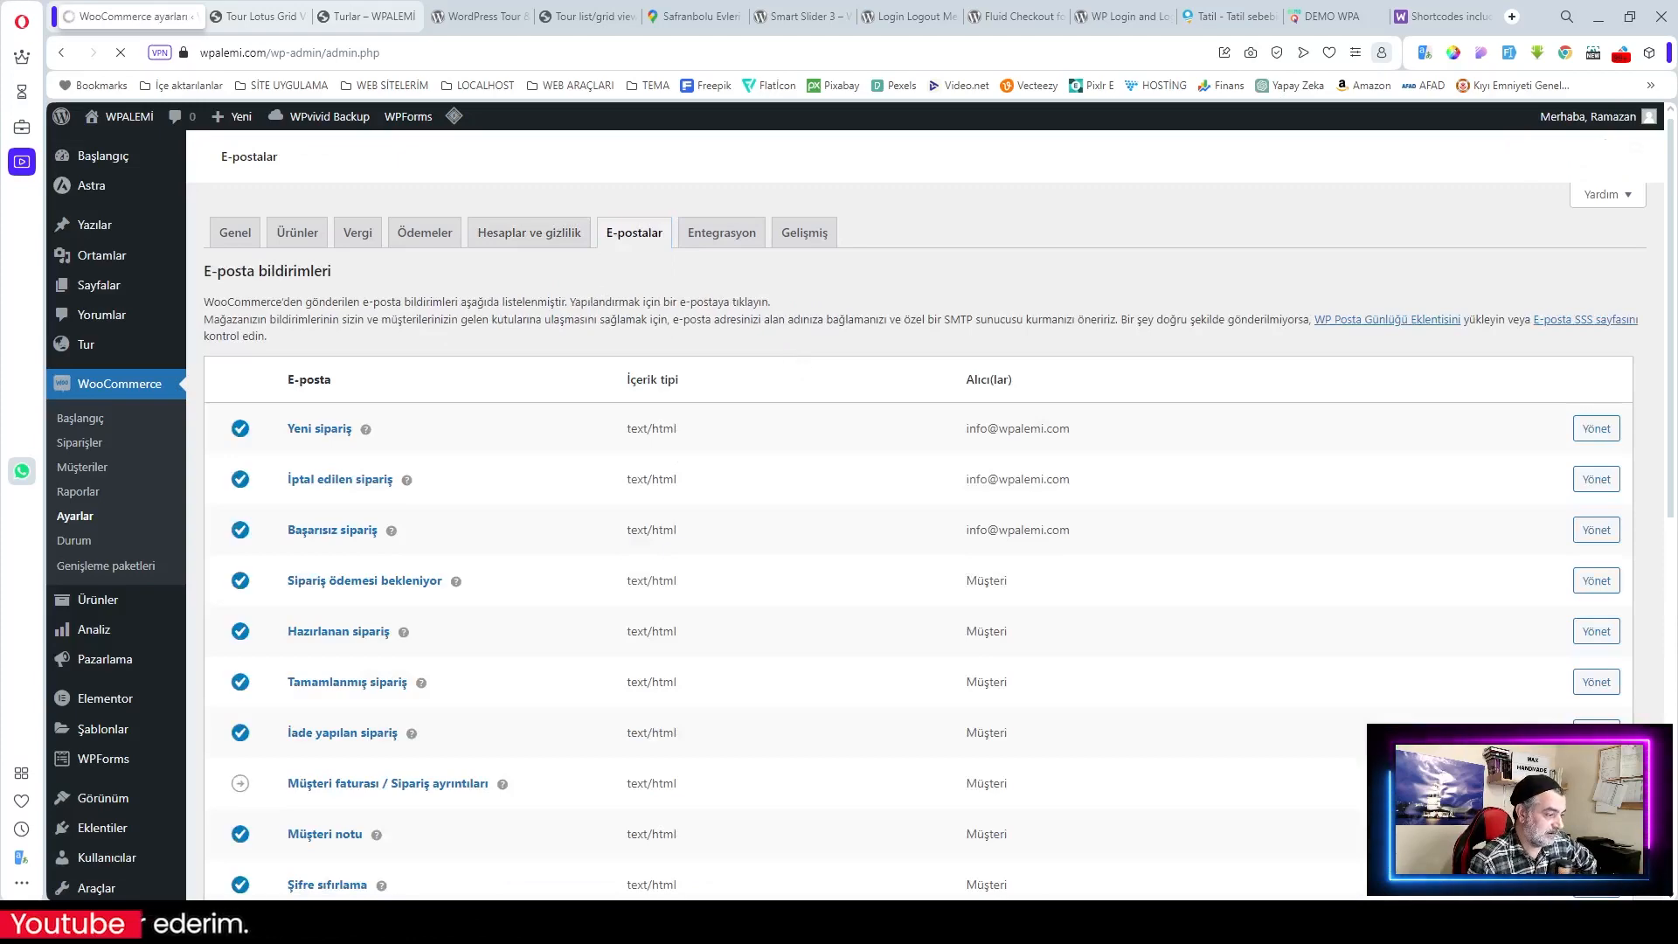
scroll(1033, 554, "down", 5)
scroll(779, 574, "up", 6)
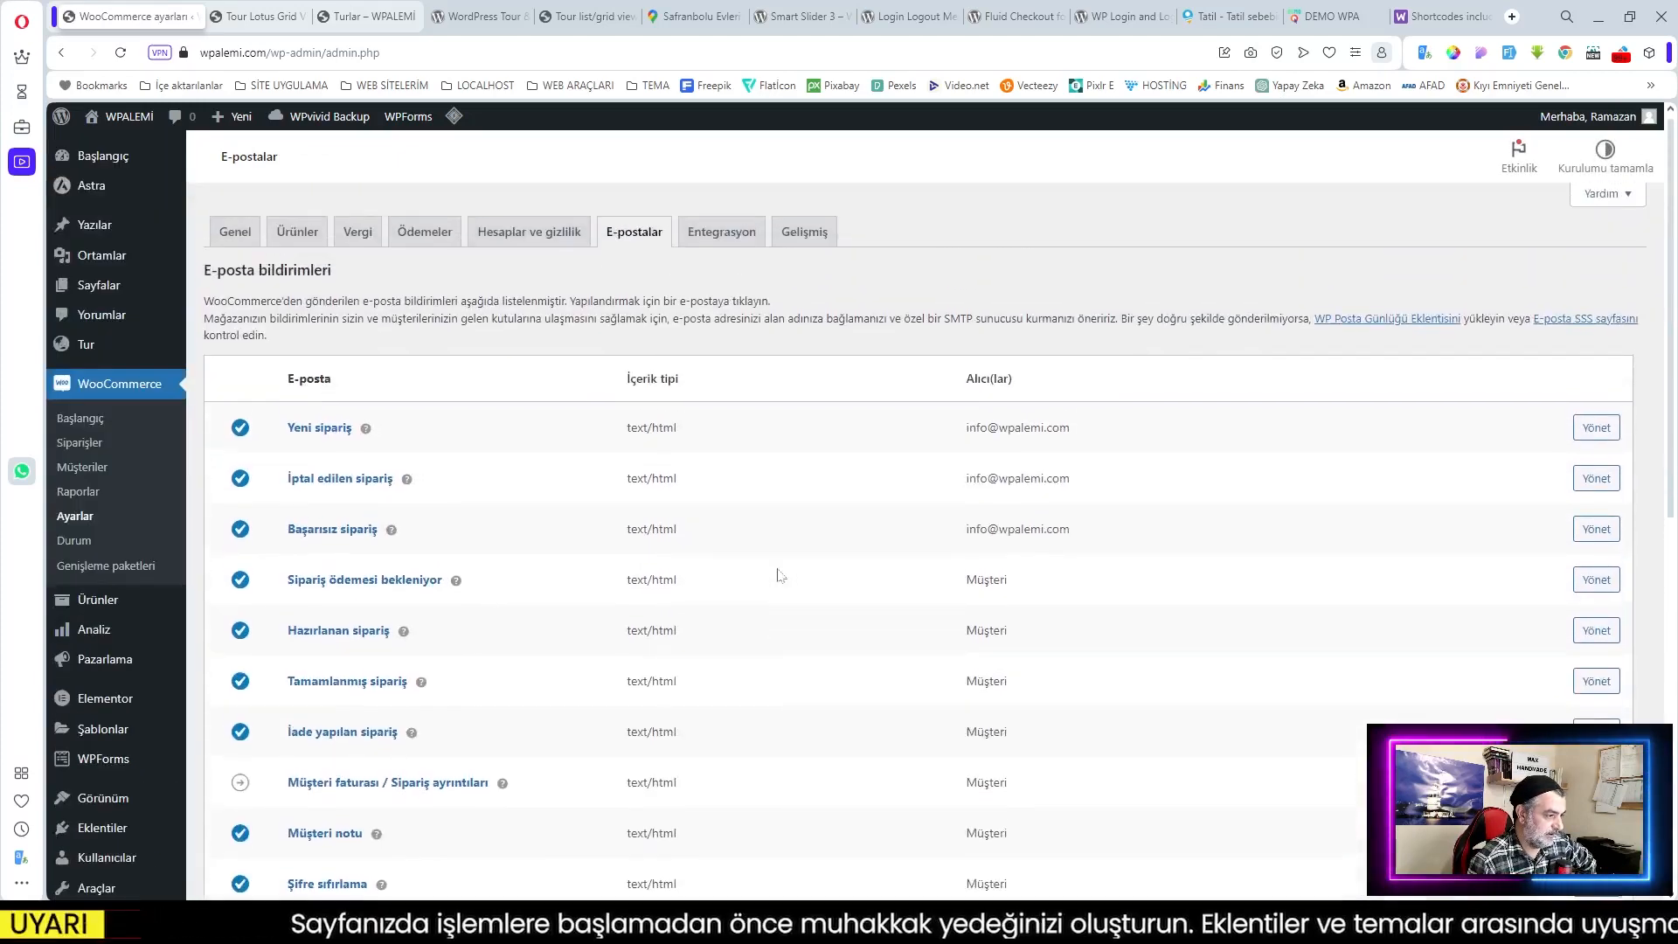
left_click(725, 244)
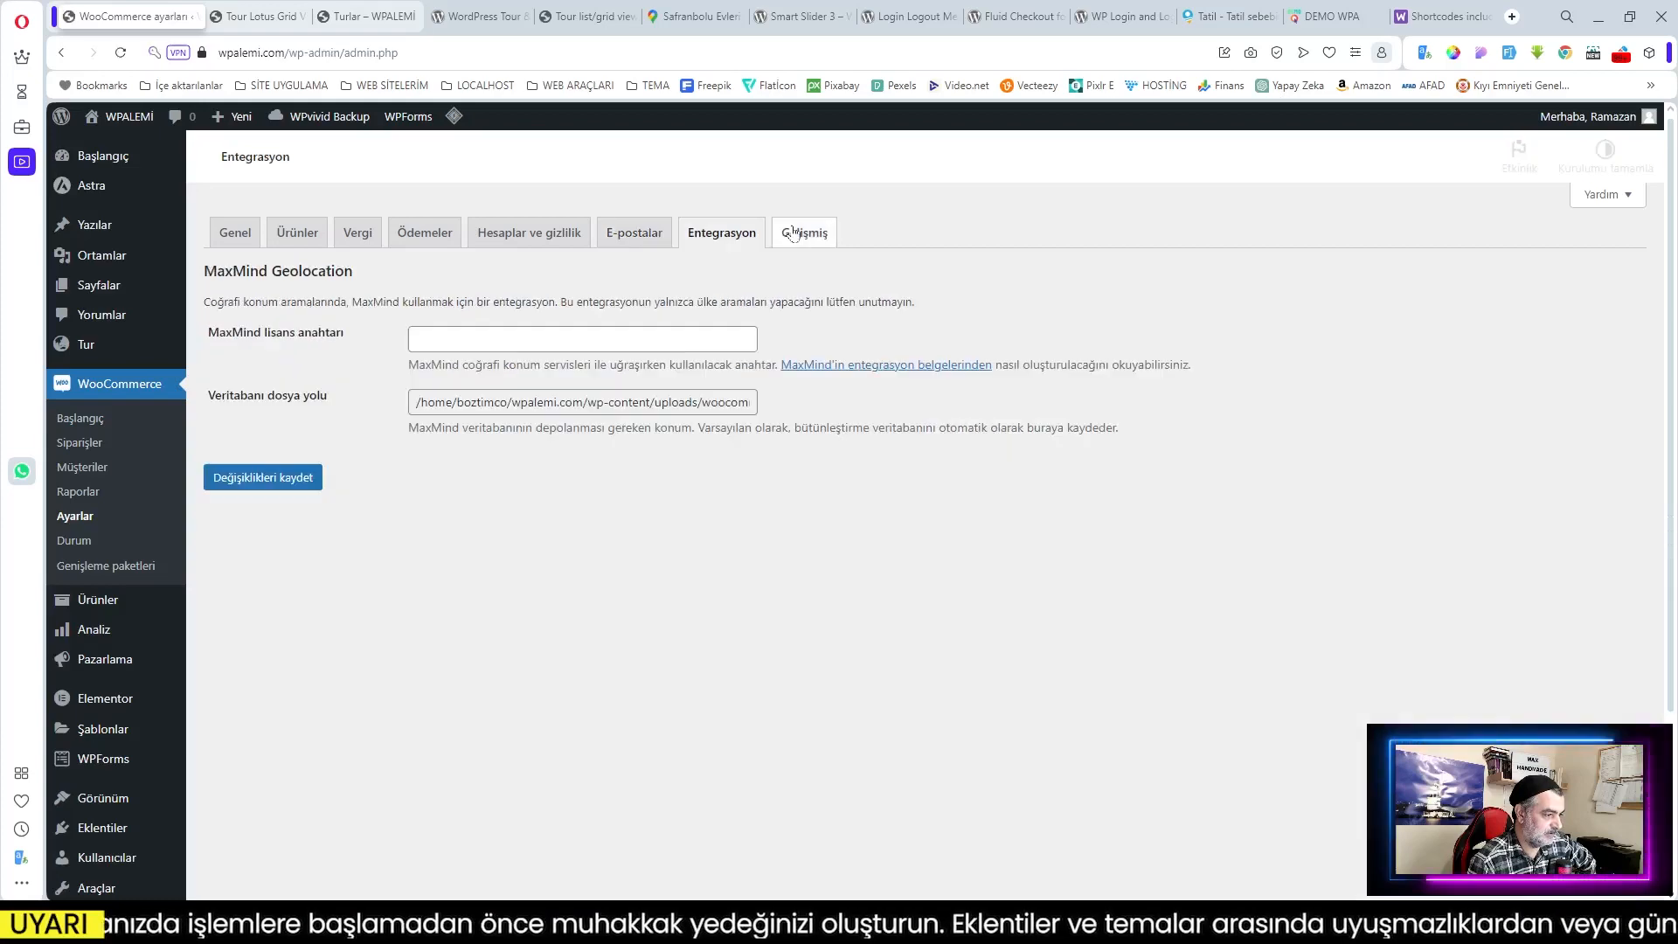
Step: In Gelişmiş settings, assign Sepet as the cart page and Ödeme as the checkout page
left_click(804, 233)
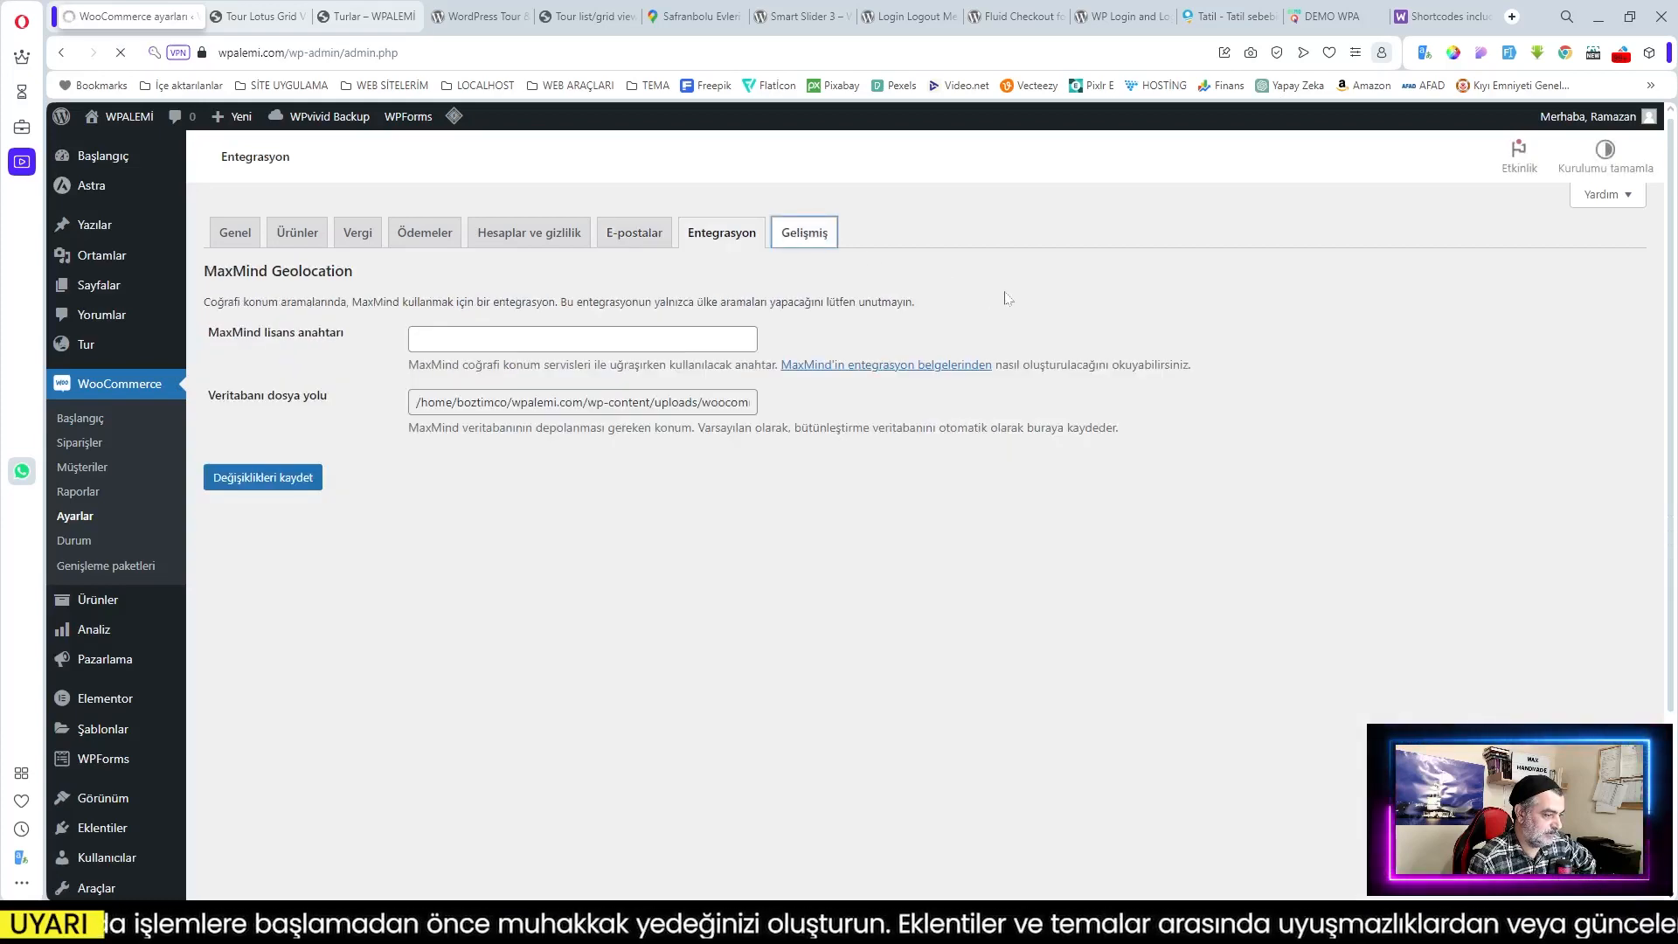
left_click(480, 372)
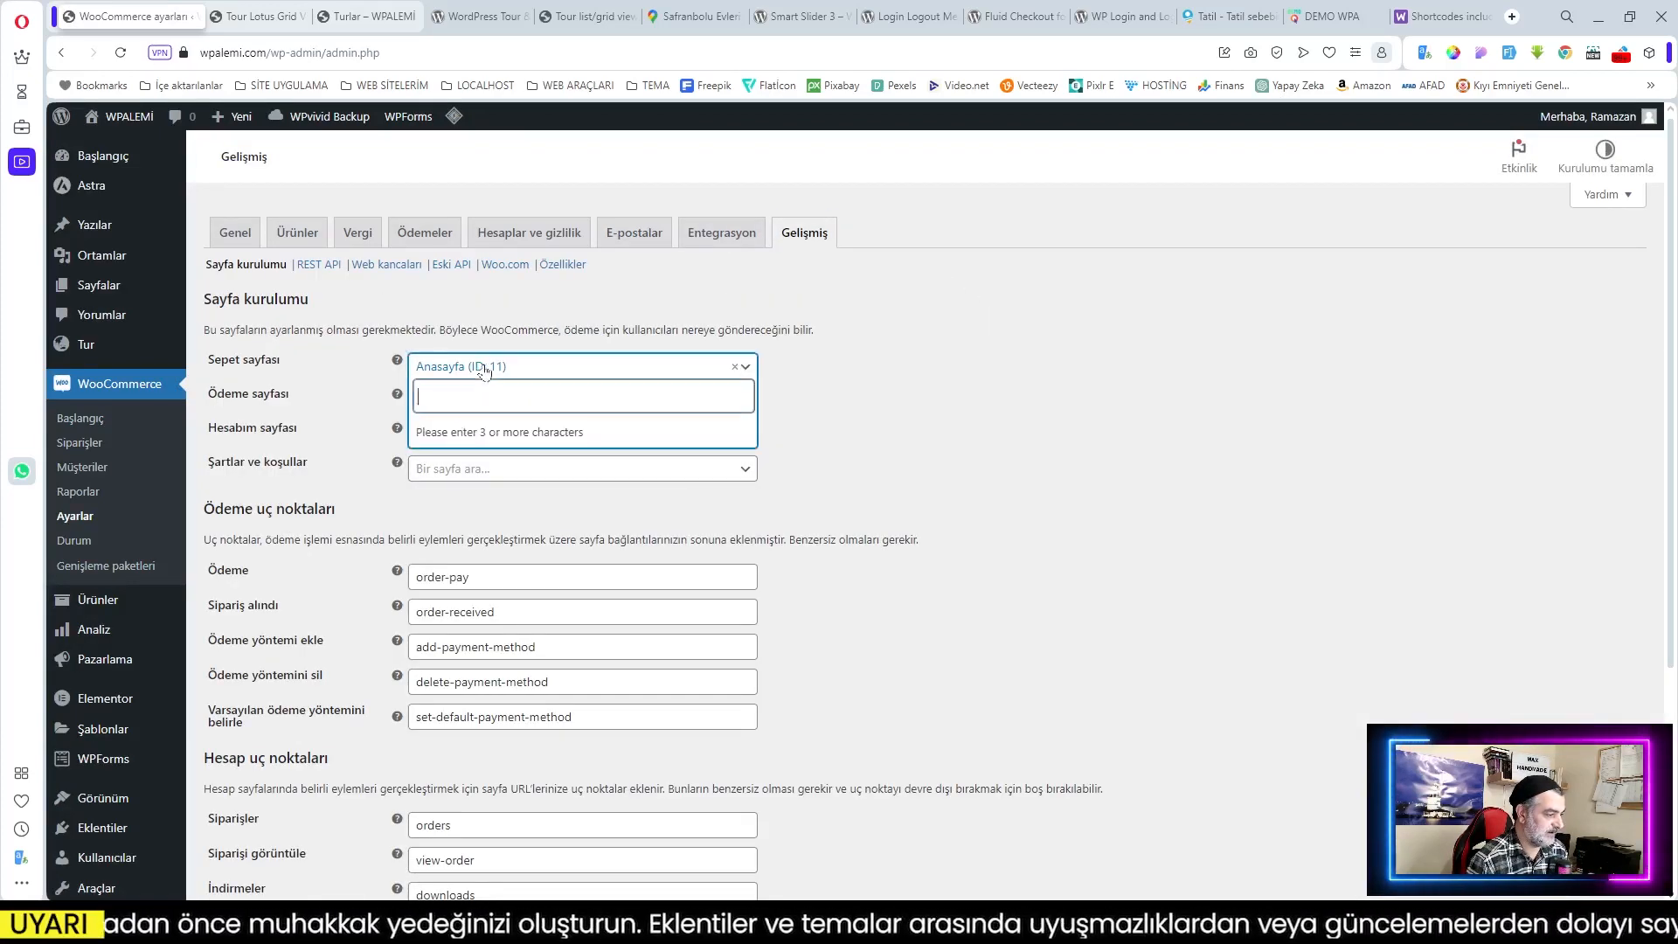
type("sep")
left_click(480, 431)
left_click(480, 401)
type("ödeö")
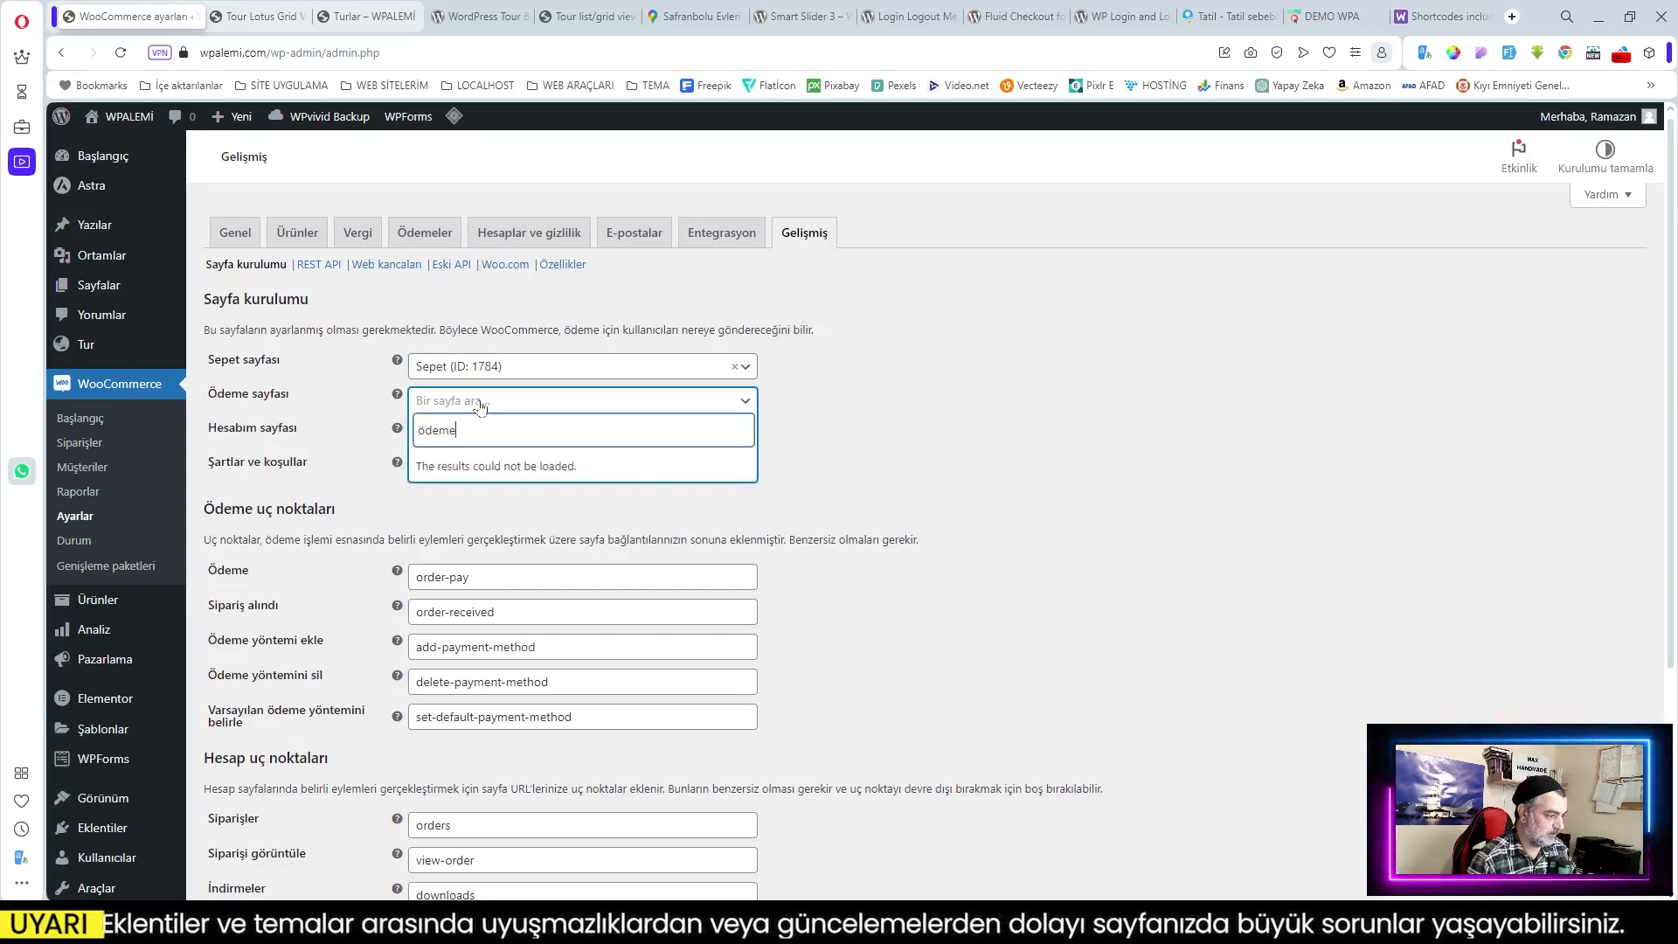
left_click(480, 469)
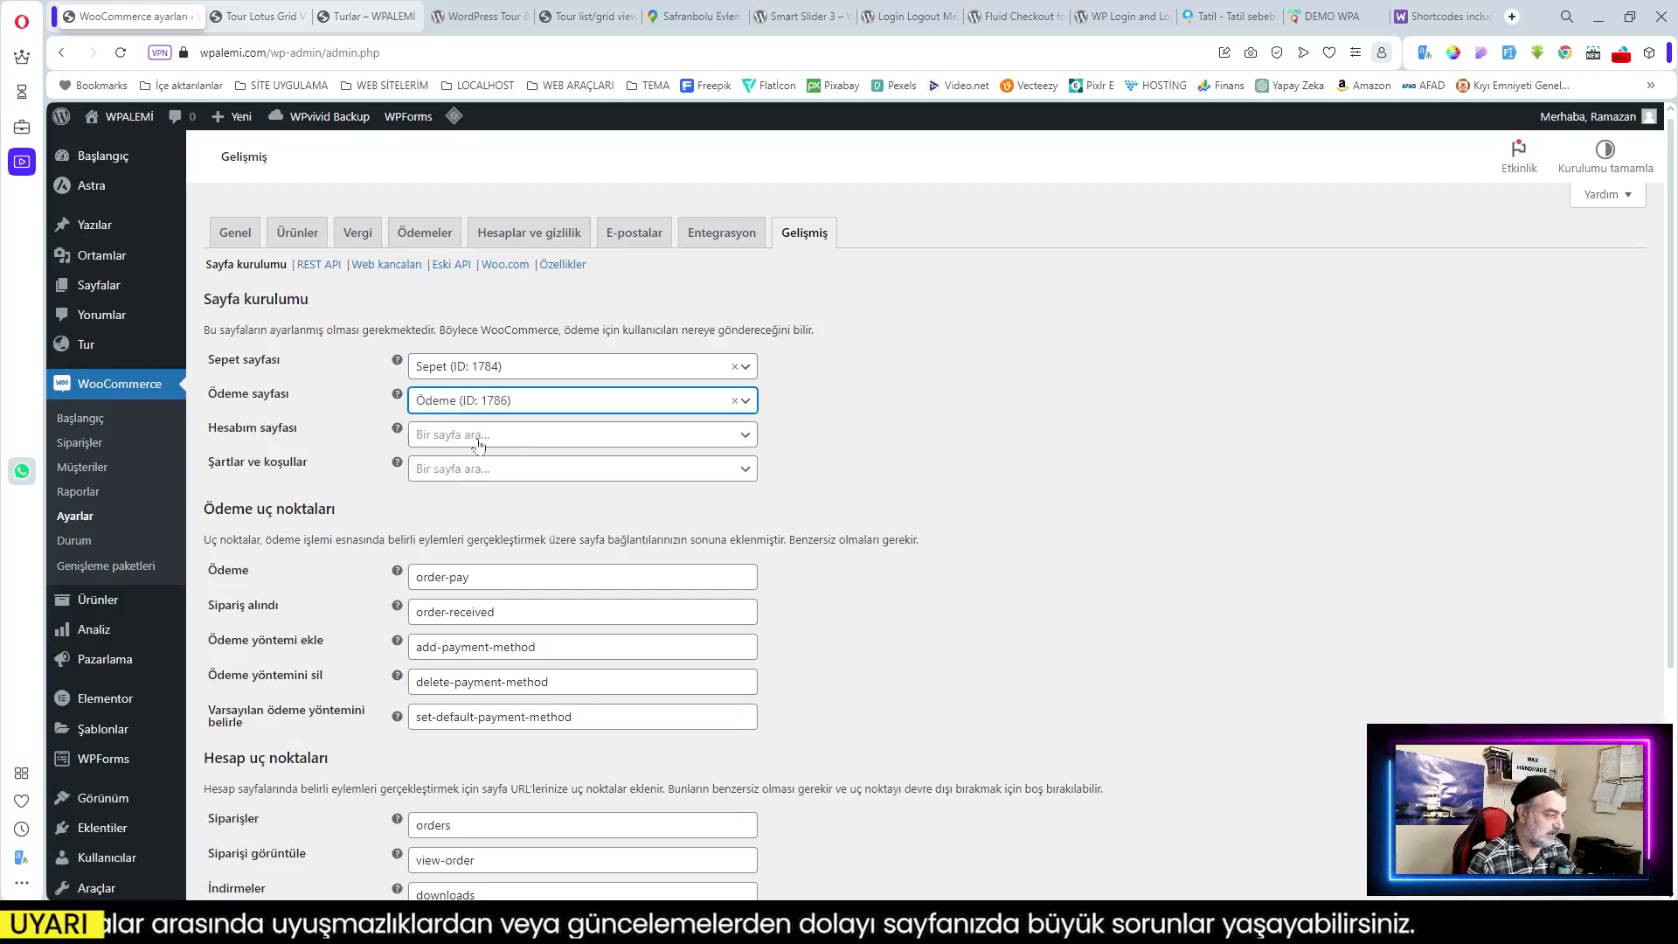
Step: Assign Hesabım as the account page and save the page assignments
left_click(469, 442)
type("hesa")
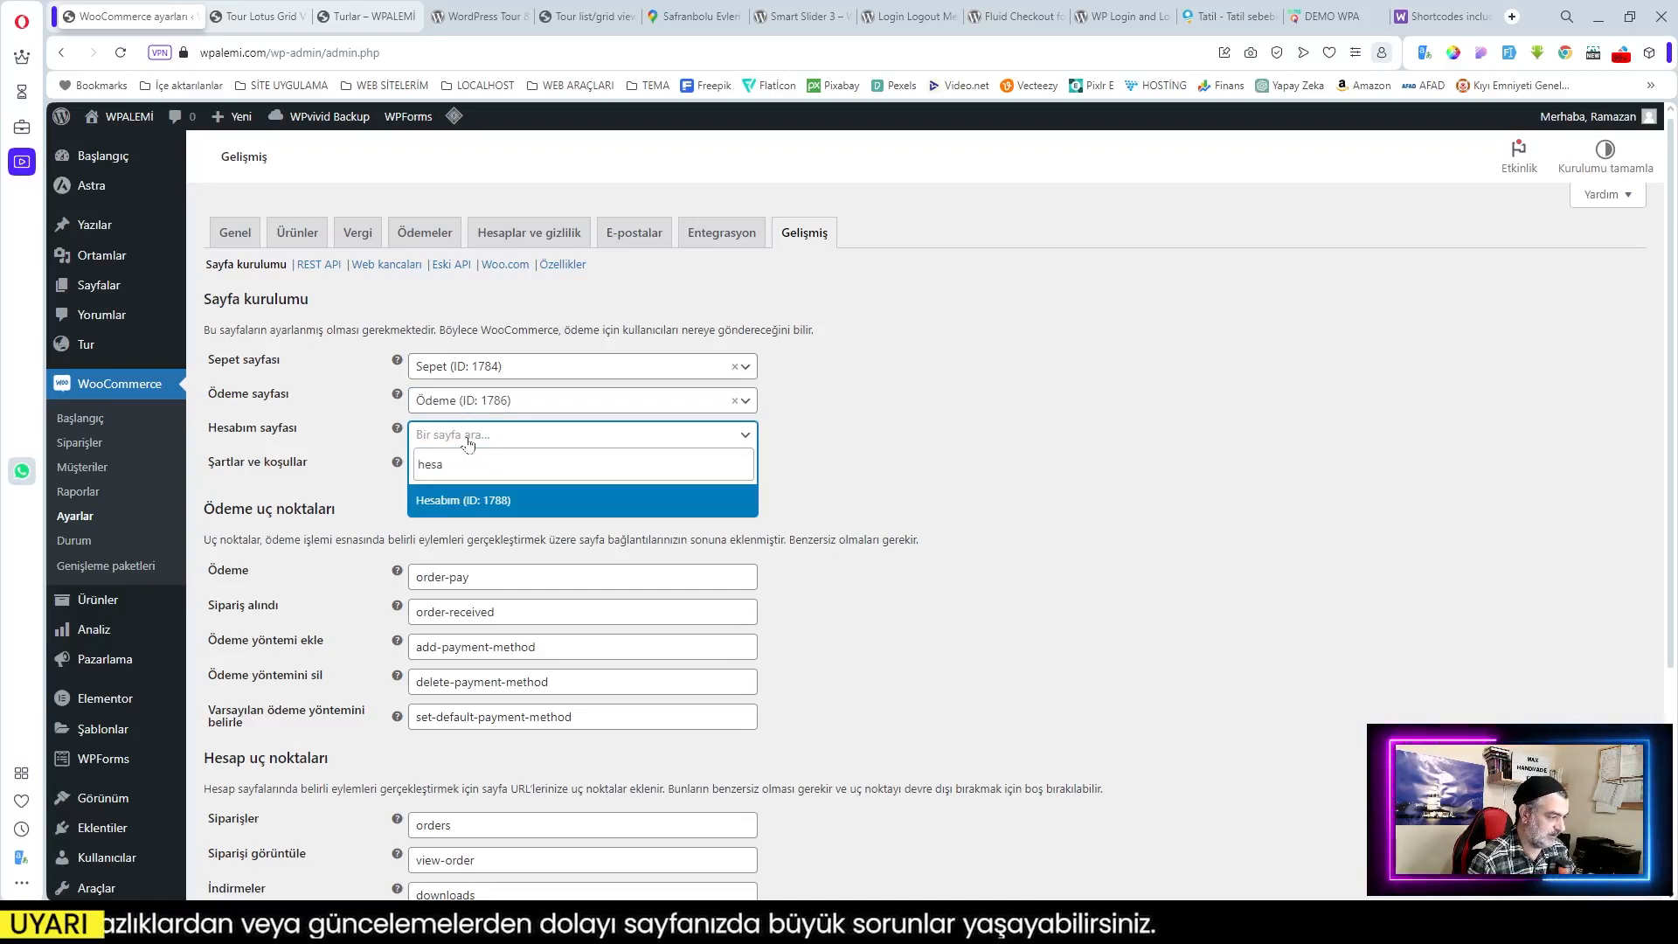
left_click(484, 505)
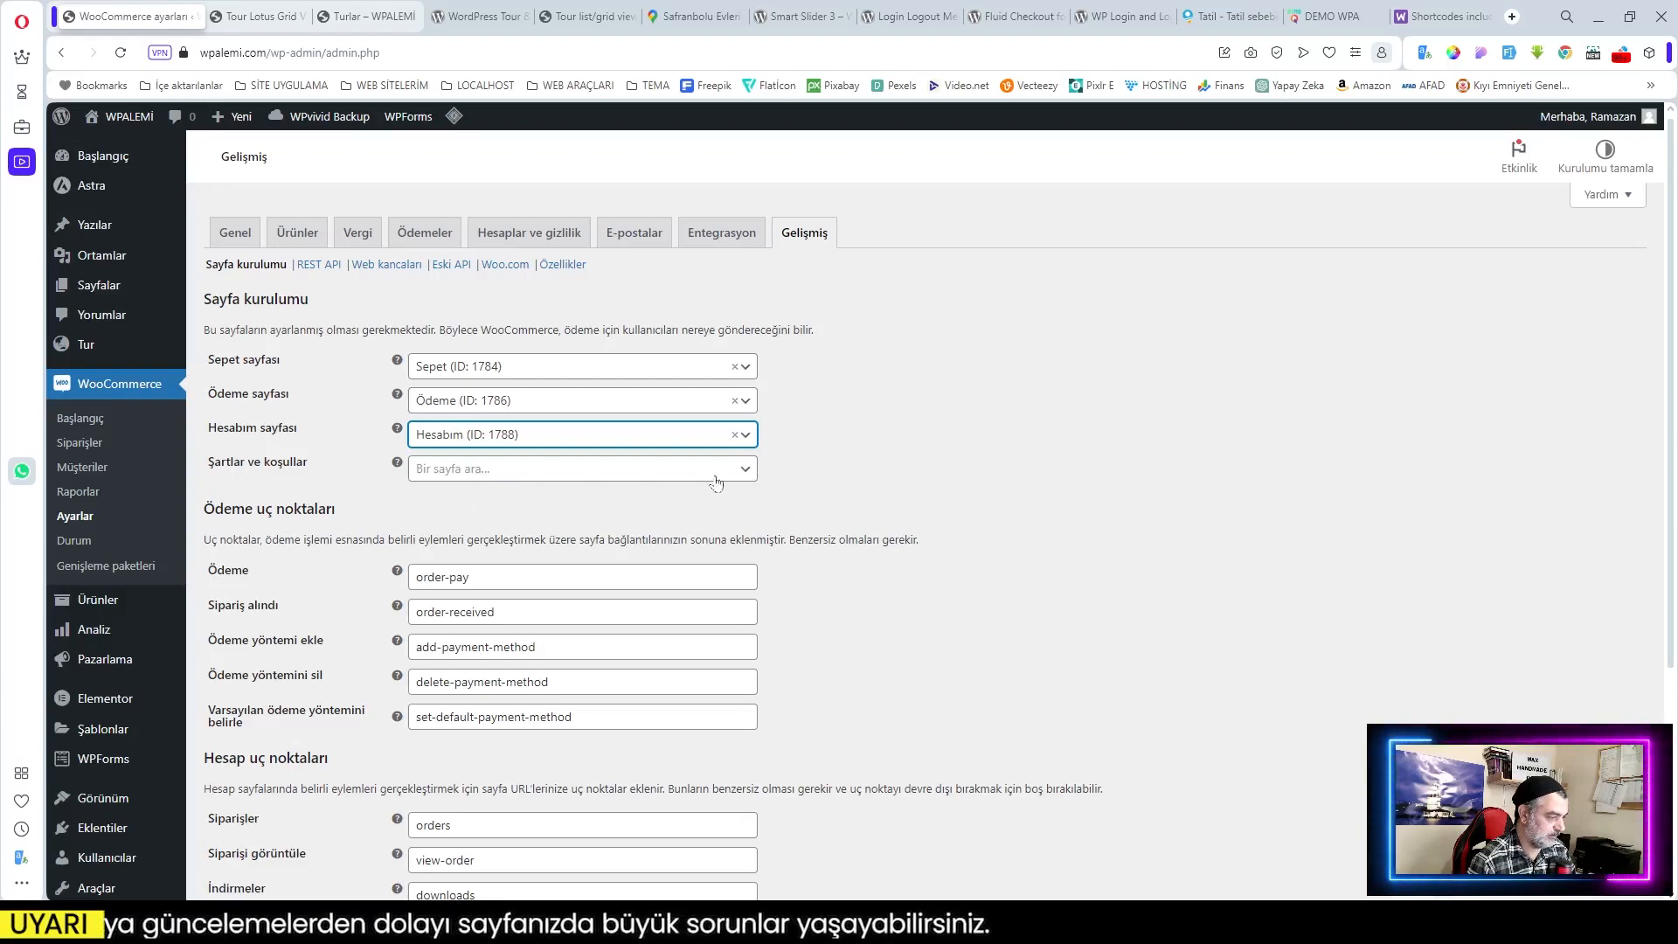
scroll(699, 507, "down", 3)
scroll(725, 515, "up", 3)
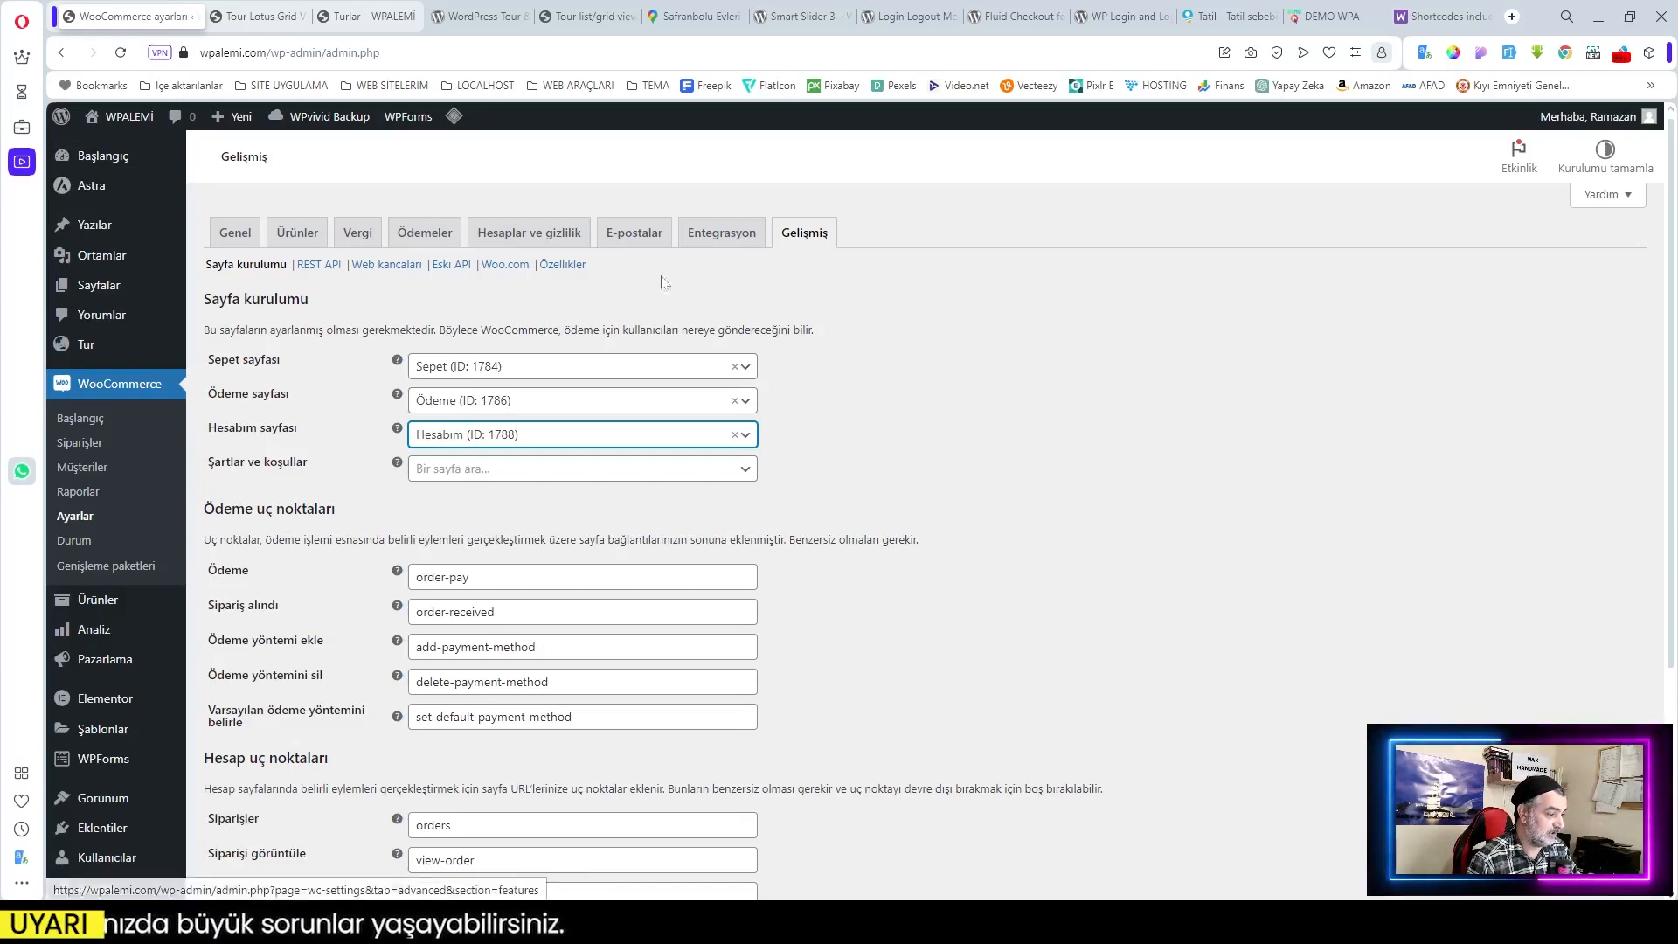
scroll(933, 551, "down", 3)
left_click(262, 806)
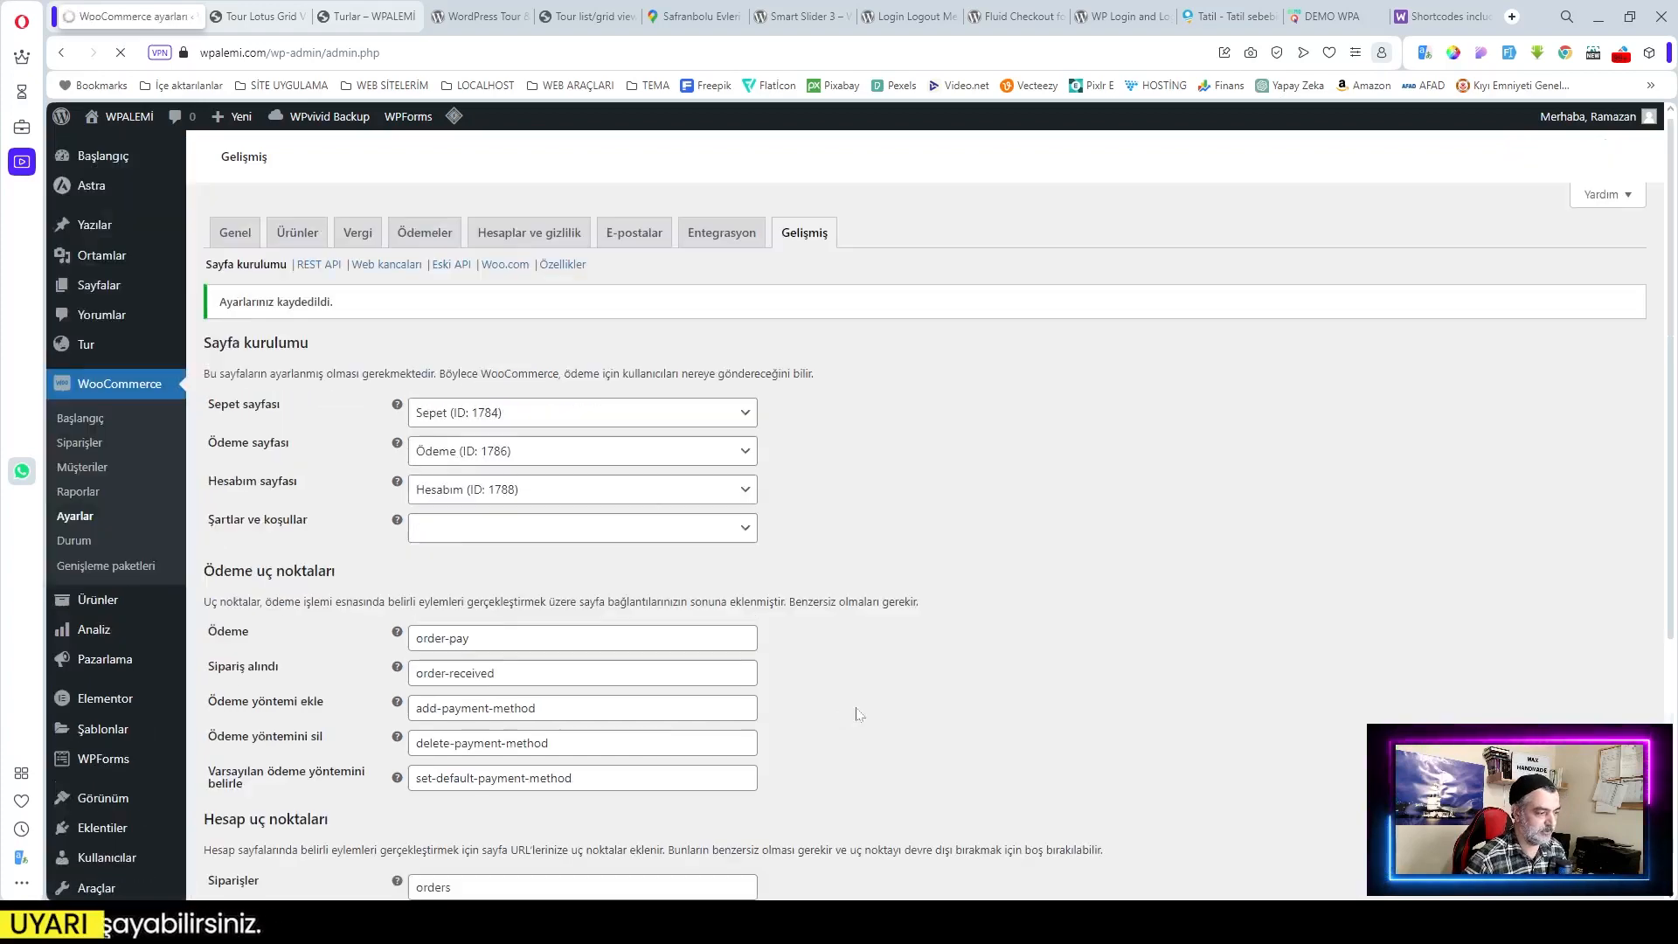
left_click(367, 16)
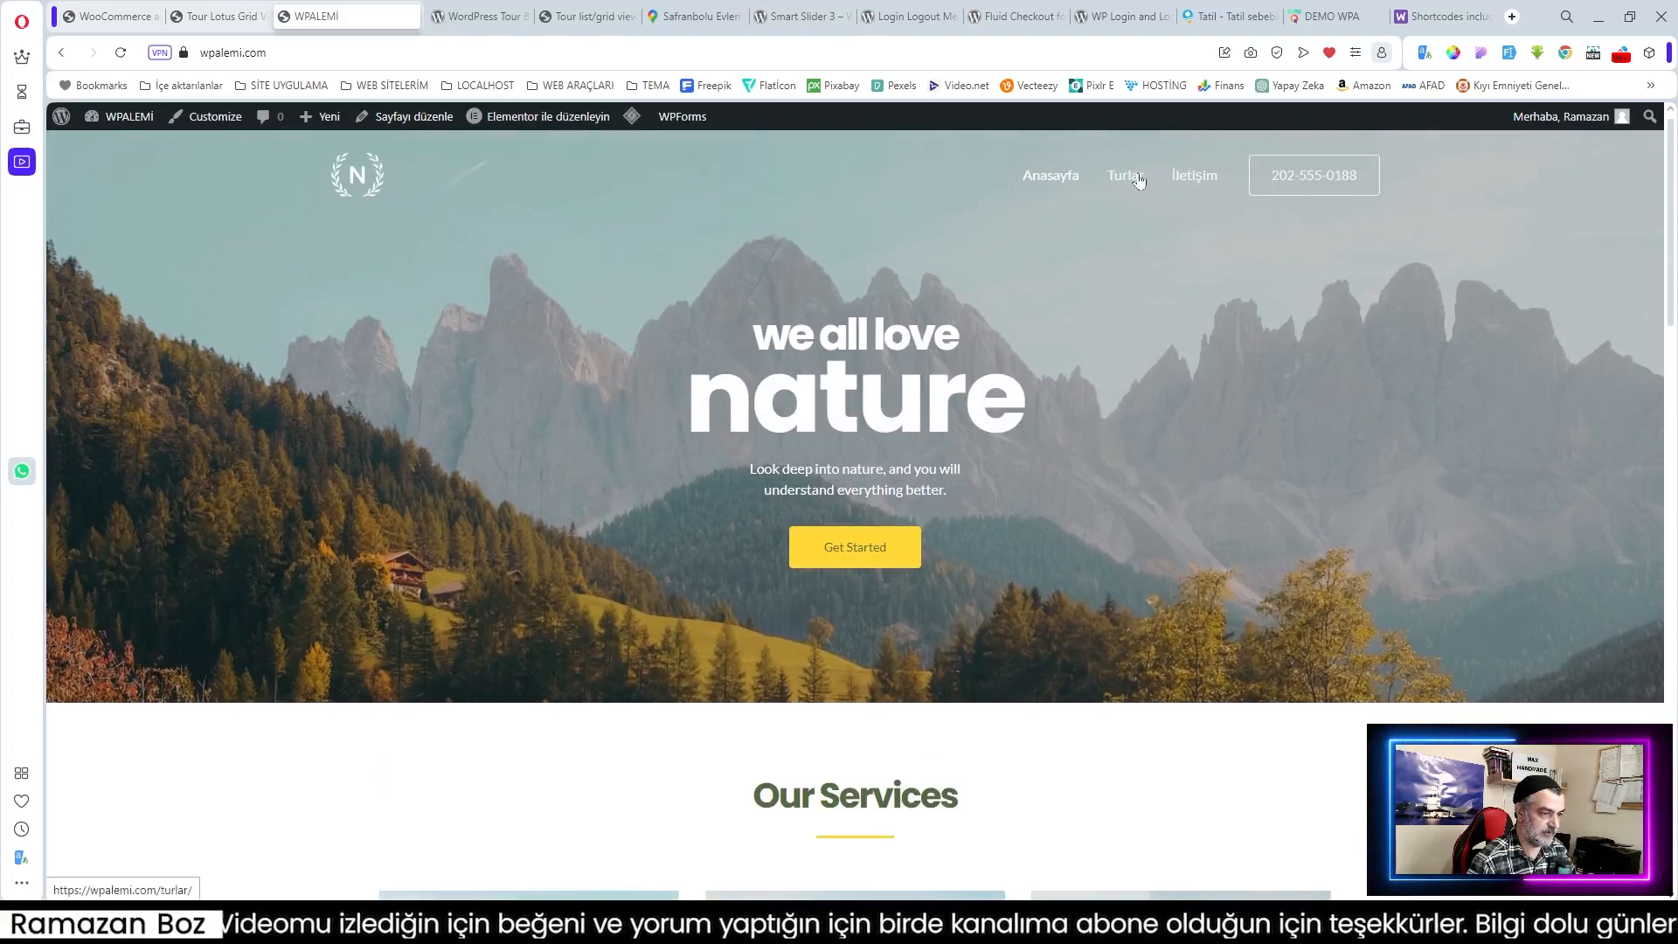
Step: Go to the Turlar listing and open the Ege Akdeniz Turu detail page
left_click(1137, 177)
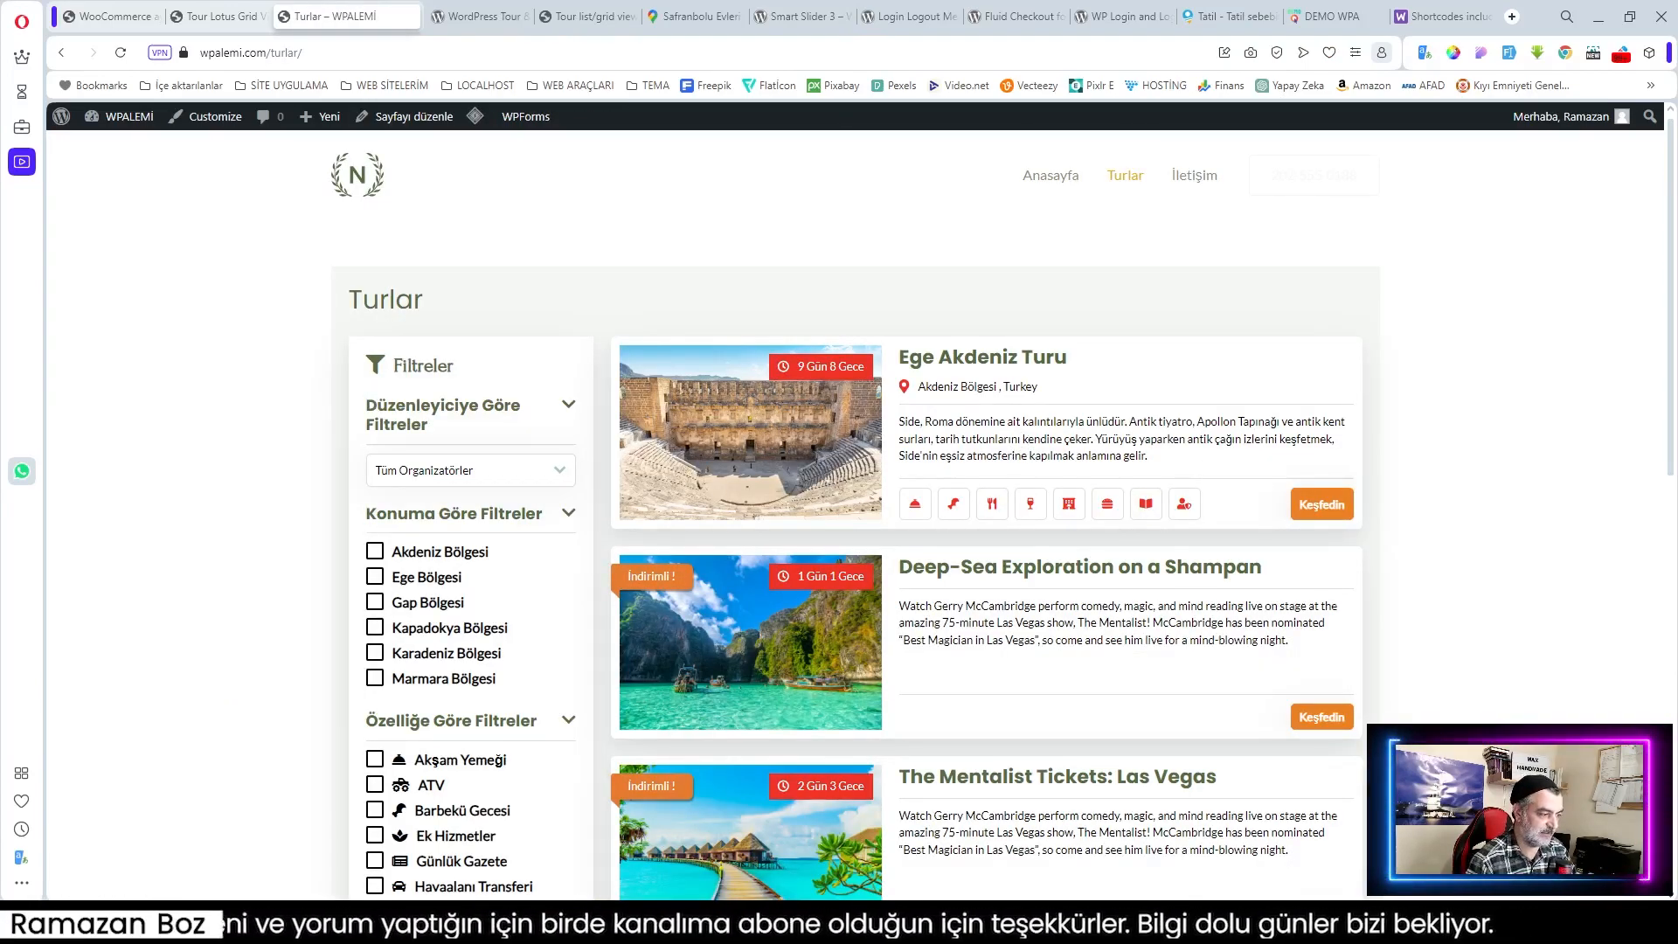
left_click(795, 436)
scroll(763, 385, "down", 3)
scroll(763, 386, "down", 1)
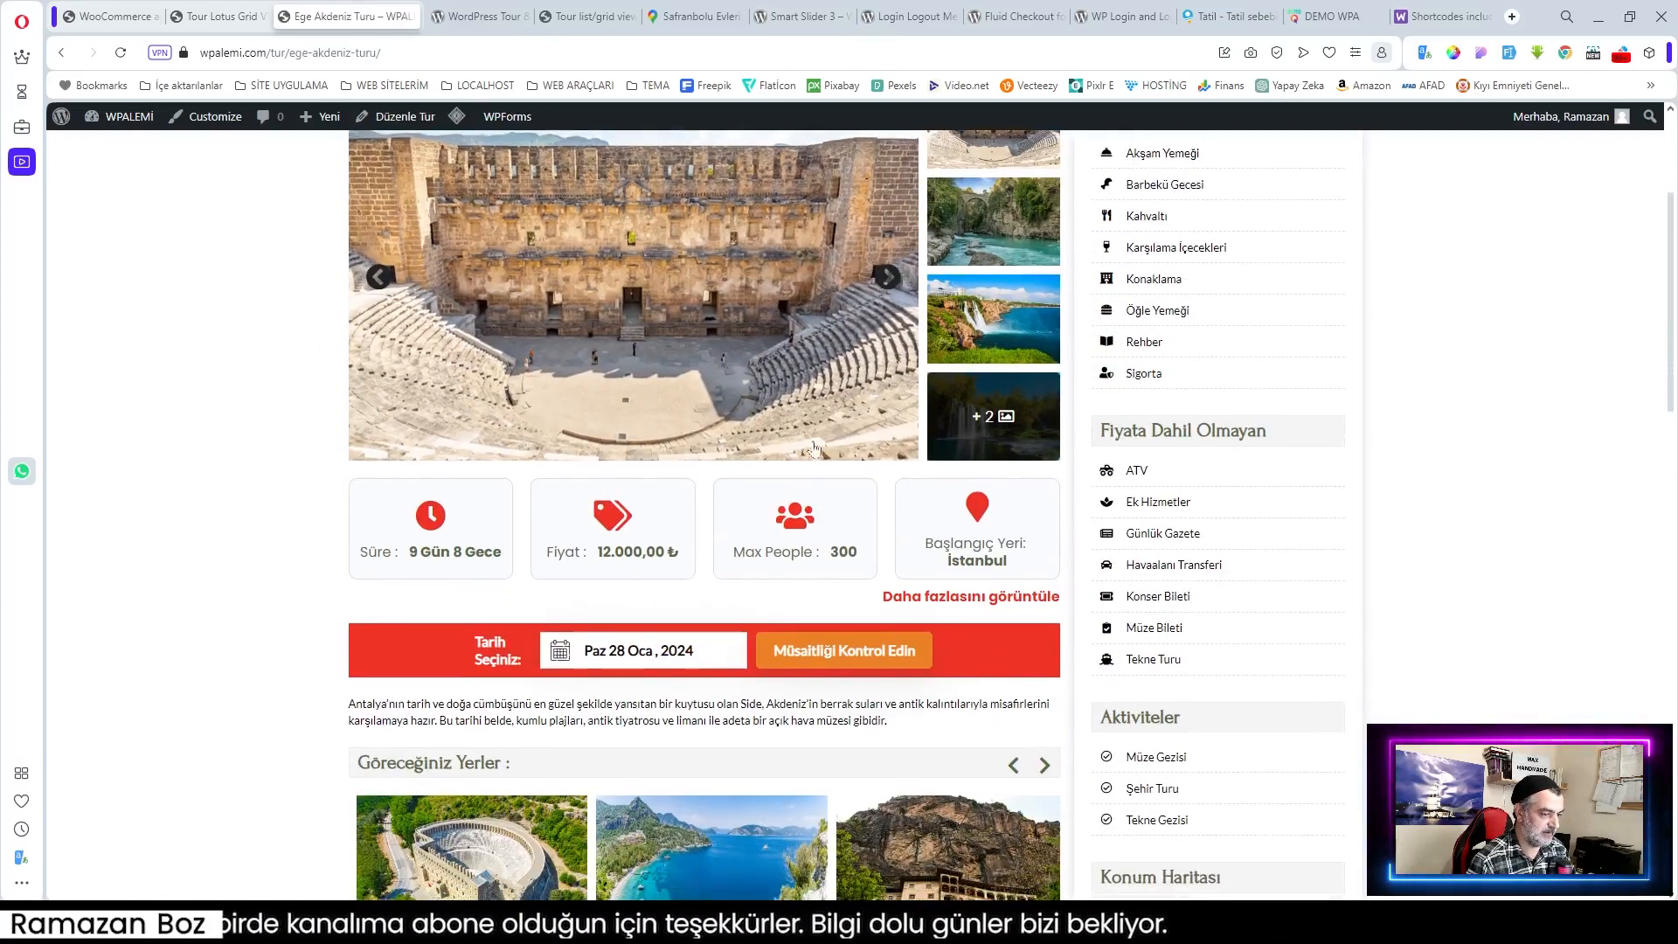
scroll(1107, 505, "down", 3)
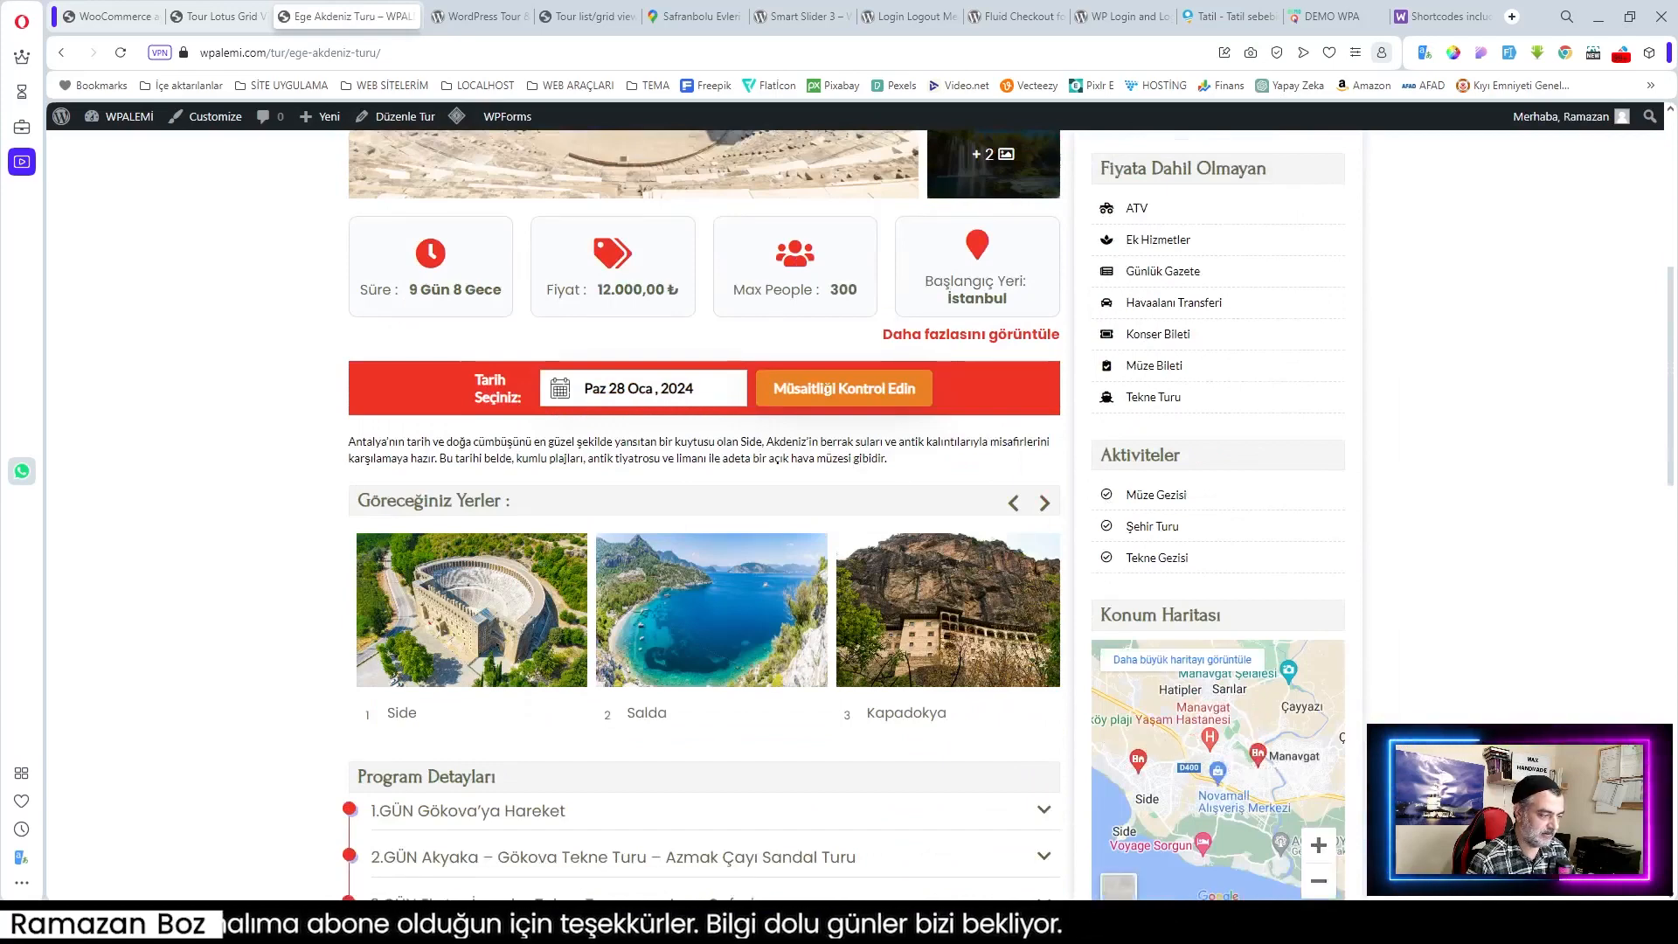
scroll(1107, 505, "down", 2)
Step: Book the tour for 28 January with 4 adults, 4 Kahve and 4 Su extras
left_click(647, 214)
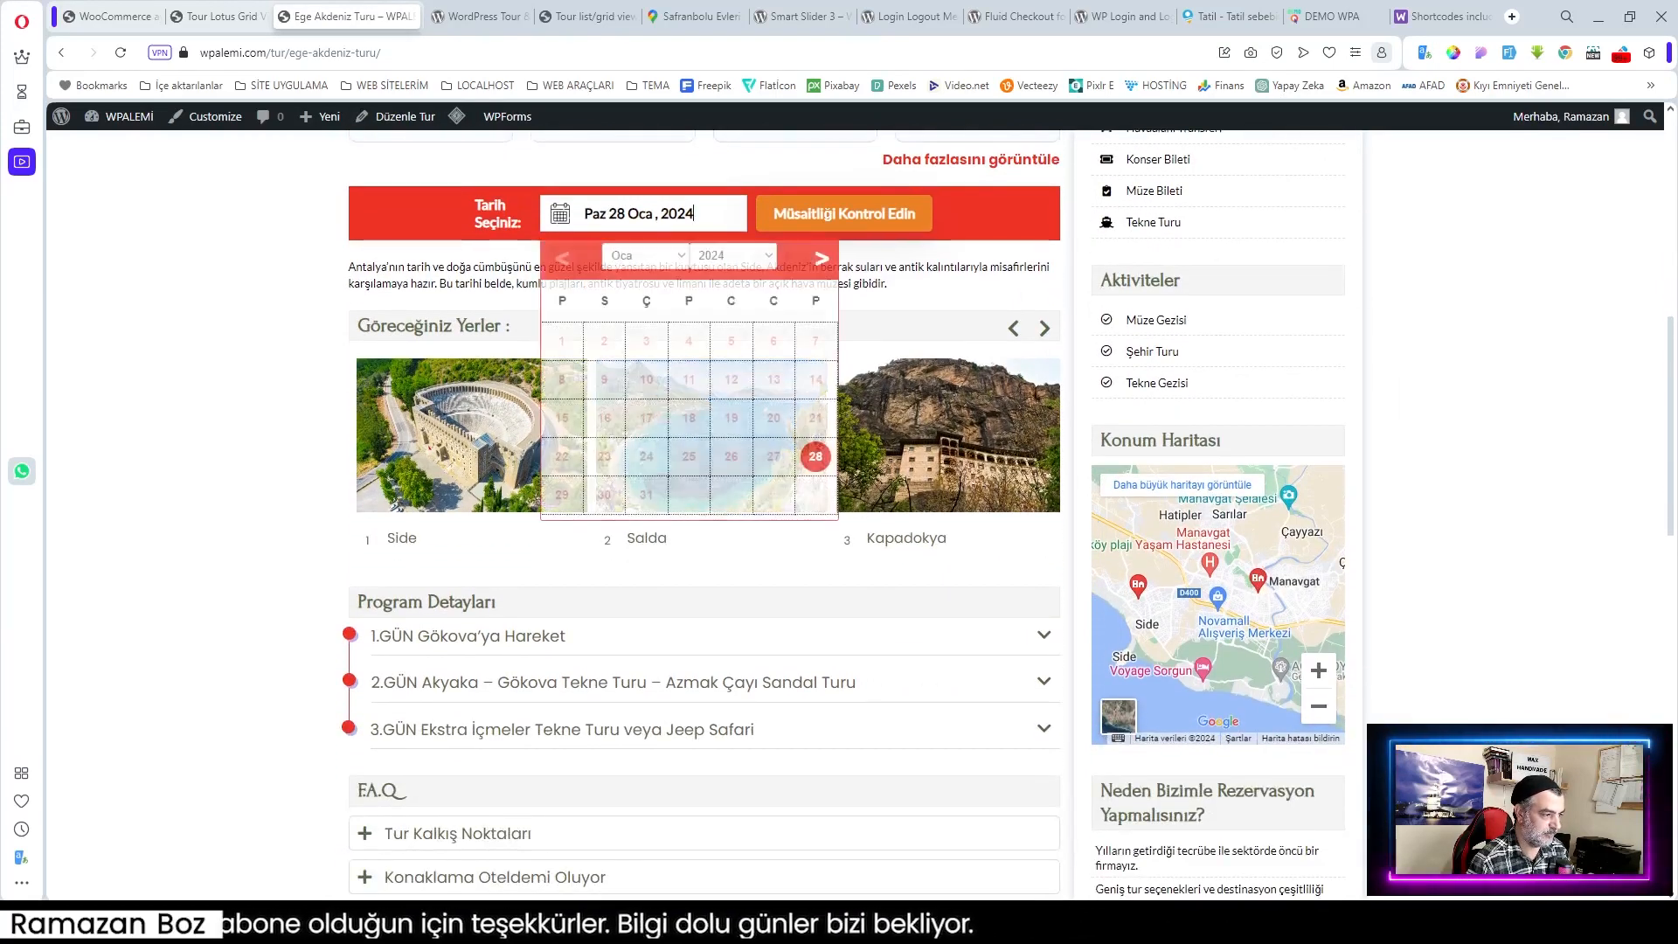
left_click(818, 458)
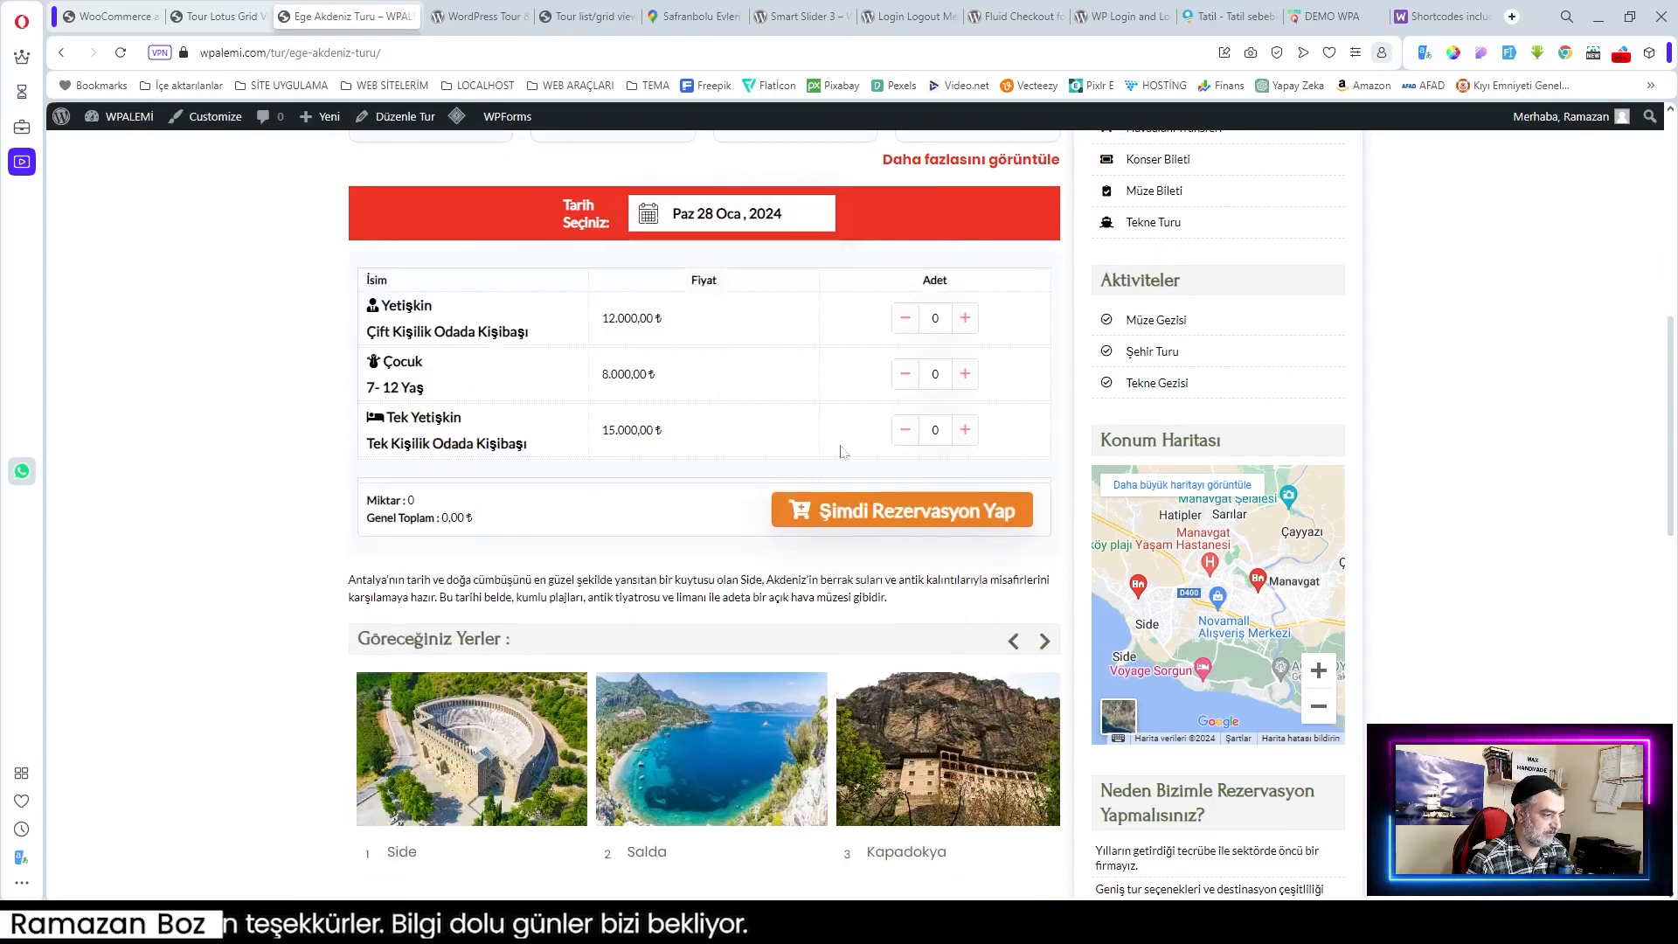
double_click(965, 321)
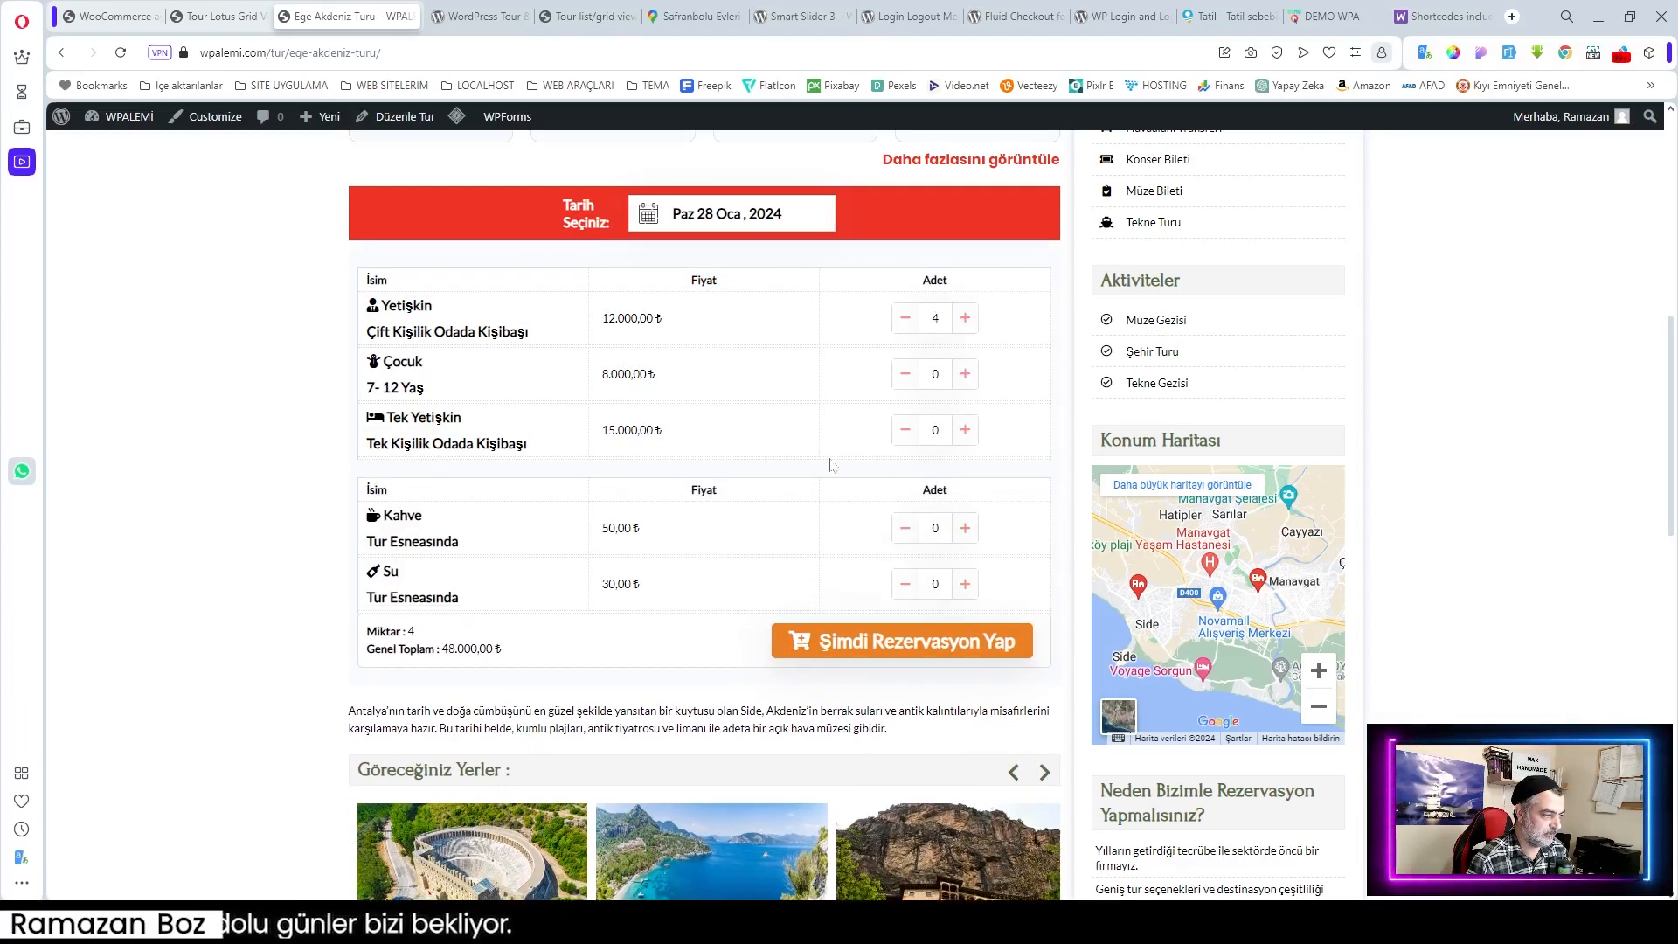
double_click(965, 528)
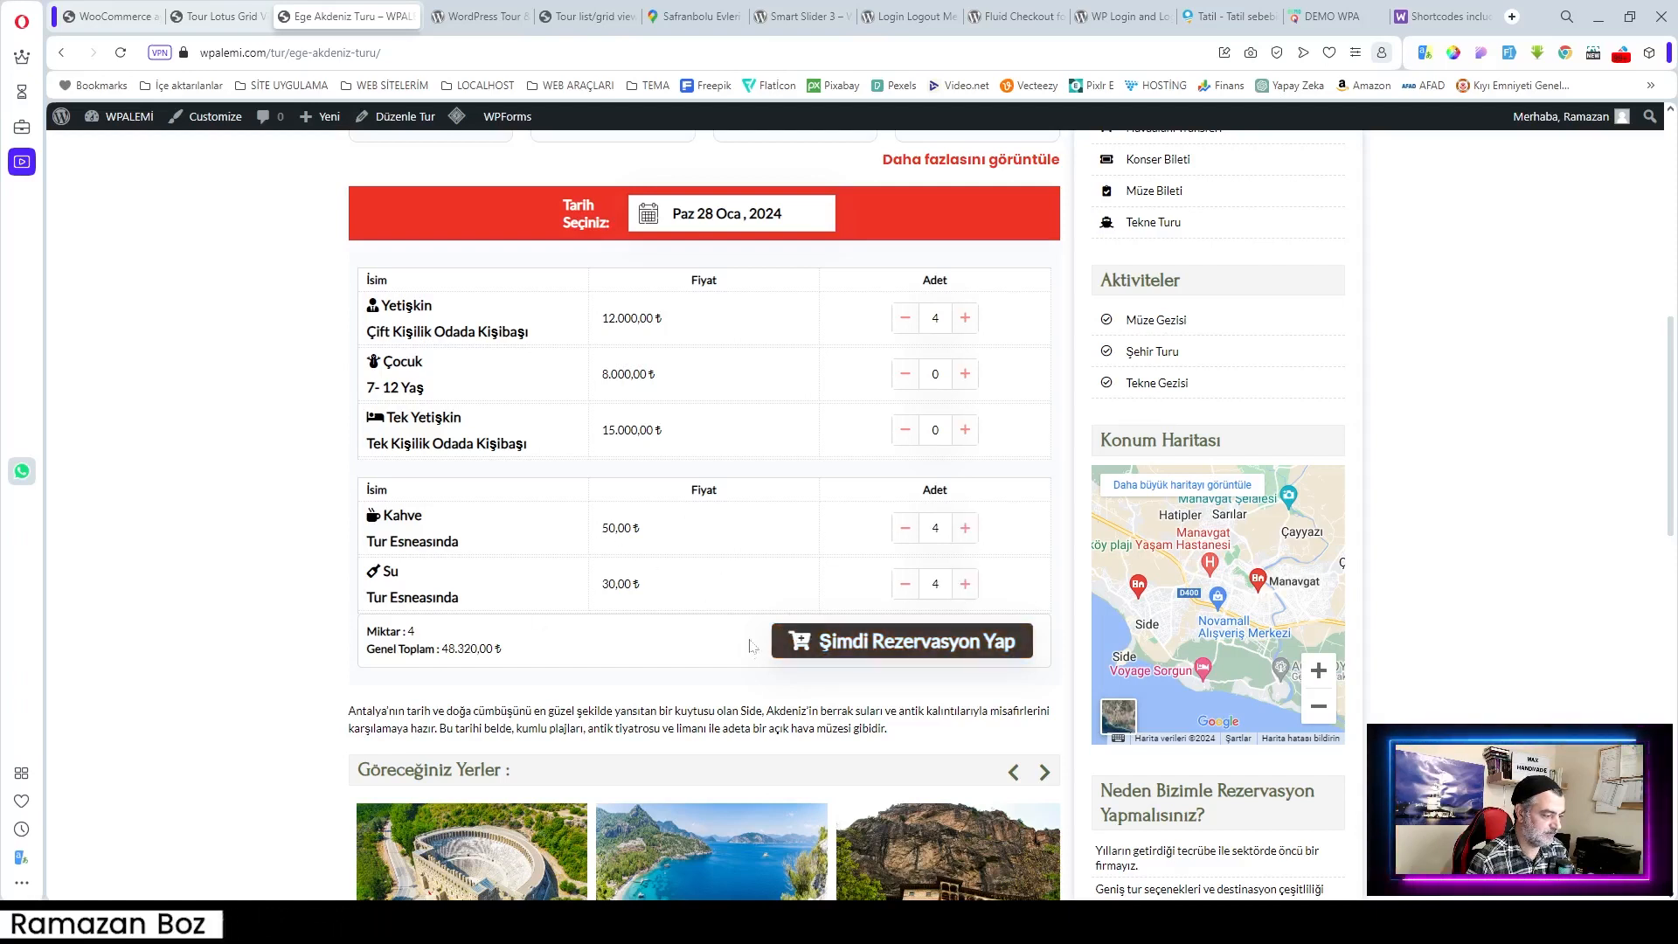
left_click(912, 645)
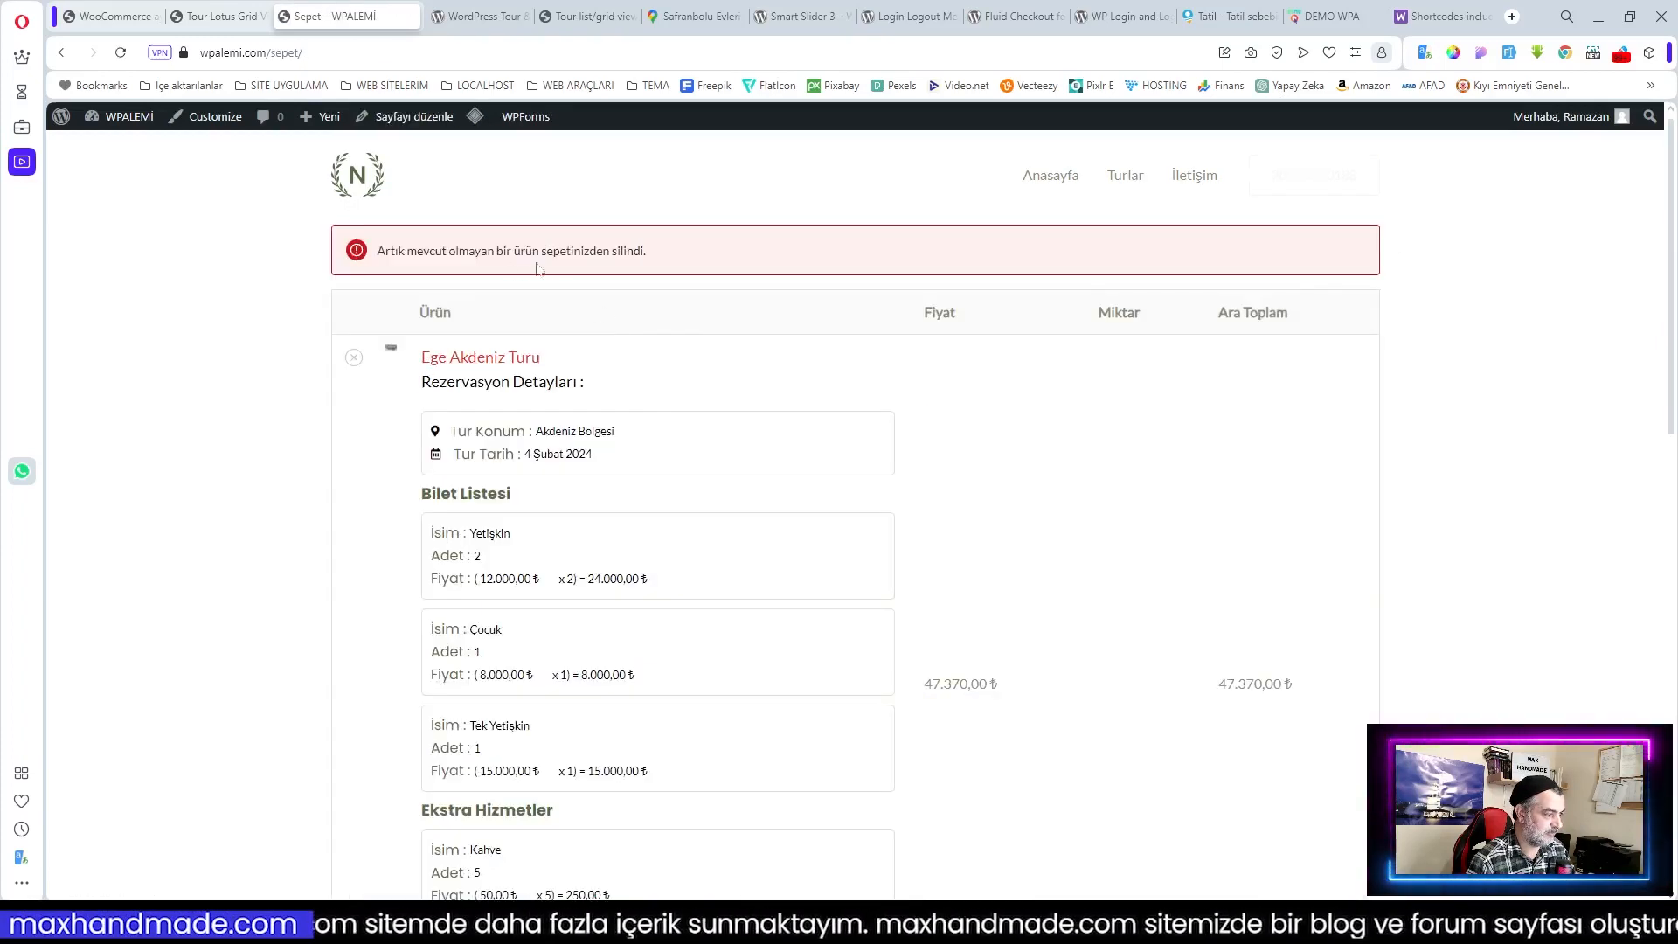
Step: Remove the 4 Şubat 2024 Ege Akdeniz Turu item, leaving a 48.320,00 ₺ cart total with 7.370,85 ₺ KDV
scroll(854, 324, "down", 3)
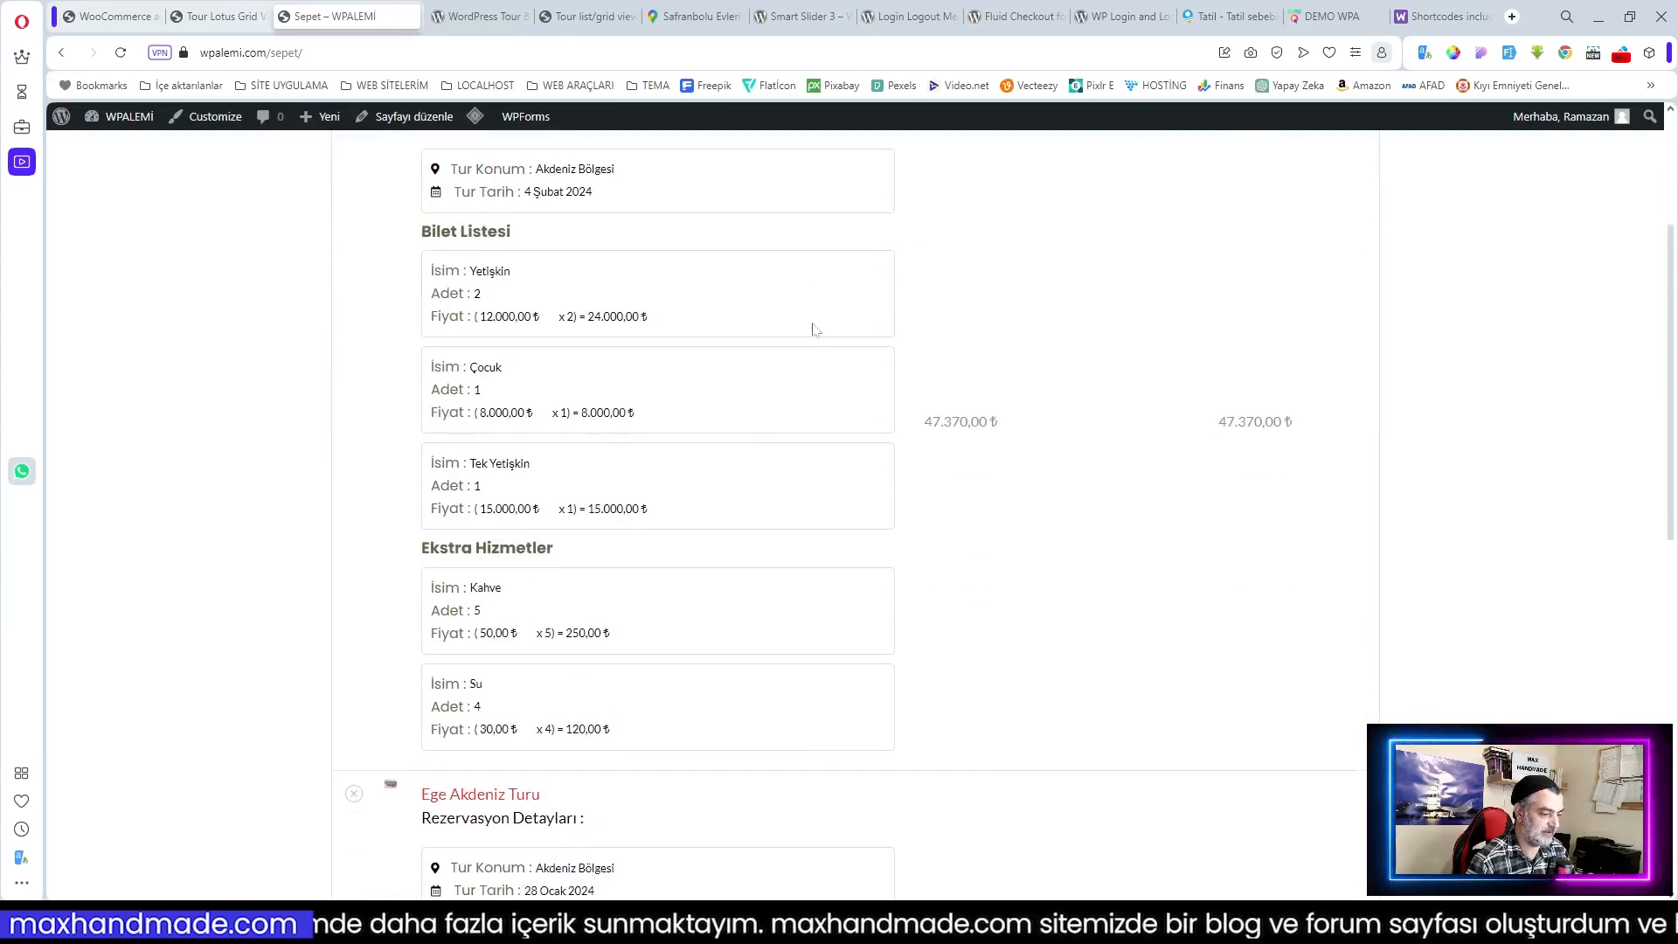
scroll(812, 329, "up", 3)
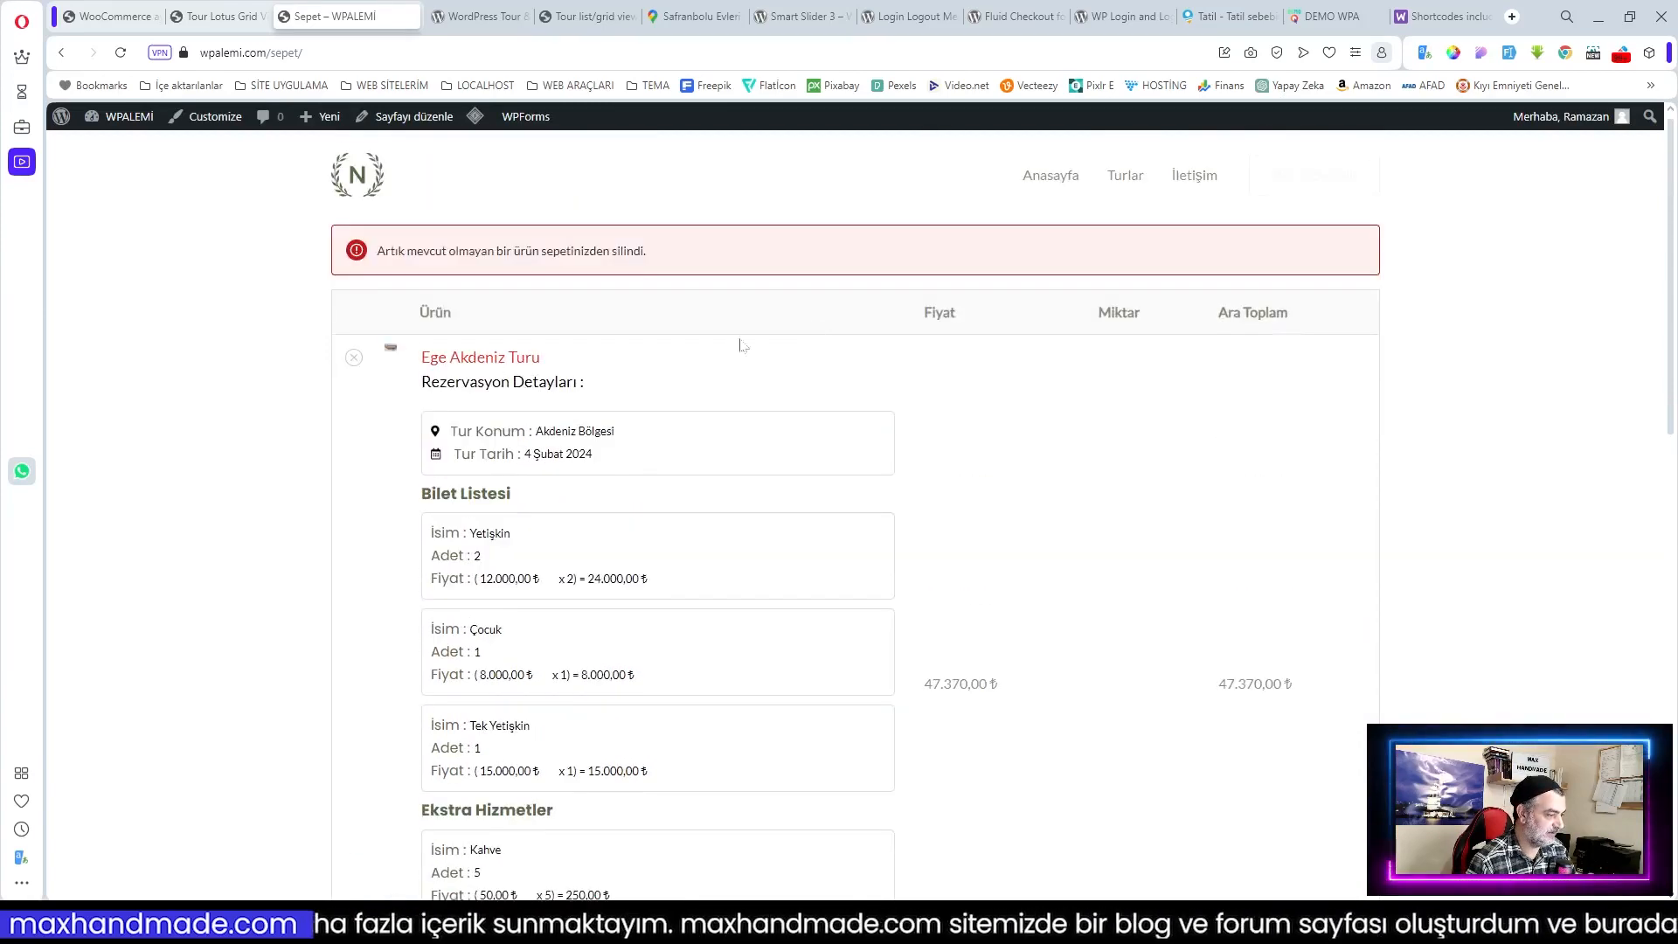
left_click(353, 358)
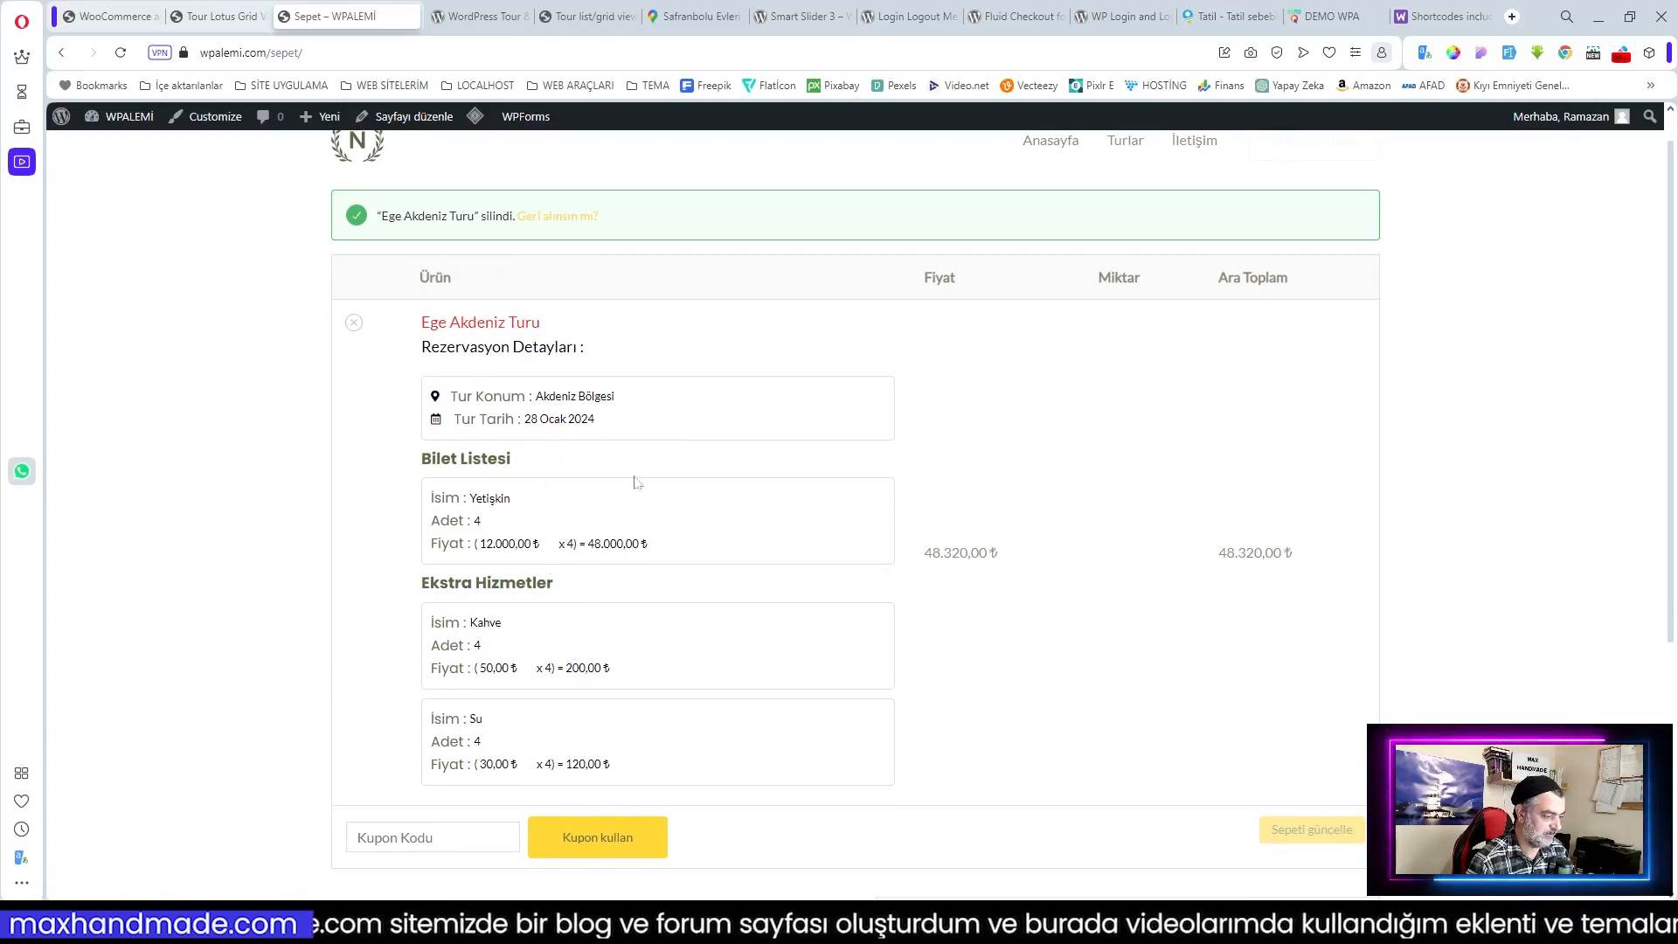
scroll(970, 652, "down", 5)
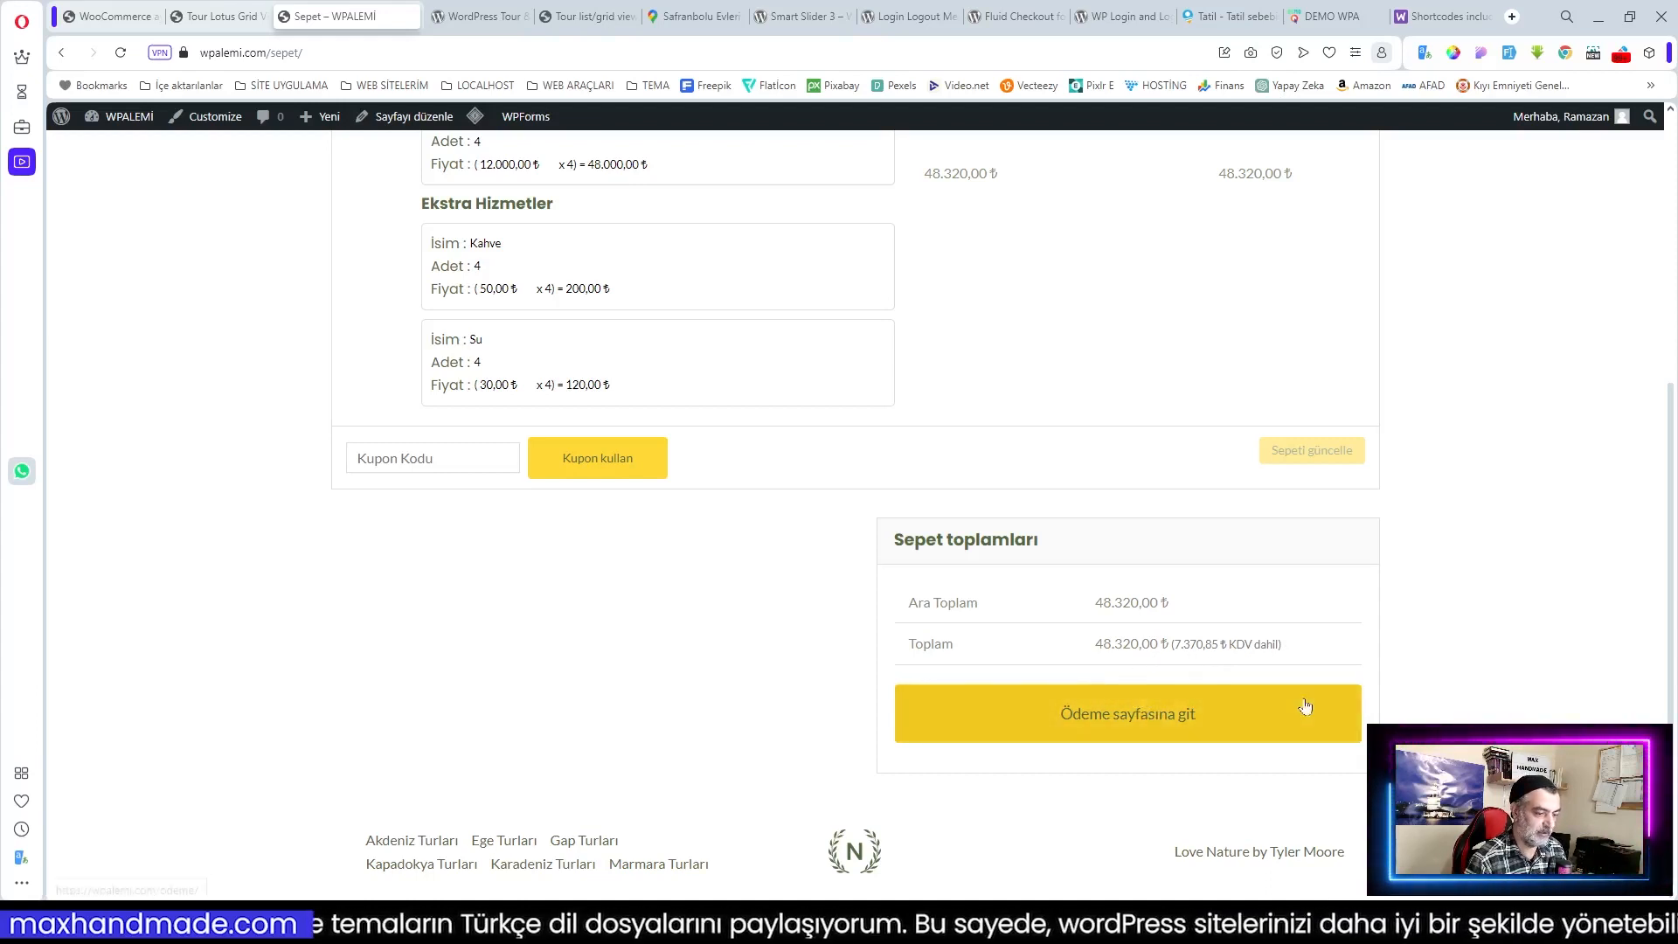
scroll(1127, 681, "up", 1)
Step: Proceed from the cart to checkout and look over the Fatura detayları form
scroll(1128, 700, "down", 1)
left_click(1127, 711)
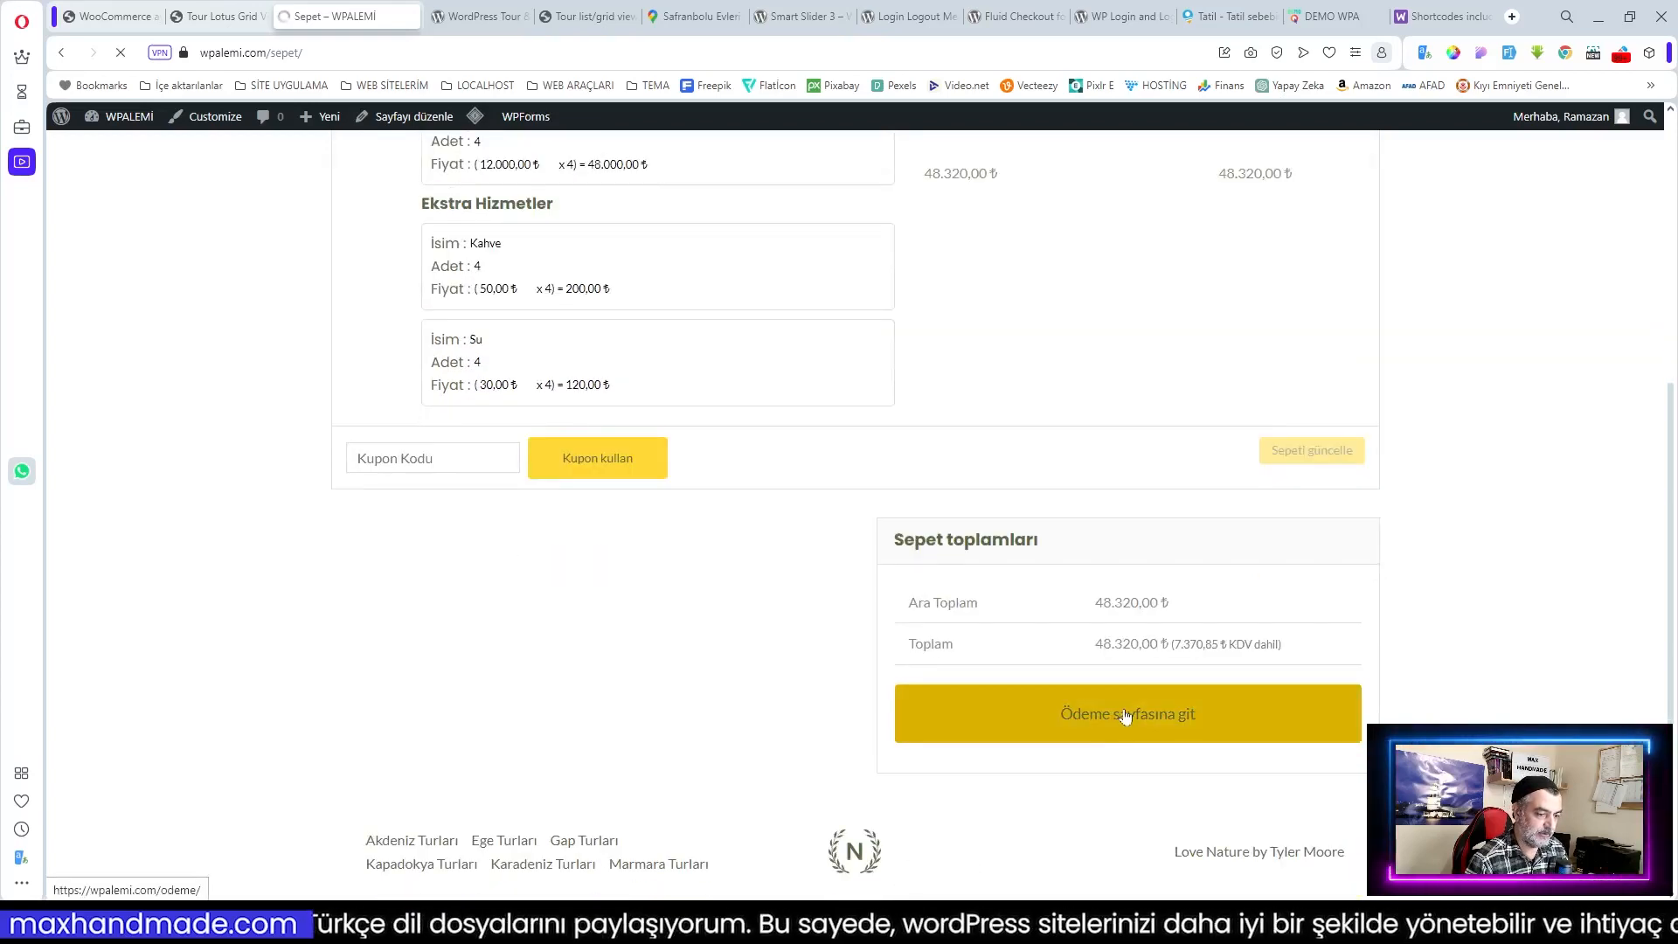
scroll(1049, 587, "down", 3)
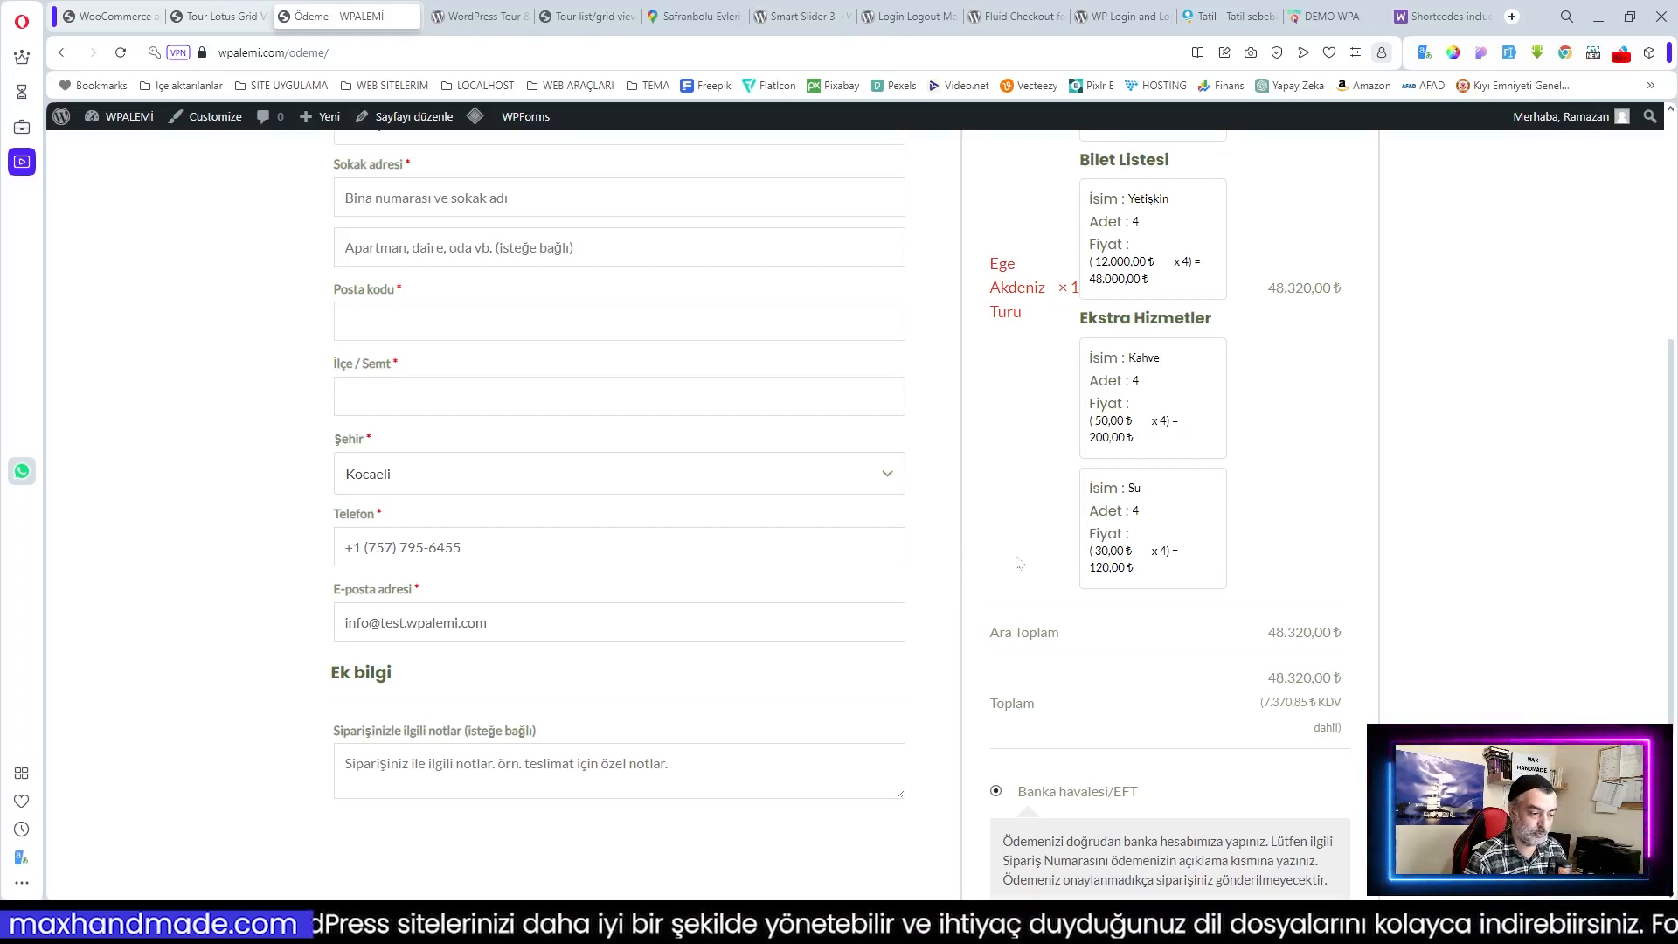
scroll(1018, 561, "up", 5)
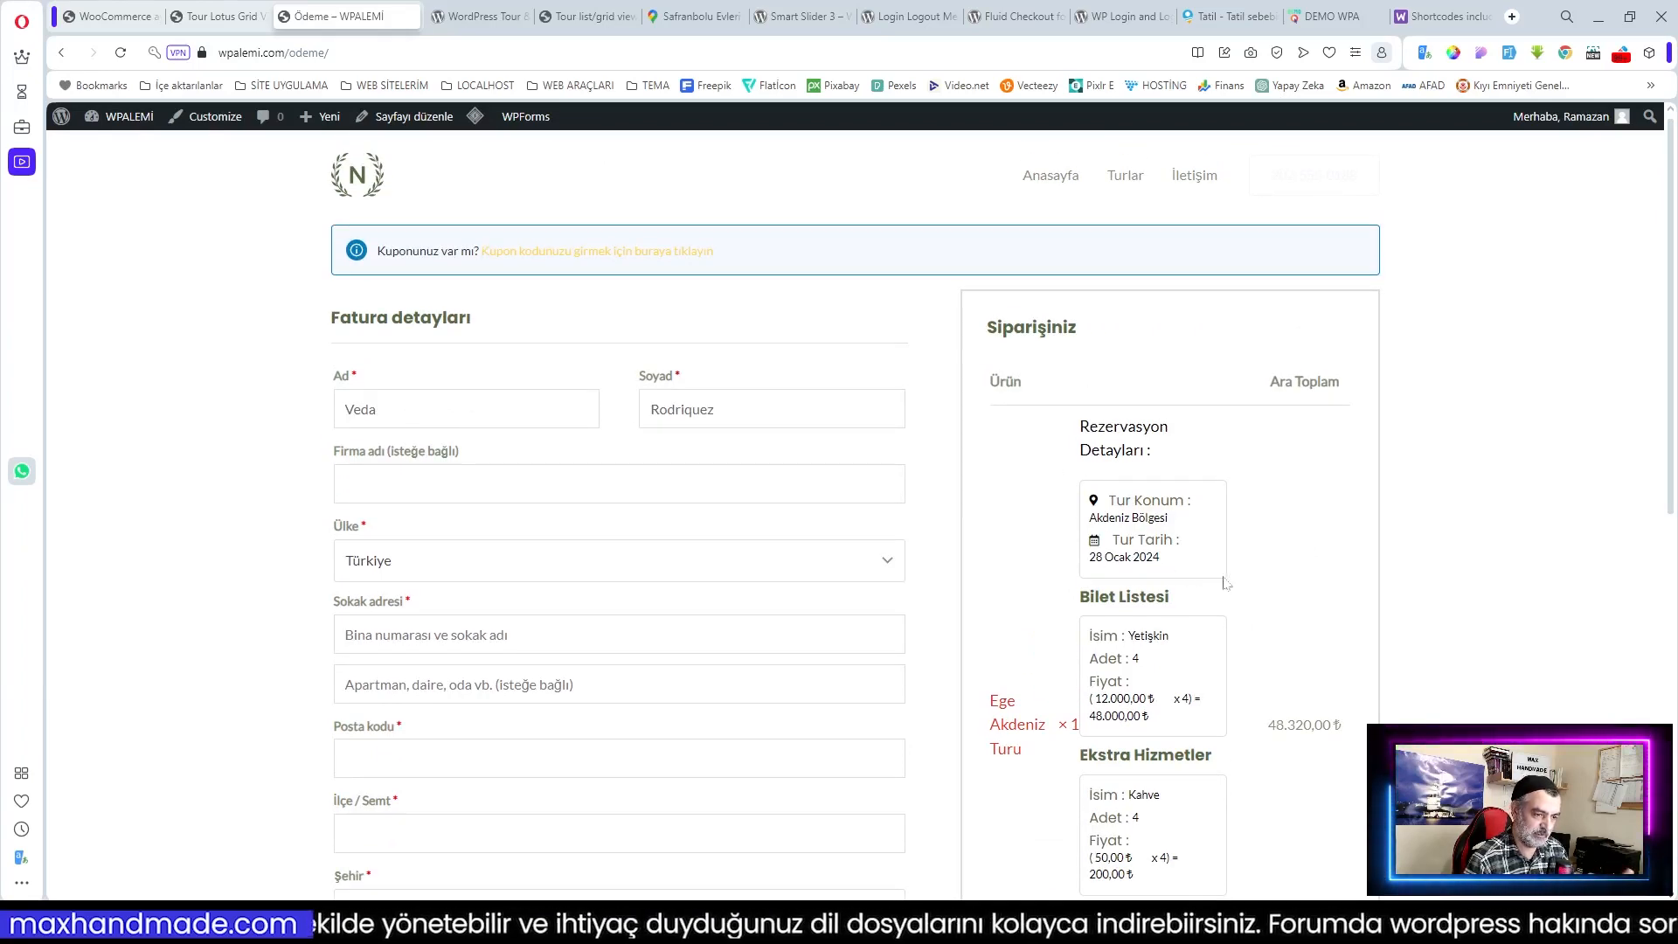
scroll(1226, 583, "down", 6)
scroll(1130, 725, "down", 2)
Step: Choose the payment option and place the order, reaching the 48.320,00 ₺ order-received page
left_click(999, 645)
left_click(1182, 757)
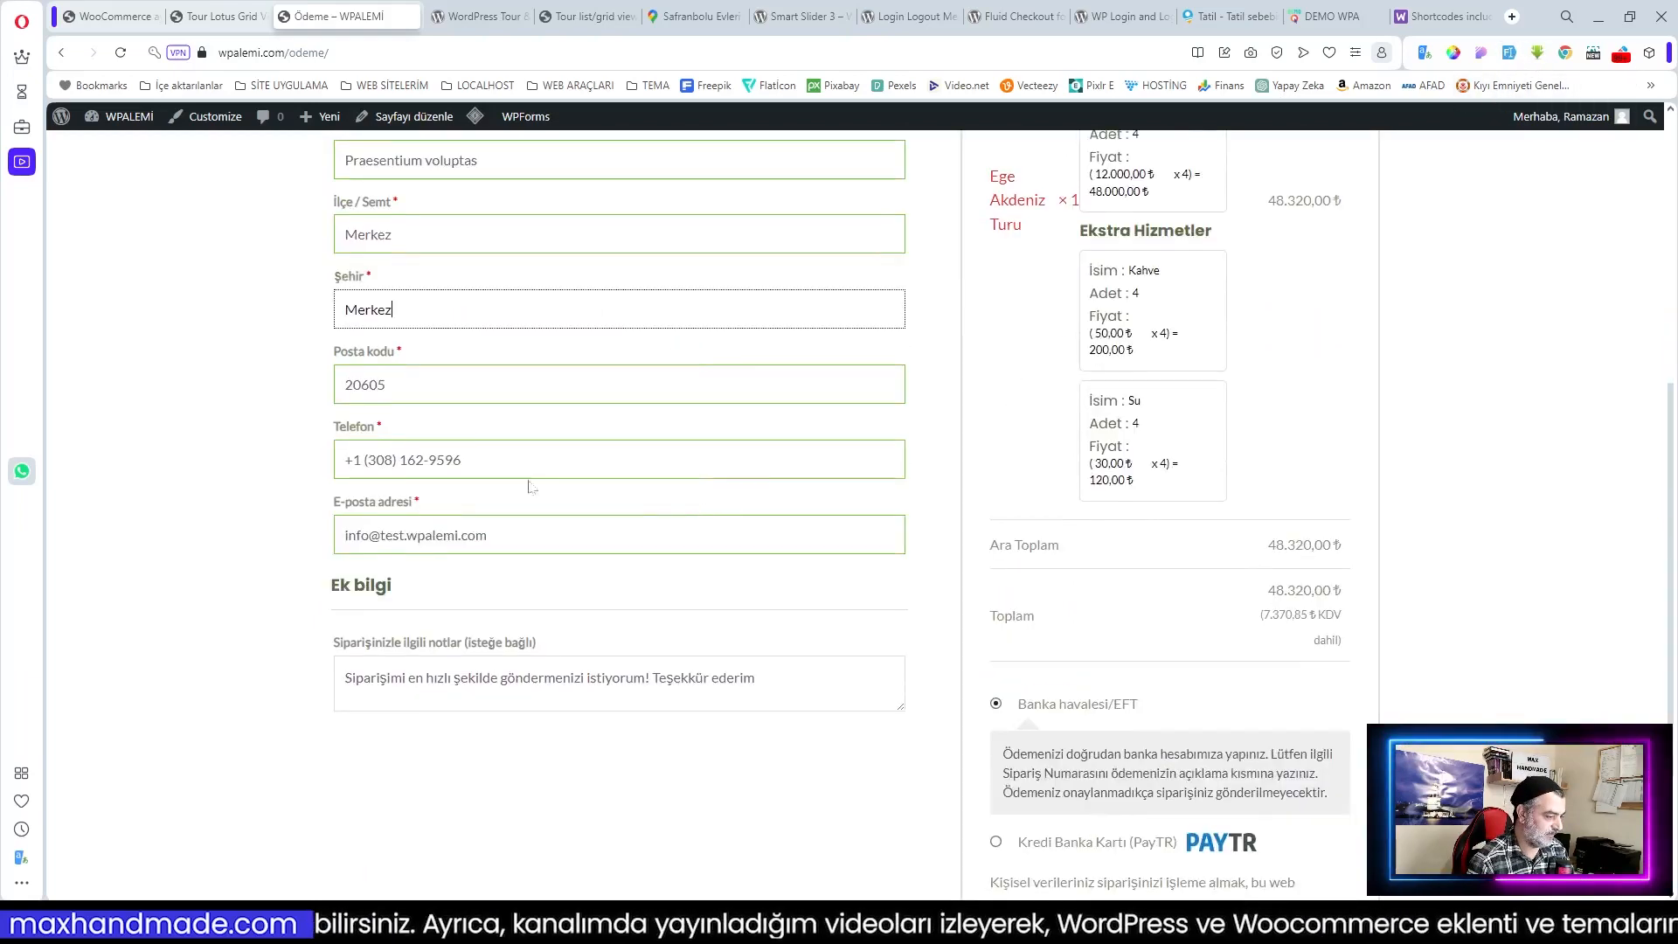
scroll(1310, 739, "down", 3)
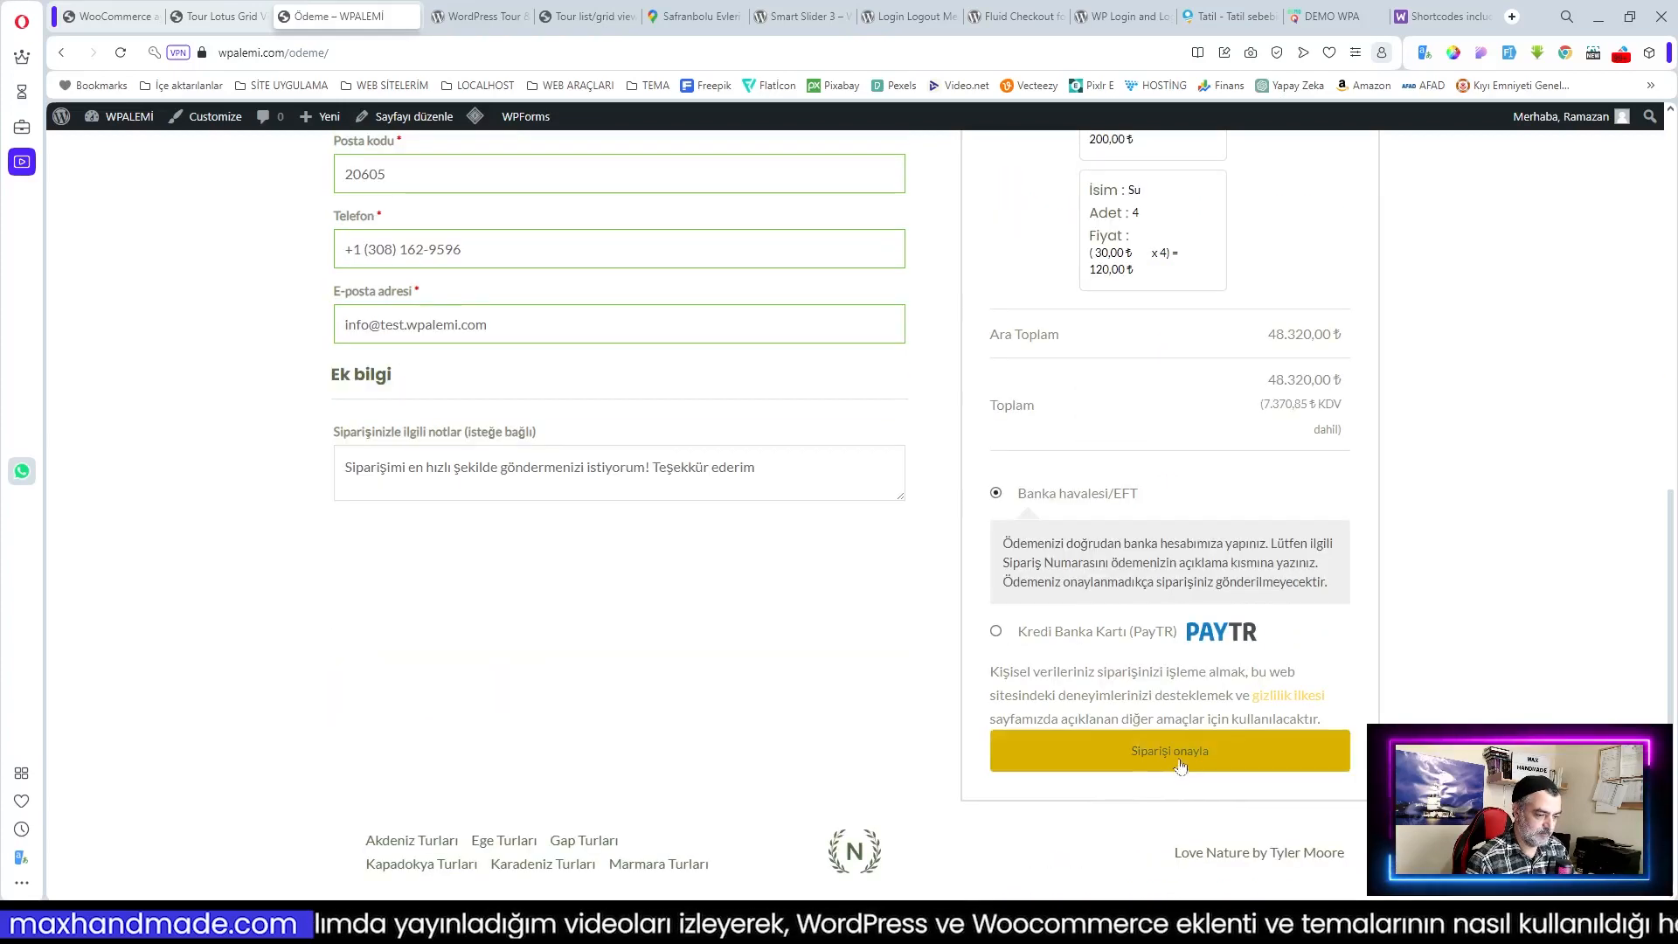
left_click(1177, 753)
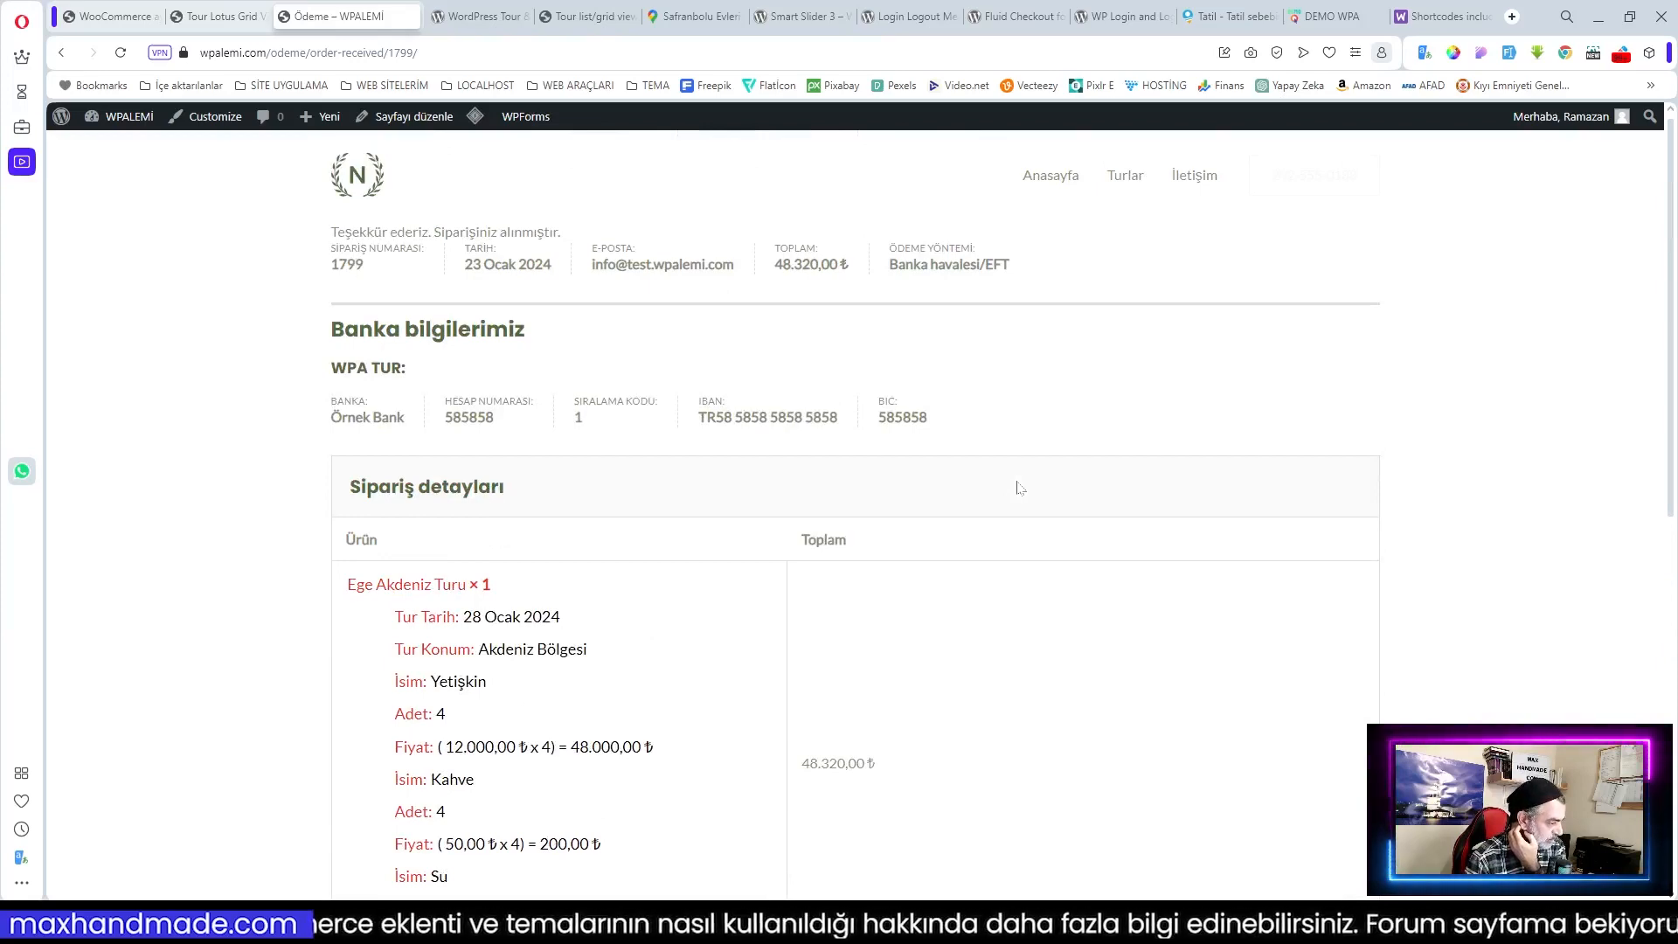
scroll(1019, 487, "down", 1)
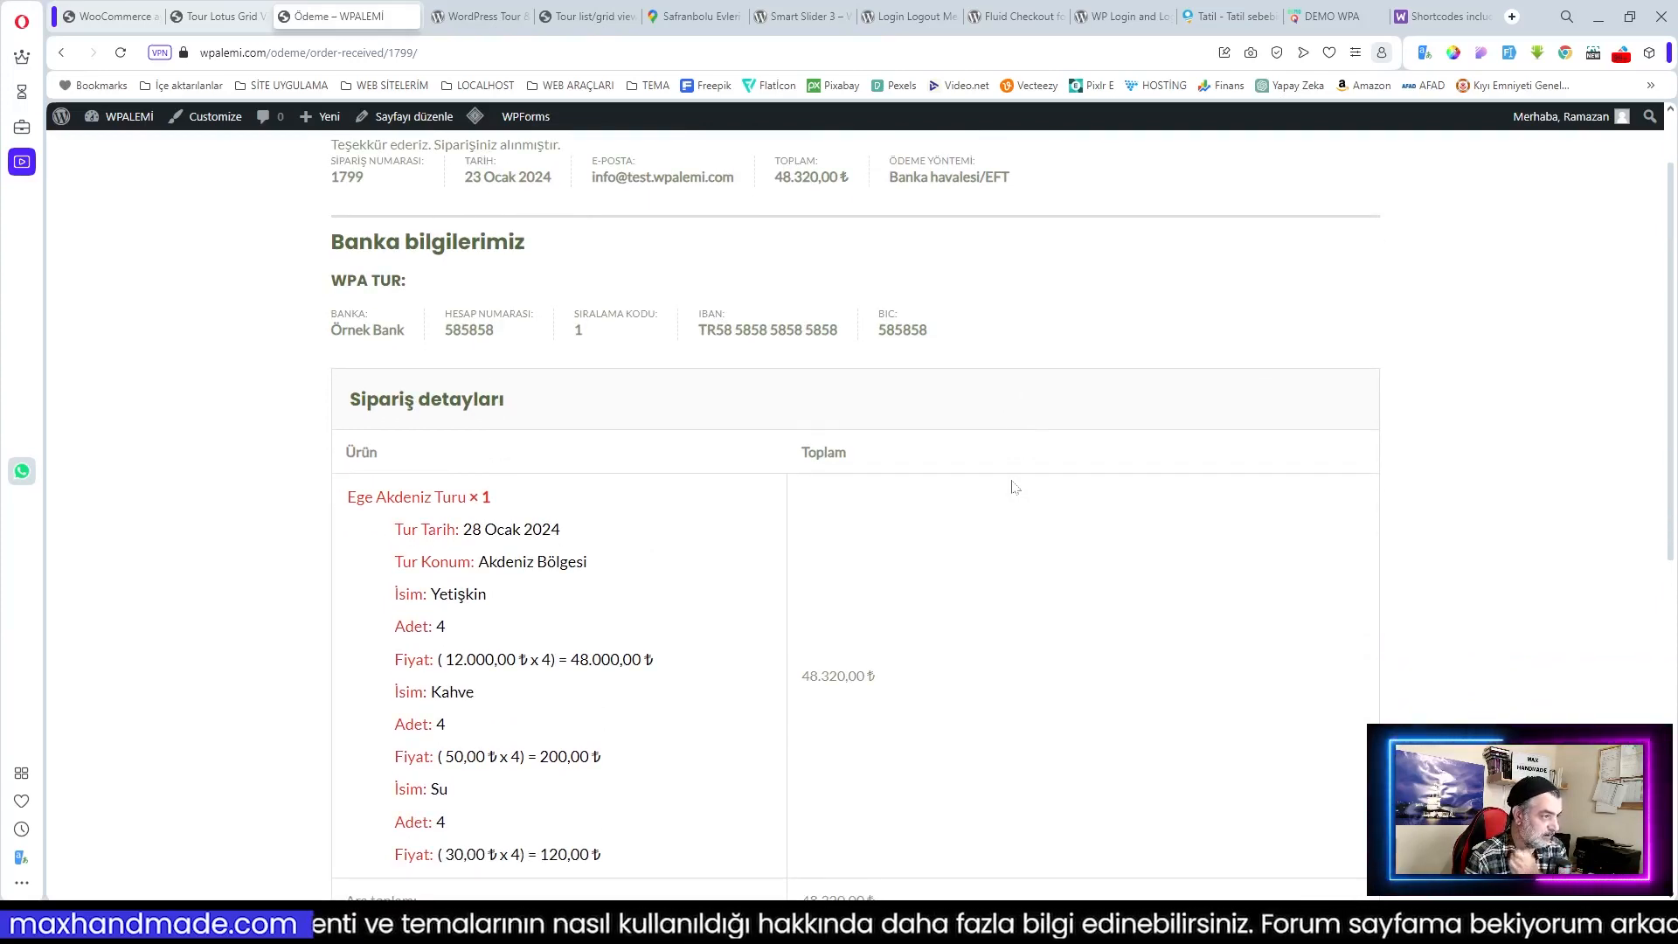
Step: Preview the new awaiting-payment order's billing details and tour lines in WooCommerce Siparişler
left_click(122, 15)
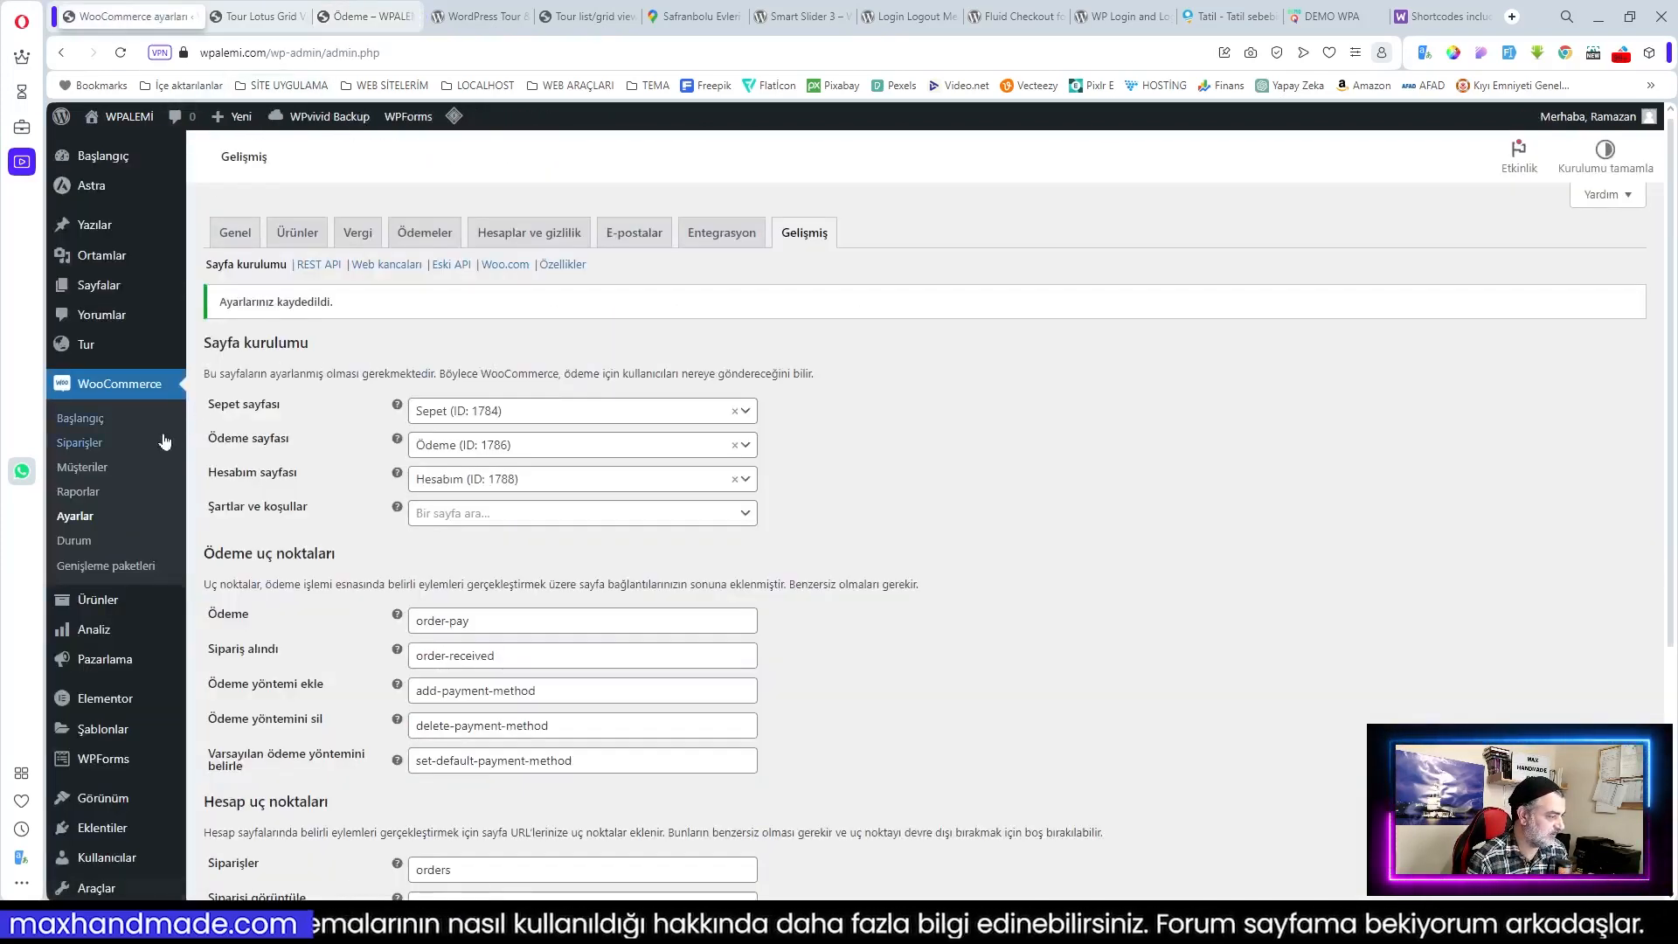
left_click(172, 441)
left_click(631, 368)
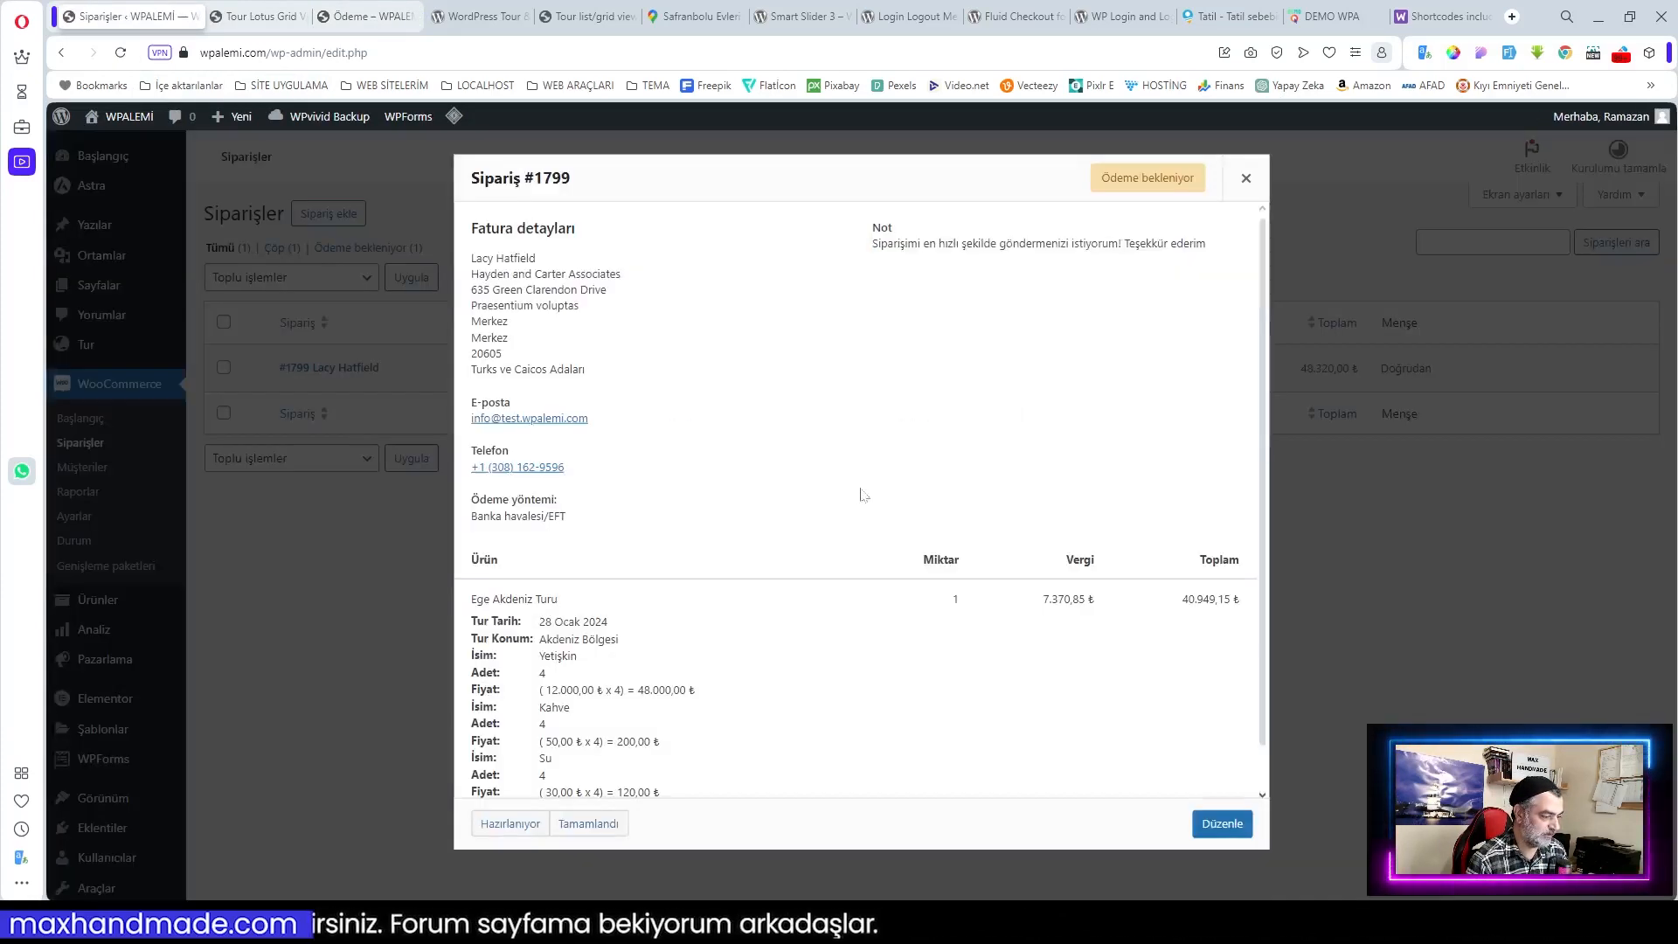
scroll(863, 494, "down", 1)
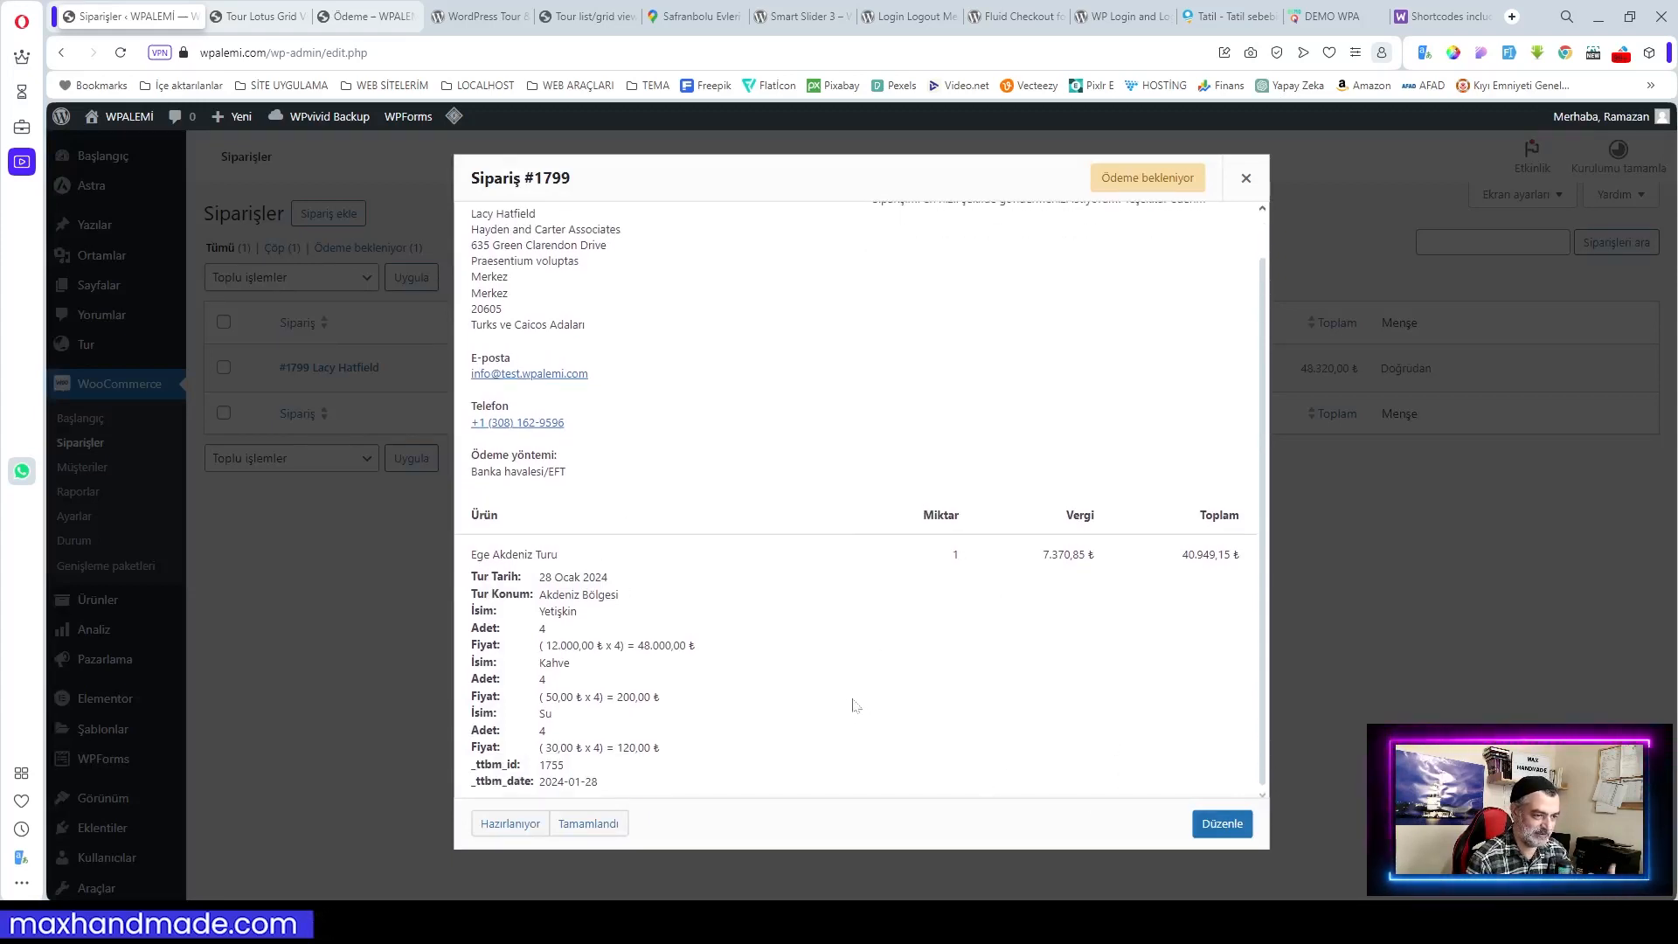
scroll(887, 701, "up", 1)
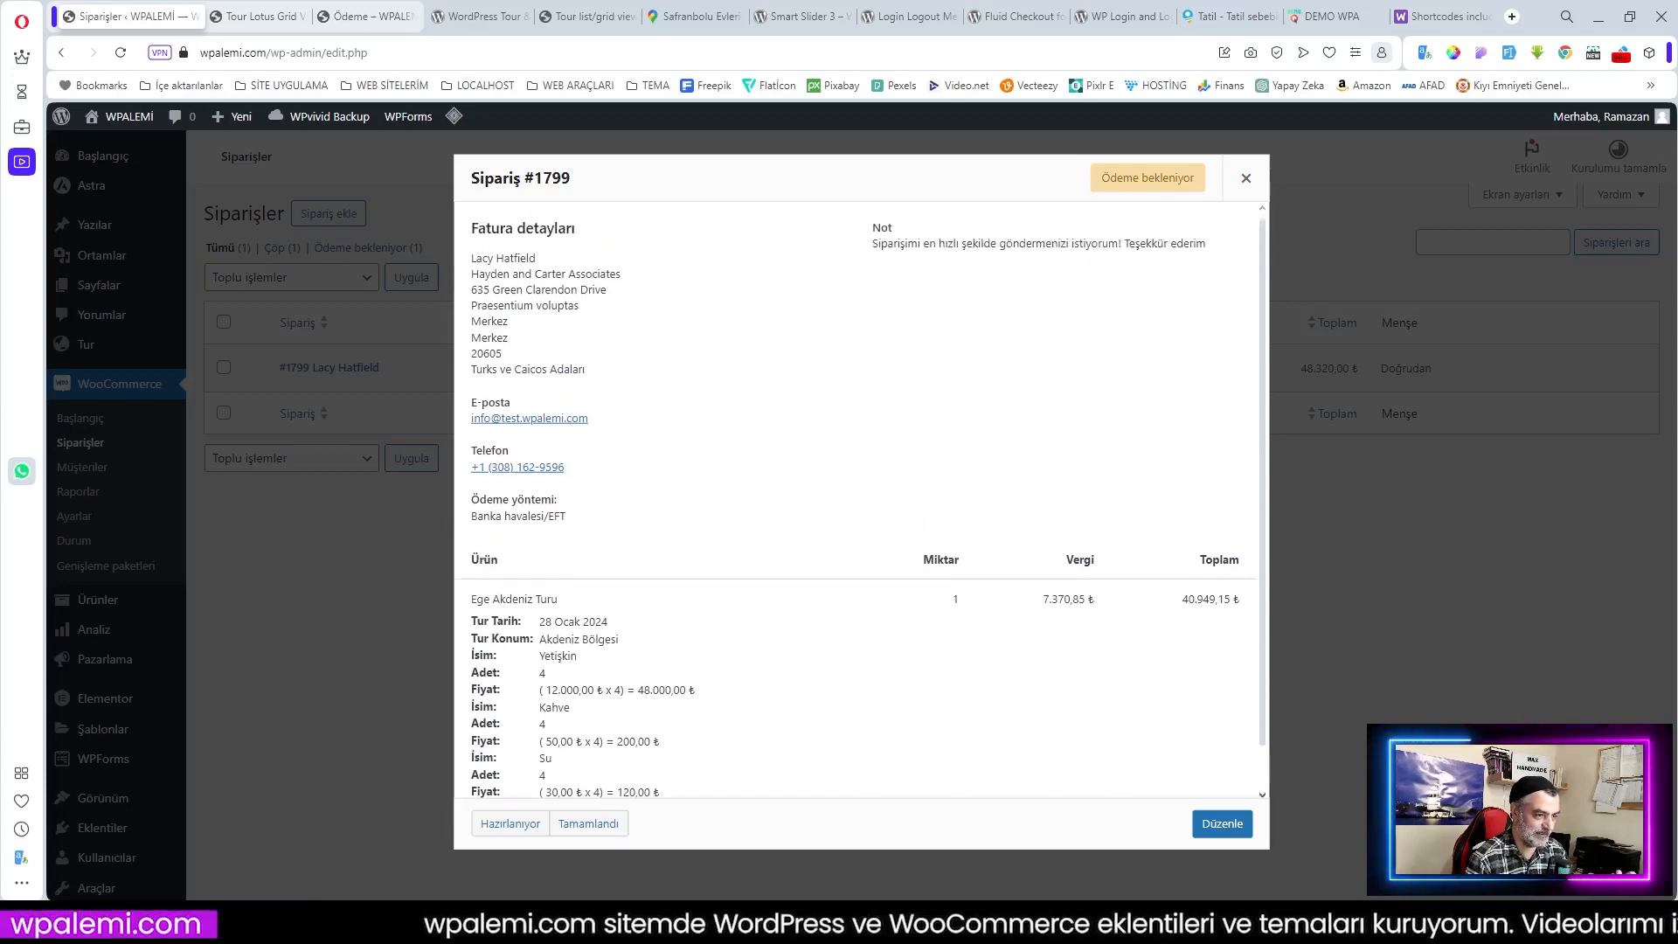
scroll(909, 483, "down", 1)
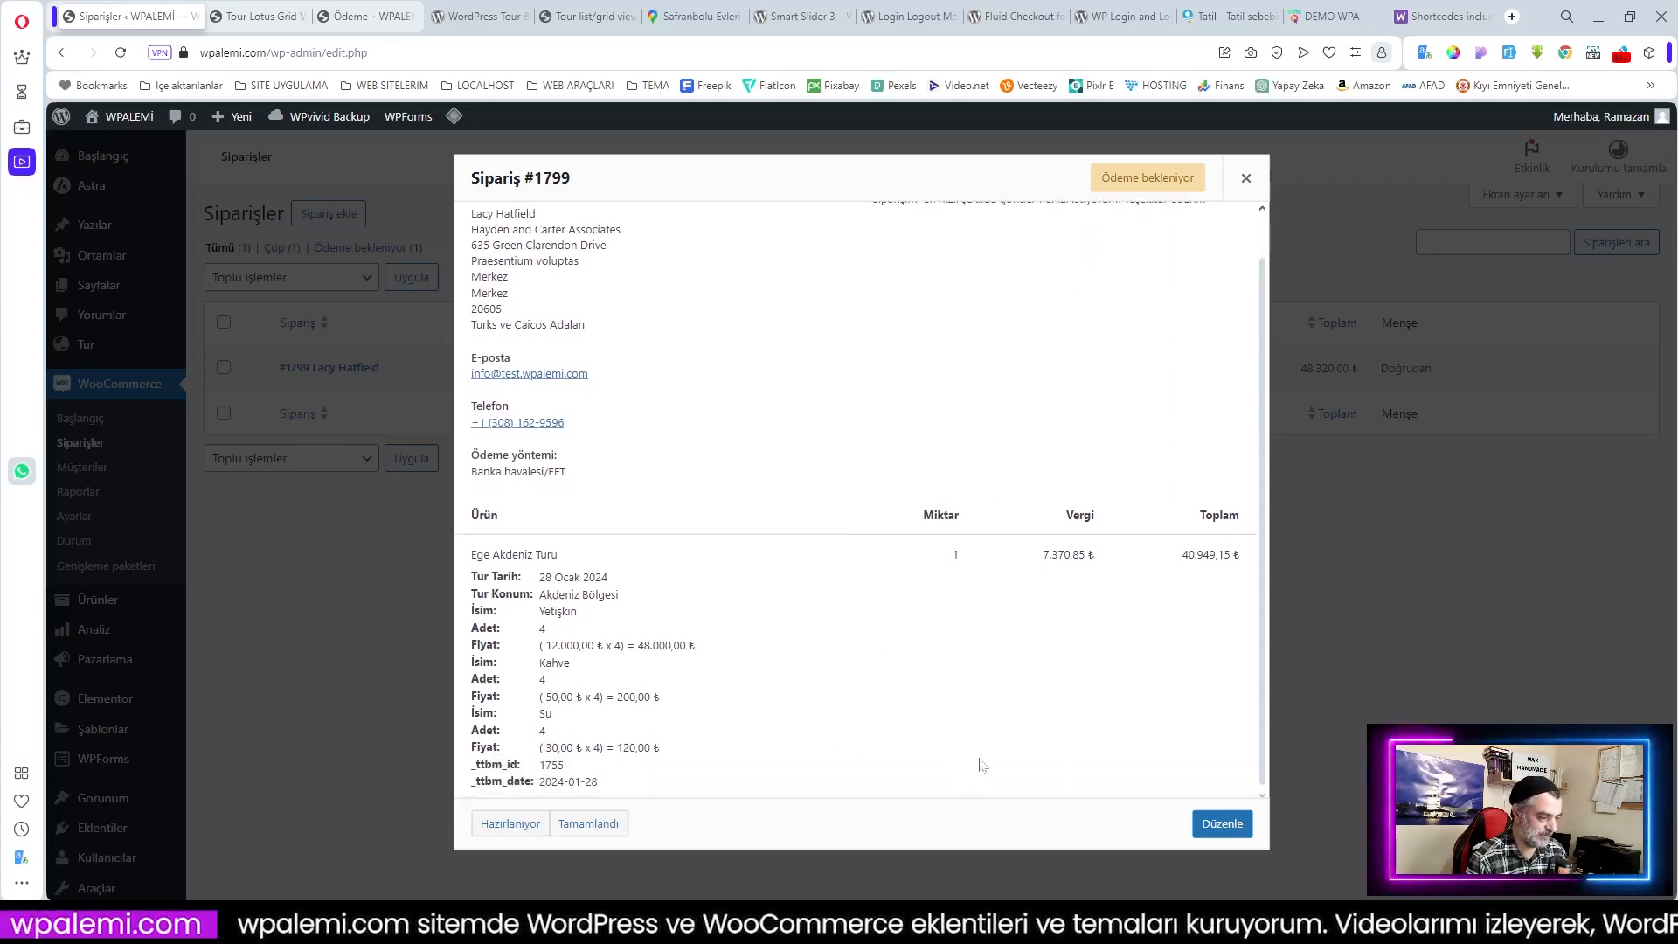
key("alt+Tab")
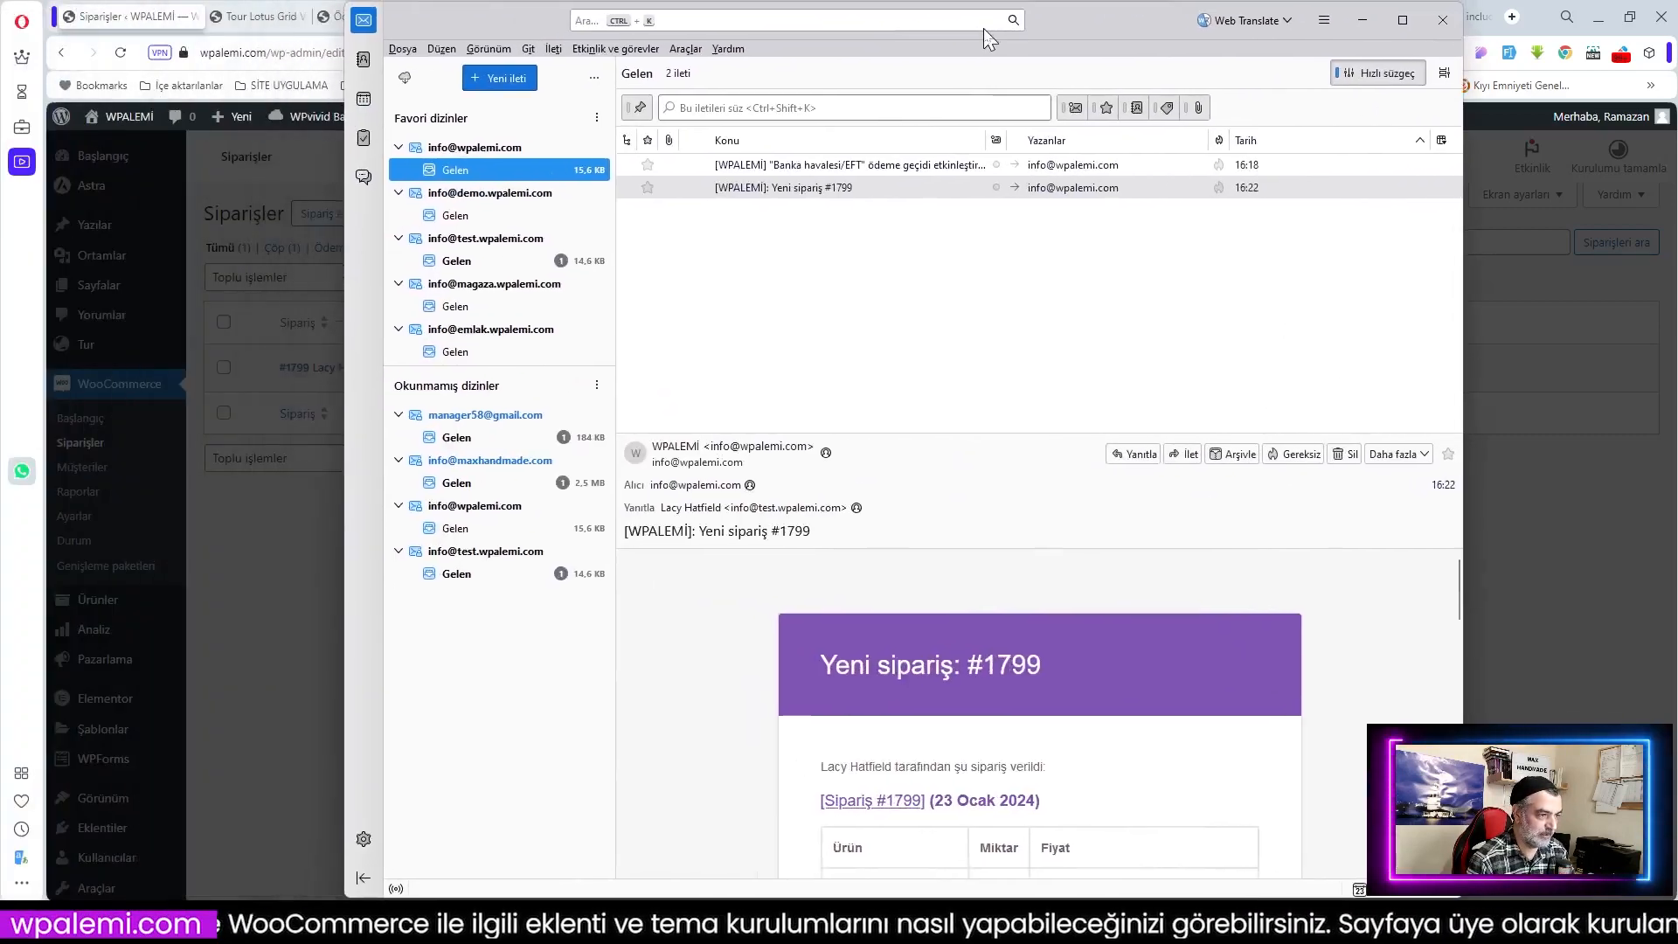
Step: Maximize Thunderbird and read through the 'Yeni sipariş' new-order notification email
left_click(1403, 20)
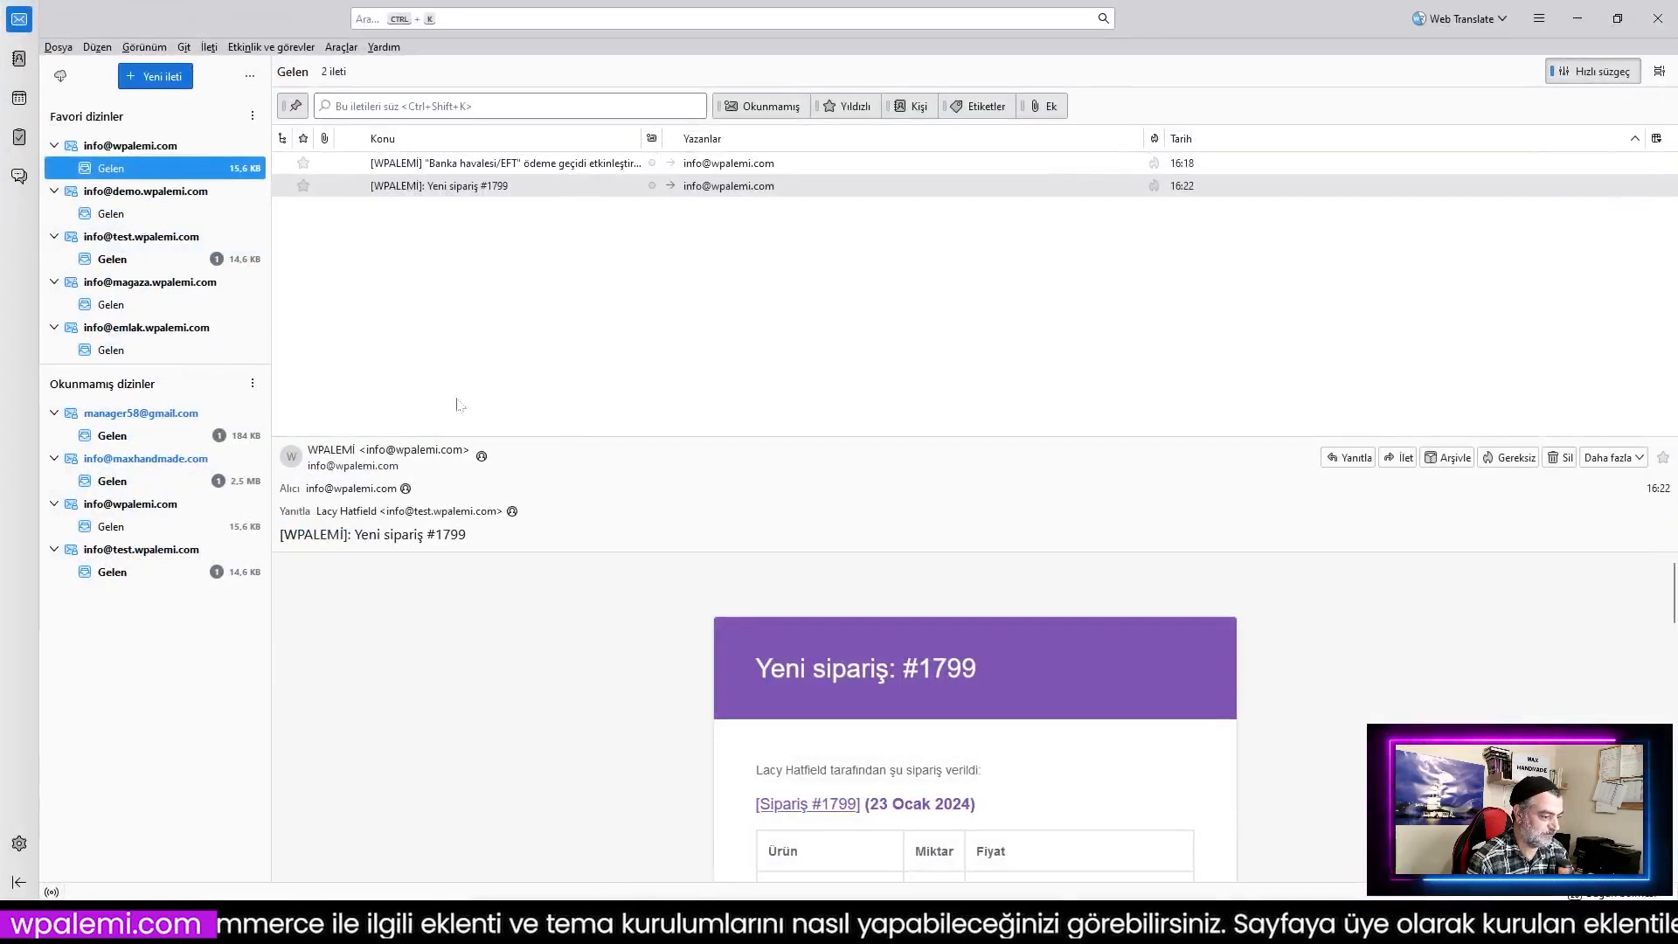
scroll(996, 559, "down", 10)
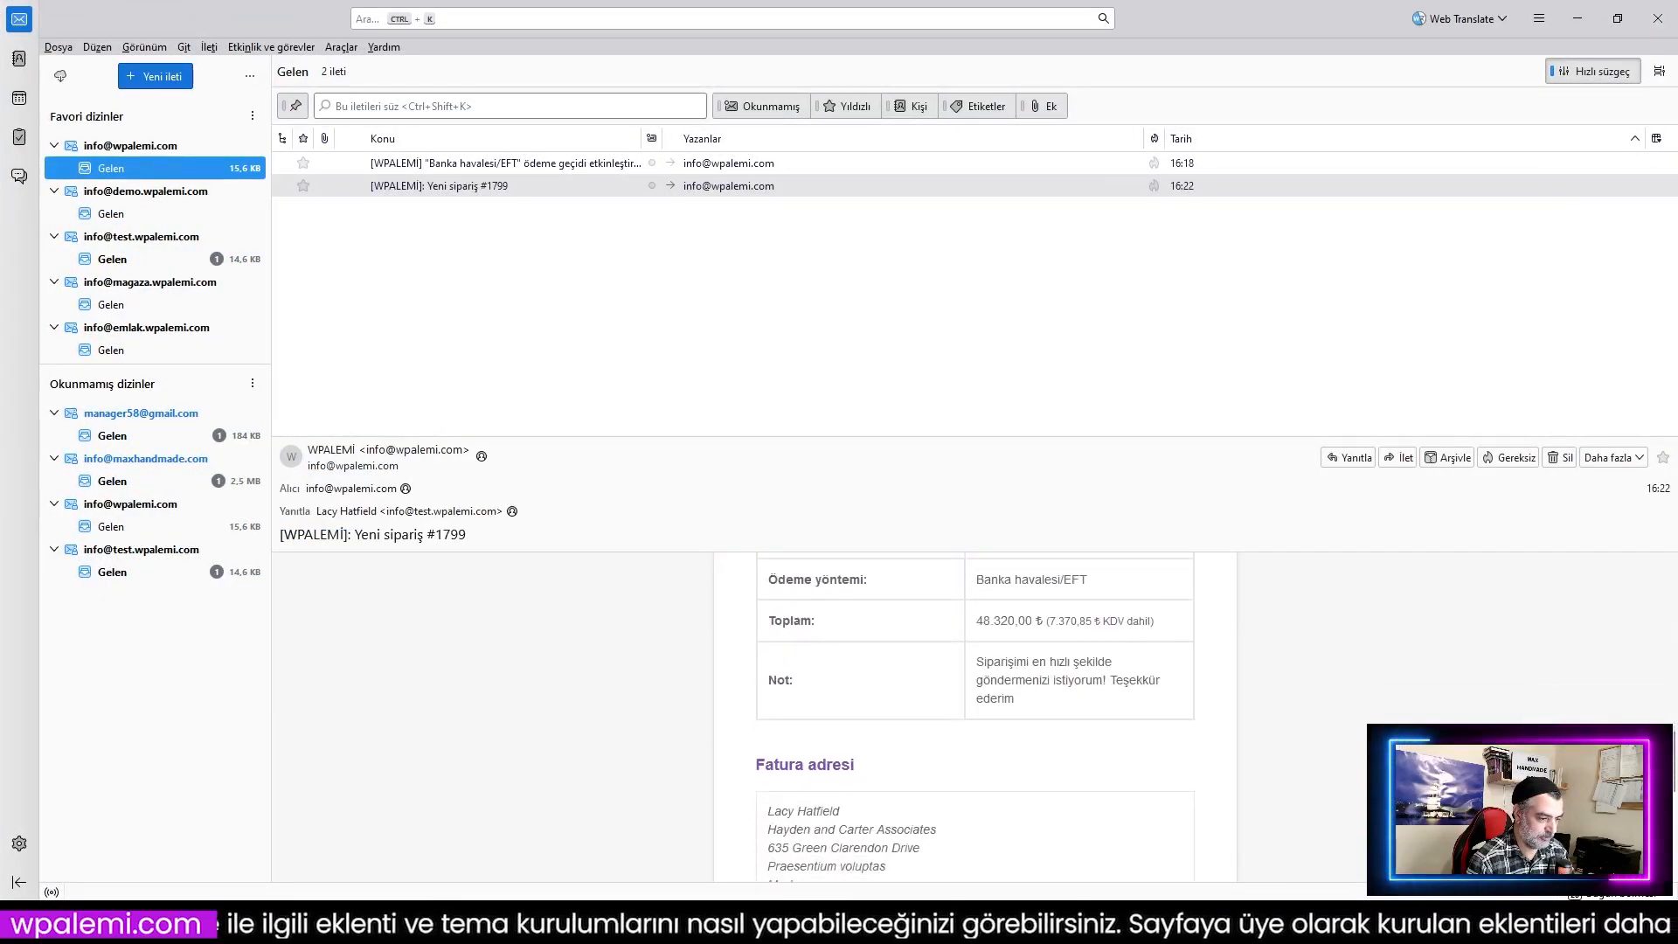
scroll(992, 644, "down", 5)
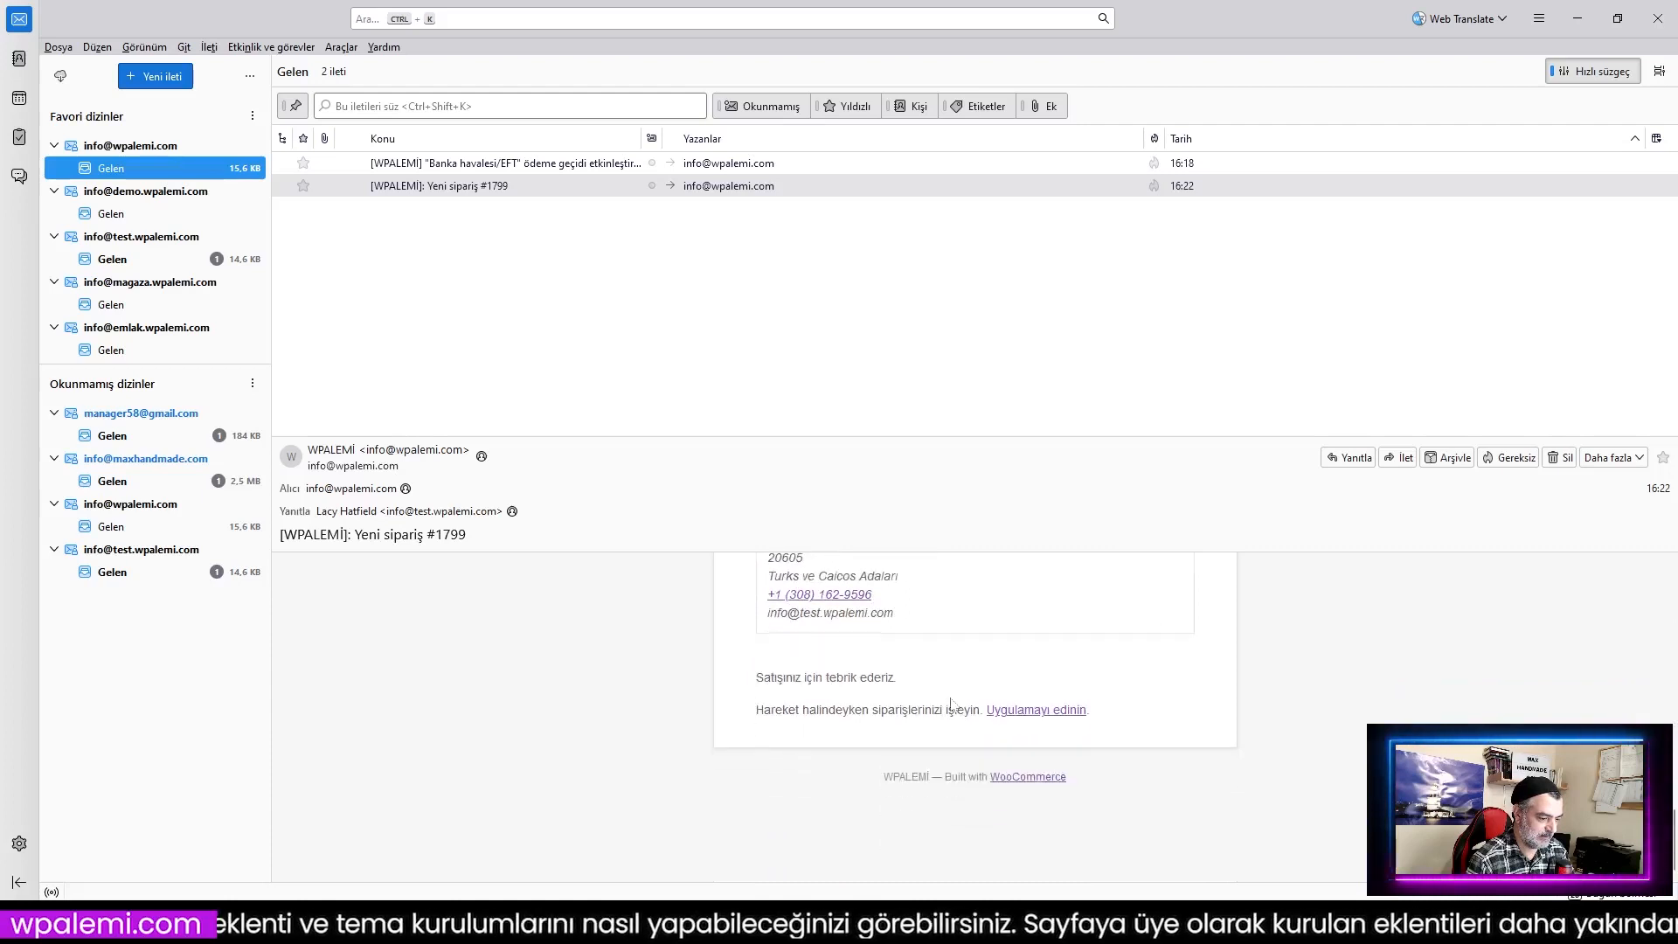
scroll(939, 682, "up", 5)
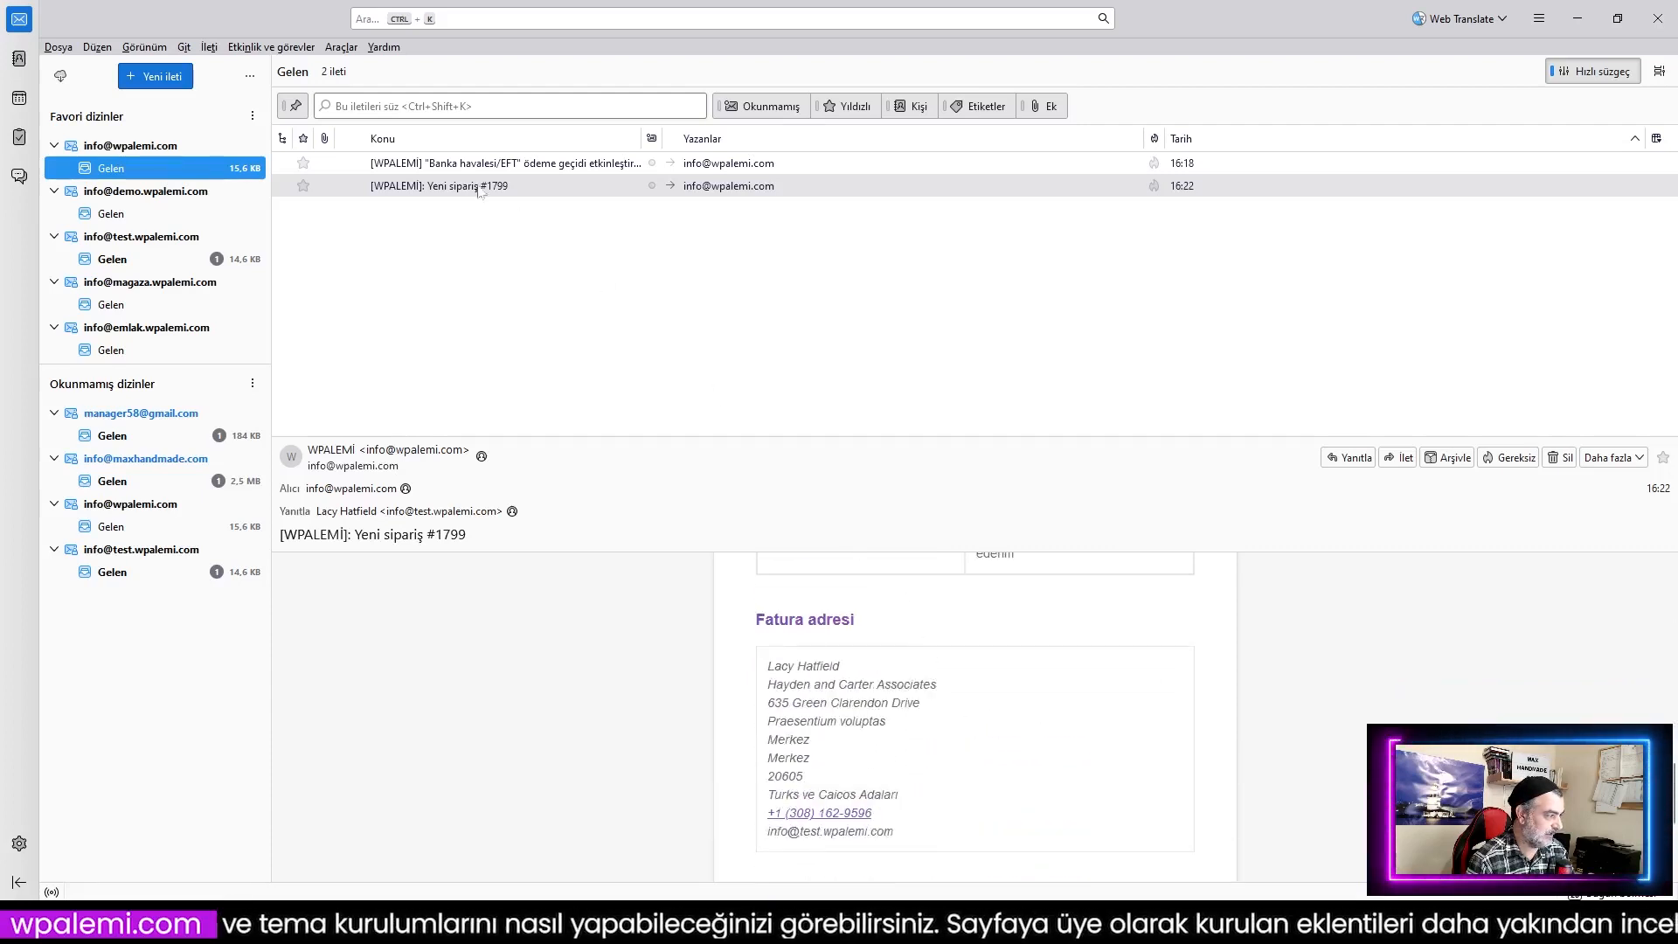
Step: Read the order confirmation email in the test account's Gelen folder, then minimize Thunderbird
left_click(135, 260)
left_click(731, 171)
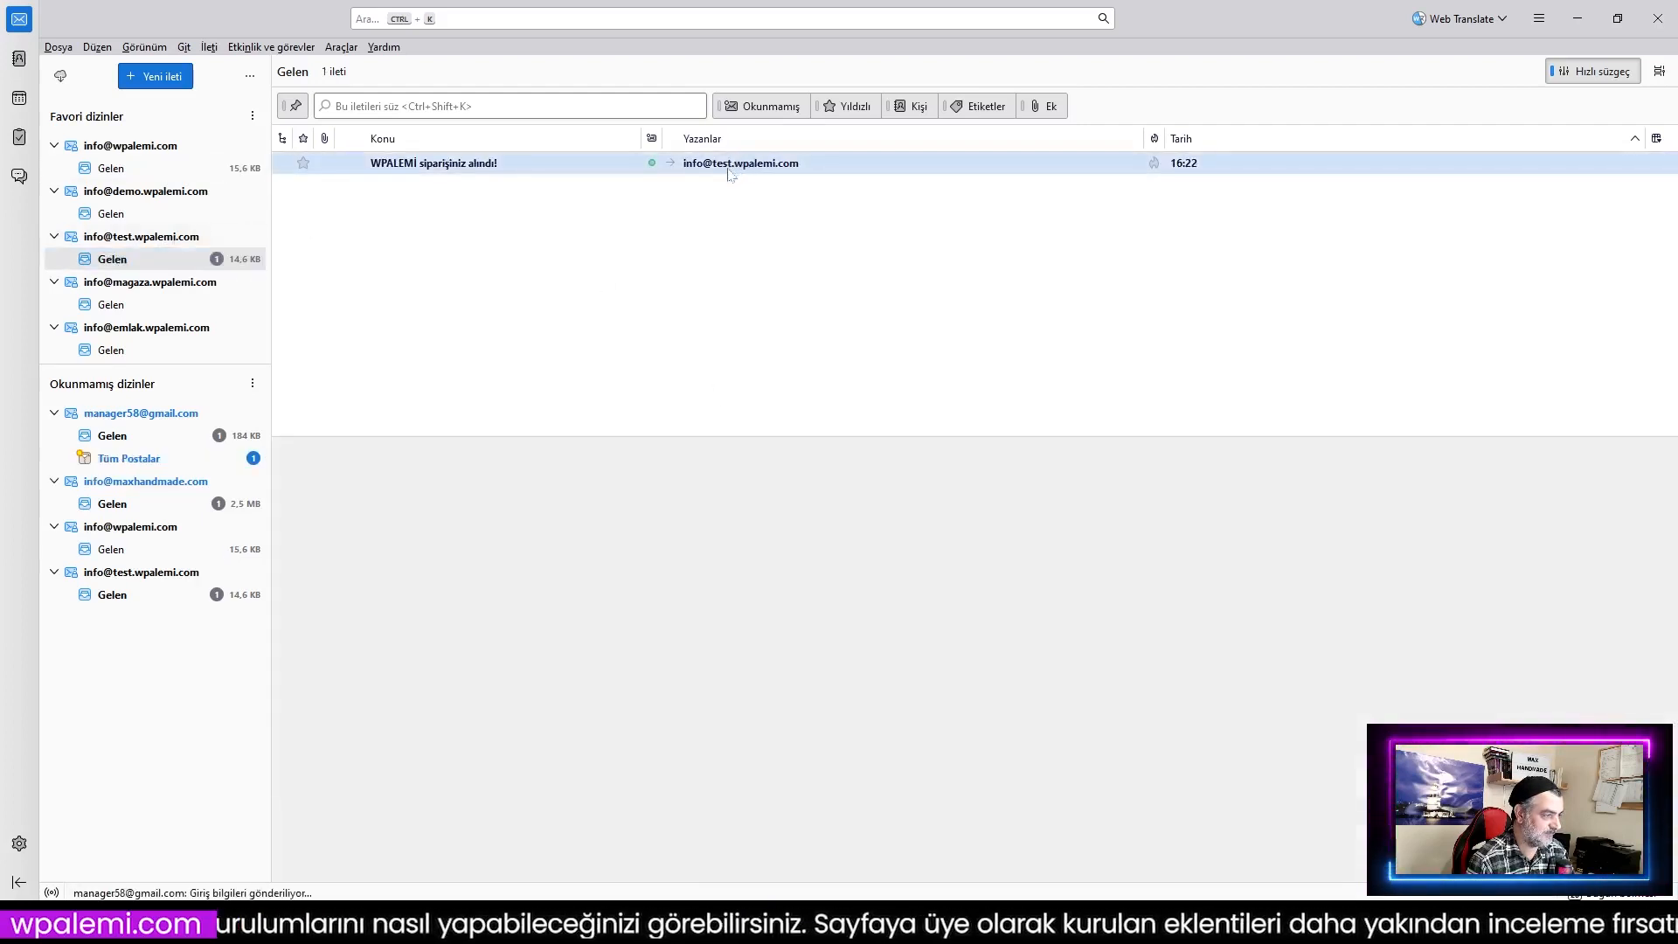
scroll(1048, 678, "down", 10)
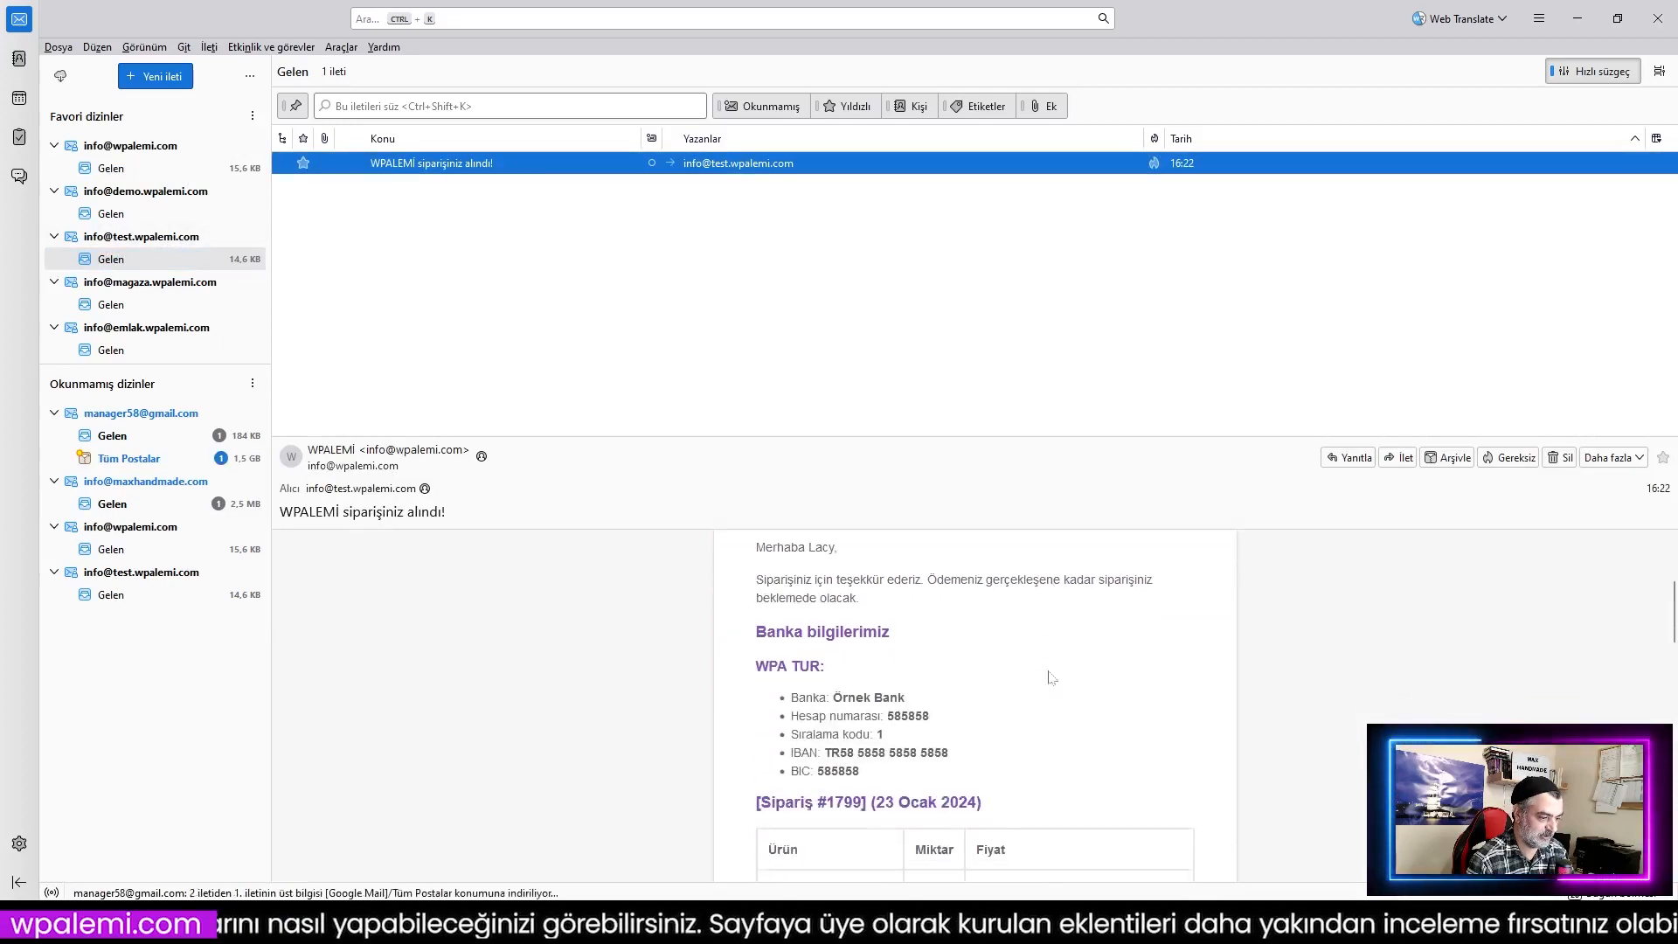
scroll(939, 616, "down", 5)
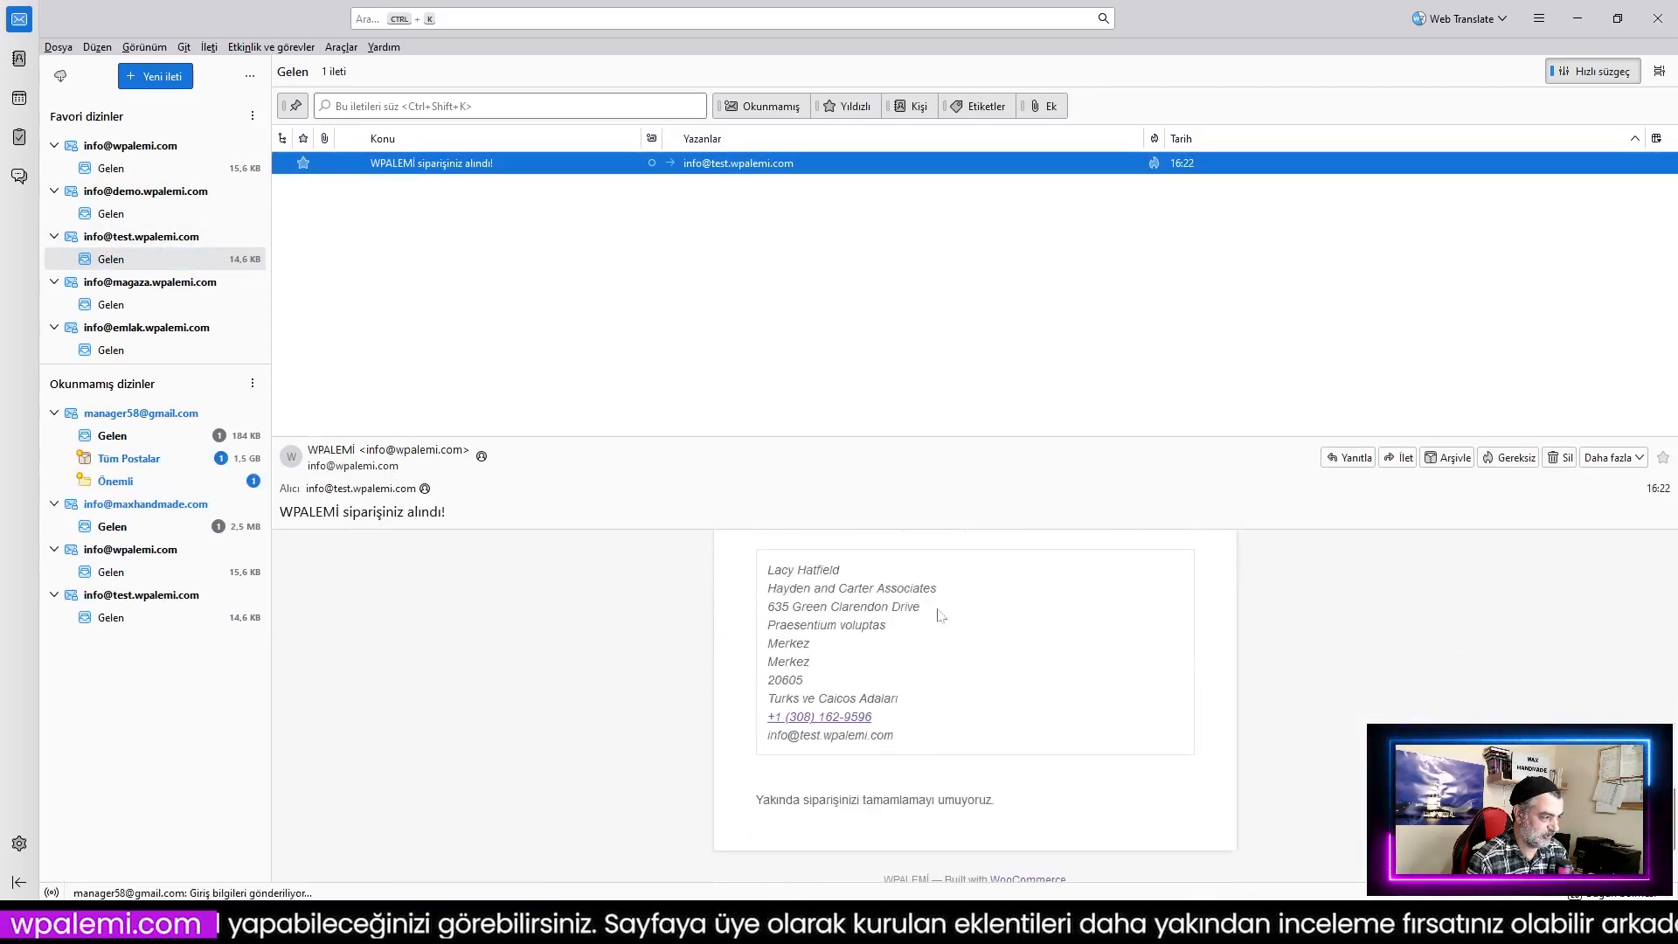
scroll(939, 615, "up", 10)
scroll(939, 614, "up", 5)
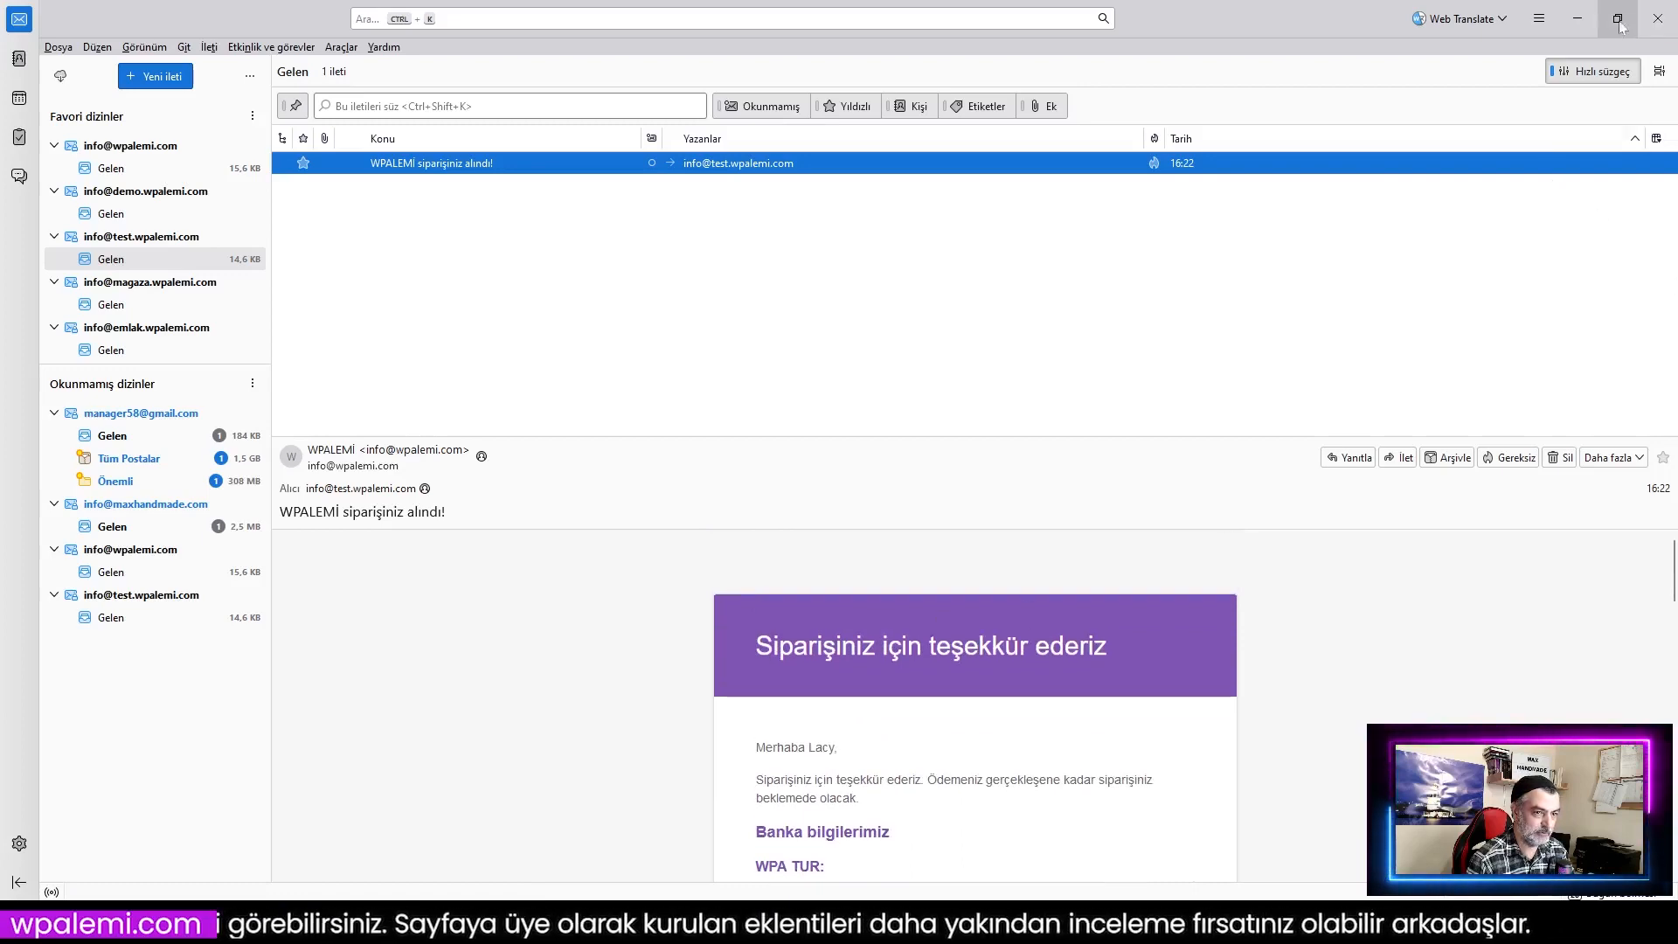
left_click(1579, 19)
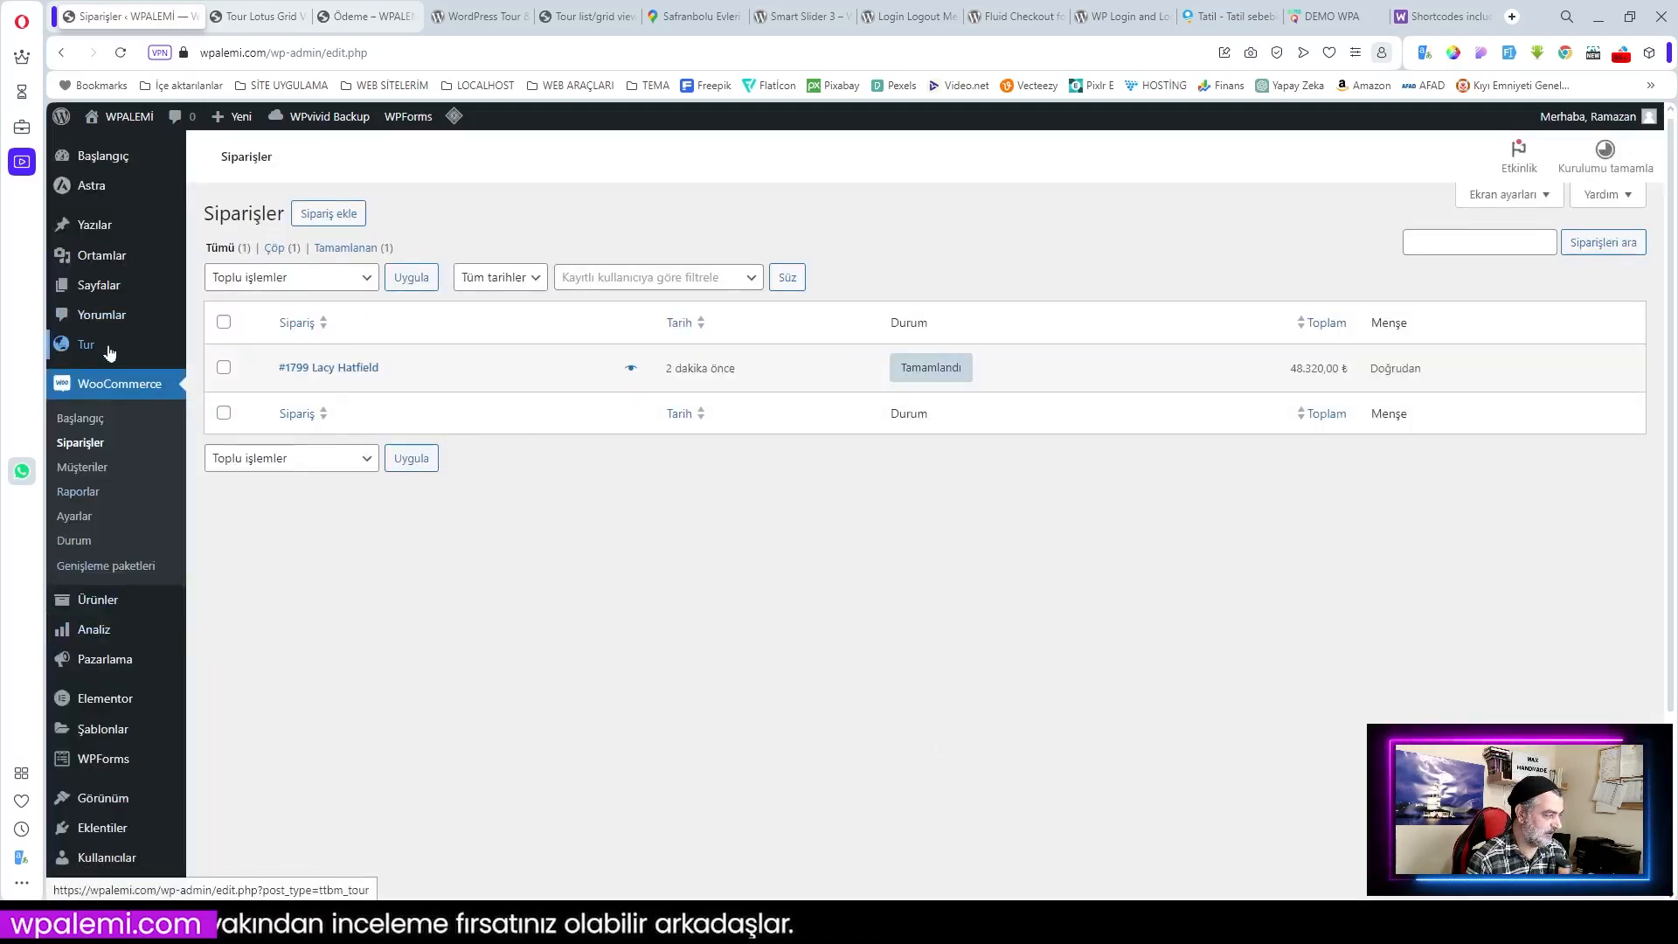
Step: Open Tur Liste and check Ege Akdeniz Turu shows 4 tickets sold, 271 available
mouse_move(88, 346)
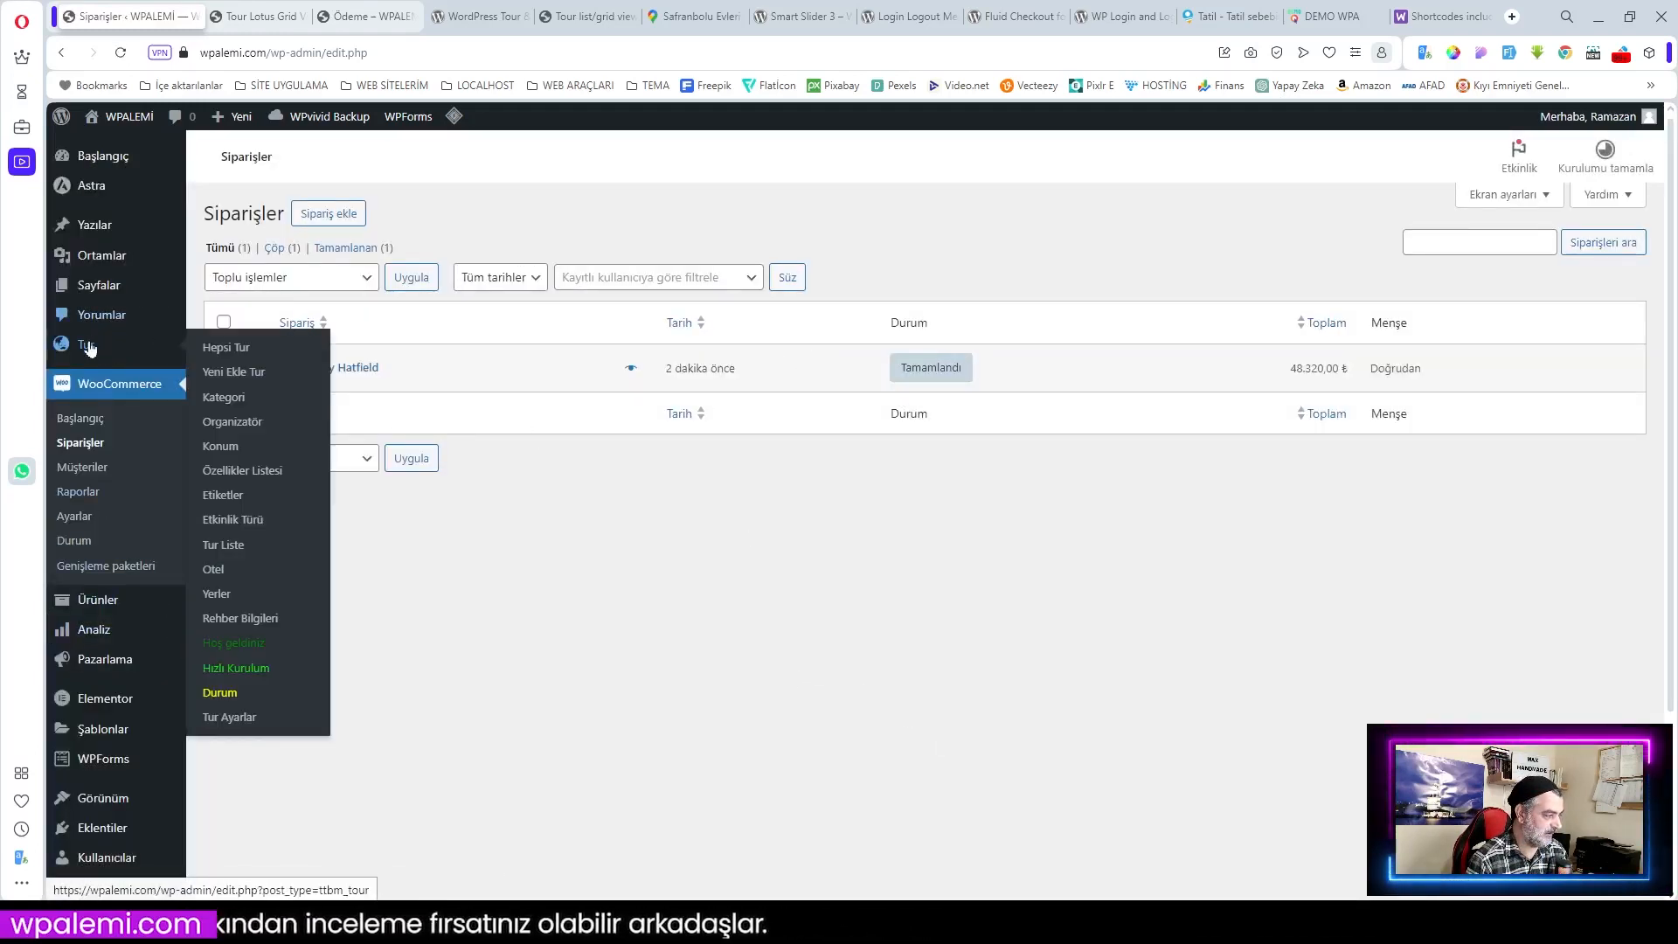
left_click(222, 547)
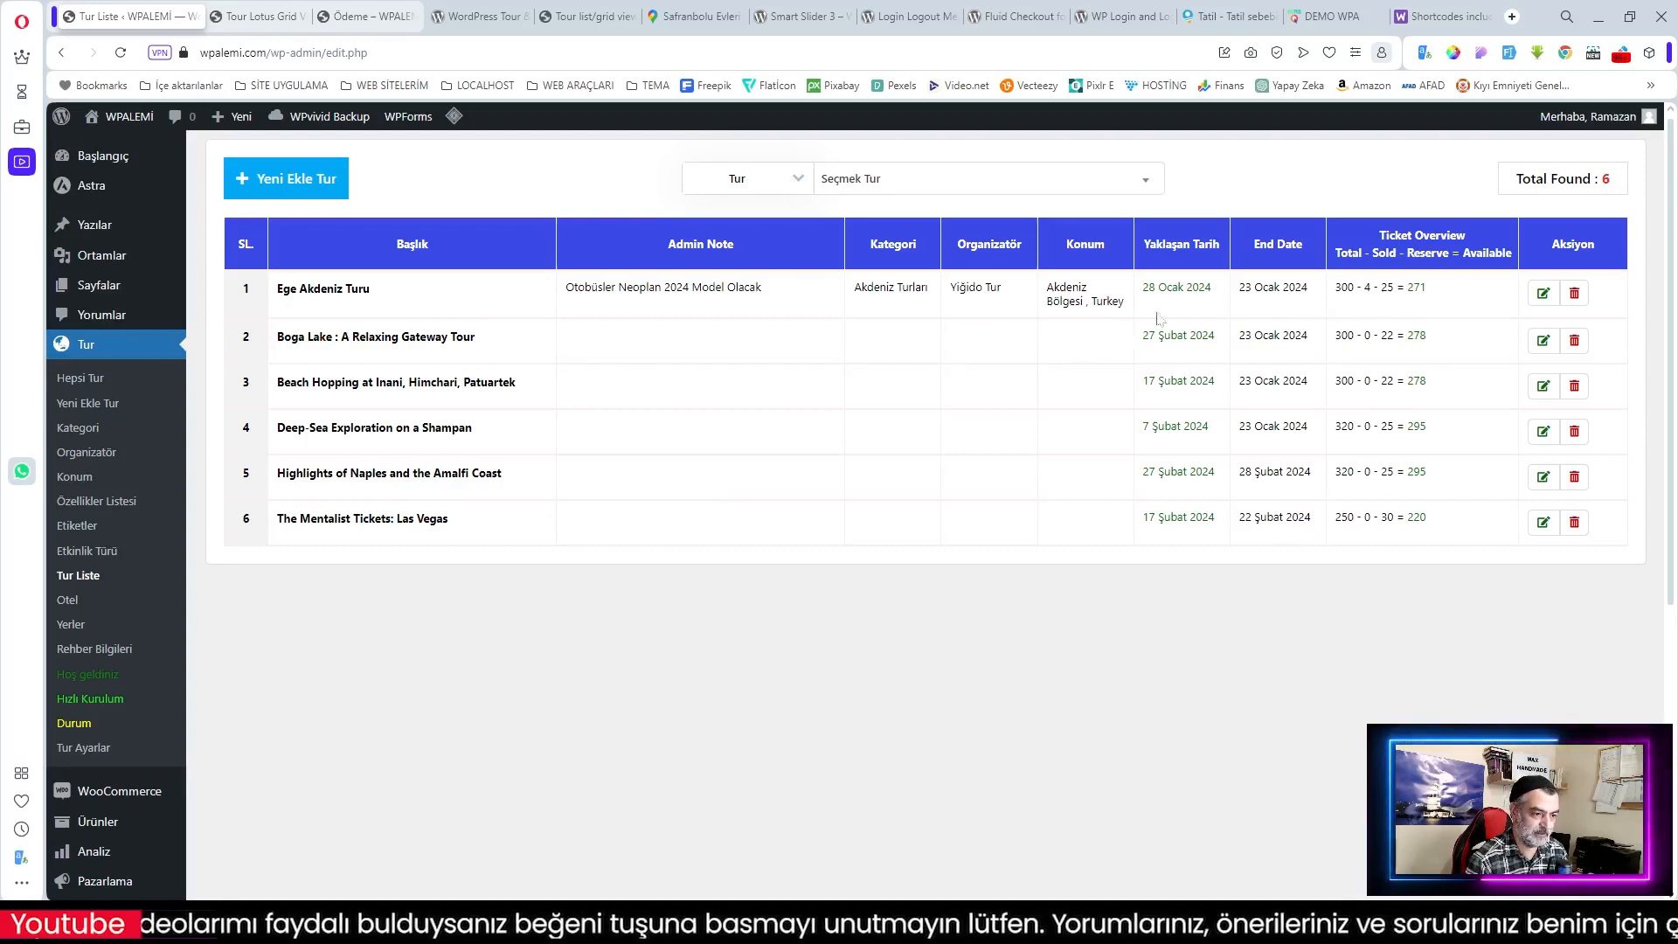
triple_click(572, 290)
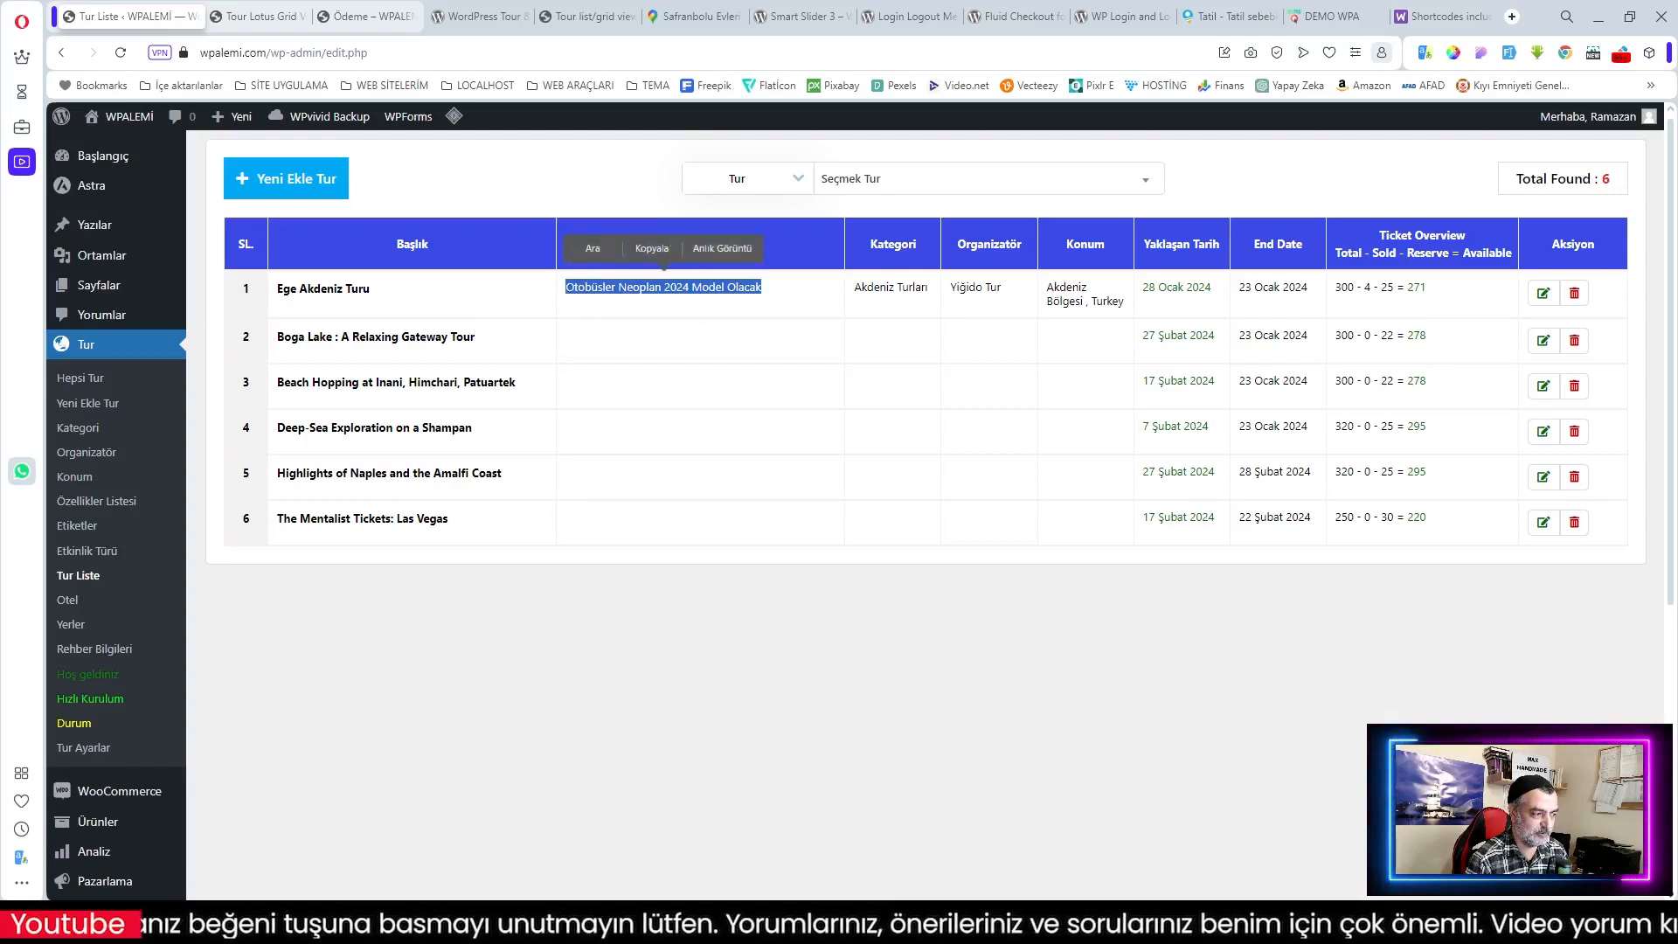
left_click(791, 299)
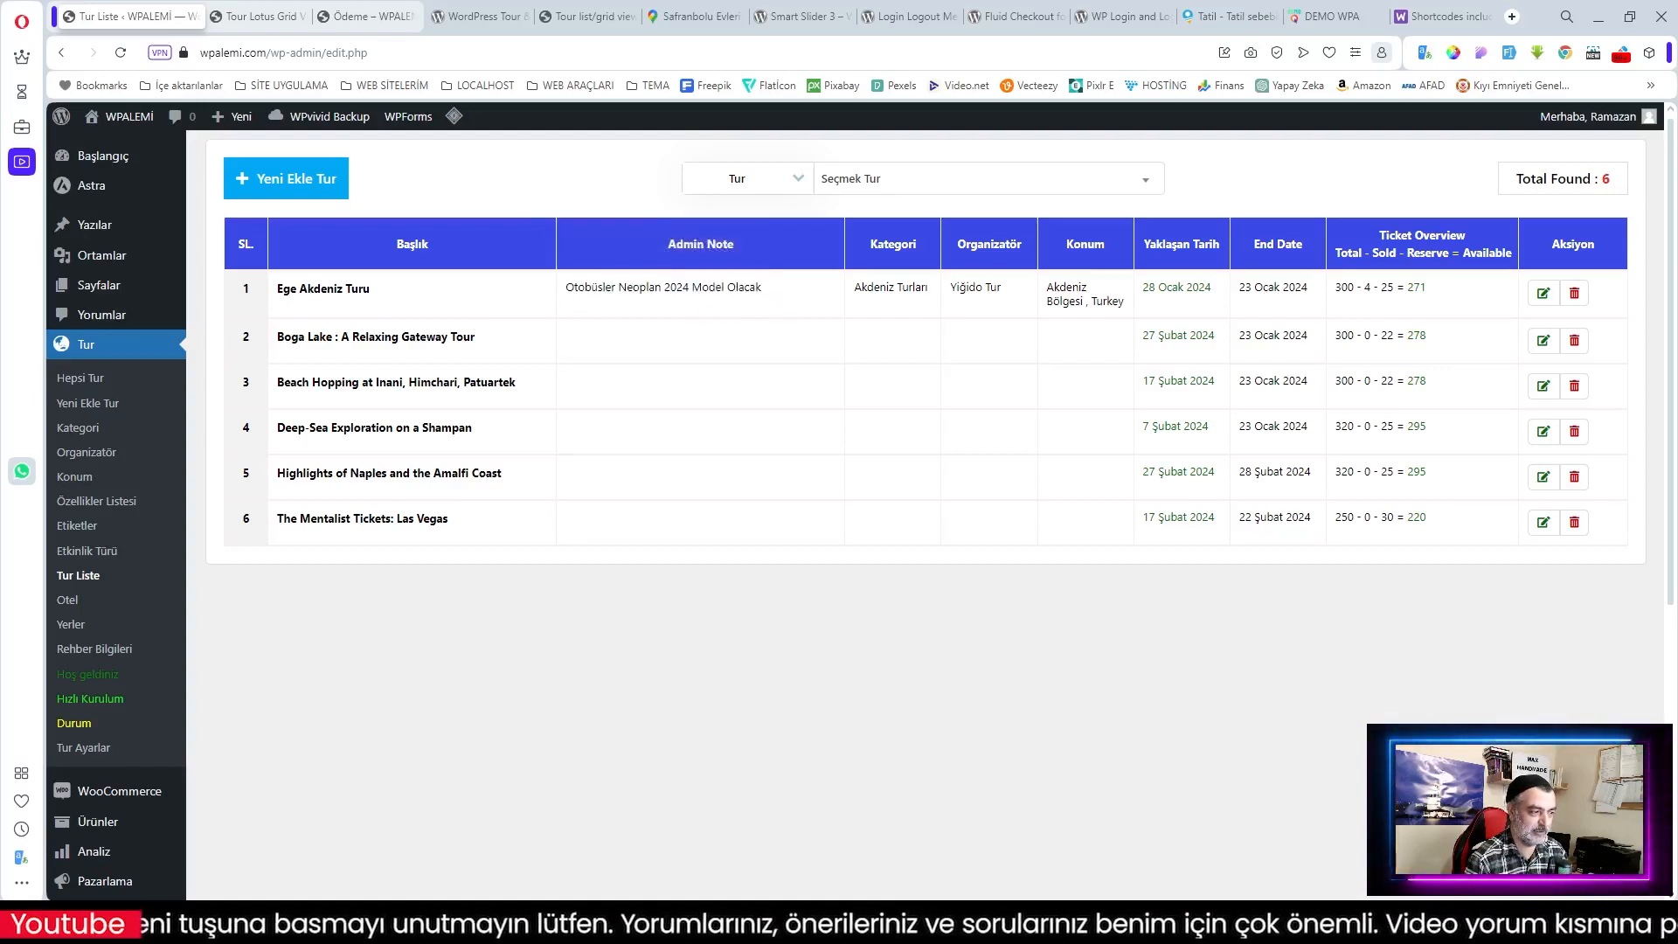
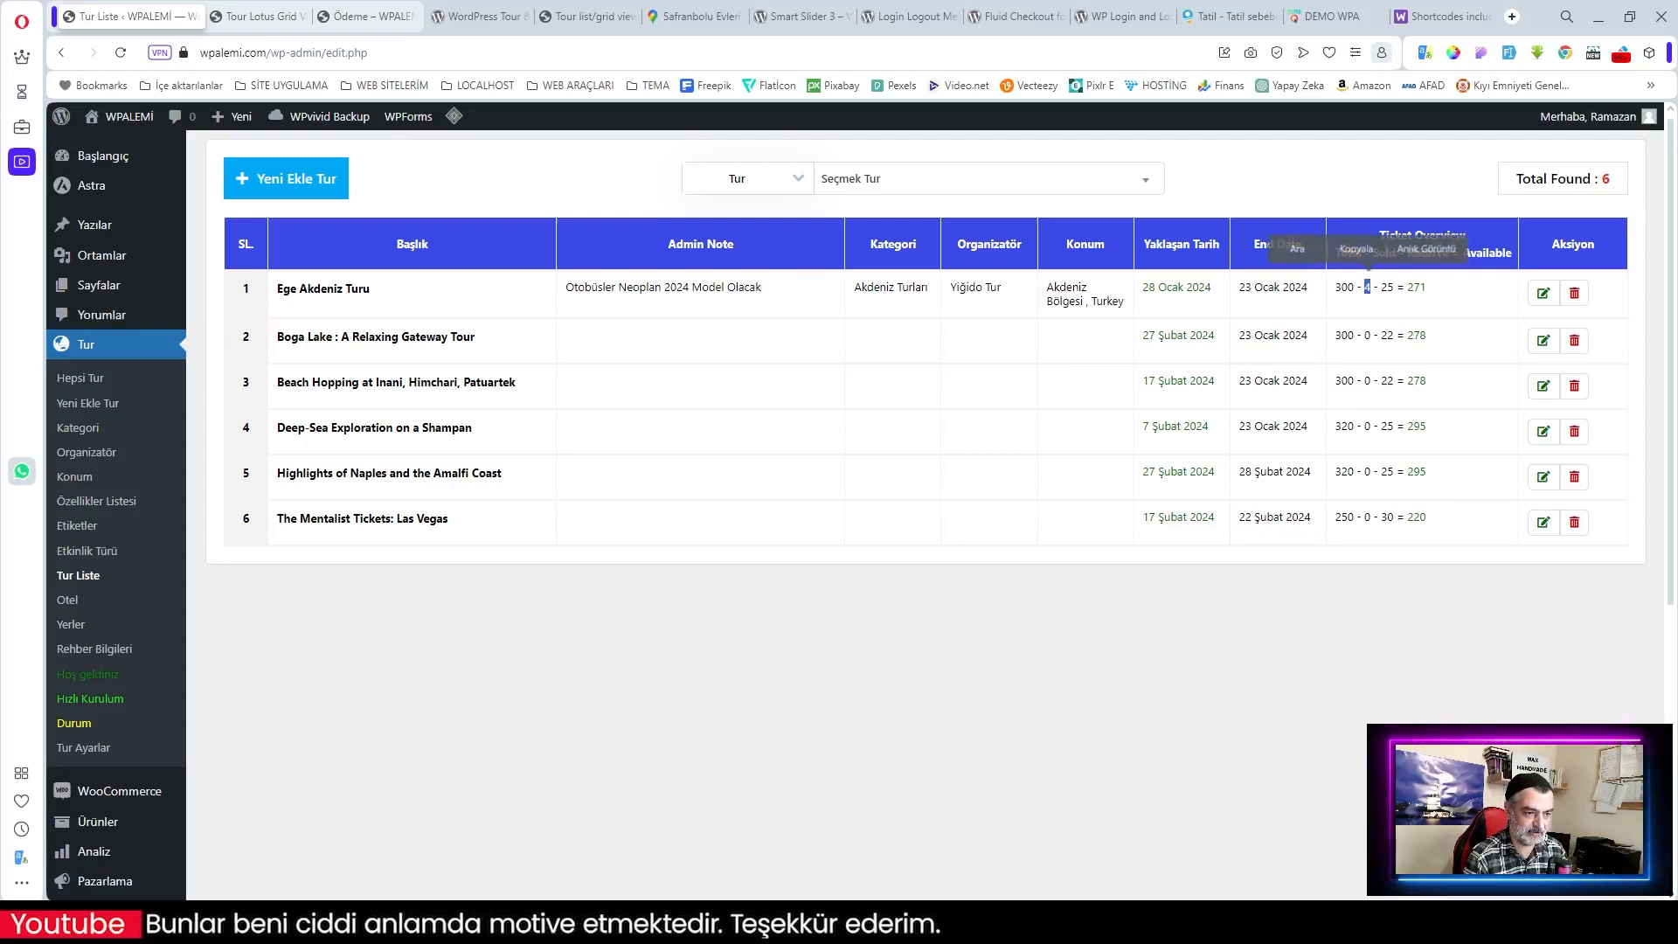
Step: Review Ege Akdeniz Turu's Tur Bilgi Ayarları, then return to the Hepsi Tur list of six tours
left_click(1544, 295)
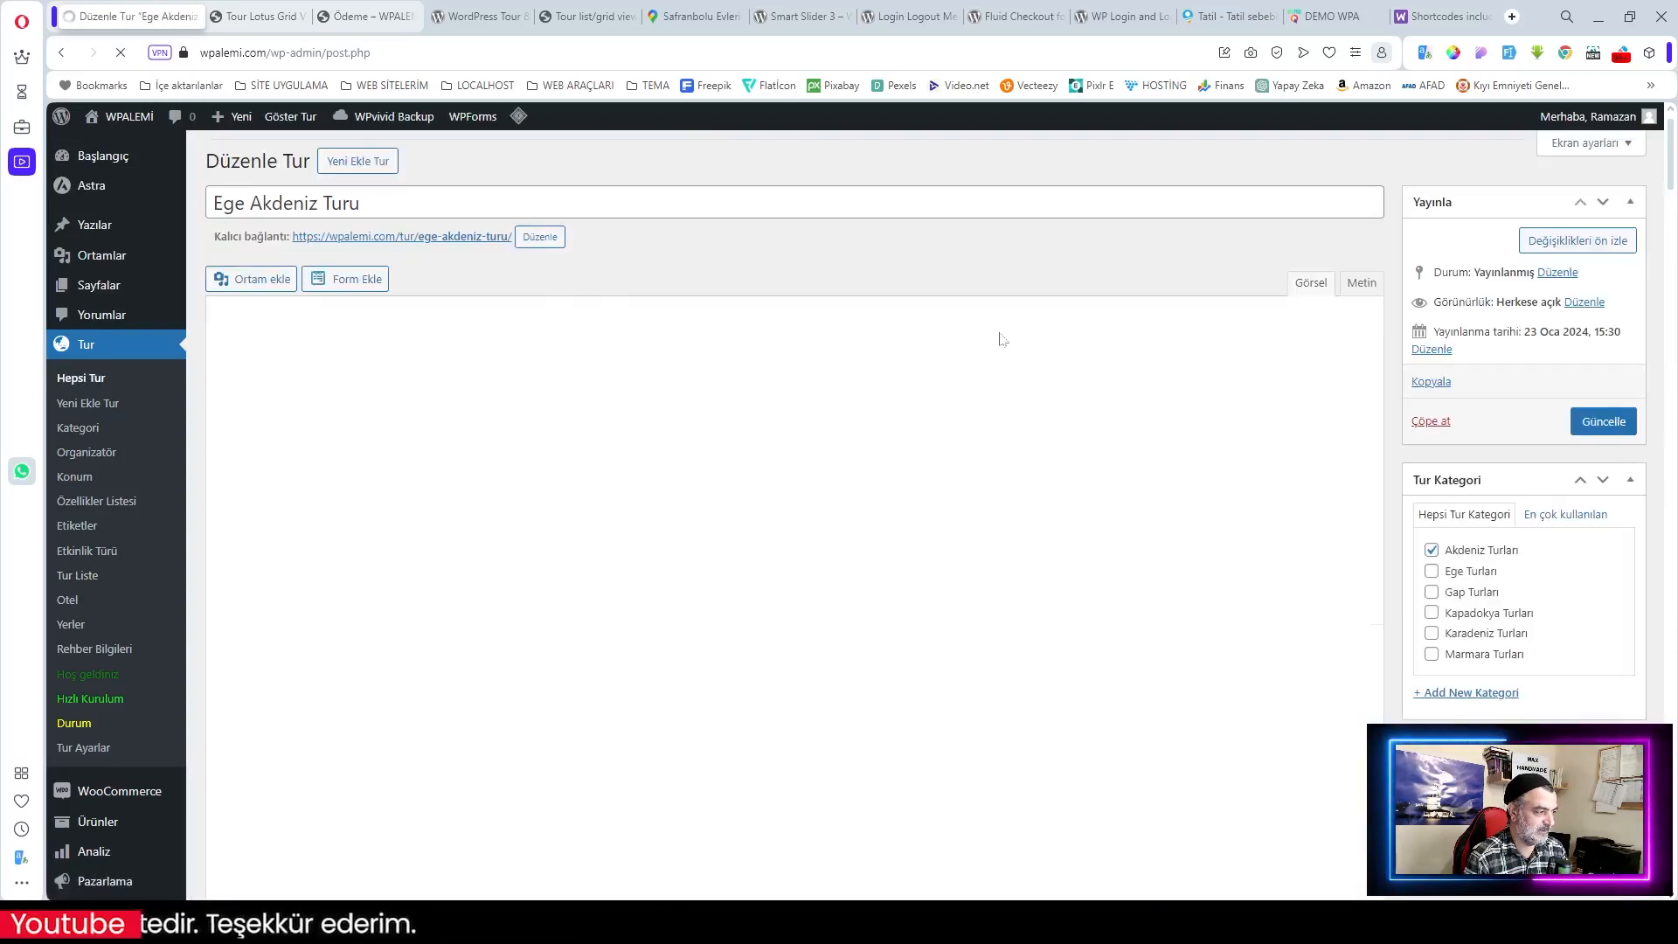
scroll(997, 341, "down", 1)
scroll(1001, 339, "down", 10)
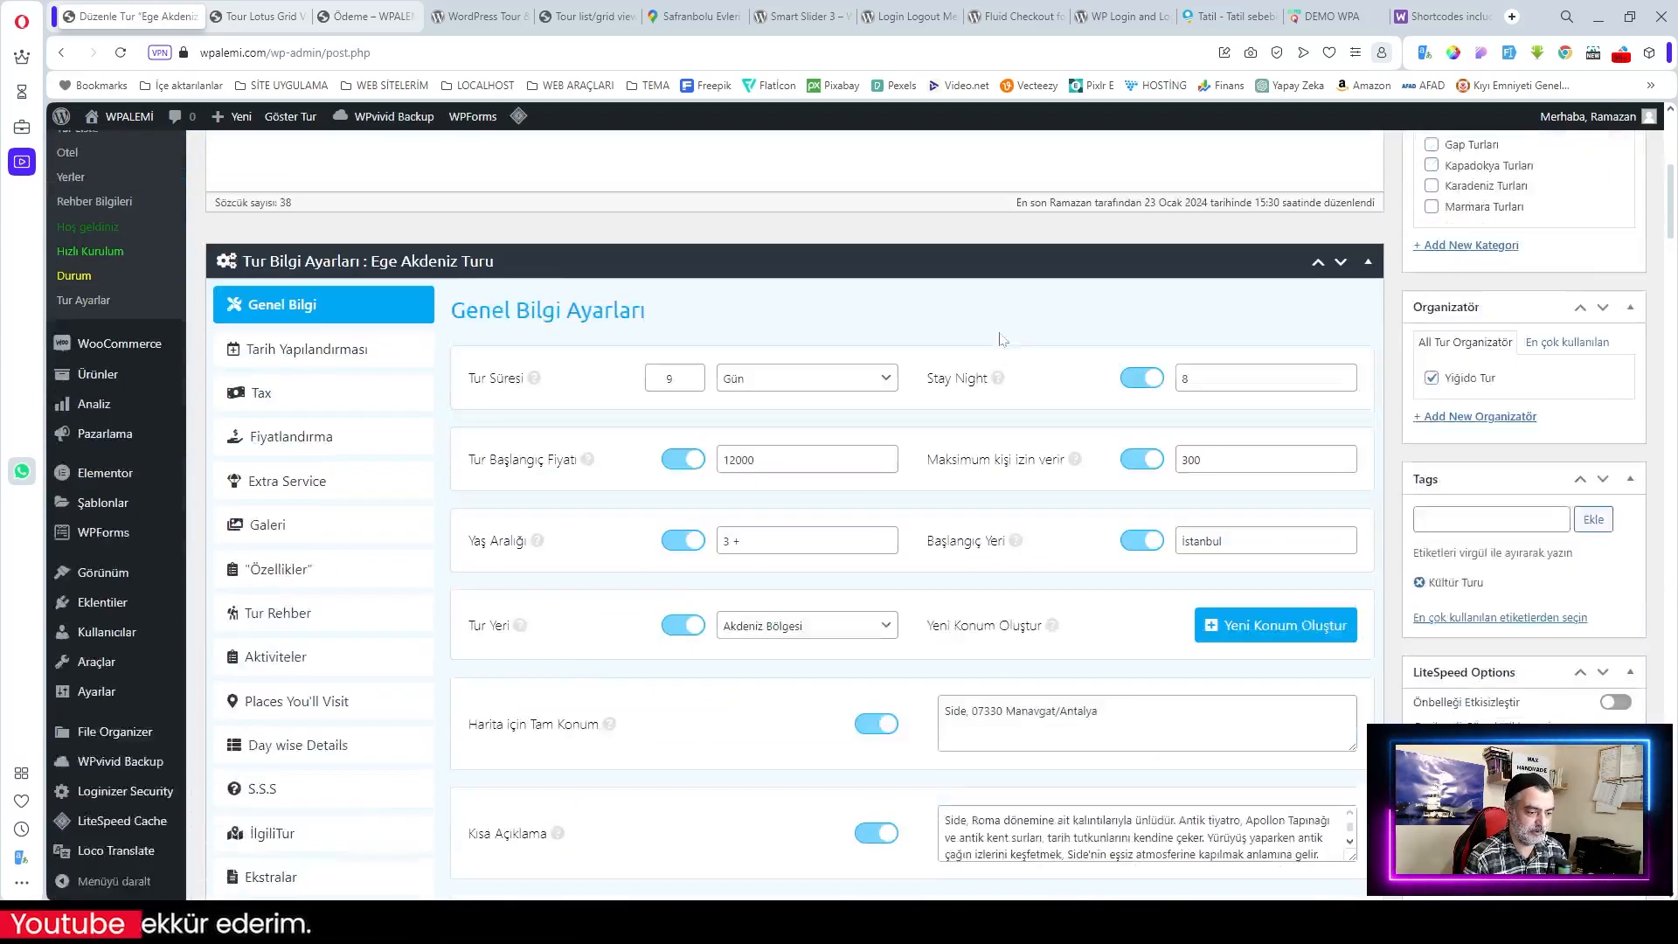
scroll(1002, 339, "down", 5)
scroll(1001, 340, "up", 11)
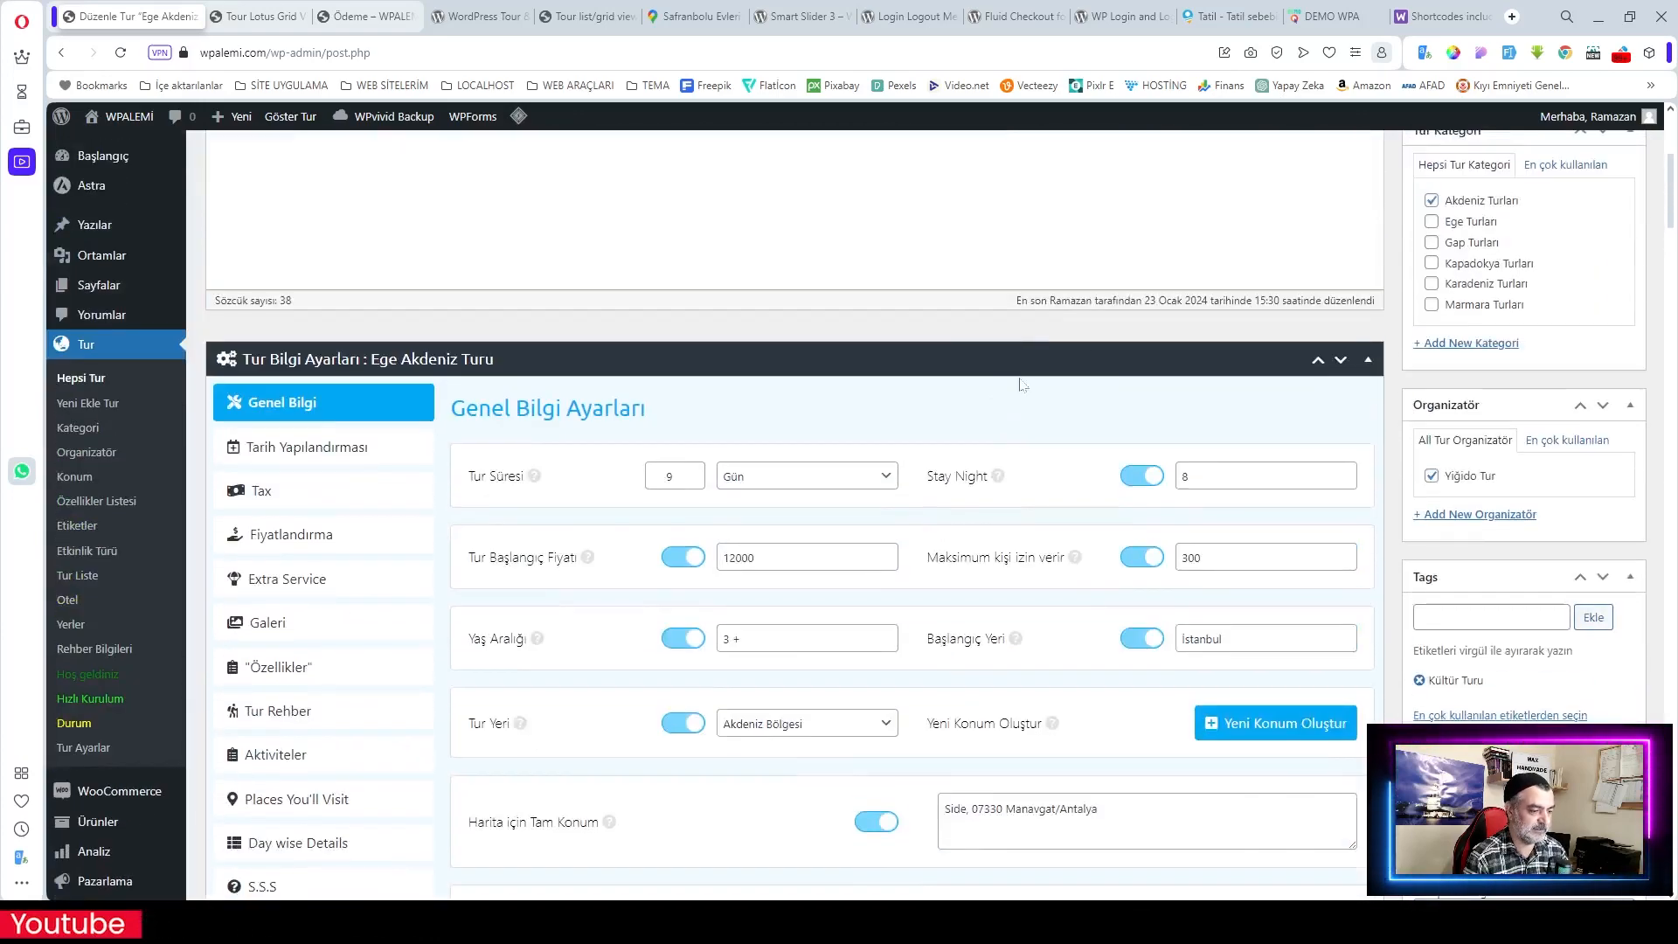
scroll(727, 305, "up", 4)
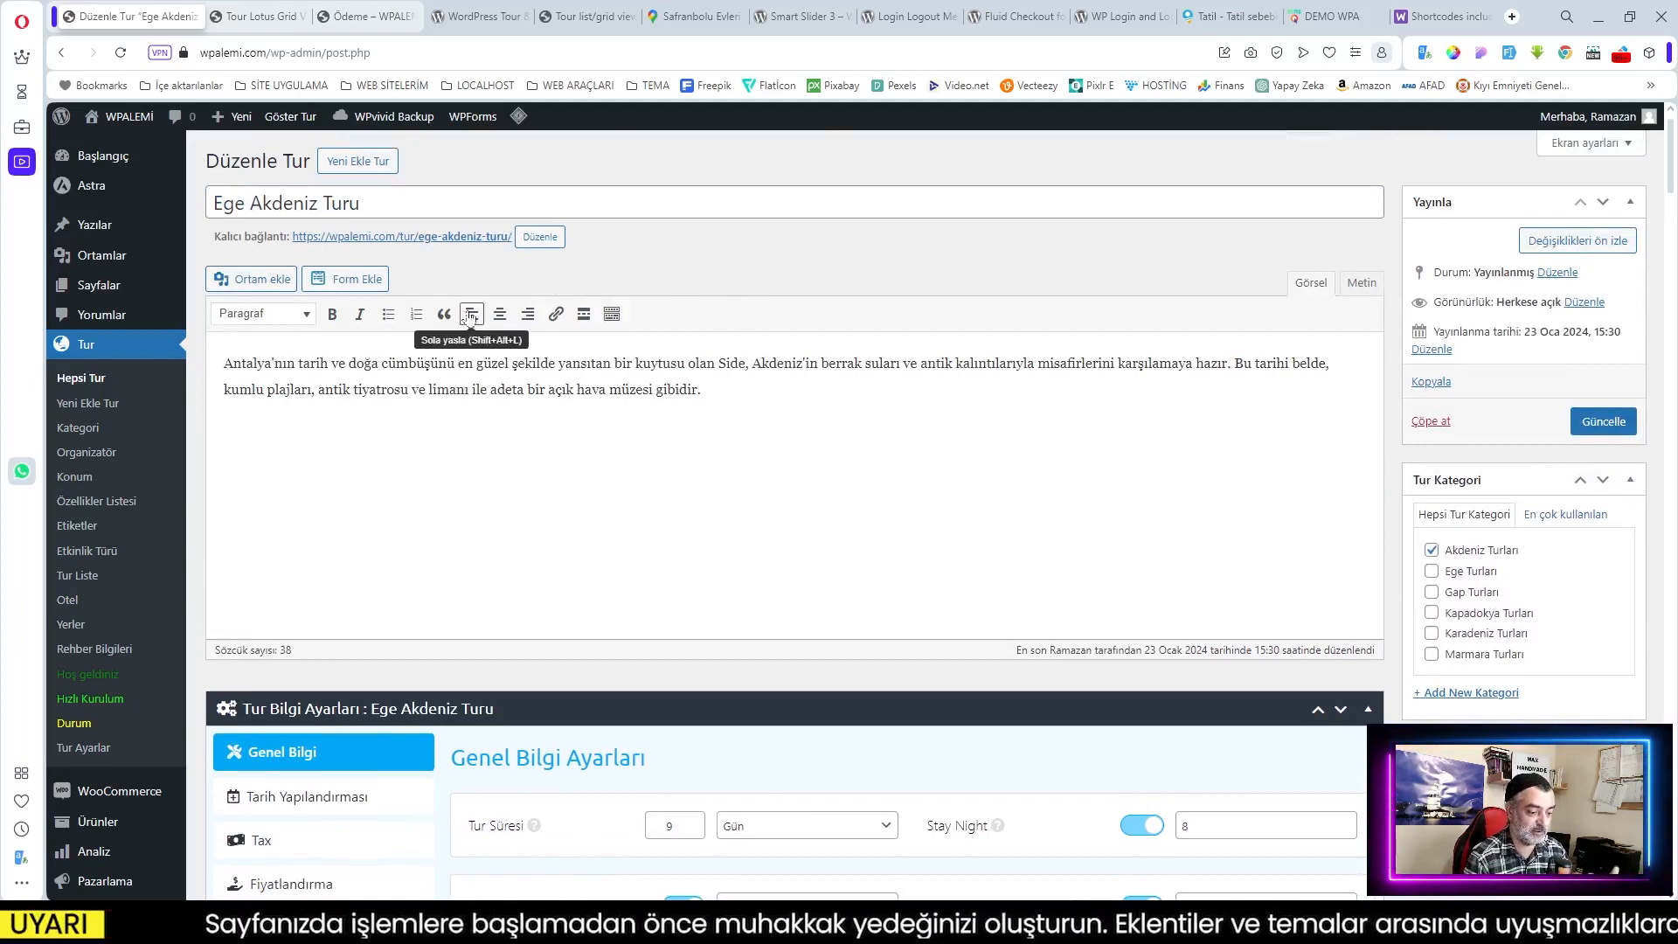
left_click(78, 384)
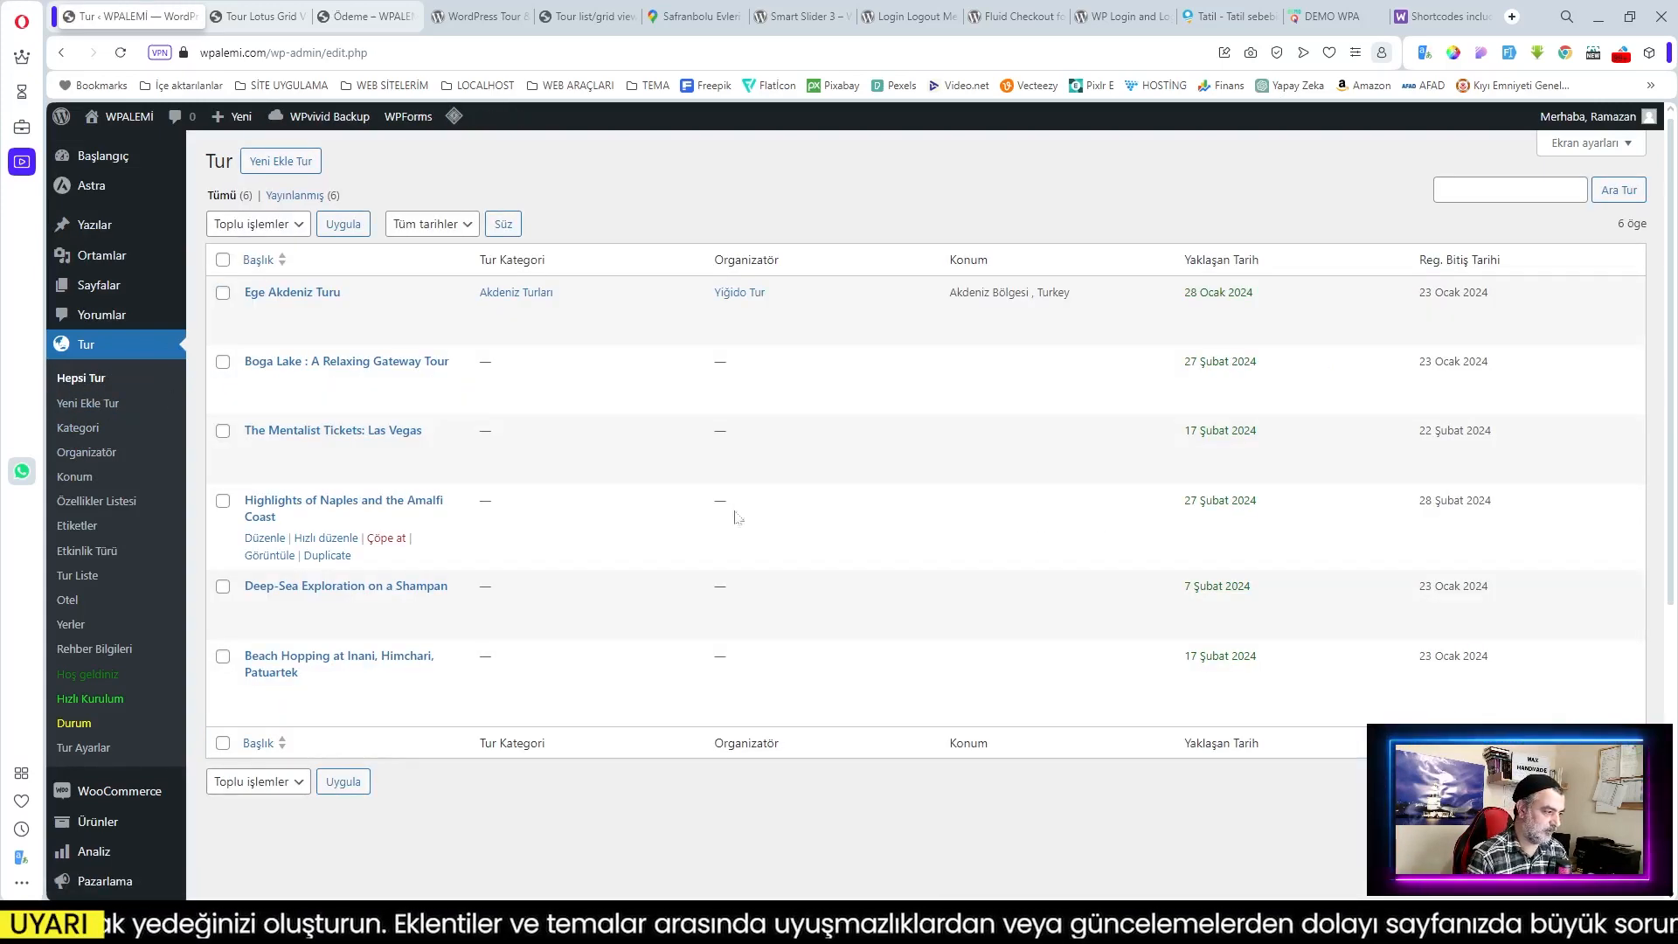
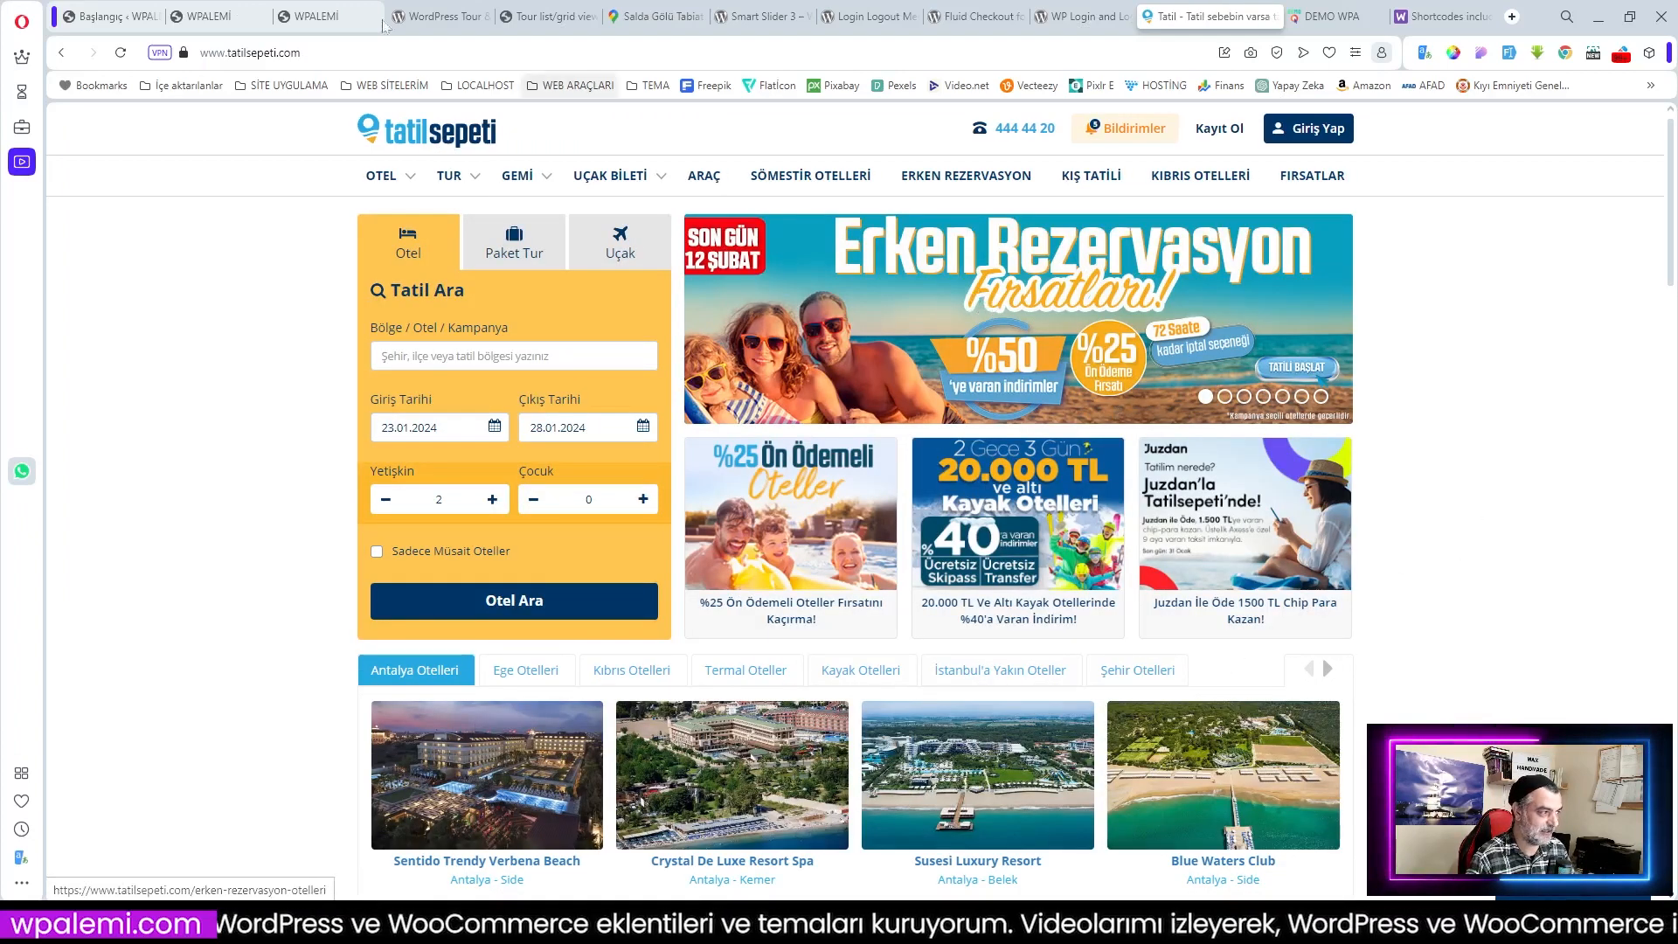
Step: Go to the WPALEMİ admin dashboard and open the Add New Plugin page under Eklentiler
left_click(215, 18)
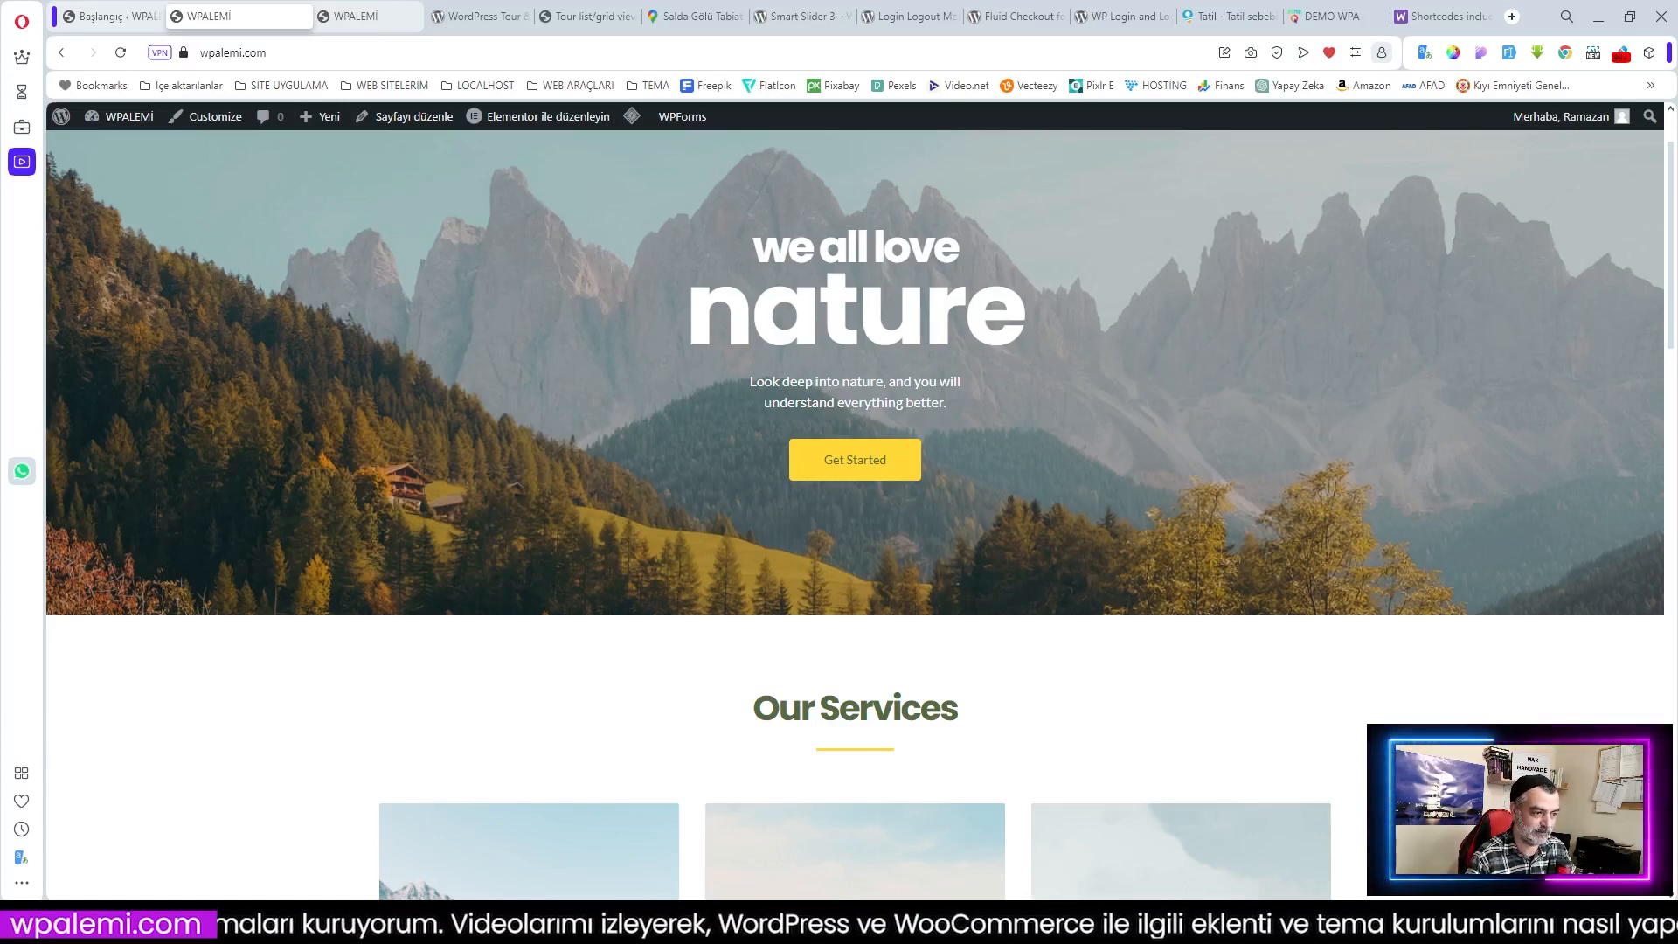
left_click(103, 18)
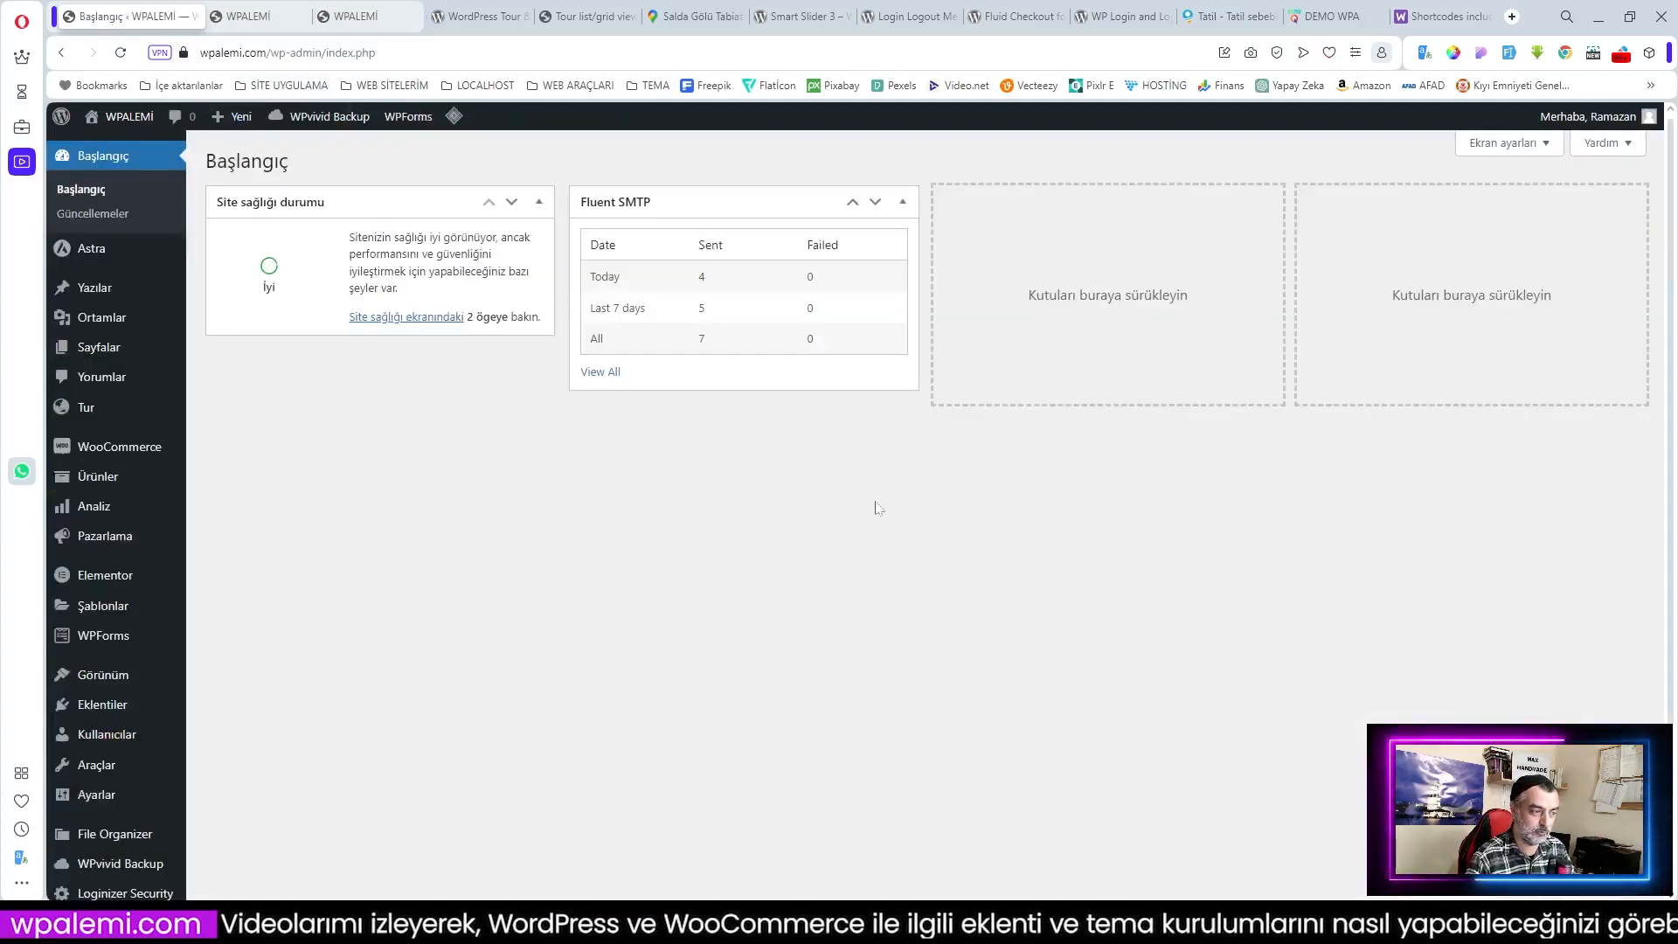
mouse_move(101, 706)
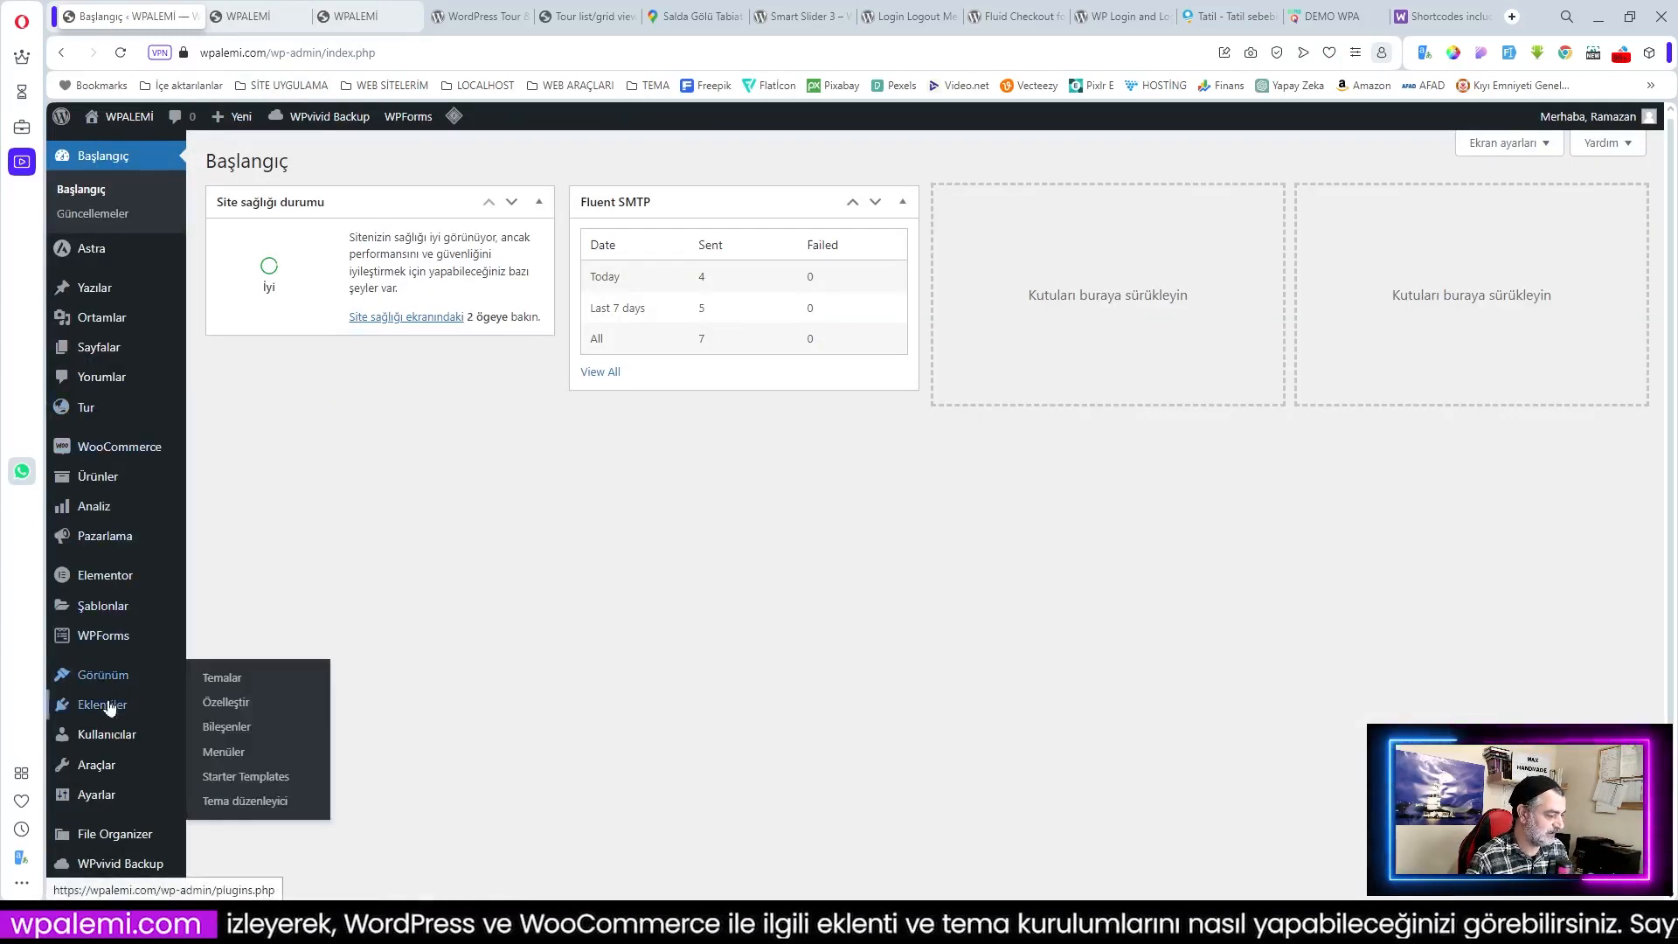
left_click(247, 738)
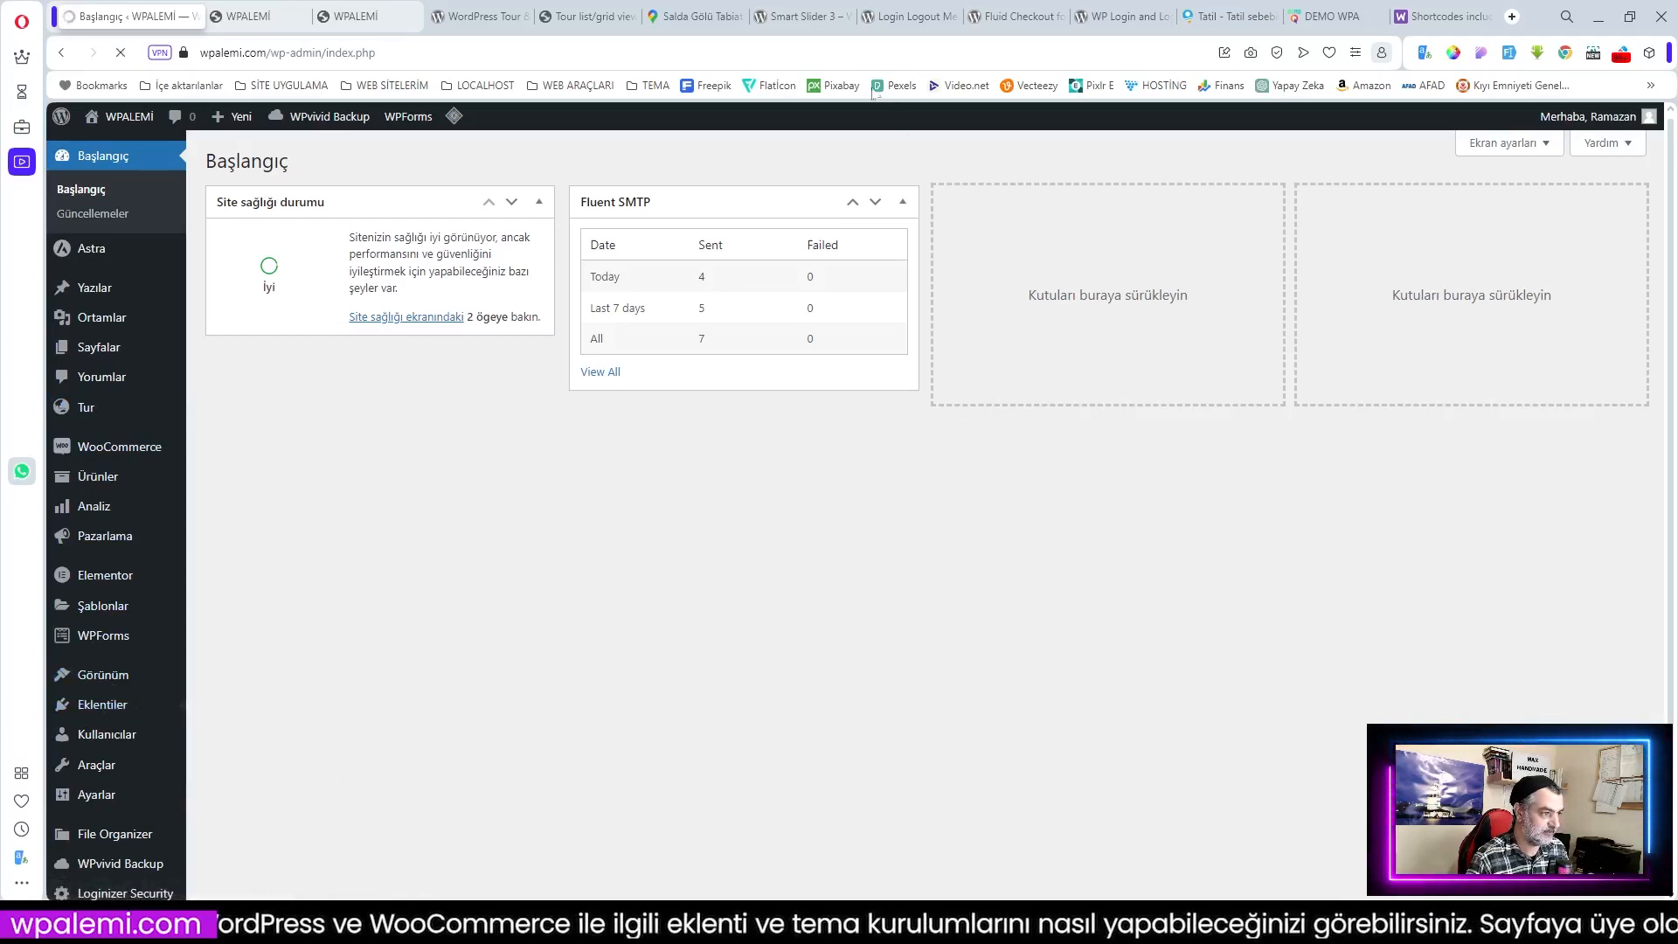
Step: Copy the Smart Slider 3 name from its plugin page, search it in Add Plugins and install it
left_click(786, 19)
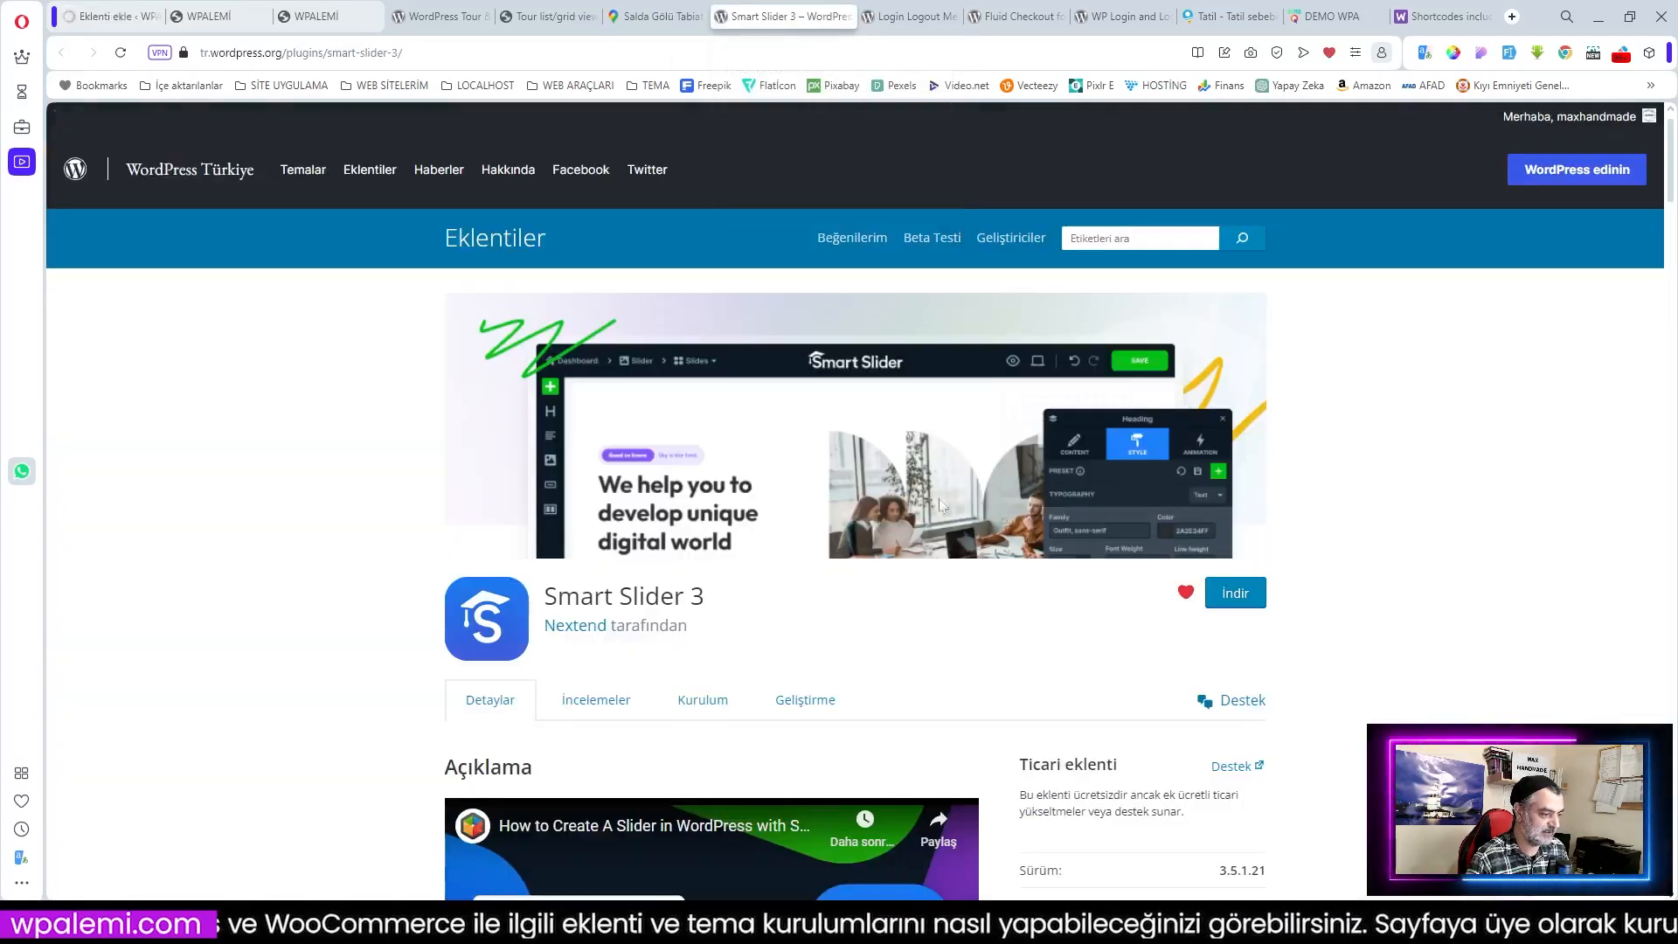
left_click_drag(710, 601, 542, 601)
key("ctrl+c")
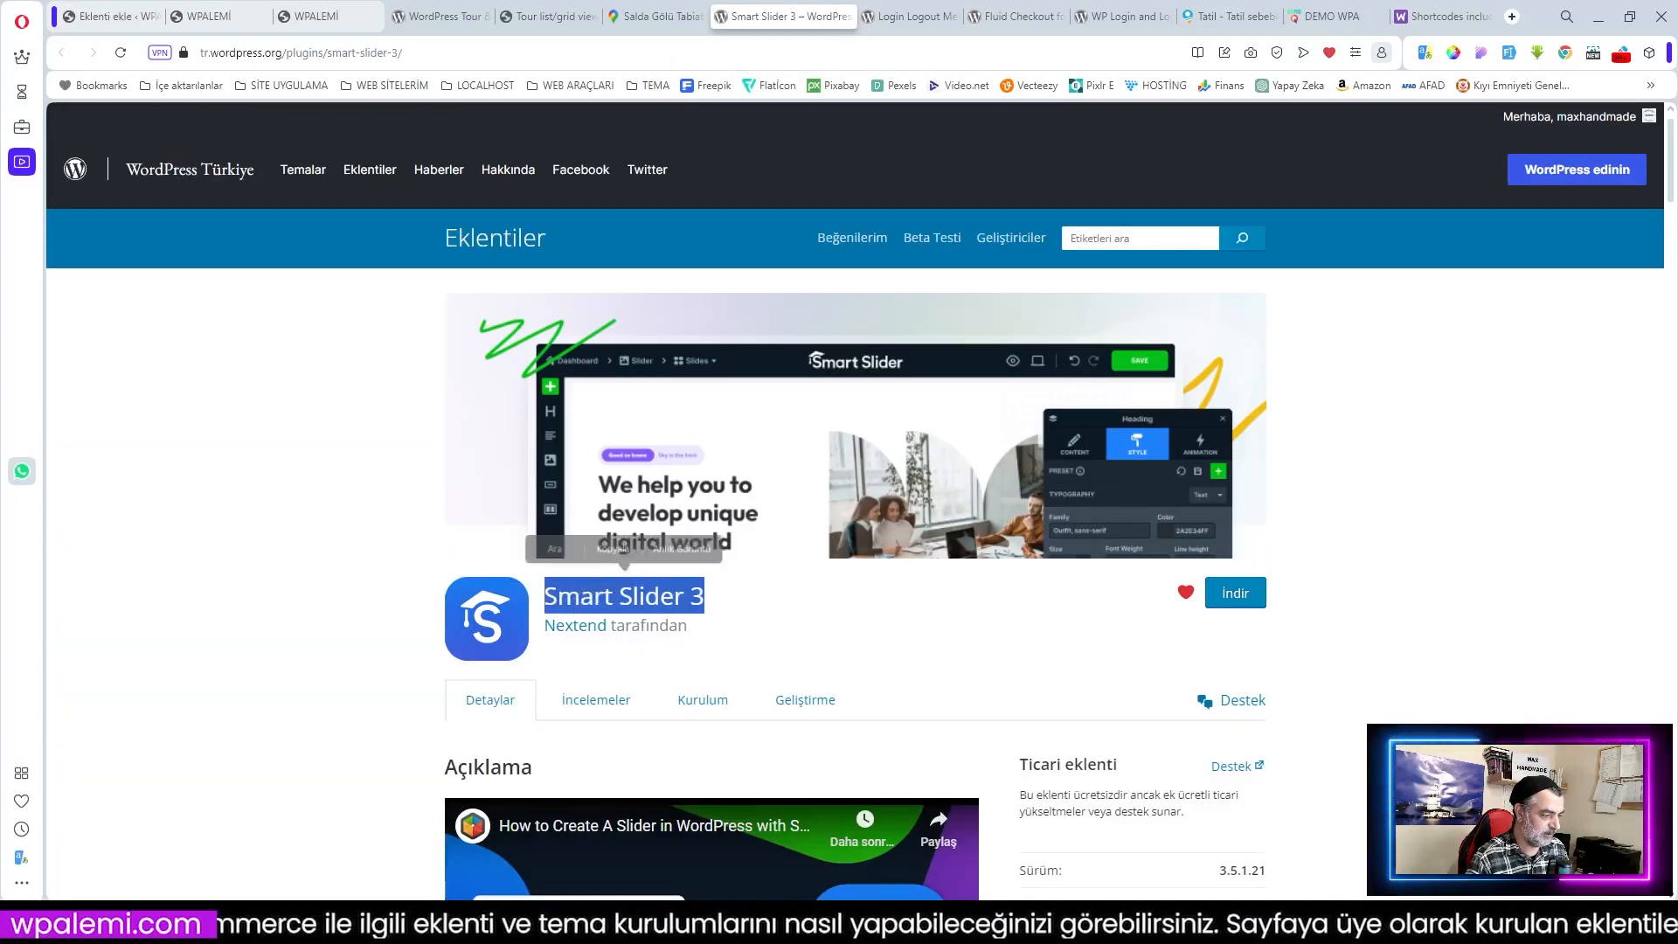
left_click(614, 549)
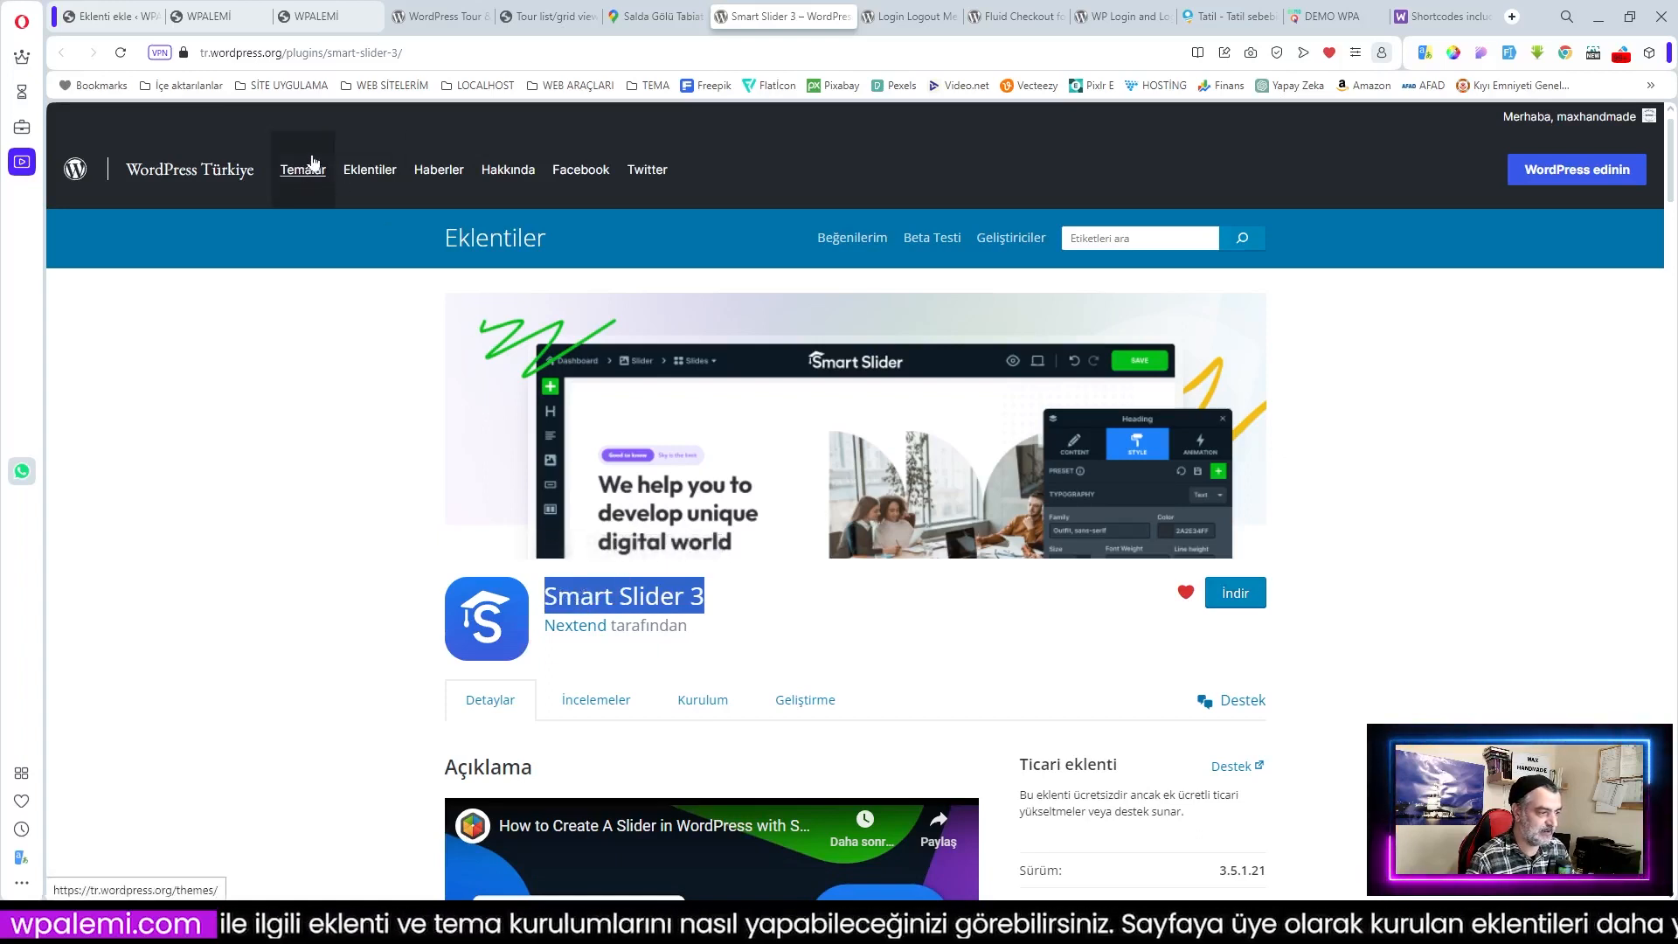
left_click(115, 14)
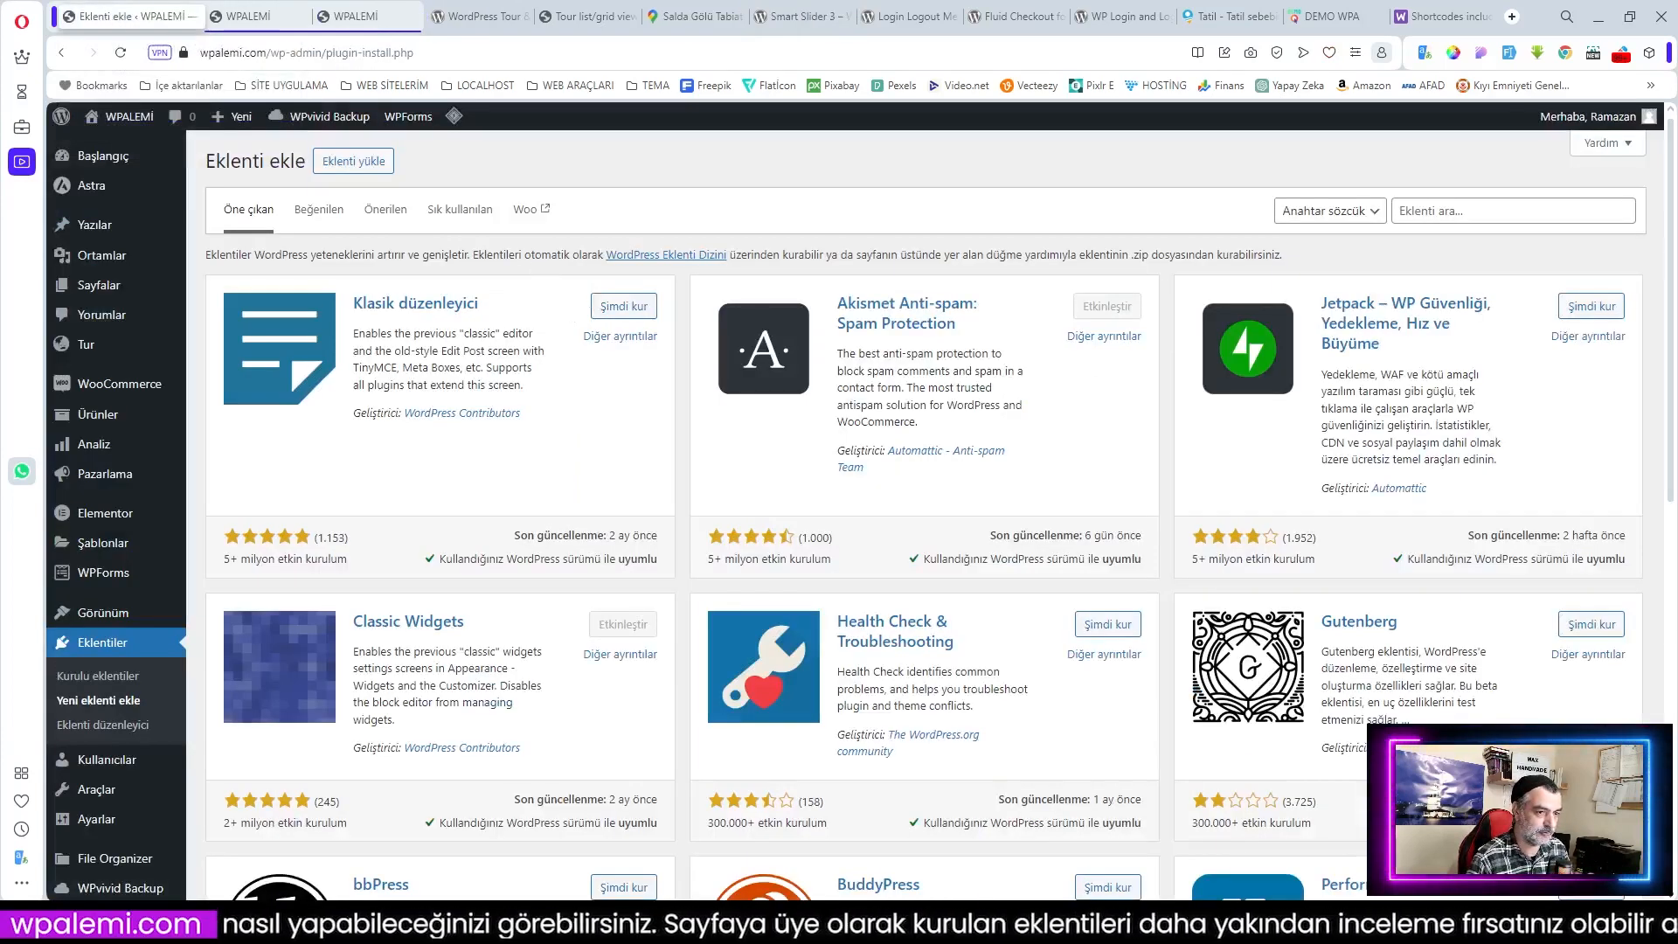
left_click(1485, 211)
key("ctrl+v")
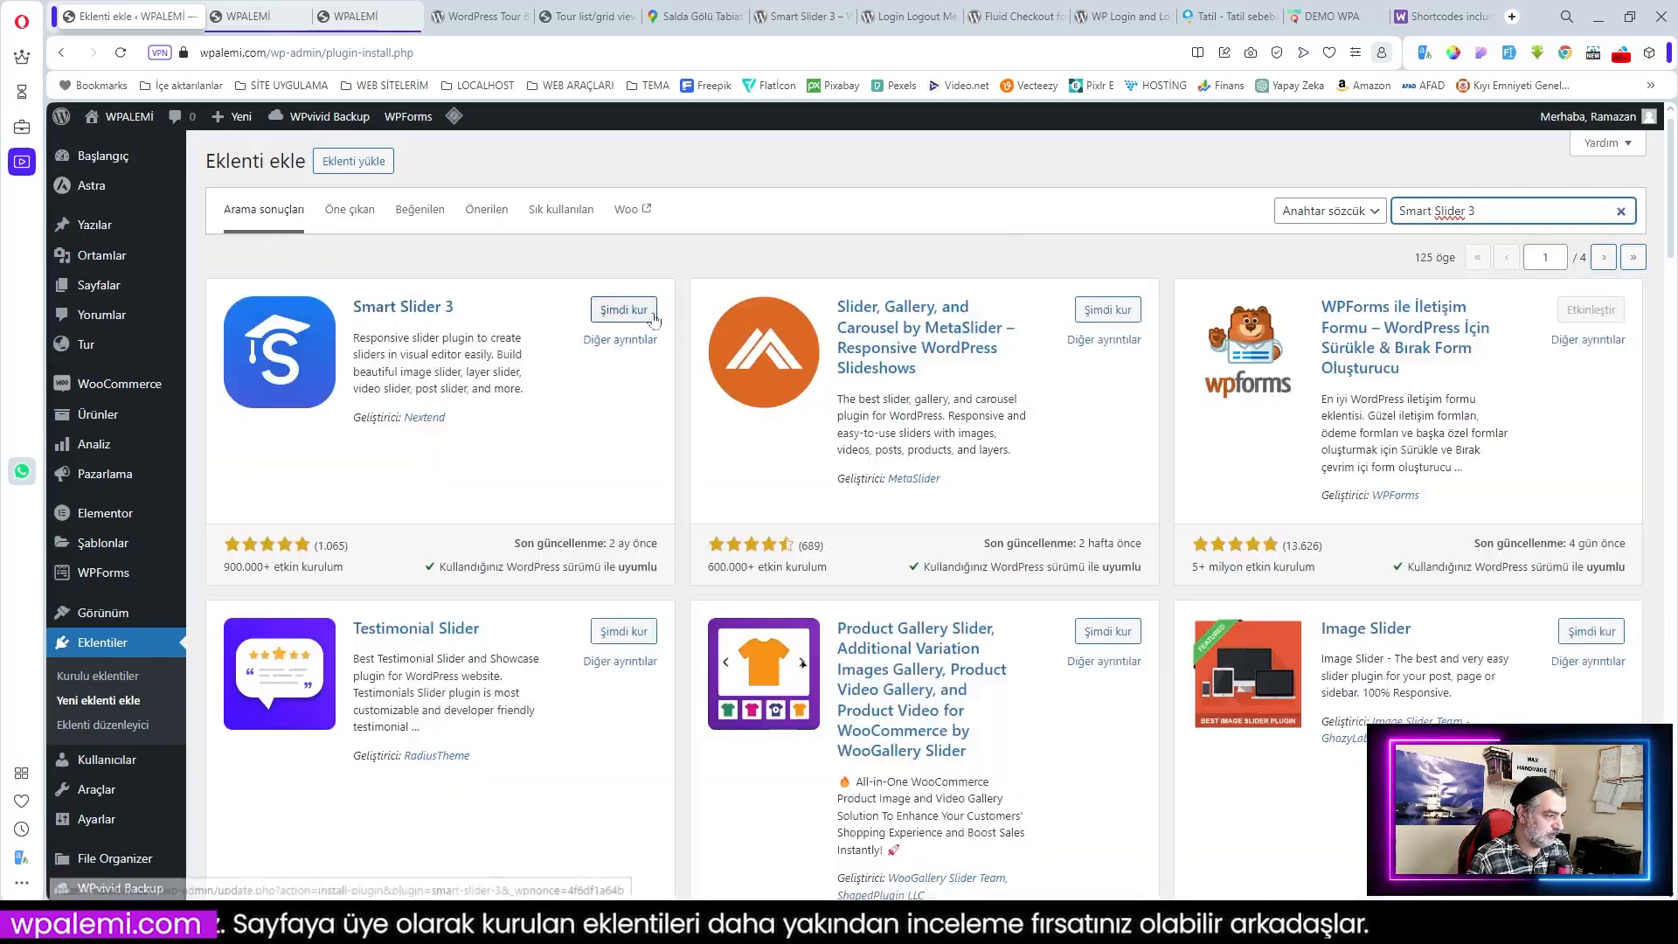
left_click(612, 309)
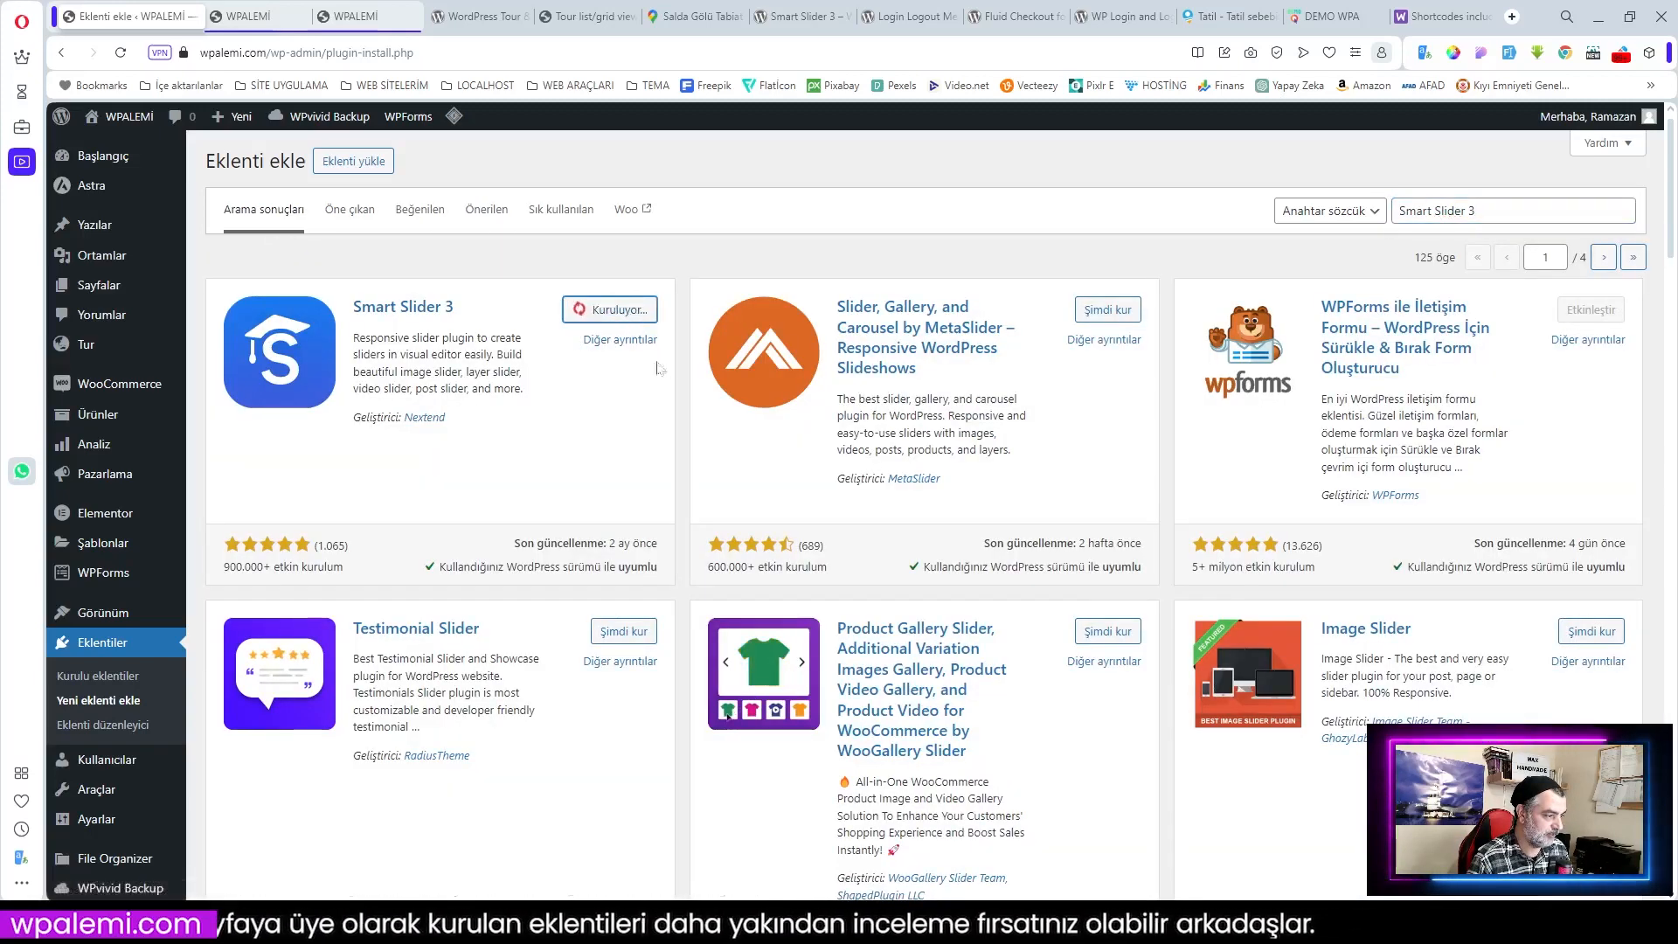
Step: Copy the Login Logout Menu plugin name from its directory page and return to the plugins admin
left_click(912, 16)
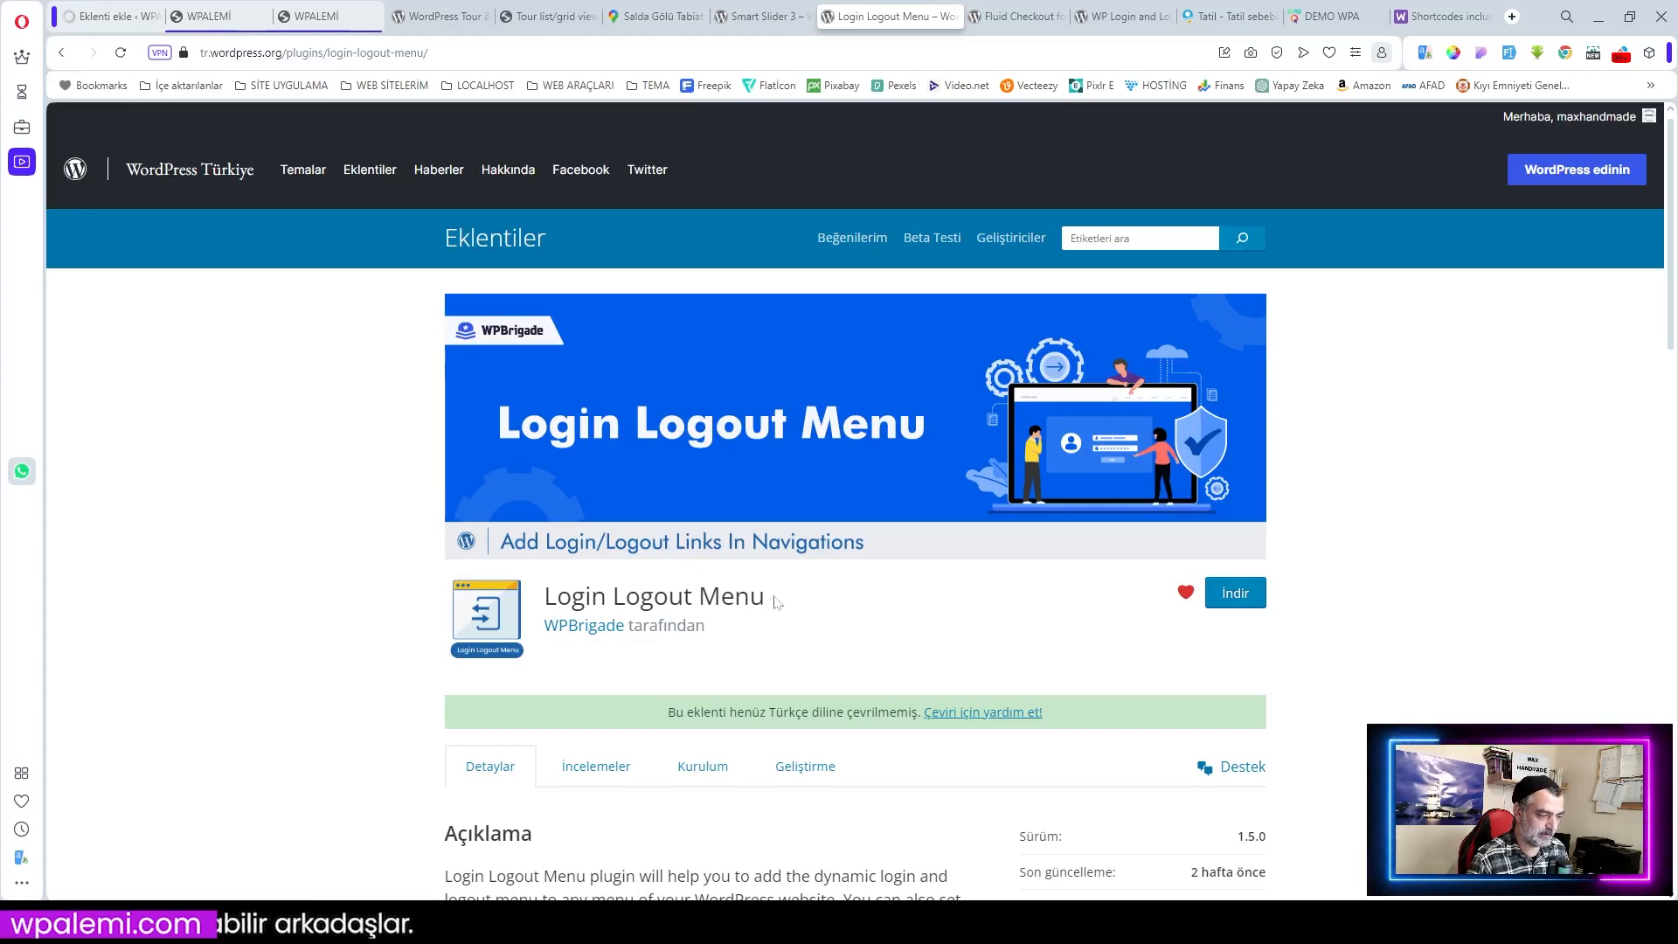
left_click_drag(775, 601, 543, 598)
key("ctrl+c")
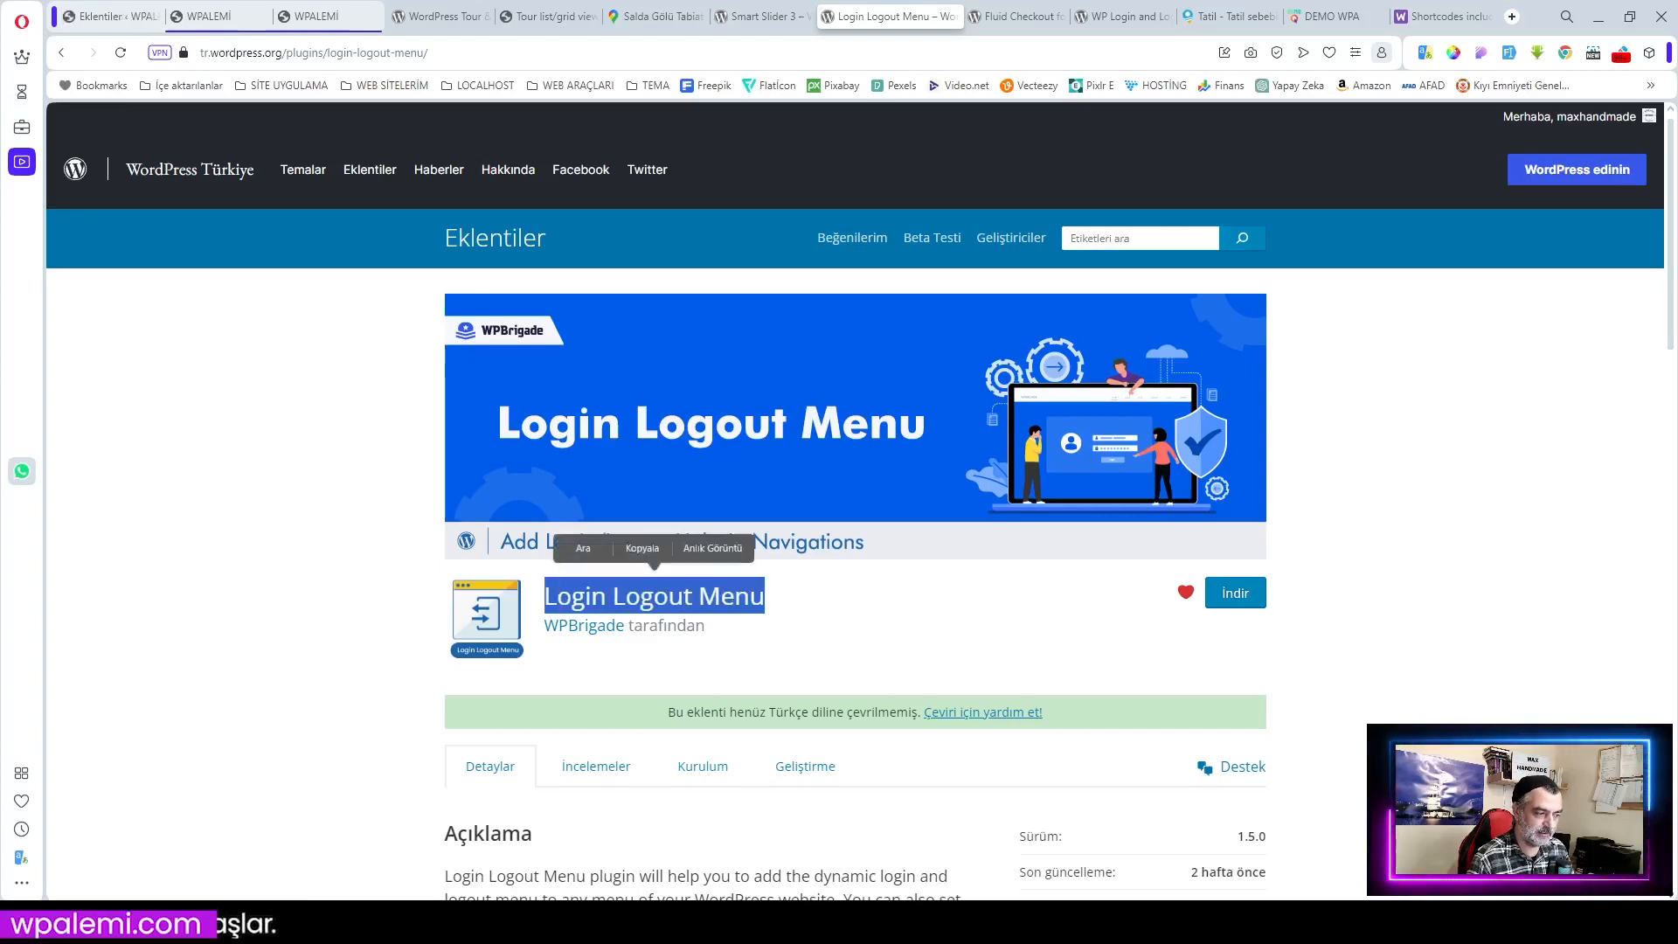
left_click(648, 554)
left_click(111, 17)
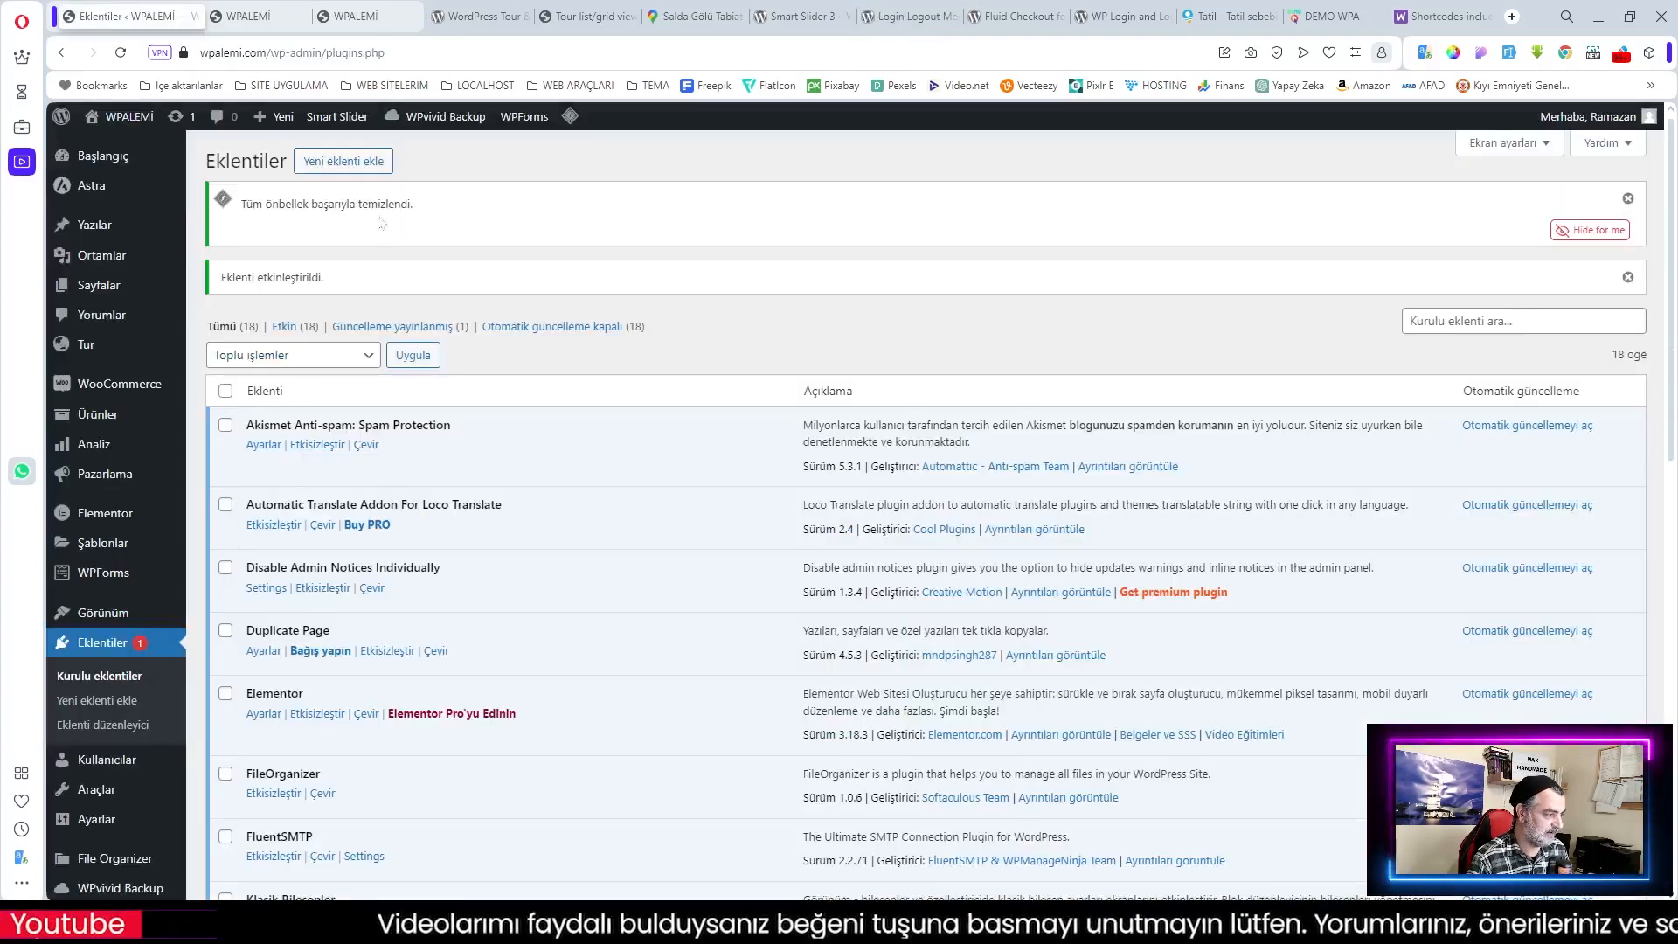
Step: Install Login Logout Menu, then search for Fluid Checkout for WooCommerce – Lite and install it
left_click(364, 163)
key("ctrl+v")
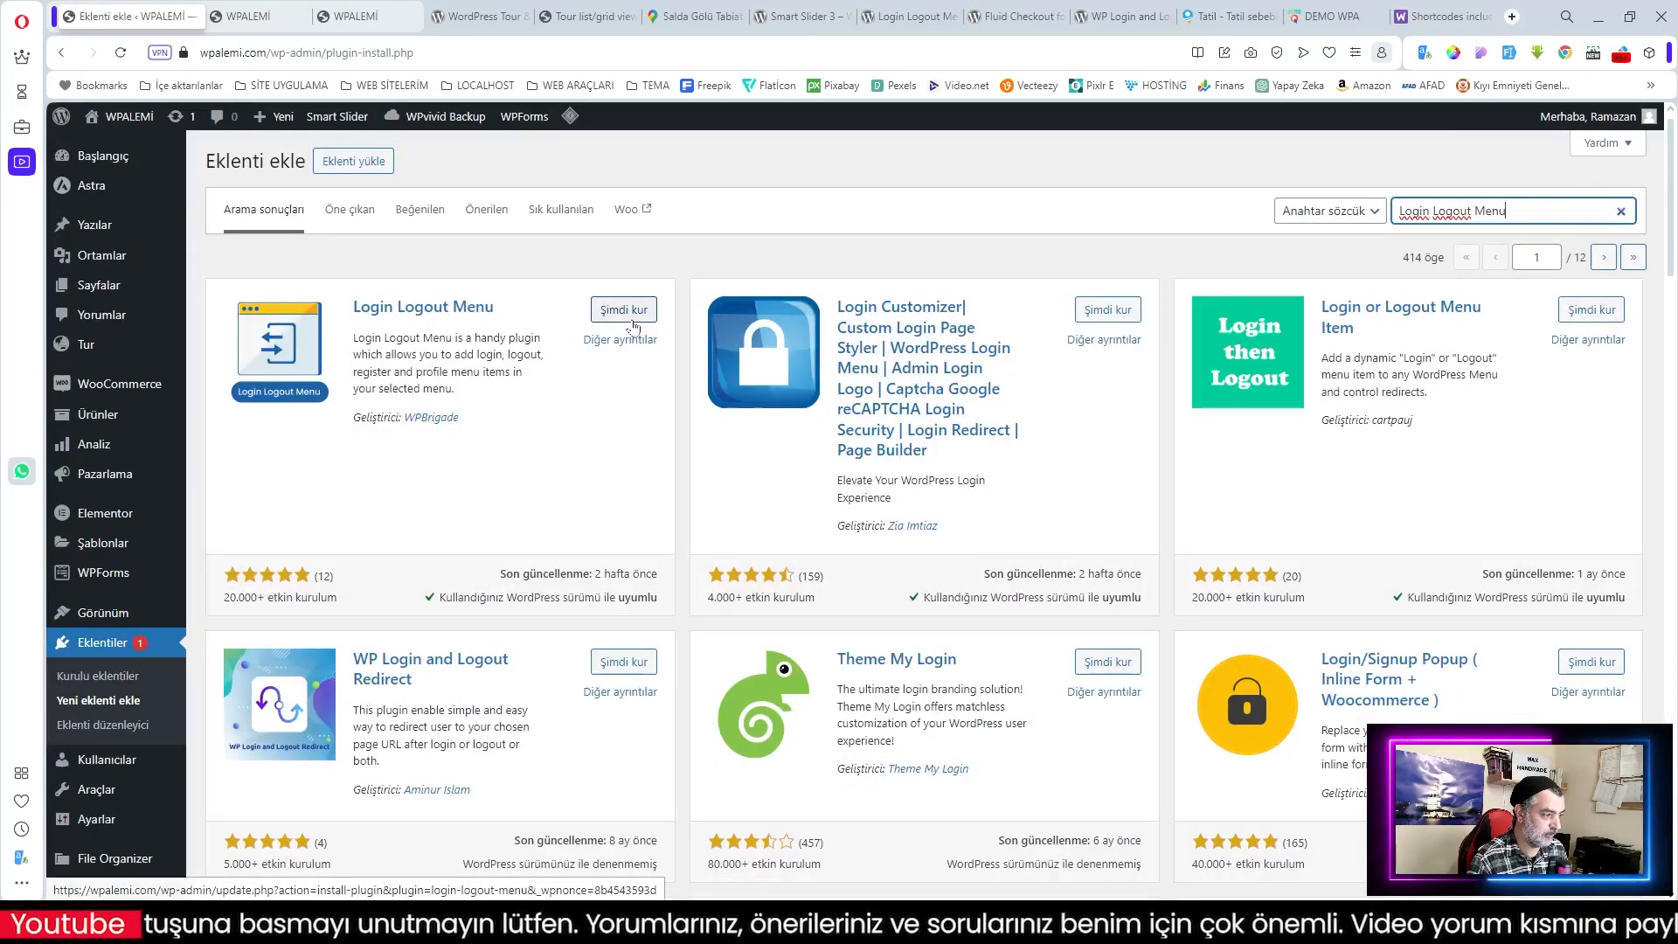
left_click(622, 312)
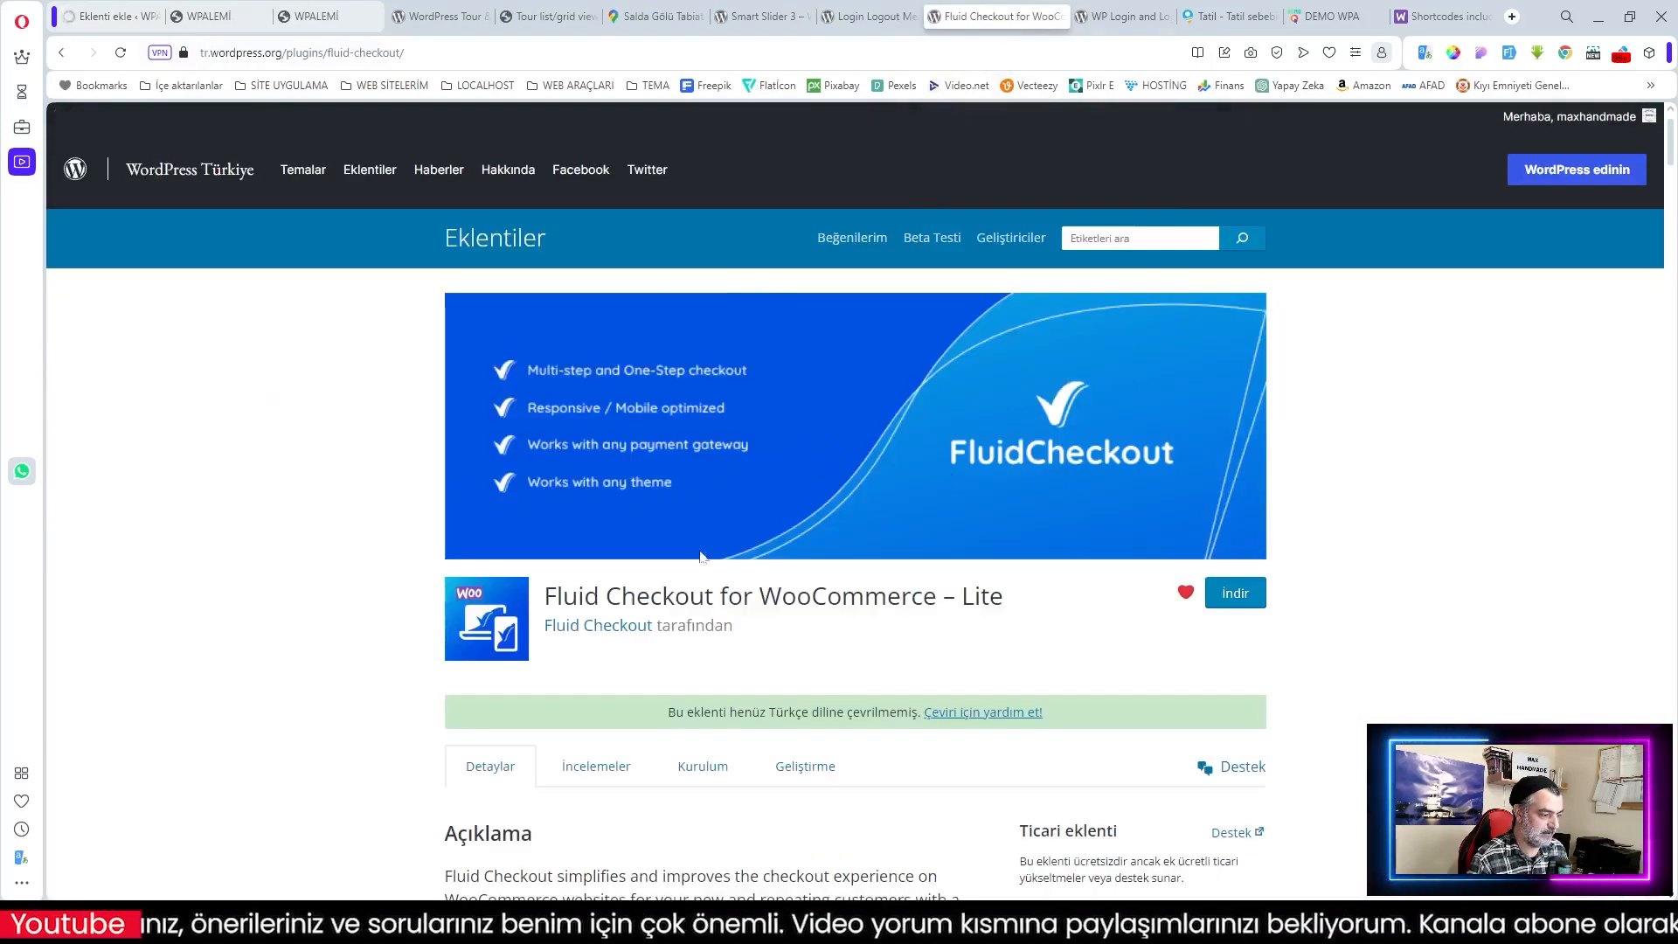
left_click_drag(1007, 601, 537, 600)
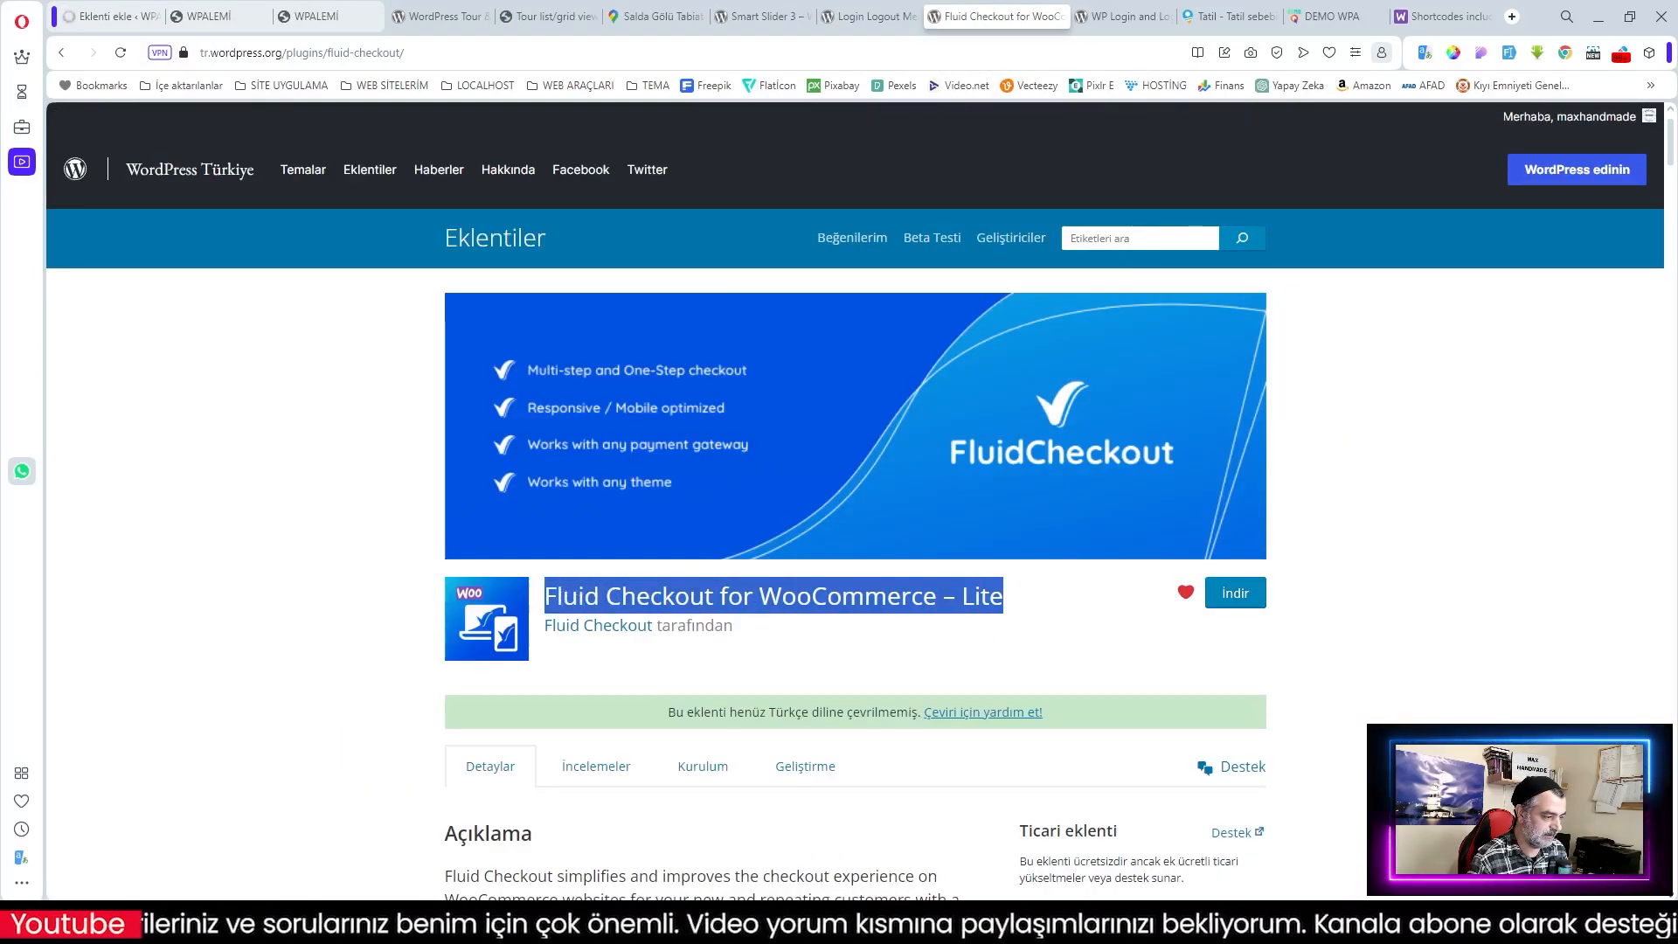
key("ctrl+1")
left_click(344, 161)
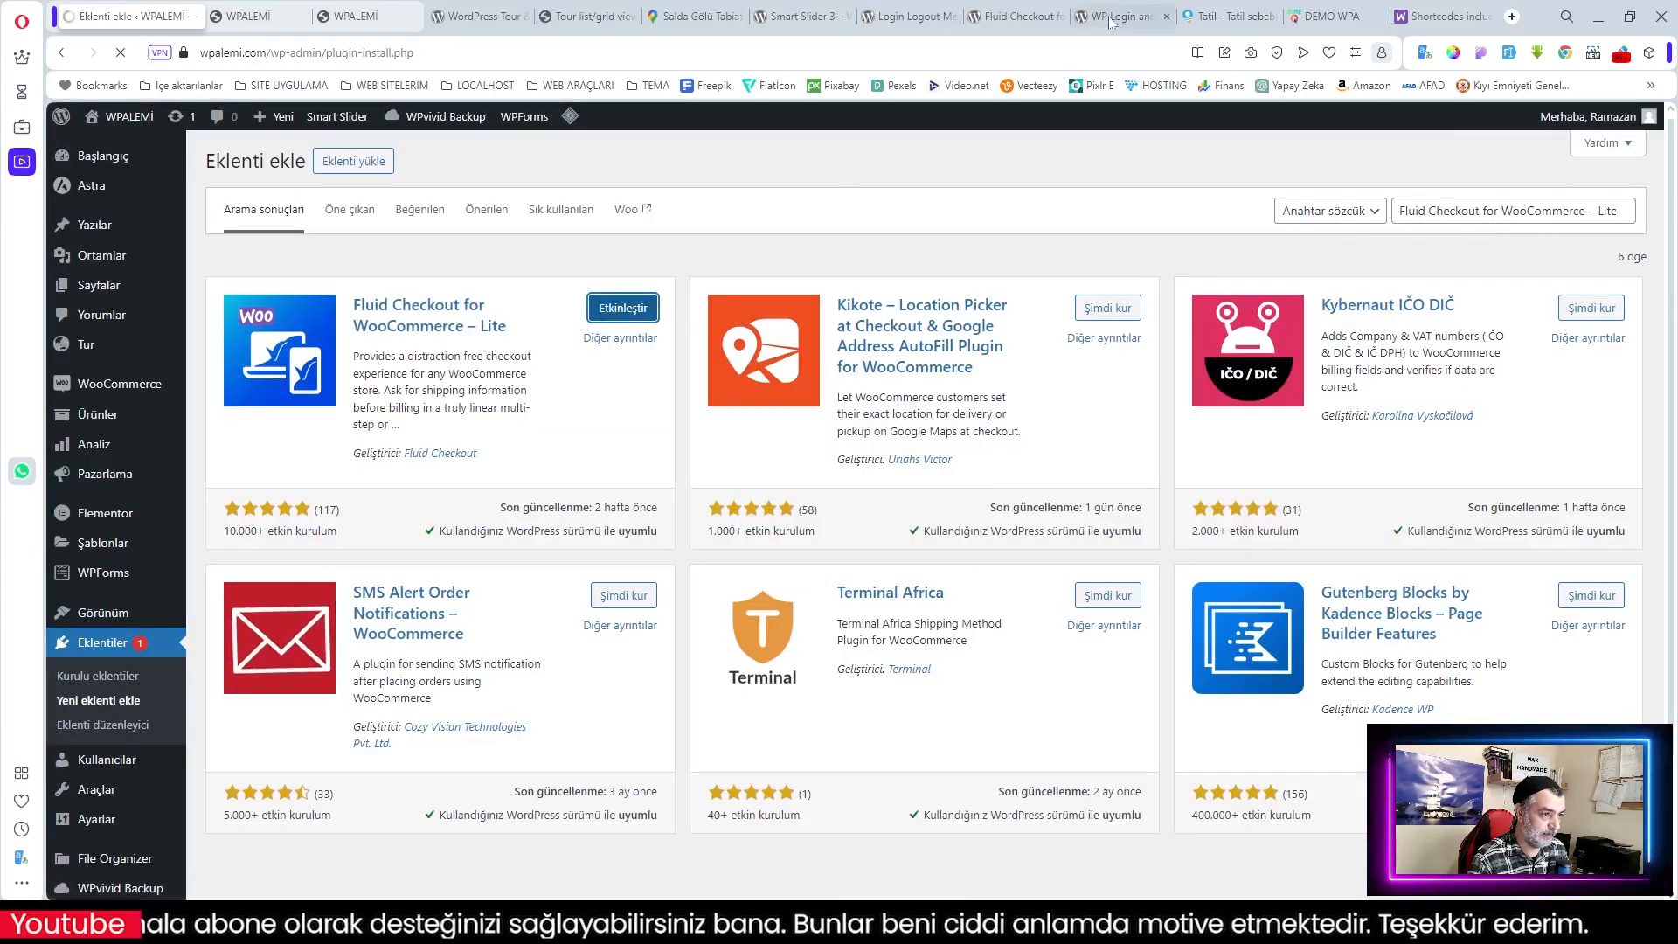
Step: Copy the WP Login and Logout Redirect name from its directory page and return to the admin
left_click(1111, 21)
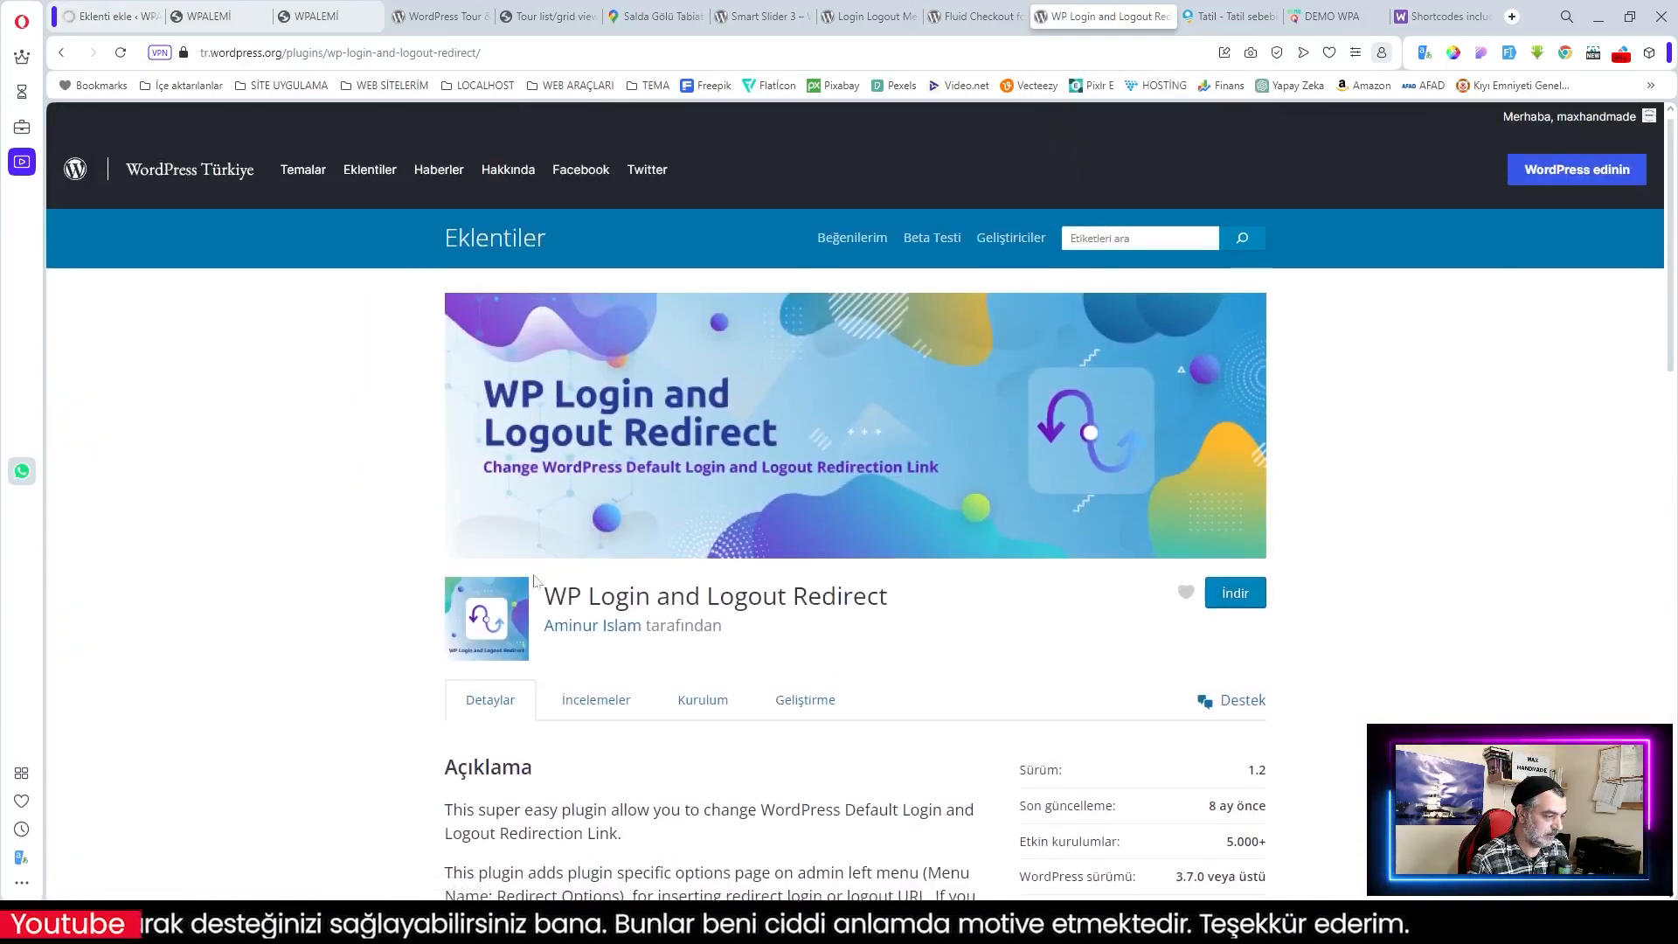
left_click_drag(544, 598, 887, 598)
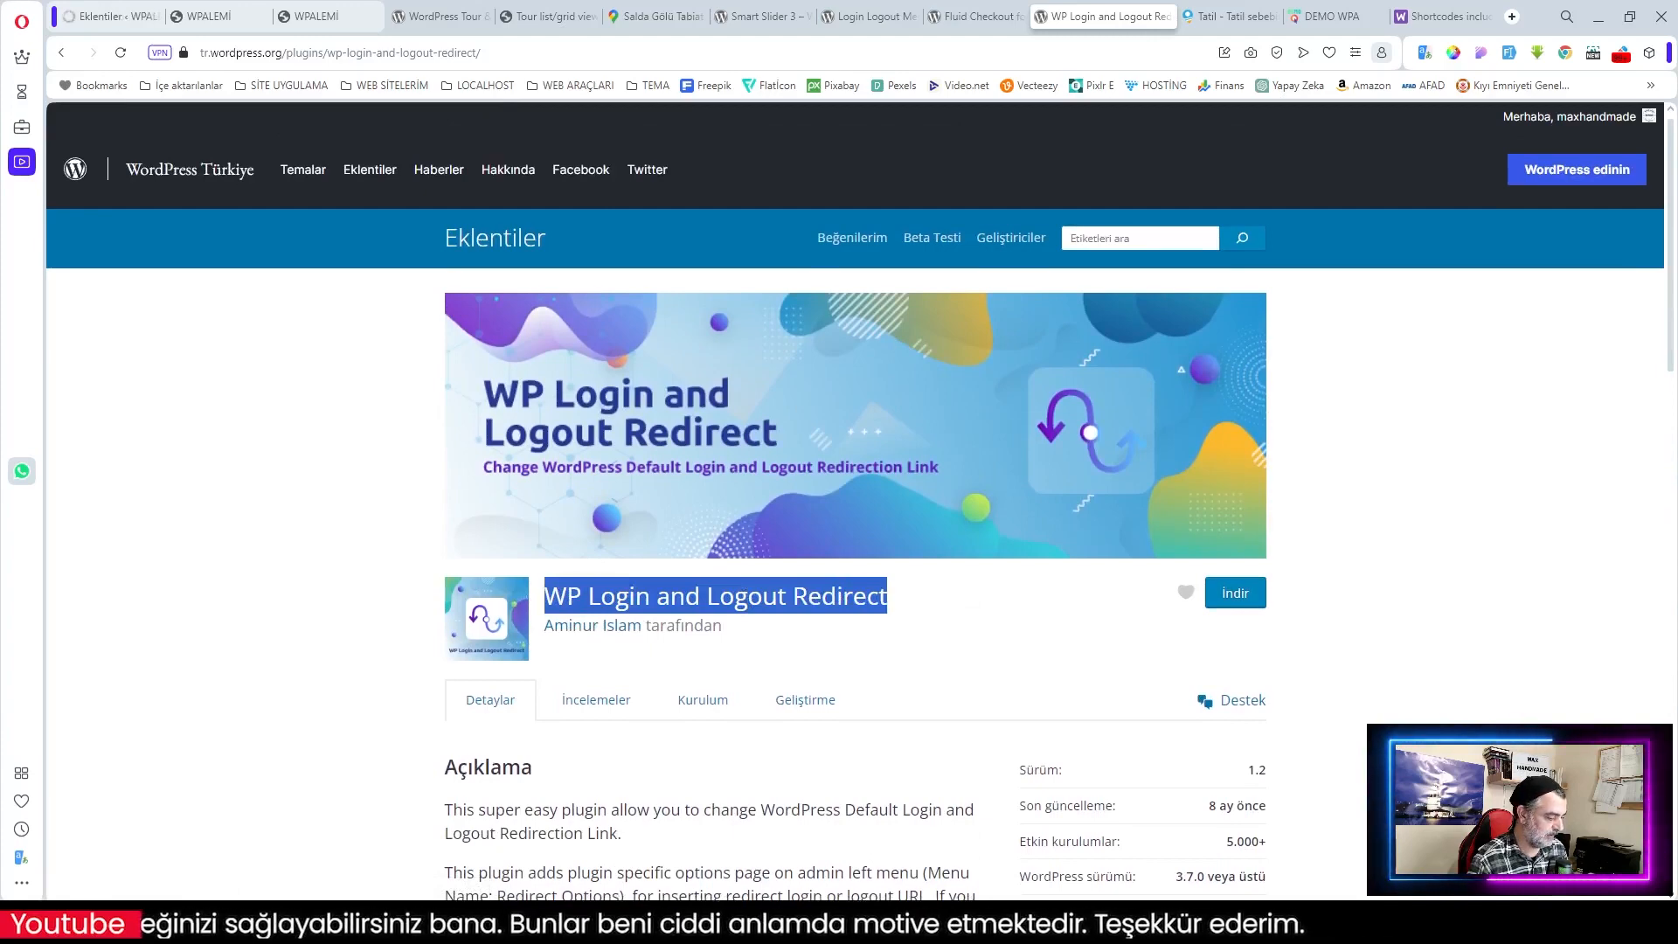
key("ctrl+c")
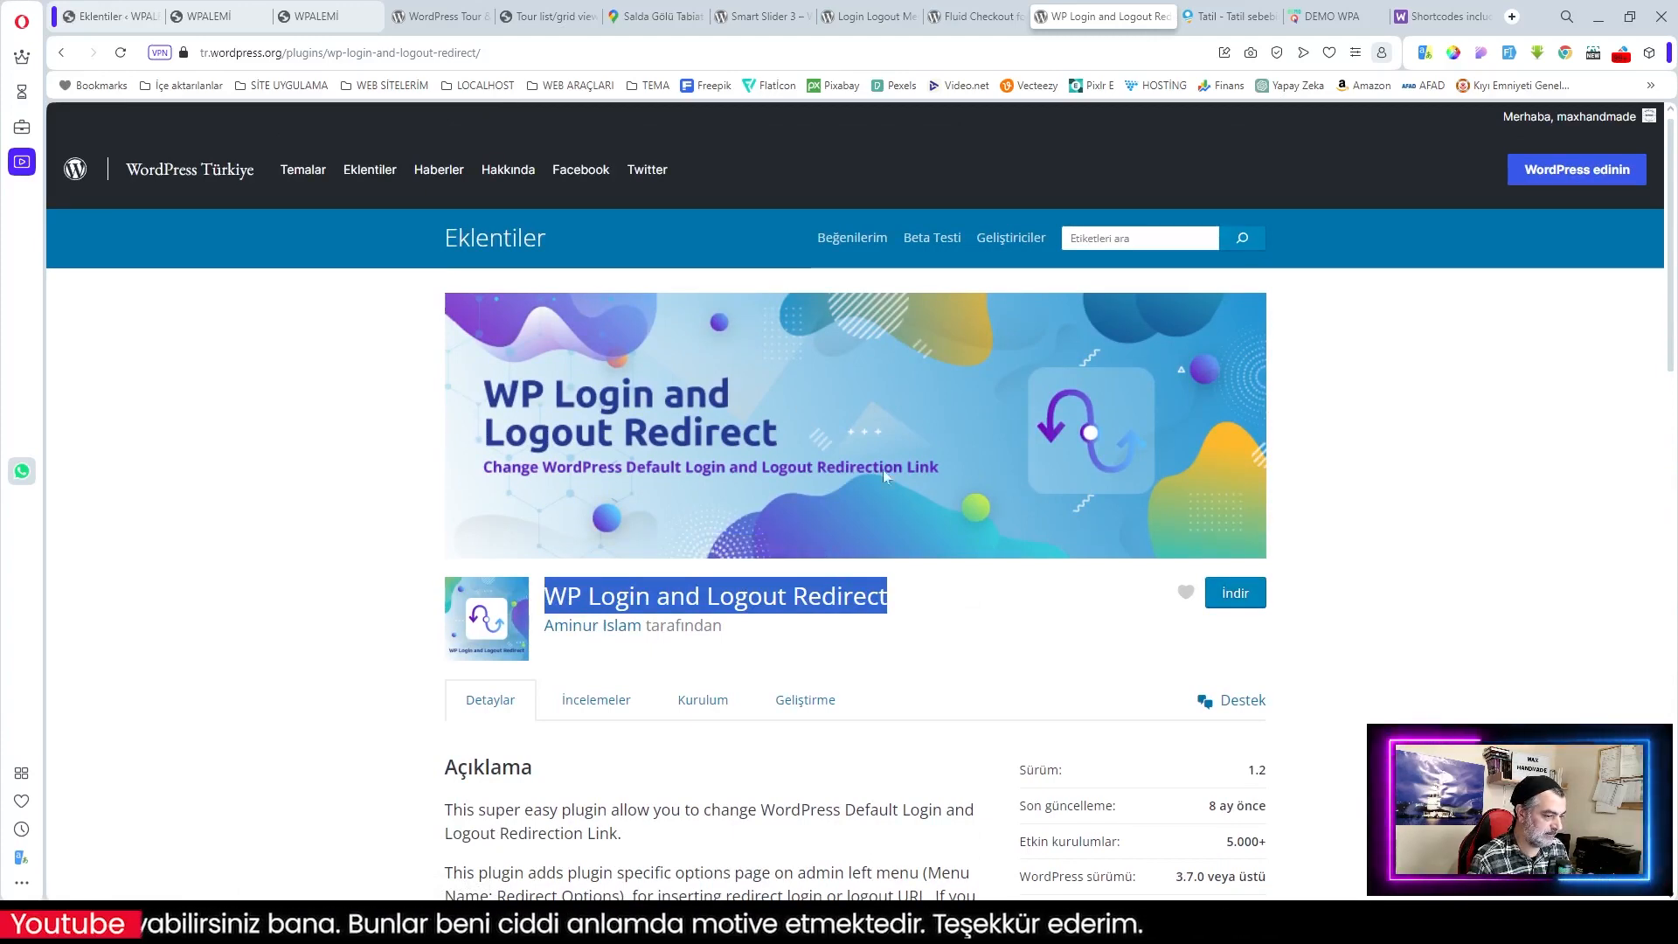
left_click(122, 20)
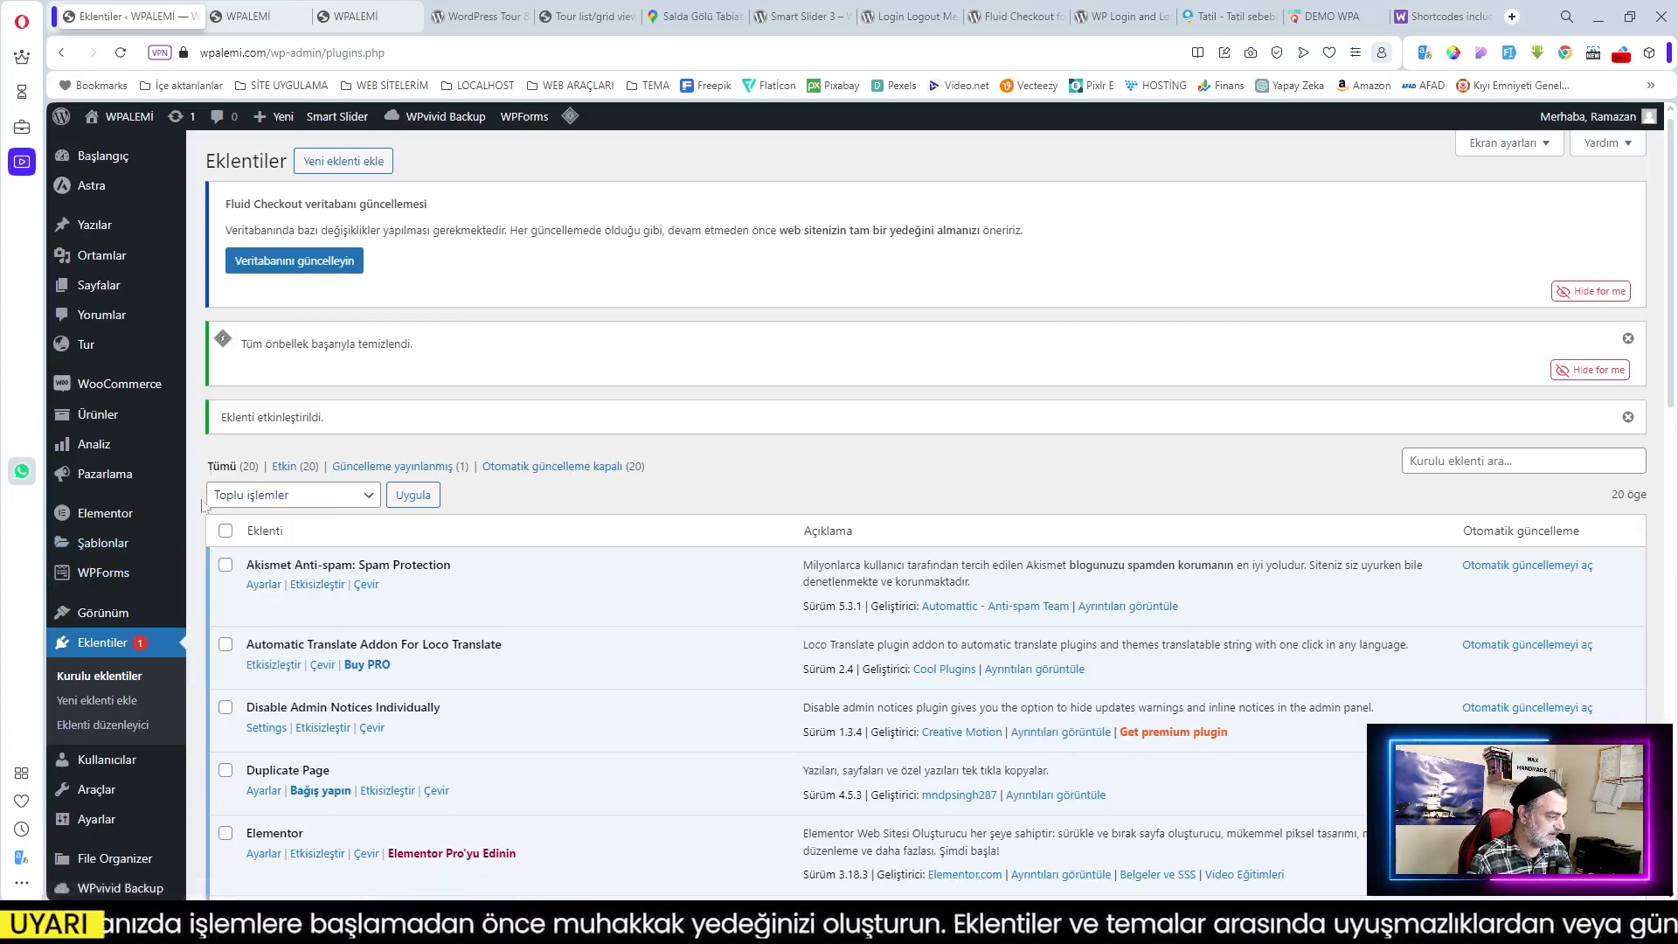
Step: Install WP Login and Logout Redirect and run the Fluid Checkout database update
left_click(342, 161)
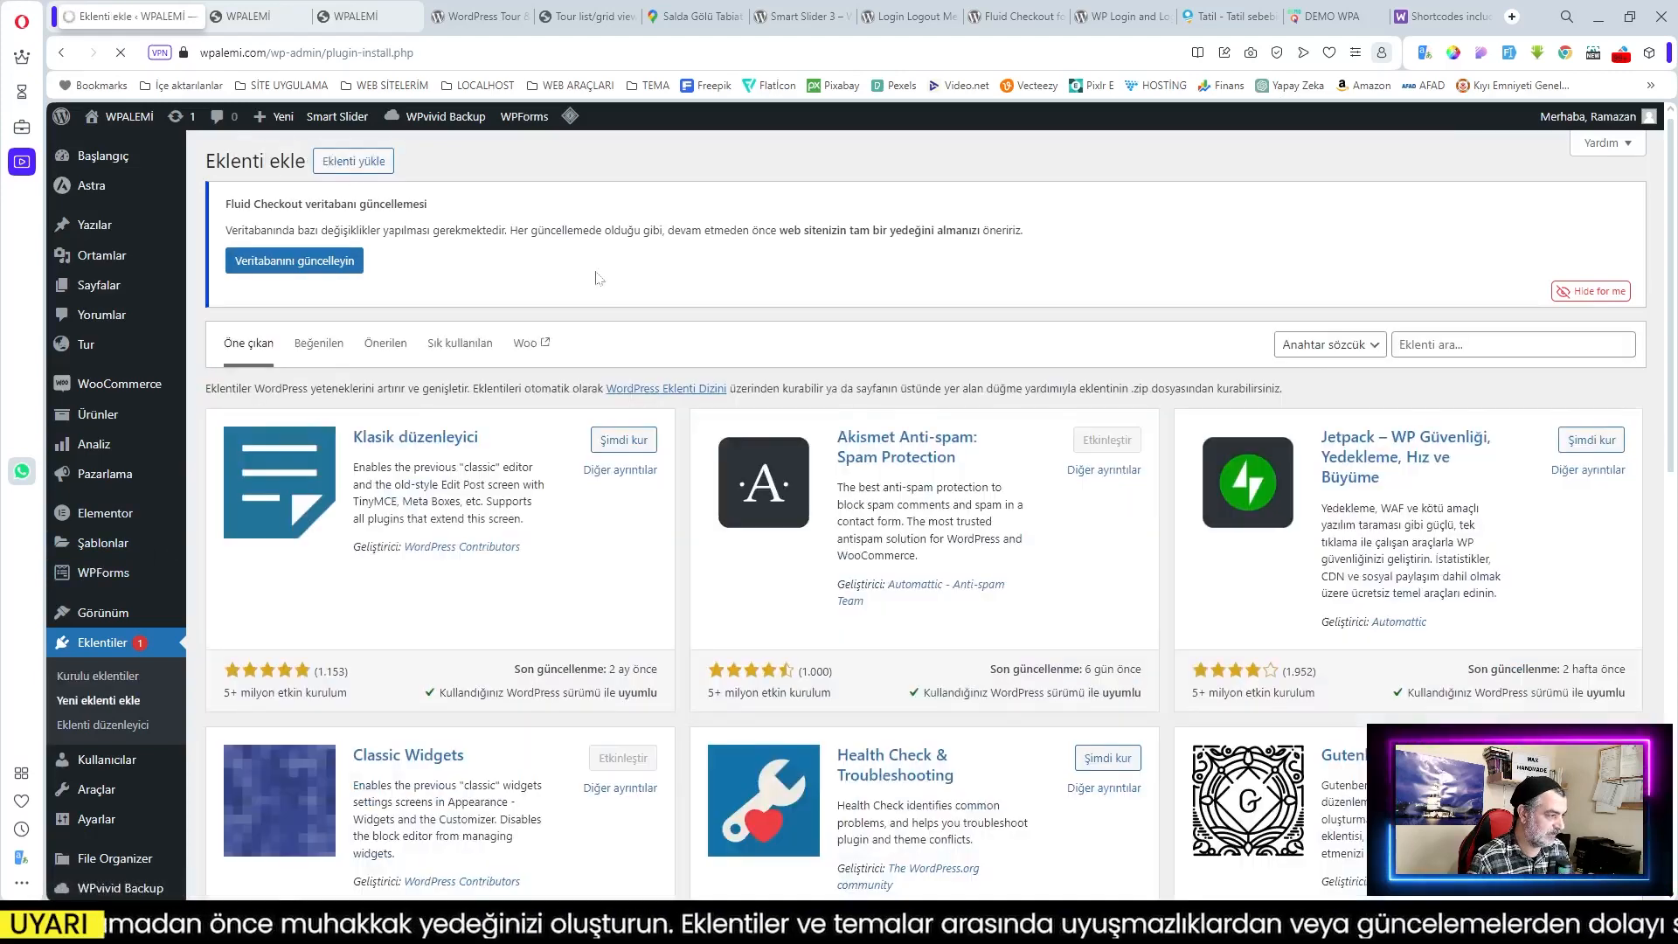
left_click(1488, 345)
key("ctrl+v")
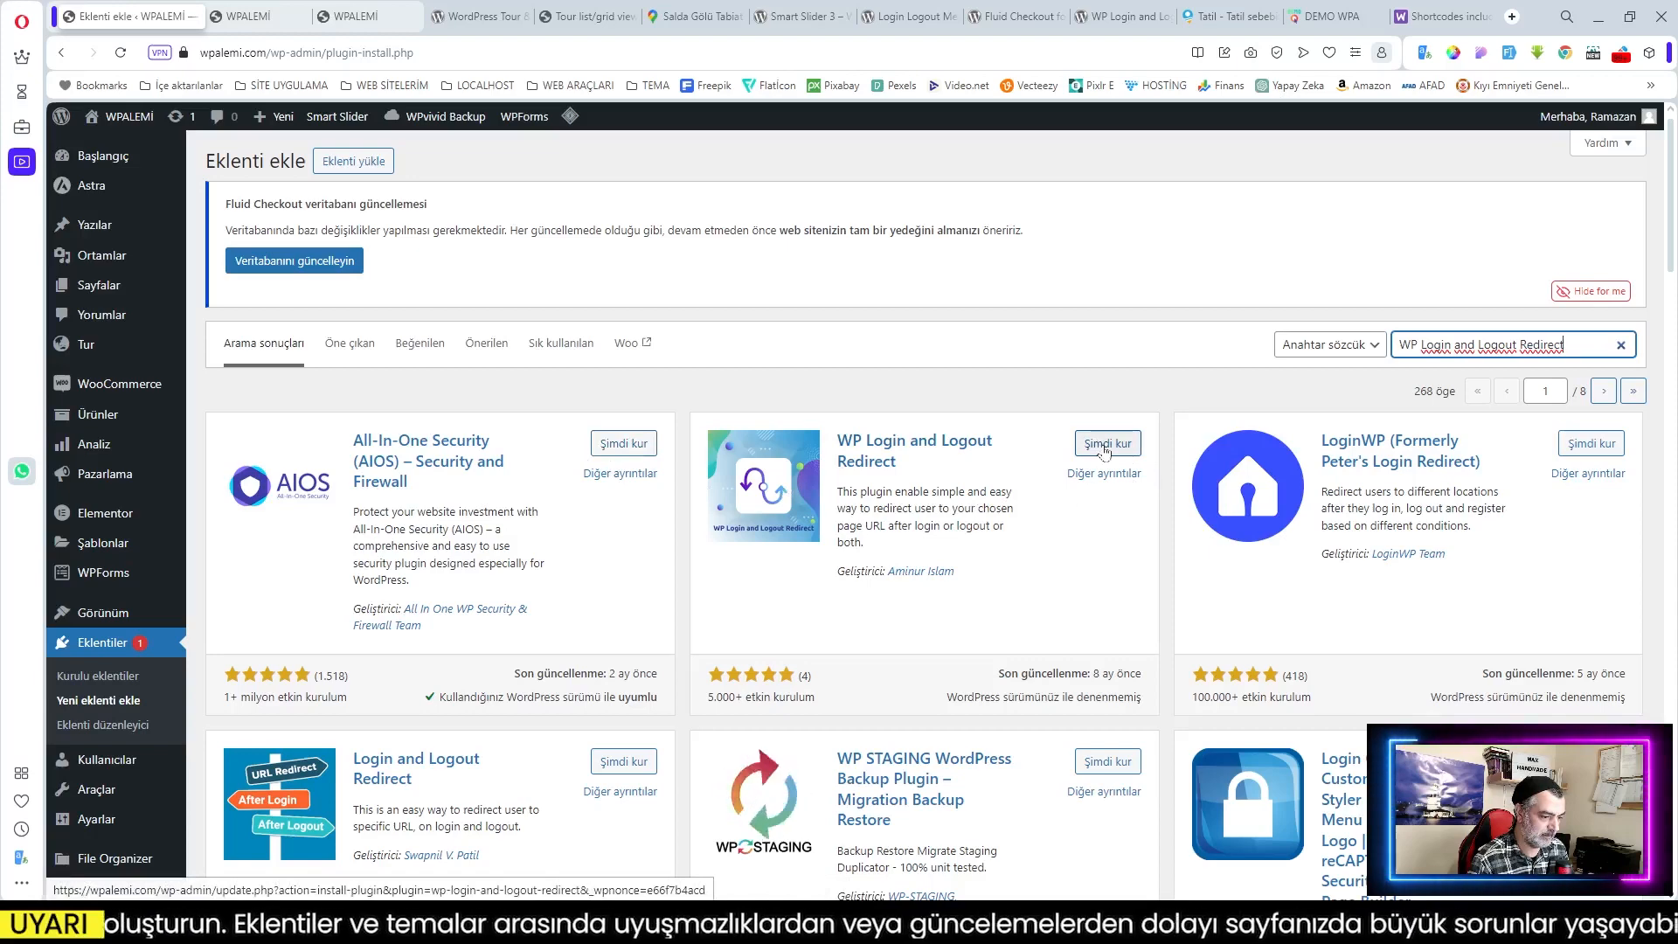
left_click(1104, 447)
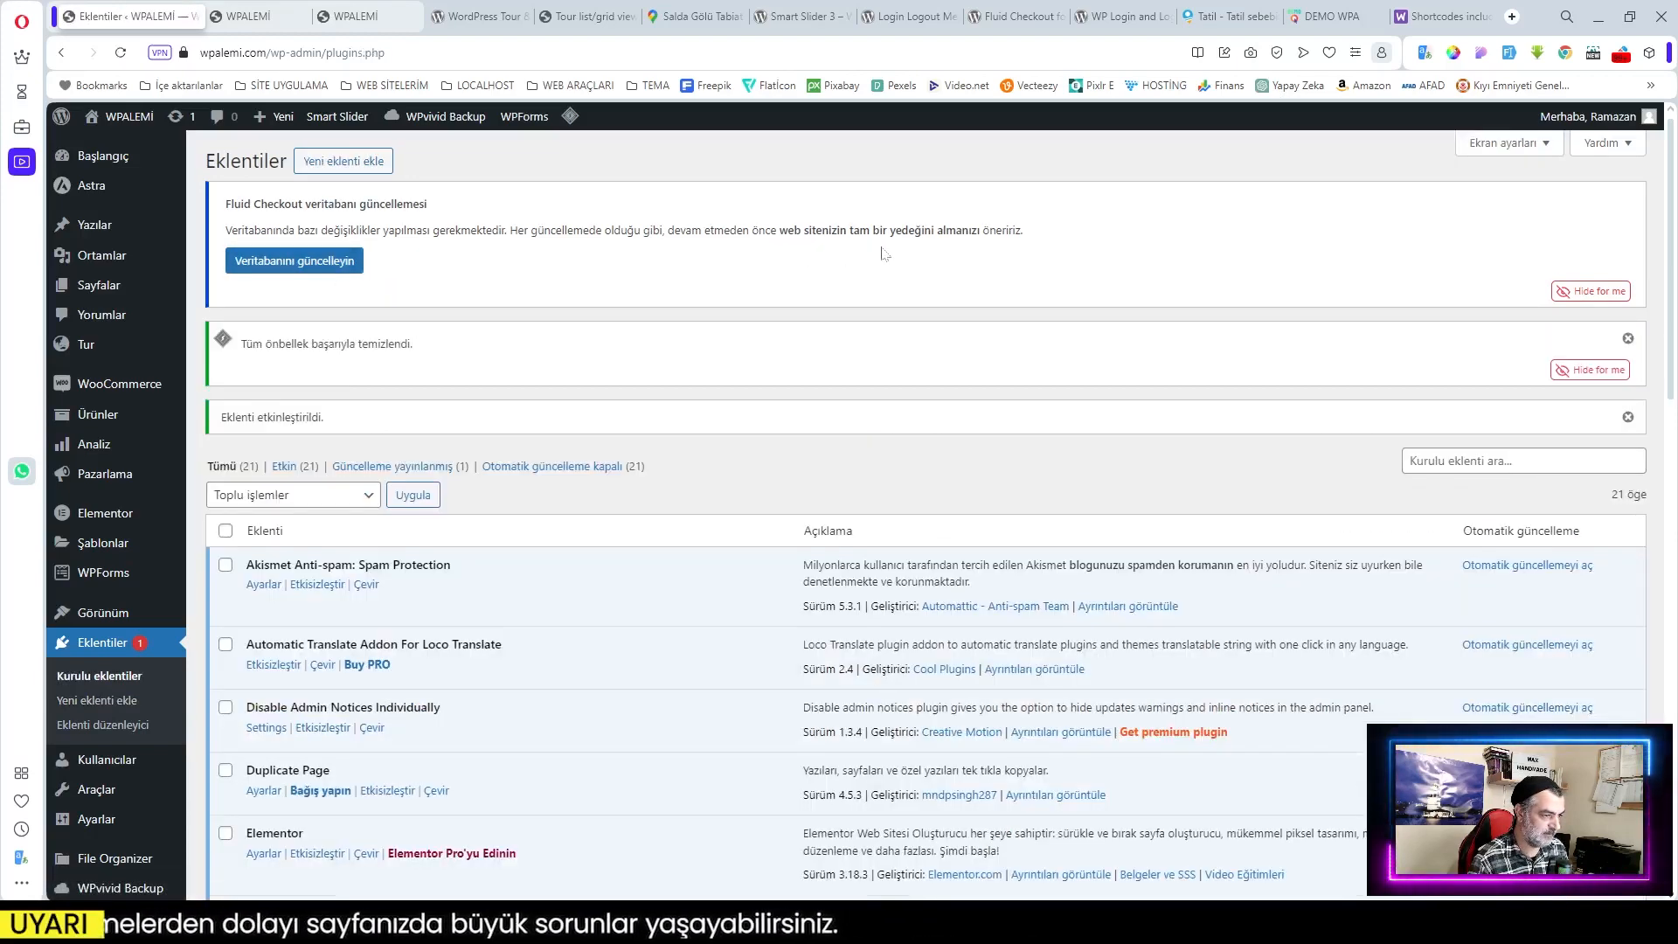
left_click(296, 261)
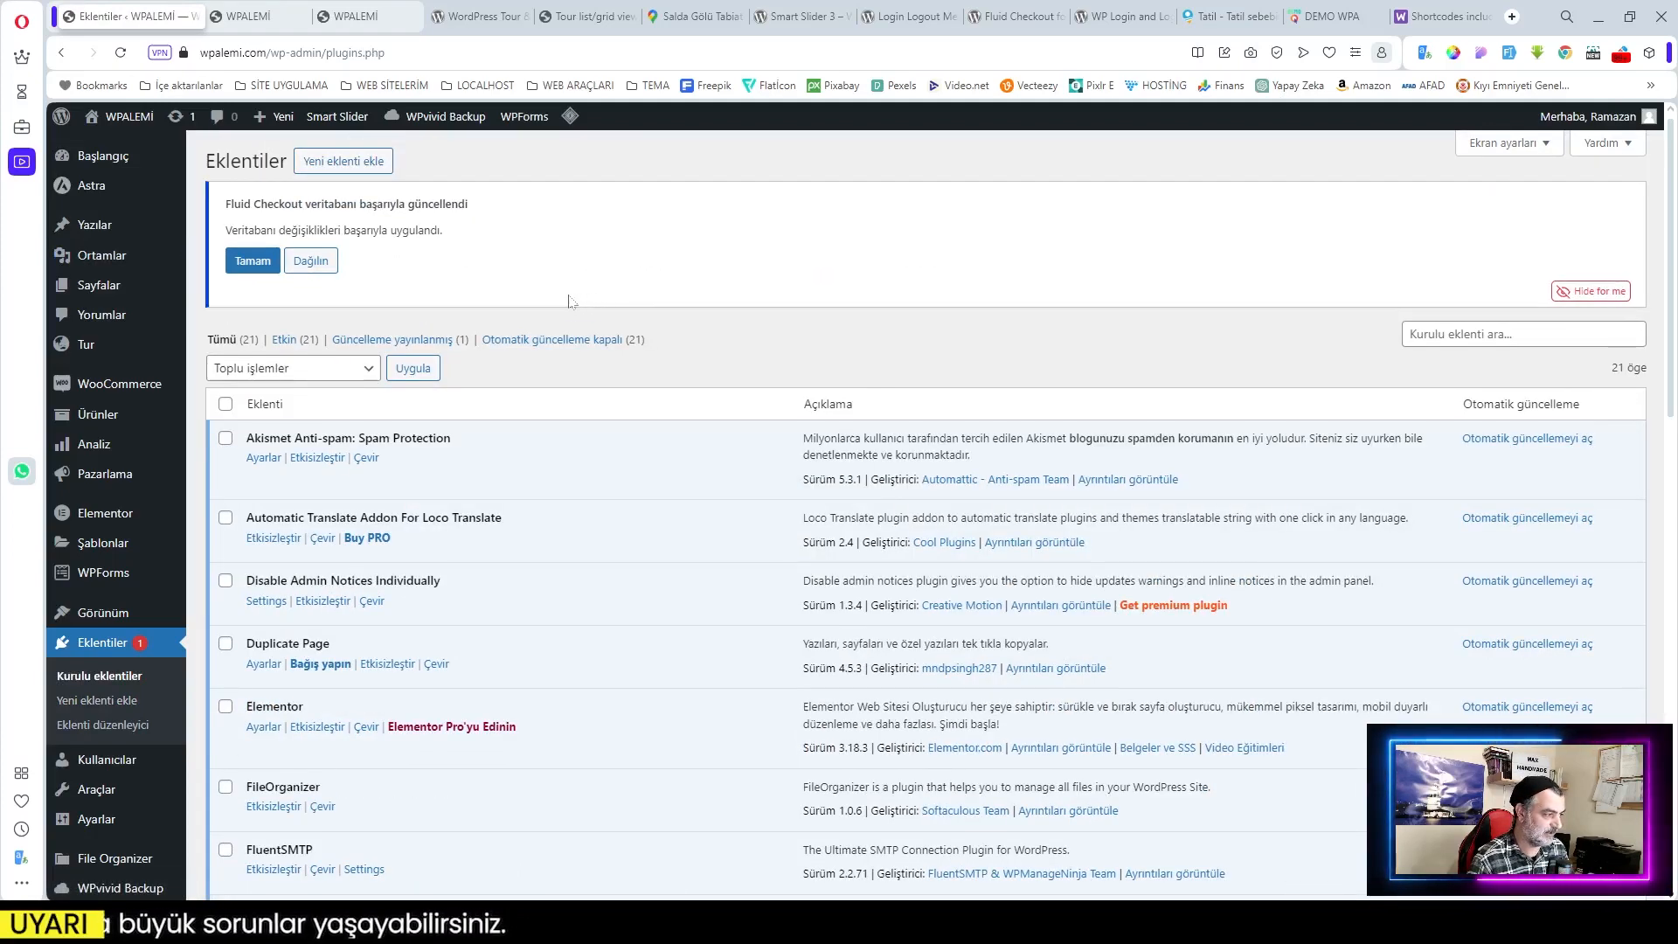
left_click(252, 261)
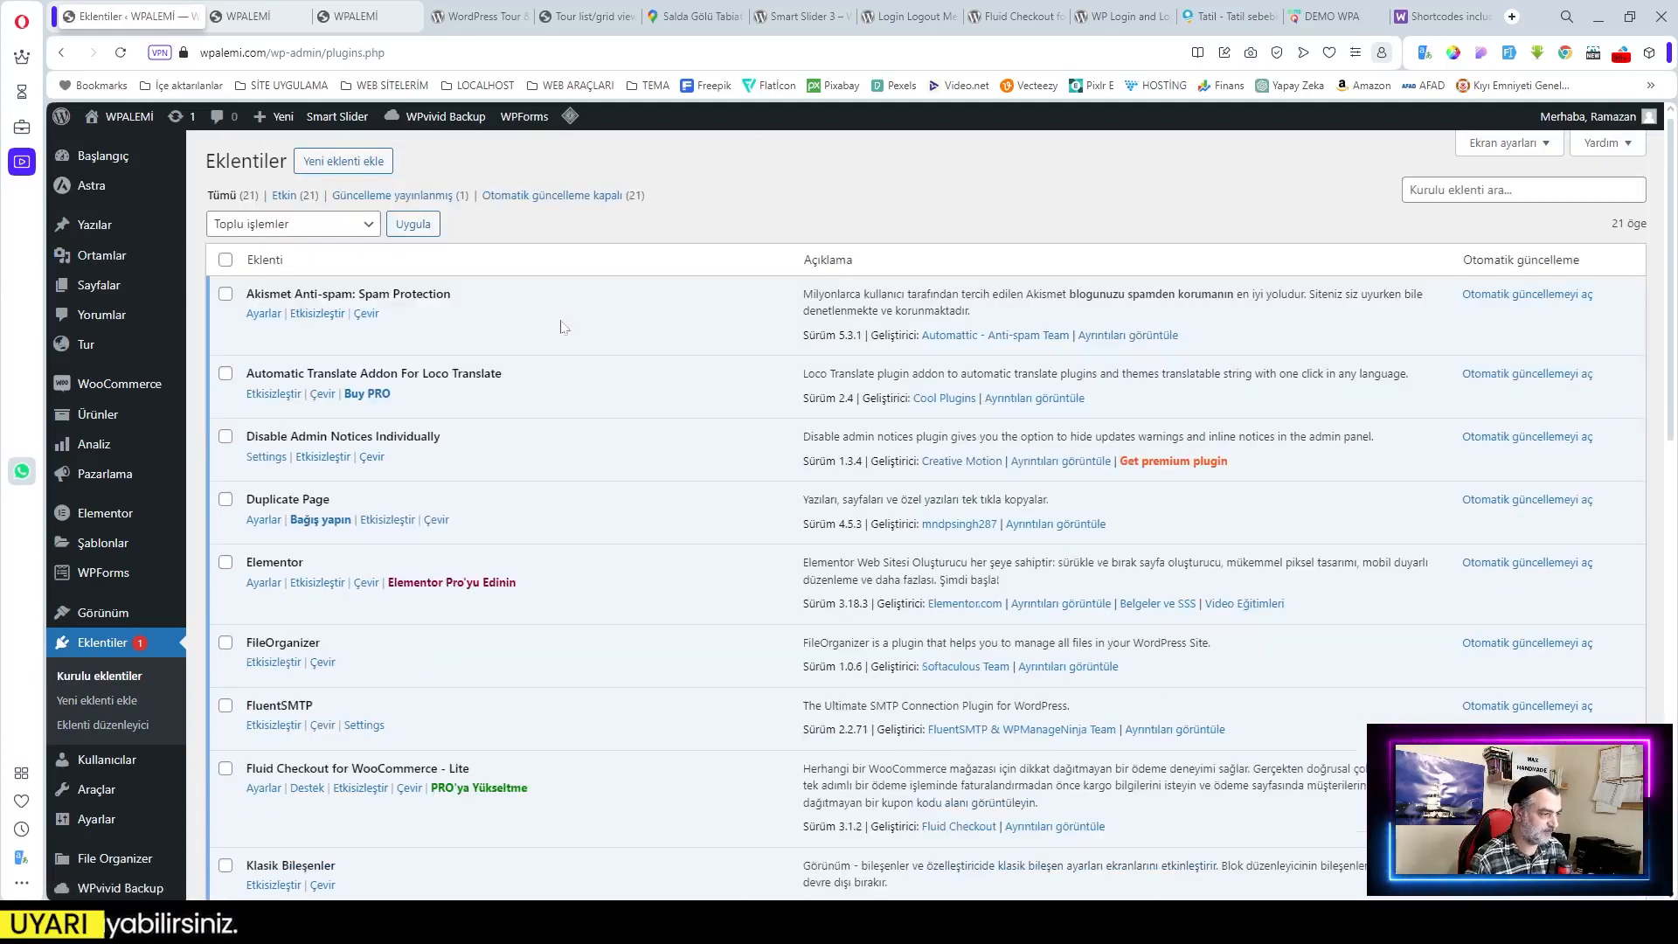
Step: View the 'we all love nature' homepage and scroll back to its top
left_click(269, 19)
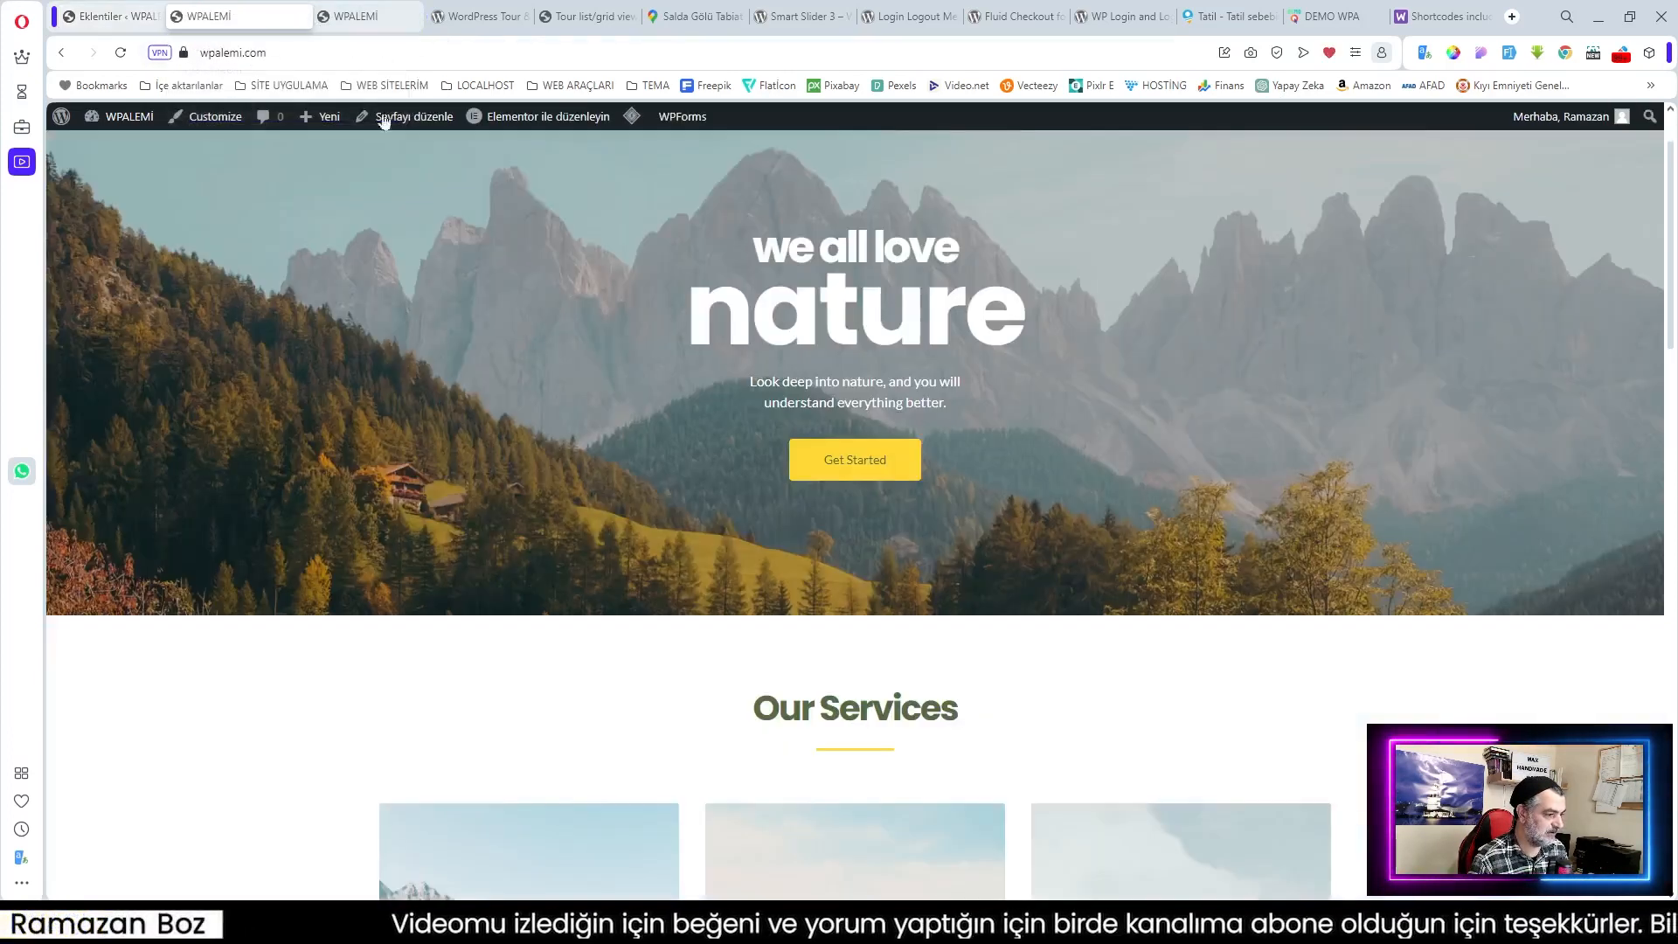
scroll(1041, 479, "up", 1)
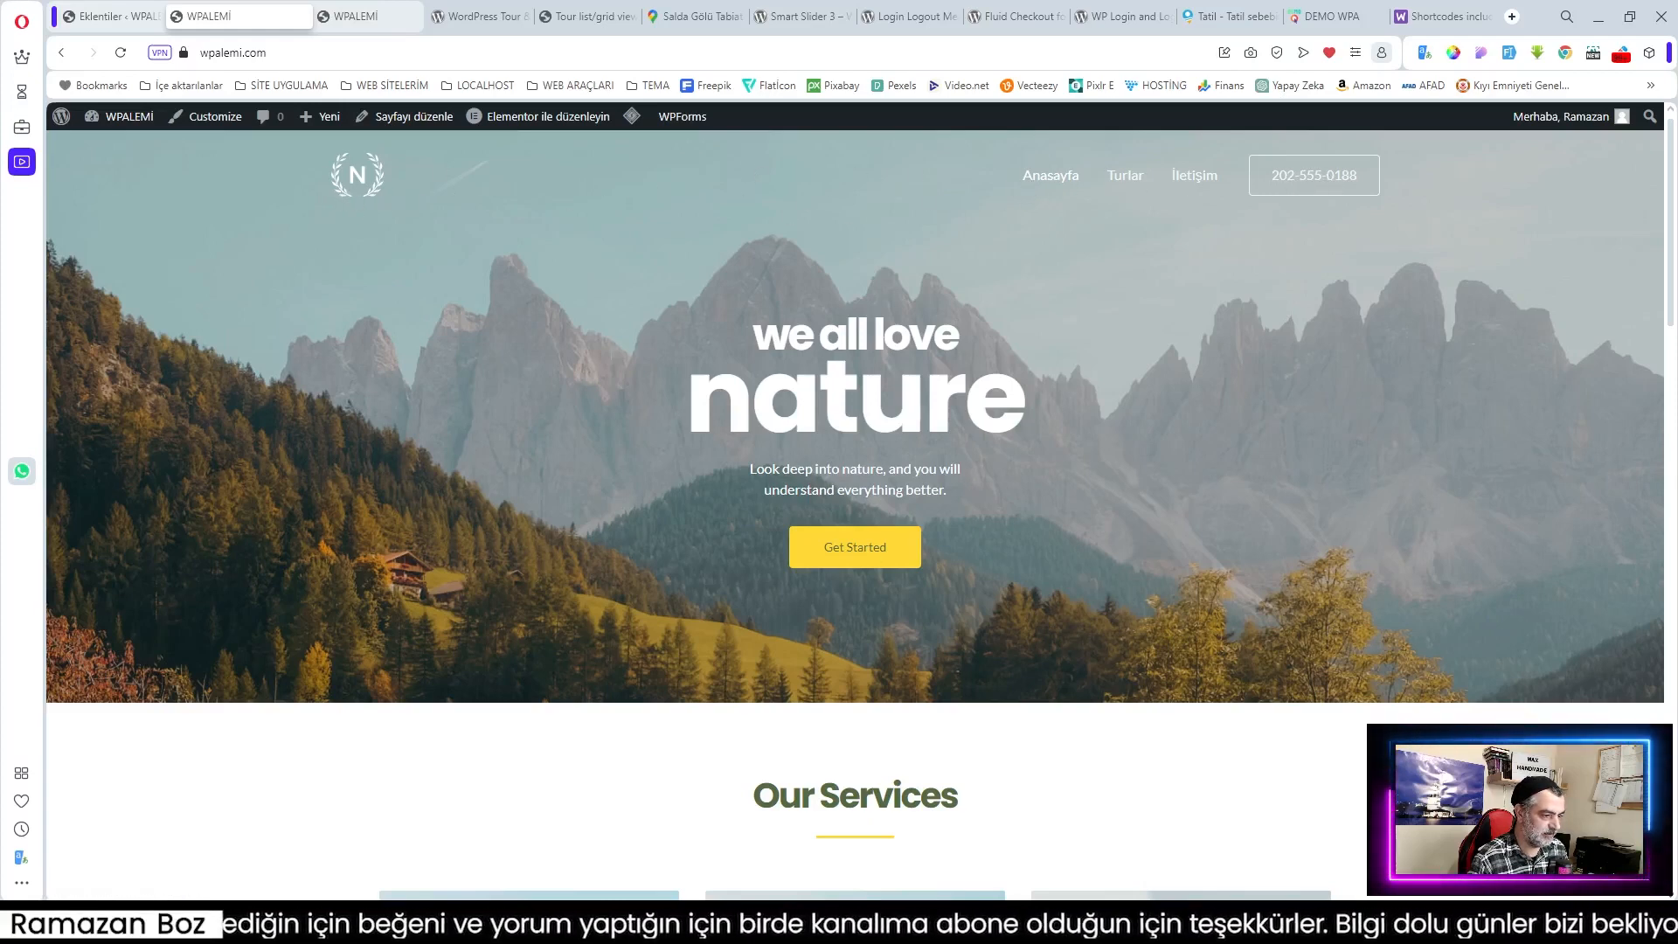
scroll(865, 455, "down", 10)
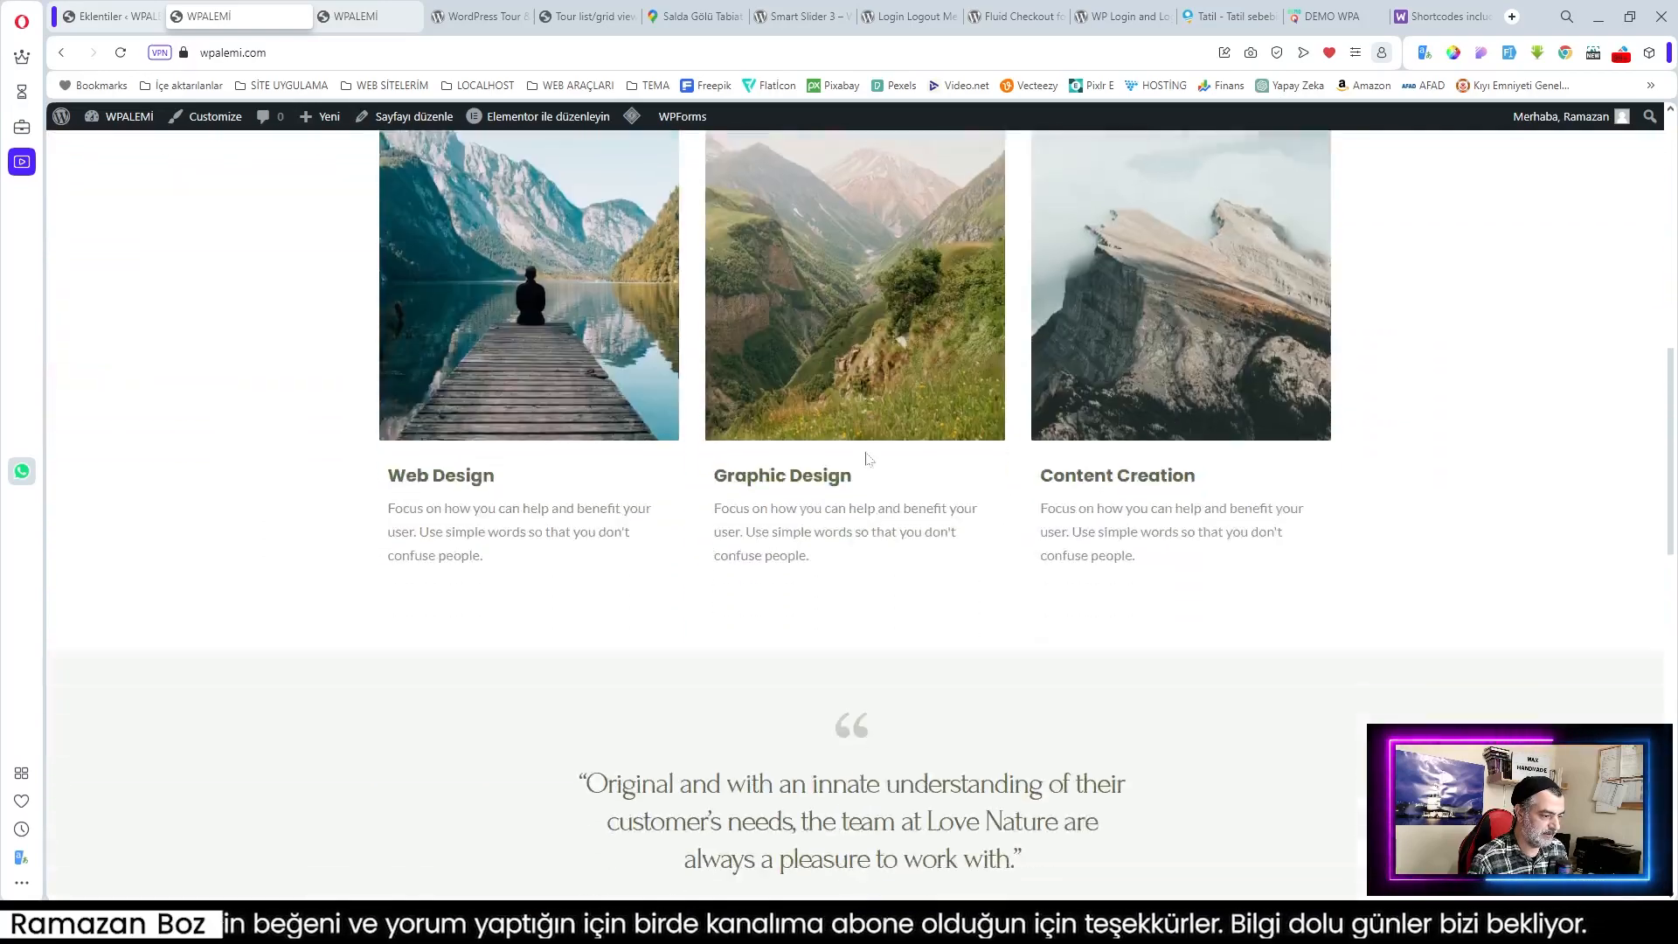
scroll(865, 458, "down", 12)
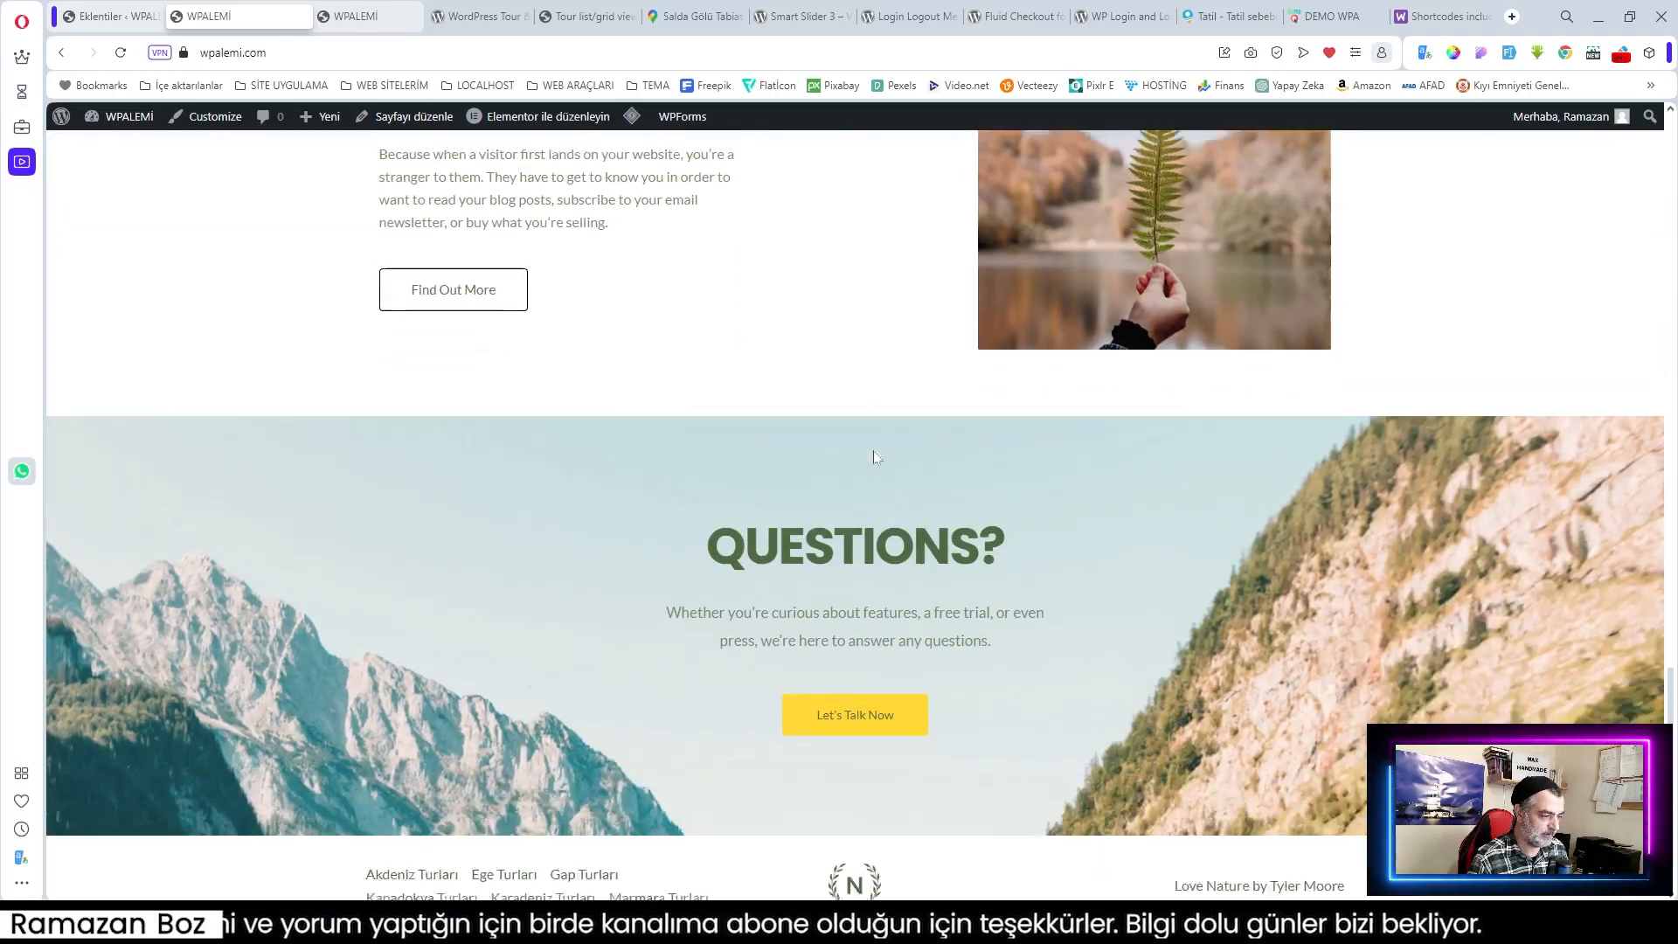
scroll(873, 449, "up", 20)
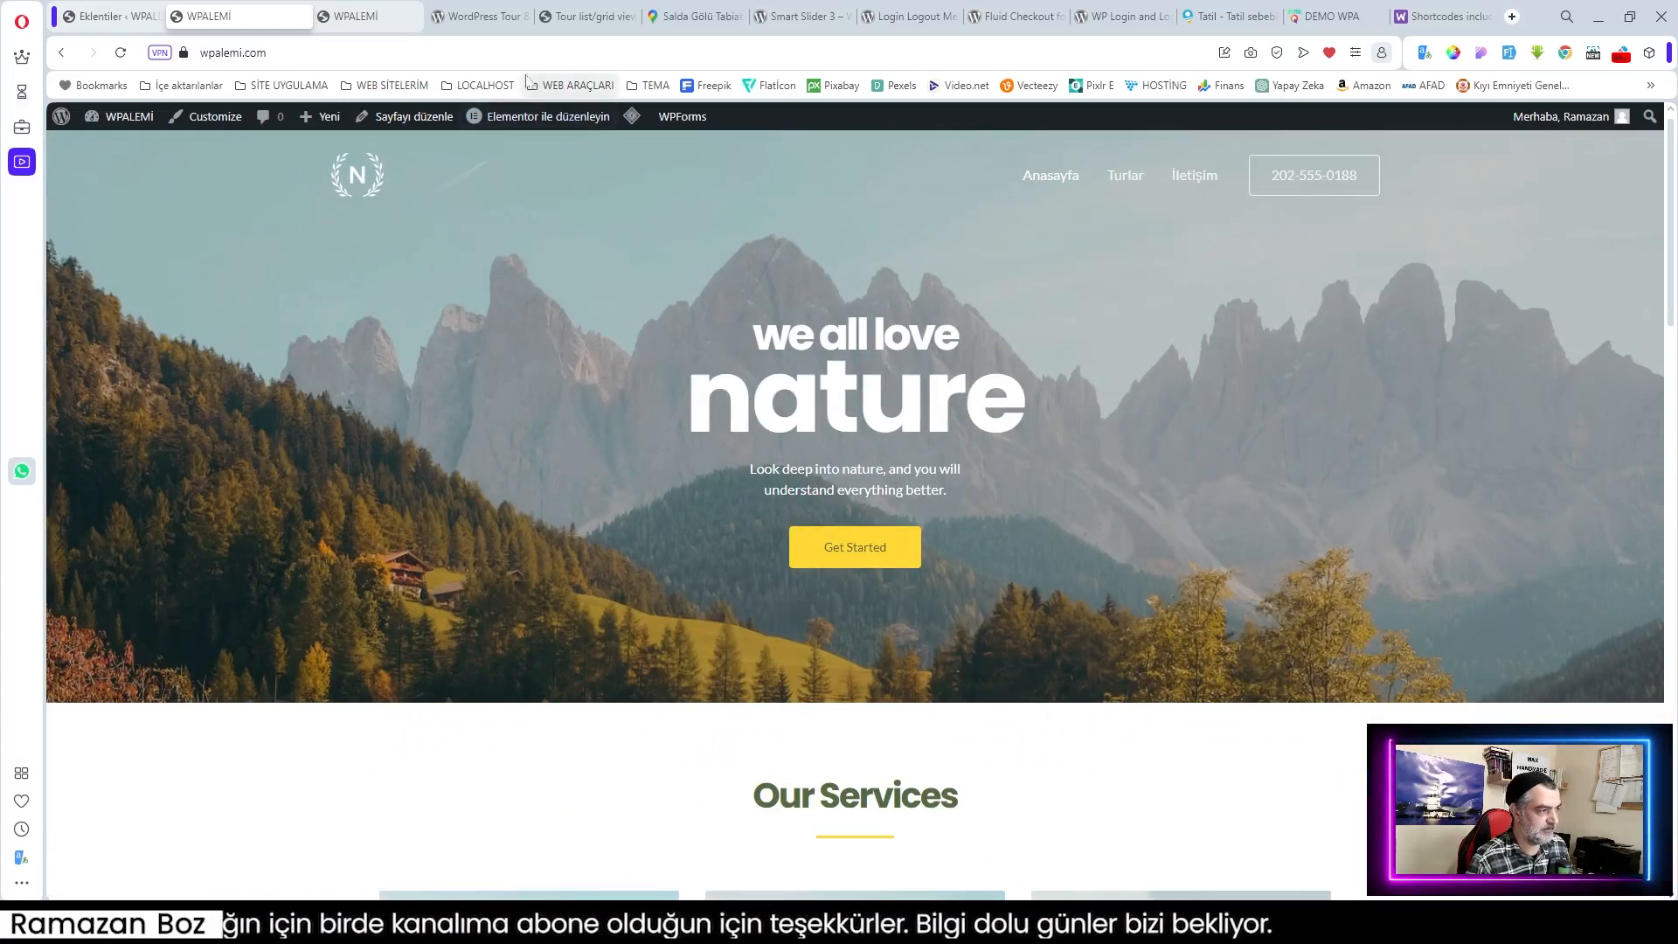
mouse_move(555, 124)
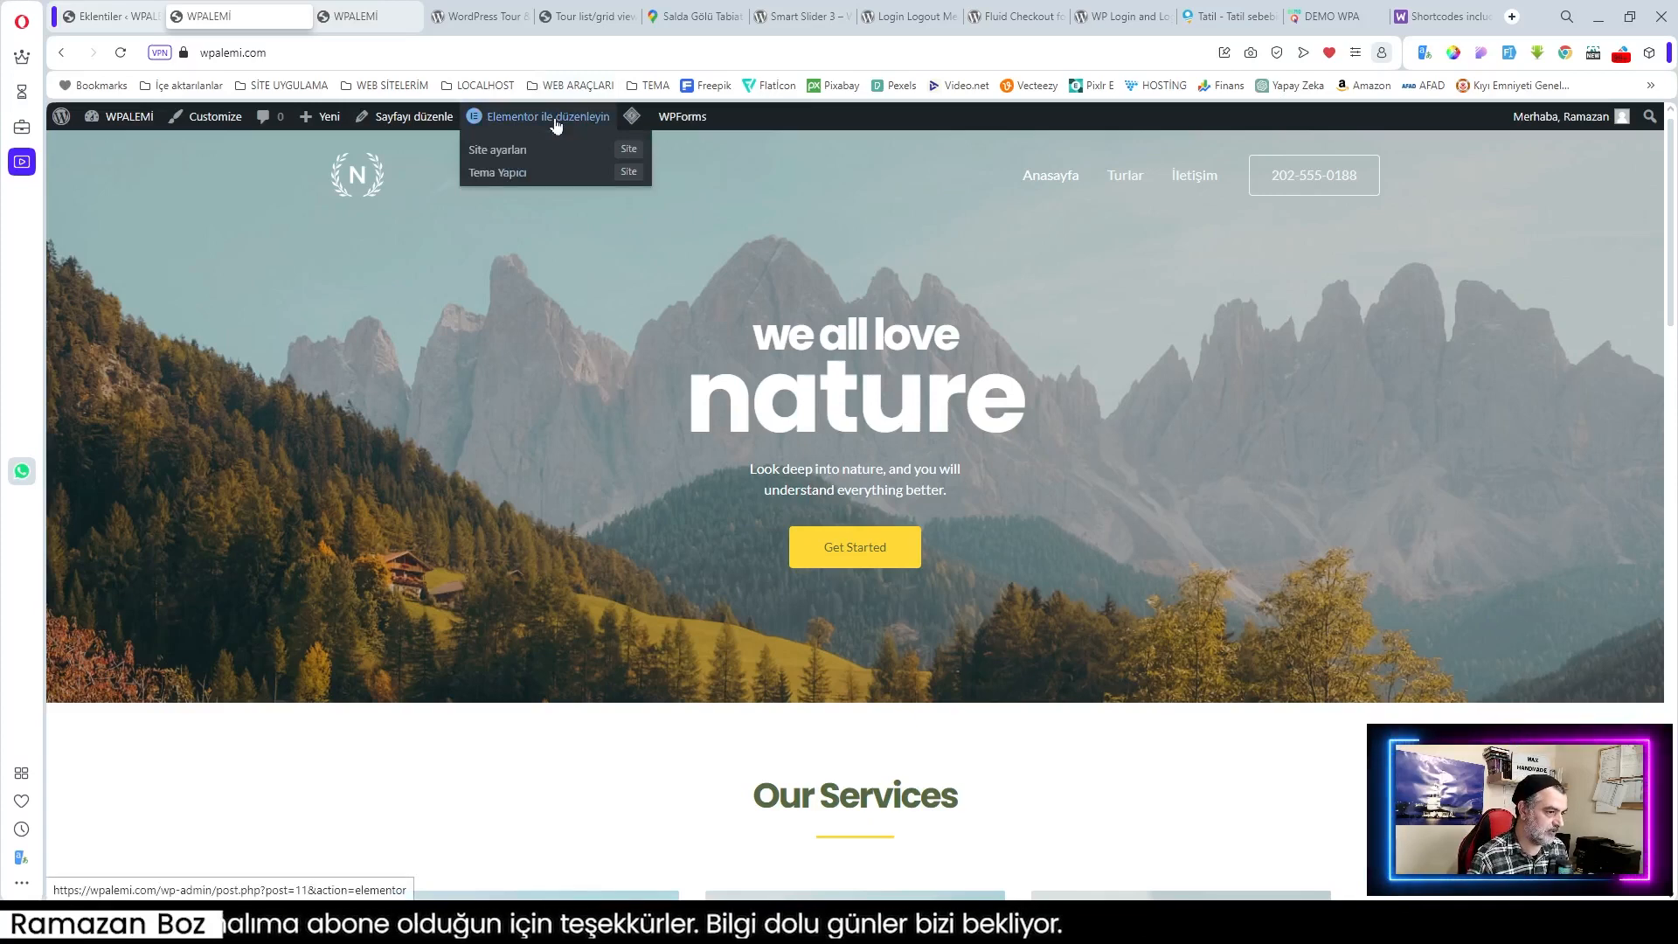
Step: Open the Anasayfa homepage in Elementor and check the DEMO WPA site for reference
left_click(555, 124)
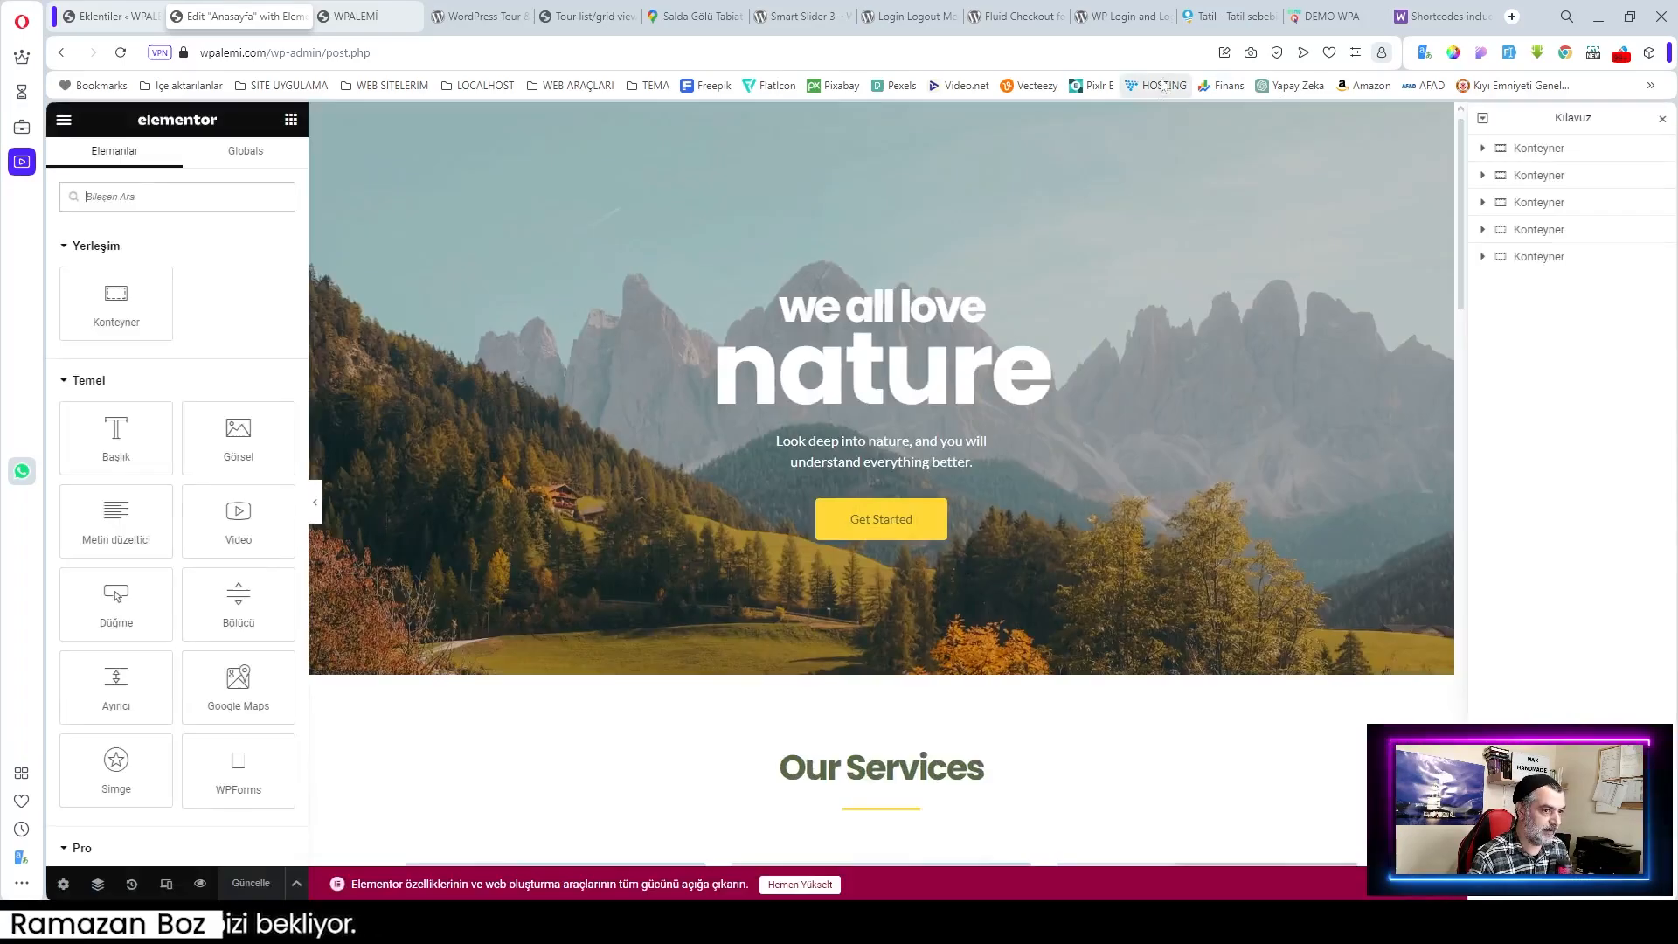
left_click(1328, 16)
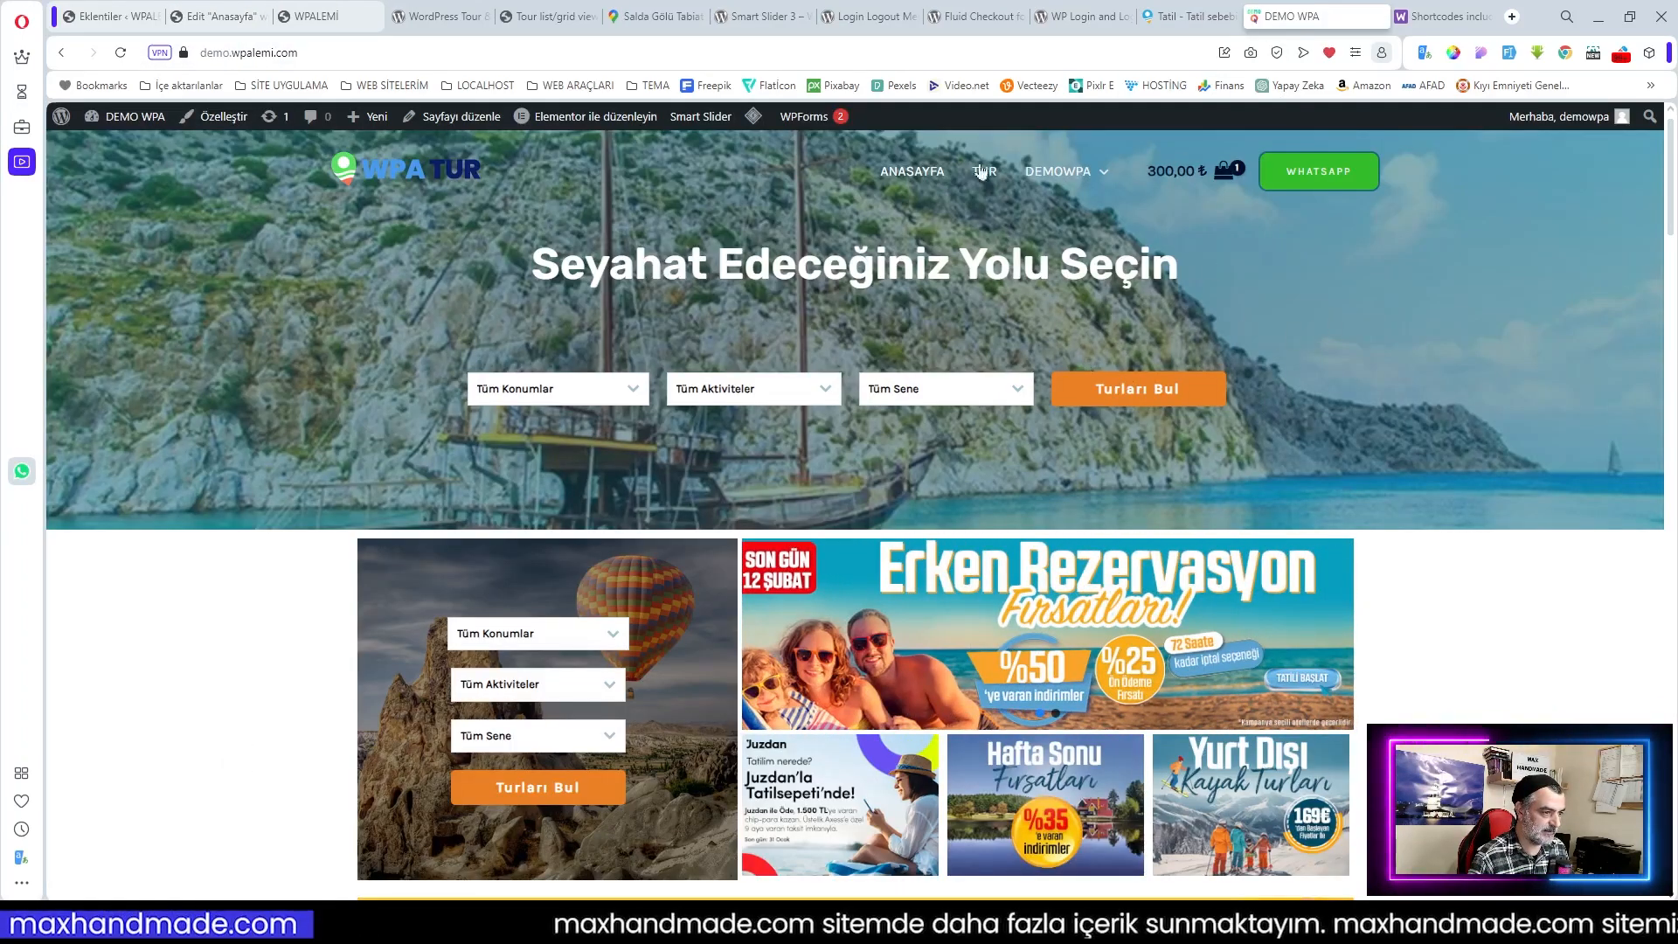
left_click(214, 18)
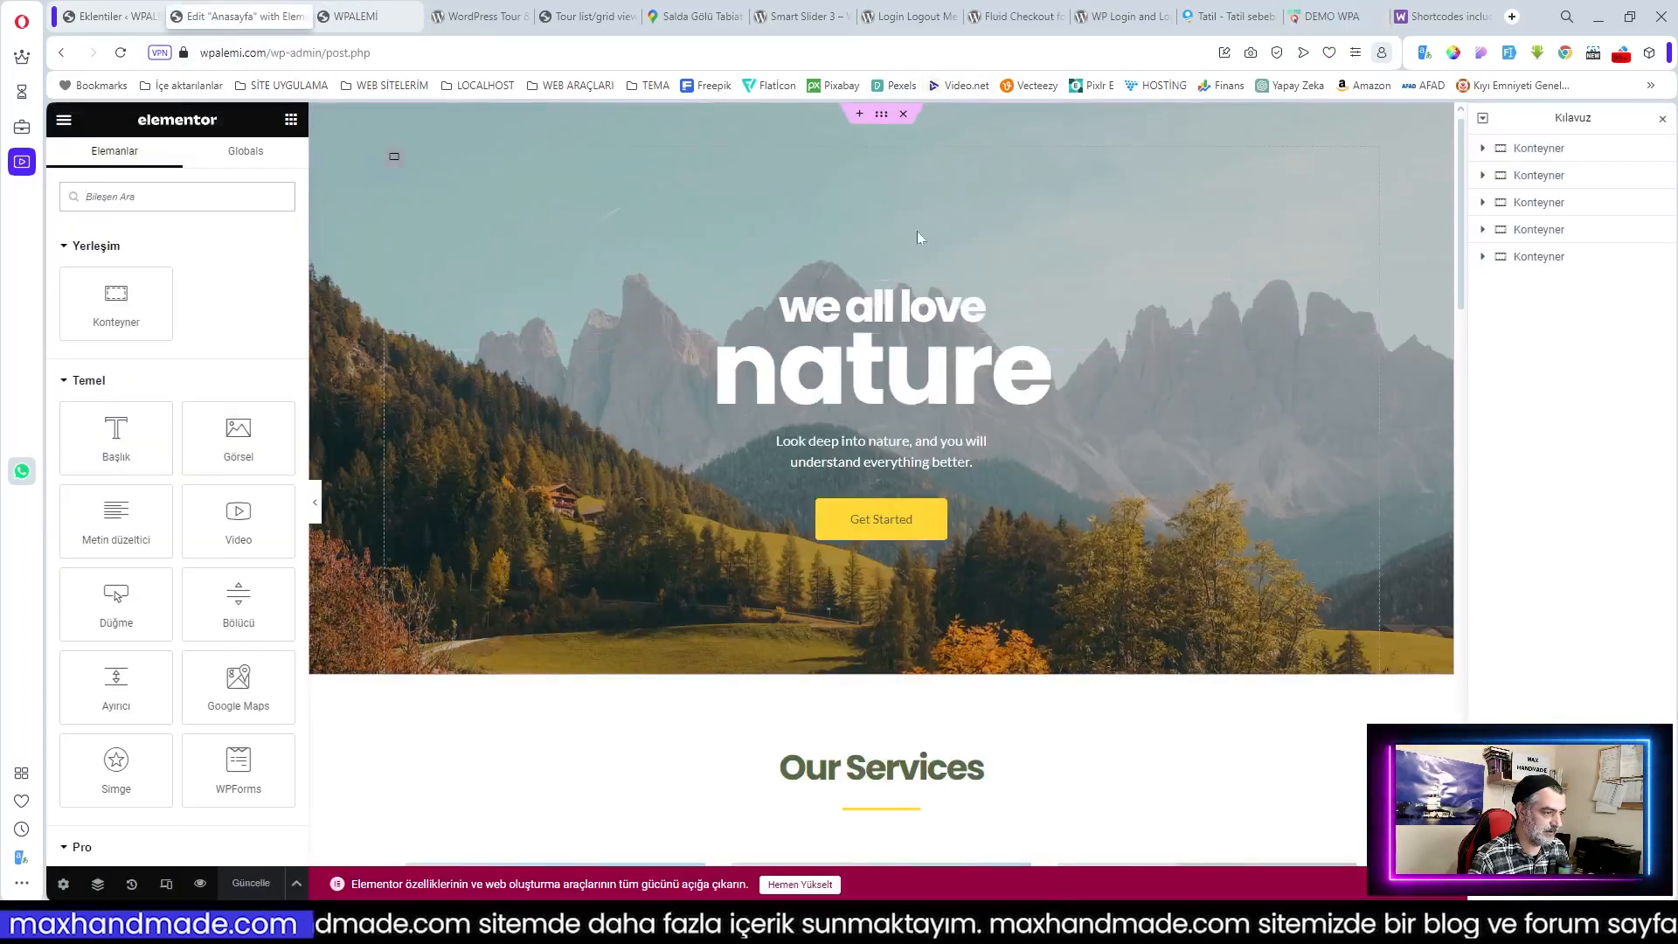
Step: Select the hero container and bring up its Style background image settings
left_click(881, 116)
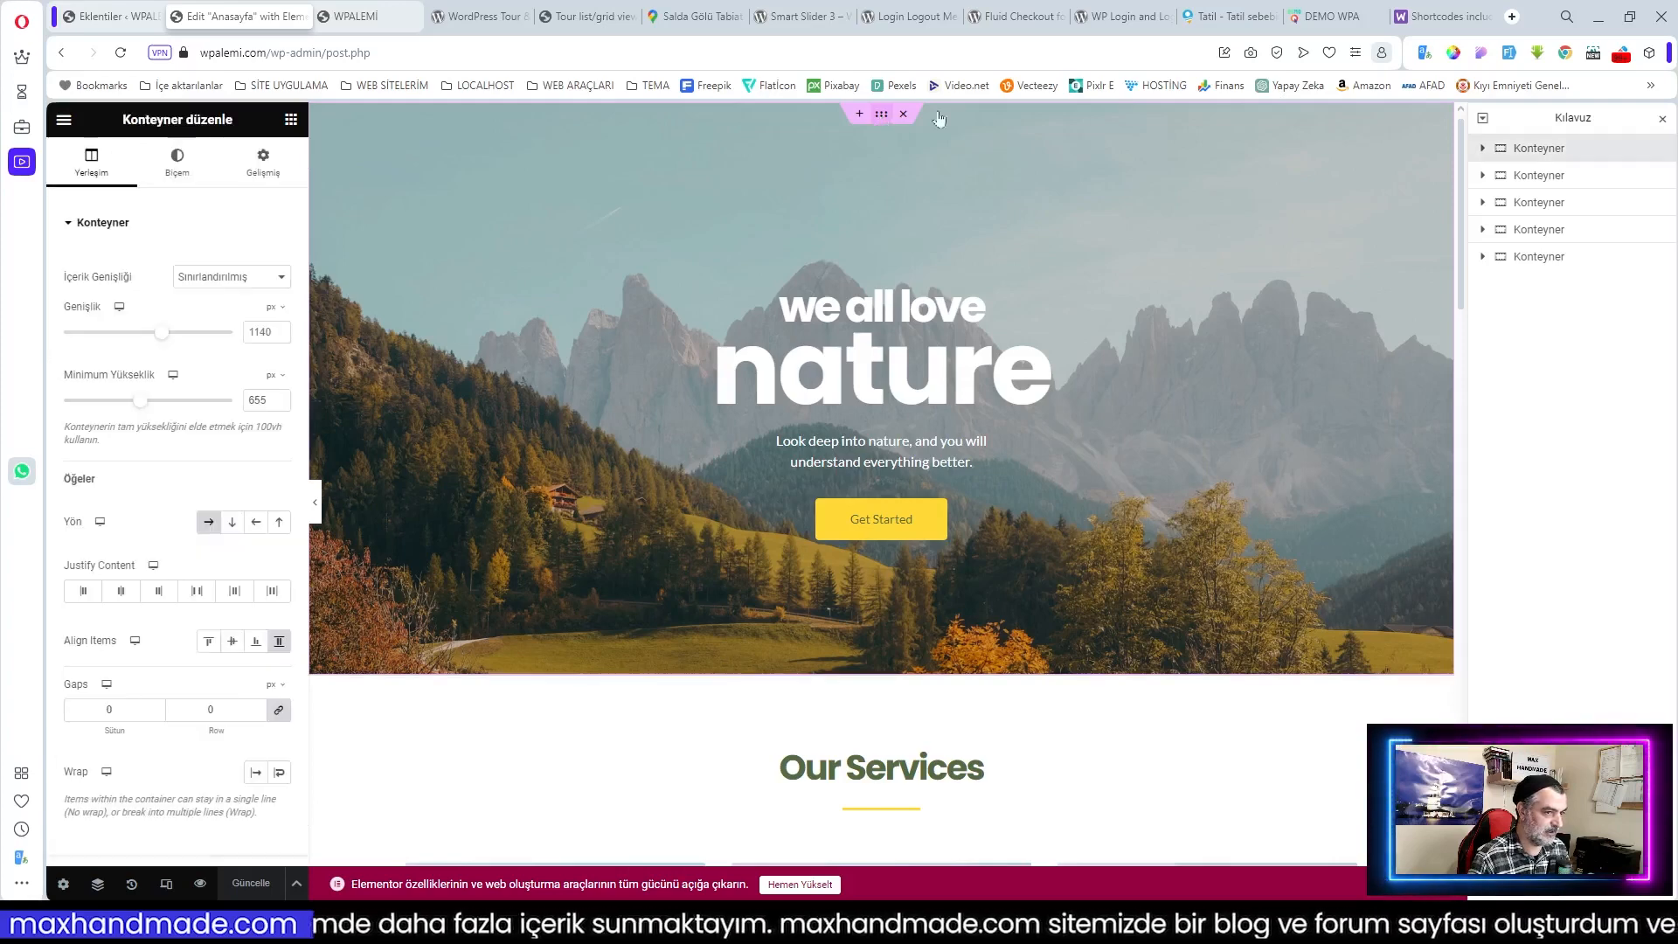
left_click(177, 162)
left_click(1337, 16)
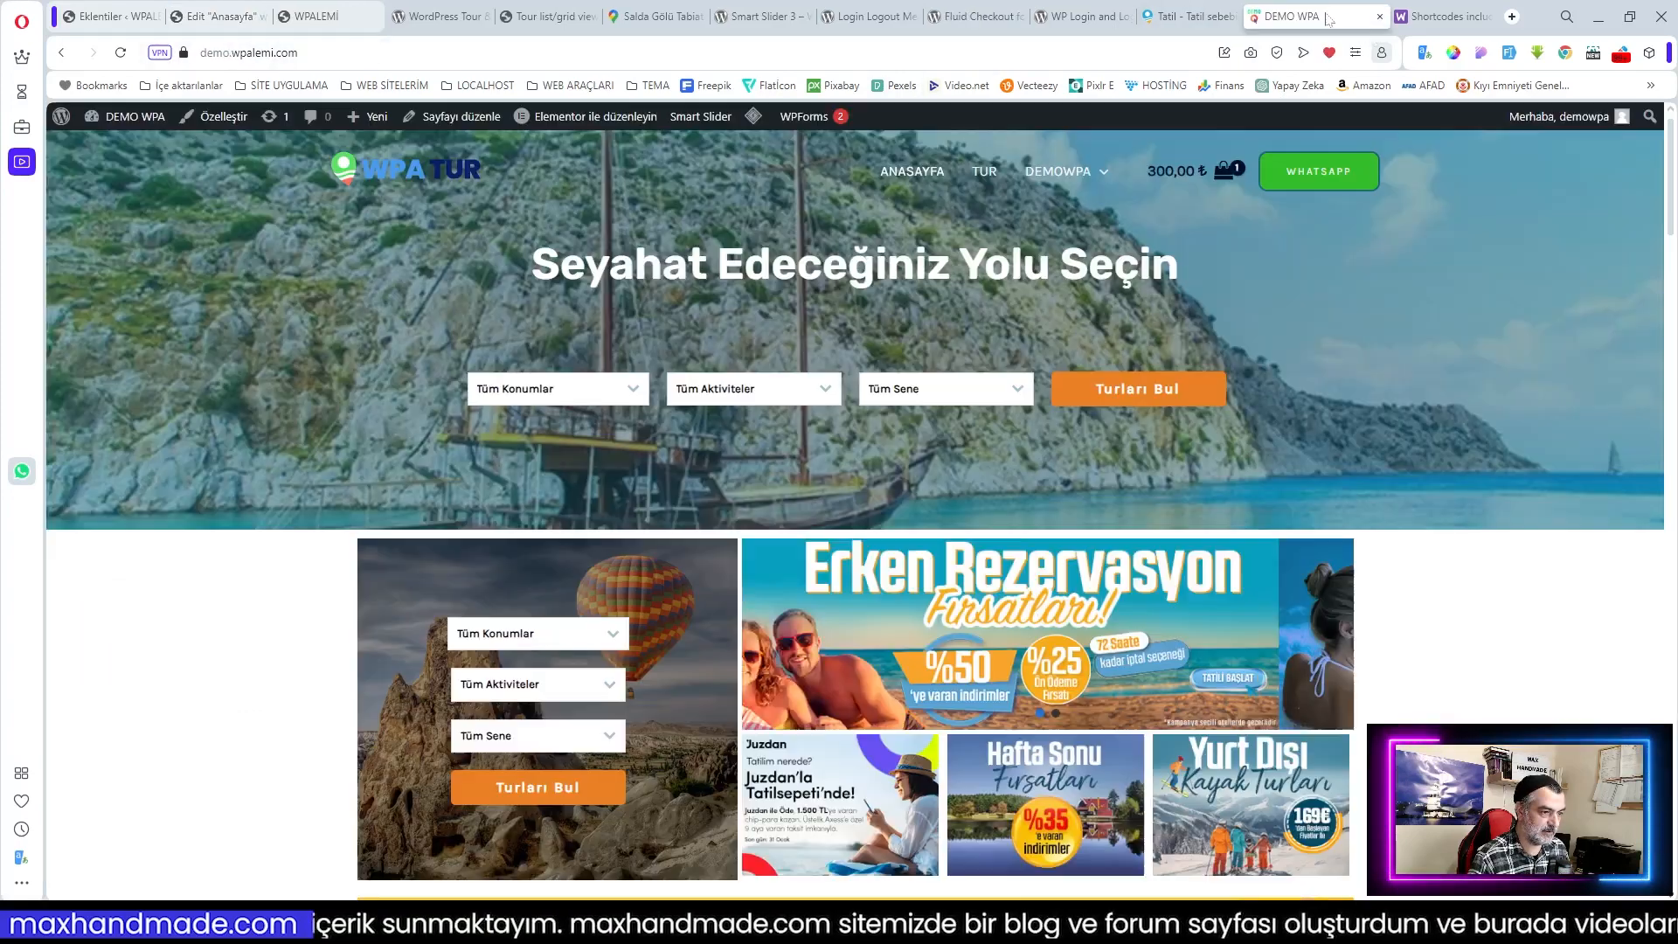
left_click(219, 16)
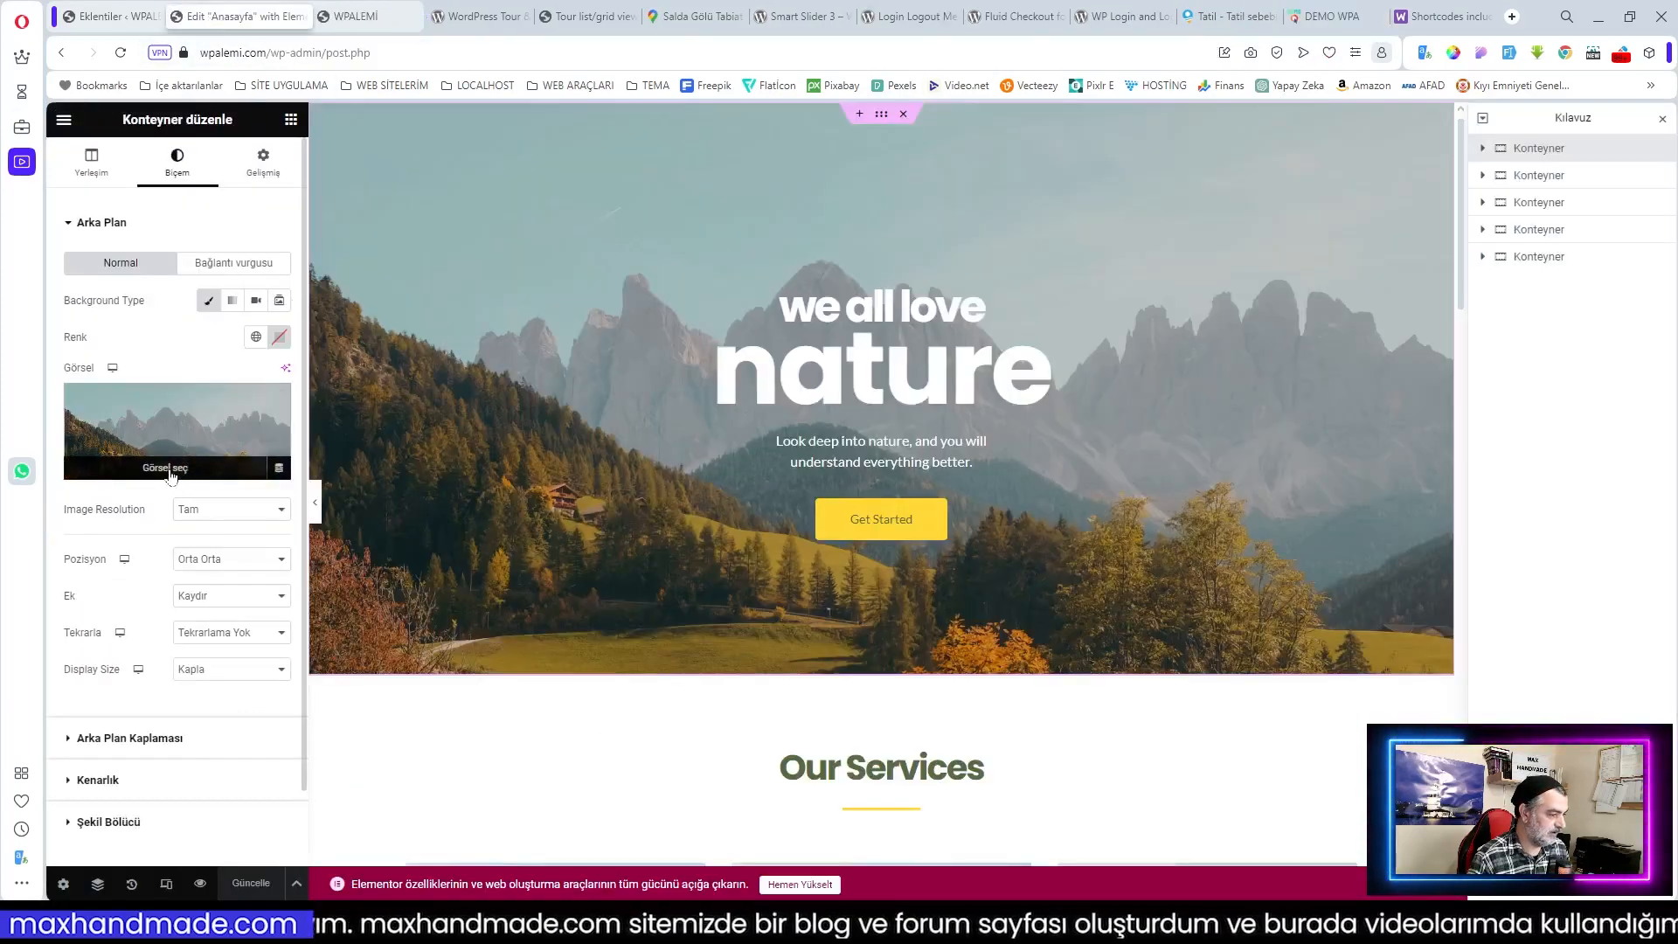
left_click(171, 472)
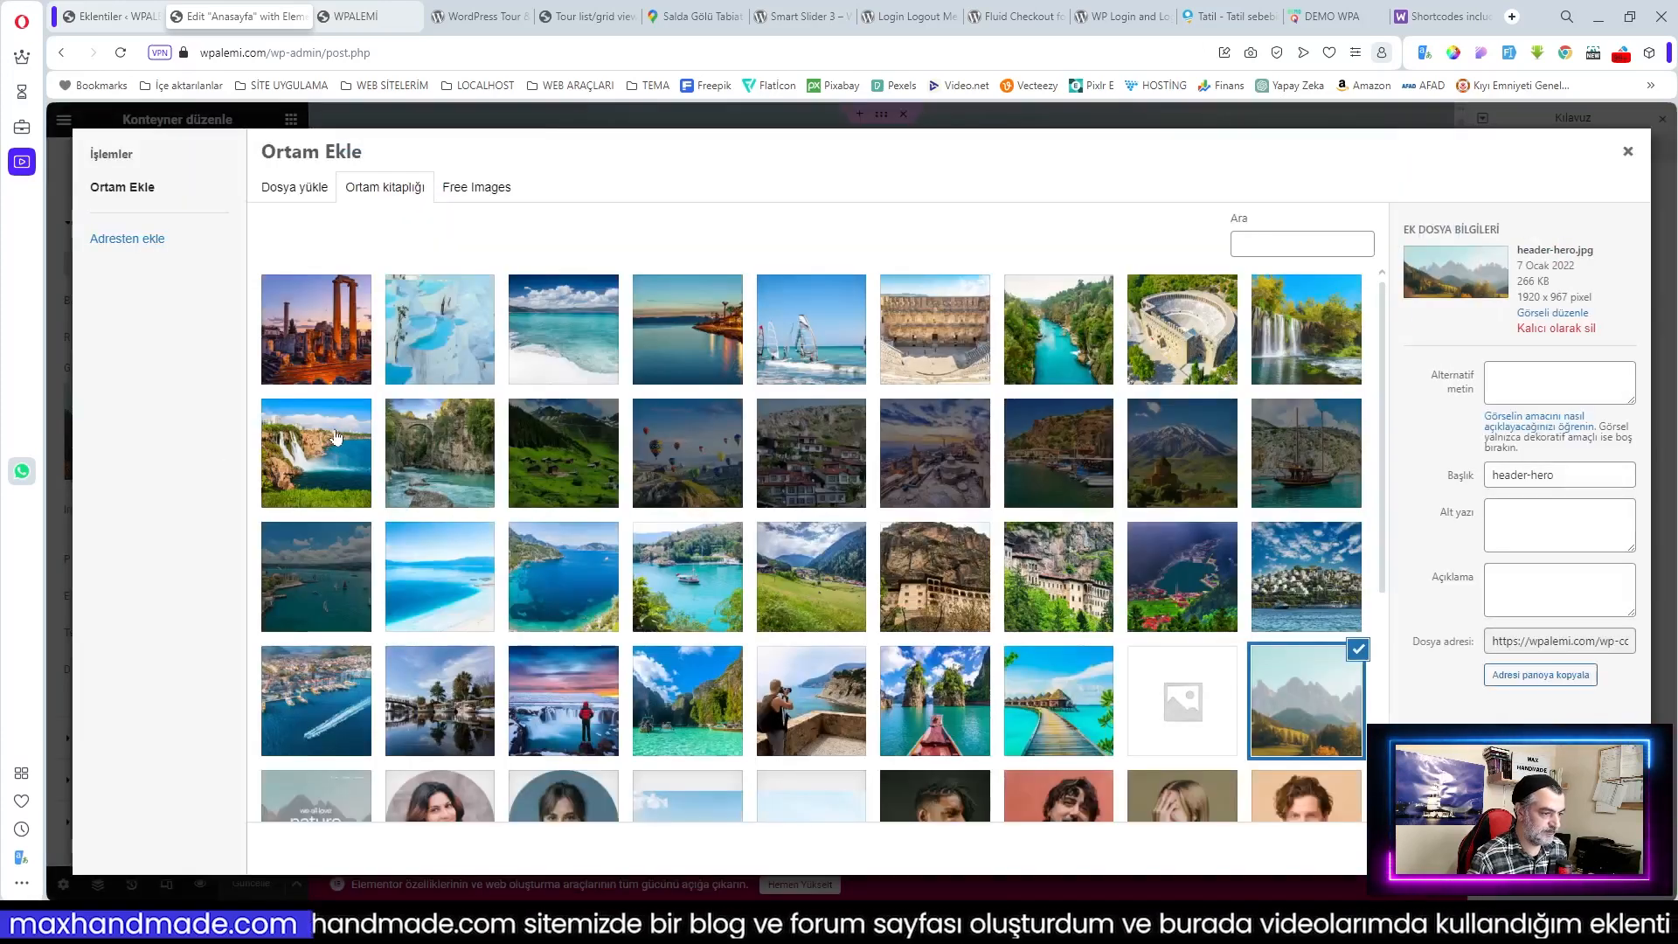
Step: Set the hero background to the EGE04 temple ruins image, positioned Üst Orta
left_click(335, 356)
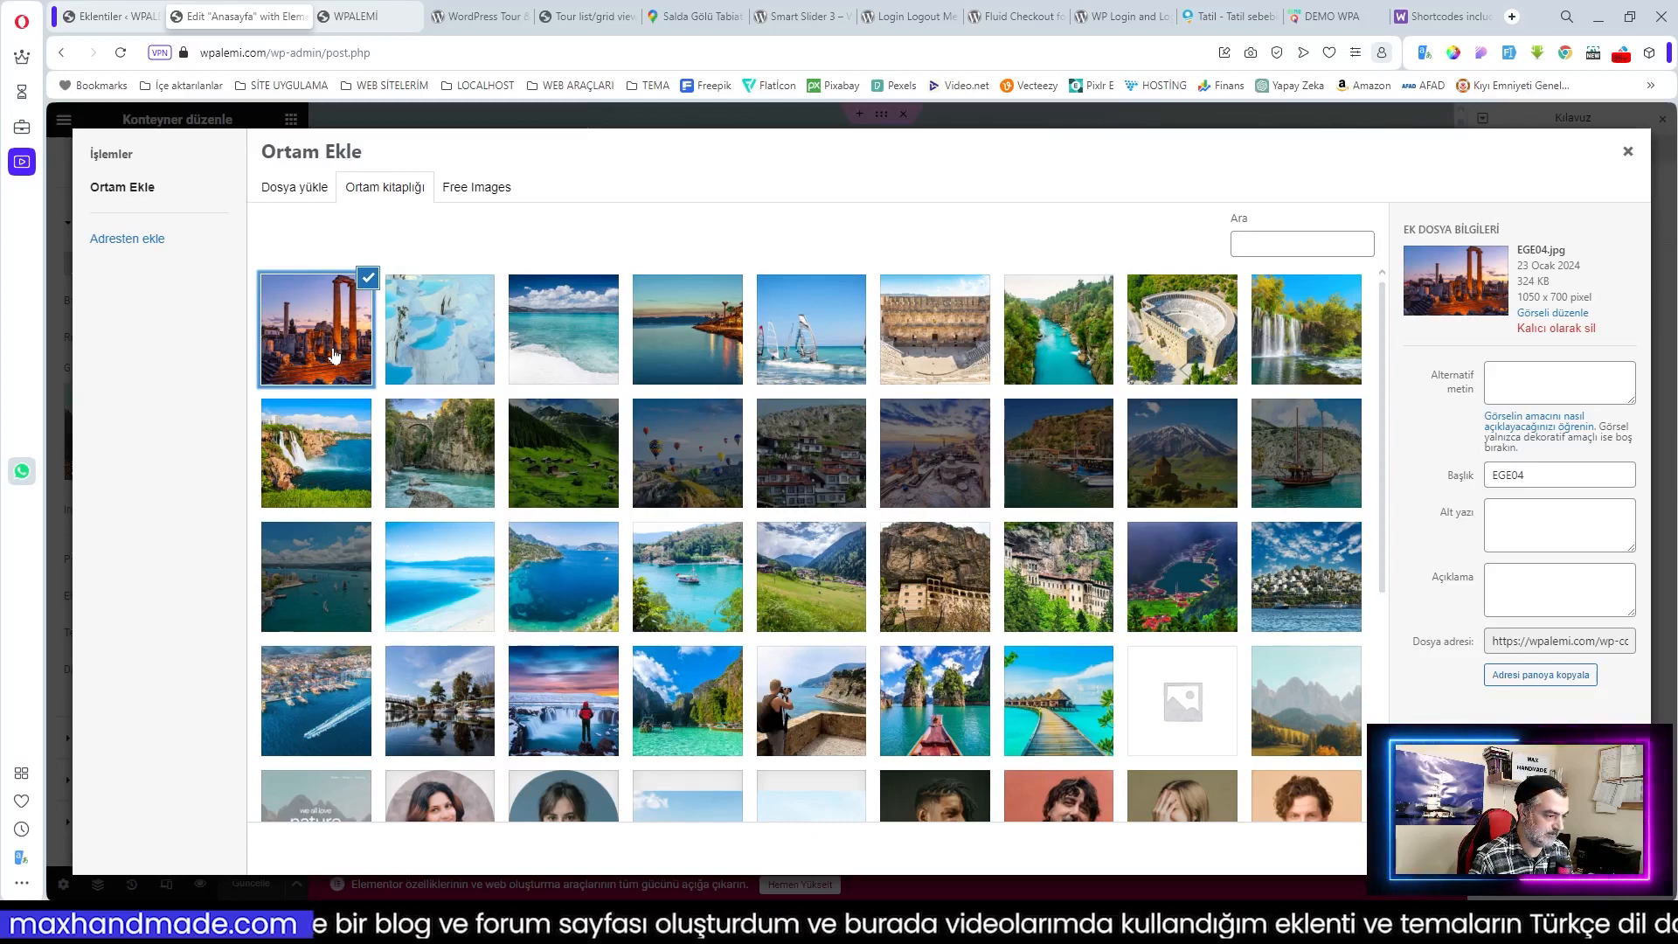
left_click(935, 330)
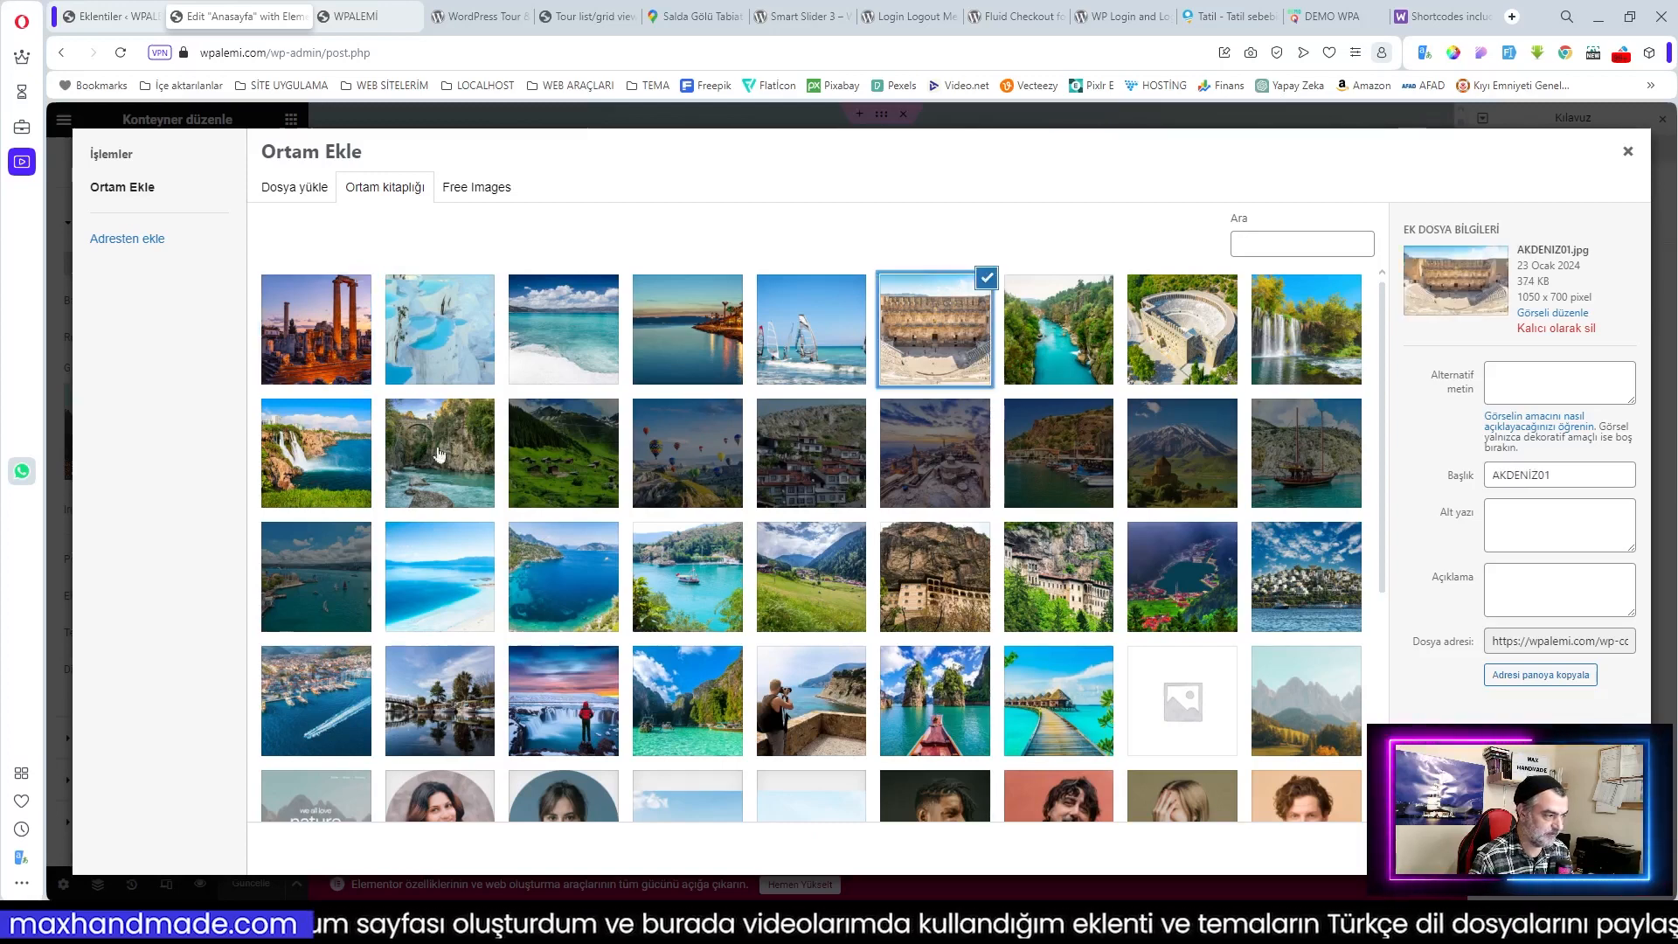
left_click(276, 345)
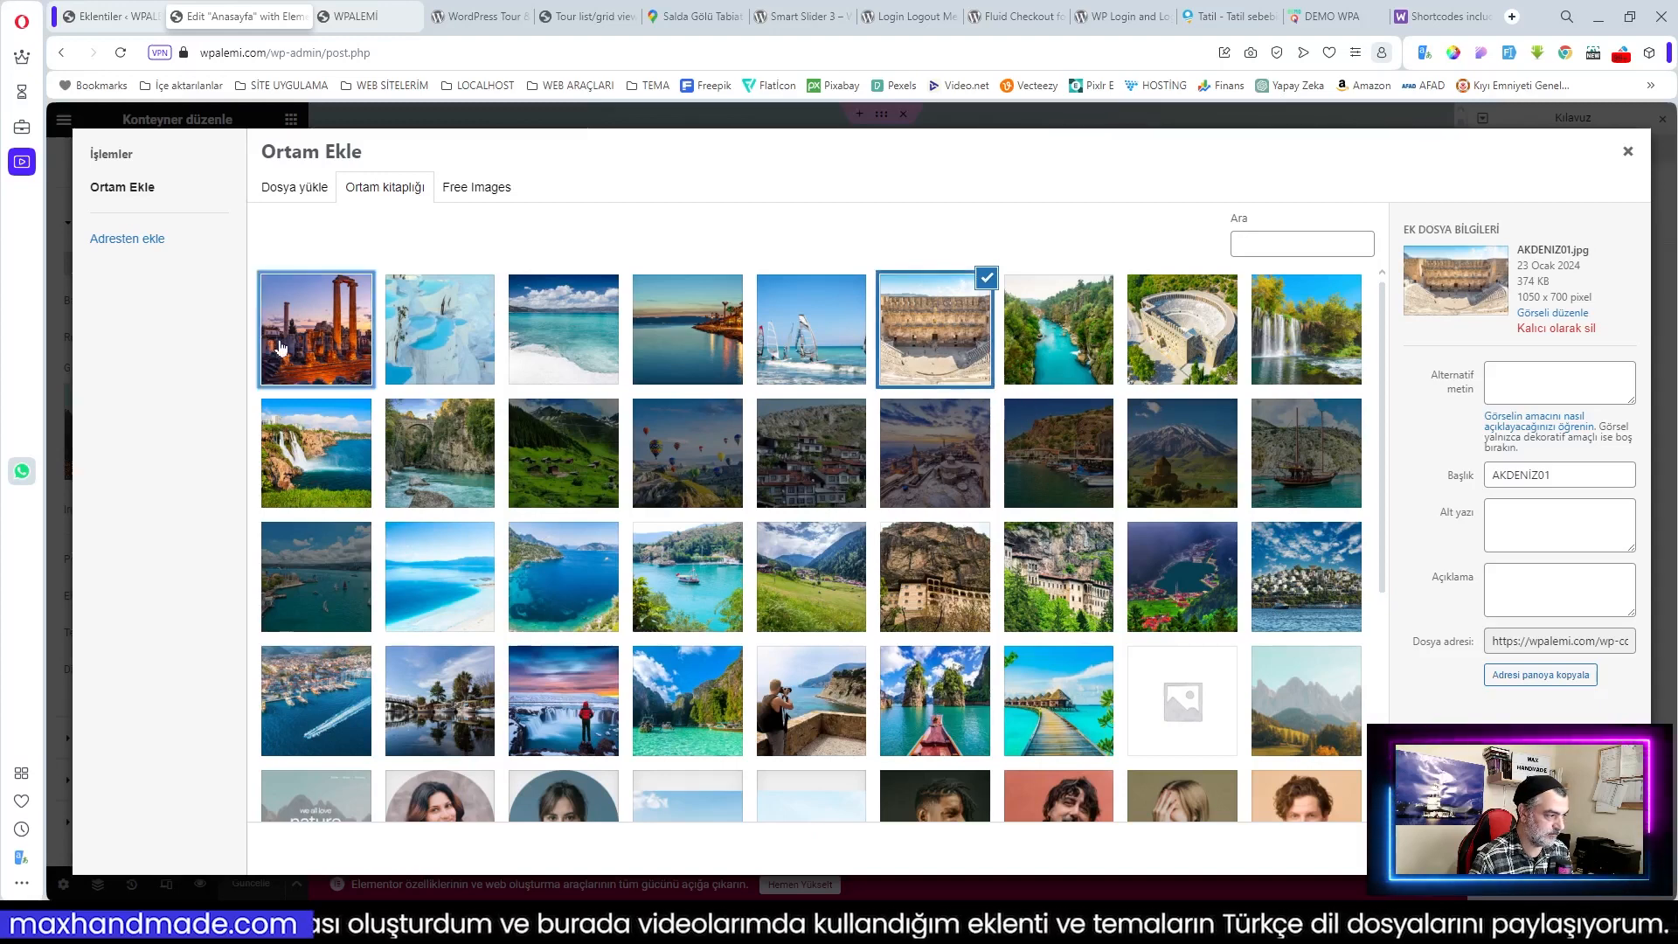
left_click(1604, 848)
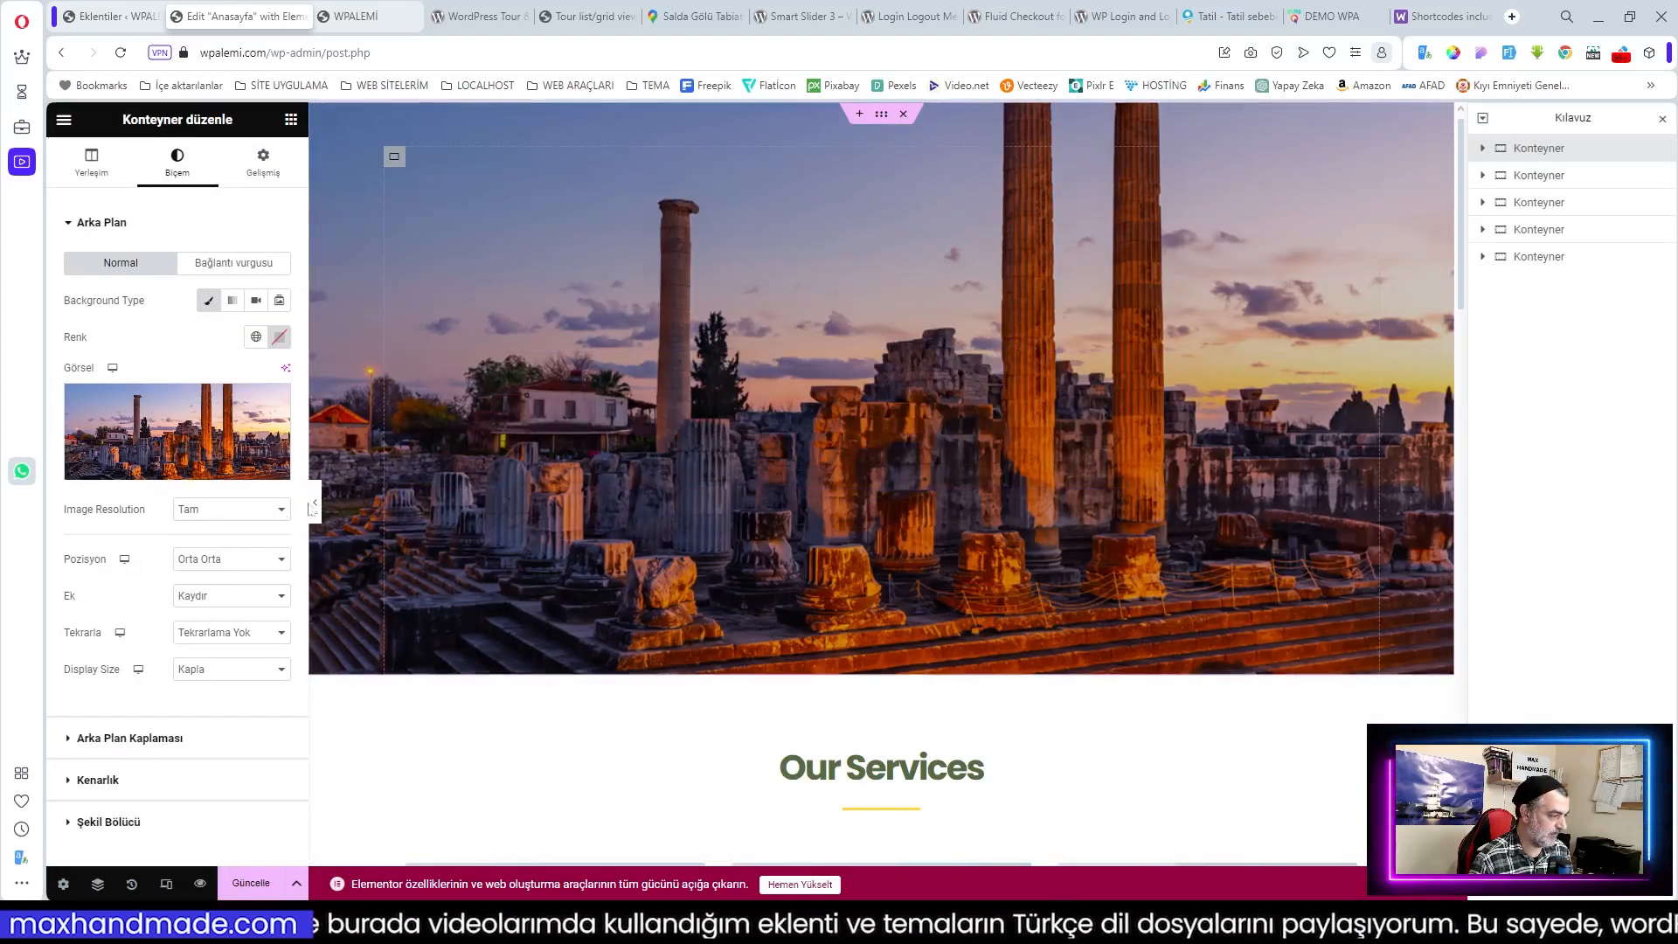
left_click(254, 563)
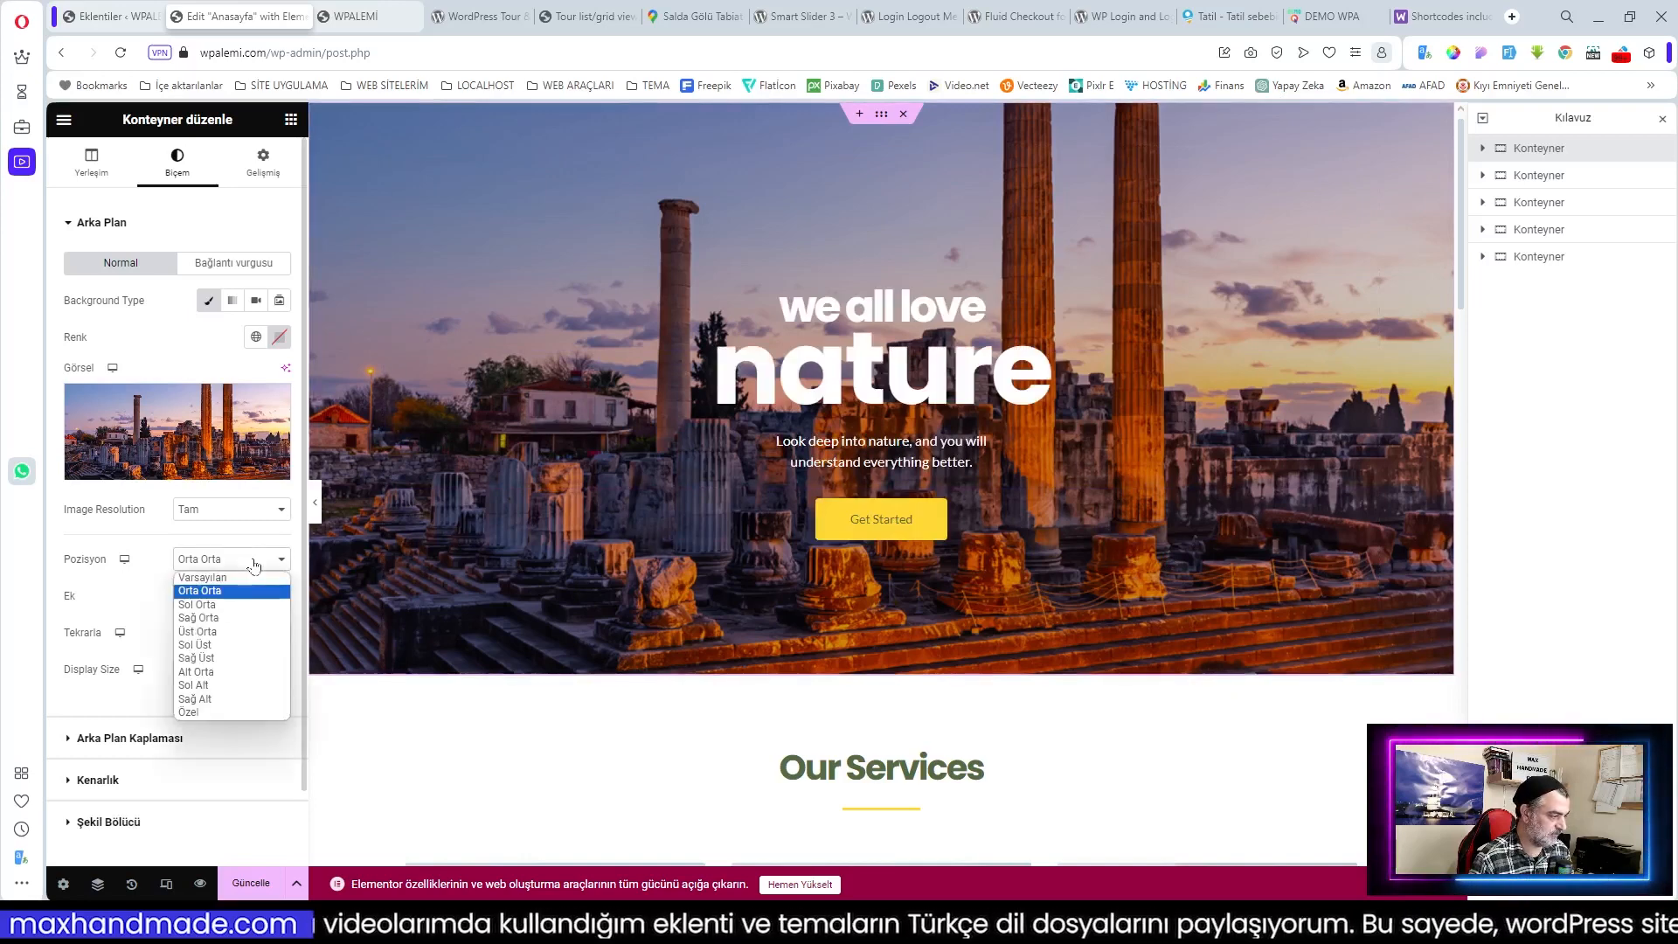
left_click(219, 631)
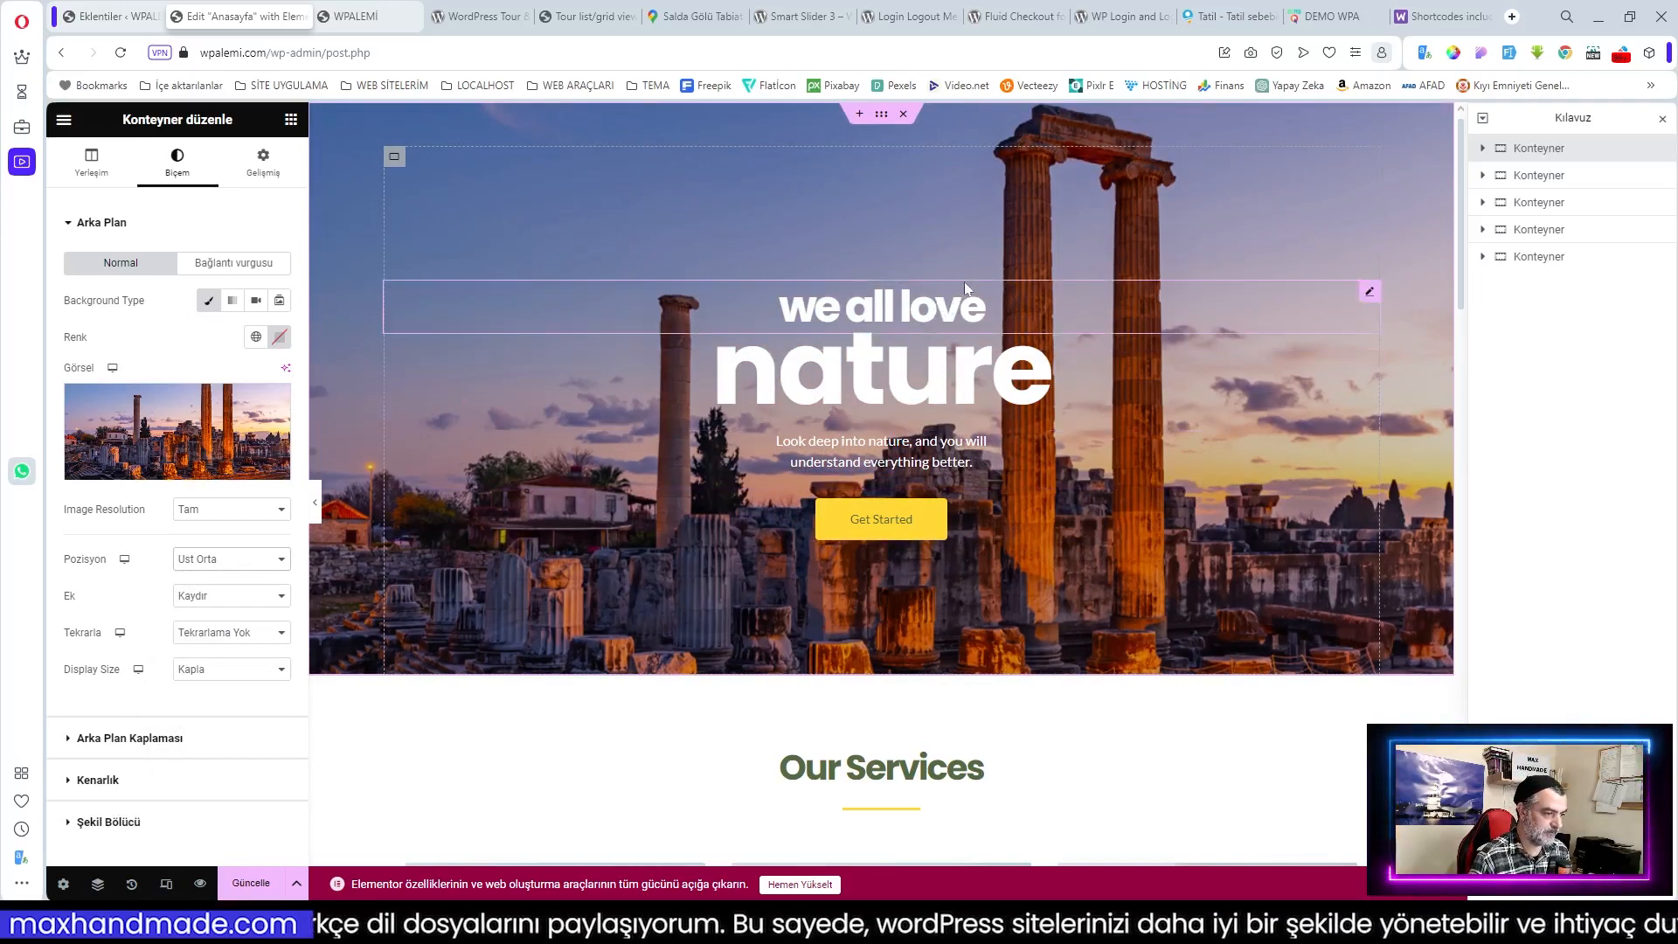
Step: Delete the 'nature' heading from the hero
left_click(1055, 376)
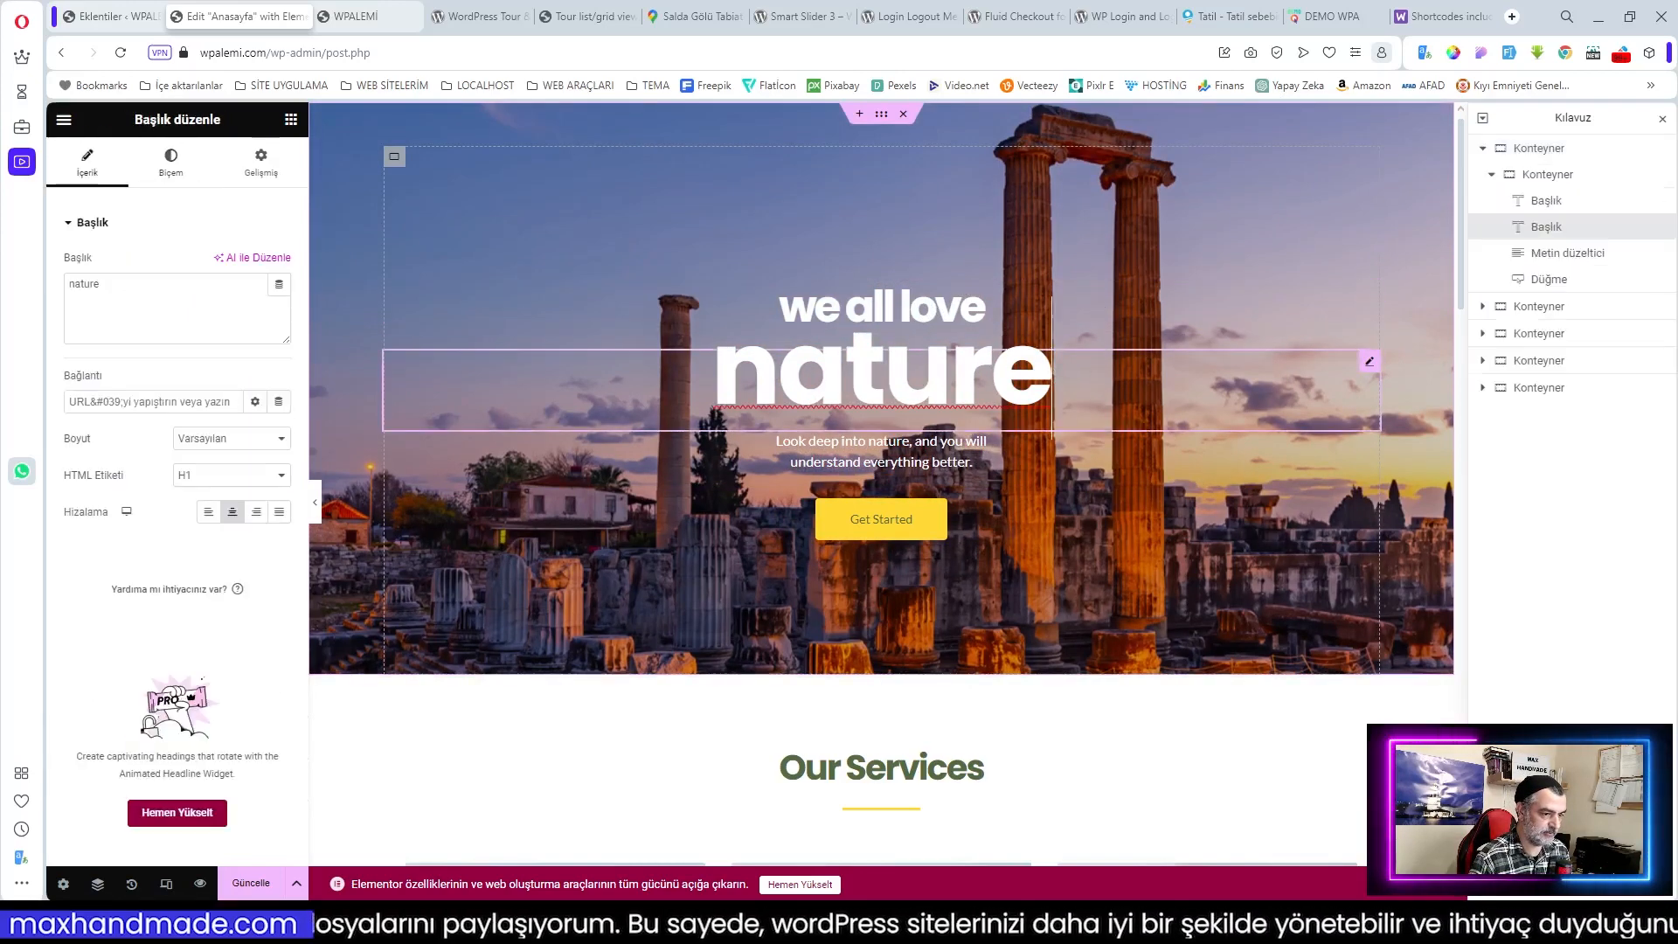
right_click(1369, 371)
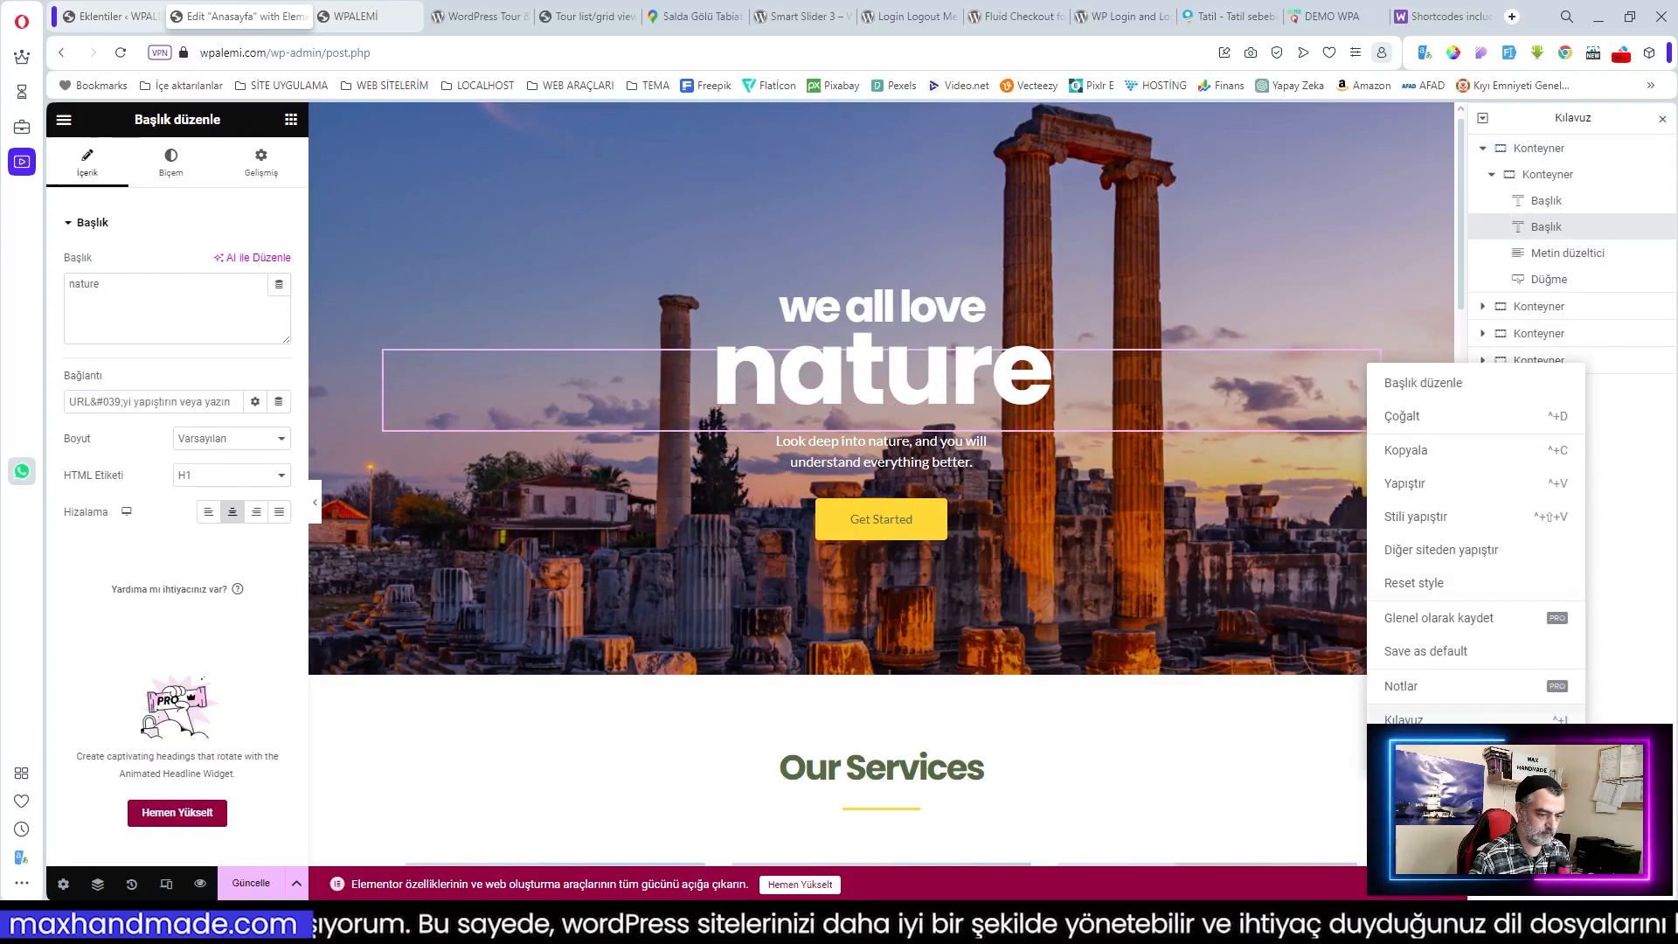
left_click(1397, 754)
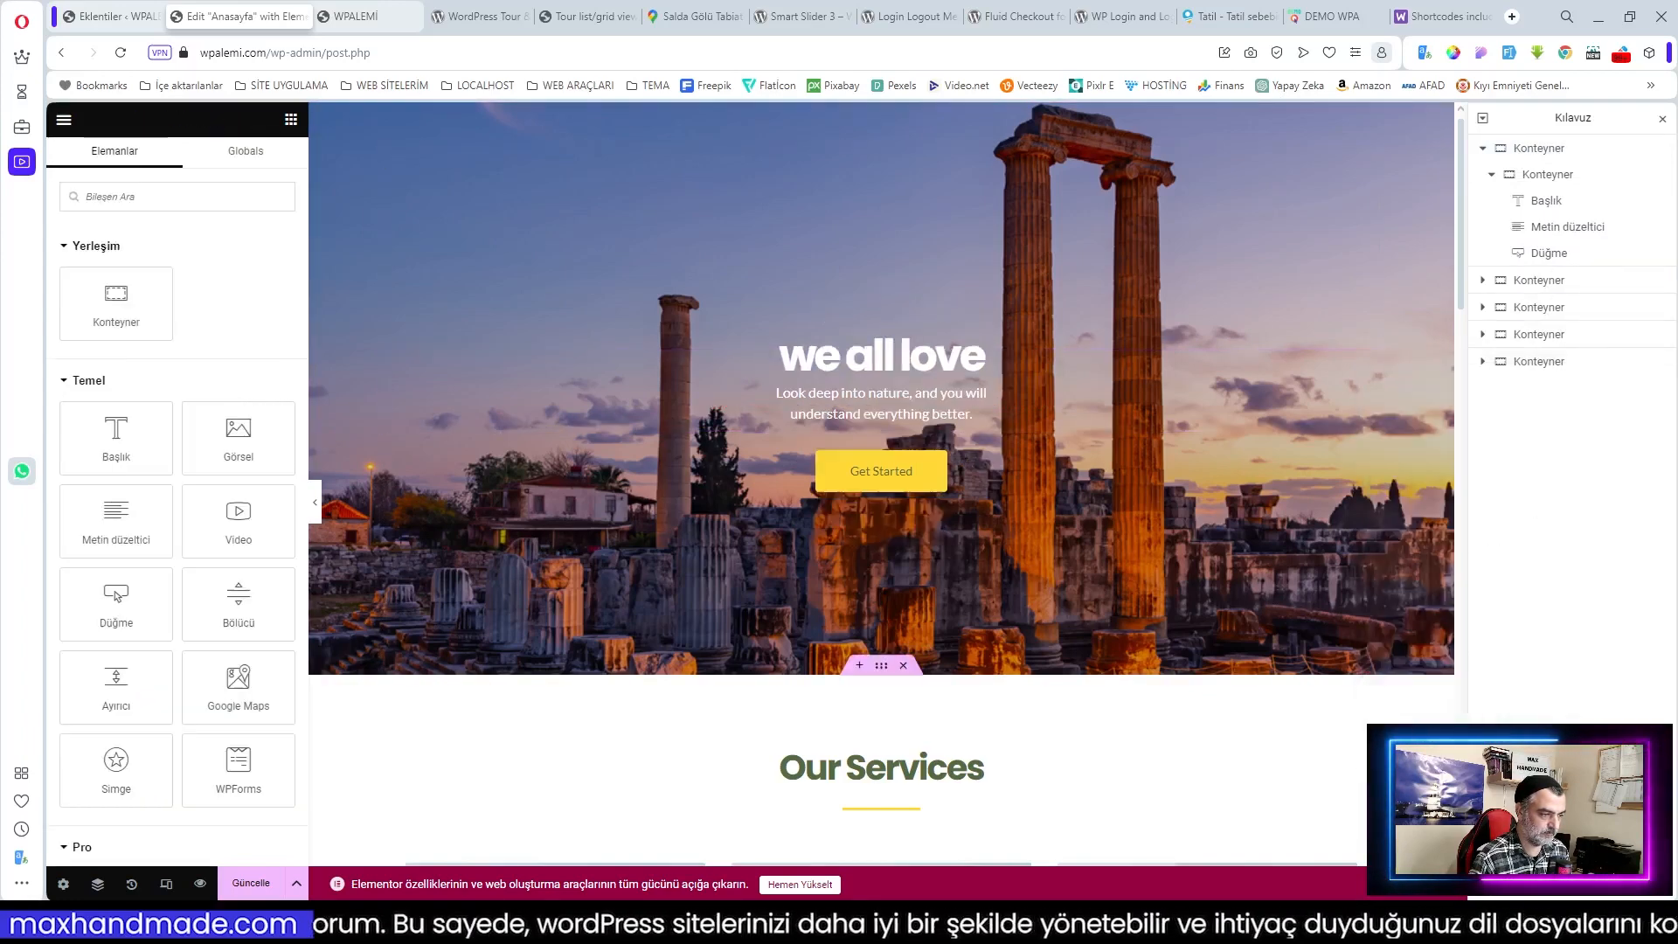
Step: Replace the 'we all love' heading with the demo's 'Seyahat Edeceğiniz Yolu Seçin'
left_click(963, 366)
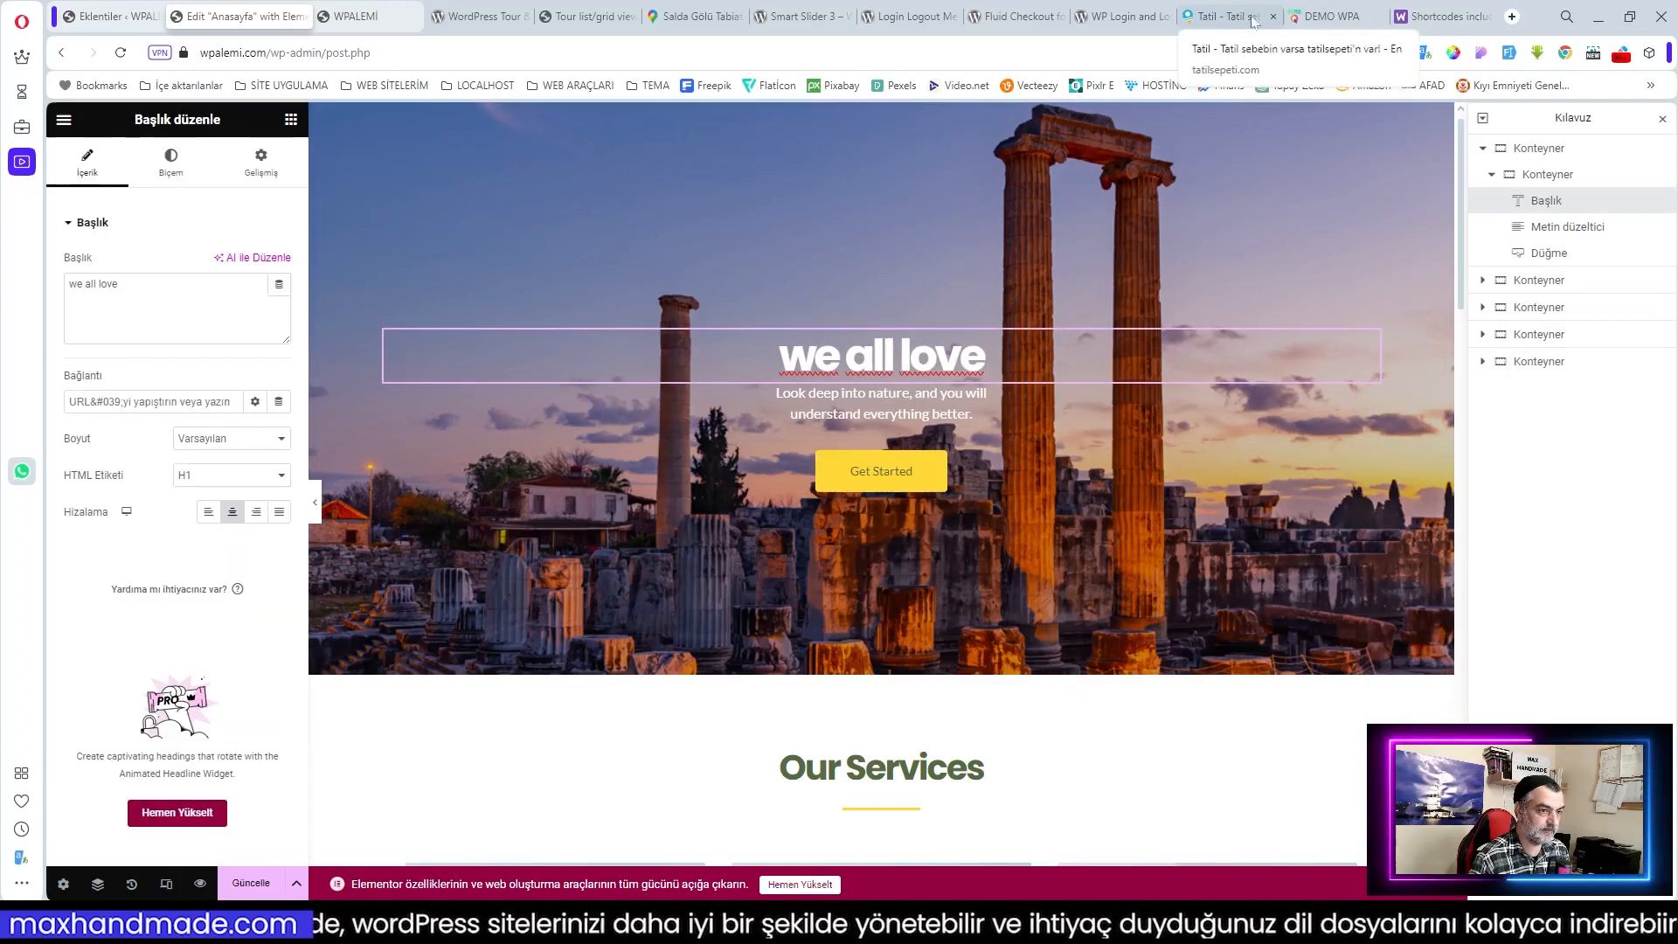
left_click(1328, 16)
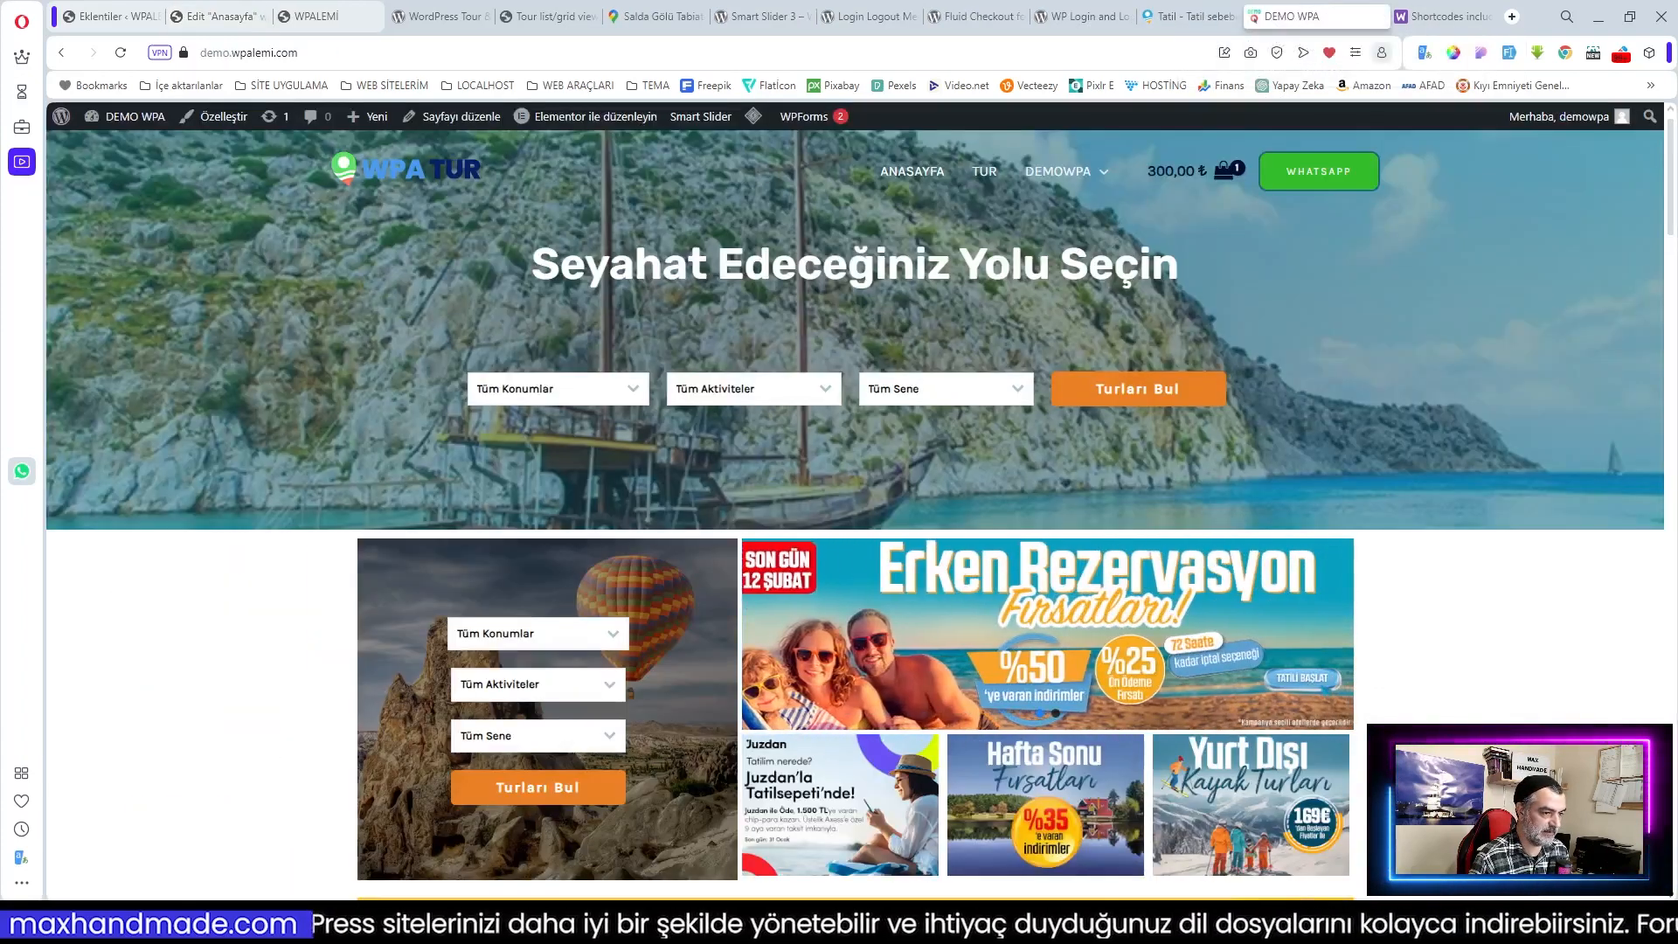
left_click_drag(1179, 273, 535, 278)
key("ctrl+c")
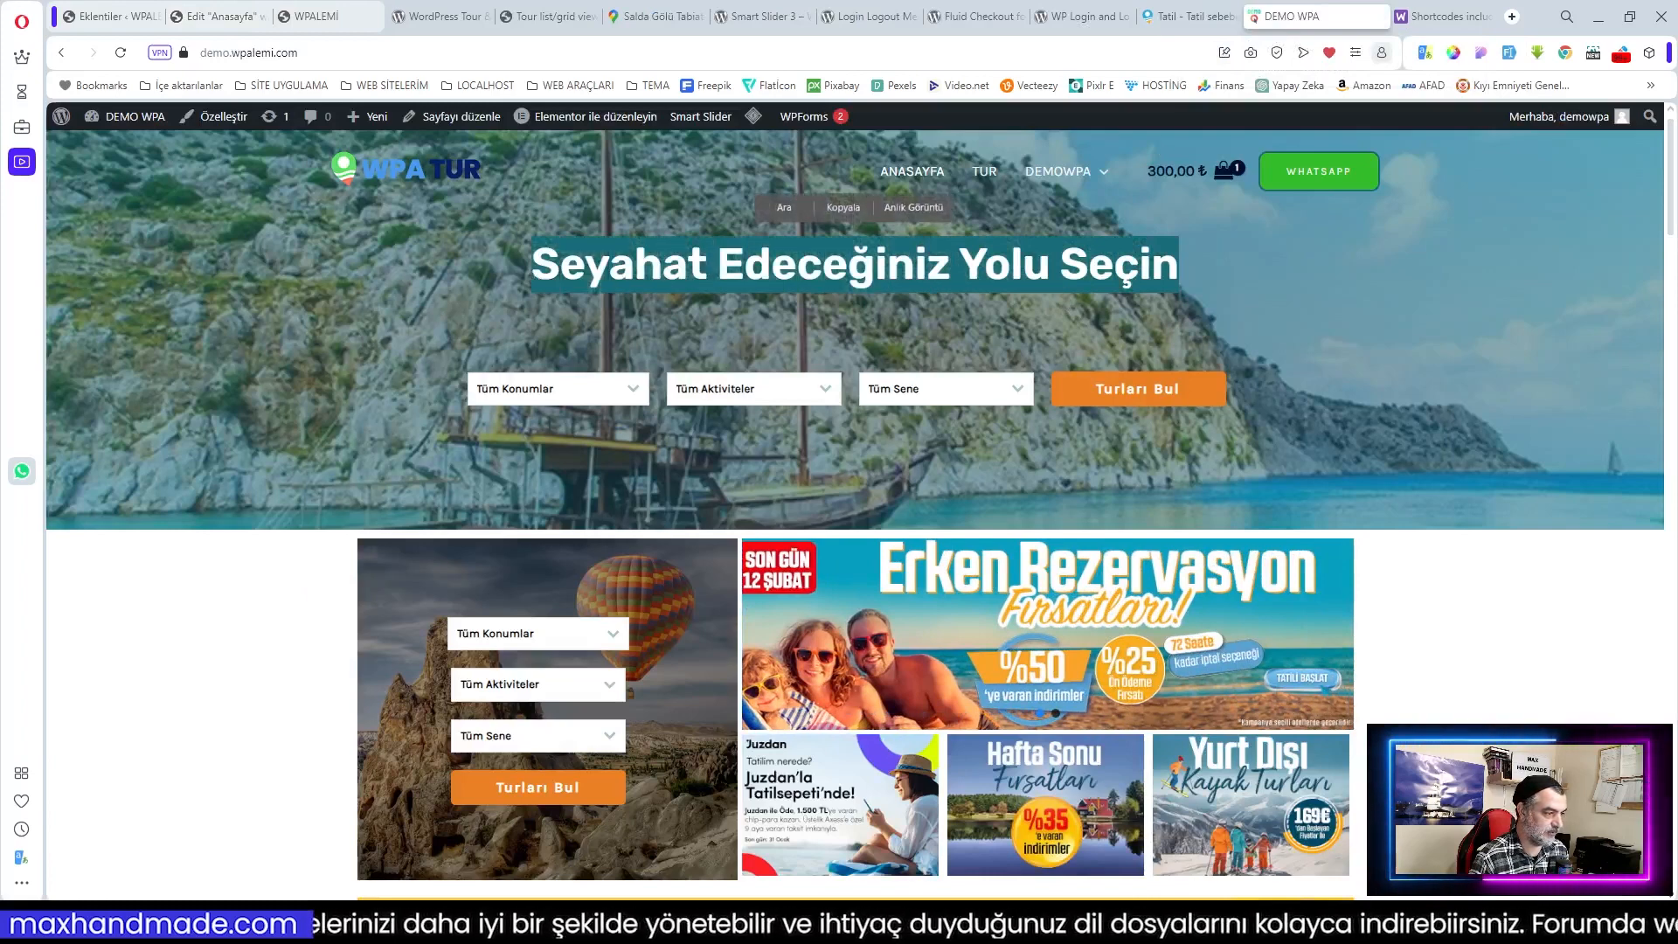
left_click(840, 209)
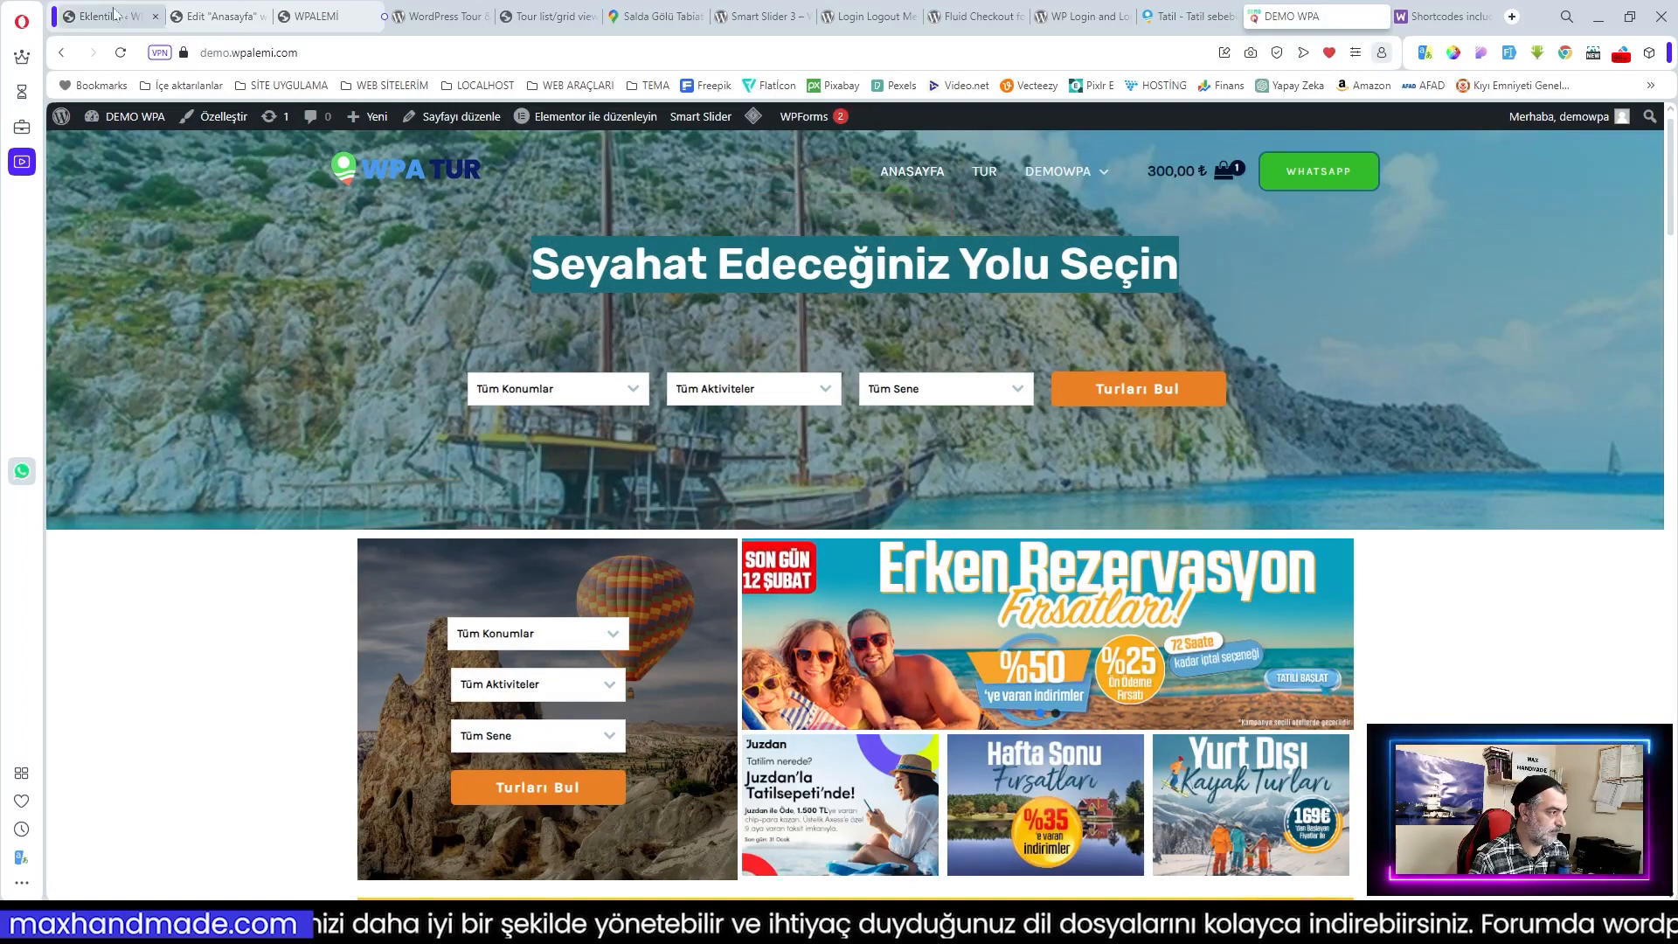
left_click(224, 15)
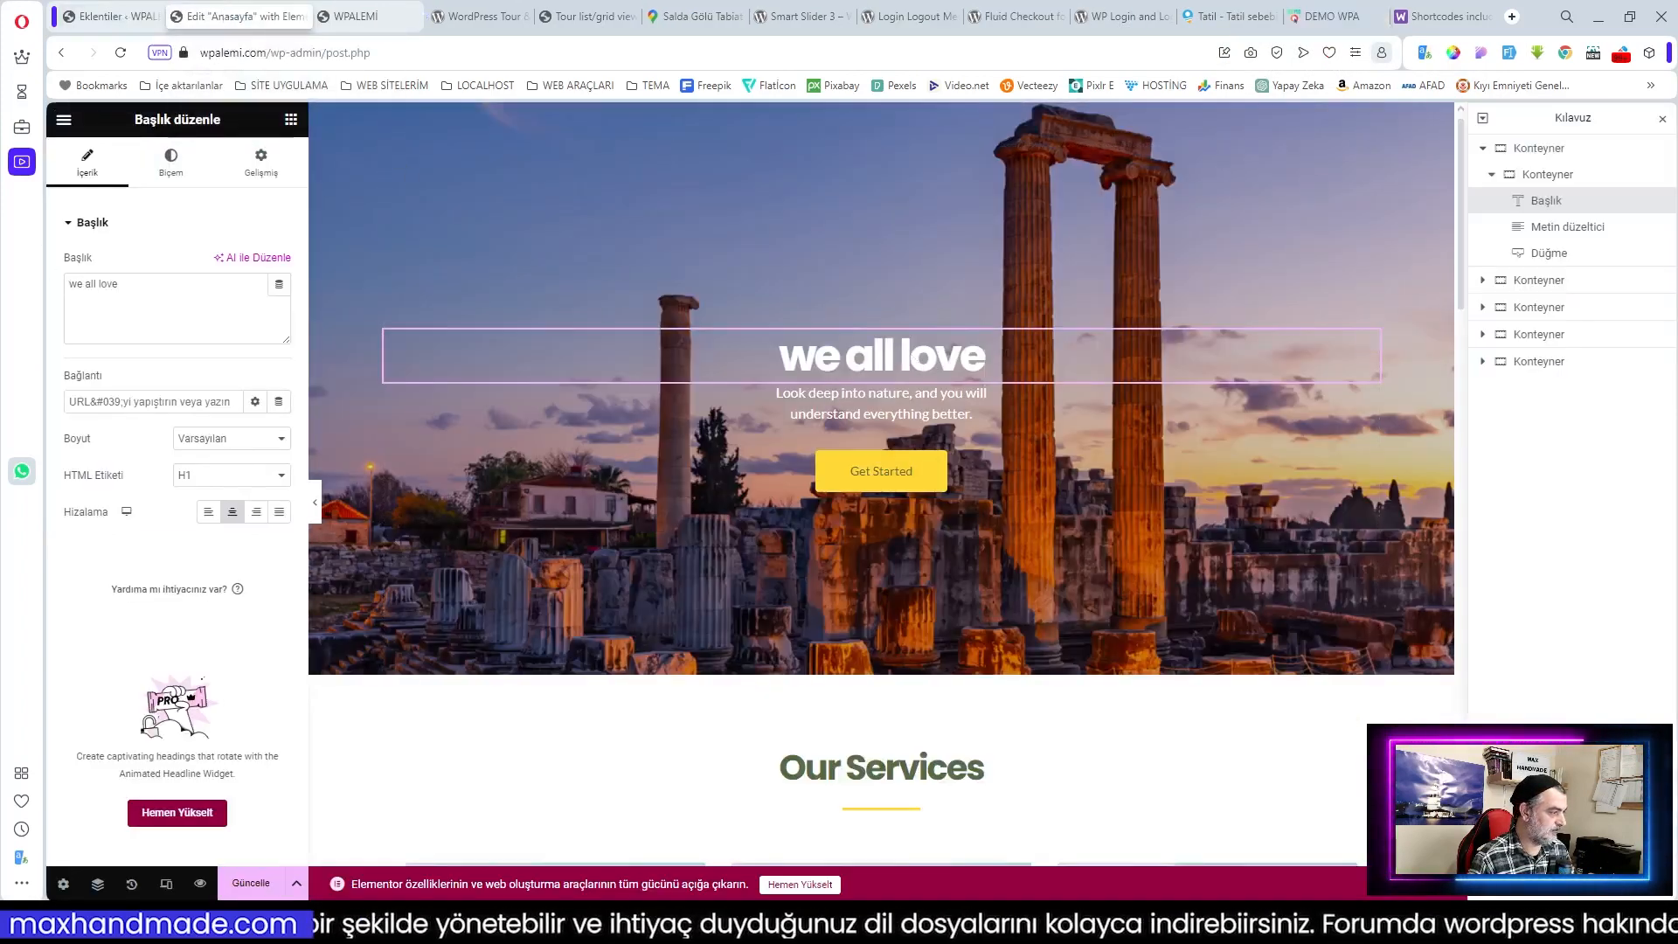
left_click_drag(131, 286, 18, 293)
key("ctrl+v")
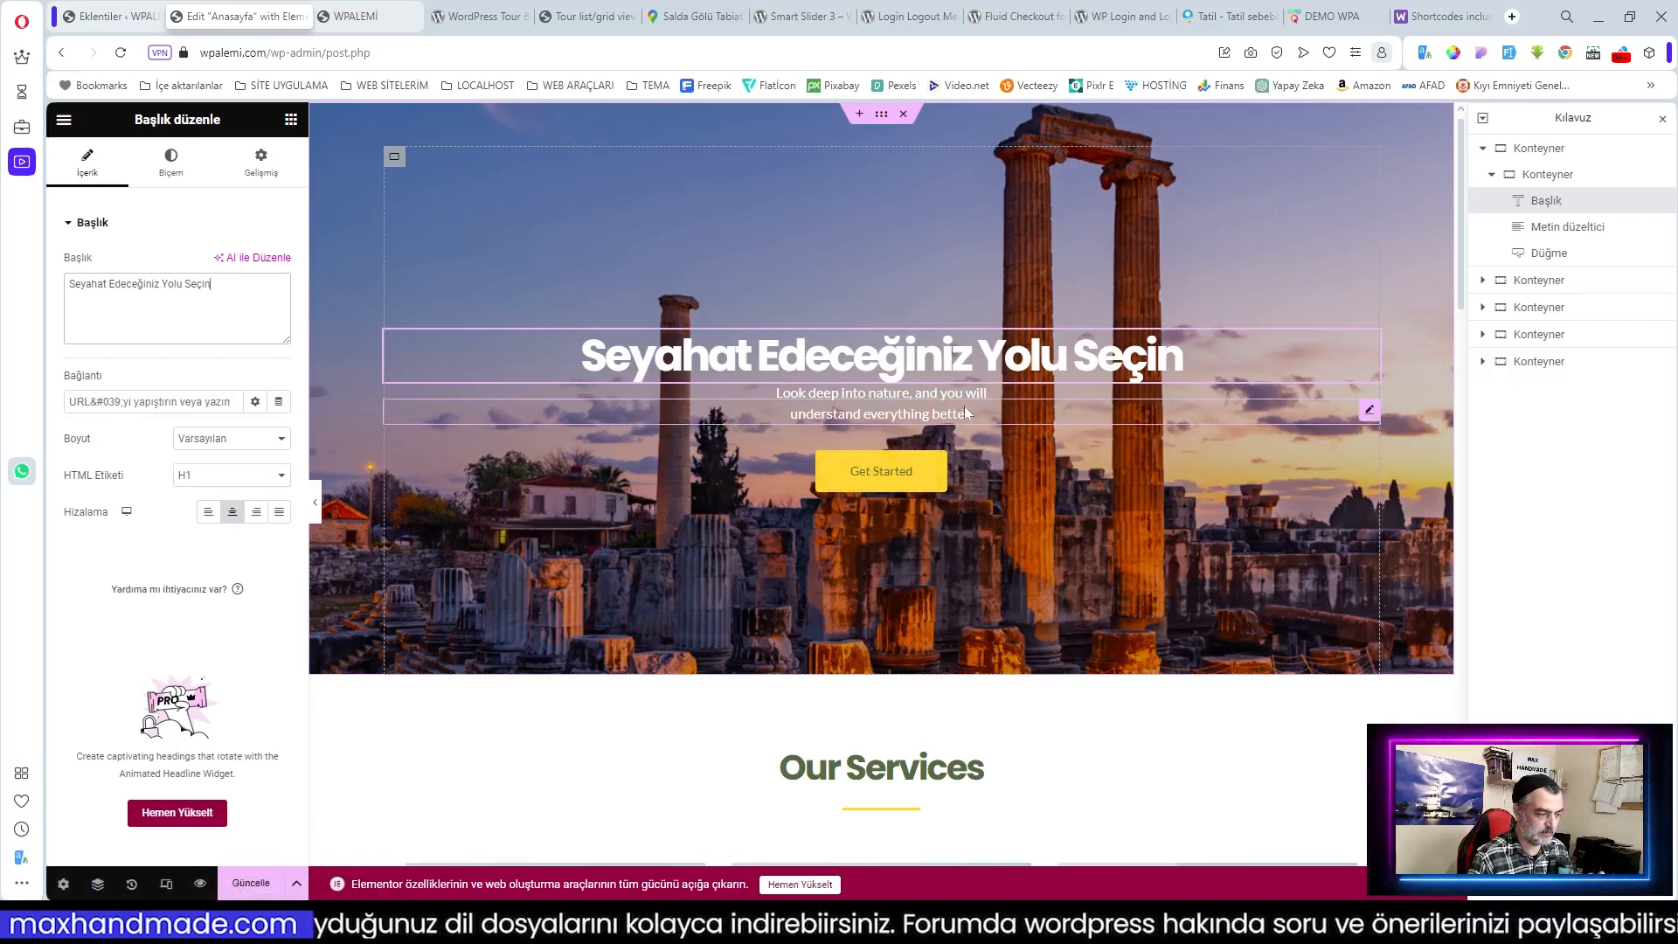
scroll(963, 406, "down", 4)
Step: Compare with the demo site and clear the hero's subtitle paragraph text
left_click(1333, 17)
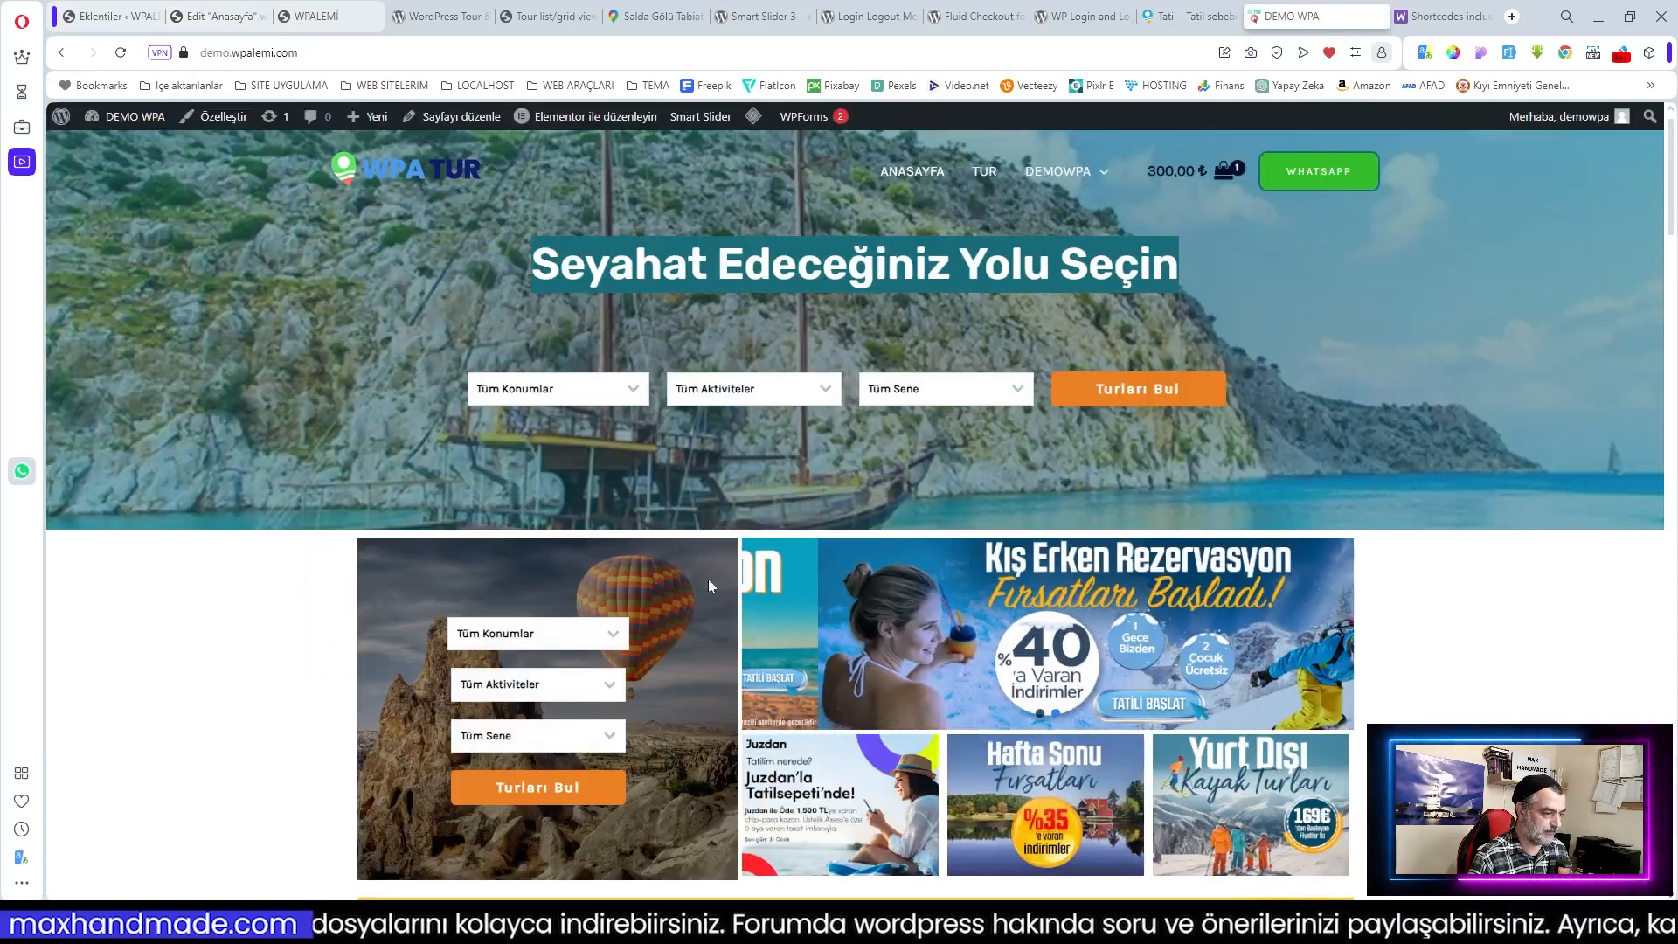
scroll(664, 606, "down", 1)
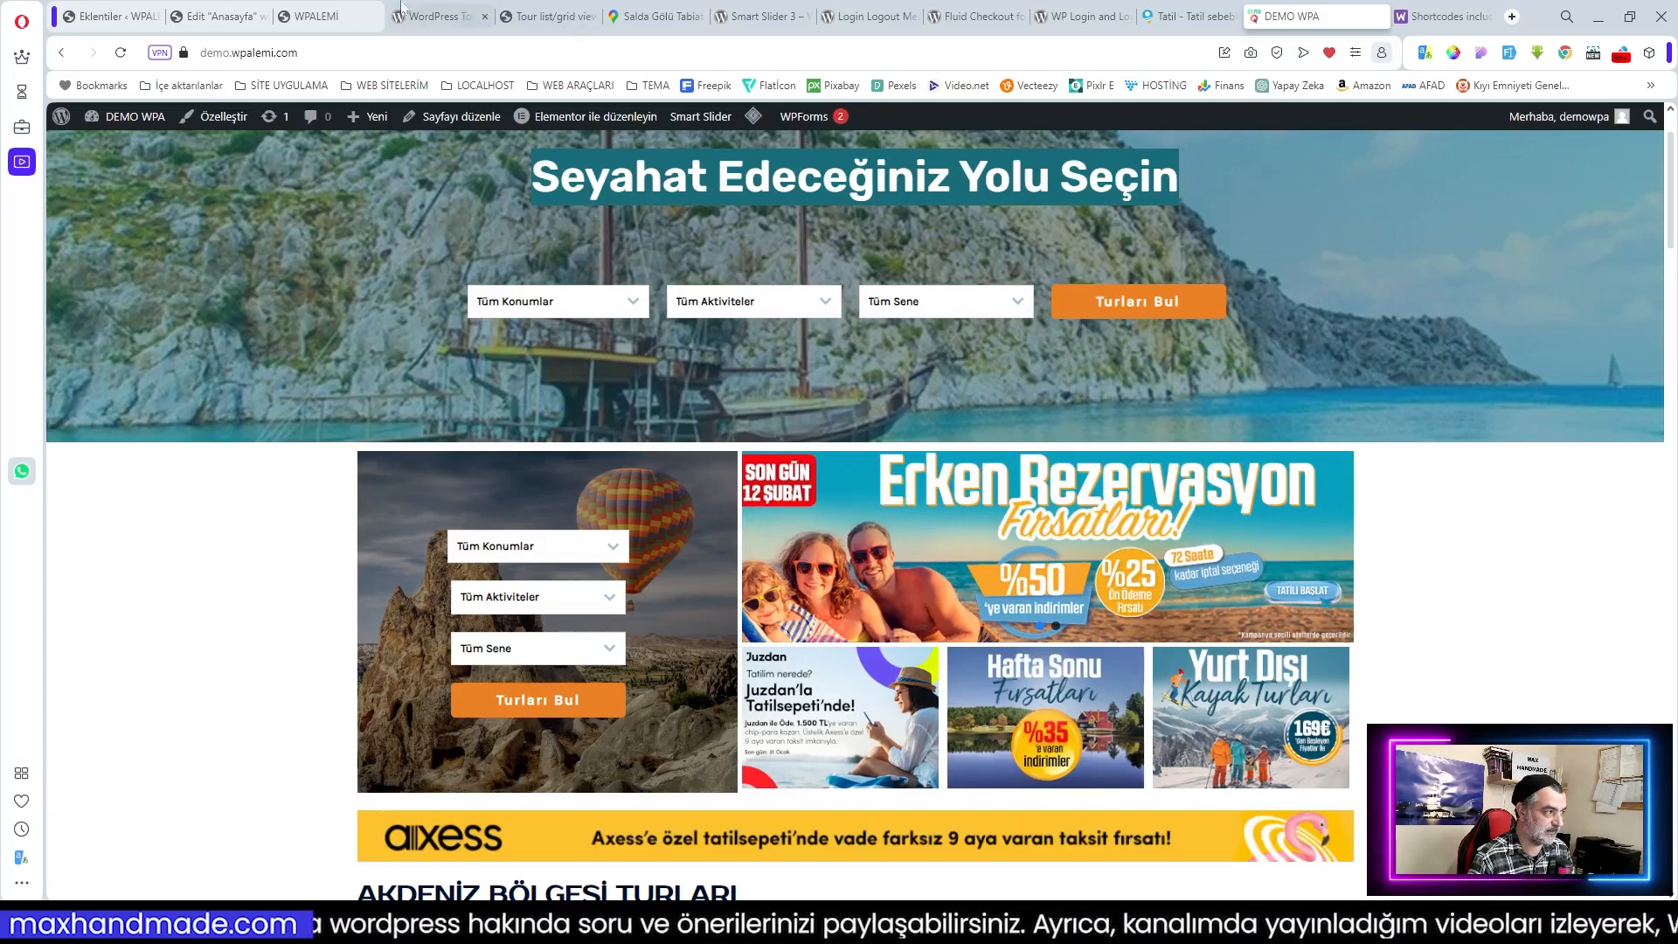
left_click(223, 15)
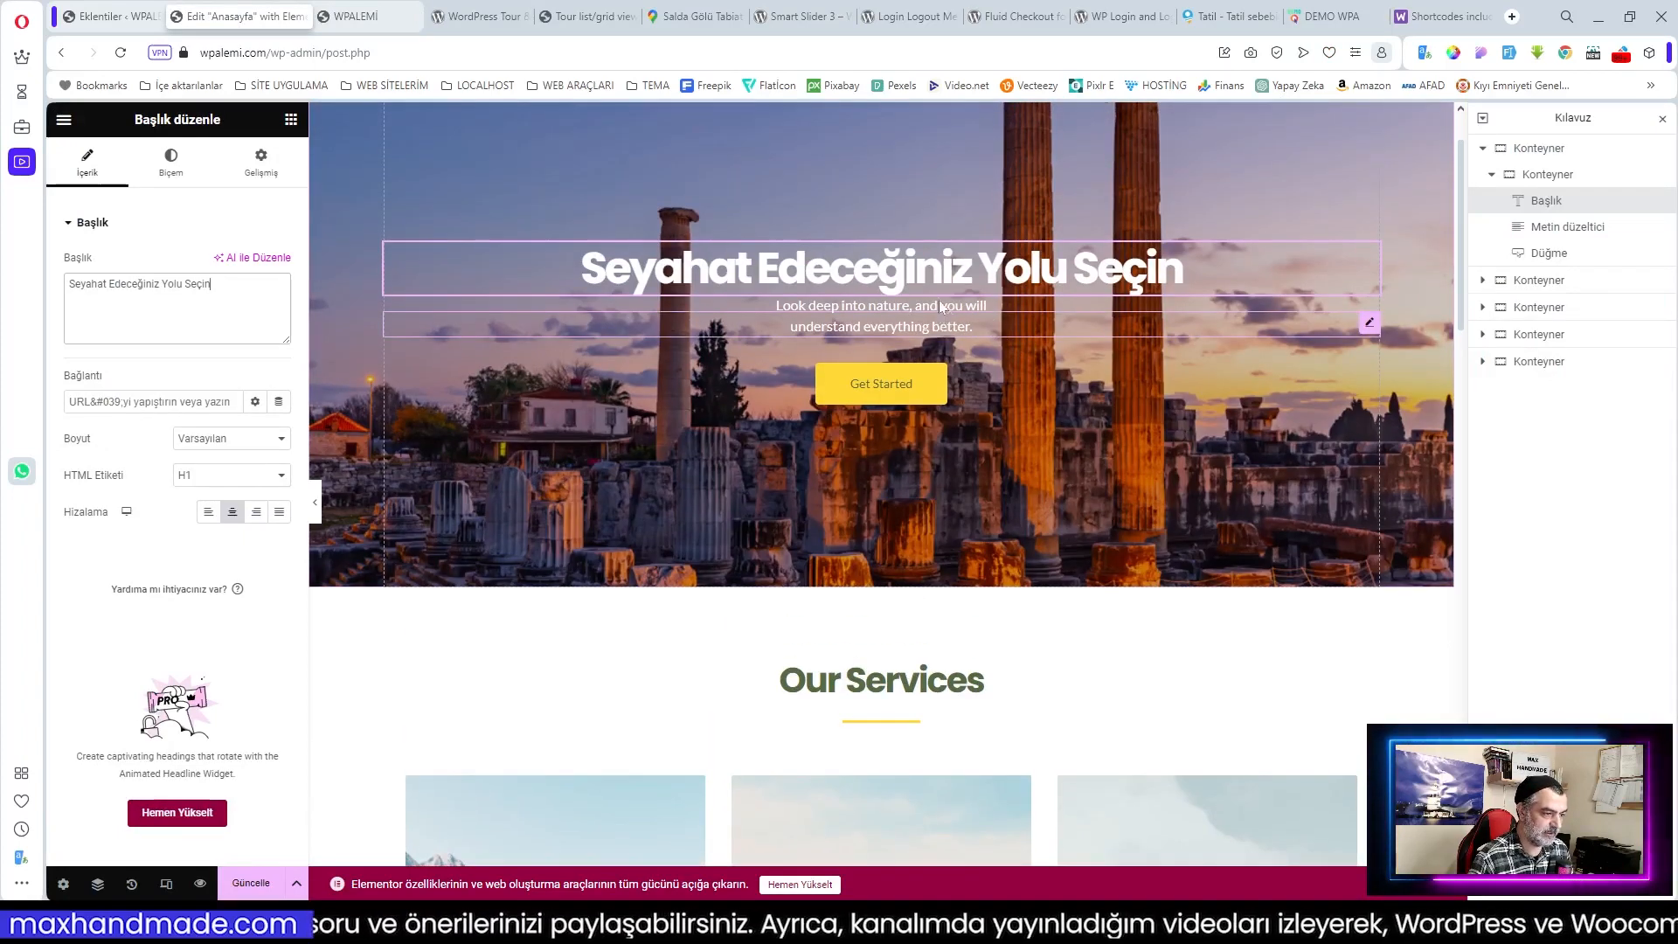
left_click(929, 327)
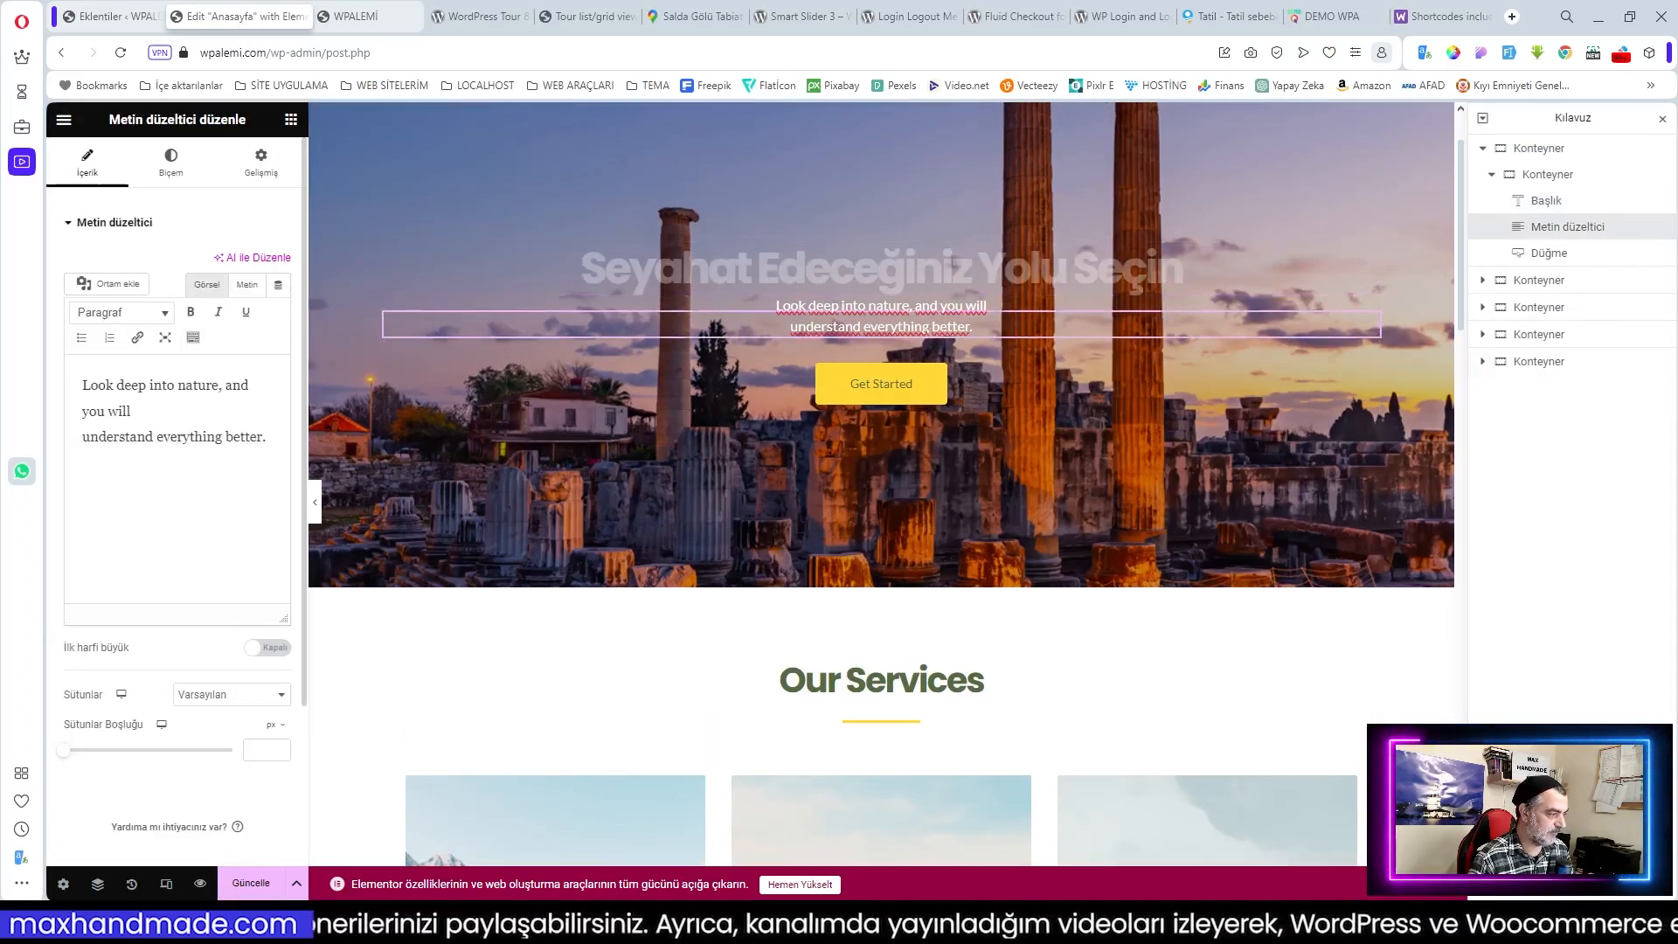
left_click_drag(267, 438, 201, 414)
key("ctrl+a")
key("BackSpace")
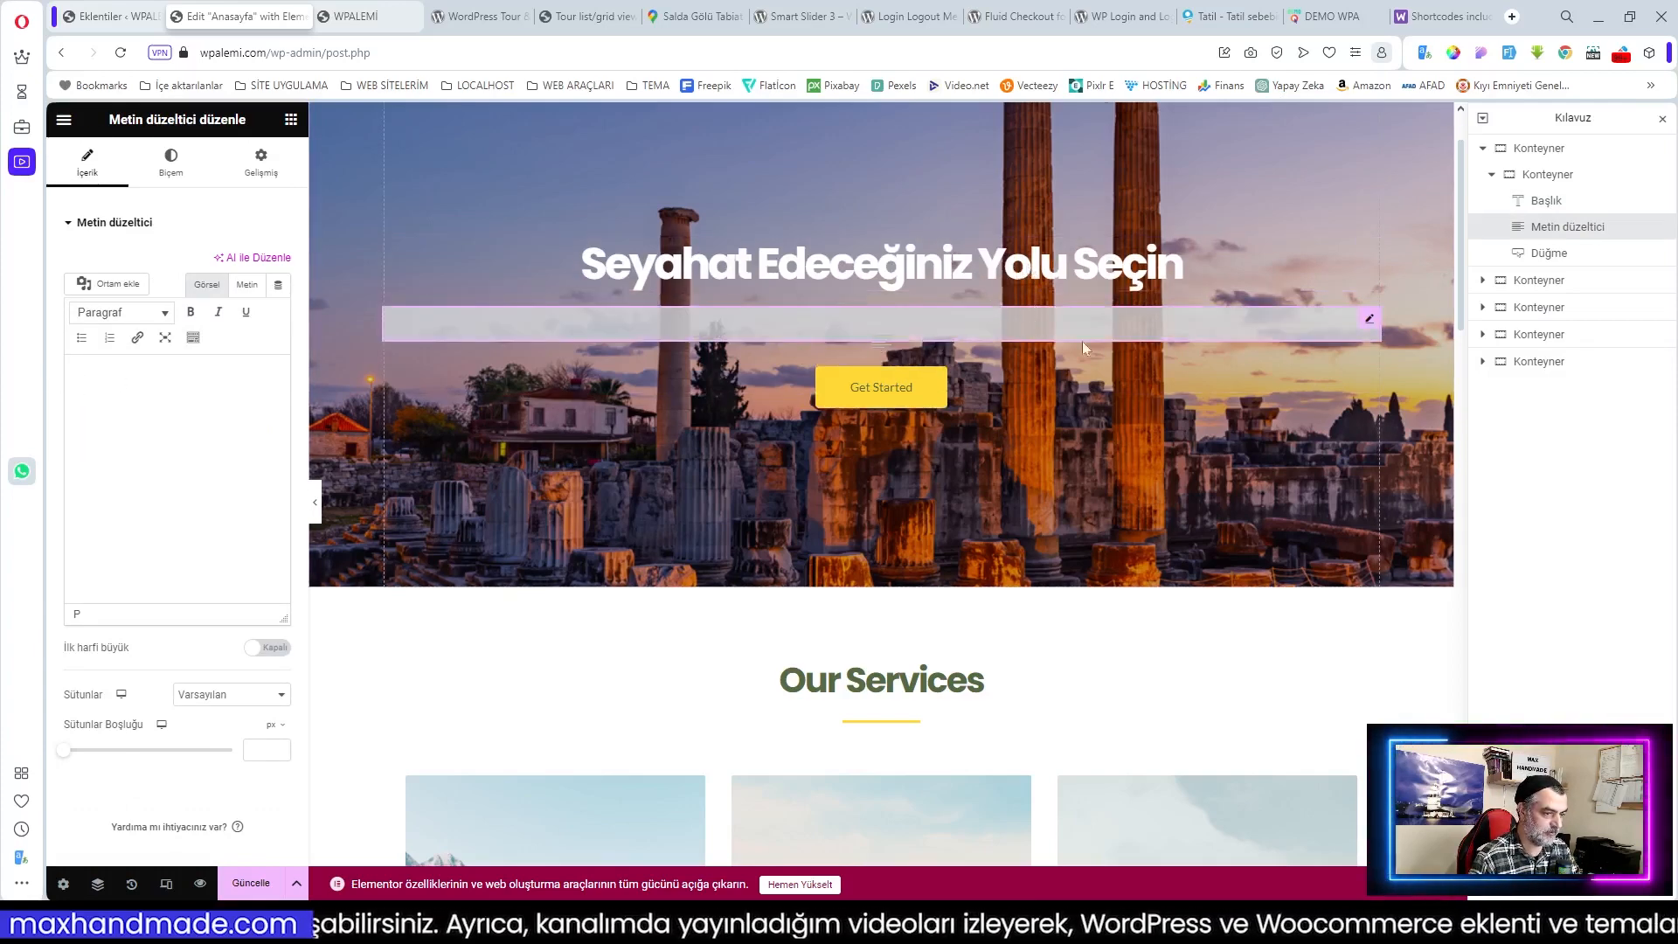
Step: Delete the Get Started button from the hero
left_click(1043, 385)
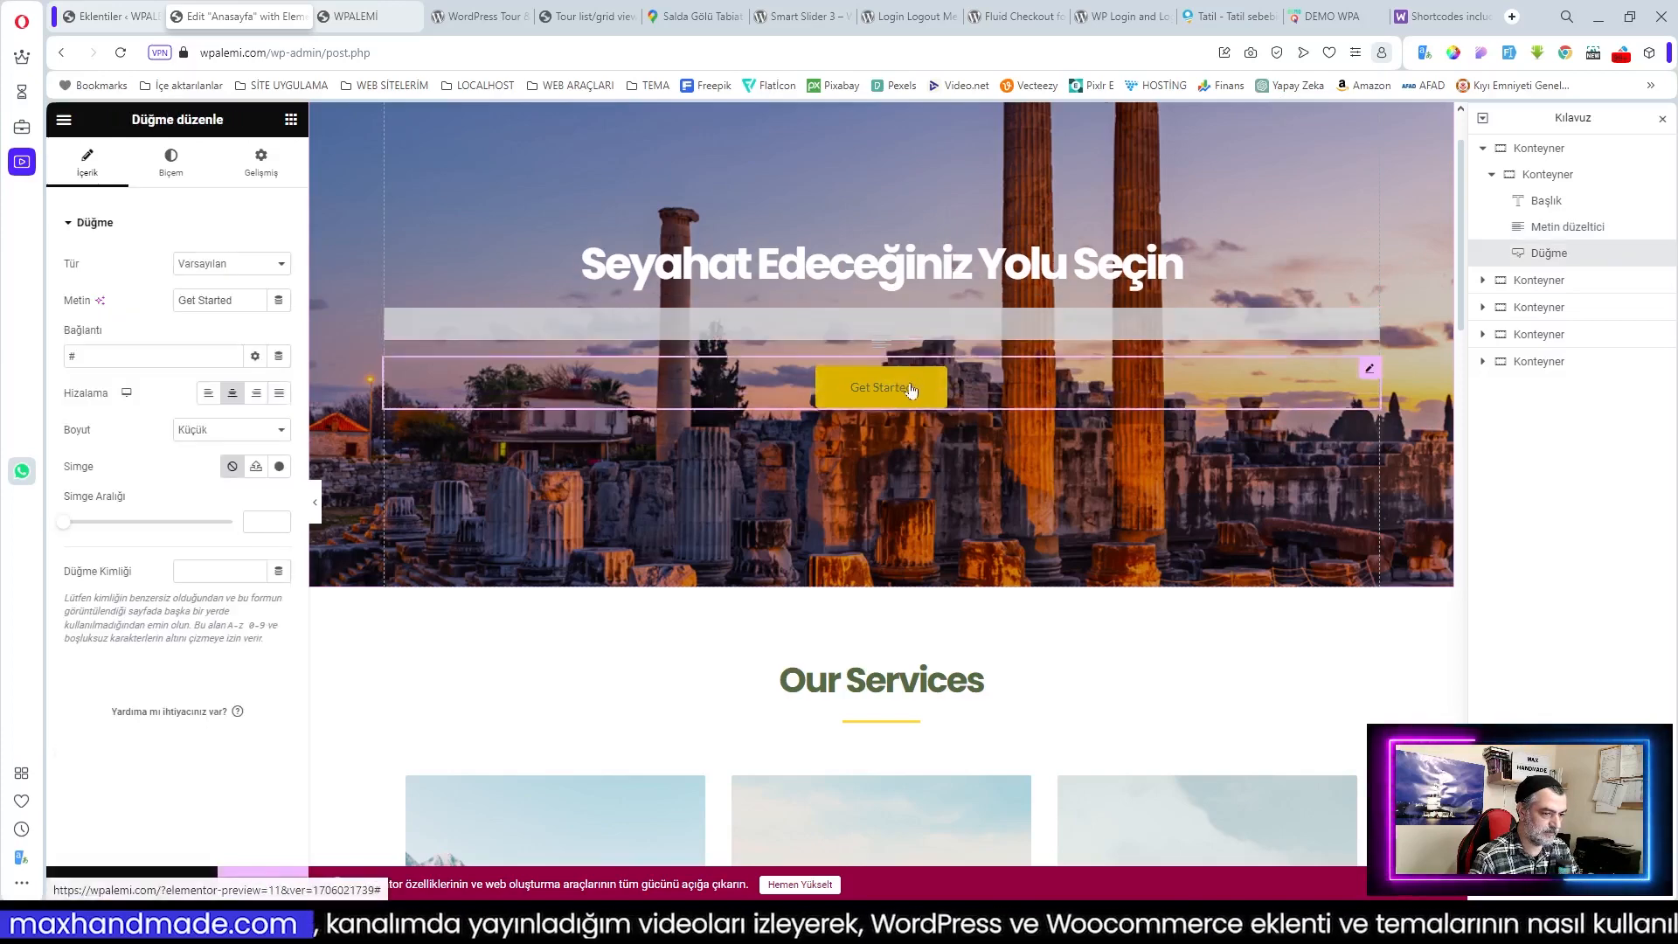
right_click(1369, 374)
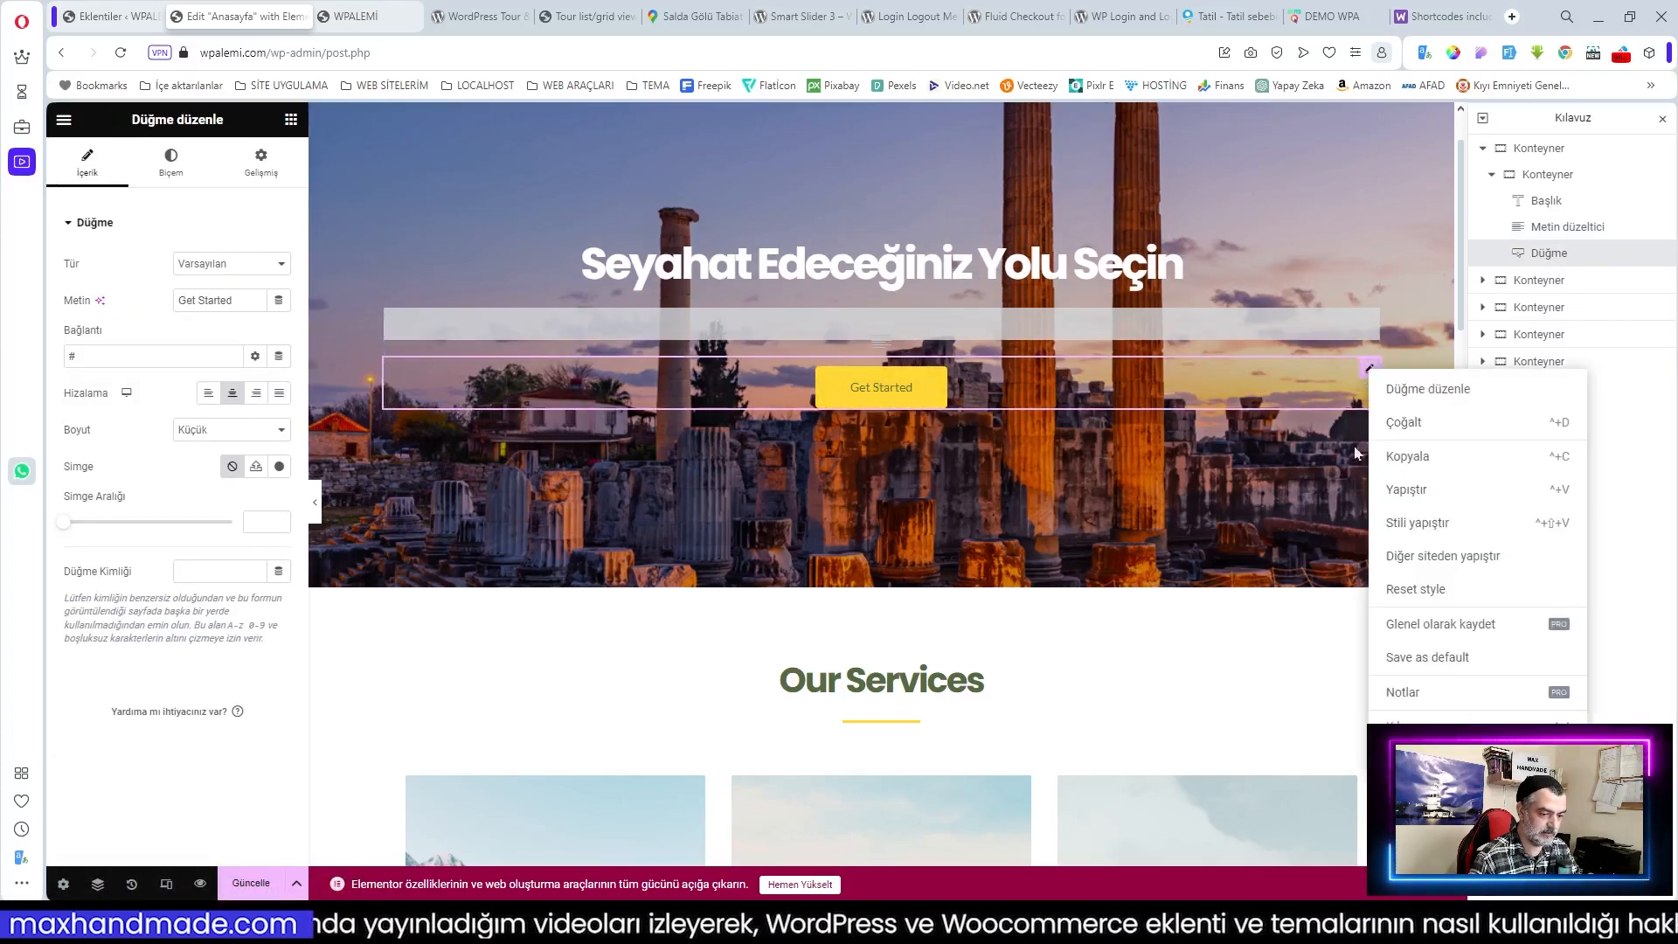
left_click(1407, 690)
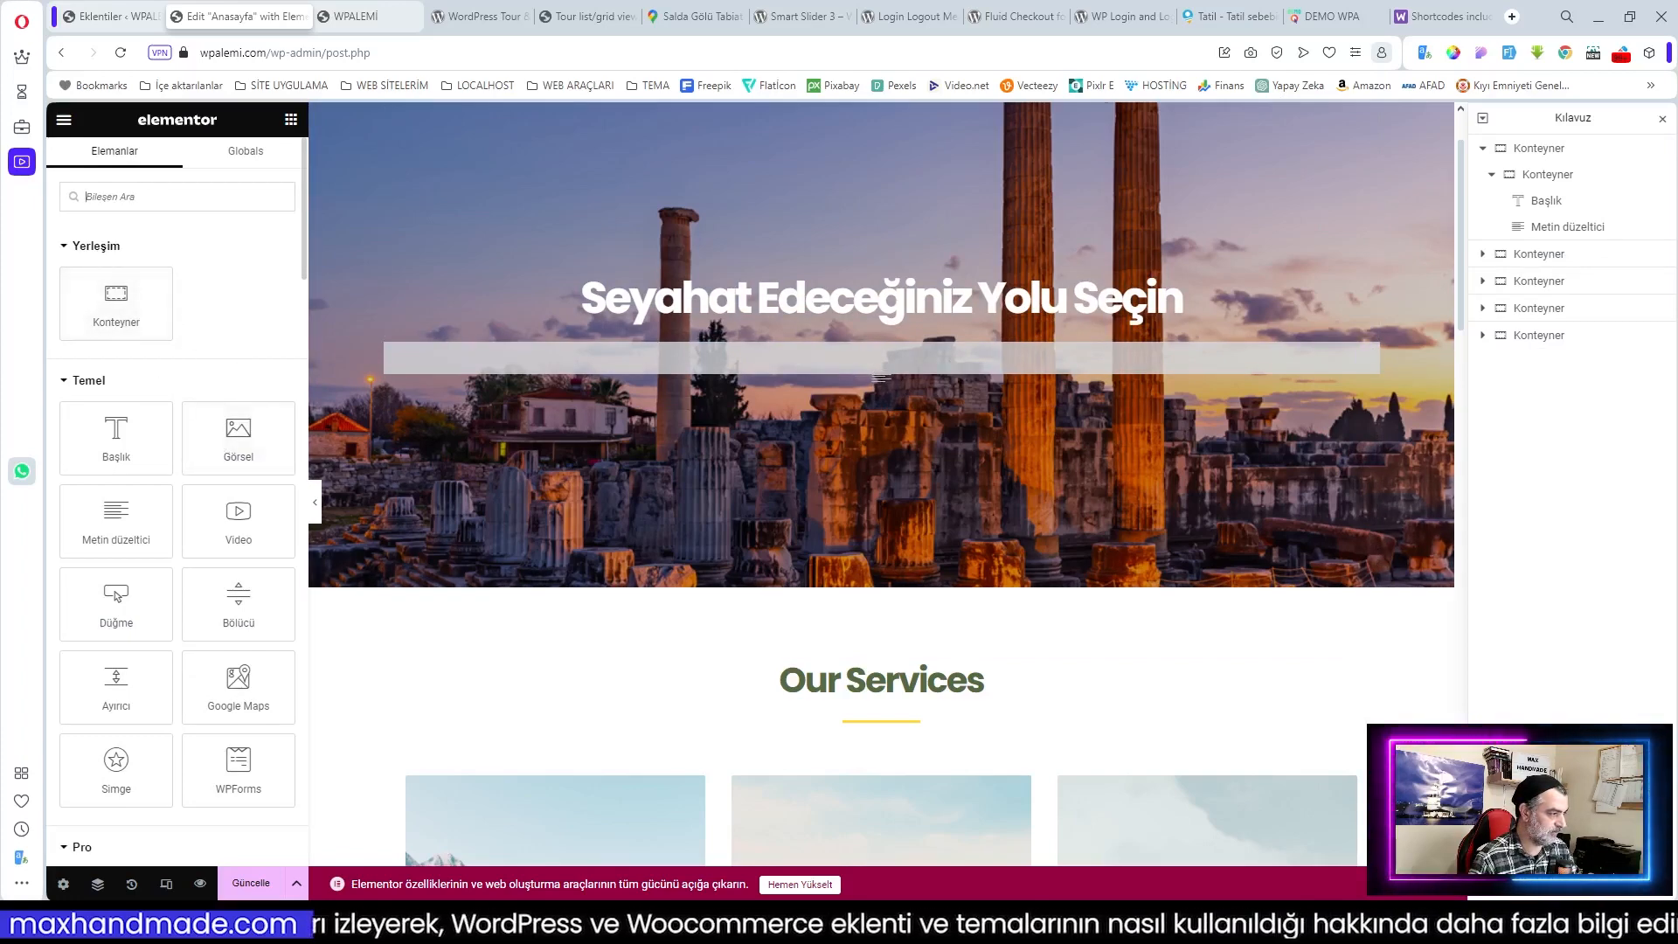
Step: Favourite the Kısa kod widget, place it under the hero heading, and view the tour list documentation
type("kısa")
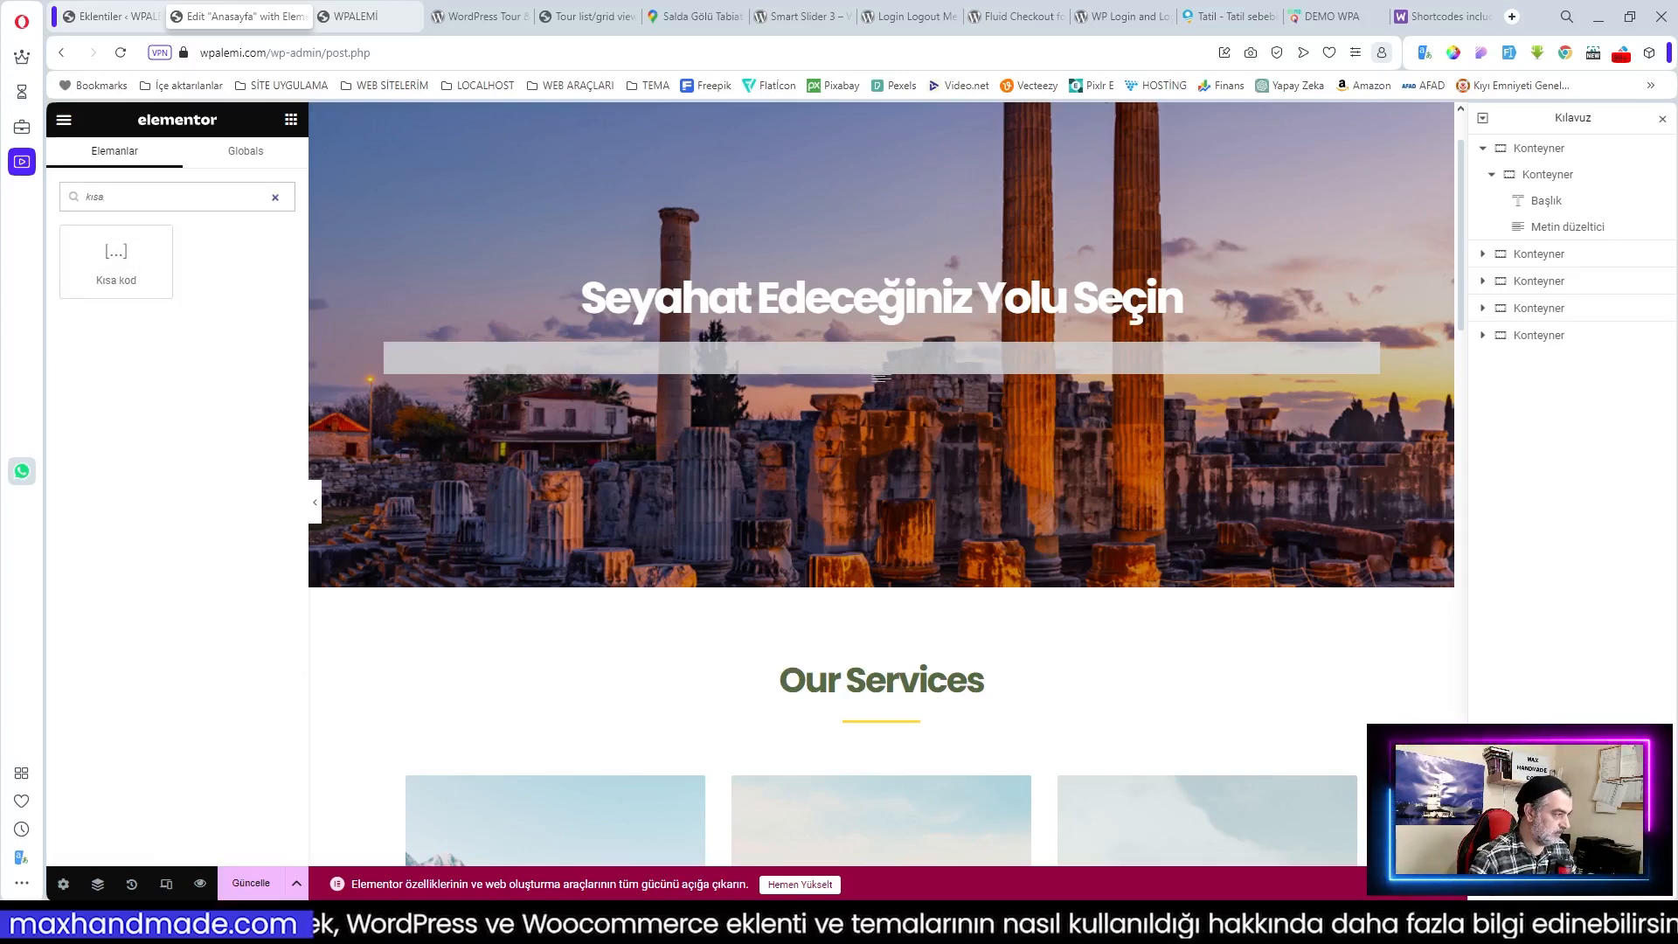
right_click(151, 279)
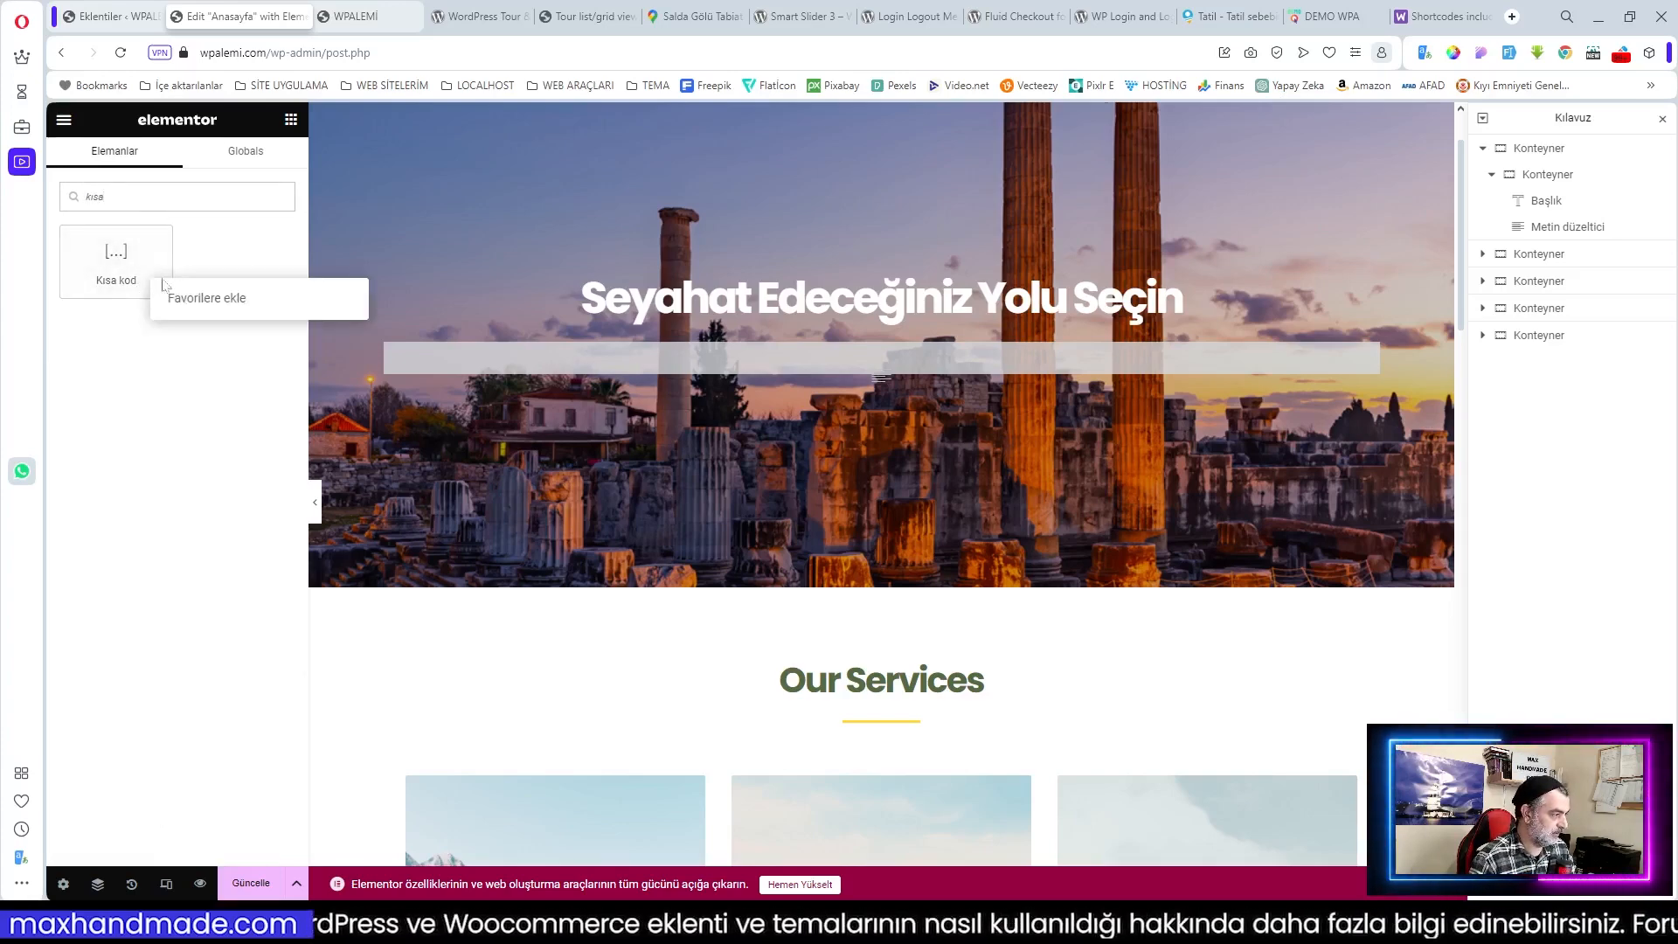
left_click(219, 299)
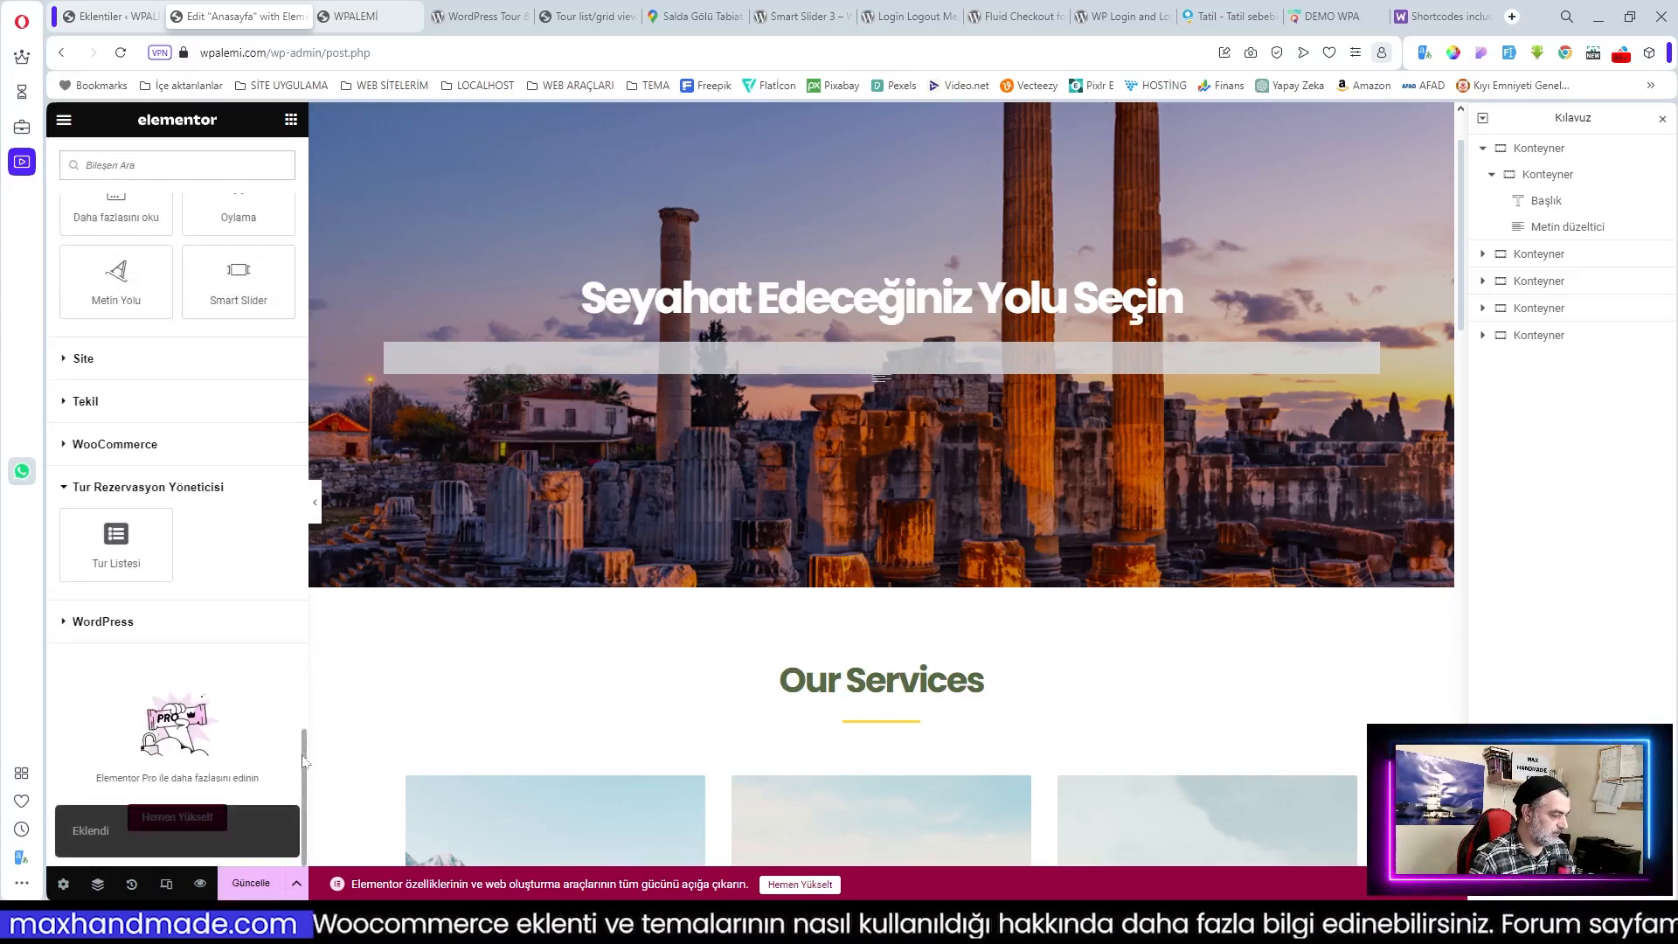
left_click_drag(304, 762, 271, 174)
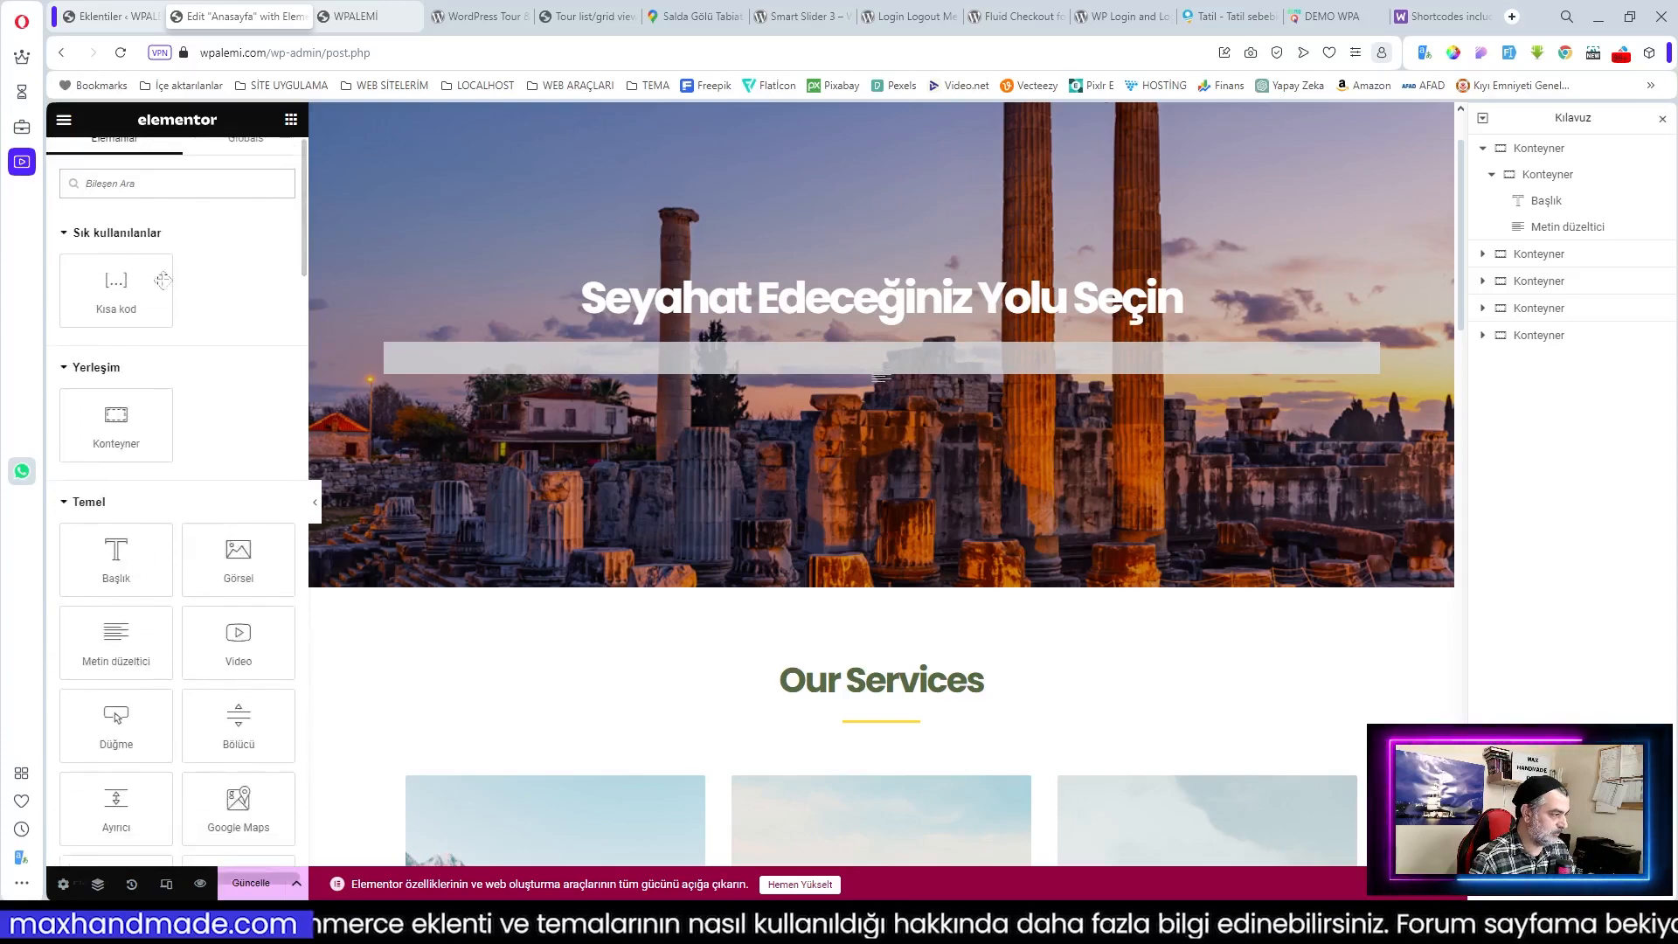
left_click_drag(163, 280, 906, 364)
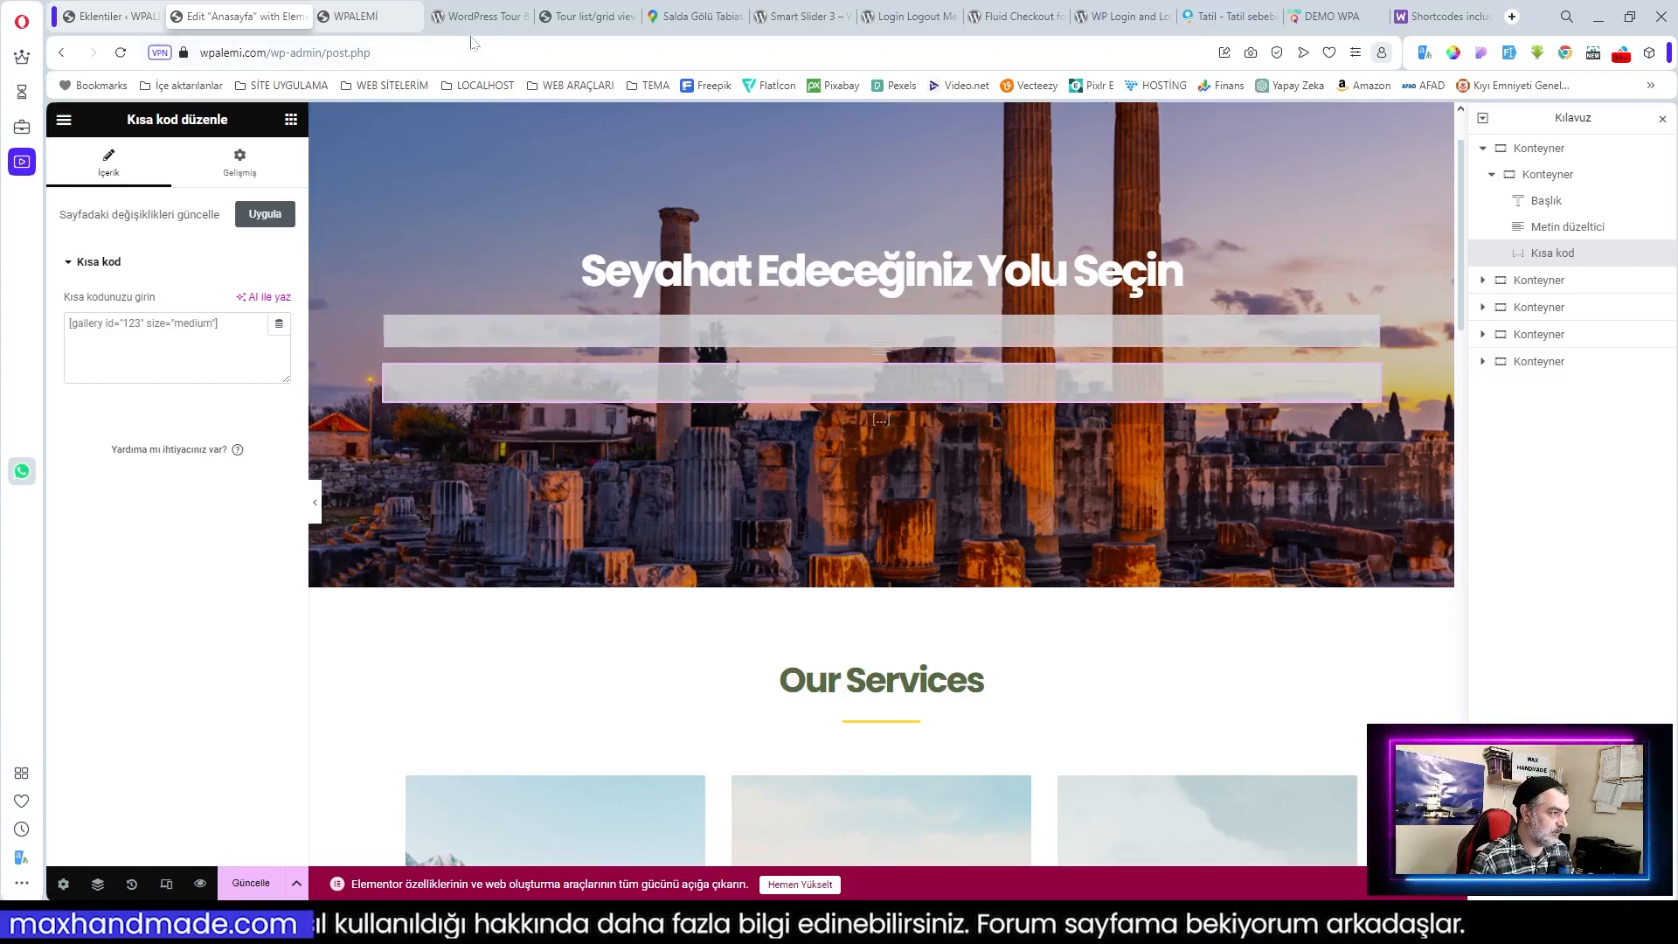
left_click(595, 15)
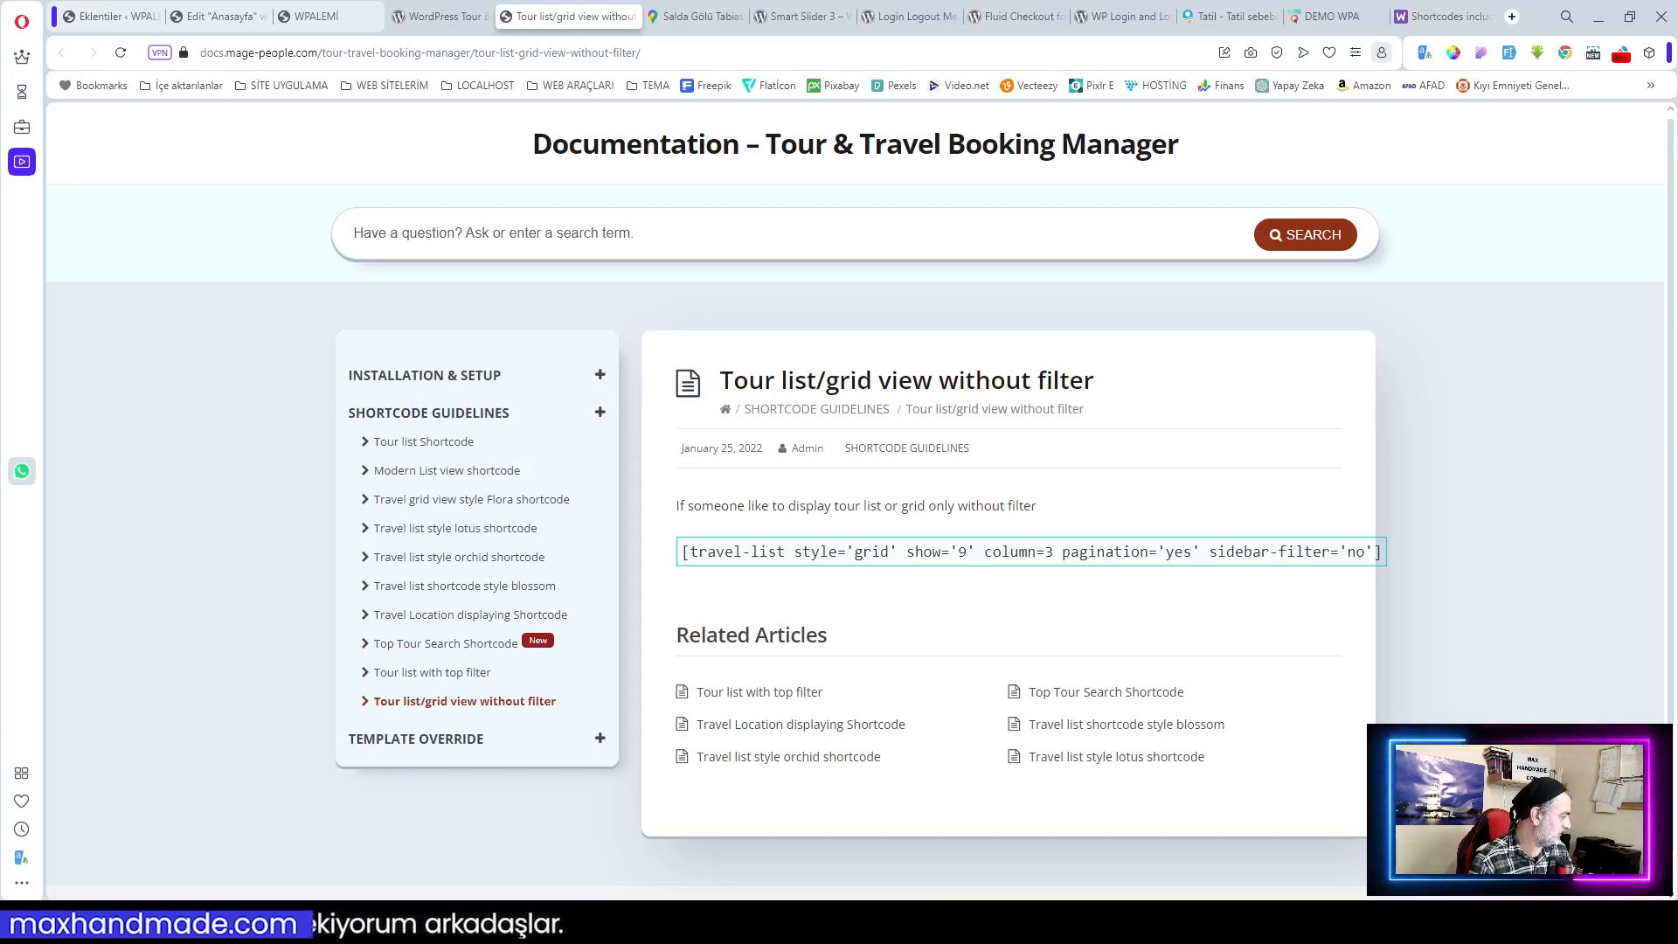
Step: Paste the ttbm-top-search shortcode into the hero, save with Güncelle, and preview the live homepage
left_click(114, 17)
left_click(260, 16)
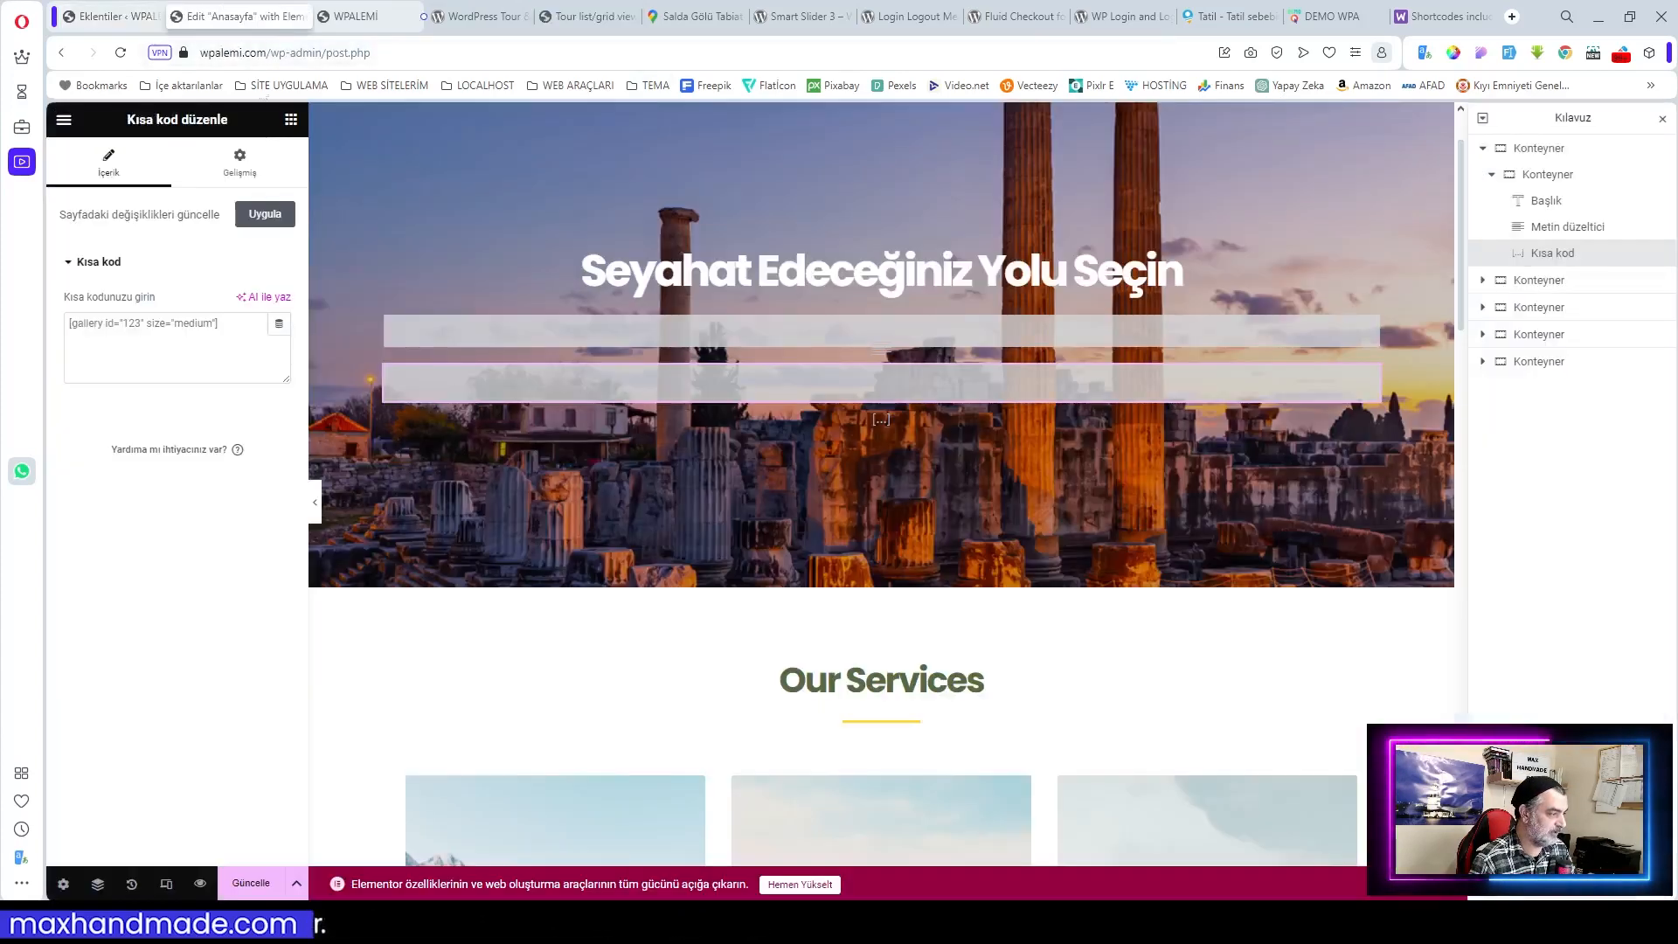
type("[ttbm-top-search organizer-filter = 'no']")
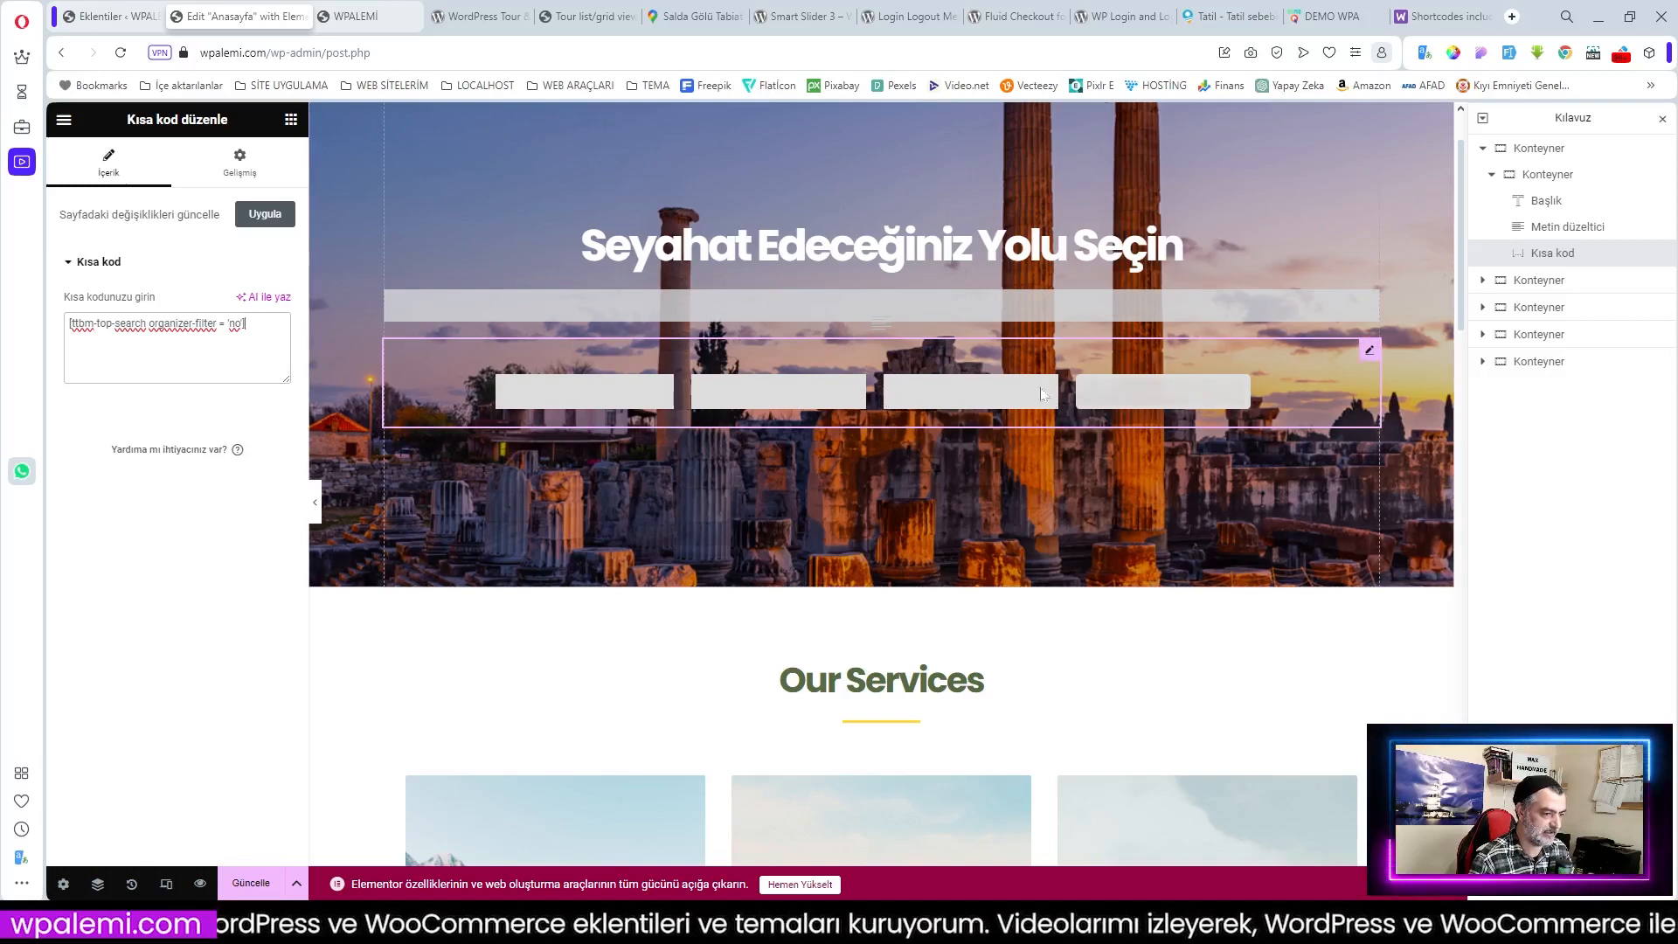
left_click(249, 885)
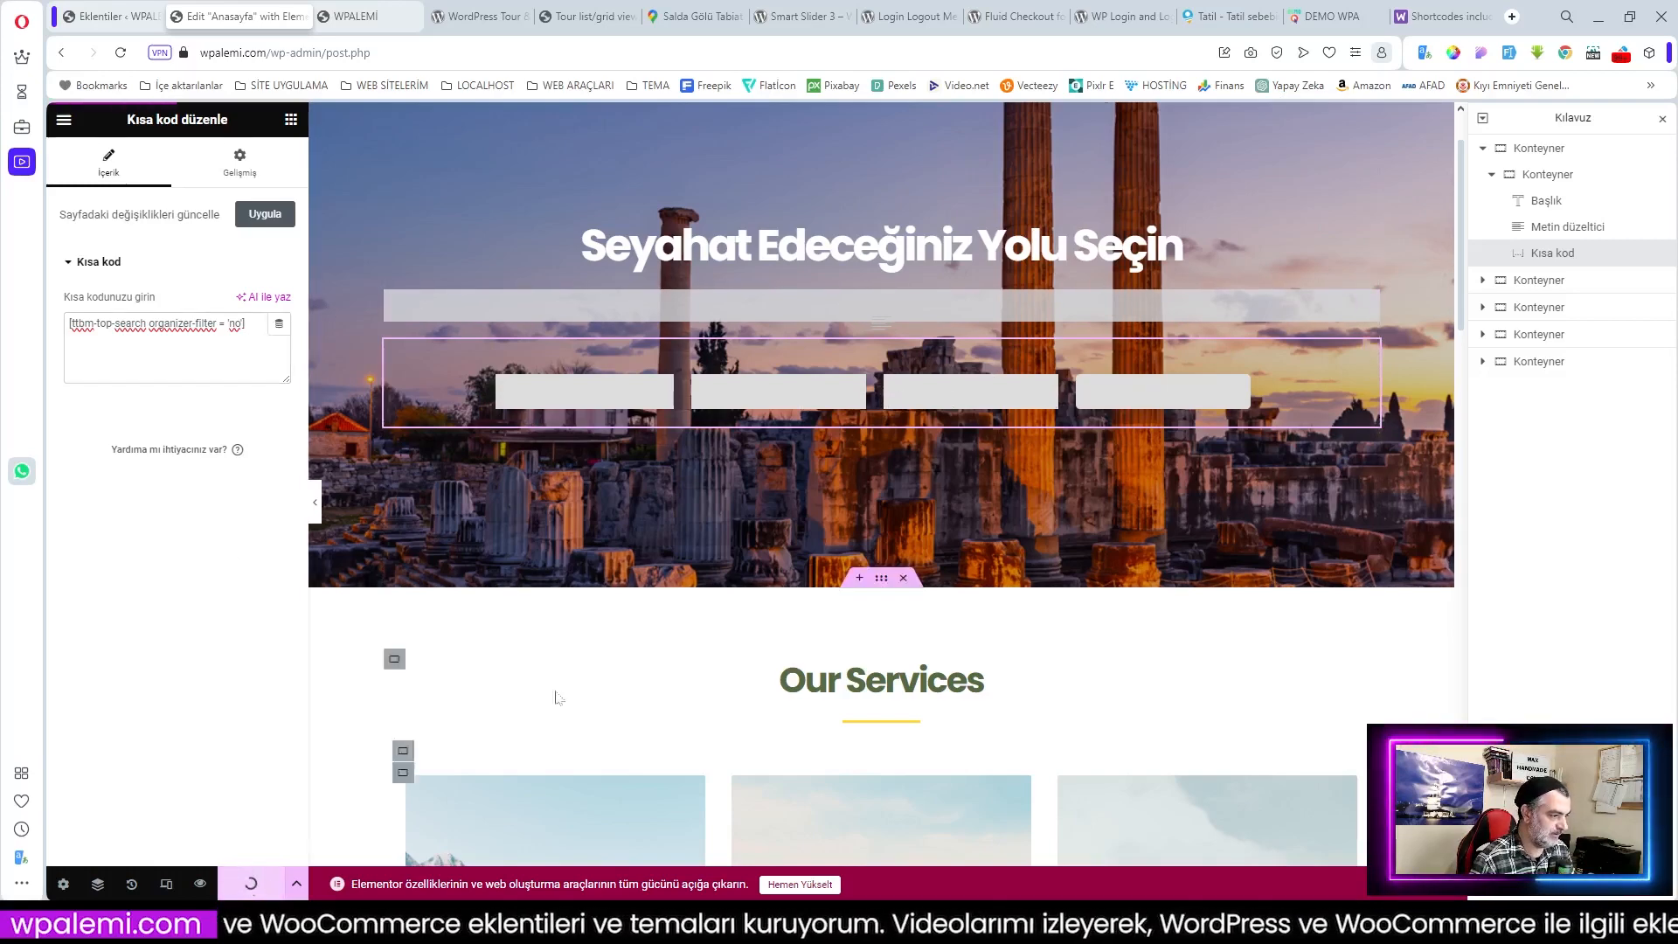
left_click(200, 885)
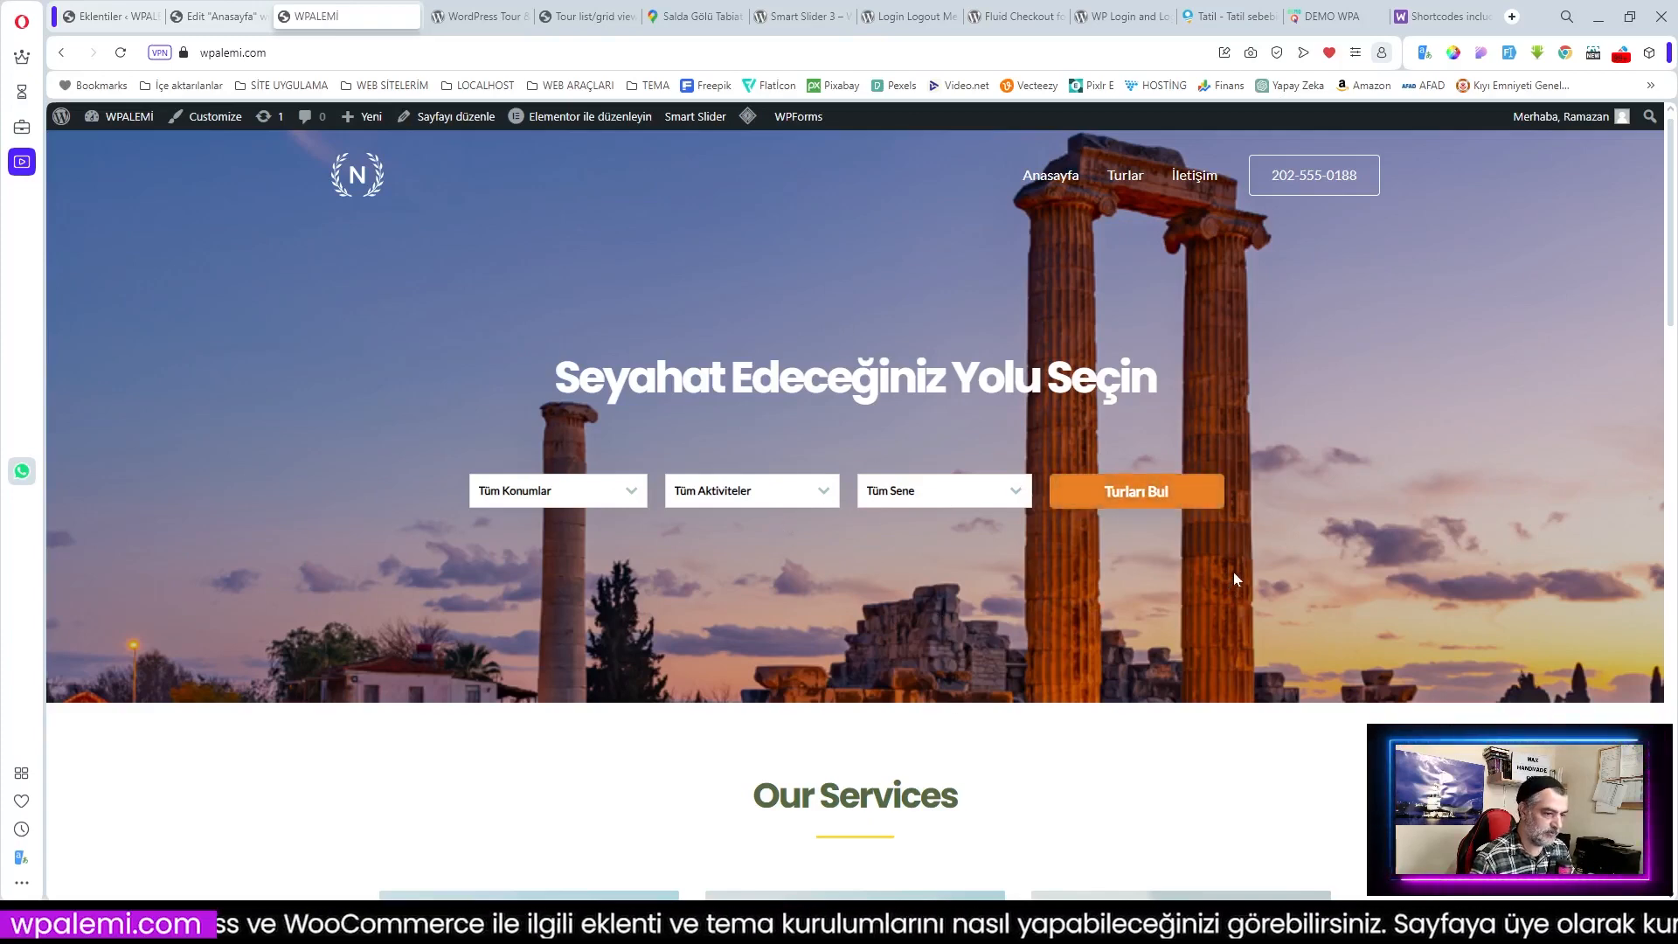
Step: Set the hero container's background overlay opacity to 0.4 to darken the photo
scroll(1239, 569, "down", 2)
scroll(1239, 569, "up", 2)
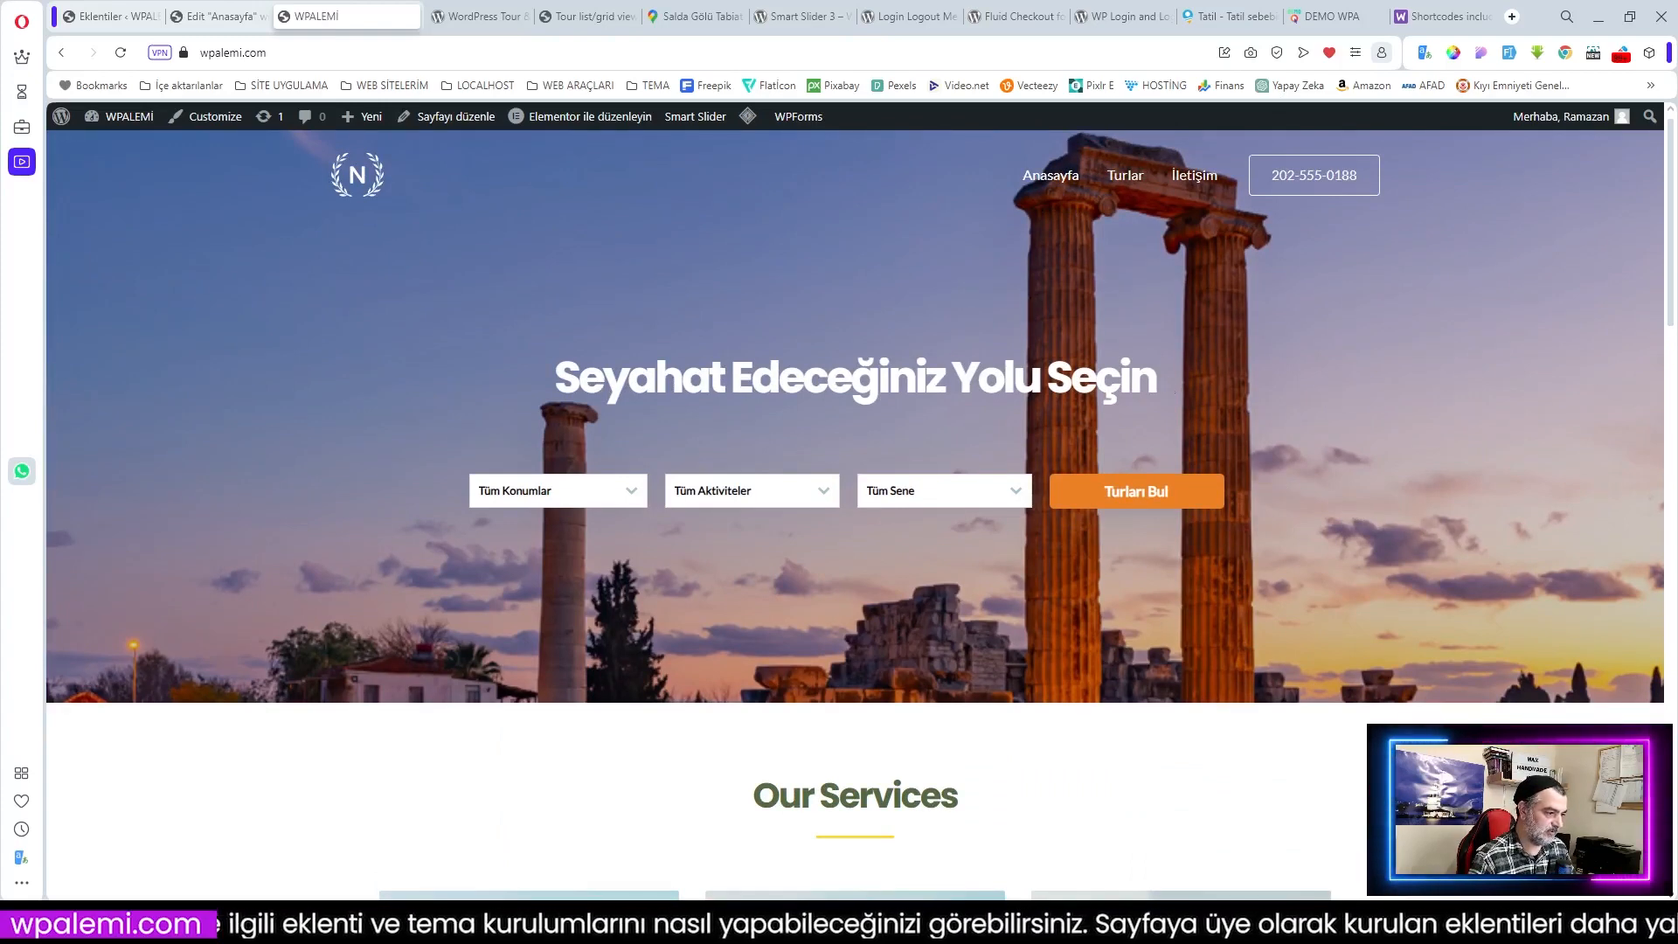
left_click(107, 18)
left_click(231, 15)
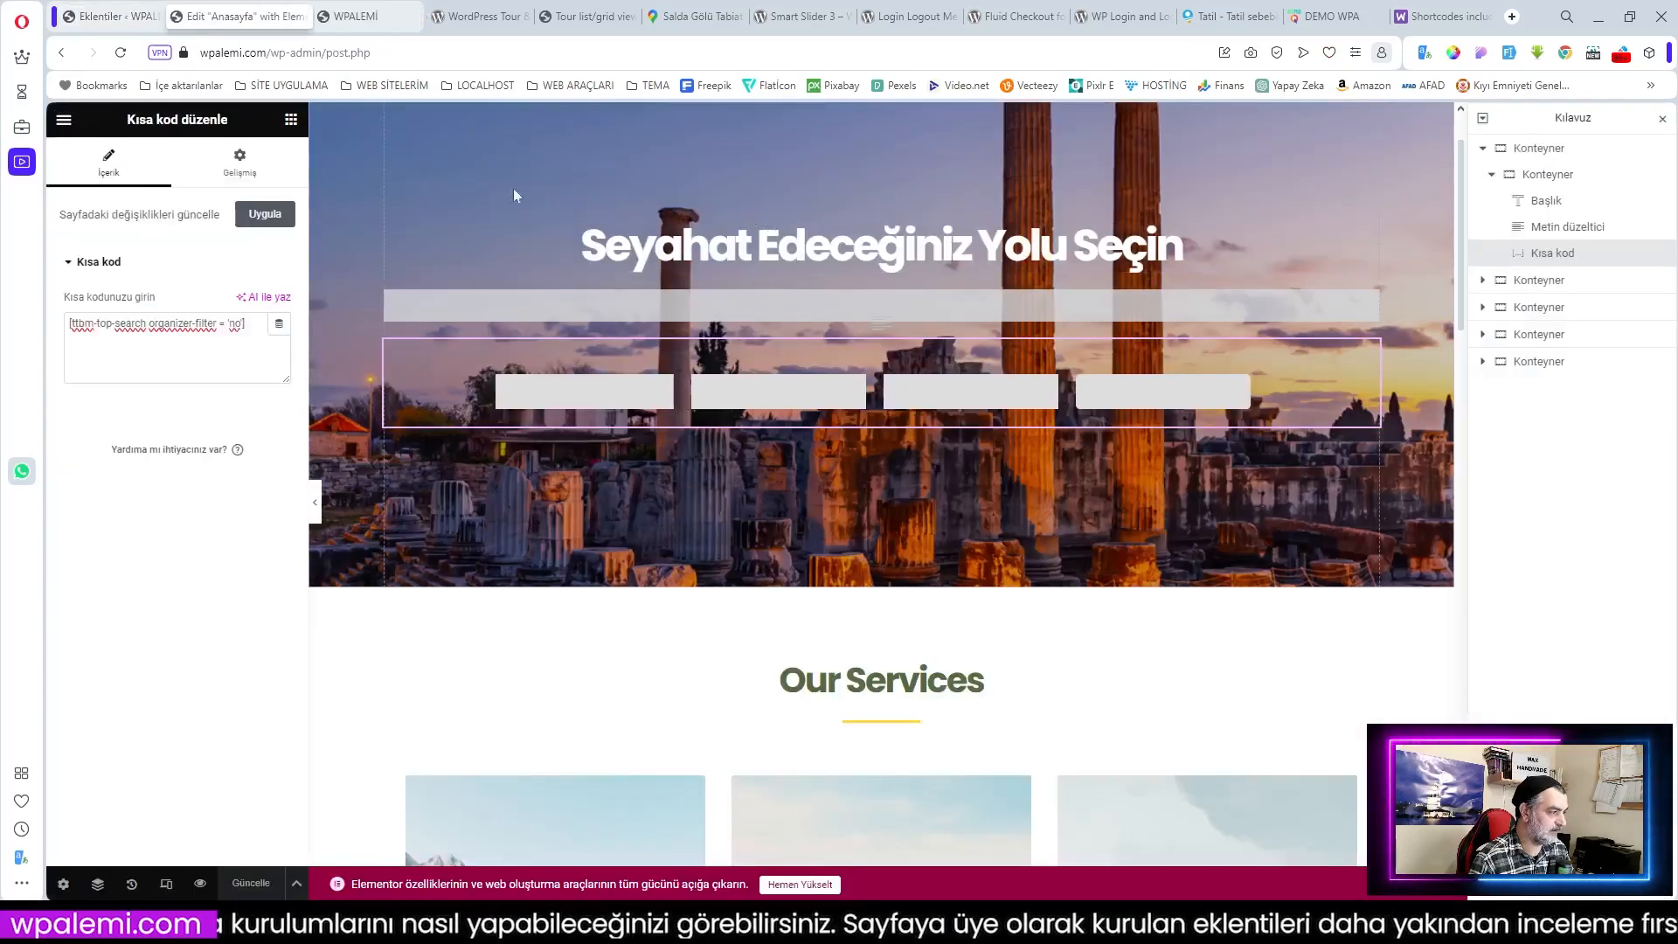
left_click(875, 145)
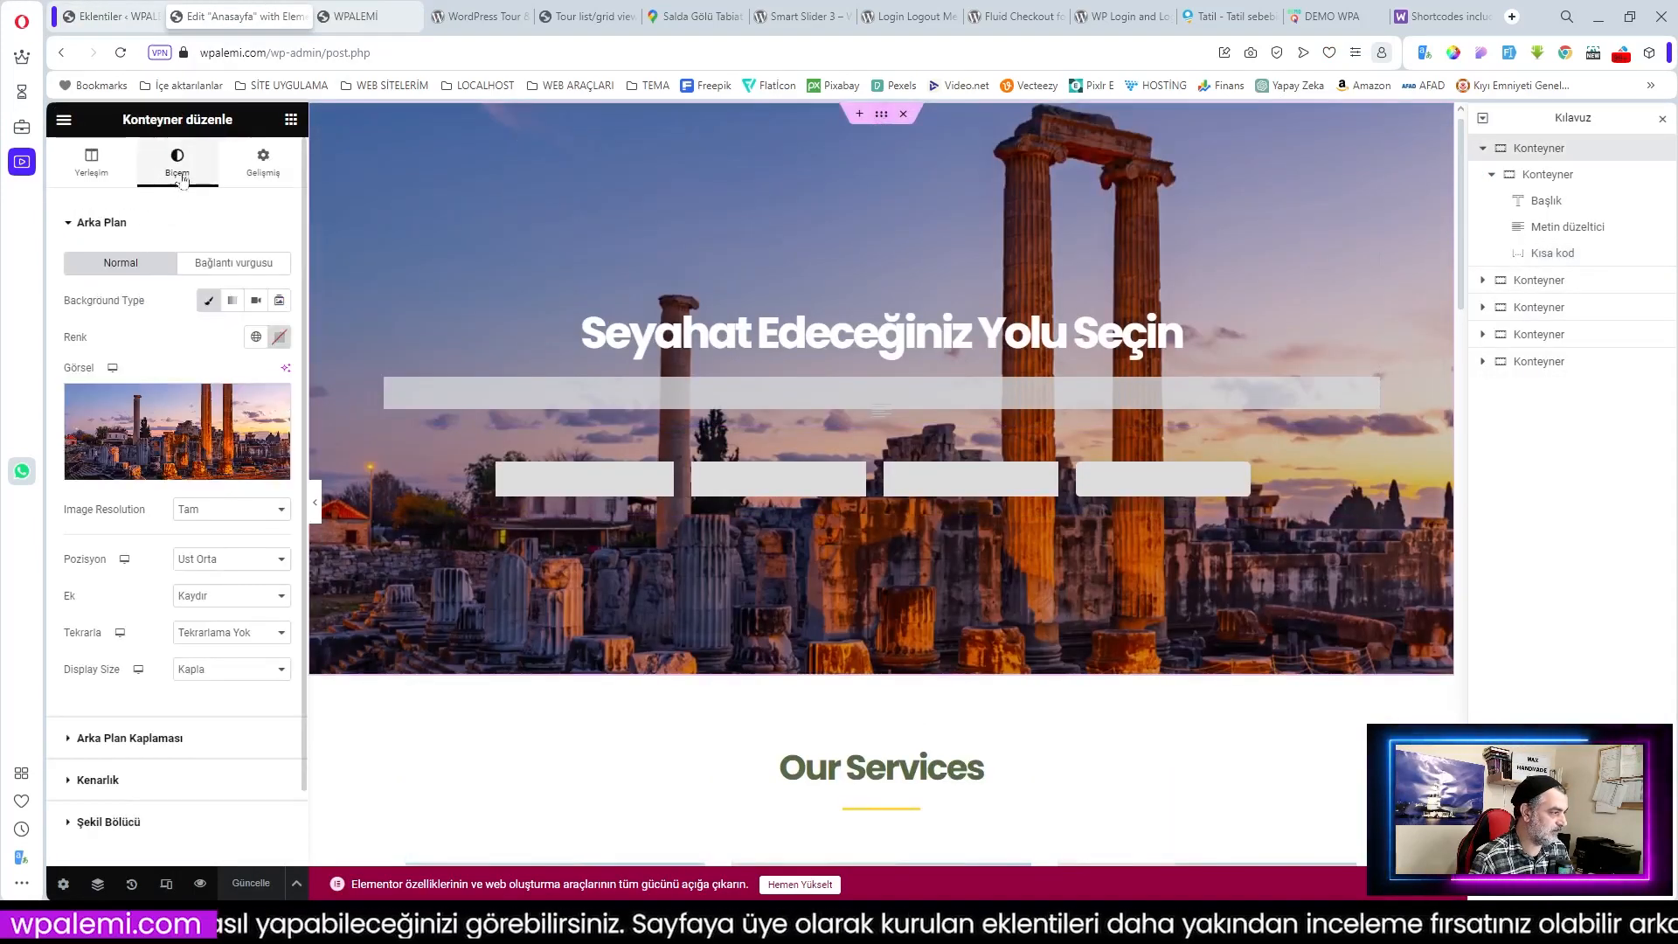
left_click(147, 739)
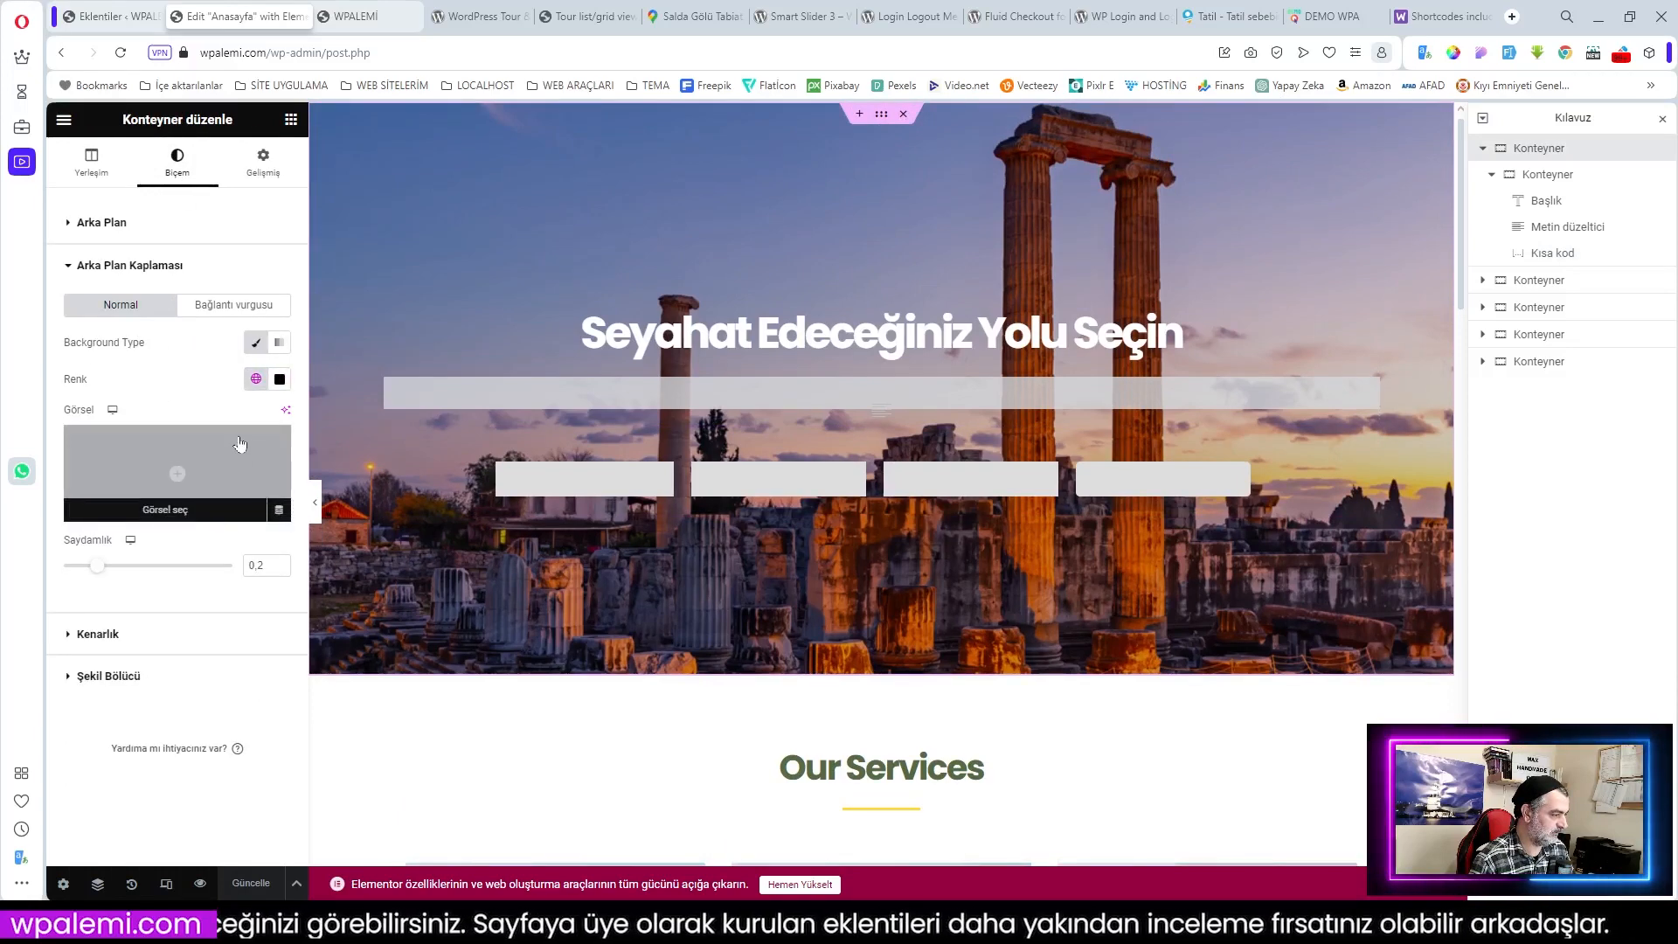
left_click_drag(101, 574, 134, 573)
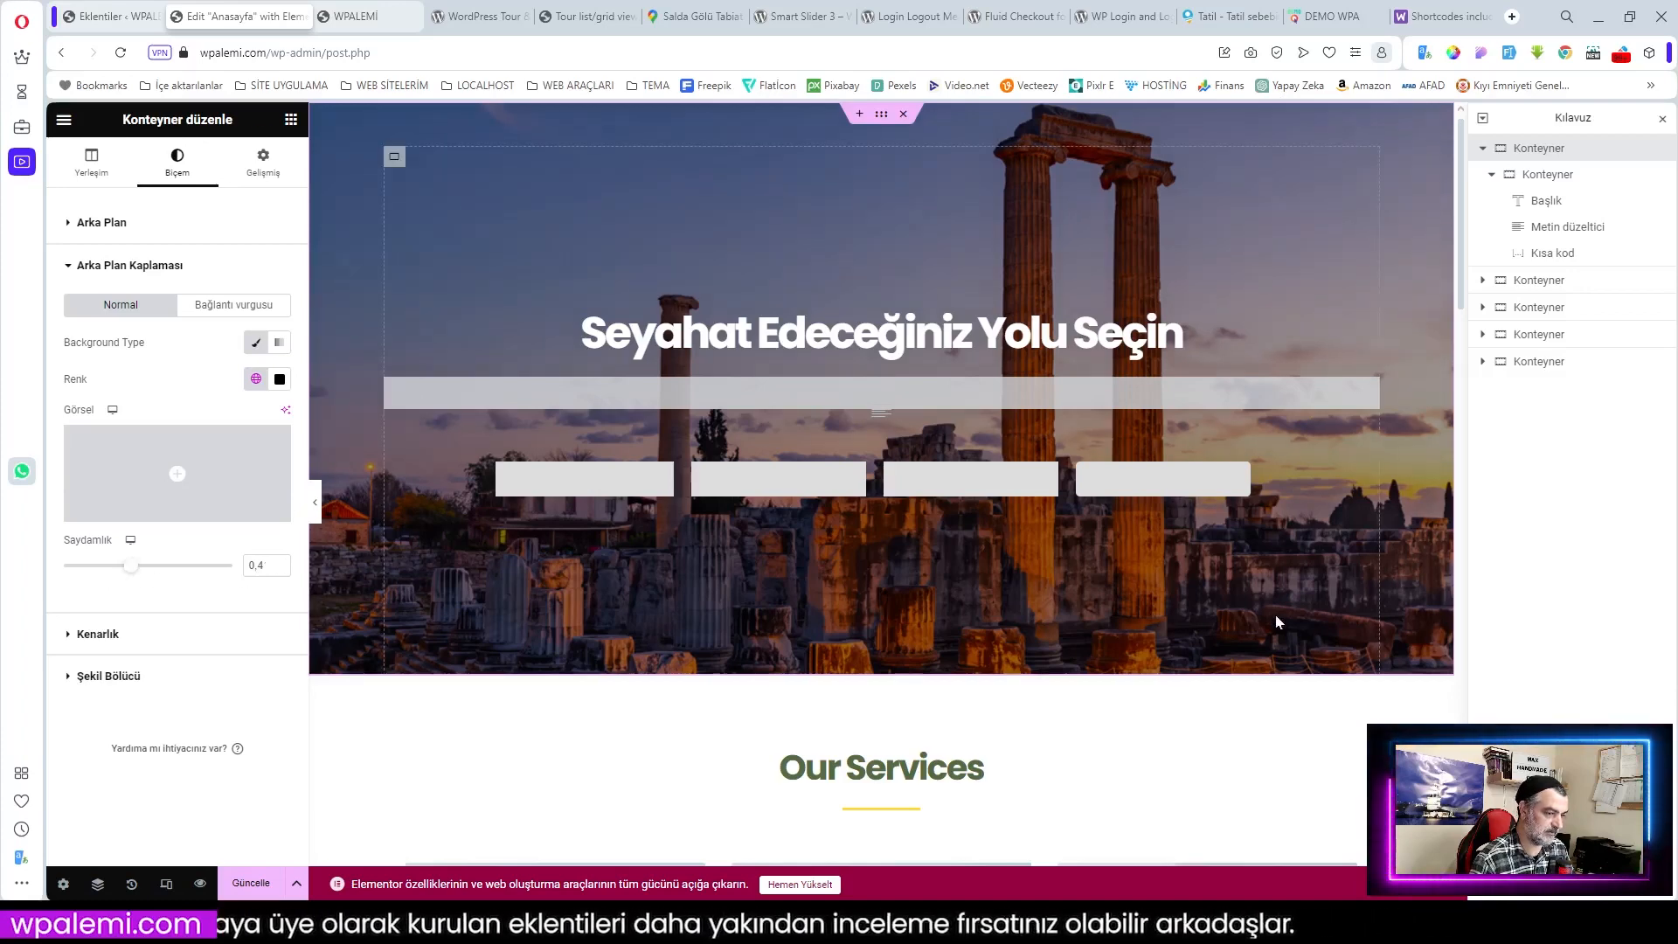
Step: Check the hero's Yerleşim settings, save the homepage, and view it live
scroll(1291, 577, "down", 2)
scroll(1289, 574, "up", 2)
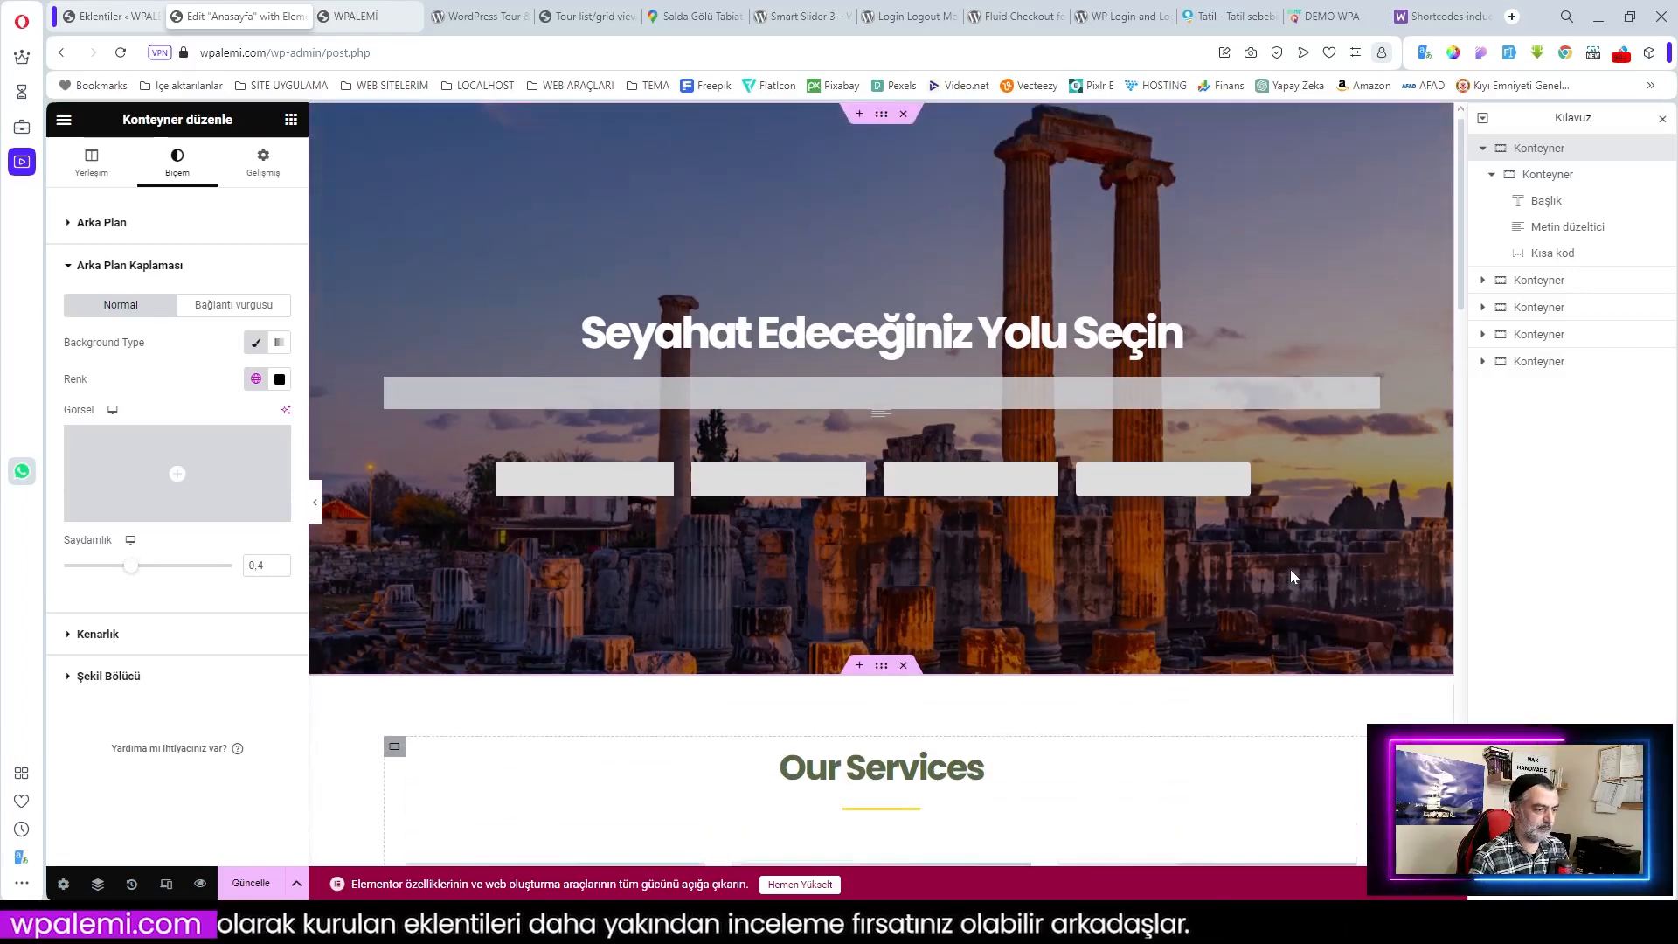
left_click(91, 164)
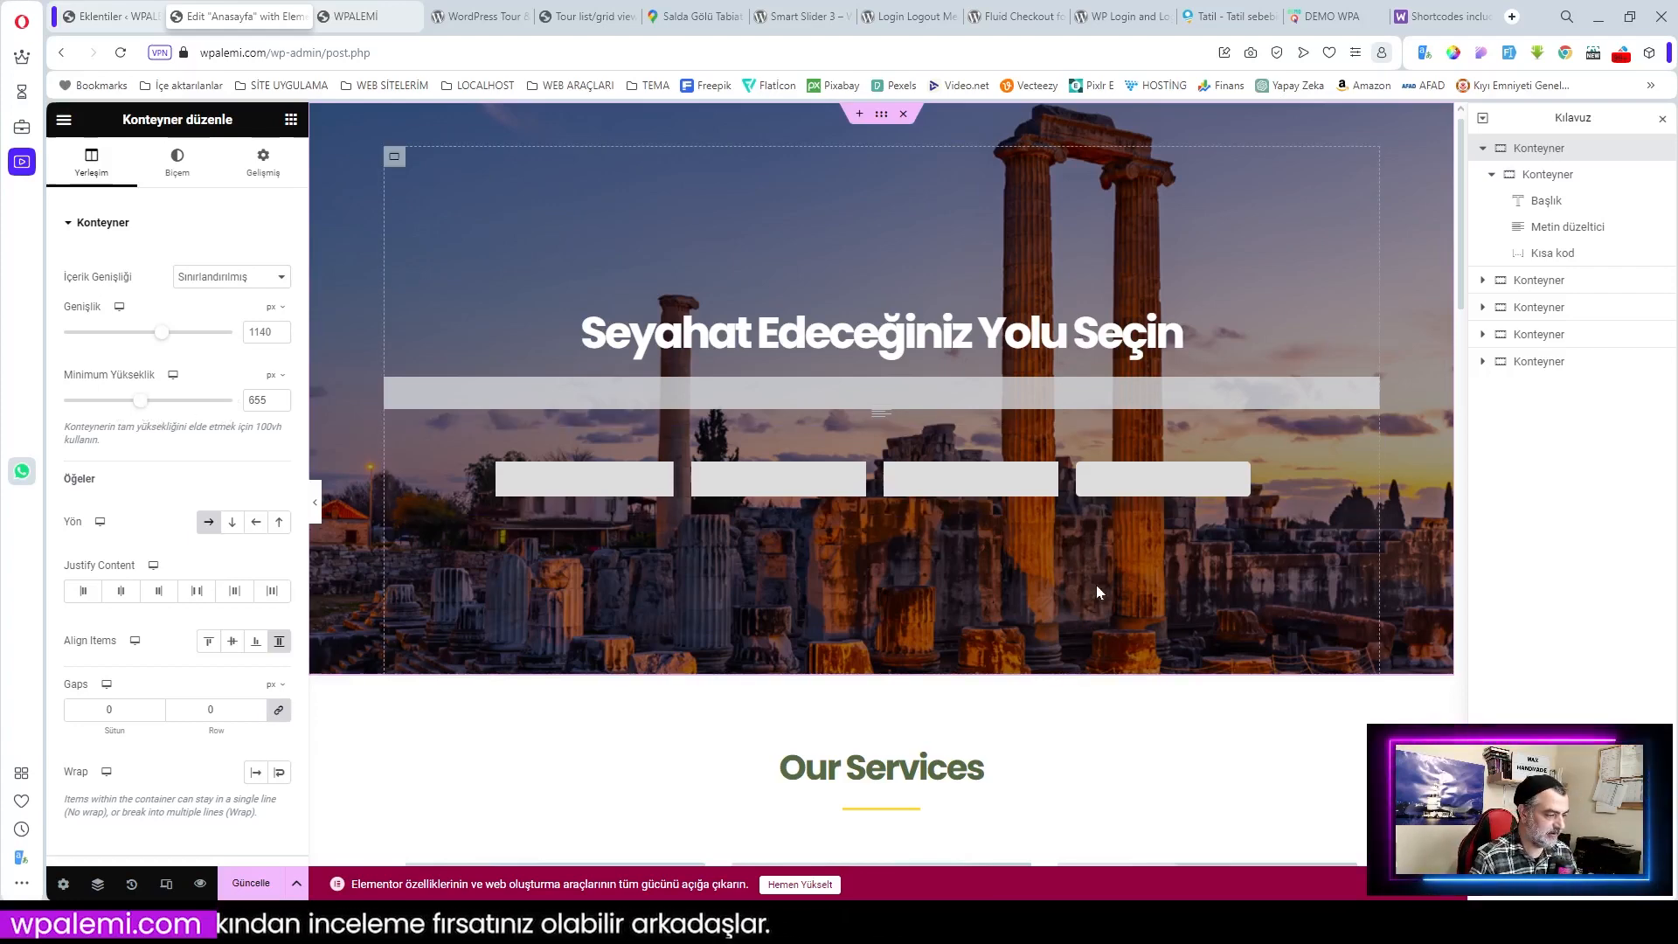
scroll(1268, 422, "down", 2)
scroll(1269, 422, "up", 2)
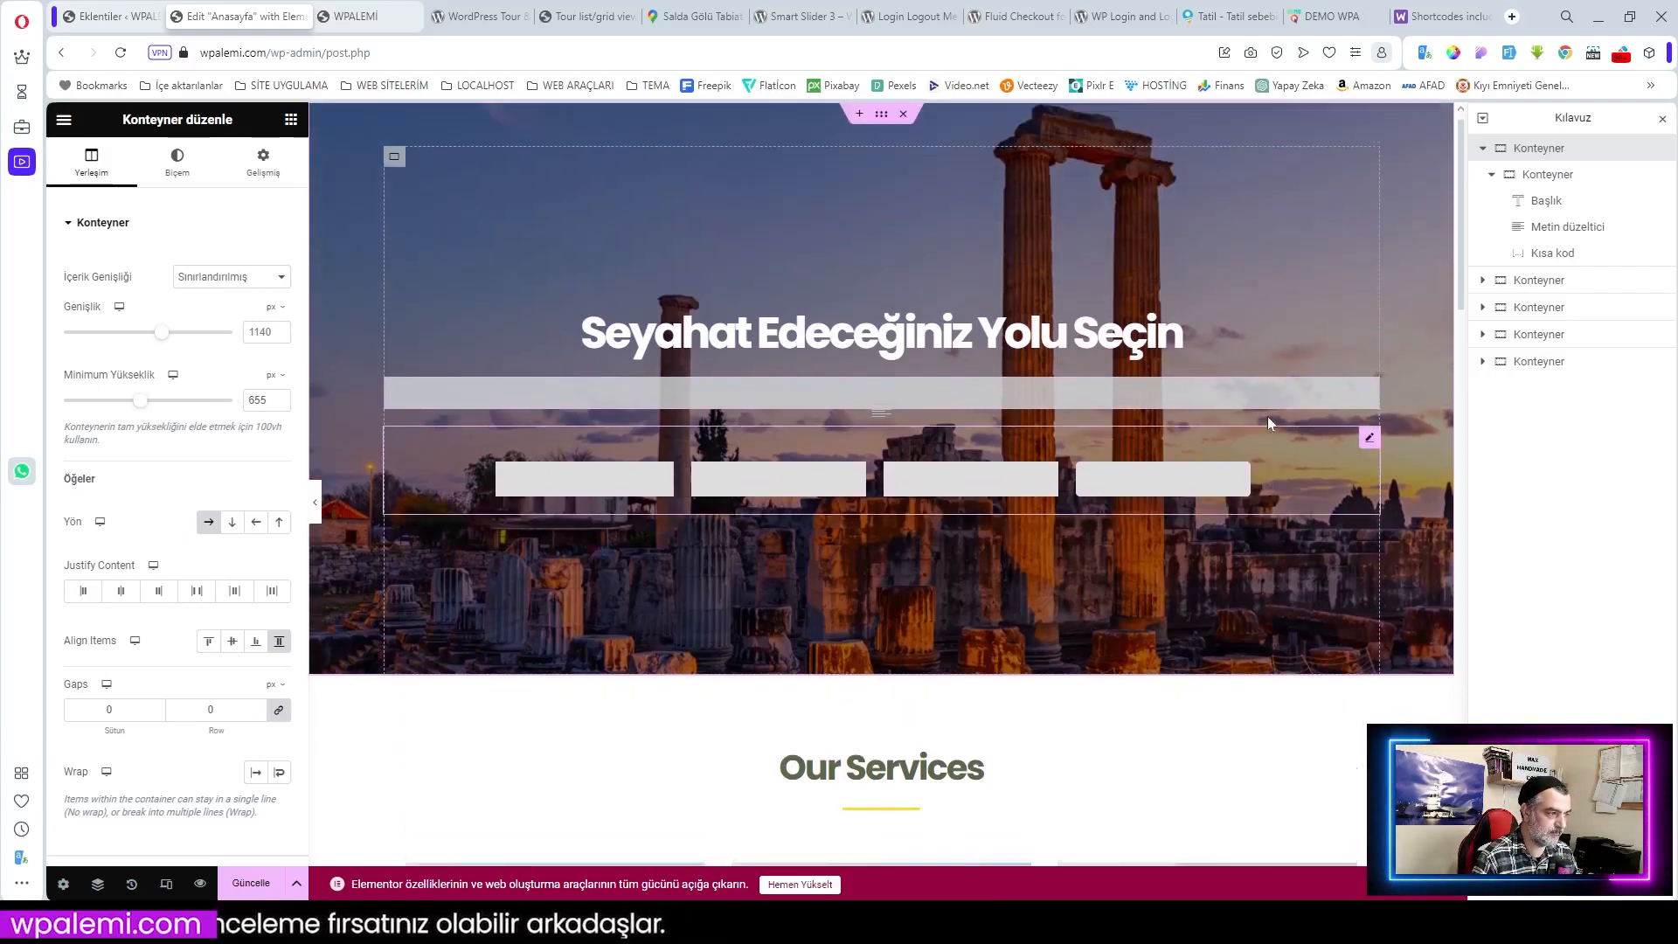
left_click(247, 885)
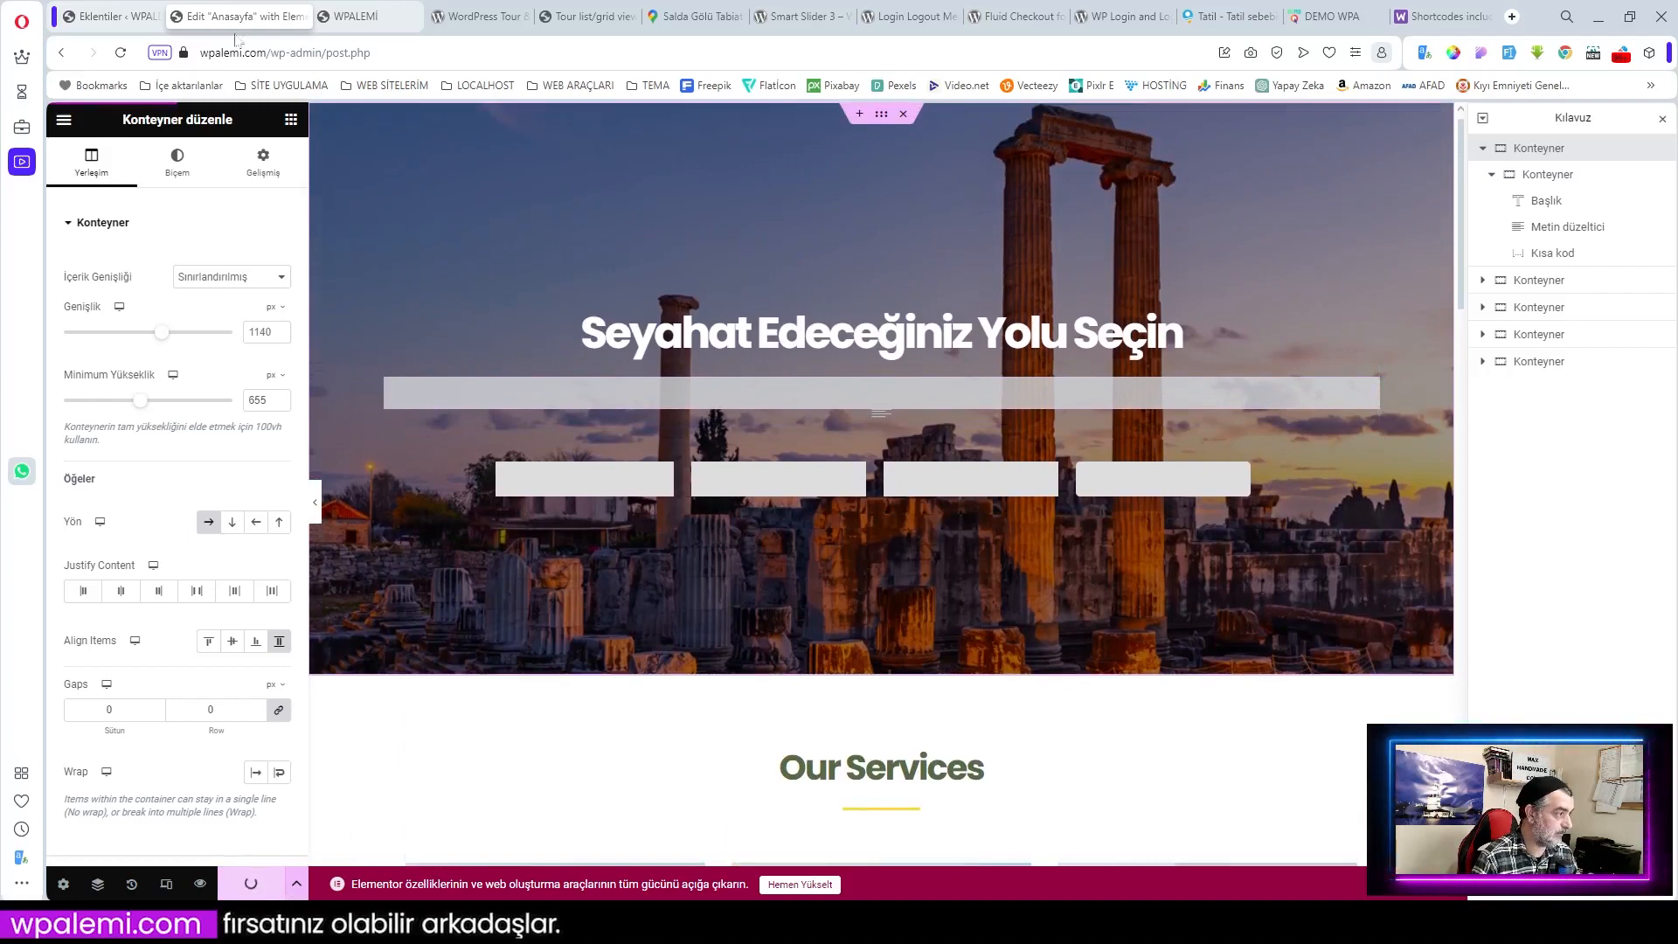
left_click(373, 17)
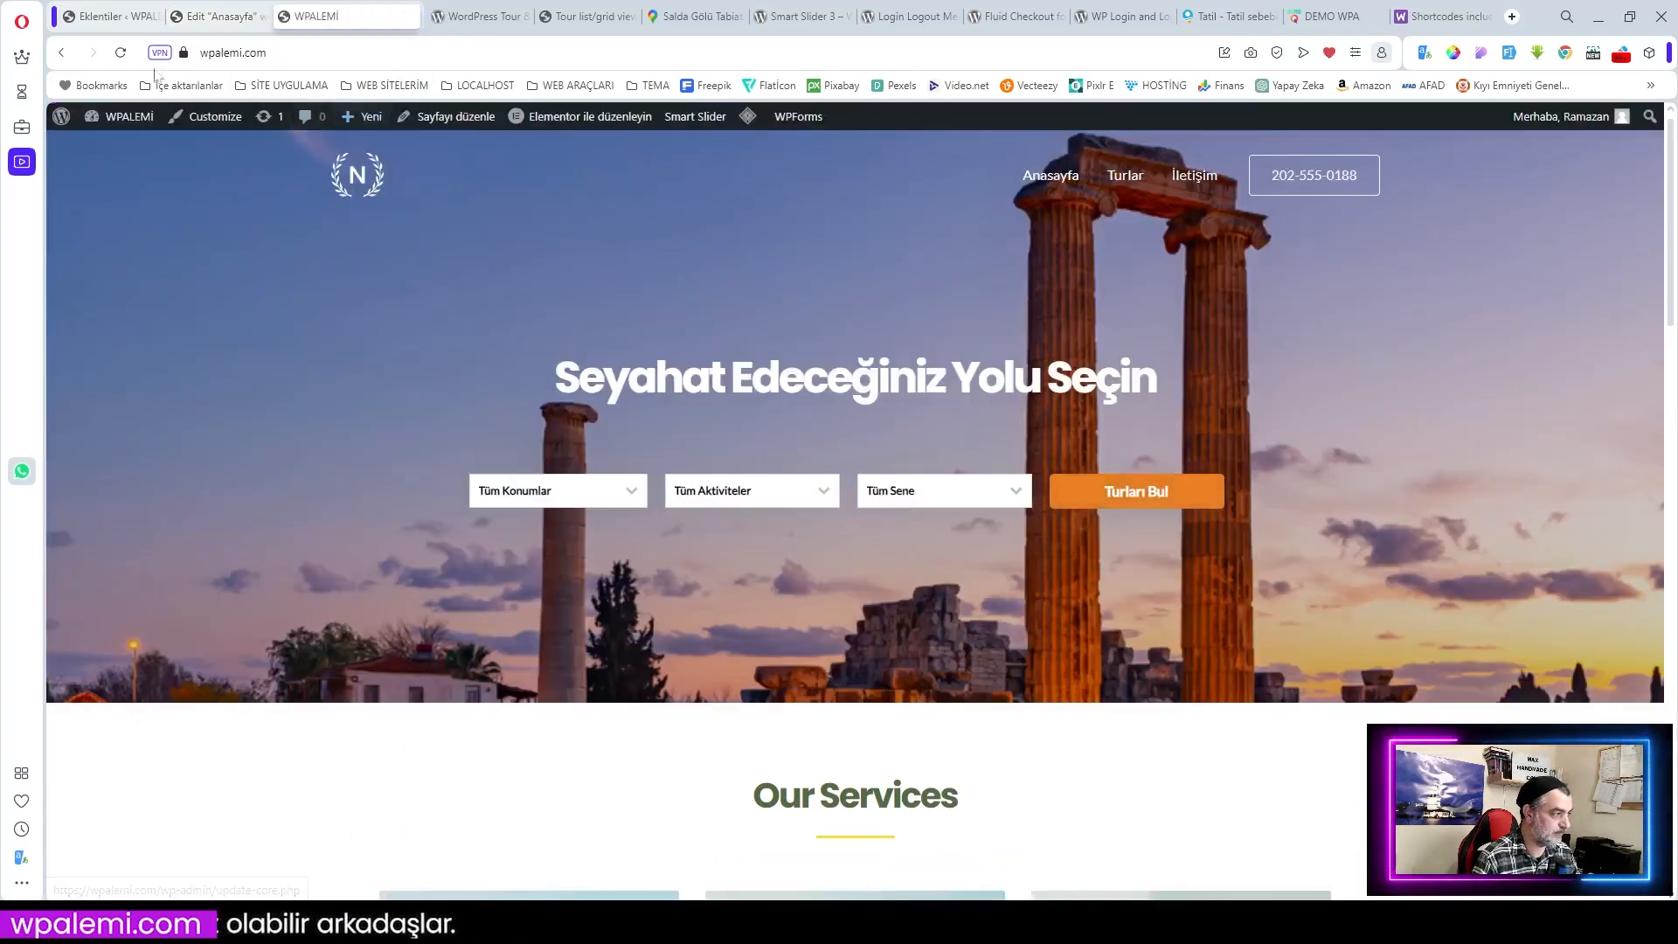
Step: Reload the live homepage and inspect it in developer tools
left_click(121, 53)
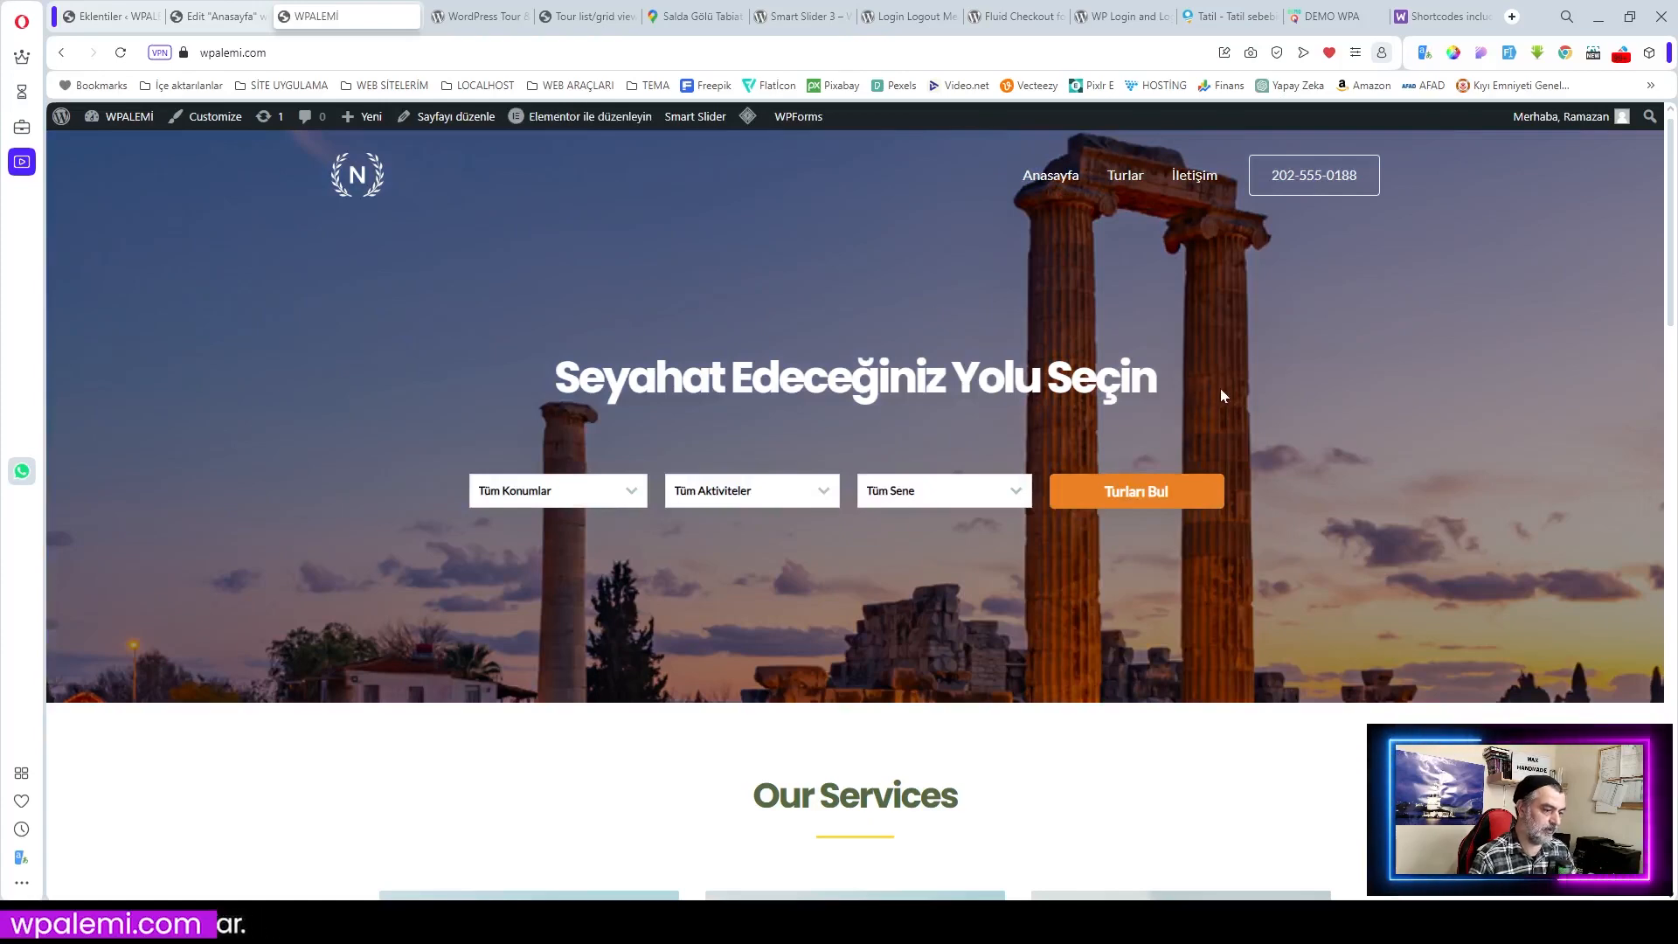
right_click(848, 281)
left_click(965, 632)
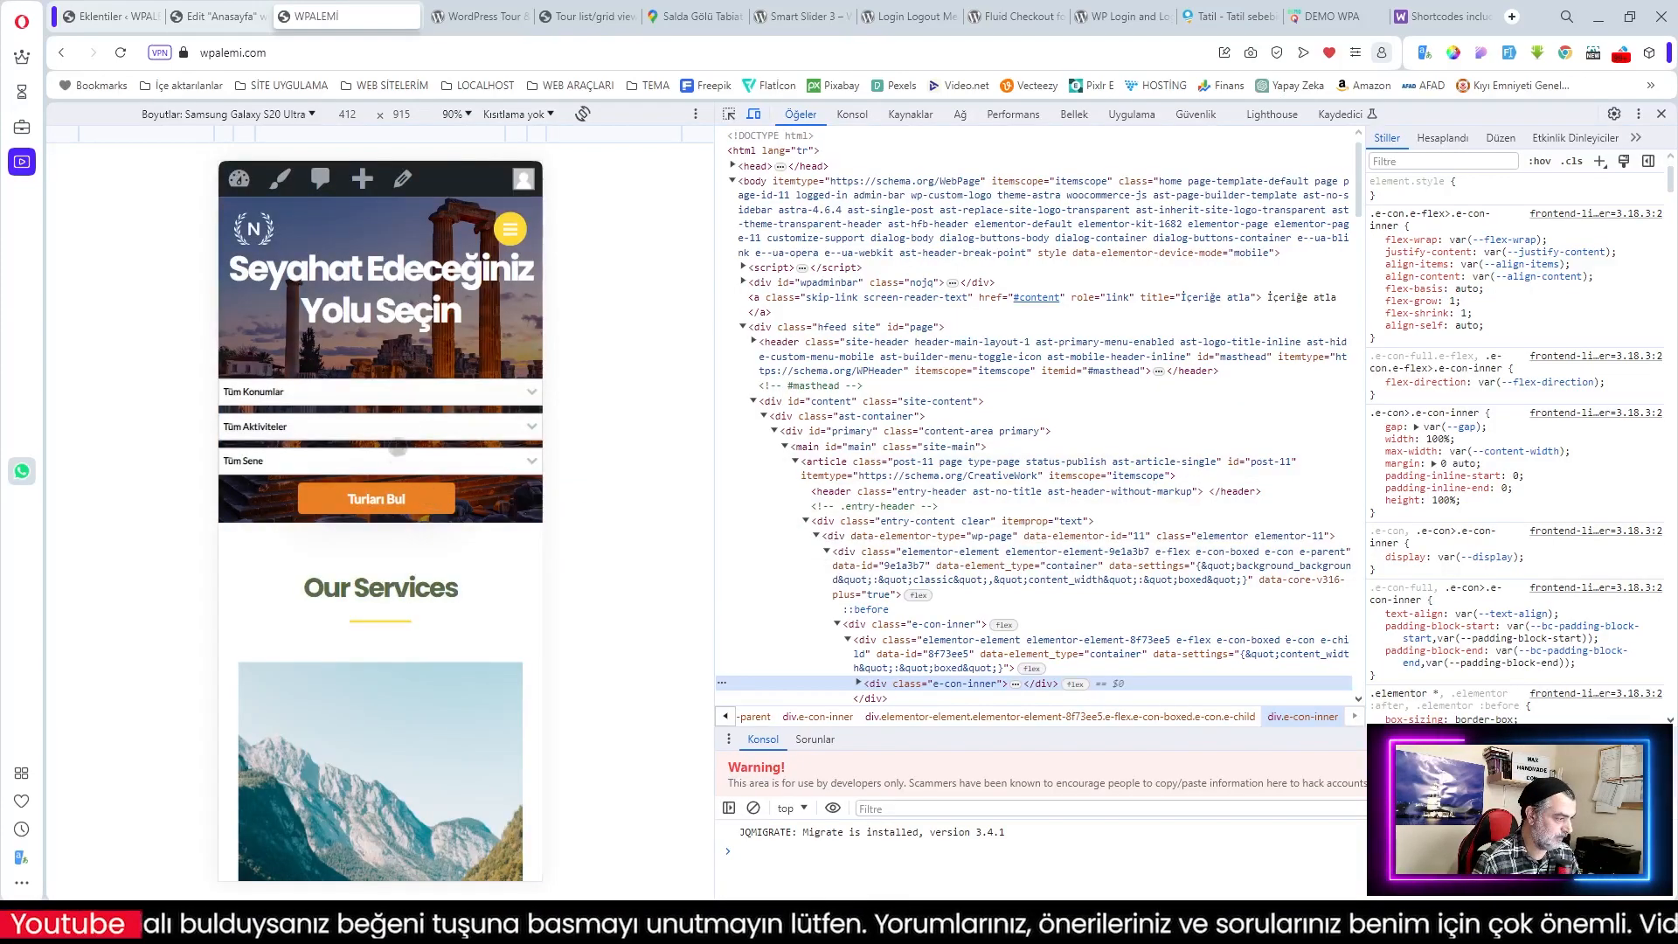
left_click(223, 16)
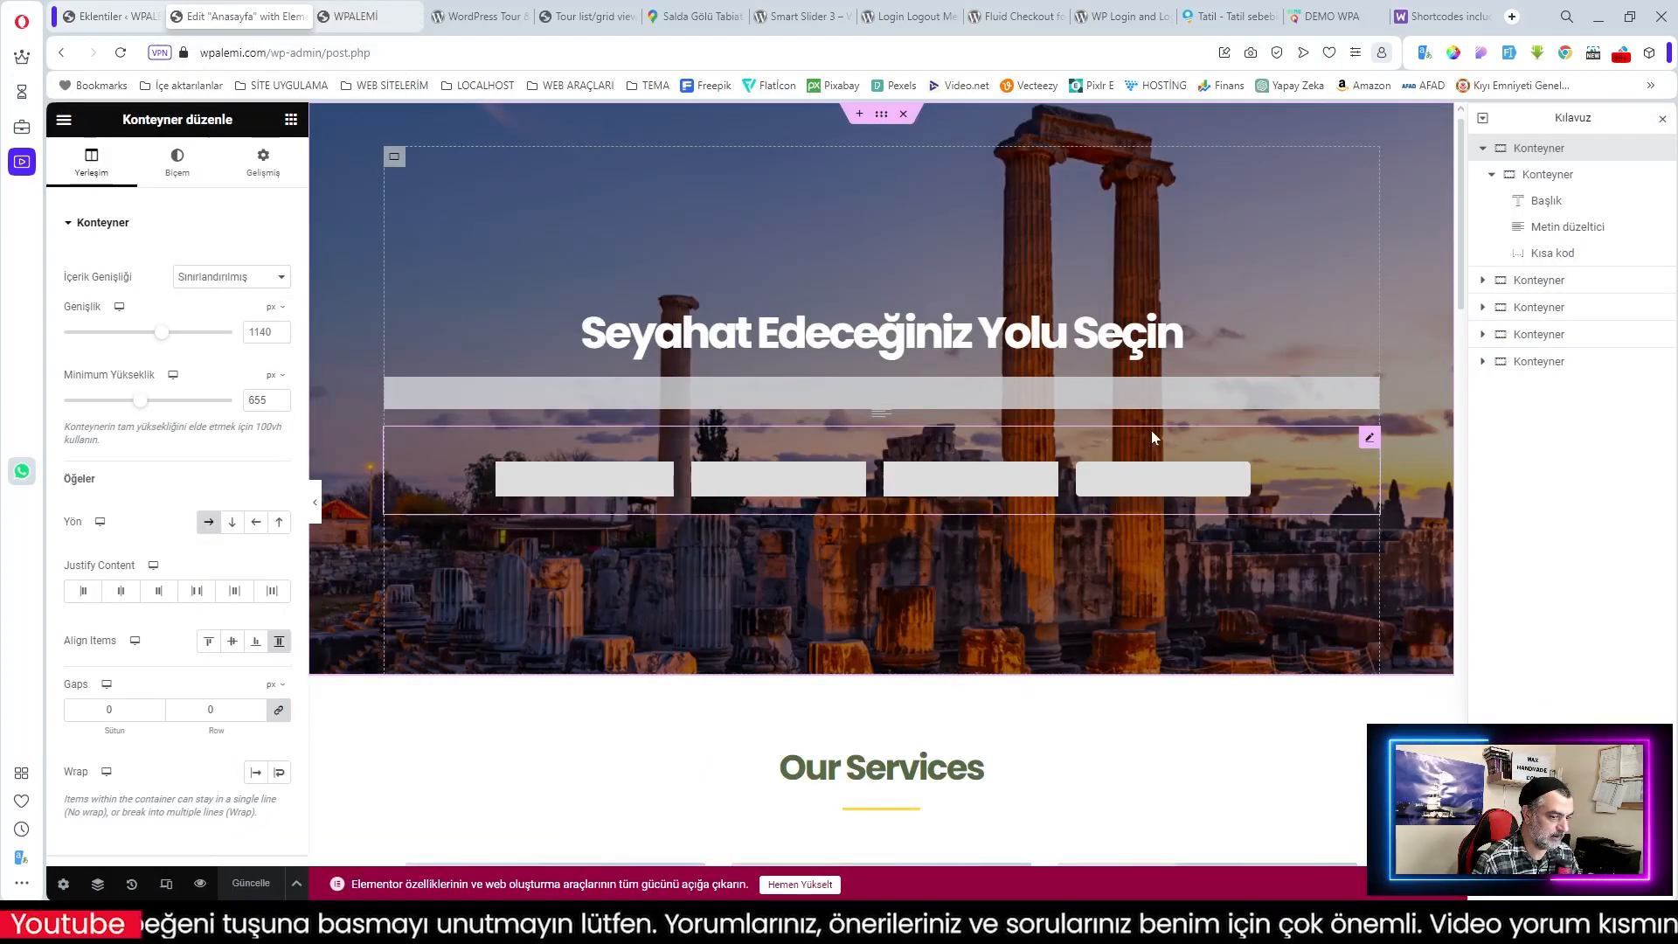
Step: Select the tour search shortcode widget and preview the page at tablet and mobile widths
left_click(1369, 438)
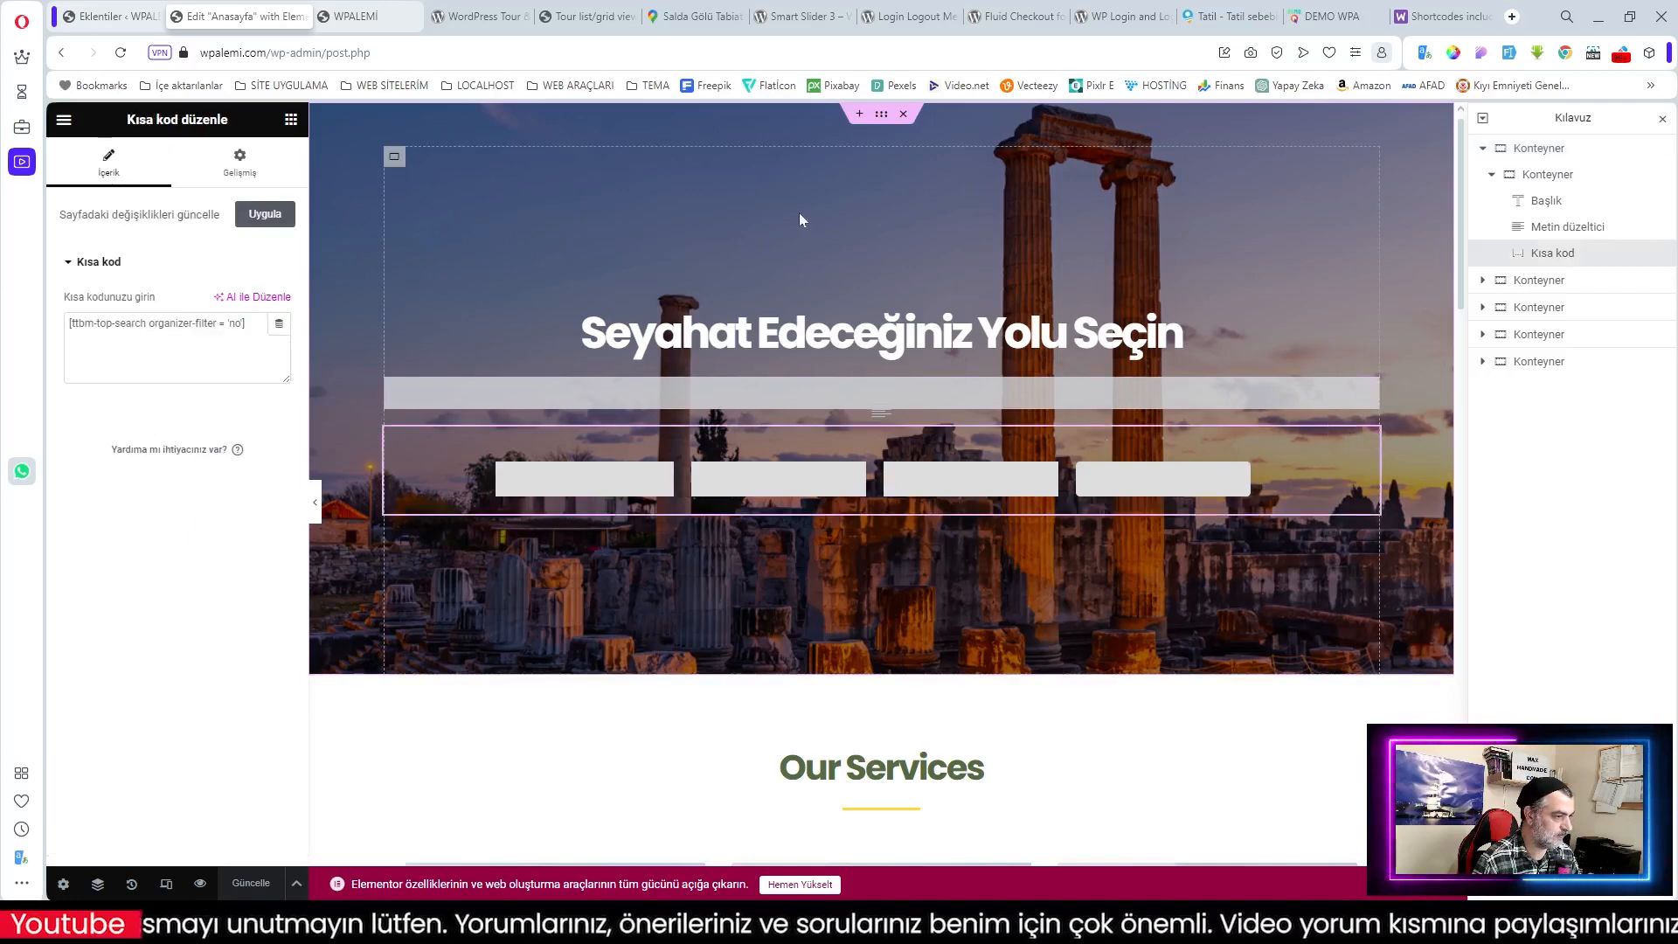
left_click(165, 884)
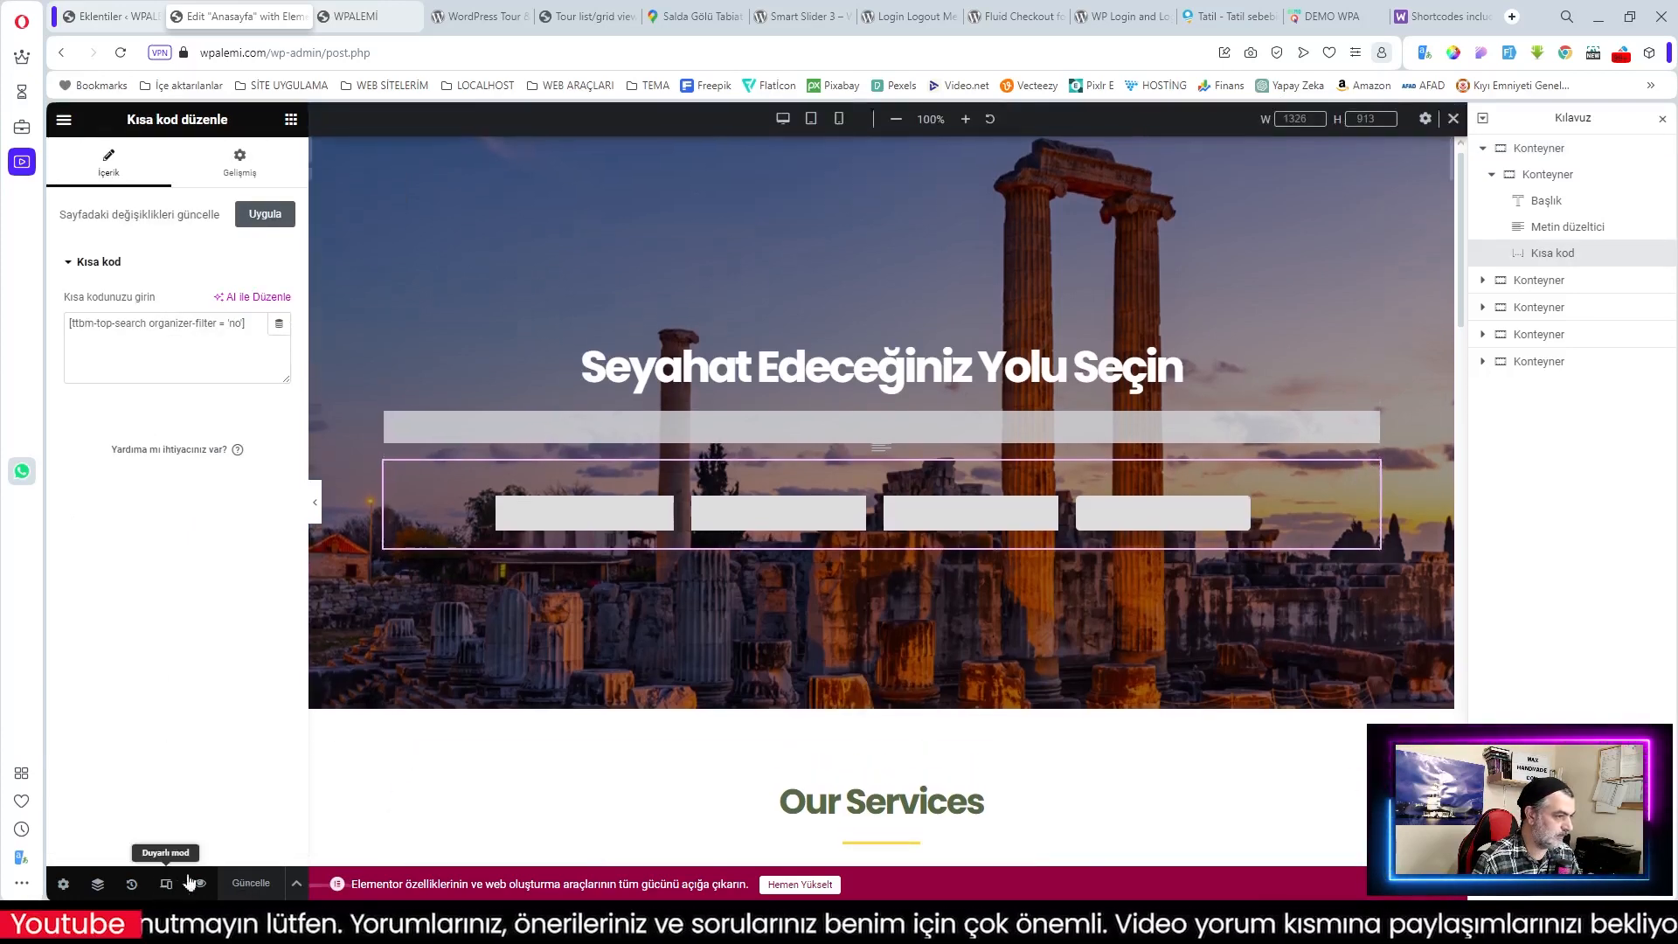
left_click(810, 123)
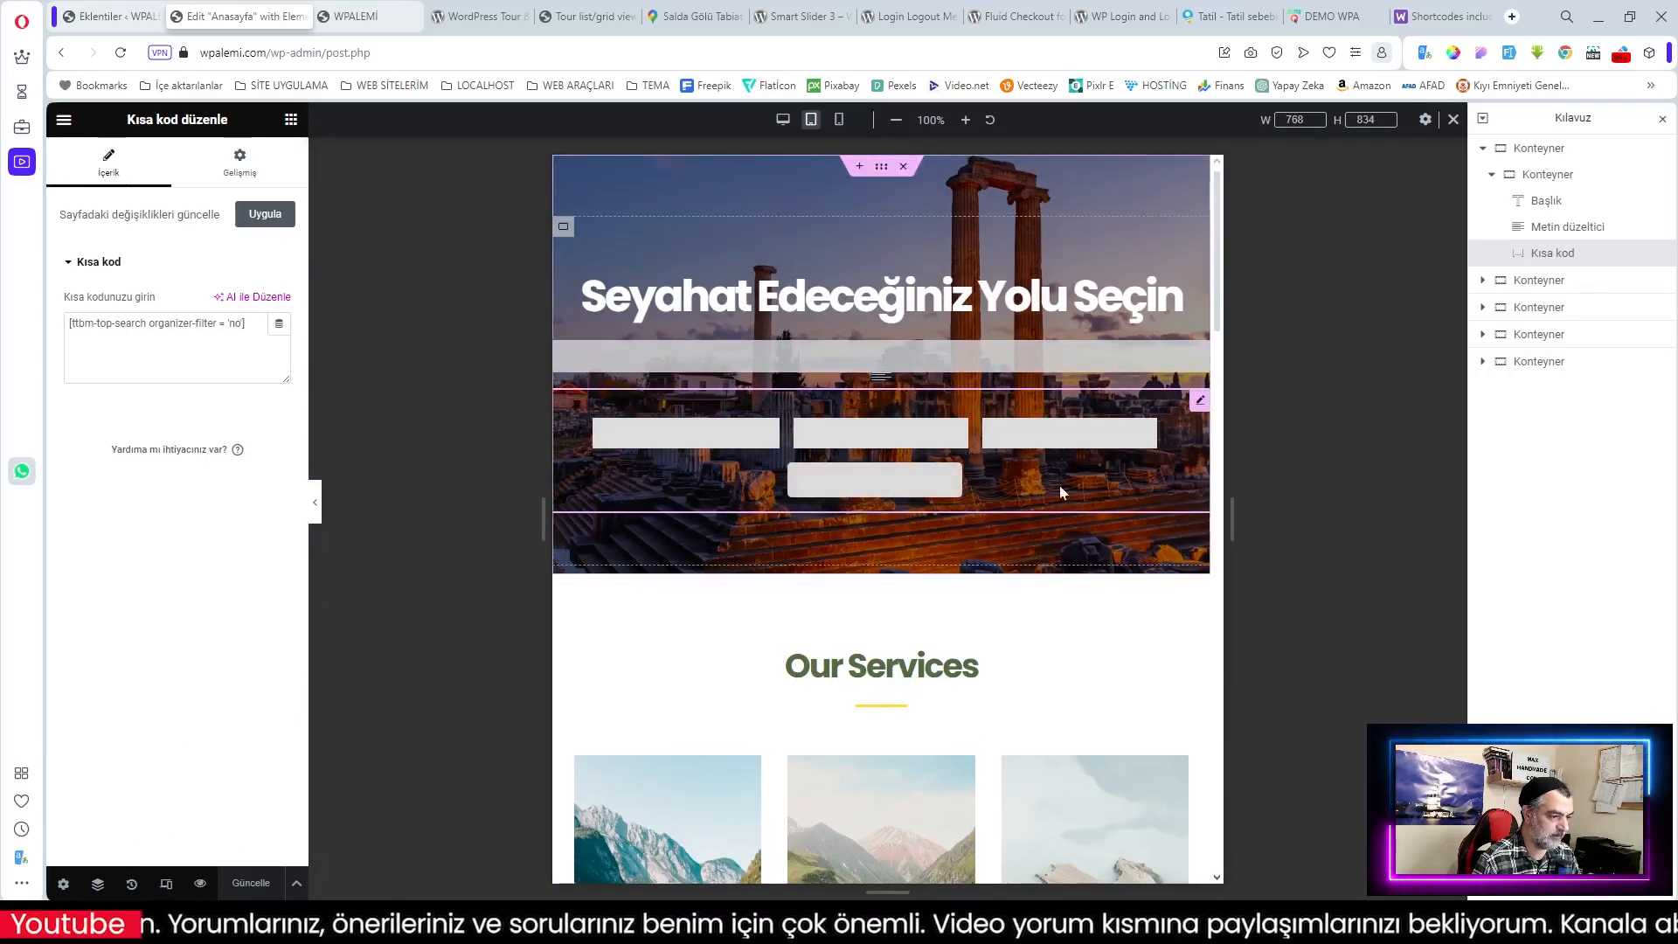
left_click(839, 120)
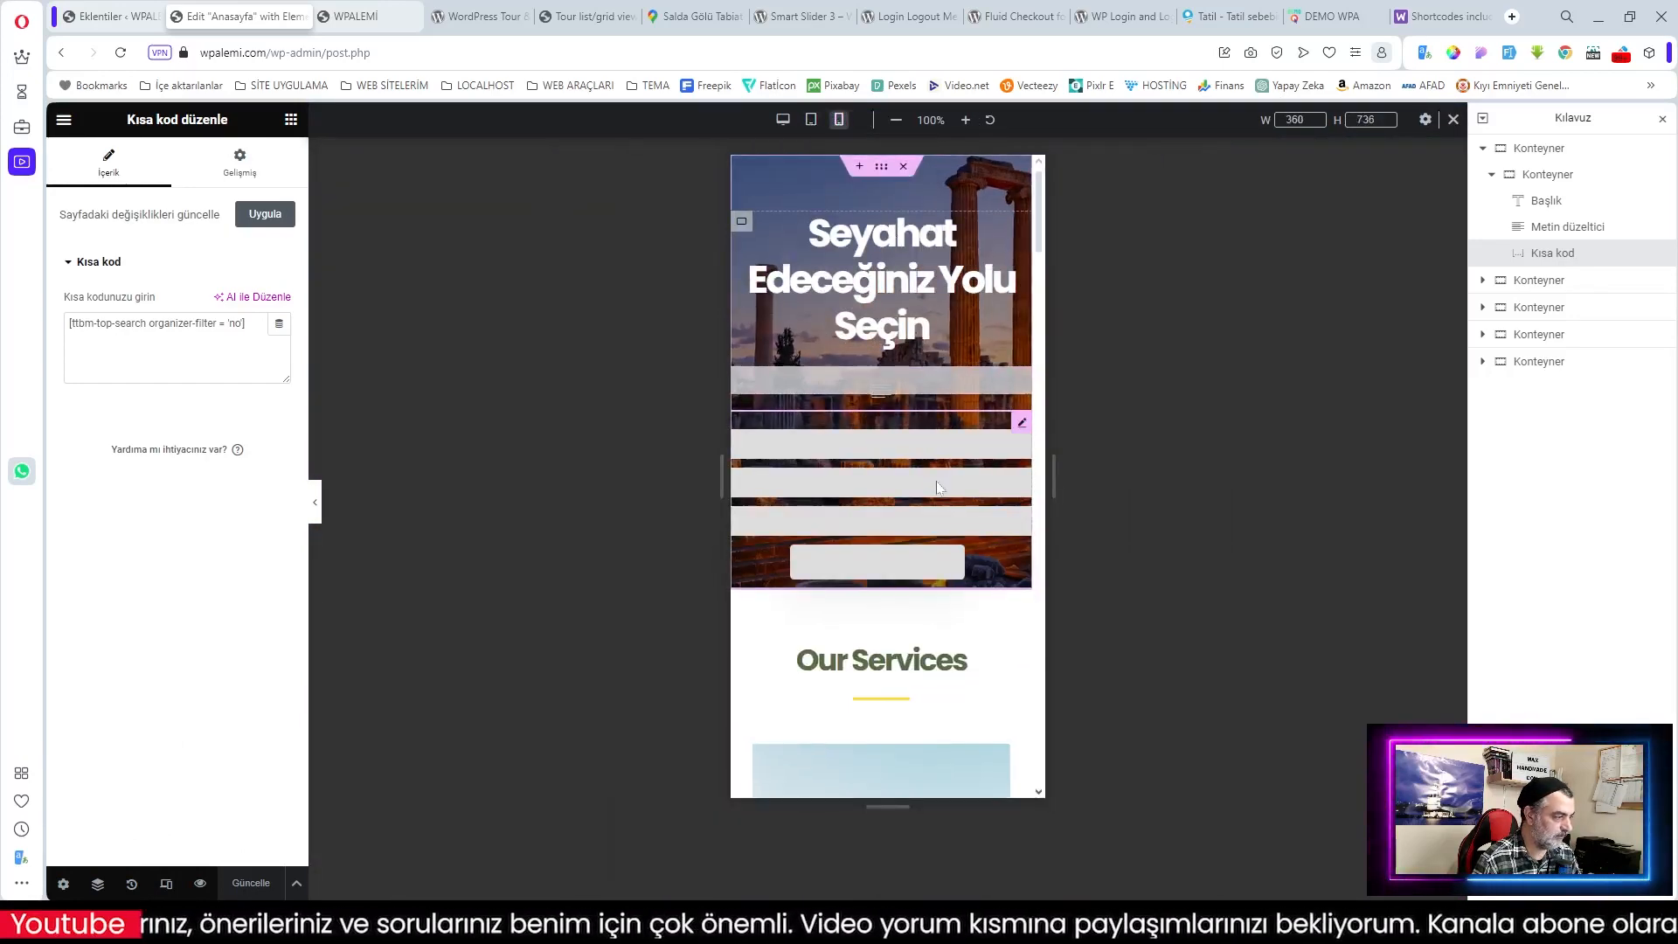
Step: Give the shortcode widget a 30 px margin on all sides
left_click(245, 167)
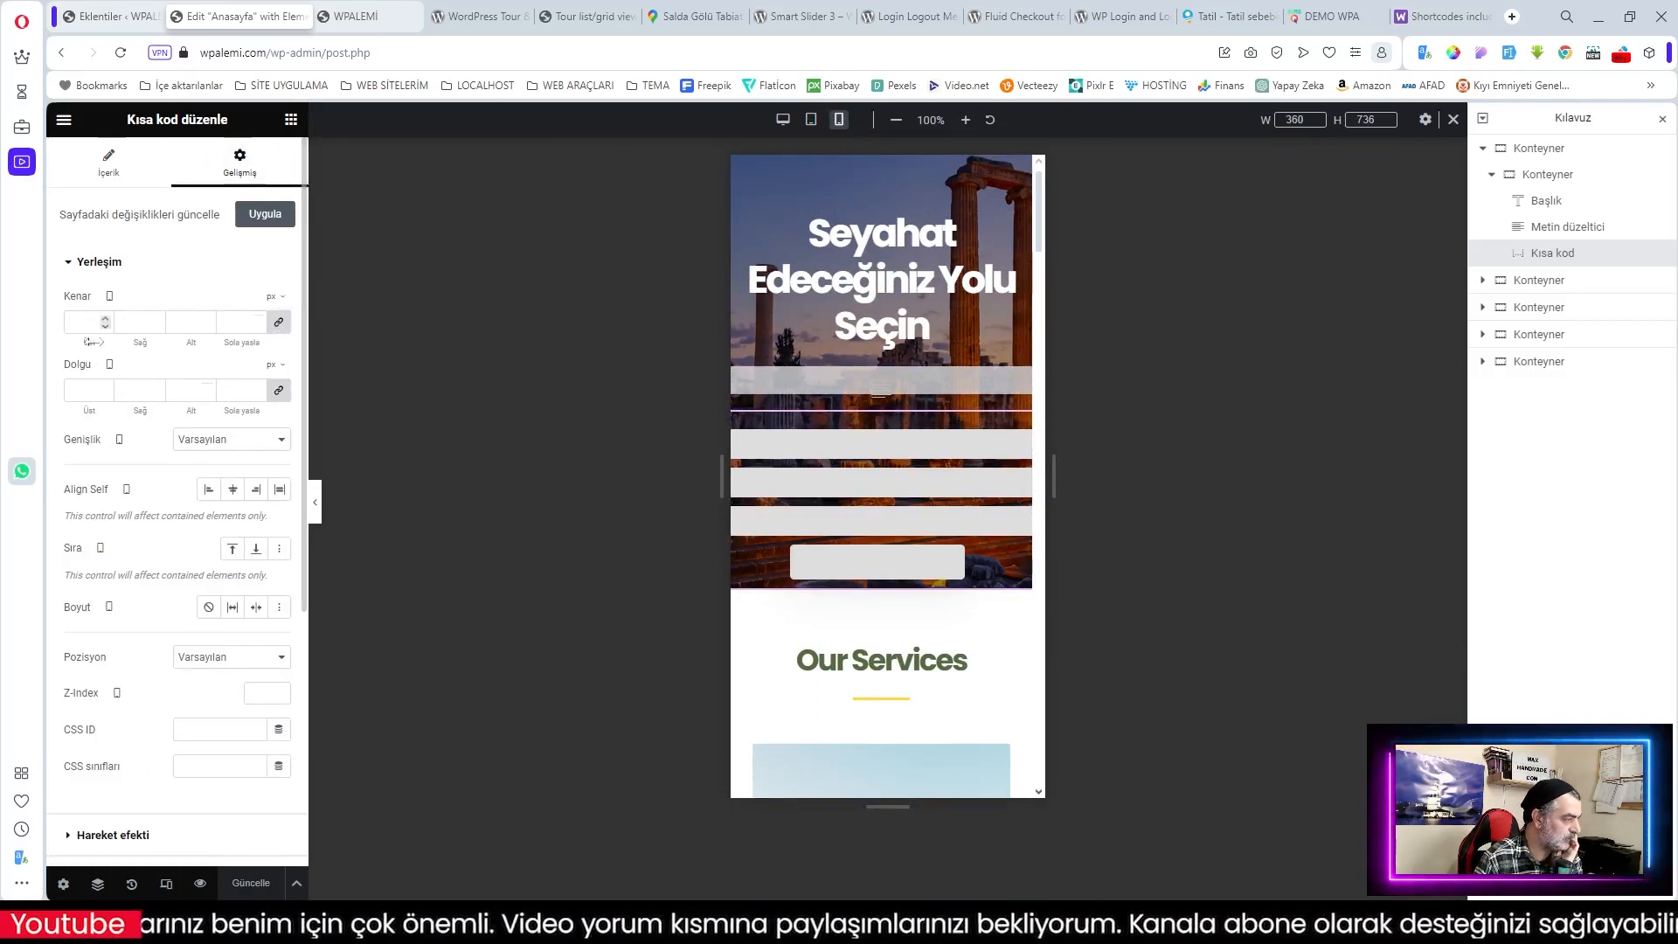
left_click_drag(88, 340, 115, 342)
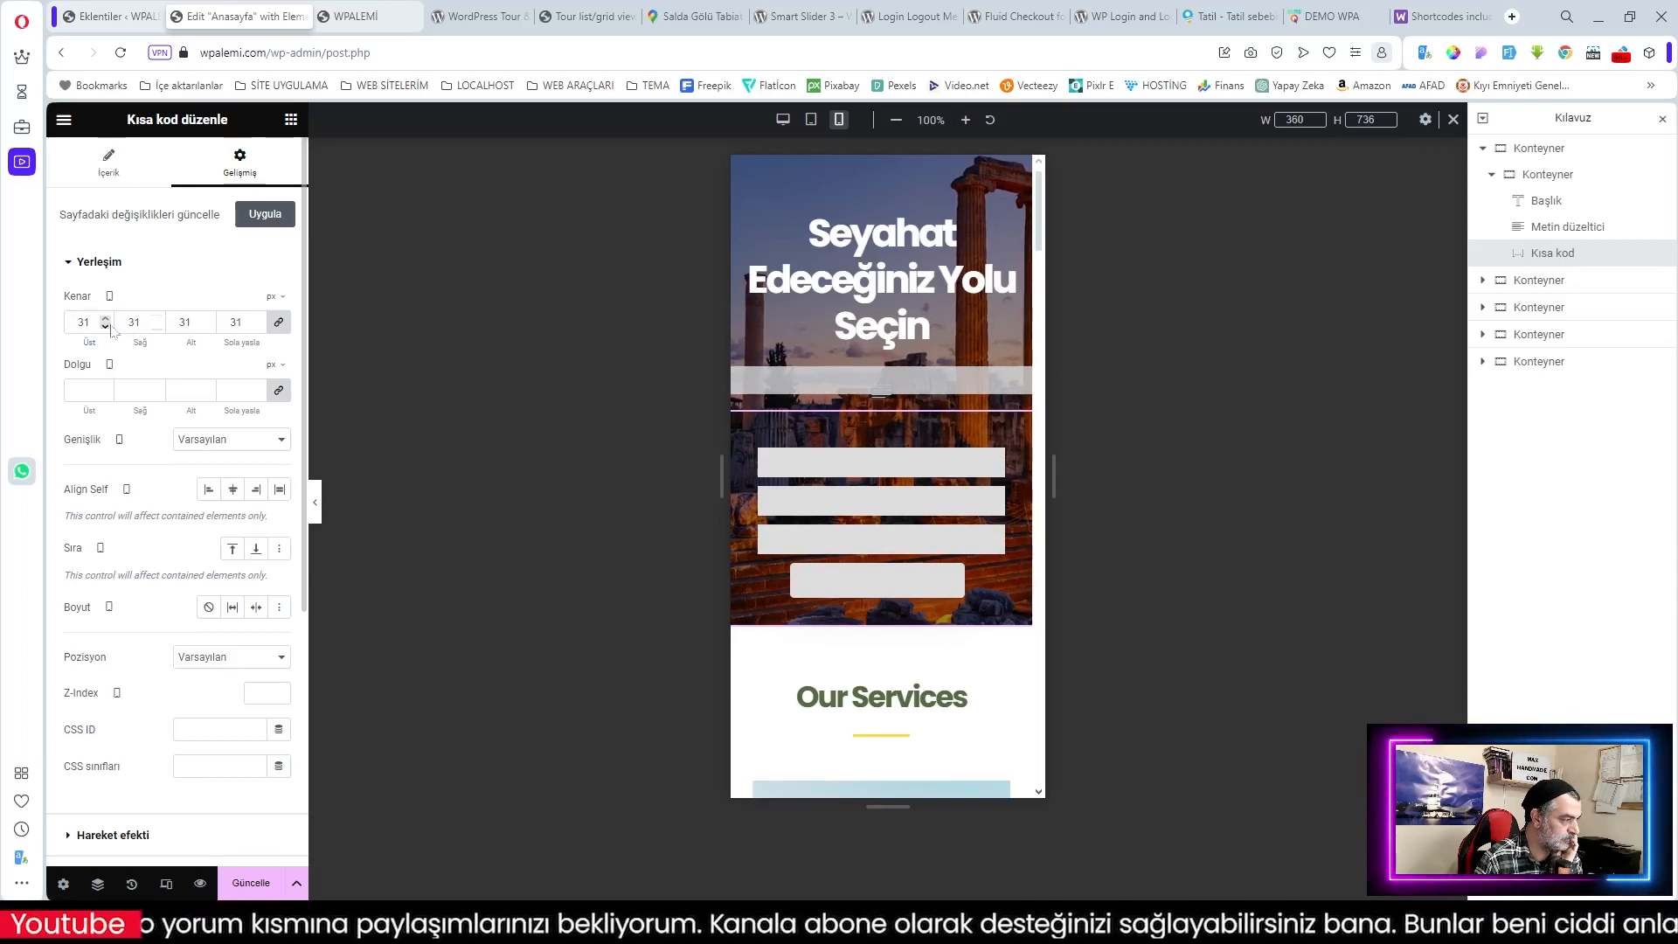
left_click(105, 327)
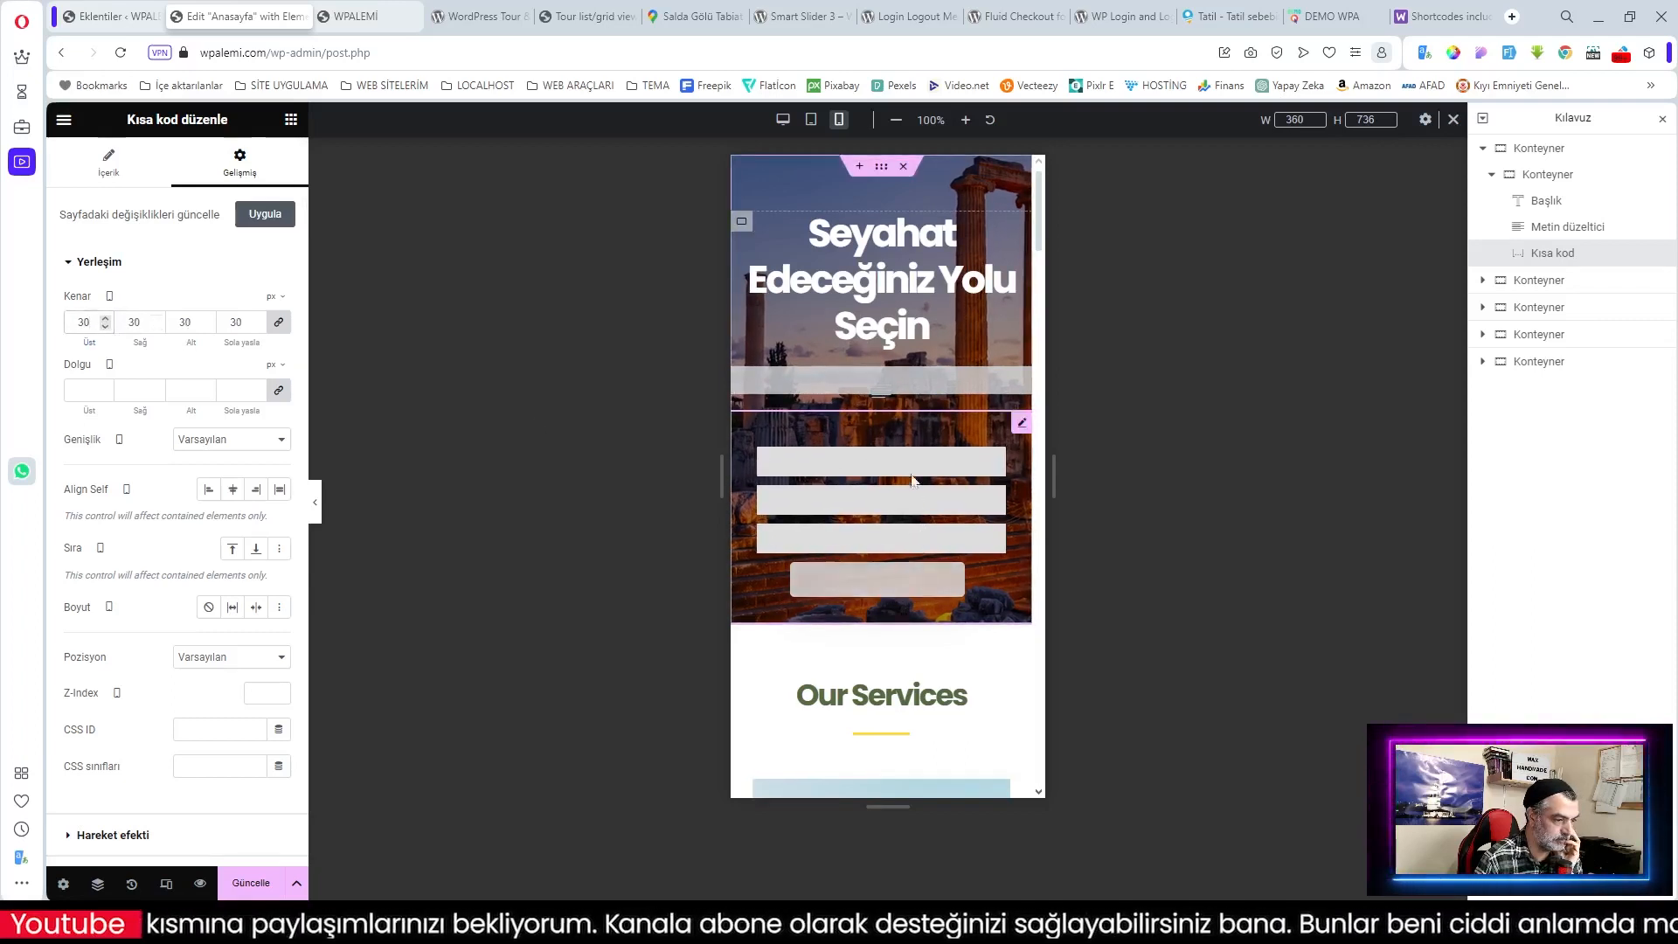
Step: Delete the empty Text Editor widget from the hero
left_click(1021, 381)
right_click(1021, 380)
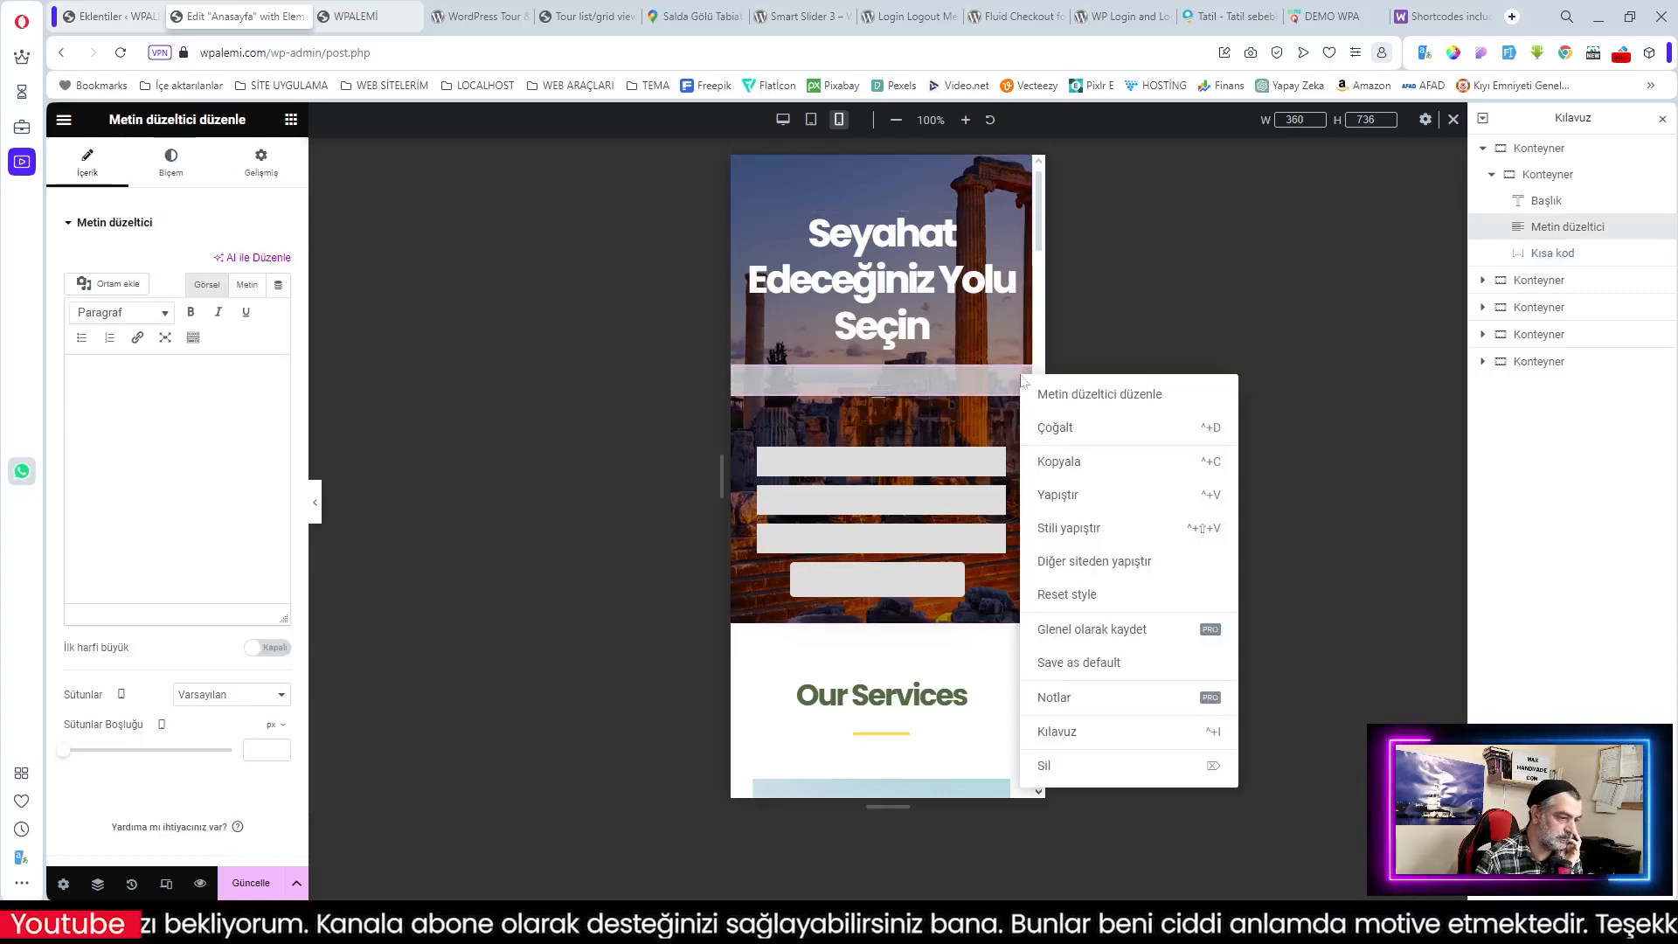
left_click(1069, 763)
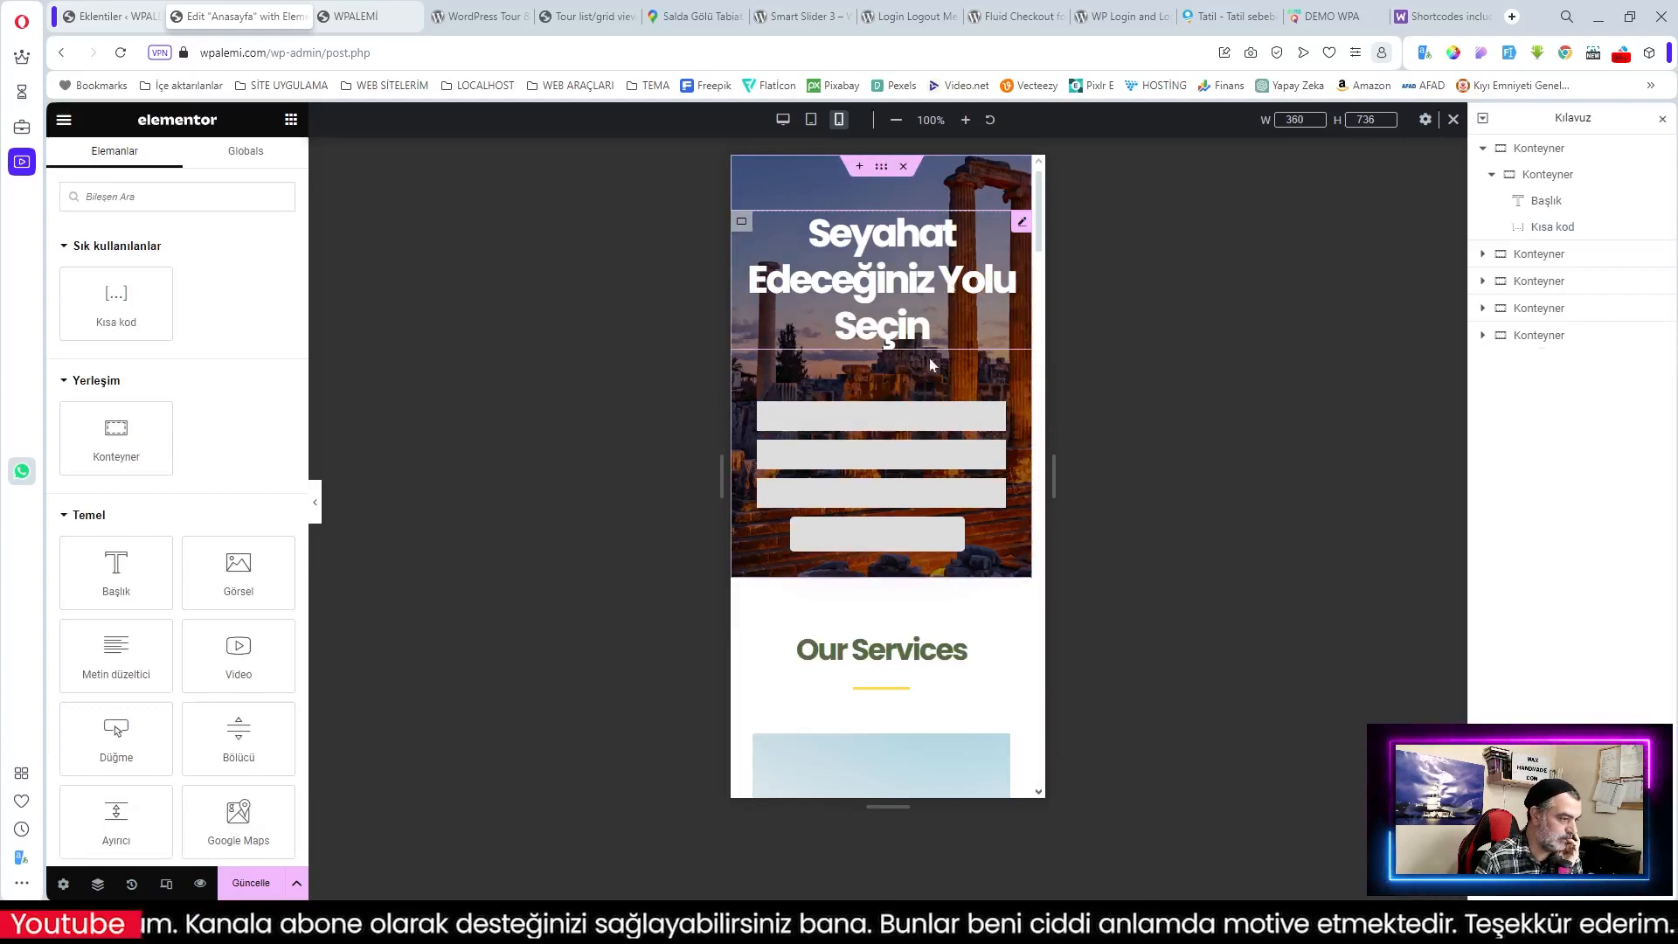
Step: Check the page in tablet, desktop and mobile previews
left_click(811, 120)
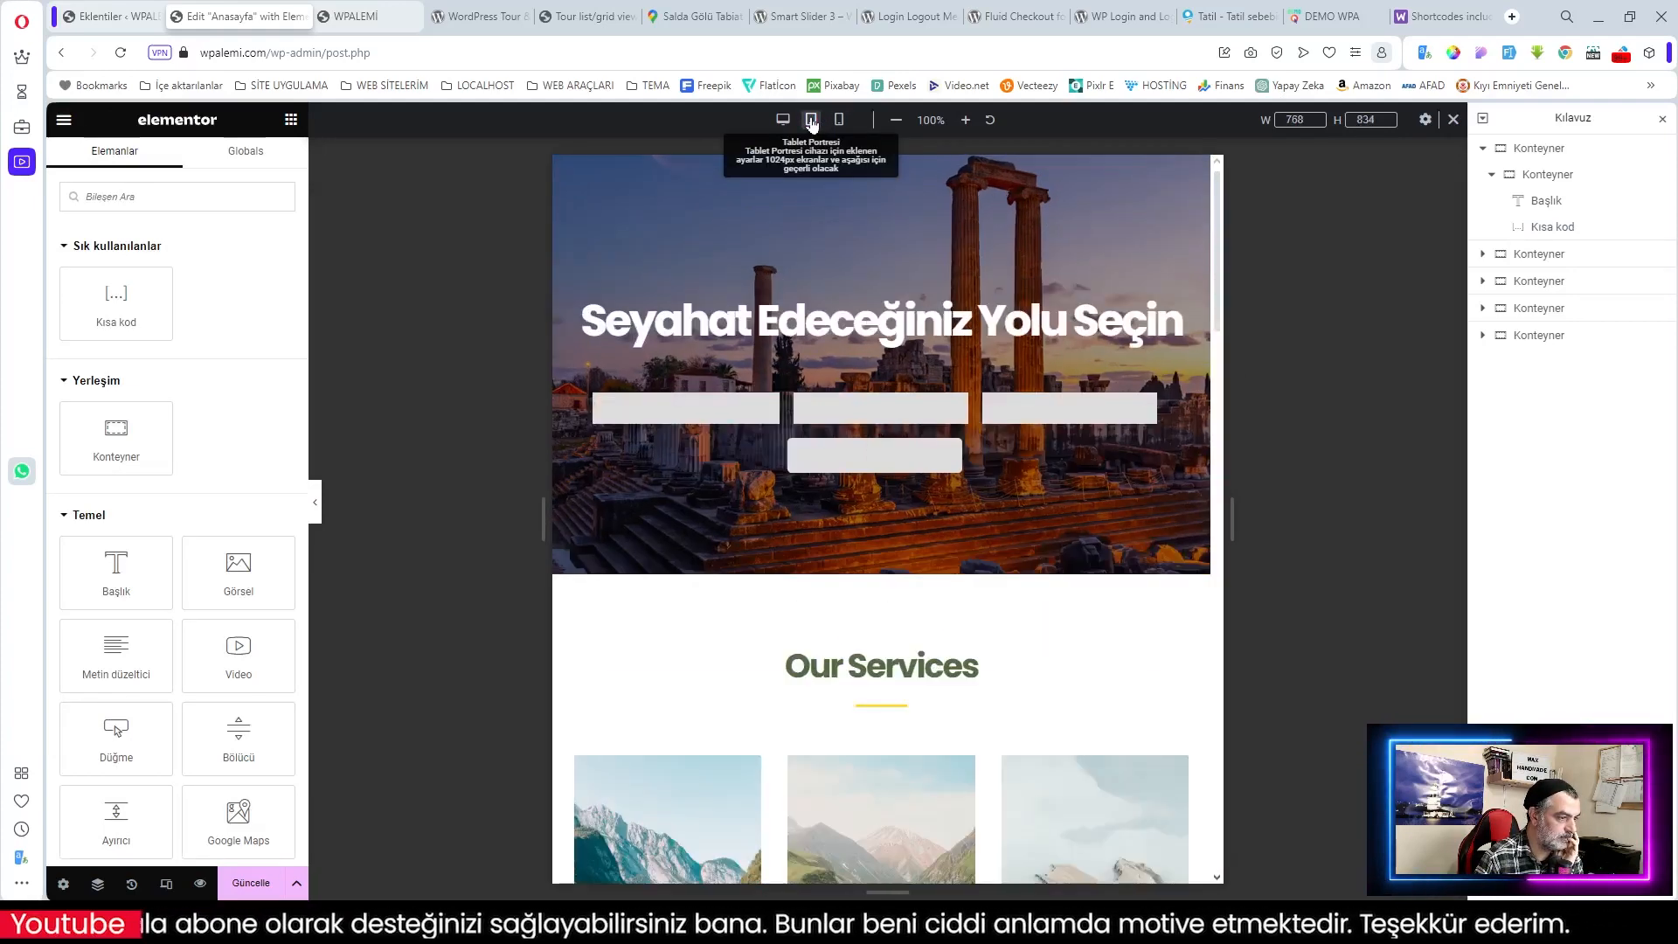
left_click(784, 125)
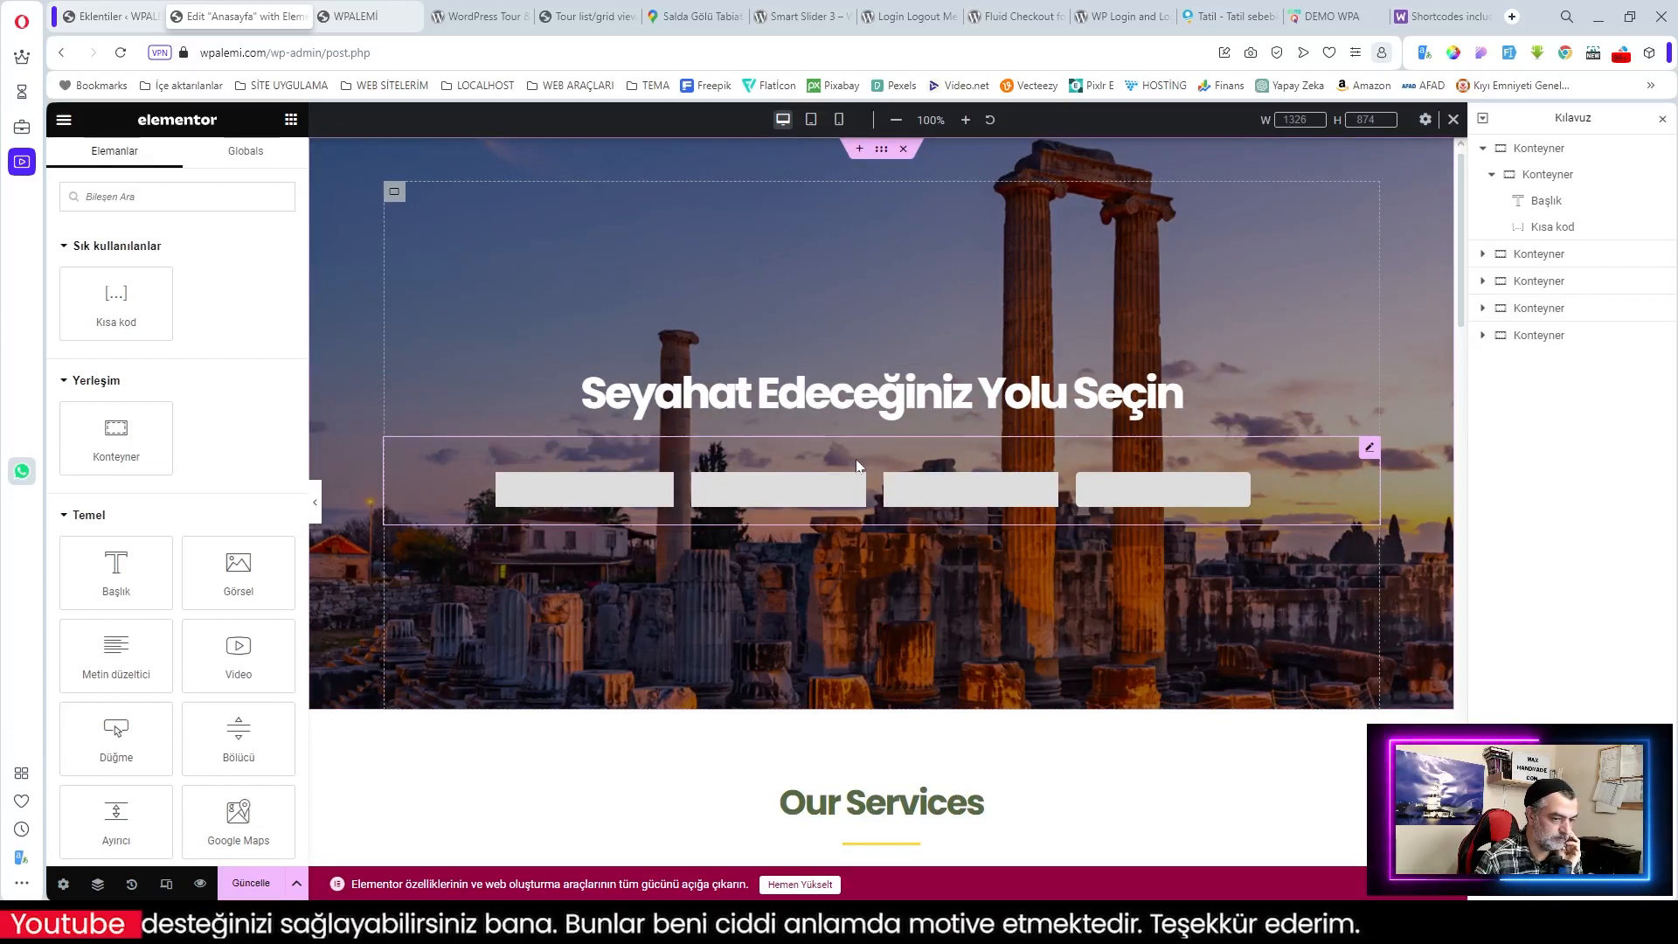
left_click(839, 120)
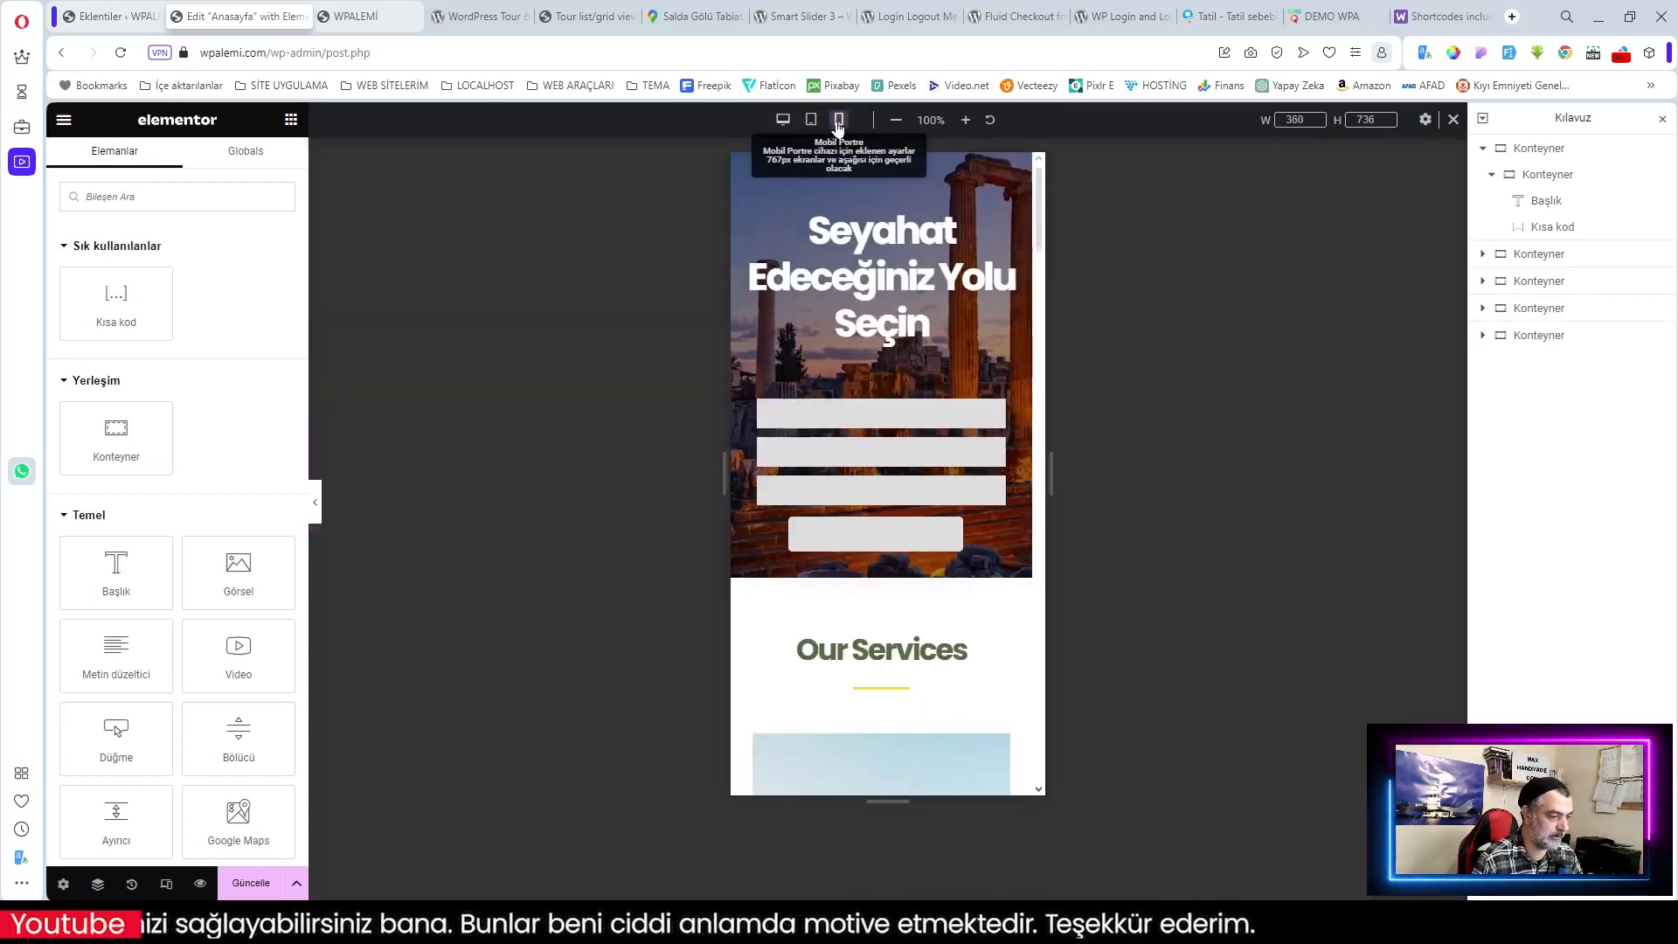
left_click(371, 27)
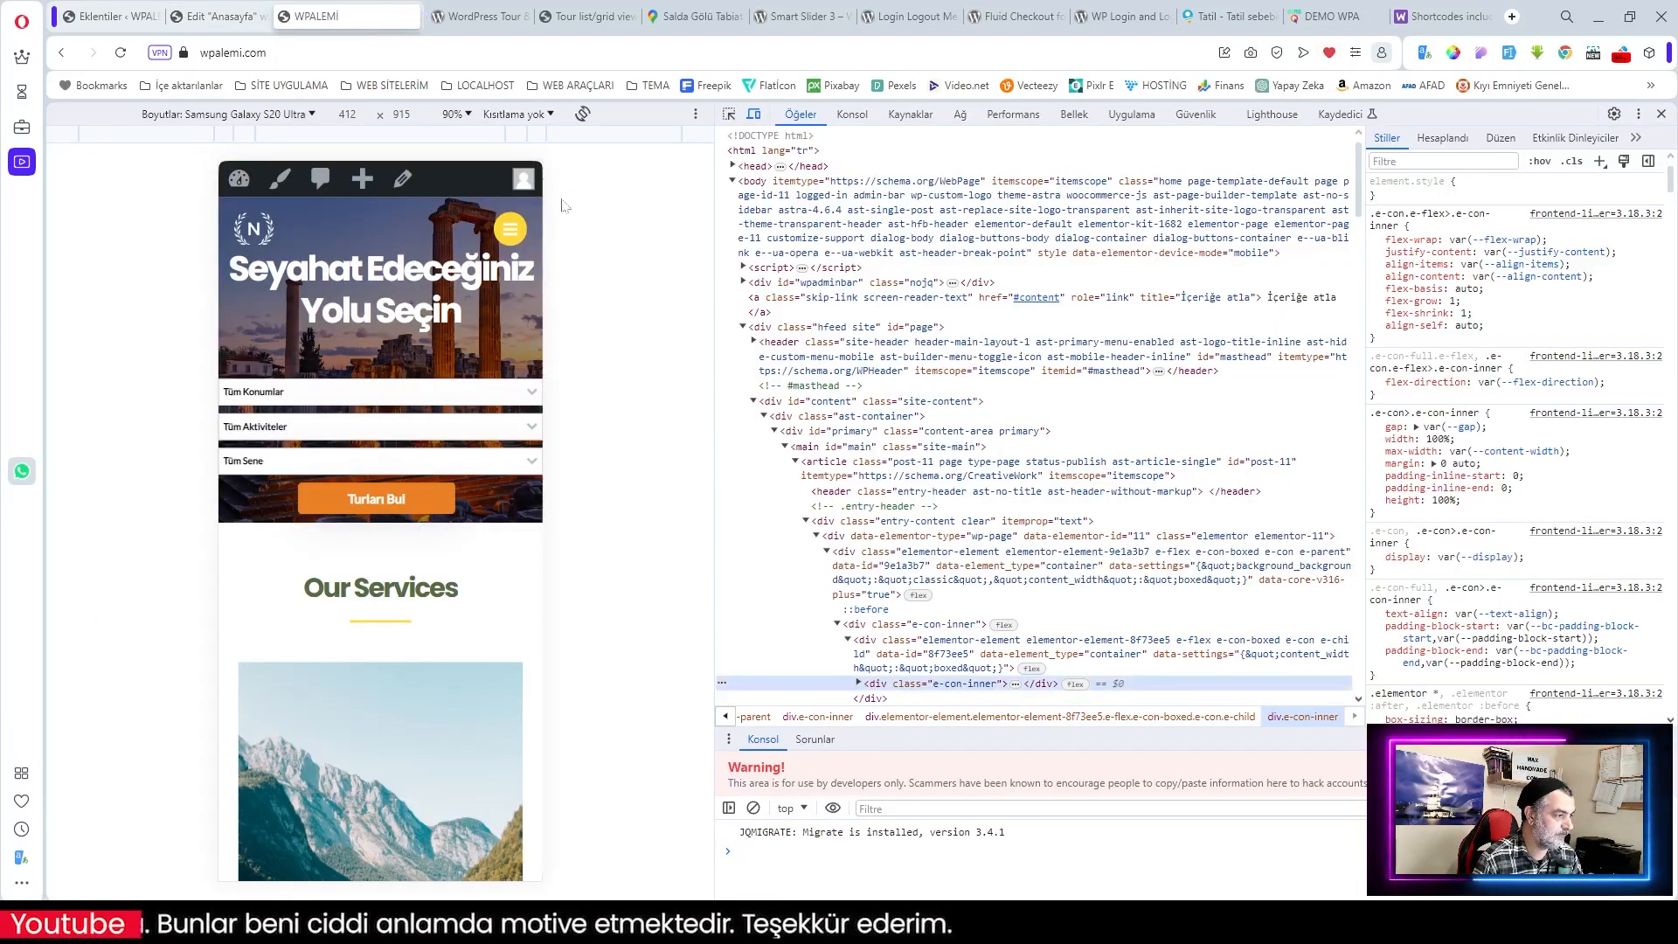
Step: Reload the live site, test the Tüm Konumlar dropdown, and close developer tools
left_click(122, 54)
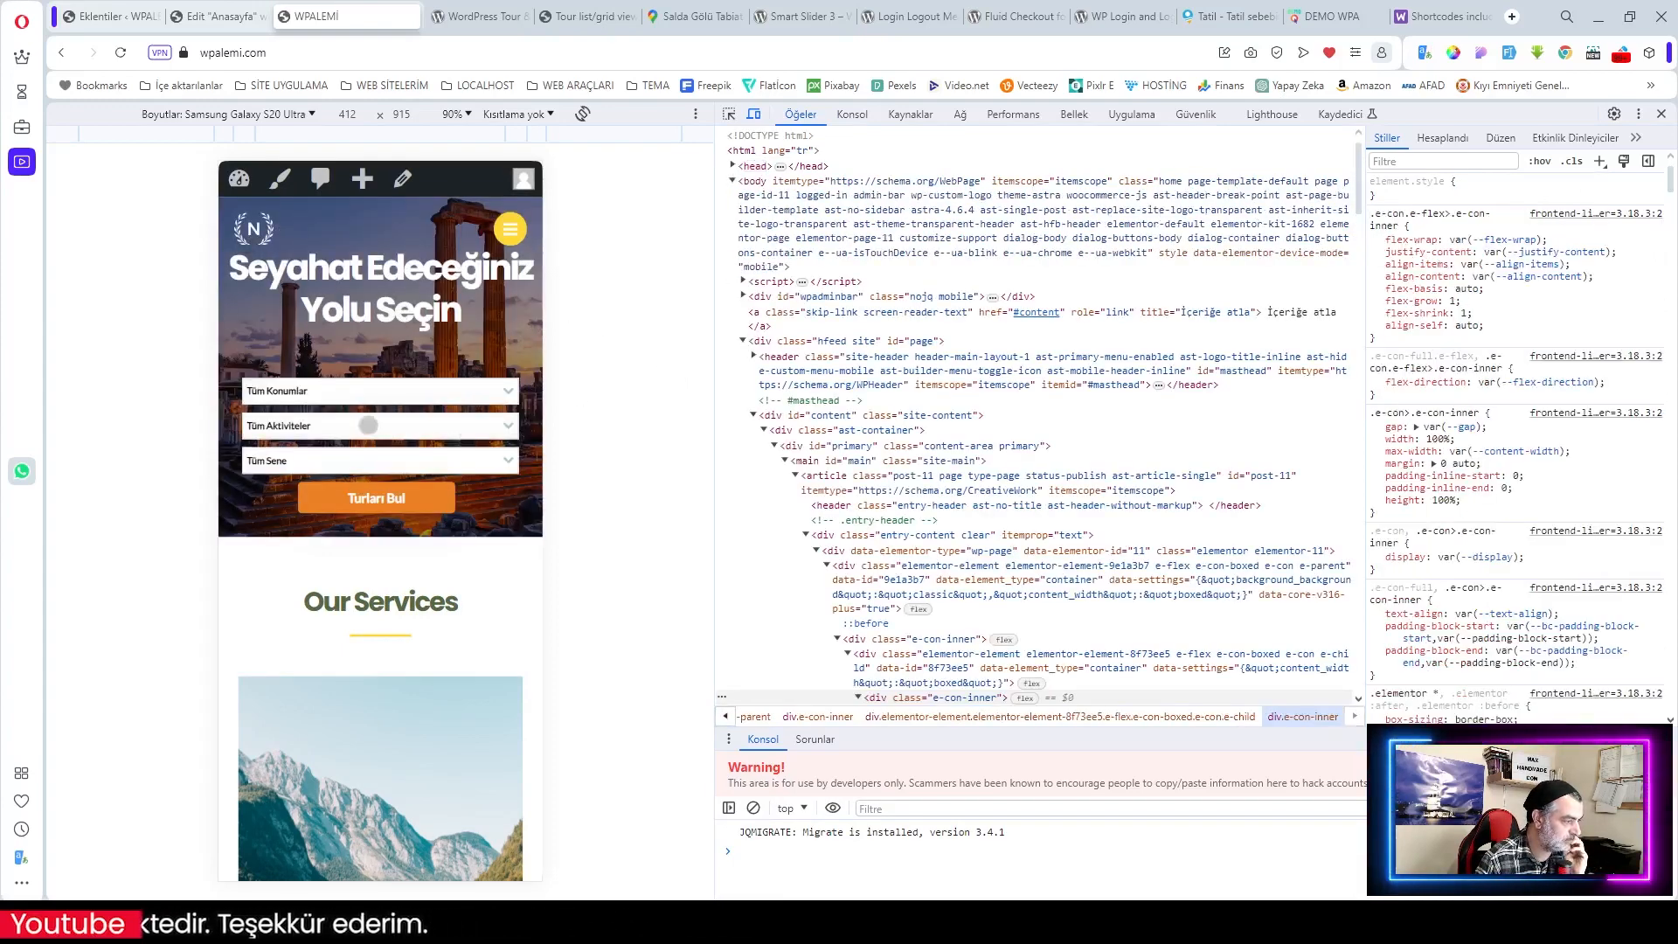
left_click(405, 394)
left_click(405, 393)
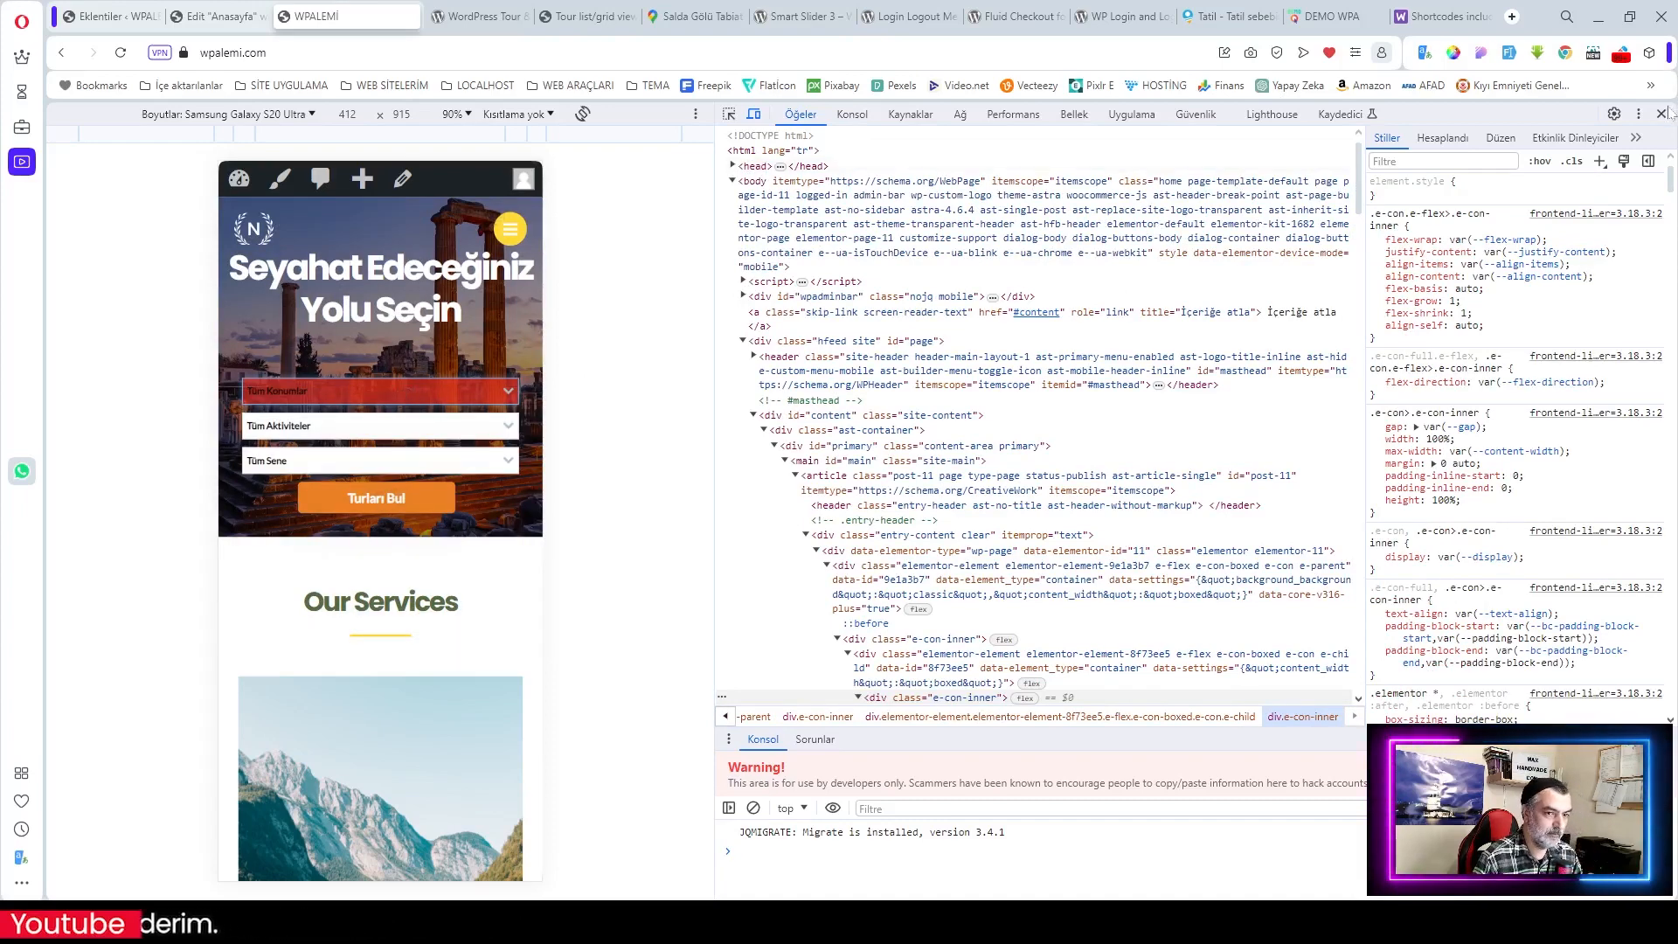
left_click(1660, 114)
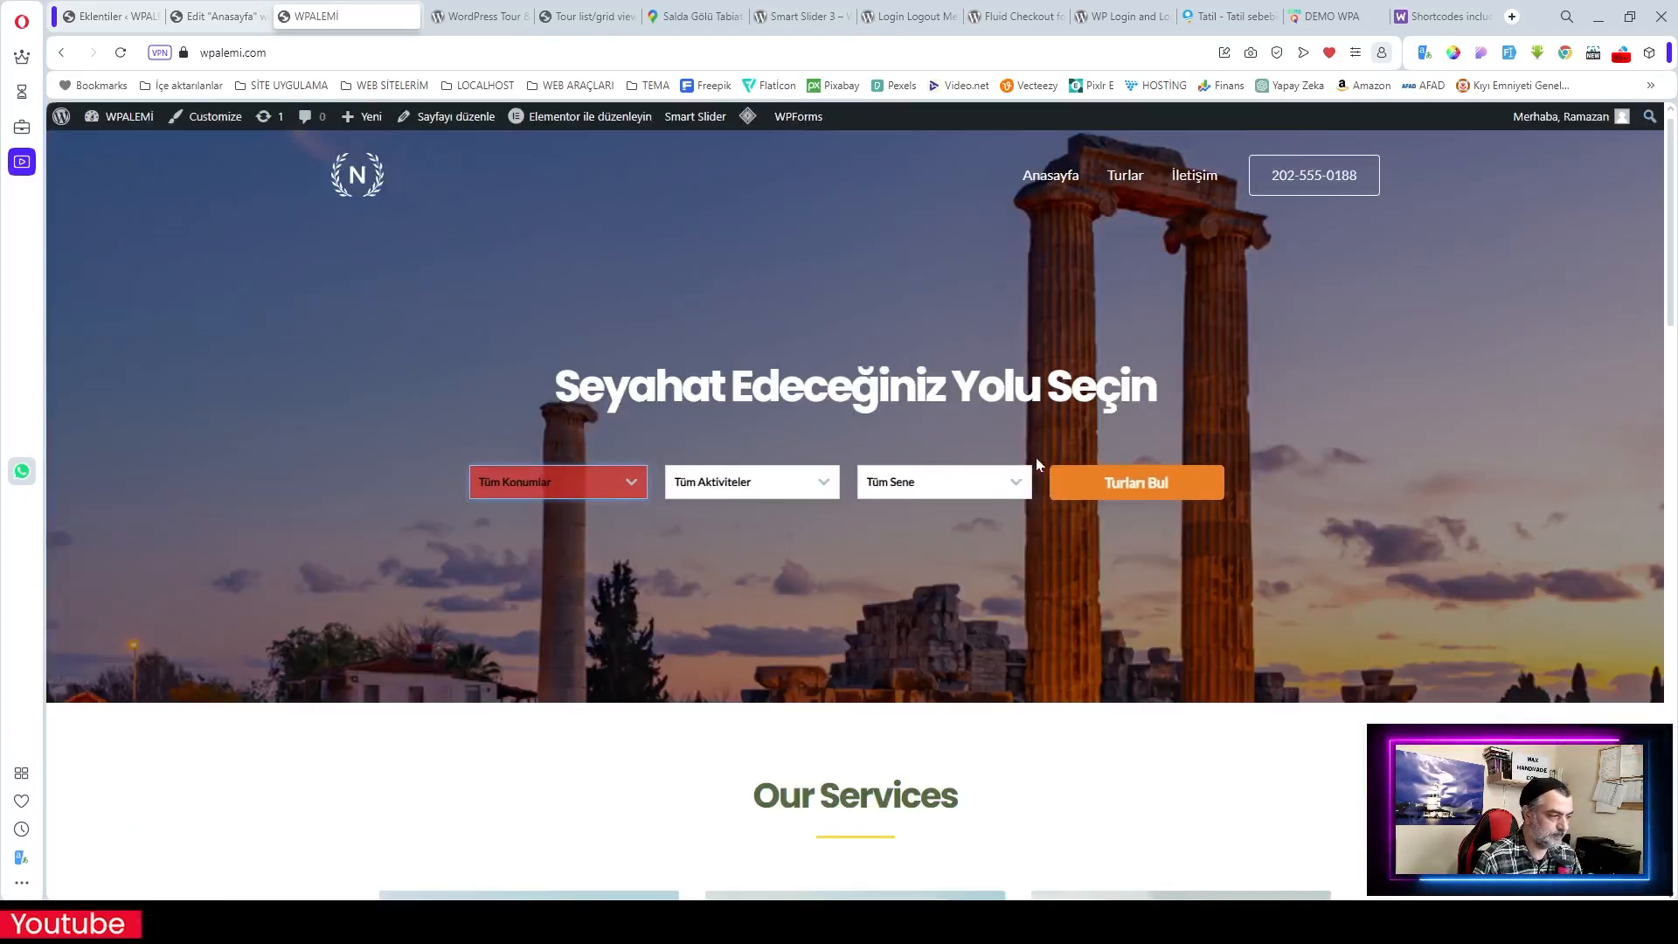
Step: Compare the editor's desktop view with the demo site's balloon search, banners and Akdeniz heading
left_click(219, 16)
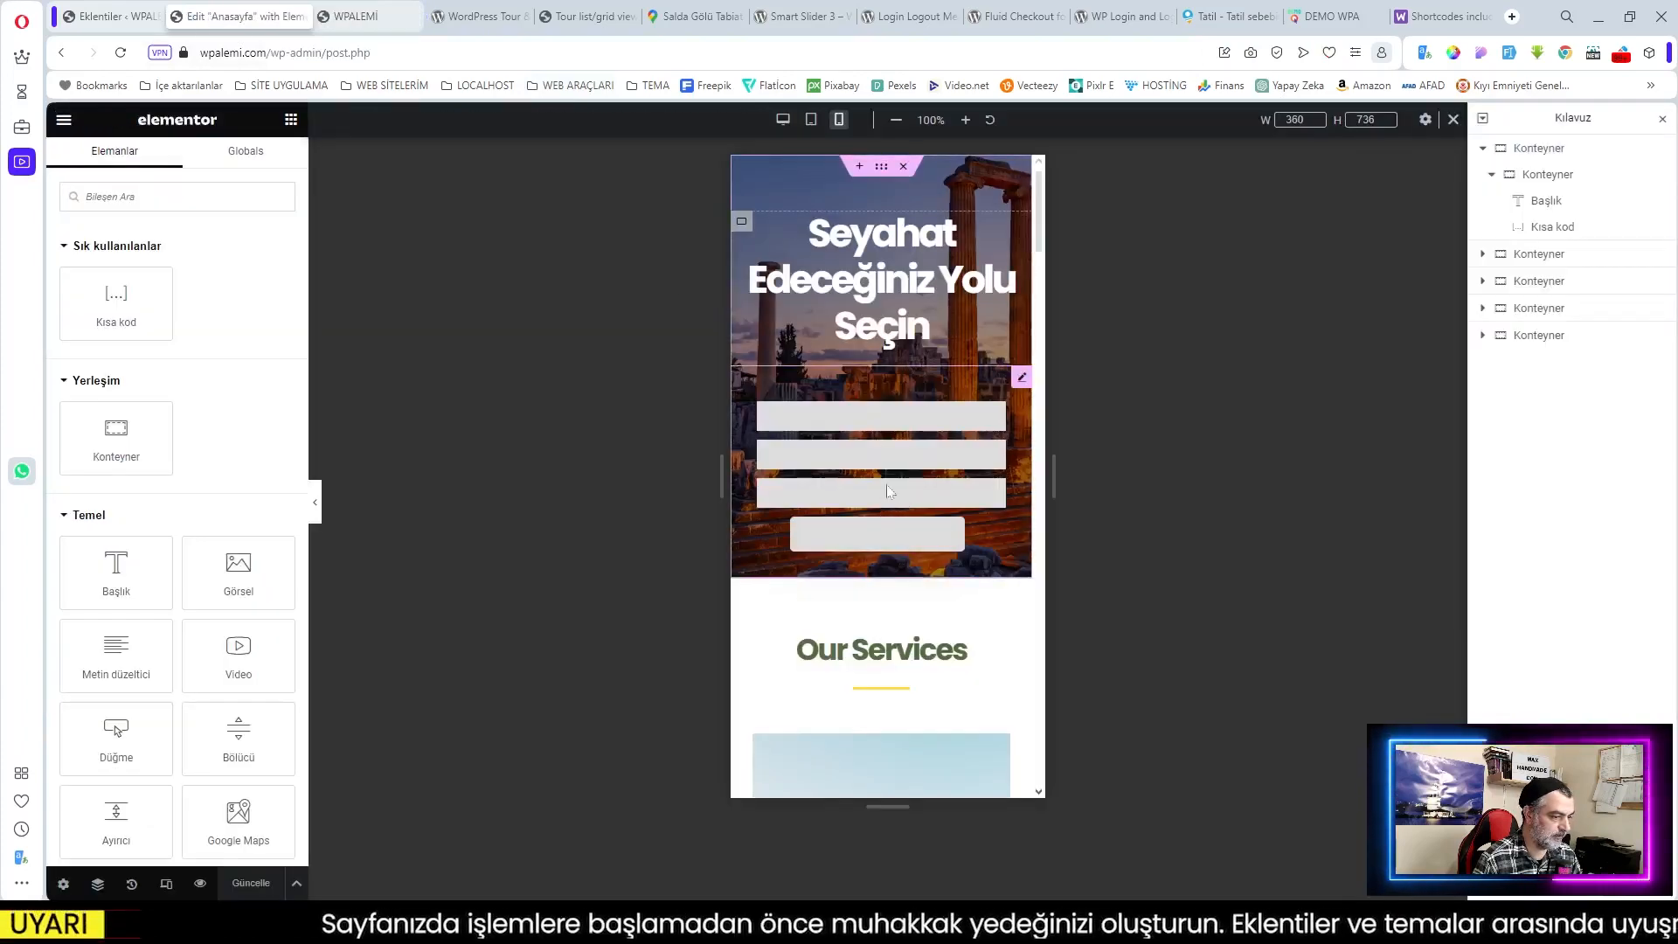
left_click(783, 119)
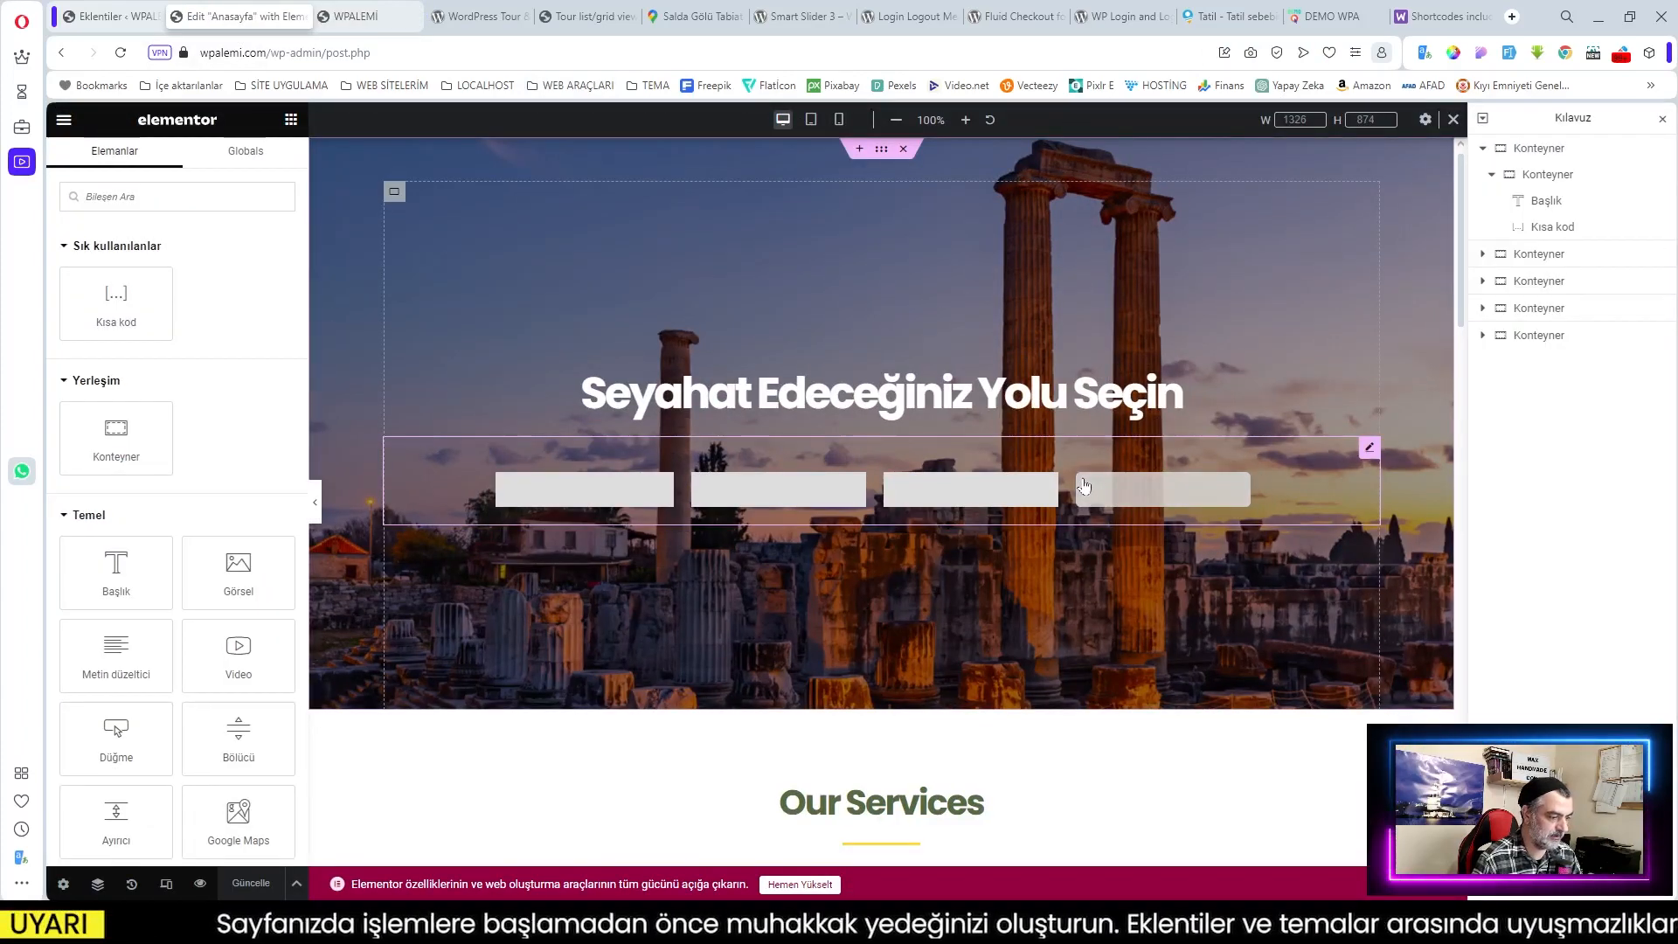
scroll(1093, 485, "down", 3)
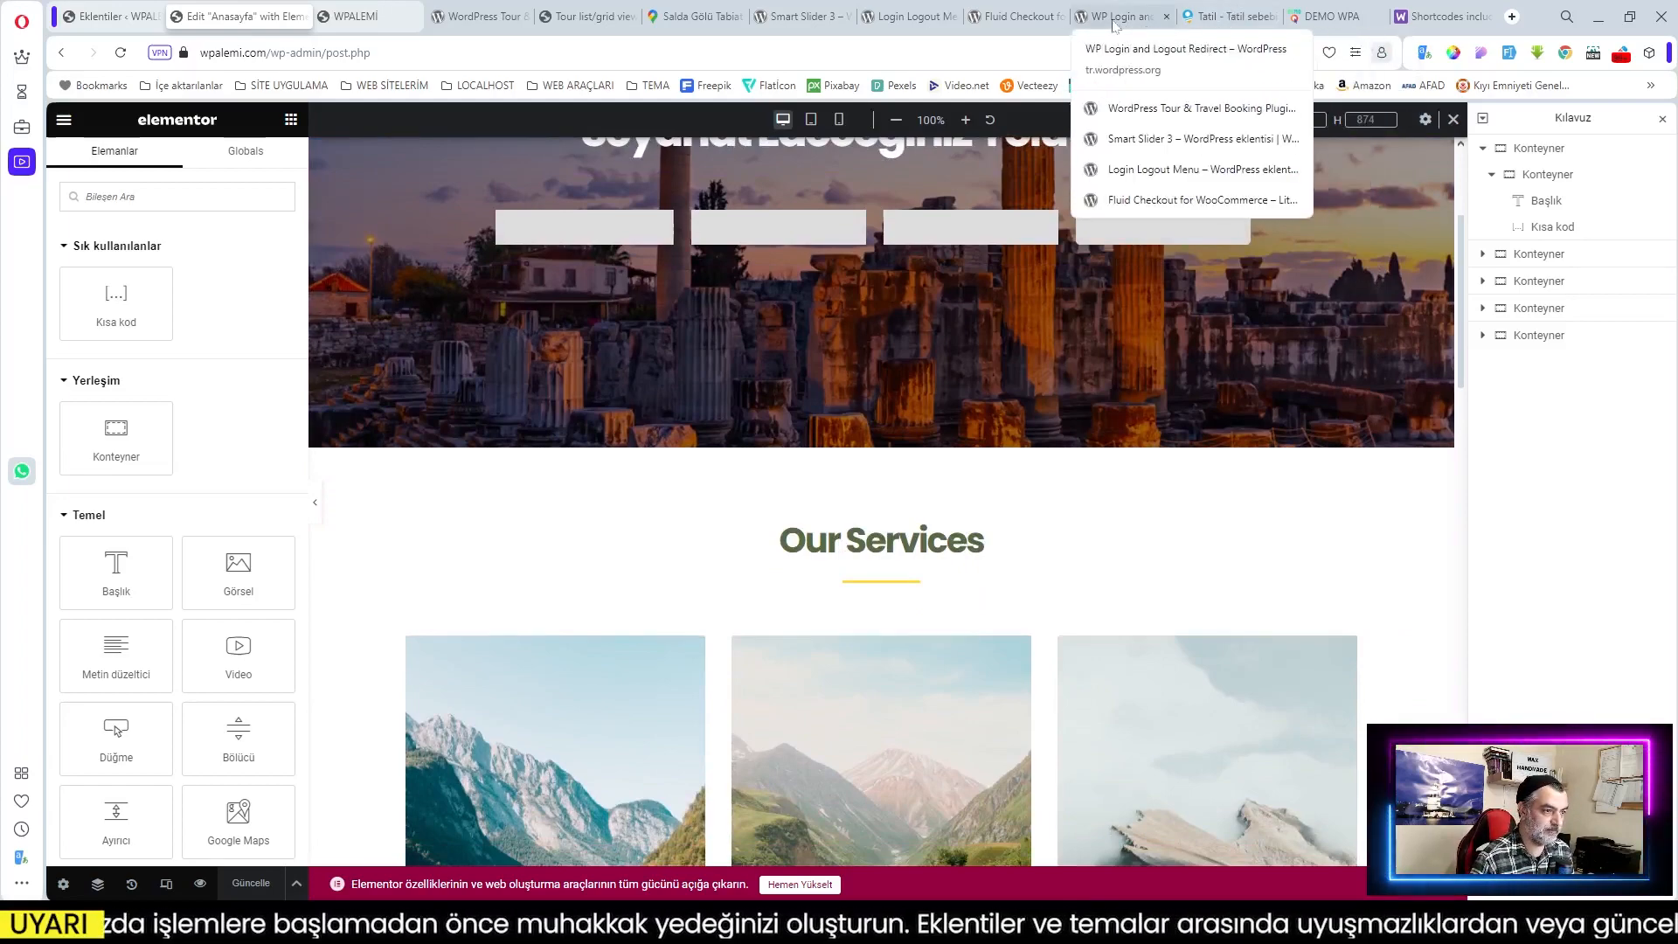
left_click(1320, 17)
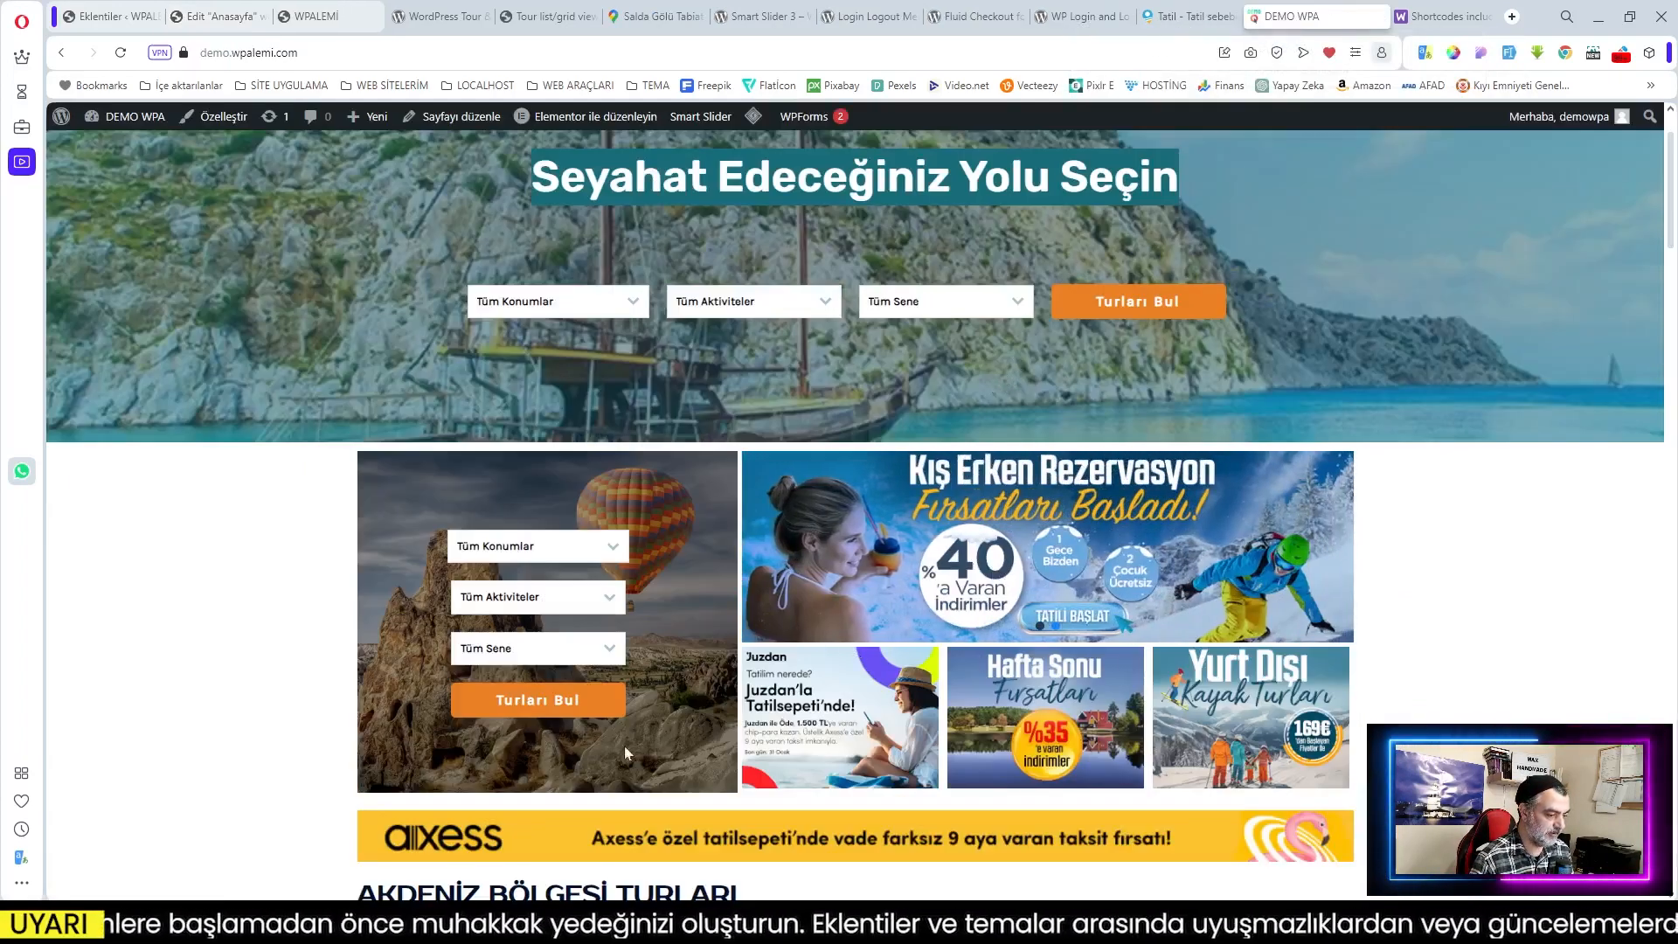
scroll(848, 569, "down", 2)
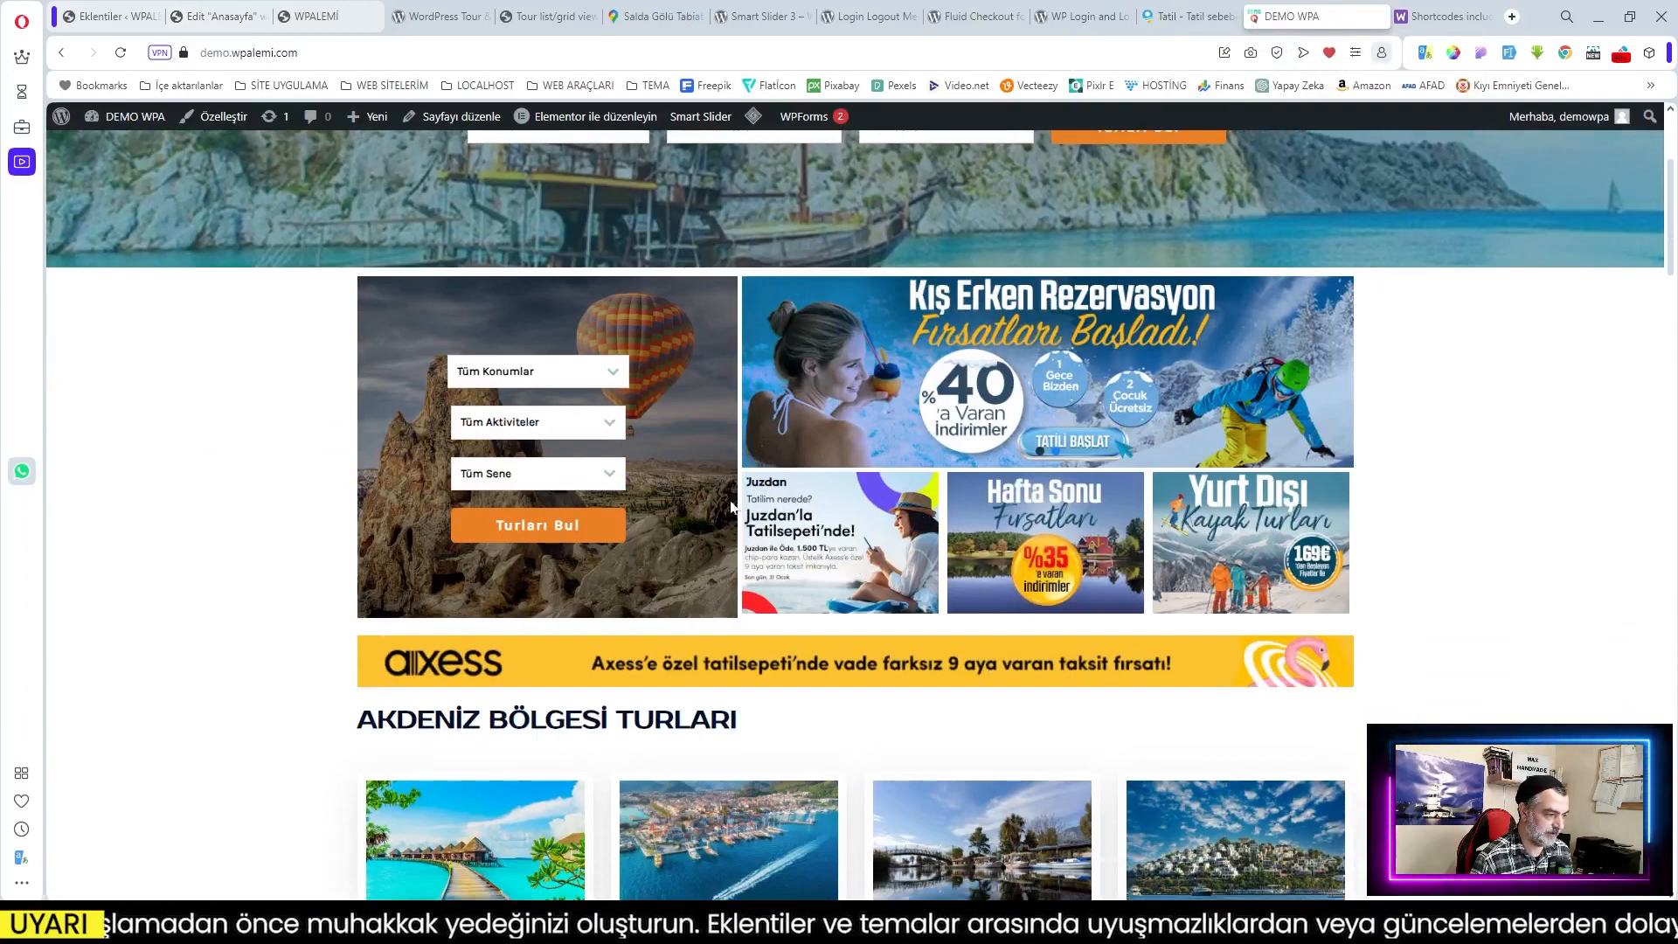
left_click(103, 17)
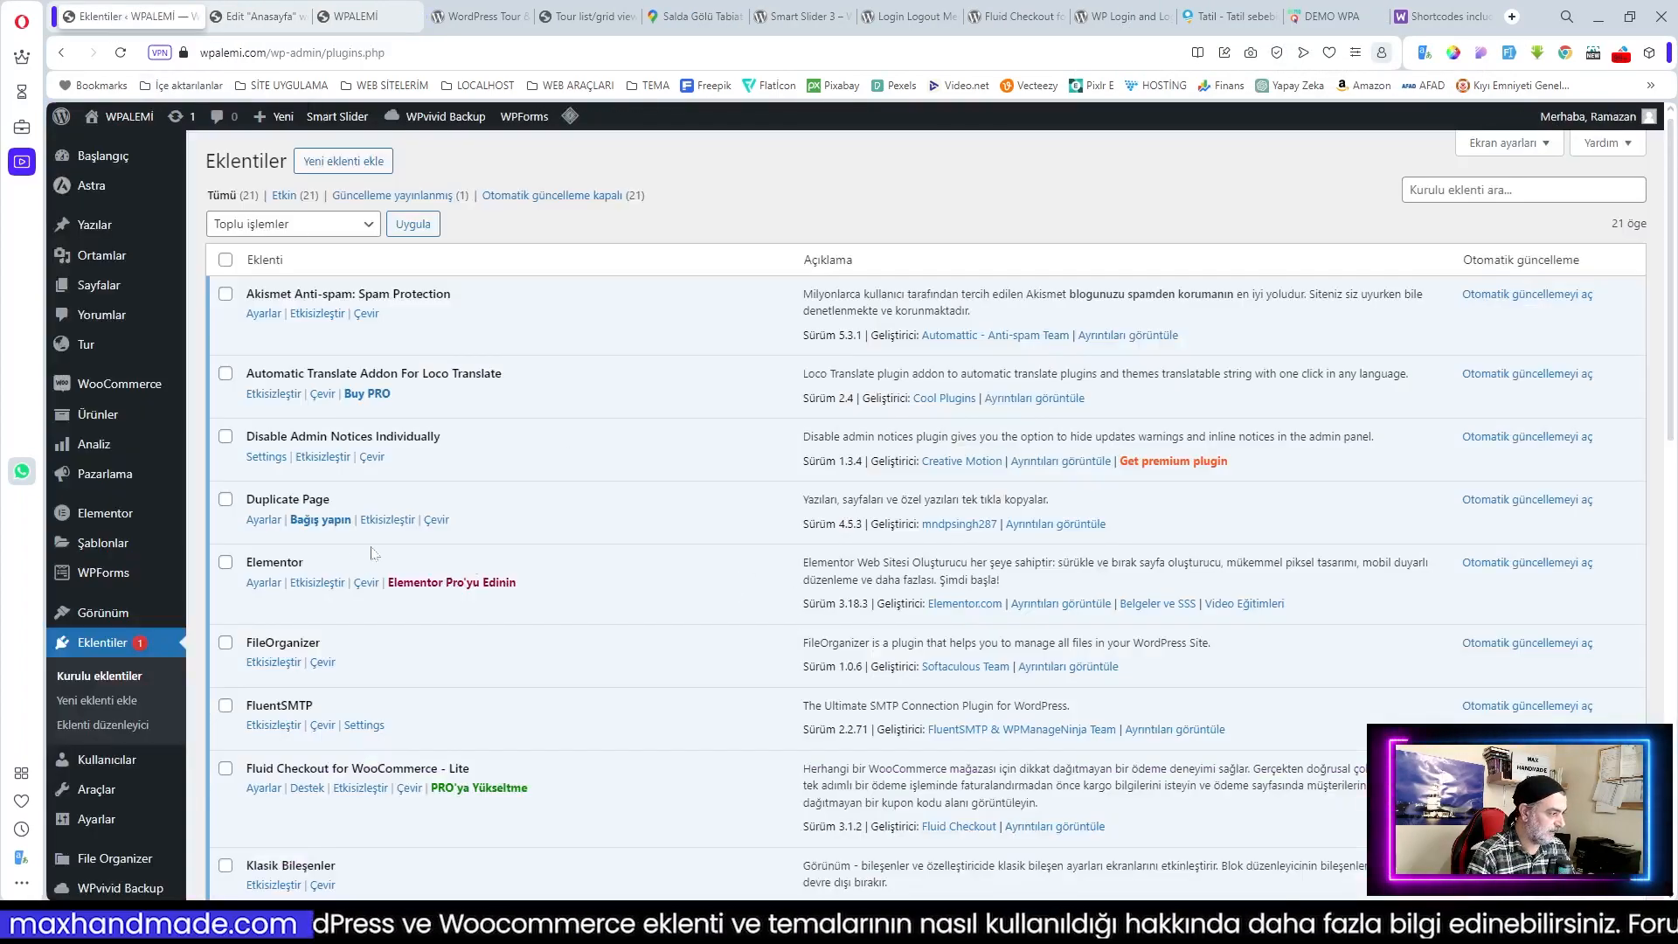
Step: Open Smart Slider 3 from the sidebar, go to its dashboard, and start a new project
scroll(133, 491, "down", 7)
mouse_move(116, 631)
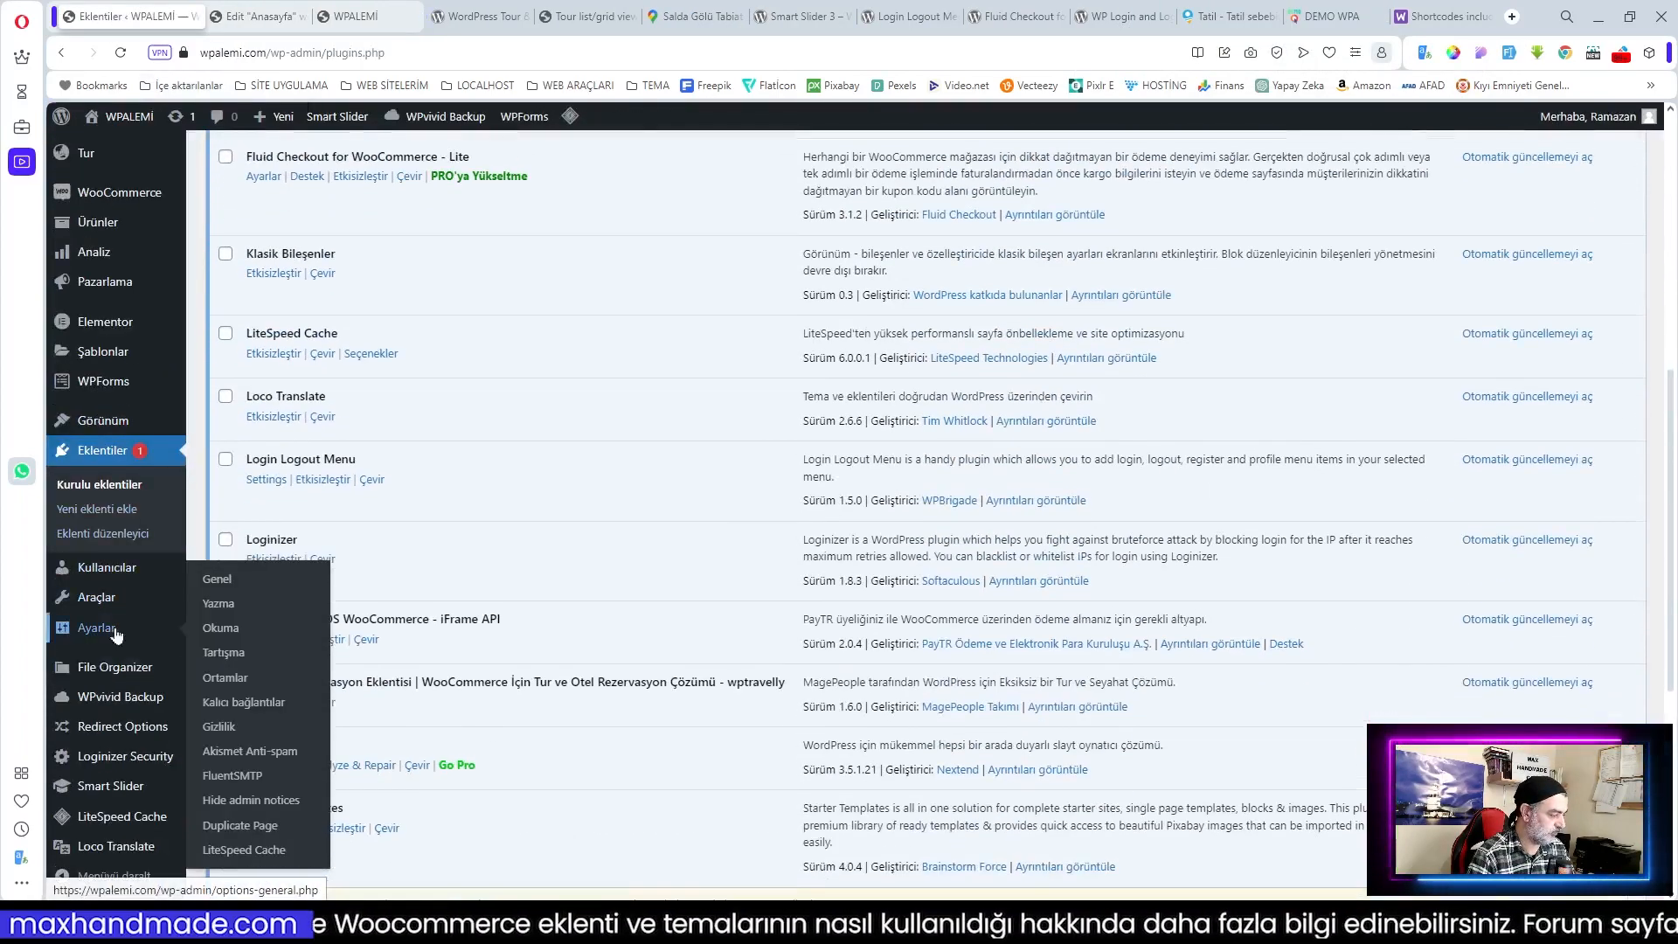
left_click(81, 789)
scroll(826, 635, "down", 2)
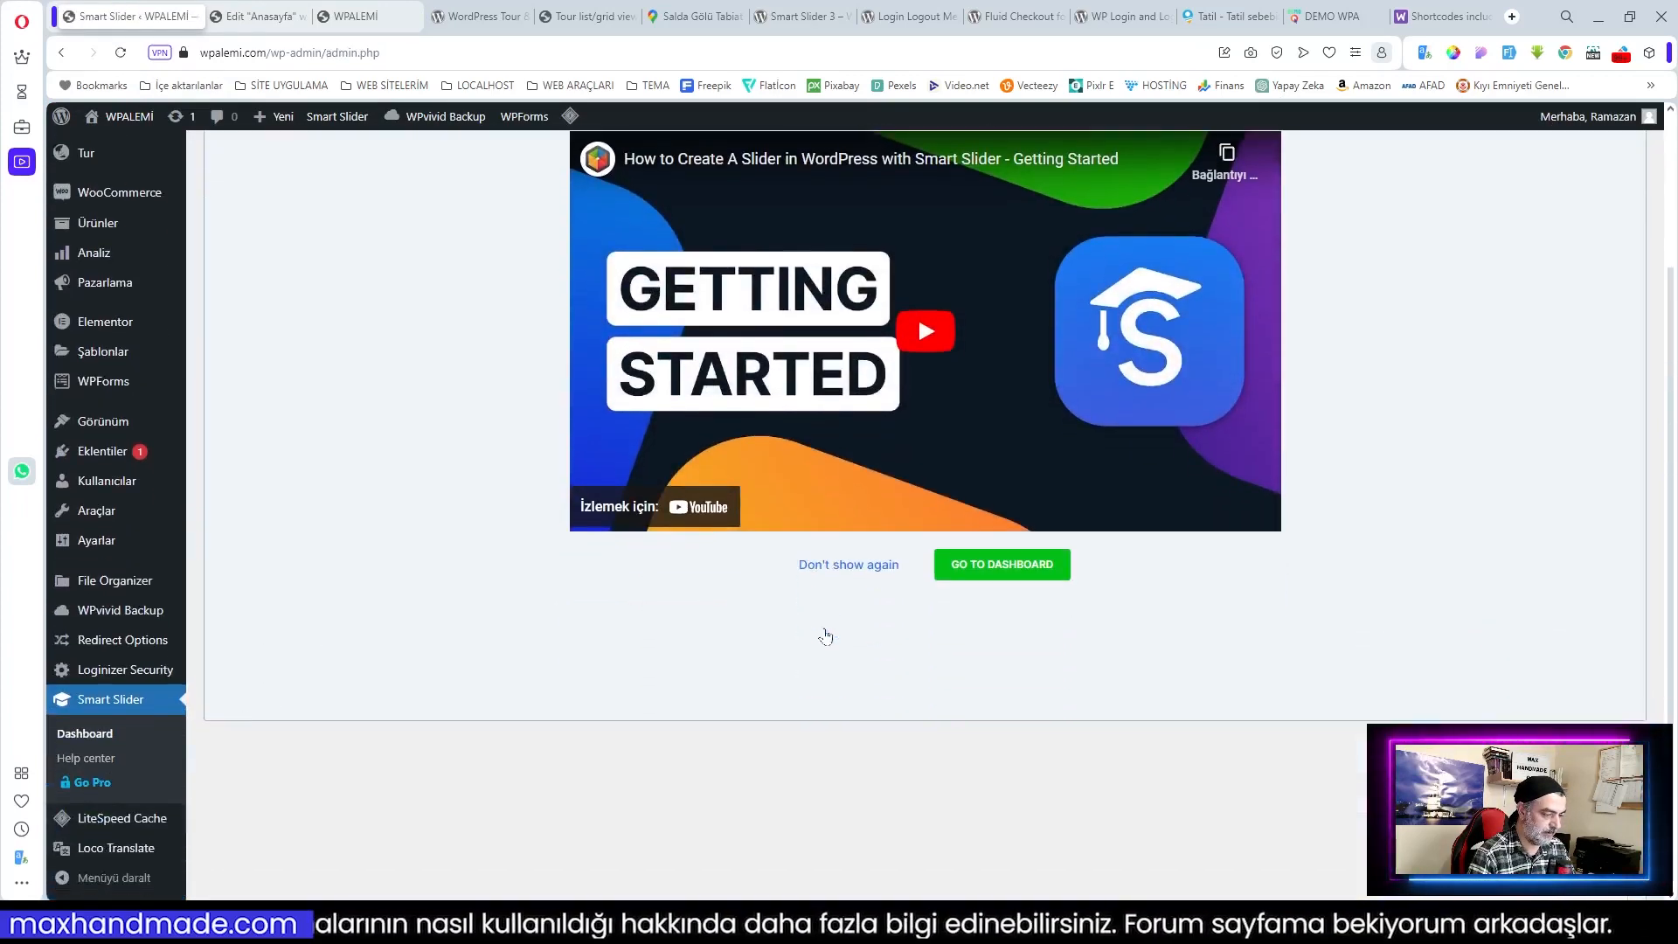
scroll(1010, 584, "up", 2)
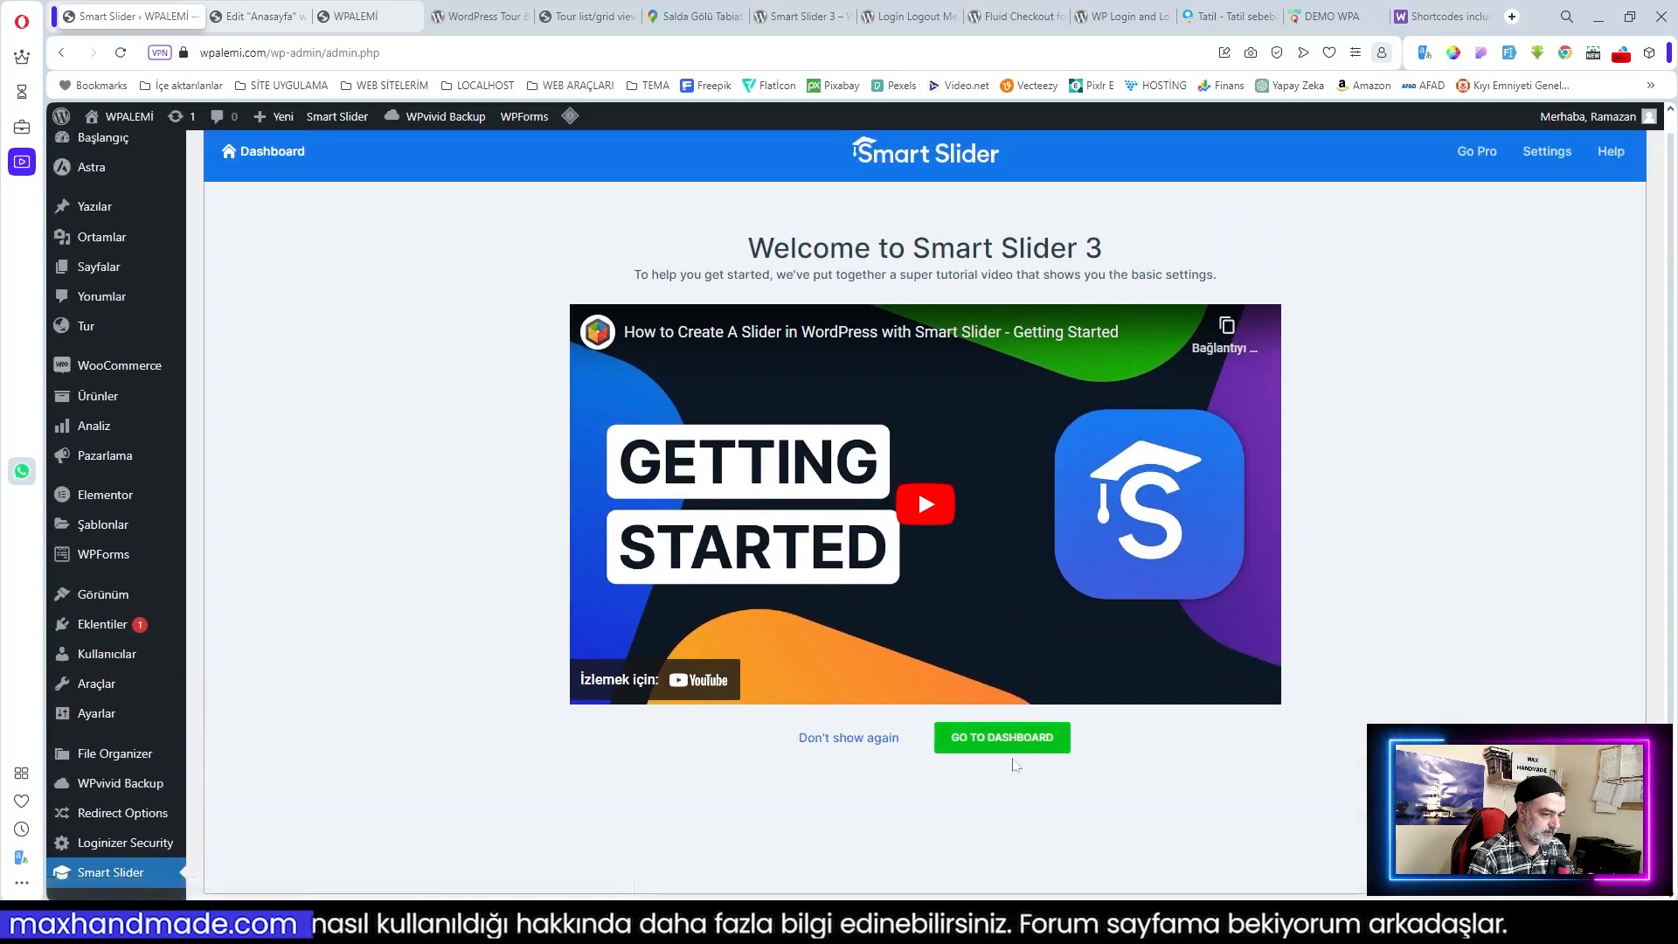
left_click(1001, 743)
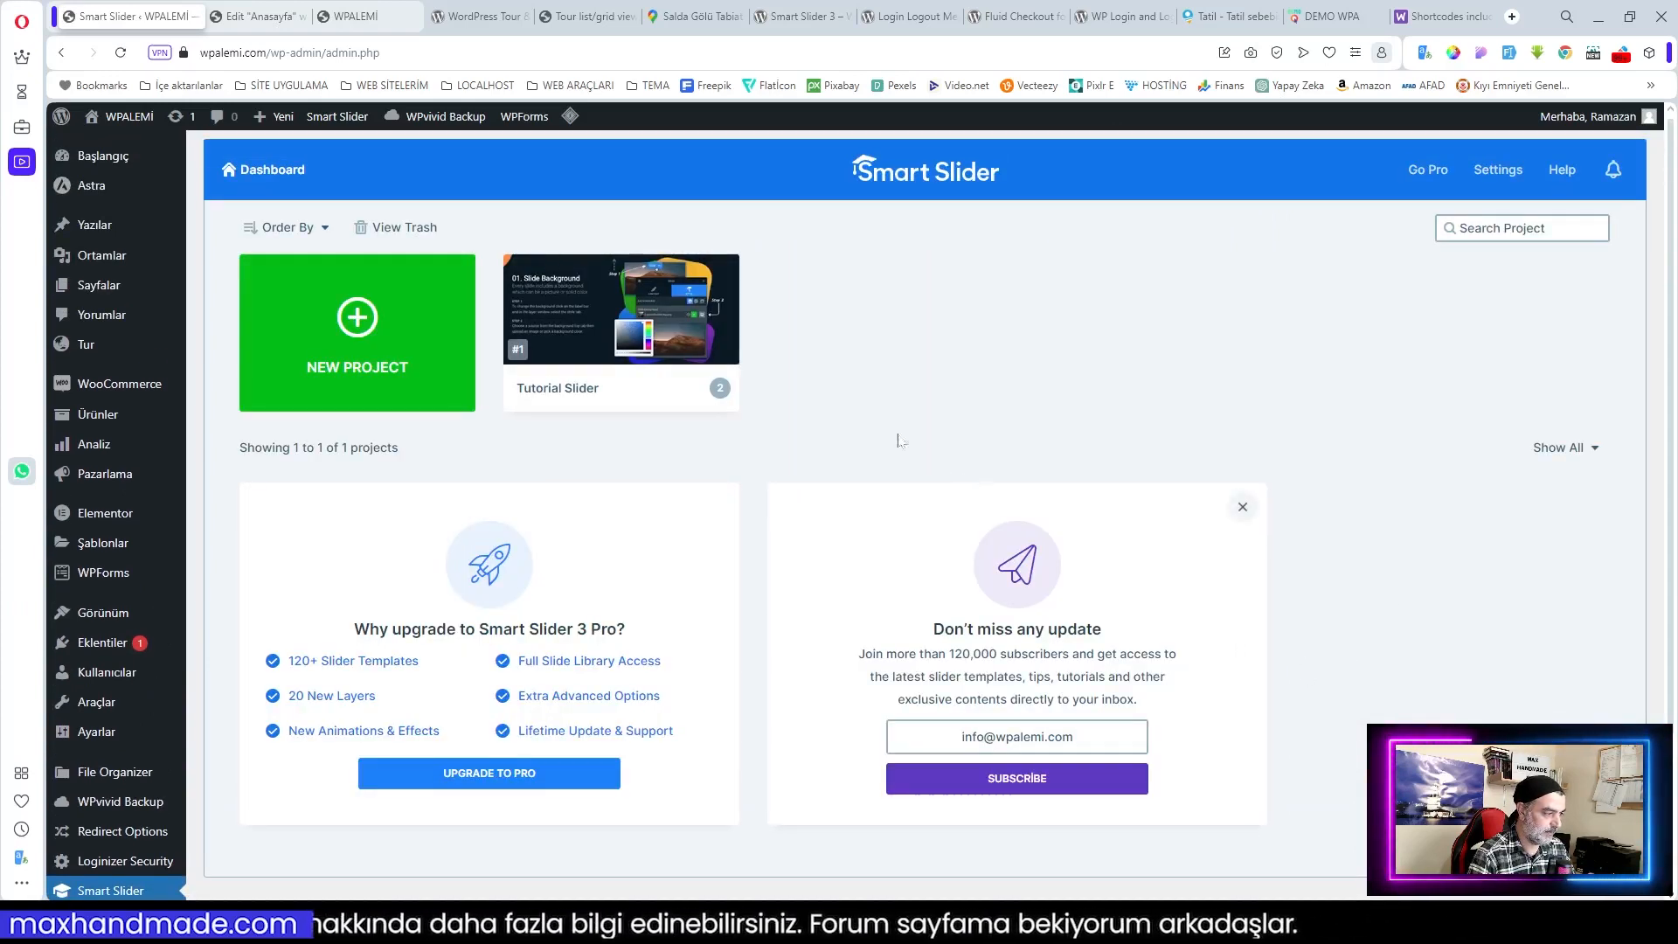
left_click(362, 328)
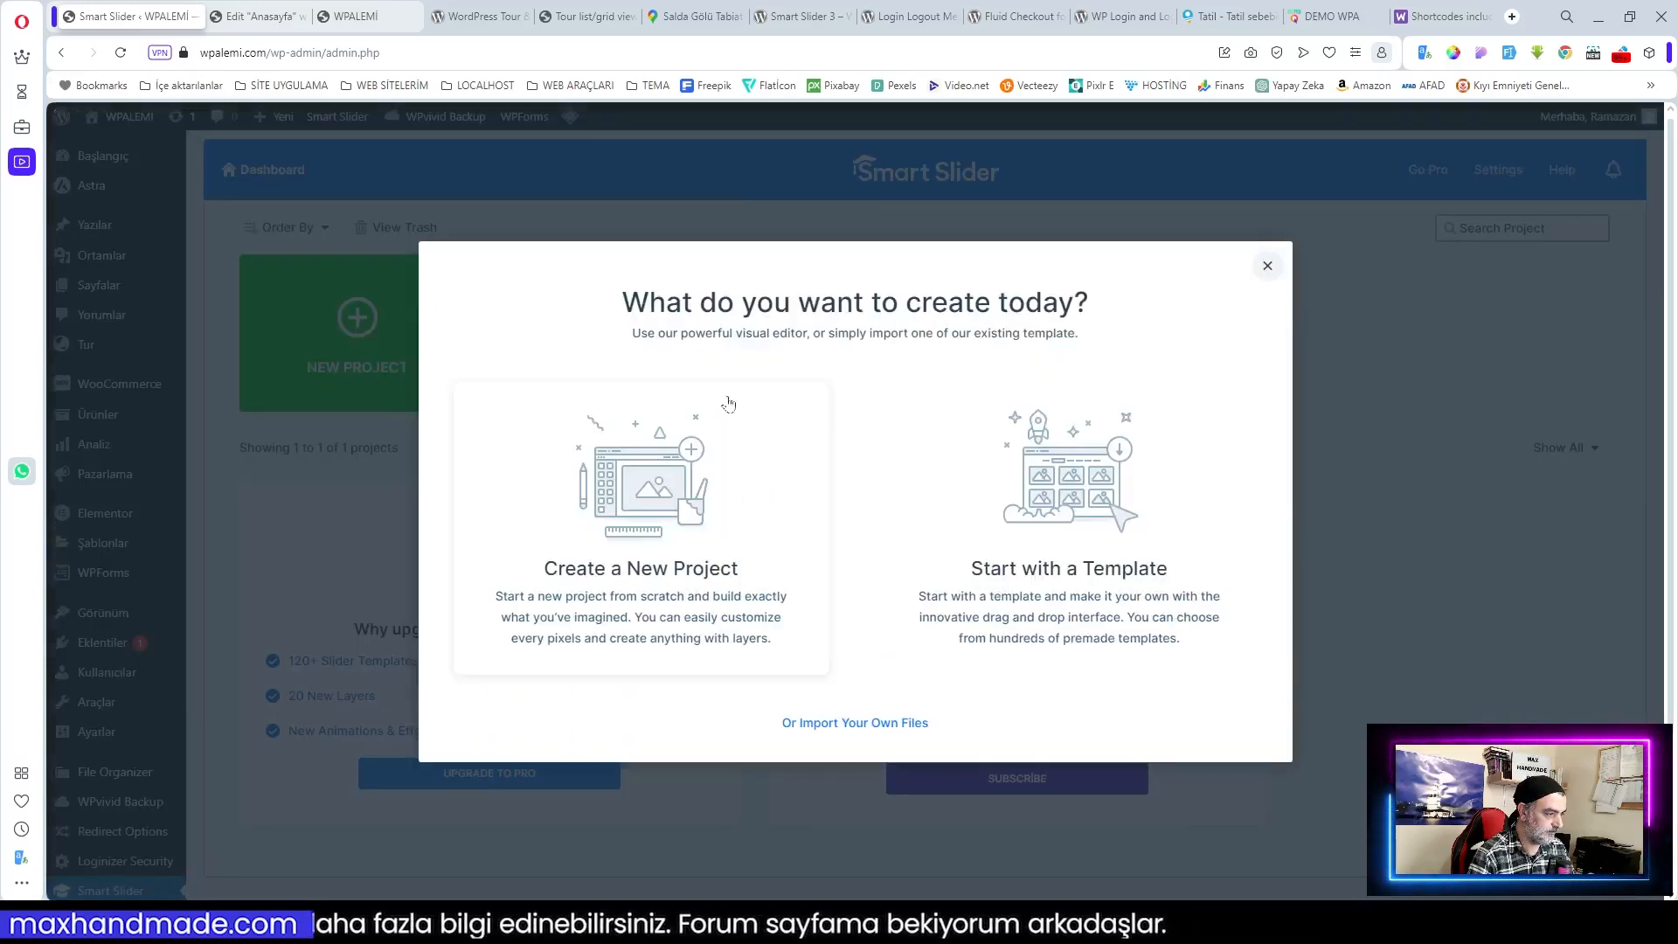
Step: Start a simple slider project from scratch named anasayfa slider01
left_click(638, 505)
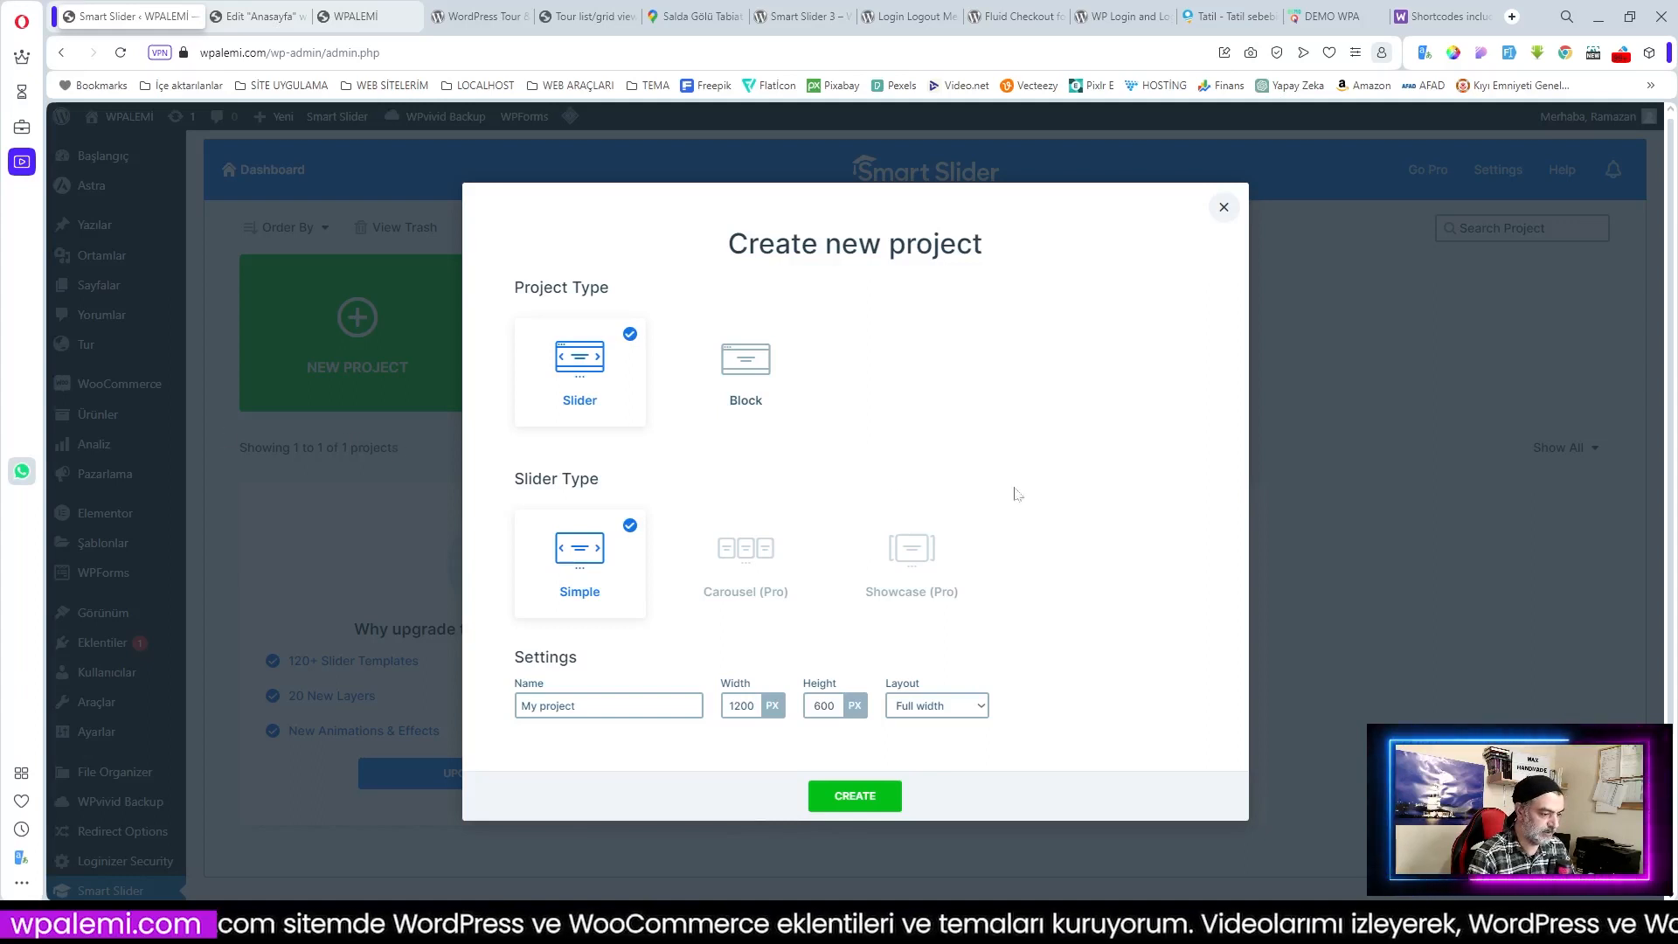
scroll(1013, 492, "down", 1)
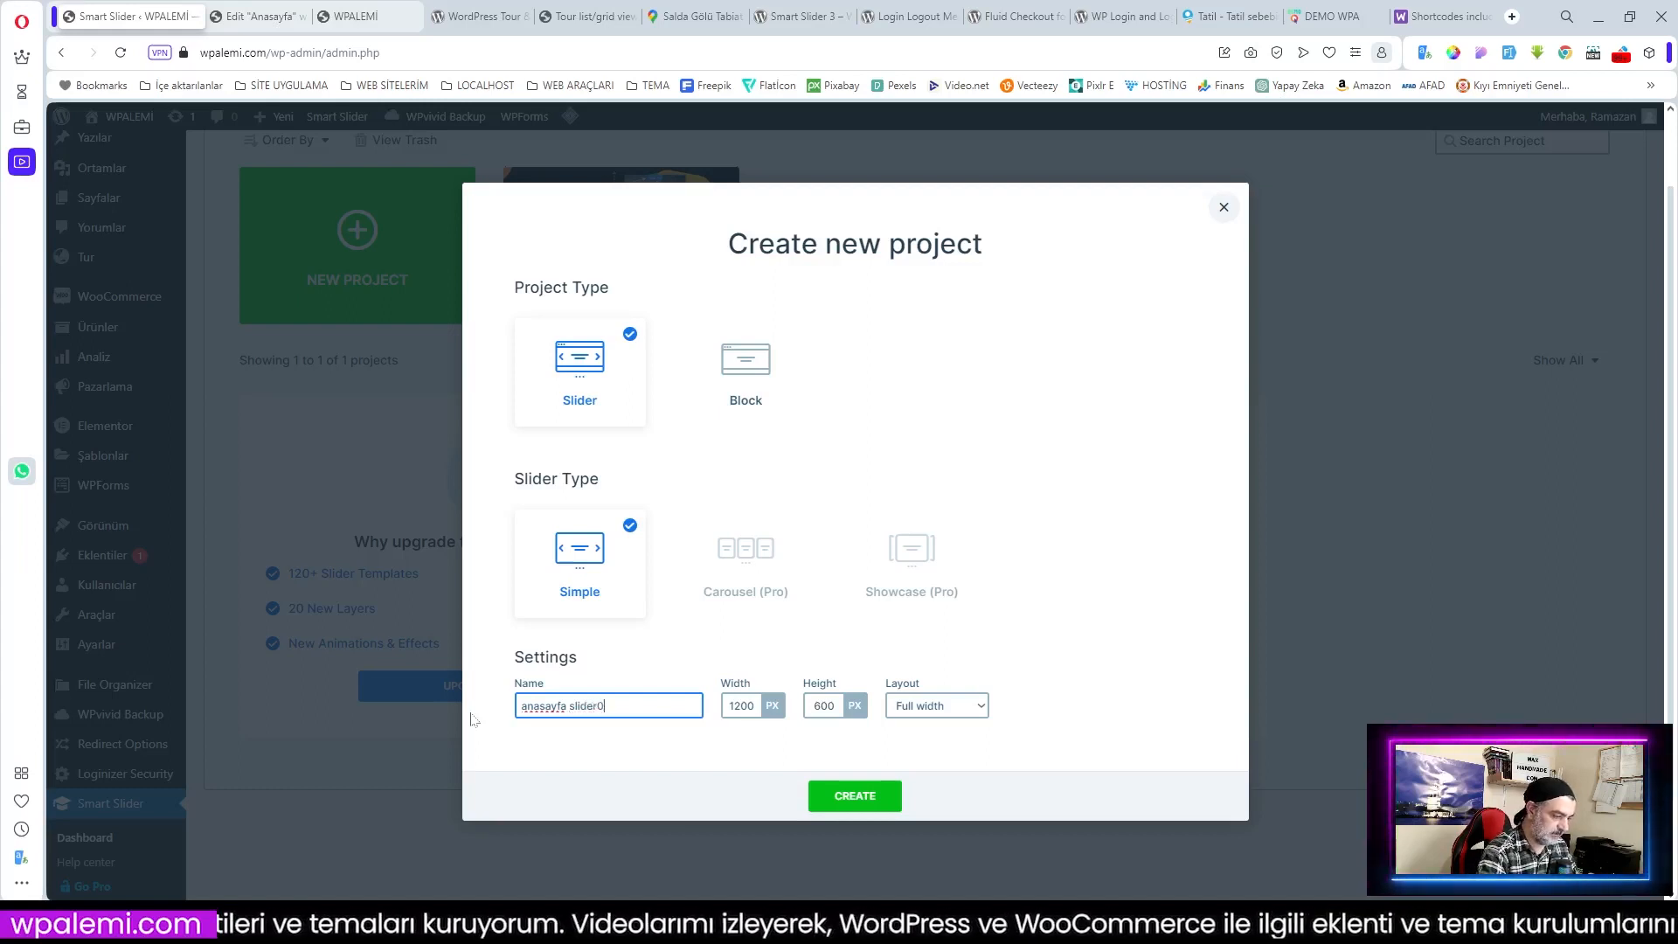
left_click(758, 705)
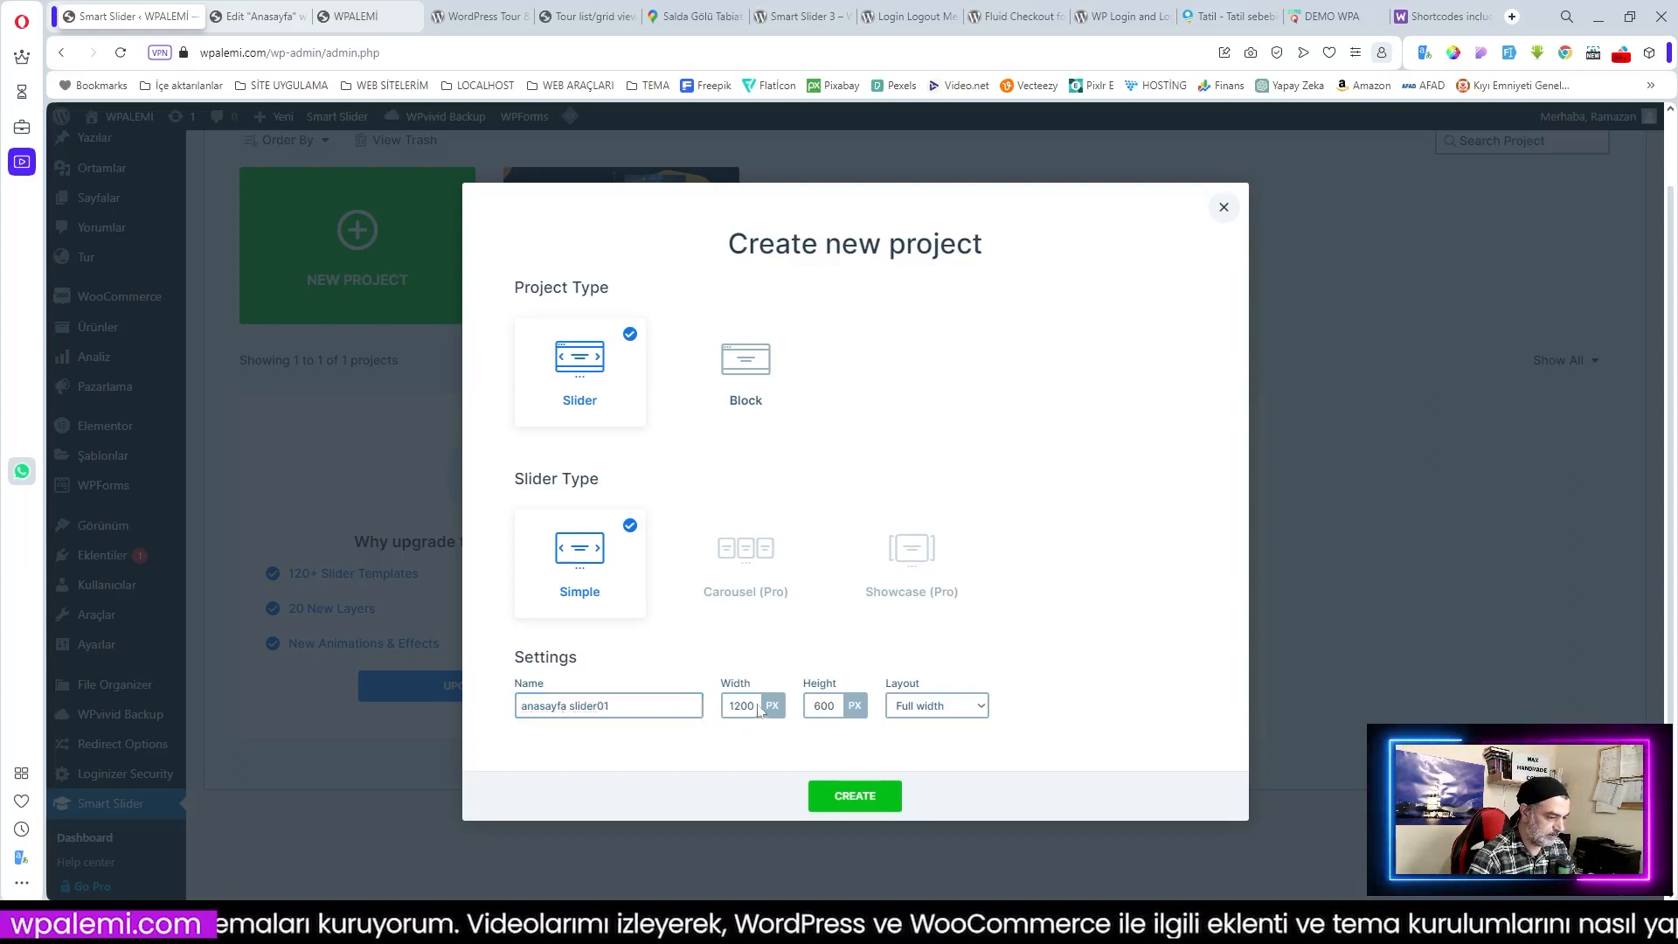
Step: Set the slider size to 765×240 px with Boxed layout and create it
left_click_drag(757, 707, 702, 714)
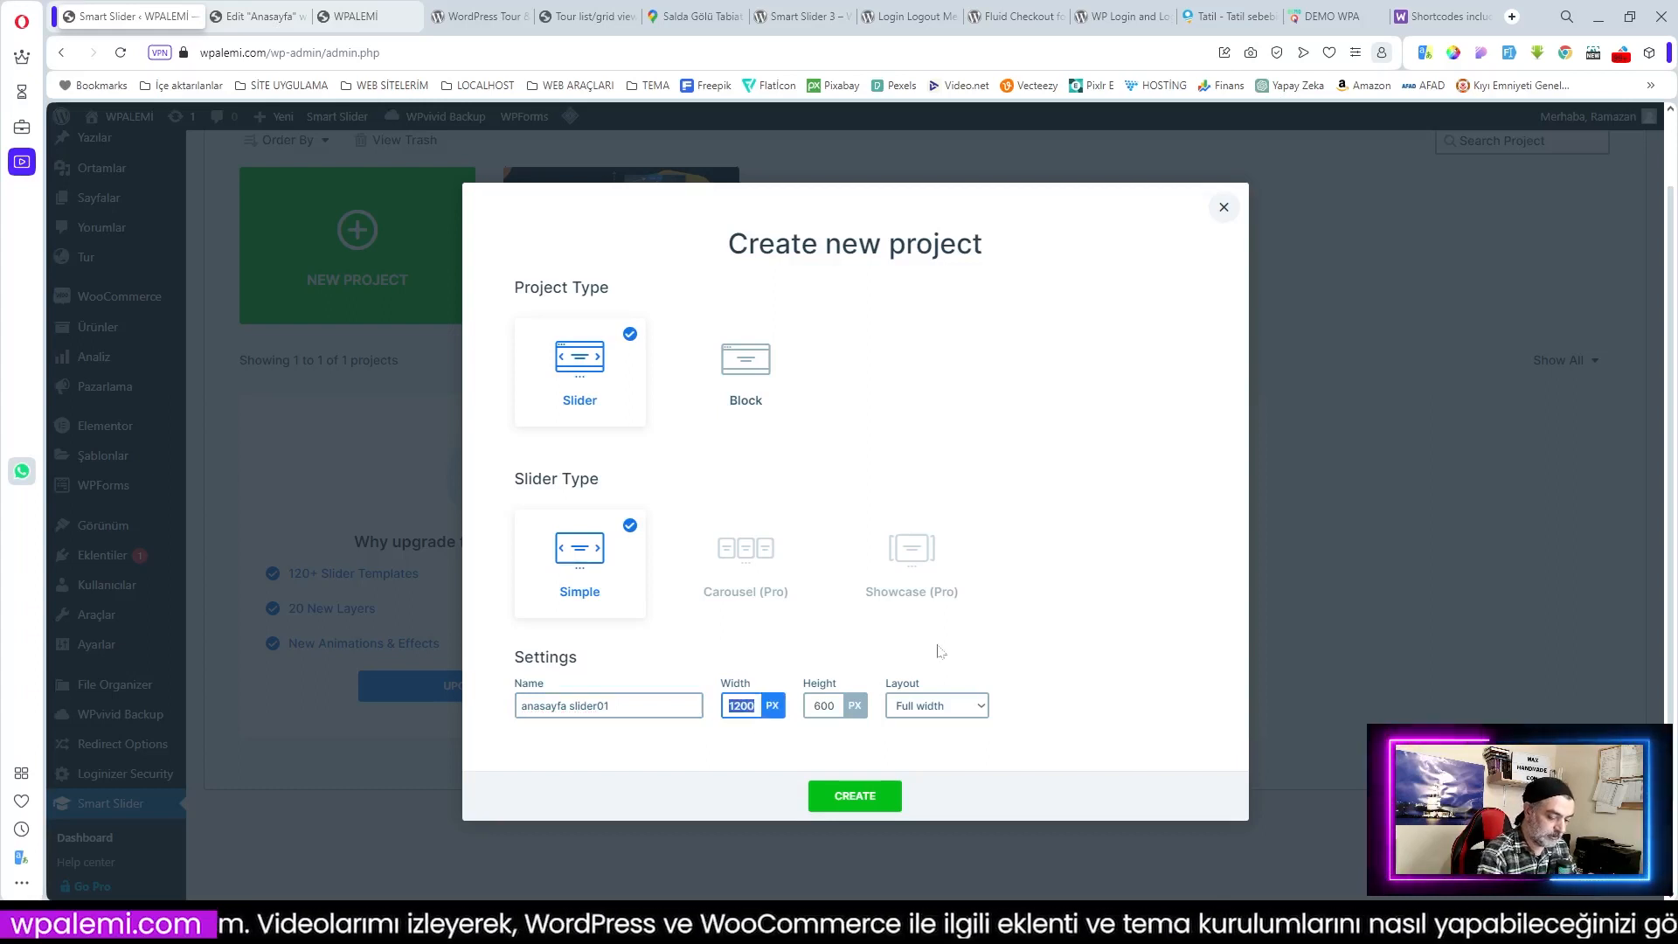
type("765")
key("Tab")
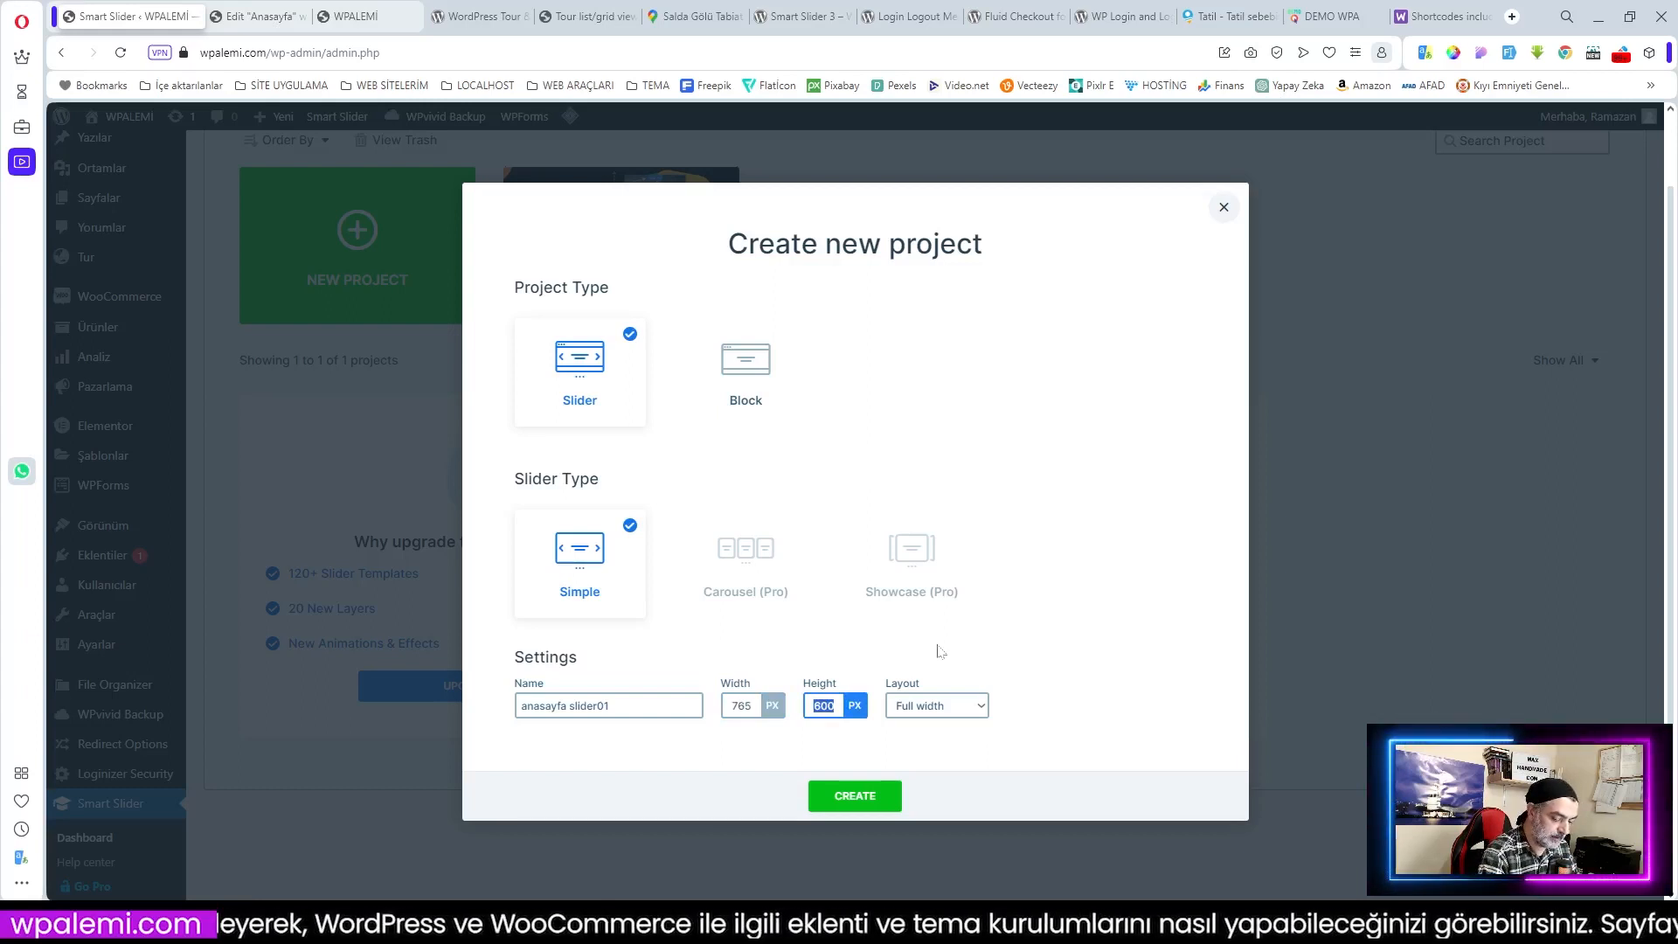
type("240")
scroll(978, 705, "down", 2)
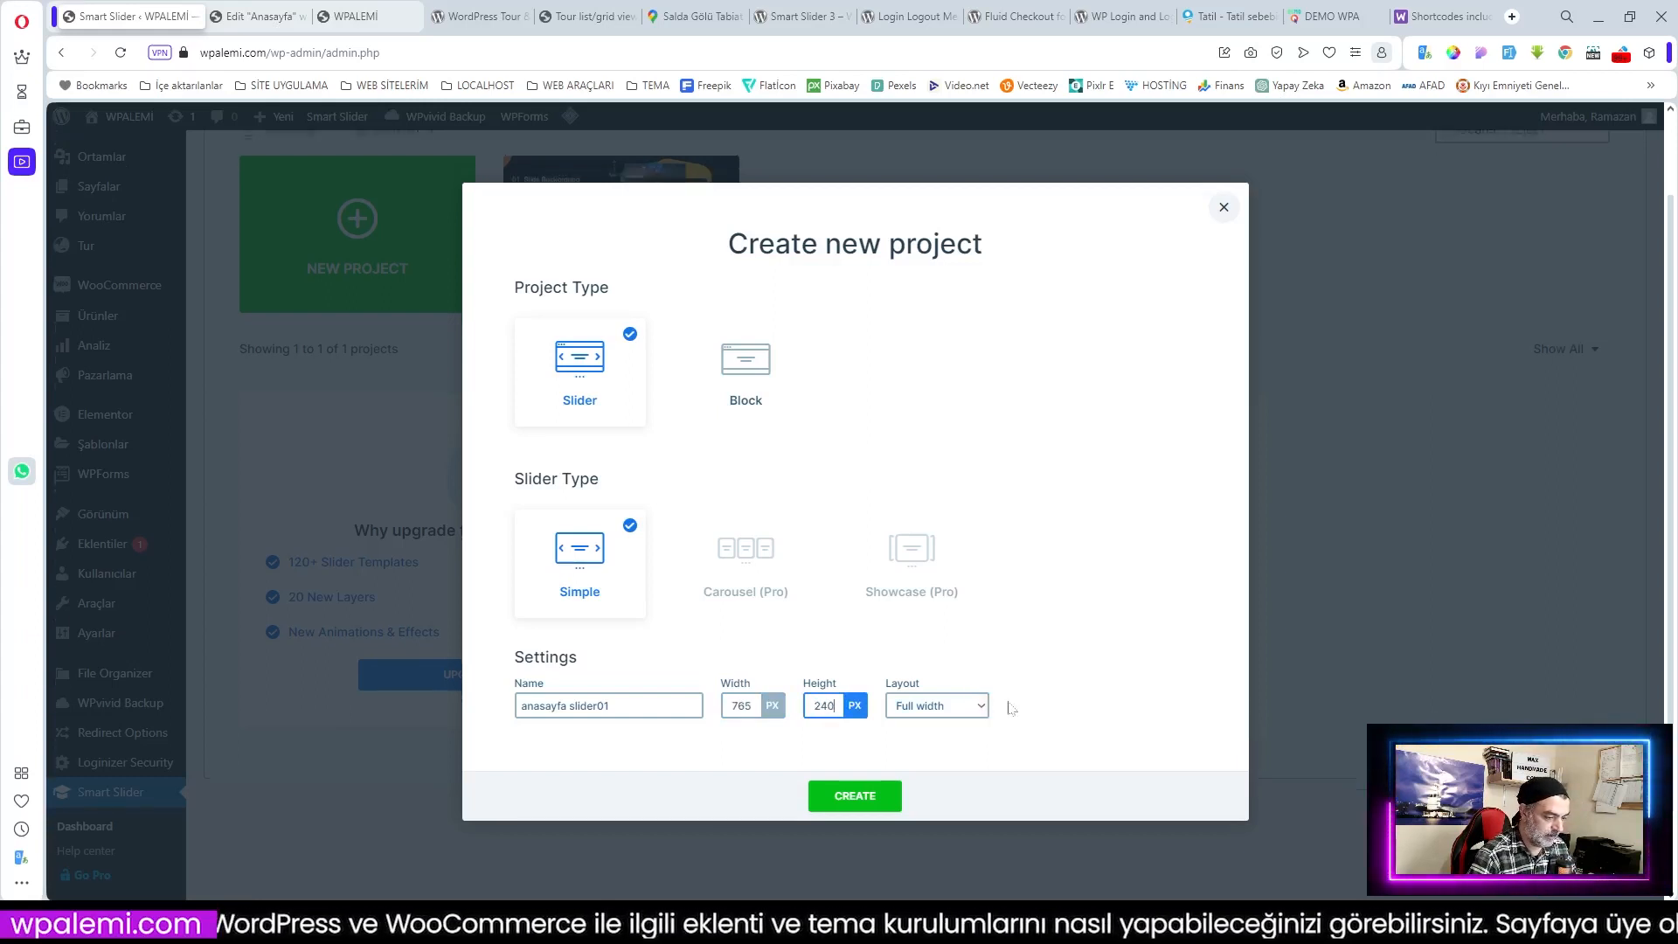
left_click(966, 708)
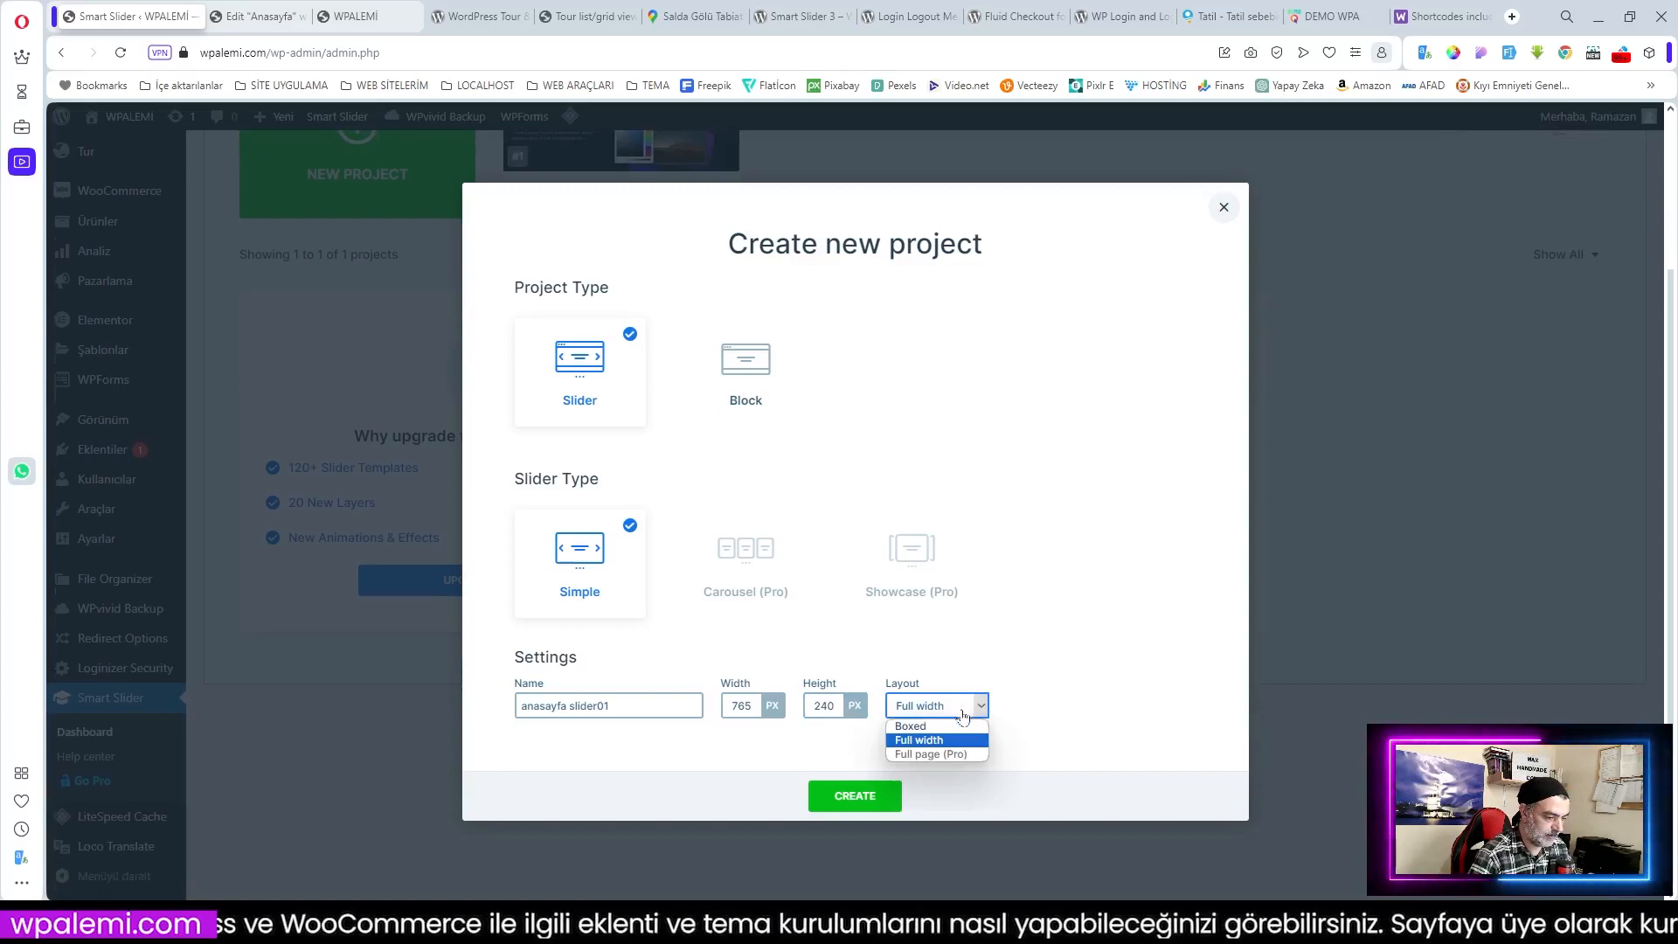
left_click(923, 727)
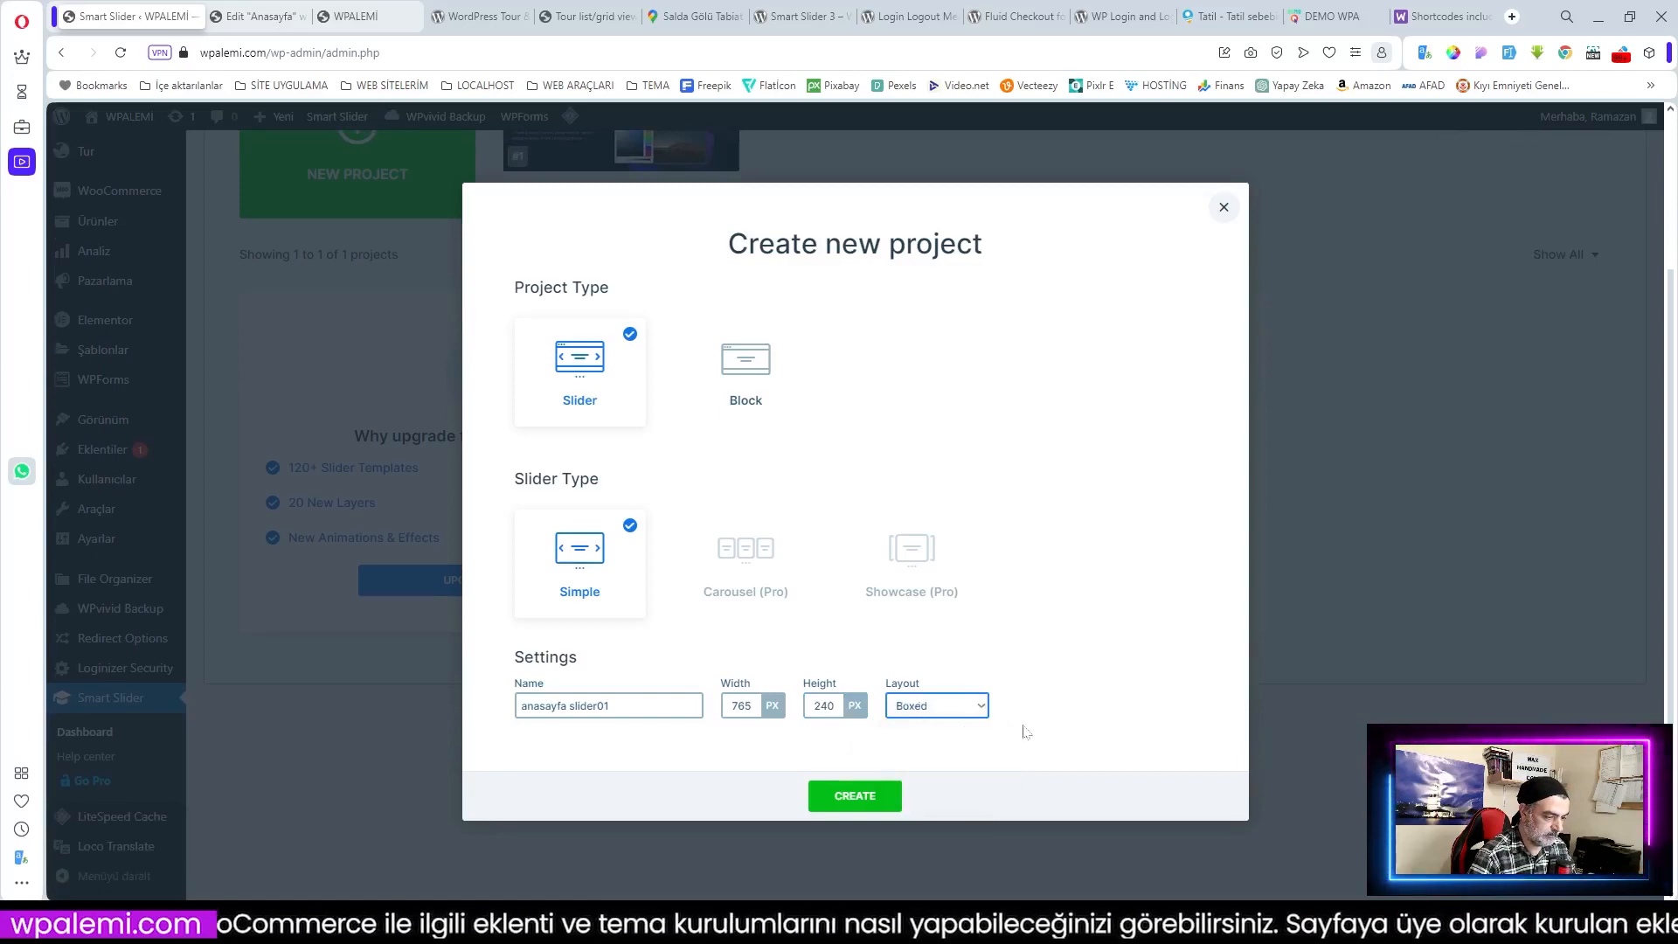
left_click(874, 797)
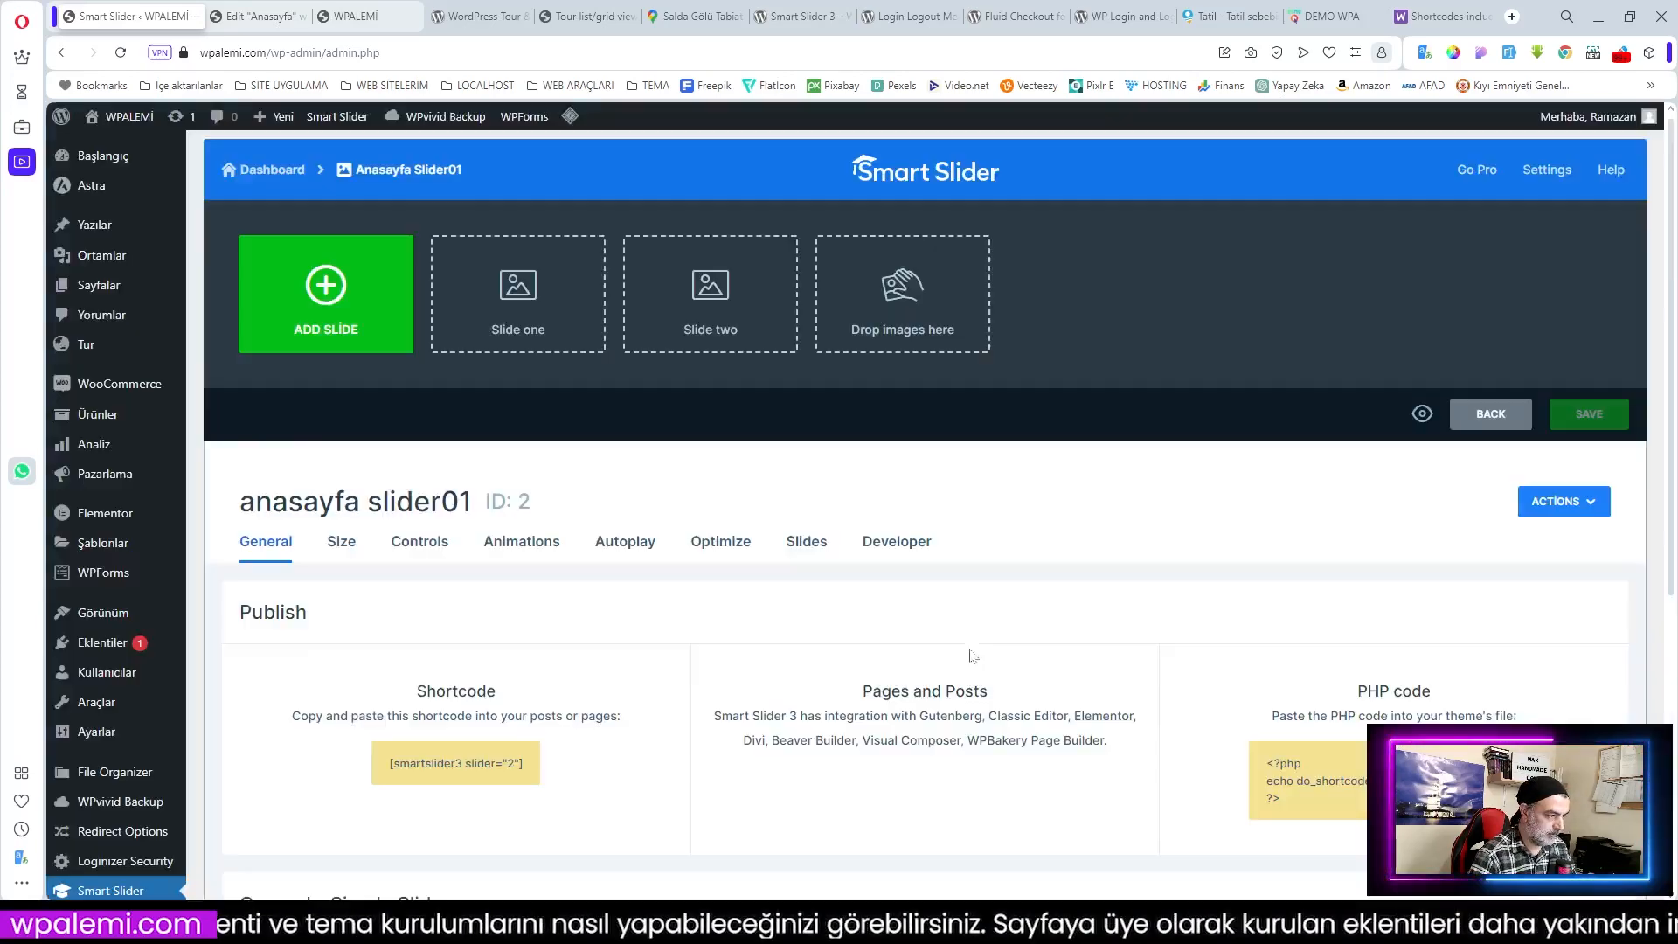
Step: Add the first banner image slide from the media library
scroll(843, 518, "down", 4)
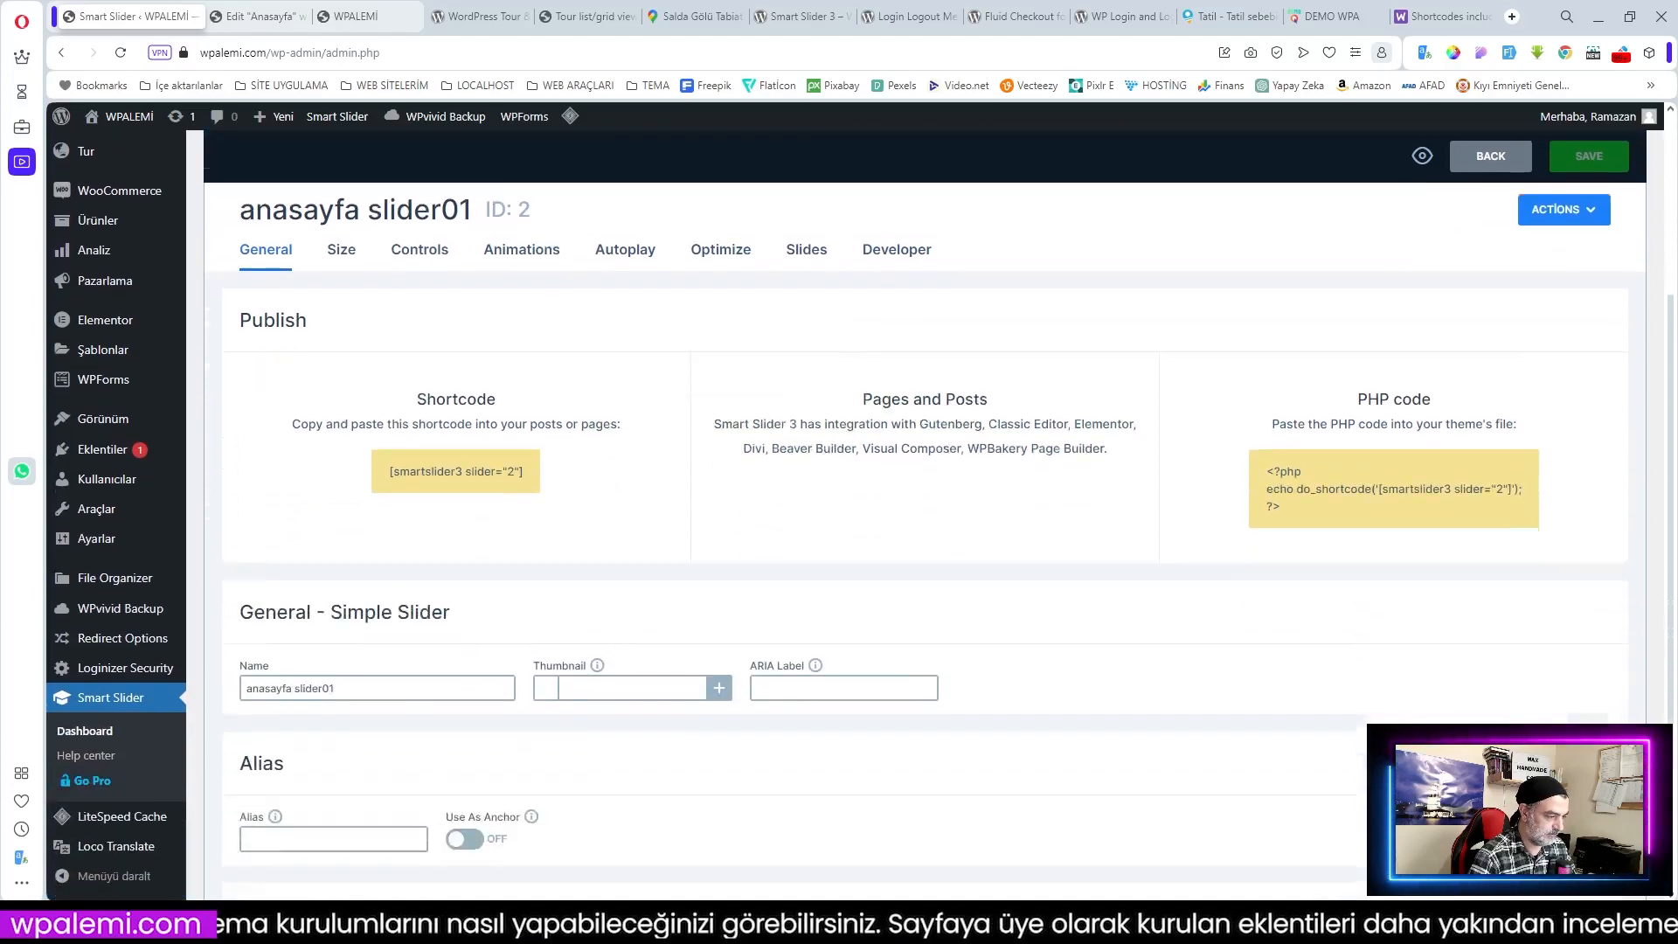
scroll(813, 524, "up", 2)
scroll(855, 514, "up", 2)
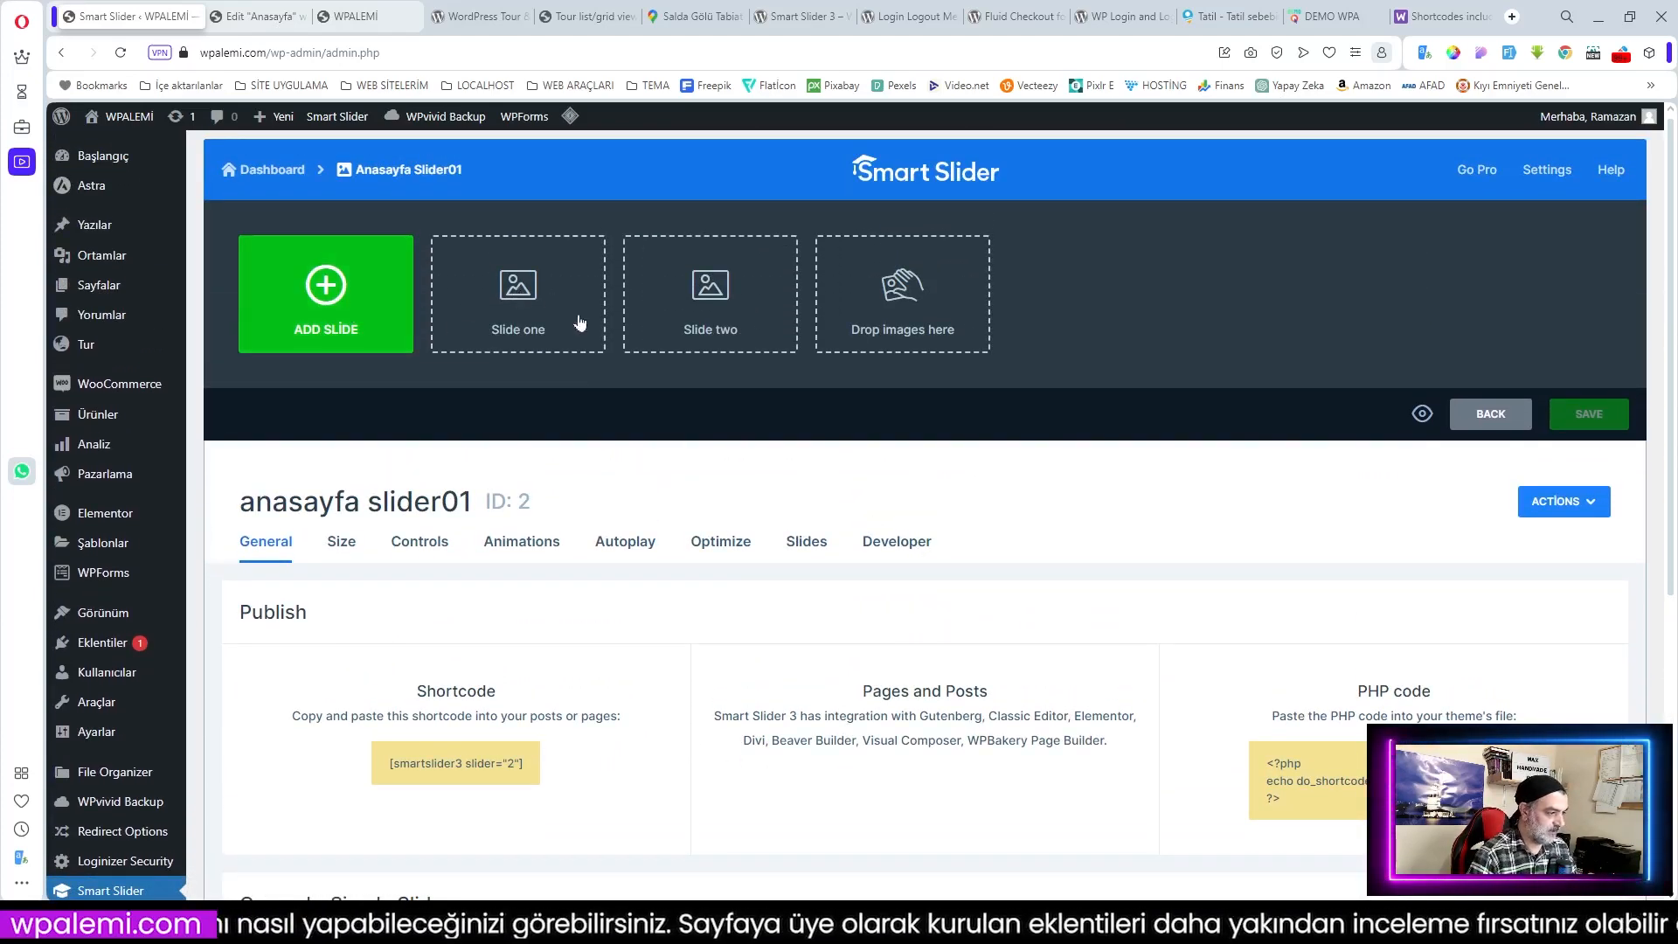
left_click(525, 304)
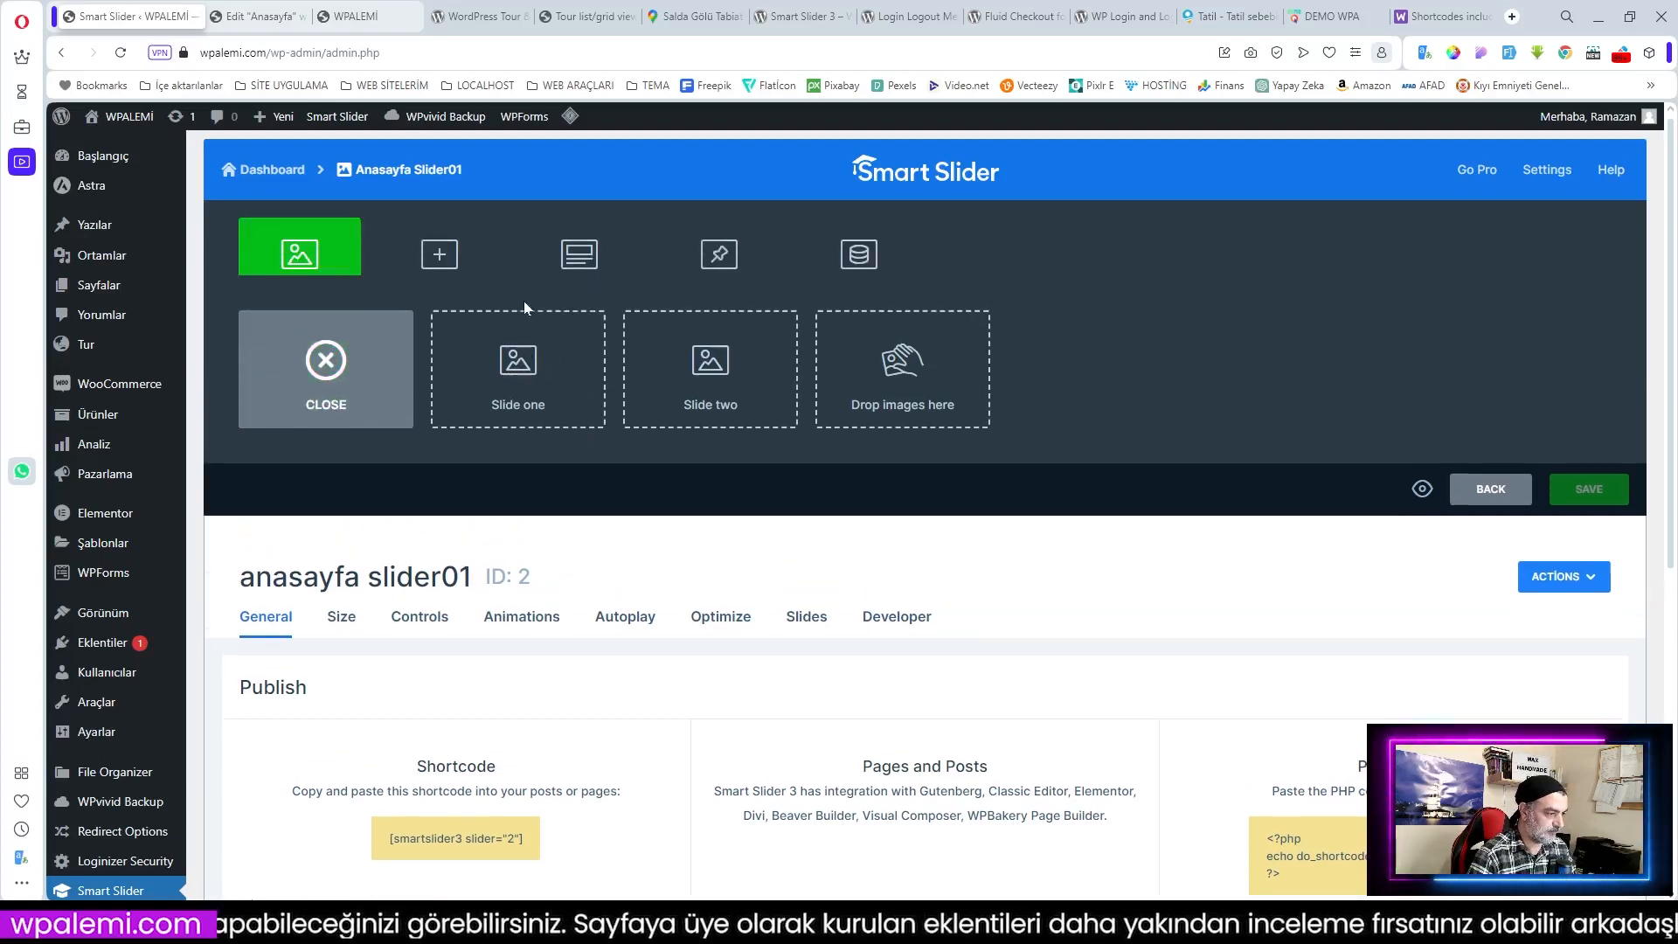
left_click(304, 258)
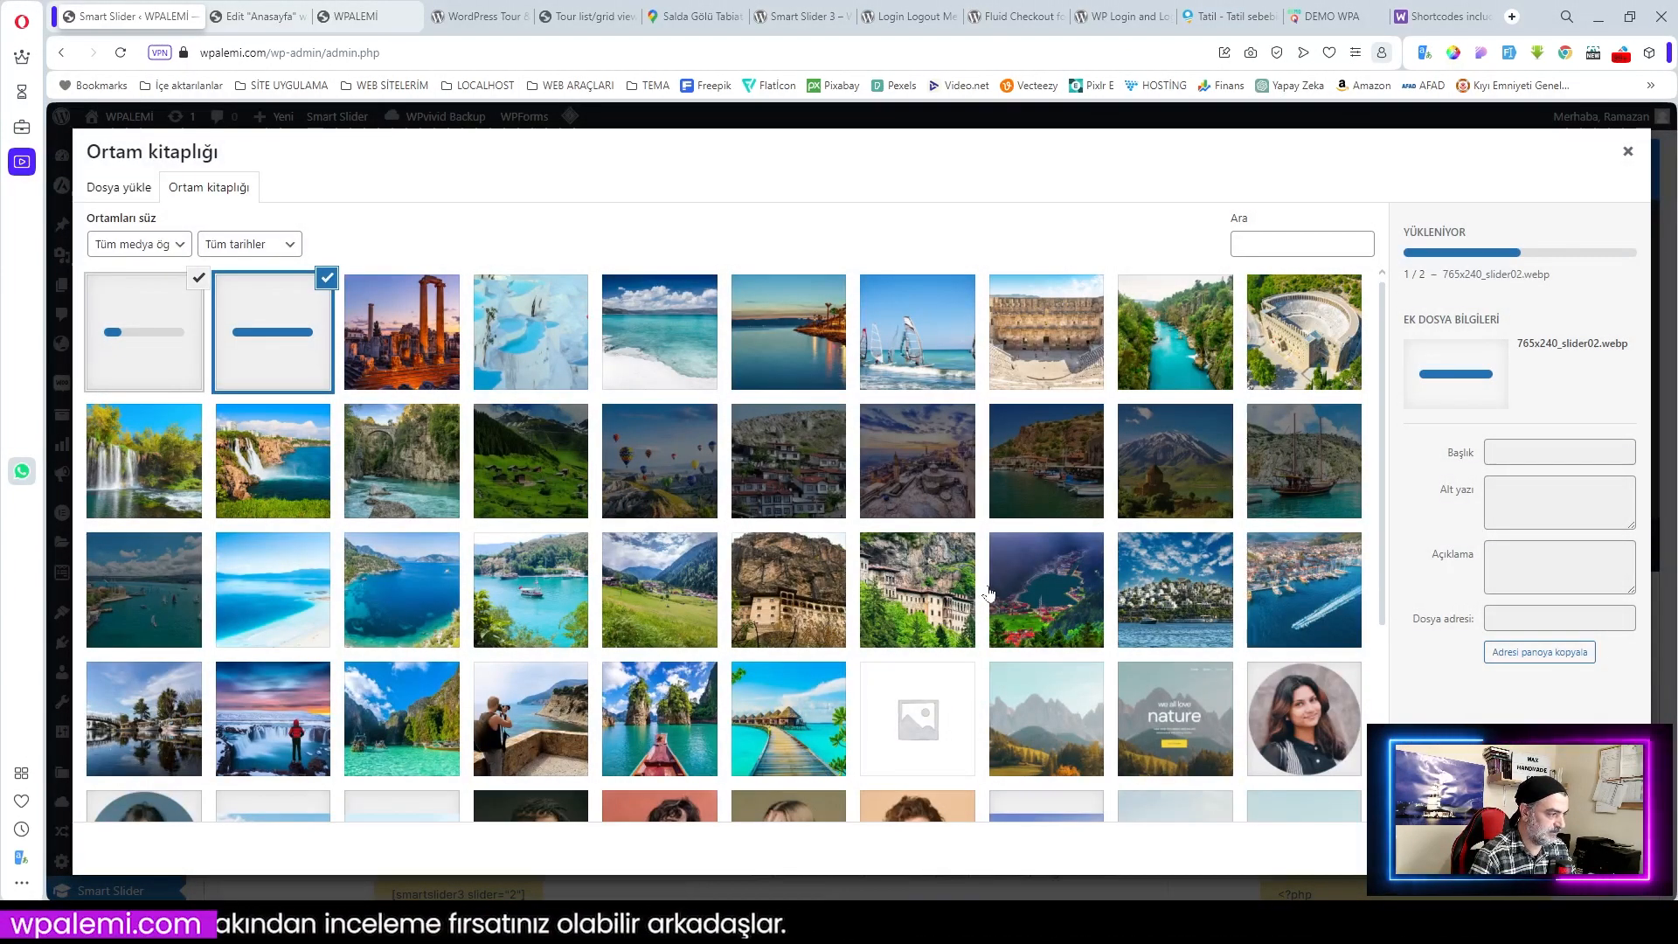
left_click(203, 282)
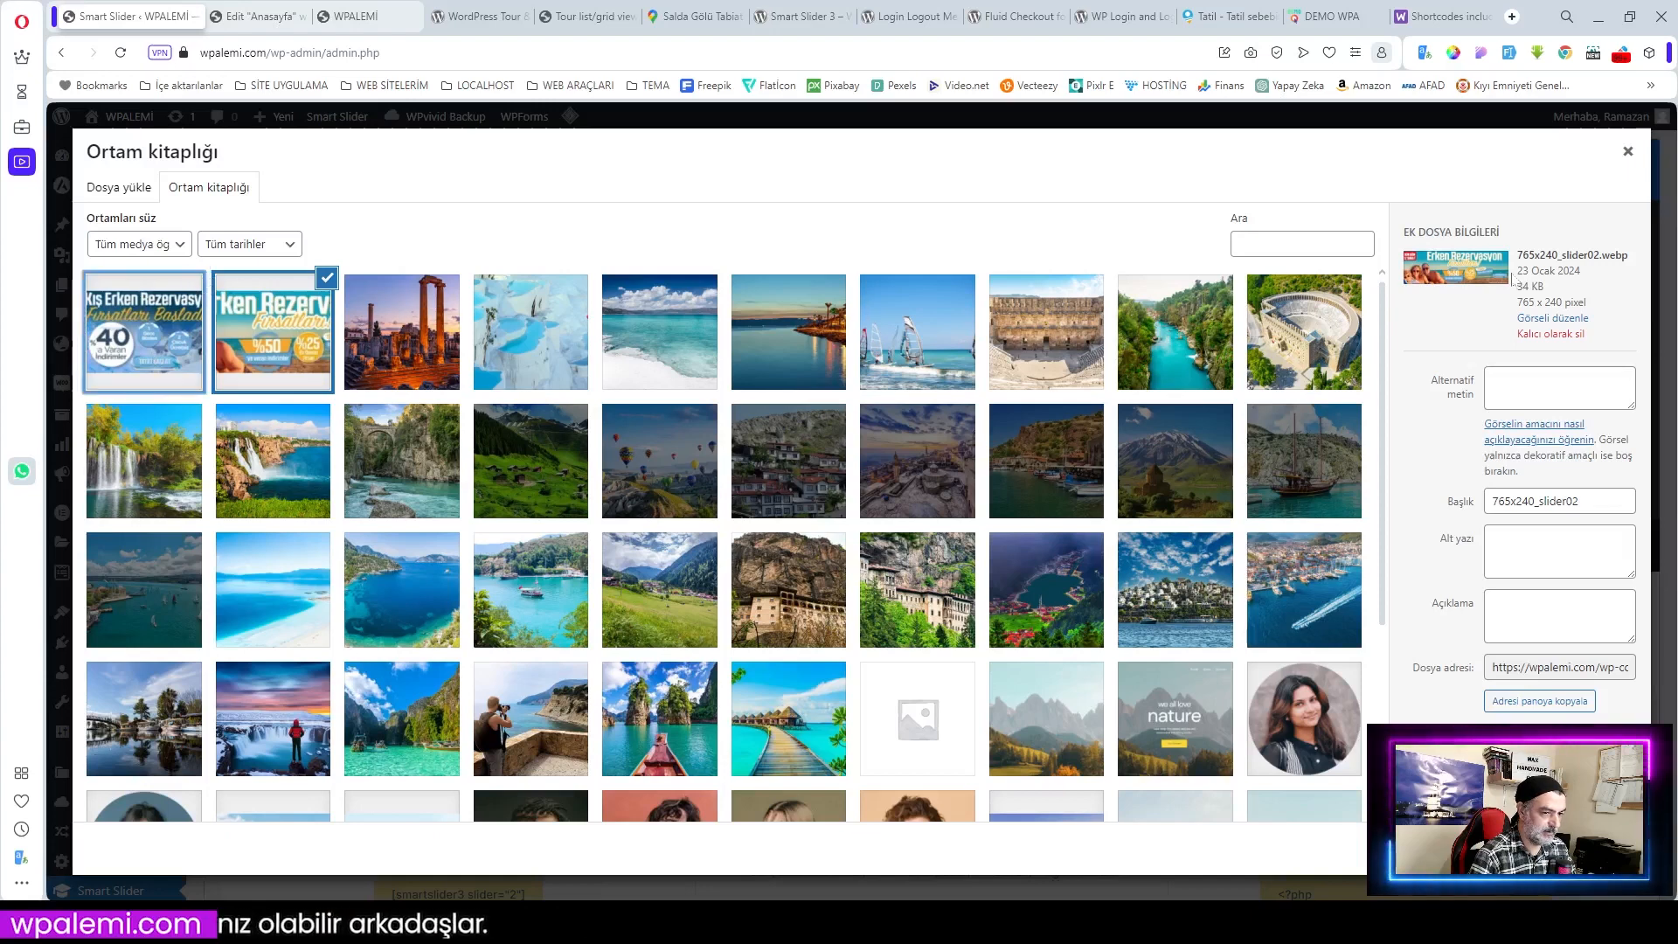
left_click(1606, 848)
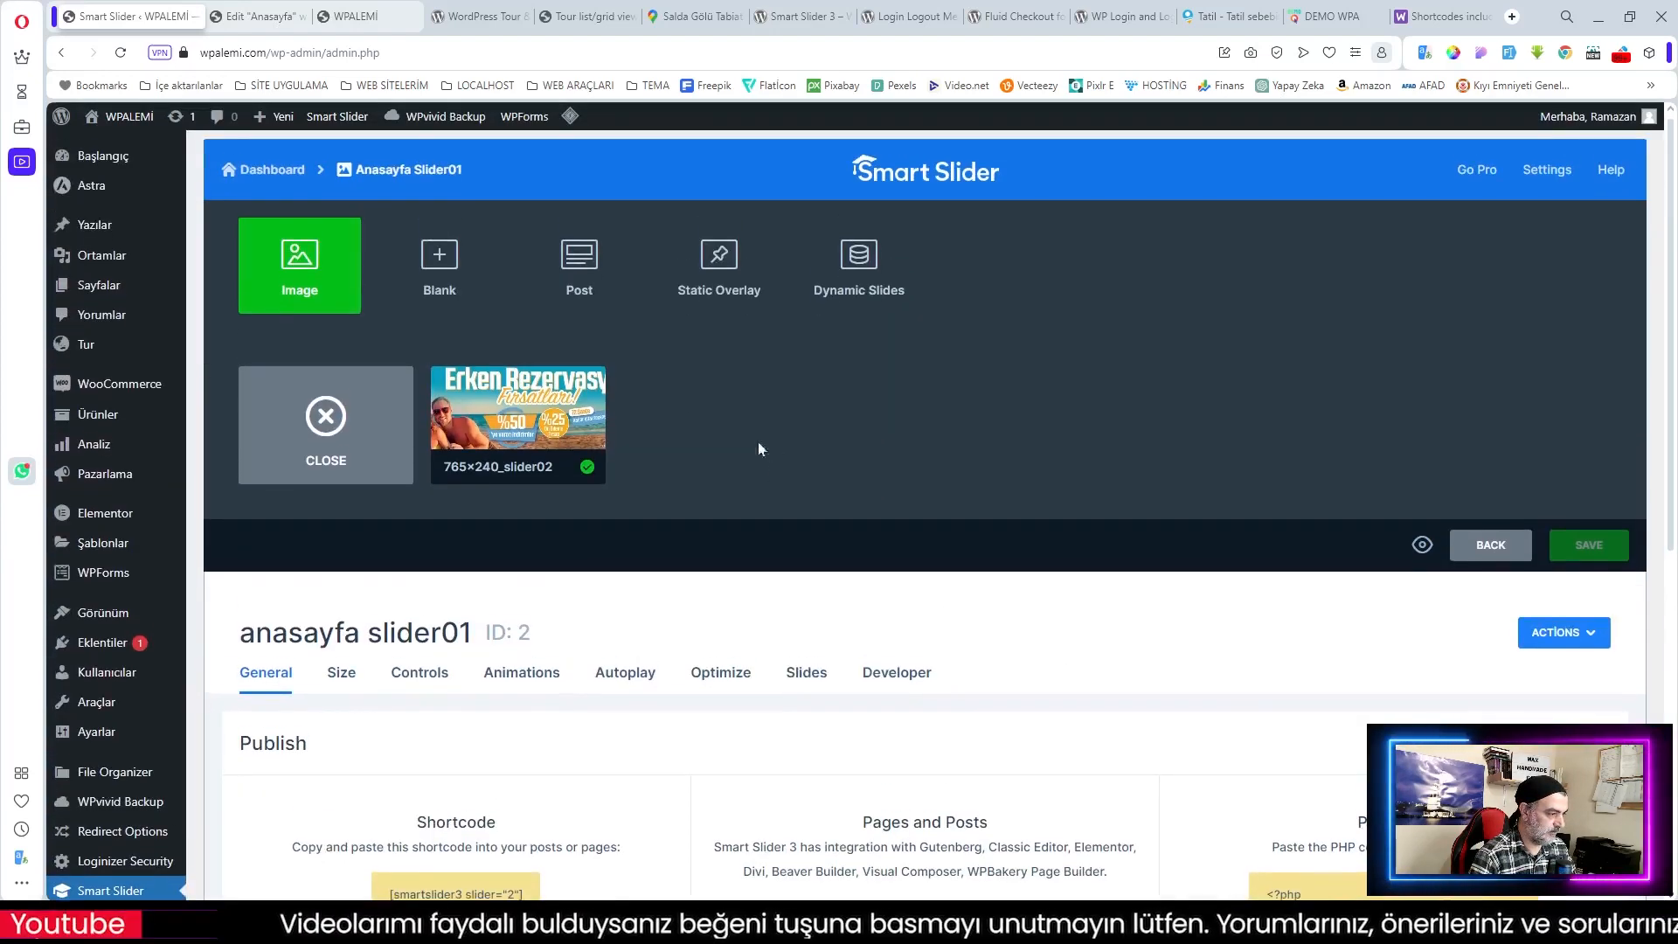
left_click(329, 422)
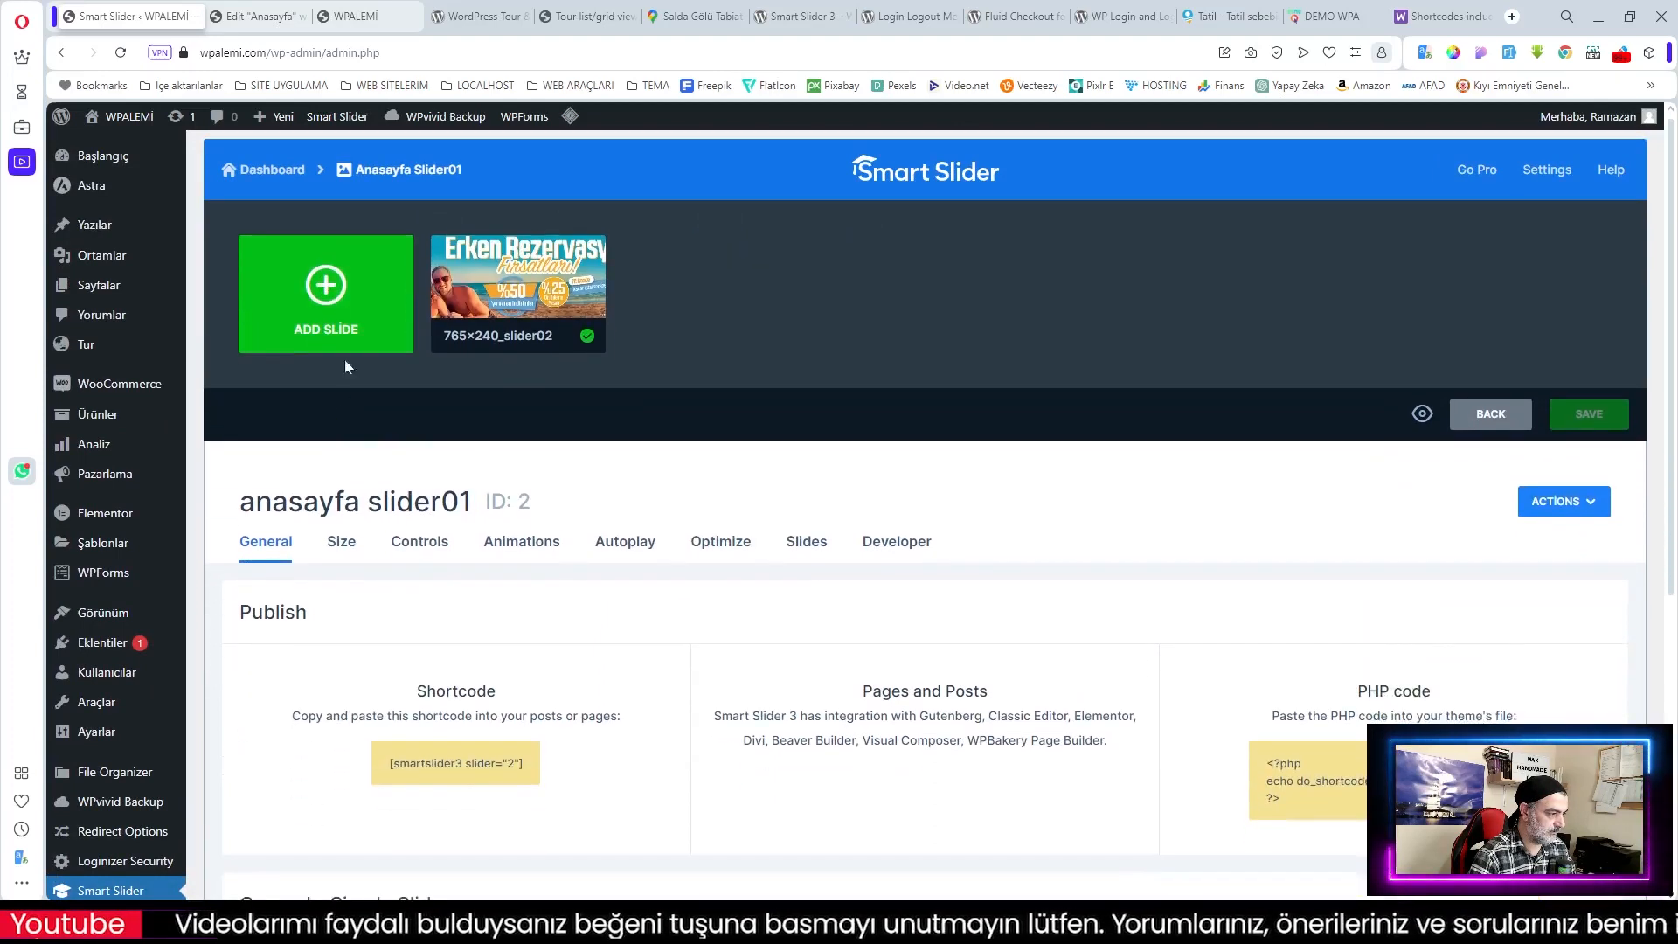
Step: Add the Kış Erken Rezervasyon banner as a second image slide
left_click(320, 285)
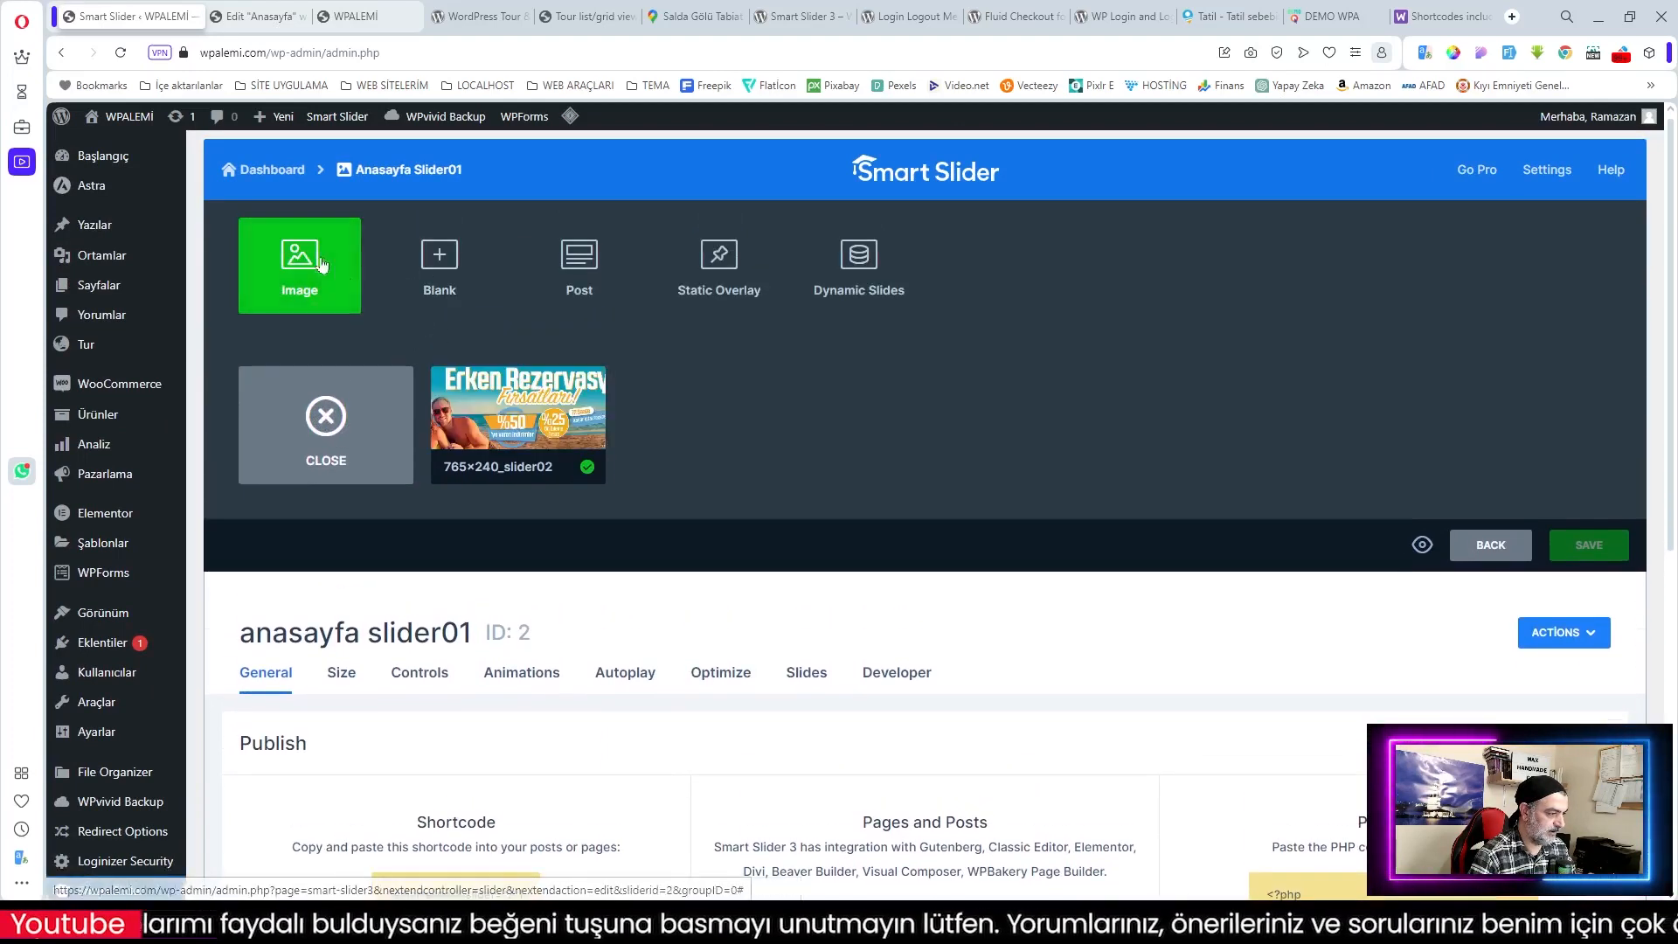
left_click(315, 262)
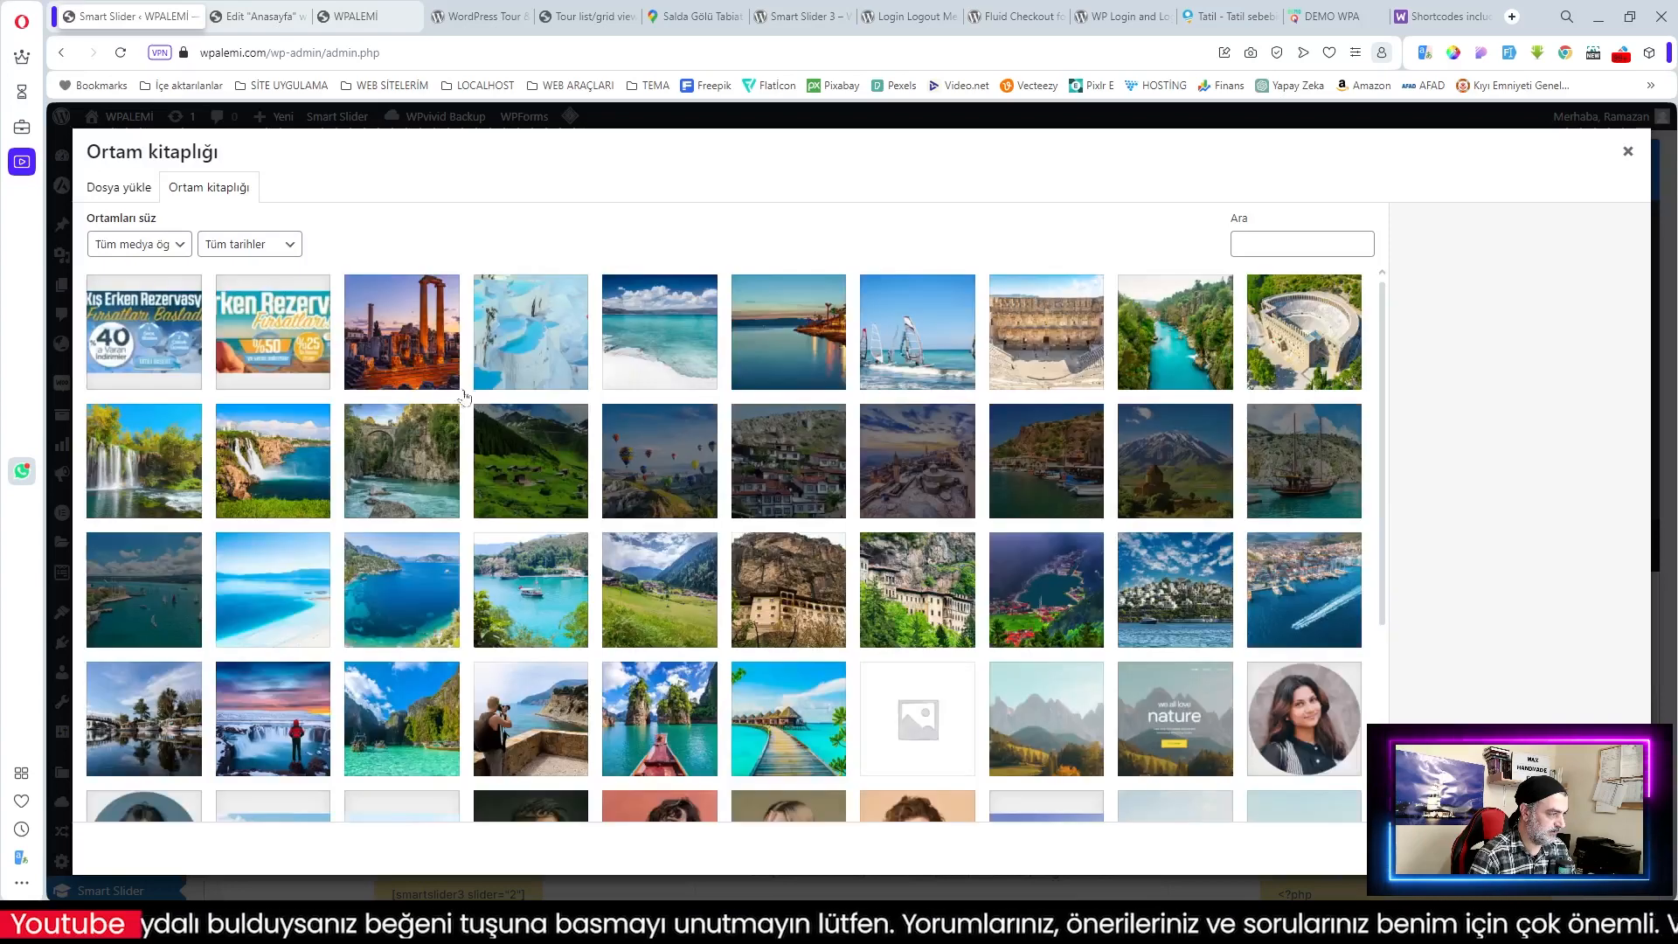
left_click(148, 349)
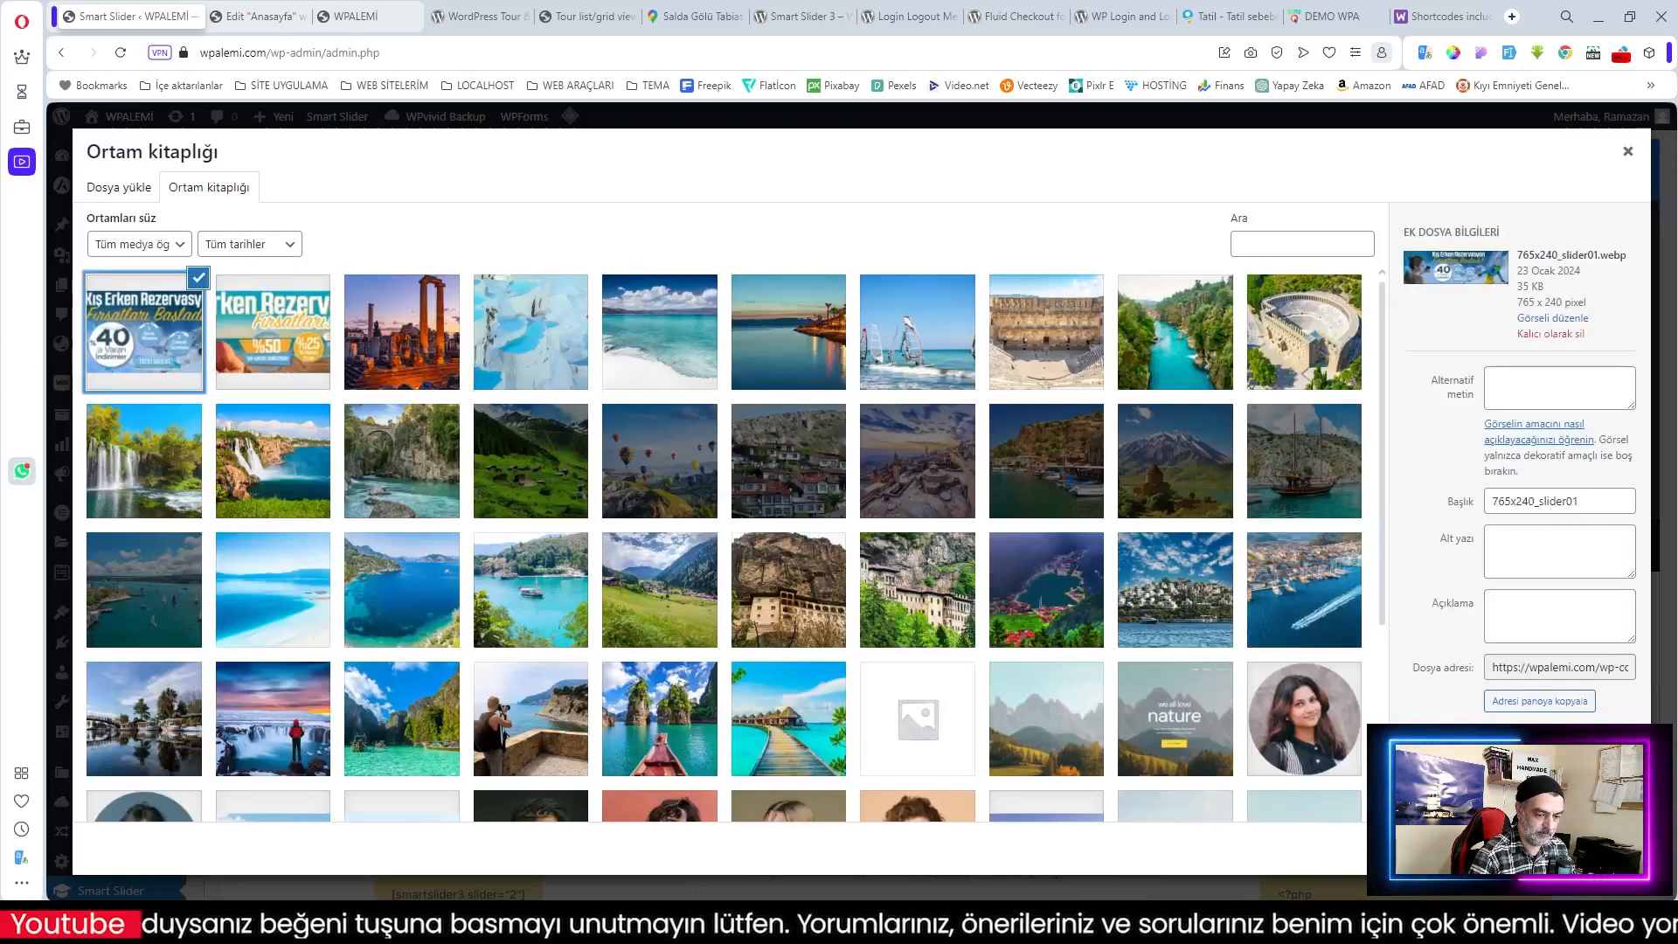
left_click(1606, 848)
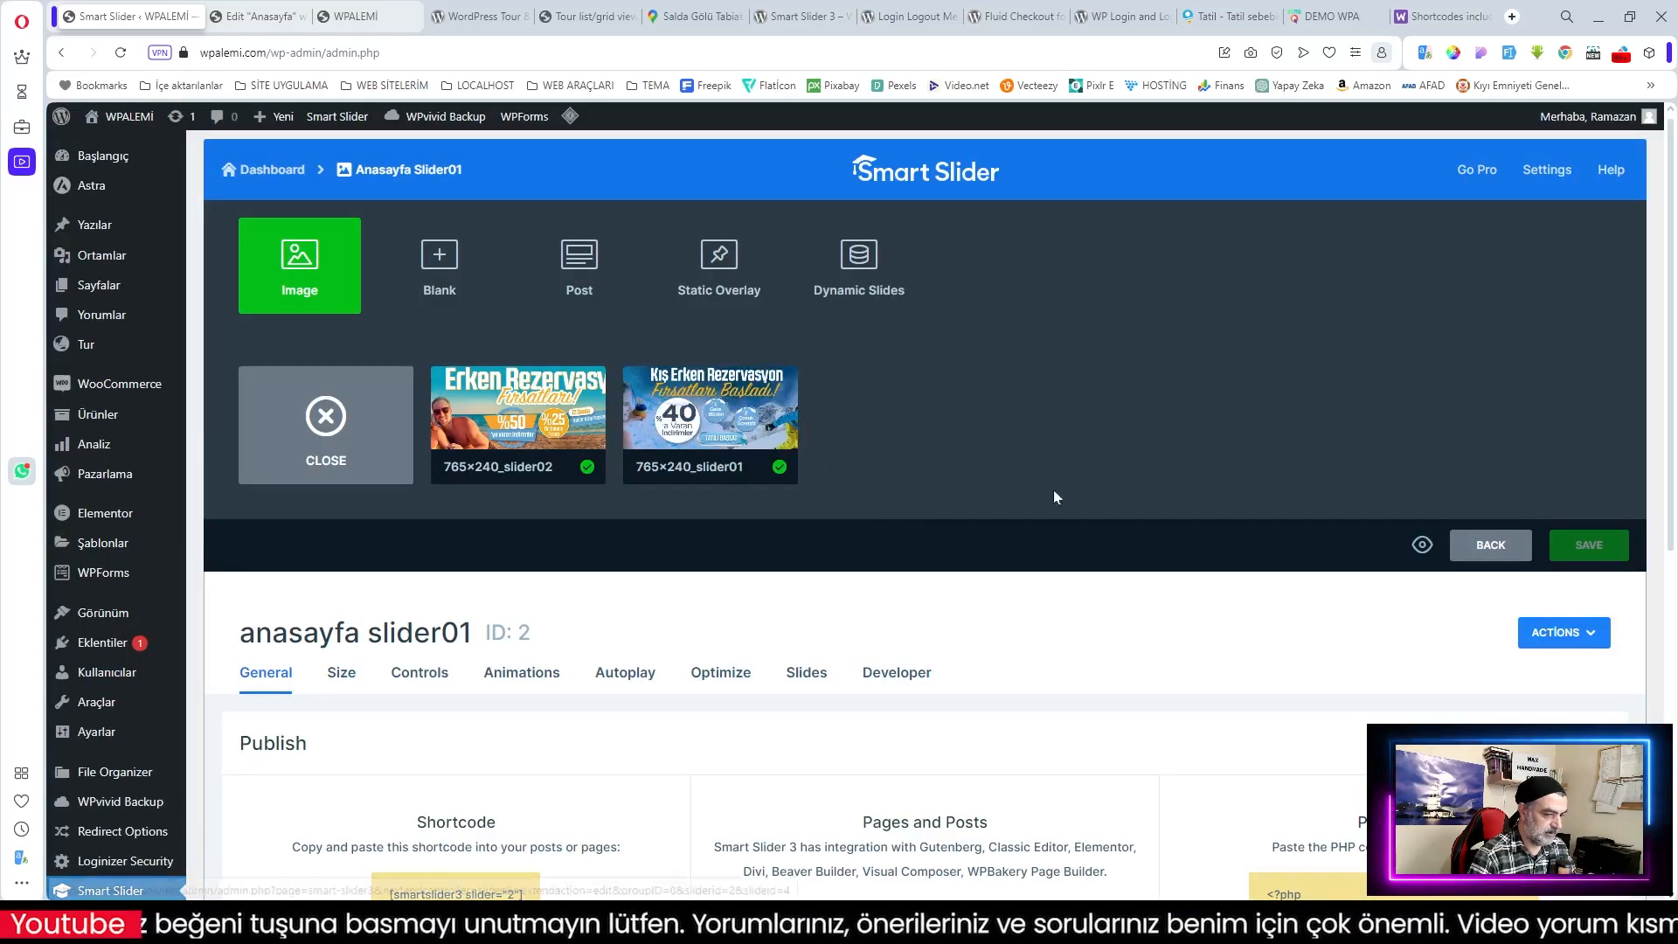
left_click(1432, 541)
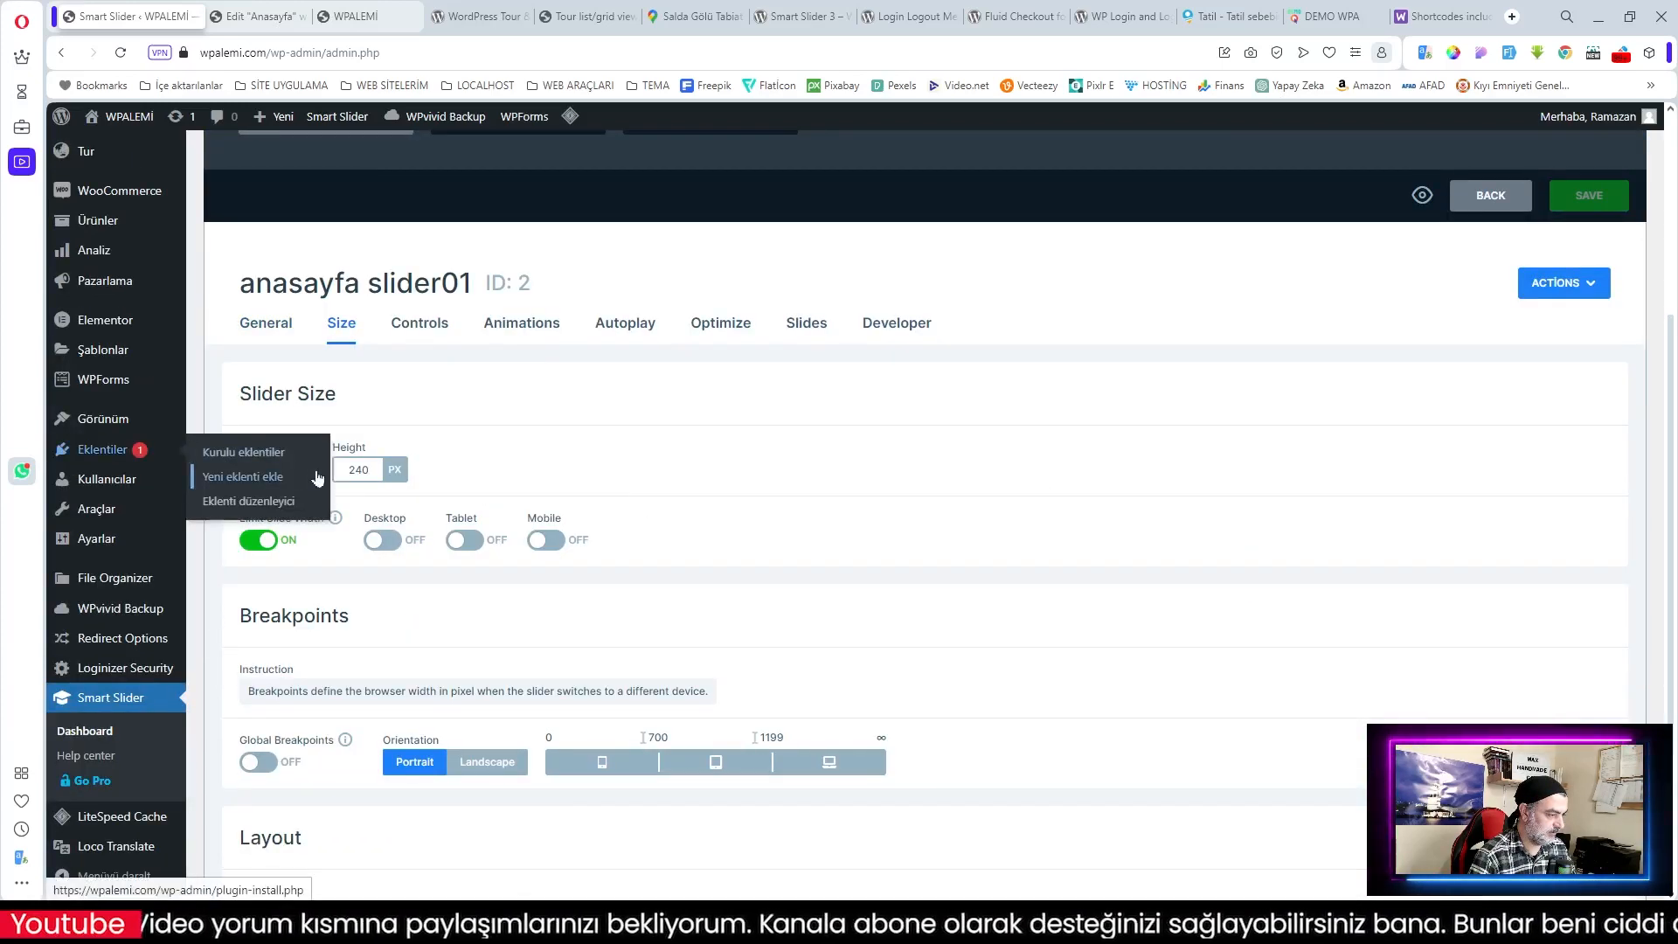
Step: Turn on slider autoplay with a play/pause button
scroll(662, 574, "down", 3)
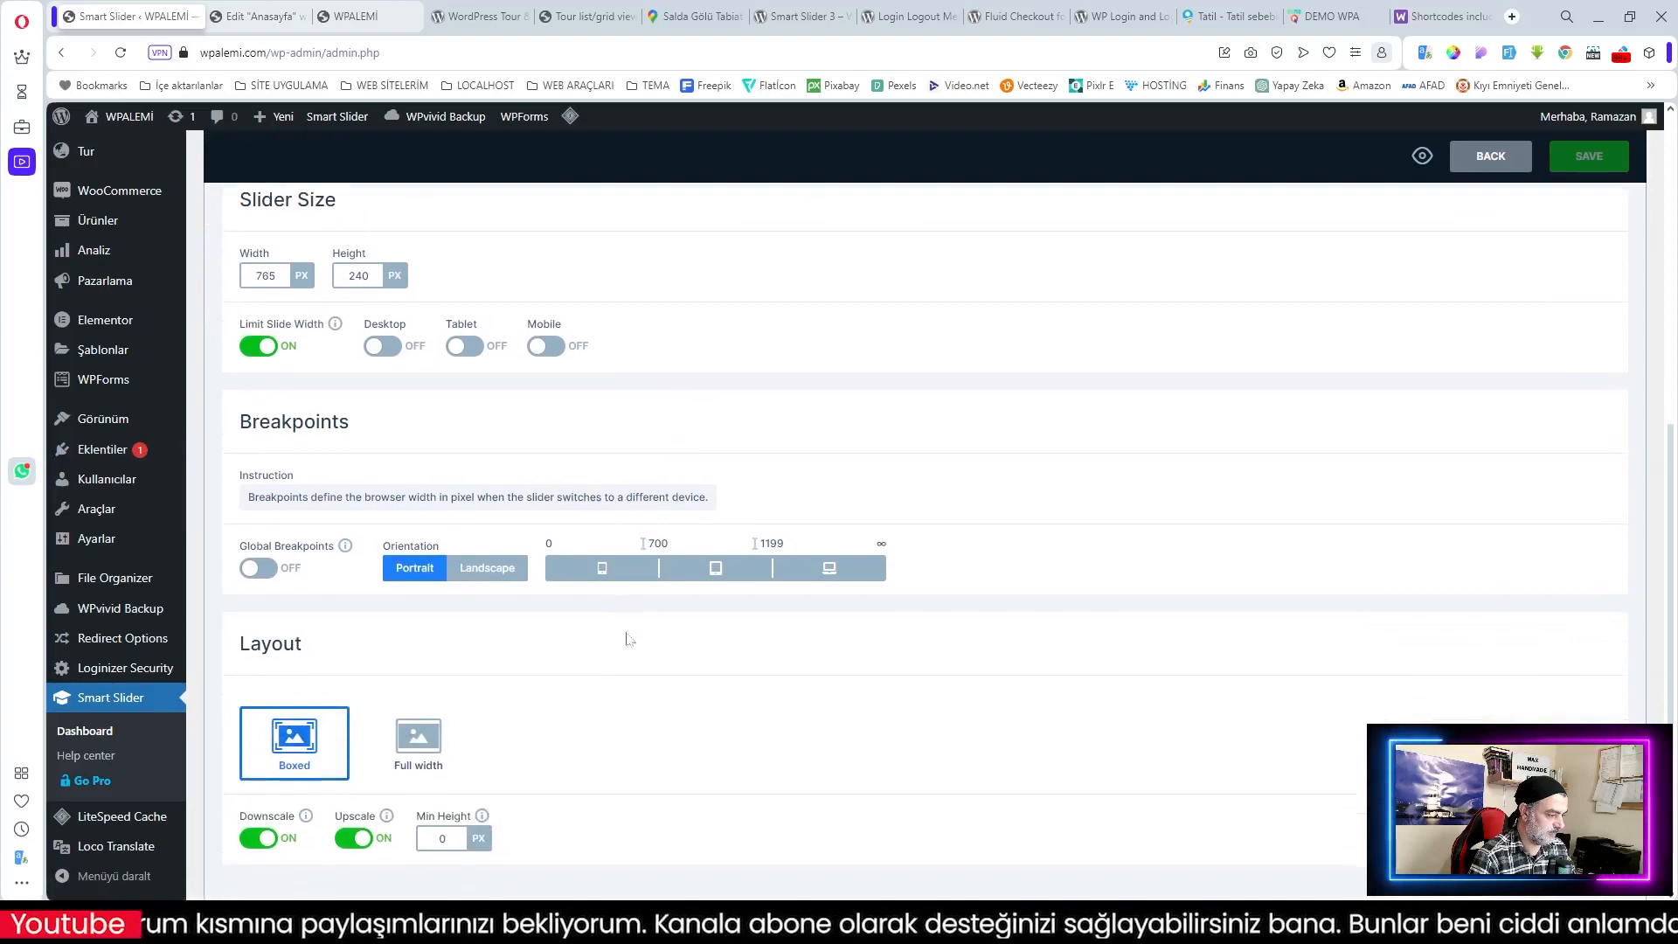
scroll(522, 706, "up", 5)
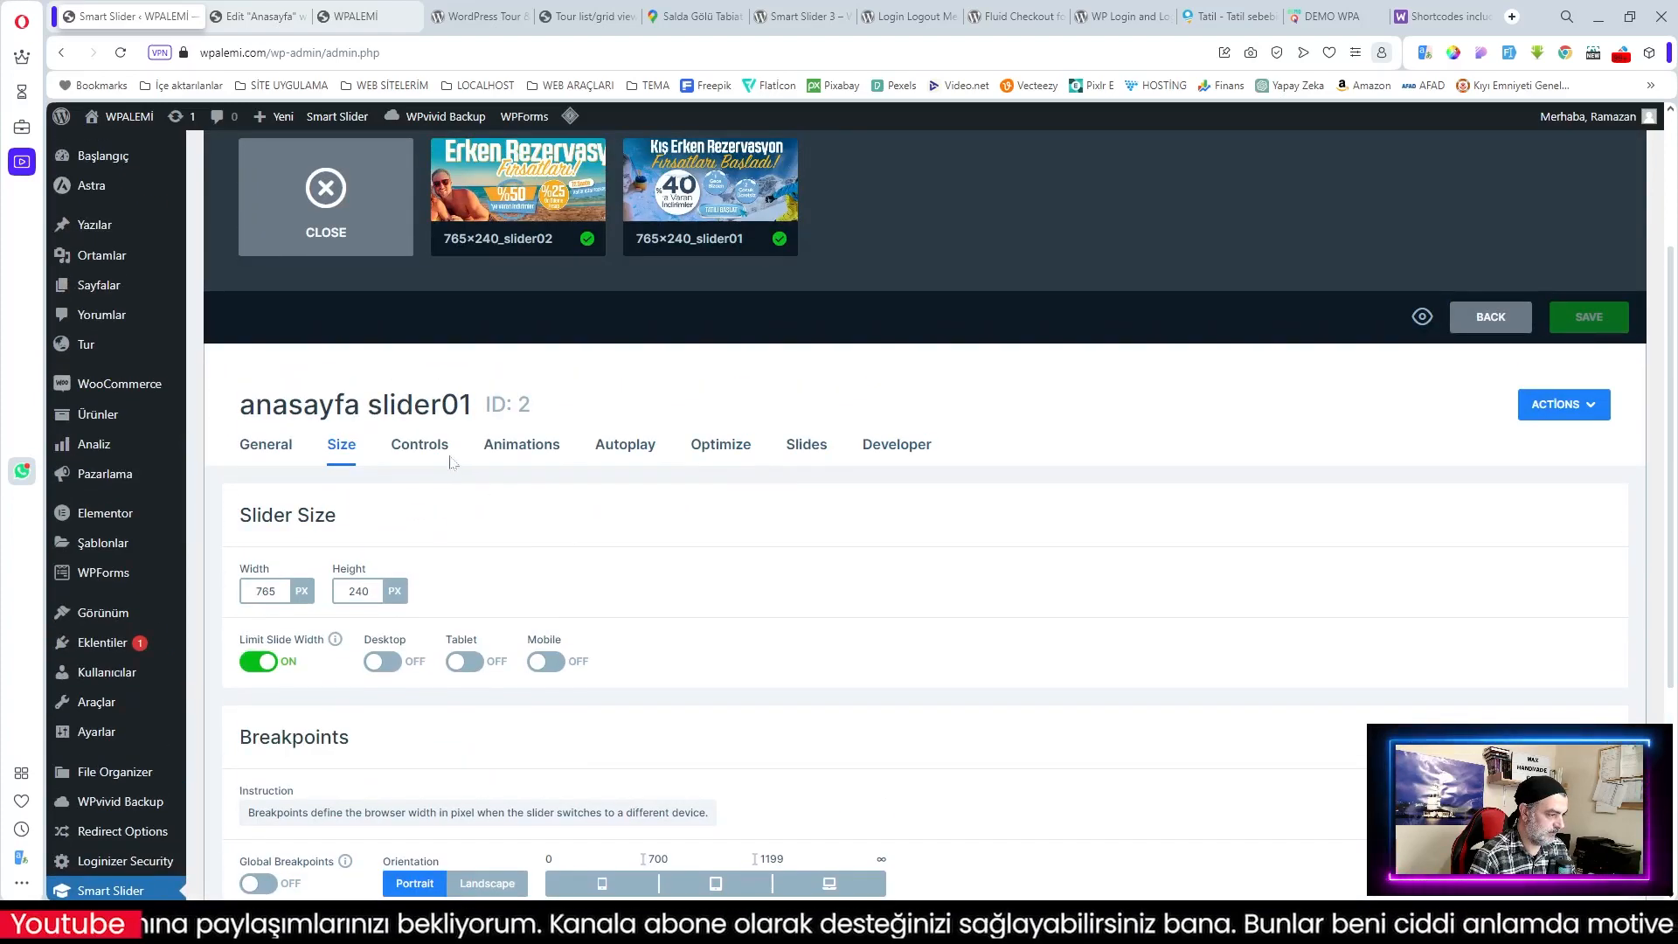
left_click(419, 444)
scroll(586, 627, "down", 4)
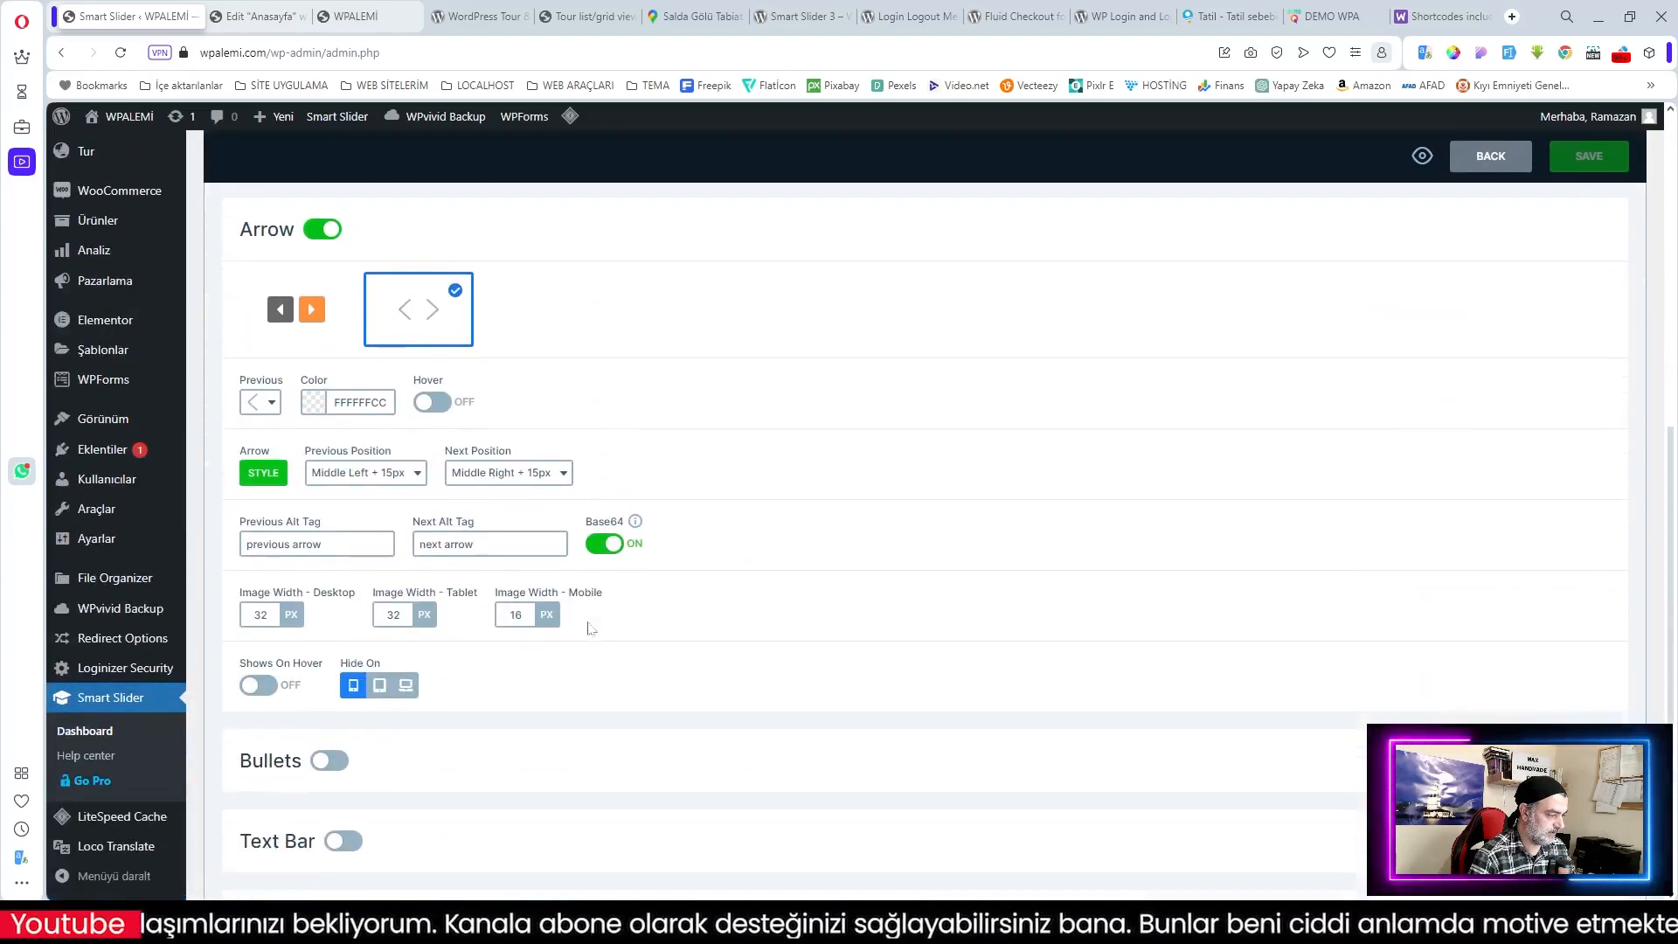
scroll(589, 628, "up", 4)
scroll(588, 627, "up", 2)
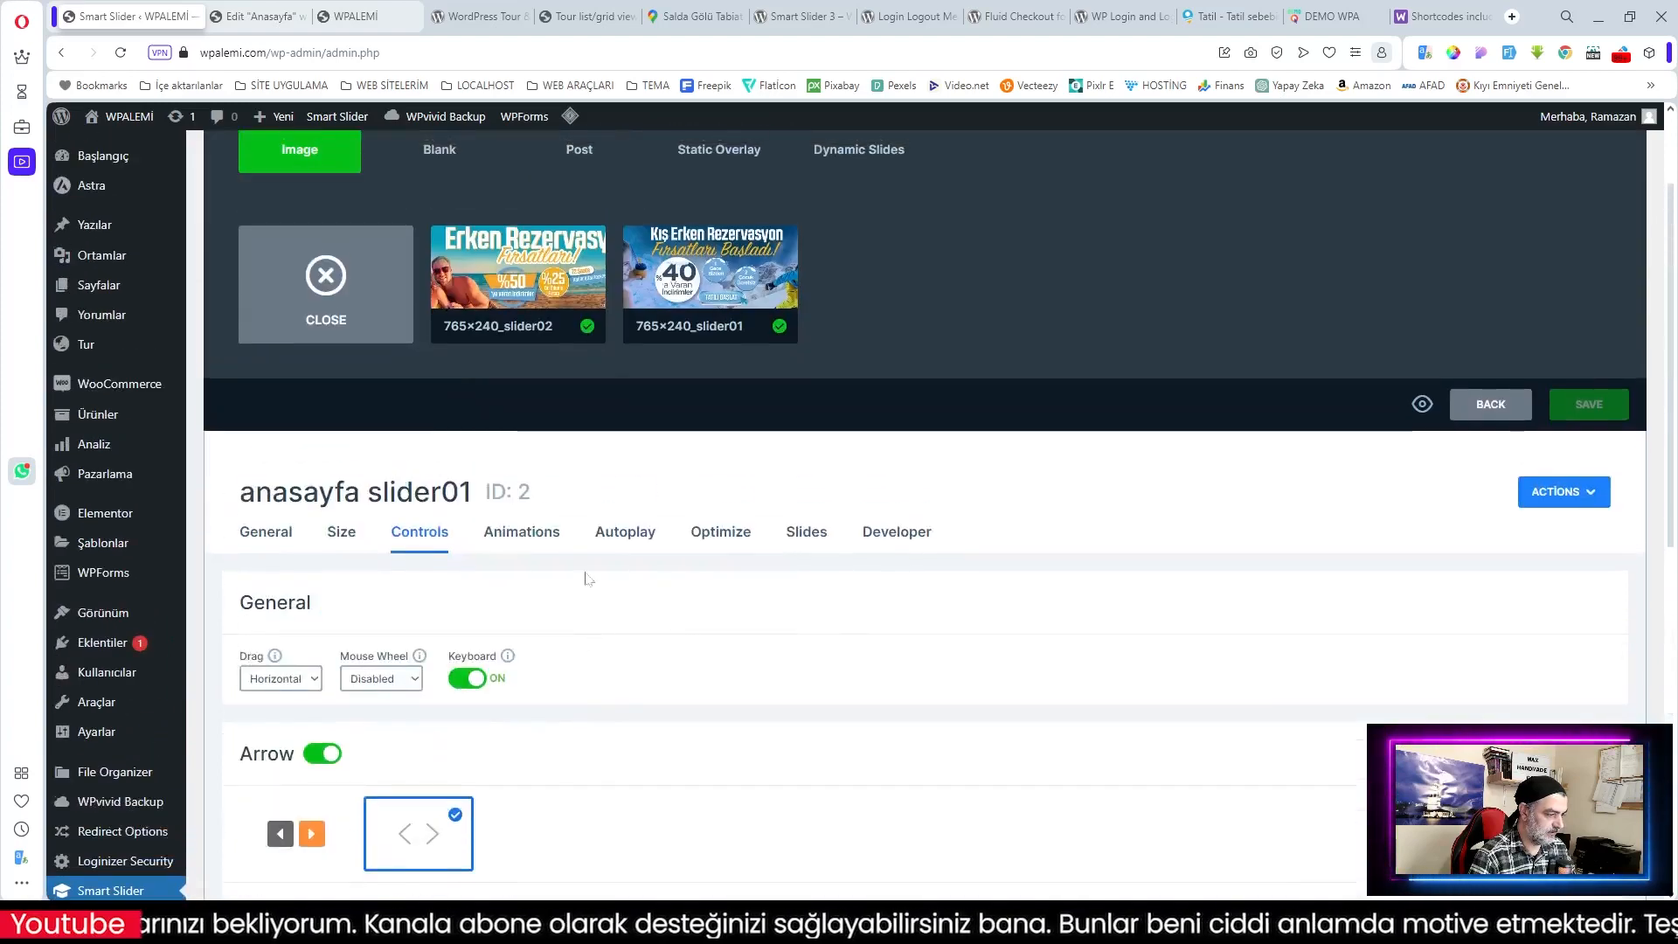
left_click(533, 531)
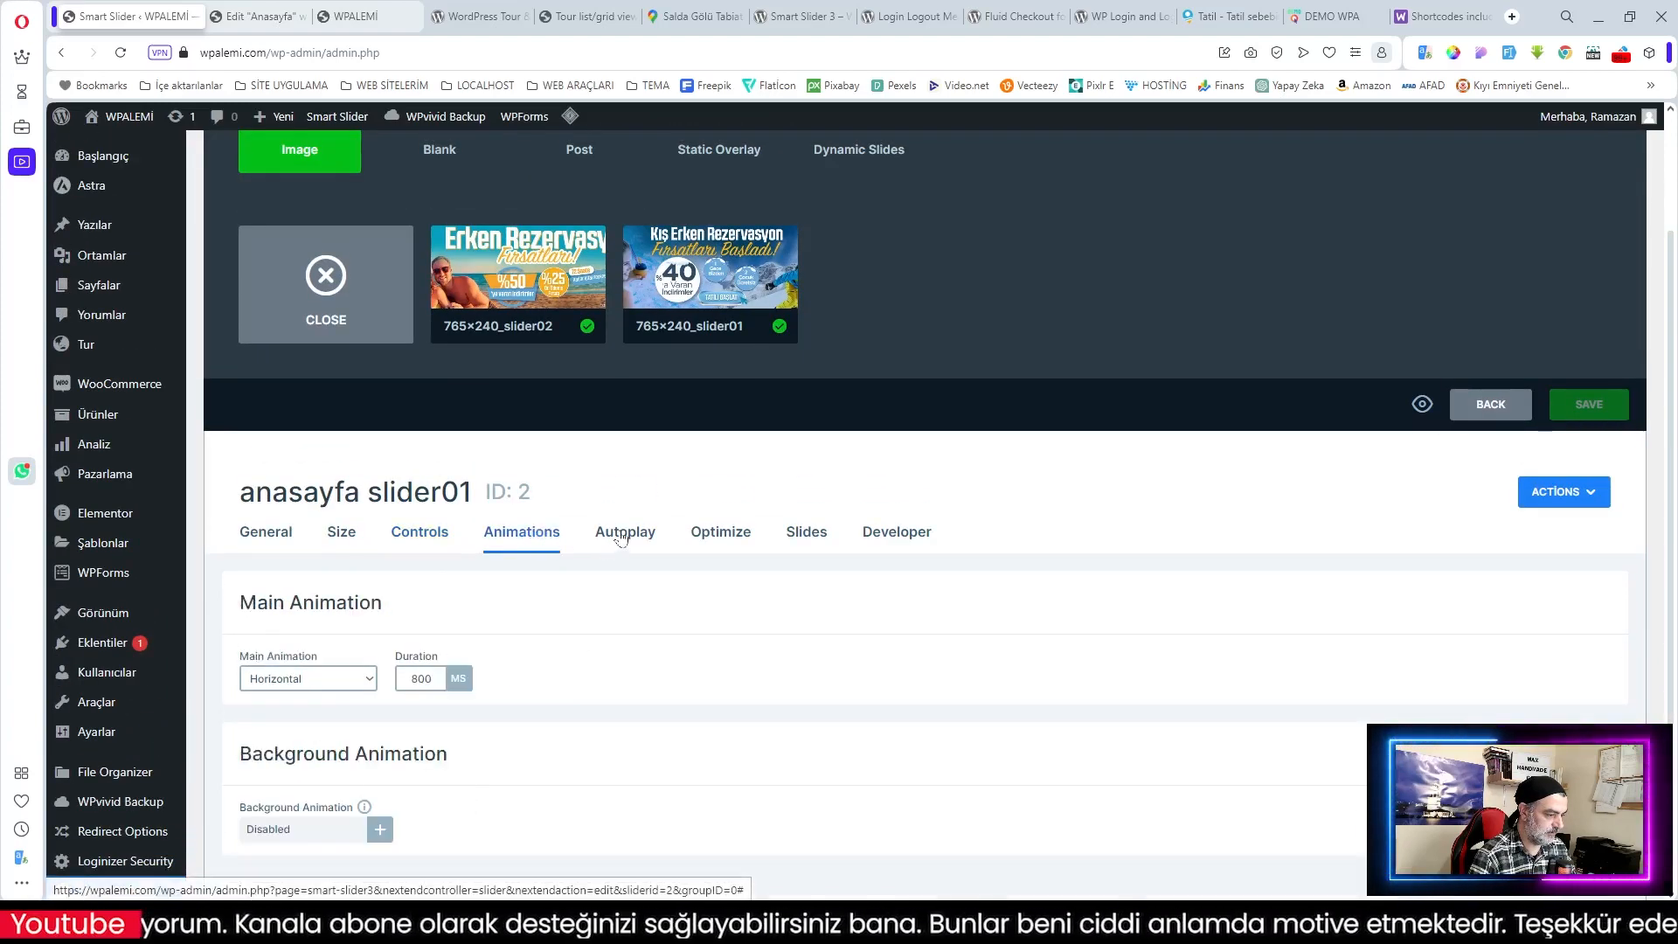
left_click(620, 531)
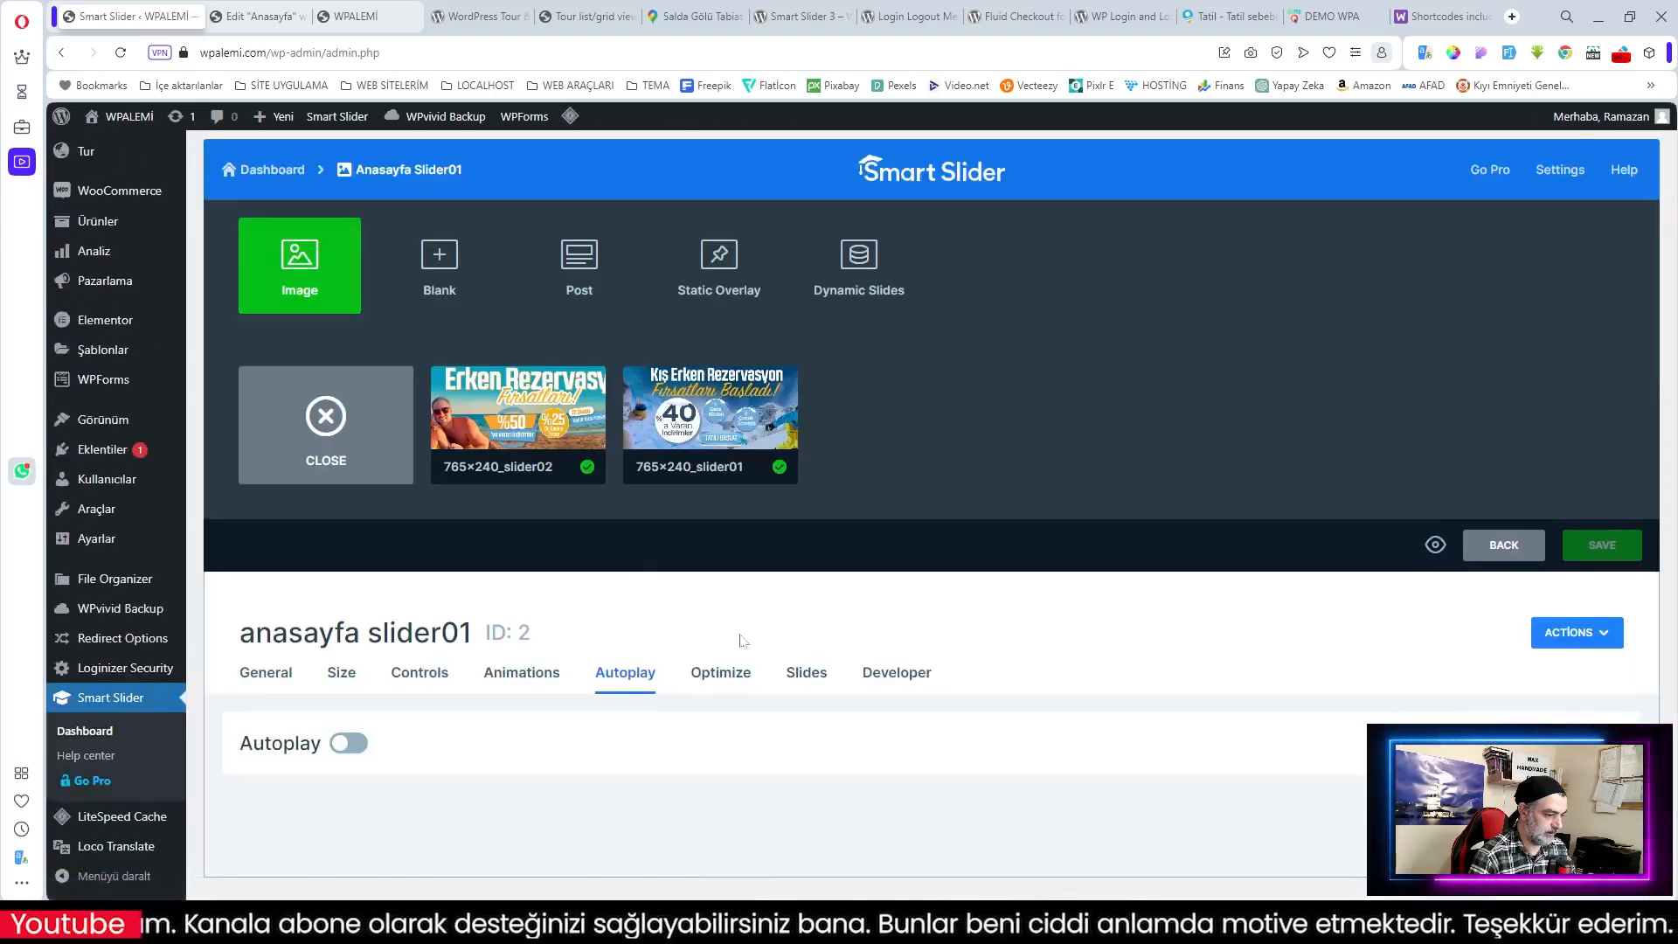
left_click(354, 744)
scroll(527, 742, "down", 3)
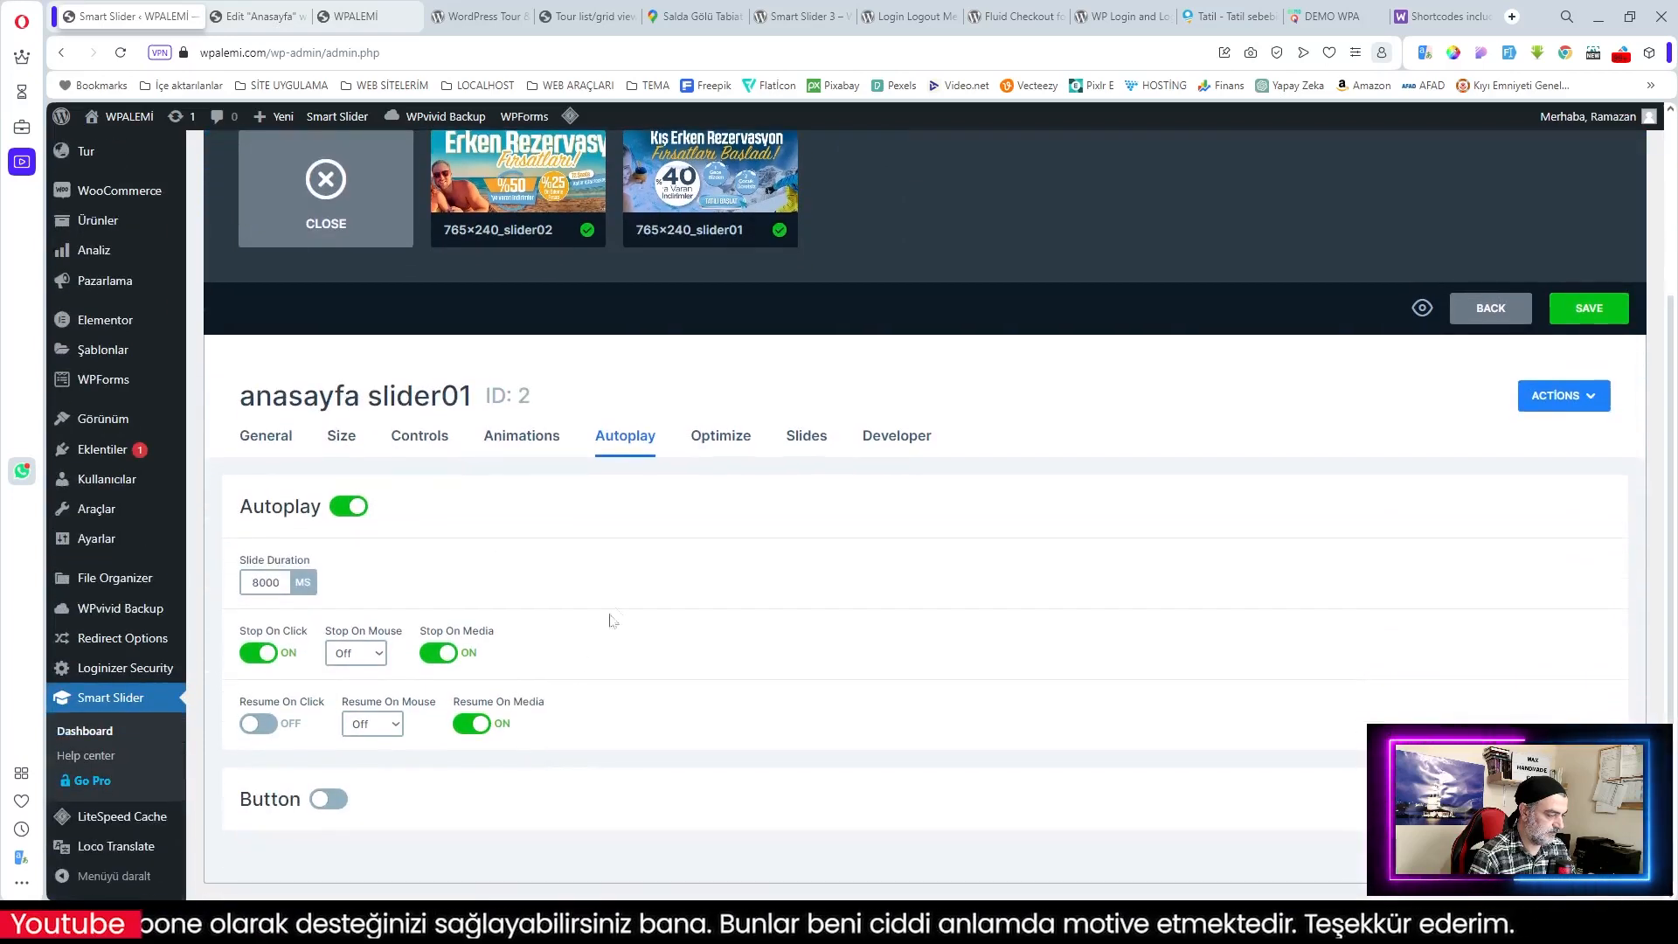
left_click(328, 799)
scroll(437, 800, "down", 3)
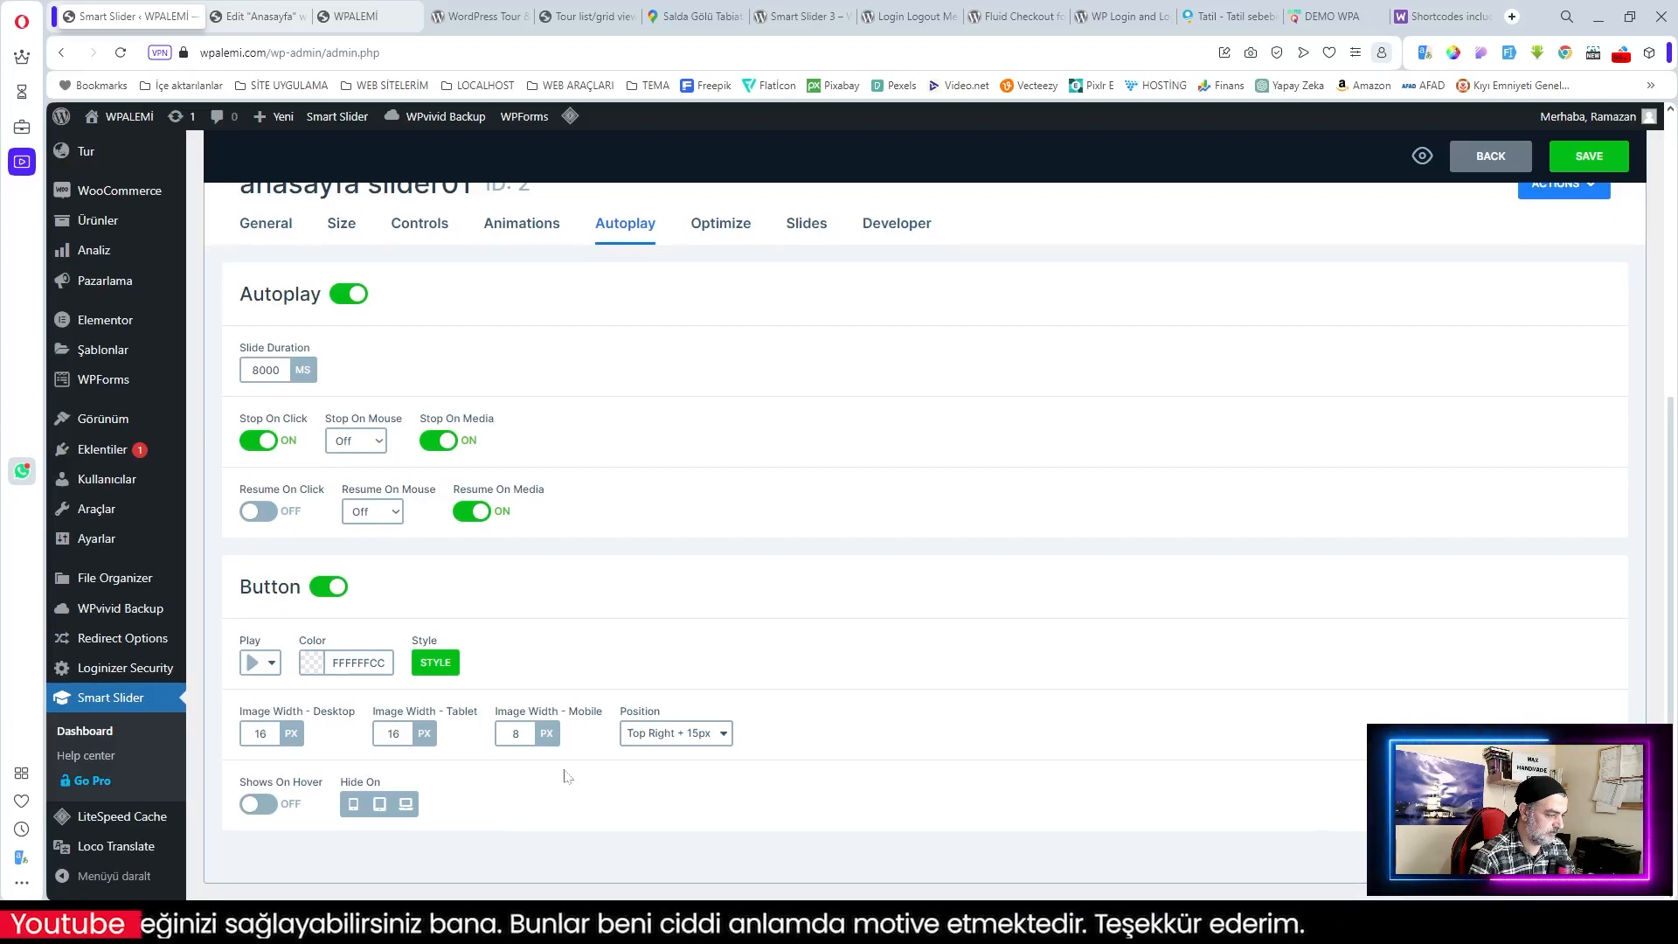
scroll(635, 636, "up", 5)
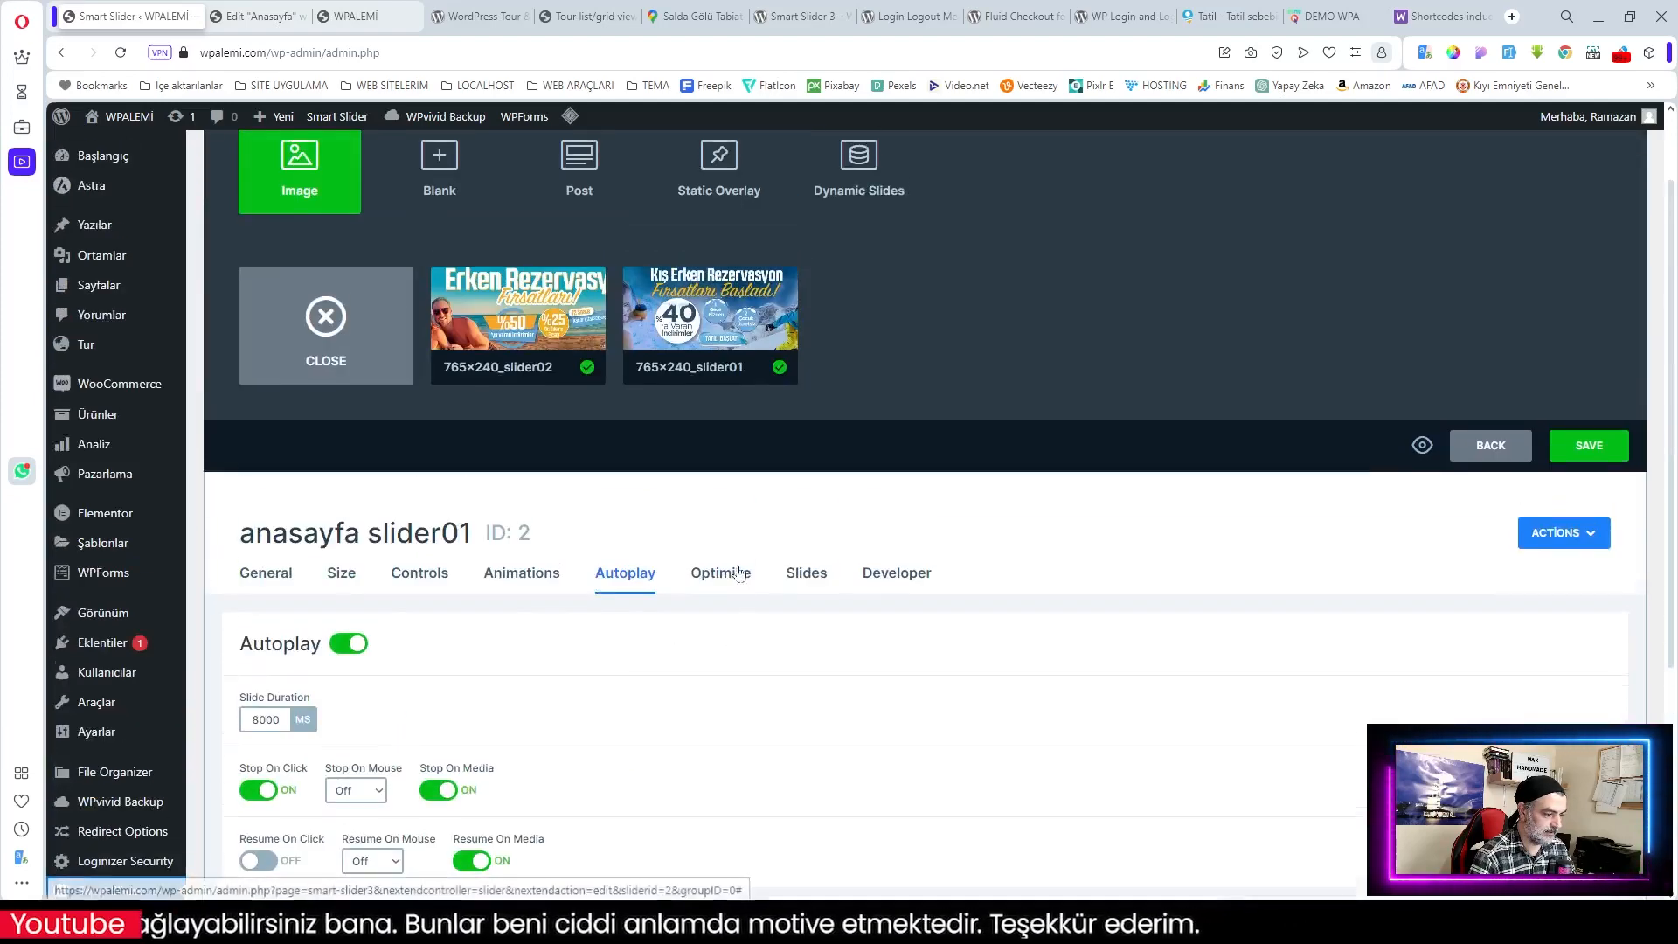
Step: Save the slider and copy its shortcode from the General settings
left_click(1486, 441)
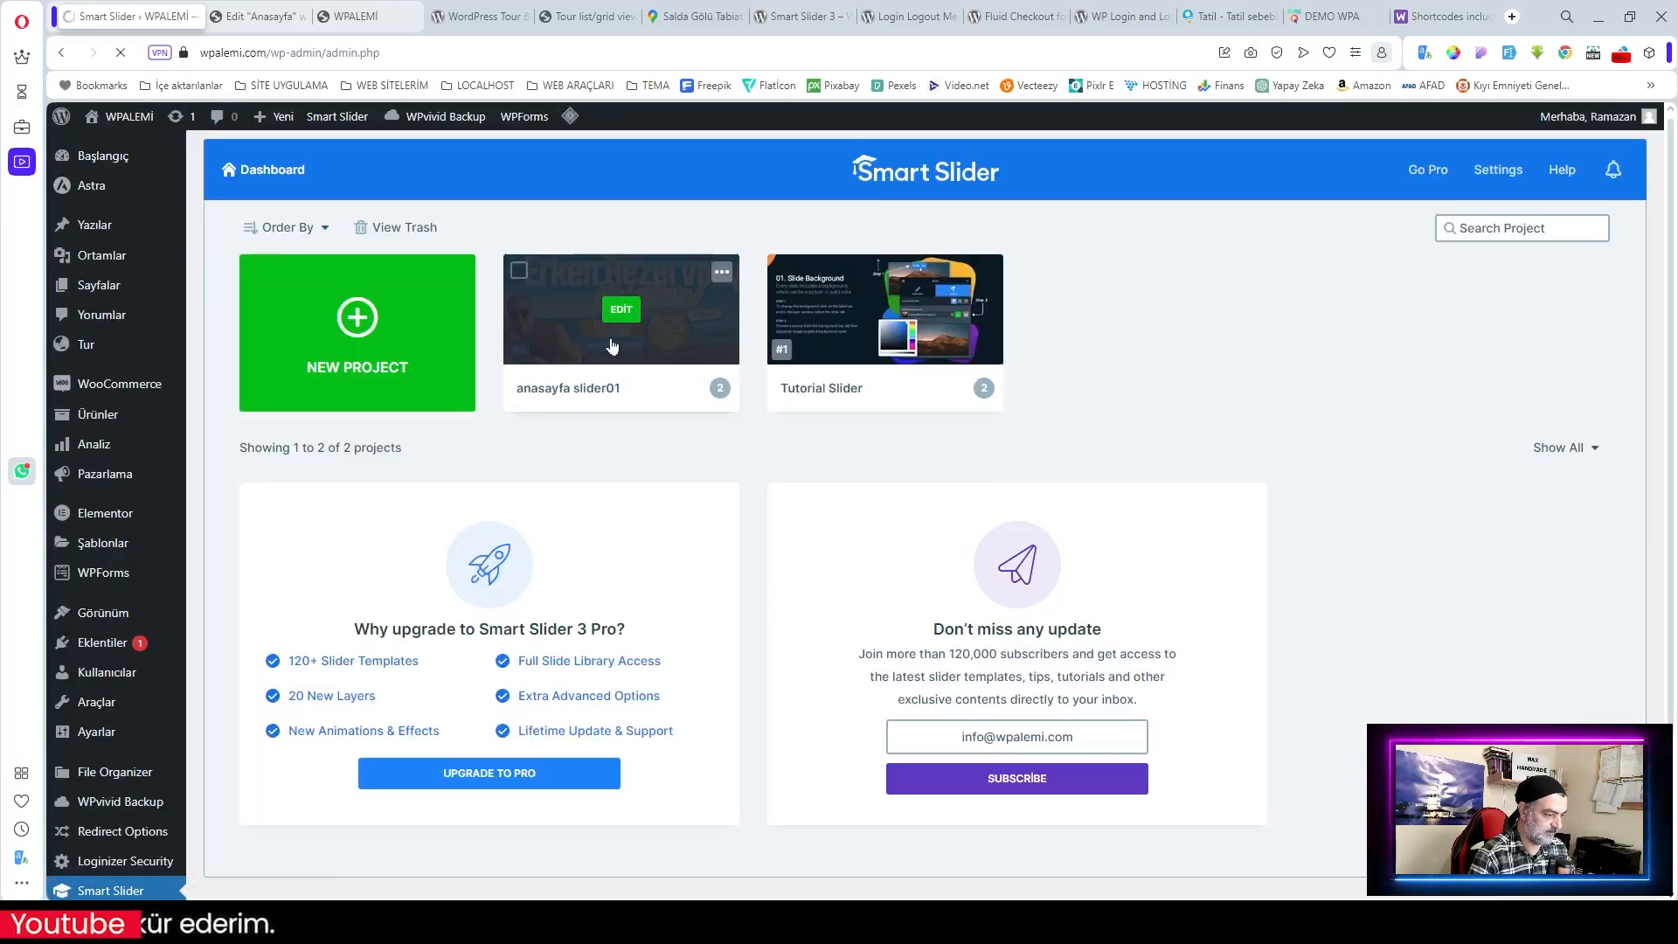
left_click(611, 347)
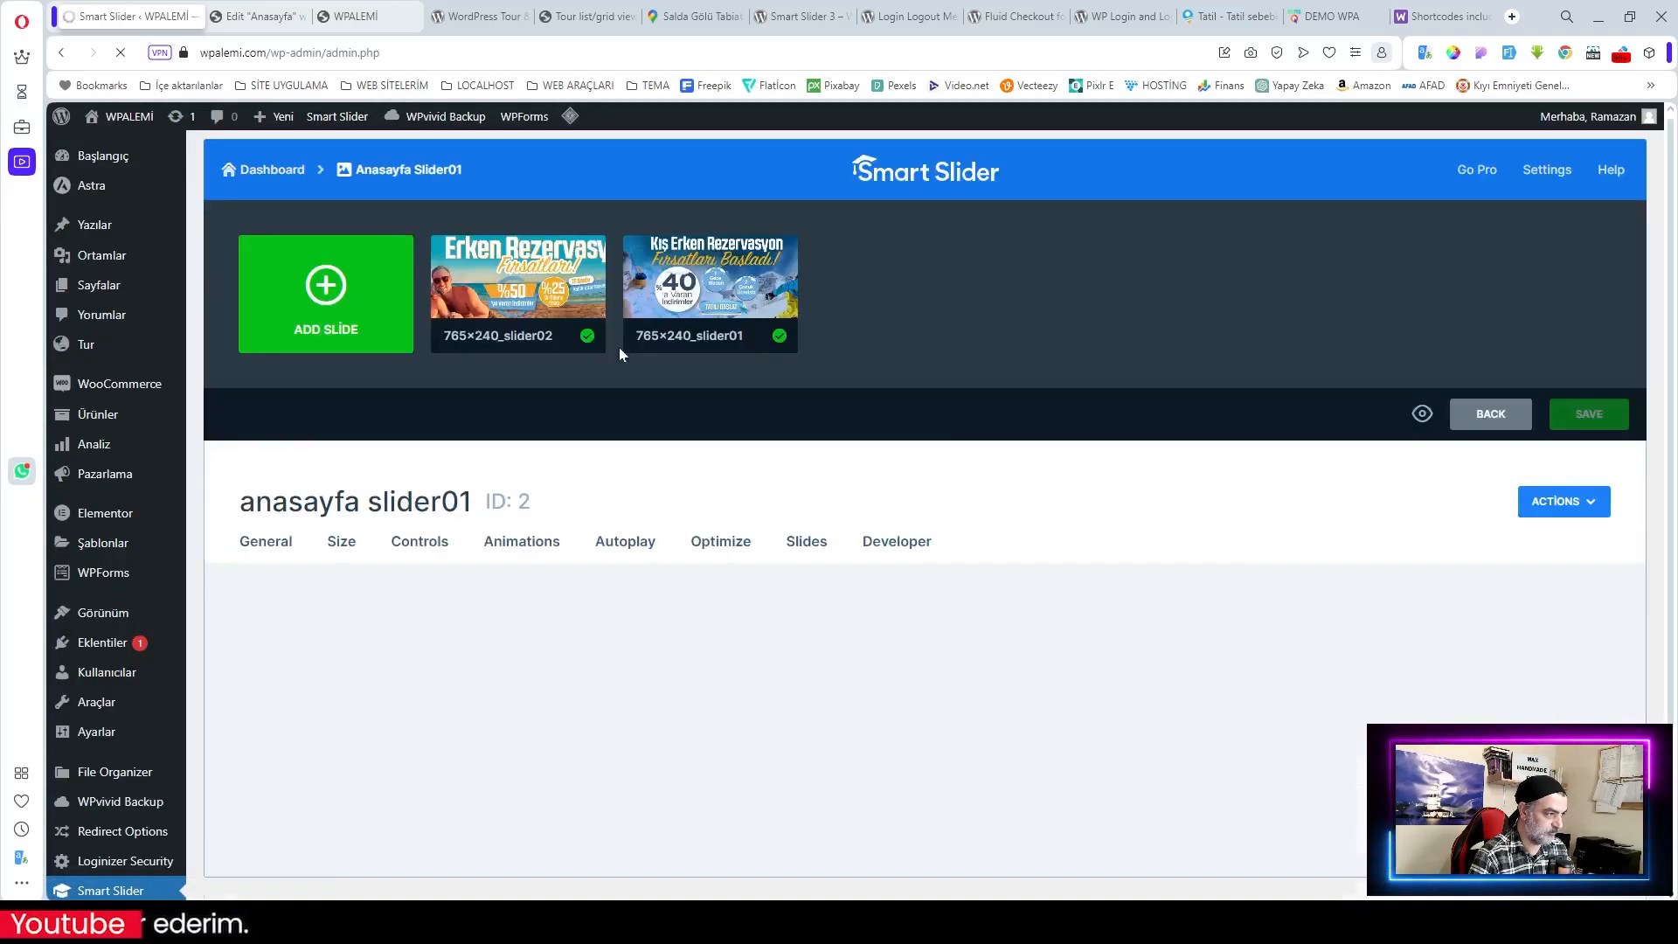
left_click(621, 539)
scroll(638, 542, "down", 4)
left_click(271, 229)
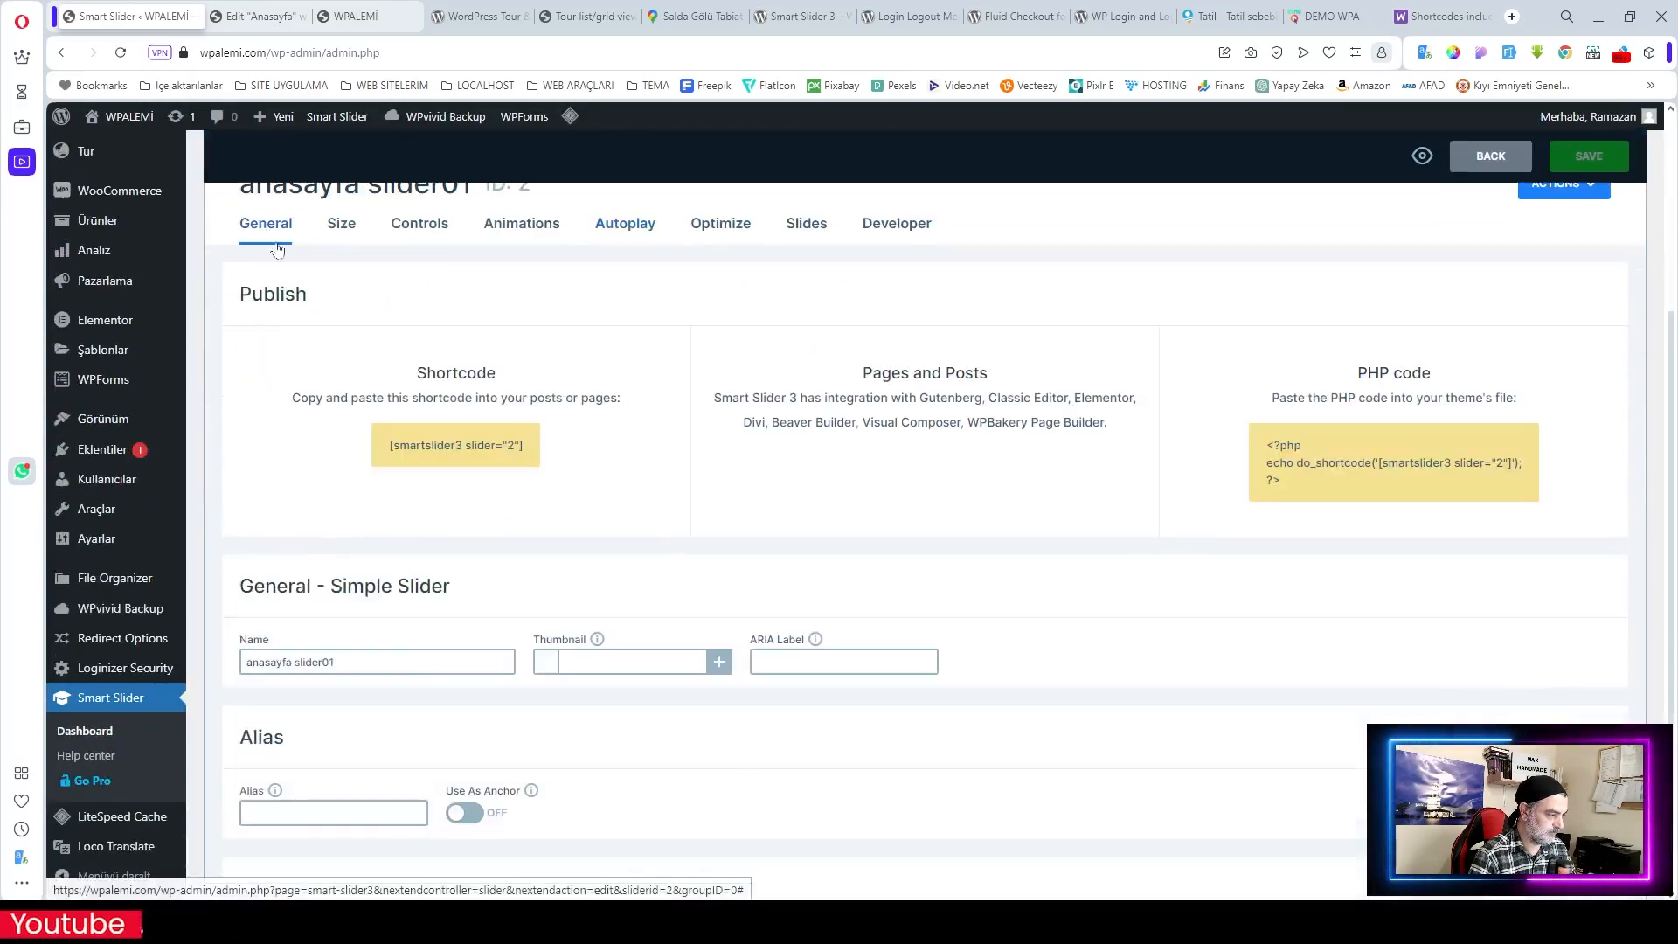
left_click_drag(523, 447, 433, 446)
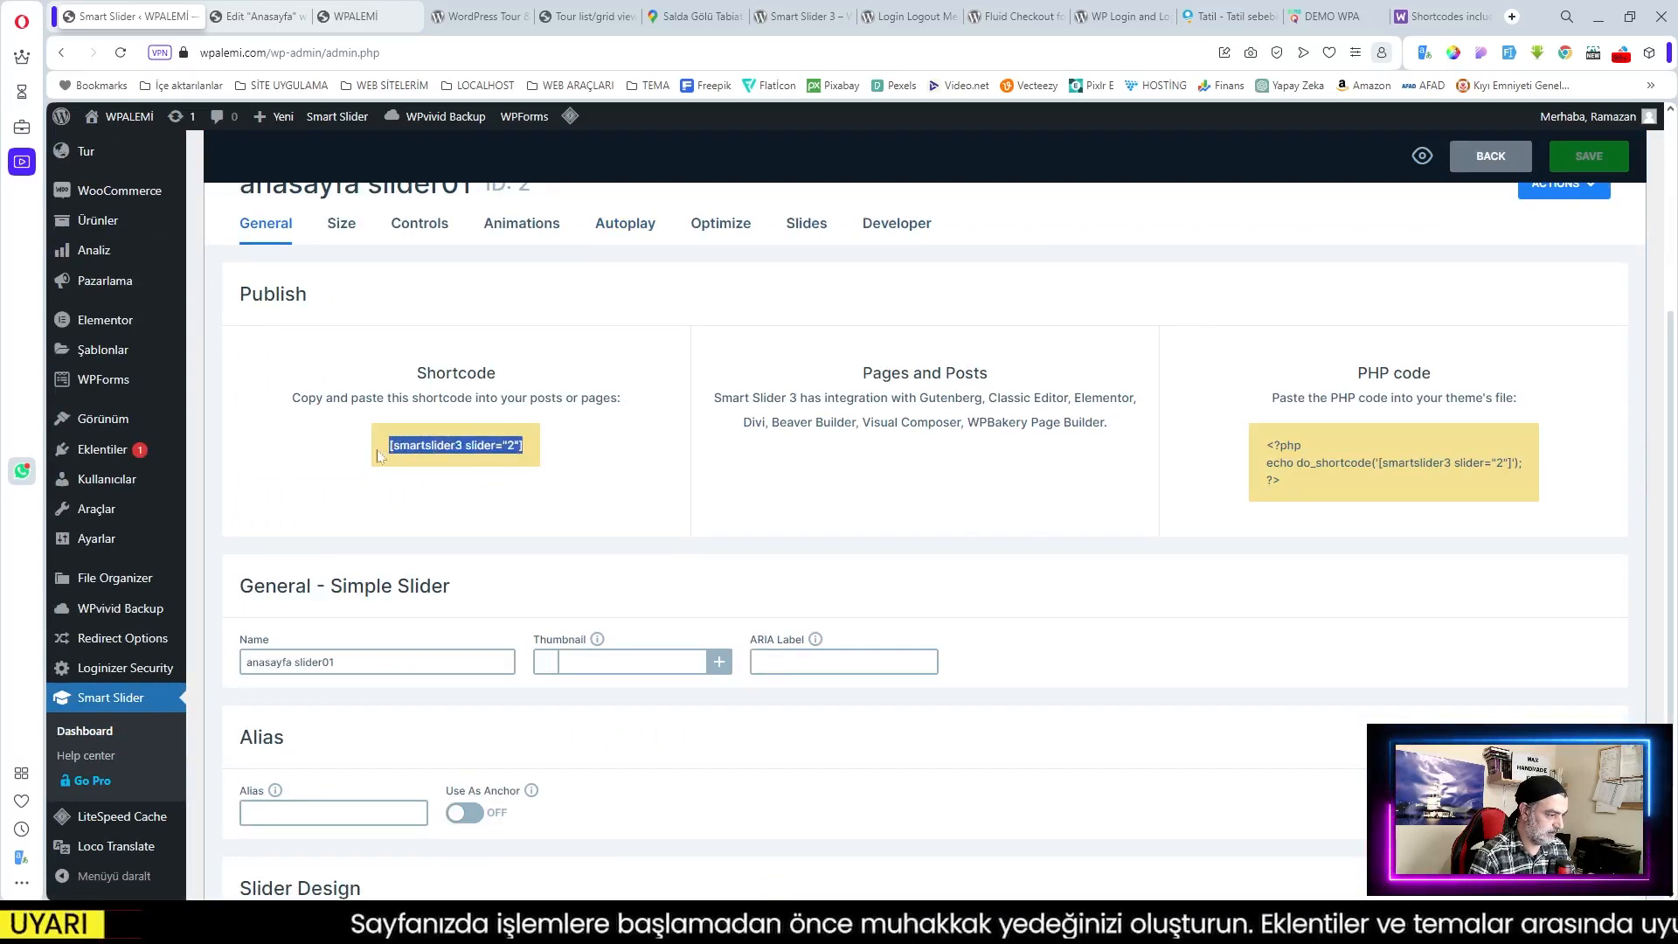
left_click(436, 417)
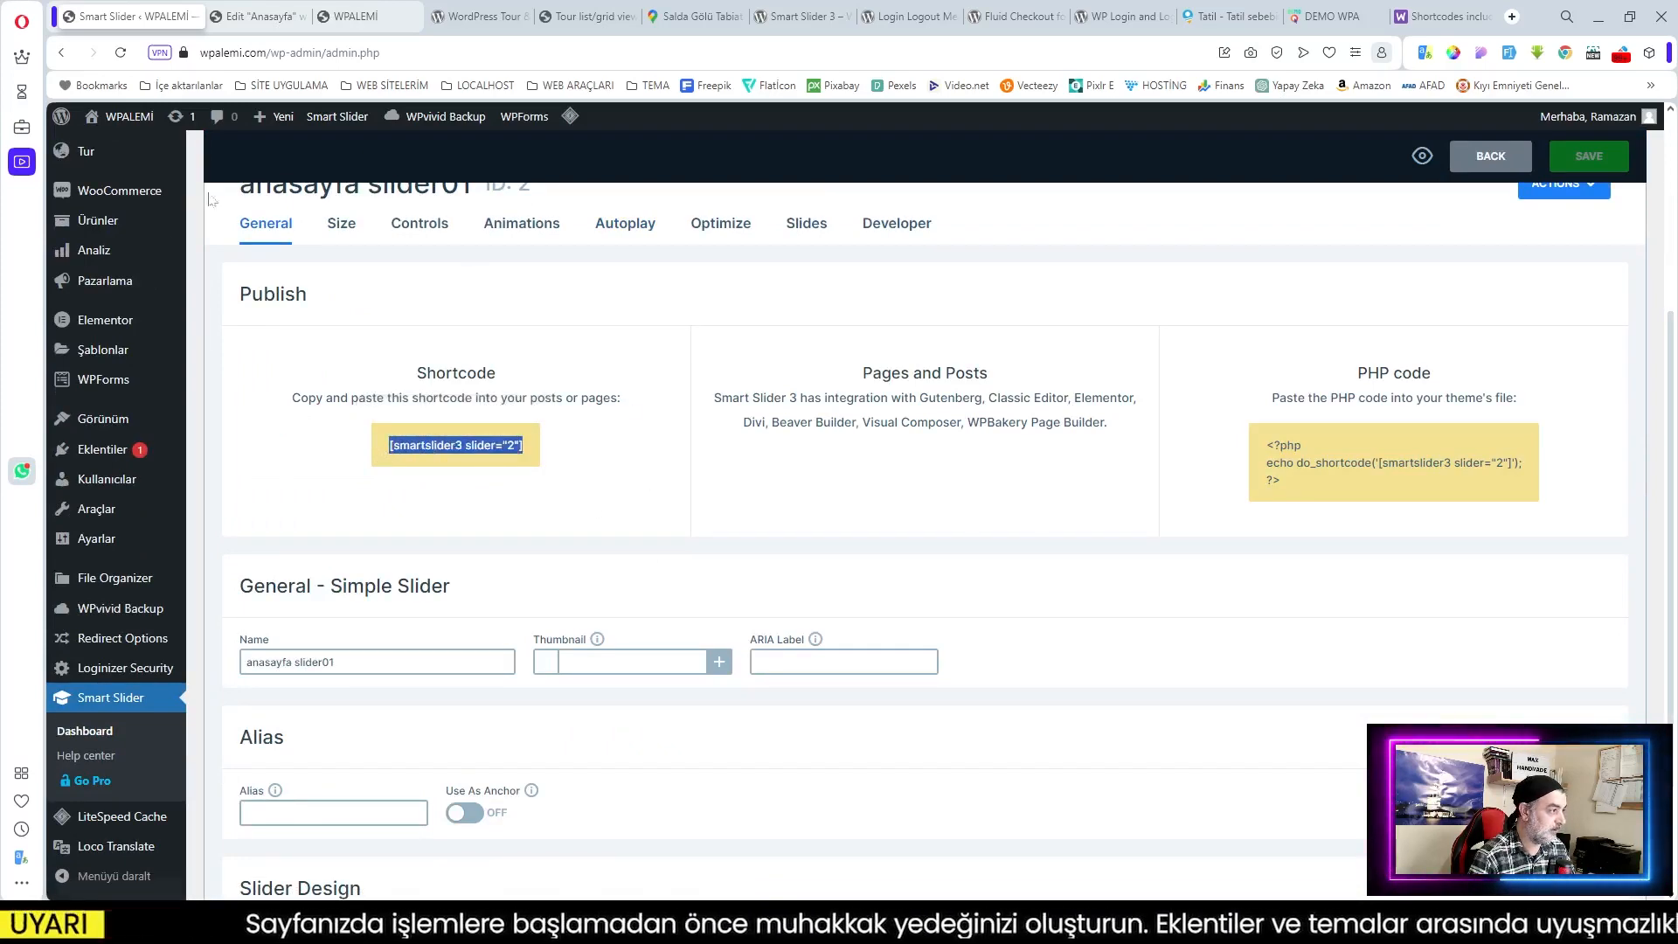
left_click(238, 16)
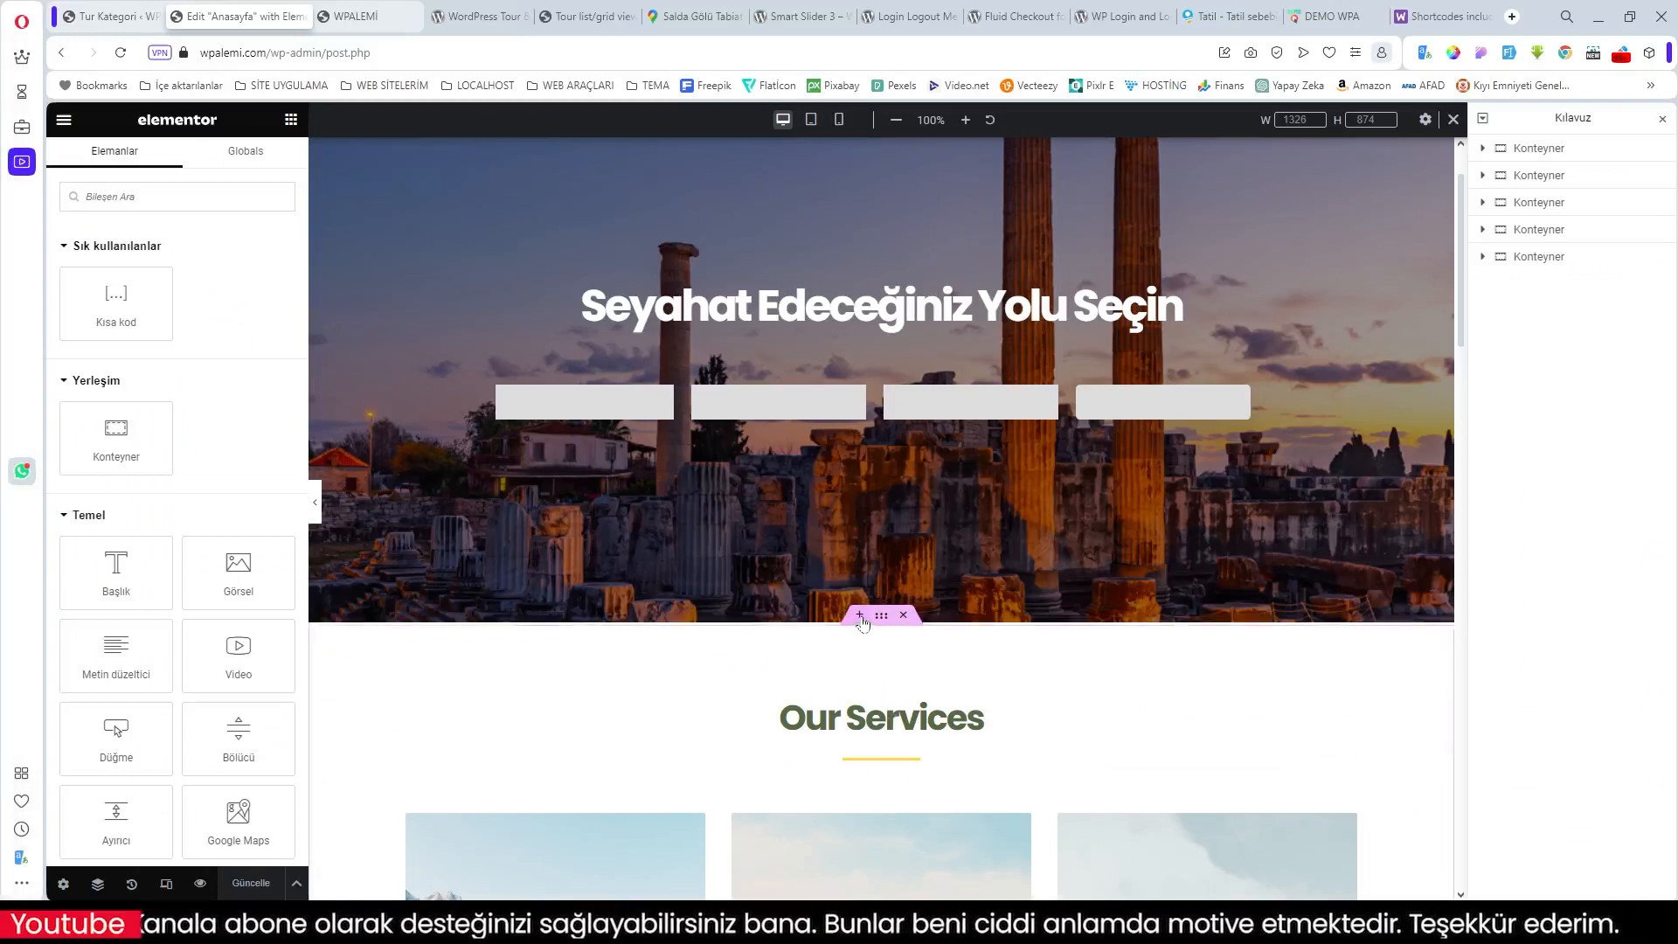
Step: Add a section below the hero with a one-left, two-right container structure
left_click(860, 616)
left_click(840, 701)
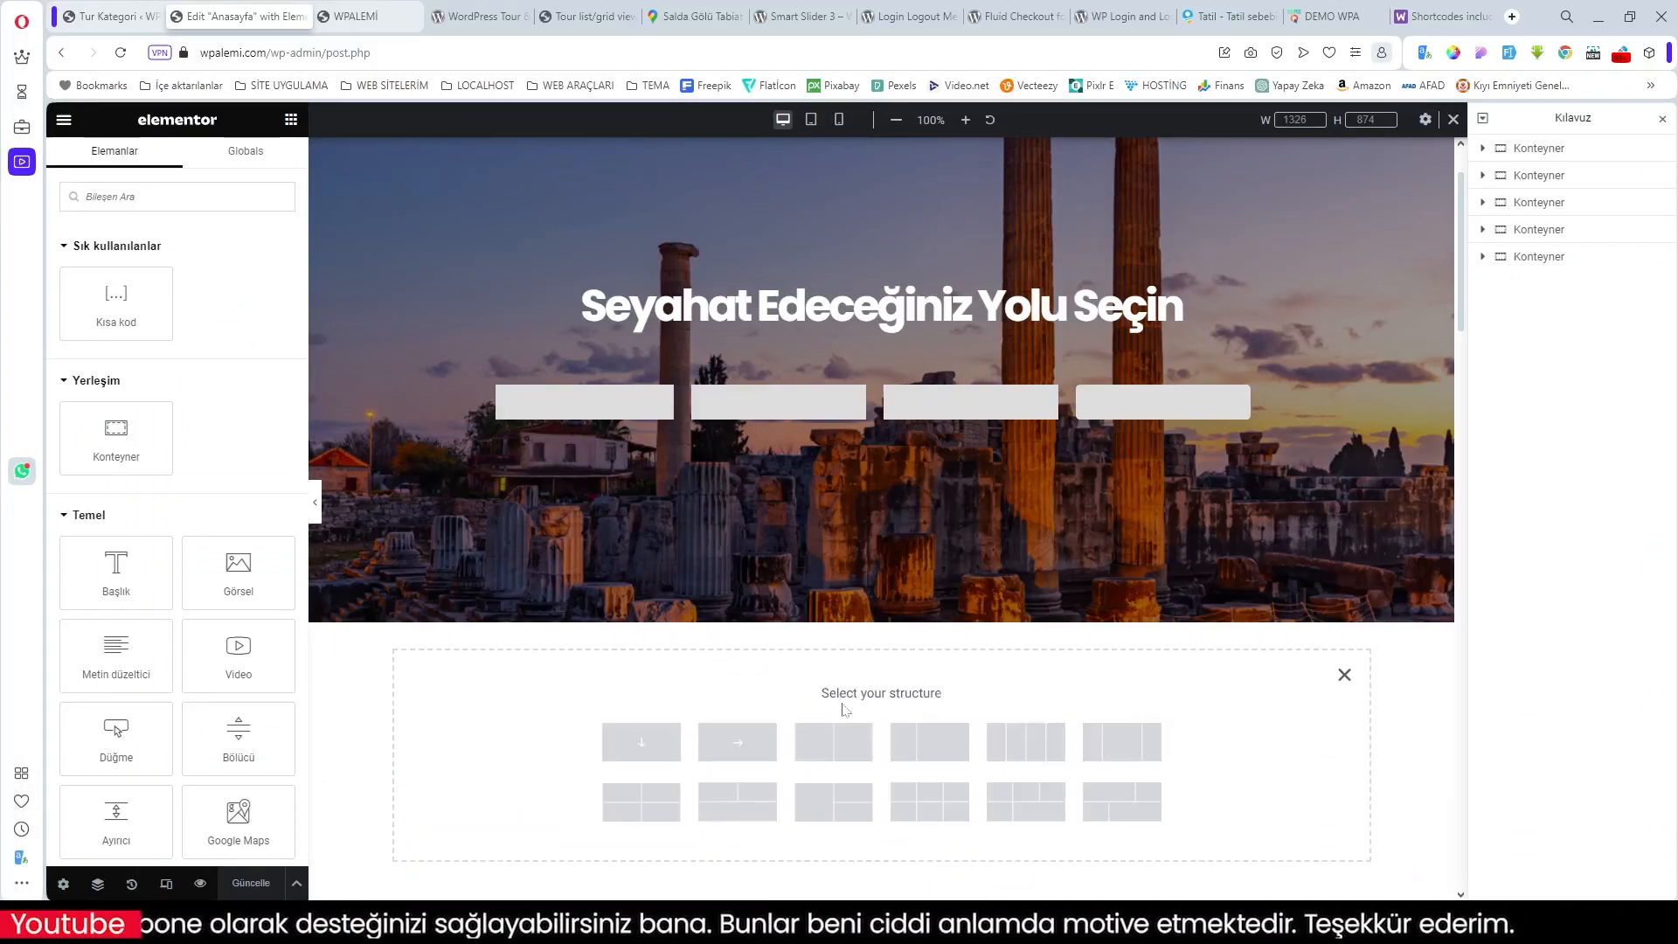
left_click(826, 806)
scroll(948, 791, "down", 2)
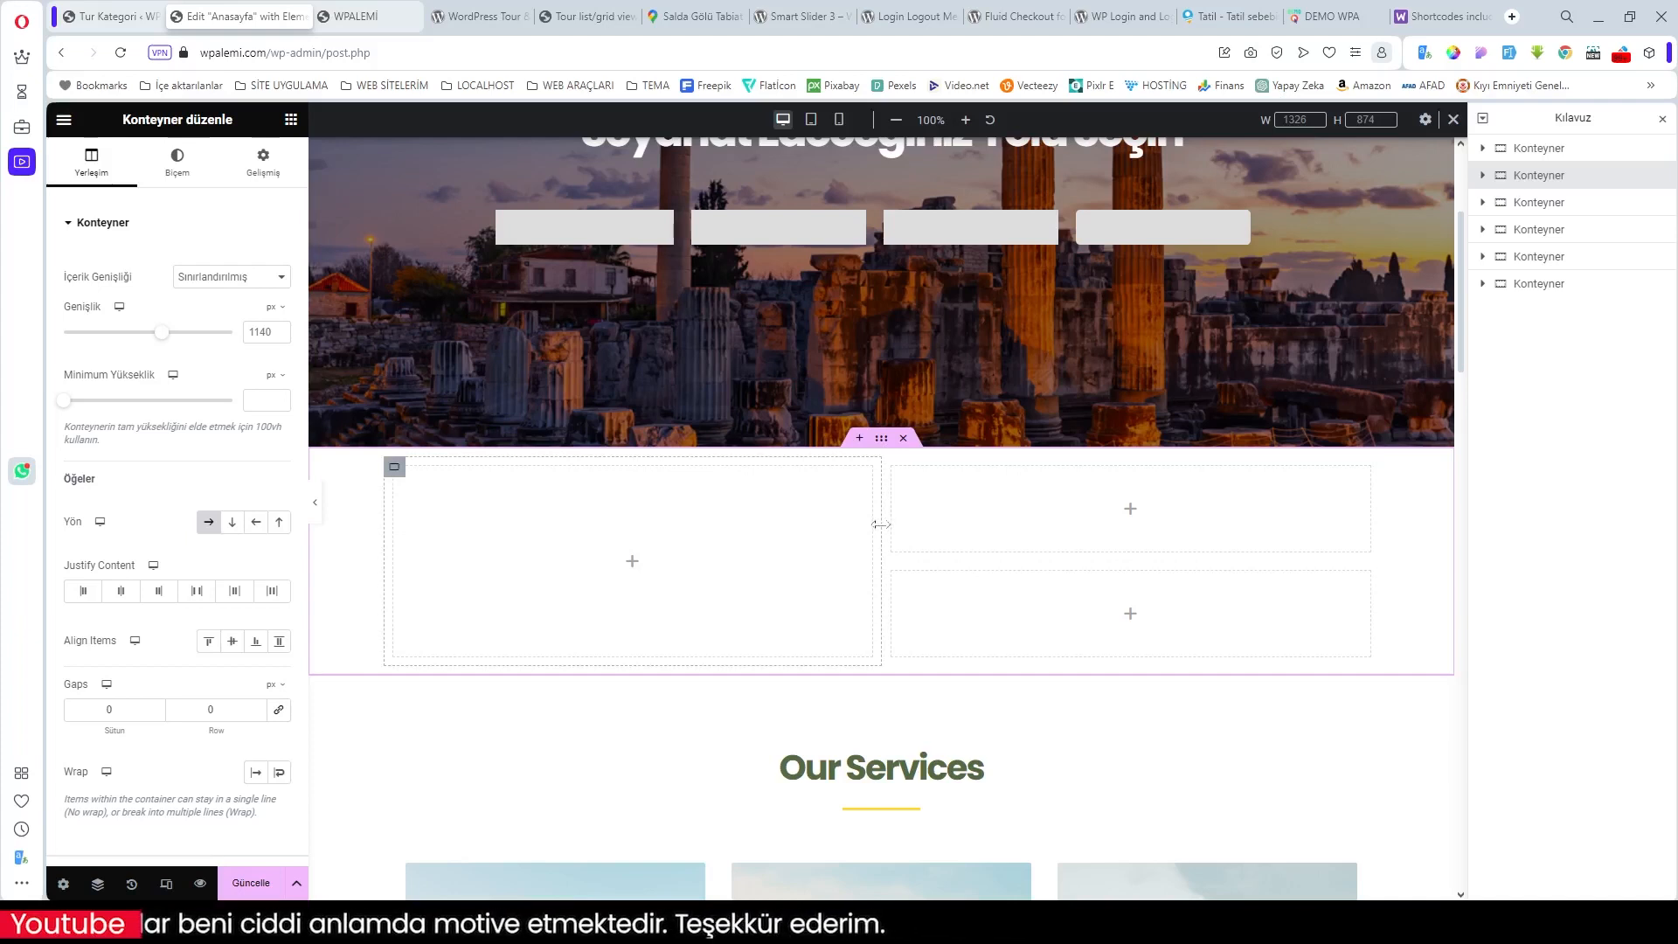
Step: Set the left container width to 35% and the right to 65%
left_click(396, 469)
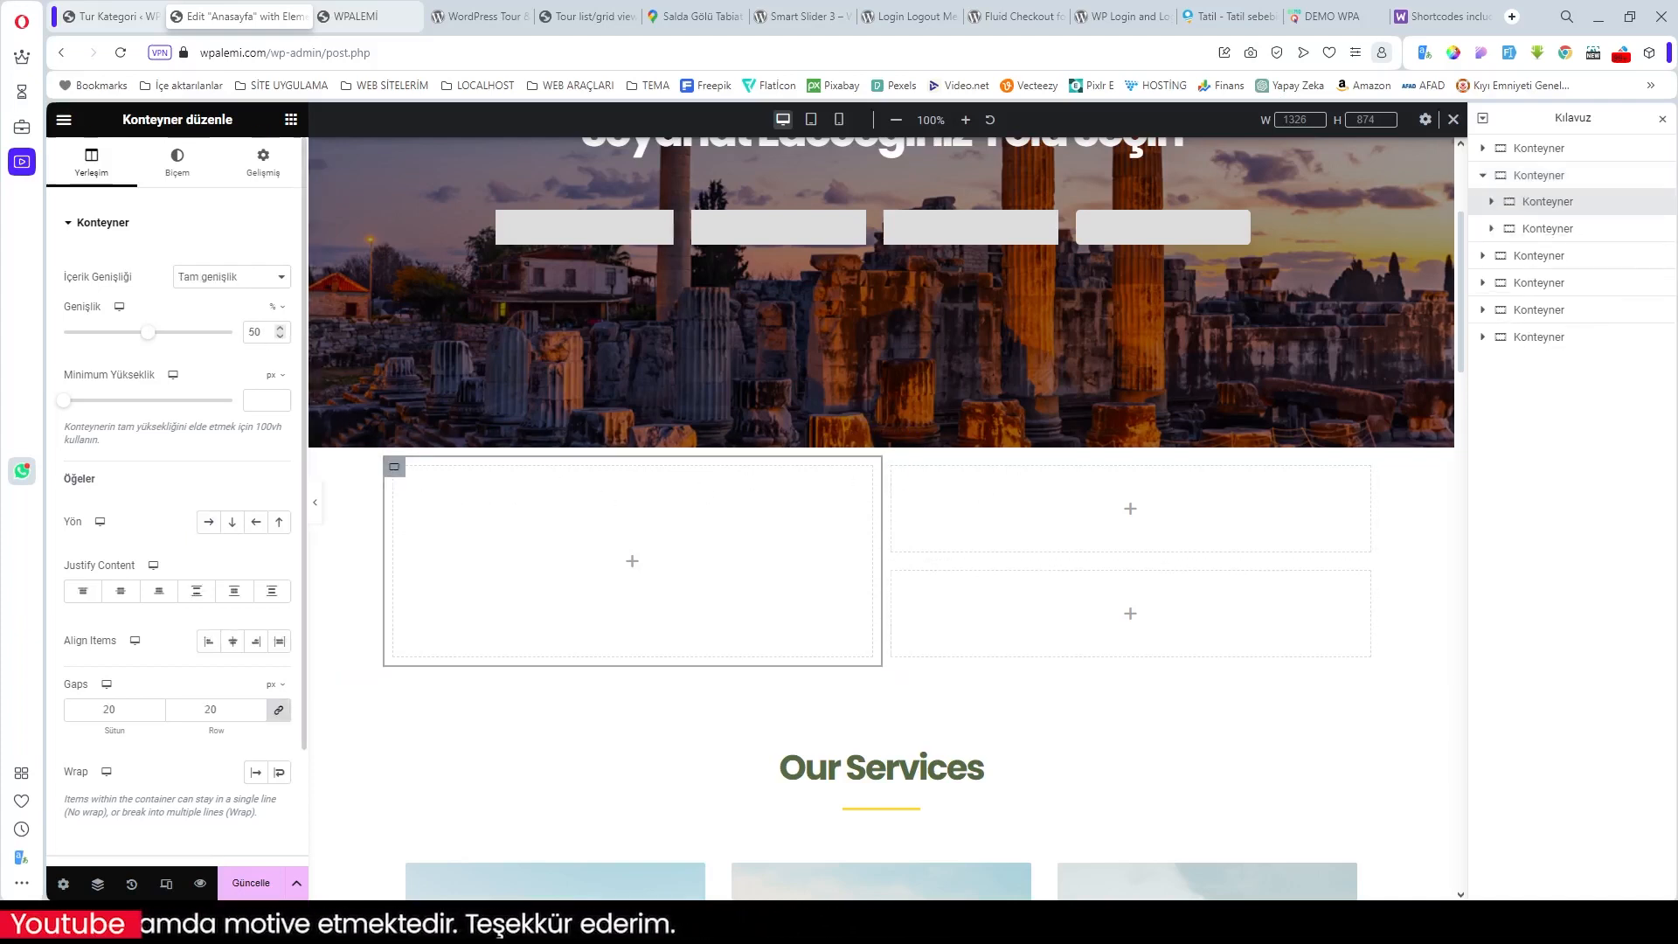
type("35")
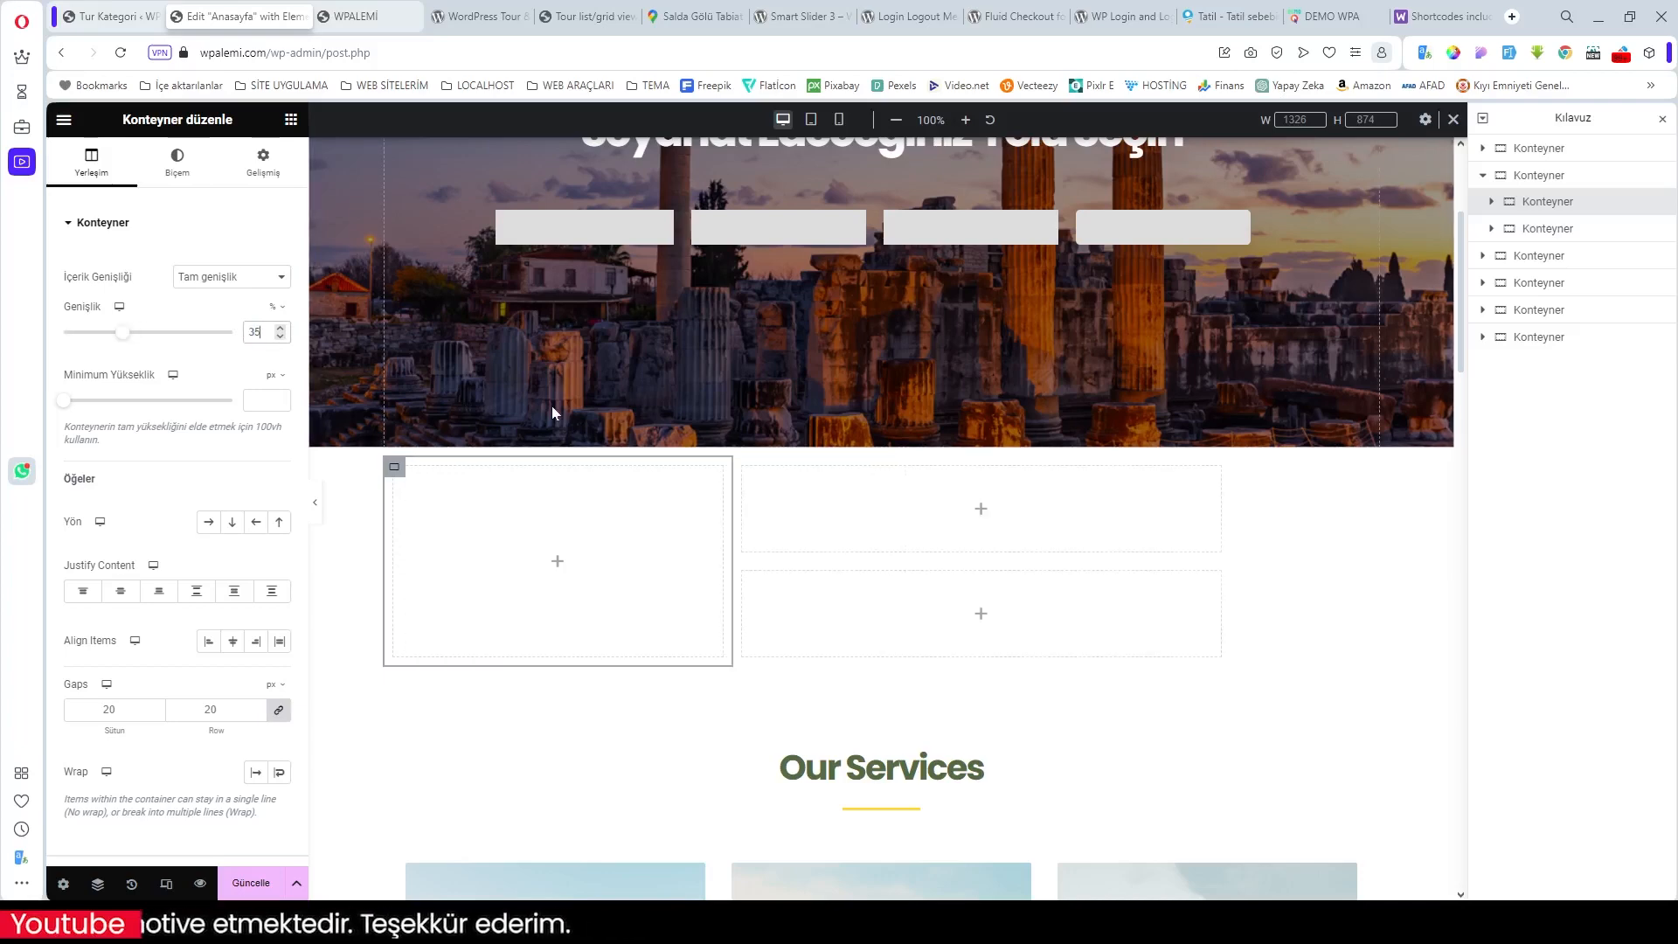
left_click(1538, 175)
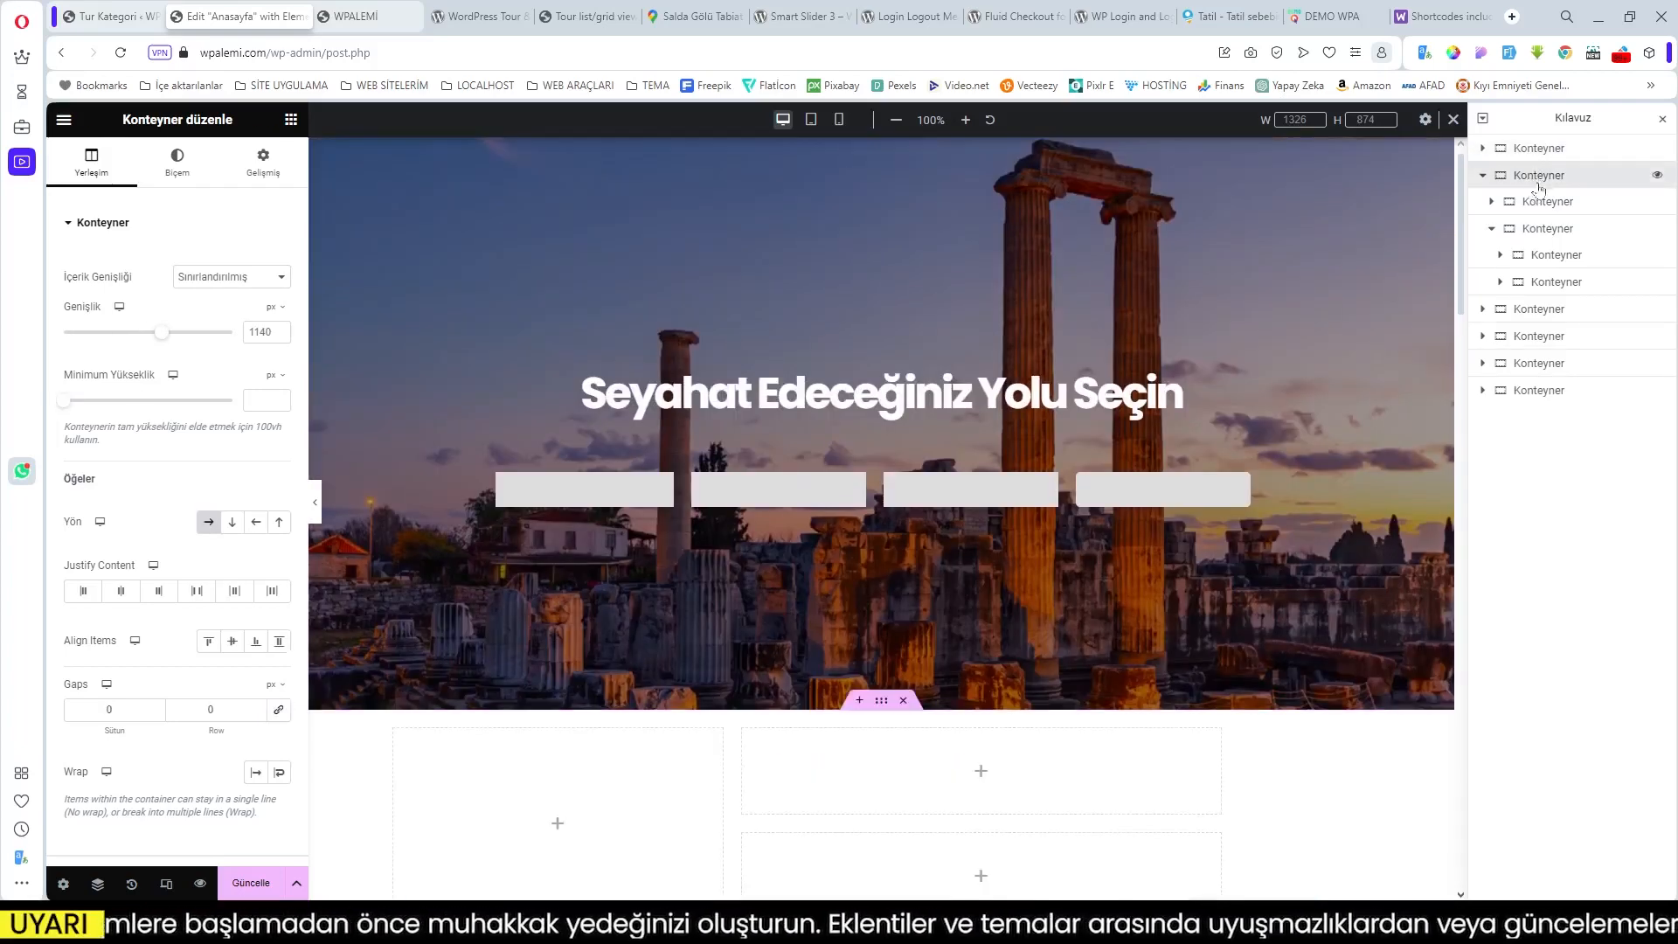
left_click(1538, 203)
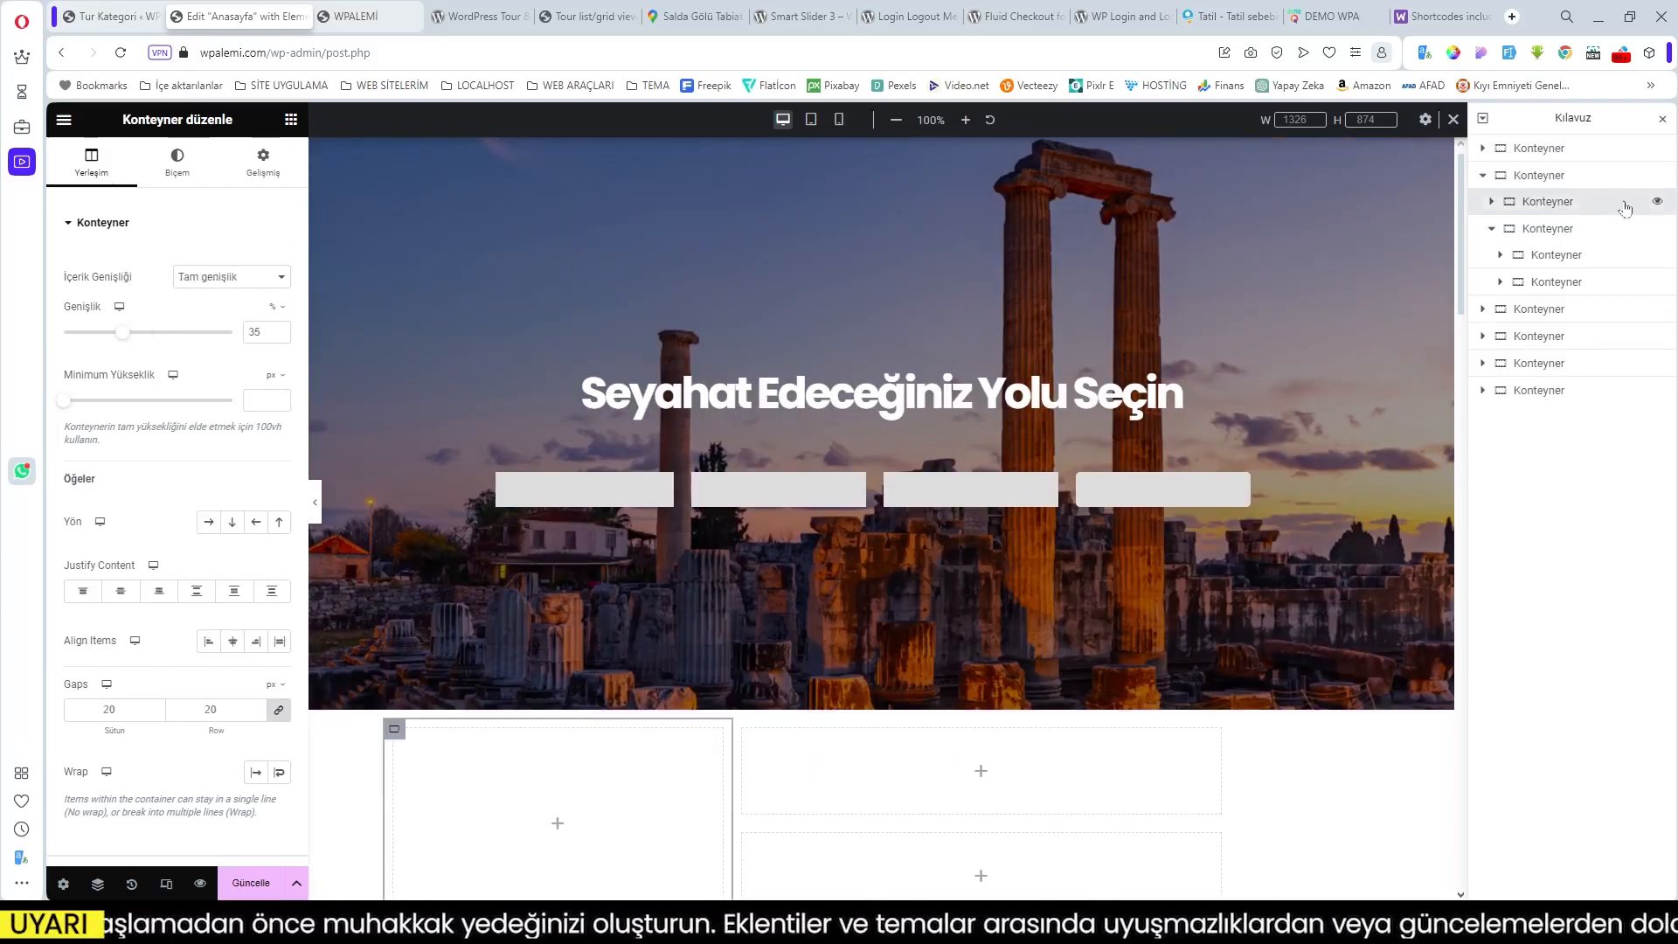
left_click(1573, 231)
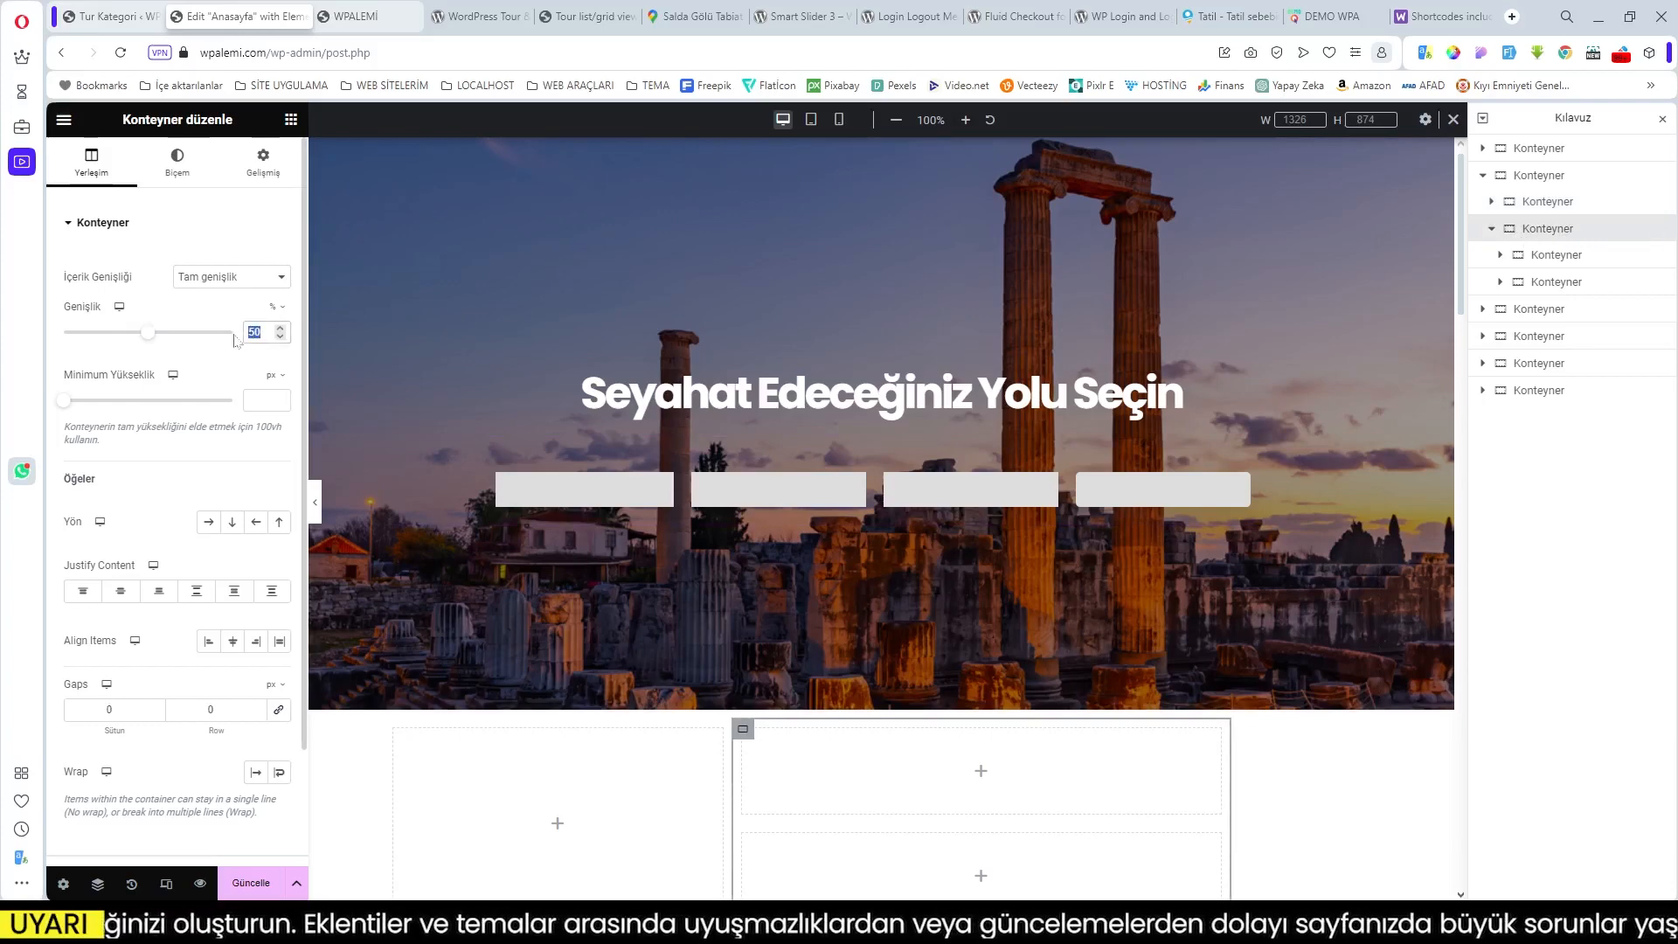
type("65")
scroll(742, 695, "down", 3)
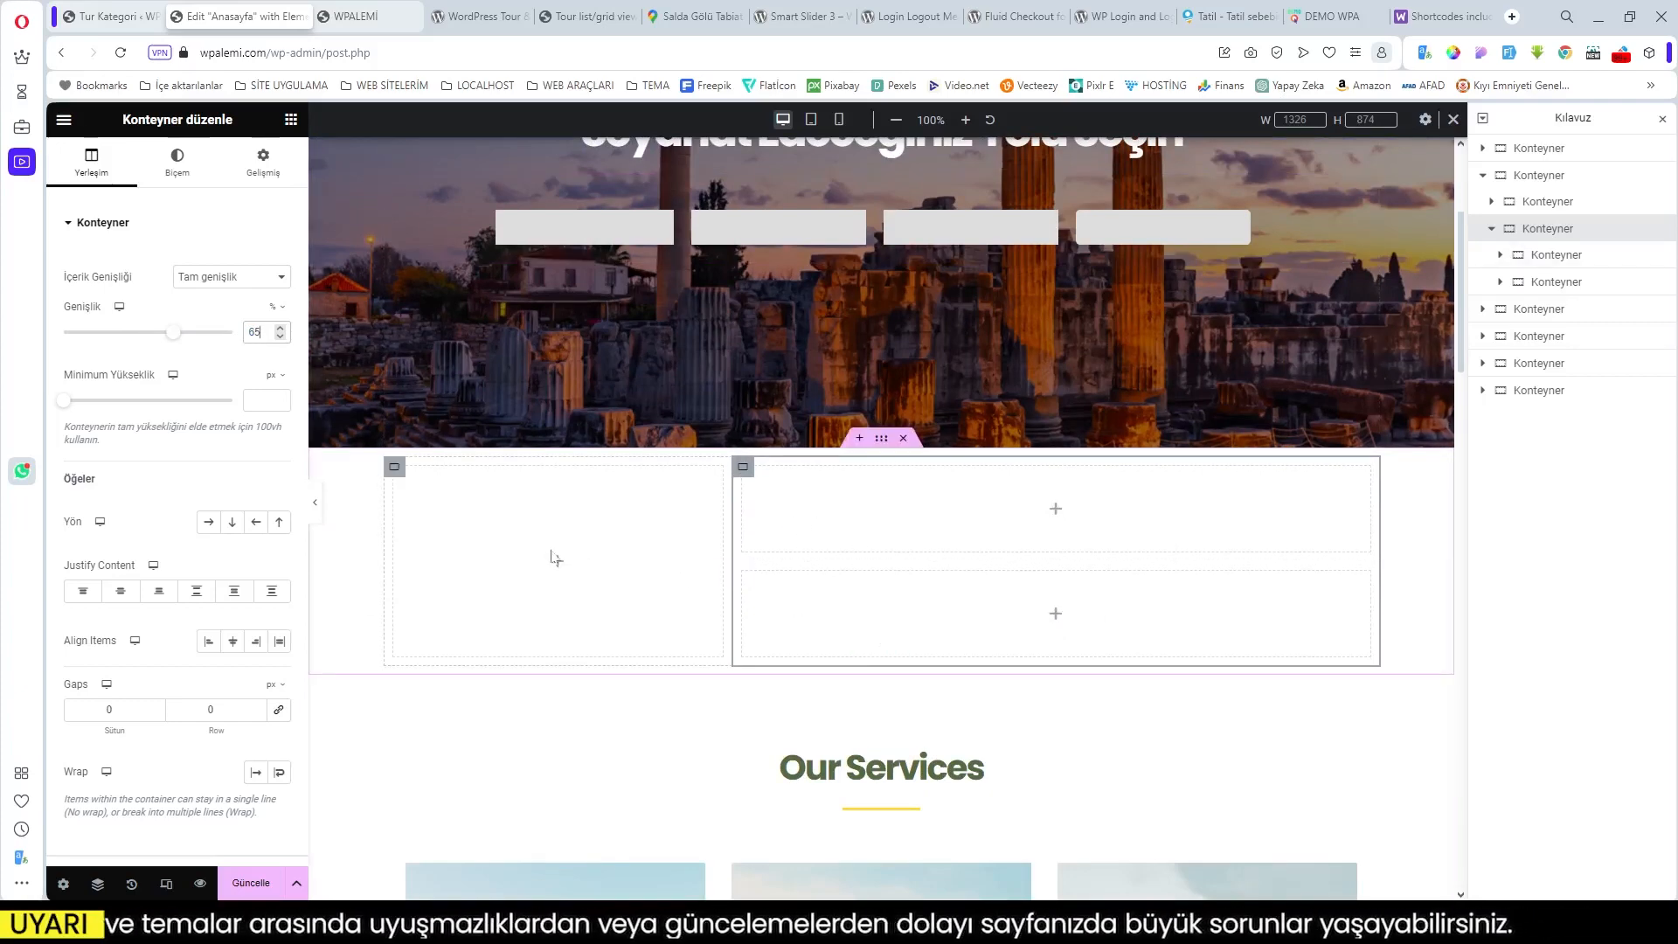
Step: Place a Kısa kod widget and a nested Konteyner in the right column
left_click(1056, 507)
left_click_drag(116, 304, 996, 498)
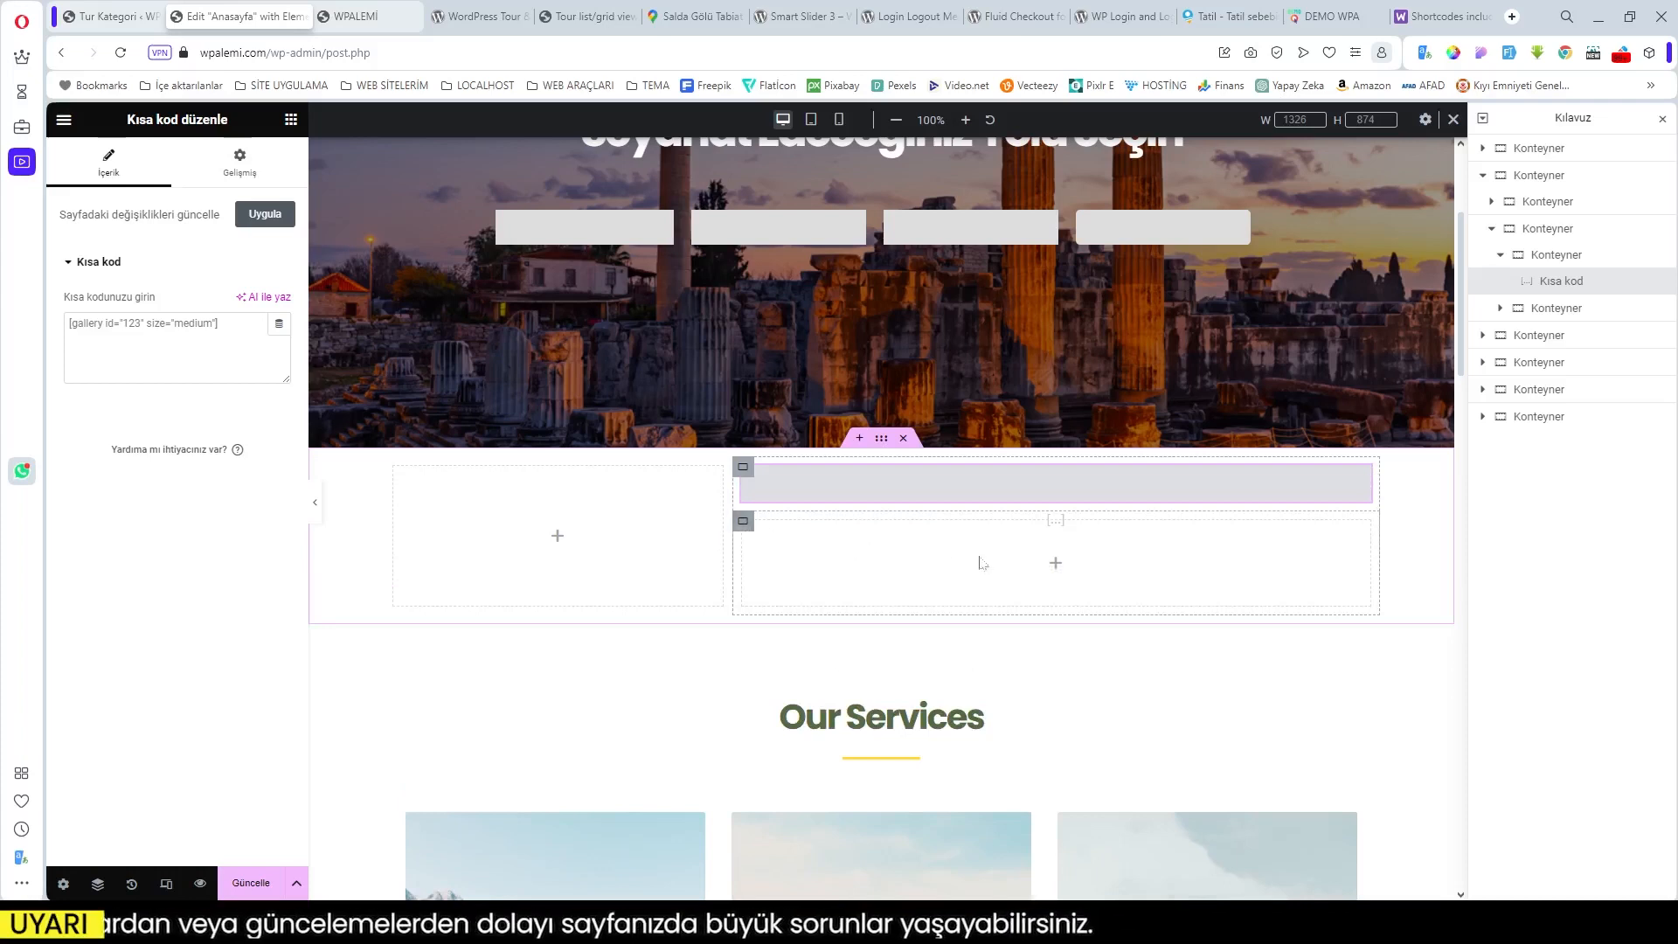
left_click(1055, 563)
left_click_drag(136, 434, 839, 551)
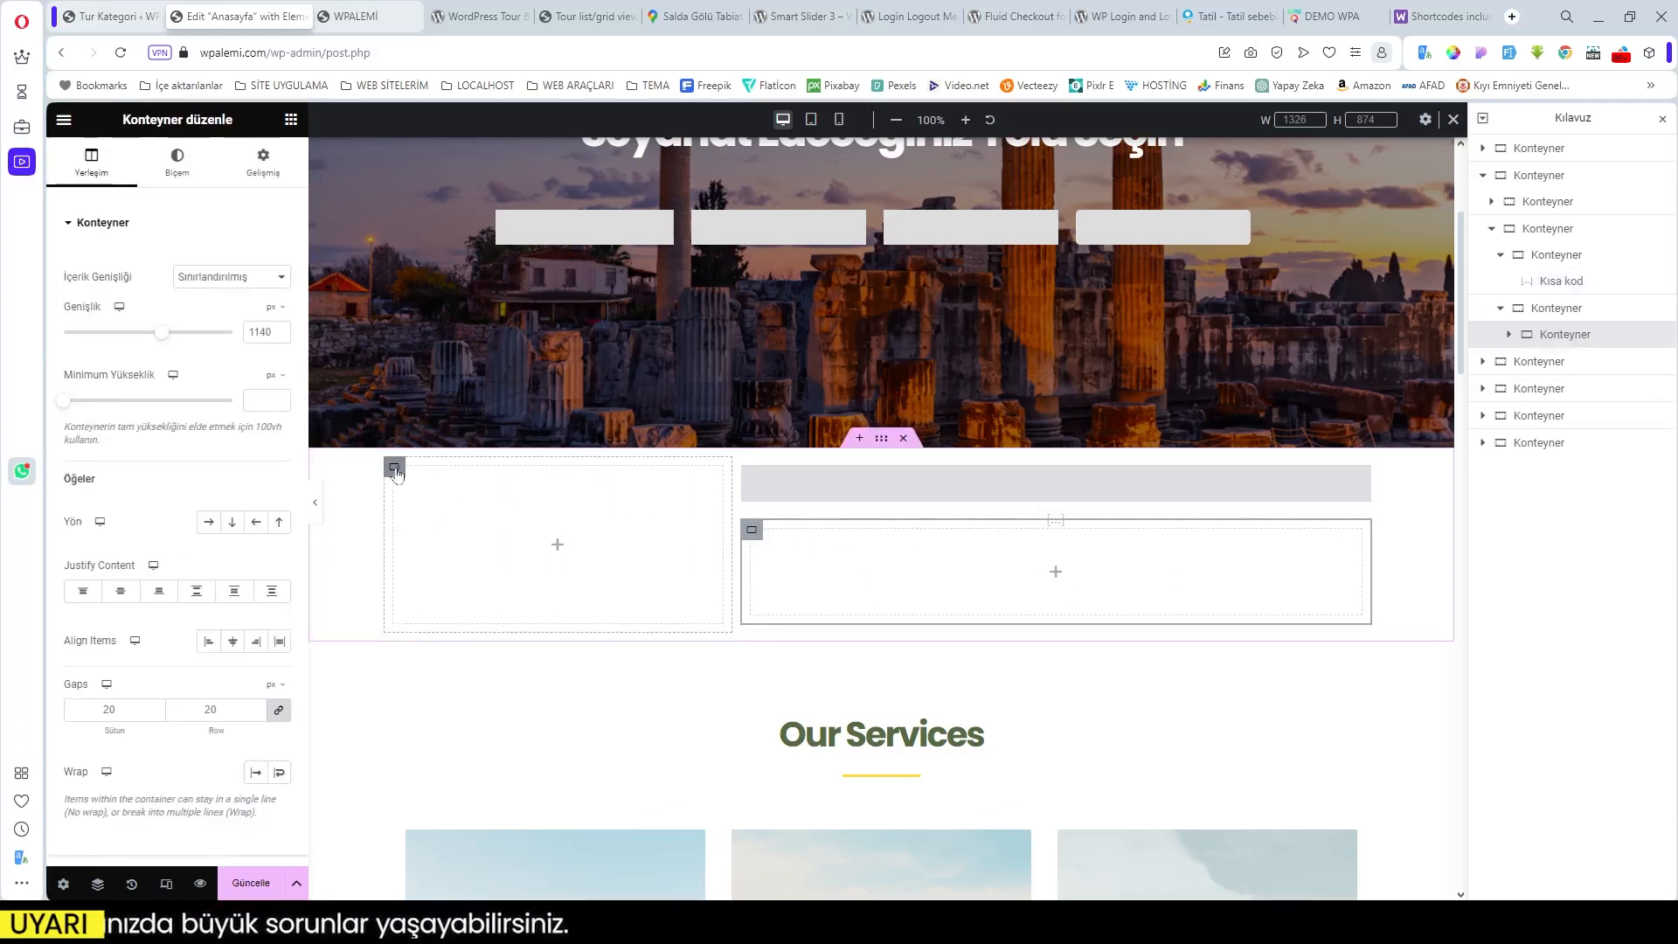
left_click(395, 470)
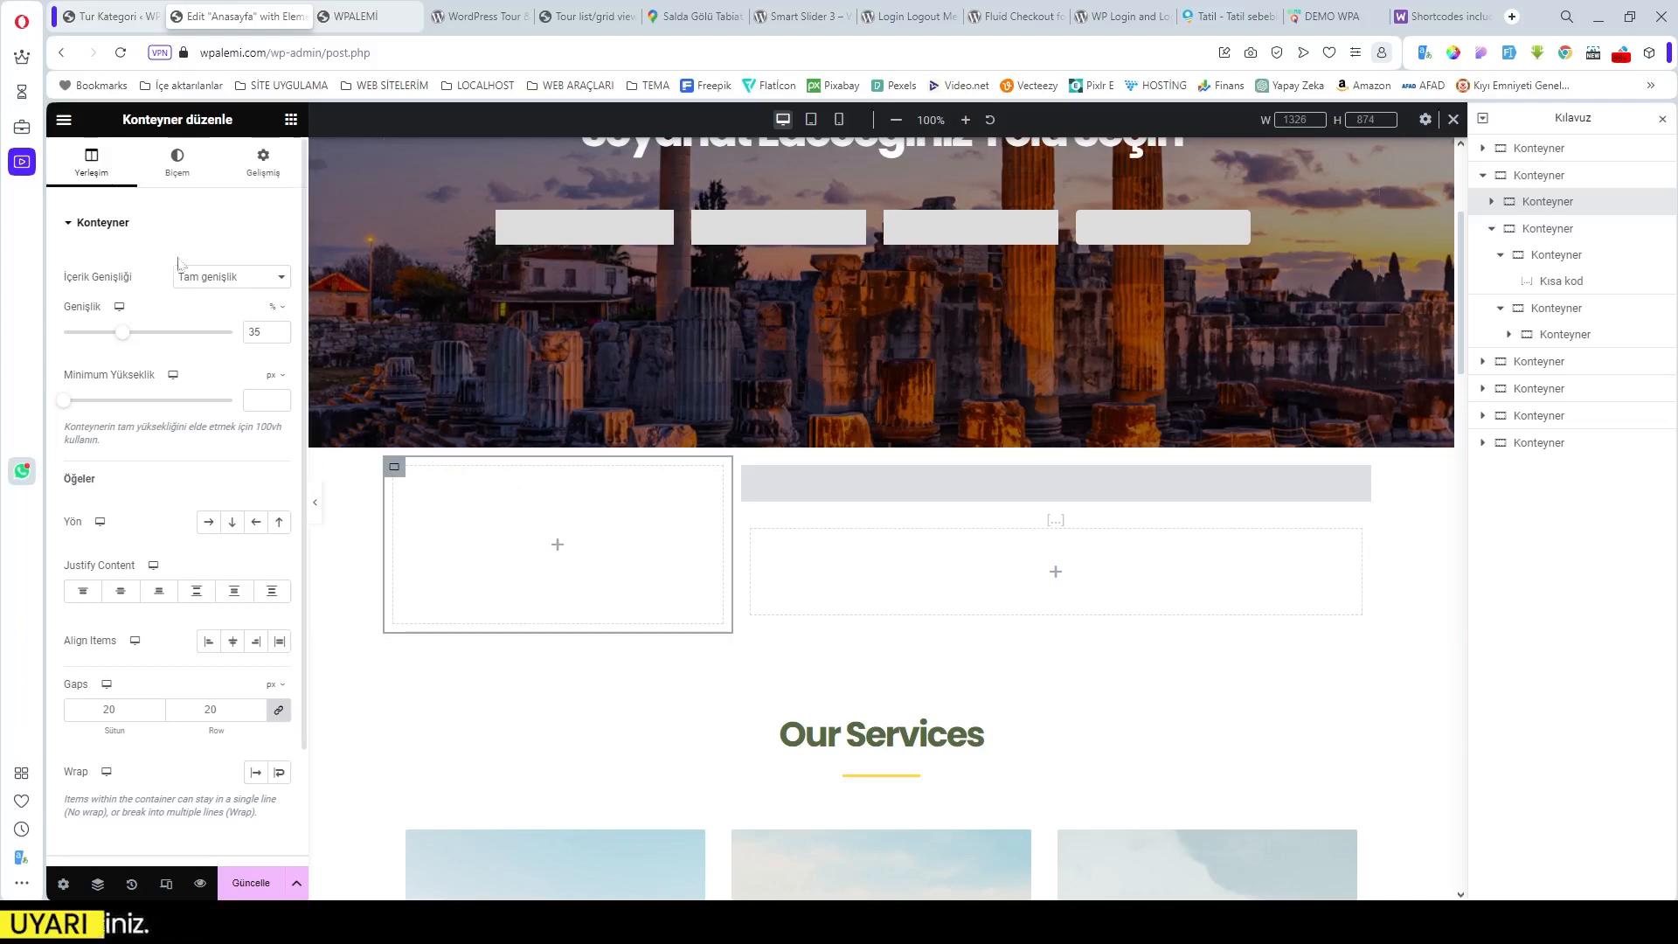
Step: Give the left container a Klasik background using the hot-air balloon photo
left_click(177, 162)
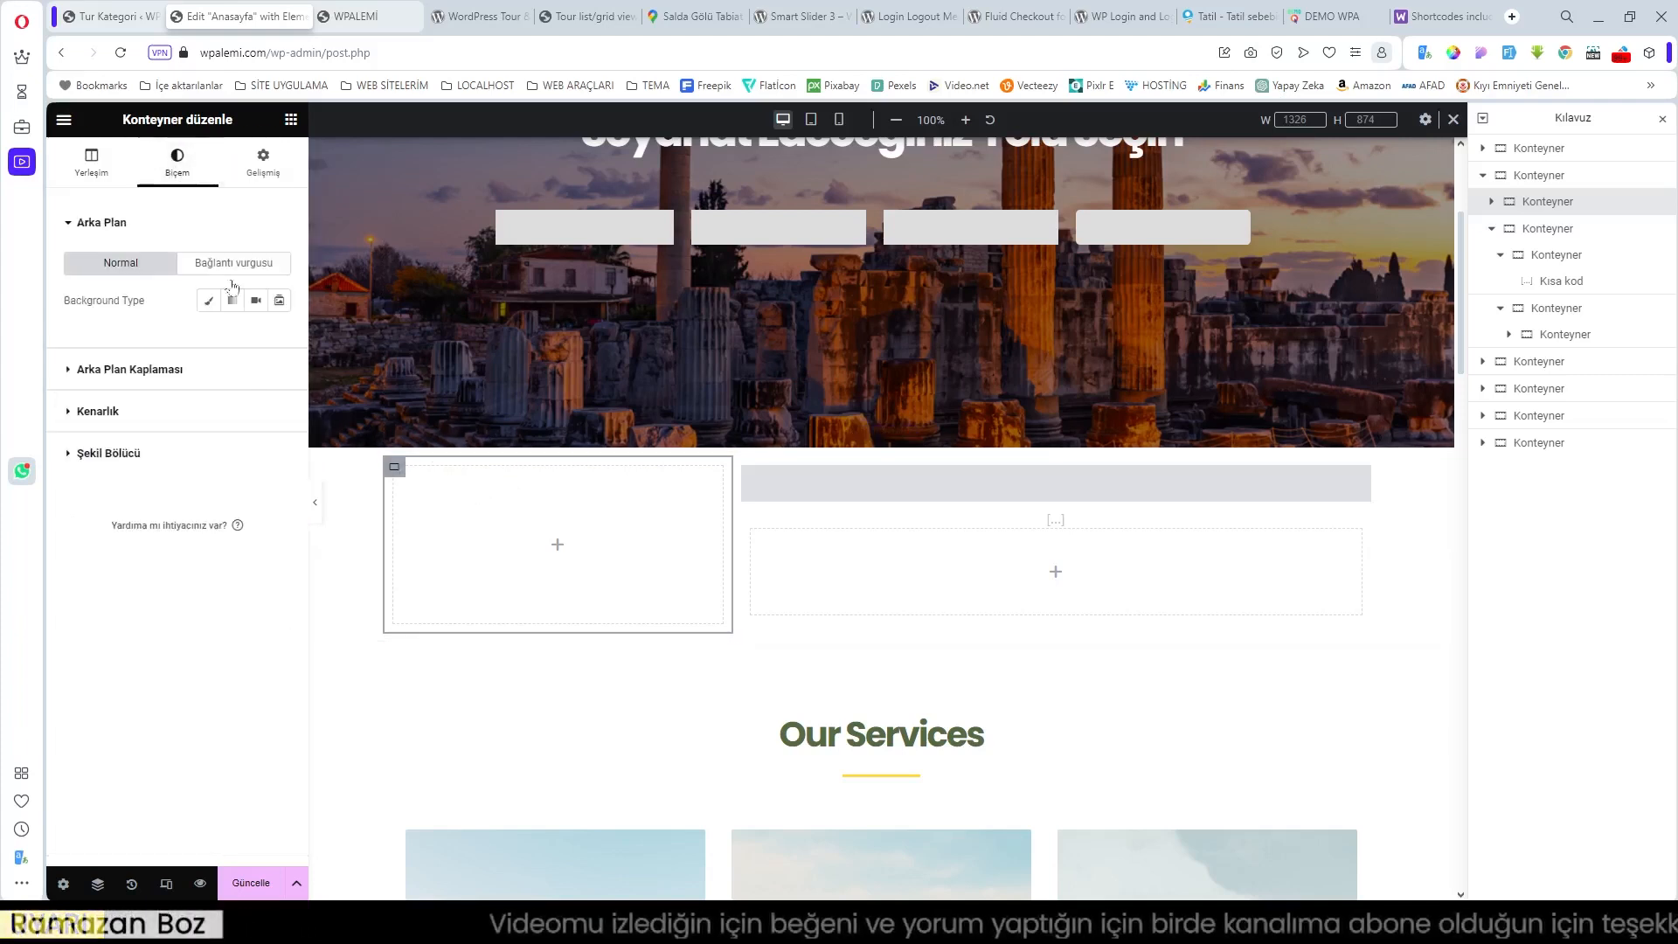
left_click(208, 300)
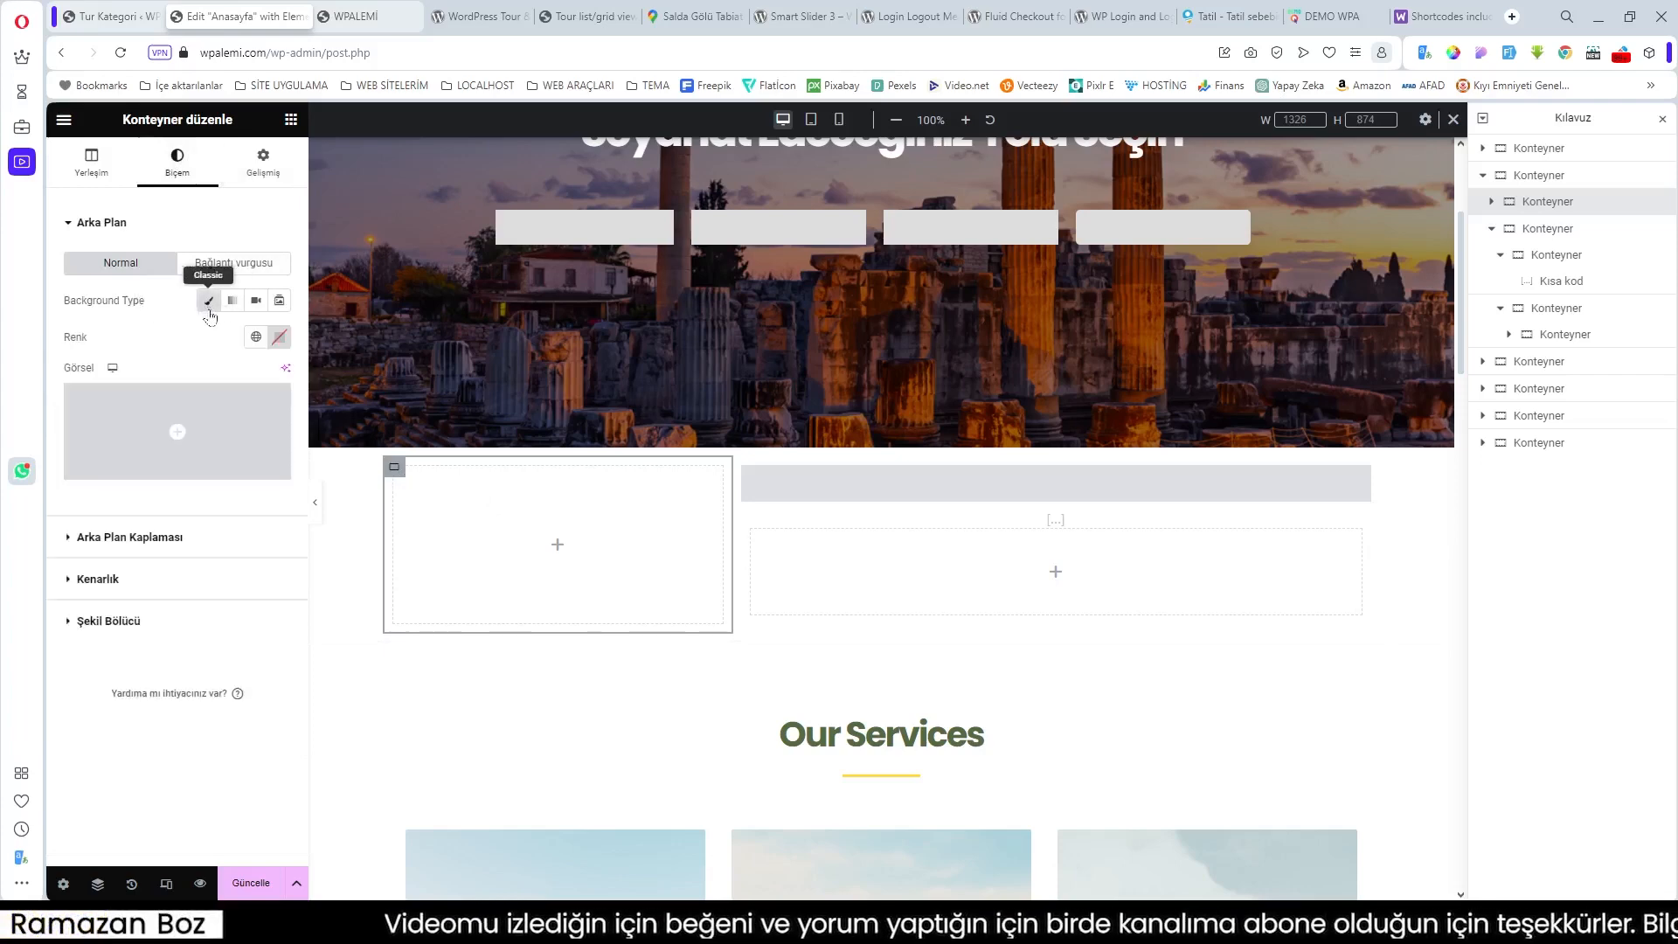
left_click(178, 453)
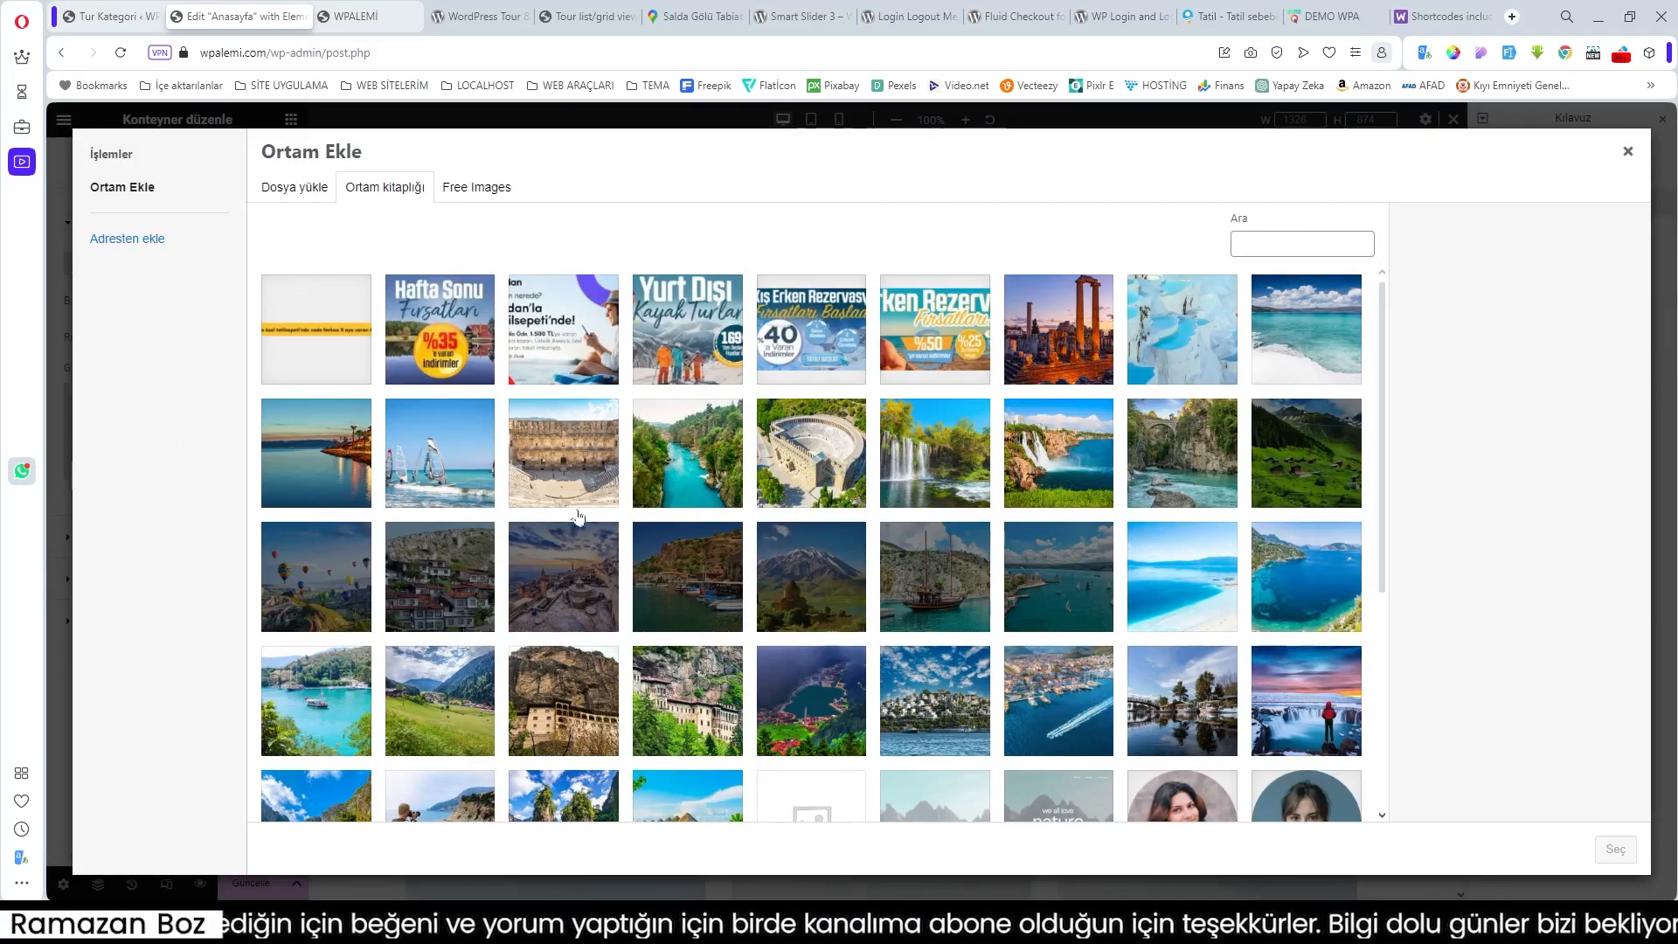
left_click(357, 581)
left_click(1615, 848)
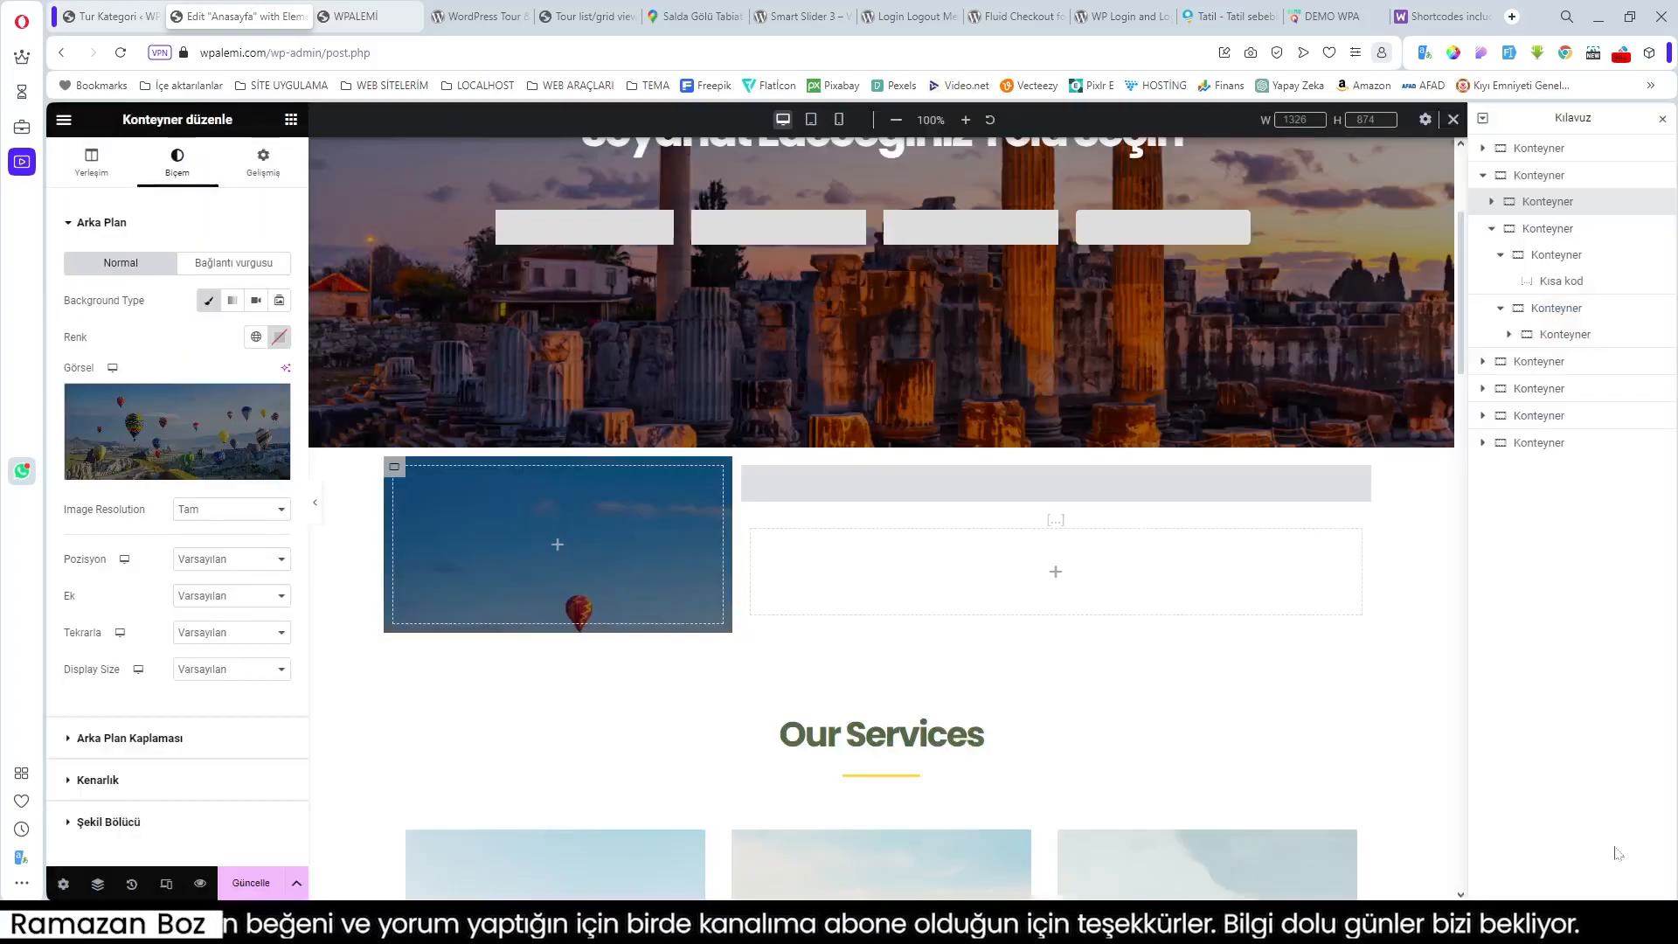
Step: Set the background position to Orta Orta and display size to Kapla
left_click(236, 559)
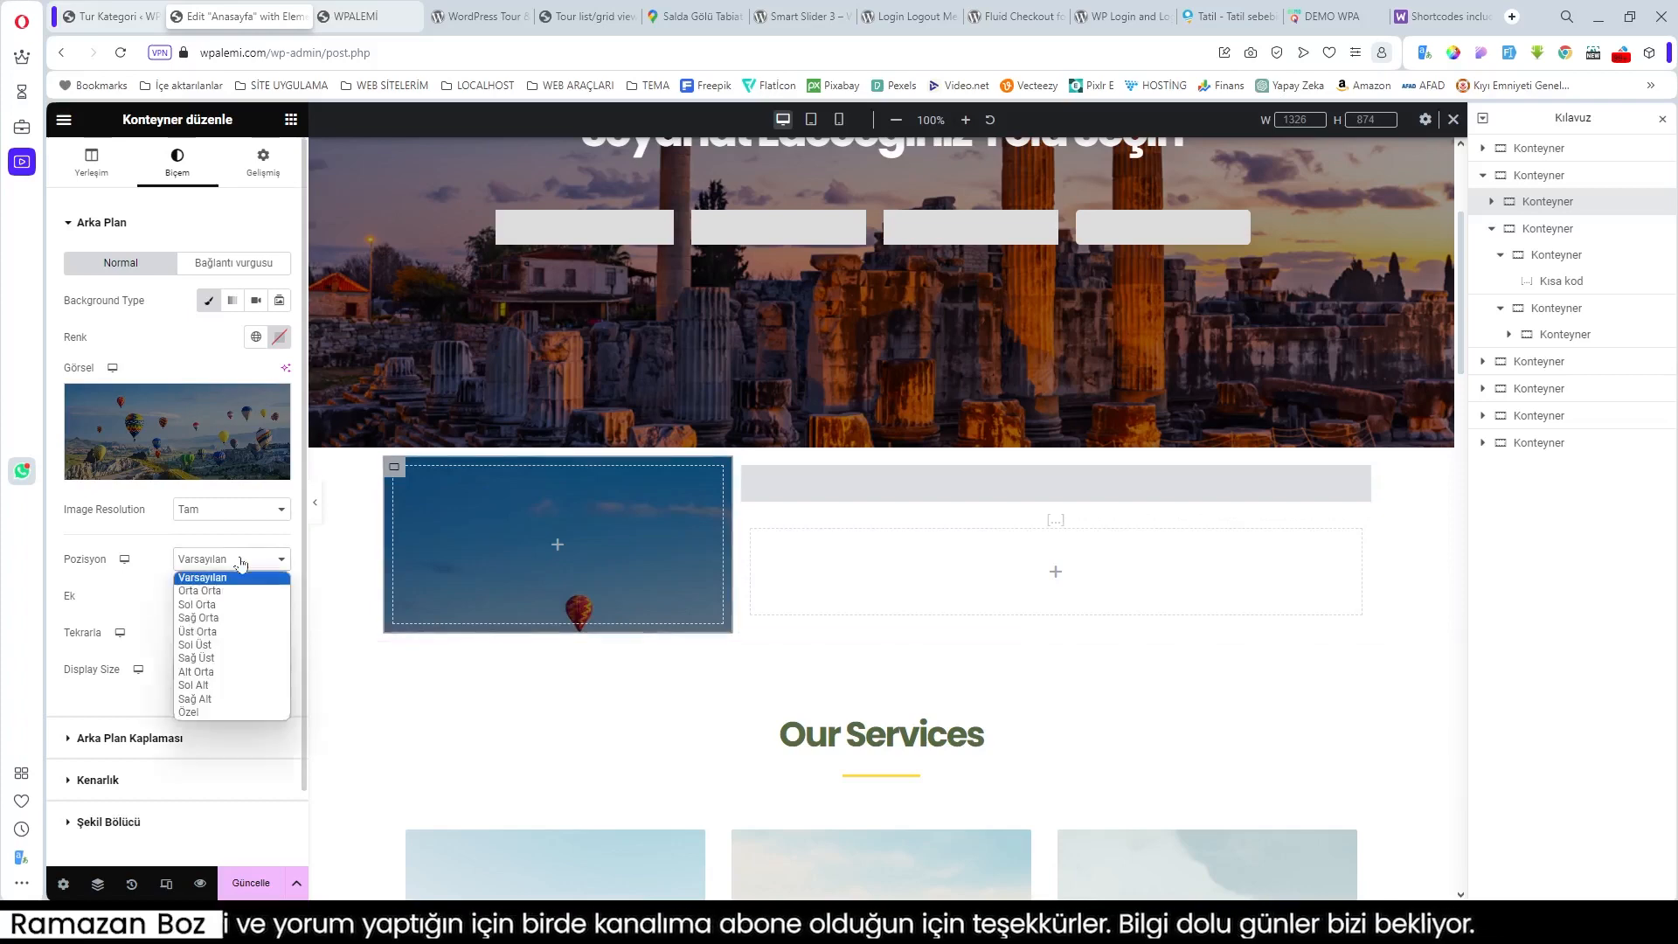
left_click(229, 591)
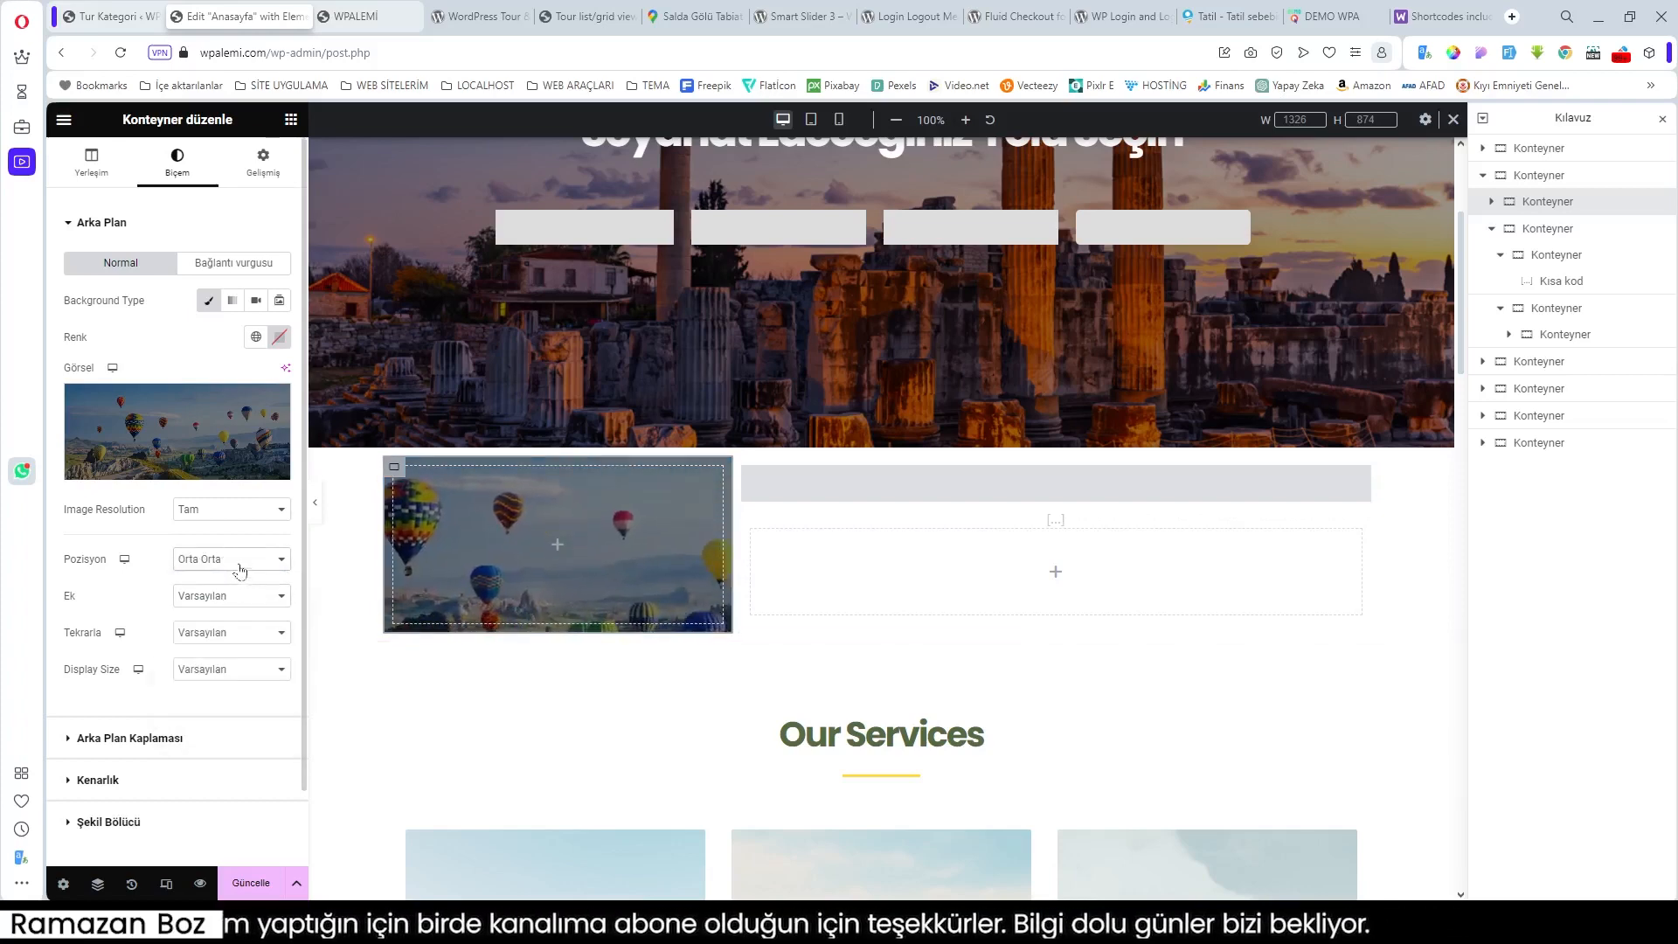
left_click(241, 566)
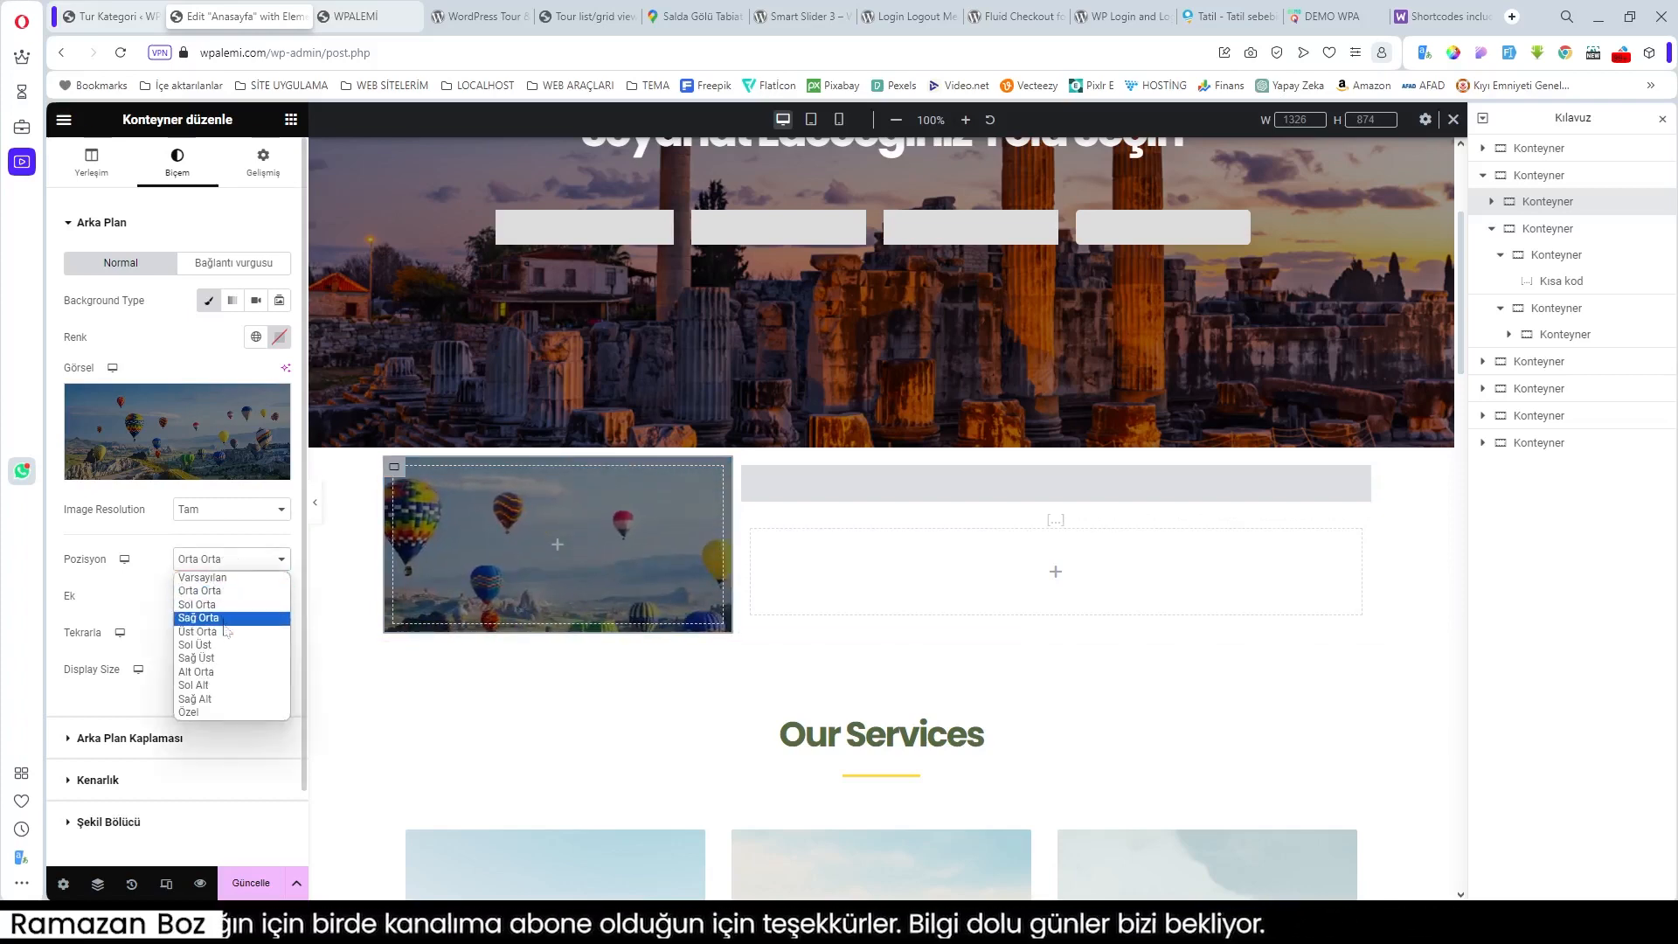
left_click(214, 672)
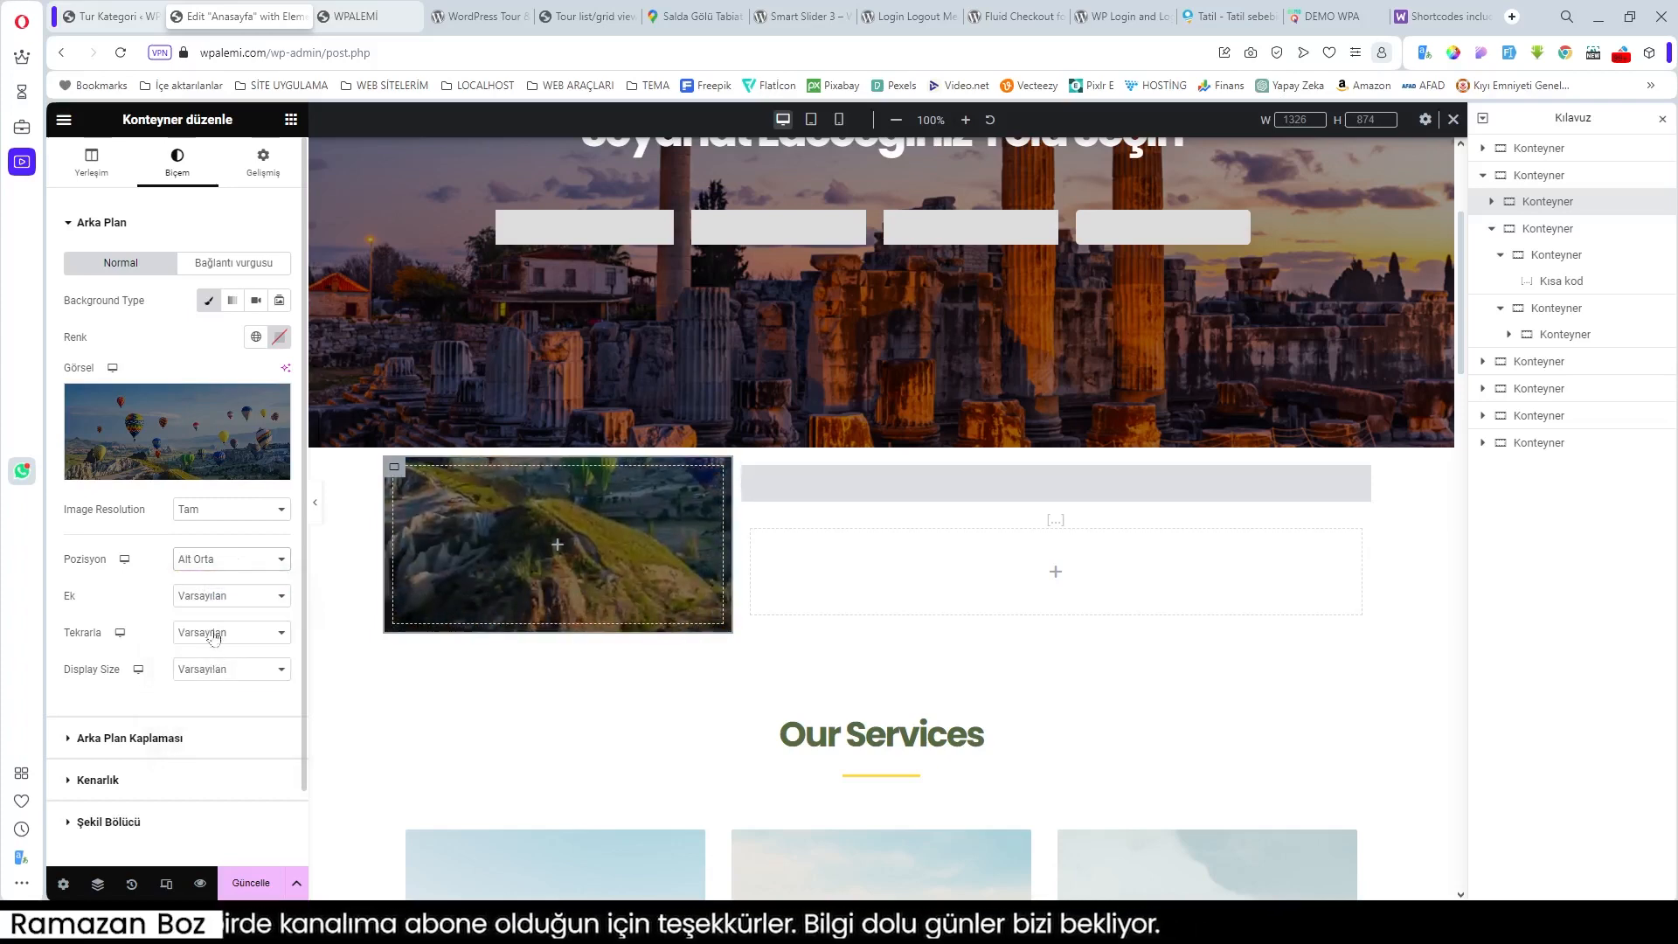
left_click(218, 563)
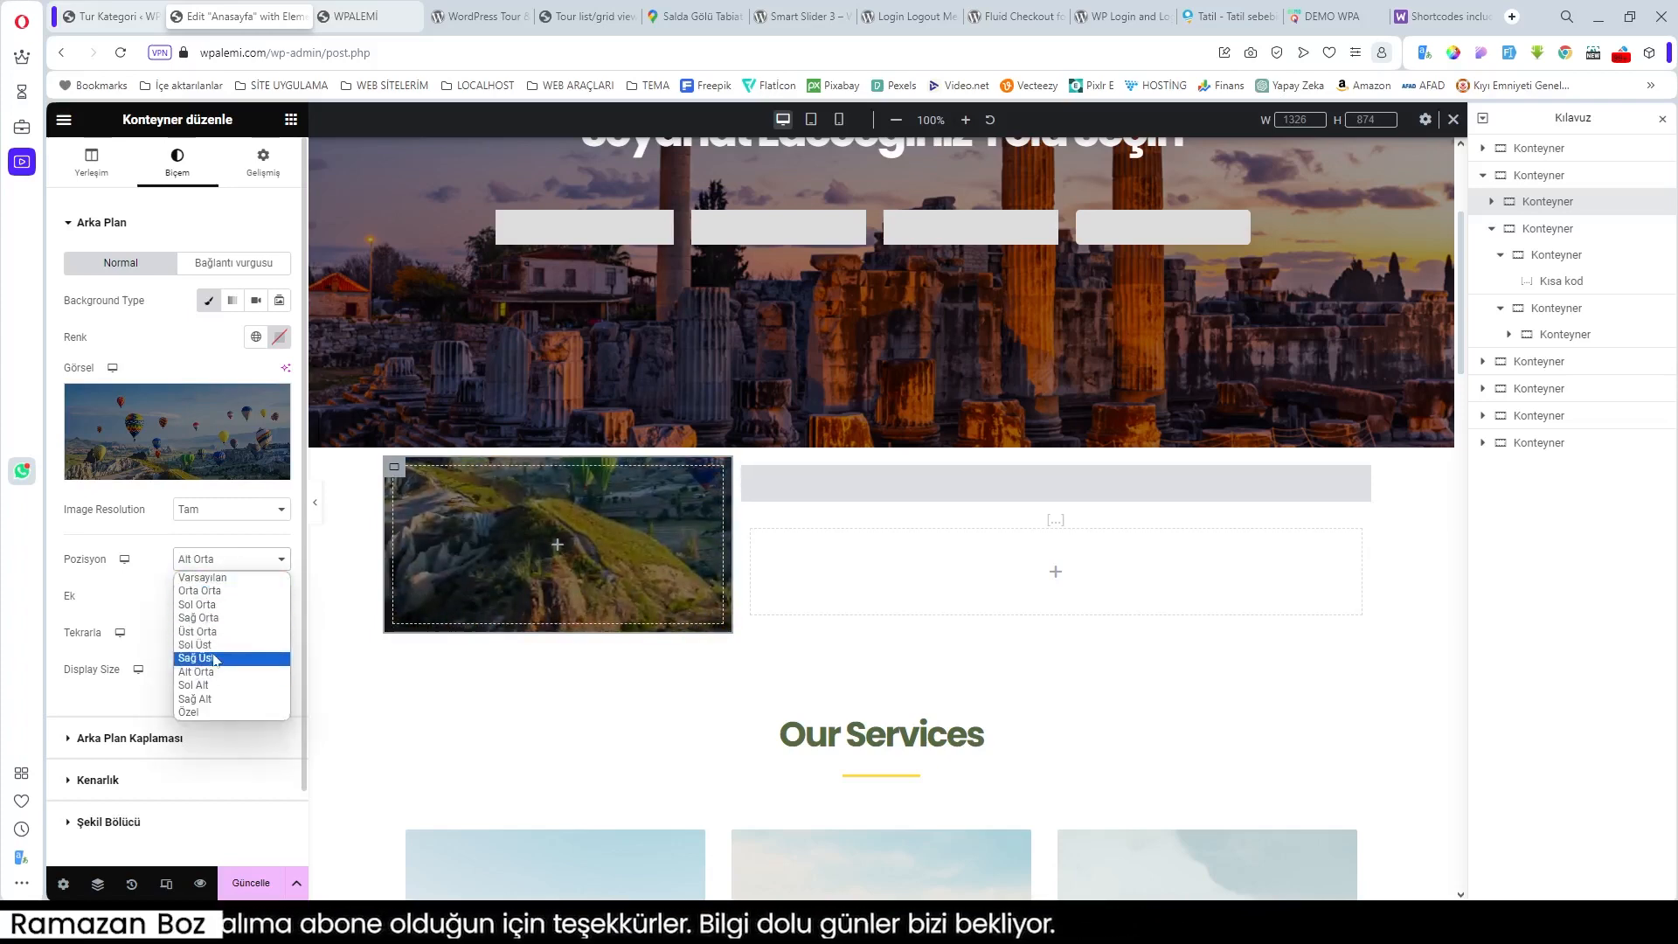
left_click(210, 594)
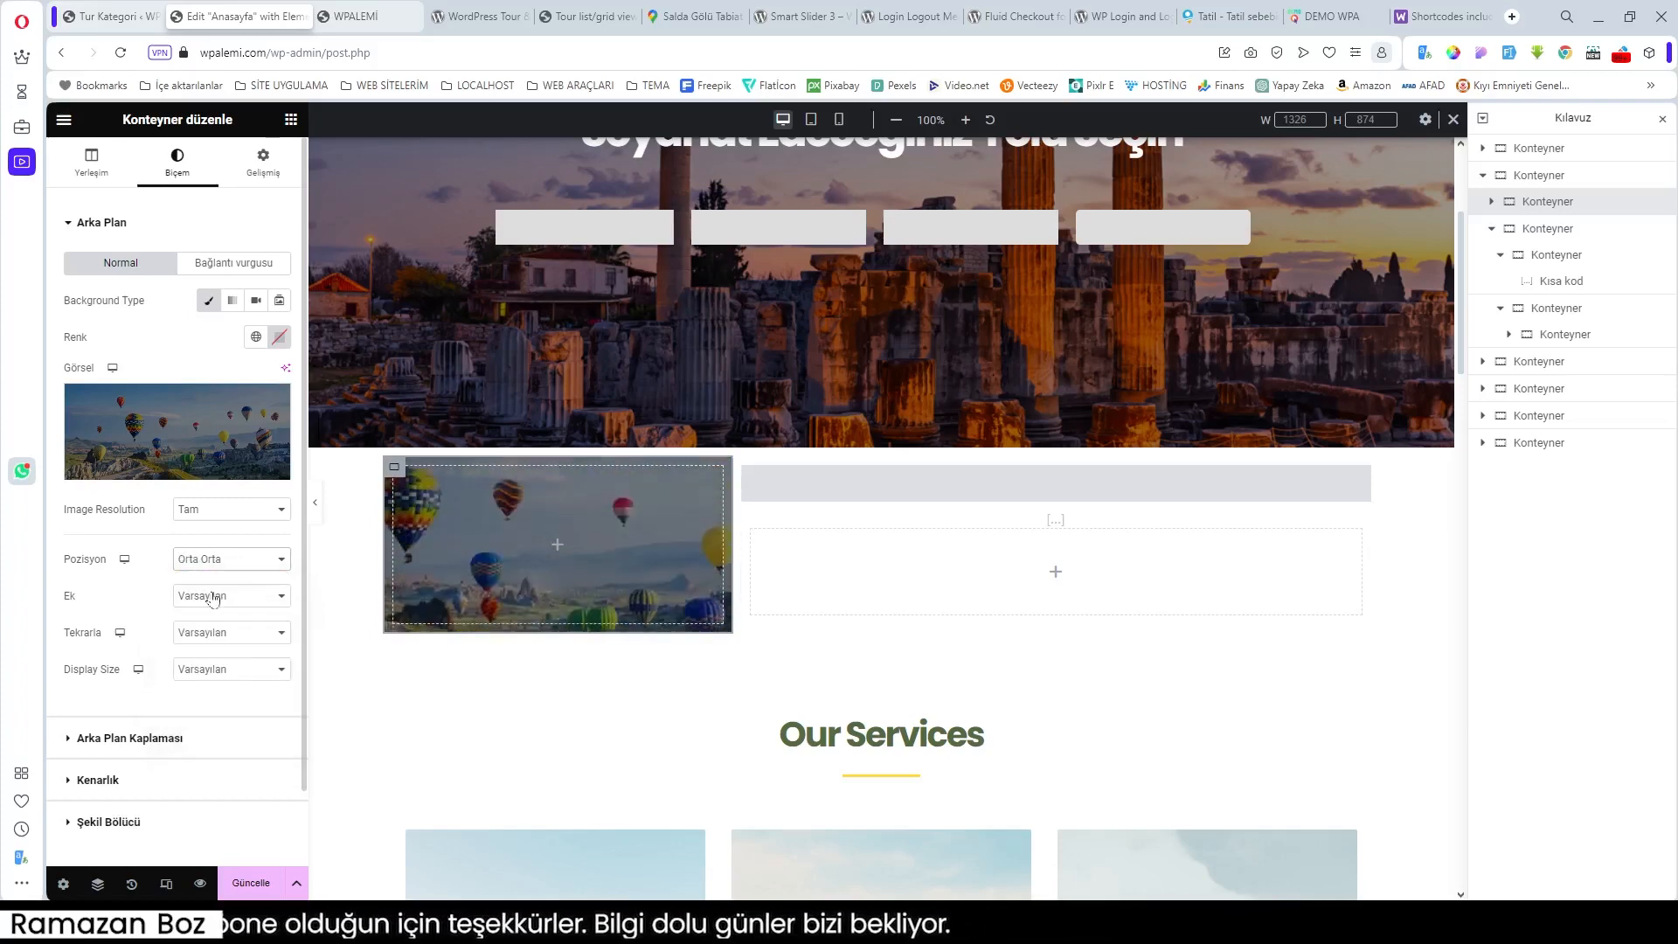
left_click(197, 669)
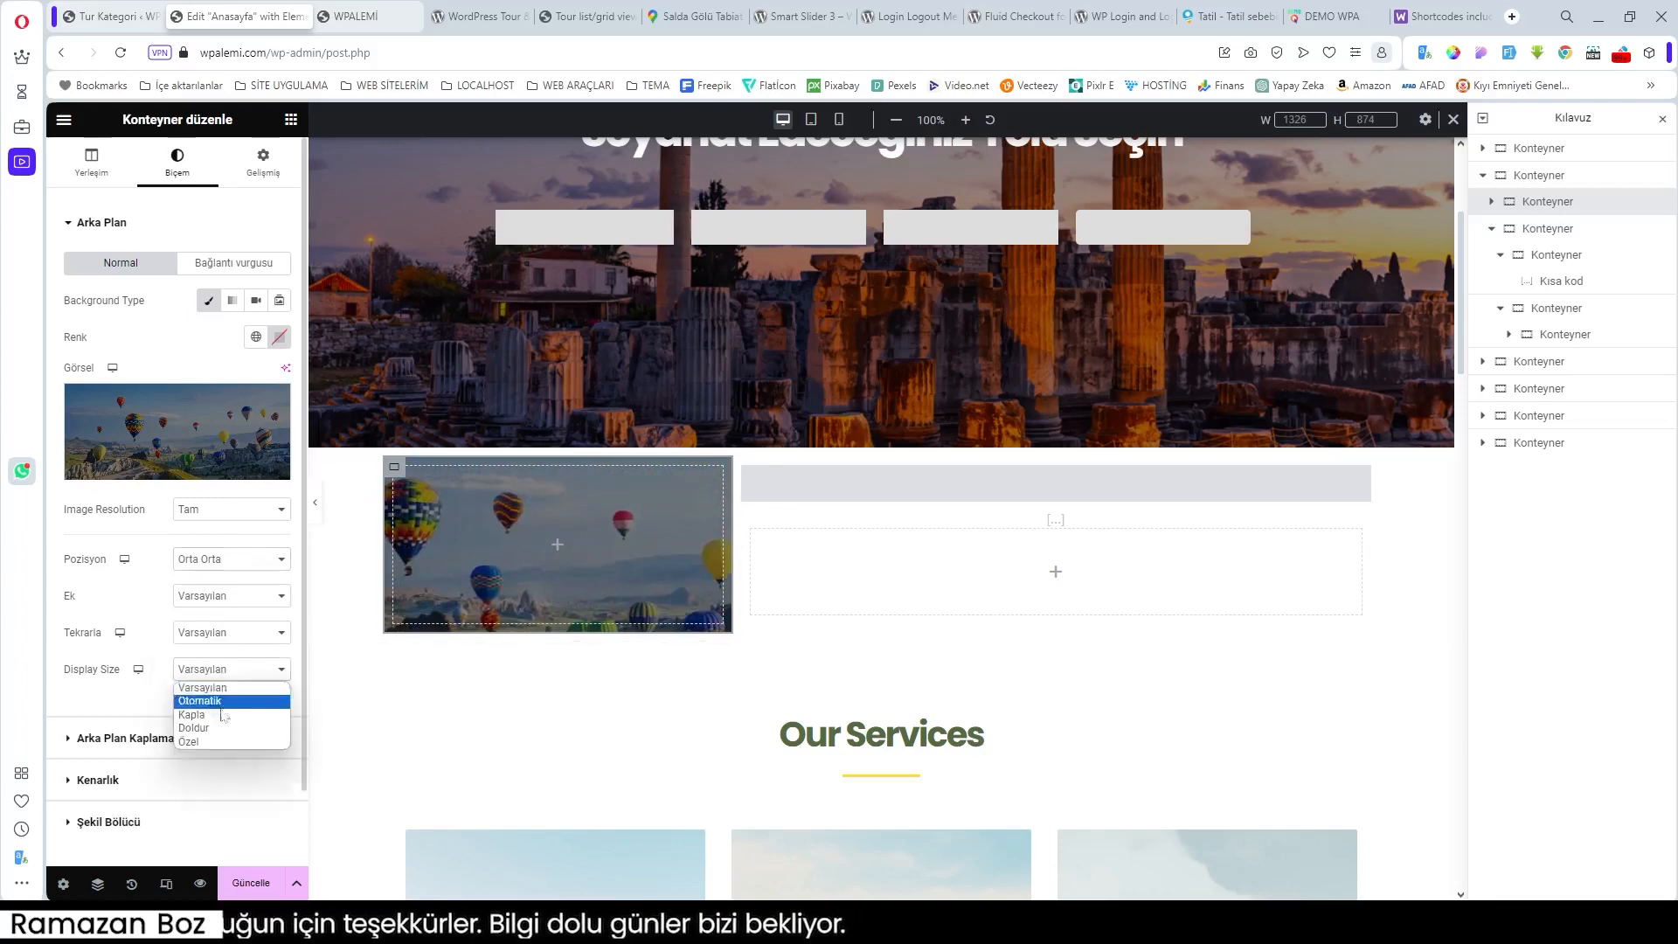
left_click(214, 715)
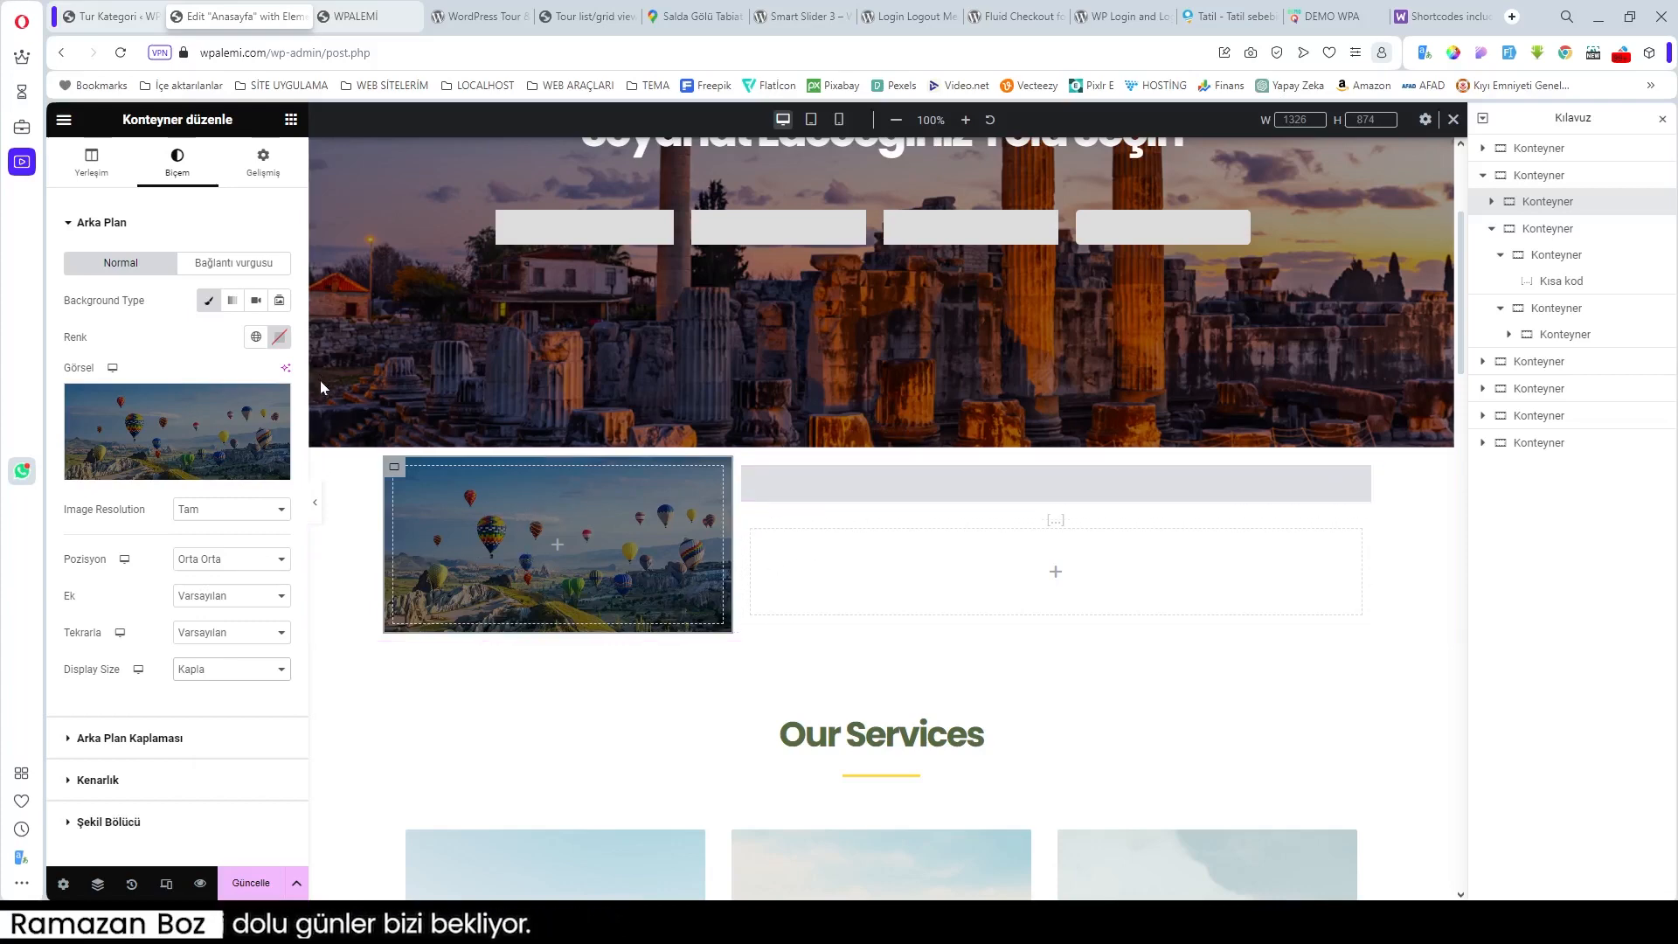
left_click(560, 549)
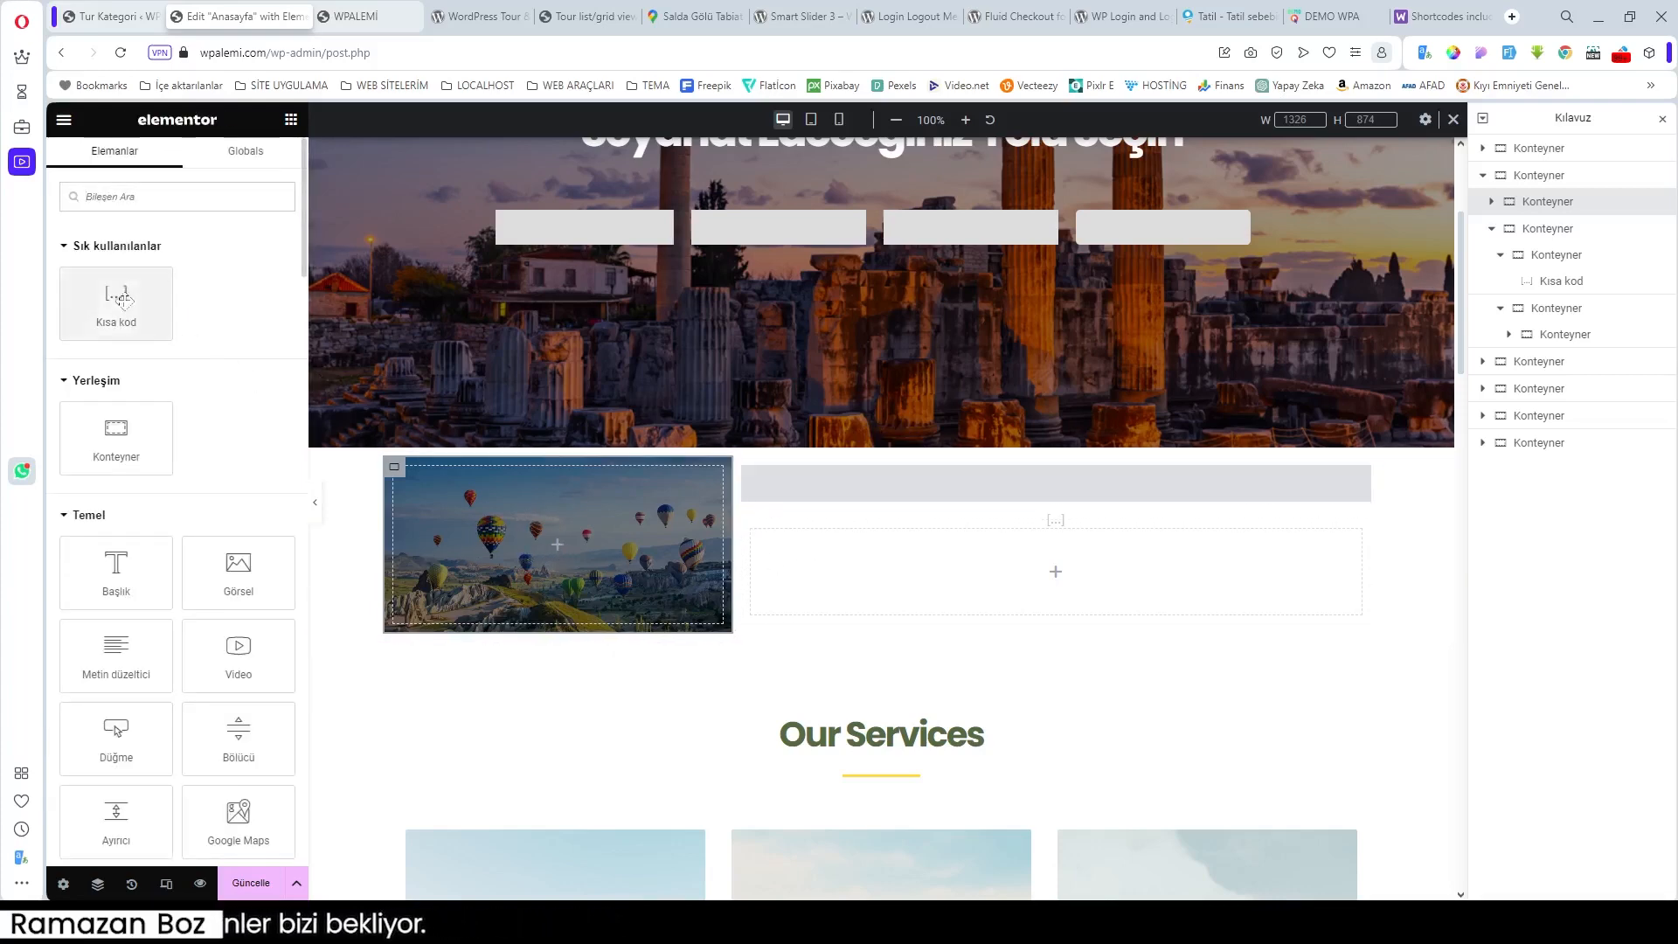
Step: Drop a Kısa kod widget into the balloon container with the ttbm-top-search shortcode
left_click_drag(115, 303, 568, 548)
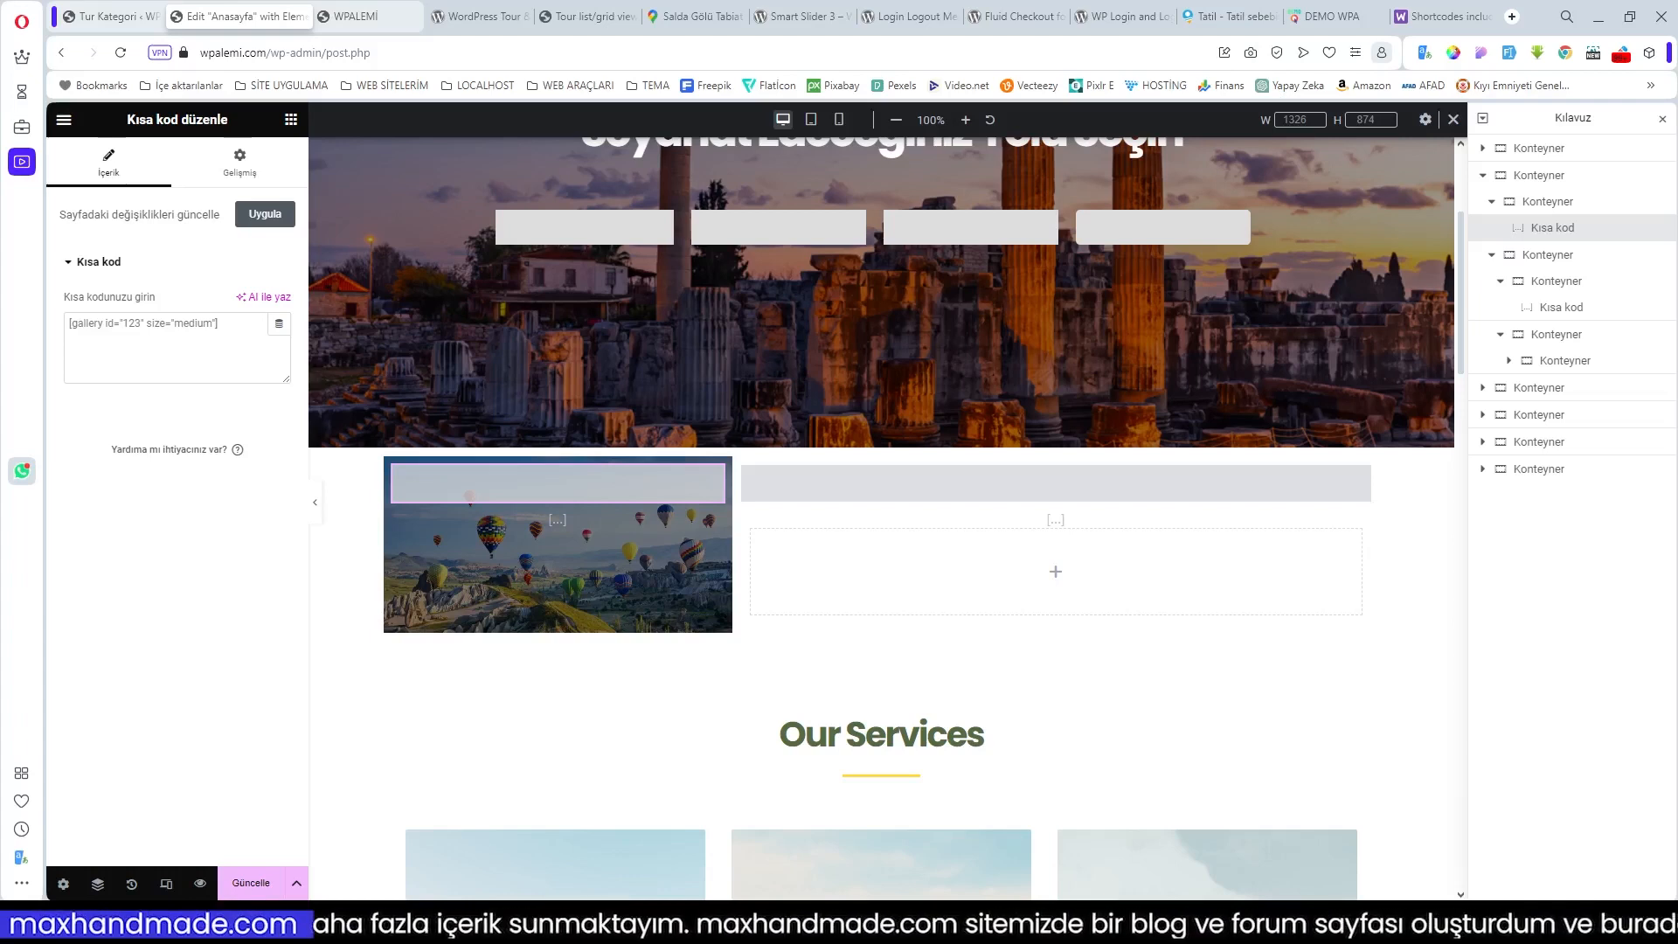
type("[ttbm-top-search organizer-filter = 'no']")
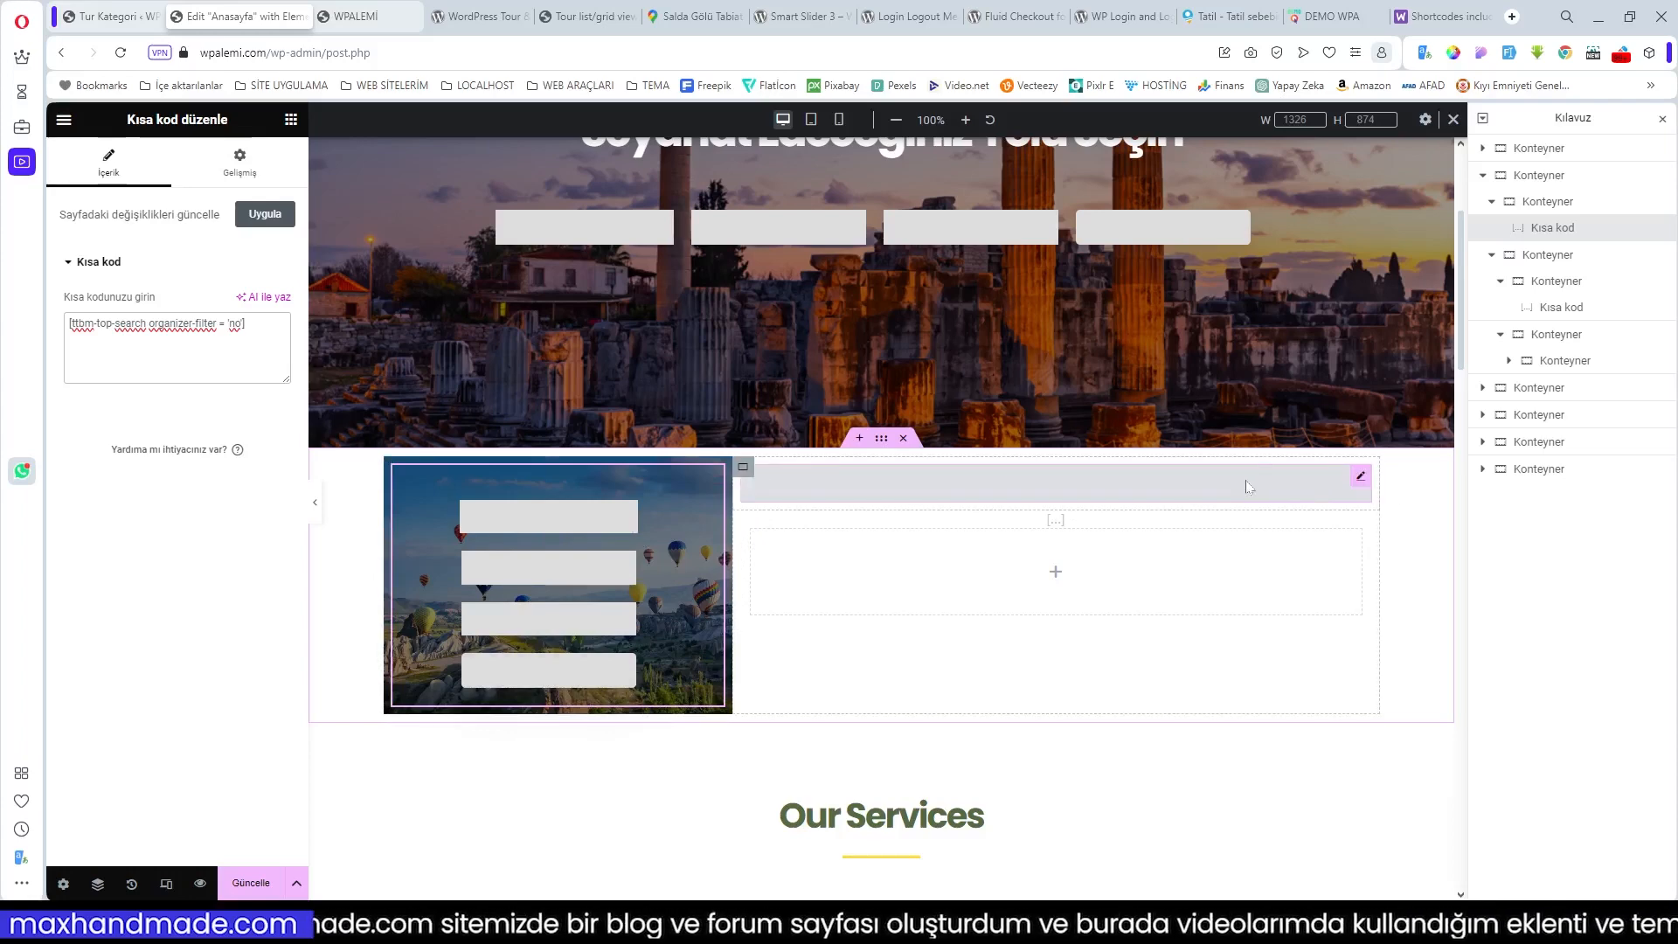
left_click(1360, 481)
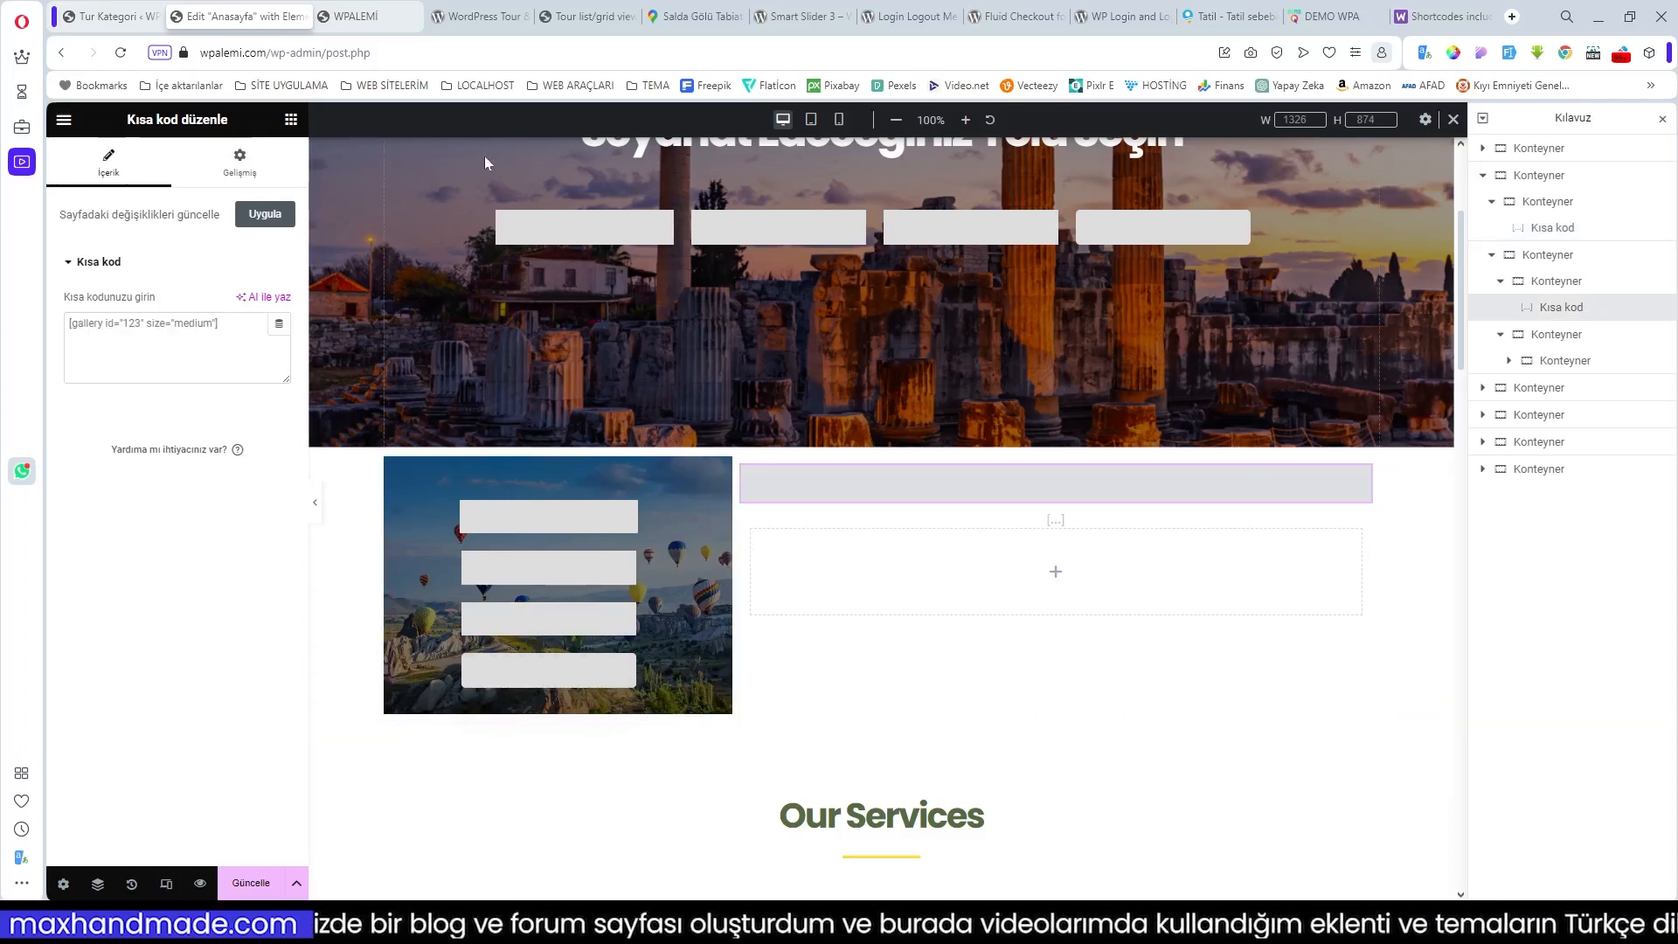
Step: Open the anasayfa slider01 project in Smart Slider and copy its [smartslider3 slider="2"] shortcode
left_click(114, 18)
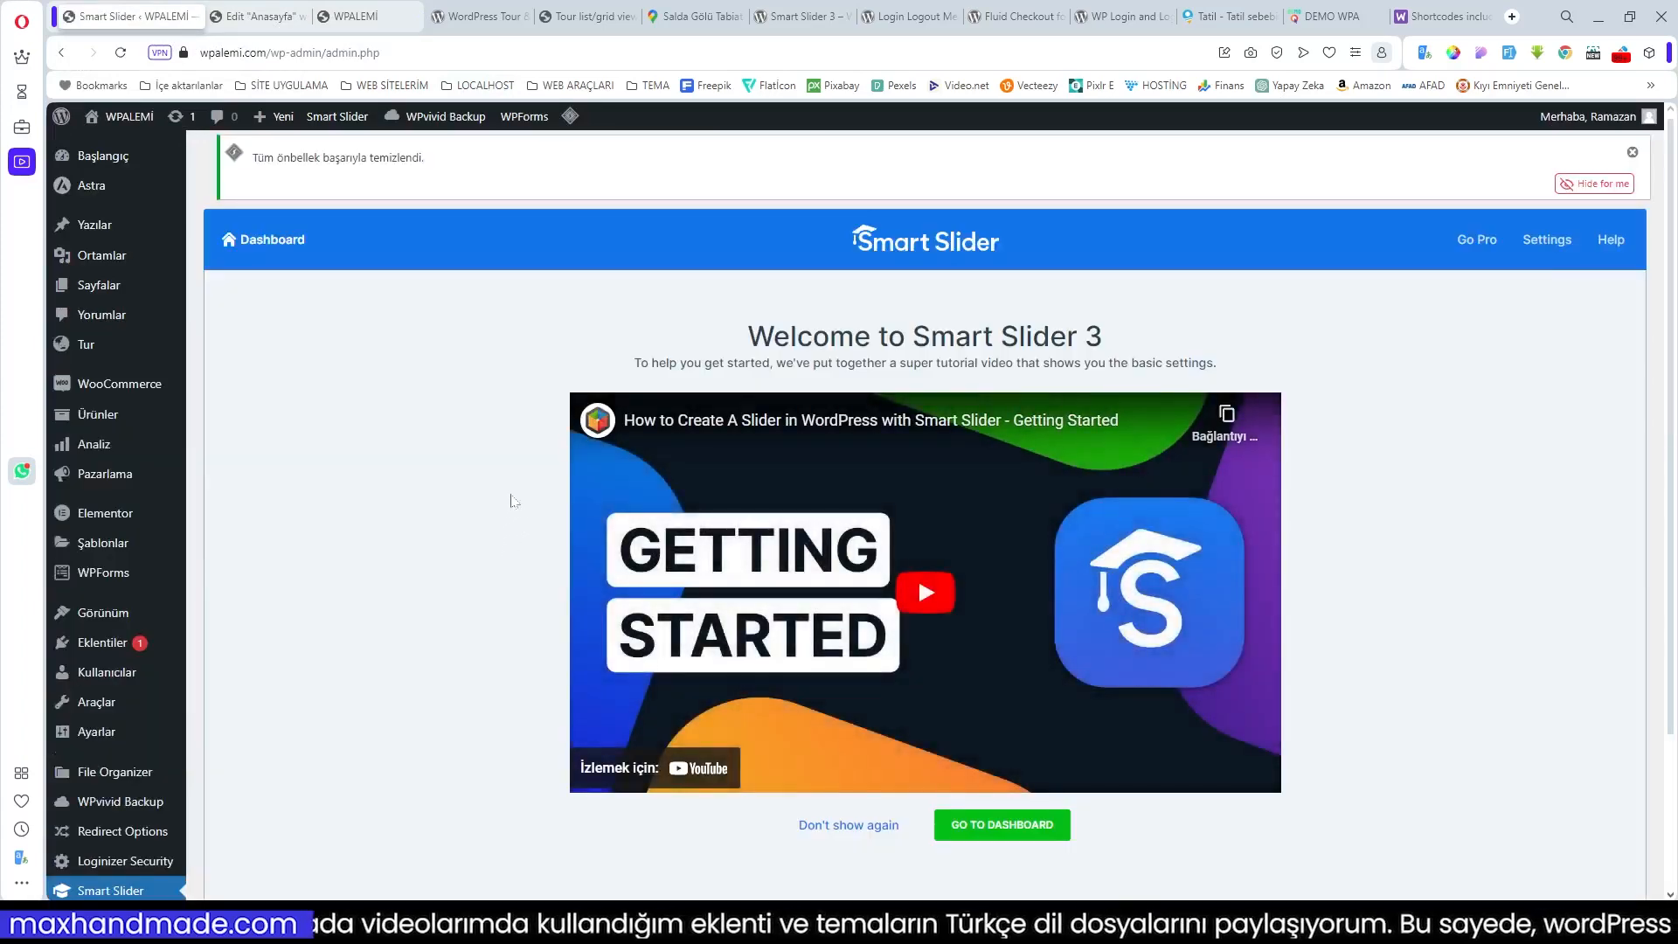
scroll(918, 575, "down", 3)
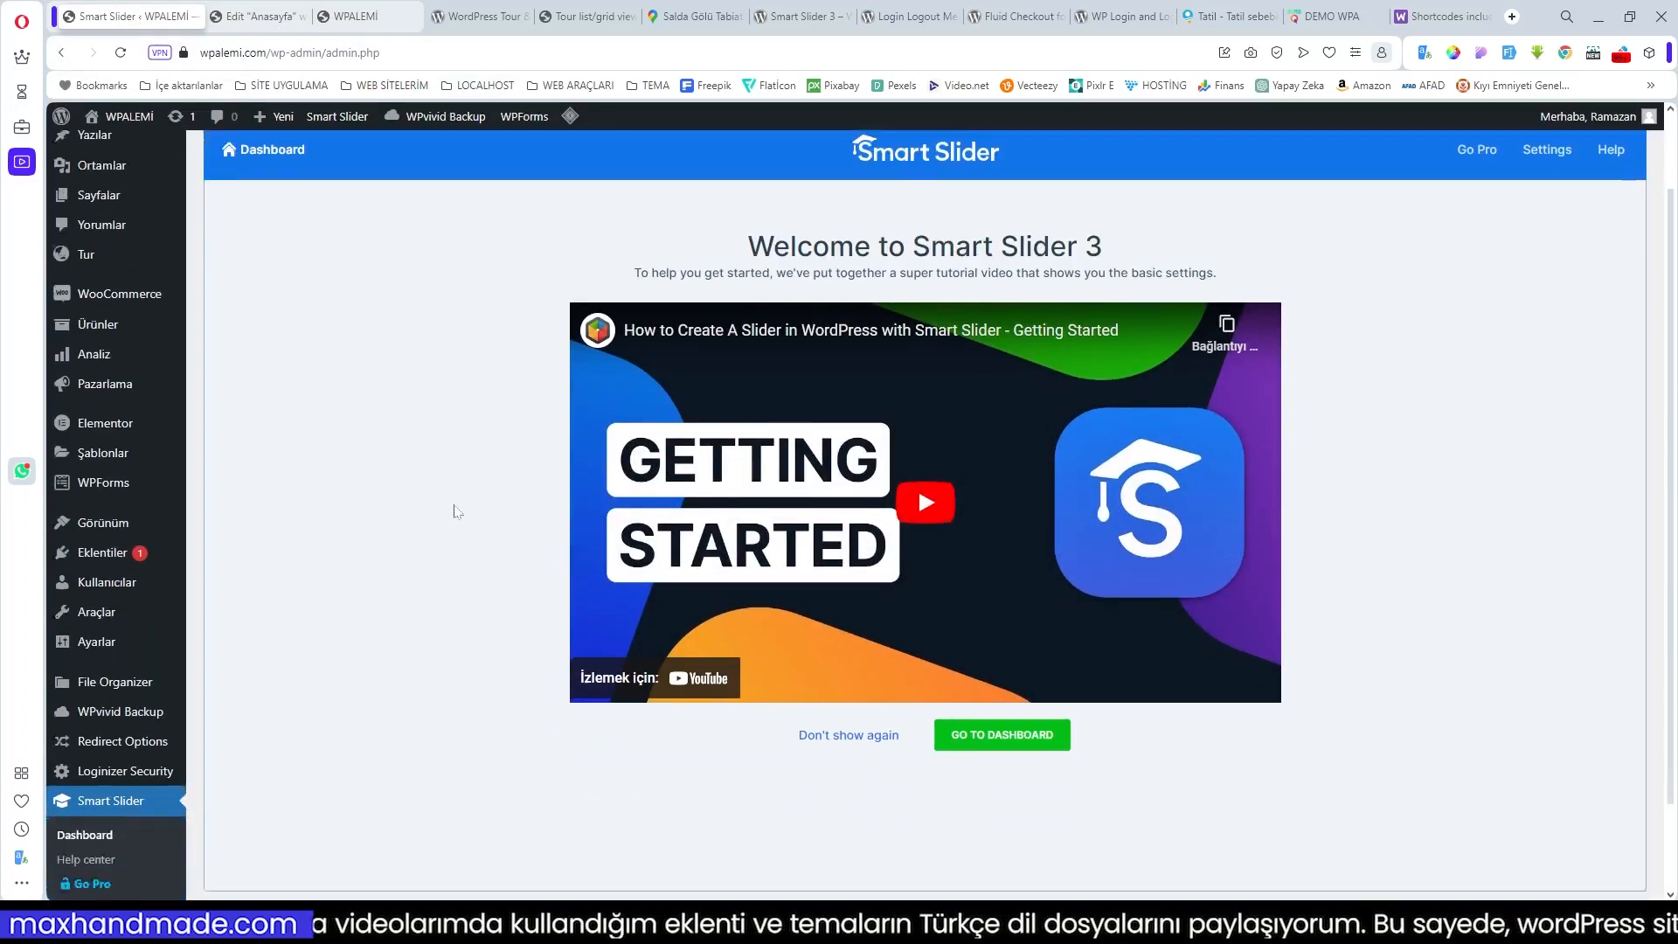
left_click(983, 633)
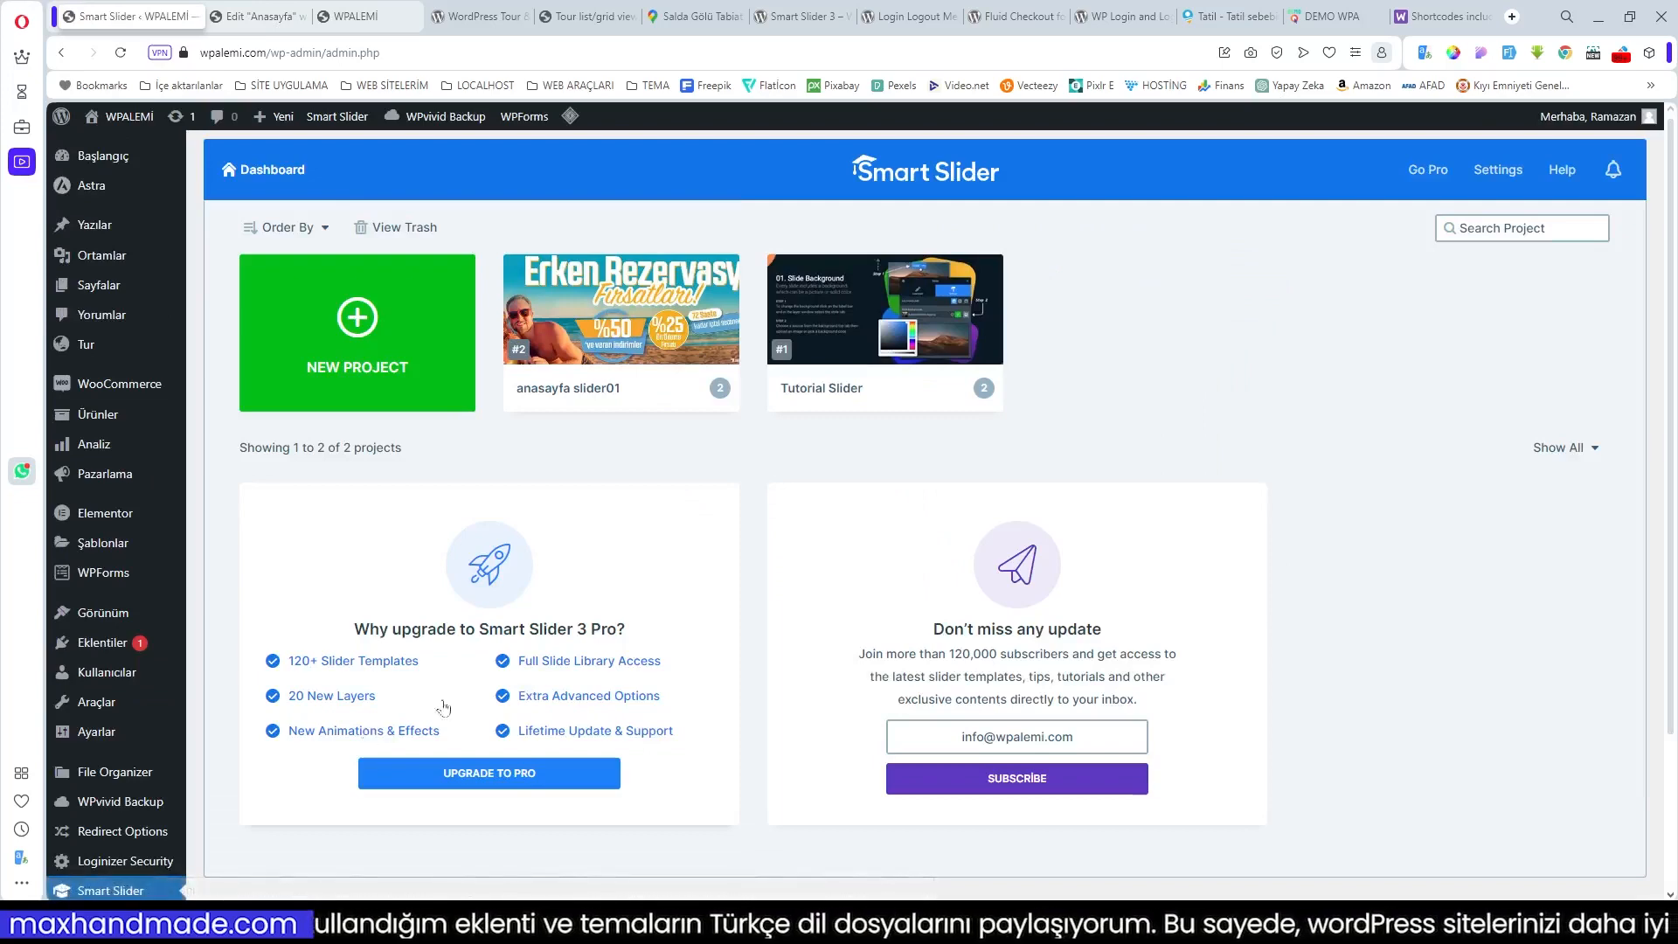
left_click(586, 343)
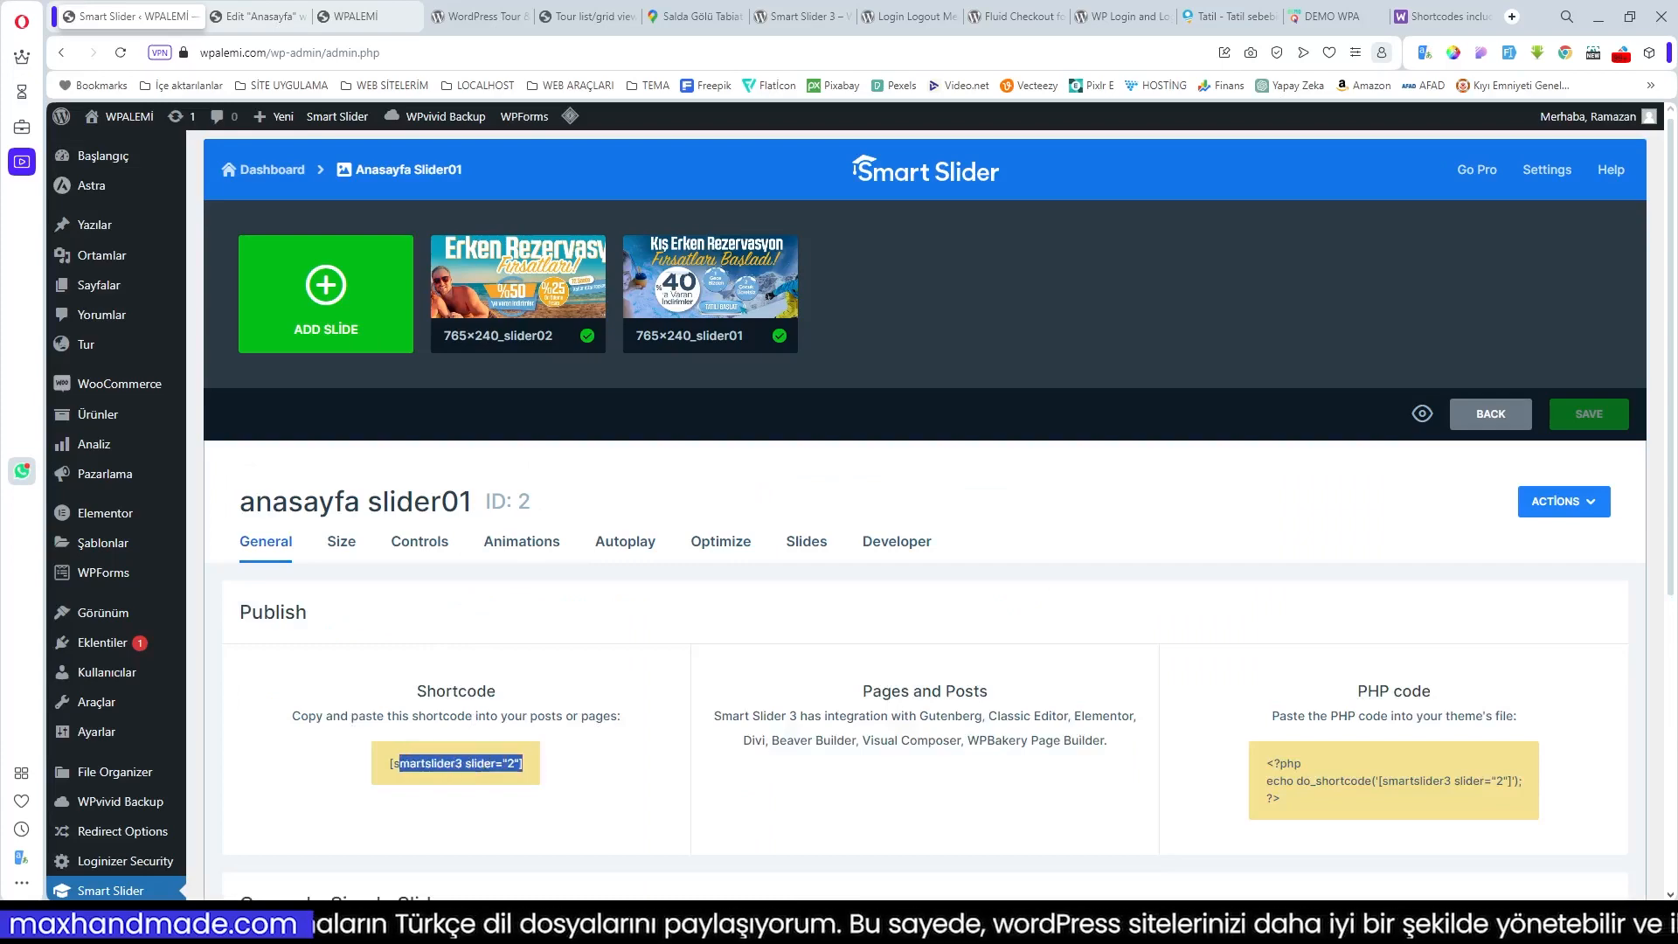
left_click(444, 725)
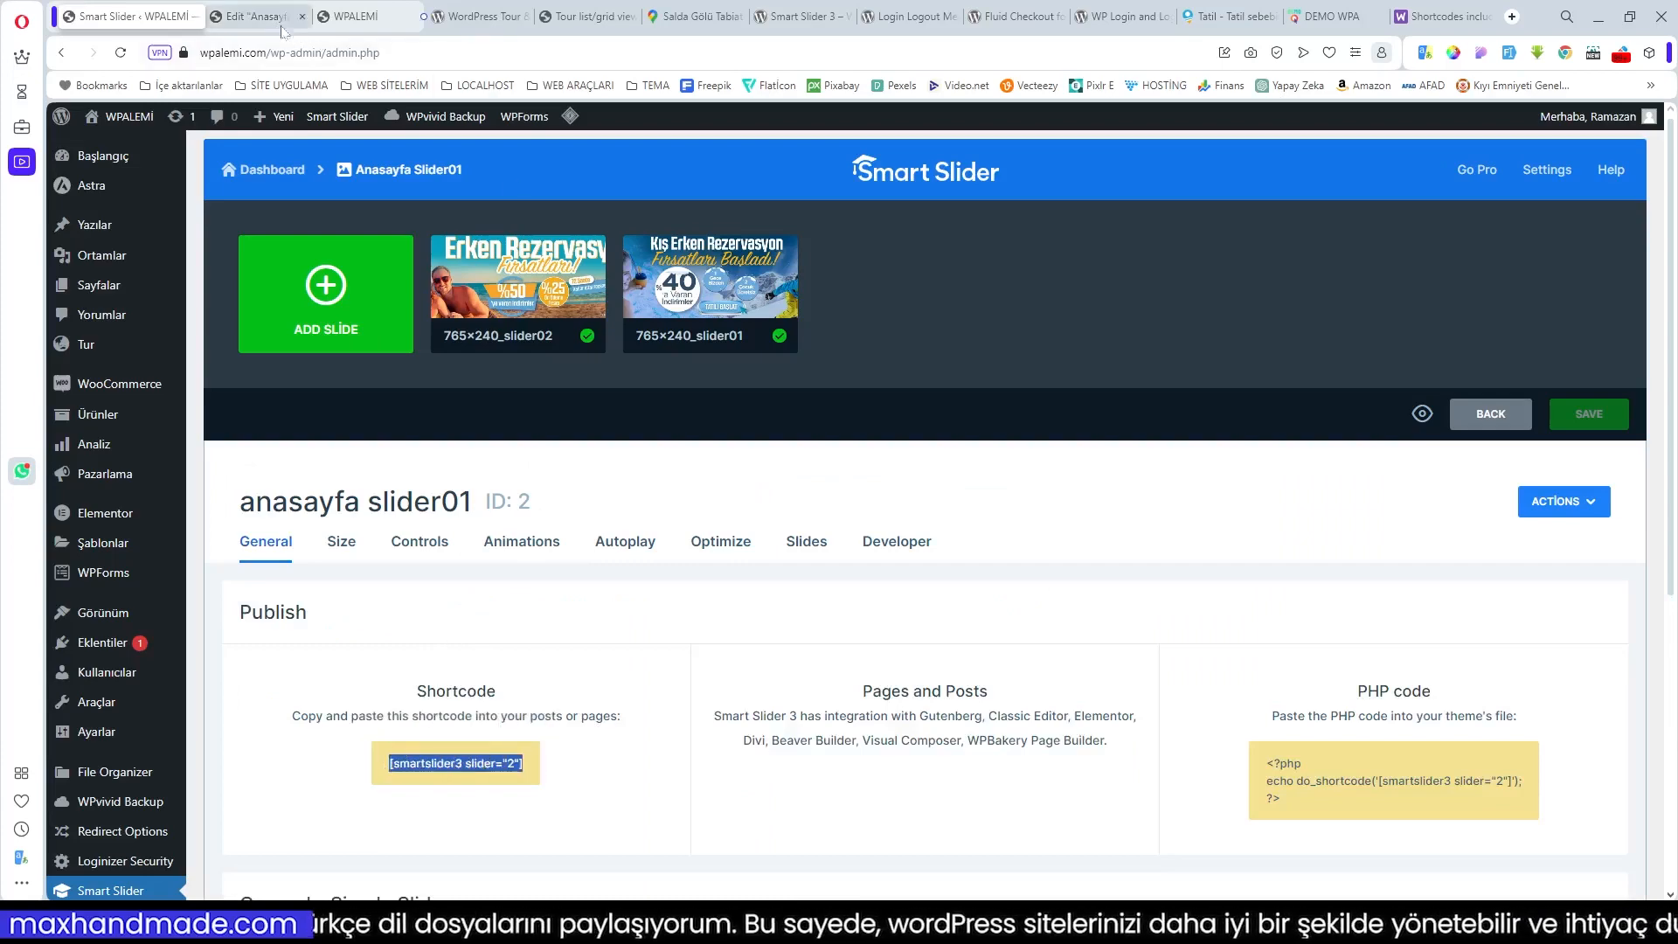
Step: Paste [smartslider3 slider="2"] into the right-column Shortcode widget so the Erken Rezervasyon banner appears
left_click(262, 17)
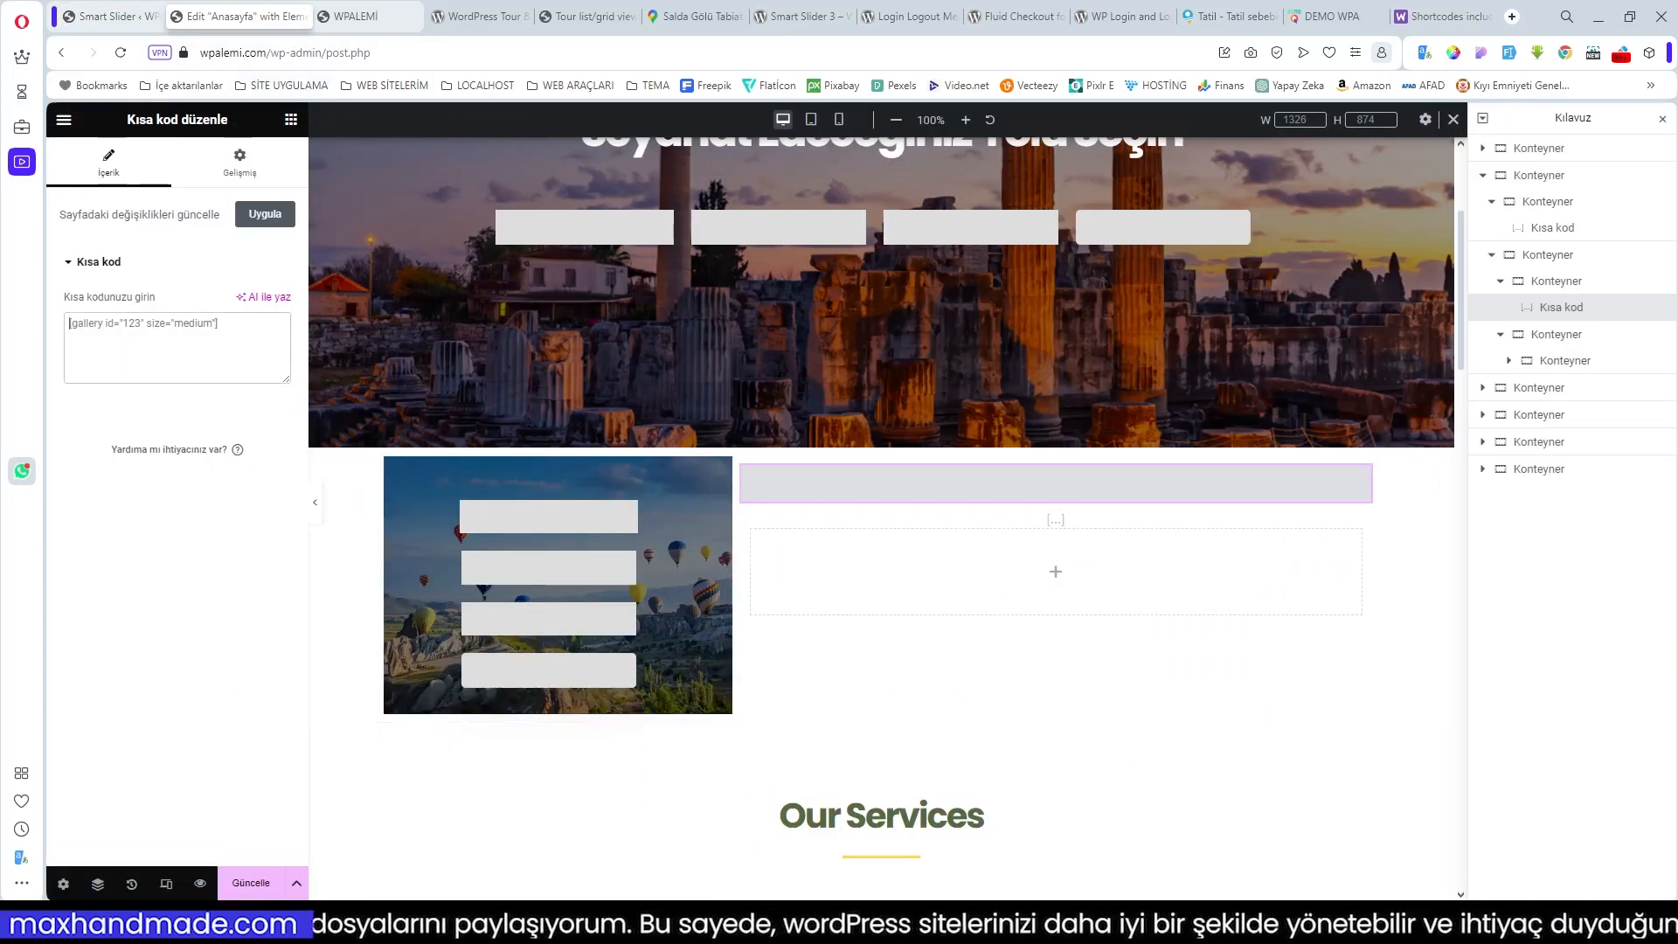
type("[smartslider3 slider=\"2\"]")
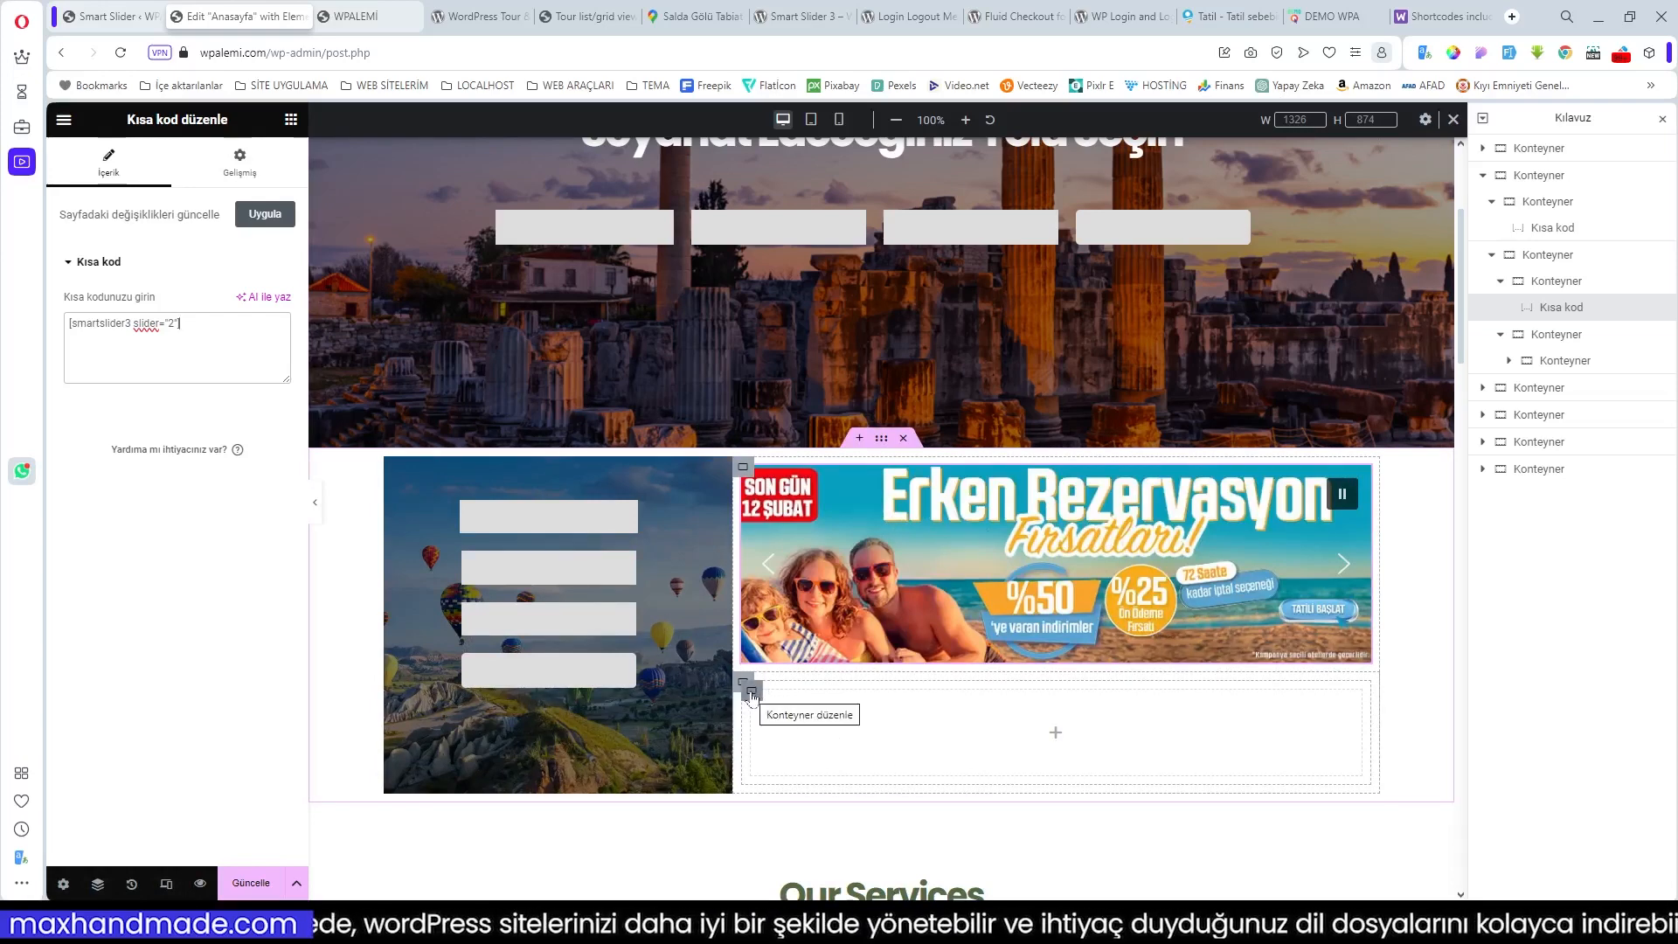
left_click(1053, 734)
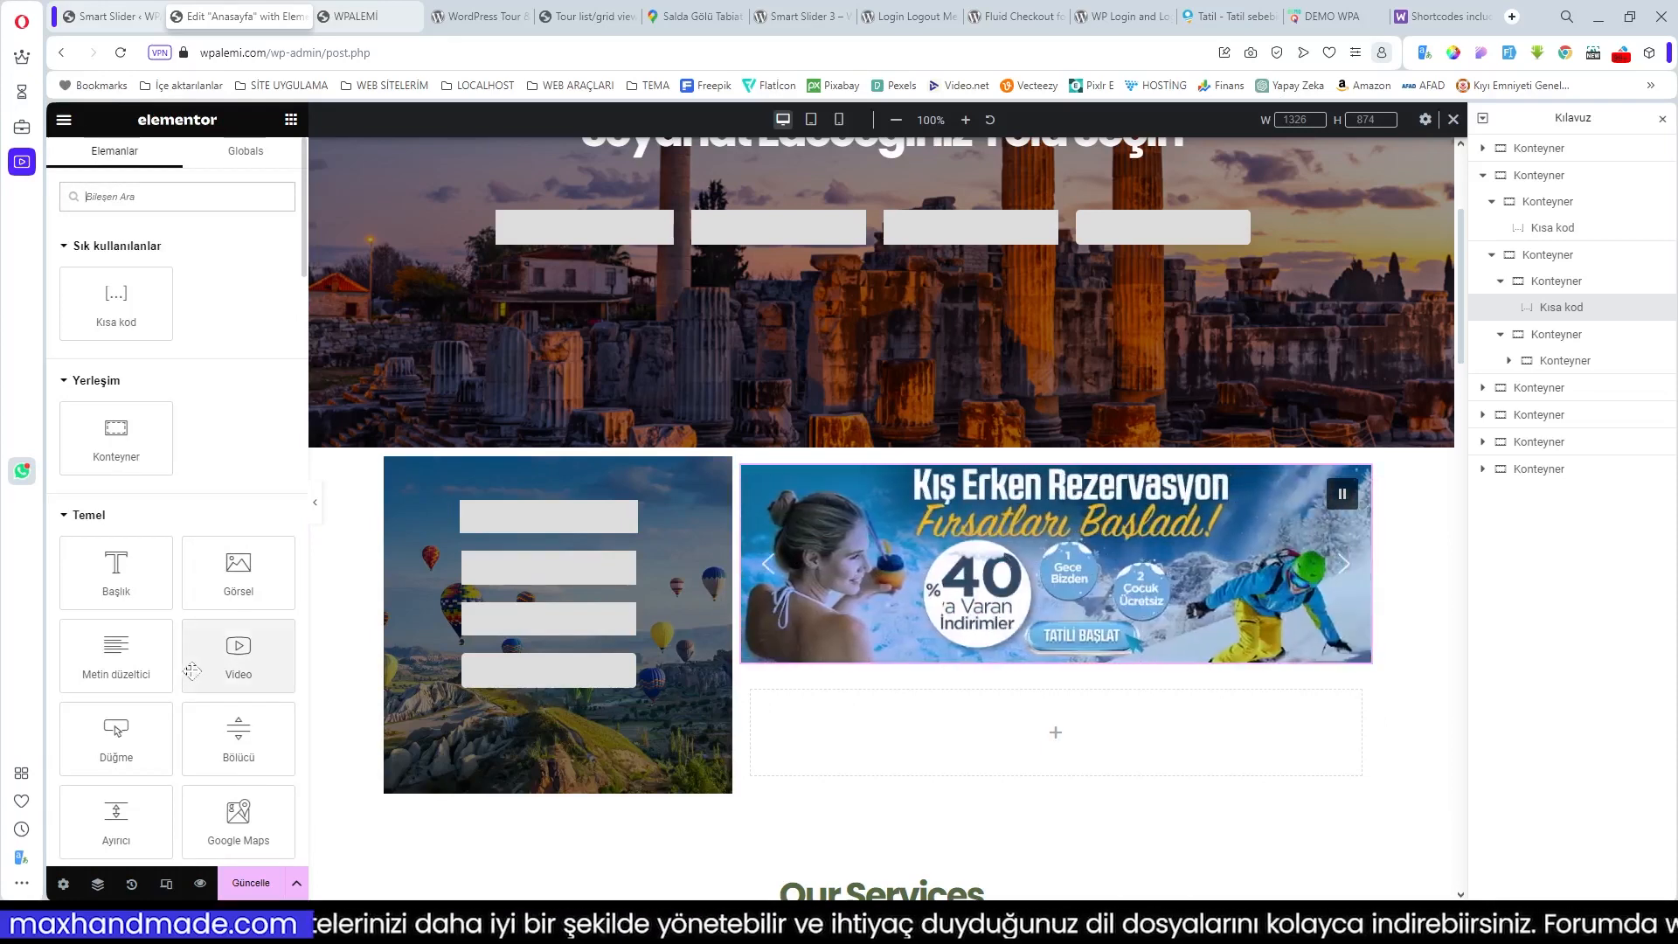
Step: Add an Image widget with the Hafta Sonu Fırsatları picture and move it into its own container
left_click_drag(238, 584, 986, 747)
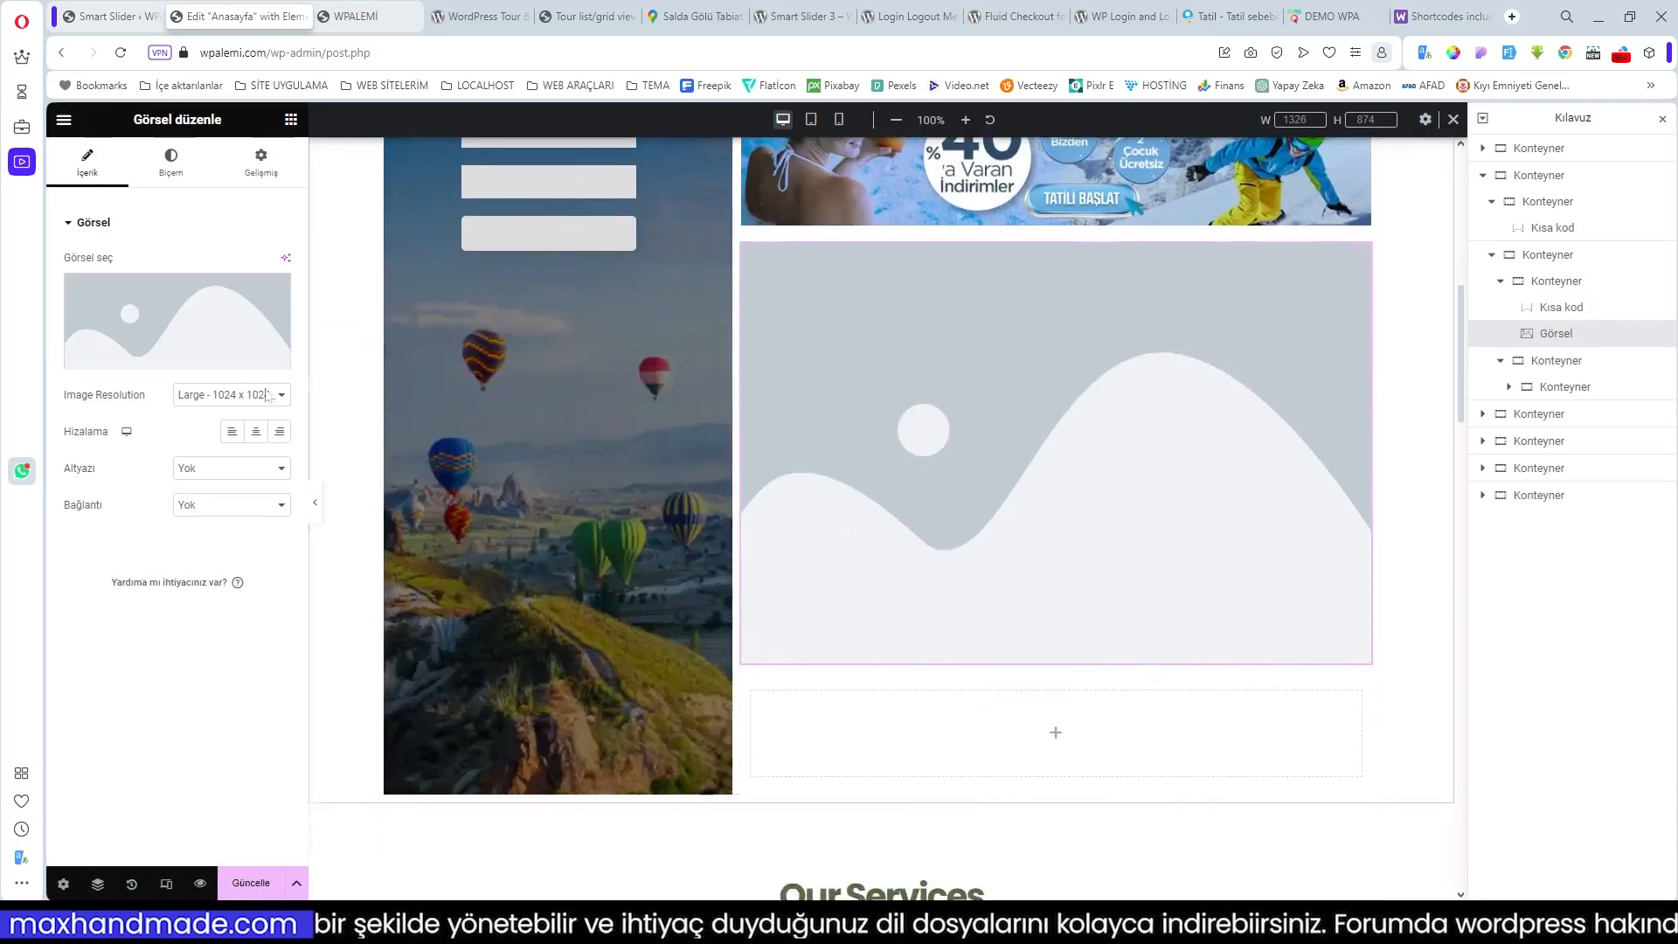
left_click(157, 367)
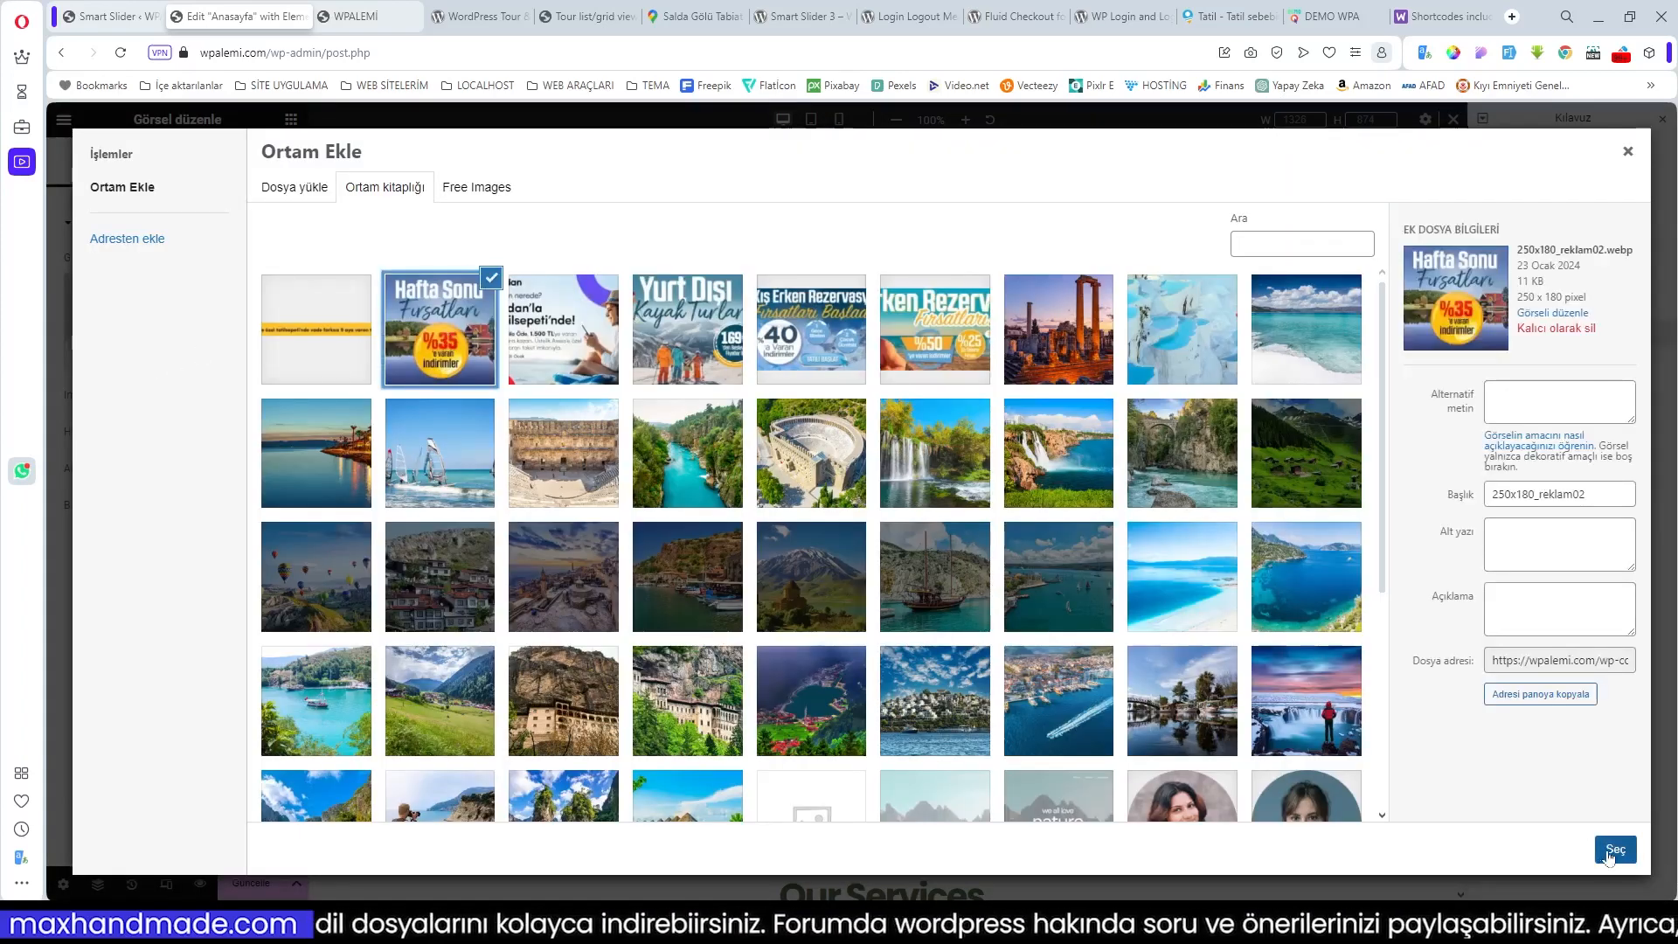
left_click(1611, 850)
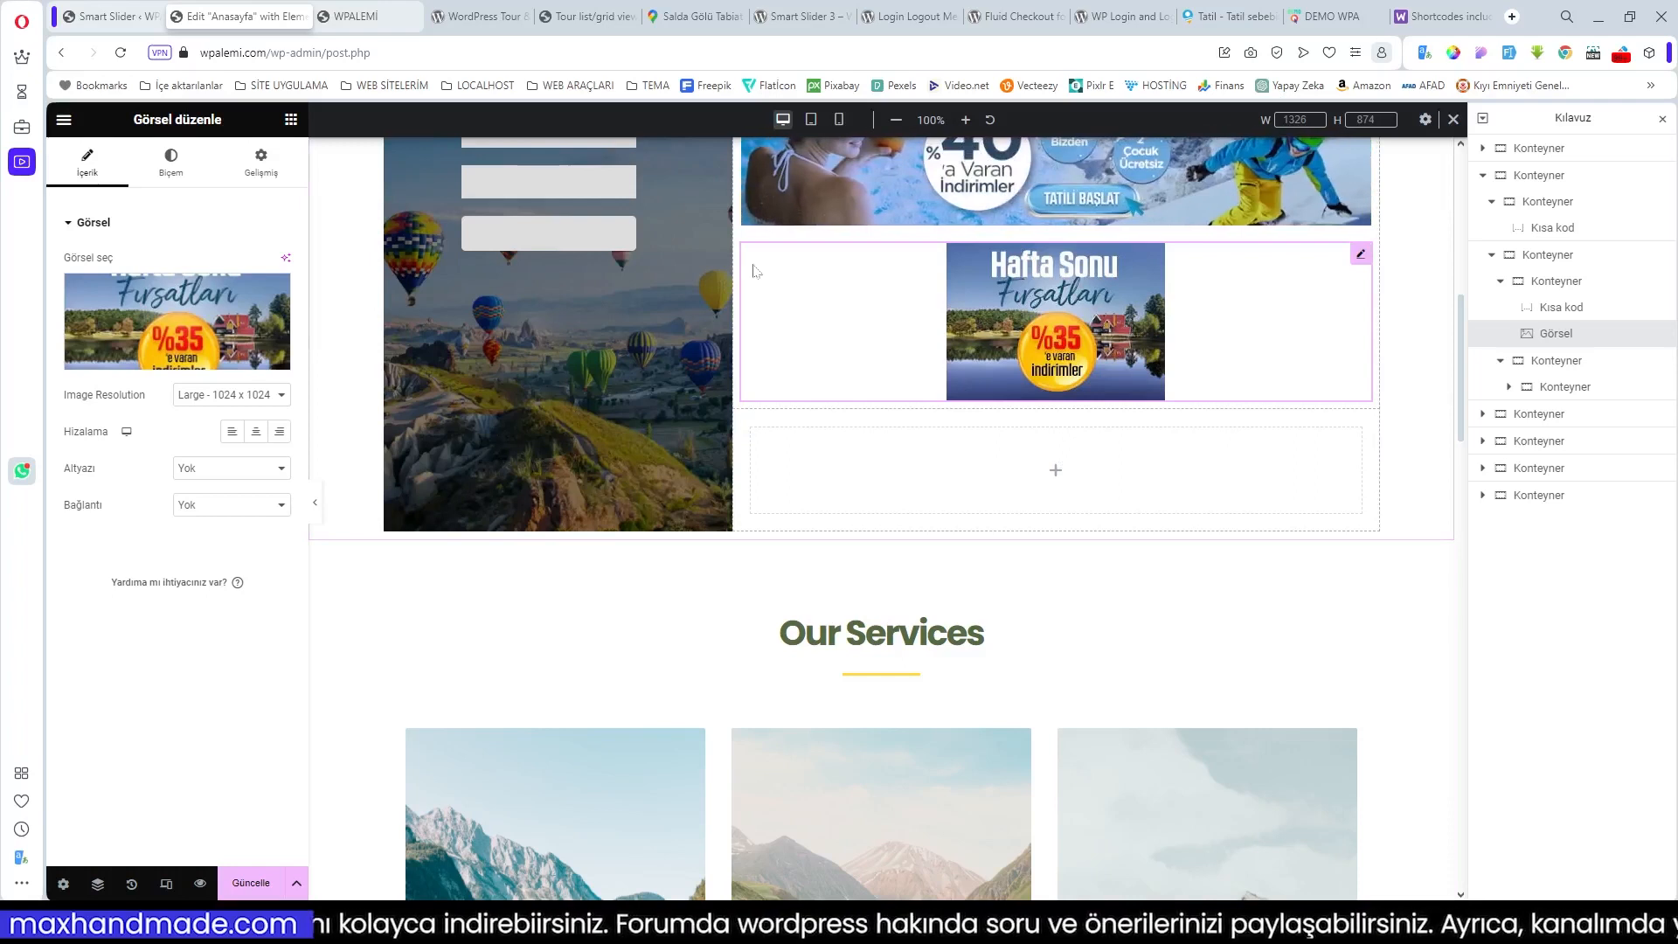
scroll(1055, 360, "up", 2)
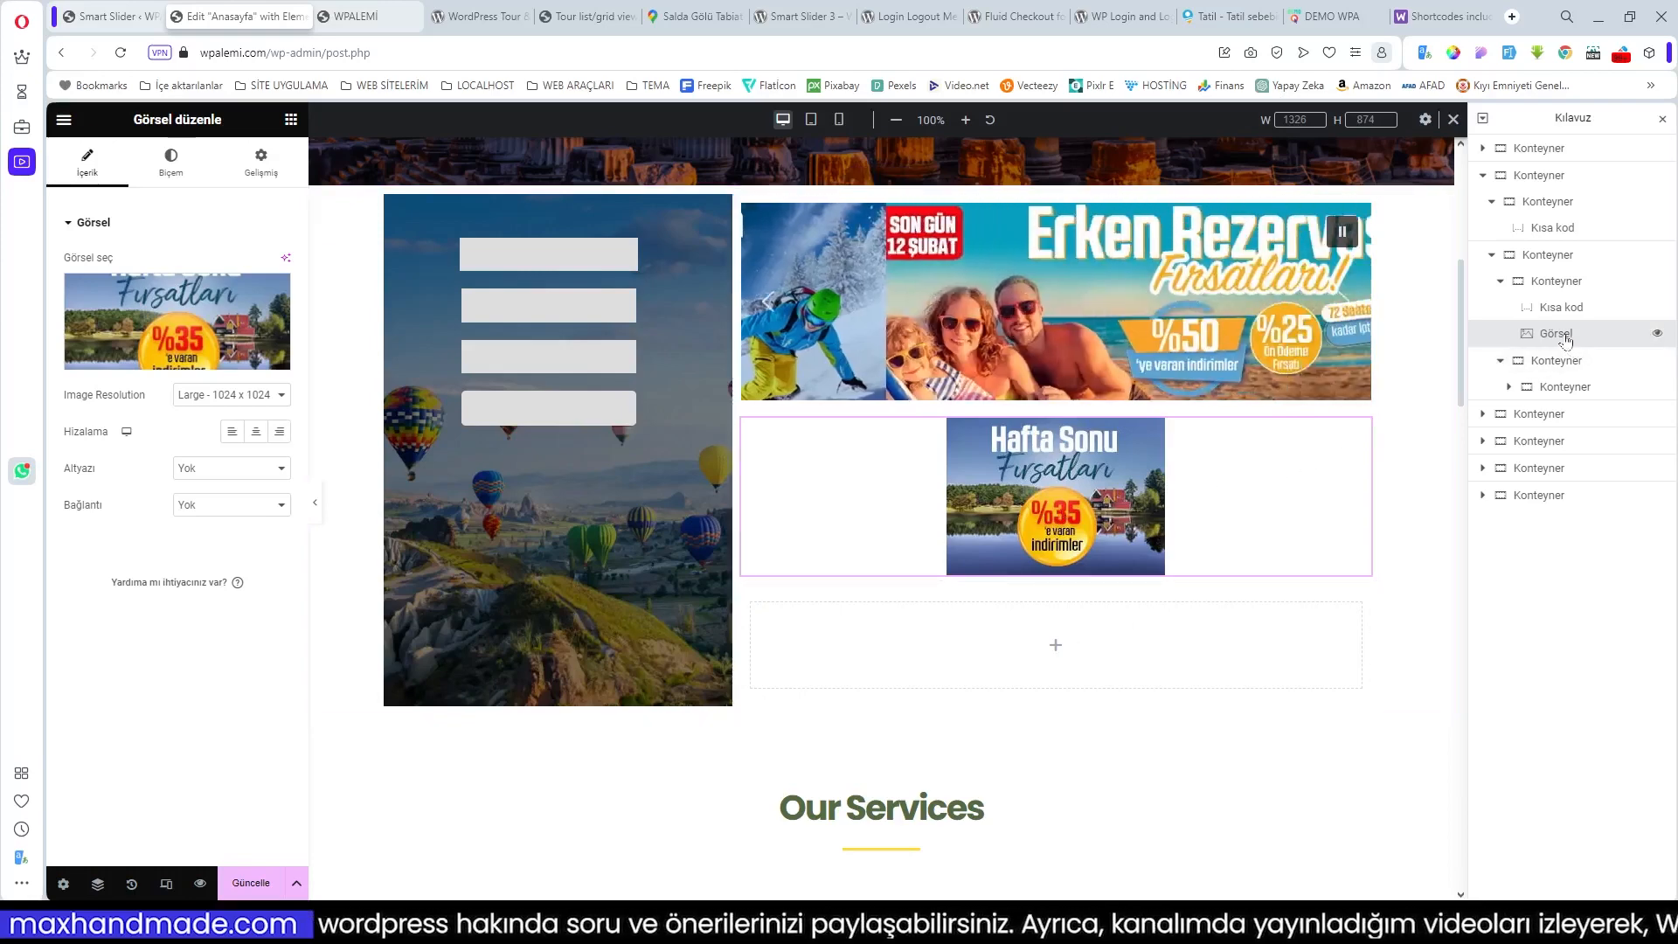
left_click_drag(1565, 336, 1565, 364)
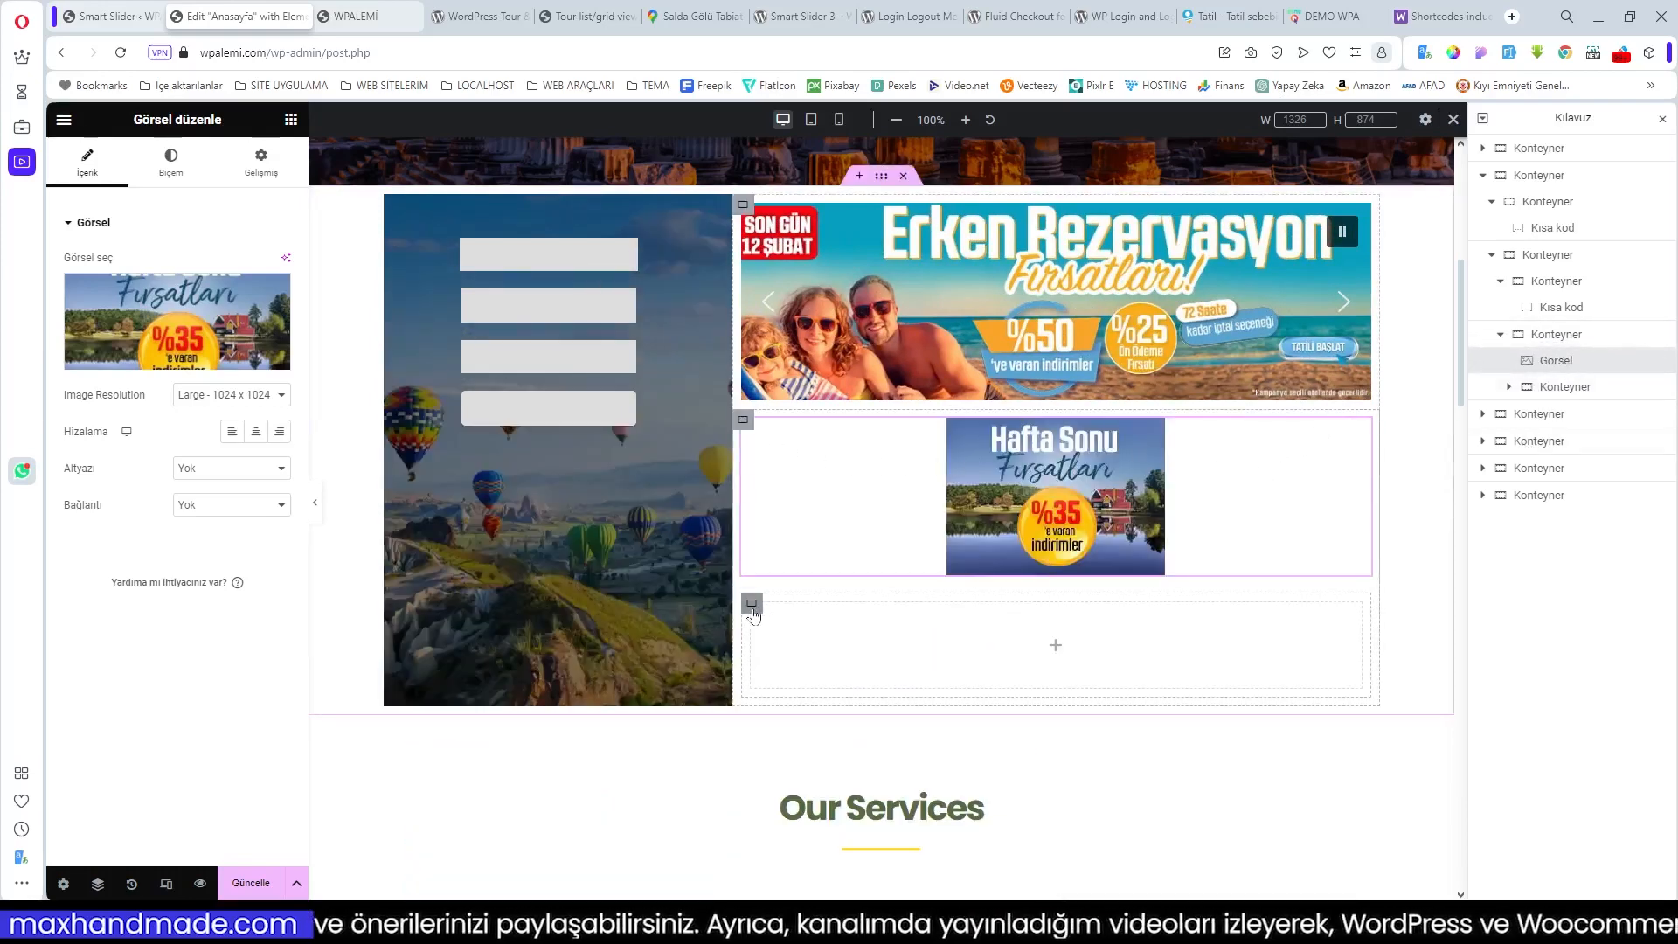
right_click(744, 425)
Step: Delete the Hafta Sonu image container and duplicate the slider container, emptying the copy
left_click(791, 813)
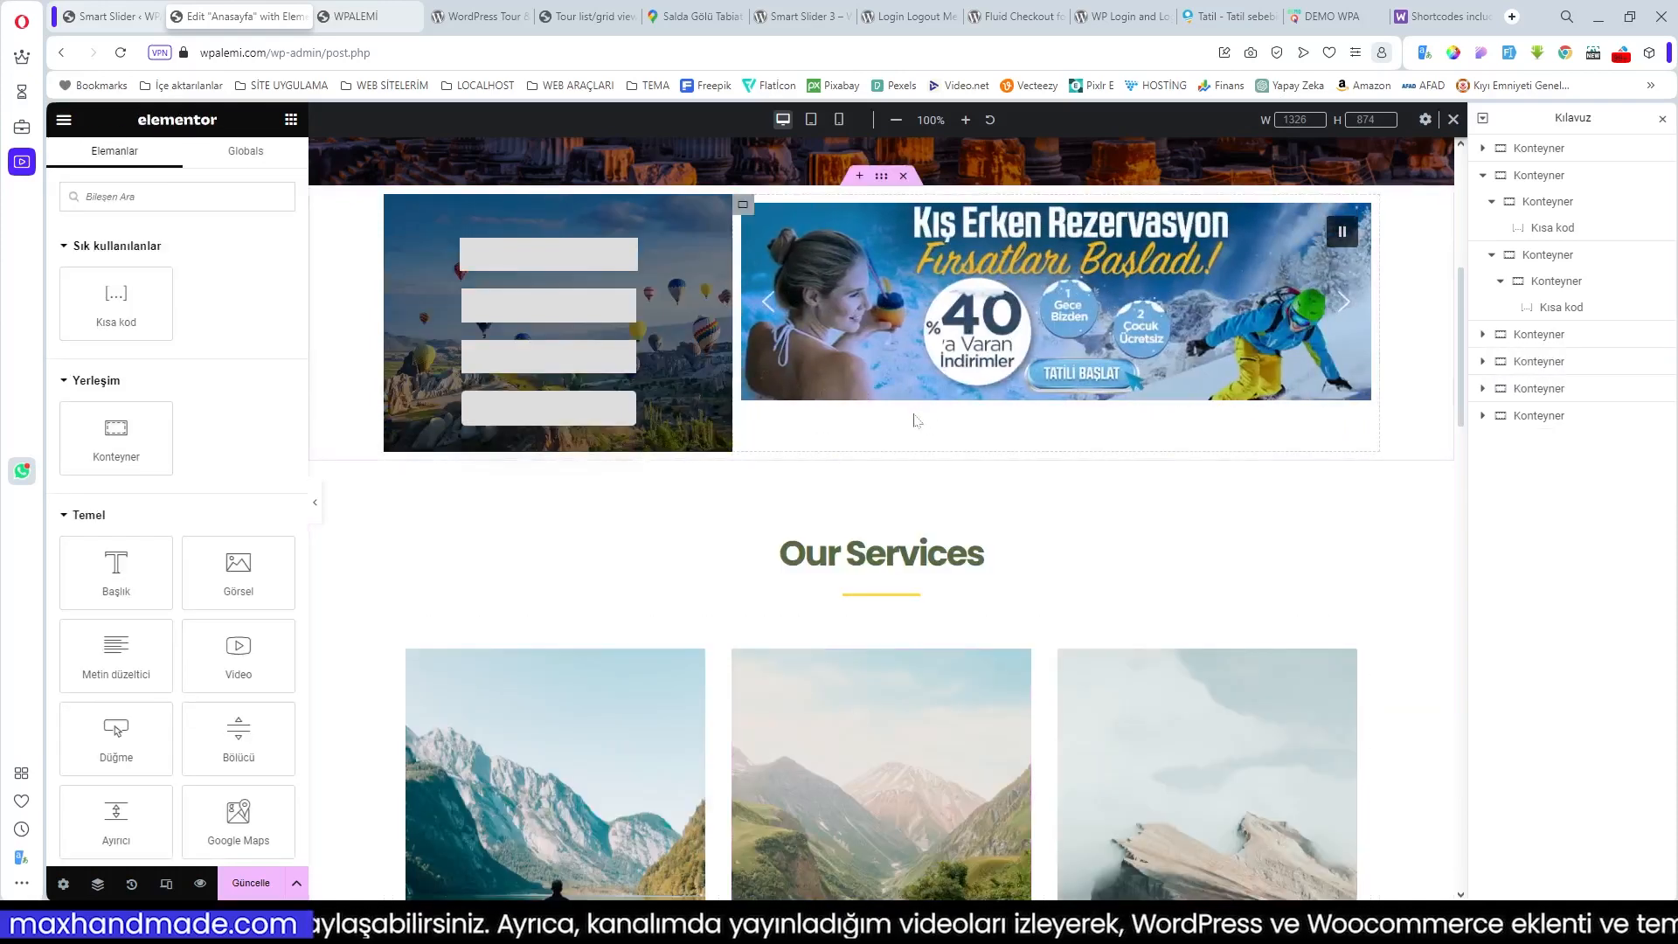
right_click(748, 210)
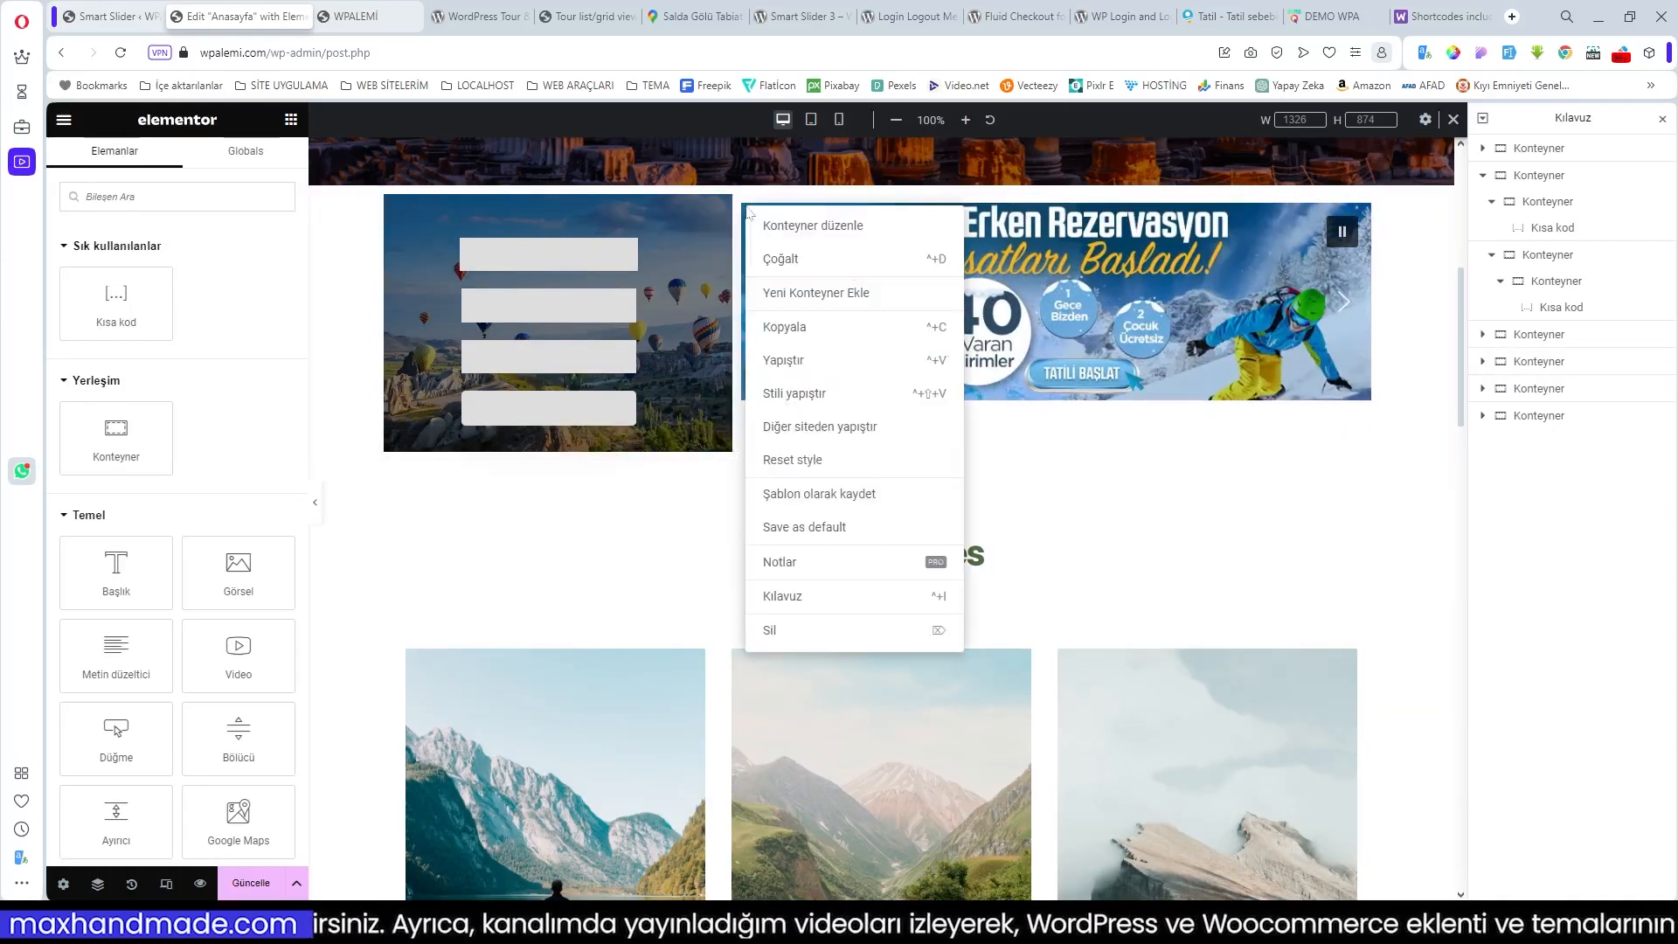
left_click(797, 260)
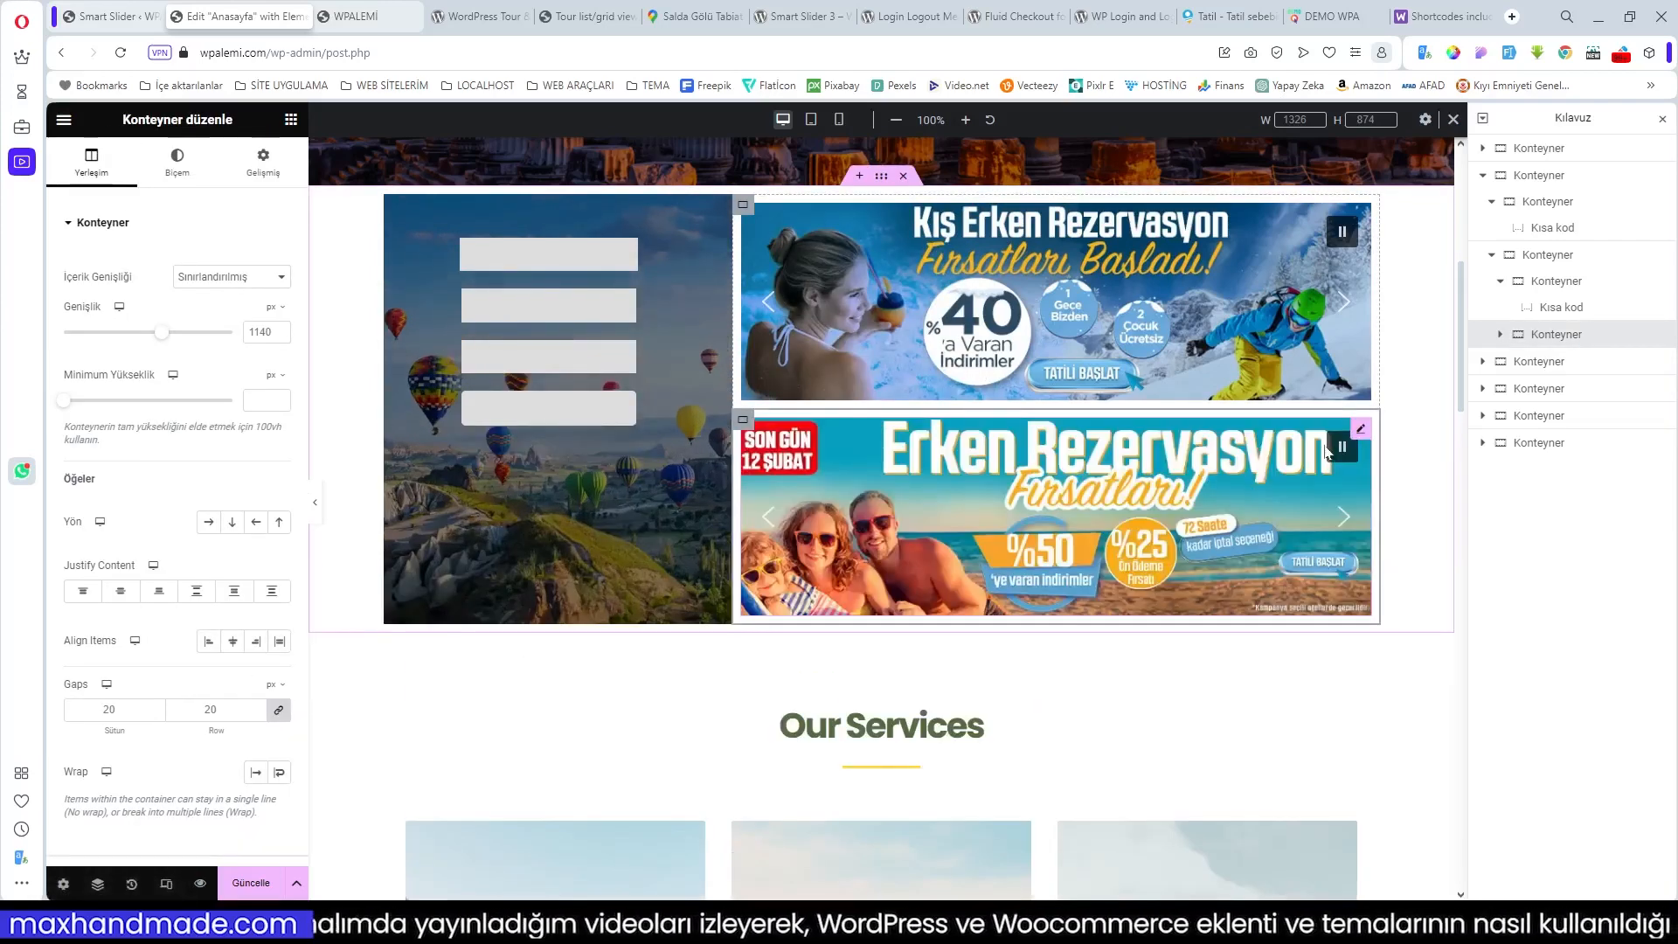
right_click(1364, 437)
left_click(1404, 821)
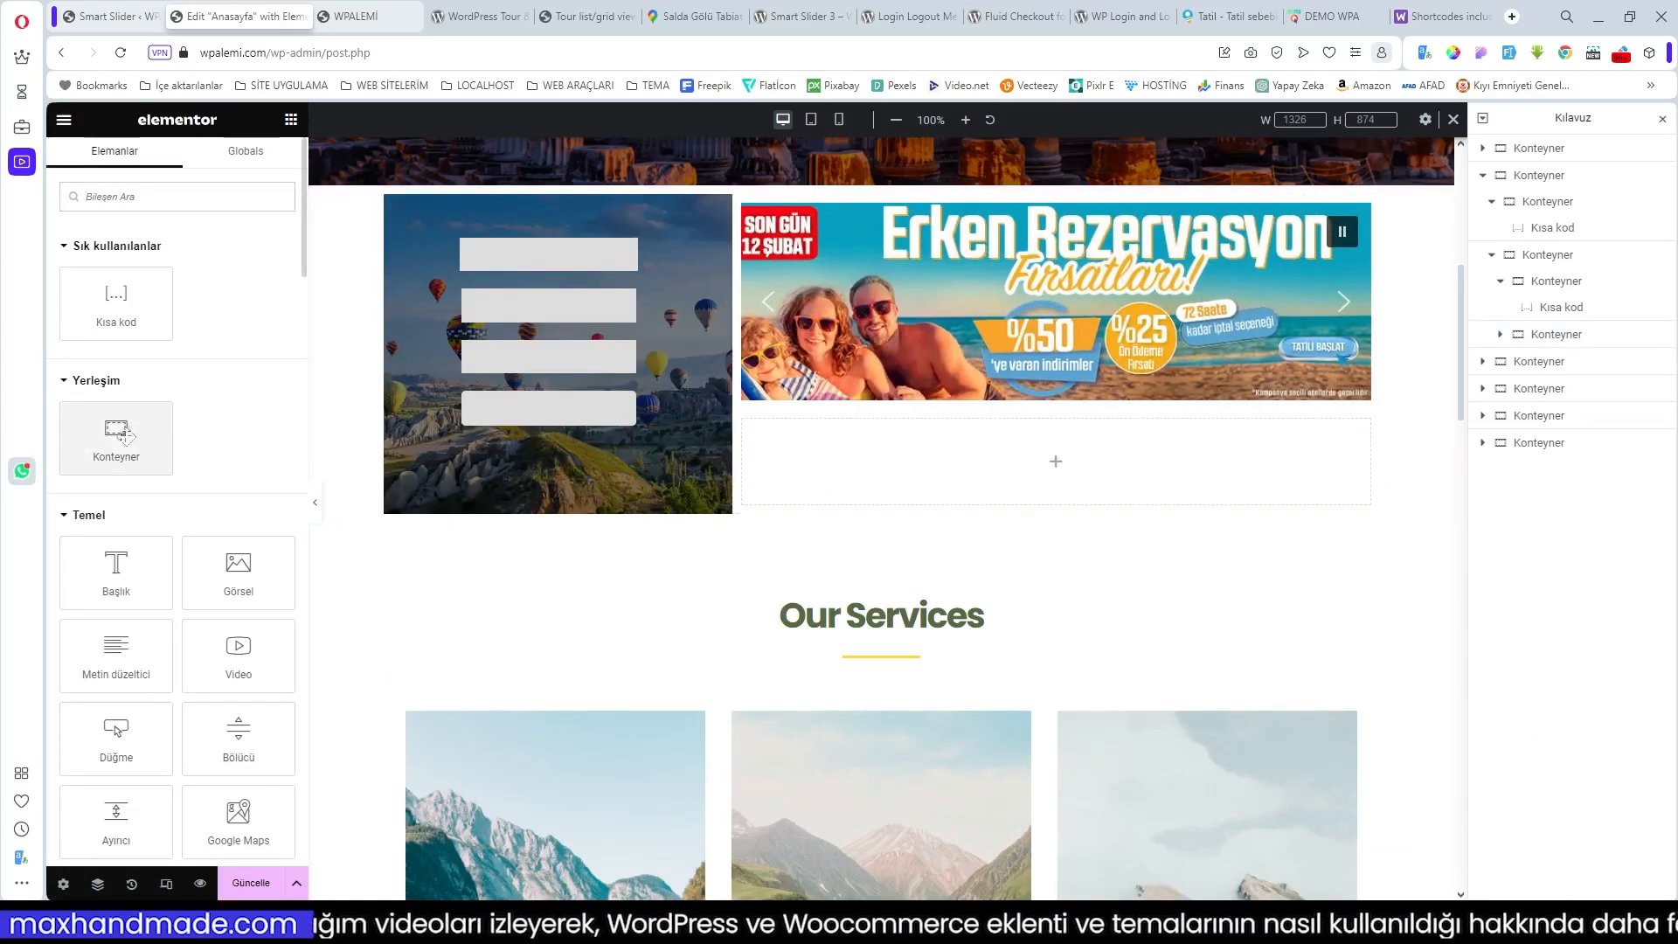
Step: Add an inner container with an Image widget showing the Hafta Sonu Fırsatları picture
left_click_drag(116, 433, 885, 470)
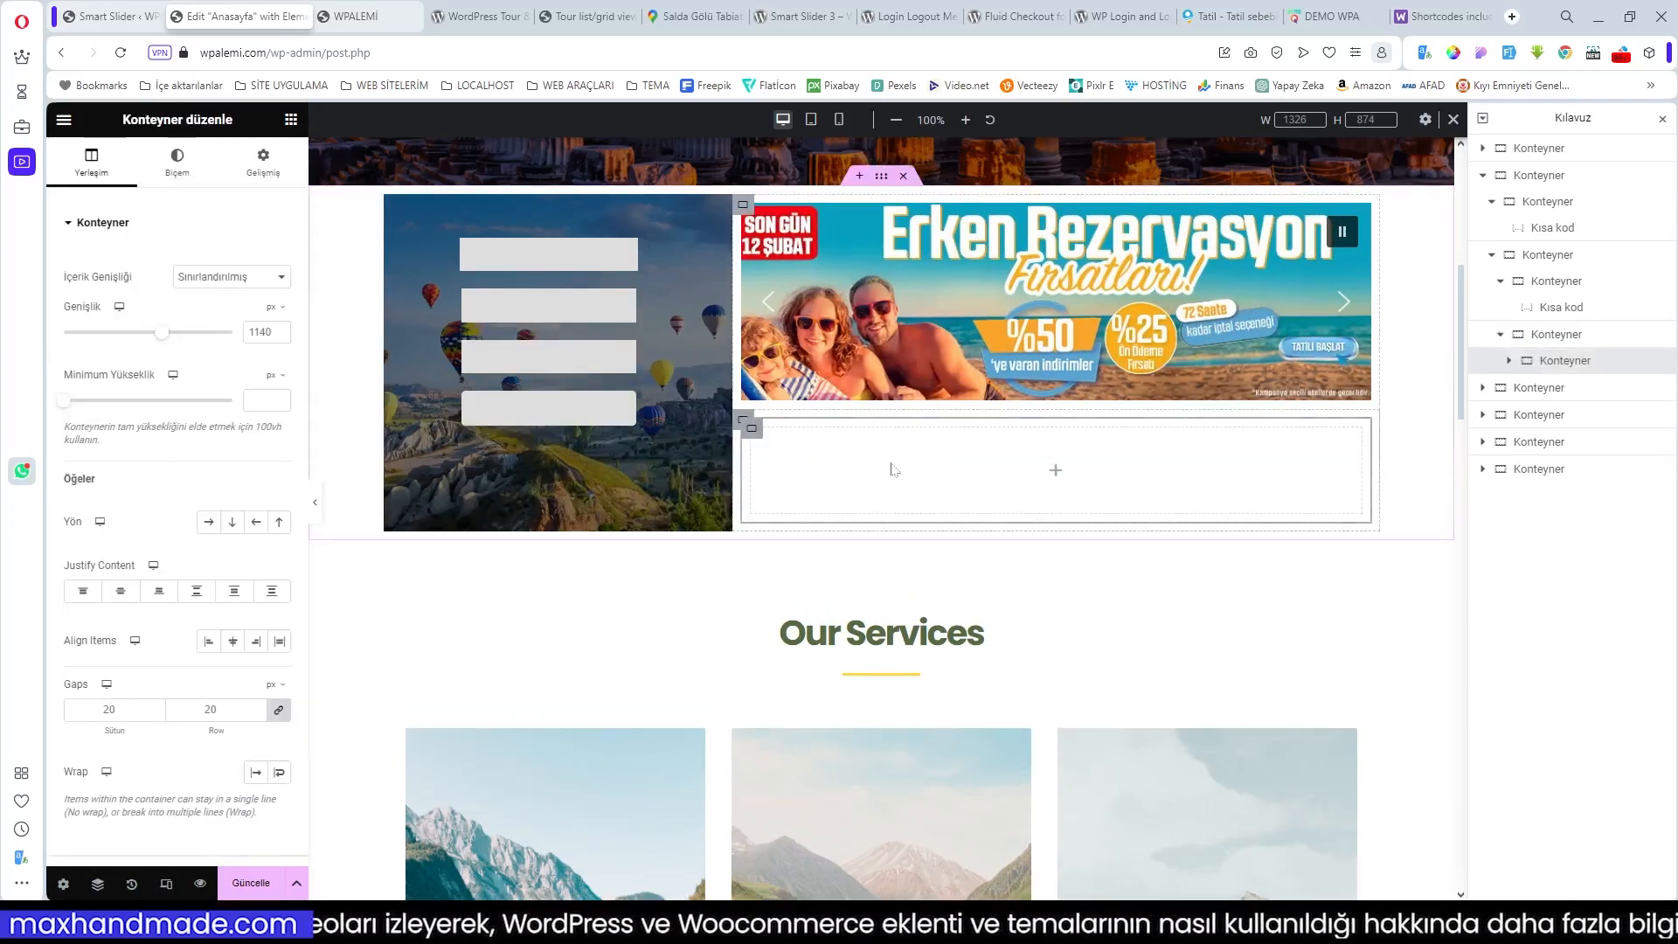
left_click(1055, 474)
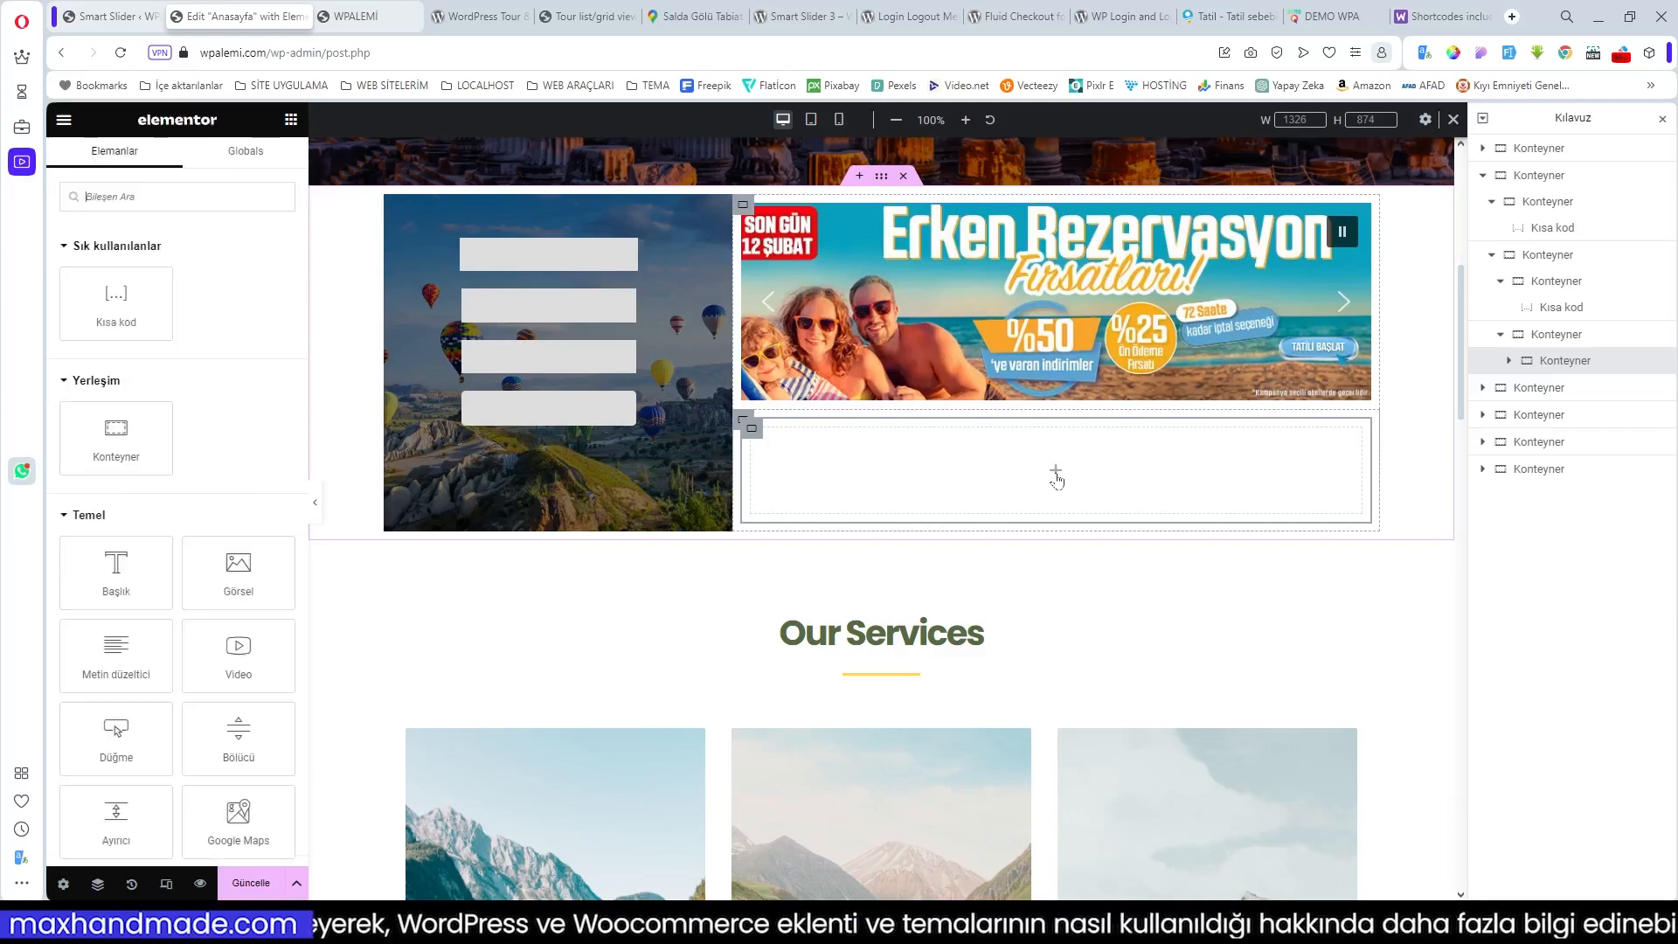
left_click(754, 432)
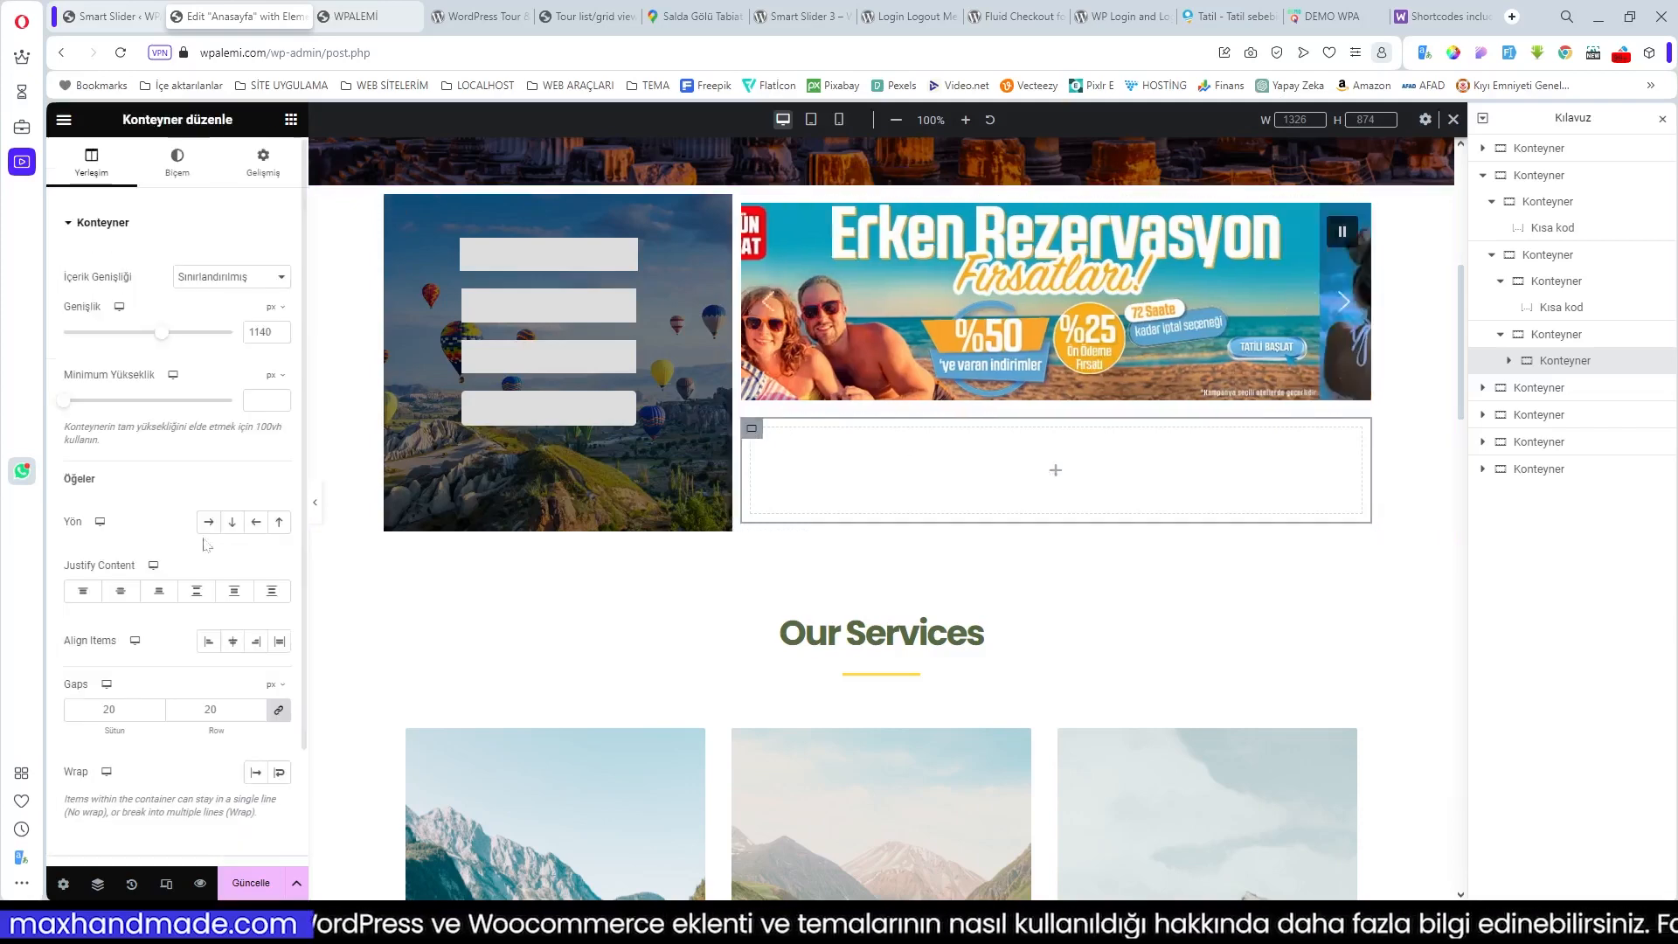
left_click(1055, 476)
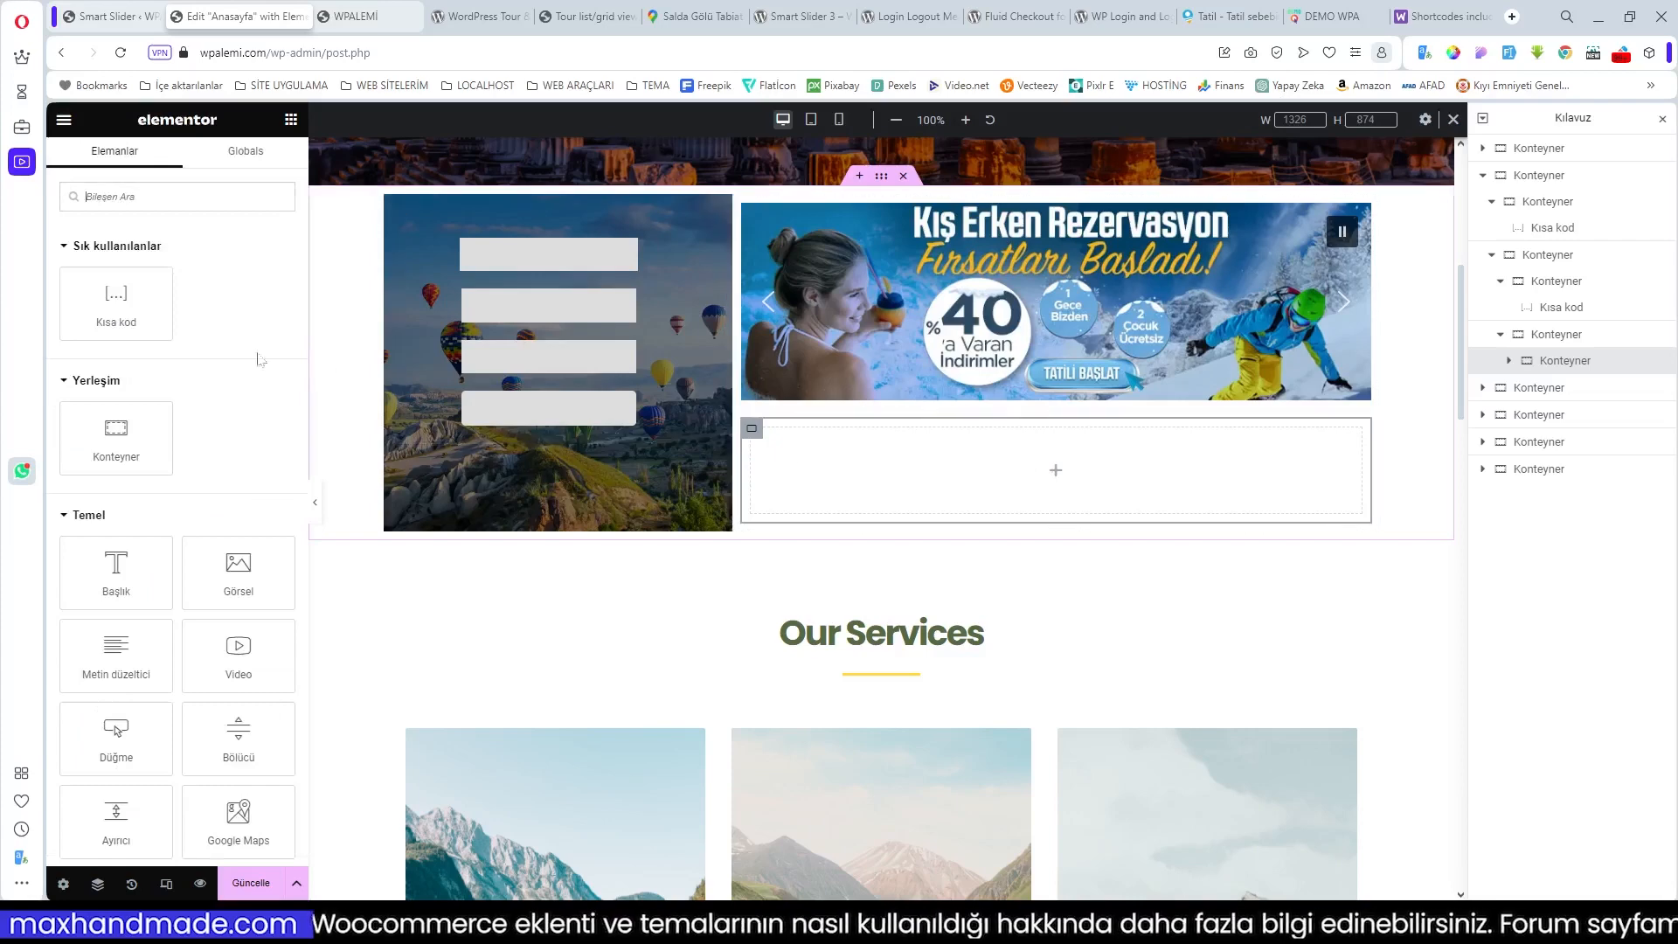
left_click(254, 575)
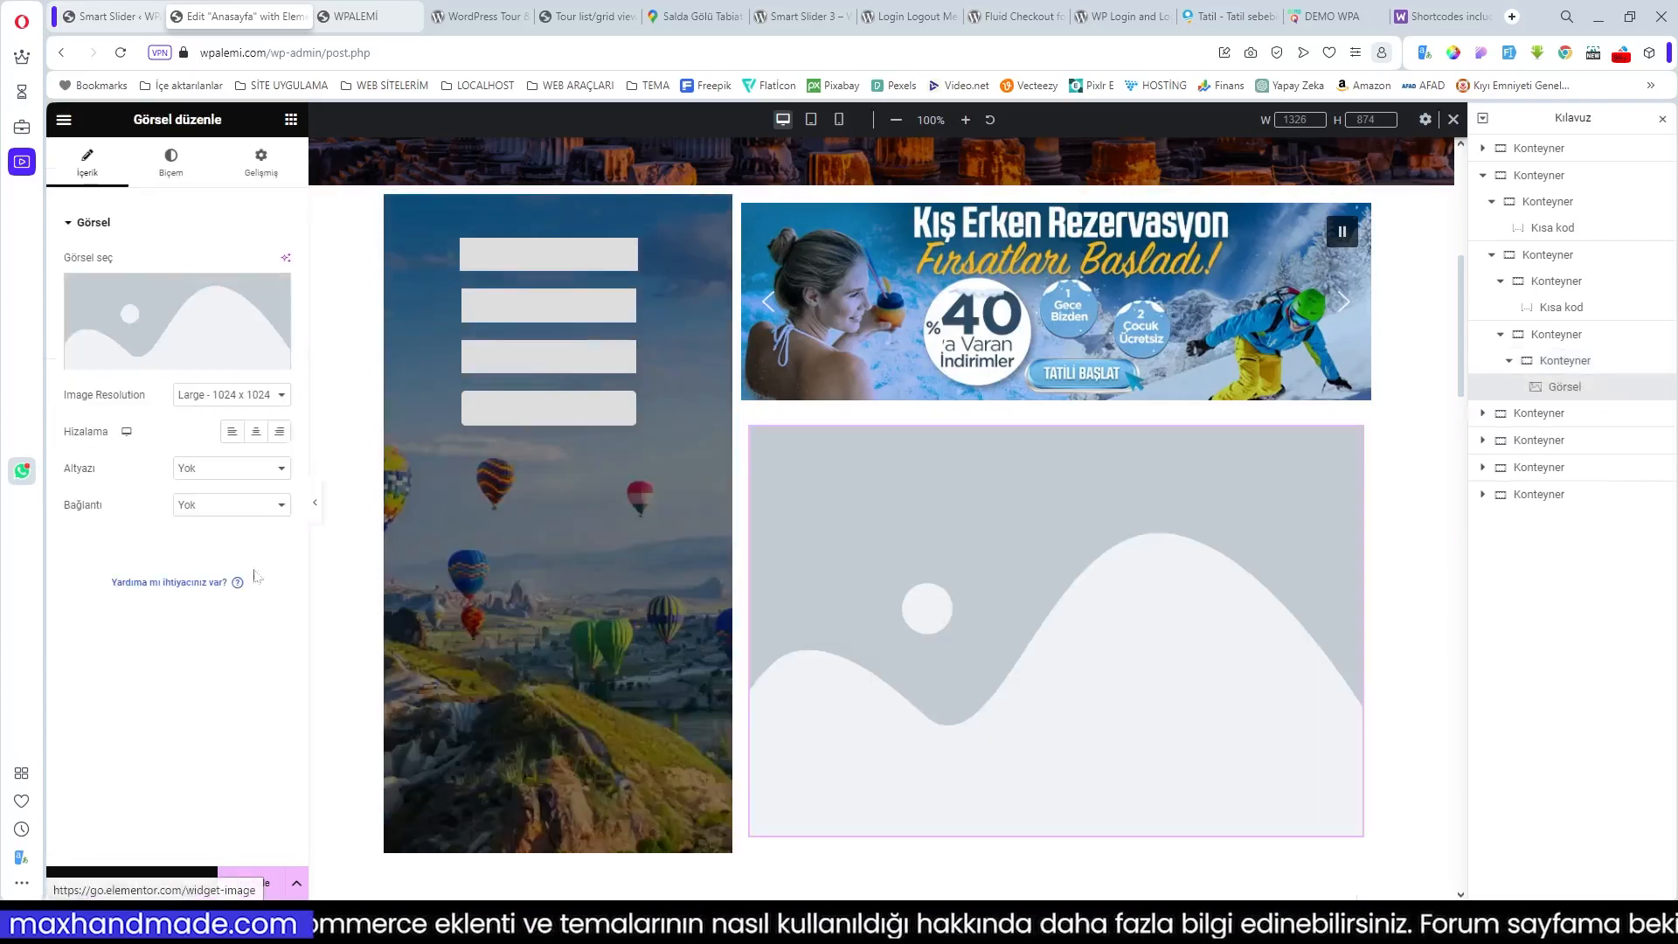
left_click(145, 360)
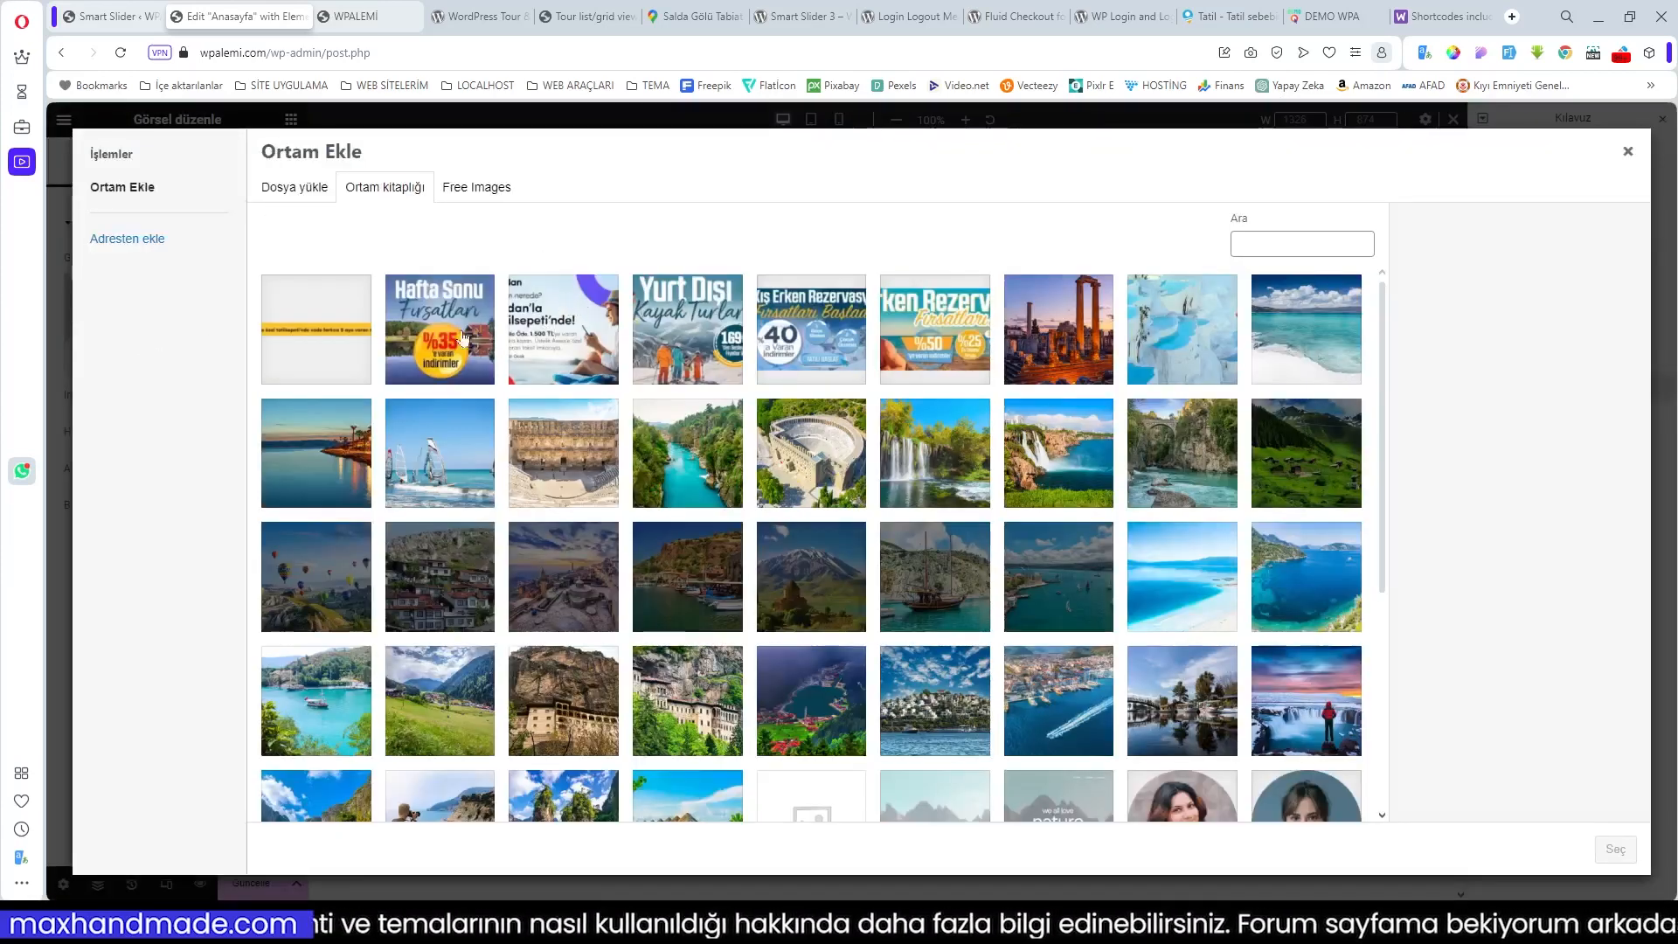
left_click(463, 339)
left_click(1616, 848)
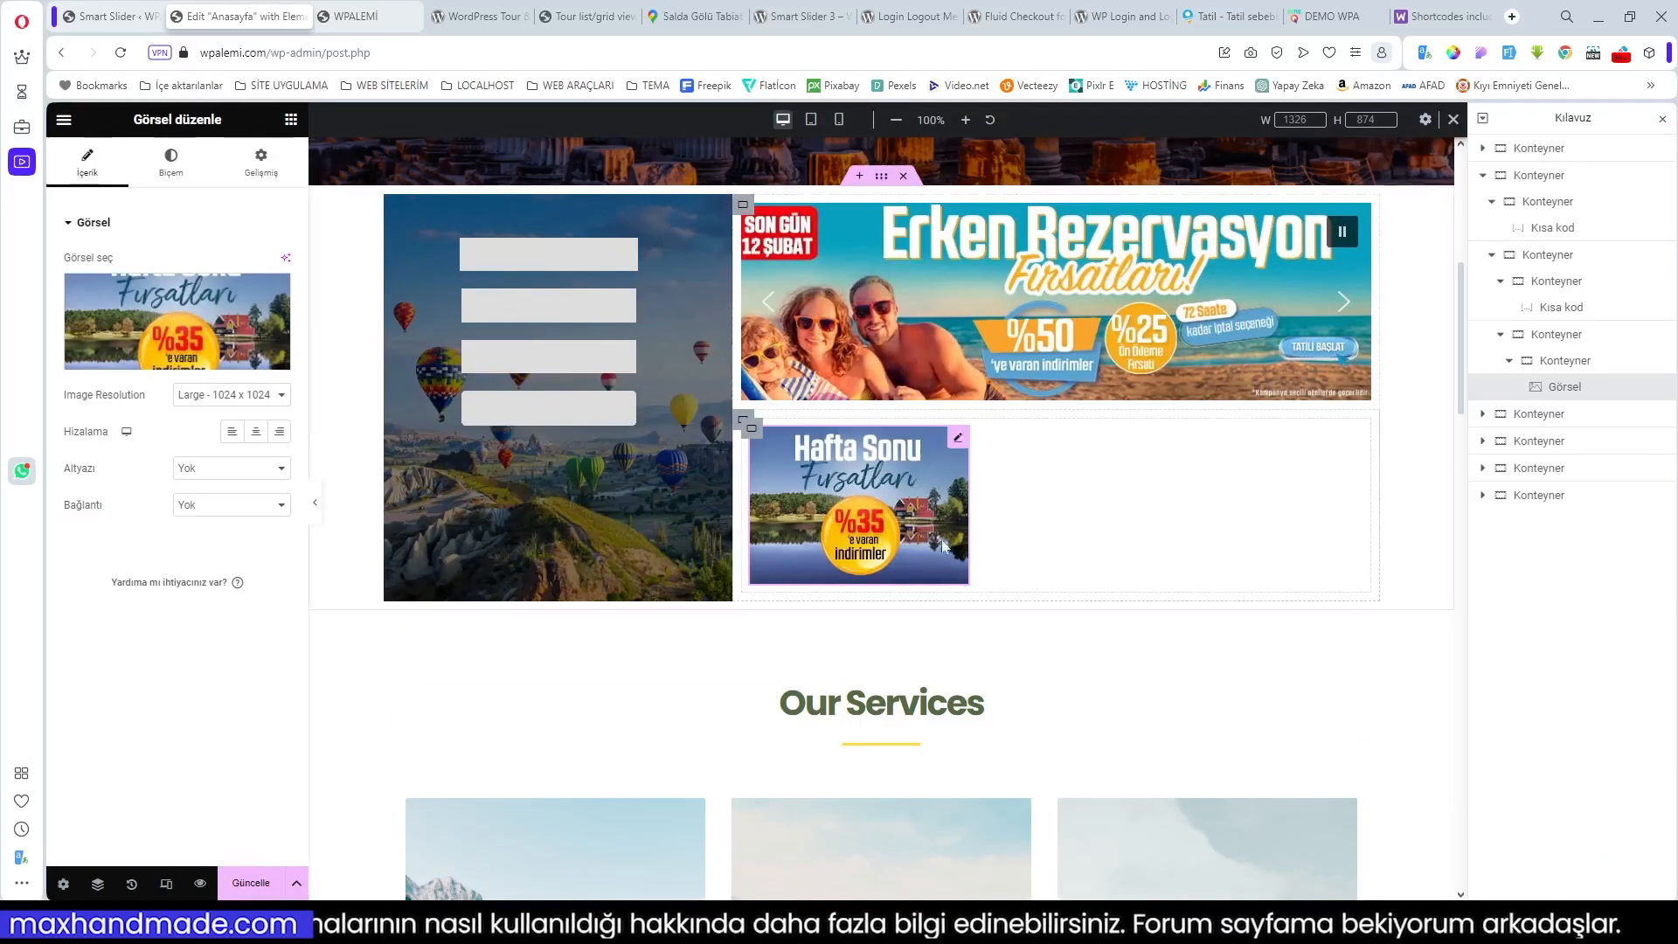
Step: Duplicate the image's container, then delete the extra duplicated container
right_click(960, 443)
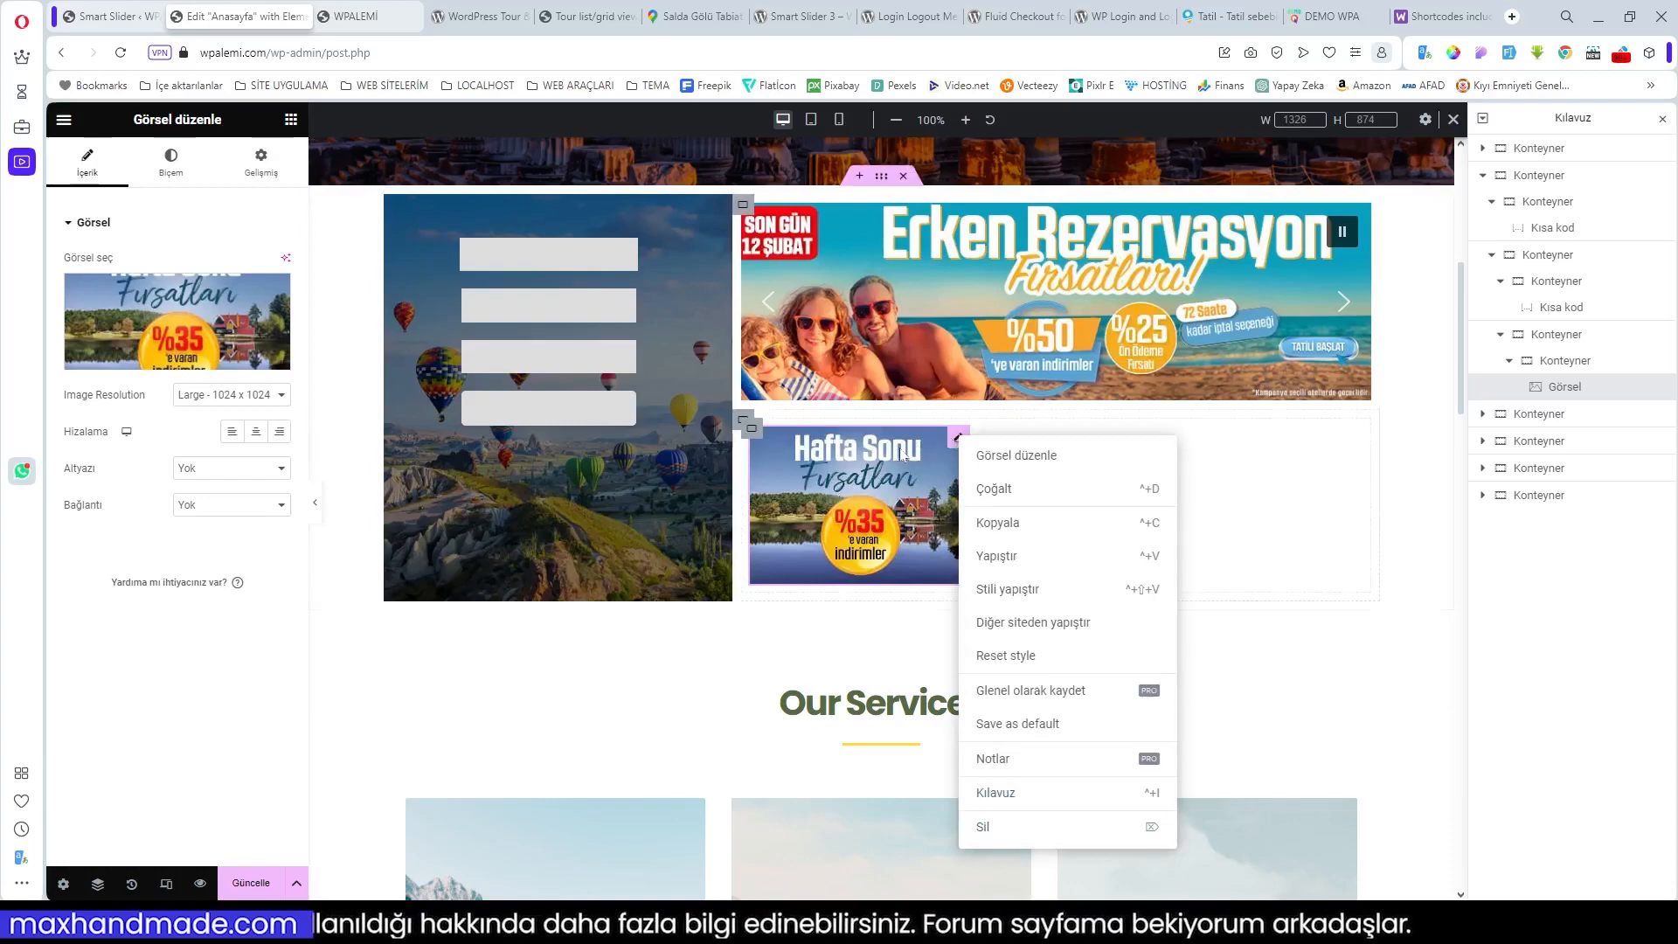
left_click(752, 430)
right_click(752, 430)
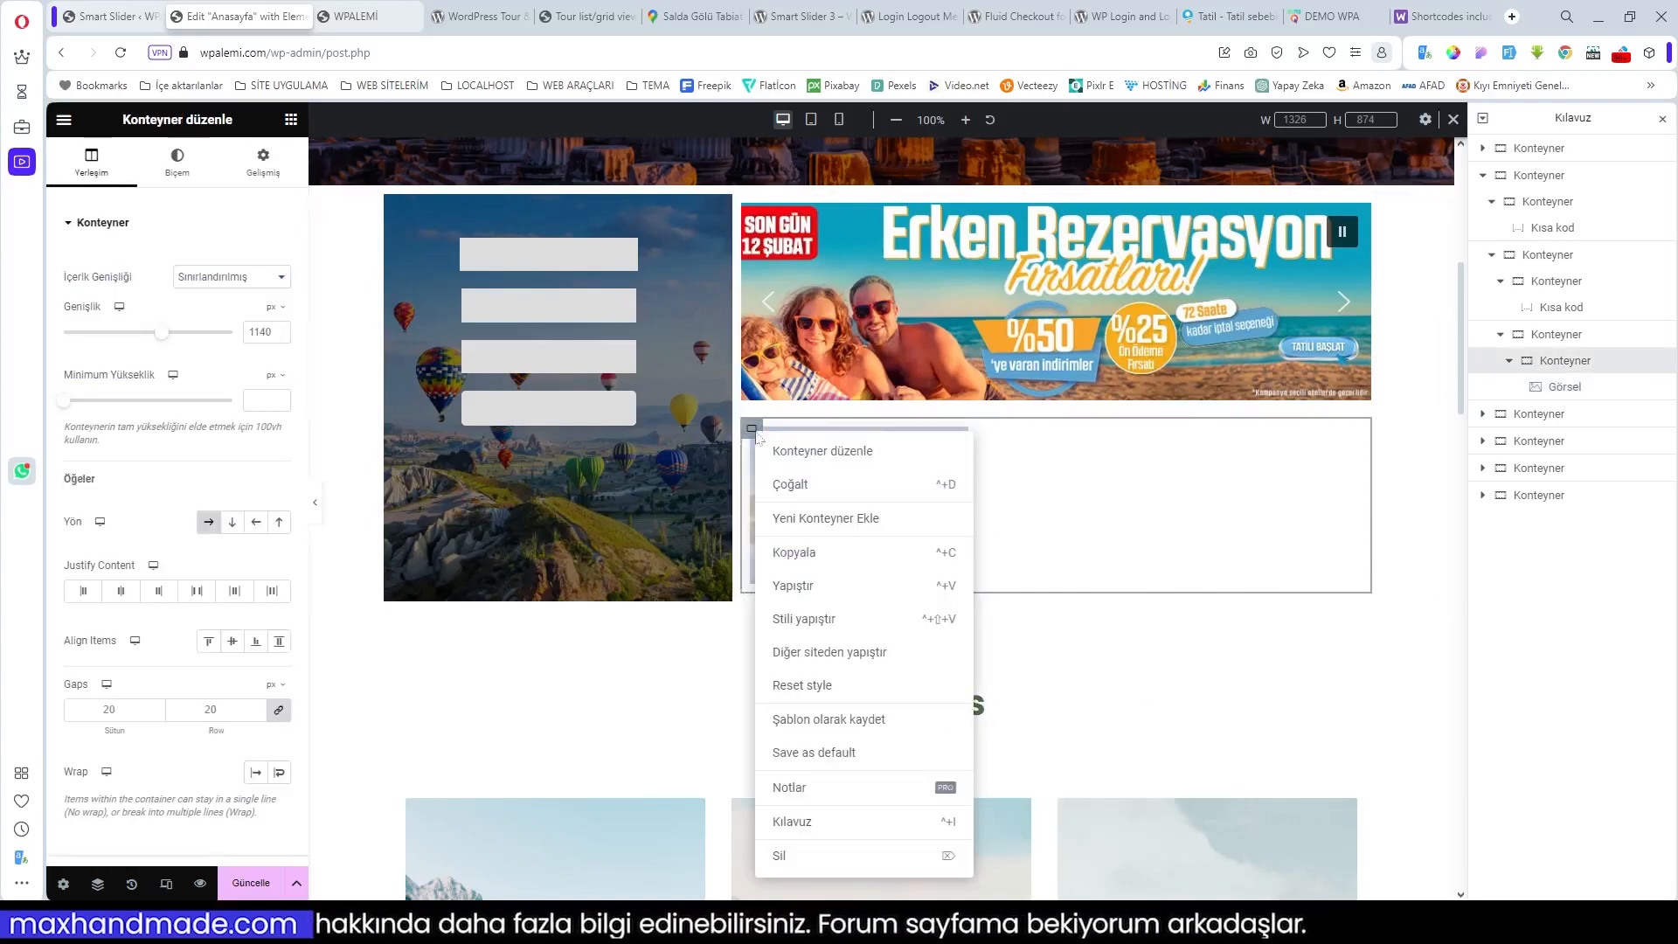
left_click(802, 477)
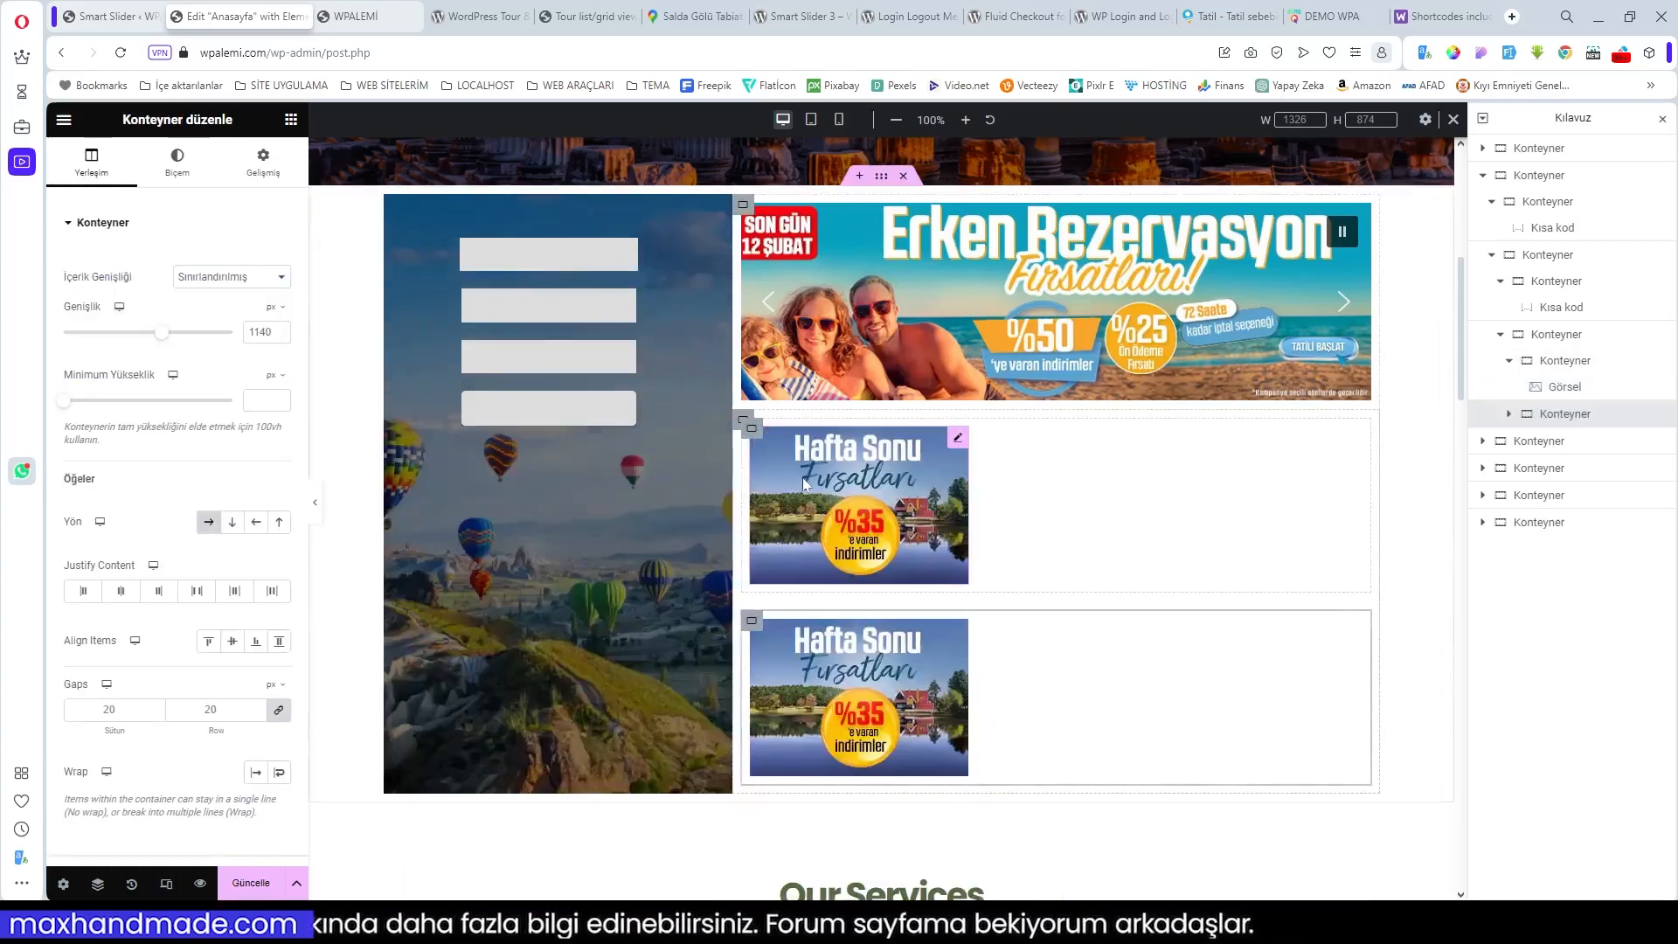
left_click(757, 436)
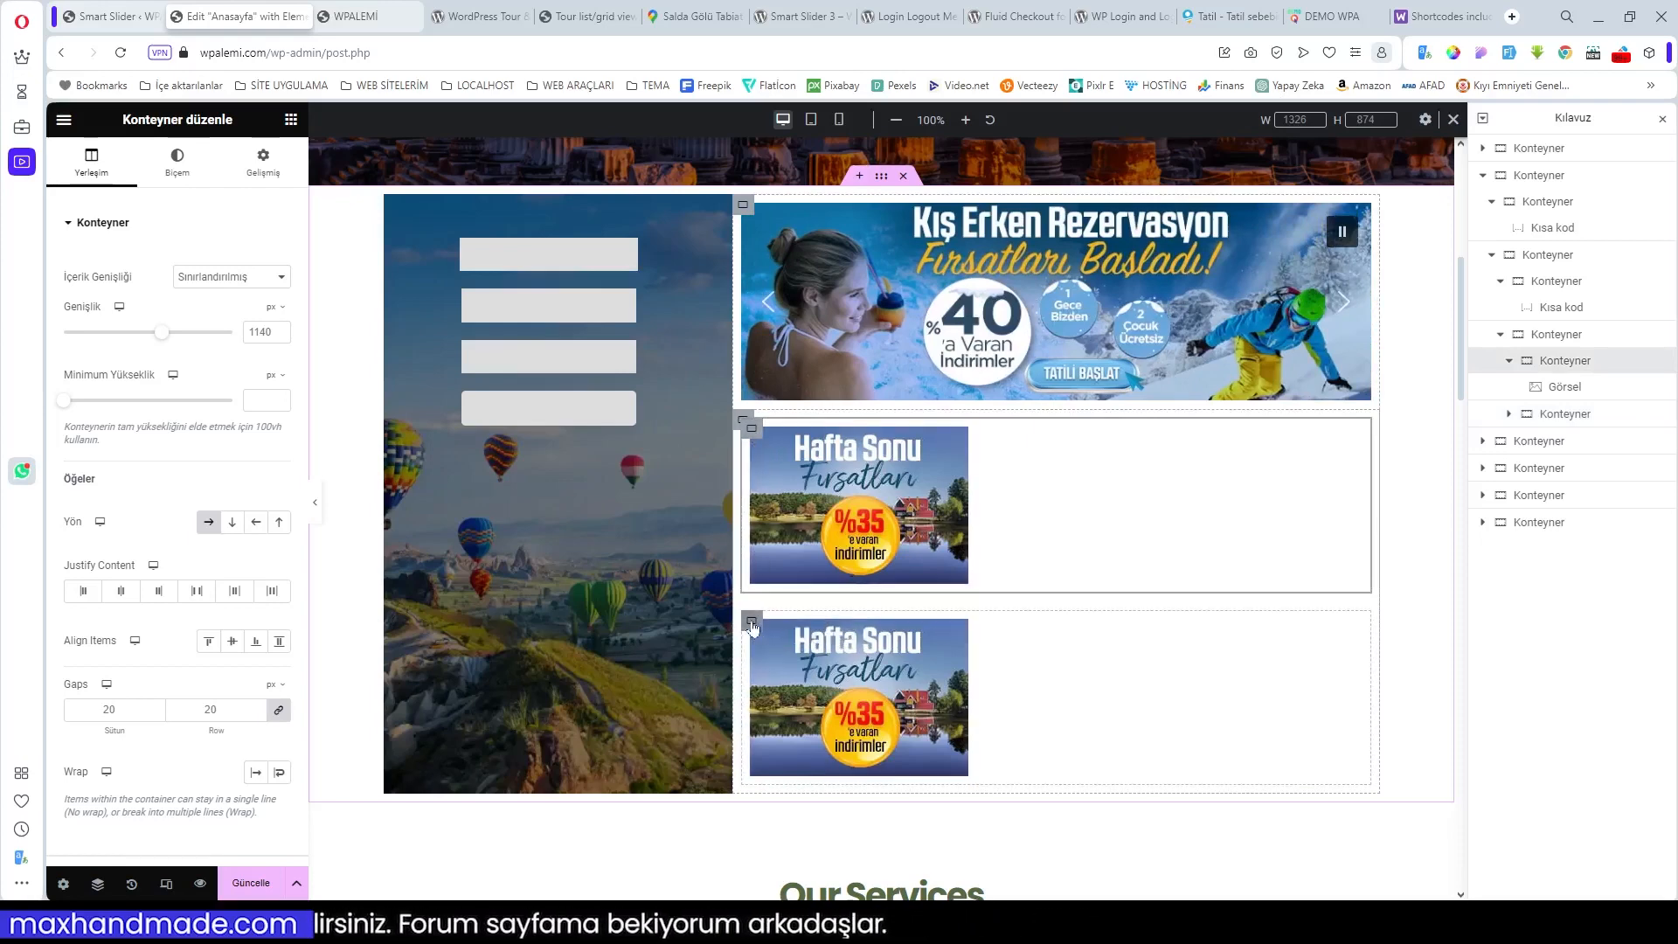
right_click(751, 623)
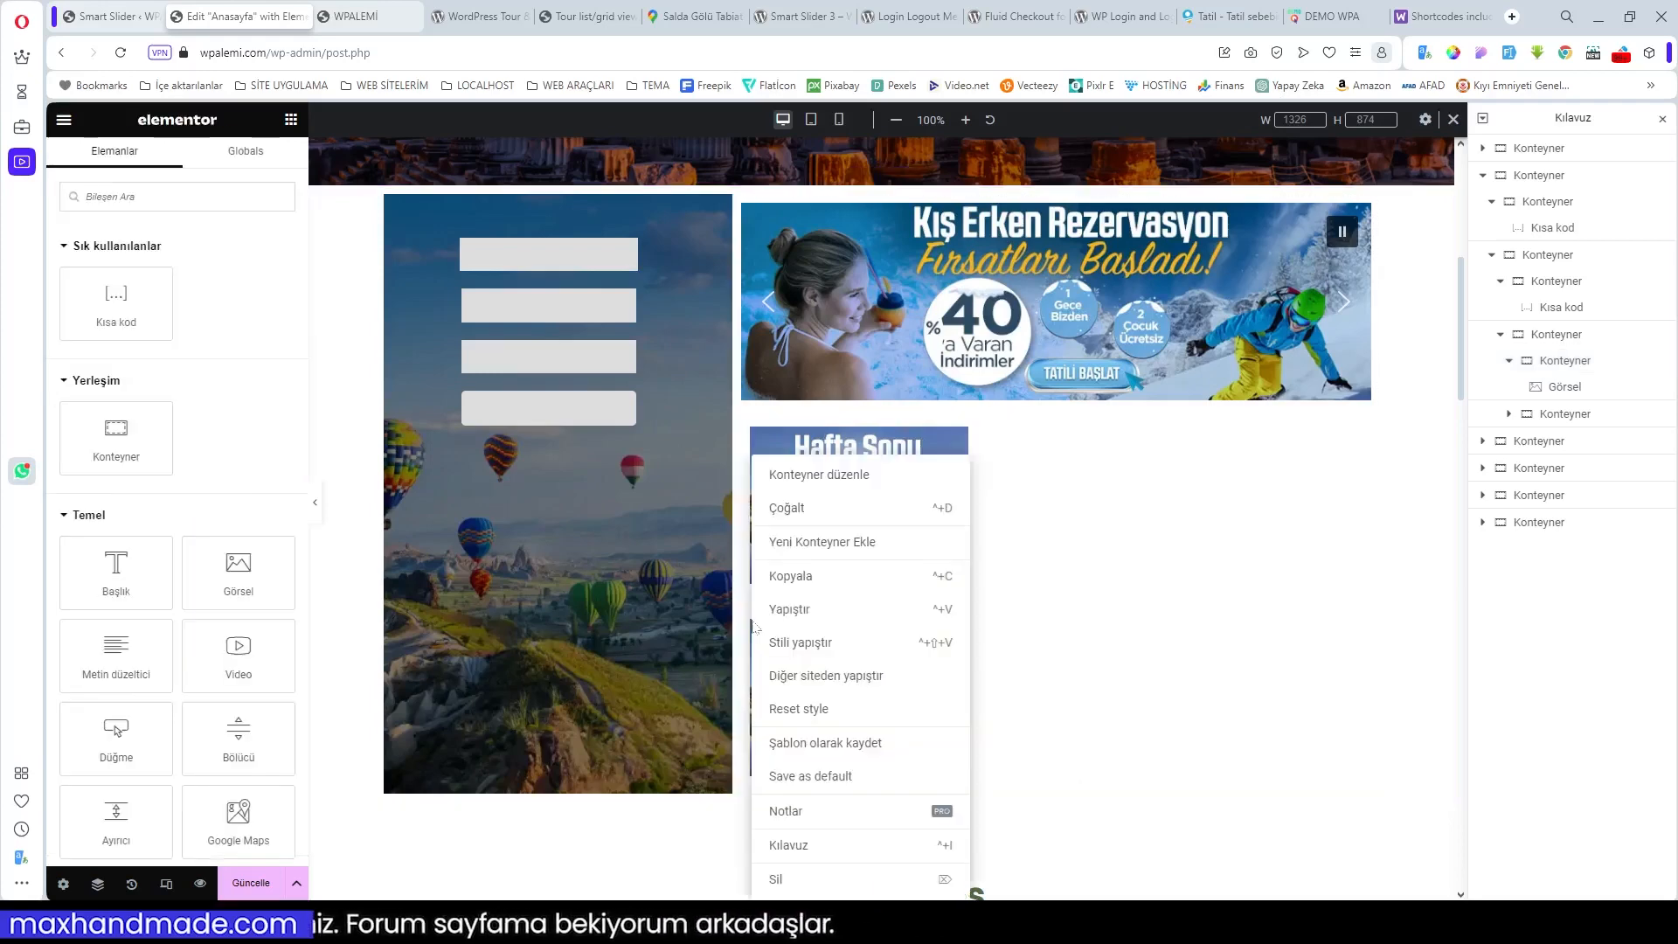
left_click(798, 879)
Step: Duplicate the Hafta Sonu image twice so three promo images sit side by side
right_click(956, 446)
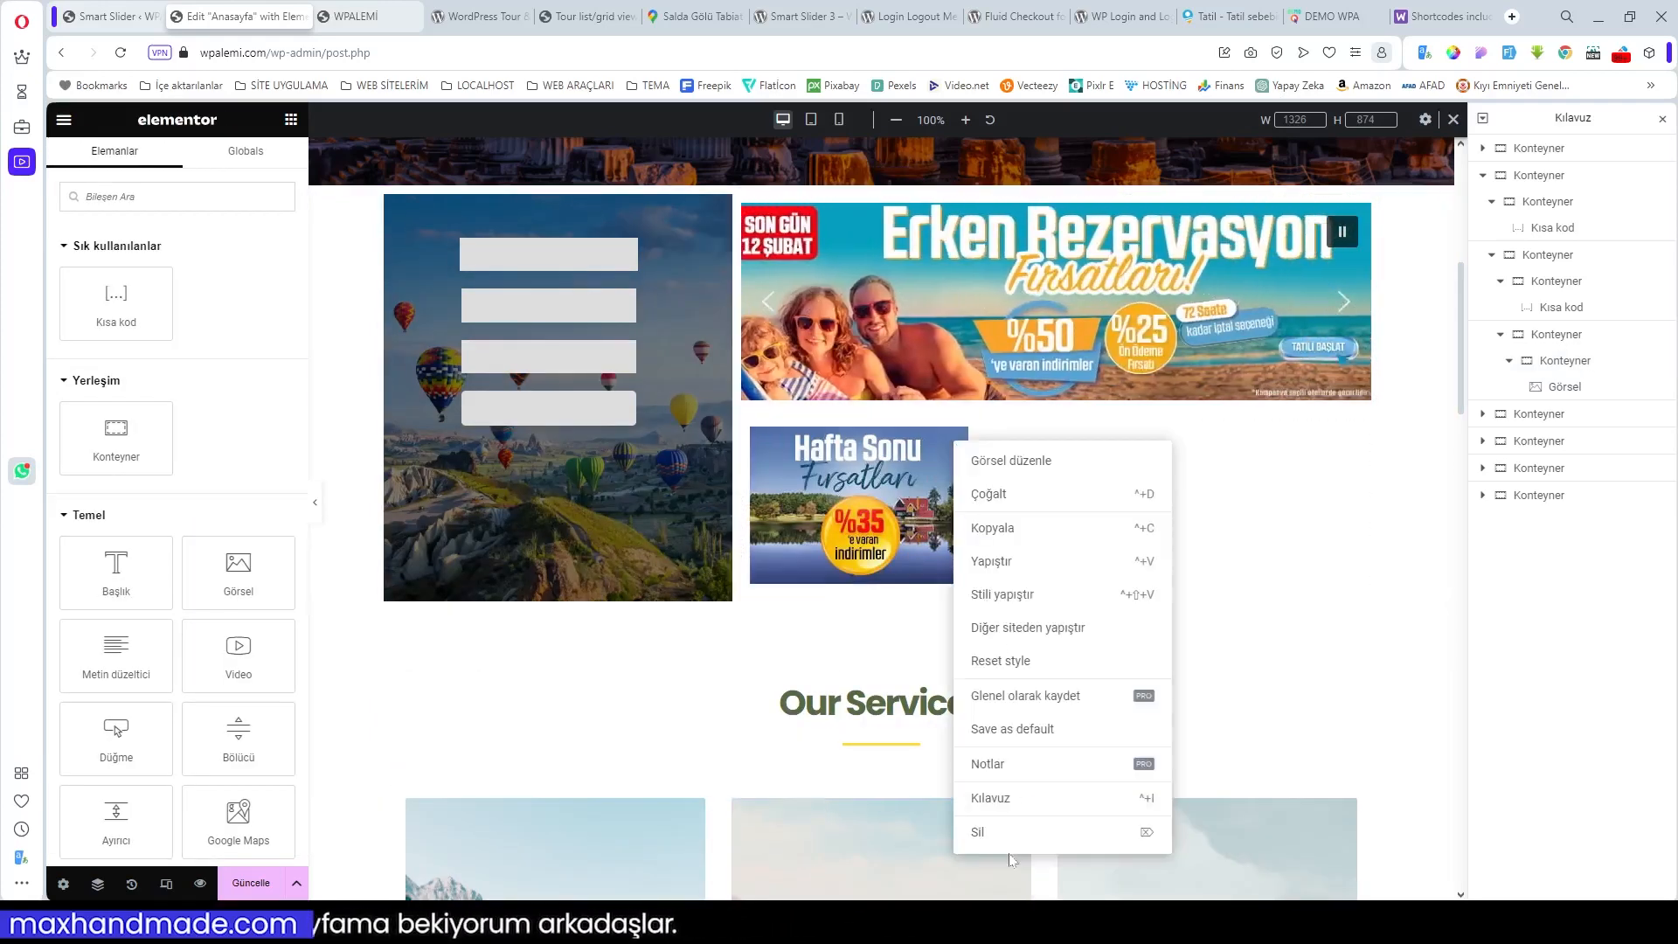
left_click(1004, 495)
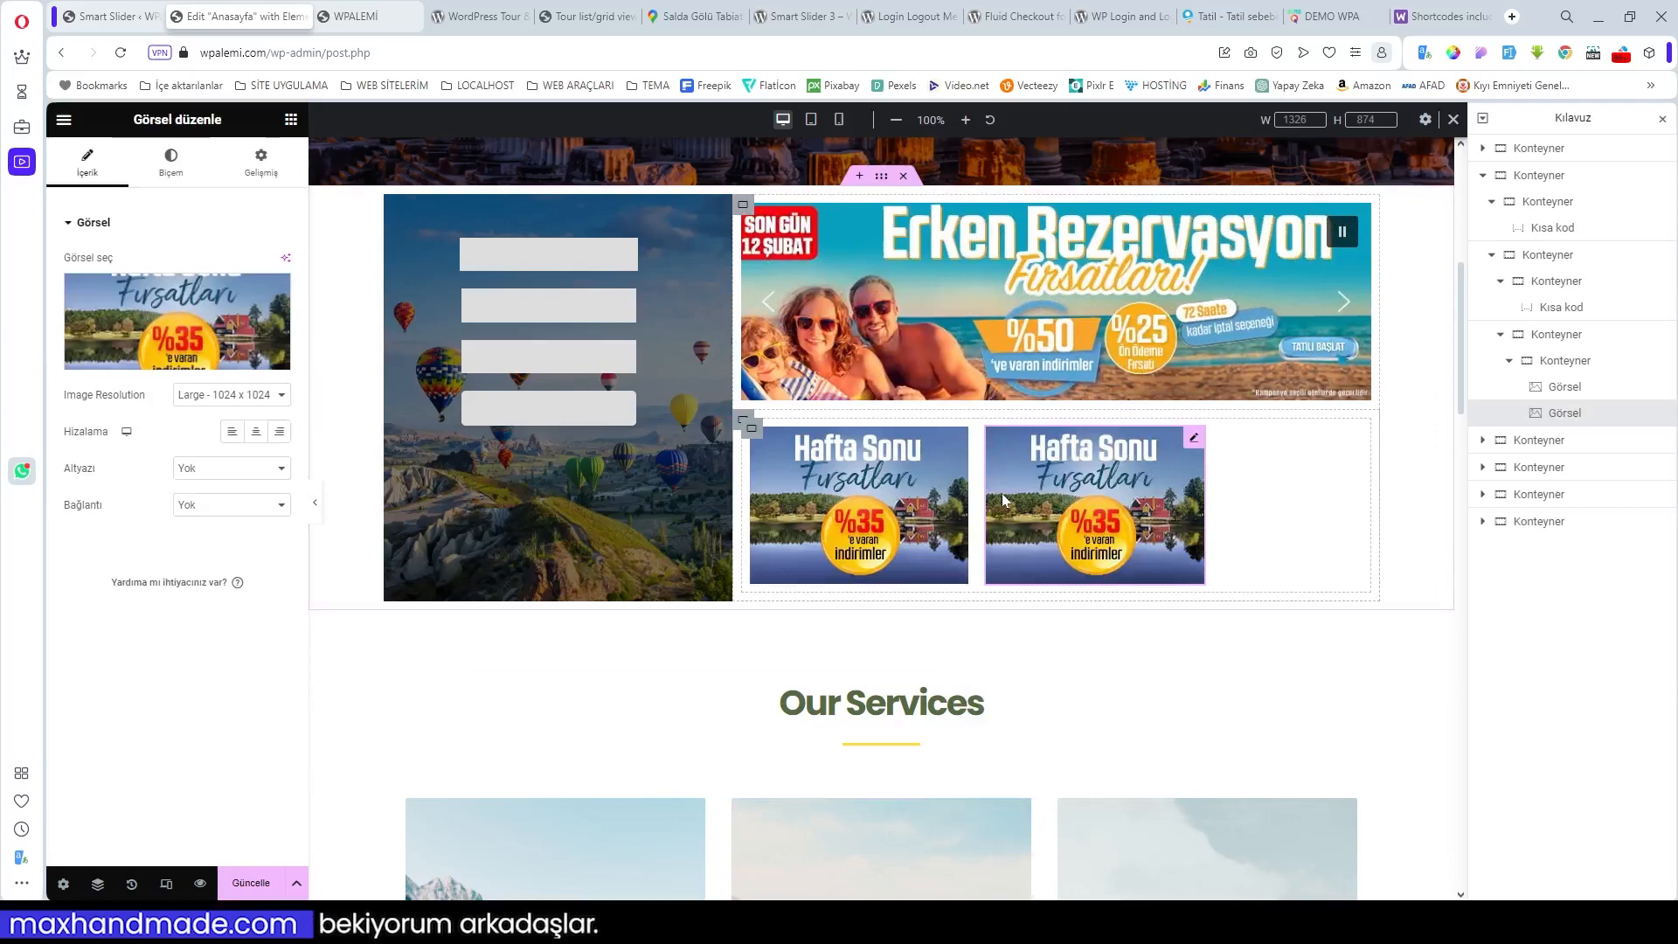
right_click(1194, 442)
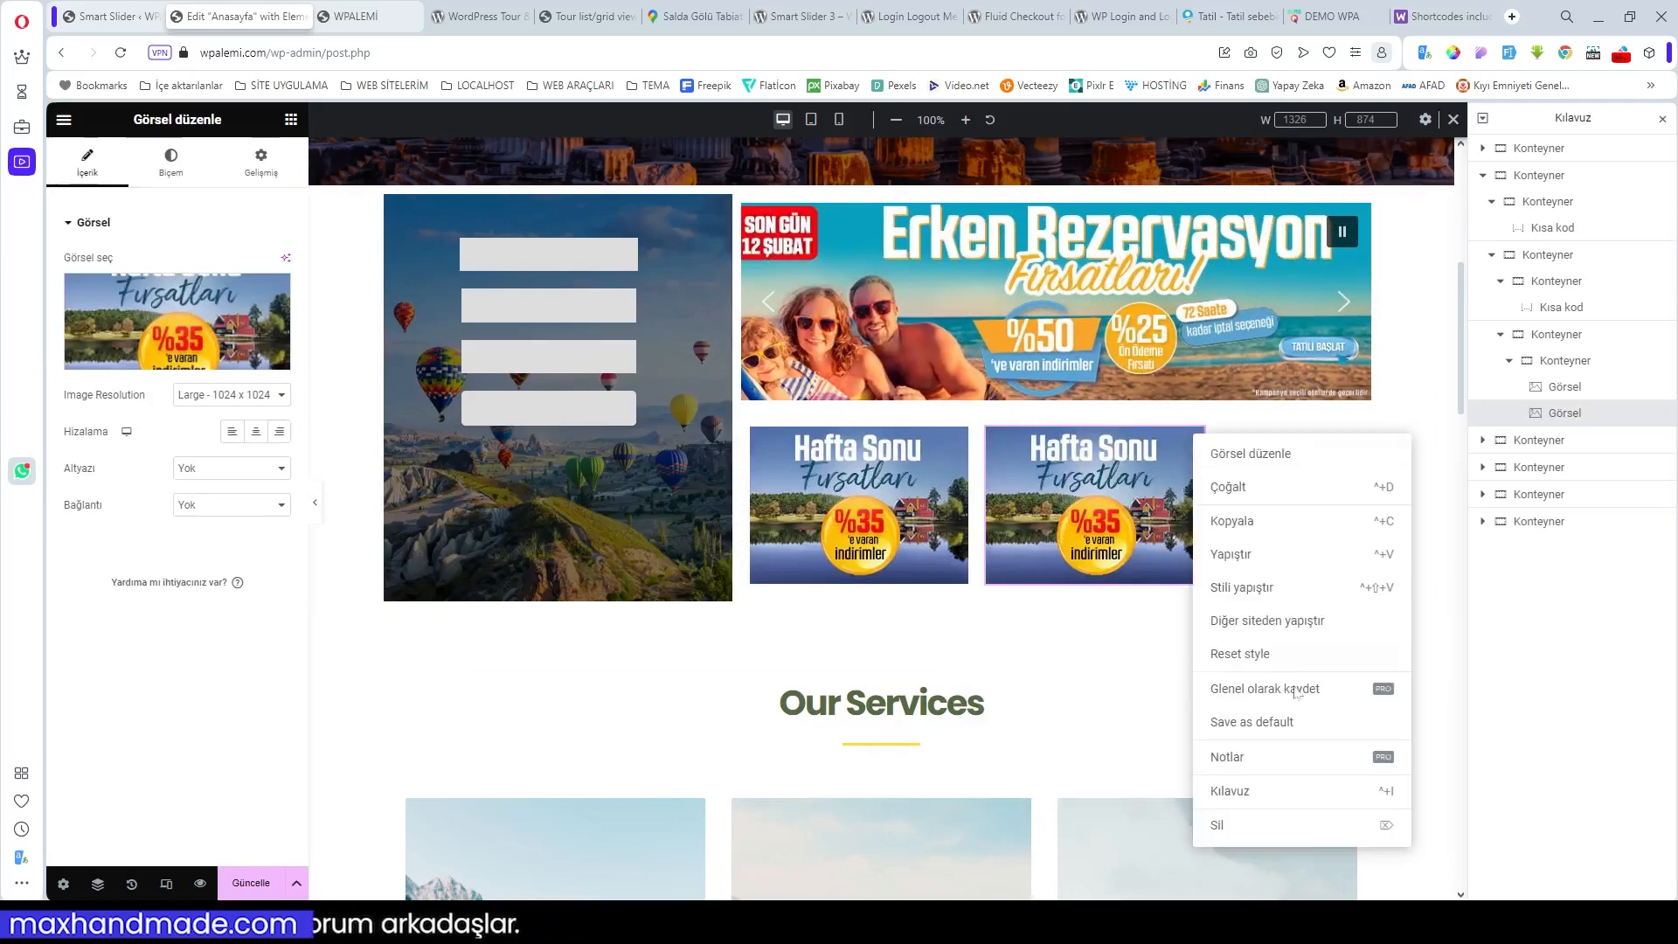
left_click(1250, 505)
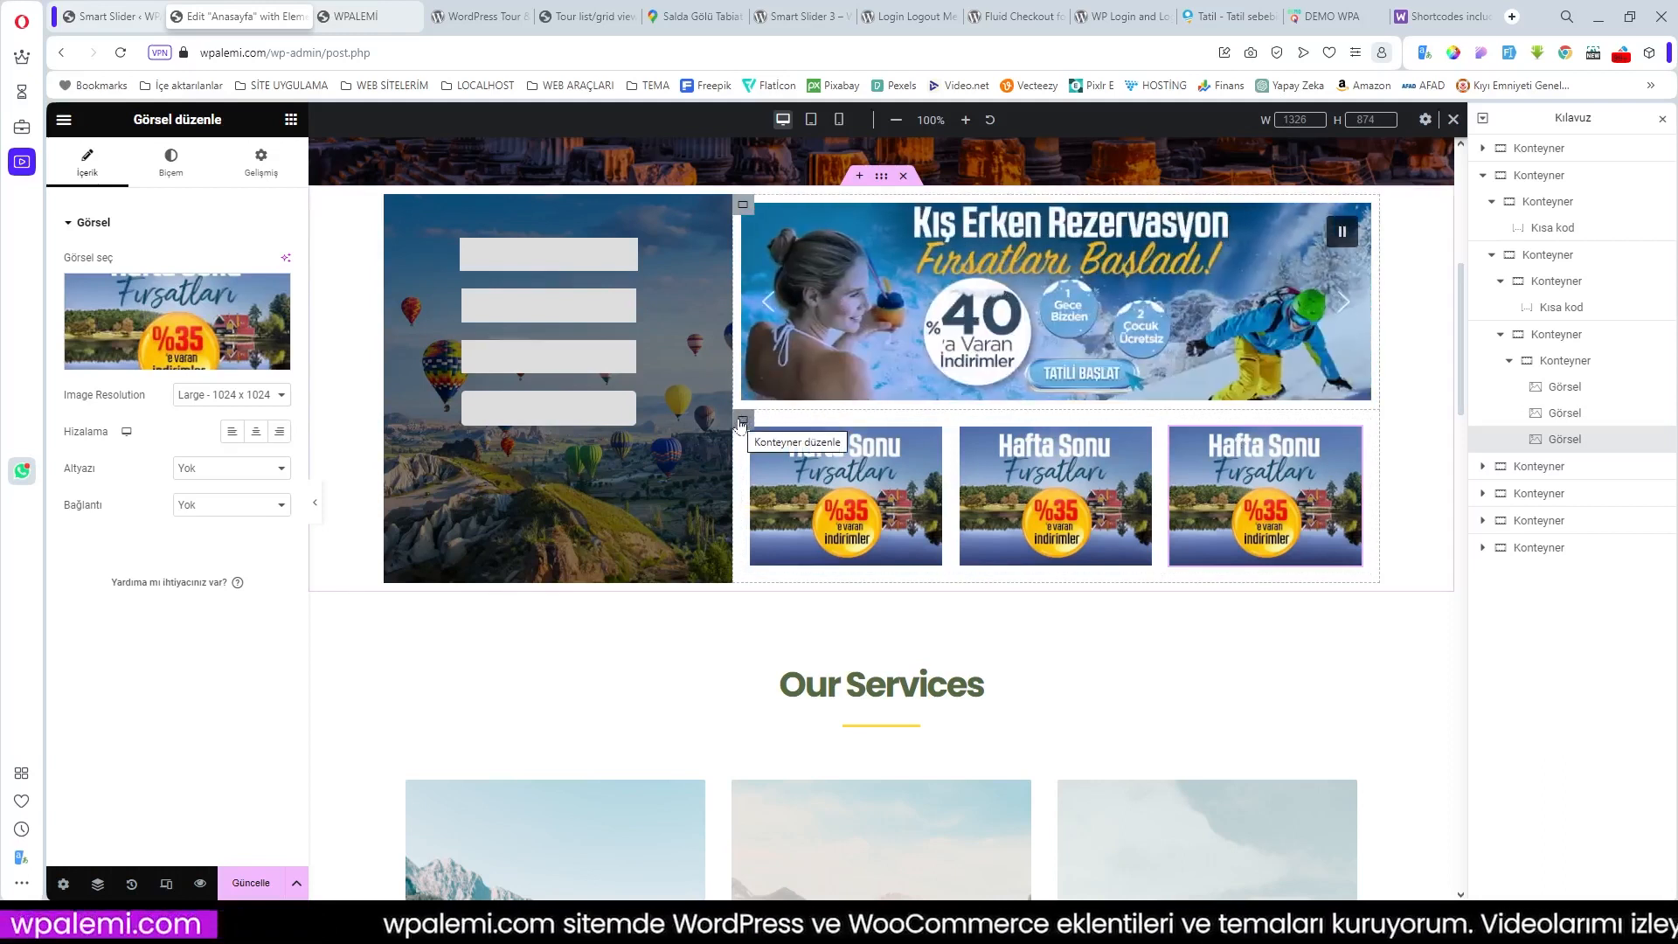
left_click(742, 422)
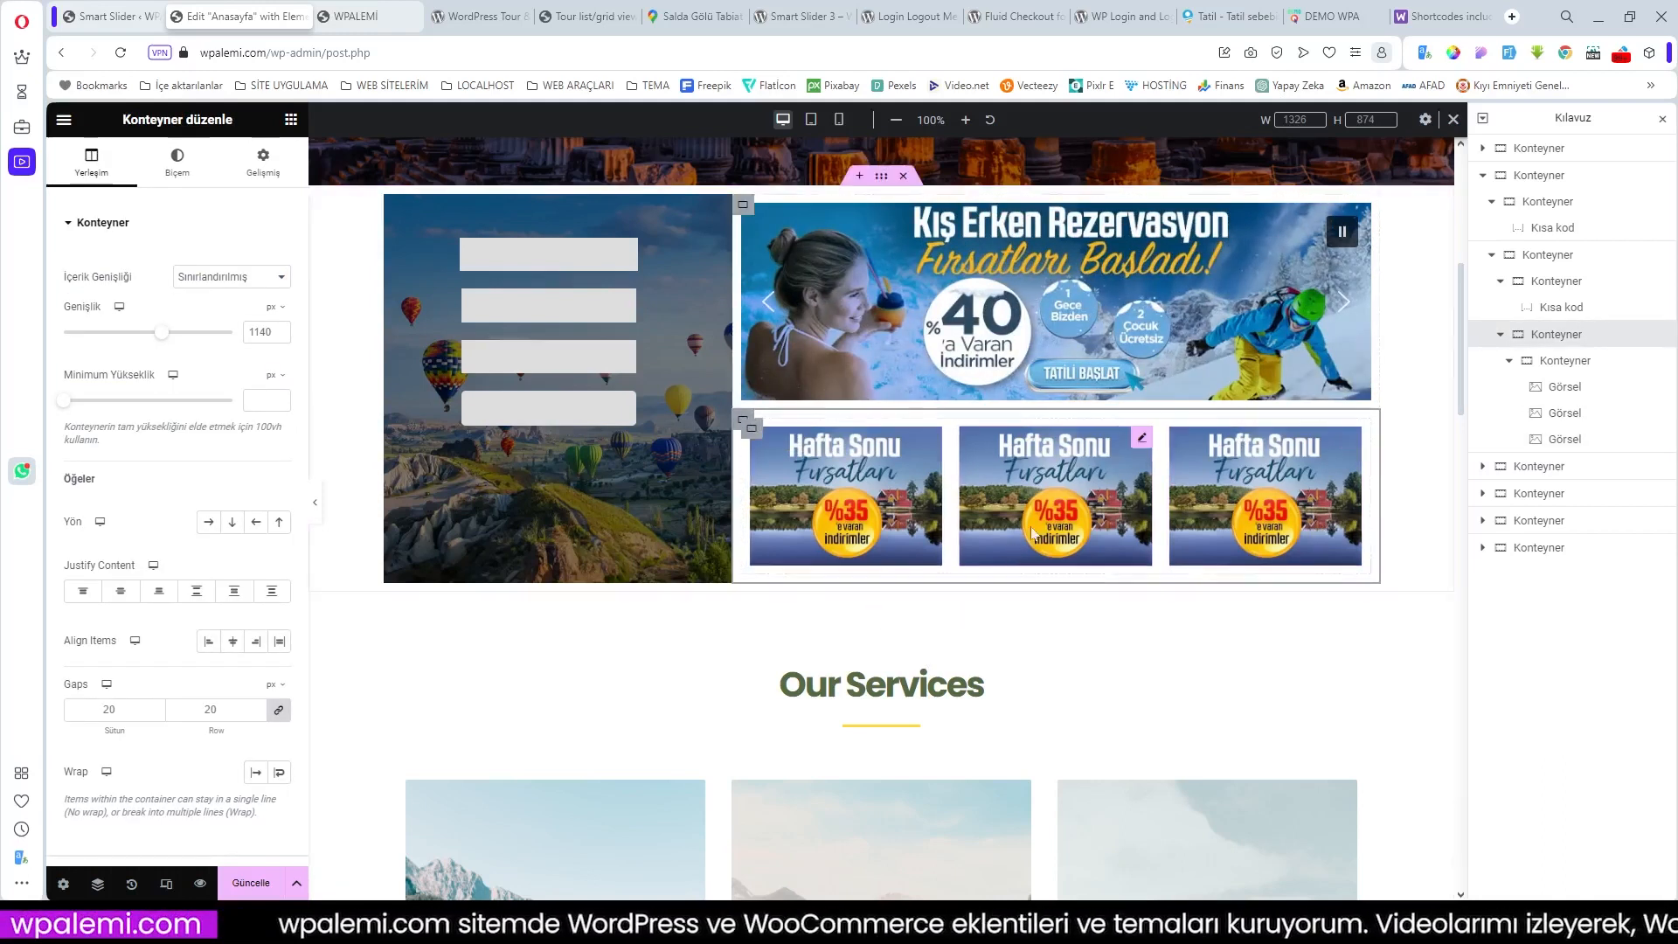
left_click(1081, 550)
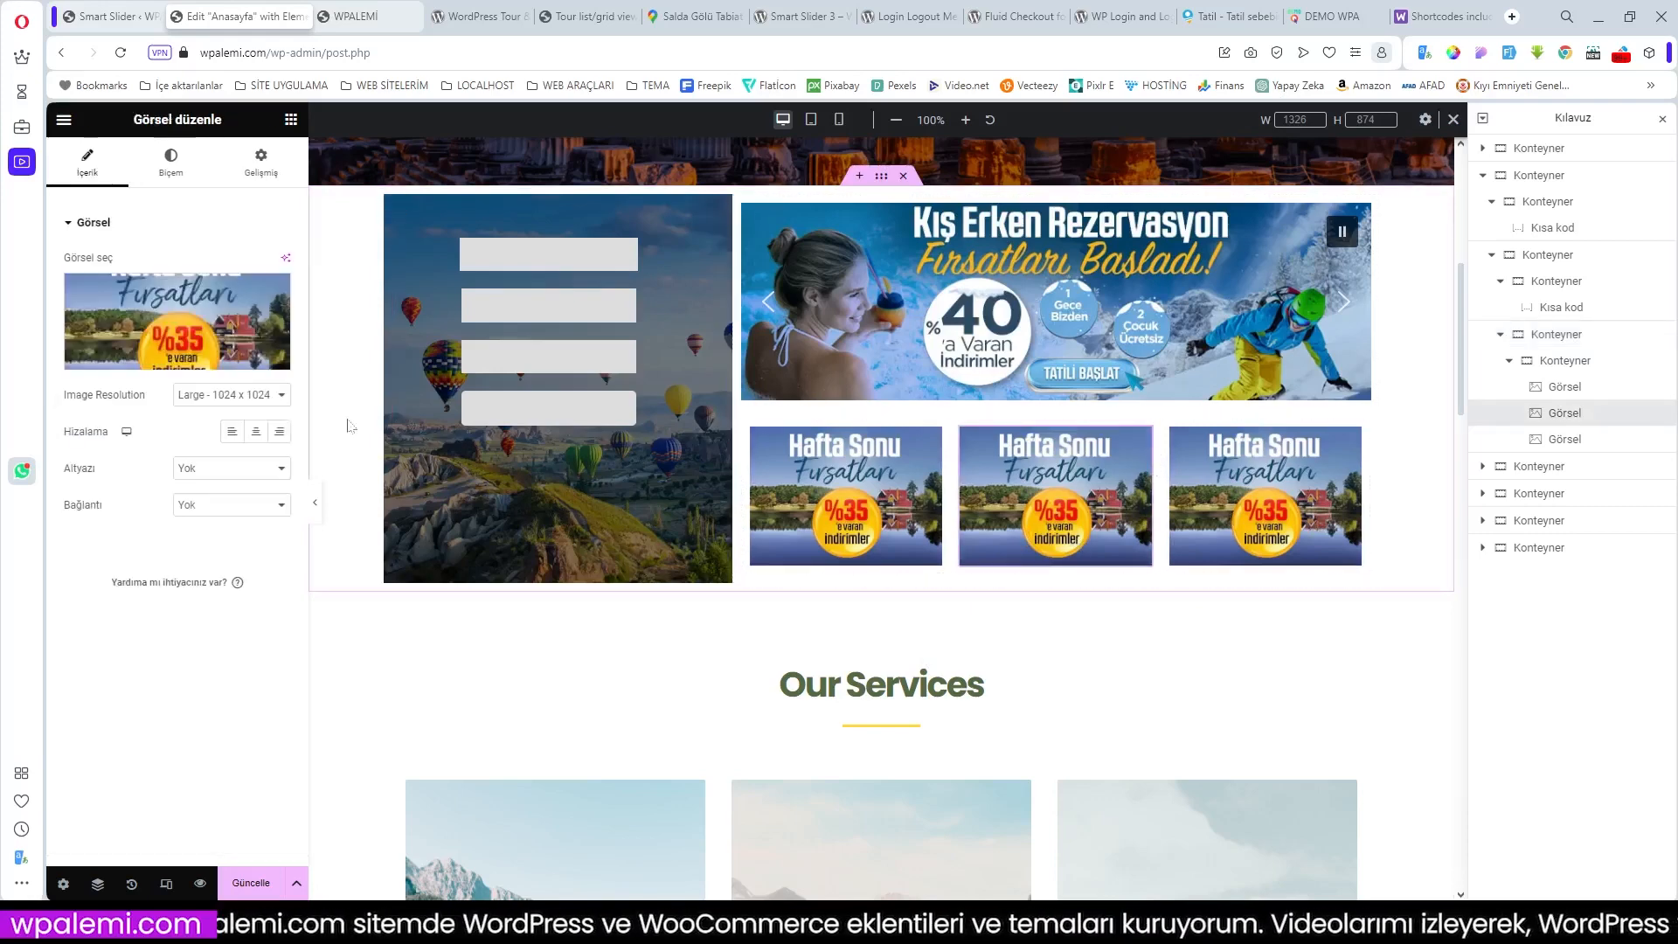
Step: Replace the middle and third promo images with the Juzdan and Yurt Dışı Kayak Turları ads
left_click(158, 358)
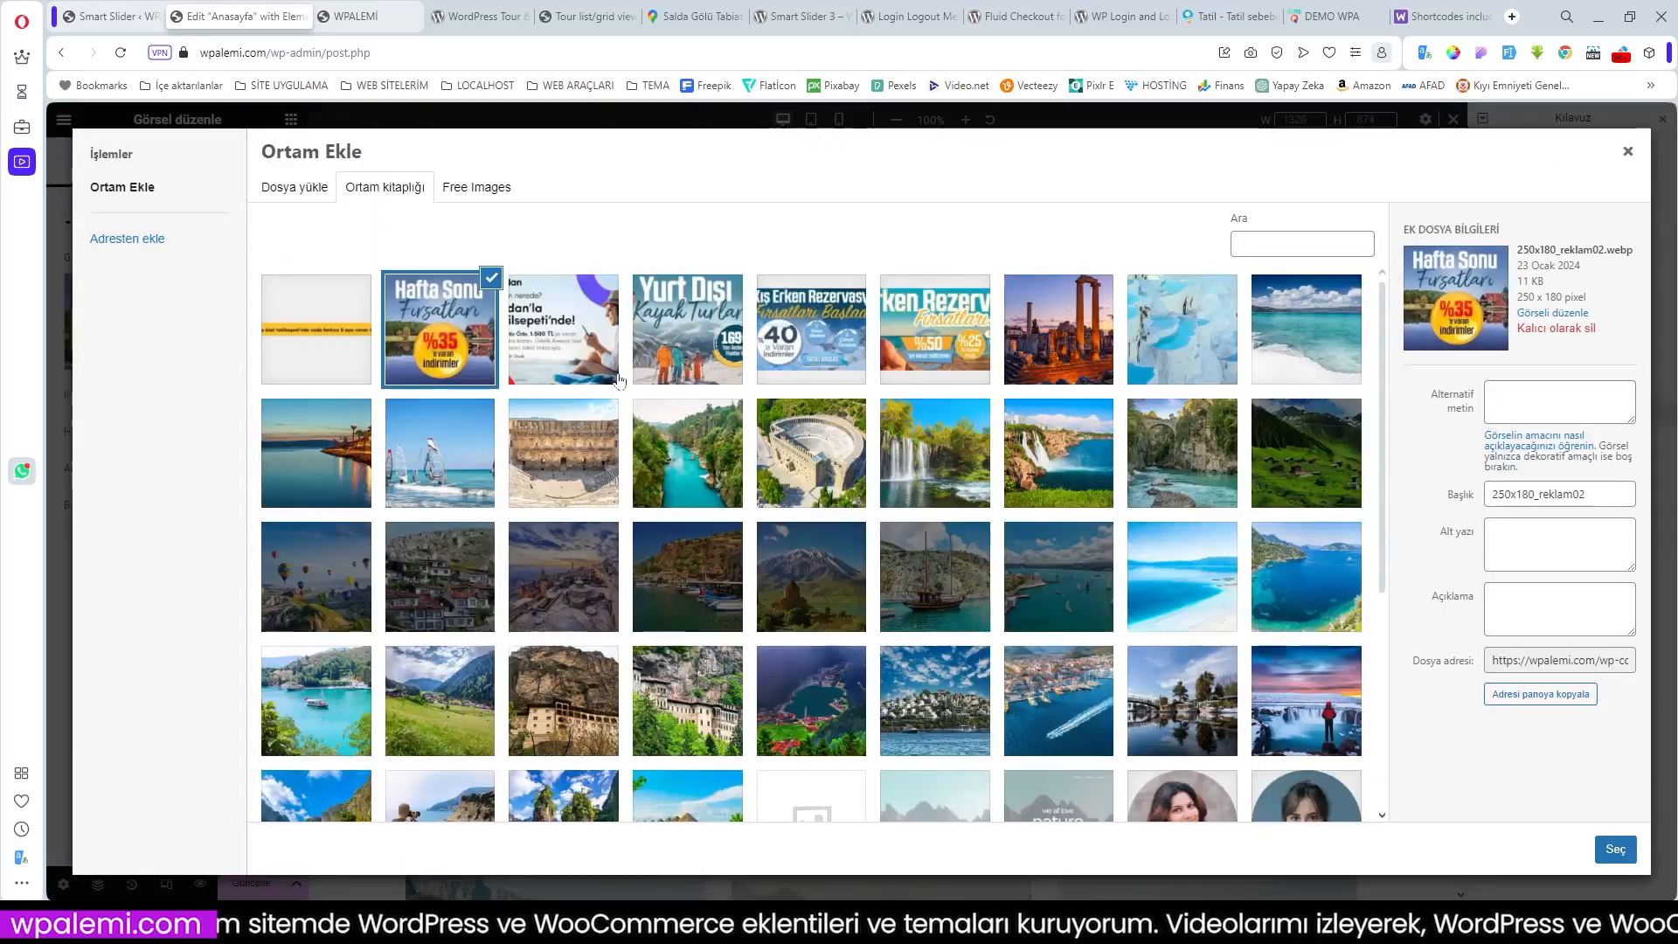
left_click(576, 358)
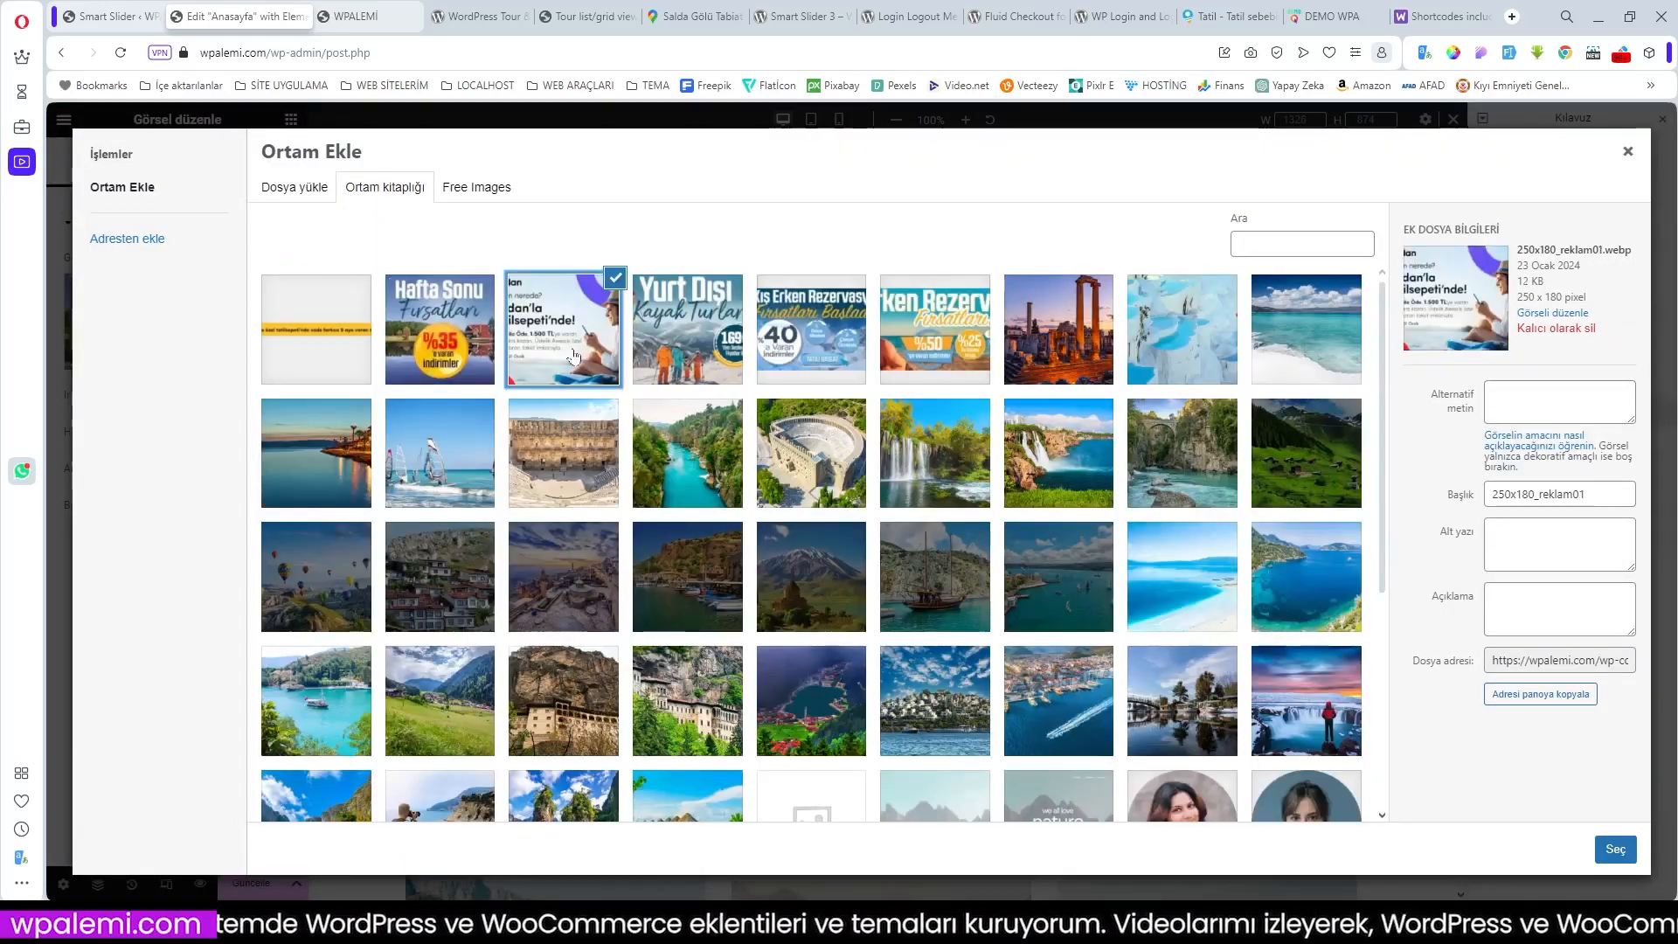
left_click(1614, 850)
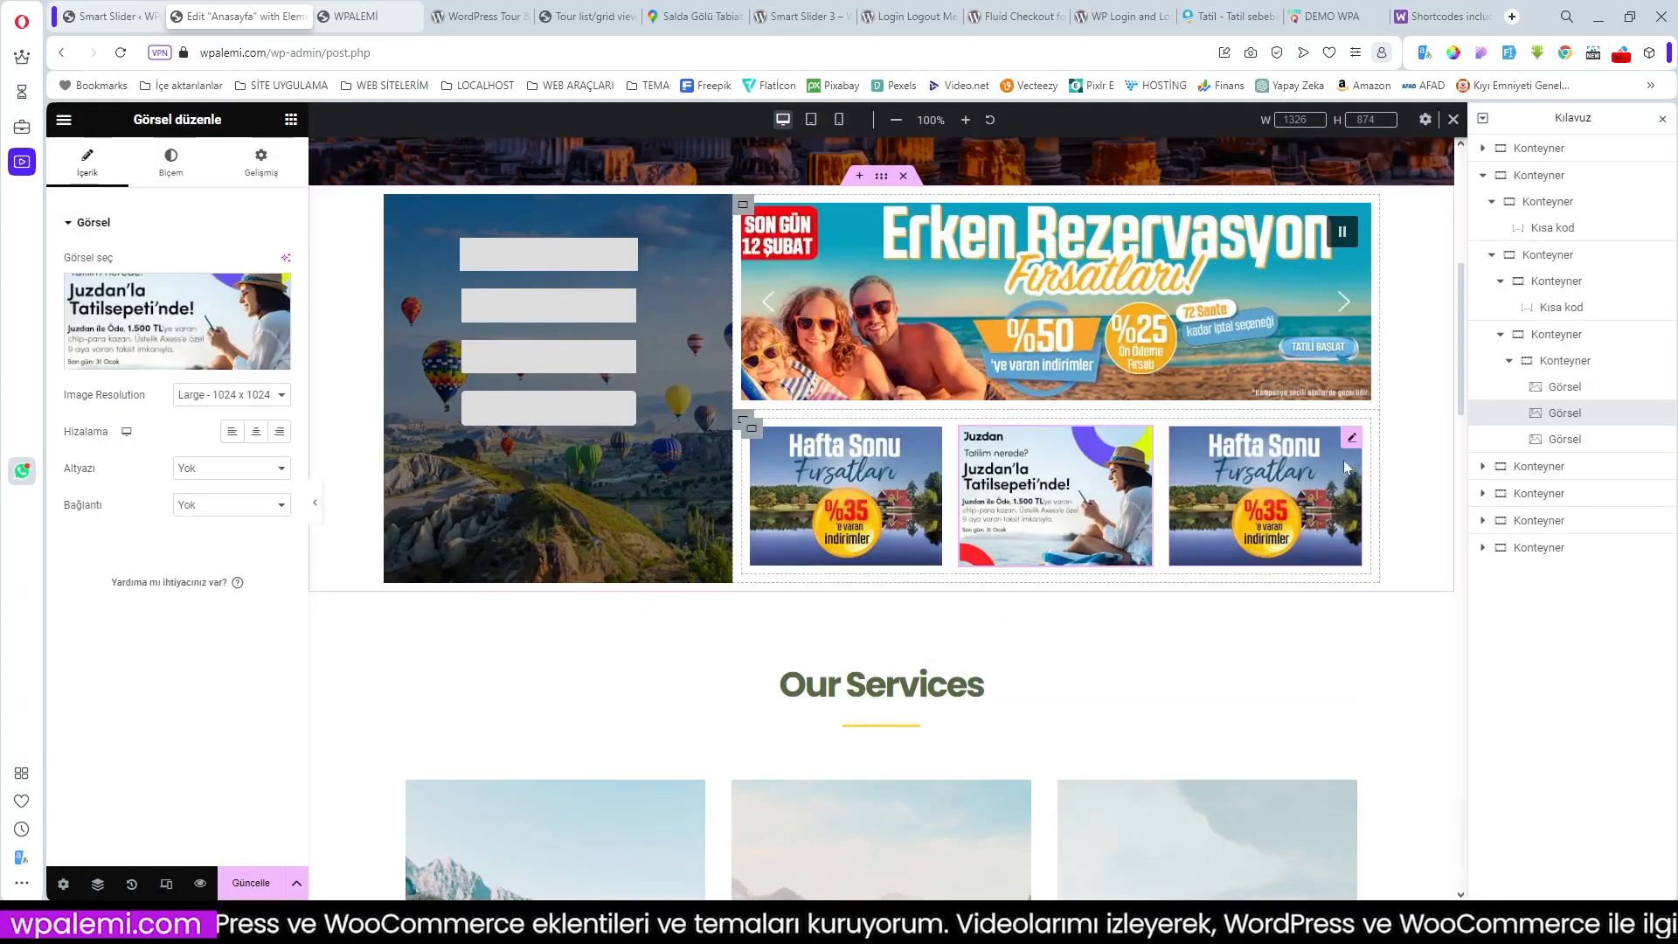
left_click(1352, 440)
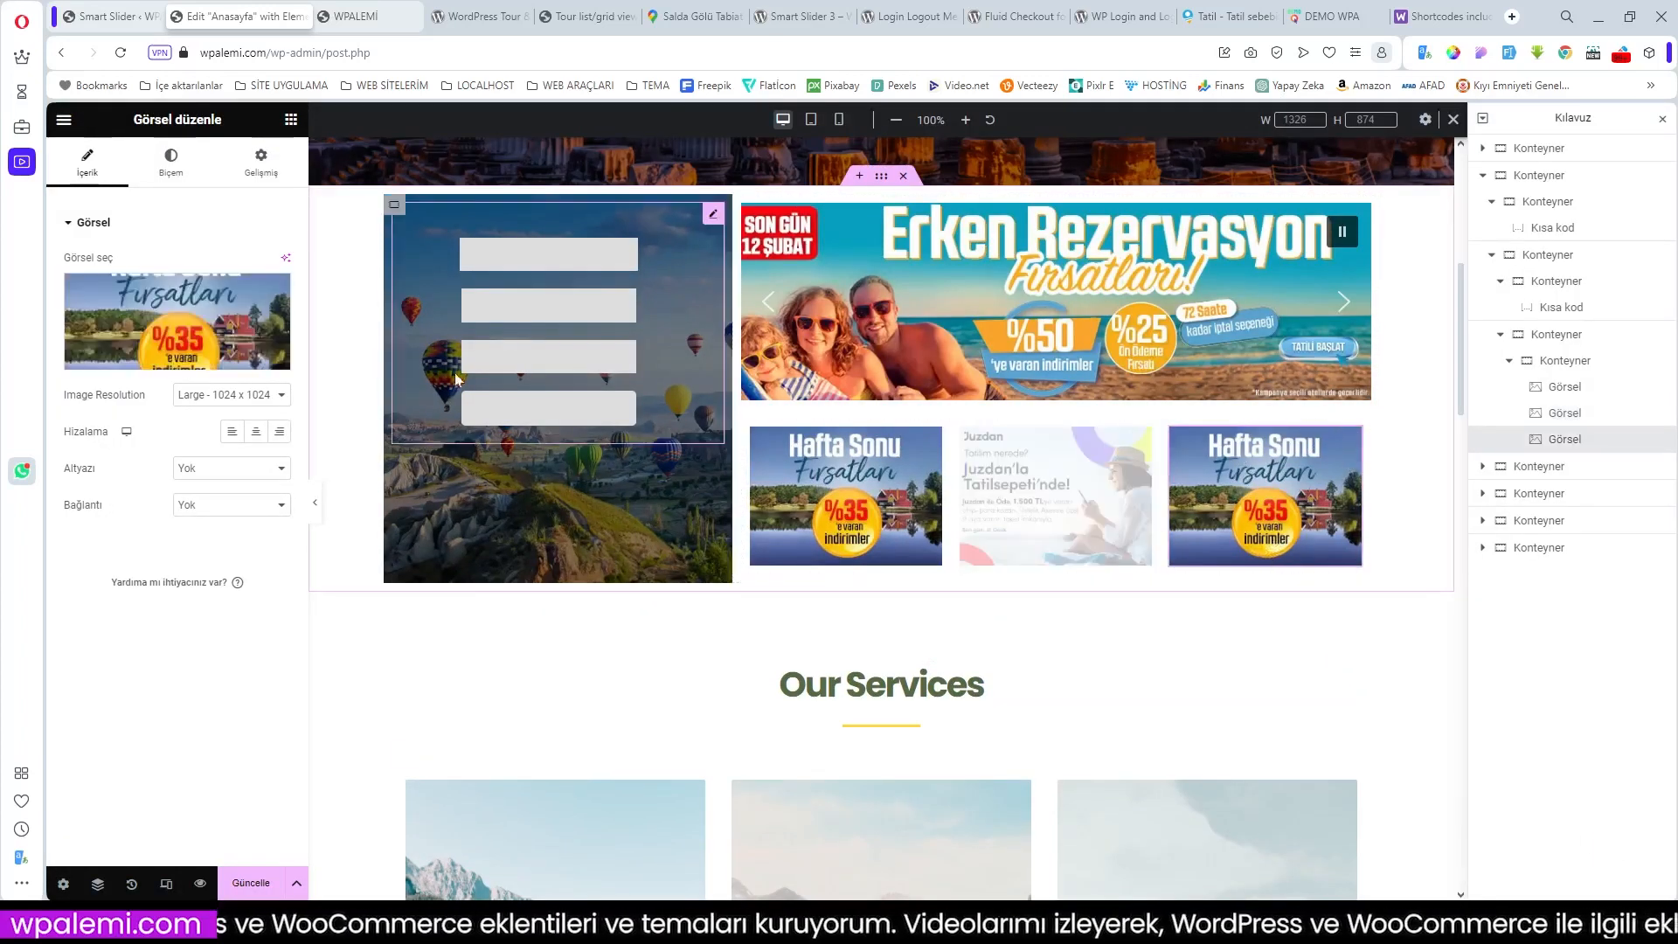
left_click(168, 365)
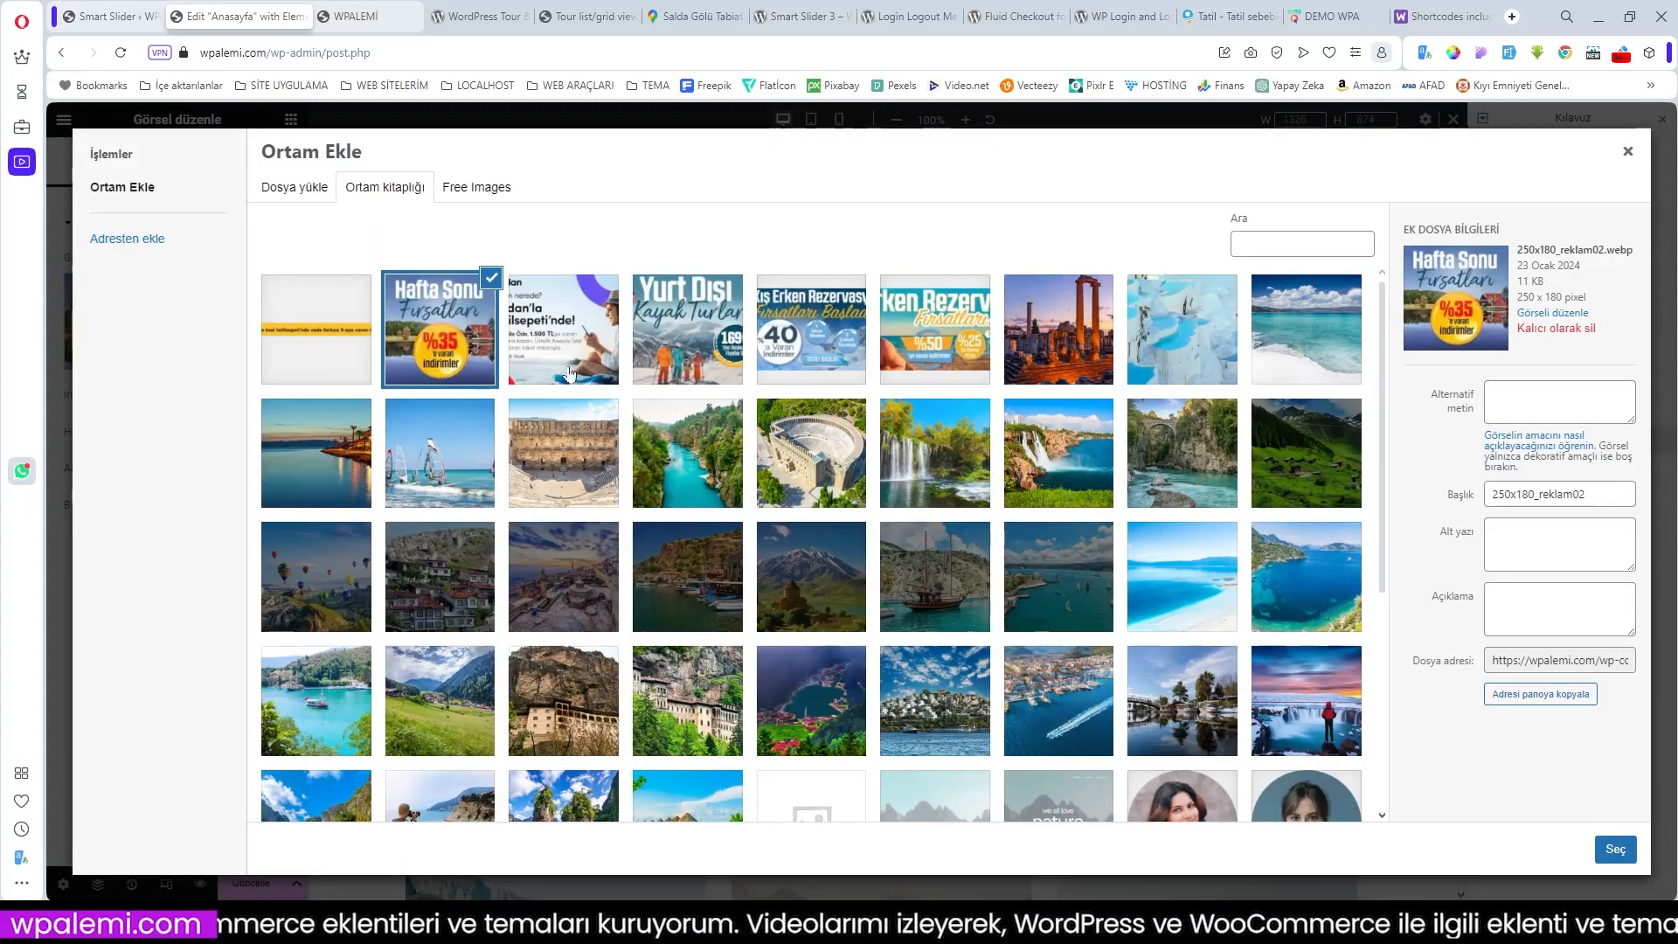
left_click(715, 360)
left_click(1615, 849)
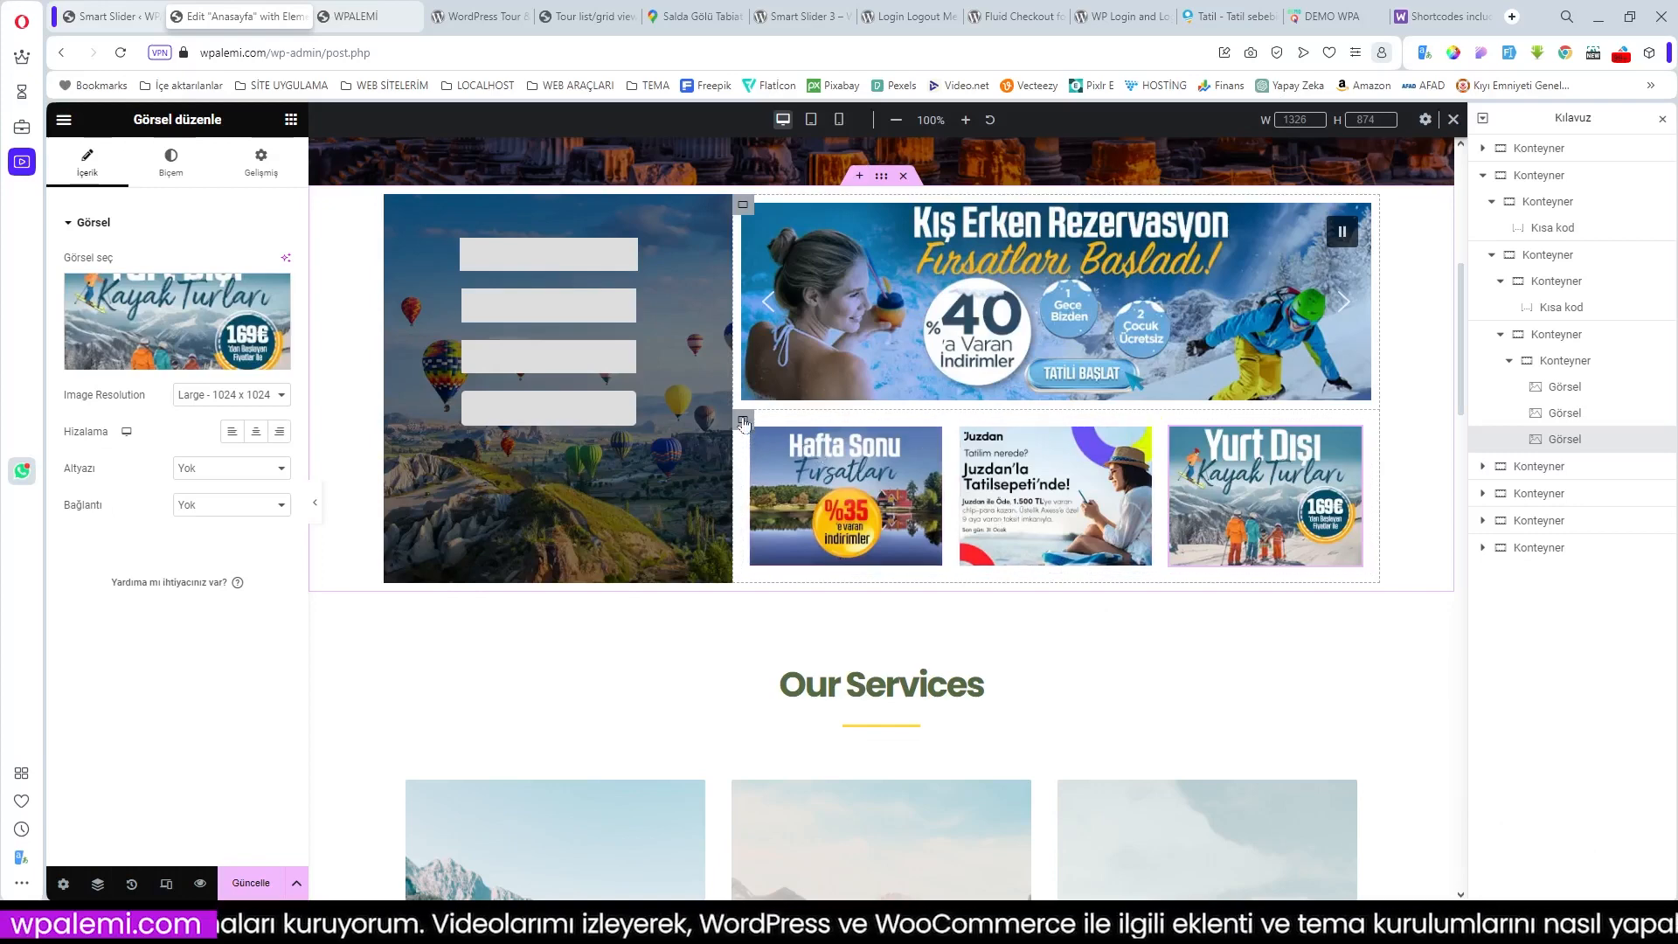
left_click(714, 216)
left_click(239, 162)
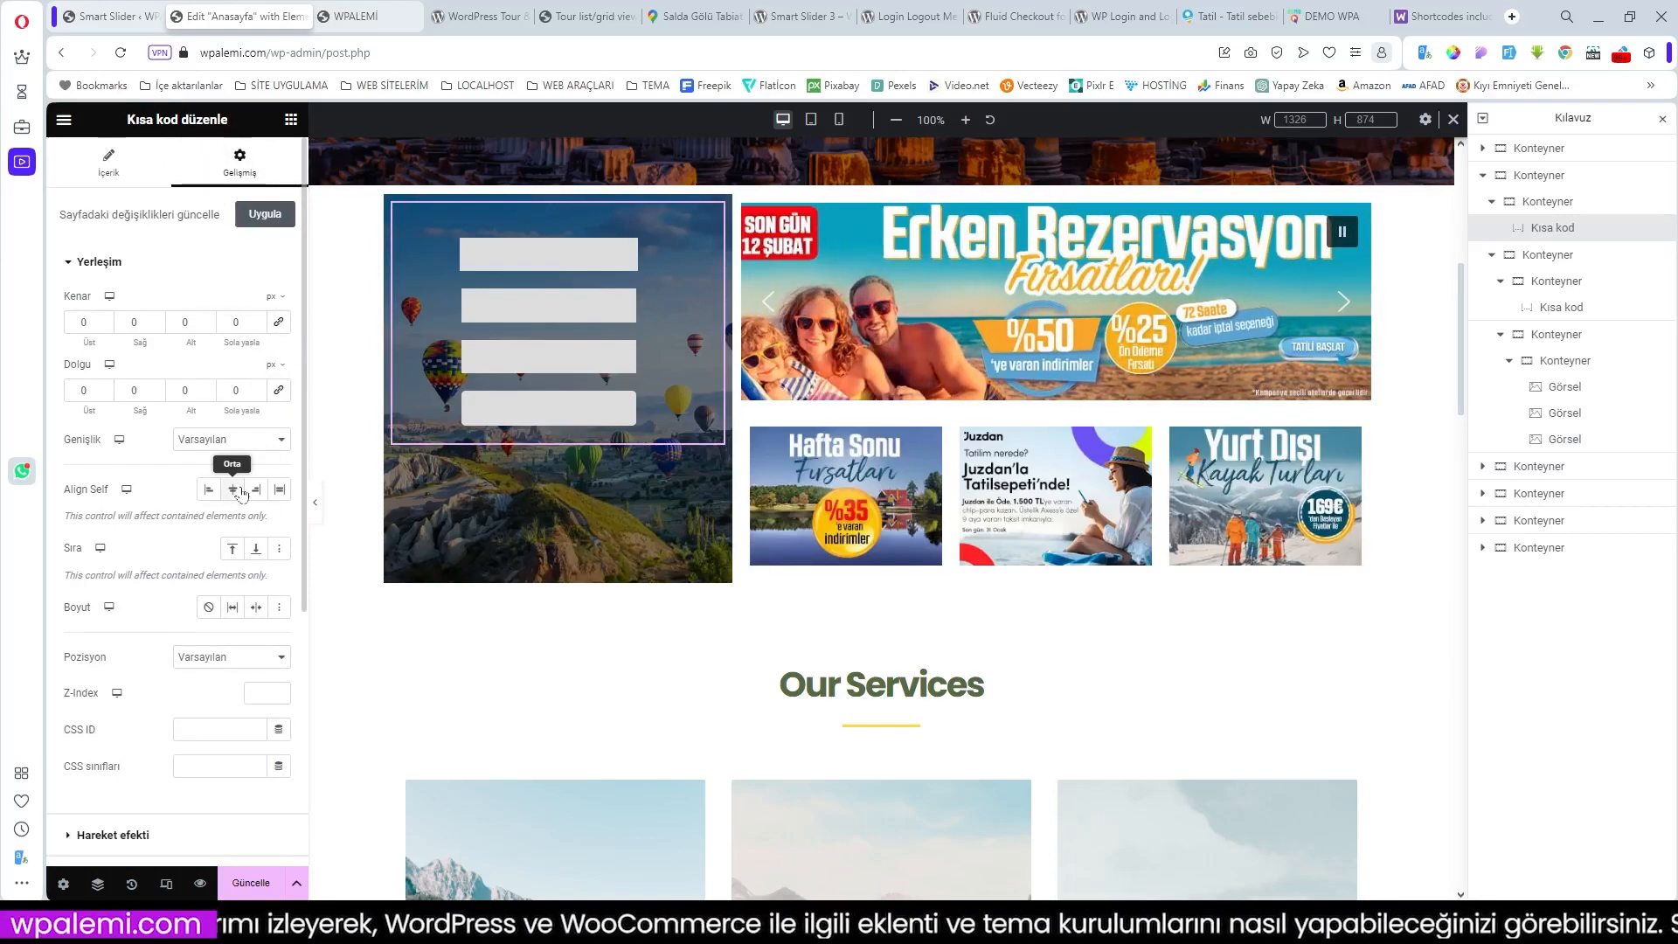
Step: Centre the balloon search box with an 80 px top margin; set its row to No wrap, gaps 0
left_click(233, 487)
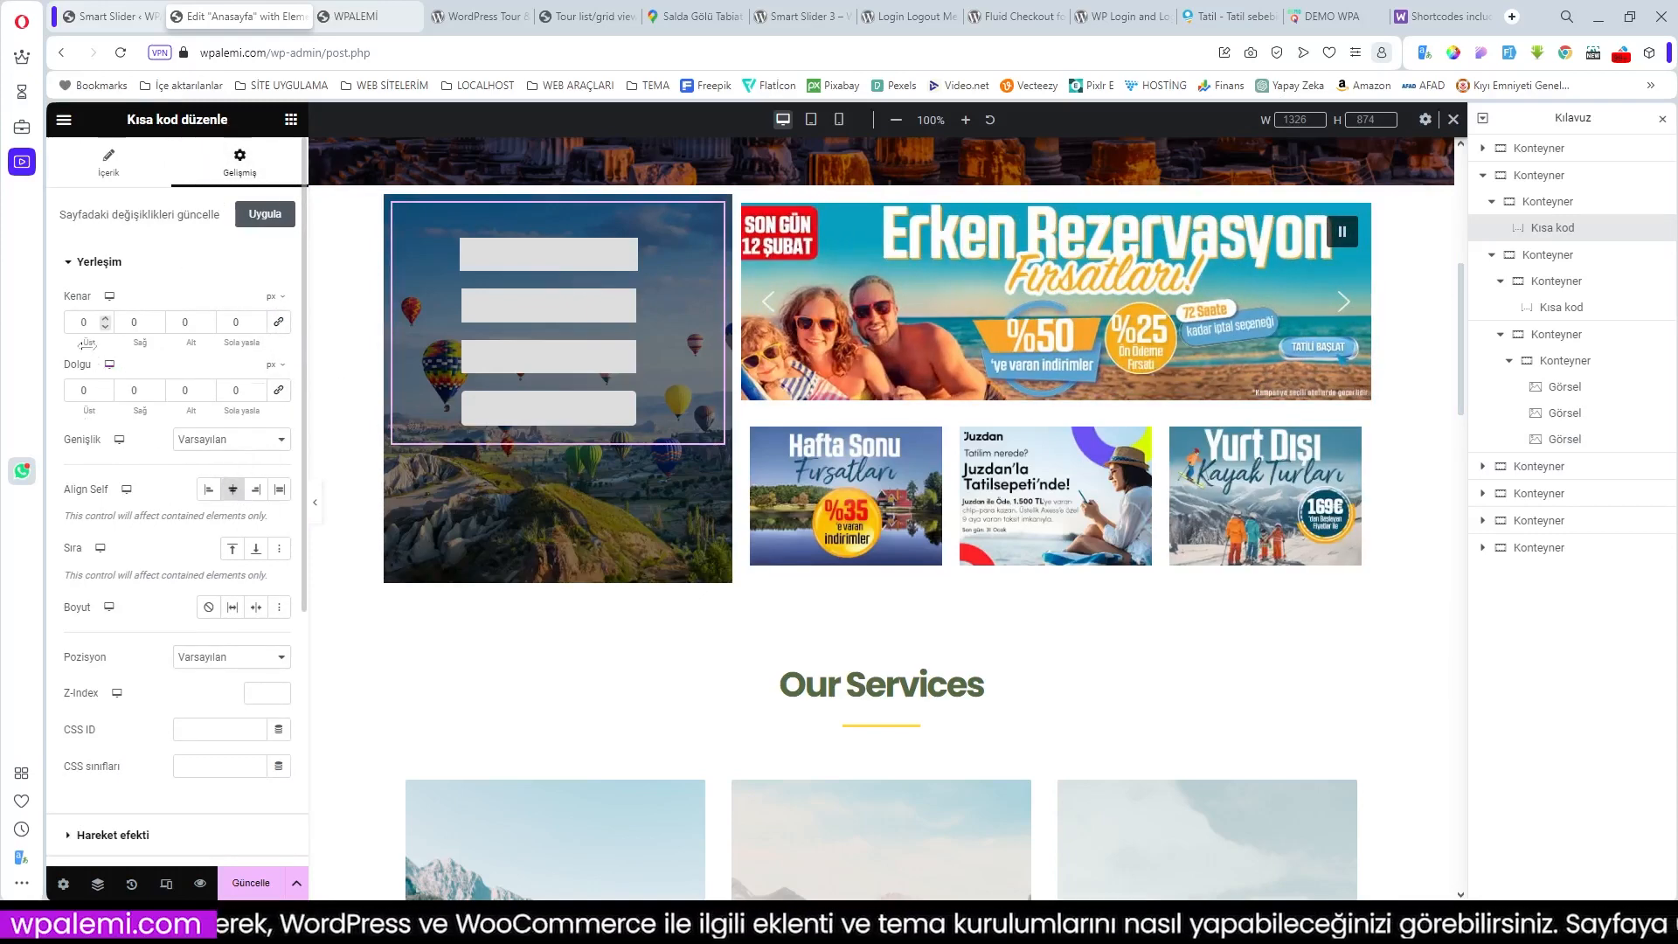
left_click_drag(96, 343, 157, 345)
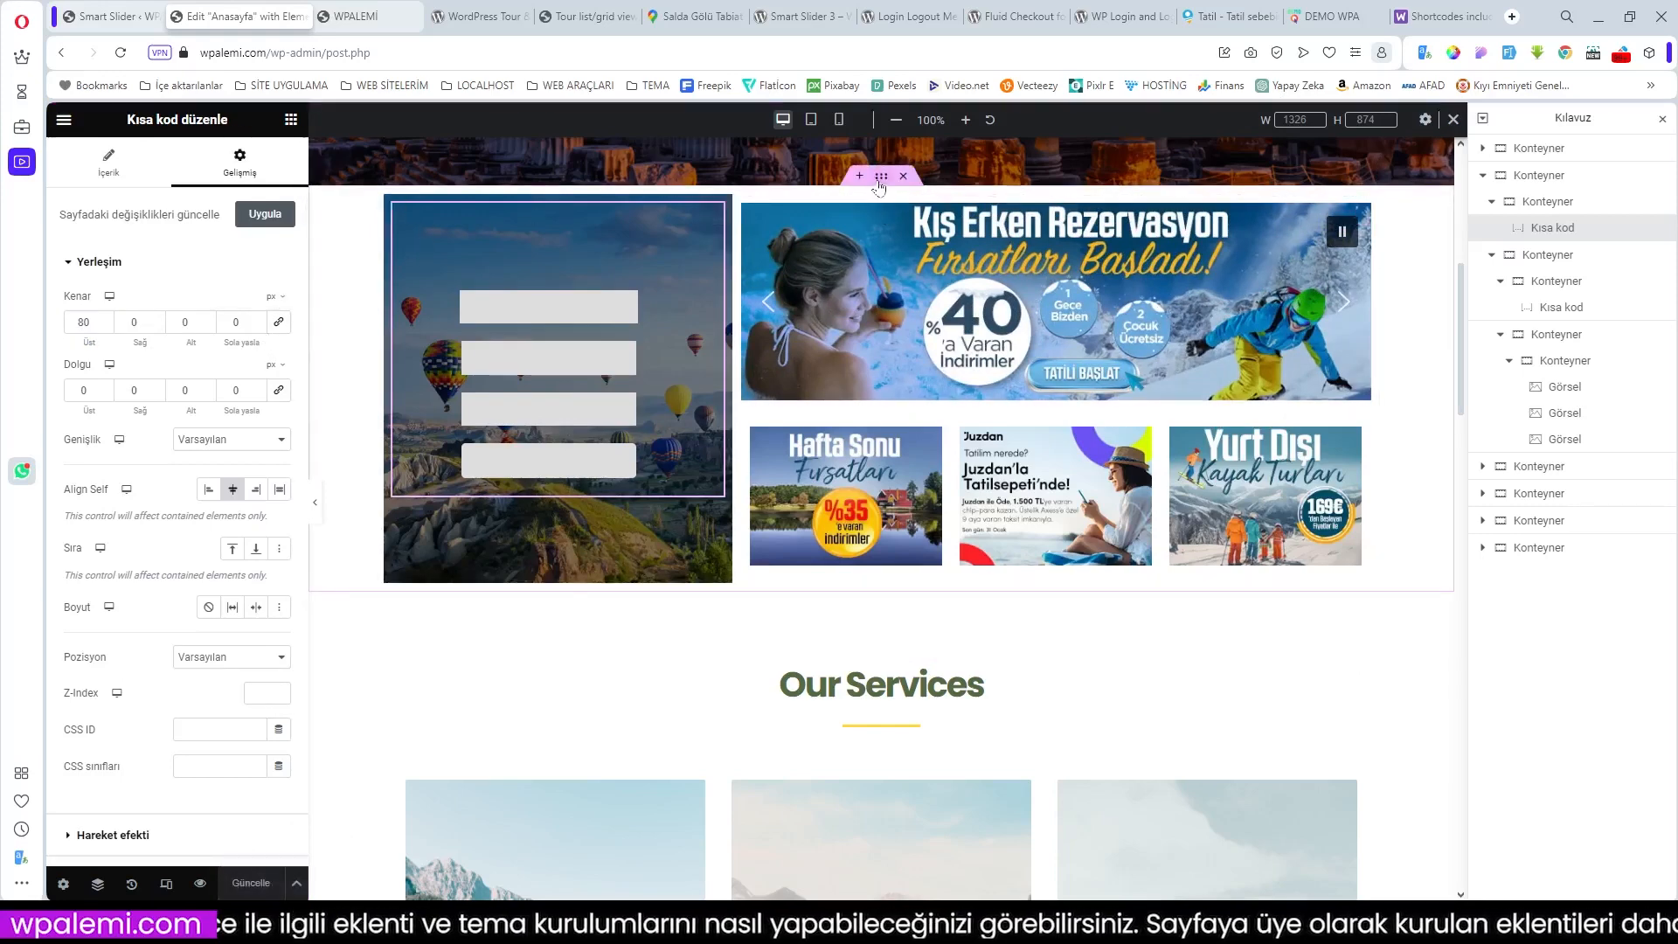
left_click(881, 179)
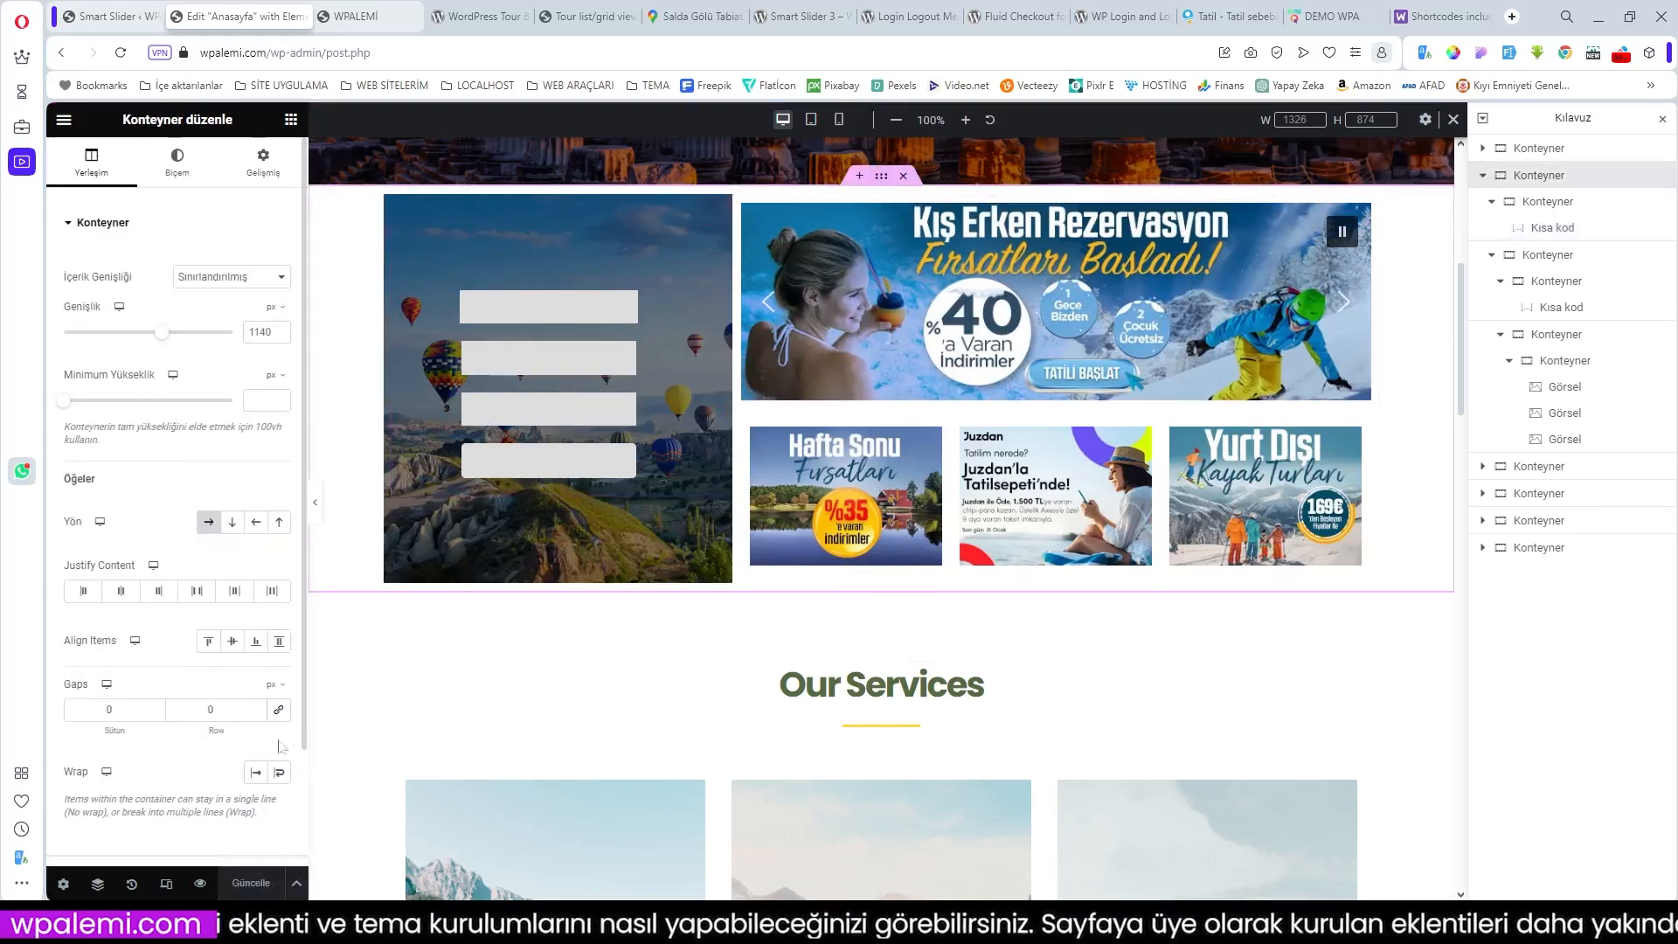
left_click(280, 713)
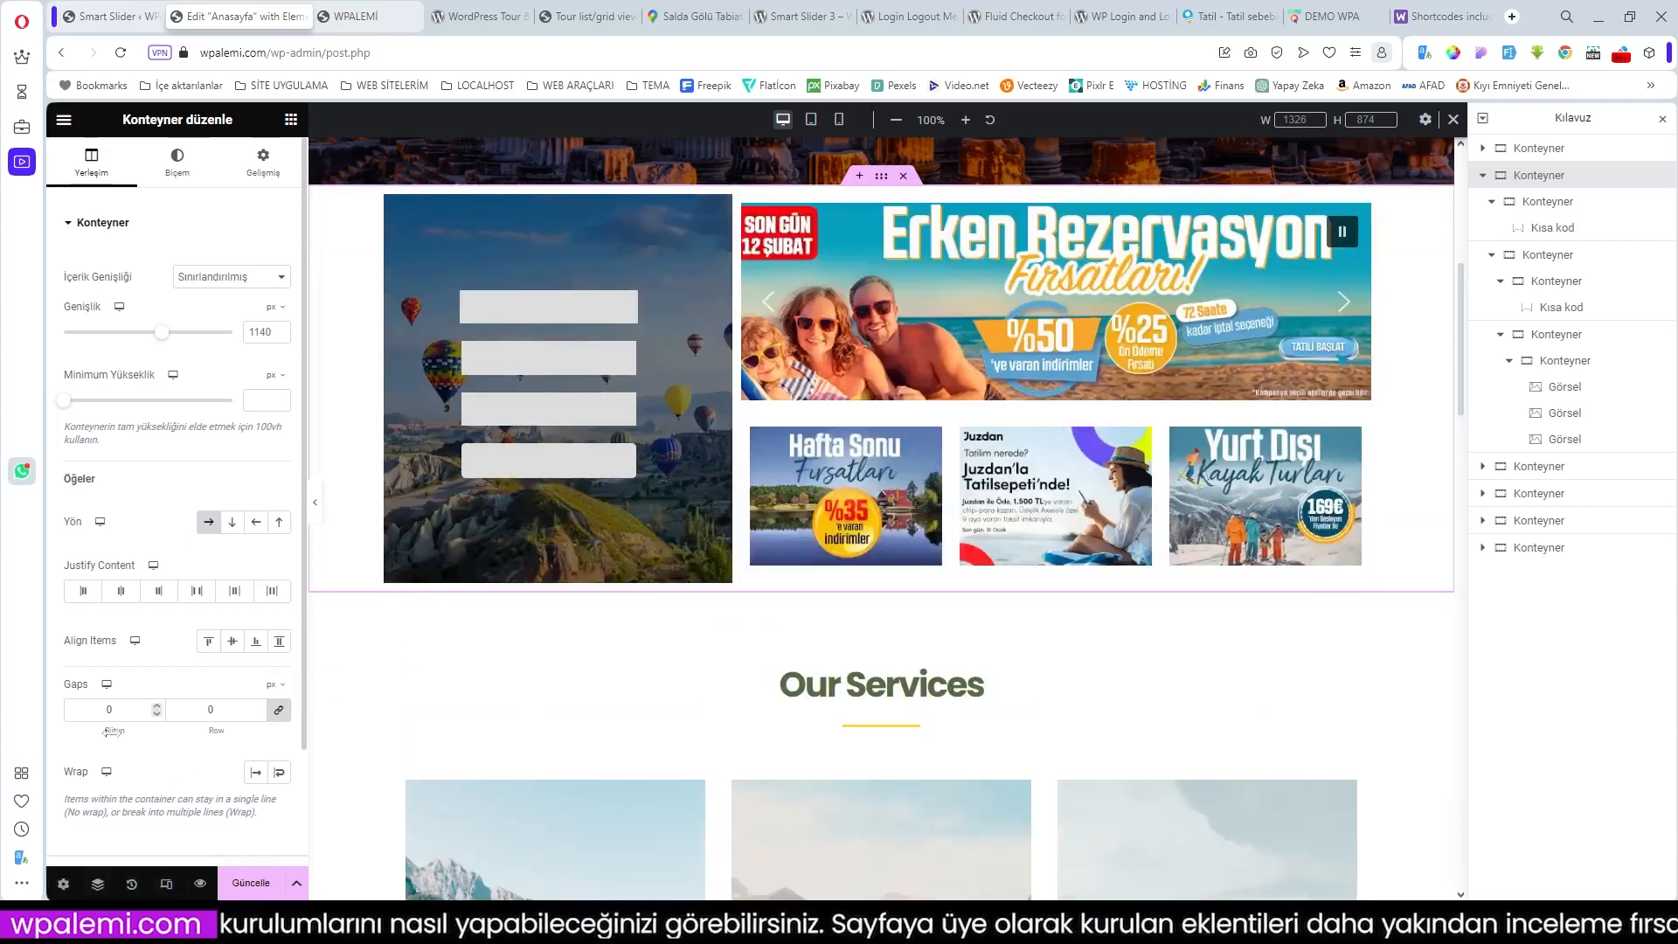
left_click(256, 772)
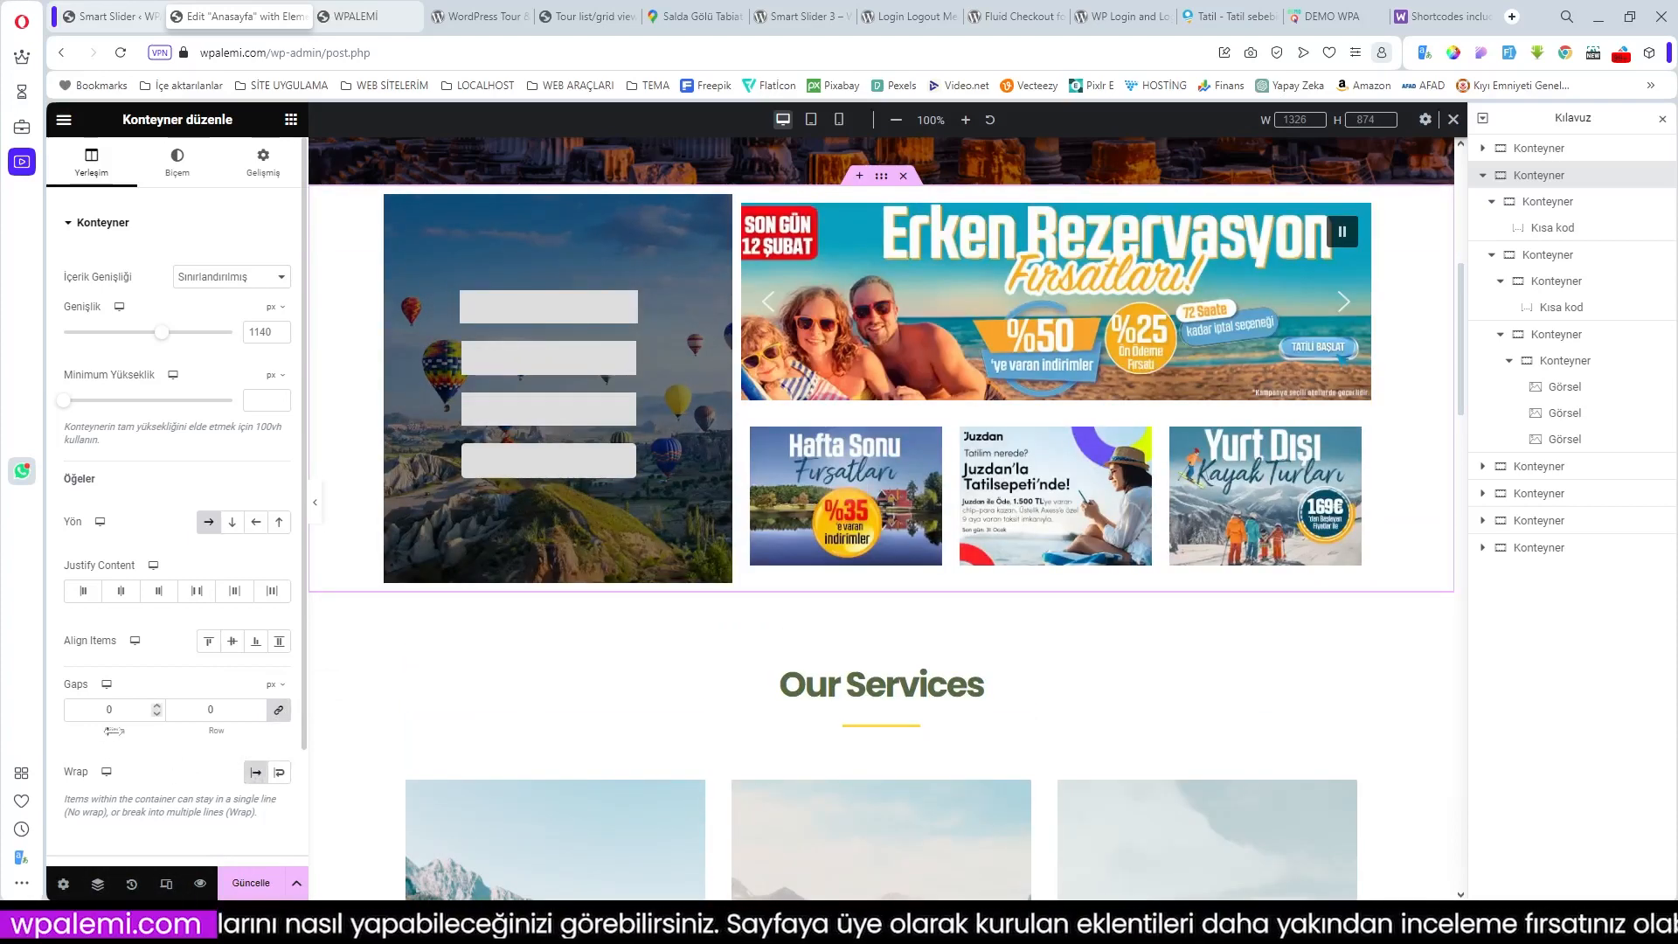
left_click_drag(115, 731, 113, 732)
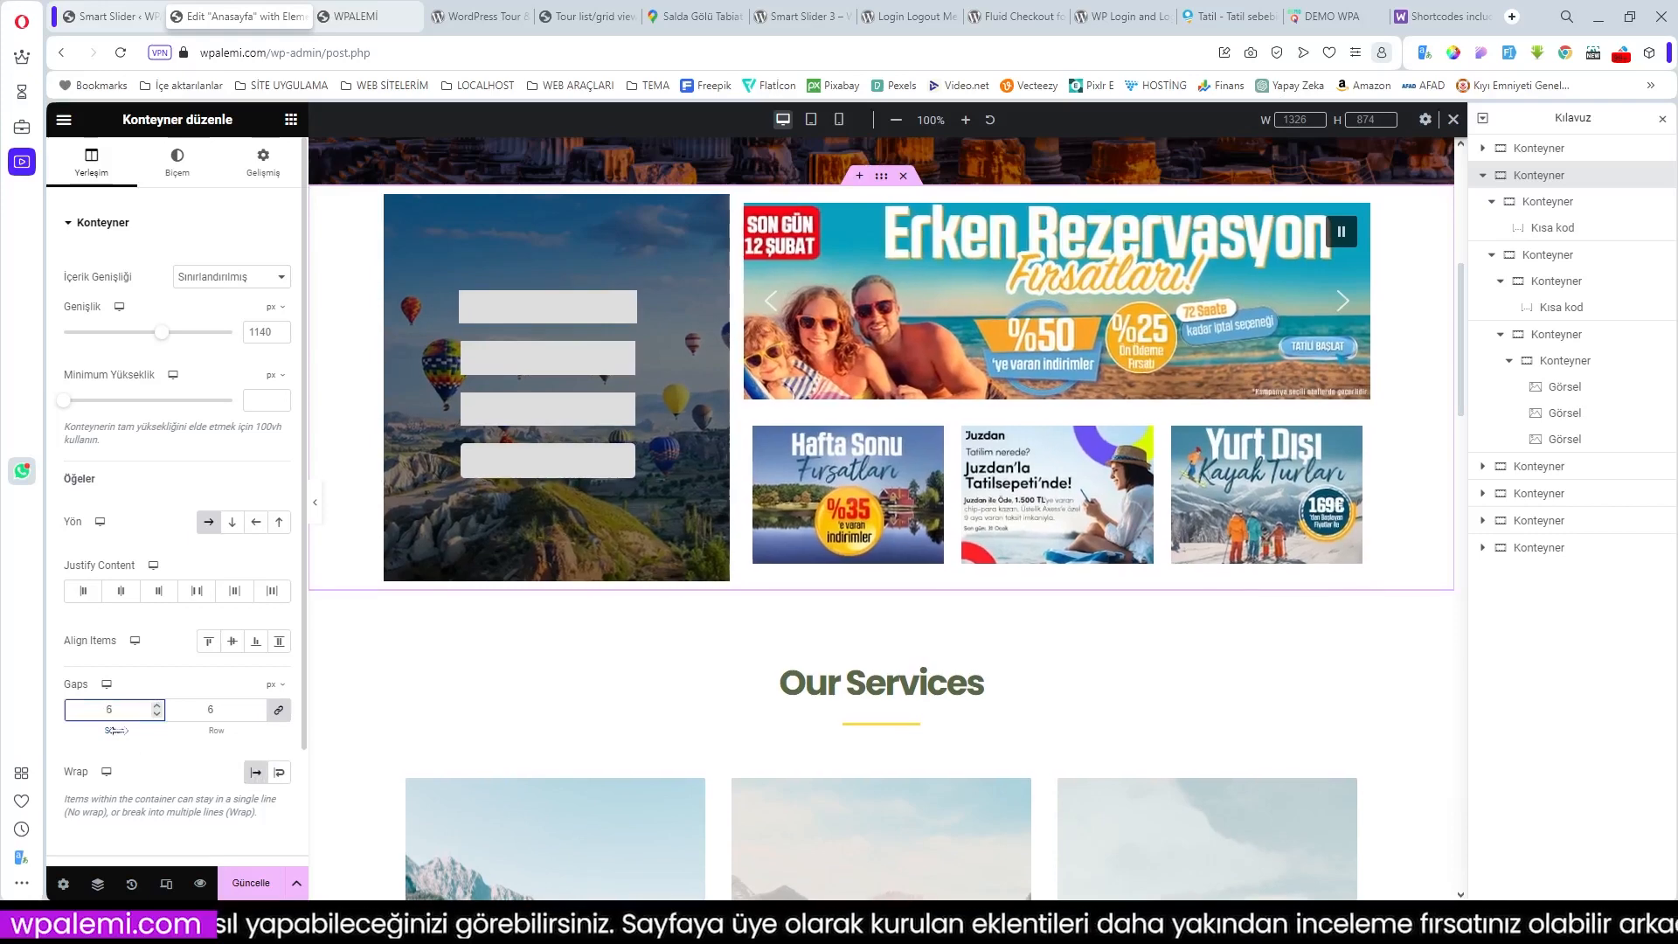
key("BackSpace")
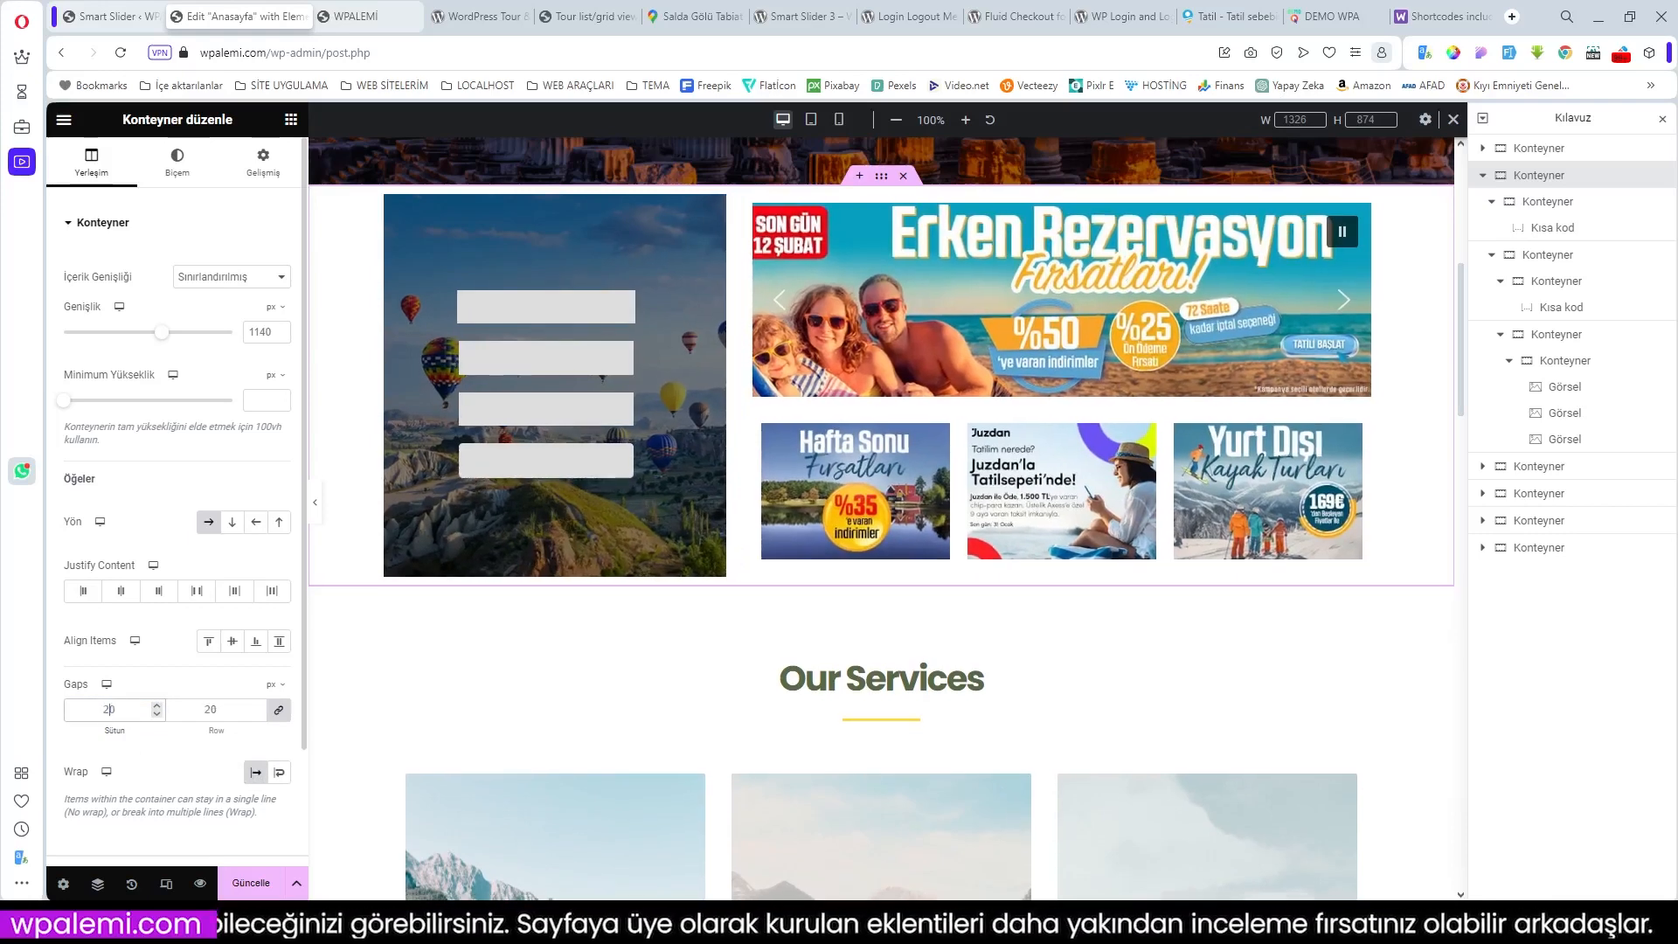
left_click(269, 717)
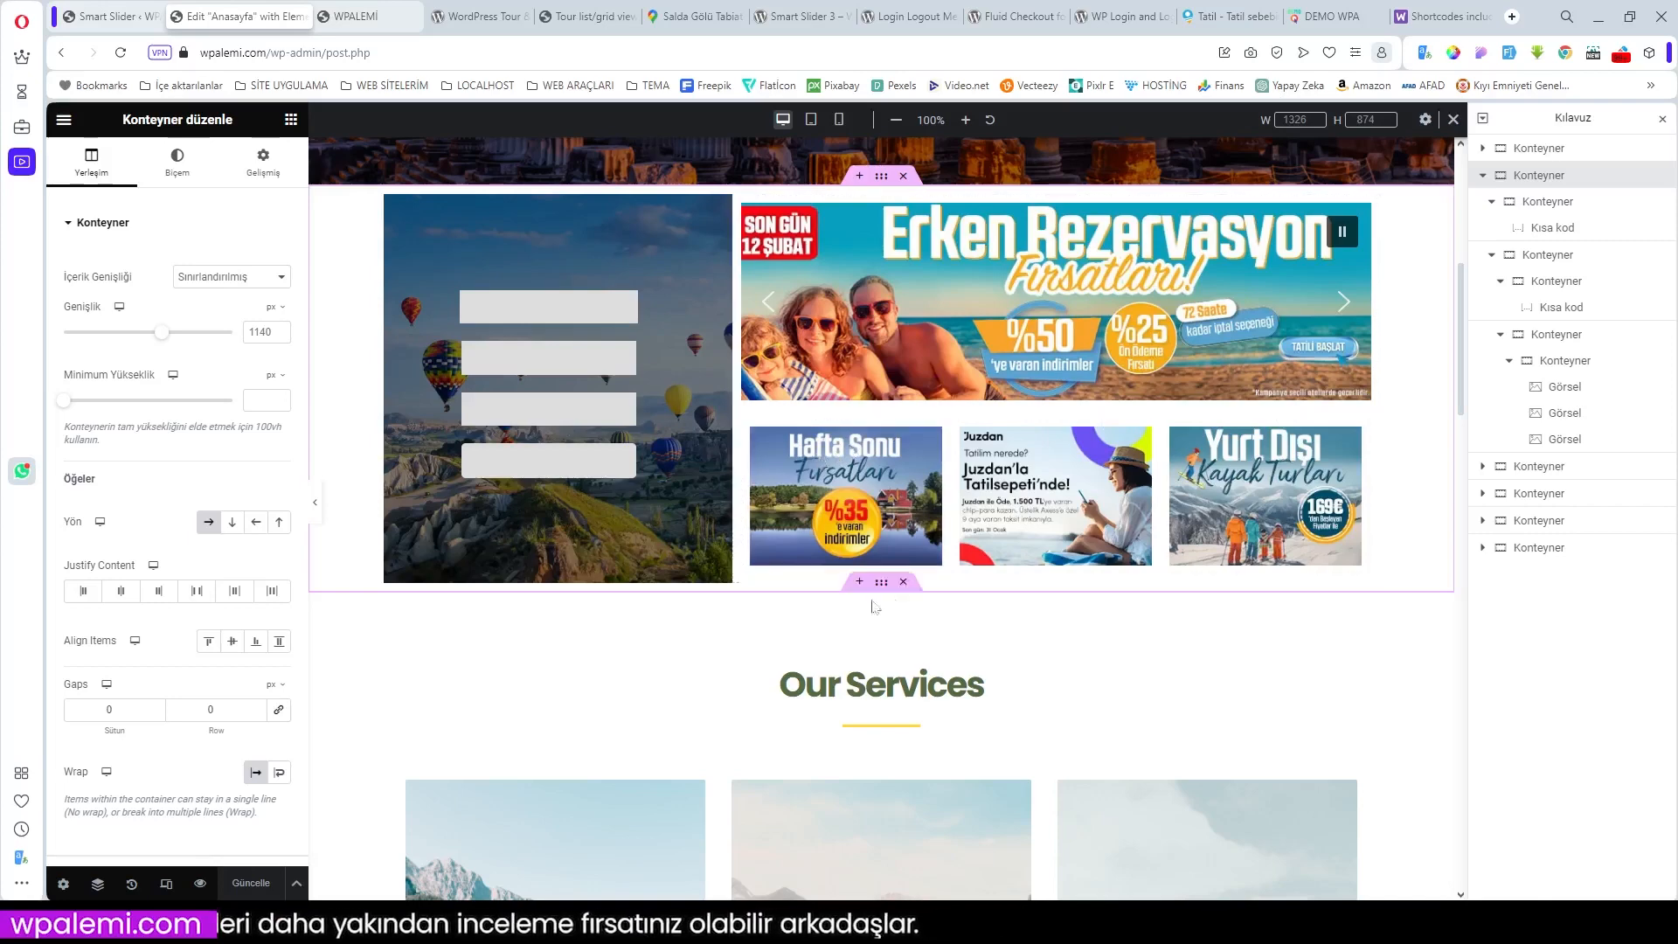
Step: Reload and scroll the live homepage to check the search box, slider and promos, then view the demo site
left_click(333, 20)
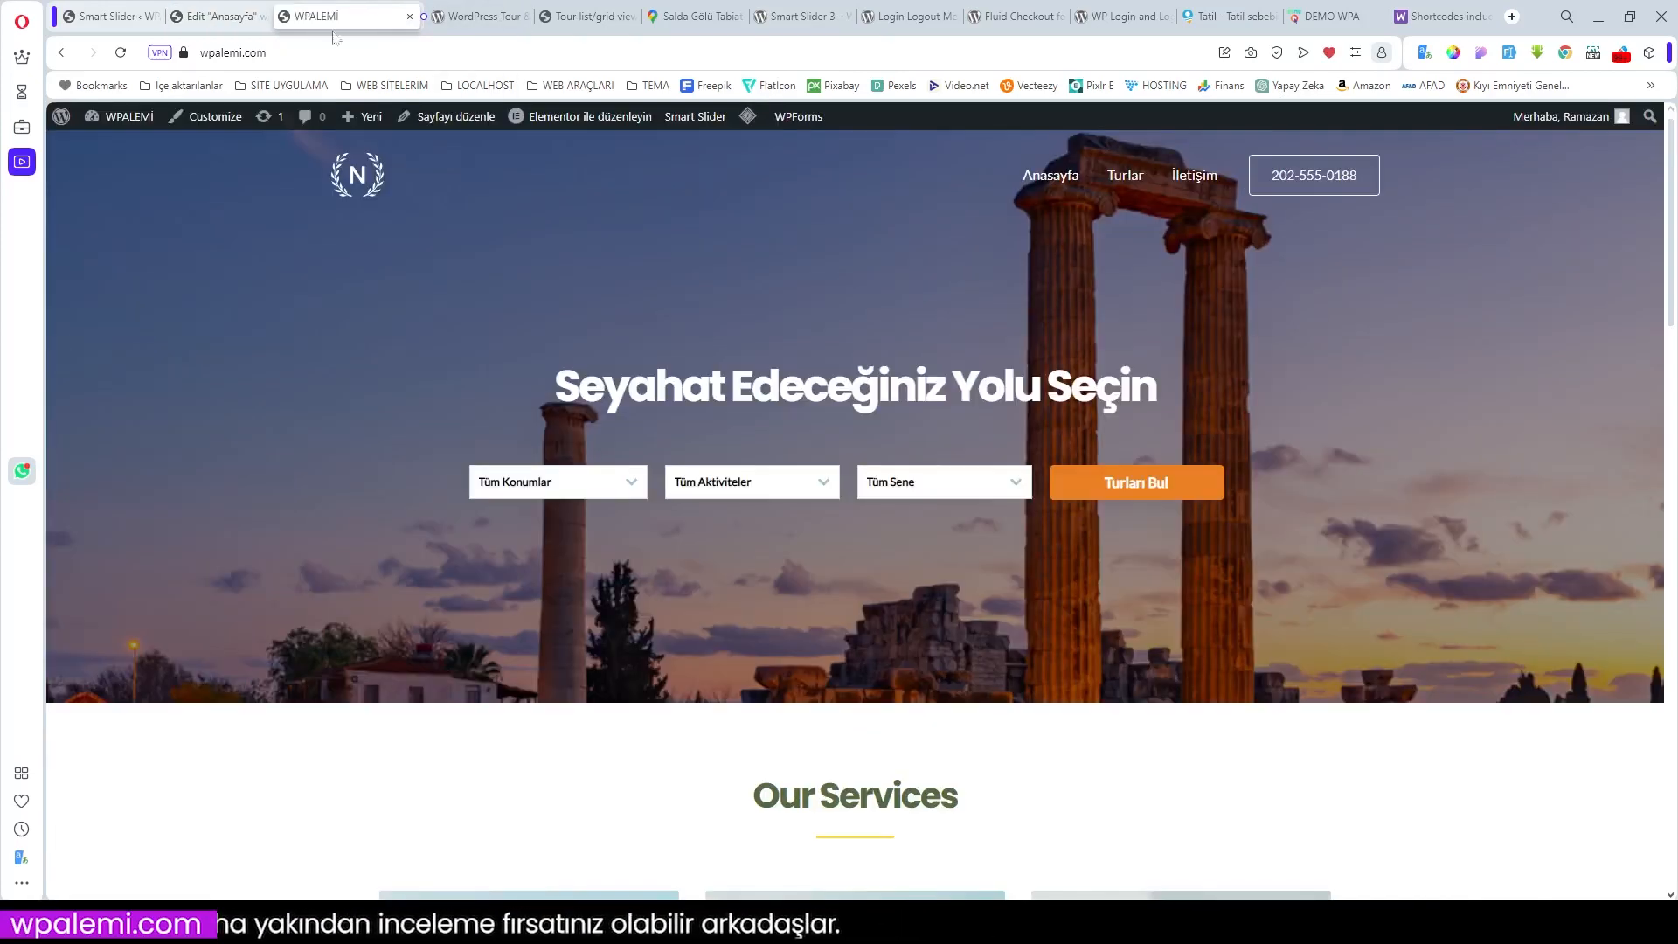
left_click(120, 53)
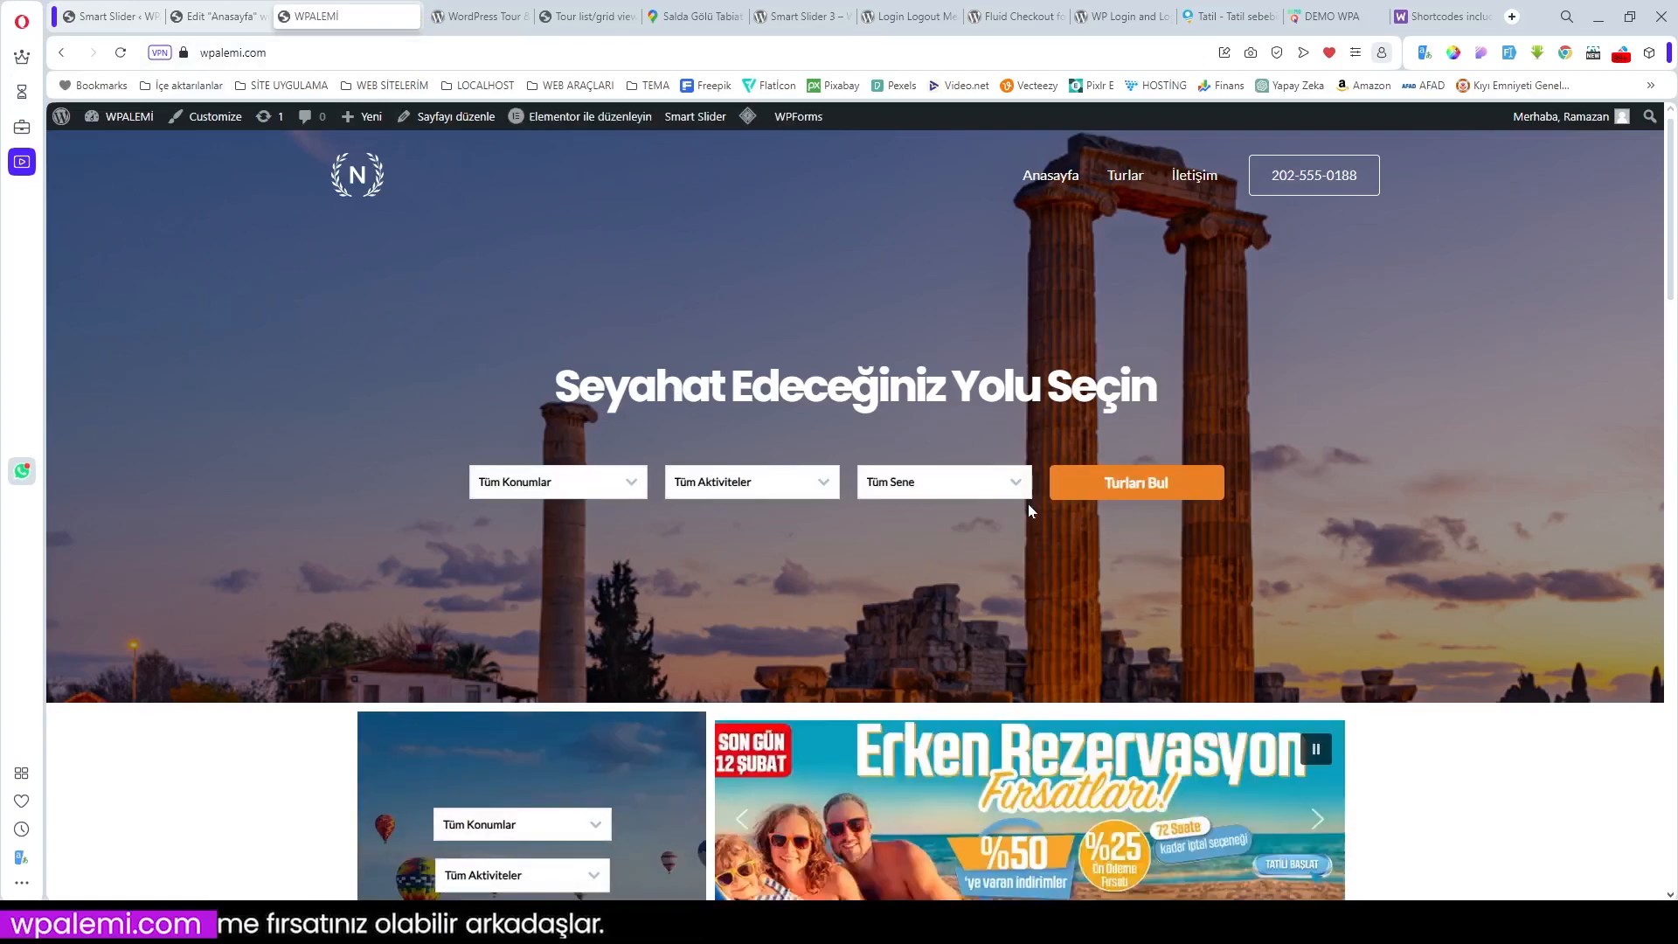
scroll(1092, 510, "down", 3)
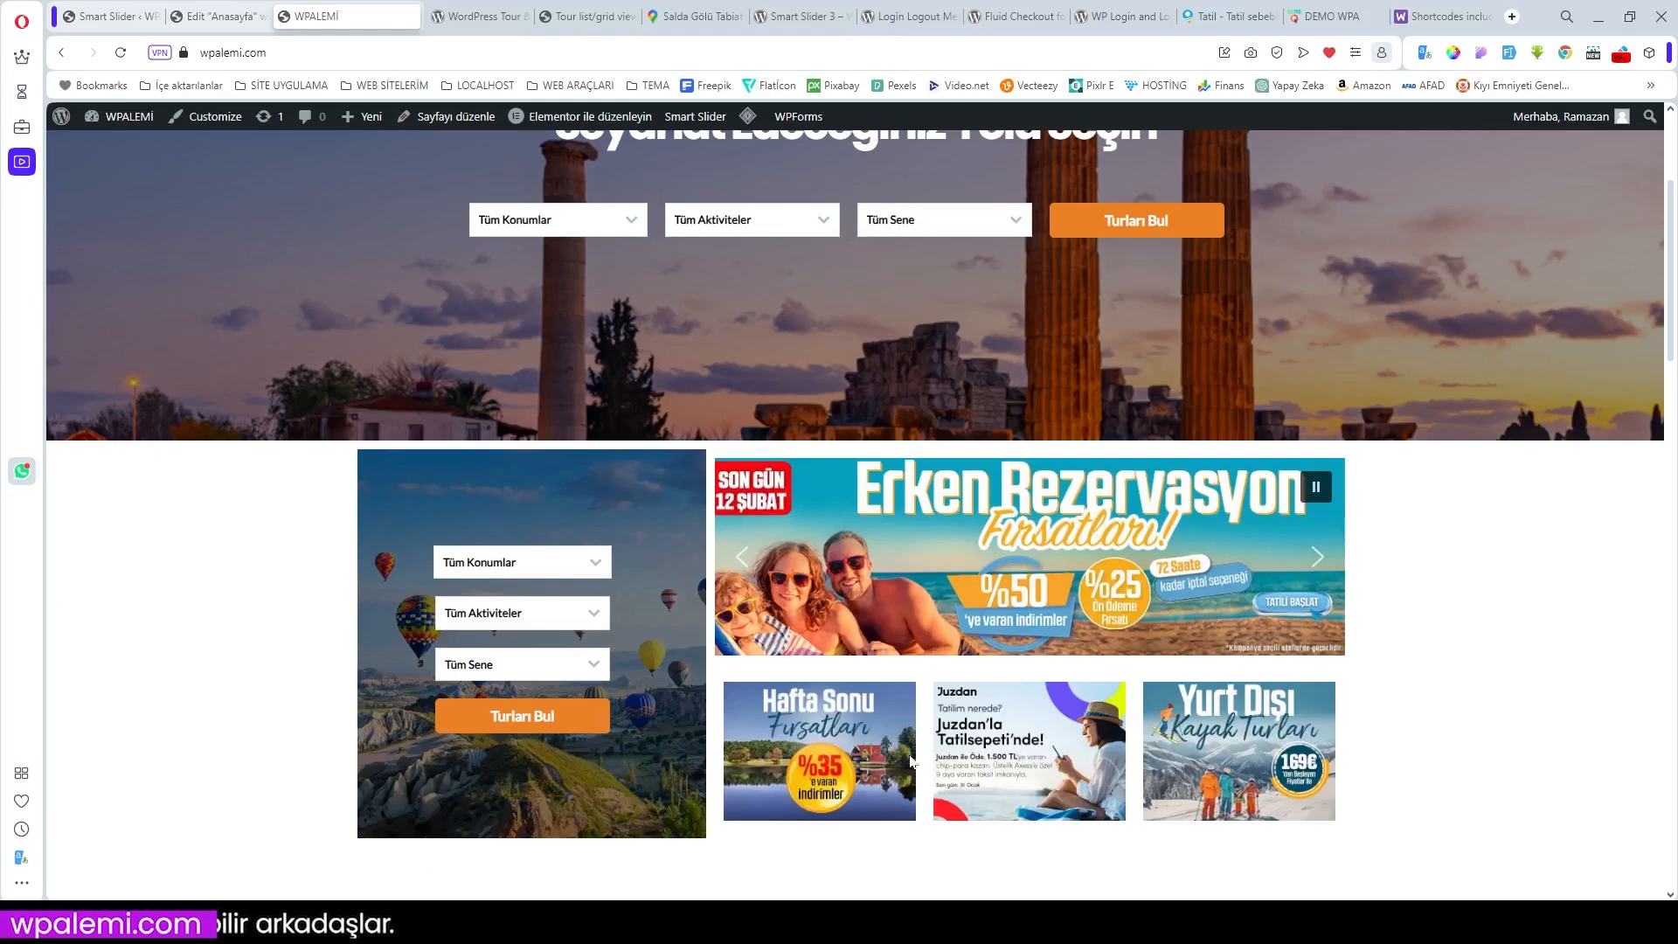
scroll(668, 690, "down", 2)
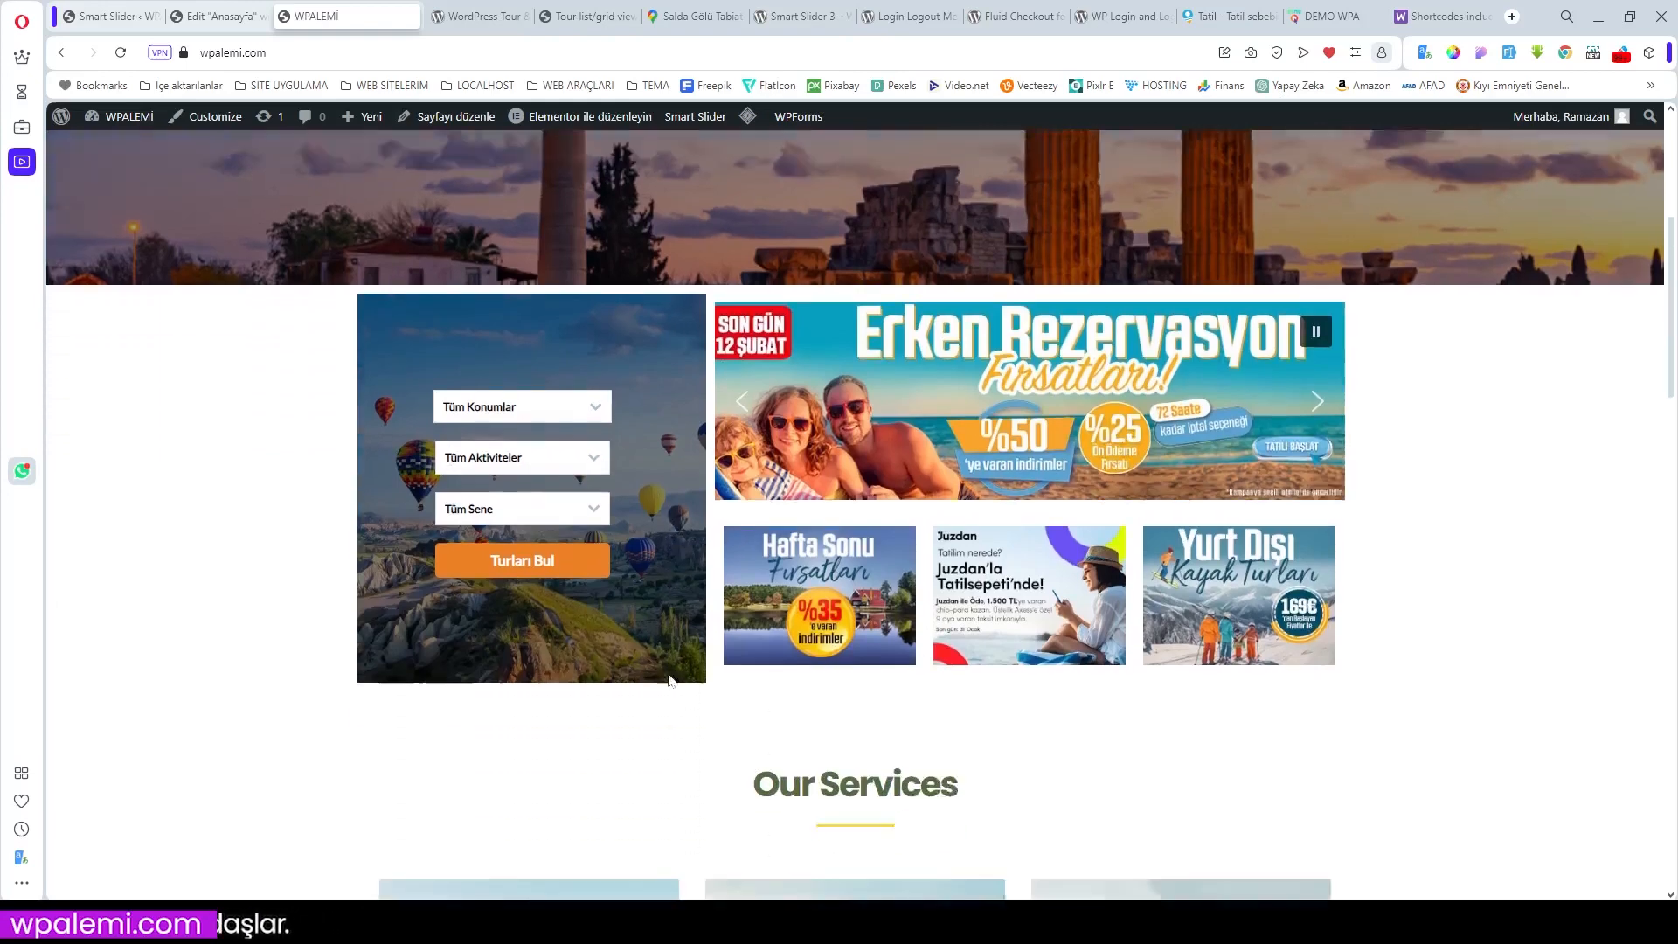
scroll(668, 679, "up", 1)
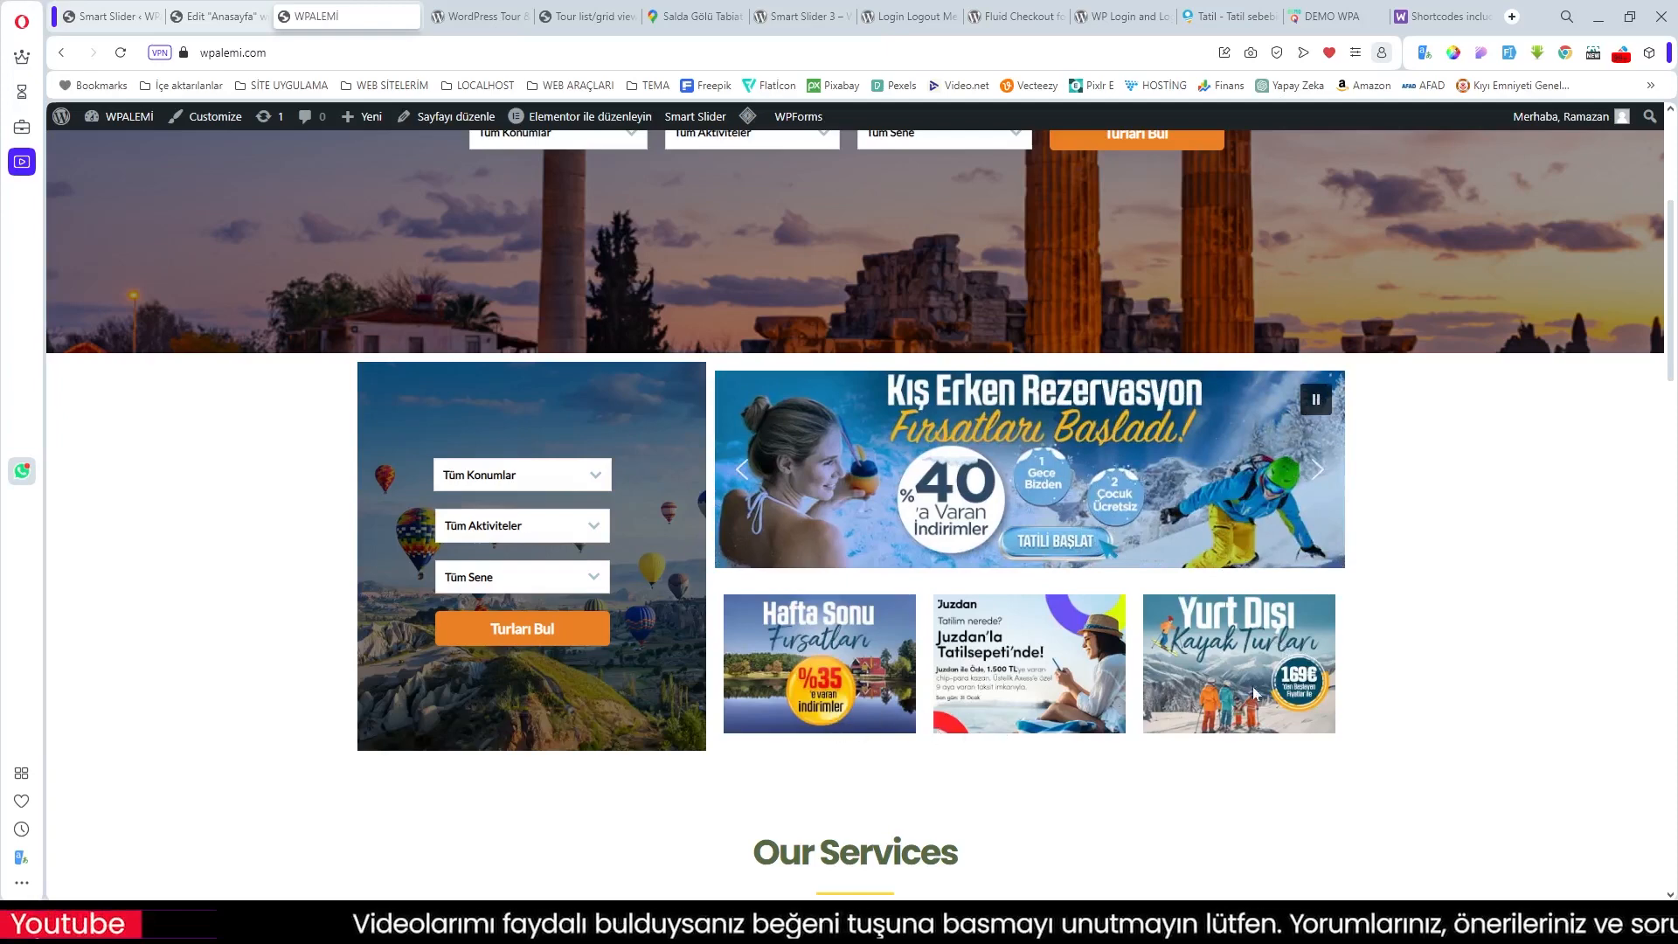
scroll(914, 739, "down", 1)
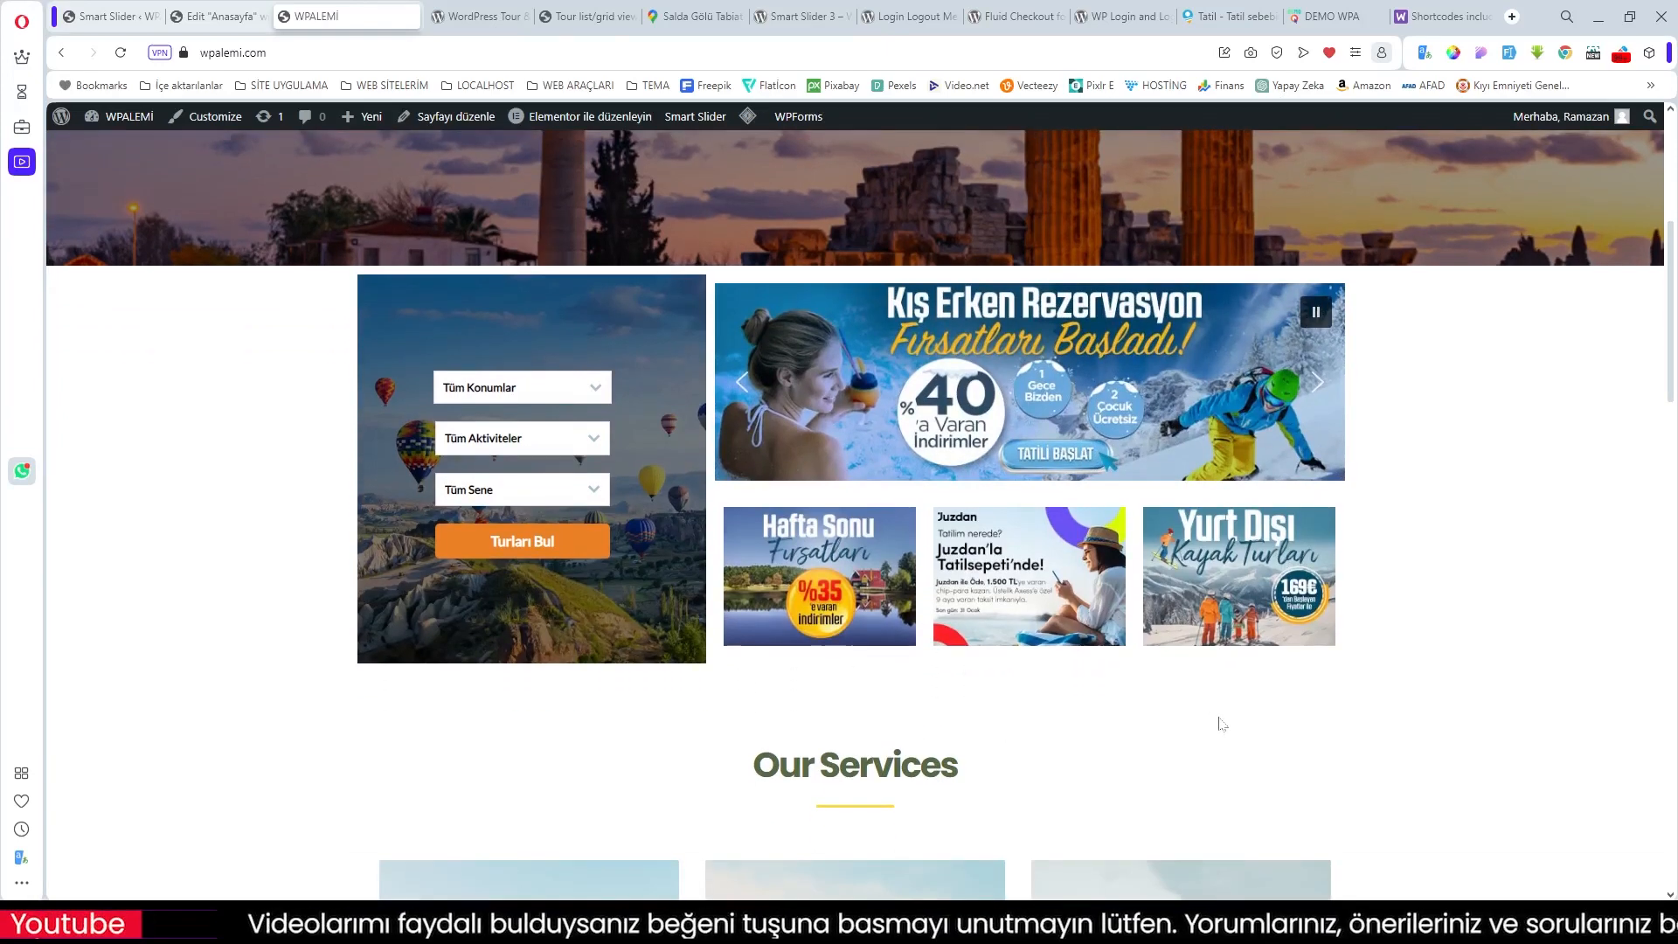
scroll(1221, 723, "down", 2)
scroll(1218, 717, "up", 3)
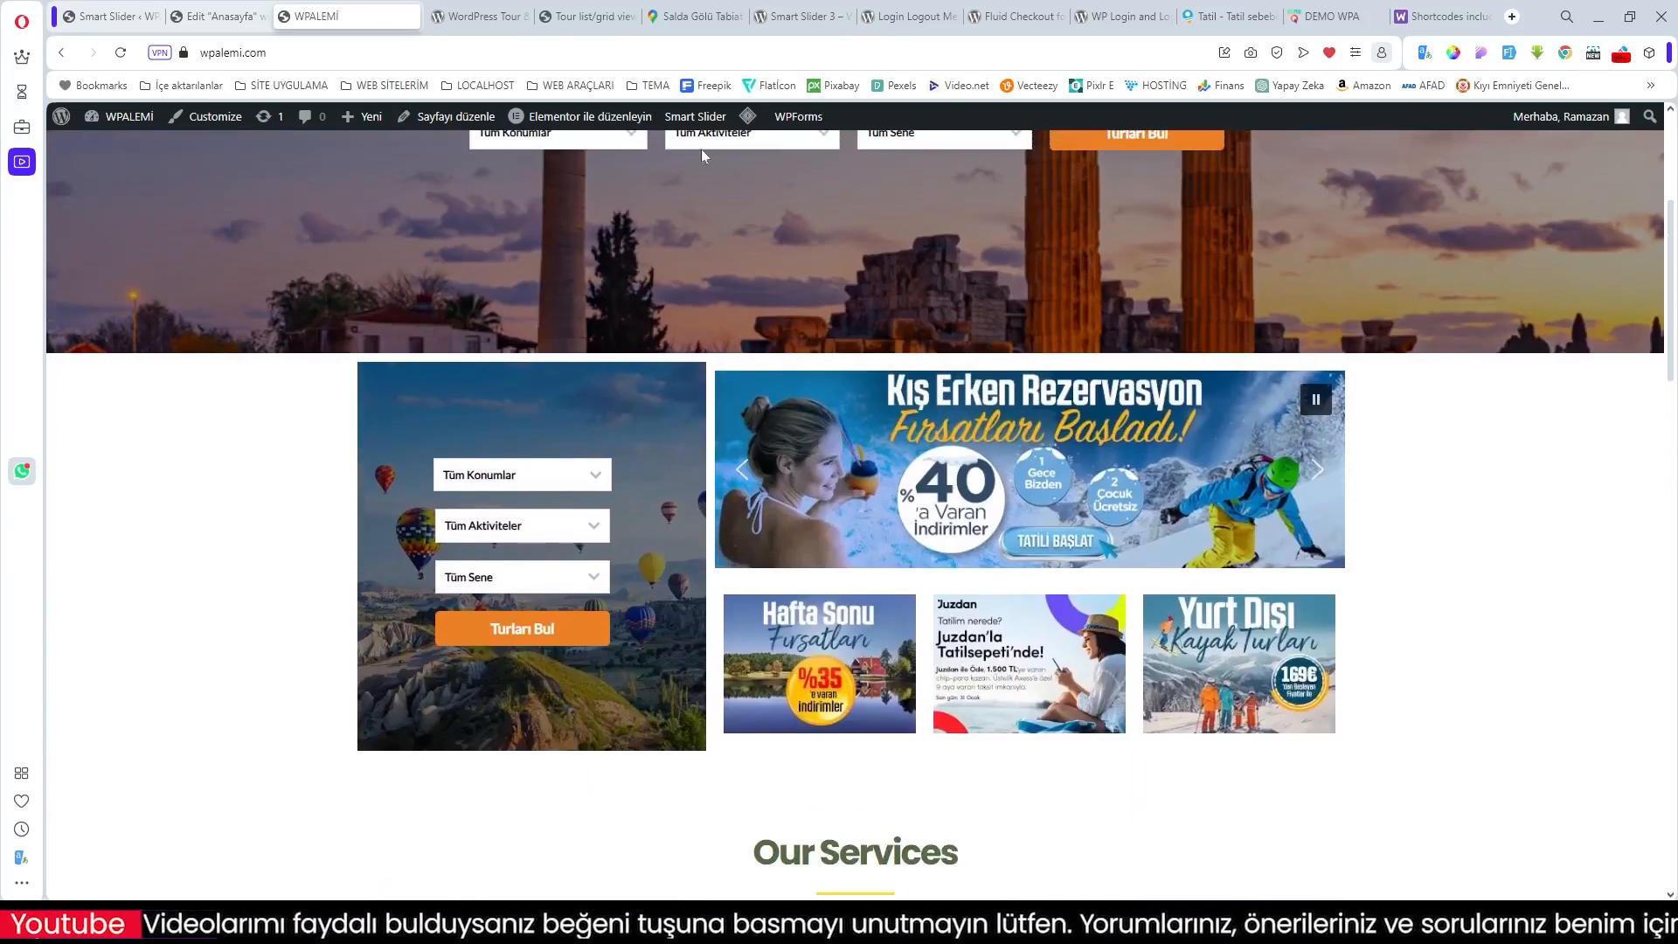
left_click(1386, 16)
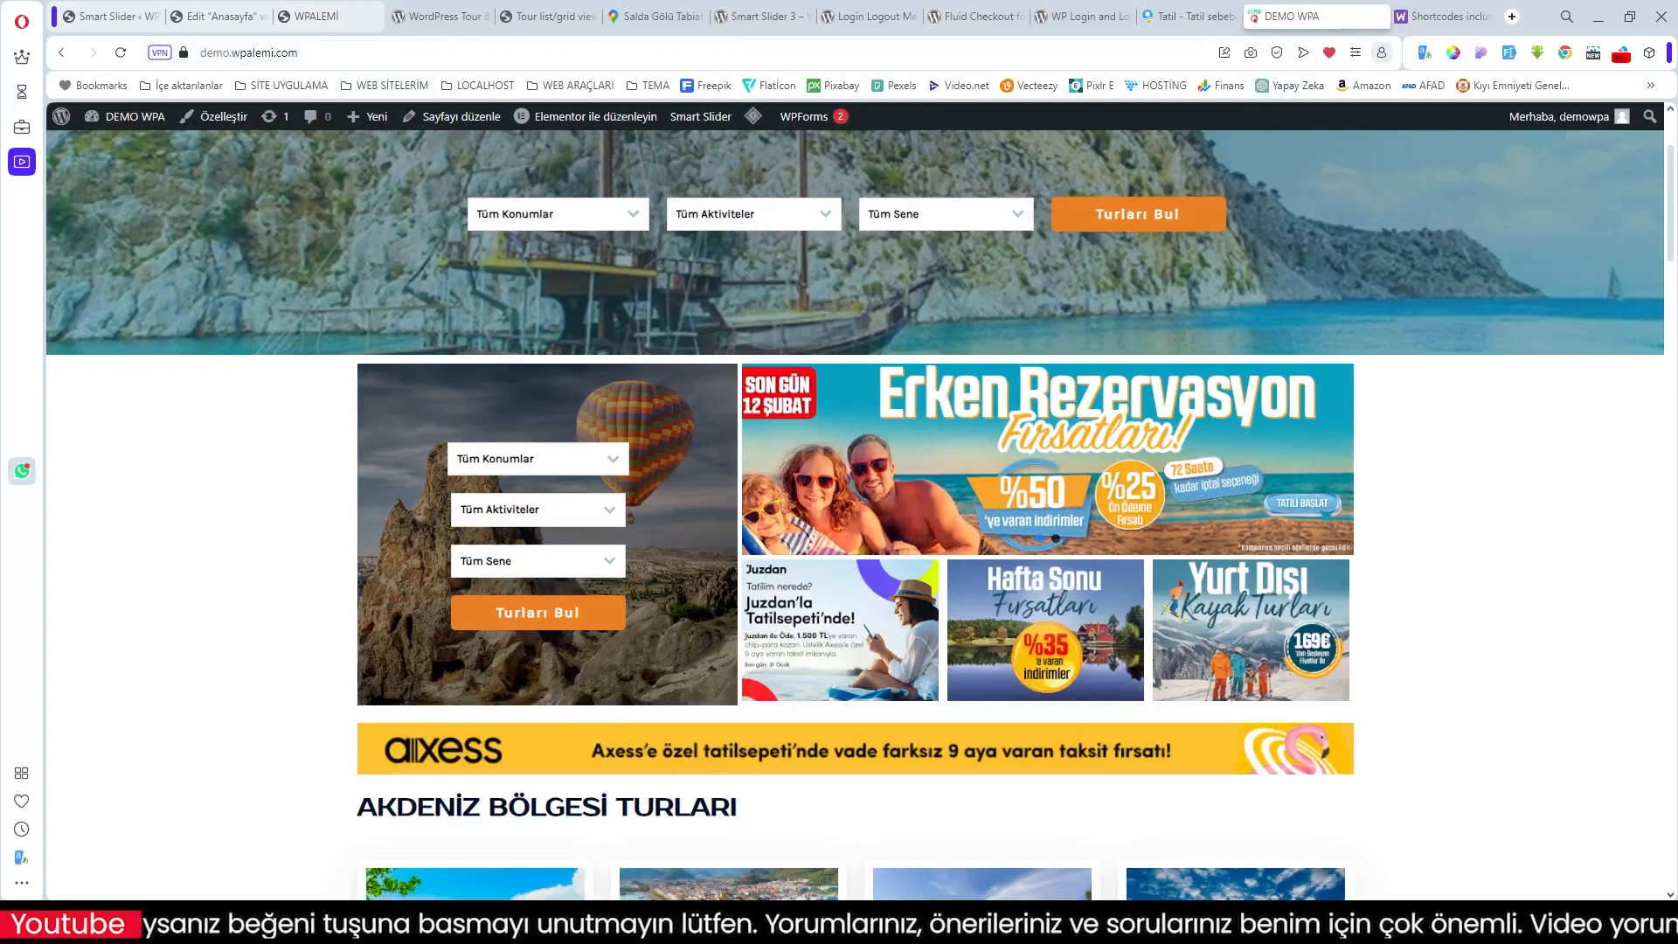
Step: Add a single-column section below the promos with an Image widget showing the yellow Axess banner
left_click(236, 16)
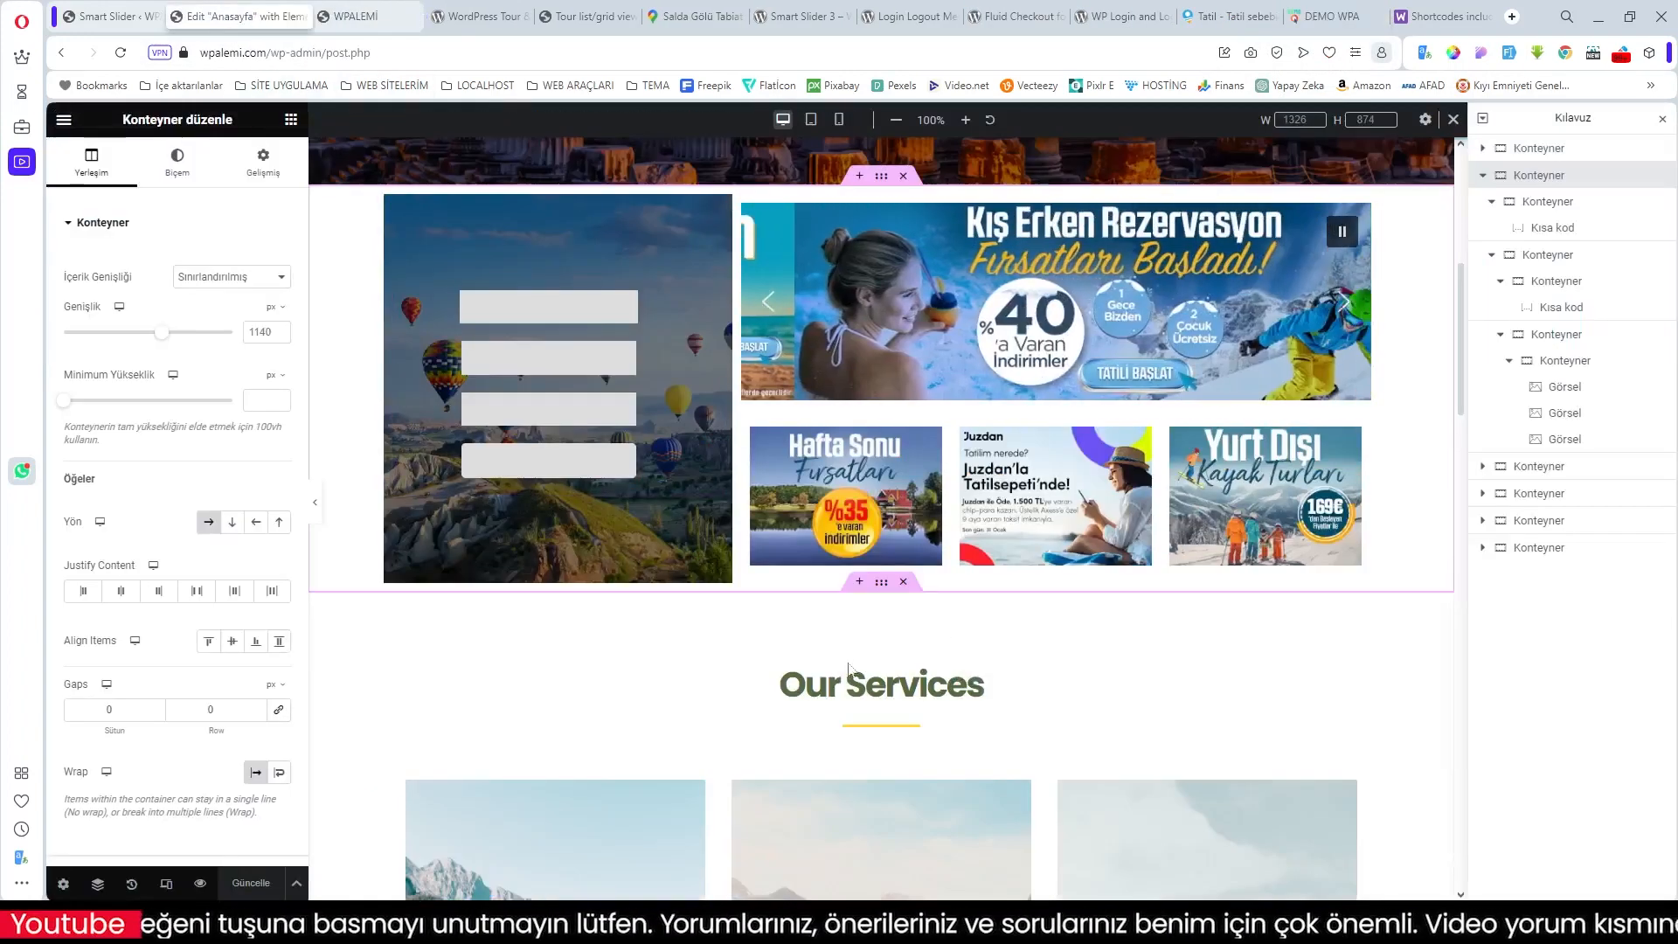
left_click(858, 584)
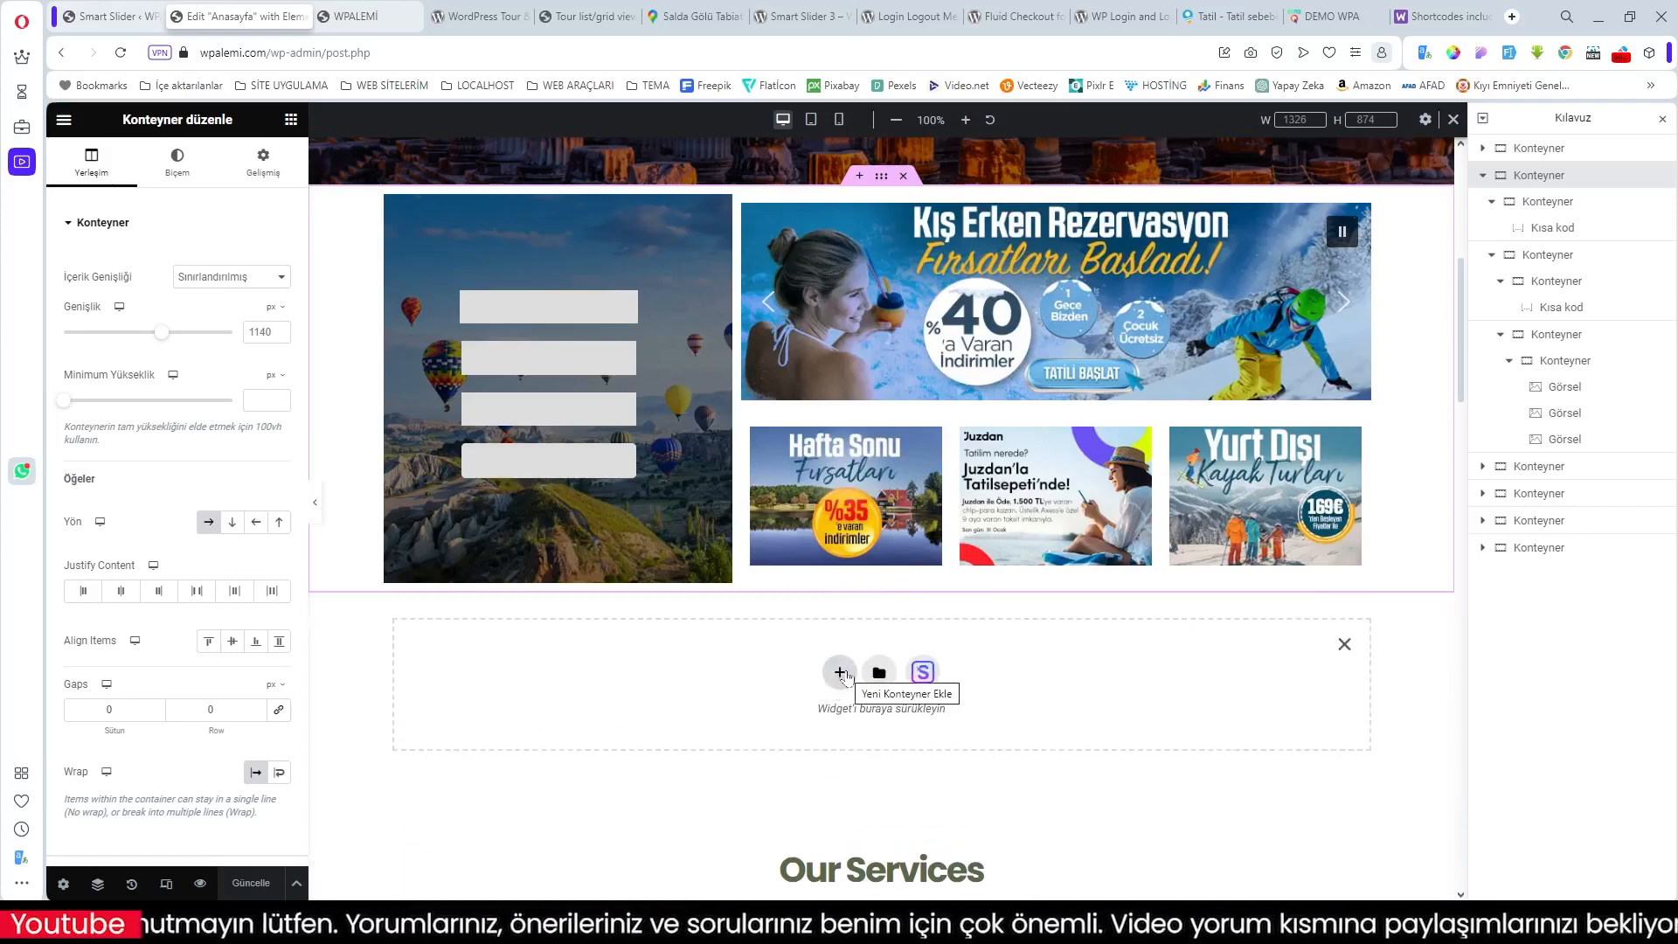
left_click(841, 673)
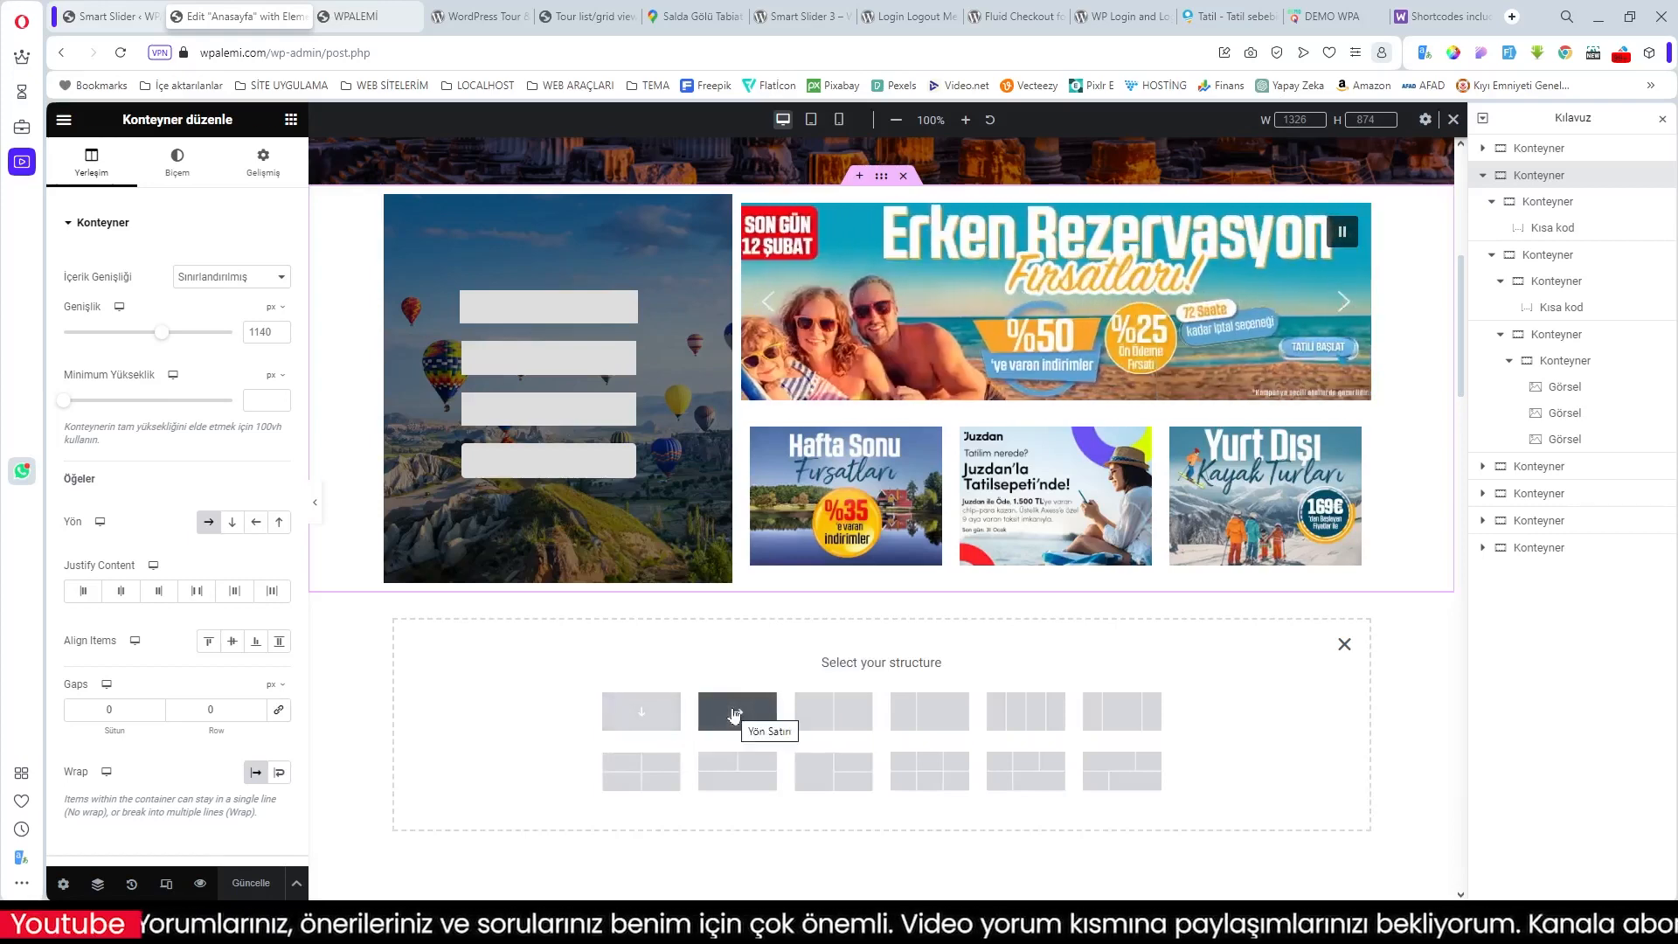
left_click(646, 709)
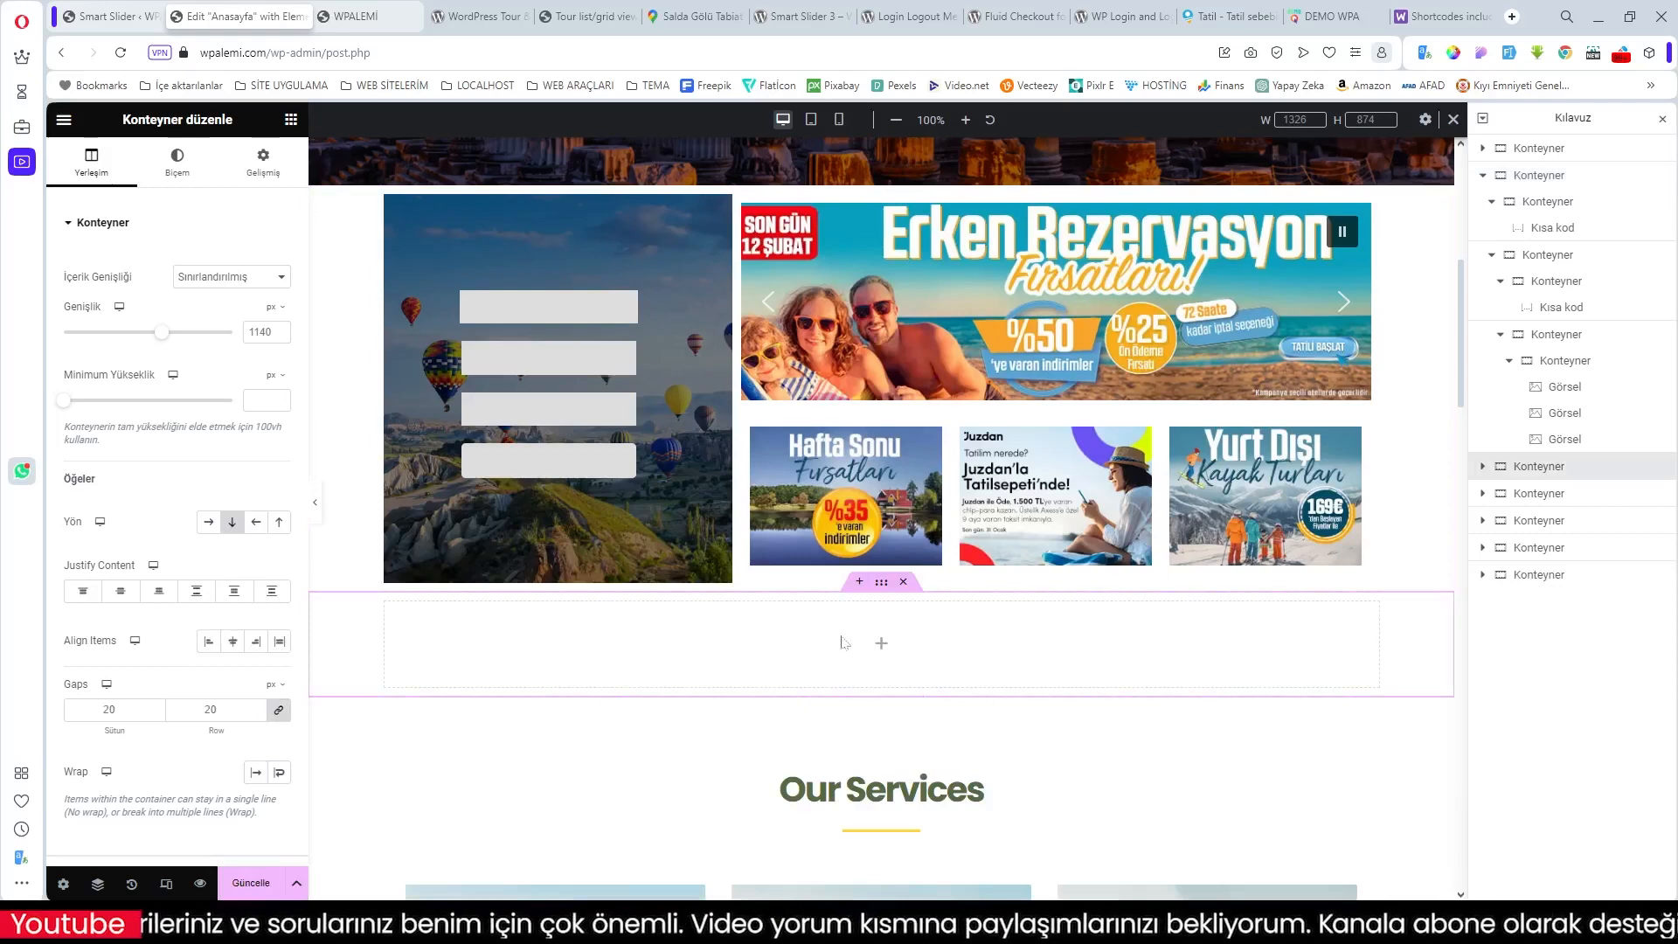
left_click(882, 648)
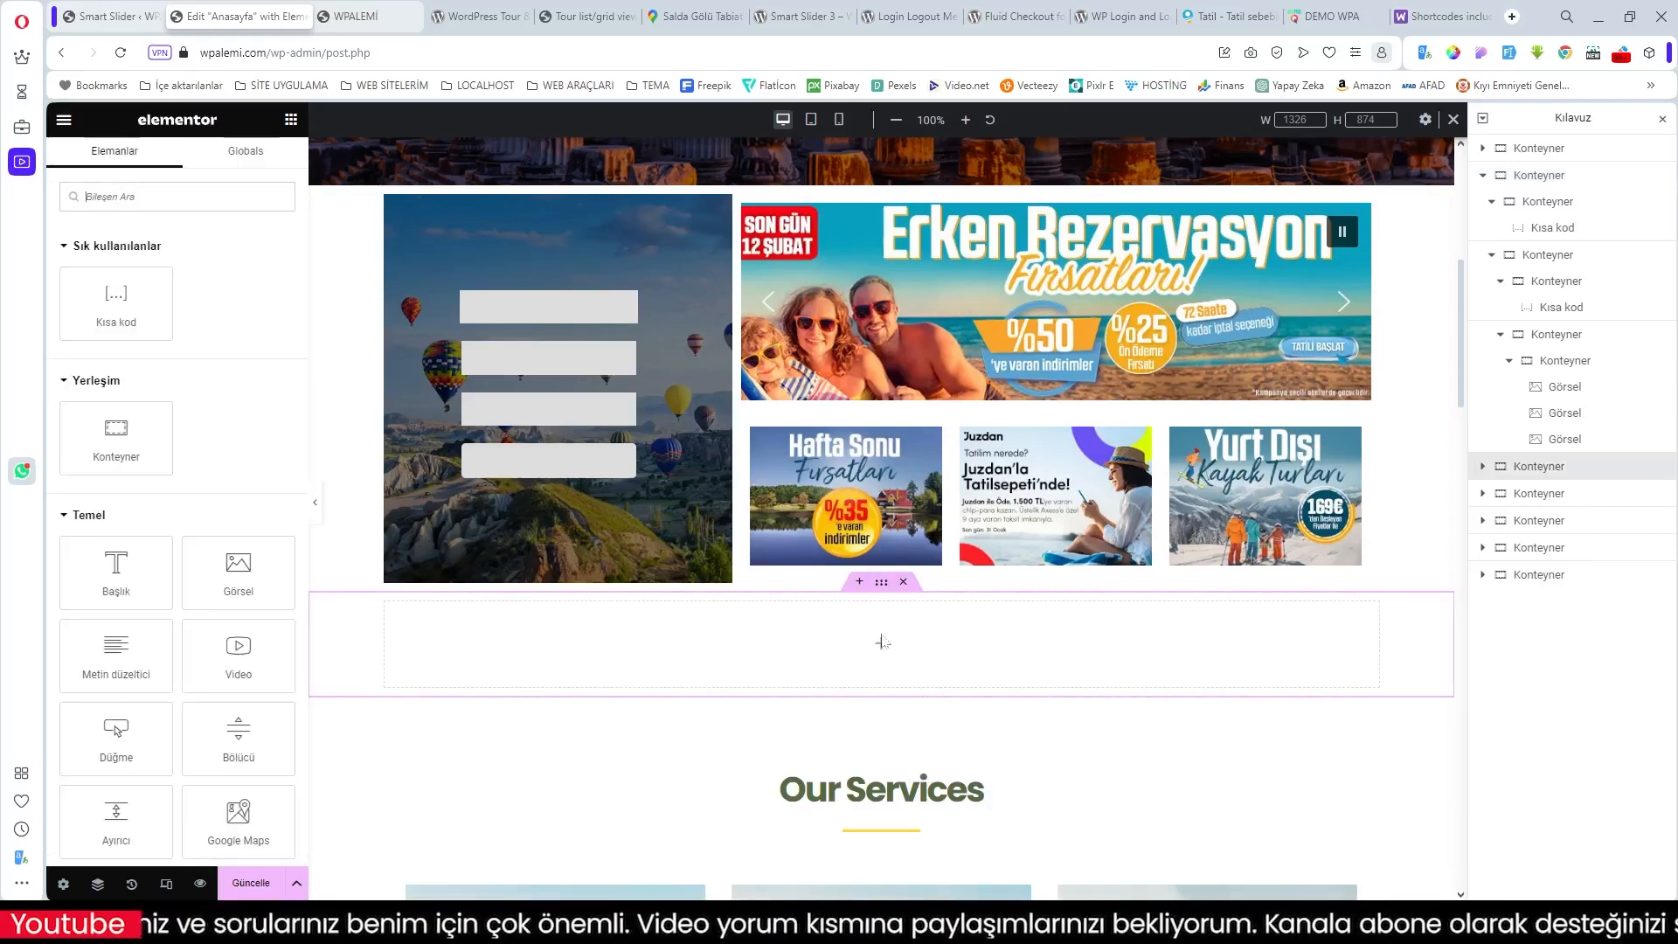
left_click(256, 584)
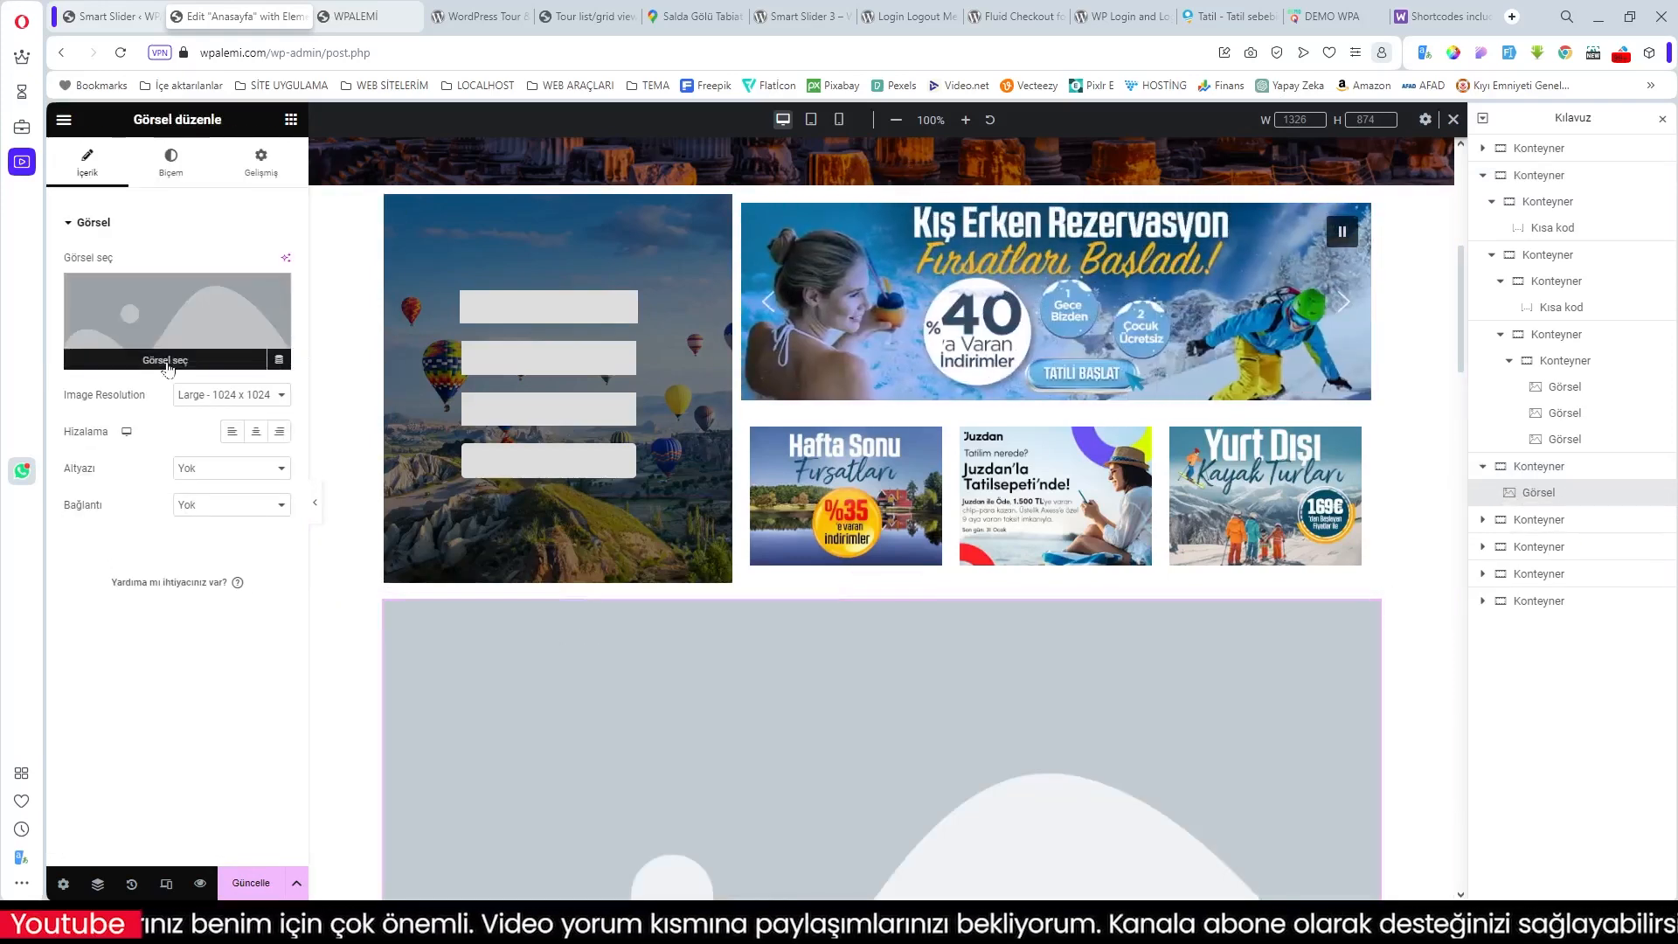
left_click(170, 363)
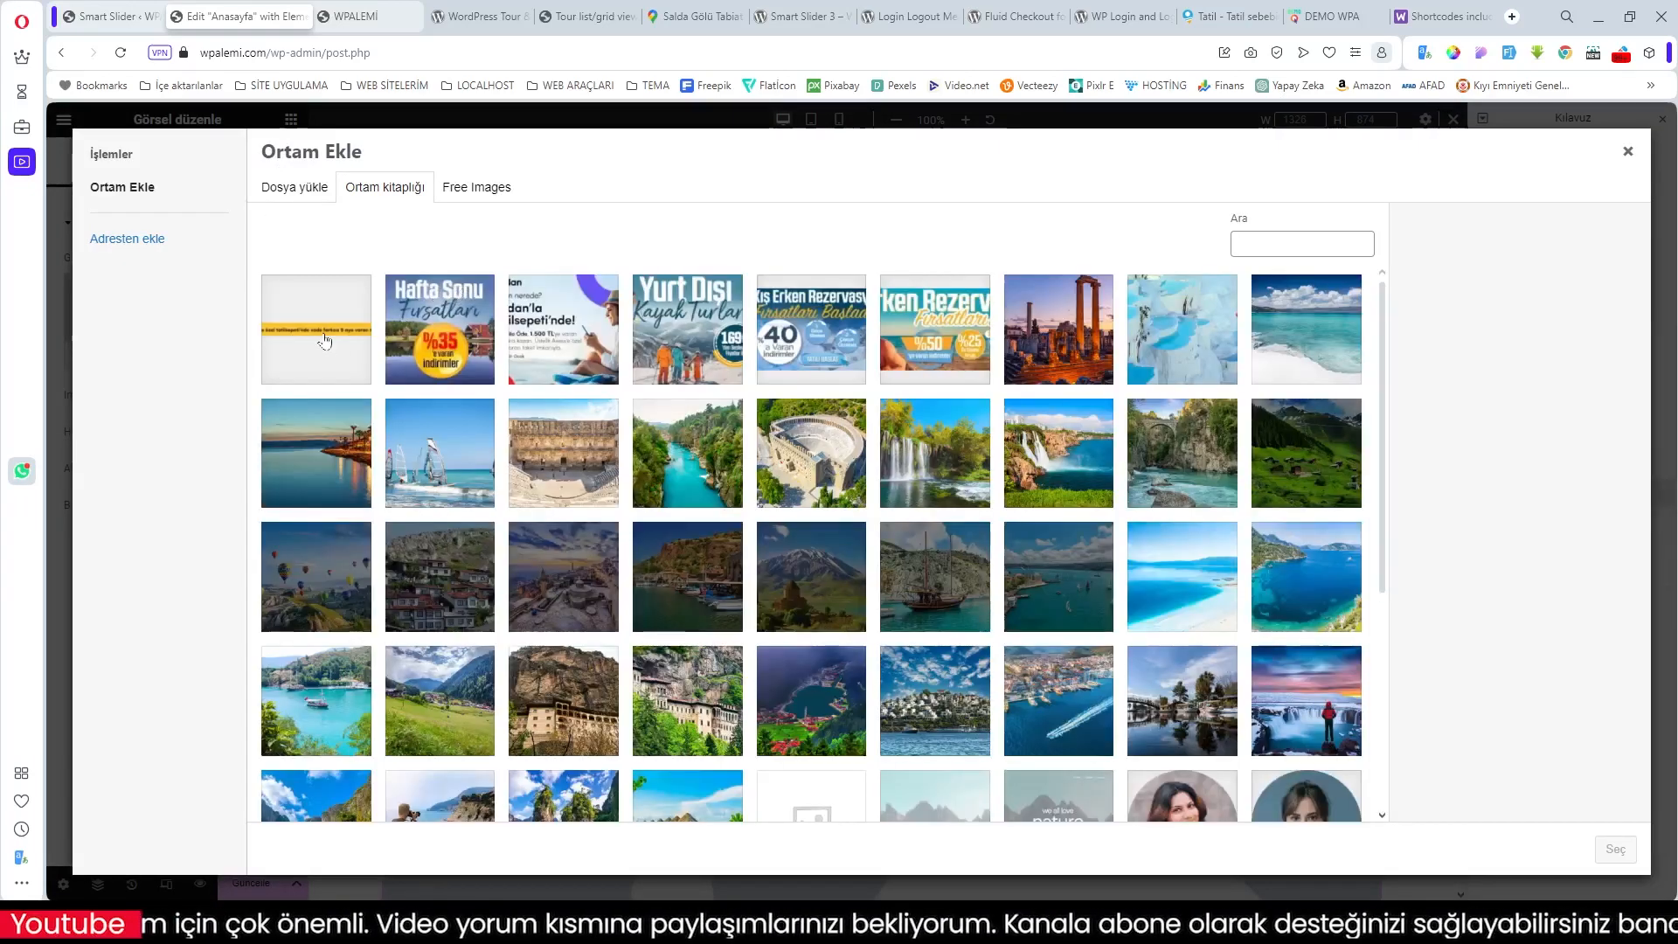
left_click(316, 333)
left_click(1614, 851)
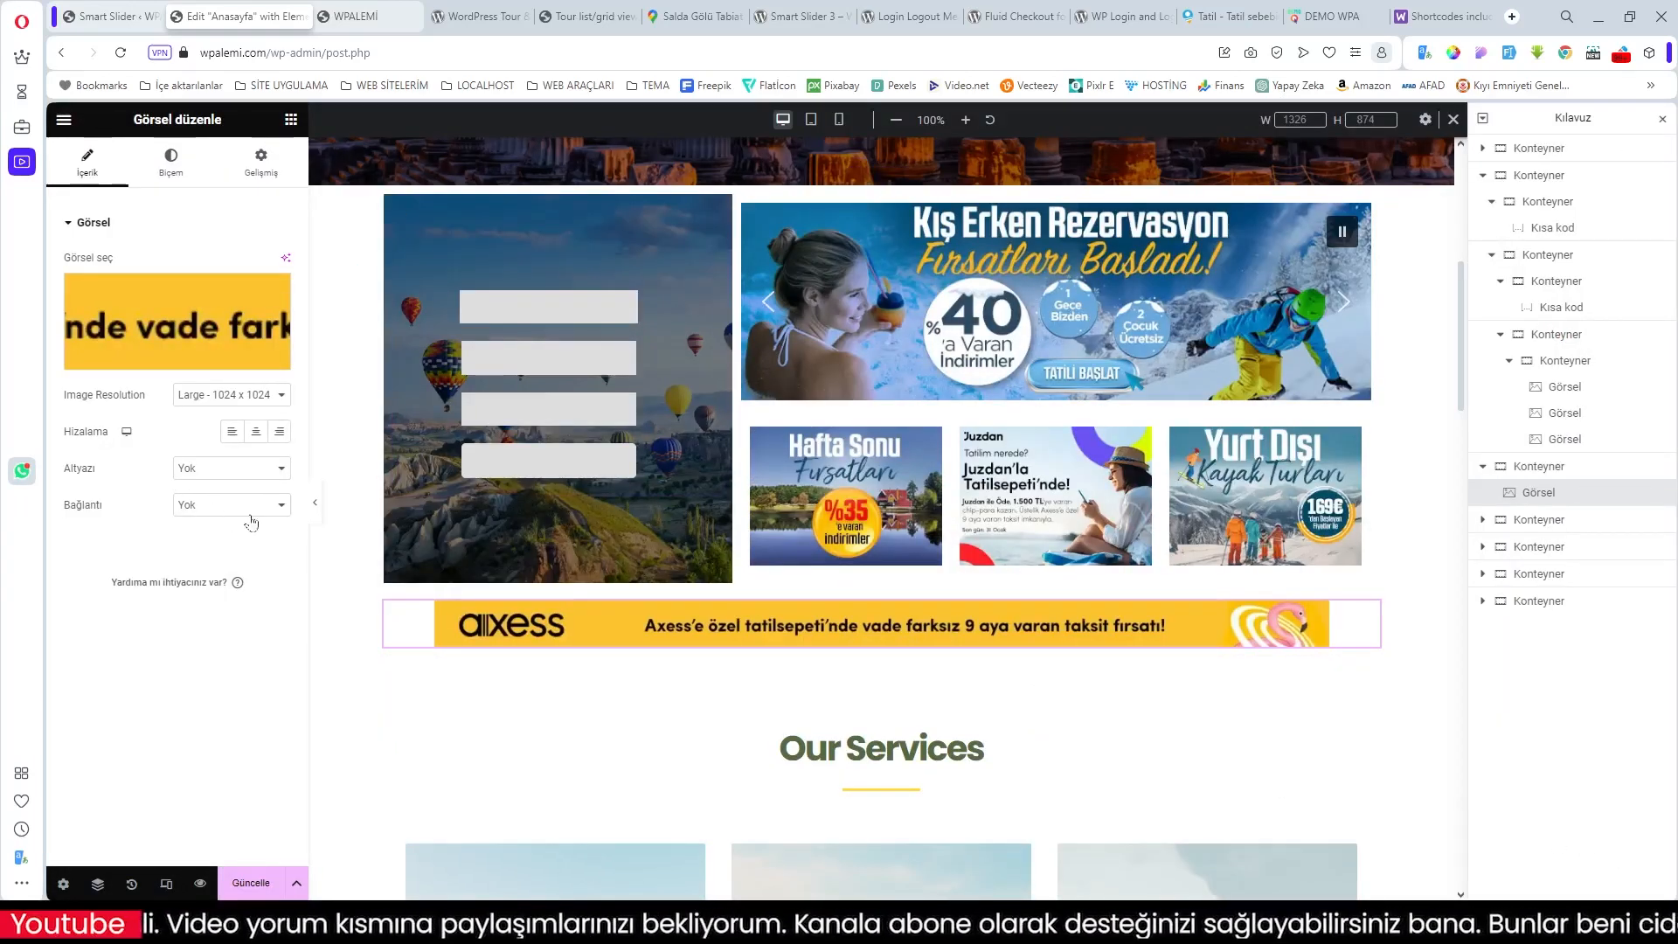
Step: Set the Axess banner's maximum width and width to 100%
left_click(174, 166)
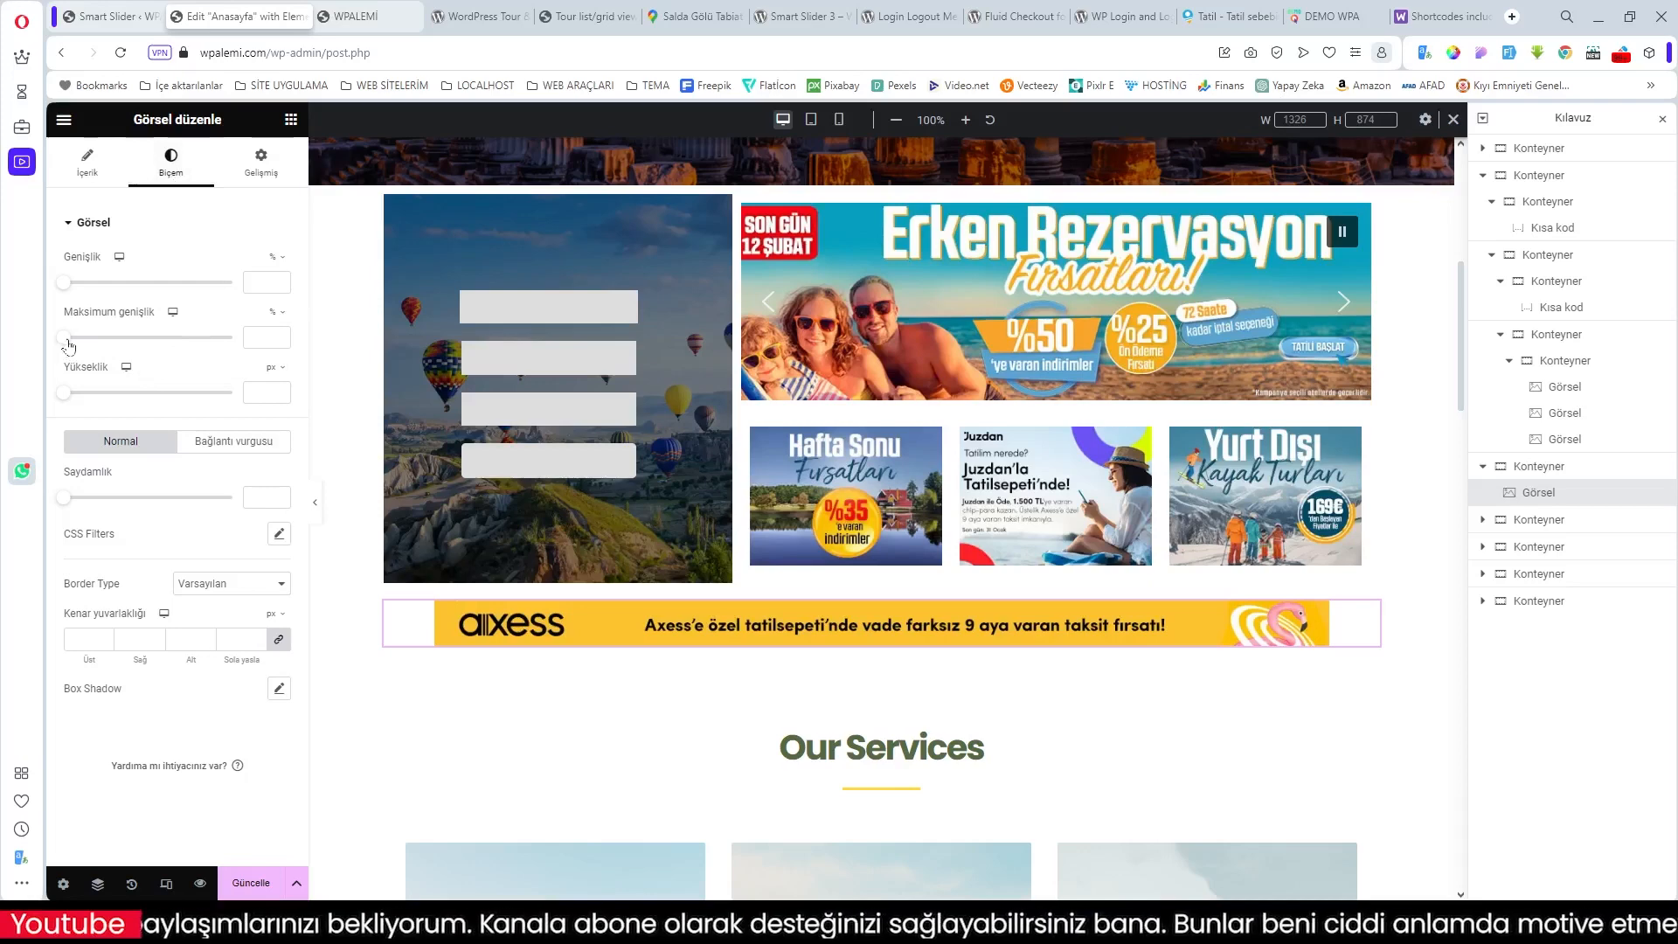
left_click_drag(69, 345, 238, 352)
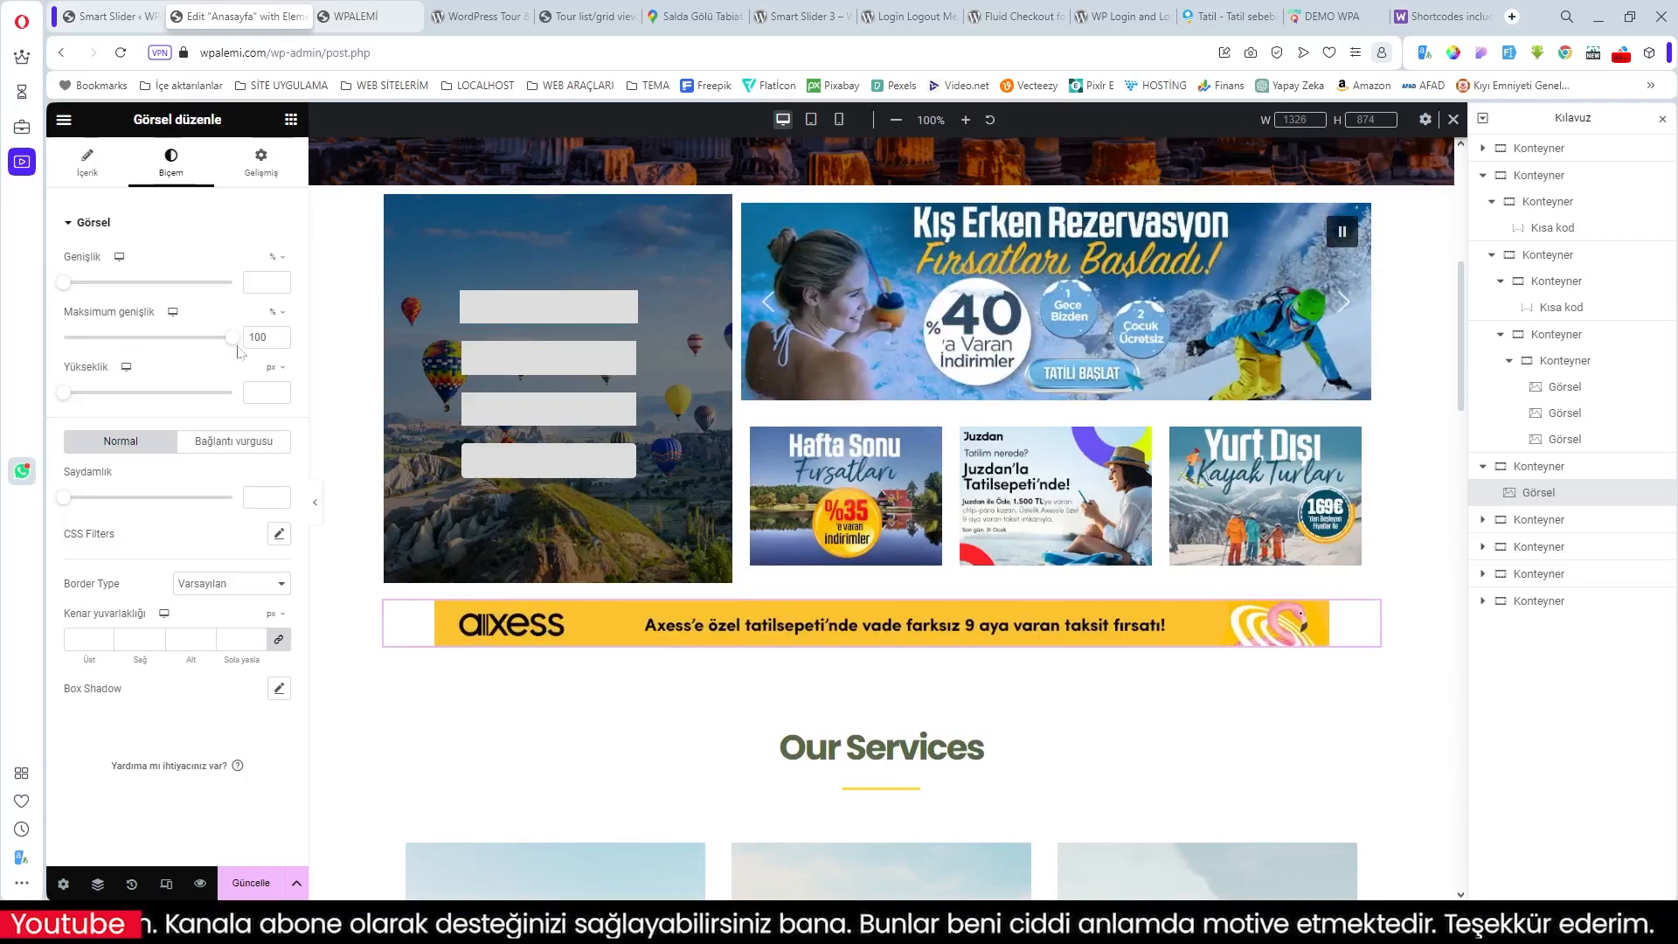
left_click_drag(70, 289, 244, 311)
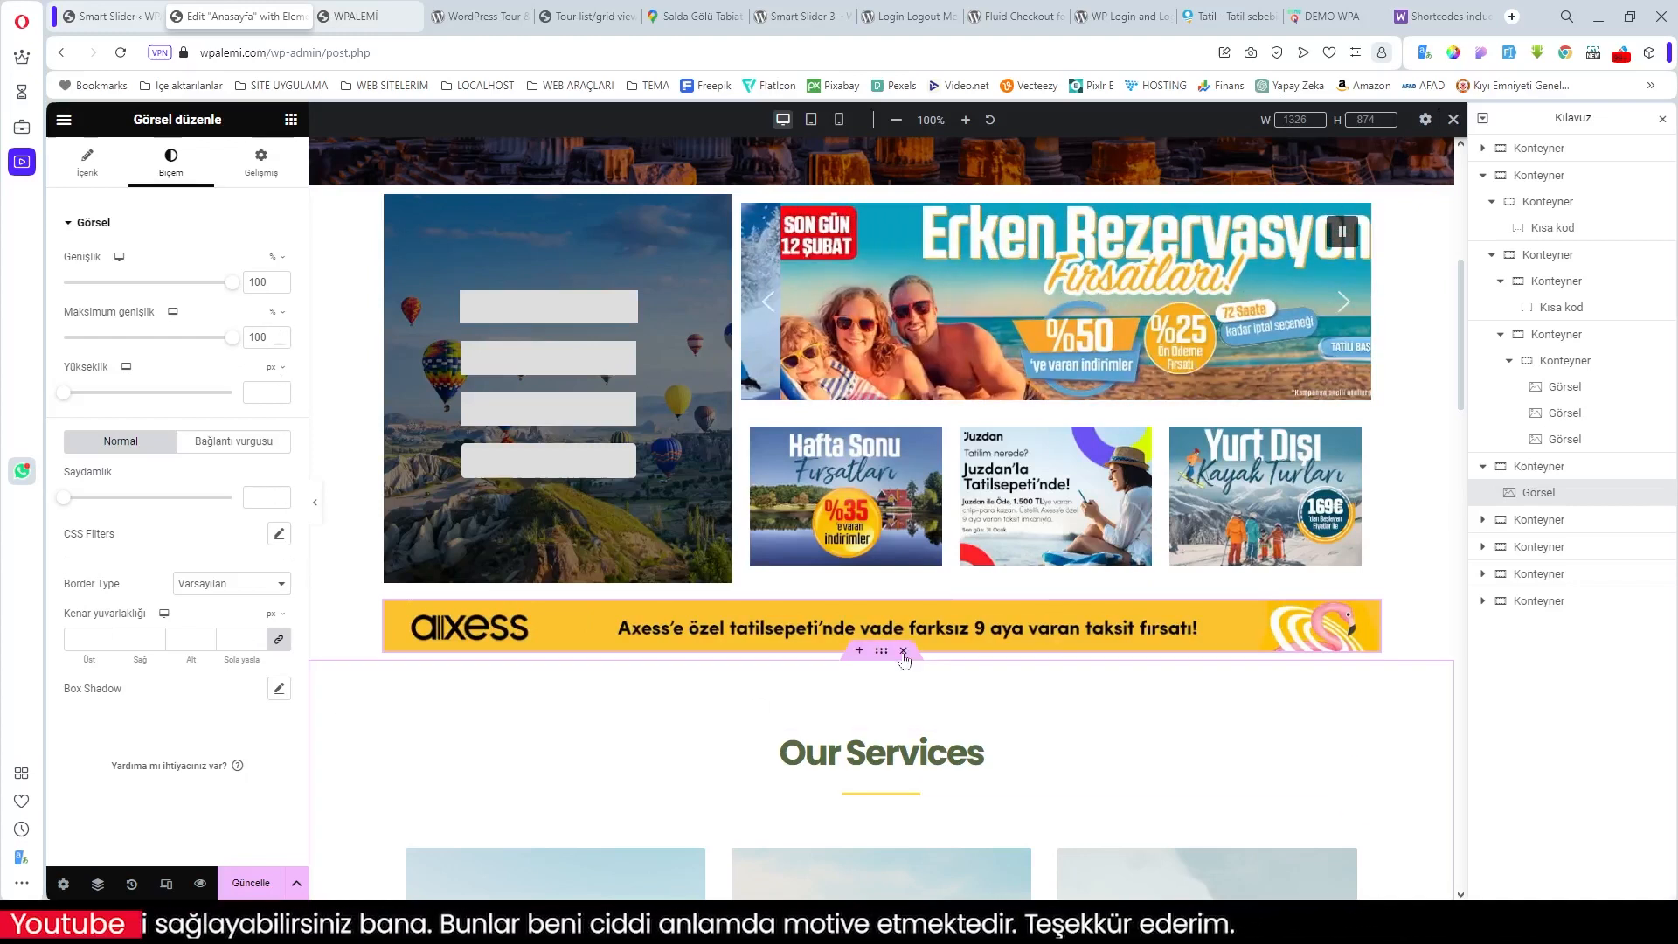
Step: Add an empty section beneath the Axess banner and compare with the demo's Akdeniz Bölgesi Turları cards
scroll(1092, 621, "down", 1)
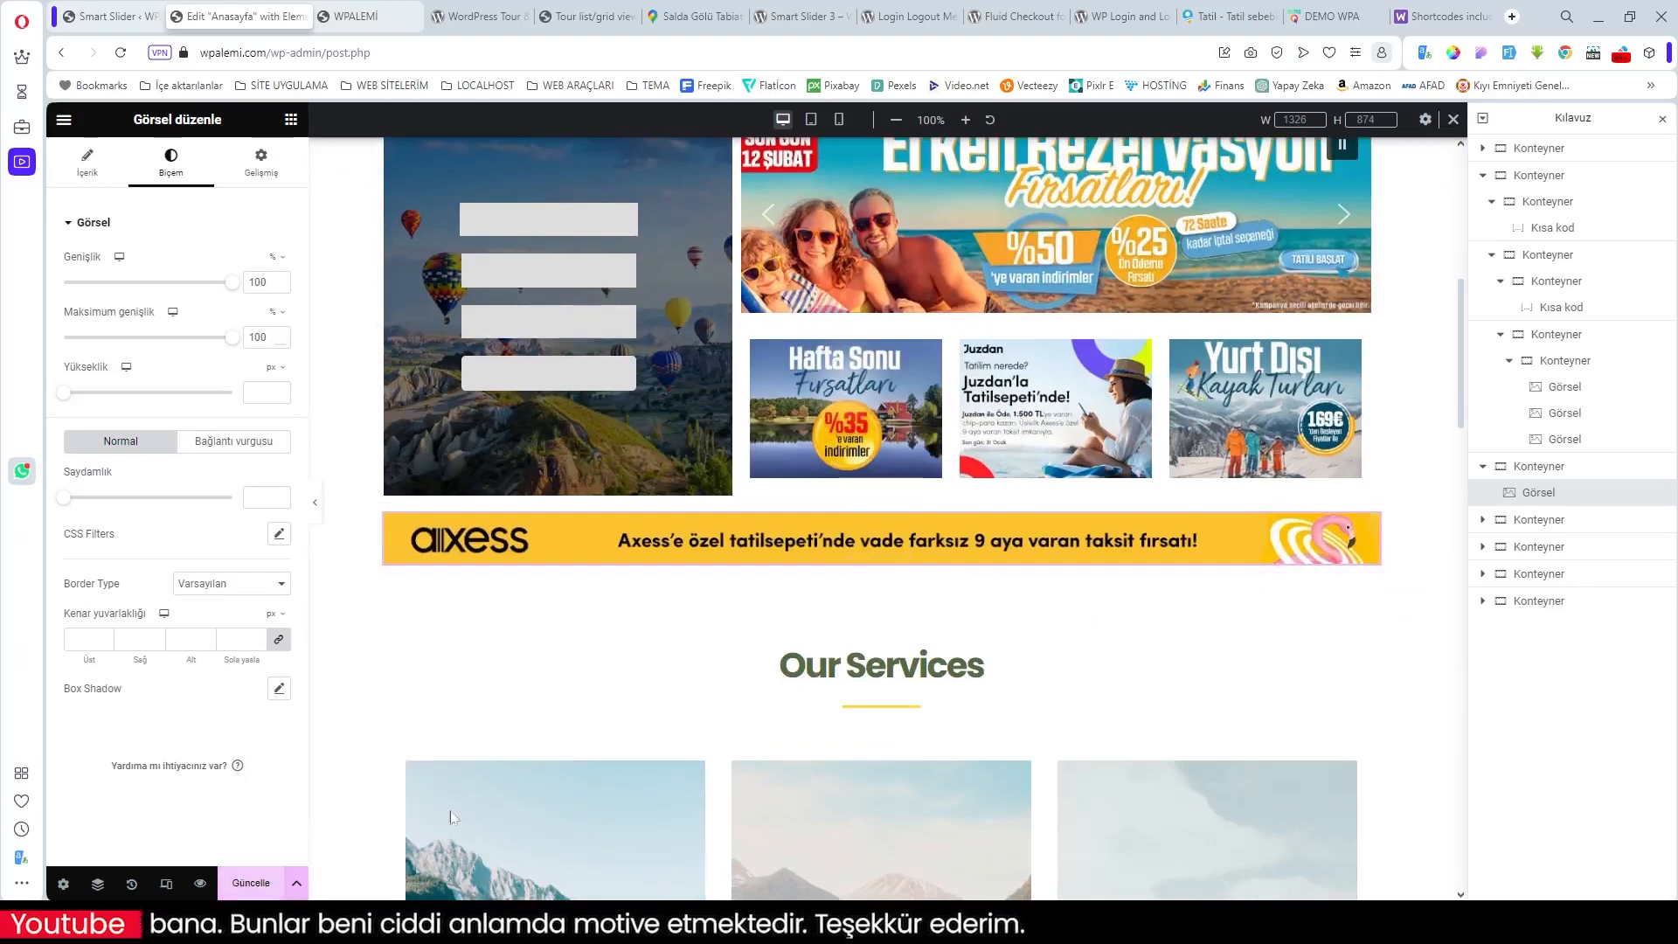
left_click(865, 569)
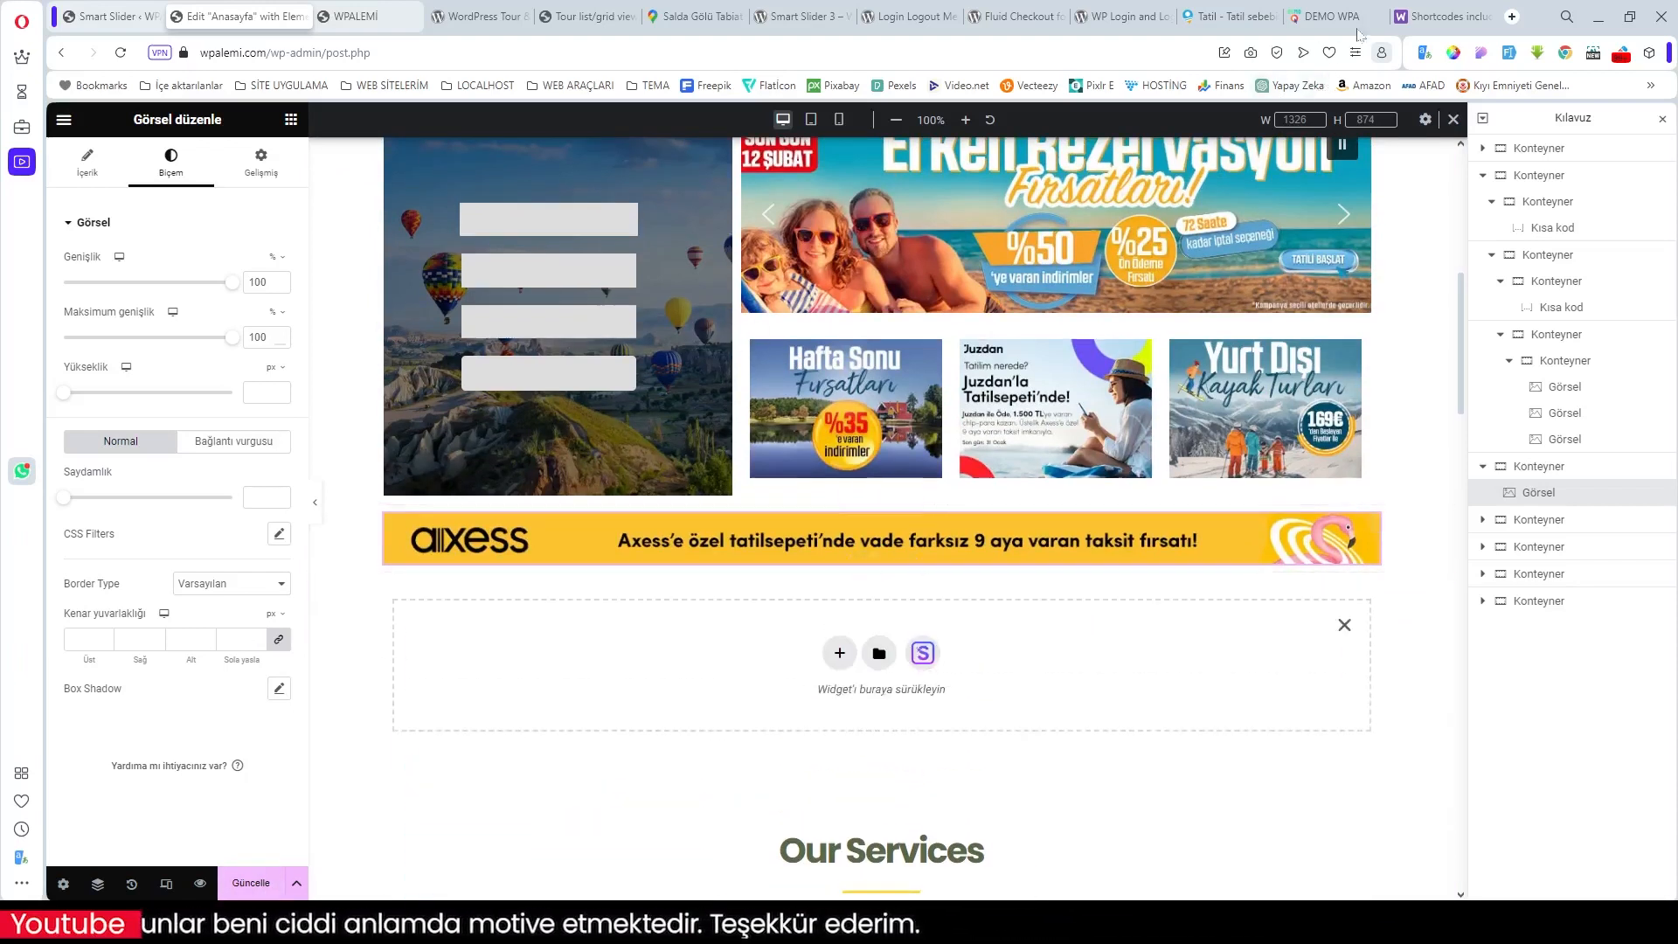
left_click(1325, 24)
scroll(737, 623, "down", 3)
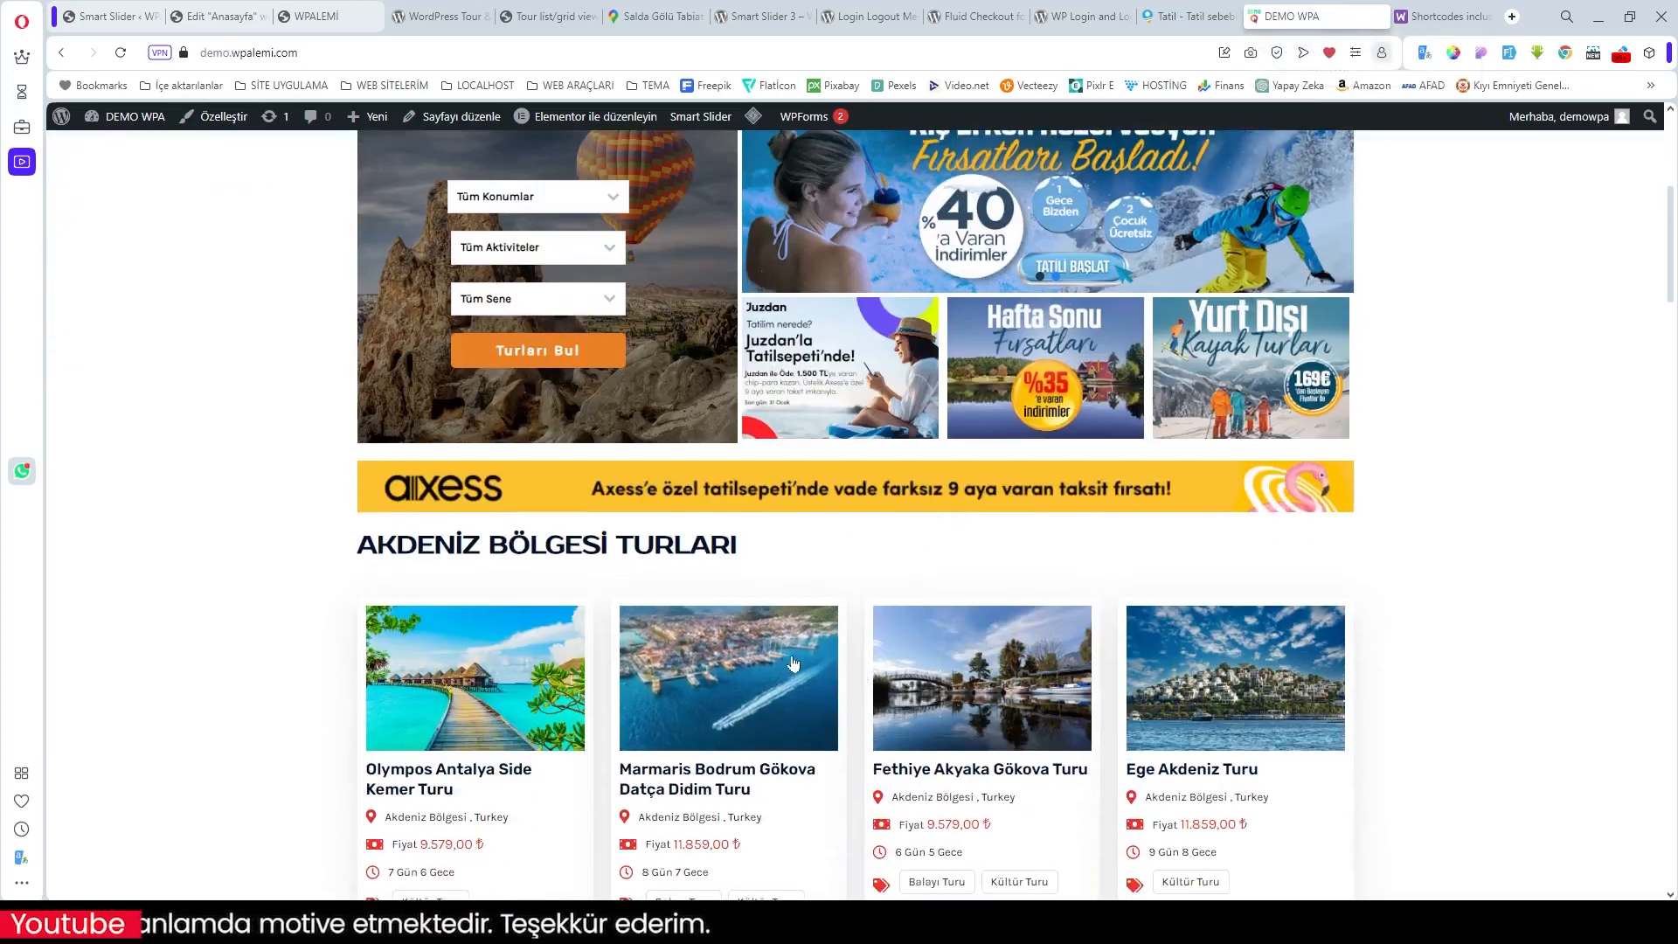
scroll(803, 661, "down", 2)
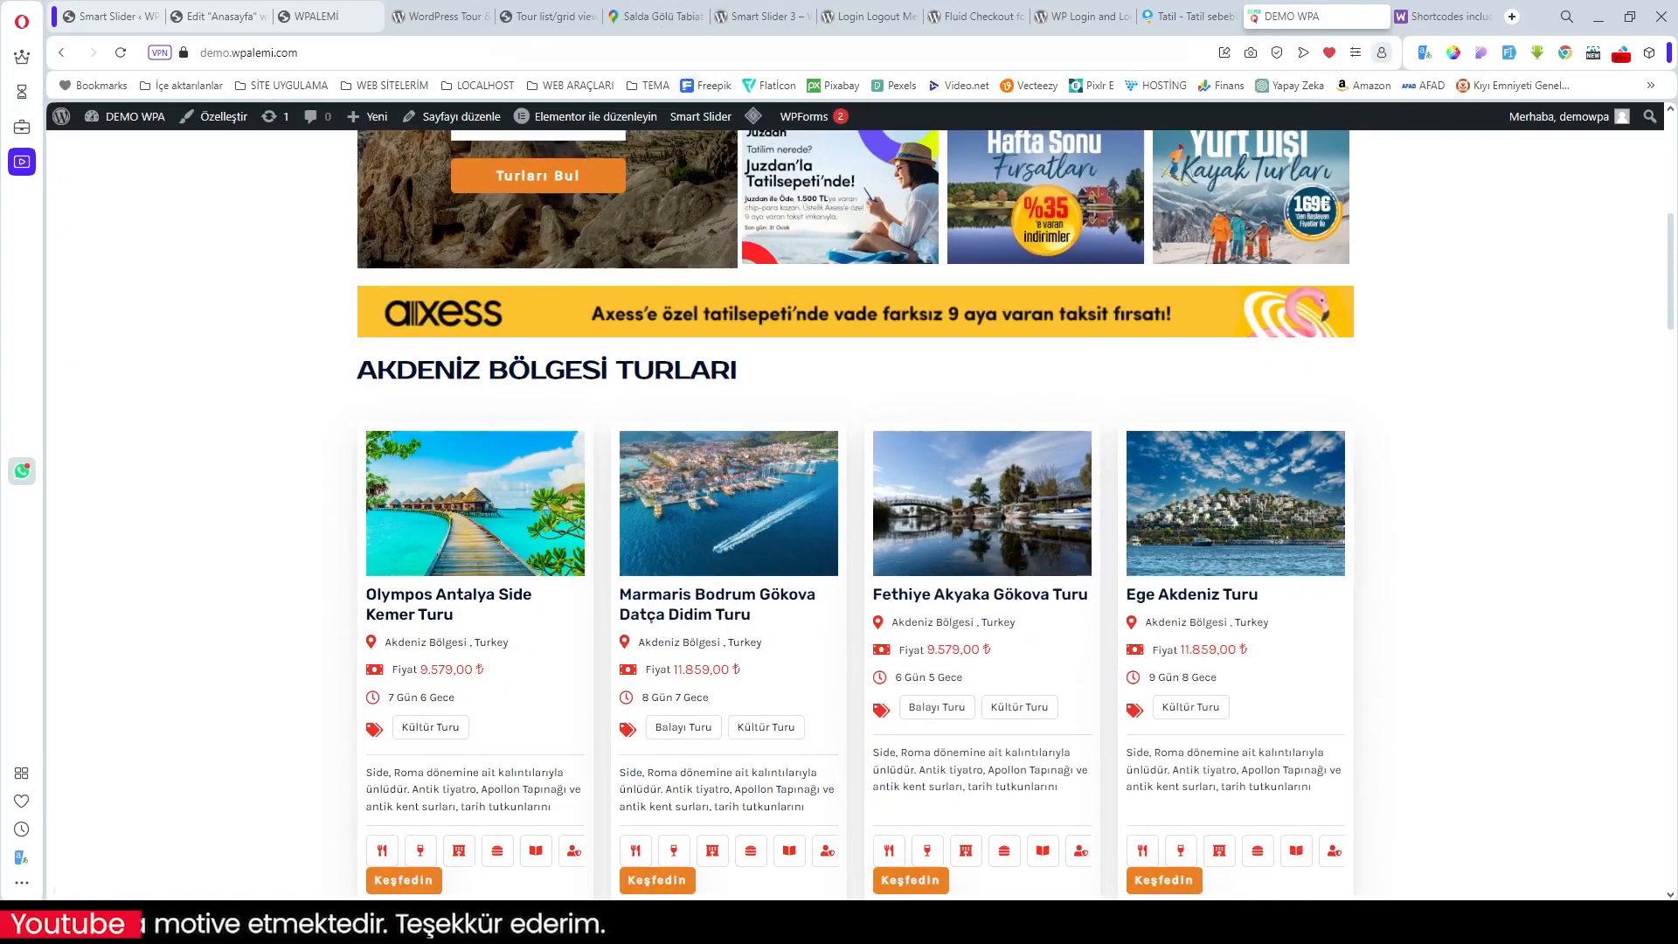
left_click(210, 16)
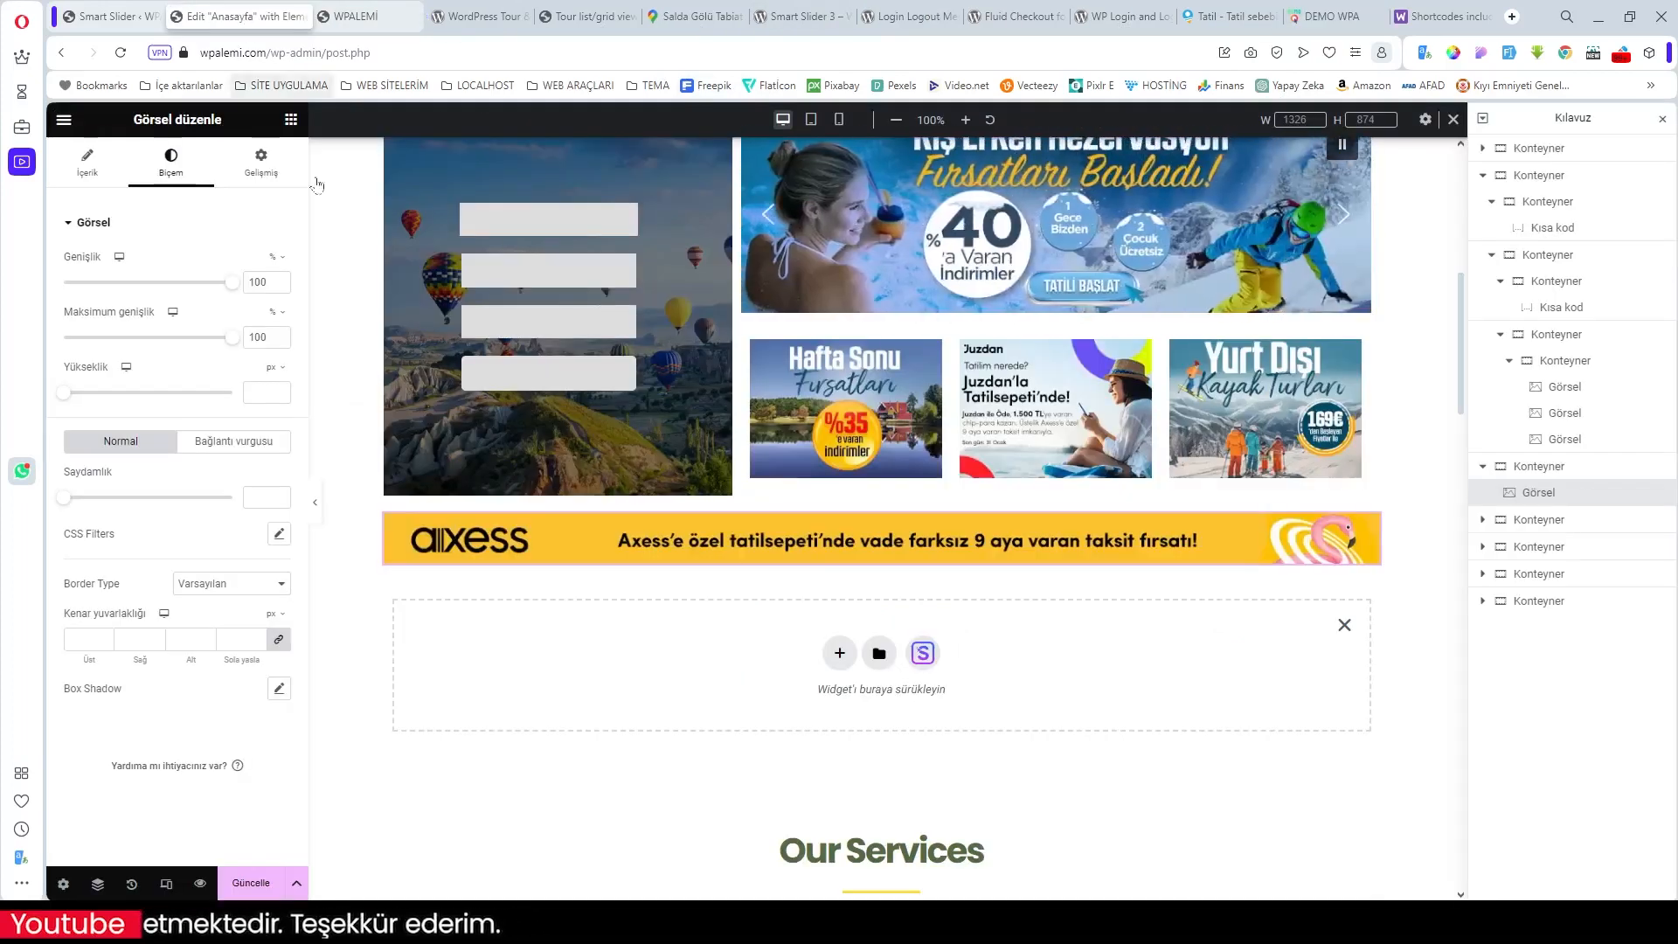
Step: Add a vertical container below the Axess banner holding a Başlık (heading) widget
left_click(840, 654)
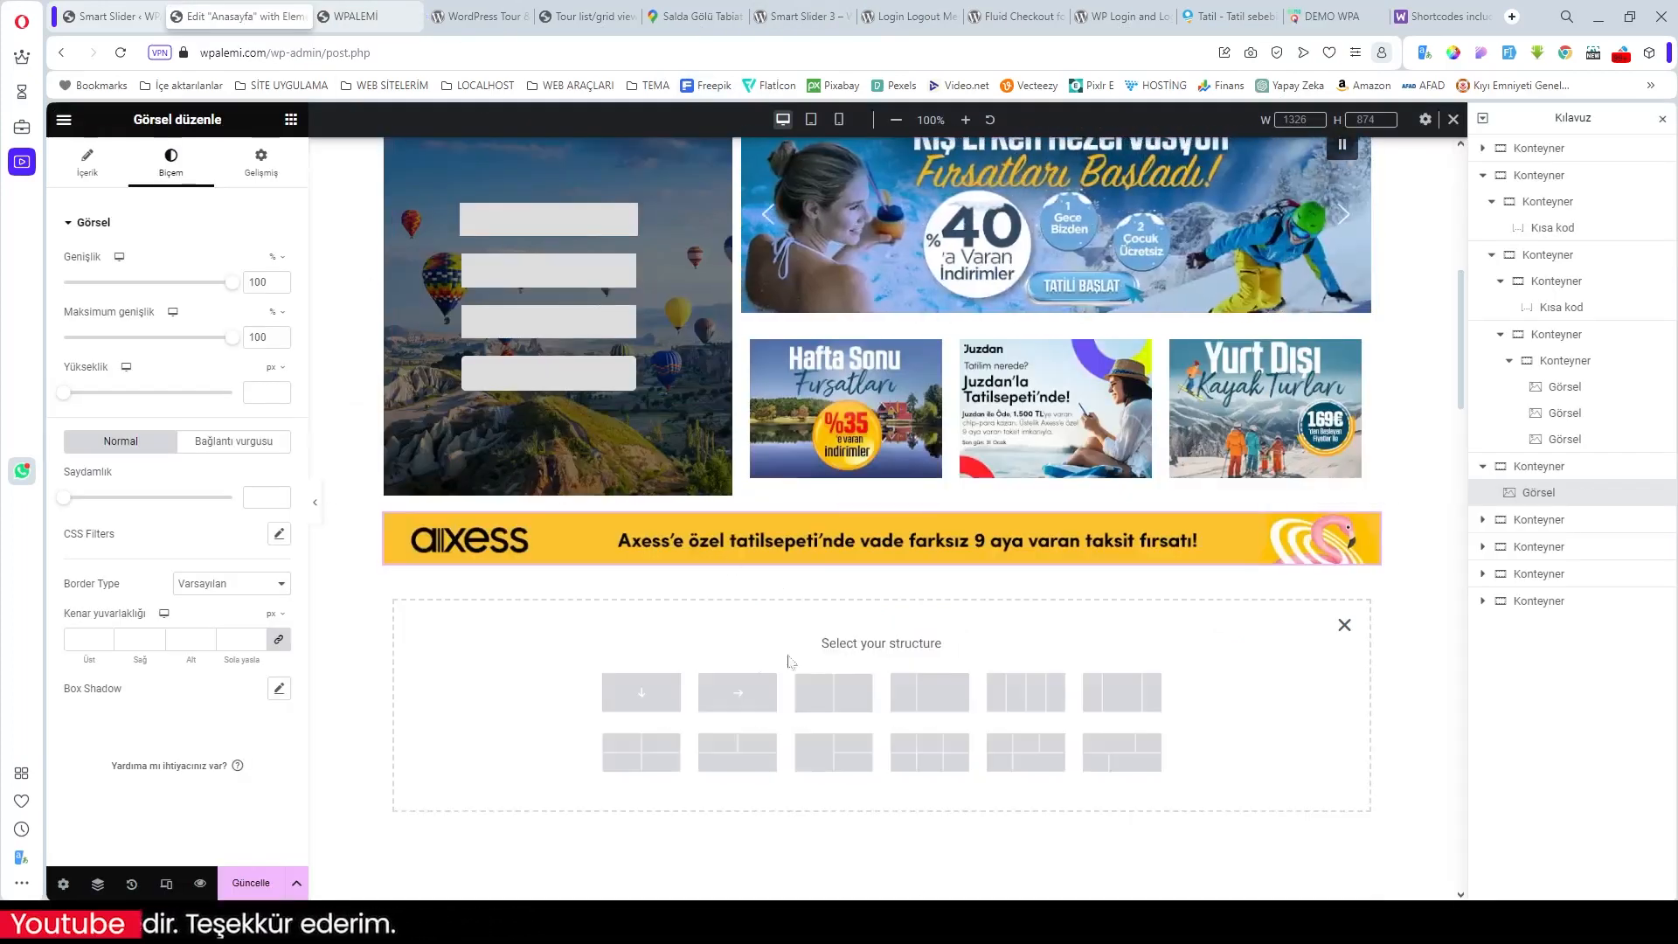
left_click(642, 693)
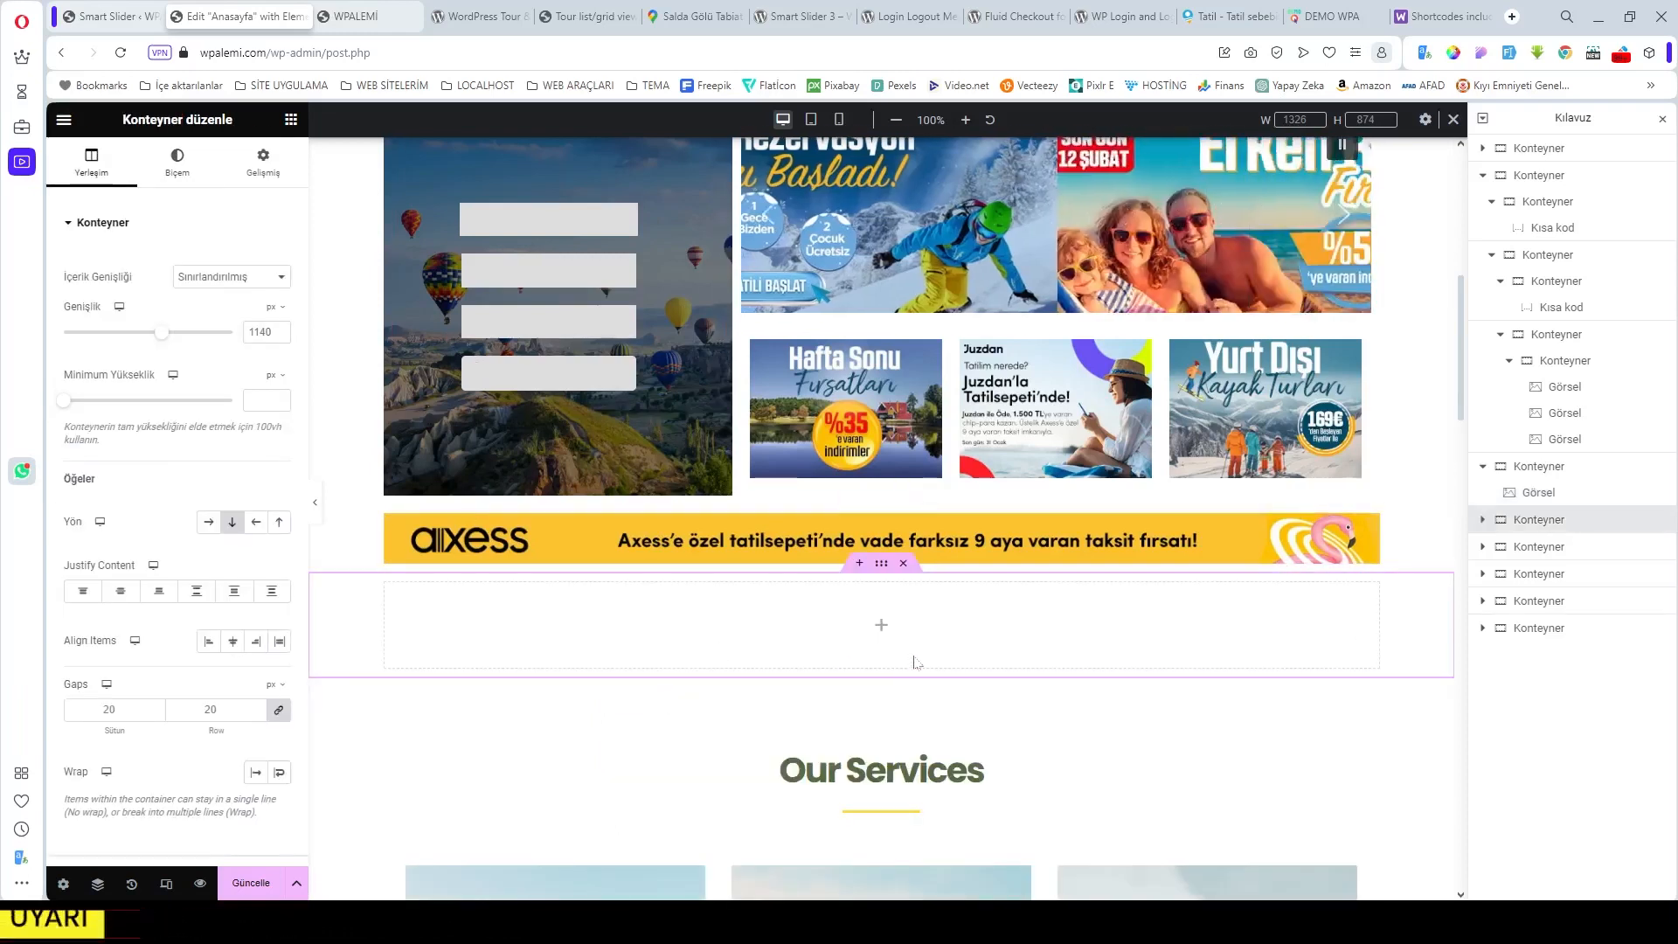
left_click(881, 624)
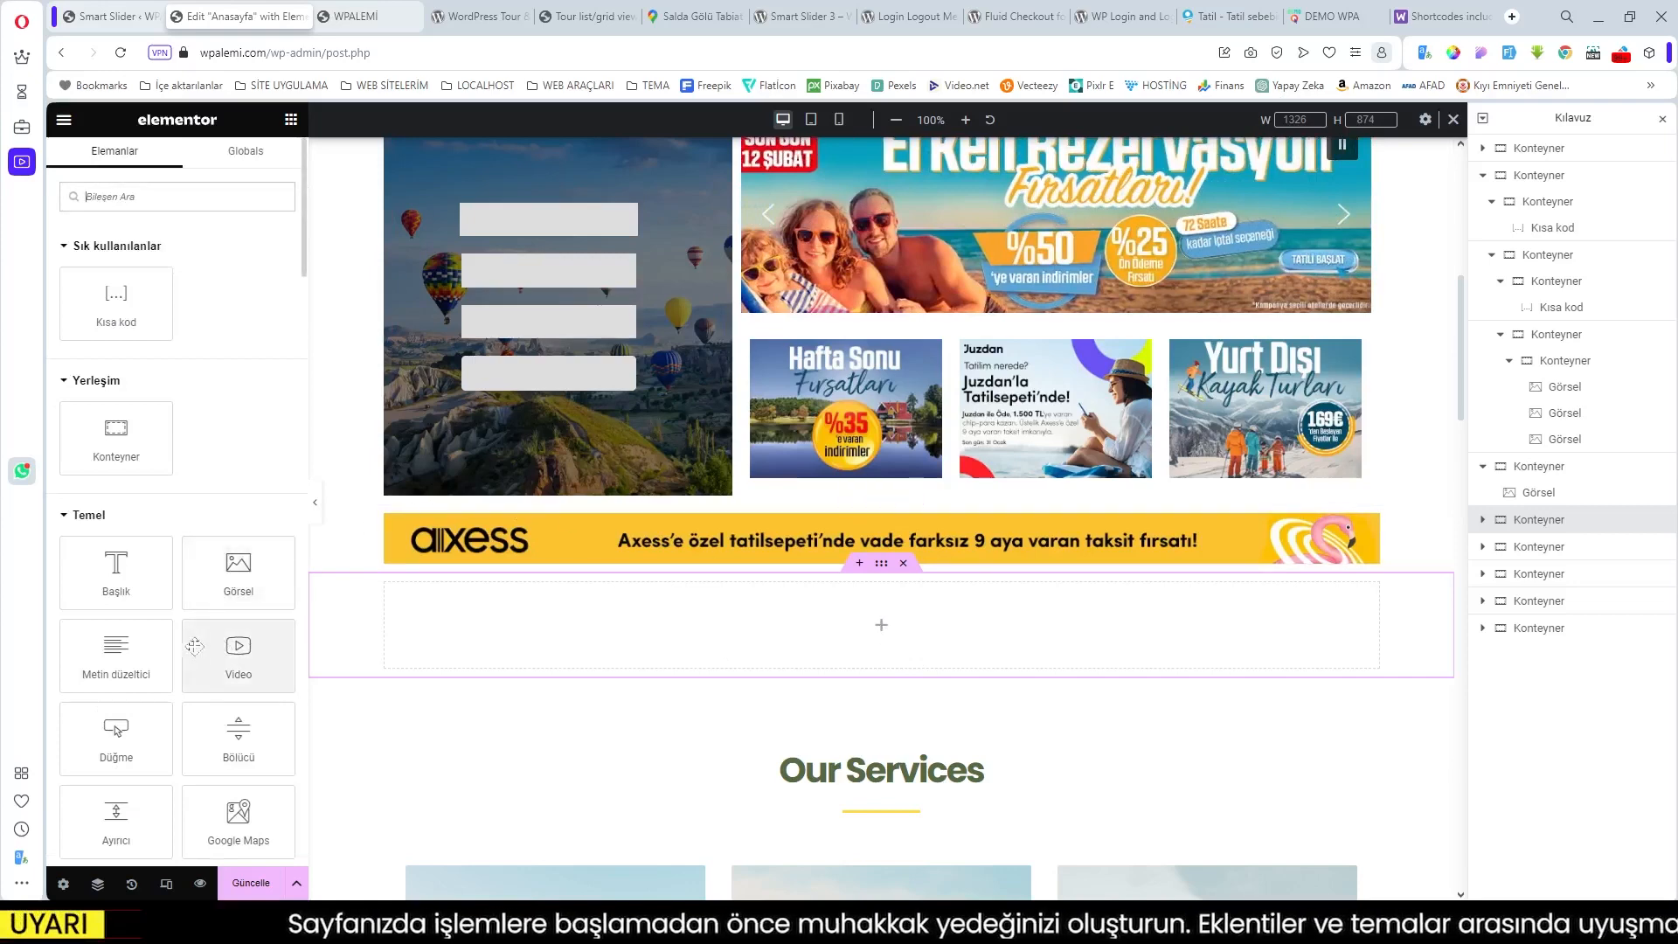
left_click(116, 570)
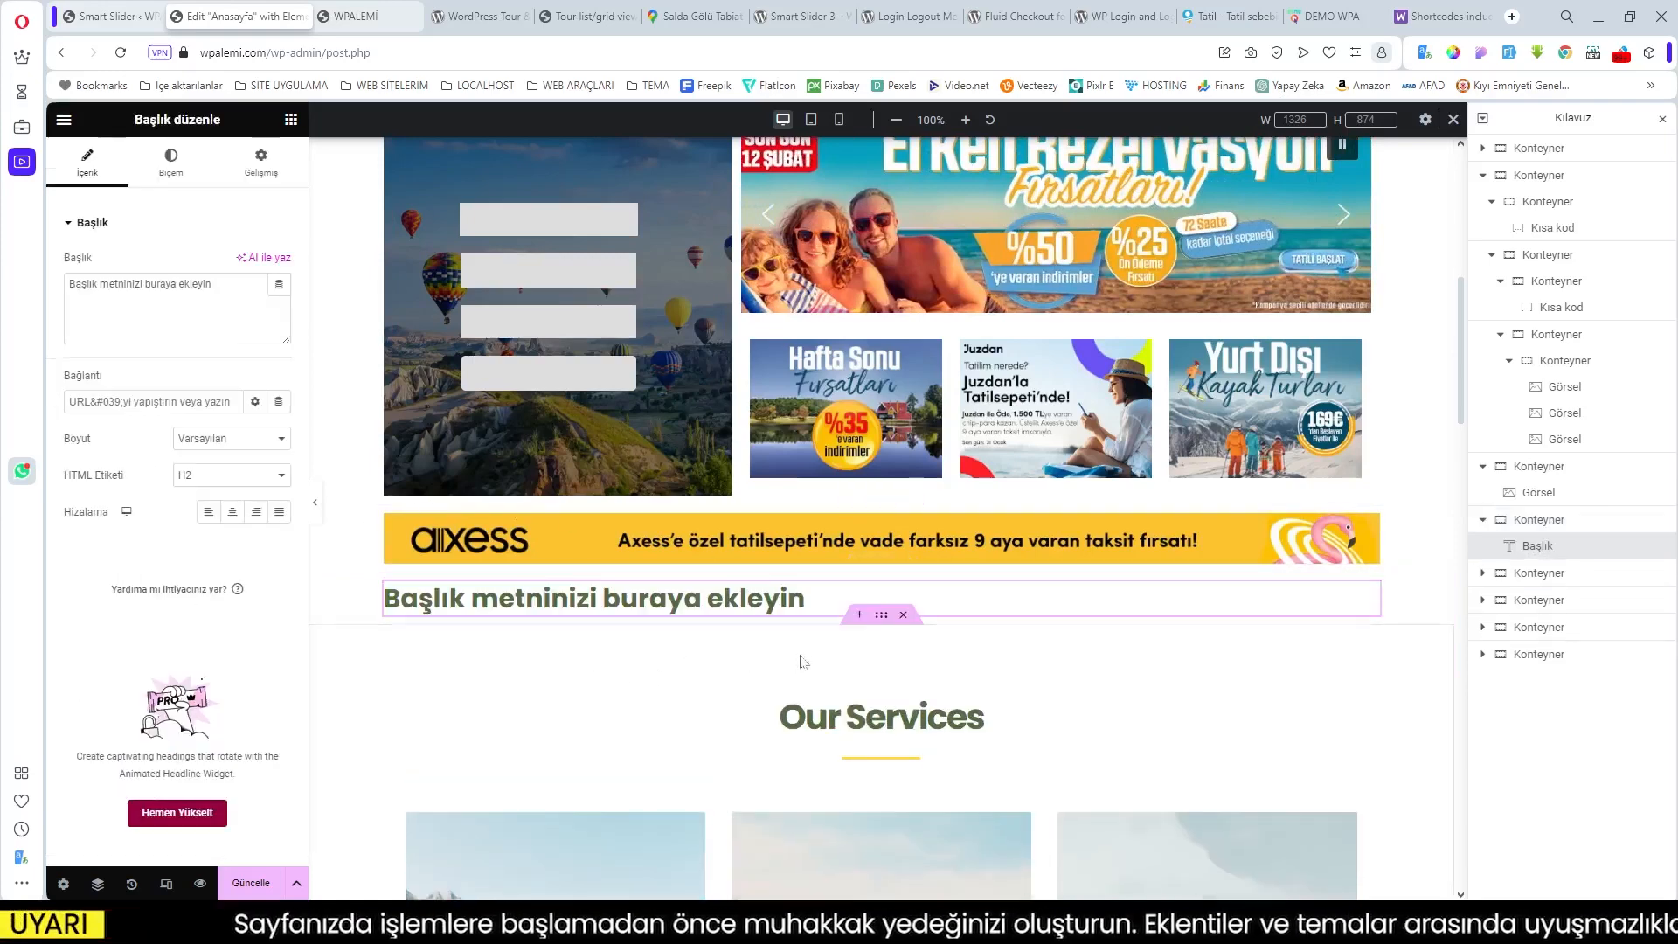
Step: Add a row container under the heading and drop a Kısa kod (shortcode) widget into it
left_click(859, 617)
left_click(840, 706)
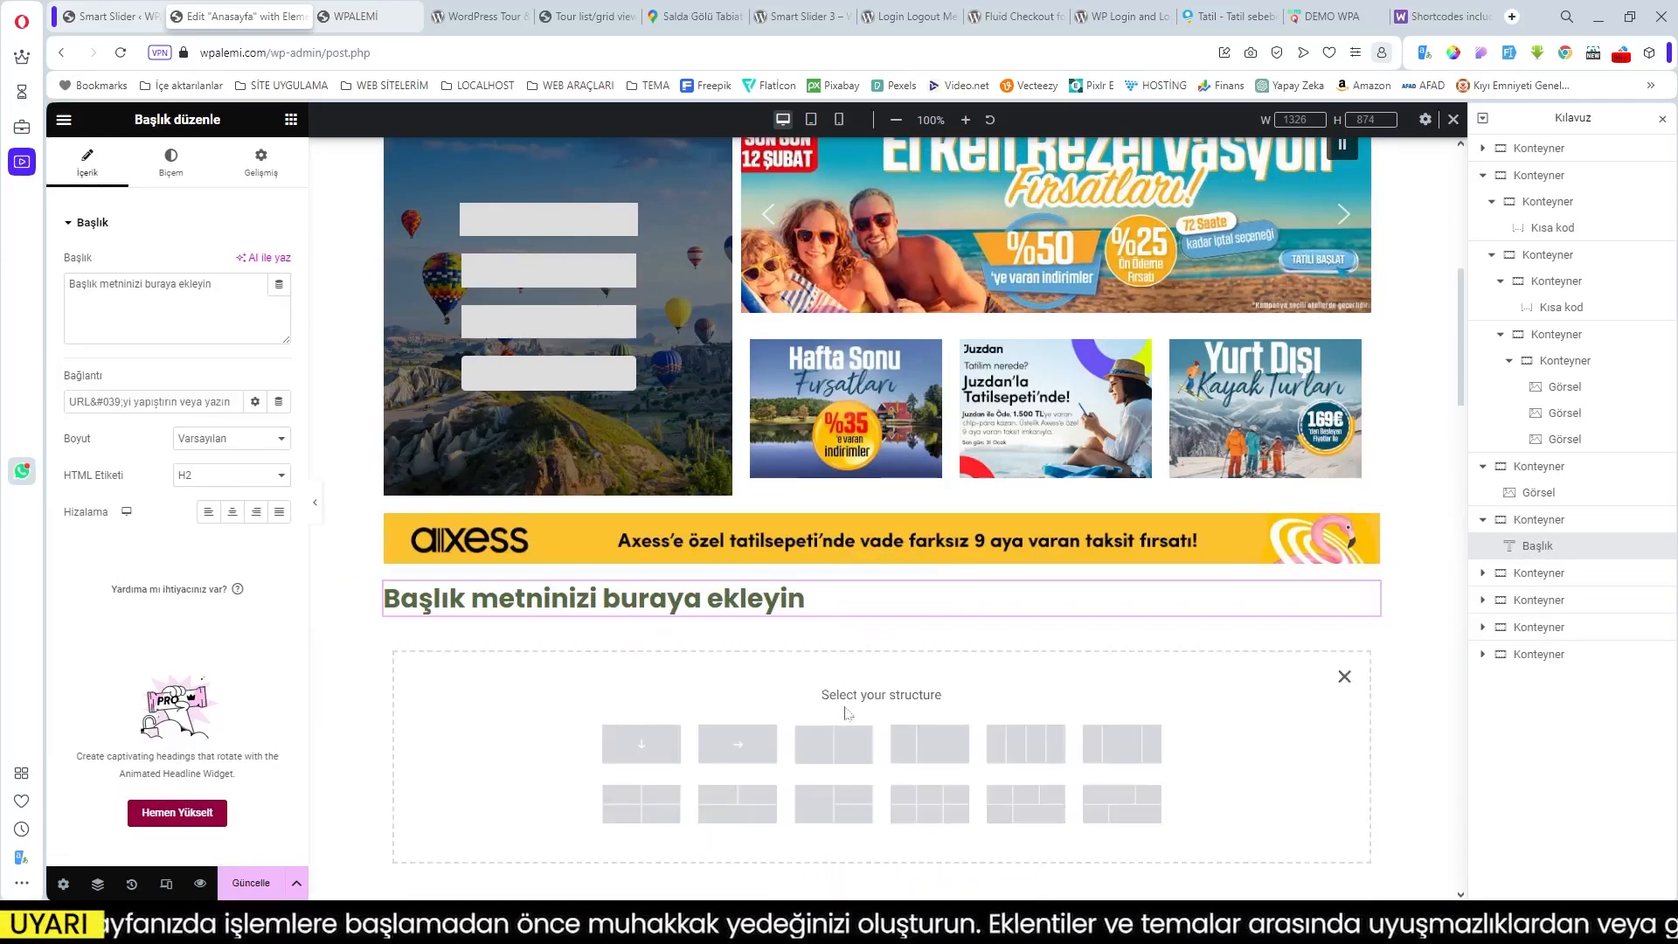
left_click(737, 744)
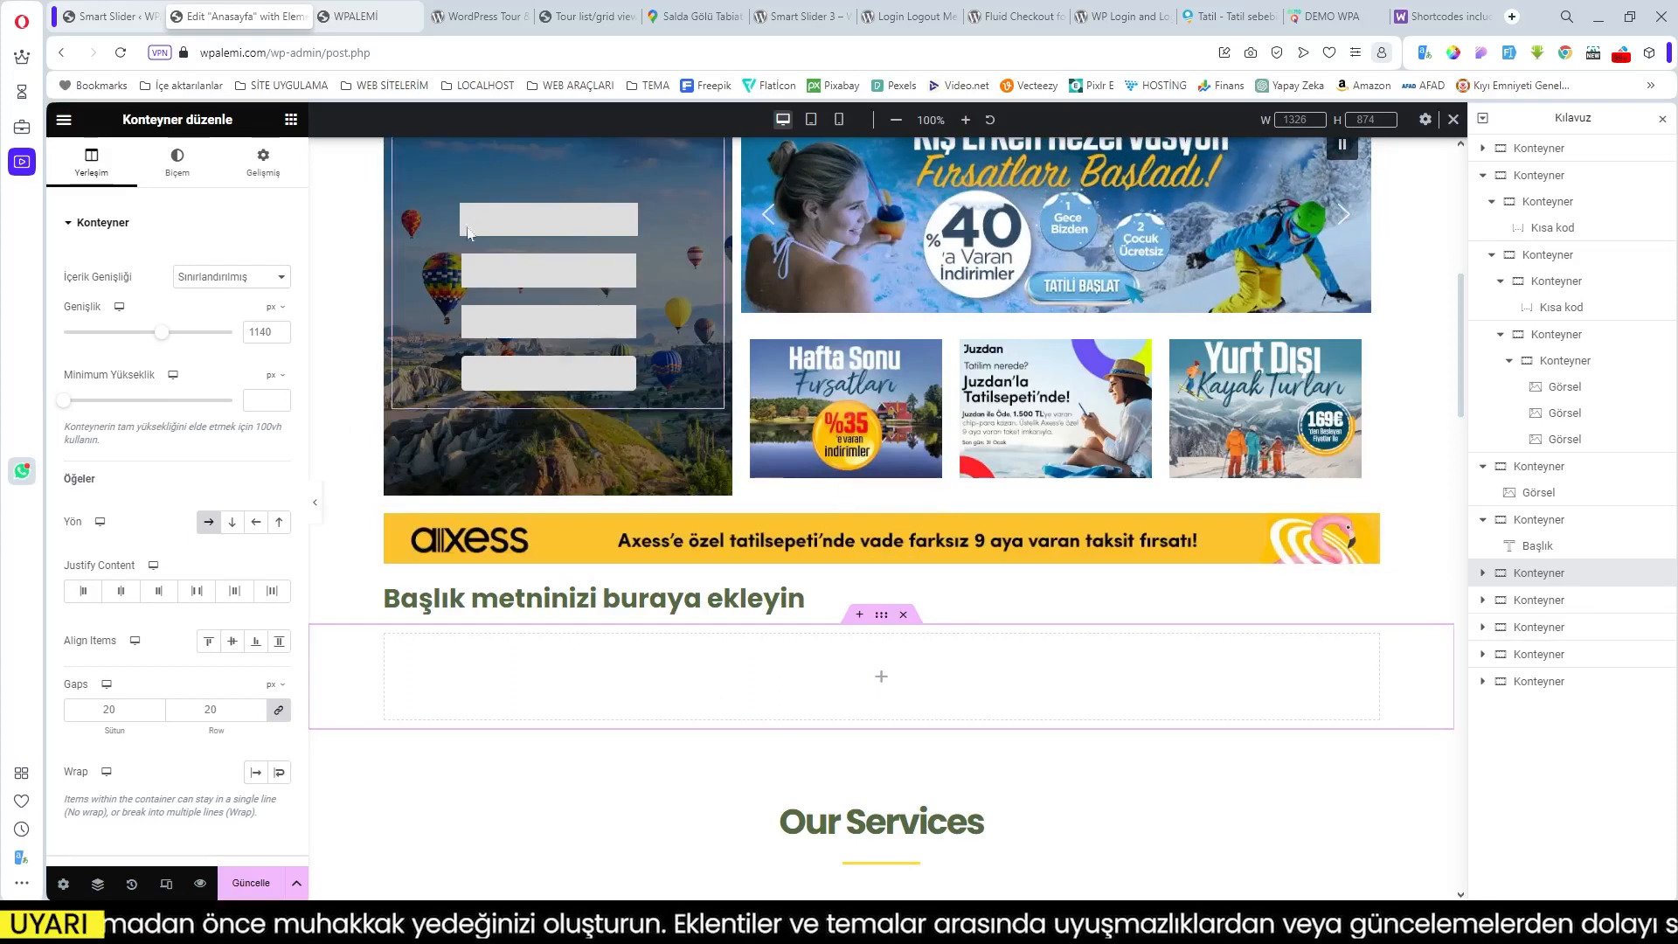
left_click(882, 683)
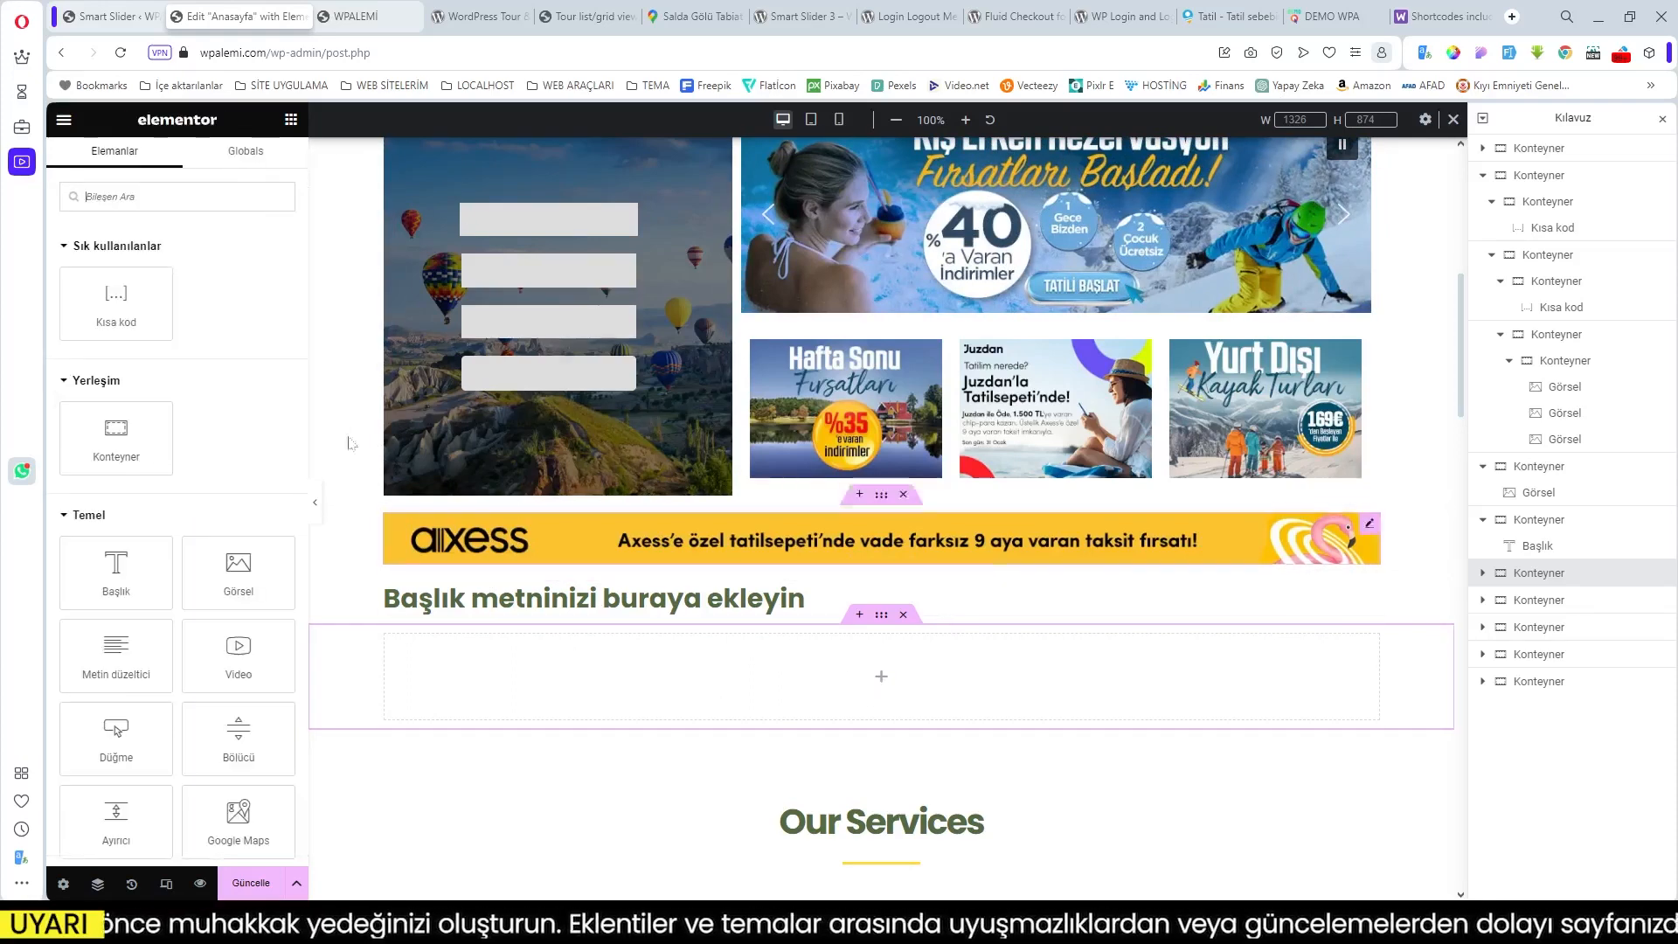
left_click_drag(127, 323, 601, 651)
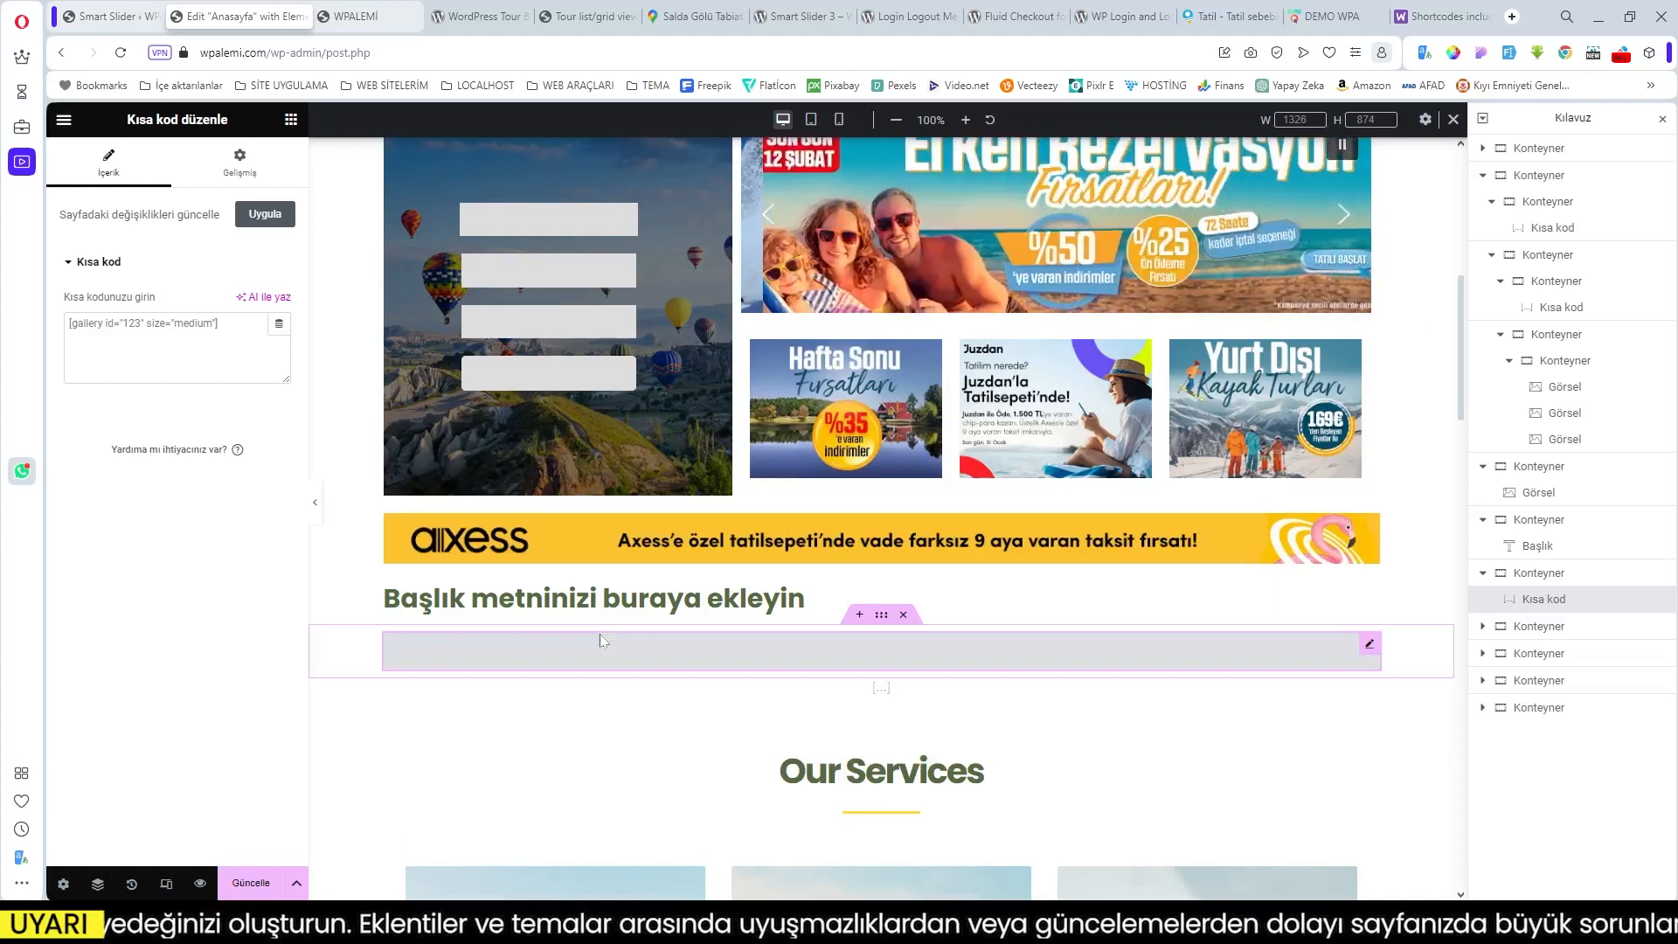
Step: Replace the heading's placeholder text with 'AKDENİZ BÖLGESİ TURLARI'
left_click(678, 610)
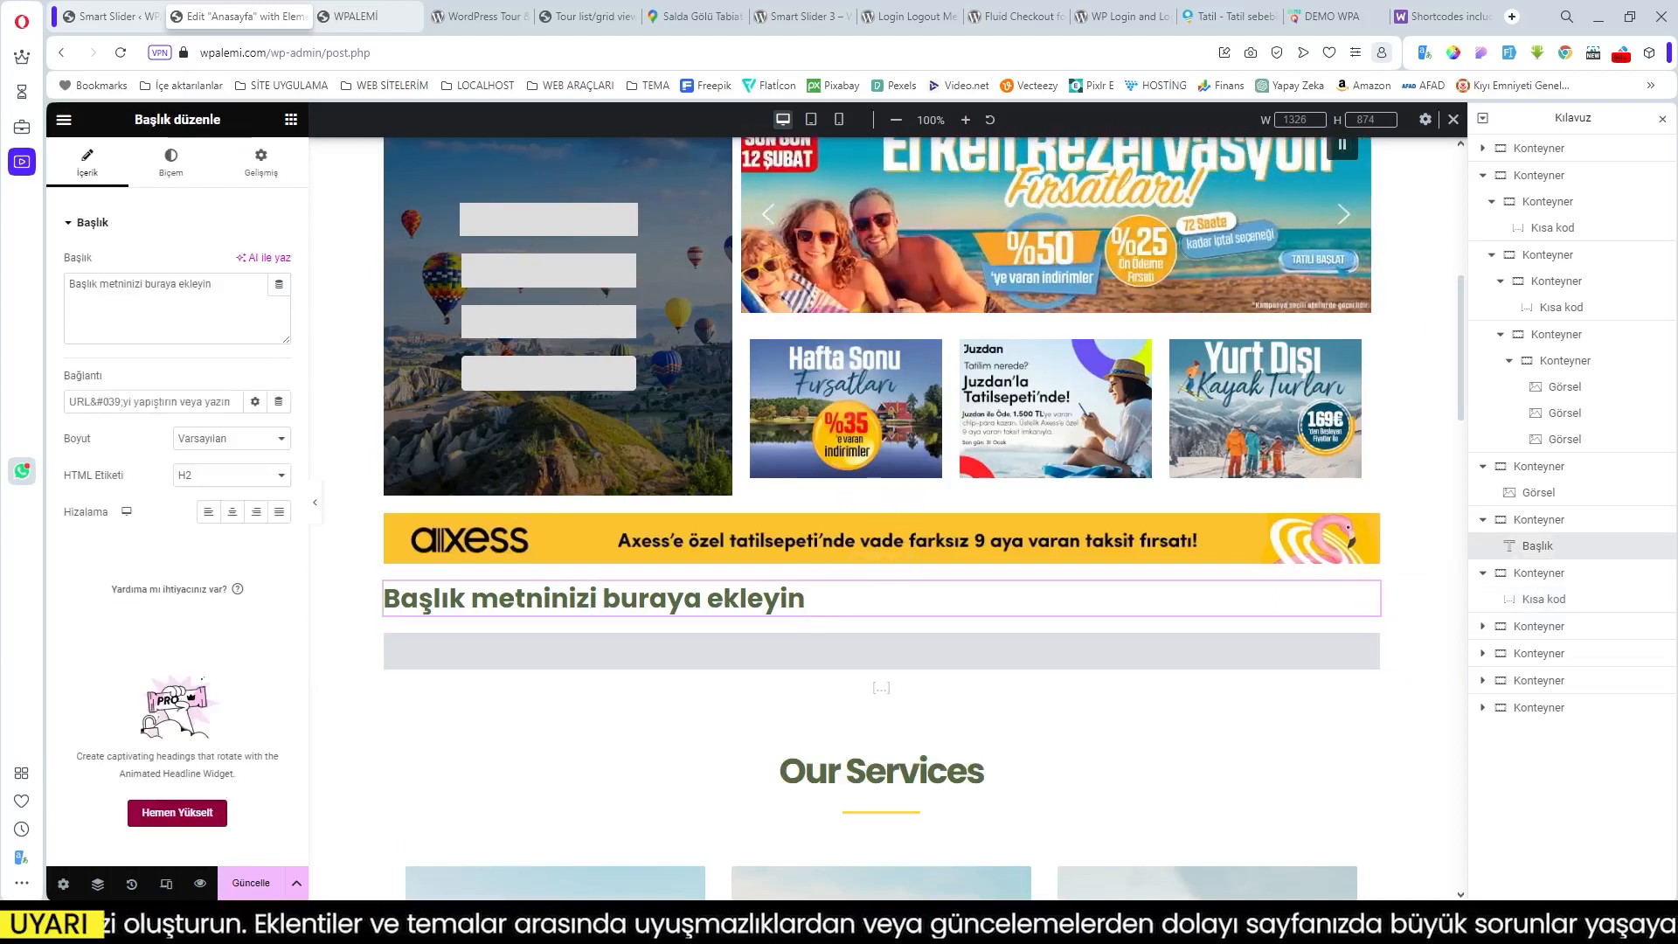
left_click_drag(211, 284, 39, 293)
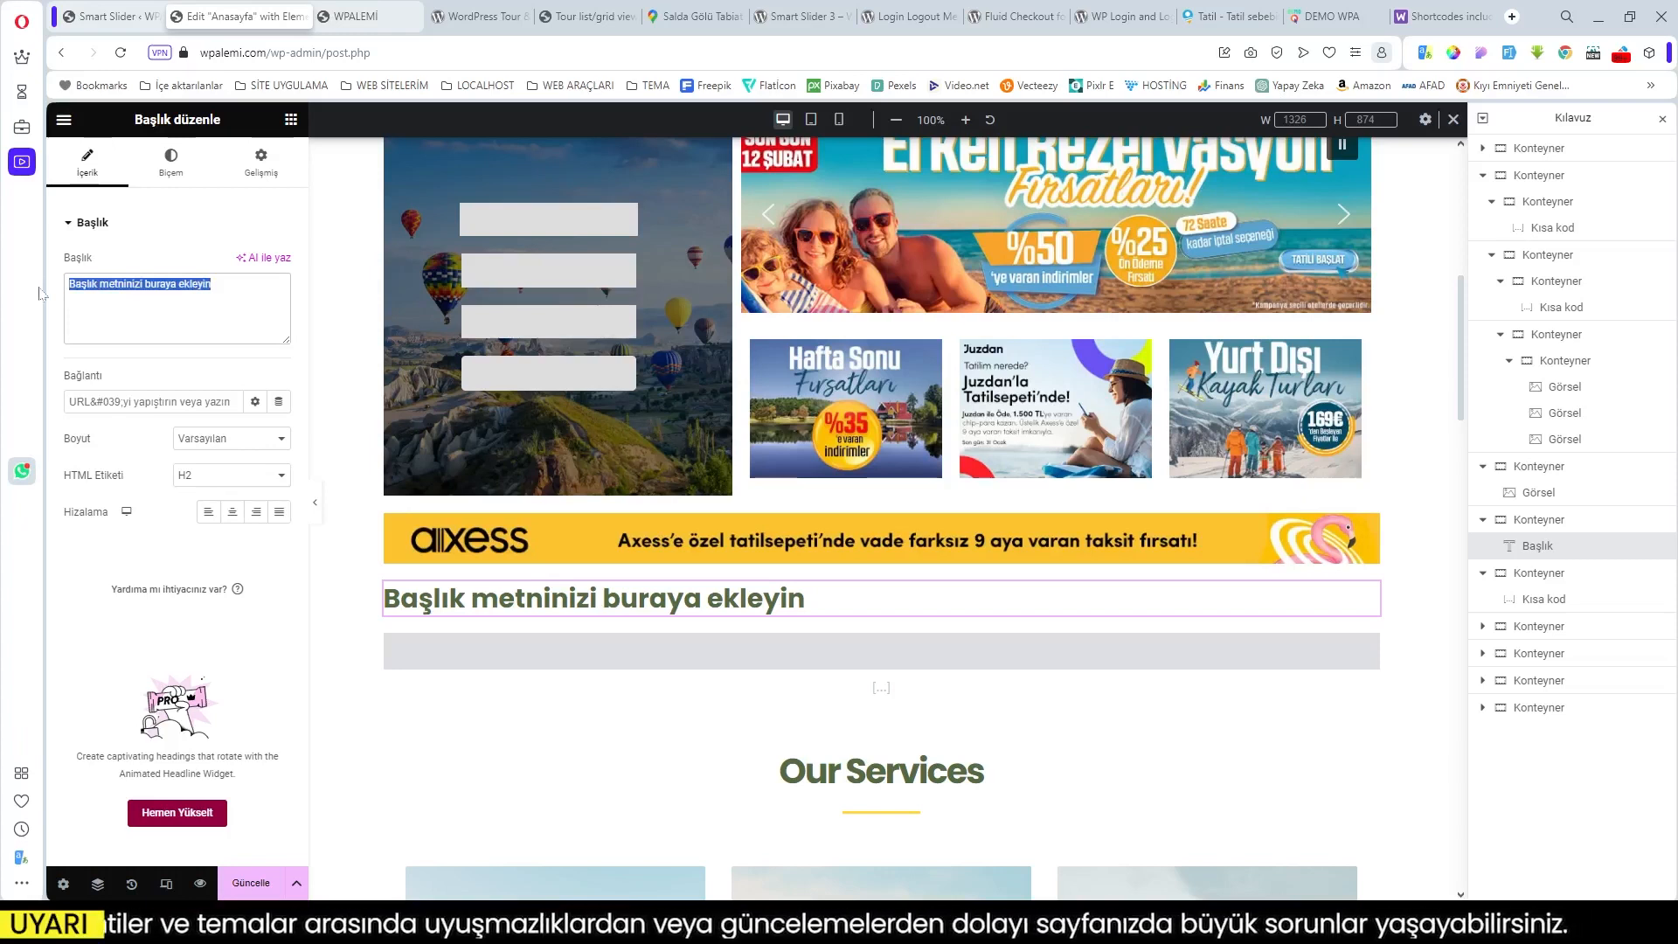
type("AKDENİZ")
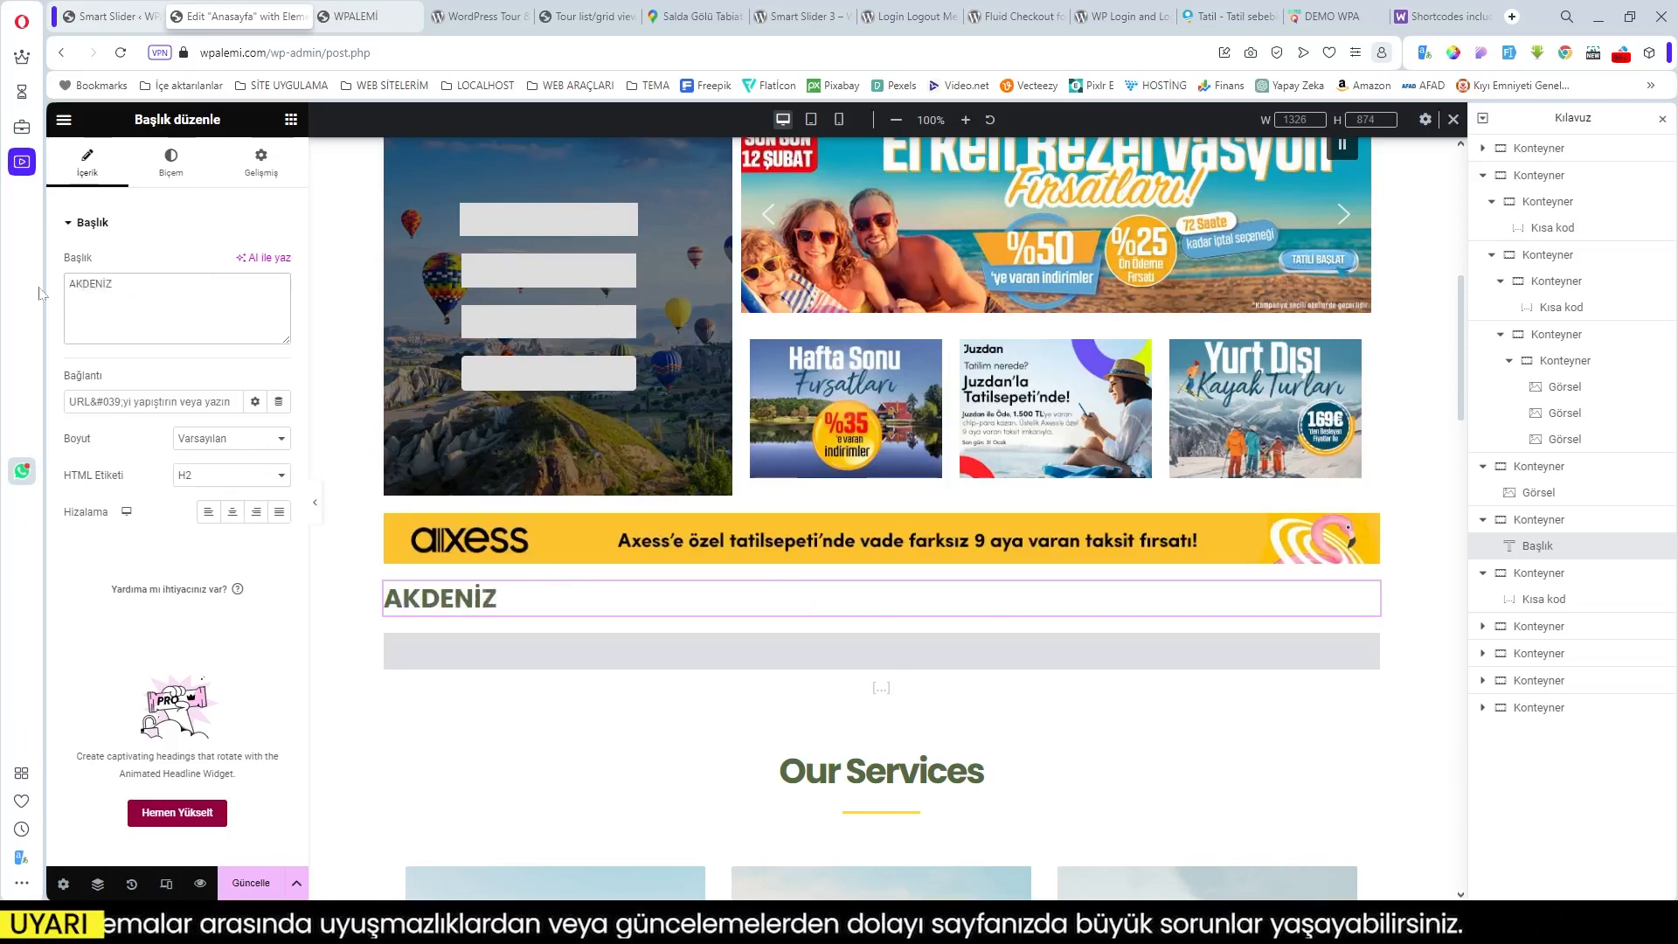
type(" BÖLGESİ TURLARI")
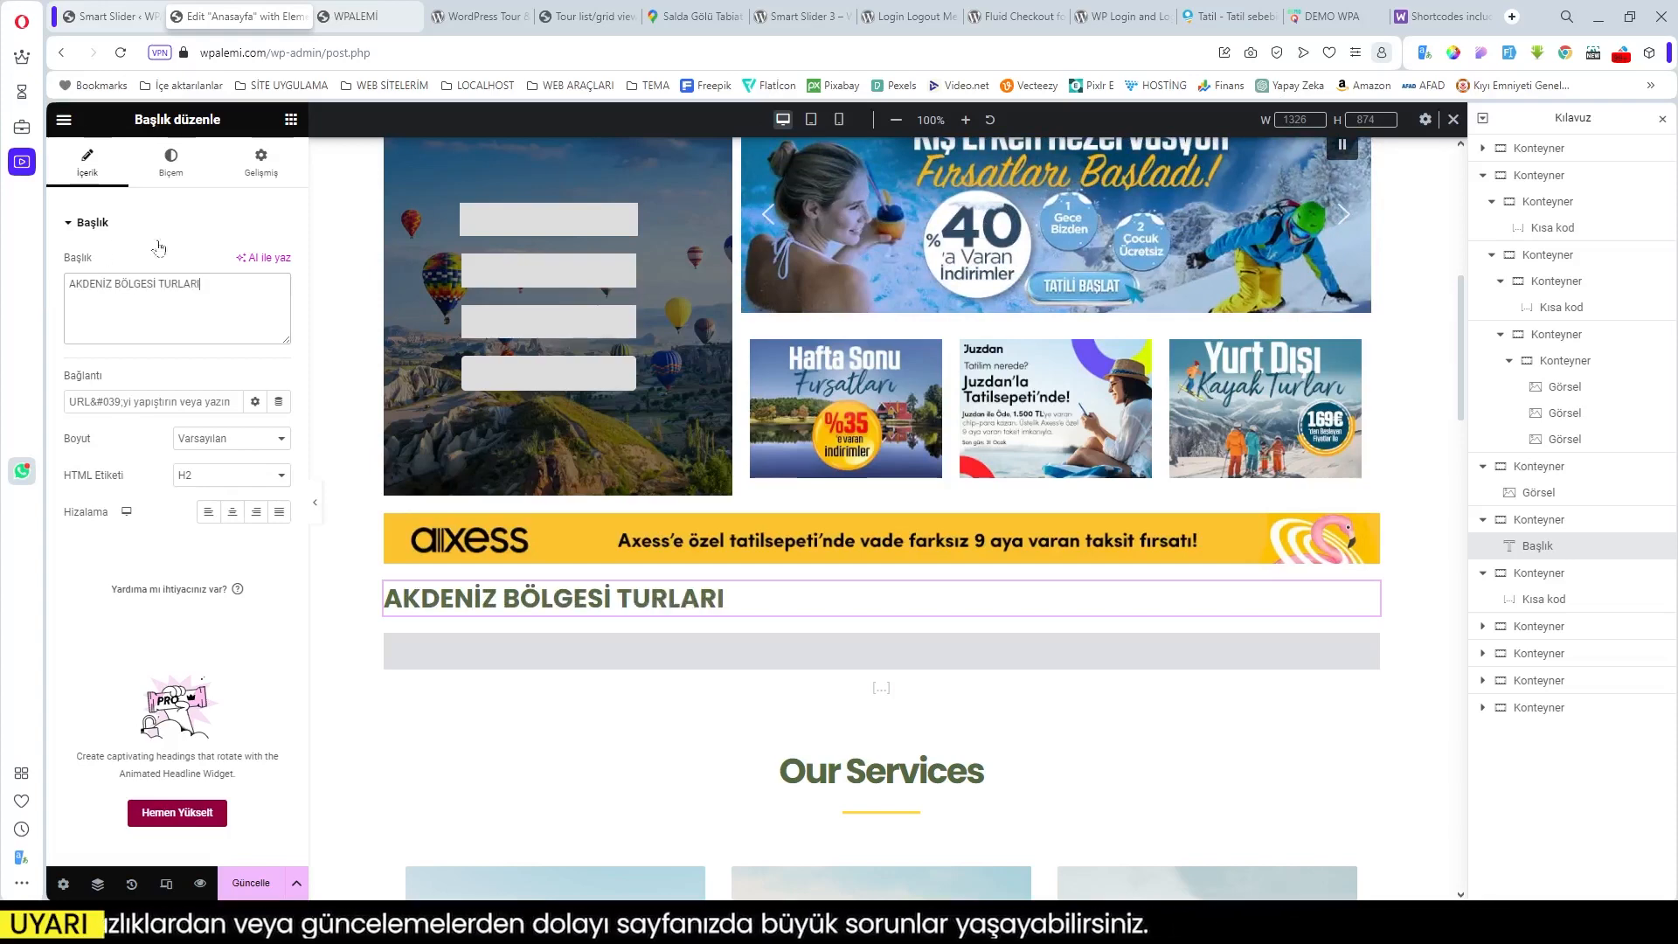
left_click(854, 651)
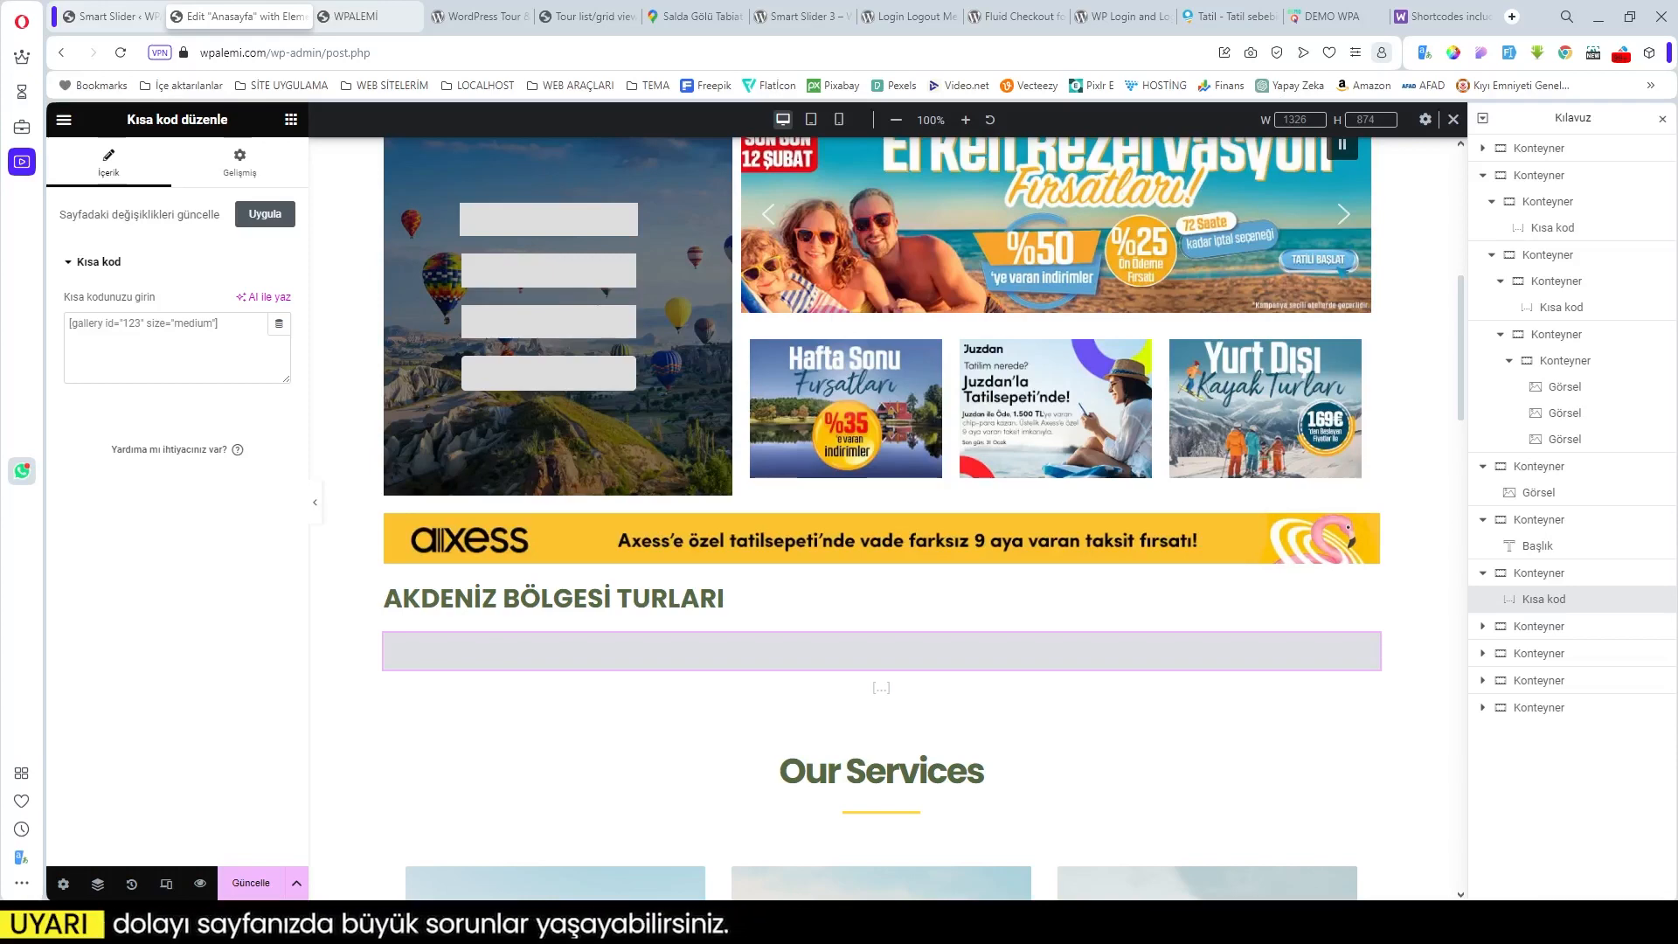
Step: From the Smart Slider admin tab, go to Tur > Kategori to list the tour categories
left_click(109, 16)
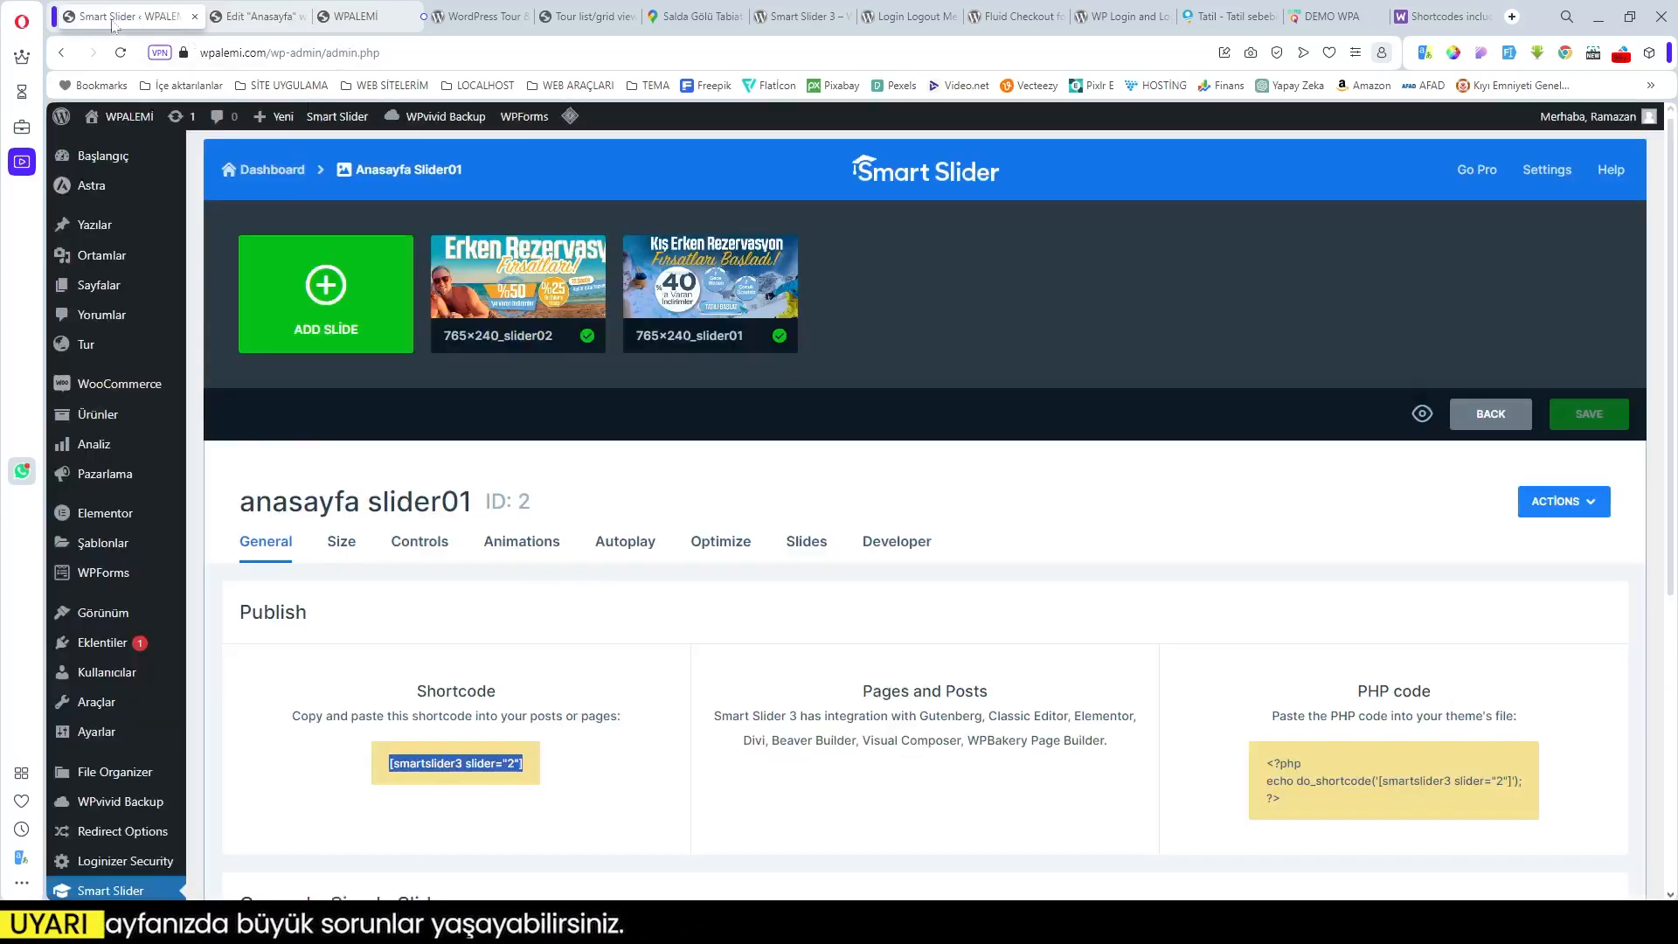
mouse_move(100, 349)
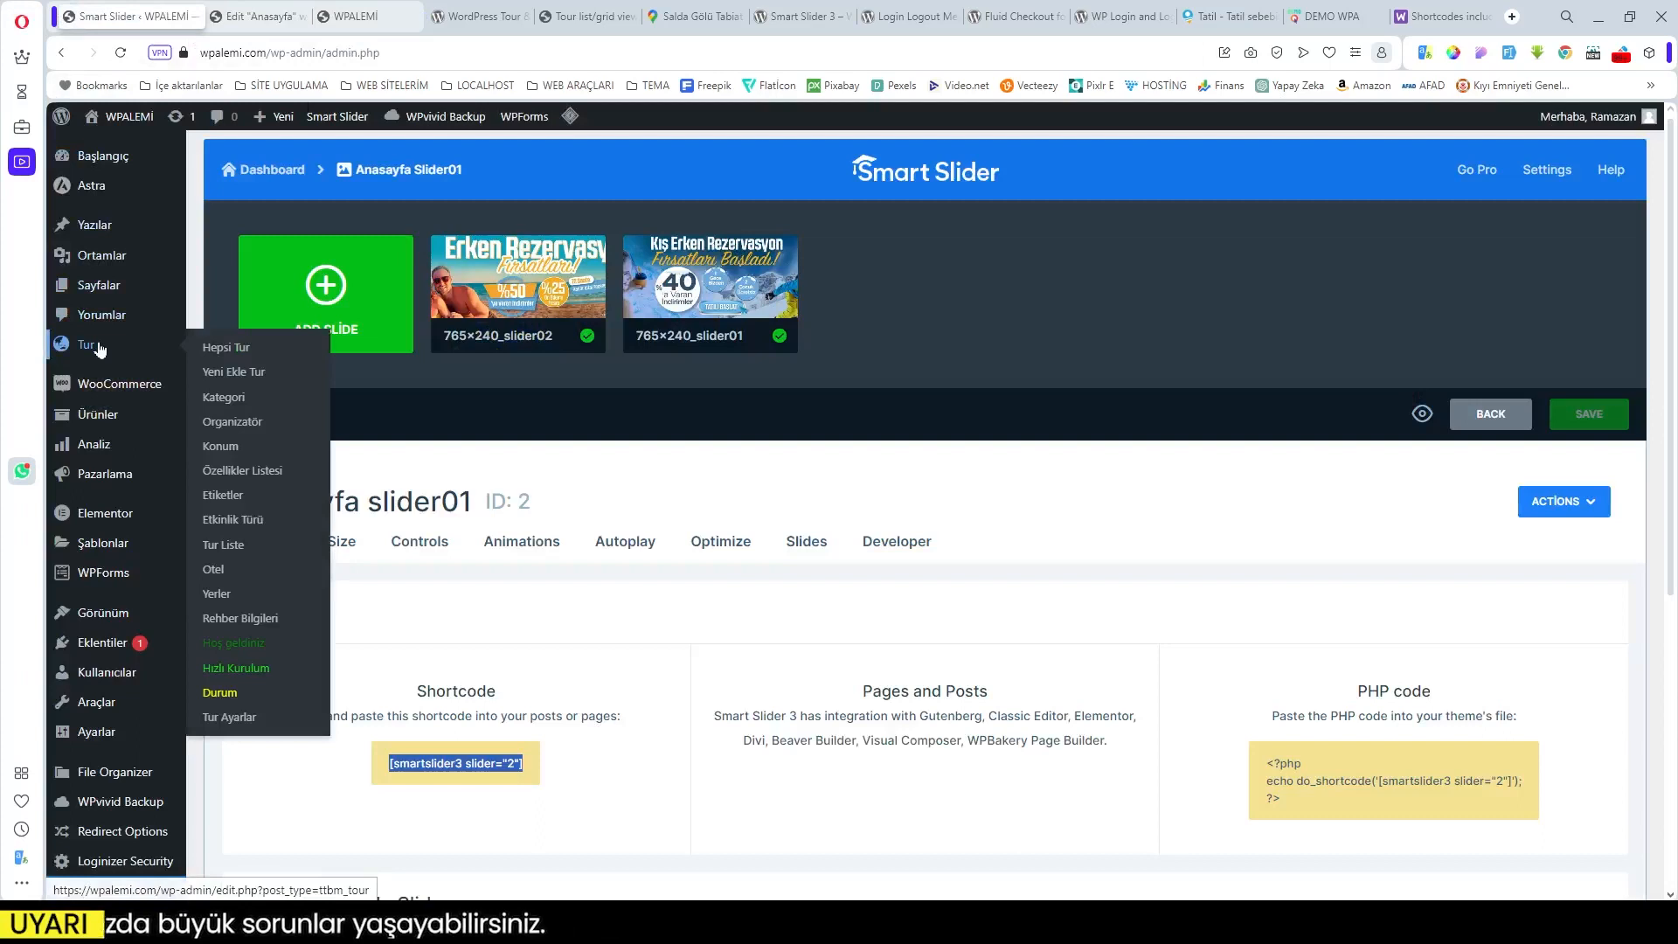
left_click(239, 401)
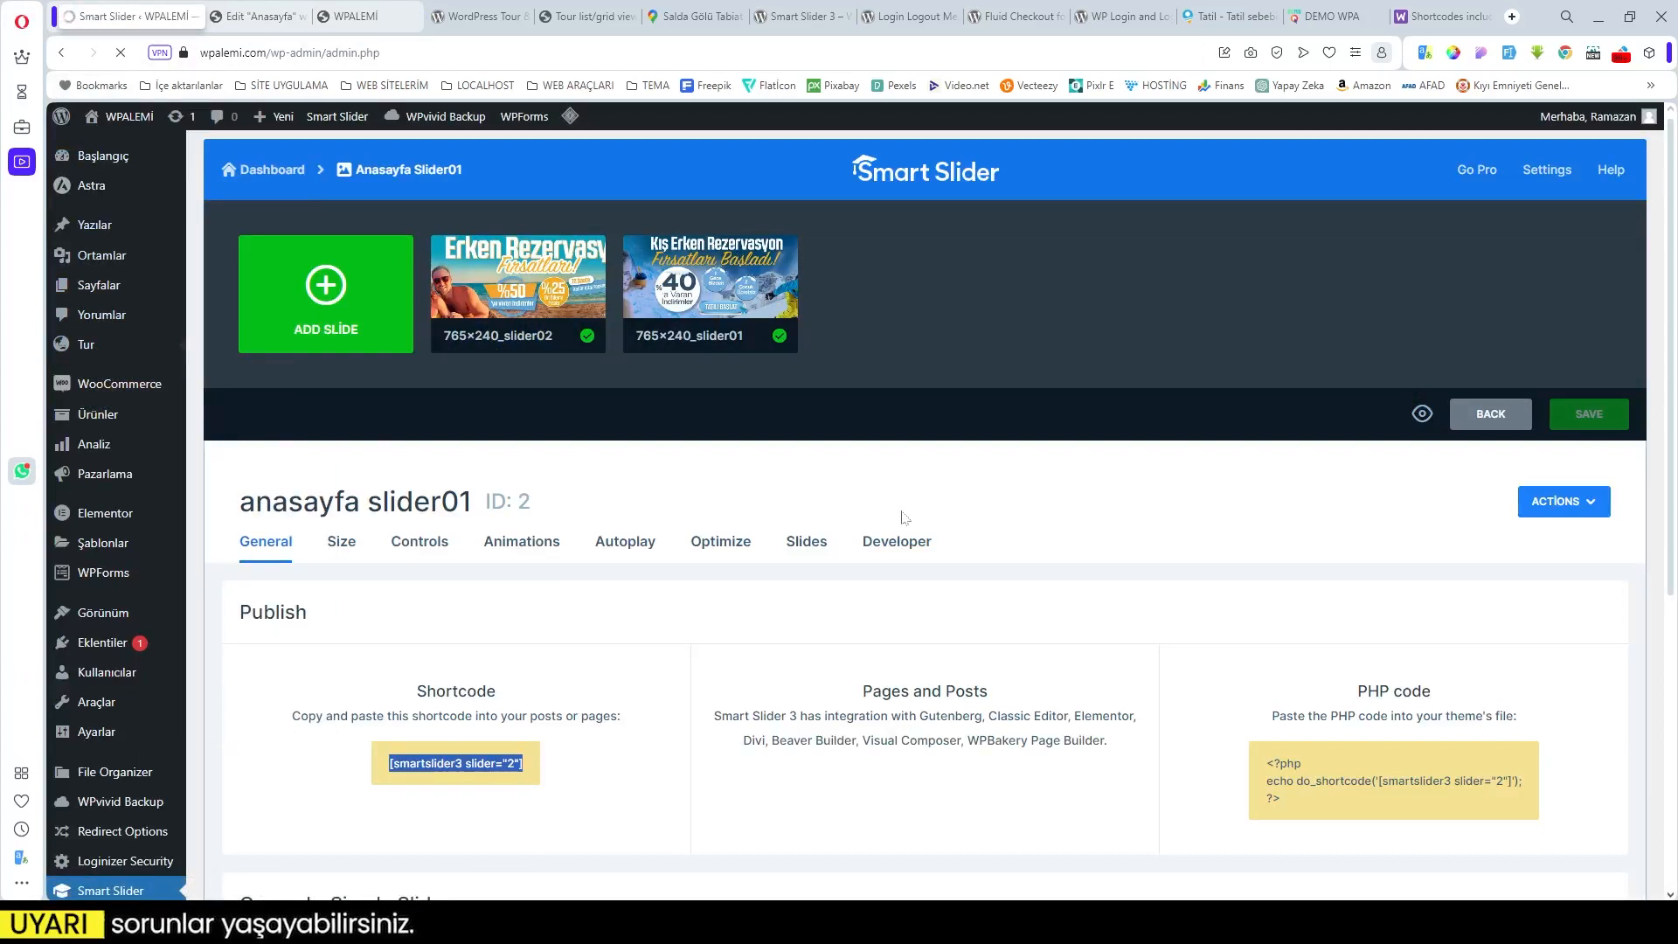
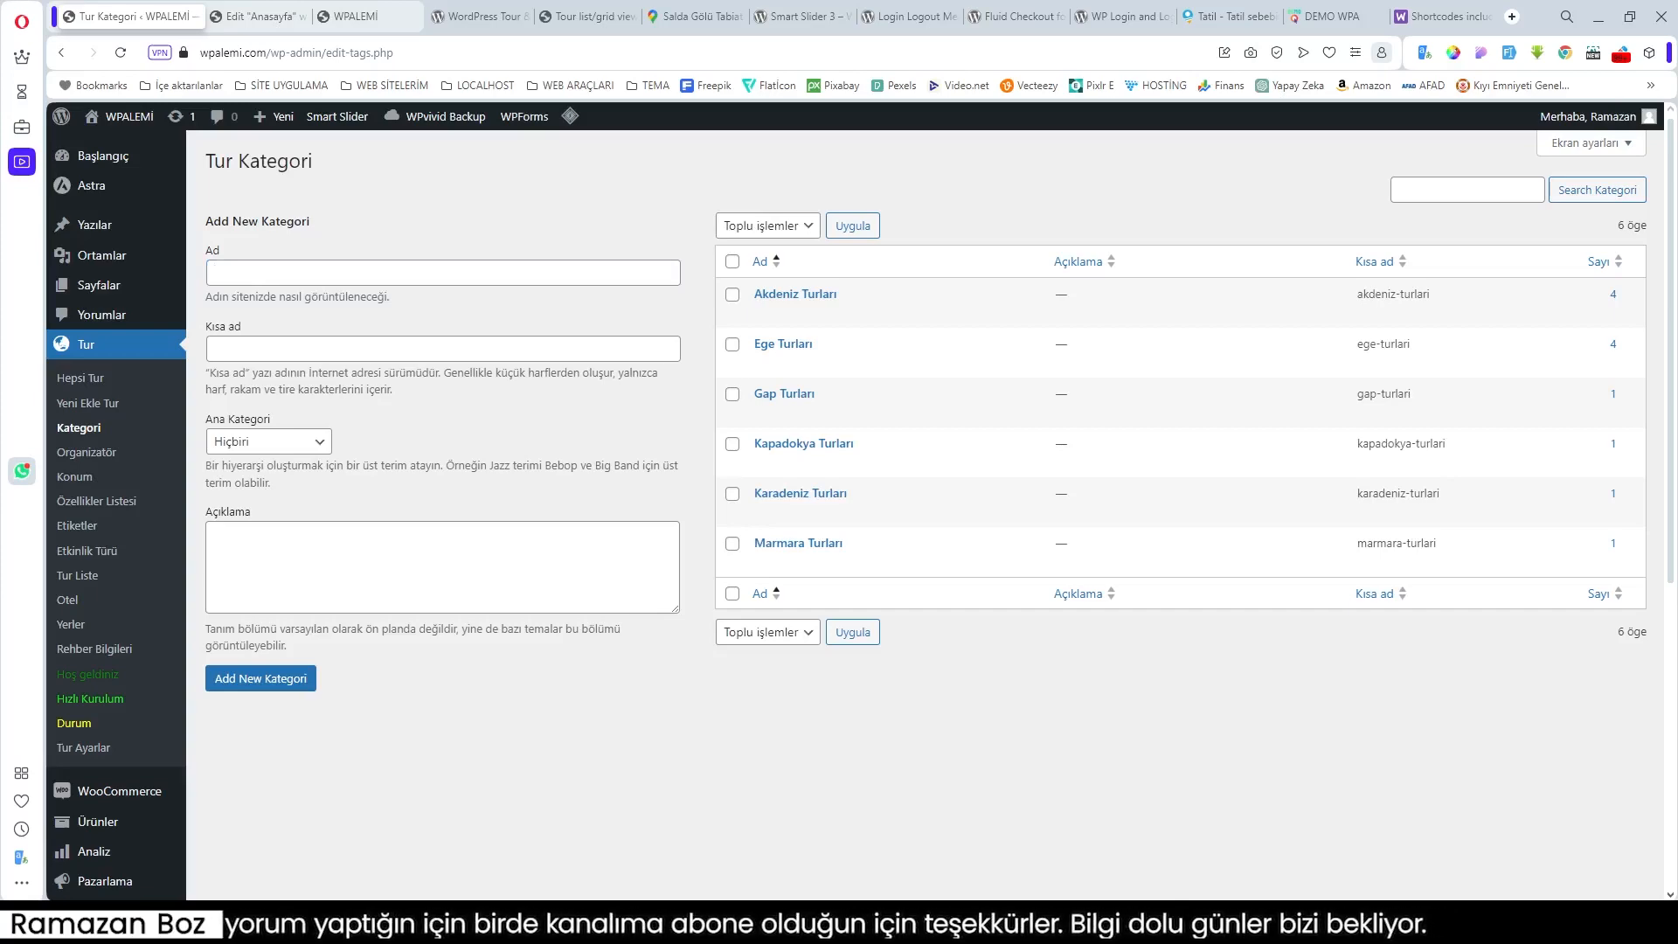
Step: Paste the category 78 travel-list shortcode into the Kısa kod widget and save the homepage
left_click(244, 16)
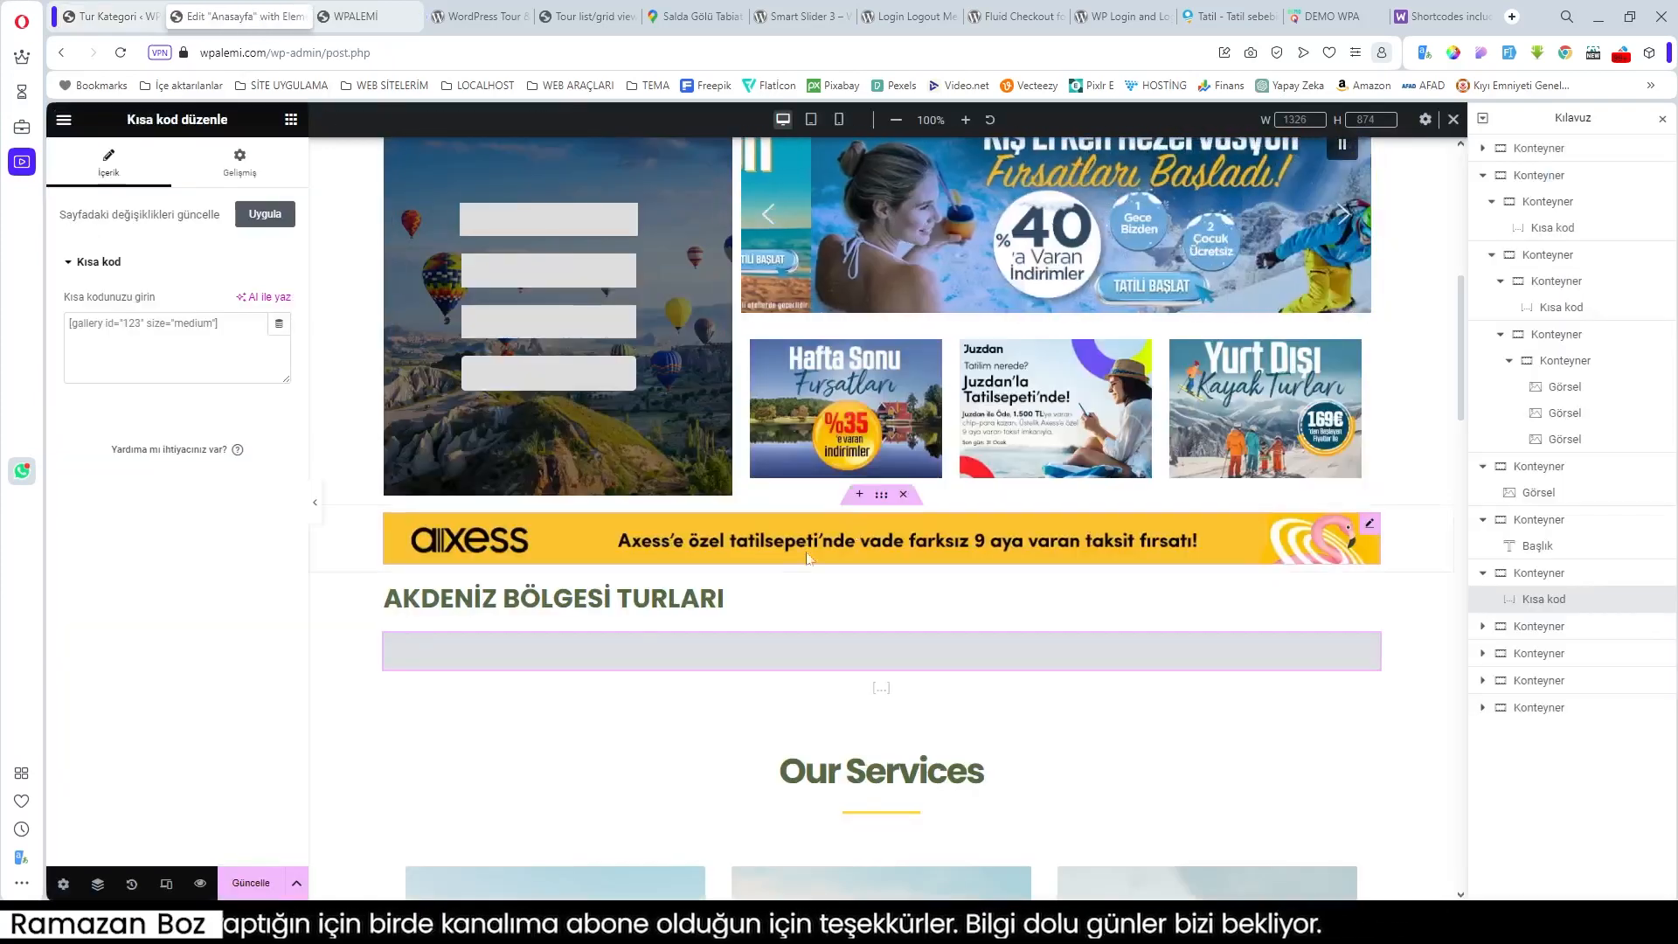
type("[travel-list style='lotus' cat='18' column=3 sidebar-filter='no' pagination='no' show='3']")
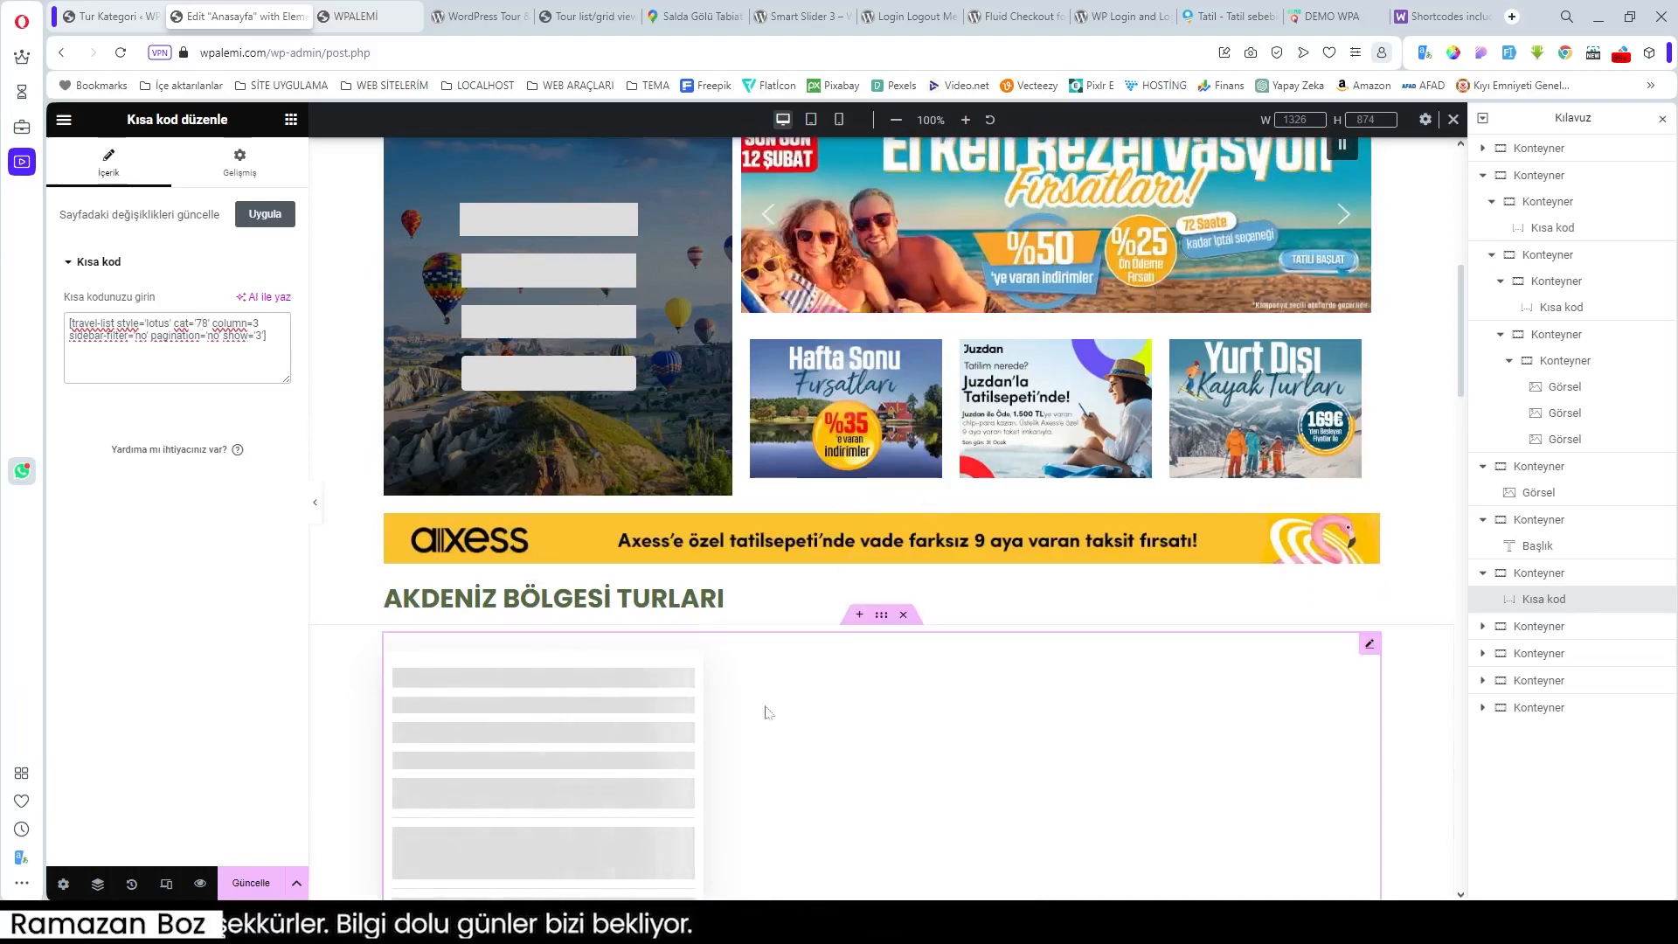
scroll(709, 693, "down", 2)
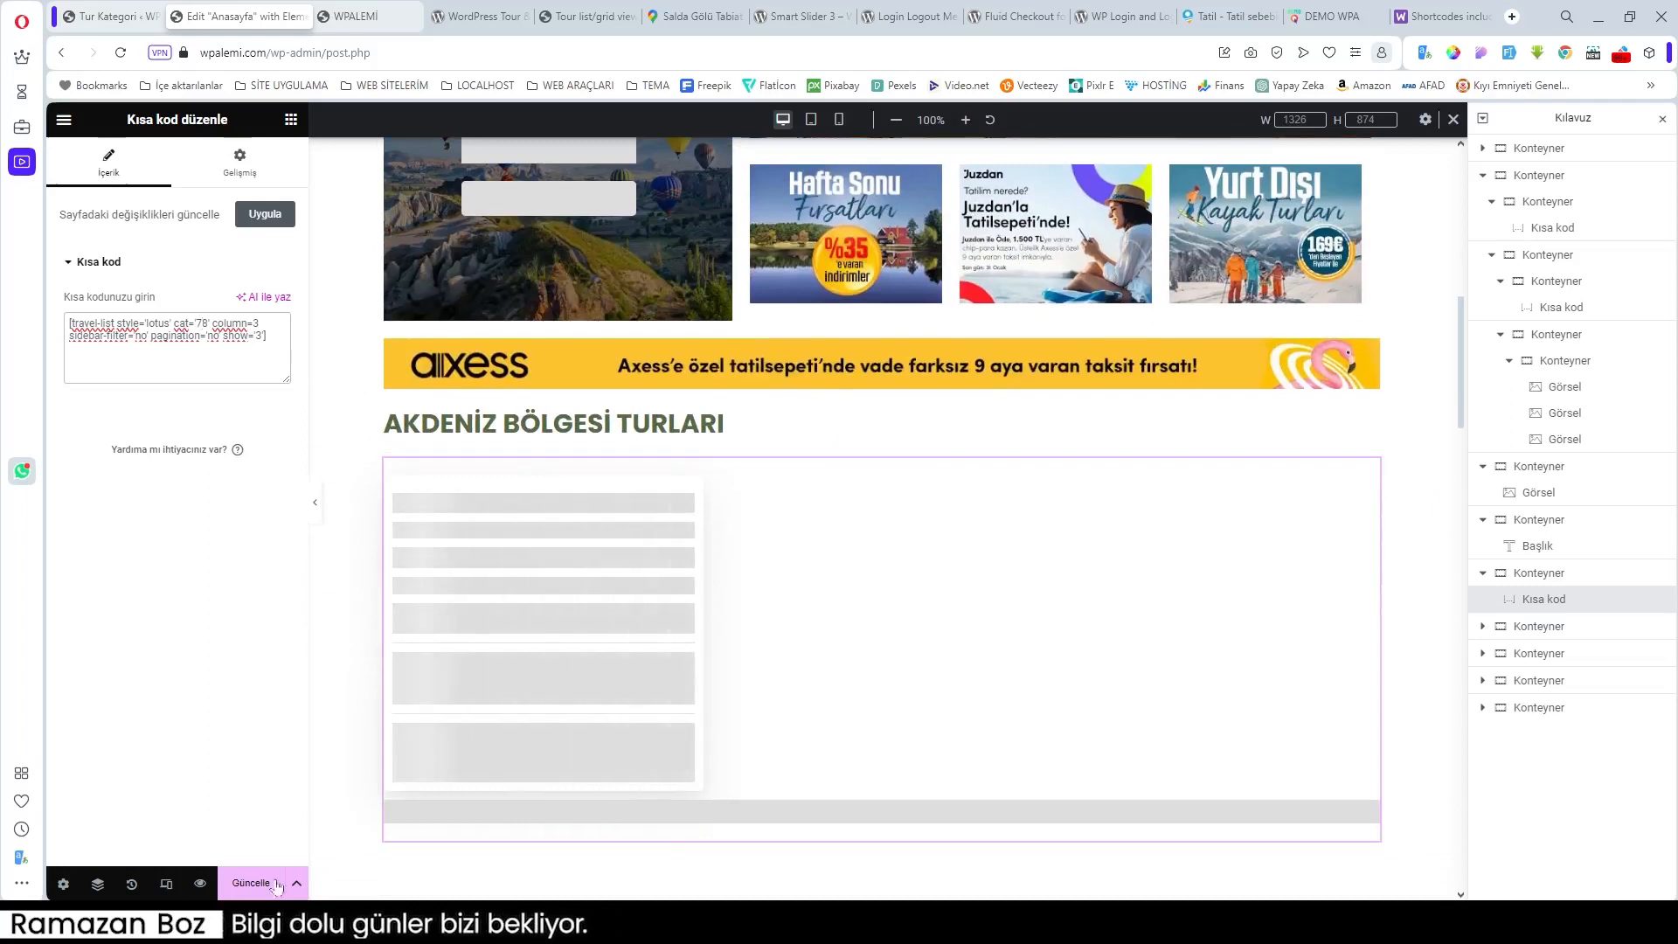
left_click(251, 884)
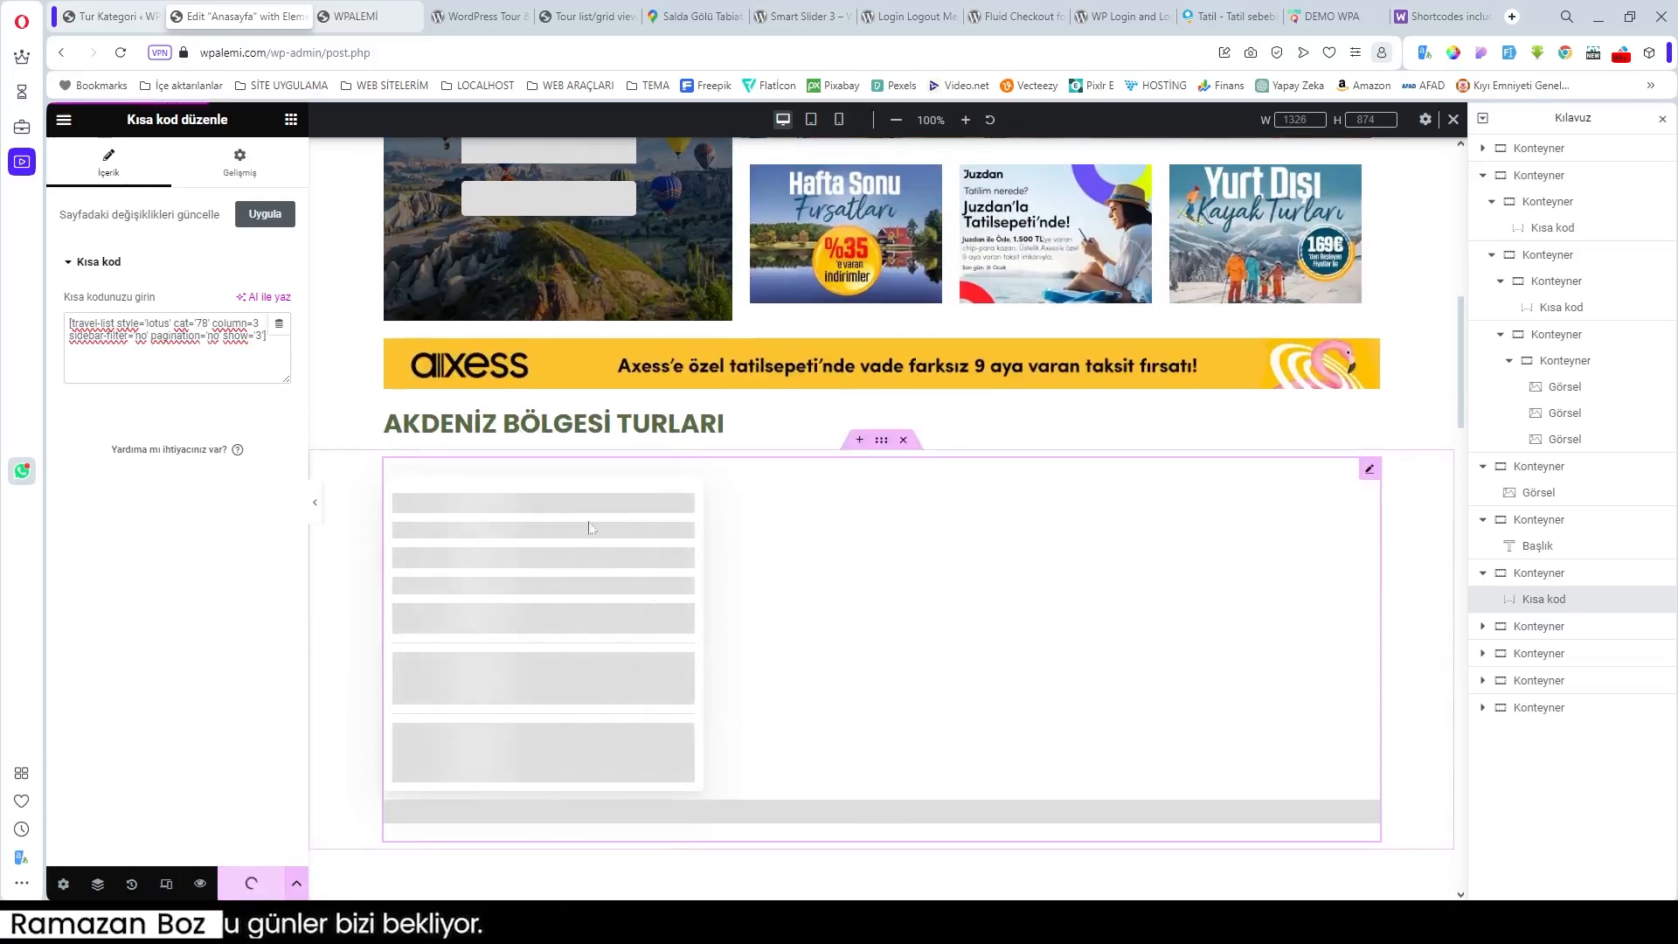
Step: Compare the live homepage's three tours with the reference site and the demo's four tour cards
left_click(377, 24)
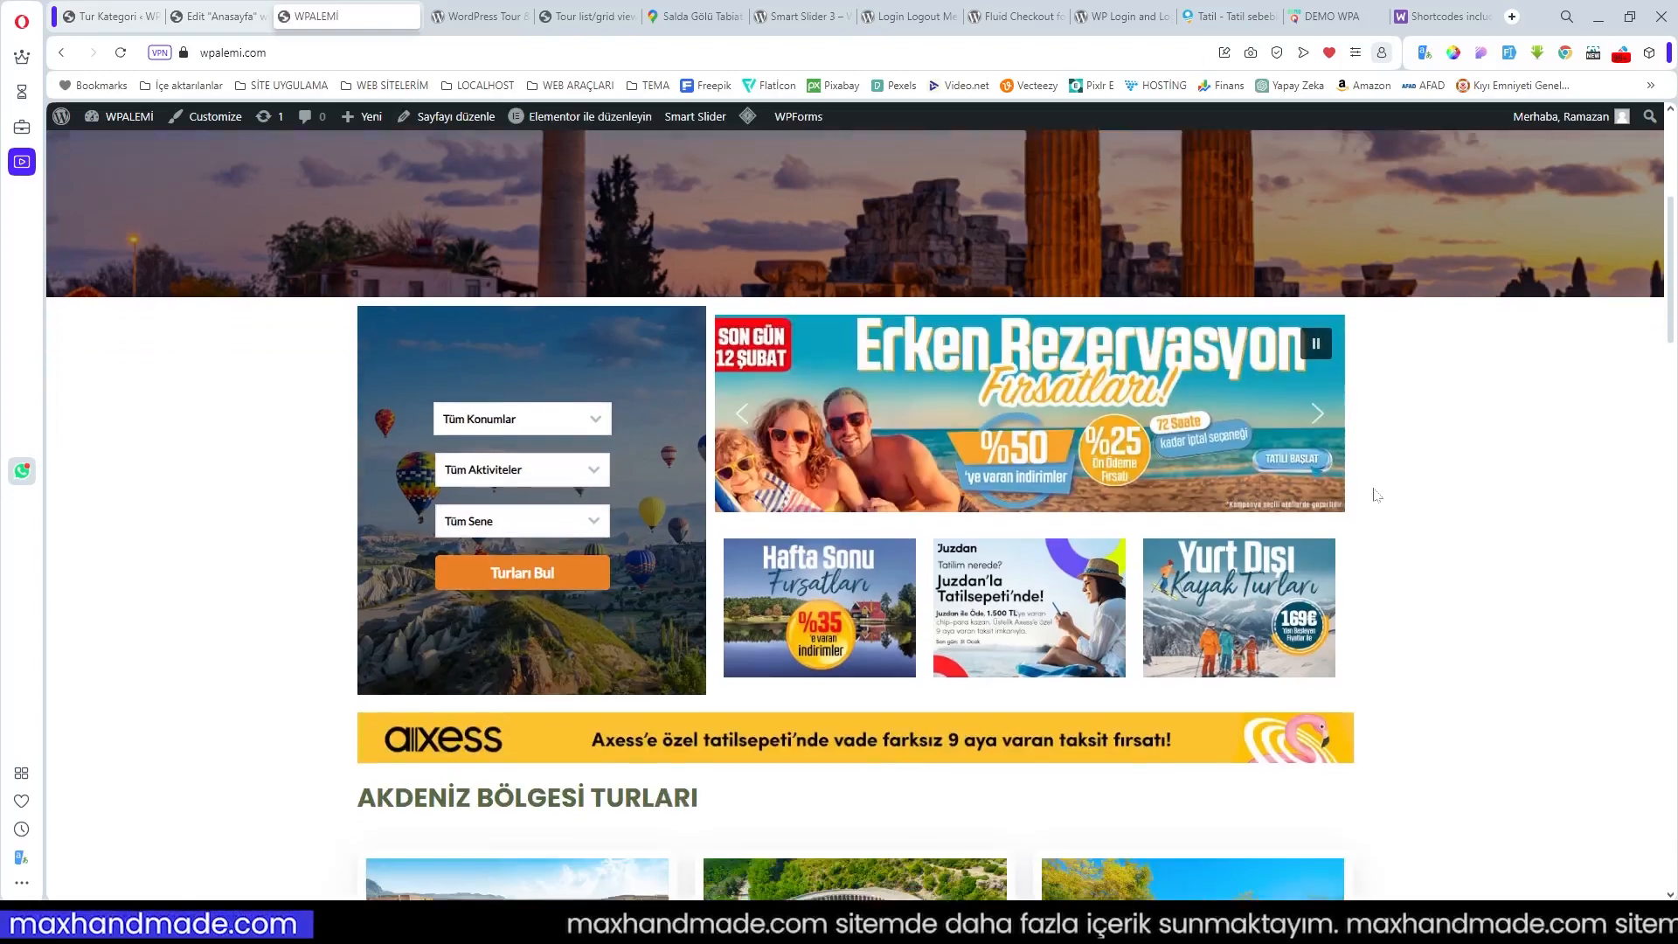
scroll(1375, 495, "down", 7)
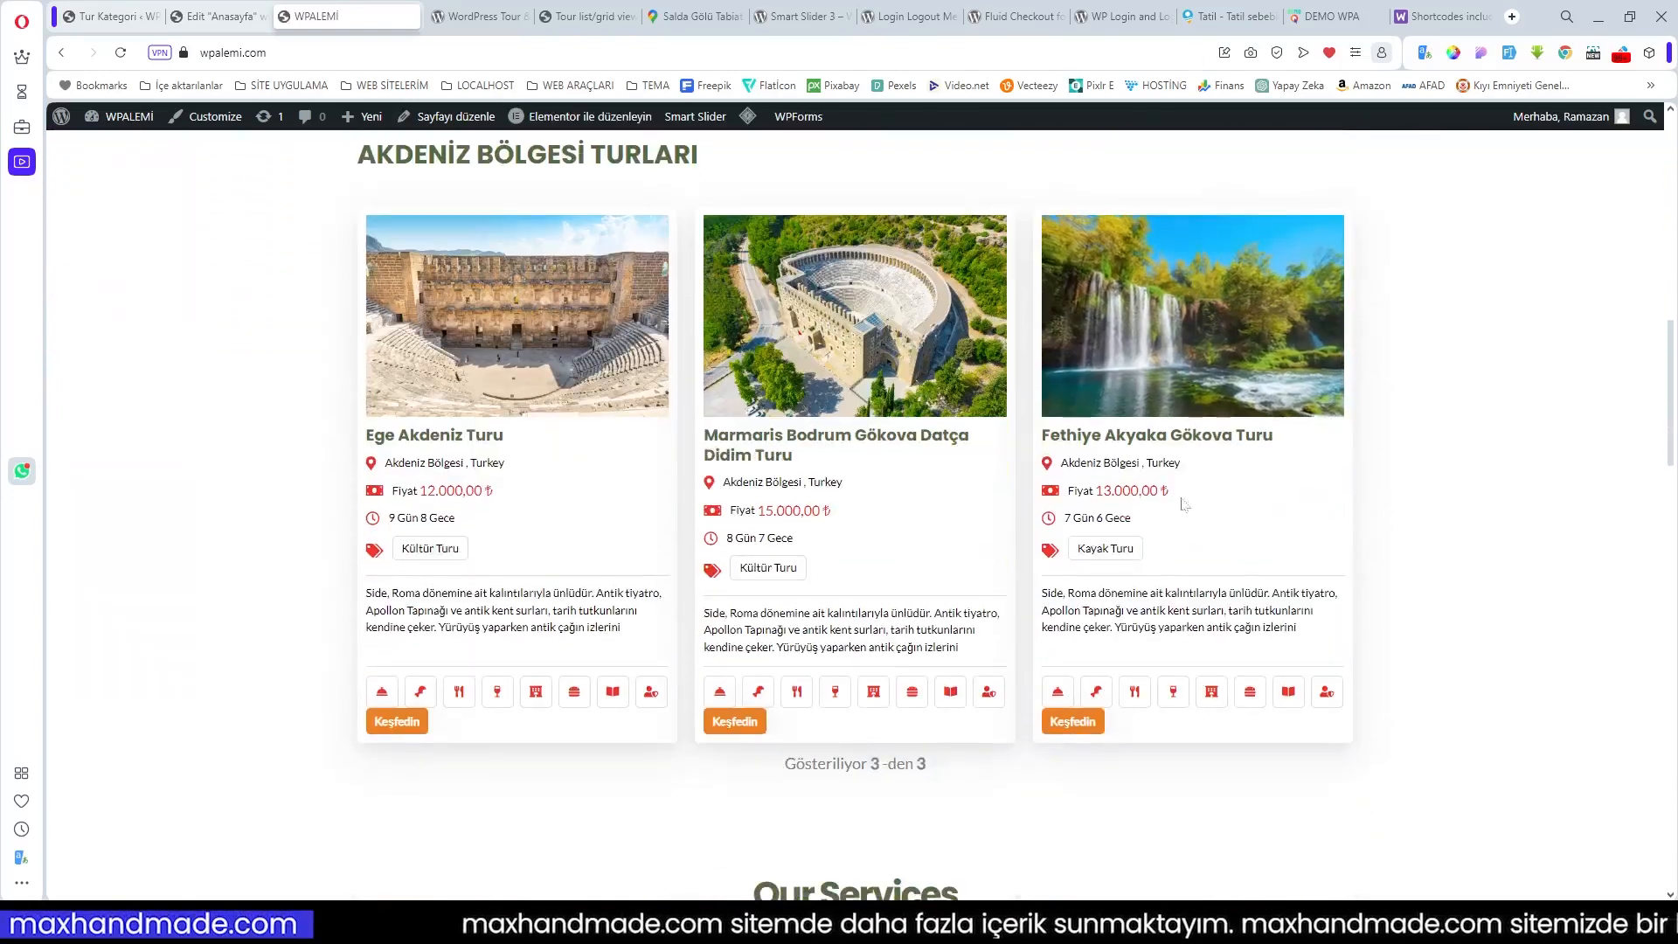
scroll(651, 554, "down", 2)
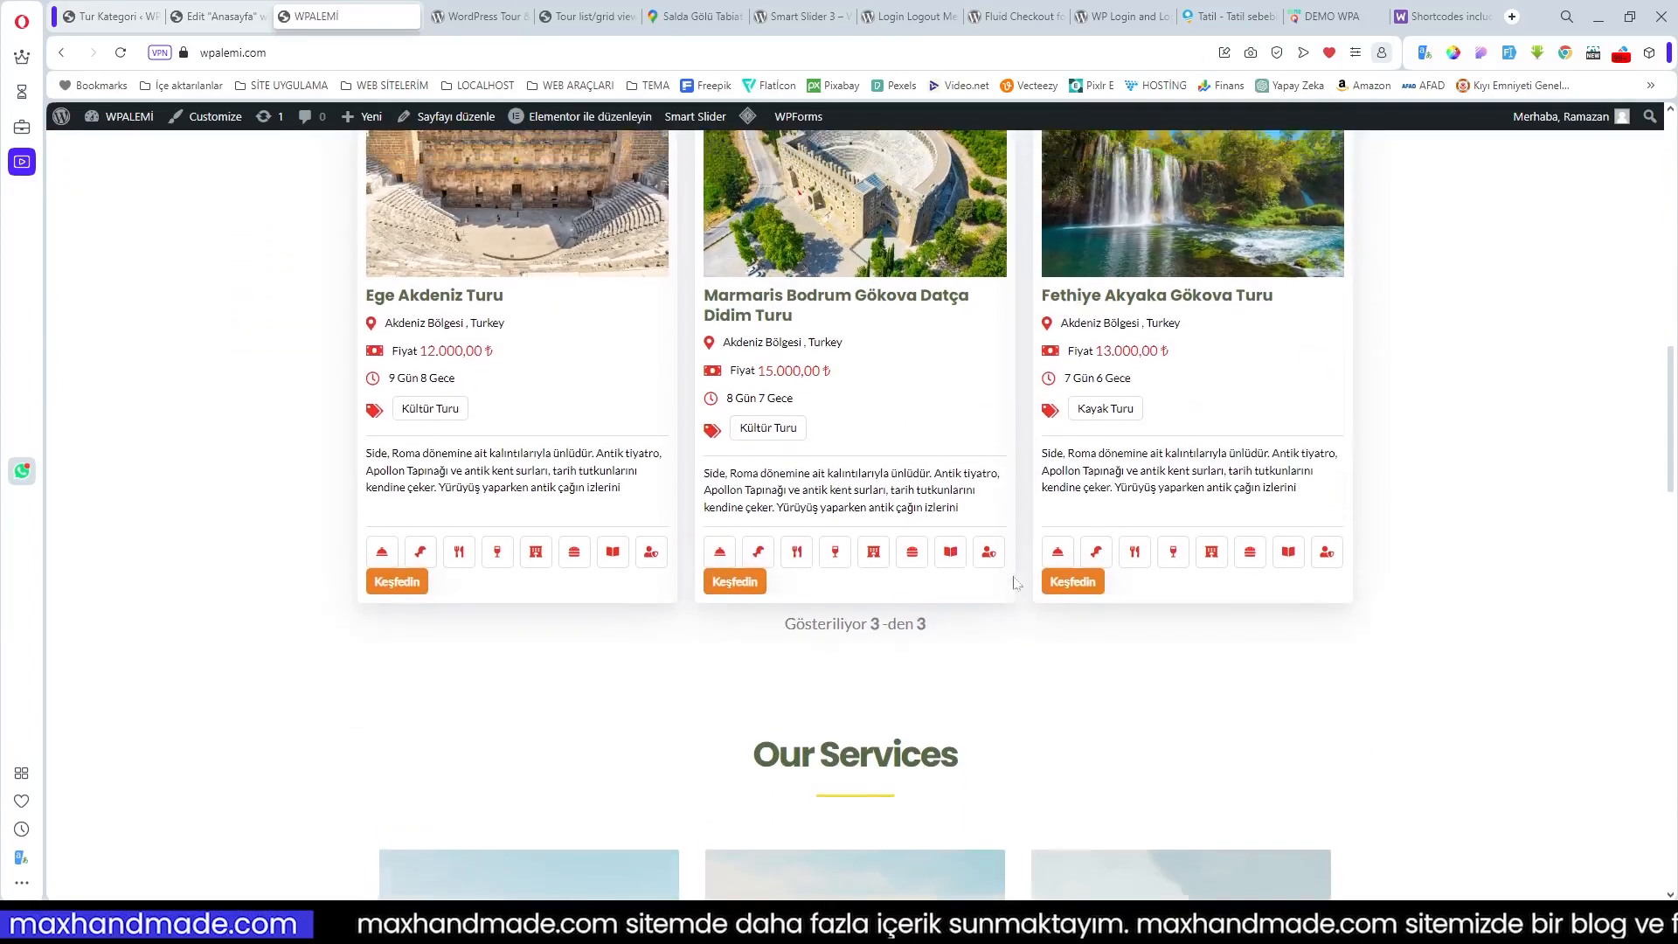
scroll(1015, 582, "up", 3)
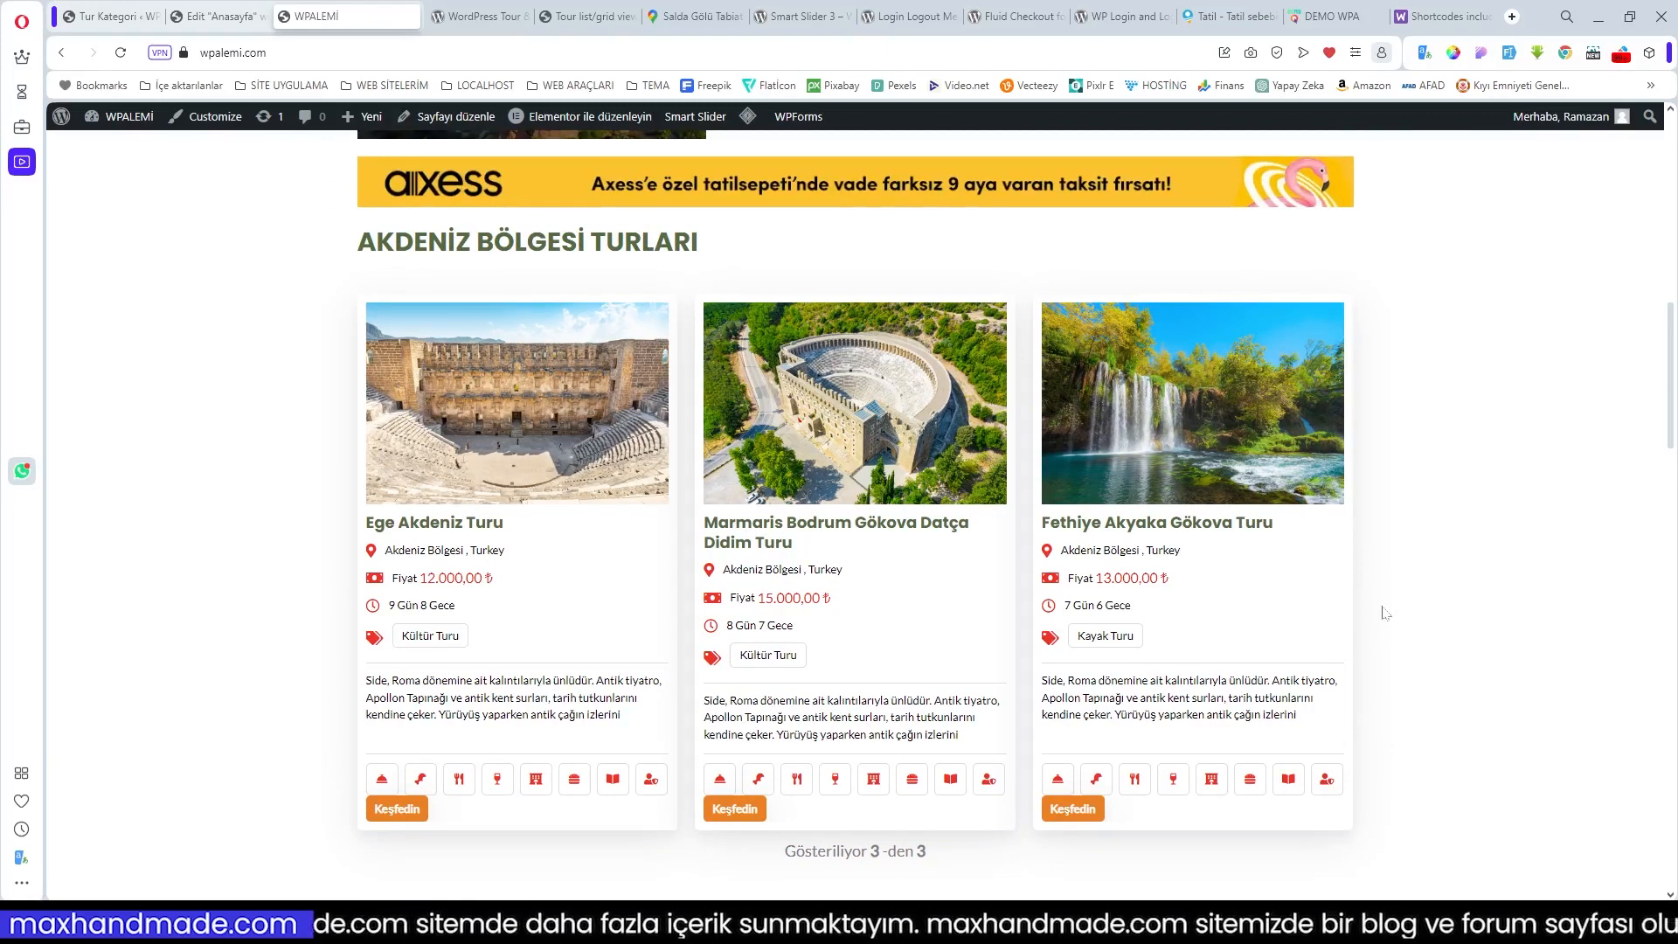
left_click(1239, 17)
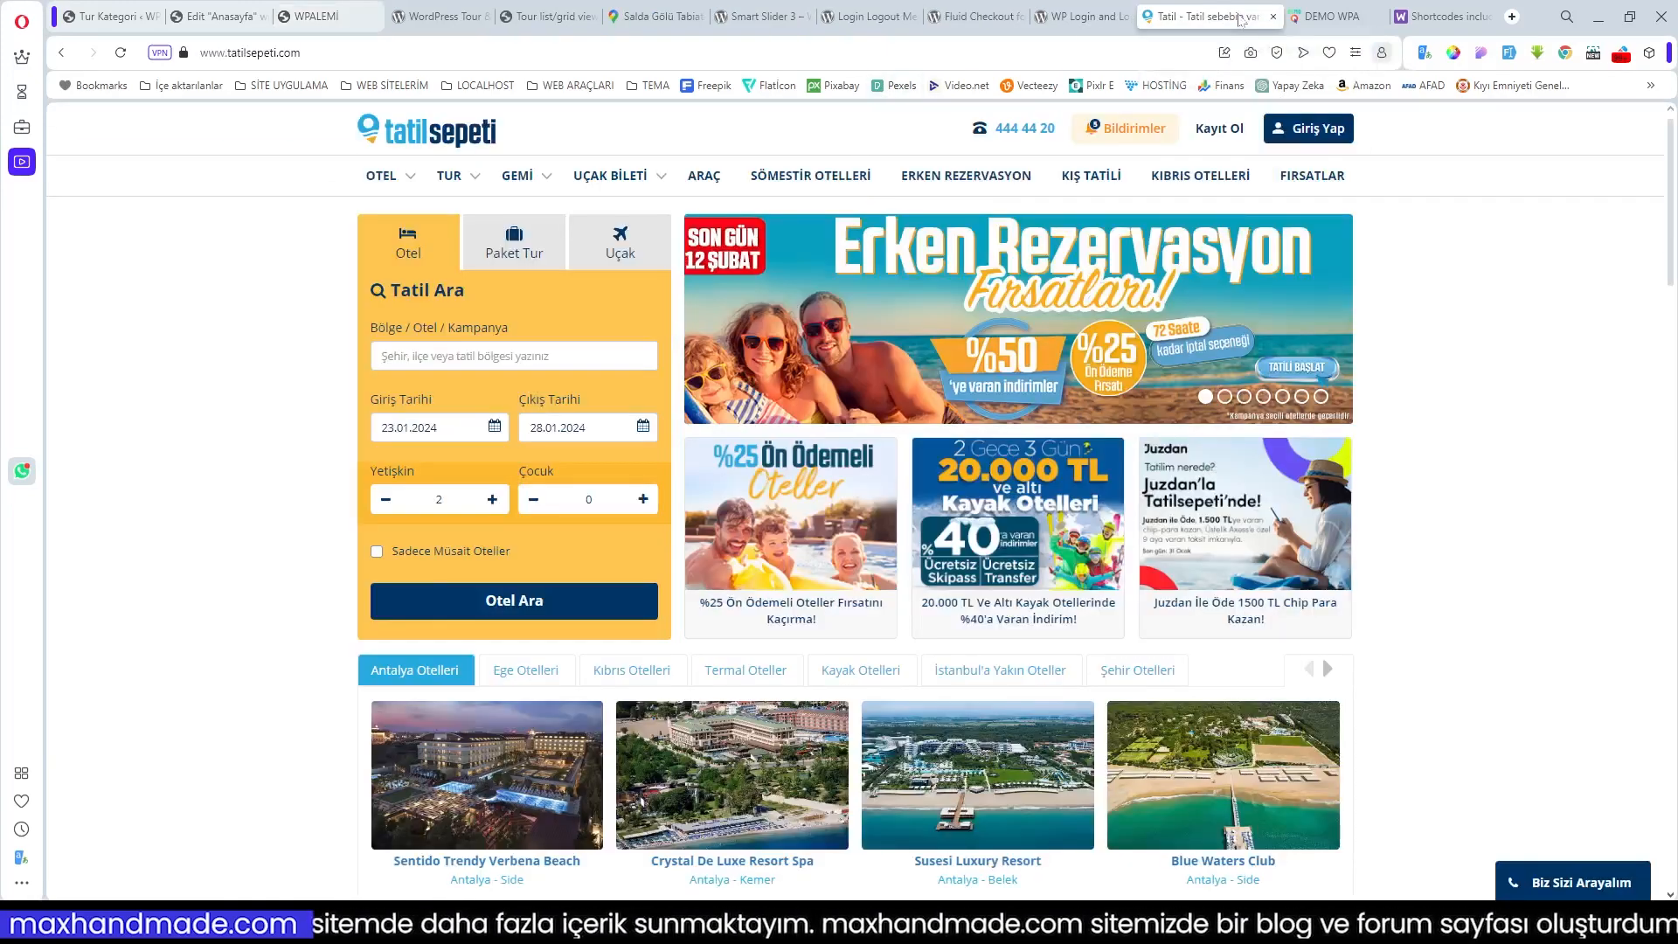
scroll(1201, 180, "down", 4)
left_click(1329, 18)
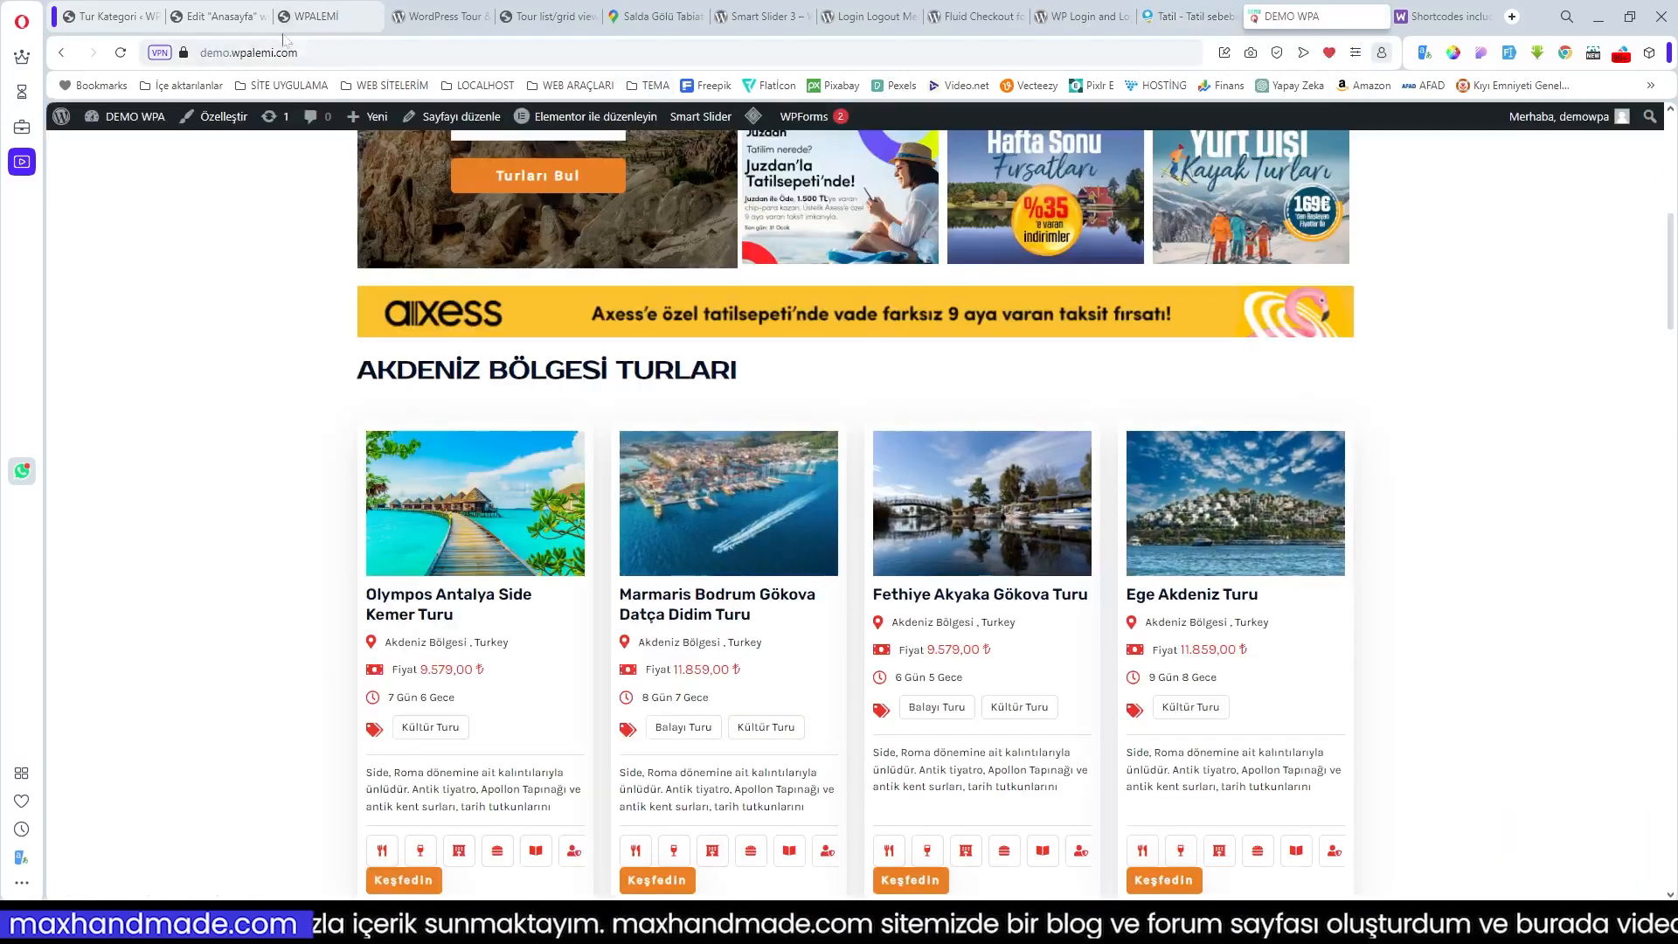
Step: Change the shortcode to column=4 and show='4', then save the homepage
left_click(216, 18)
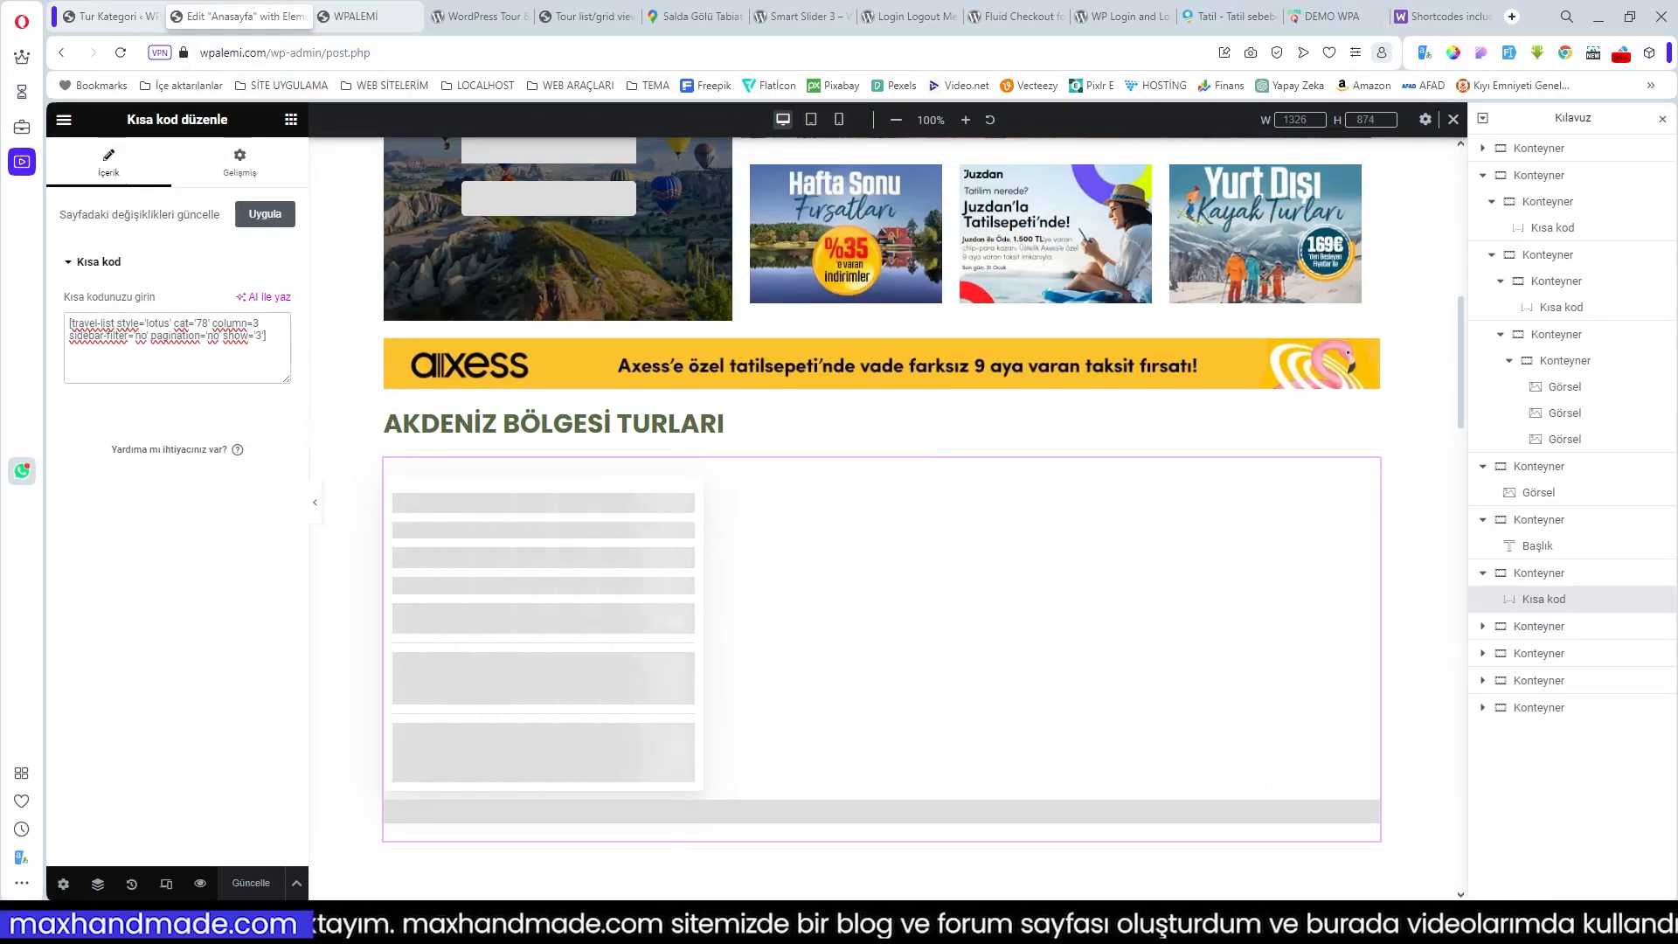
key("BackSpace")
type("4")
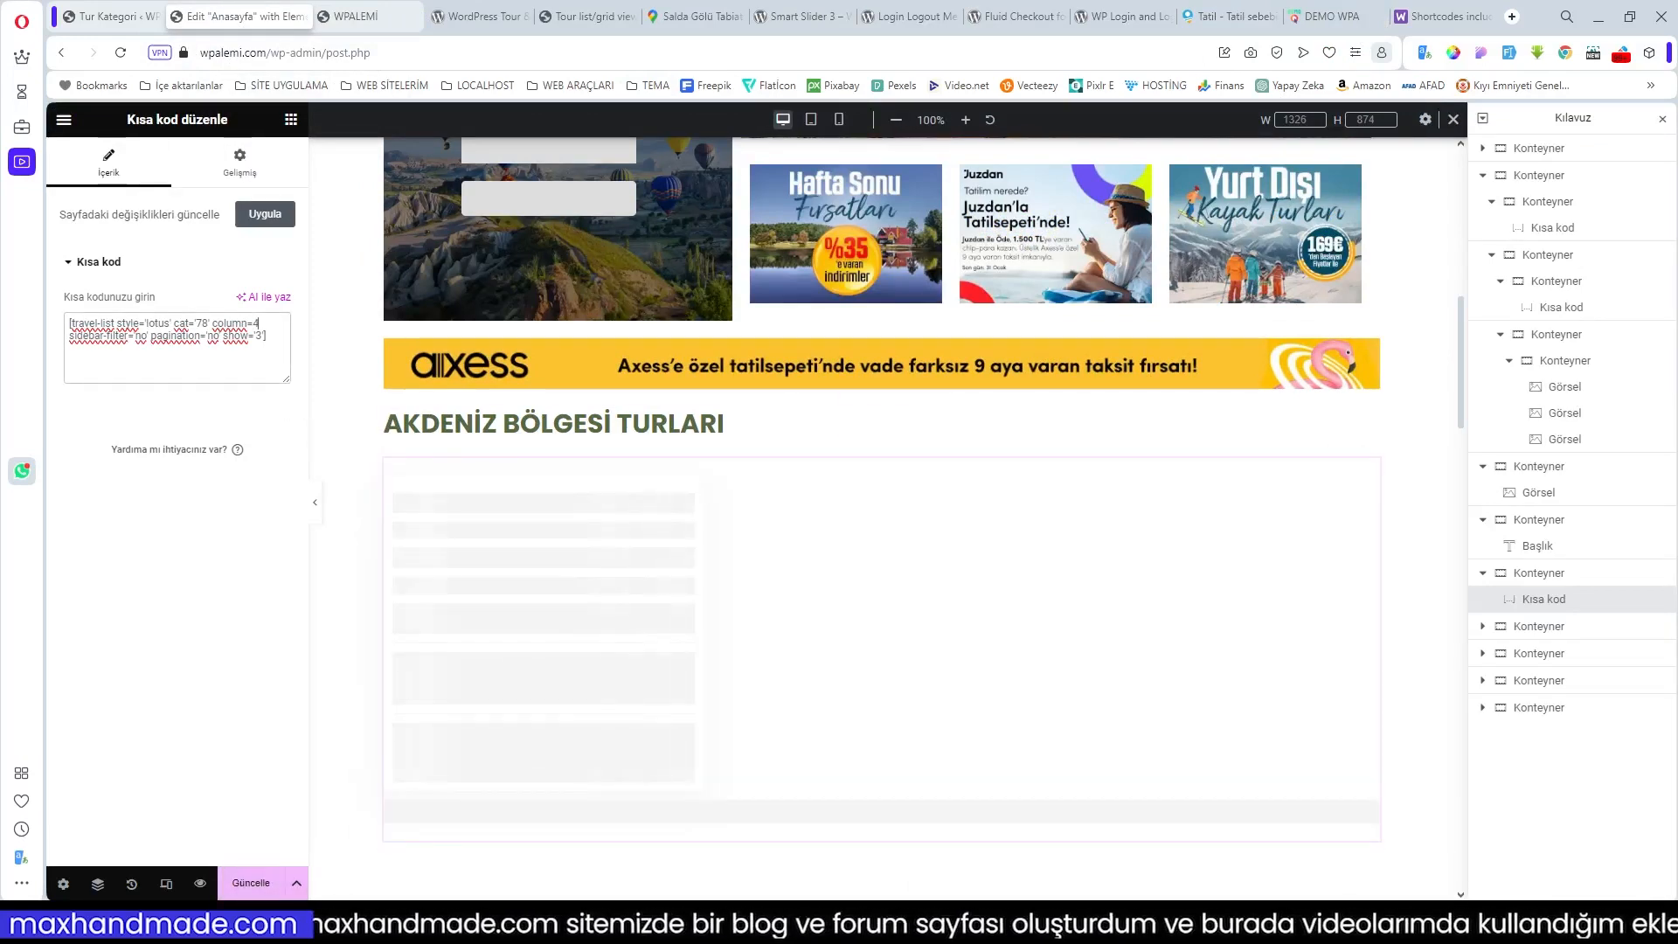
key("BackSpace")
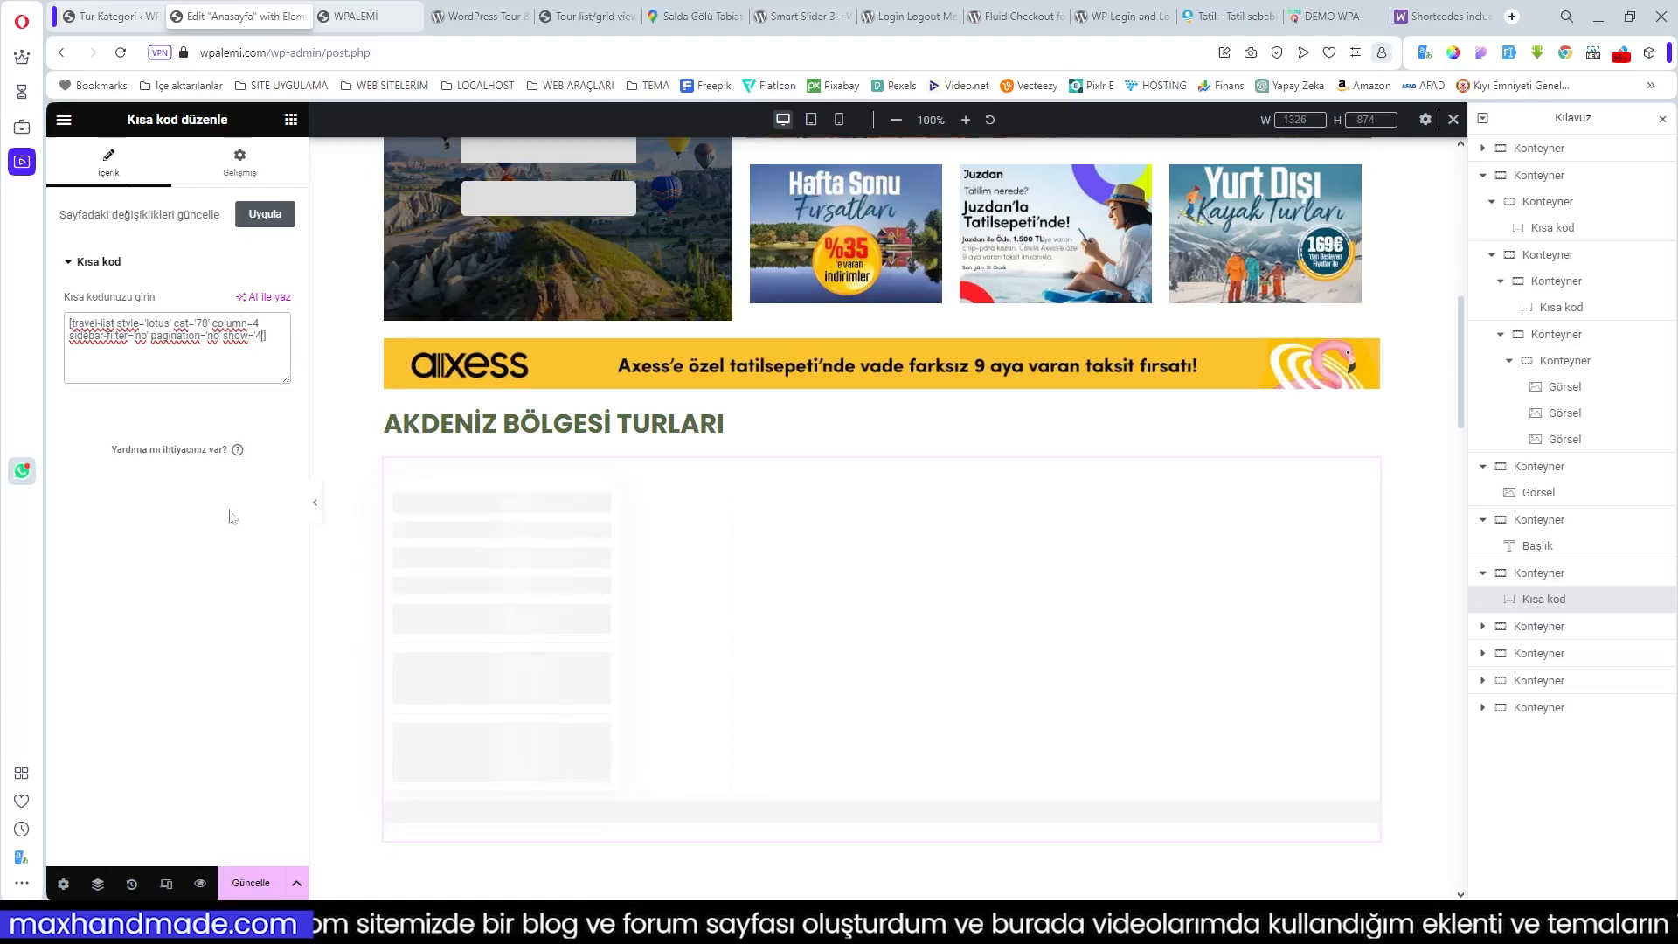
left_click(253, 885)
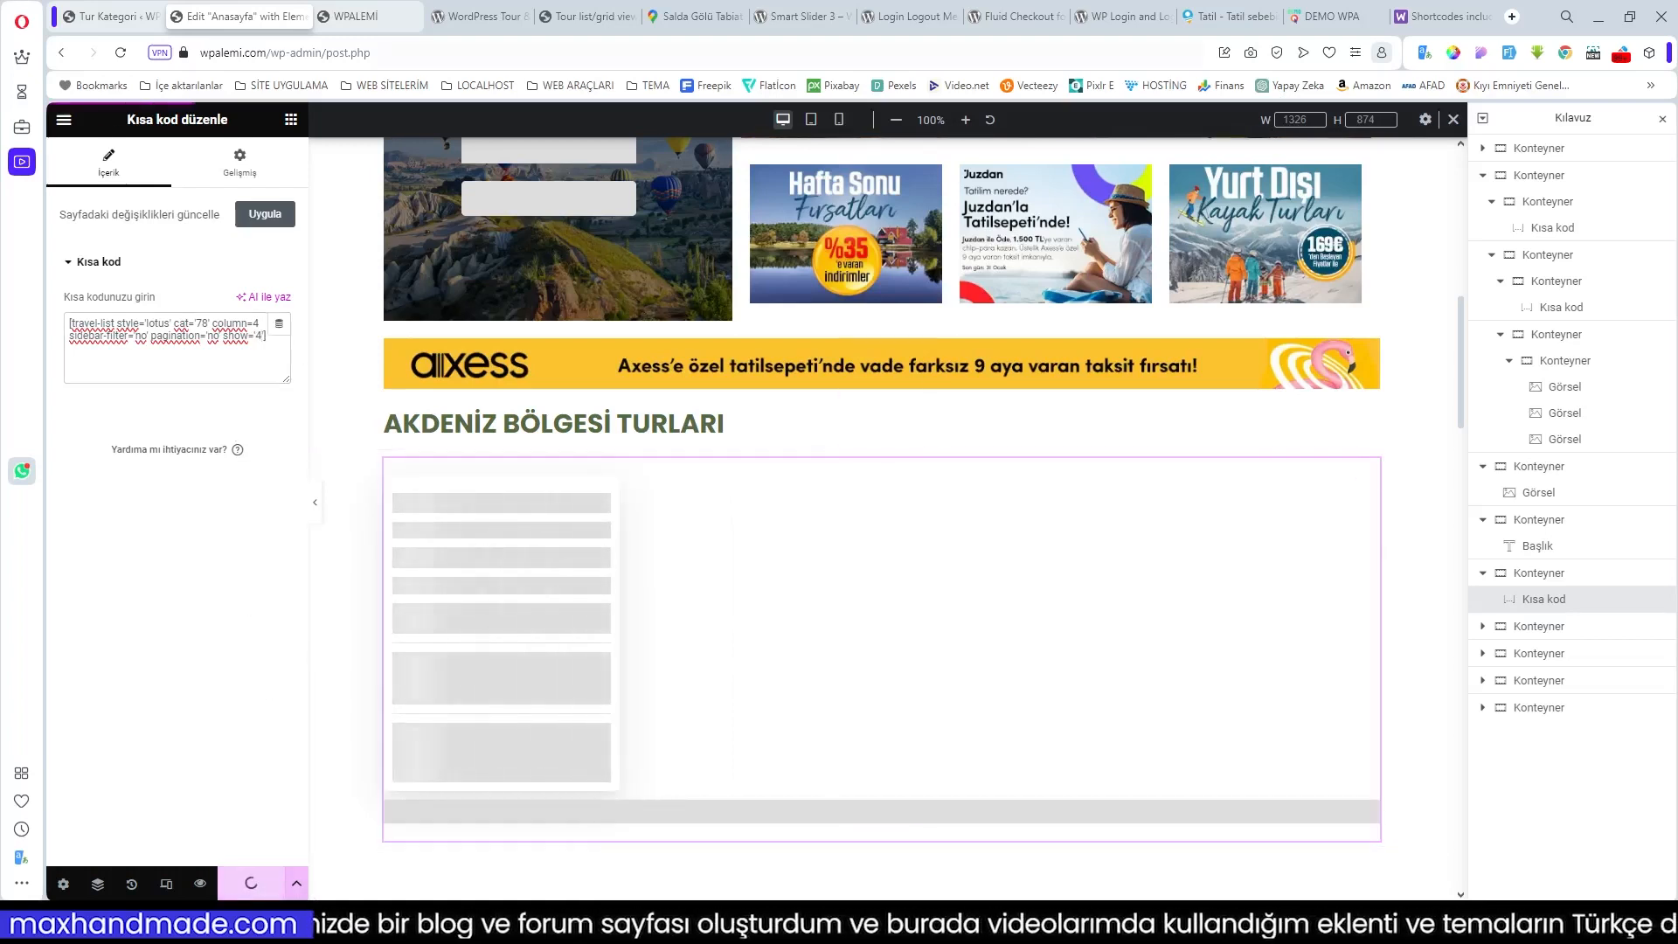
left_click(364, 16)
Step: Review the four AKDENİZ BÖLGESİ TURLARI tour cards in one row on the live homepage
mouse_move(743, 129)
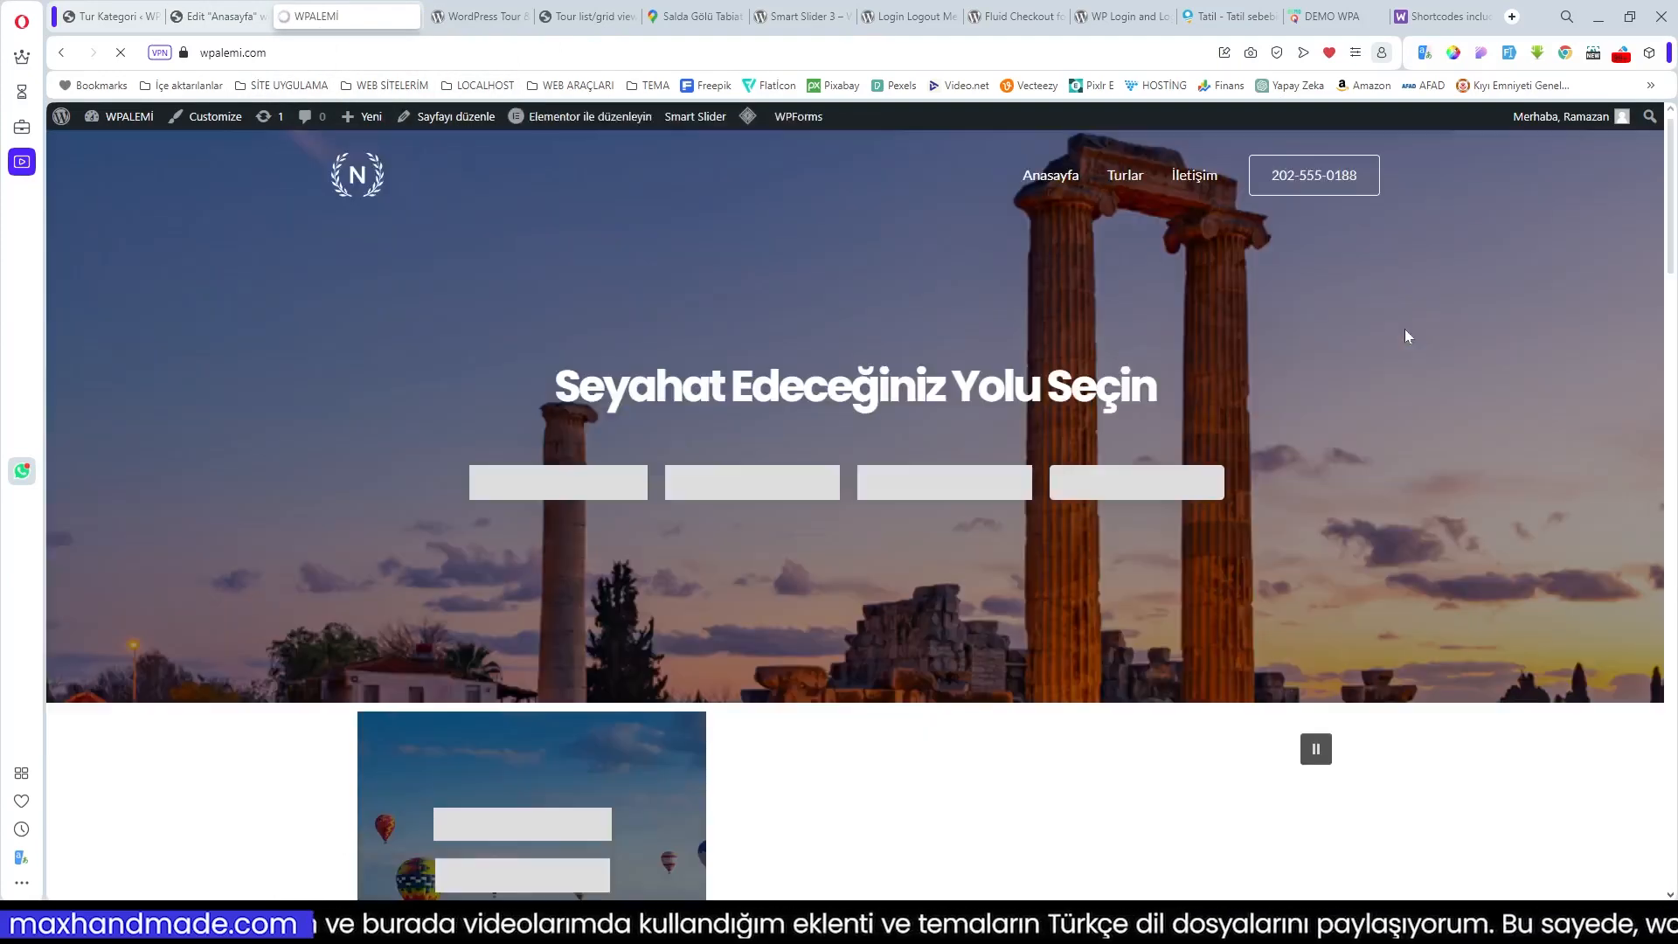
scroll(1404, 336, "down", 10)
scroll(1404, 336, "down", 2)
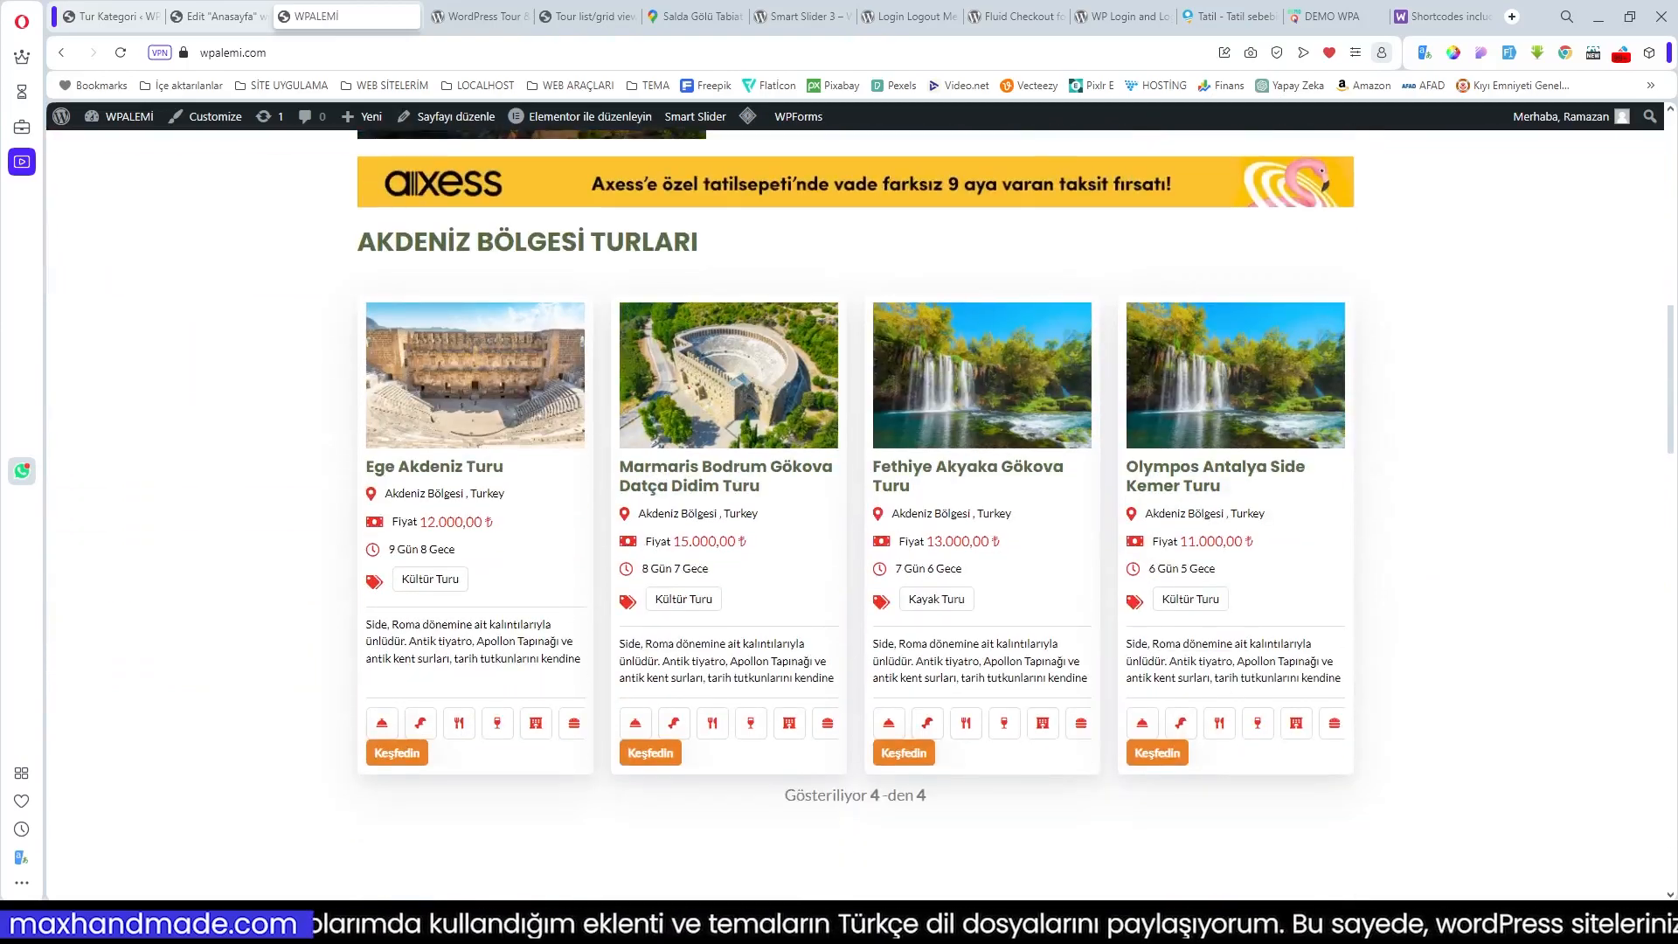
scroll(1099, 651, "down", 2)
scroll(1208, 614, "up", 6)
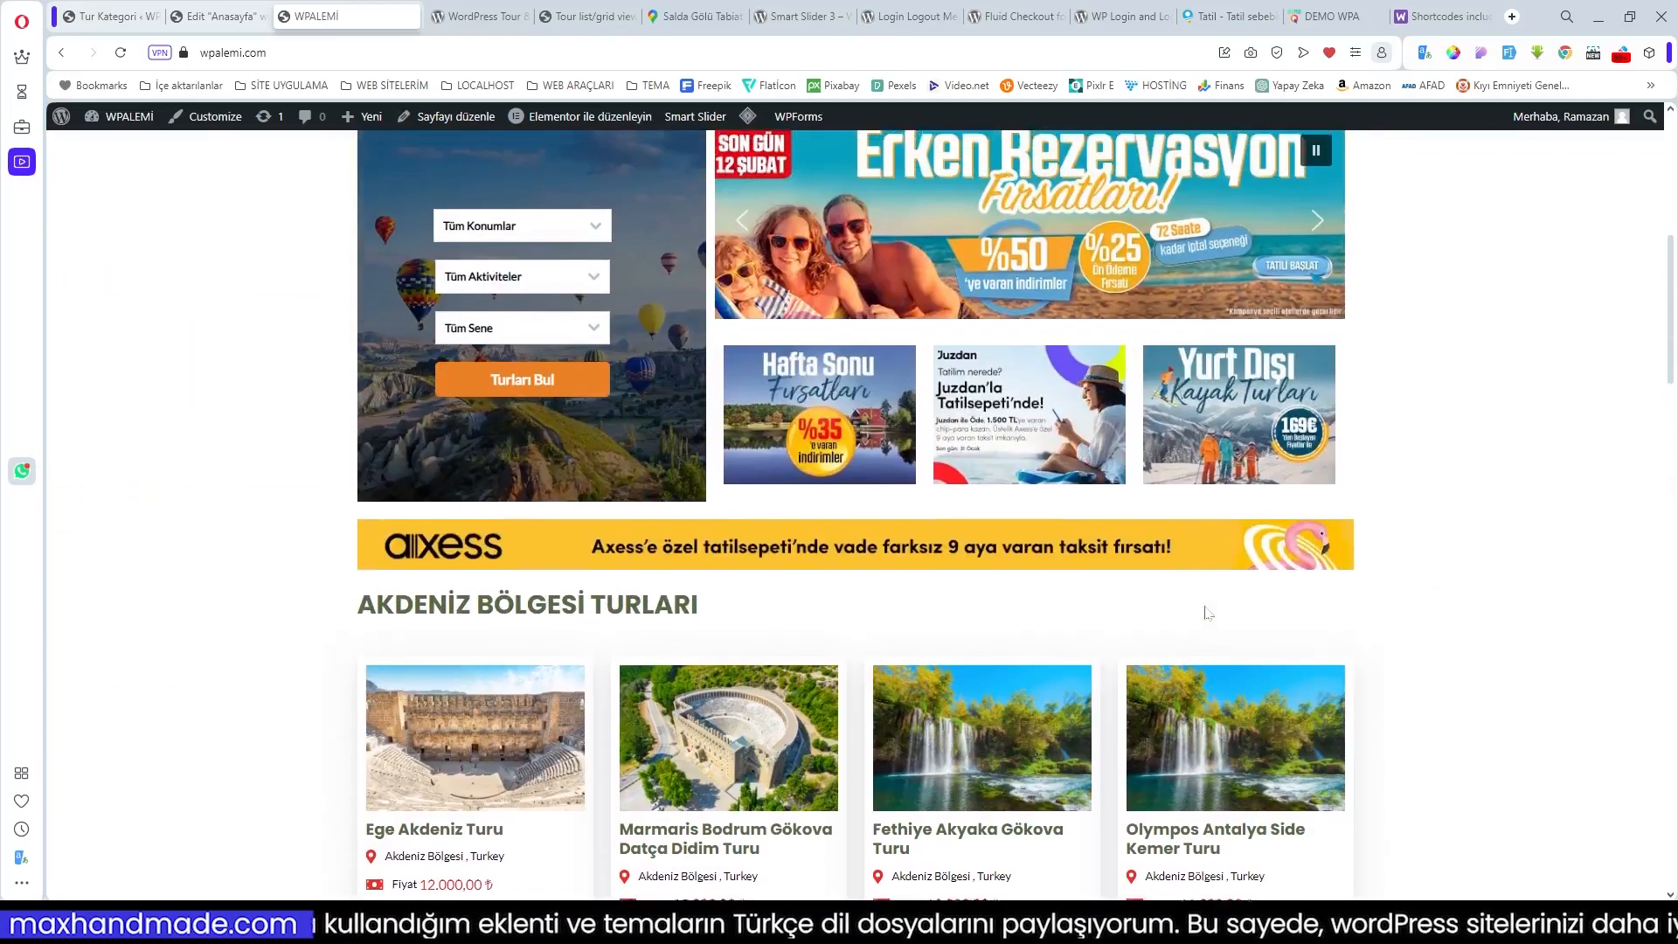
scroll(1206, 612, "up", 2)
scroll(1206, 612, "down", 3)
scroll(1368, 146, "up", 3)
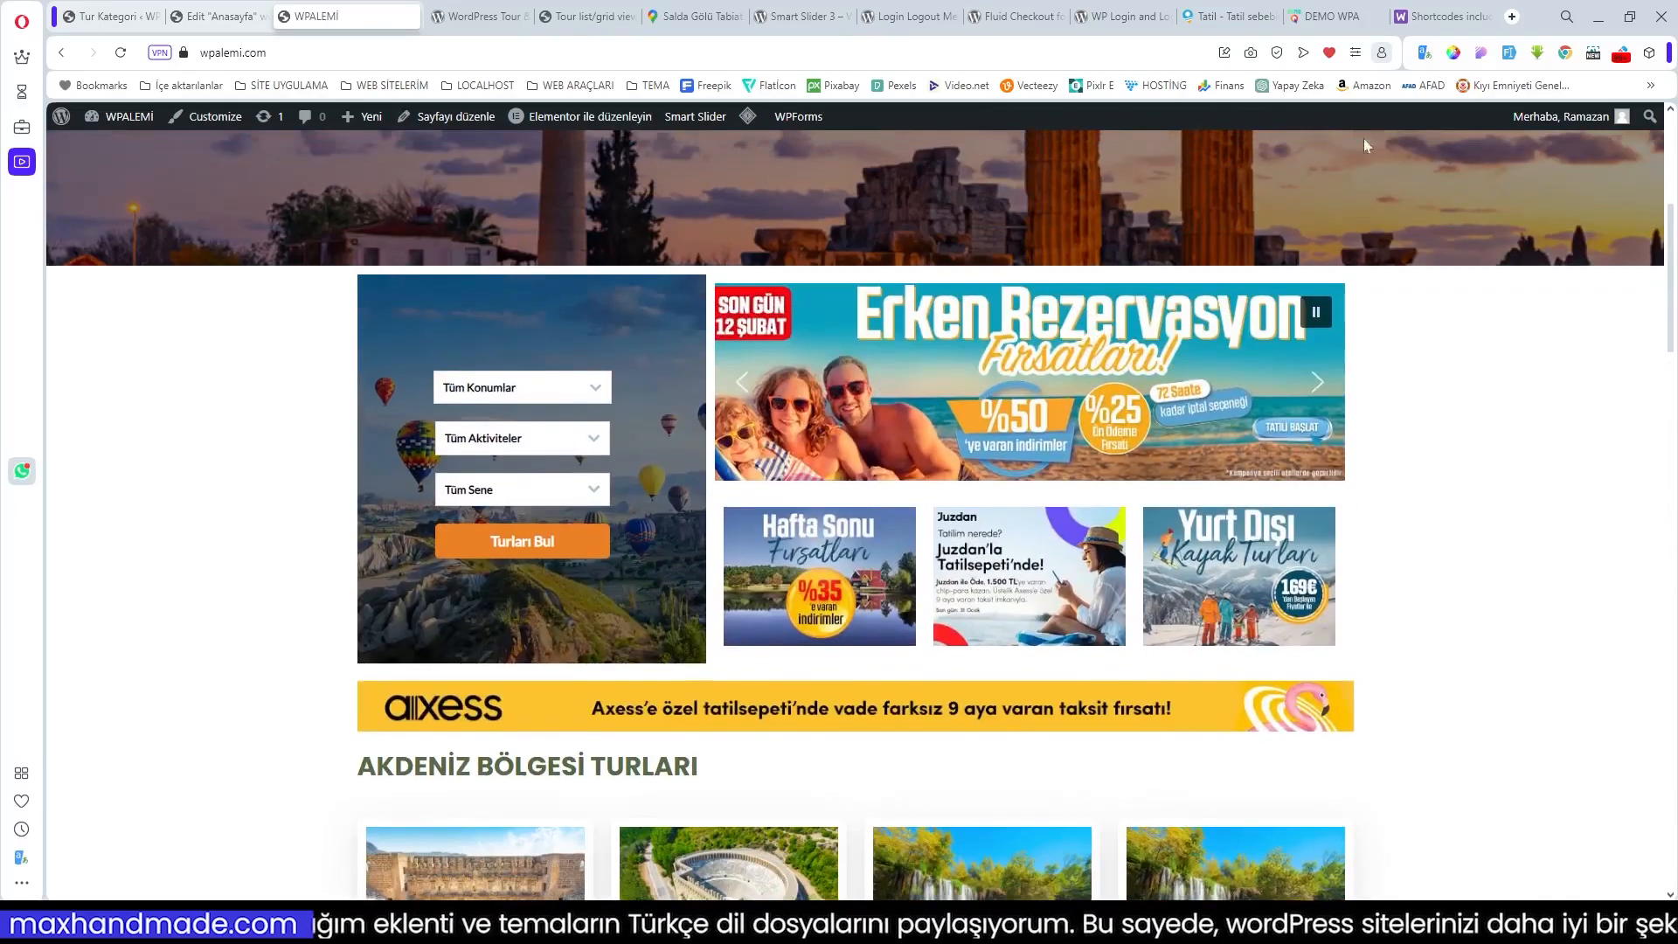
Step: Compare the layout with the demo homepage, then return to the Elementor editor
left_click(1364, 16)
scroll(1099, 437, "down", 9)
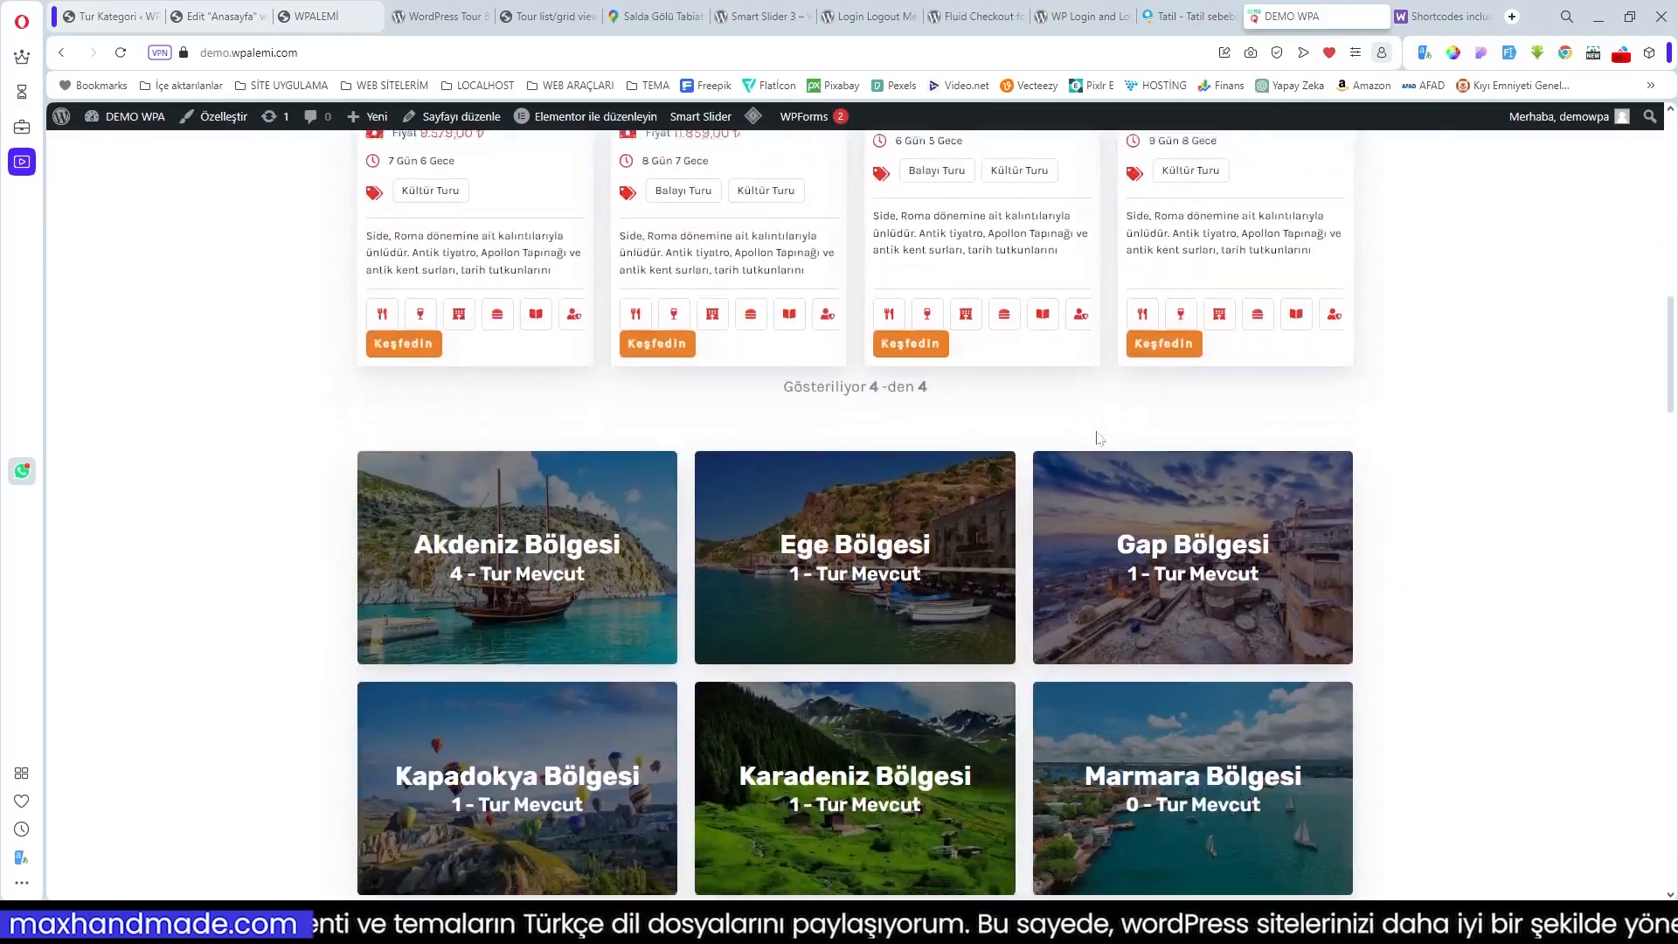
scroll(1100, 437, "down", 3)
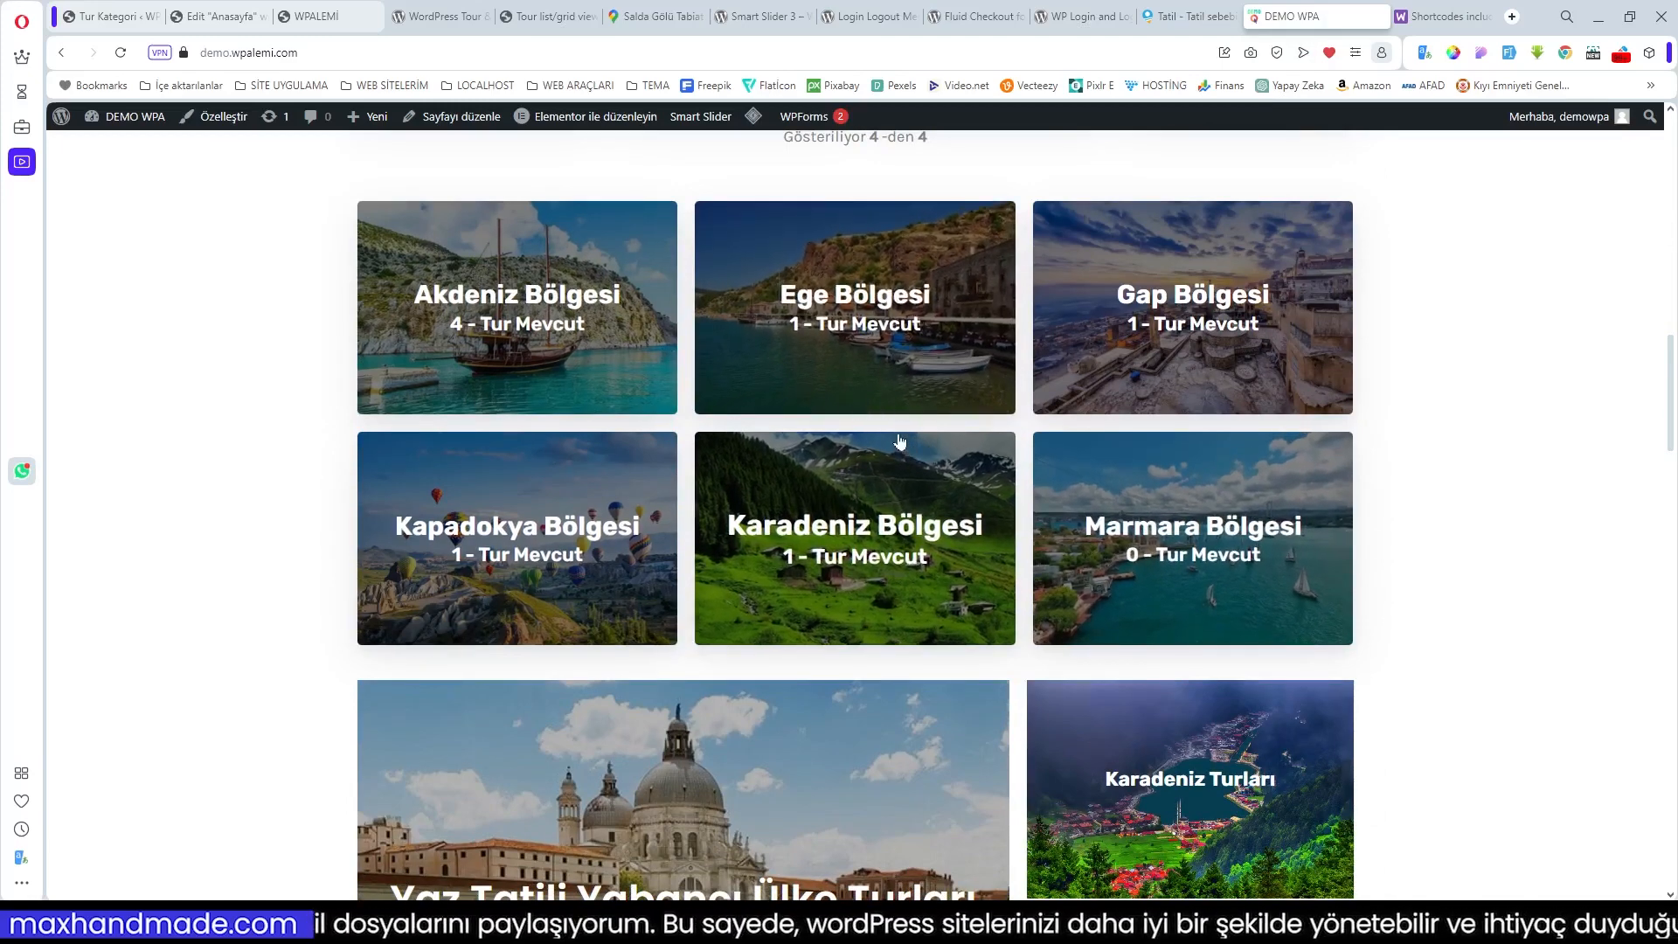
scroll(900, 442, "up", 8)
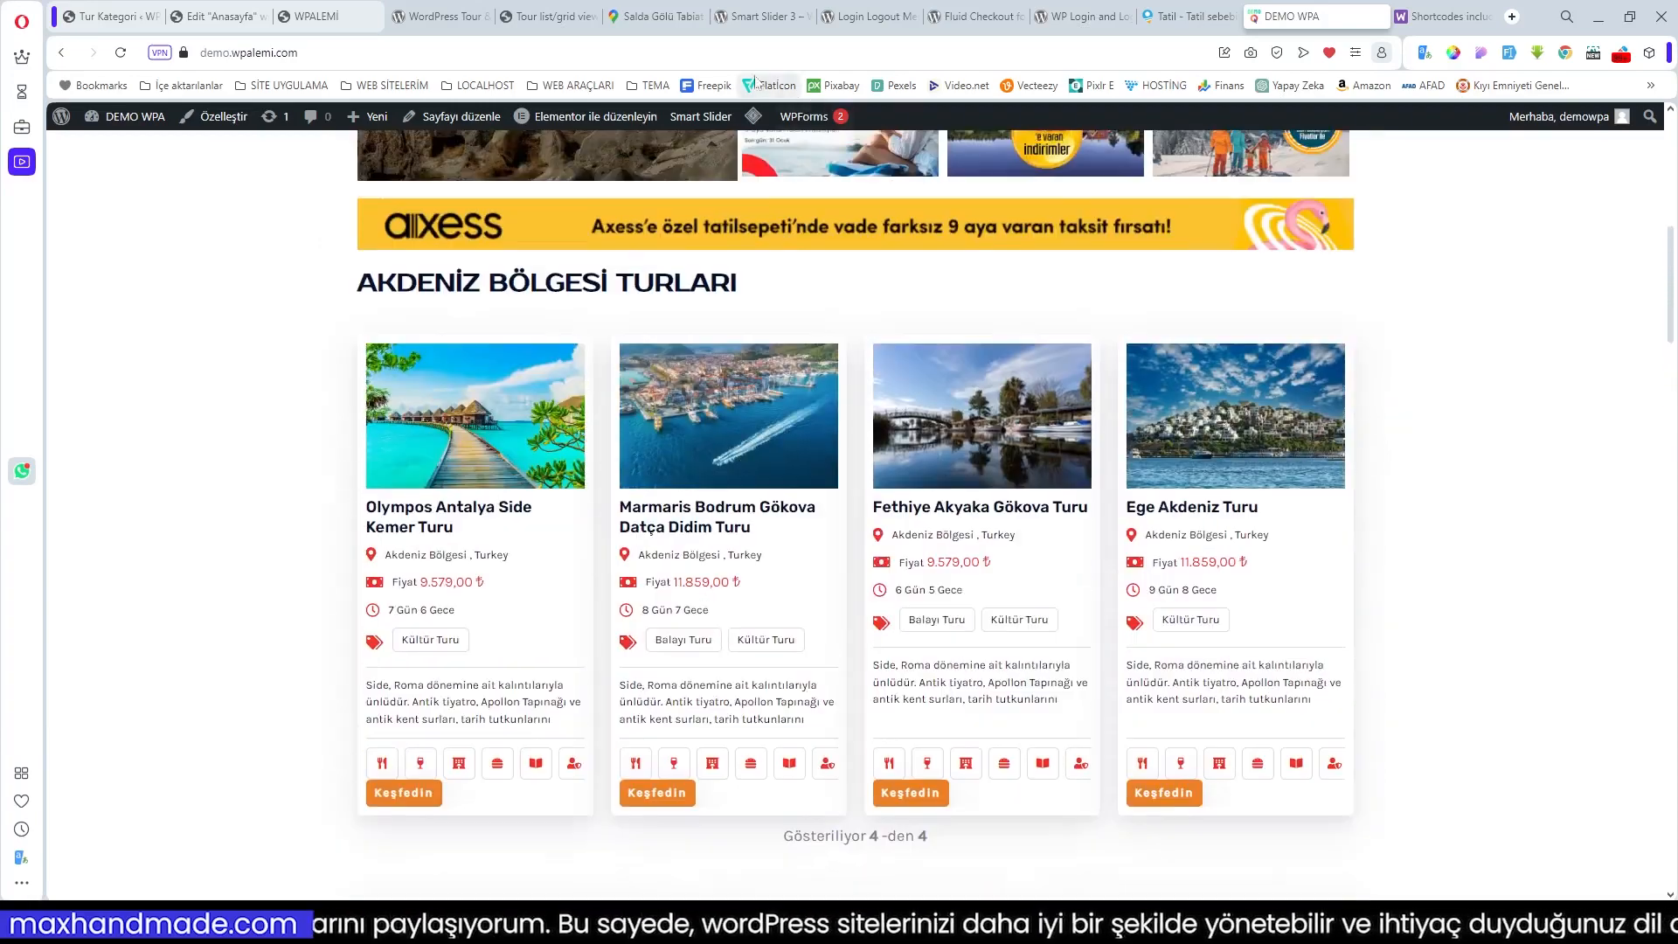
left_click(225, 16)
scroll(876, 475, "down", 3)
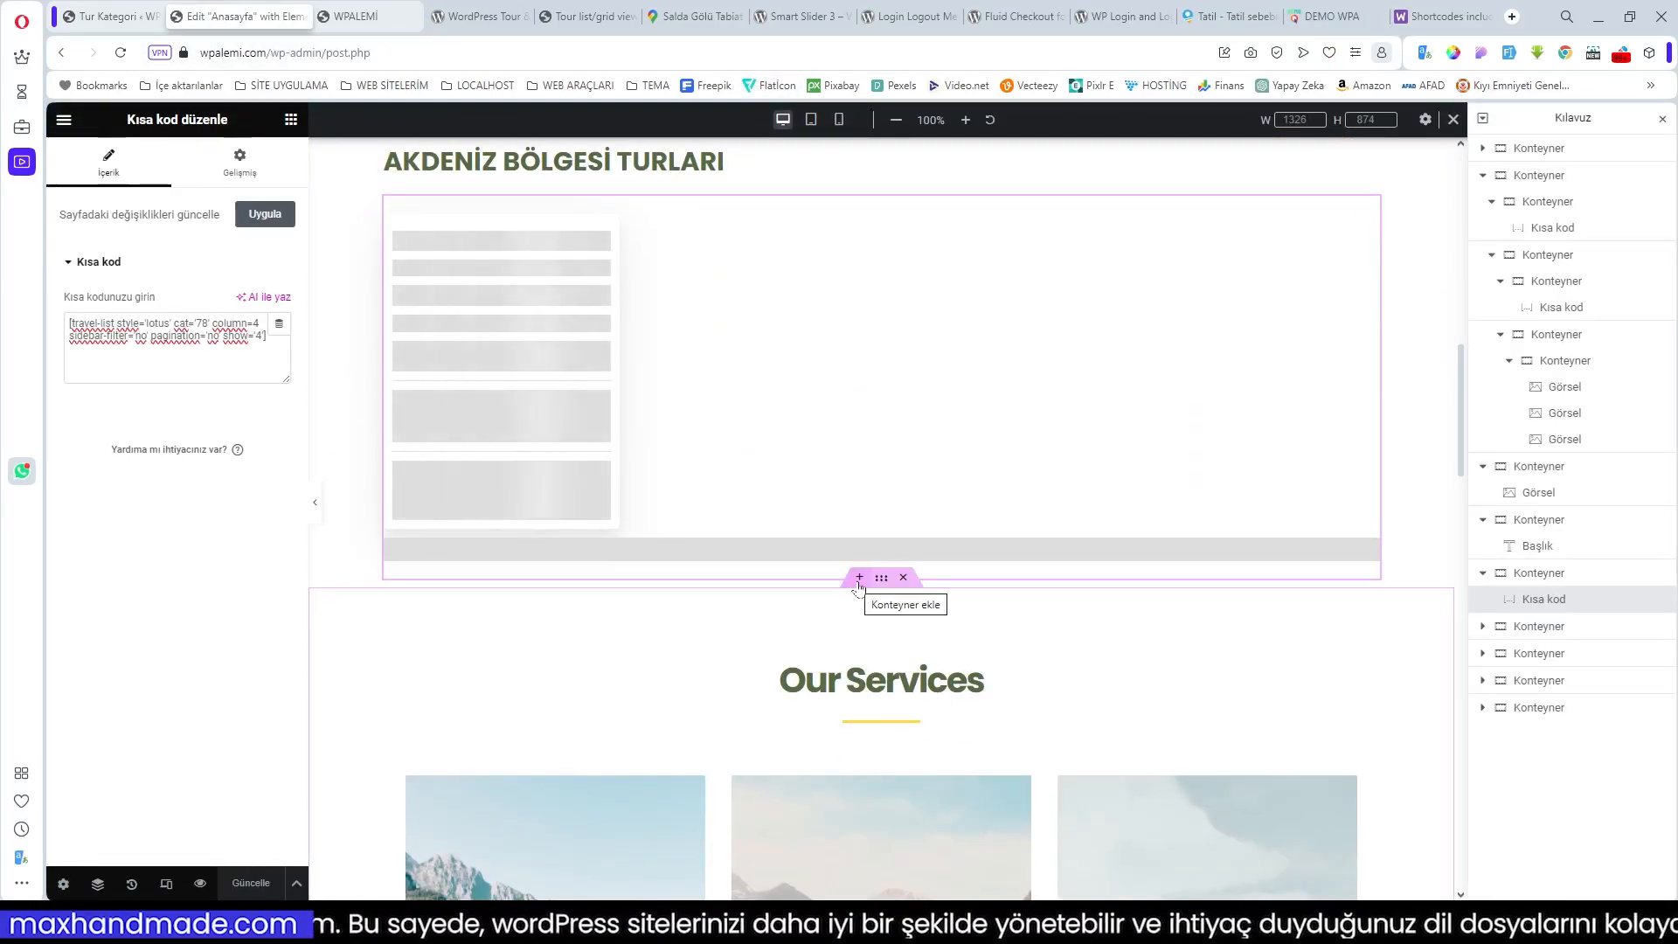
Step: Add a single-column container below the tour list and place a divider in it
left_click(859, 581)
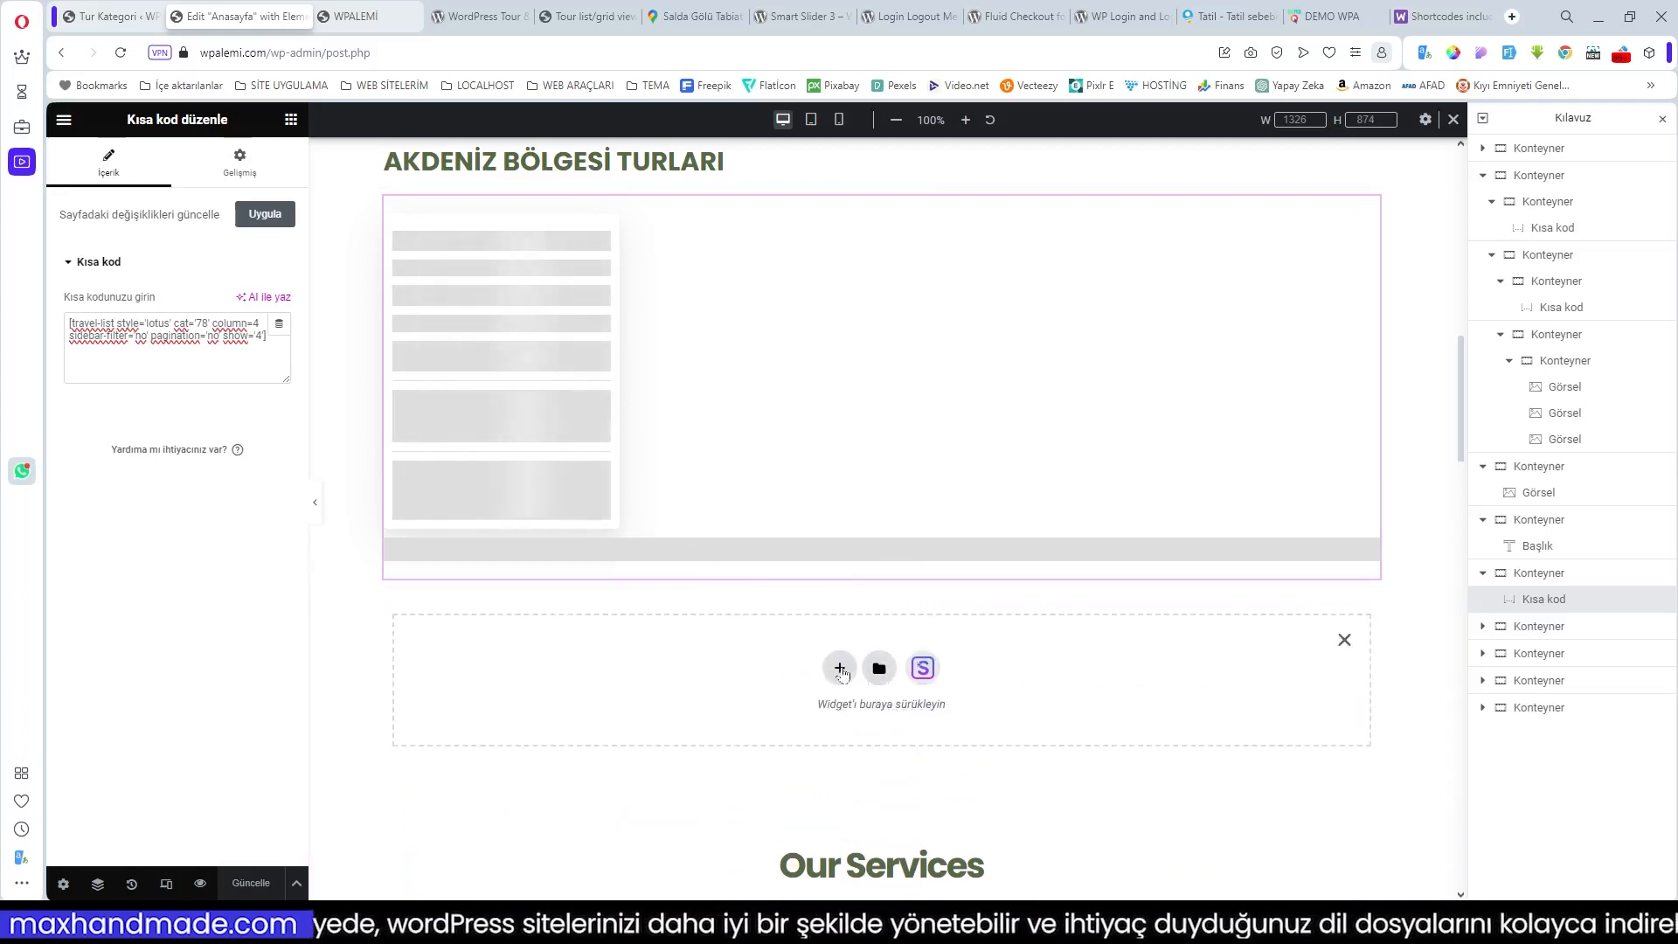
left_click(840, 669)
left_click(668, 704)
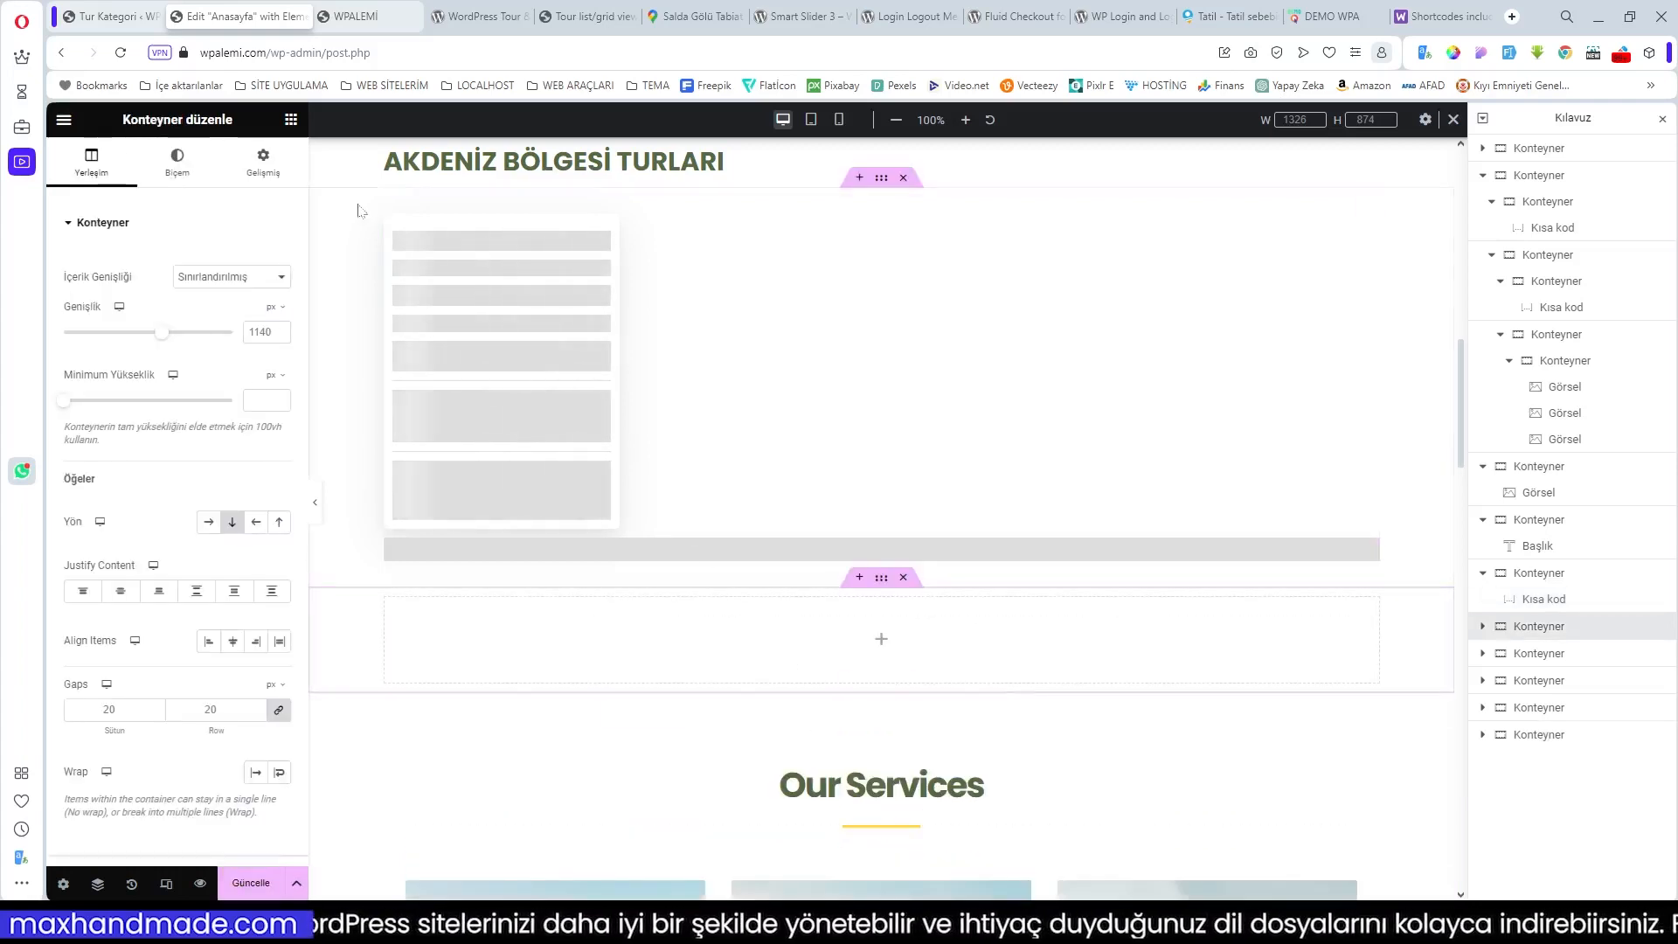
left_click(881, 645)
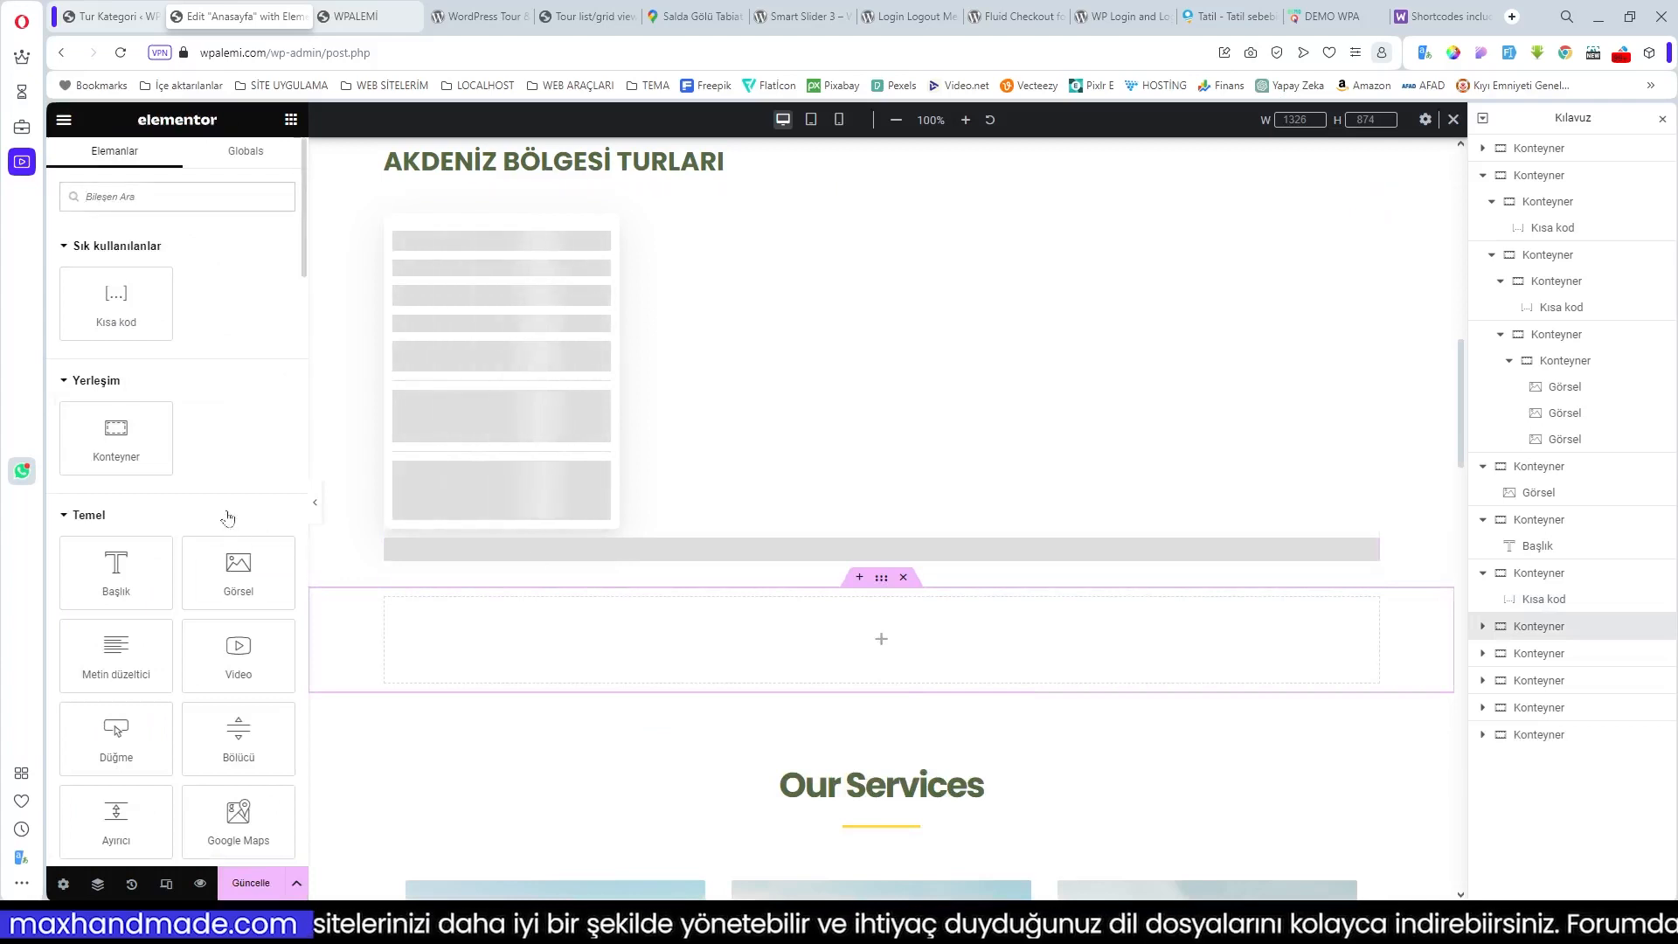
scroll(225, 612, "down", 1)
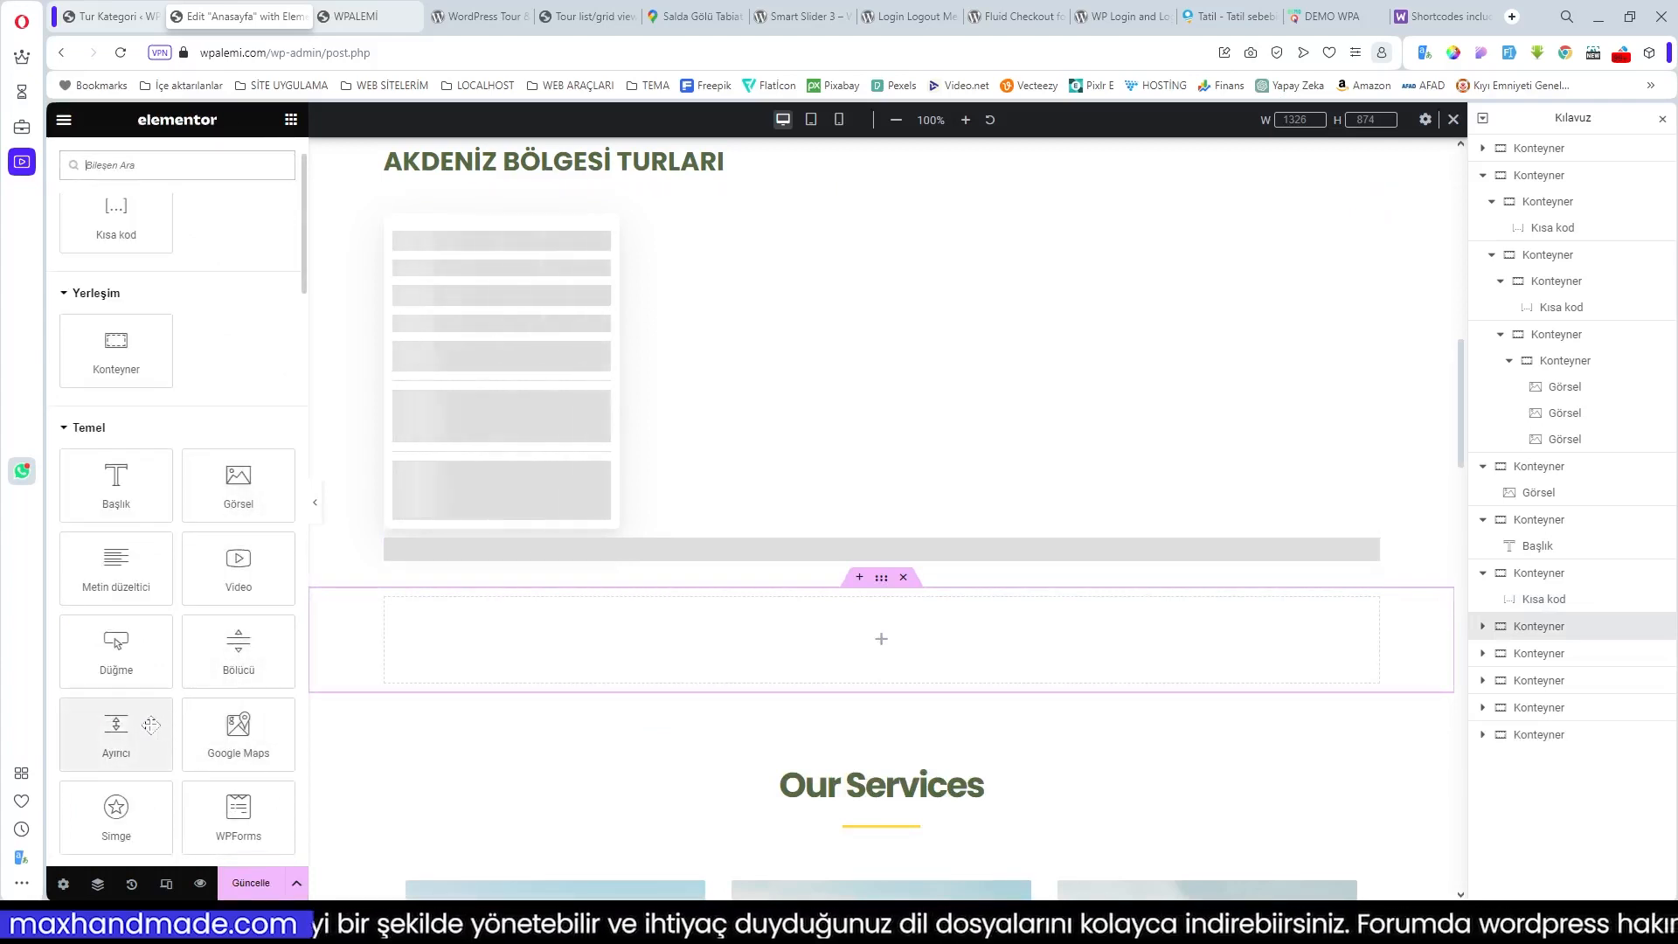
left_click(242, 642)
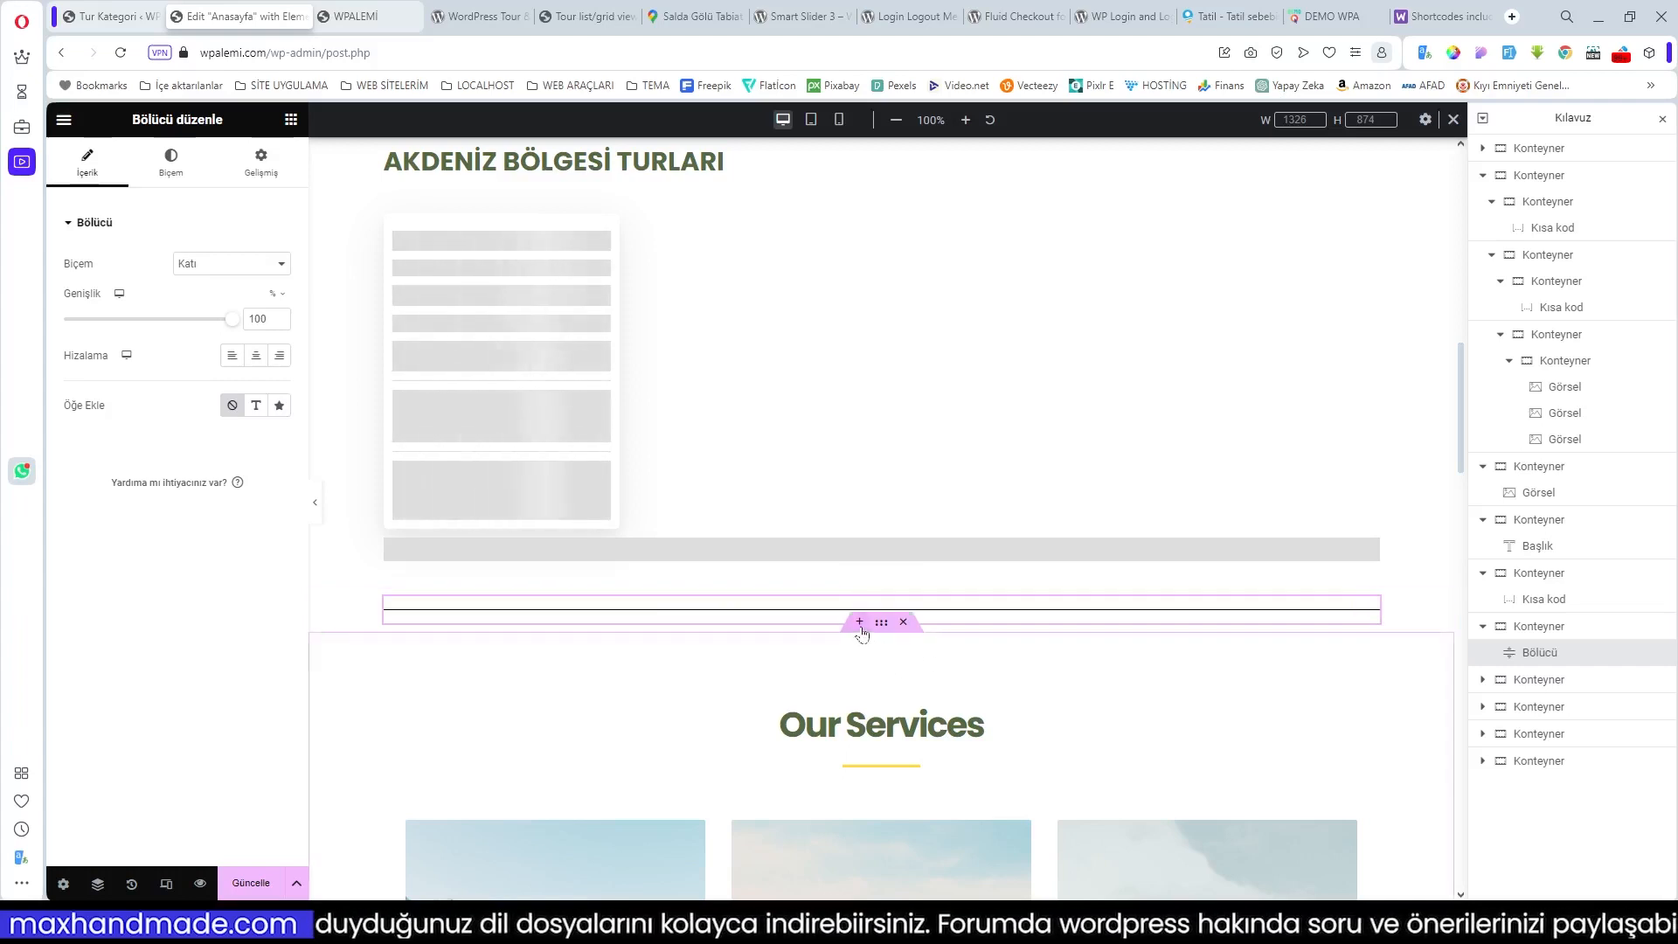
Step: Add another empty single-column container below the divider
left_click(860, 623)
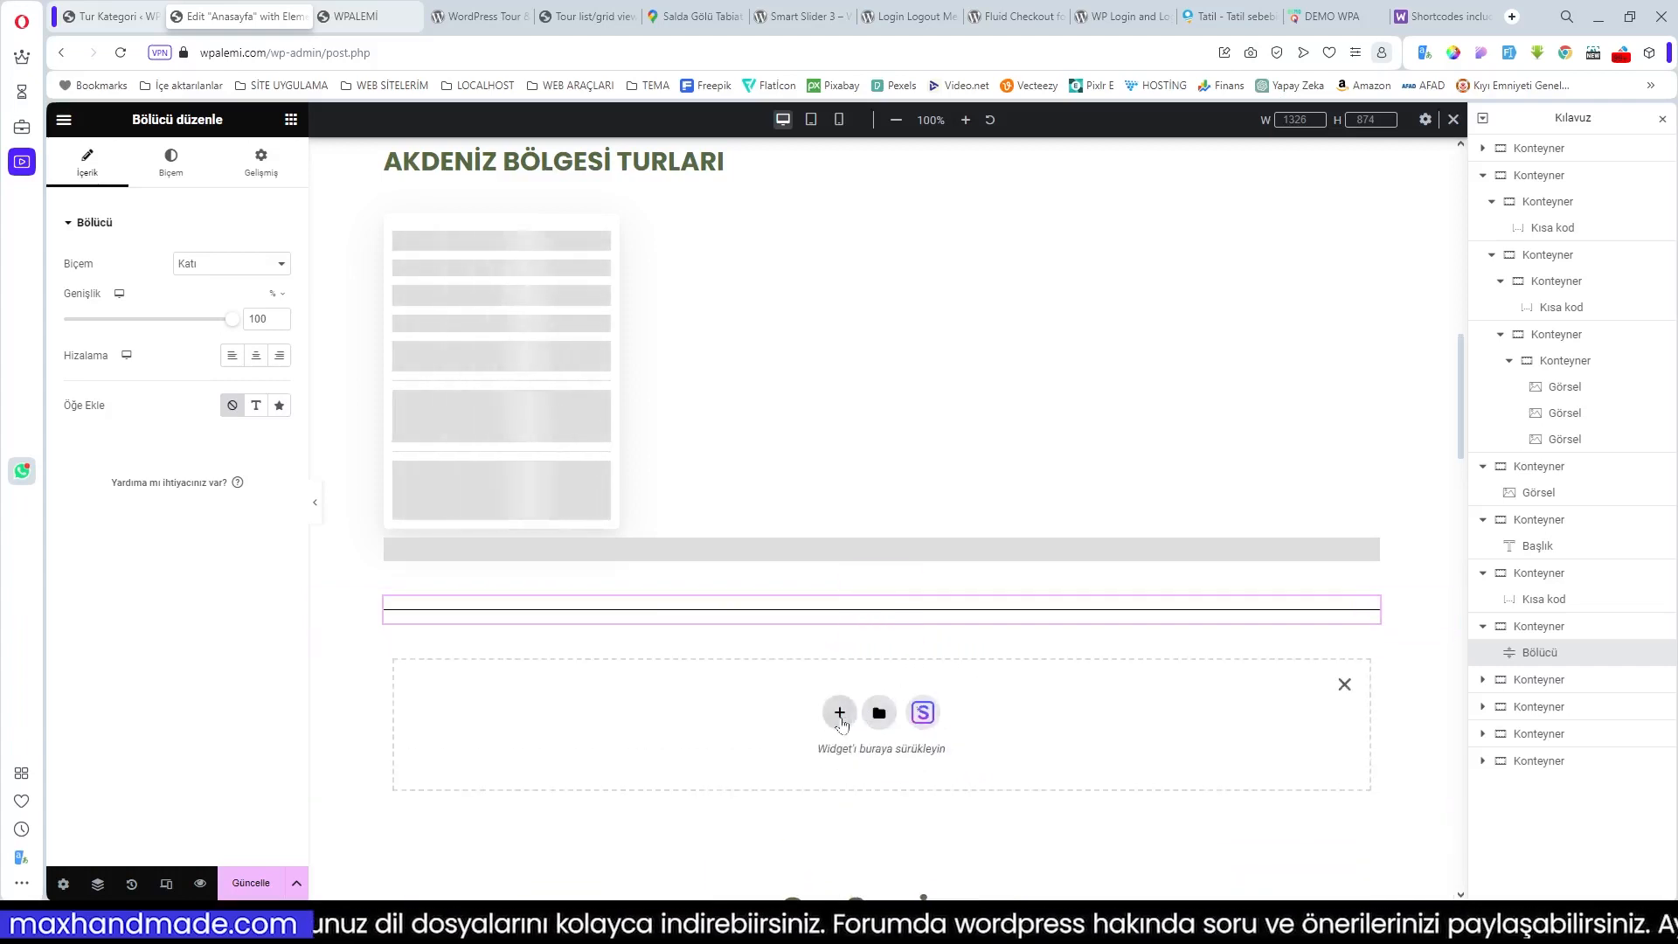
left_click(840, 713)
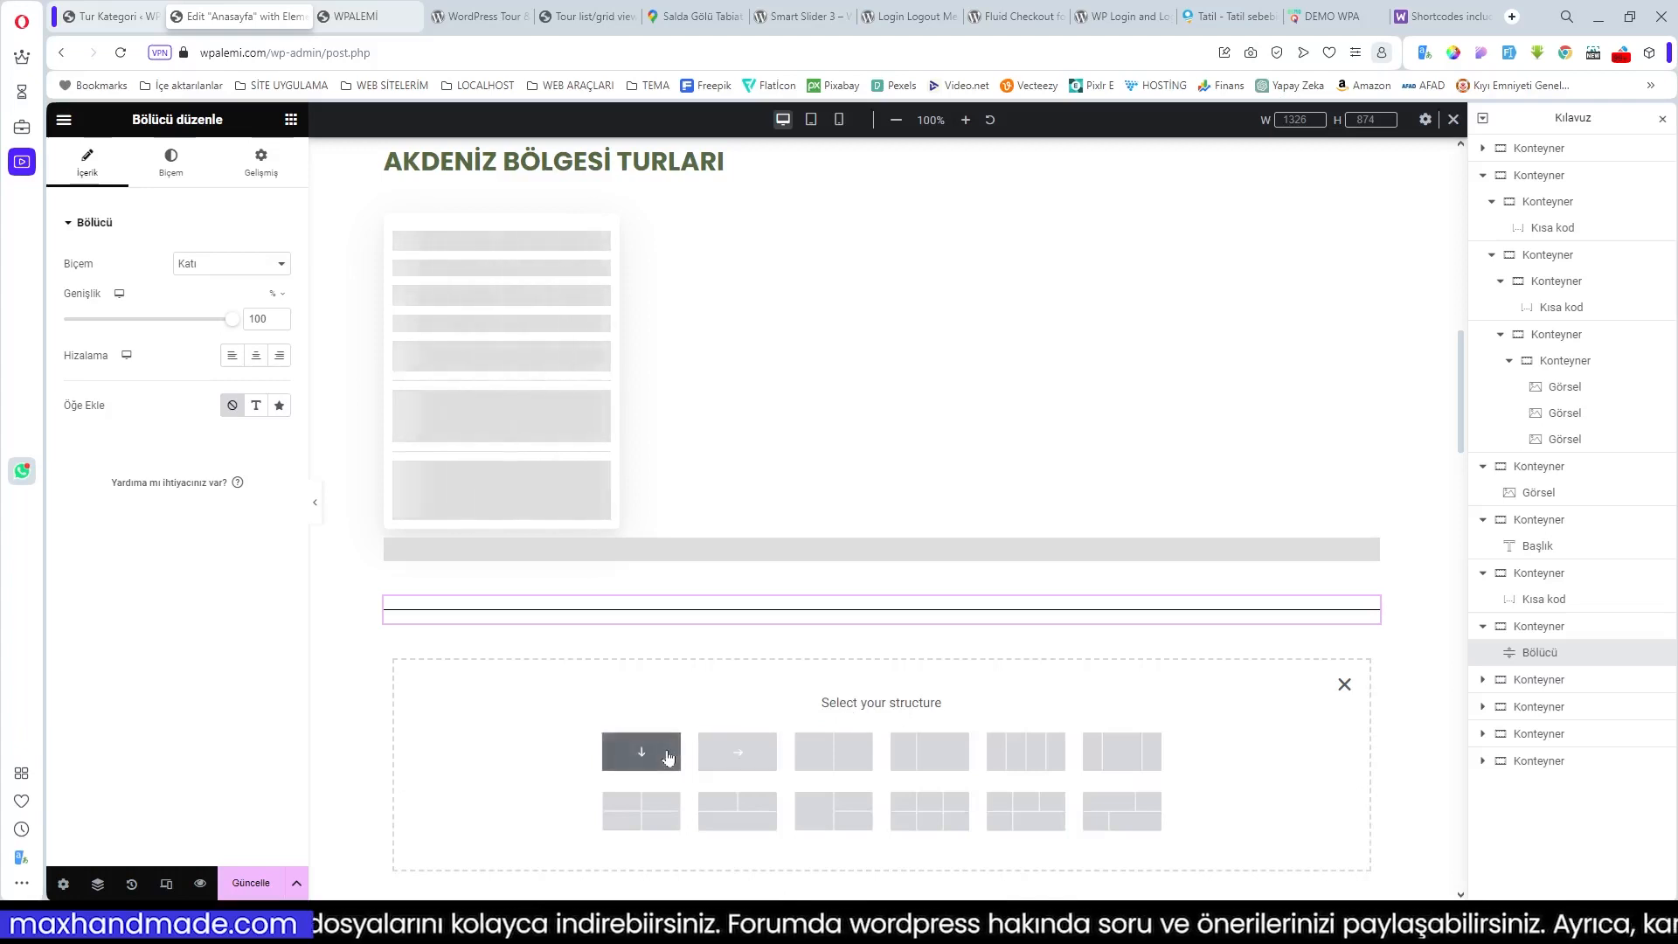
left_click(646, 751)
left_click(880, 683)
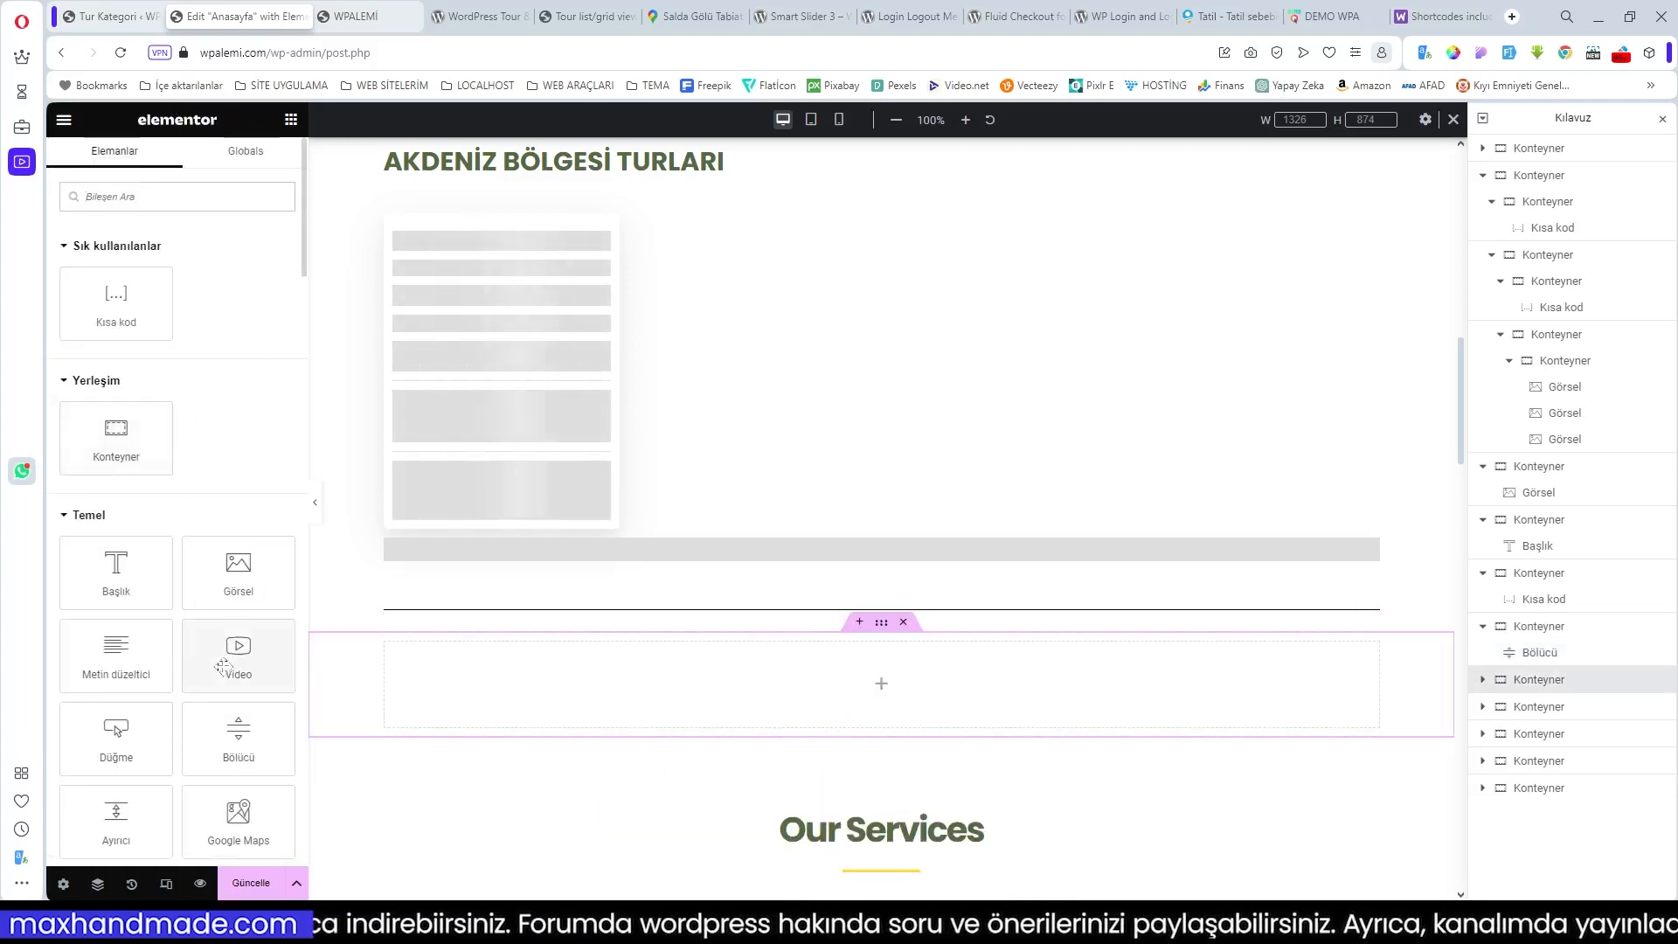
Step: Add a centred heading to the new container
left_click(121, 586)
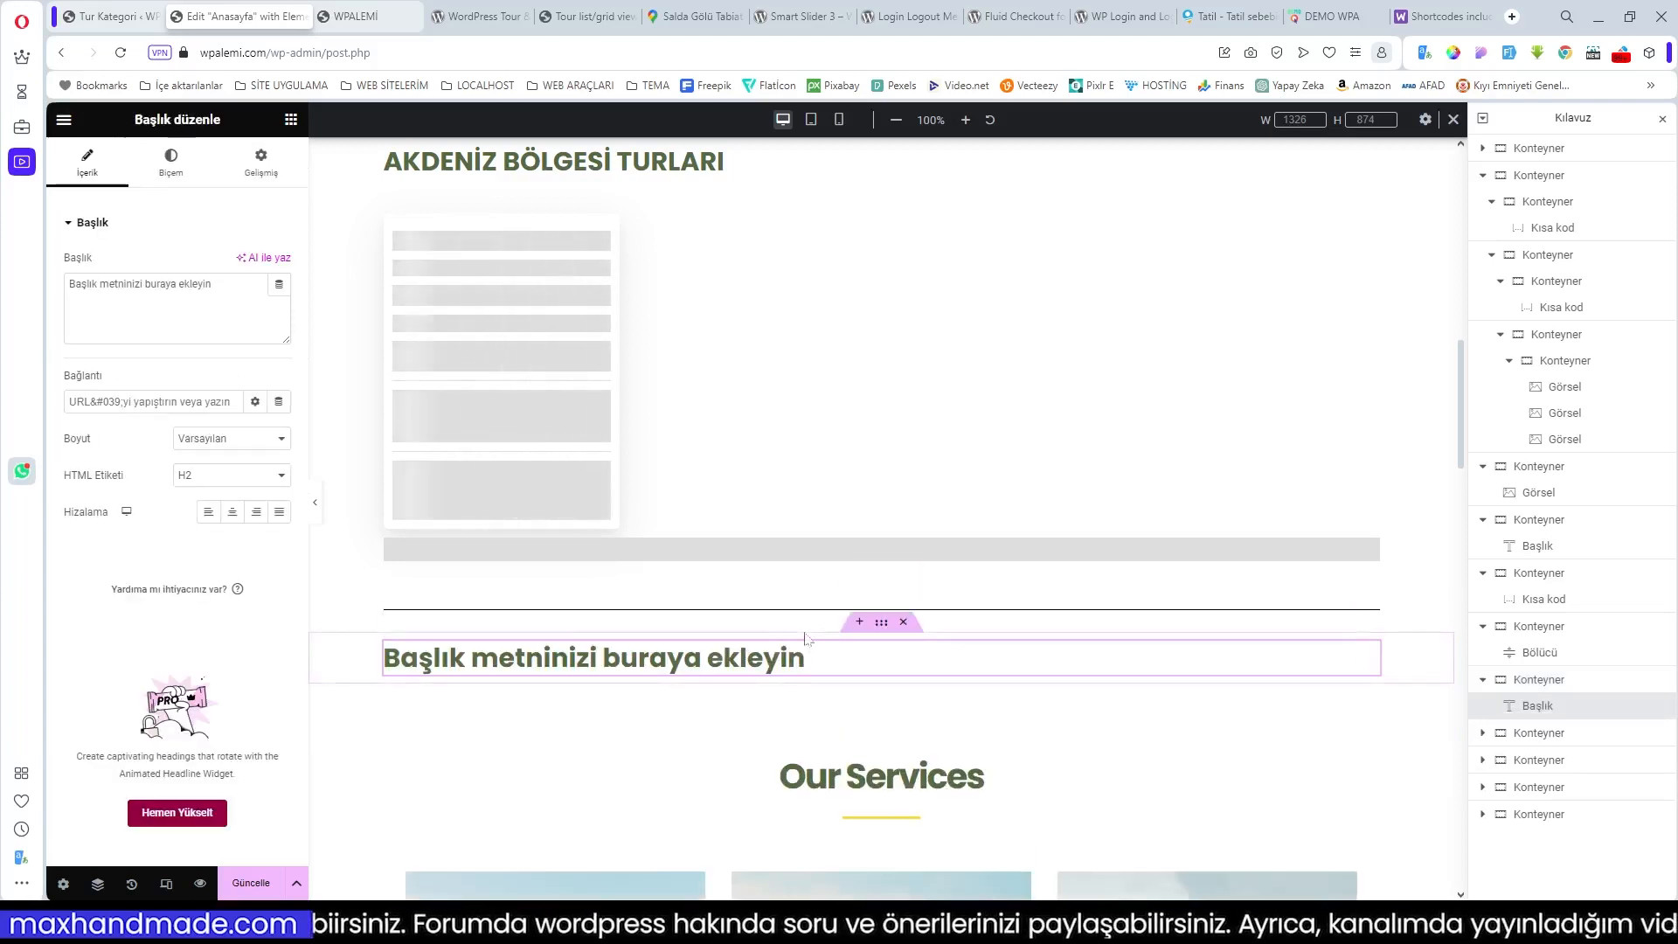
scroll(740, 456, "down", 3)
left_click(232, 511)
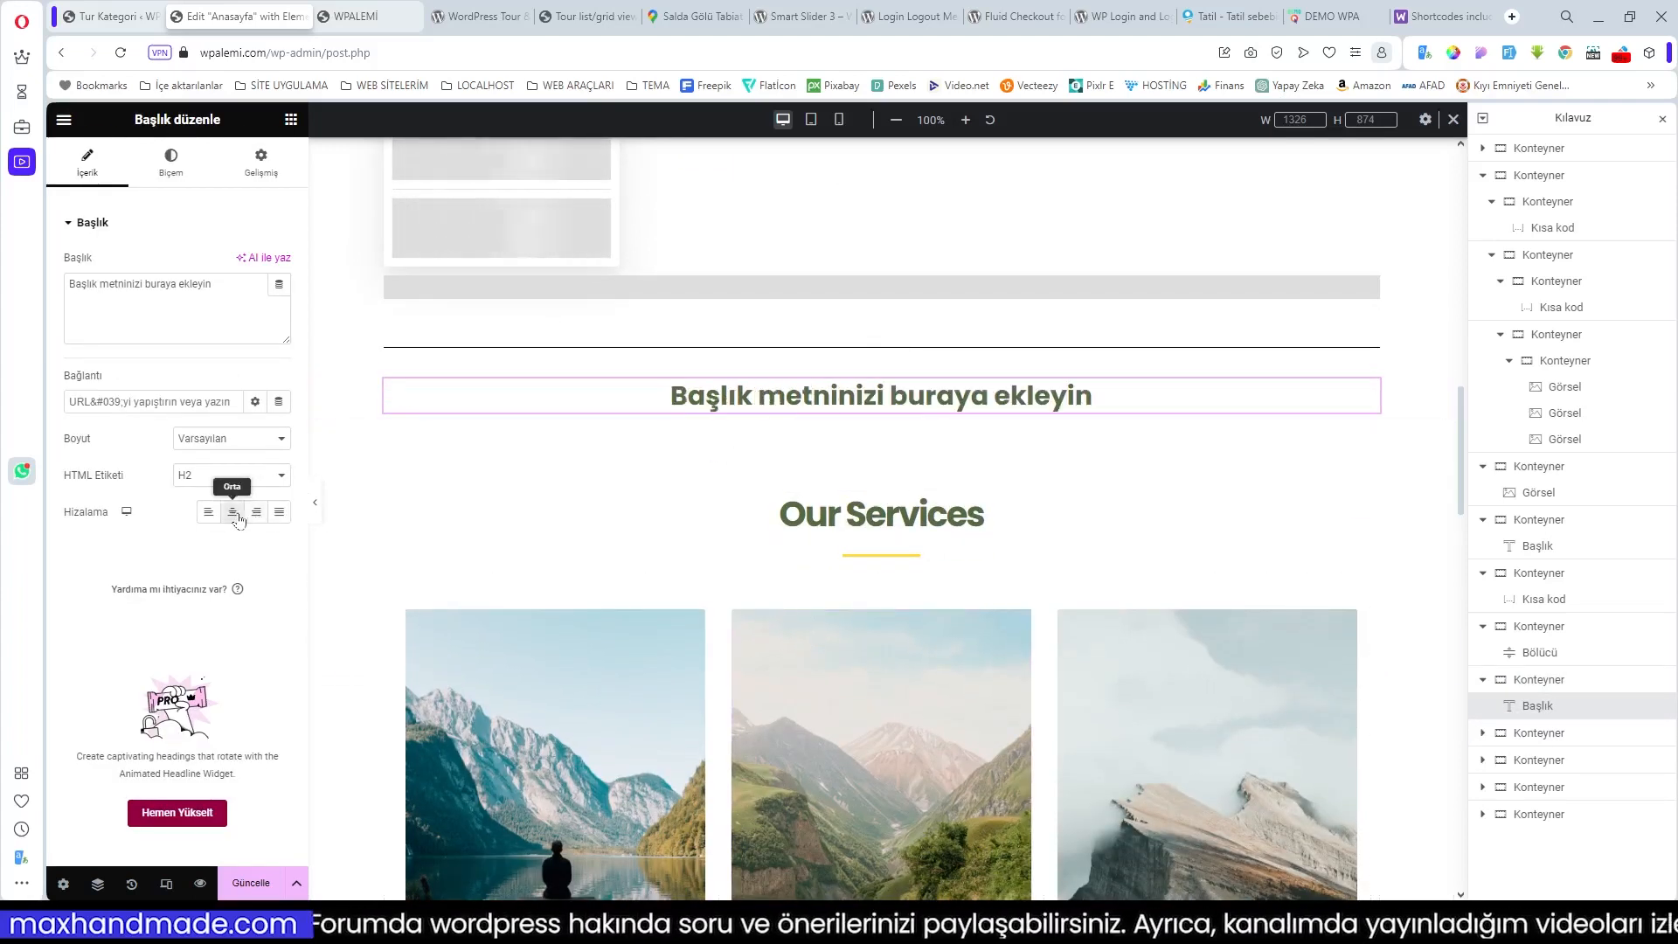
Step: Add a single-column container with a Kısa kod widget holding [travel-location-list column=3 show=6]
left_click(858, 414)
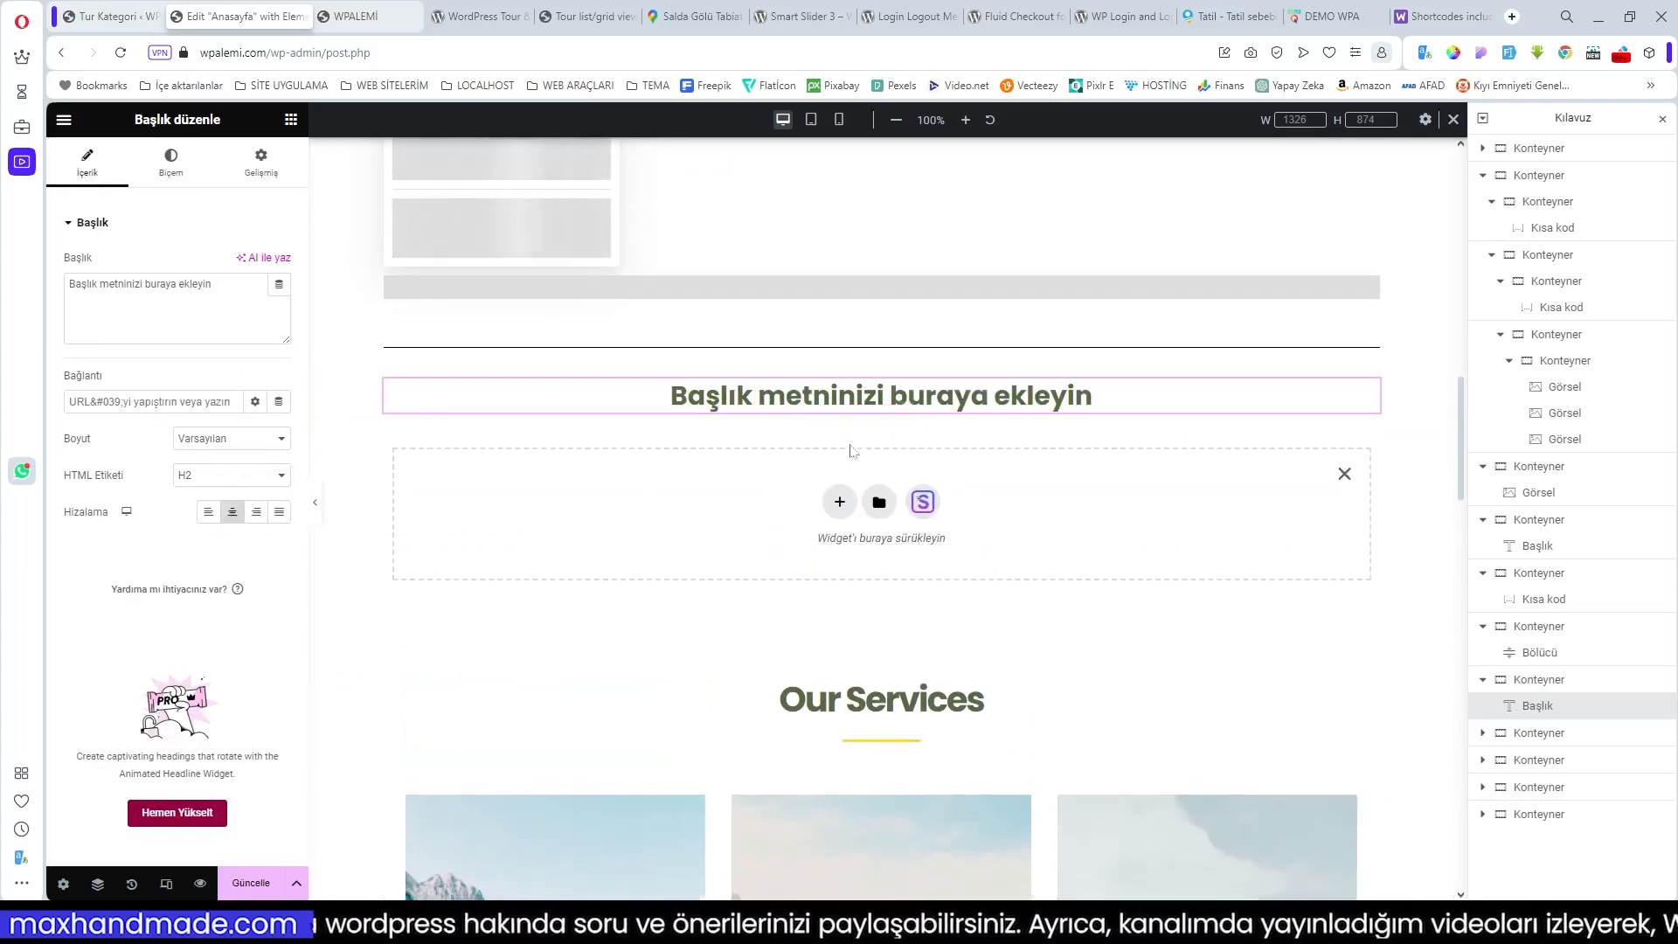
left_click(839, 502)
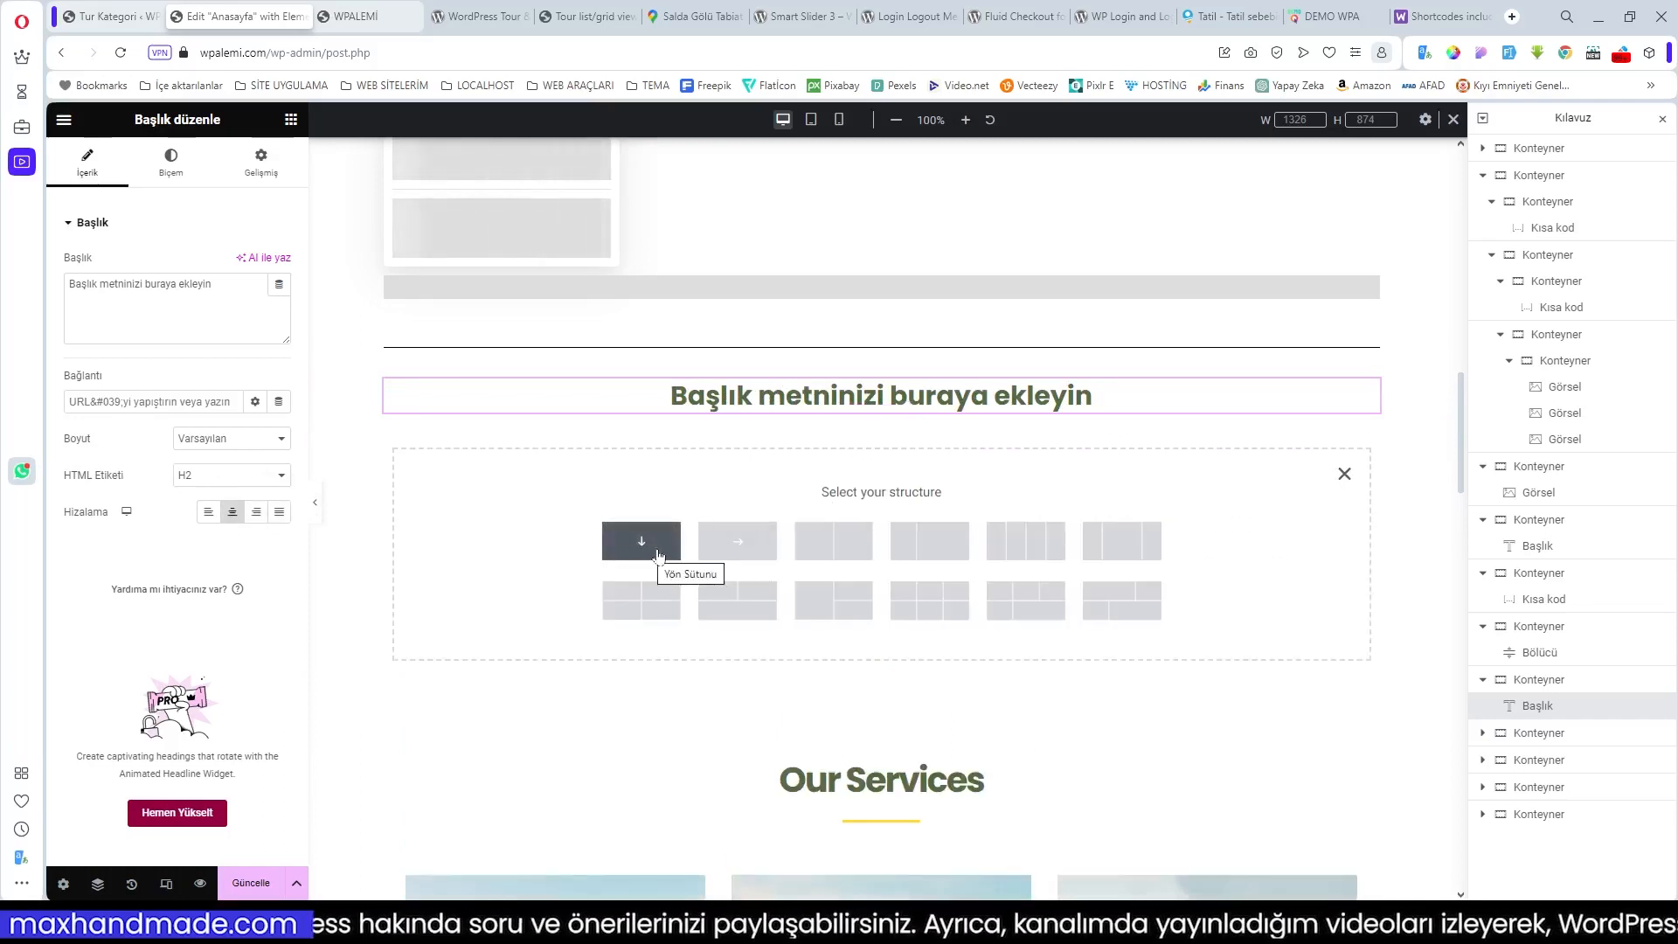
left_click(642, 542)
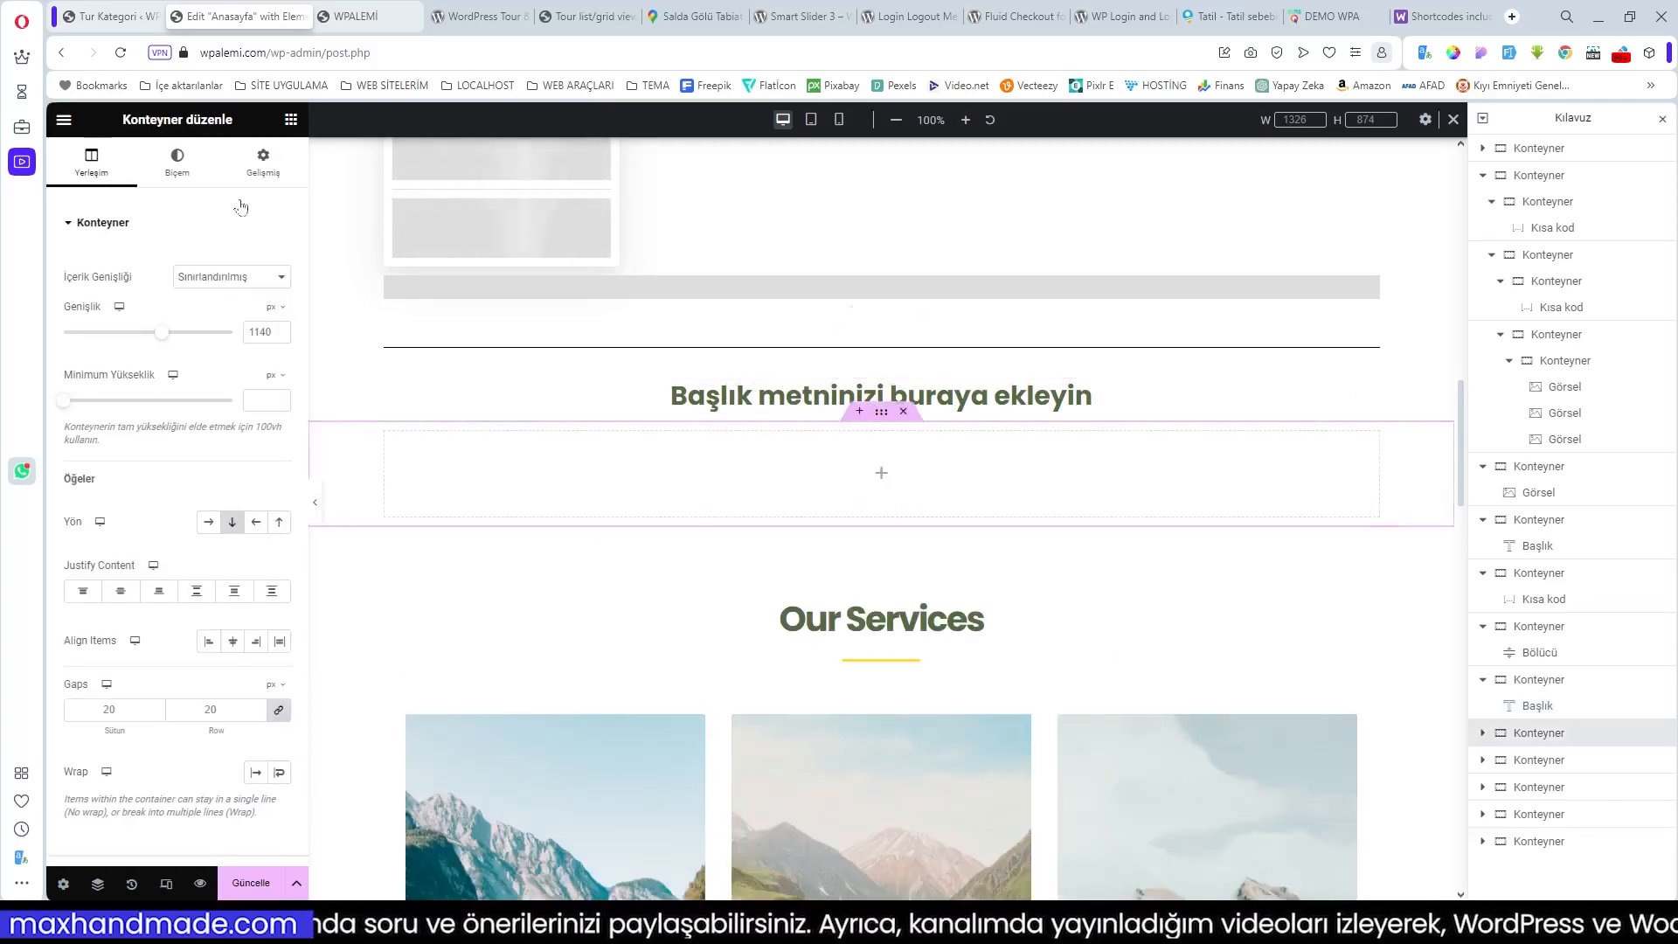
left_click(880, 476)
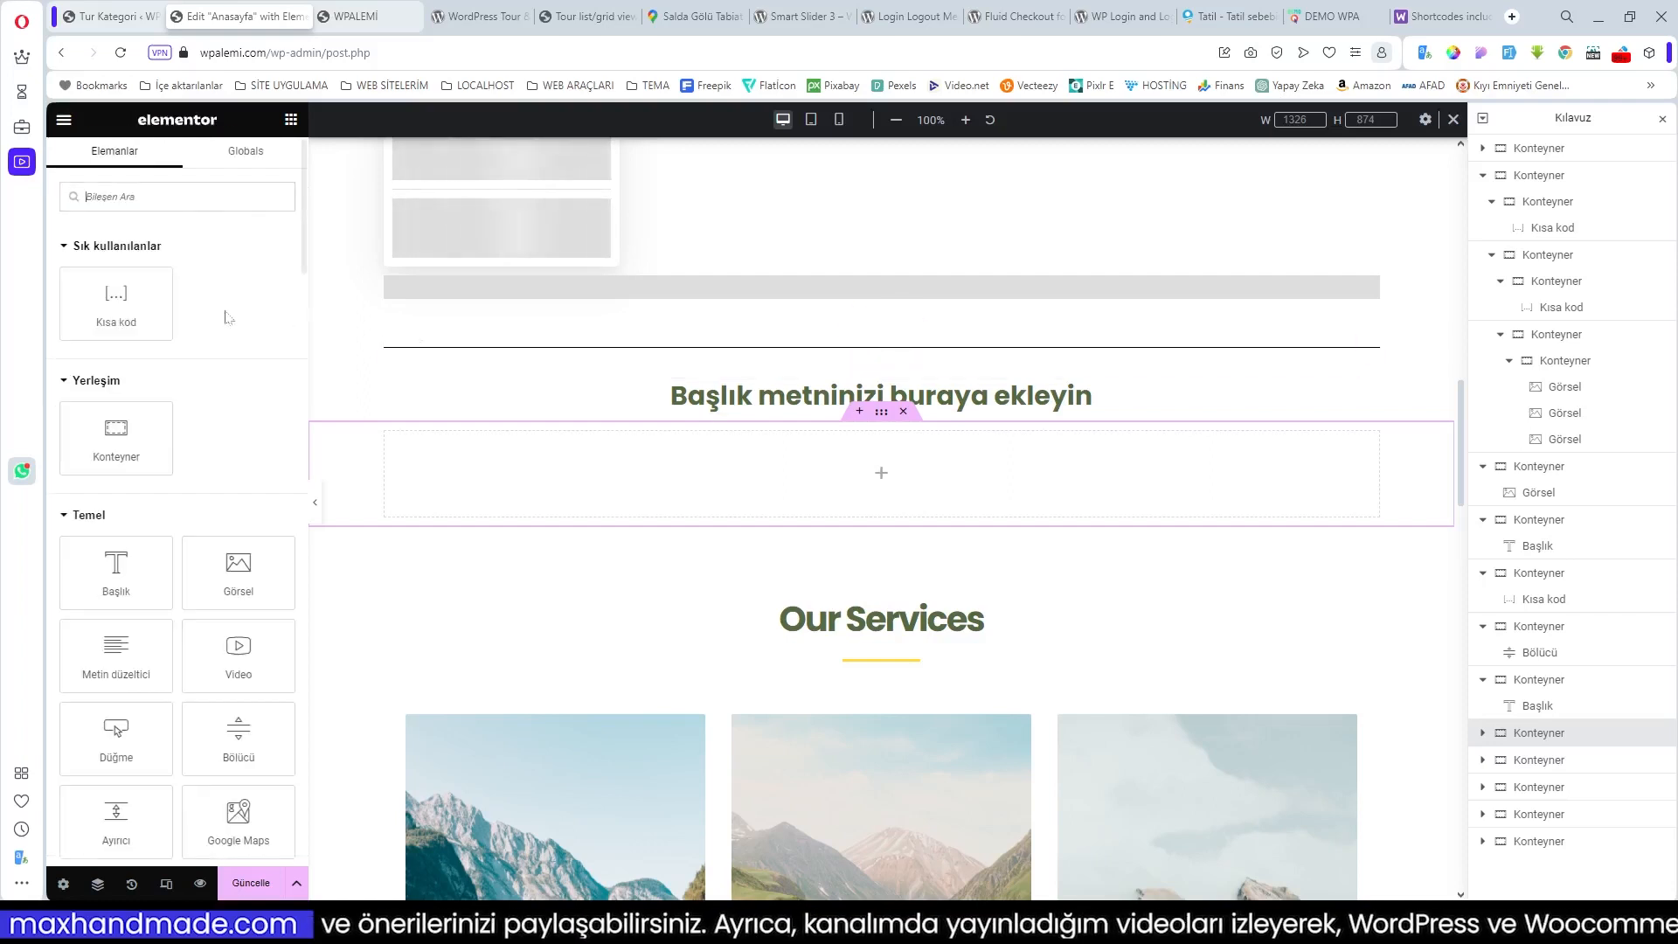
left_click_drag(112, 302, 651, 472)
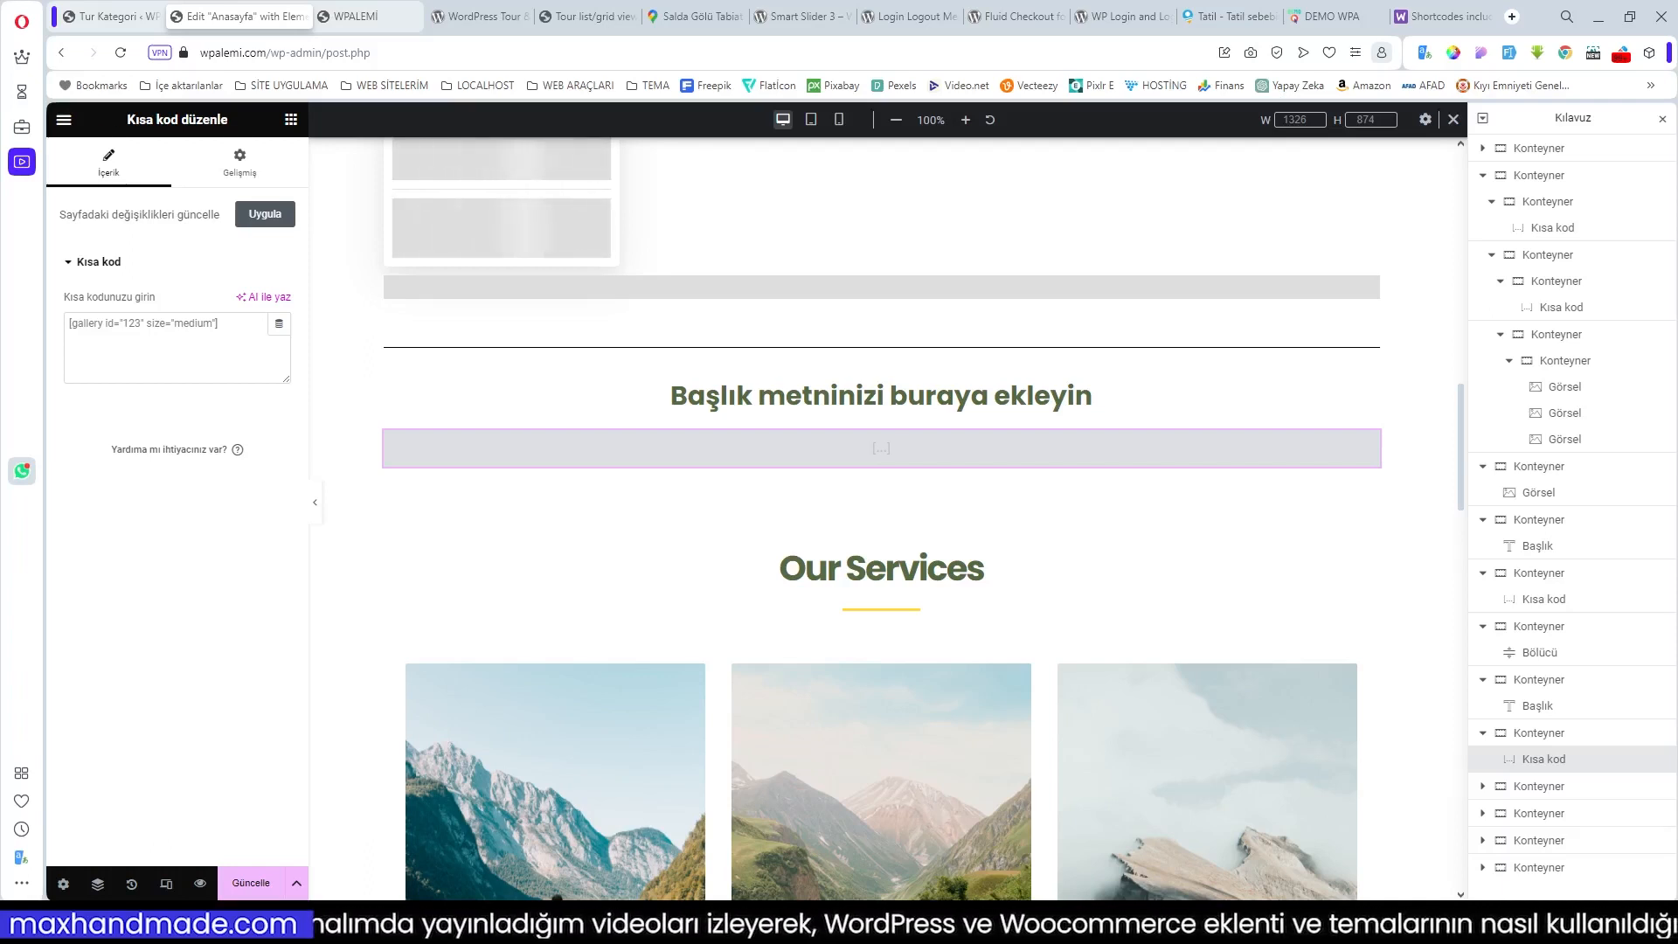
type("[travel-location-list column=3 show=6]")
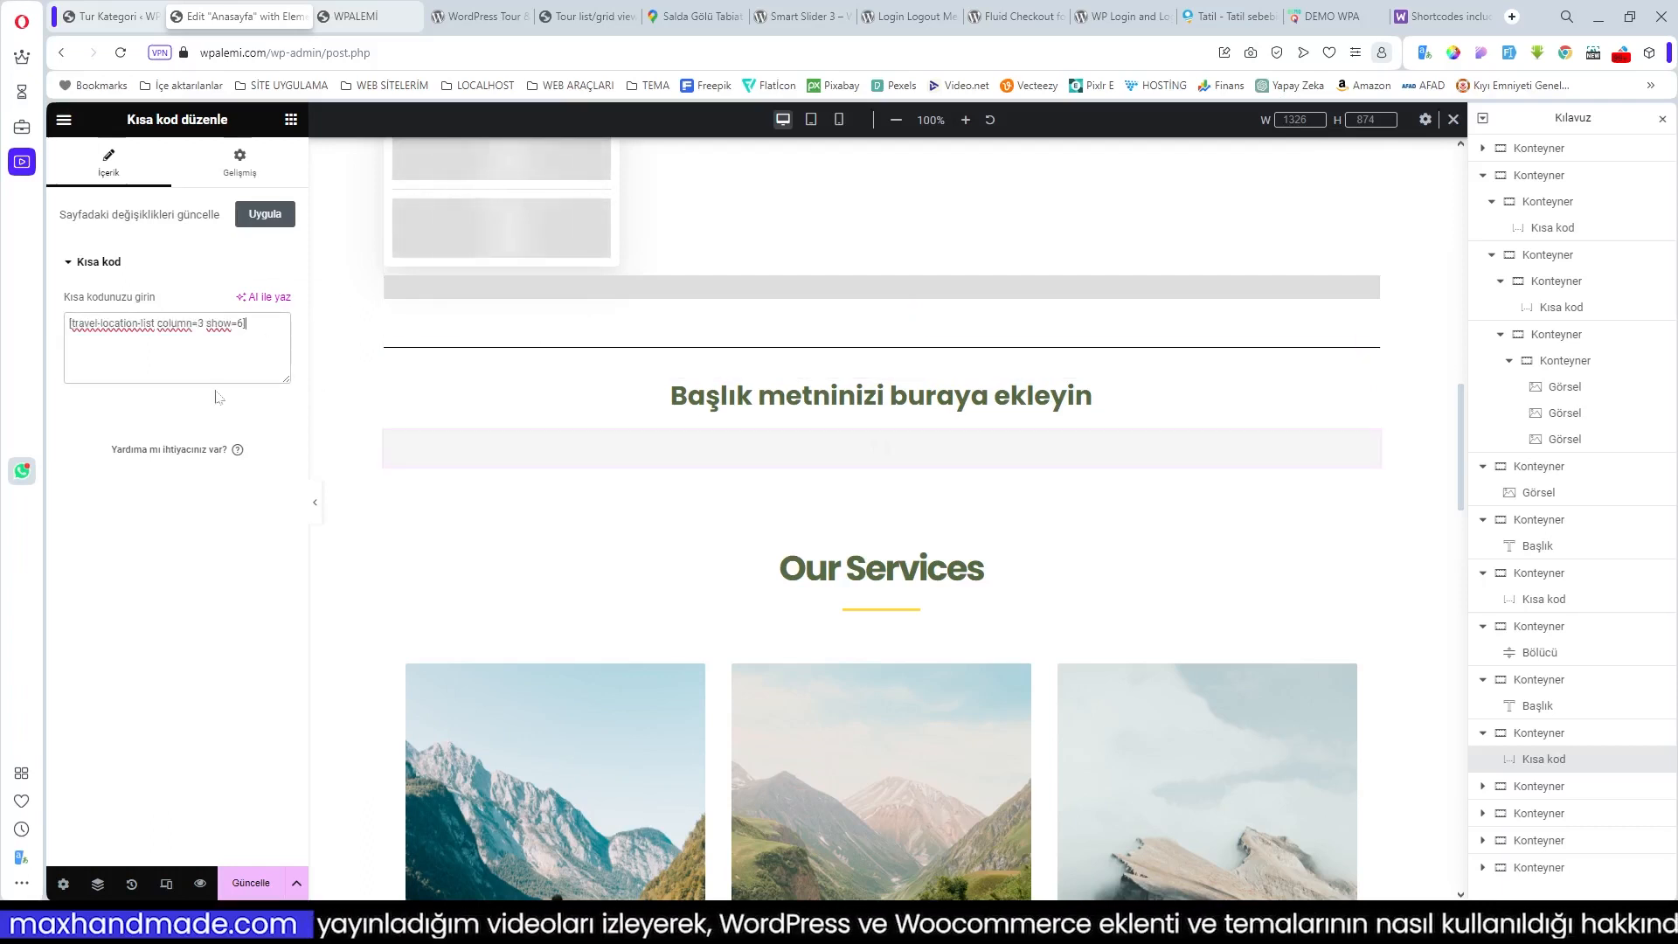
Step: Retitle the heading 'TUR BÖLGELERİ' and save the page
left_click(1048, 397)
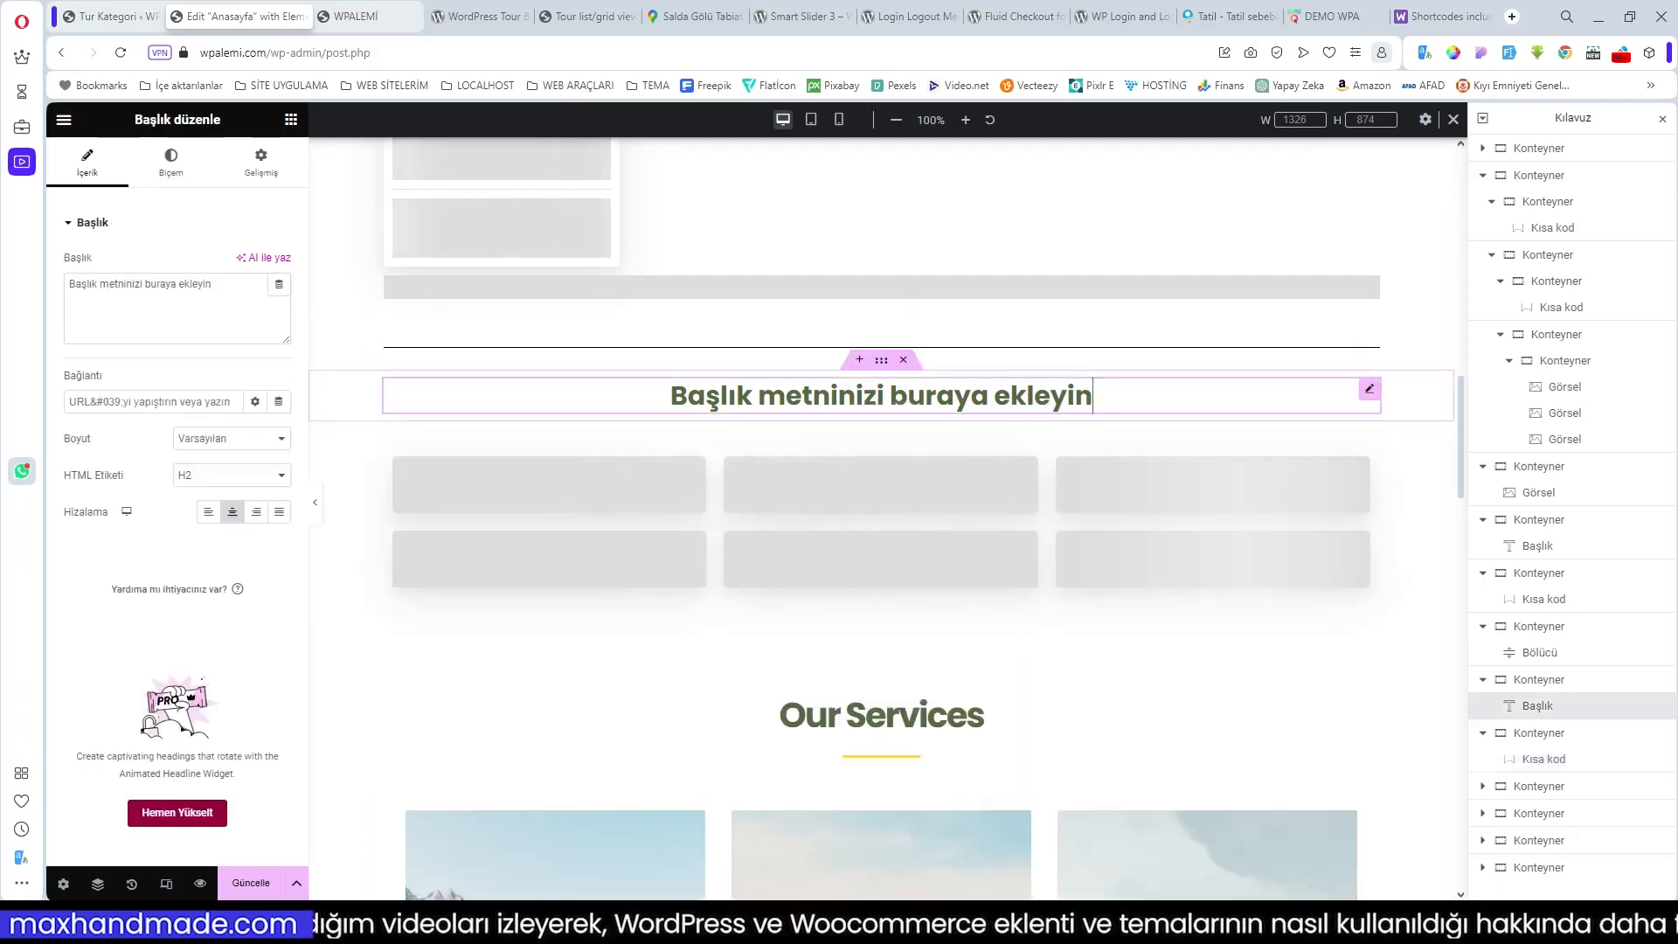
left_click_drag(214, 284, 61, 295)
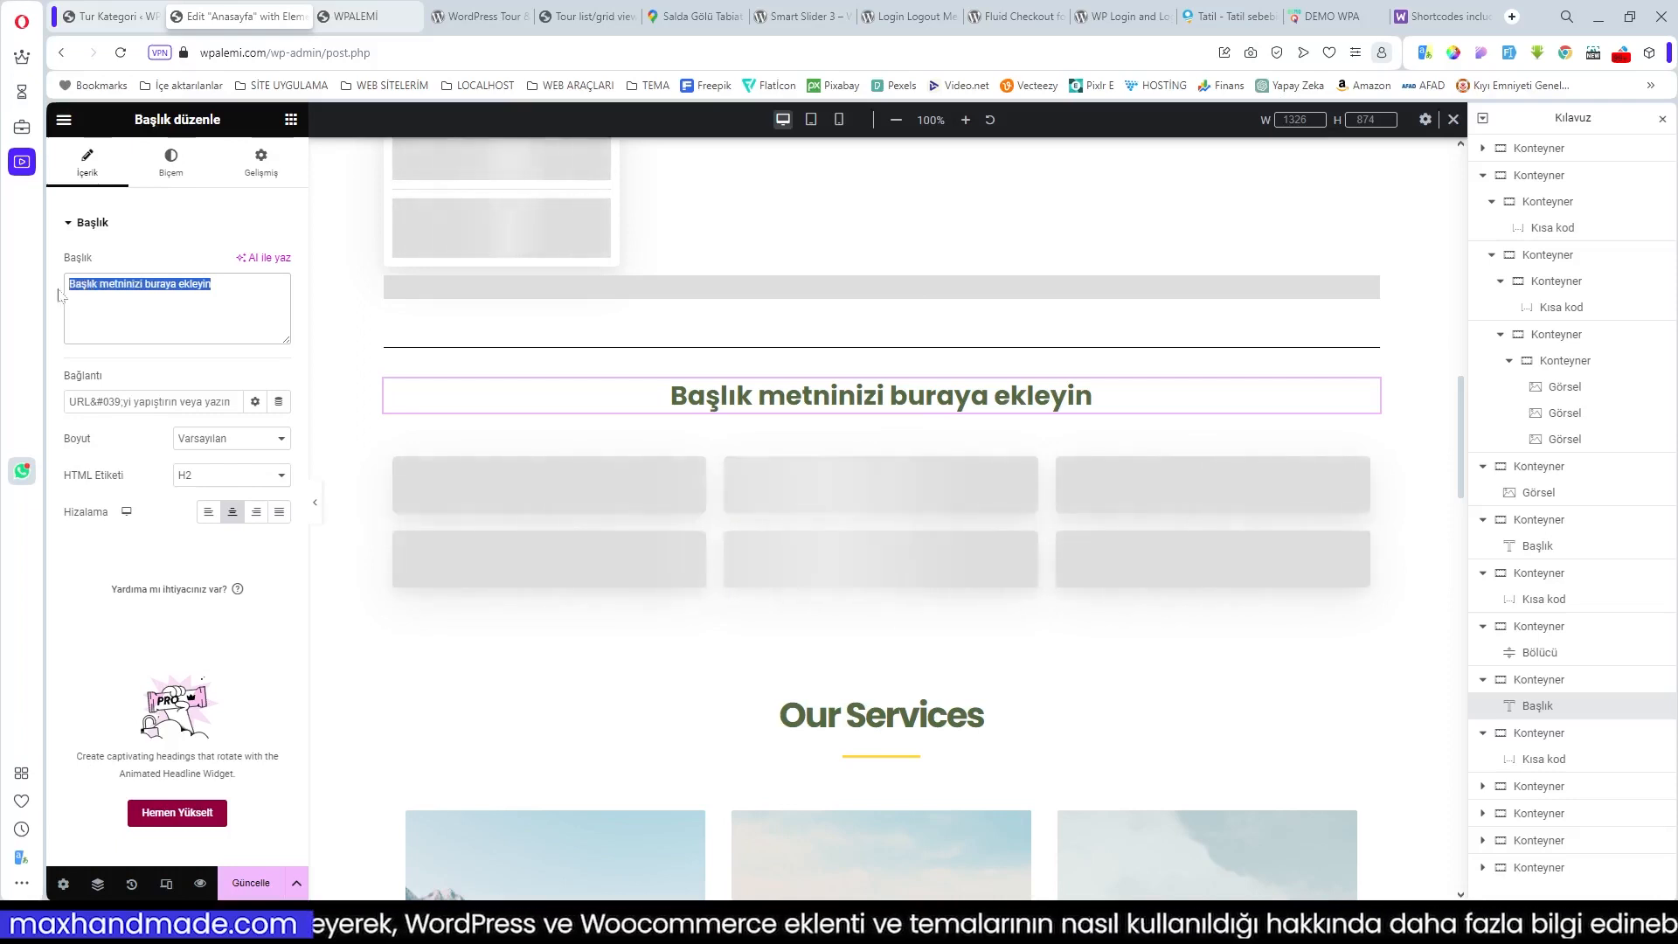
type("TUR B")
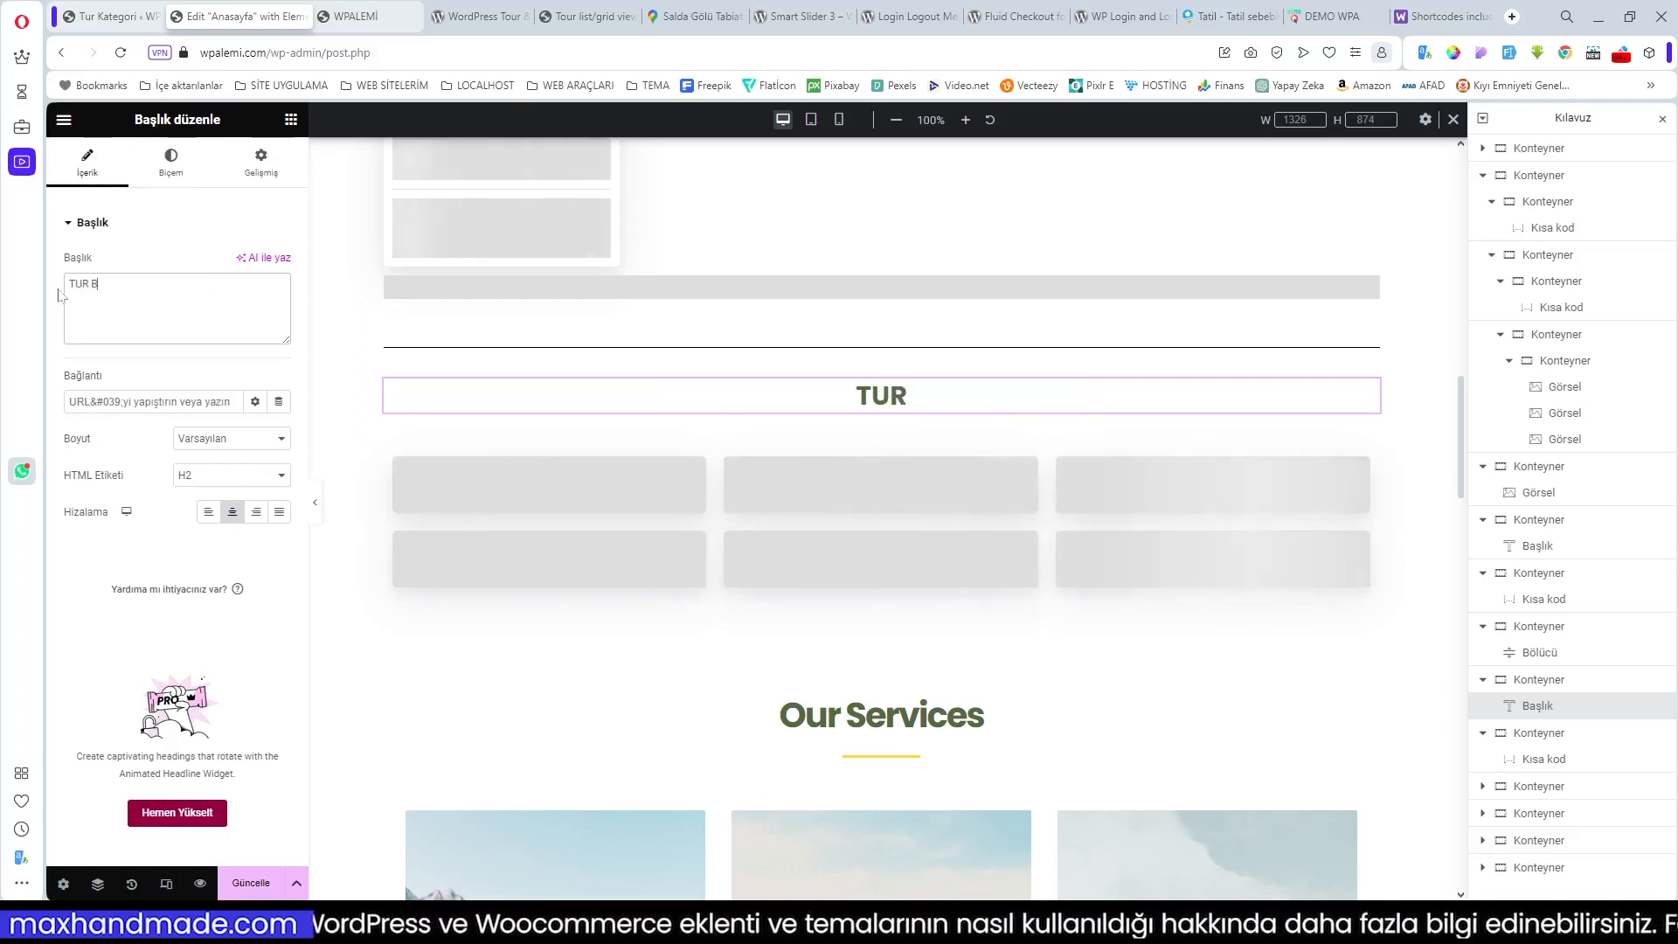
type("ÖLGELER")
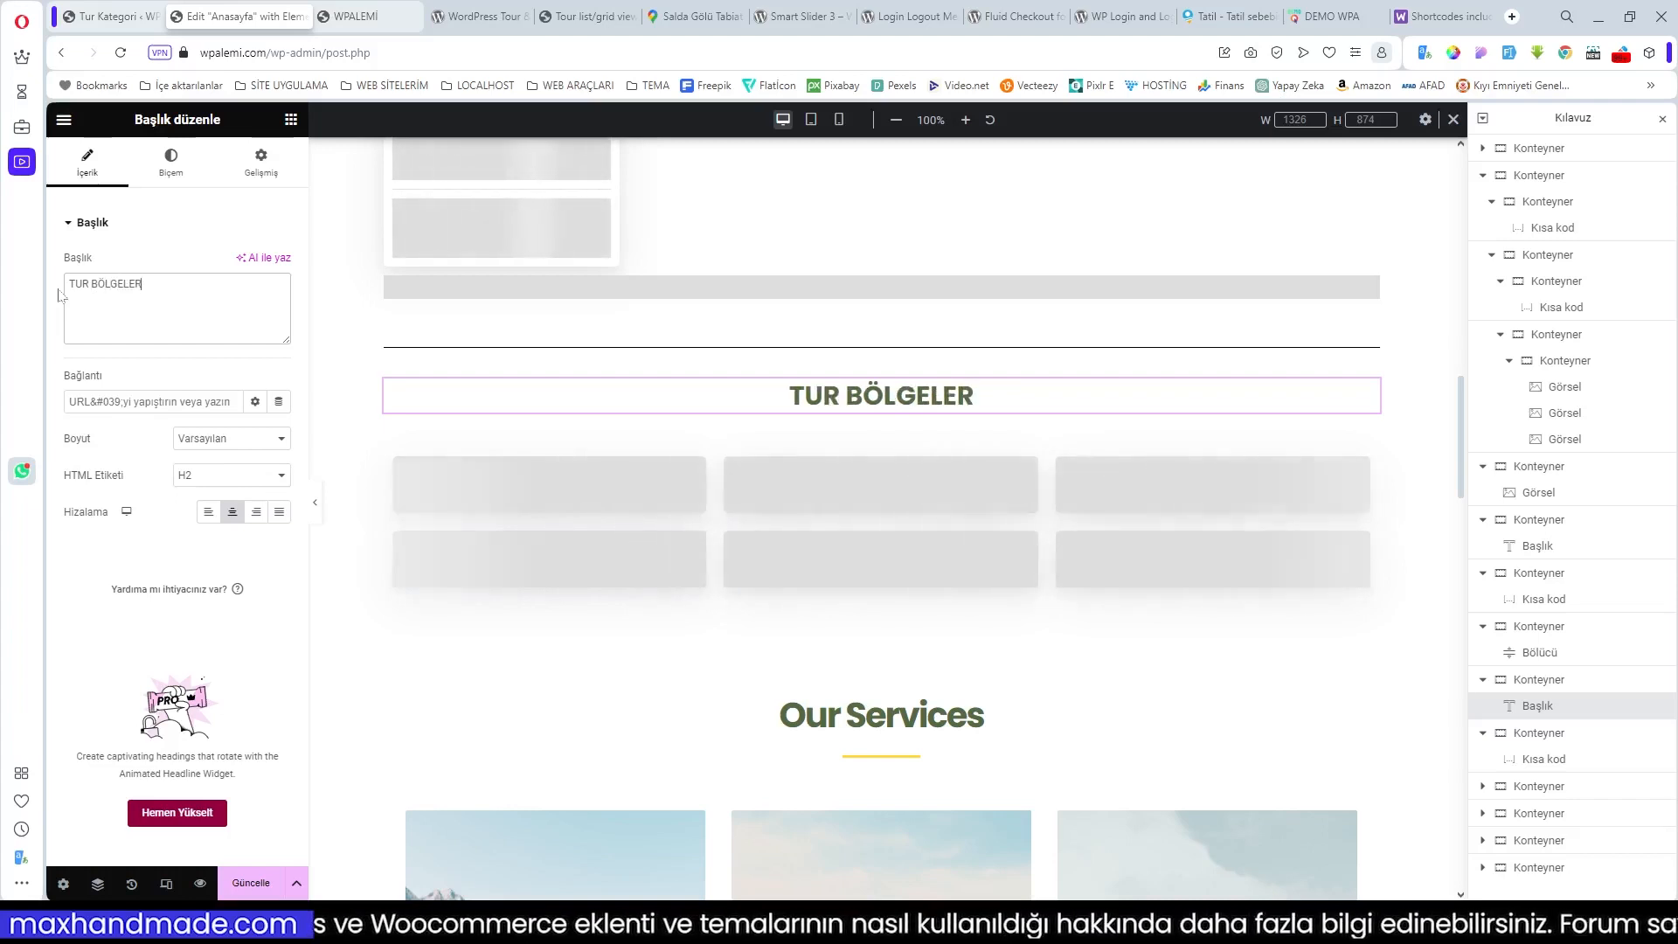
type("İ")
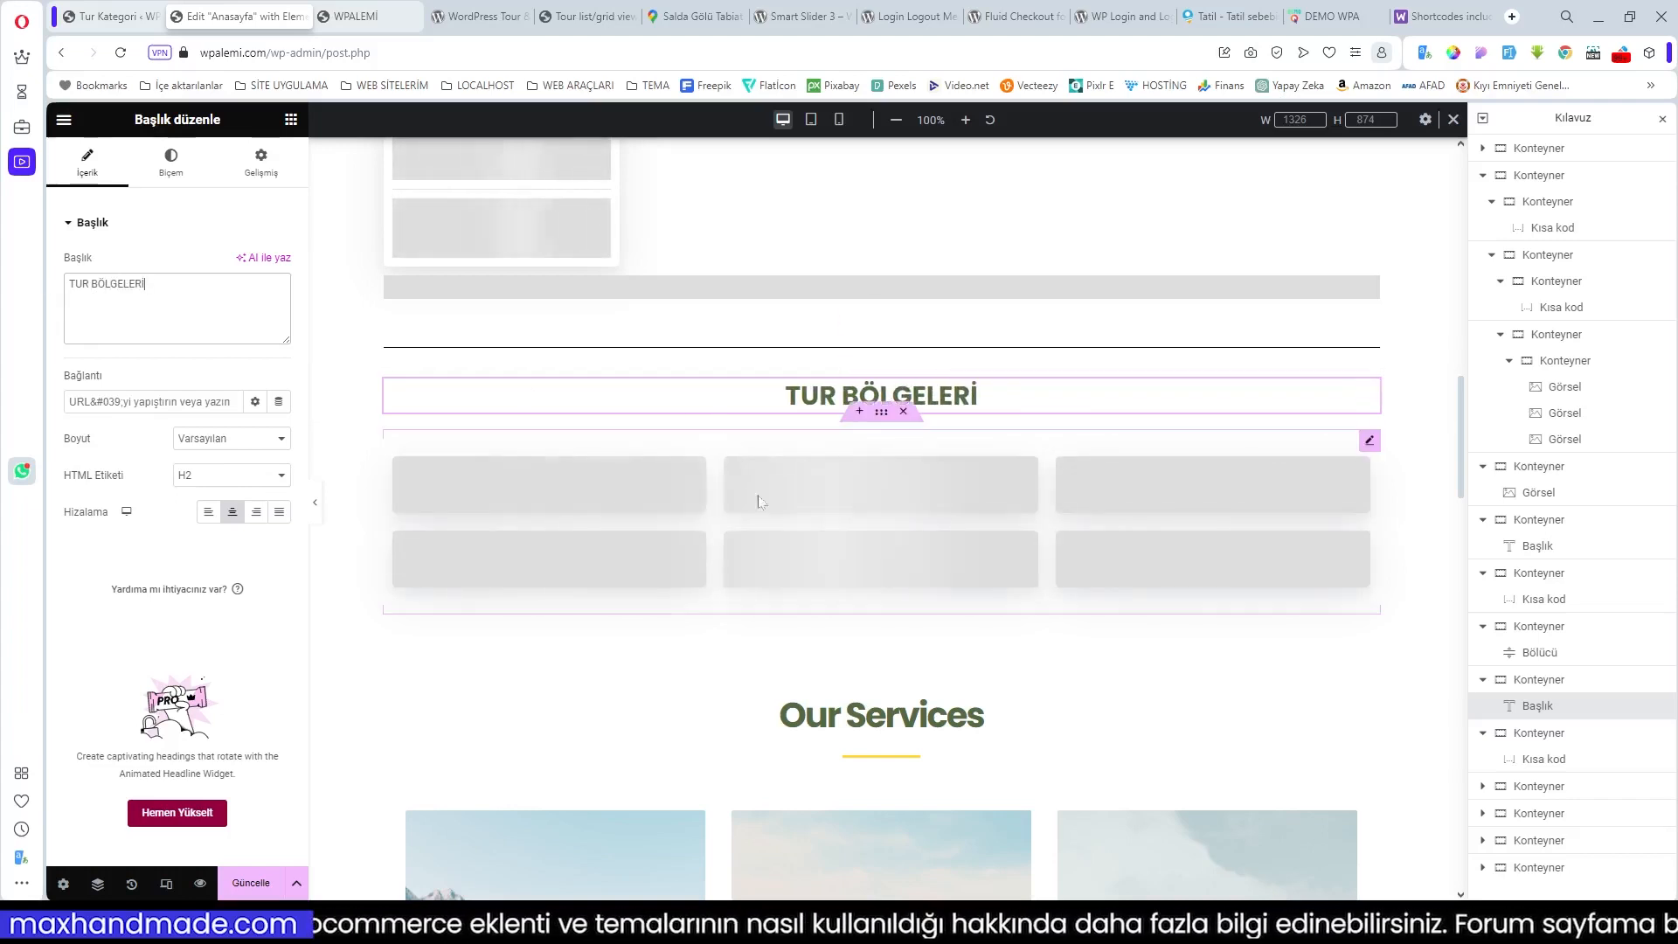
scroll(890, 524, "up", 5)
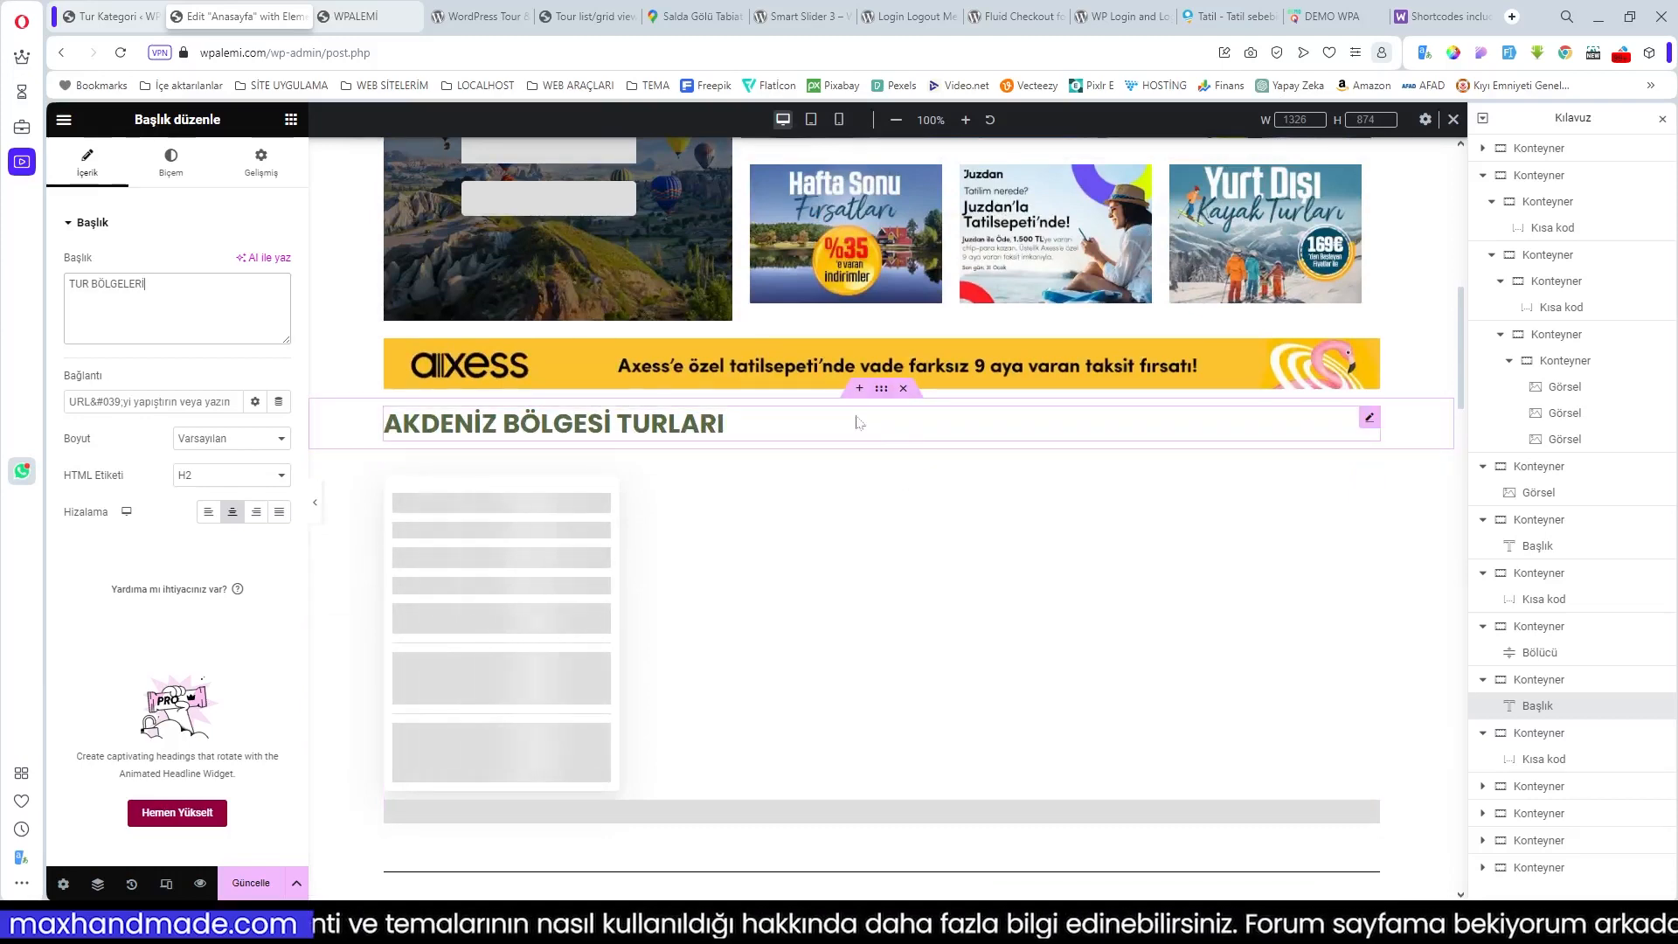
scroll(996, 776, "down", 5)
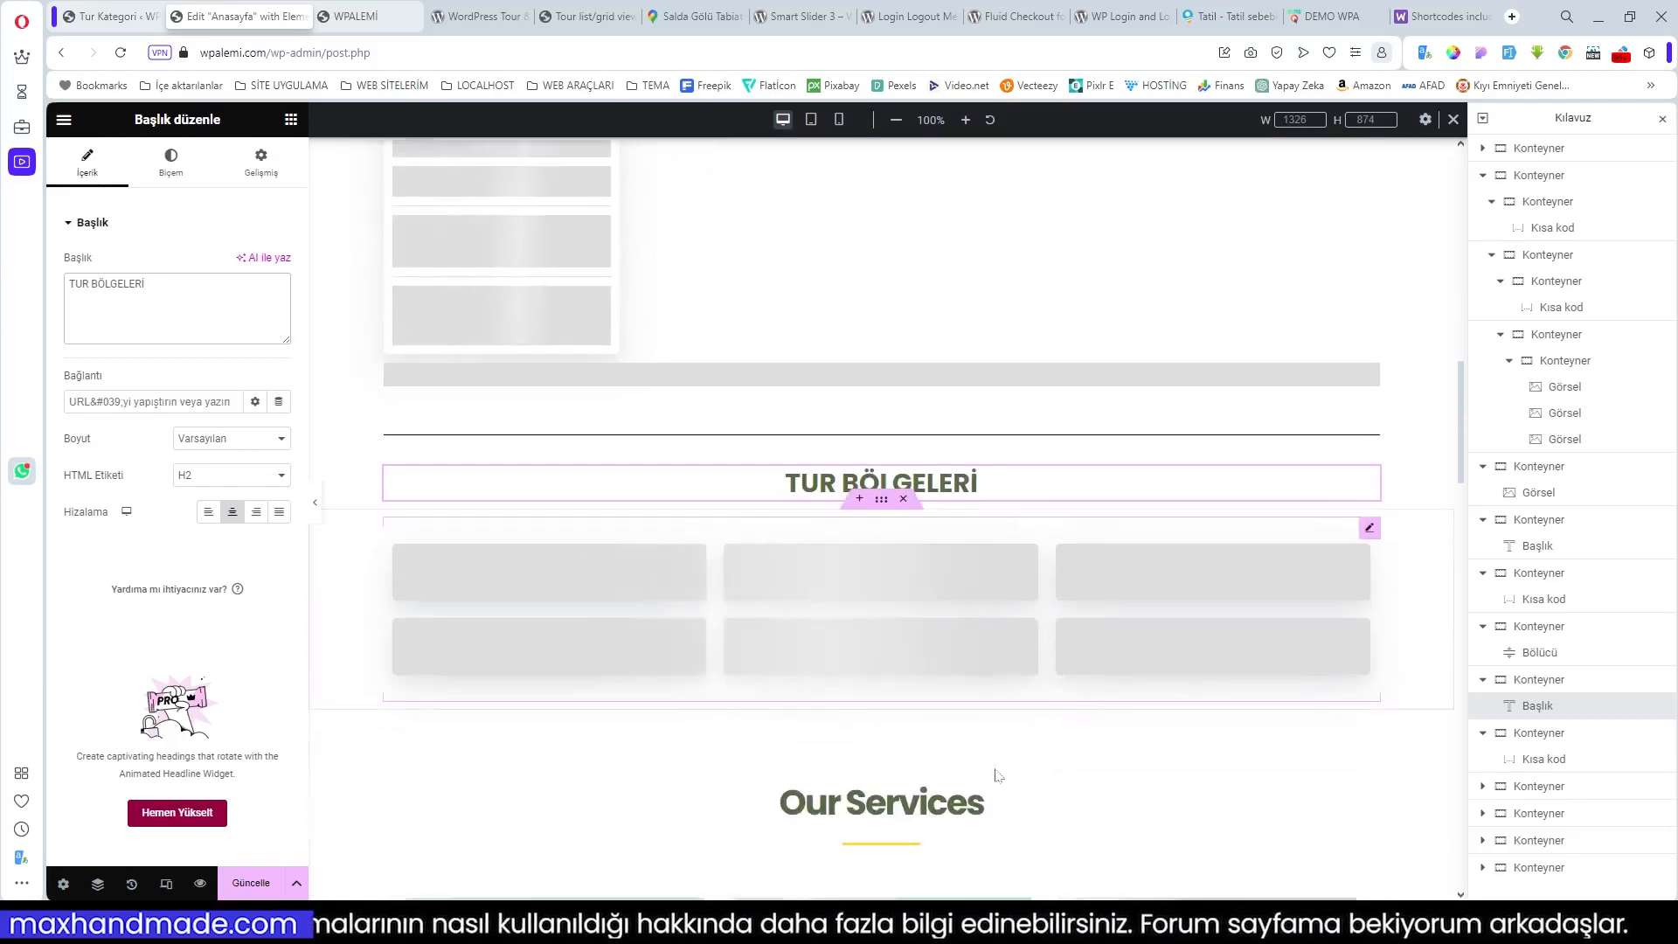
left_click(250, 884)
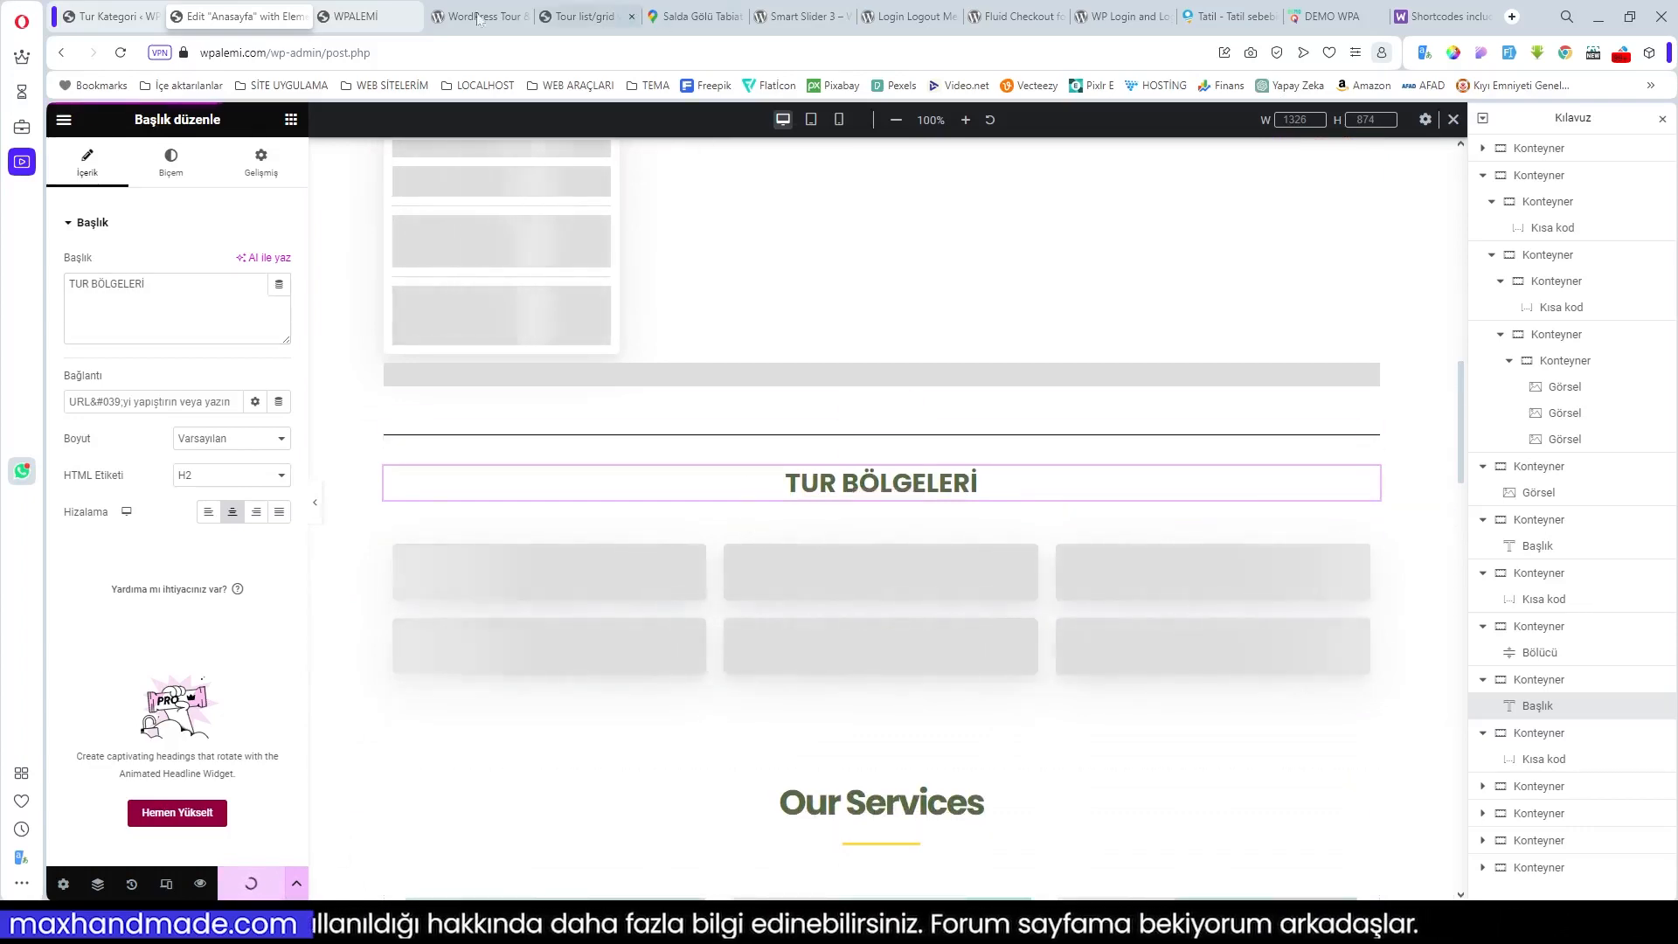
left_click(376, 19)
mouse_move(748, 119)
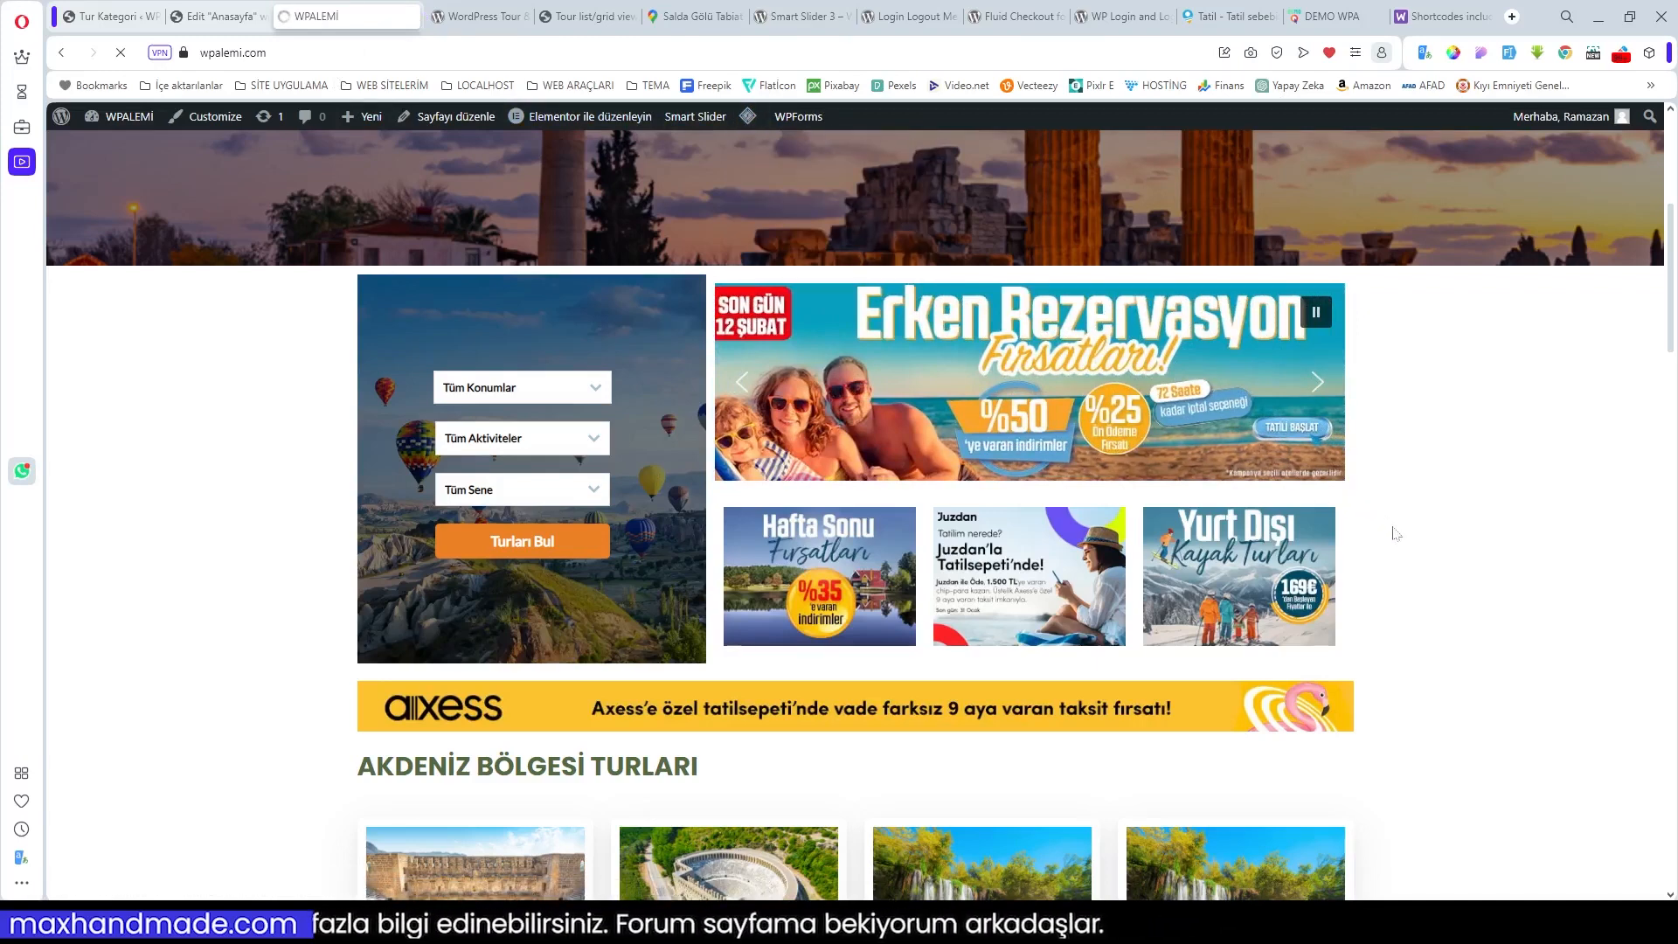
scroll(1395, 533, "down", 3)
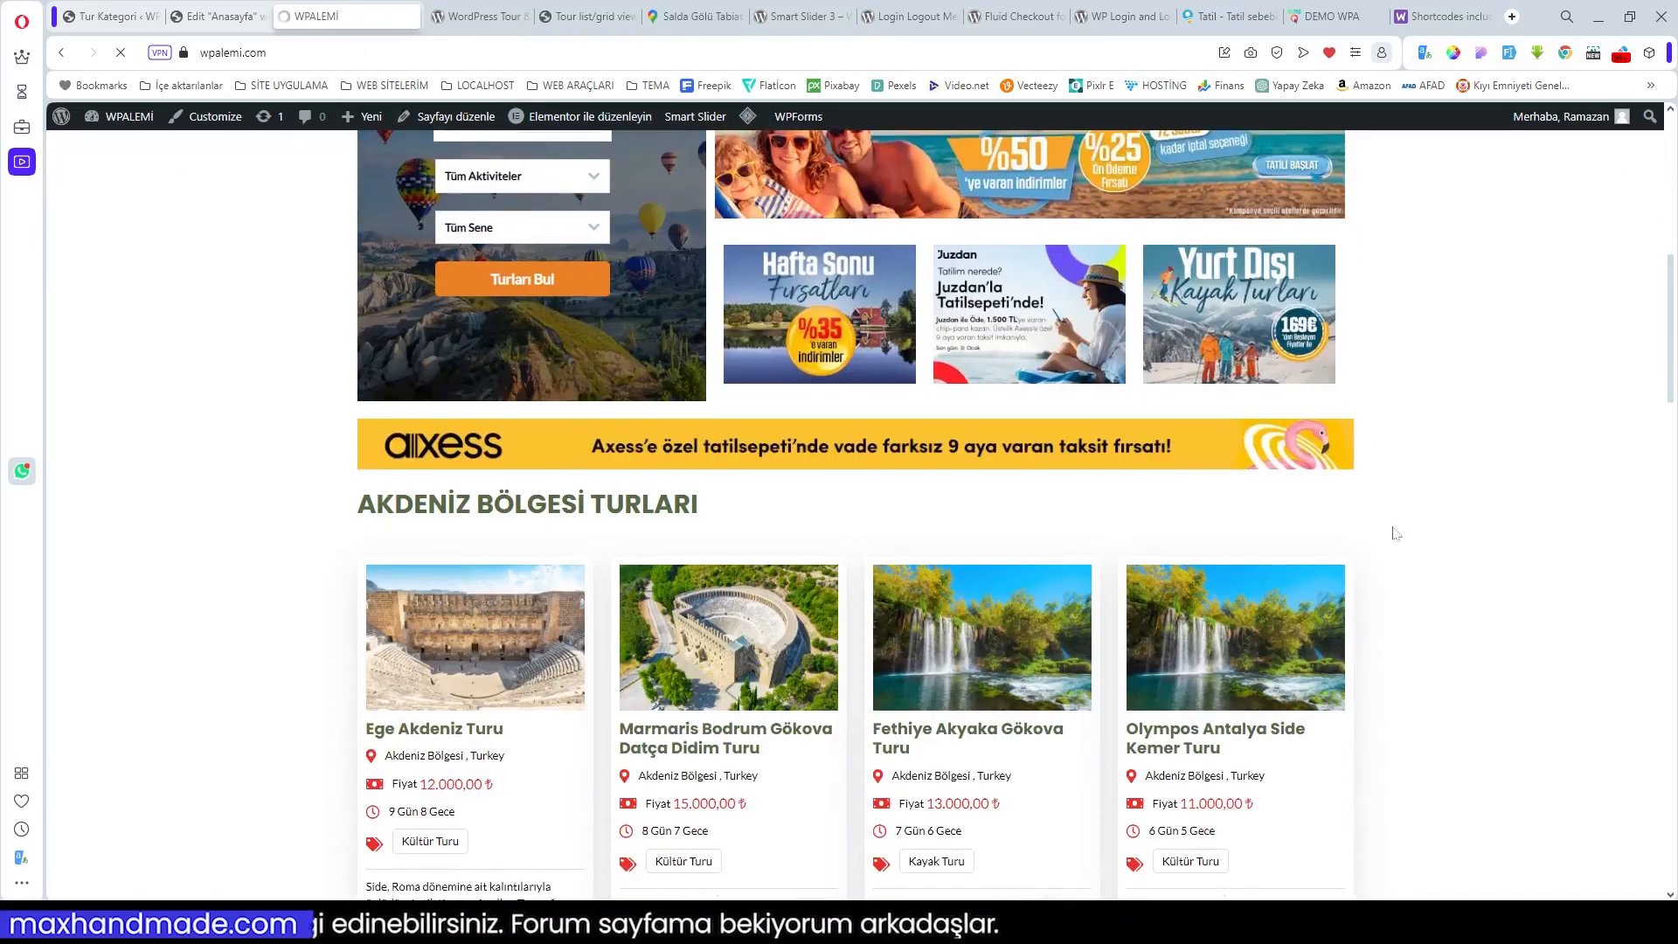
scroll(1396, 533, "down", 11)
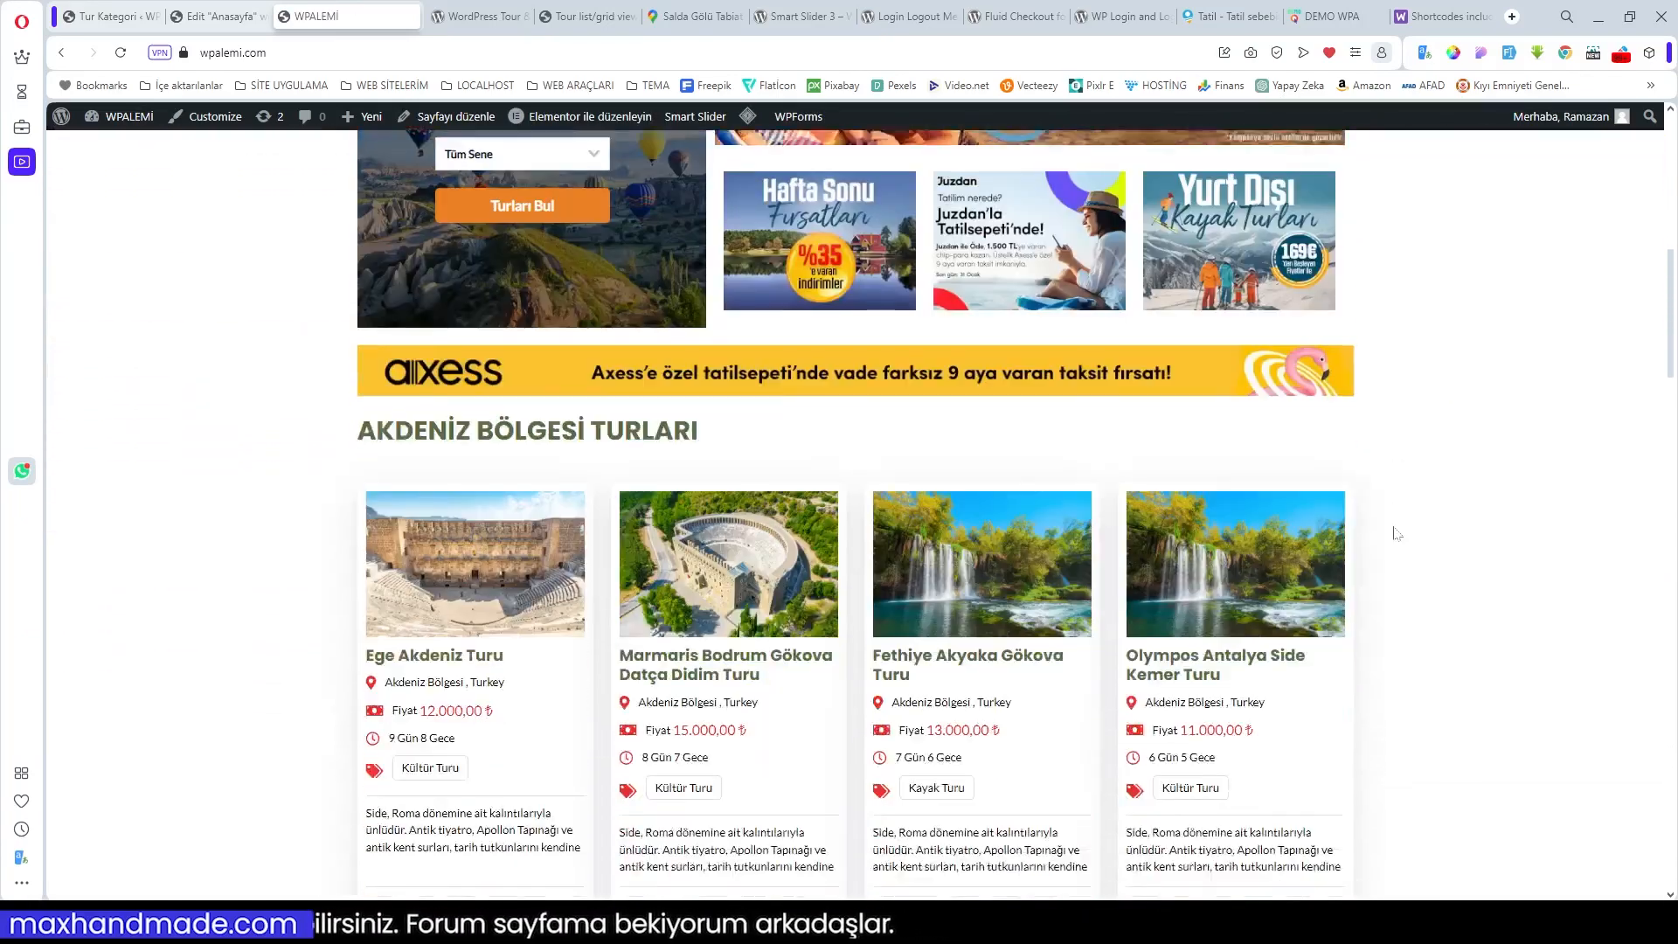
scroll(1396, 533, "down", 5)
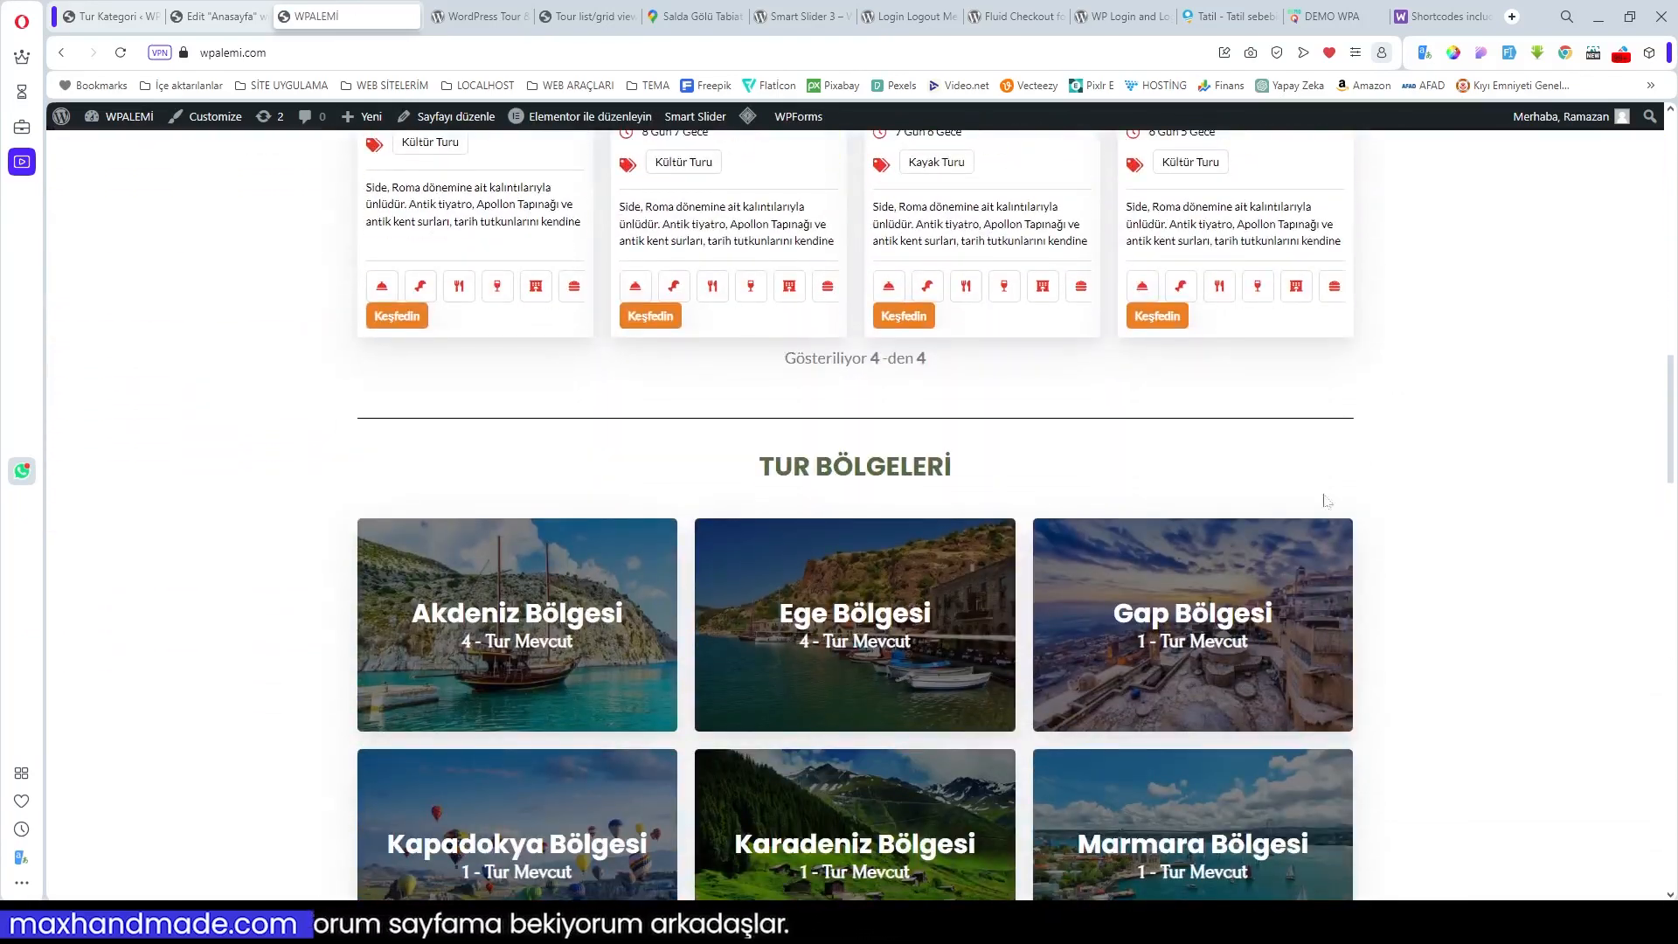
scroll(928, 434, "down", 3)
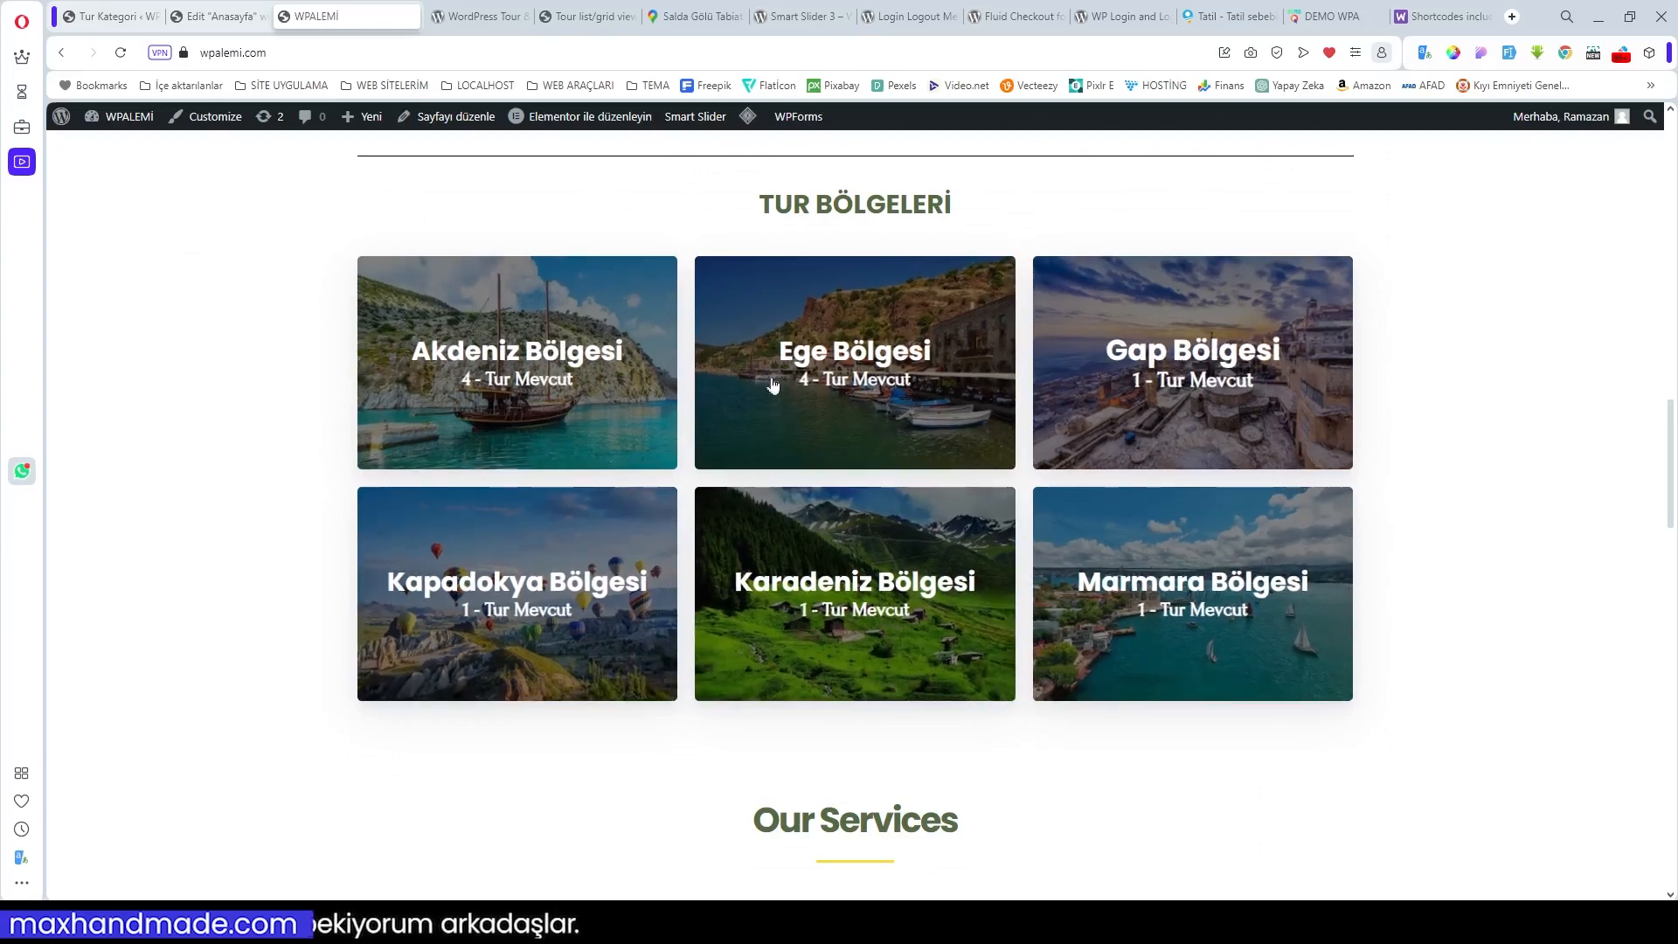
scroll(854, 457, "down", 3)
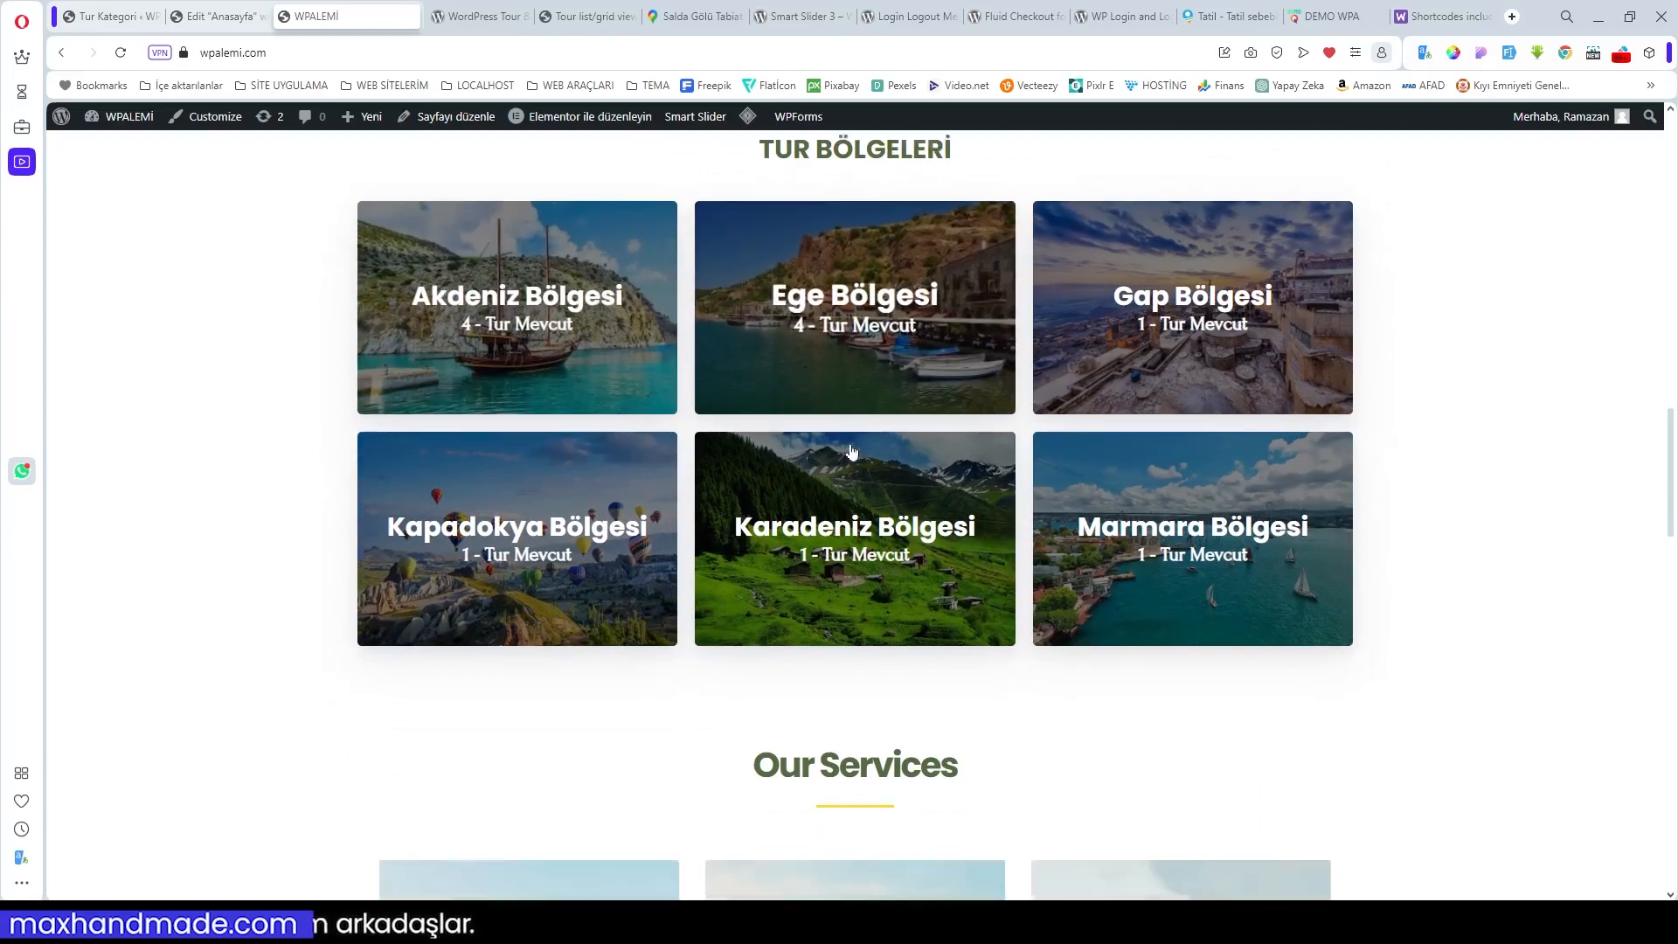
scroll(1012, 519, "up", 9)
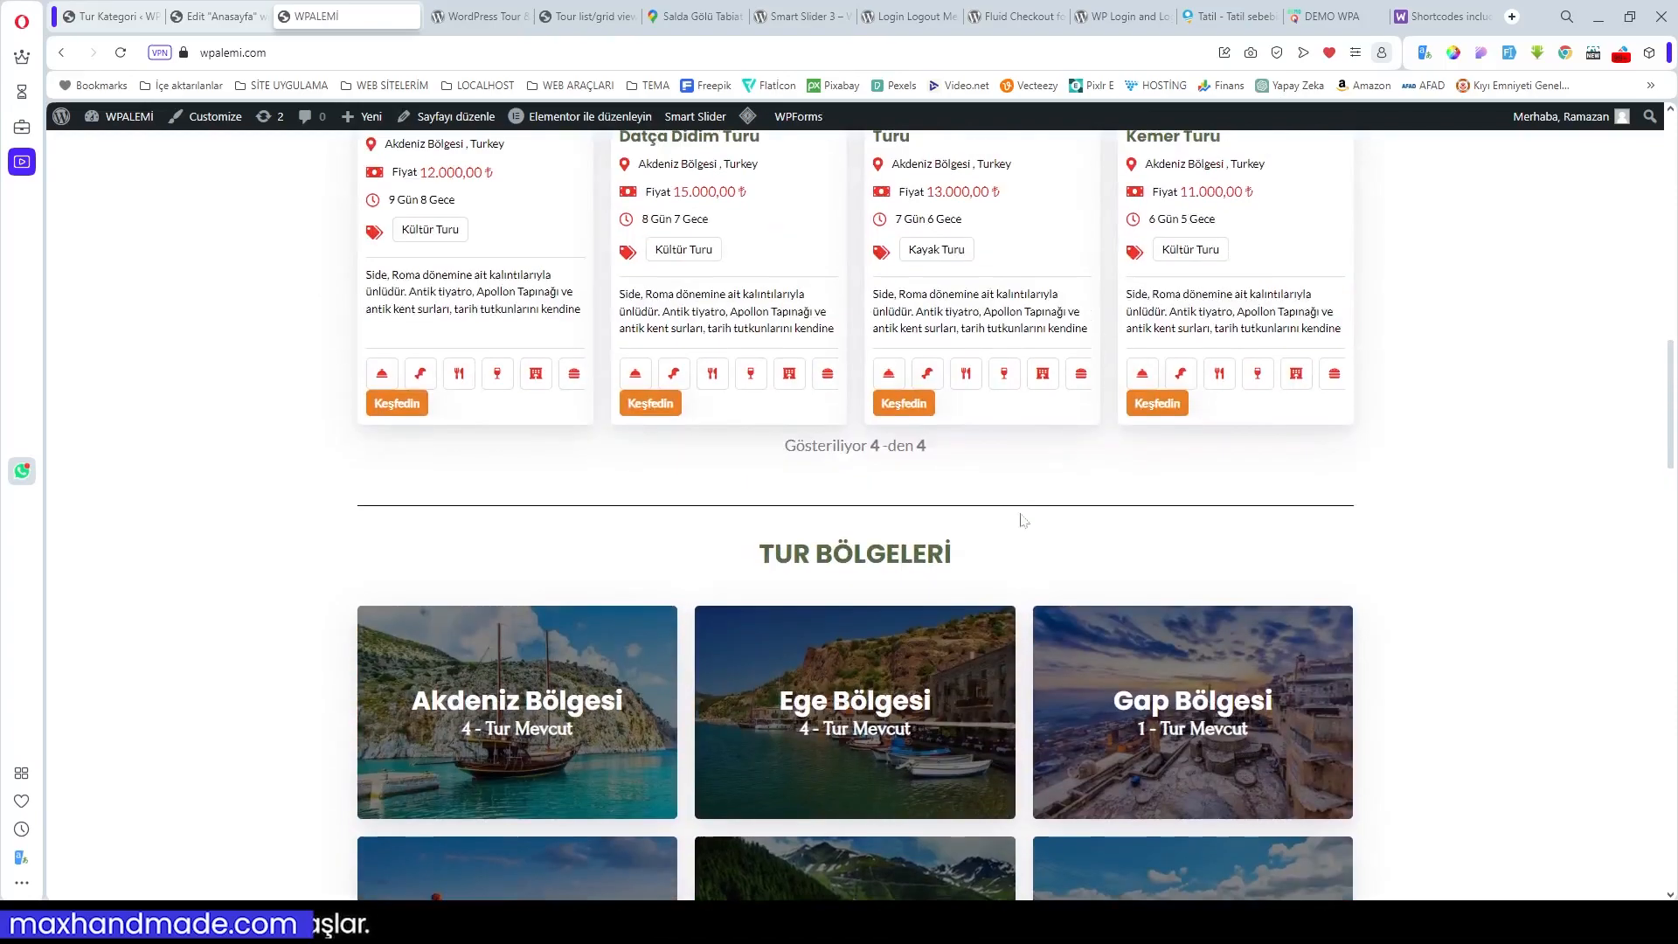
scroll(1038, 527, "down", 5)
scroll(1038, 526, "down", 9)
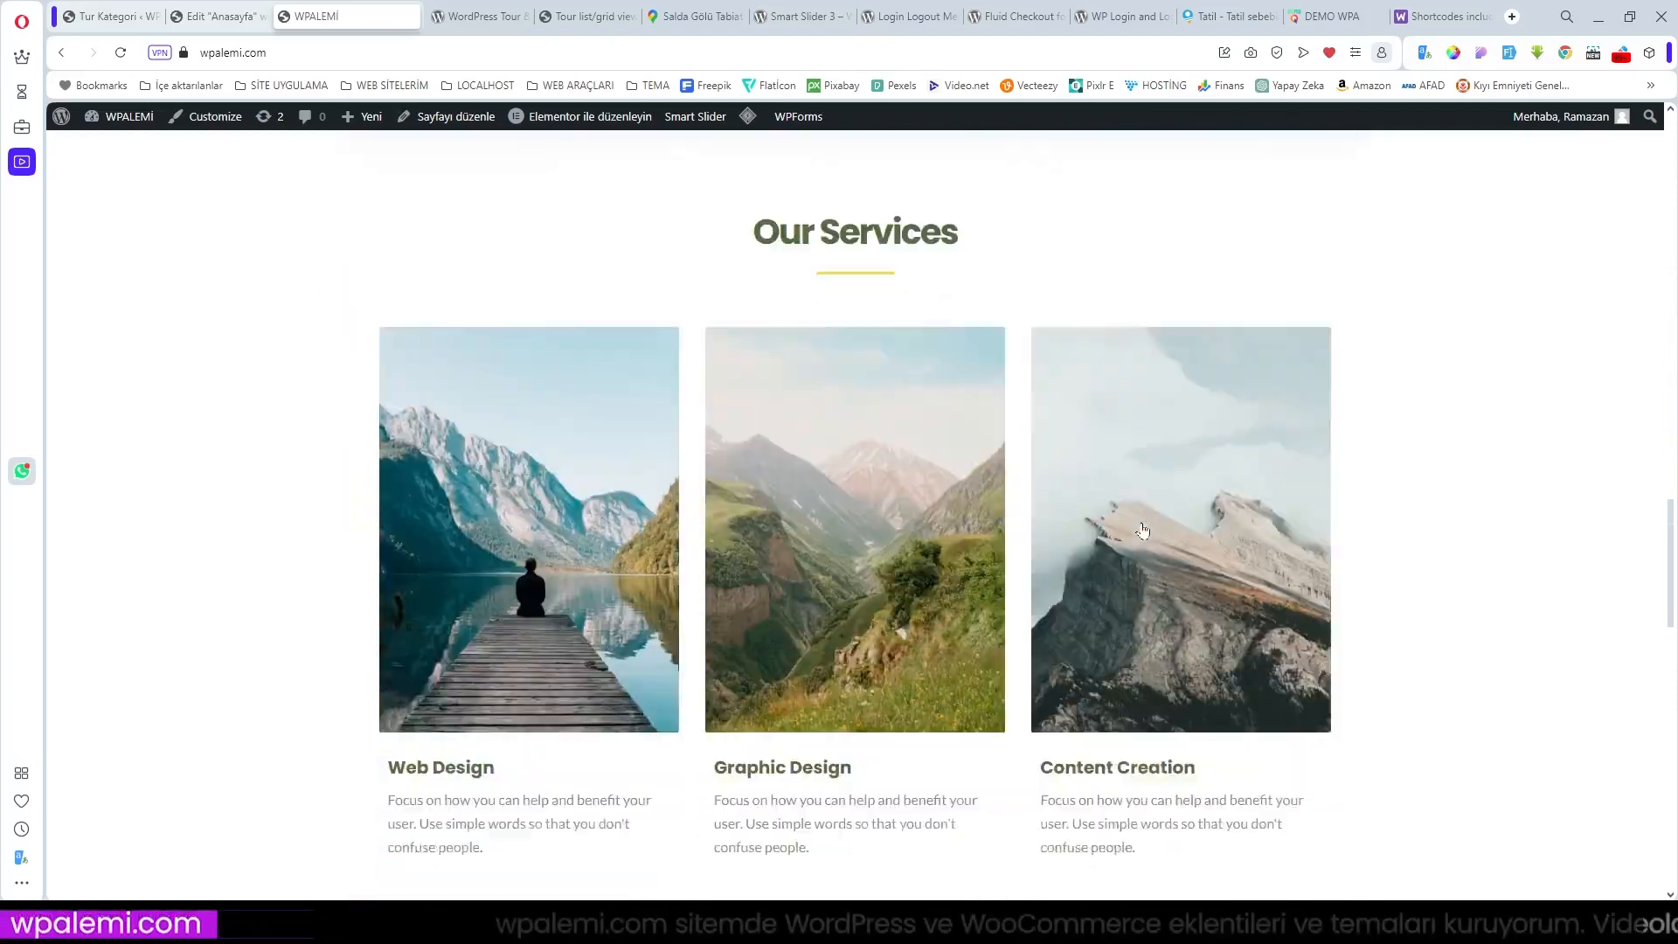
scroll(1141, 521, "up", 1)
scroll(629, 652, "up", 2)
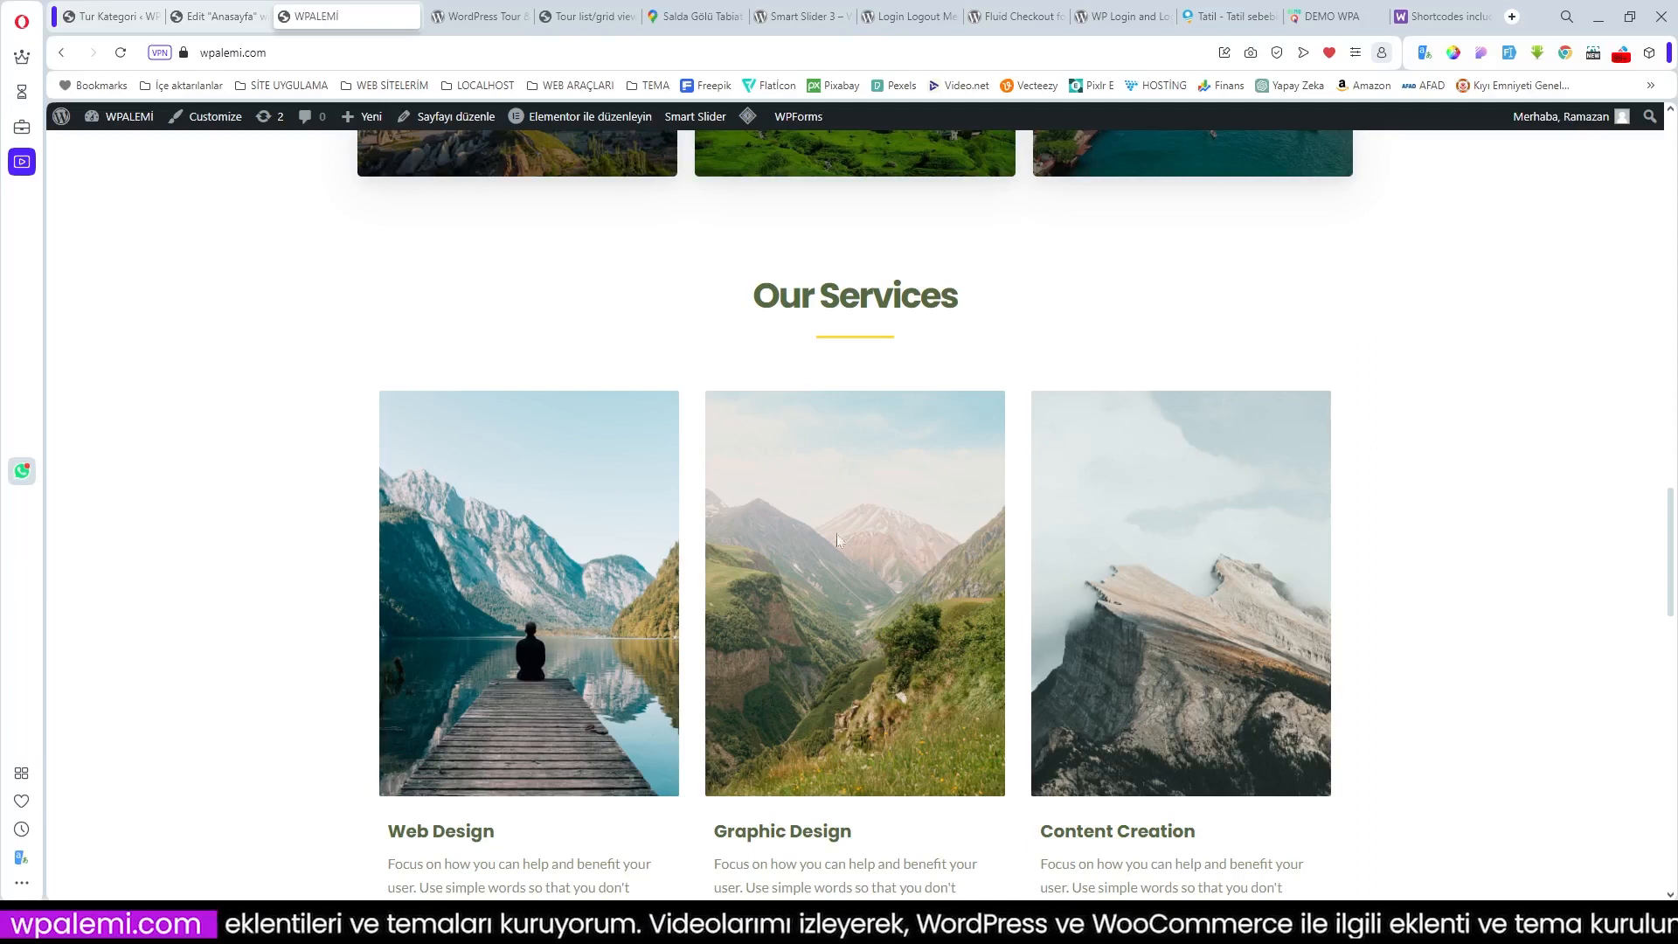
scroll(1139, 631, "down", 3)
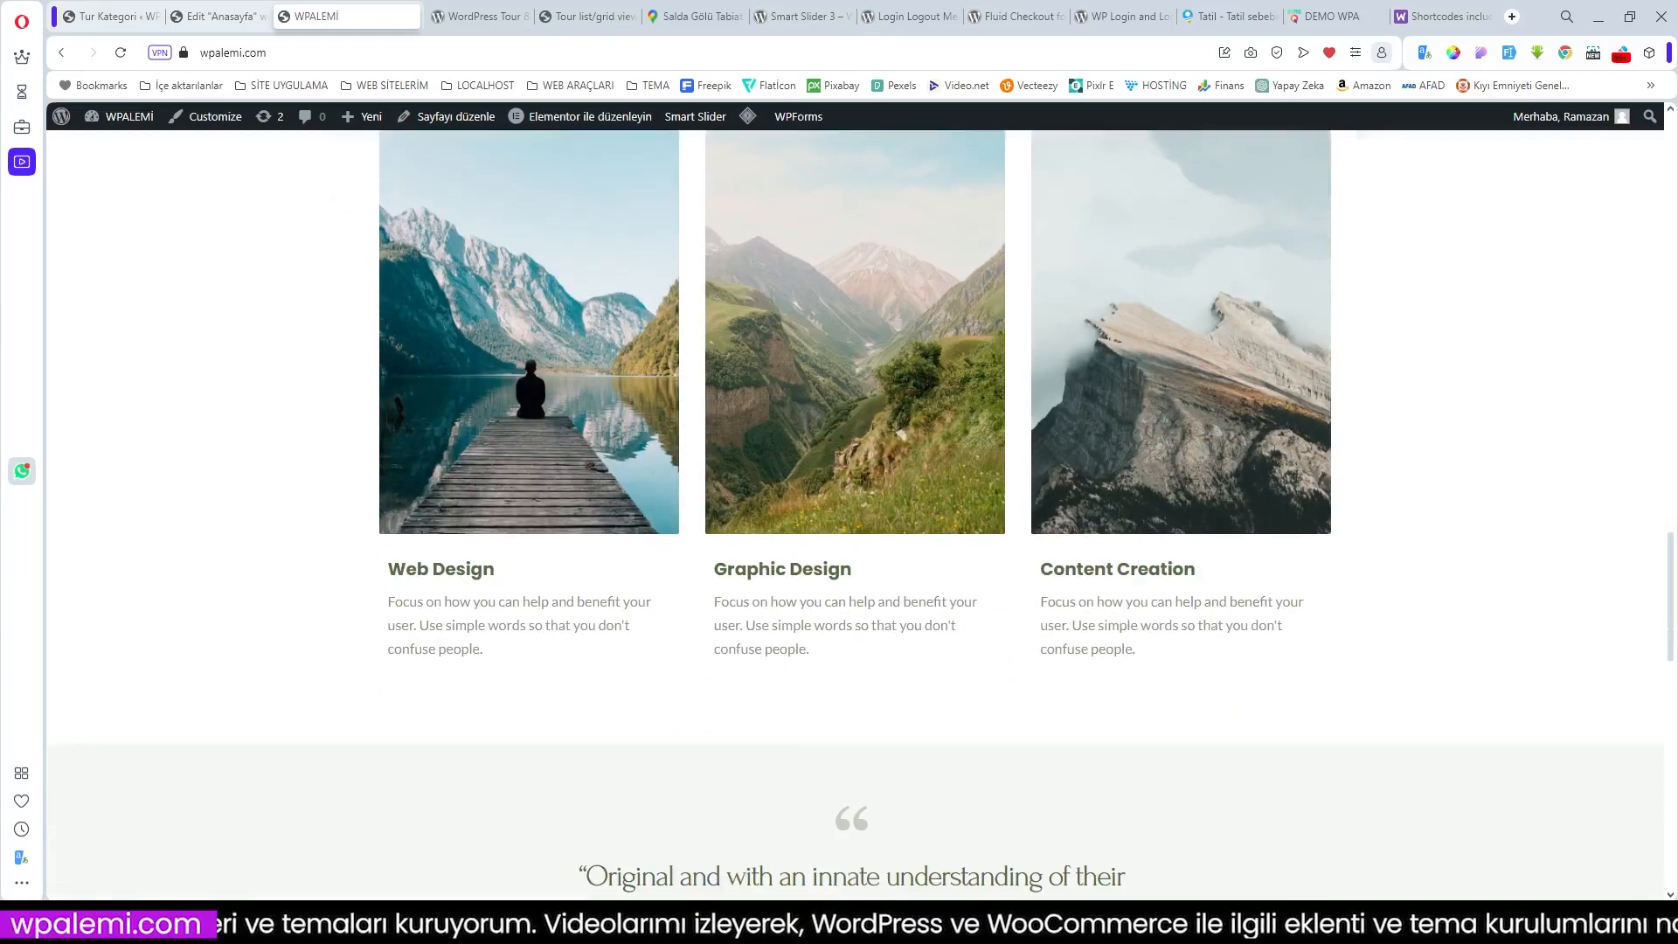
scroll(936, 483, "up", 3)
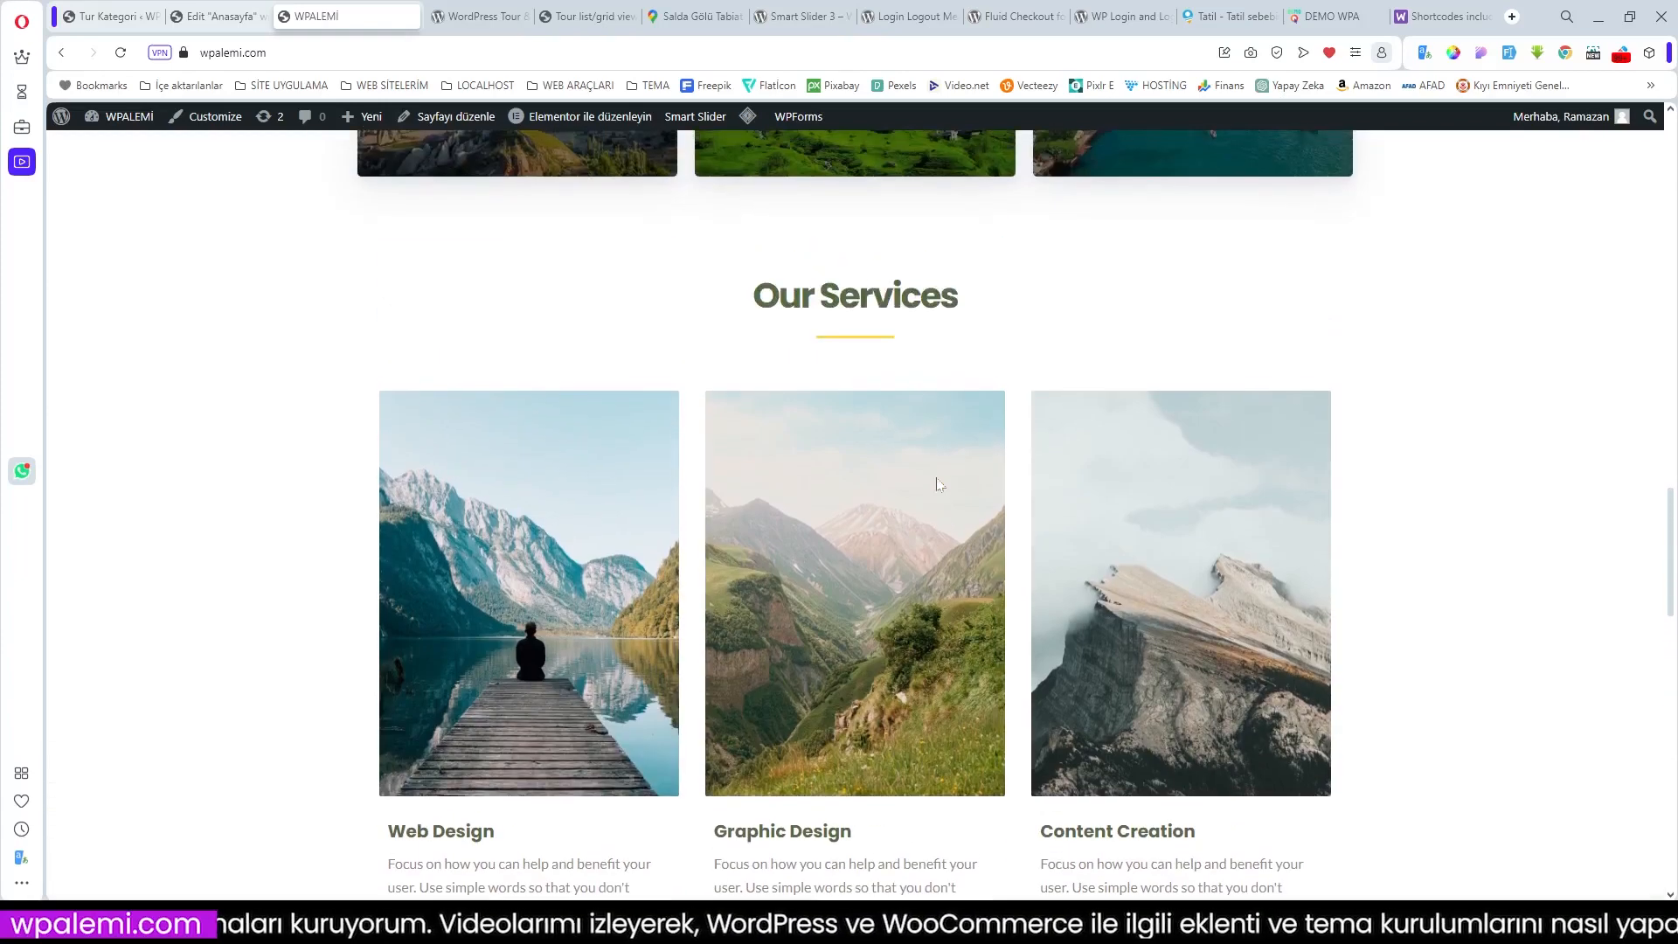
scroll(935, 484, "up", 3)
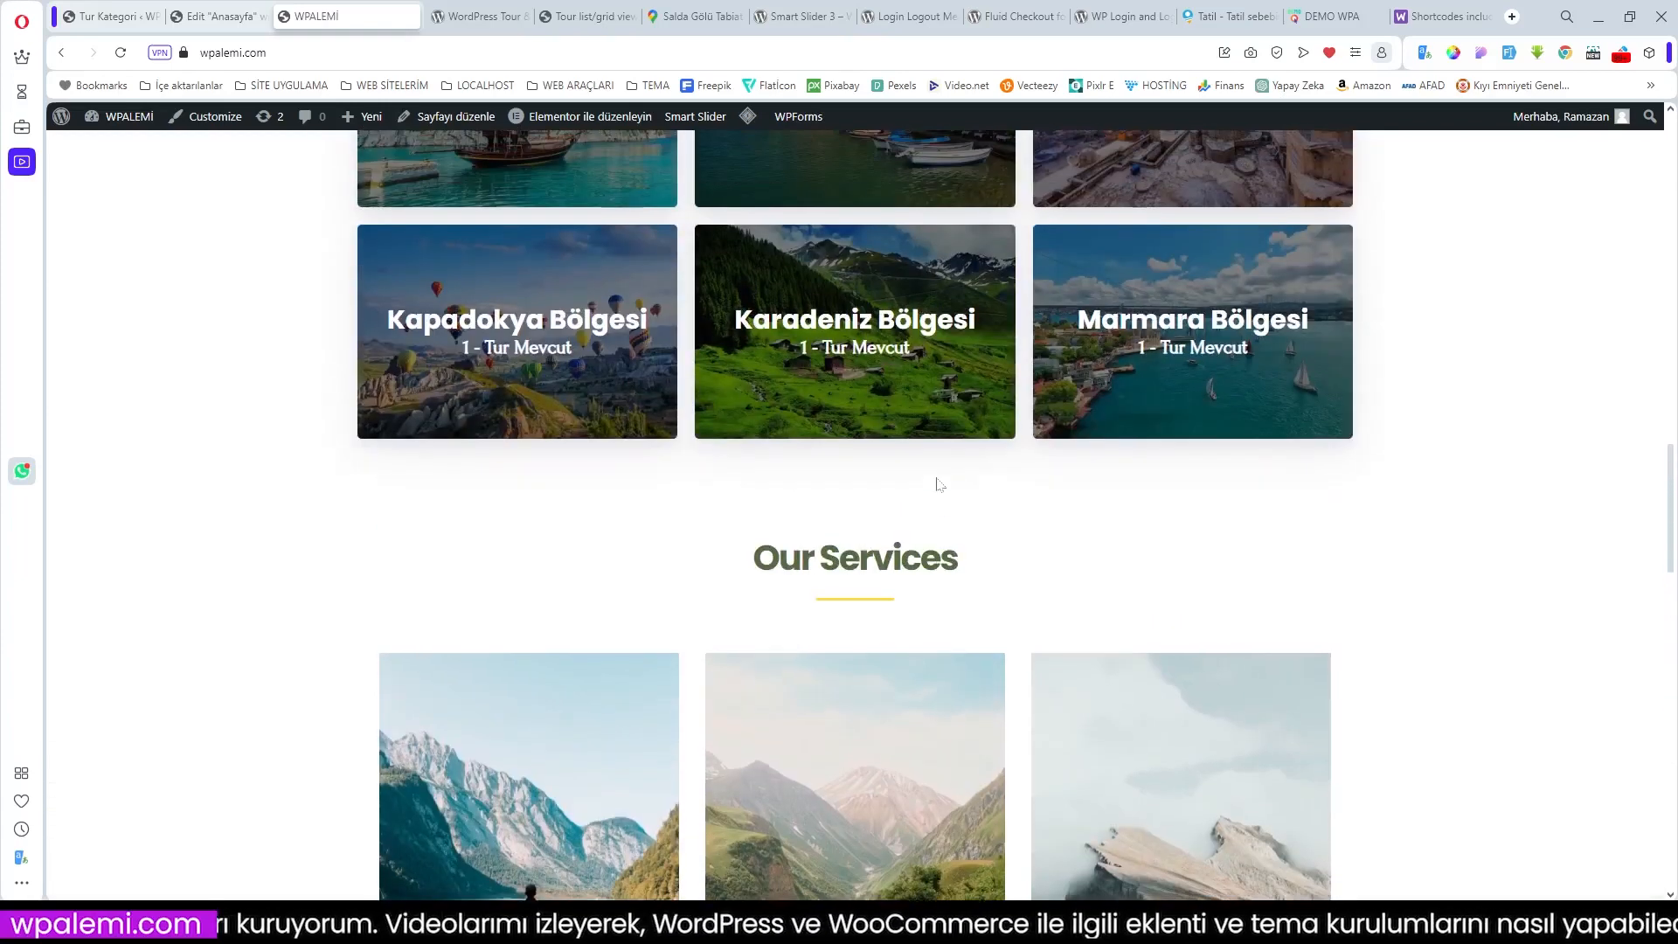
left_click(1328, 27)
scroll(1034, 387, "down", 10)
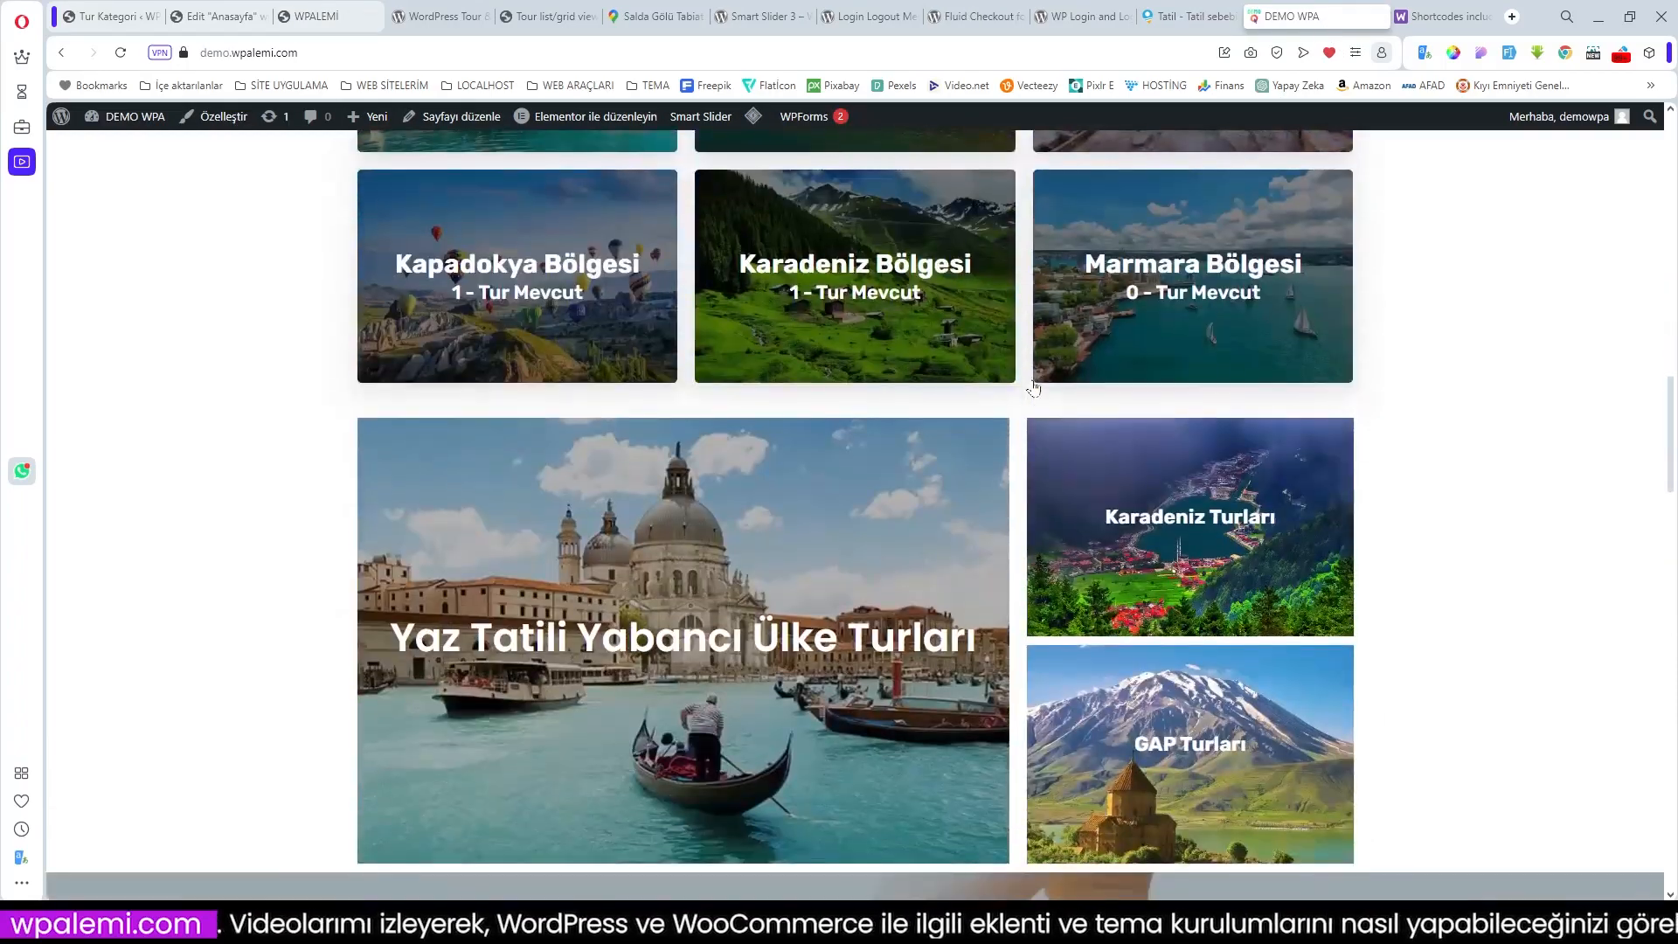
scroll(1034, 387, "down", 2)
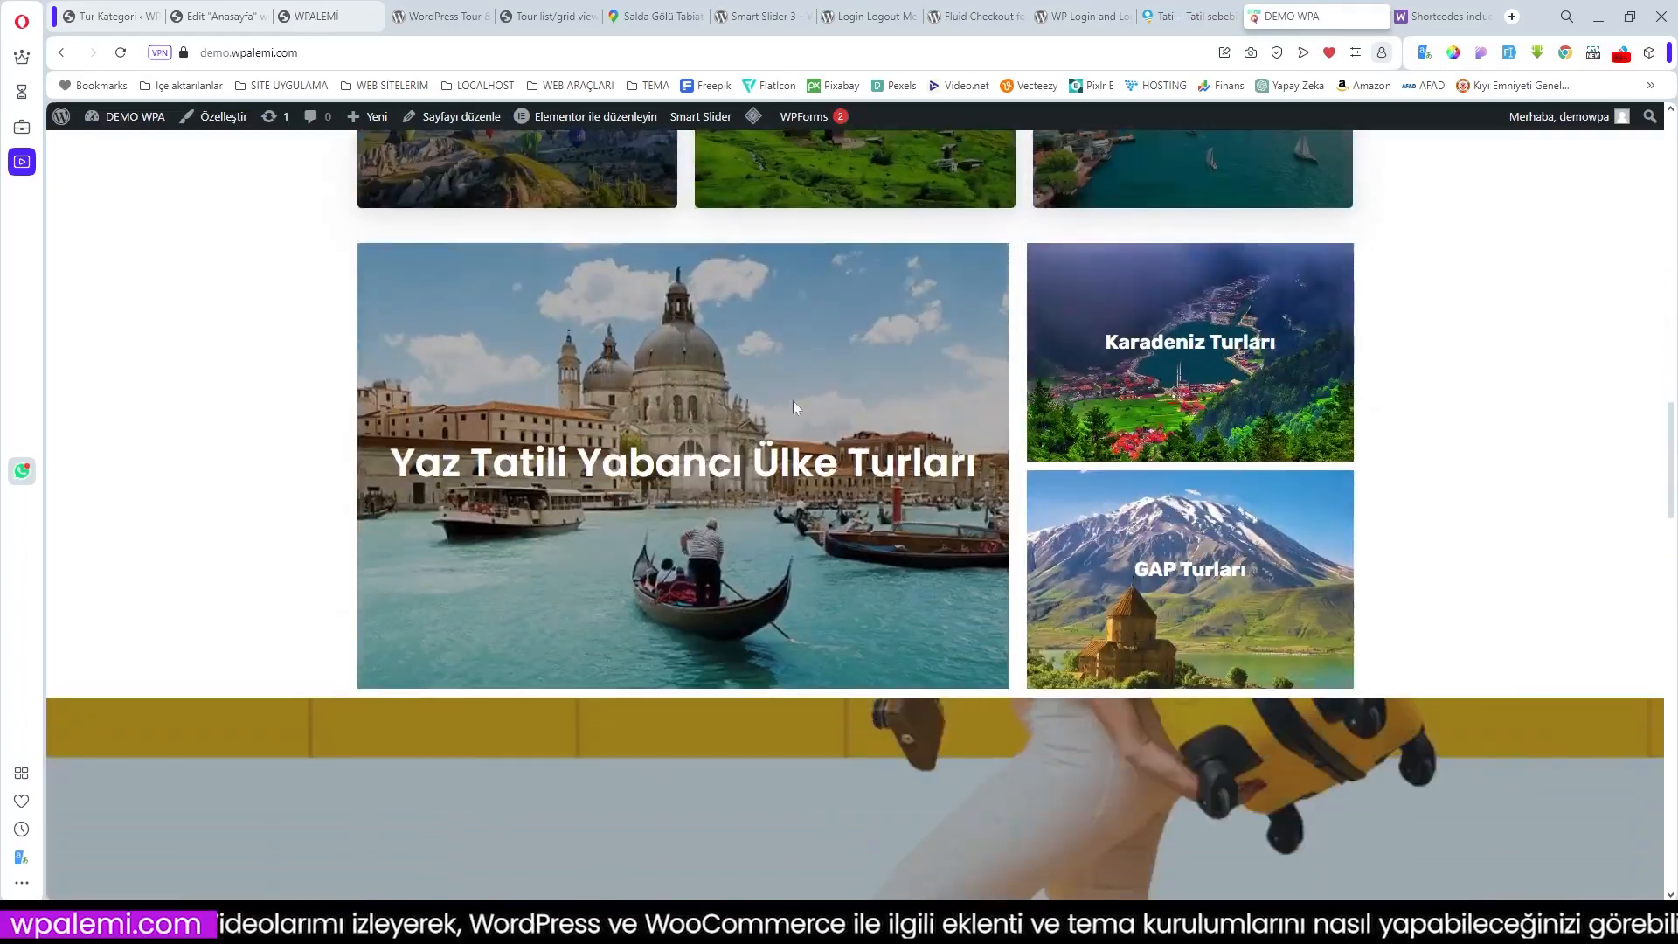
left_click(1208, 19)
scroll(815, 491, "down", 4)
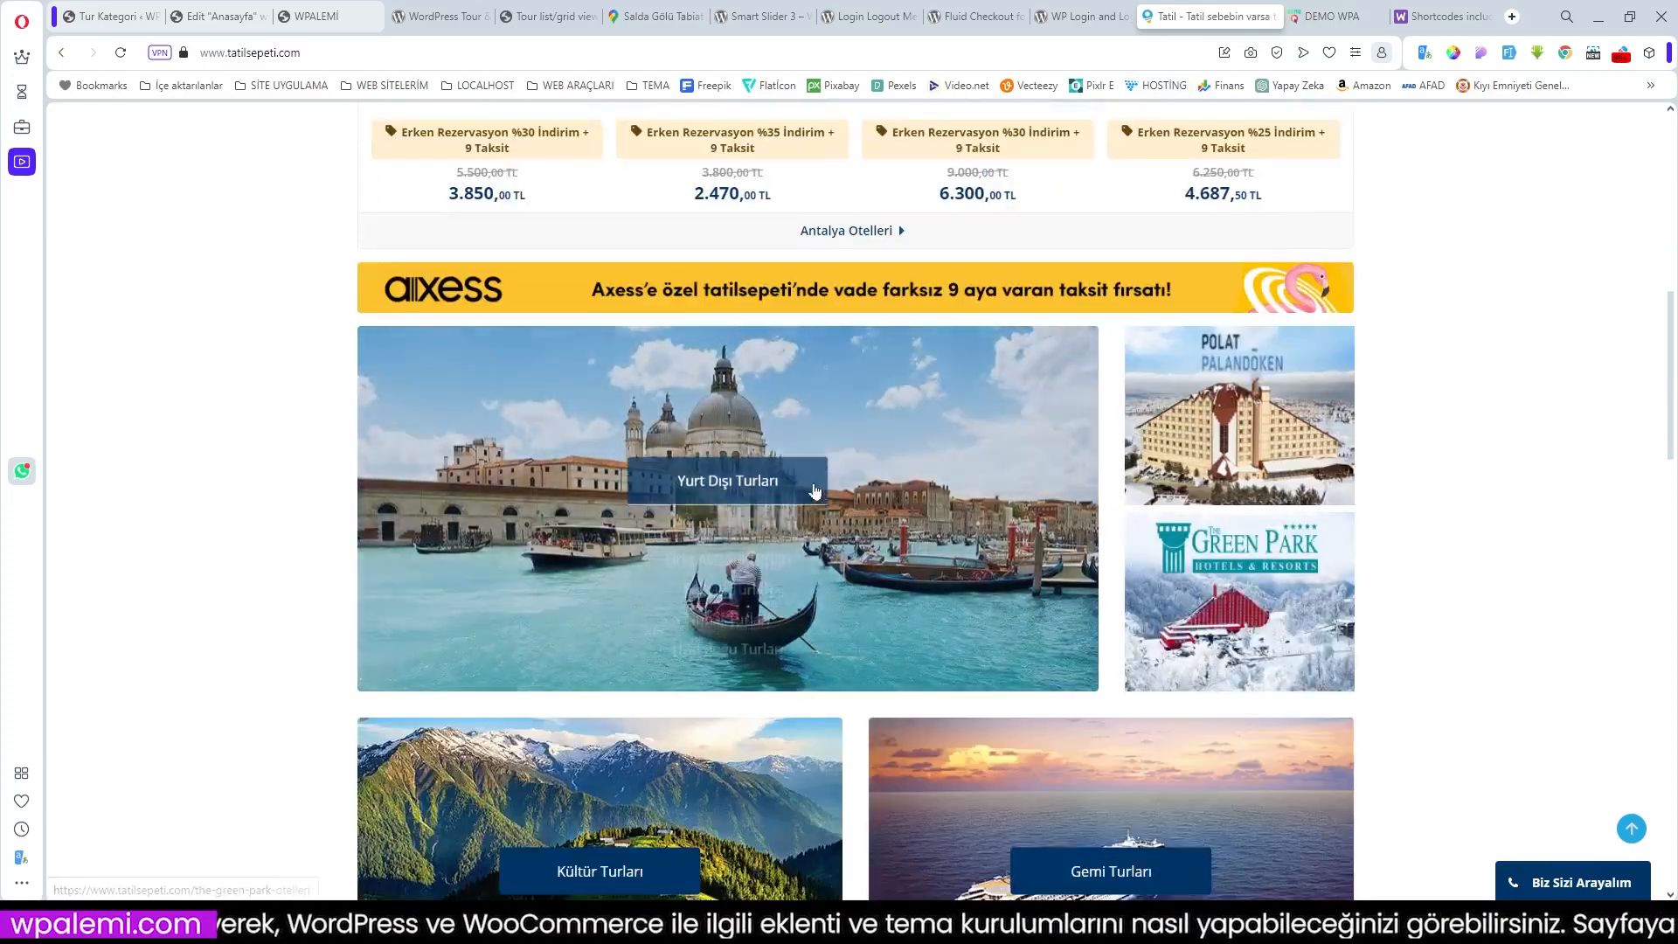
mouse_move(767, 525)
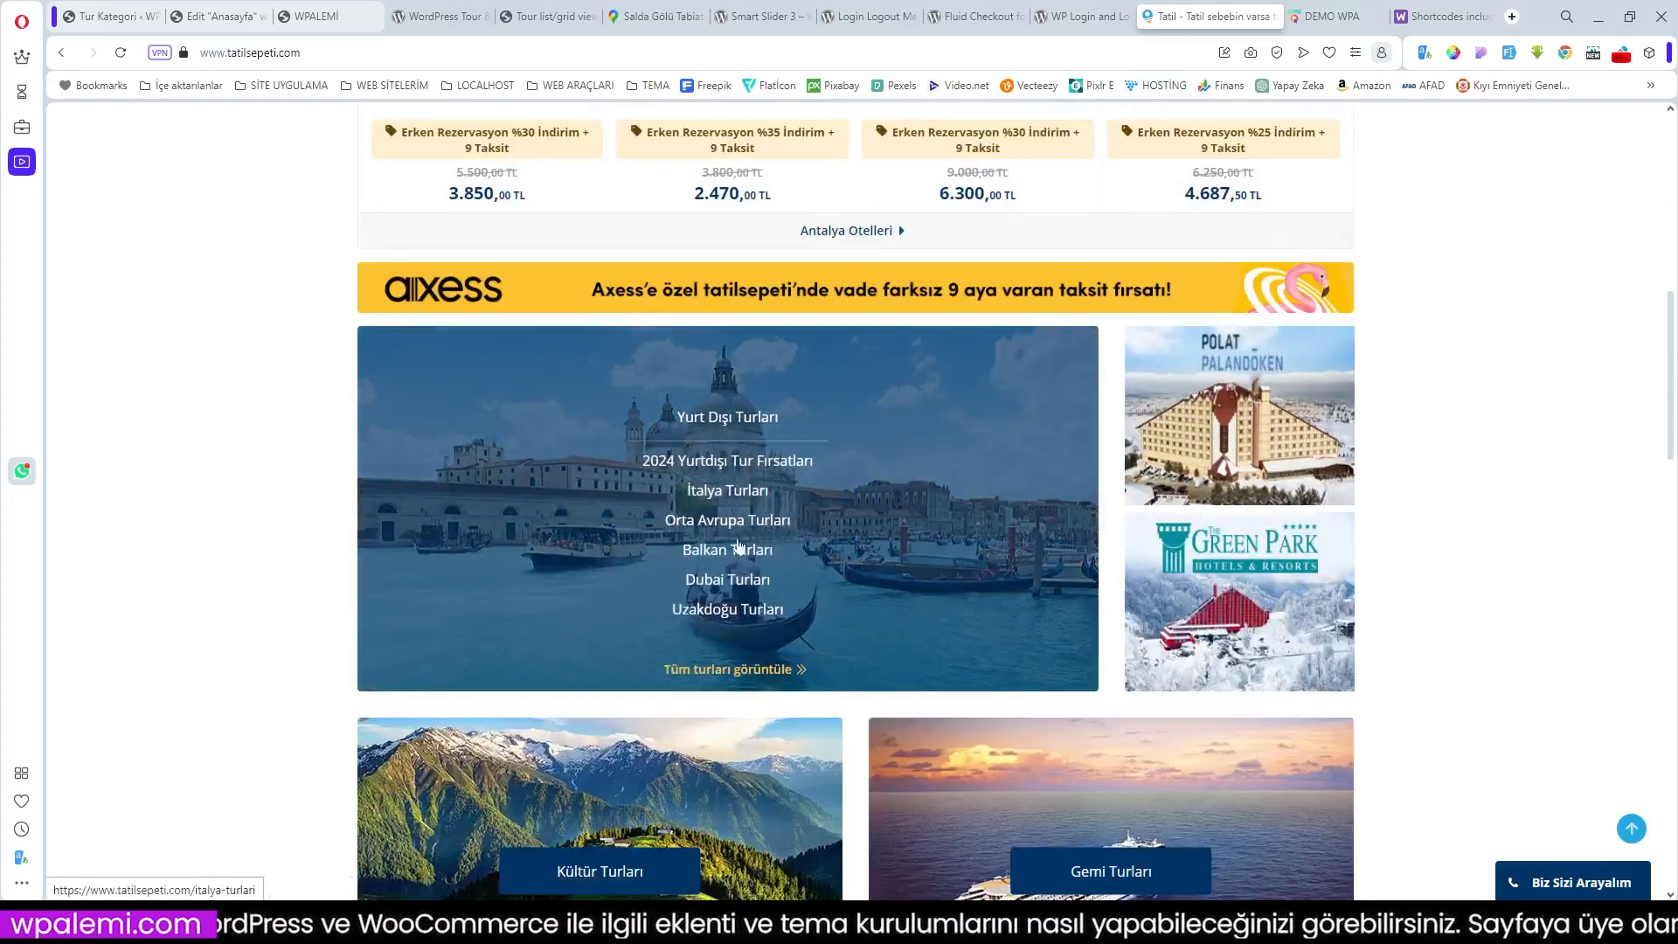
left_click(1339, 19)
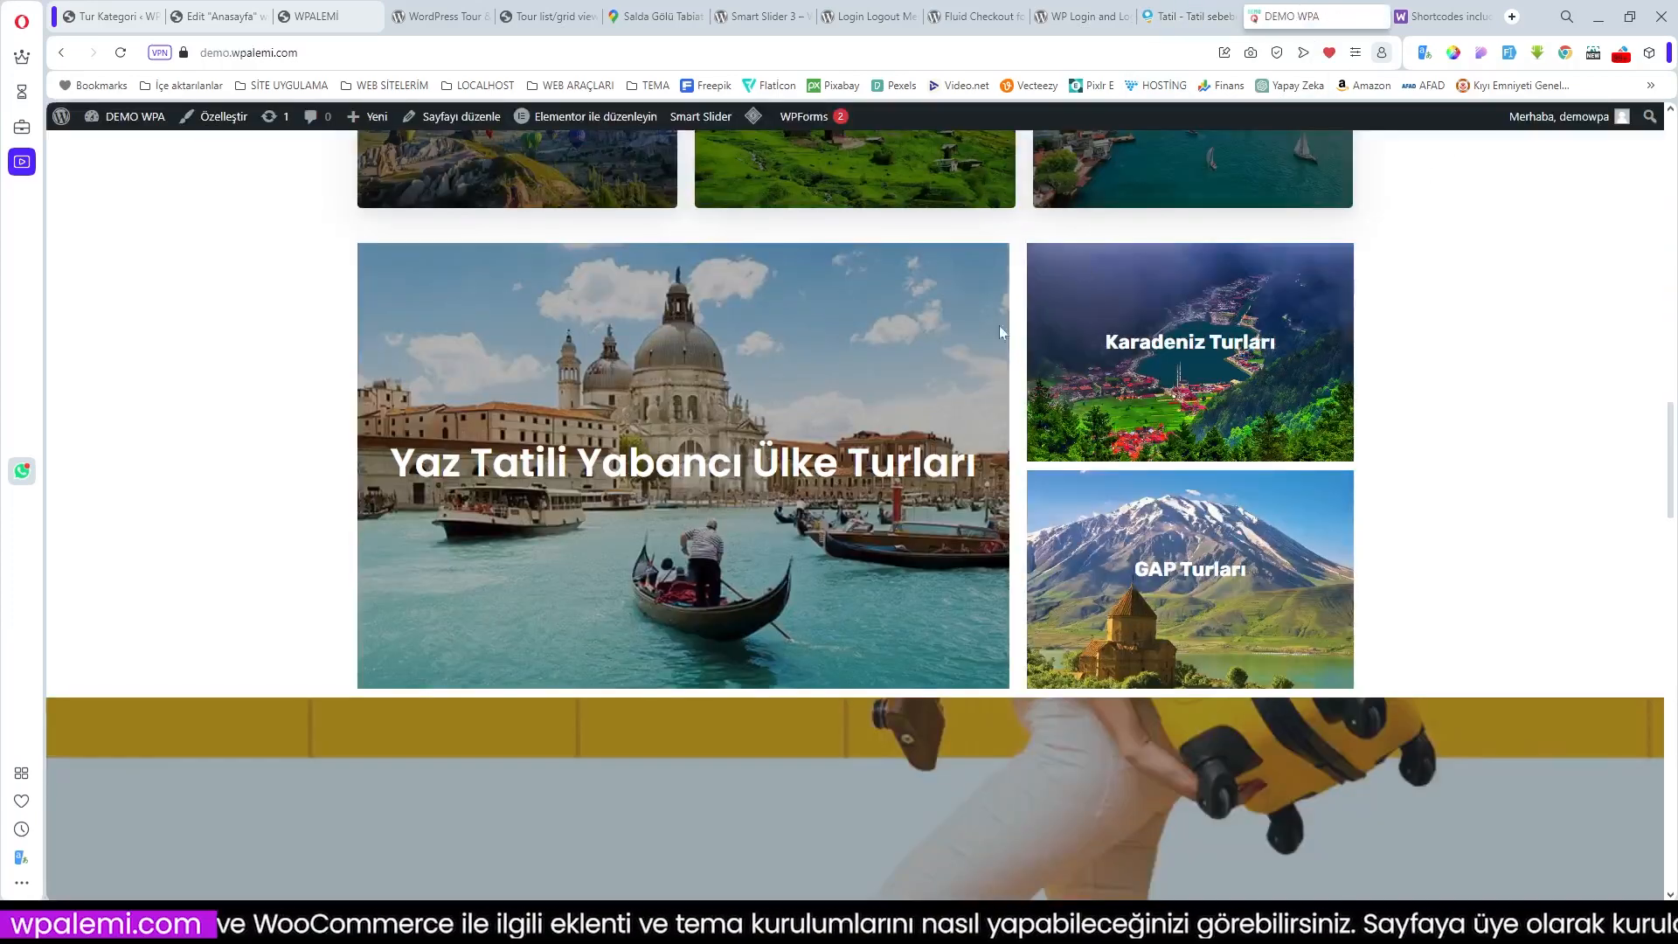
left_click(226, 17)
scroll(944, 498, "down", 4)
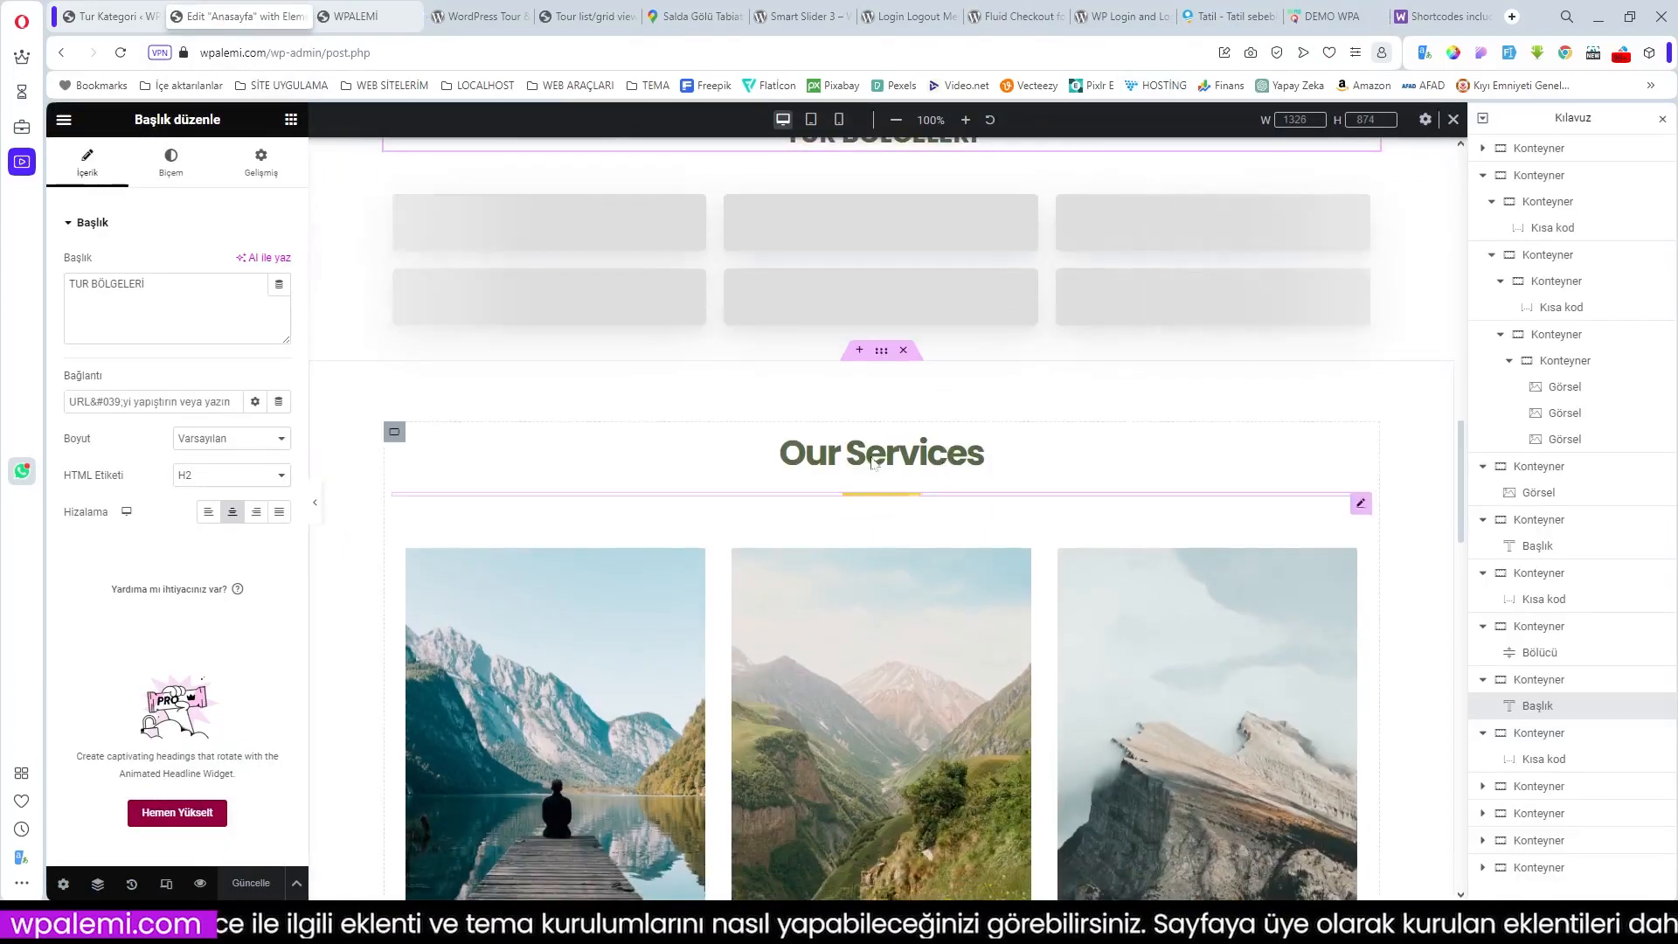
Step: Add a single-column container above Our Services holding a divider widget
left_click(859, 351)
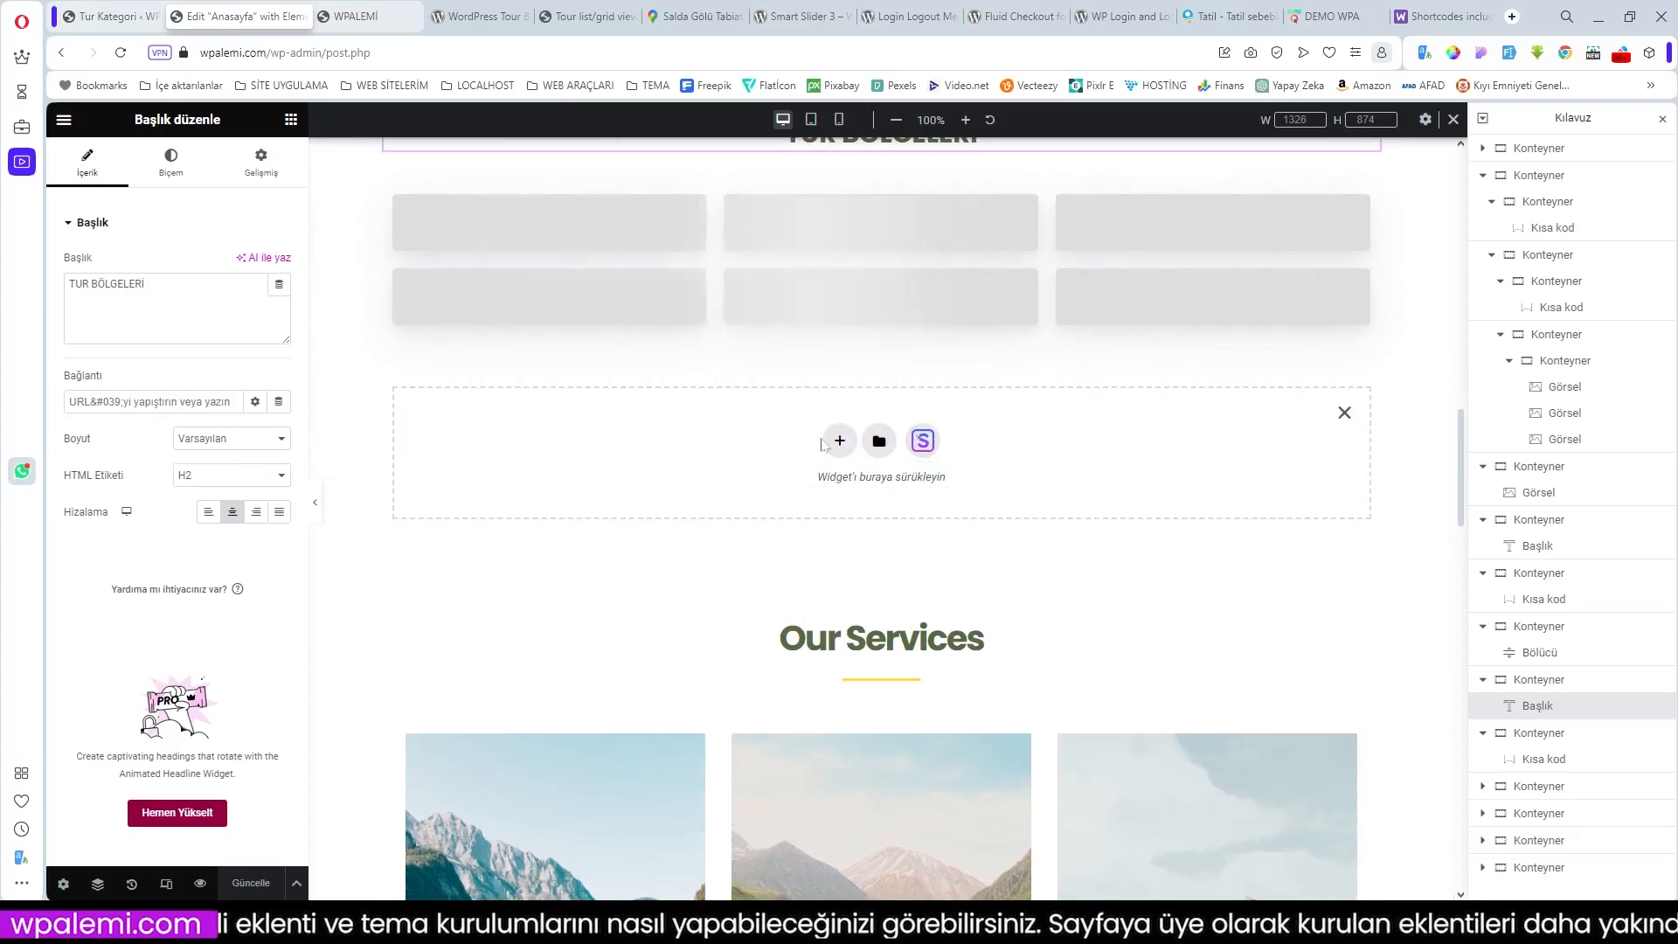
left_click(835, 442)
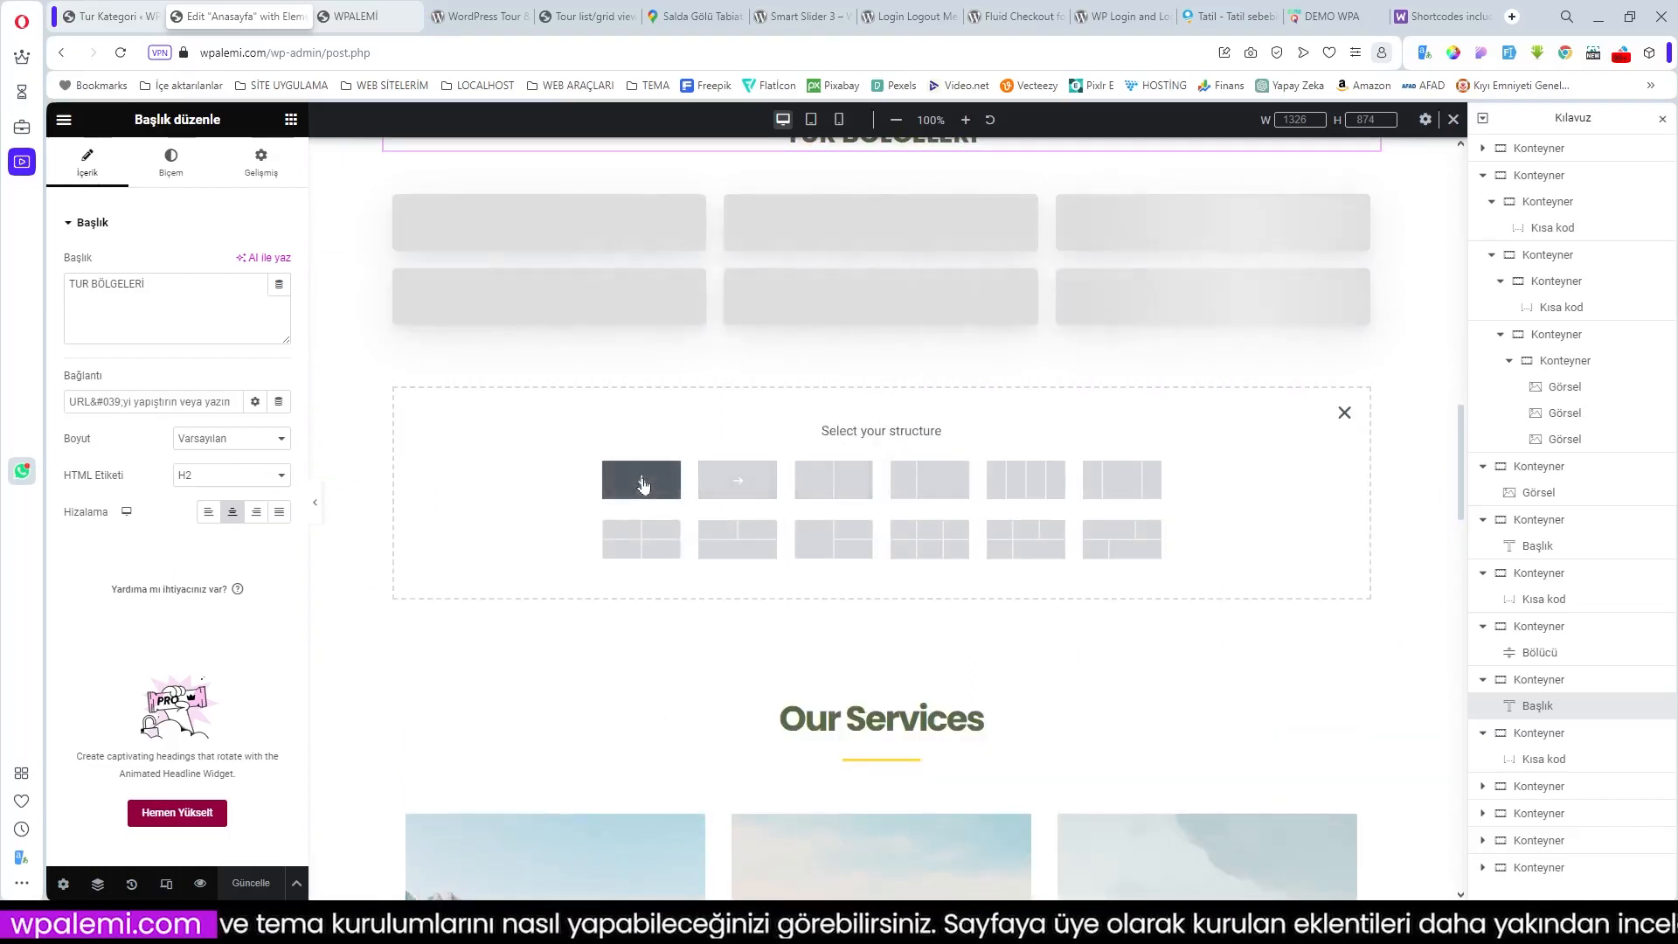
left_click(643, 485)
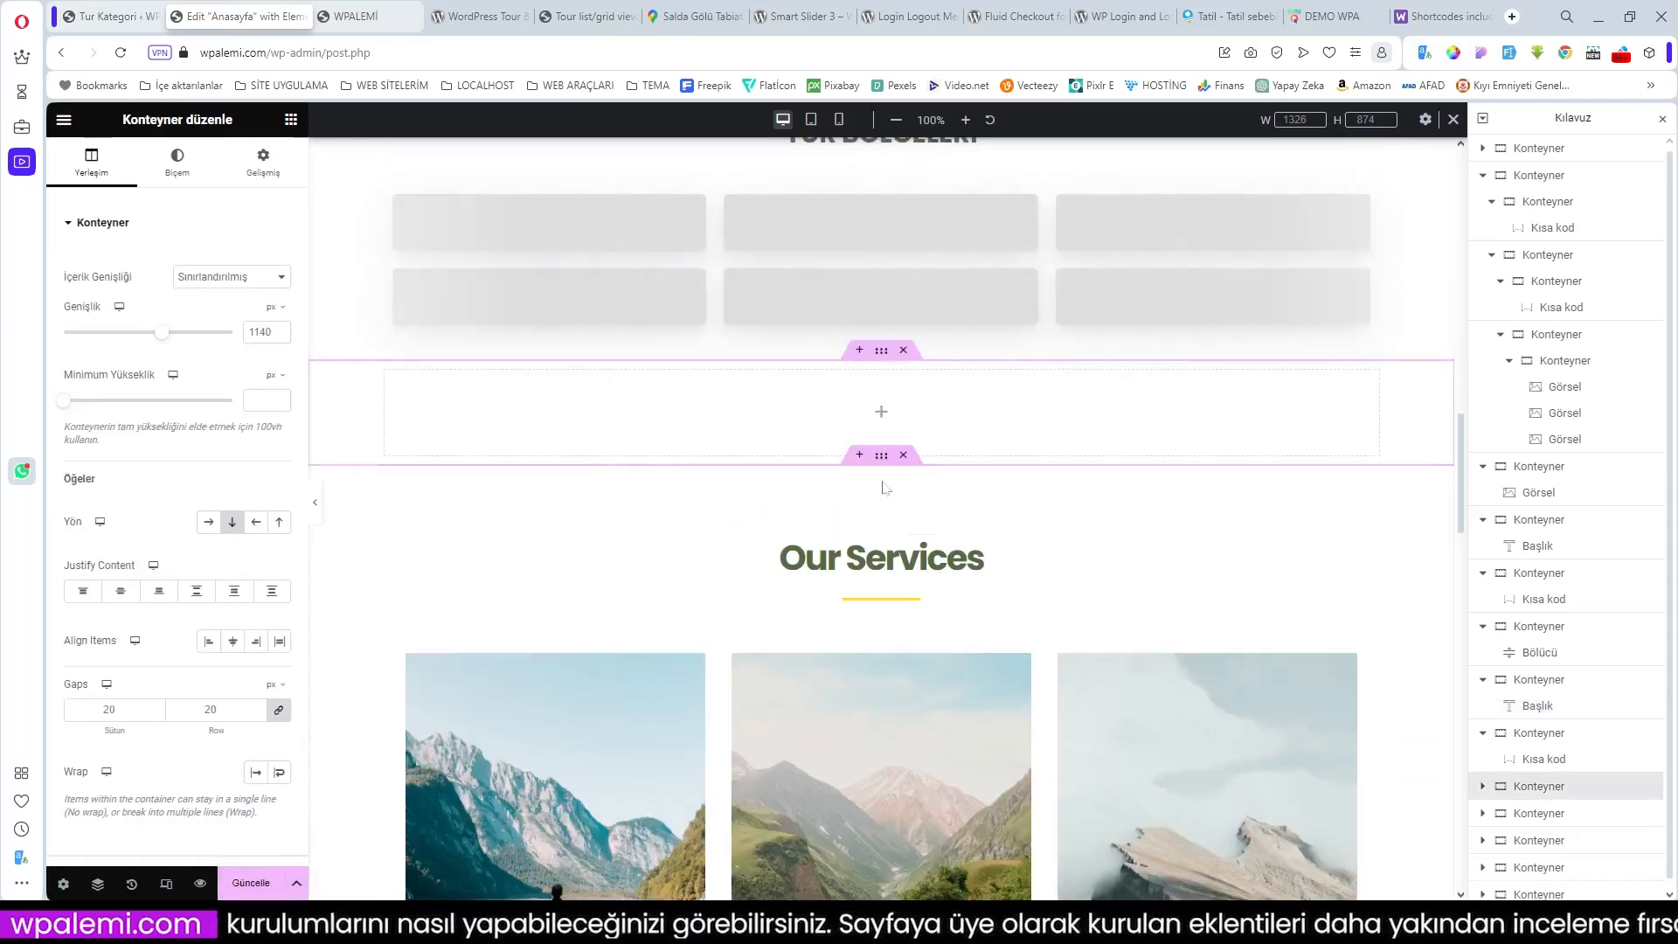
left_click(879, 413)
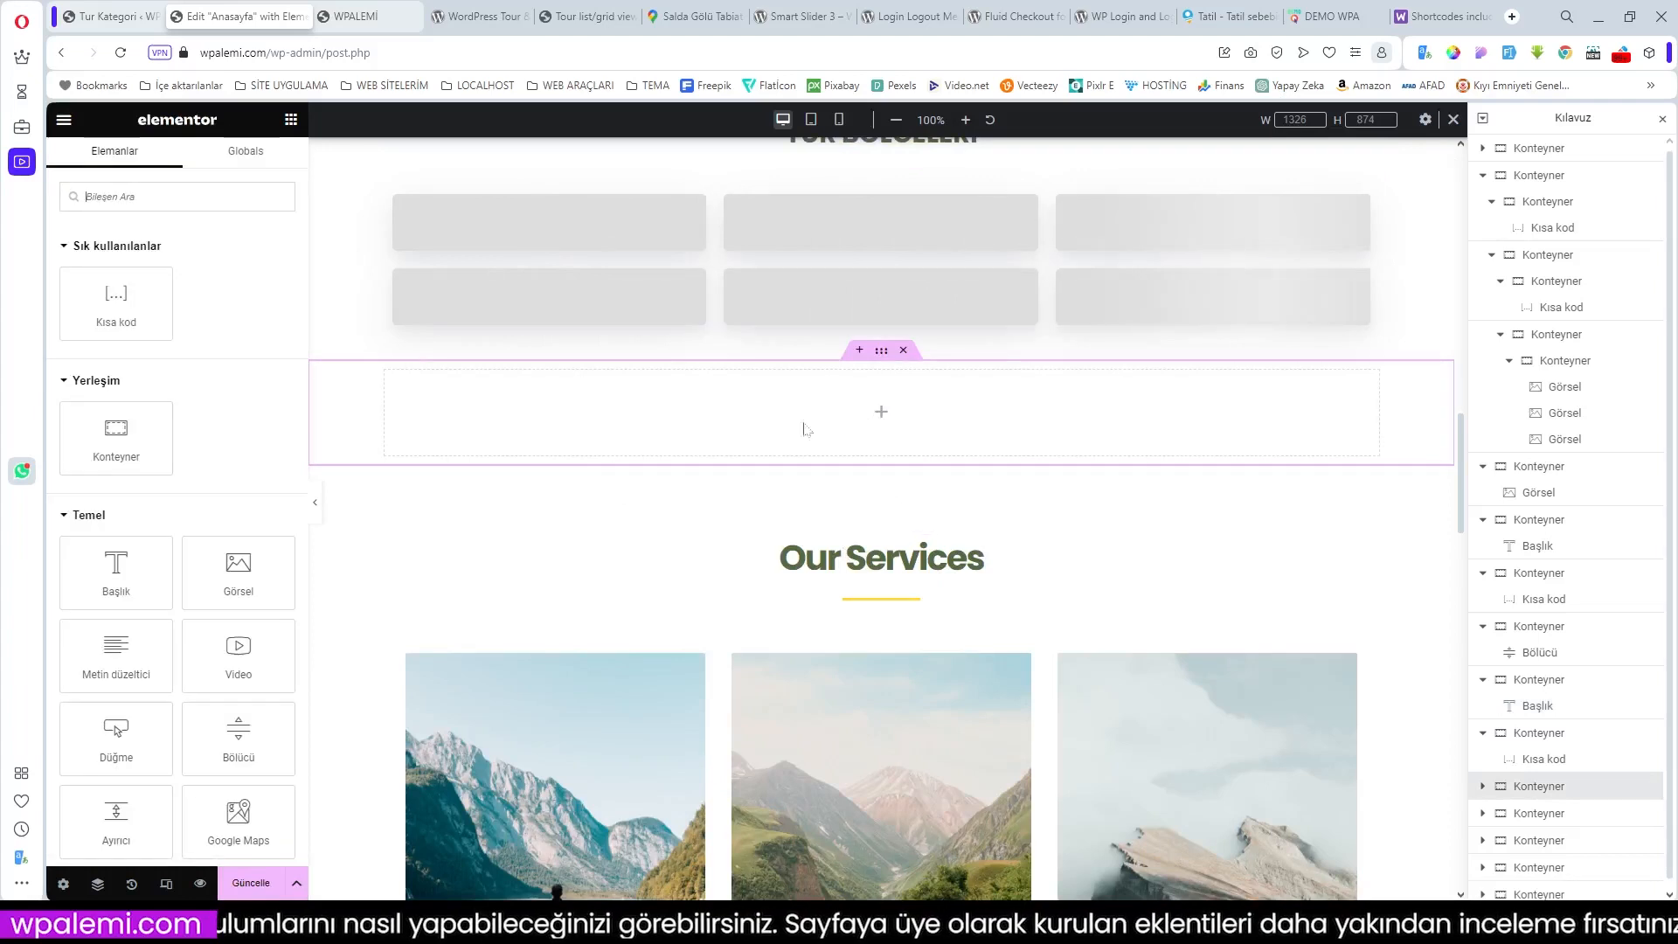
left_click(238, 736)
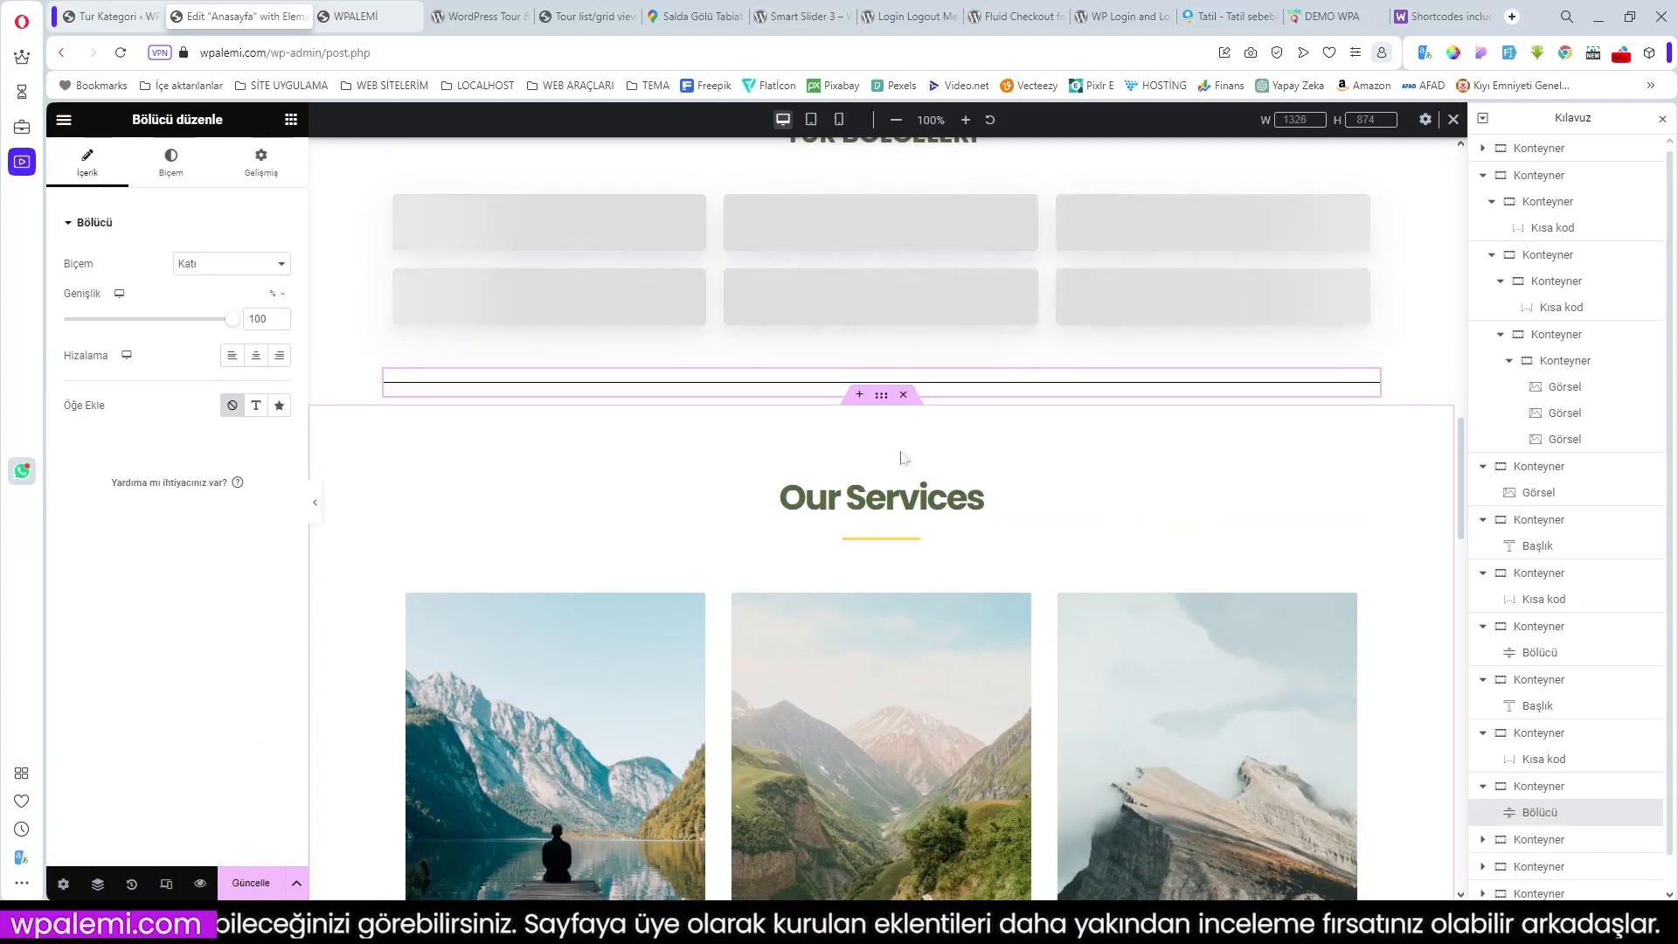
left_click(860, 396)
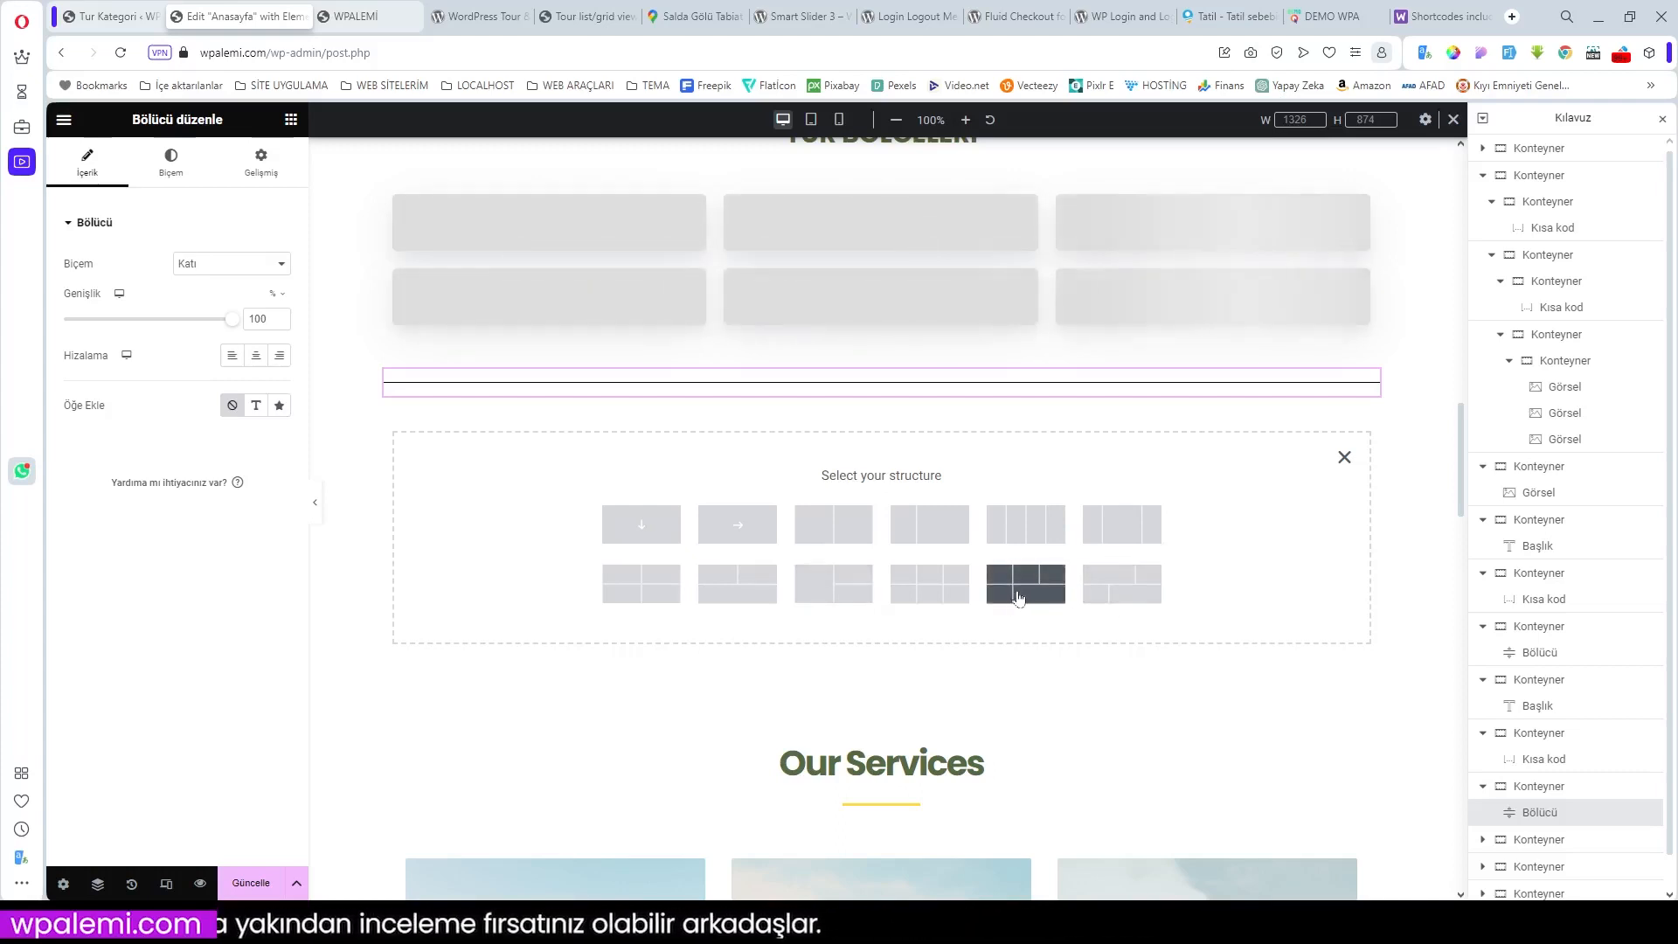
Step: Create a container with one large left cell and two stacked right cells, checking the demo homepage
left_click(825, 589)
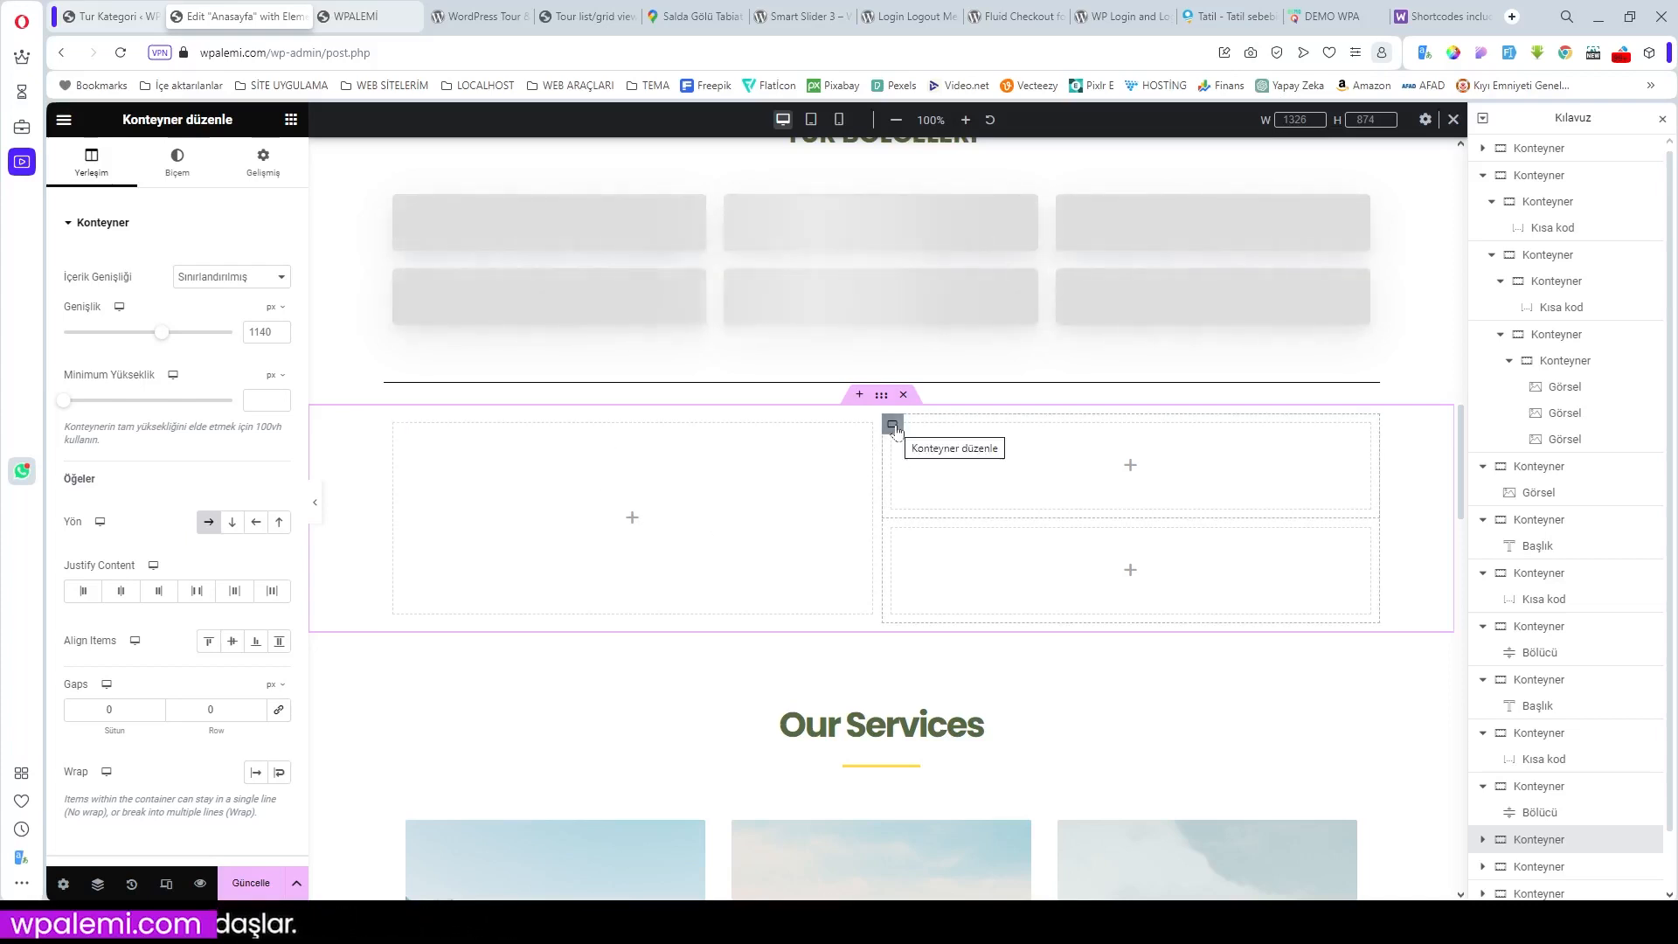
left_click(1306, 19)
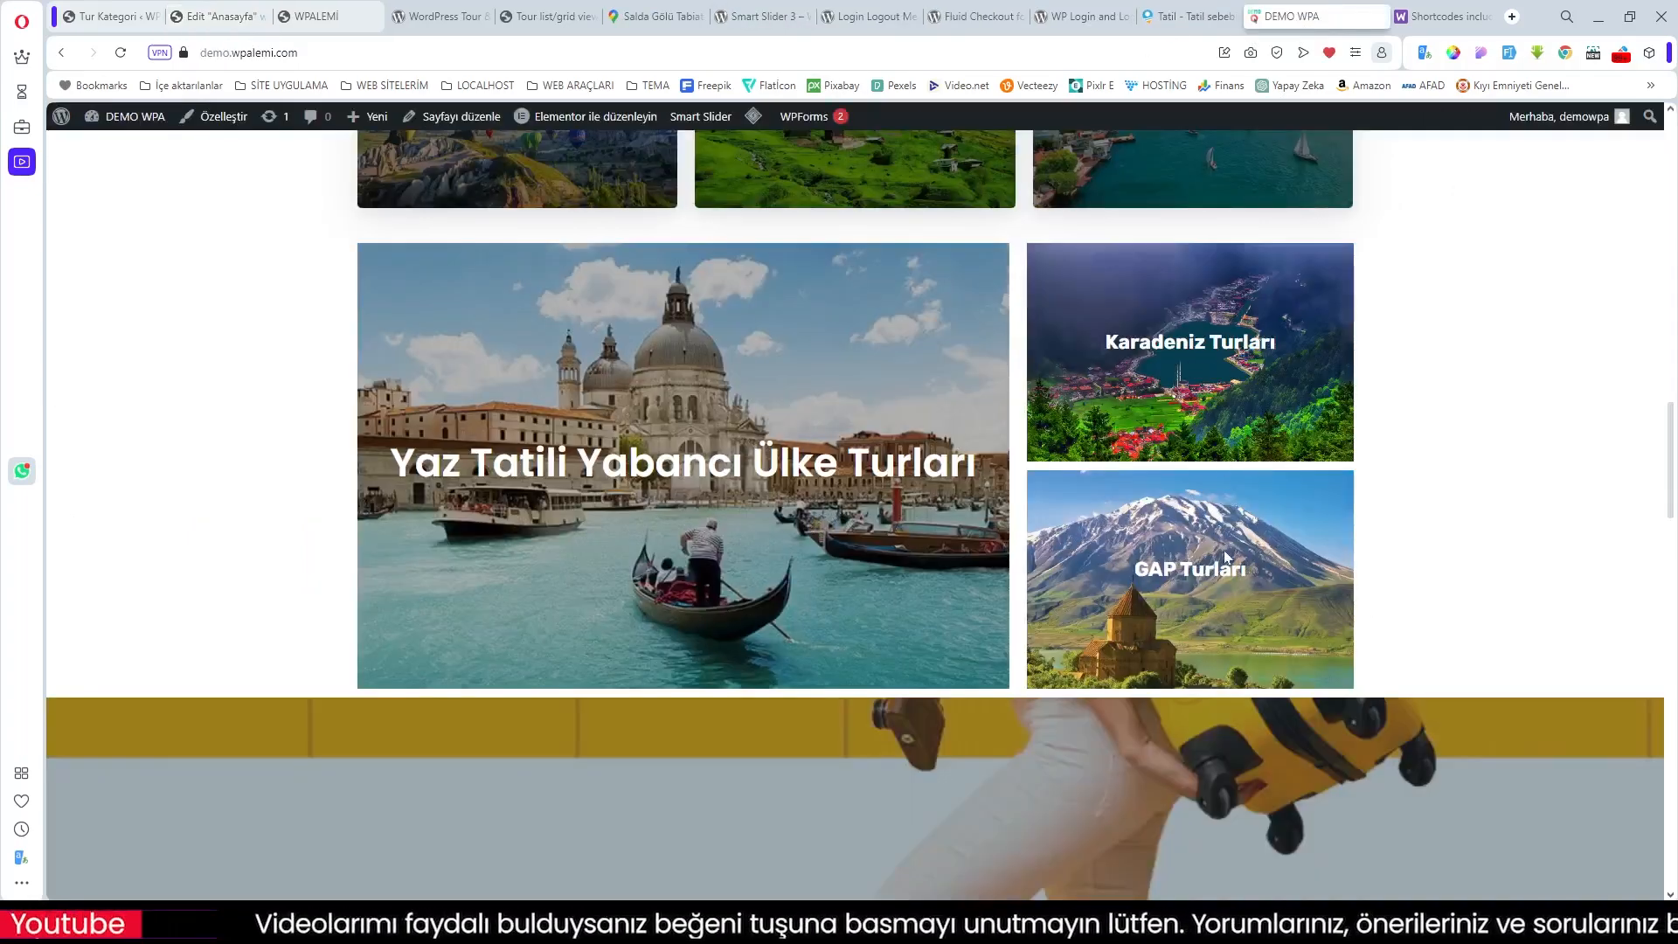
scroll(849, 291, "up", 2)
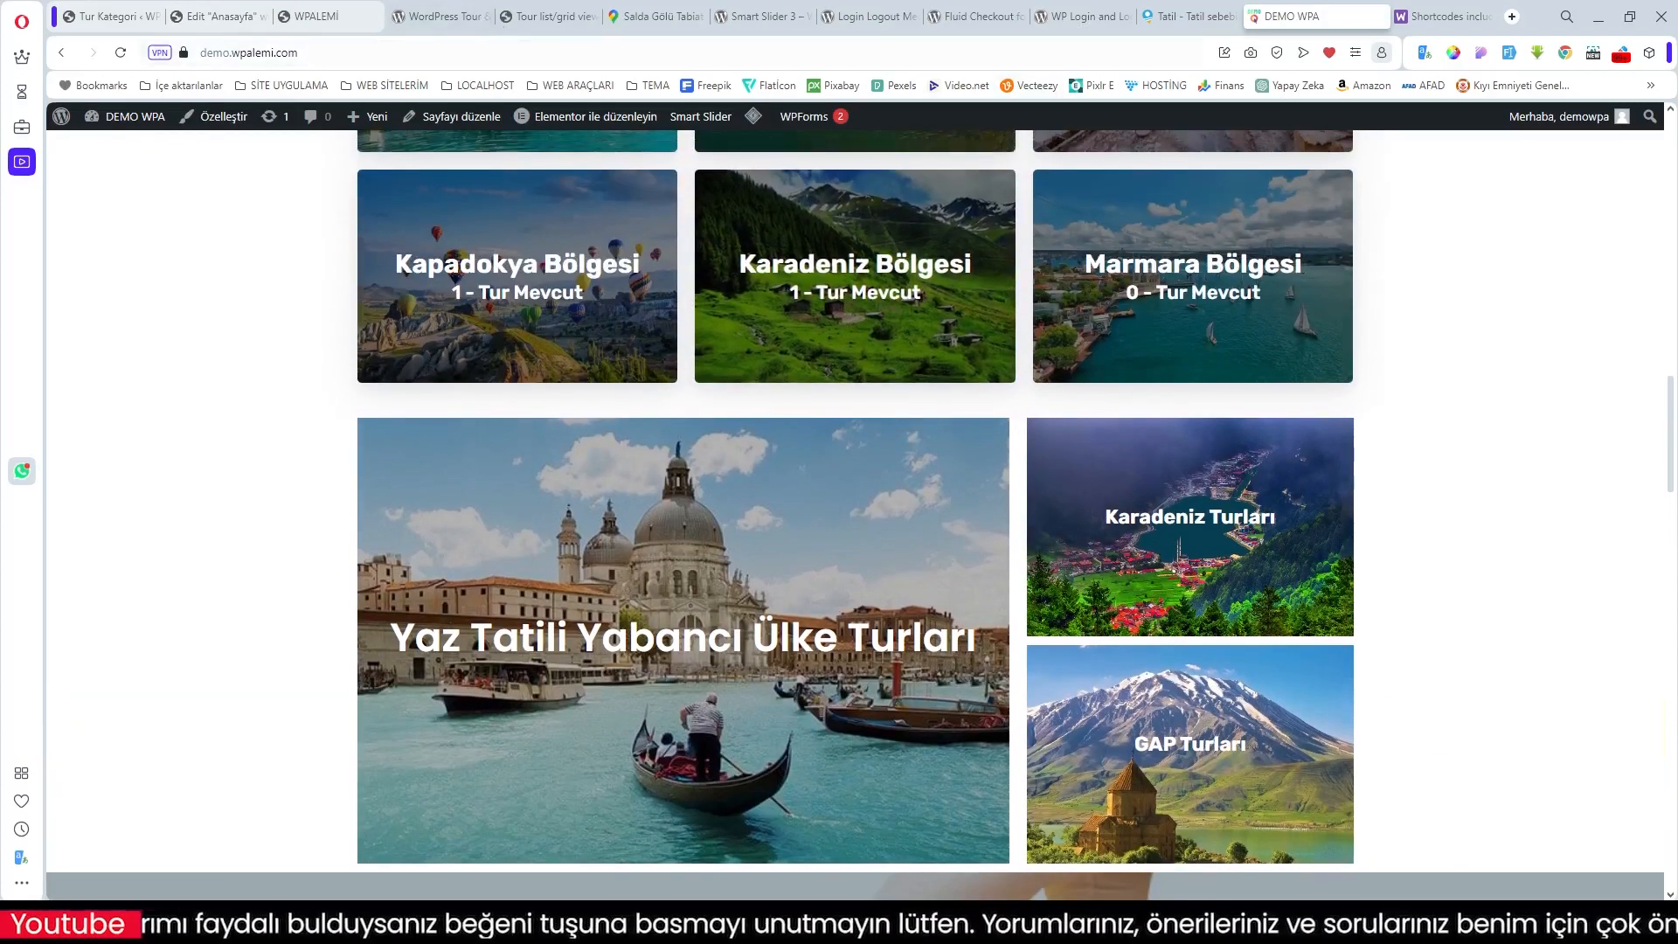
left_click(232, 16)
scroll(749, 352, "up", 1)
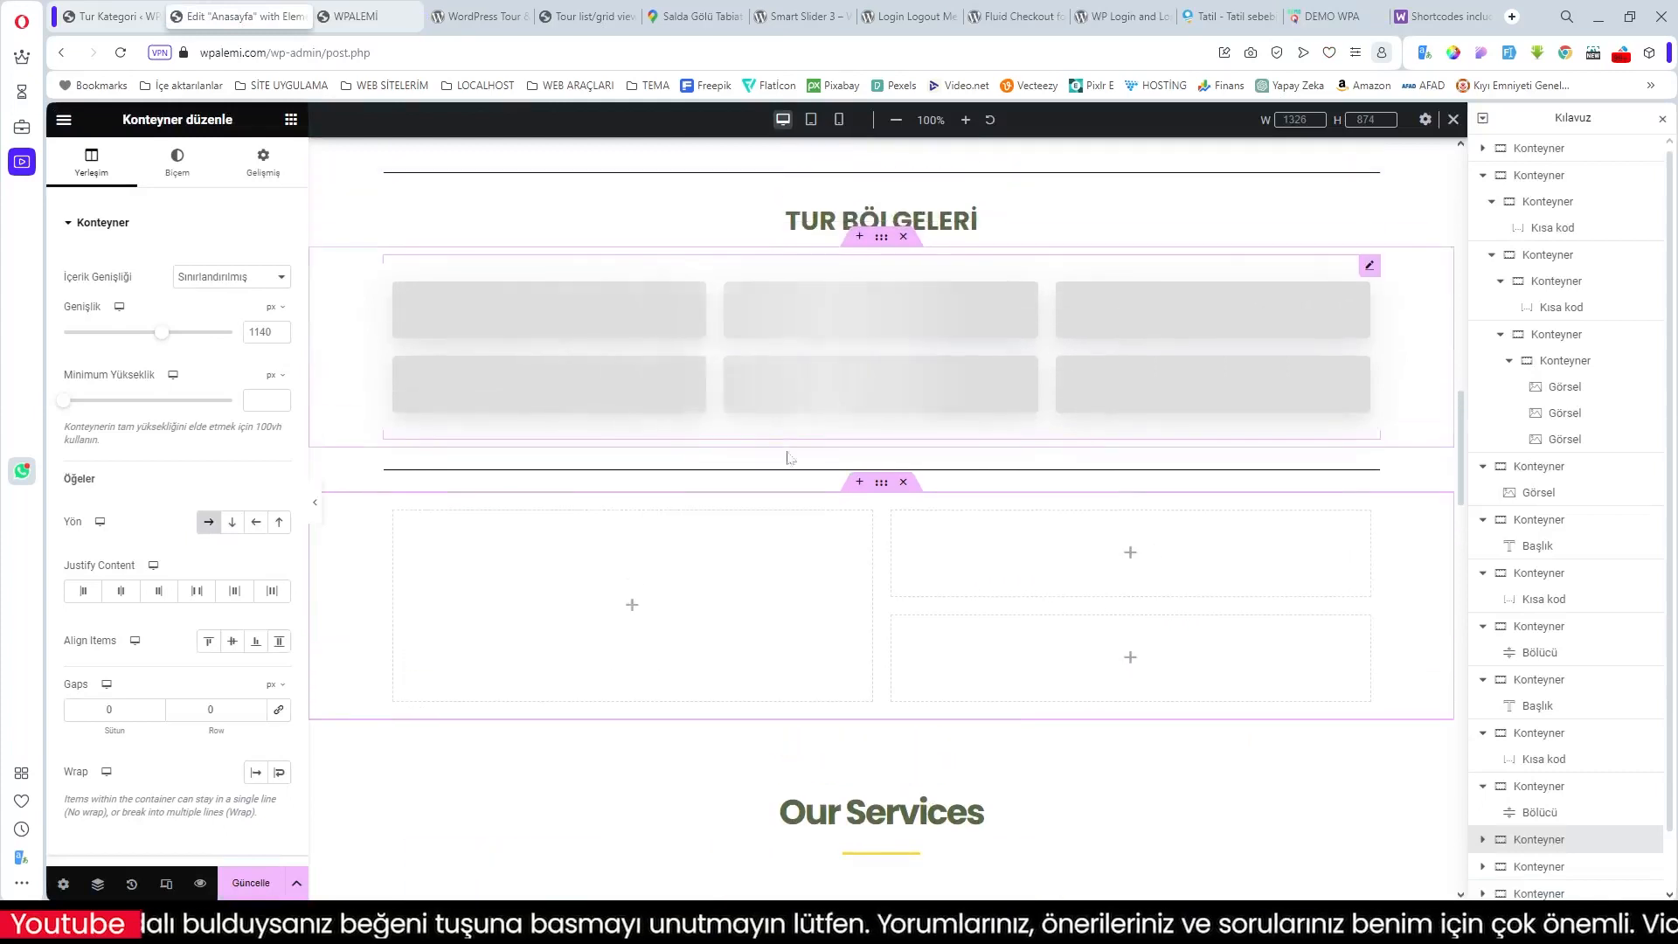
Step: Add a row container above the three-cell layout with a heading reading 'KEŞFET'
left_click(859, 483)
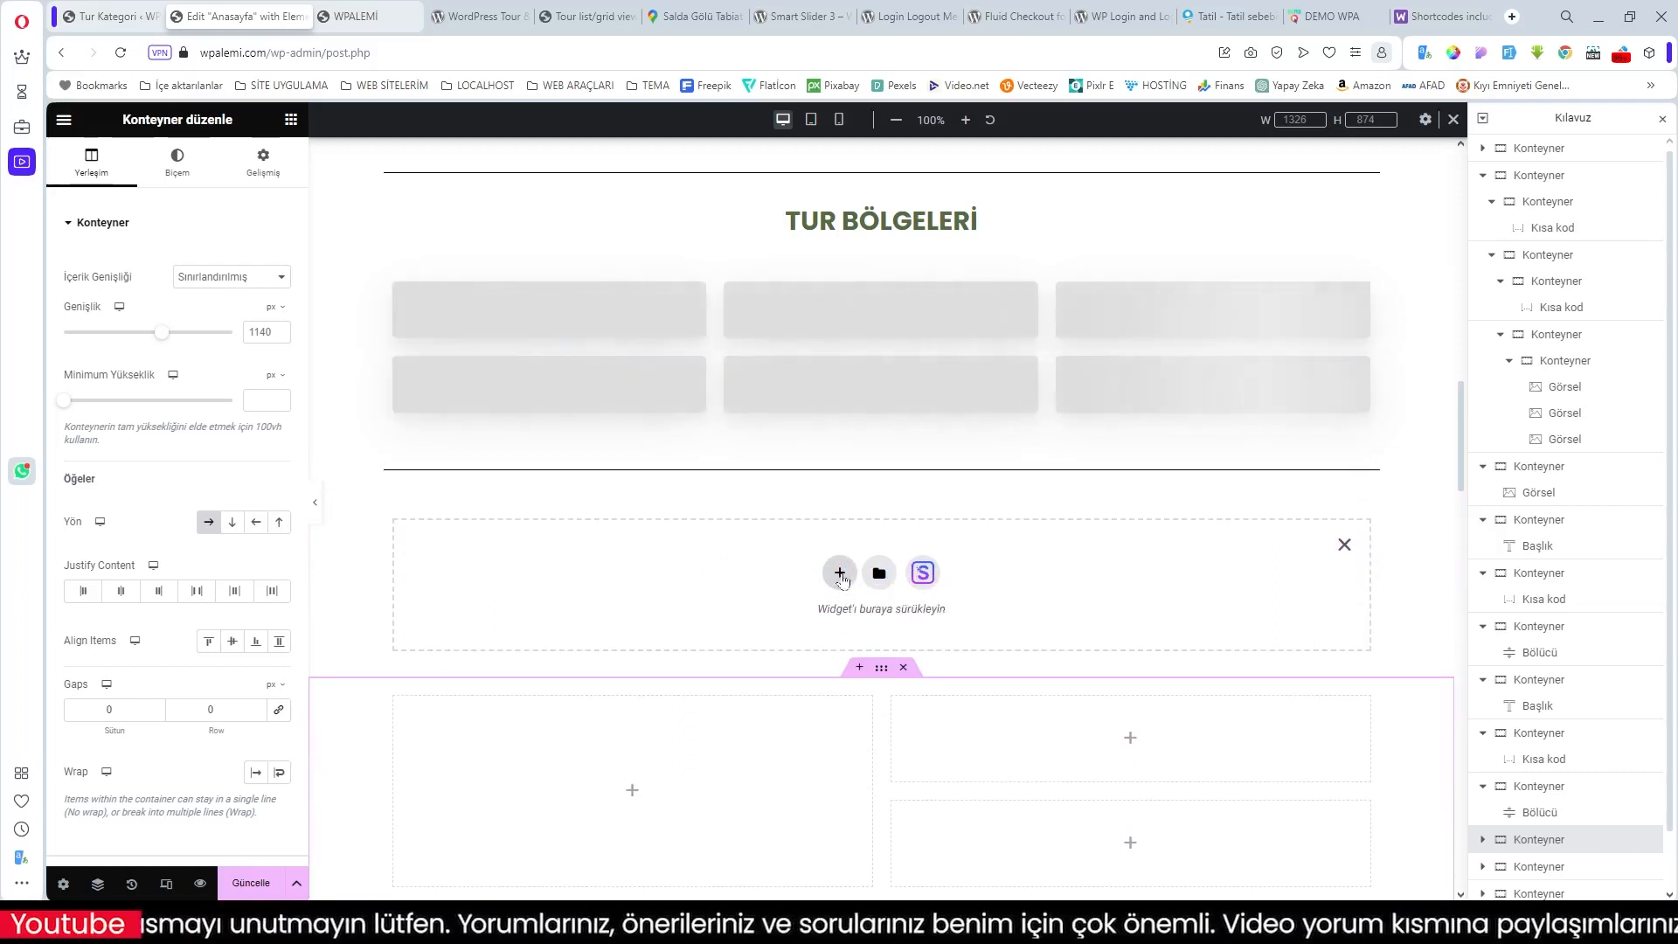
left_click(840, 574)
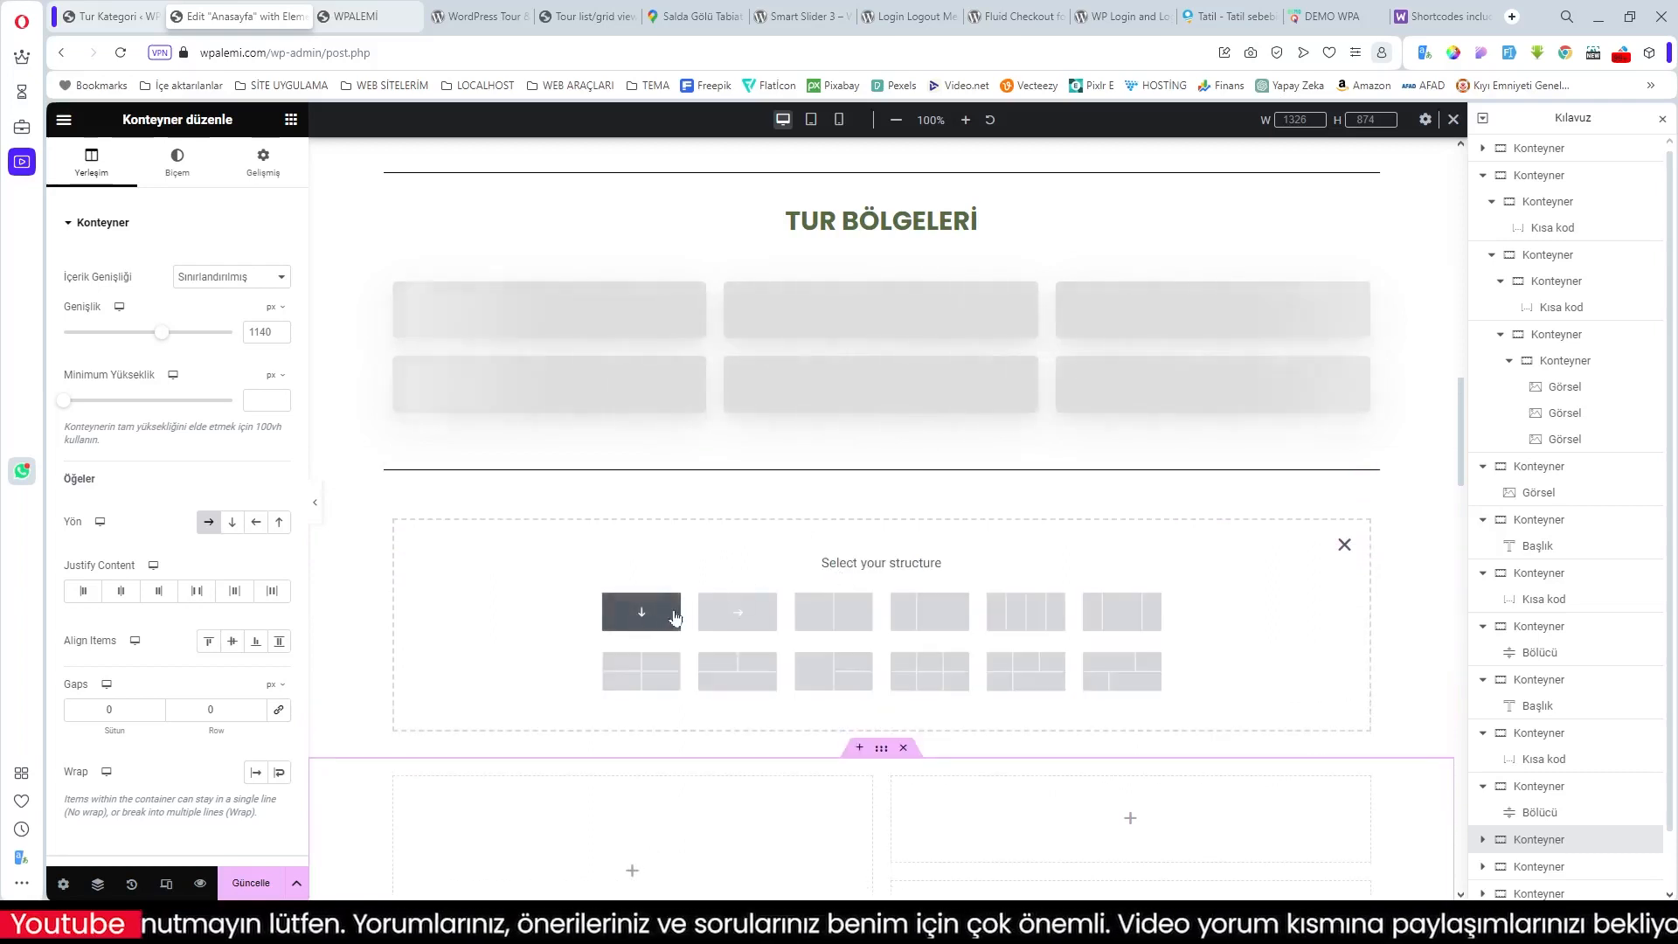
left_click(739, 614)
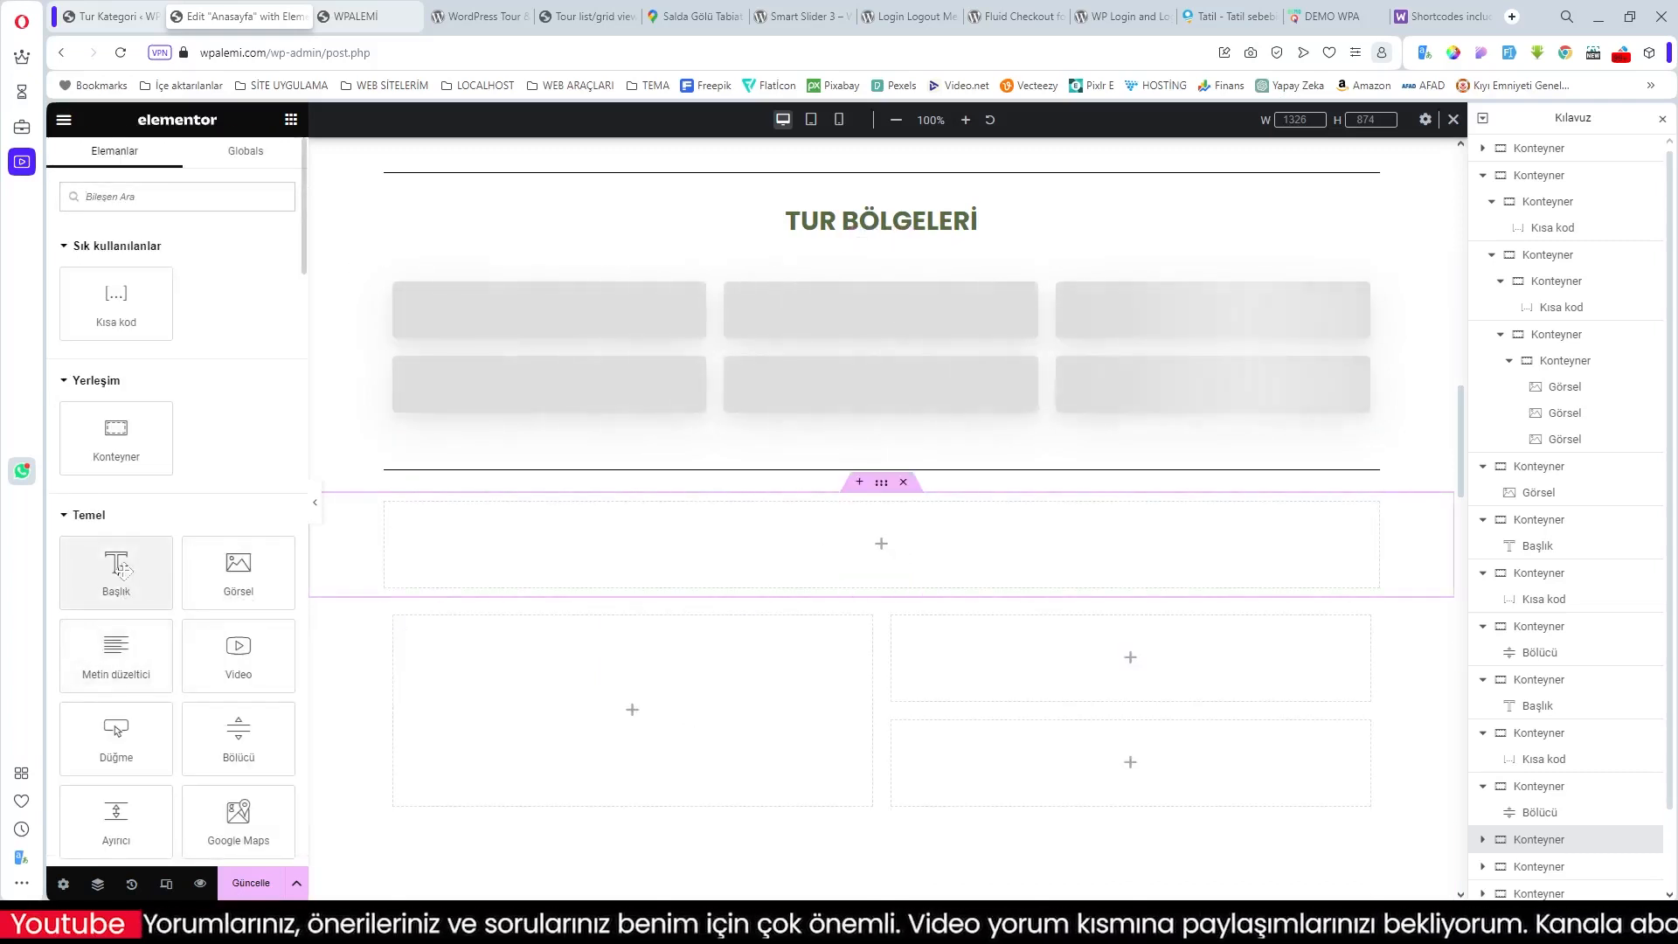
left_click(120, 573)
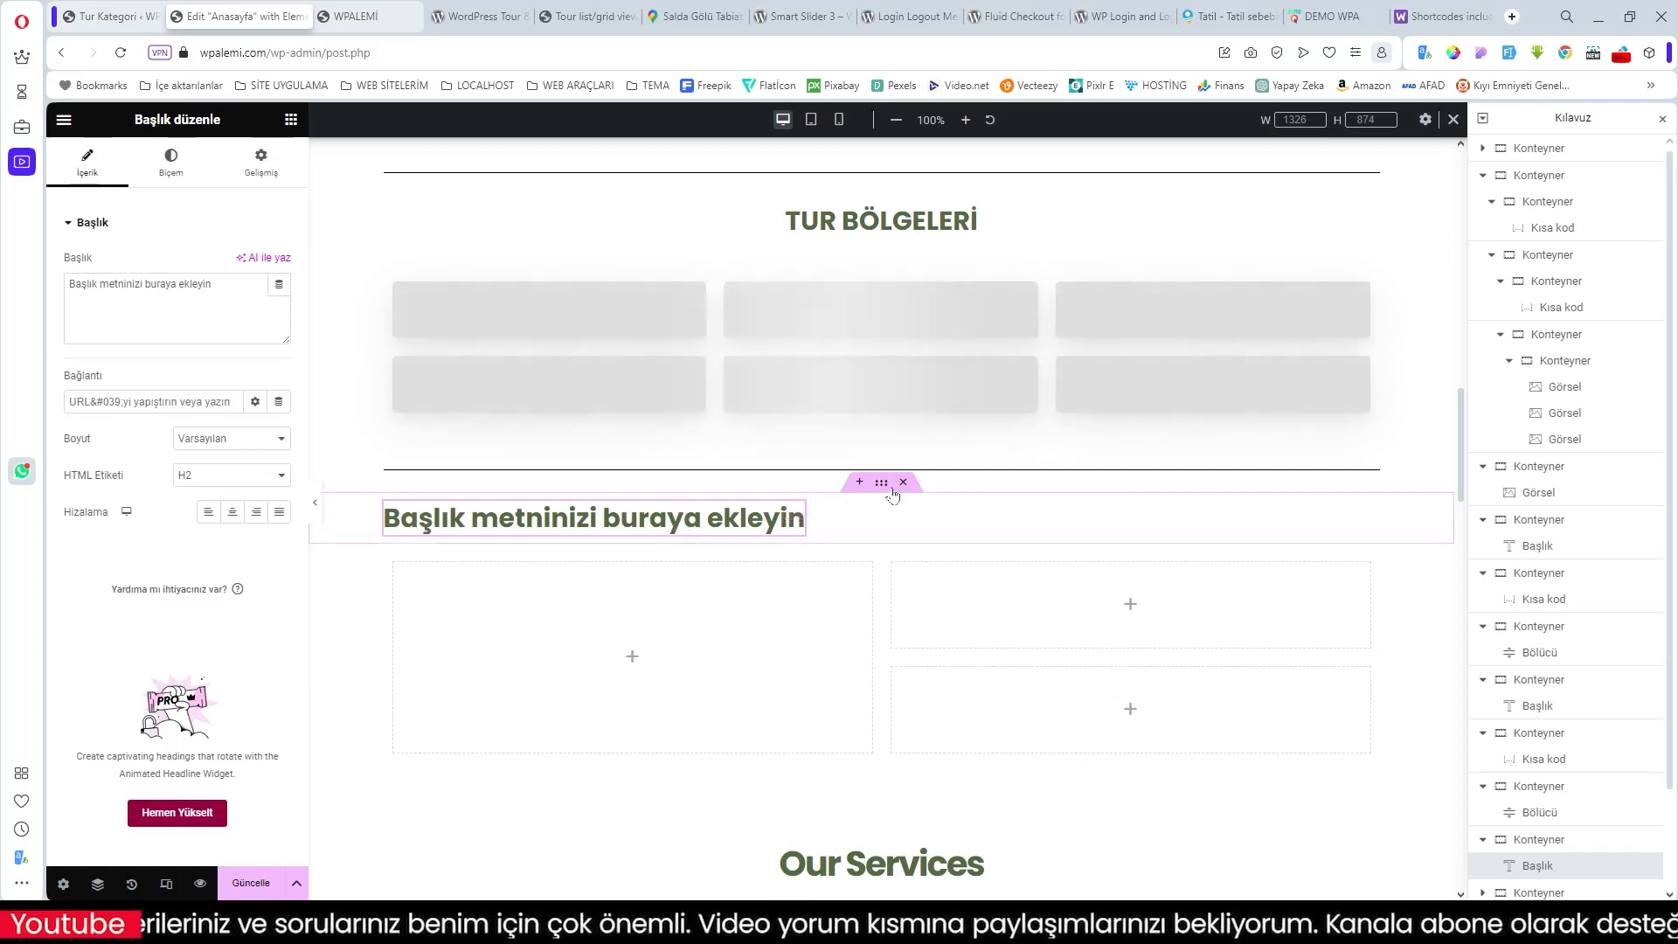
left_click(242, 520)
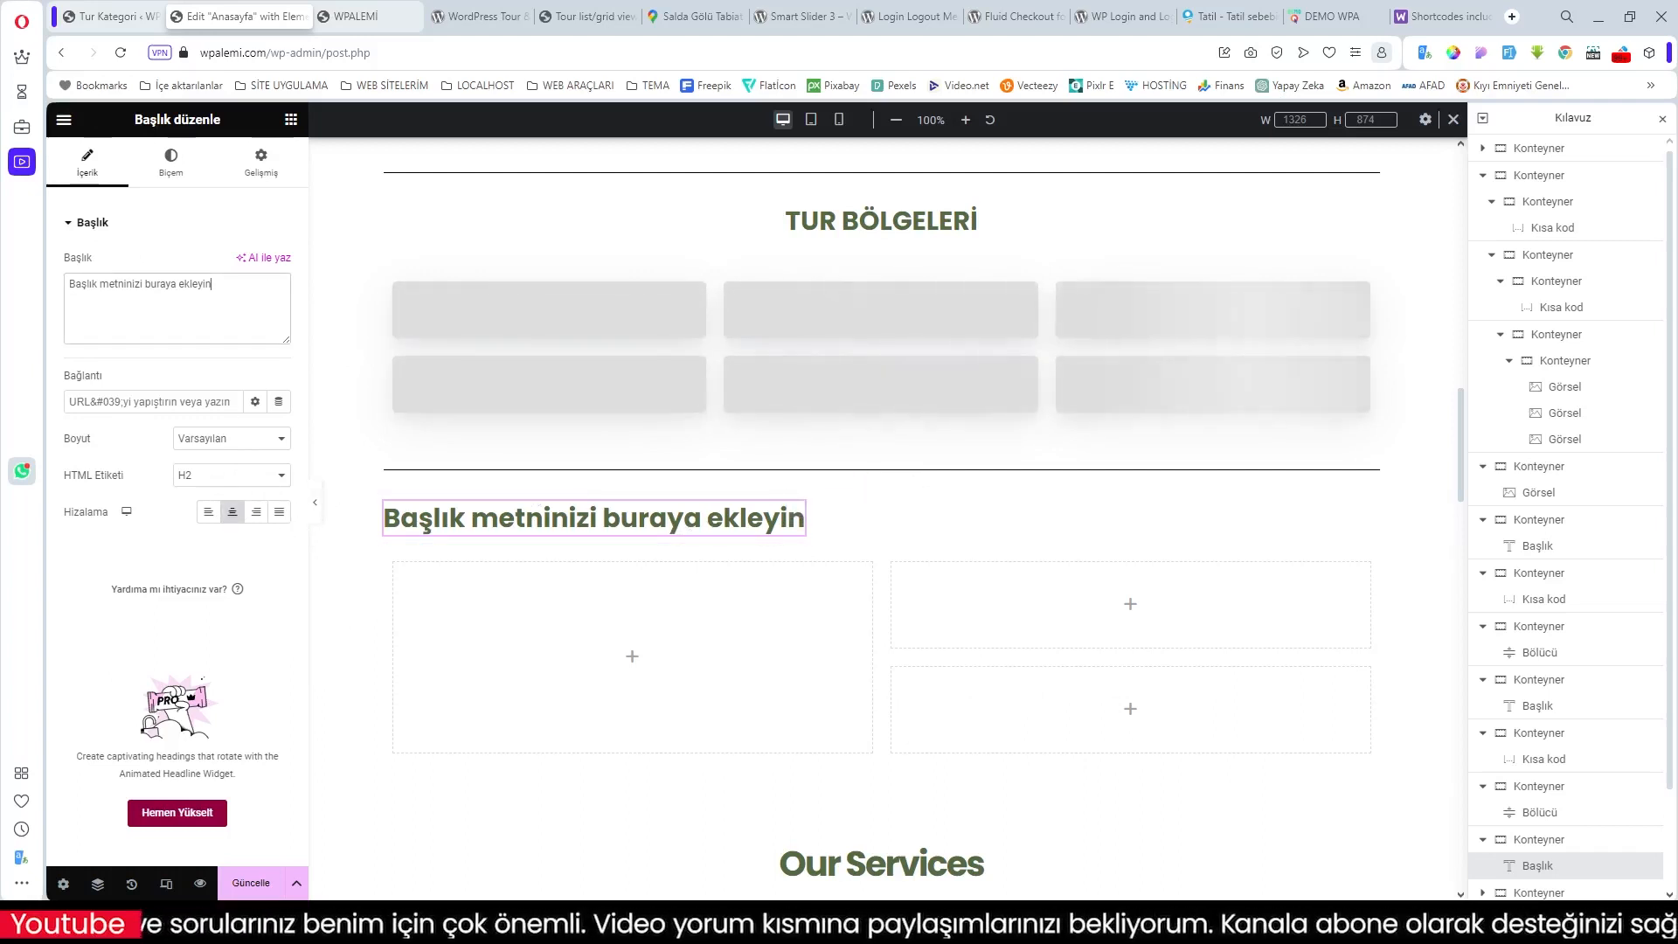
left_click_drag(160, 284, 25, 297)
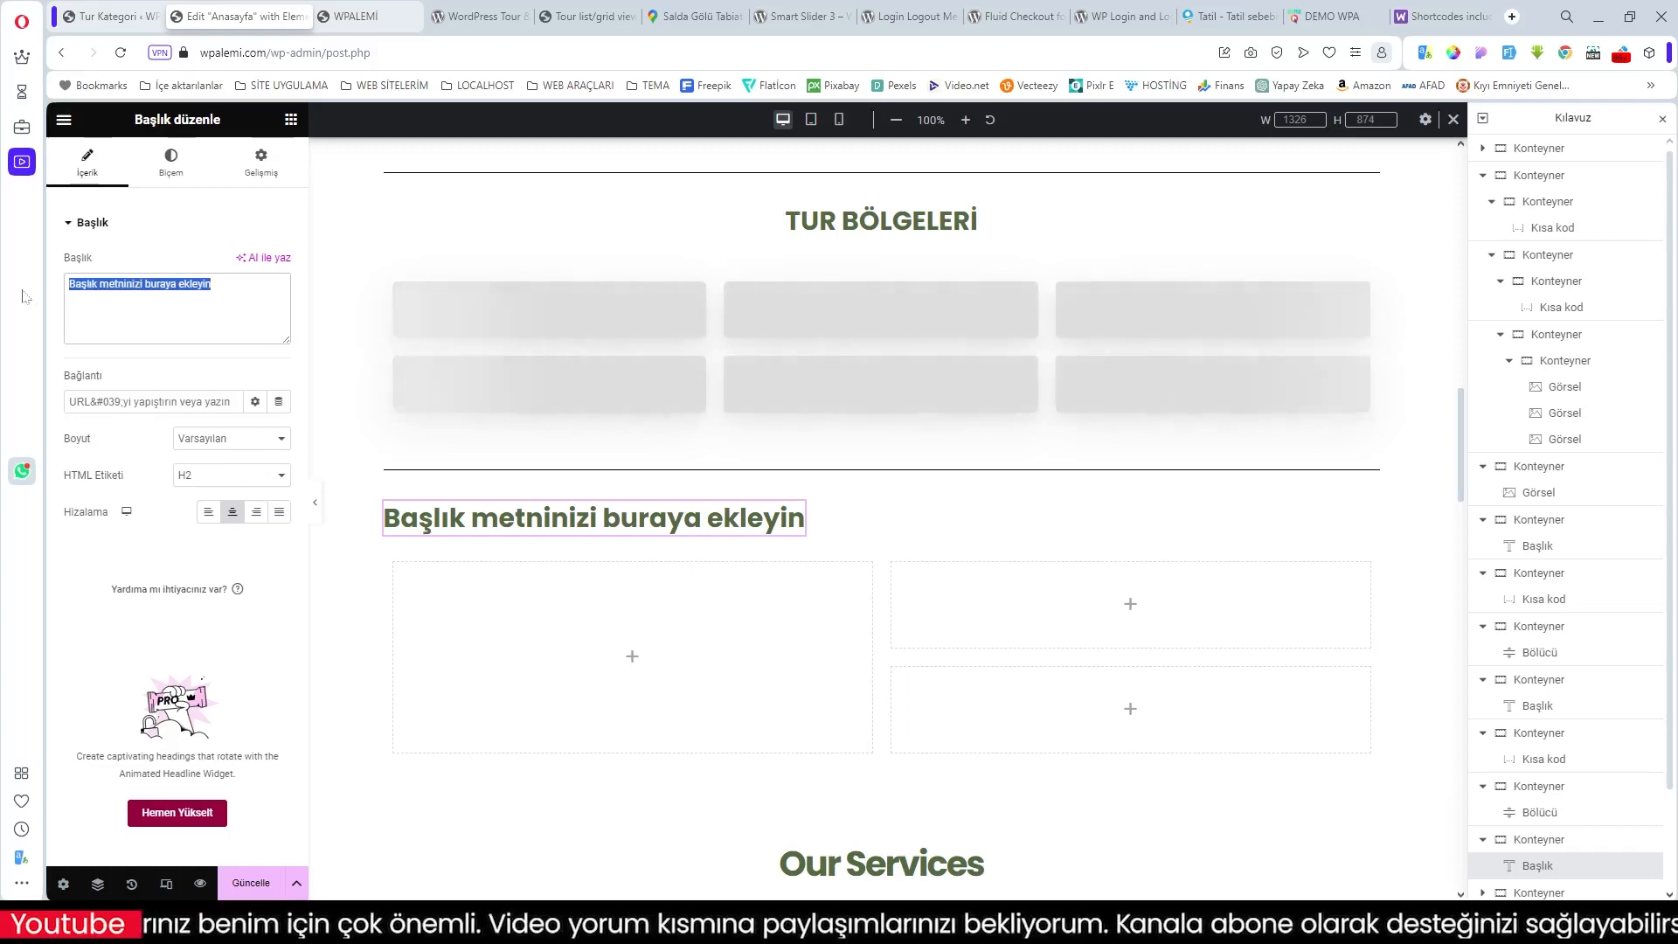
type("KEŞ")
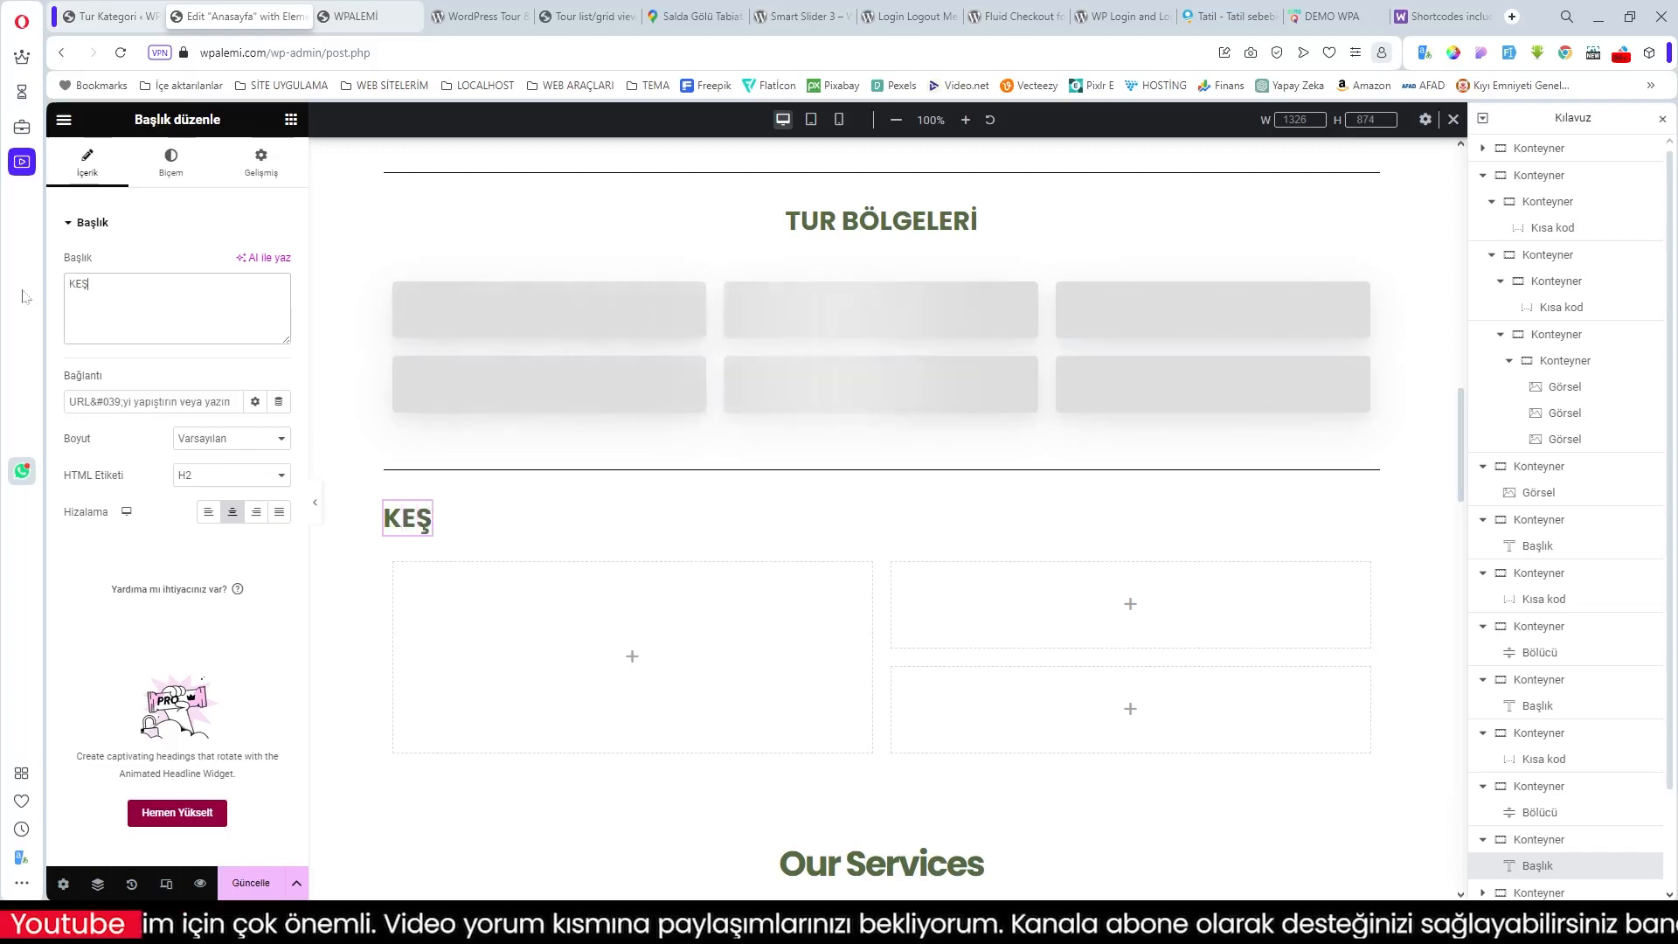
type("FET")
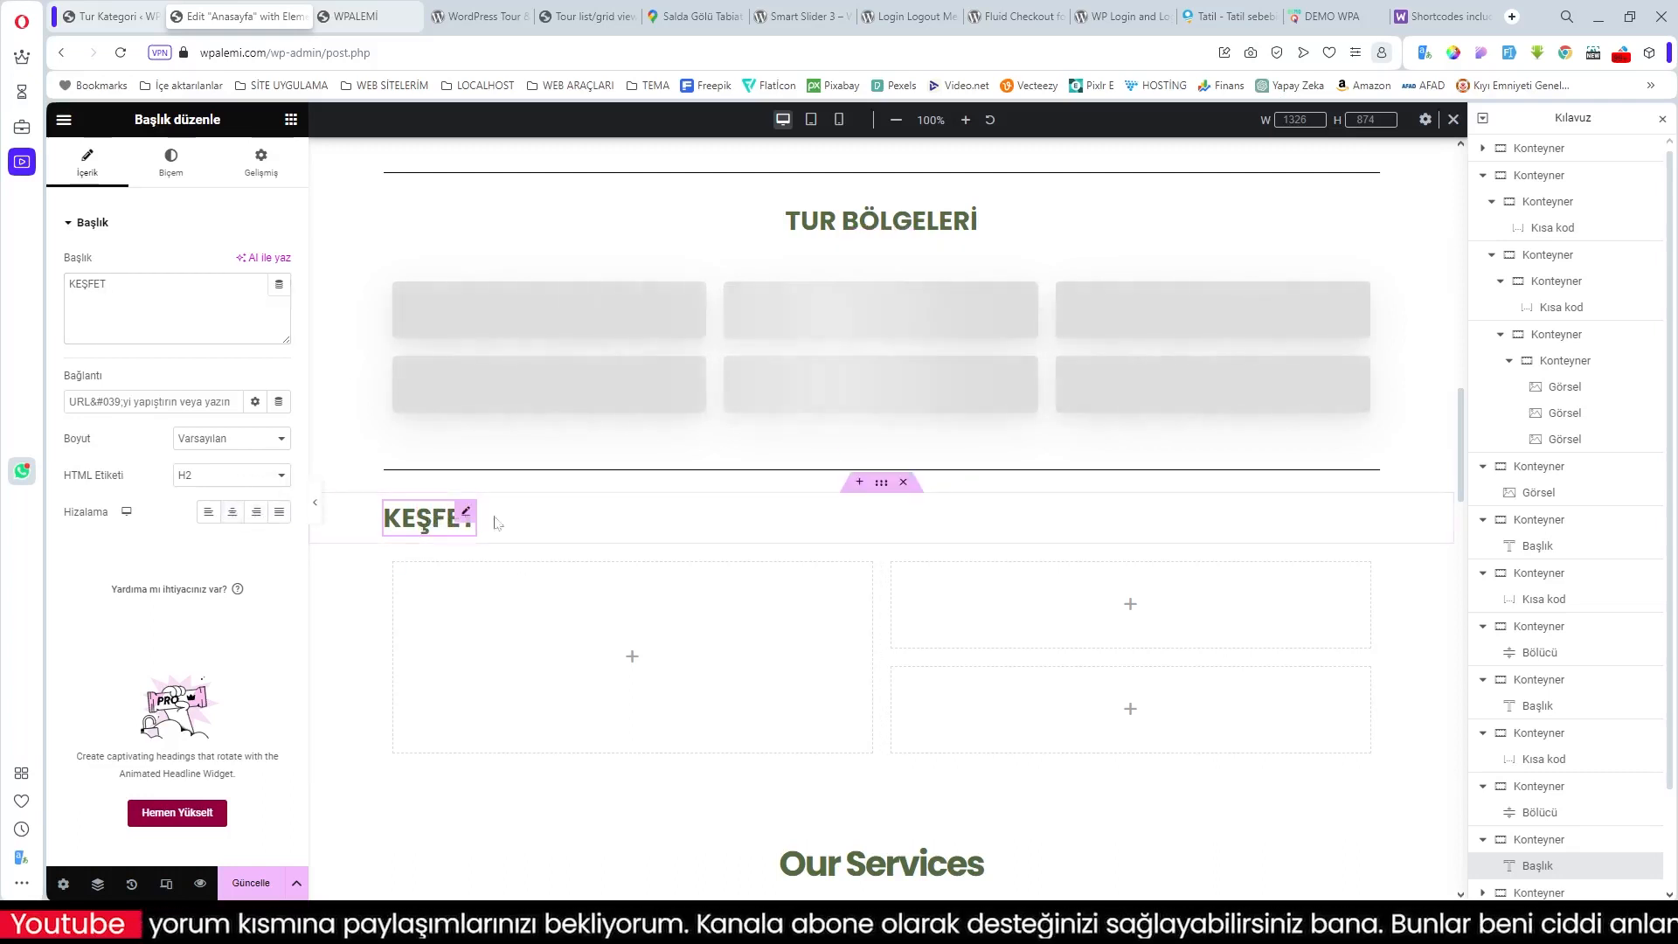
left_click(881, 483)
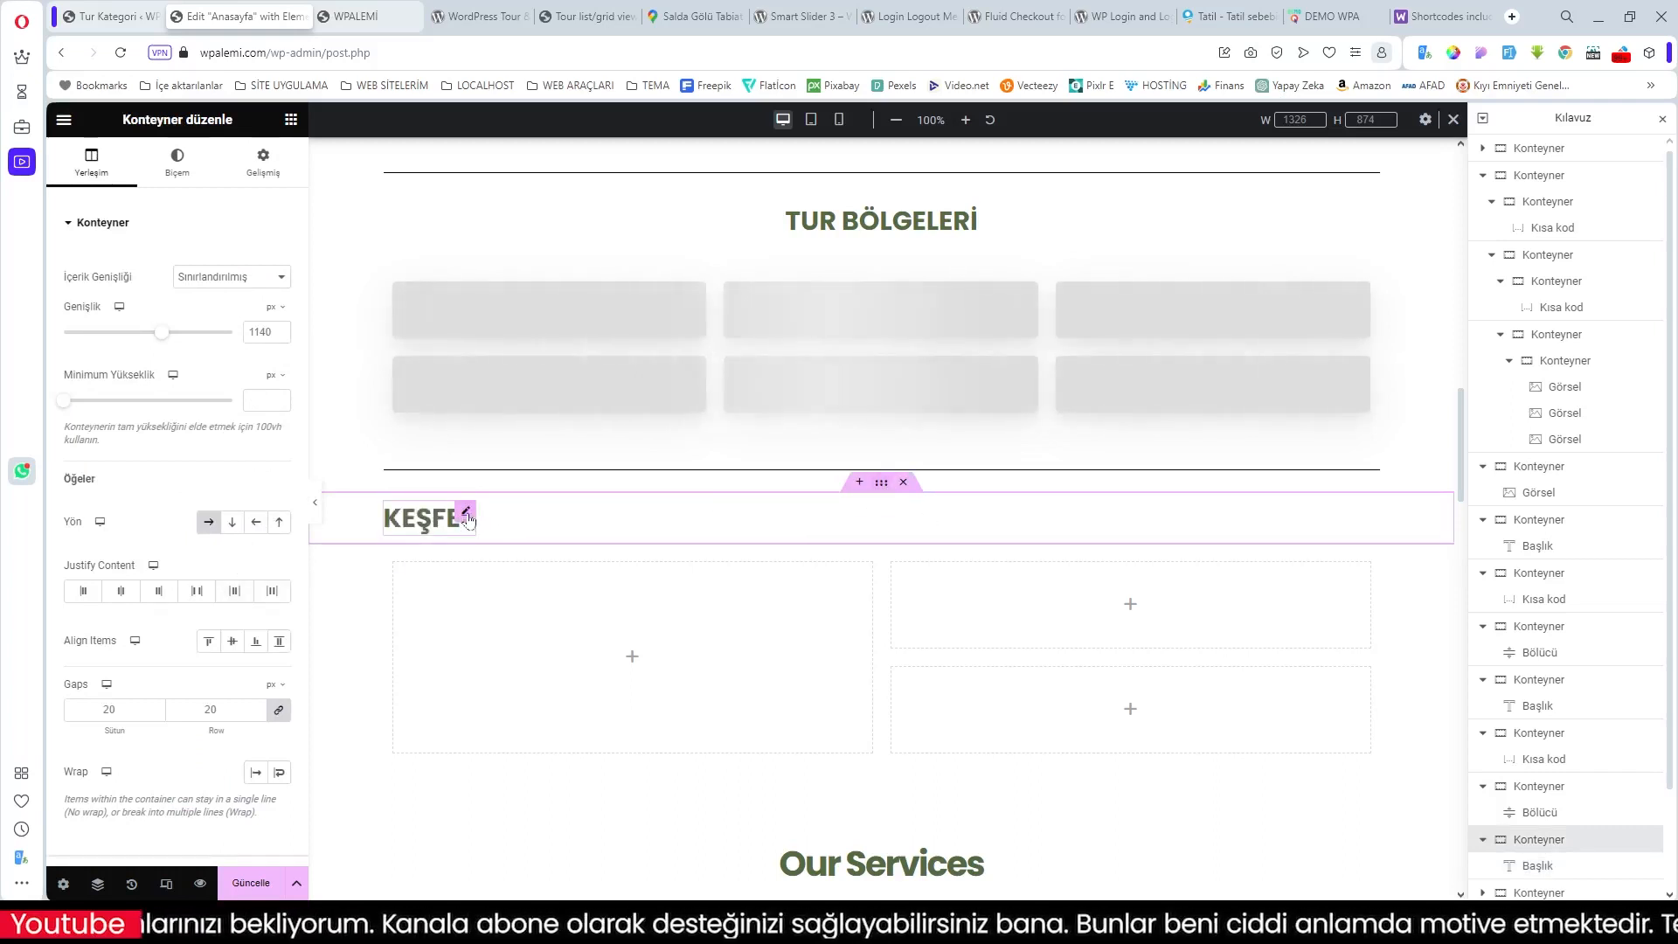
left_click(468, 520)
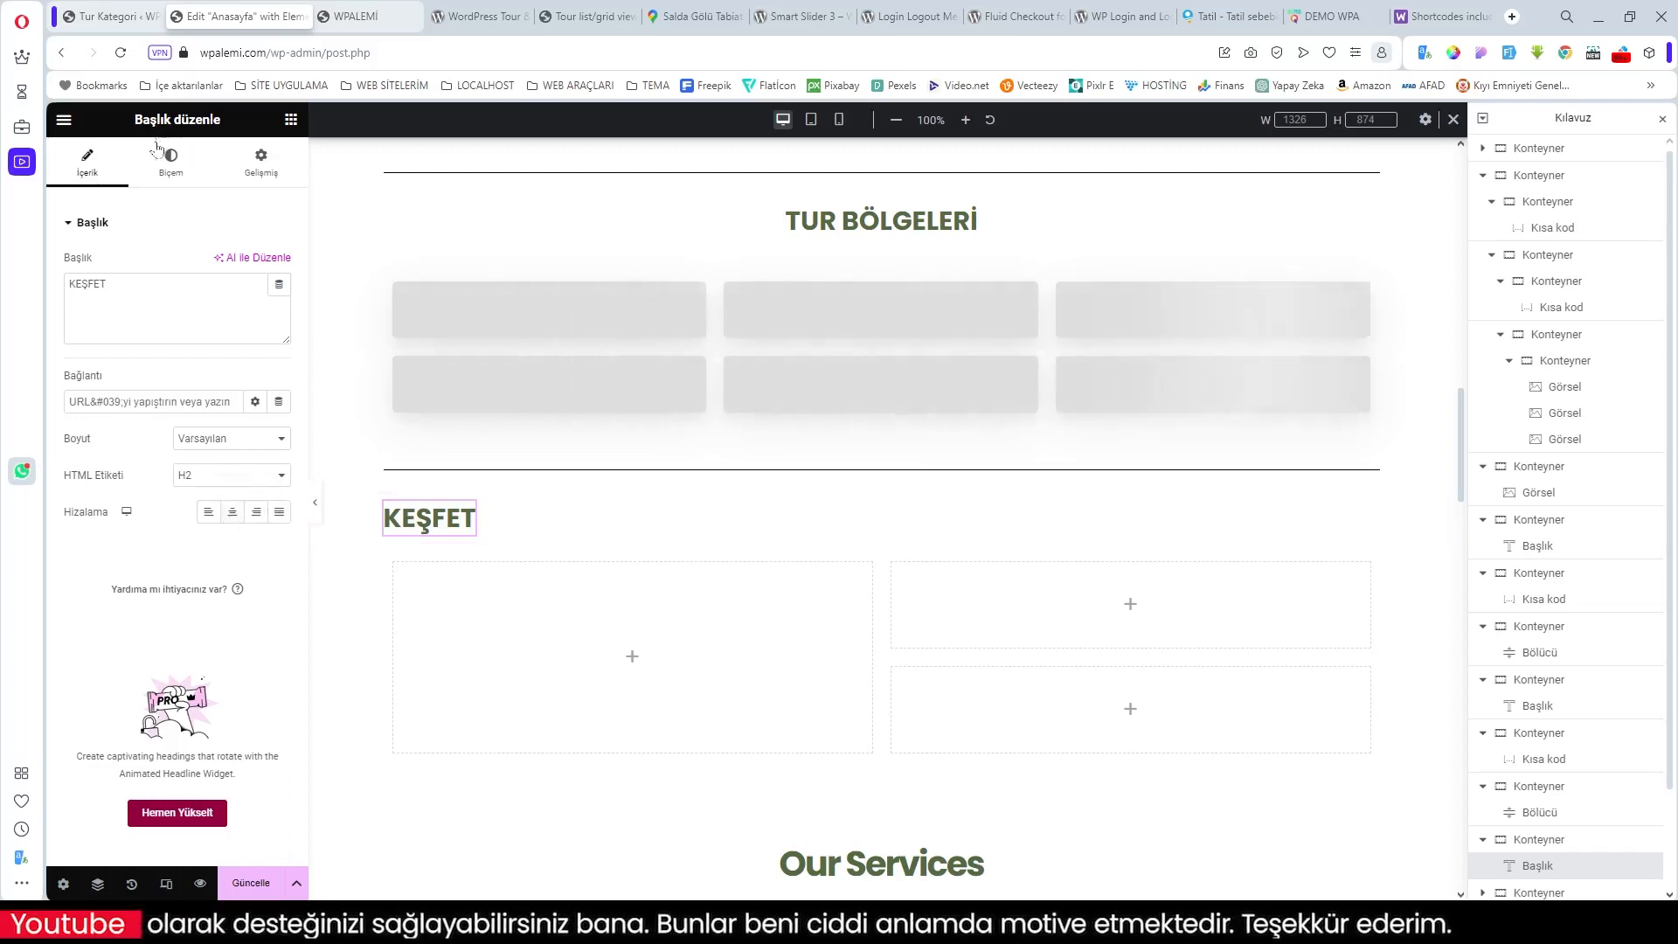
Step: Centre the KEŞFET heading within its container
left_click(170, 162)
left_click(262, 175)
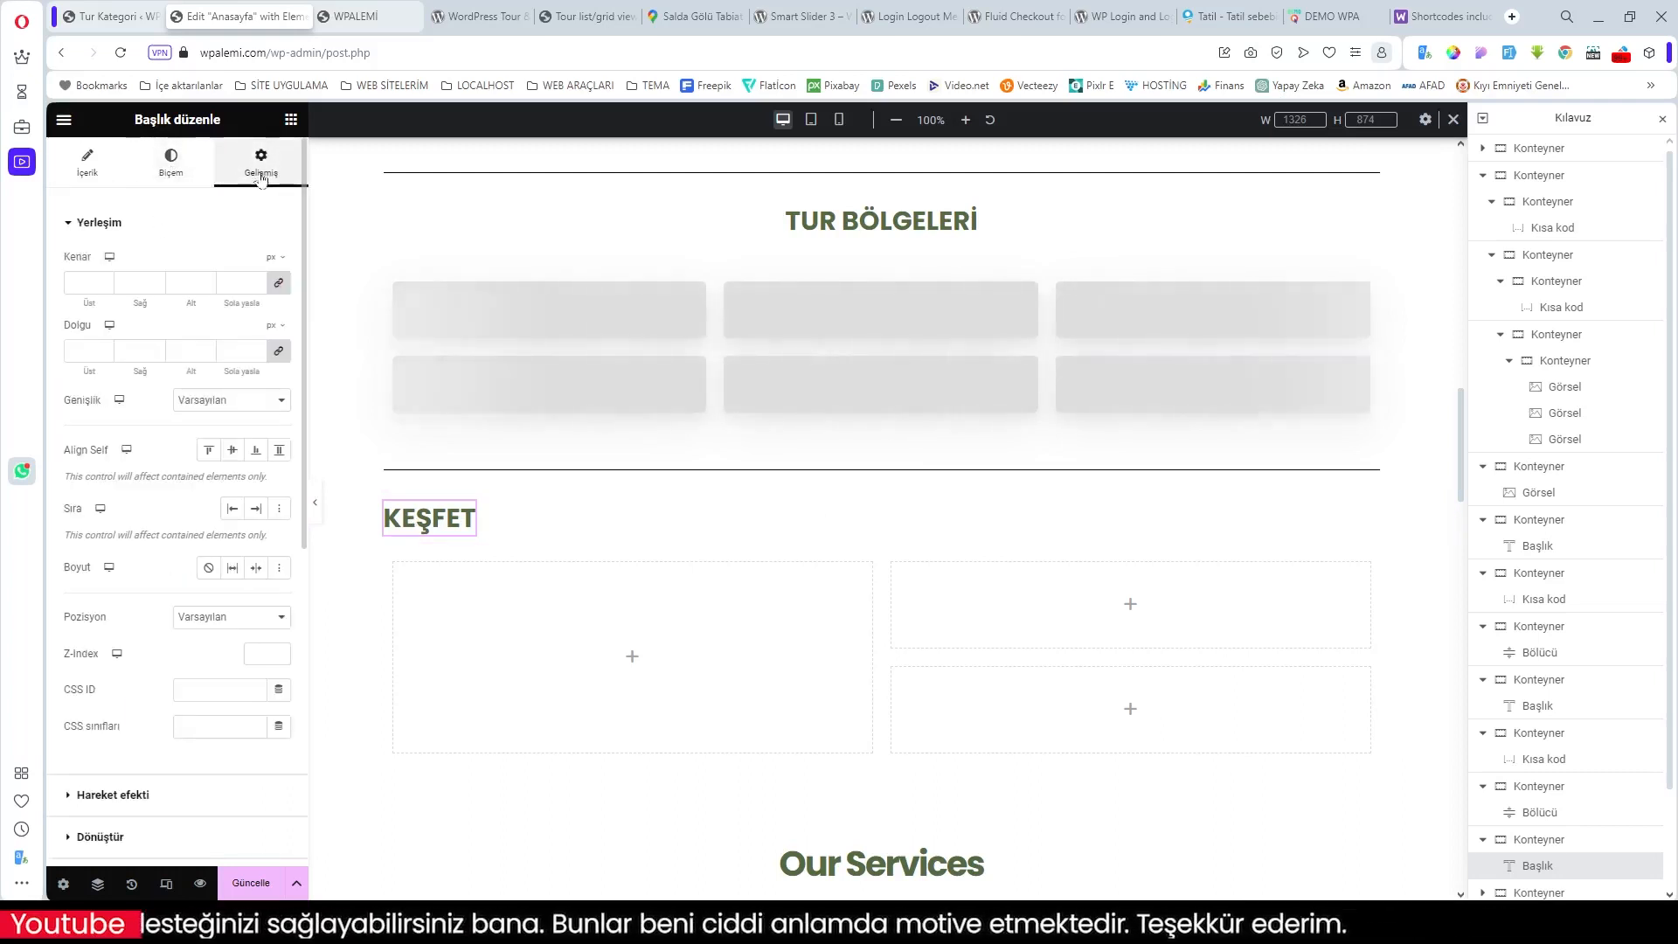
left_click(232, 450)
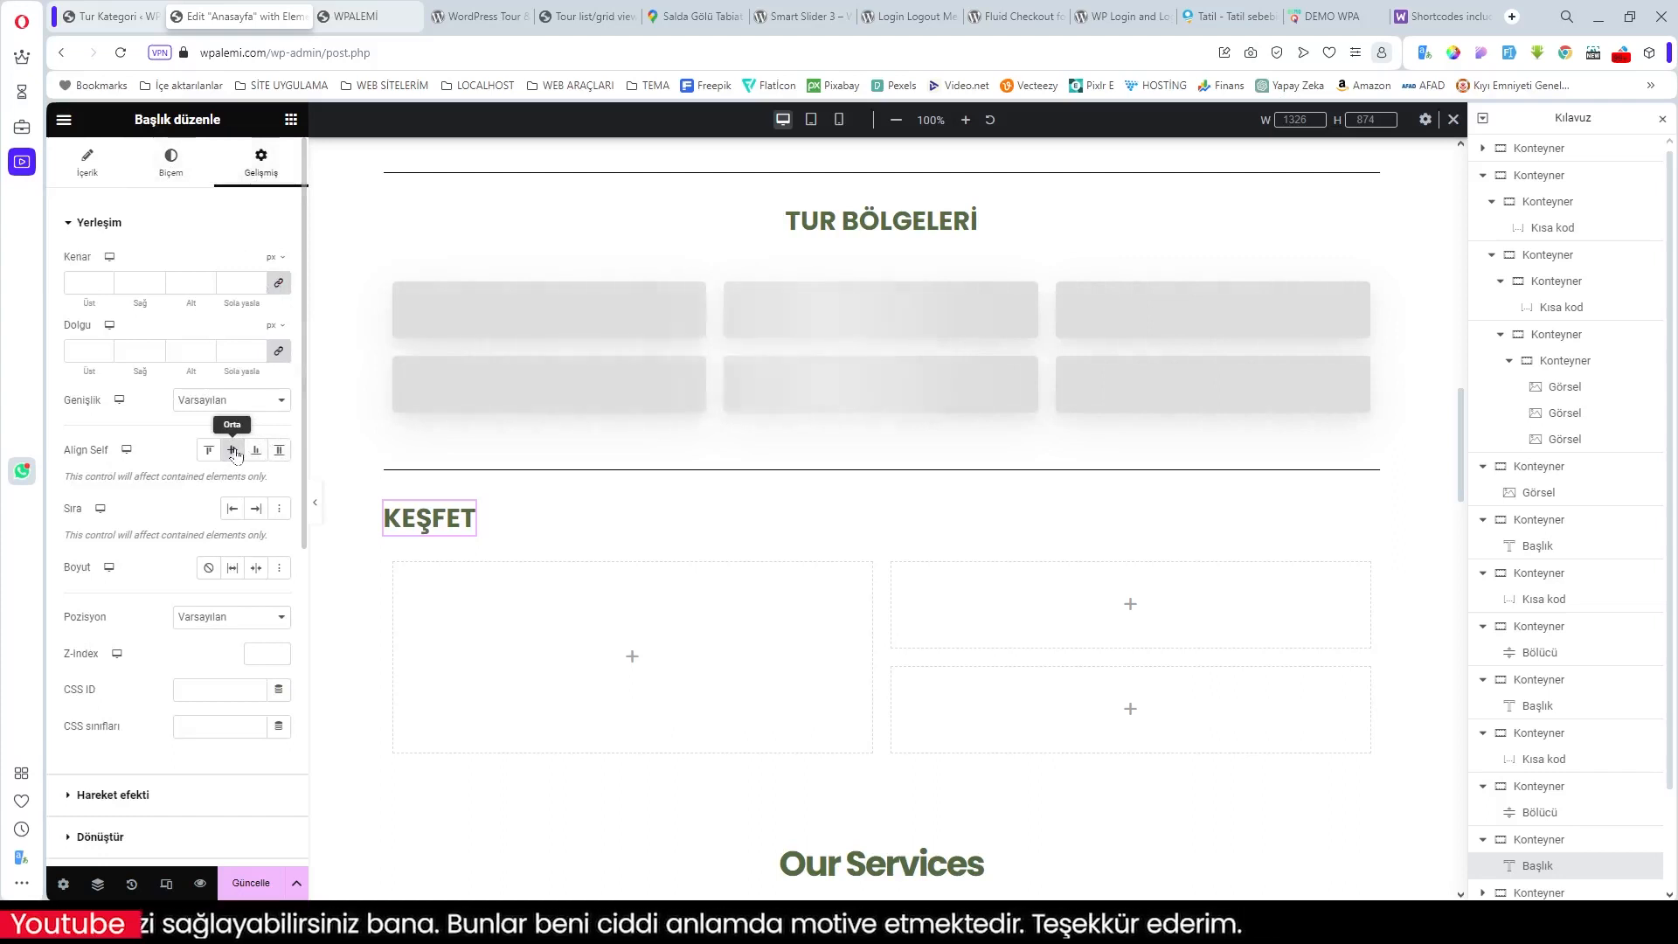
left_click(890, 496)
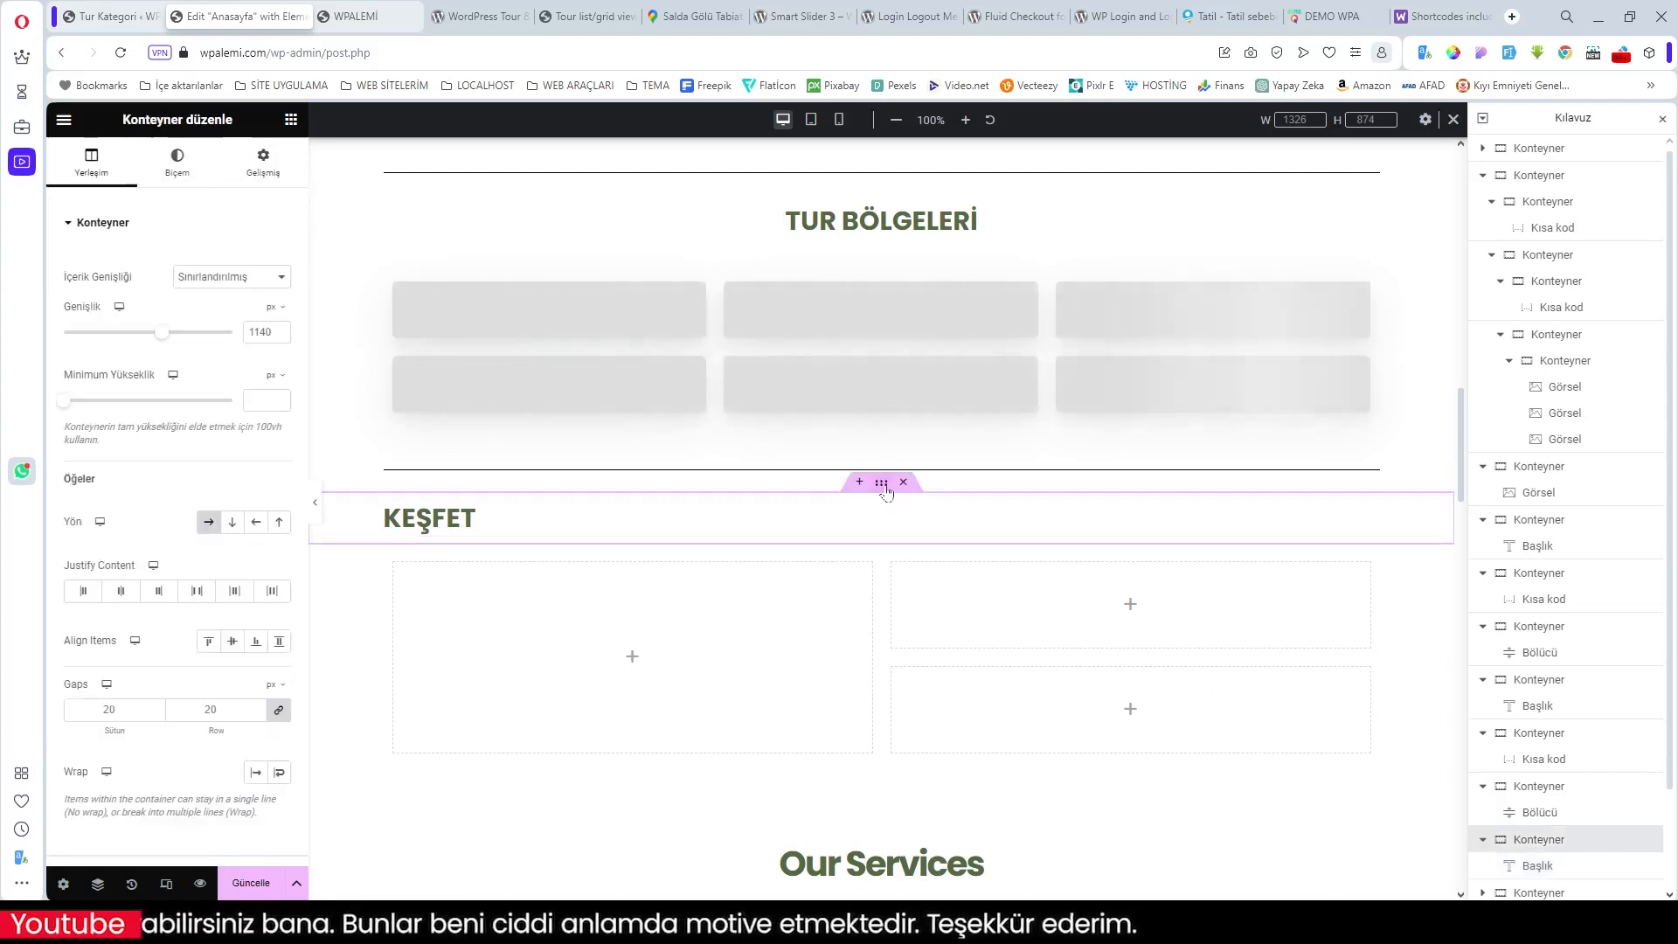
left_click(233, 522)
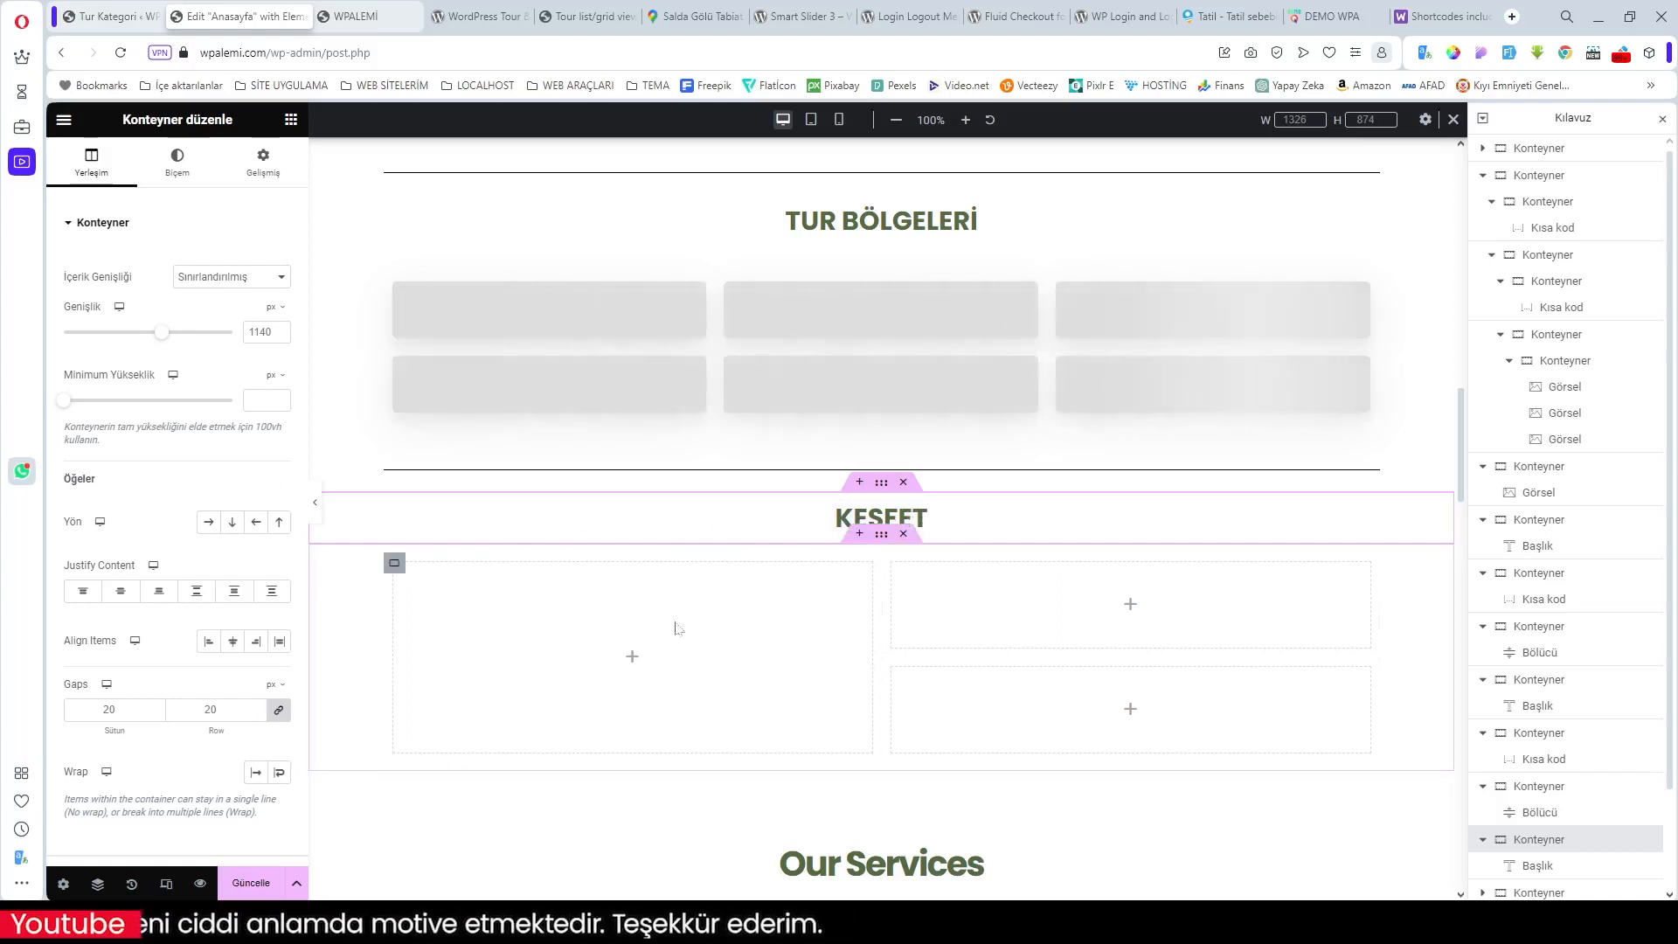
Step: Select the large left tile and bring up its container settings
left_click(395, 563)
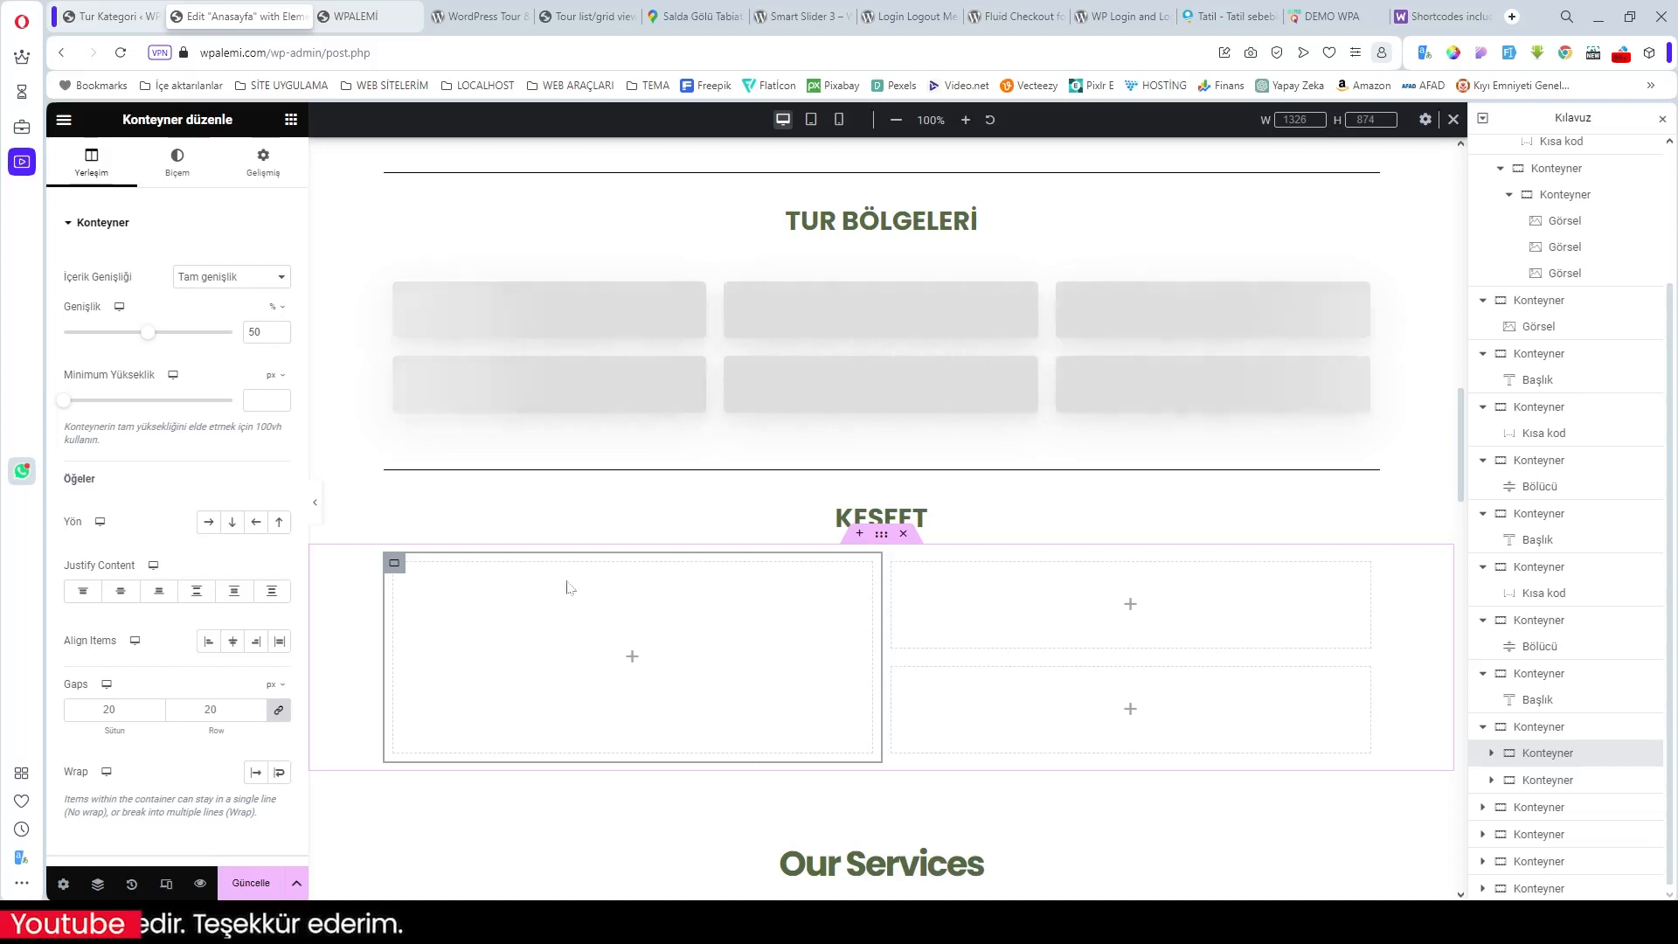
left_click(632, 659)
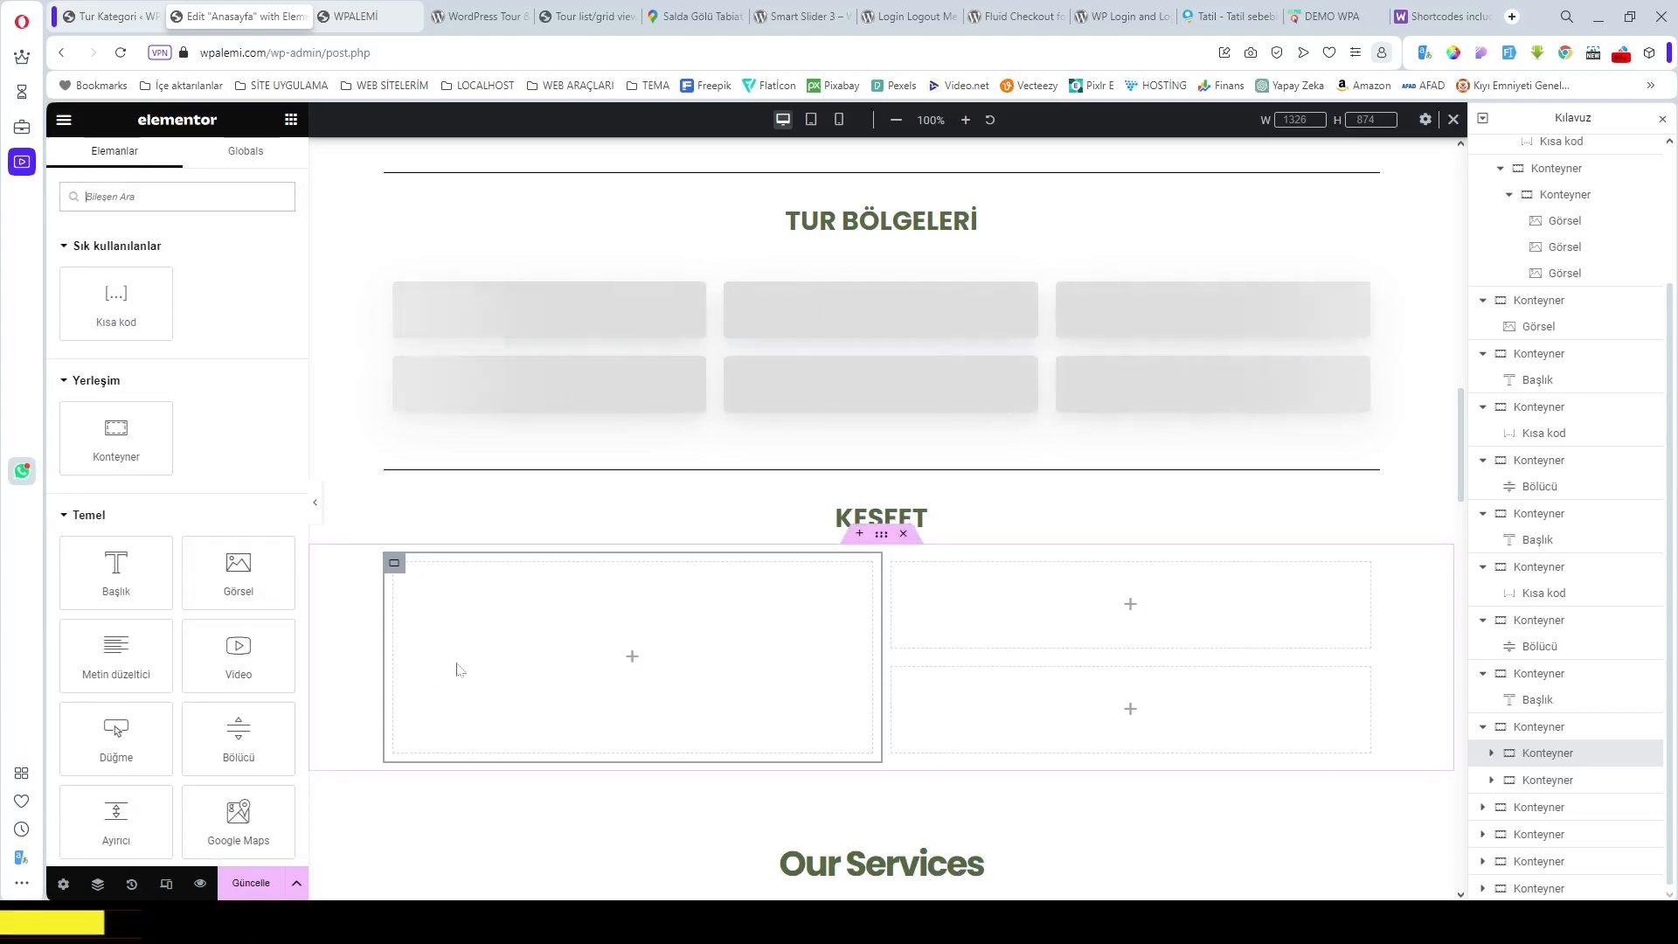
left_click(402, 565)
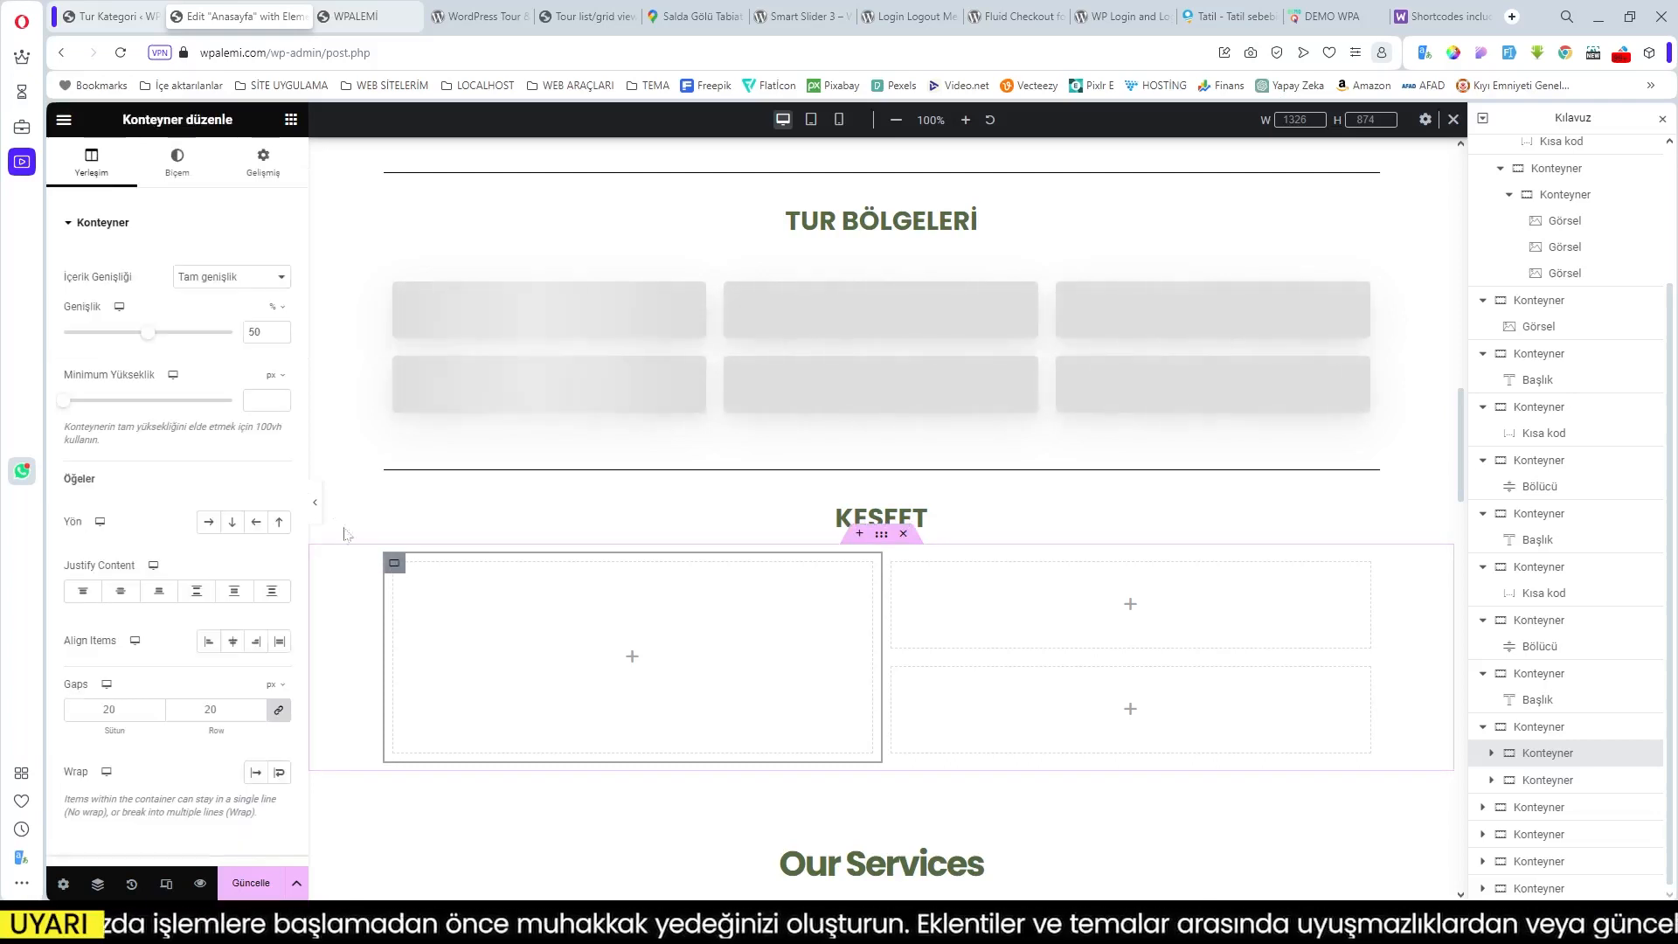
Step: Upload the 810x500reklam08.webp Venice photo and set it as the large left KEŞFET tile's background
left_click(176, 162)
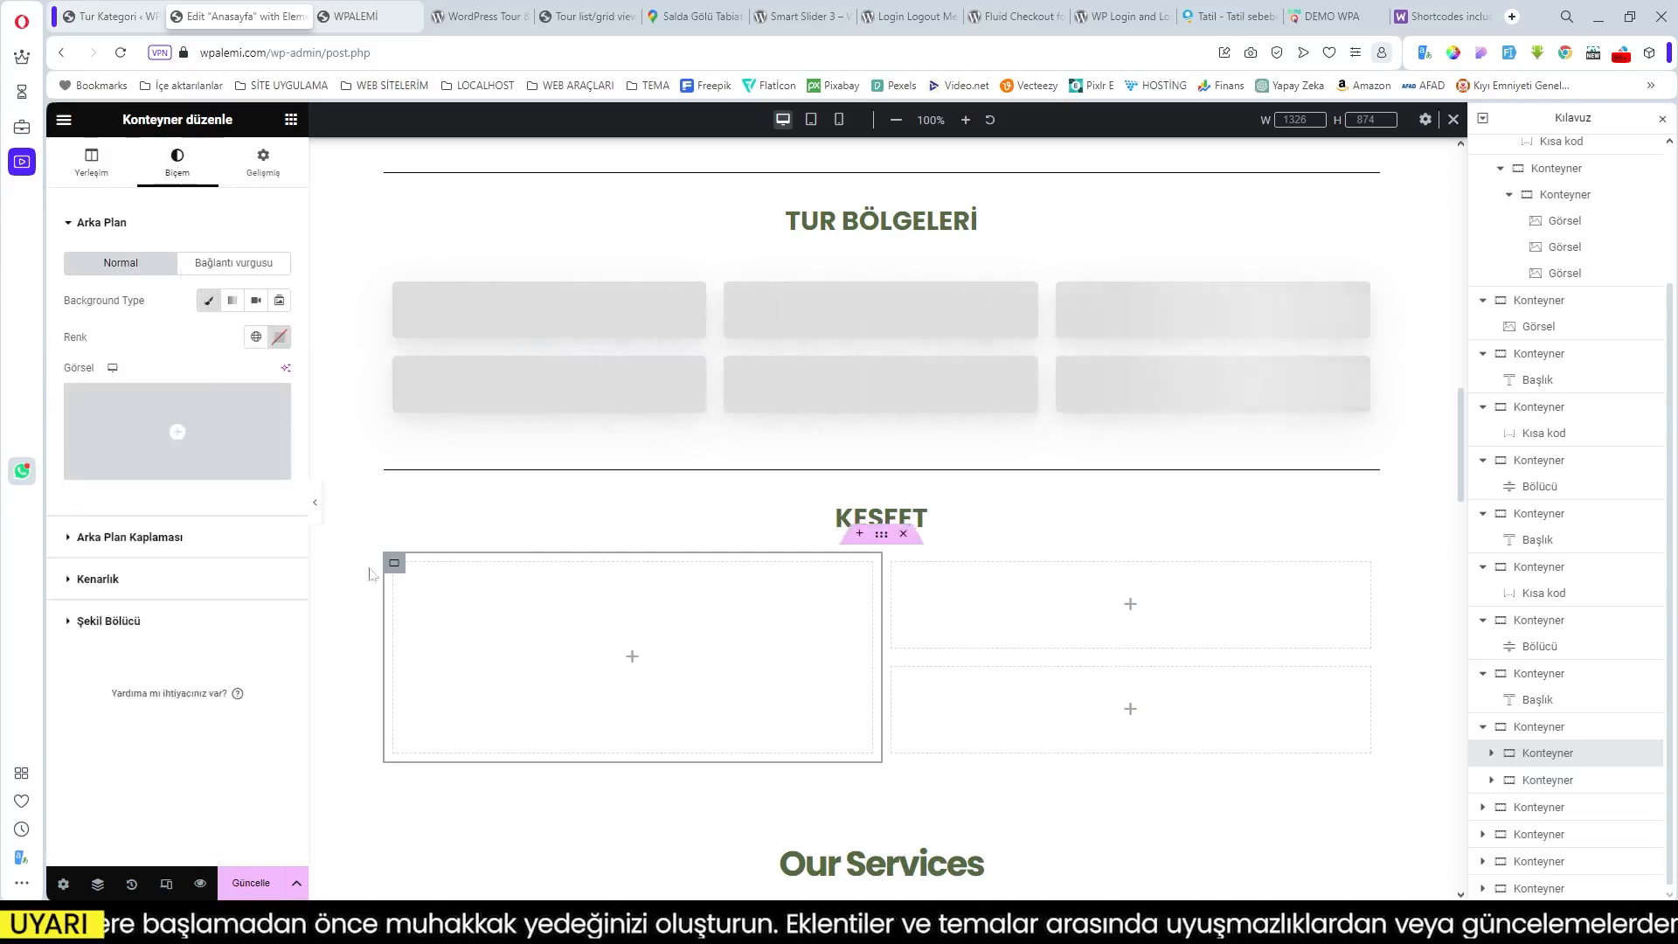
left_click(183, 468)
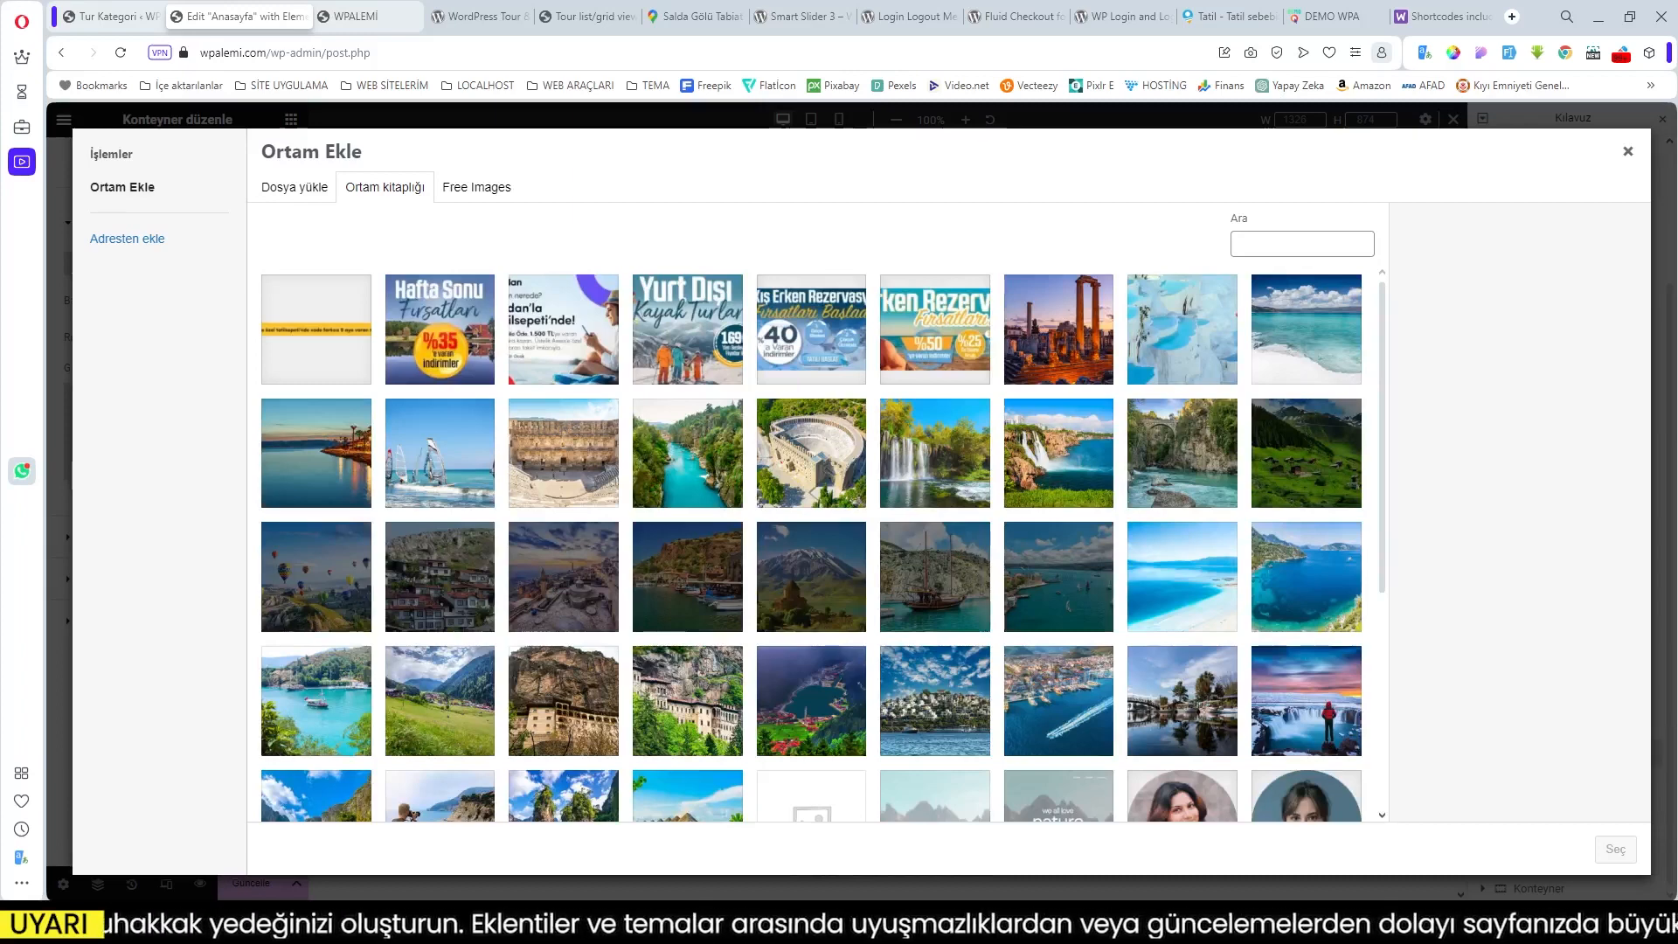
left_click_drag(420, 553, 577, 582)
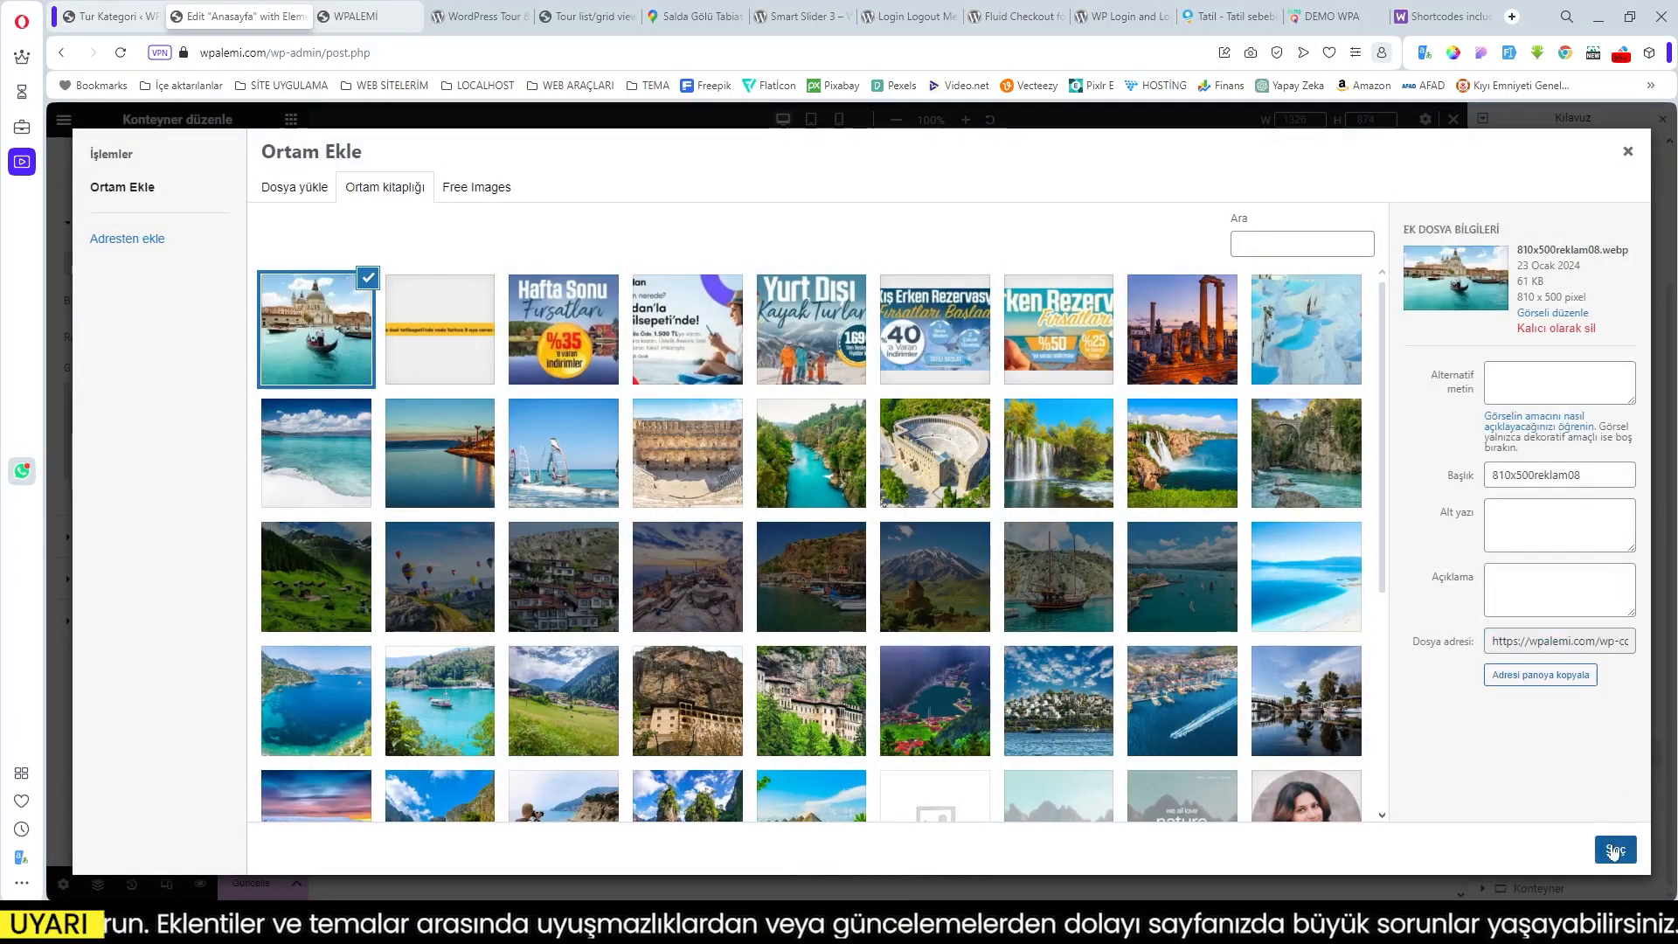
left_click(1613, 850)
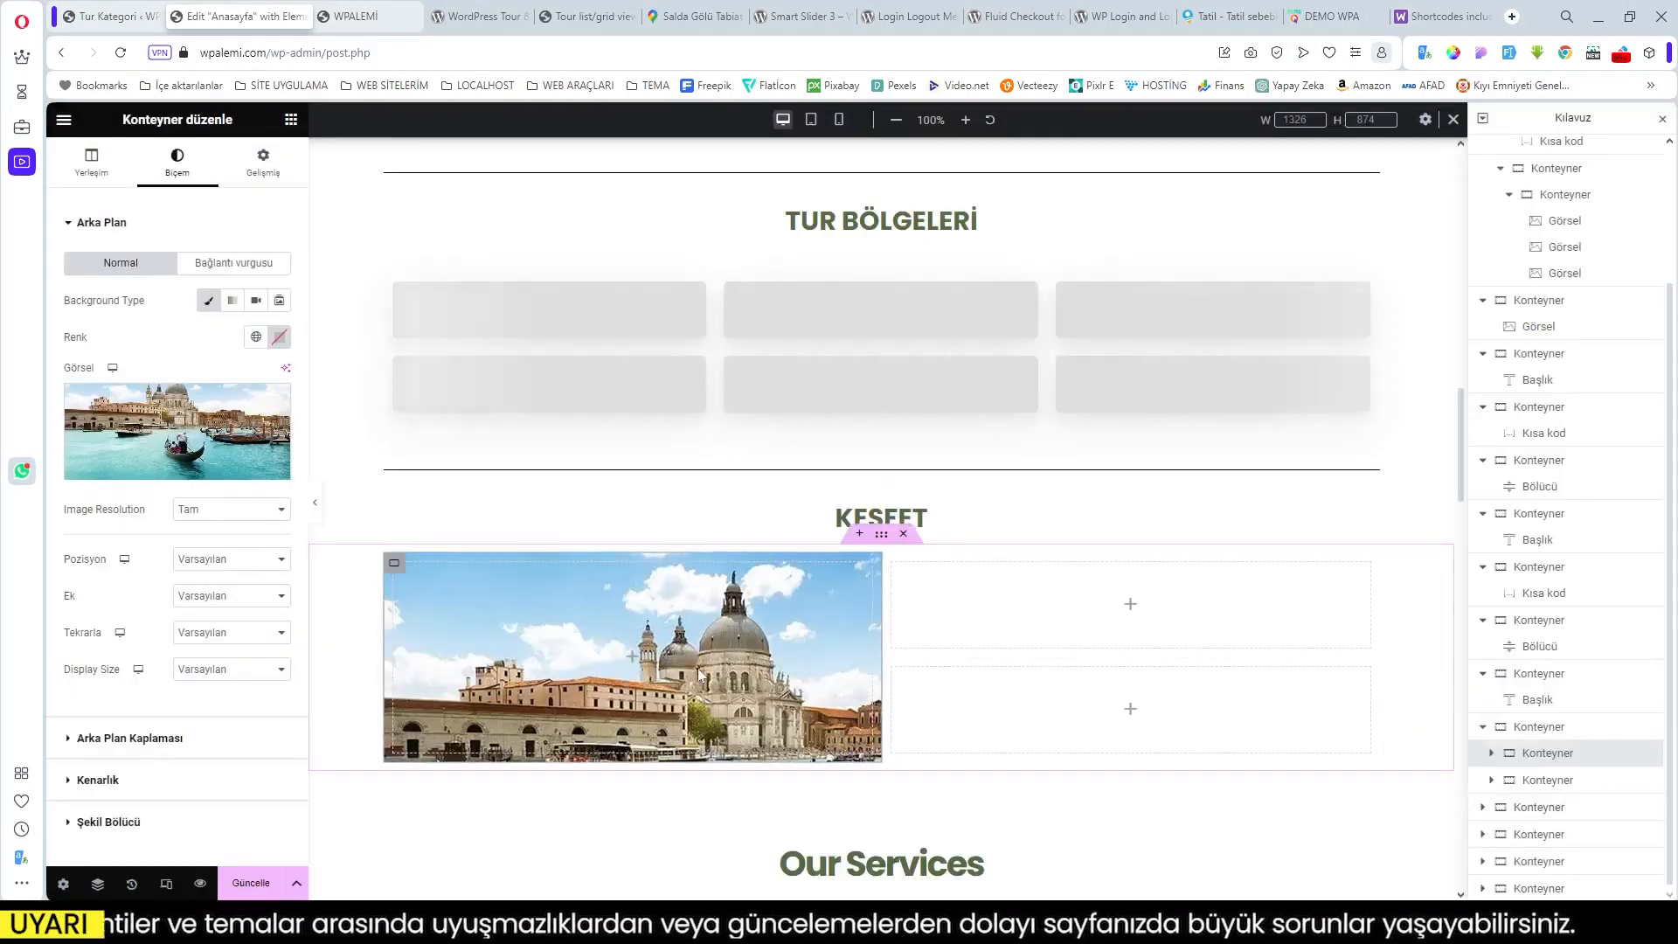
scroll(699, 673, "down", 1)
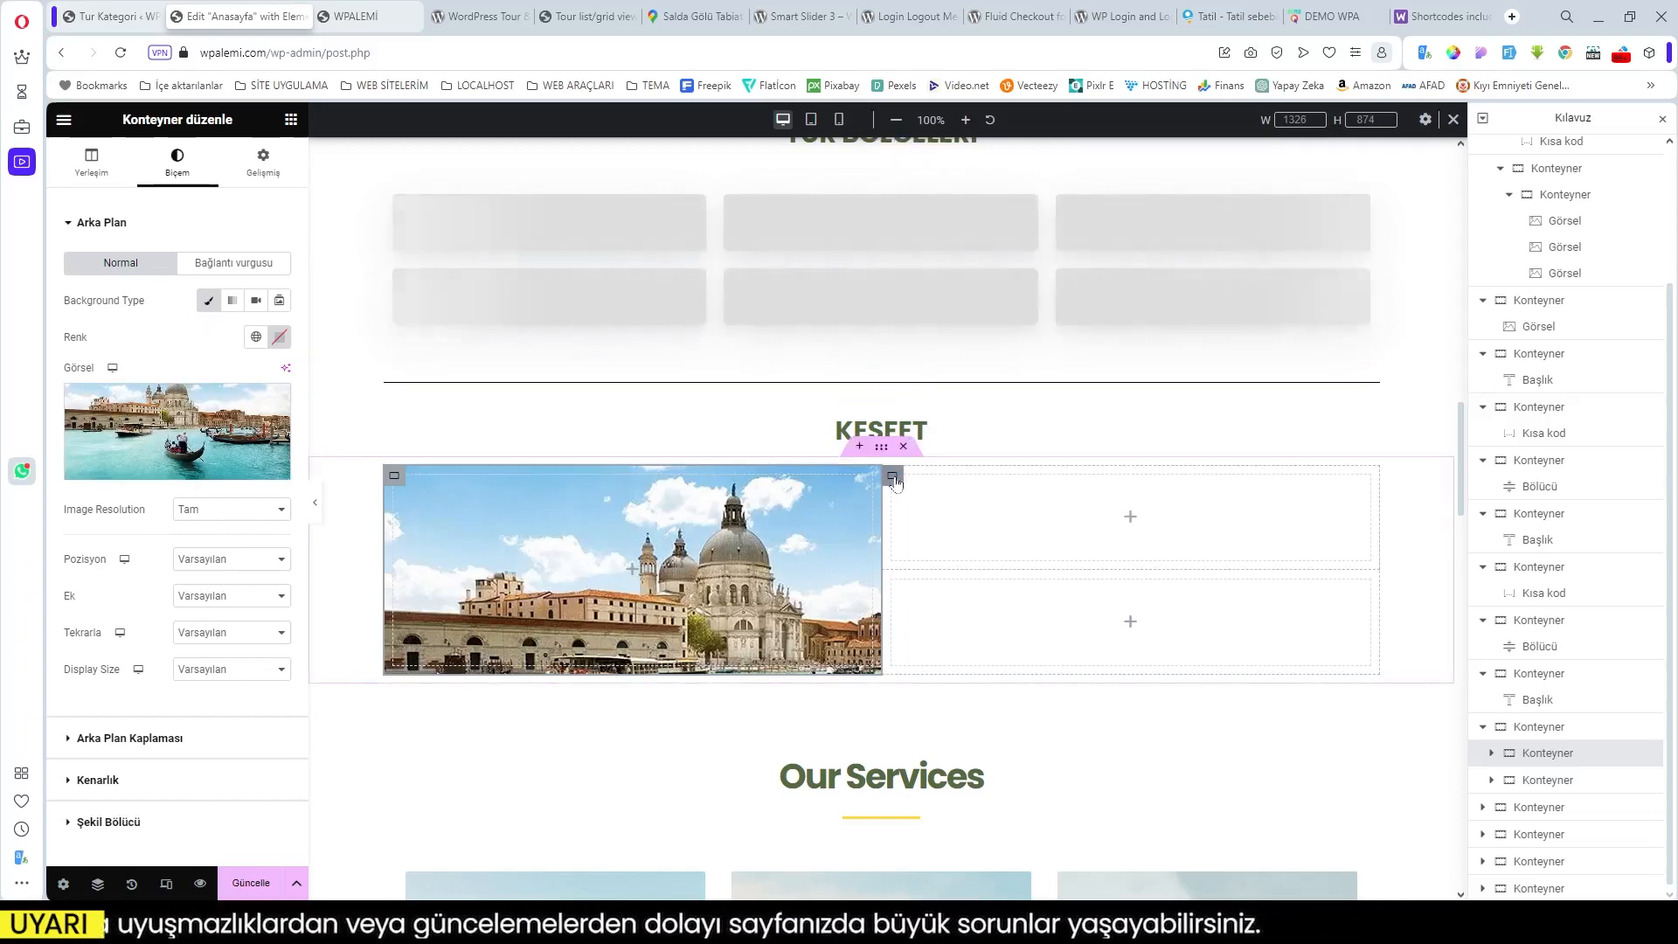
Step: Select the upper-right tile, give it a Classic background and open the media library
left_click(892, 478)
left_click(178, 166)
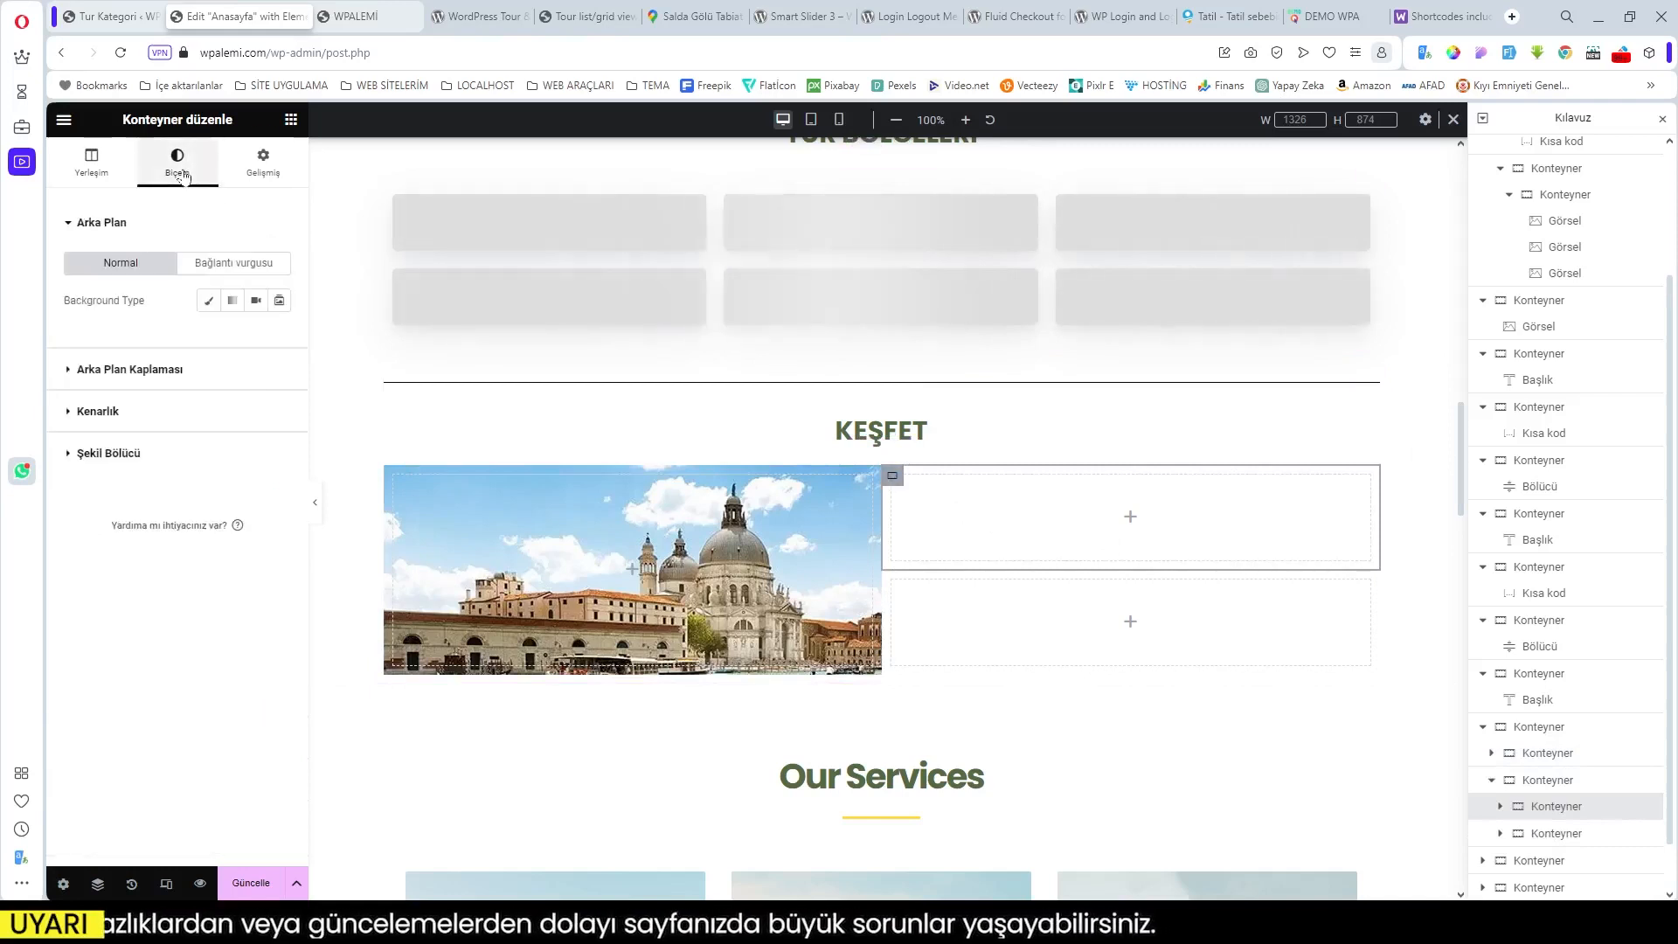
left_click(208, 300)
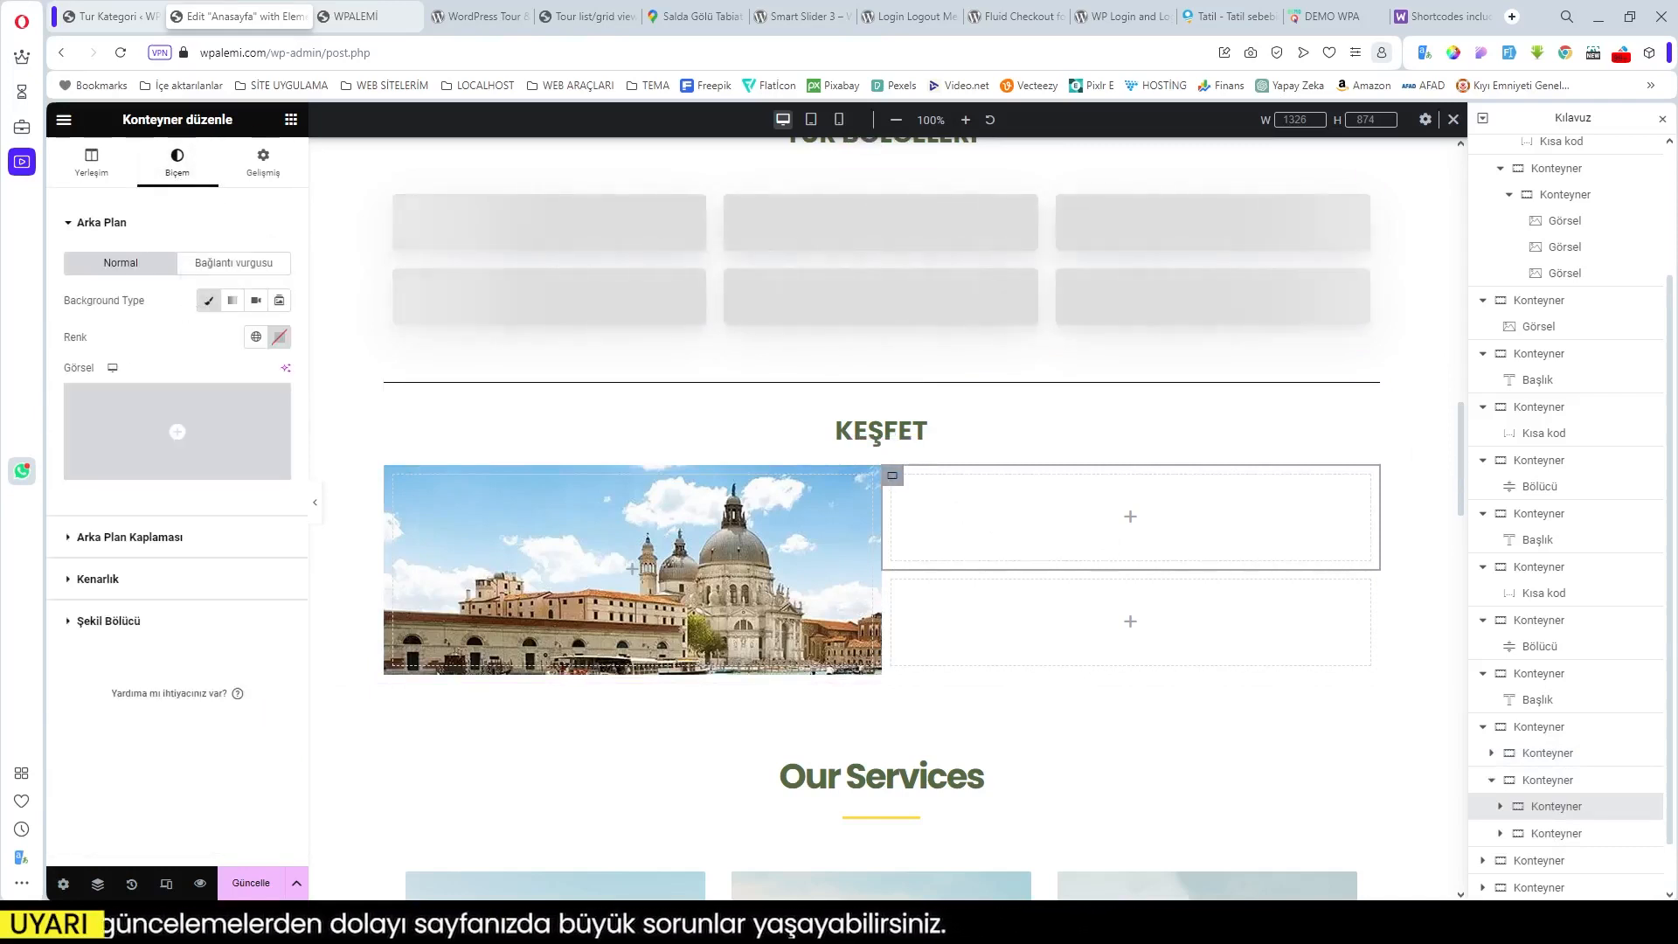
left_click(178, 475)
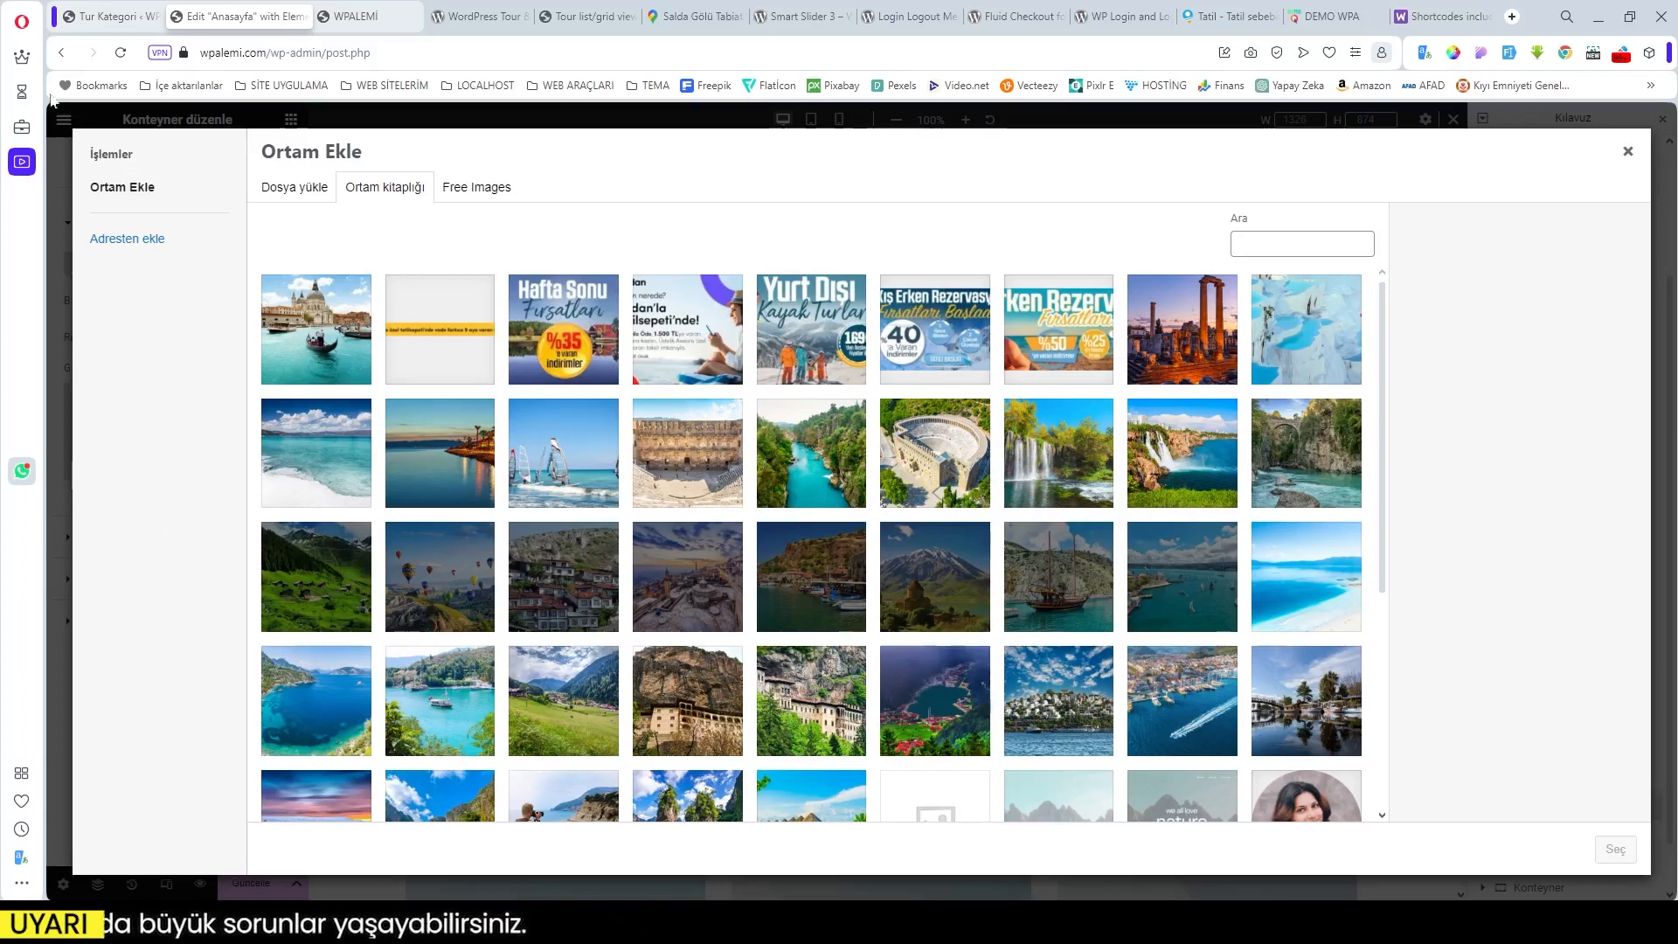
left_click(1326, 17)
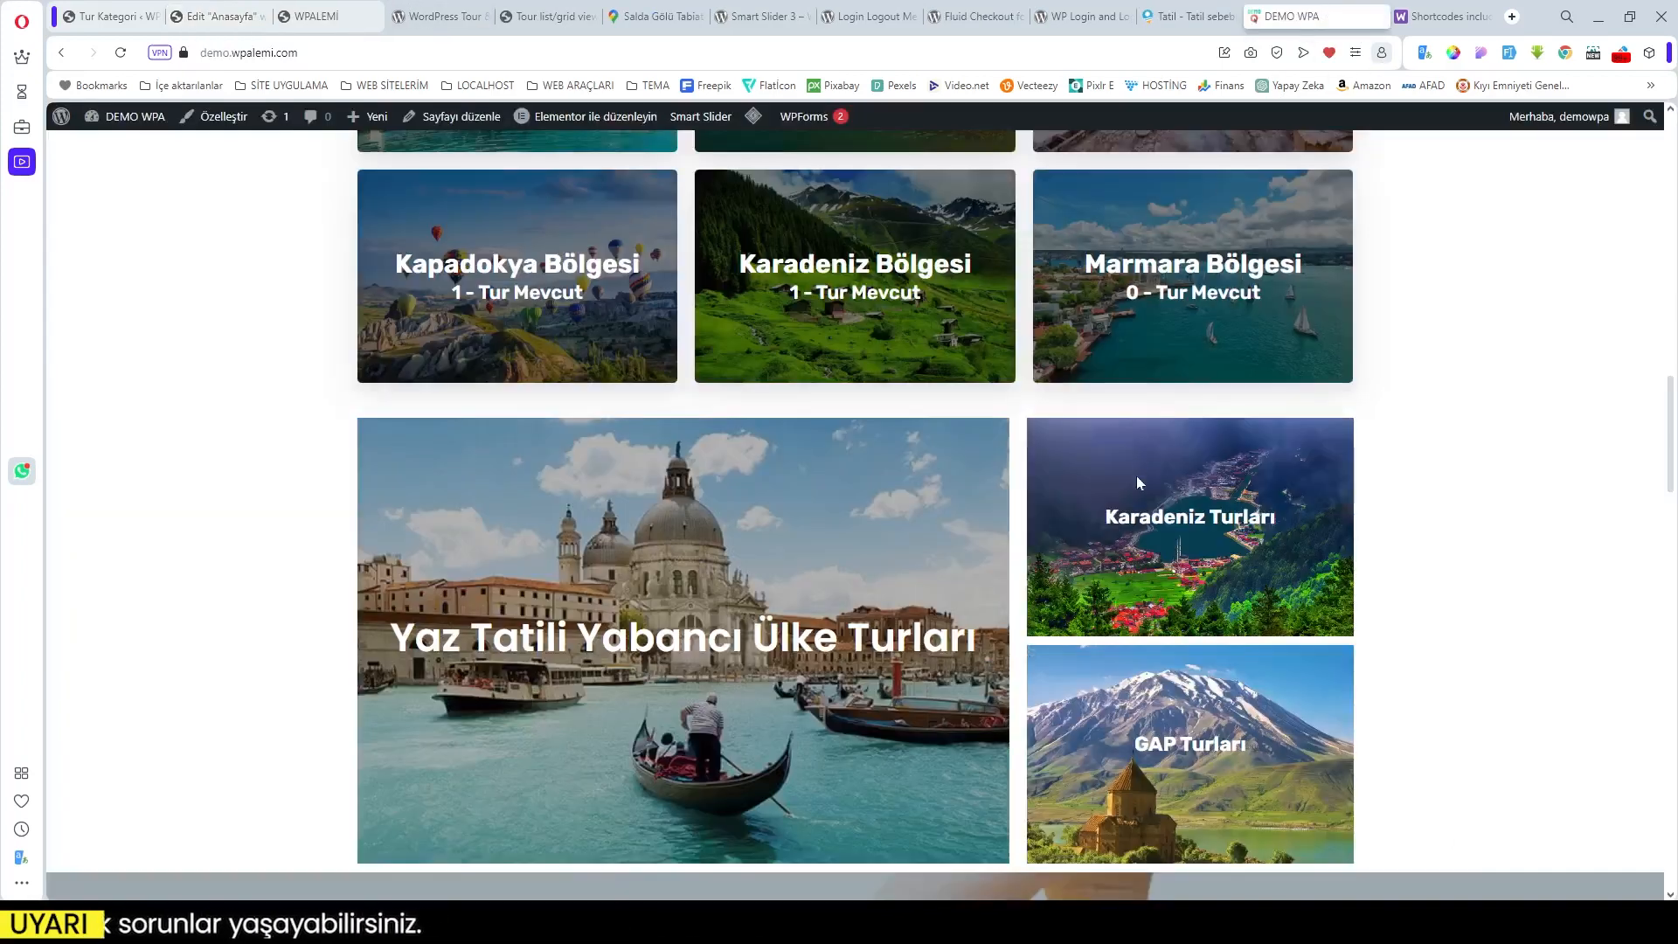
scroll(1129, 669, "down", 6)
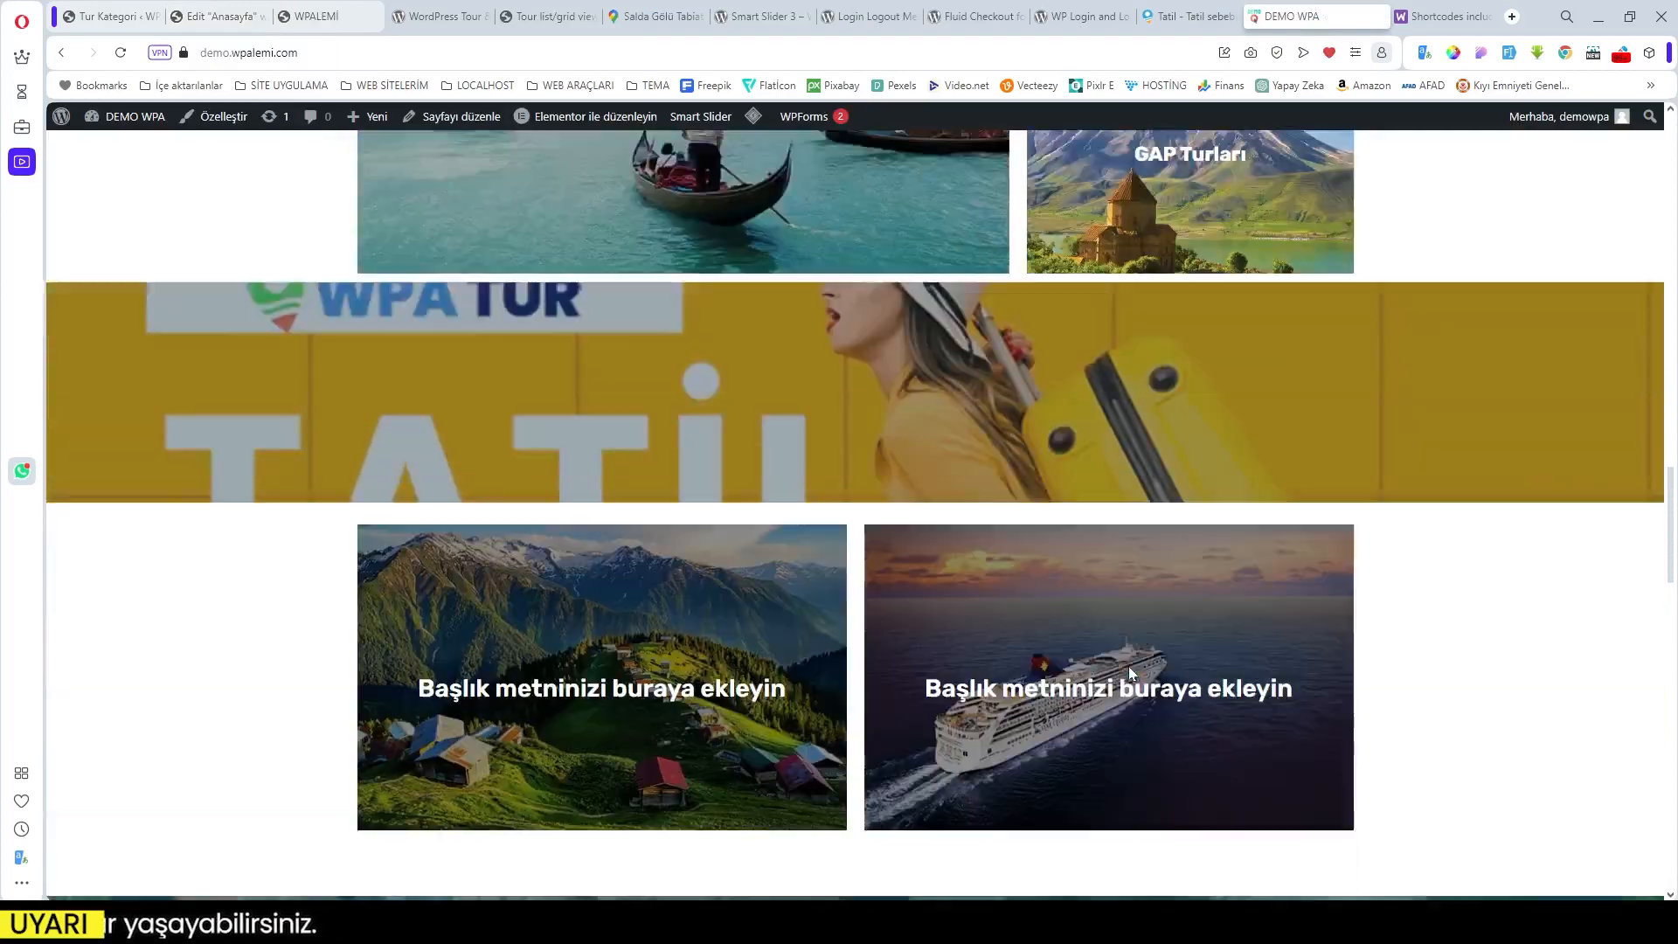
scroll(1129, 666, "up", 4)
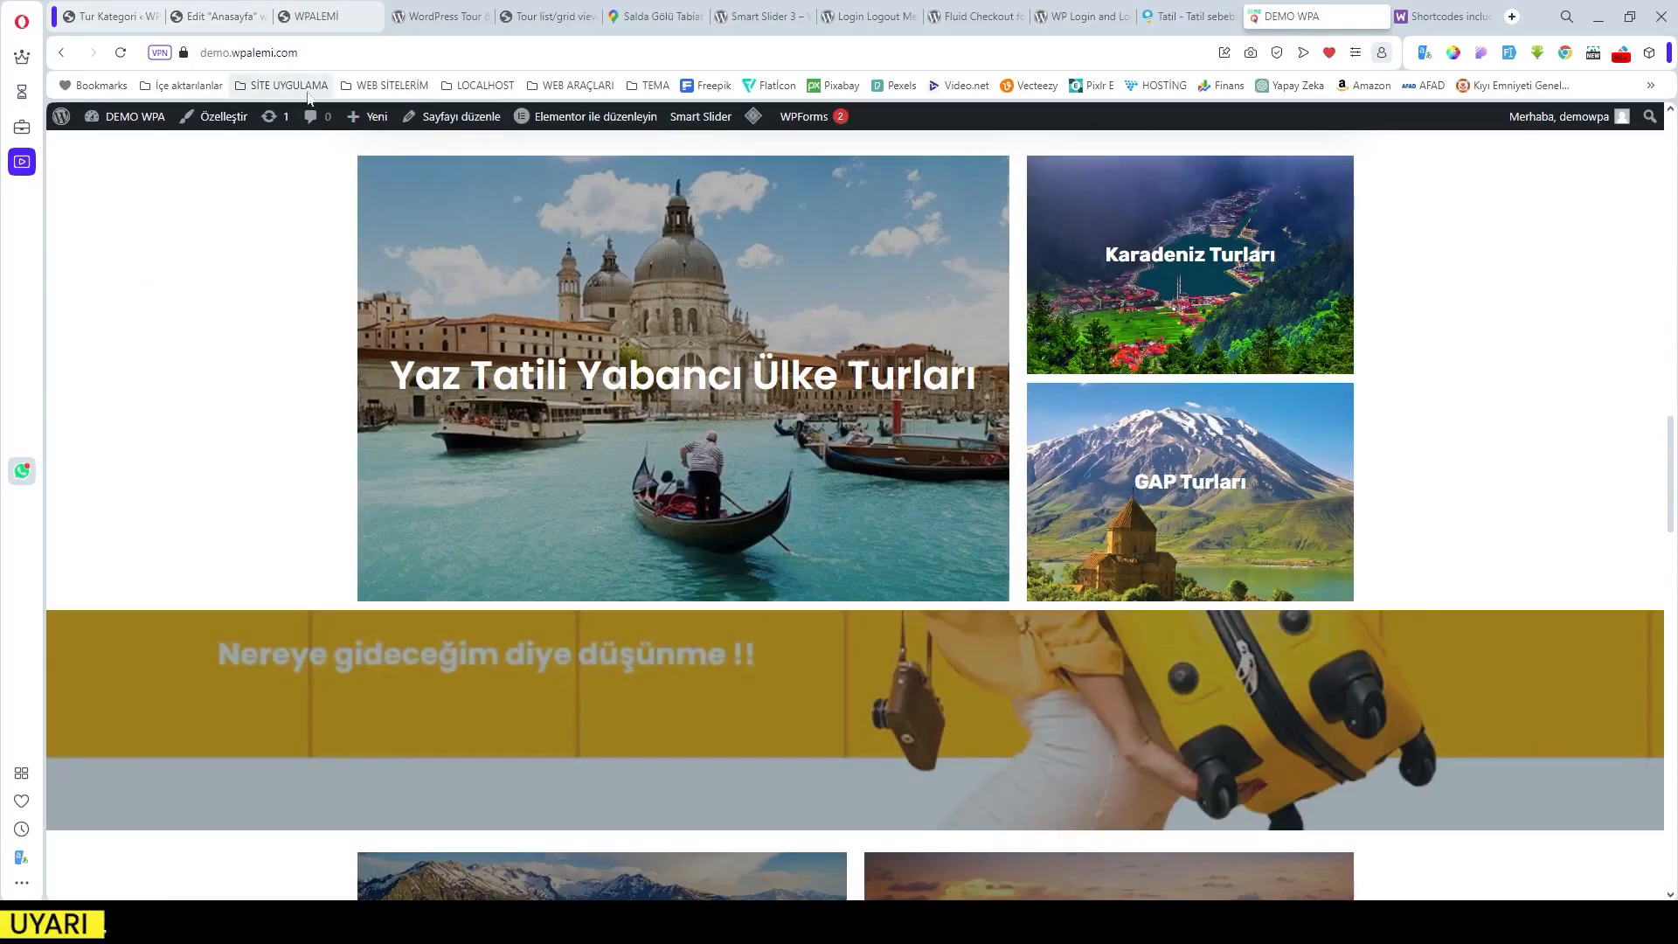
left_click(201, 20)
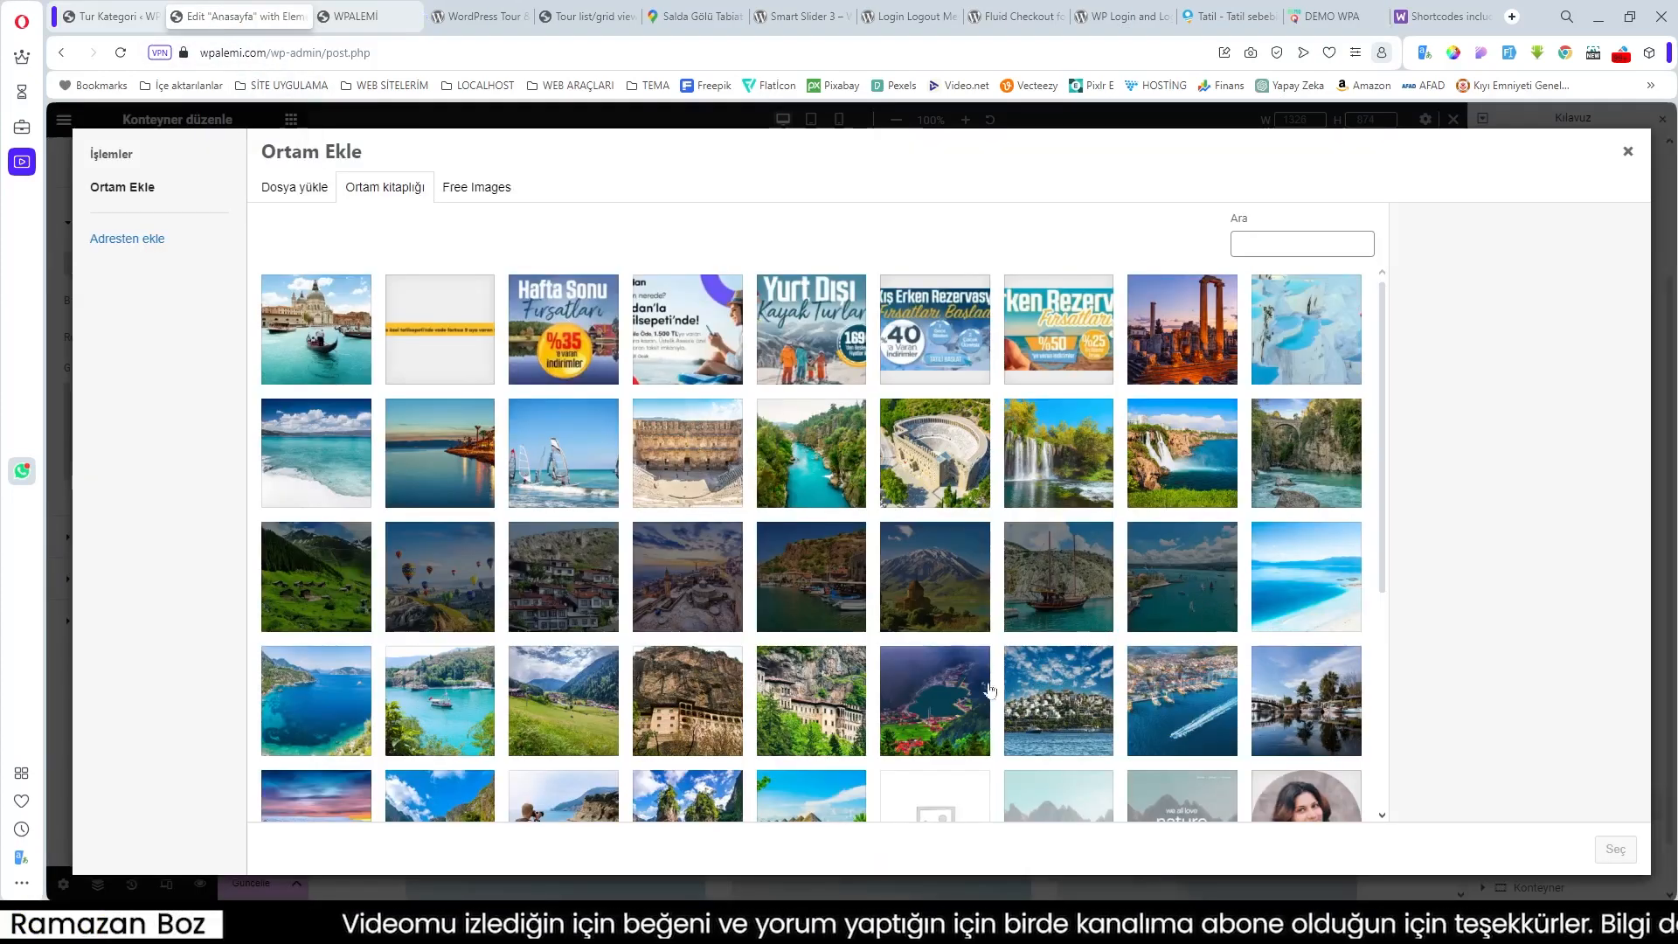
Step: Apply dogu_anadolu_bolgesi to the upper-right tile and start a Classic image background on the lower-right tile
left_click(945, 598)
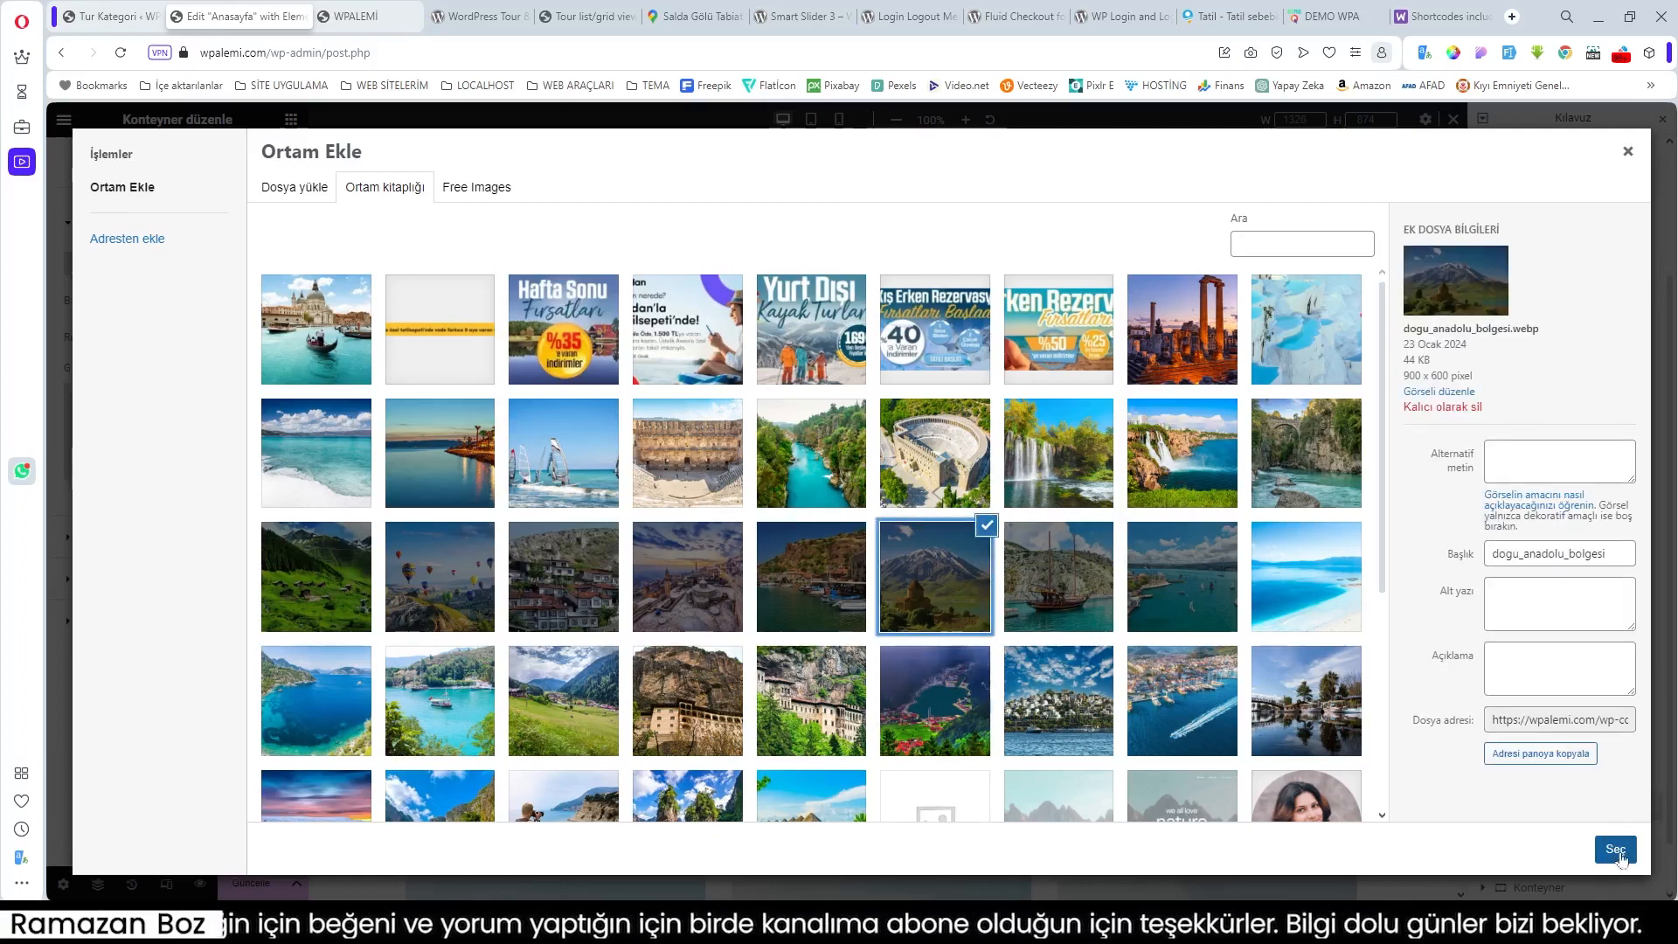
left_click(1617, 849)
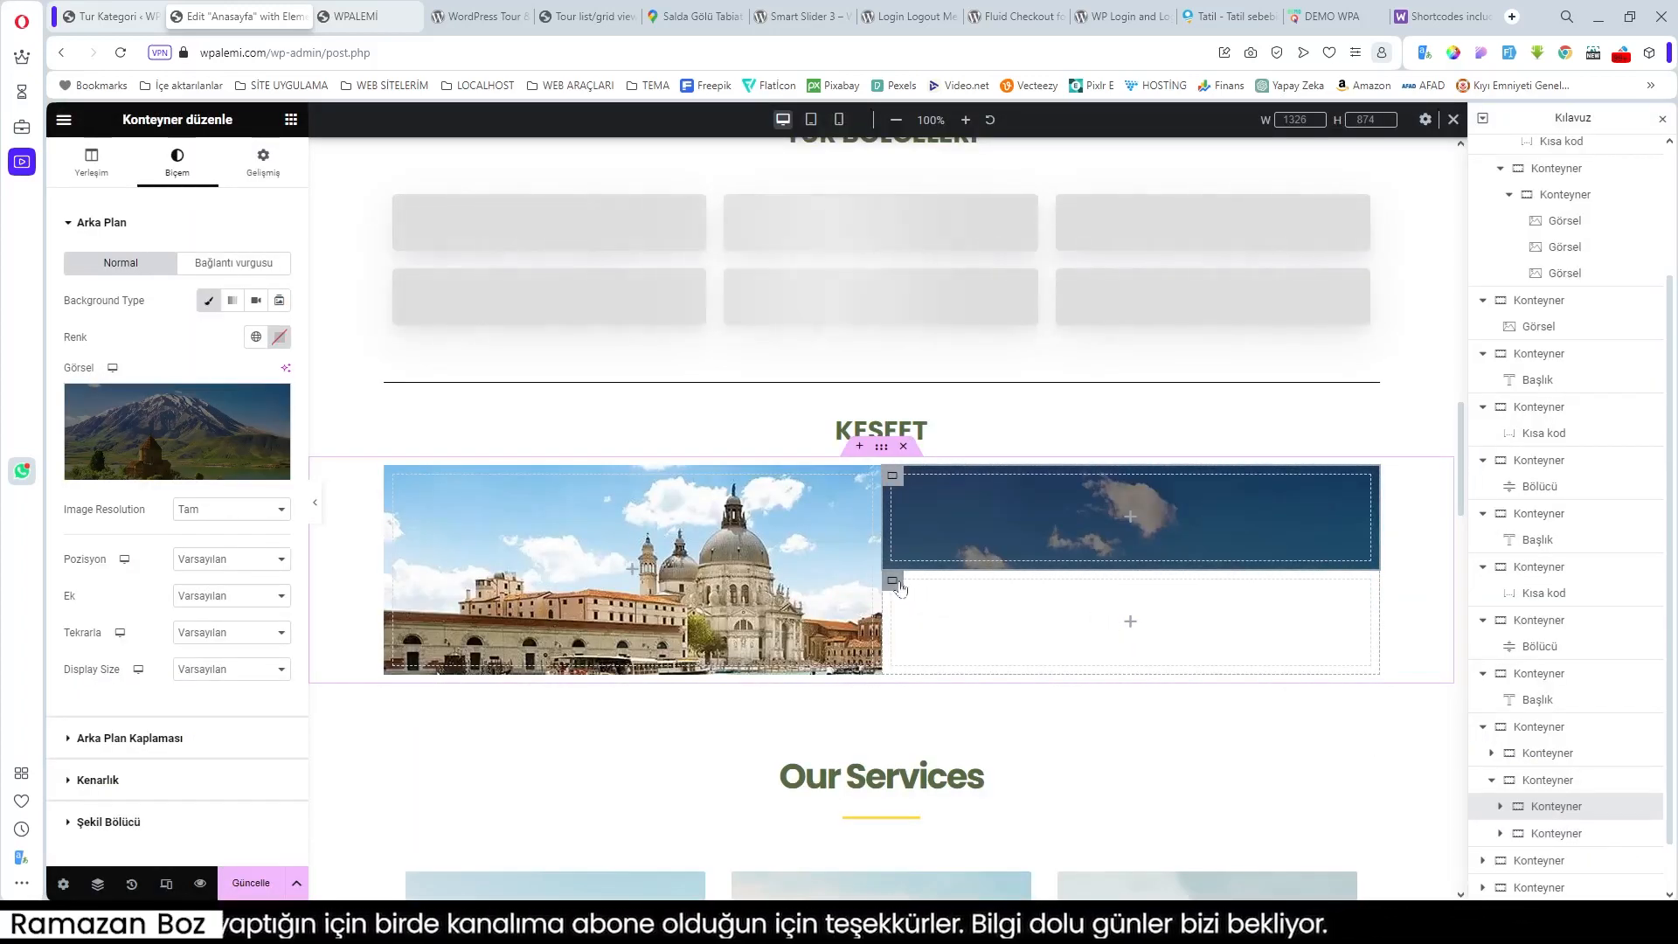
left_click(895, 582)
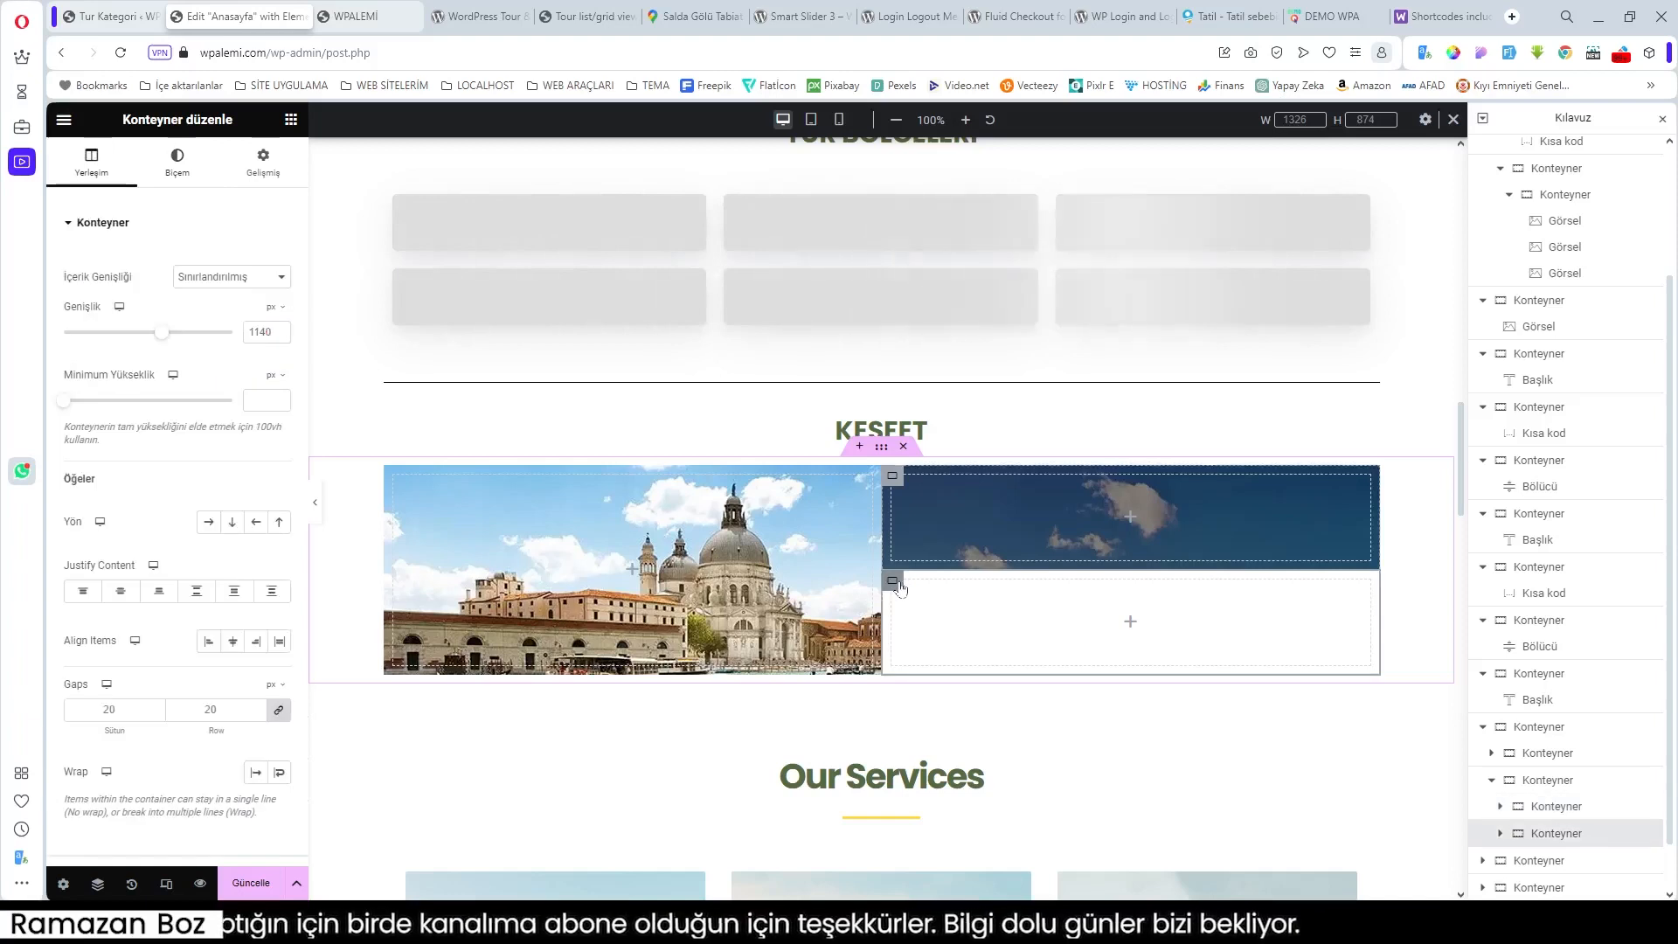
left_click(182, 166)
left_click(208, 300)
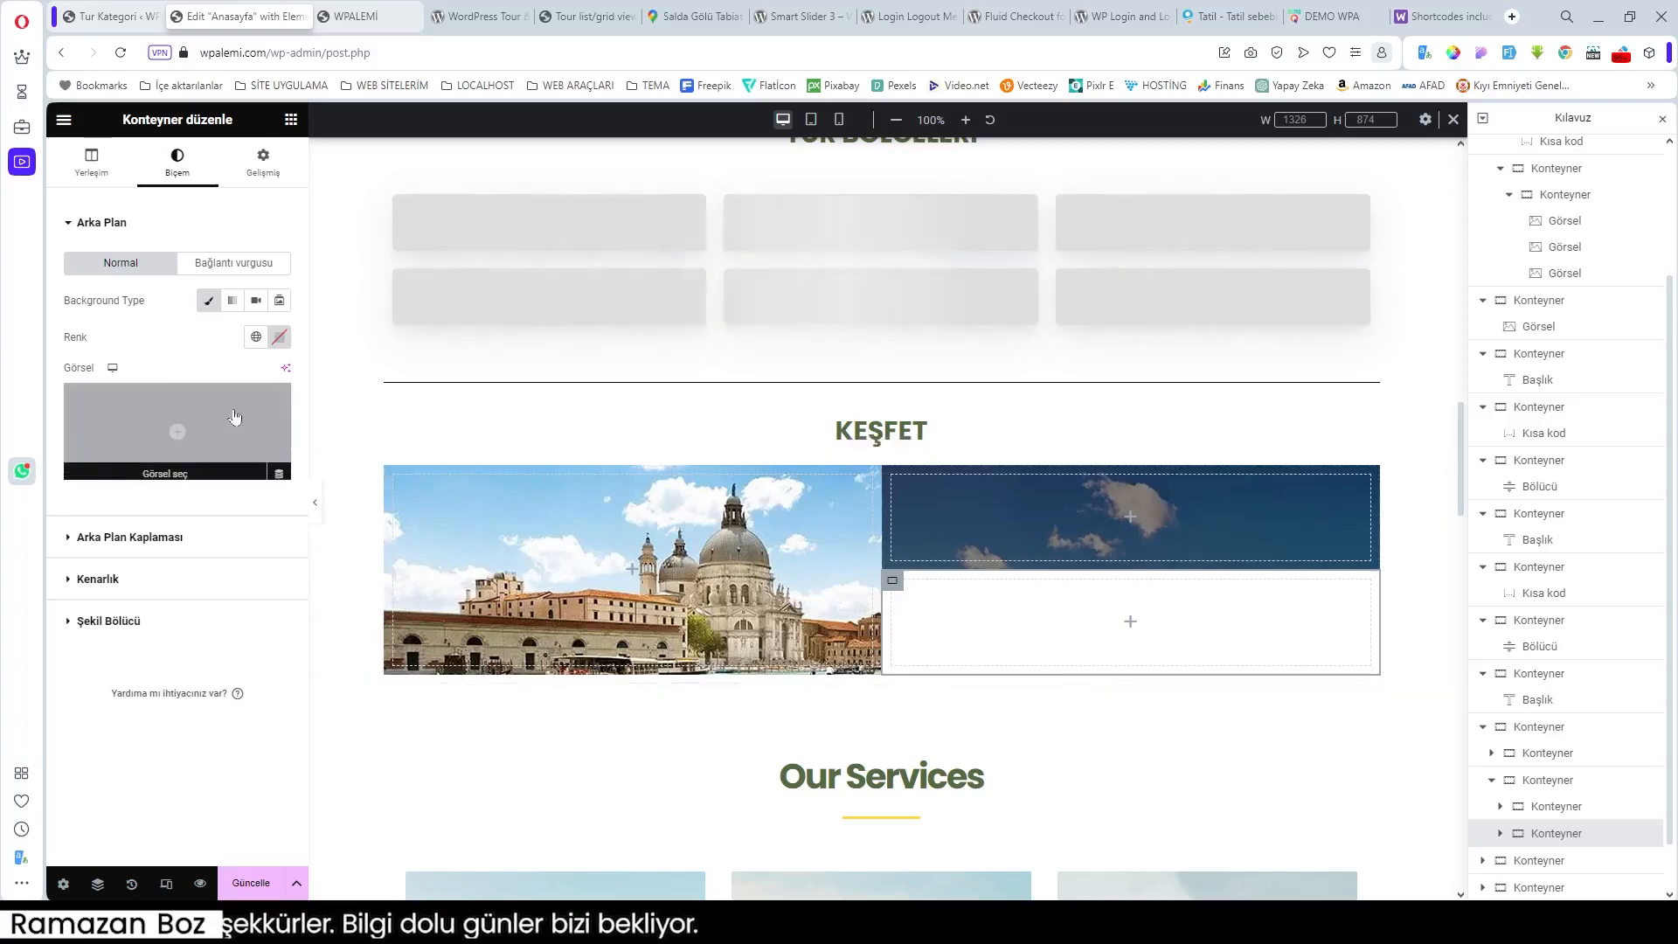
left_click(182, 471)
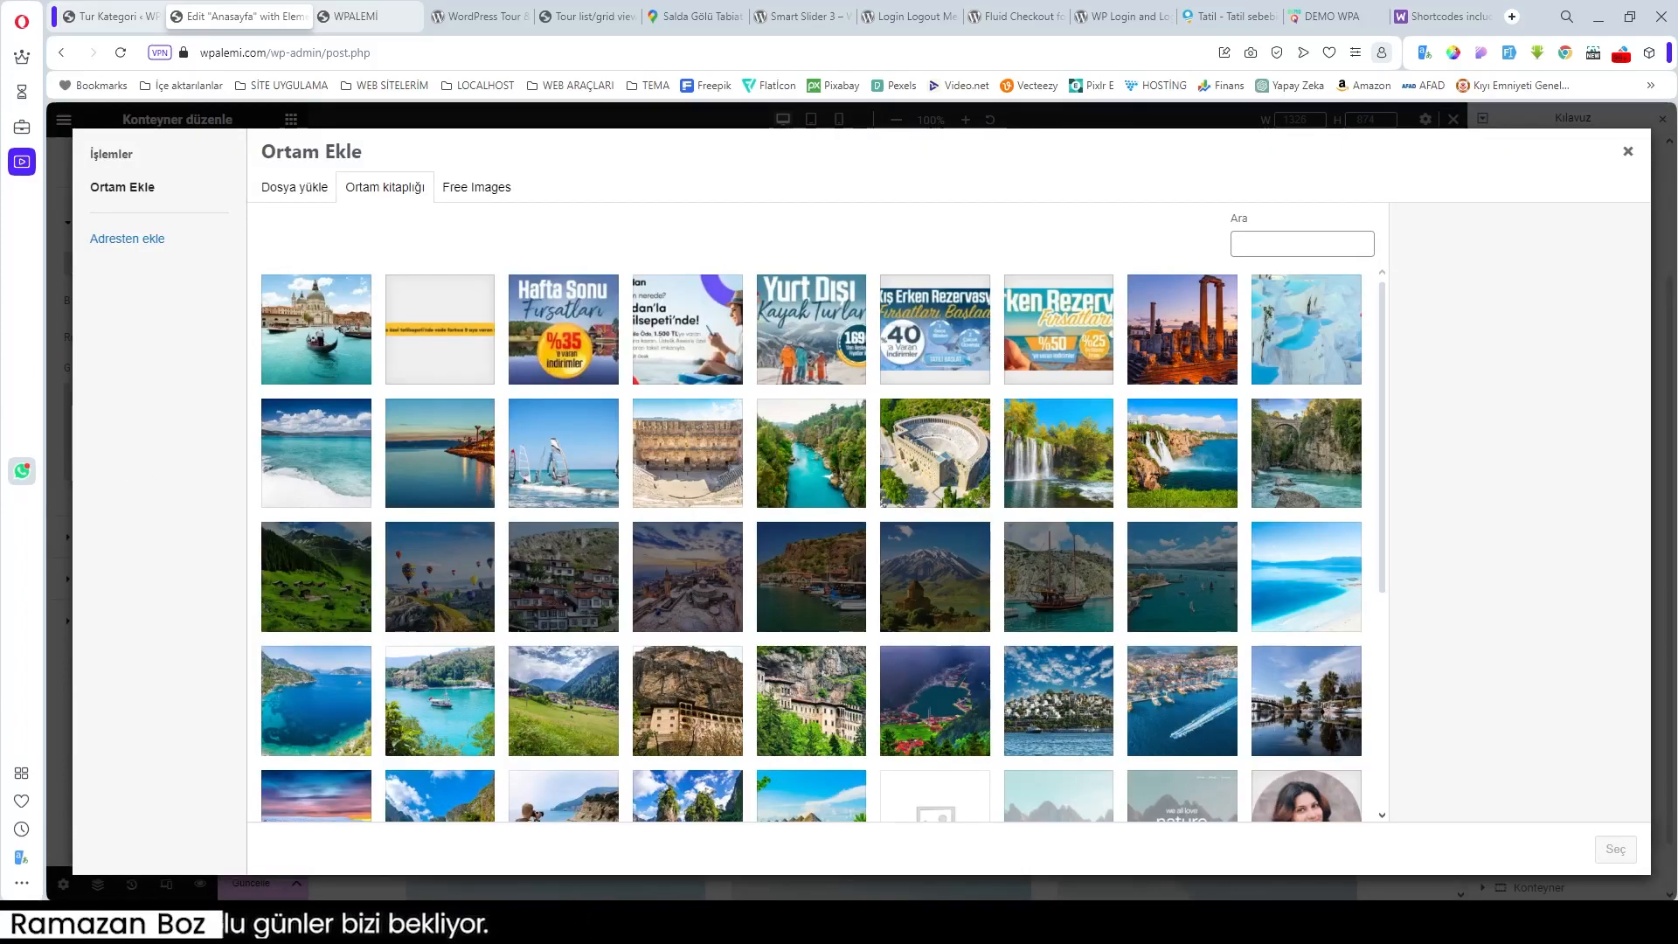
Step: Upload 555x350_reklam07.webp as the lower-right tile's background, positioned Orta Orta
left_click_drag(18, 612, 625, 727)
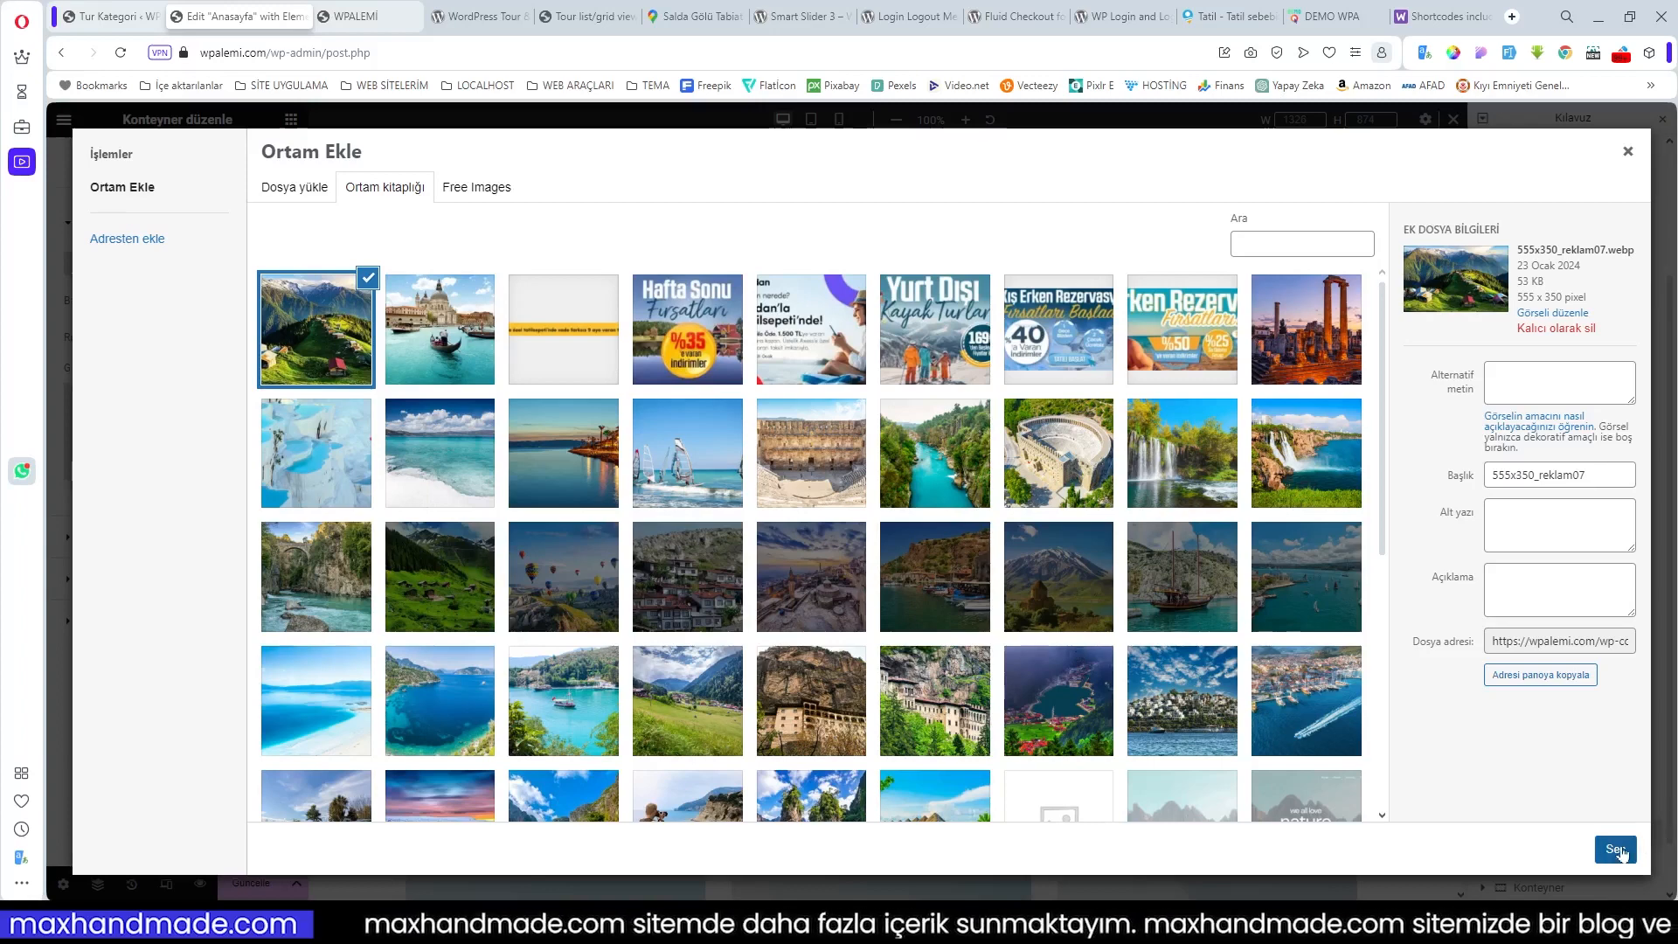
left_click(1616, 850)
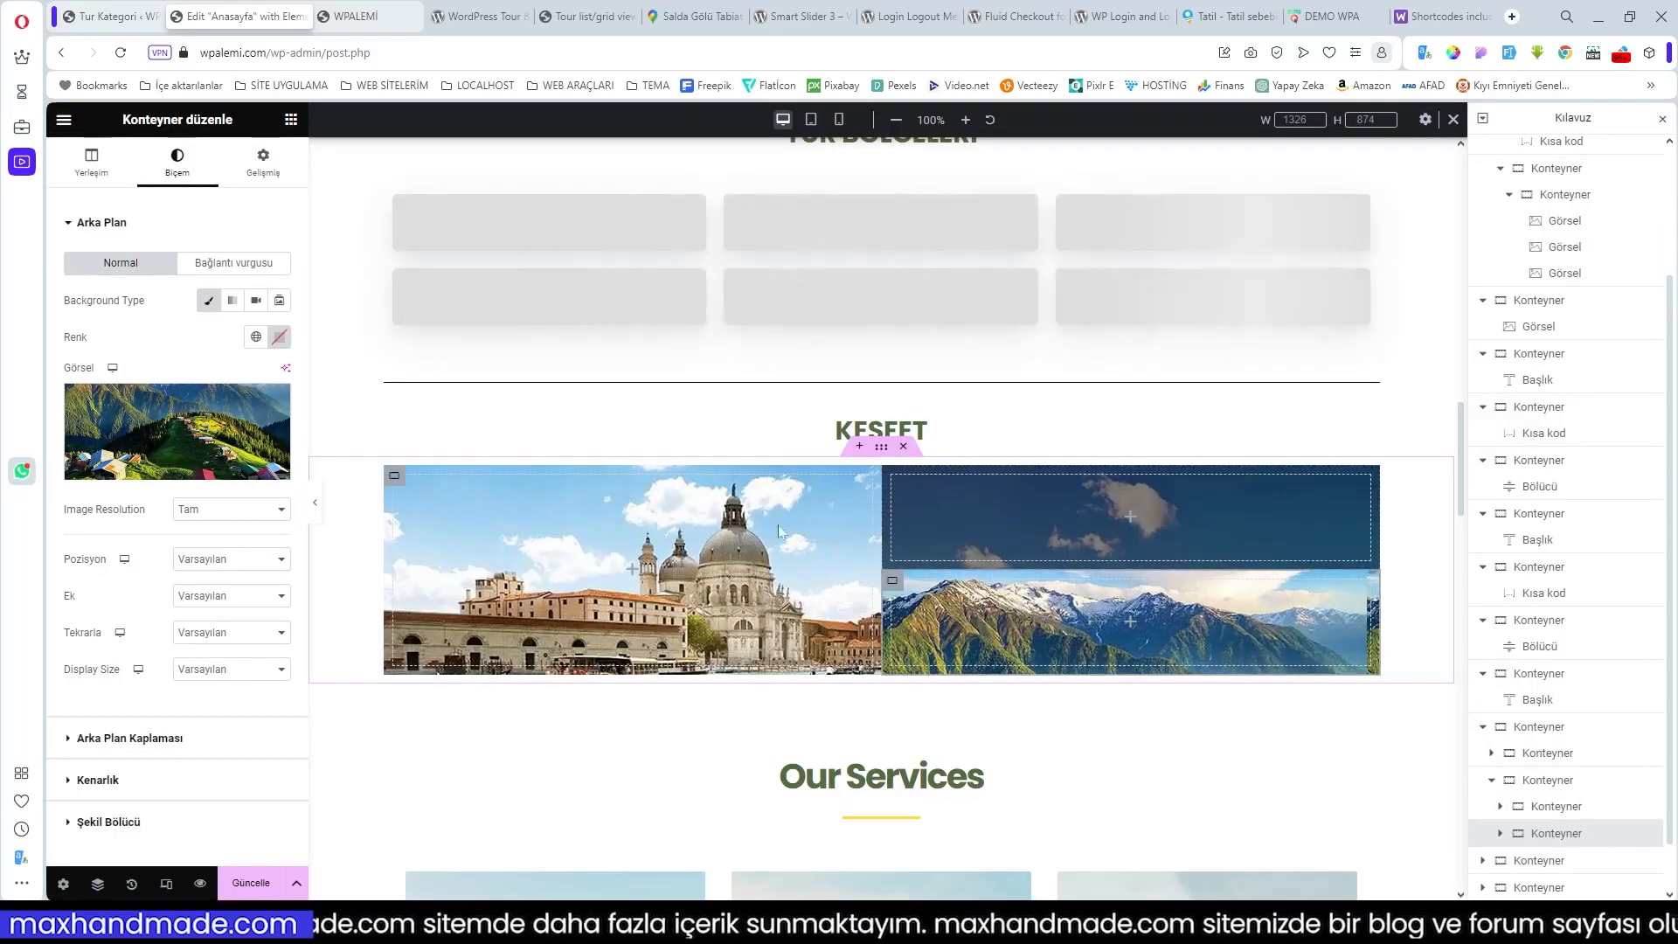
left_click(232, 560)
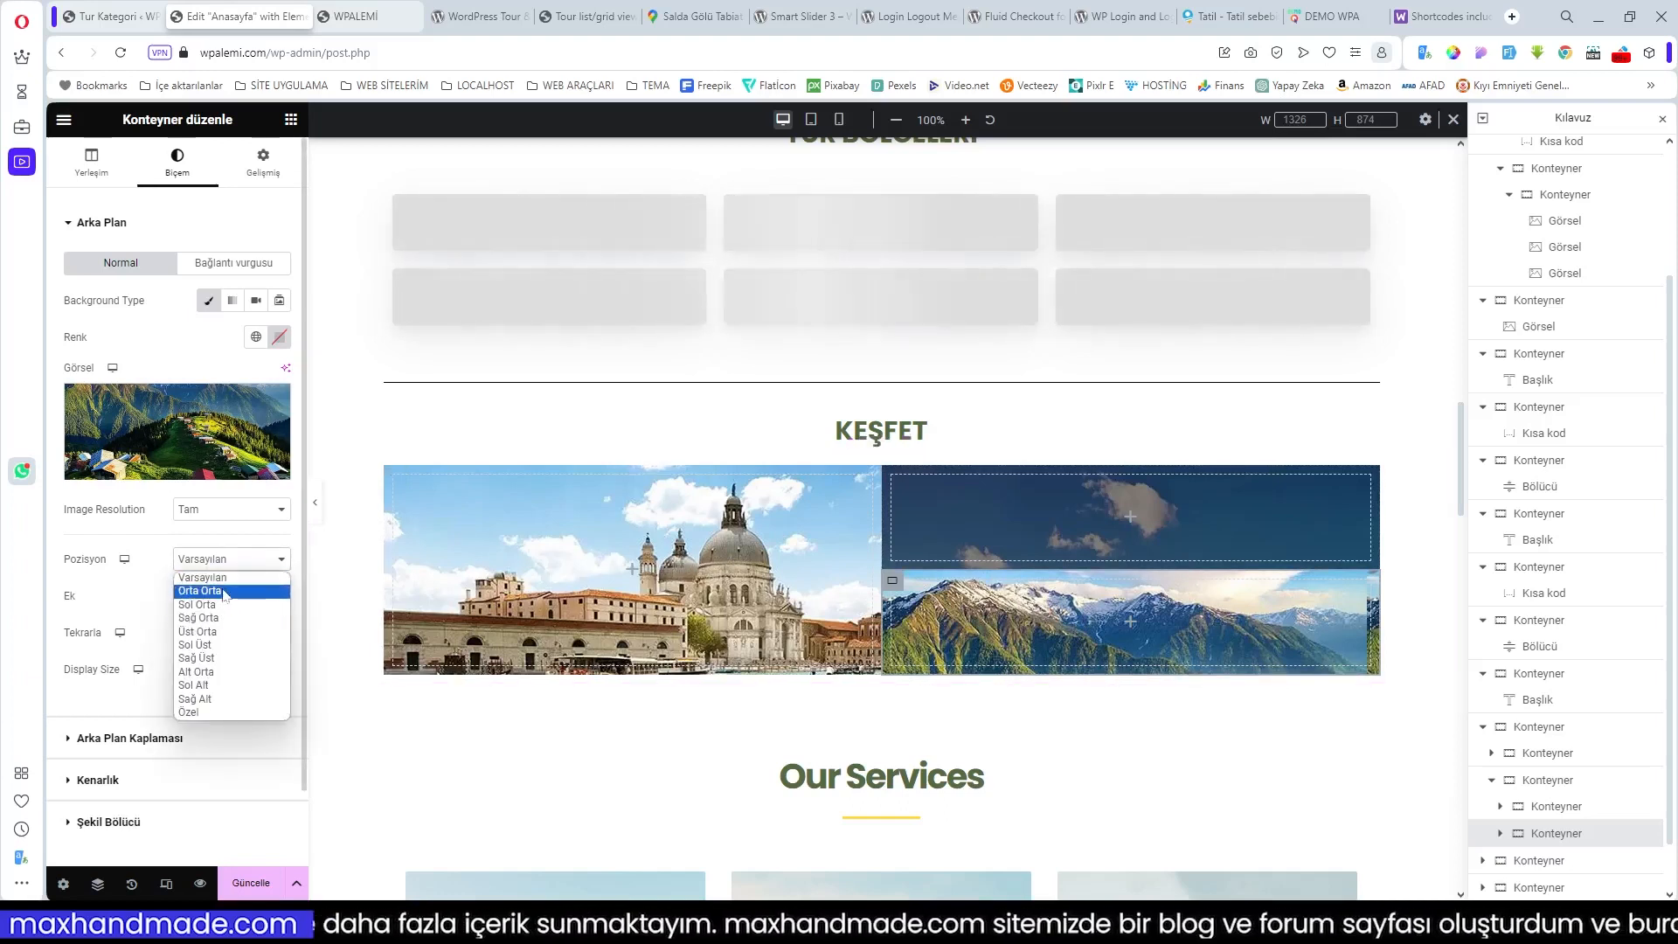
left_click(224, 591)
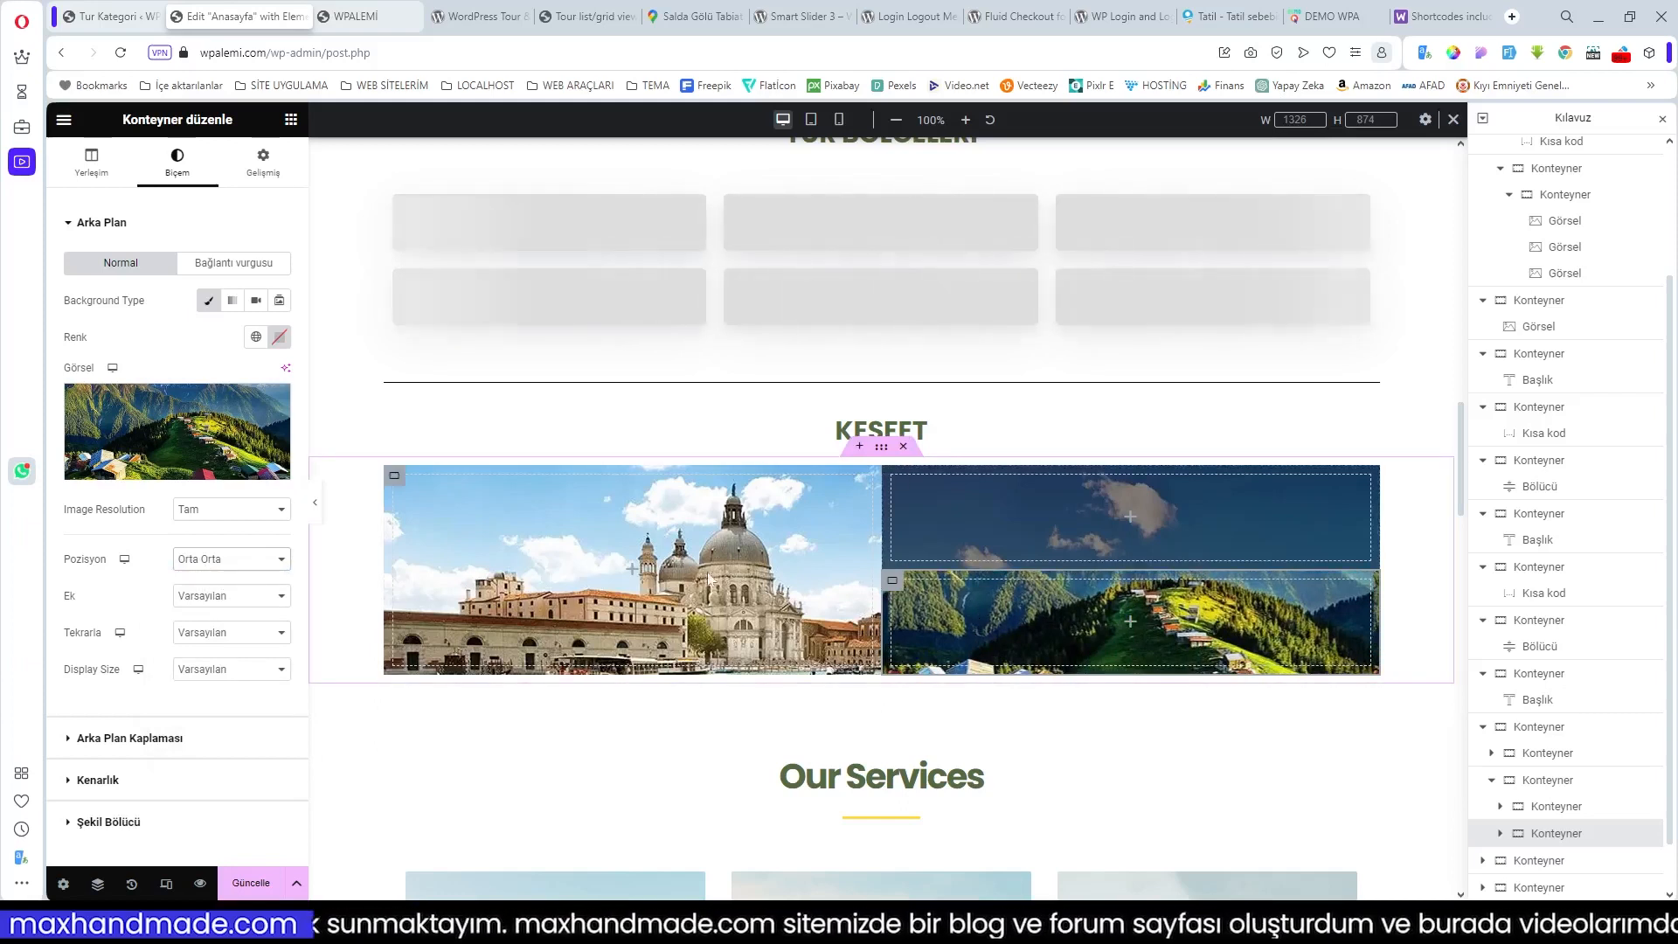
left_click(634, 572)
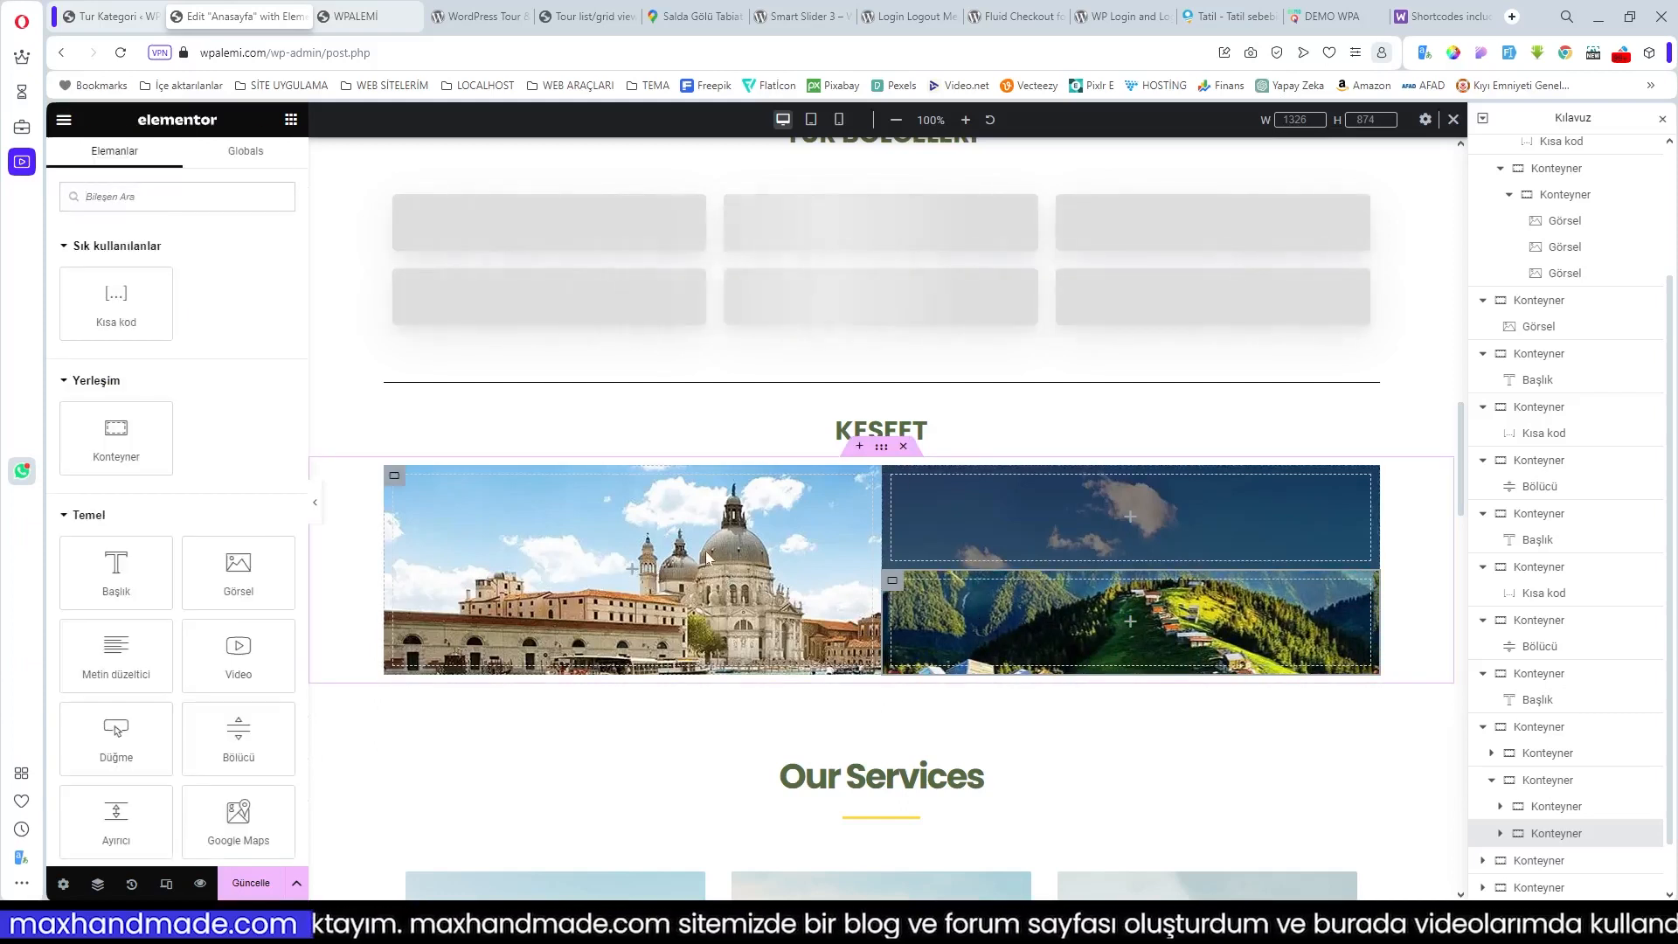
Step: Centre the Venice tile's background photo and set its display size to Cover
left_click(396, 478)
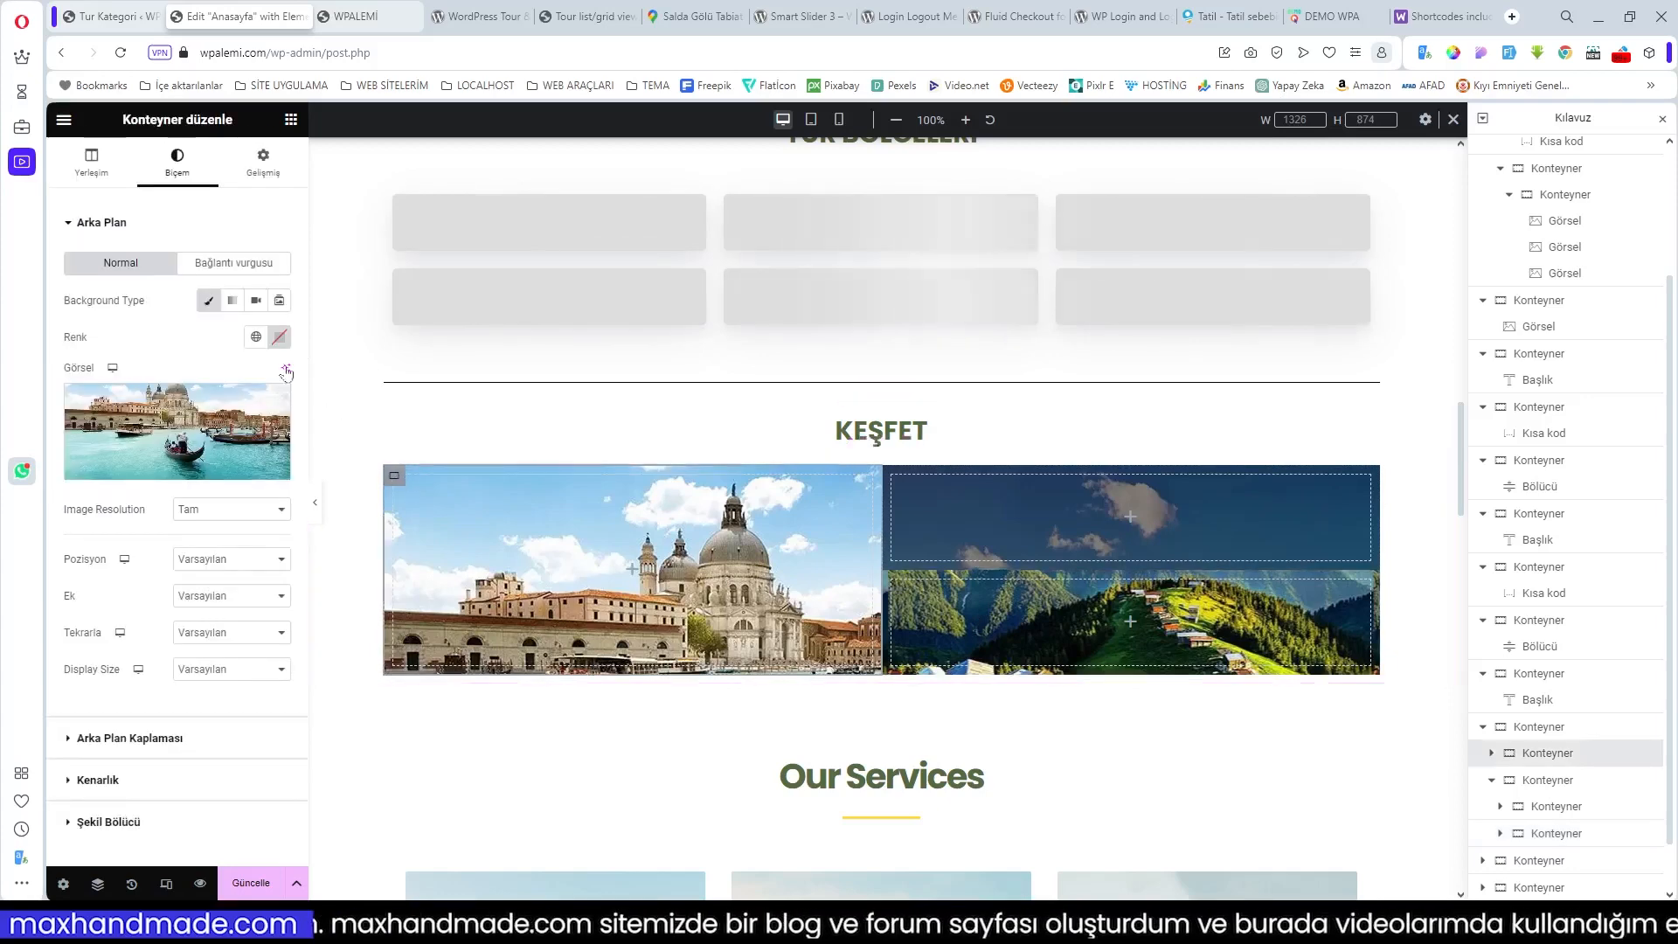
left_click(199, 560)
left_click(202, 584)
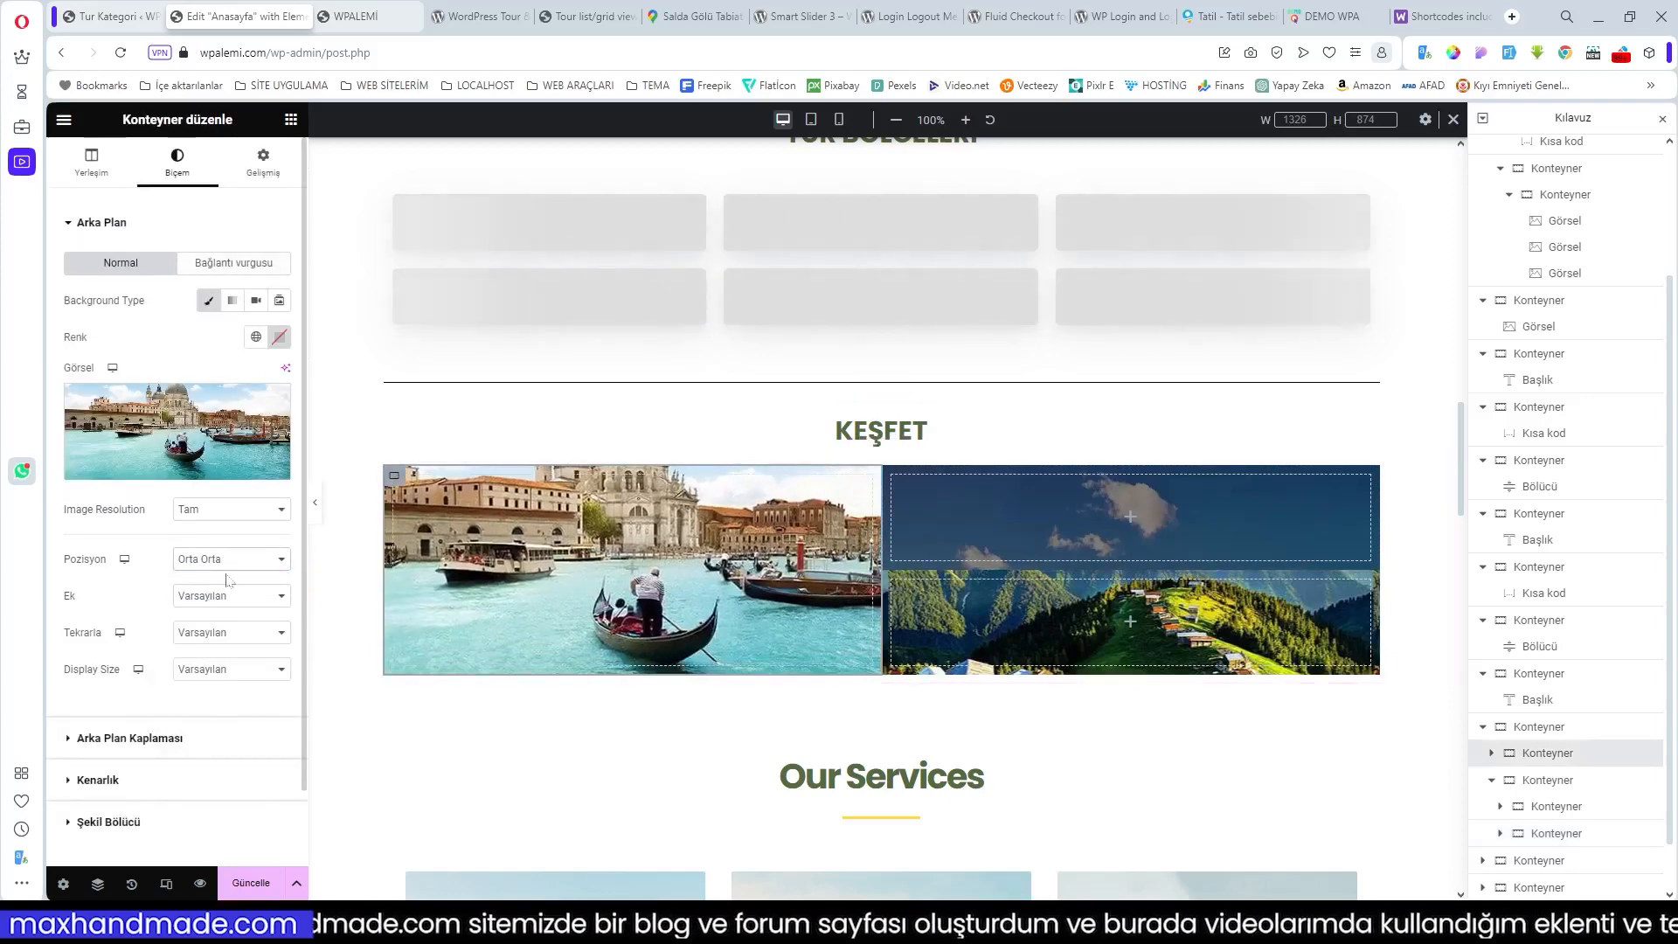
left_click(218, 671)
left_click(223, 718)
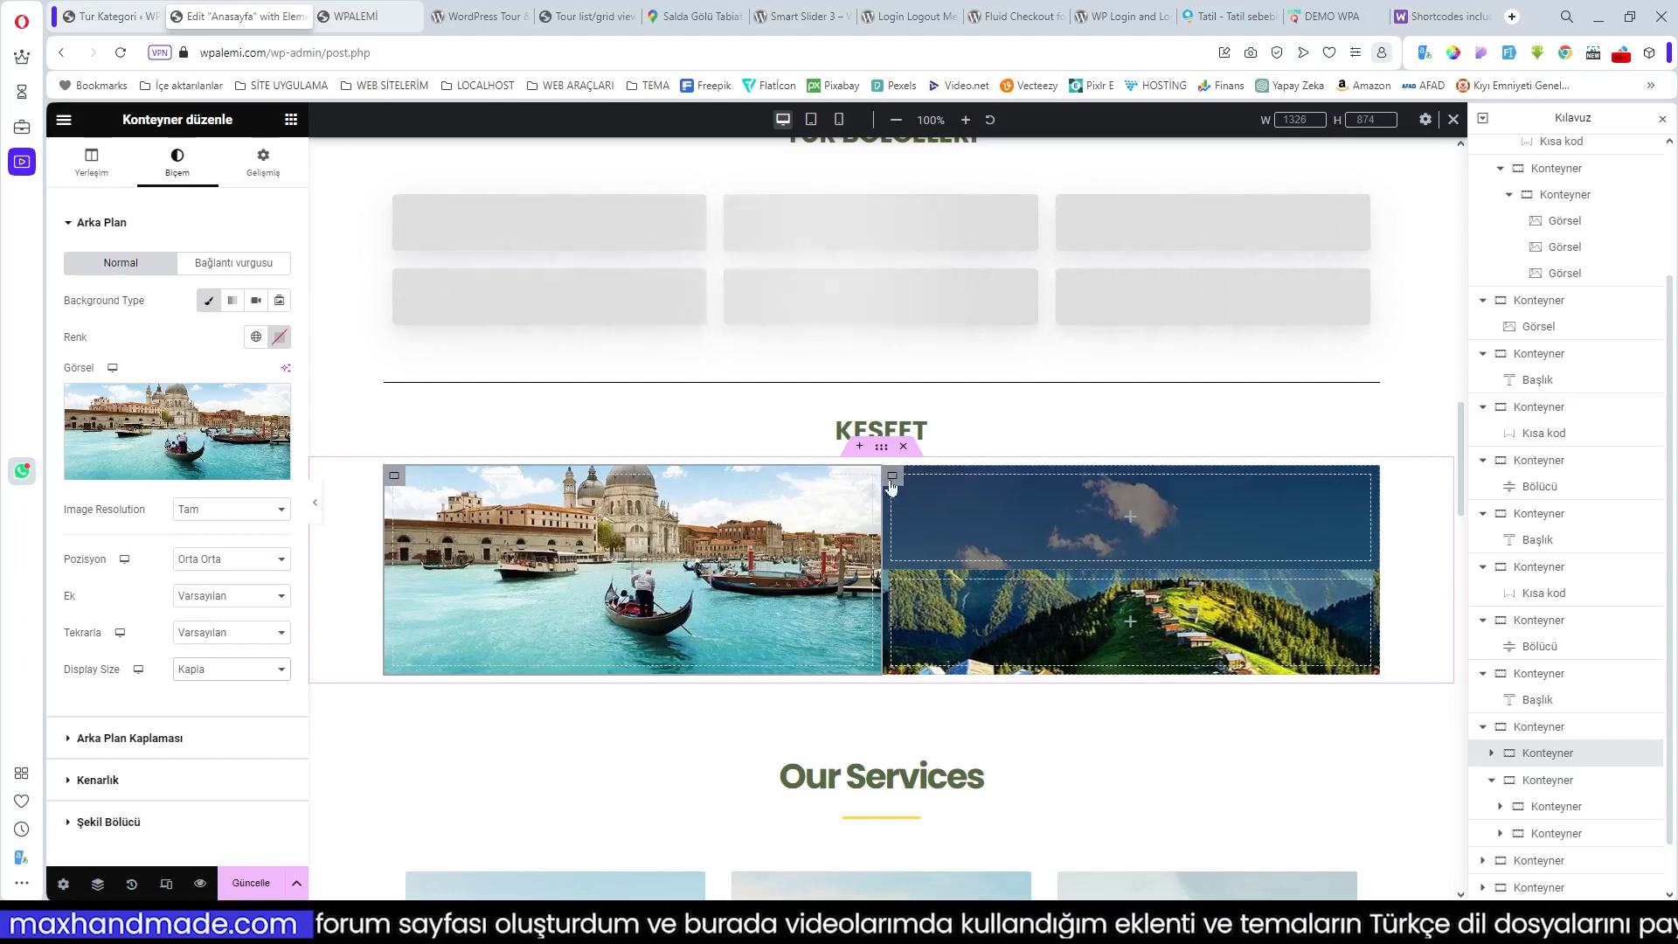
Step: Set the upper-right mountain background to Center Center, Cover and No-repeat
left_click(928, 503)
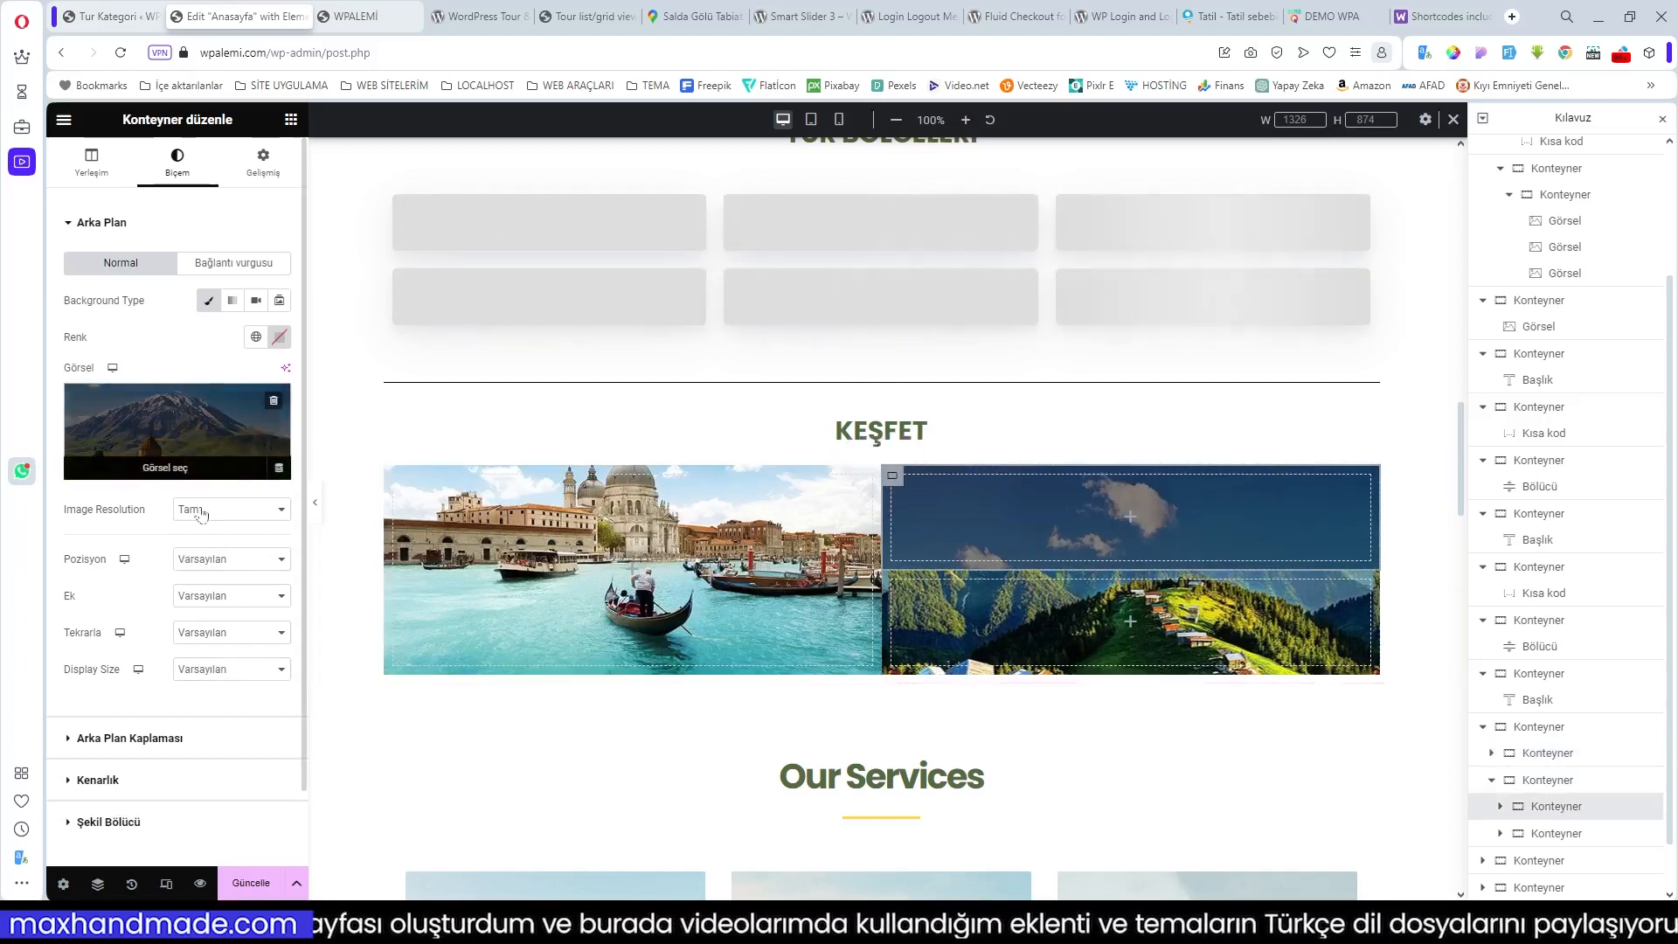
left_click(218, 560)
left_click(253, 595)
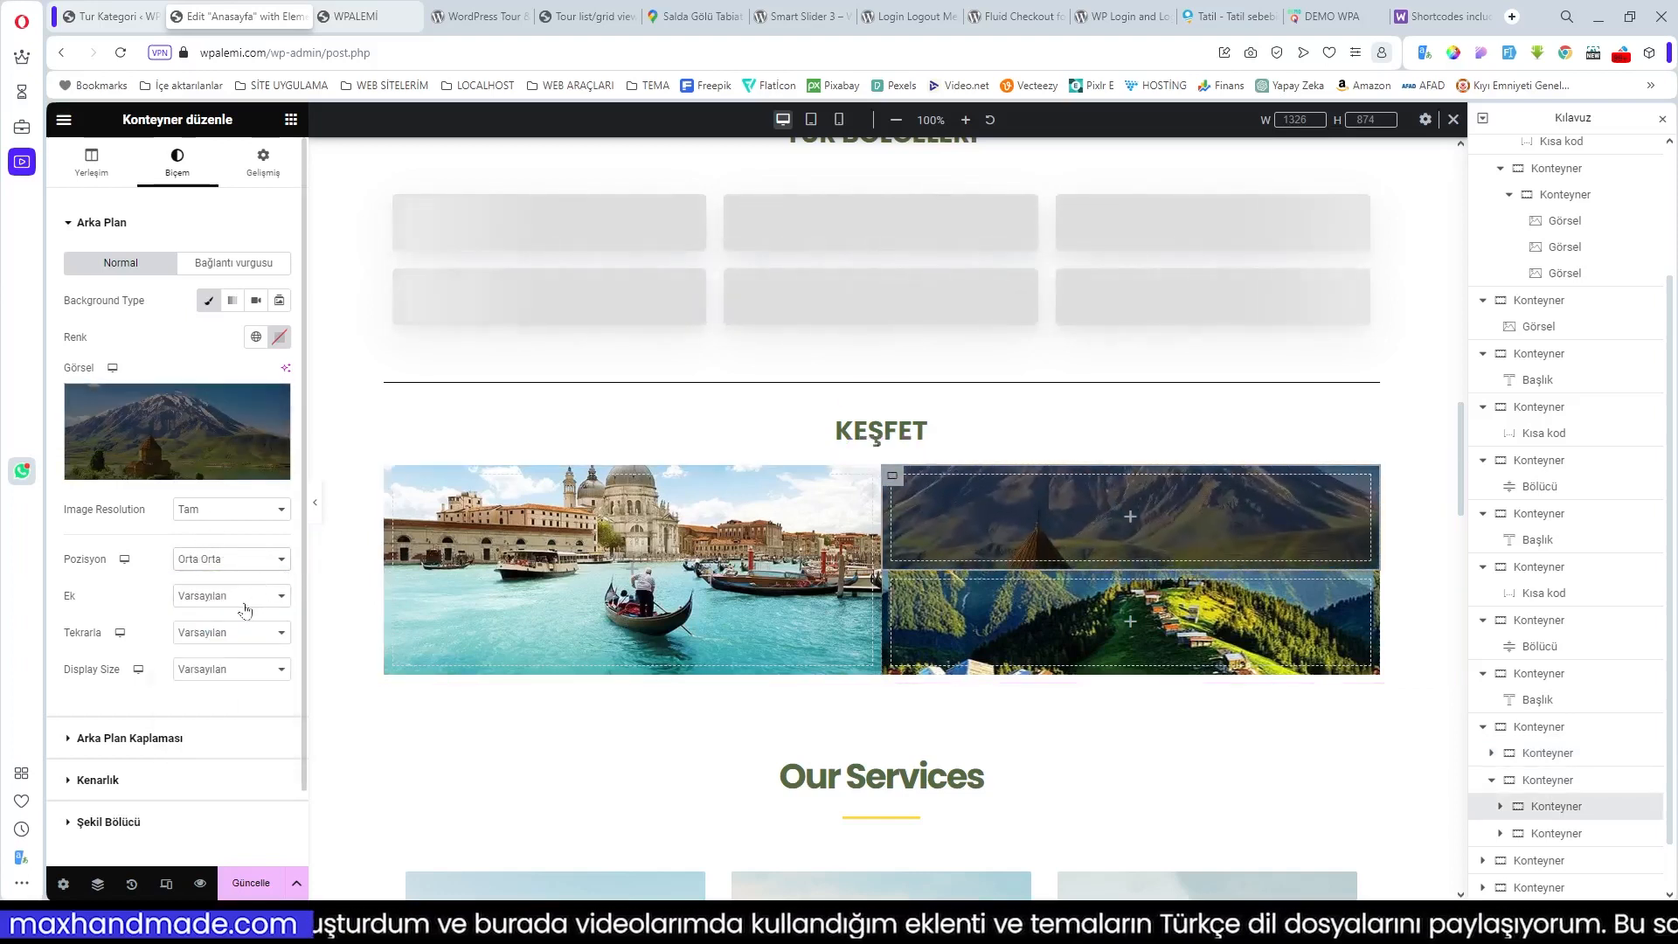
left_click(221, 670)
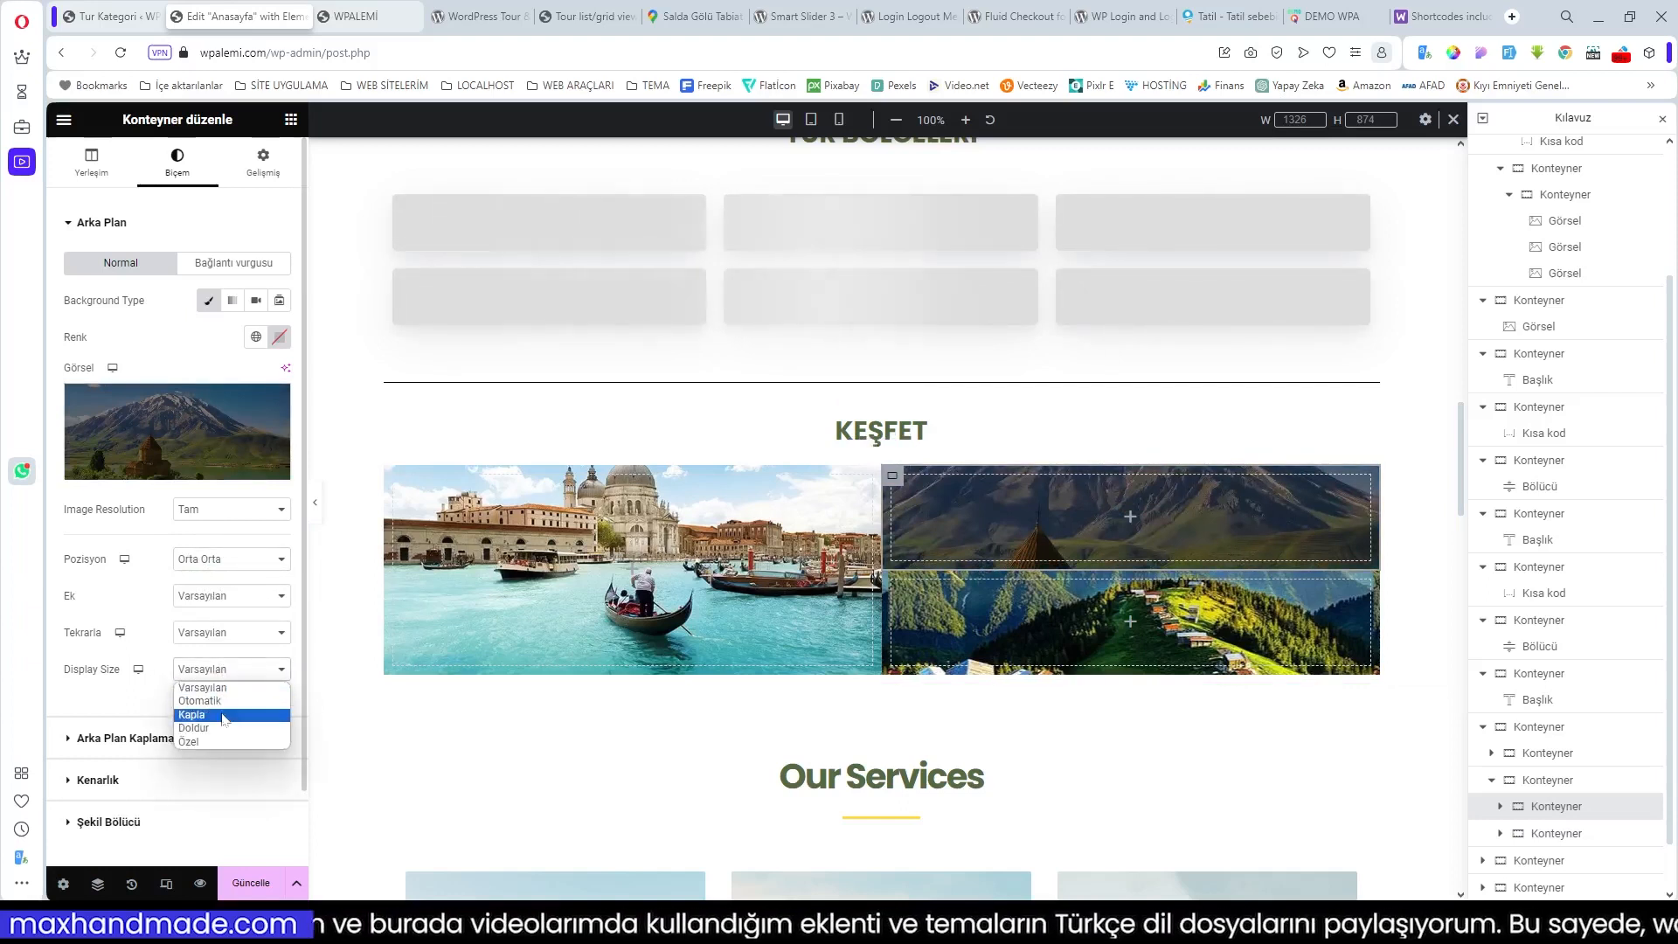
left_click(222, 721)
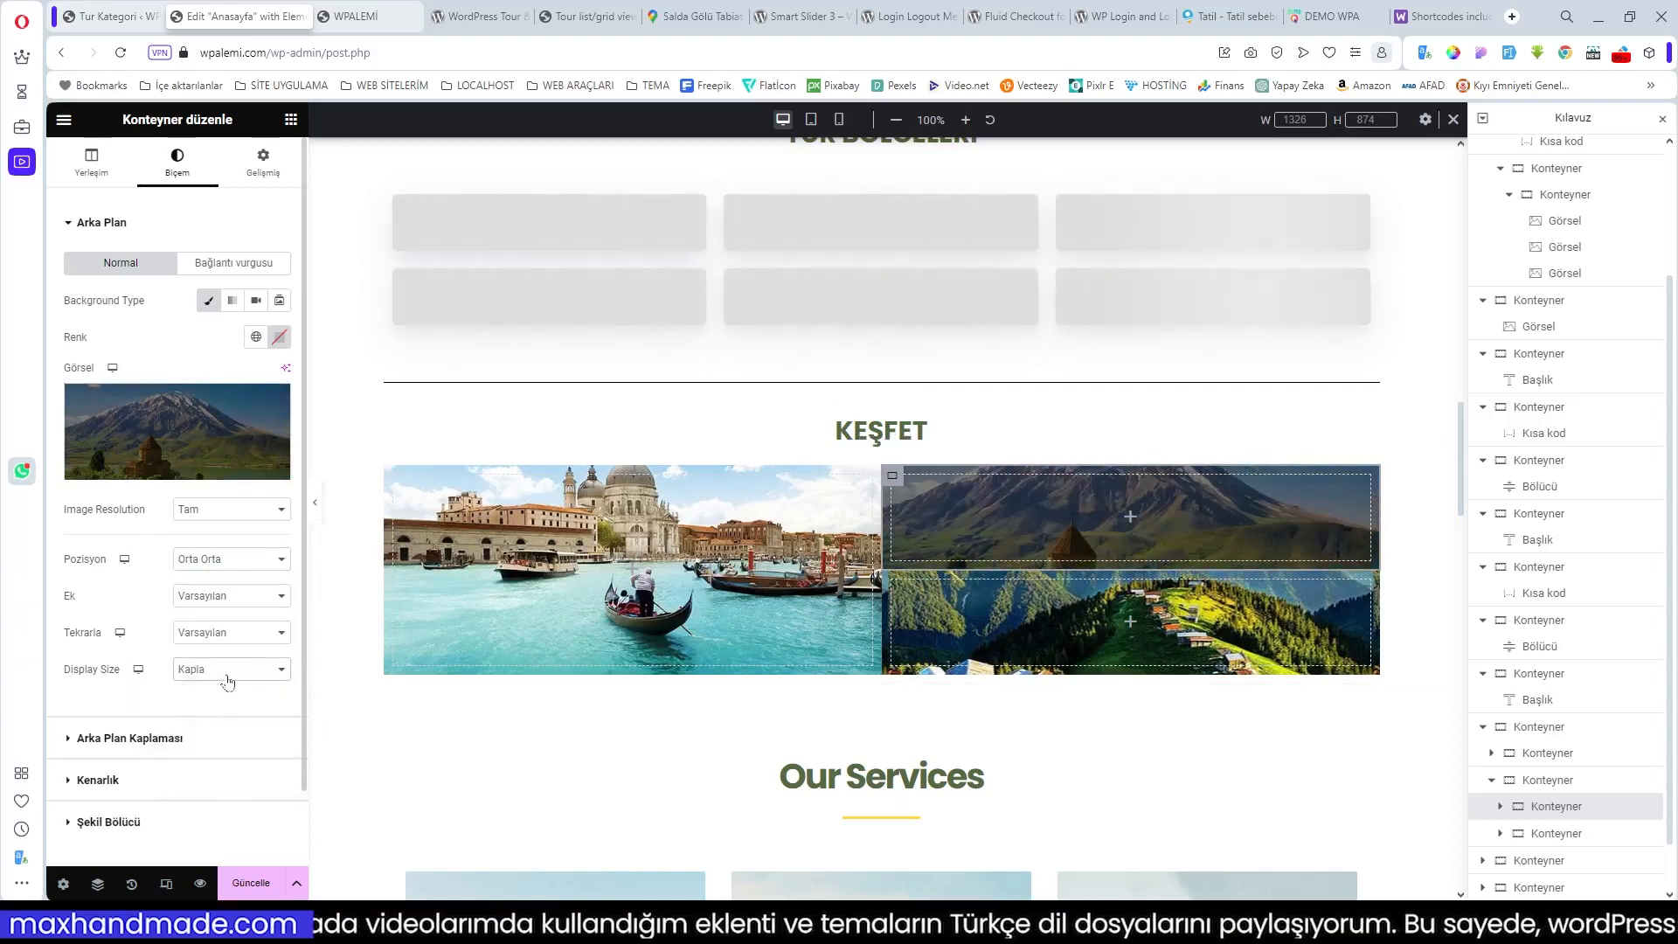
left_click(227, 632)
left_click(219, 662)
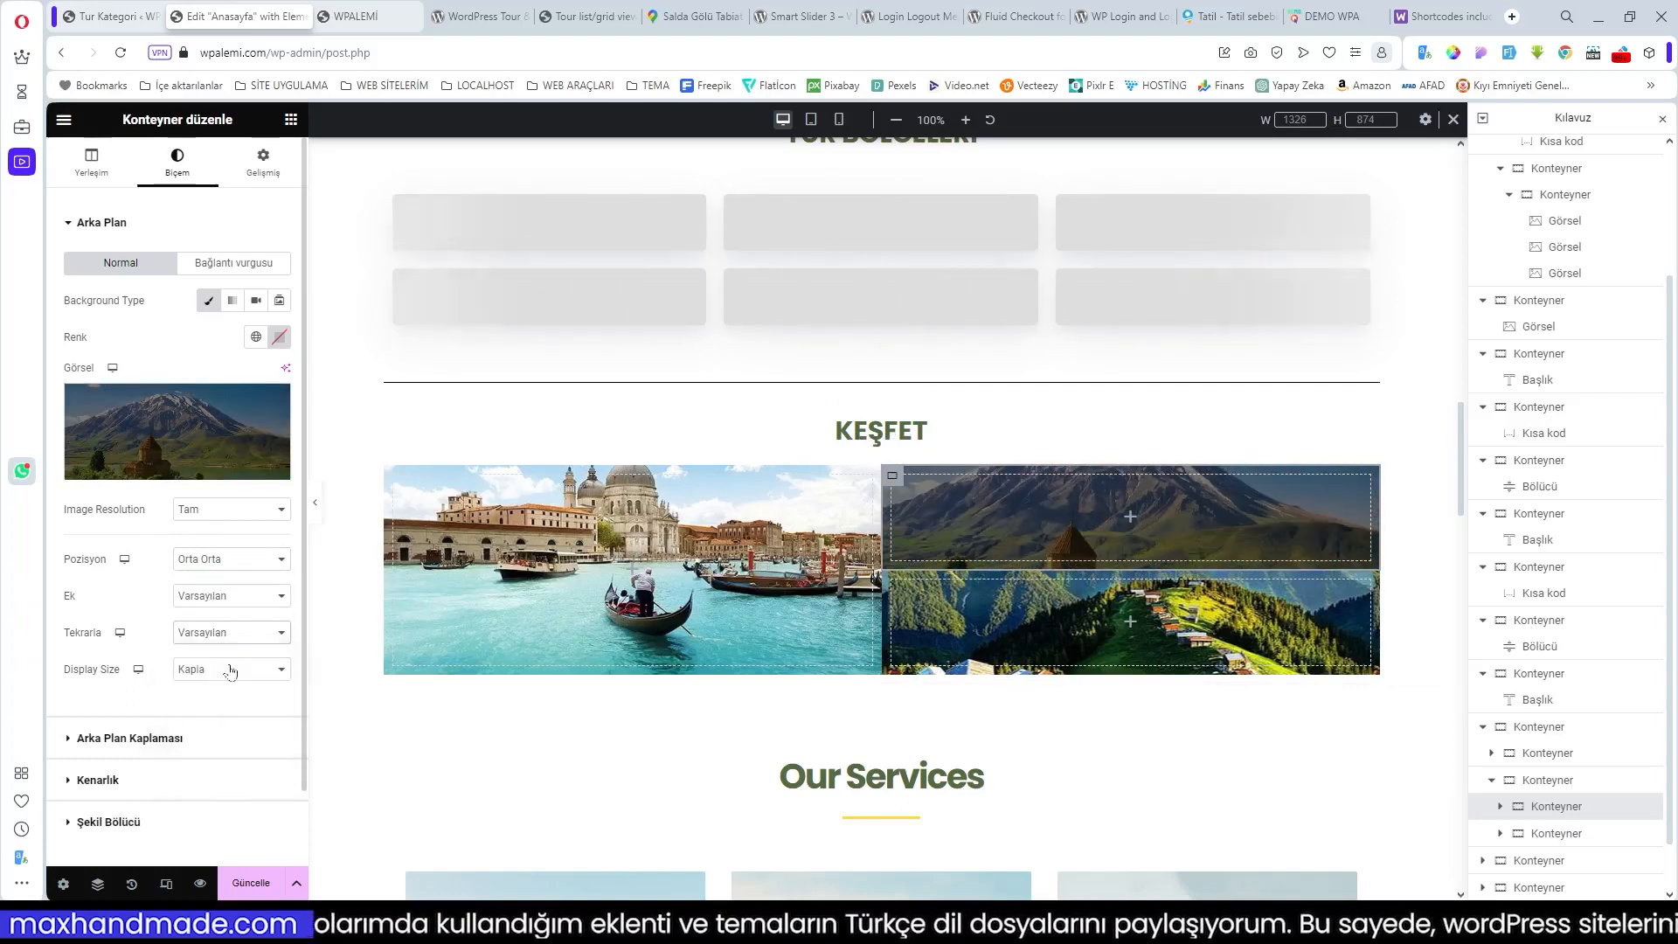
left_click(223, 597)
left_click(223, 603)
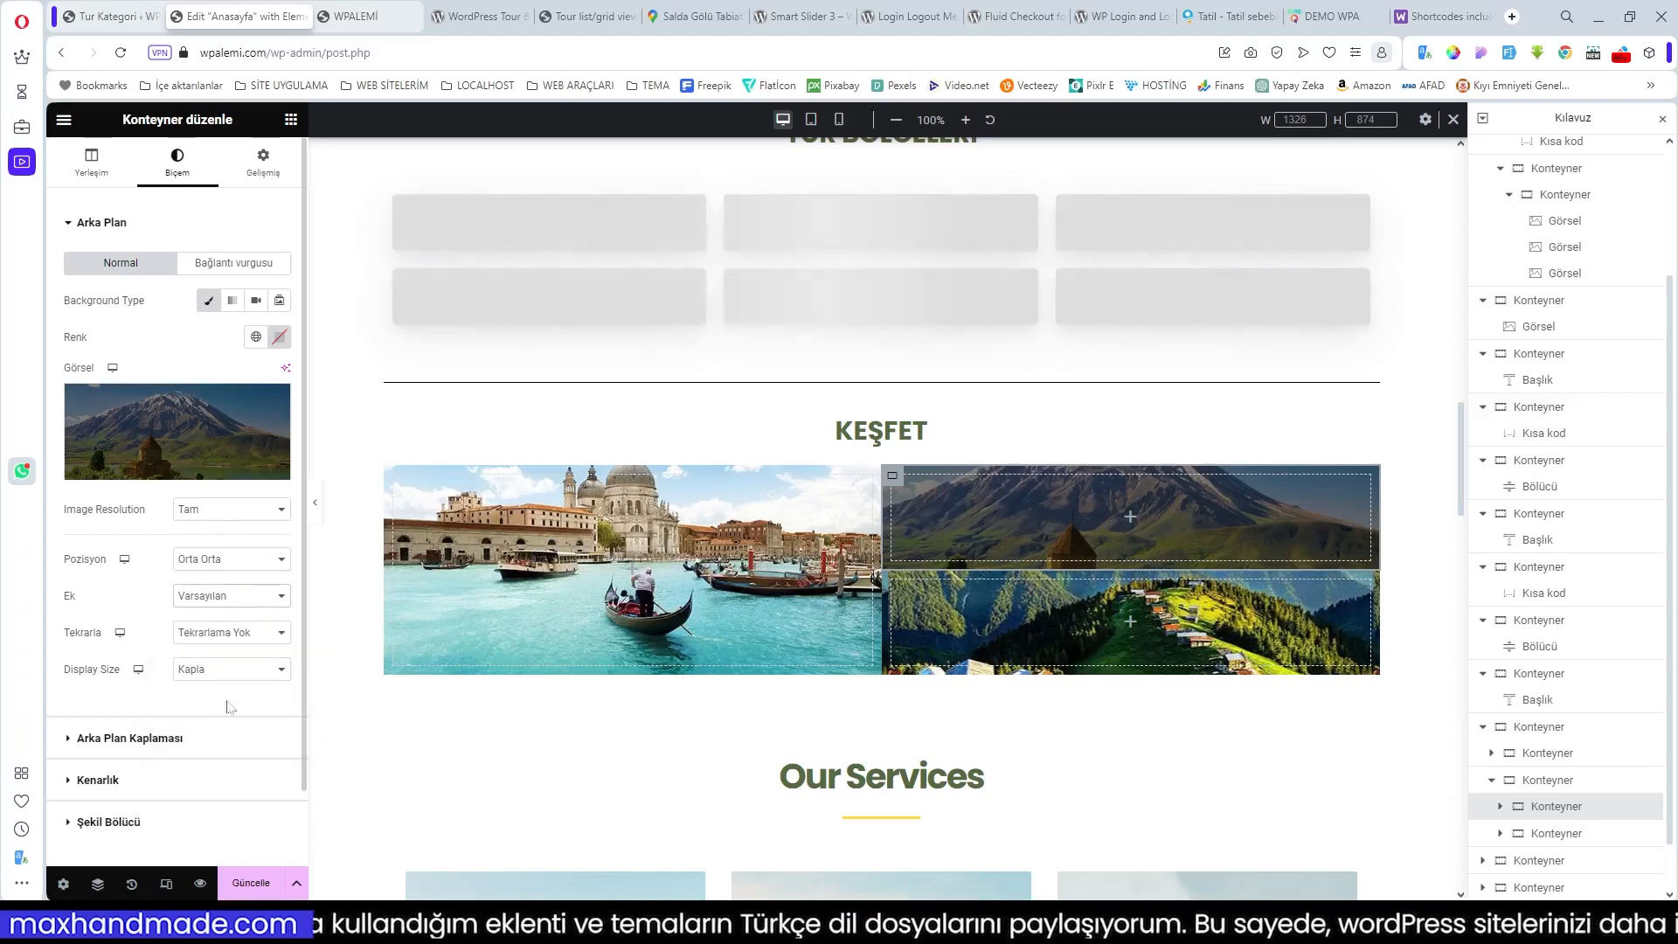
Step: Set the lower-right green-valley background to Center Center, No-repeat and Cover
left_click(900, 587)
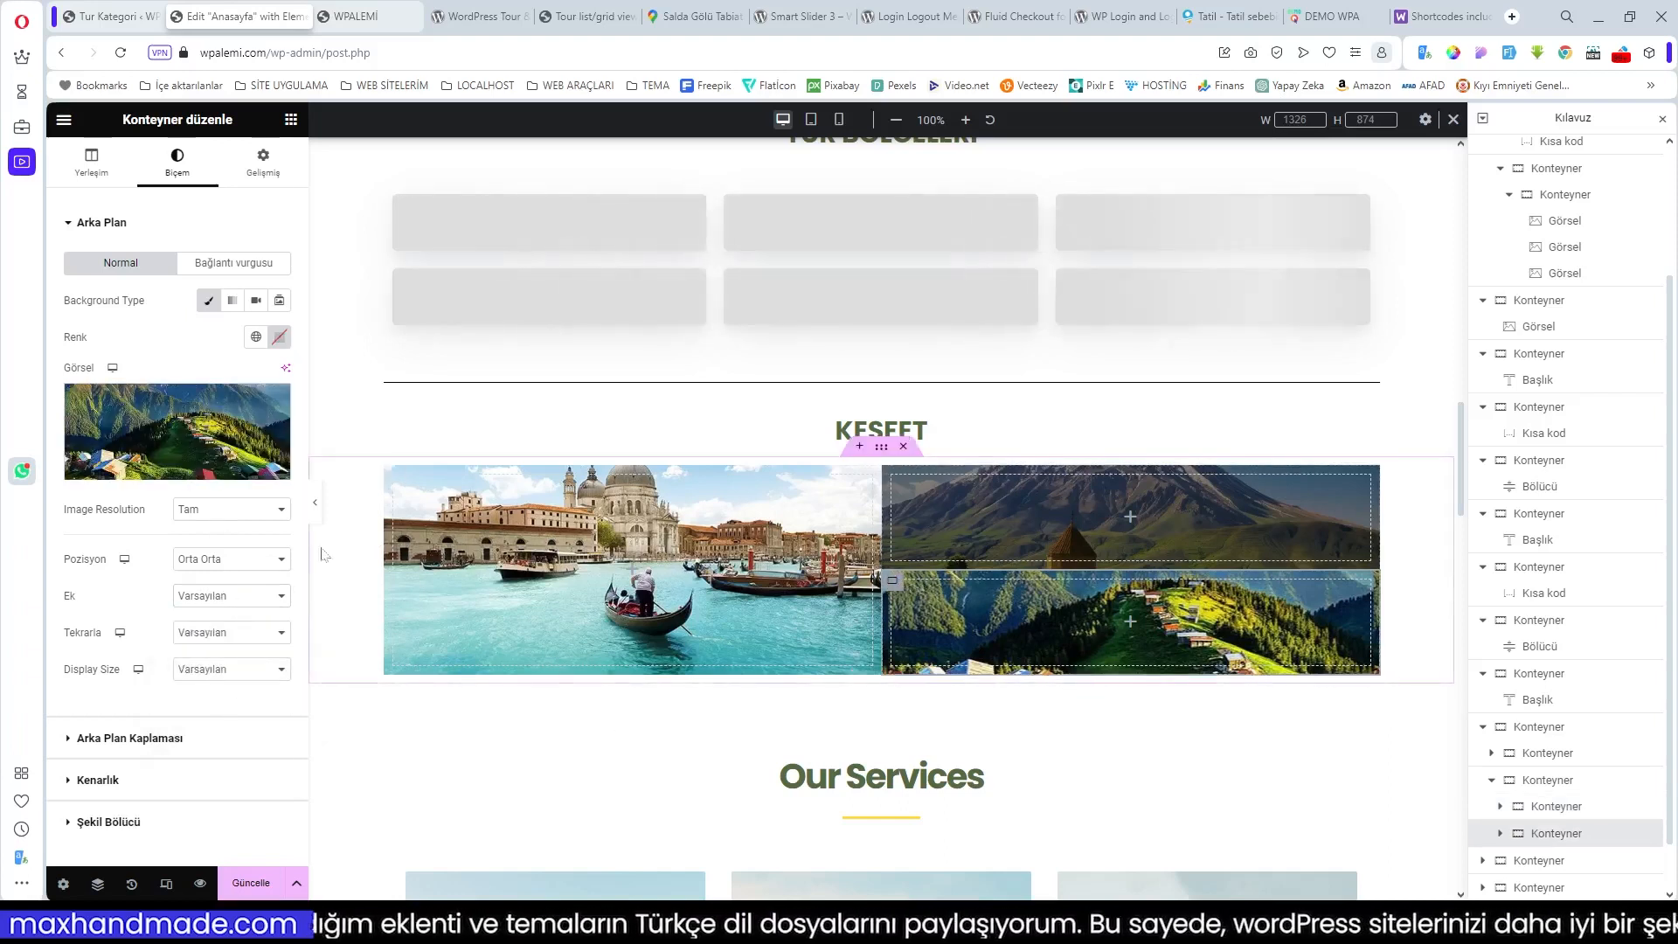
left_click(229, 595)
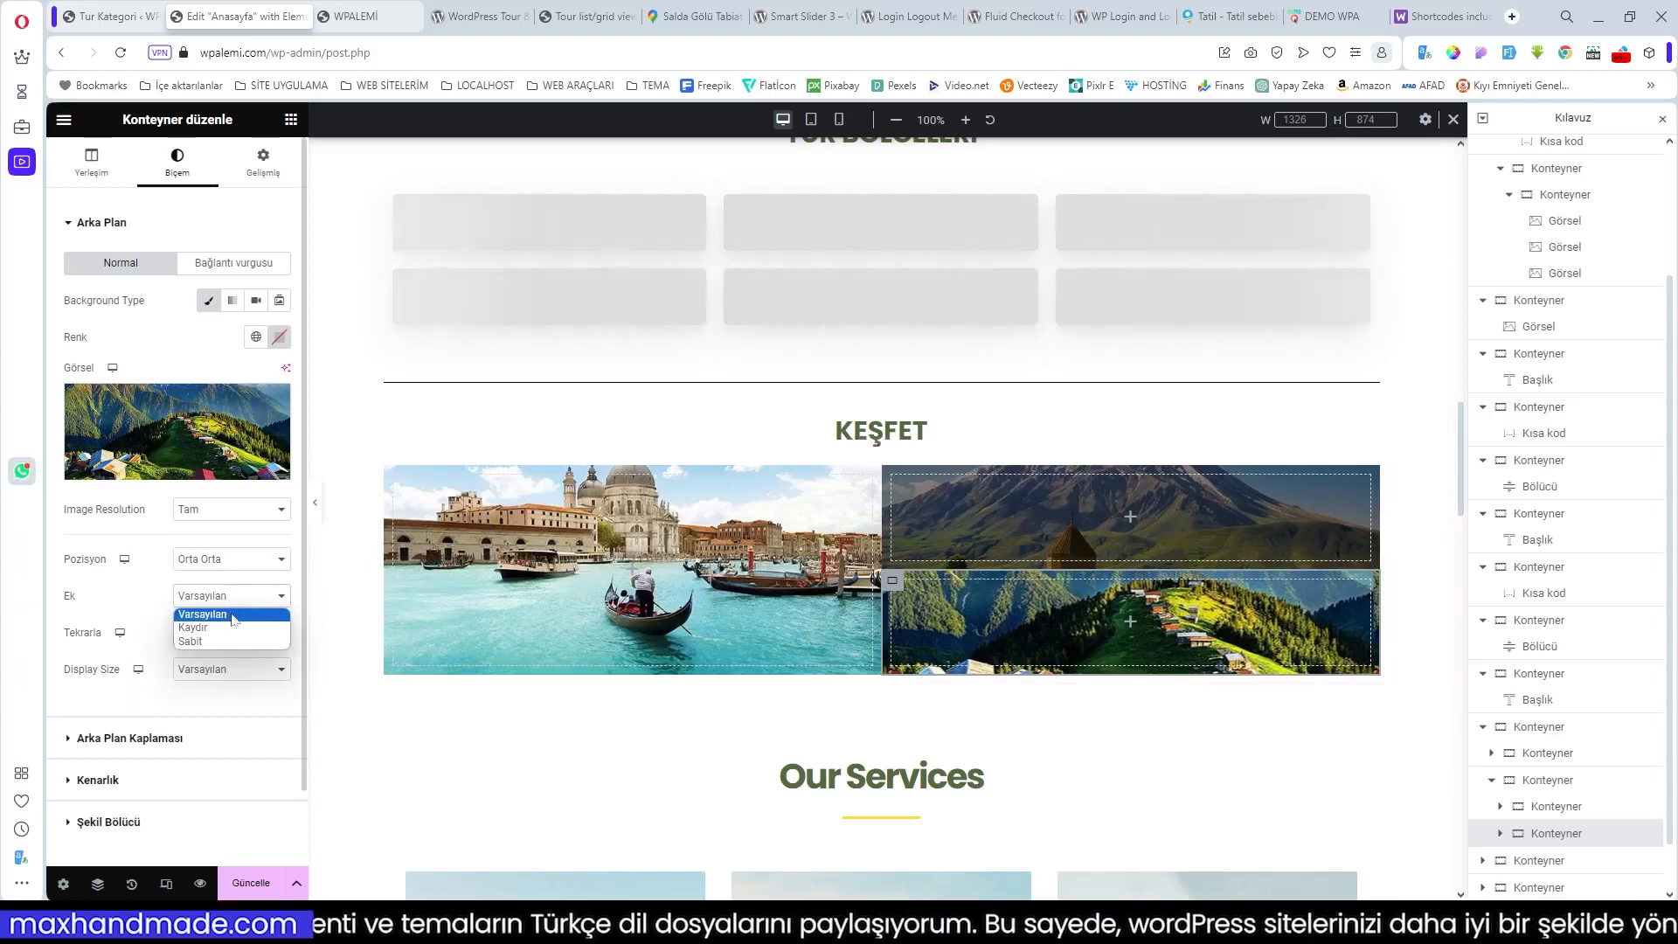
left_click(232, 616)
left_click(229, 632)
left_click(214, 665)
left_click(224, 669)
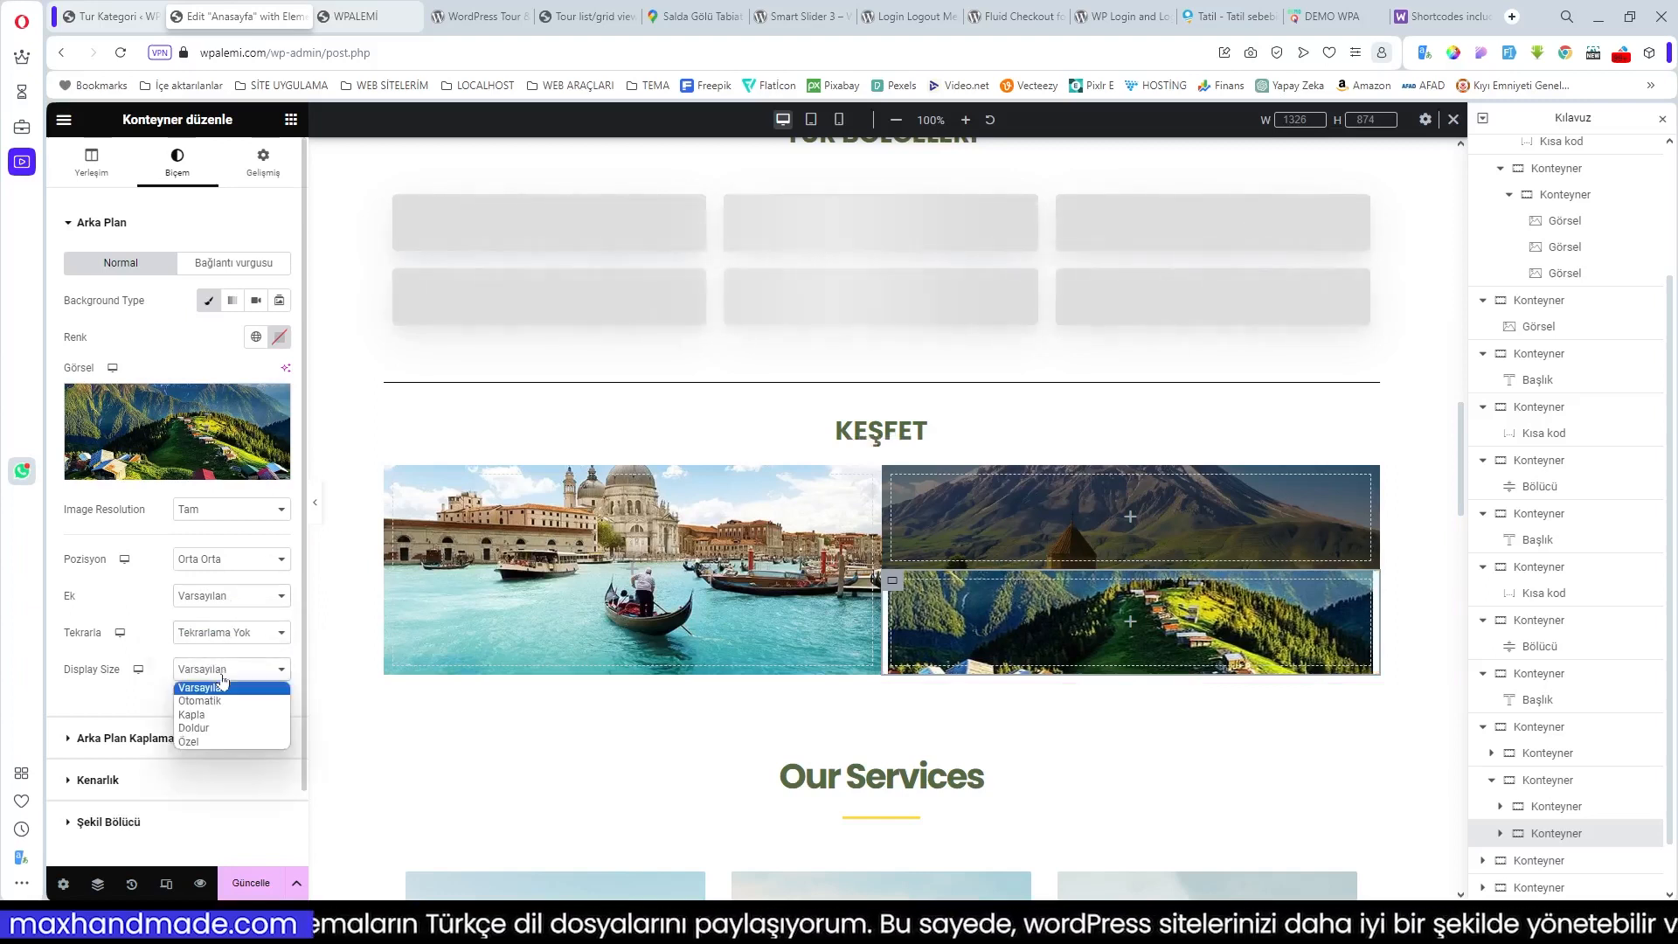
left_click(193, 715)
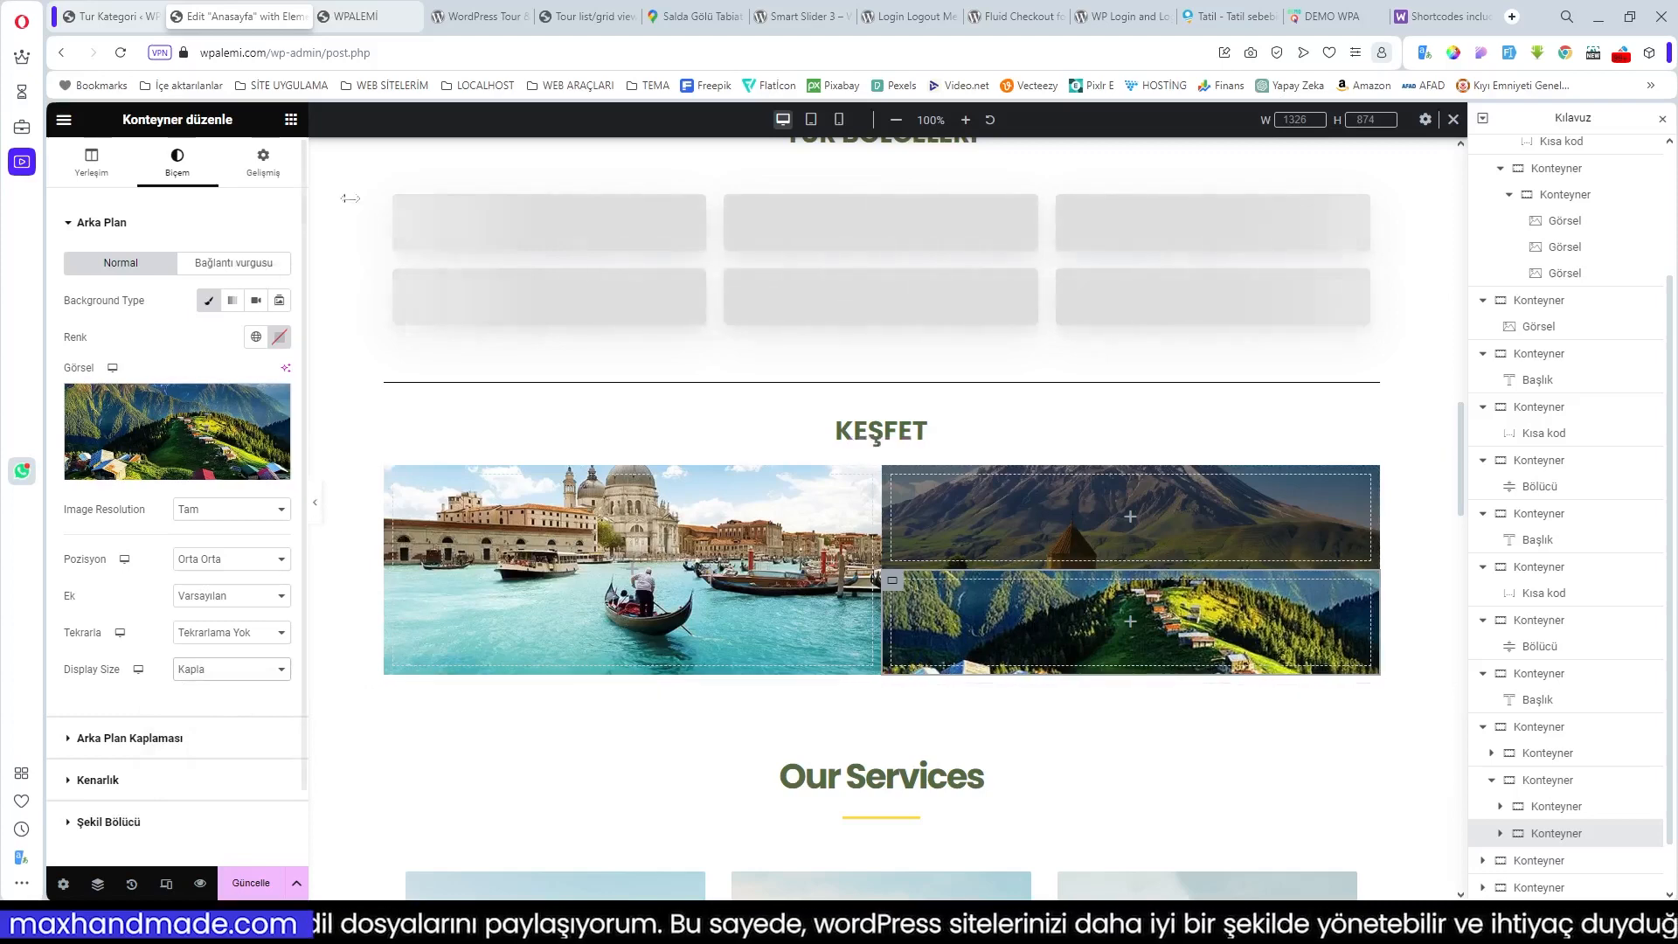
Step: Link the parent KEŞFET container's gaps and set them to 10
left_click(881, 447)
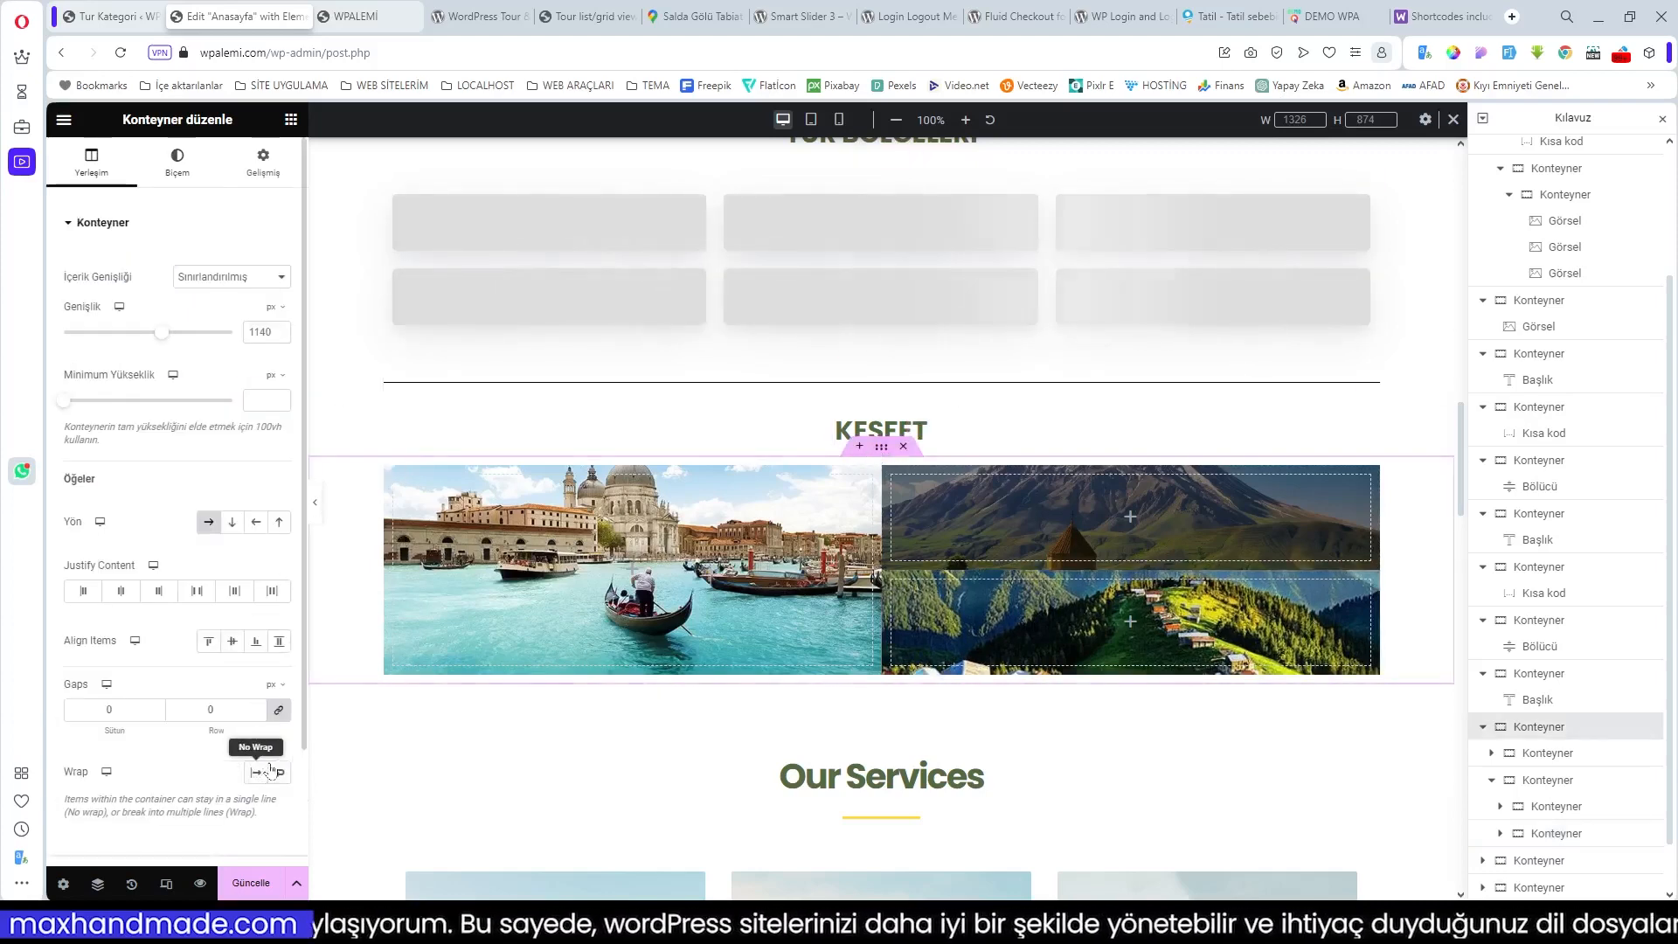
left_click(279, 710)
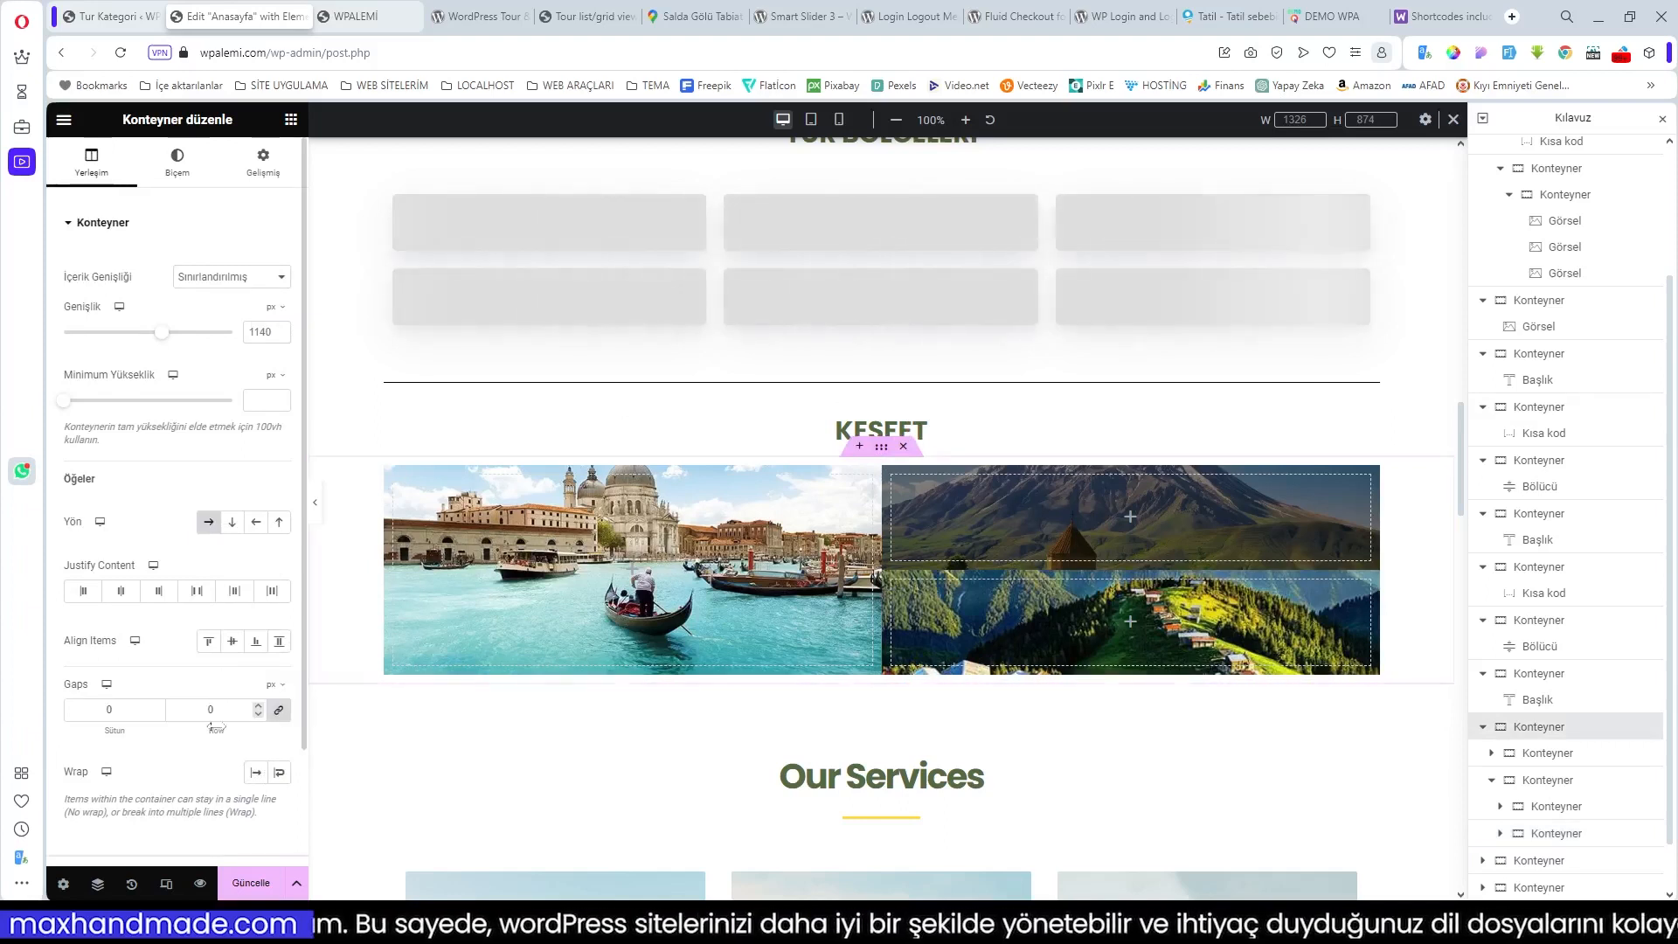
left_click(214, 710)
type("6")
left_click_drag(221, 731, 221, 731)
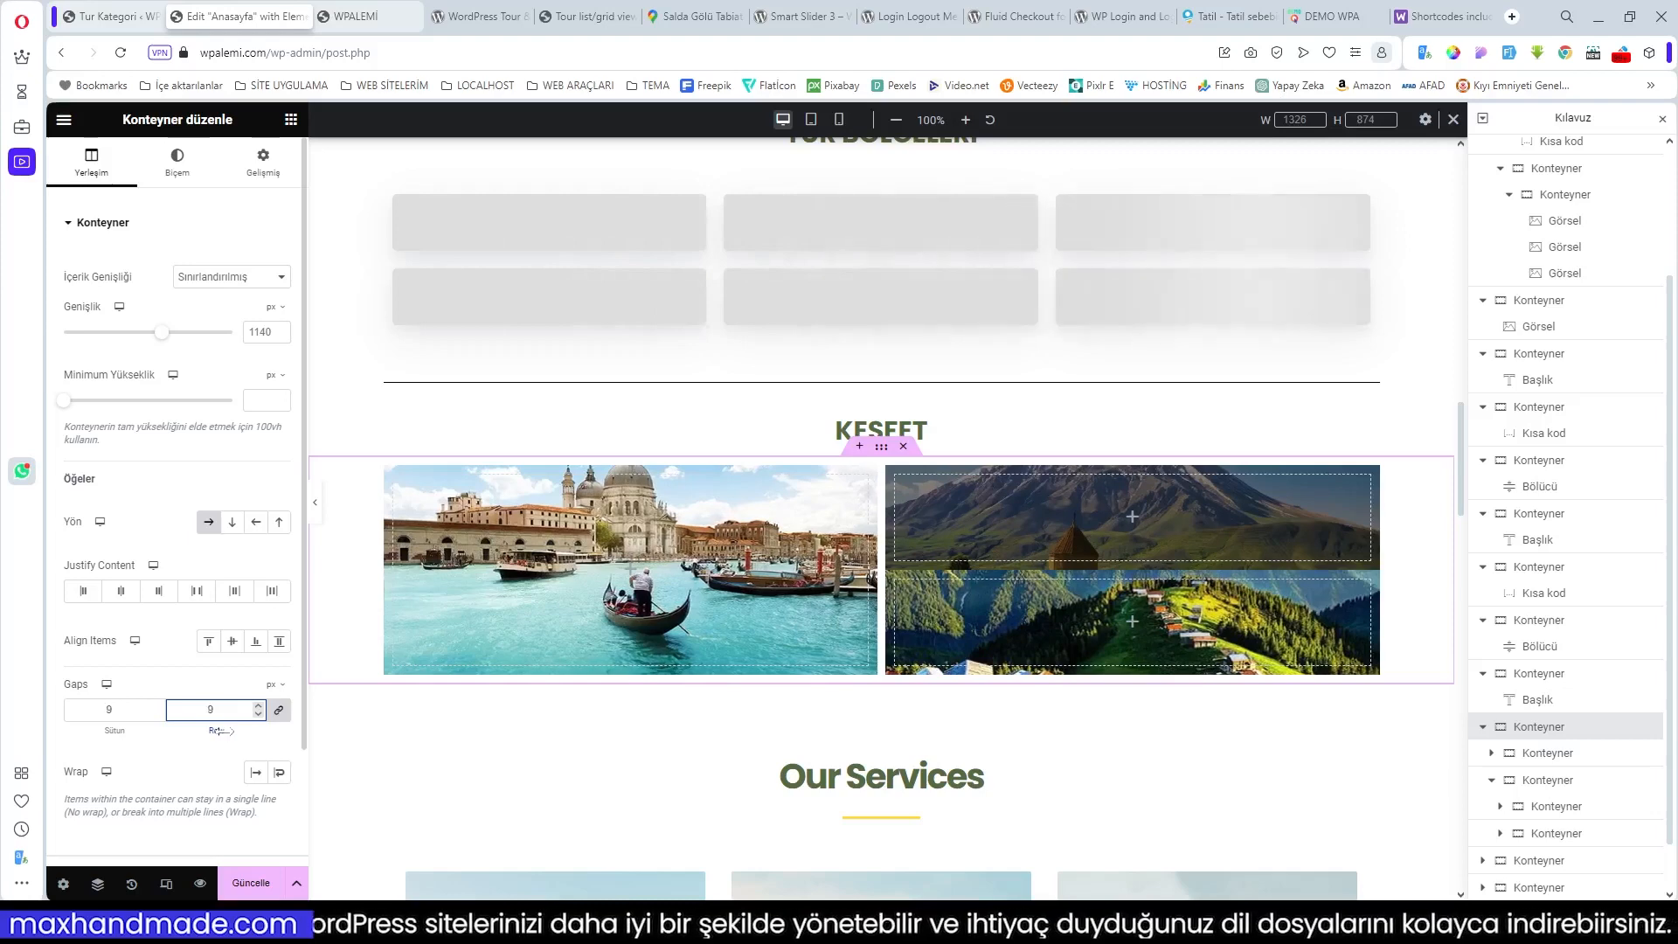
left_click(259, 706)
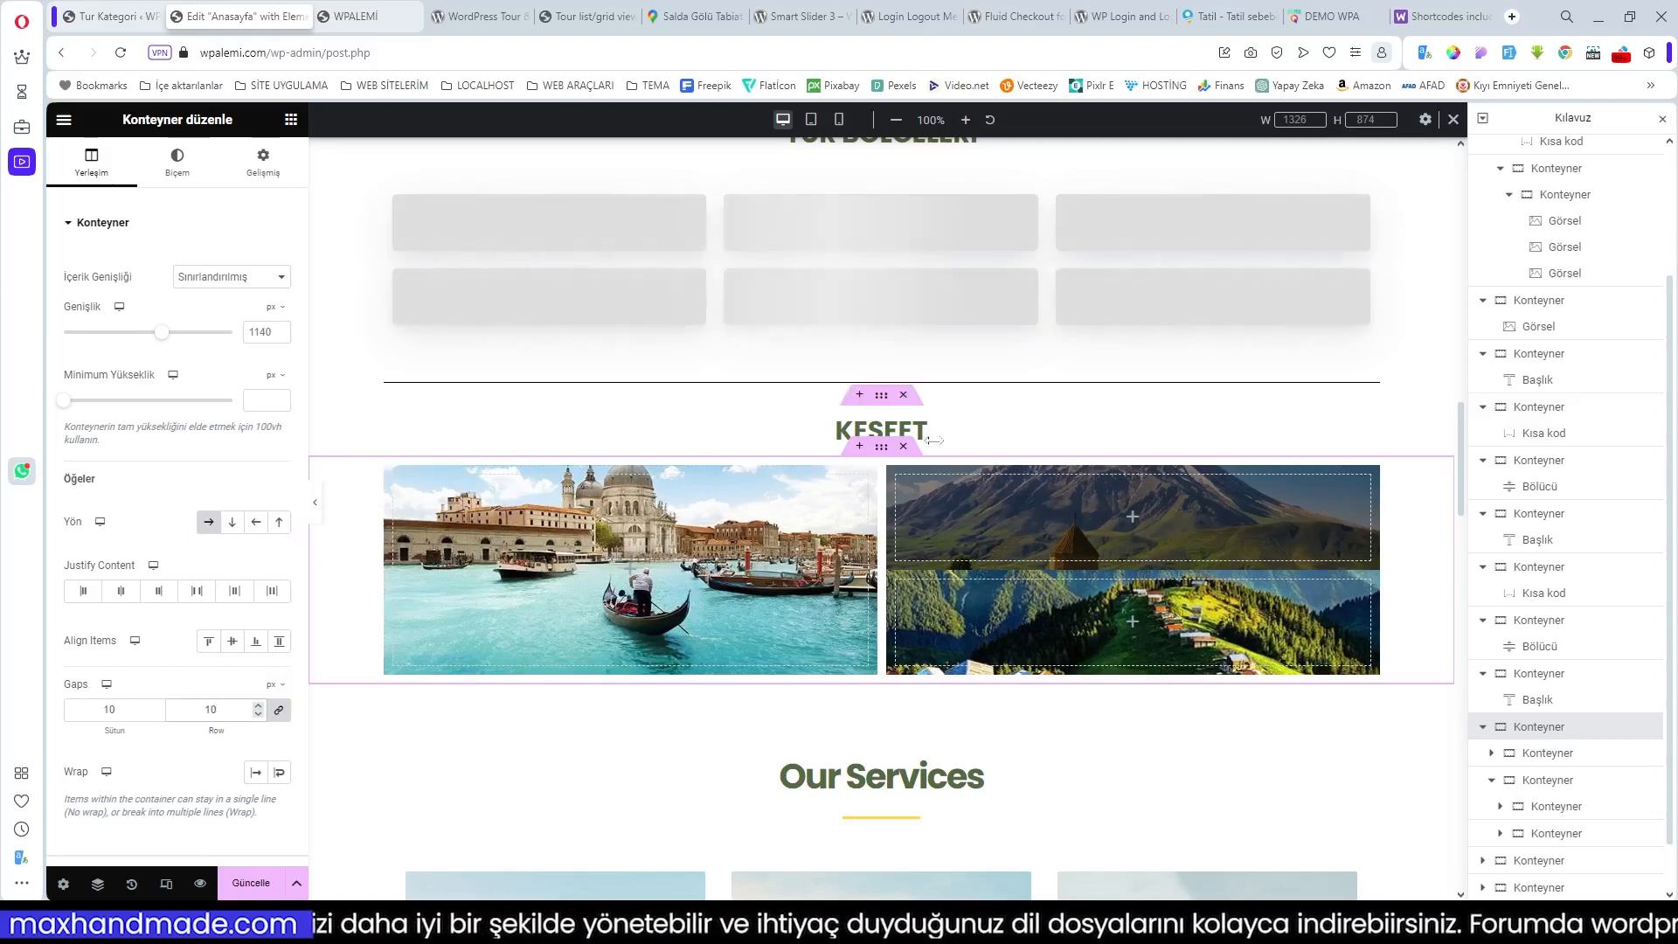
Step: Set the Venice container's content width to Boxed (1140 px) and compare with the live demo homepage
left_click(395, 479)
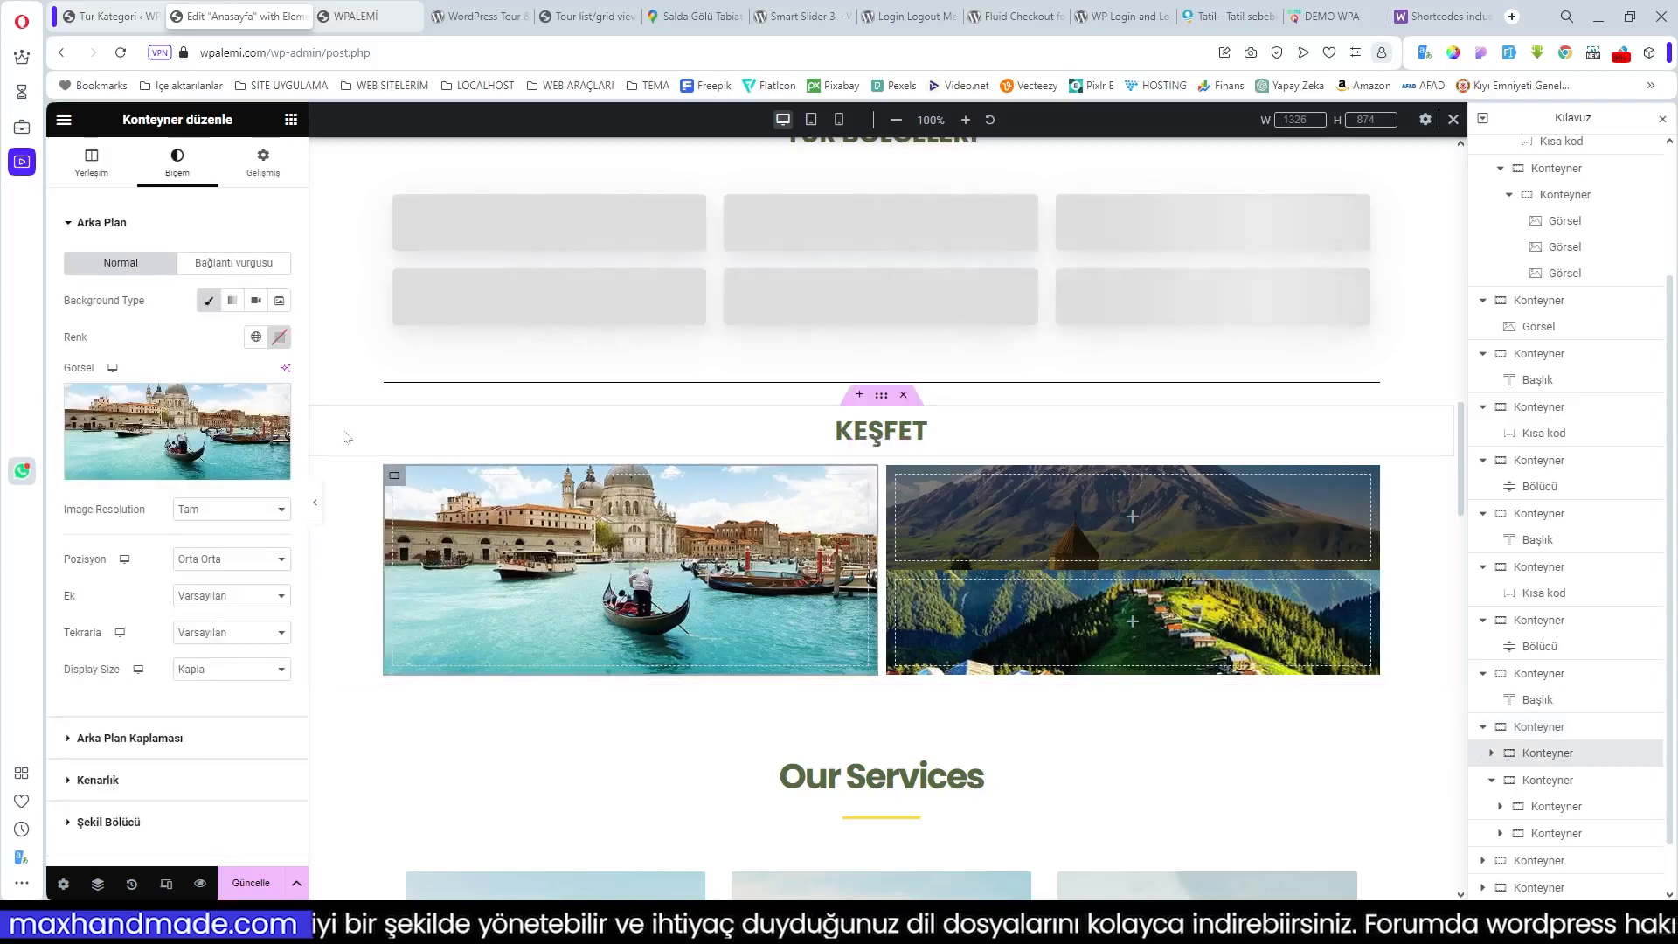
left_click(91, 163)
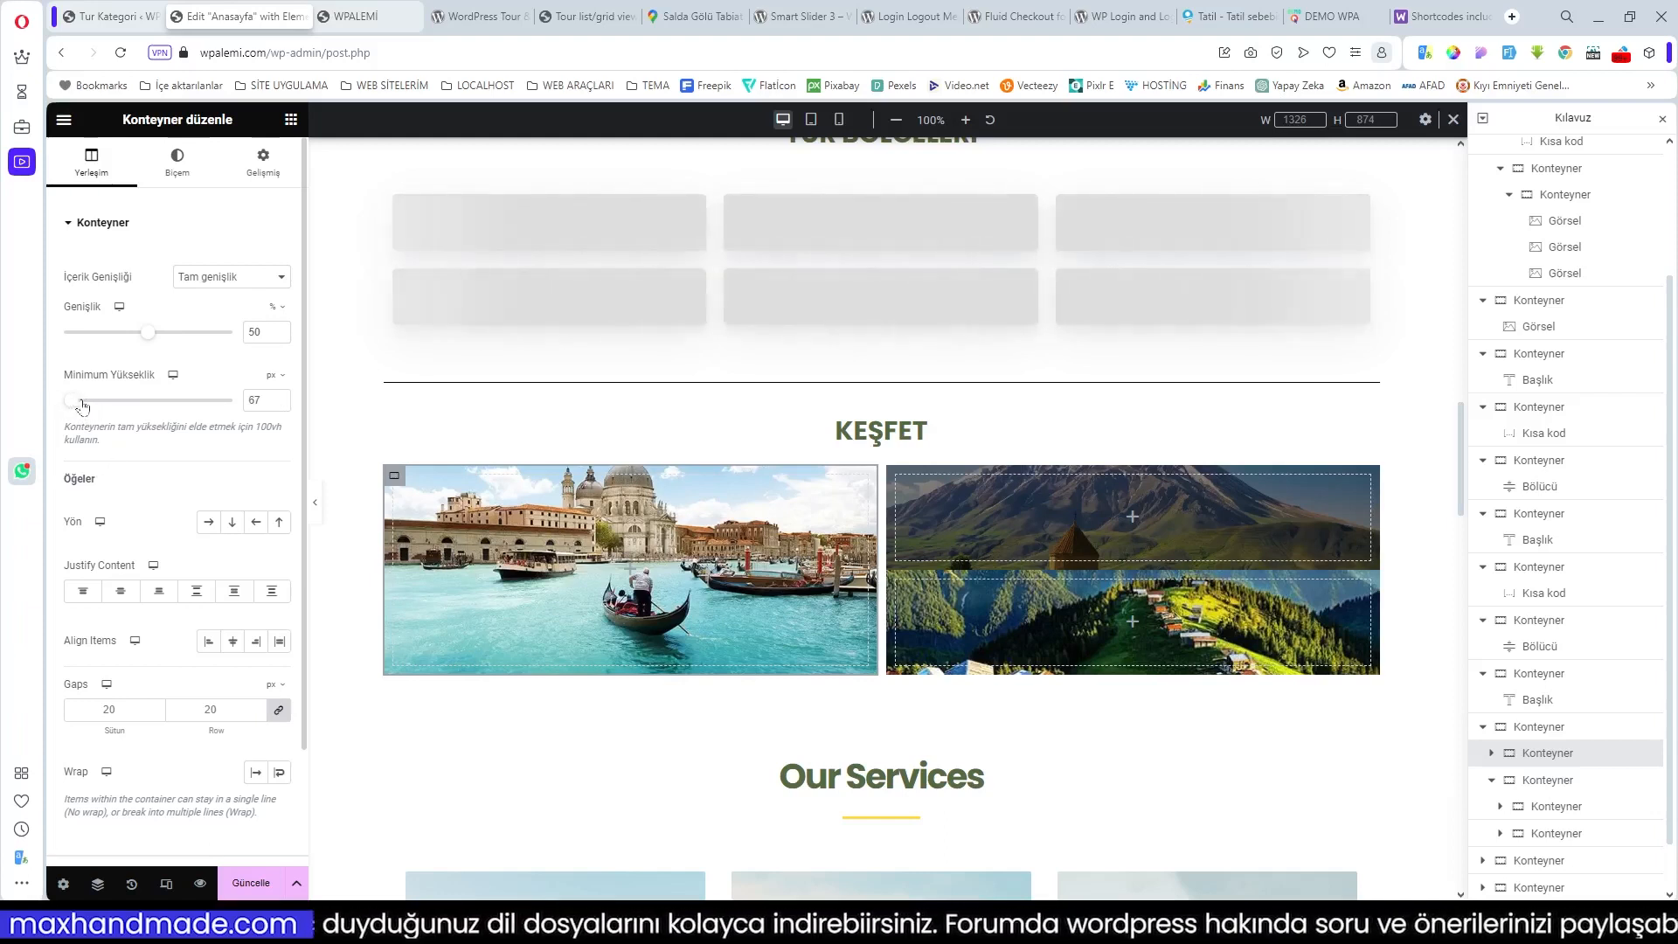
mouse_move(81, 406)
left_mouse_down()
mouse_move(131, 400)
mouse_move(95, 404)
left_mouse_up()
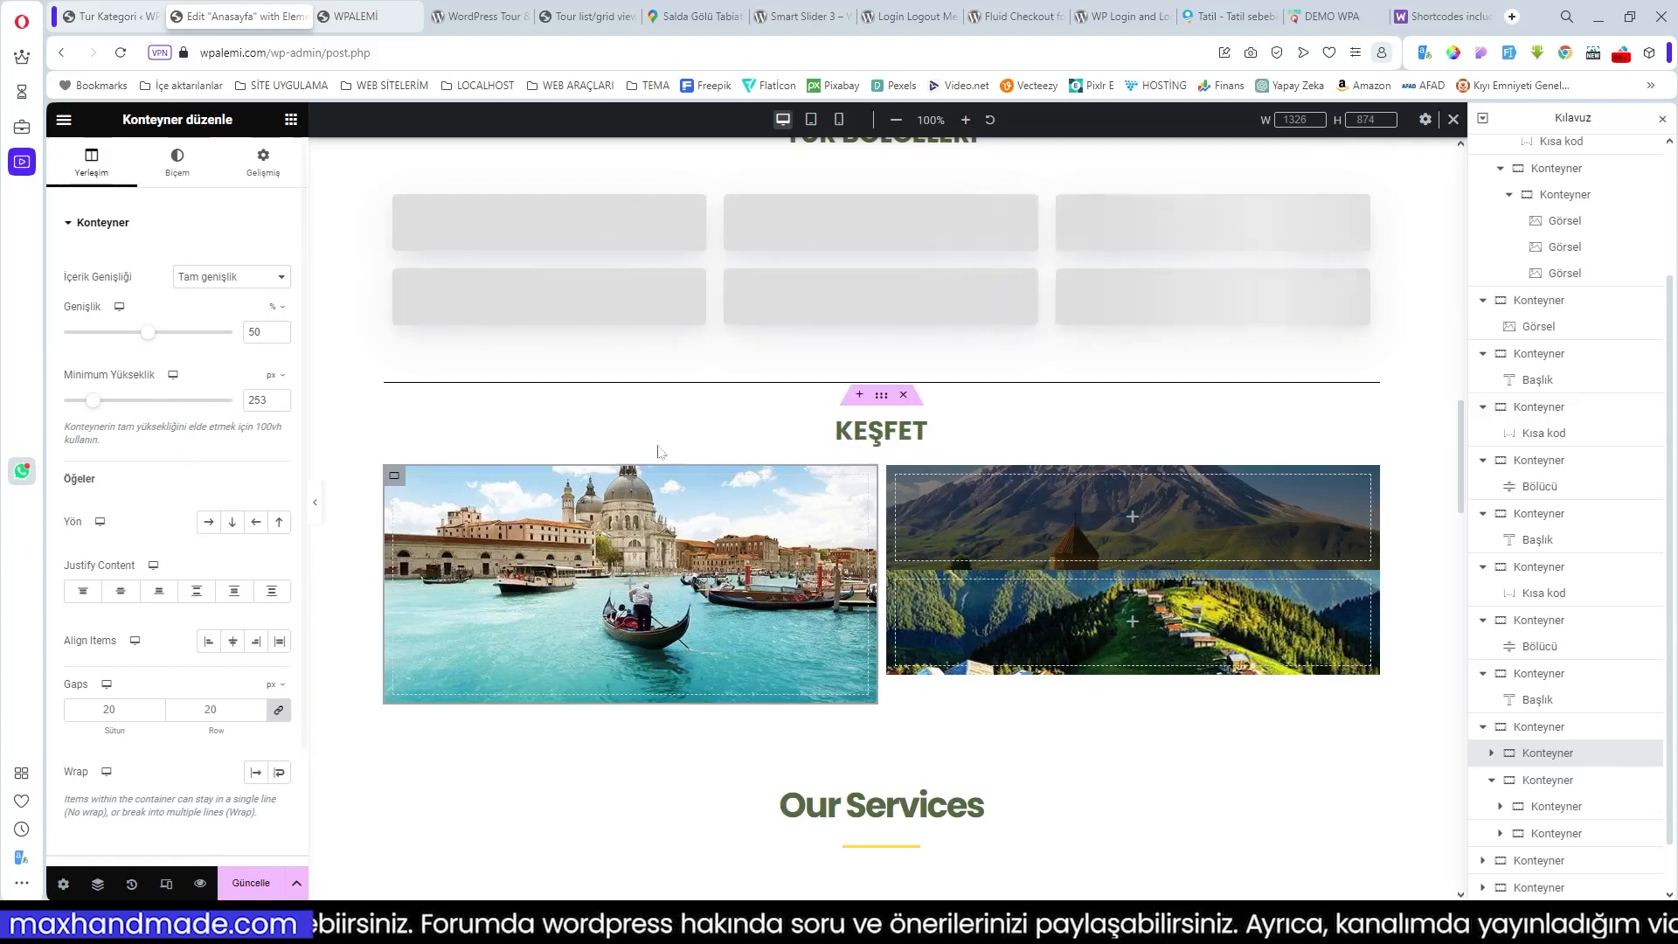
mouse_move(93, 399)
left_mouse_down()
mouse_move(149, 404)
mouse_move(88, 405)
left_mouse_up()
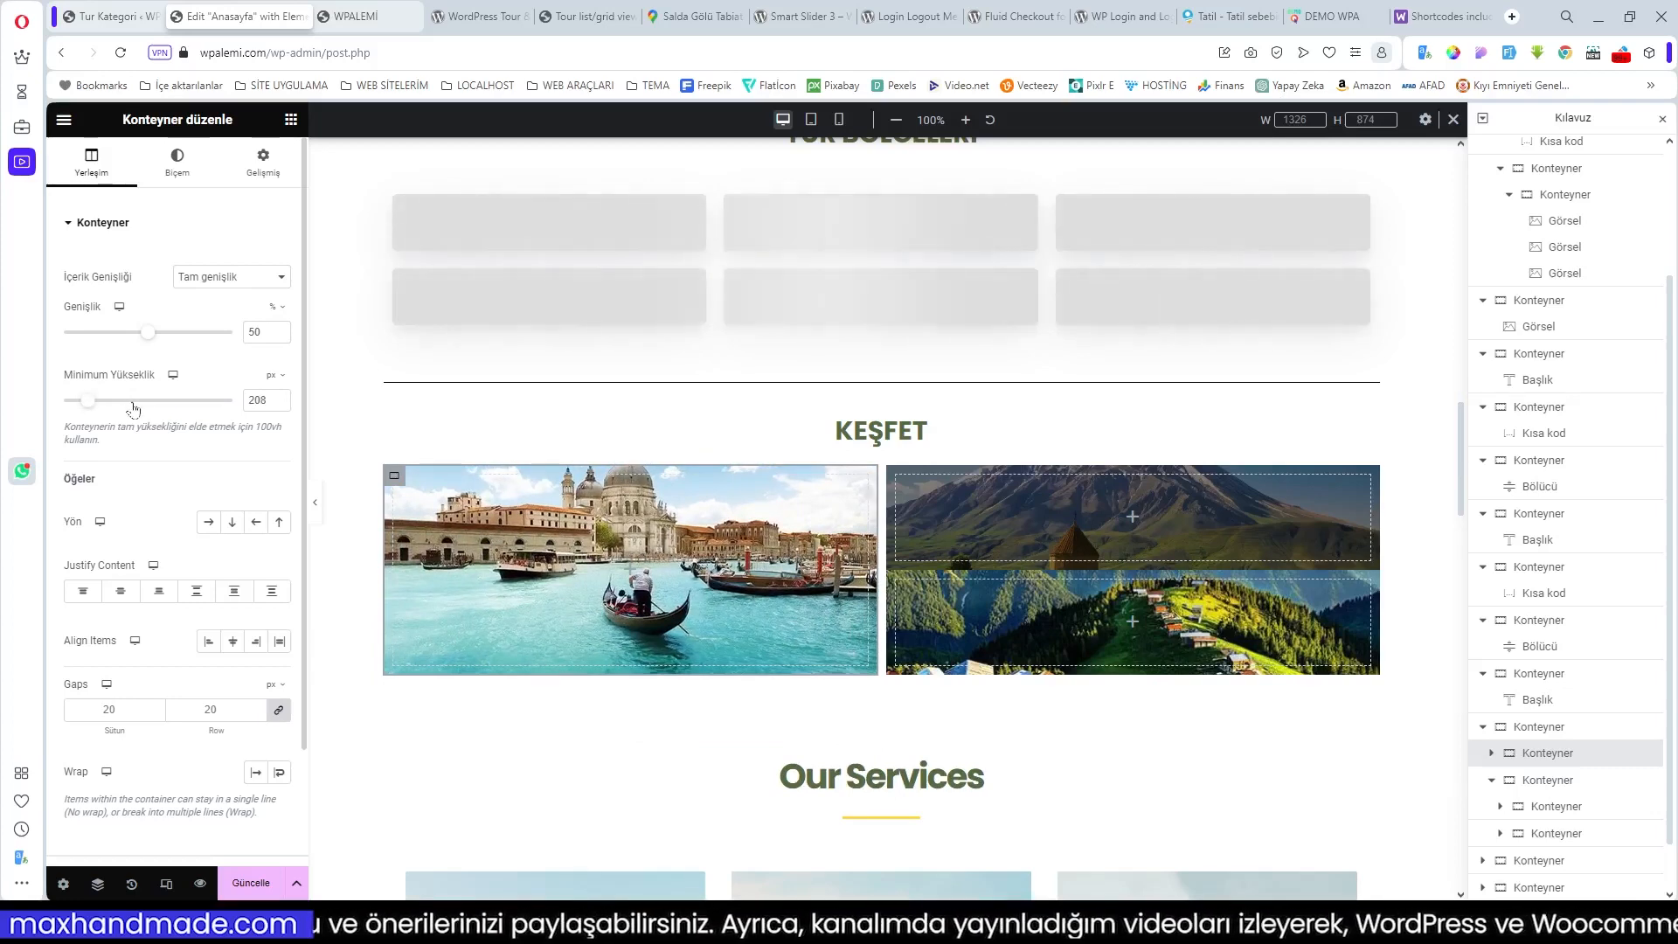
left_click(229, 278)
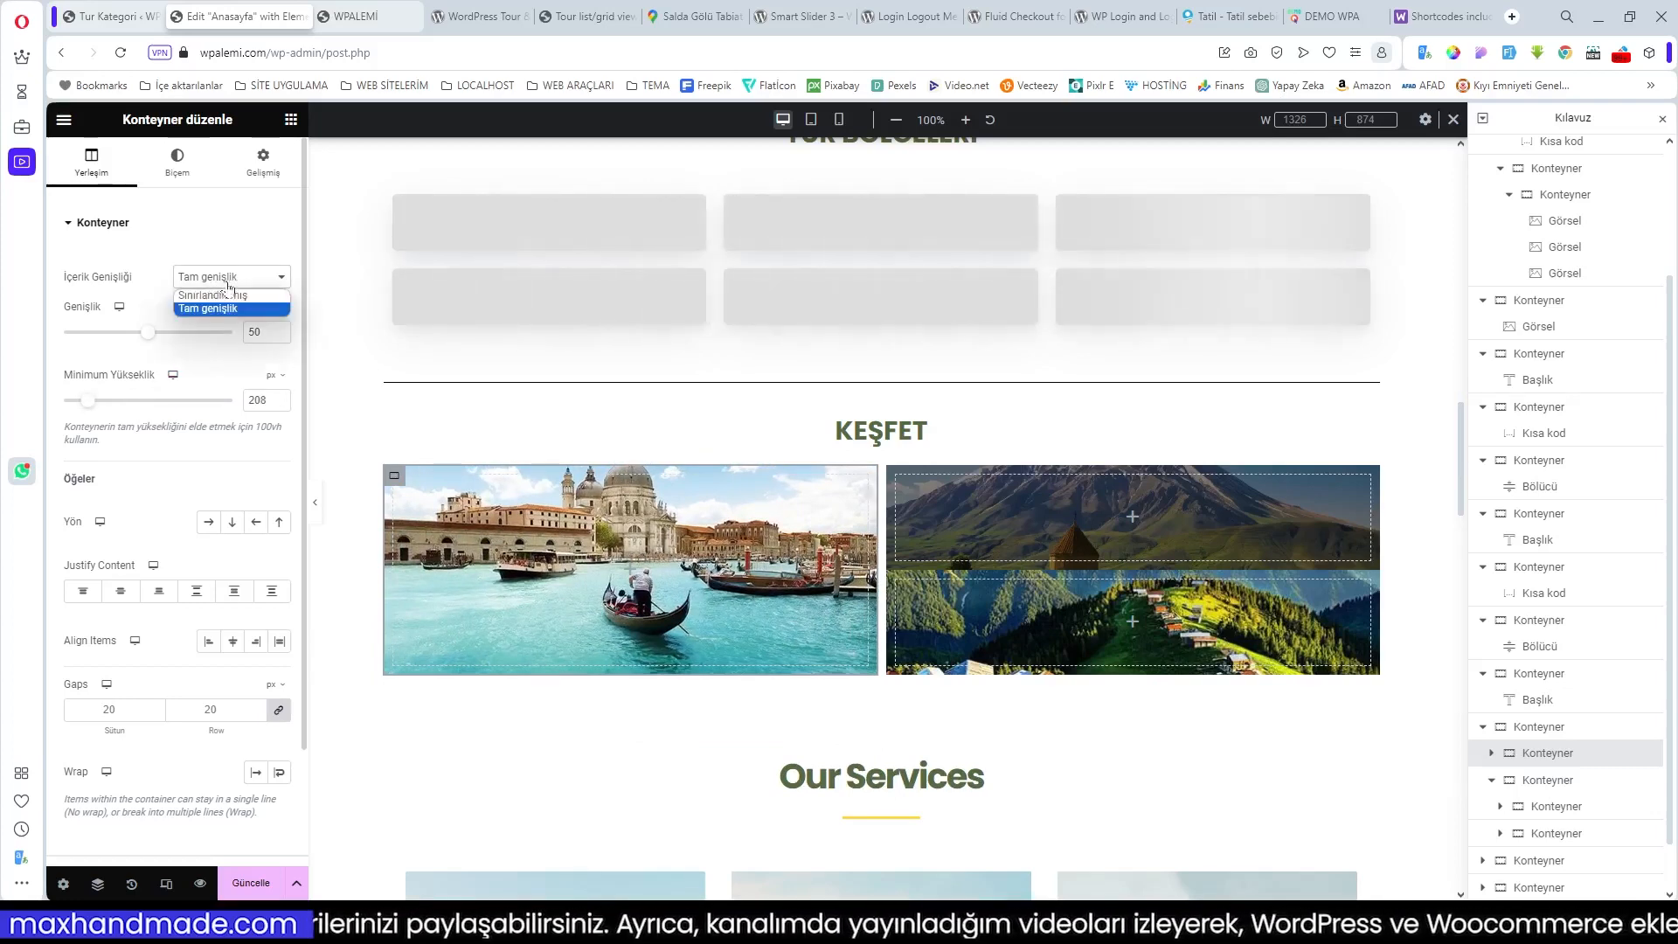
left_click(232, 297)
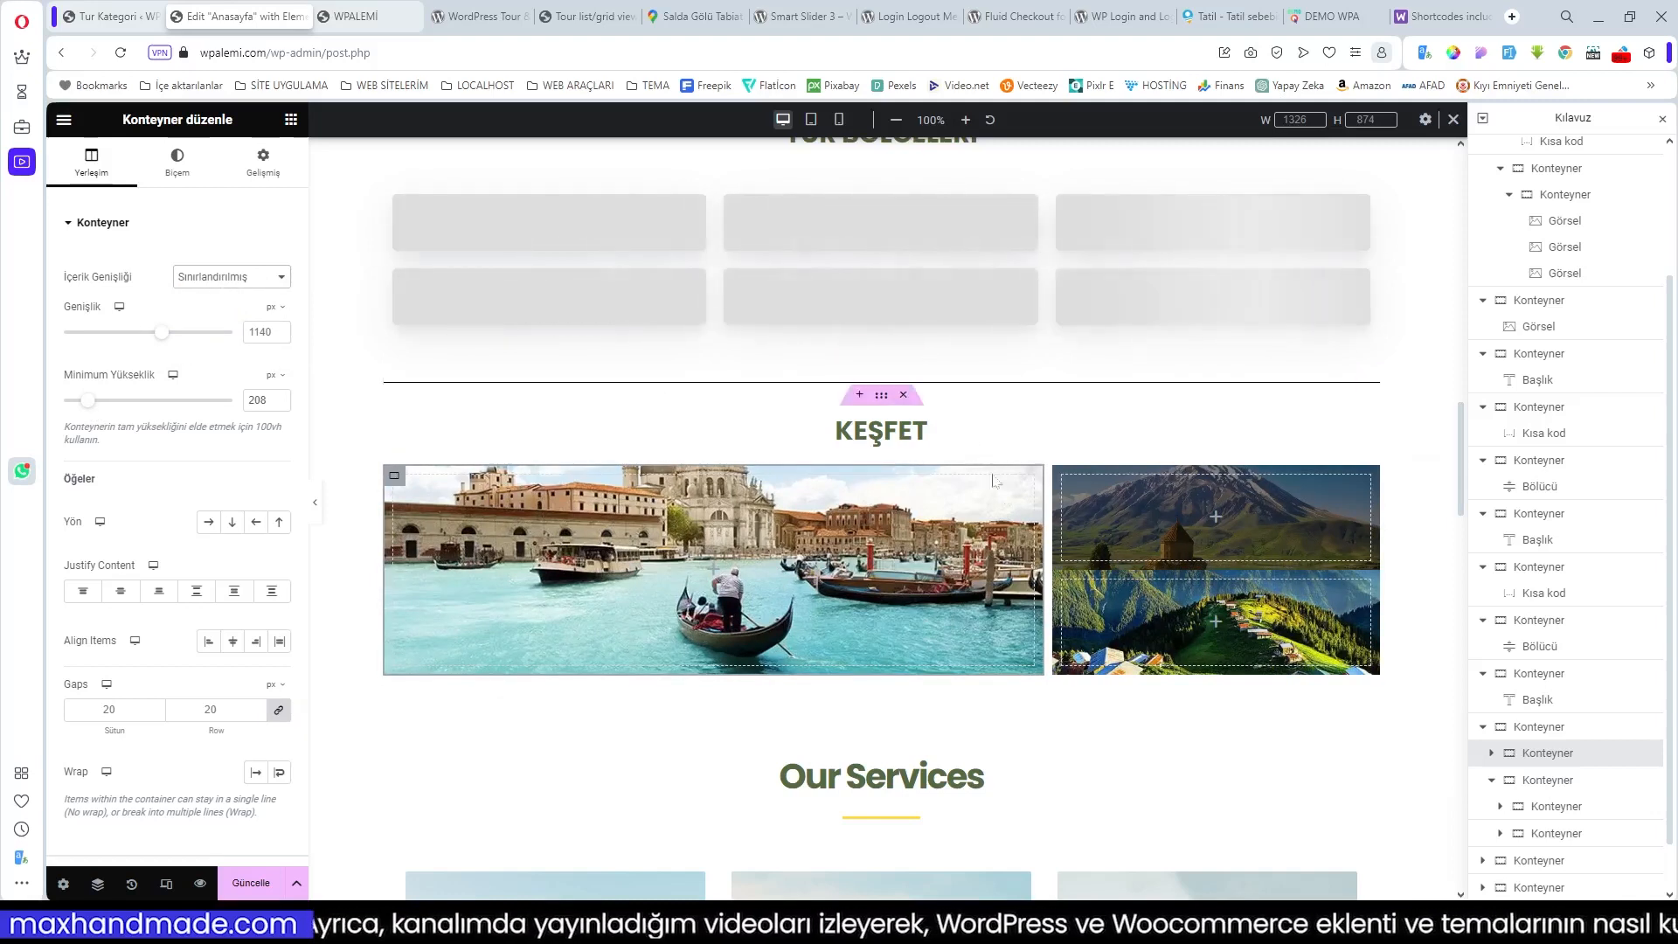
left_click(1320, 16)
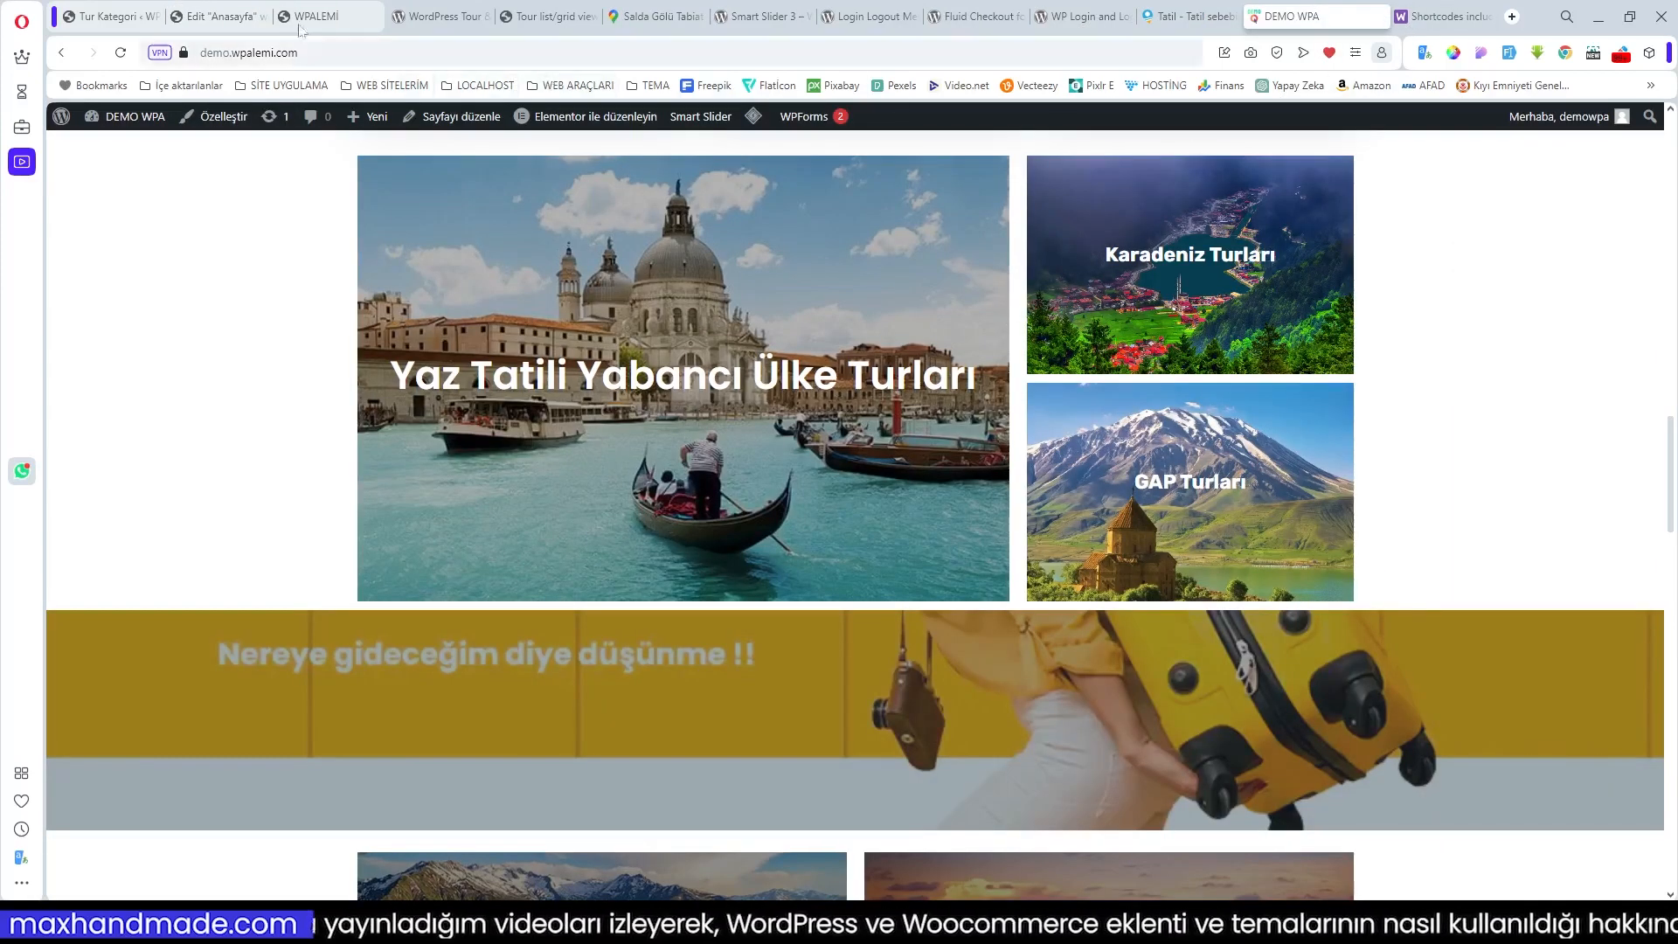
left_click(219, 16)
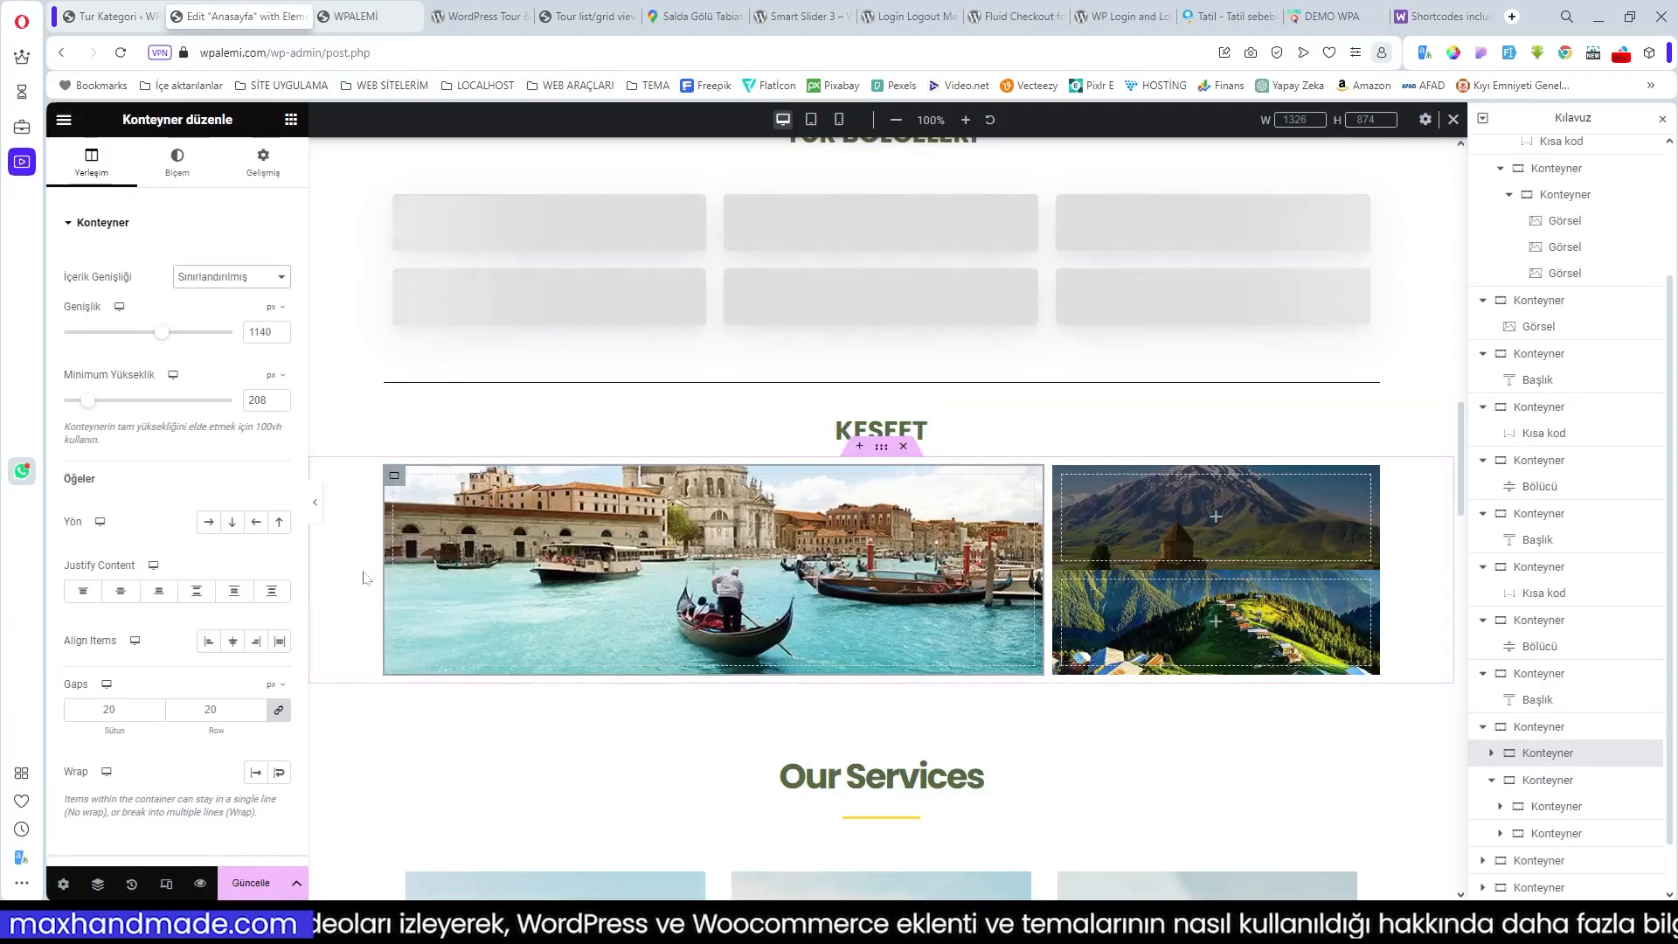
Step: Make the right-hand tile column full width (100%) and adjust its minimum height
left_click_drag(88, 400, 102, 406)
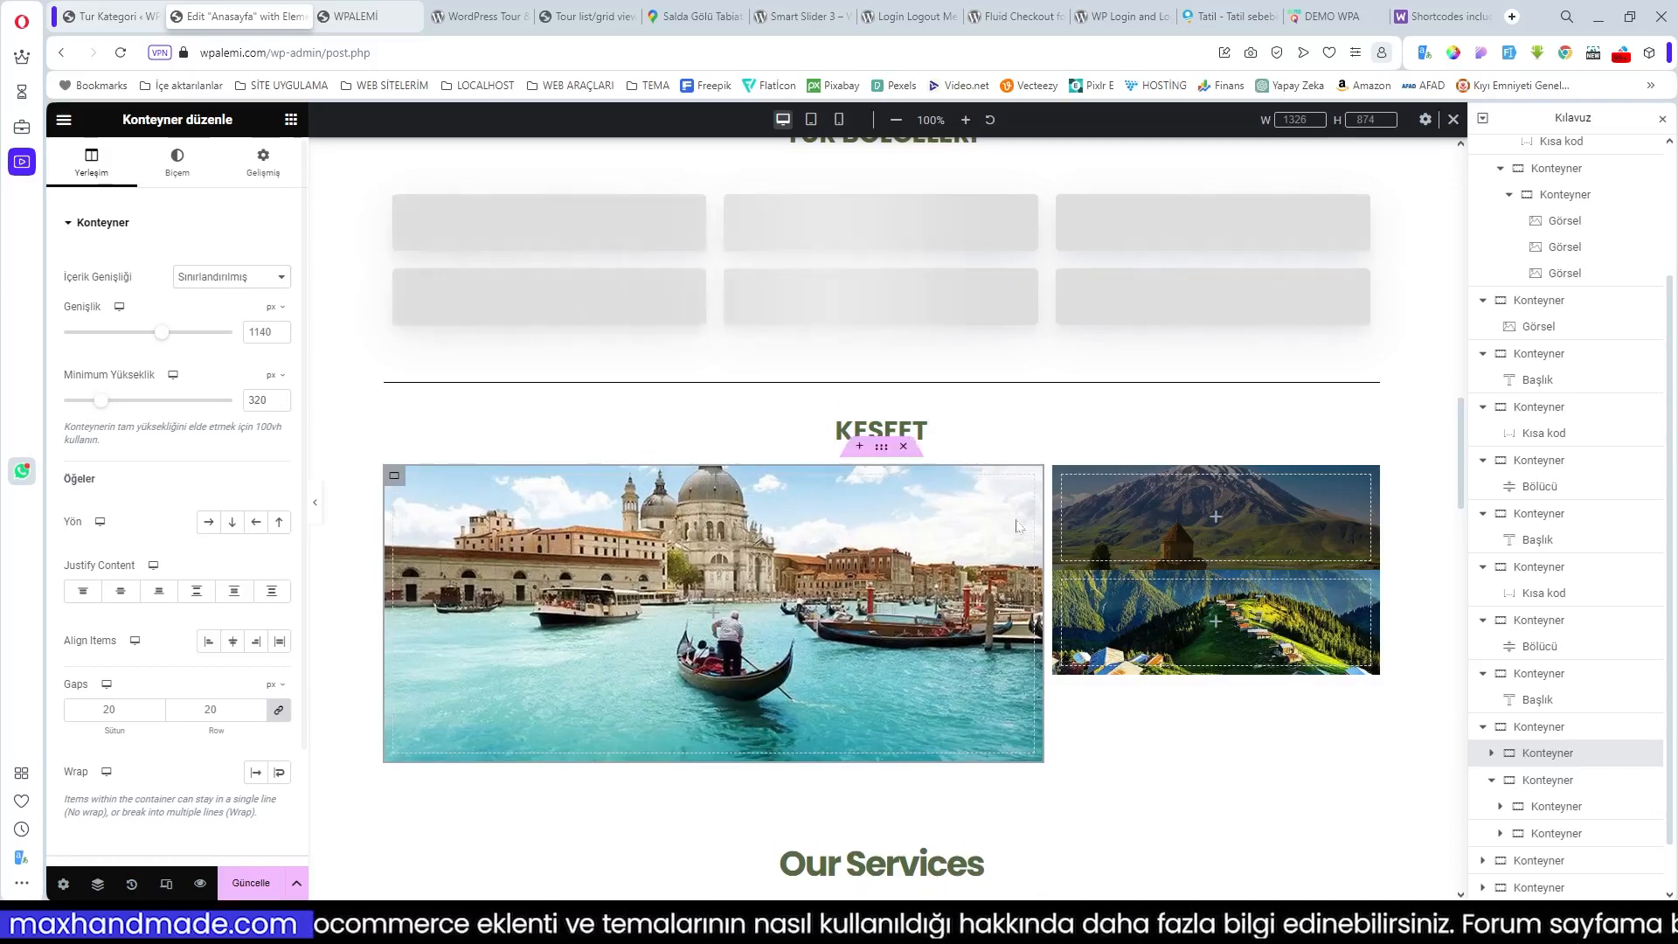
left_click(1062, 478)
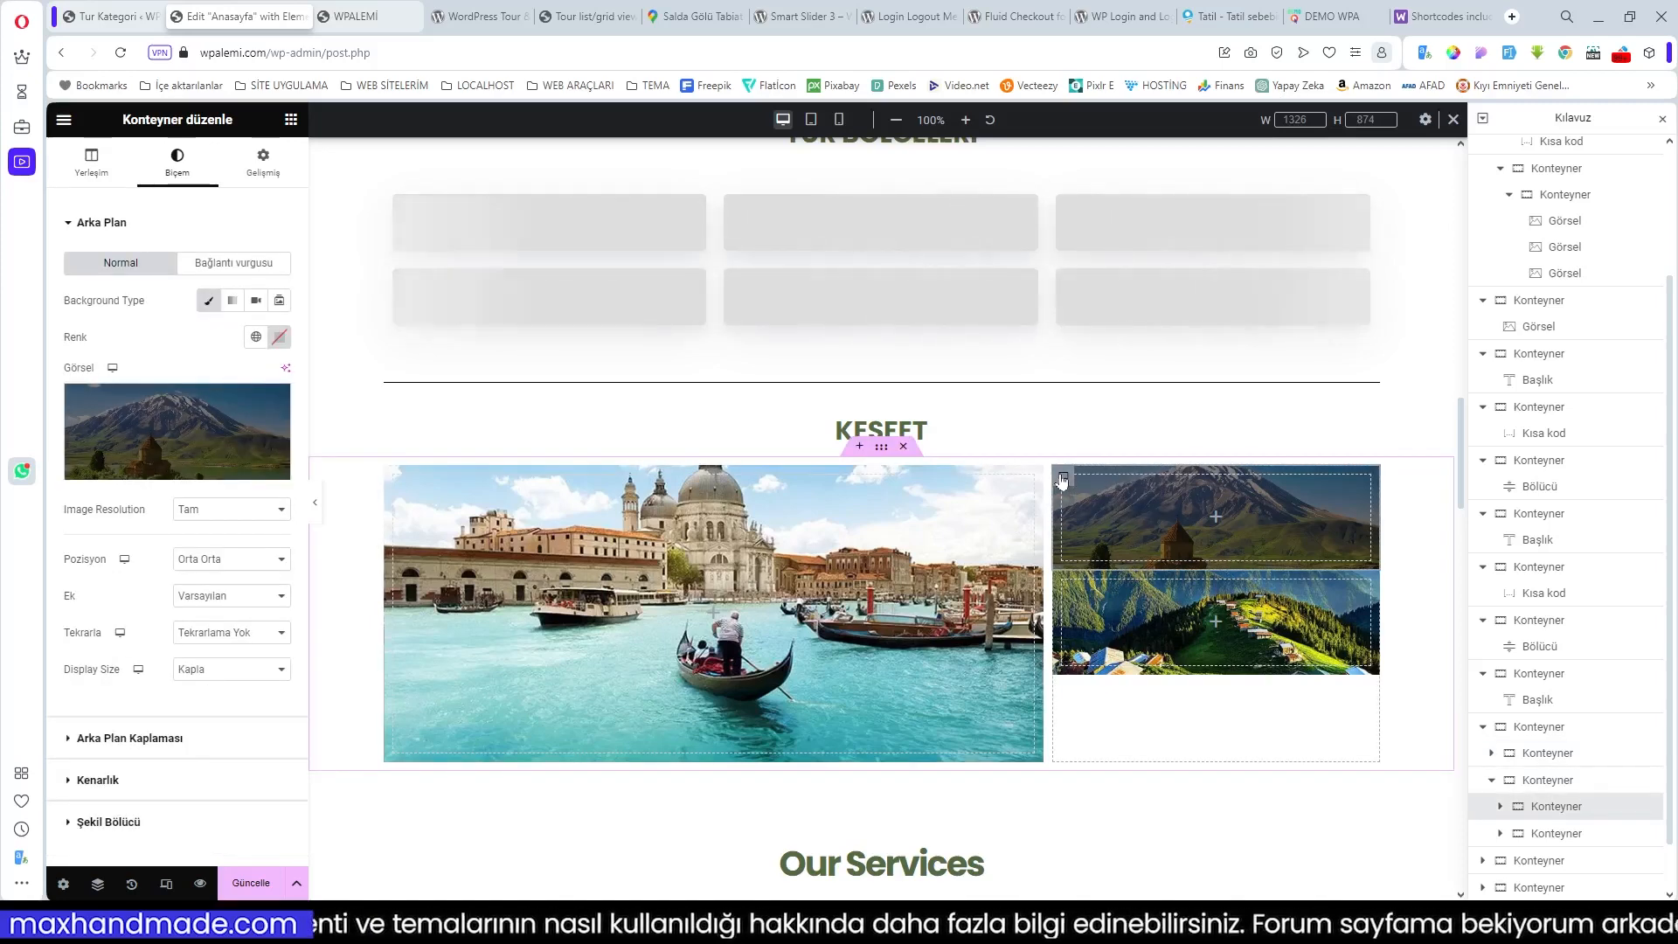
left_click(91, 165)
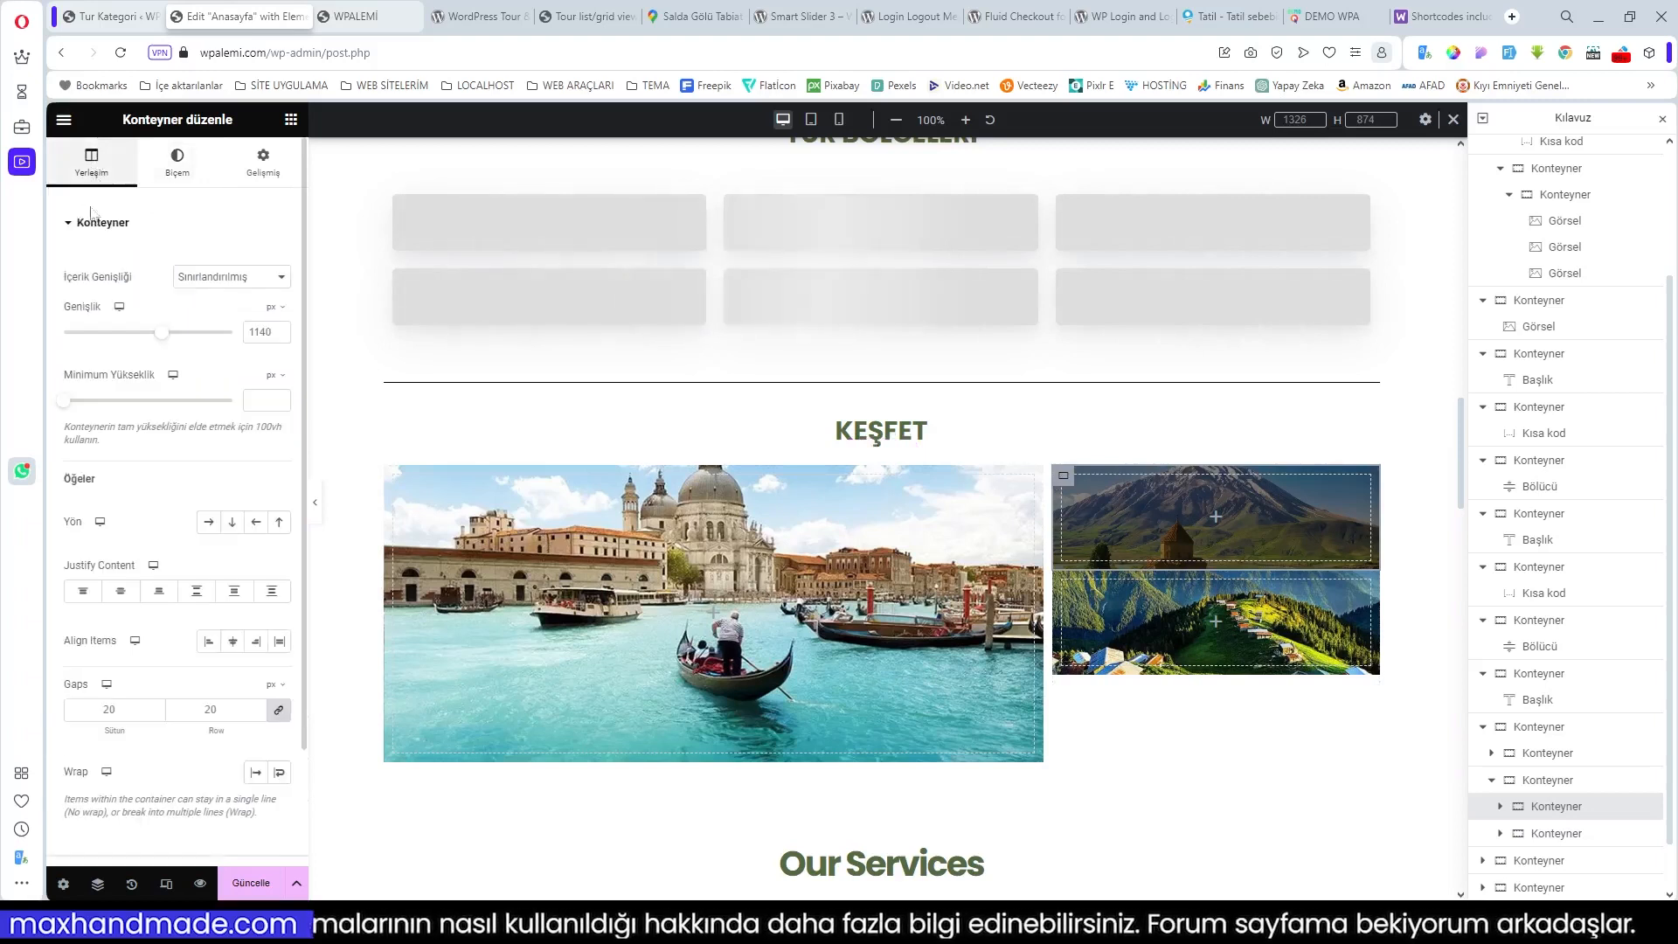
left_click(236, 276)
left_click(229, 307)
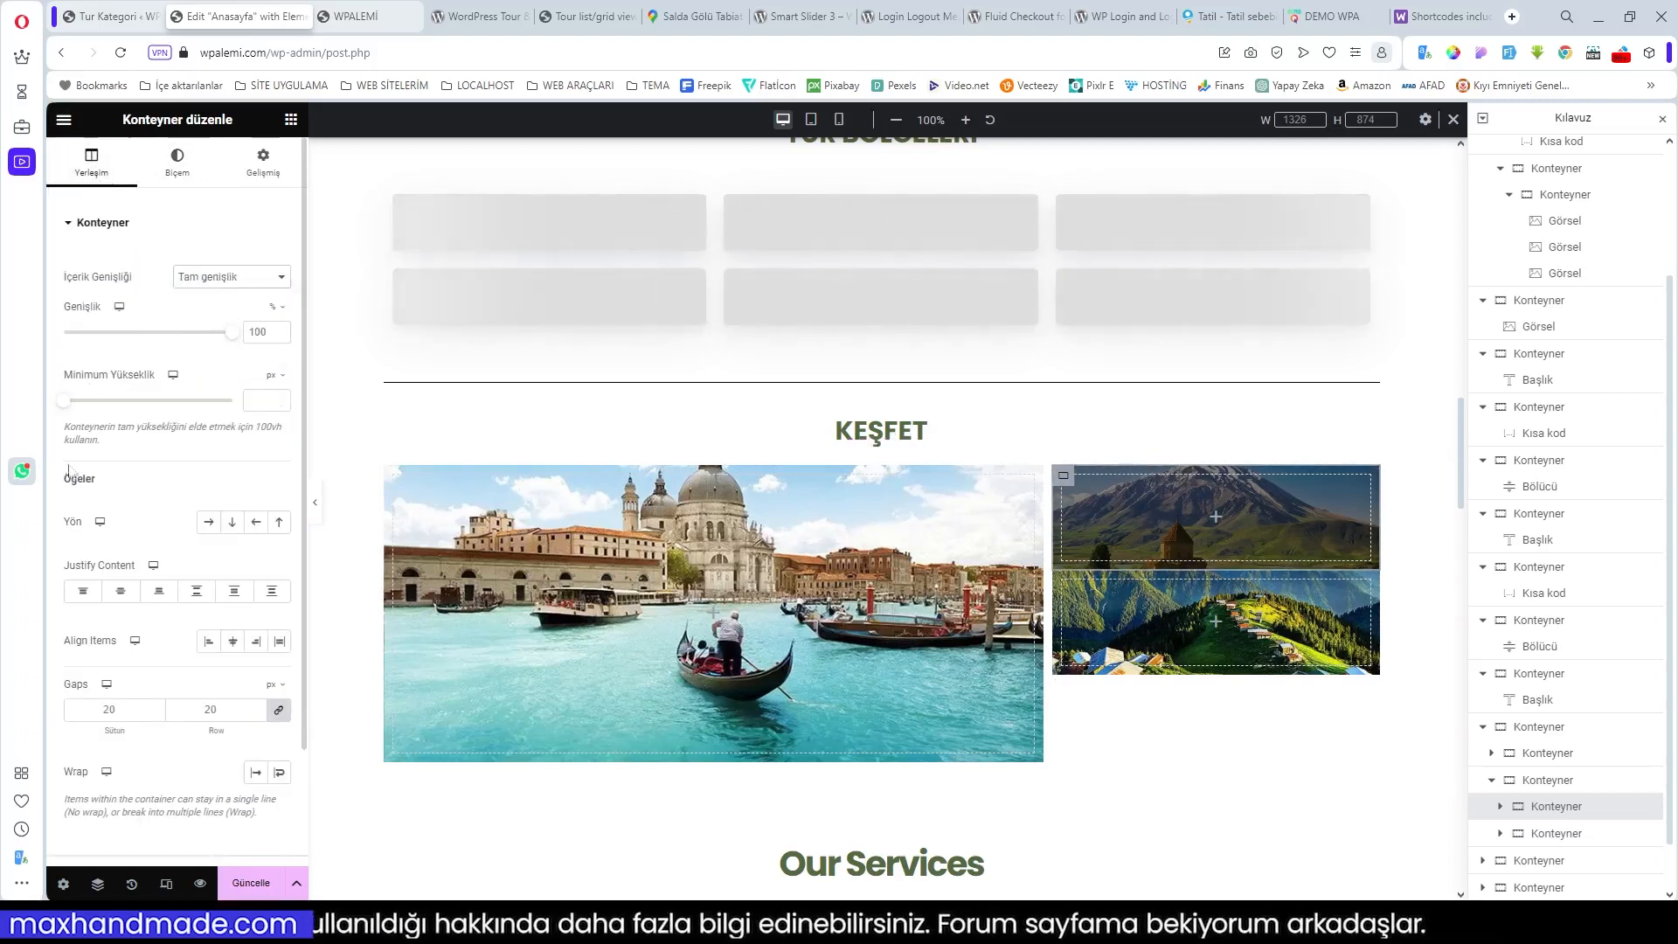
left_click_drag(69, 404, 86, 406)
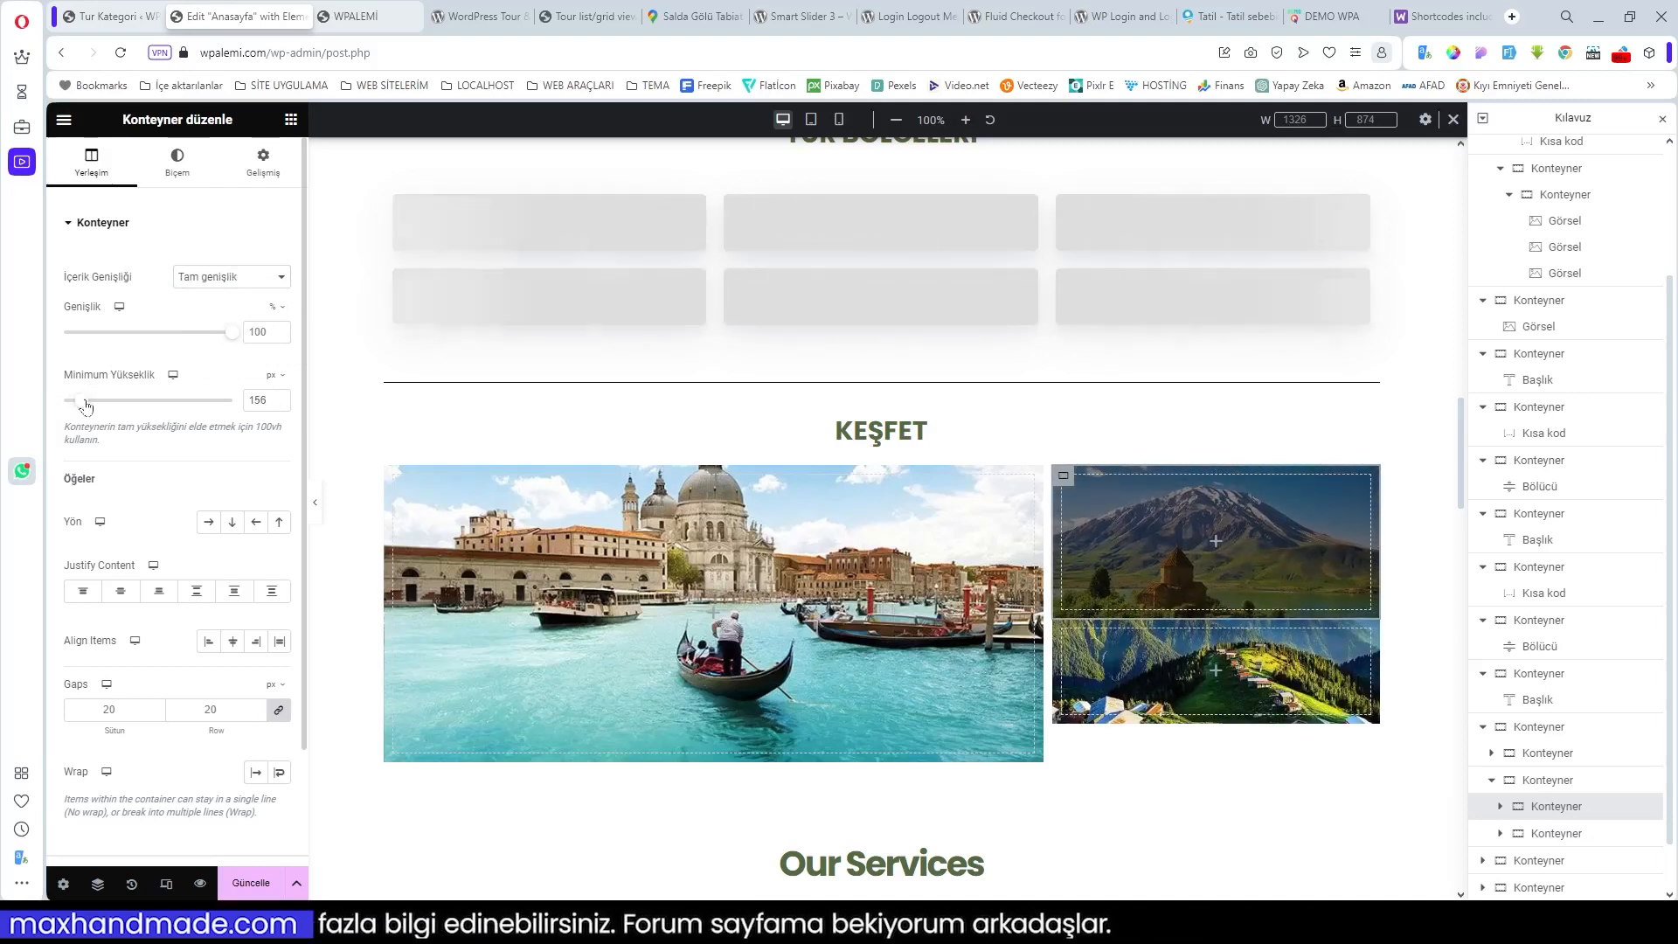
left_click(279, 403)
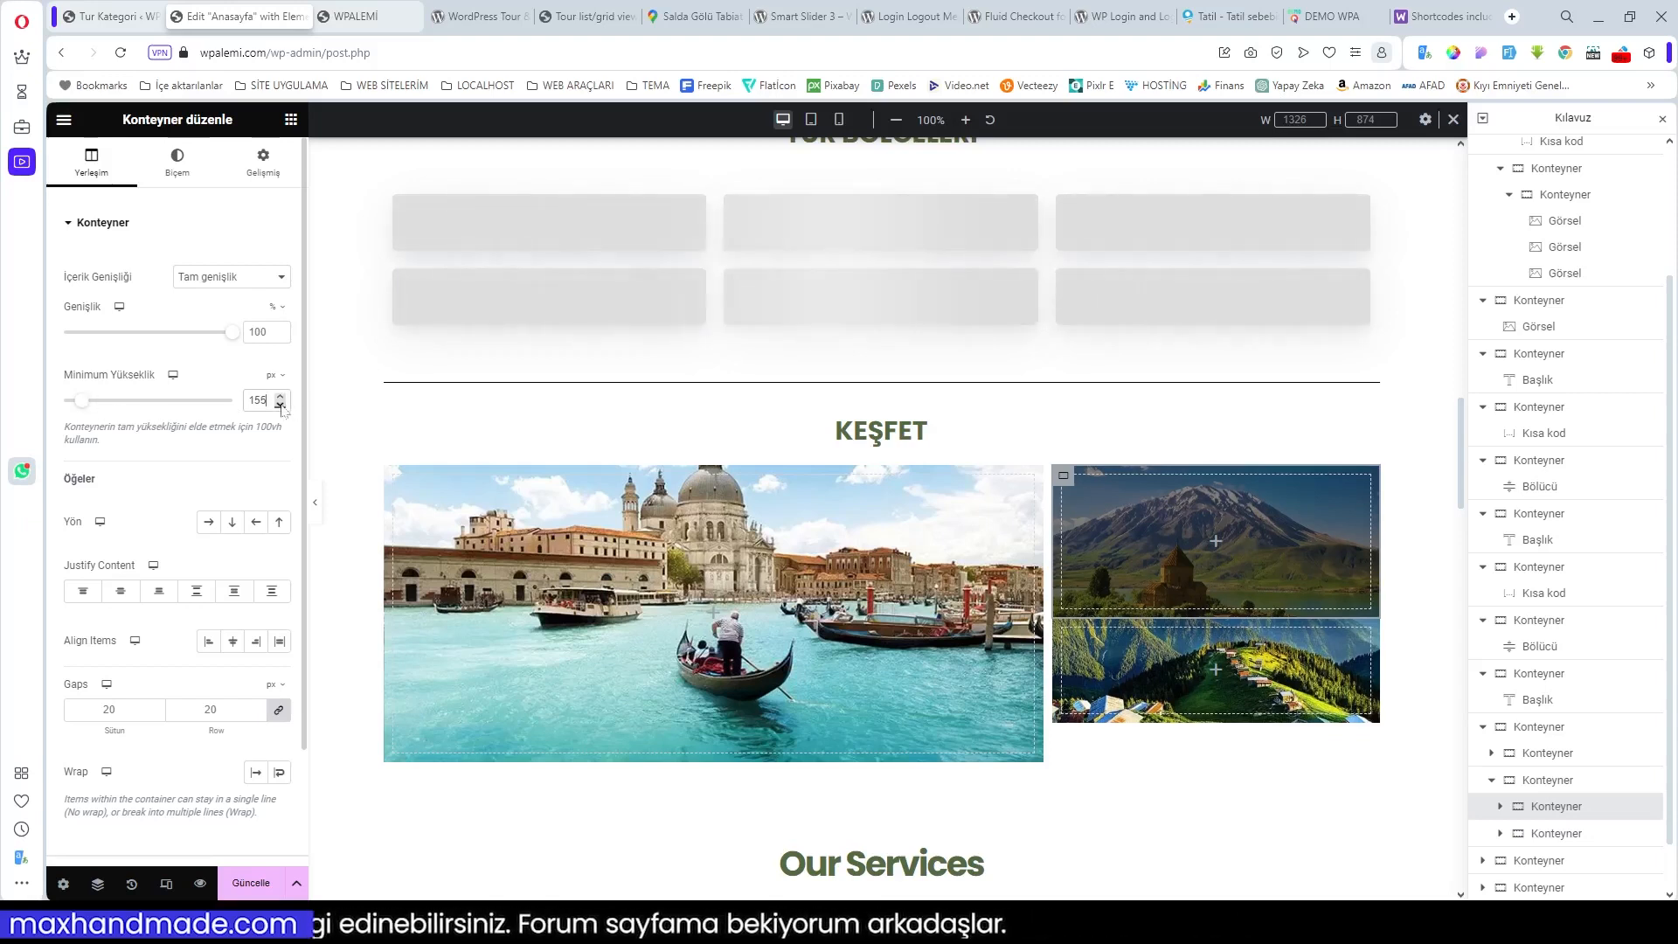
left_click(280, 404)
left_click(280, 404)
left_click(280, 403)
left_click(280, 404)
left_click(279, 404)
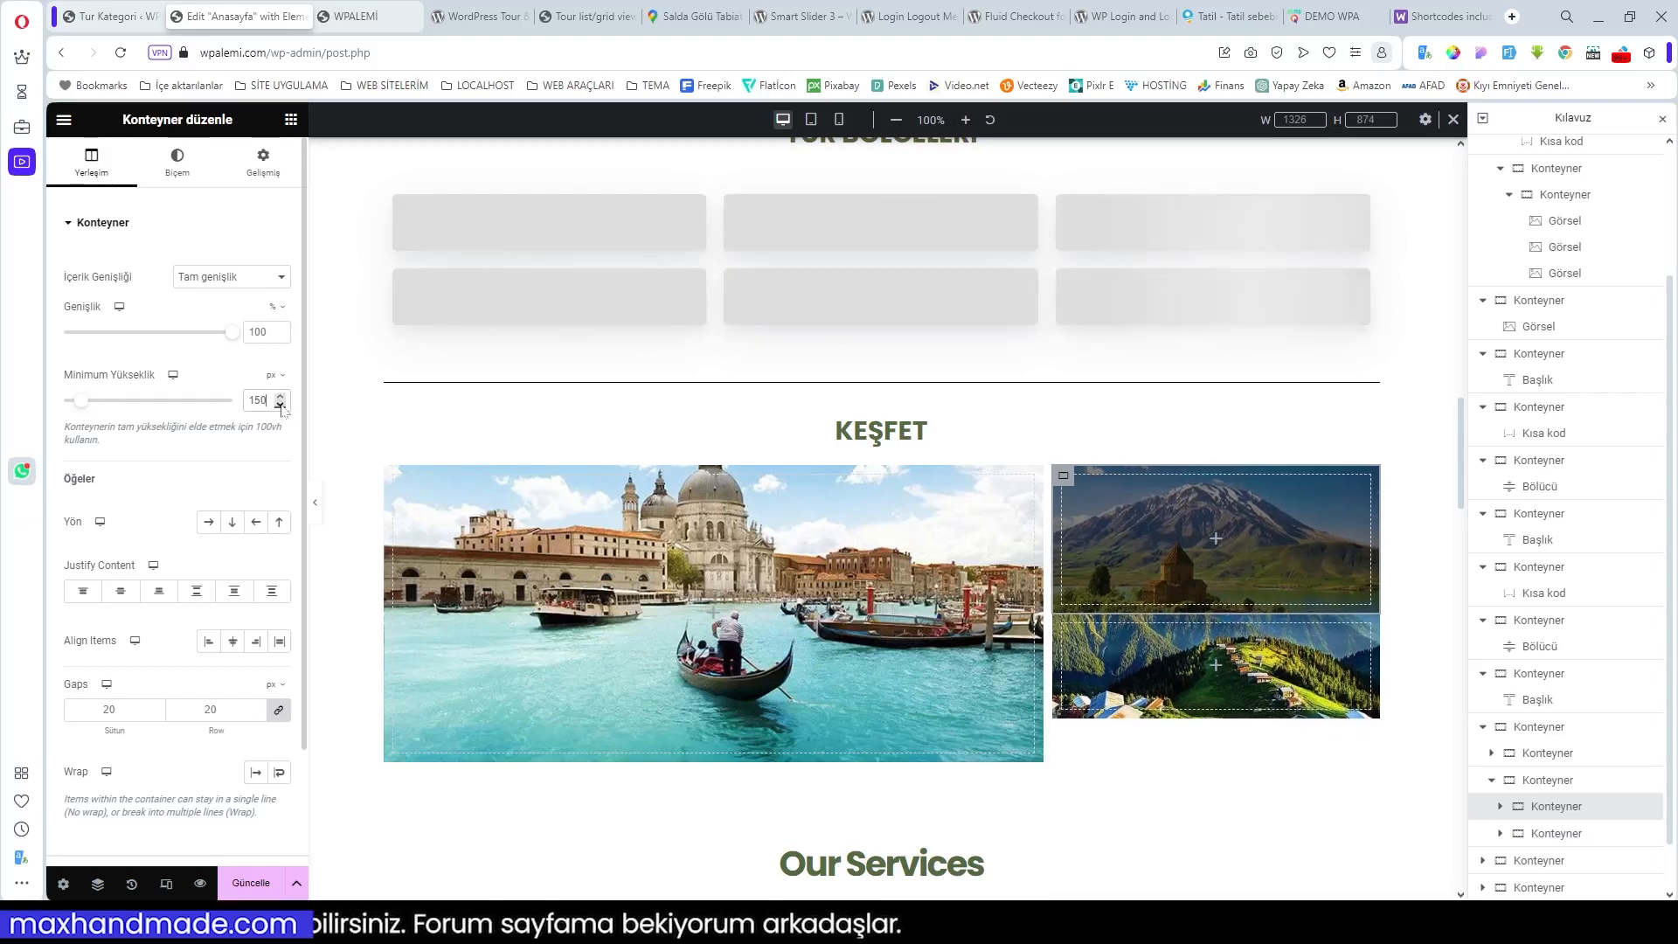
Step: Give the lower-right image container full content width and a 150 px minimum height
left_click(1064, 624)
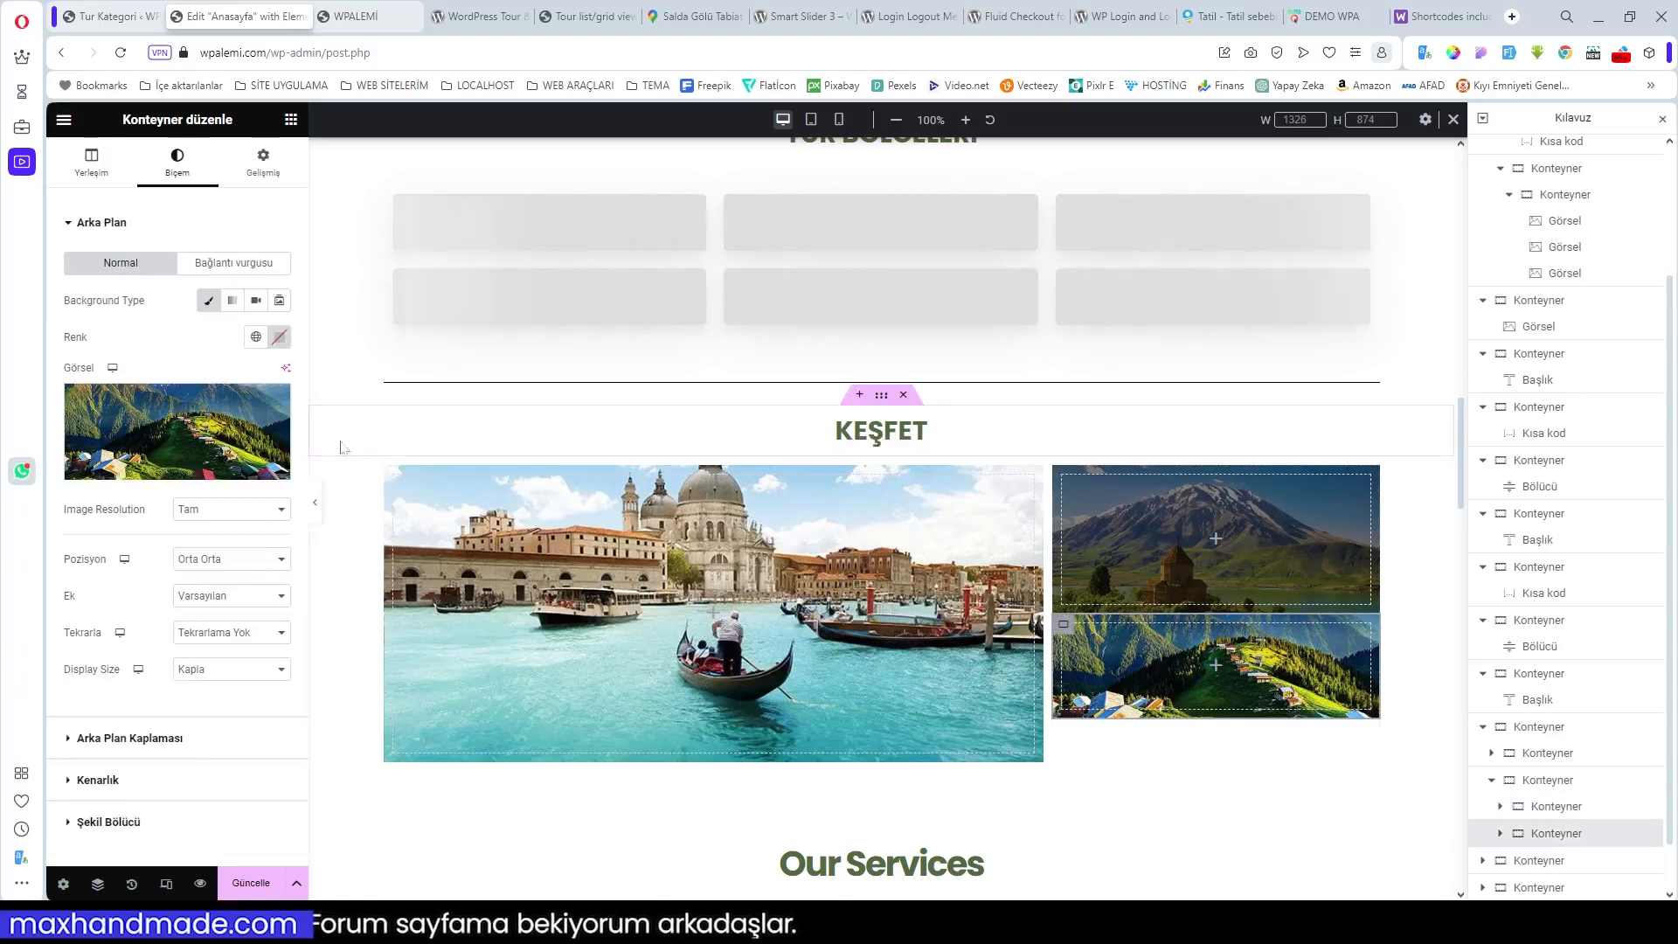
left_click(96, 164)
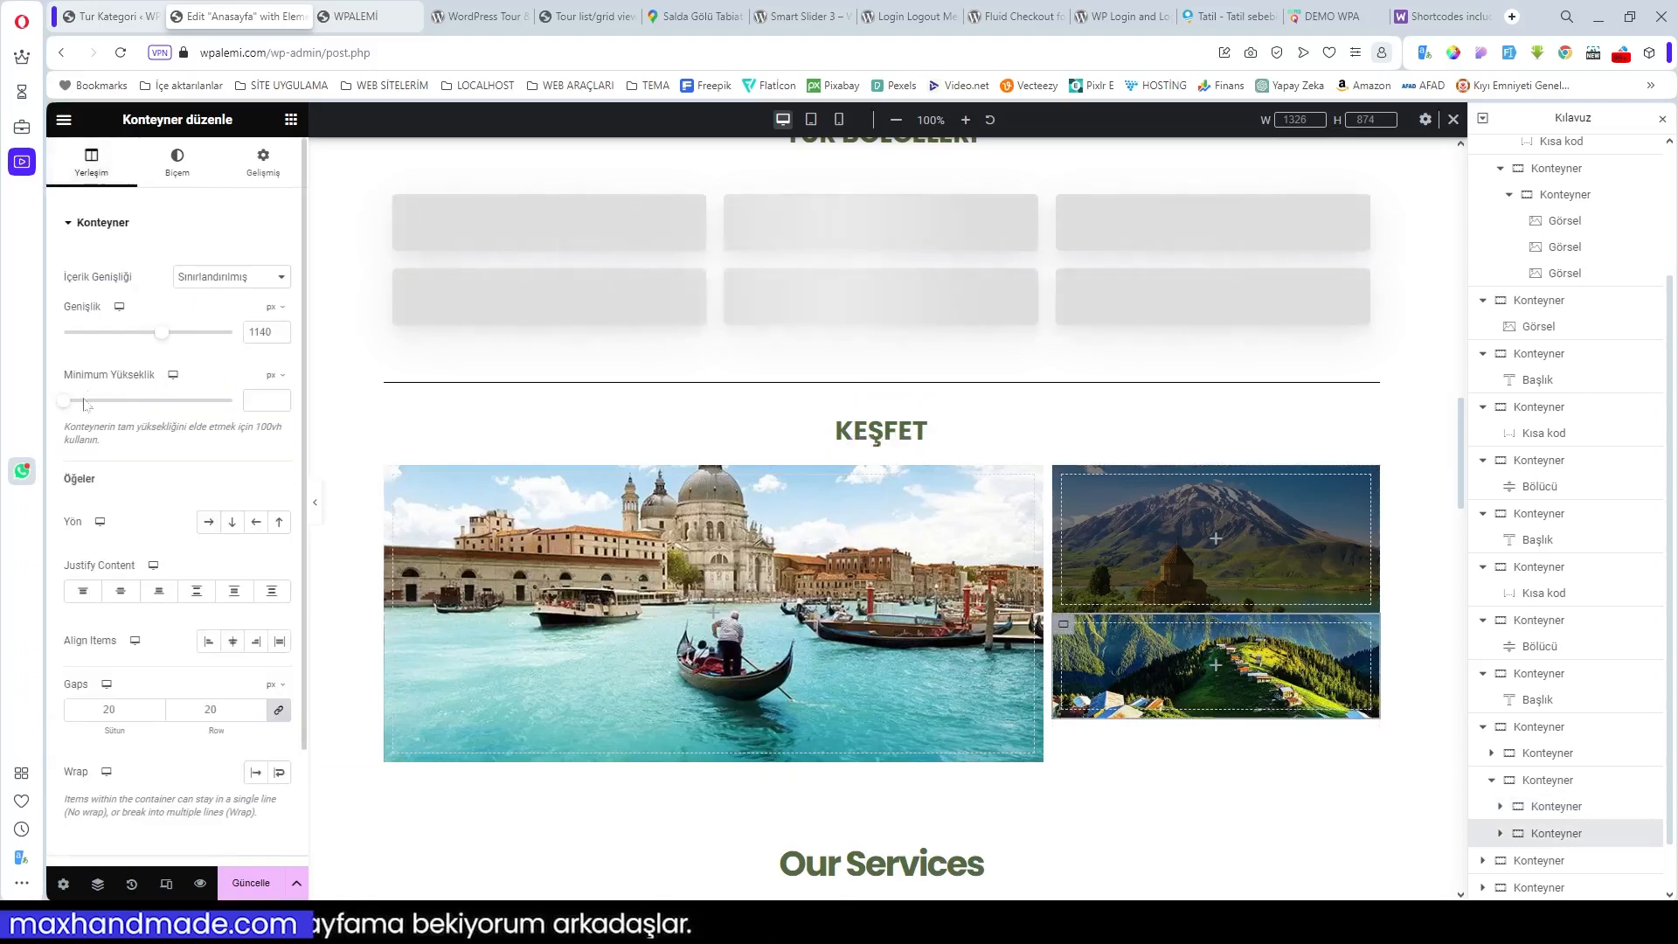
left_click(224, 278)
left_click(218, 296)
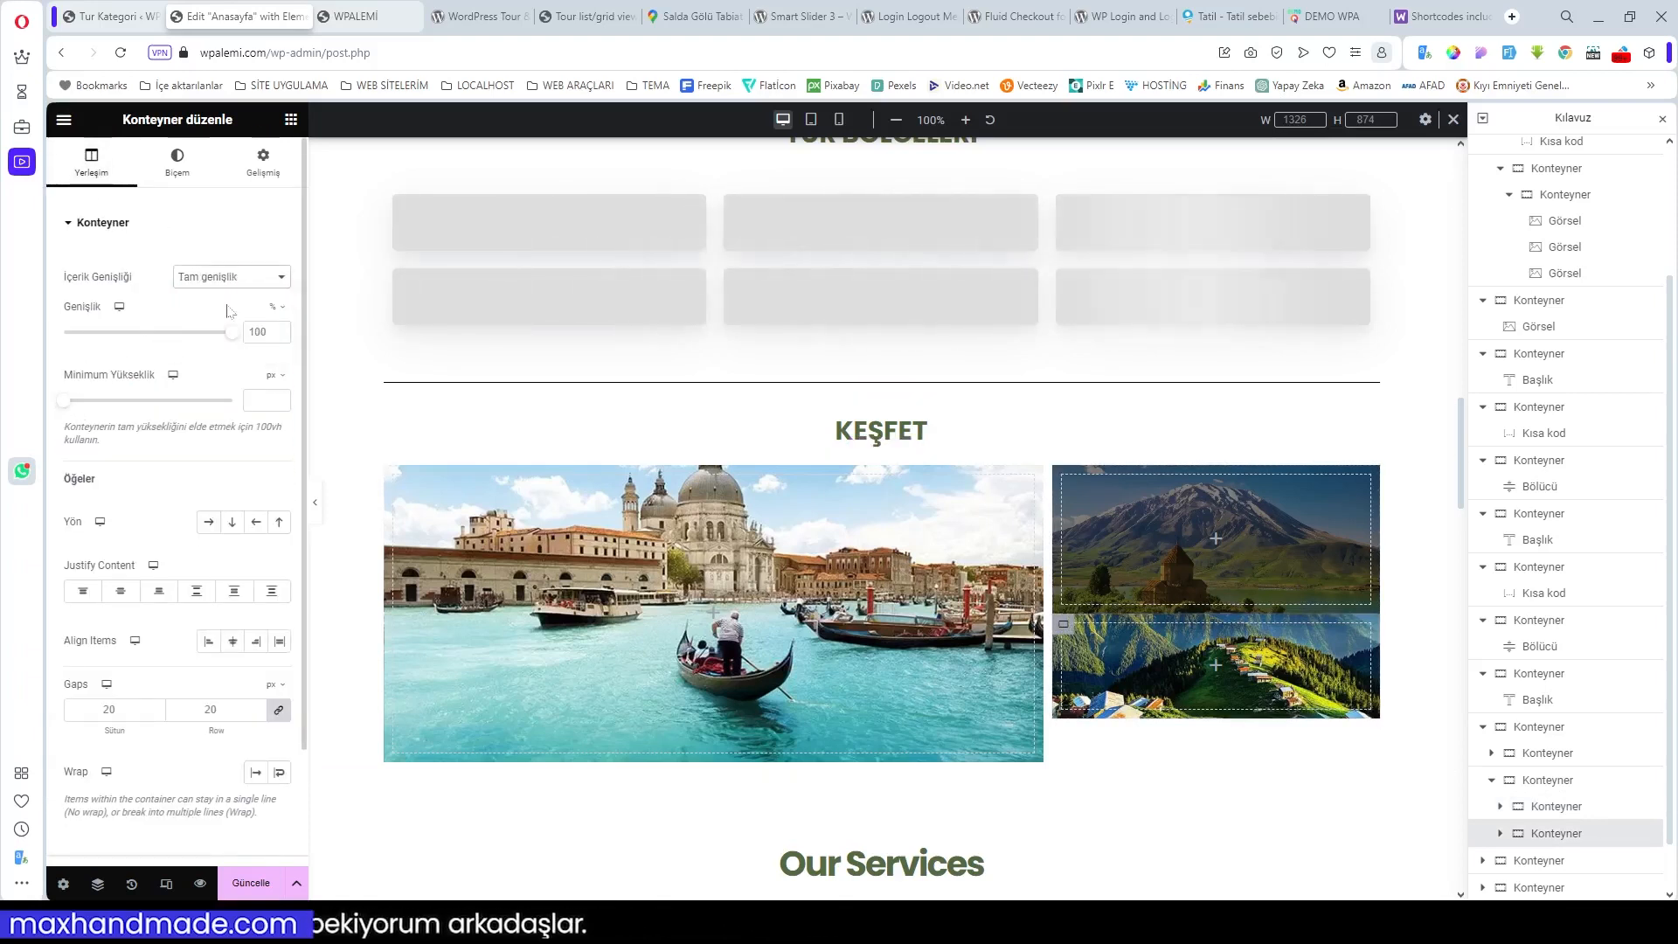
left_click_drag(67, 402, 78, 402)
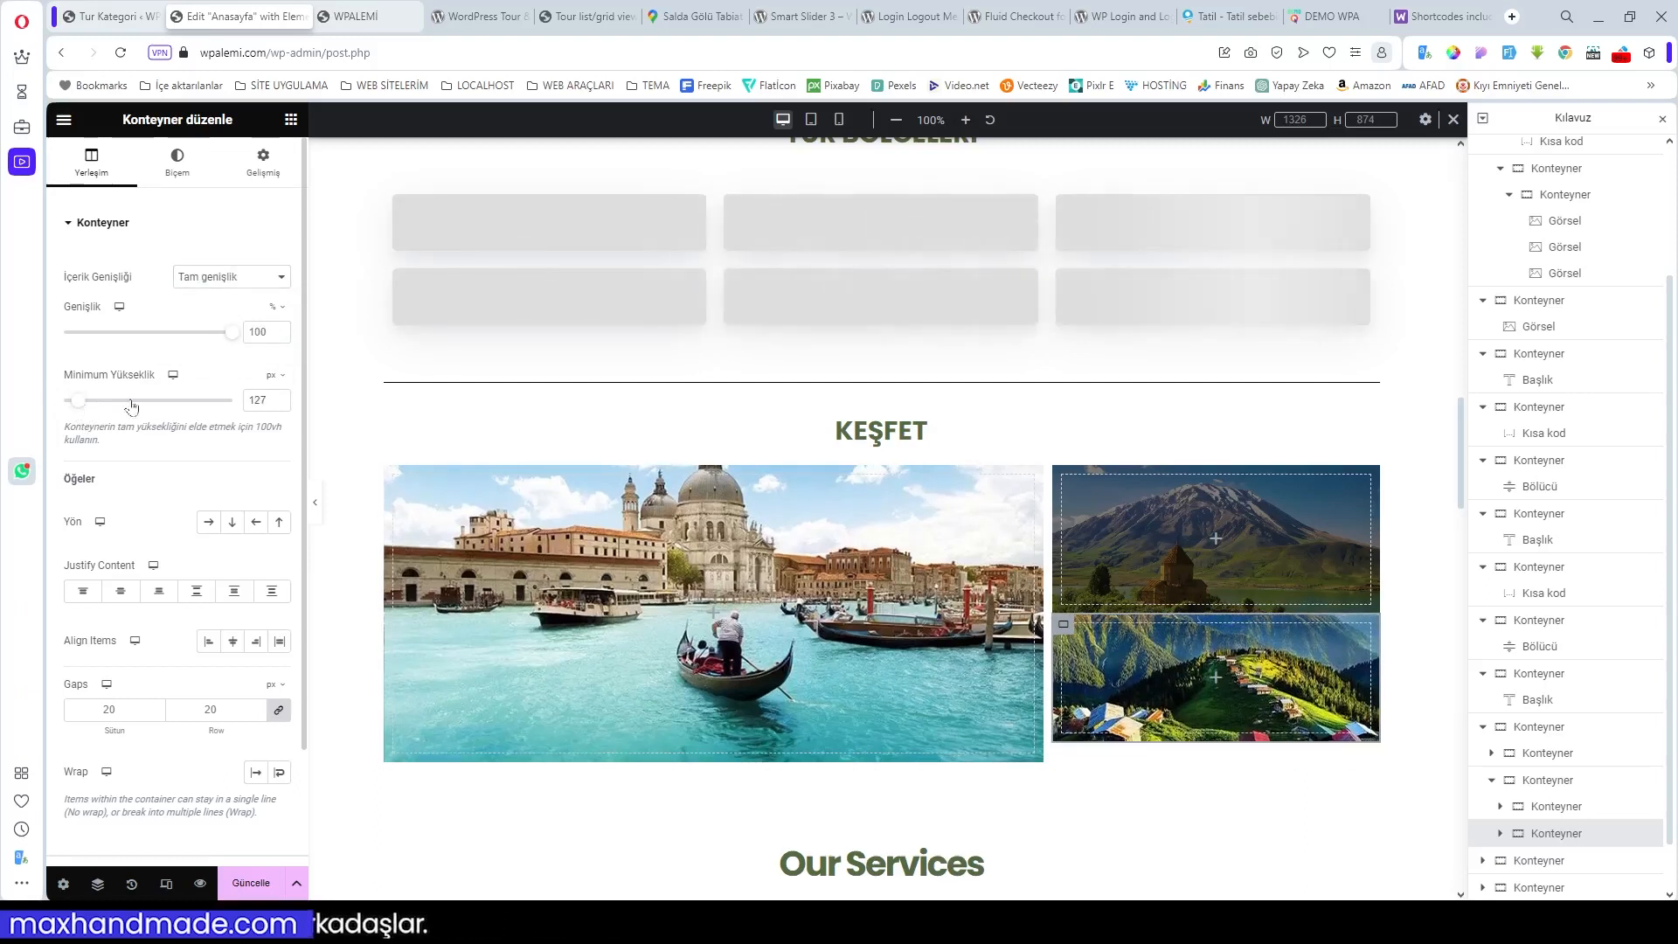
left_click(281, 396)
left_click(281, 396)
left_click(281, 396)
left_click(281, 396)
left_click(282, 395)
left_click(282, 396)
left_click(282, 396)
left_click(281, 396)
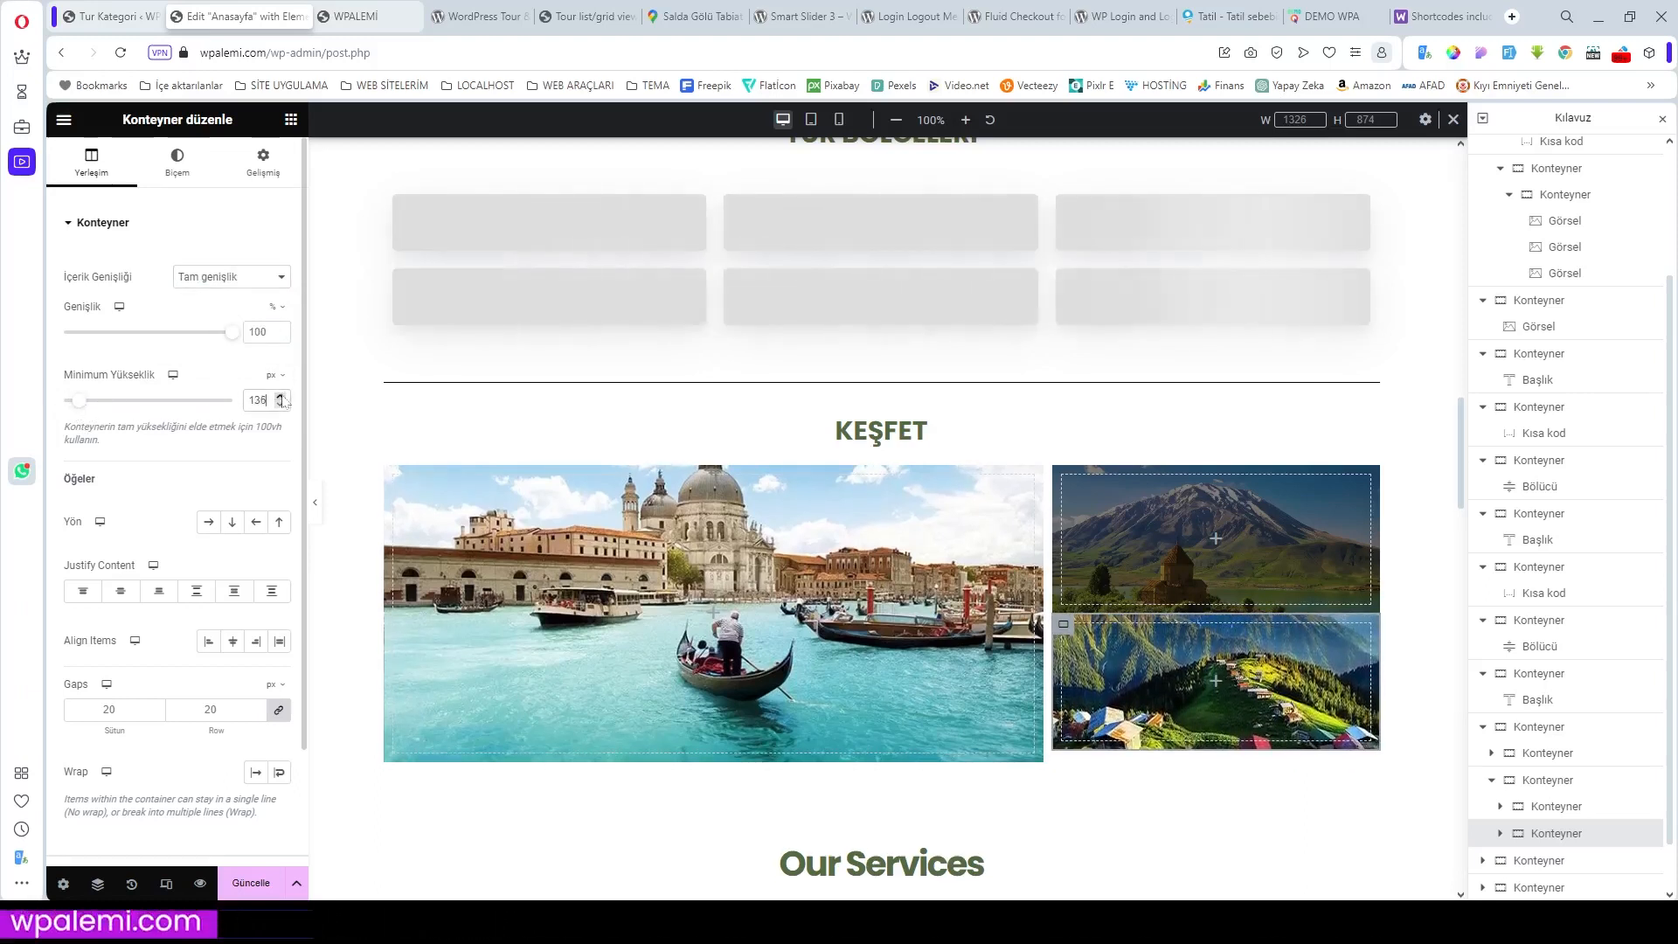
left_click(281, 396)
left_click(280, 396)
left_click(281, 396)
left_click(280, 396)
left_click(280, 395)
left_click(281, 396)
left_click(281, 395)
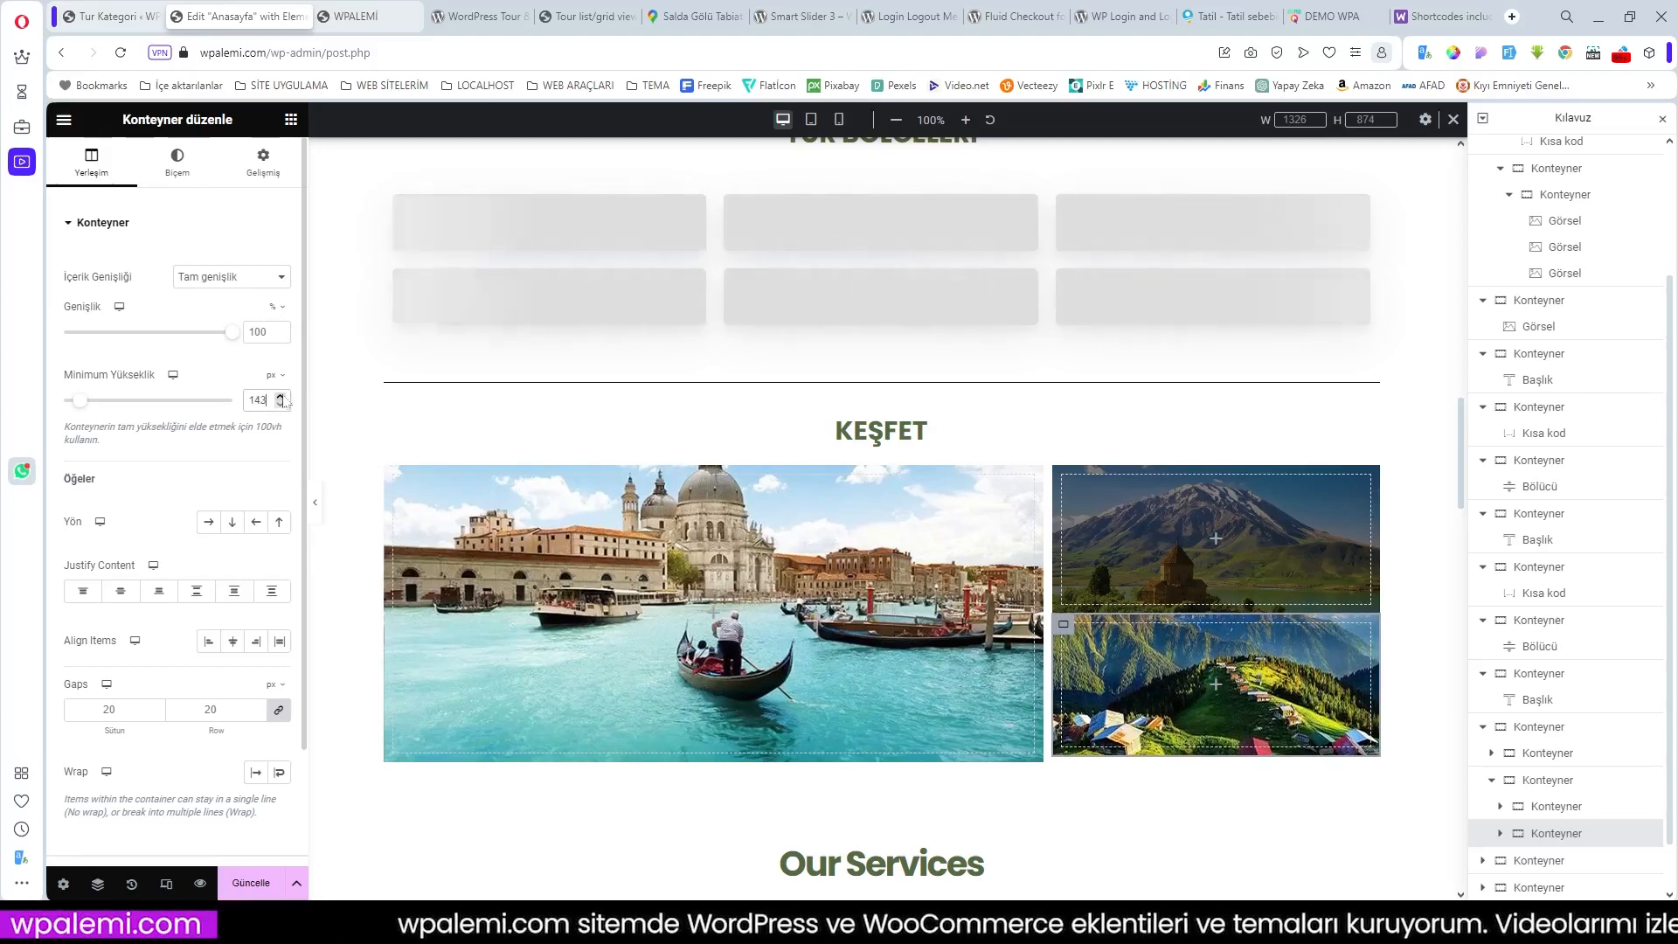
left_click(281, 397)
left_click(281, 397)
left_click(282, 397)
left_click(282, 397)
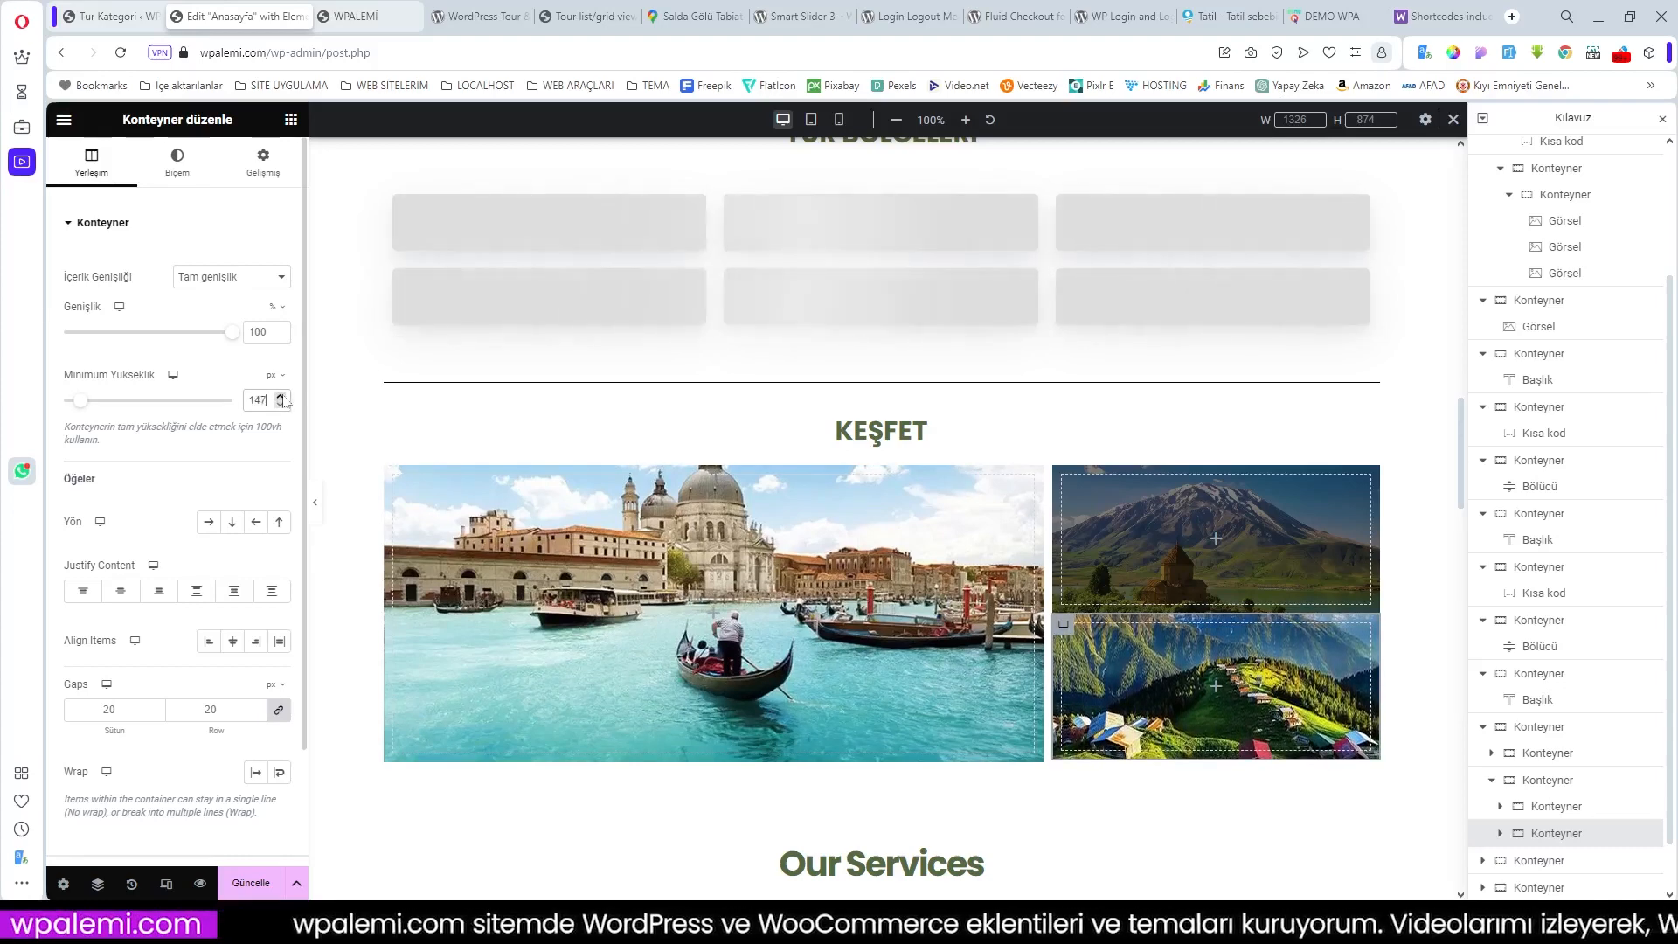
left_click(281, 397)
left_click(281, 397)
left_click(282, 397)
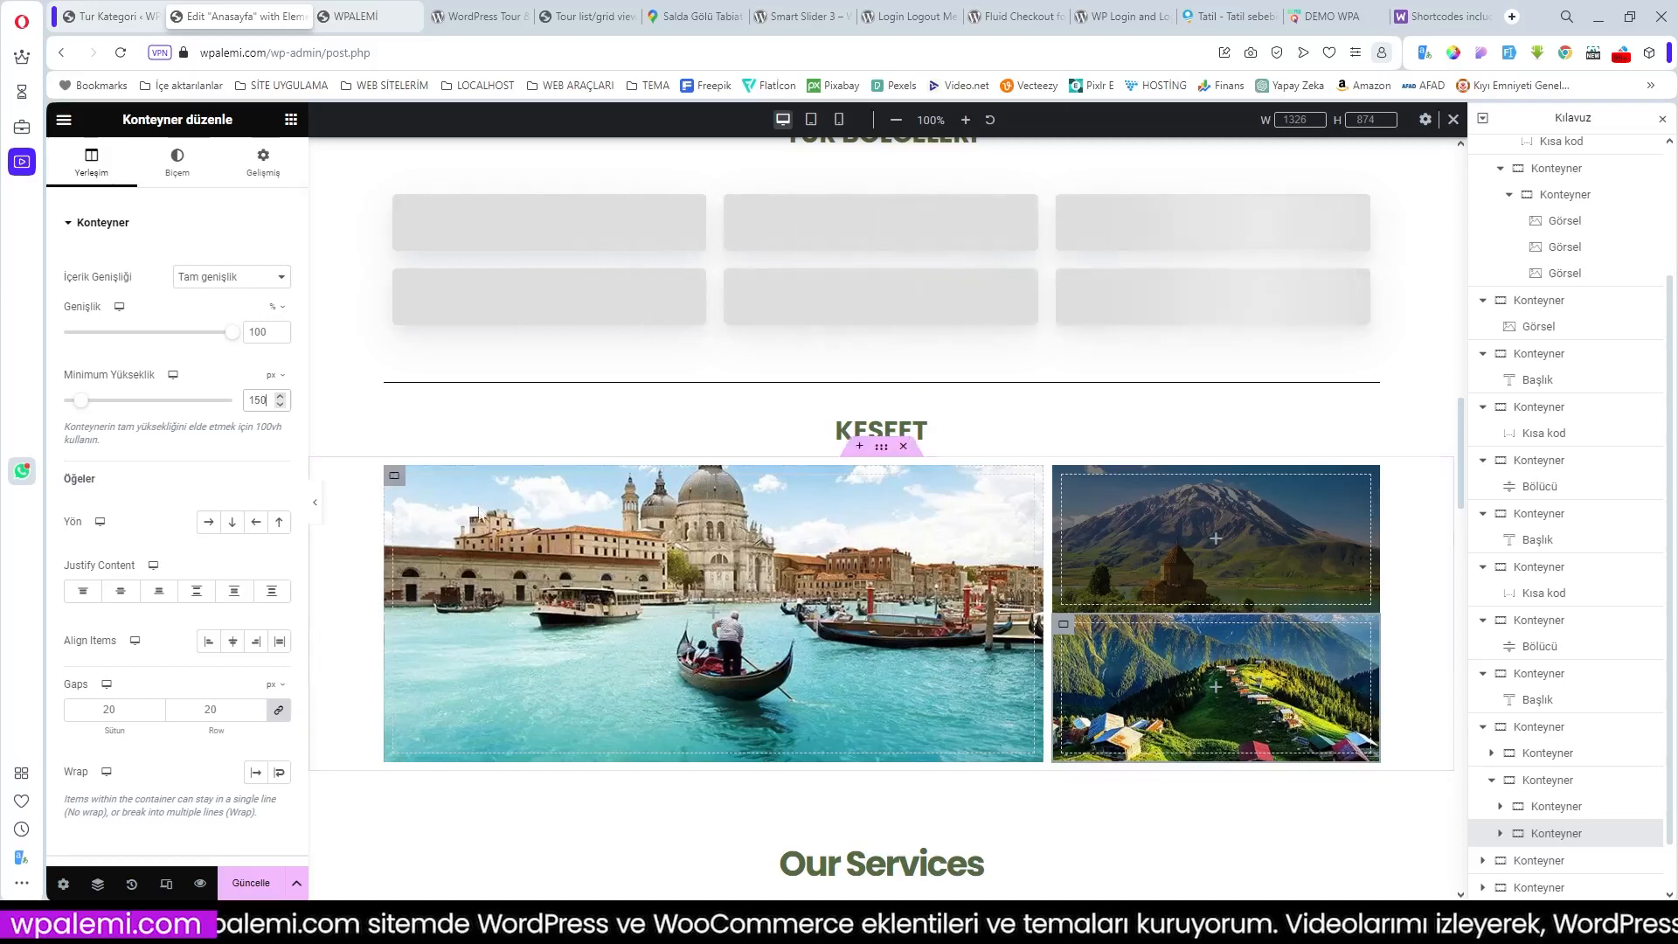
left_click(394, 478)
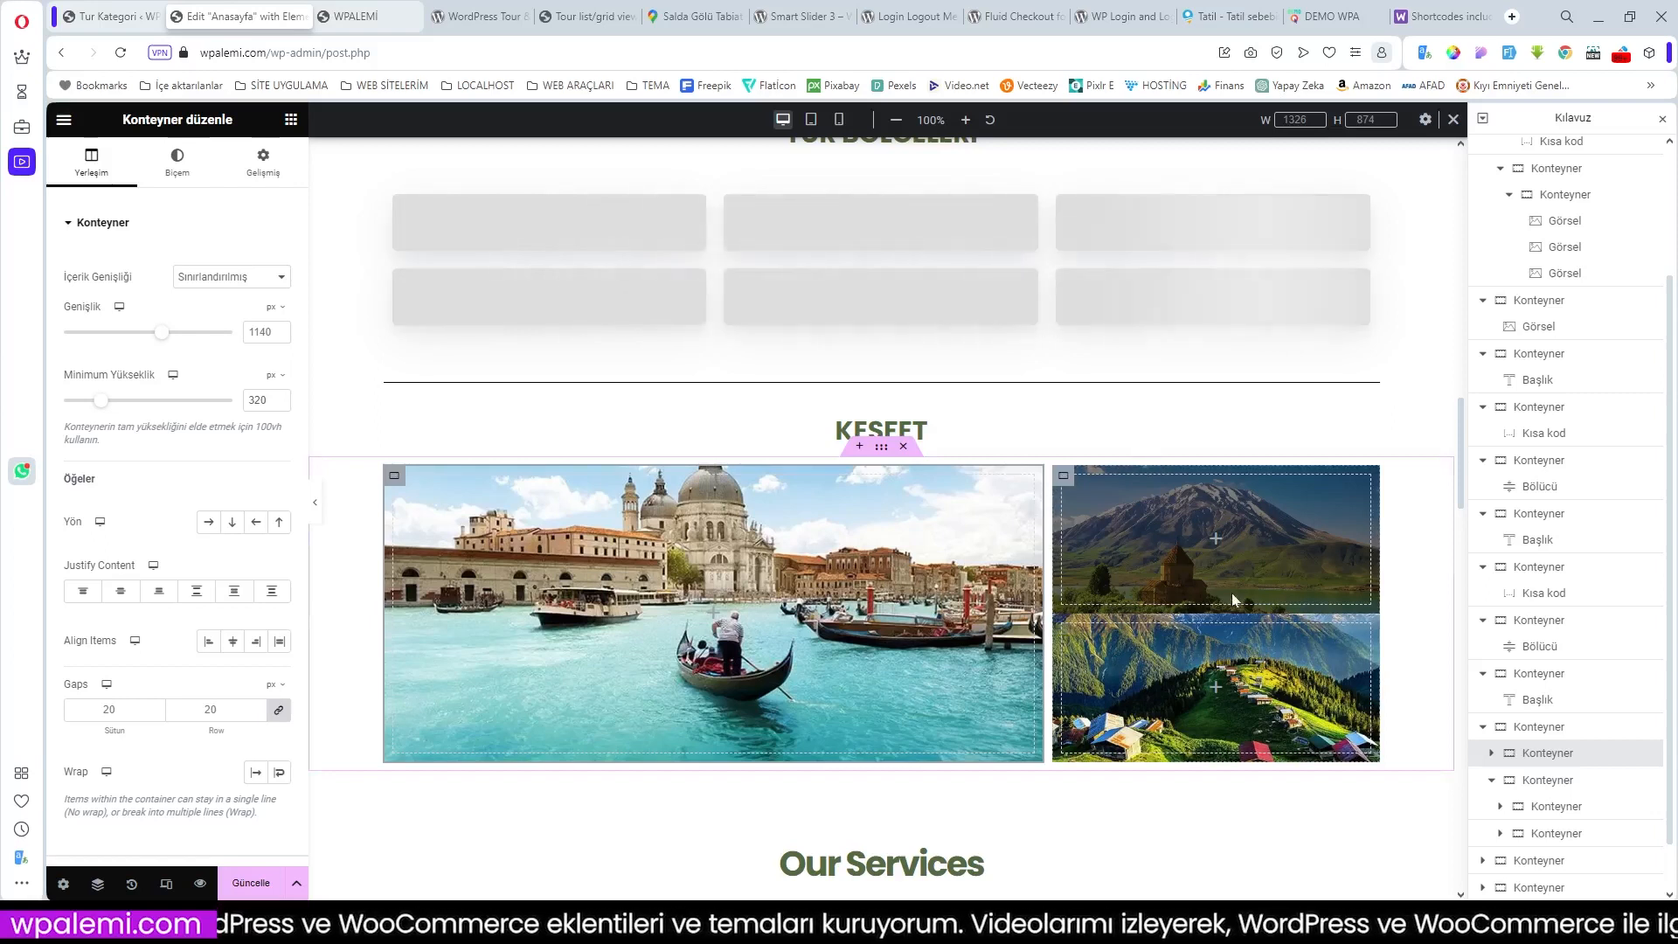
left_click(1065, 479)
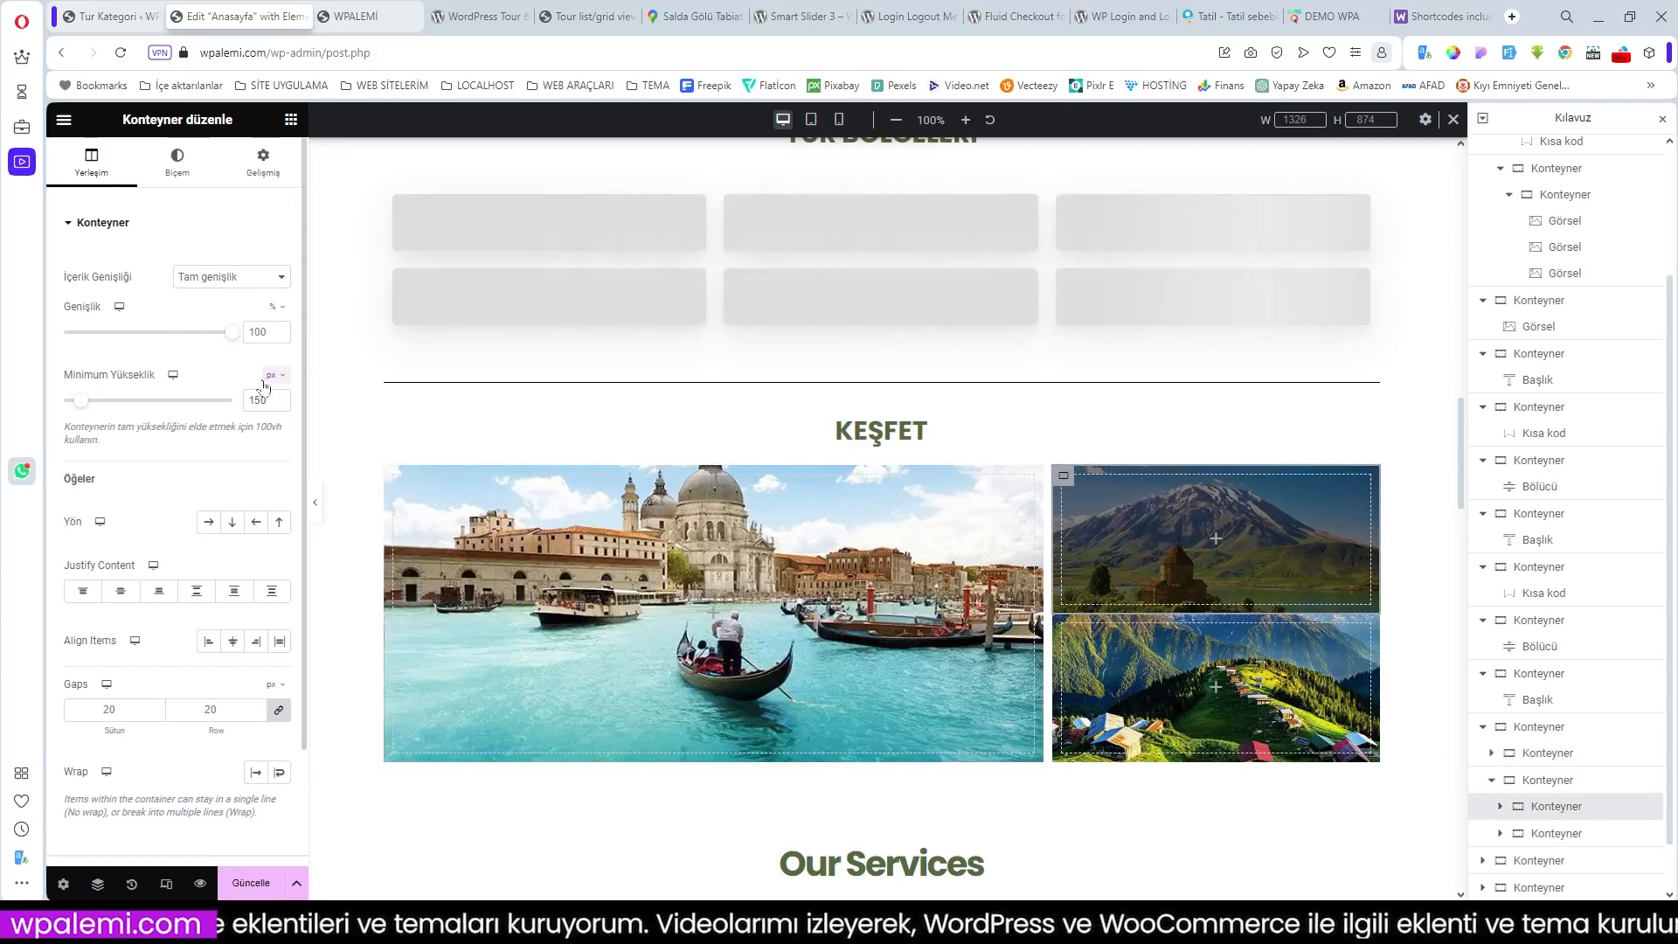
Step: Set the upper-right container's padding to 0 and add a bottom margin
left_click(263, 162)
left_click(157, 355)
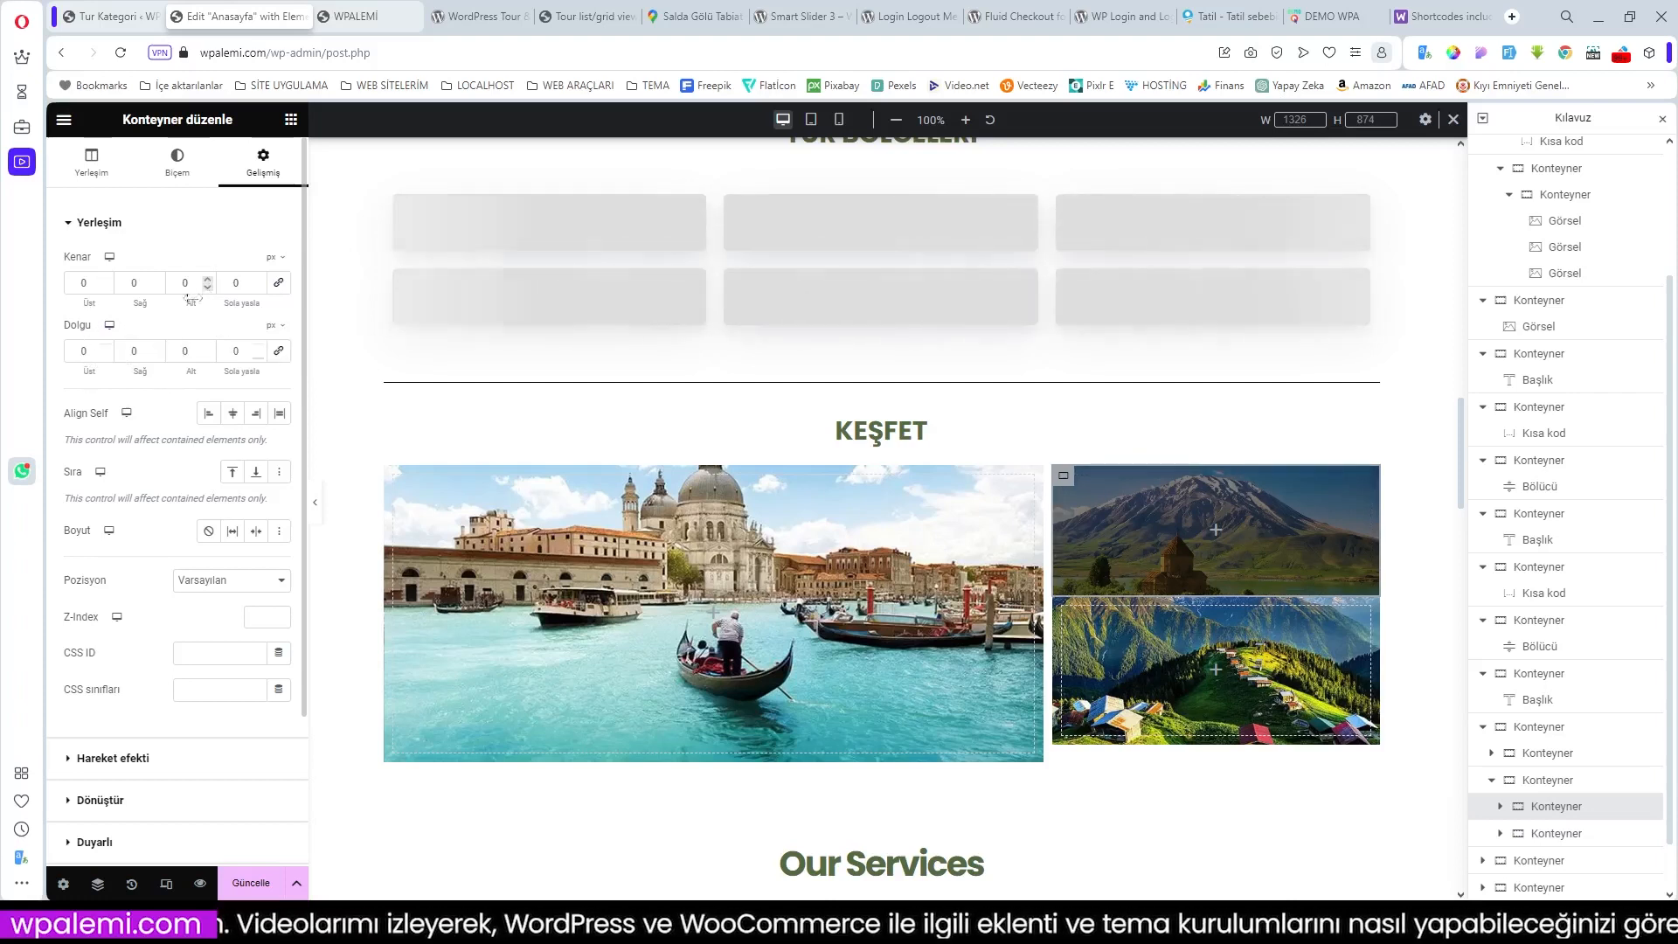
left_click_drag(190, 303, 200, 304)
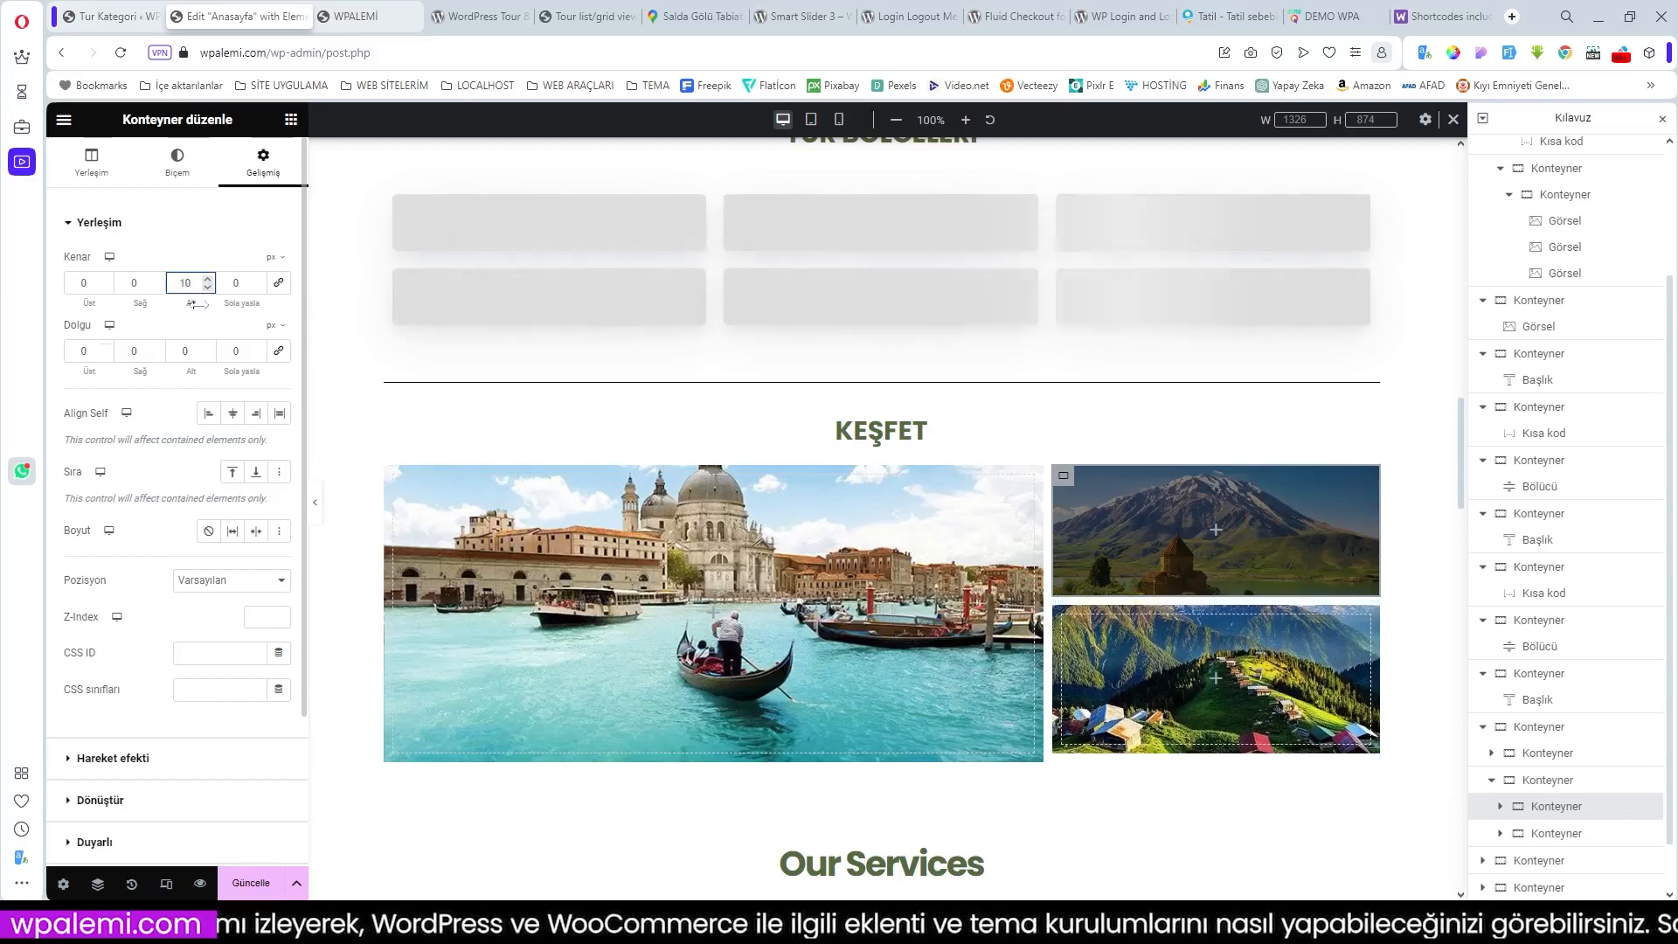
Step: Set the lower-right container's padding to 0 with a top margin of about 9
left_click(1077, 618)
left_click(260, 166)
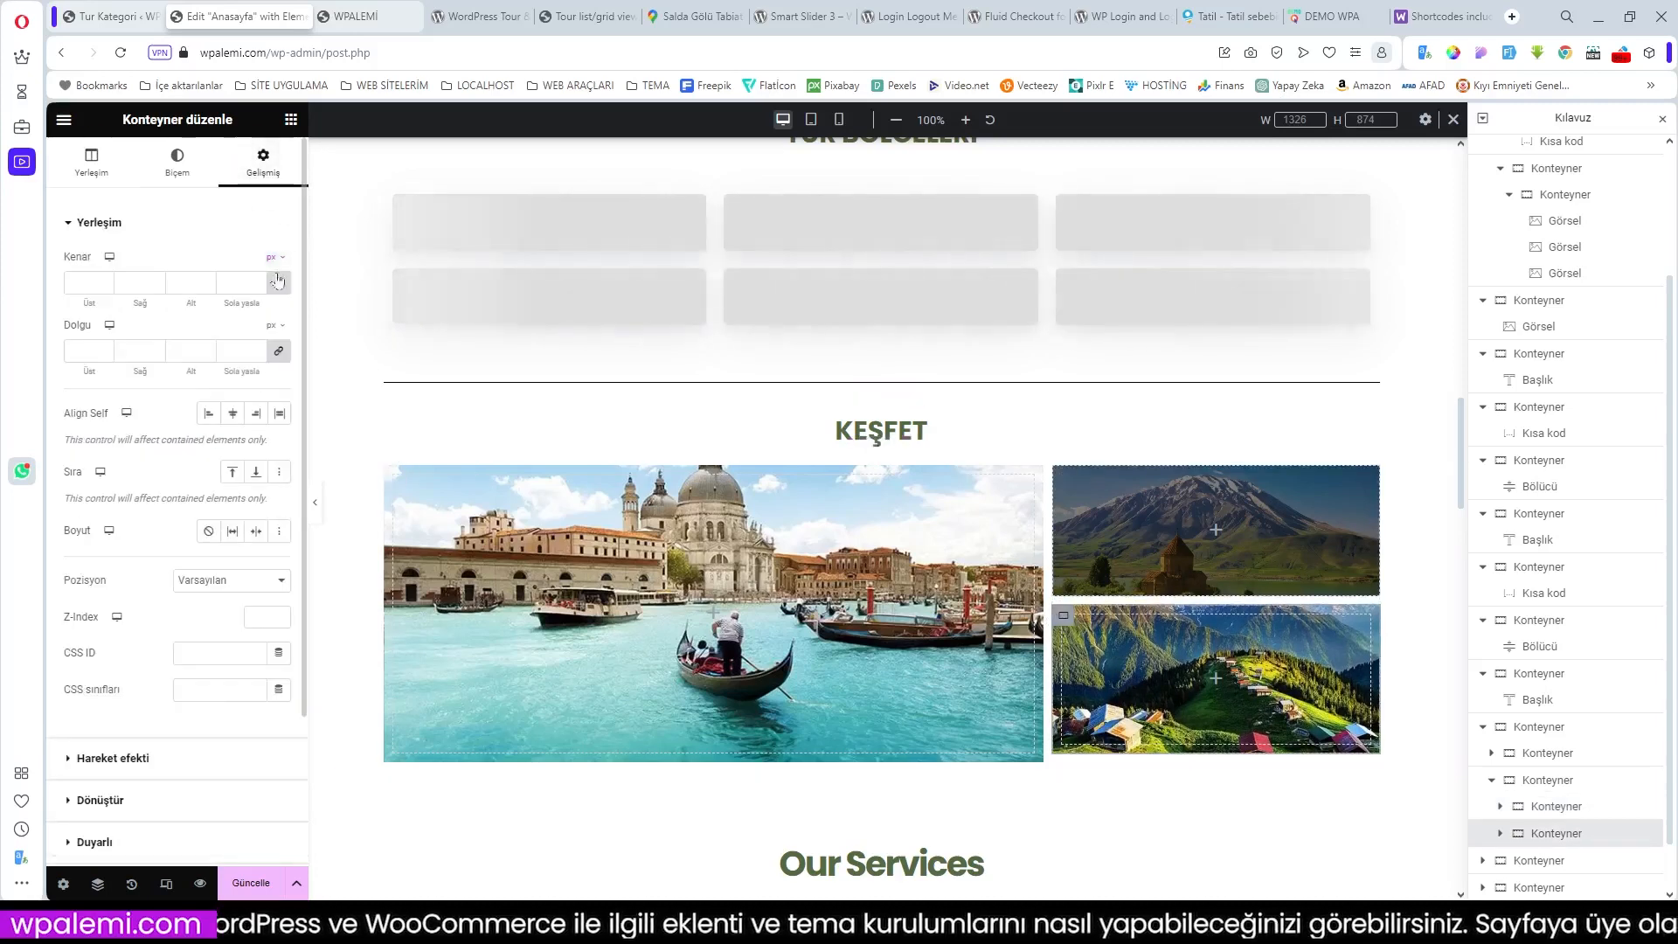
left_click(278, 350)
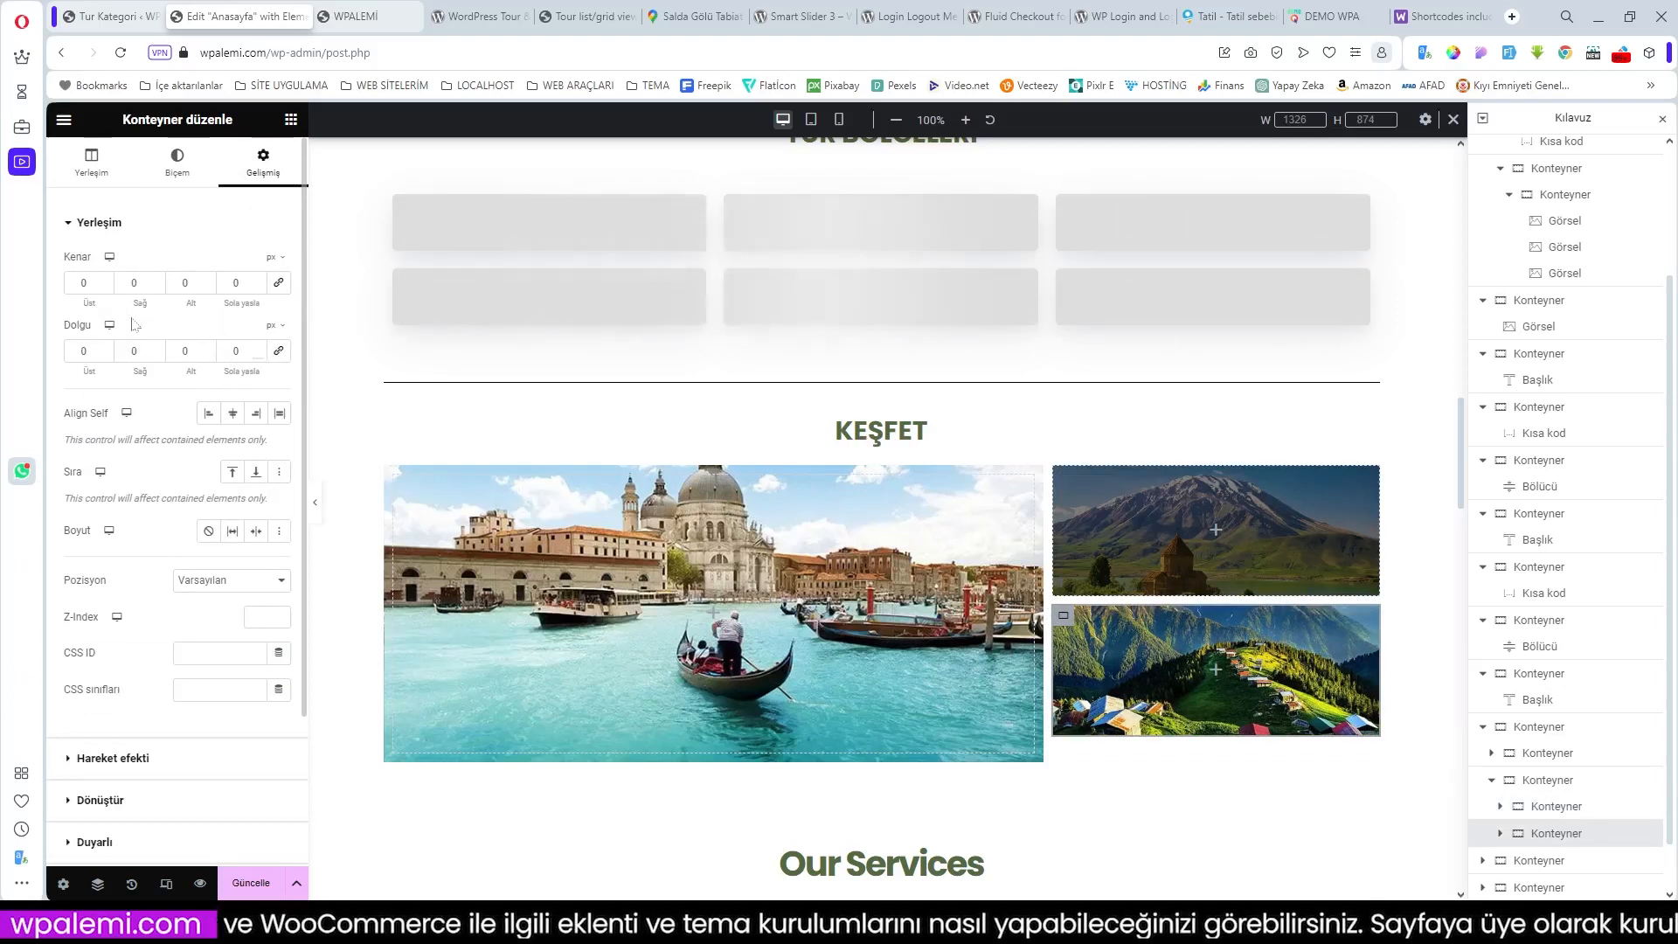
left_click_drag(86, 303, 93, 303)
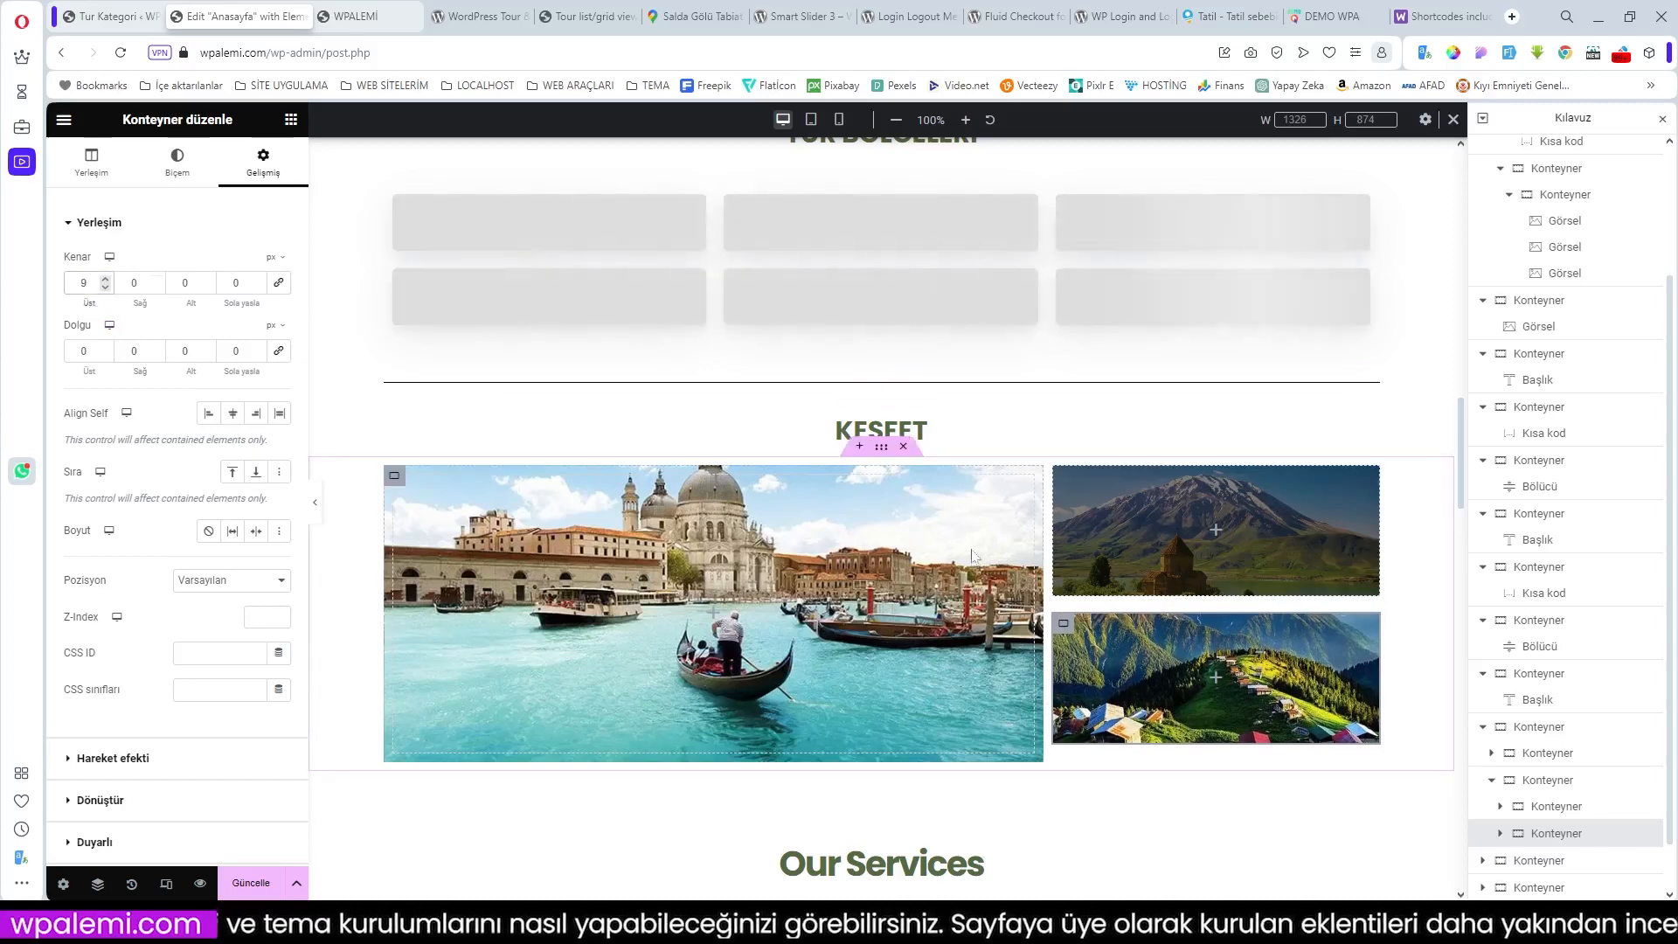
scroll(1675, 688, "down", 1)
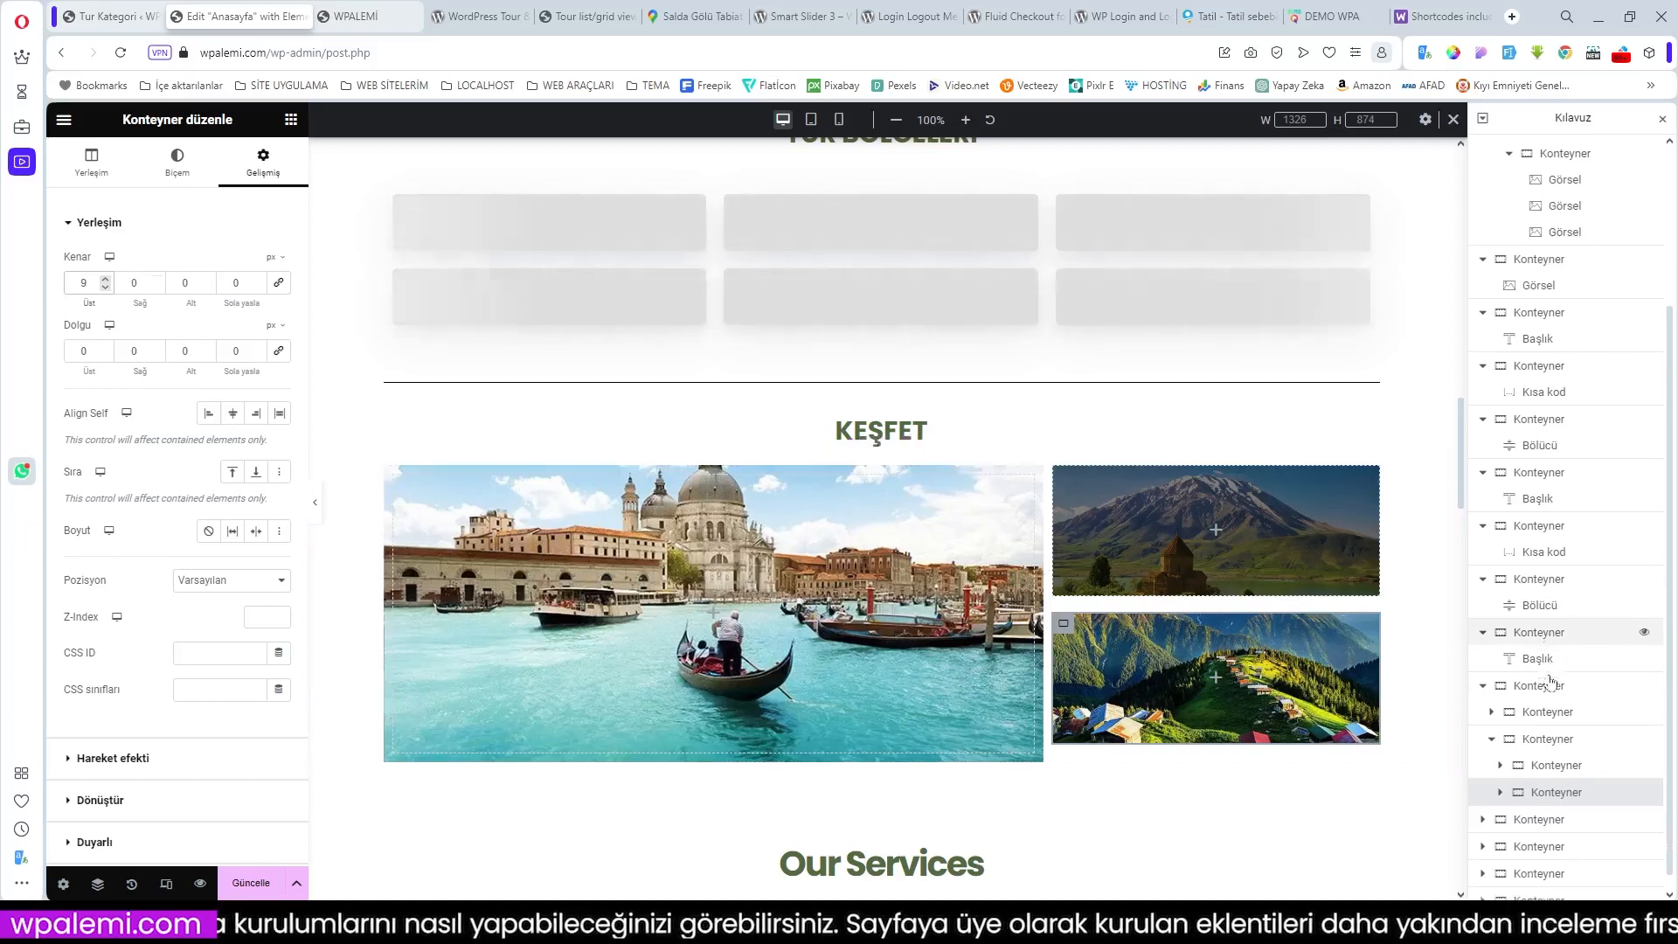
scroll(1320, 640, "down", 2)
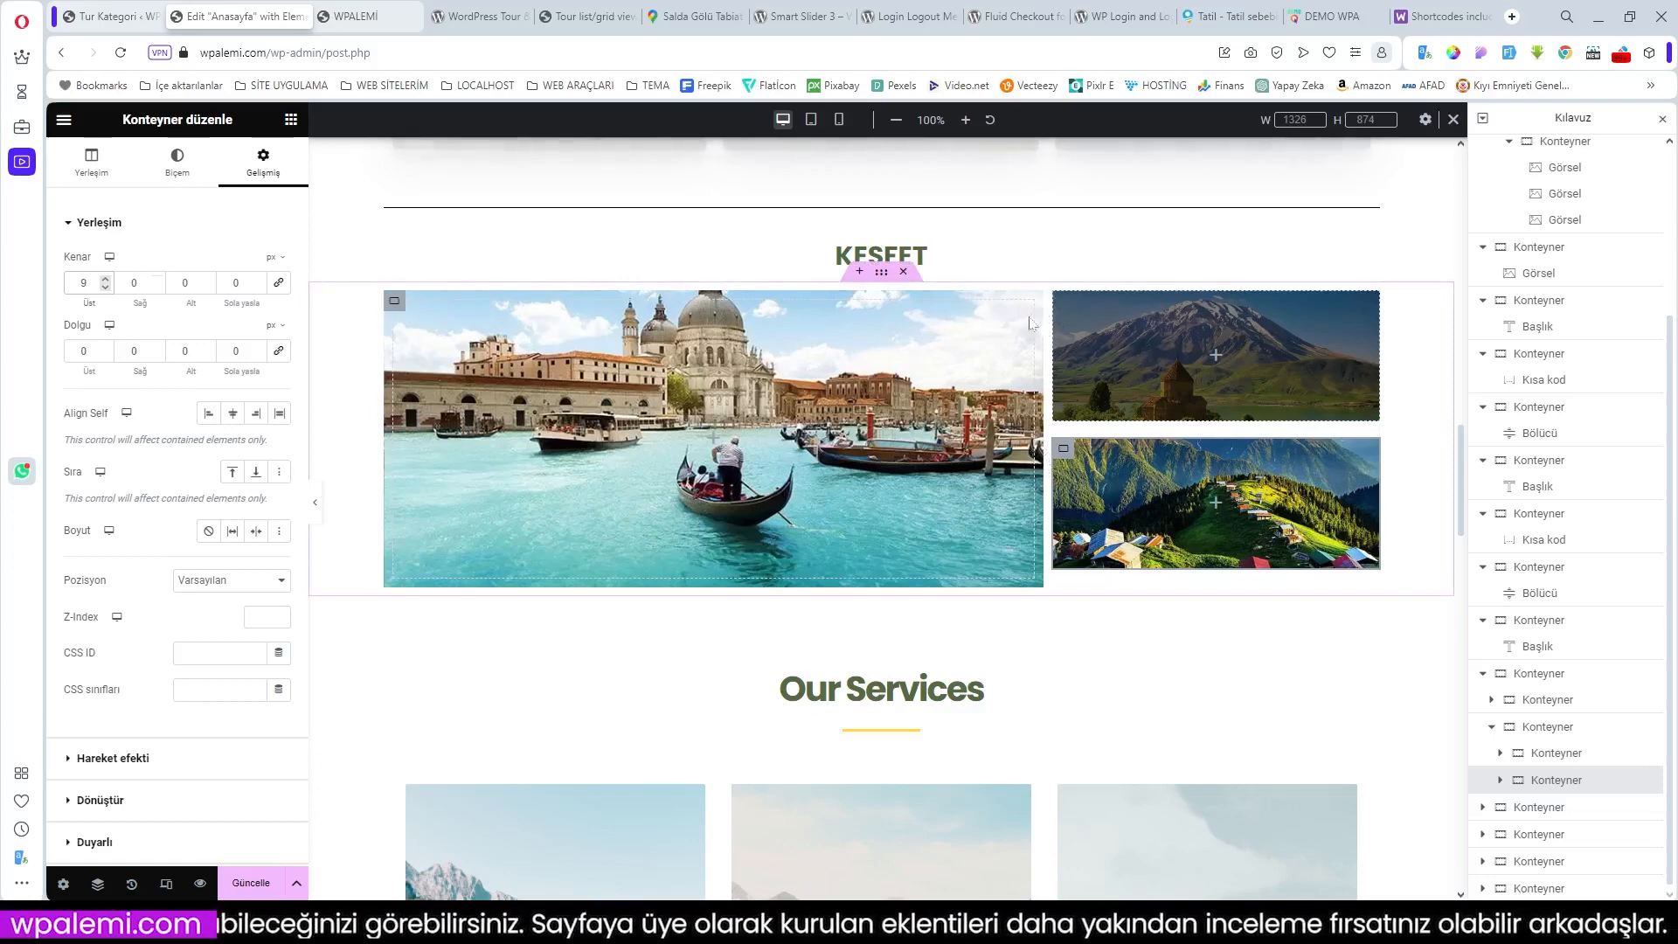
scroll(1183, 437, "down", 2)
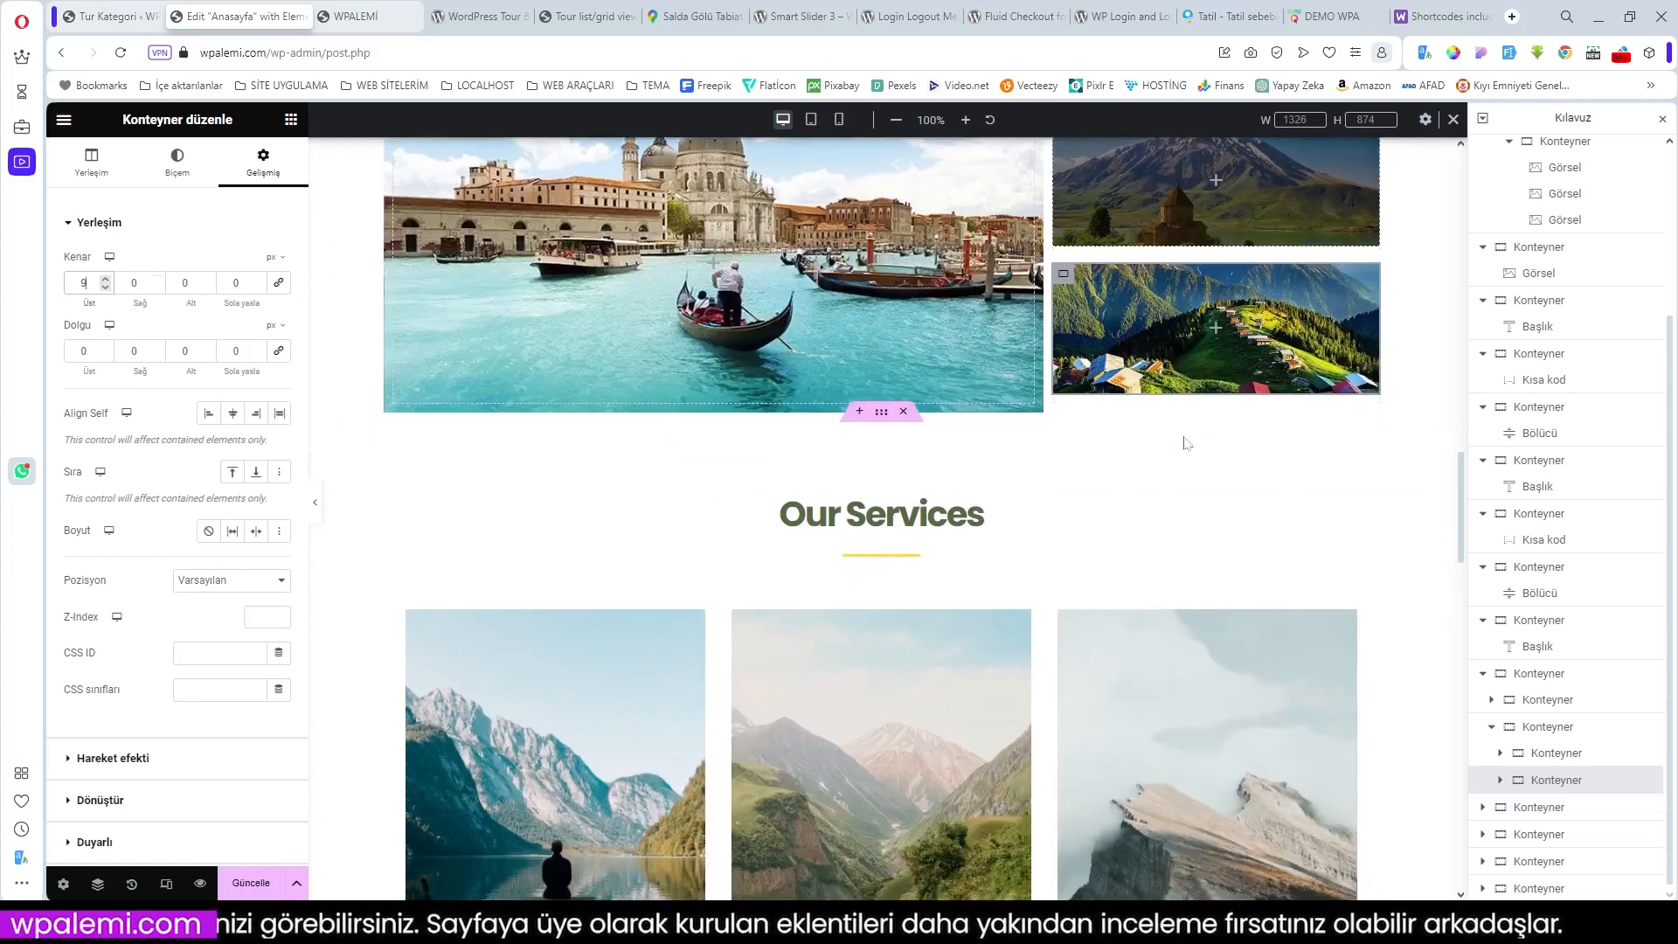
scroll(1185, 441, "up", 1)
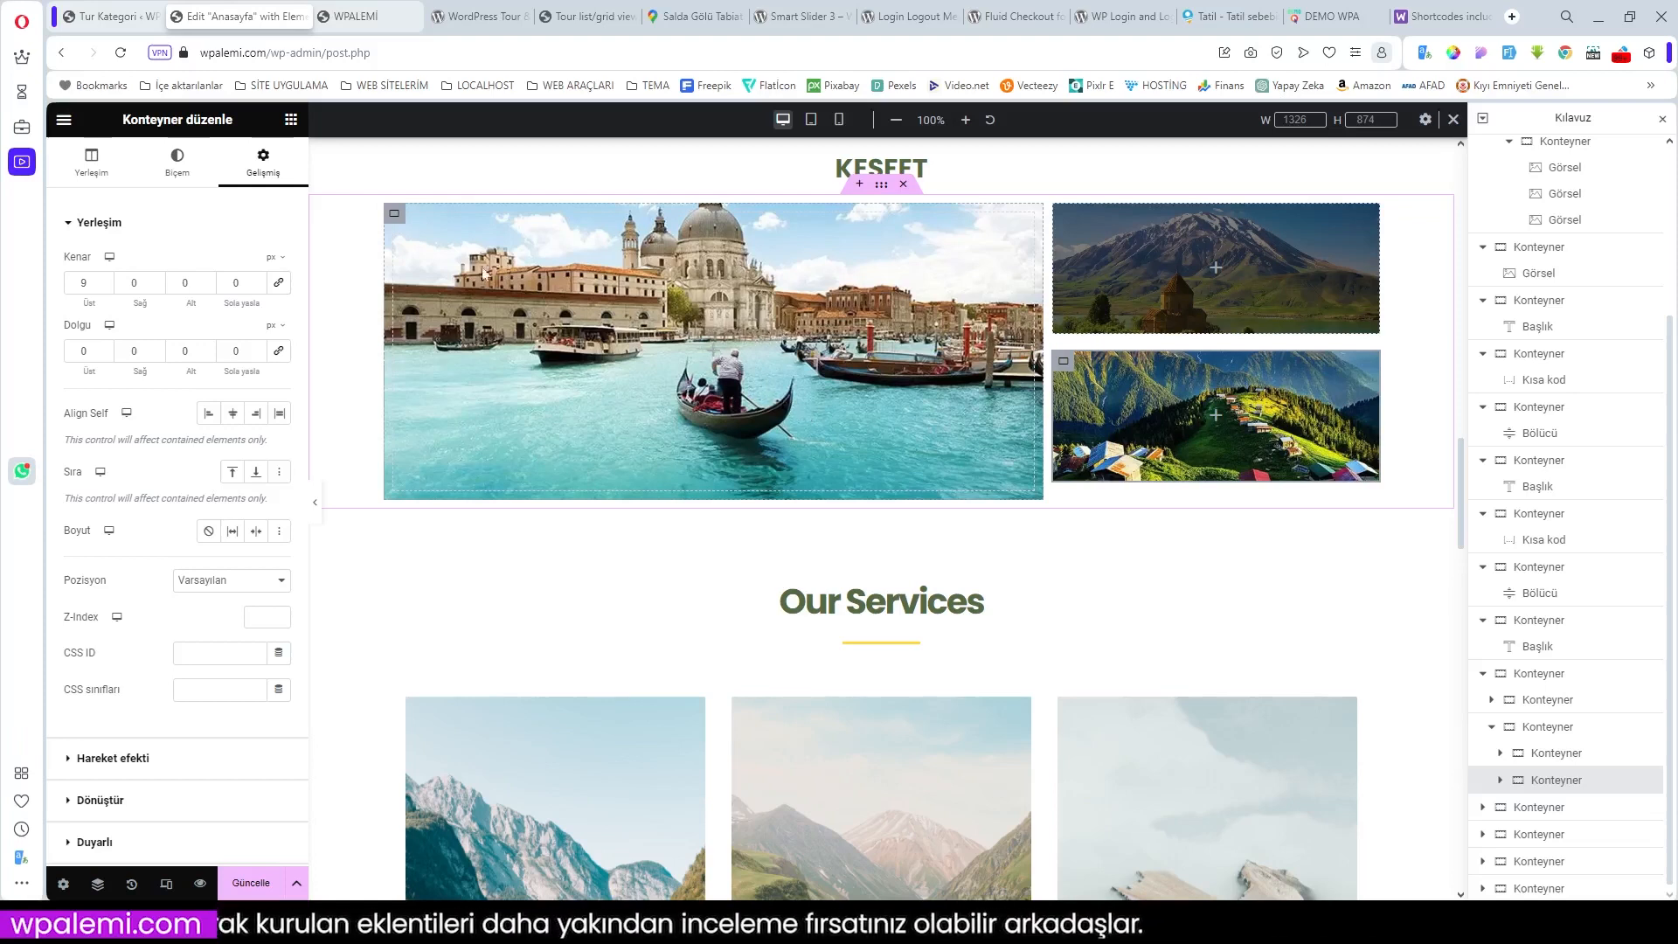
Step: Drop a Heading widget onto the Venice tile and delete the lower-right highland container
left_click(291, 121)
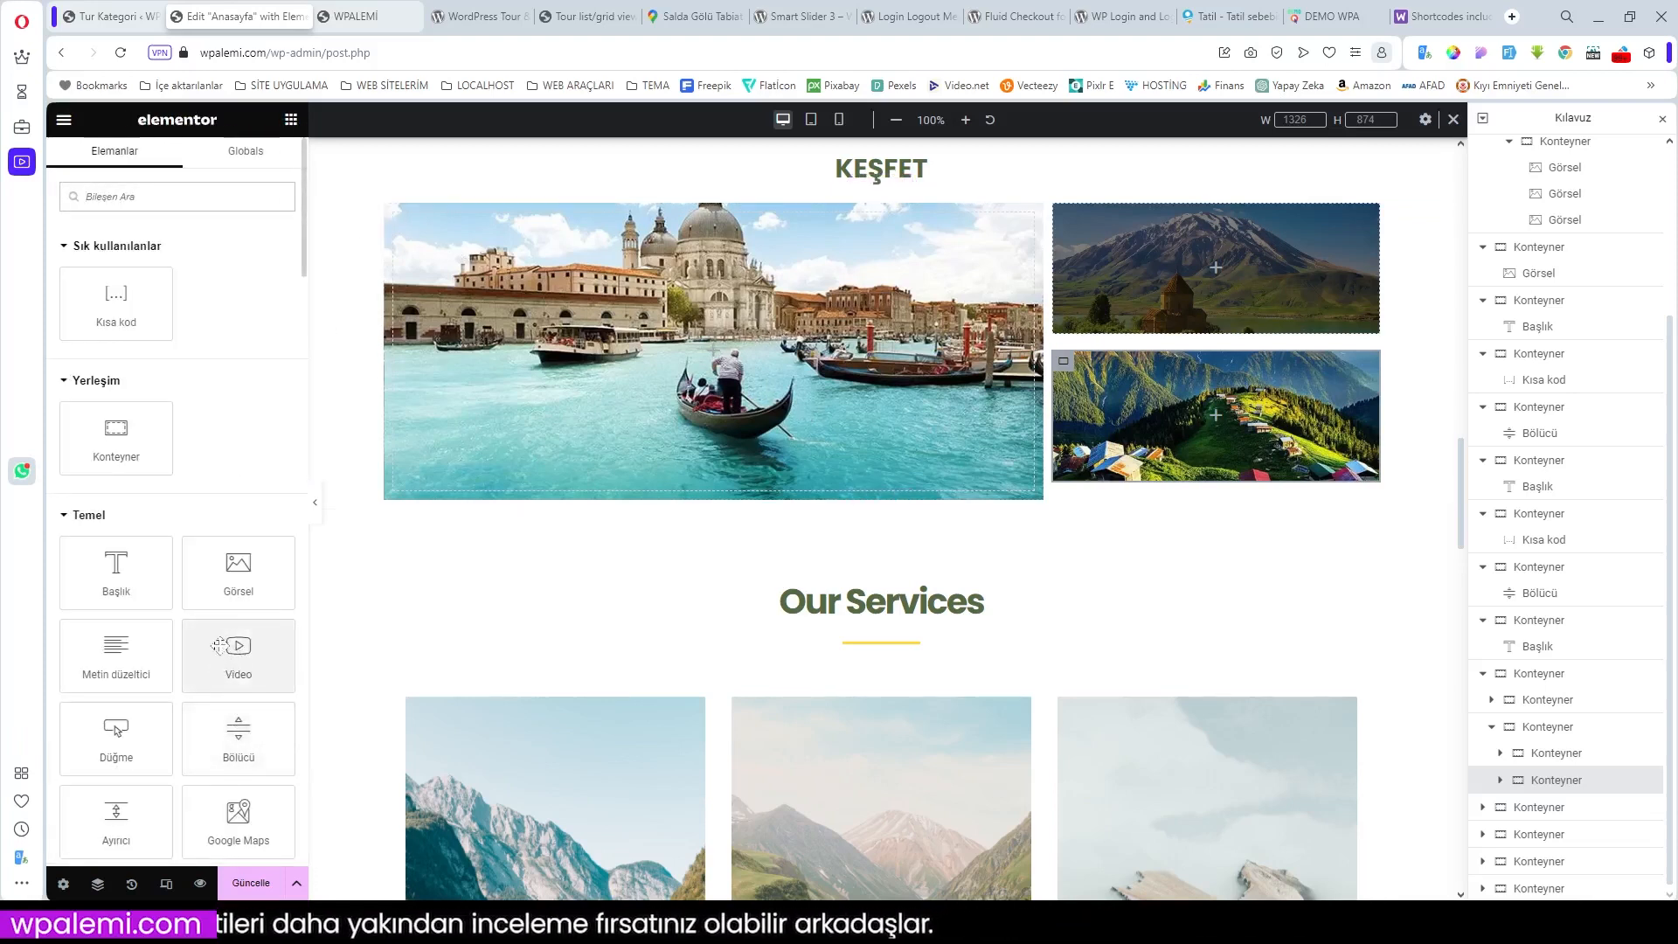
left_click_drag(116, 572, 620, 456)
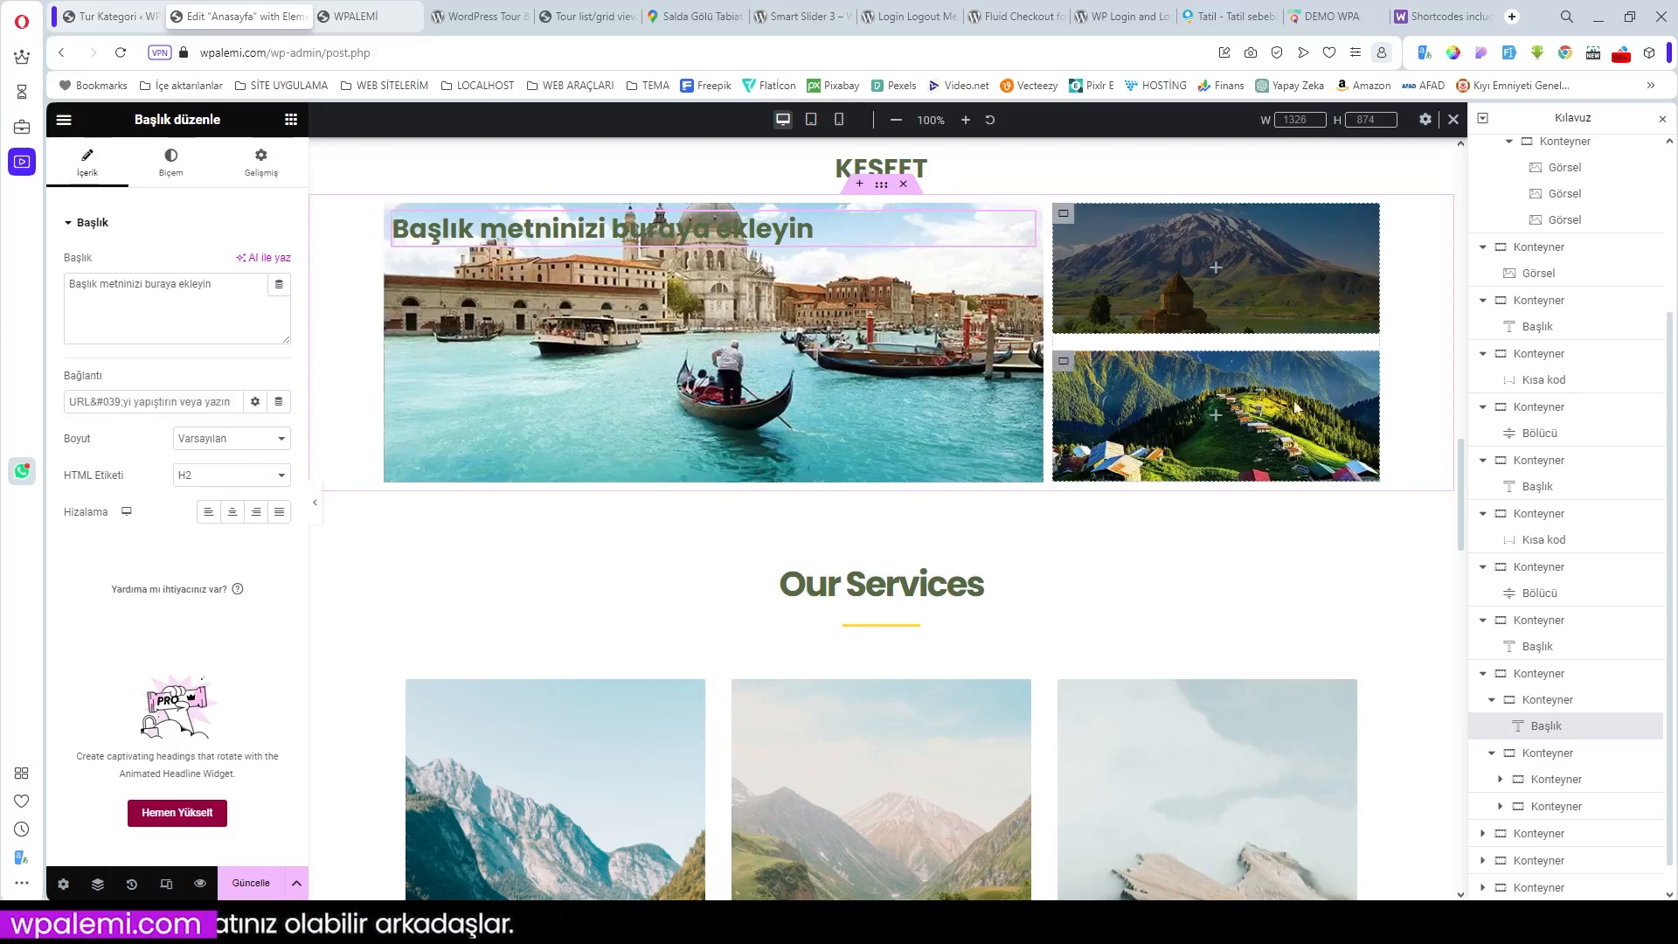
right_click(1067, 367)
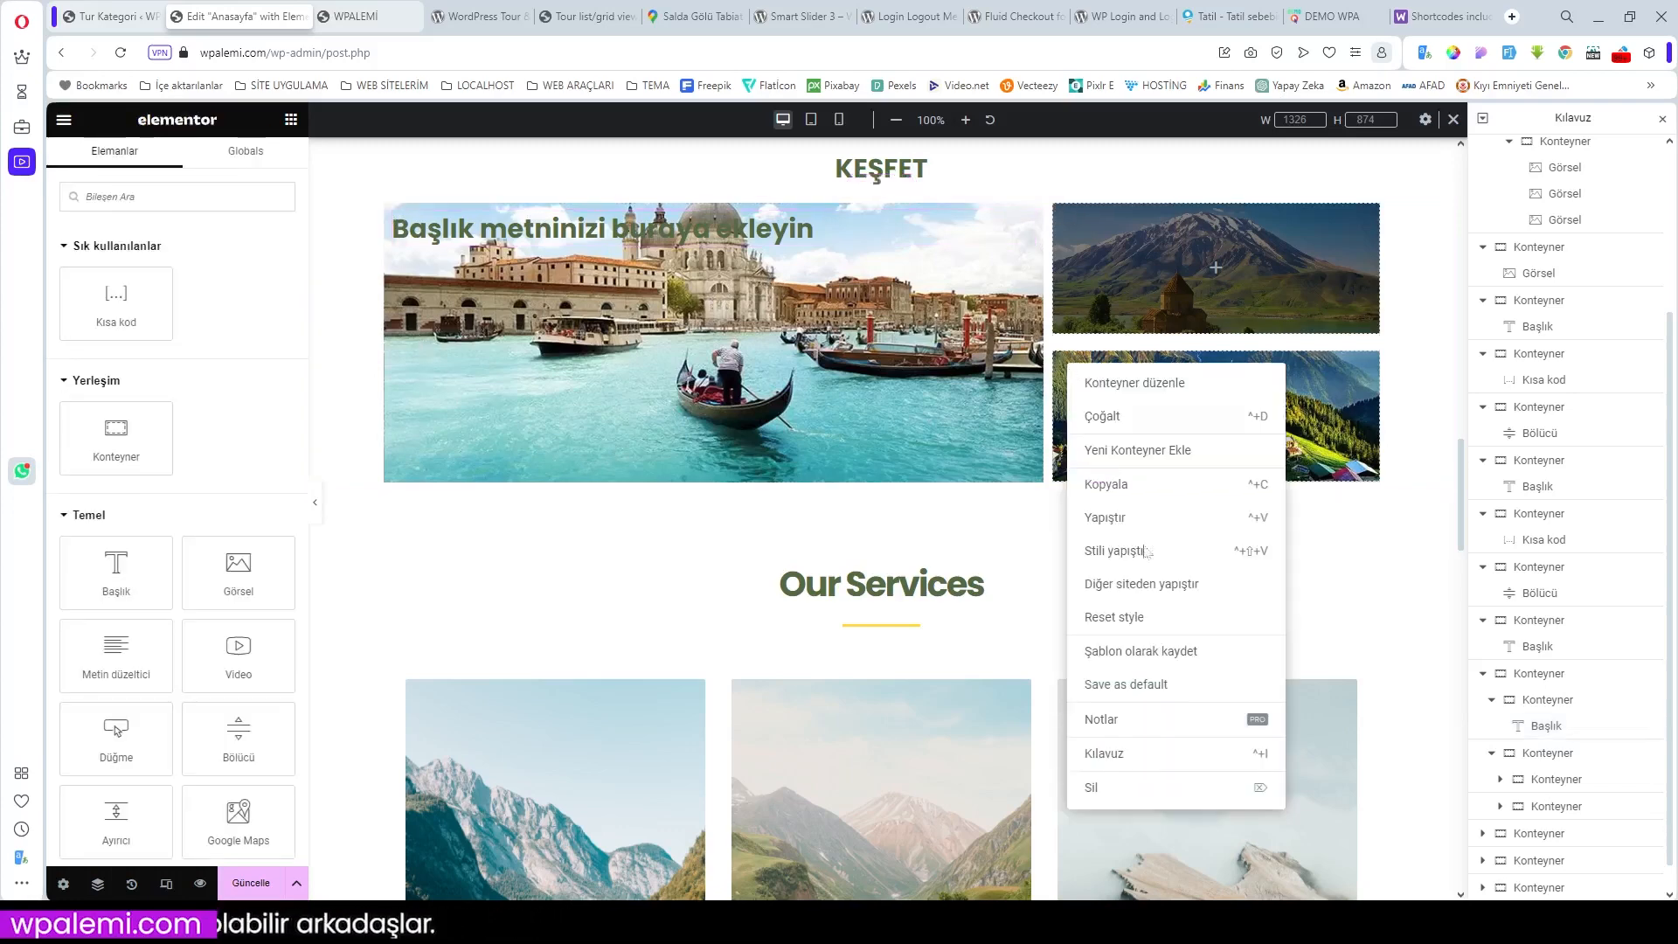
left_click(1138, 787)
left_click(1064, 213)
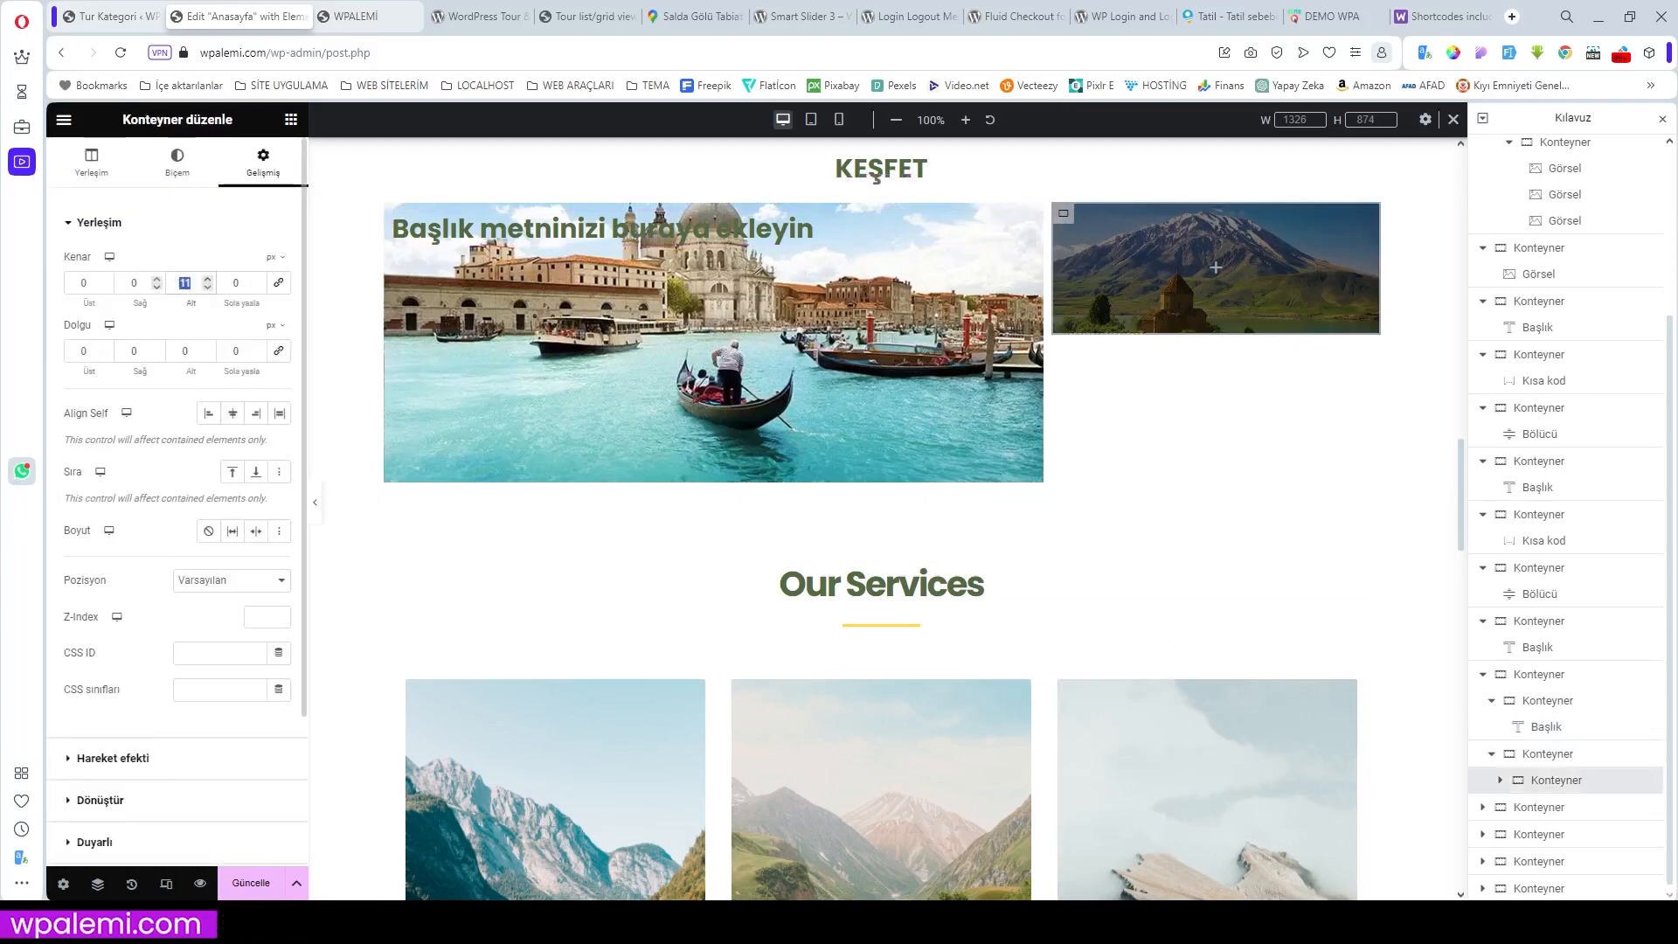
Step: Set the mountain container's bottom margin to 0 and start adding an element to it
type("0")
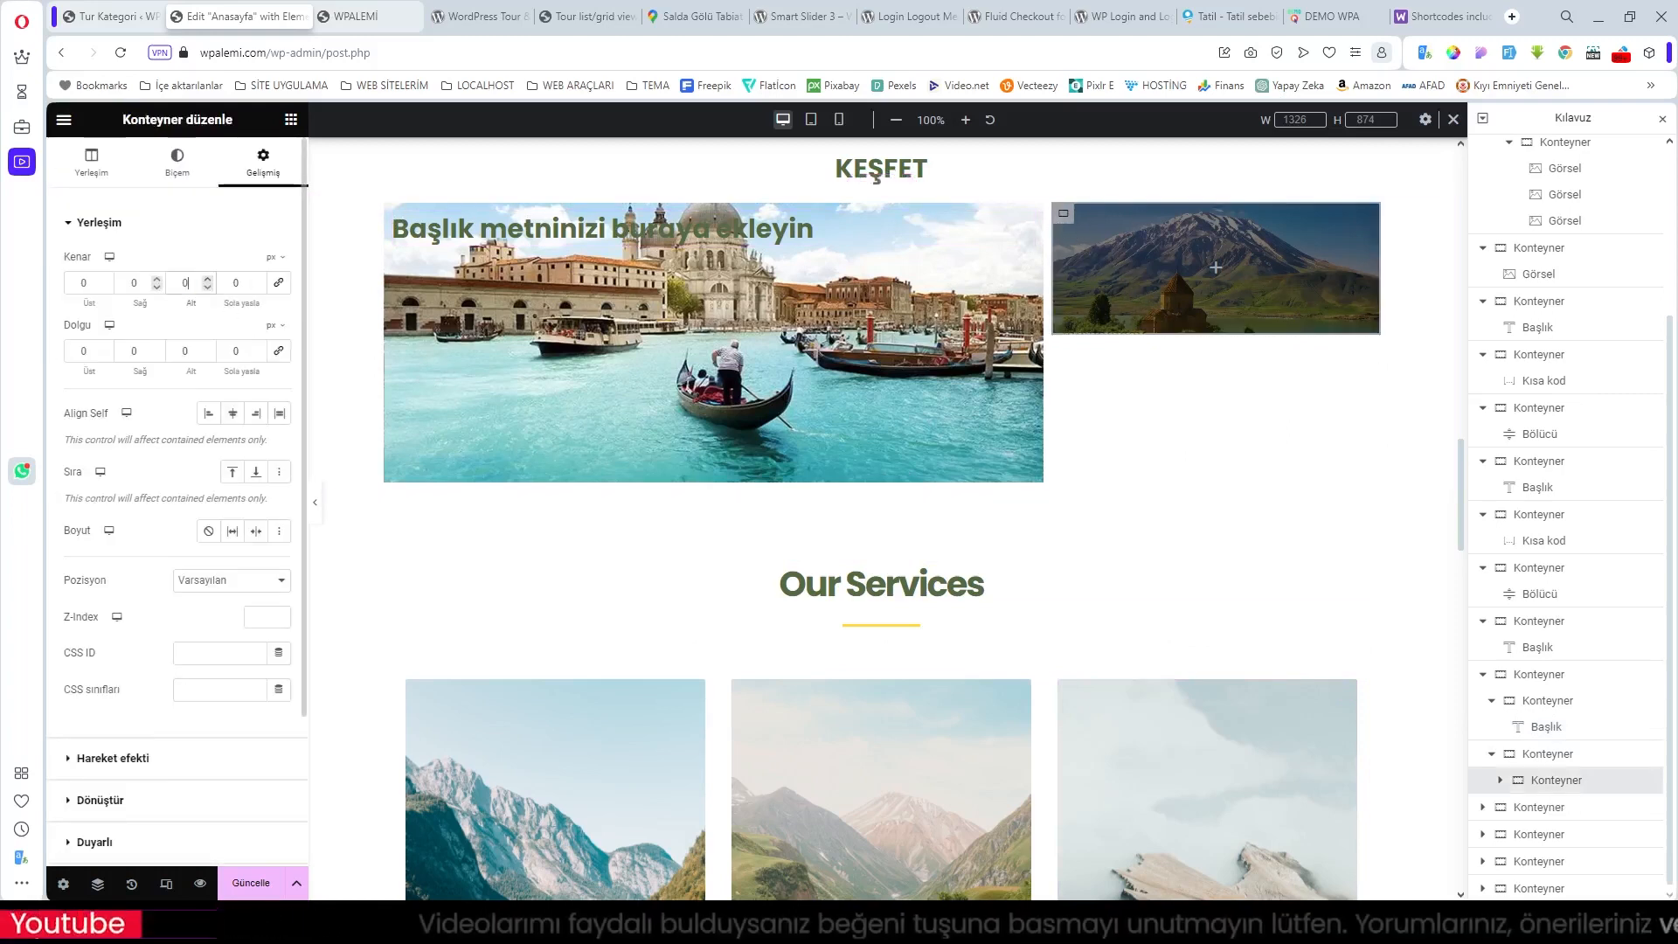
left_click(216, 225)
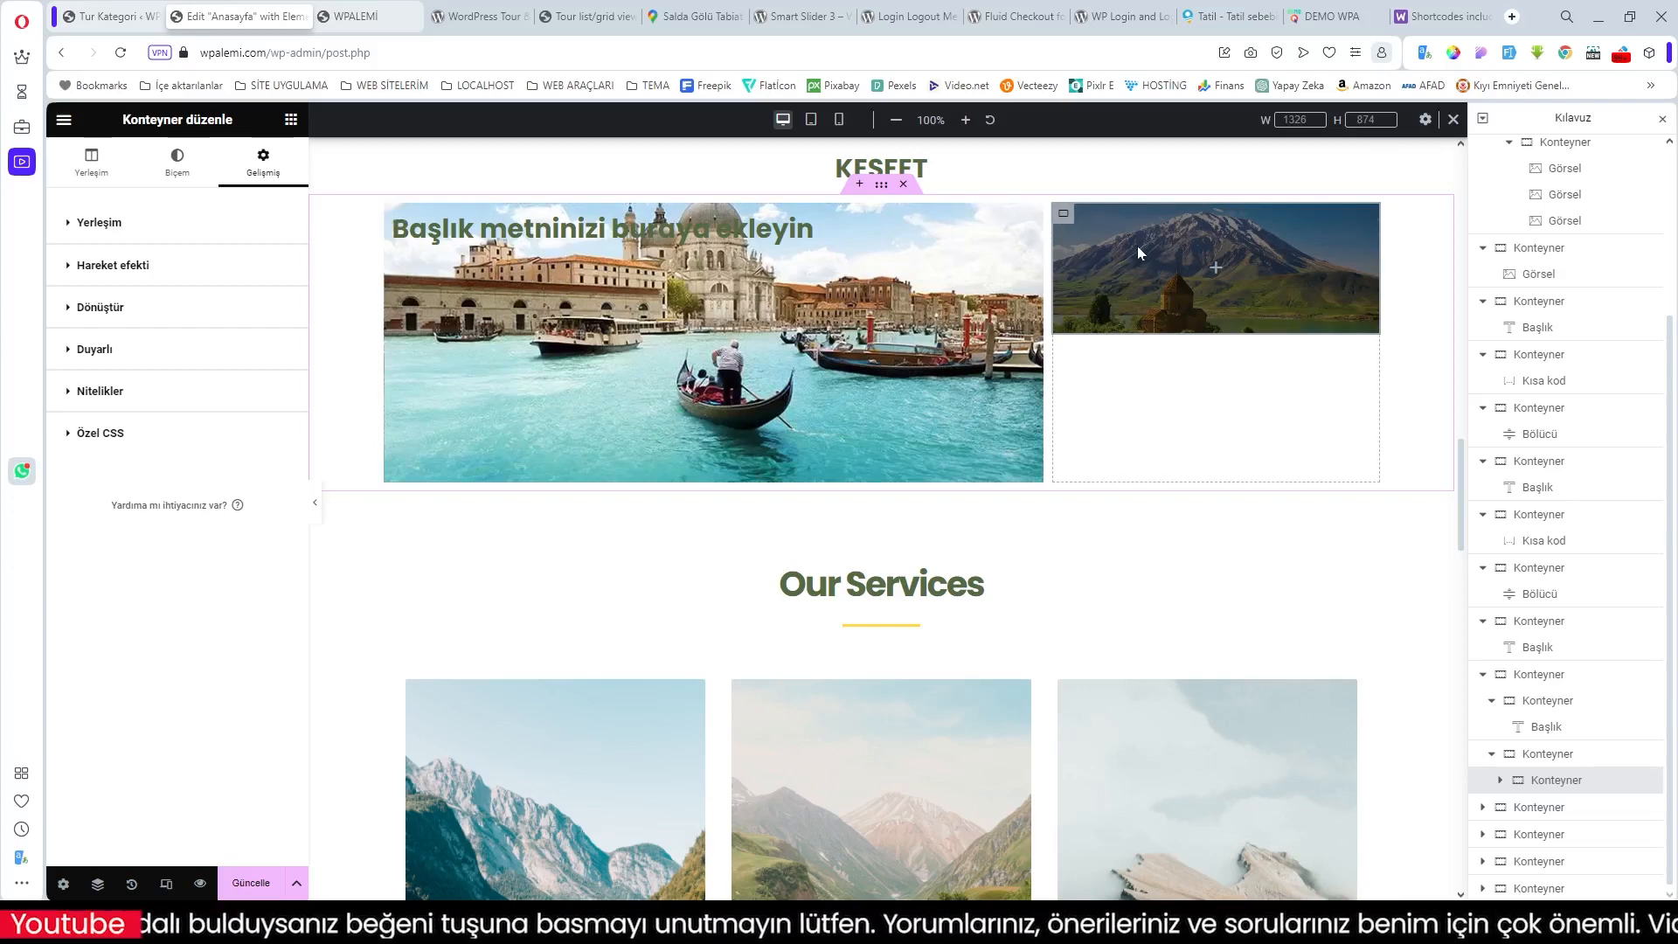
left_click(1214, 269)
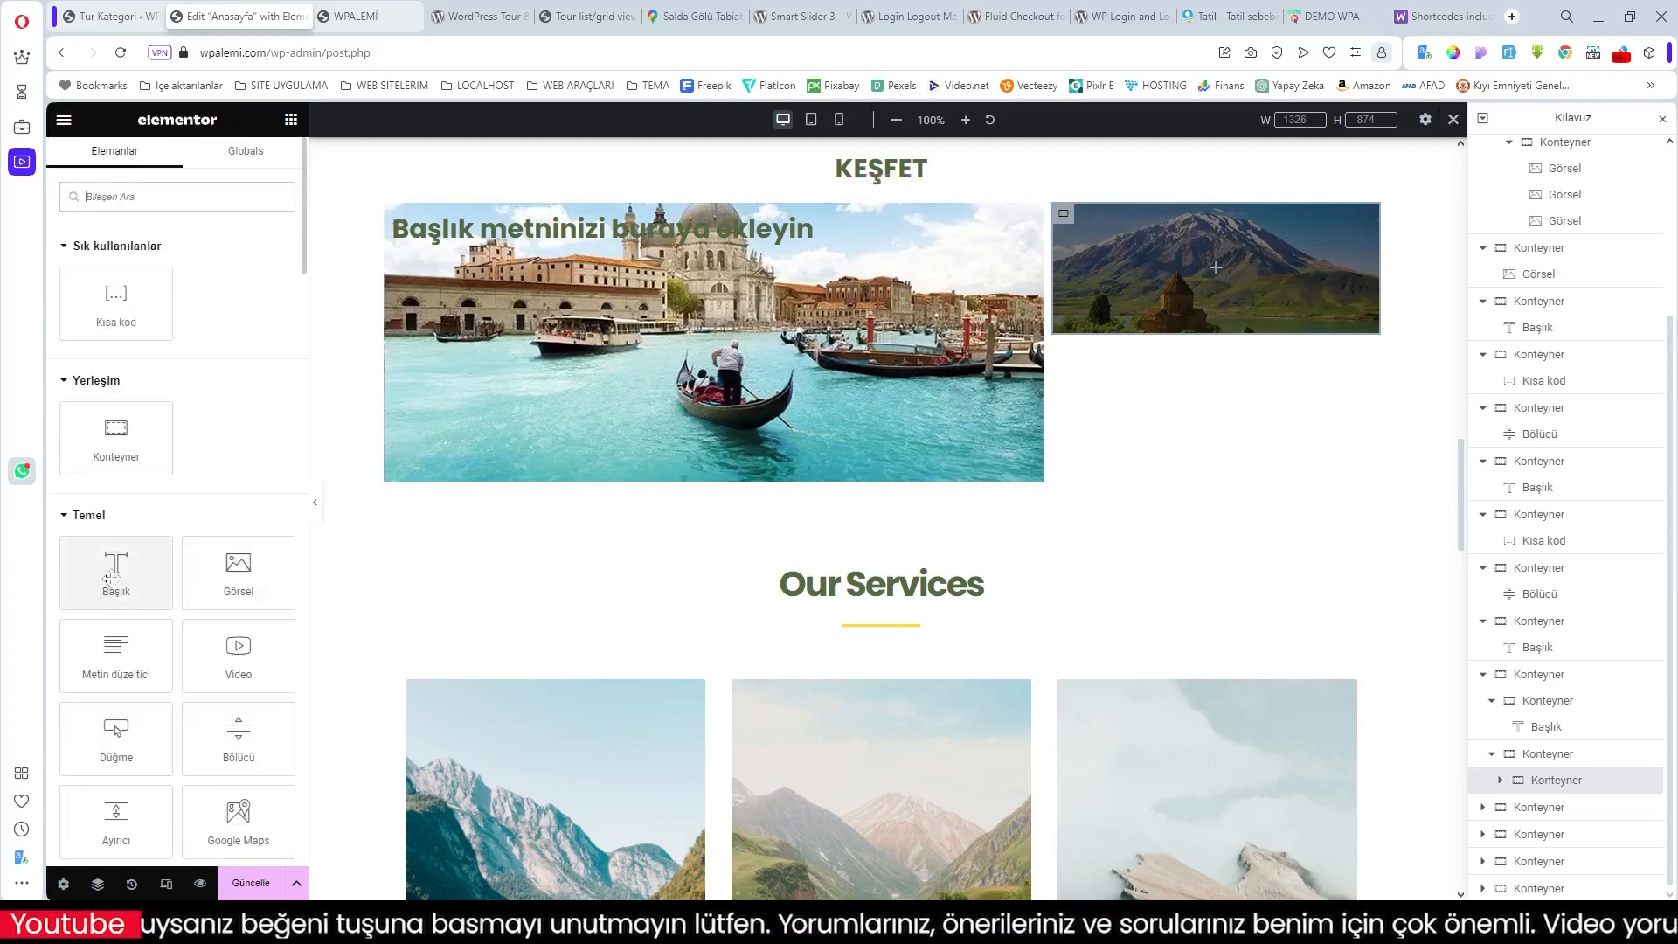
Step: Add a centred H5 heading over the mountain image
left_click_drag(116, 572, 1223, 308)
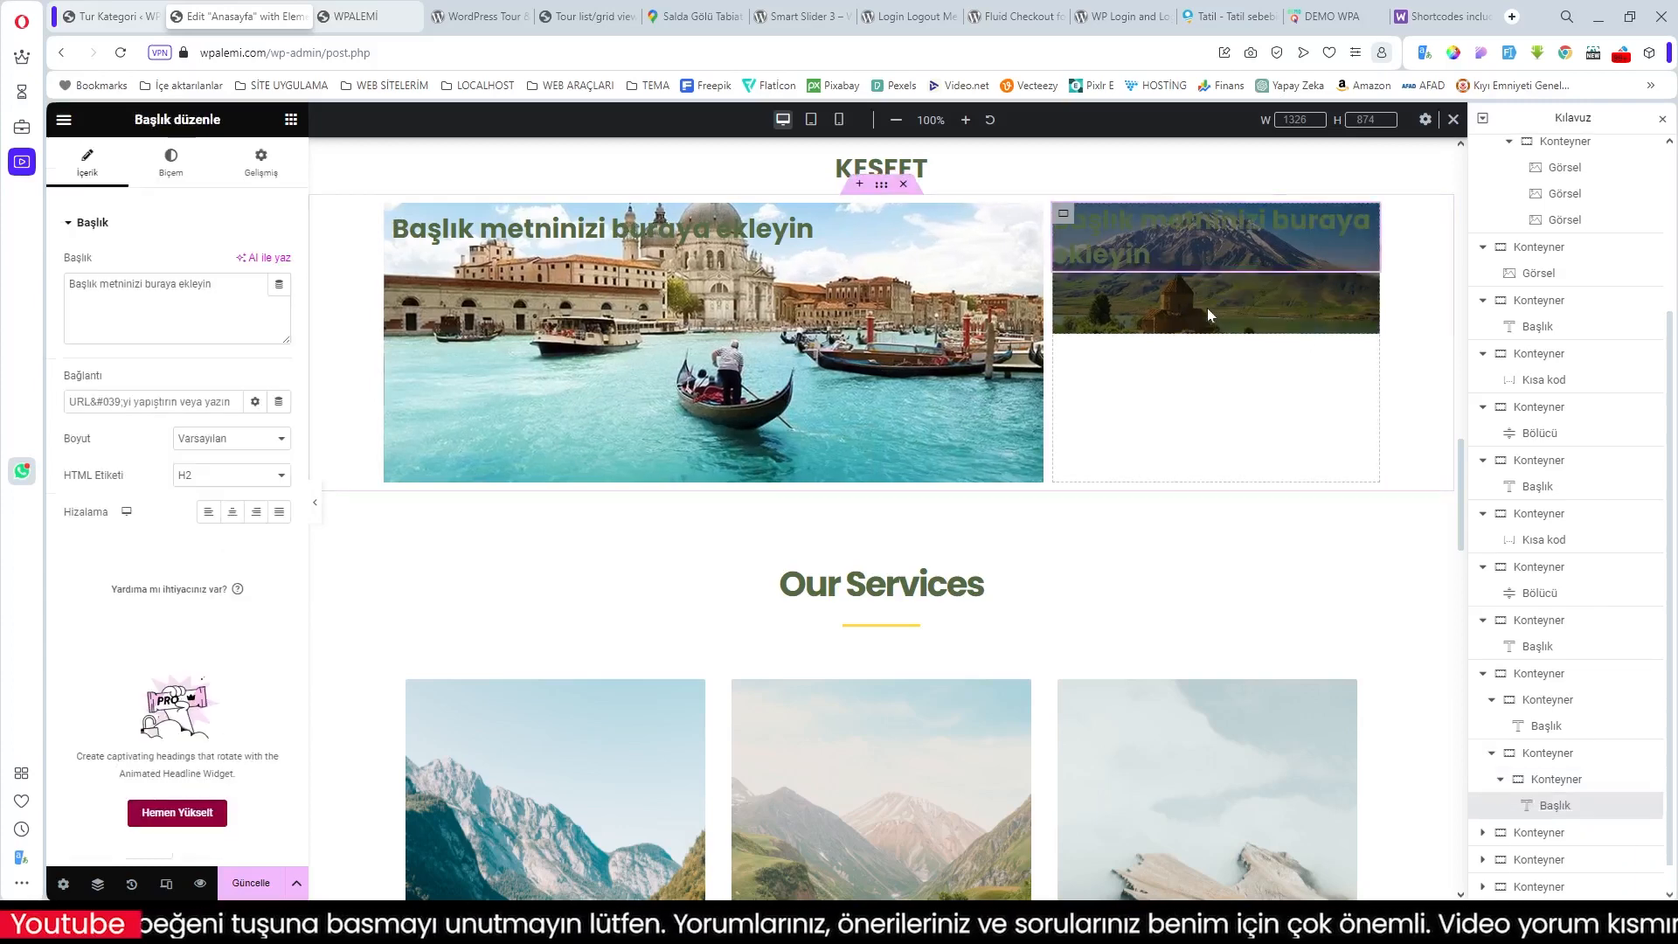
left_click(229, 476)
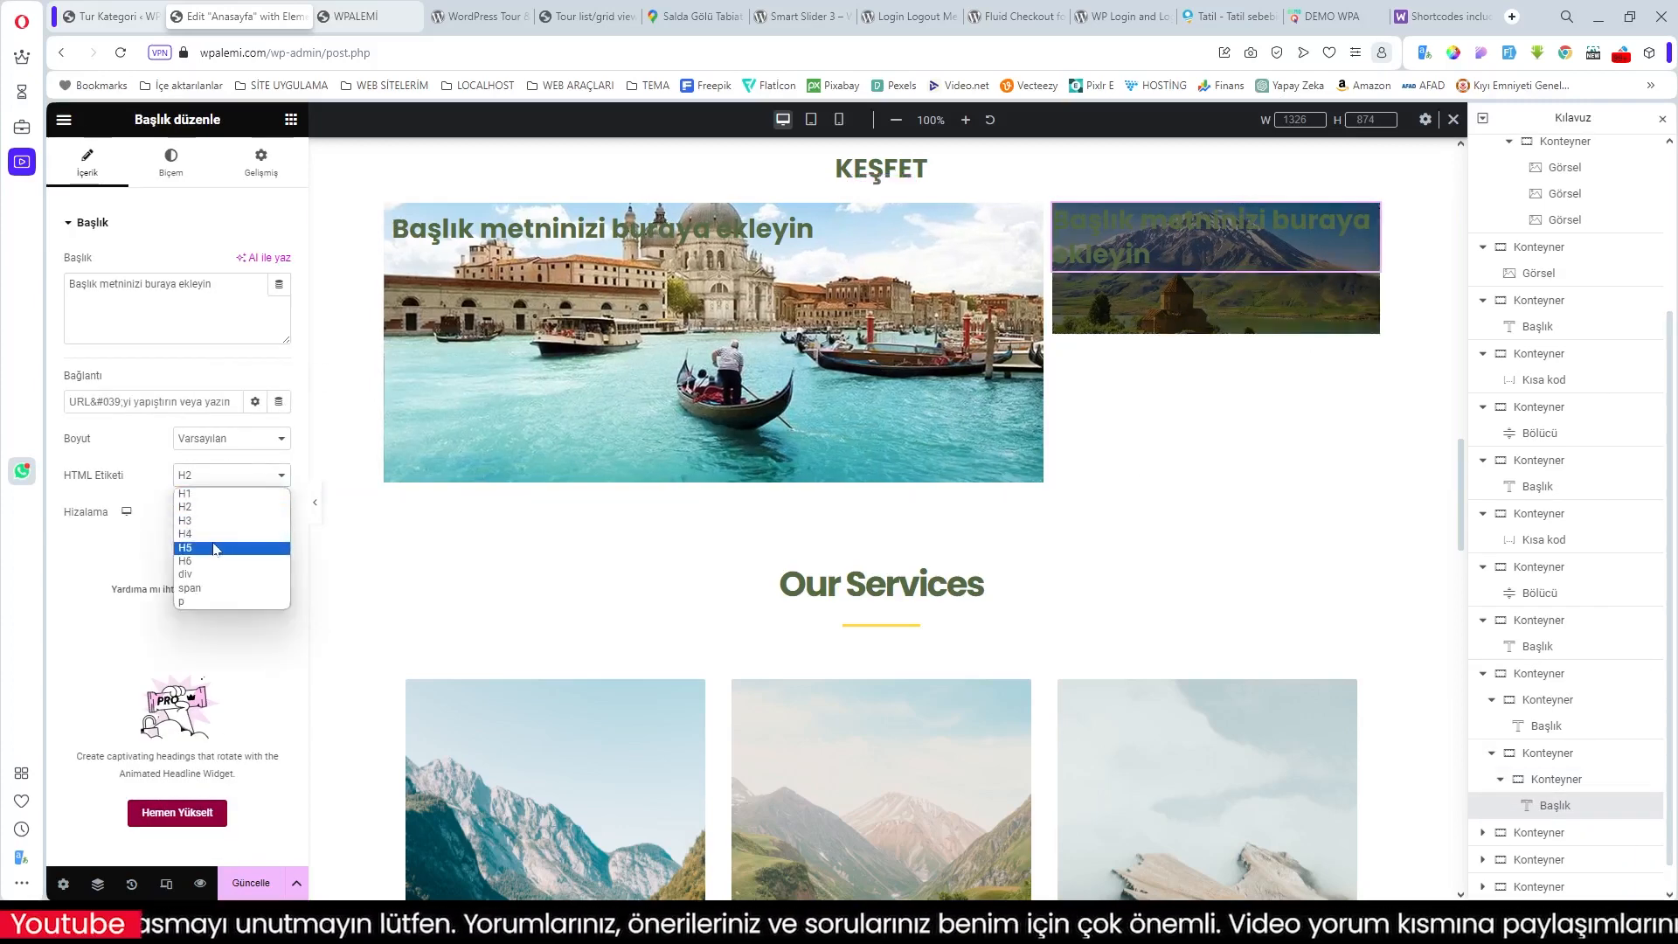
left_click(216, 548)
left_click(233, 514)
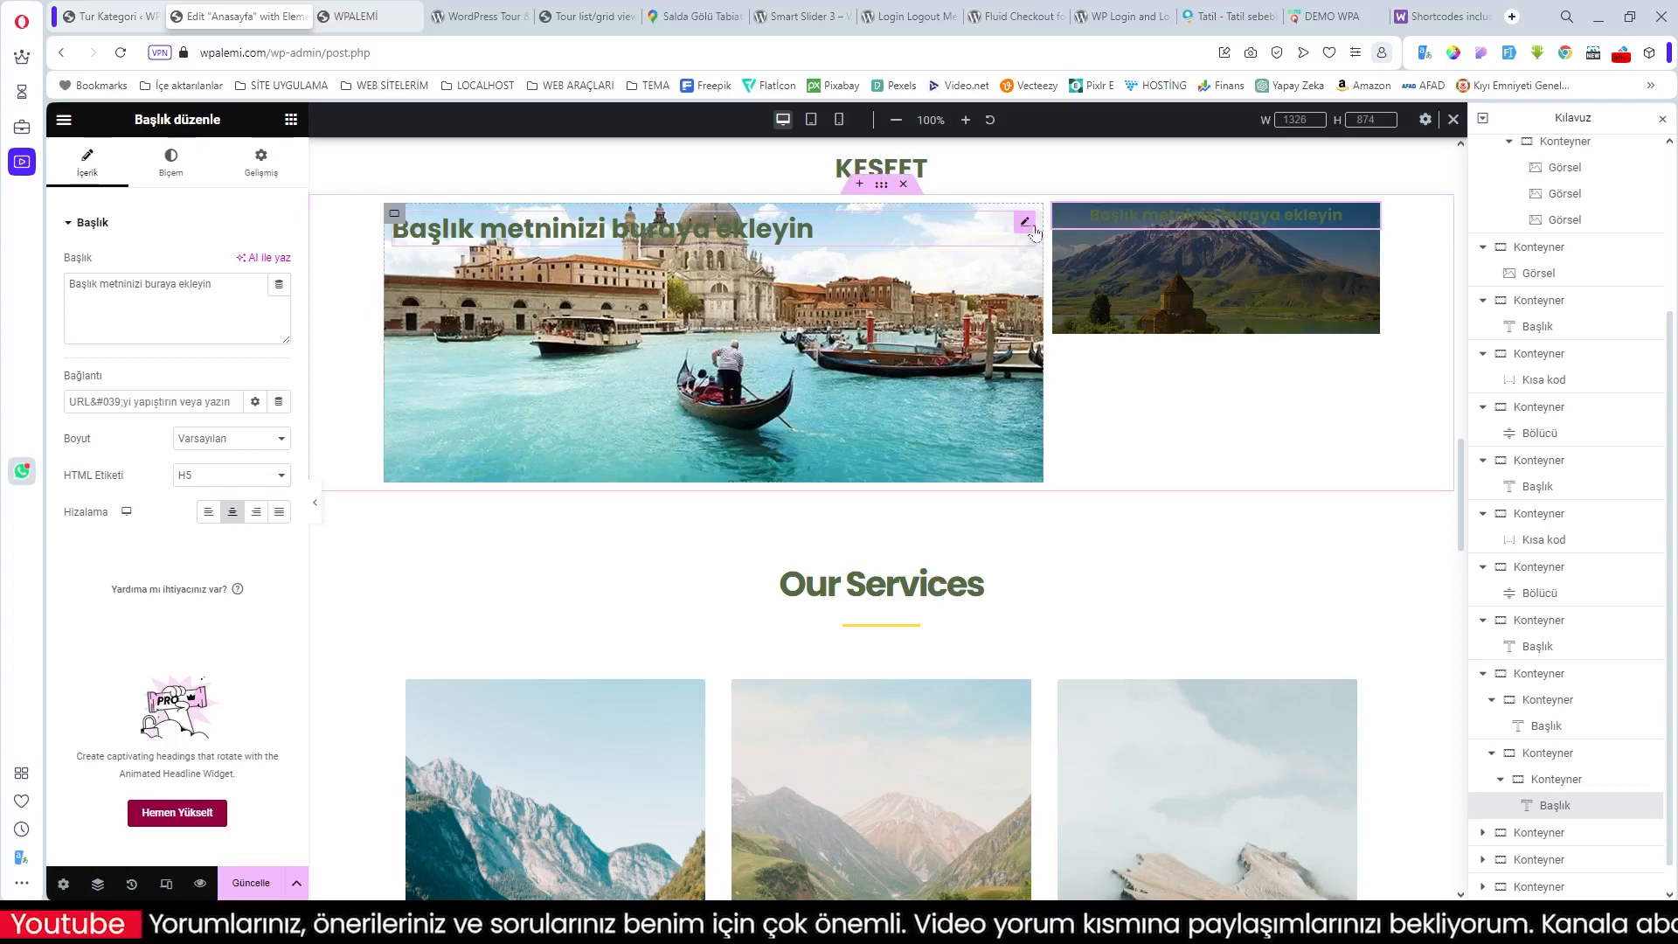
Step: Centre the Venice tile's heading text and select its parent container
left_click(1026, 225)
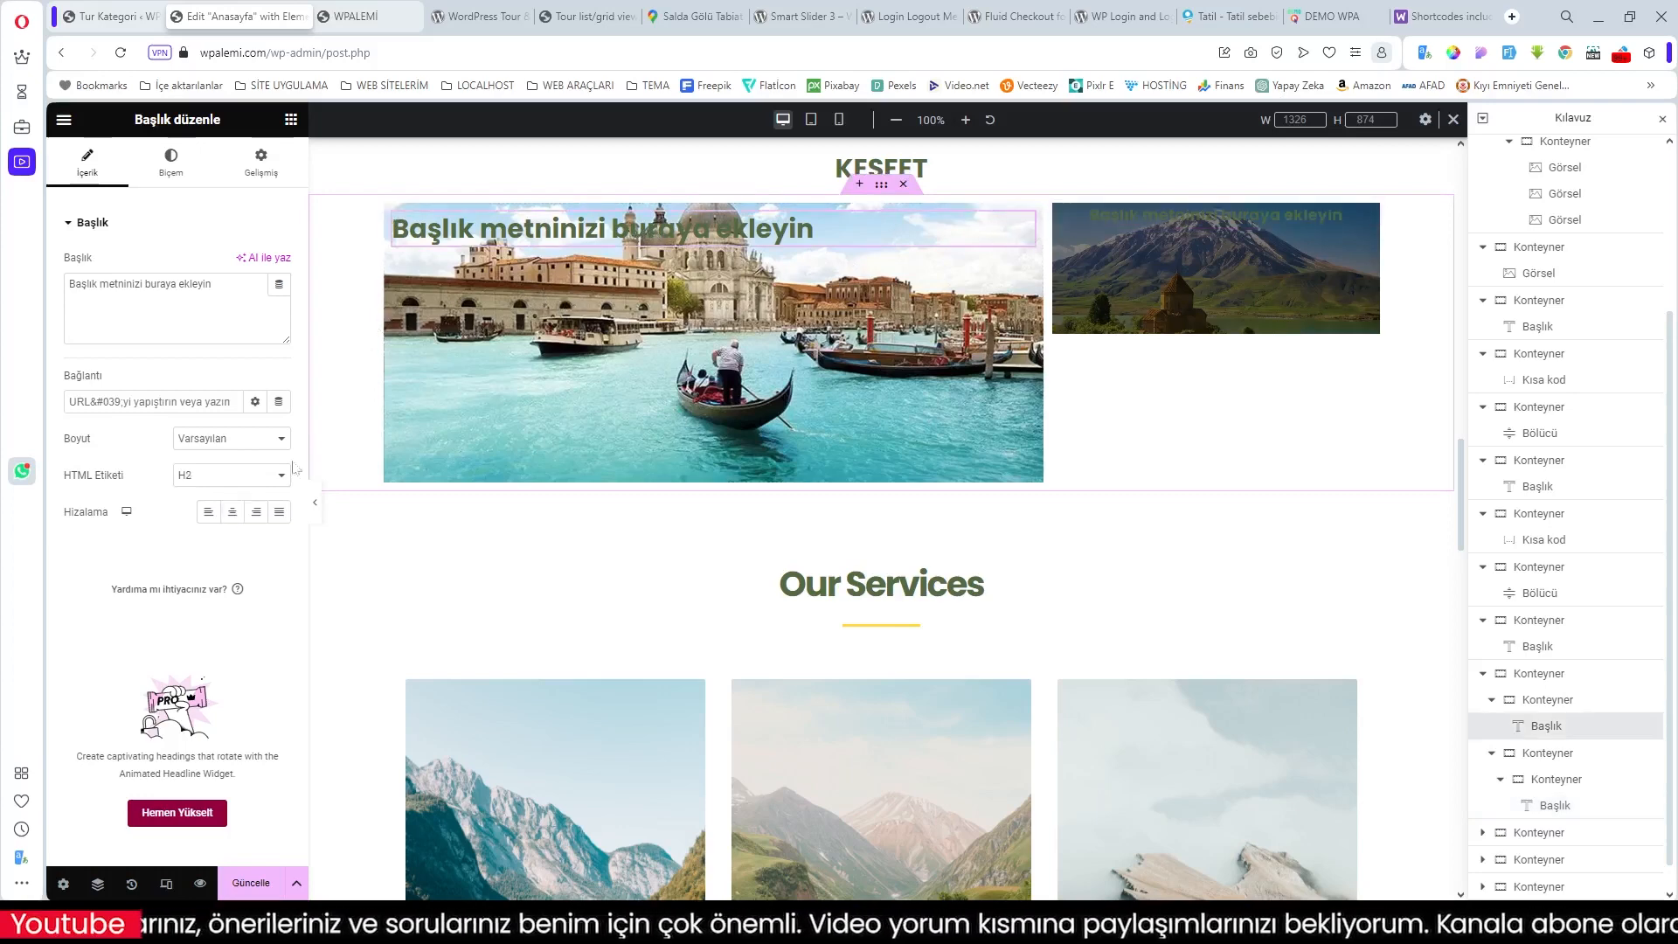
left_click(232, 512)
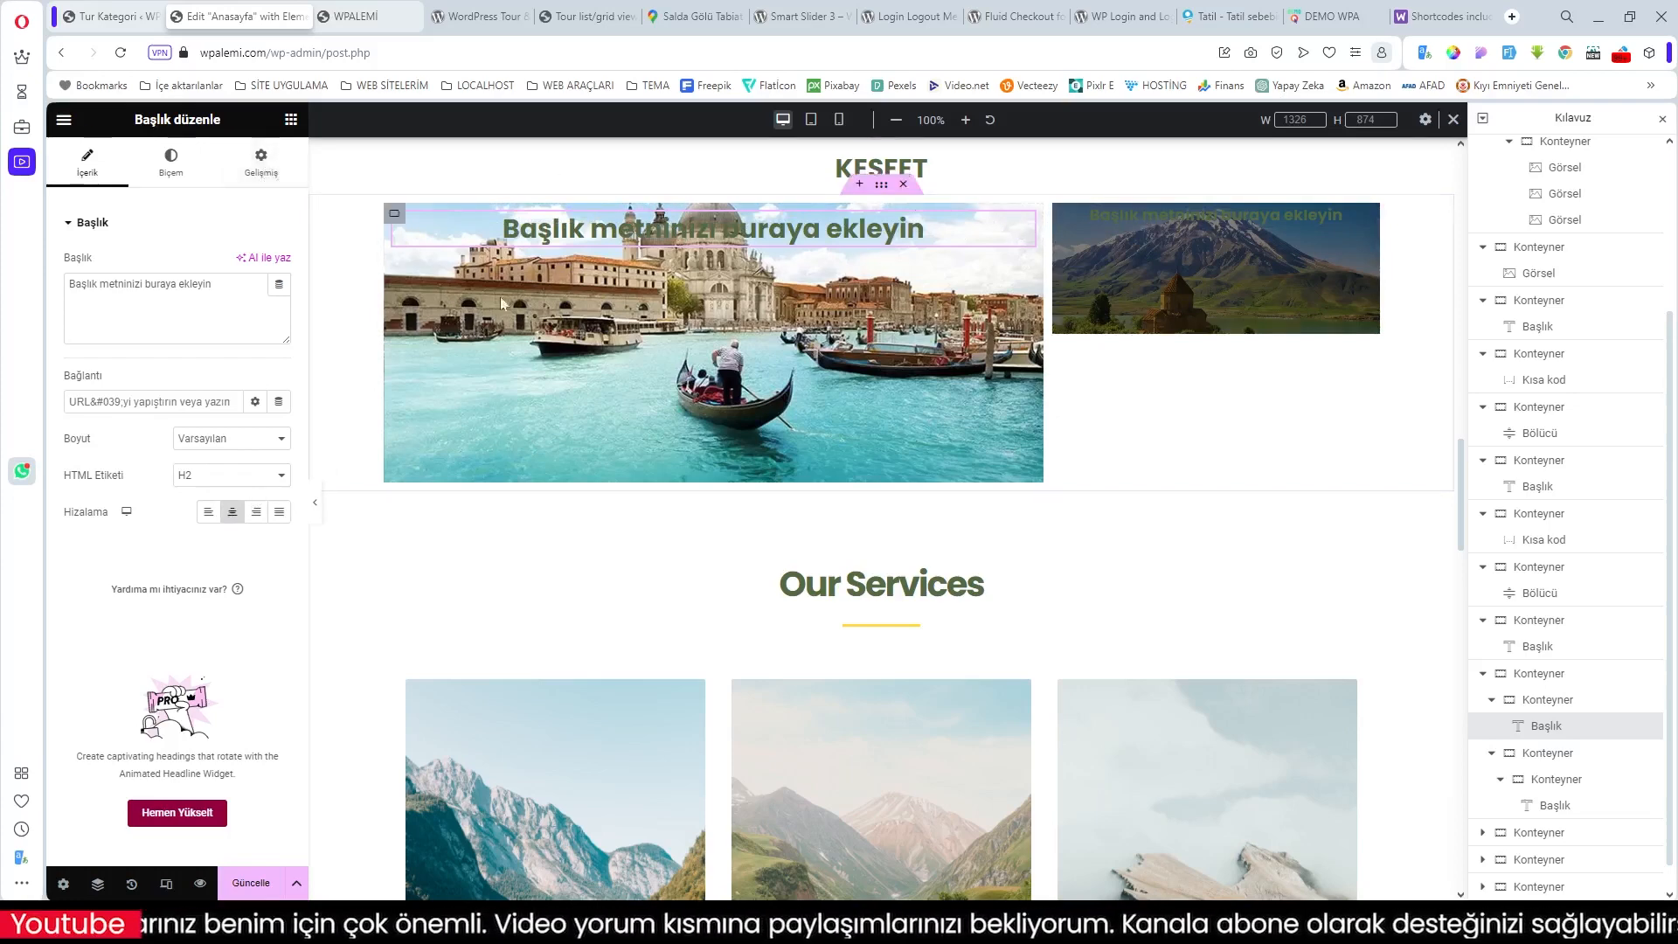
left_click(393, 218)
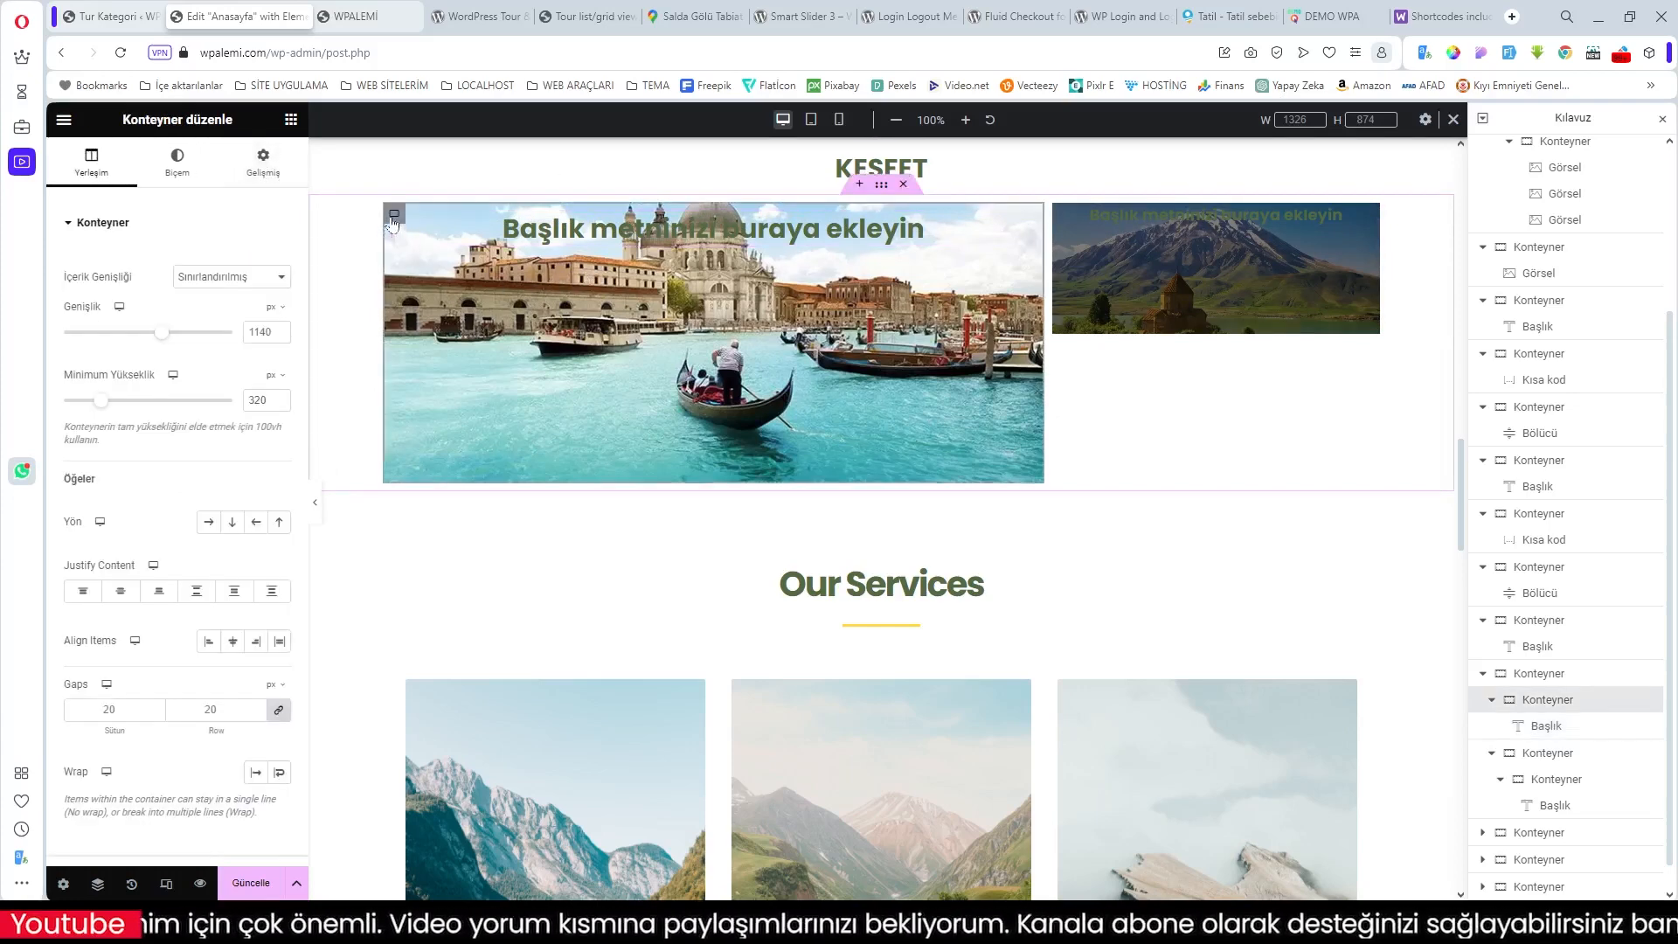
Step: Give the Venice tile a black Classic background overlay at about 0.4 opacity
left_click(177, 160)
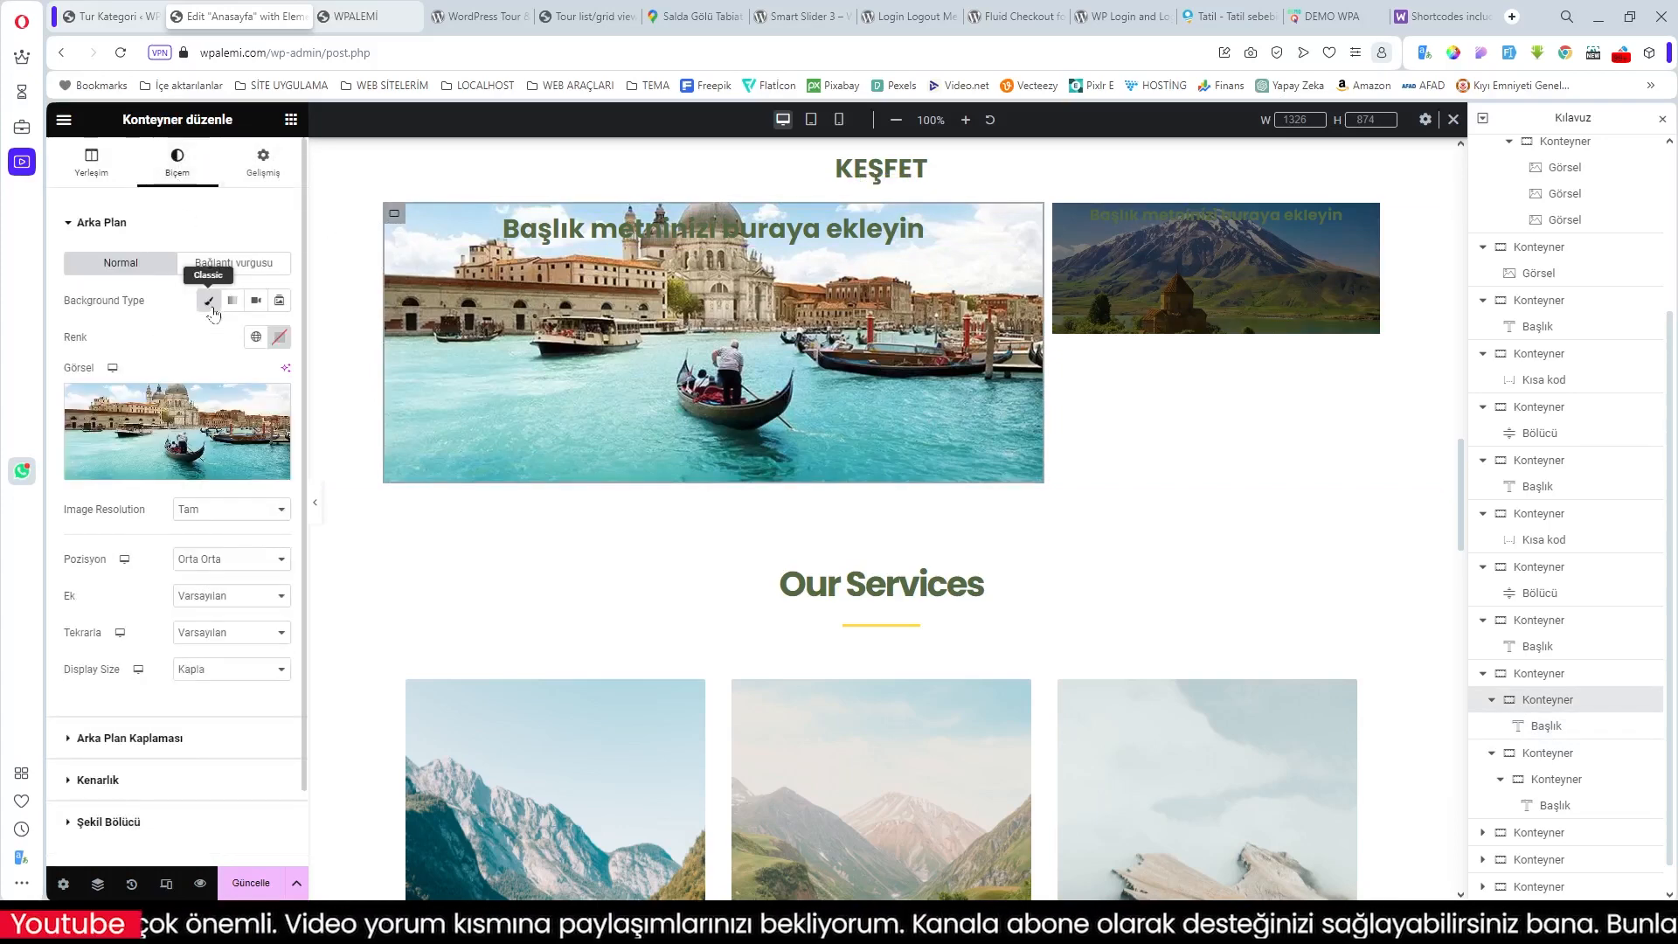
left_click(151, 732)
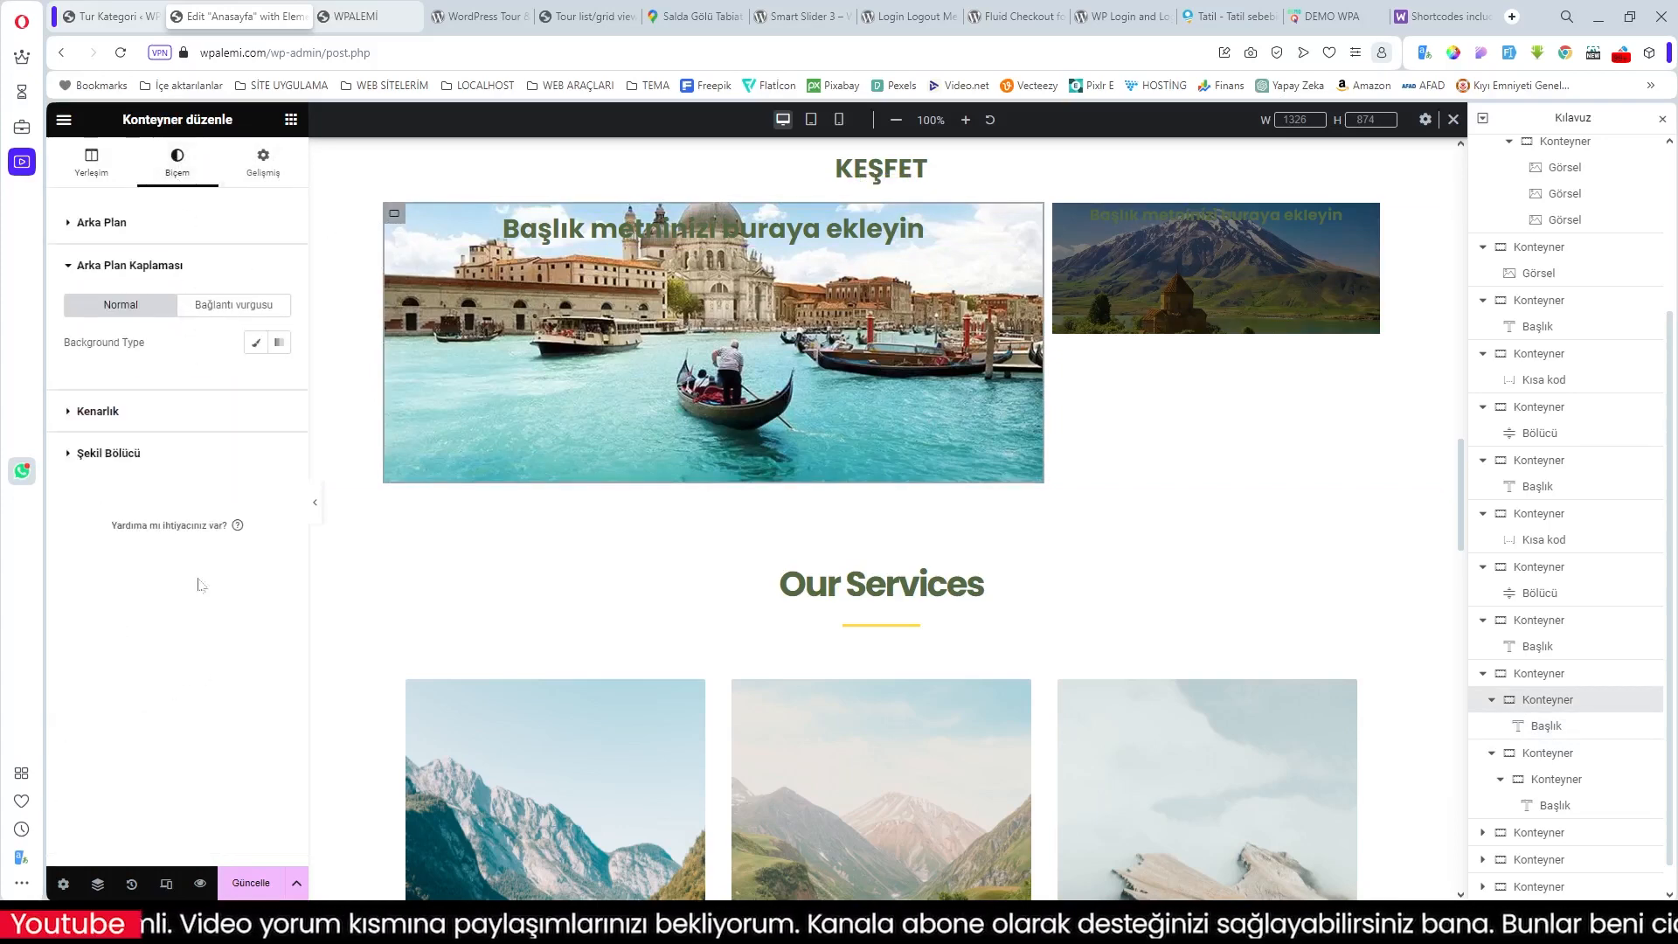
left_click(255, 342)
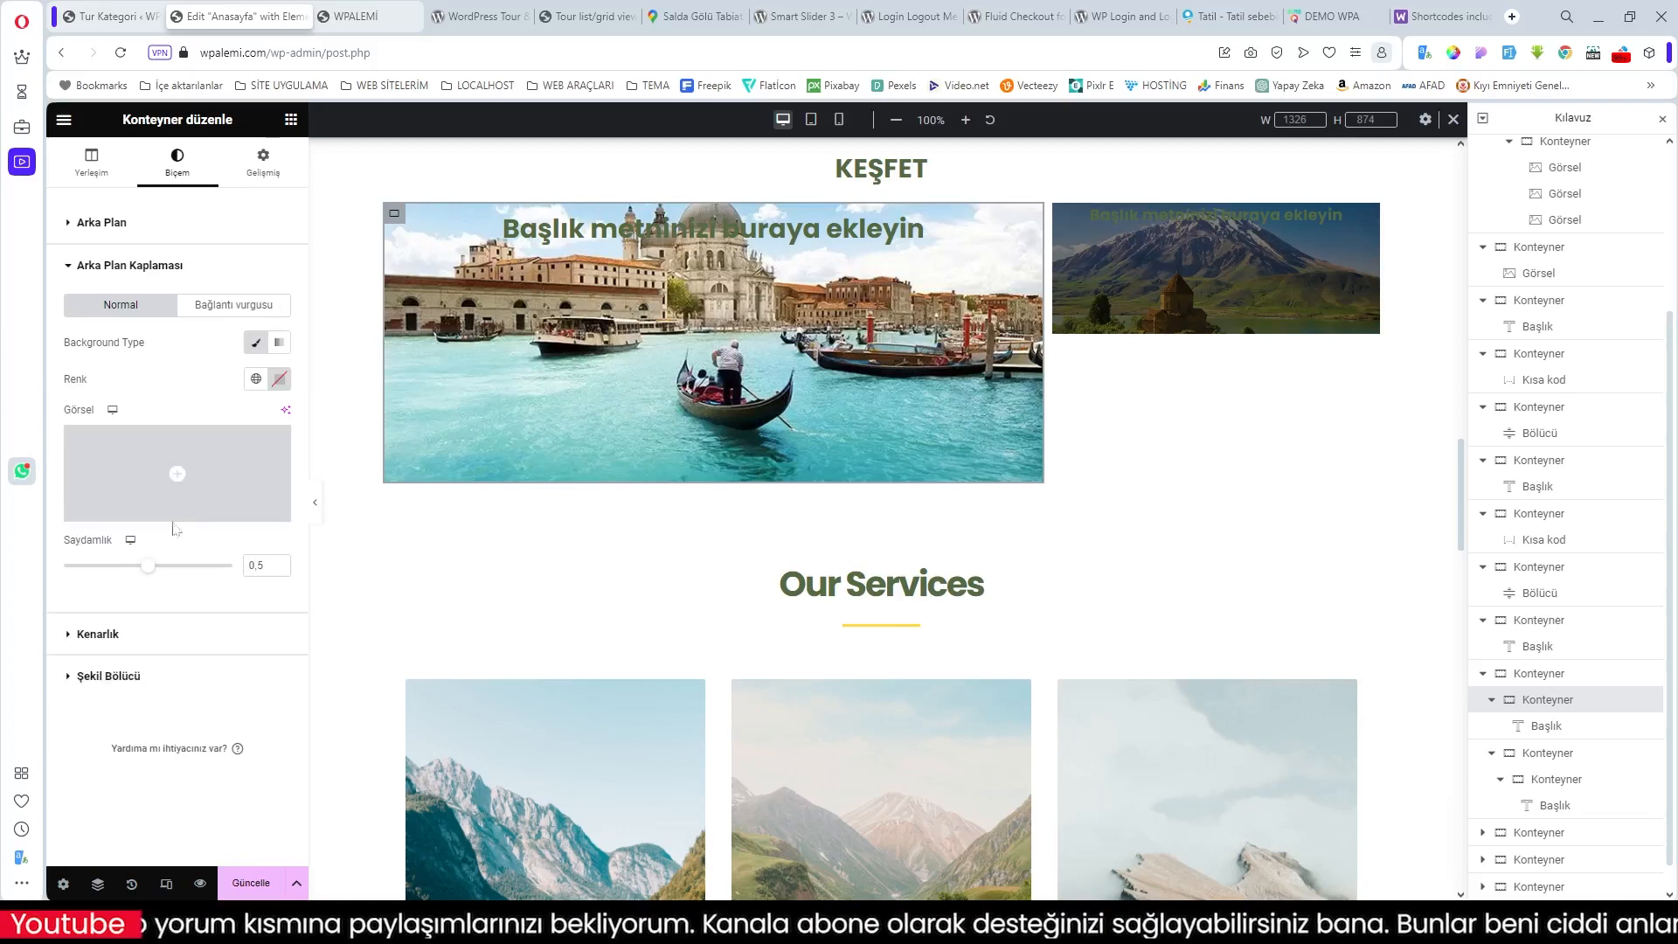
left_click(255, 378)
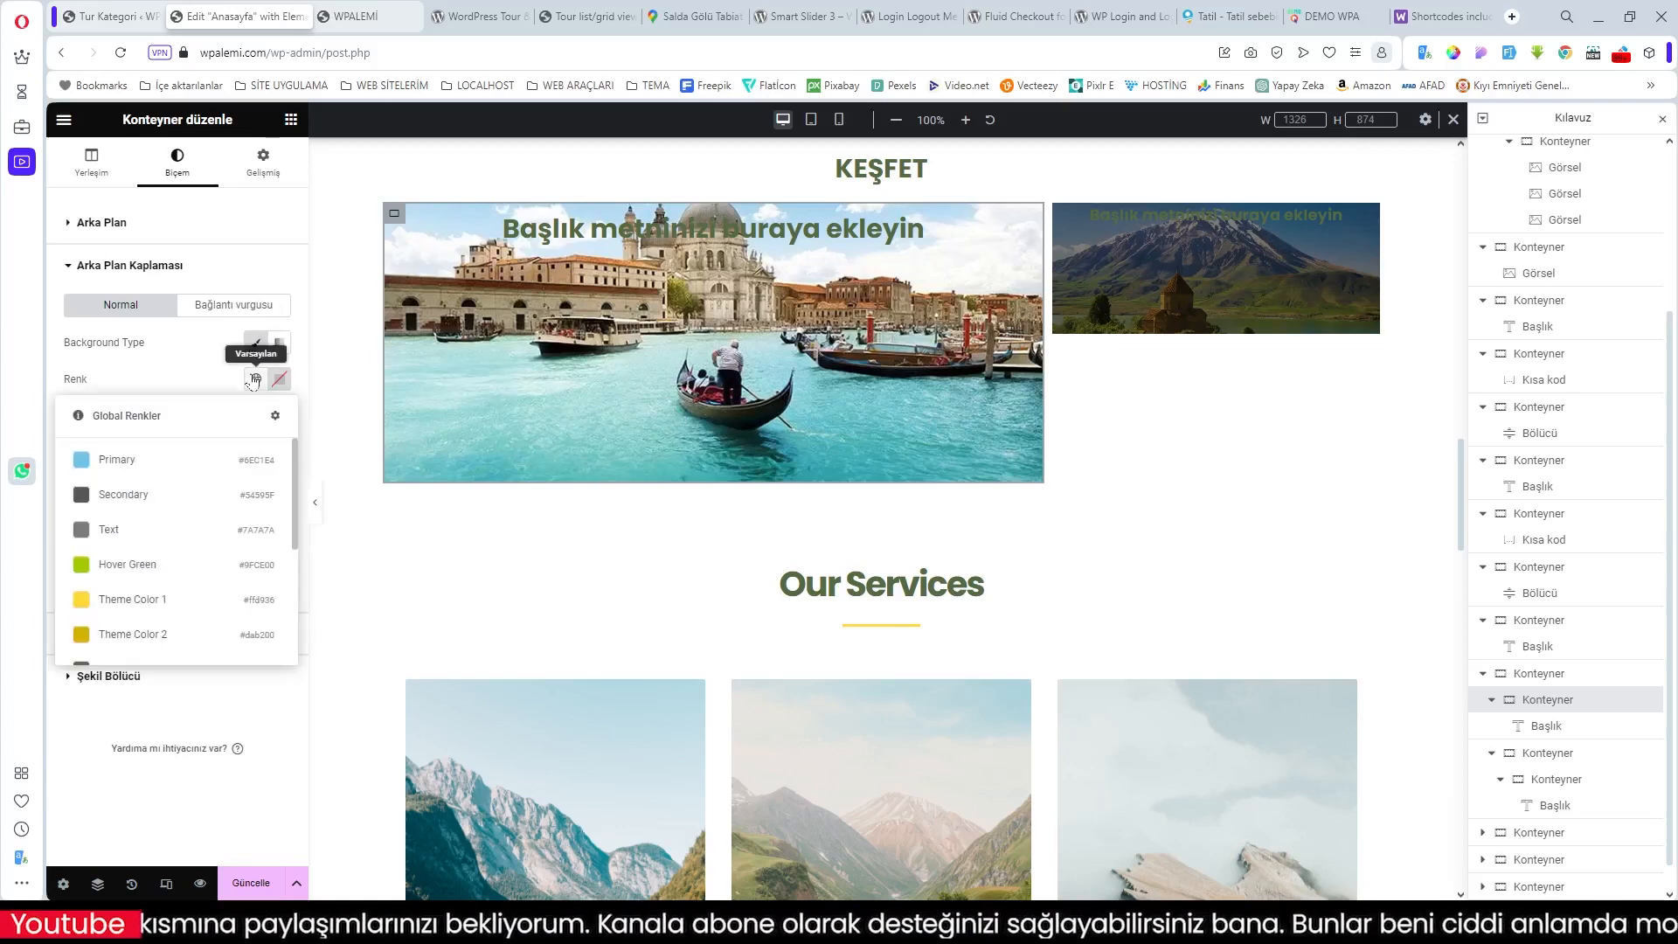
scroll(184, 486, "down", 3)
left_click(155, 604)
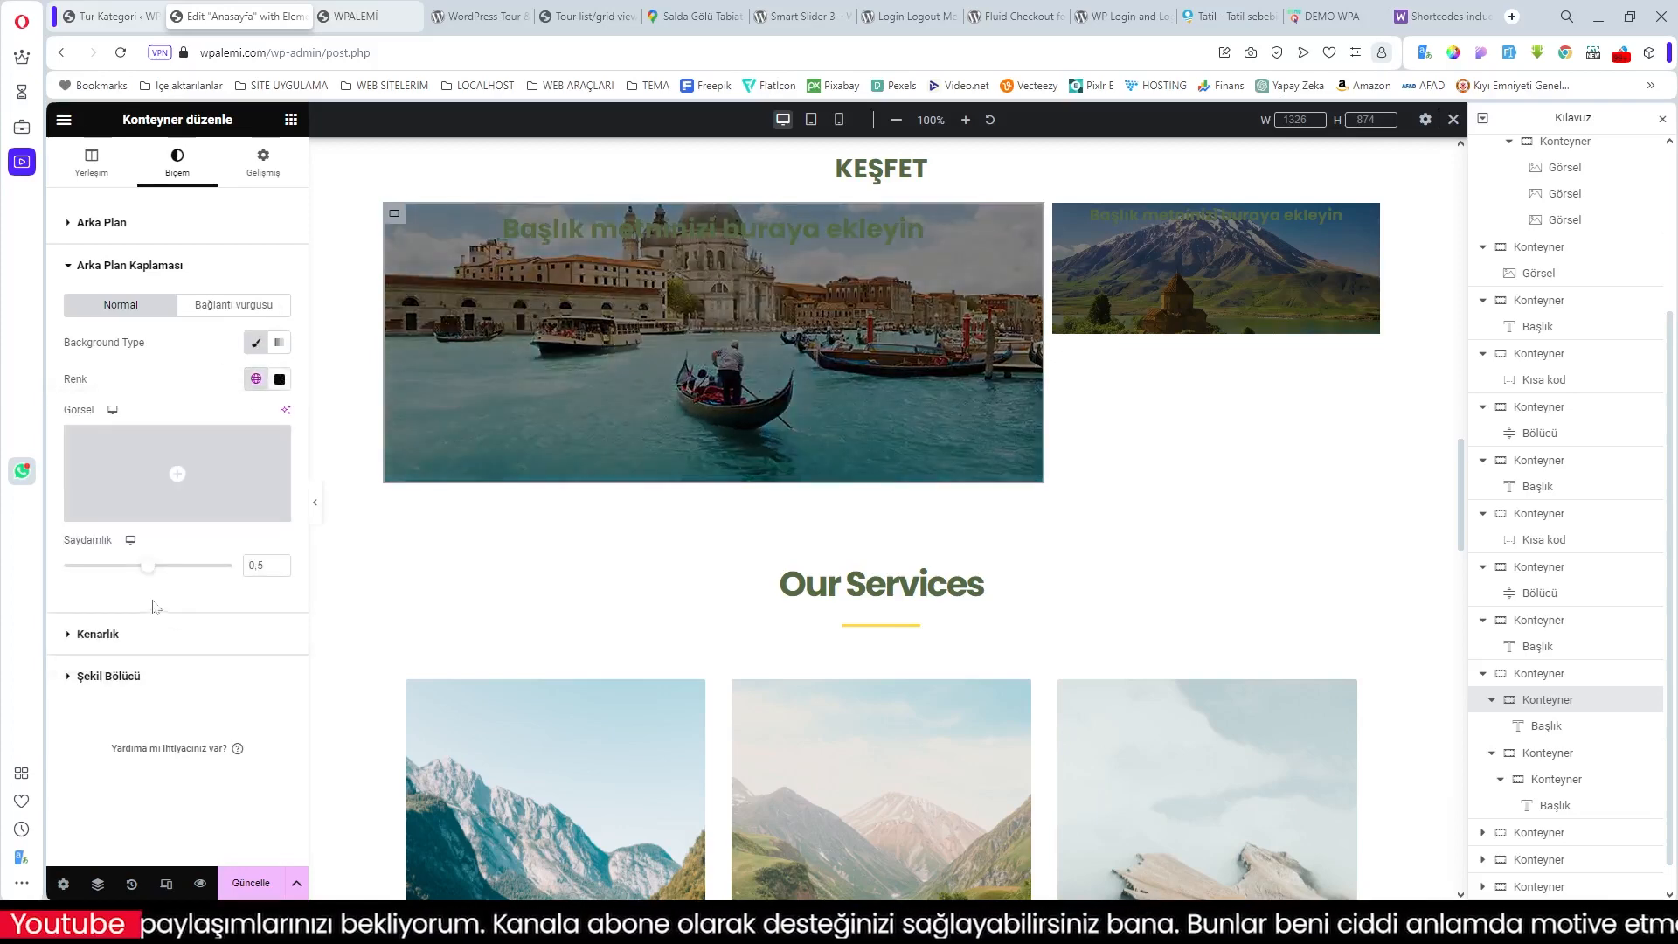
left_click_drag(148, 569, 125, 566)
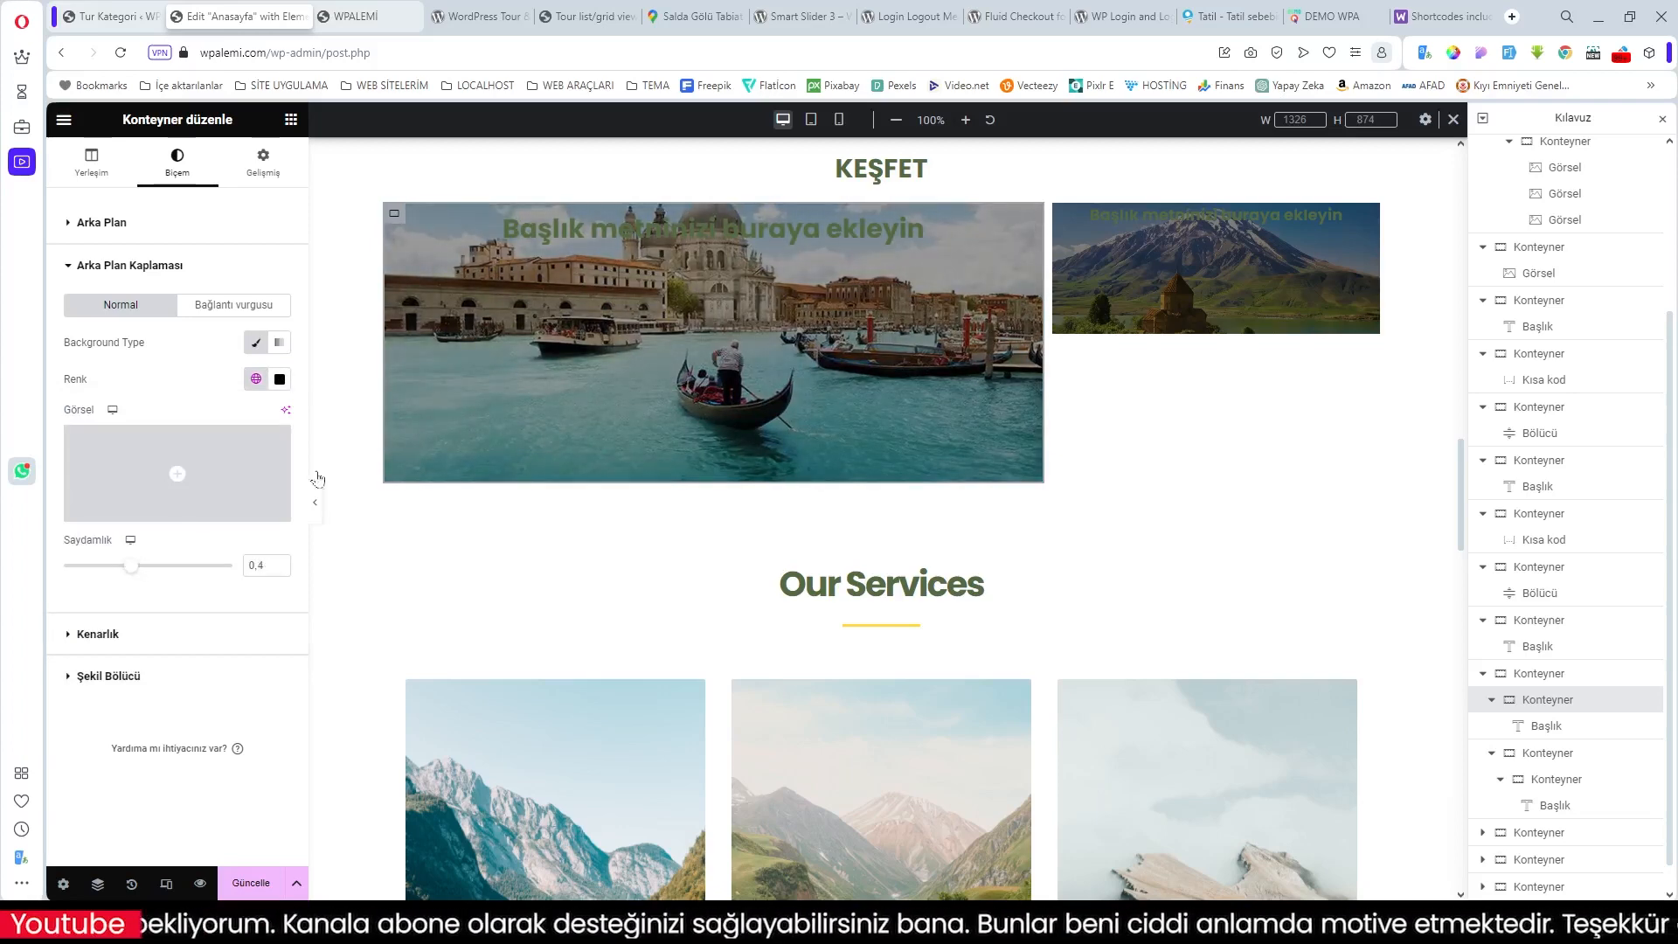
left_click(656, 227)
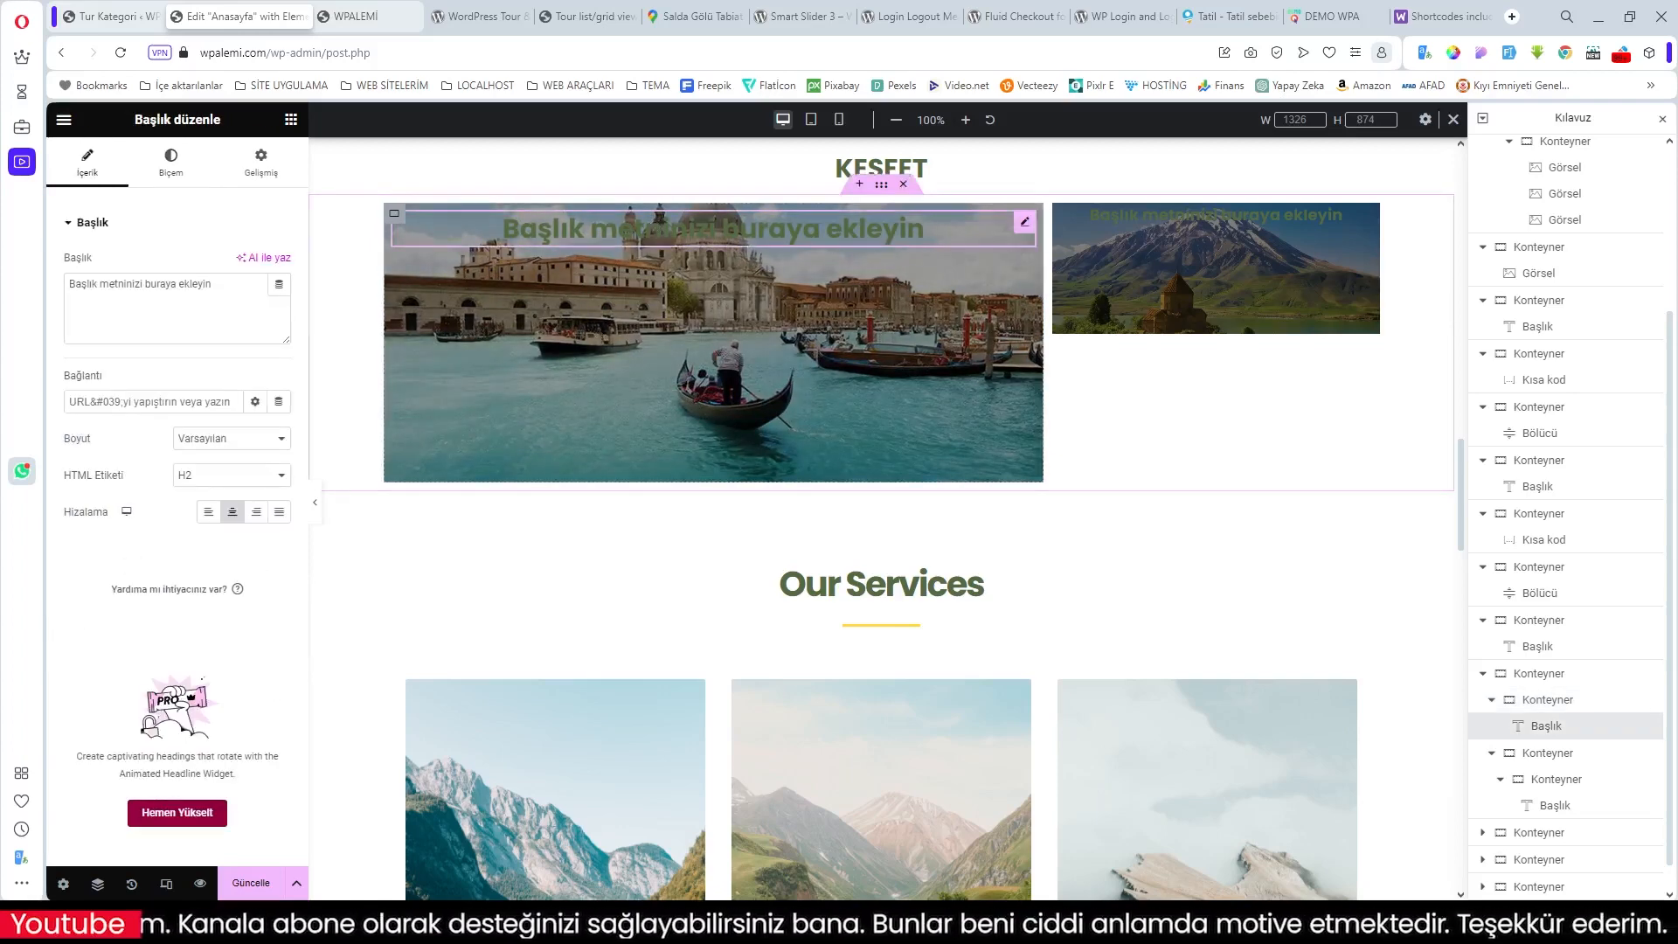
Step: Make the Venice heading white (Theme Color 6) and give it a 125 px top margin
left_click(184, 165)
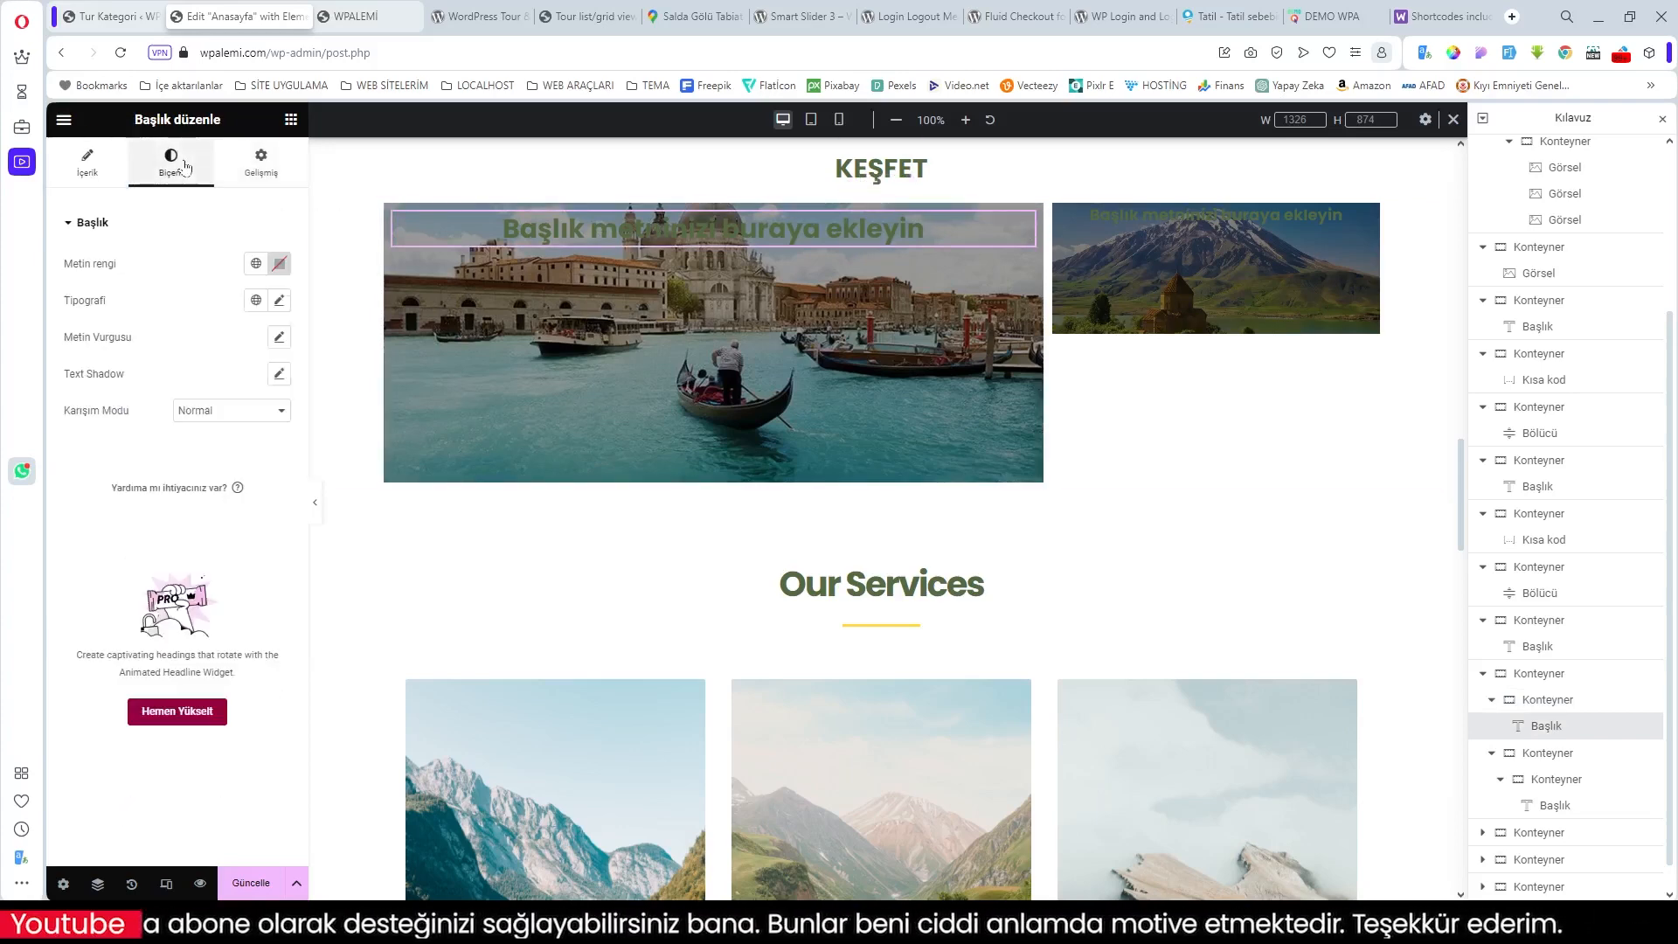
left_click(255, 263)
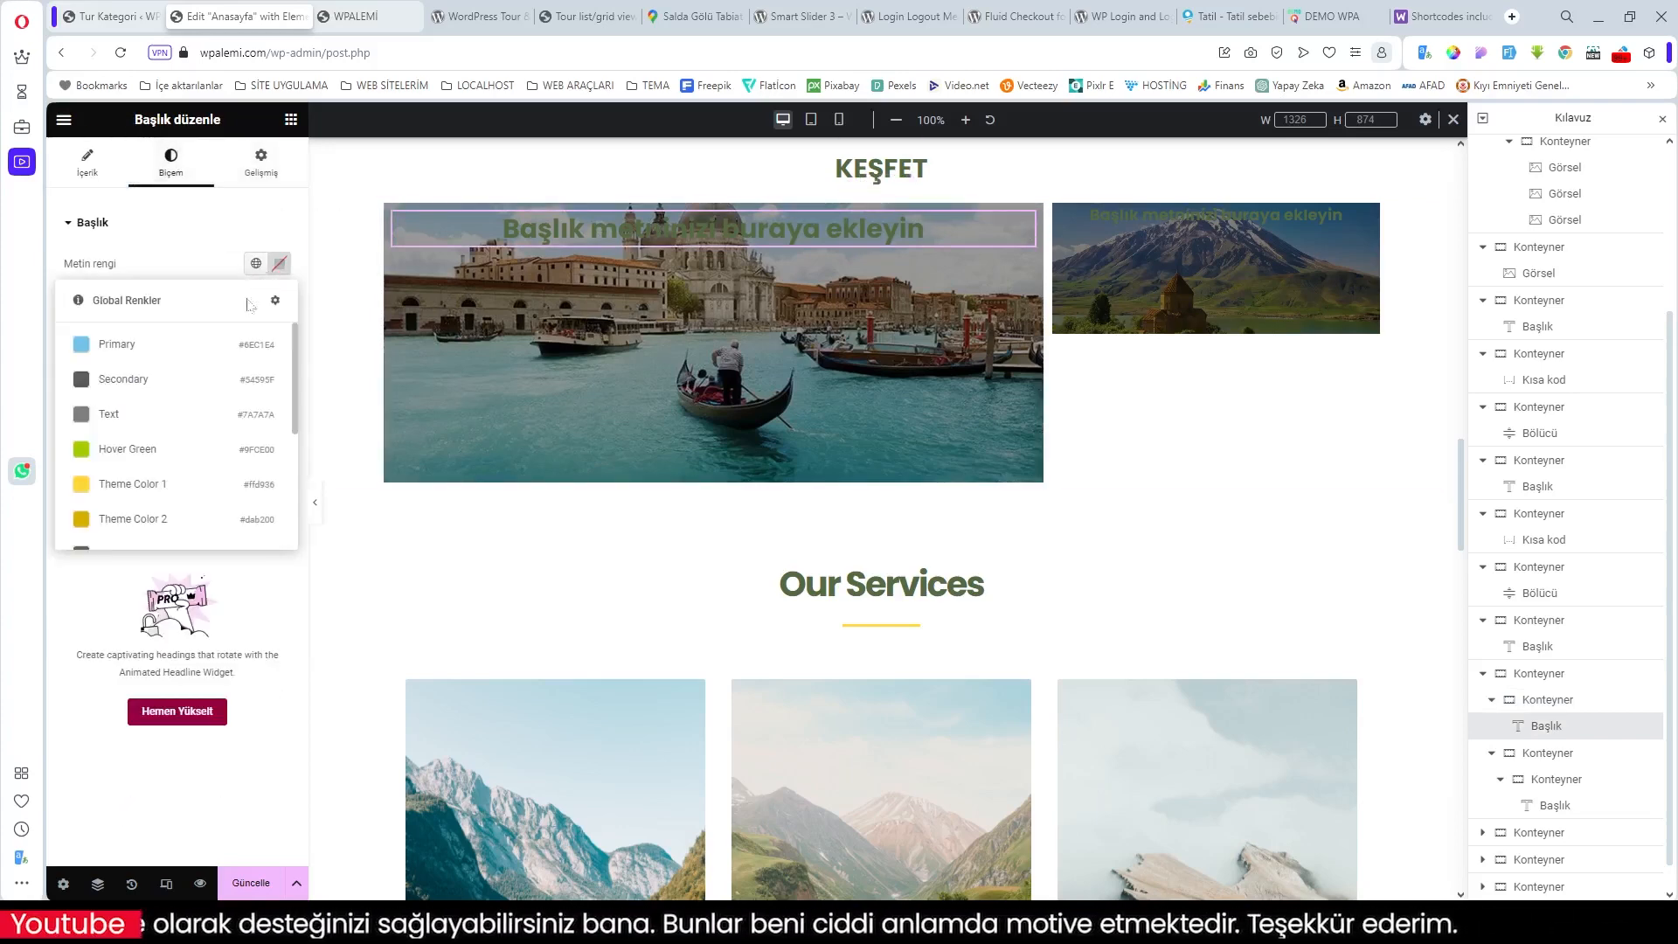
scroll(216, 424, "down", 2)
scroll(216, 423, "down", 1)
left_click(167, 425)
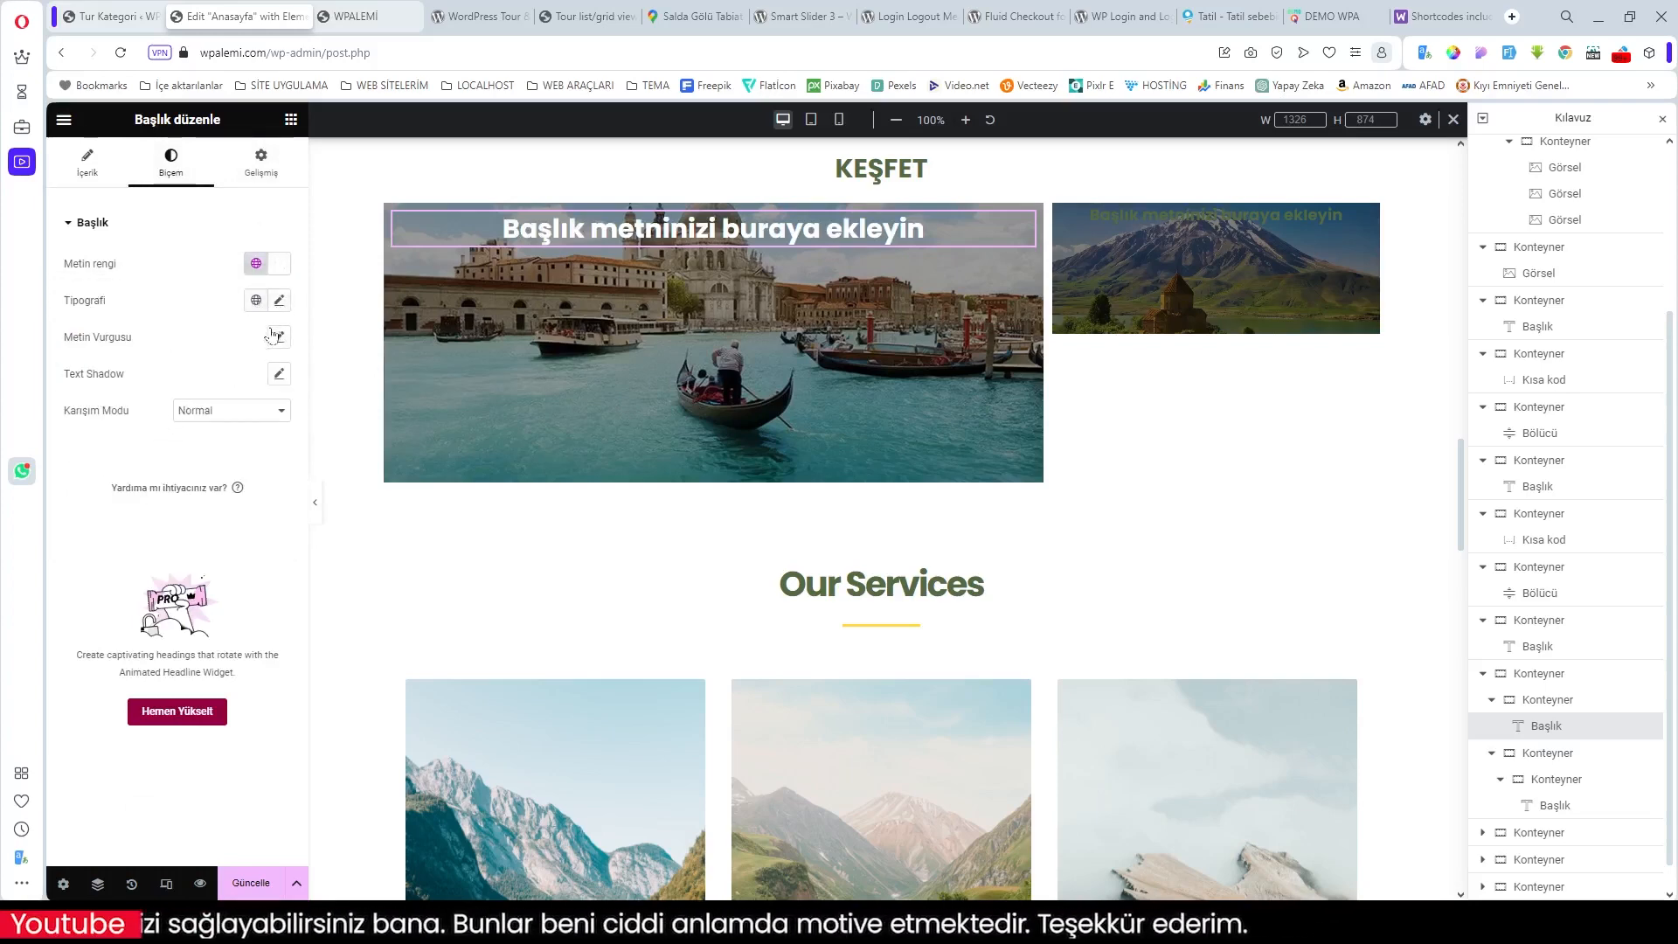
left_click(261, 162)
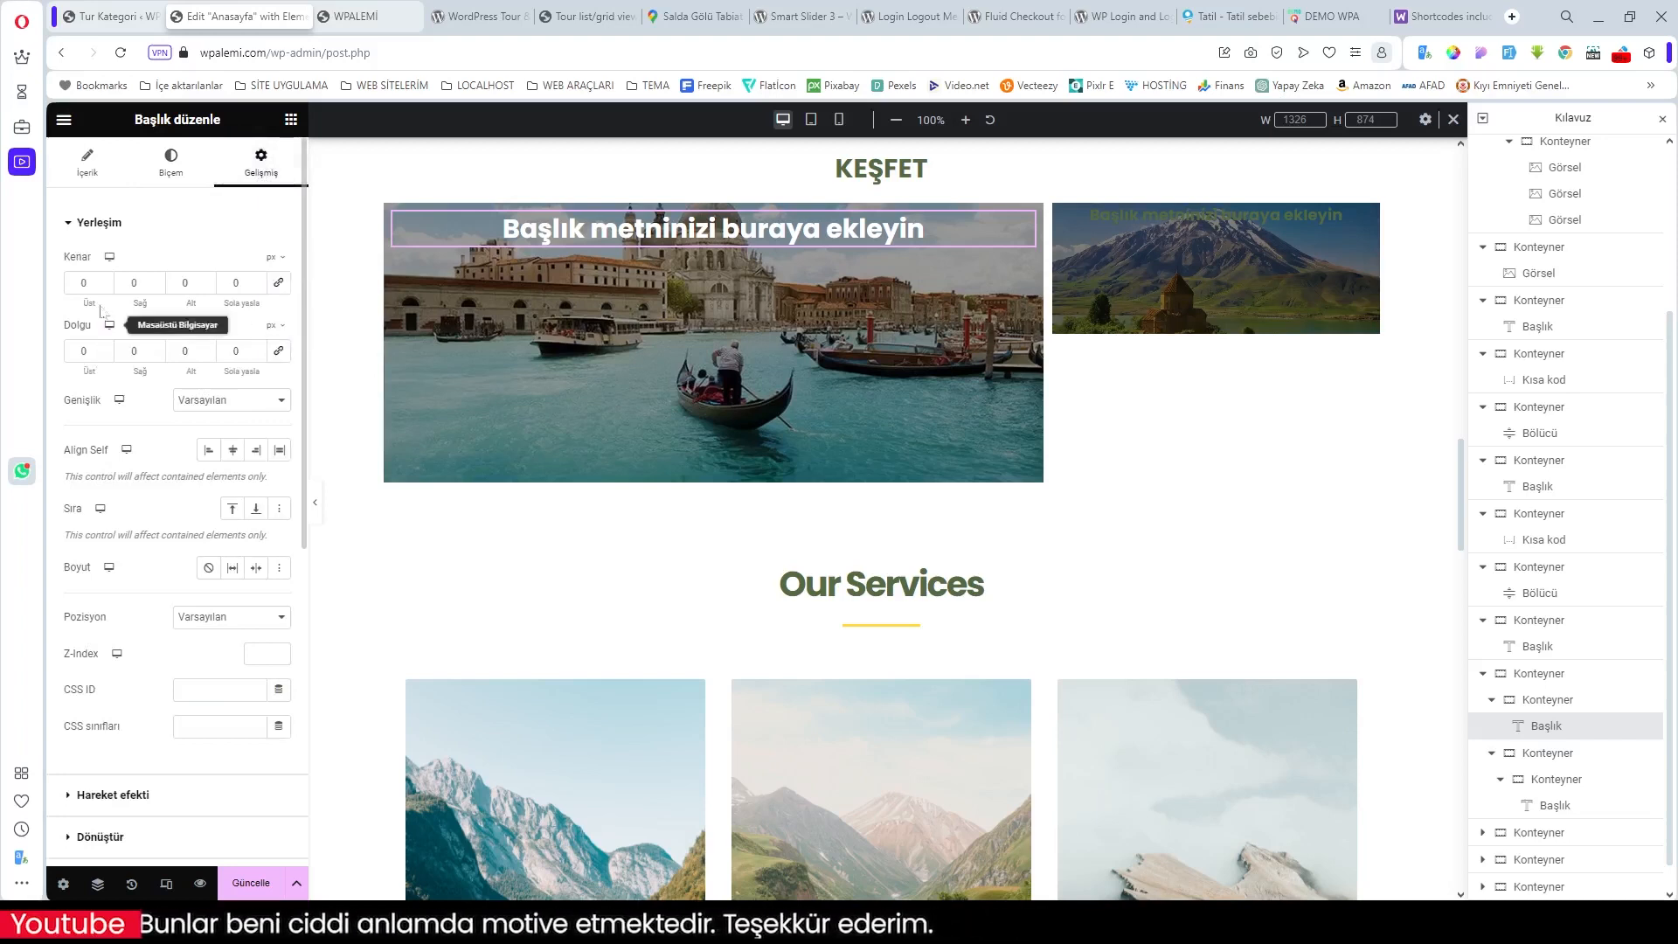
left_click_drag(89, 302, 201, 299)
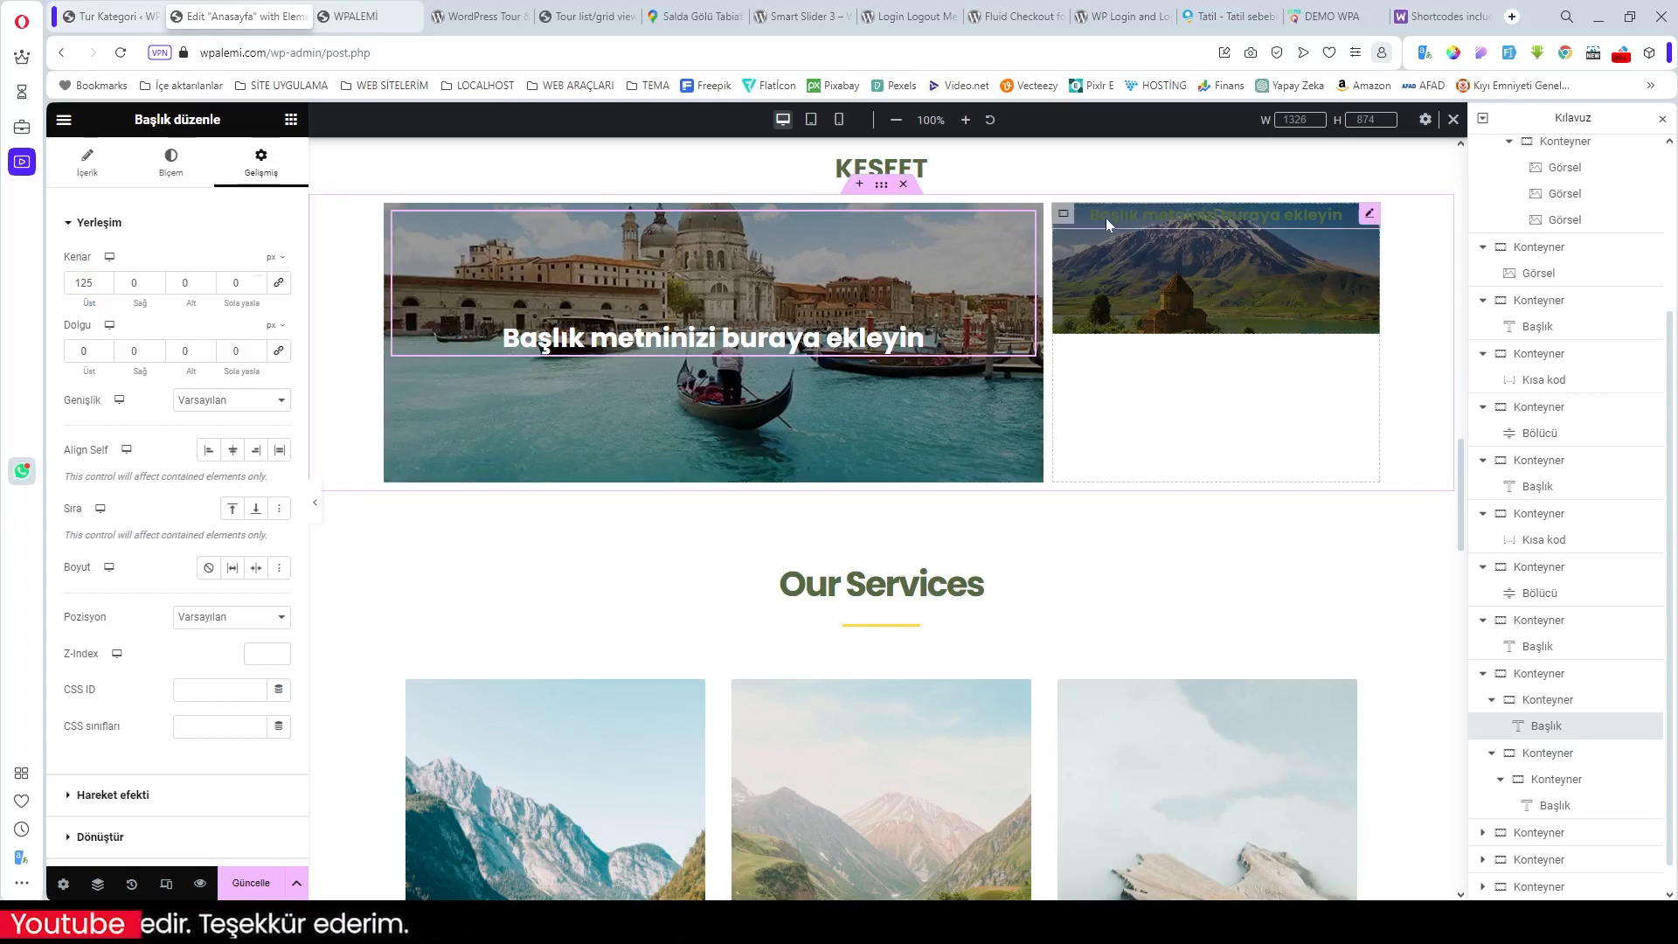
left_click(1368, 216)
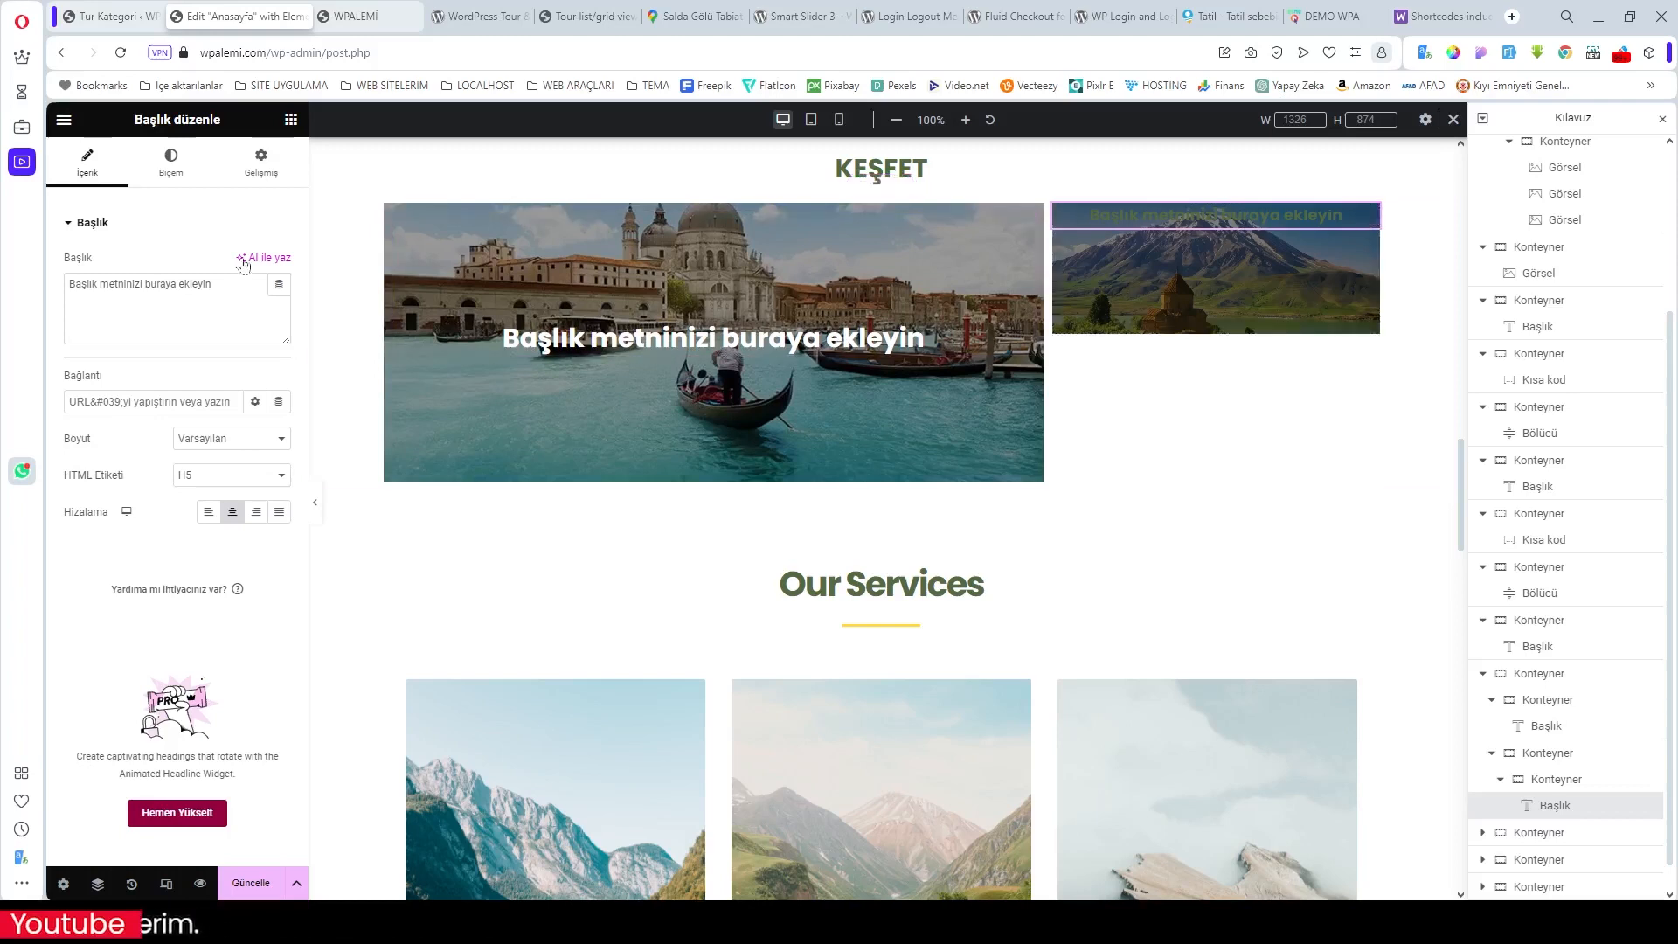
Step: Make the mountain heading white and horizontally centre both the mountain and Venice heading boxes
left_click(170, 162)
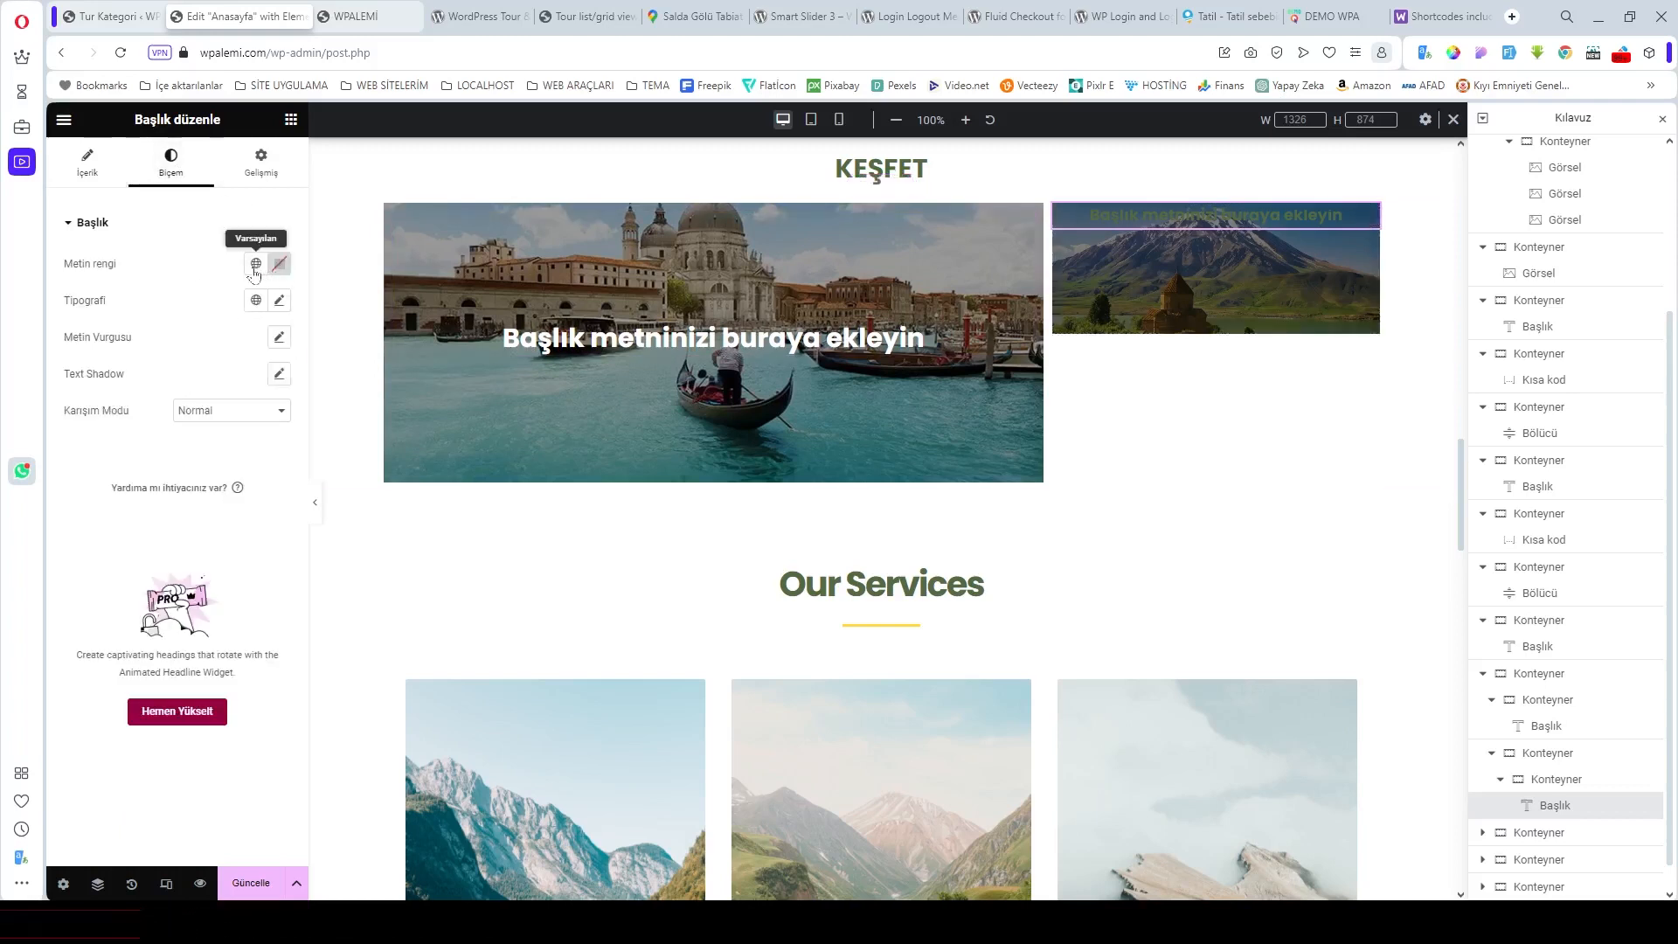
left_click(255, 263)
scroll(209, 407, "down", 3)
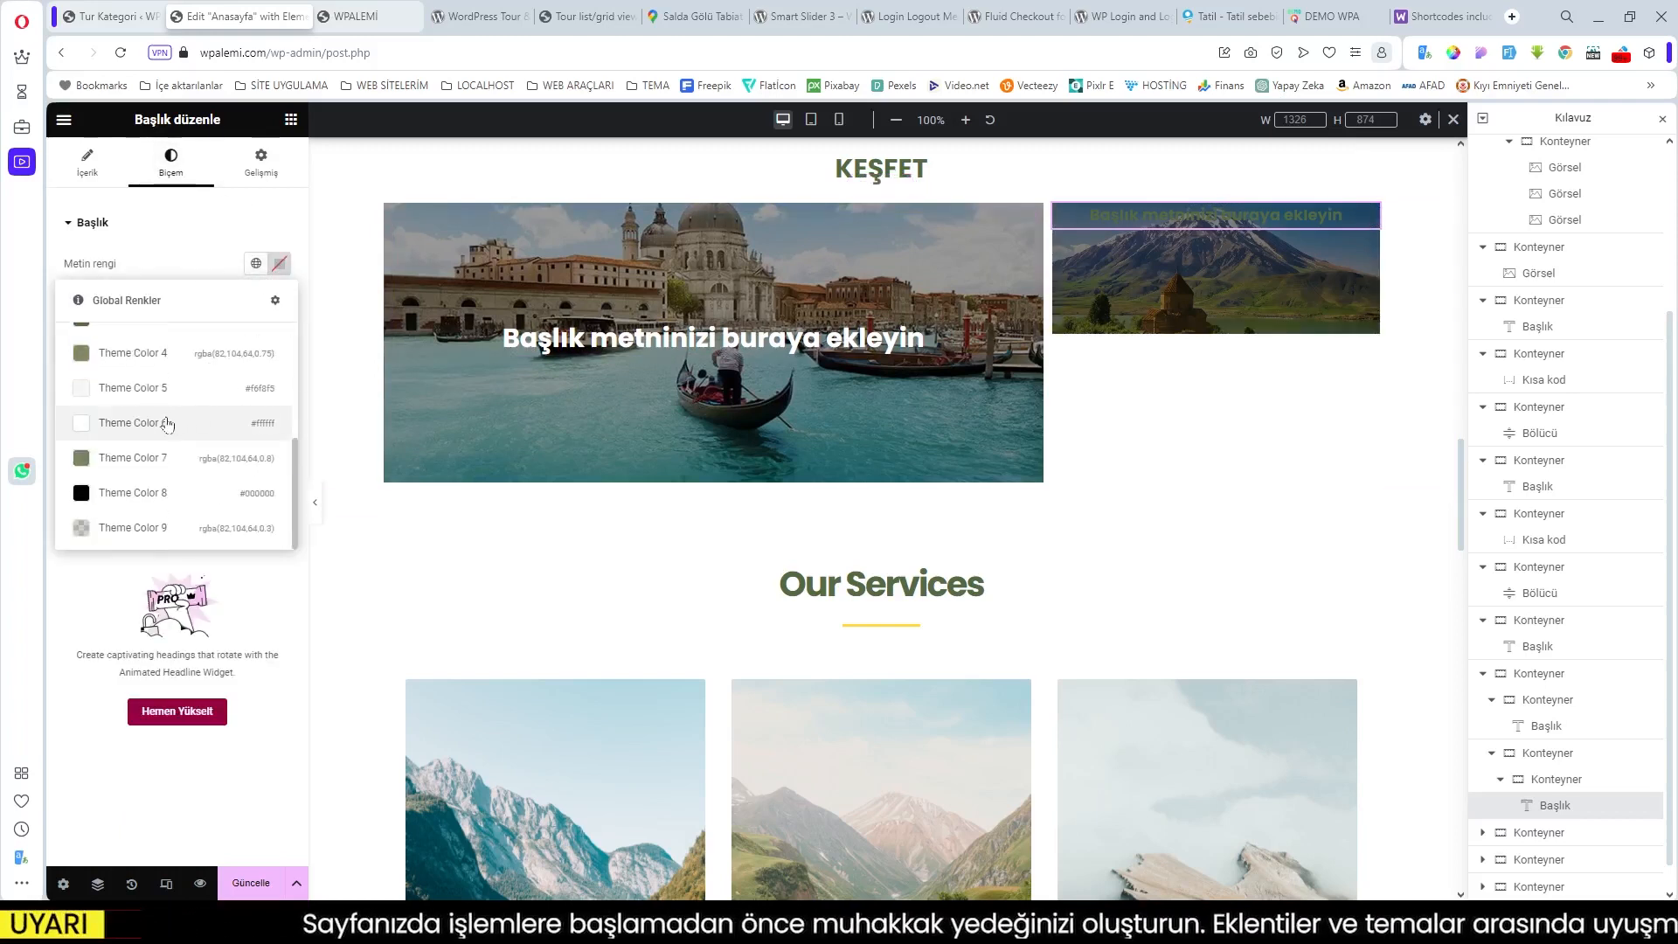
left_click(175, 414)
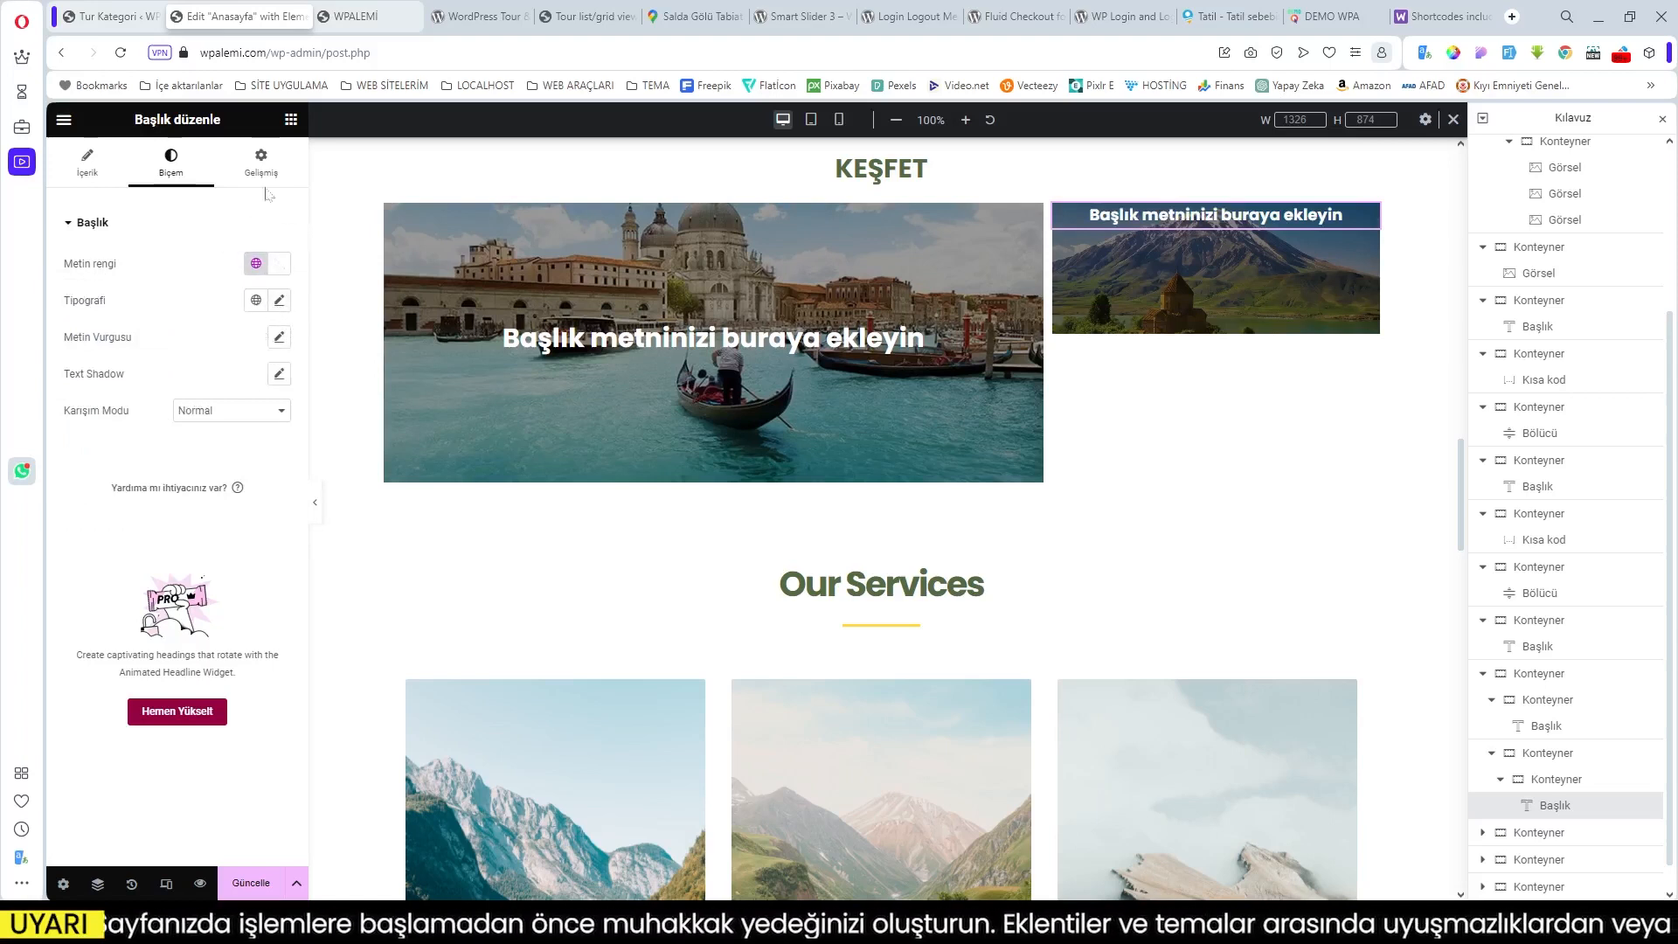
left_click(260, 162)
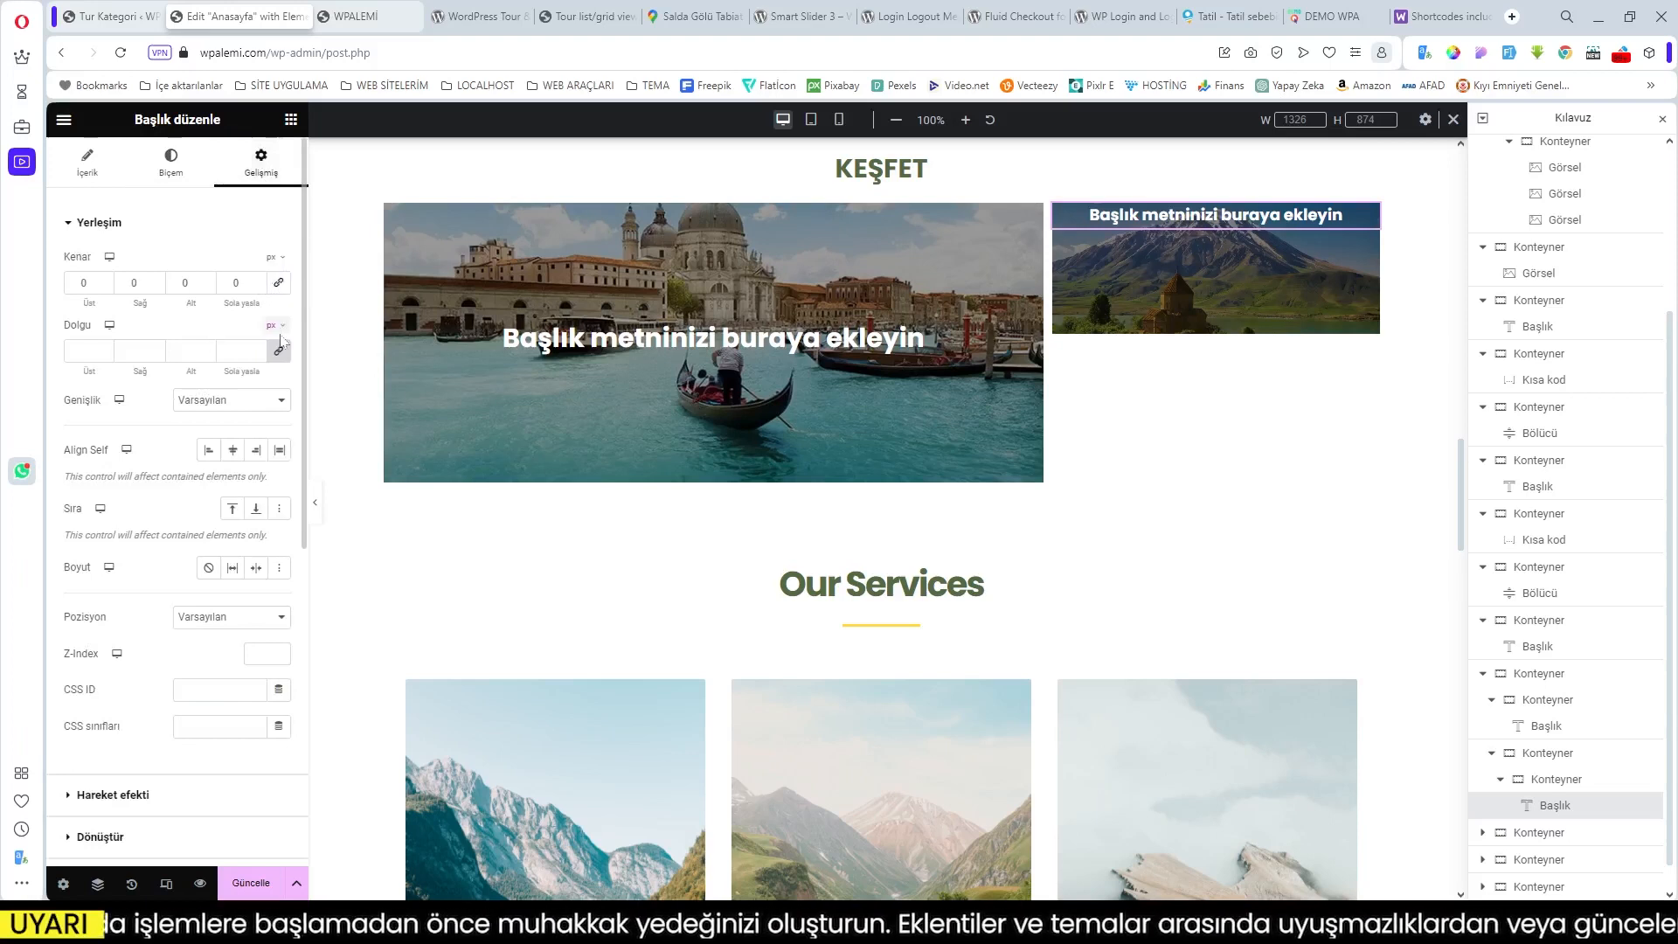
left_click(235, 449)
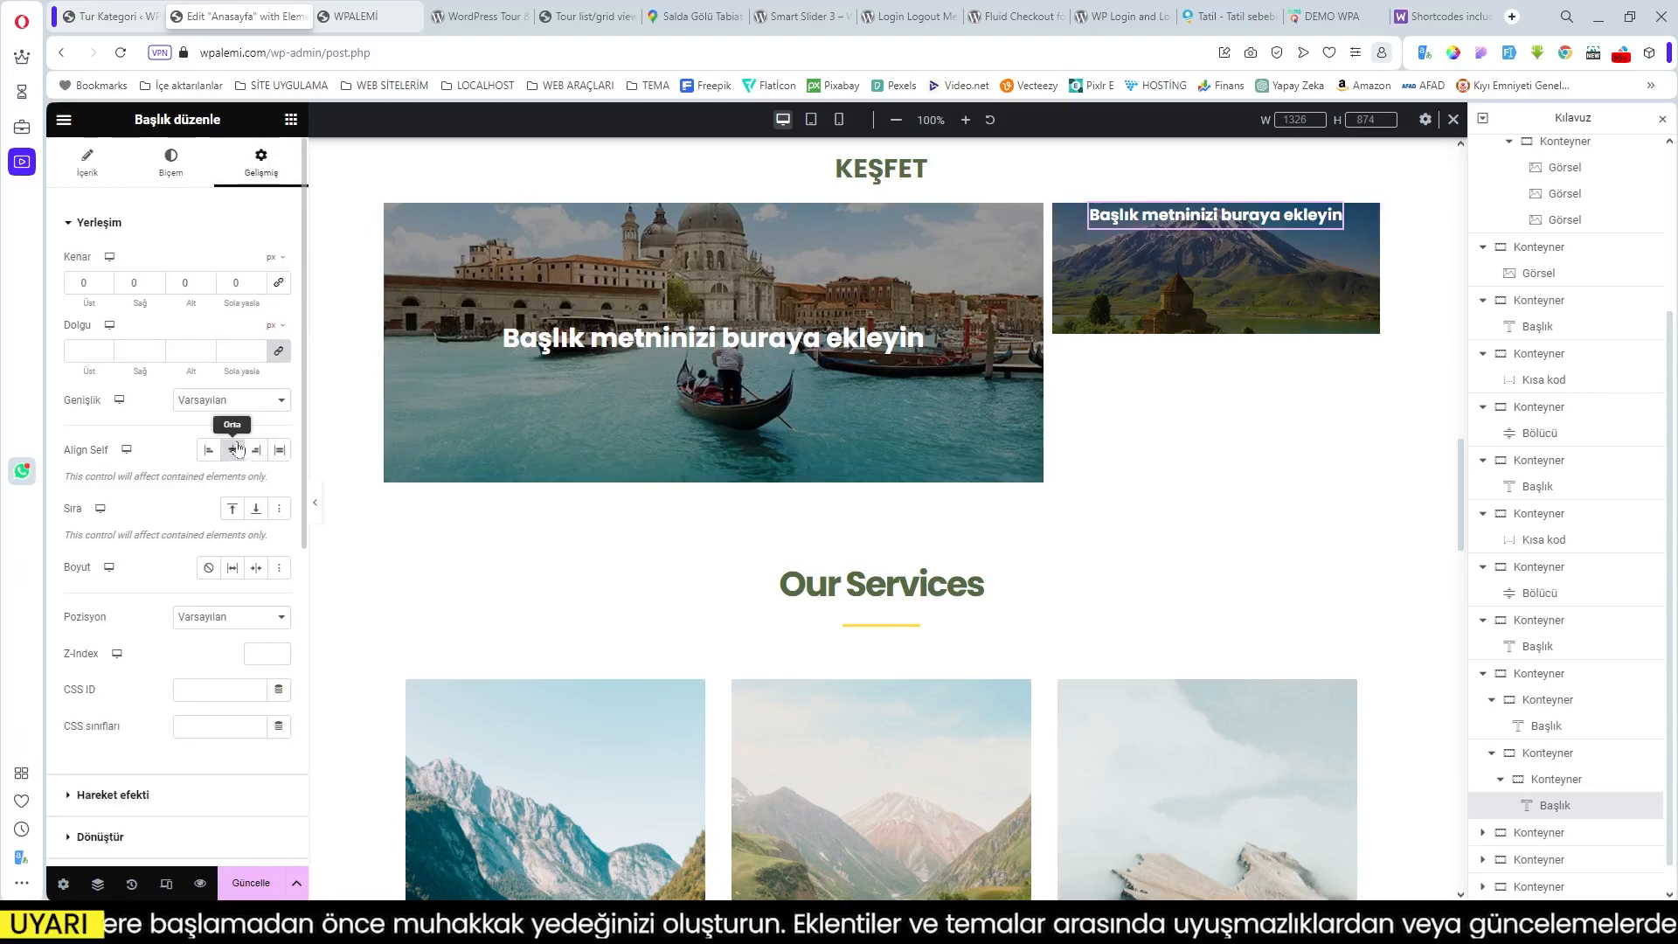
left_click(1022, 224)
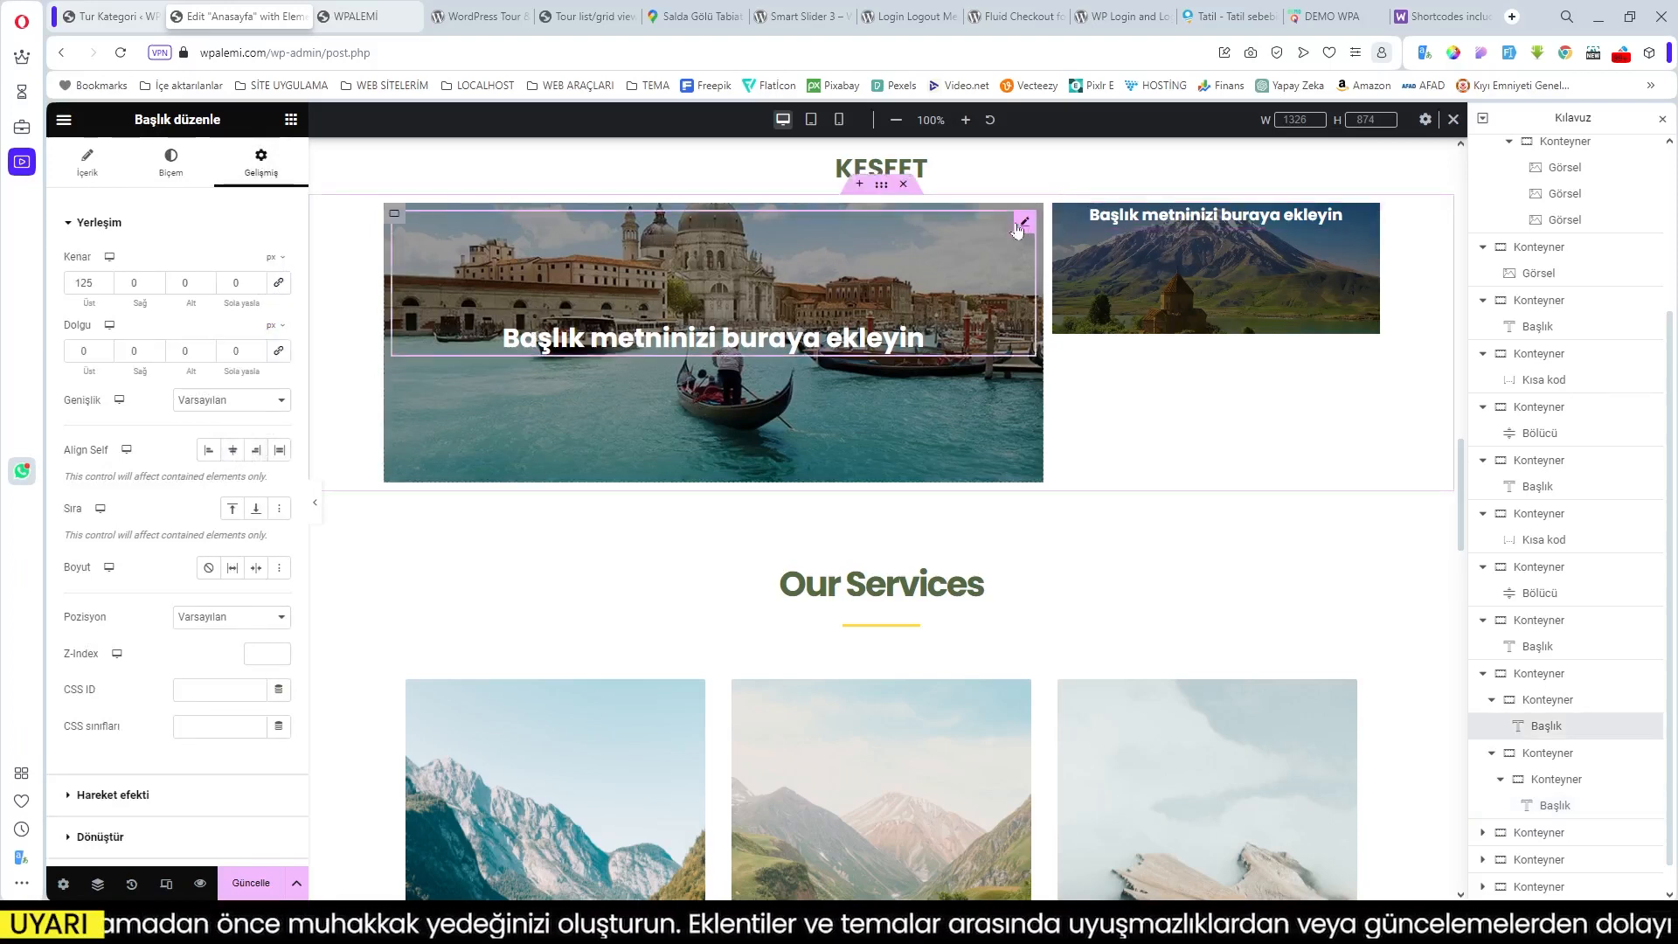
left_click(231, 449)
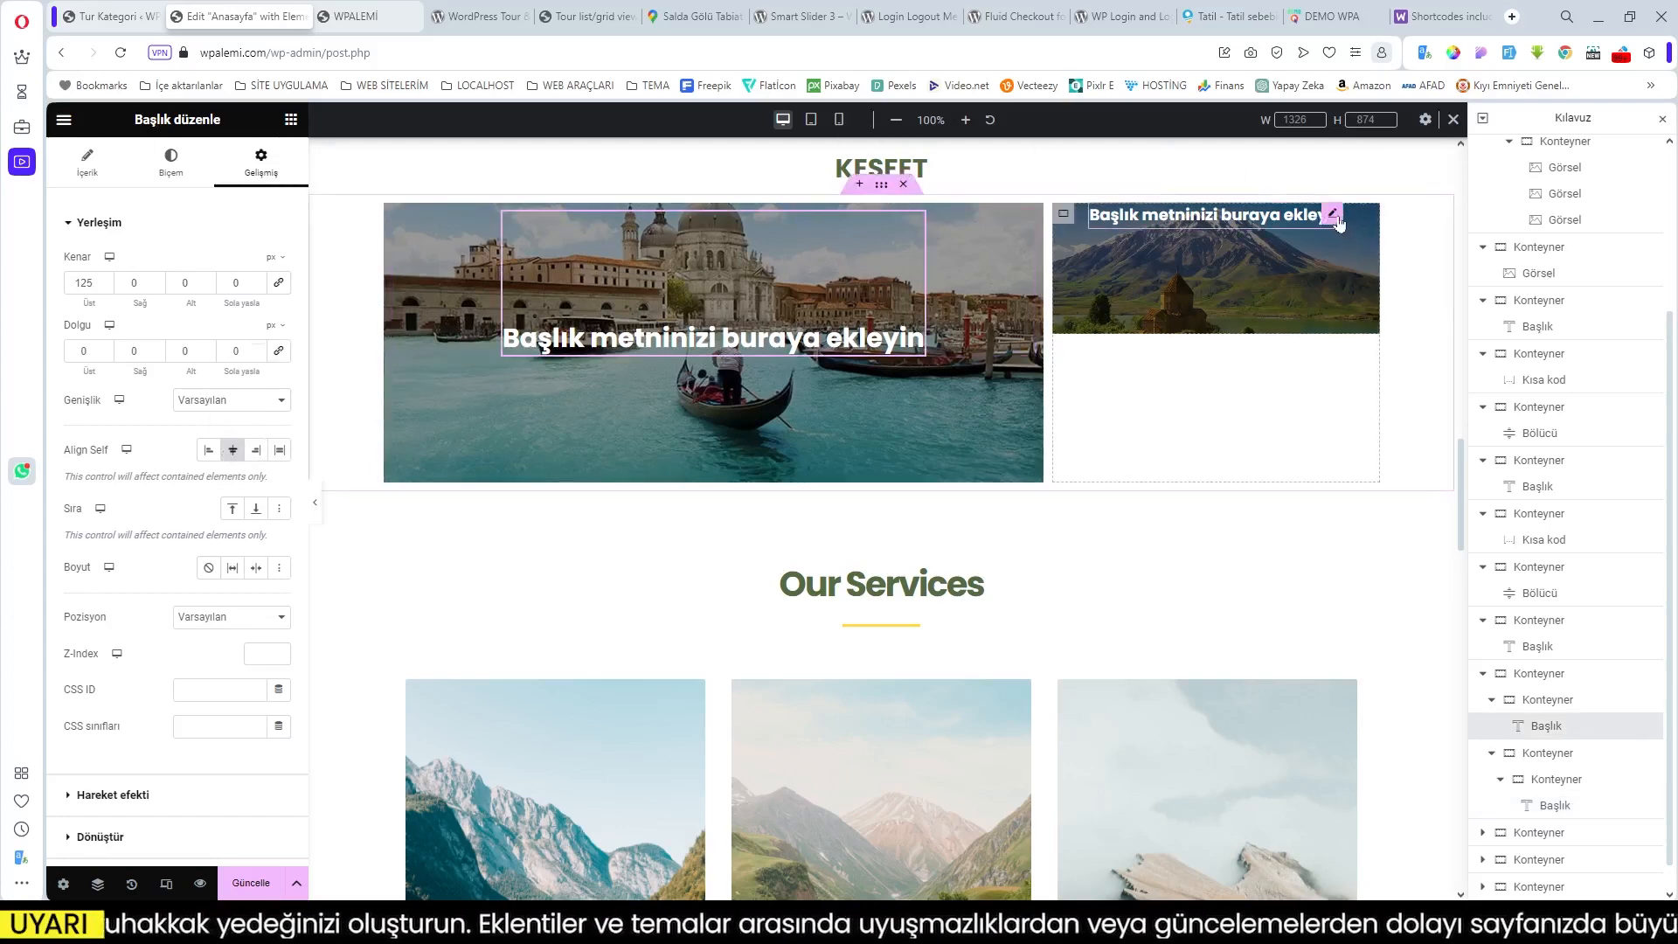
Step: Zero the mountain heading's padding, give it a 60 px top margin, and stretch both headings full width
left_click(1335, 217)
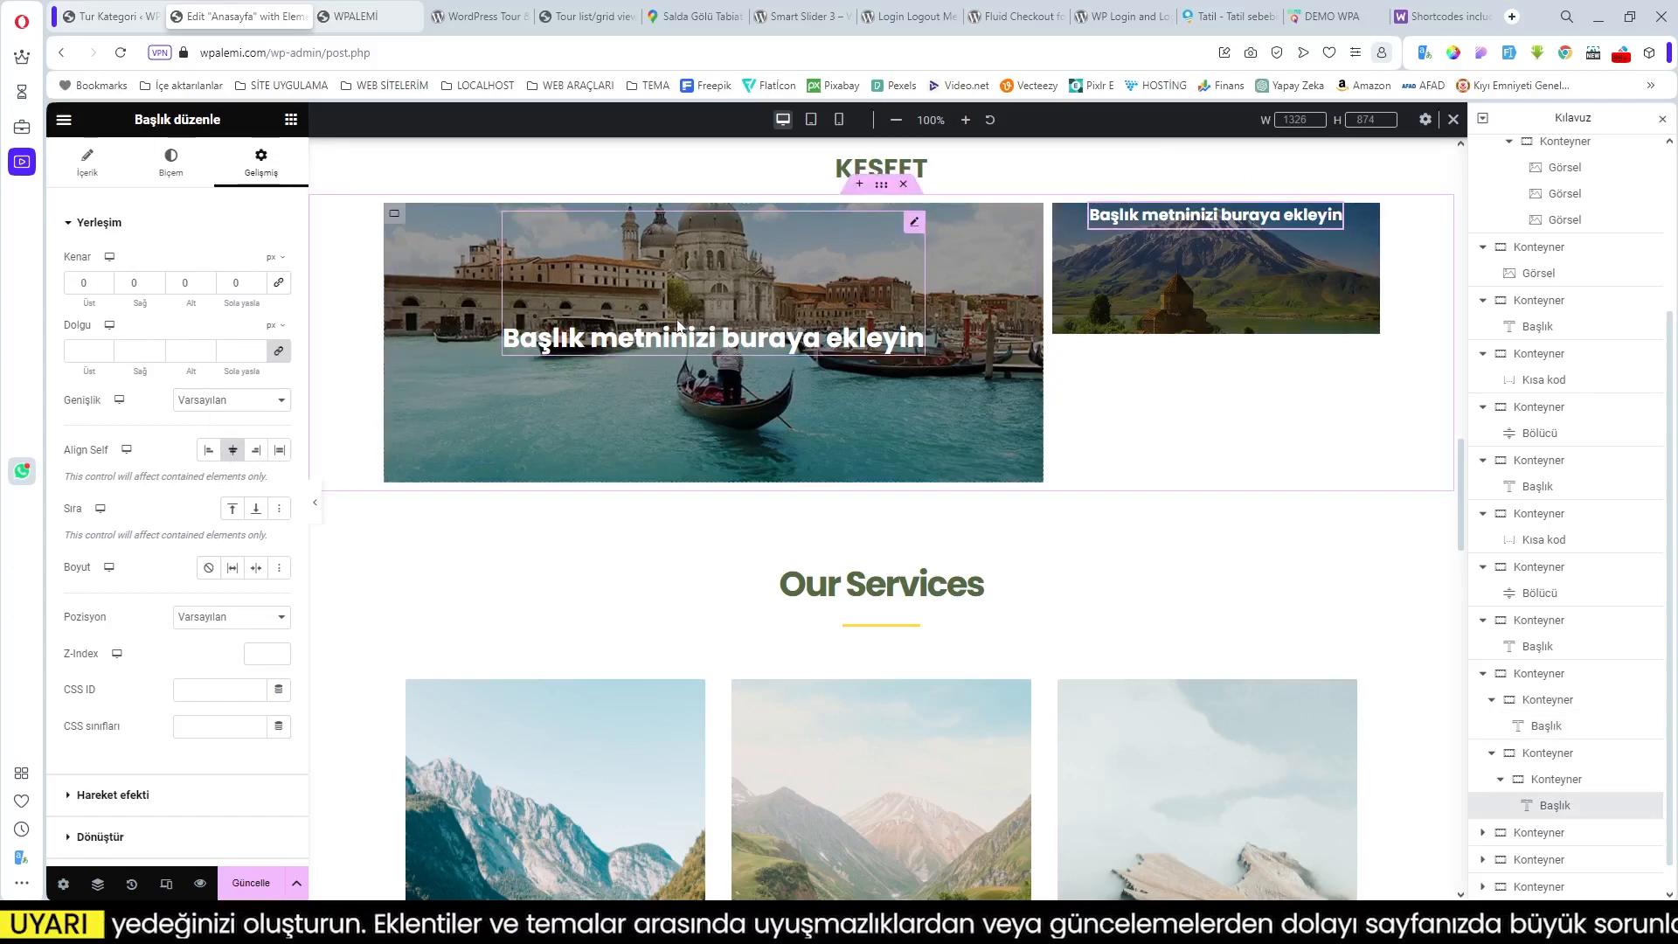
left_click(280, 353)
left_click_drag(87, 303, 141, 304)
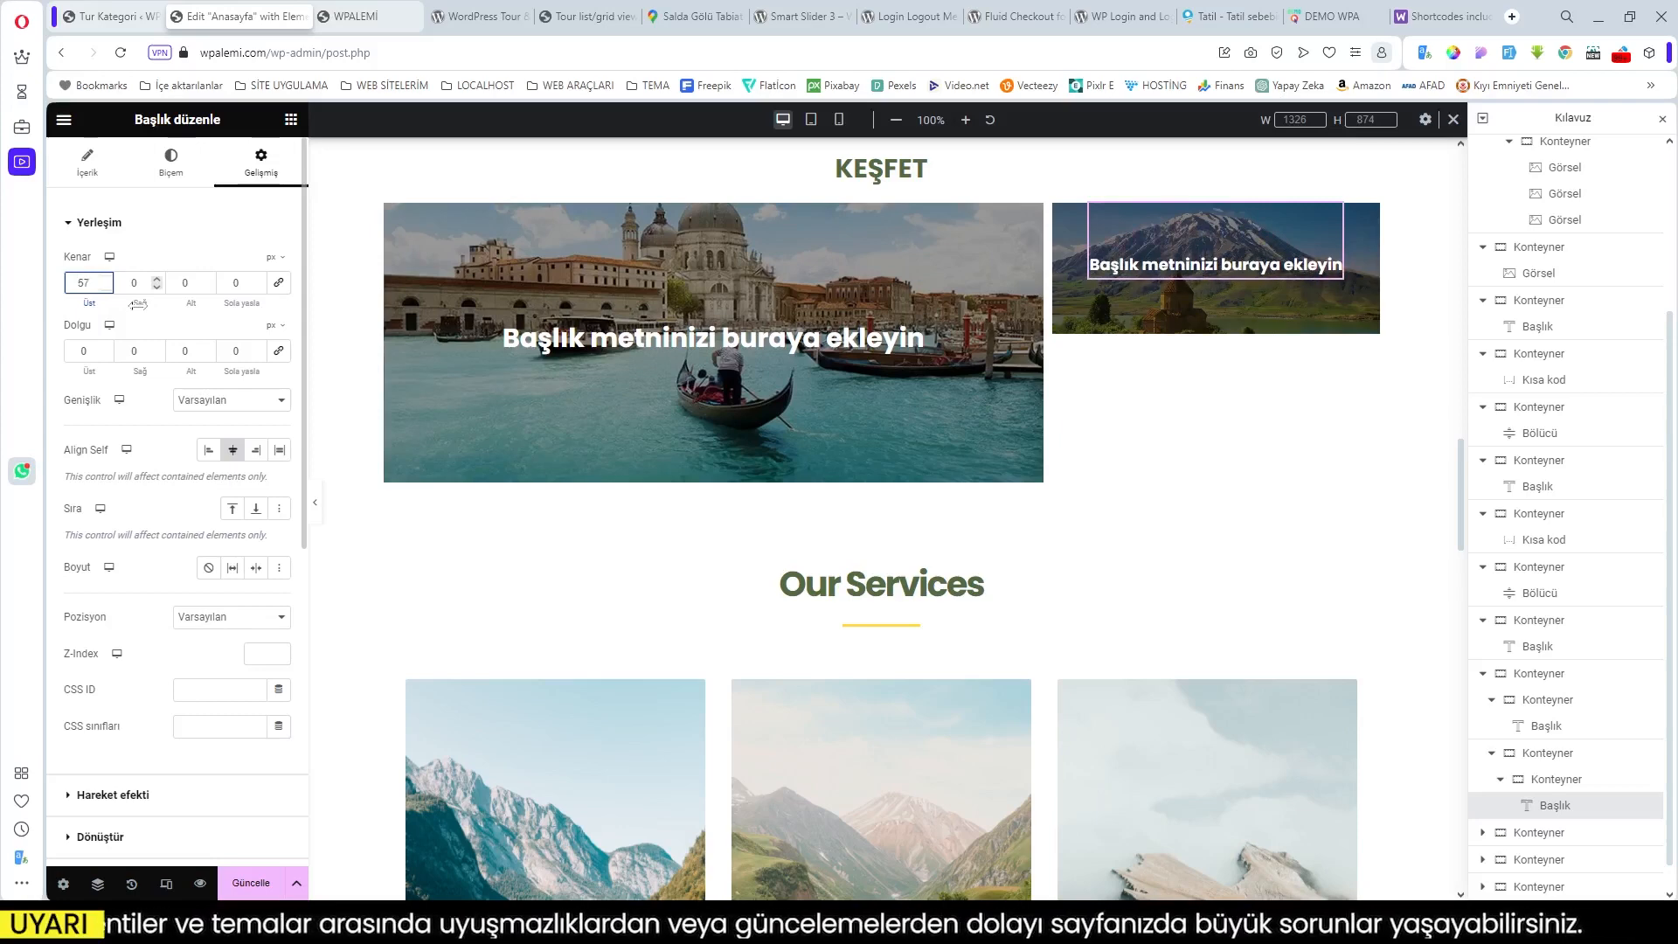
left_click_drag(142, 304, 142, 304)
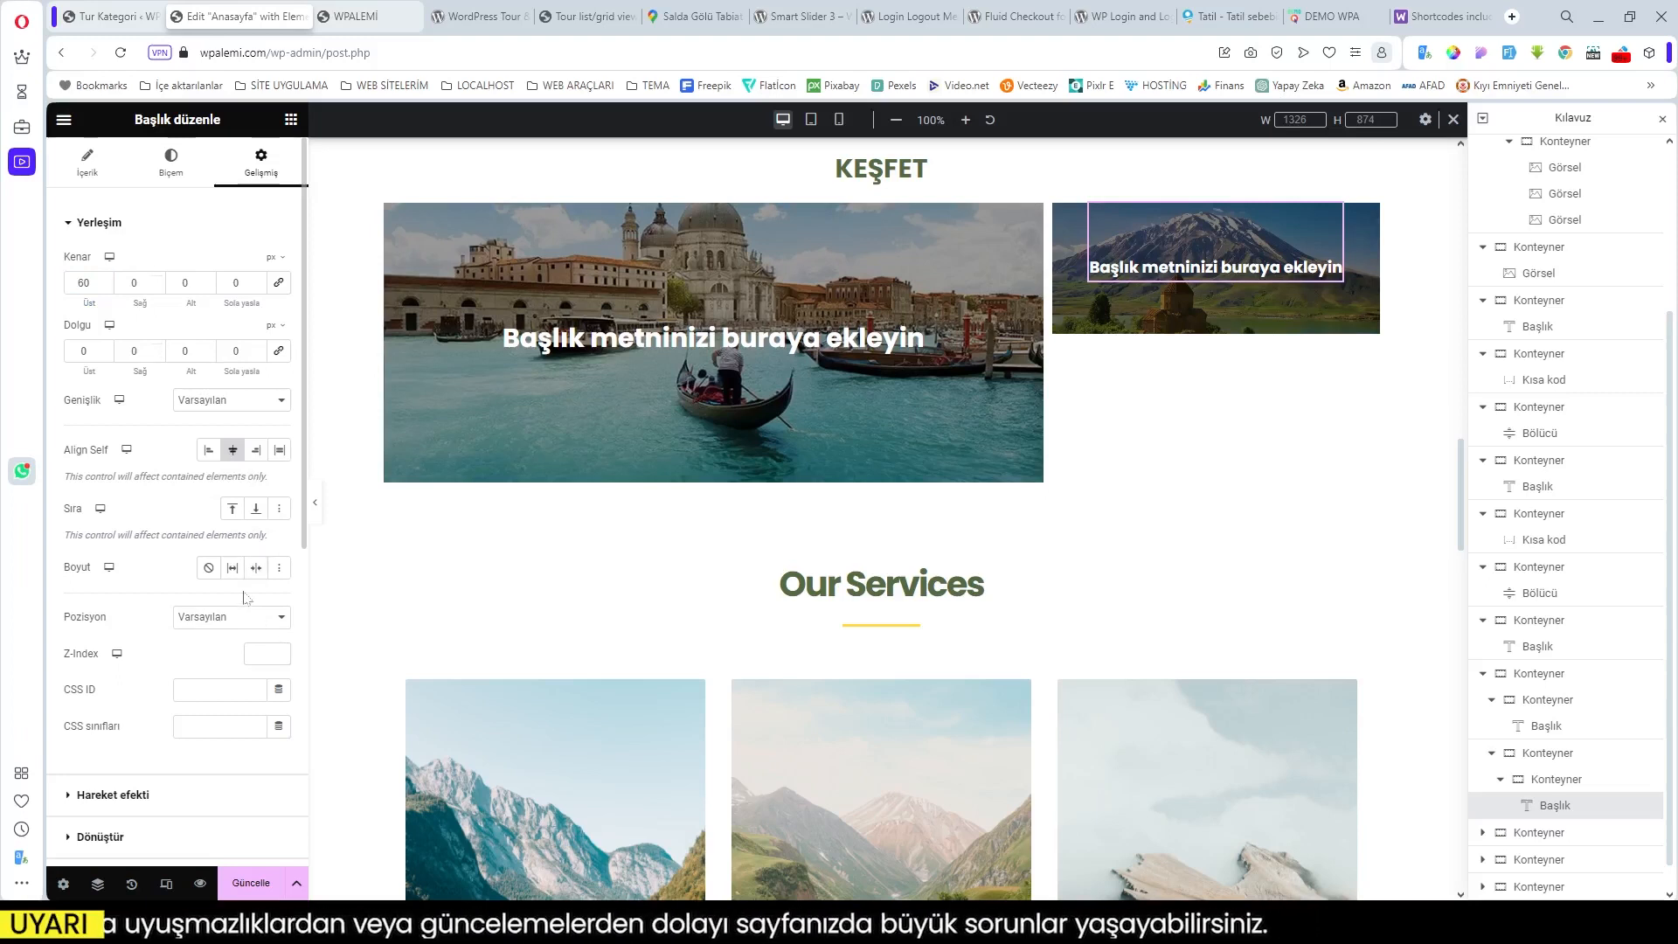
left_click(280, 450)
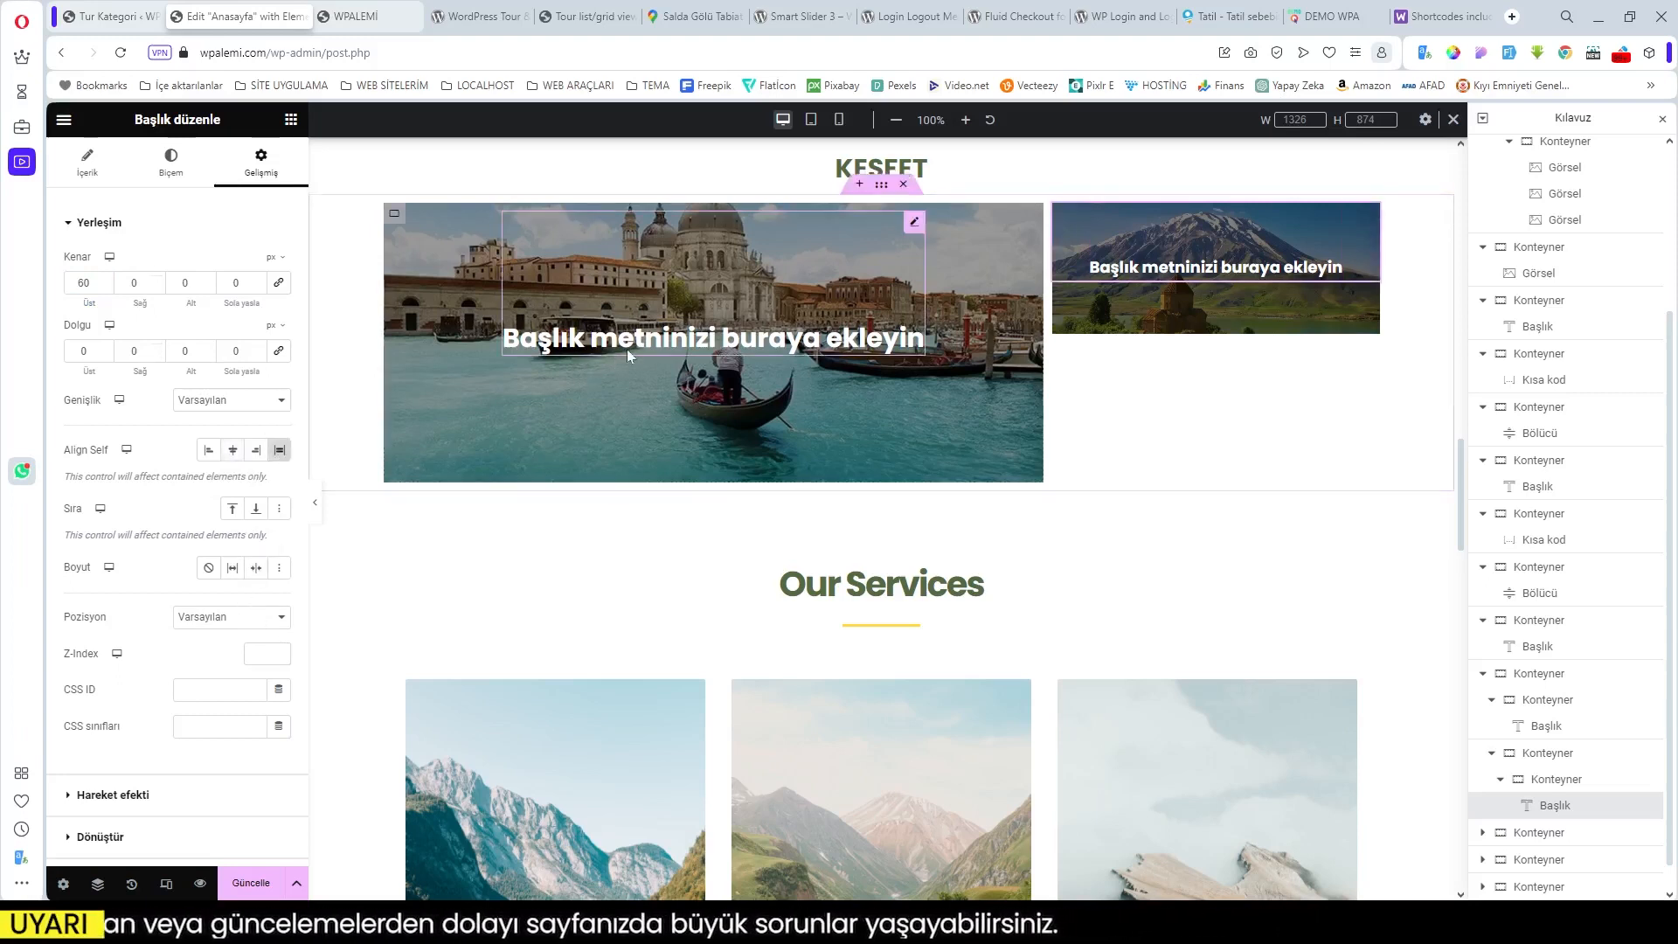
left_click(915, 226)
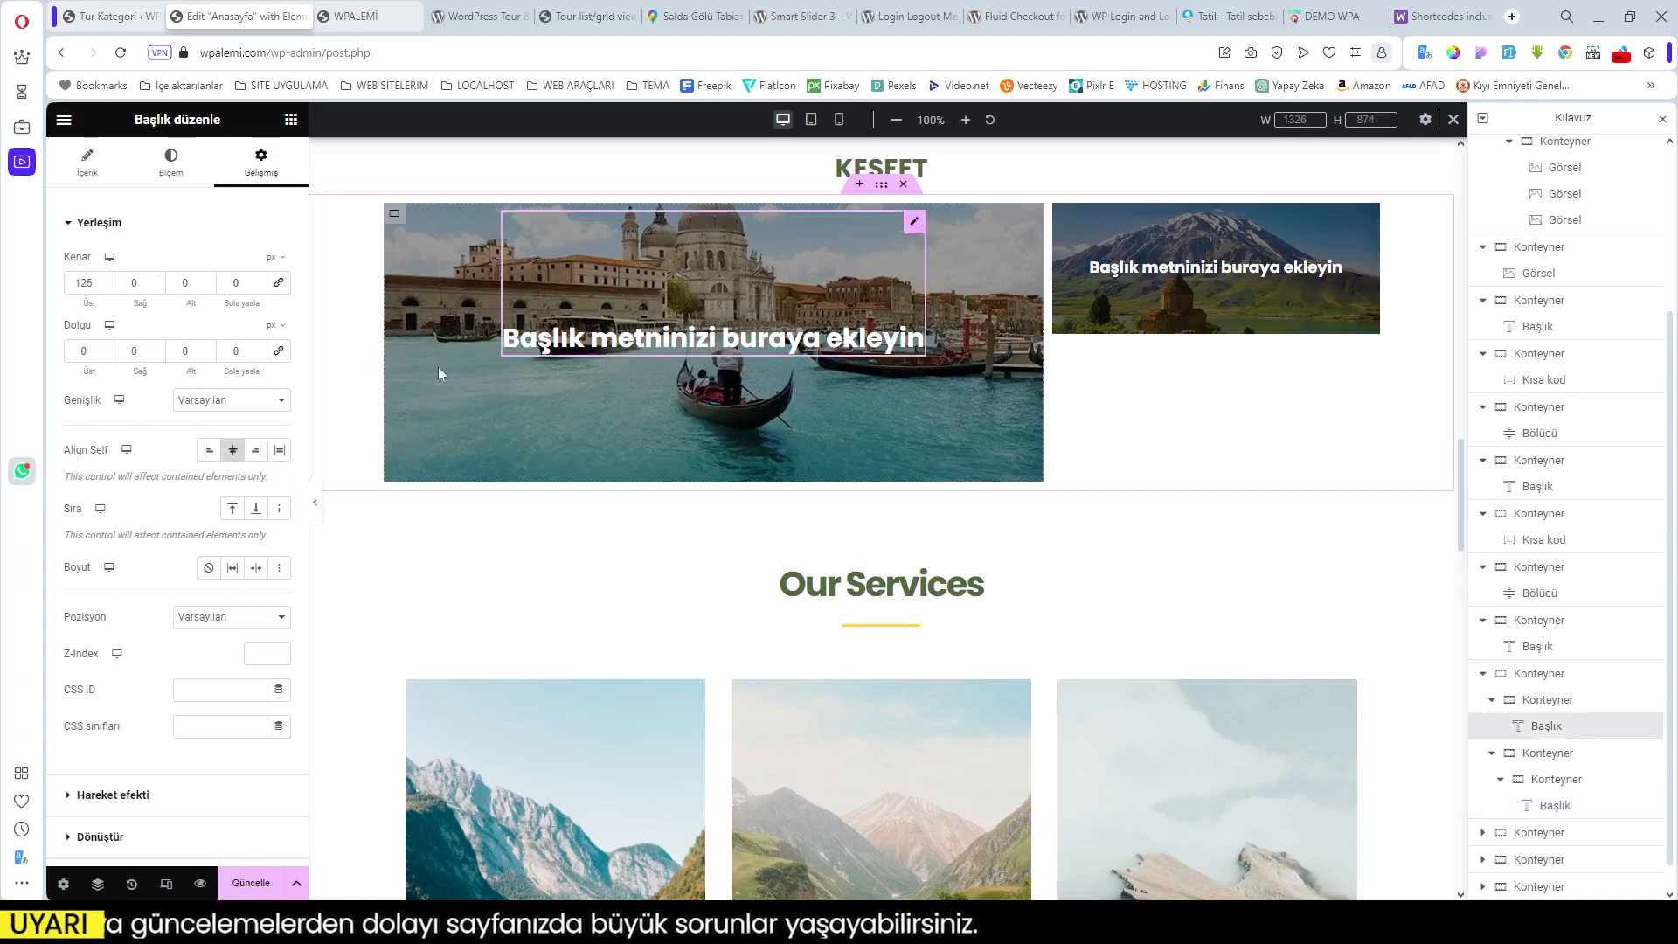
left_click(281, 450)
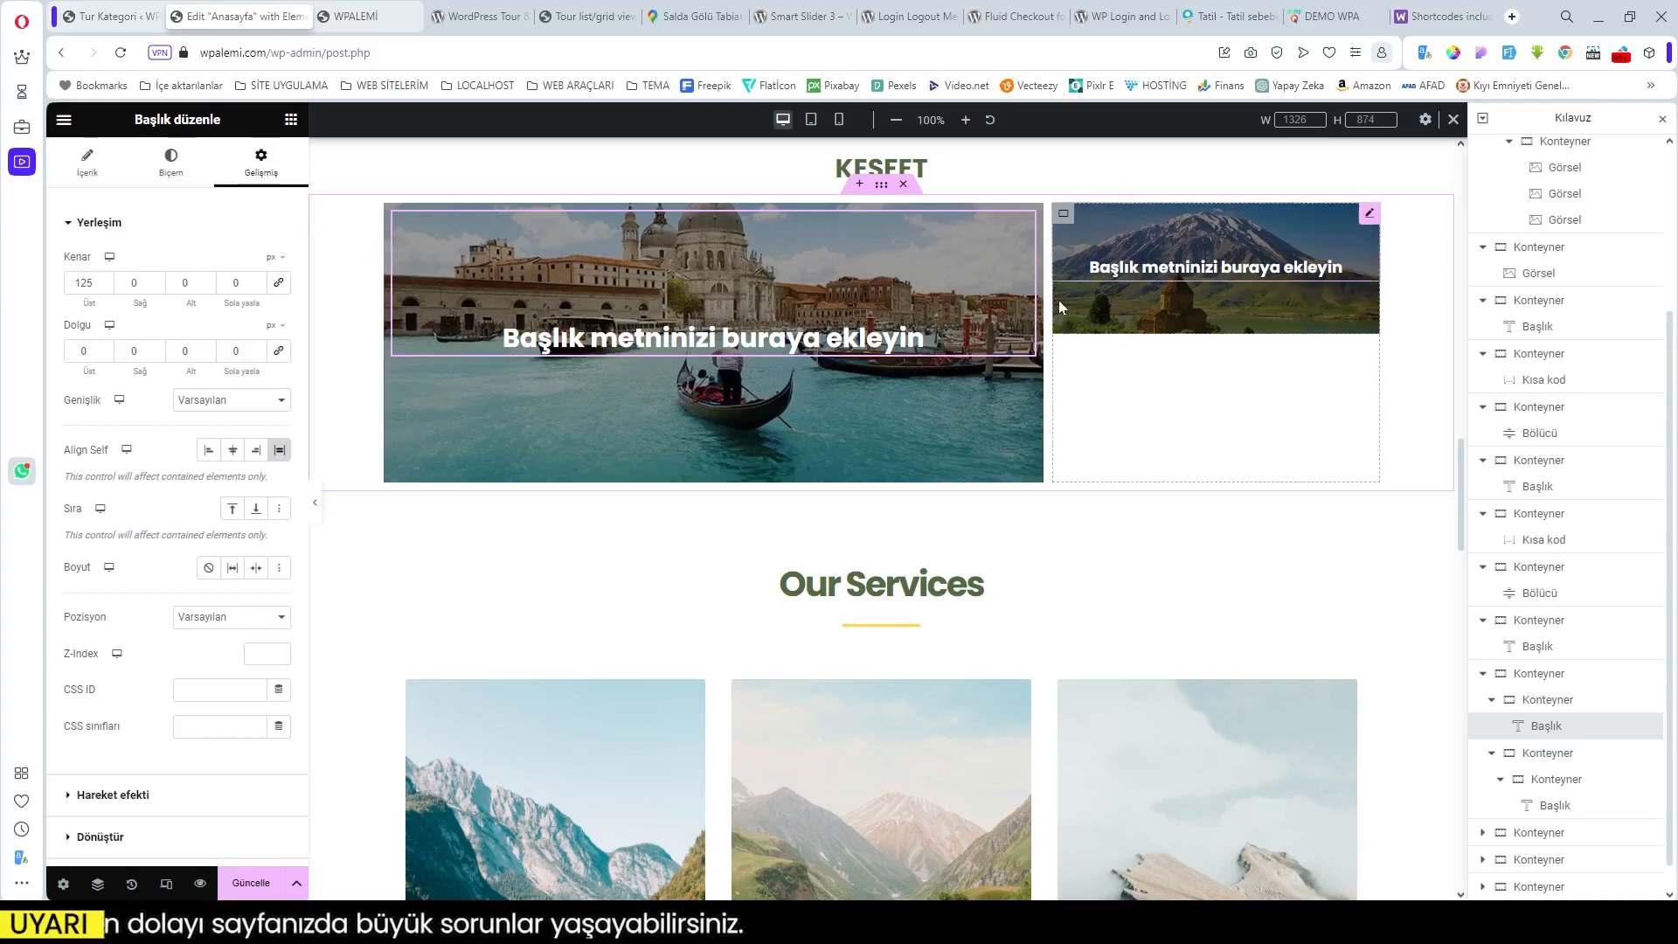
left_click(1064, 216)
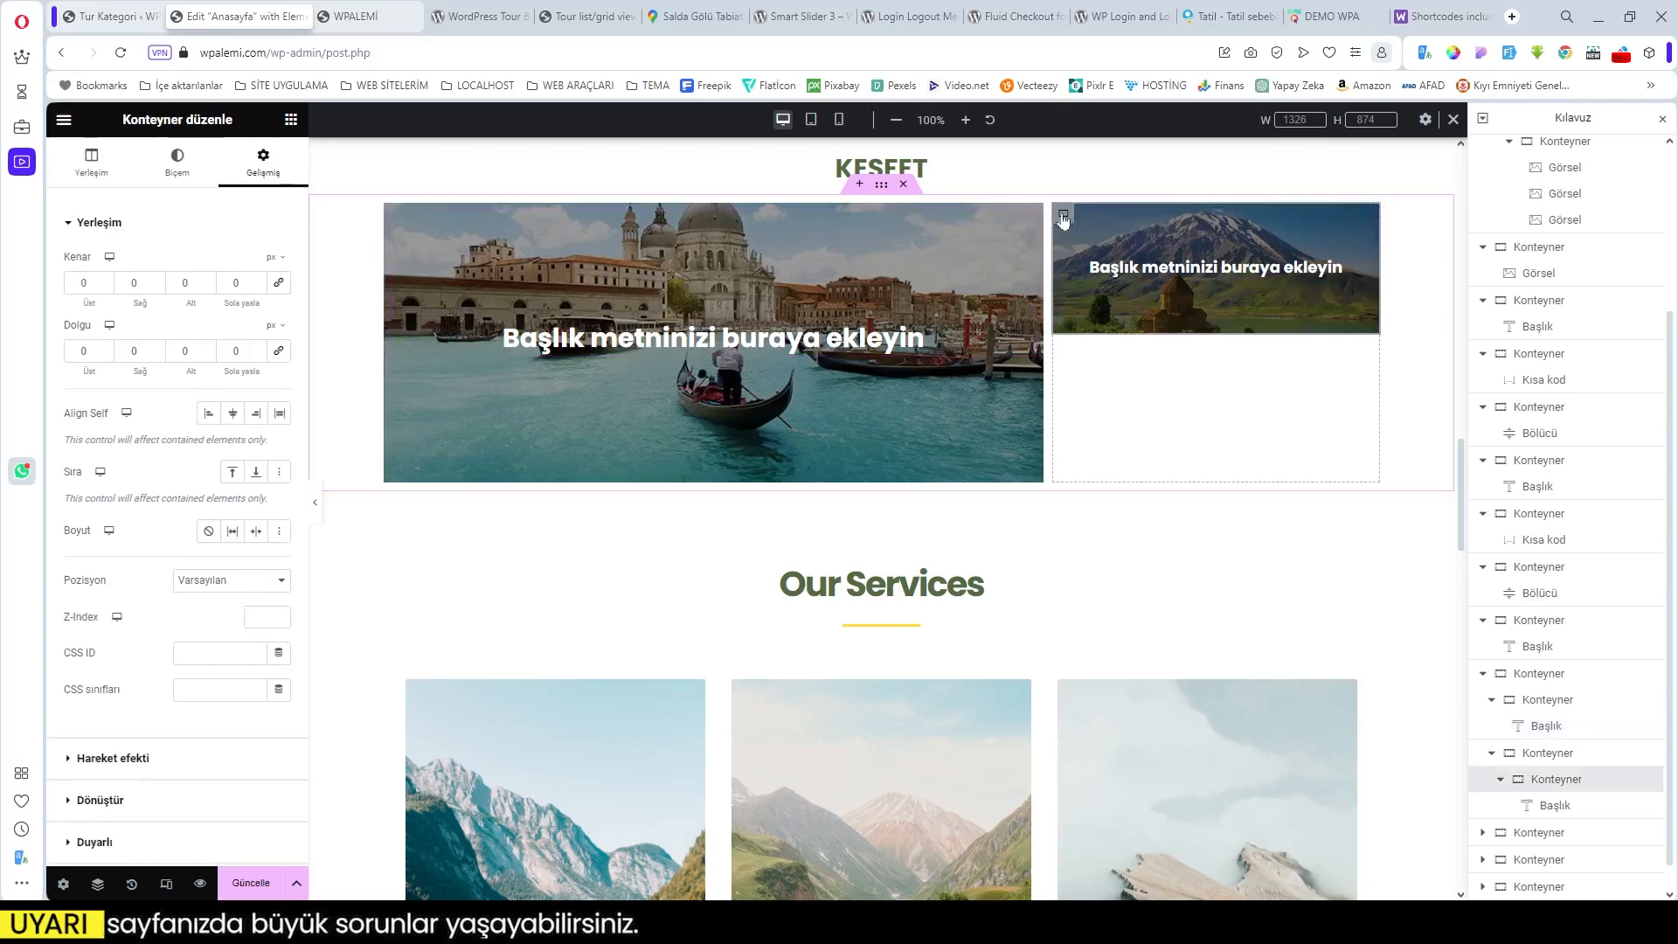
Step: Duplicate the mountain tile and give the copy a 20 px top margin
right_click(1063, 217)
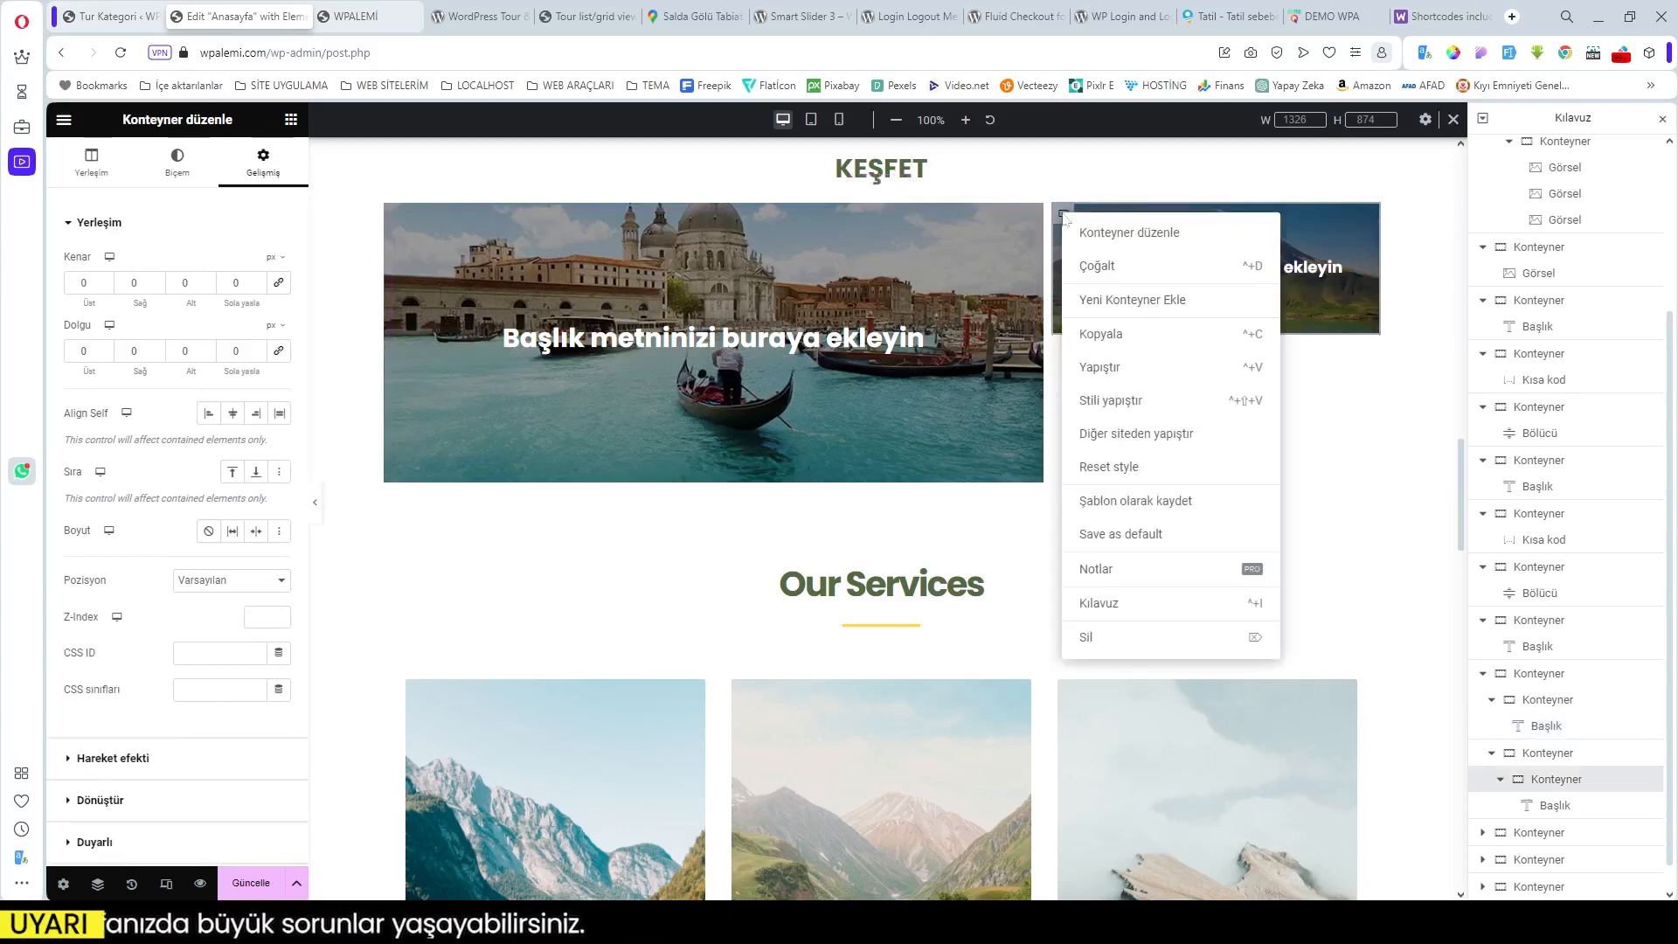
left_click(1127, 276)
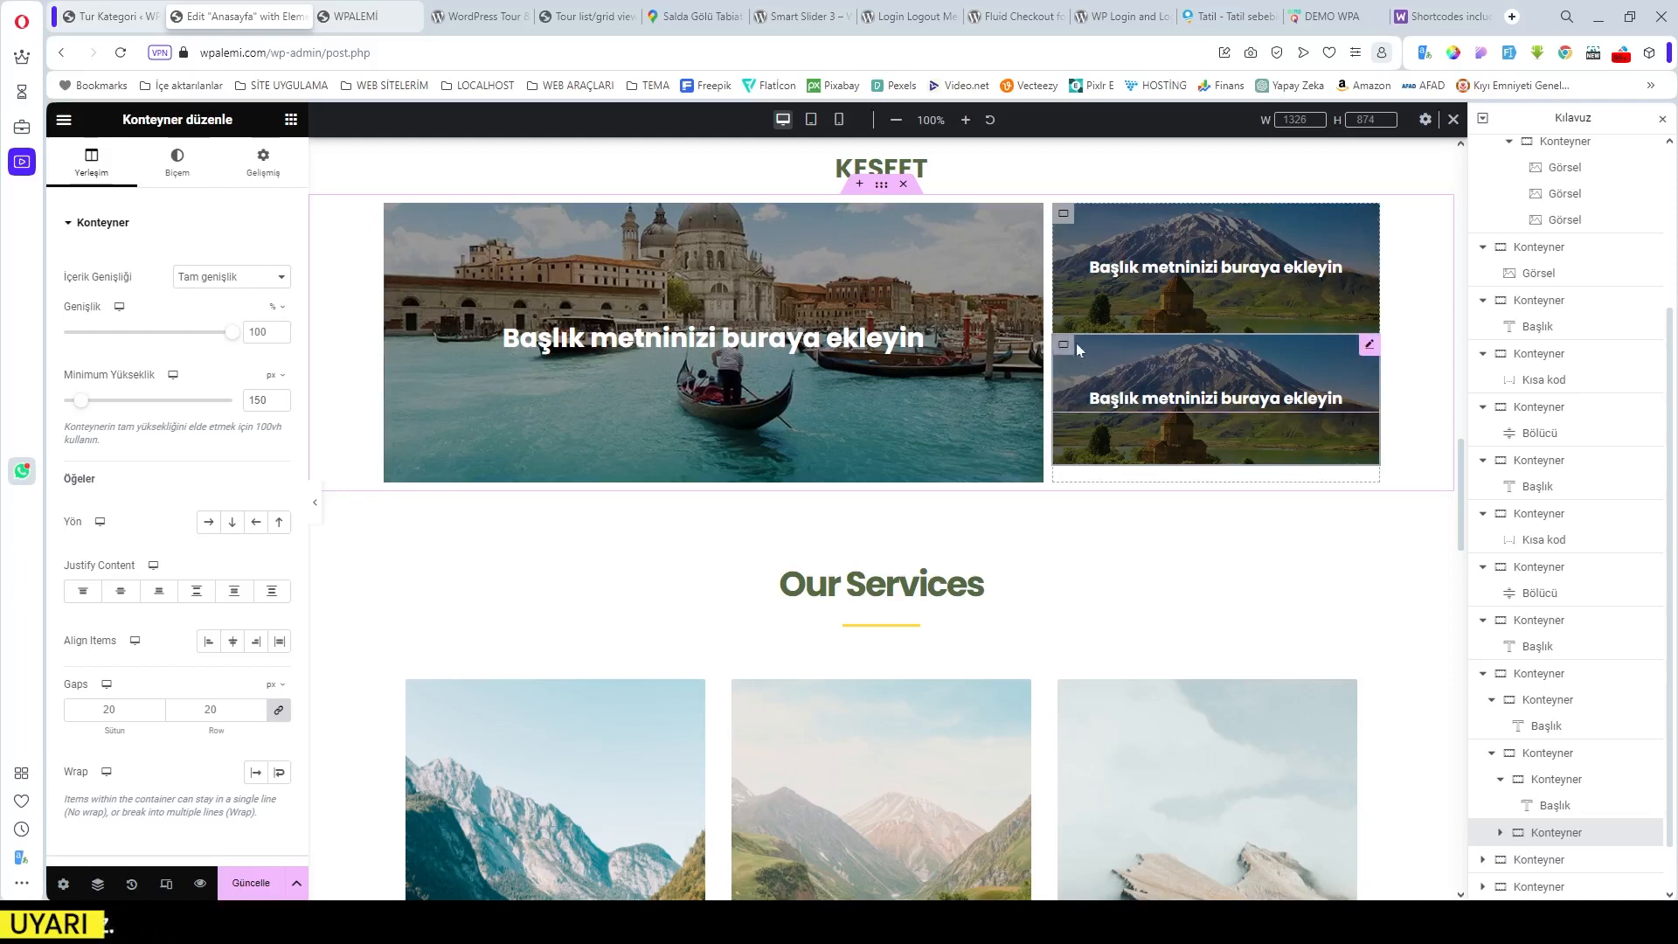
left_click(262, 162)
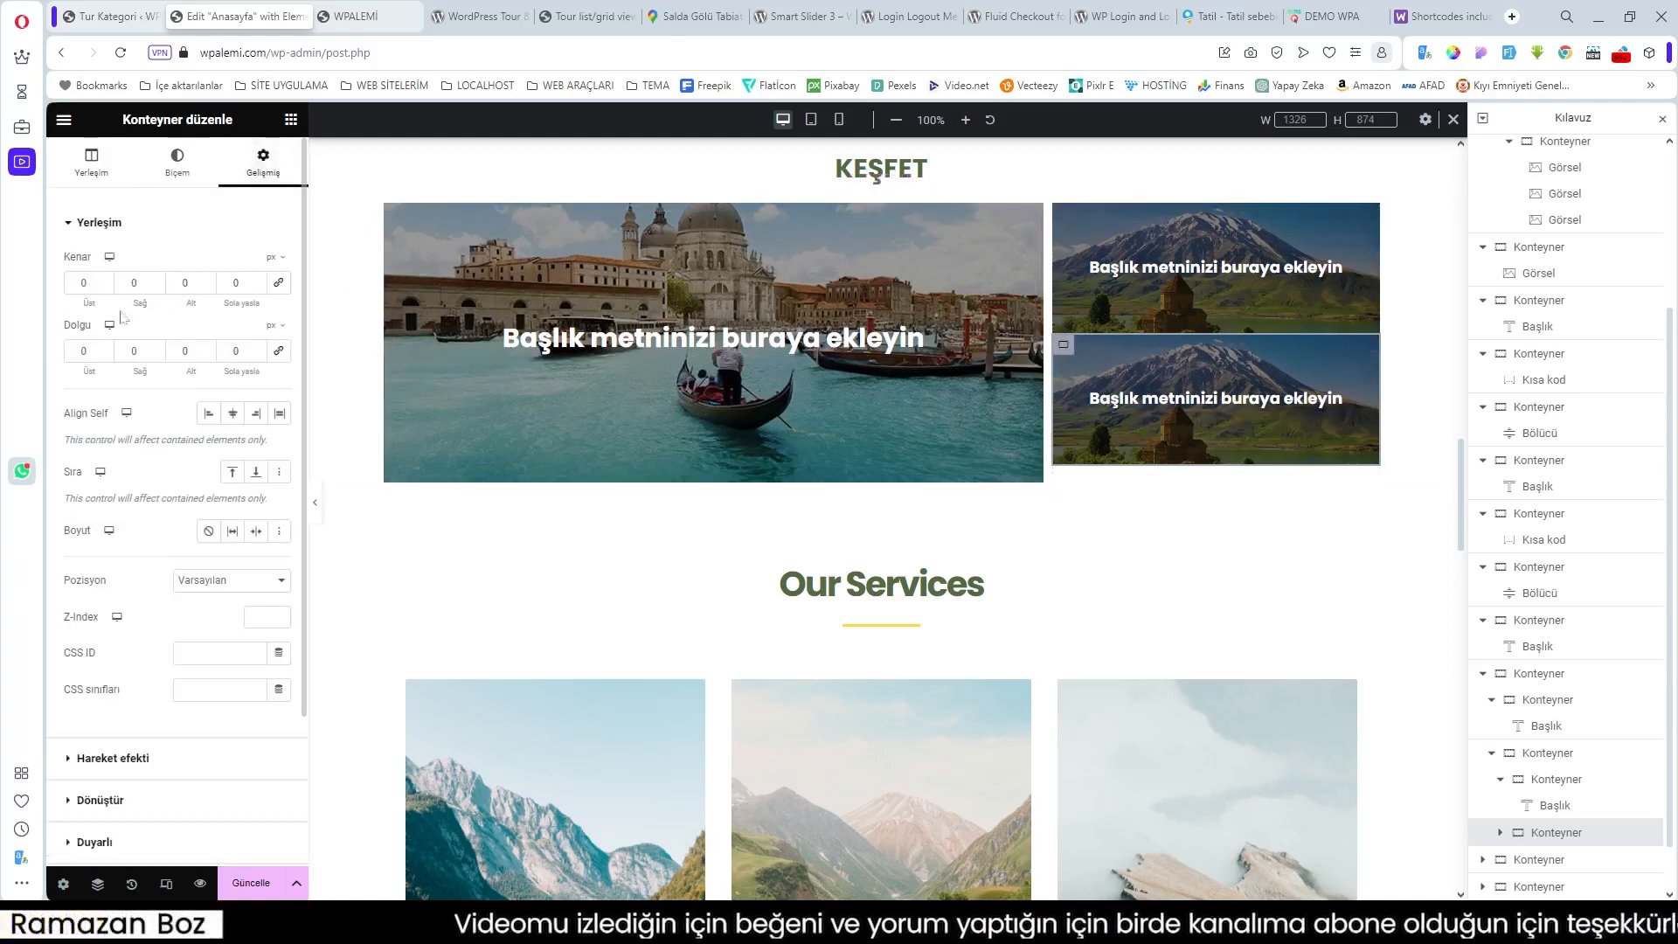
left_click_drag(86, 302, 98, 303)
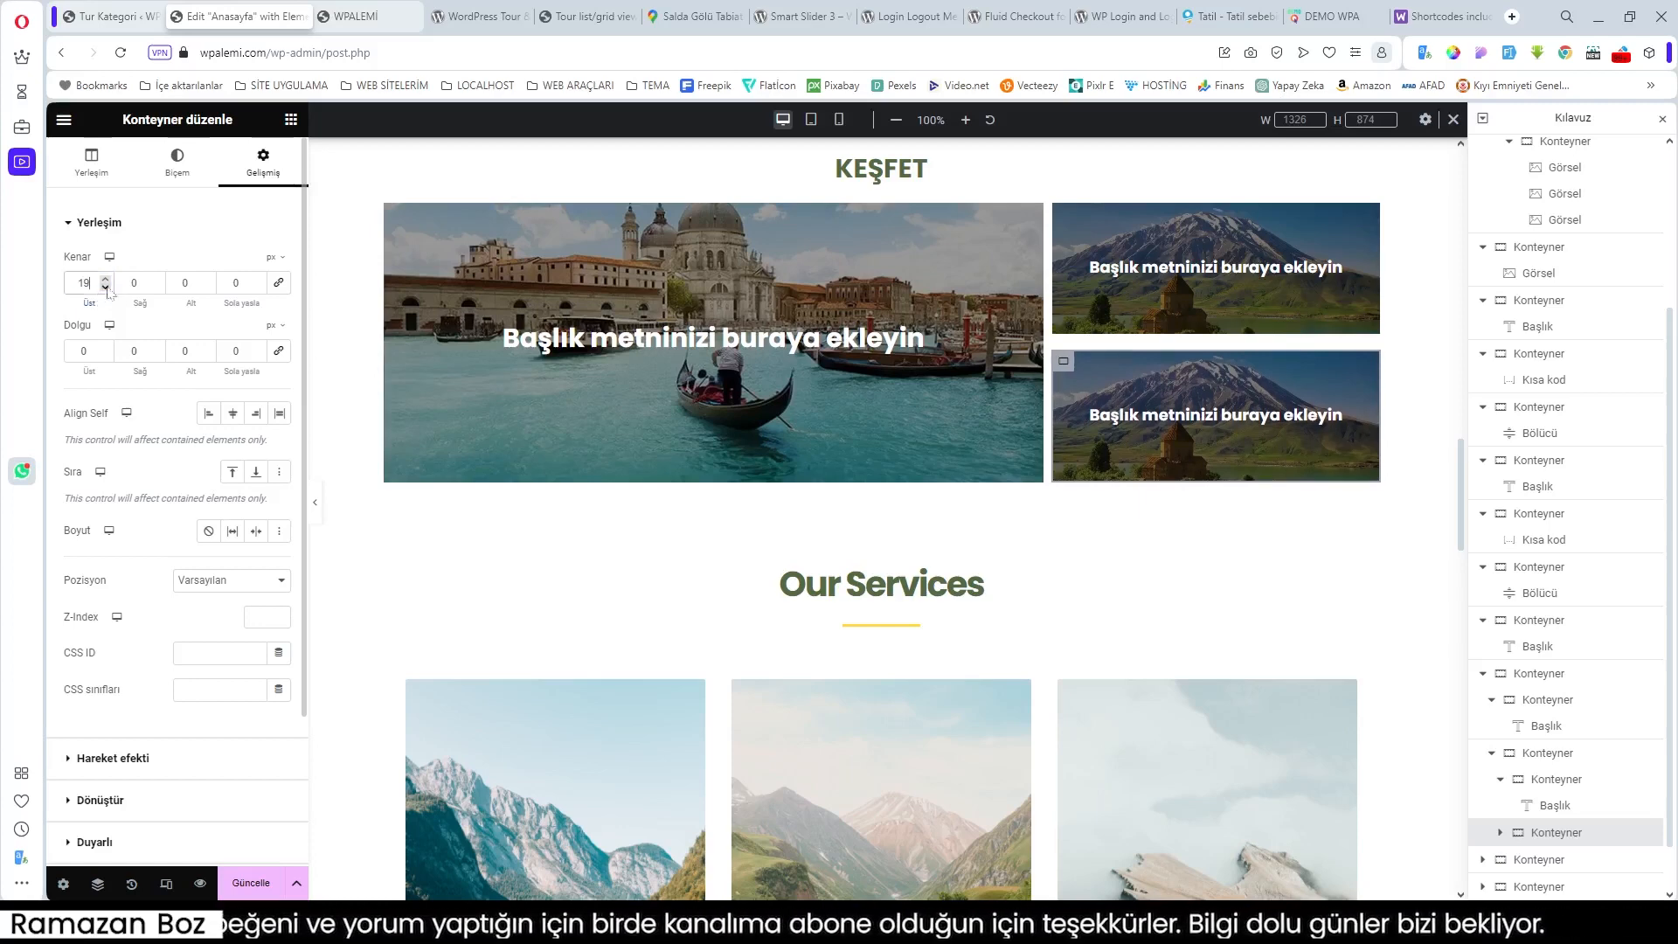
left_click(105, 283)
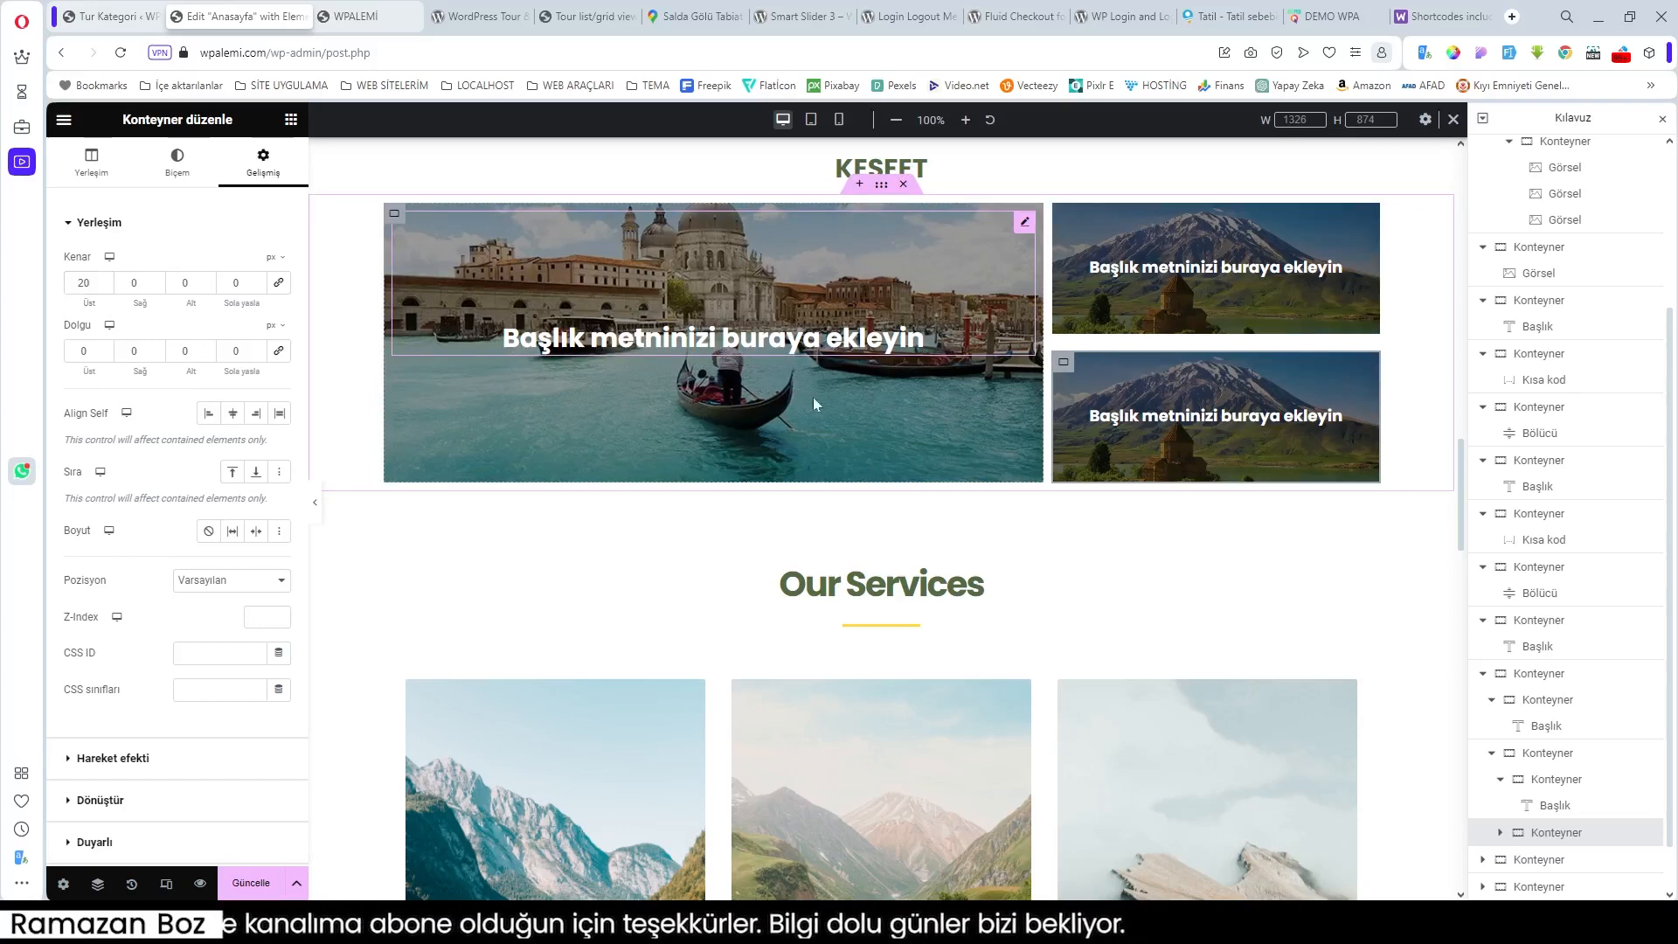
Step: Review the Venice tile's heading and container layout, background and spacing settings
left_click(806, 349)
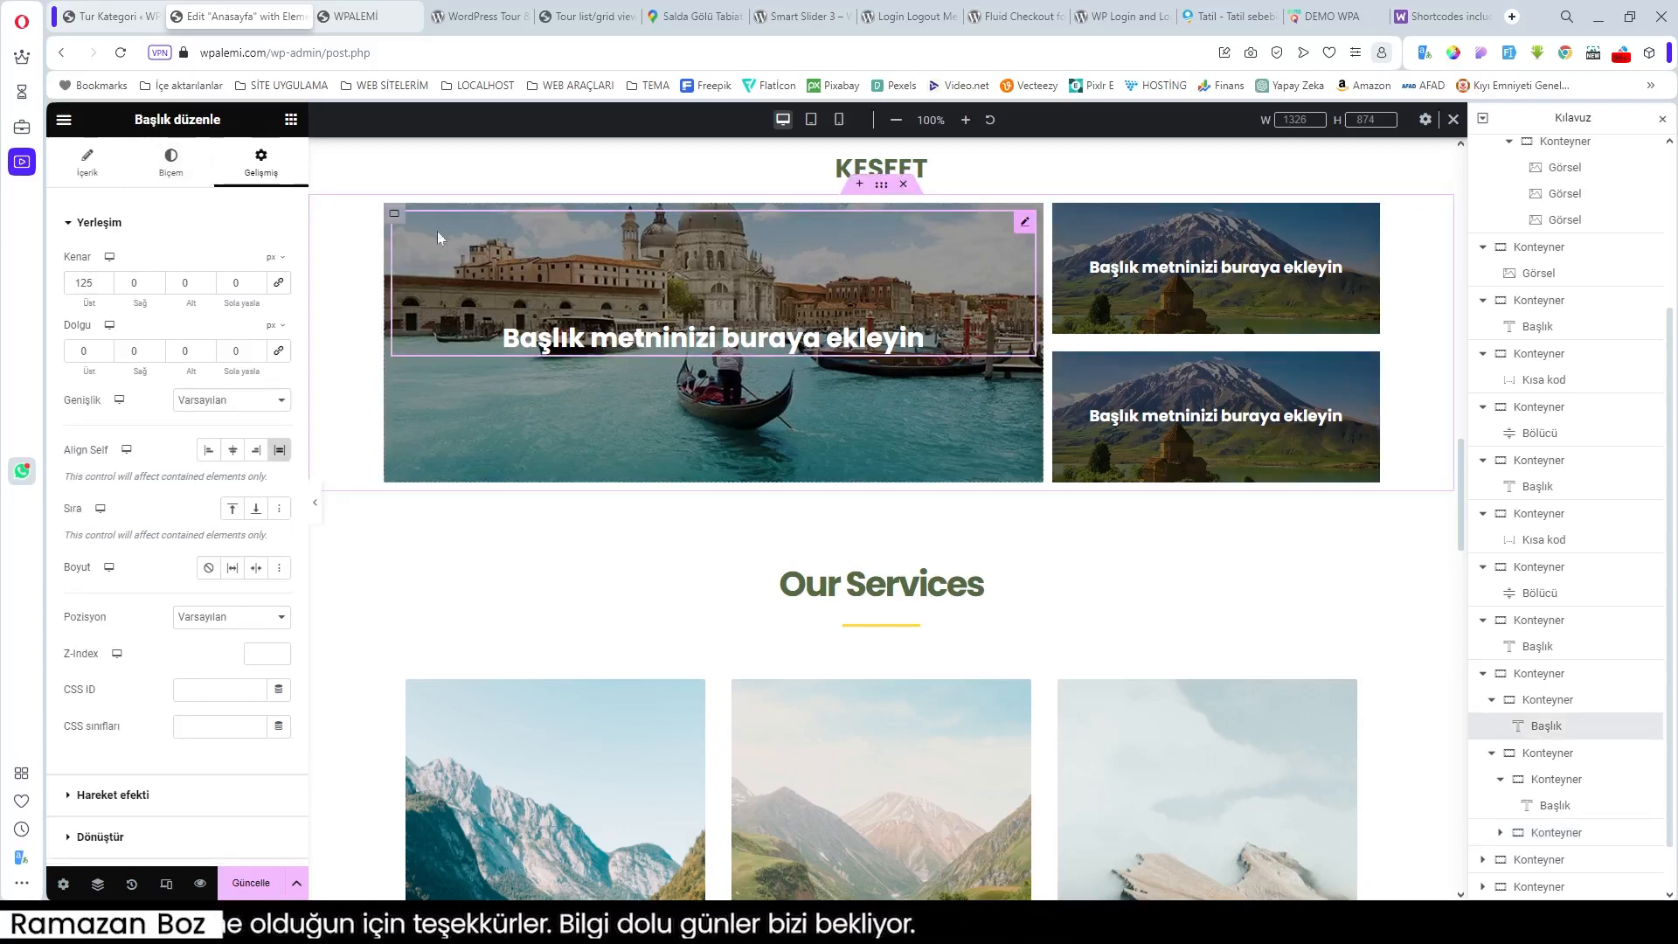
left_click(87, 162)
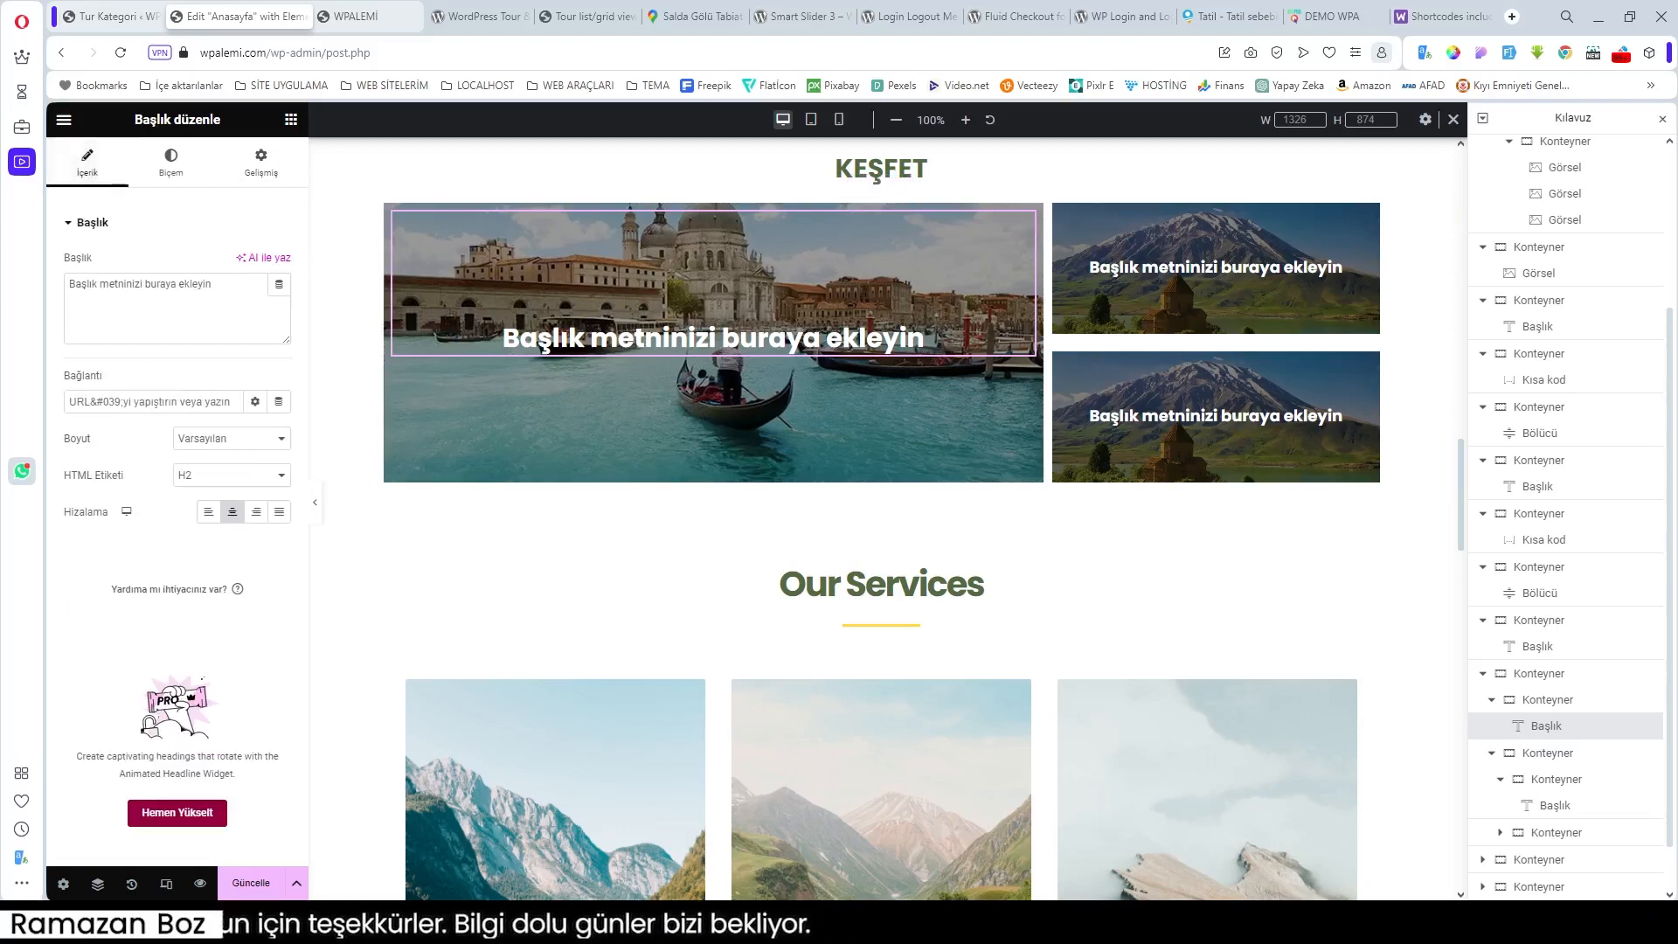
left_click(396, 217)
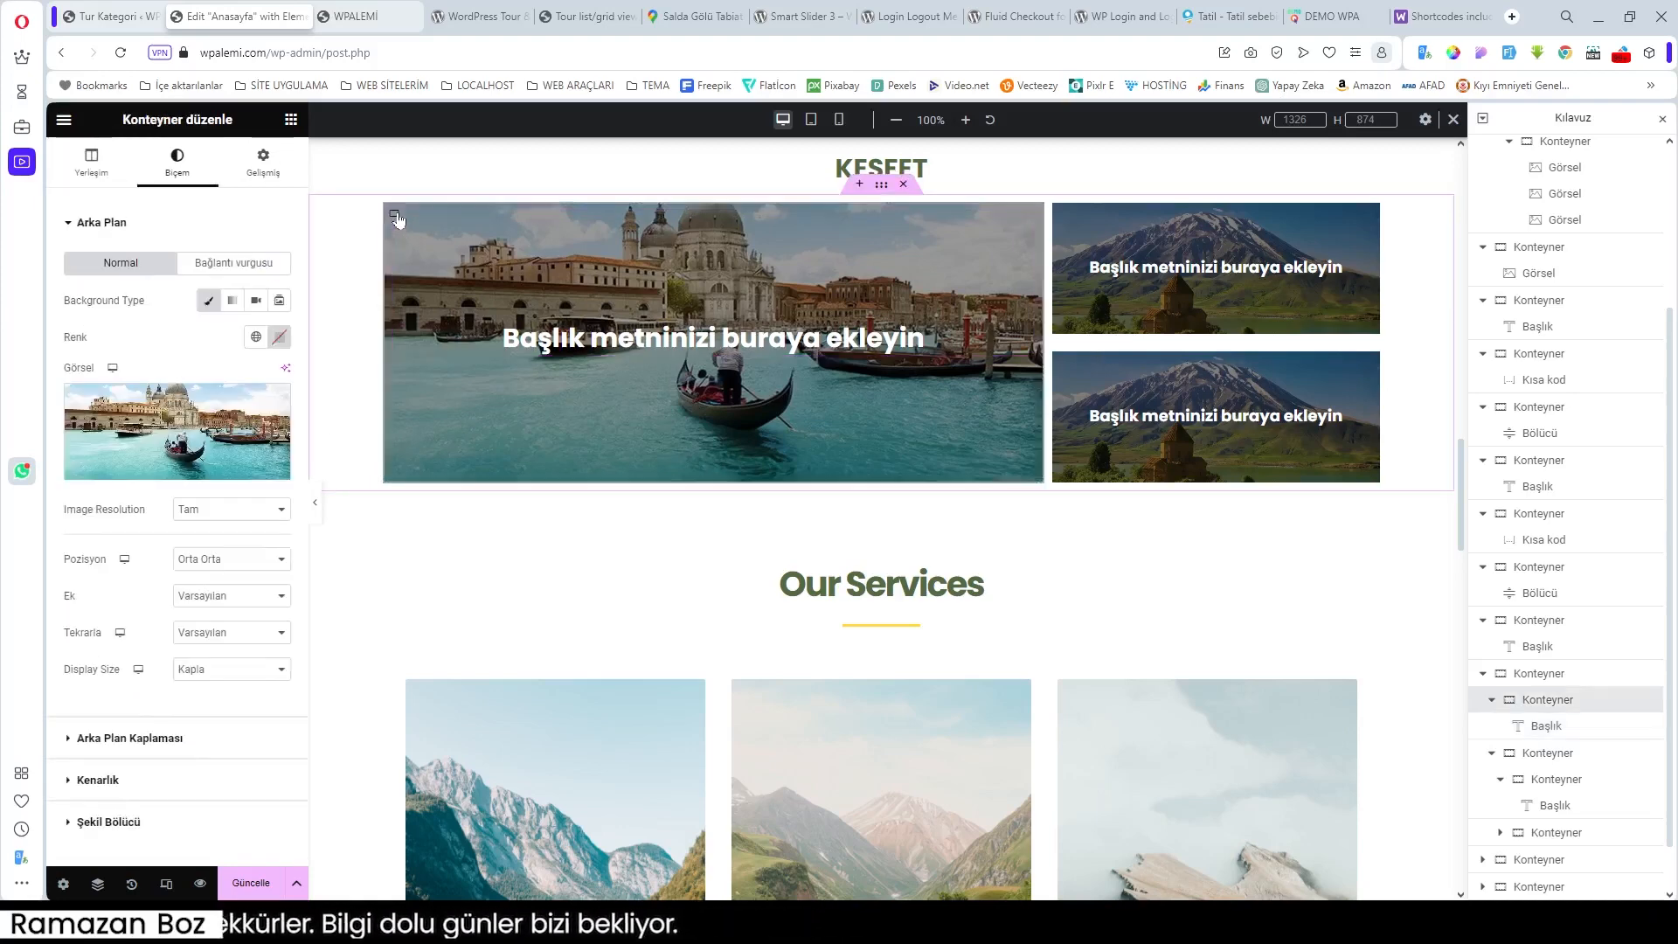
left_click(91, 161)
scroll(229, 471, "down", 2)
scroll(232, 469, "up", 2)
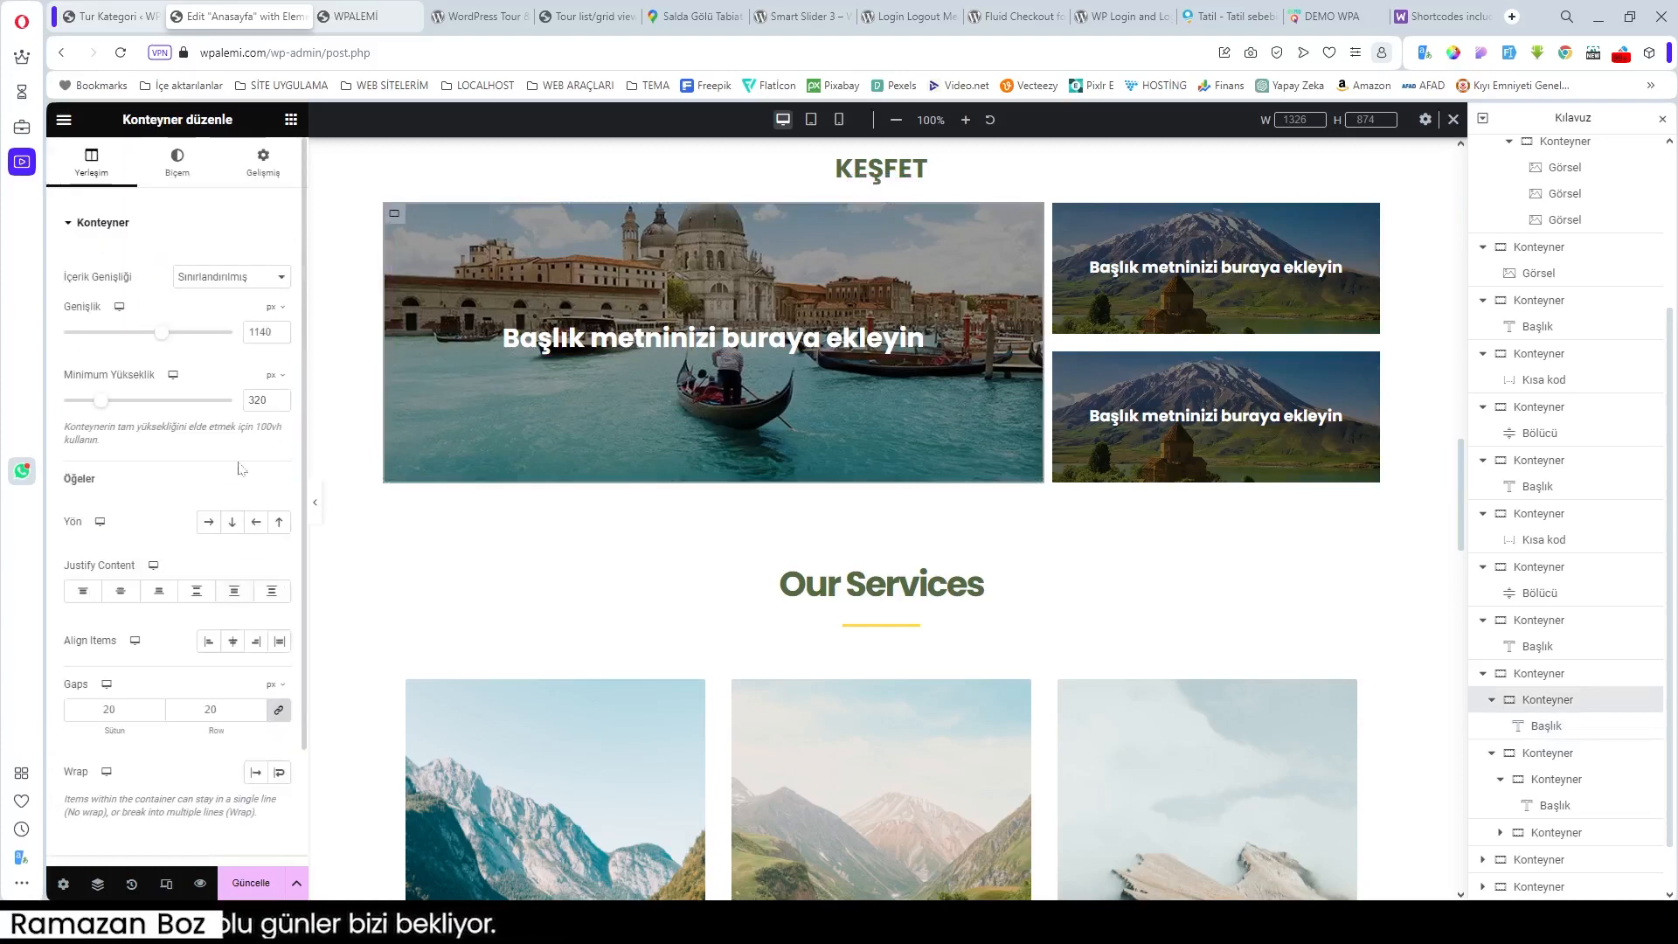
left_click(178, 166)
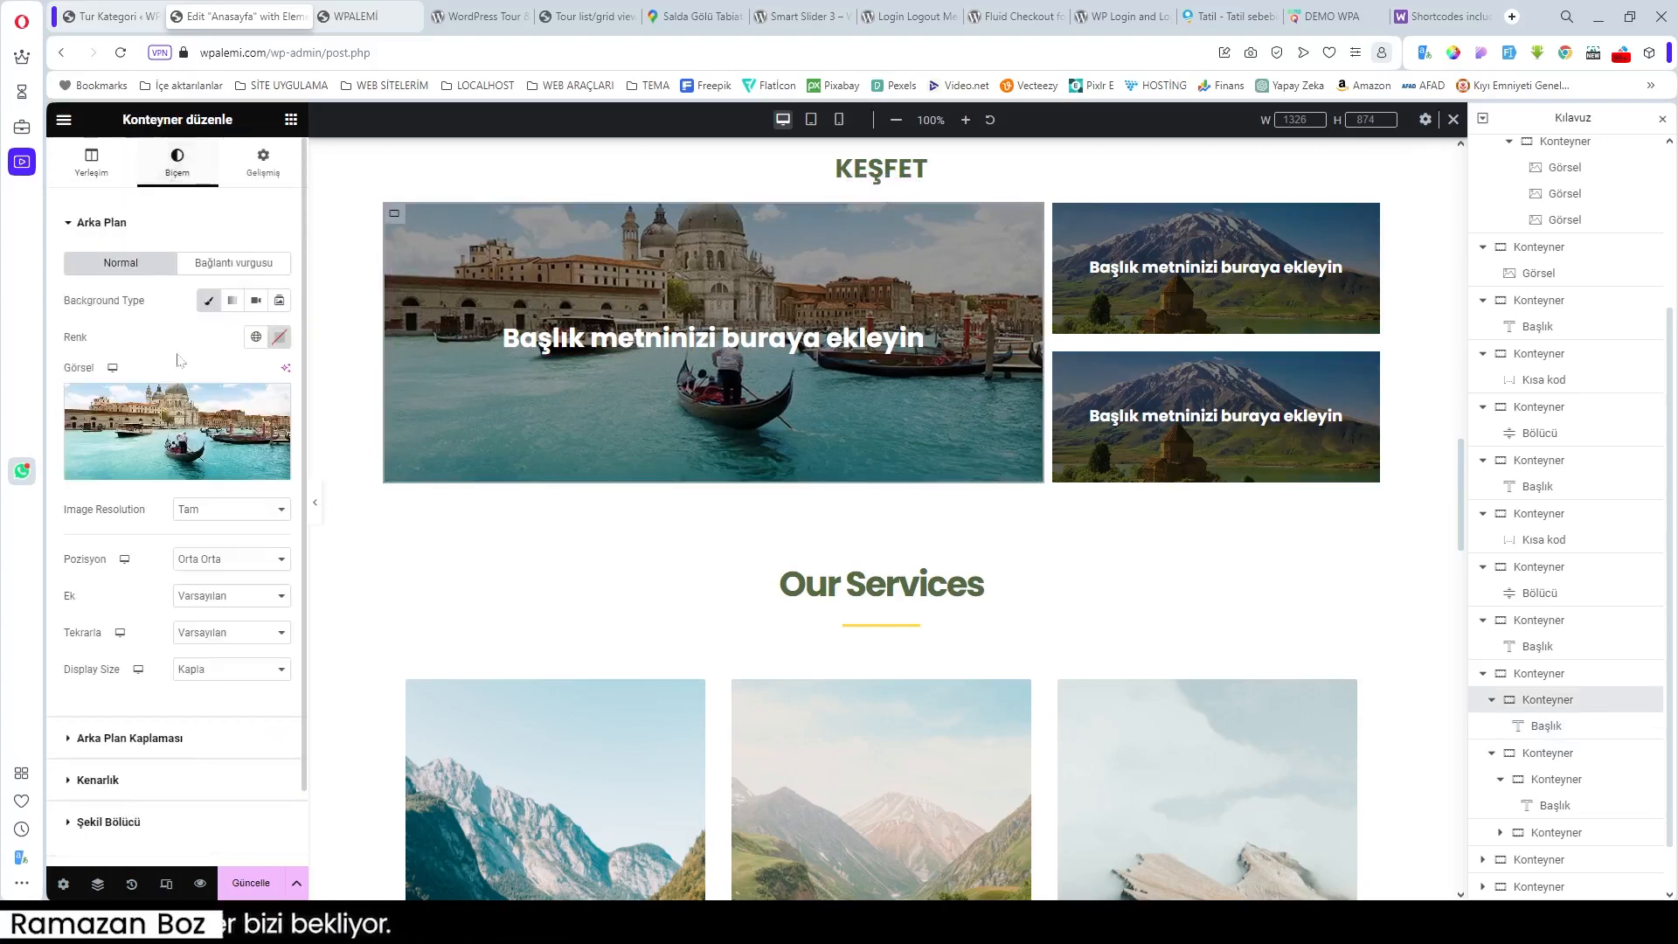
left_click(261, 160)
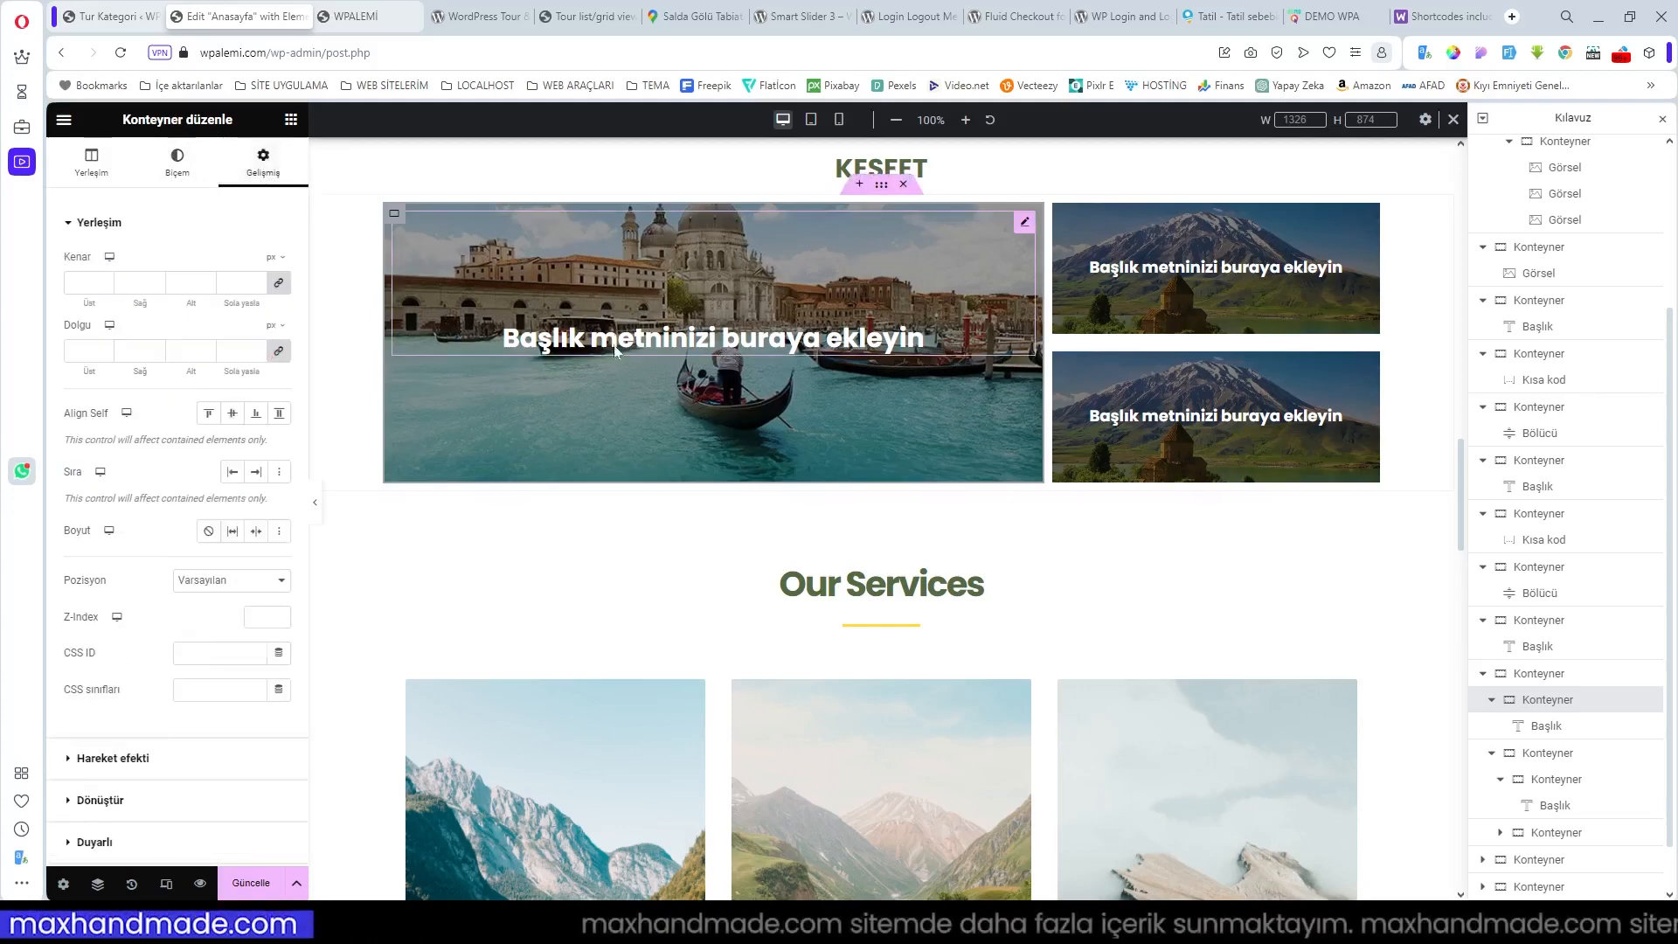
left_click(94, 165)
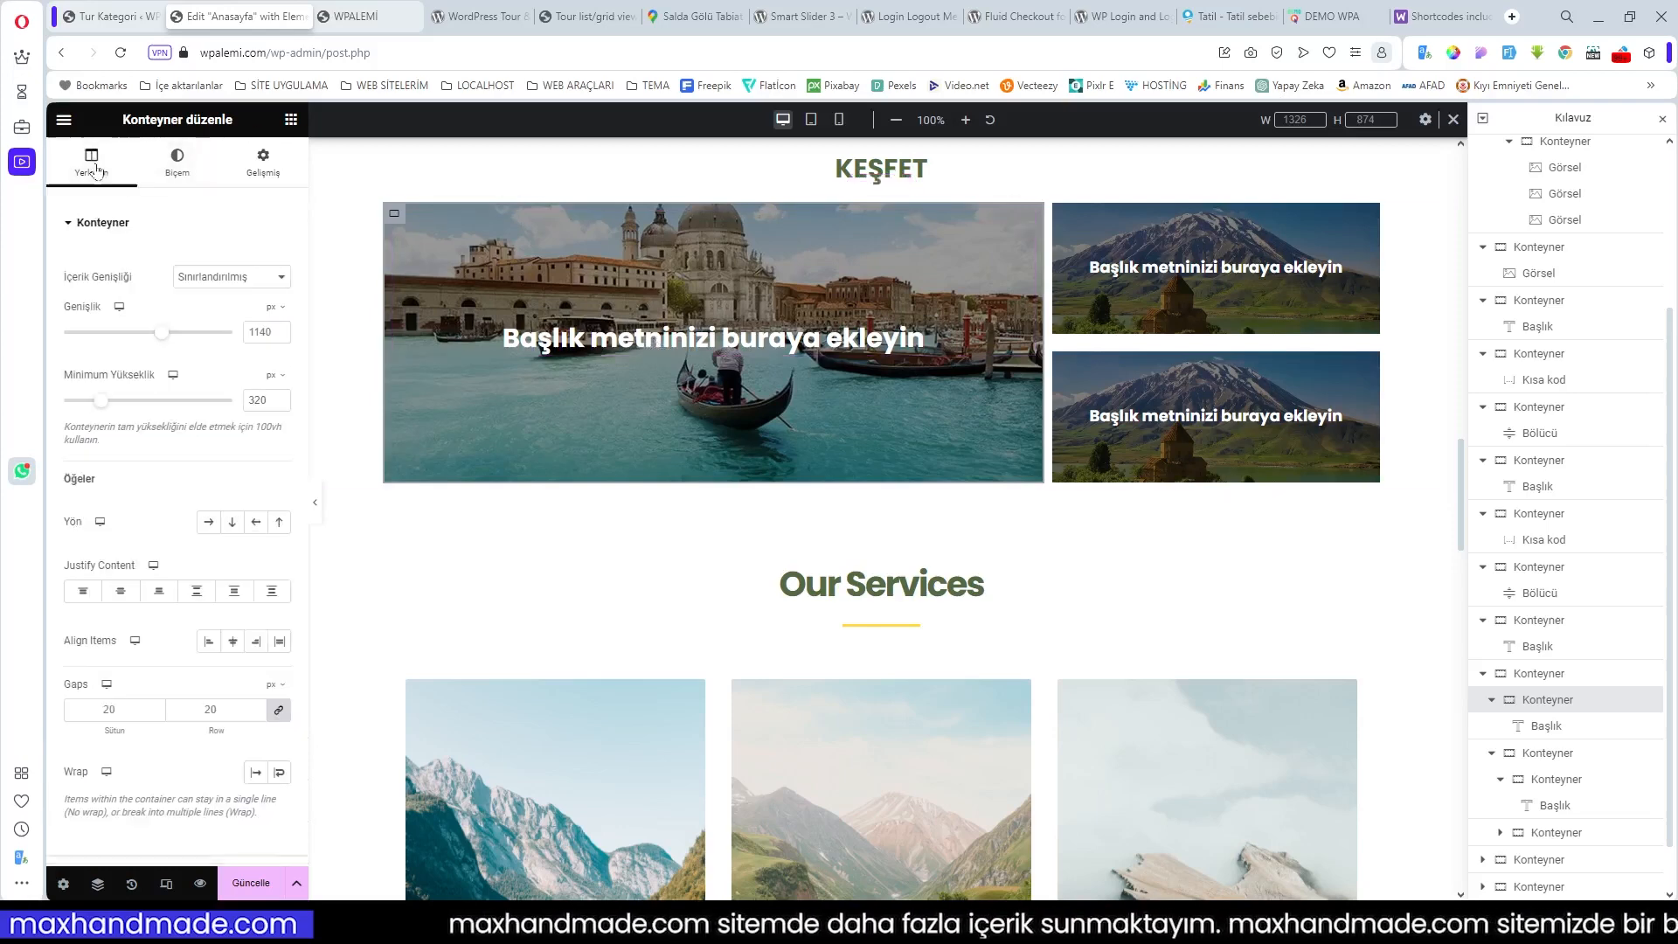
left_click(664, 343)
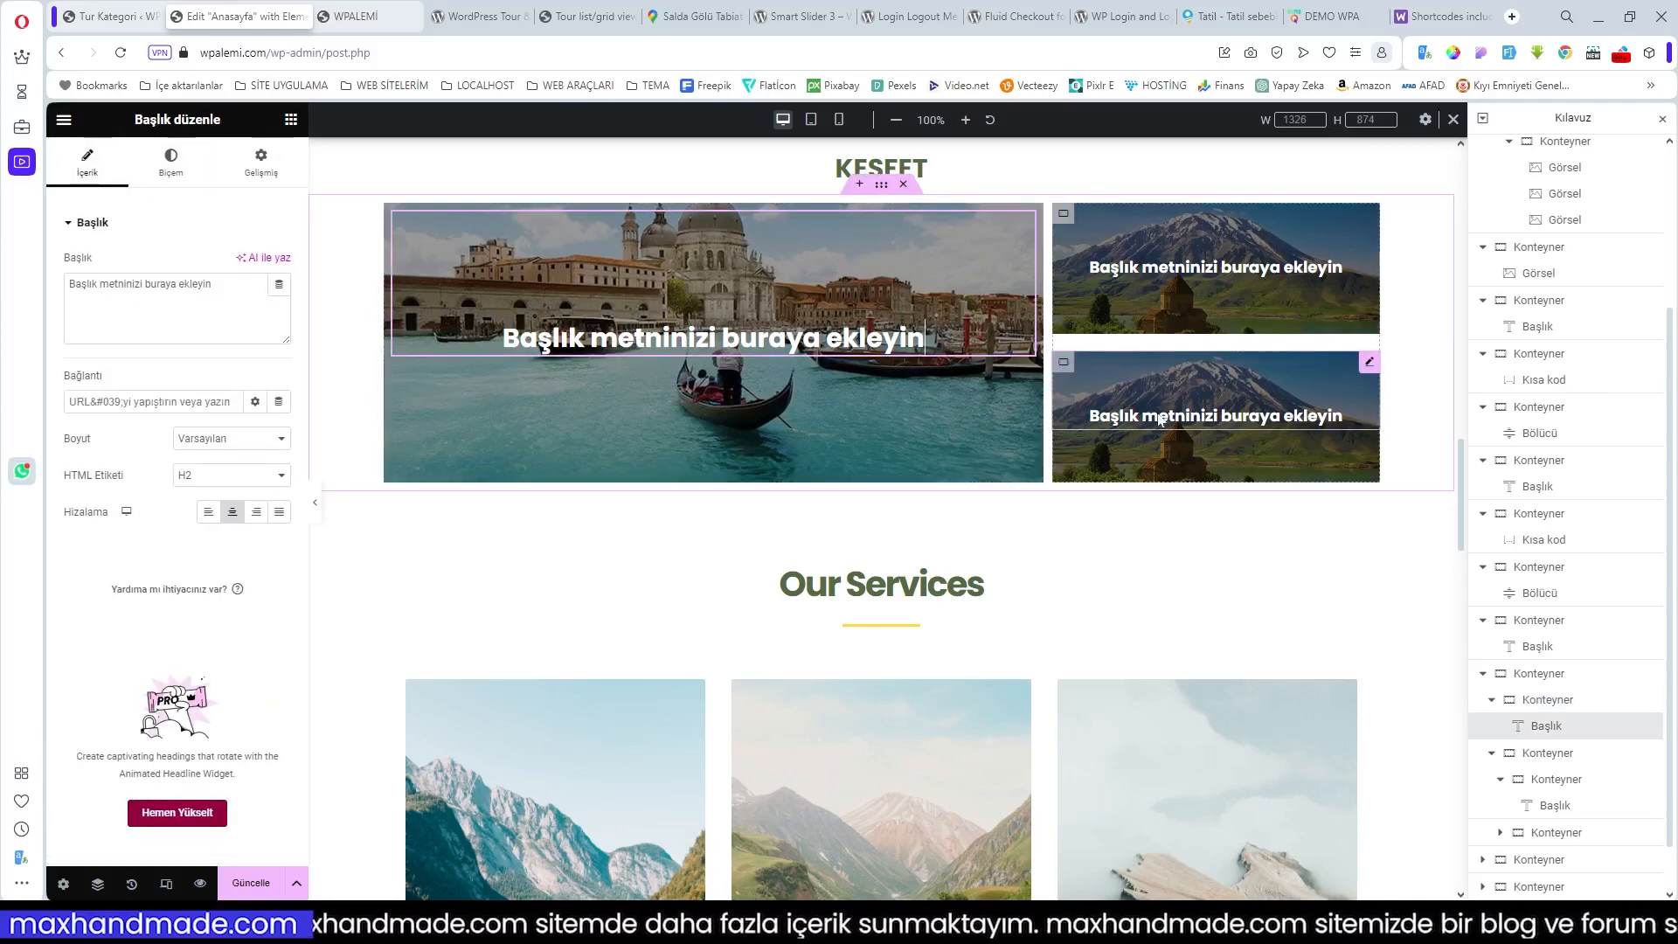
left_click(1065, 365)
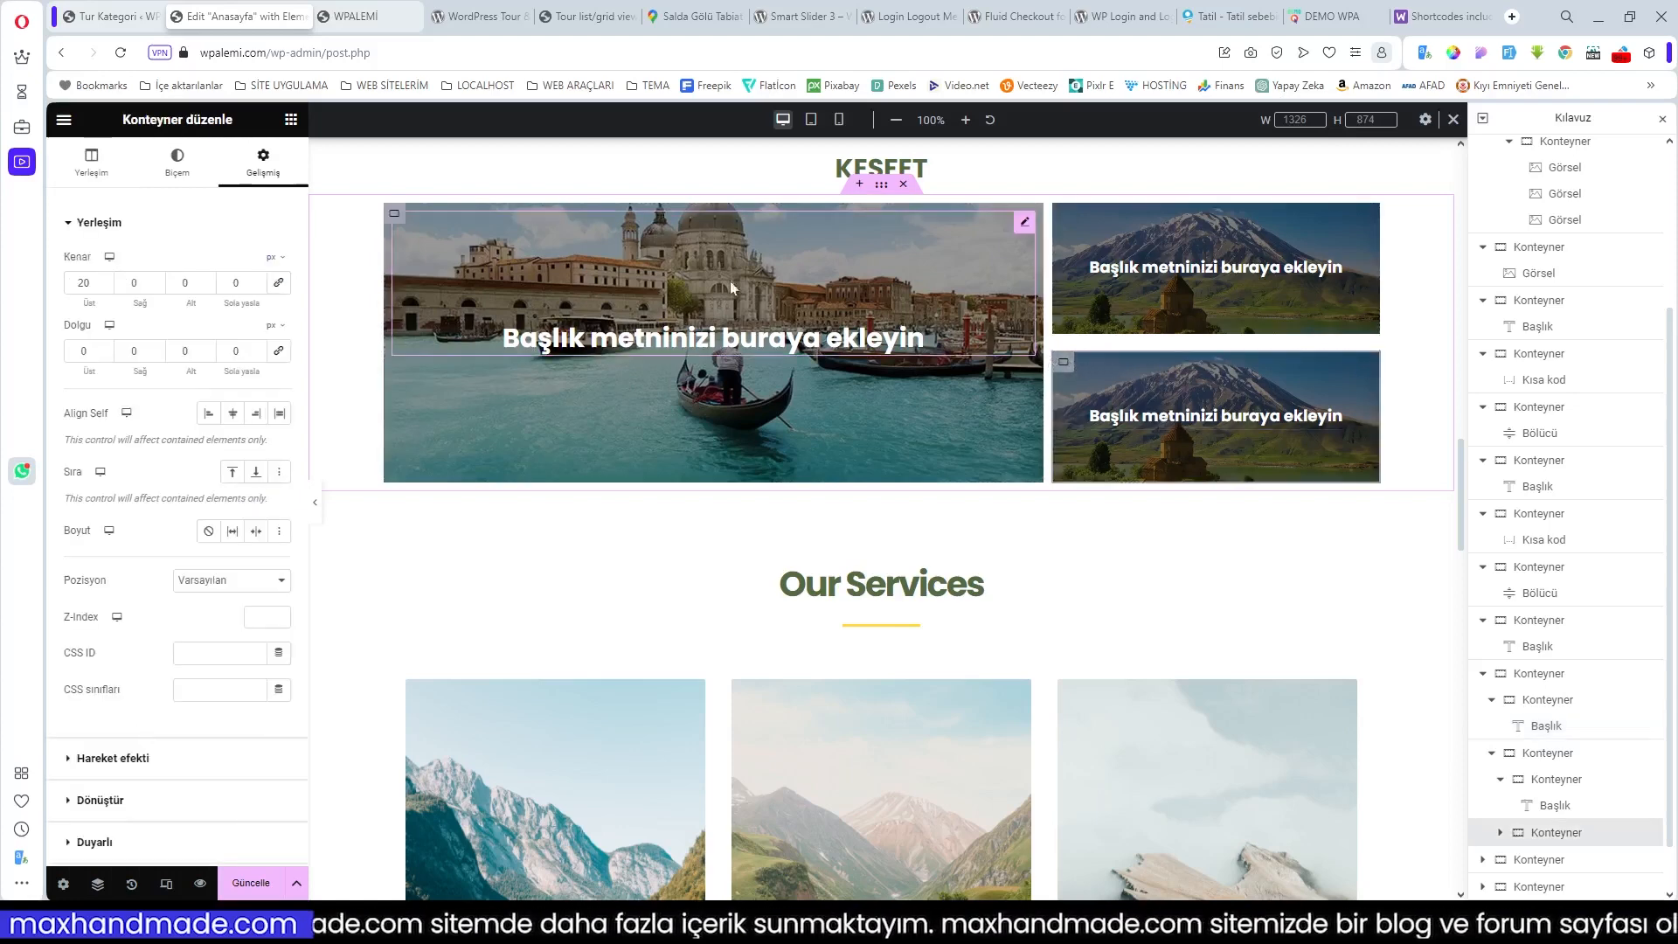
left_click(176, 162)
Step: Replace the lower right tile's background with the green mountain valley photo
left_click(173, 473)
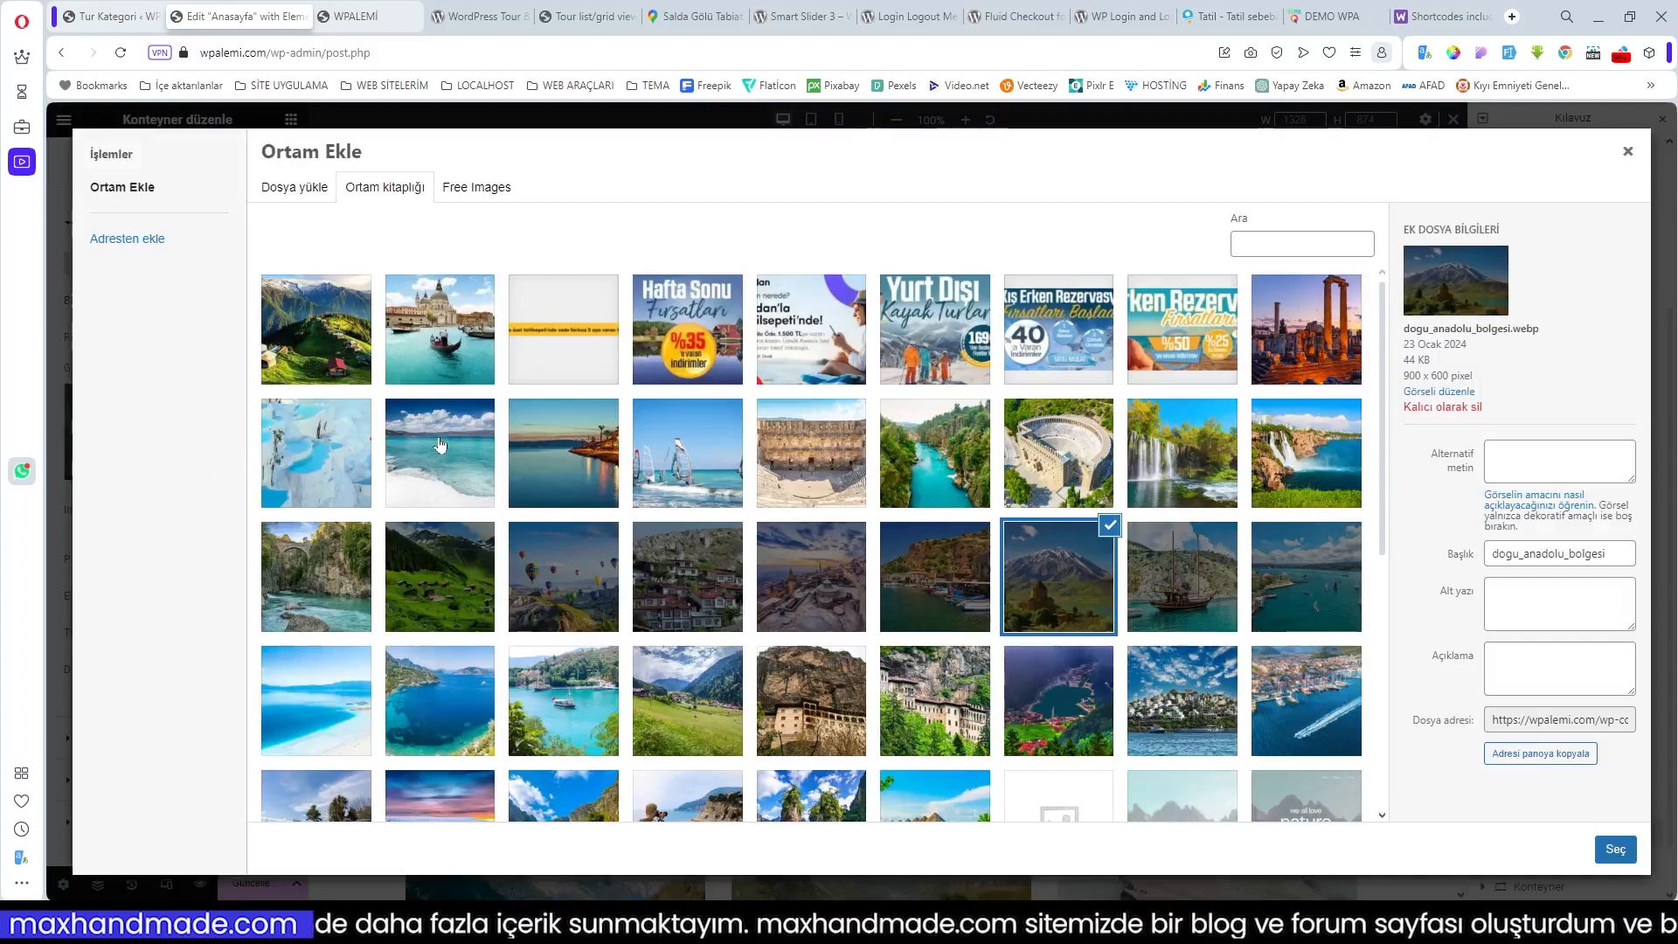
left_click(316, 330)
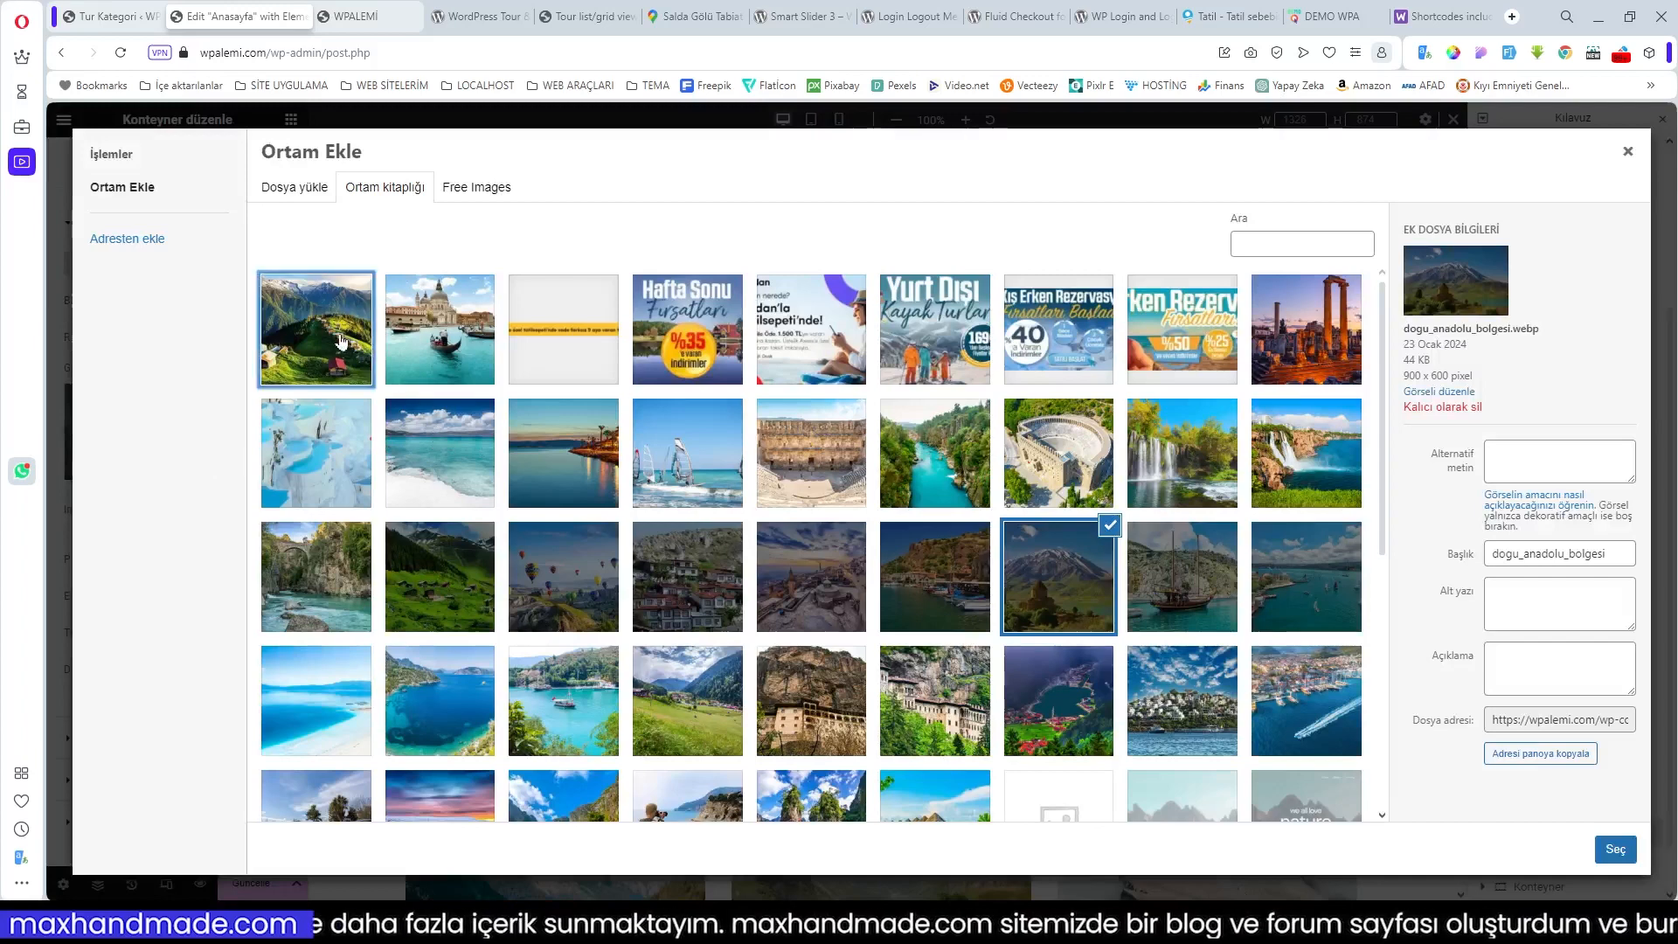
left_click(1616, 849)
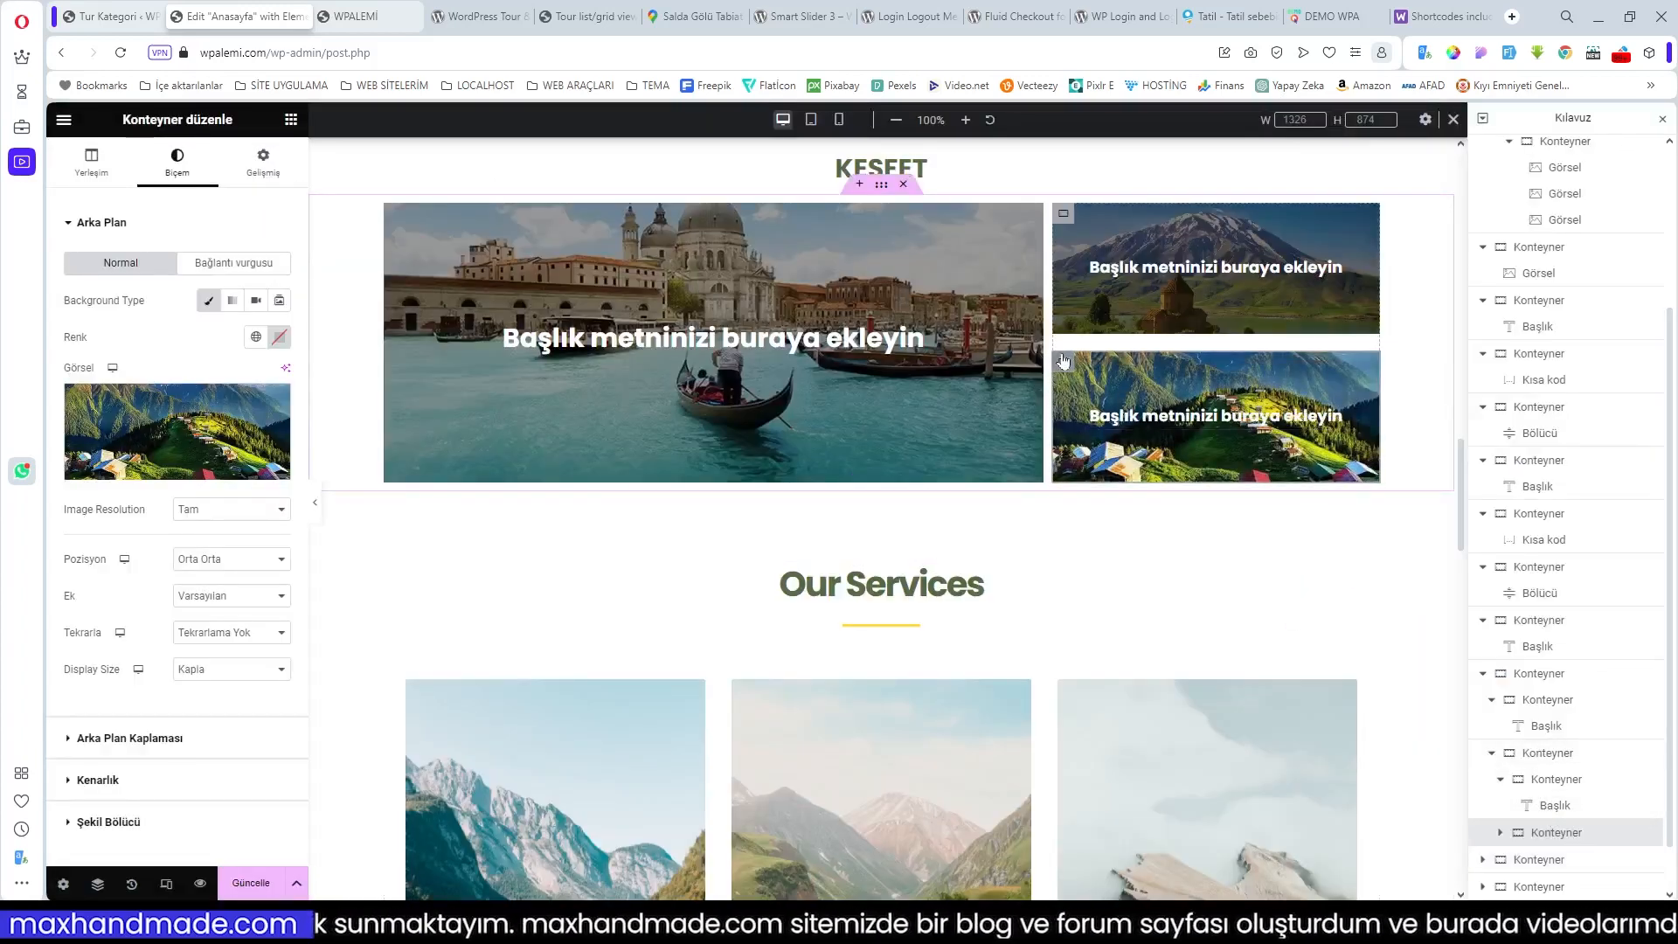
Step: Add a Classic black overlay (Theme Color 8) at 0.4 opacity to the lower right tile
left_click(212, 736)
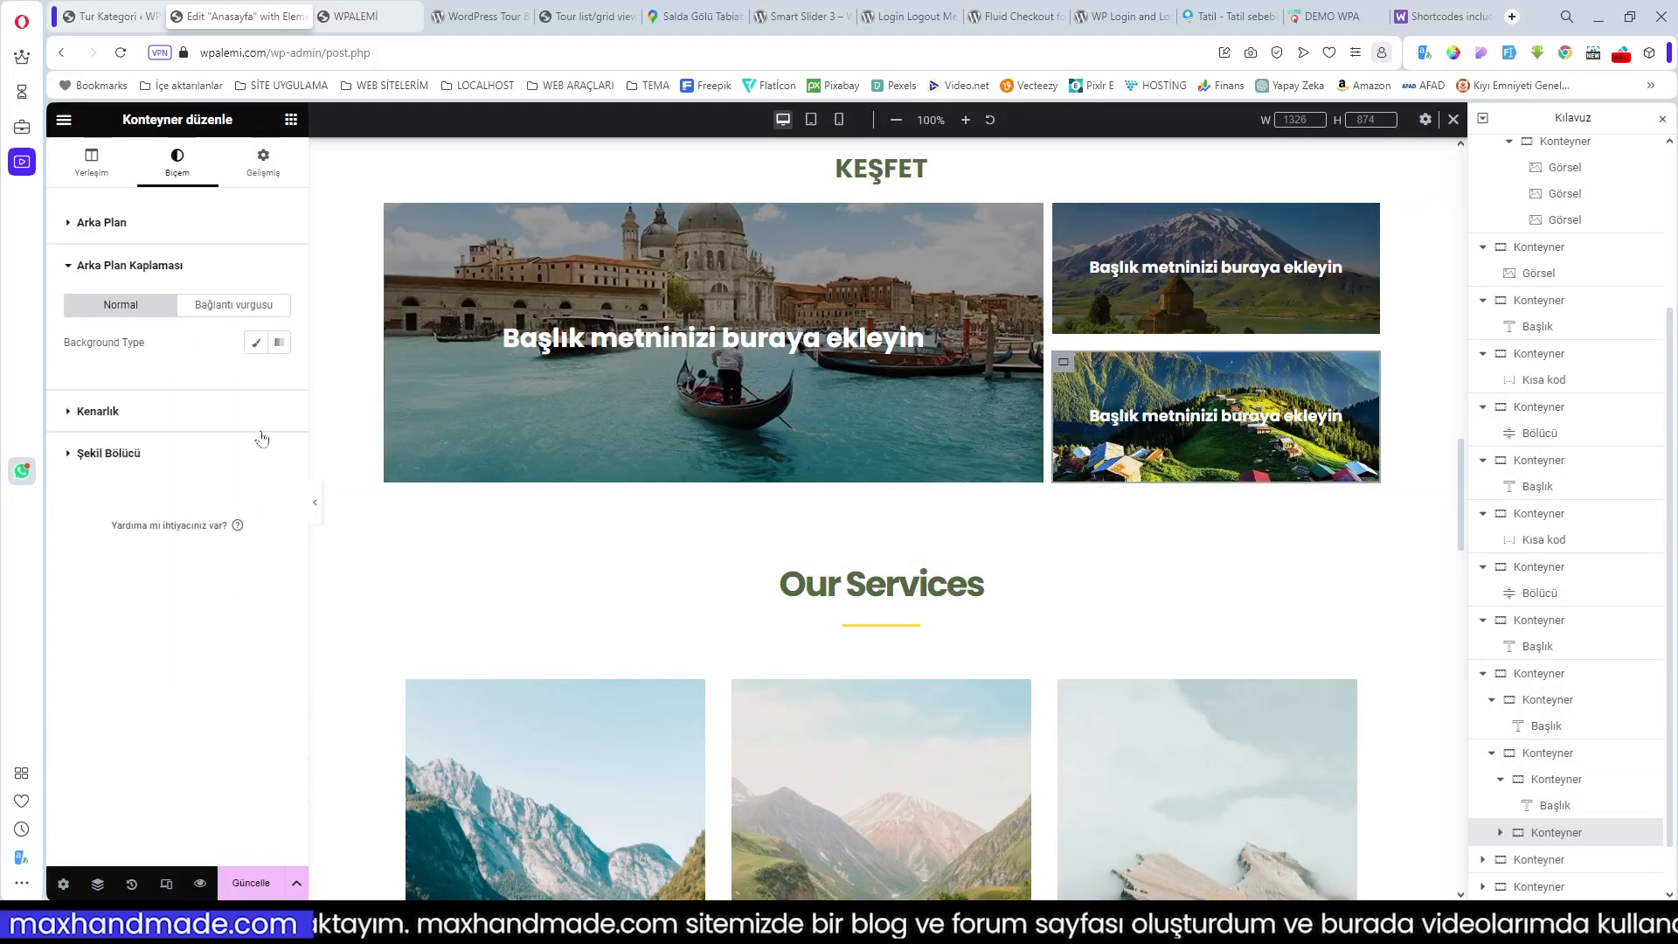
left_click(256, 342)
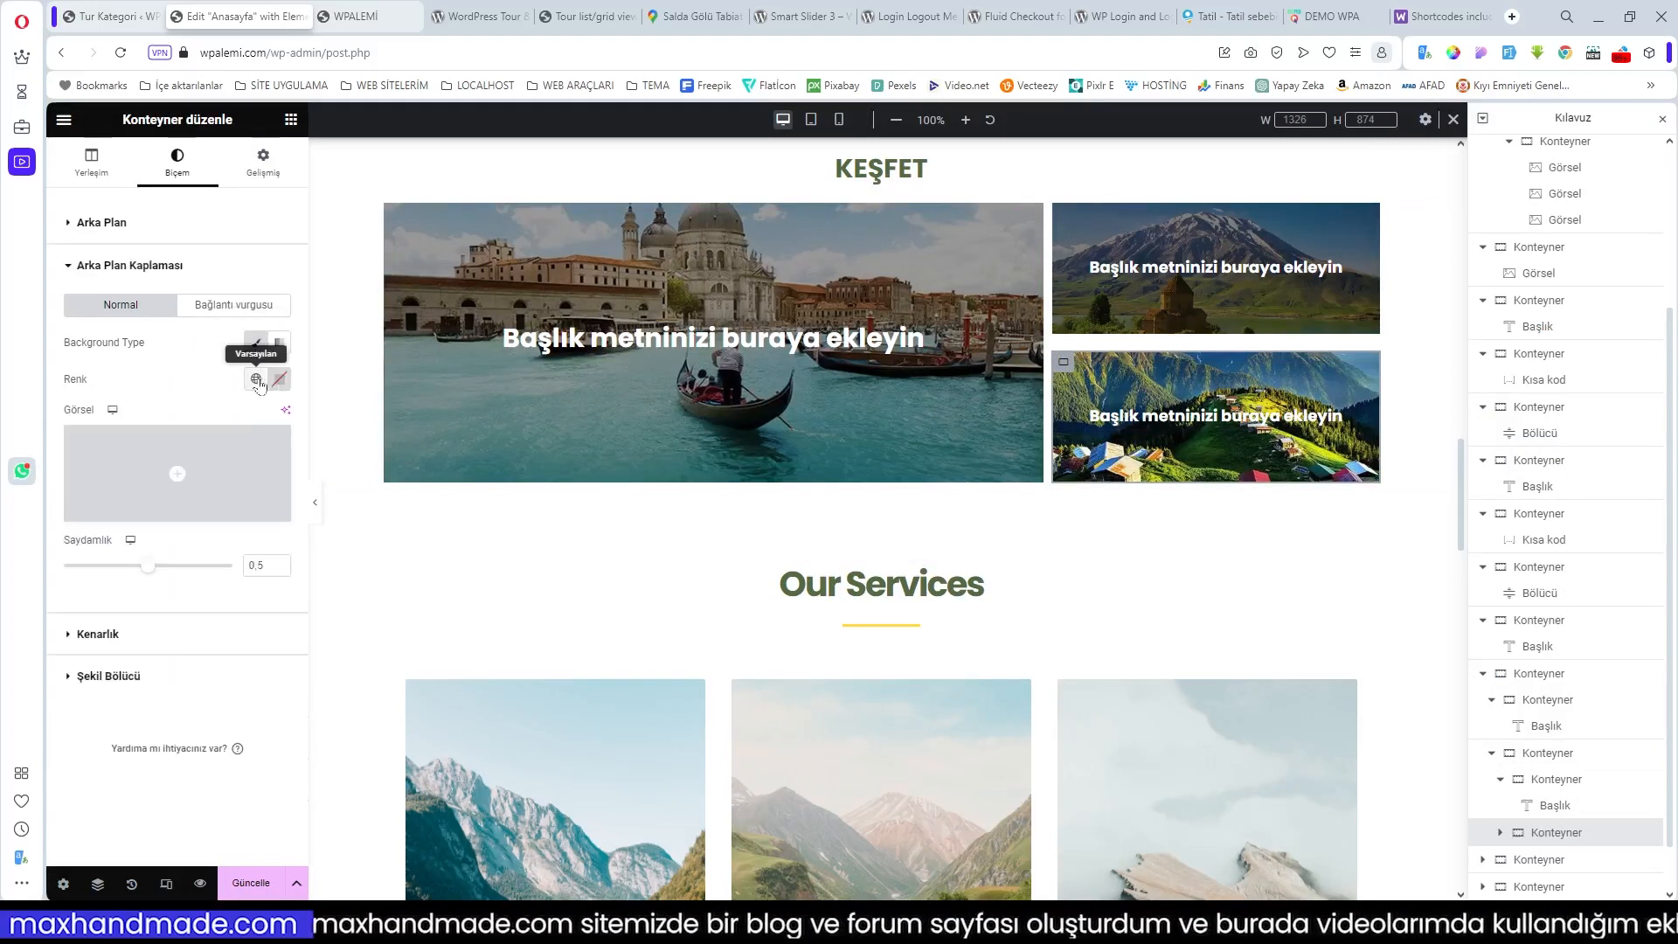
left_click(258, 381)
scroll(210, 498, "down", 3)
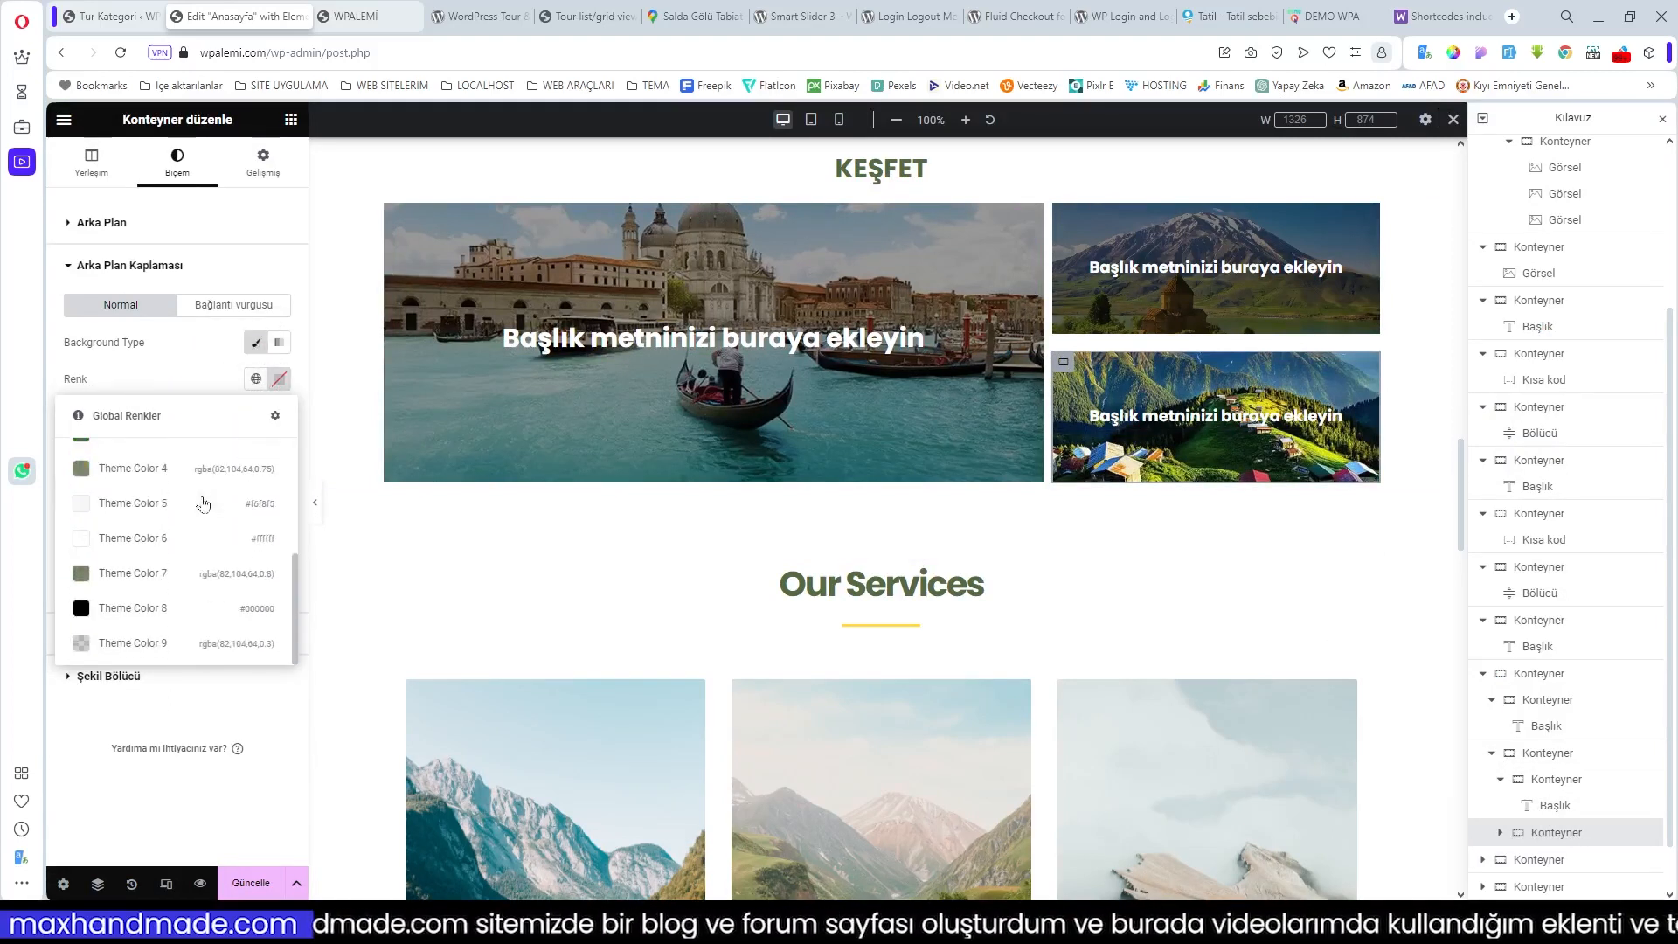
left_click(153, 614)
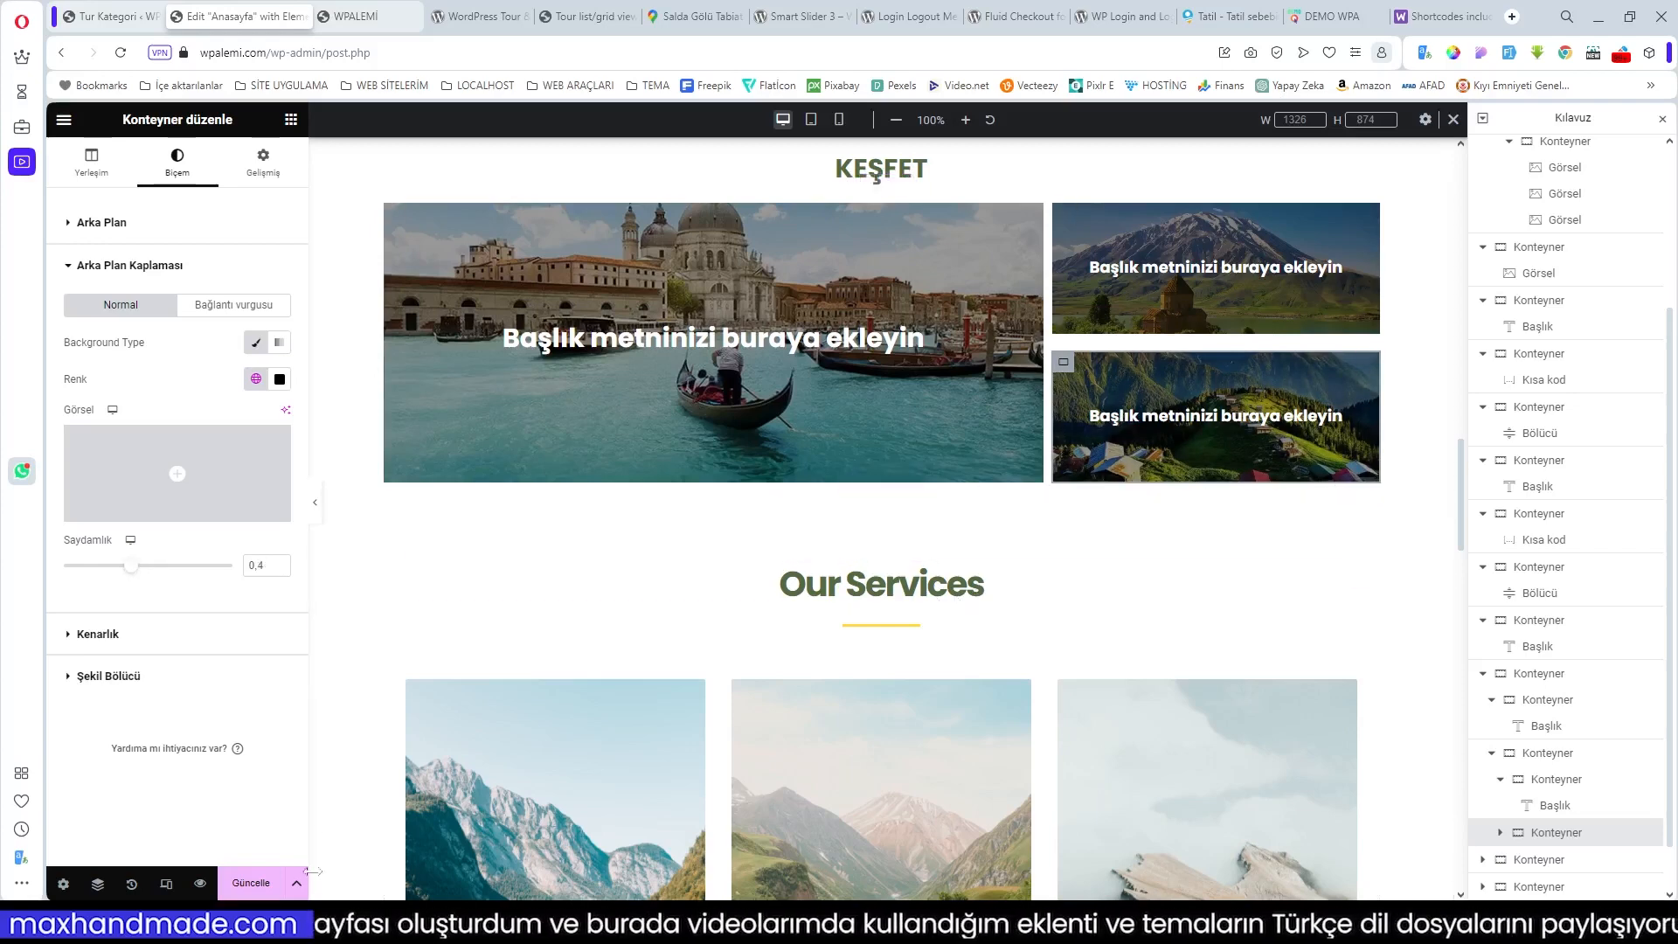
Step: Save the page changes with Güncelle and go to the live site
left_click(251, 883)
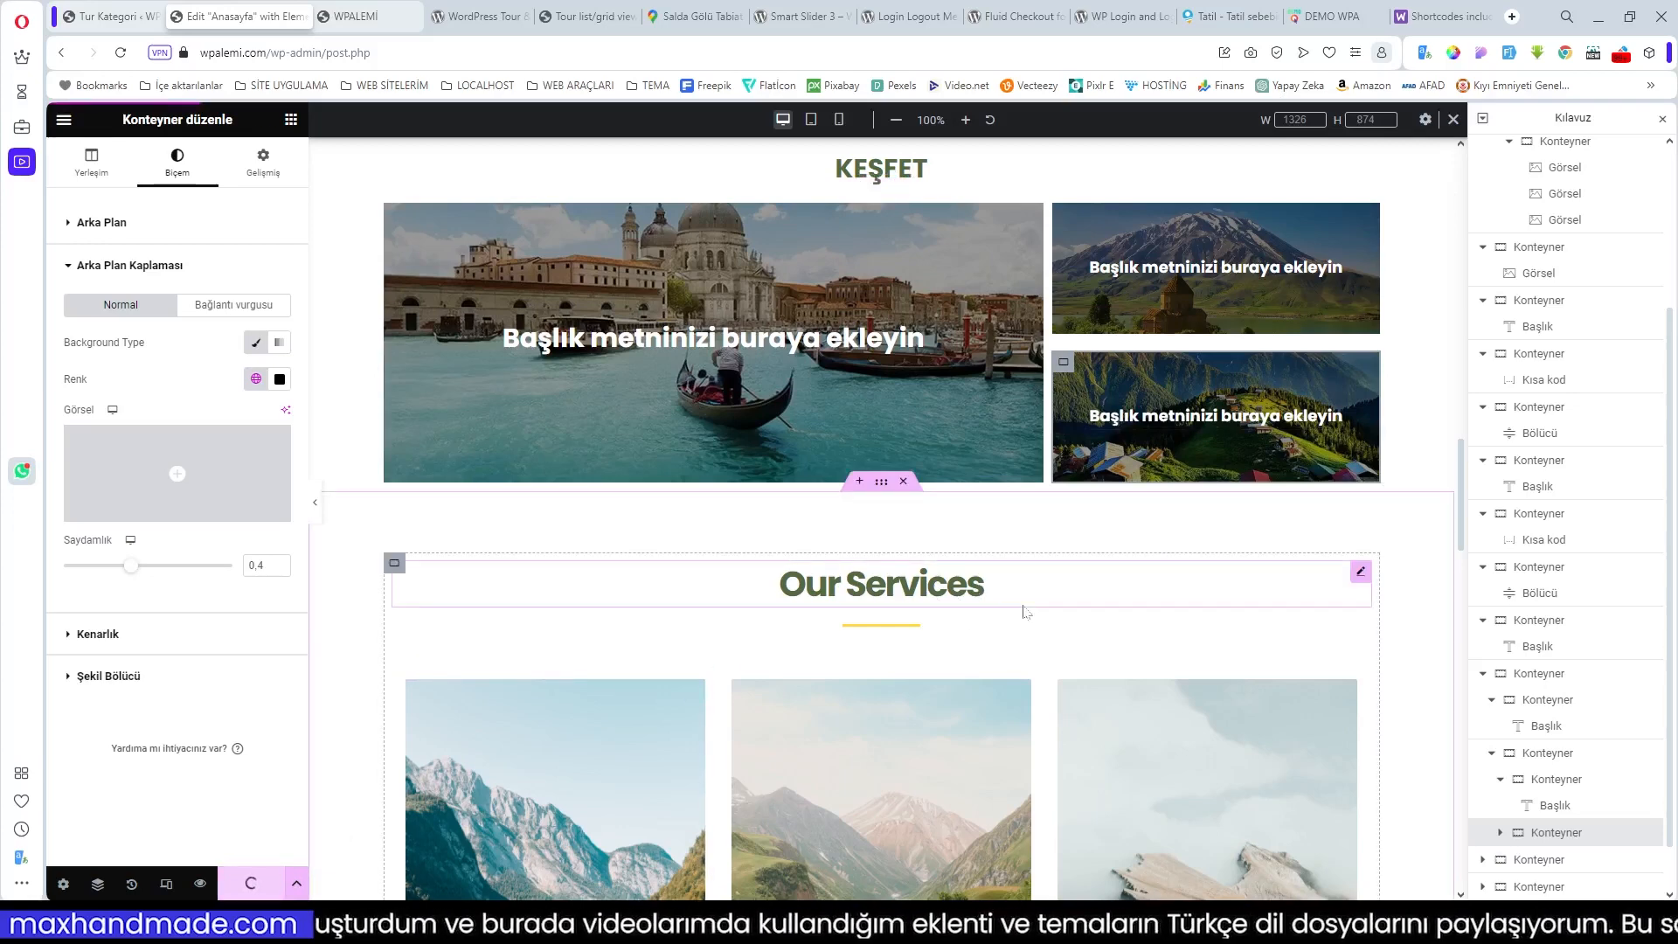
scroll(1024, 612, "up", 7)
scroll(697, 671, "down", 5)
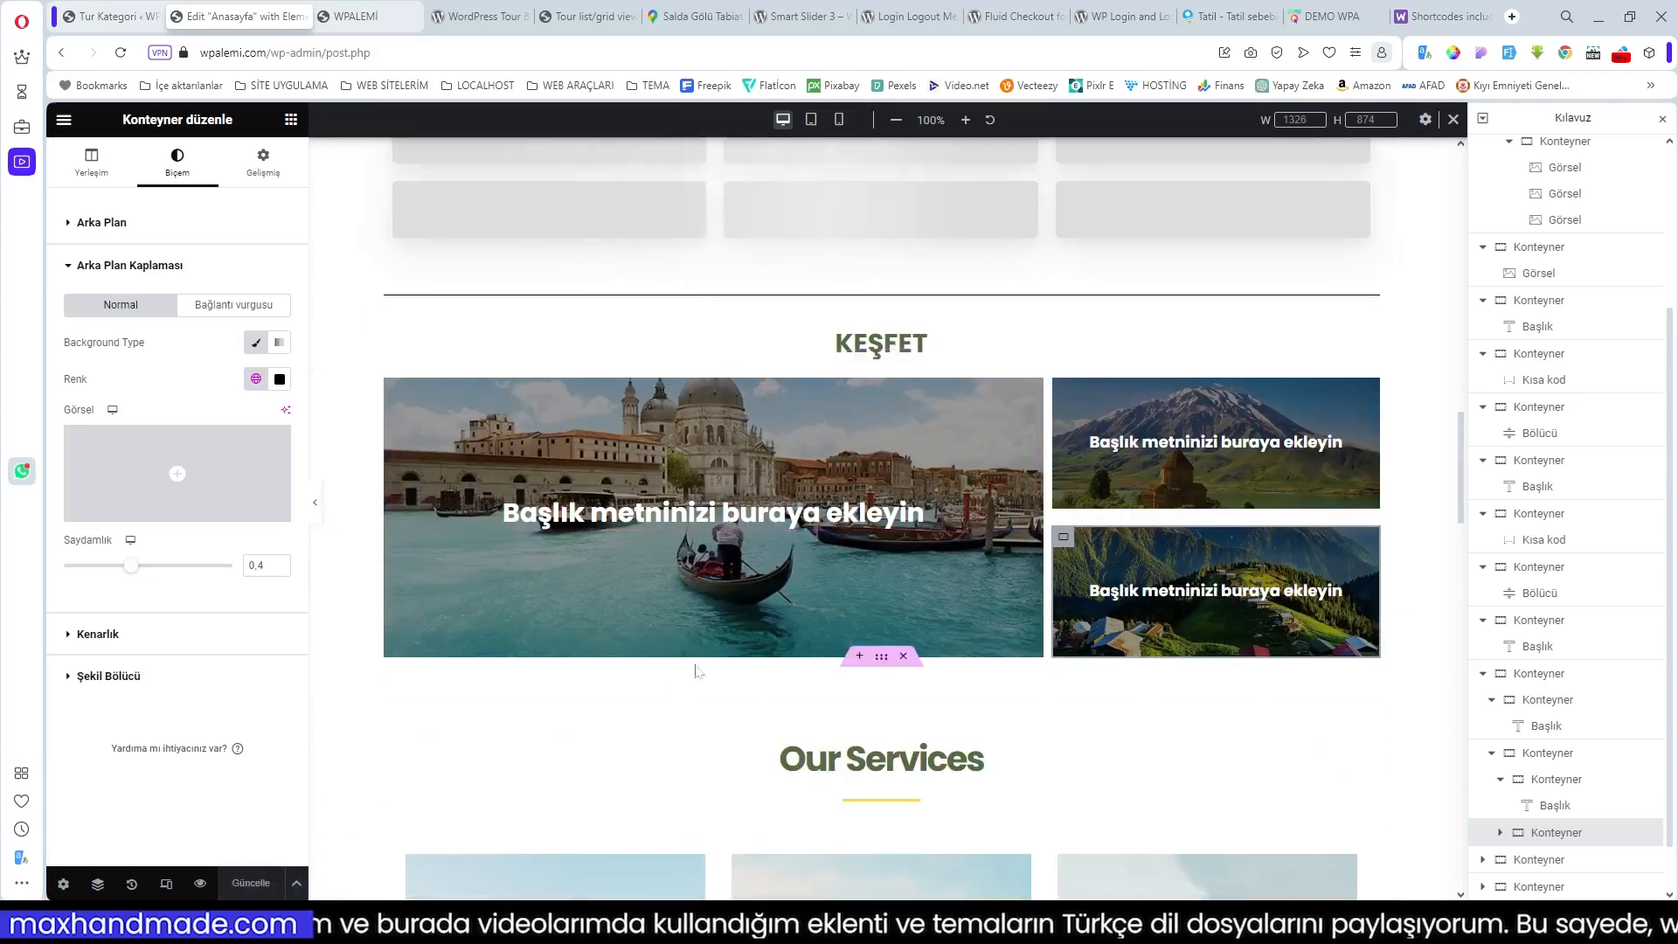
key("ctrl+Tab")
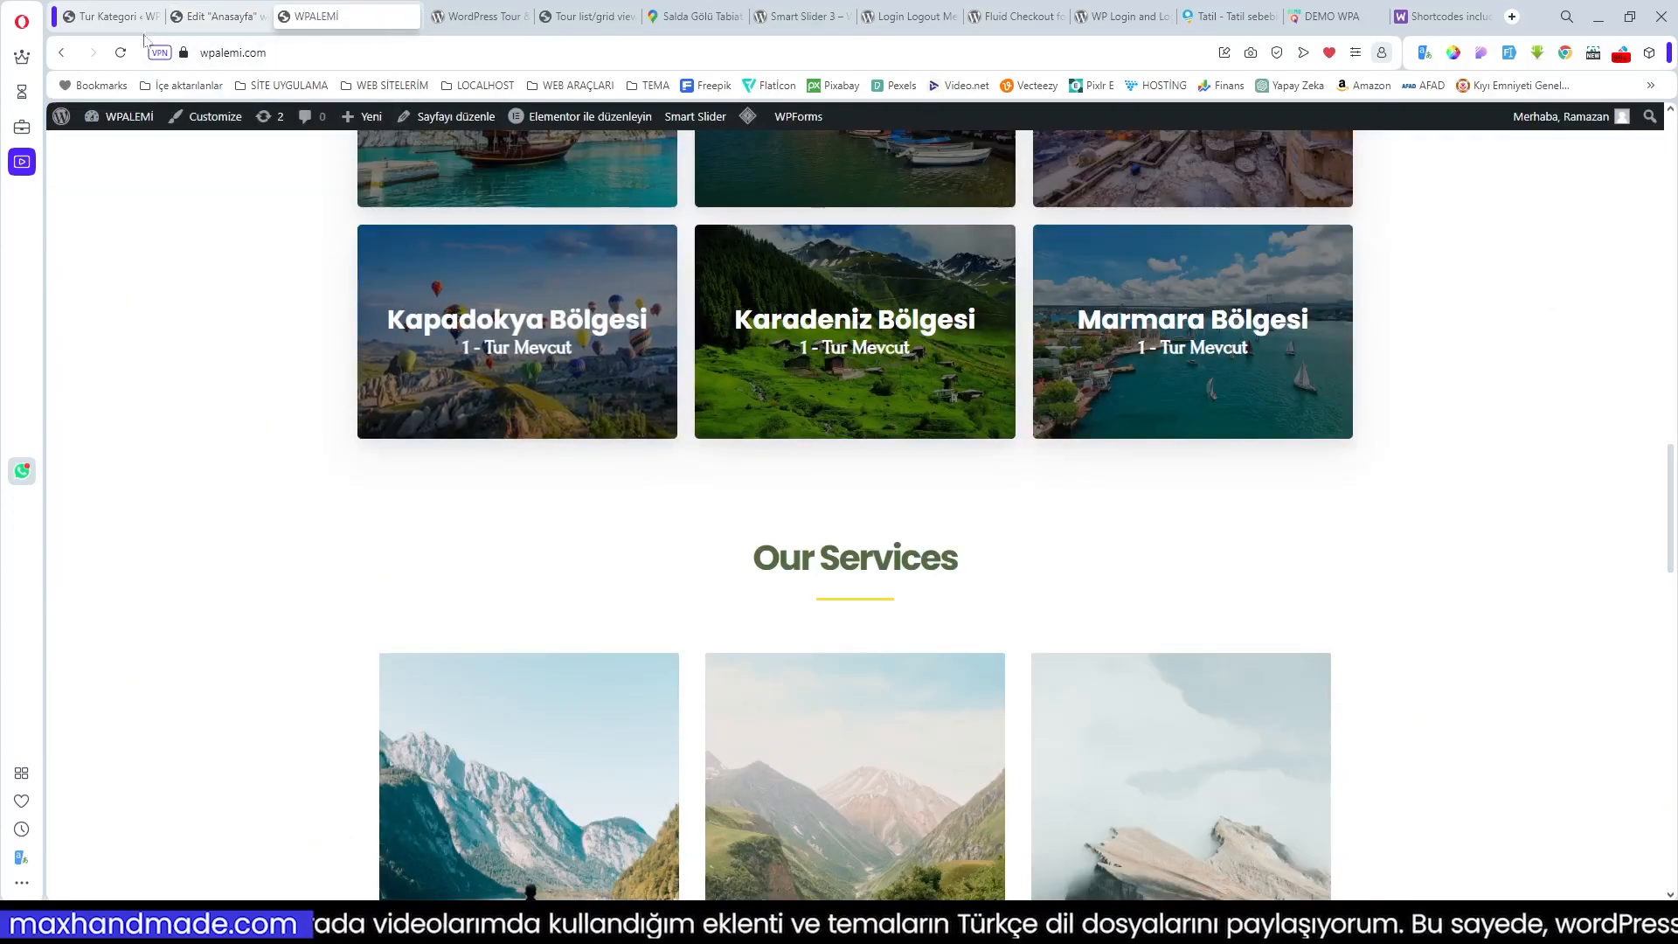
Step: Purge the site's cached pages and scroll through the live homepage to review it
mouse_move(748, 126)
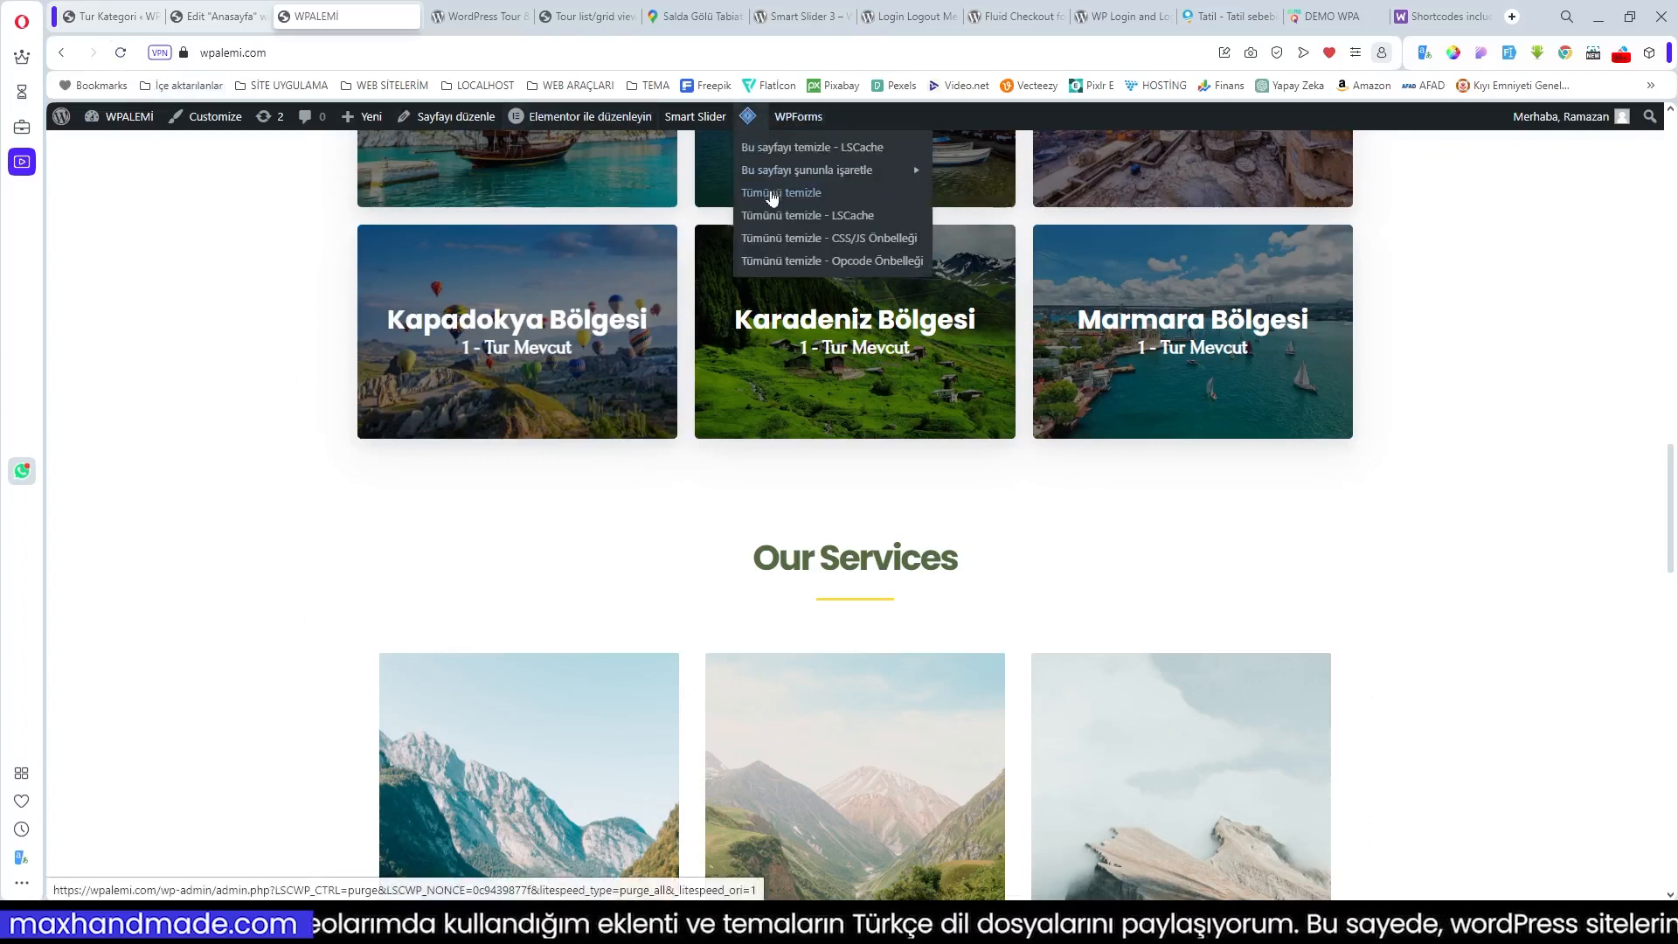
left_click(773, 193)
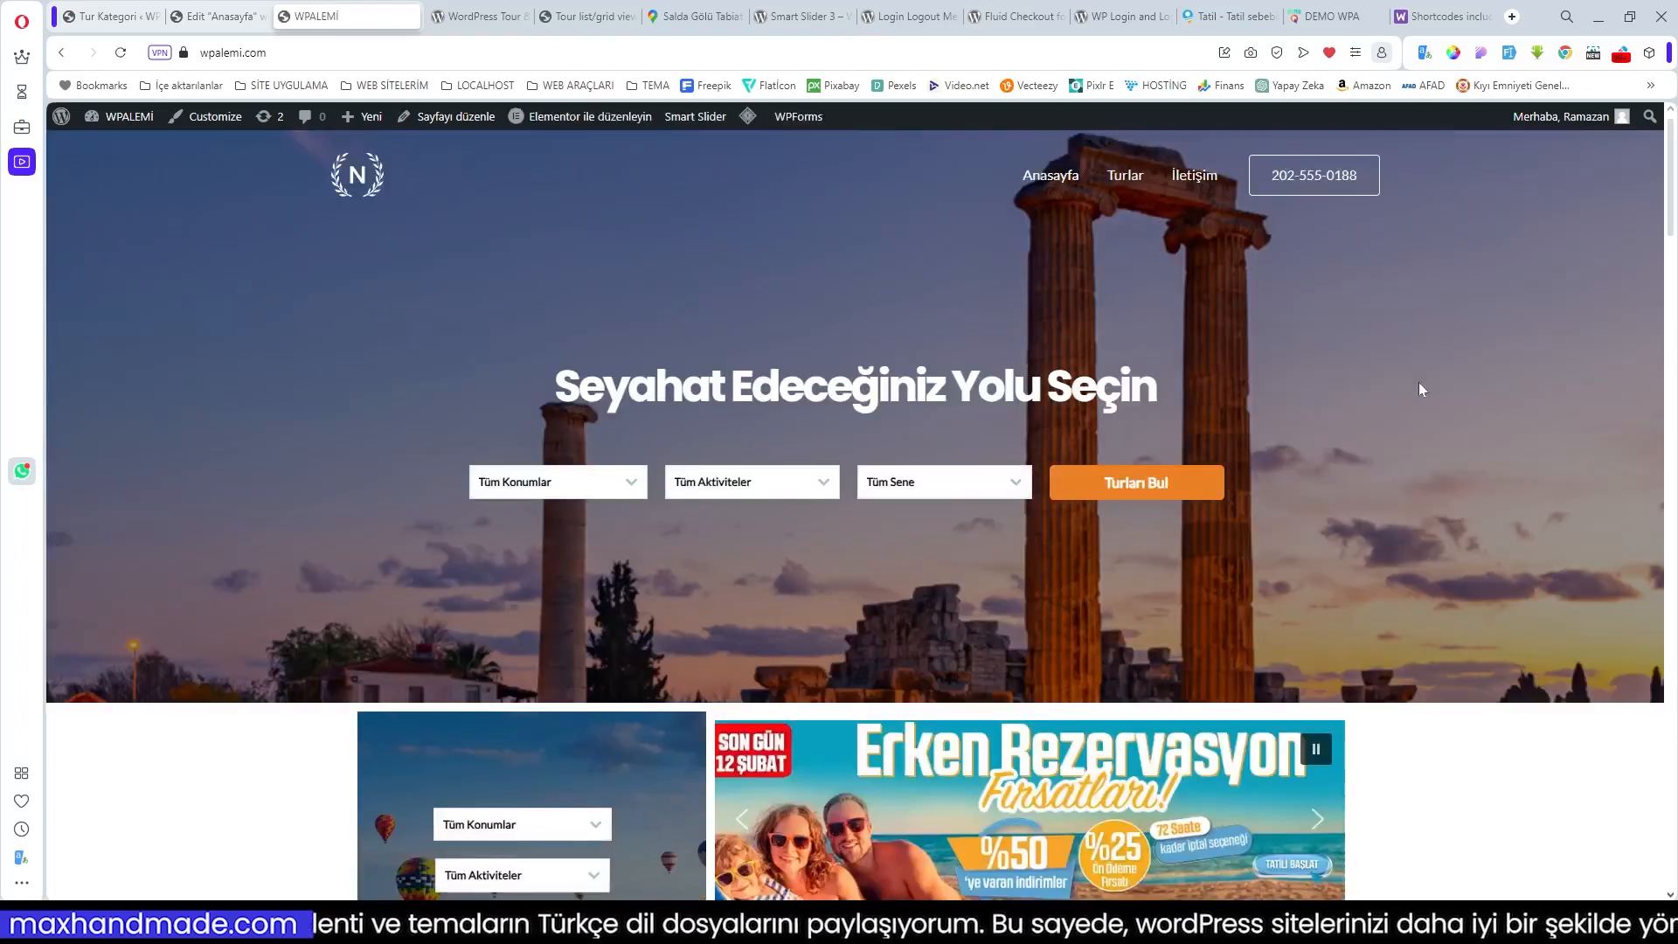
scroll(1413, 400, "down", 3)
scroll(1414, 401, "down", 4)
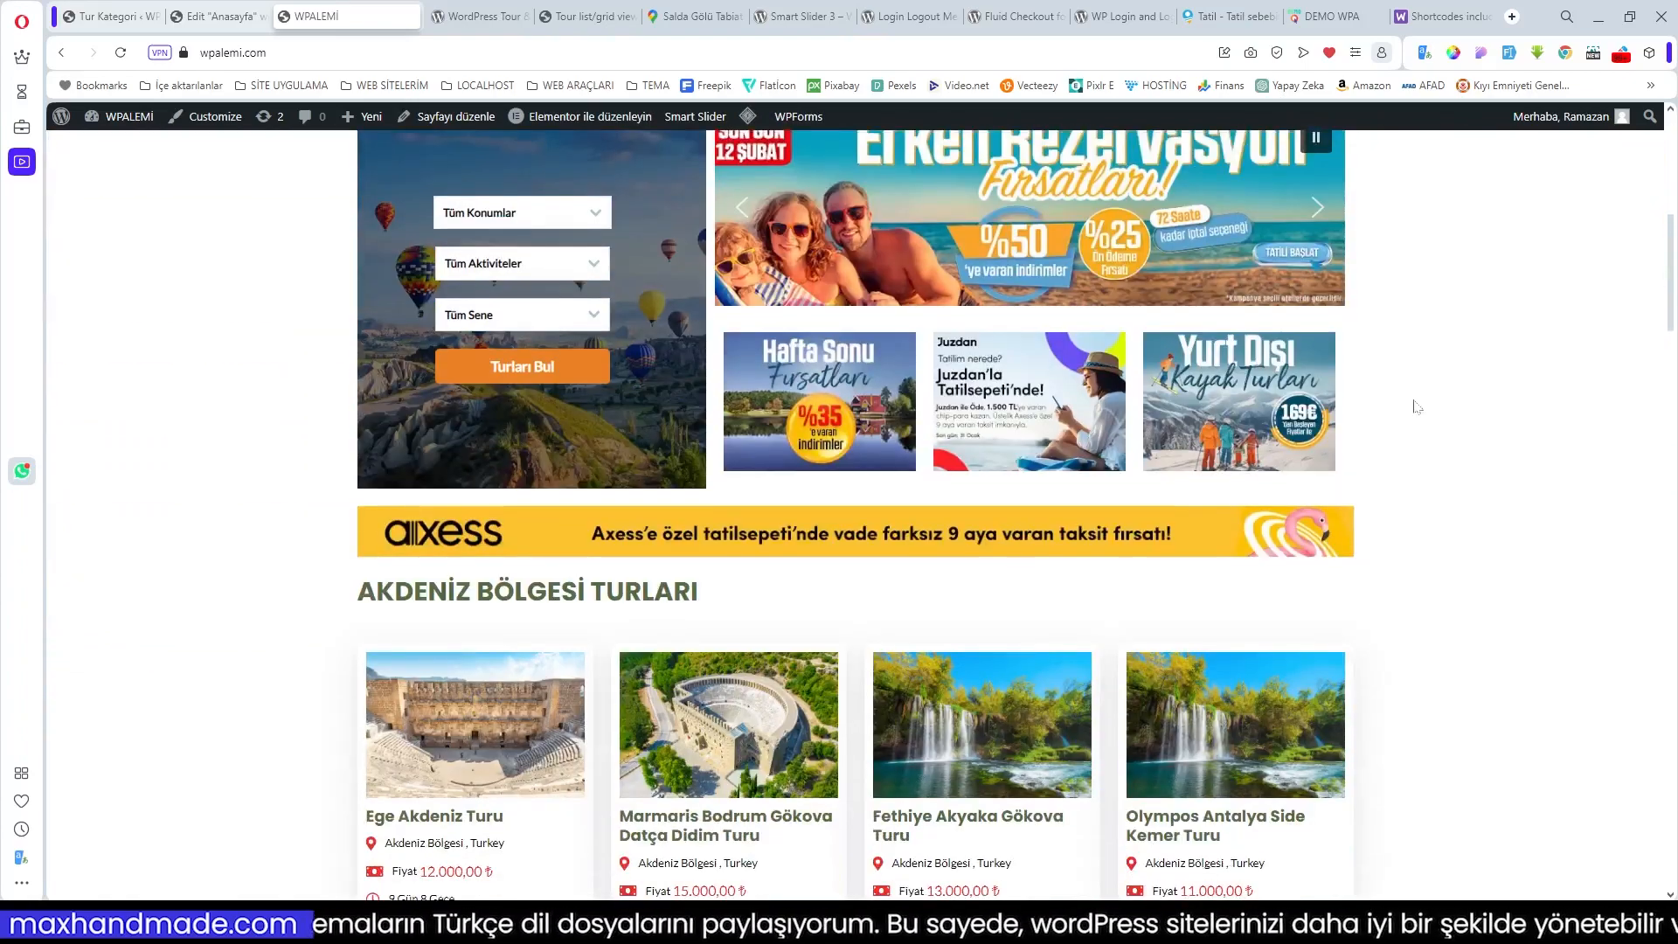
scroll(1413, 406, "down", 8)
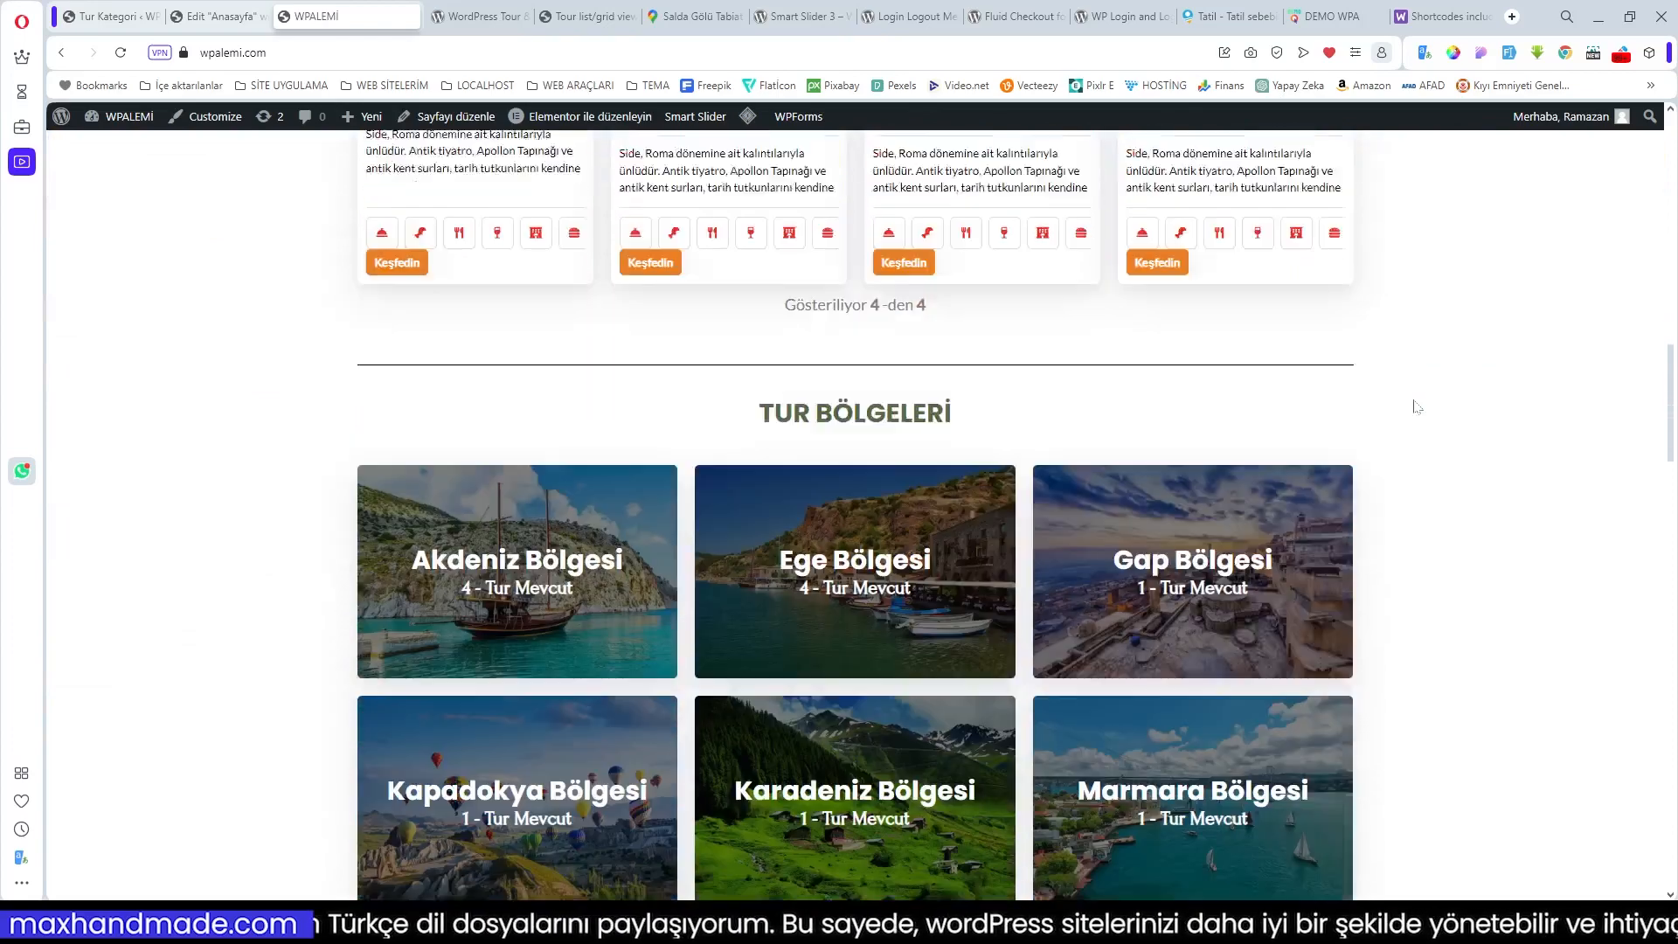
scroll(1416, 407, "down", 7)
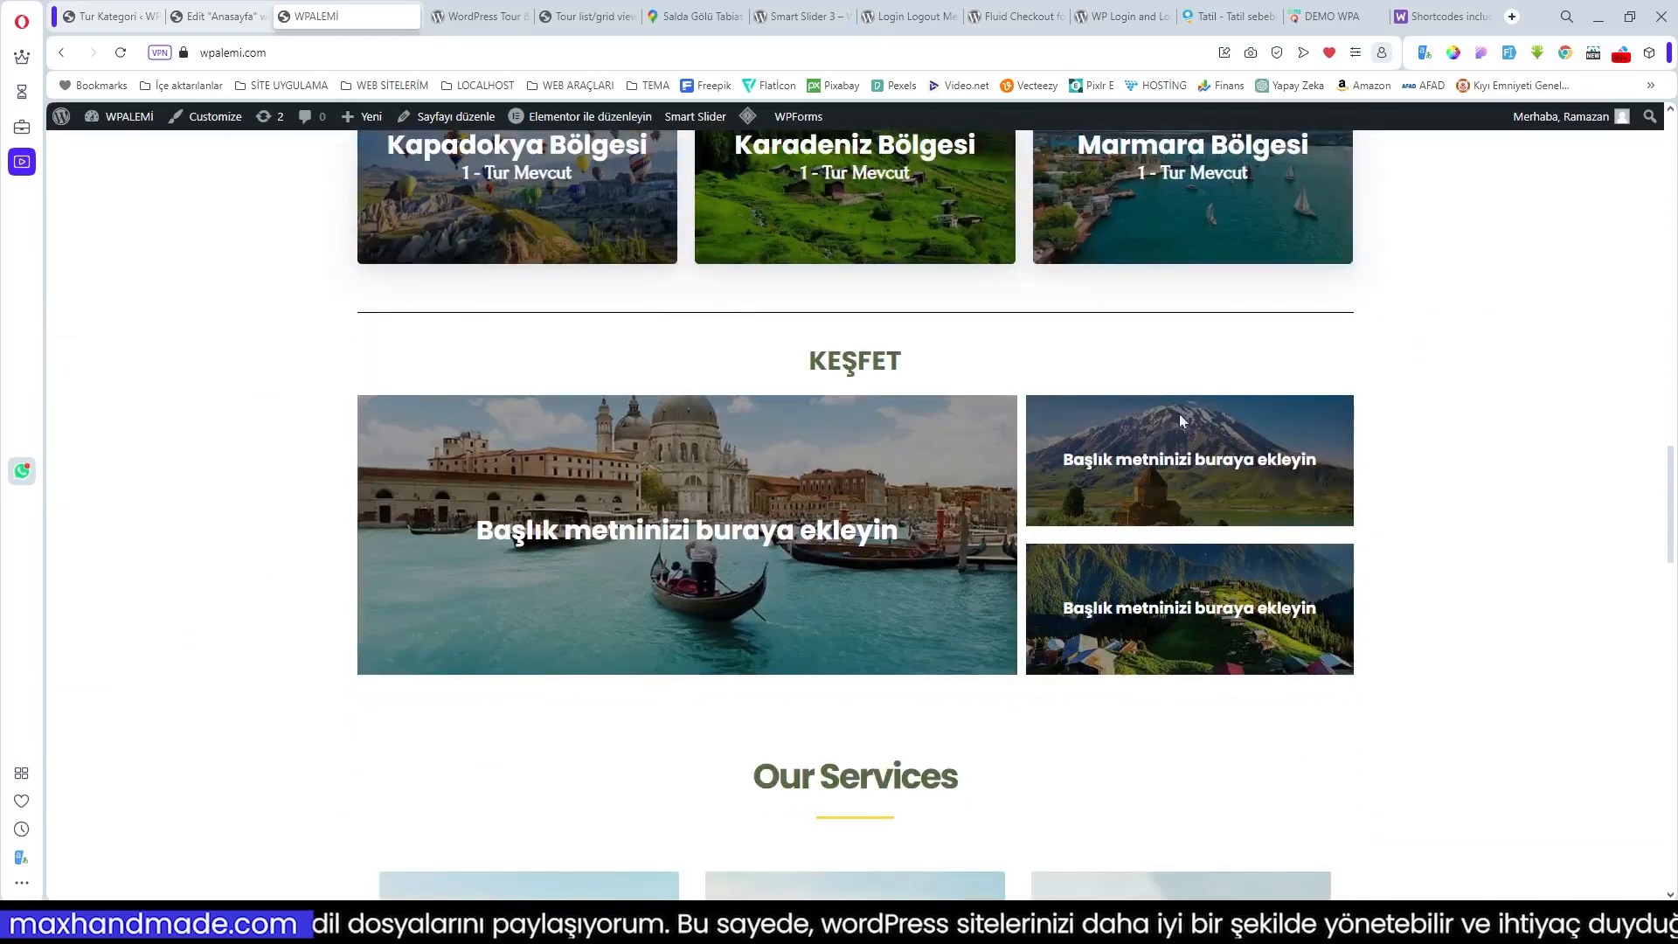
scroll(1228, 500, "down", 4)
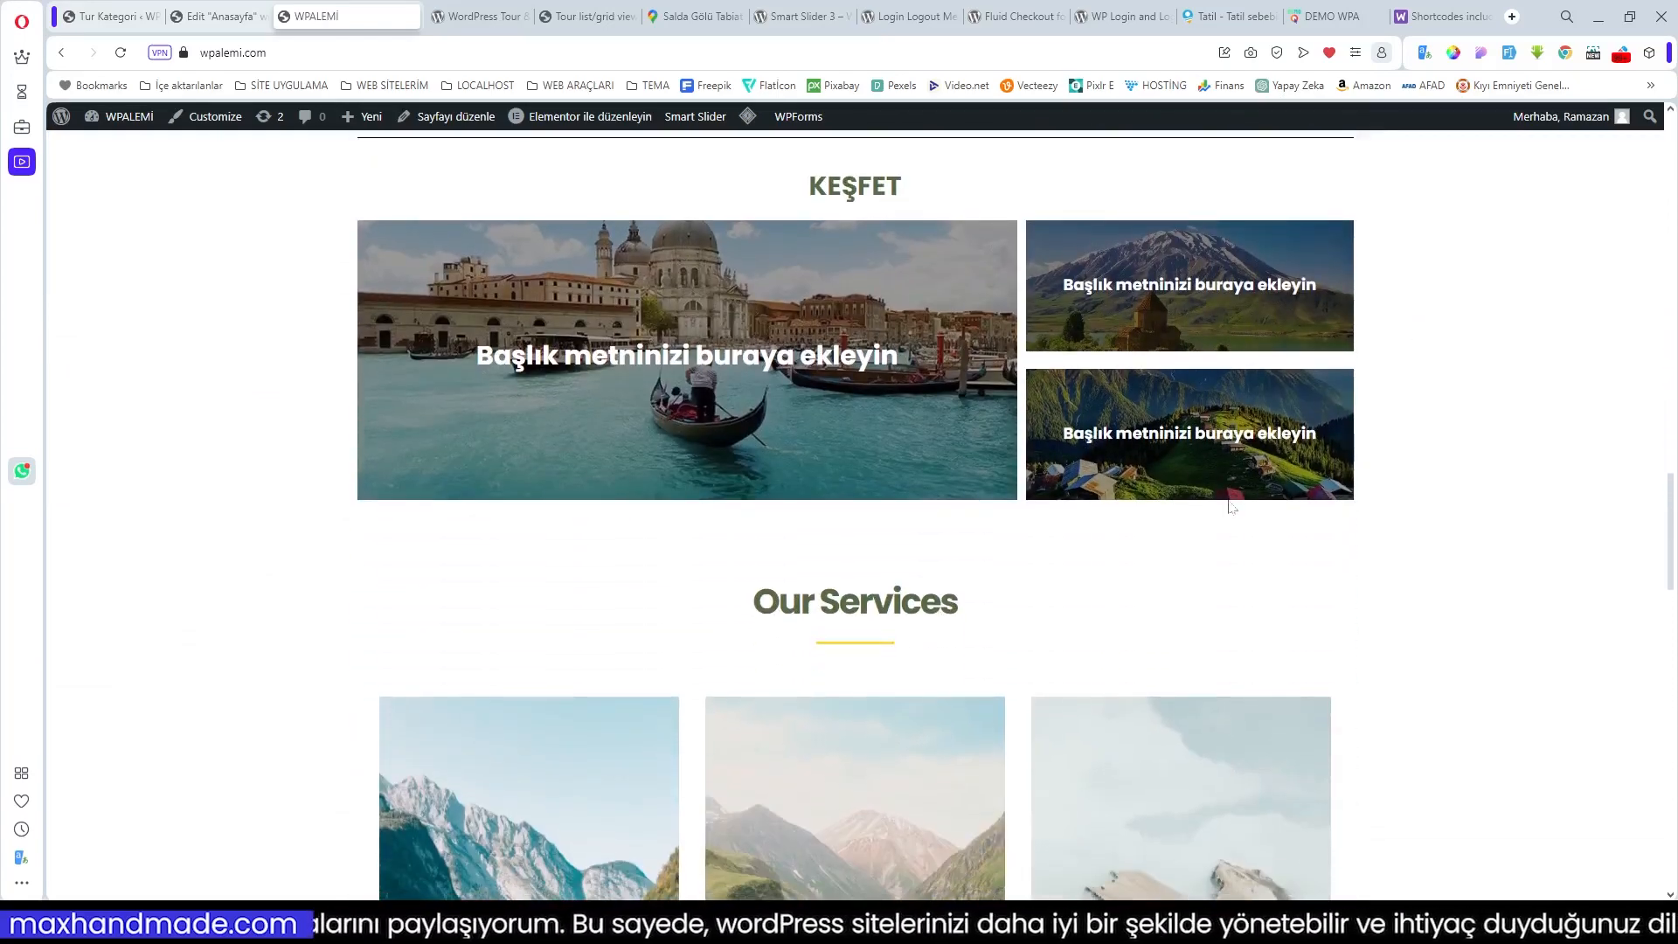
scroll(1228, 500, "up", 4)
scroll(1228, 500, "up", 6)
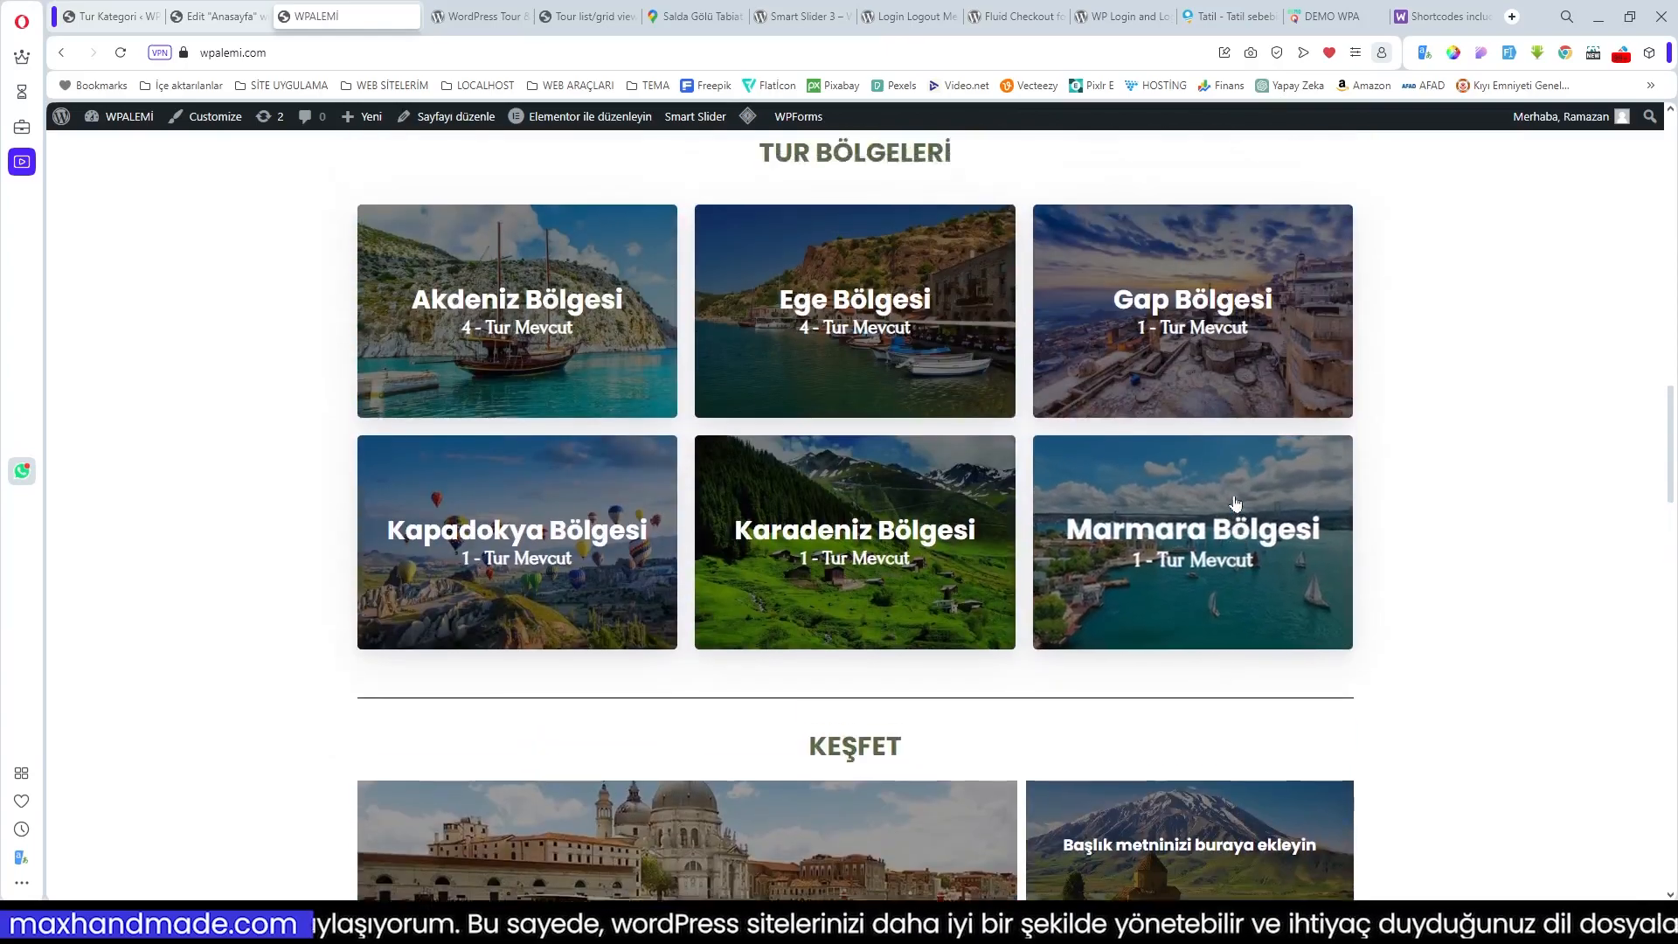
scroll(966, 618, "up", 5)
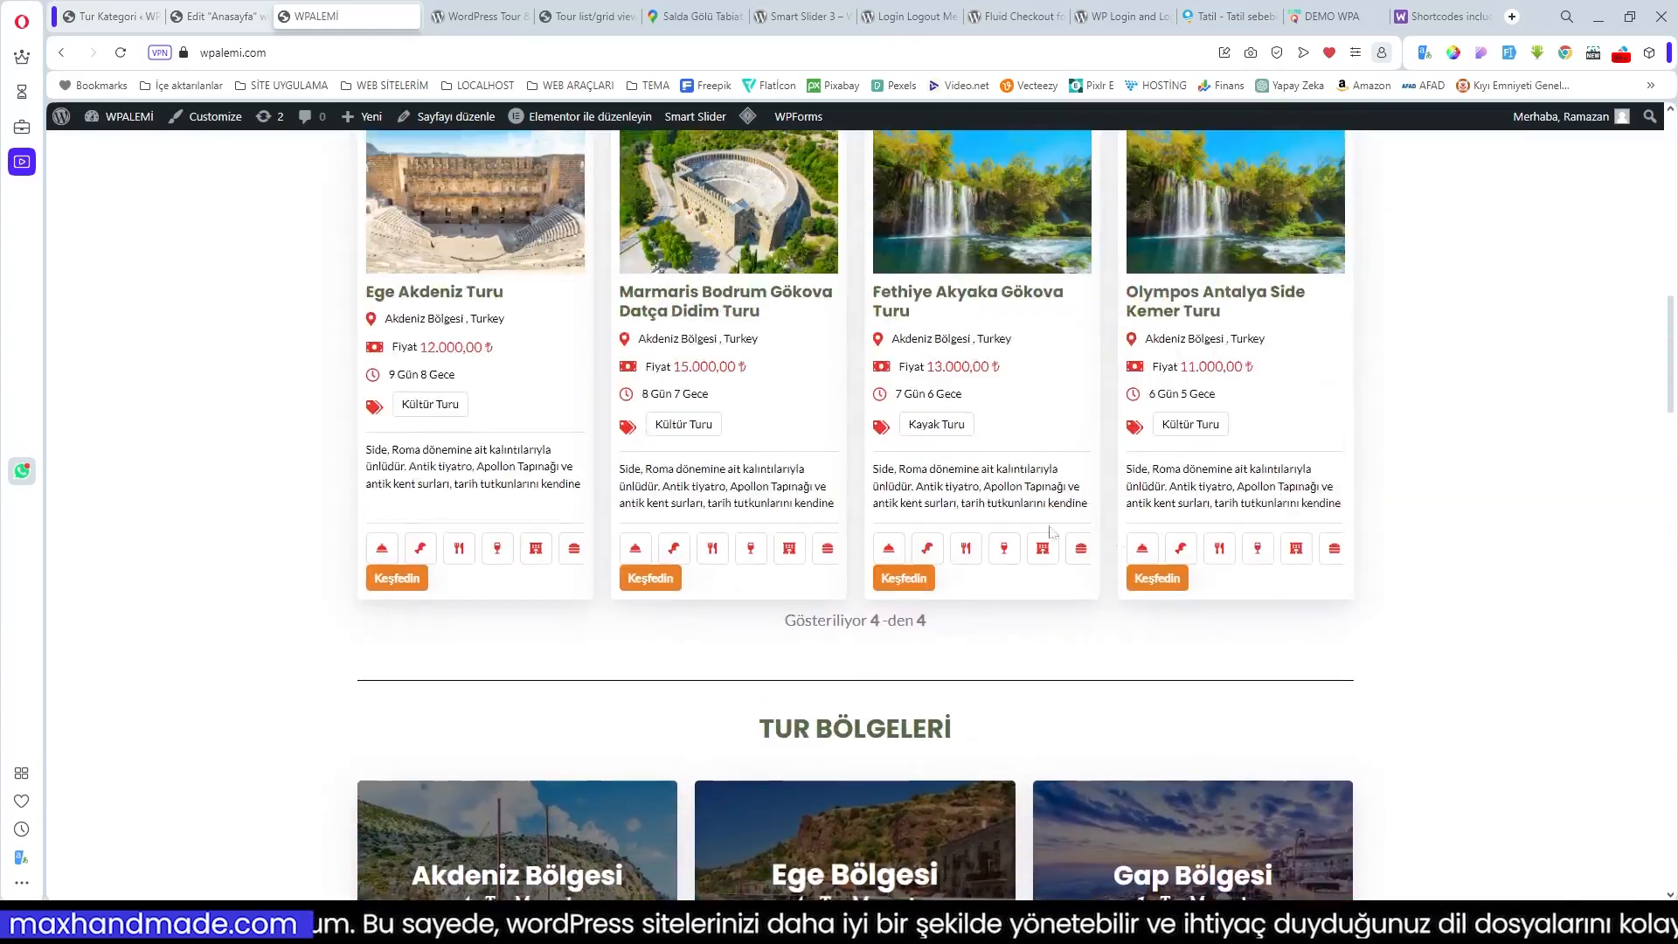
scroll(1238, 539, "up", 5)
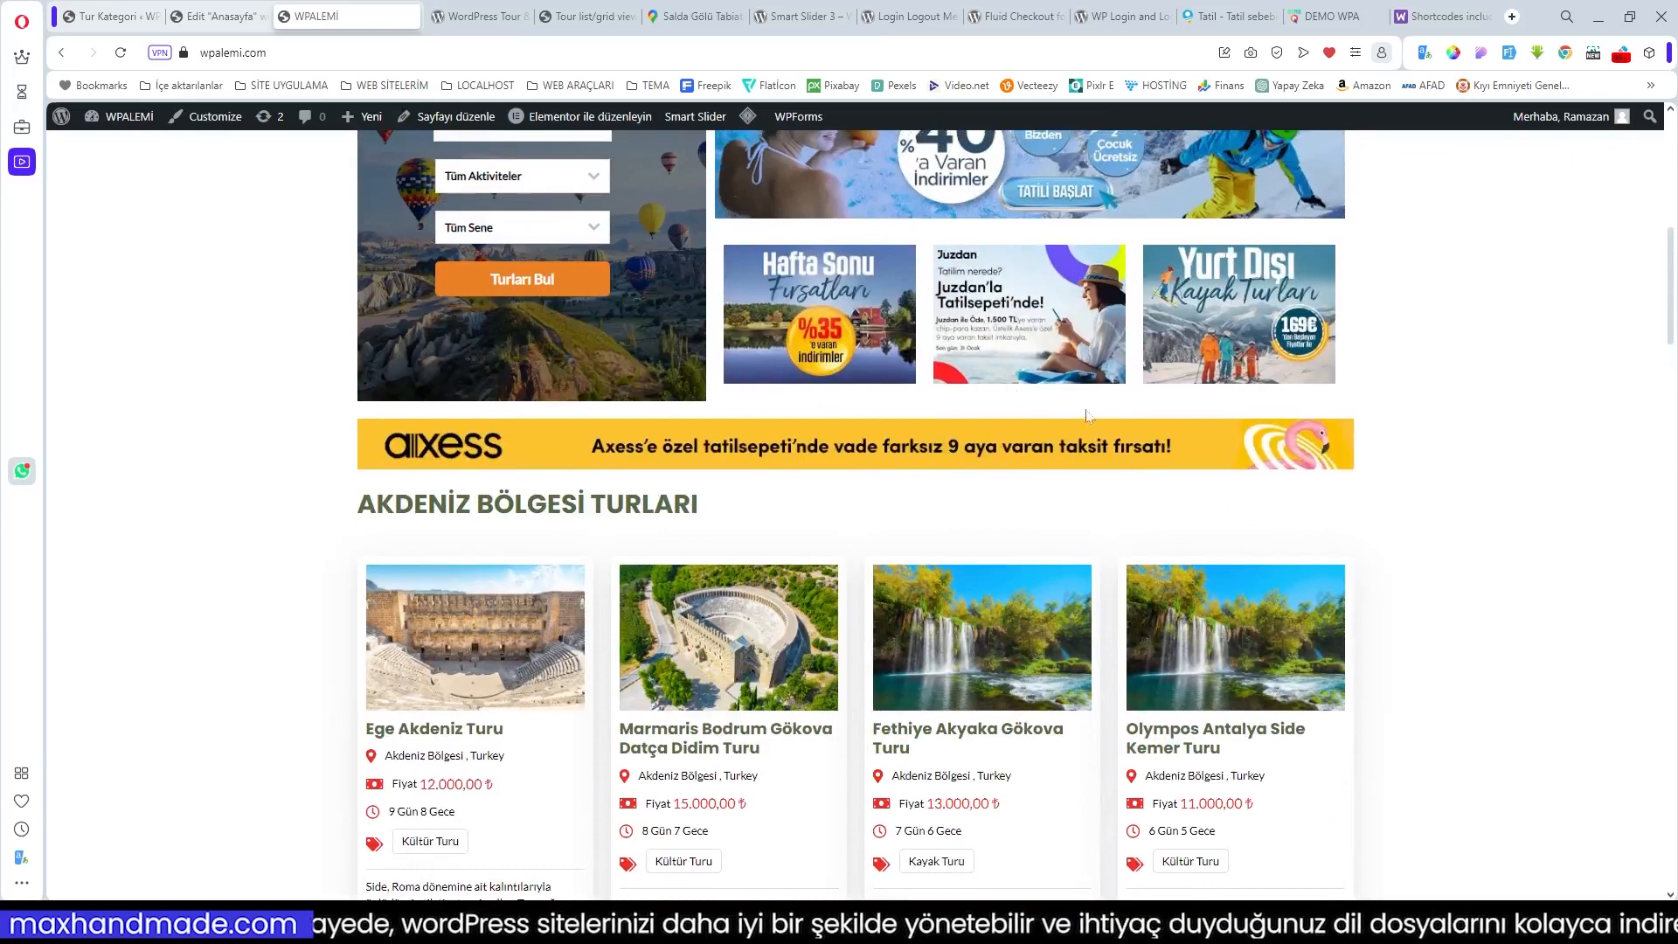
scroll(1087, 416, "up", 3)
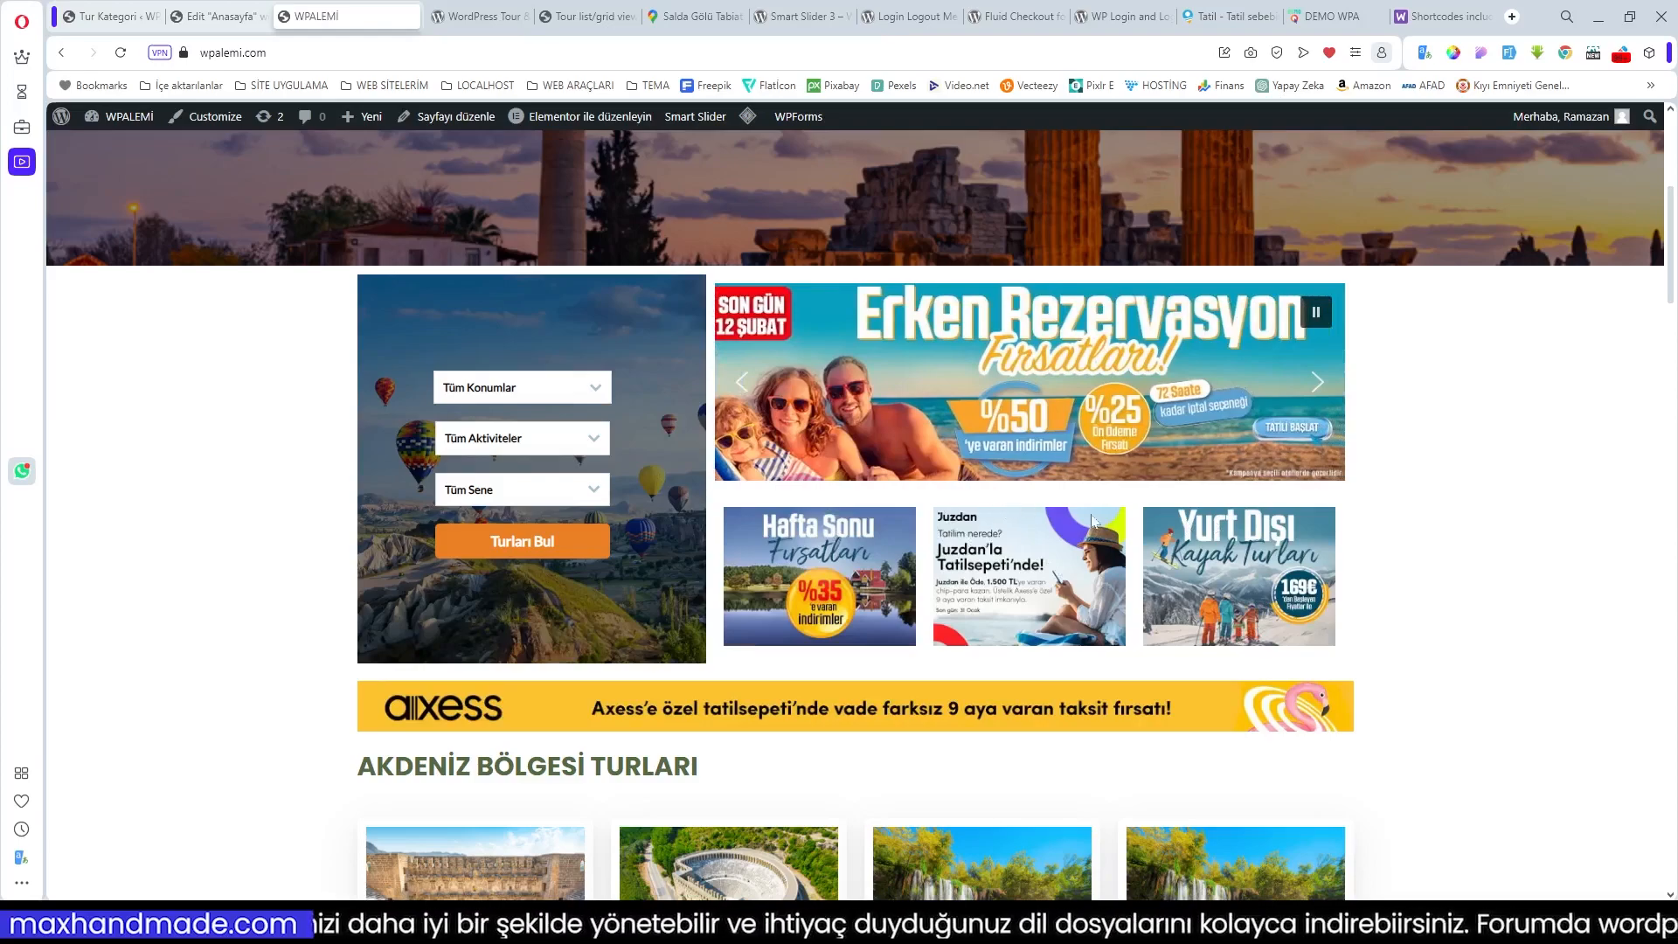
scroll(1093, 520, "down", 15)
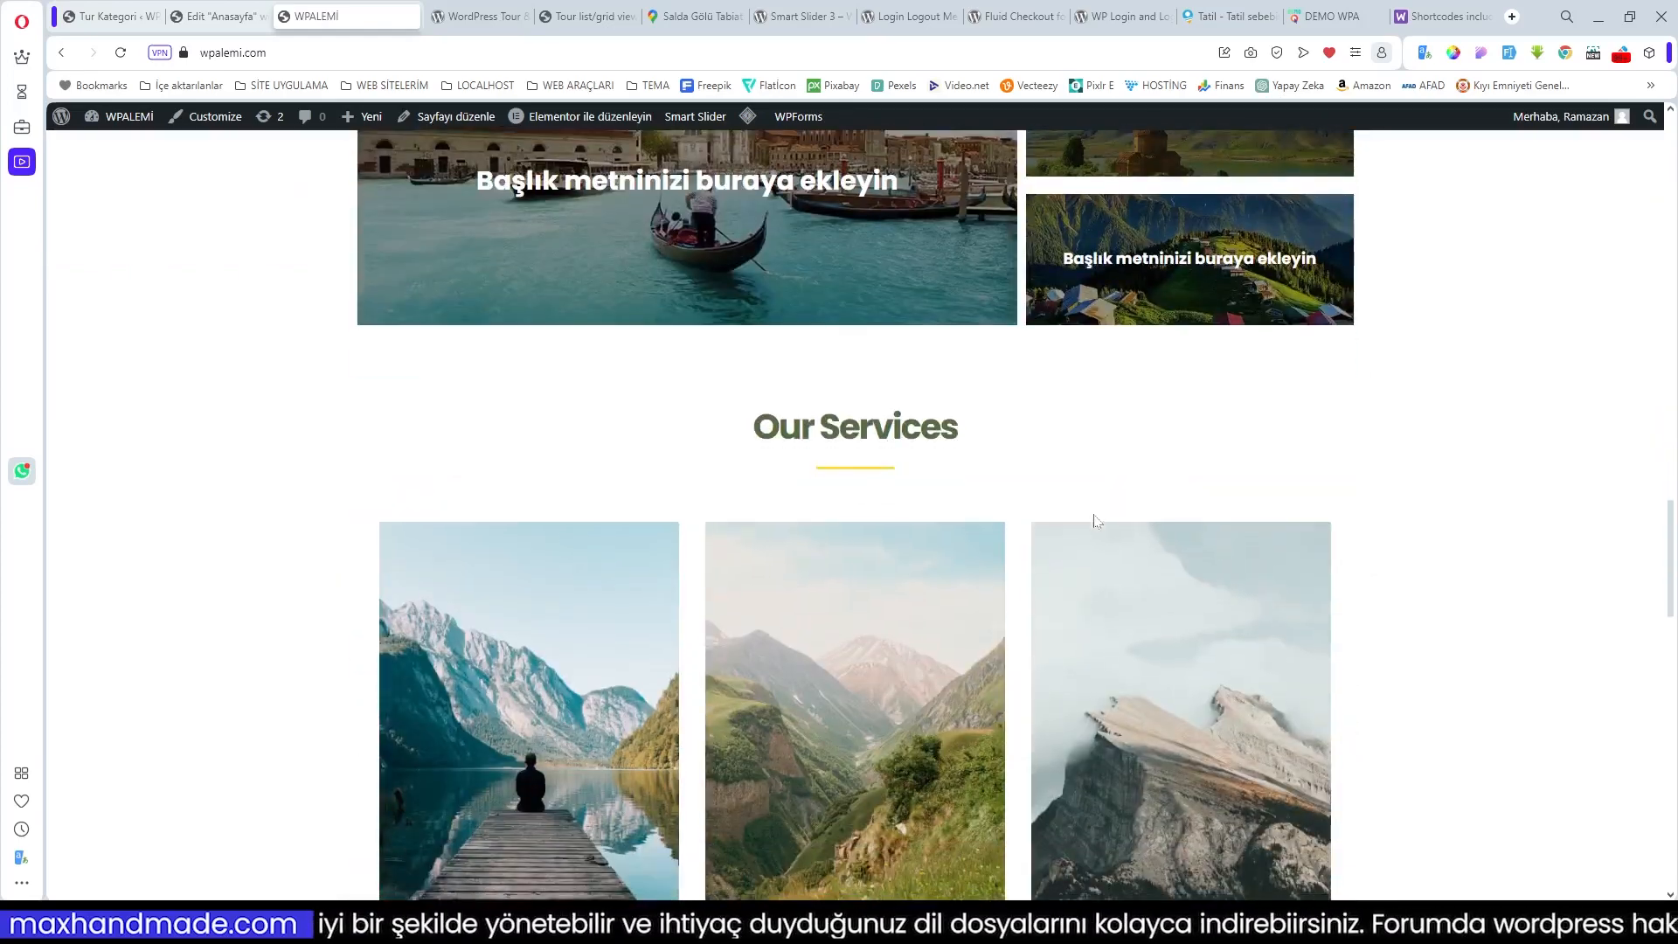
scroll(1095, 519, "up", 5)
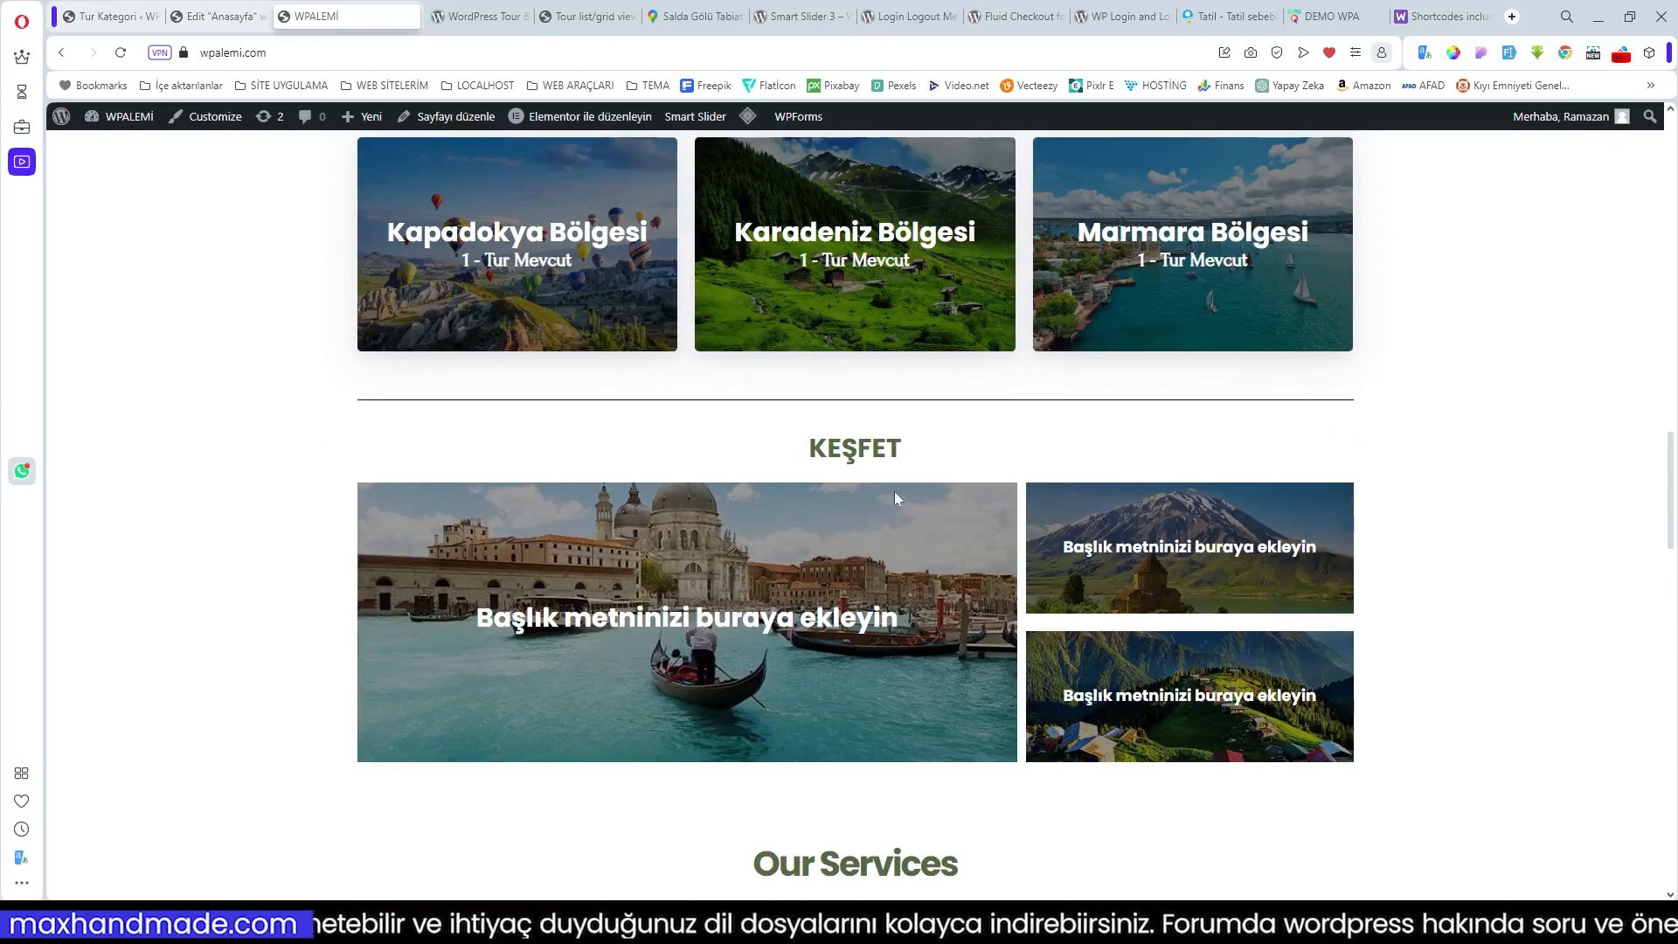
scroll(894, 491, "down", 2)
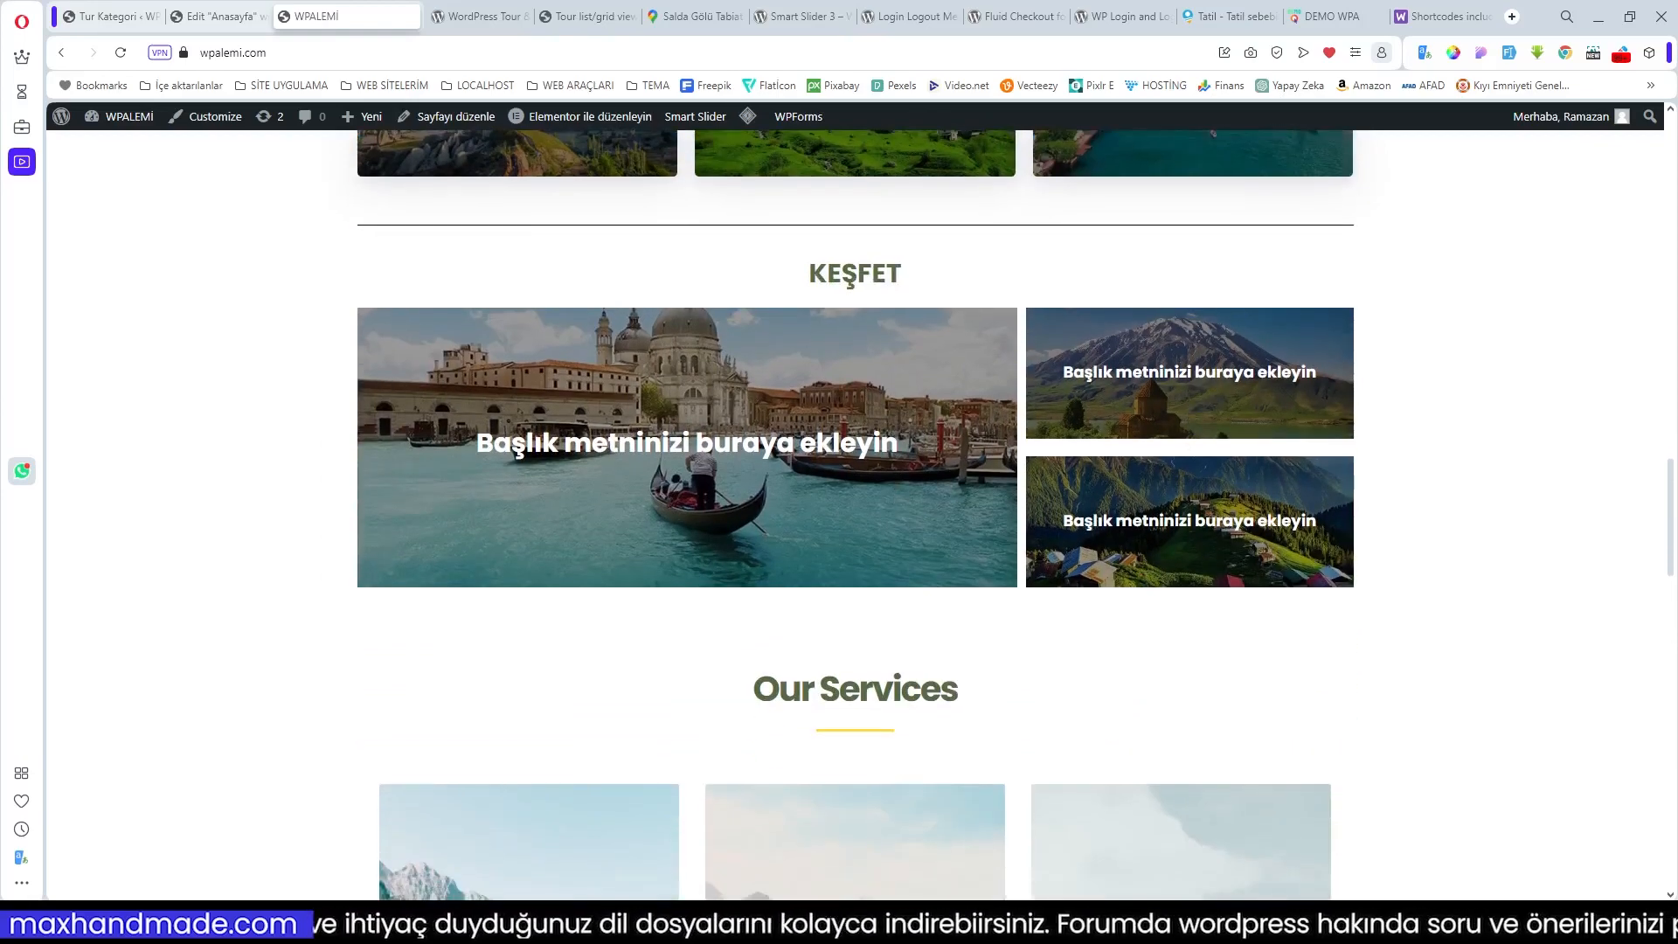
scroll(1007, 582, "down", 4)
scroll(1049, 563, "up", 4)
scroll(1115, 549, "down", 4)
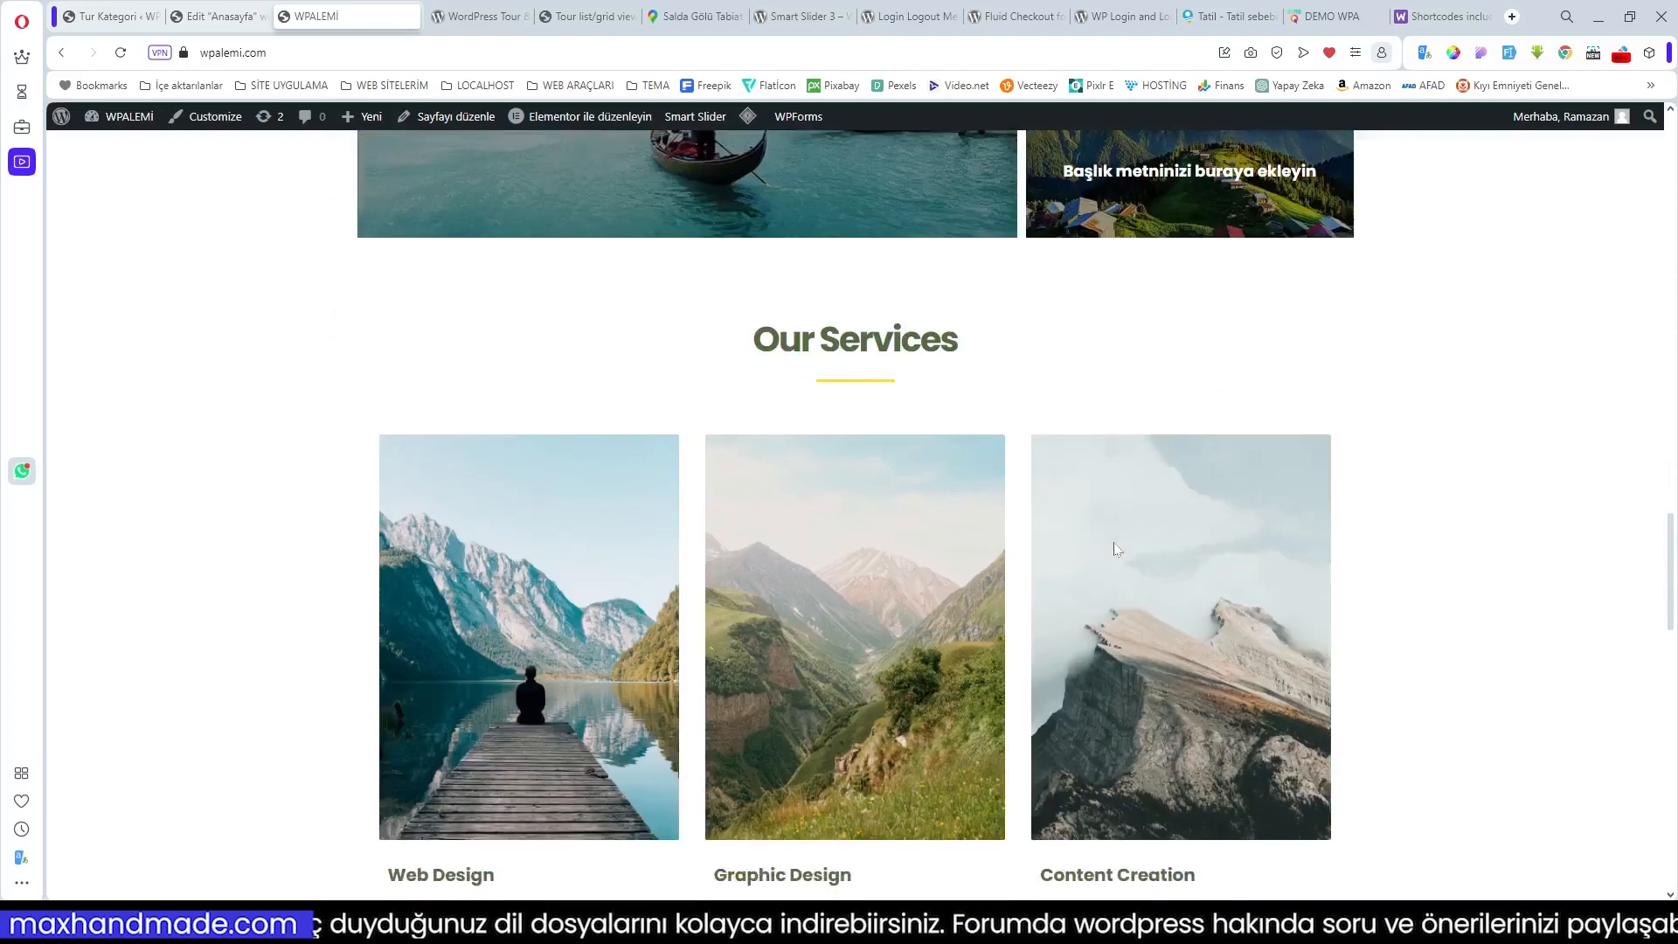
scroll(1125, 548, "down", 5)
scroll(989, 498, "up", 4)
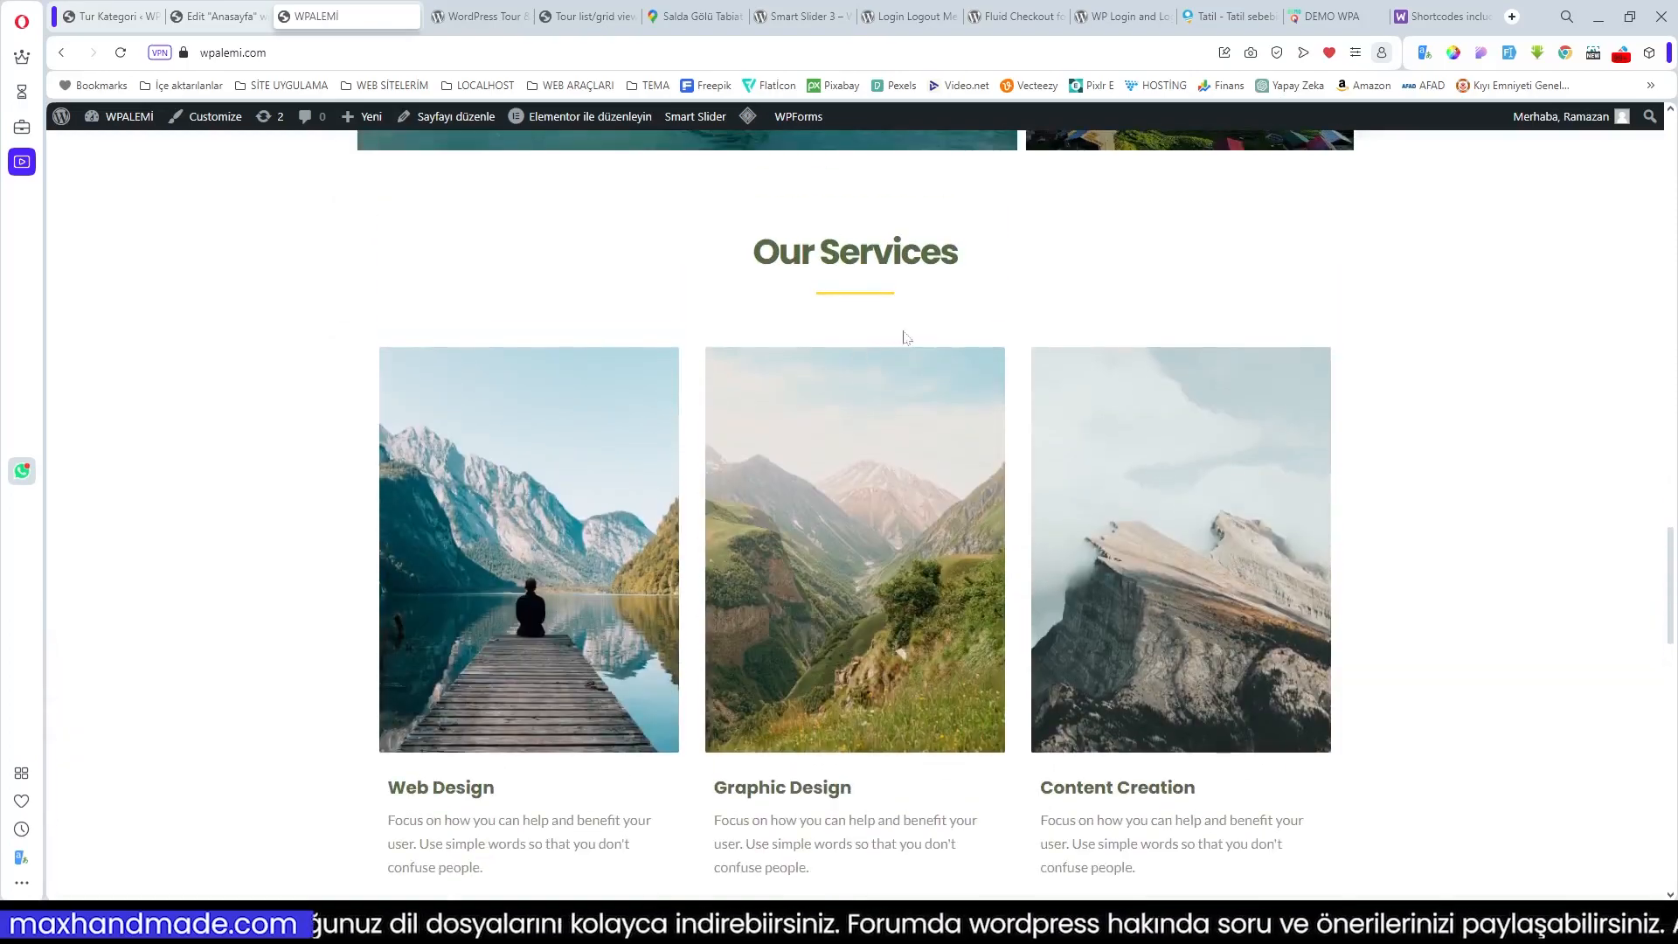
scroll(905, 338, "down", 15)
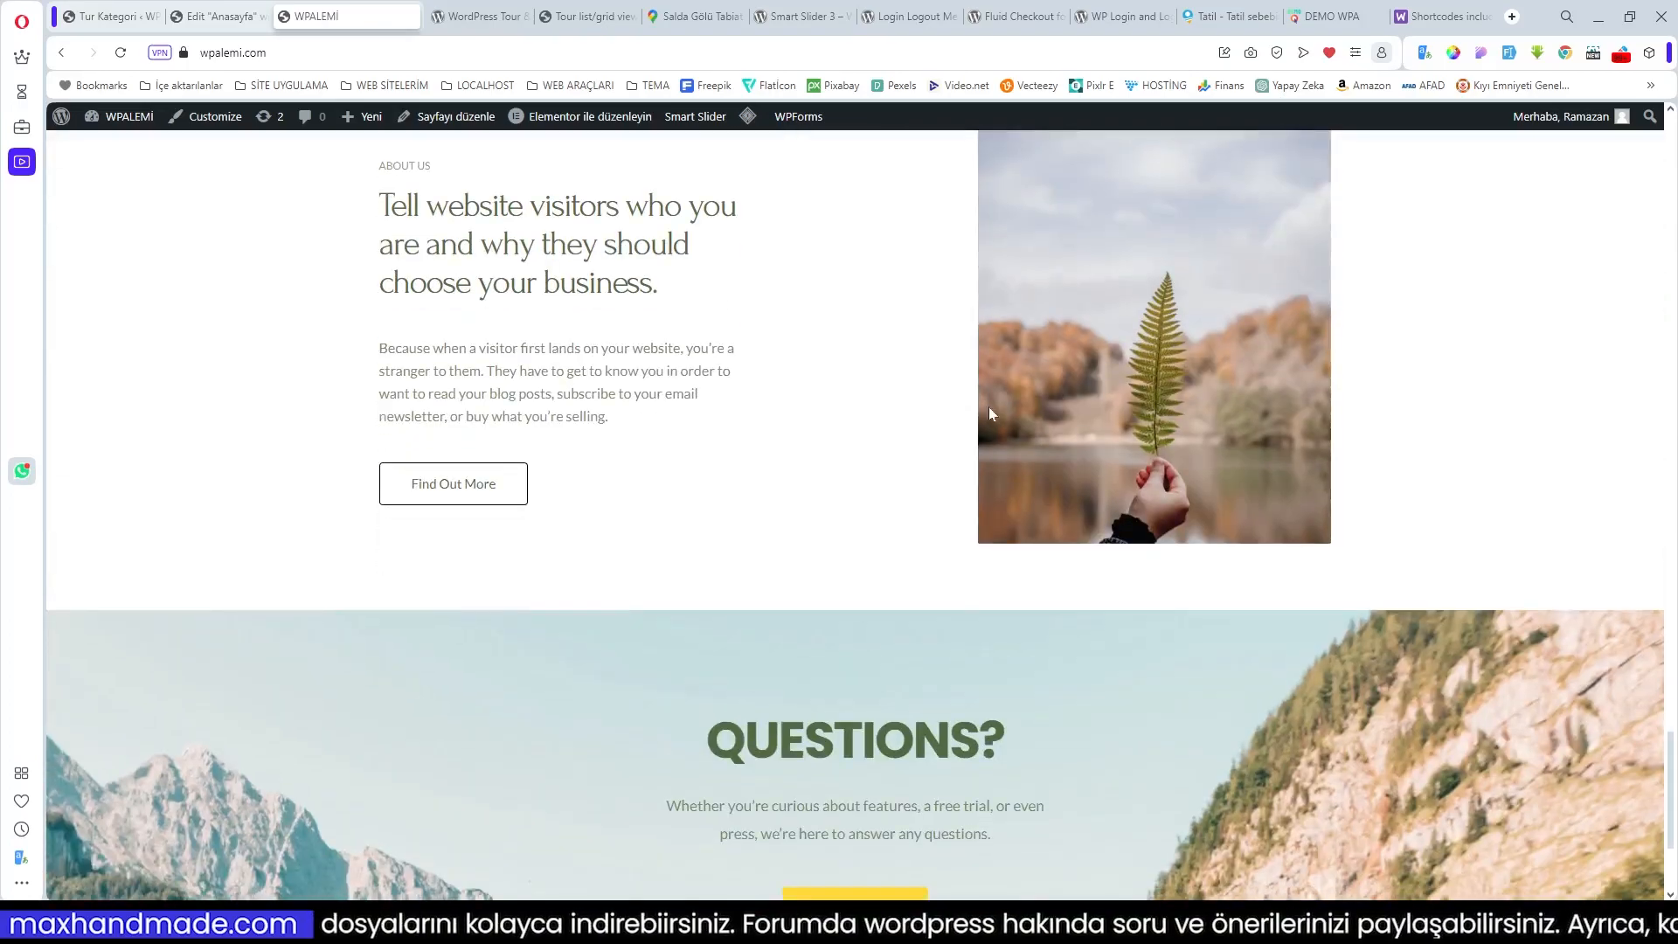
scroll(990, 413, "up", 5)
Step: Switch to the DEMO WPA homepage and scroll to its Kapadokya banner
left_click(1332, 25)
scroll(1314, 399, "down", 3)
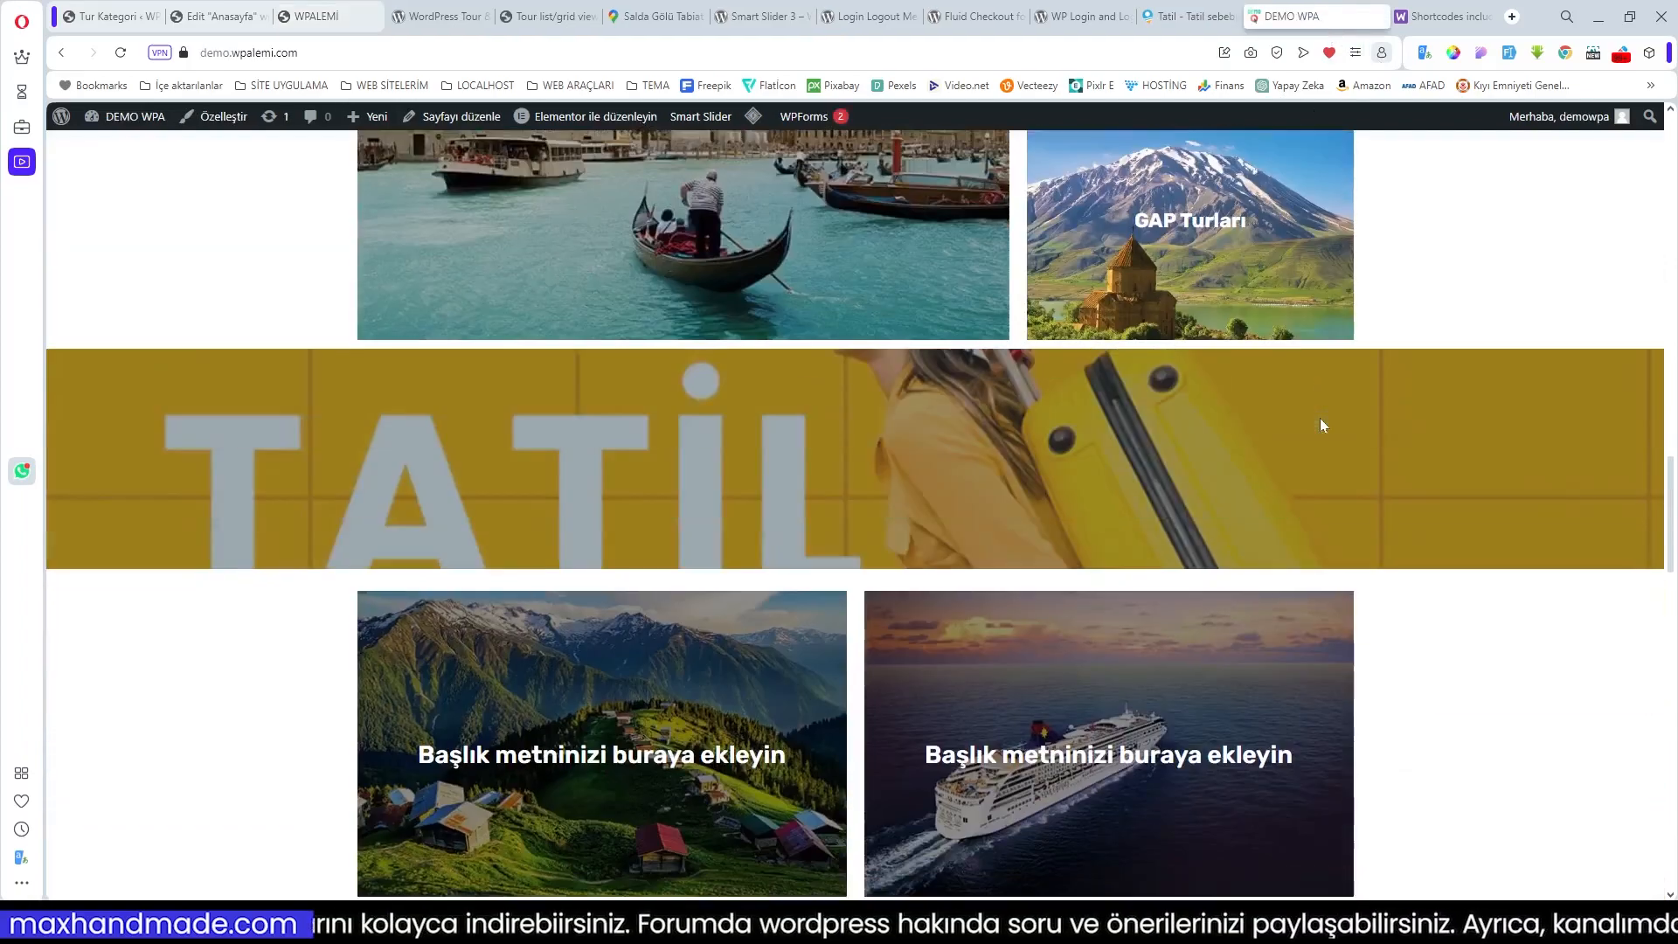
scroll(1091, 455, "down", 4)
scroll(862, 516, "down", 8)
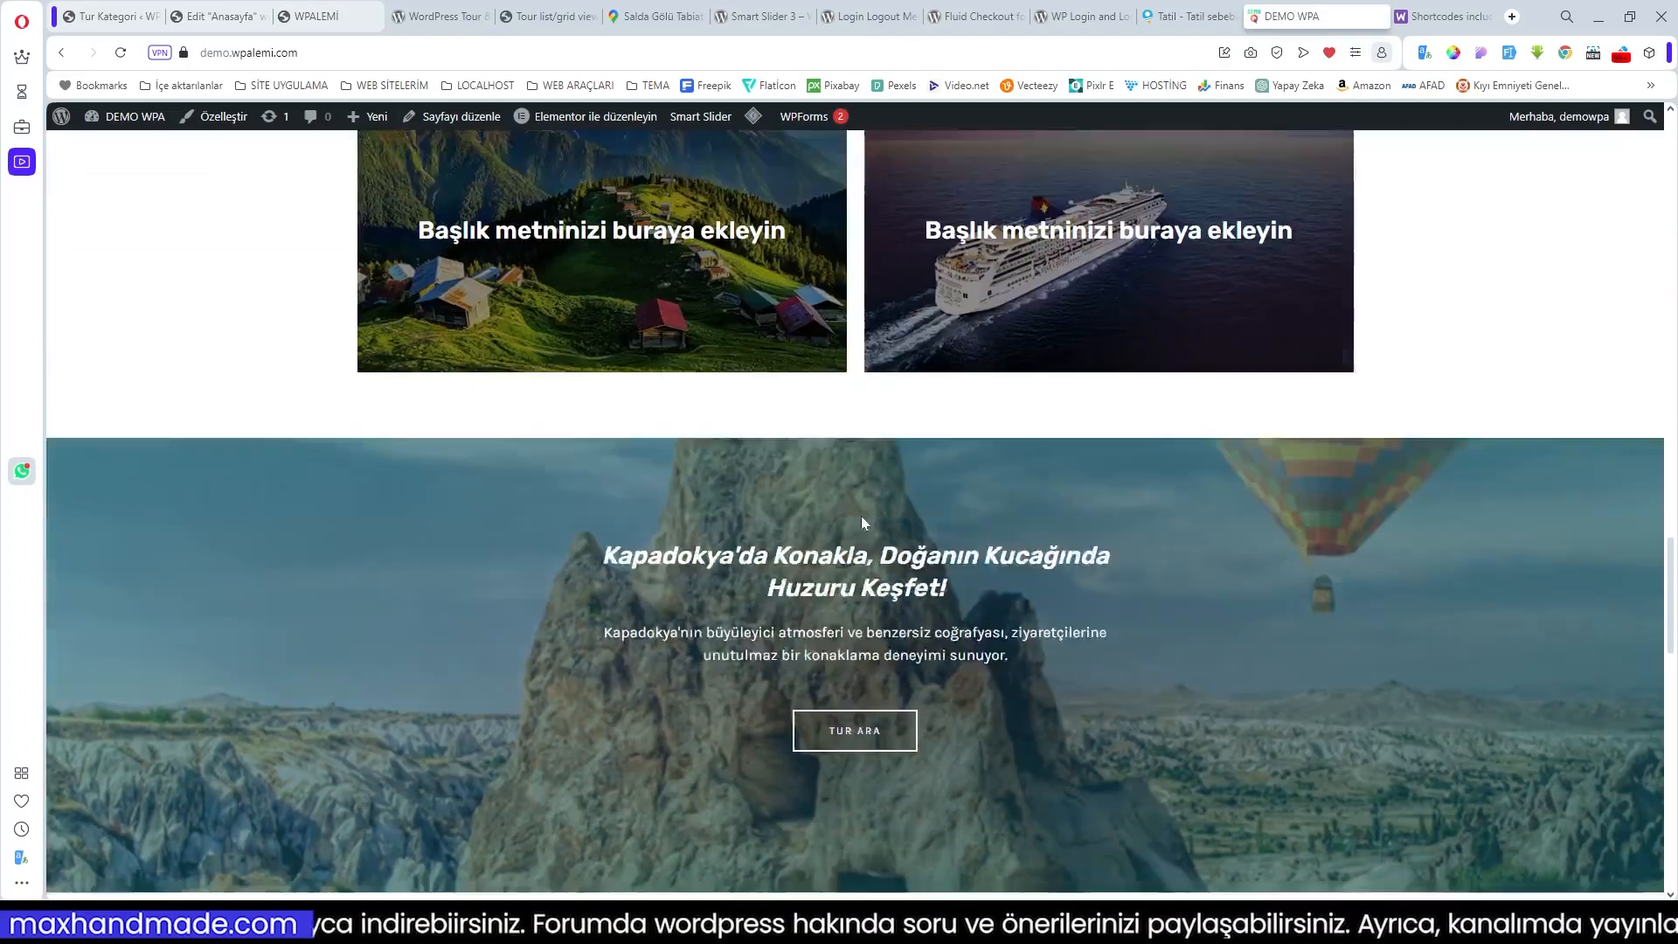
scroll(861, 516, "up", 4)
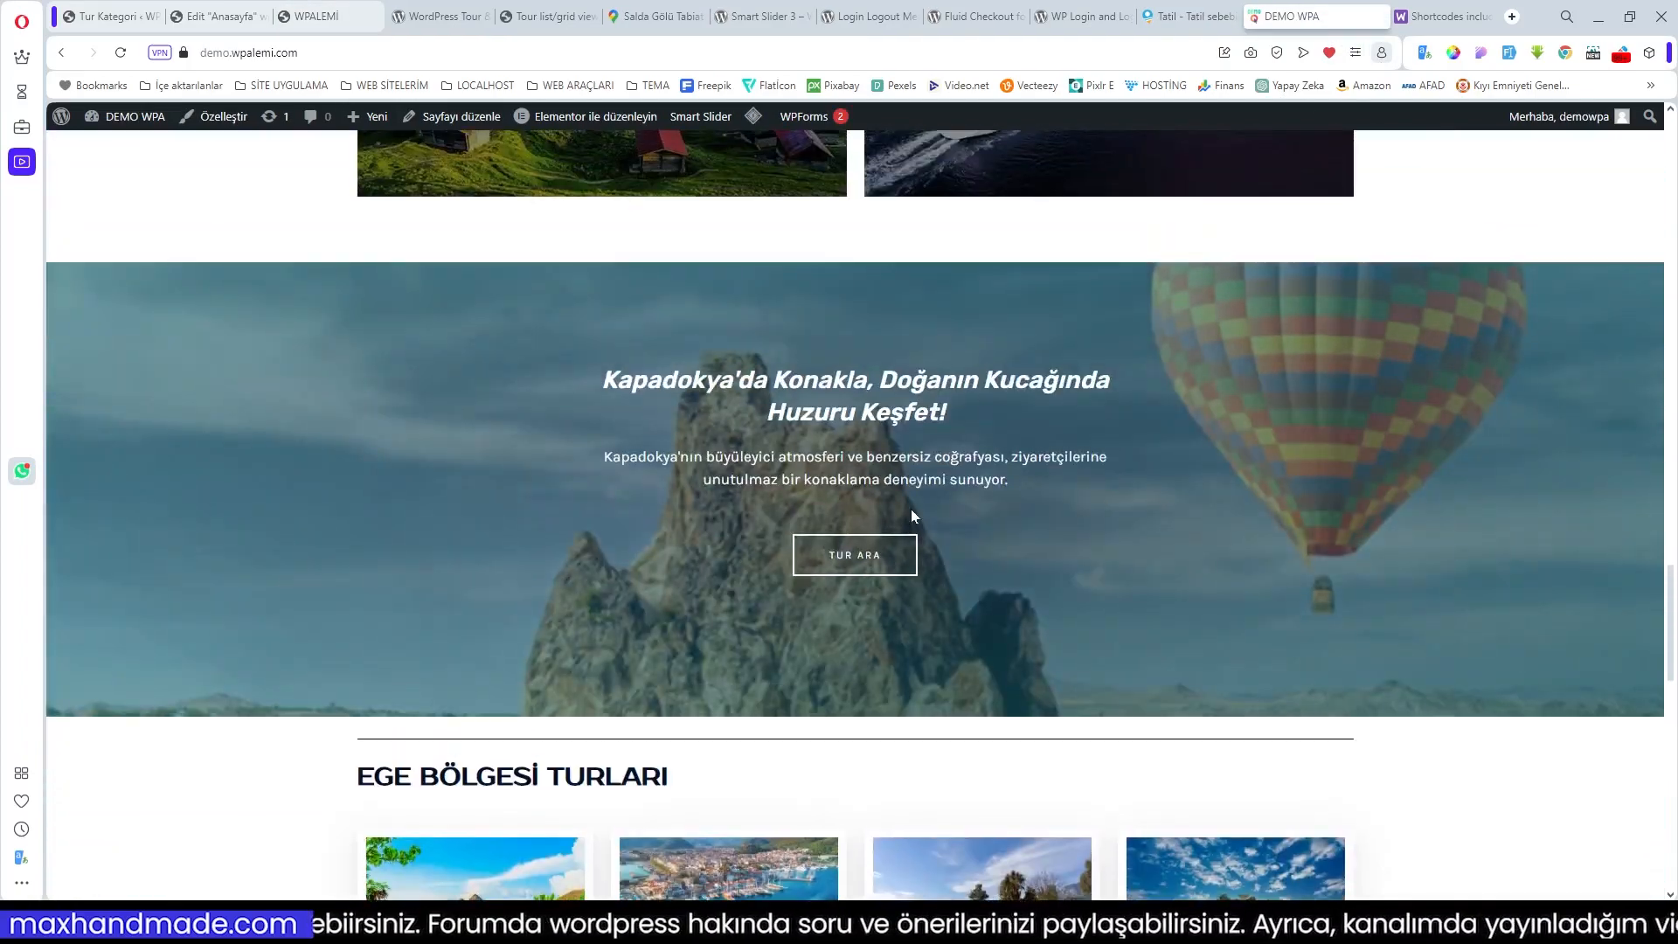
scroll(913, 516, "up", 5)
Step: Return to the Anasayfa Elementor editor and scroll down to the Our Services section
left_click(218, 16)
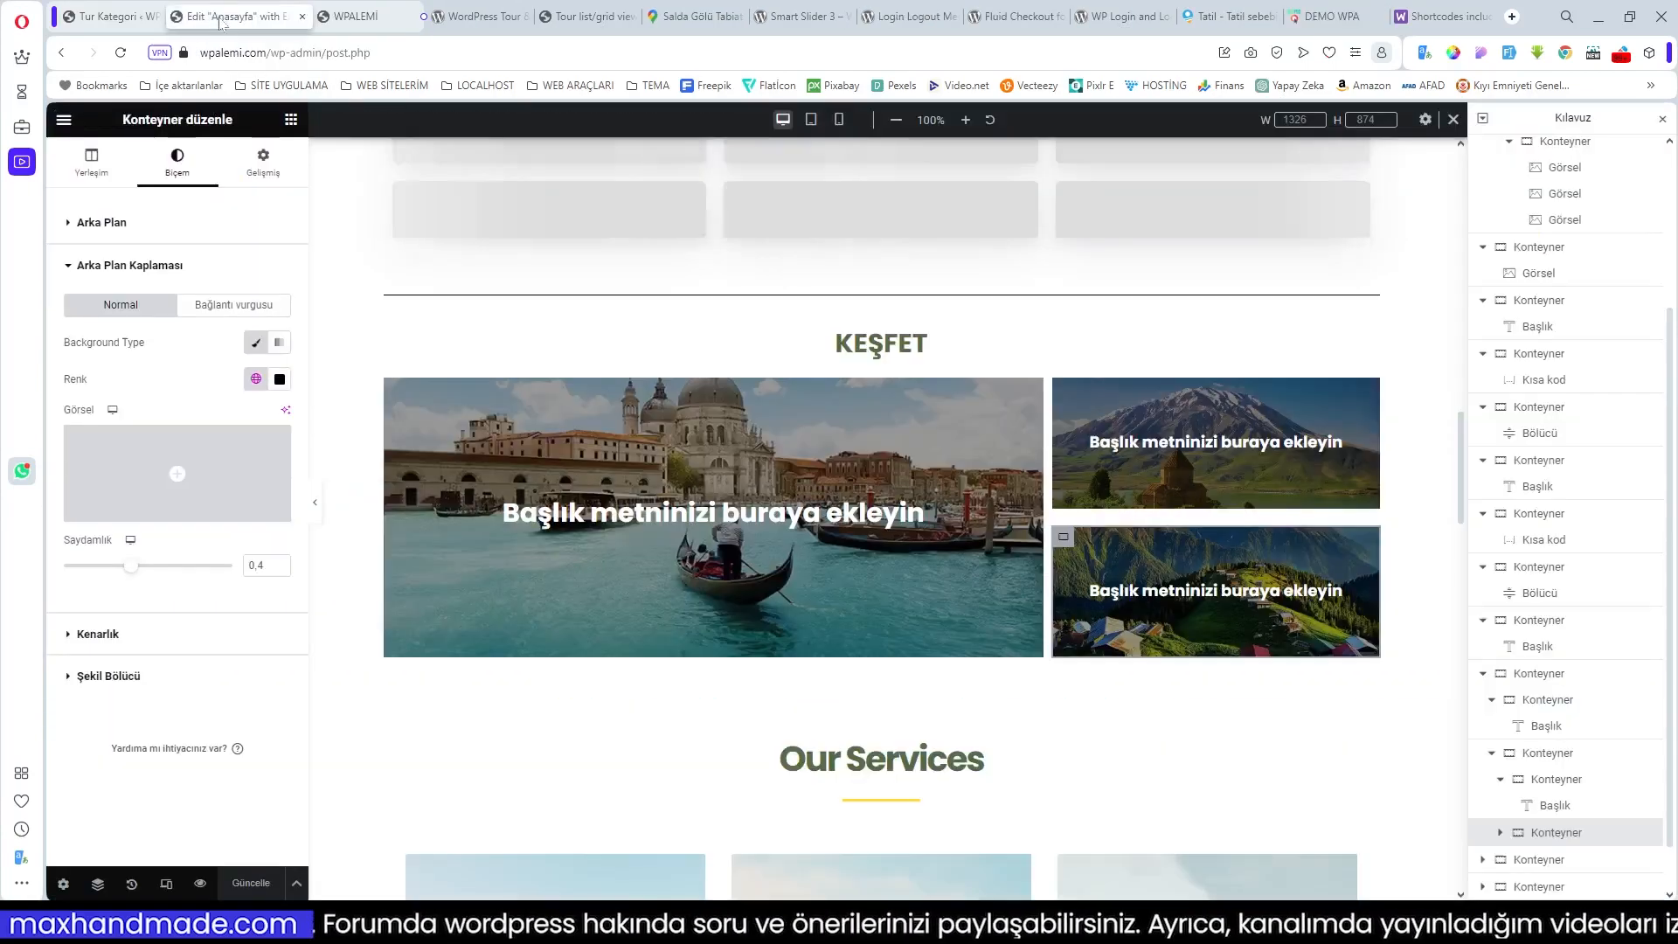
scroll(952, 427, "down", 3)
scroll(951, 426, "down", 3)
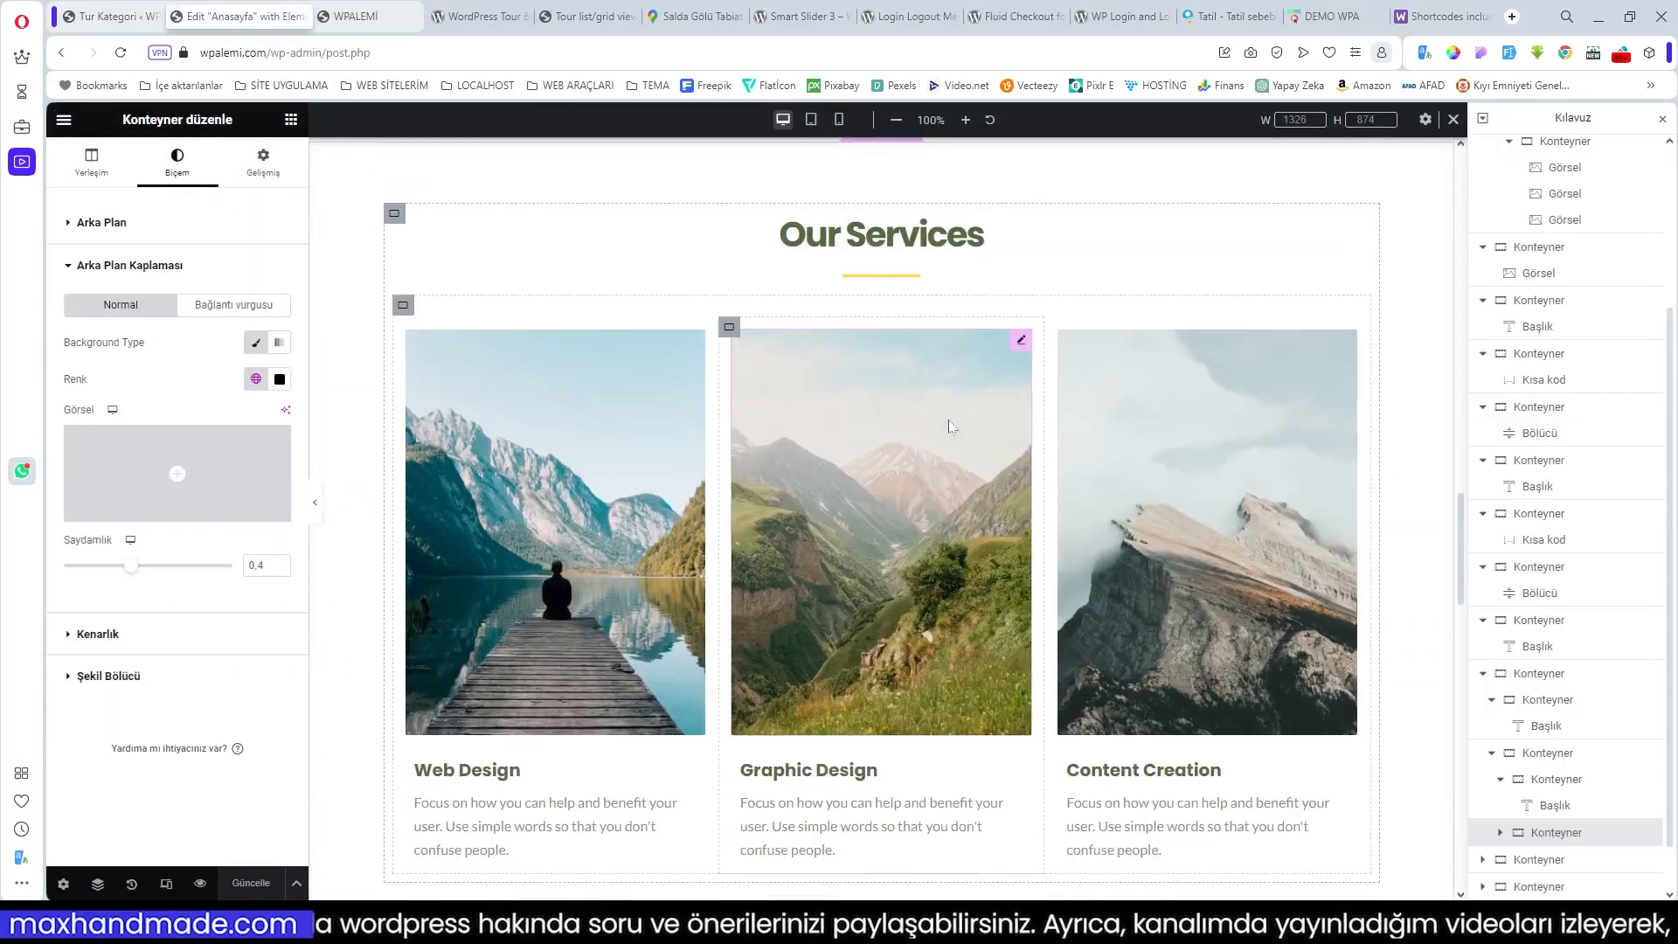
scroll(952, 426, "up", 2)
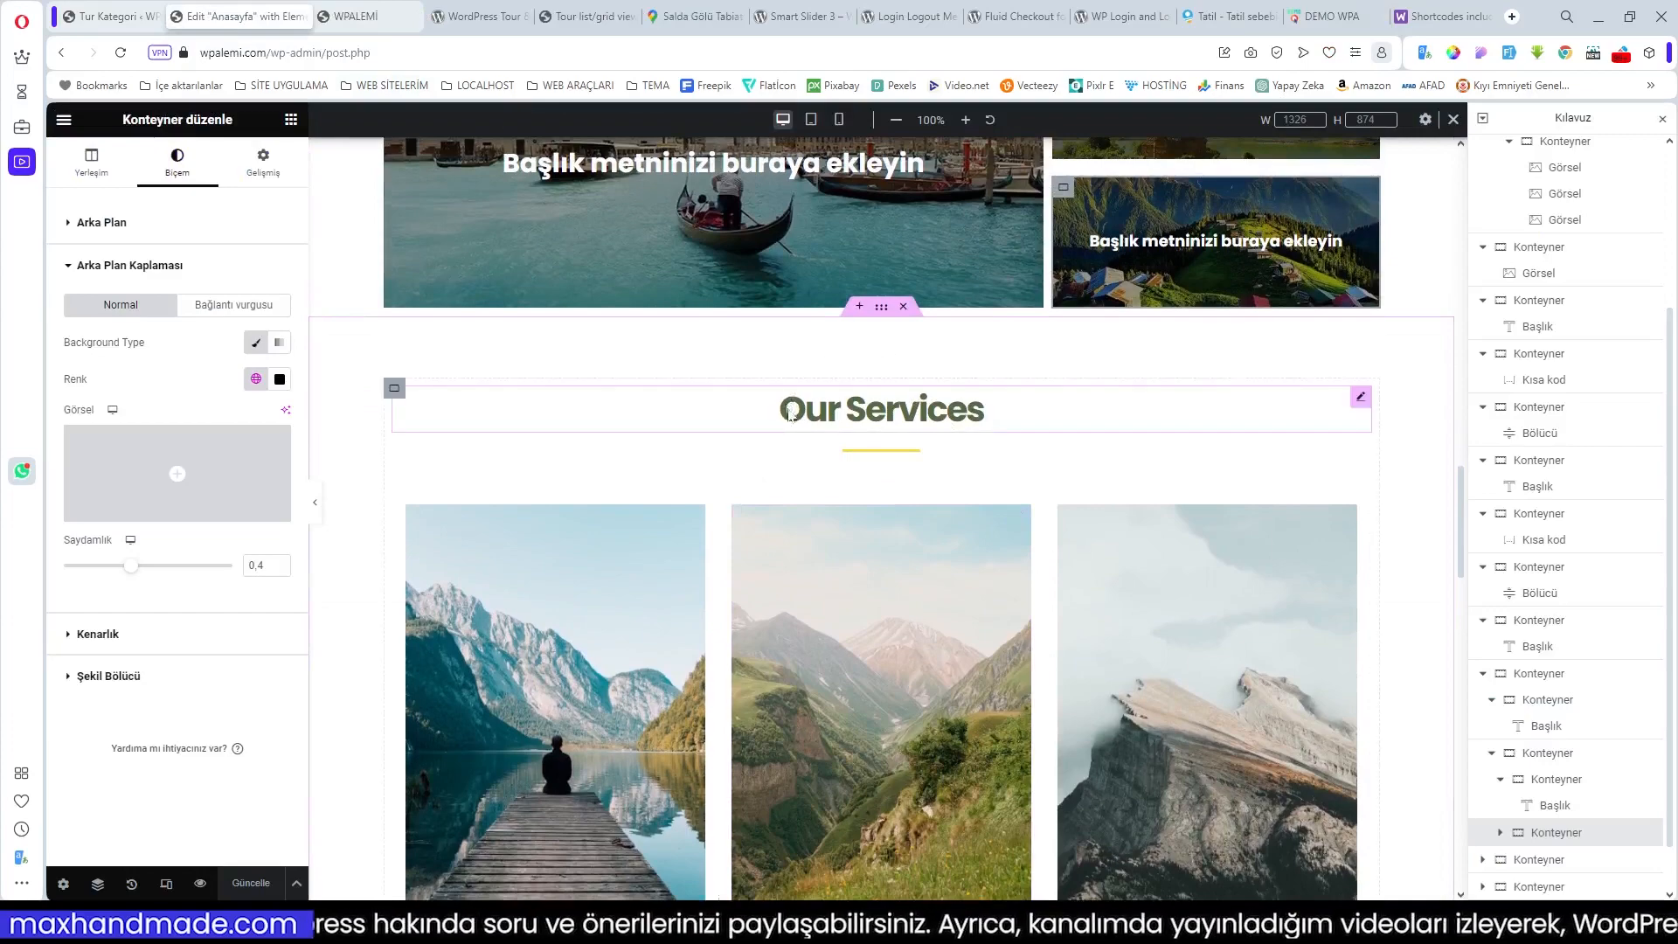
scroll(891, 332, "down", 6)
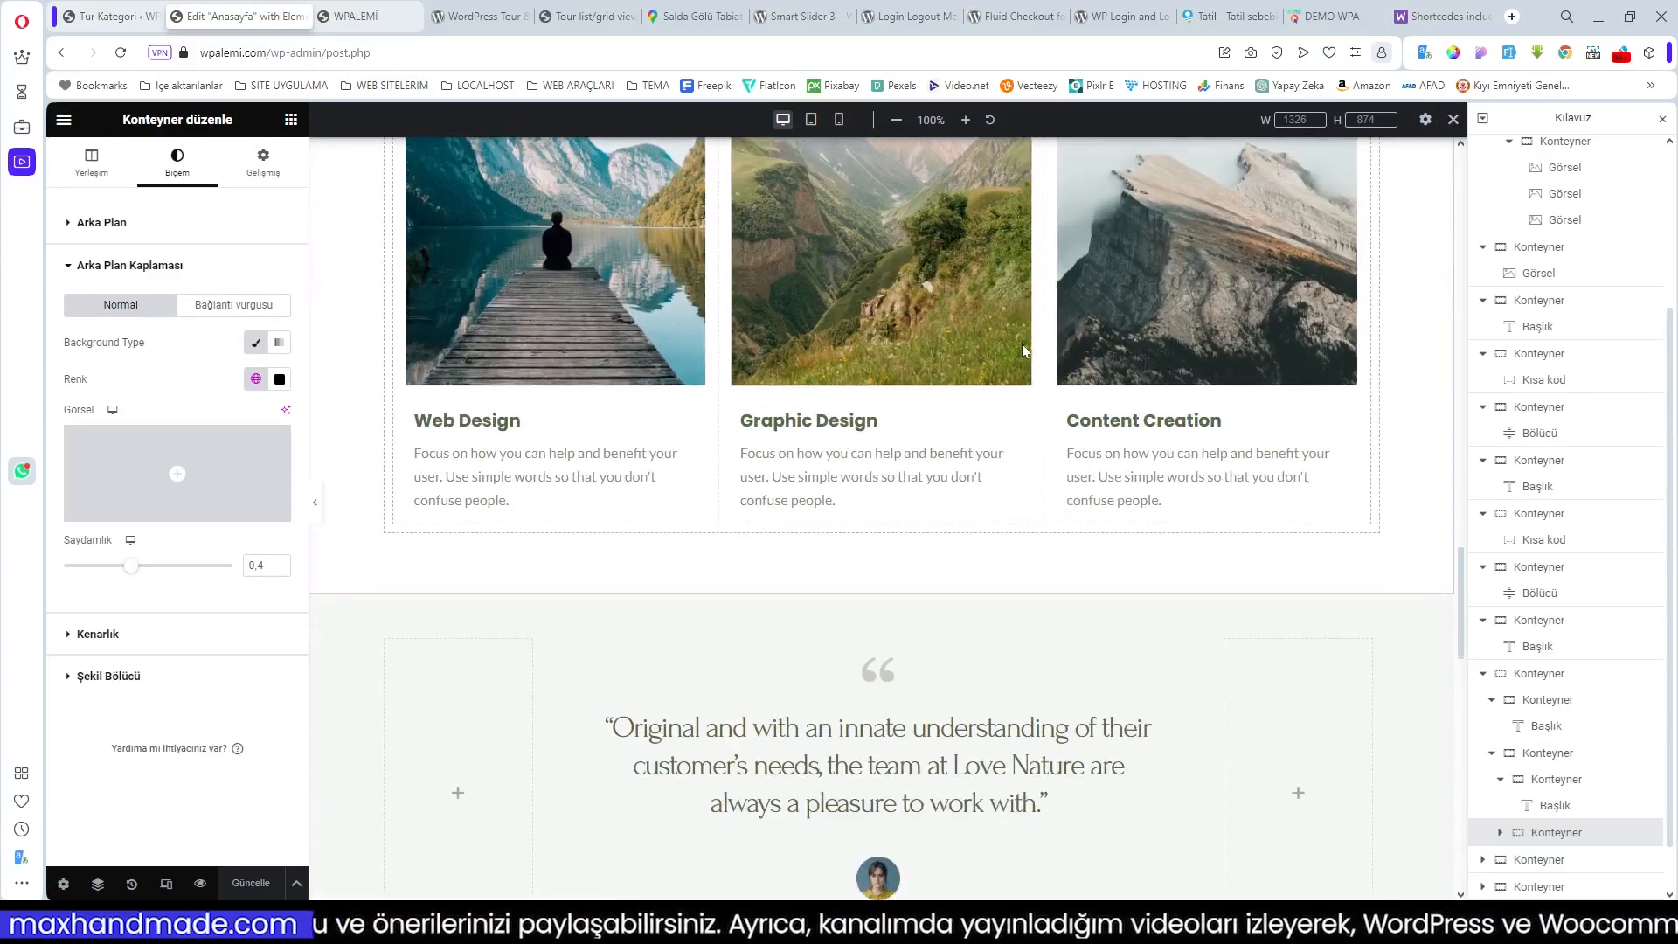
Step: Replace the first two service card images with the EGE01 sunset coastline and temple ruins photos
scroll(601, 380, "up", 2)
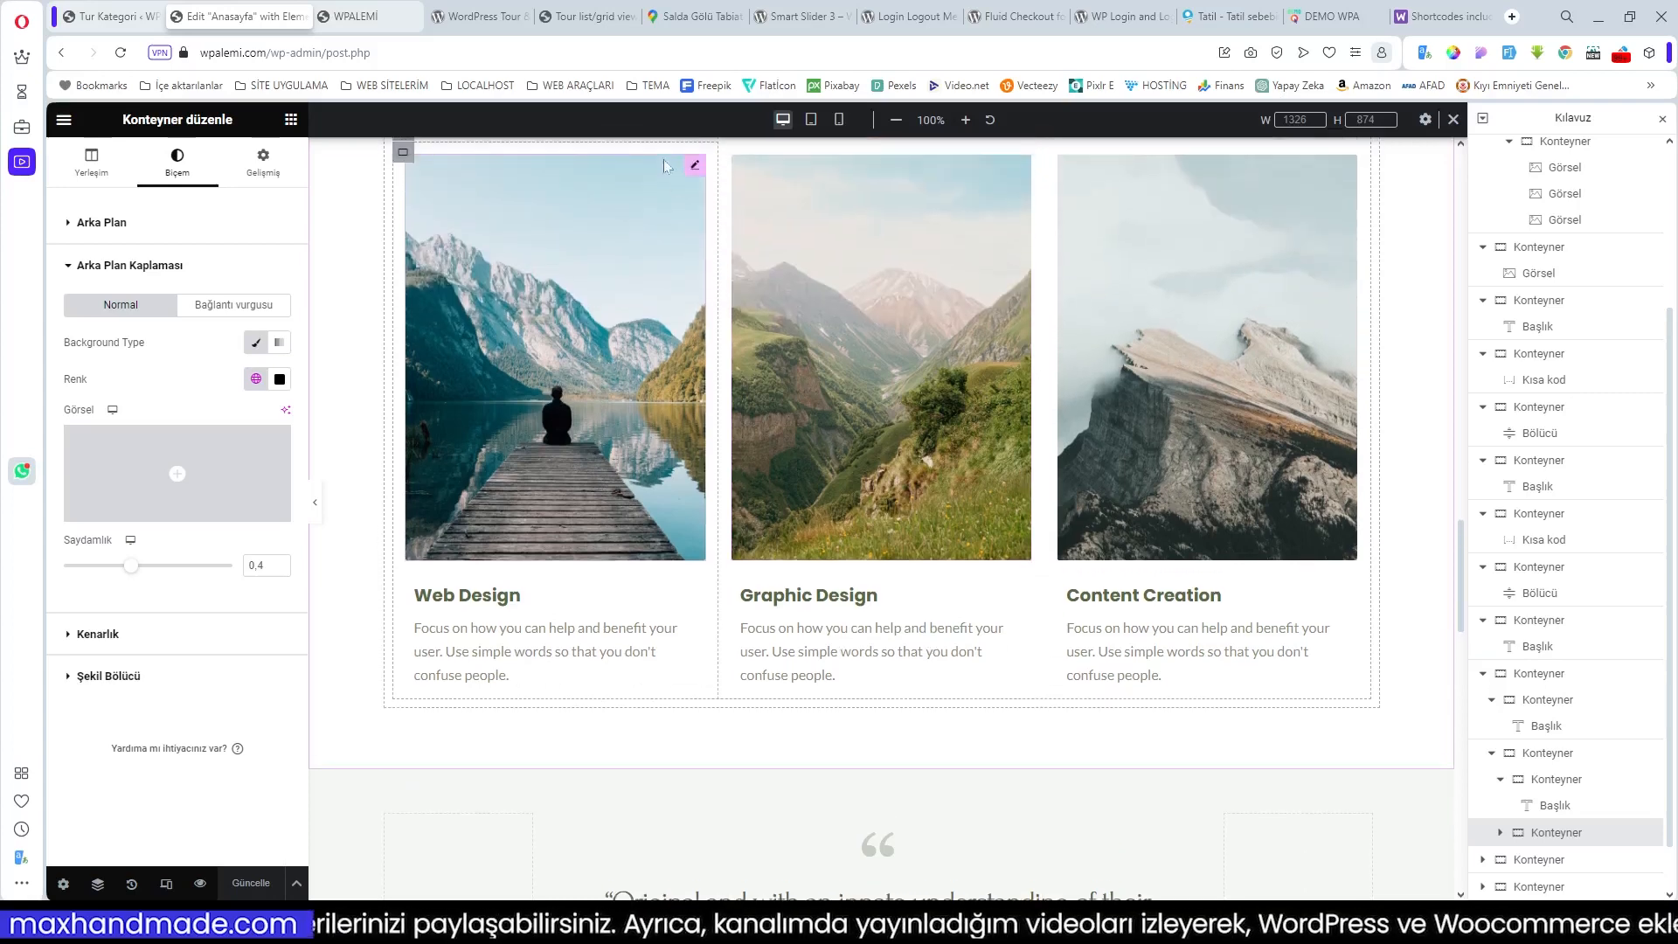
left_click(695, 166)
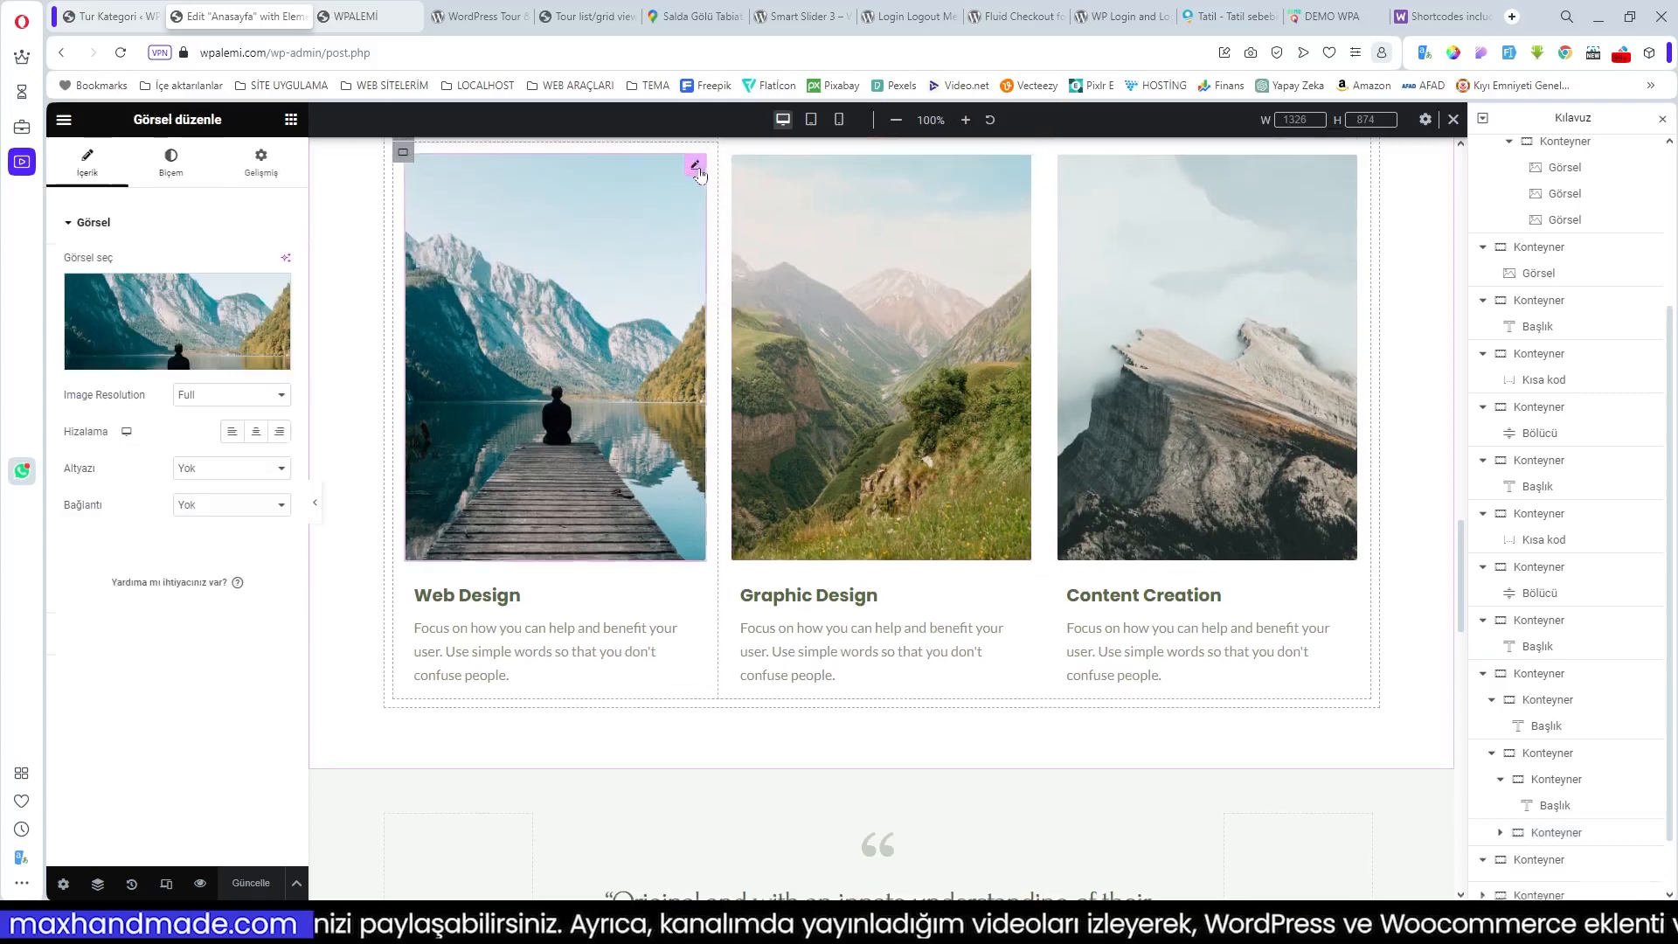
left_click(157, 362)
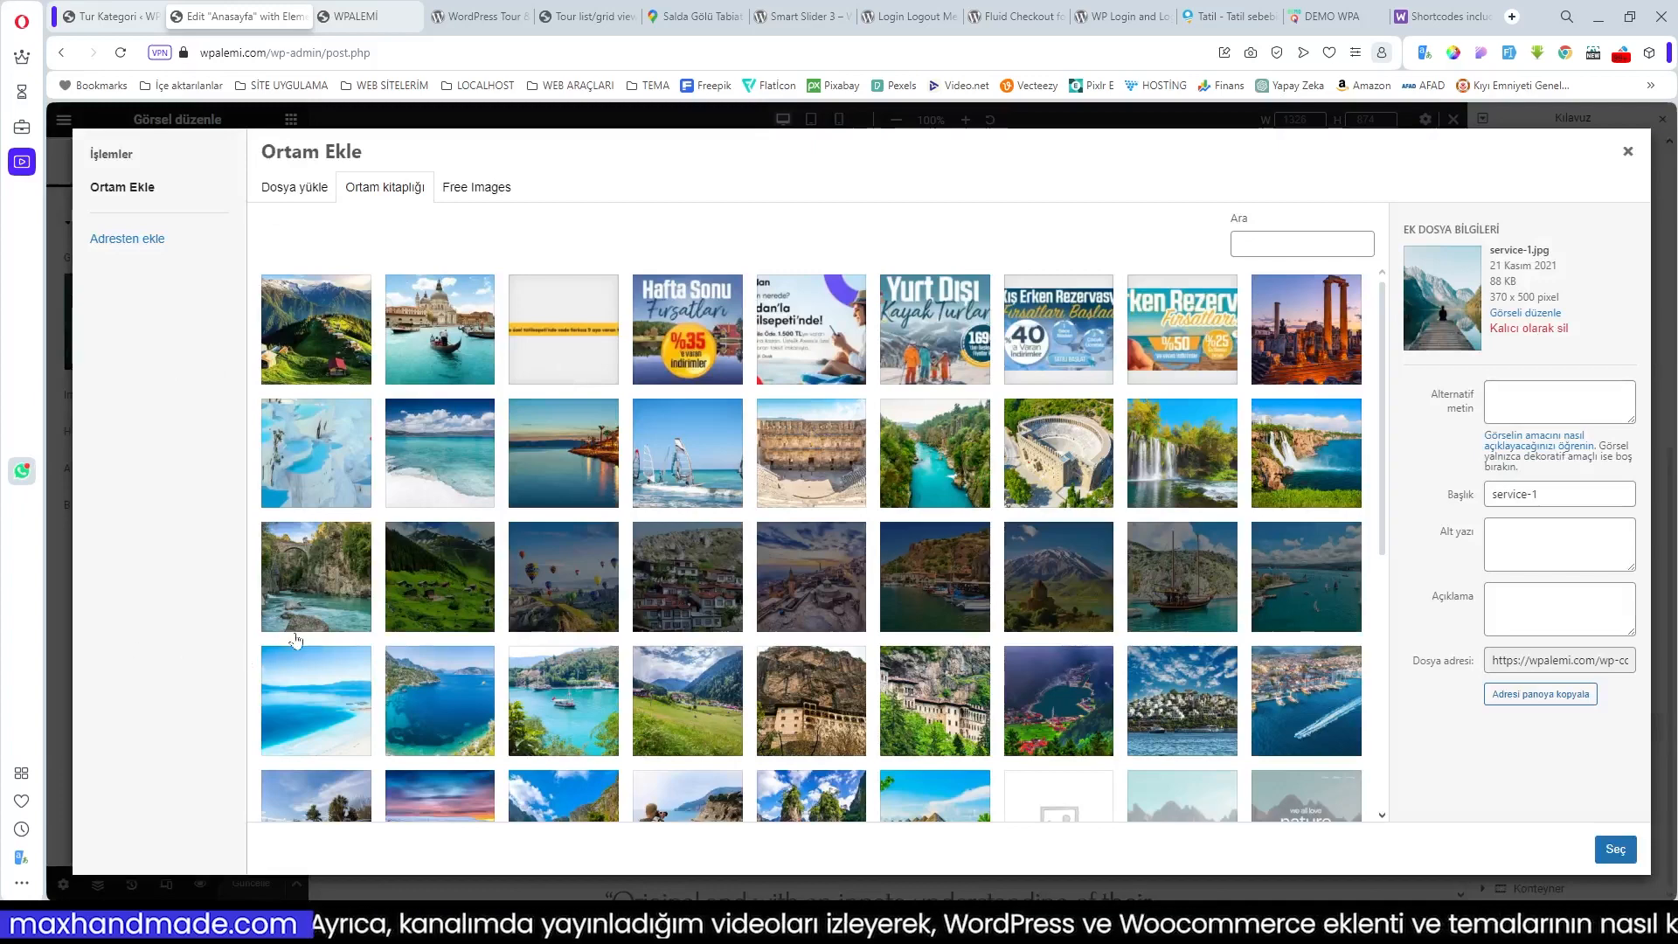
left_click(578, 485)
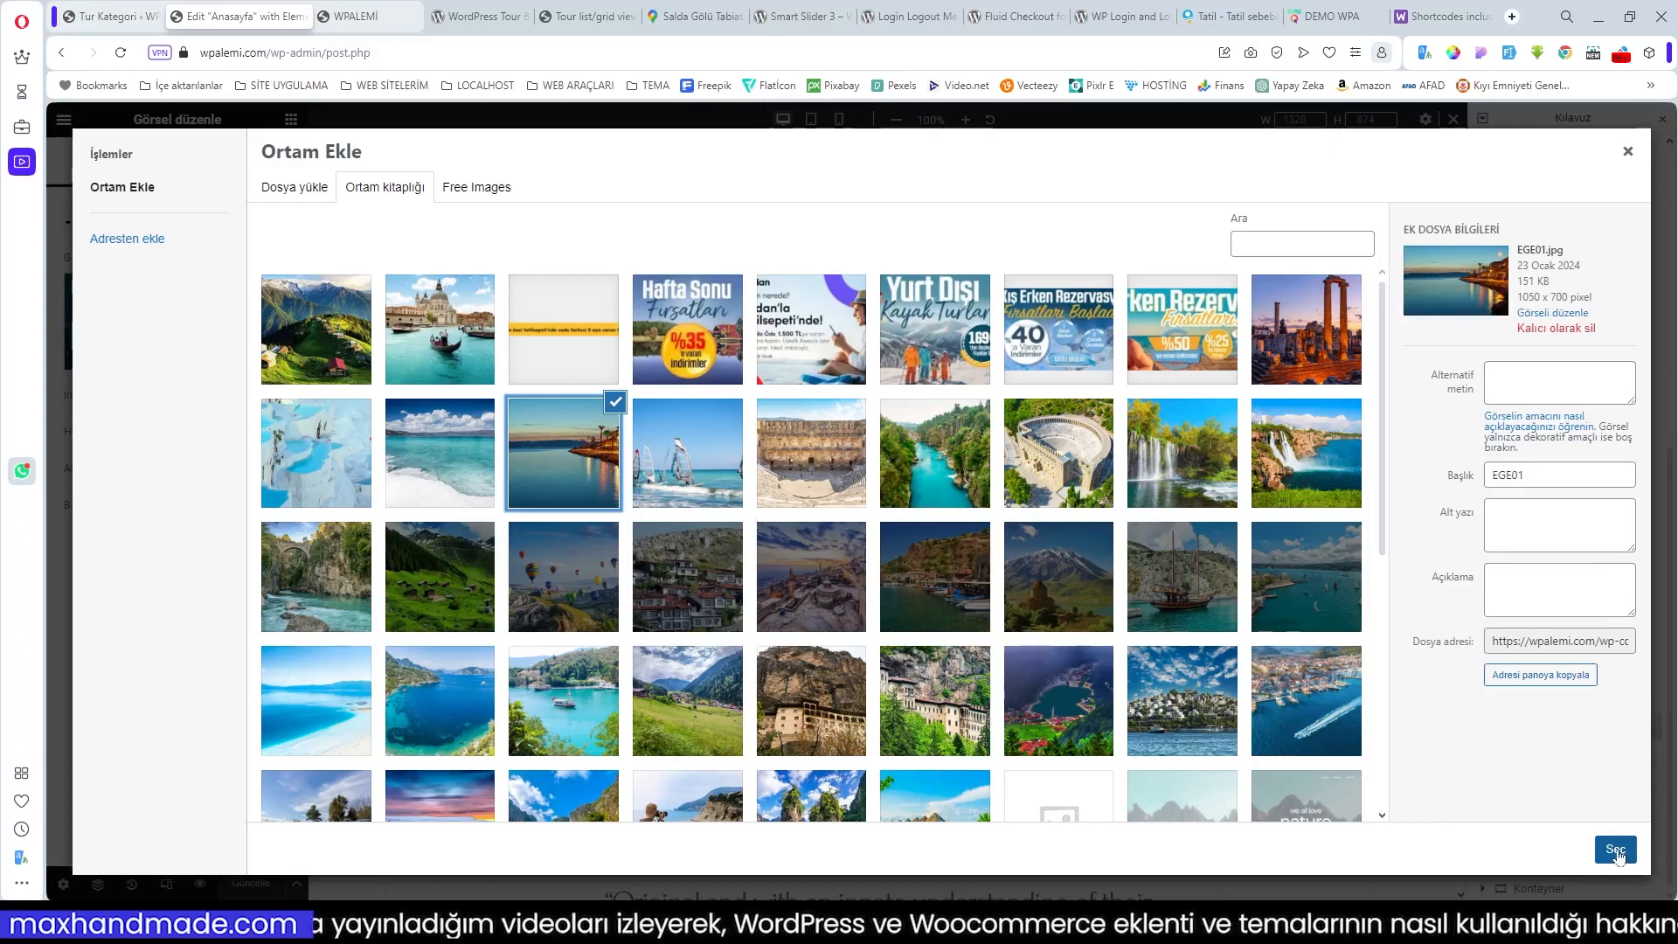
left_click(1615, 850)
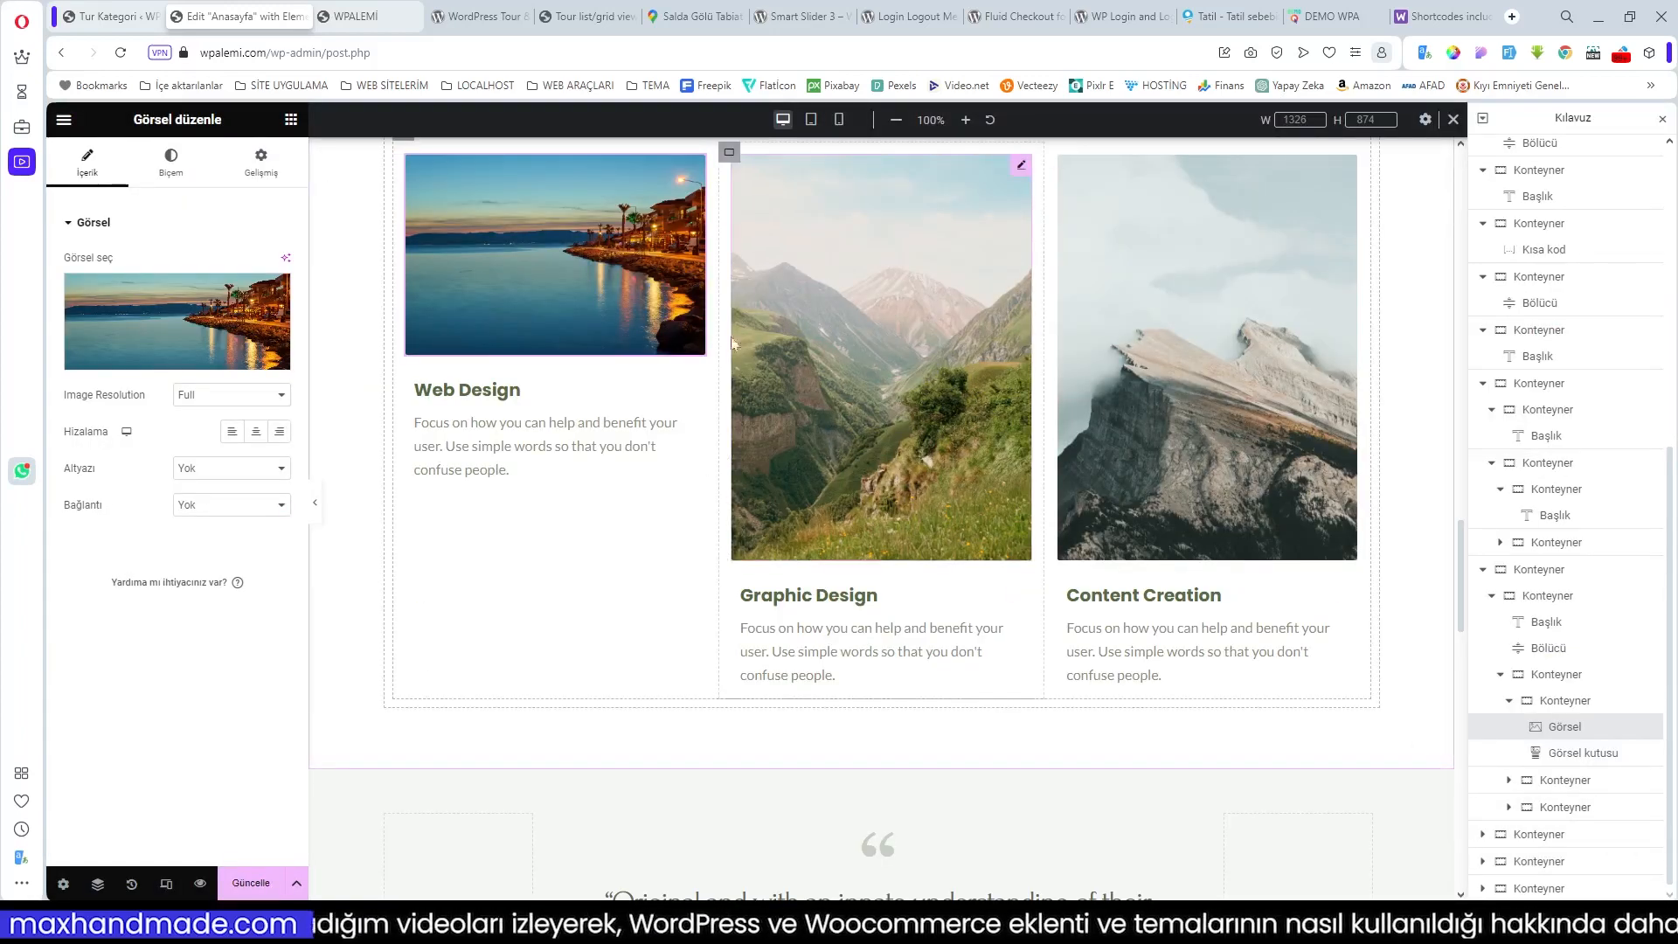
left_click(1022, 167)
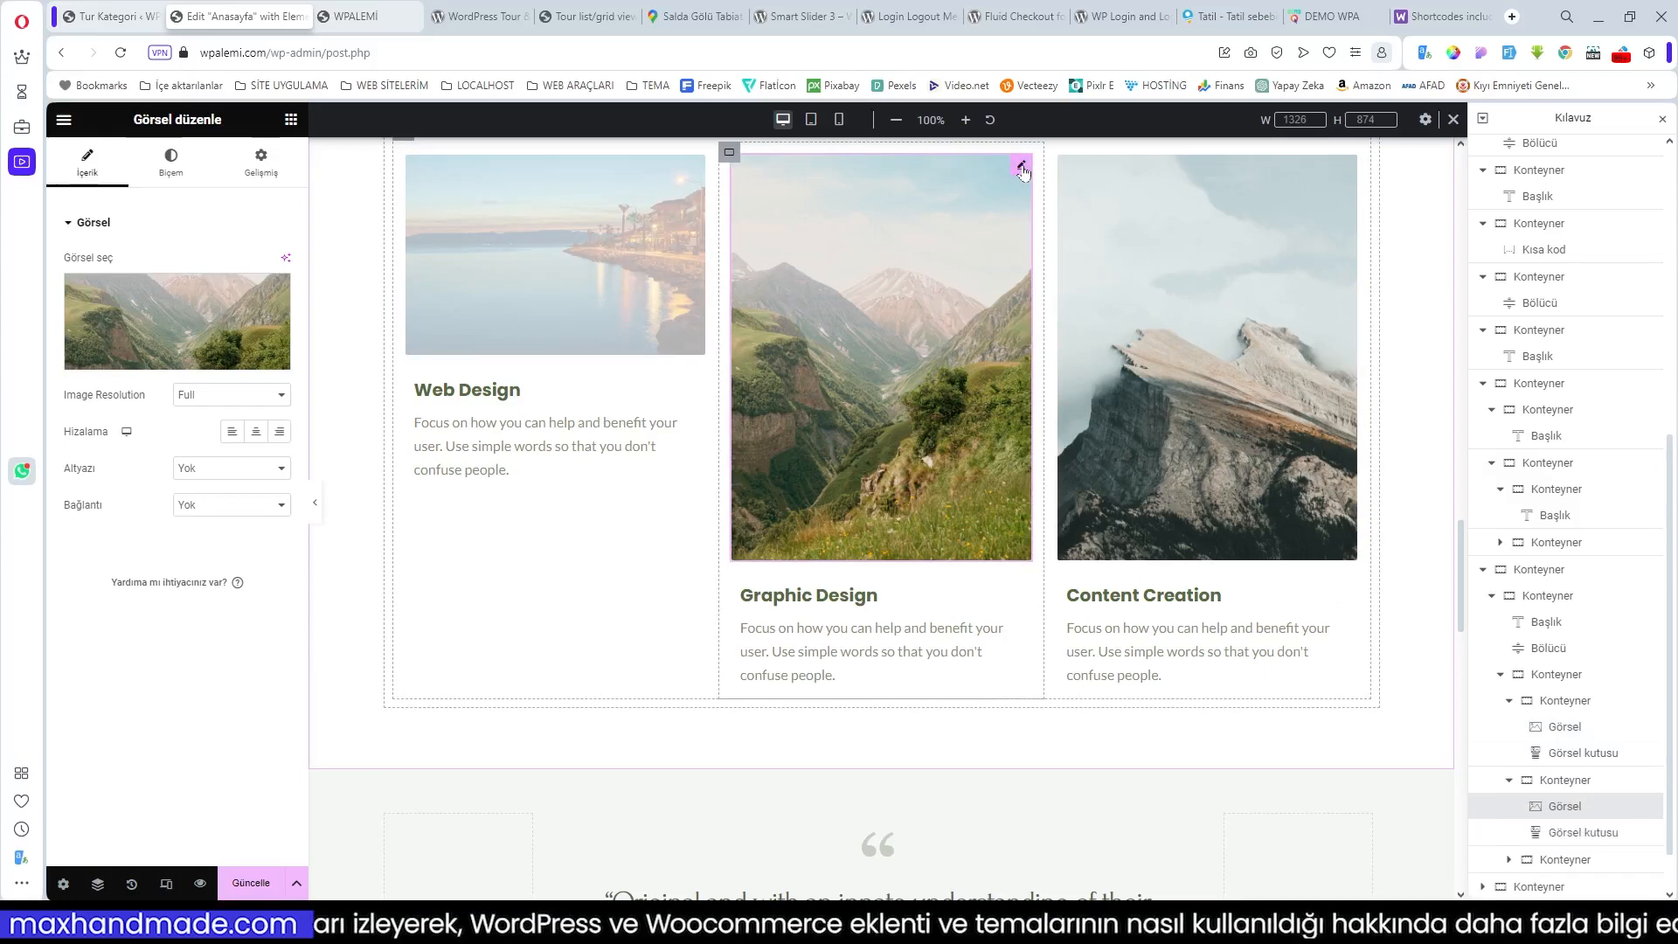
left_click(163, 366)
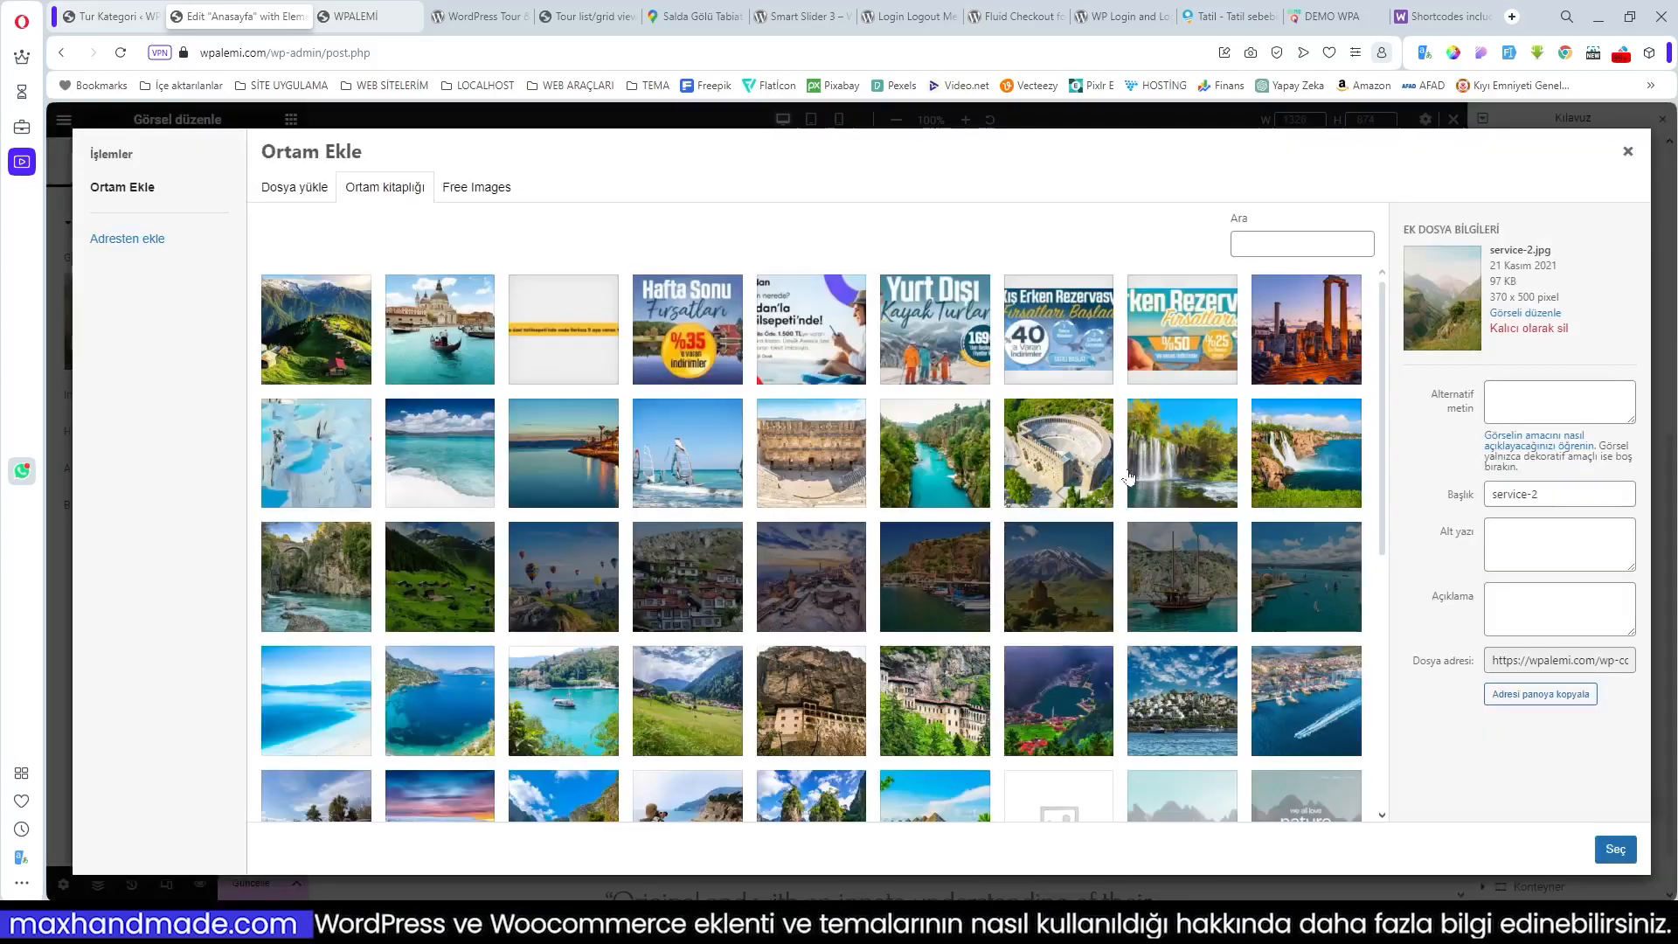
left_click(1302, 336)
left_click(1615, 849)
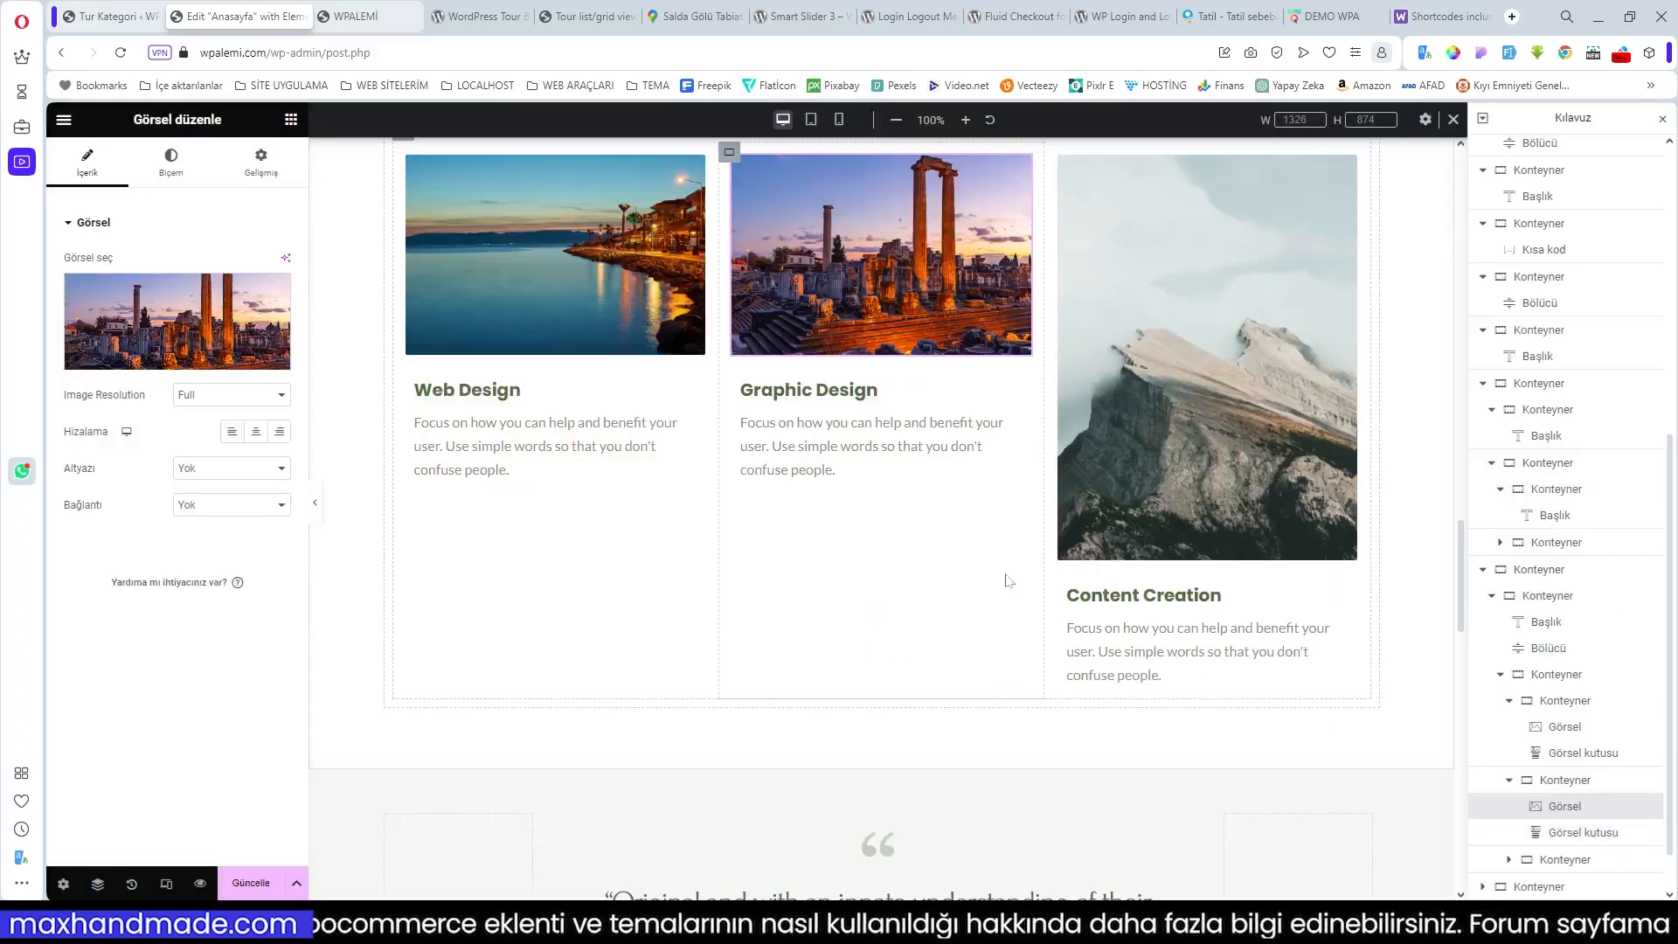
Step: Swap the third card's mountain image for the akdeniz003 amphitheatre photo
scroll(1007, 579, "up", 2)
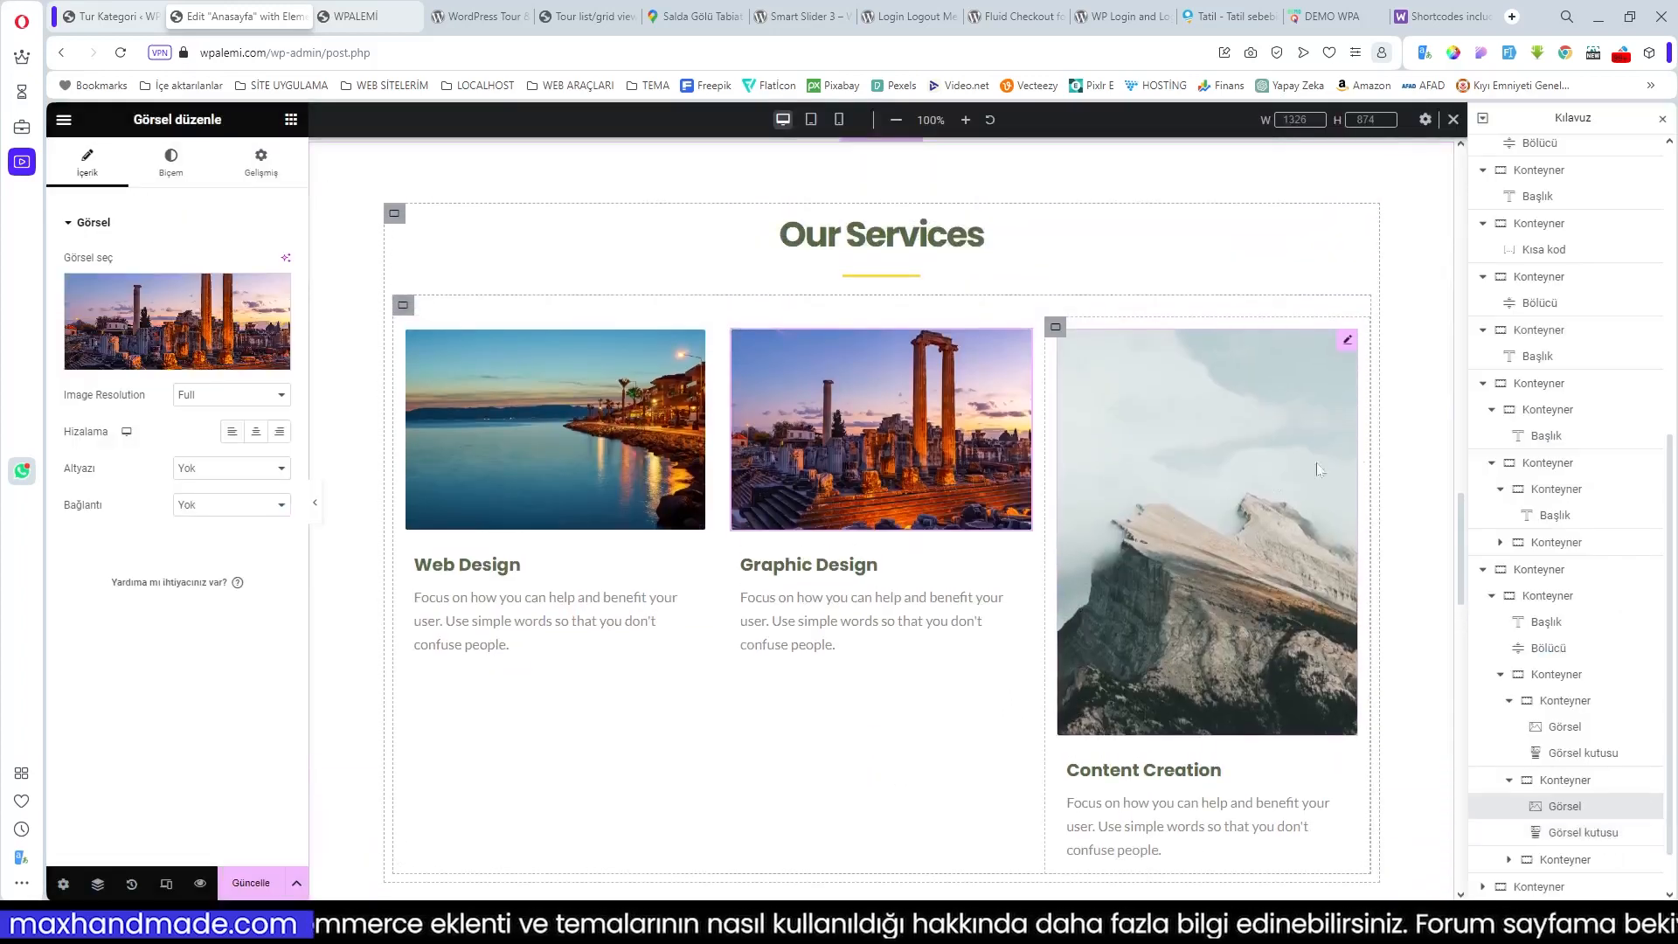
left_click(1348, 342)
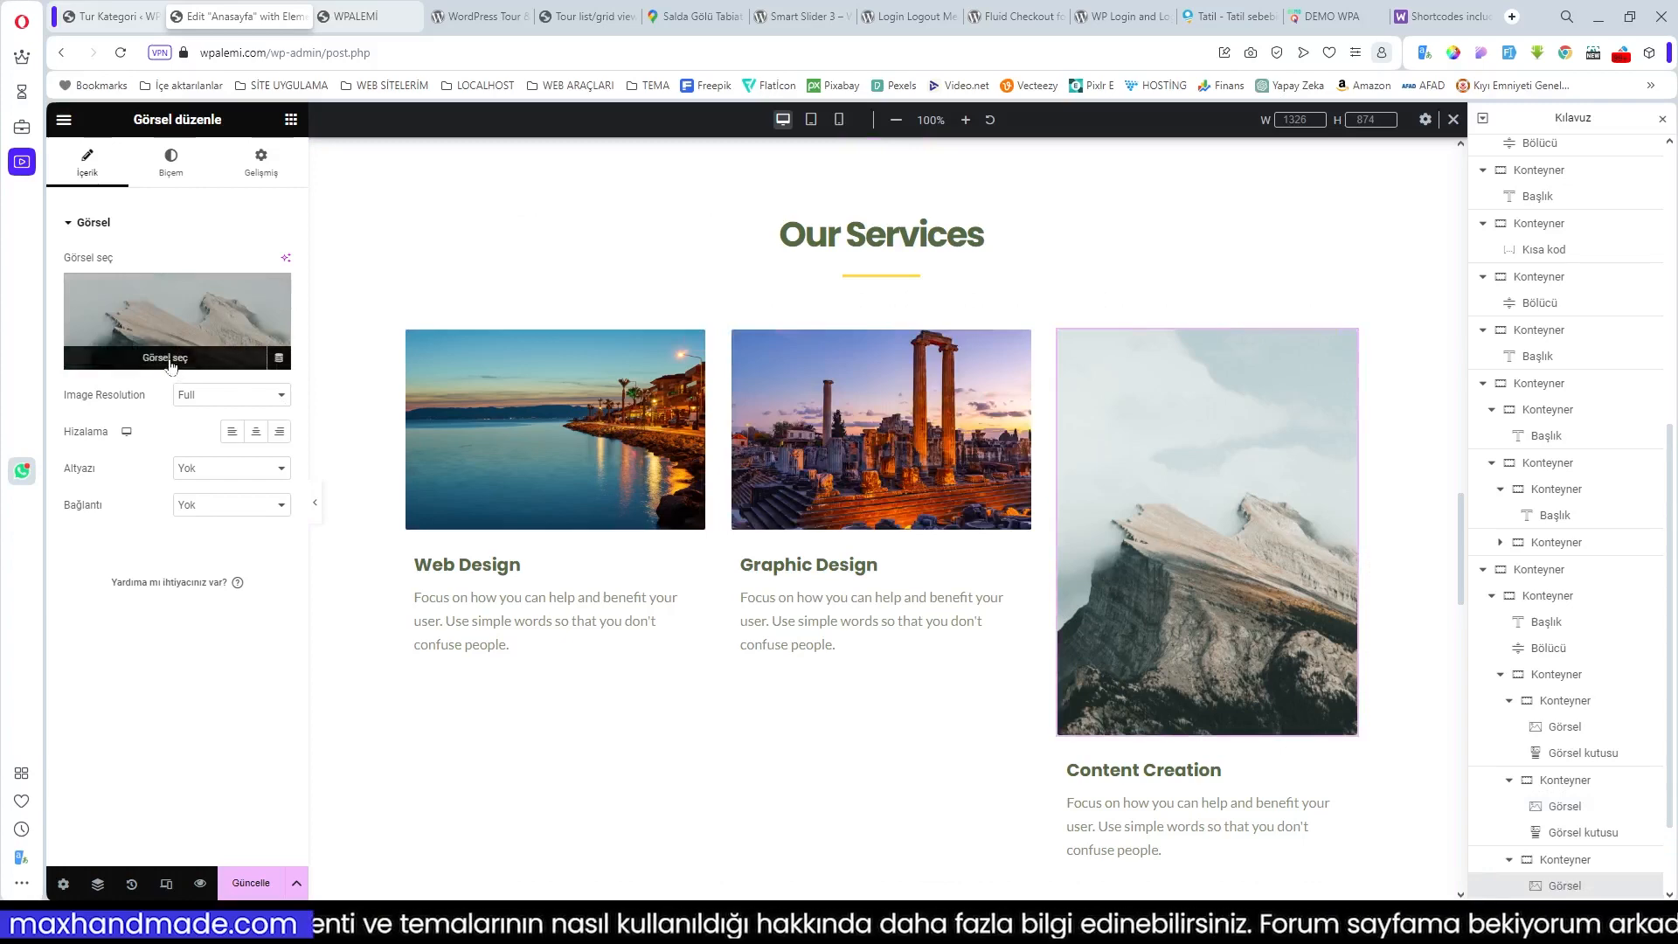
left_click(165, 358)
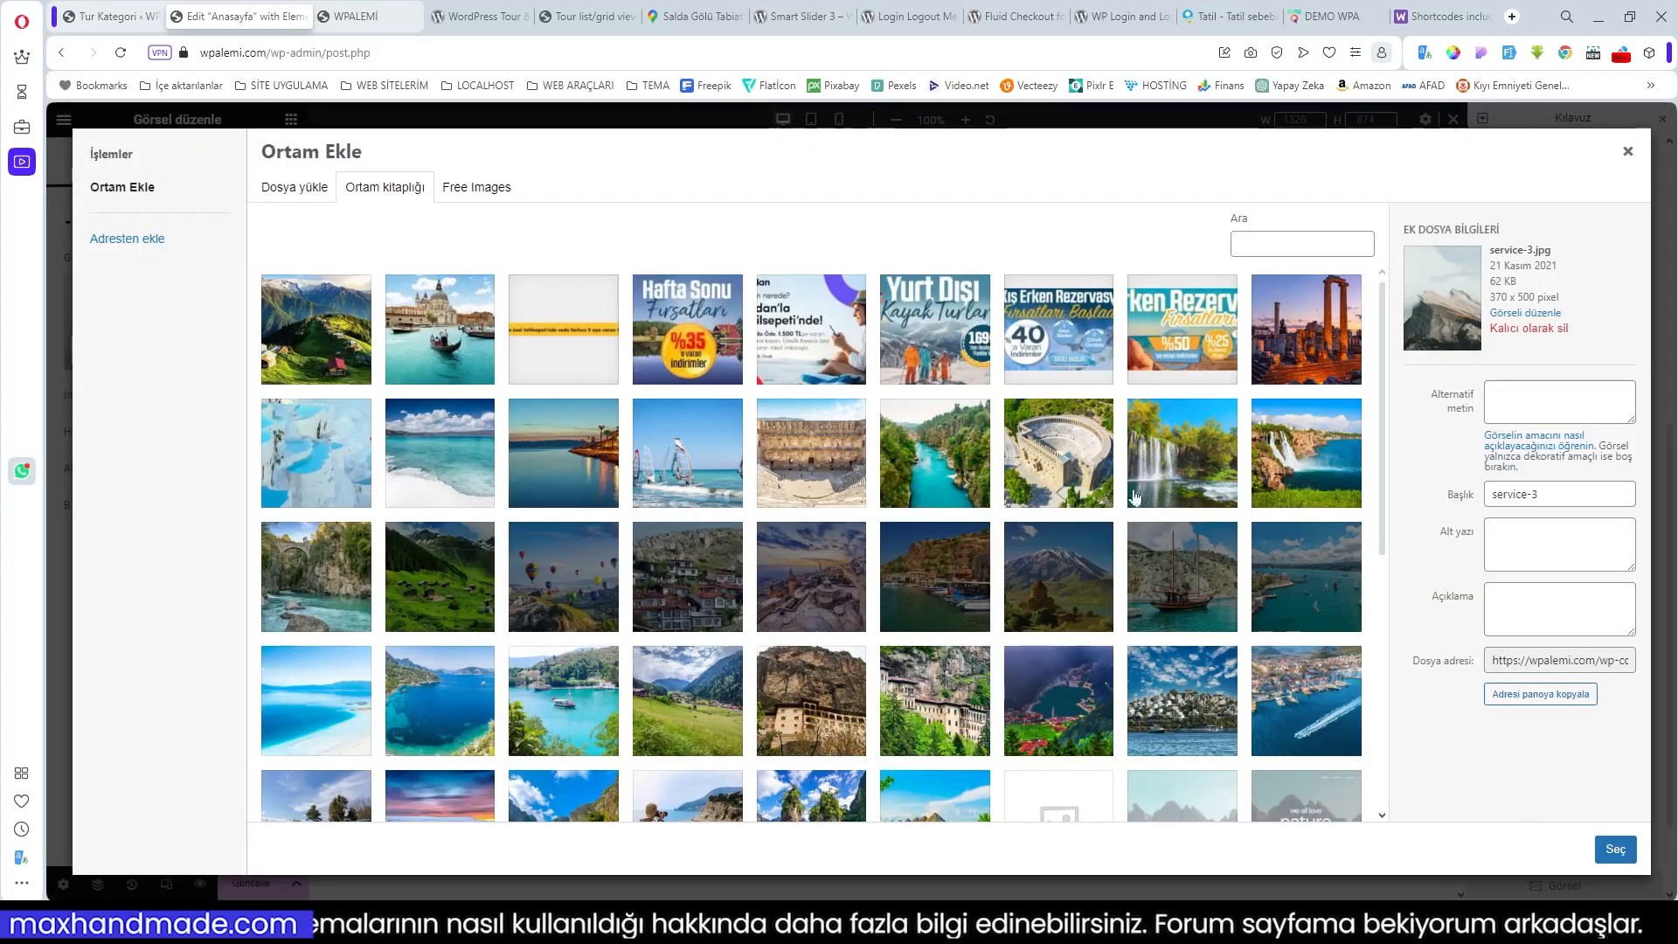
left_click(1064, 472)
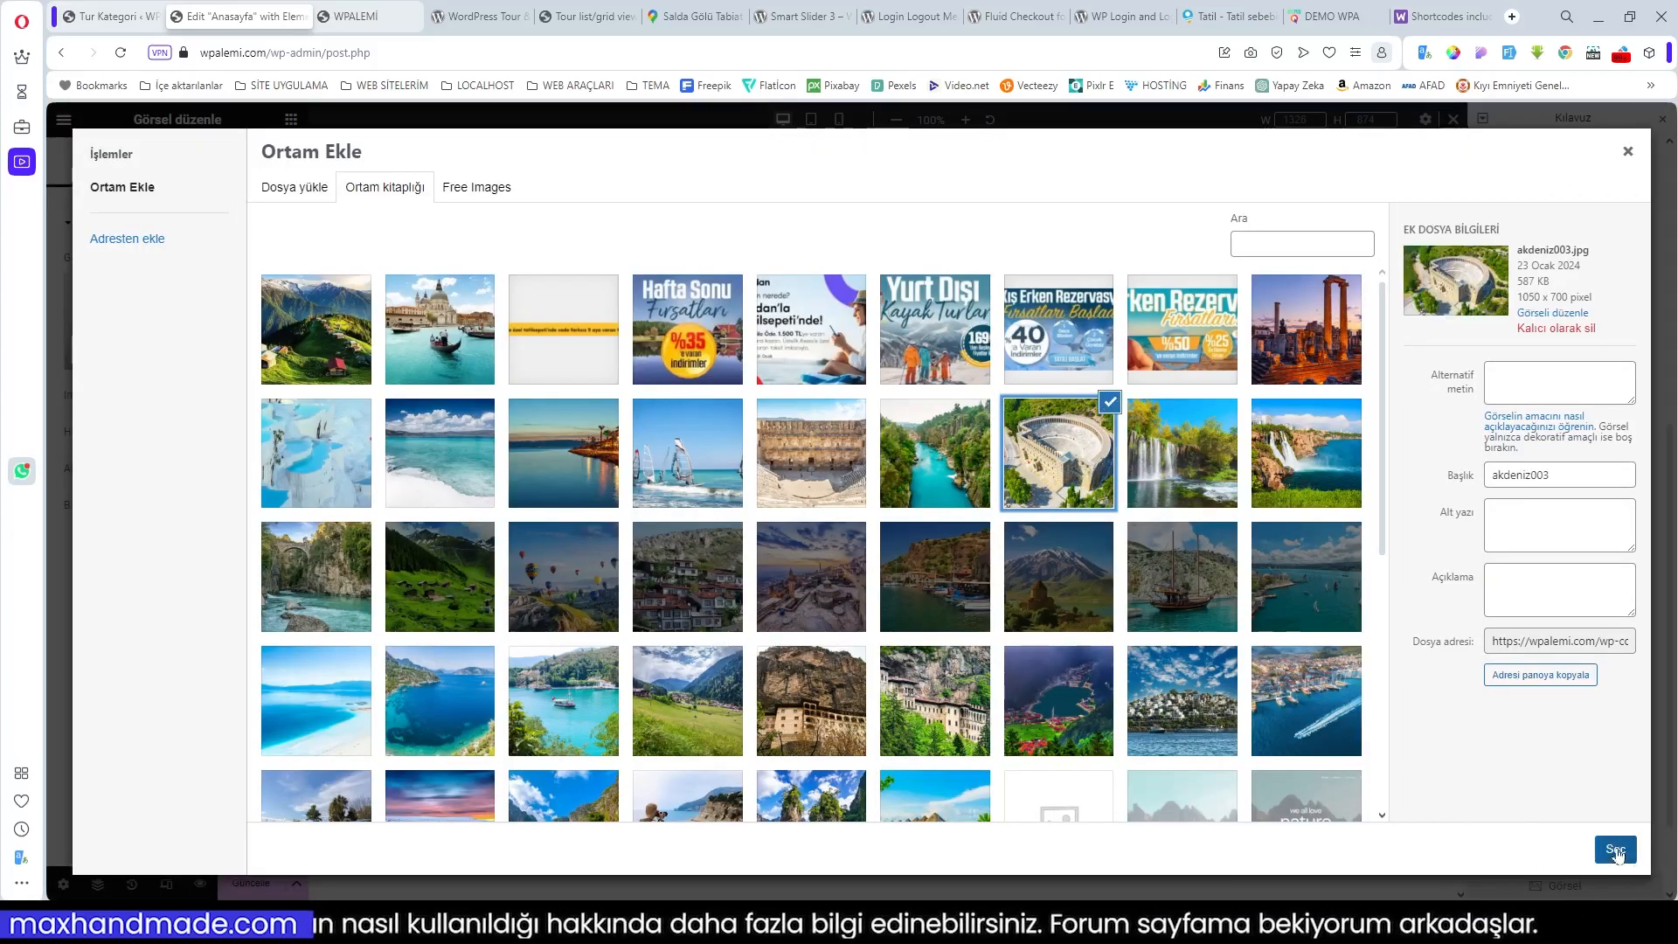
left_click(1615, 849)
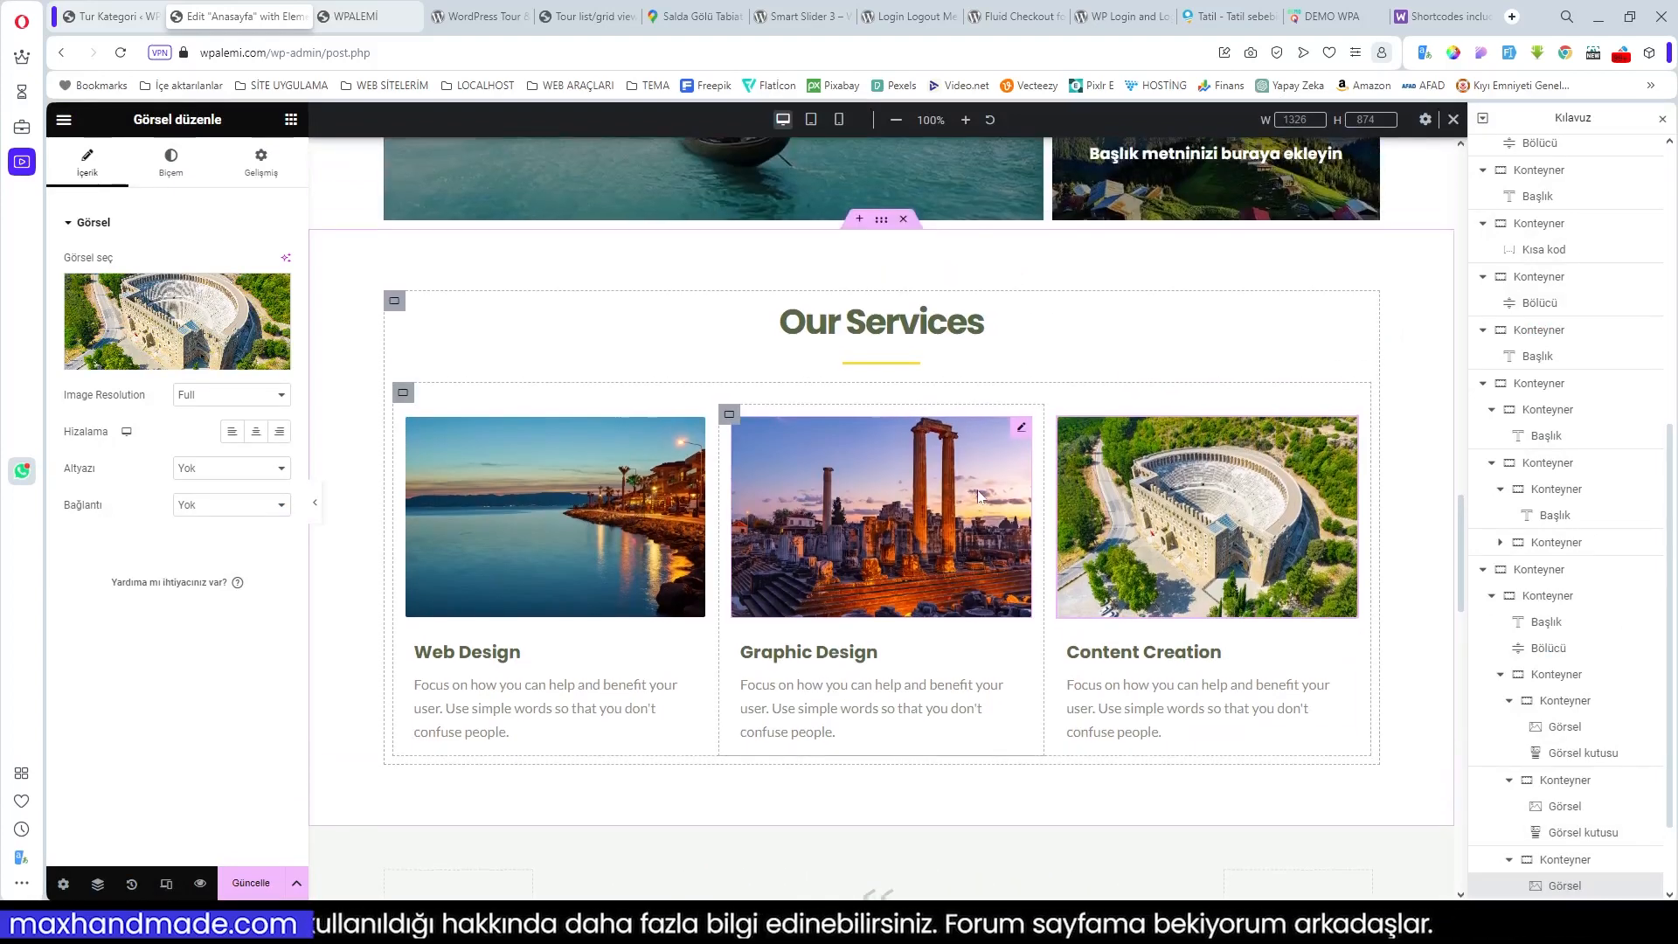
scroll(978, 495, "up", 2)
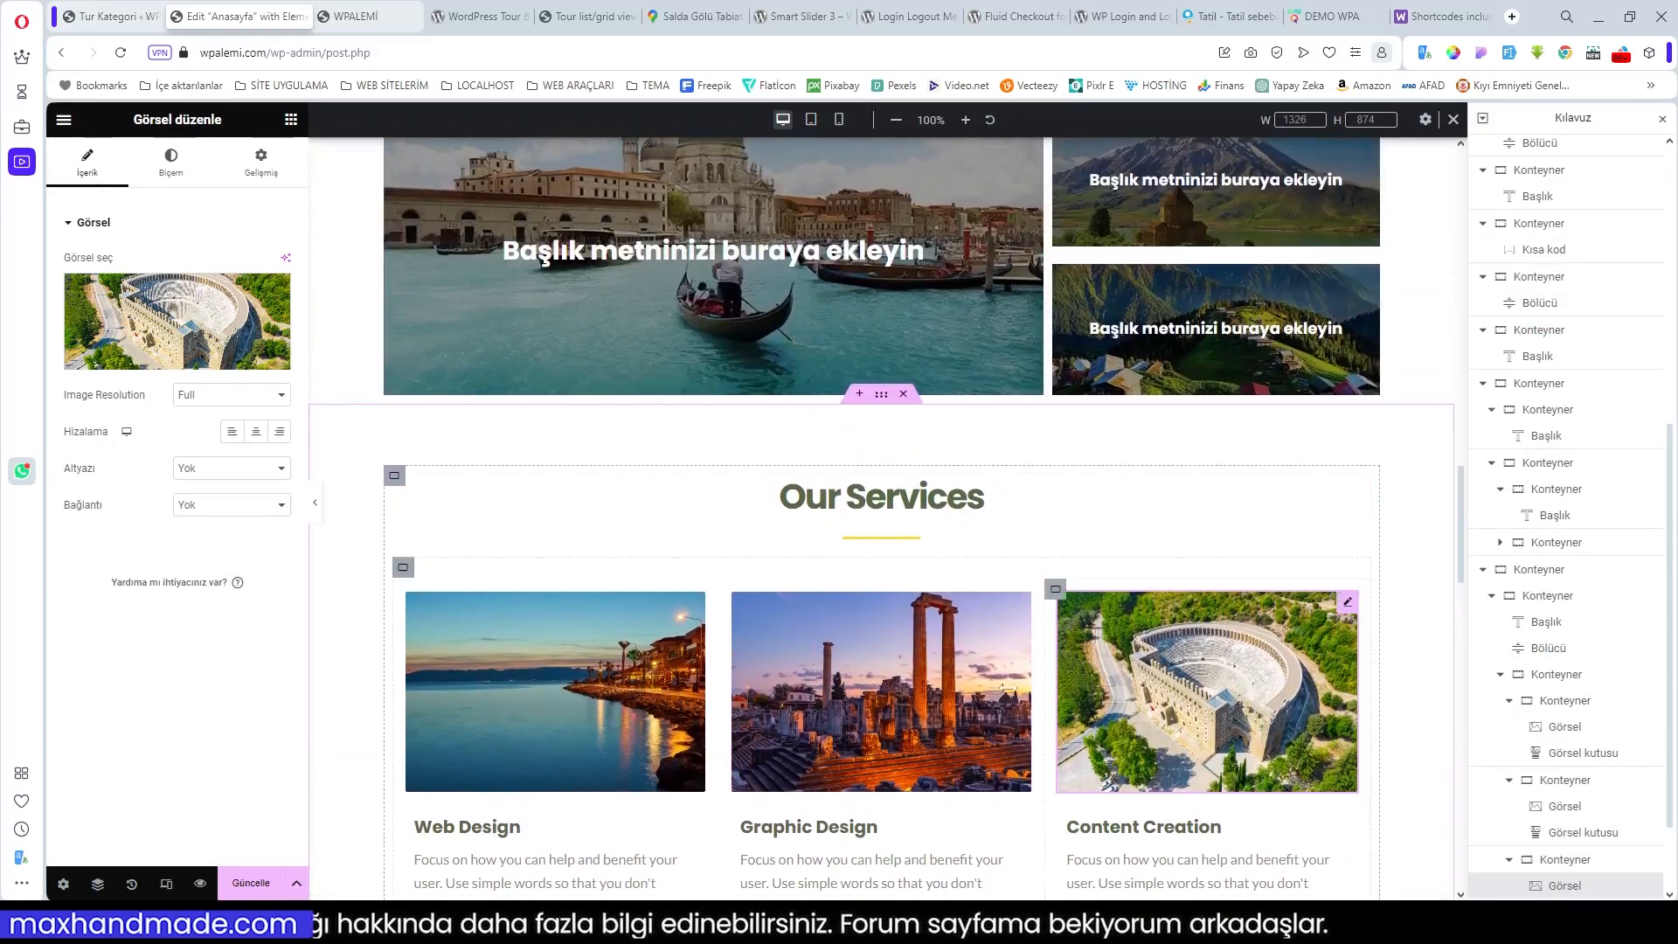
scroll(1016, 560, "down", 2)
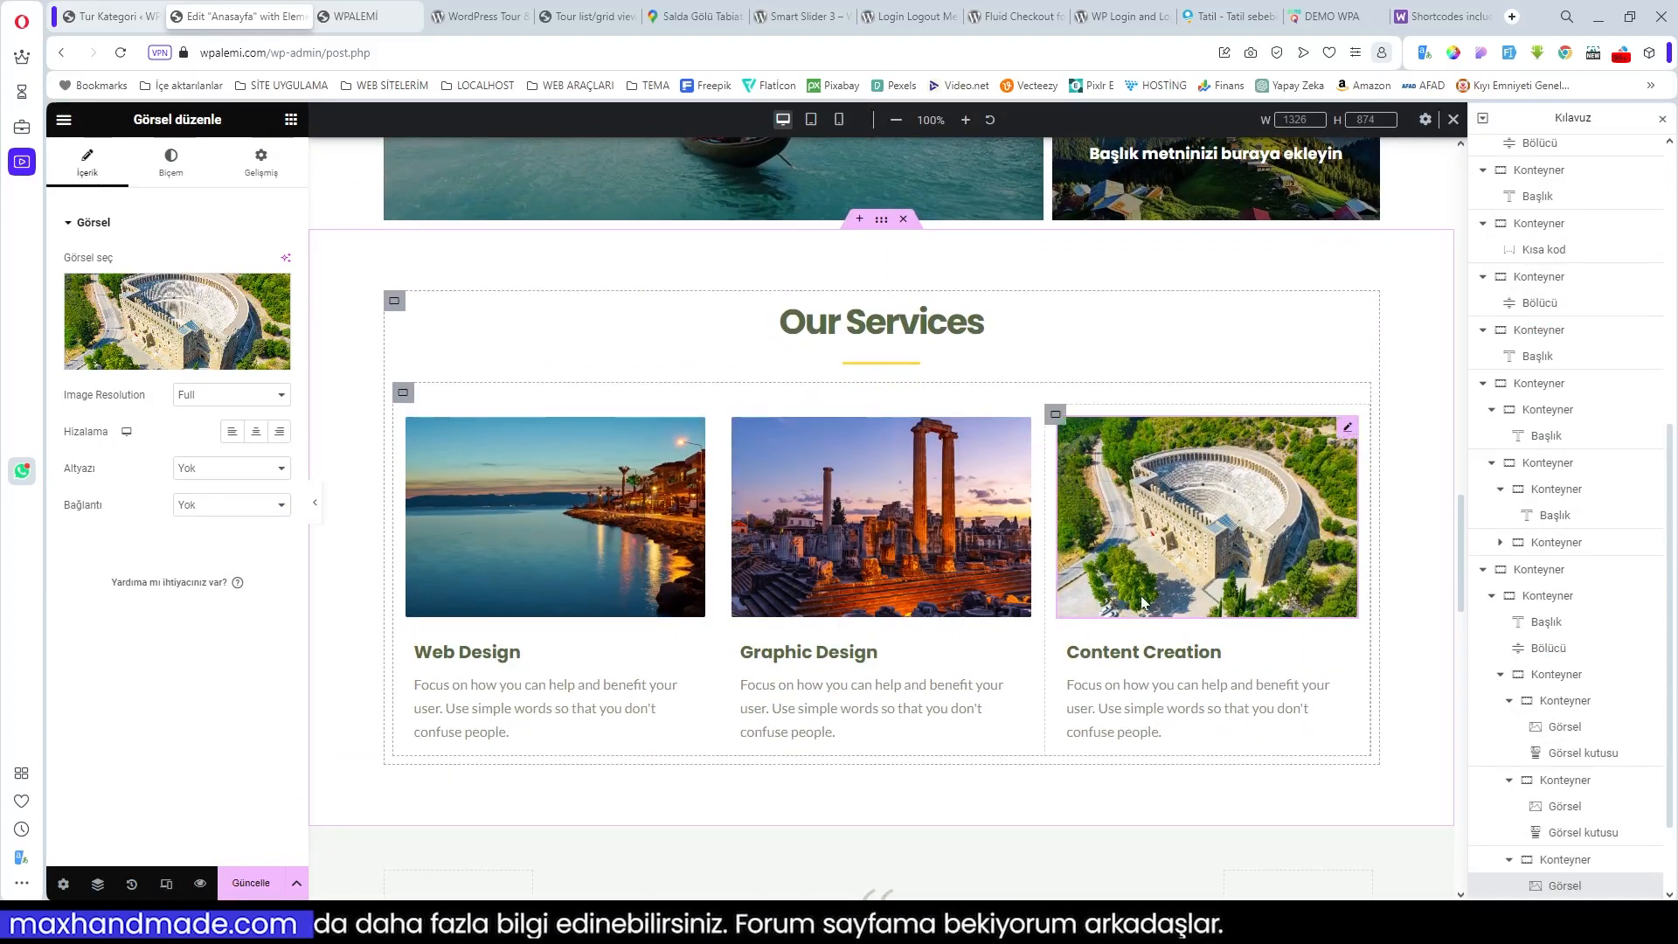
Step: Change the Our Services heading text to 'ÖNE ÇIKAN TURLAR'
left_click(984, 321)
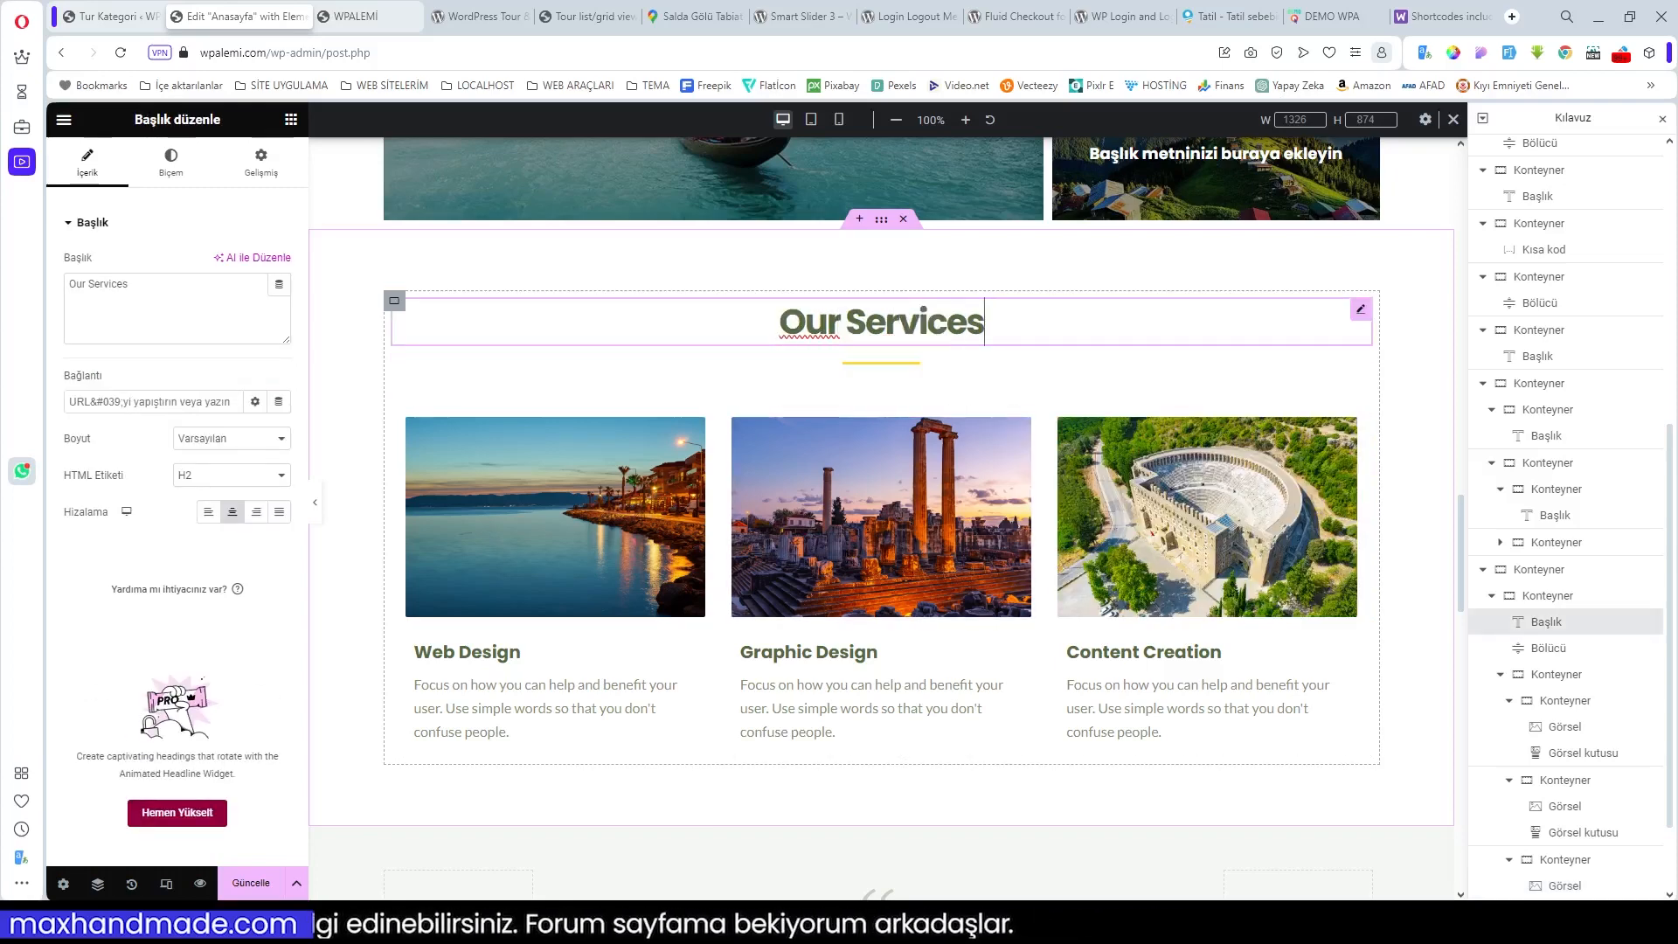
left_click_drag(985, 322, 866, 322)
left_click(885, 322)
key("BackSpace")
key("BackSpace")
key("BackSpace")
key("BackSpace")
key("BackSpace")
key("BackSpace")
key("BackSpace")
key("BackSpace")
key("BackSpace")
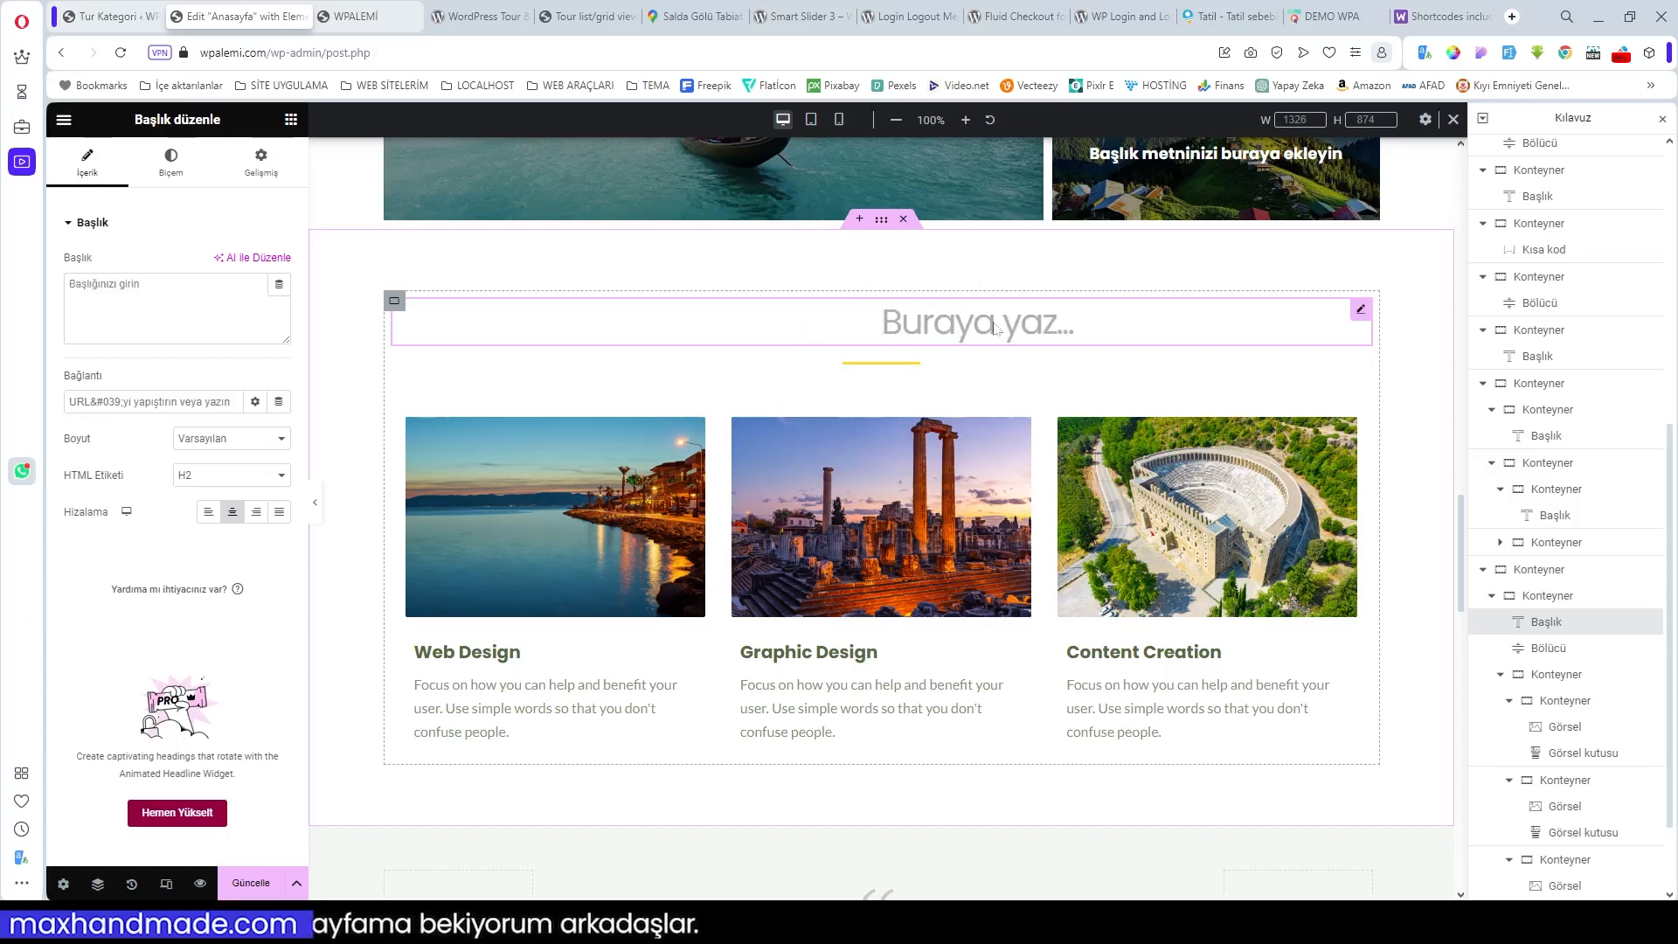
type("ö")
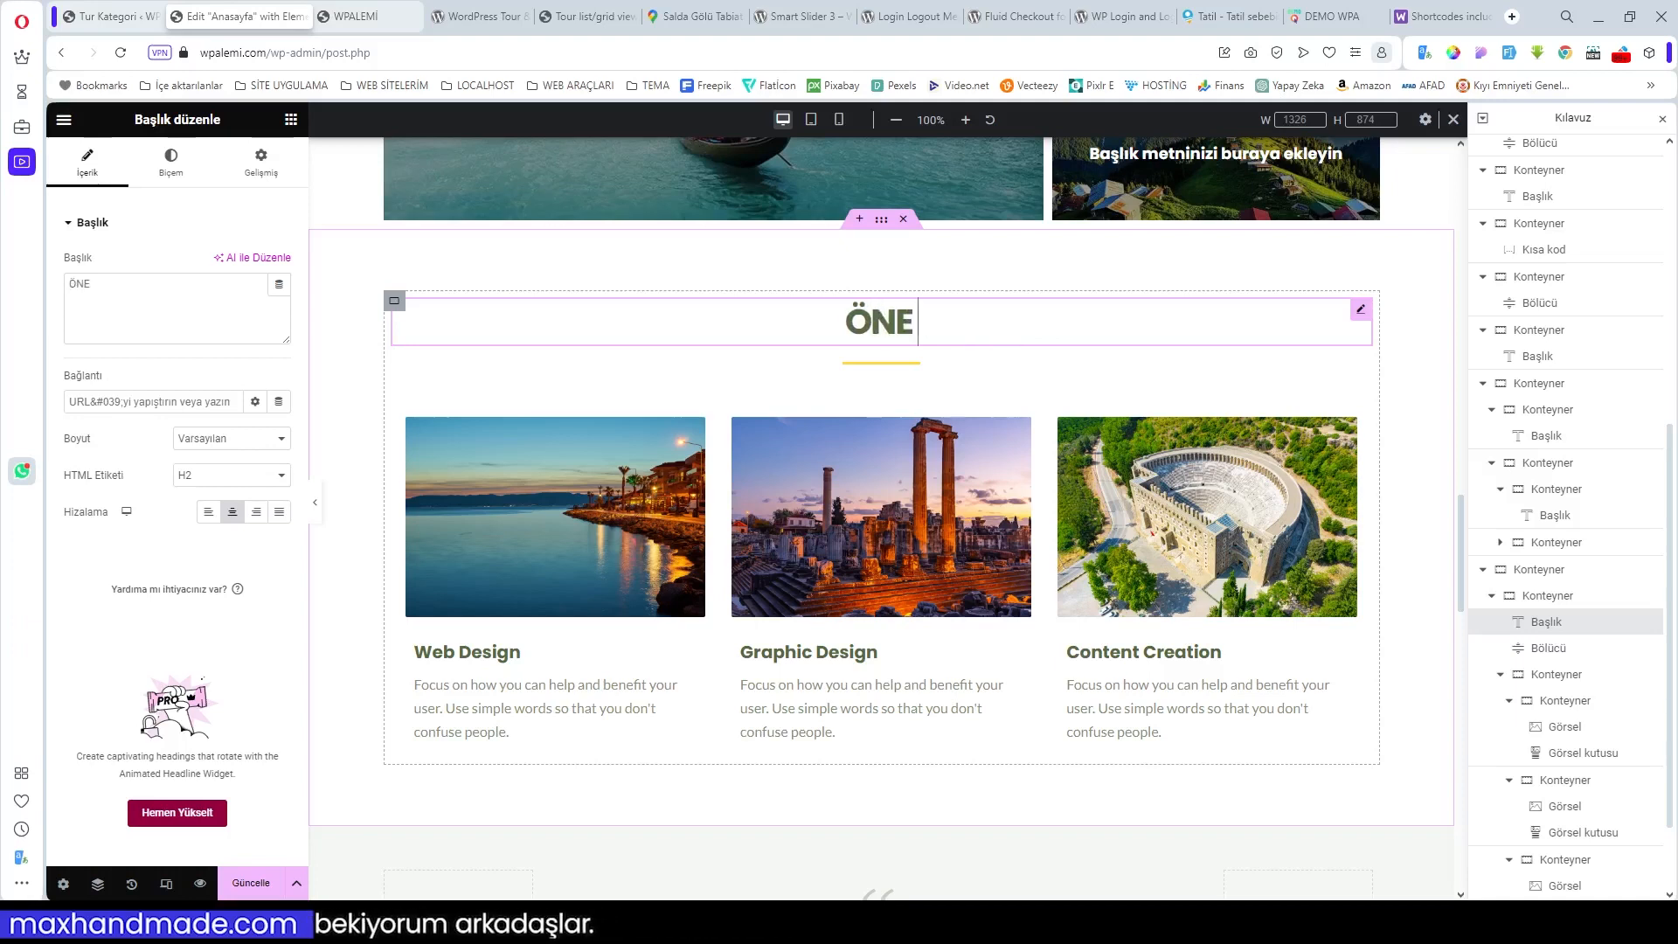
type("NE ÇIKAN TURLAR")
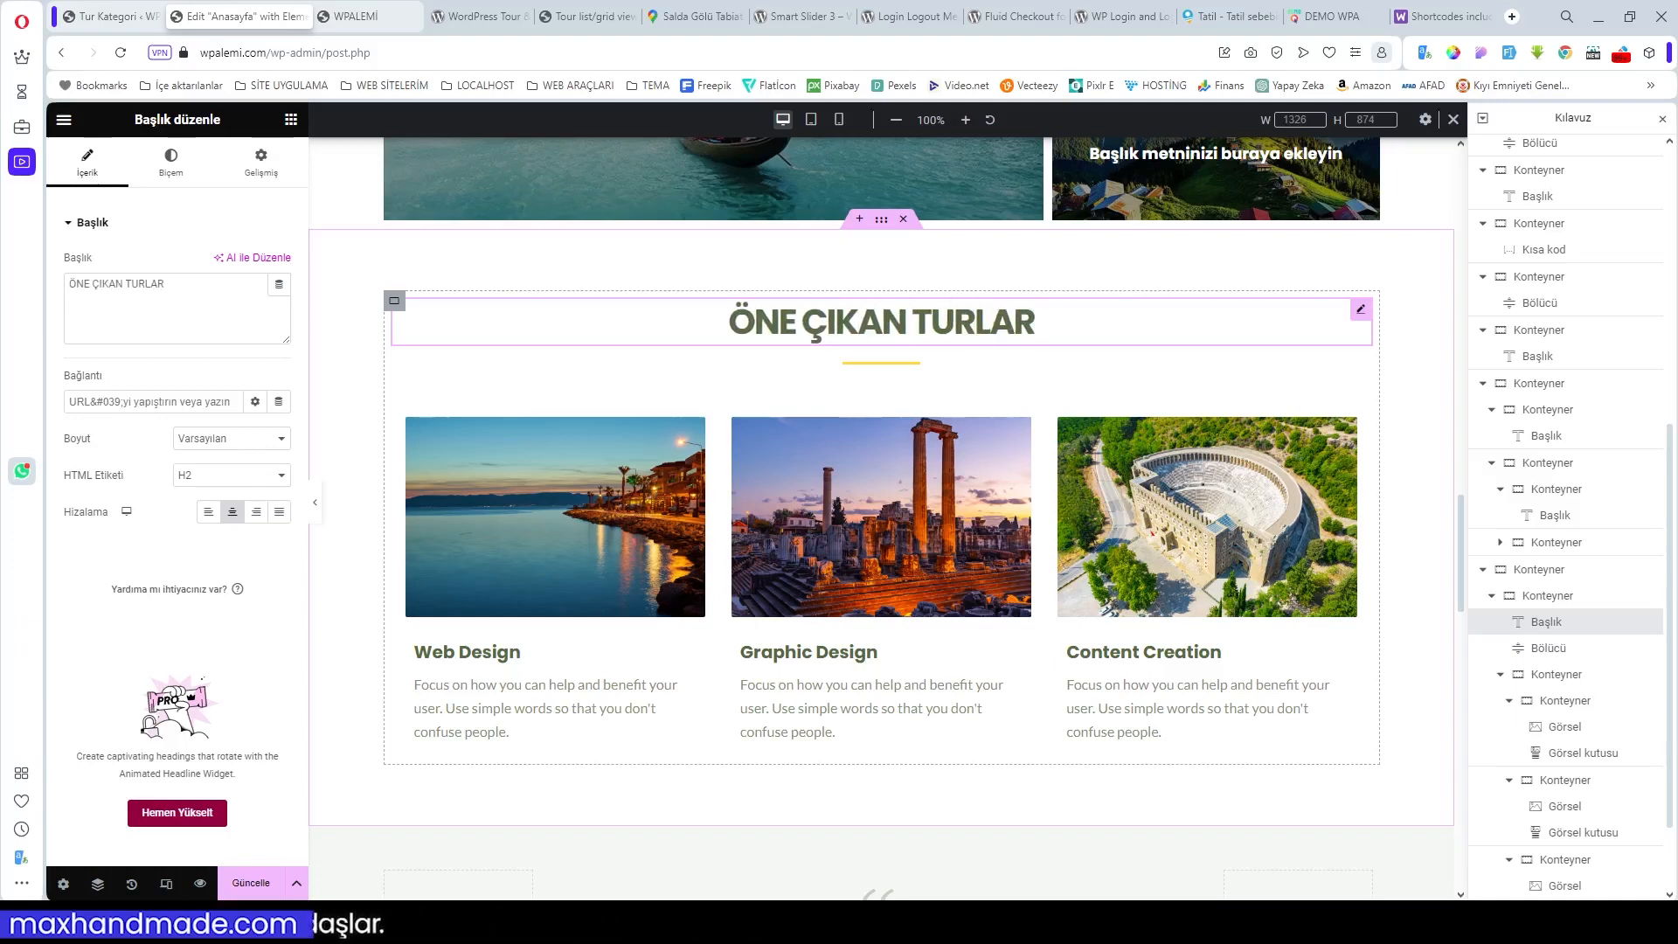
scroll(1079, 361, "up", 15)
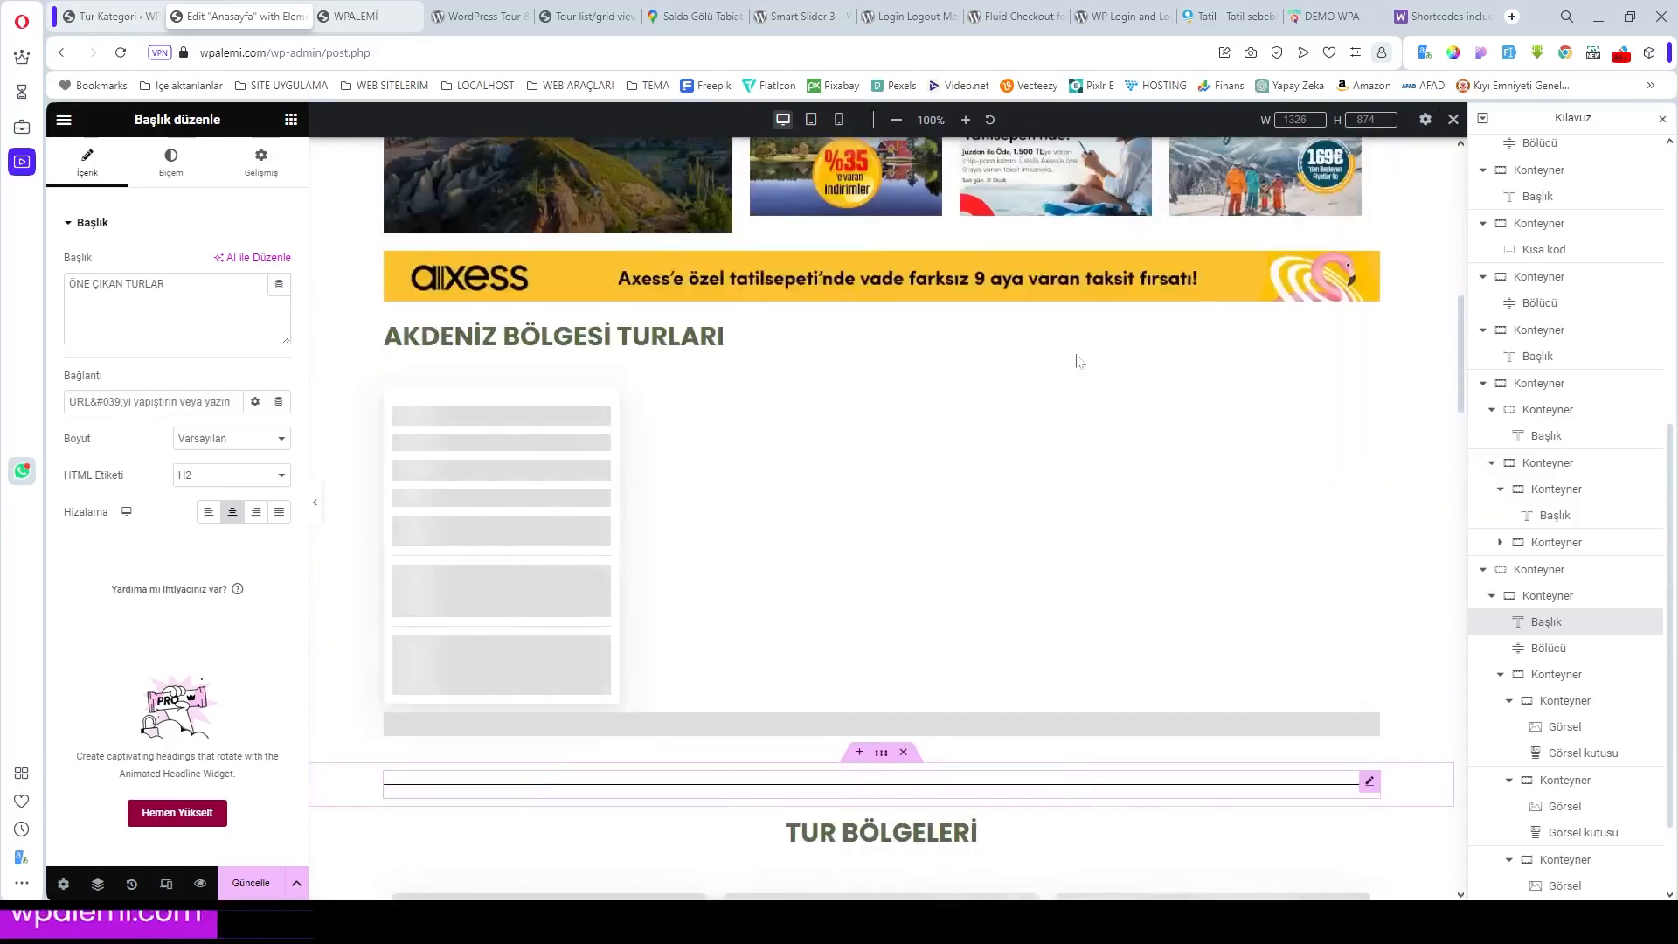
Step: Scroll down to the About Us section and open its fern image's settings
scroll(1079, 361, "down", 15)
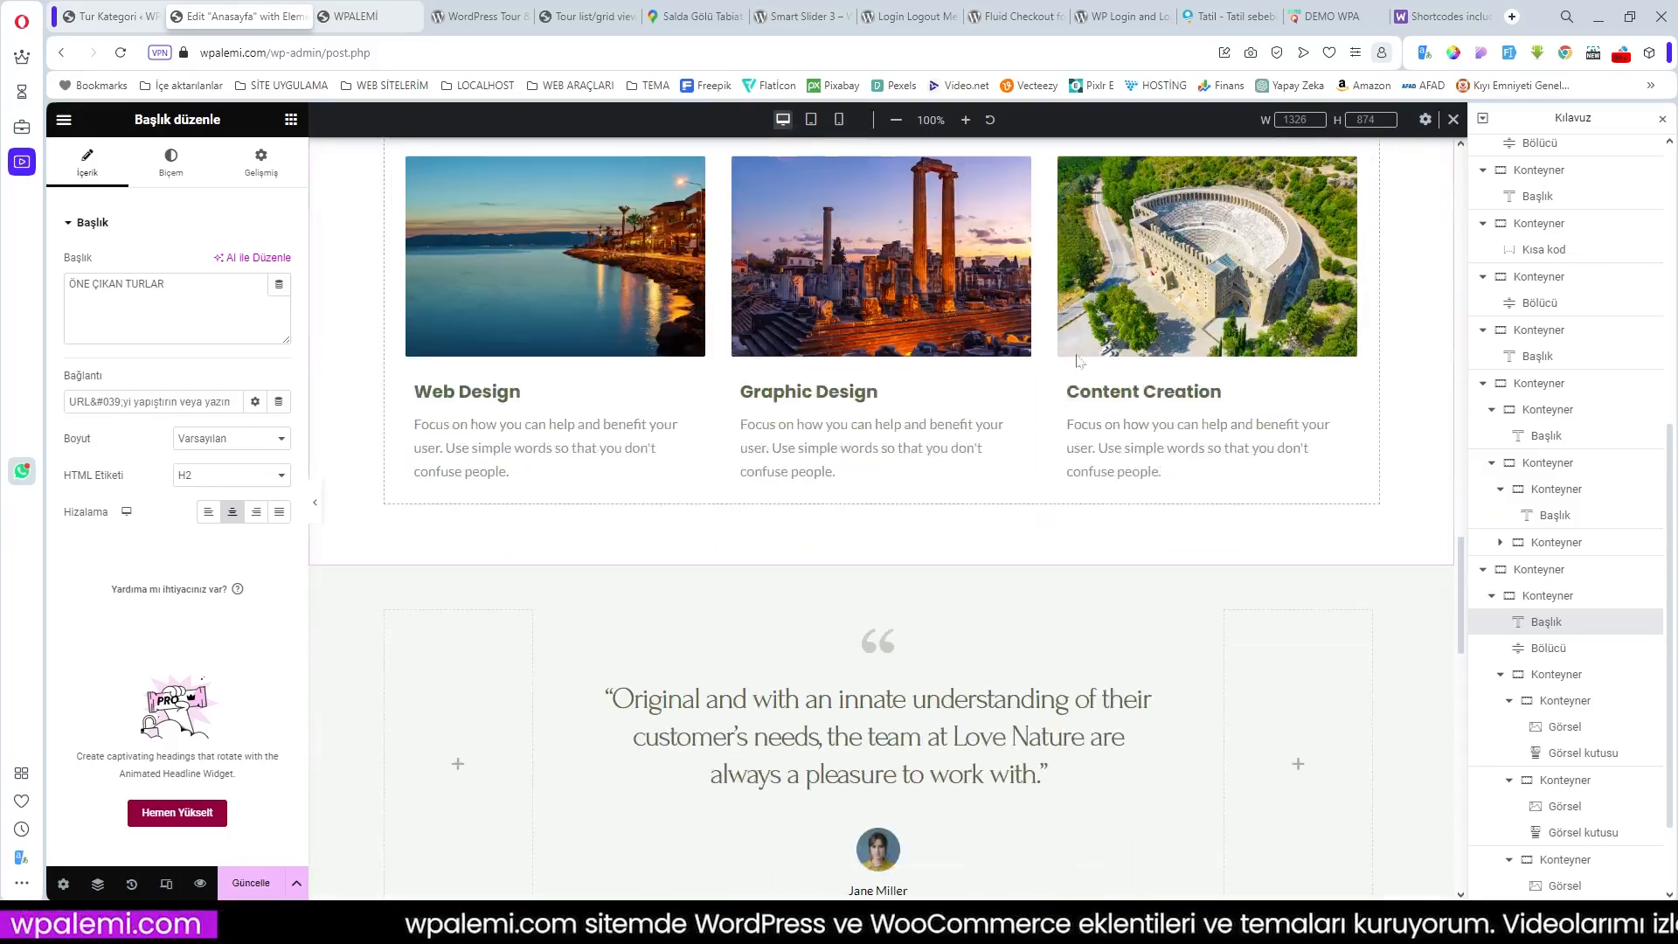
scroll(912, 627, "down", 3)
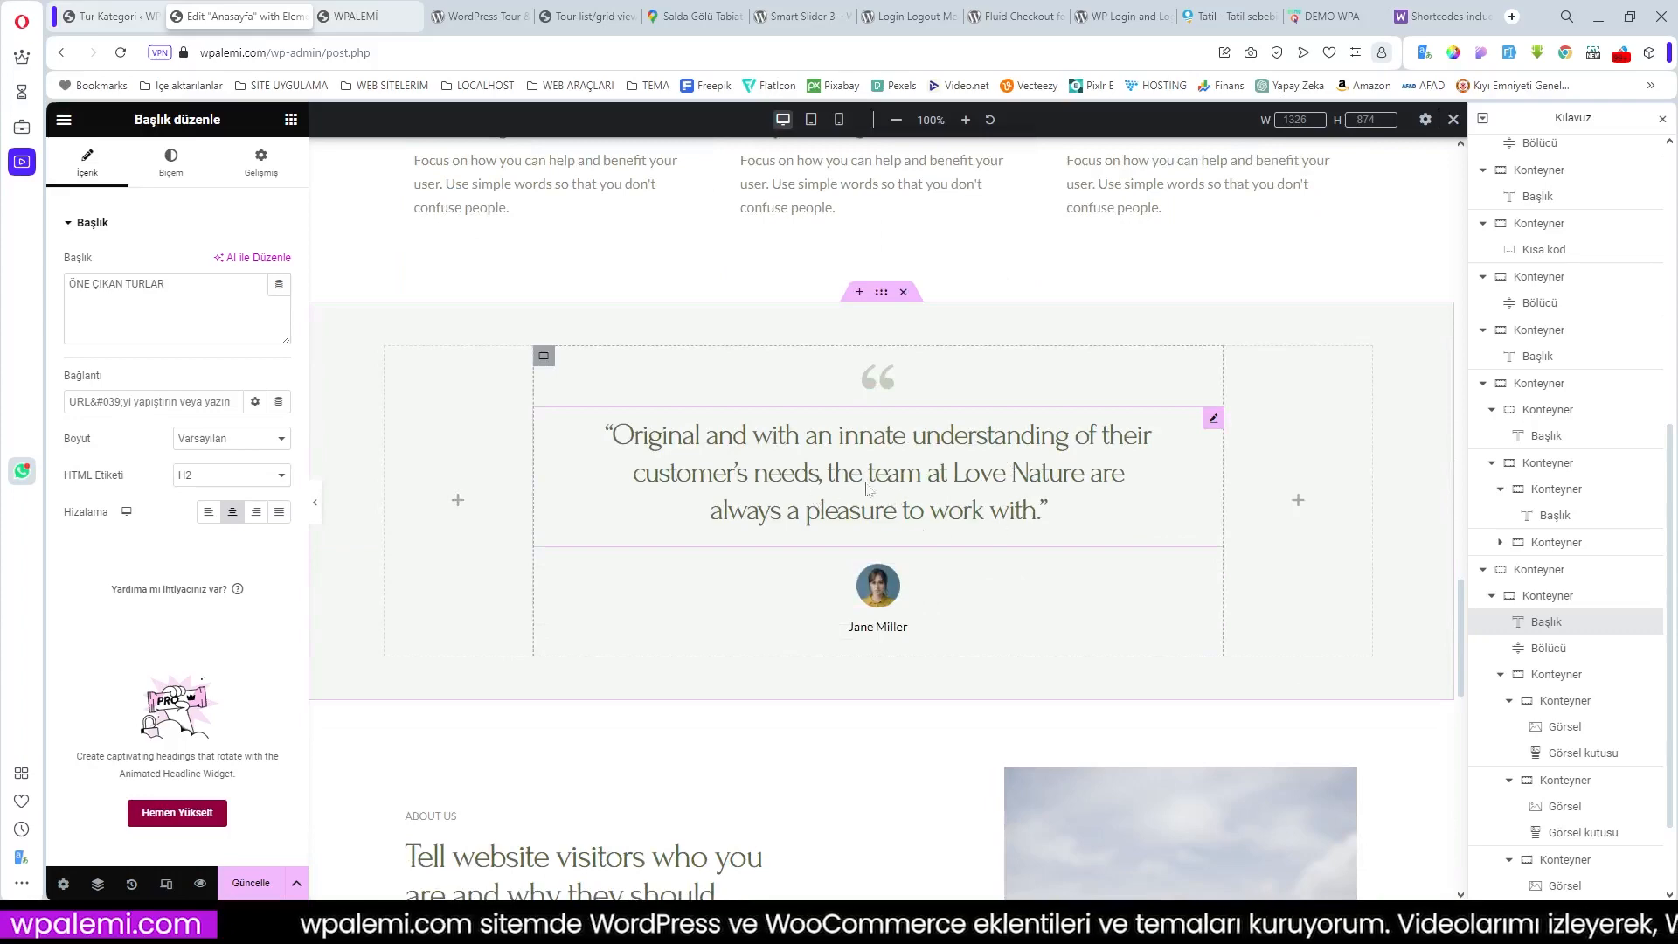
scroll(950, 552, "down", 3)
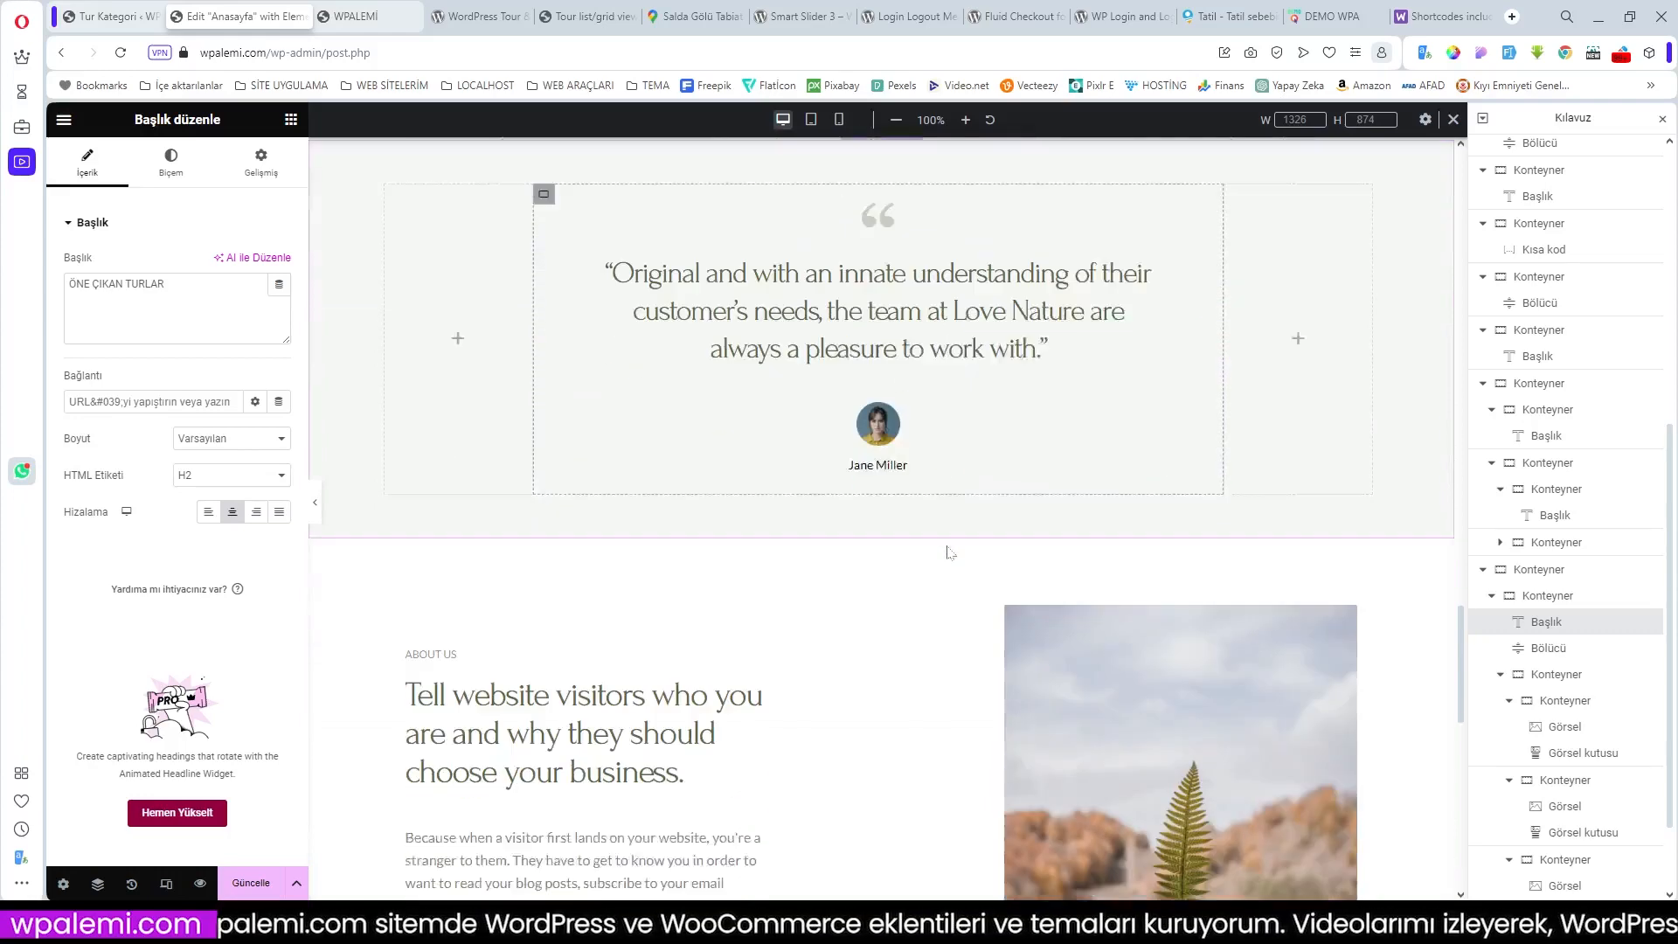
scroll(950, 552, "down", 3)
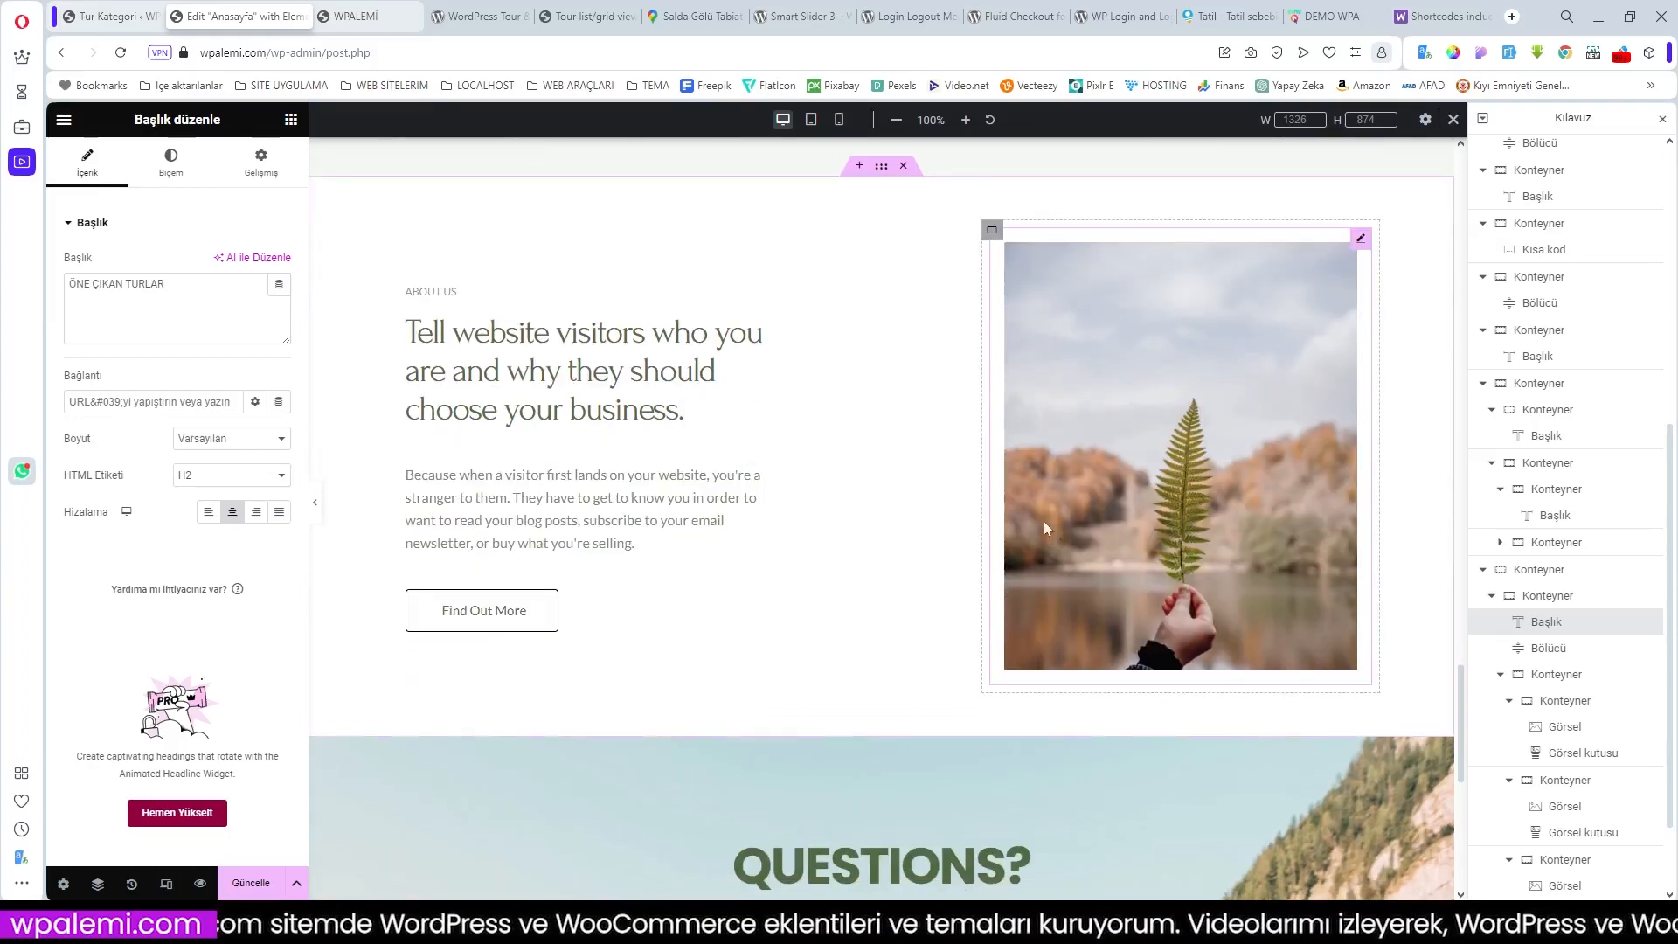
left_click(1359, 239)
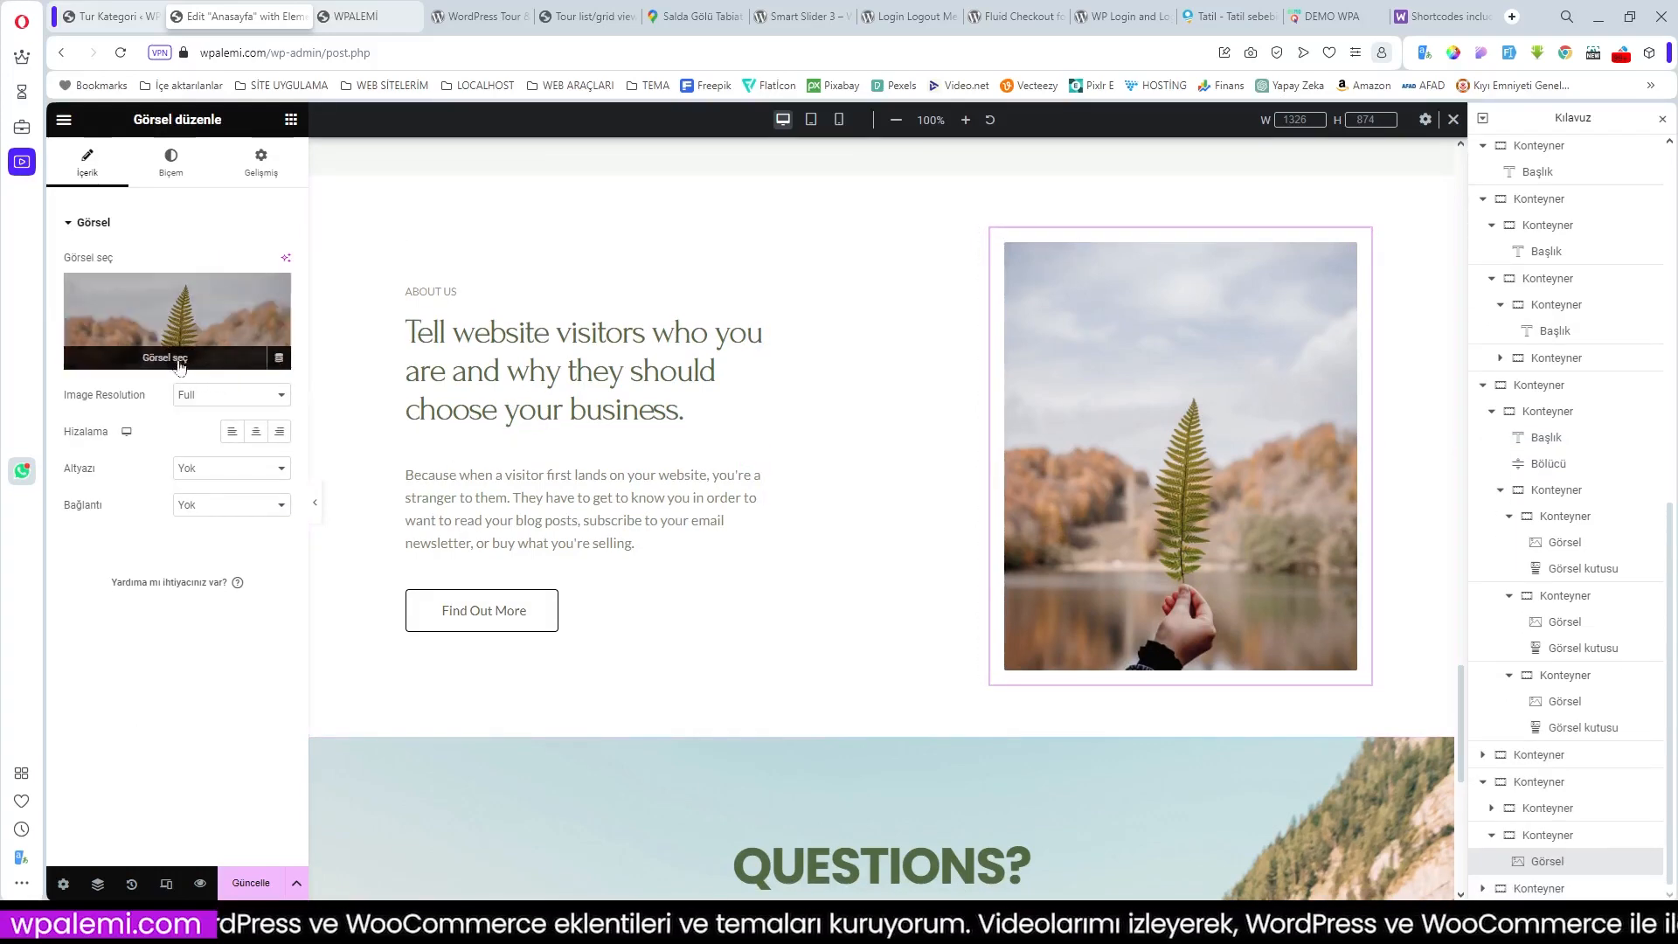
Step: Replace the About Us fern image with the 03YERLER cliffside monastery photo from the media library
left_click(179, 365)
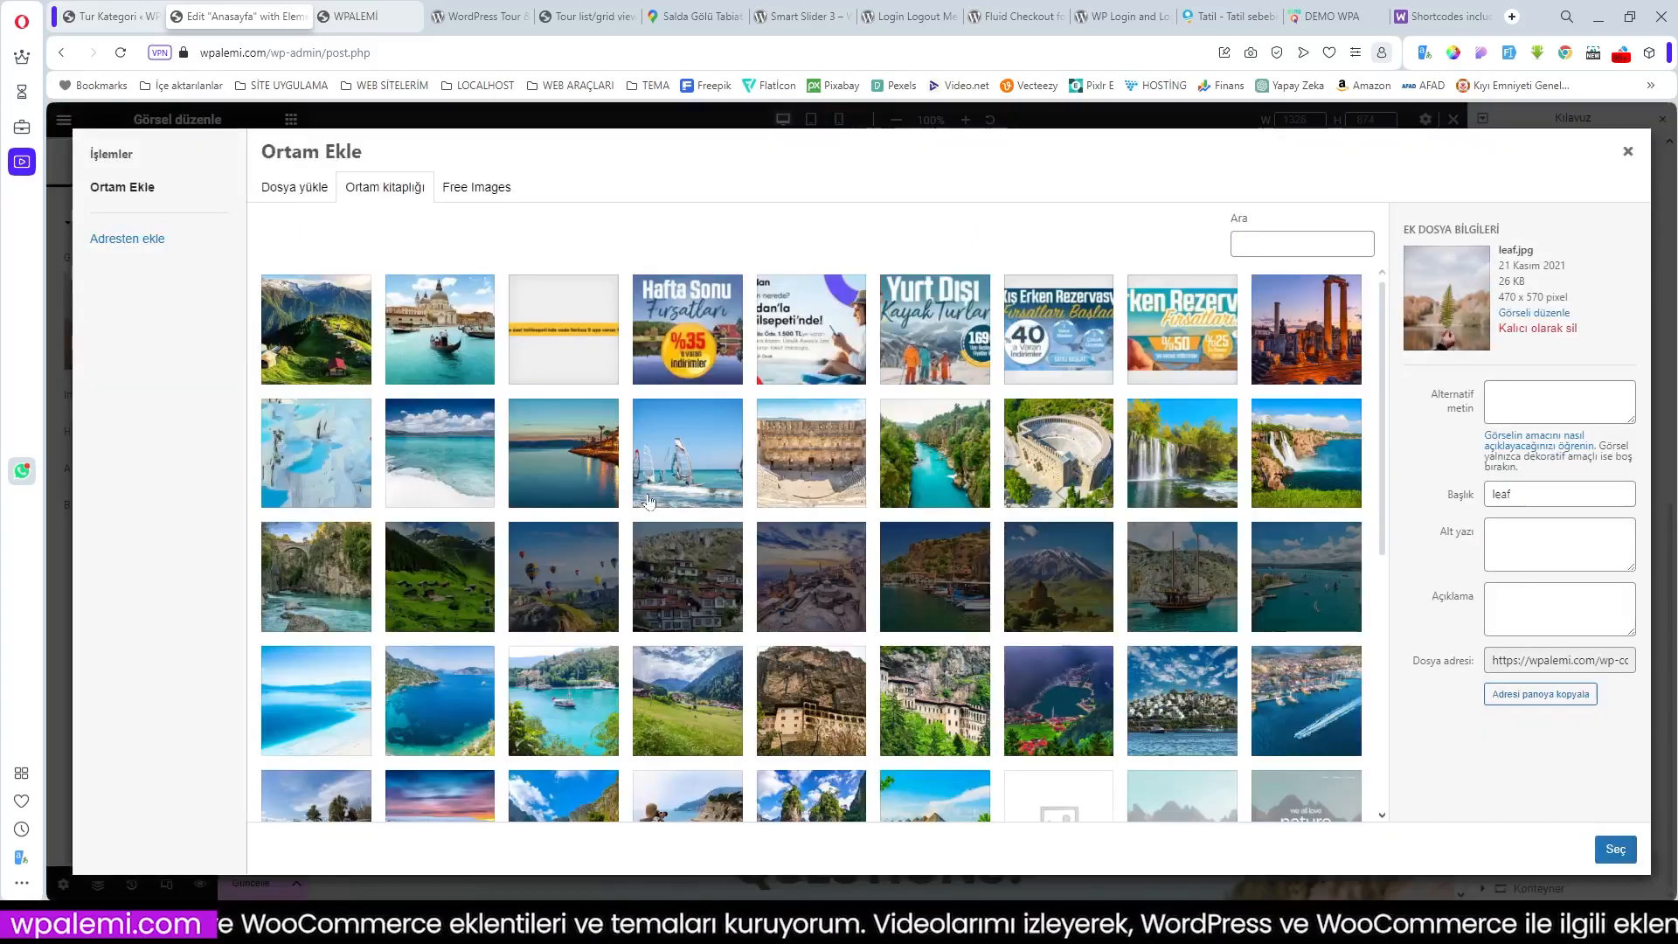
scroll(681, 524, "down", 2)
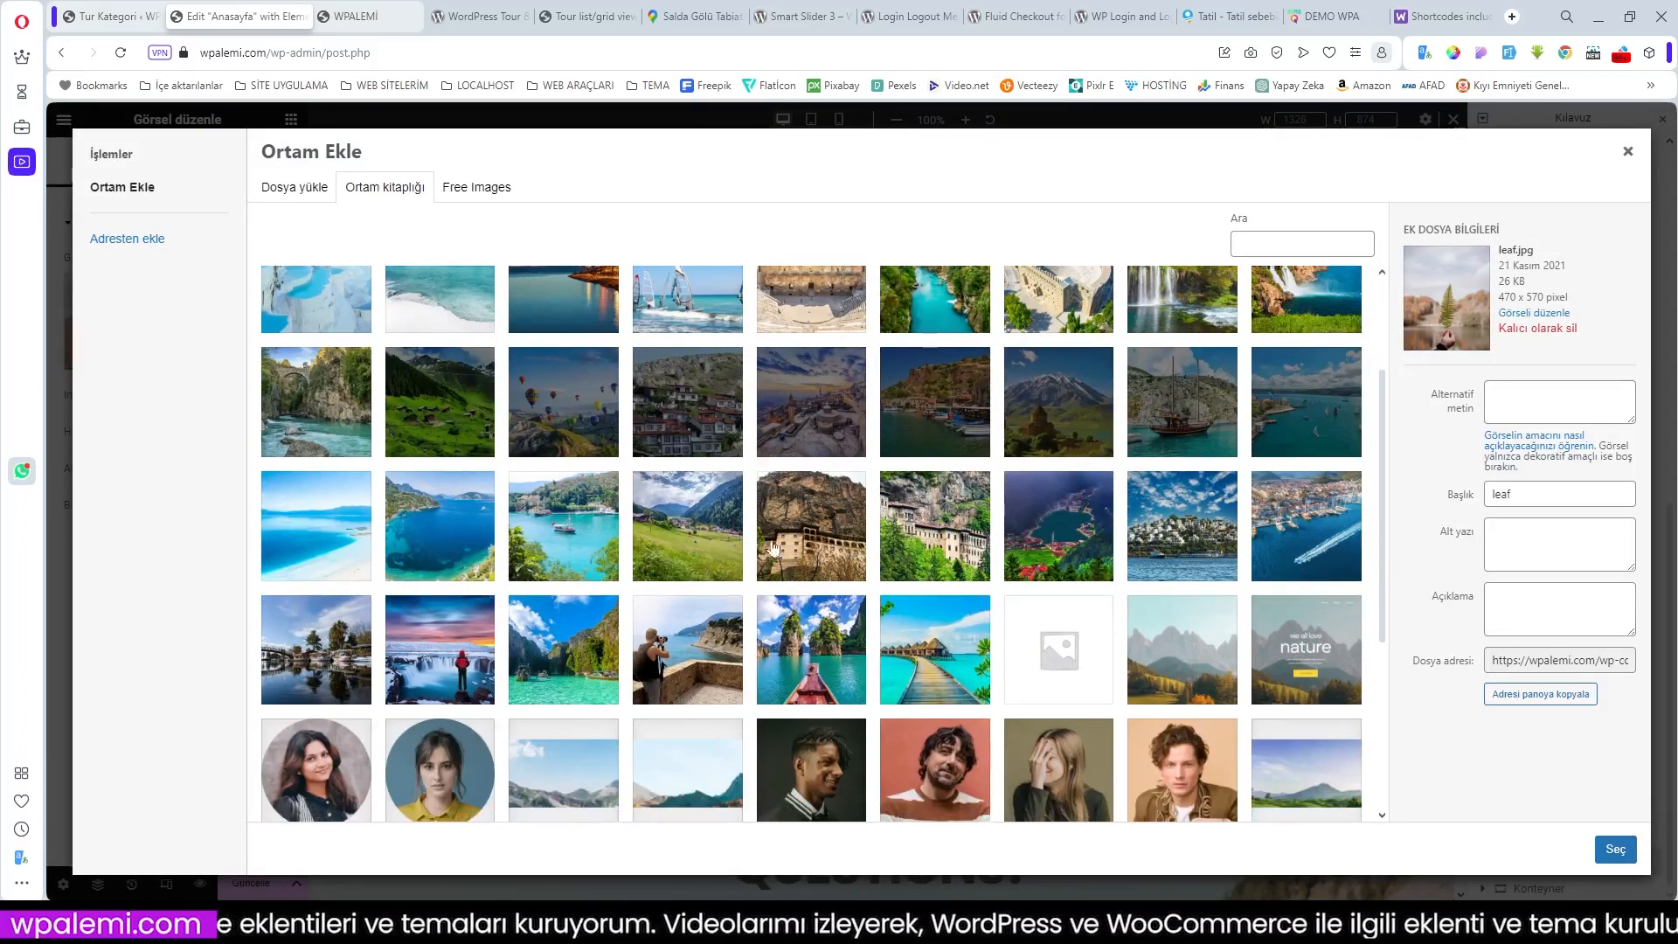
left_click(805, 535)
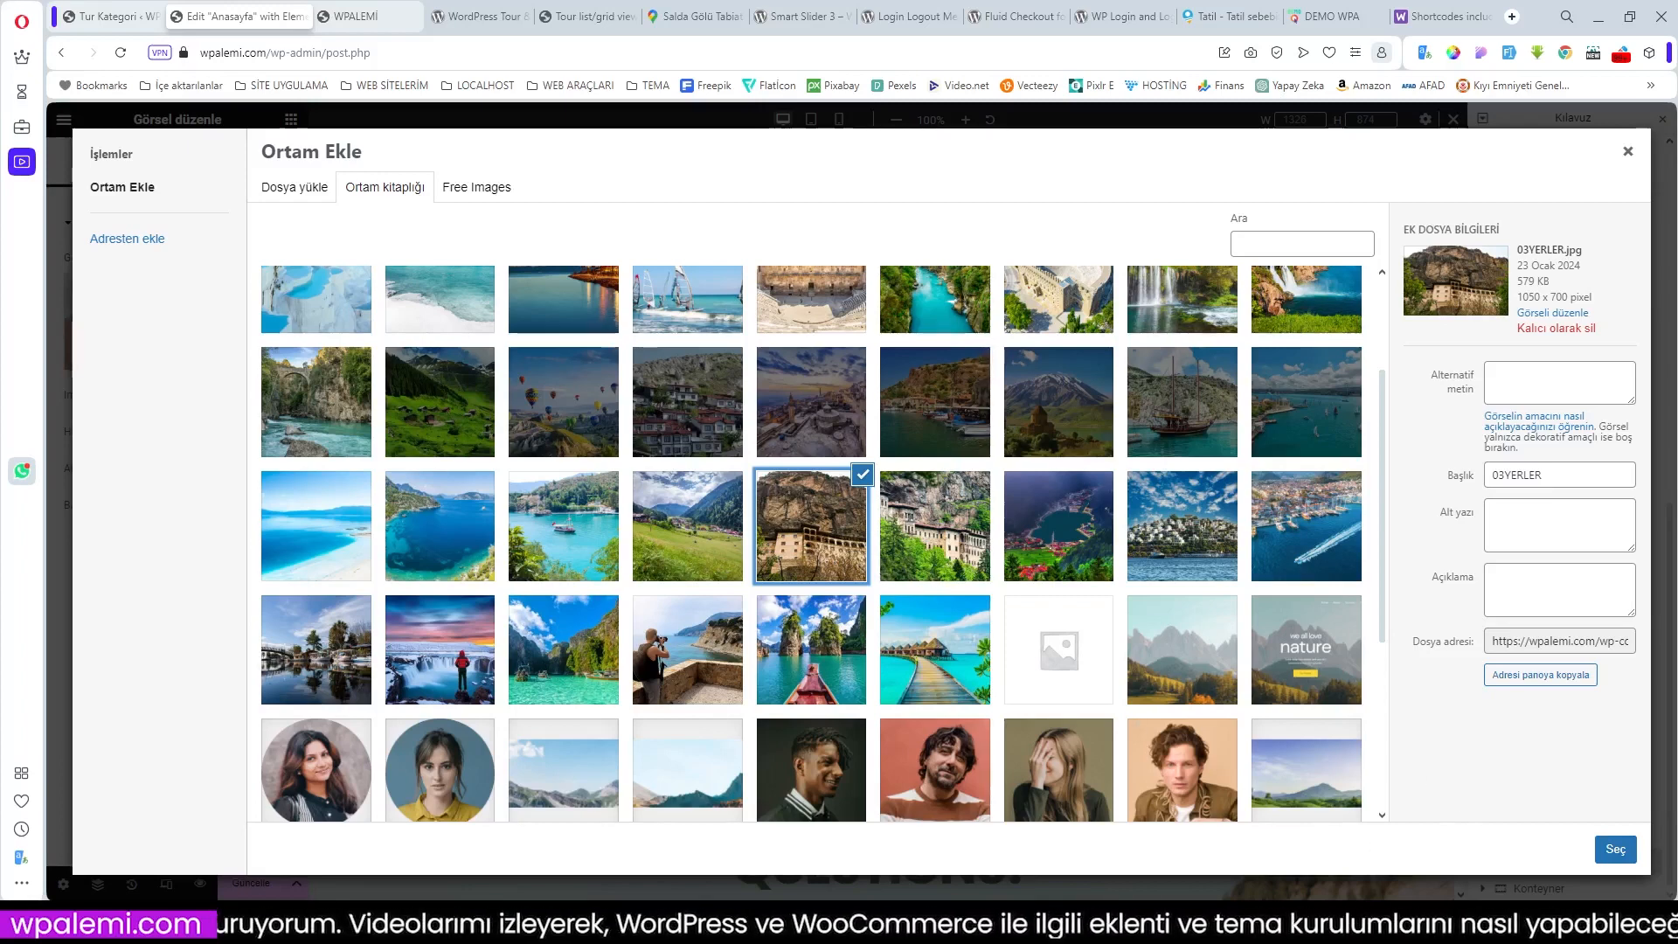
left_click(1616, 852)
scroll(1220, 598, "up", 4)
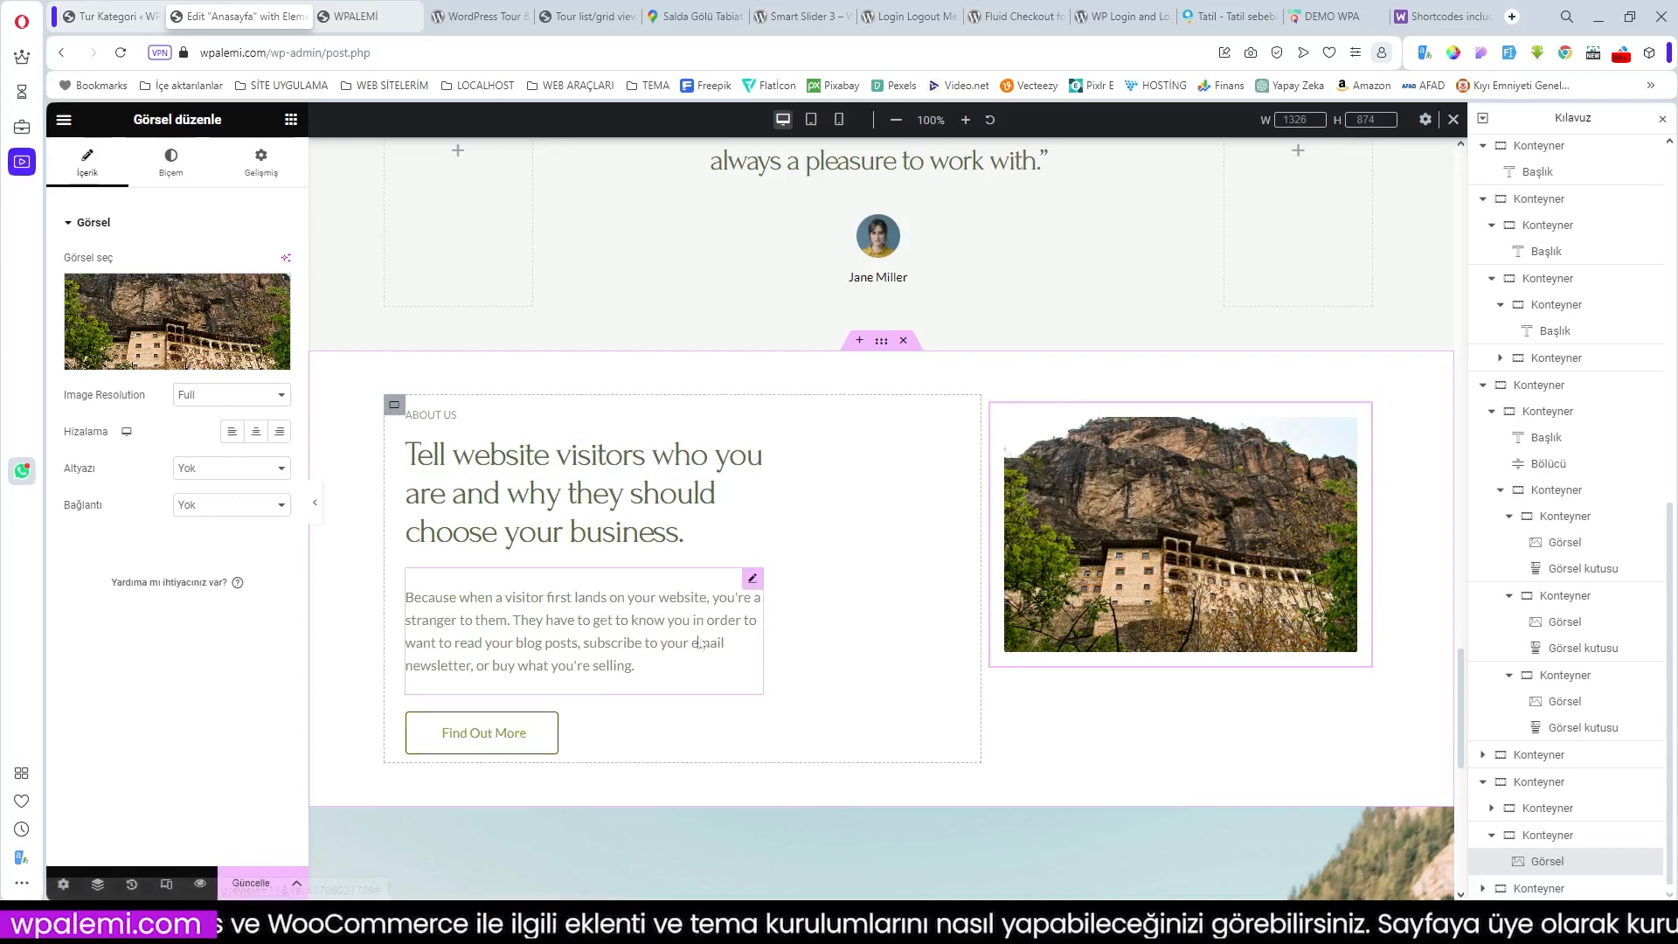
scroll(848, 625, "down", 5)
scroll(848, 625, "down", 2)
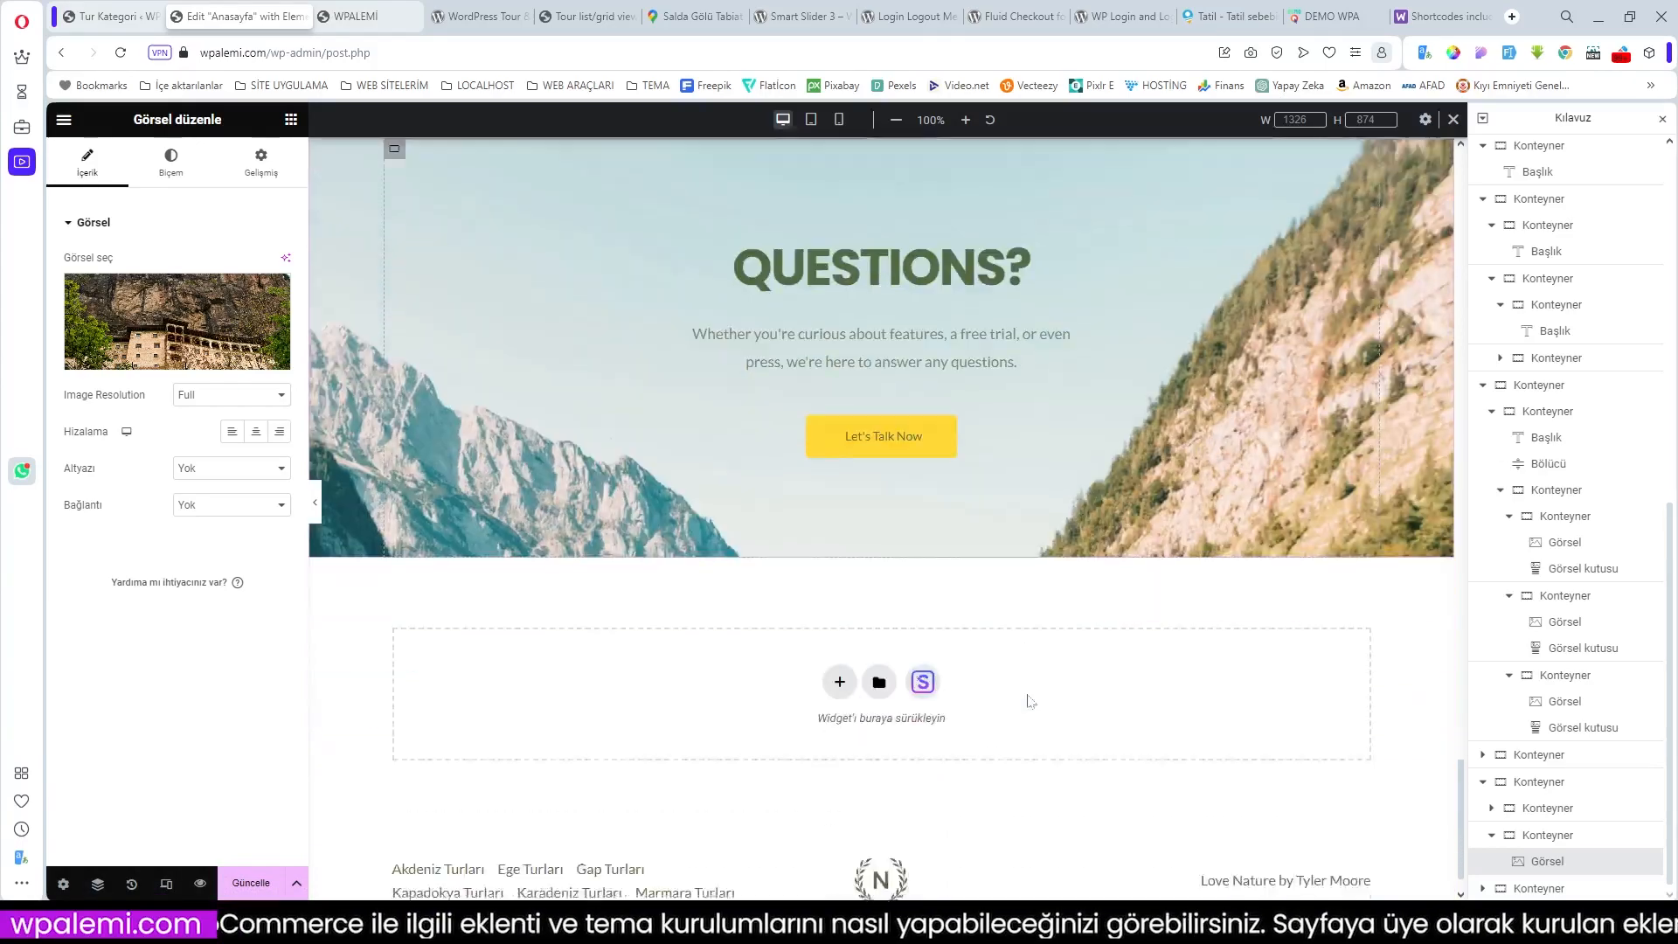
scroll(1027, 698, "up", 6)
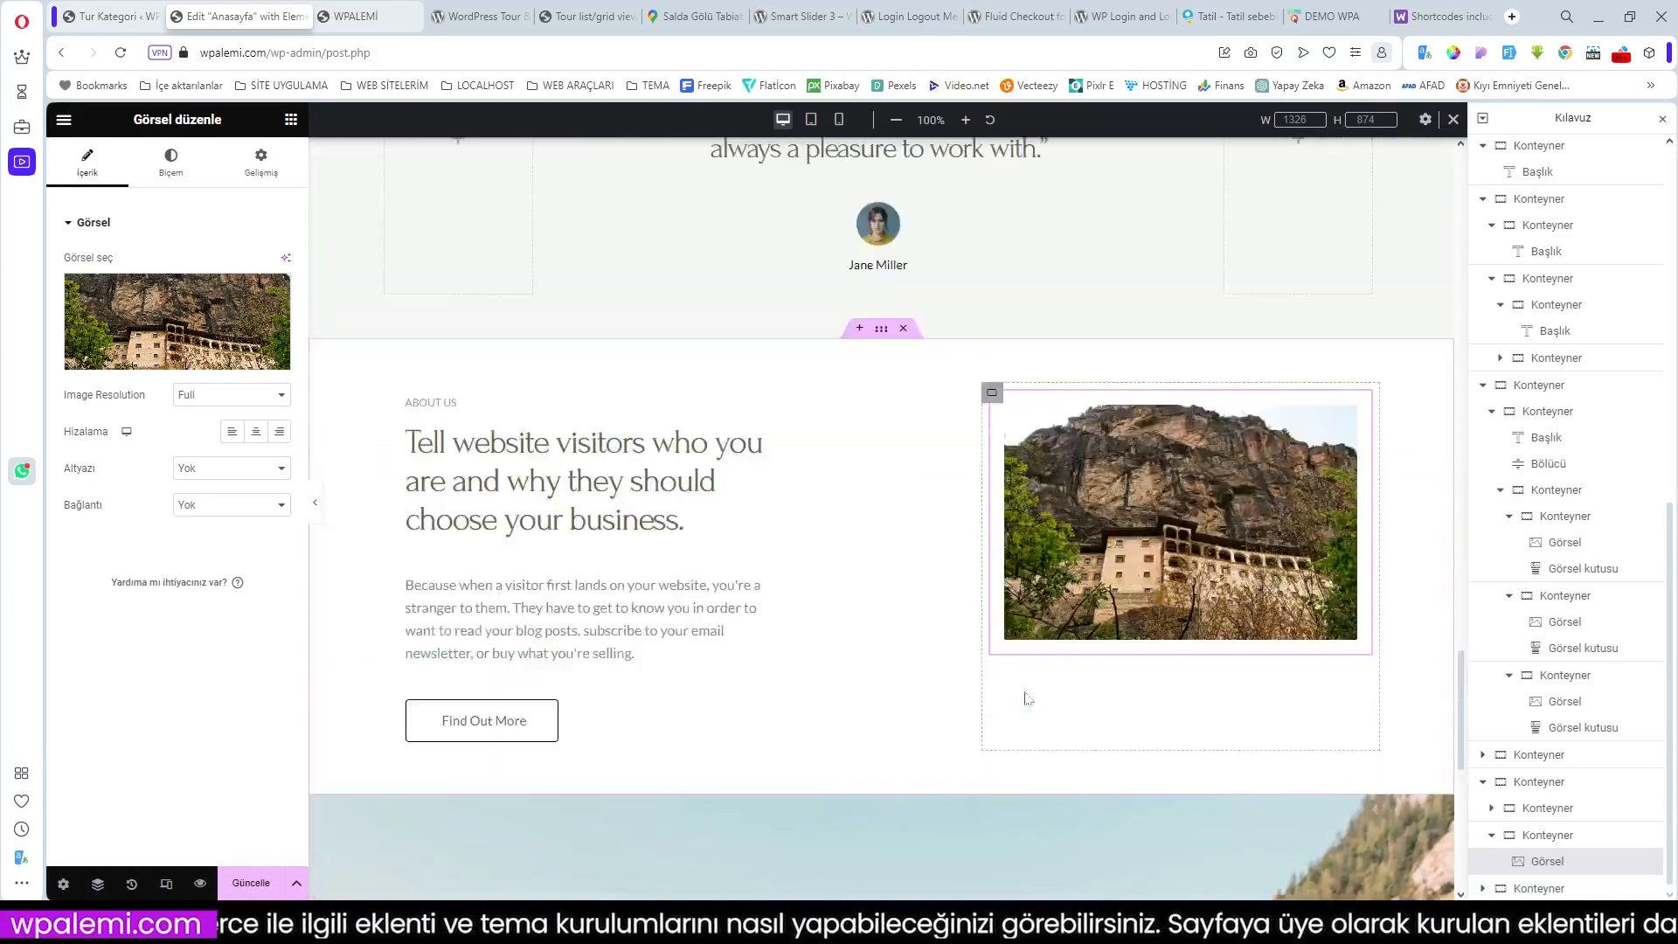
scroll(1027, 699, "up", 8)
scroll(1028, 698, "up", 3)
scroll(944, 656, "down", 9)
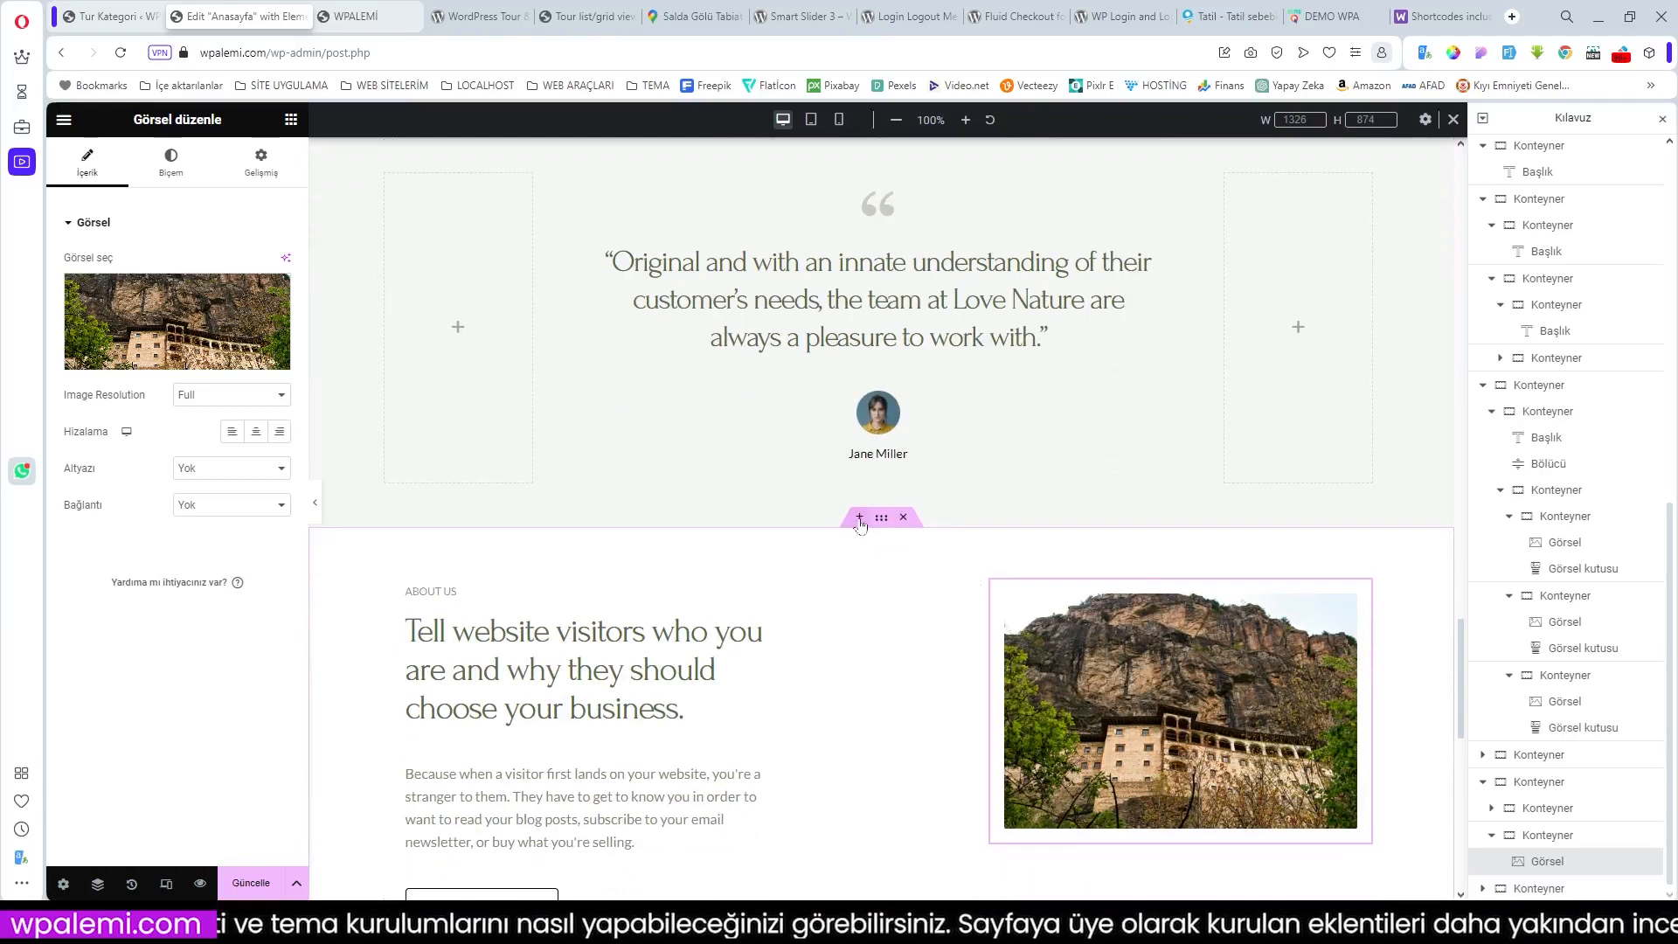
Step: Insert a single-row container above About Us and add a Kısa kod (shortcode) widget to it
left_click(860, 520)
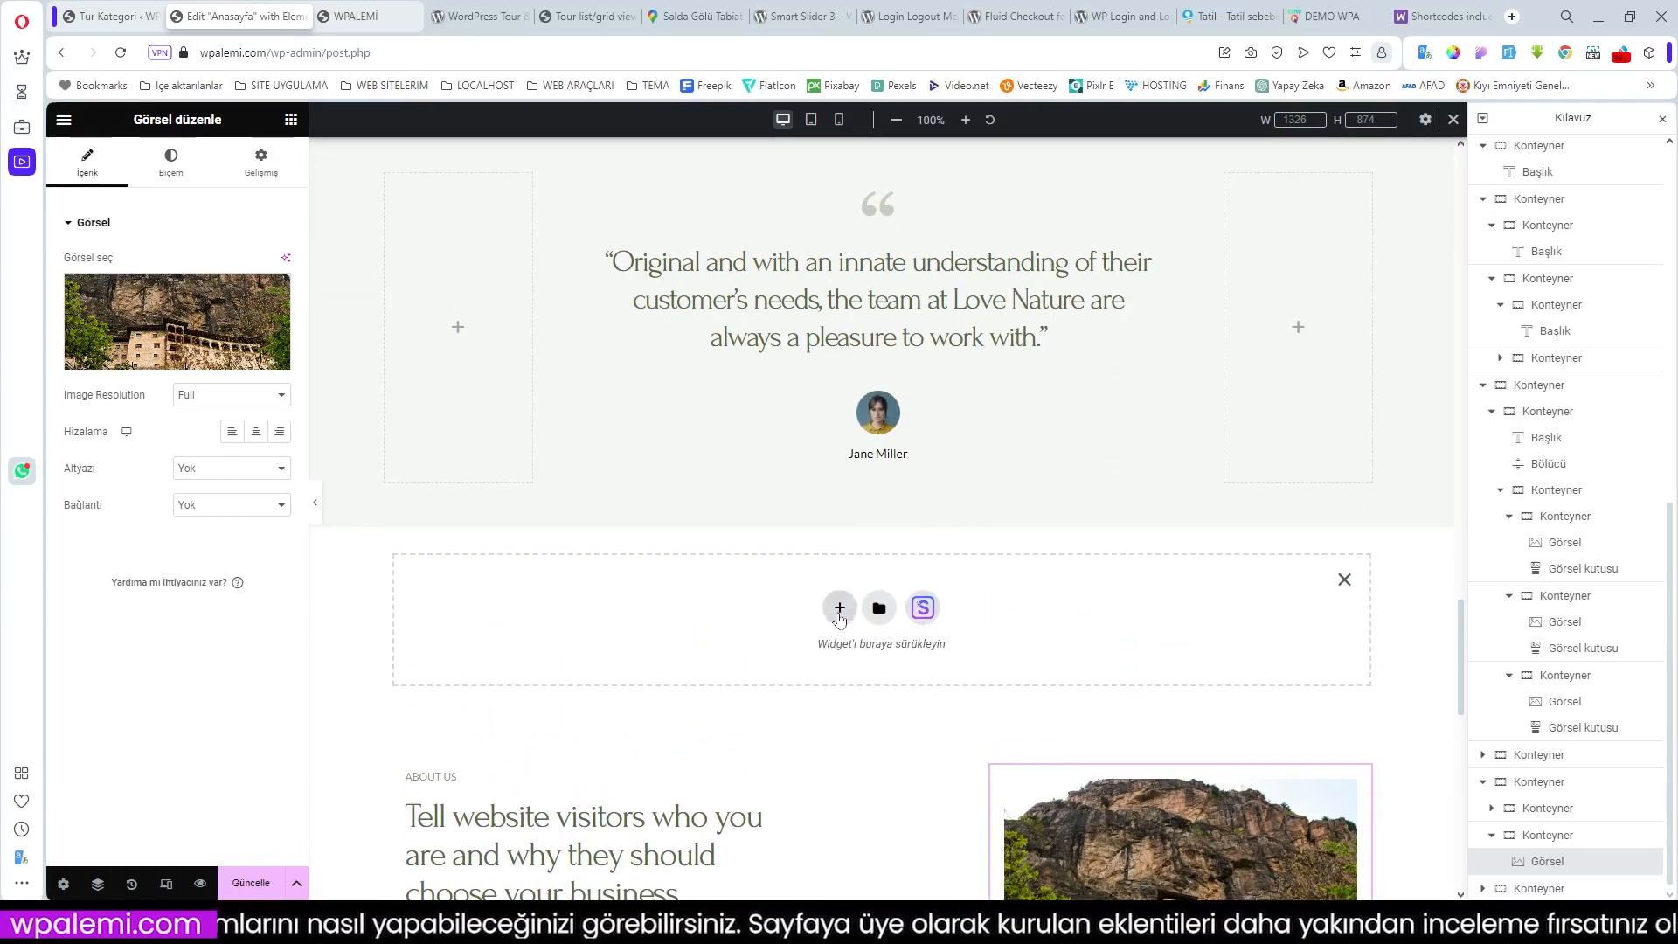
left_click(839, 609)
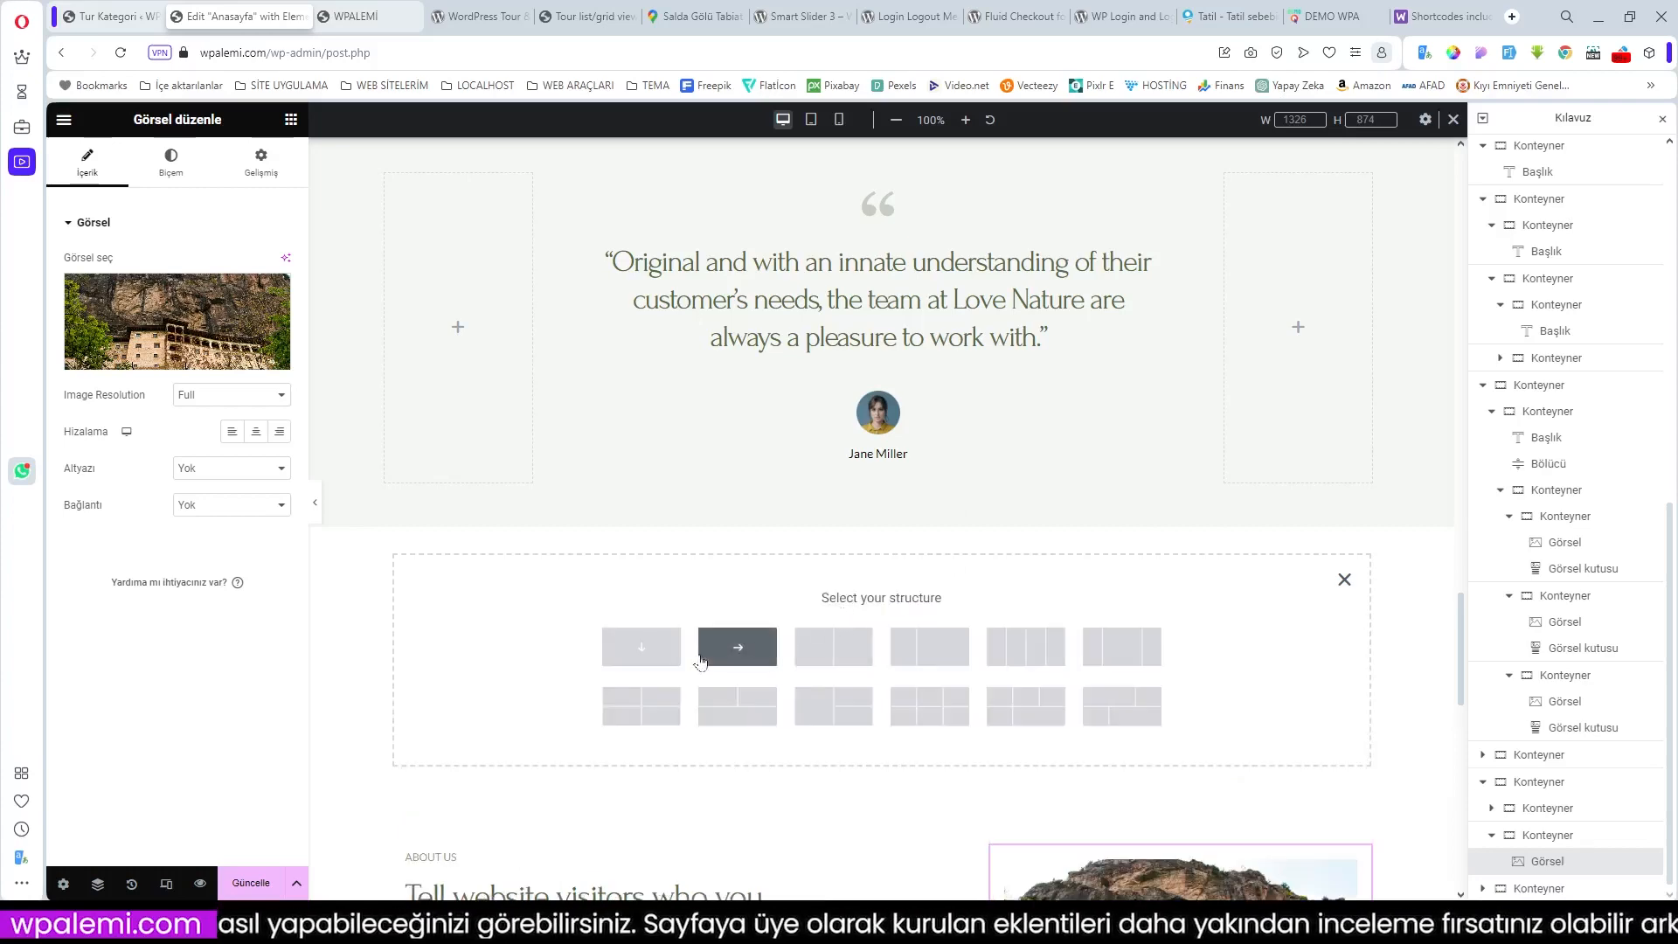
left_click(739, 646)
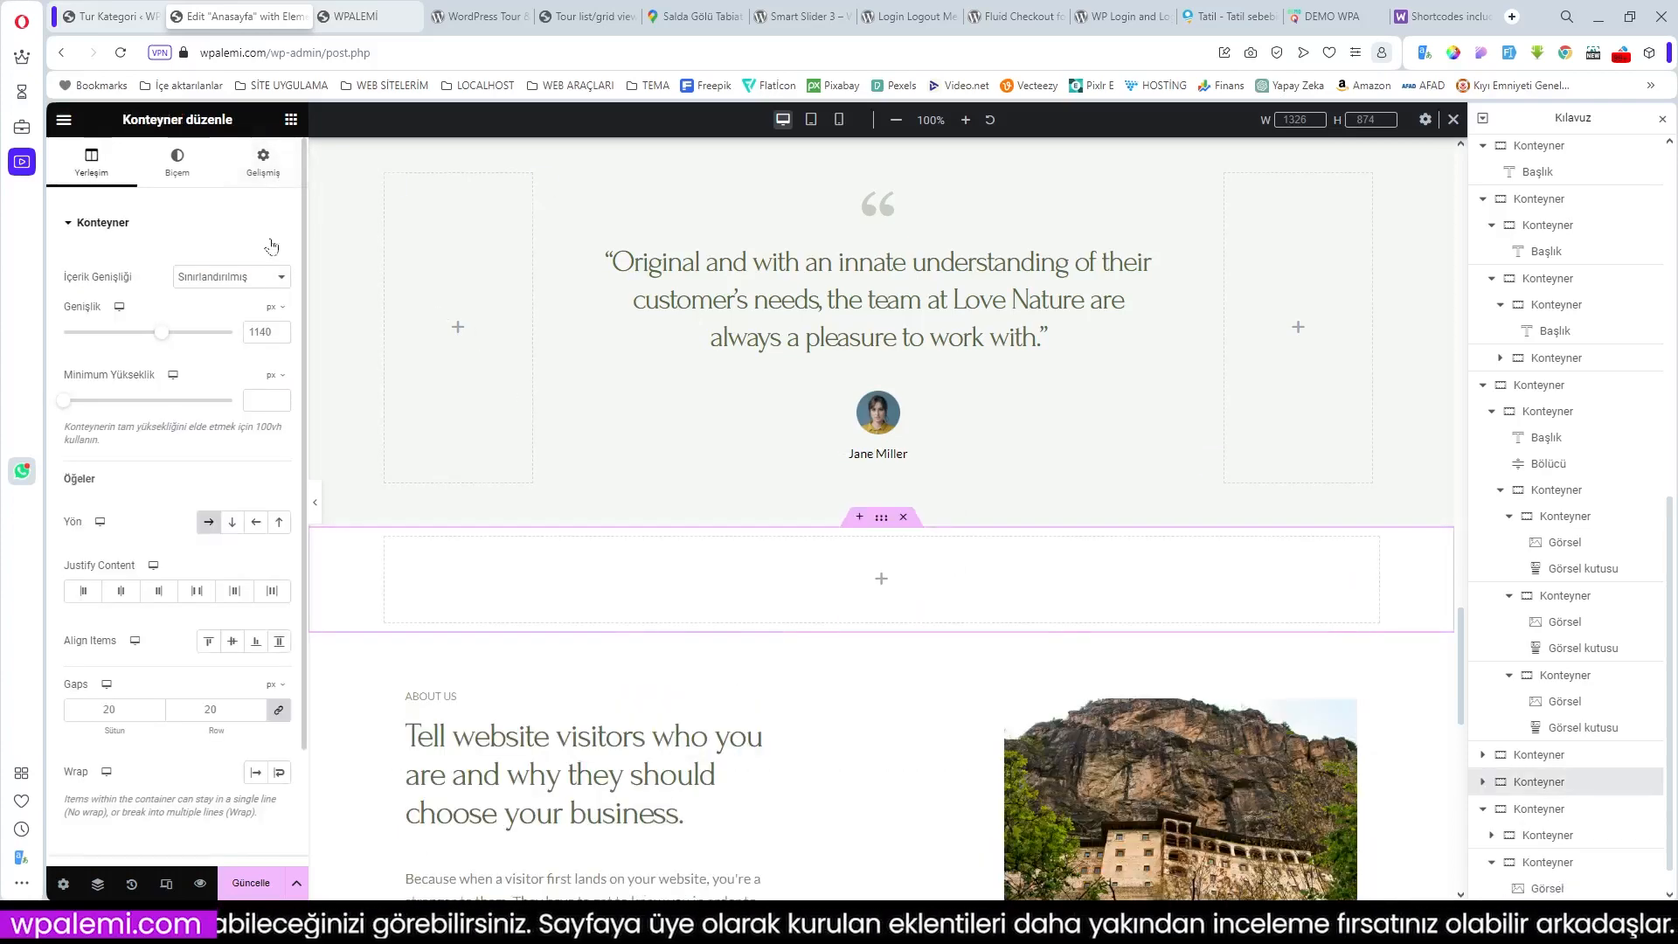
left_click(881, 581)
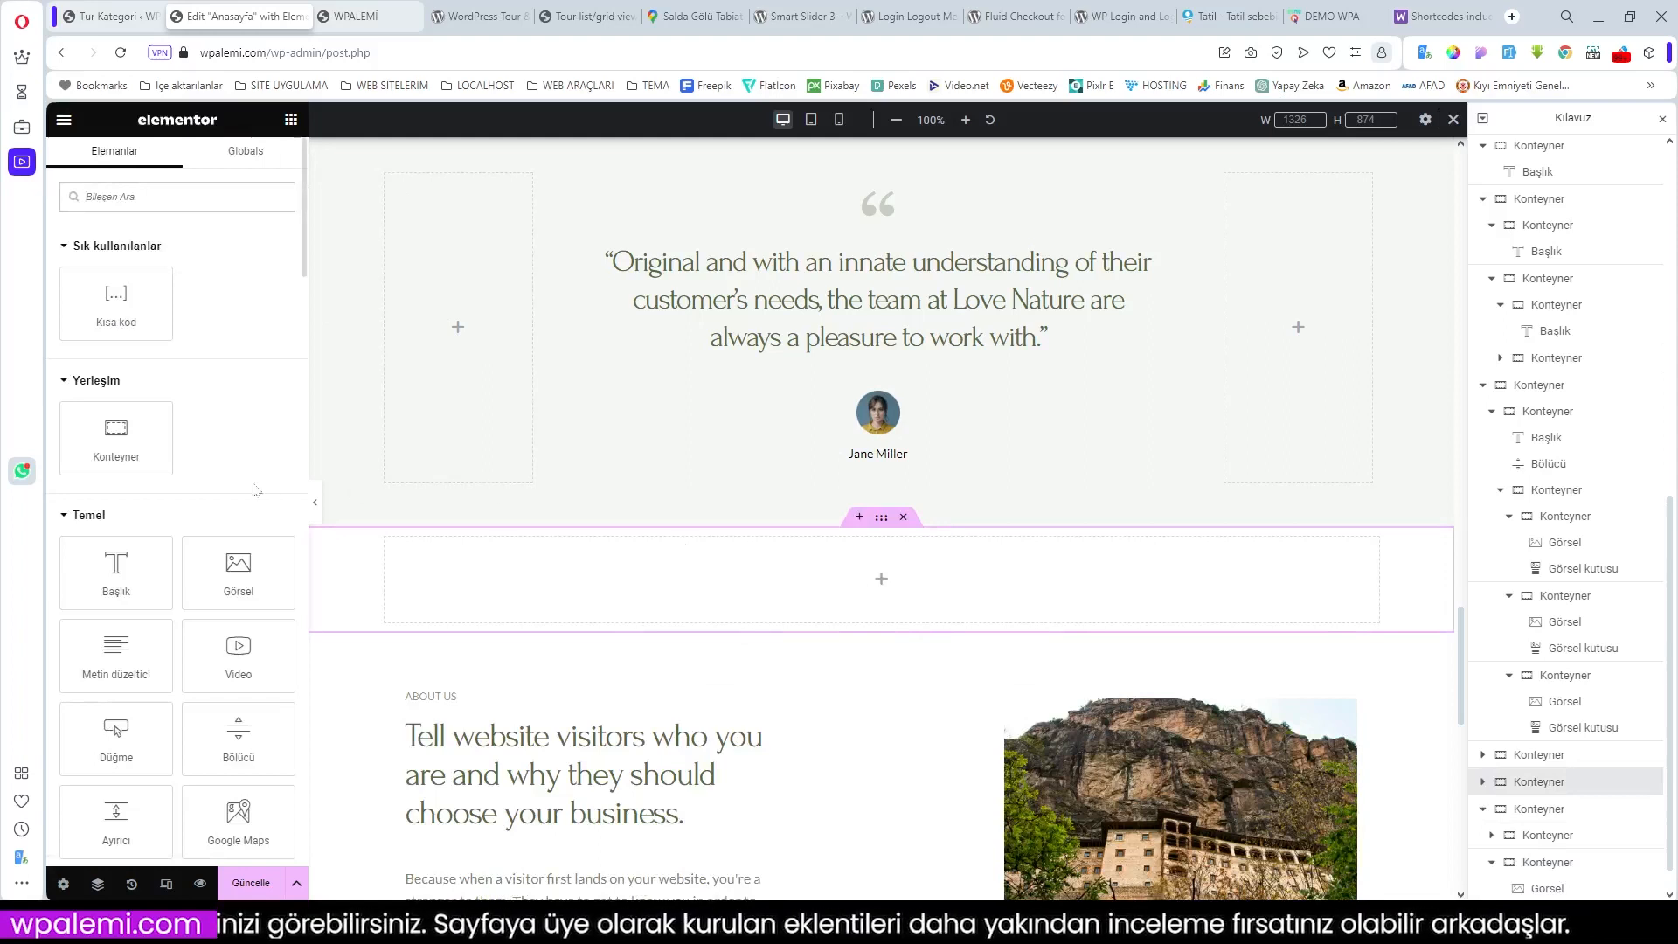
left_click(116, 301)
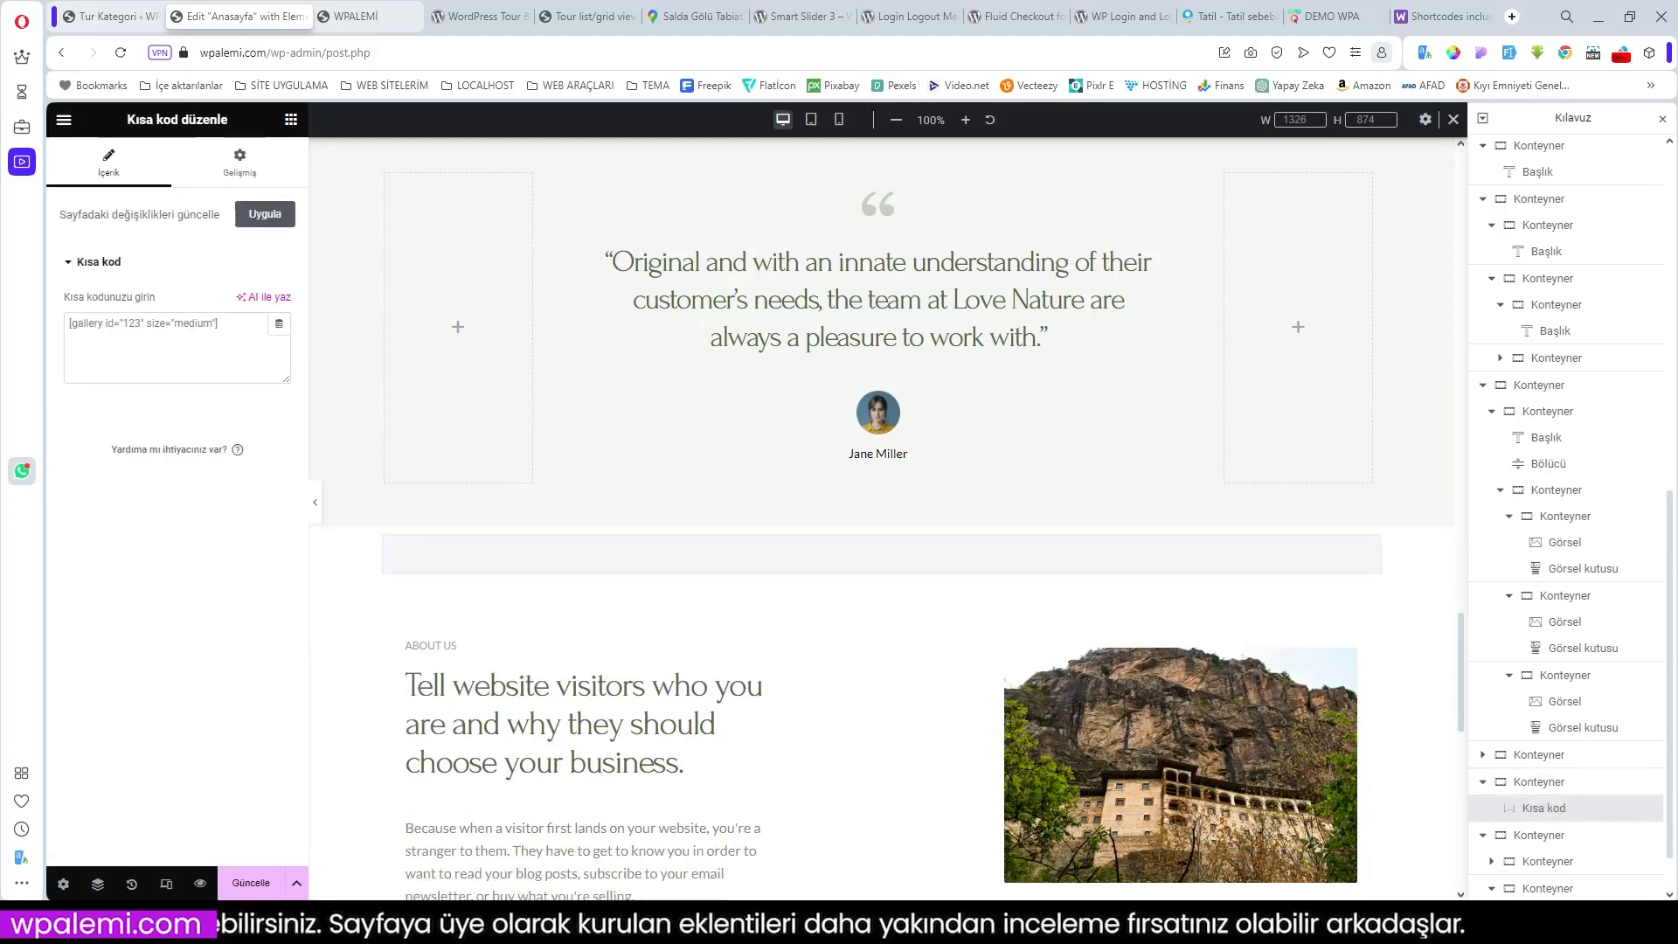
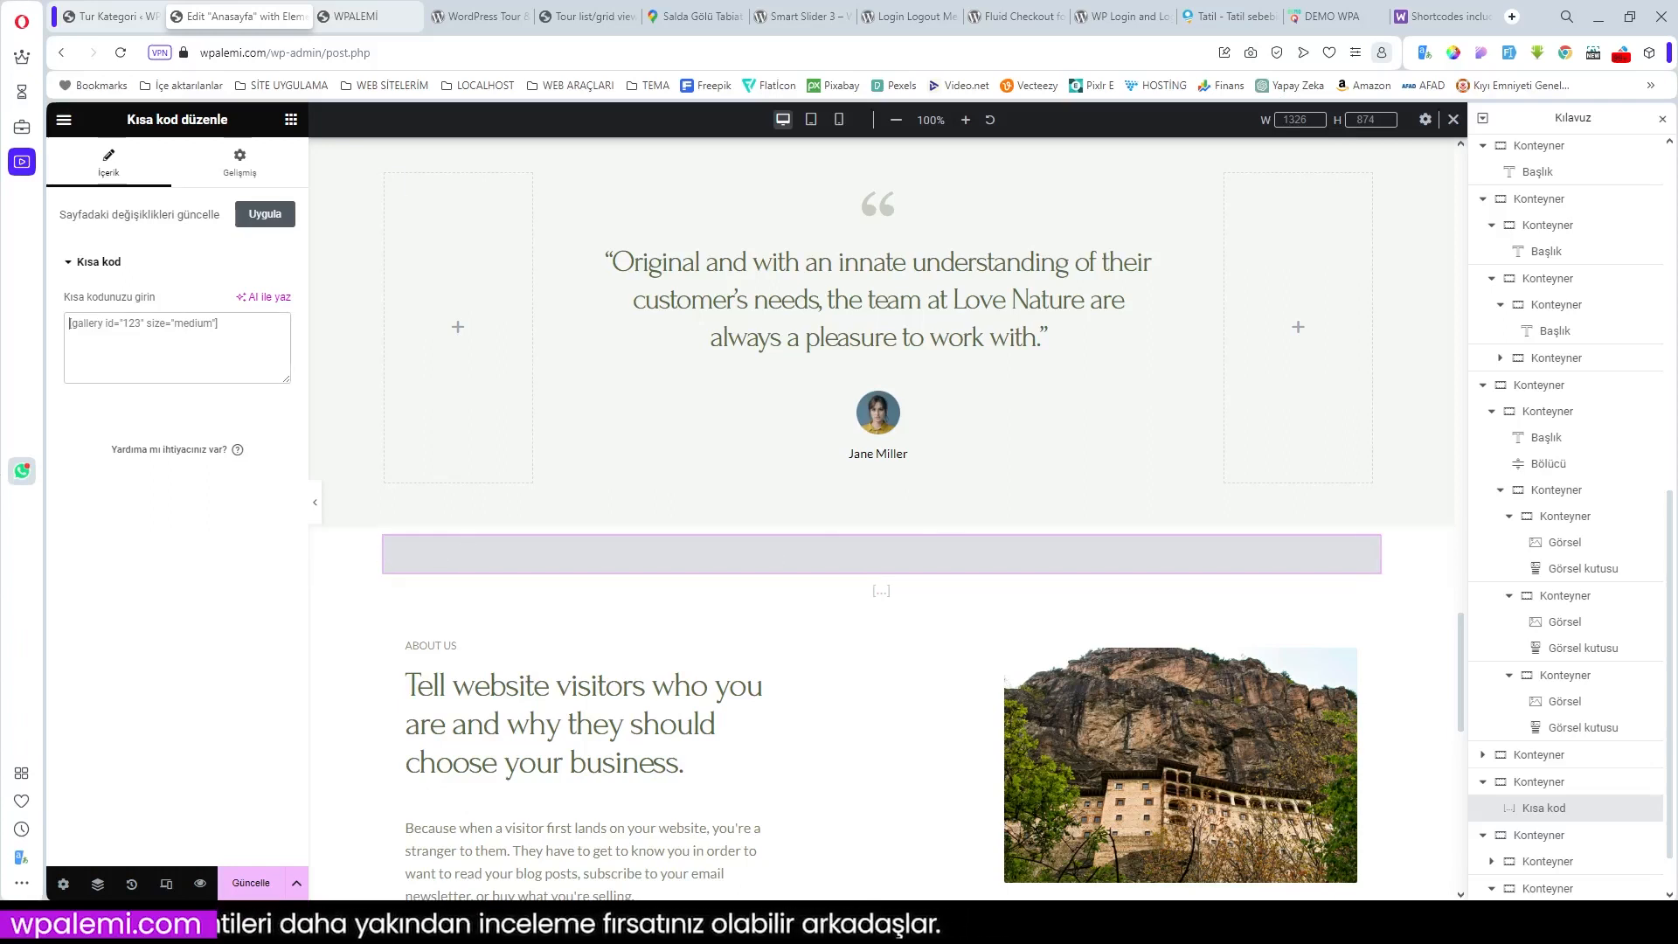
Step: Paste the lotus-style travel-list shortcode and change it to 4 columns and category 79
type("[travel-list style='lotus' cat='18' column=3 sidebar-filter='no' pagination='no' show='3']")
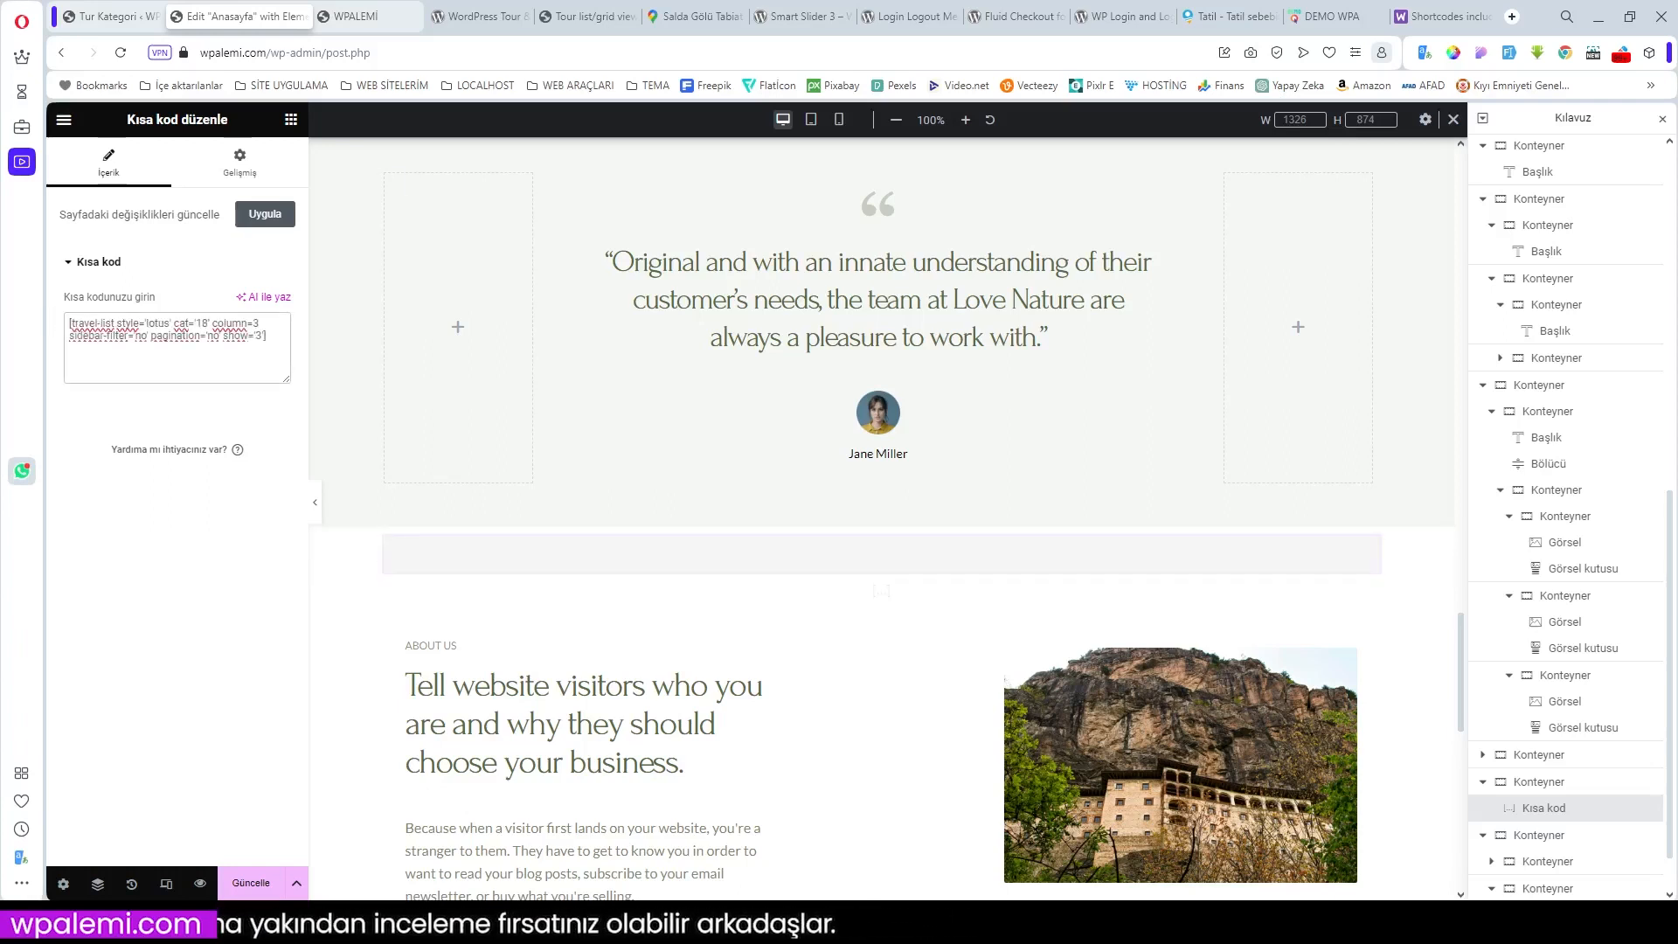
key("BackSpace")
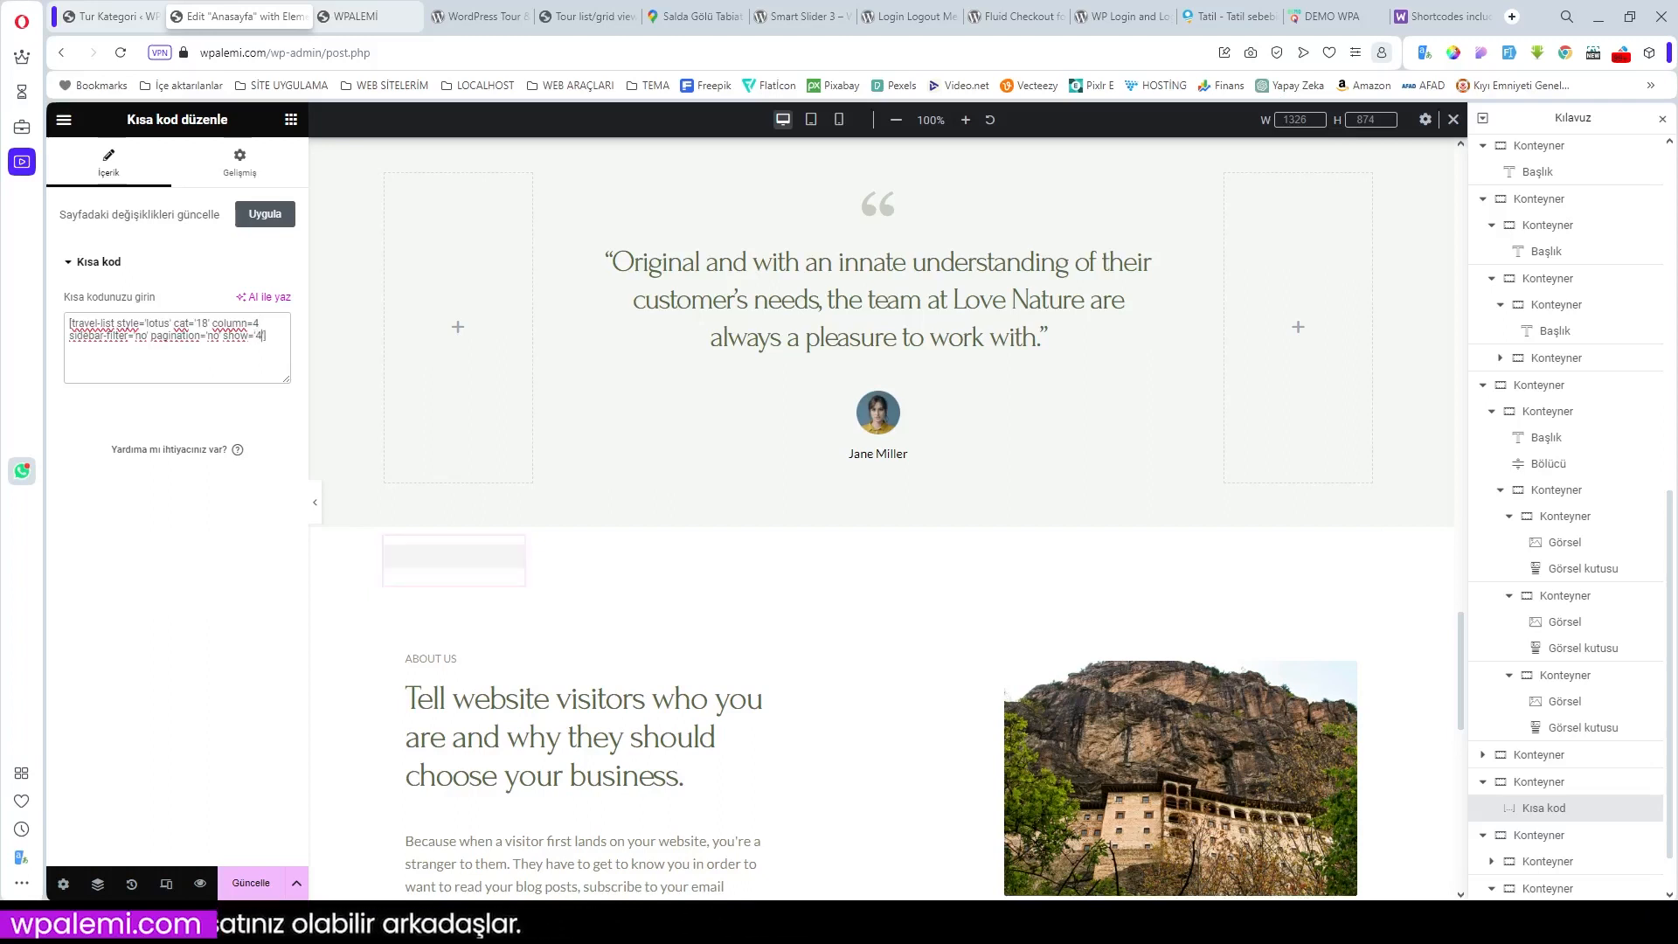
key("BackSpace")
key("BackSpace")
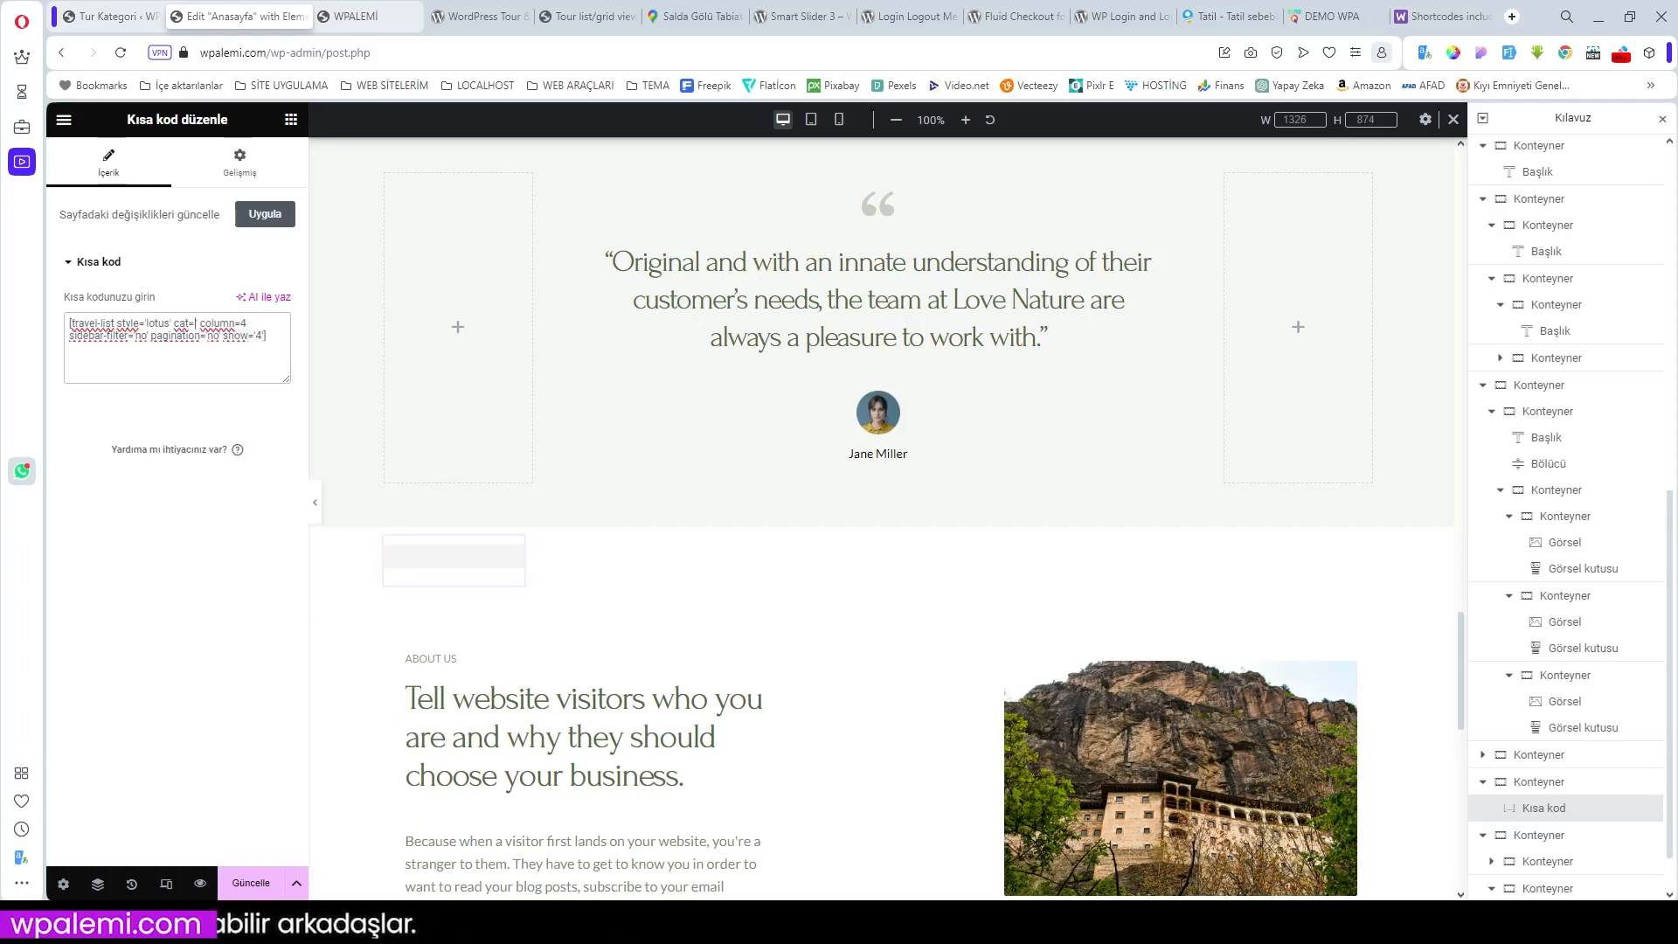
type("79")
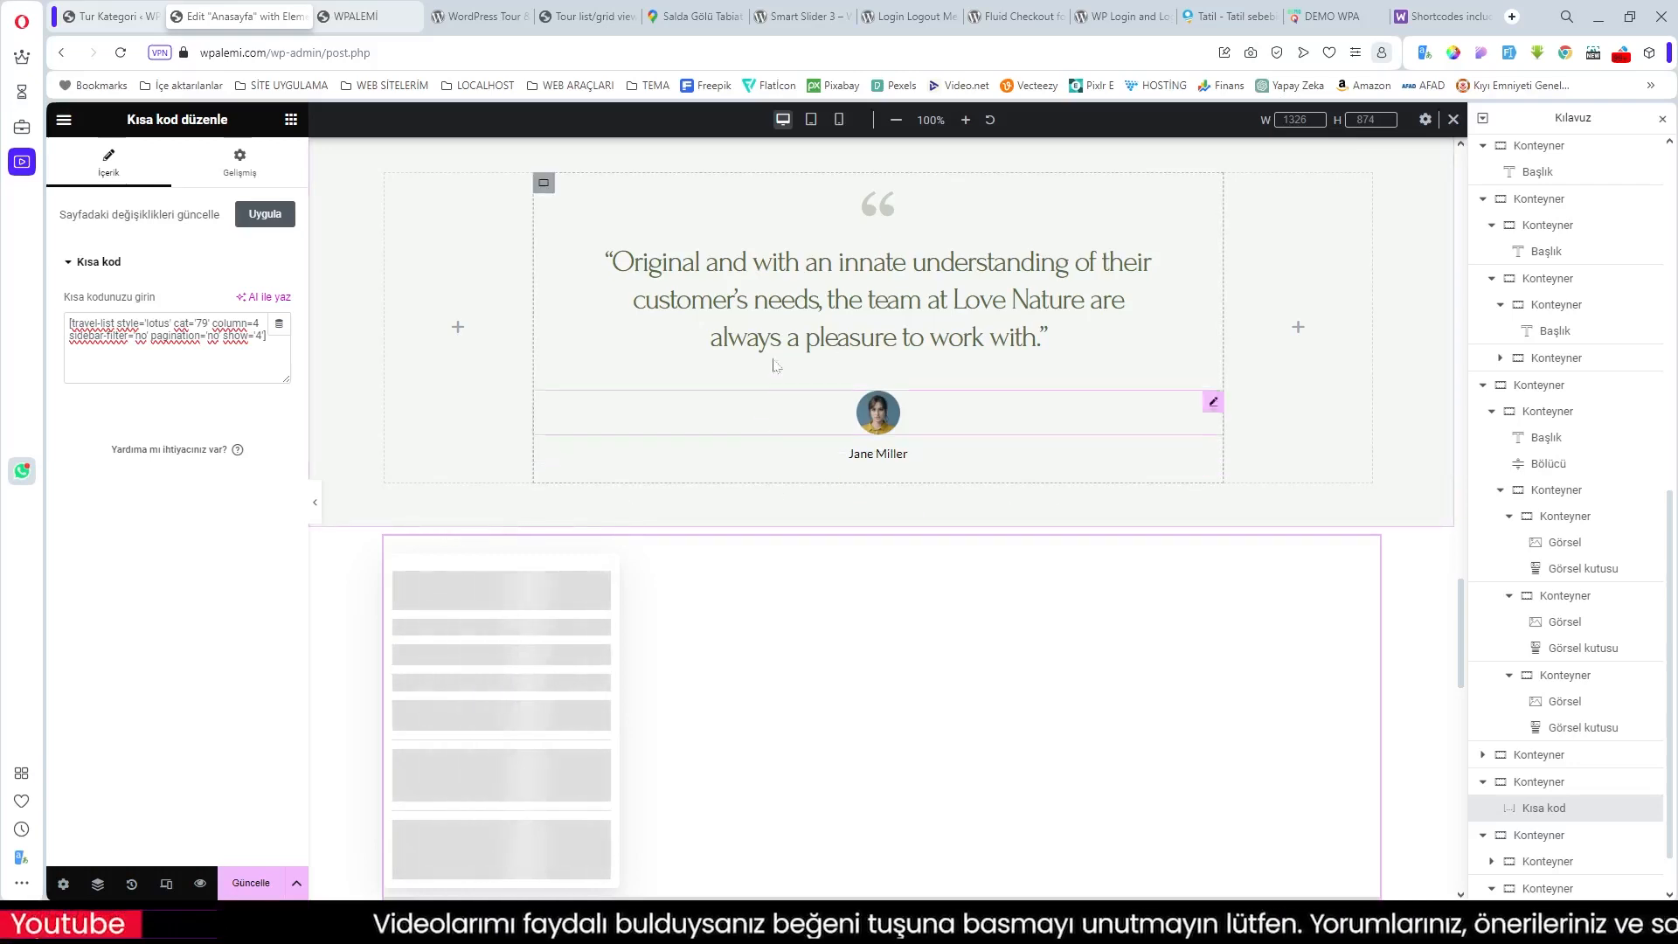
left_click(588, 17)
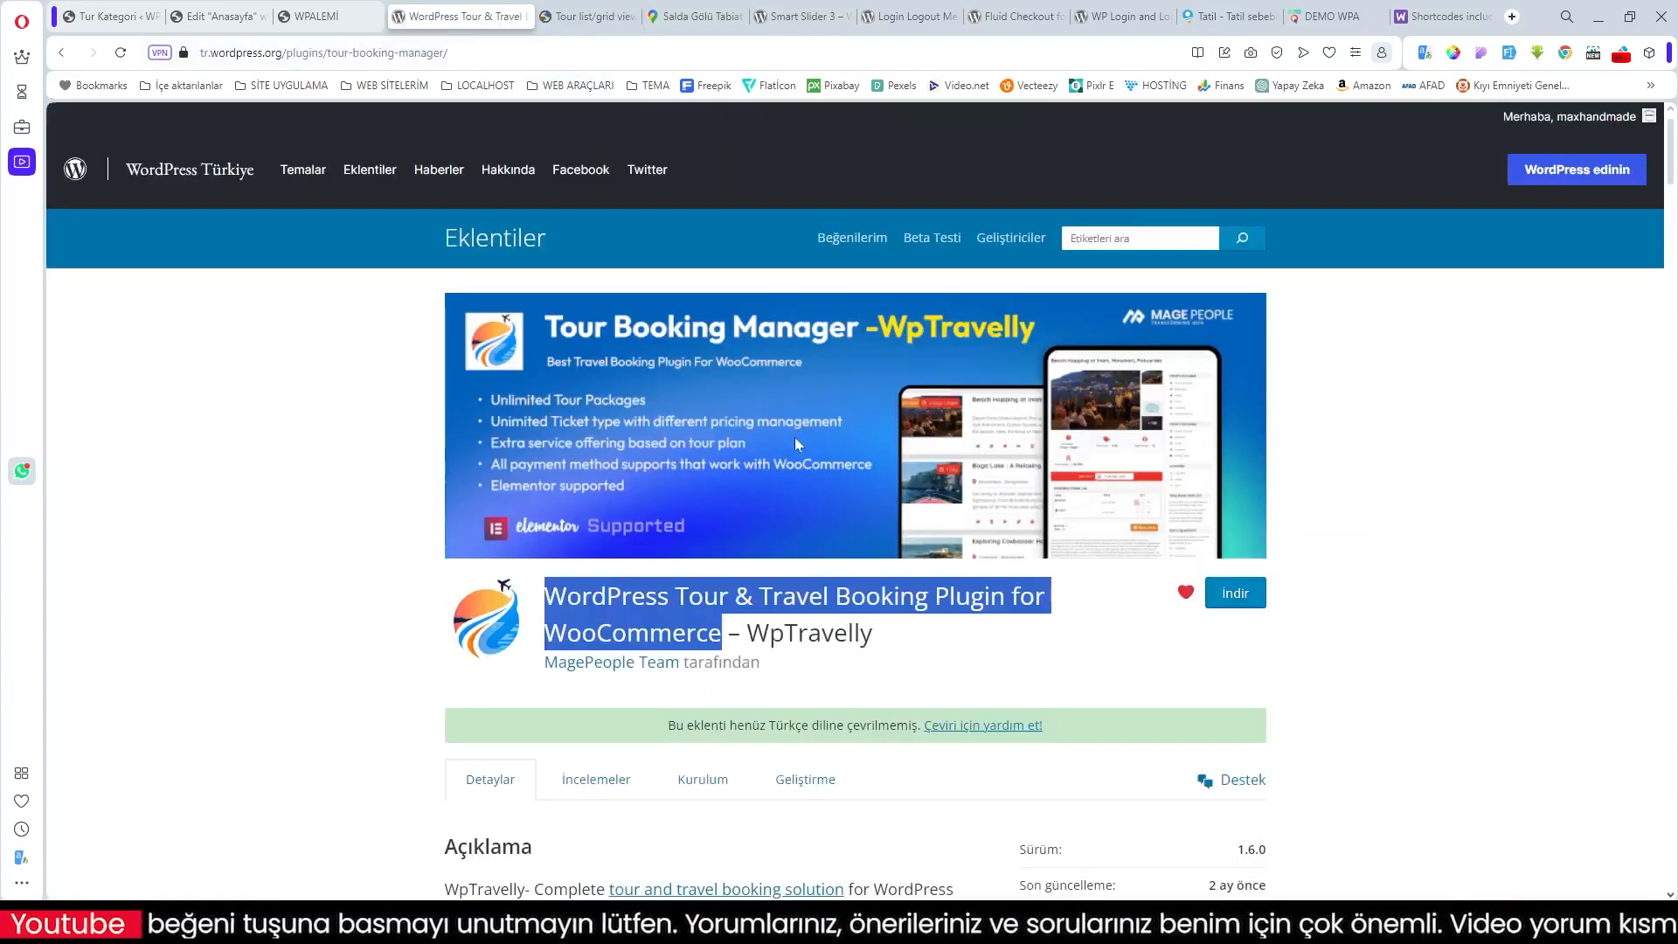
Step: Scroll the WpTravelly plugin page to the lotus, Flora, Blossom and Orchid shortcode examples
scroll(795, 439, "down", 10)
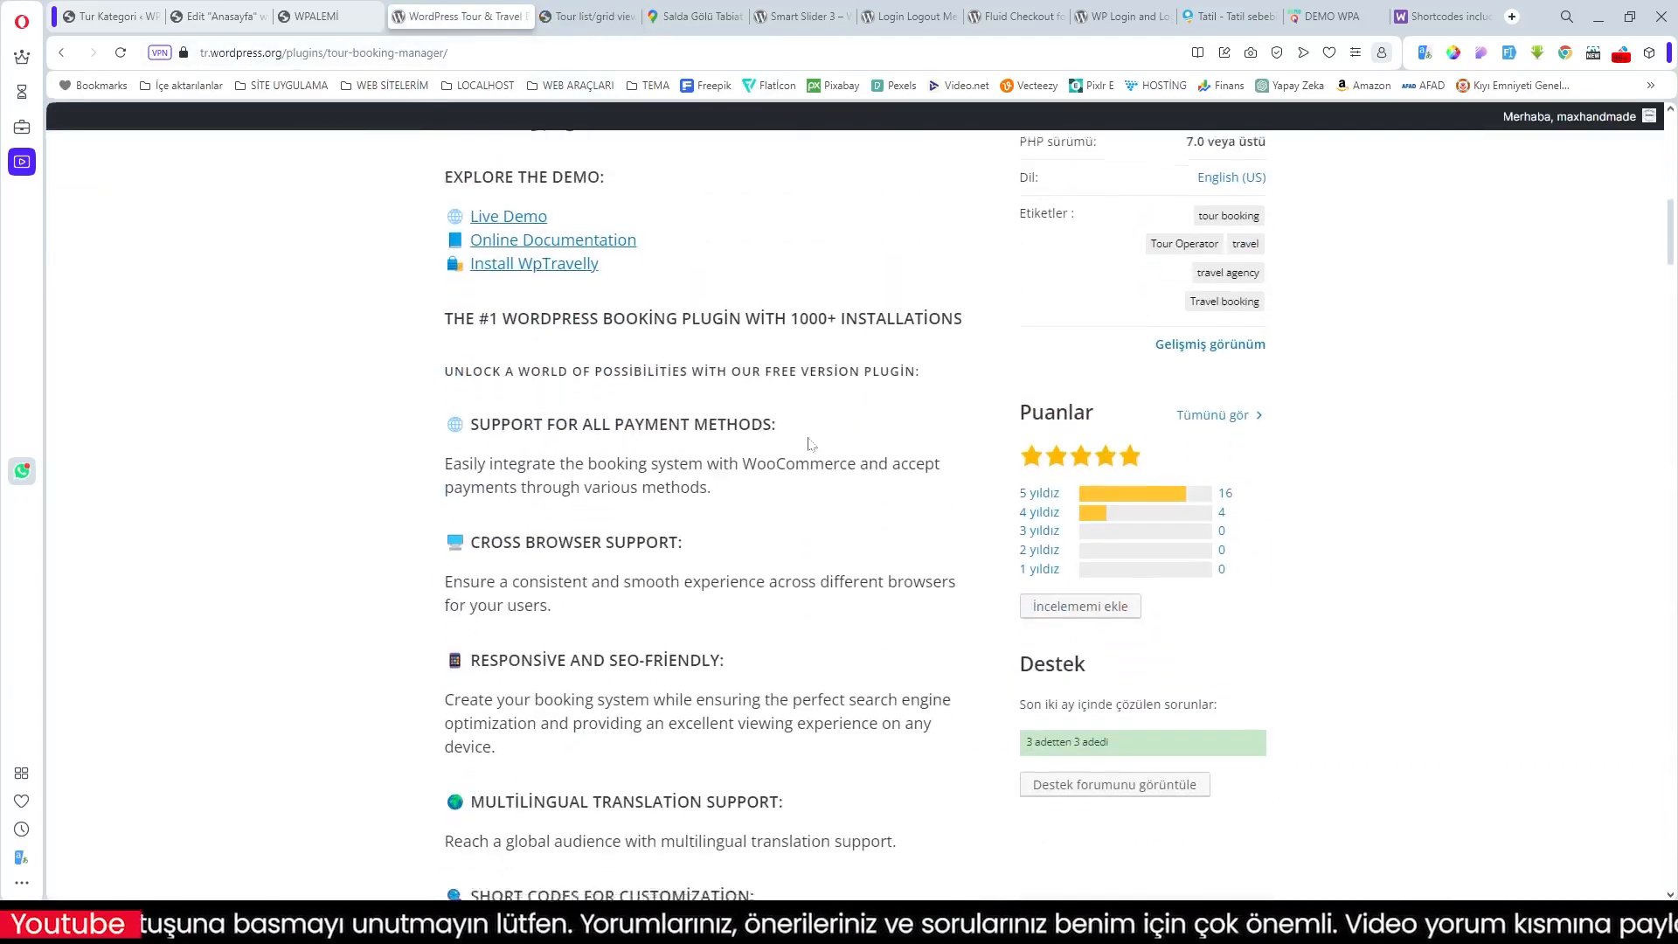
scroll(810, 444, "down", 15)
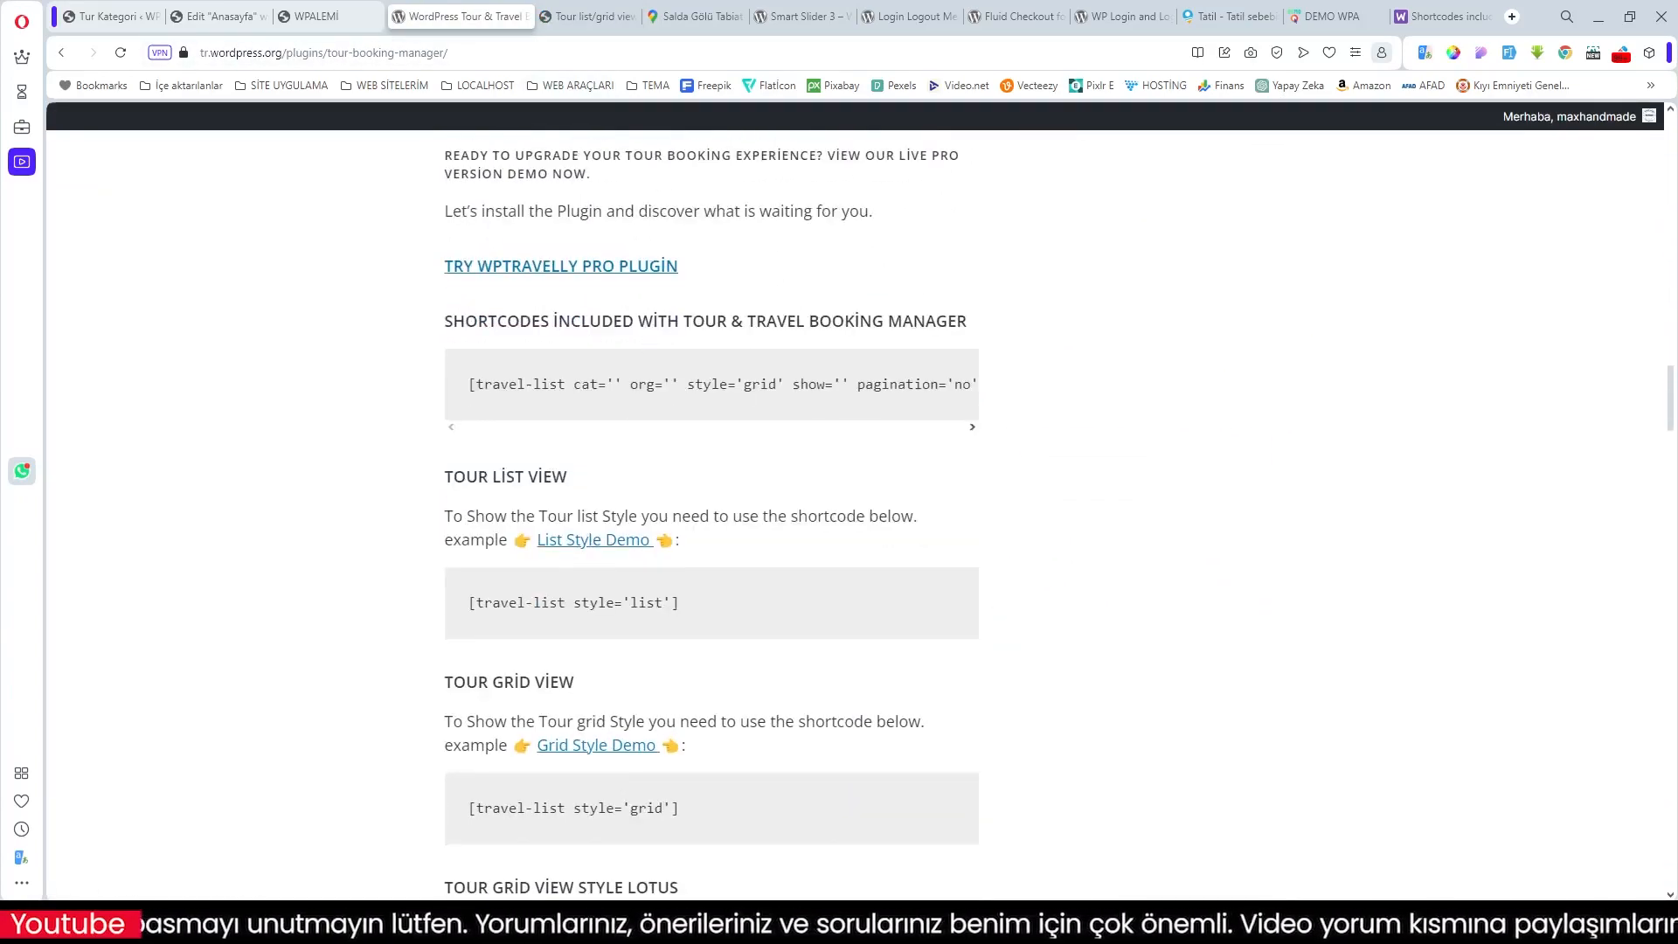
scroll(735, 669, "down", 9)
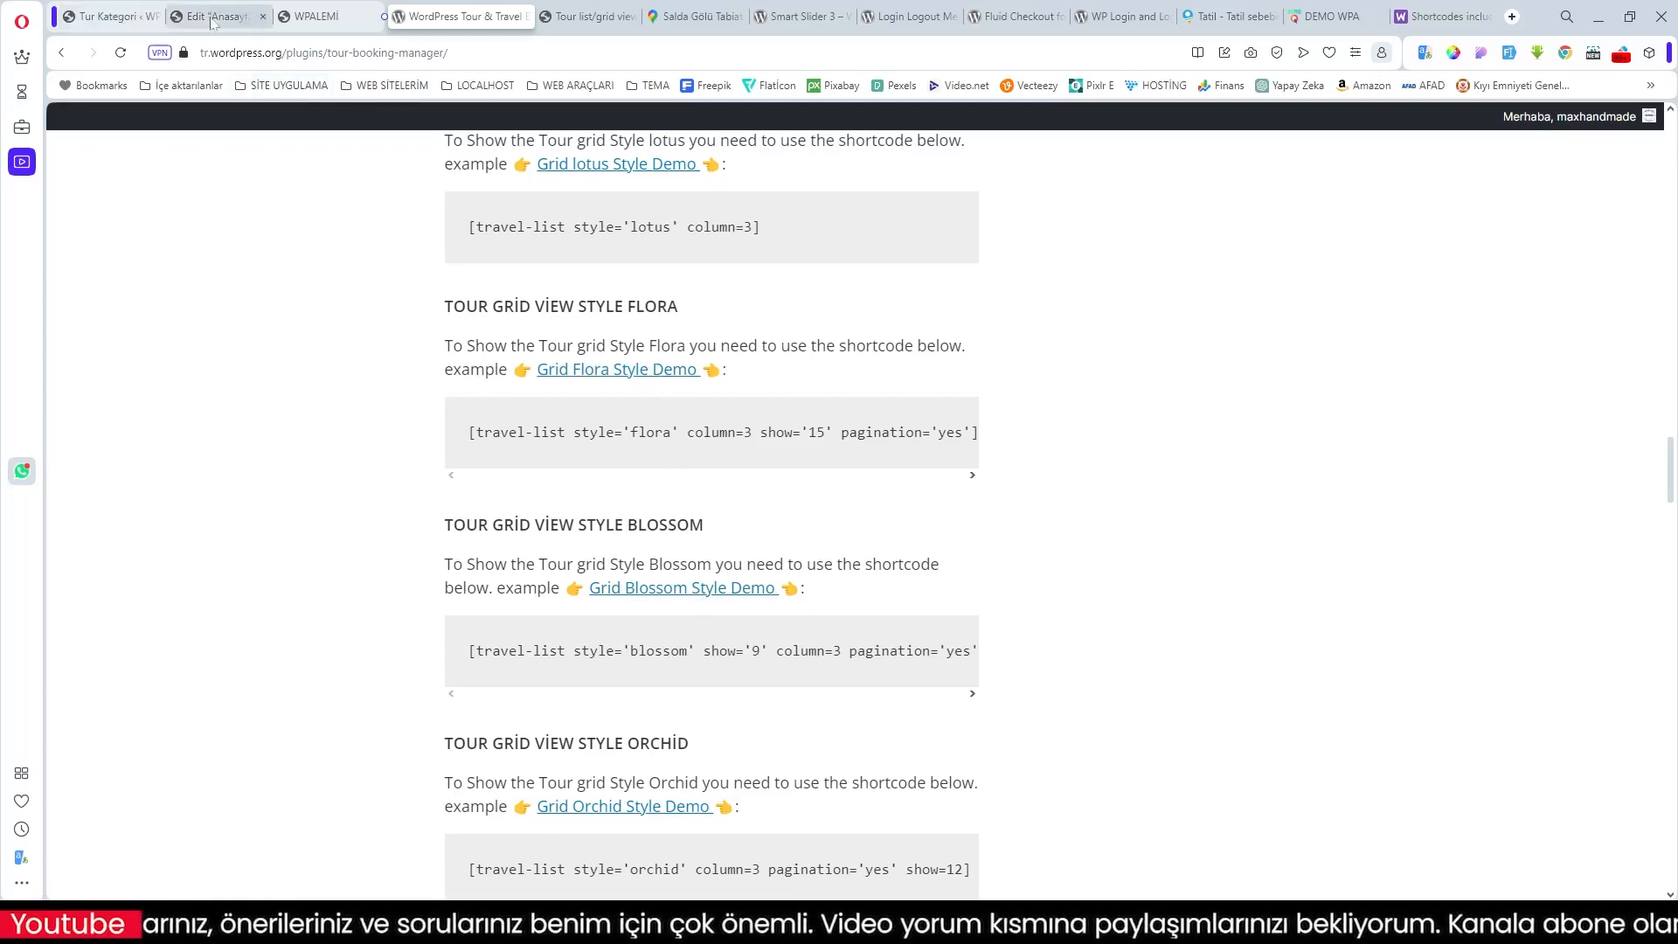
left_click(175, 16)
Step: Add a single-row container above the tour list shortcode
scroll(933, 524, "down", 3)
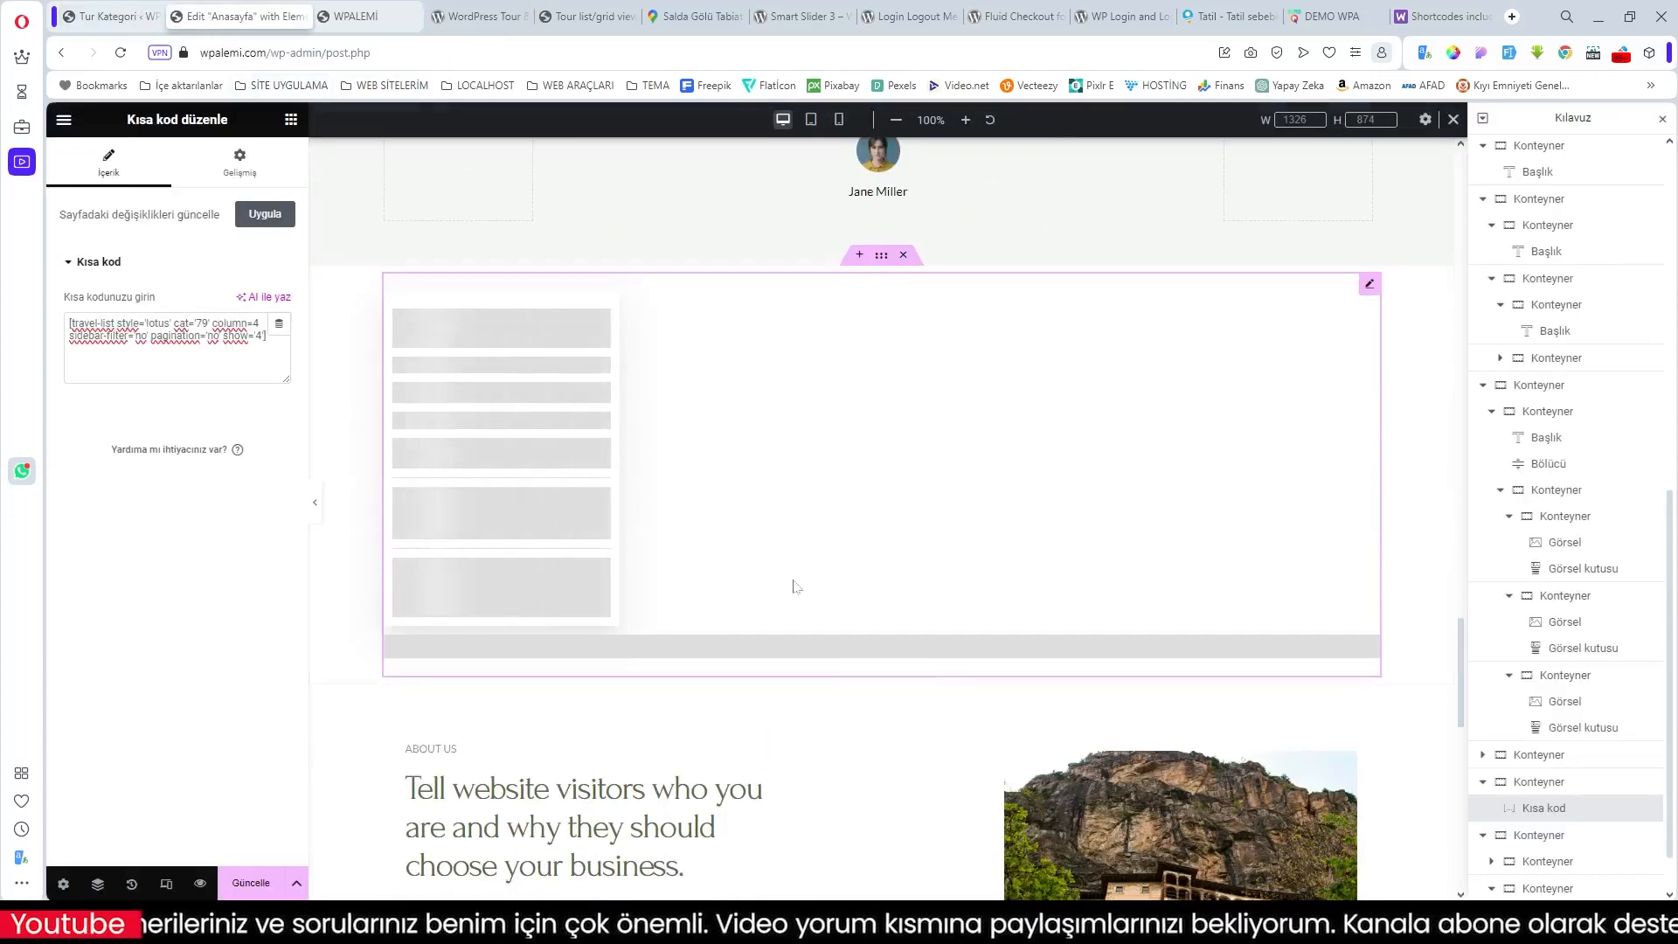
scroll(791, 585, "up", 2)
left_click(859, 429)
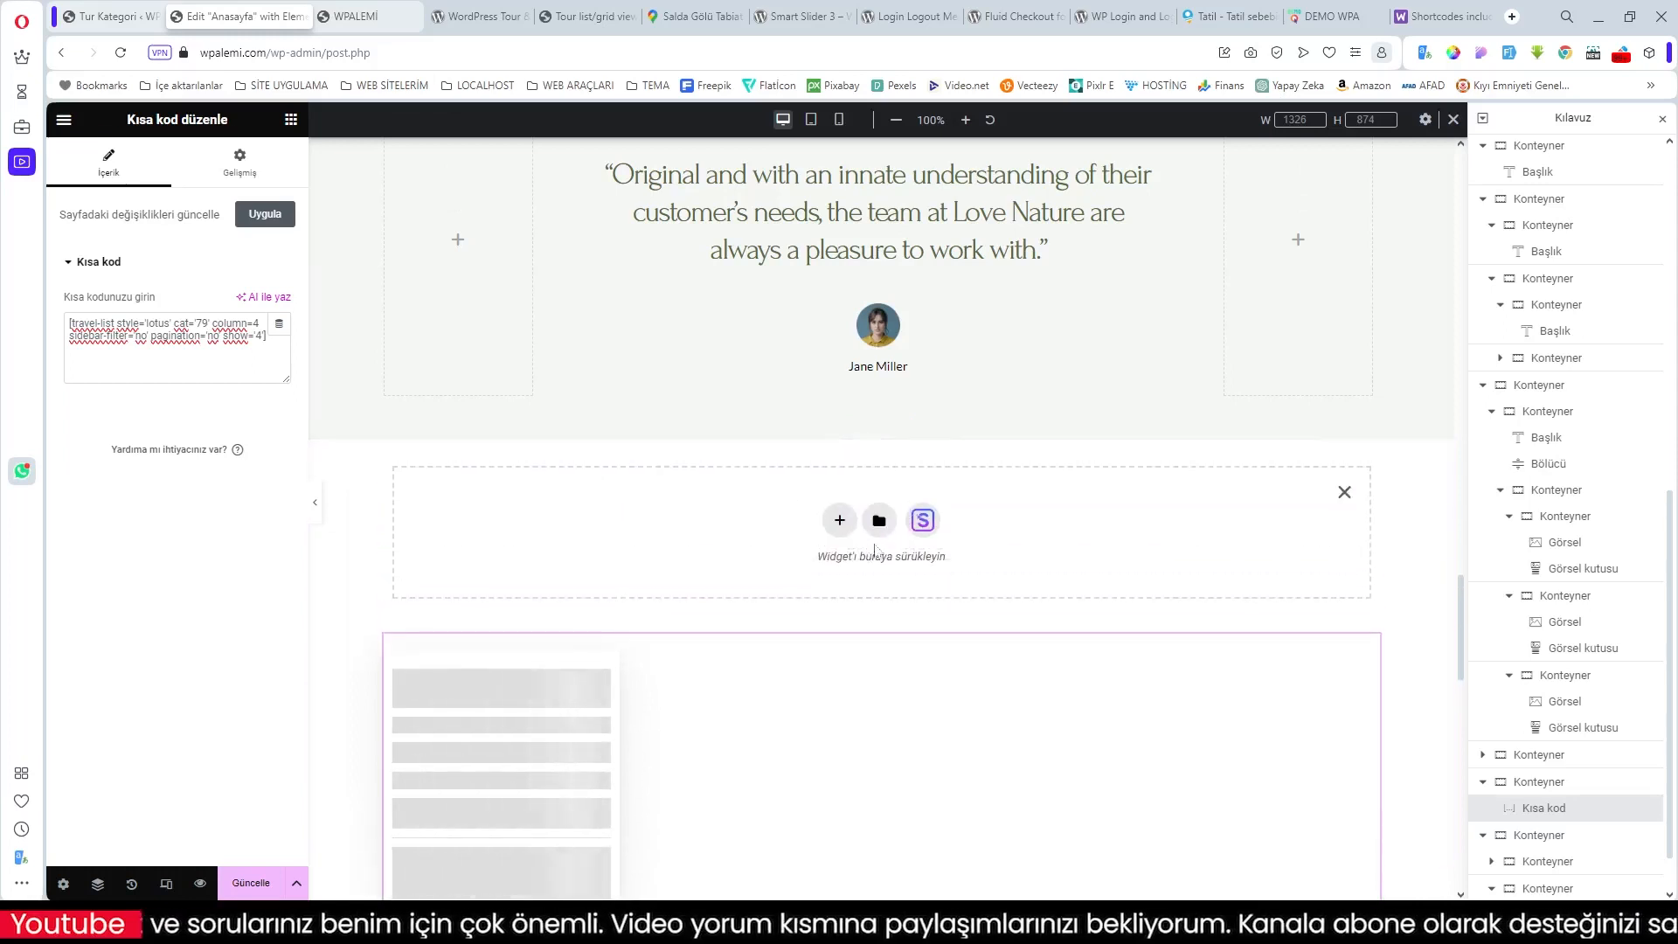
left_click(839, 516)
left_click(737, 560)
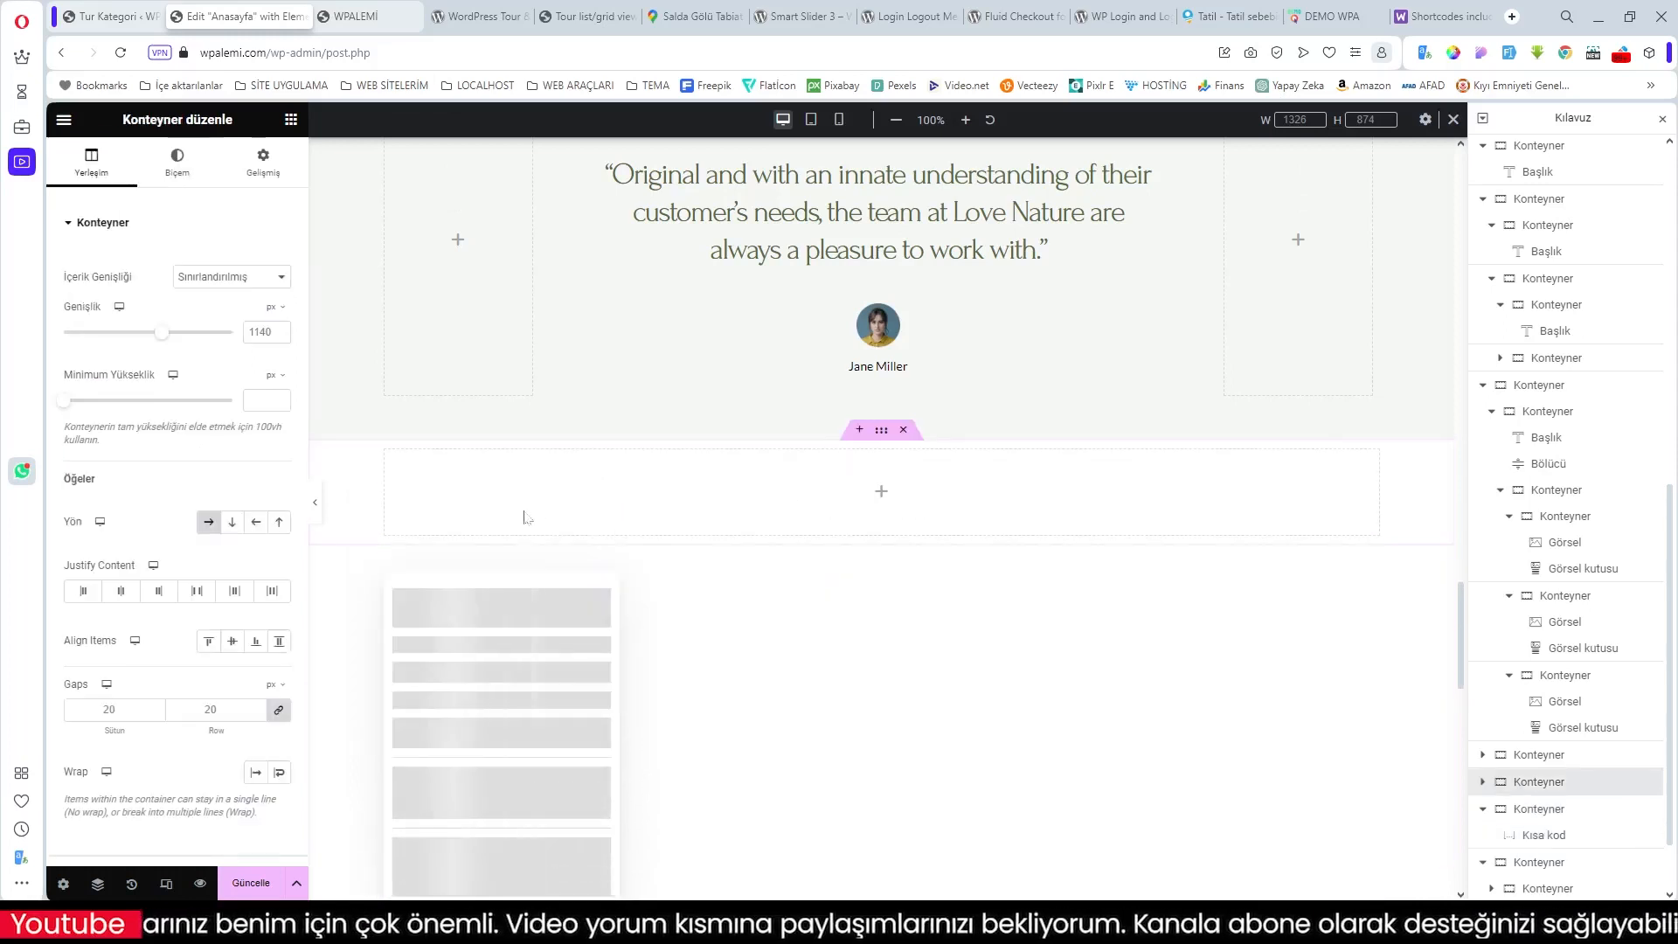
left_click(881, 490)
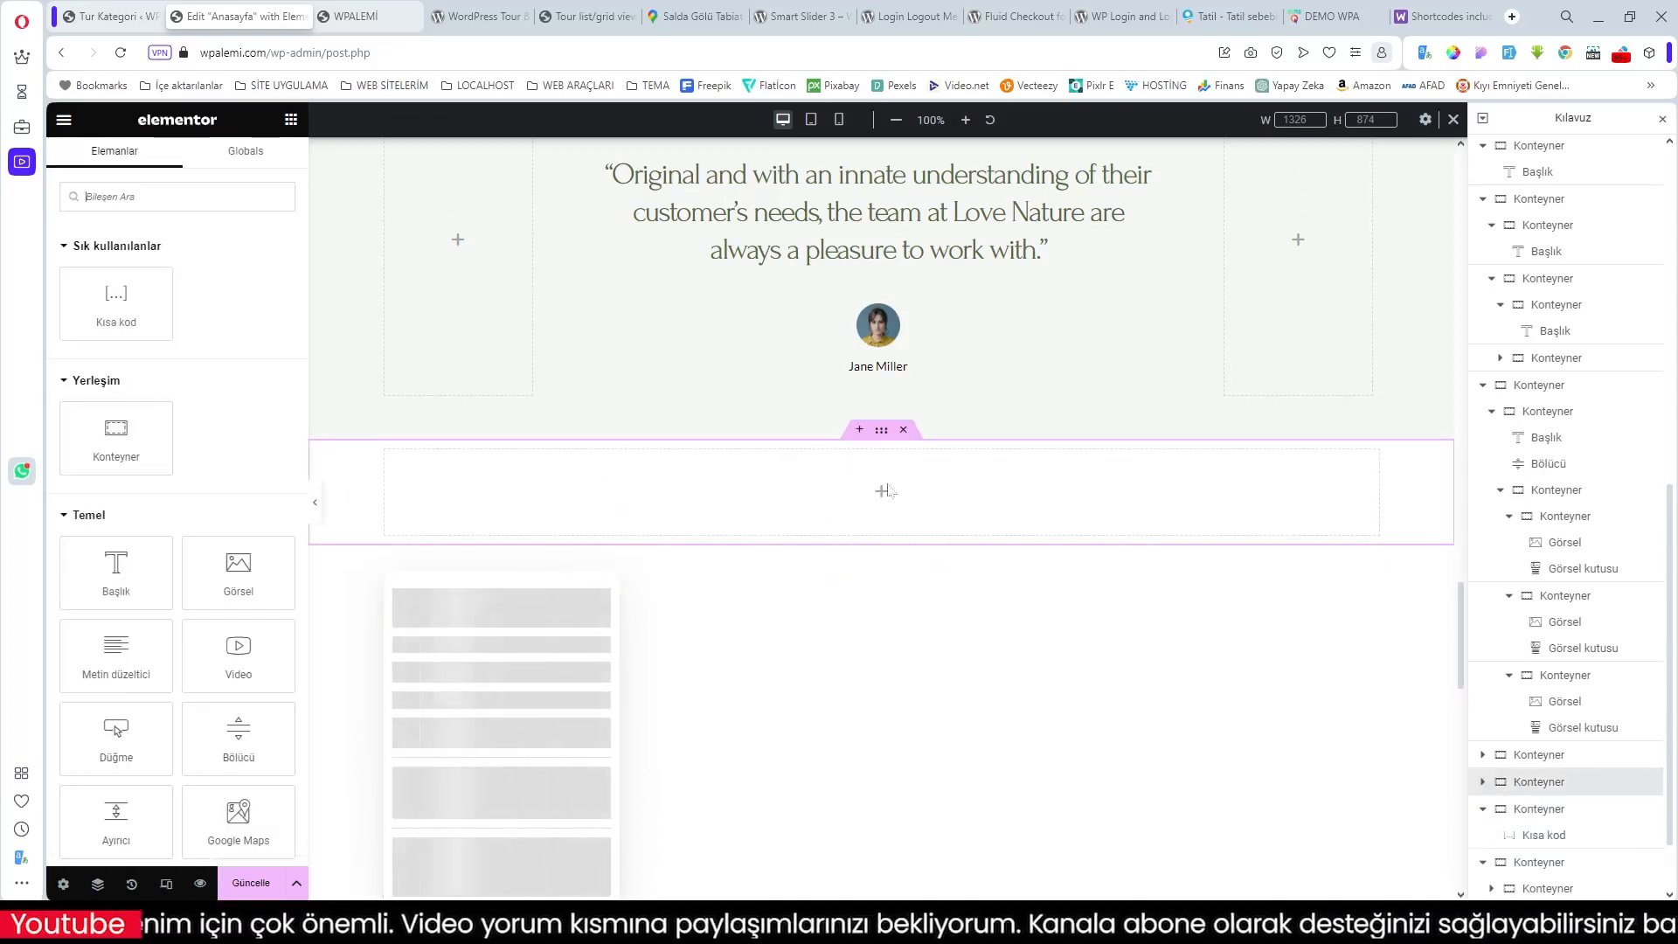
Step: Place a heading reading 'EGE BÖLGESİ TURLARI' in the new container and save the page
left_click_drag(117, 572, 869, 507)
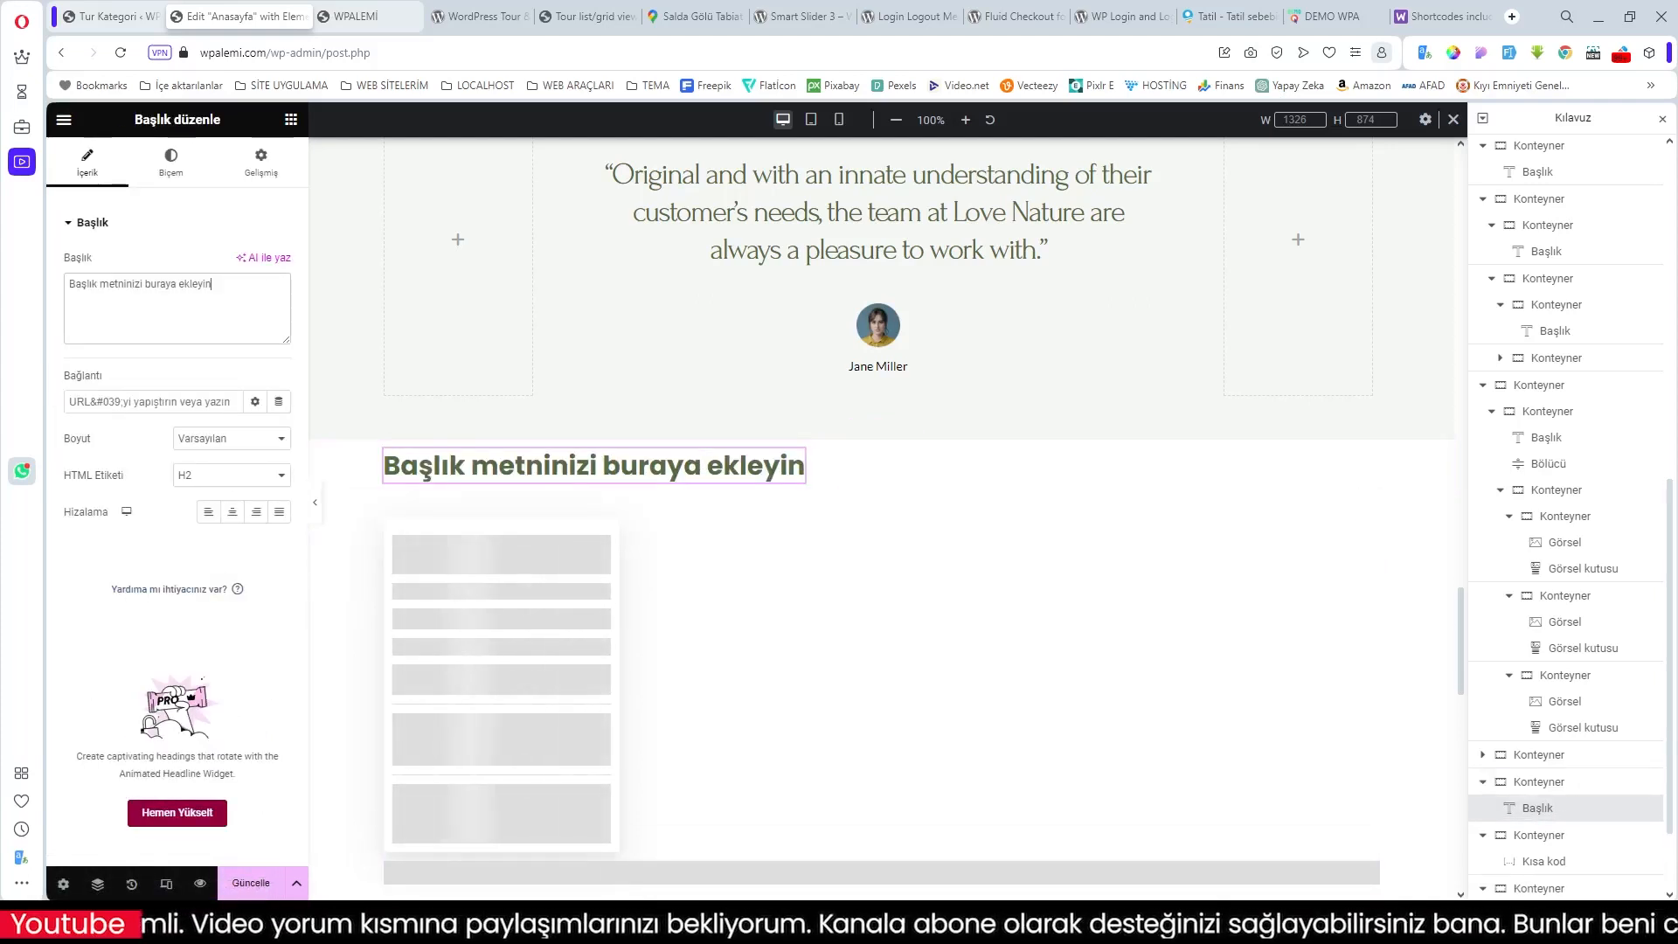
left_click_drag(211, 284, 42, 287)
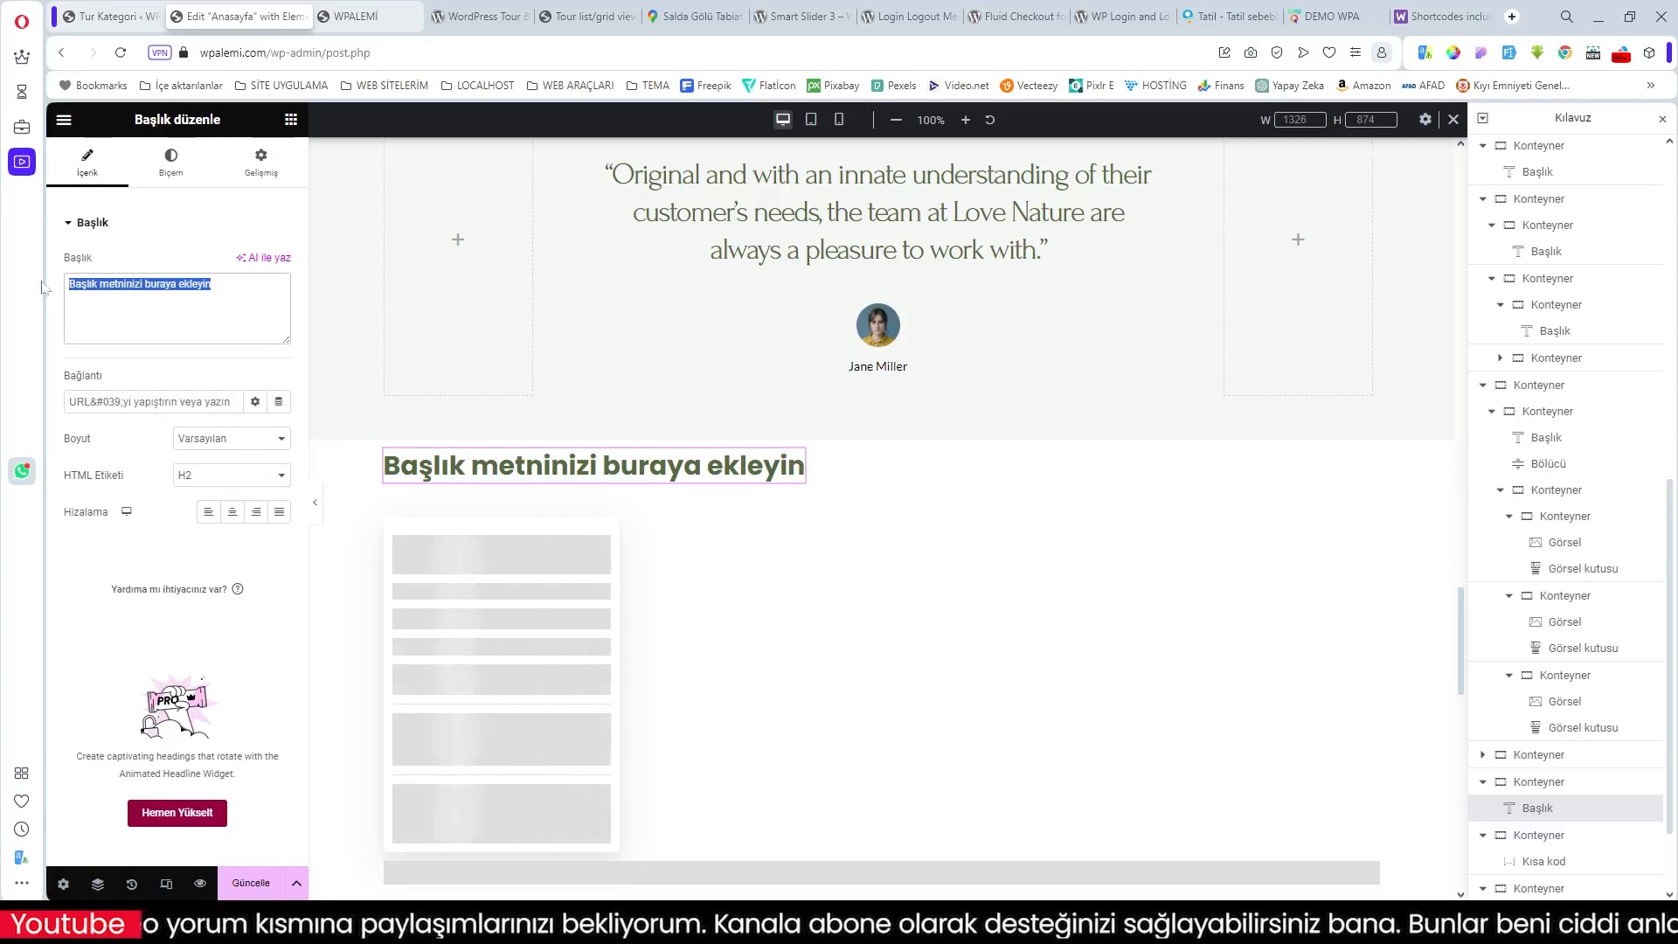
type("EGE BÖL")
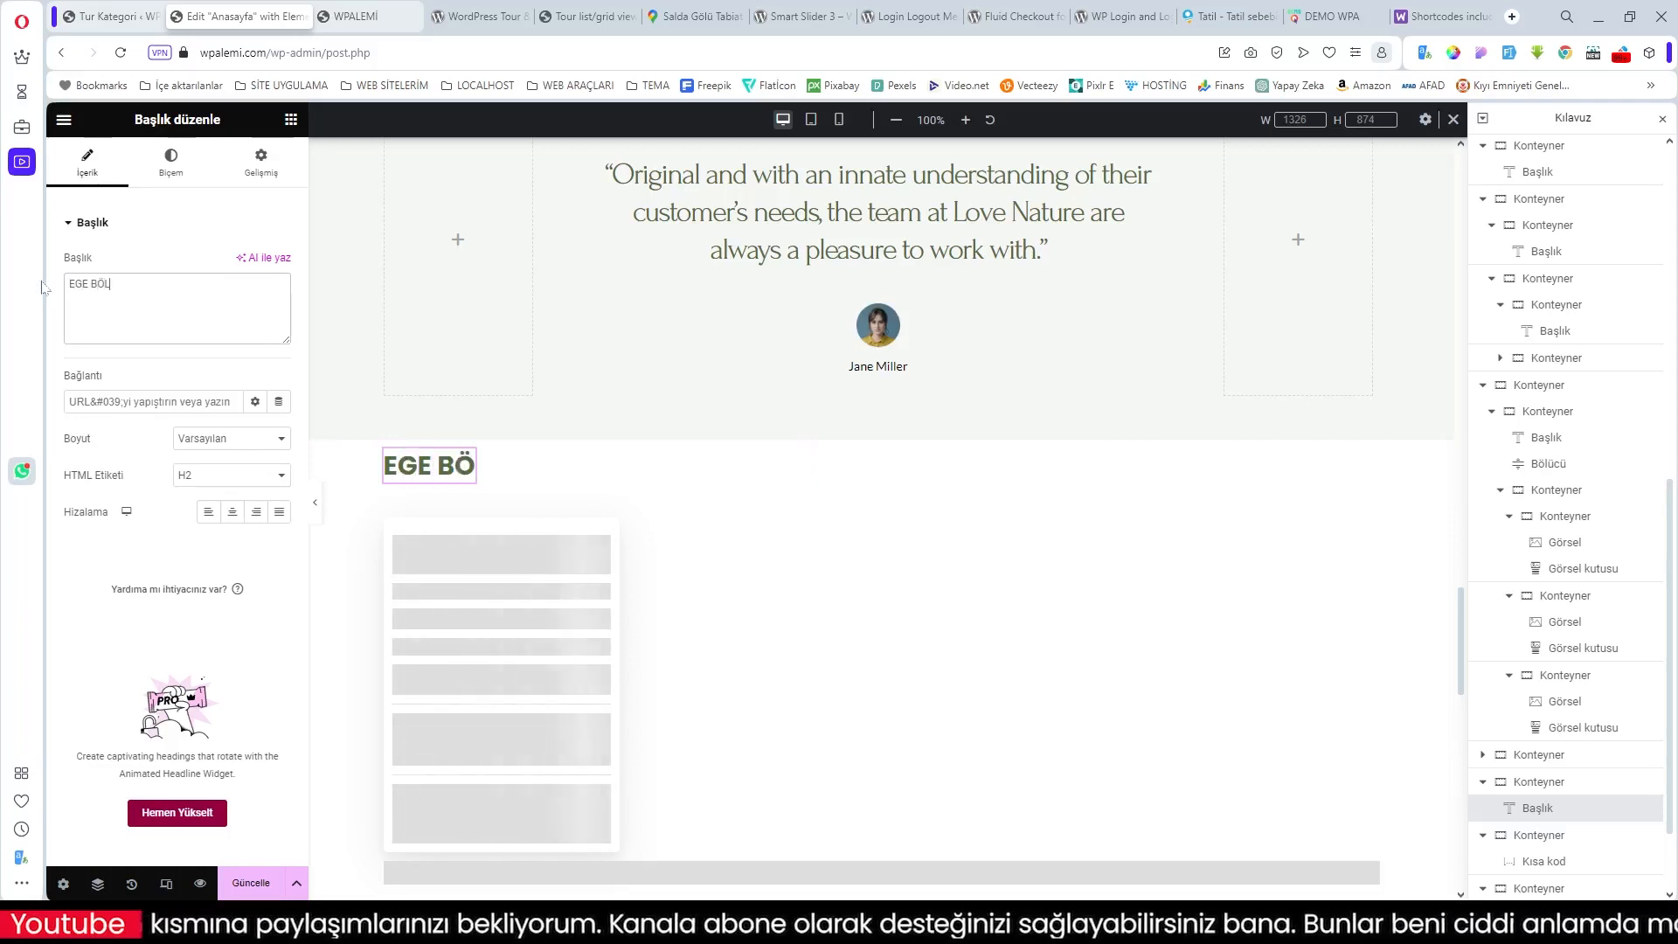
type("GESİ TURLARI")
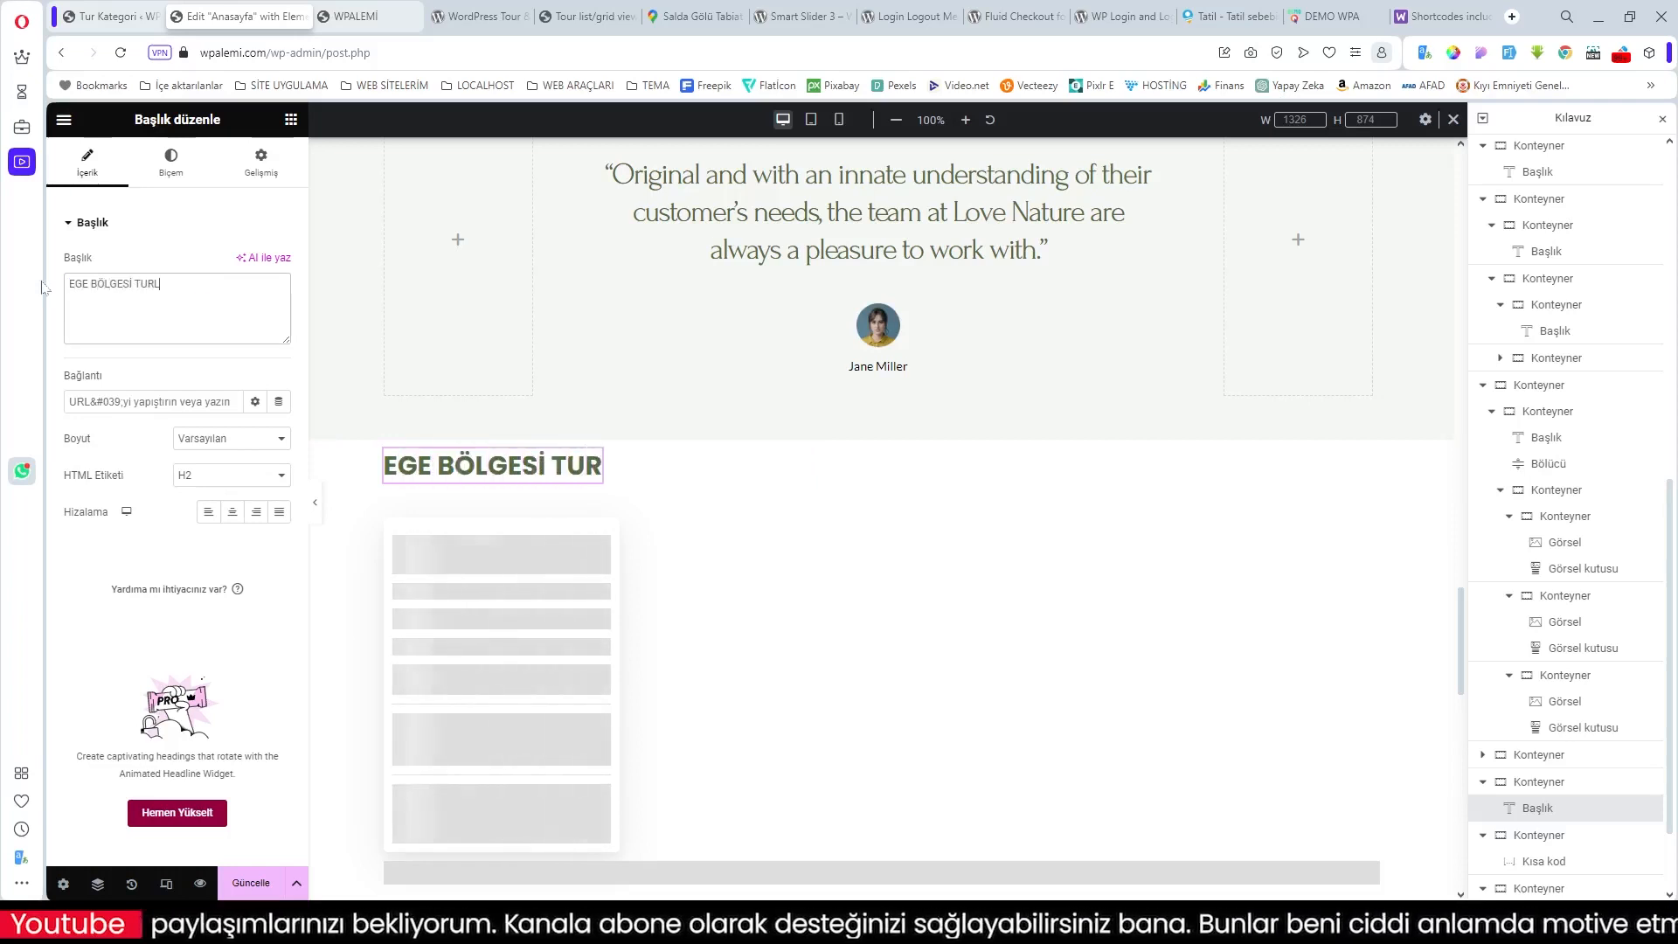
left_click(256, 891)
scroll(874, 774, "down", 3)
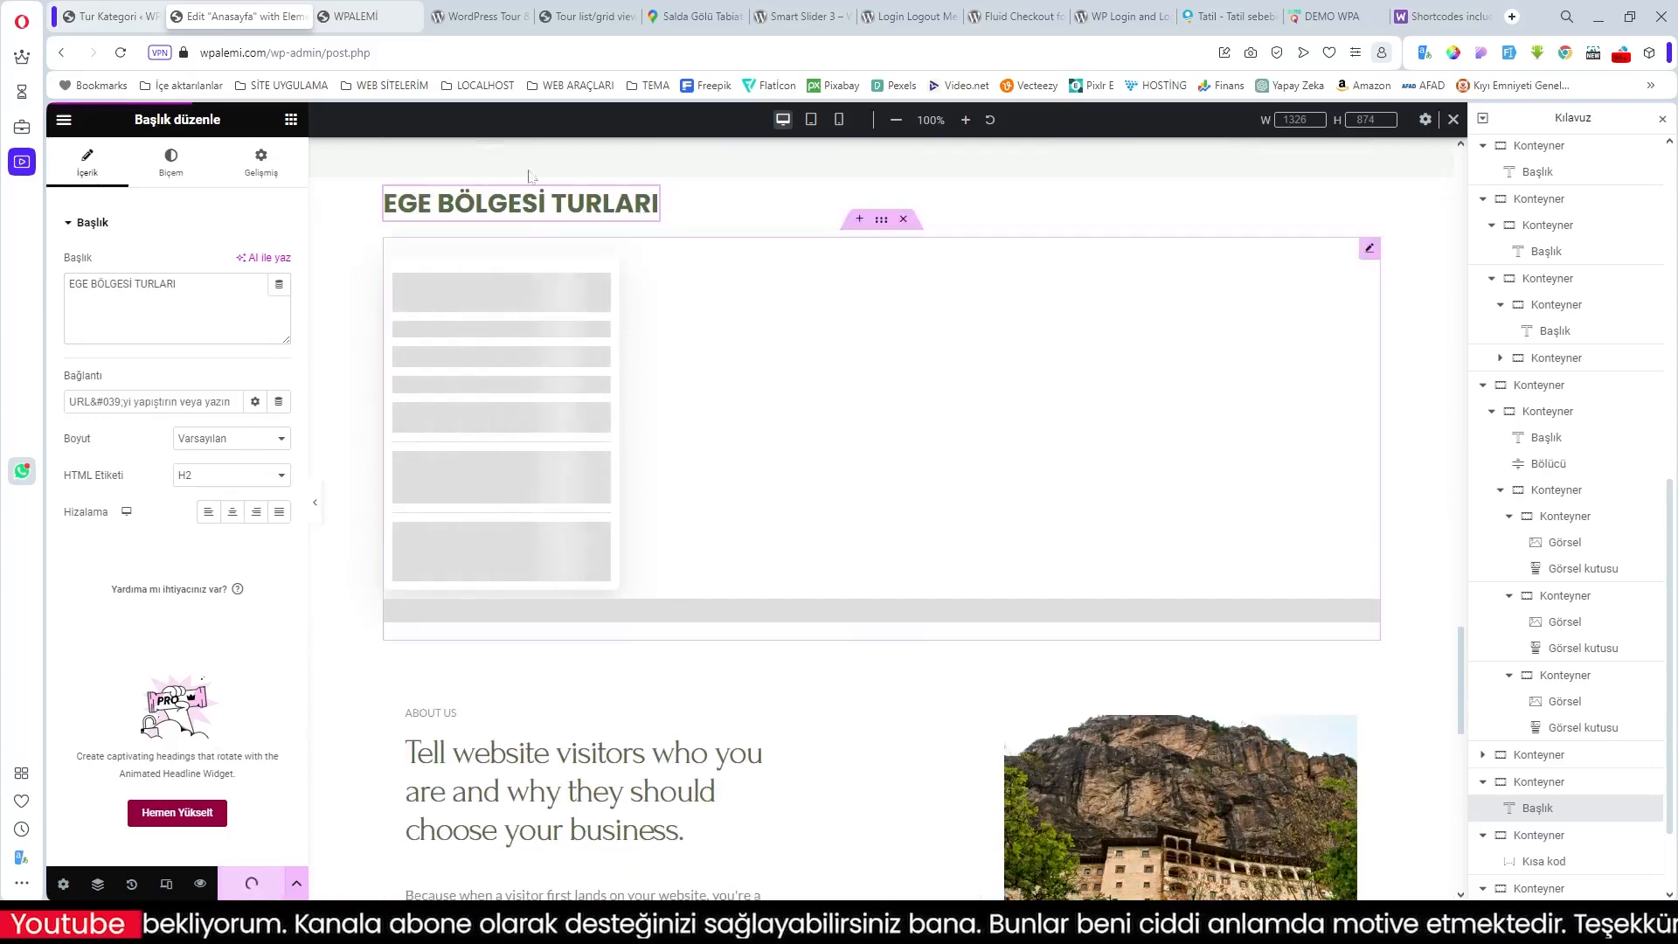
Step: Clear the entire site cache with Purge All from the live site's admin bar
left_click(349, 16)
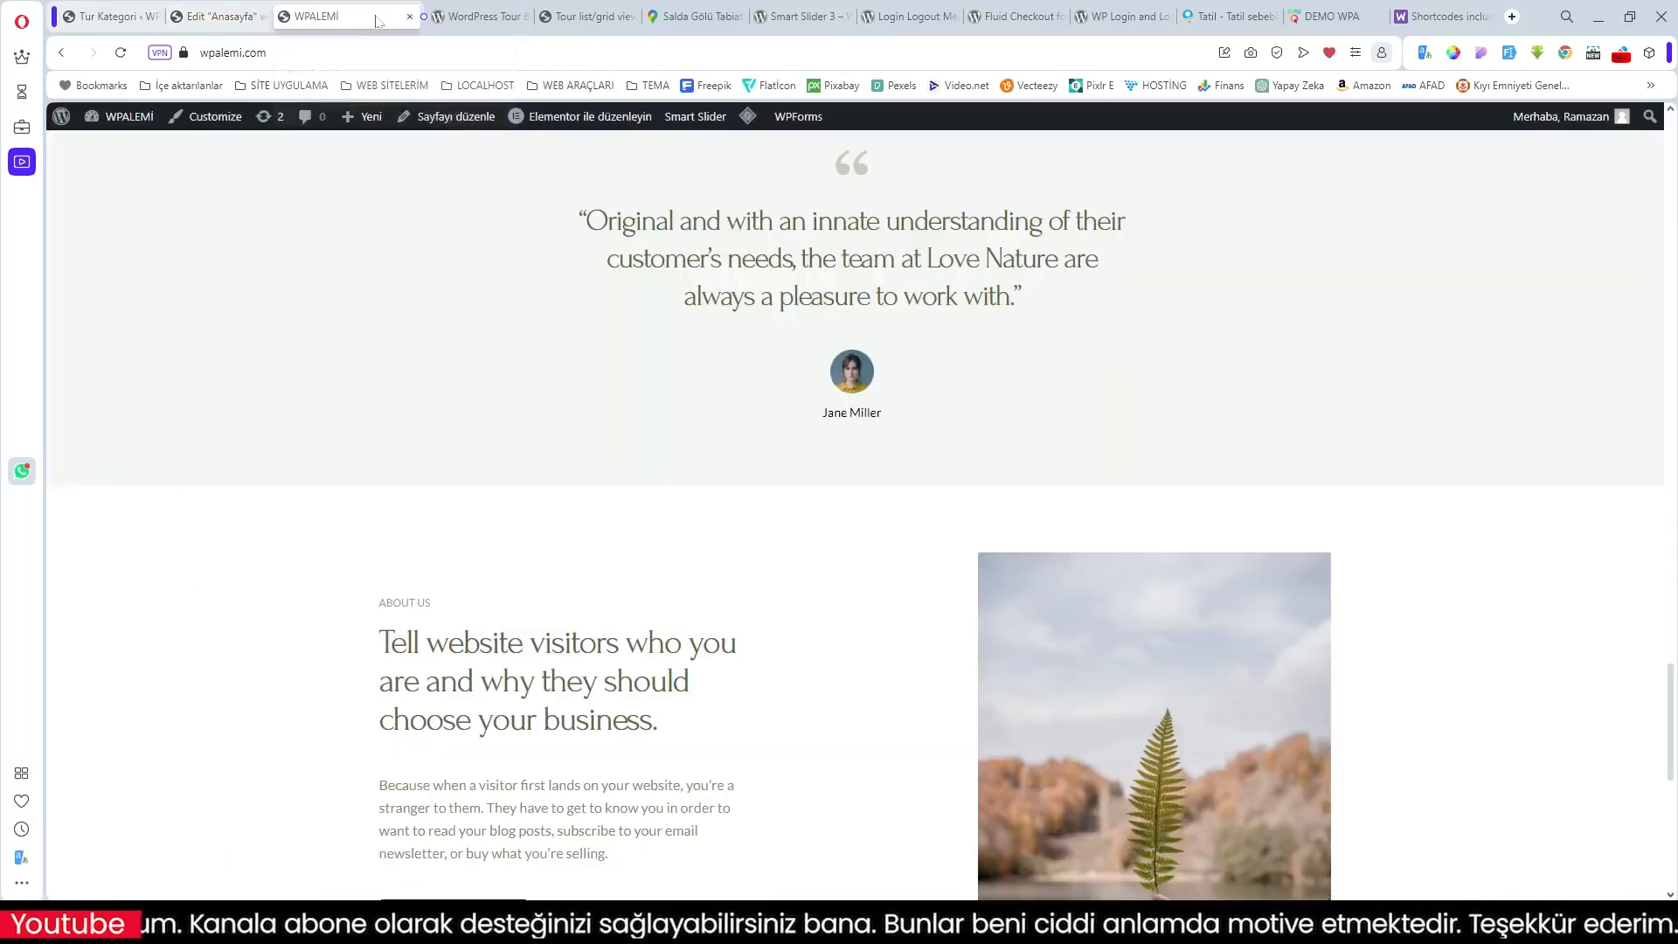
mouse_move(791, 117)
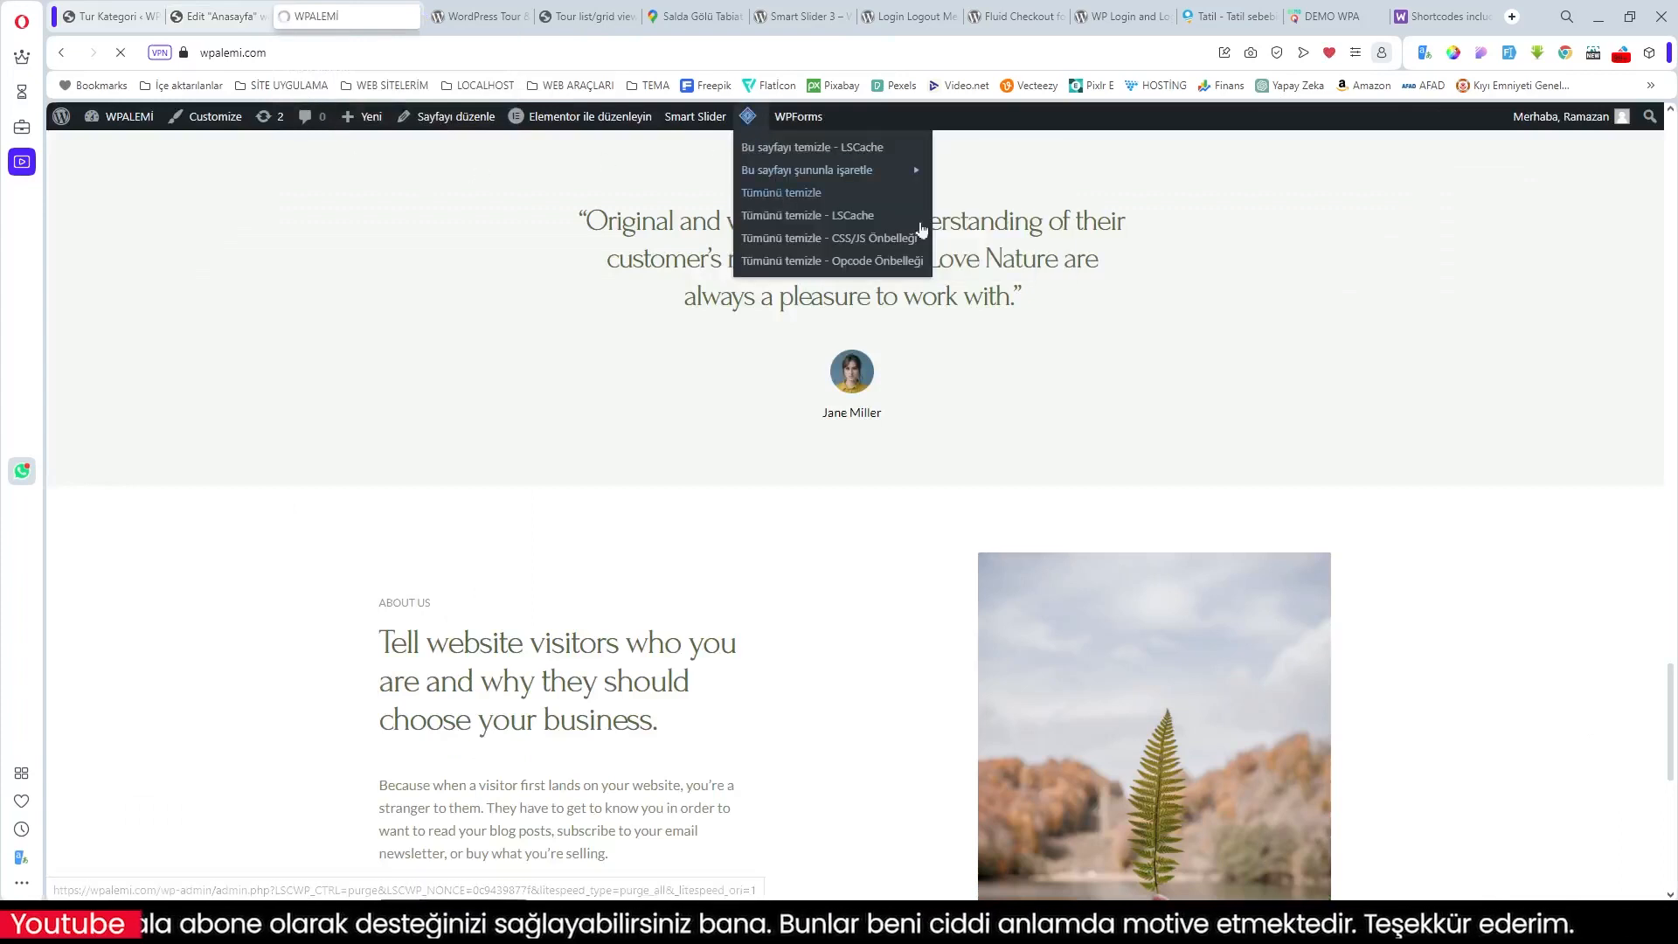
left_click(815, 229)
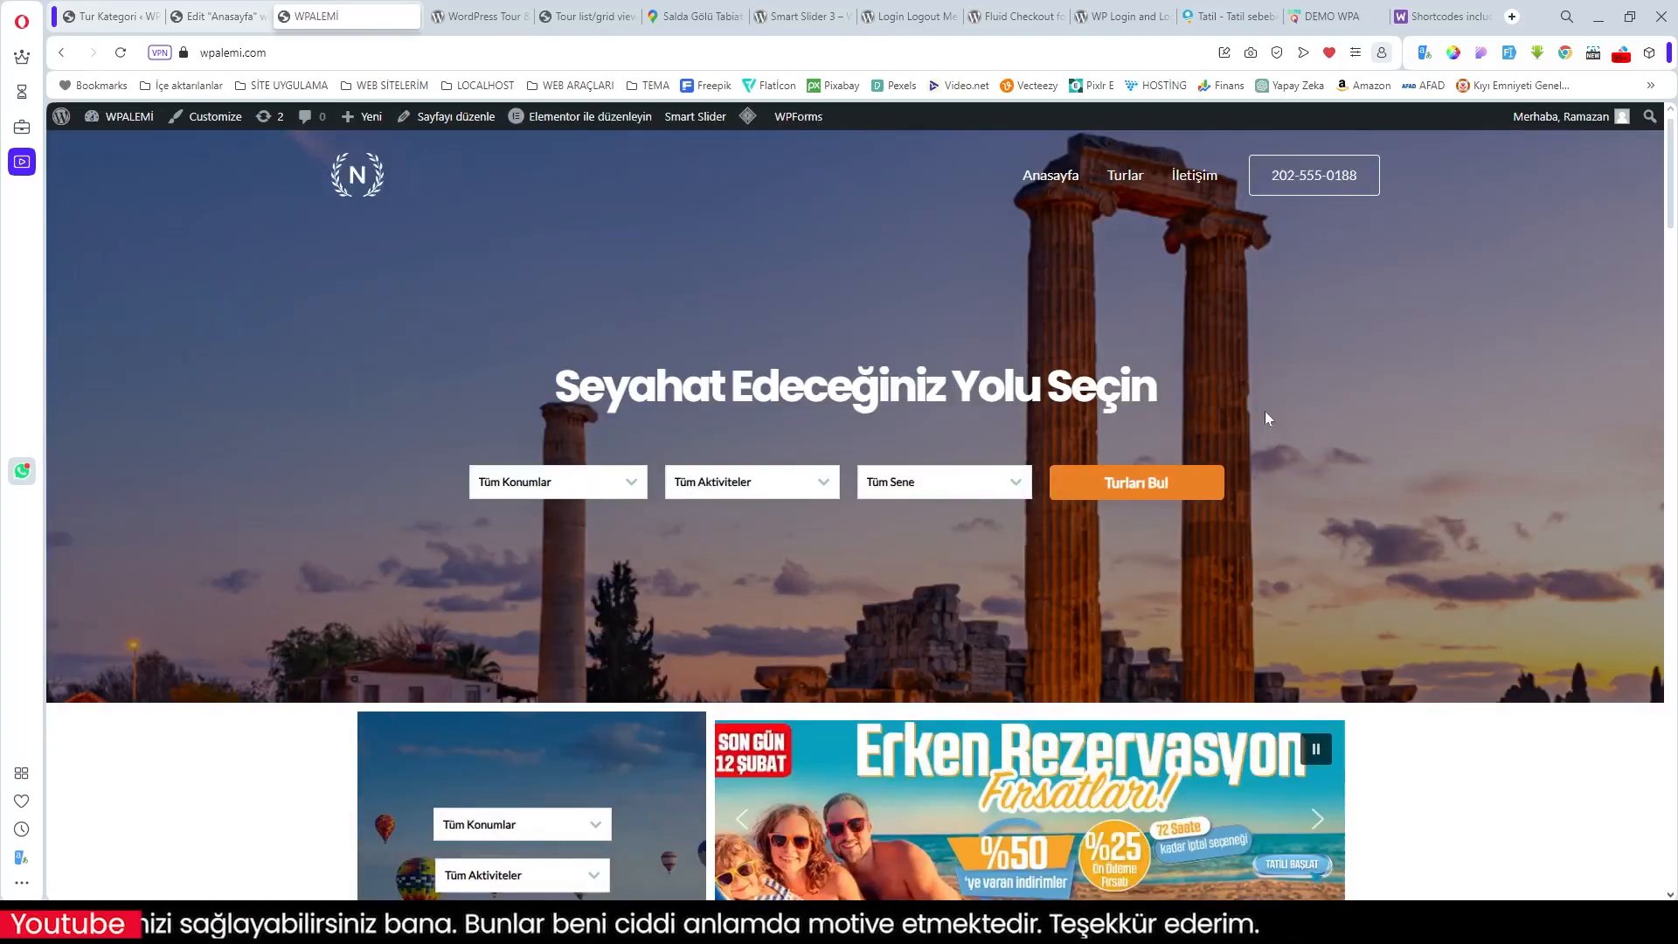
Step: Scroll the live homepage down to the EGE BÖLGESİ TURLARI heading and its four tour cards
scroll(1268, 418, "down", 2)
scroll(1265, 416, "down", 8)
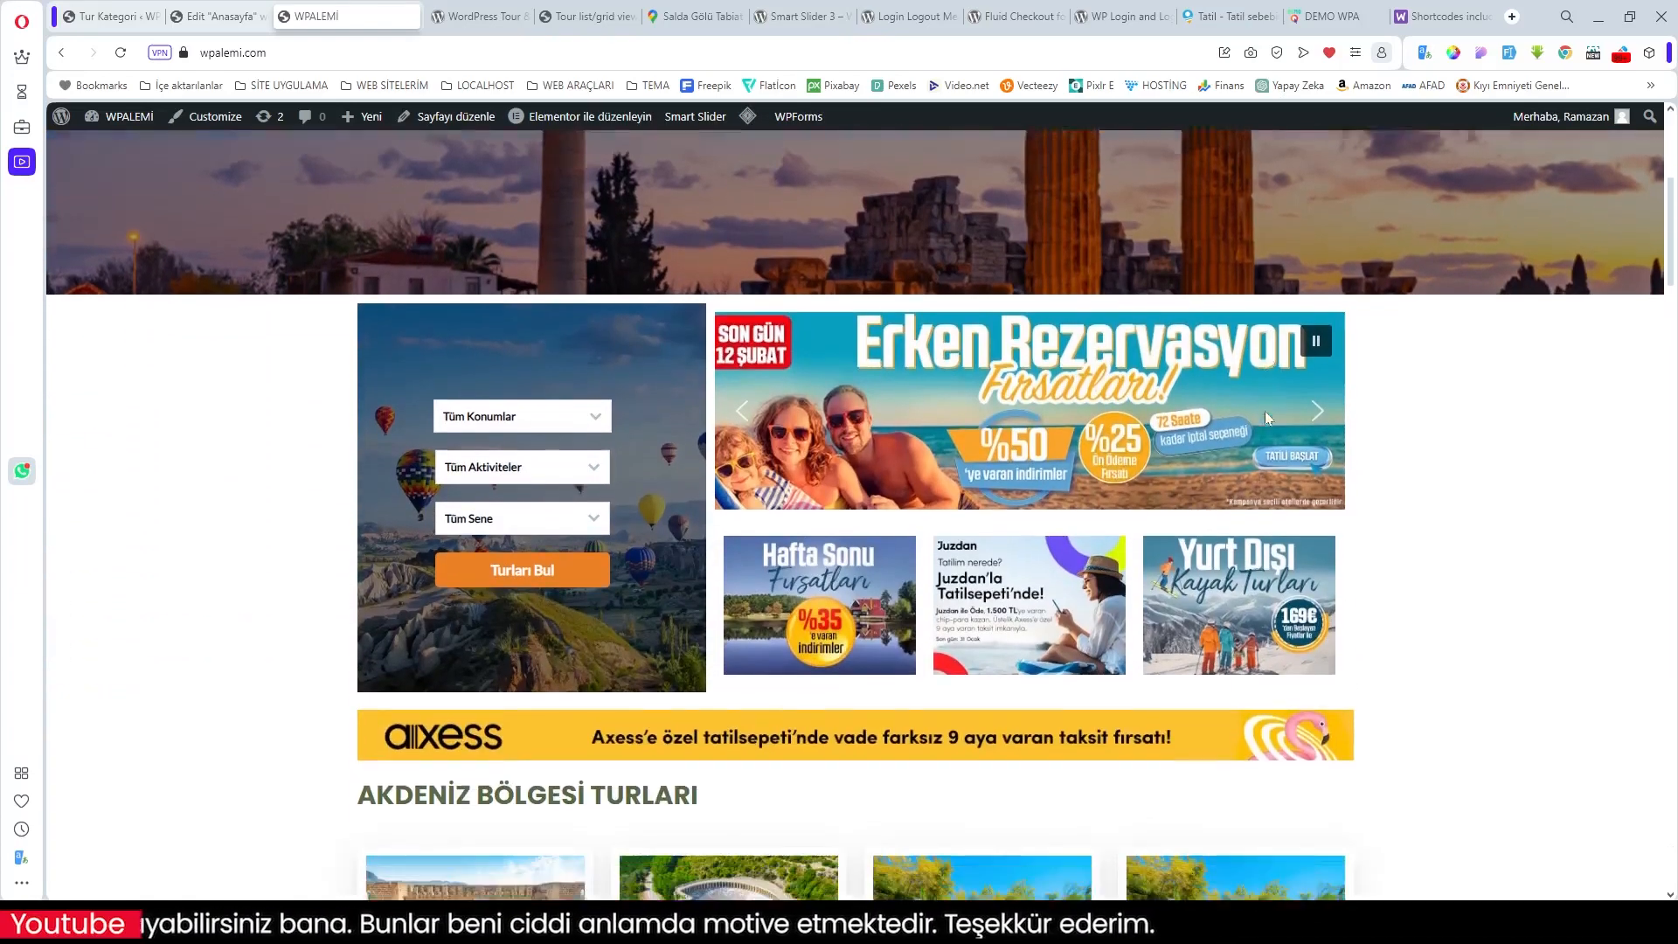
scroll(1265, 418, "down", 10)
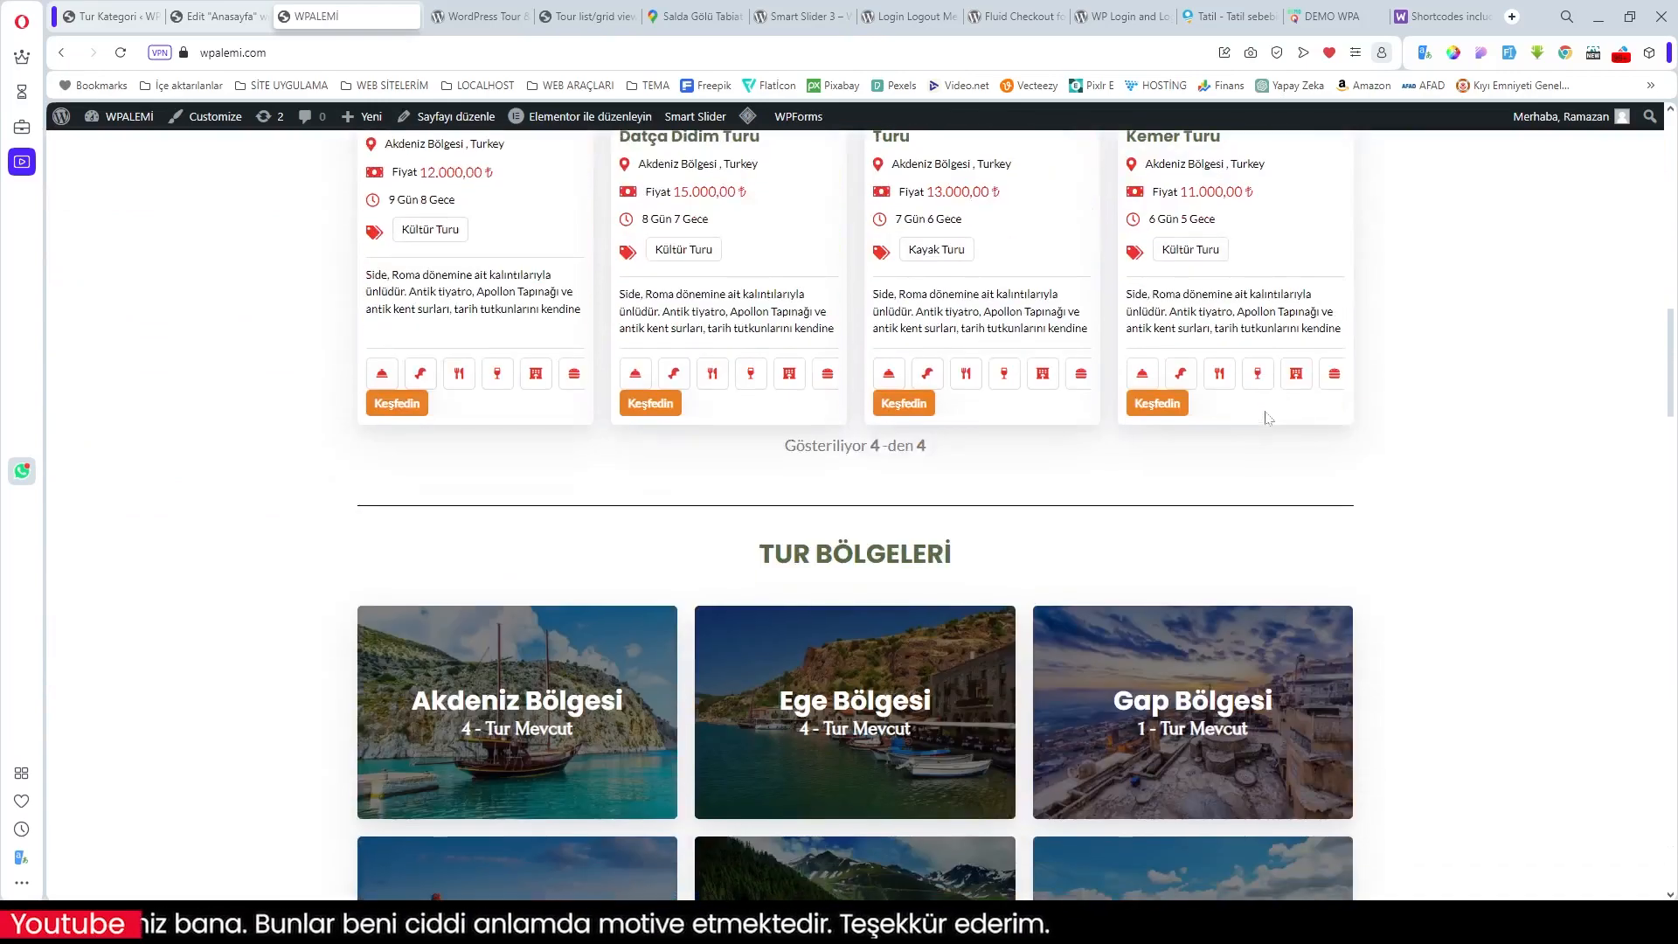
scroll(1265, 411, "down", 10)
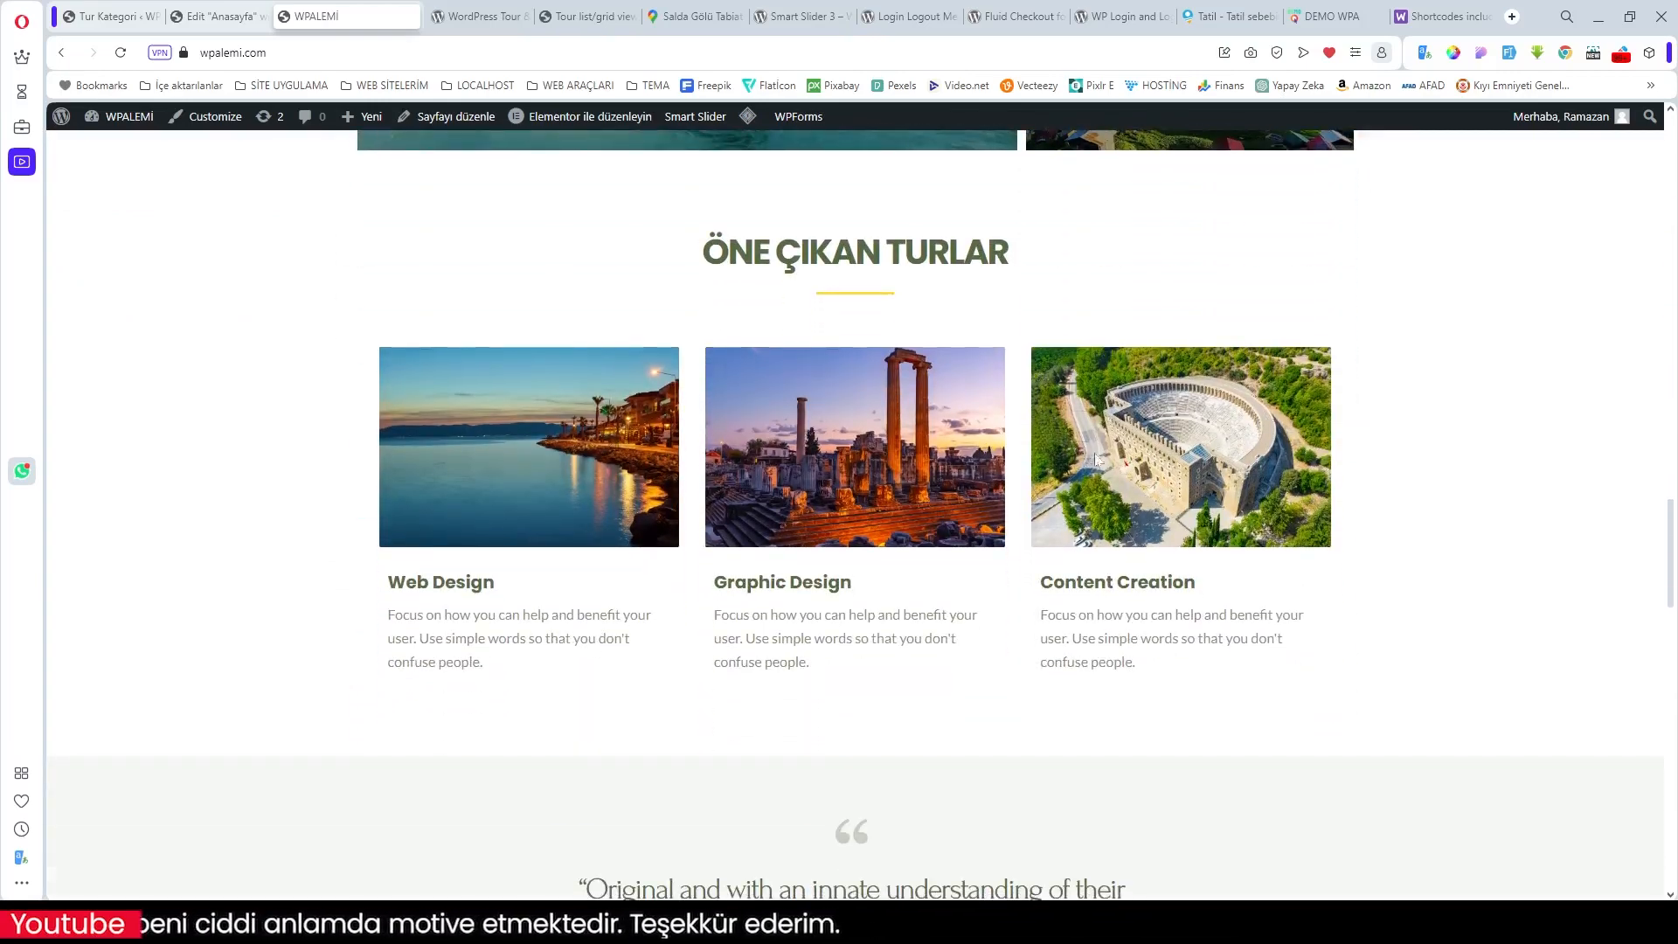
scroll(1230, 449, "down", 4)
scroll(1231, 456, "down", 7)
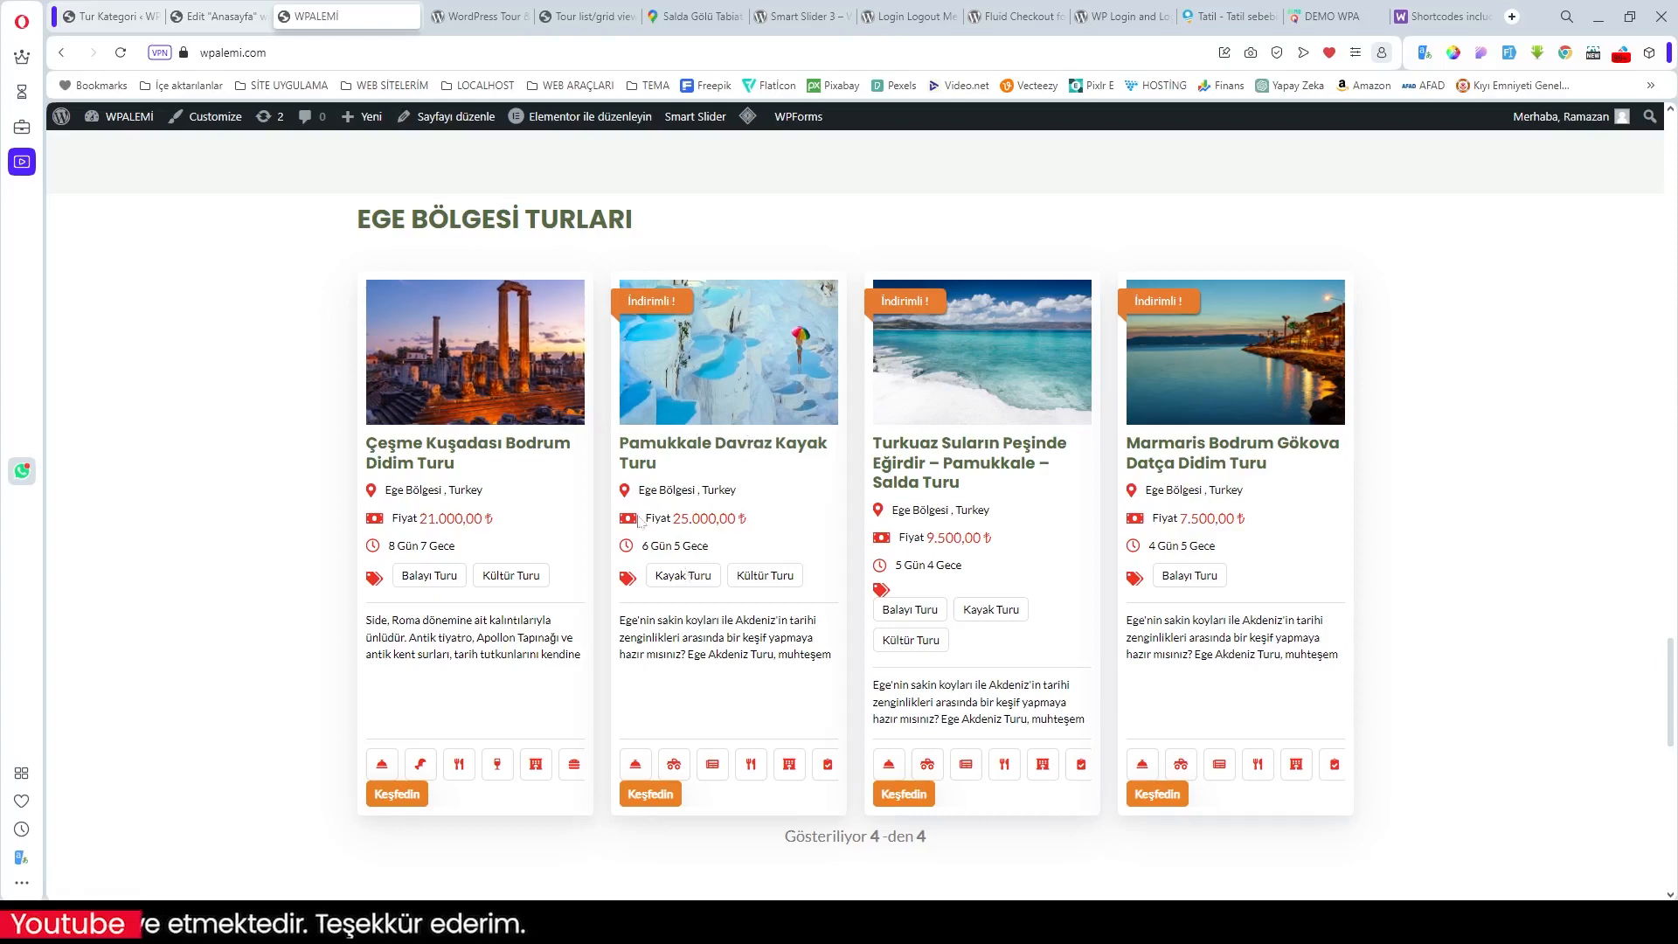
scroll(1245, 619, "down", 3)
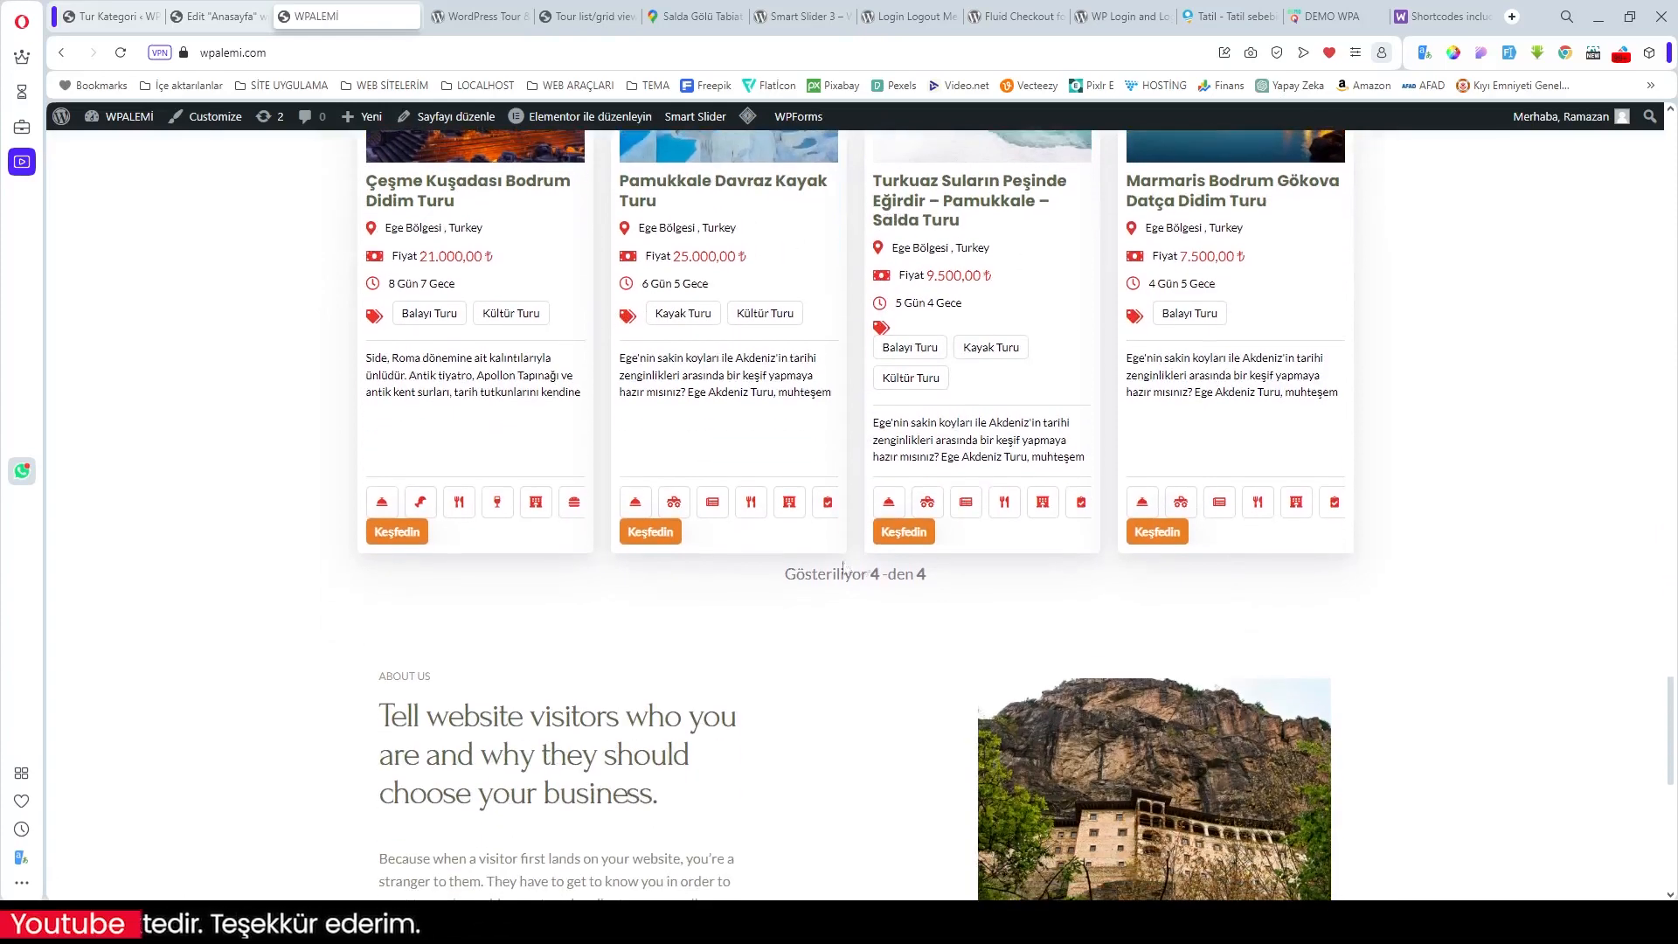
scroll(932, 671, "down", 5)
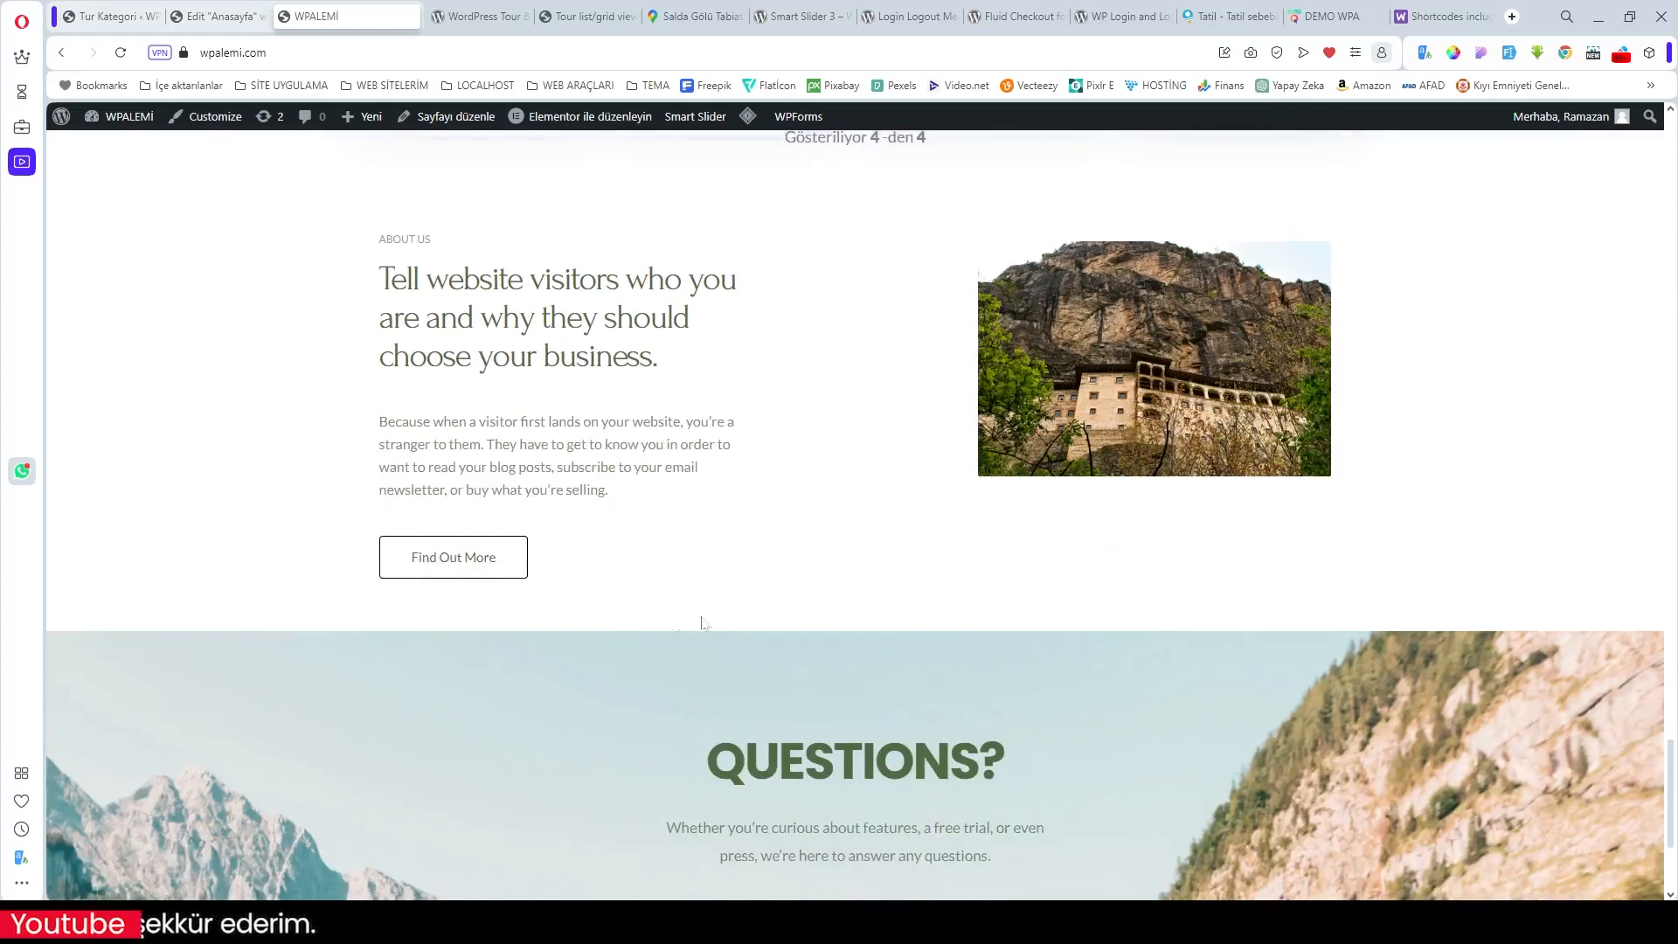
left_click(1334, 18)
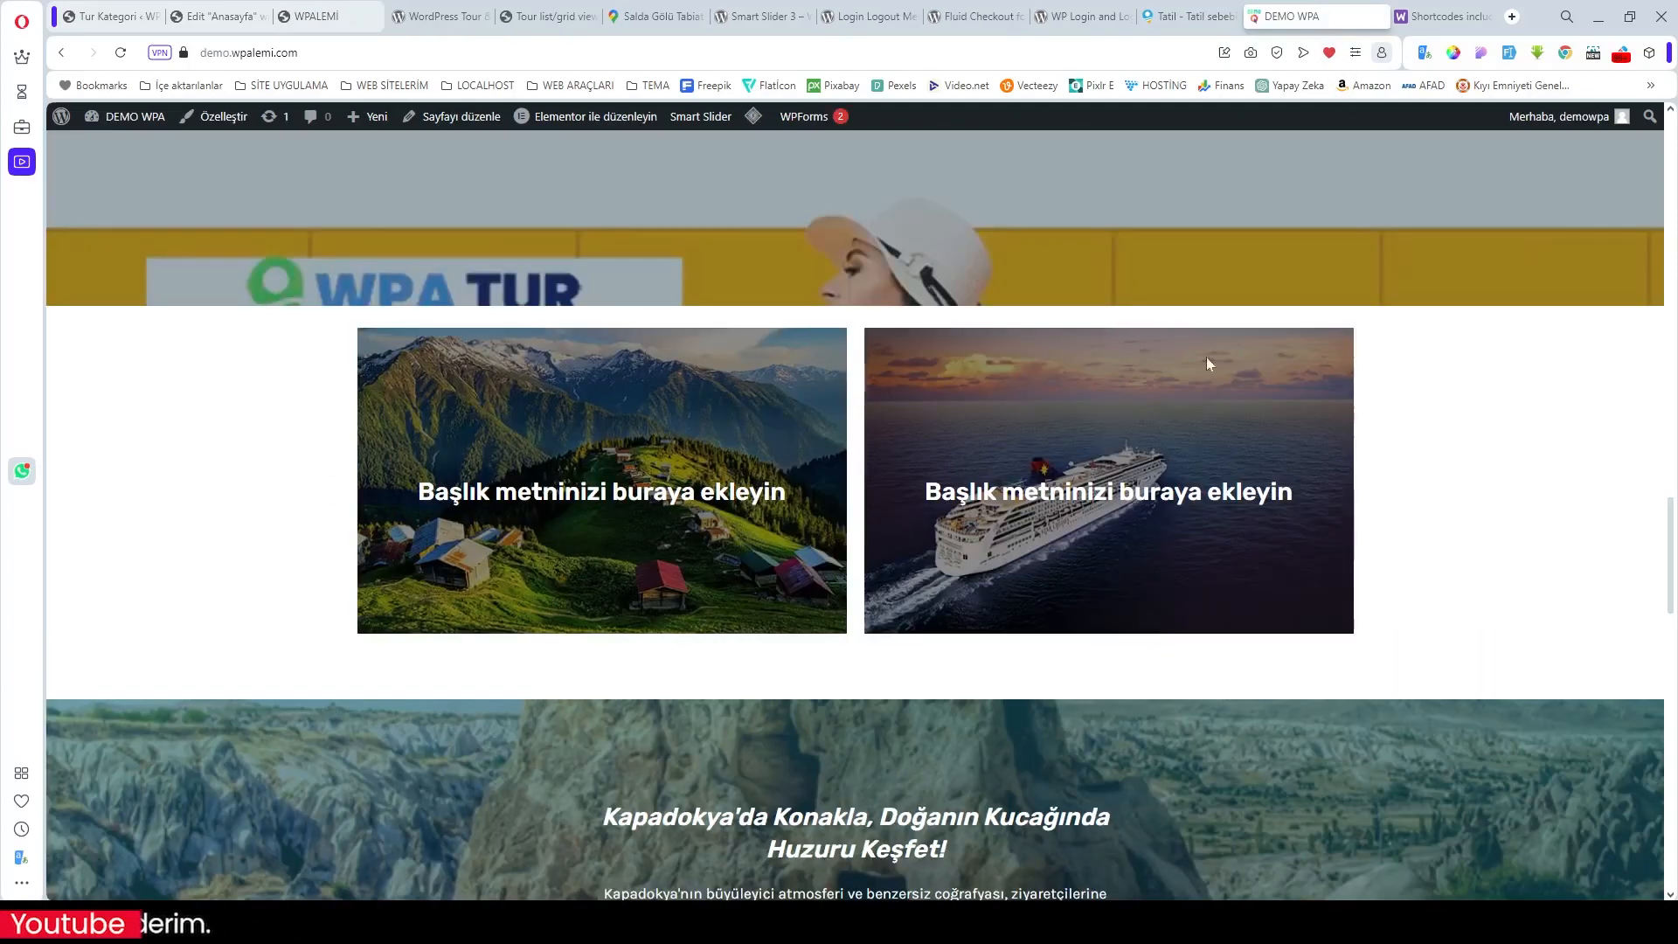
scroll(806, 529, "up", 1)
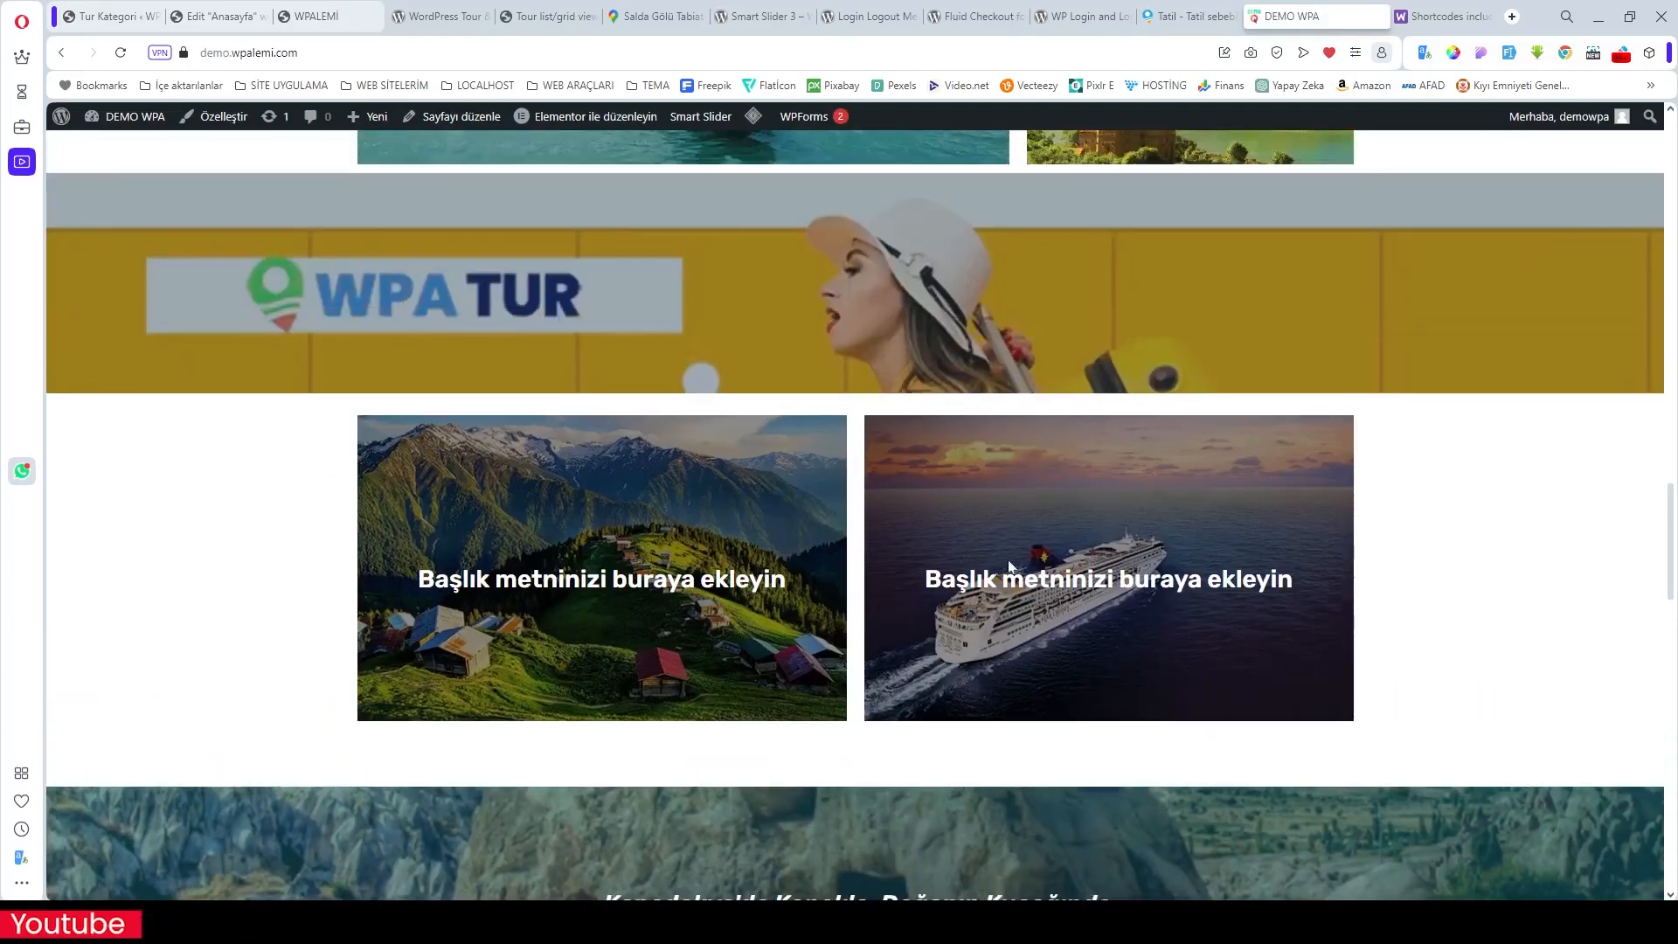
scroll(1010, 566, "down", 11)
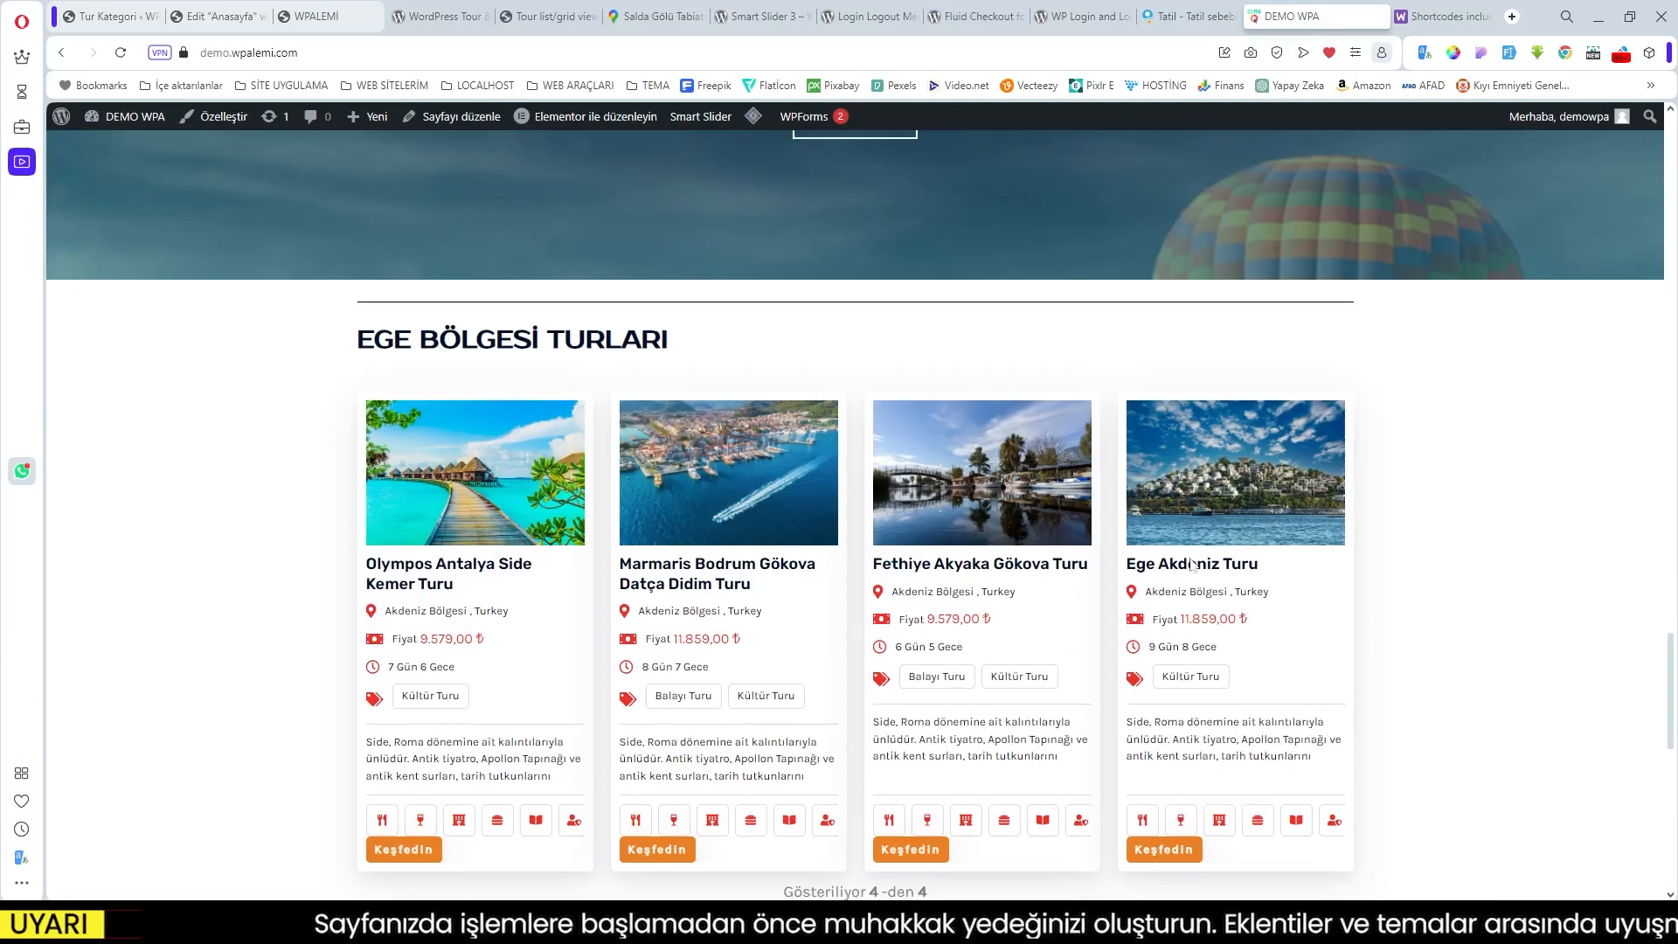
scroll(1191, 563, "down", 9)
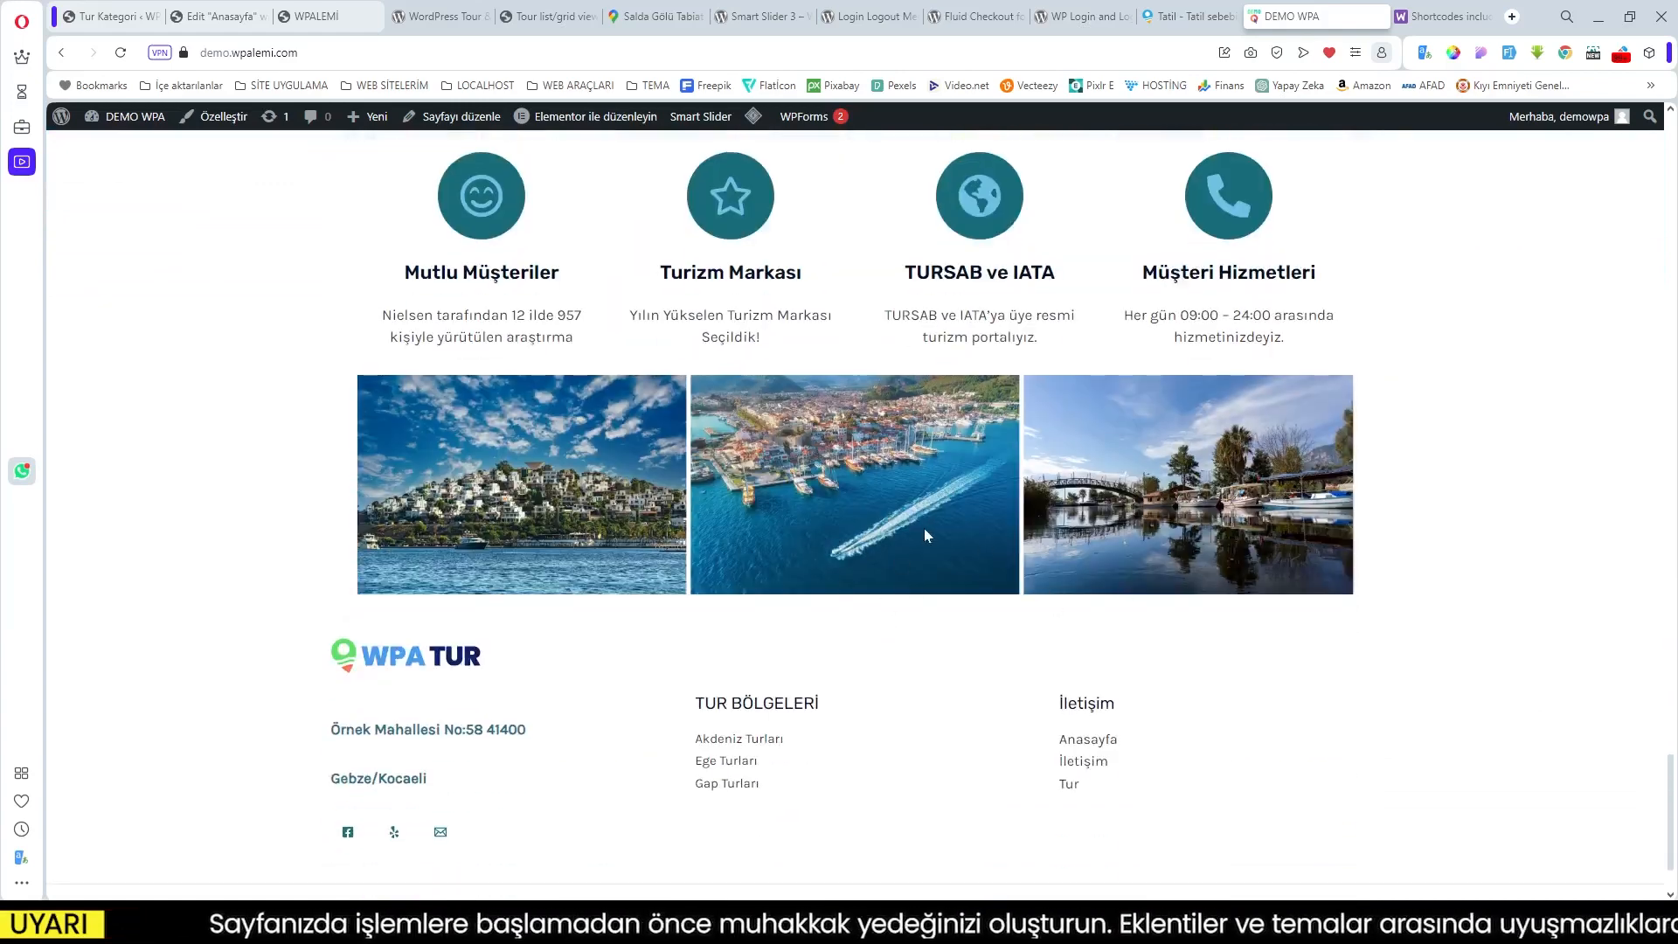
scroll(1061, 525, "up", 2)
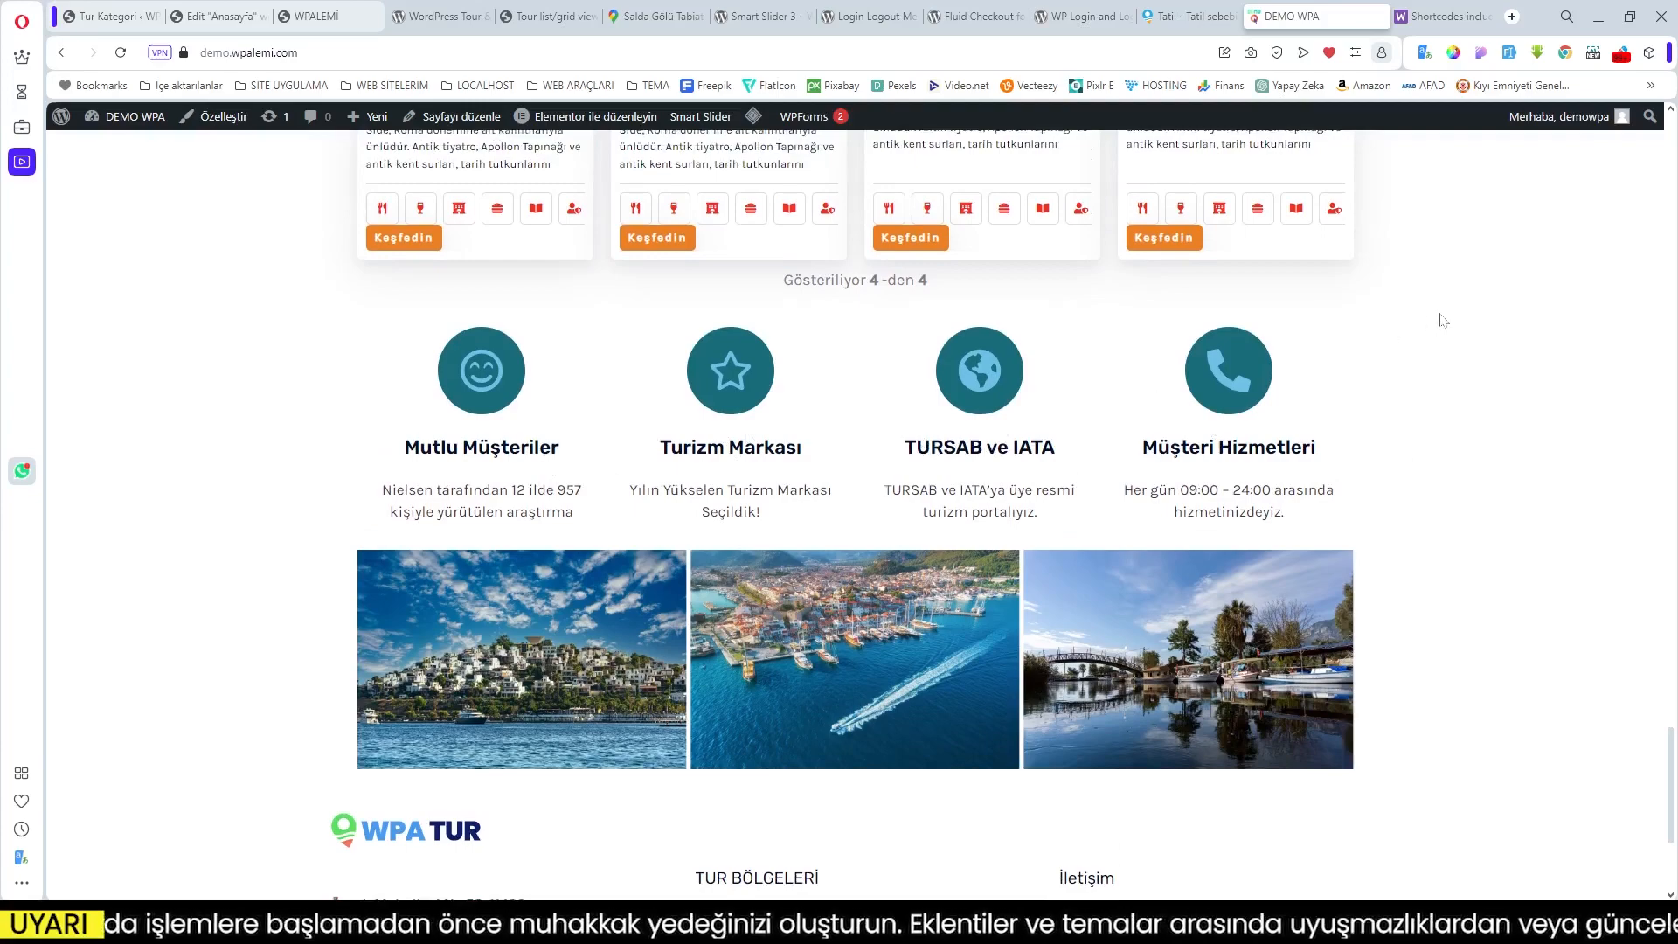
Step: Add a new container below the QUESTIONS? section of the homepage
left_click(235, 18)
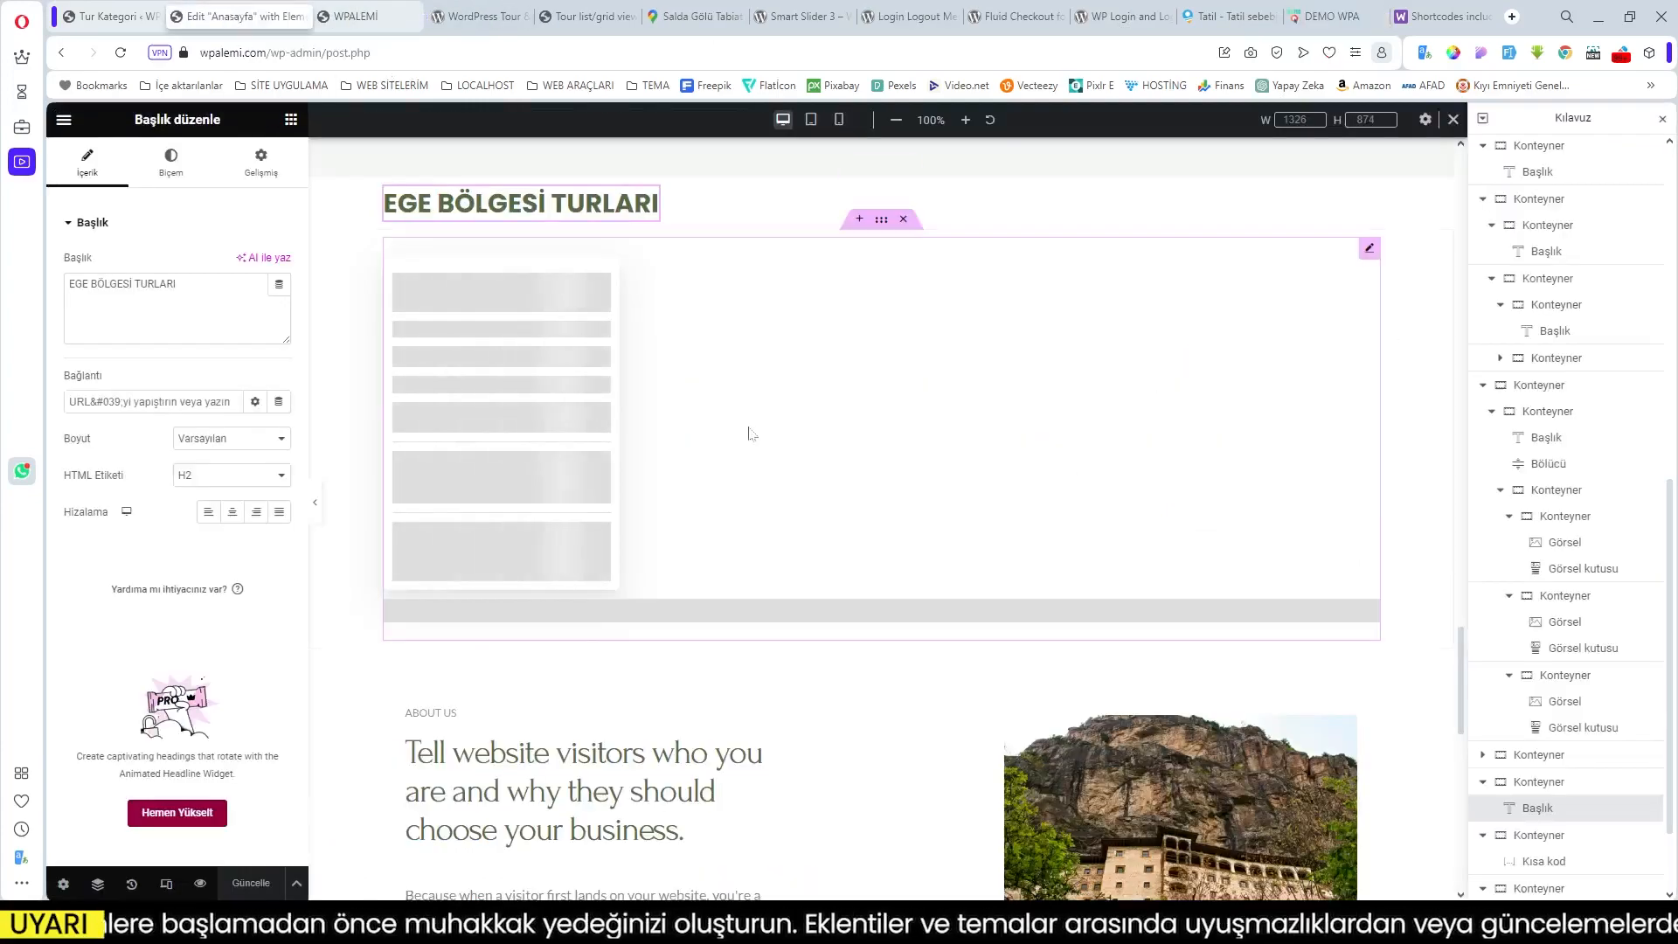
scroll(949, 584, "down", 3)
scroll(949, 583, "up", 5)
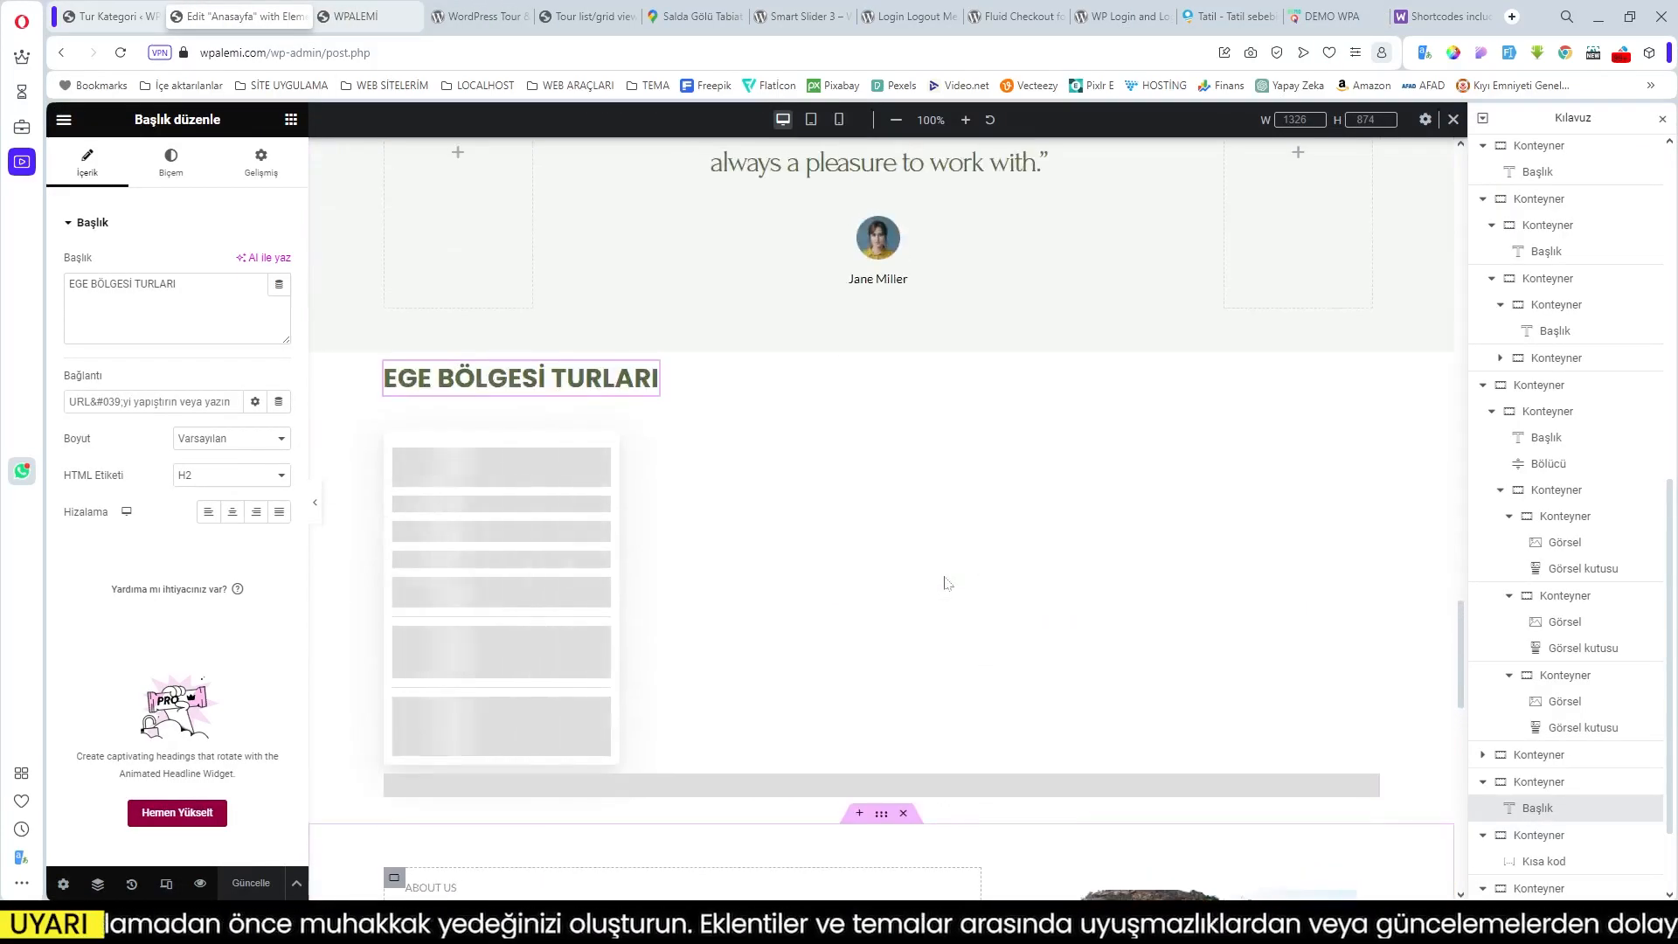
scroll(949, 584, "down", 6)
scroll(946, 582, "down", 7)
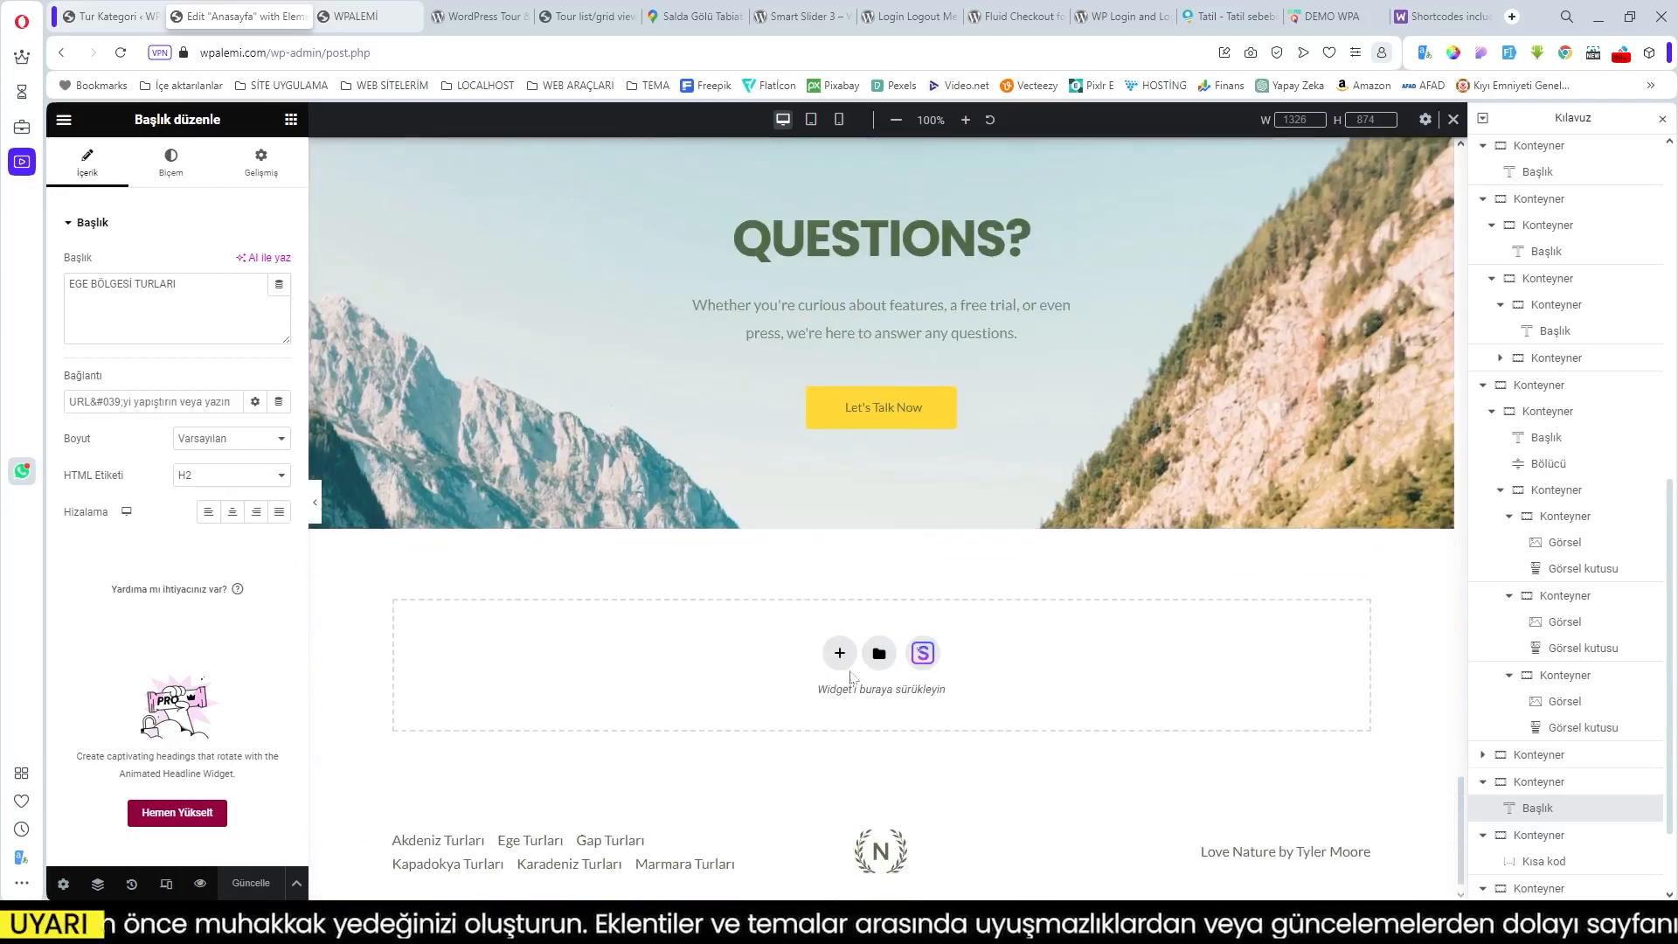
left_click(840, 655)
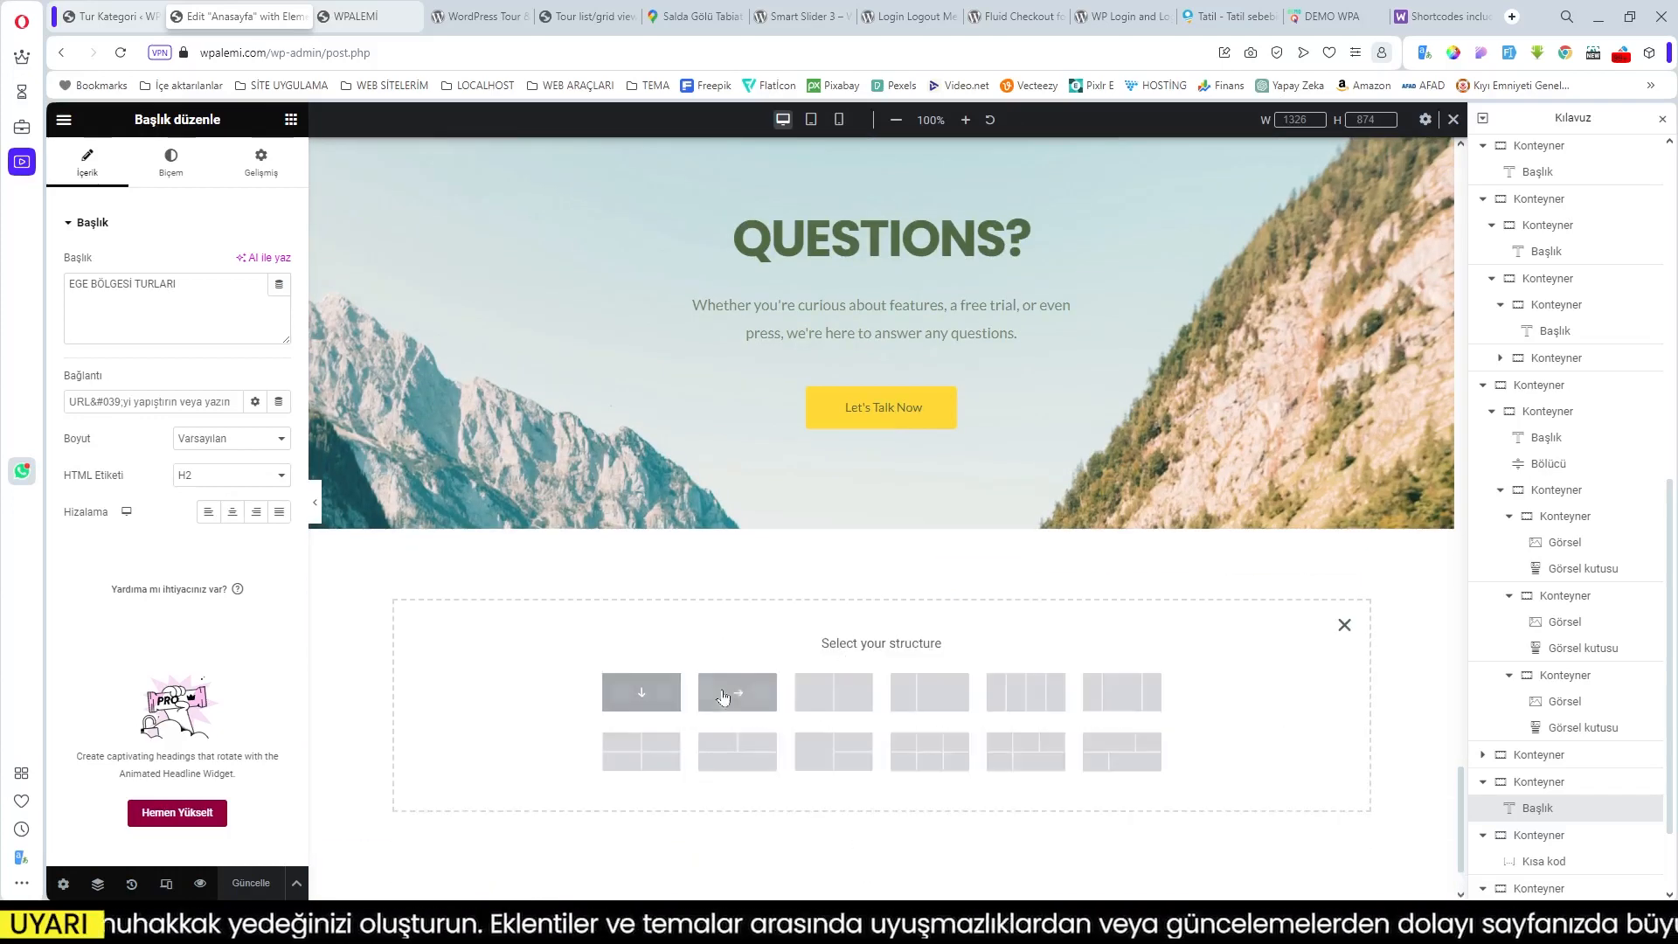
left_click(762, 693)
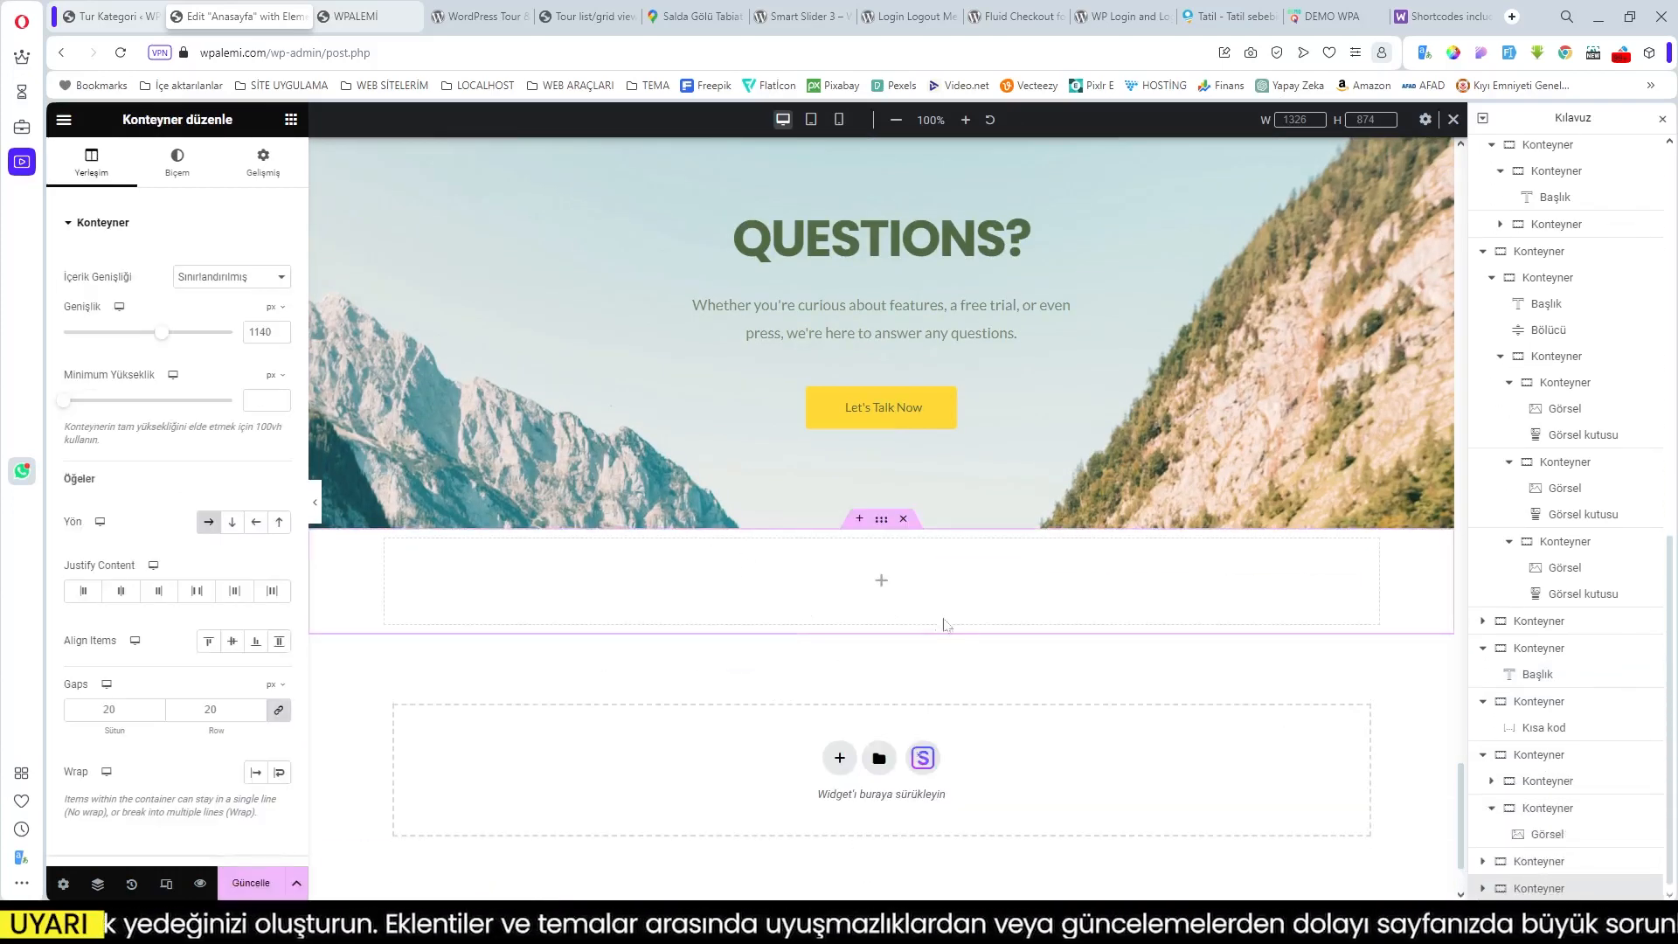
Step: Add a Simge Kutusu (icon box) widget to the new container
left_click(878, 591)
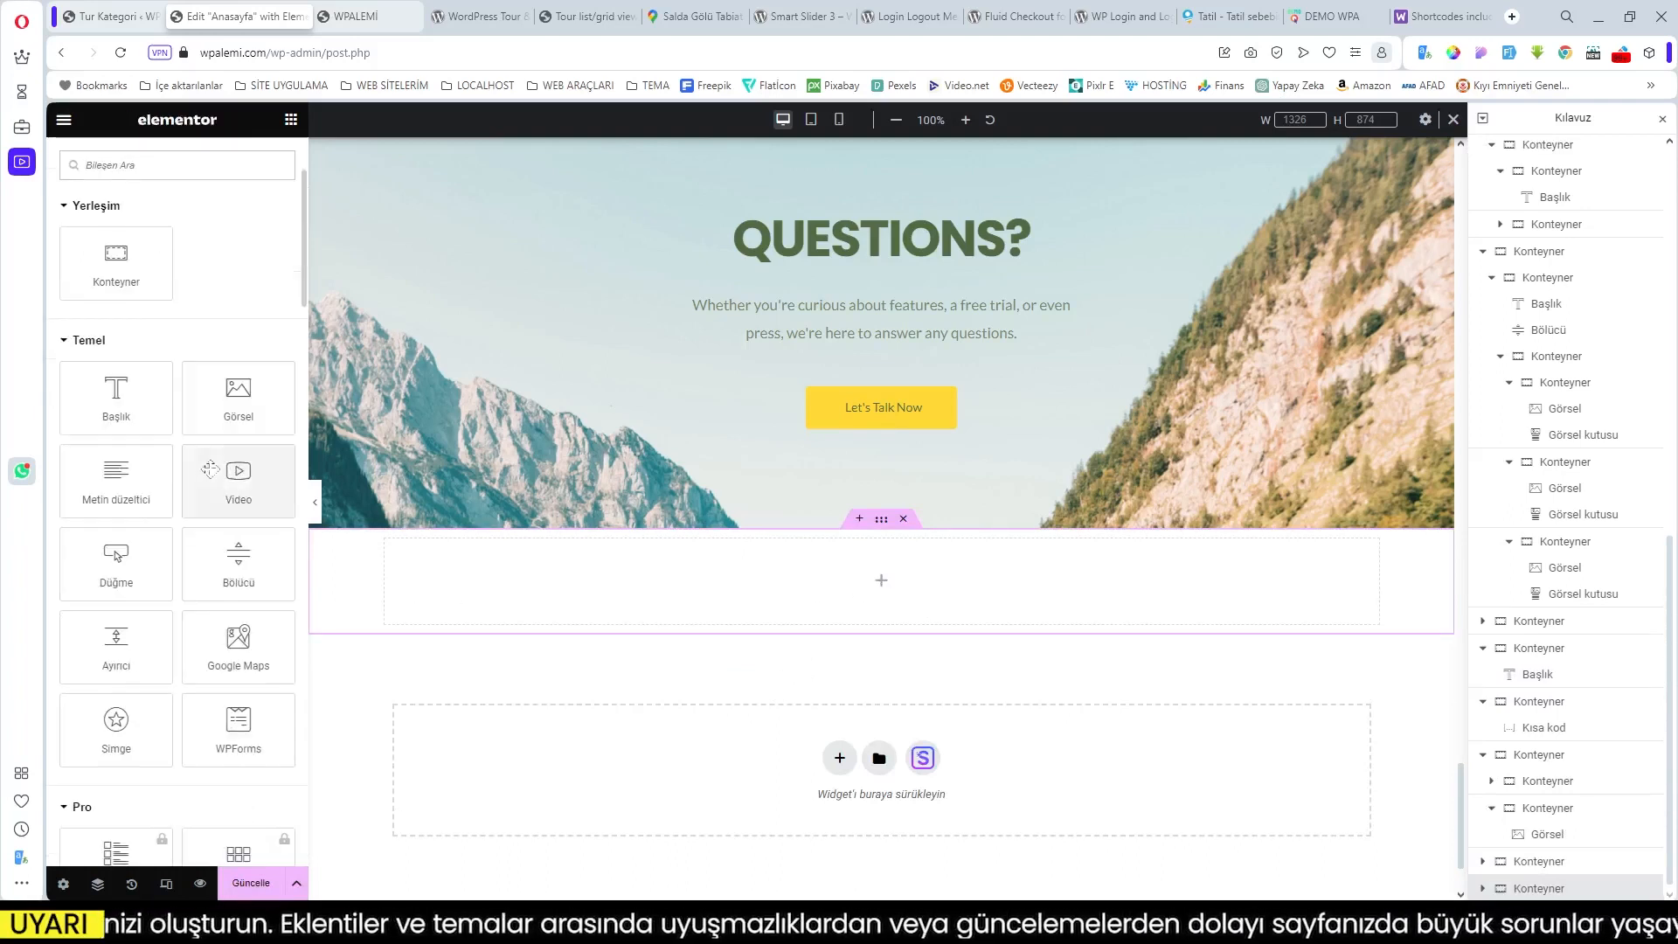
scroll(238, 529, "down", 1)
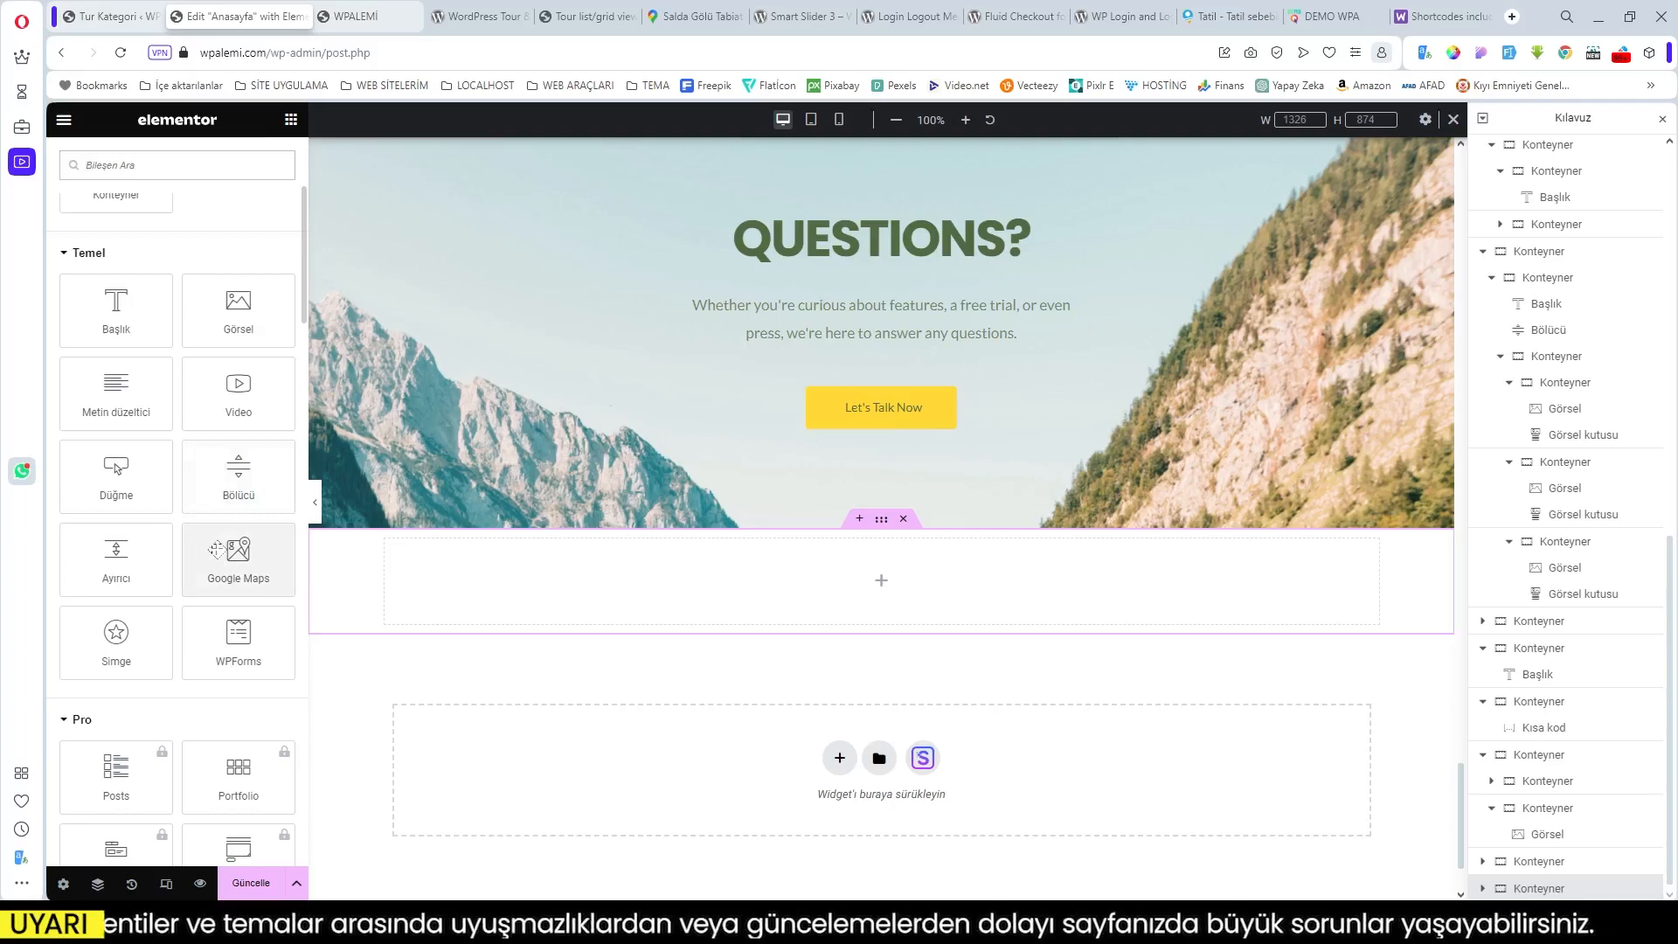
scroll(215, 562, "down", 1)
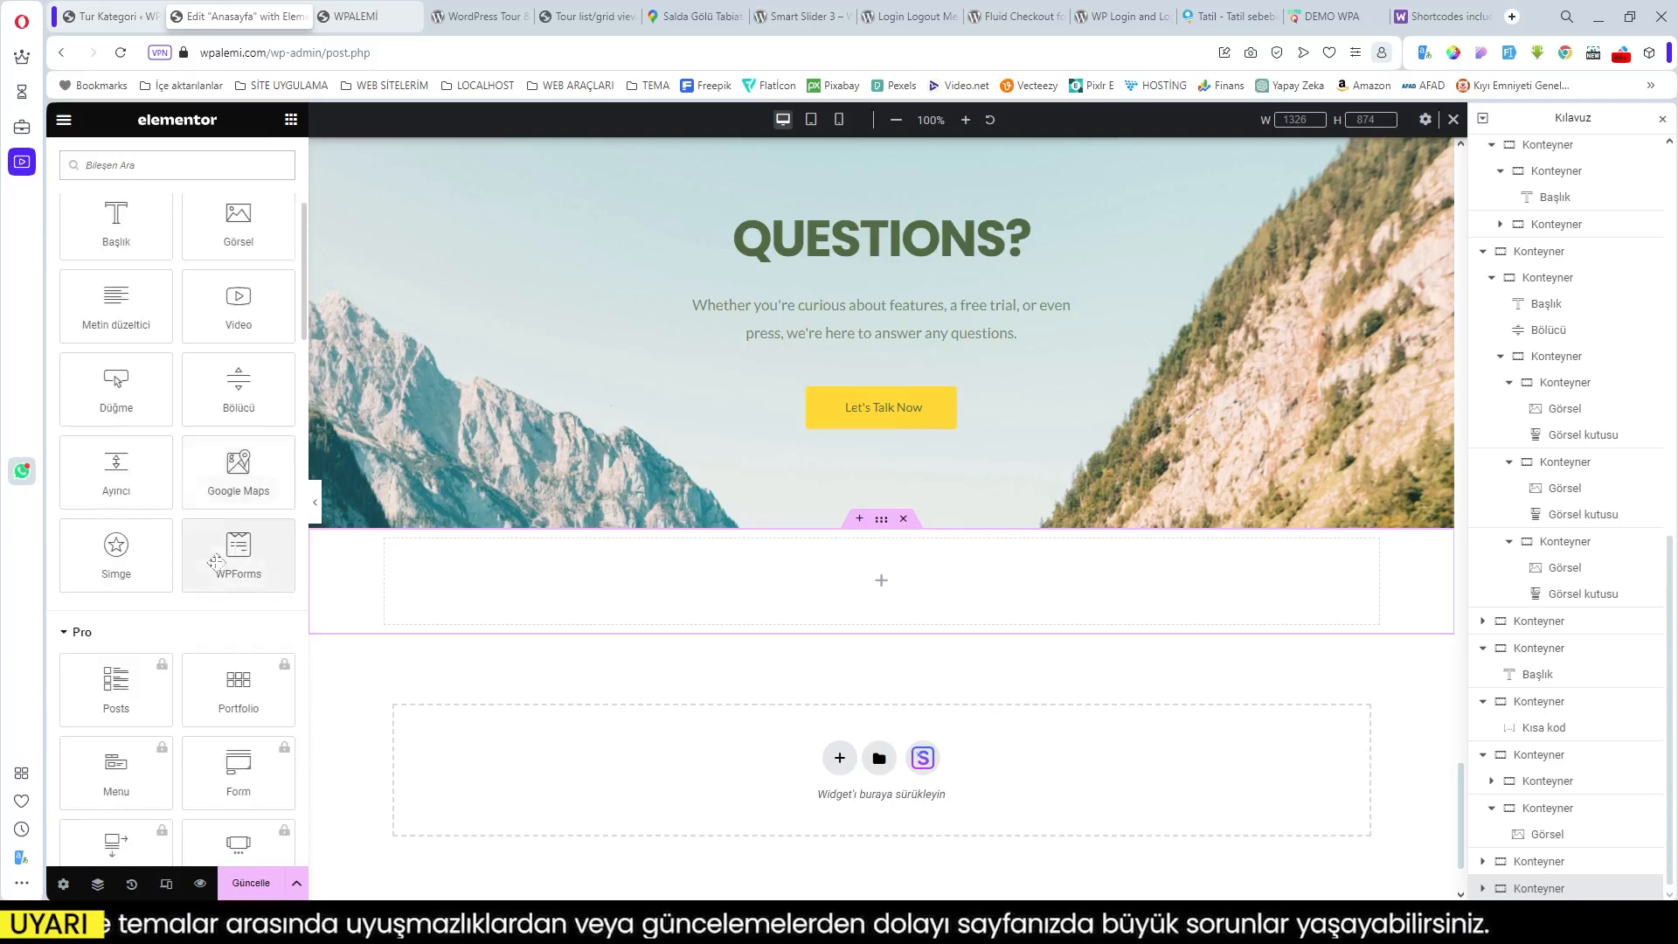
left_click(81, 634)
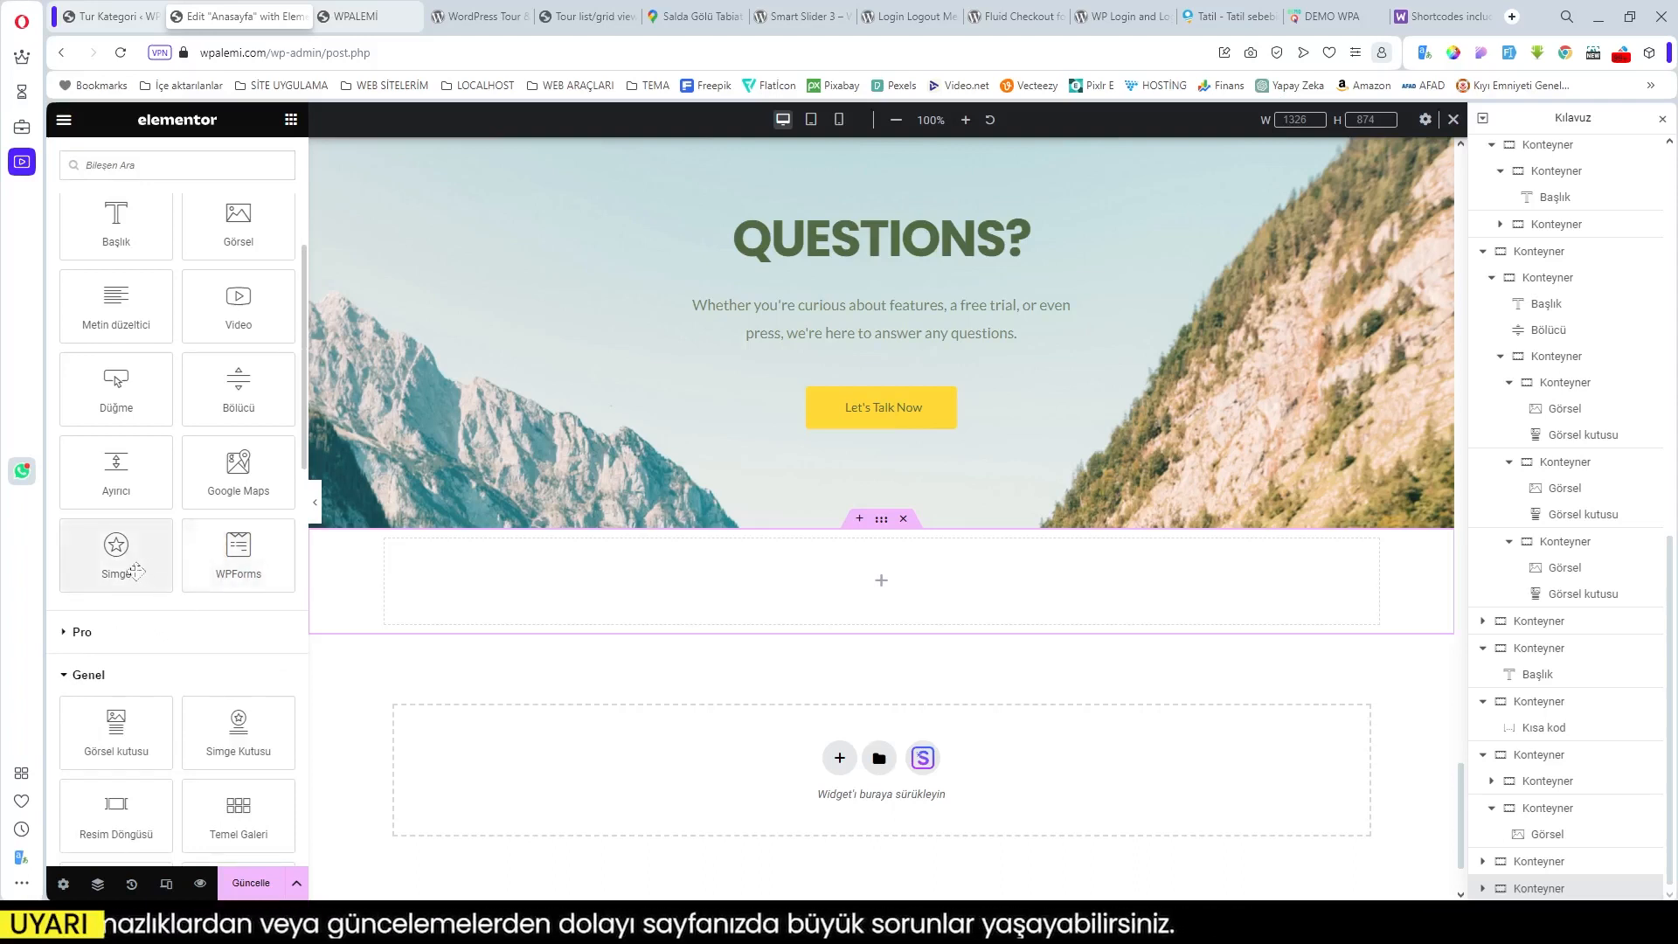
scroll(135, 571, "down", 4)
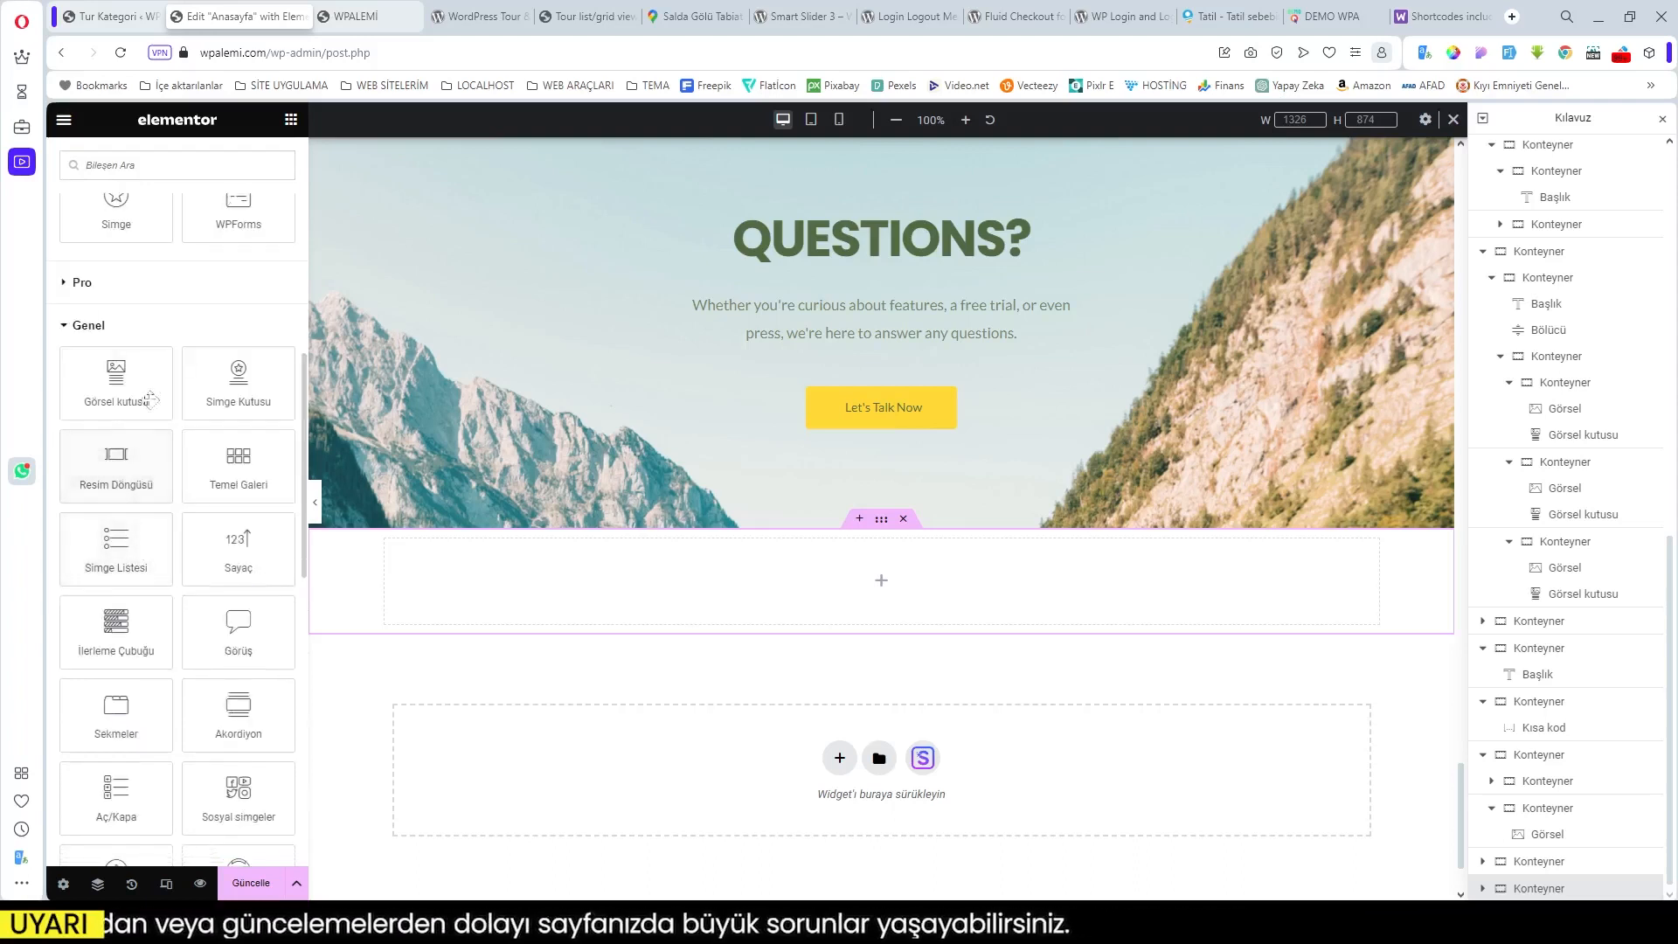
left_click(240, 372)
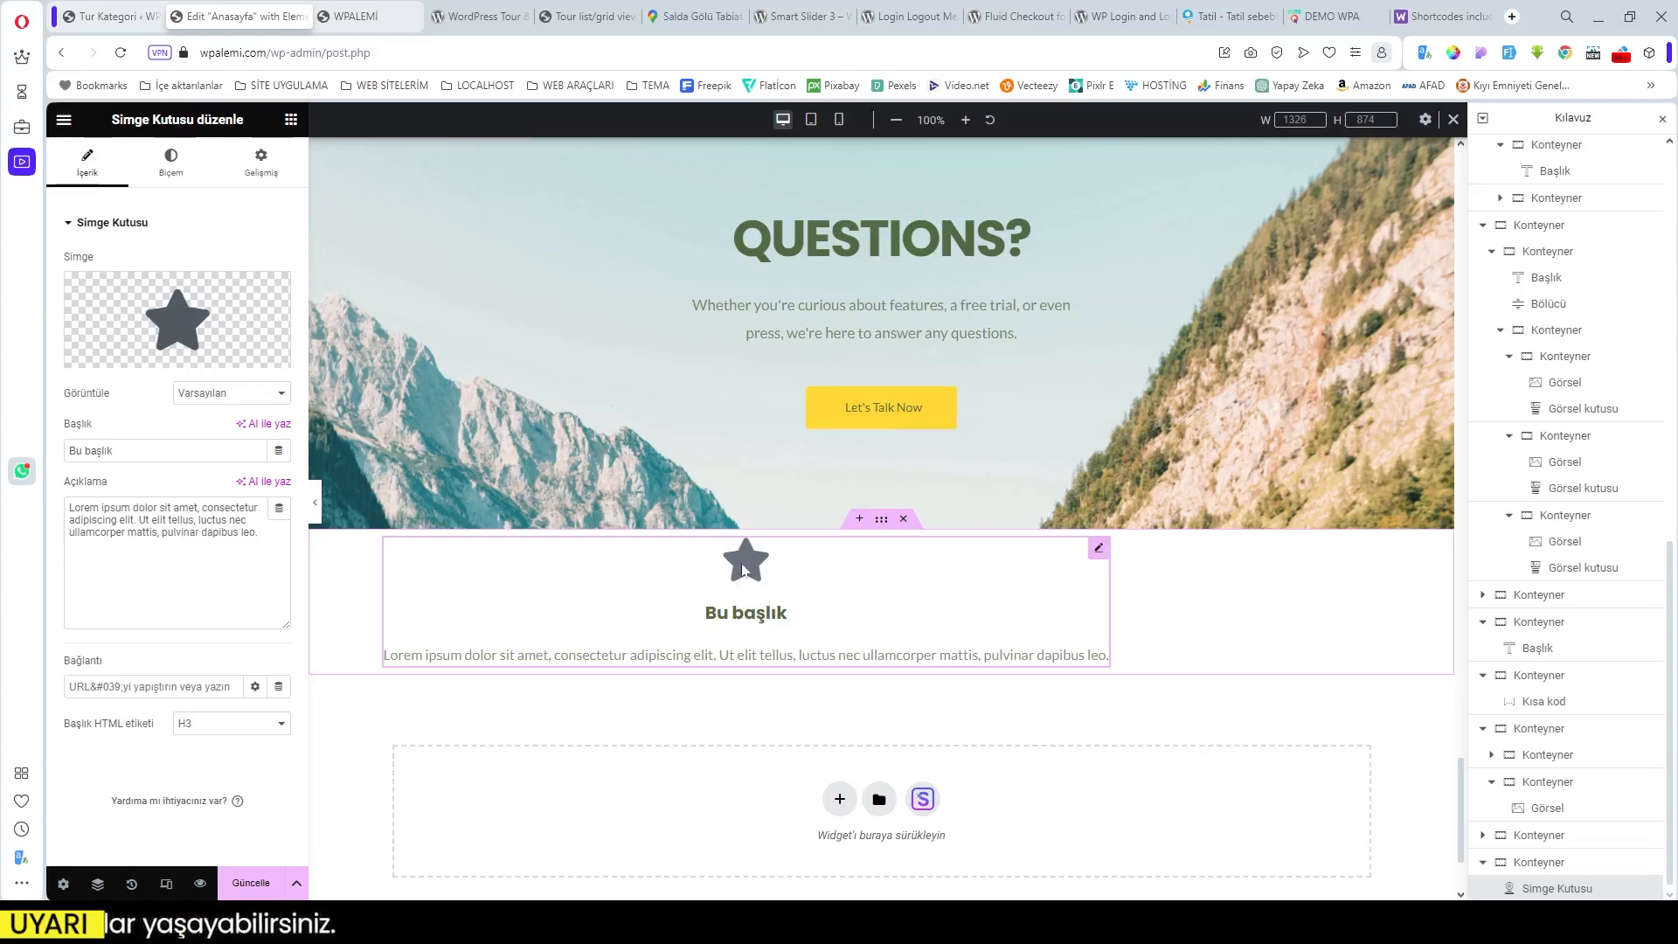
Step: Copy the 'Mutlu Müşteriler' heading from the live site's feature row
left_click(1332, 10)
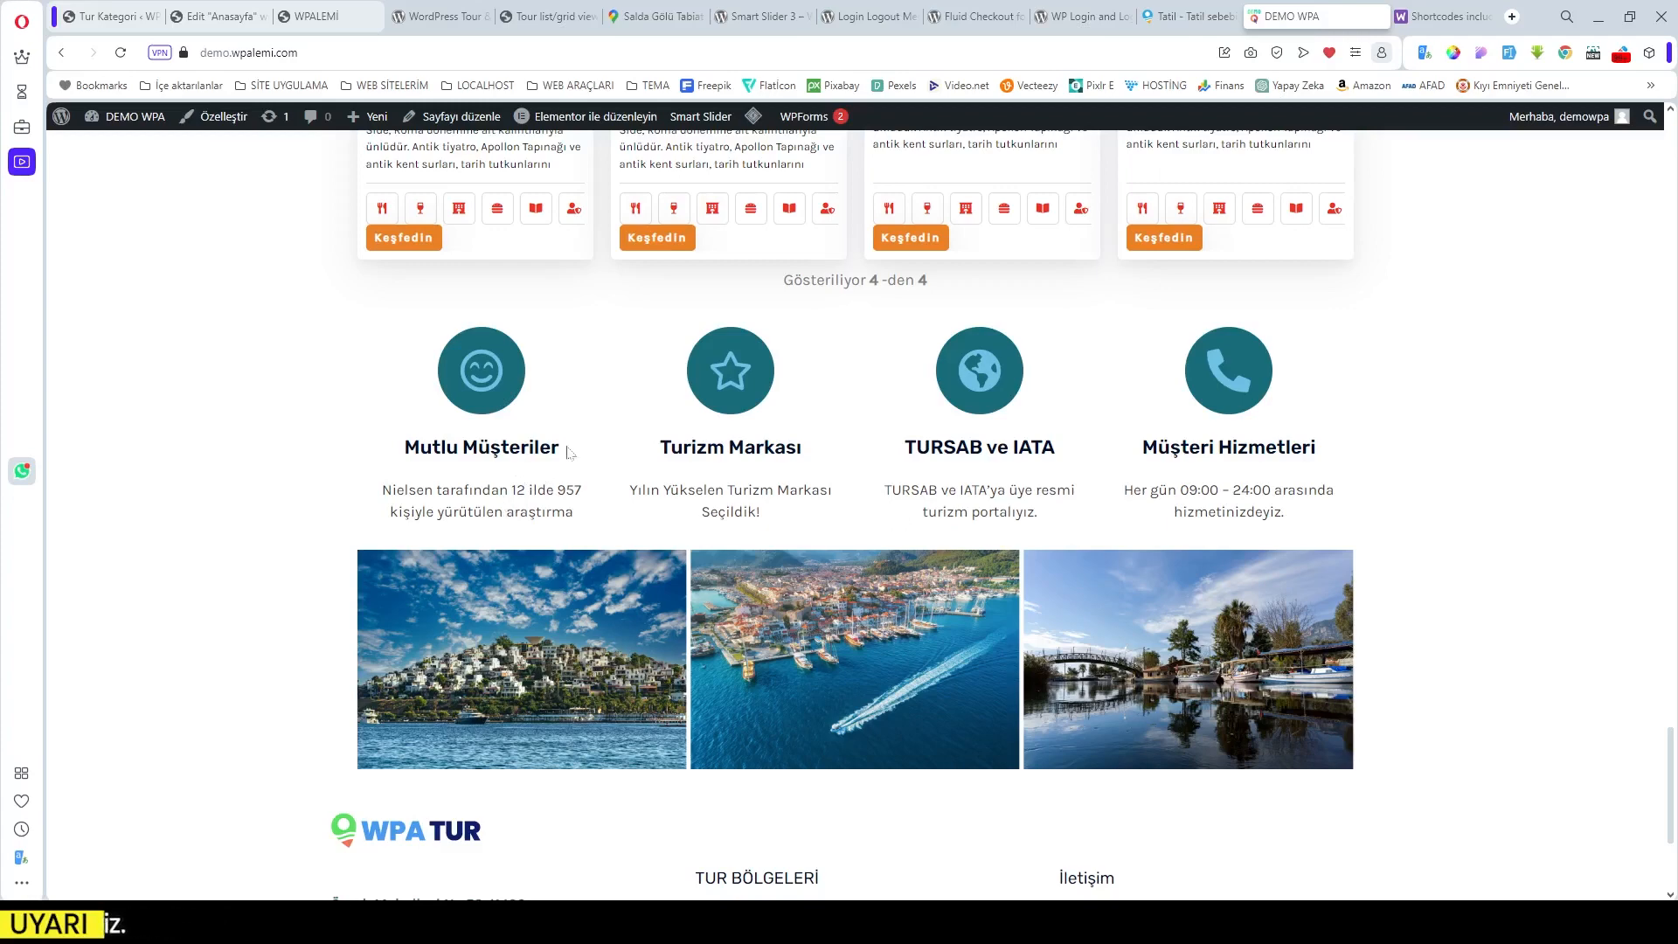
left_click_drag(569, 452, 402, 448)
key("ctrl+c")
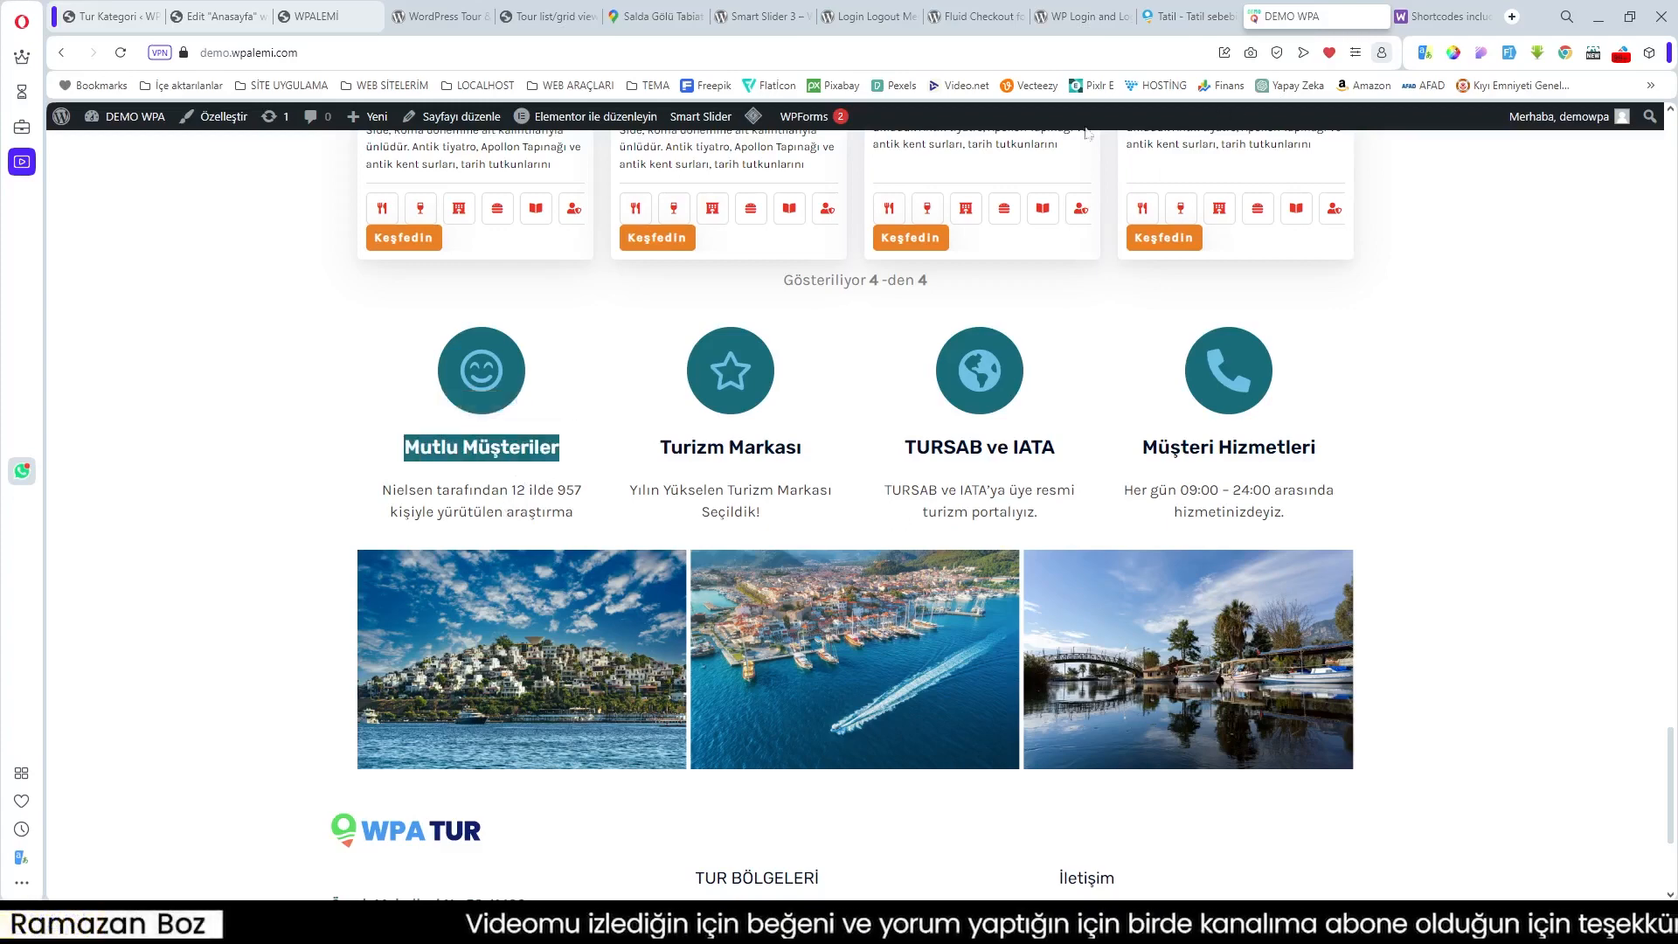
left_click(222, 16)
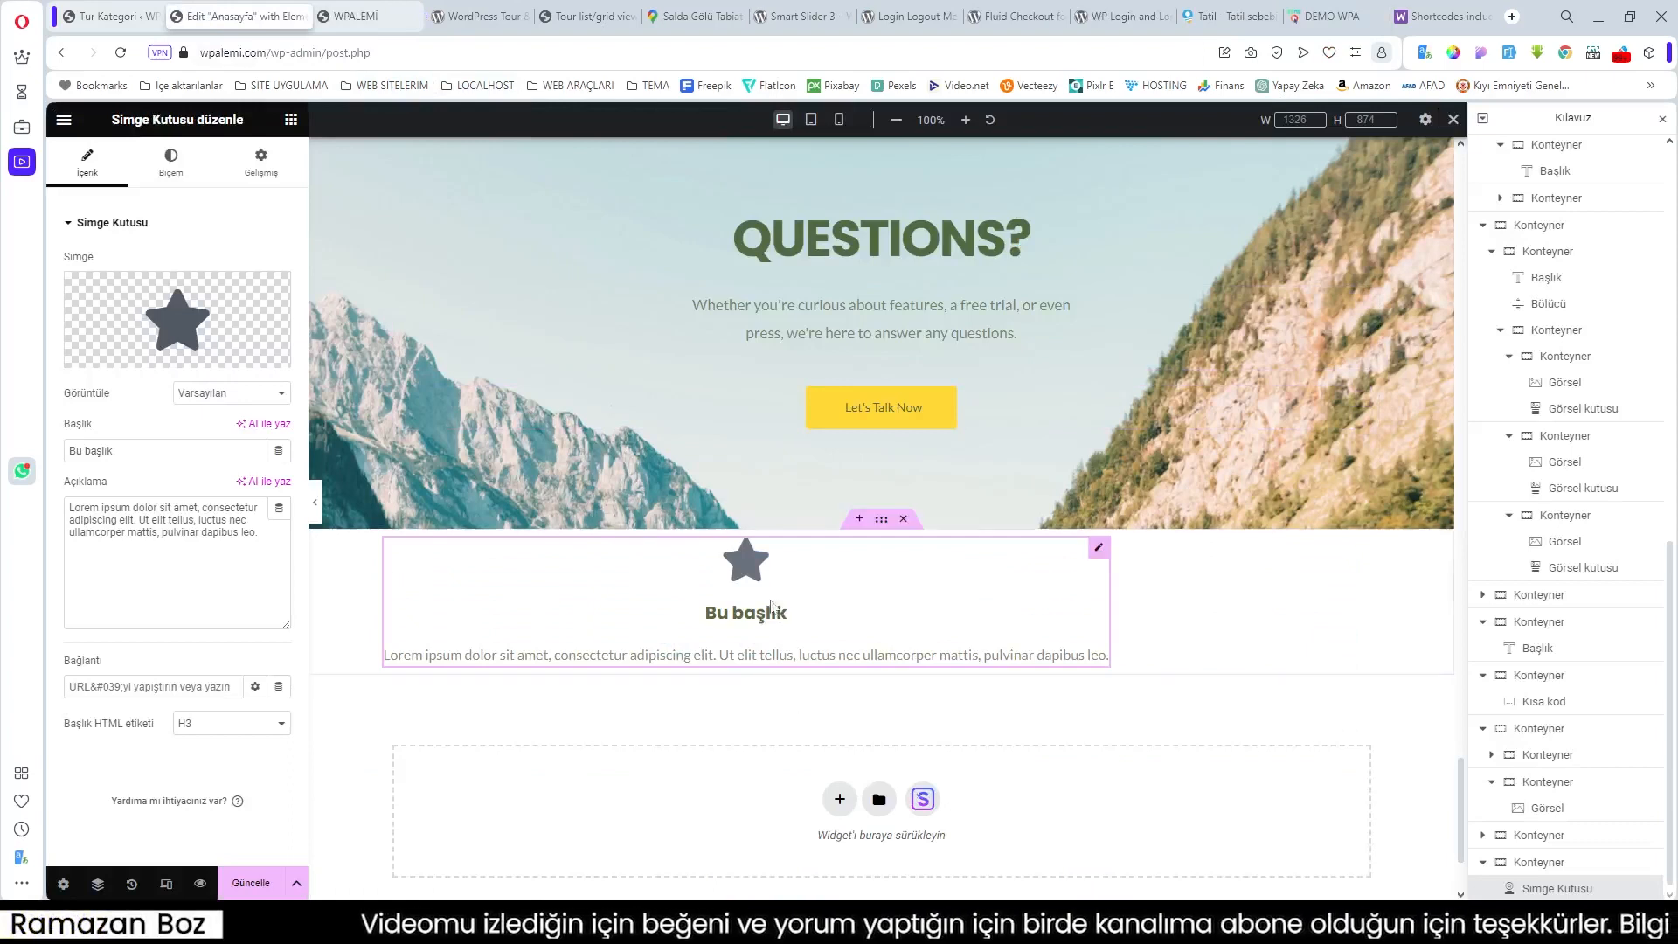
Step: Set the icon box display to Çerçeveli and title it 'Mutlu Müşteriler'
left_click(216, 394)
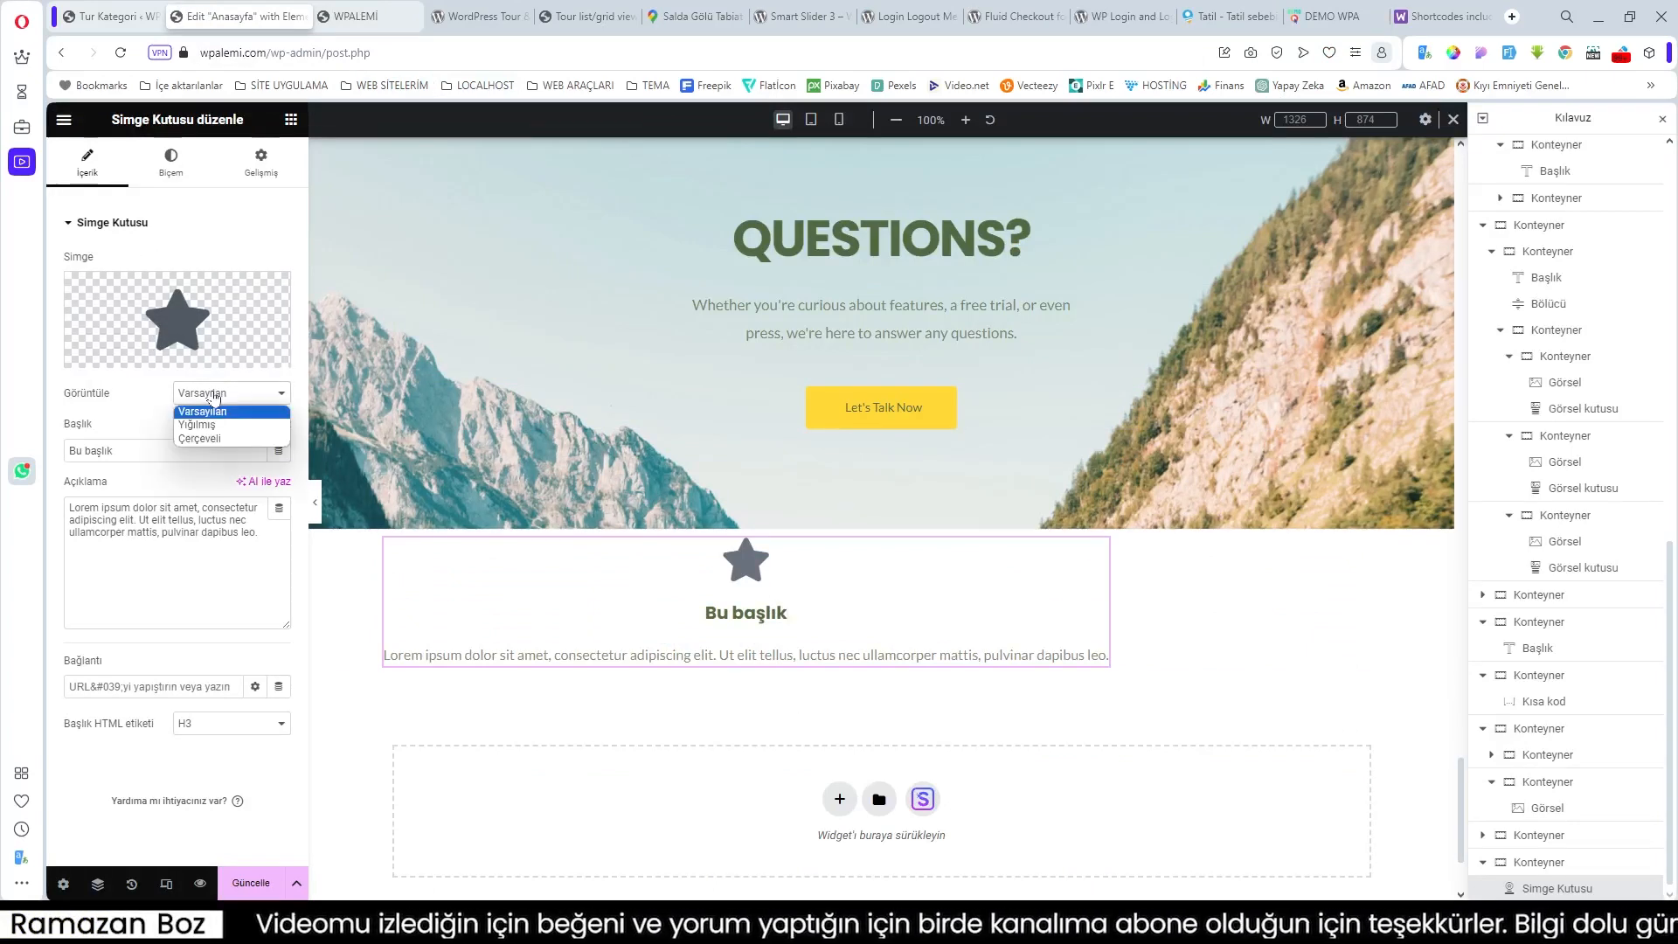
left_click(219, 438)
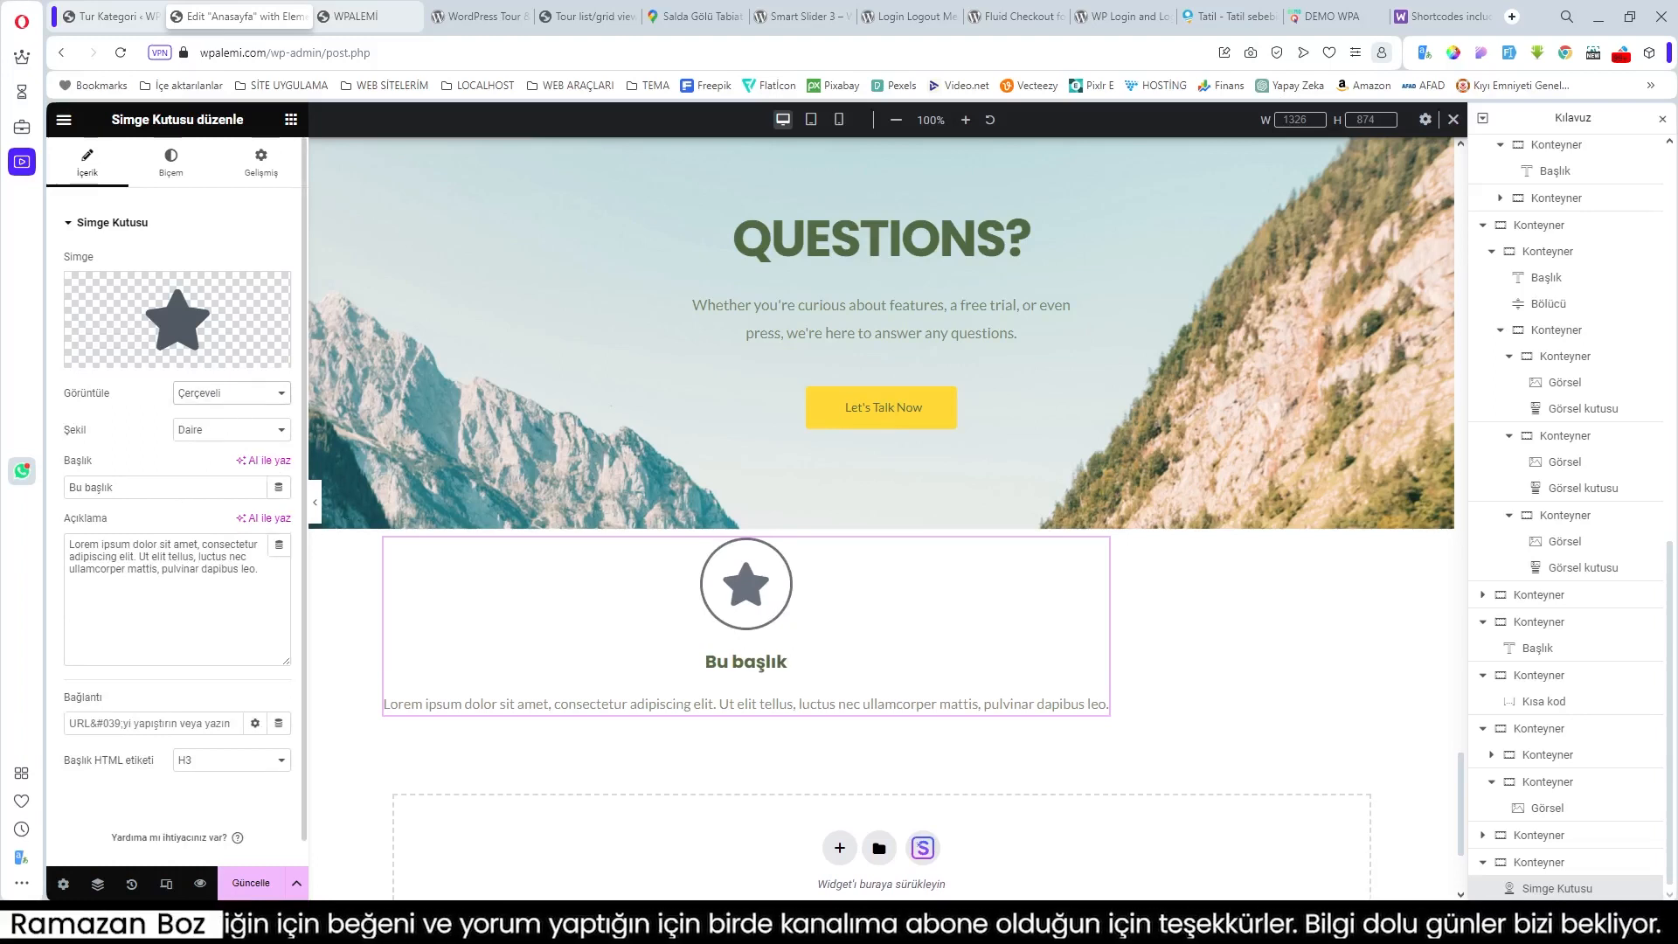
left_click_drag(123, 488, 29, 484)
key("ctrl+v")
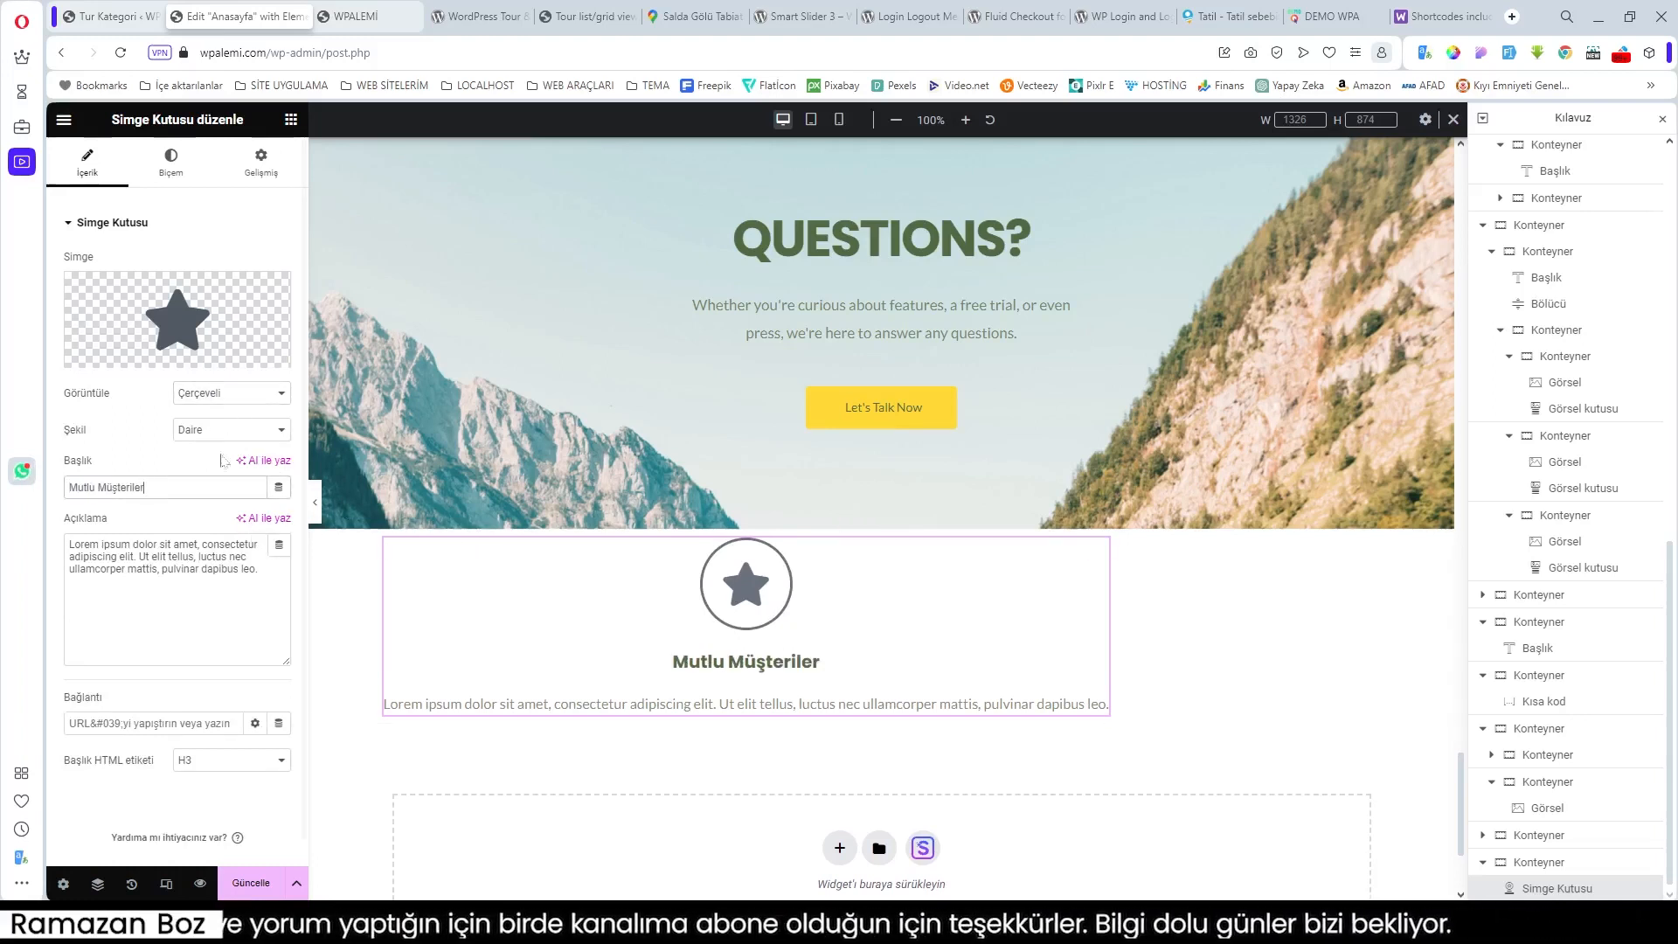
Step: Replace the star with the smiling face icon found by searching 'SM'
left_click(116, 359)
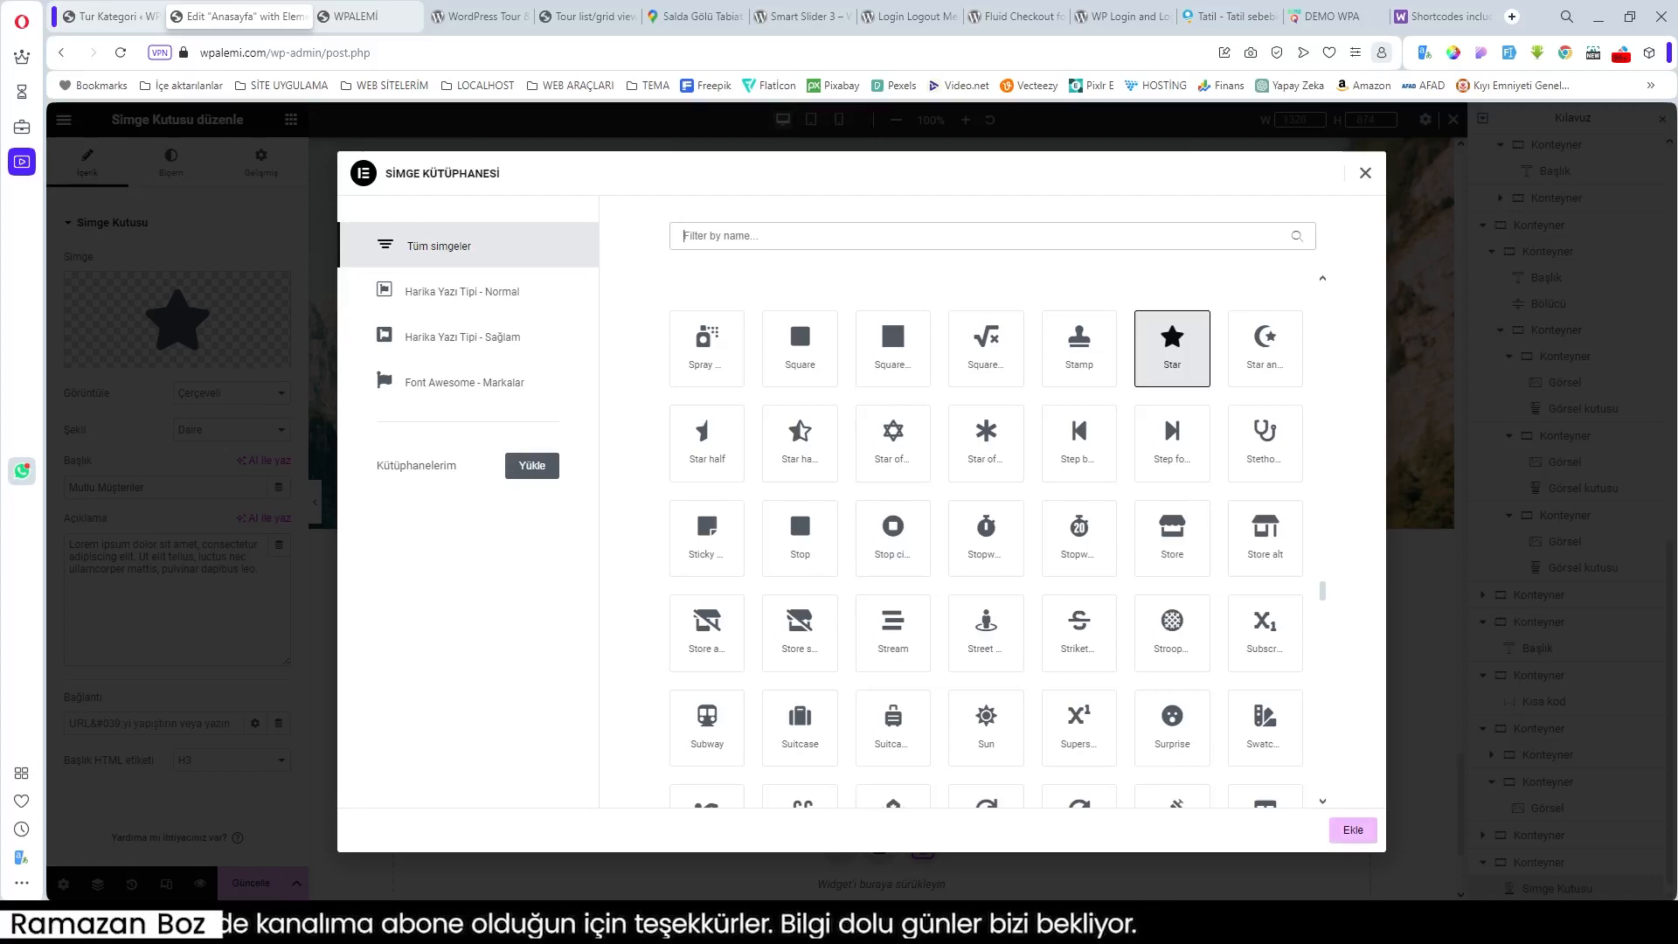
type("SM")
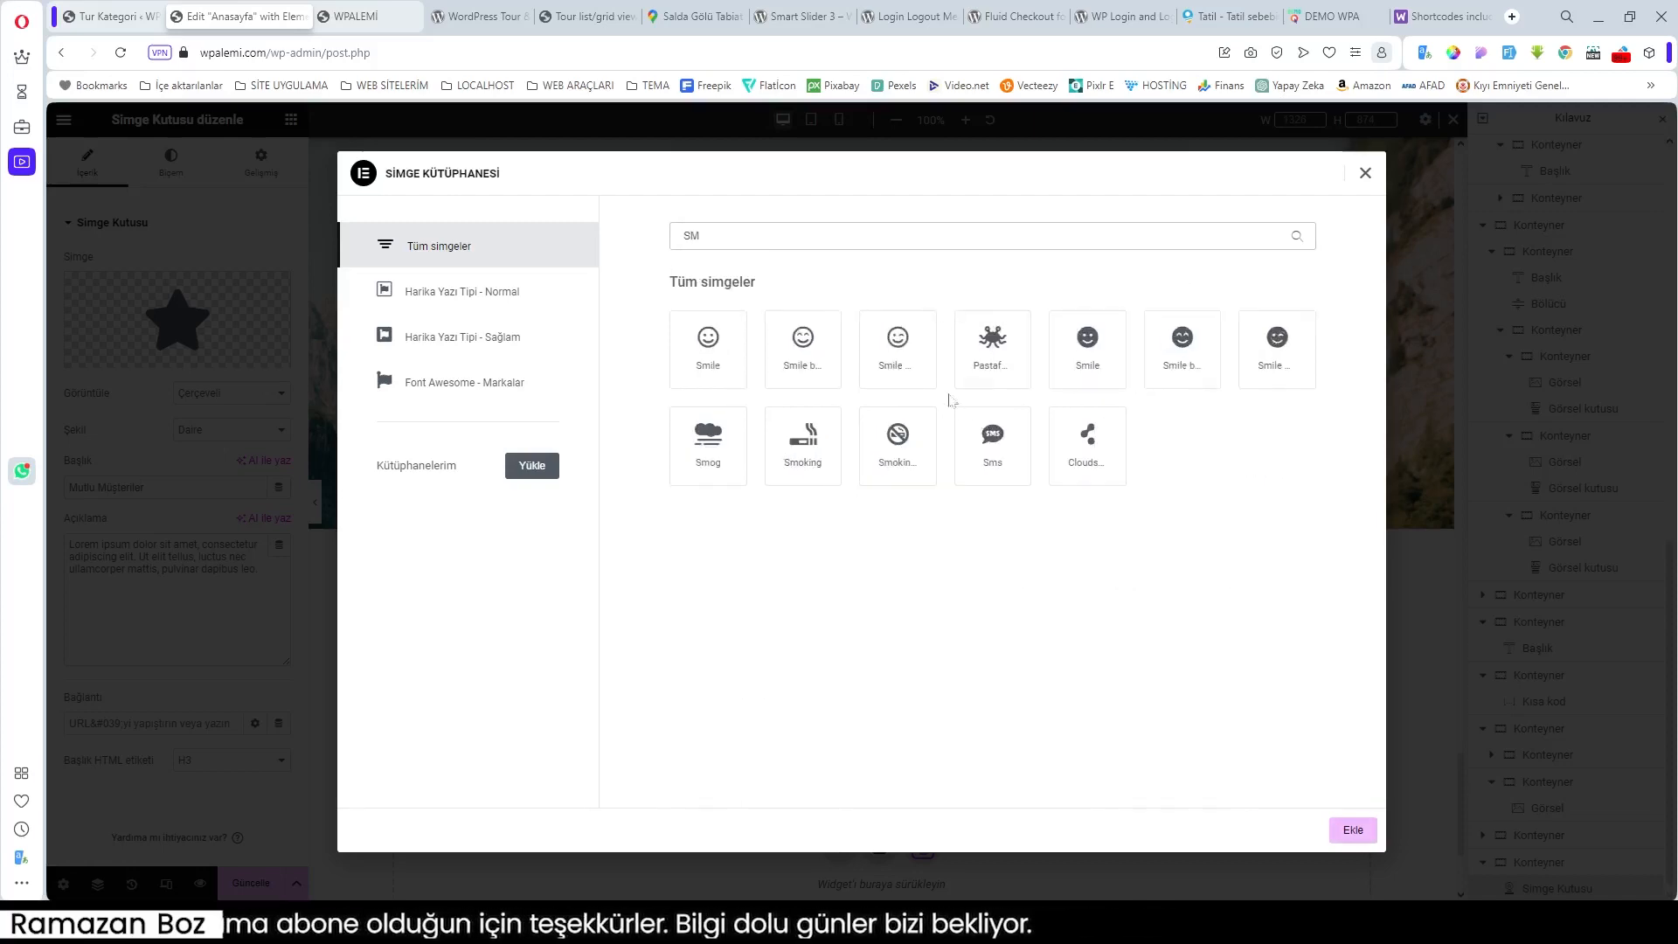
left_click(804, 351)
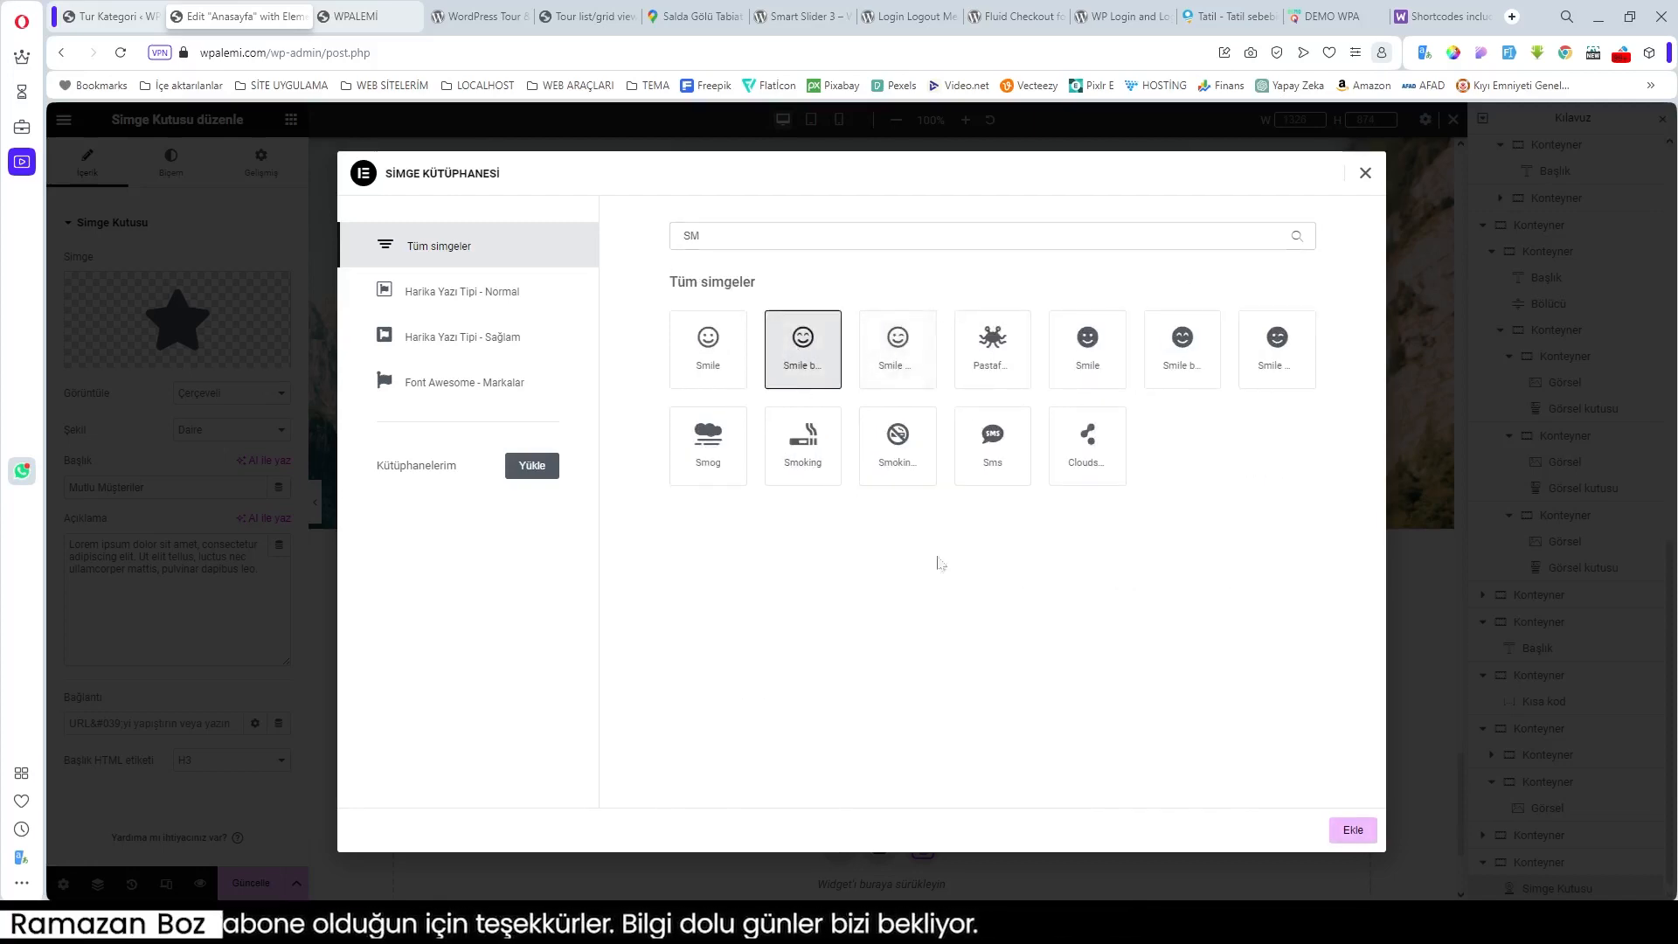
left_click(1356, 832)
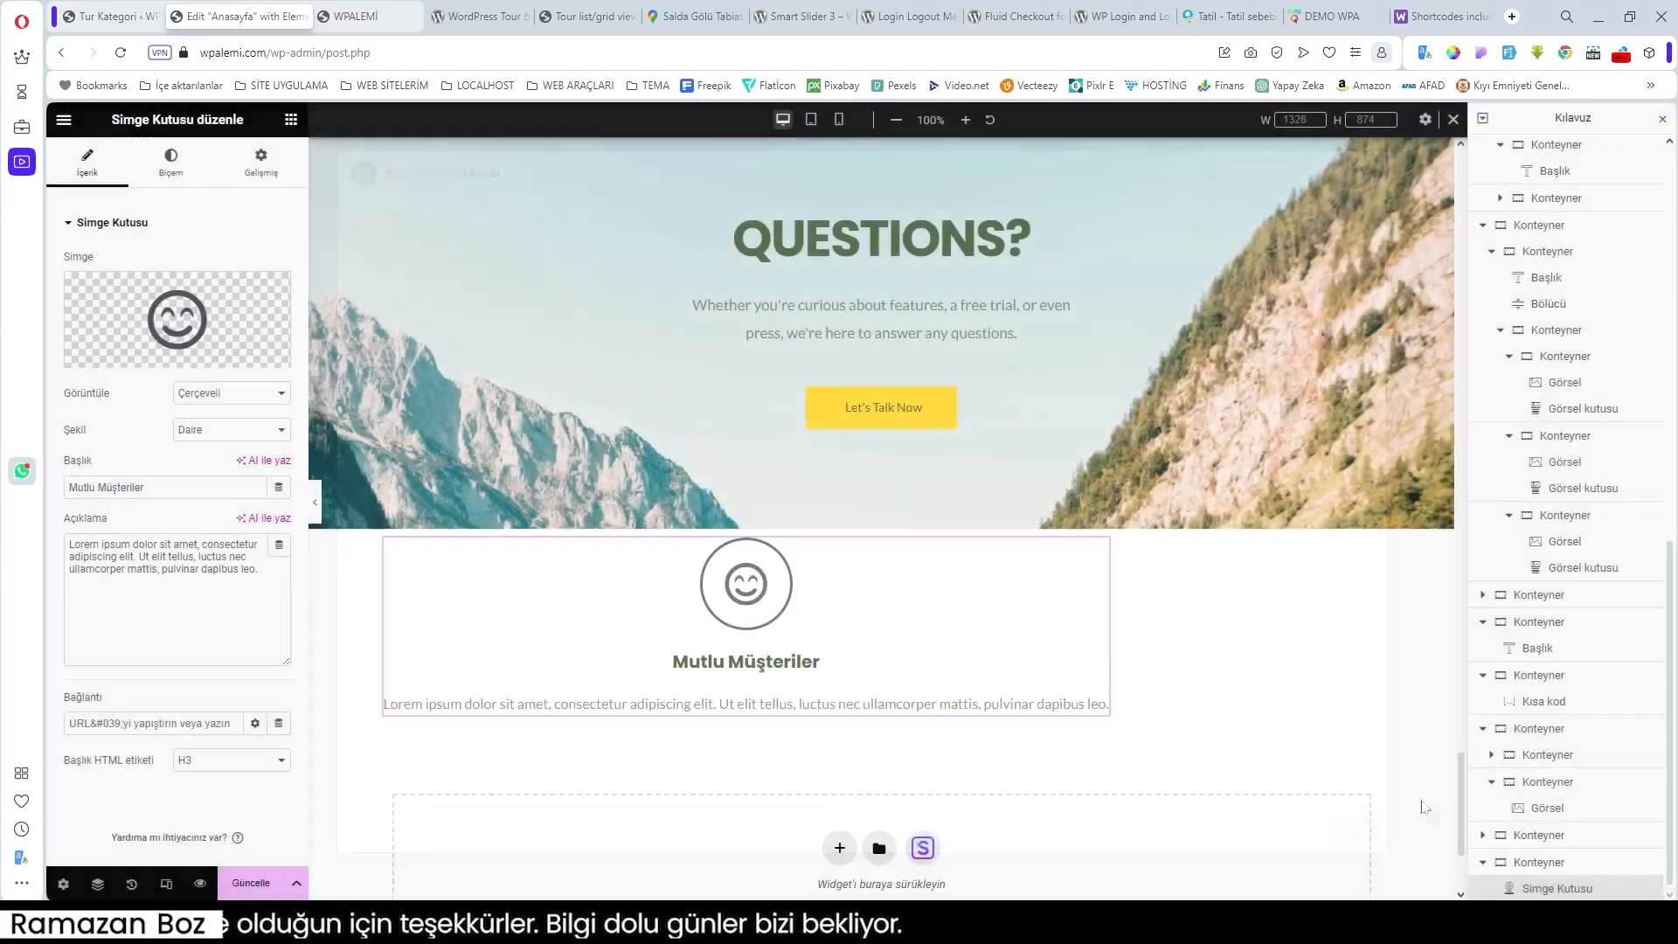
Step: Set the display to Yığılmış (filled circle) and delete the description text
left_click(226, 393)
left_click(228, 425)
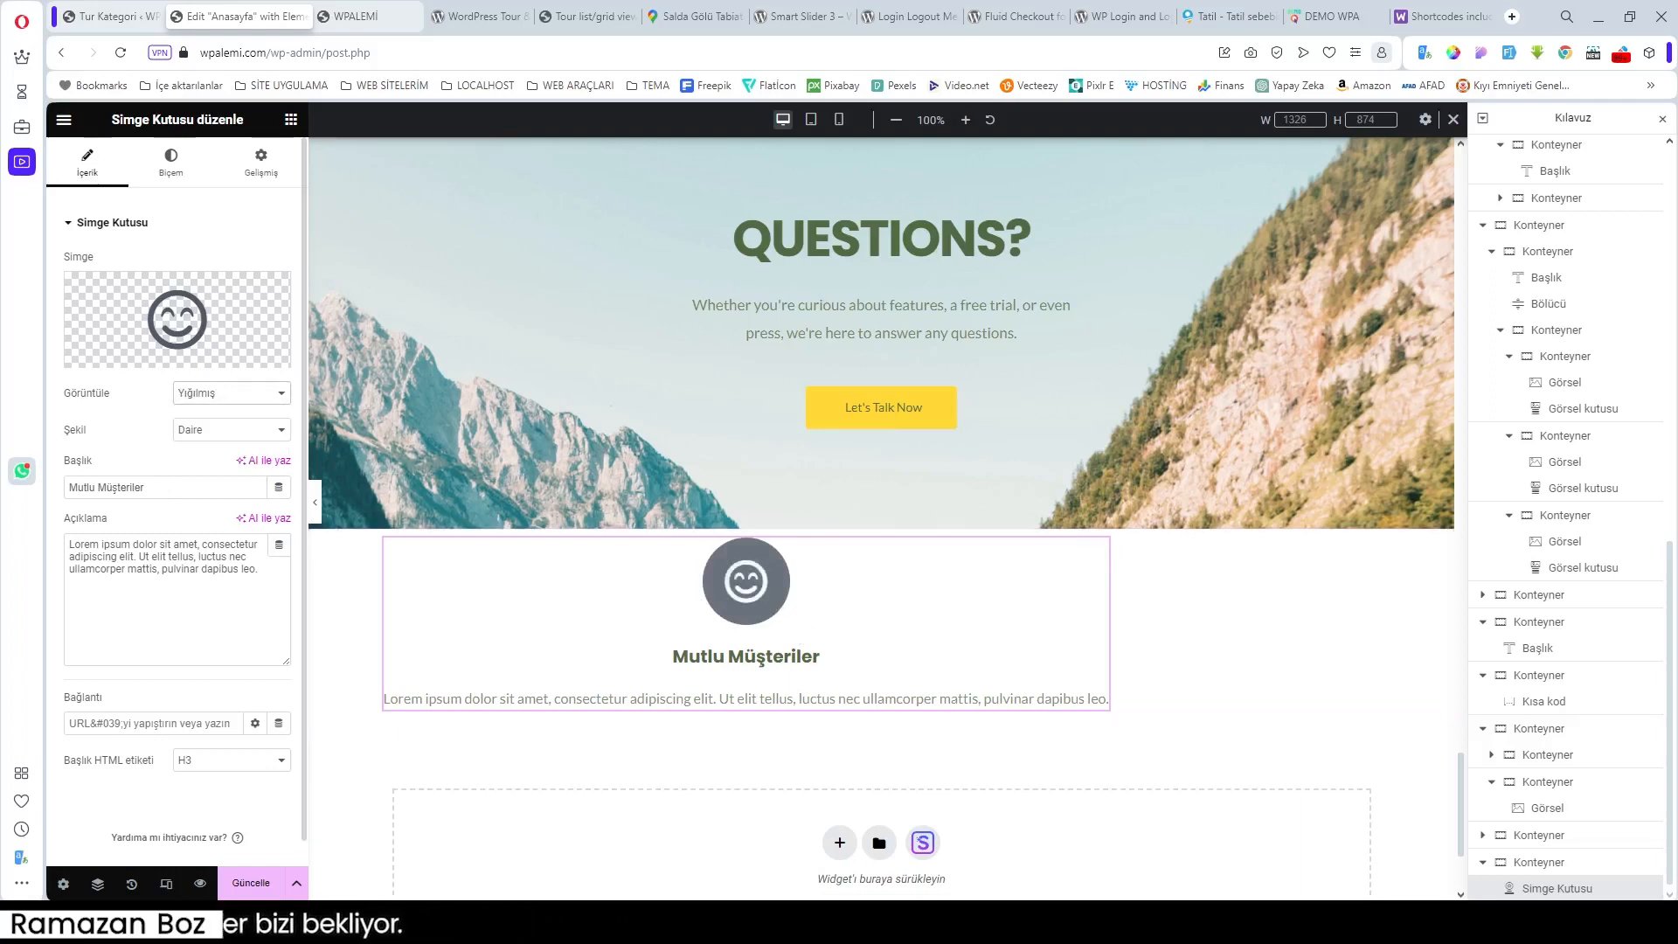
key("ctrl+a")
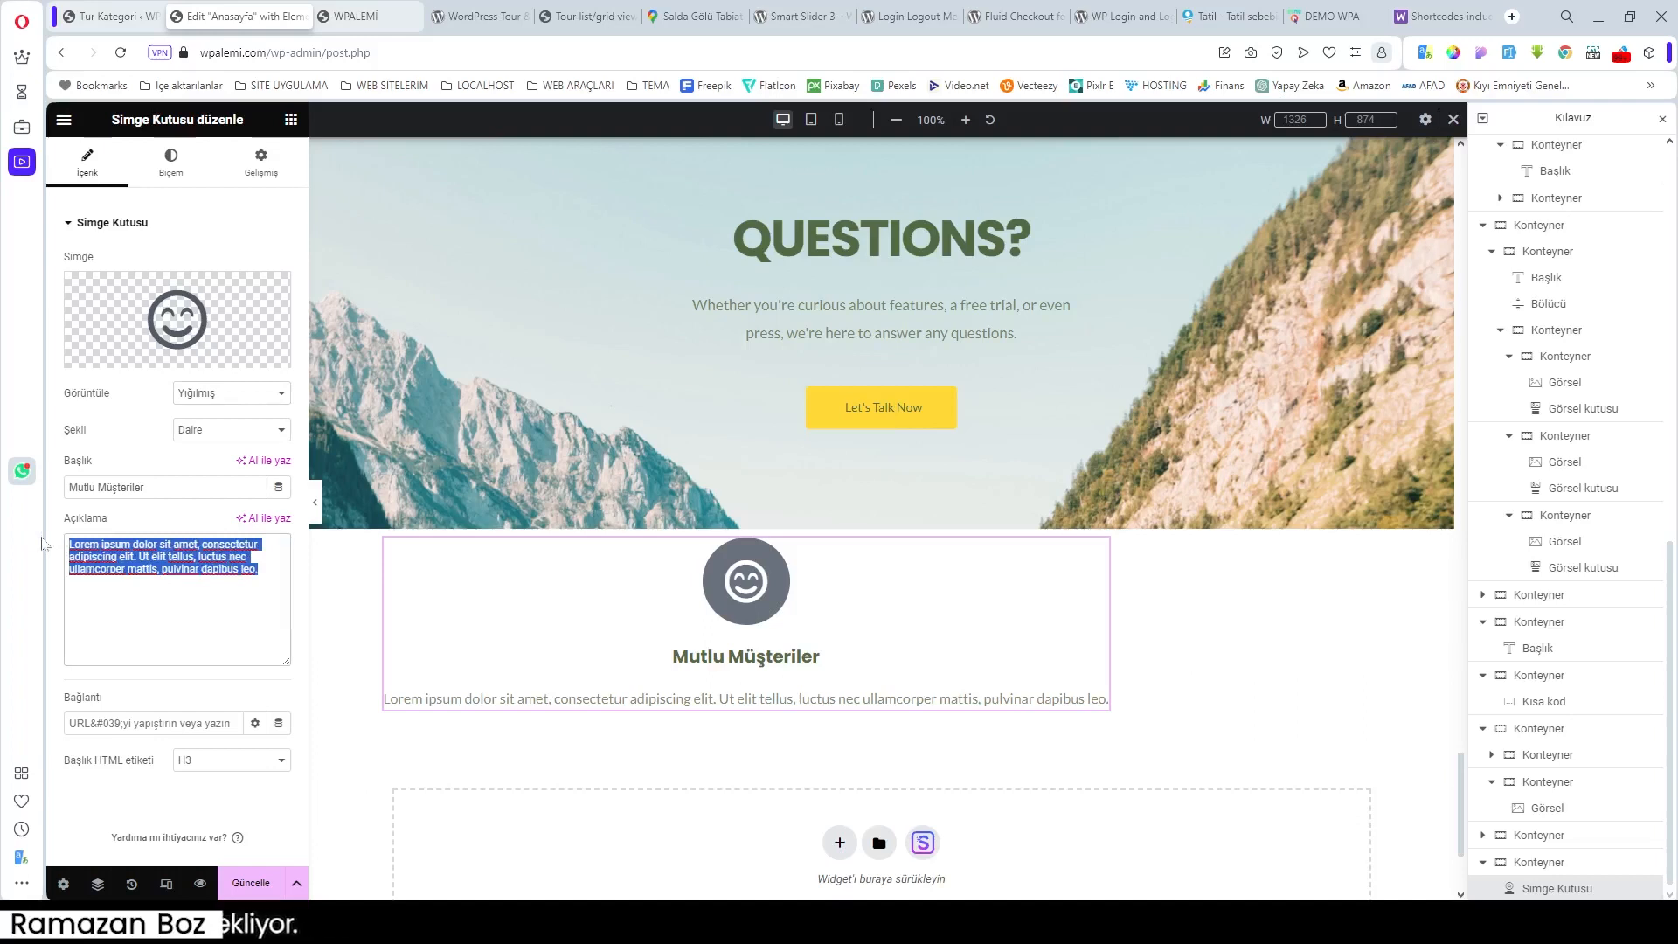
key("BackSpace")
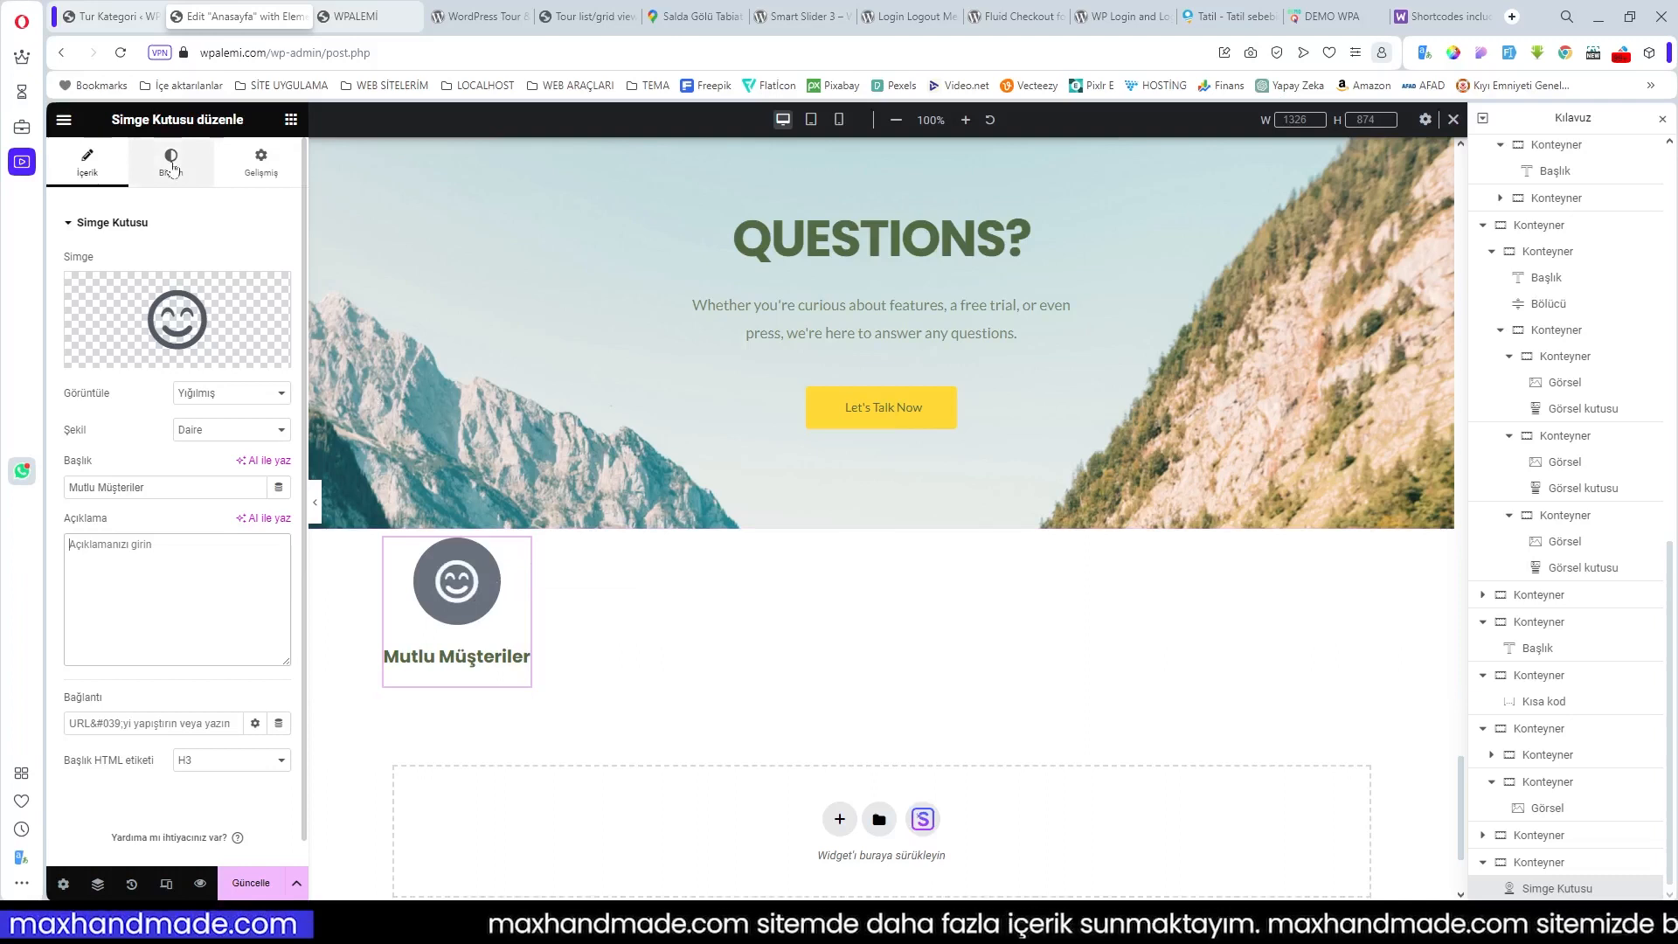
Step: Try global colours on the icon, making the smiley yellow with Theme Color 1
left_click(172, 168)
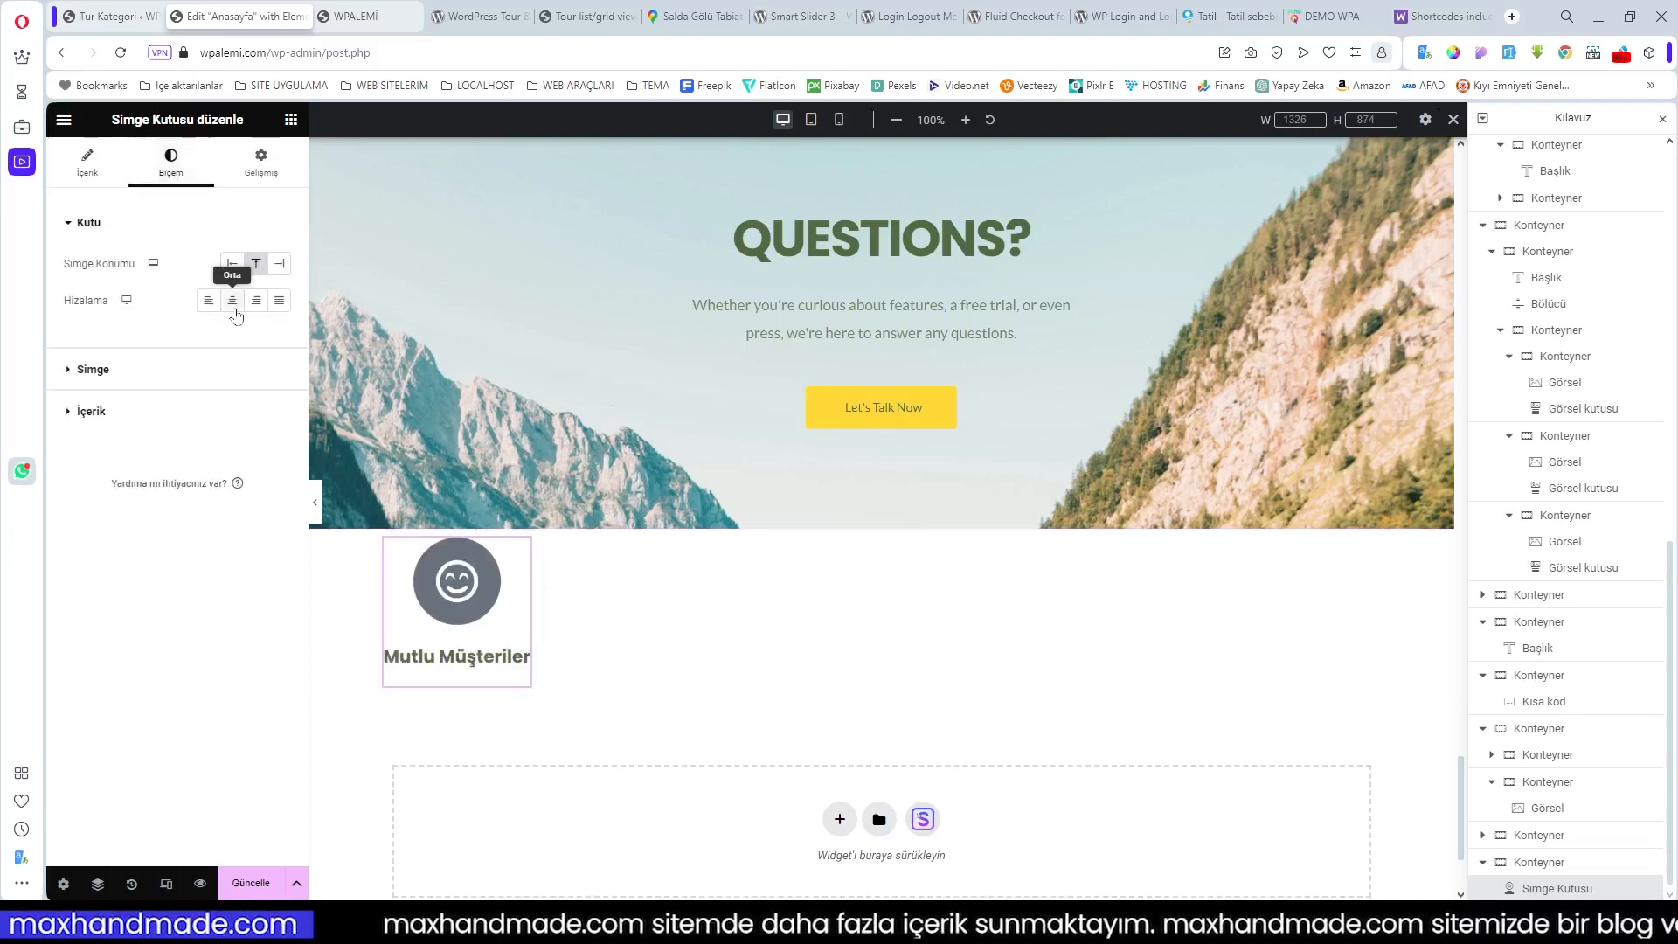
left_click(117, 380)
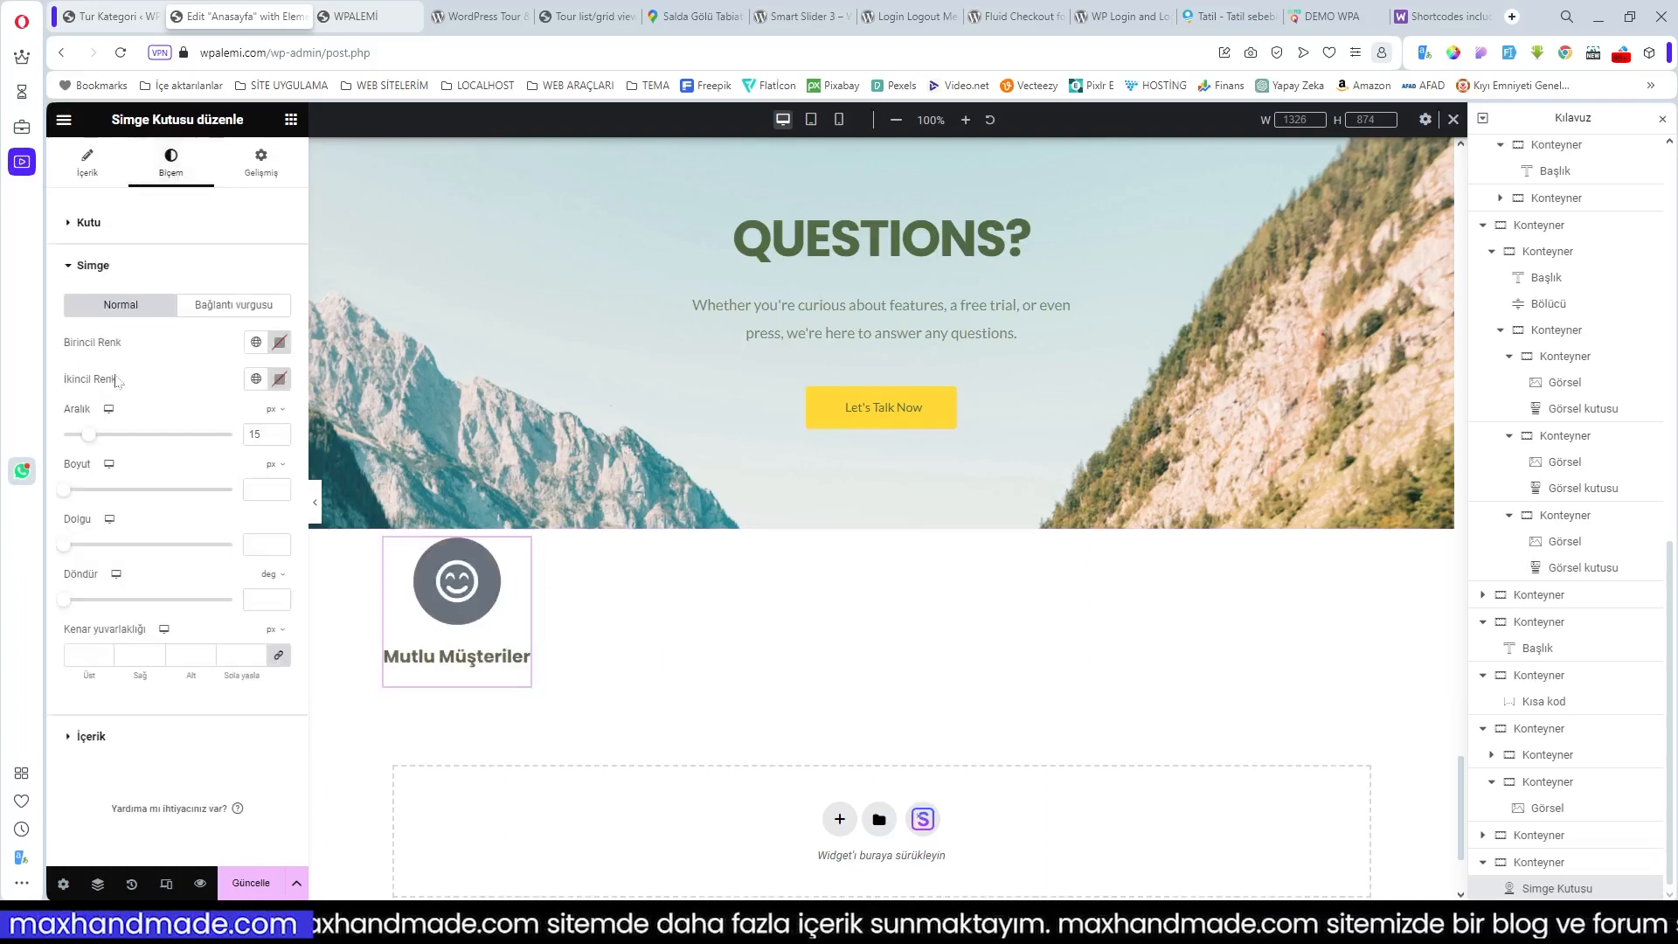
left_click(256, 343)
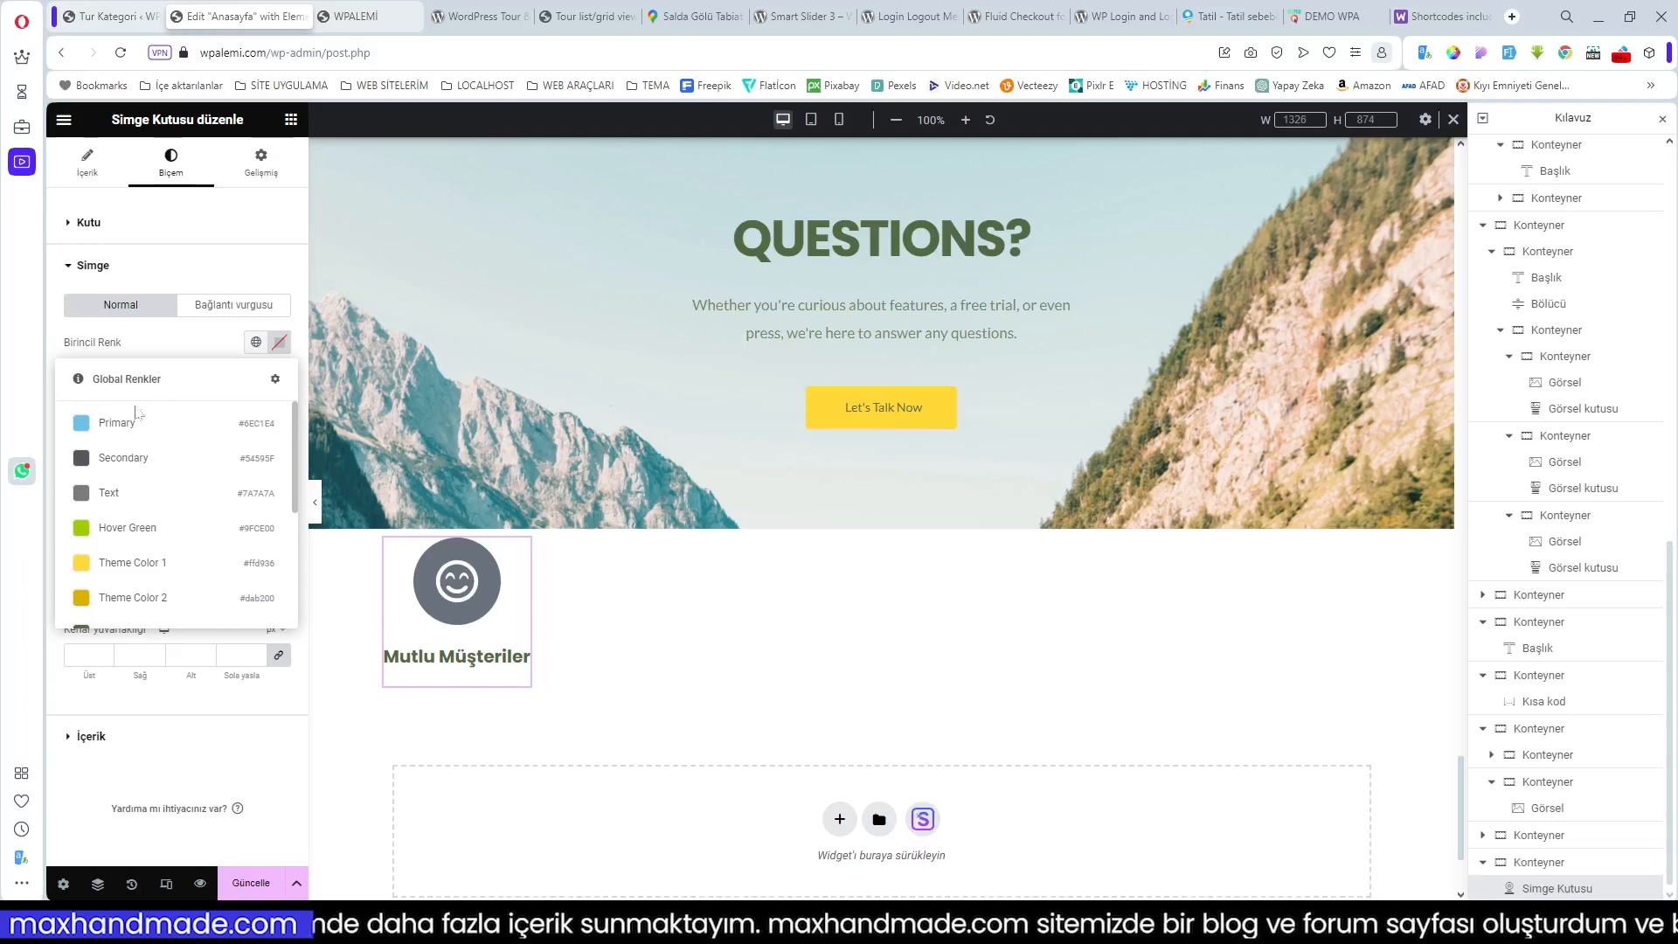
left_click(91, 428)
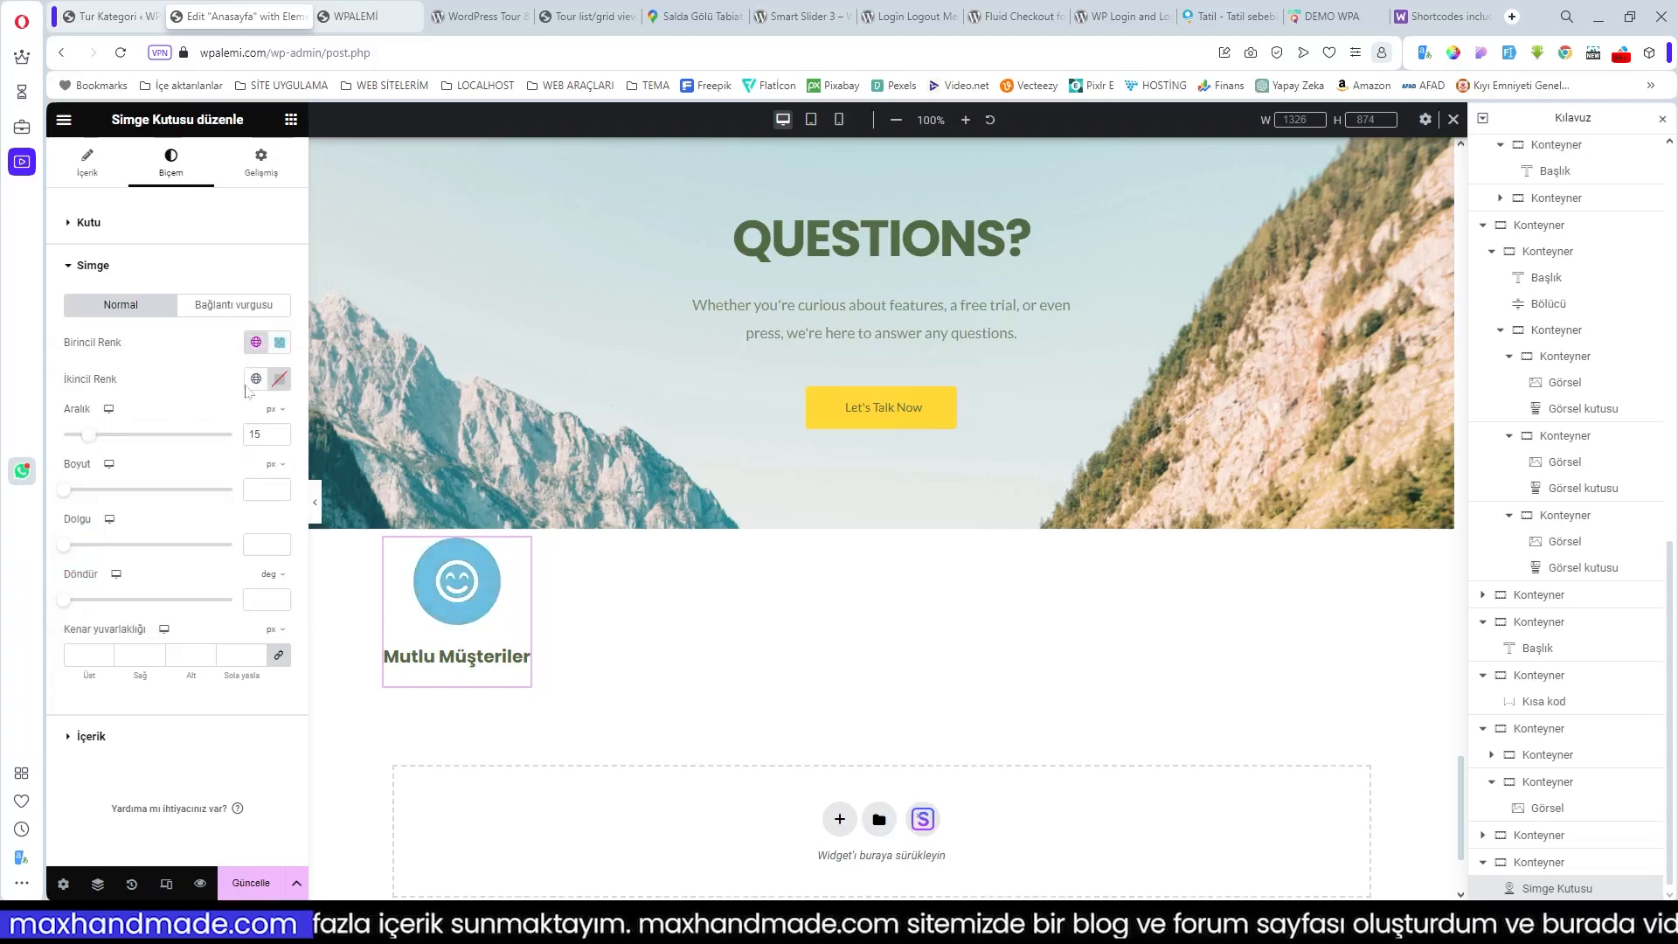
left_click(258, 346)
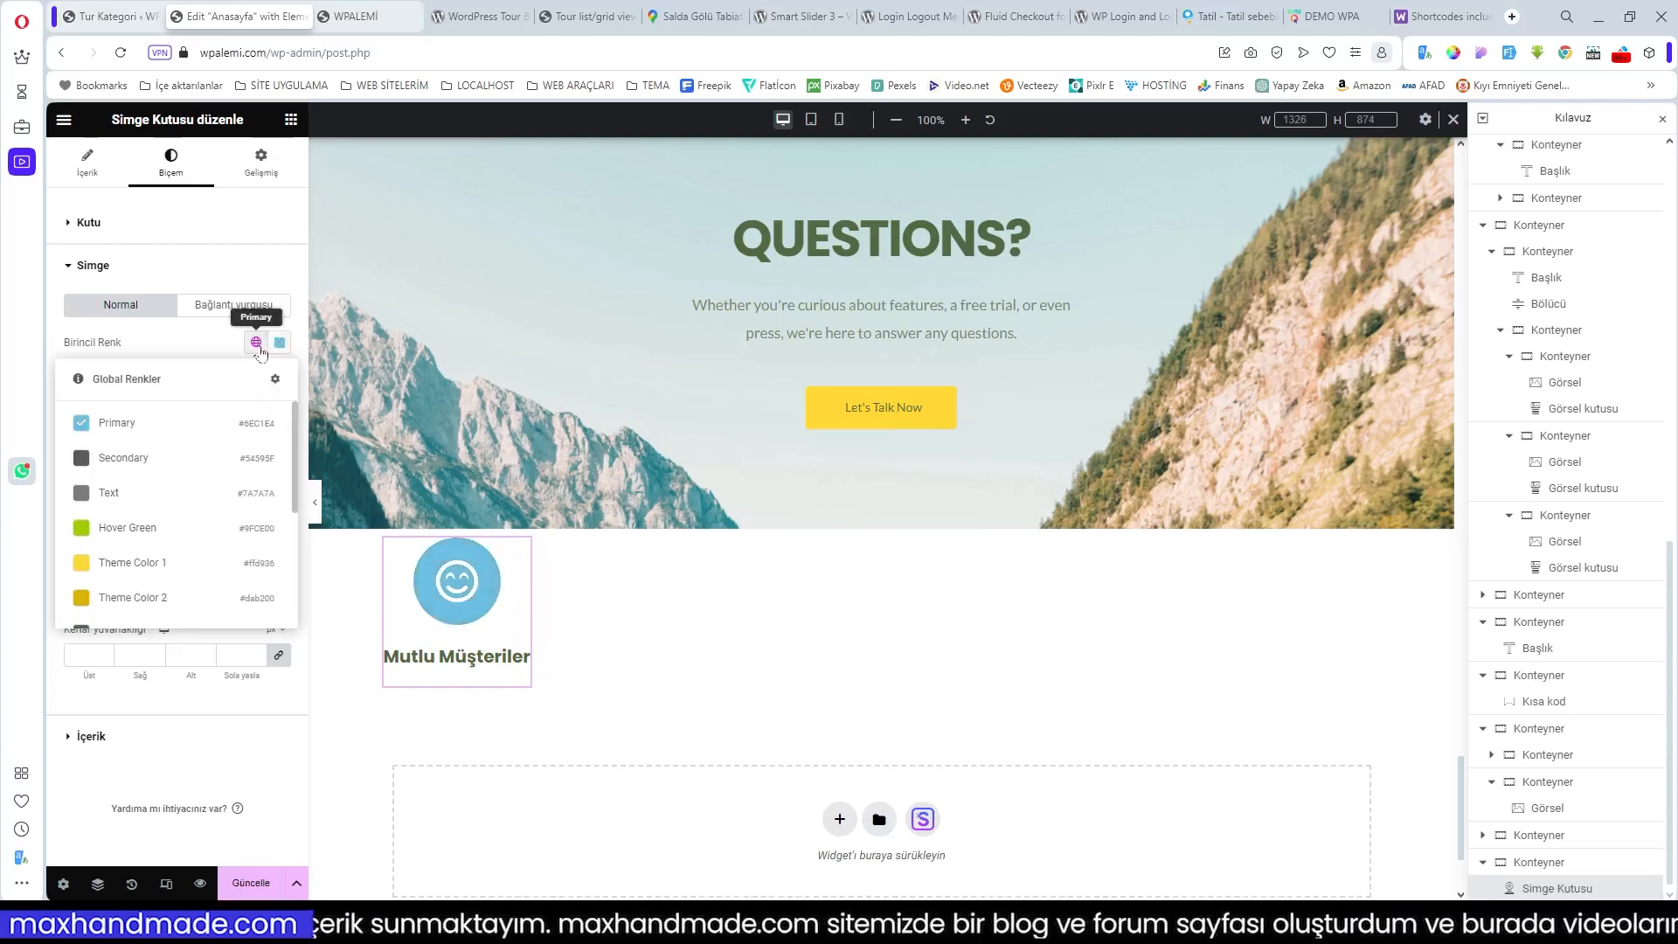
left_click(123, 460)
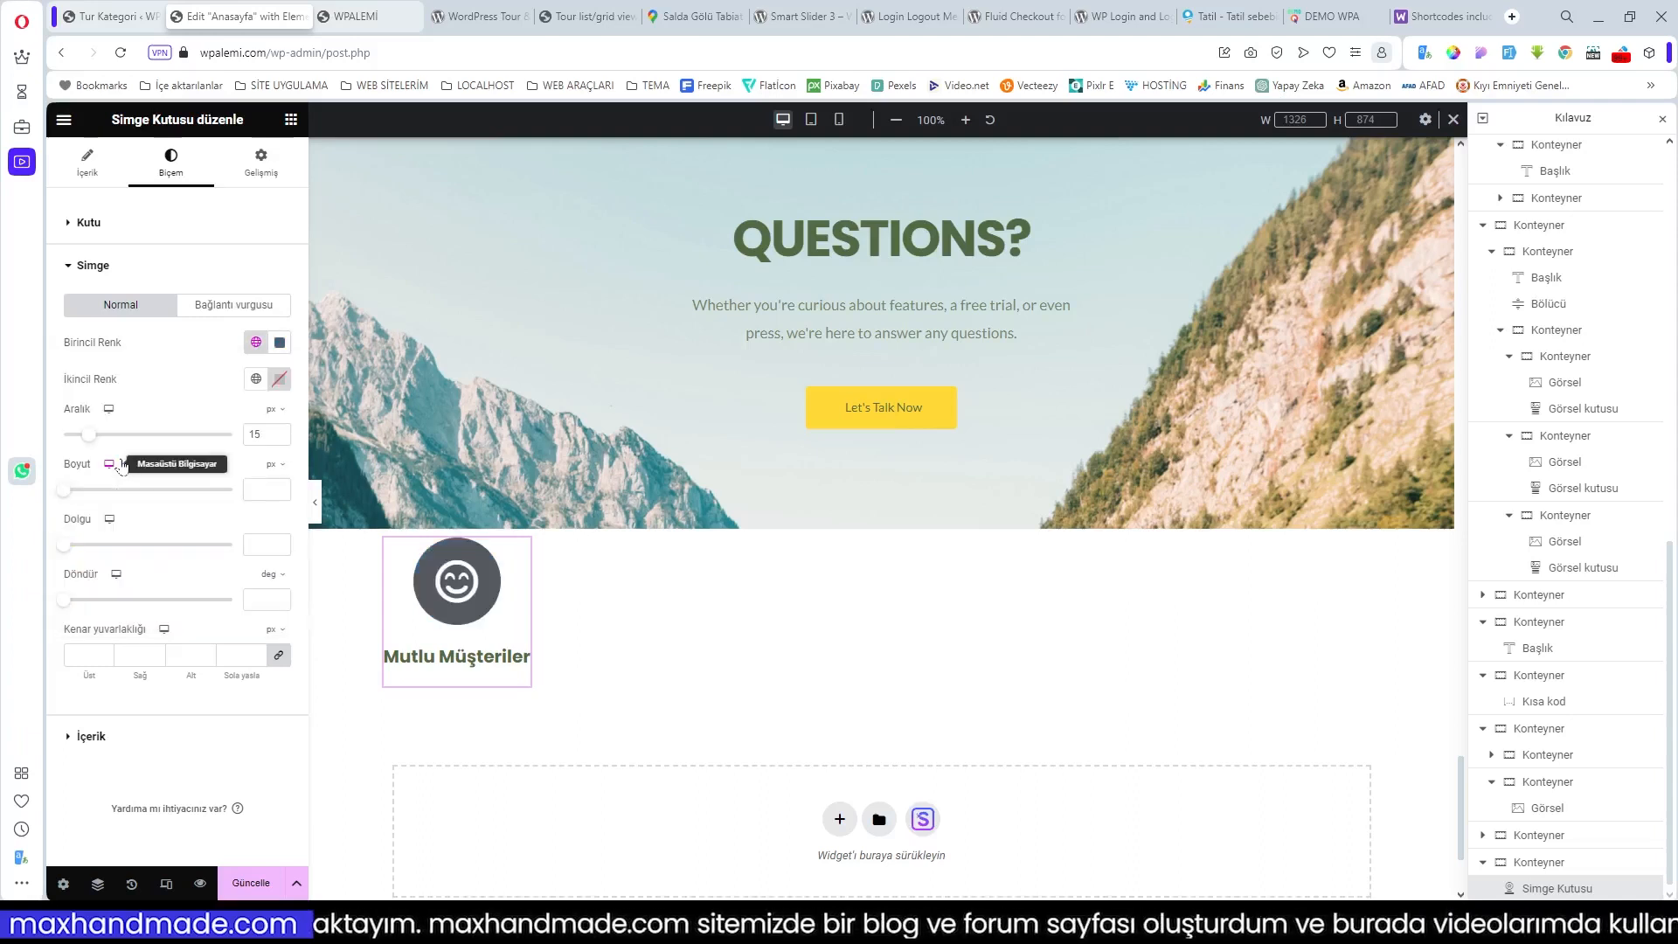
left_click(255, 381)
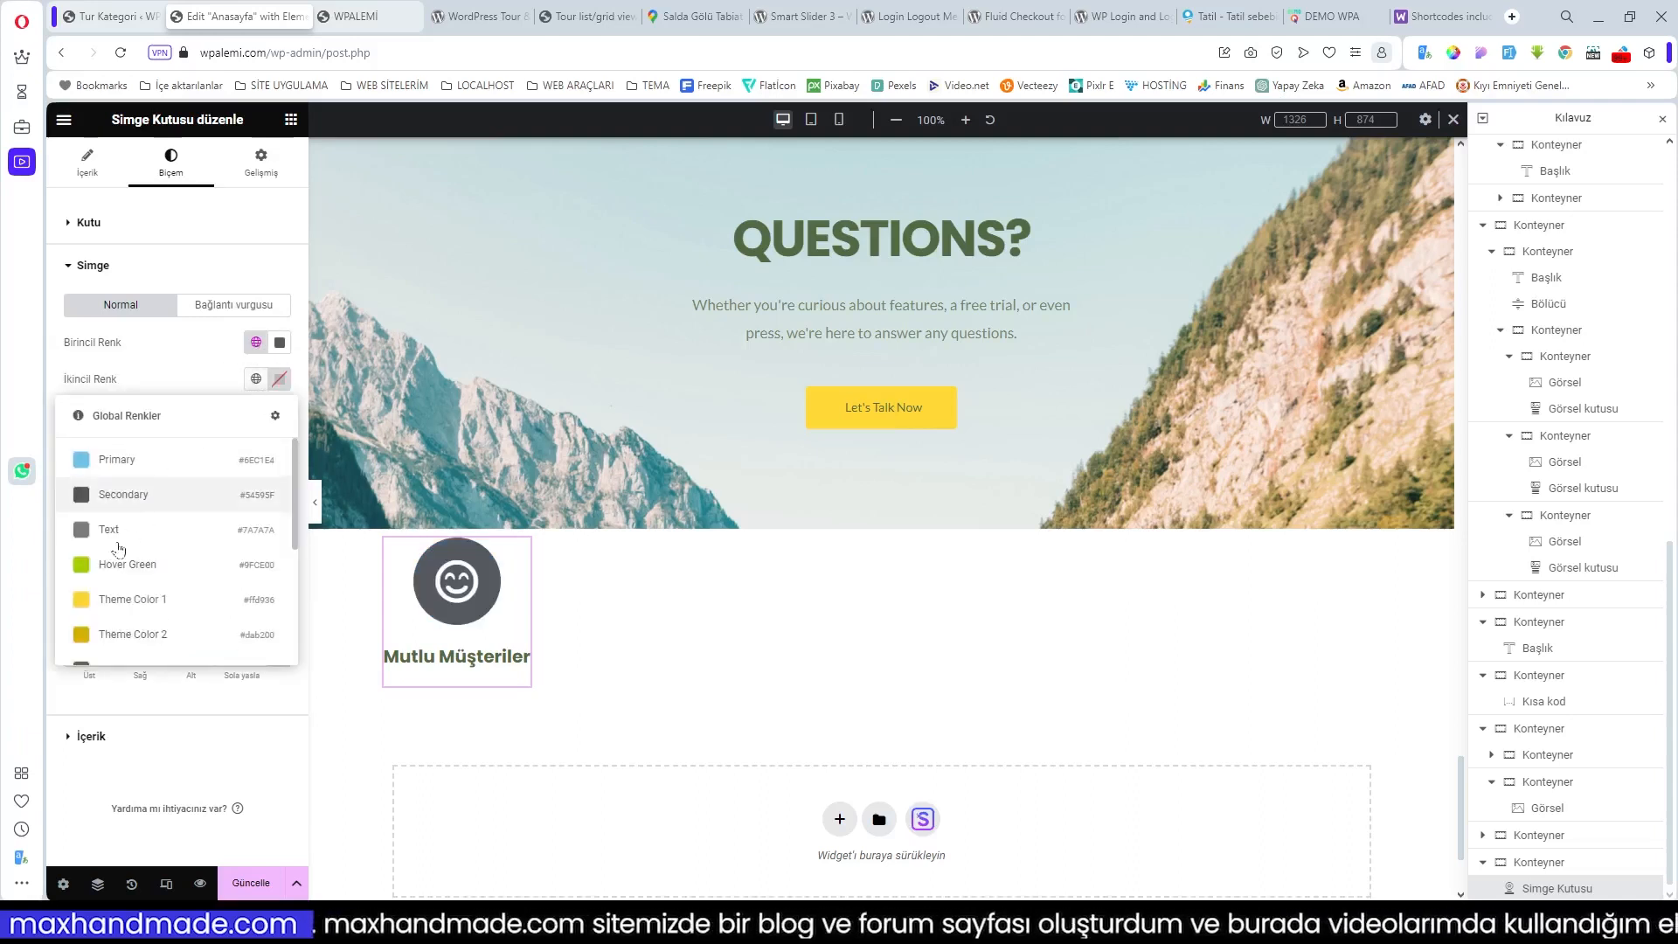
left_click(90, 600)
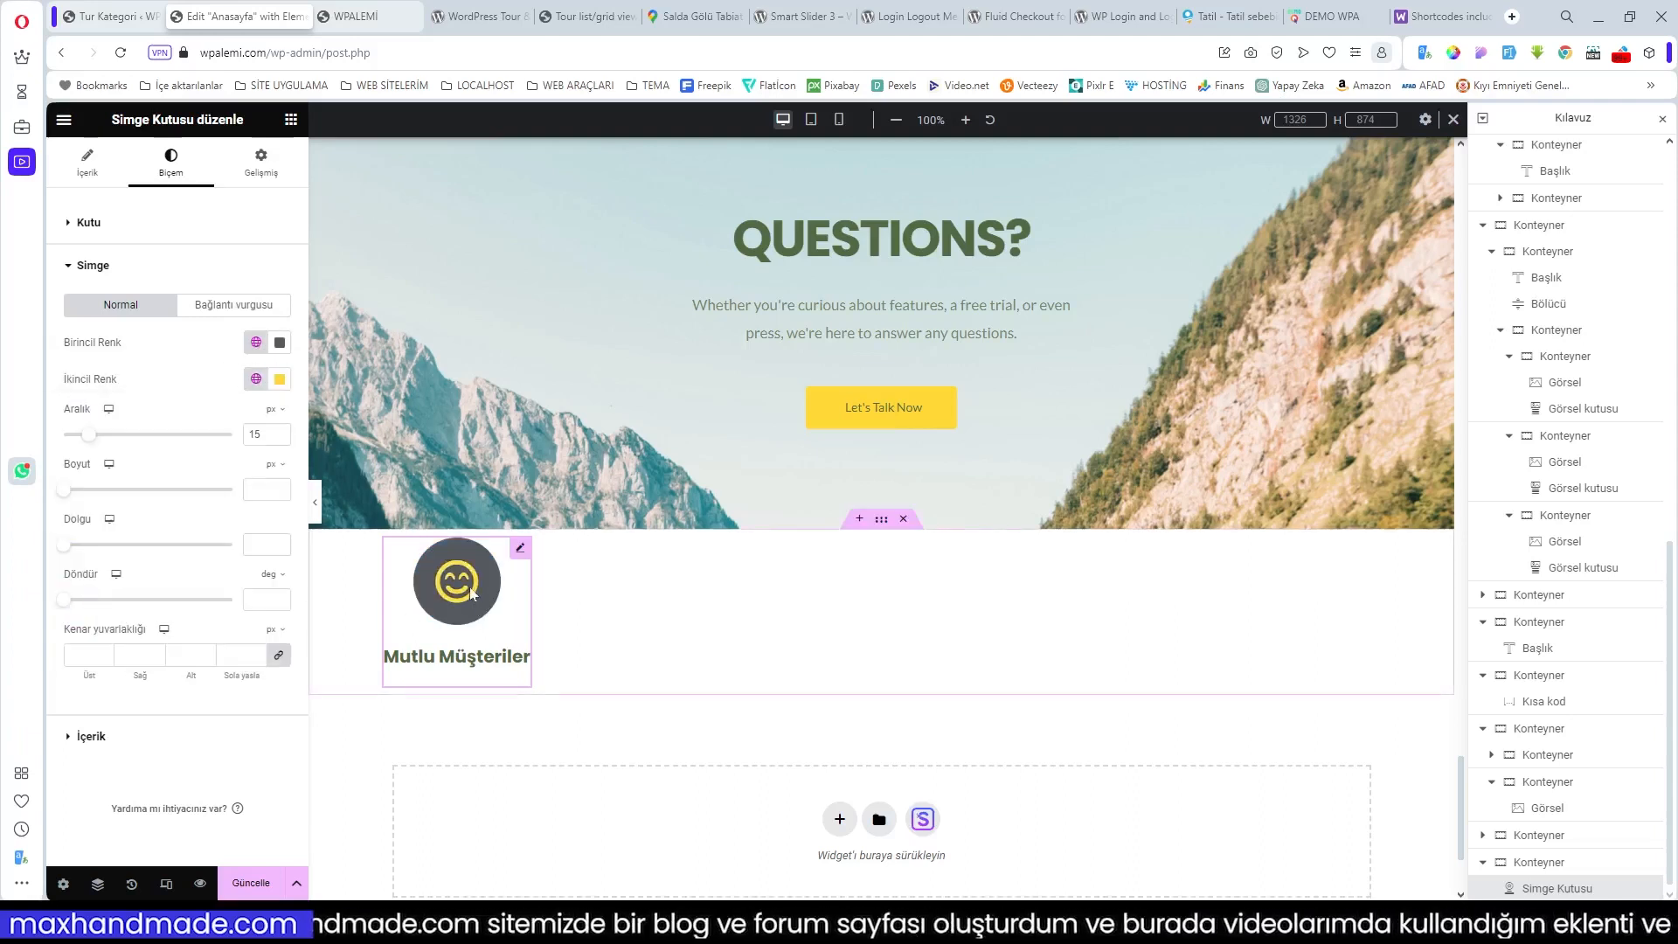
left_click(256, 343)
scroll(167, 489, "down", 5)
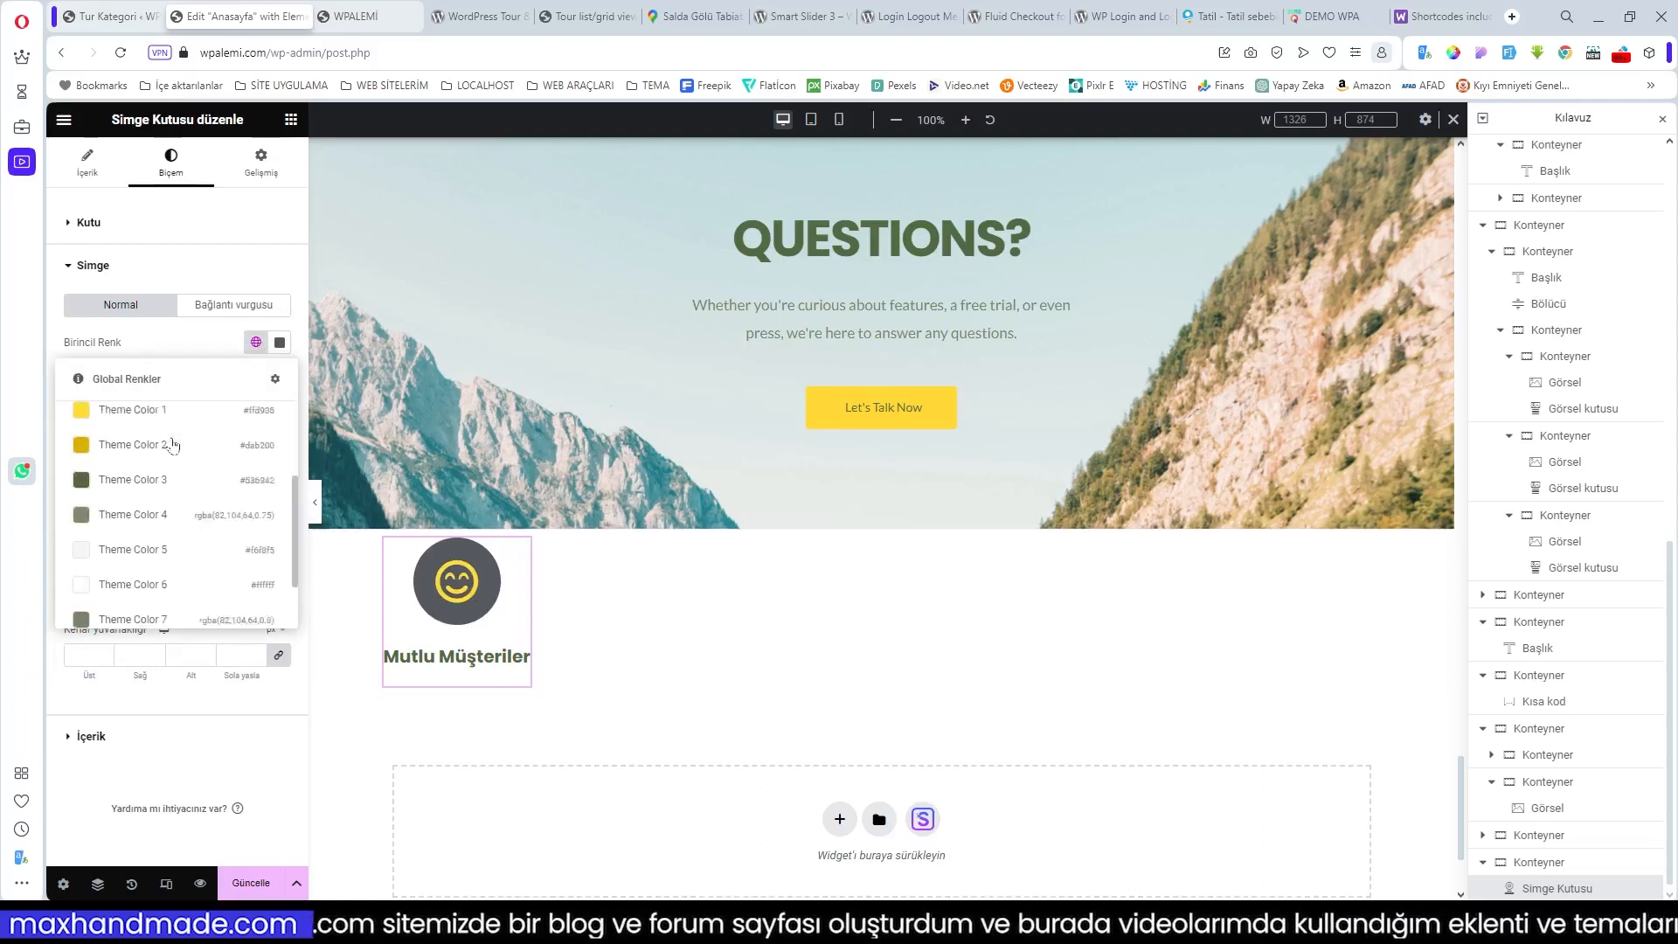
left_click(144, 573)
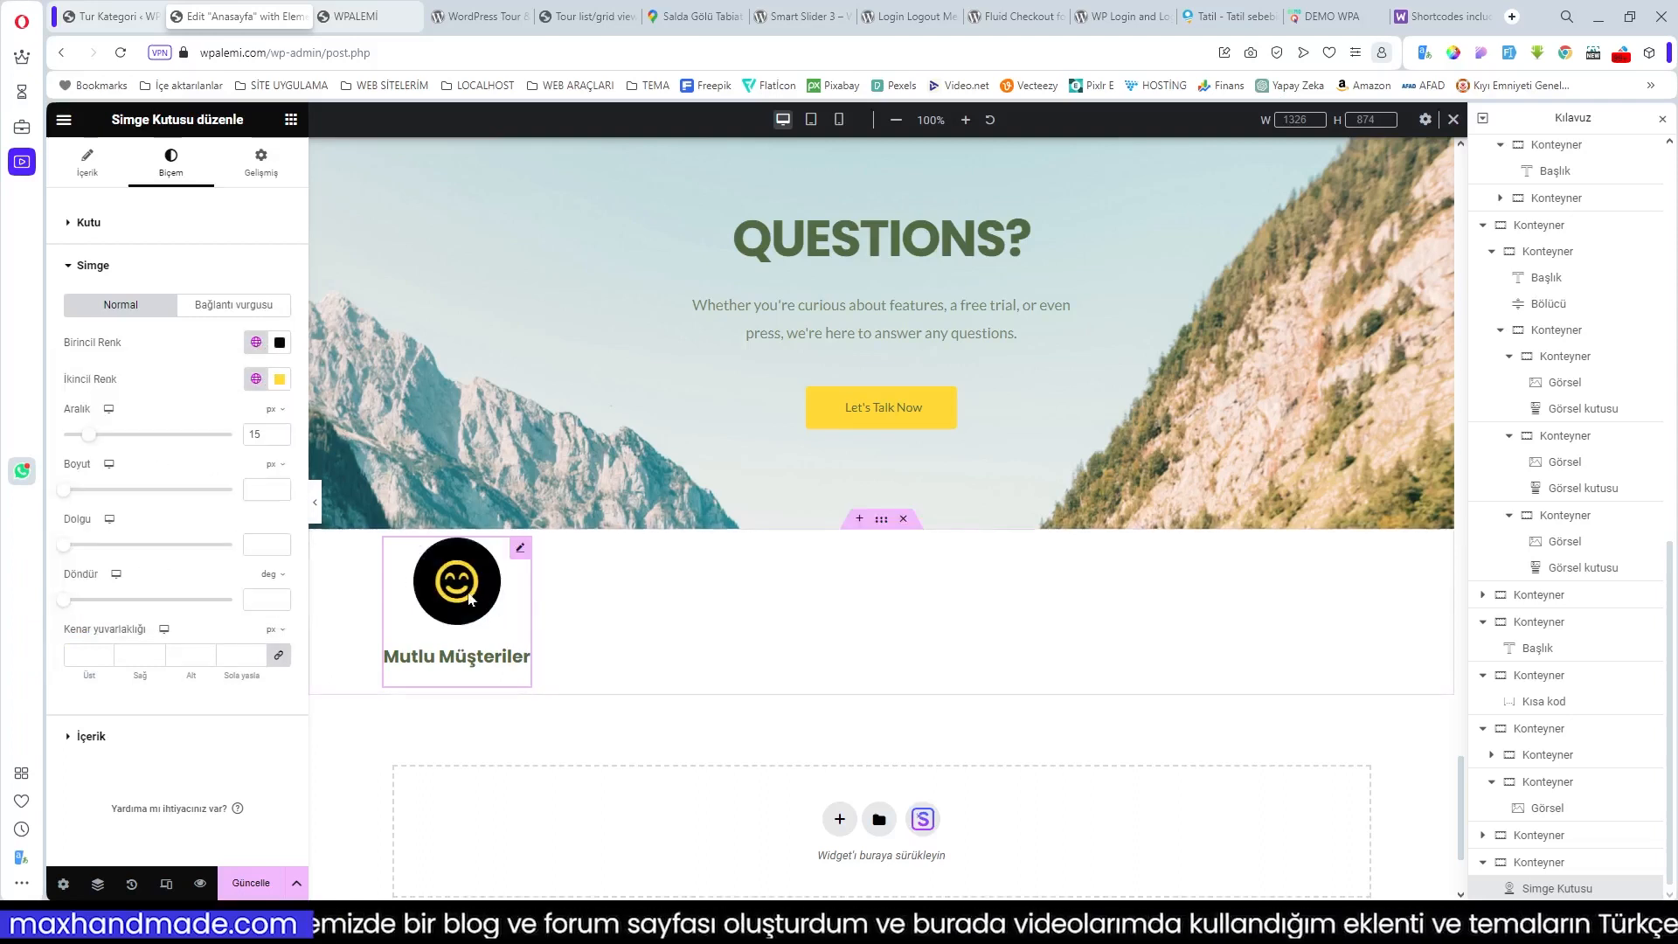
Step: Set the icon circle's primary colour to custom blue #3E57E0
left_click(256, 342)
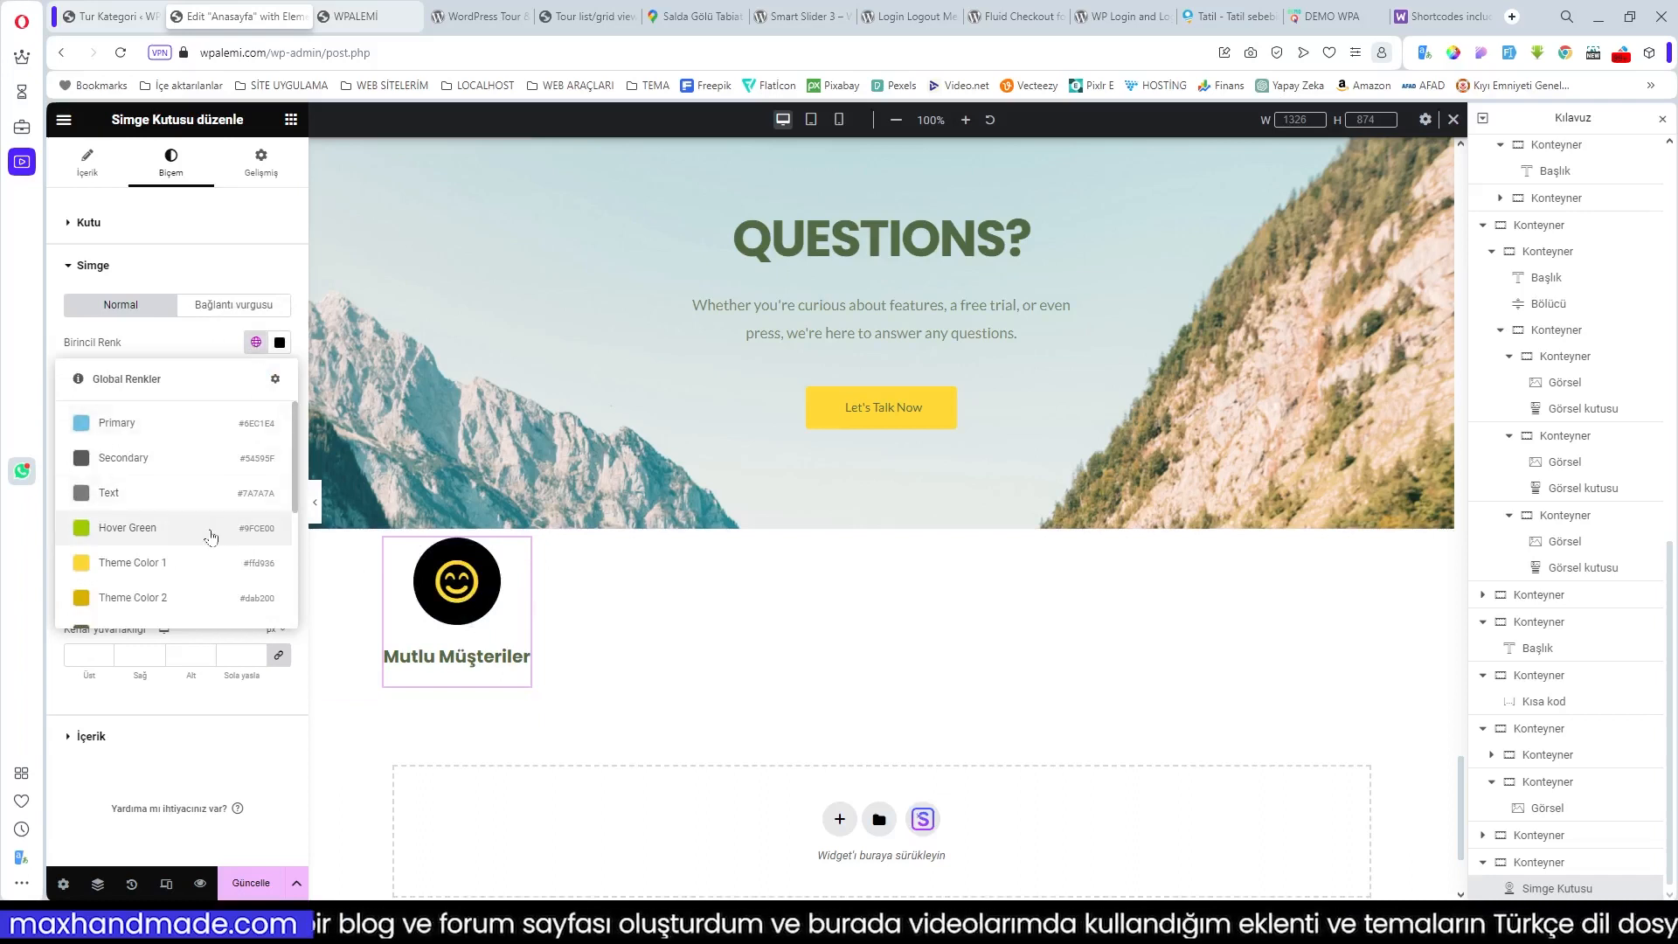
scroll(211, 524, "down", 2)
scroll(211, 535, "down", 1)
scroll(211, 535, "up", 4)
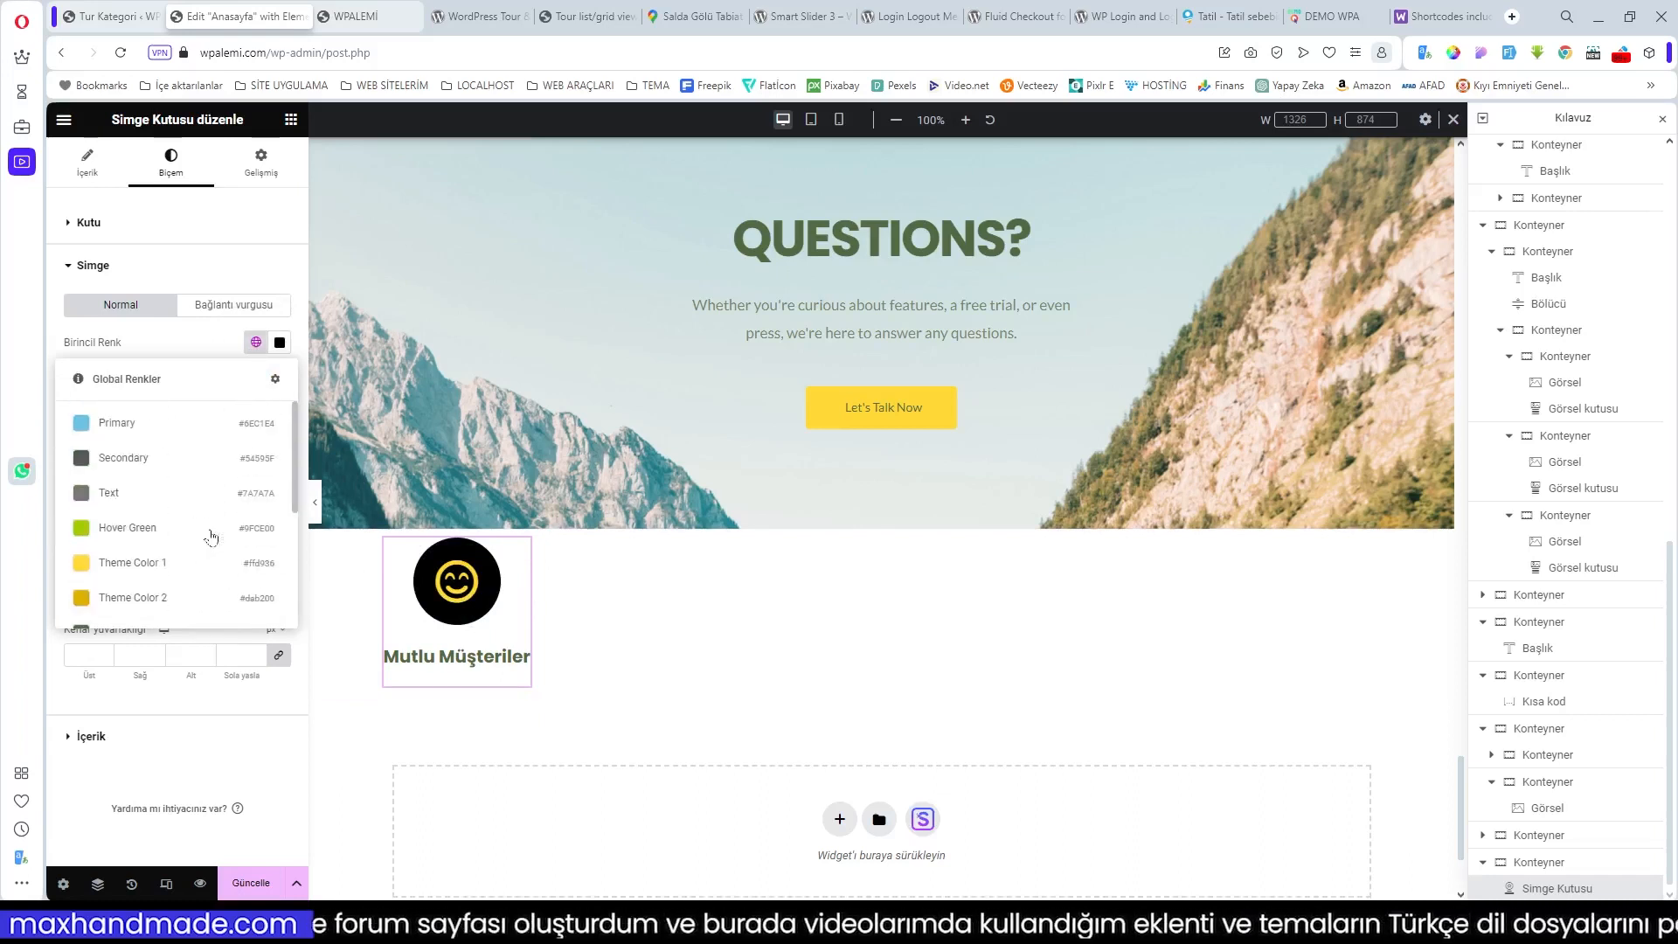
left_click(257, 344)
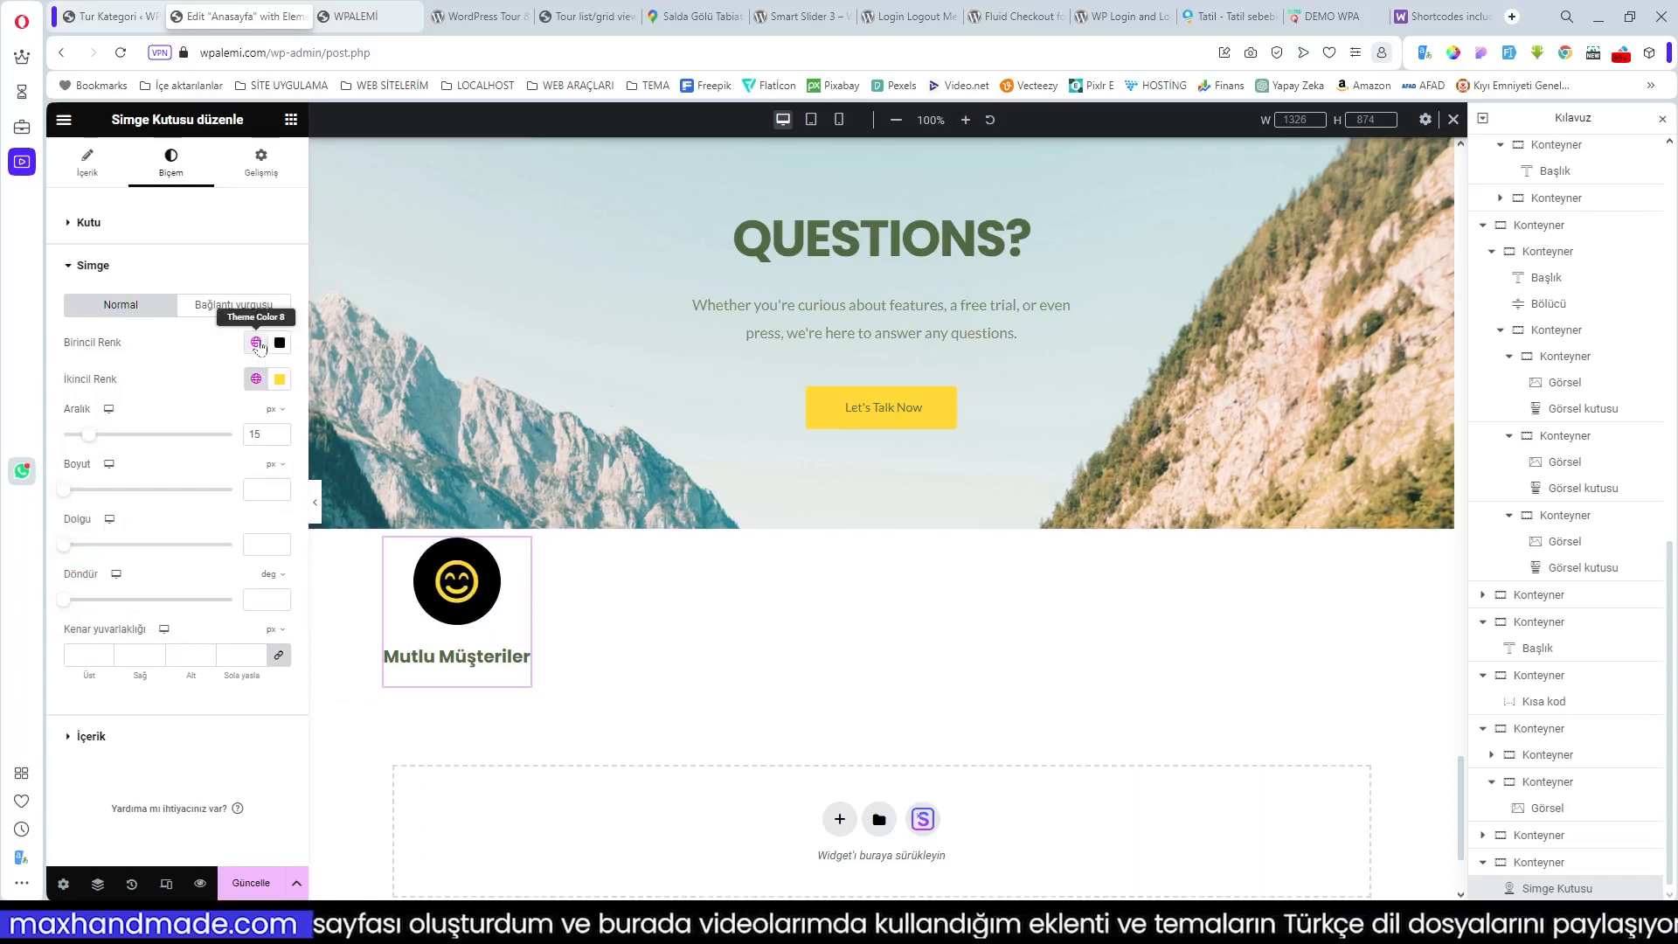
left_click(257, 344)
left_click(257, 343)
left_click(280, 342)
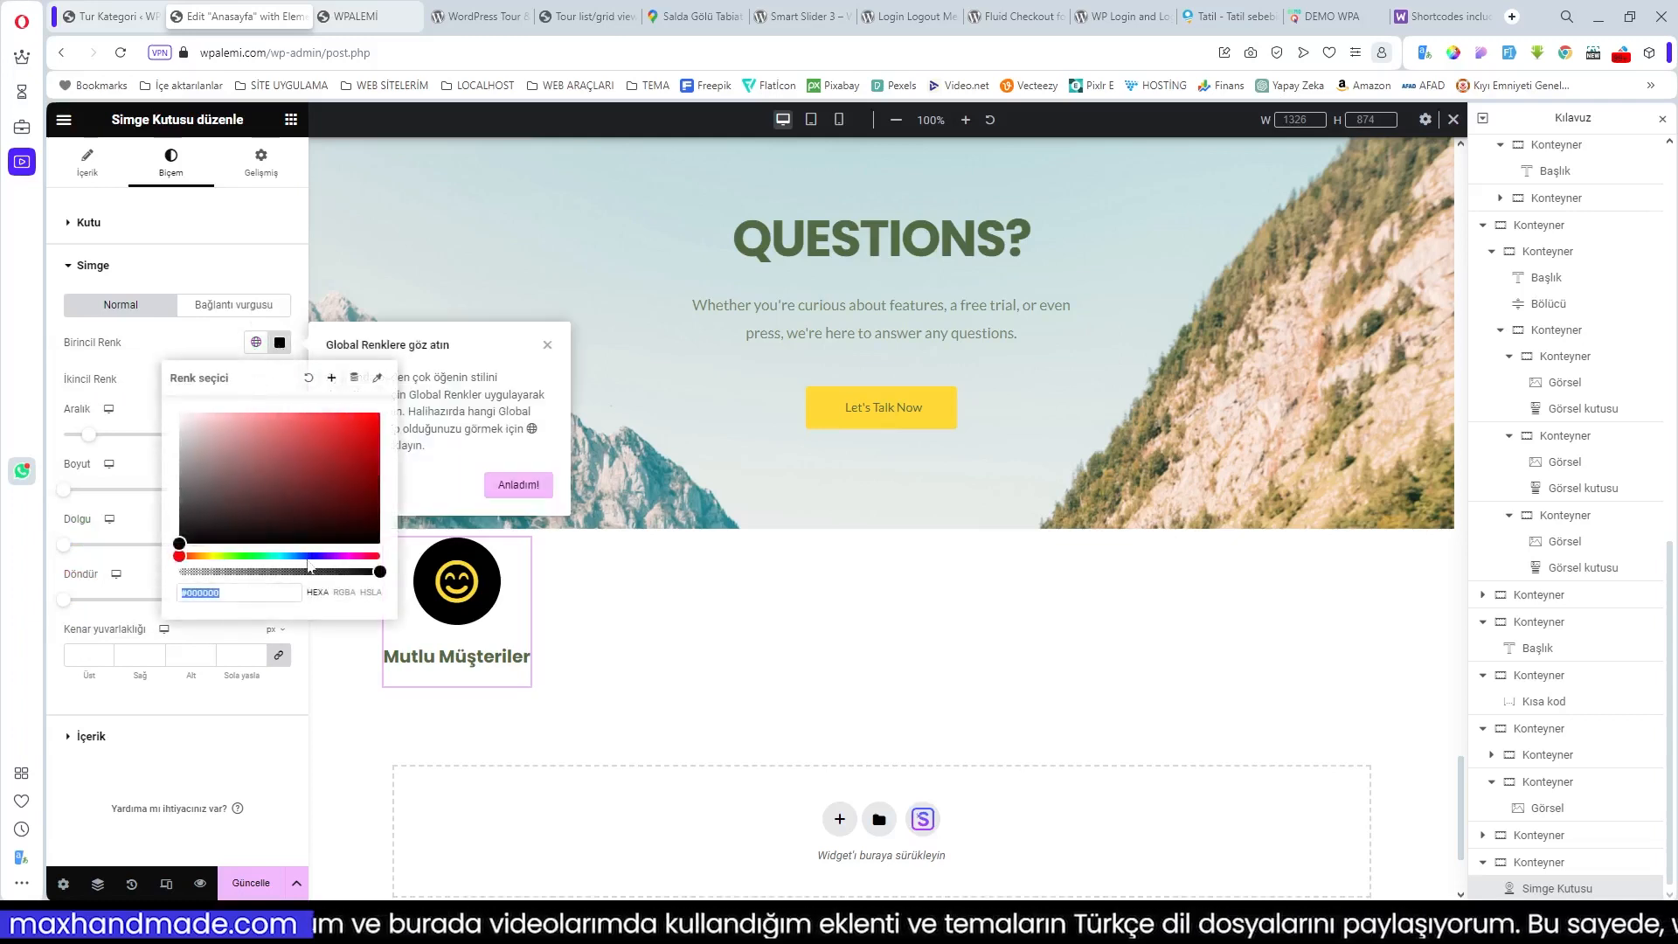
left_click_drag(317, 538, 289, 434)
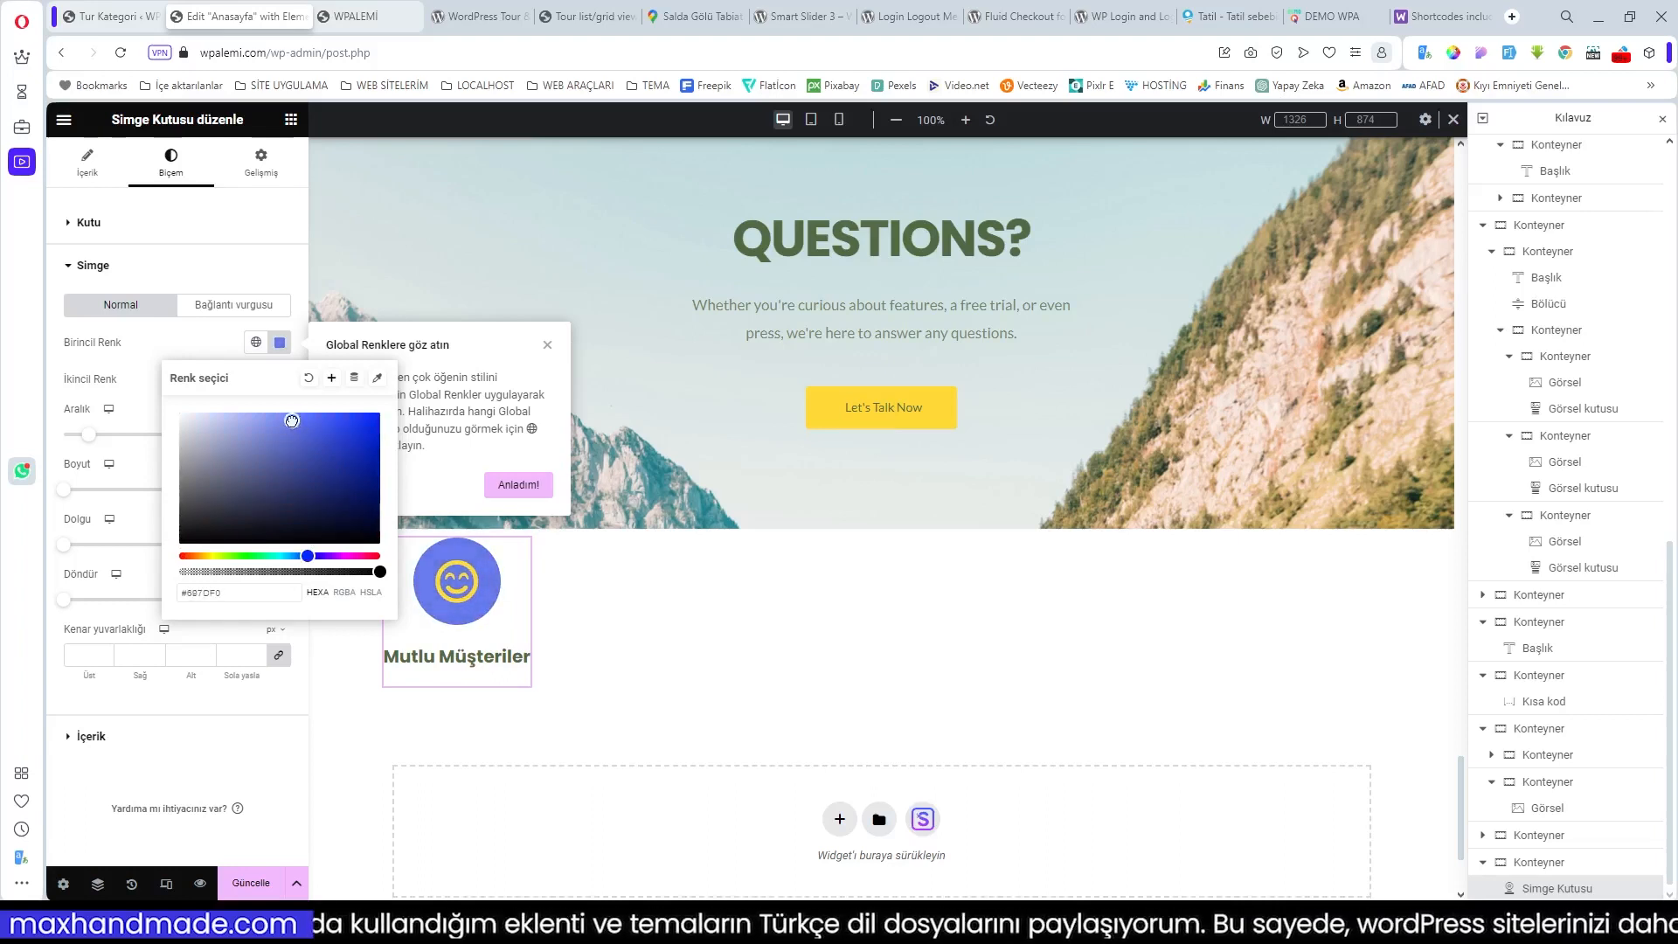
left_click(669, 646)
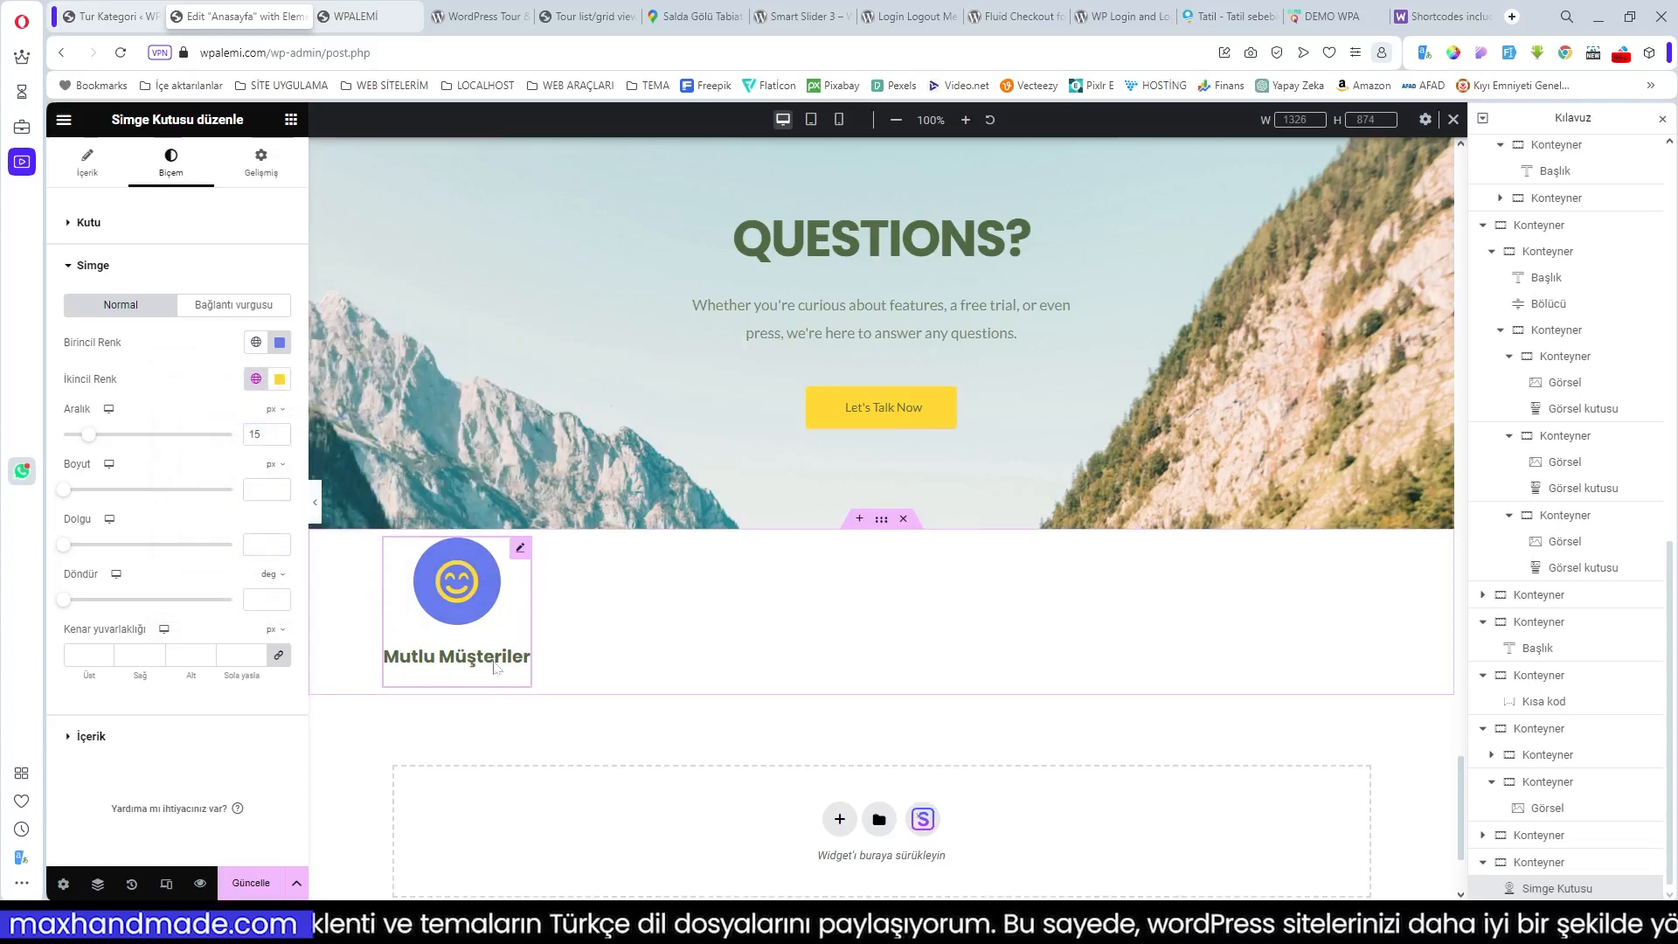
Step: Copy the Nielsen research description from the live site into the icon box's Description
left_click(1338, 19)
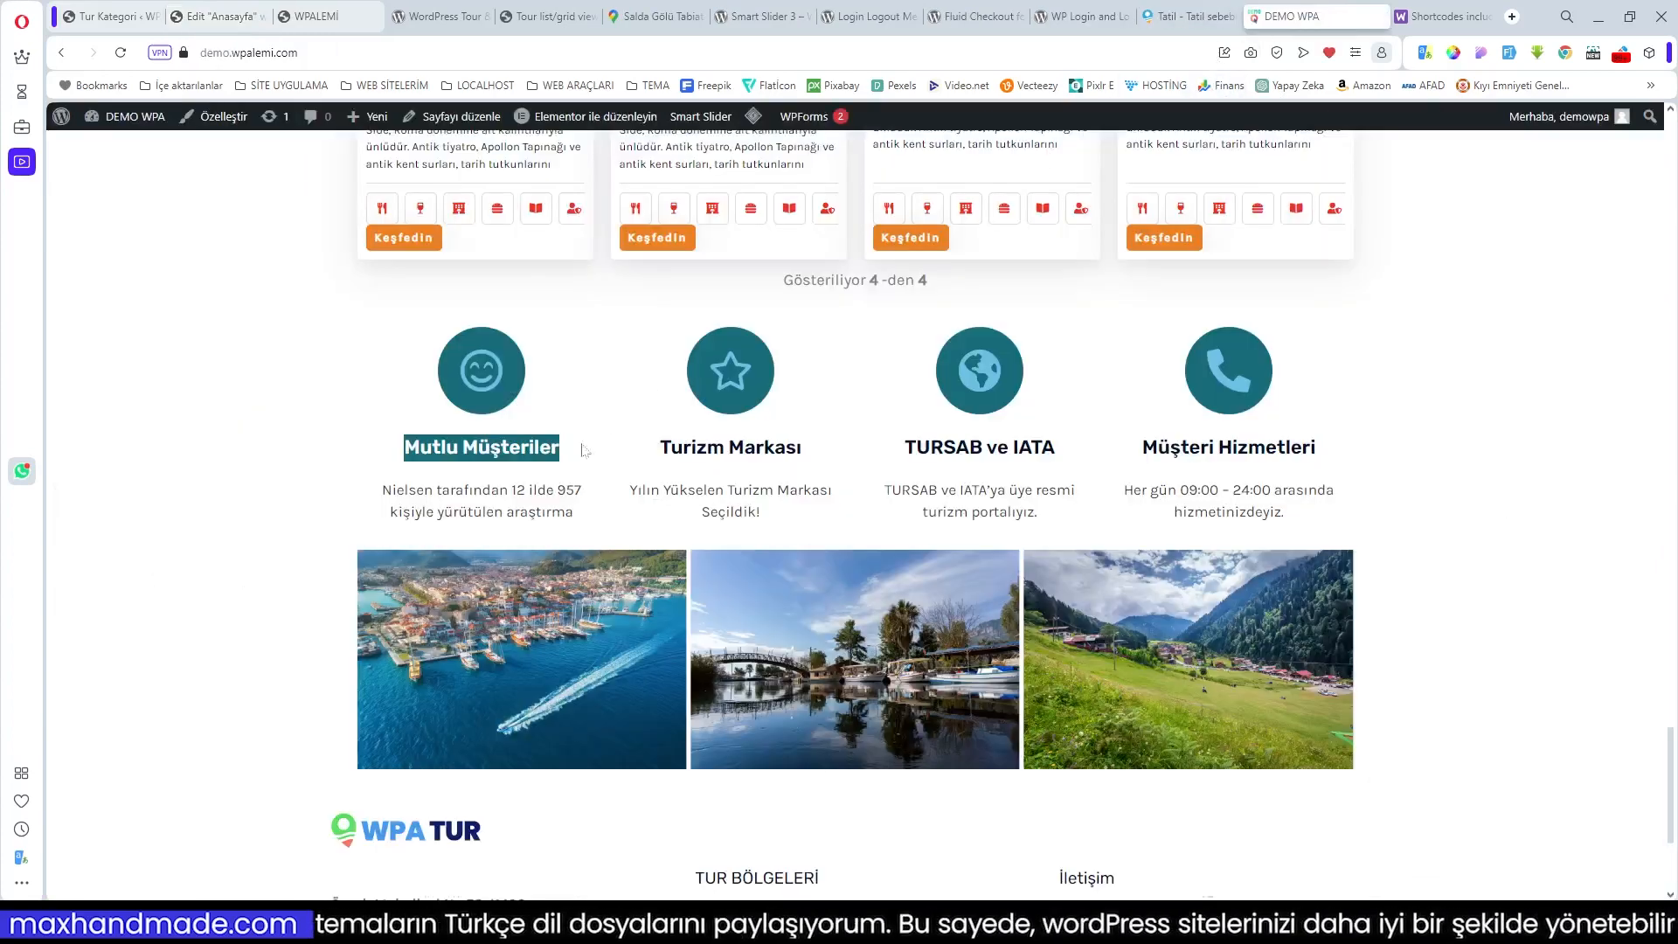
left_click_drag(579, 514, 529, 491)
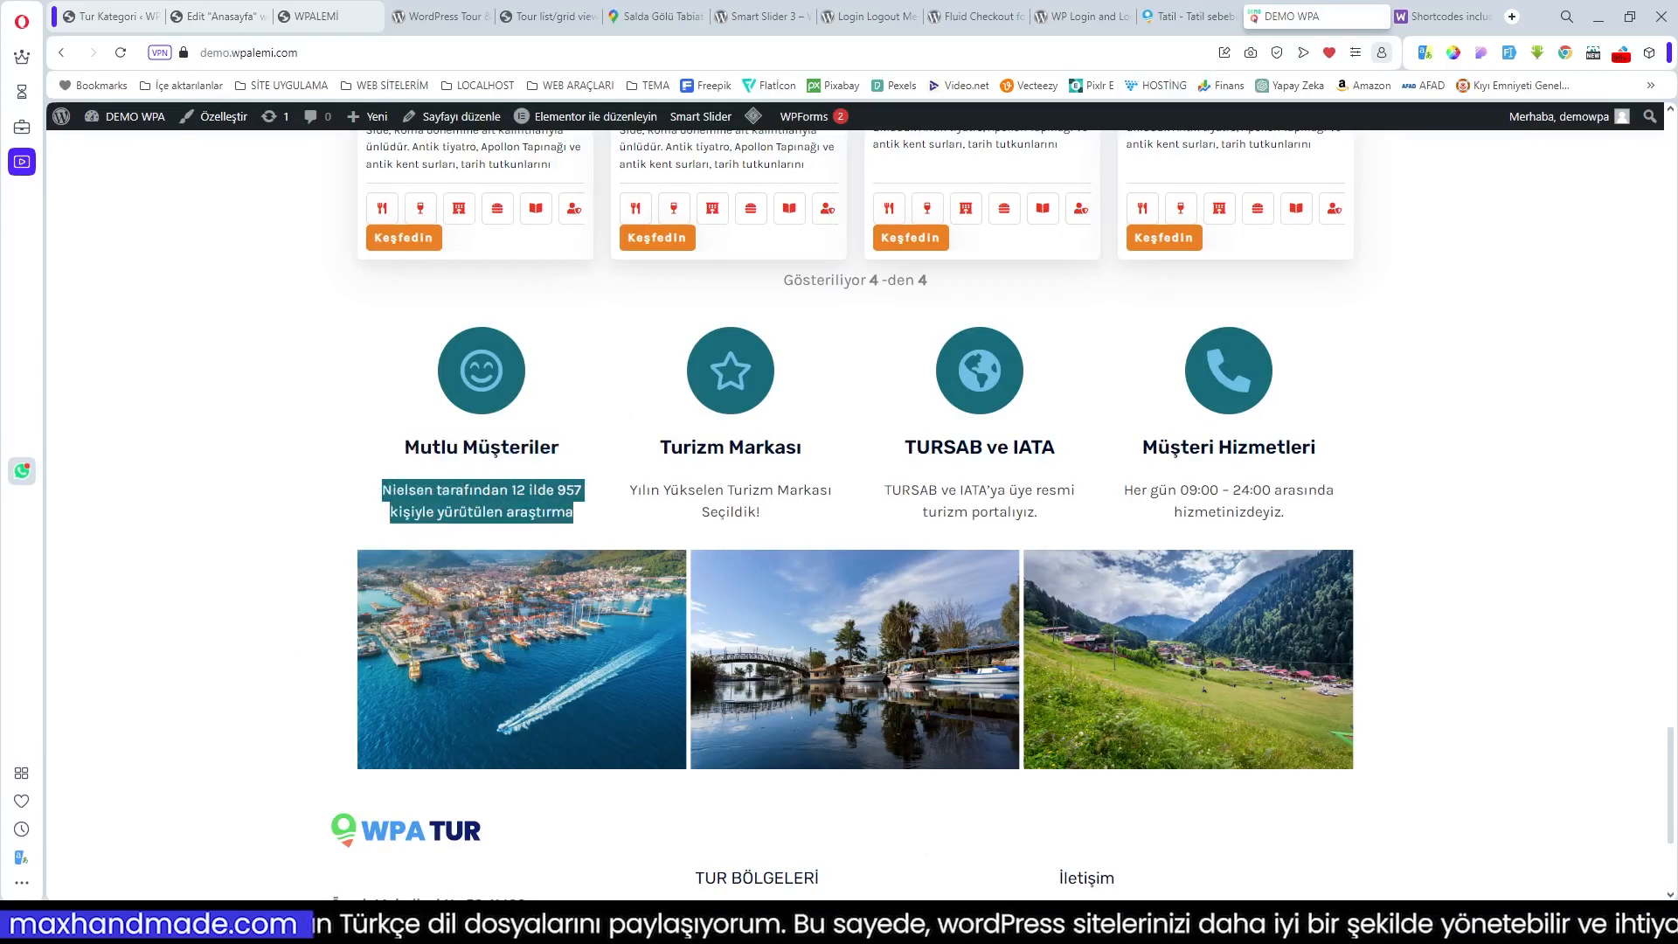
left_click(230, 18)
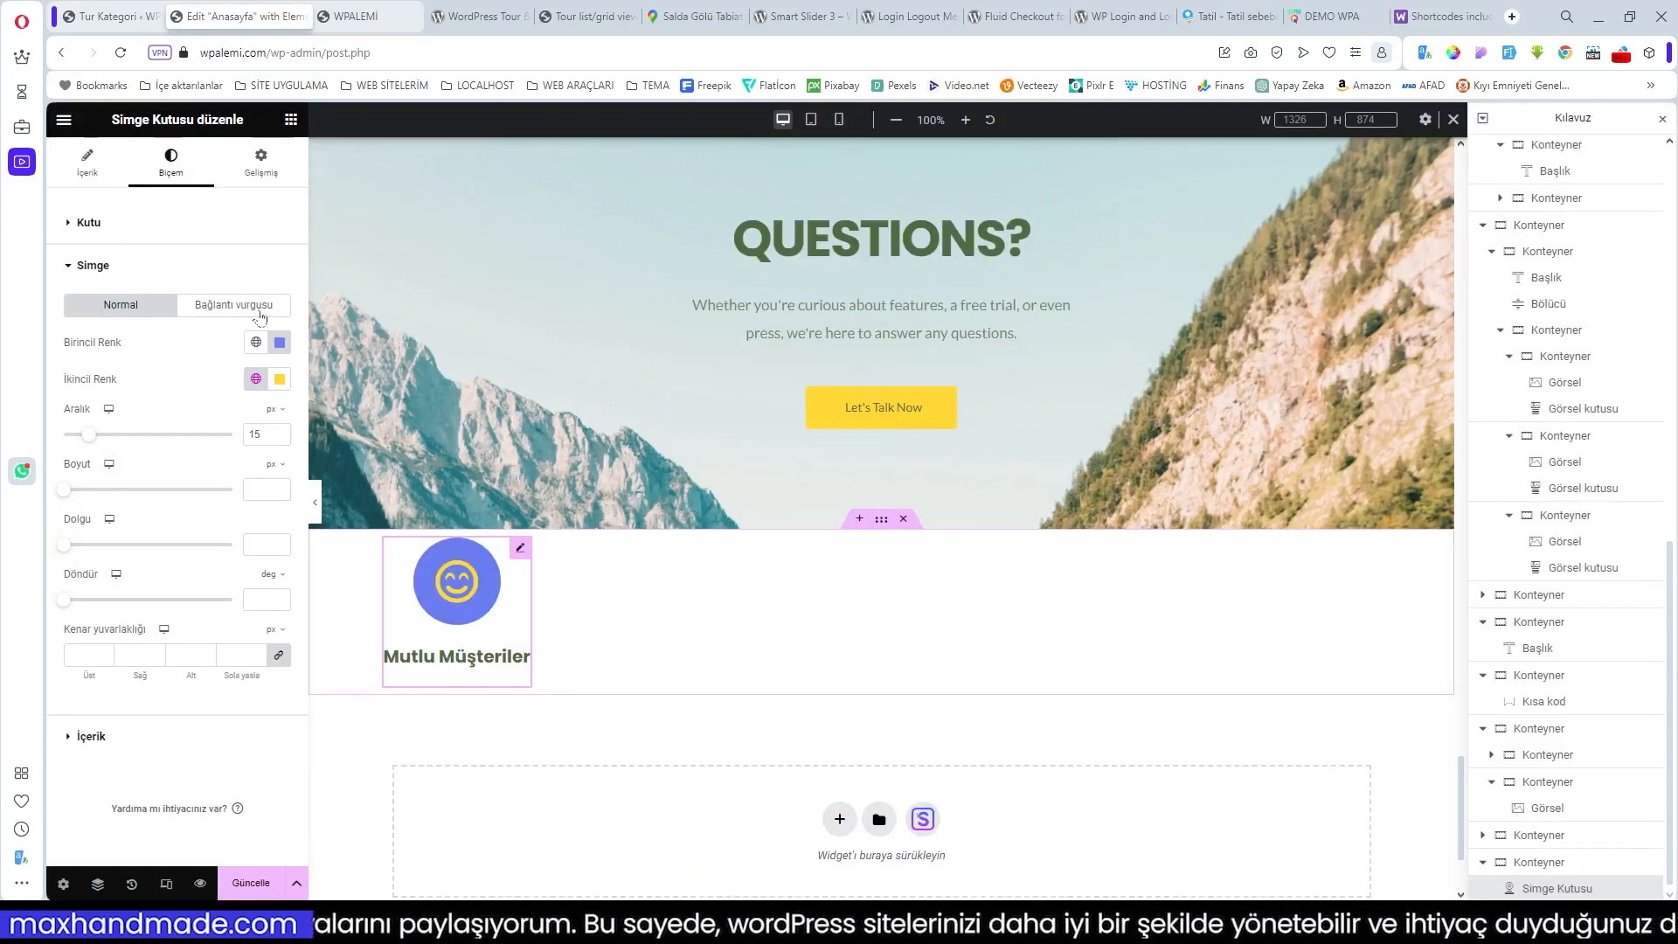
left_click(87, 164)
type("Nielsen tarafından 12 ilde 957 kişiyle yürütülen araştırma")
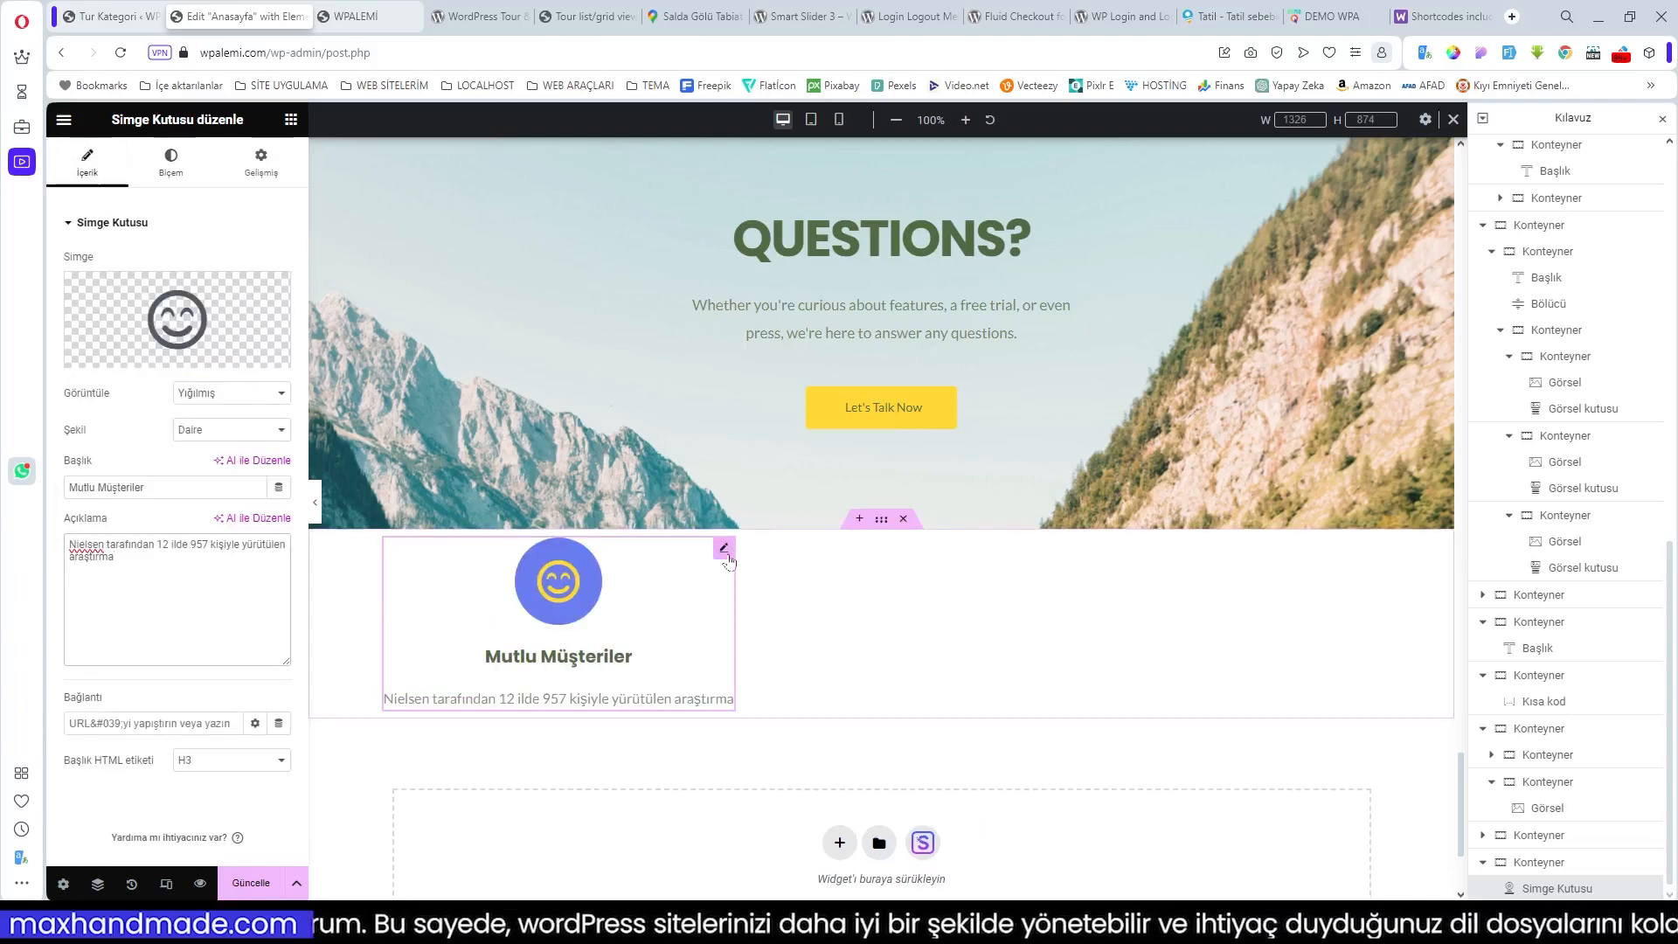
Step: Duplicate the icon box three times to fill the row with four boxes
right_click(728, 555)
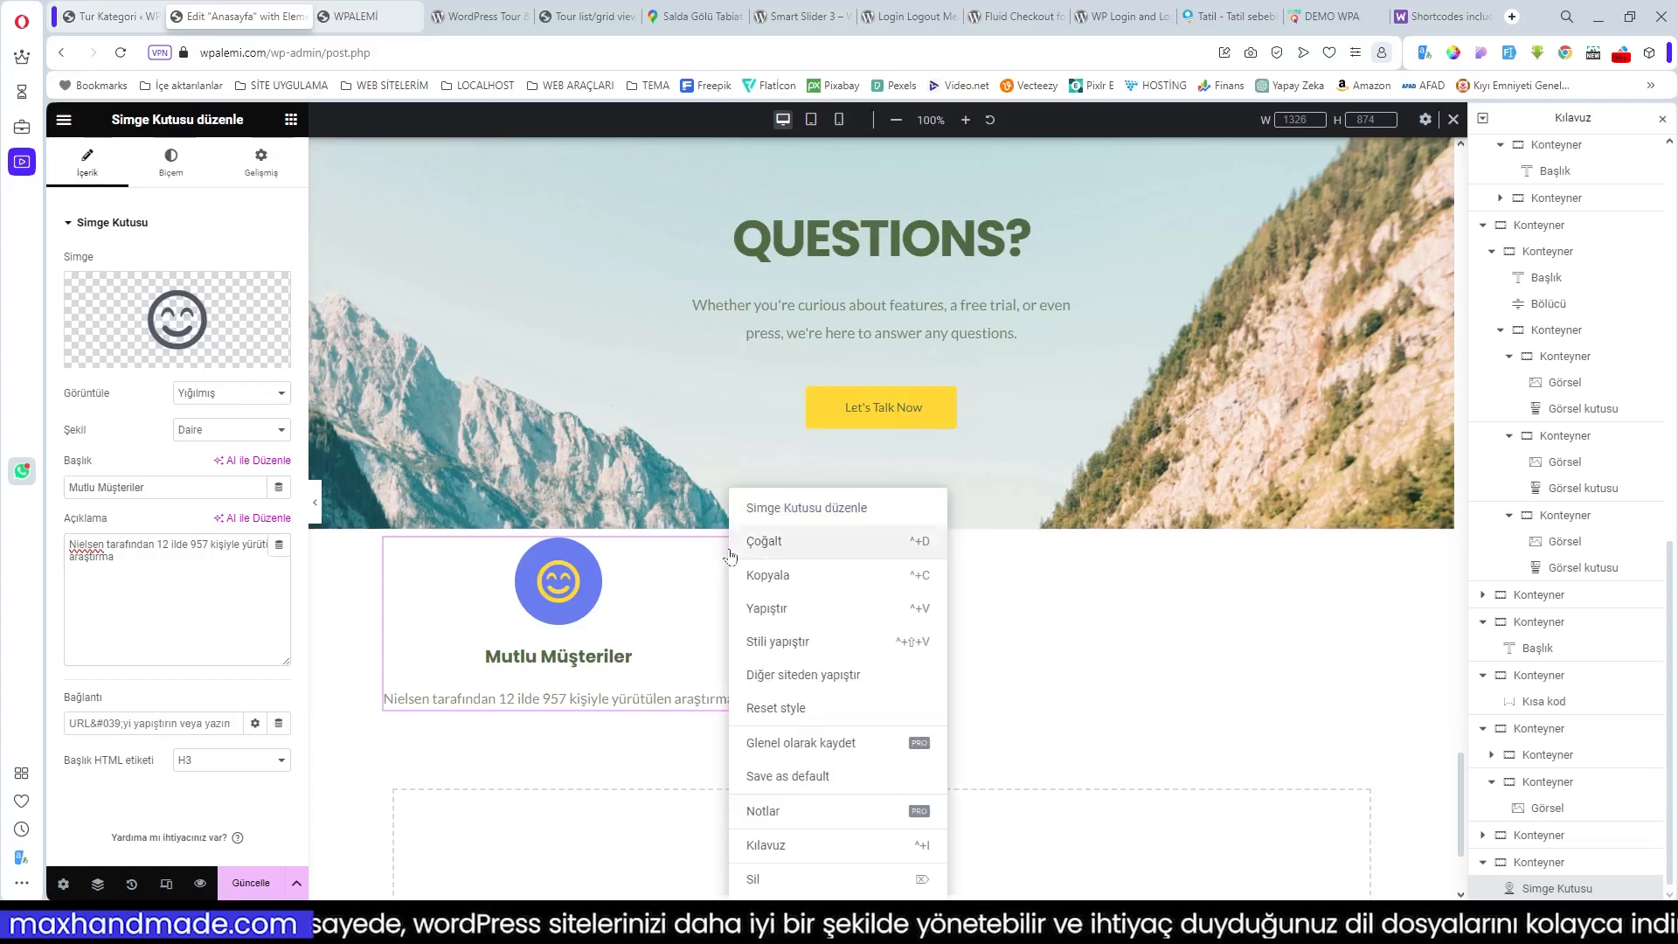
left_click(767, 542)
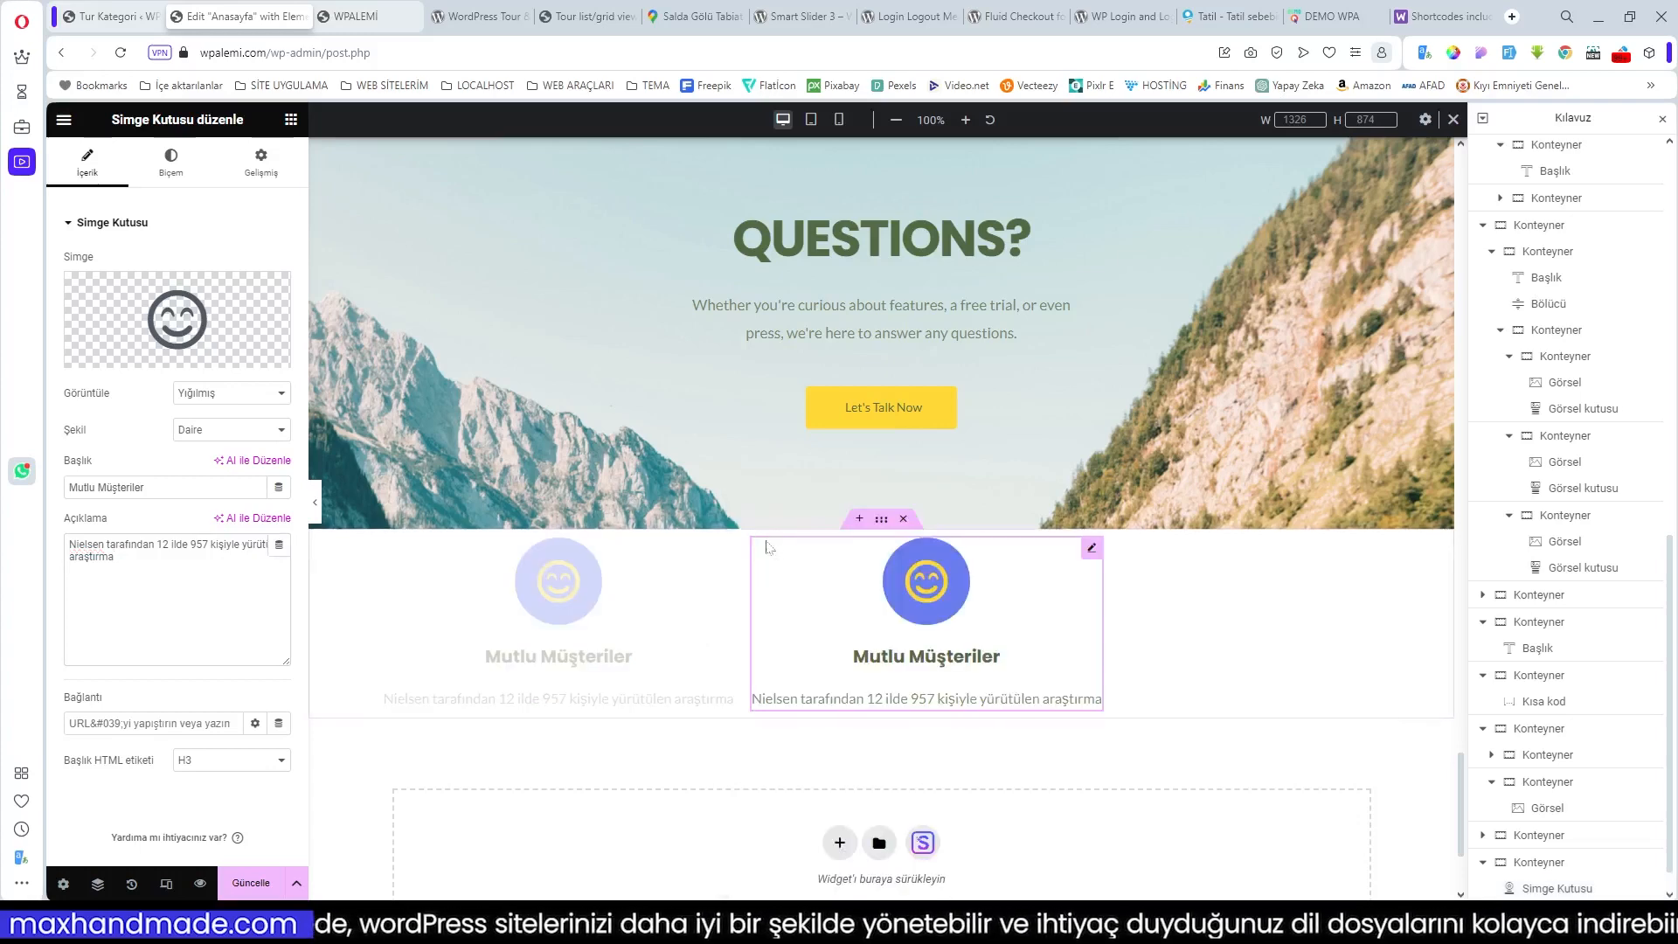
right_click(1092, 552)
left_click(1131, 547)
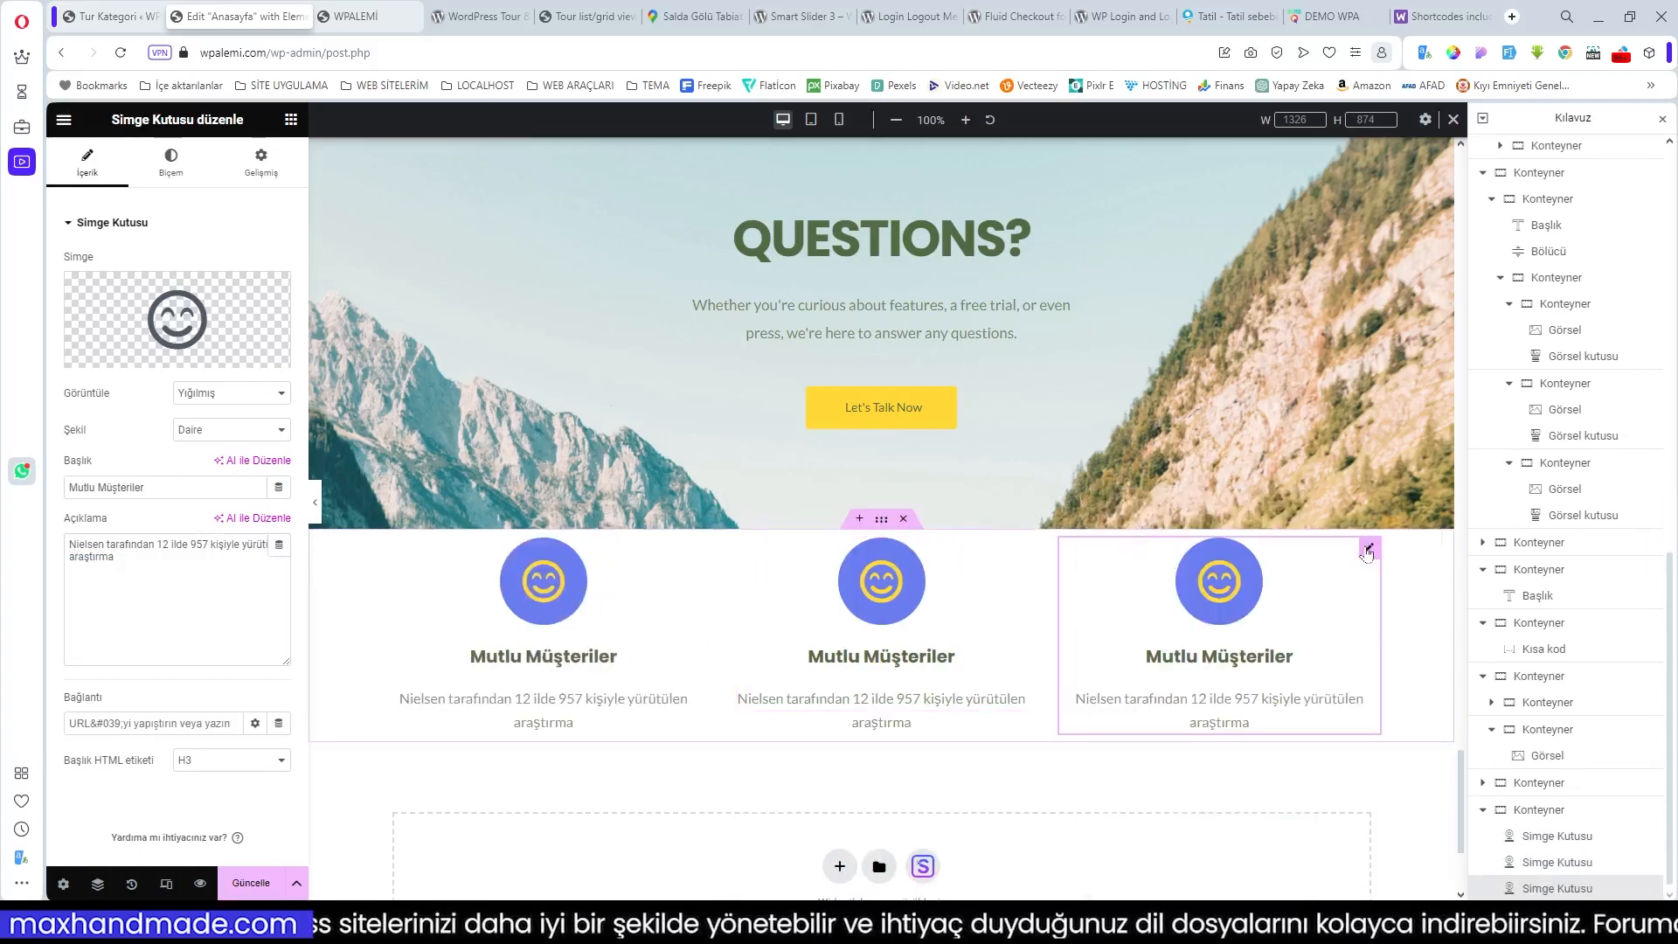
right_click(1369, 554)
left_click(1402, 543)
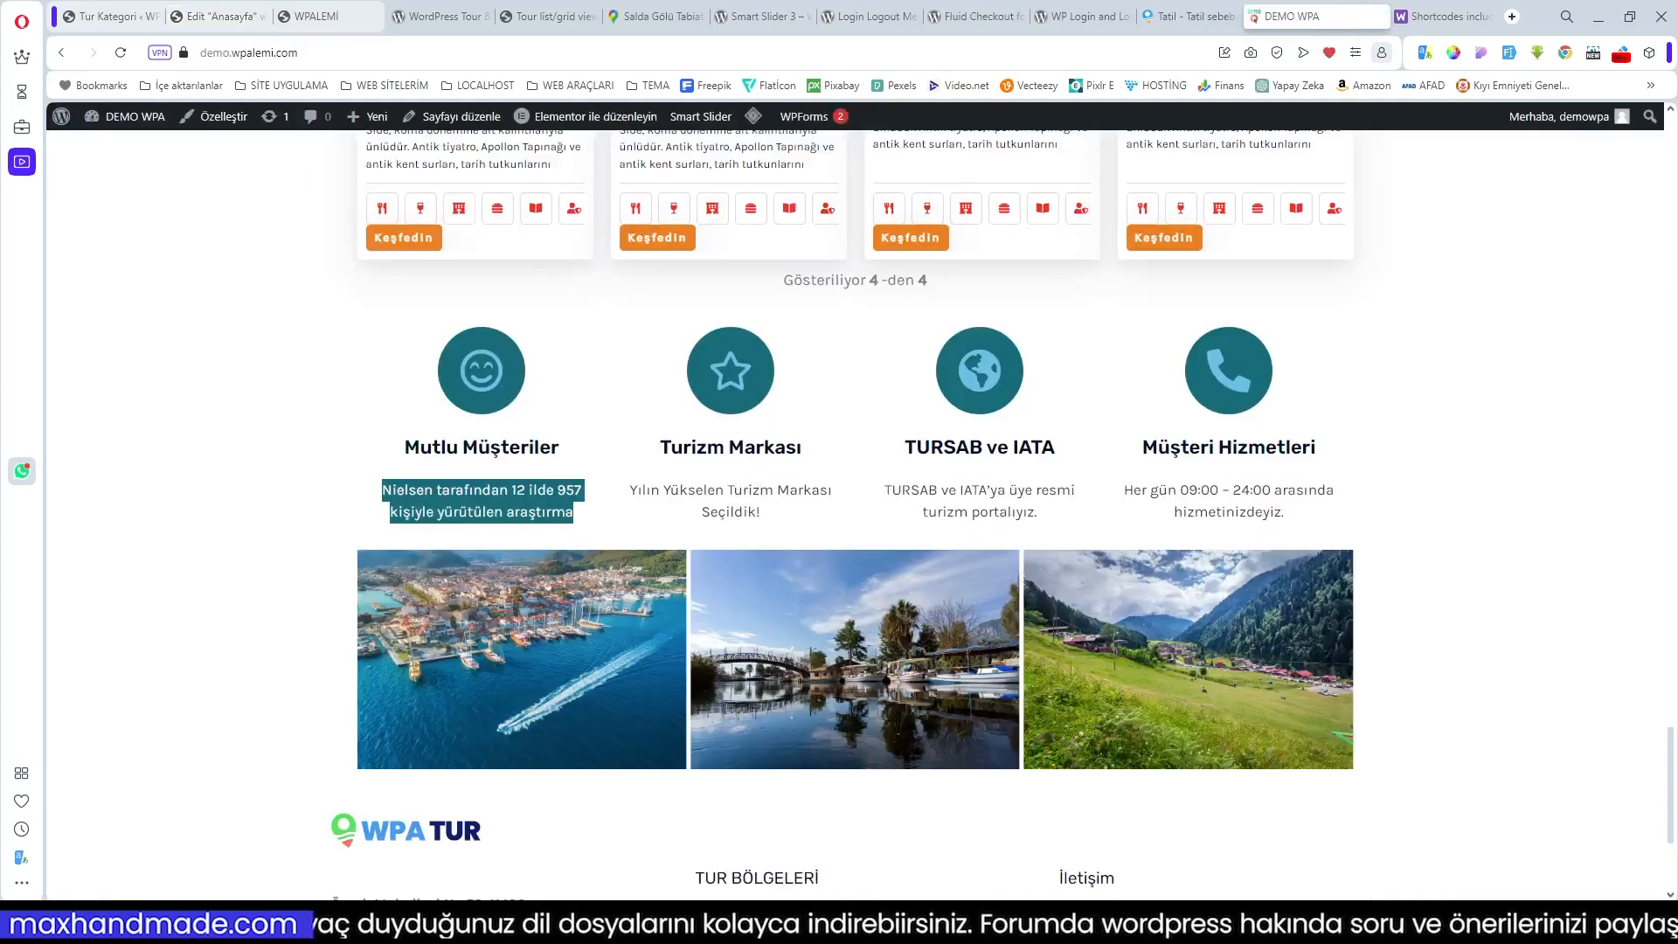
left_click_drag(658, 447, 811, 450)
key("ctrl+c")
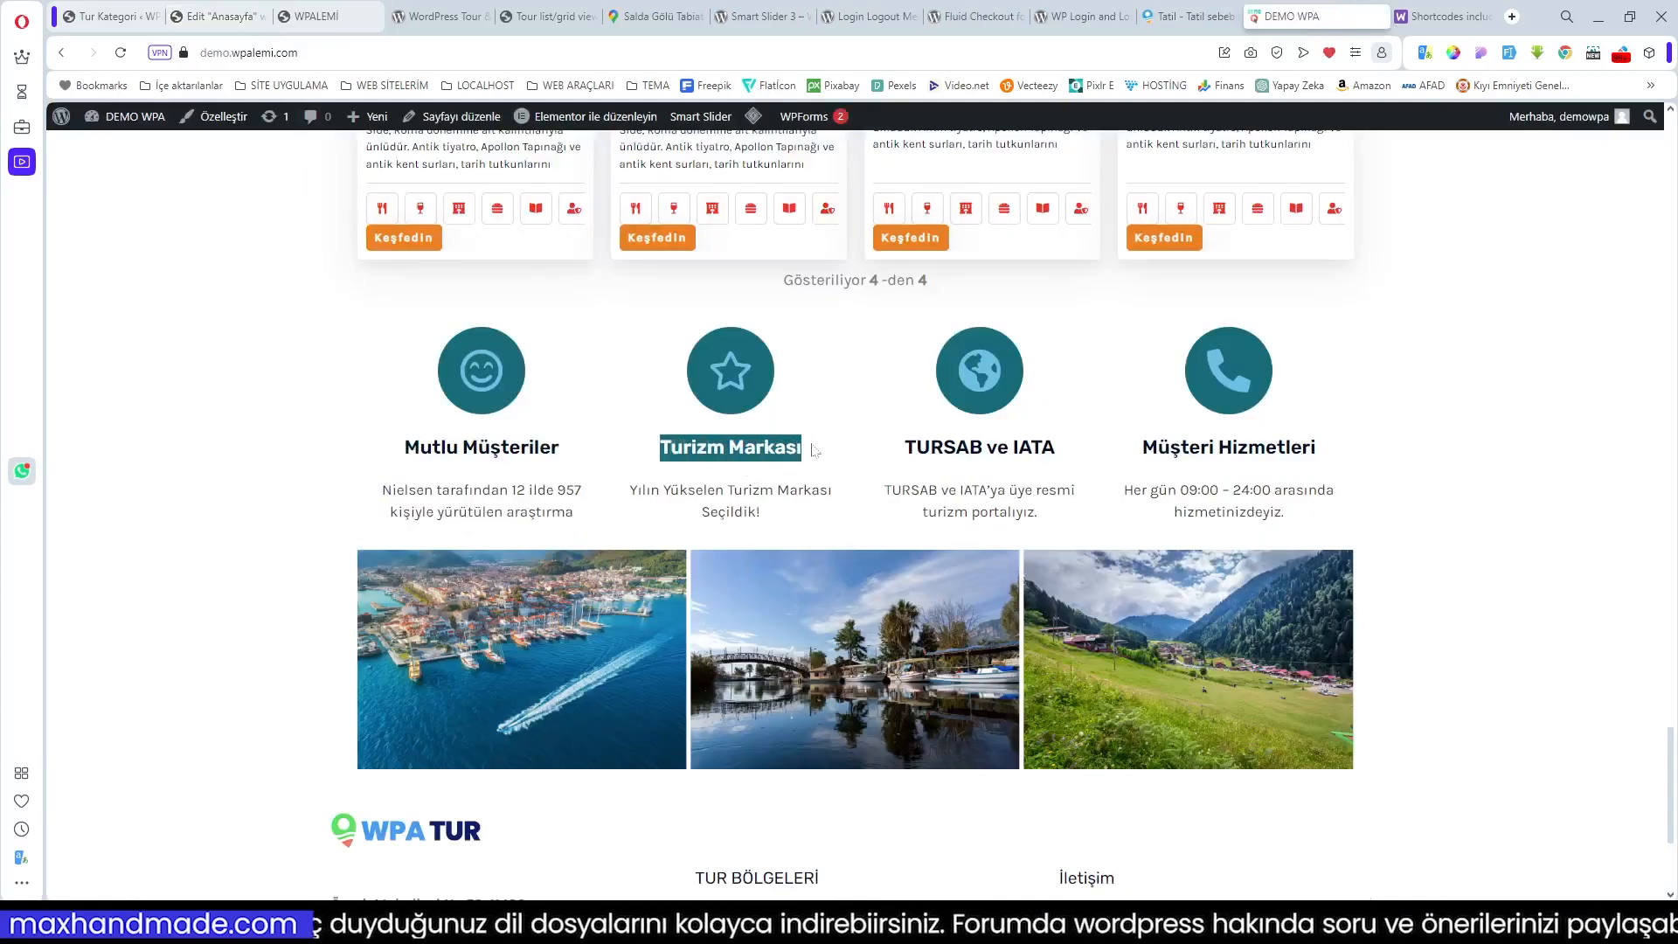
Step: Retitle the second and third icon boxes 'Turizm Markası' and 'TURSAB ve IATA'
left_click(219, 15)
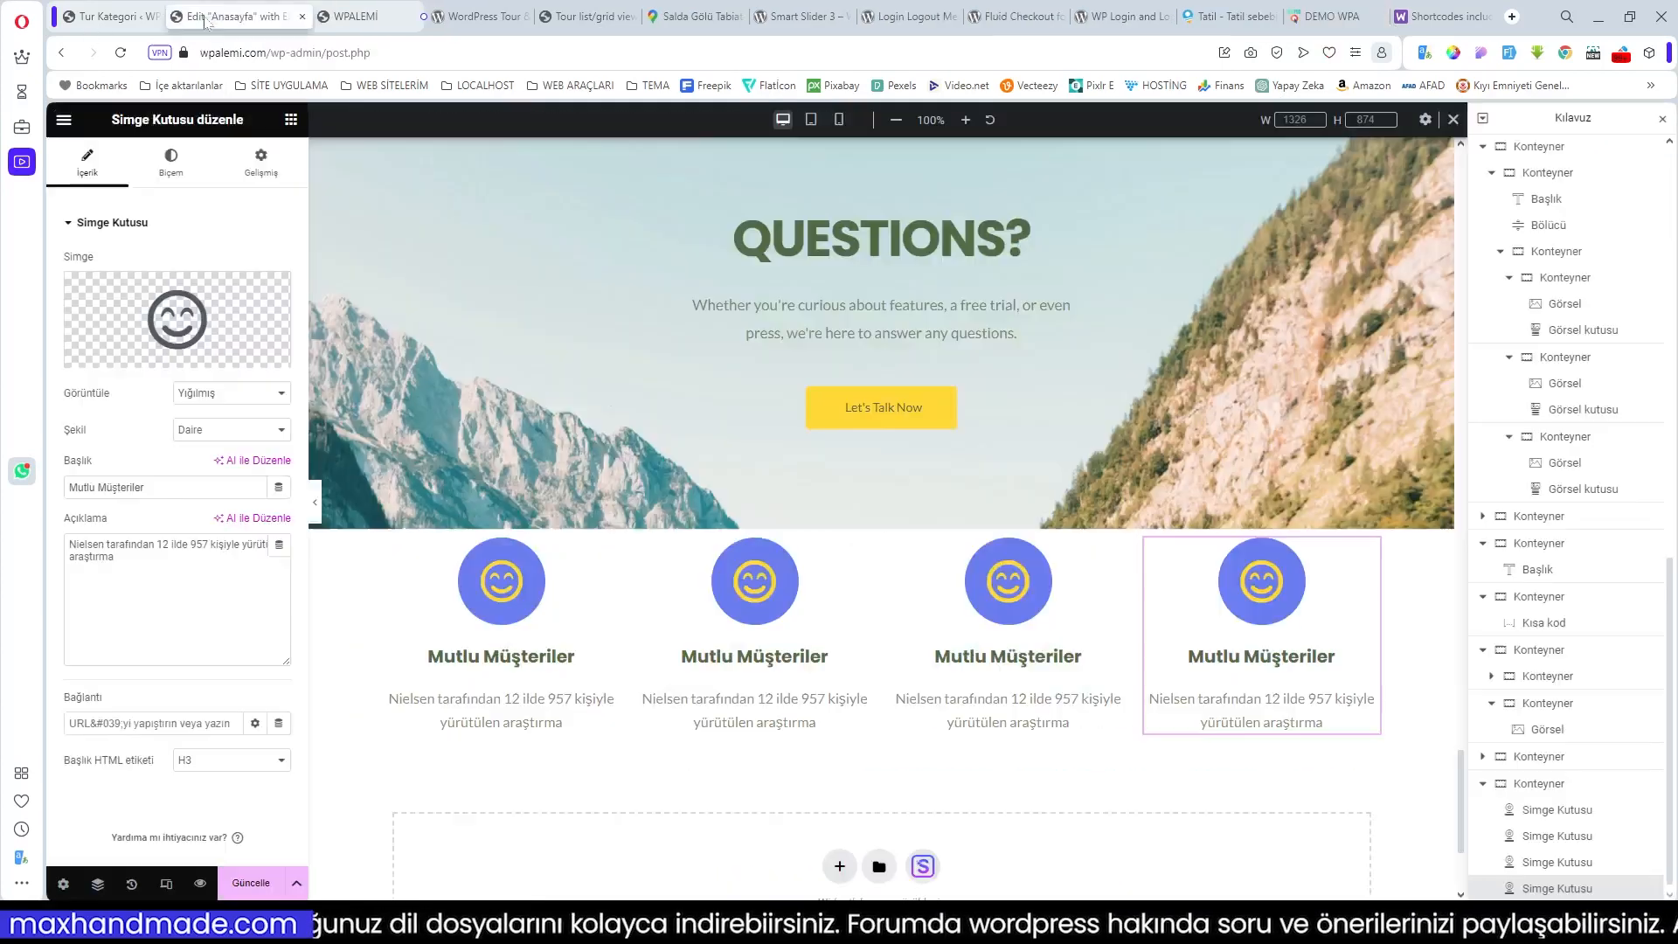
left_click(768, 657)
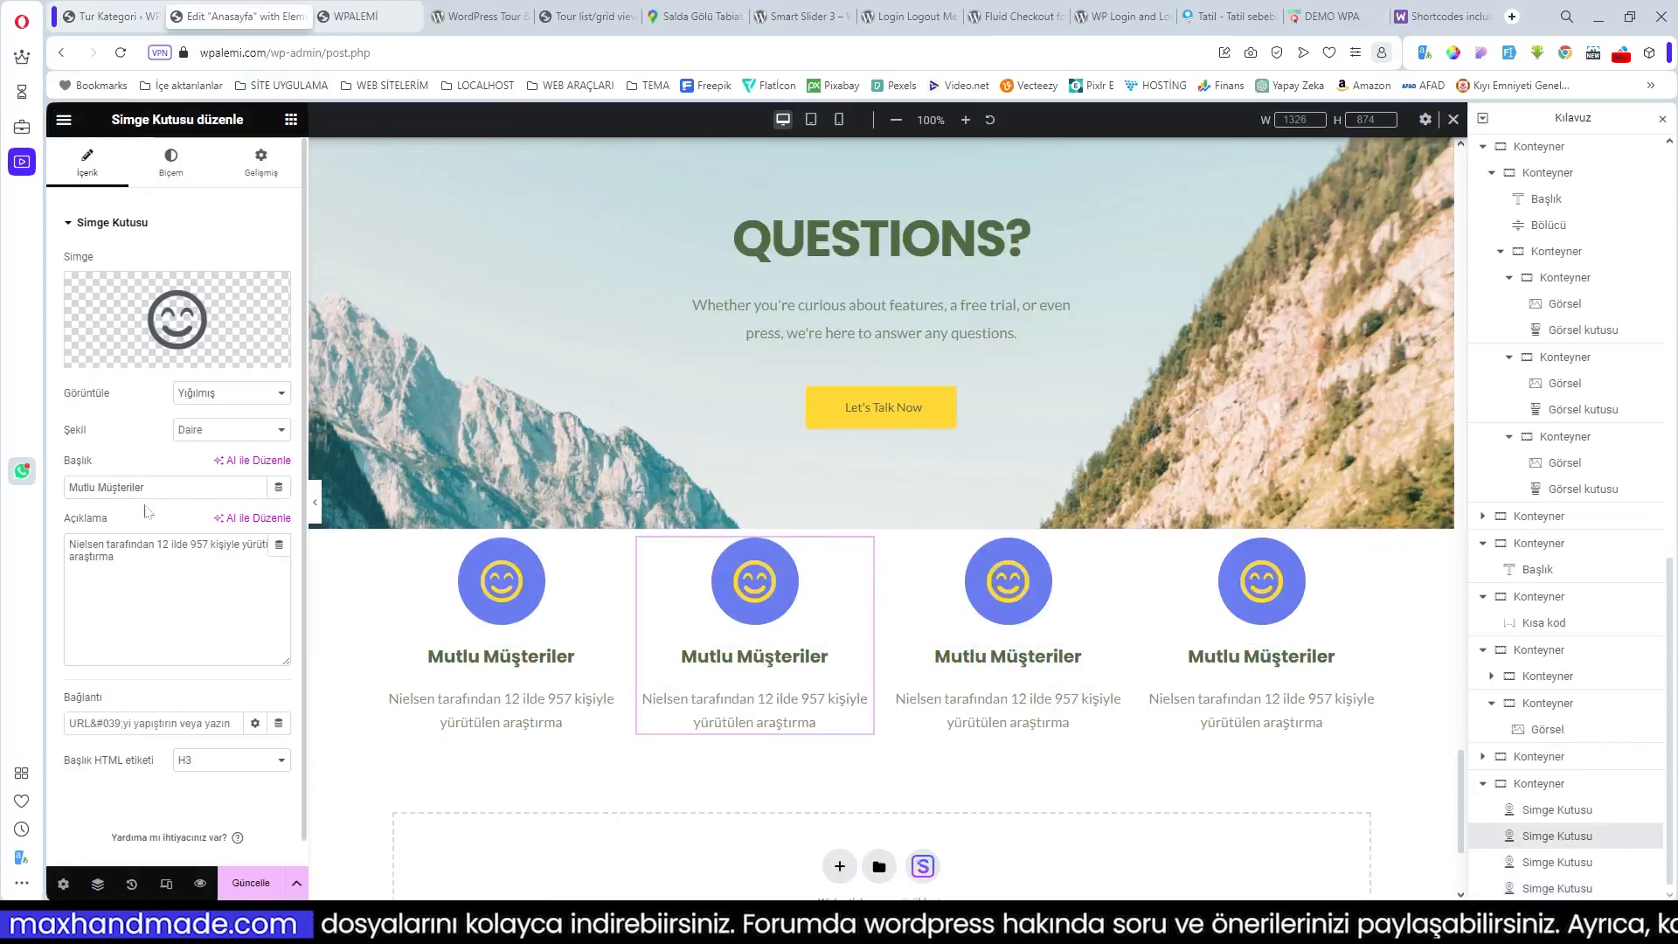
left_click_drag(147, 487, 7, 495)
key("ctrl+v")
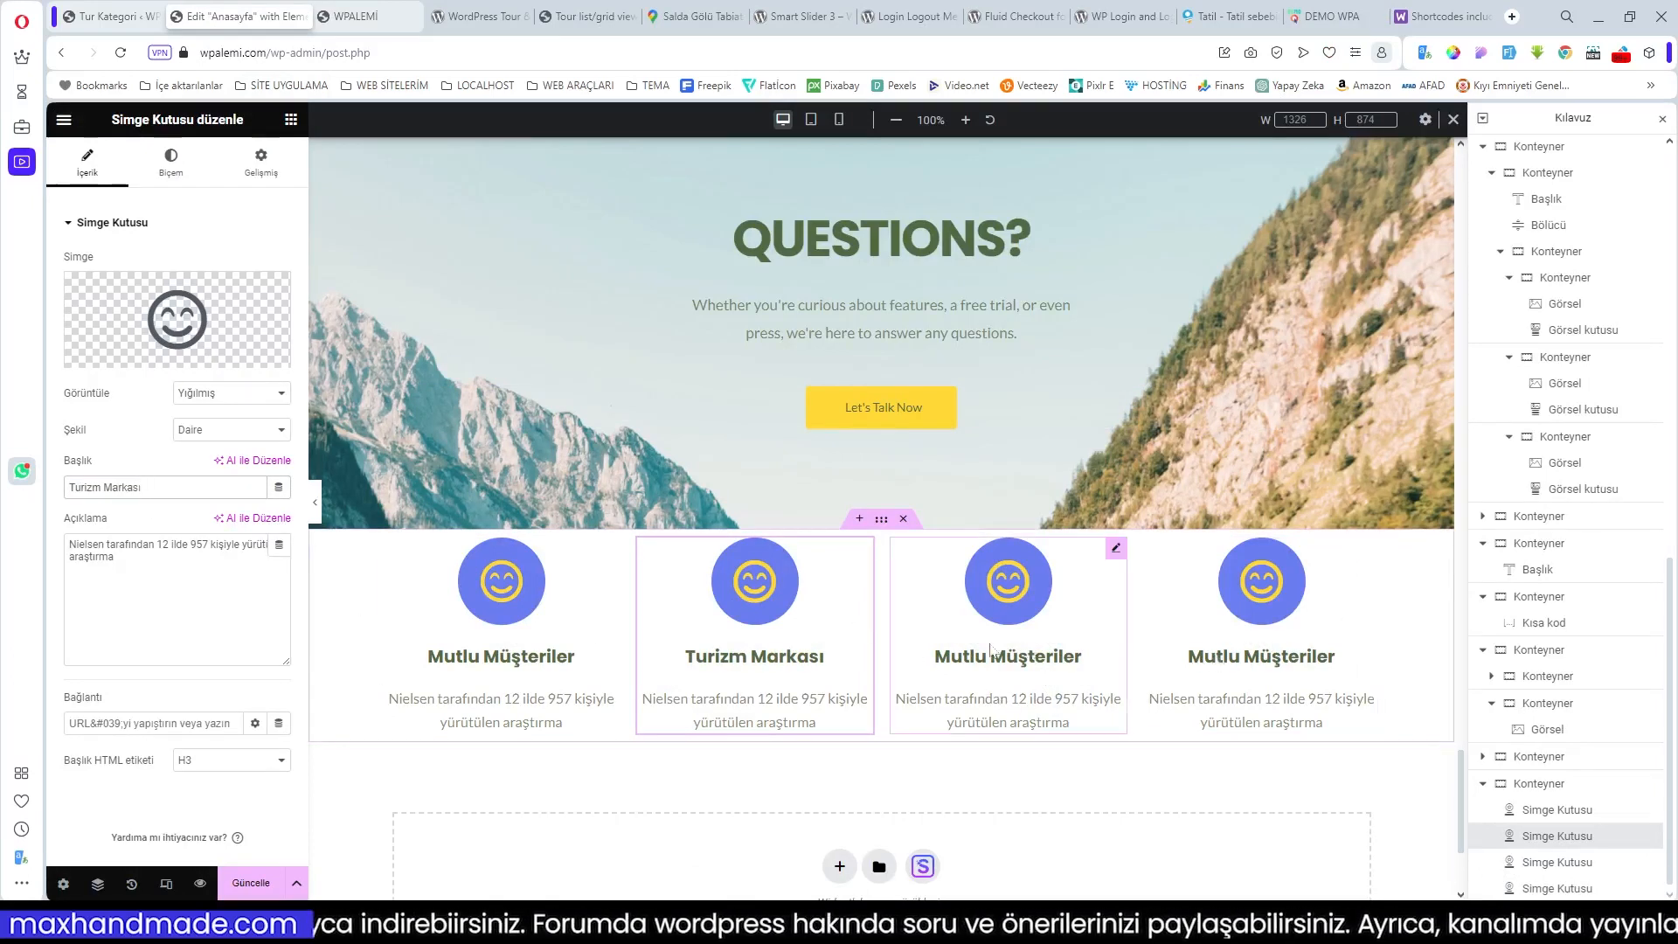
left_click(1332, 16)
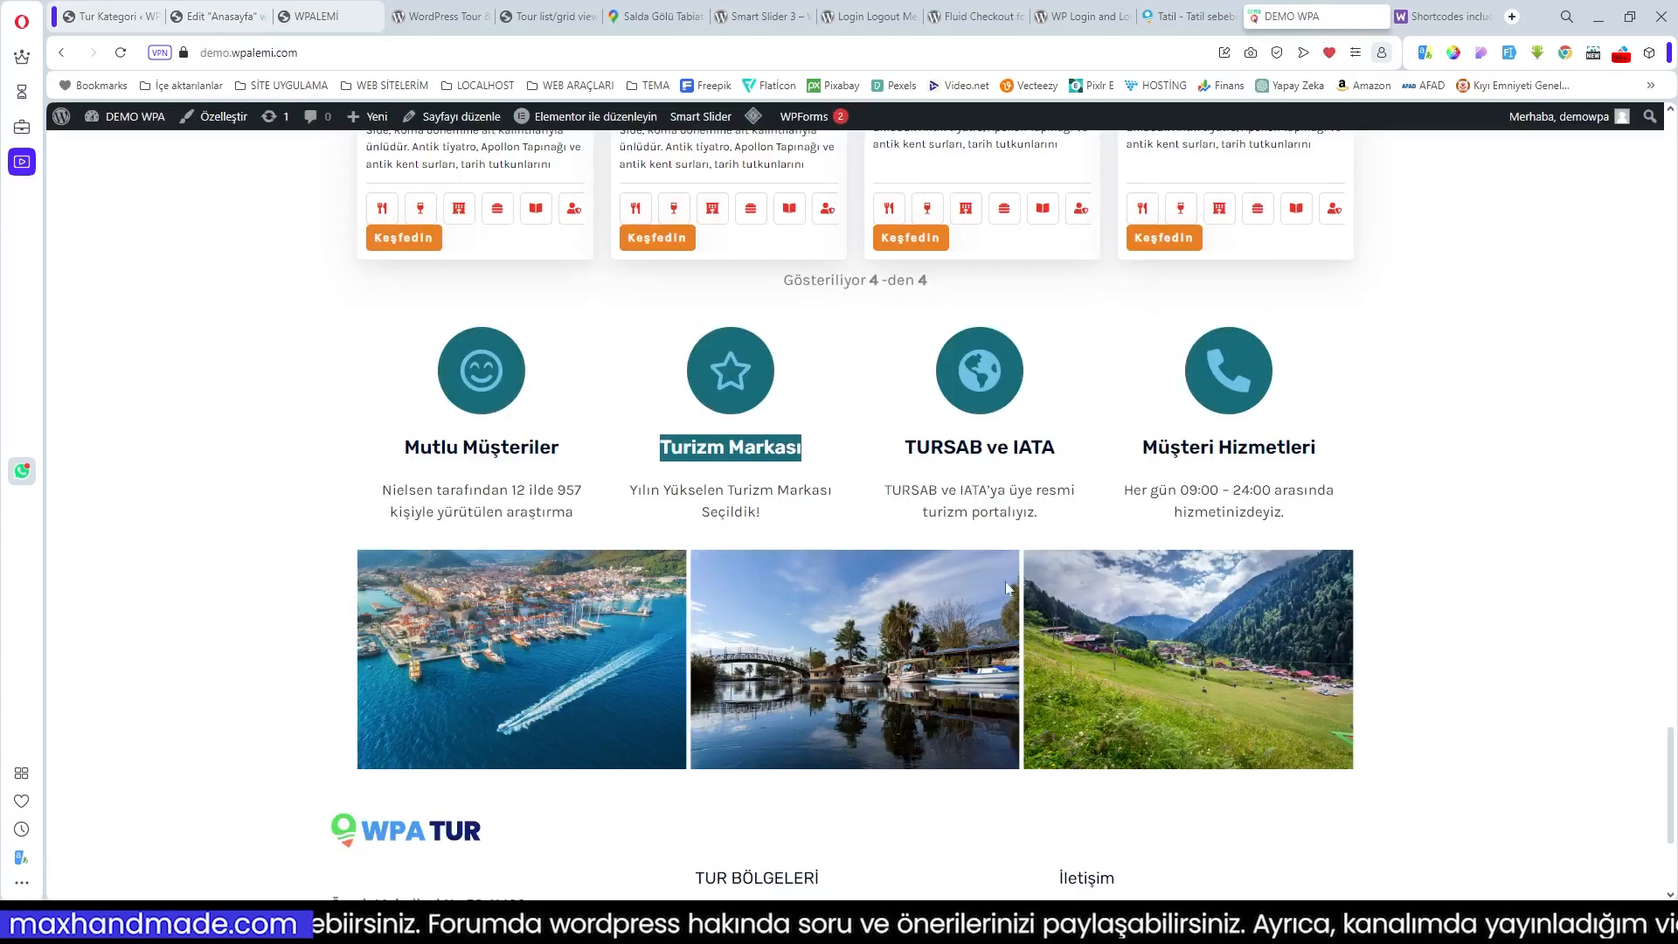
left_click_drag(1061, 450, 914, 448)
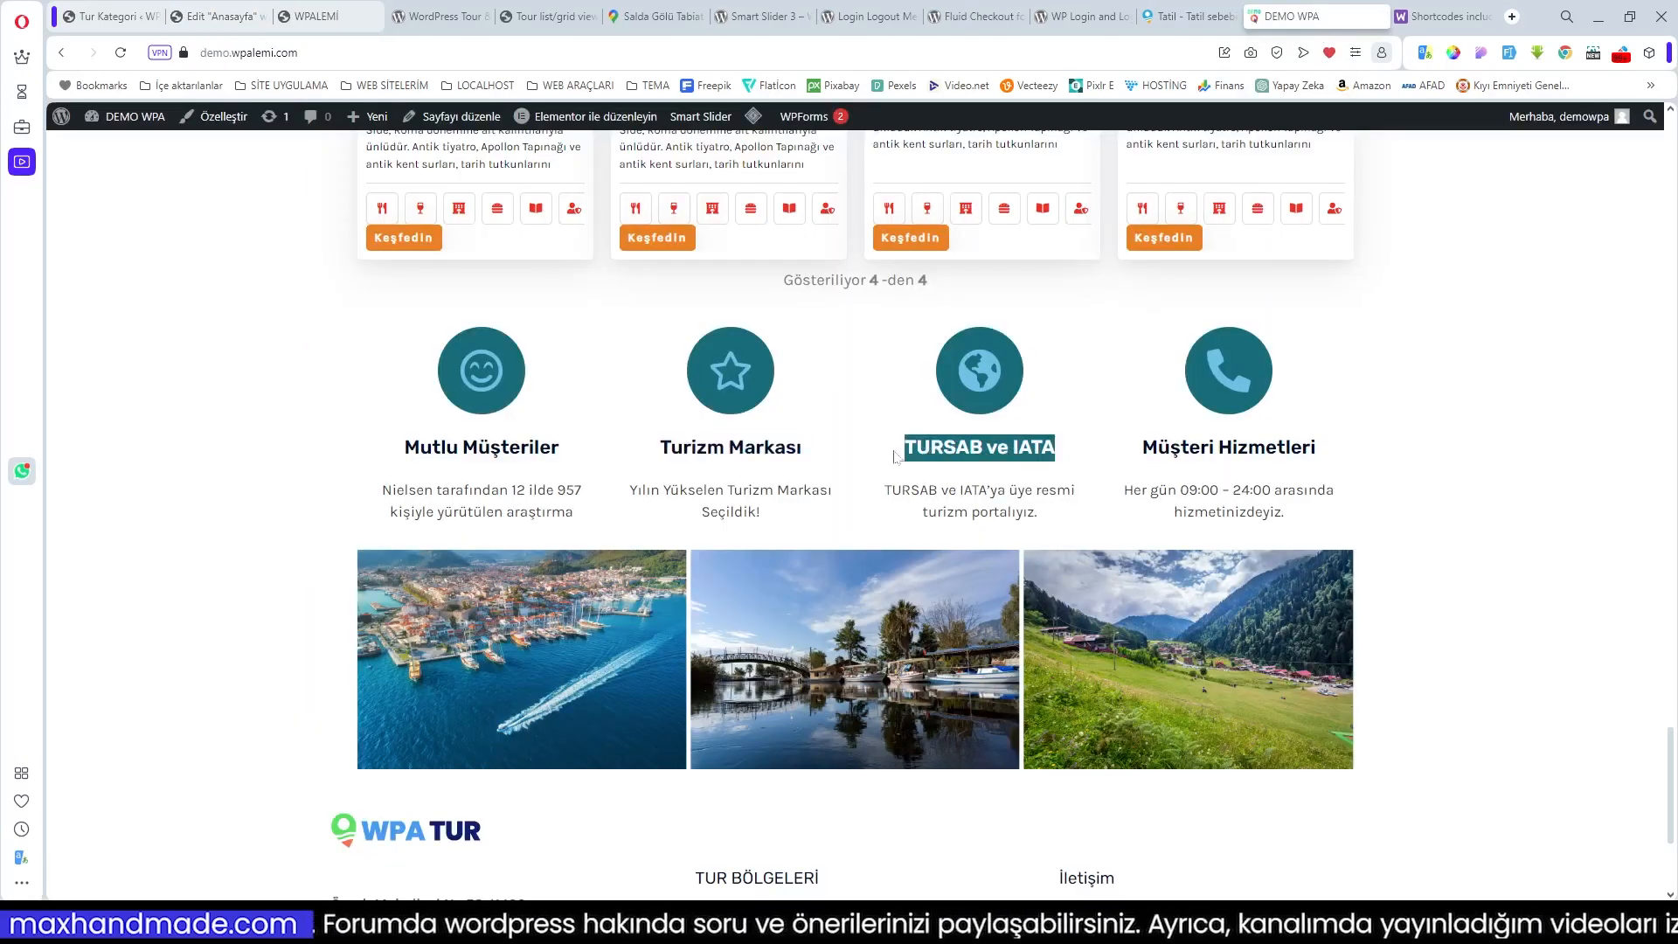
left_click(219, 15)
left_click(1005, 612)
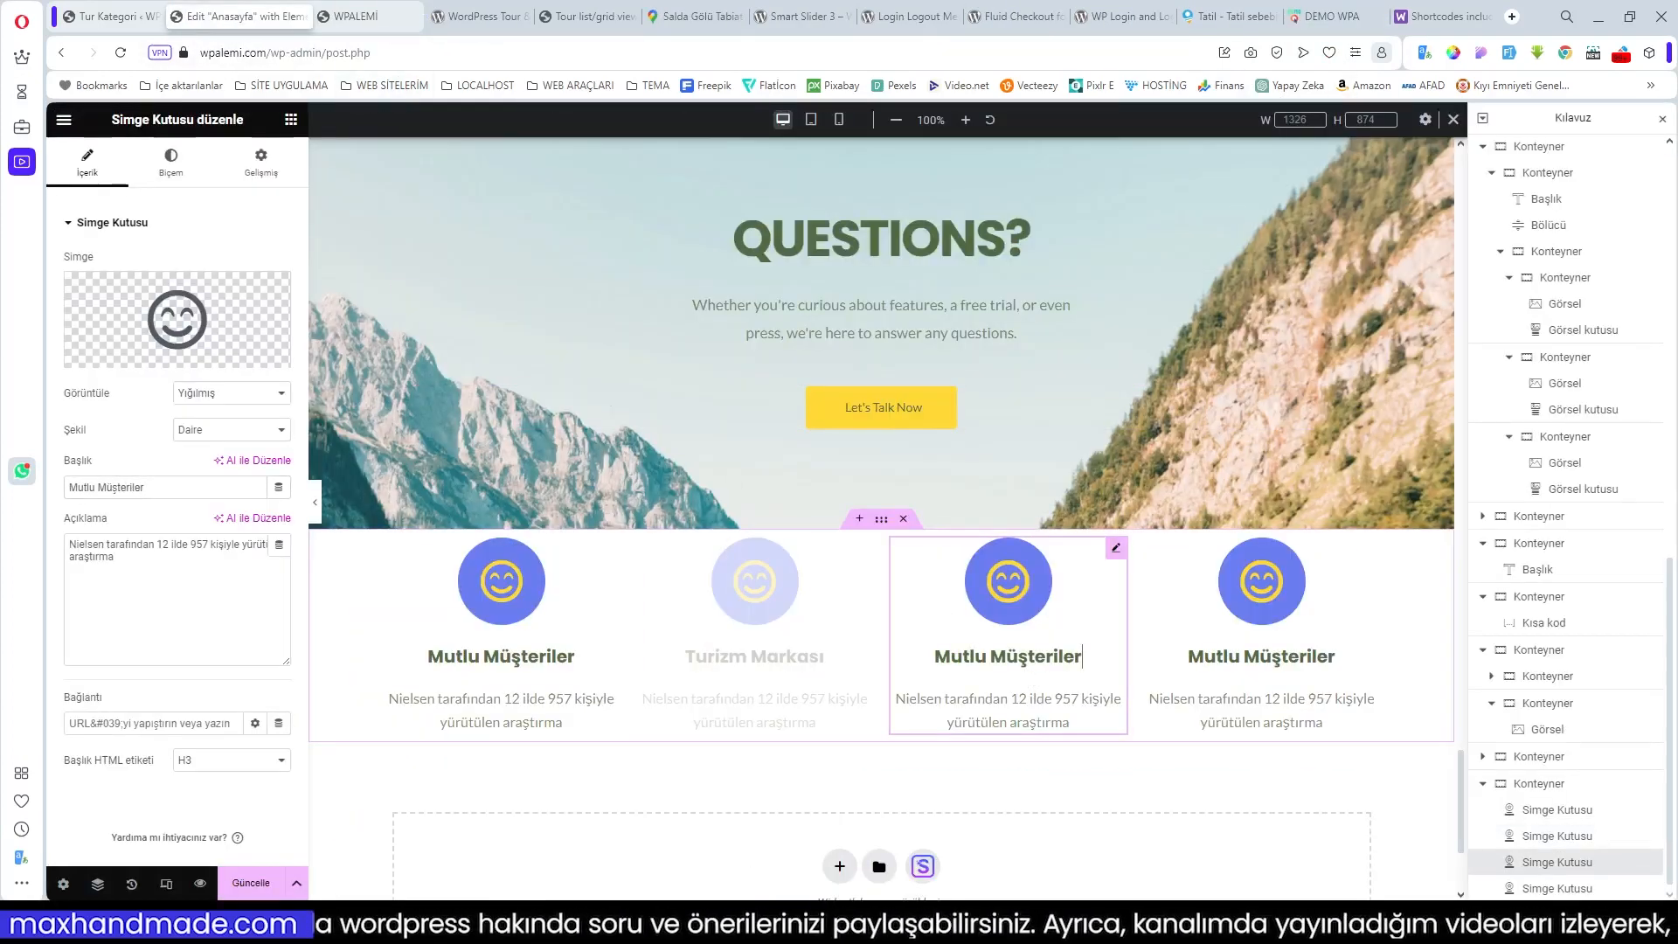
left_click_drag(175, 486, 7, 491)
type("TURSAB ve IATA")
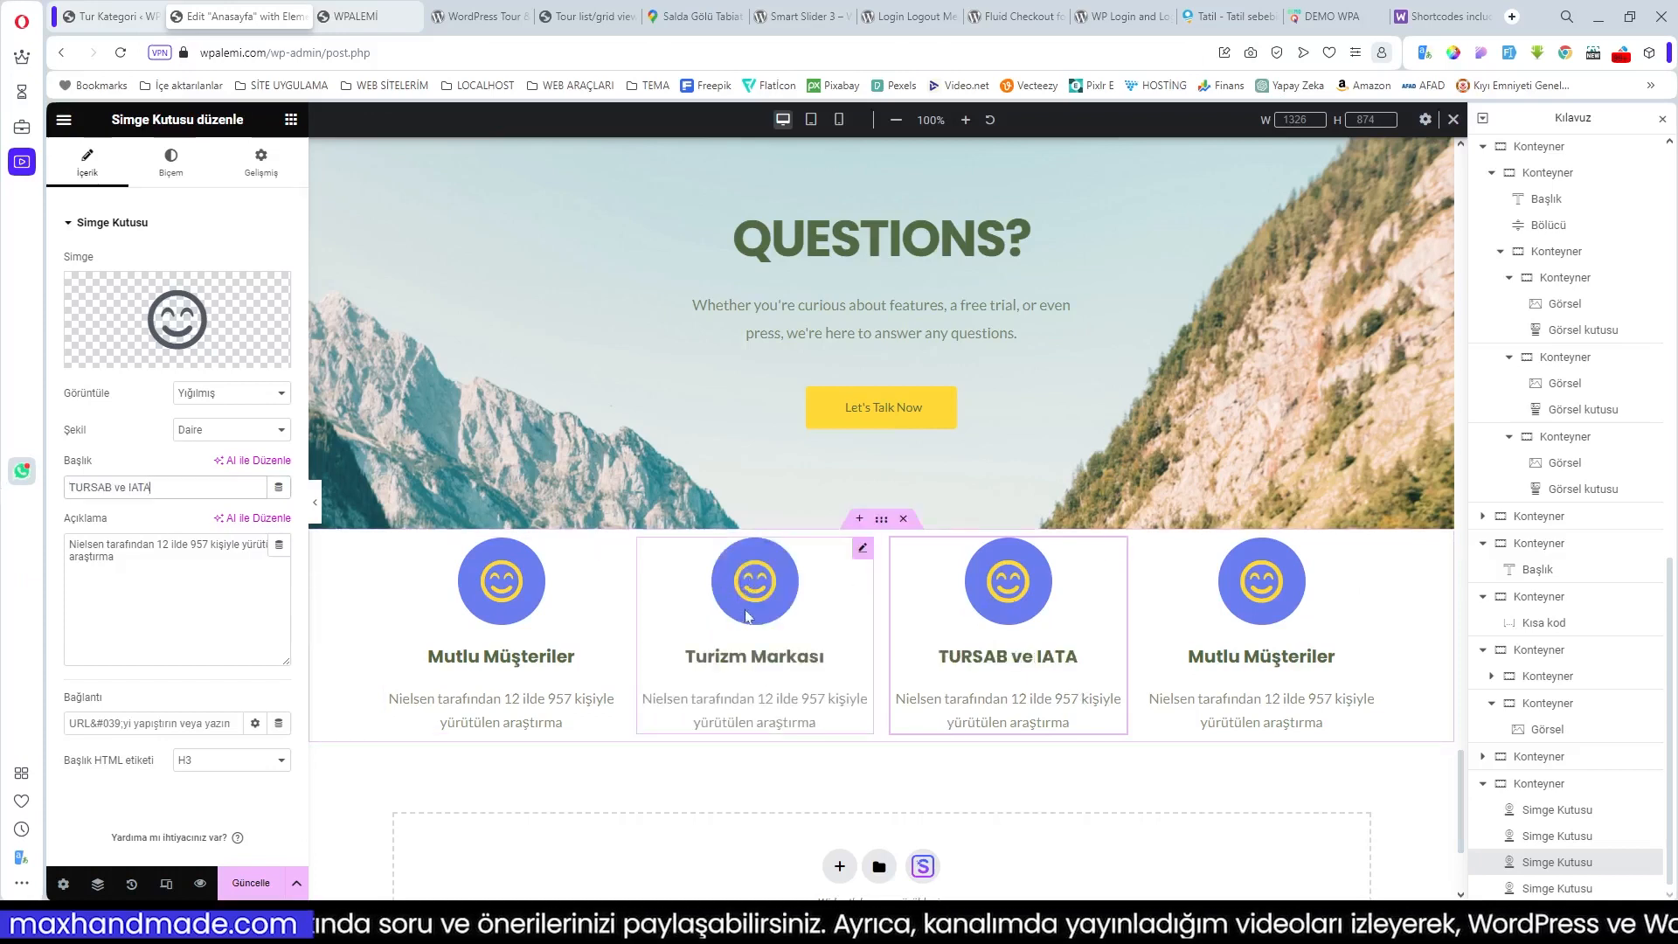
Step: Replace the TURSAB ve IATA icon box's icon with the solid Star from the icon library
left_click(132, 357)
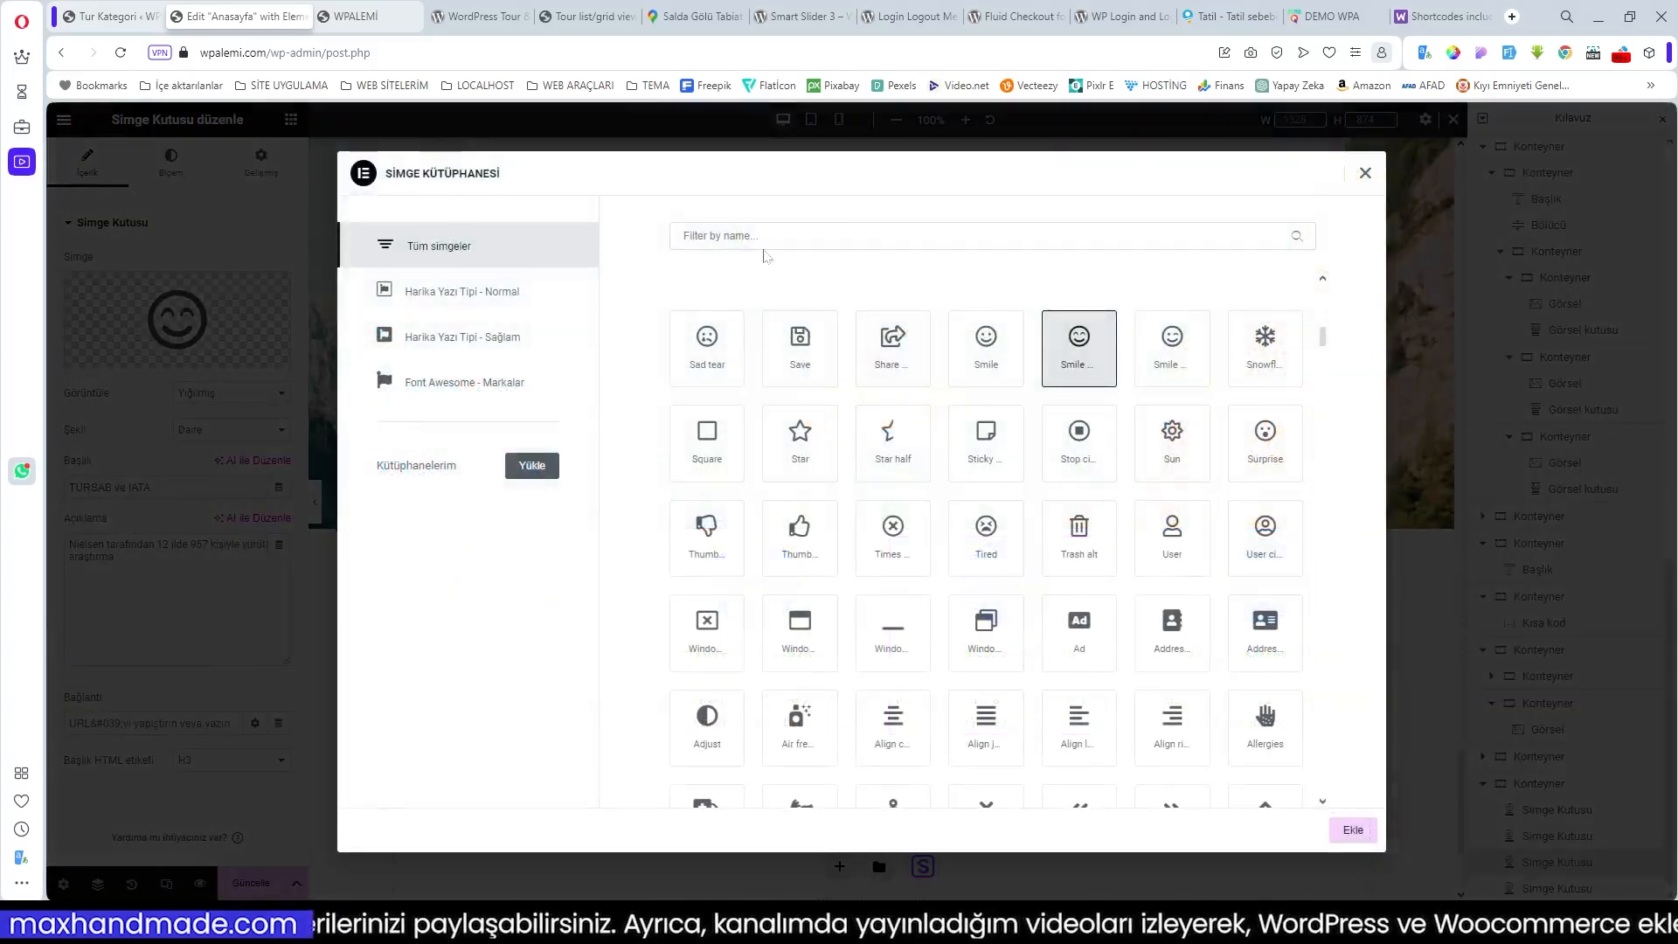
left_click(762, 236)
type("STA")
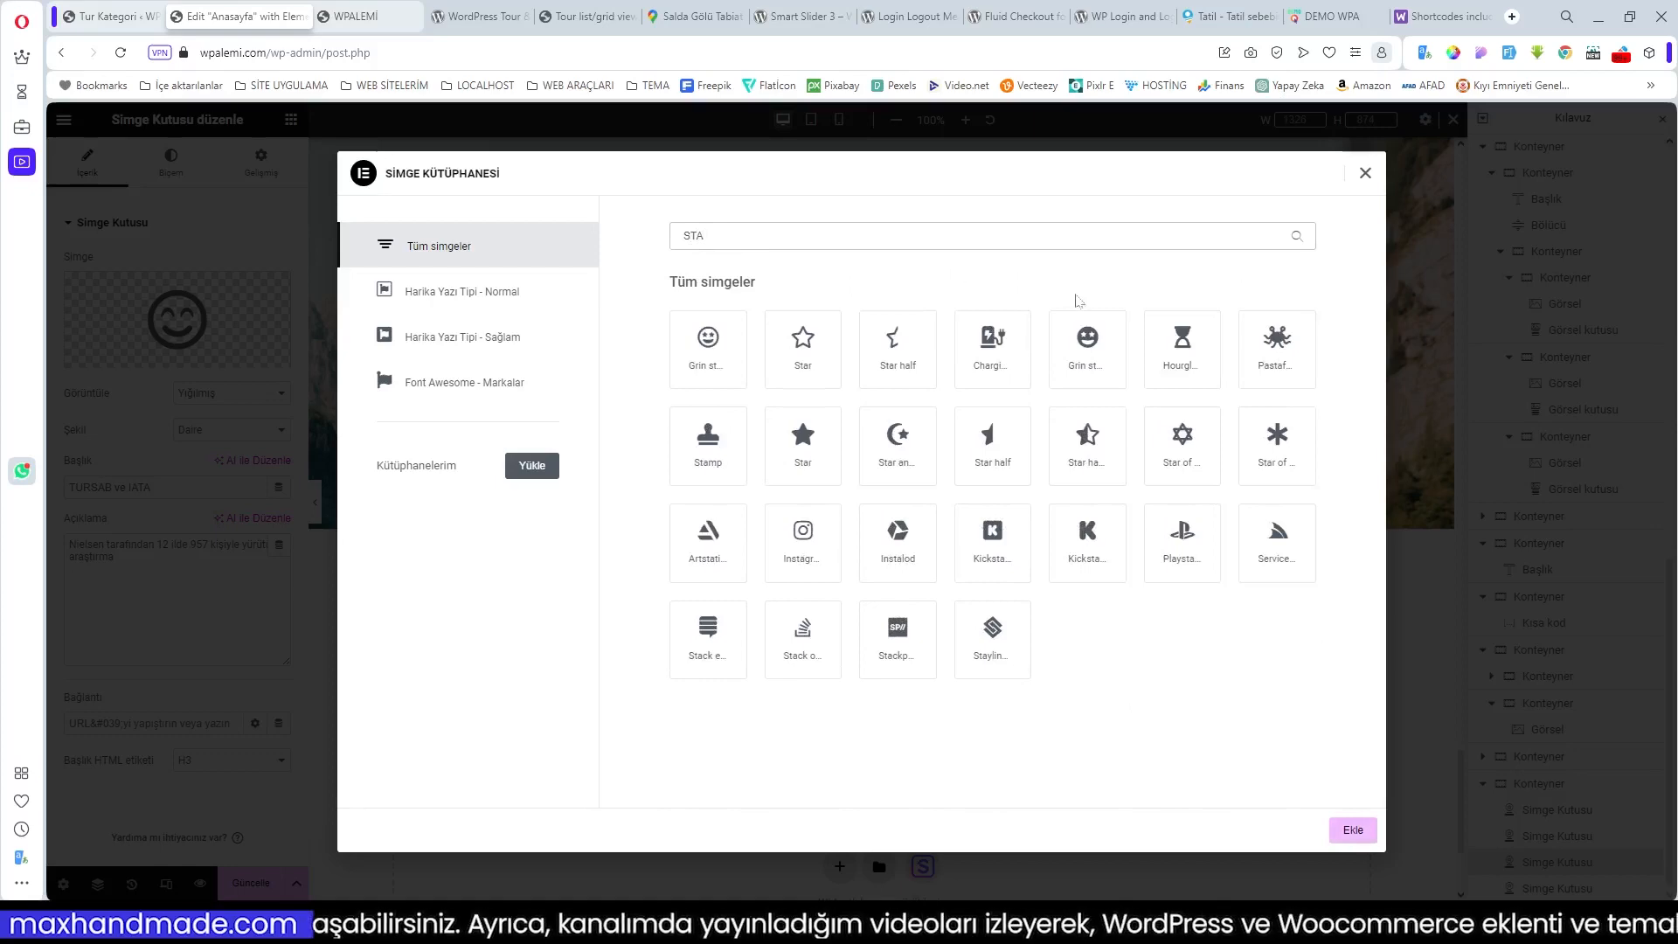
left_click(802, 441)
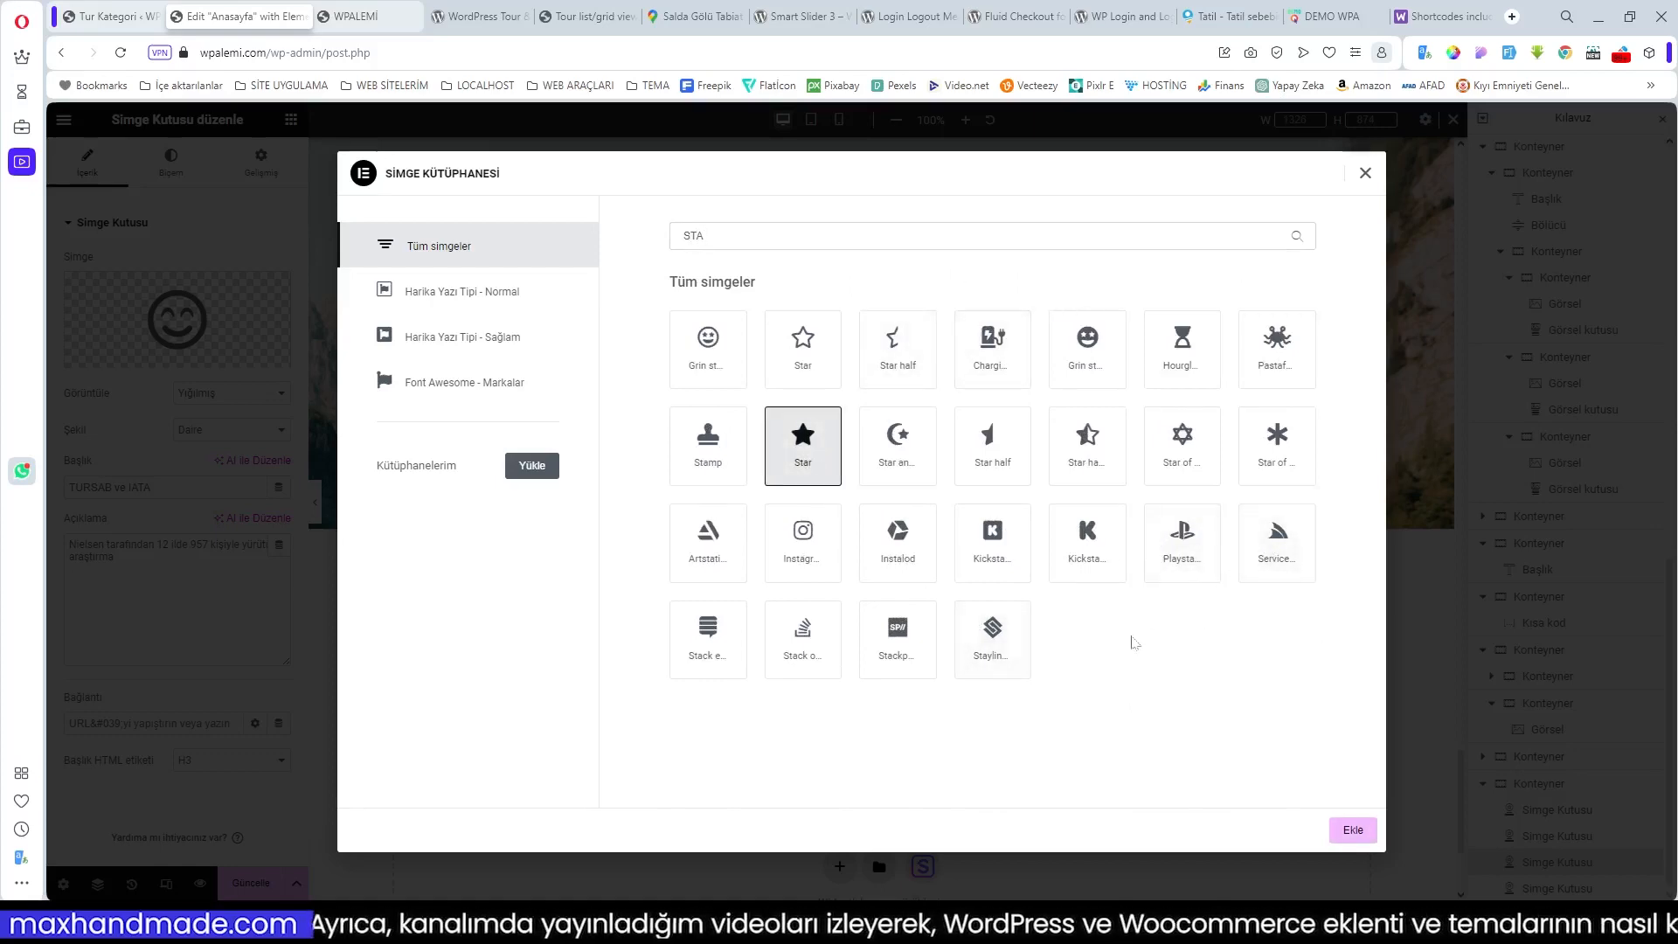
left_click(1356, 829)
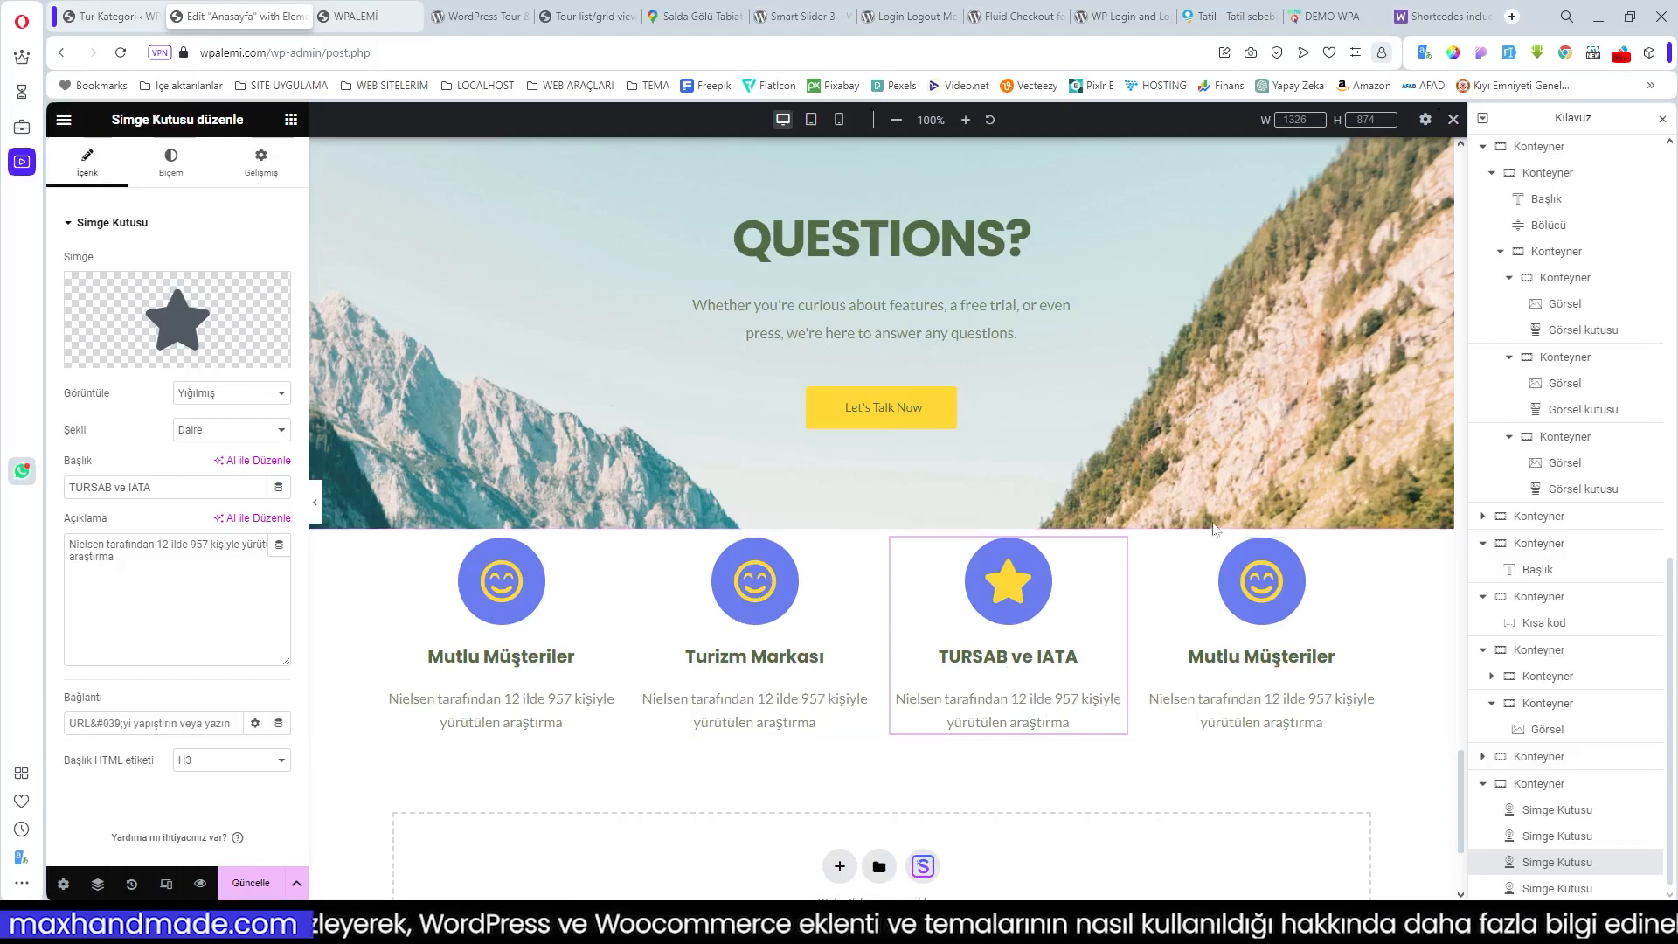
Step: Add a single-row empty container below the four icon boxes and bring up the widget panel
scroll(874, 525, "down", 2)
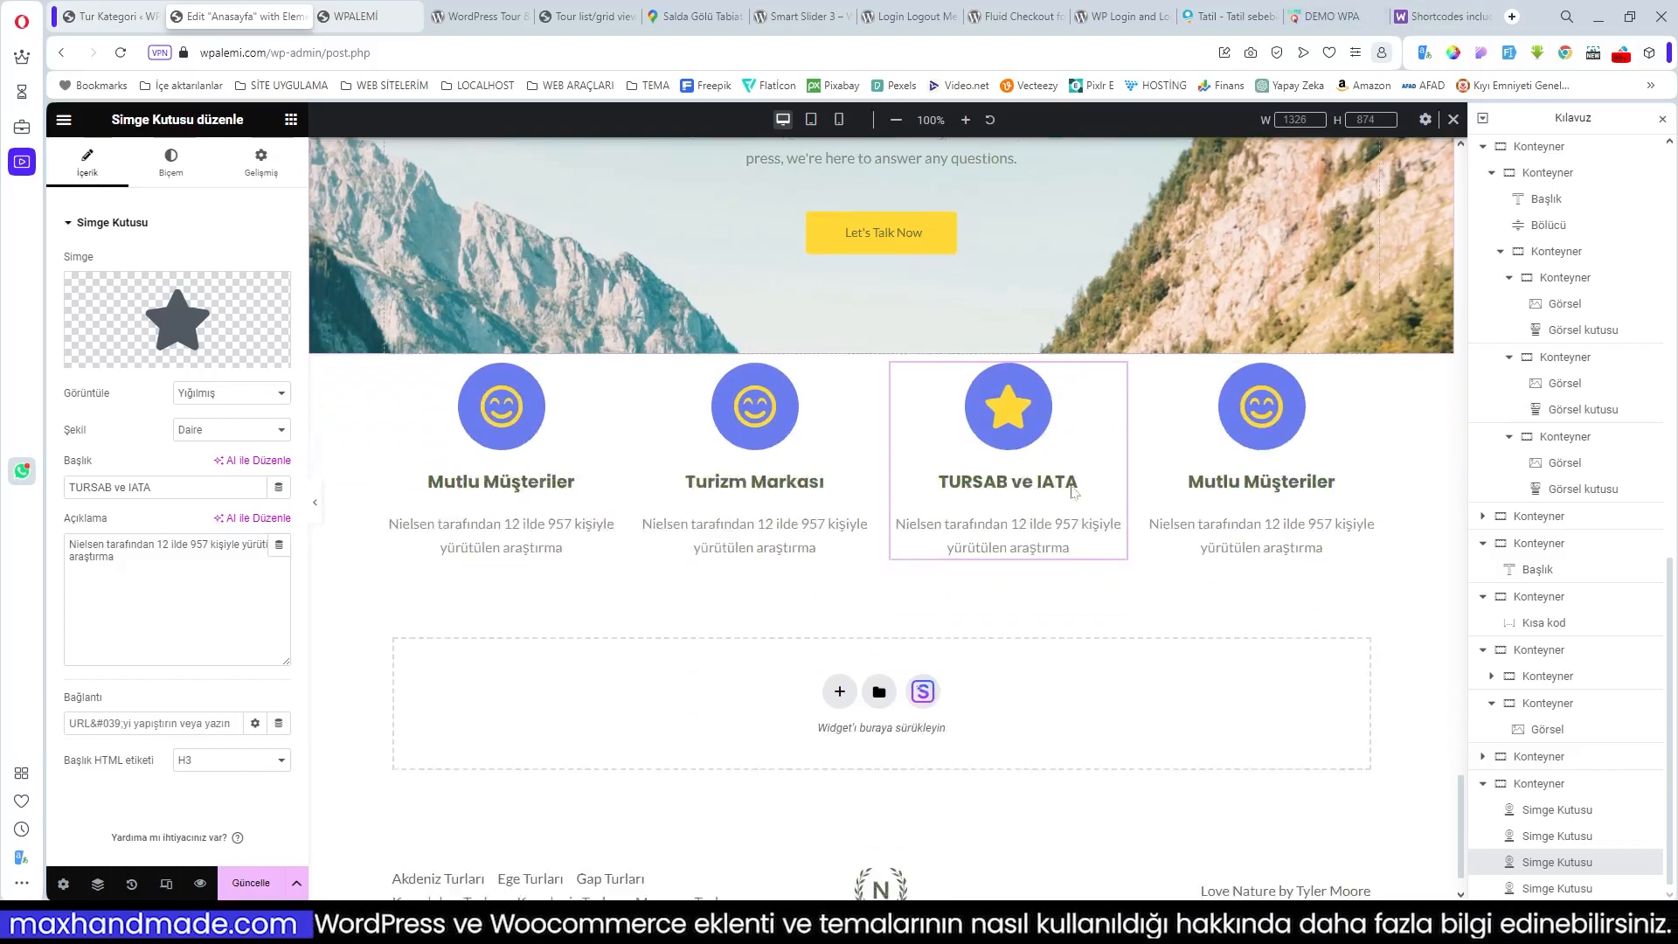
left_click(838, 692)
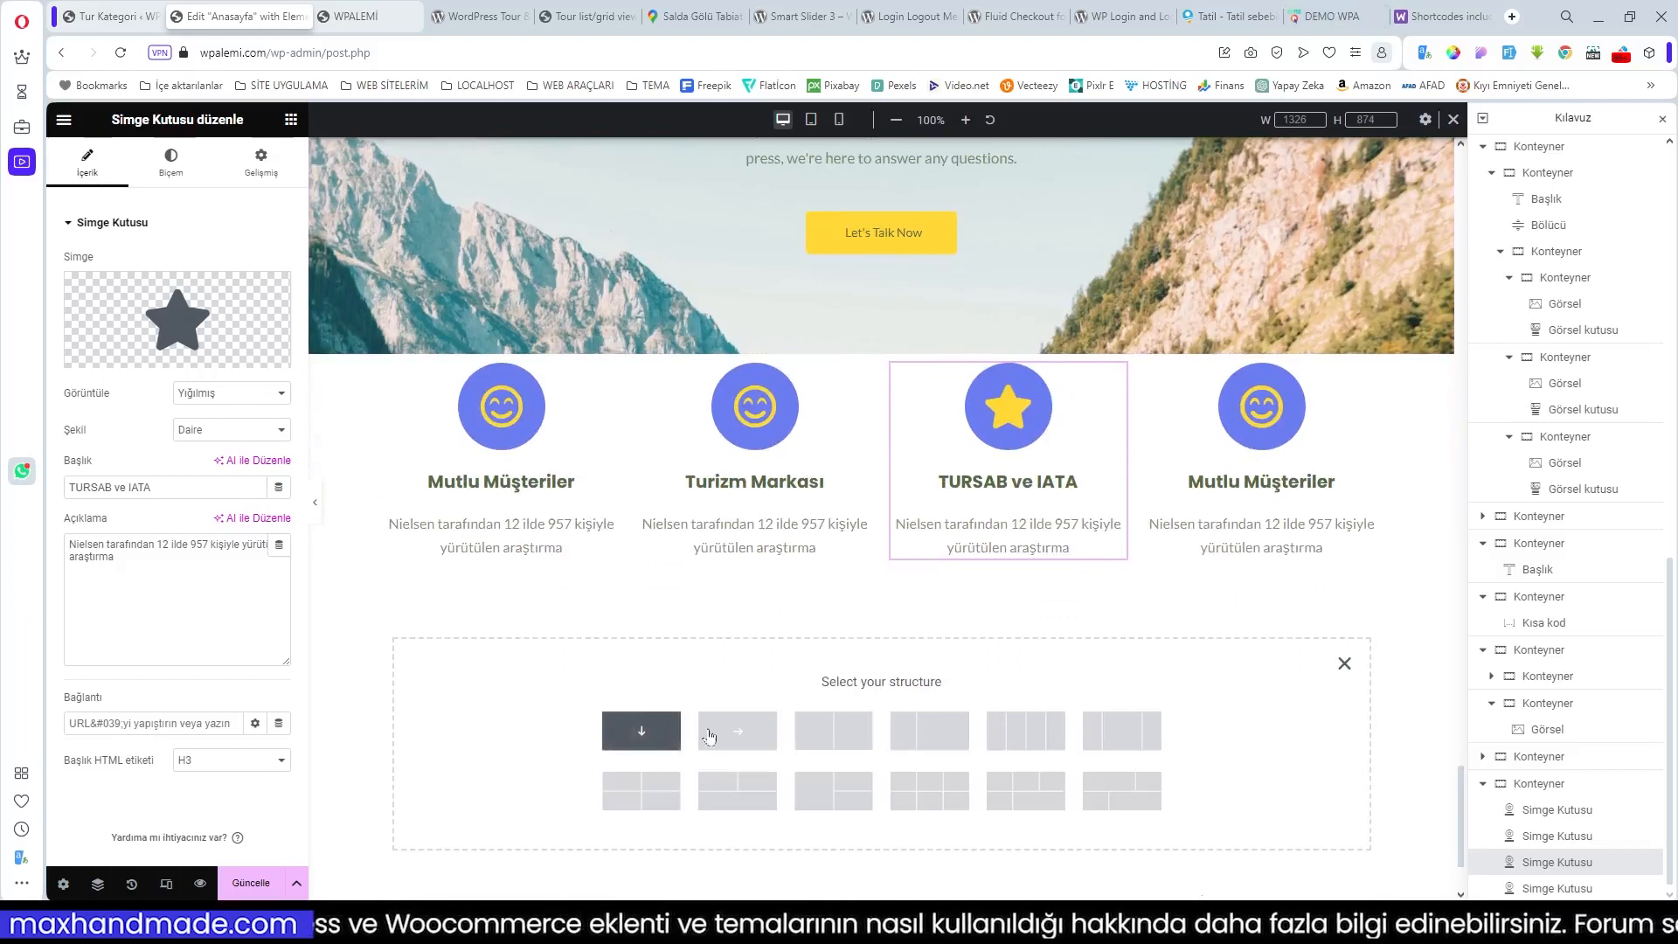
left_click(736, 730)
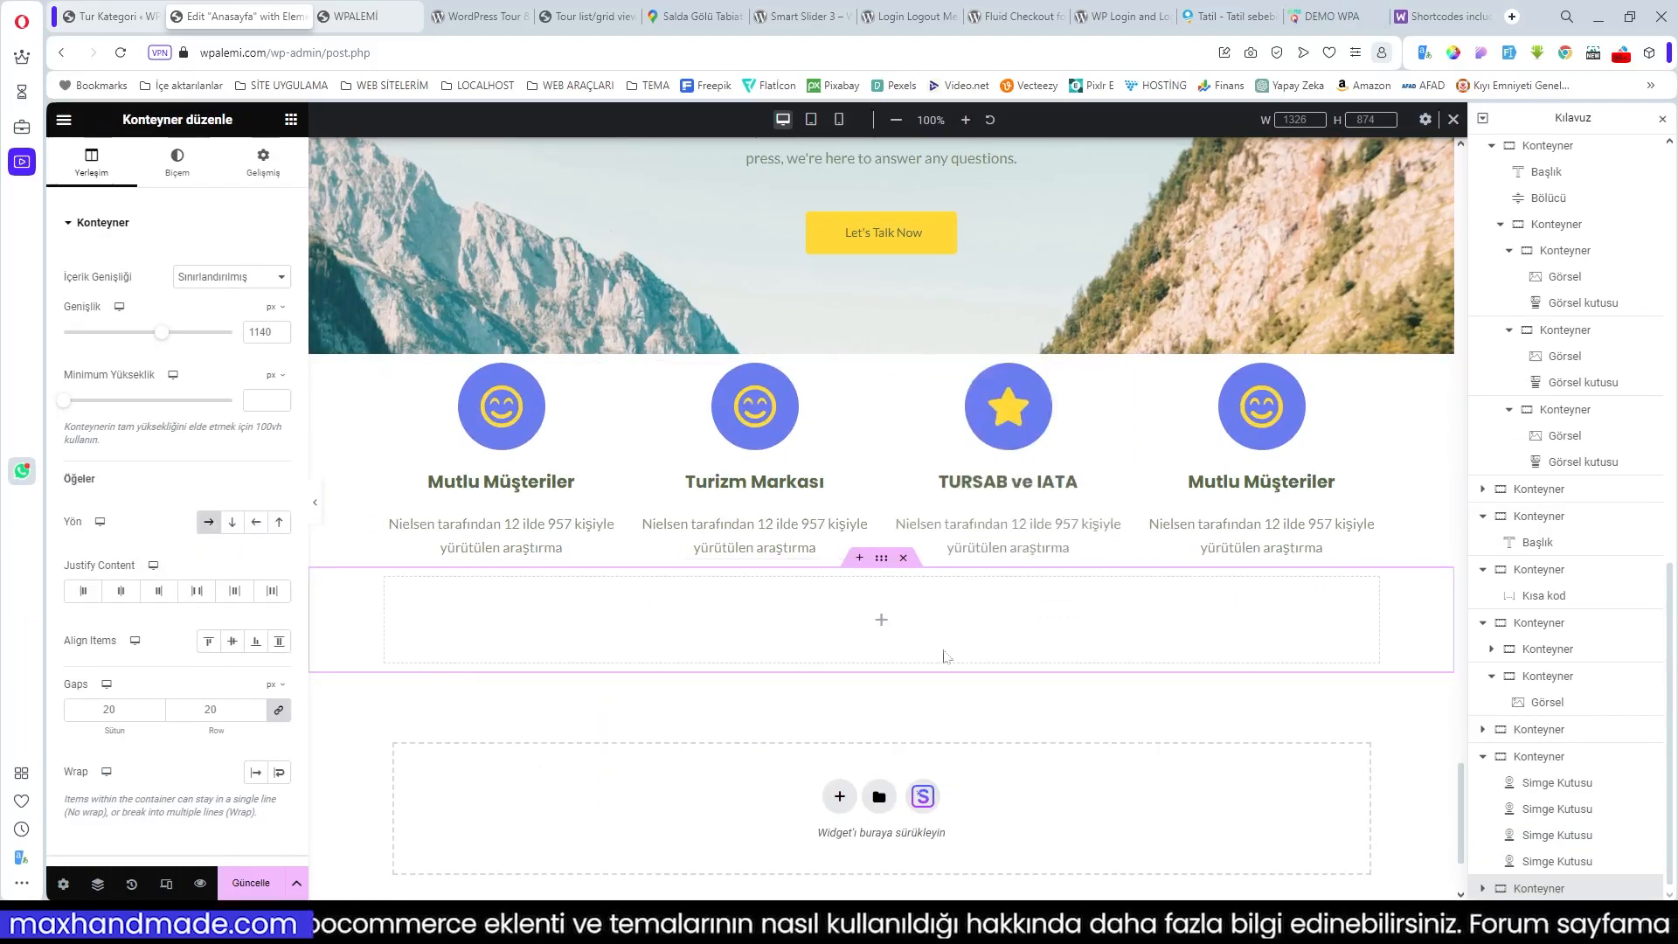
left_click(881, 620)
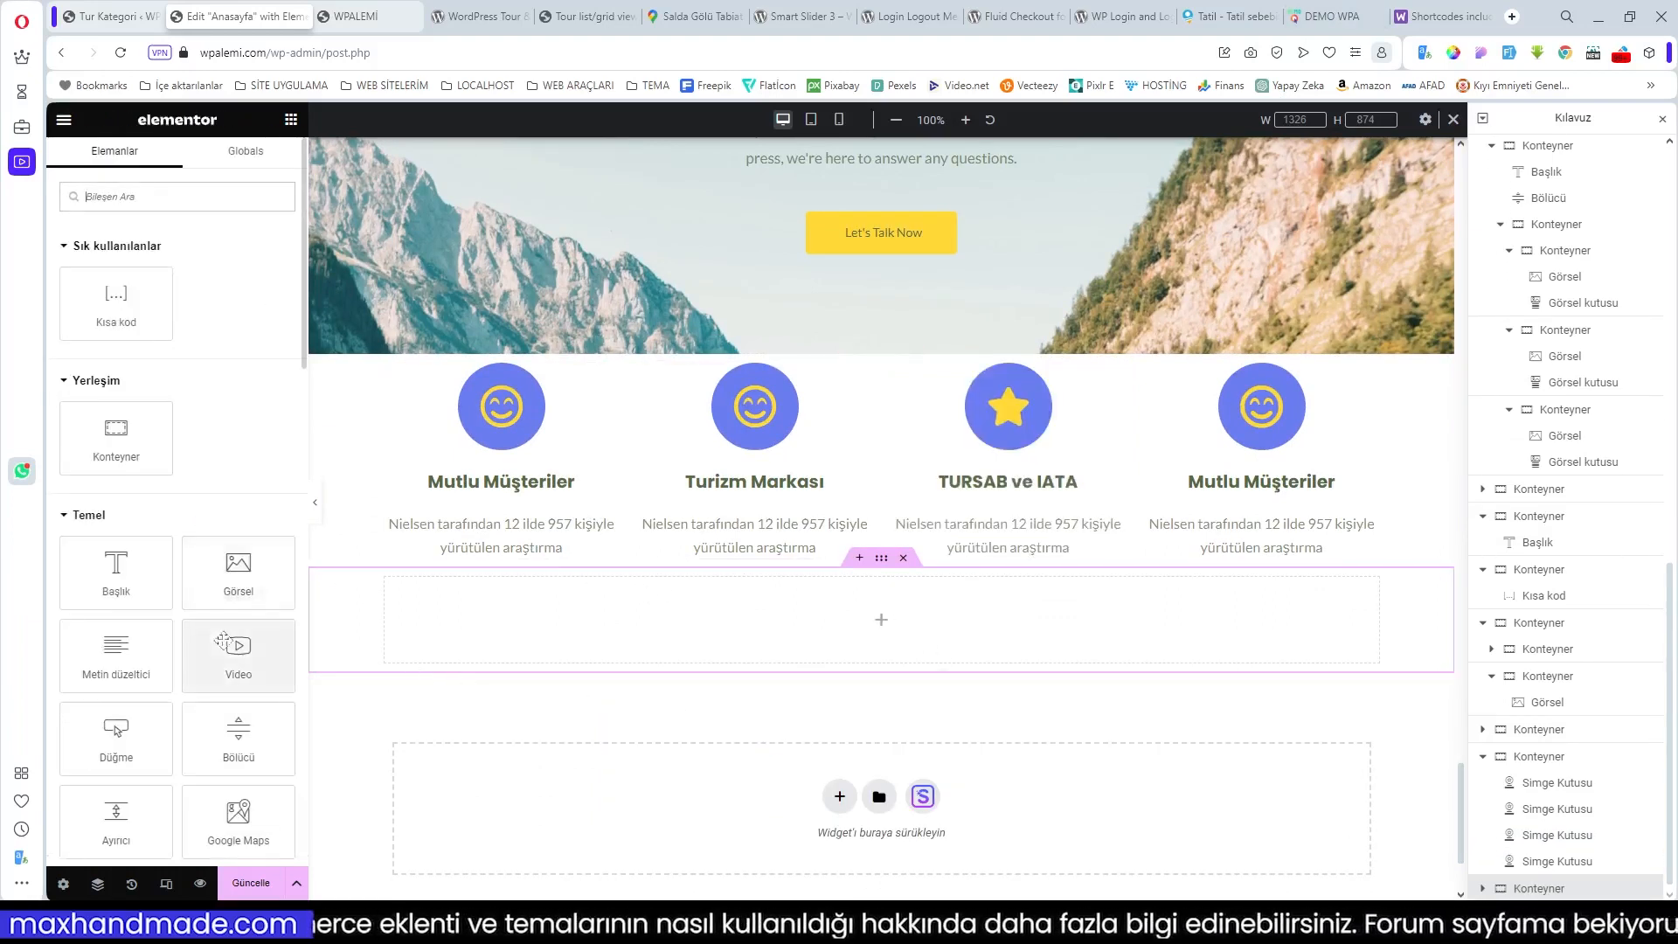
scroll(223, 641, "down", 5)
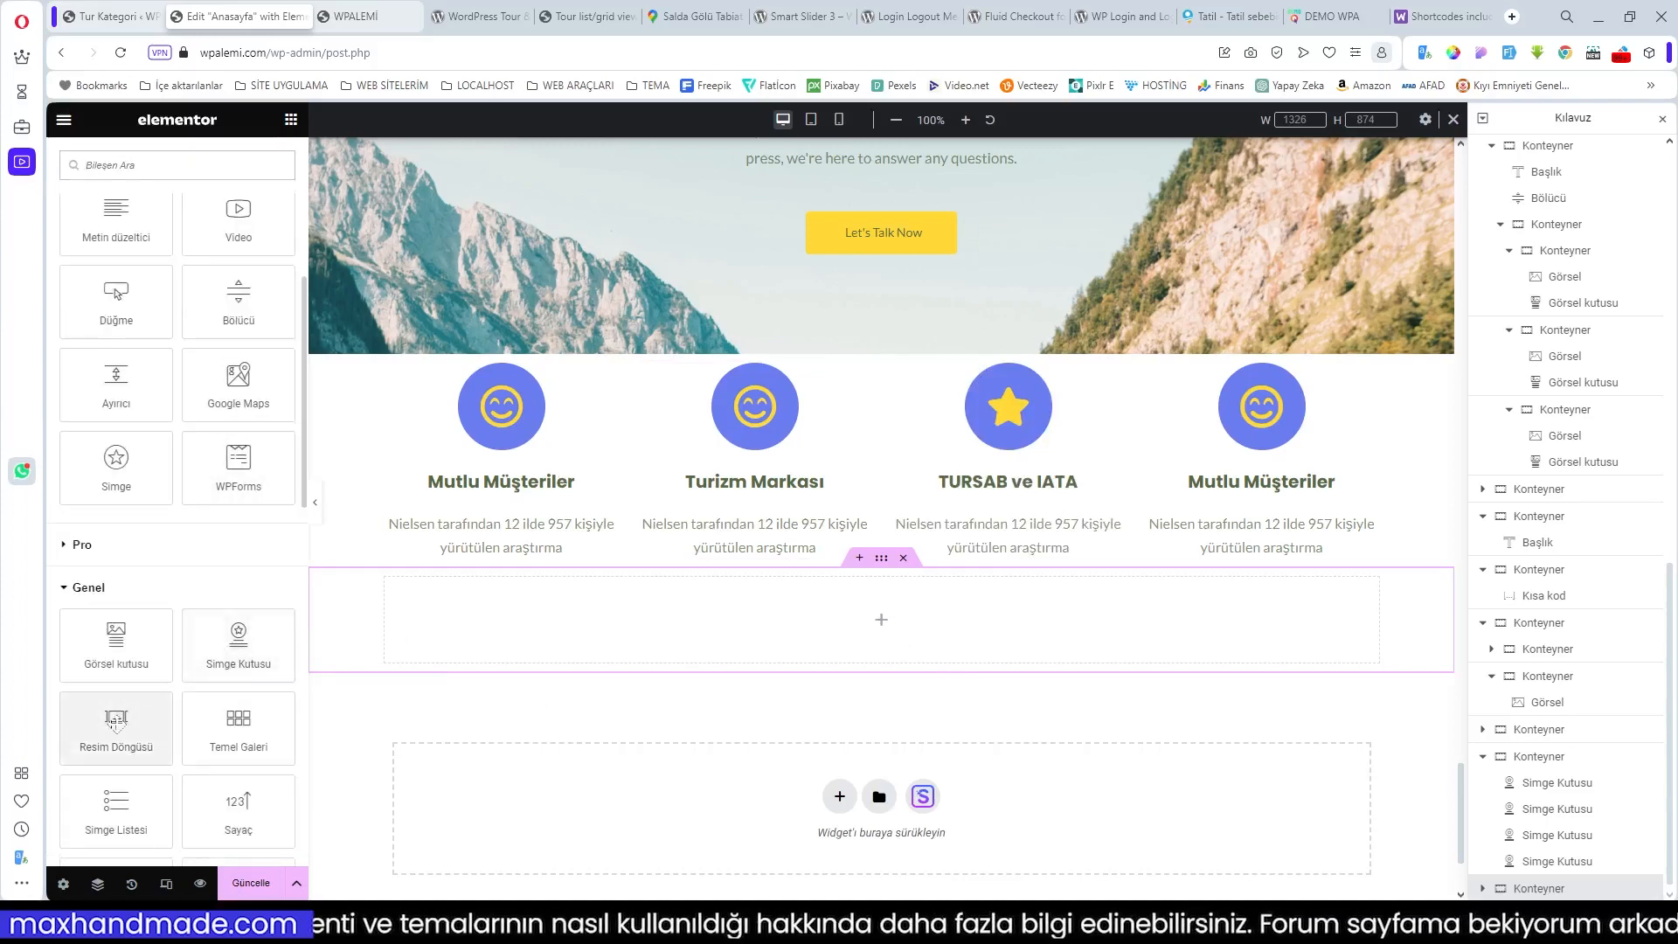
Step: Drop a Resim Döngüsü (Image Carousel) widget into the new container and start its gallery in the media library
left_click_drag(116, 725, 524, 603)
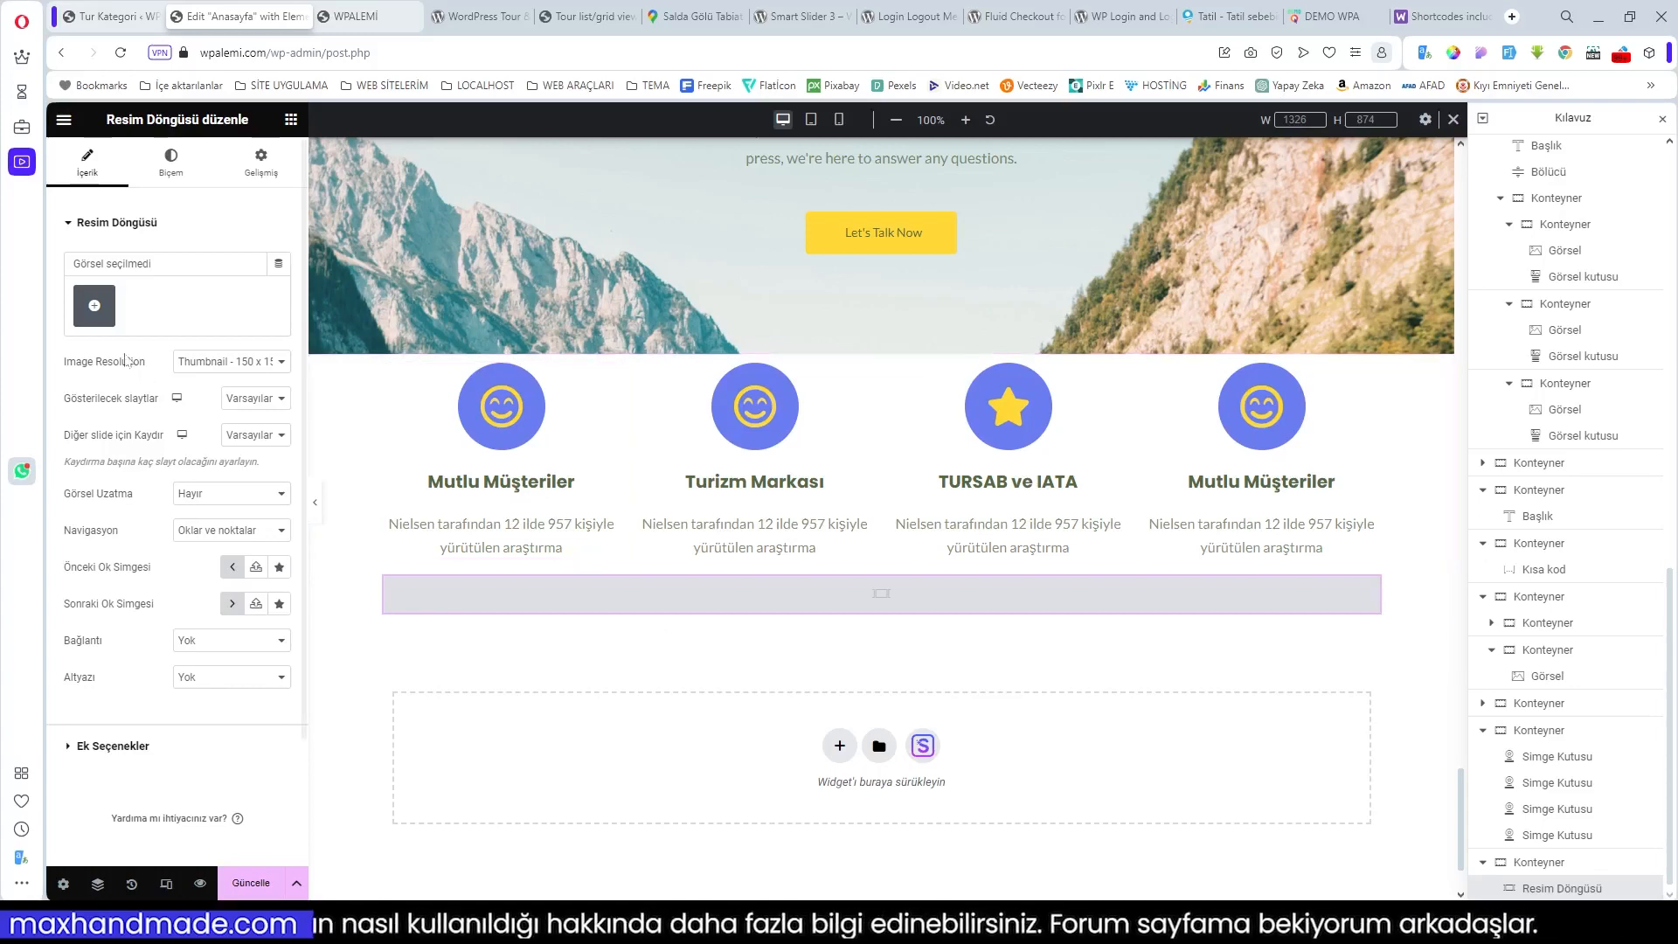
left_click(95, 305)
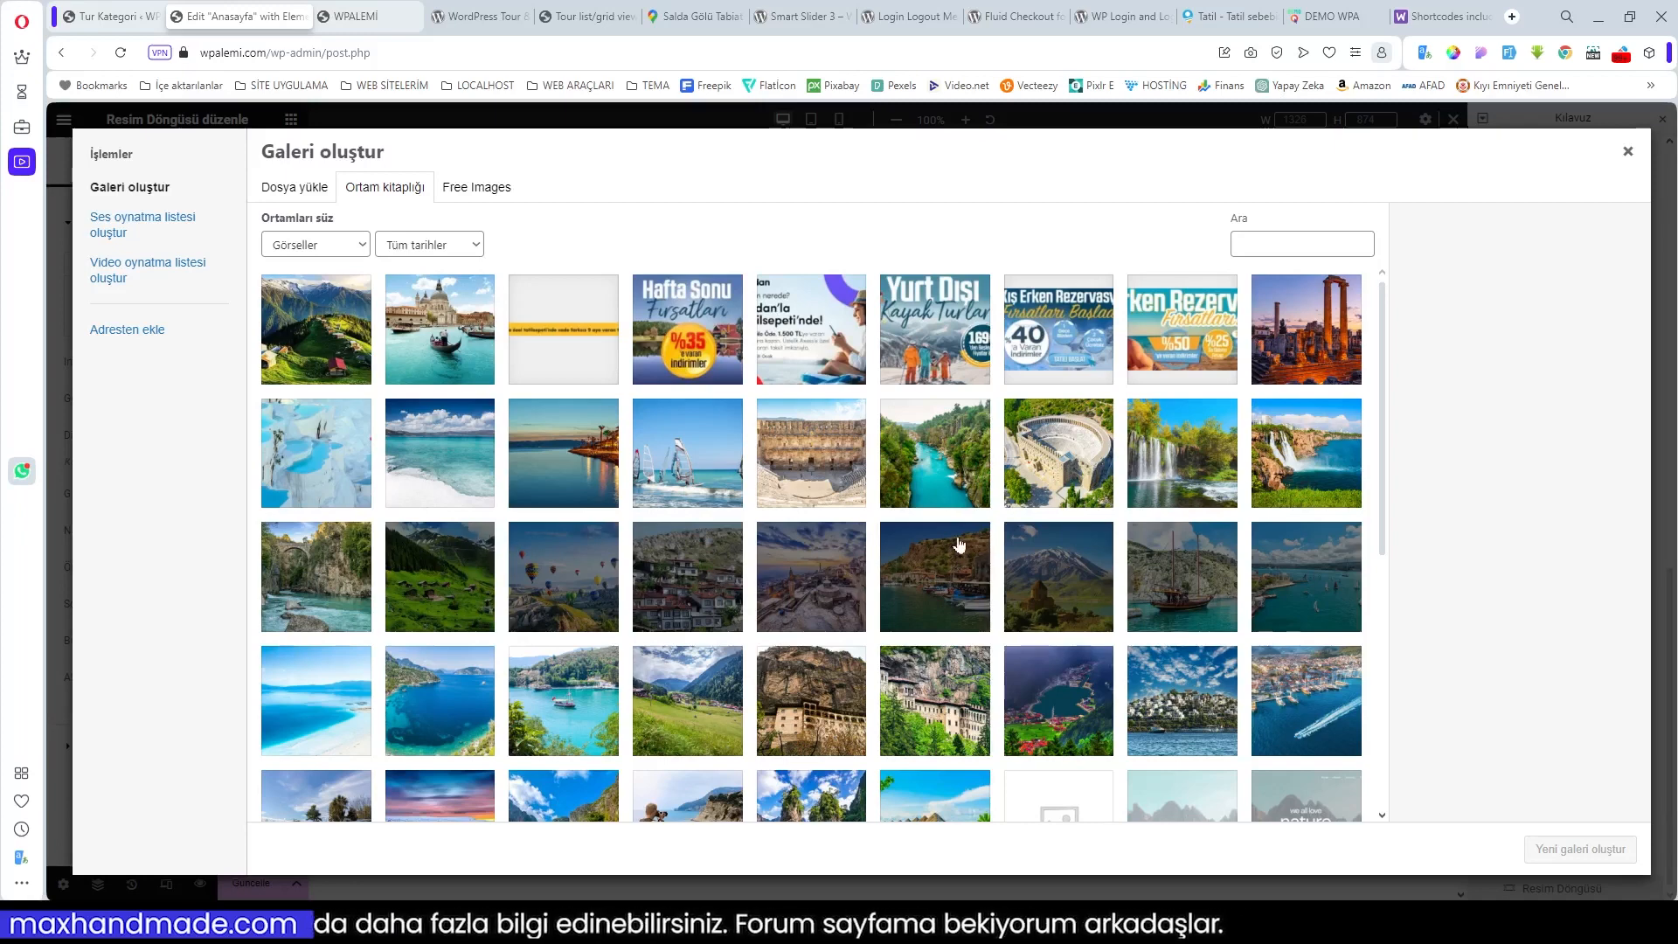
Step: Select the amphitheatre, aerial theatre, river canyon, sunset coastline, windsurfing, temple and coastal waterfall photos
left_click(817, 480)
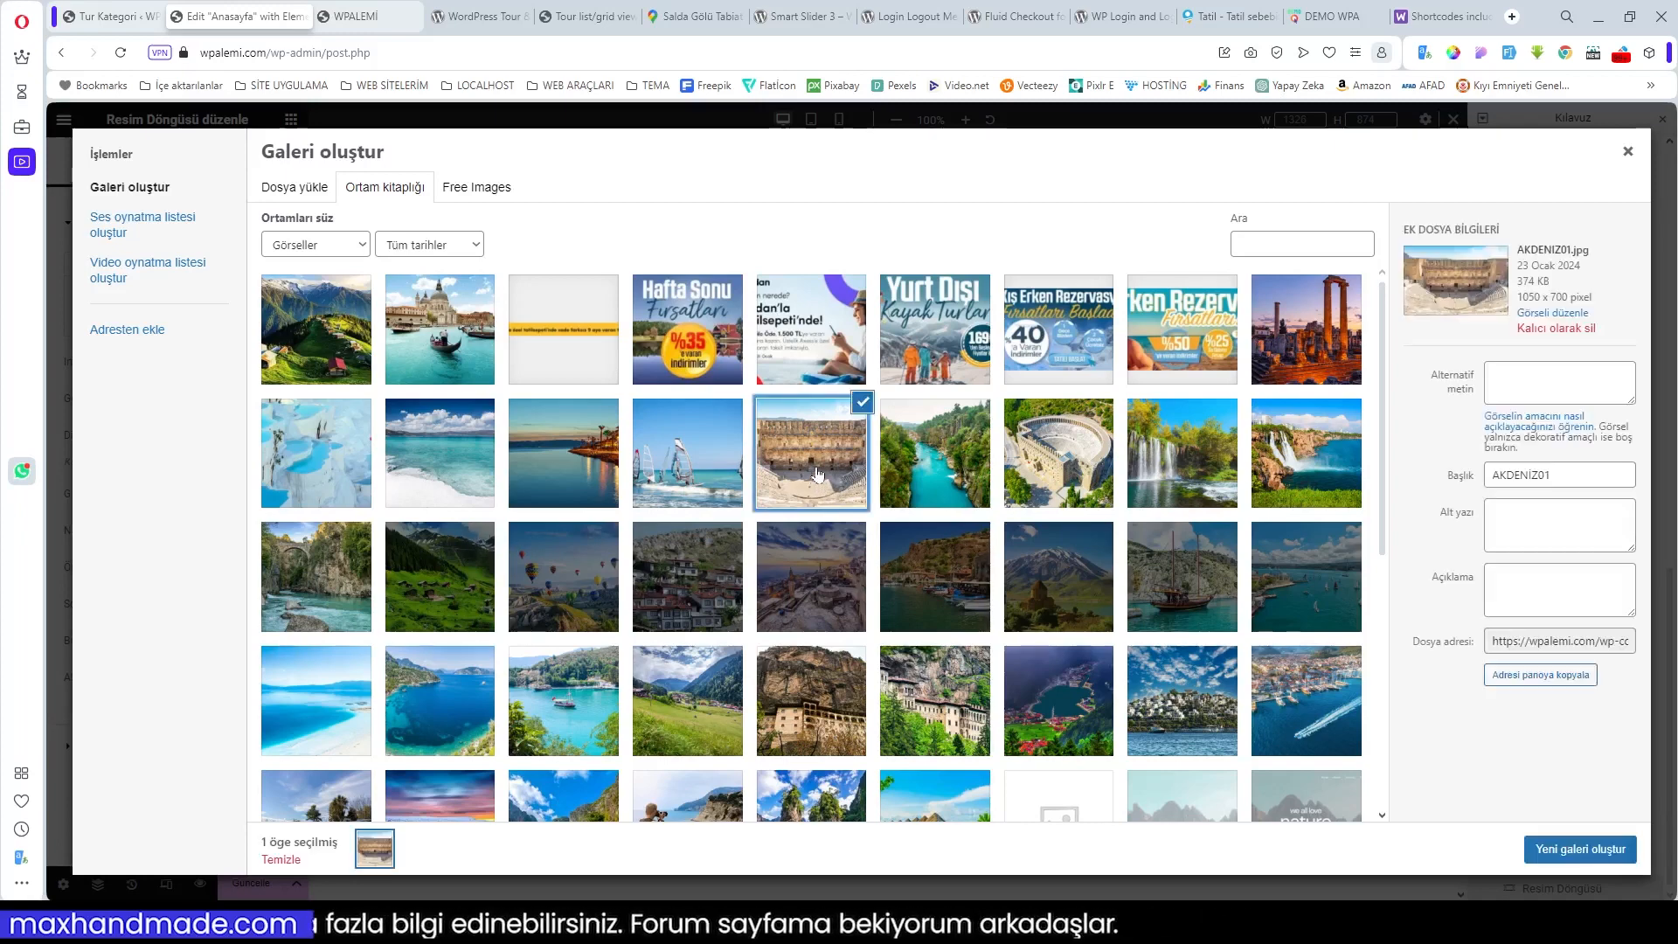
left_click(1061, 472)
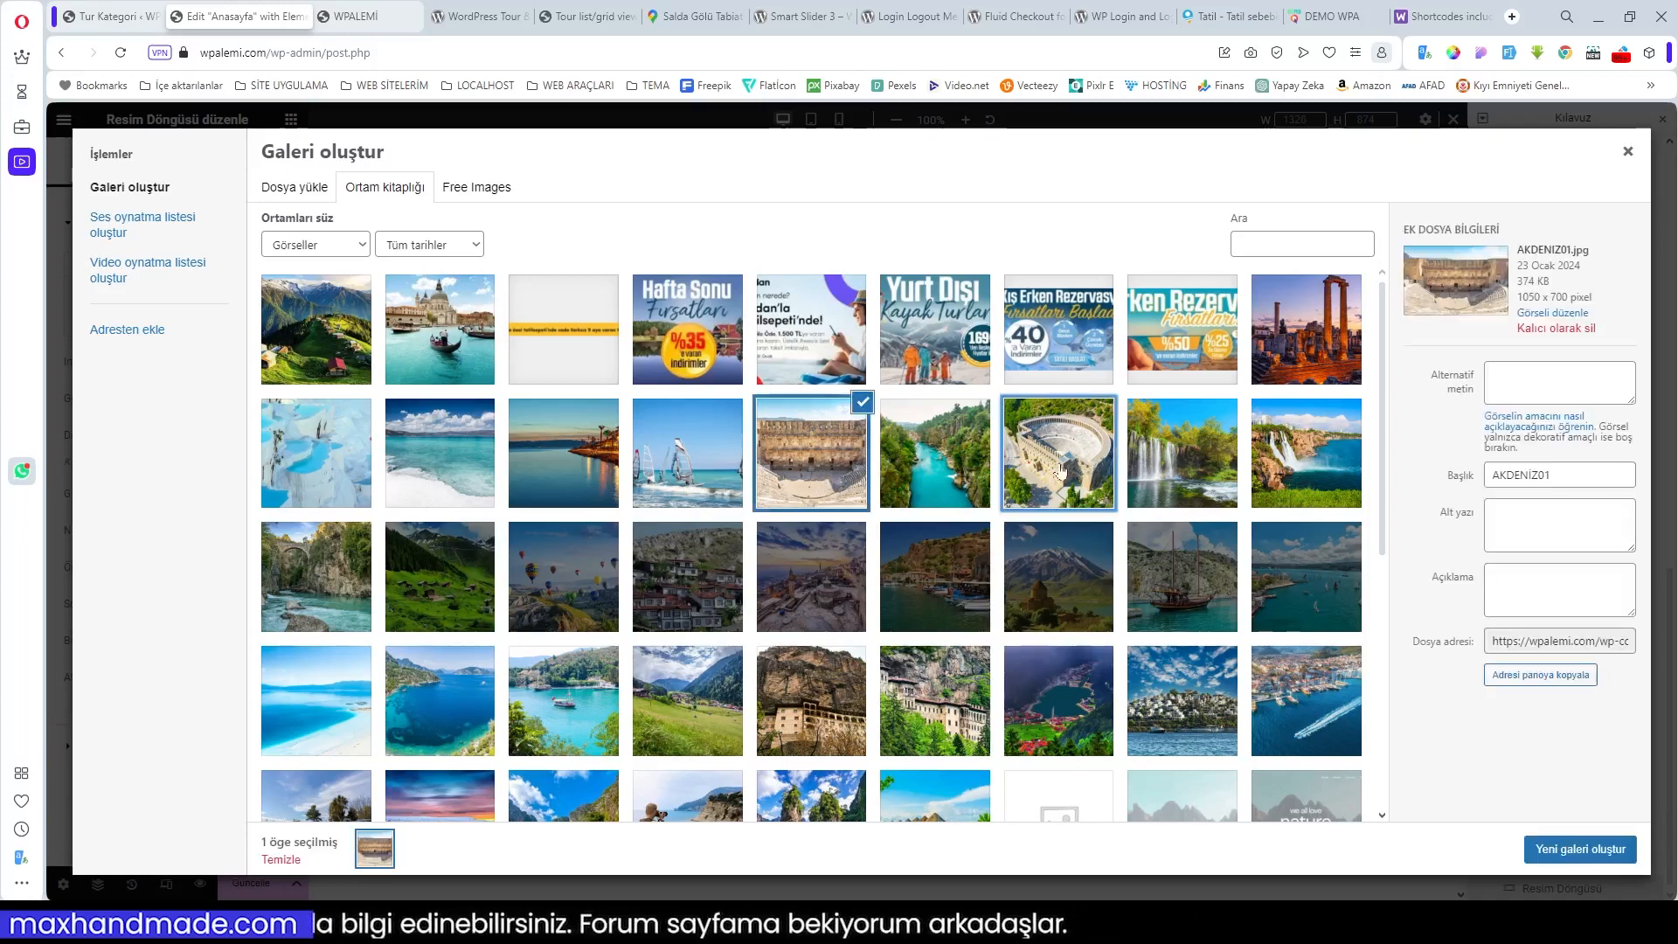
left_click(966, 478)
left_click(600, 468)
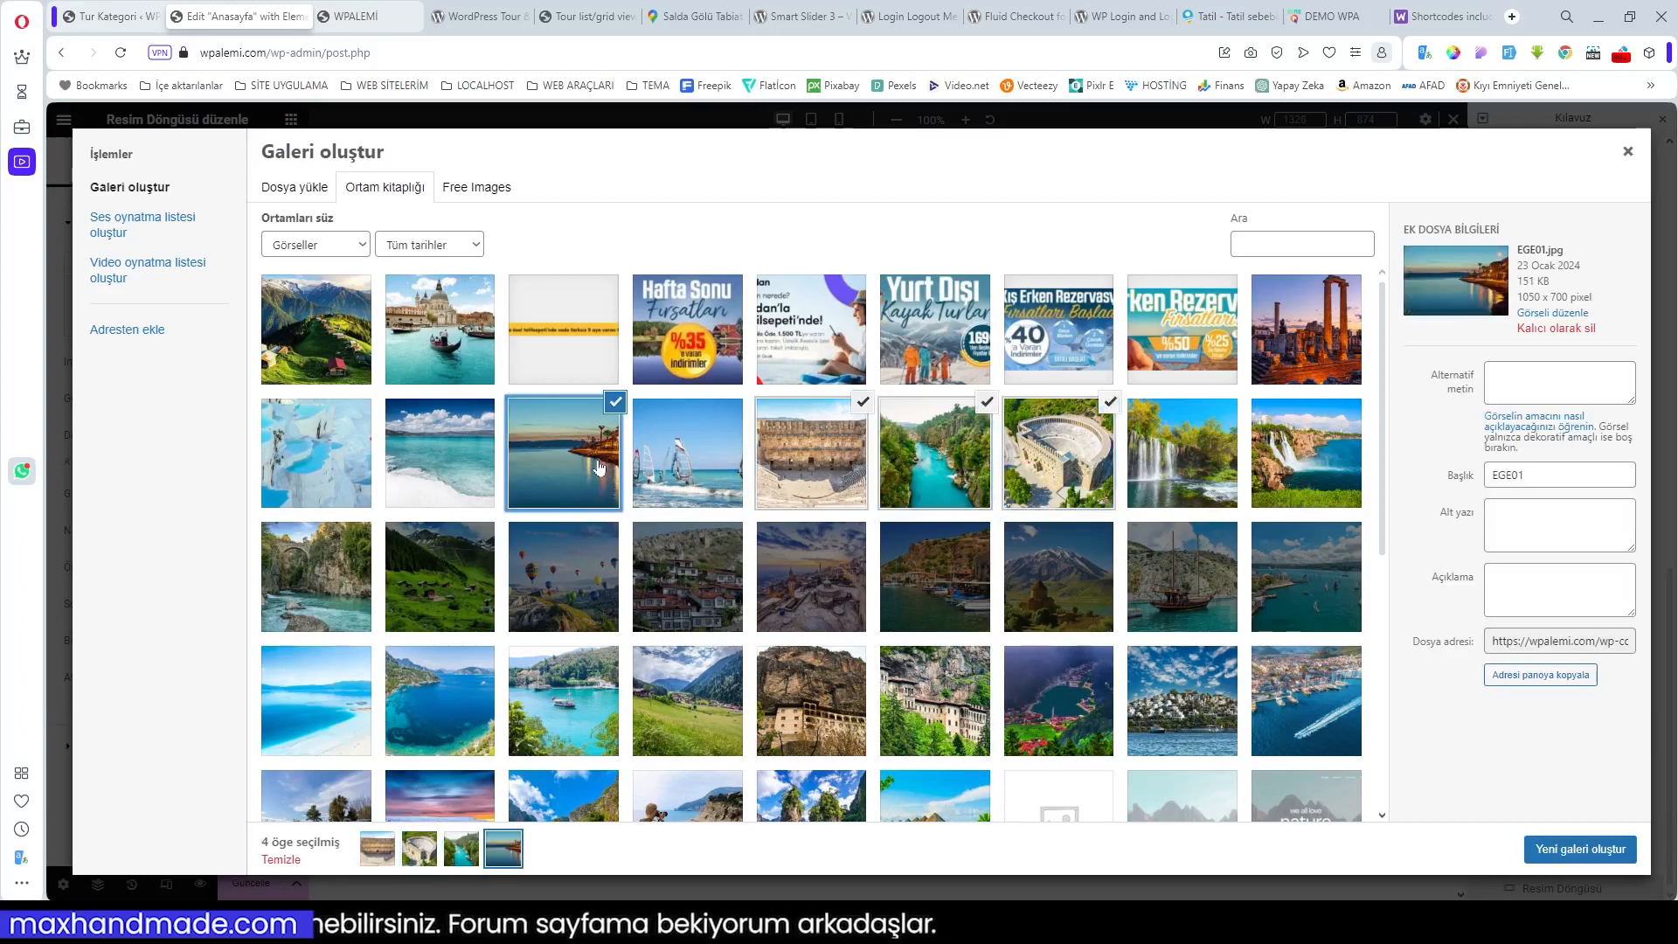
left_click(674, 472)
left_click(1306, 332)
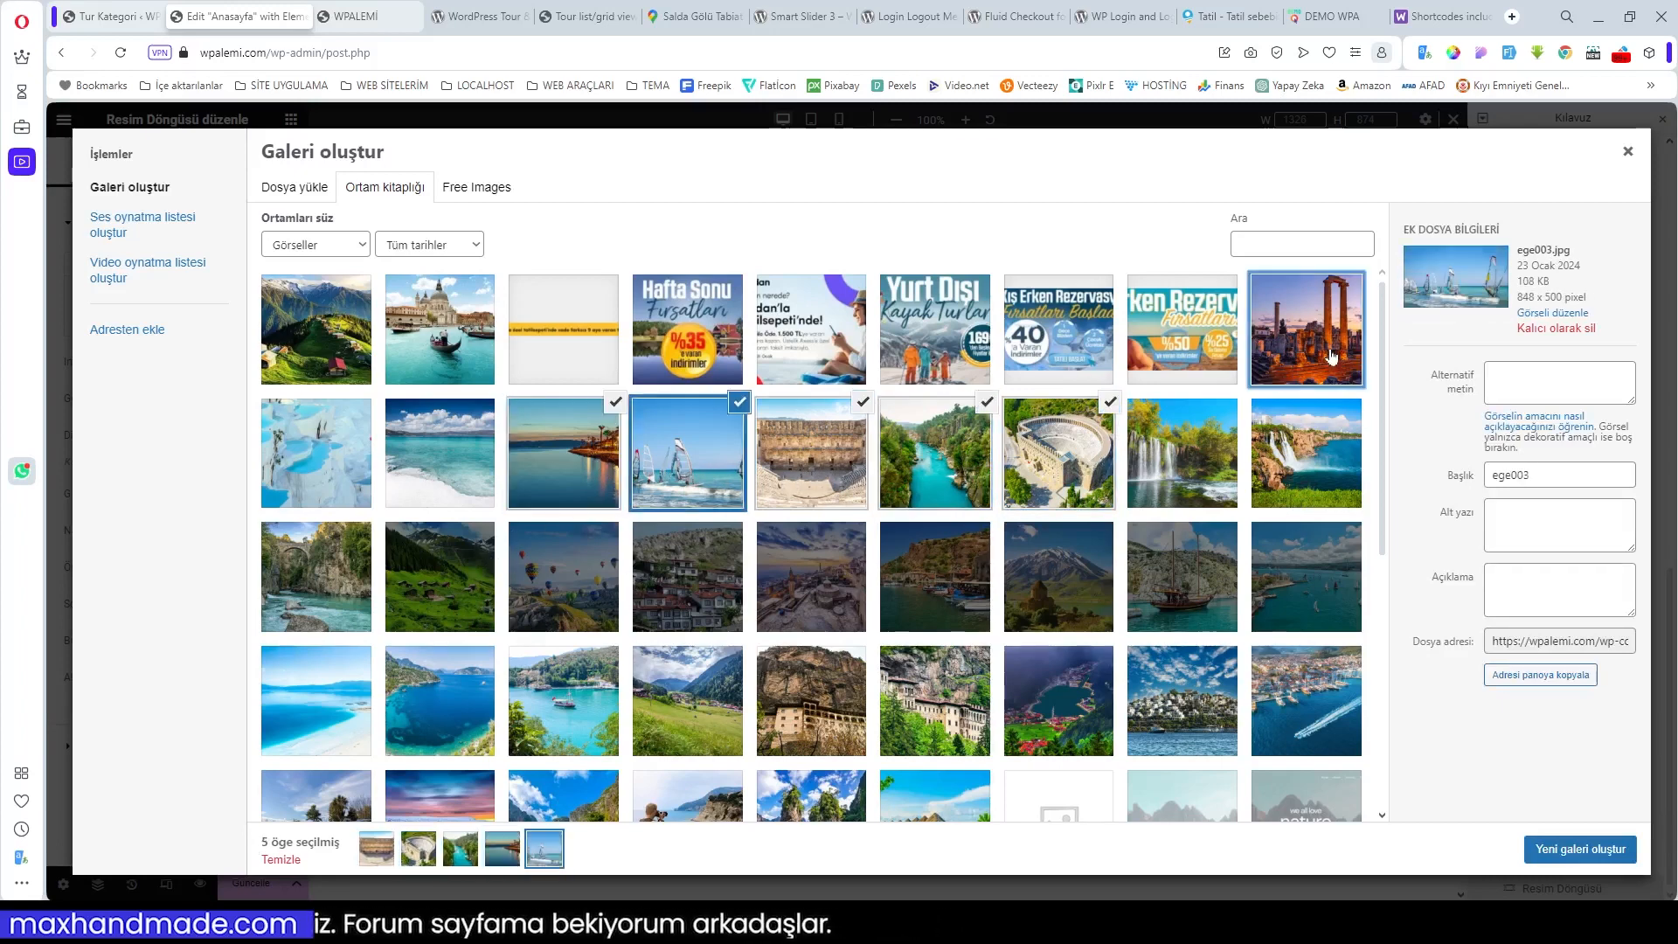
left_click(1314, 476)
Step: Add the waterfall, white sea, travertine, boat, meadow and blue bay photos, then insert the 13-image gallery
left_click(1187, 476)
left_click(455, 472)
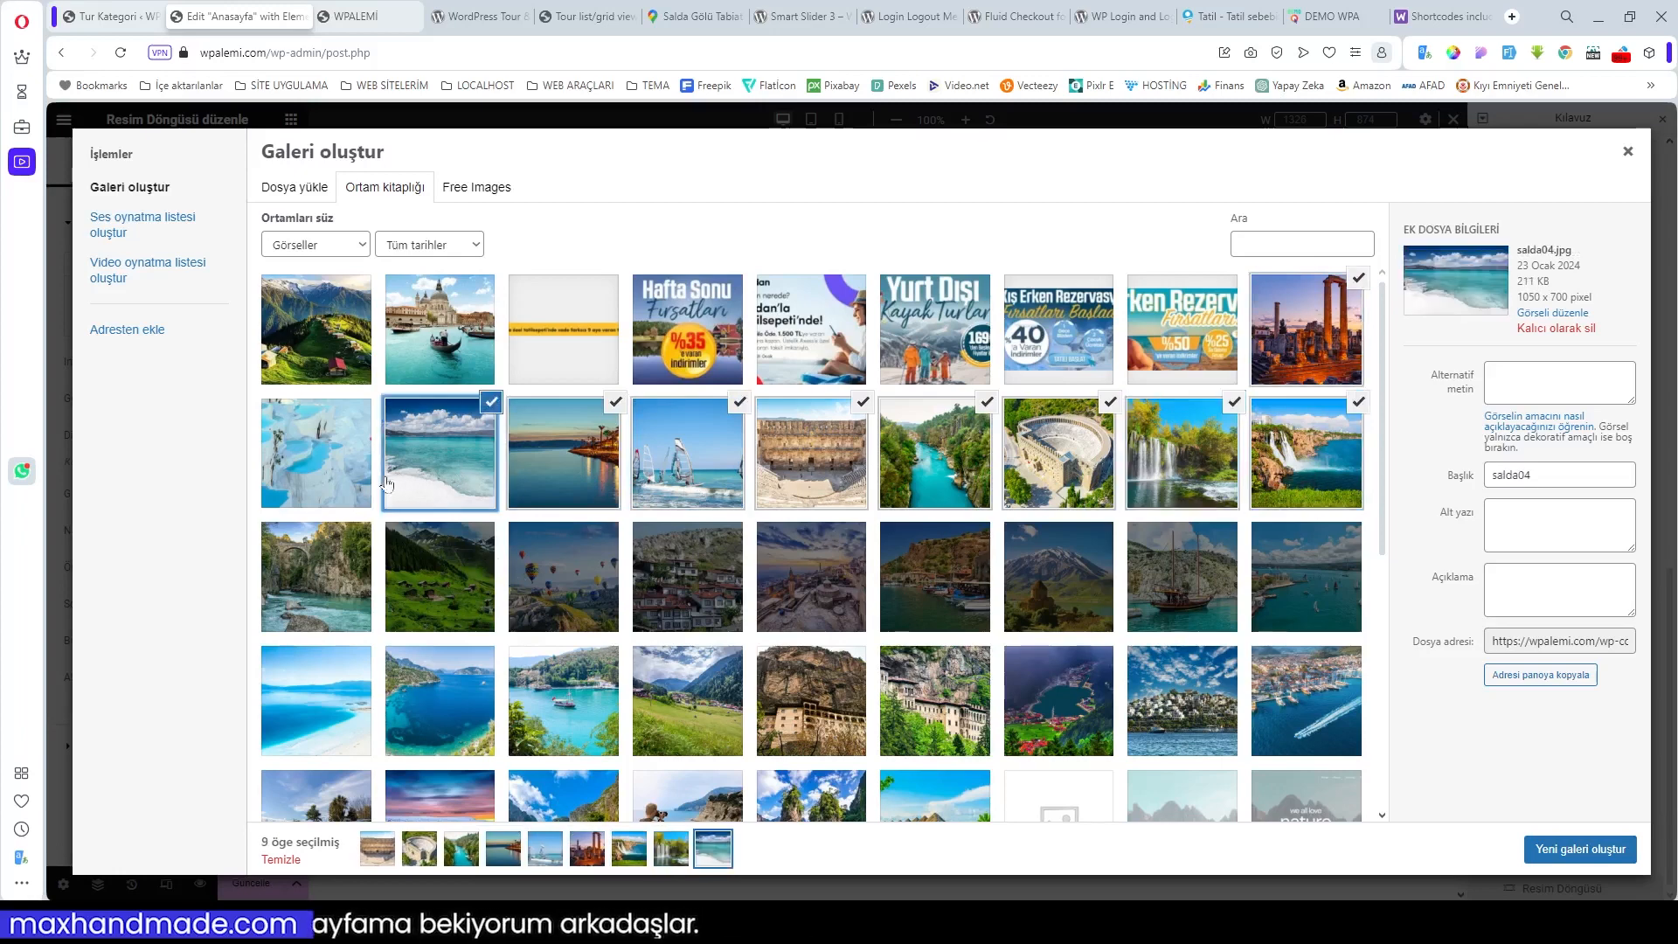
left_click(328, 489)
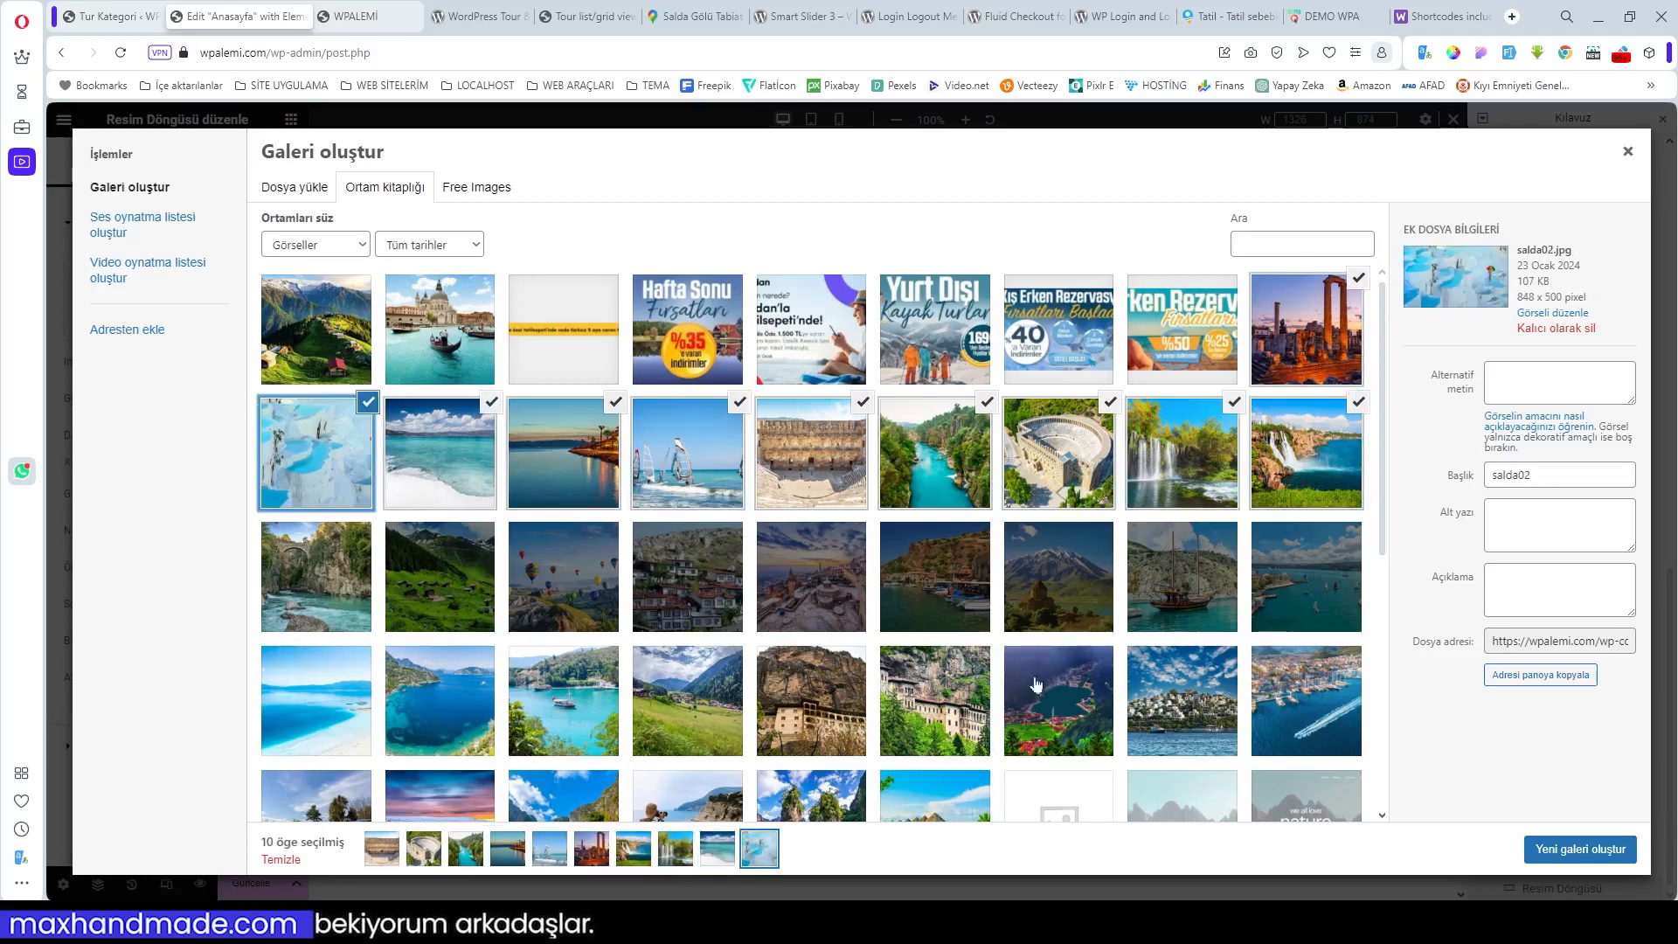
left_click(568, 722)
left_click(702, 727)
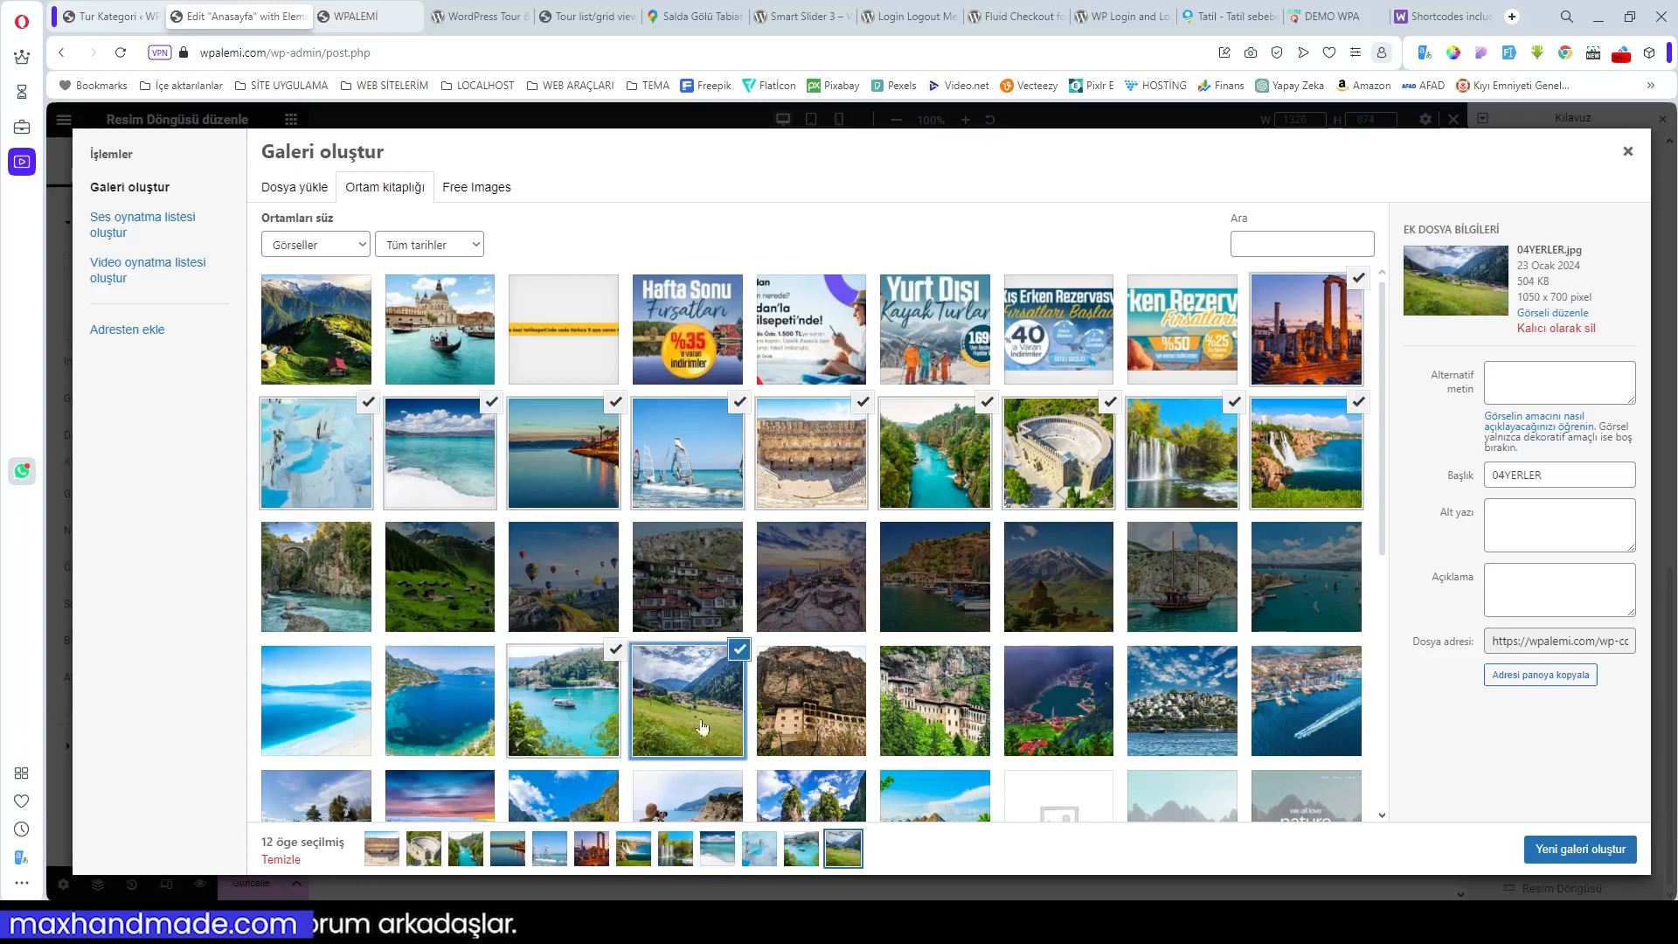
left_click(489, 723)
left_click(1591, 853)
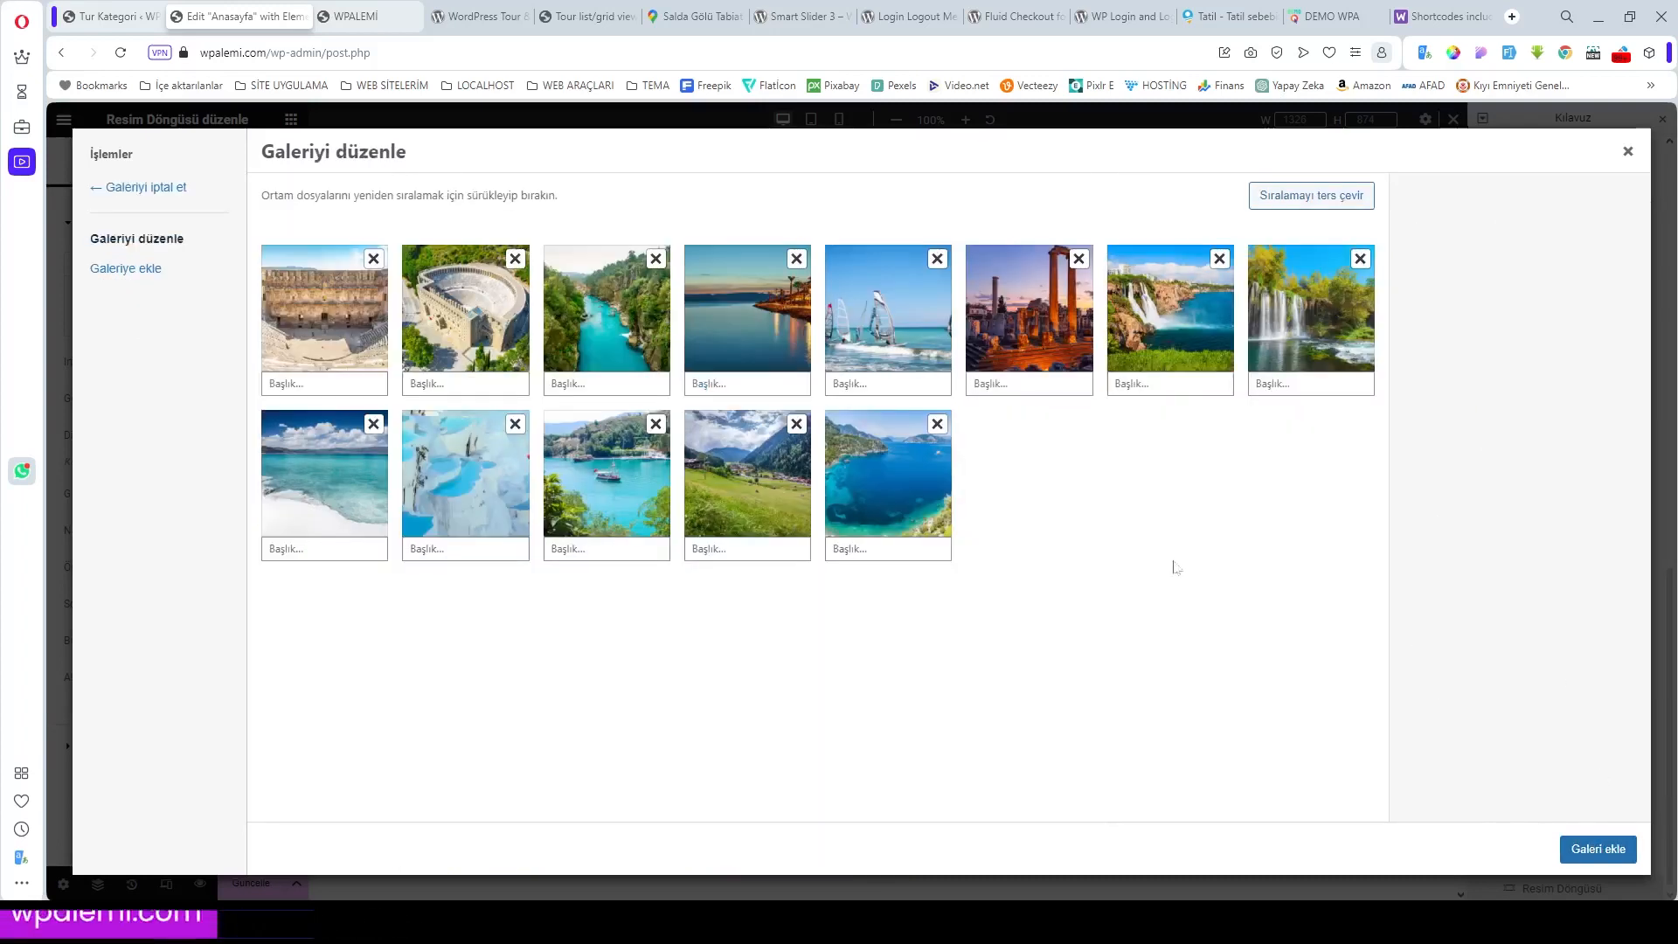
left_click(1597, 848)
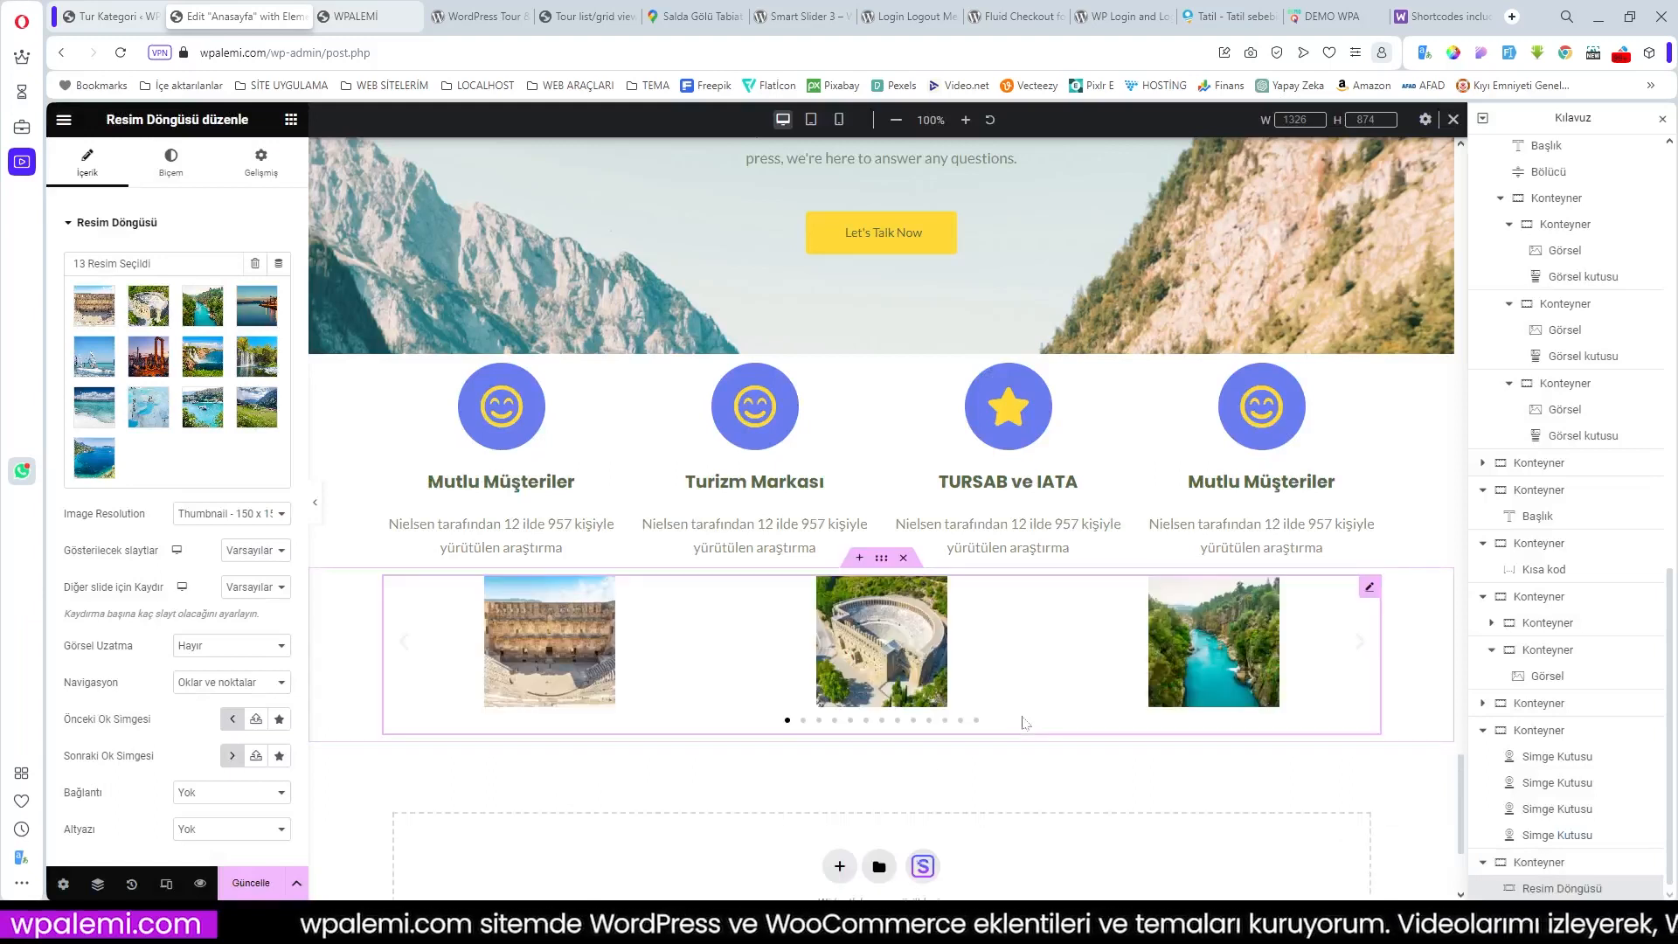
Step: Set carousel image resolution to Full and leave Görsel Uzatma (image stretch) on Hayır after trying Evet
left_click(269, 514)
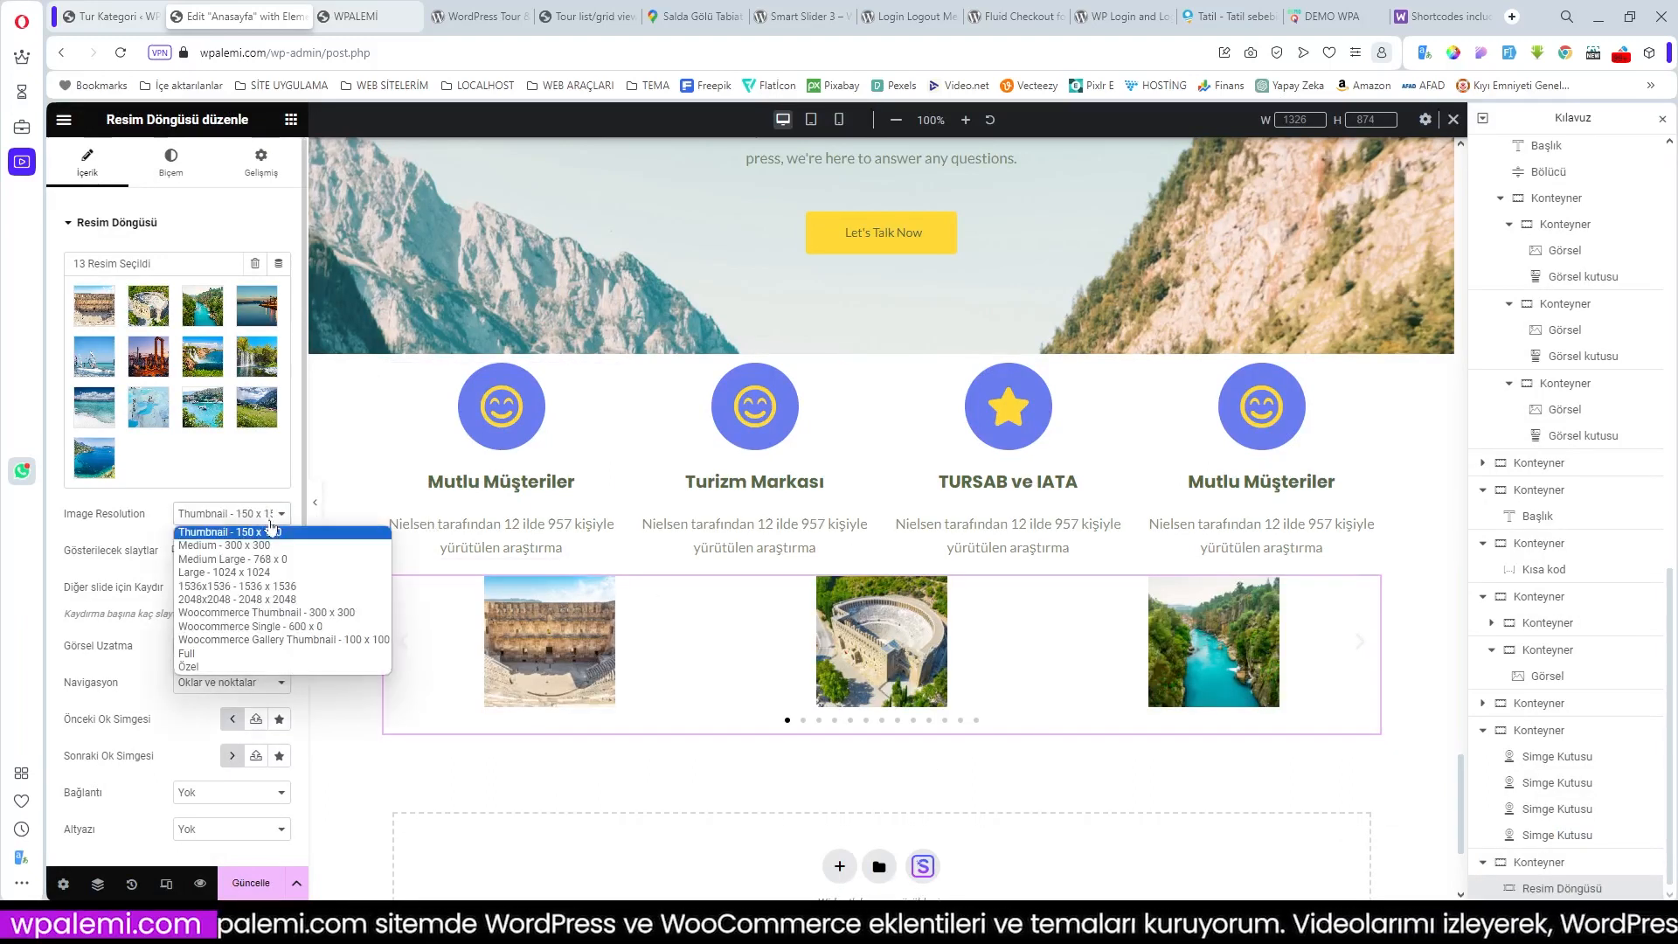
left_click(242, 653)
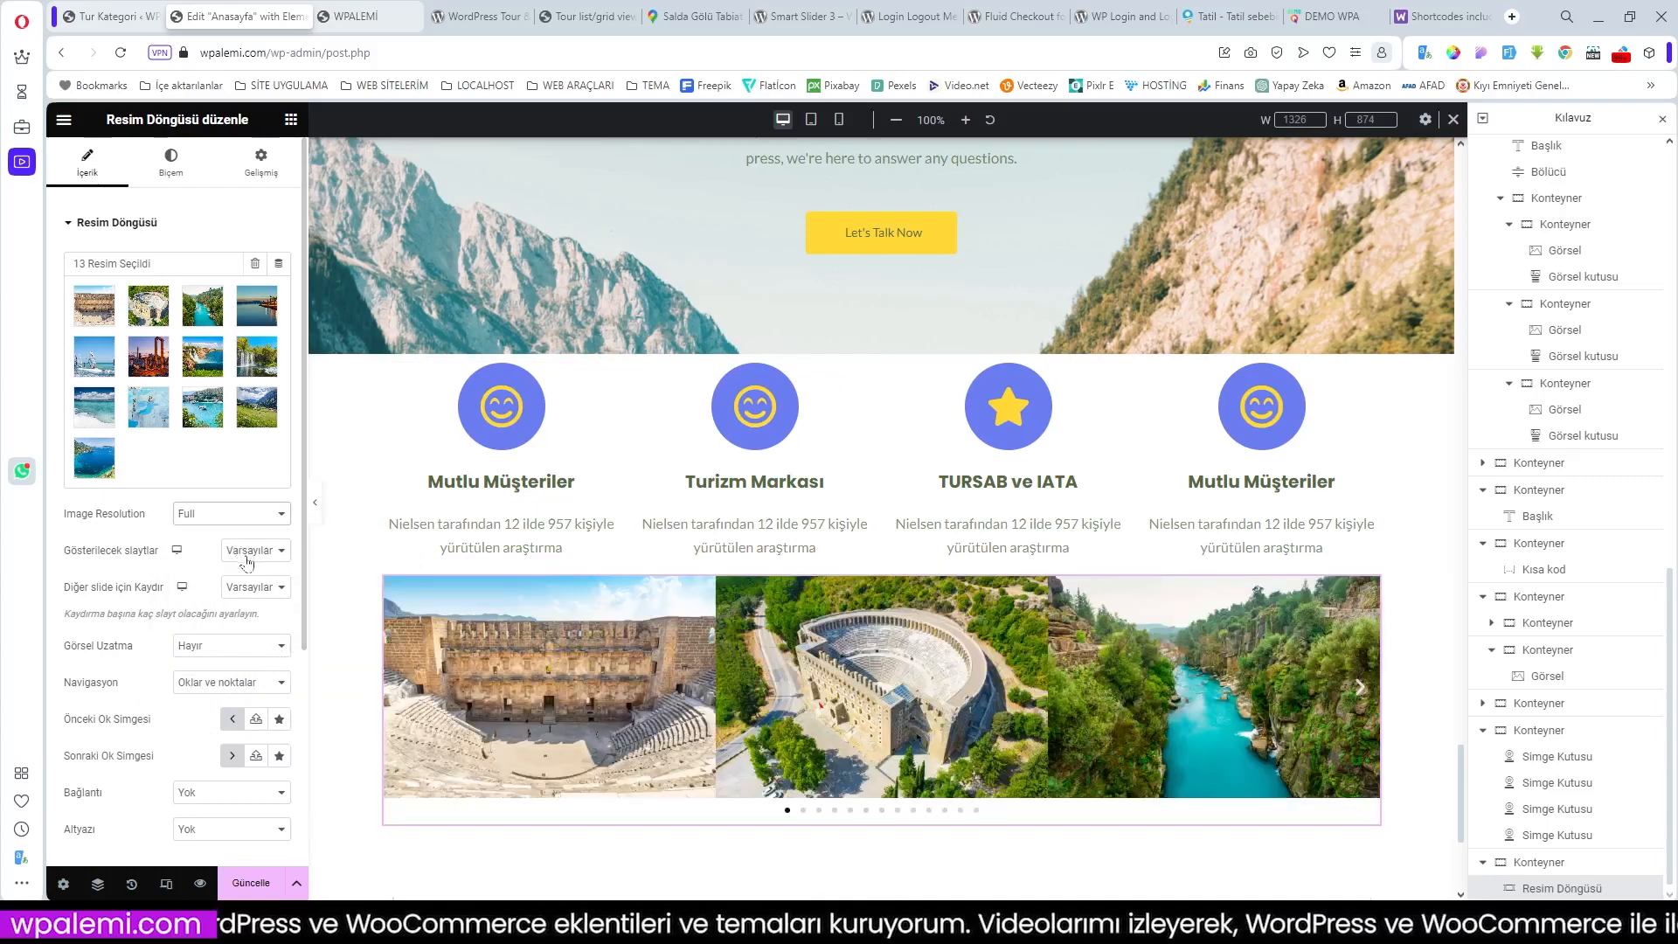
scroll(234, 635, "down", 2)
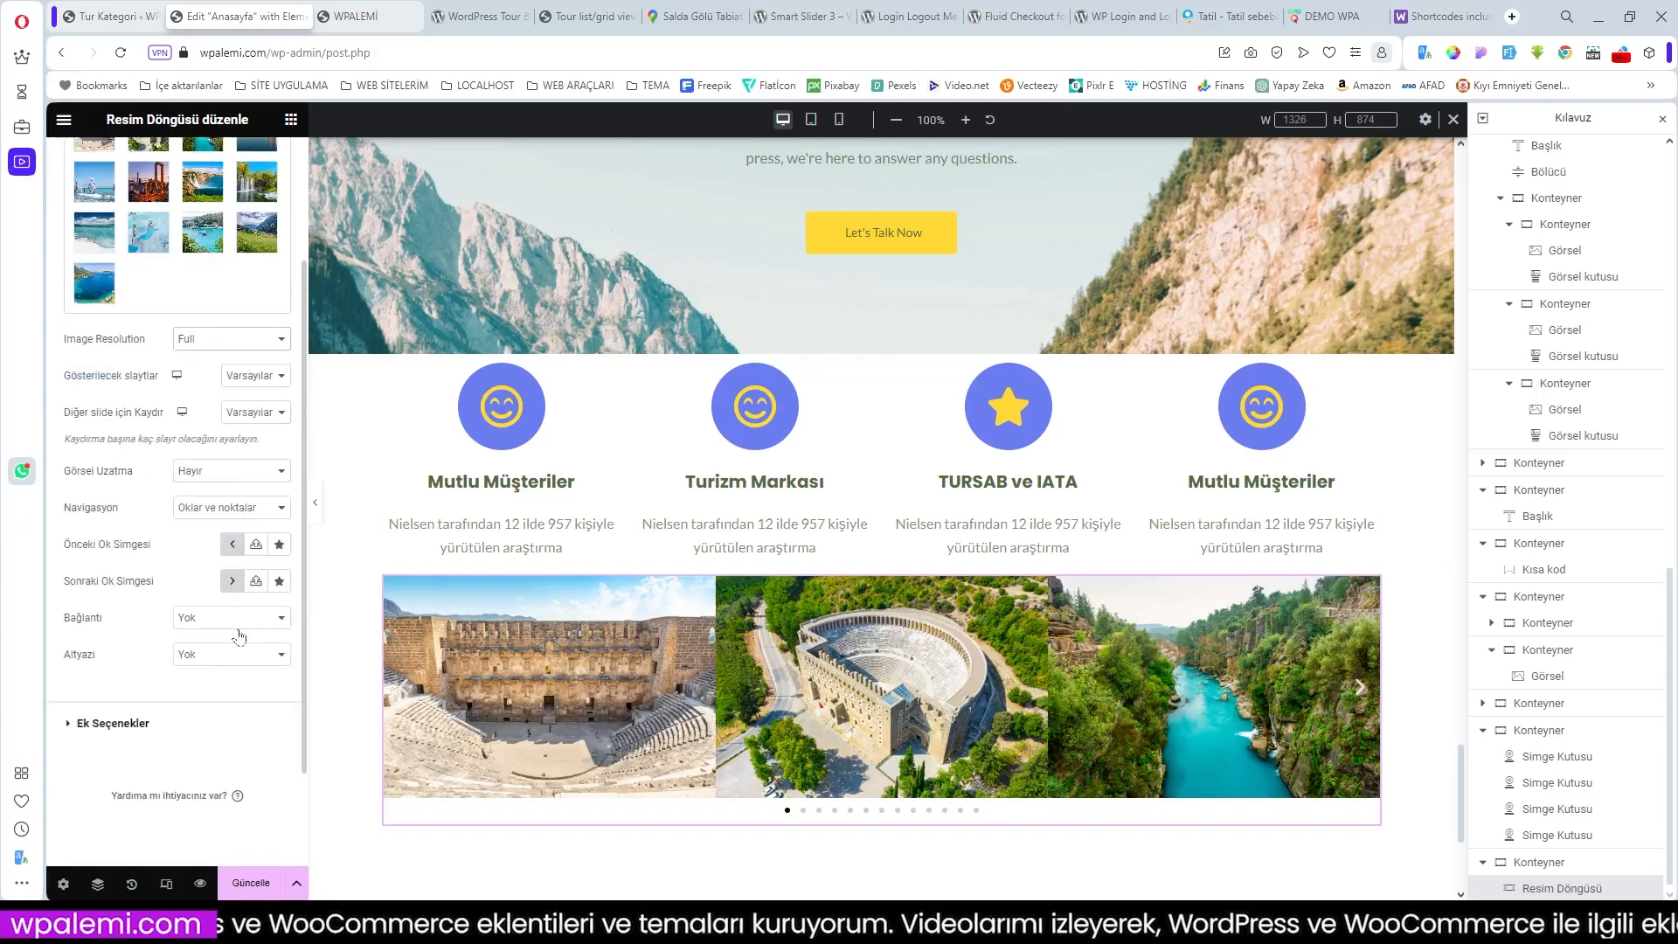
left_click(214, 472)
left_click(215, 502)
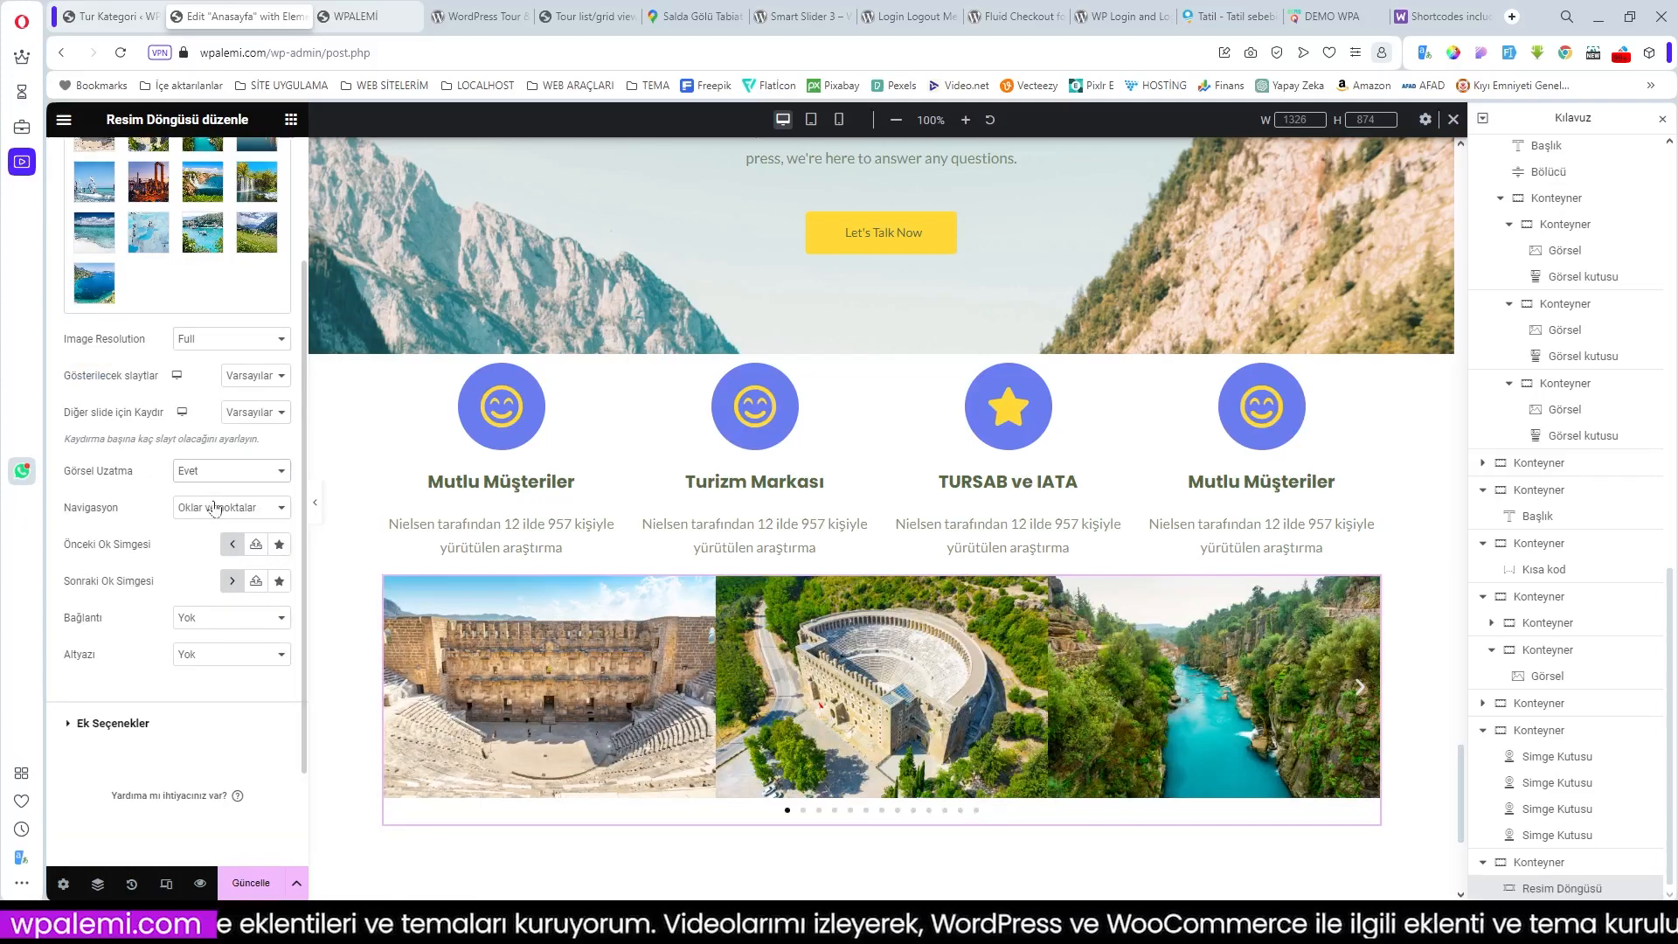
left_click(225, 476)
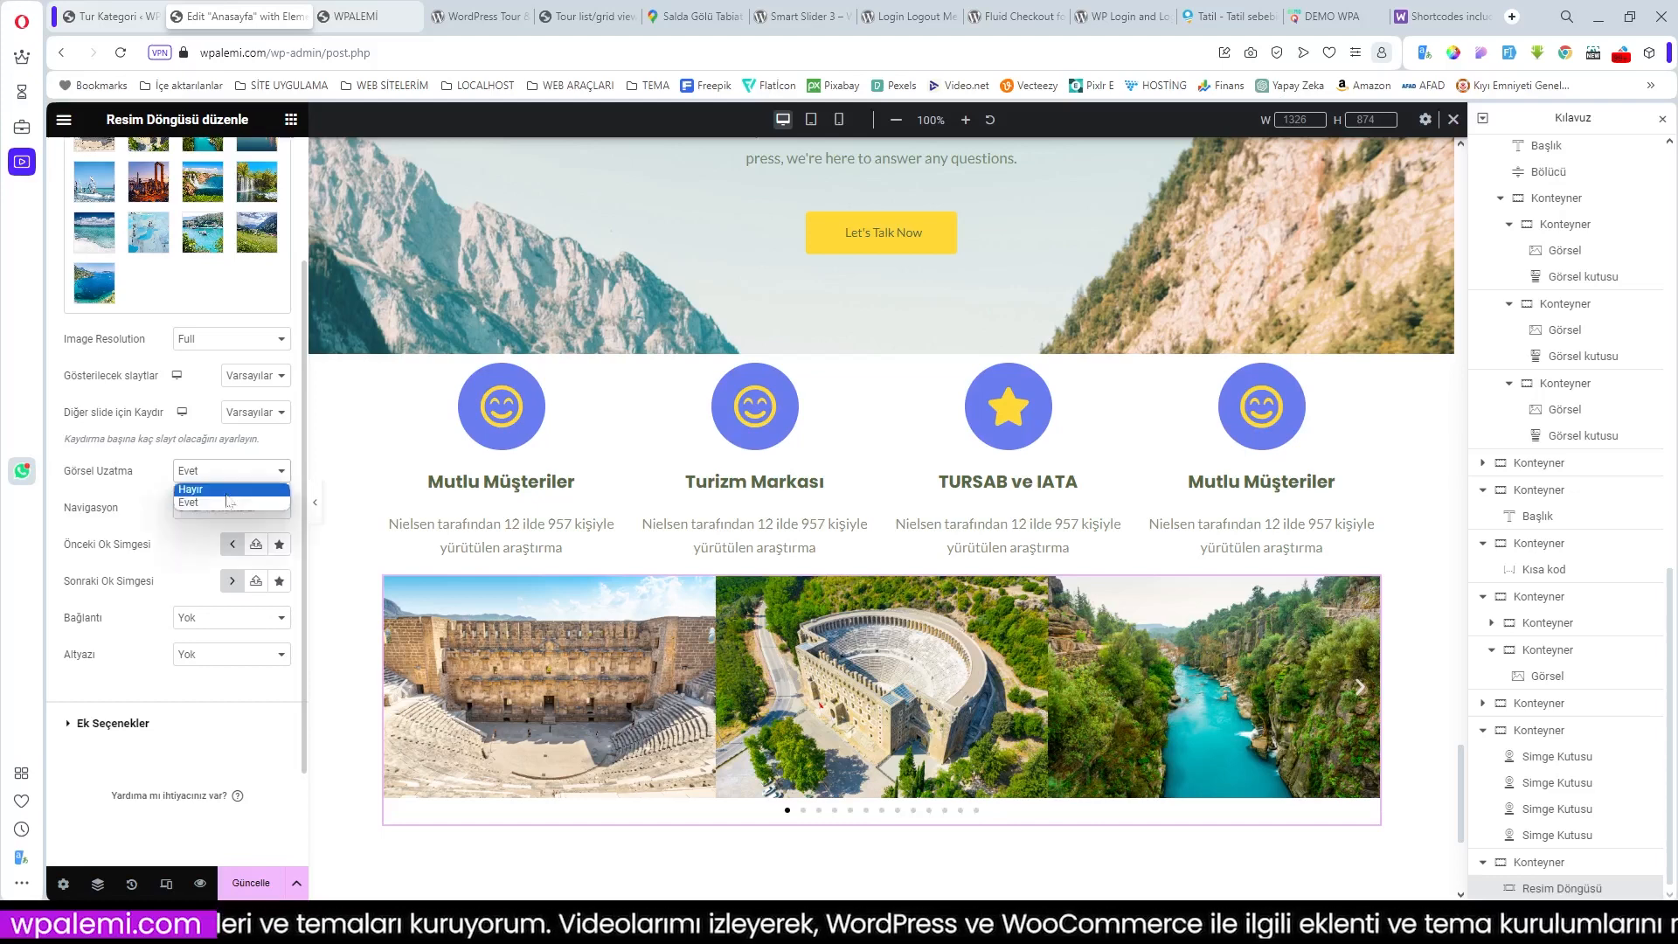
left_click(226, 486)
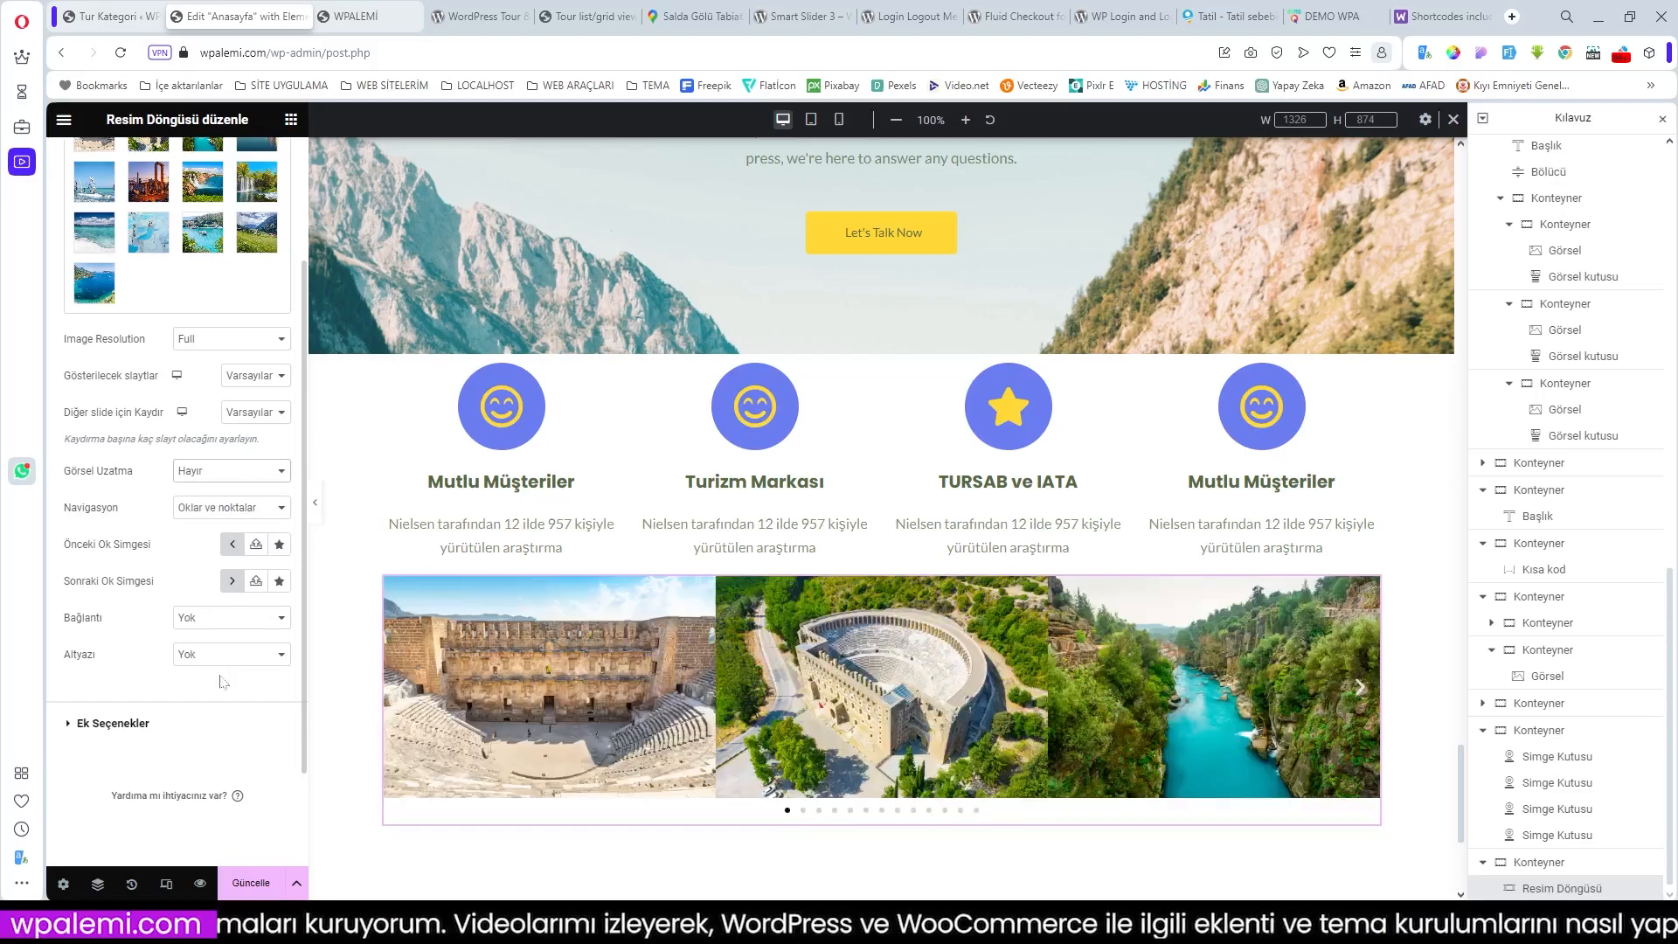
Step: In Ek Seçenekler, toggle Tembel Yükleme (lazy loading) on and back off
left_click(140, 723)
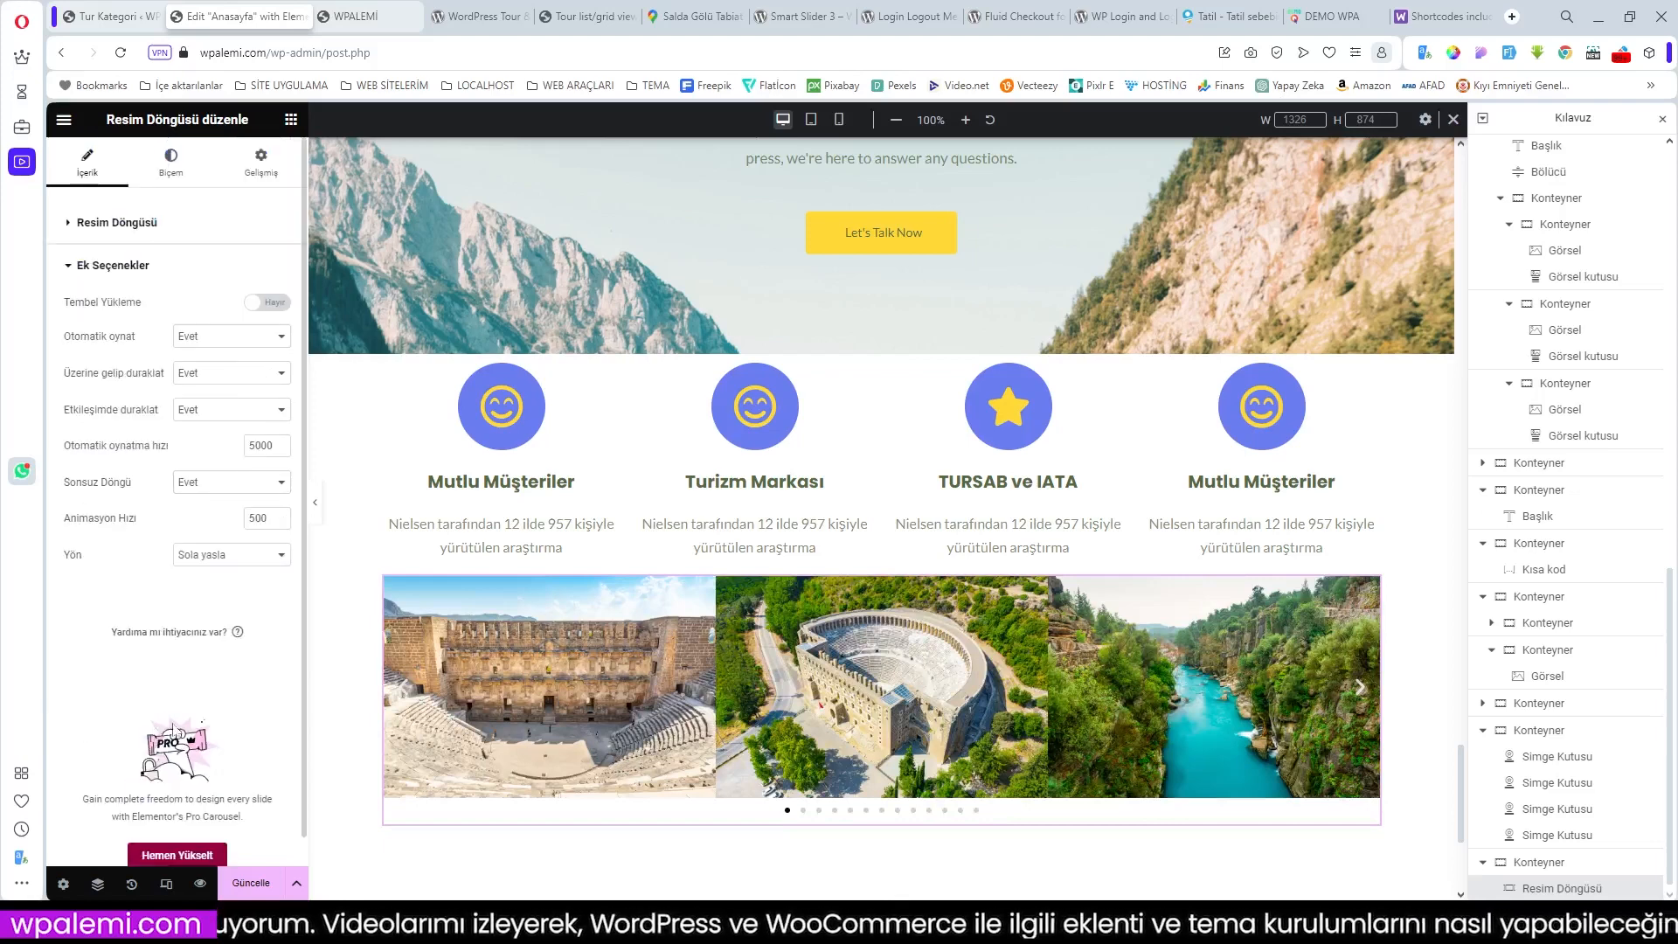
left_click(278, 305)
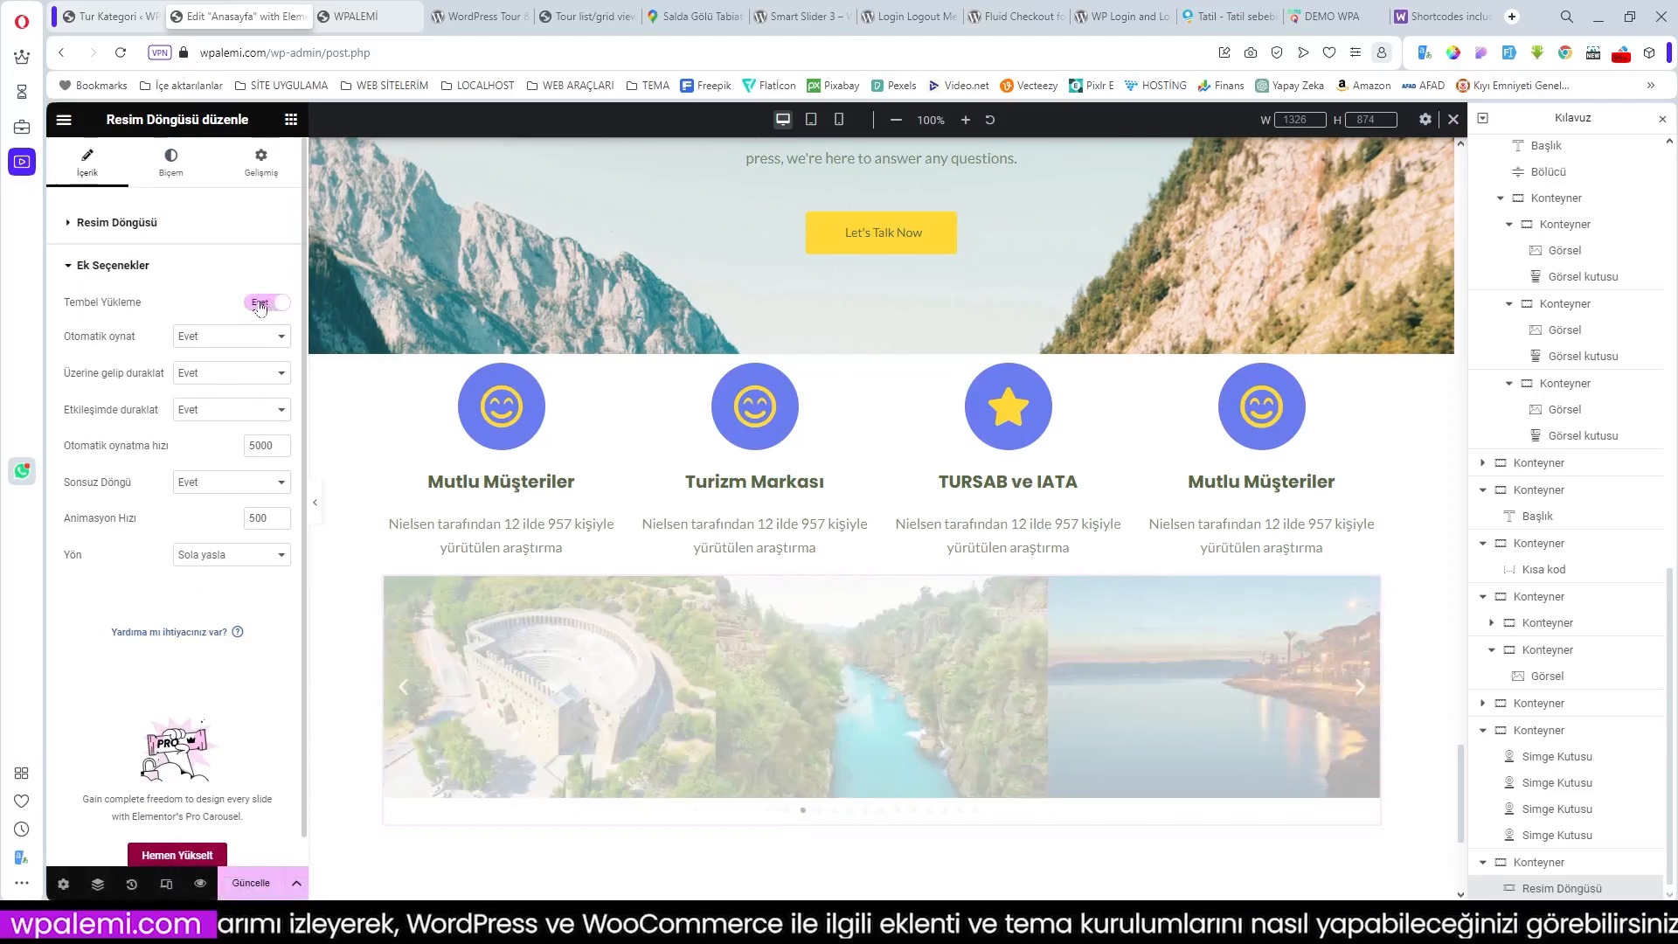
left_click(260, 306)
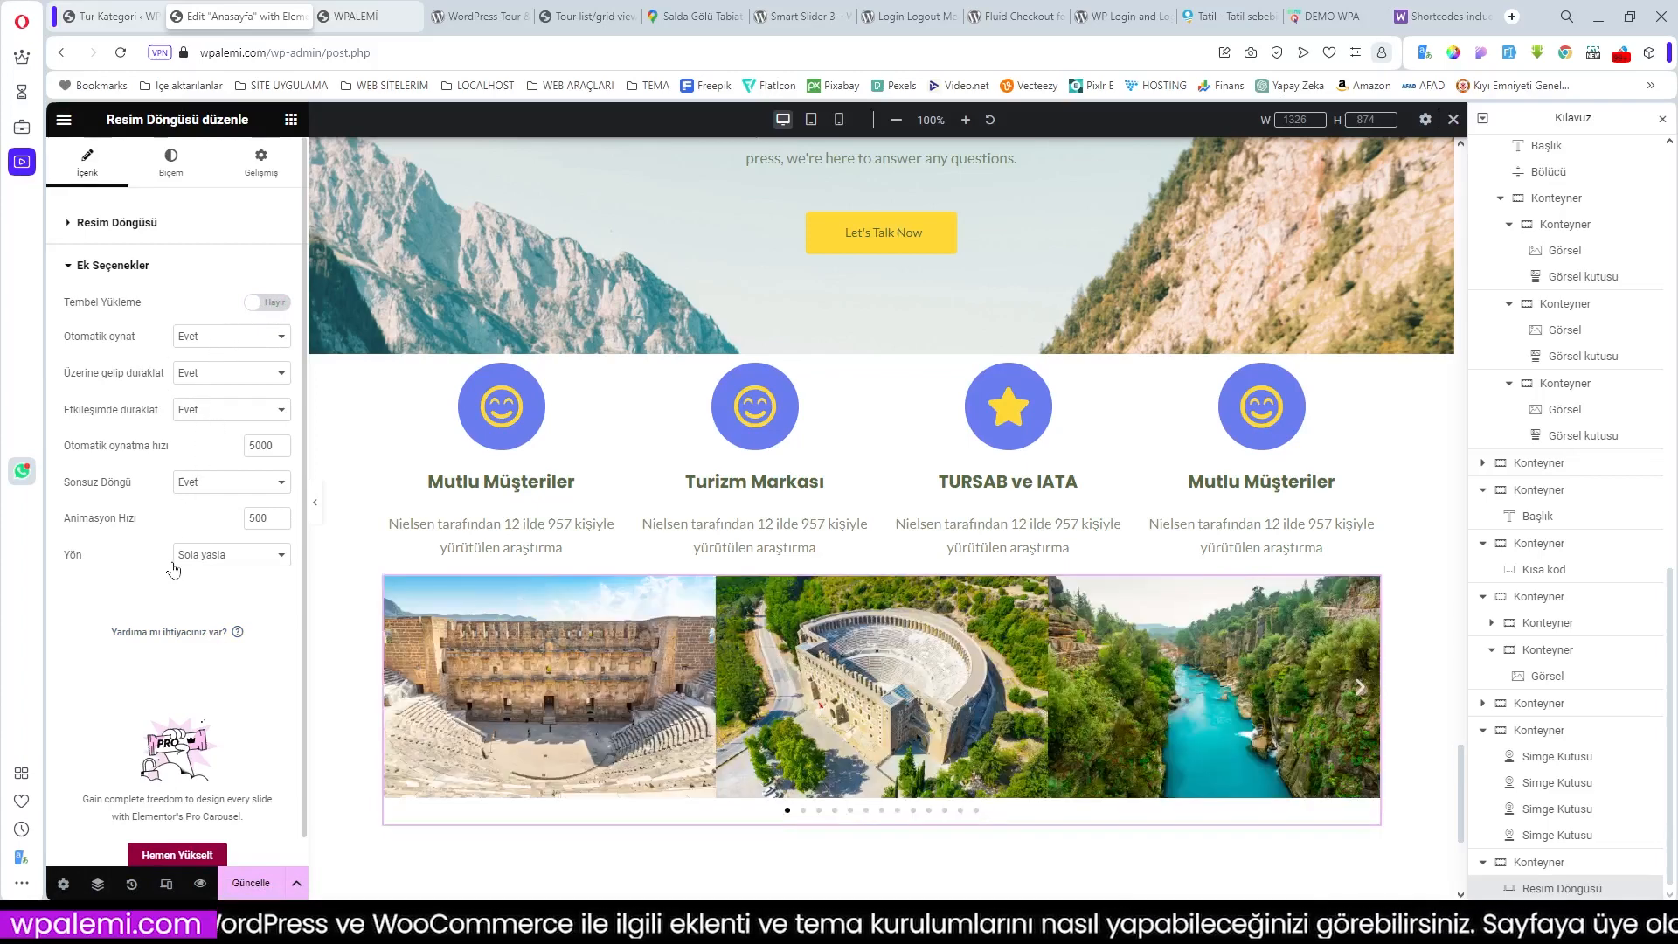
left_click(180, 159)
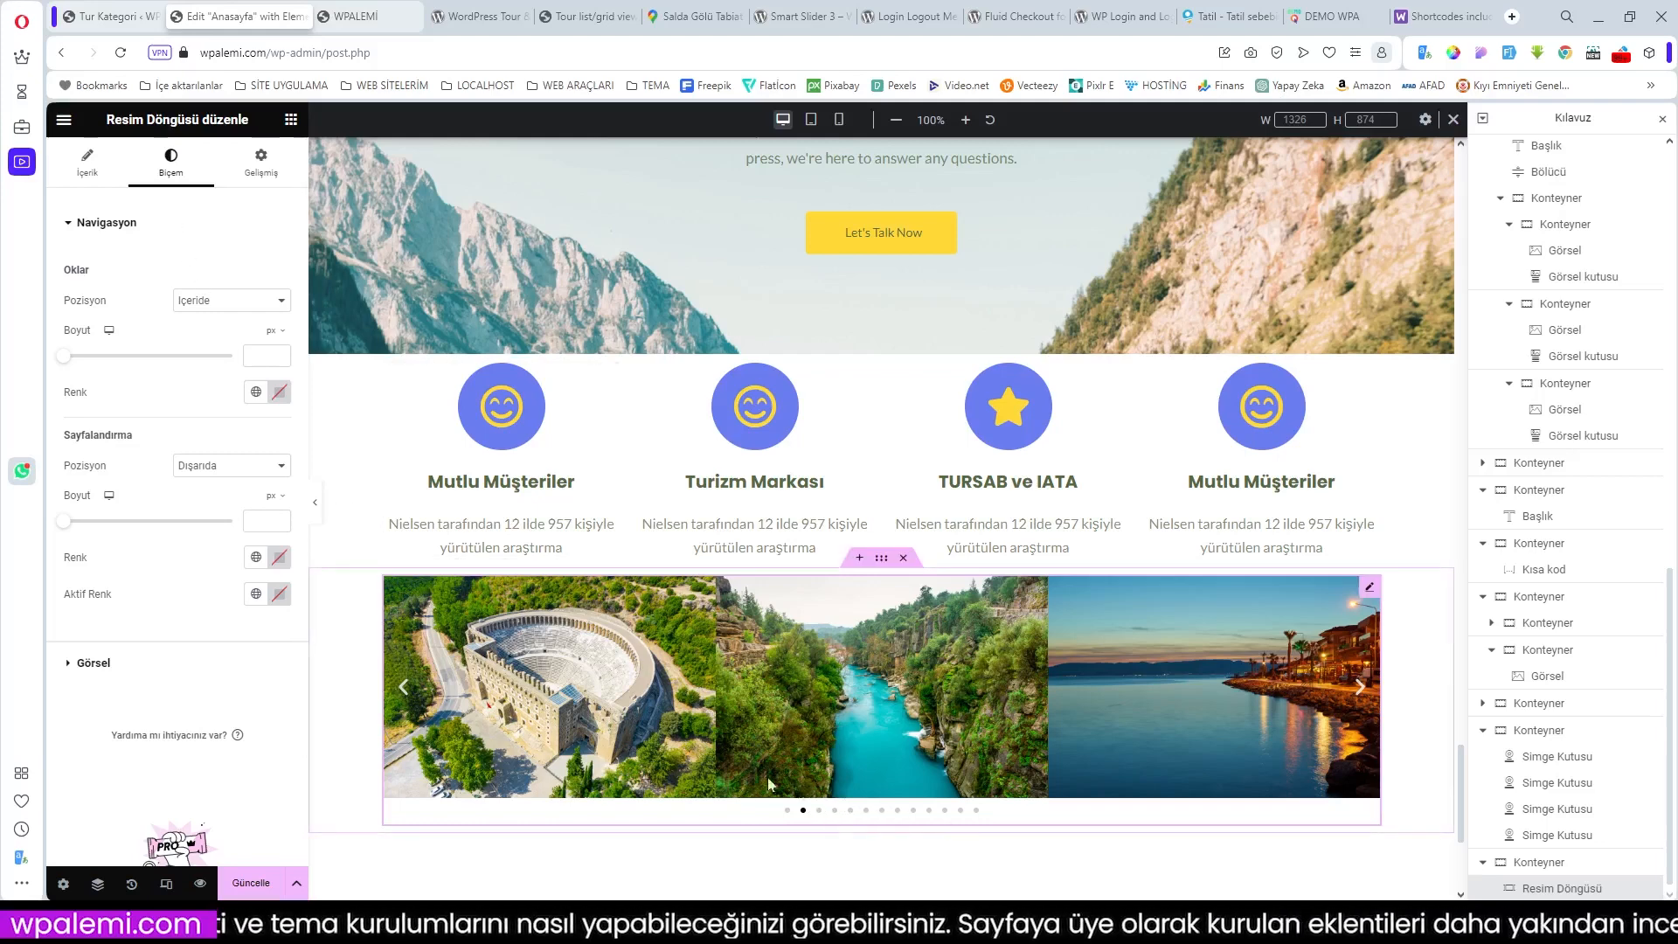
Step: Centre the carousel images vertically in the image style settings
left_click(102, 669)
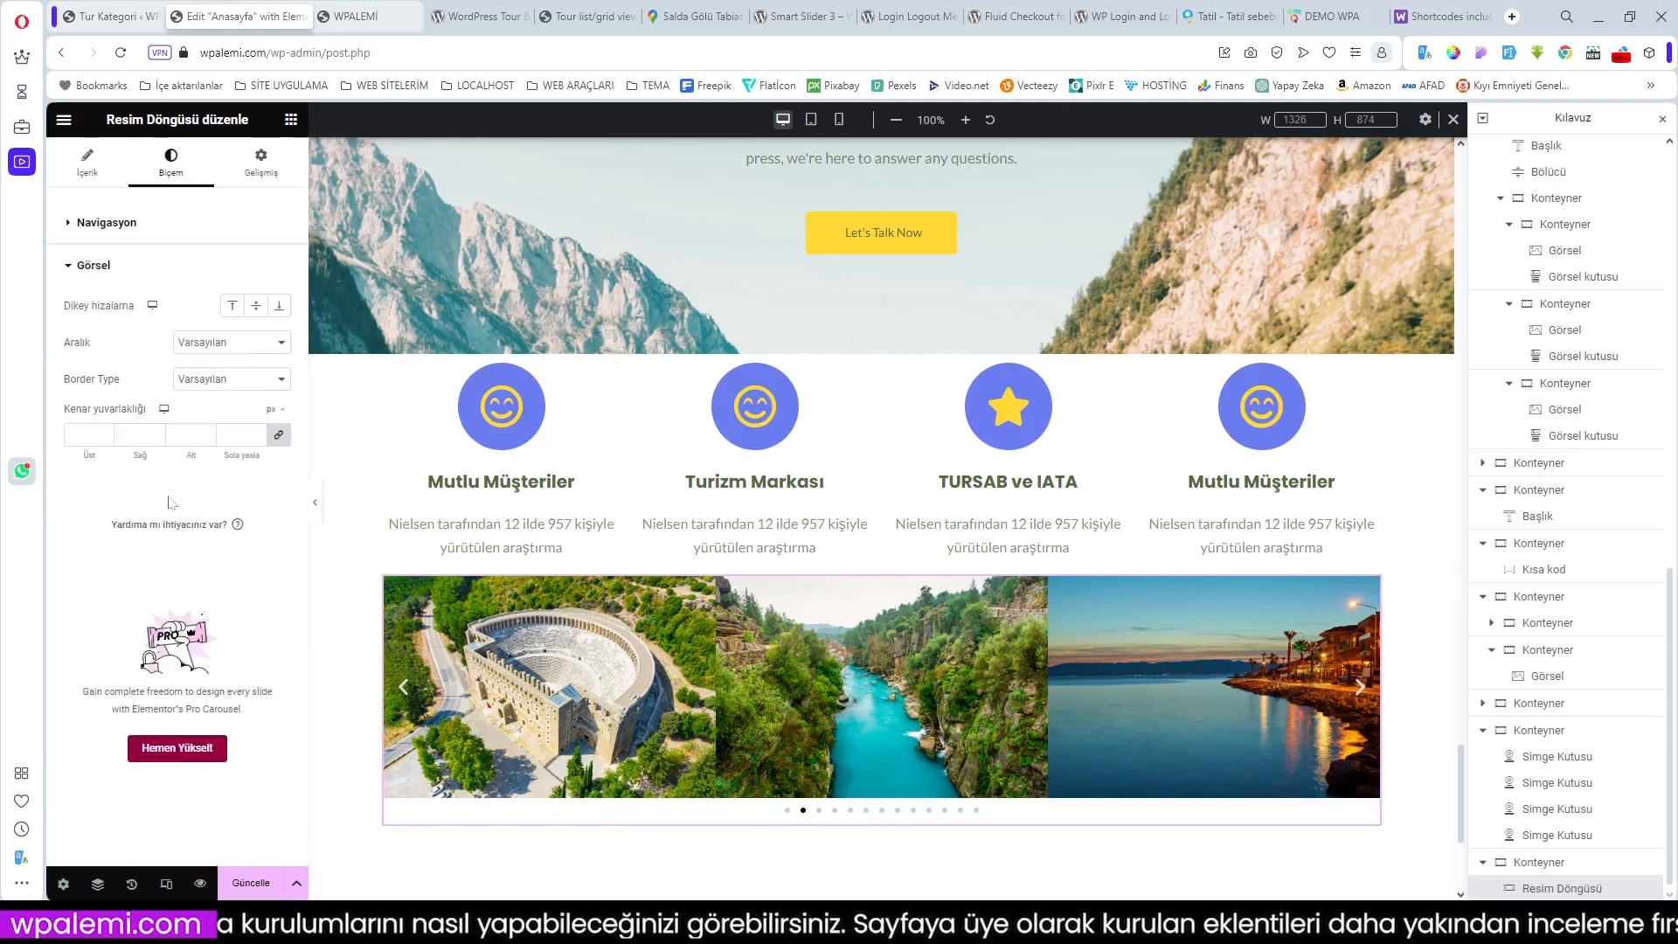
left_click(254, 313)
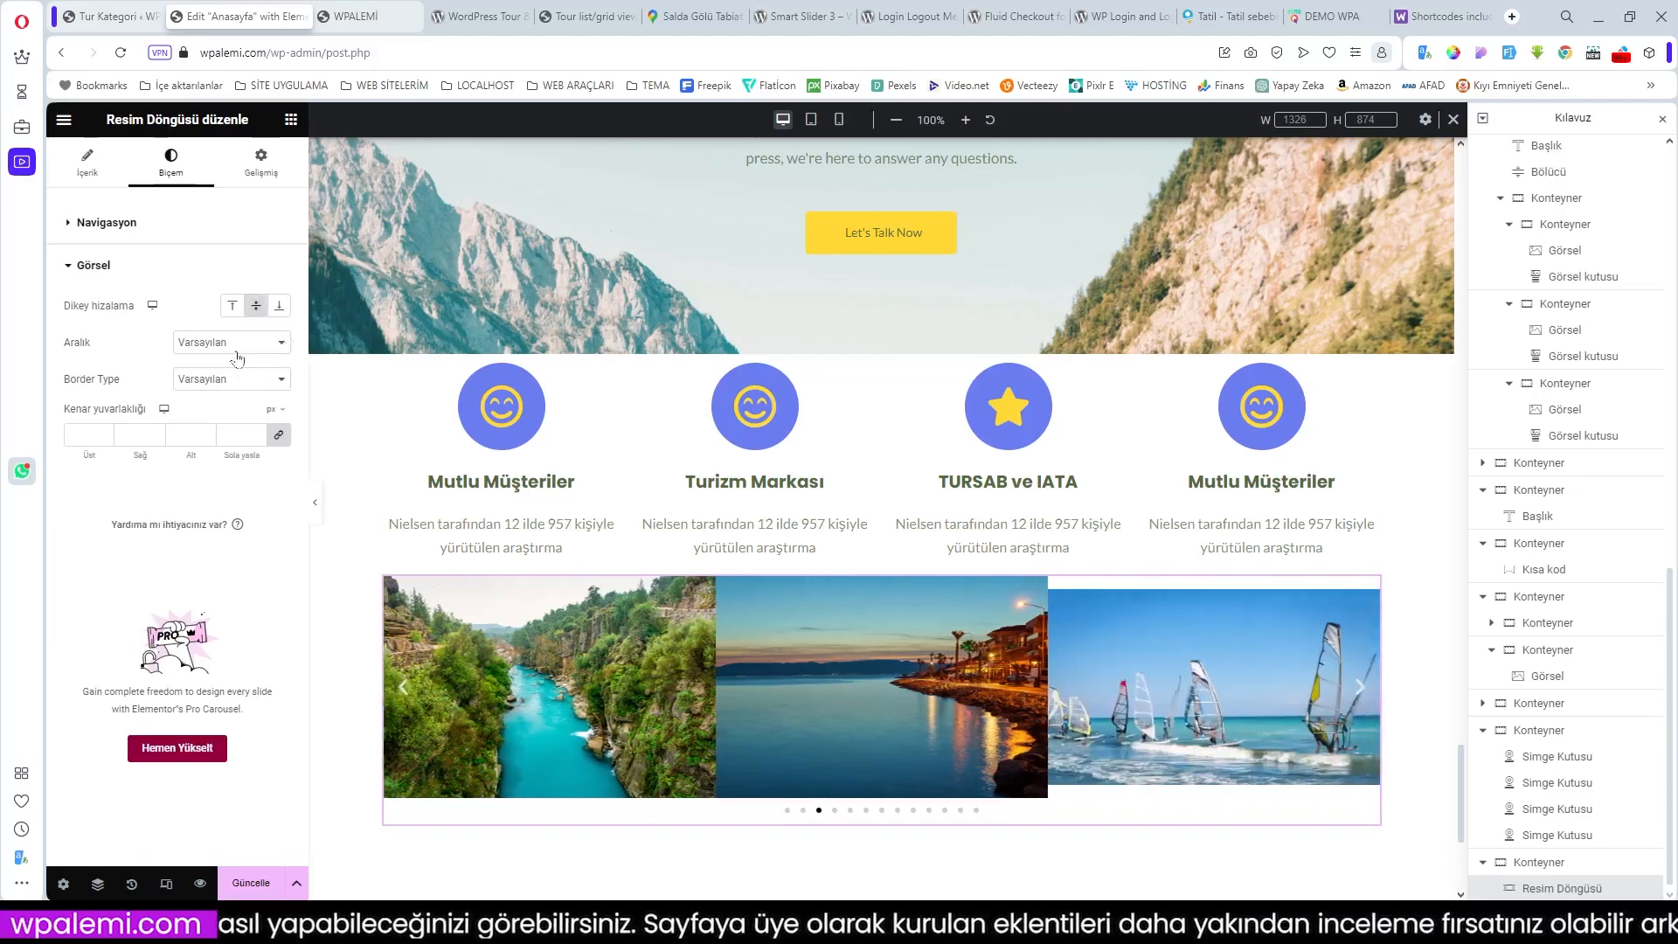
left_click(229, 348)
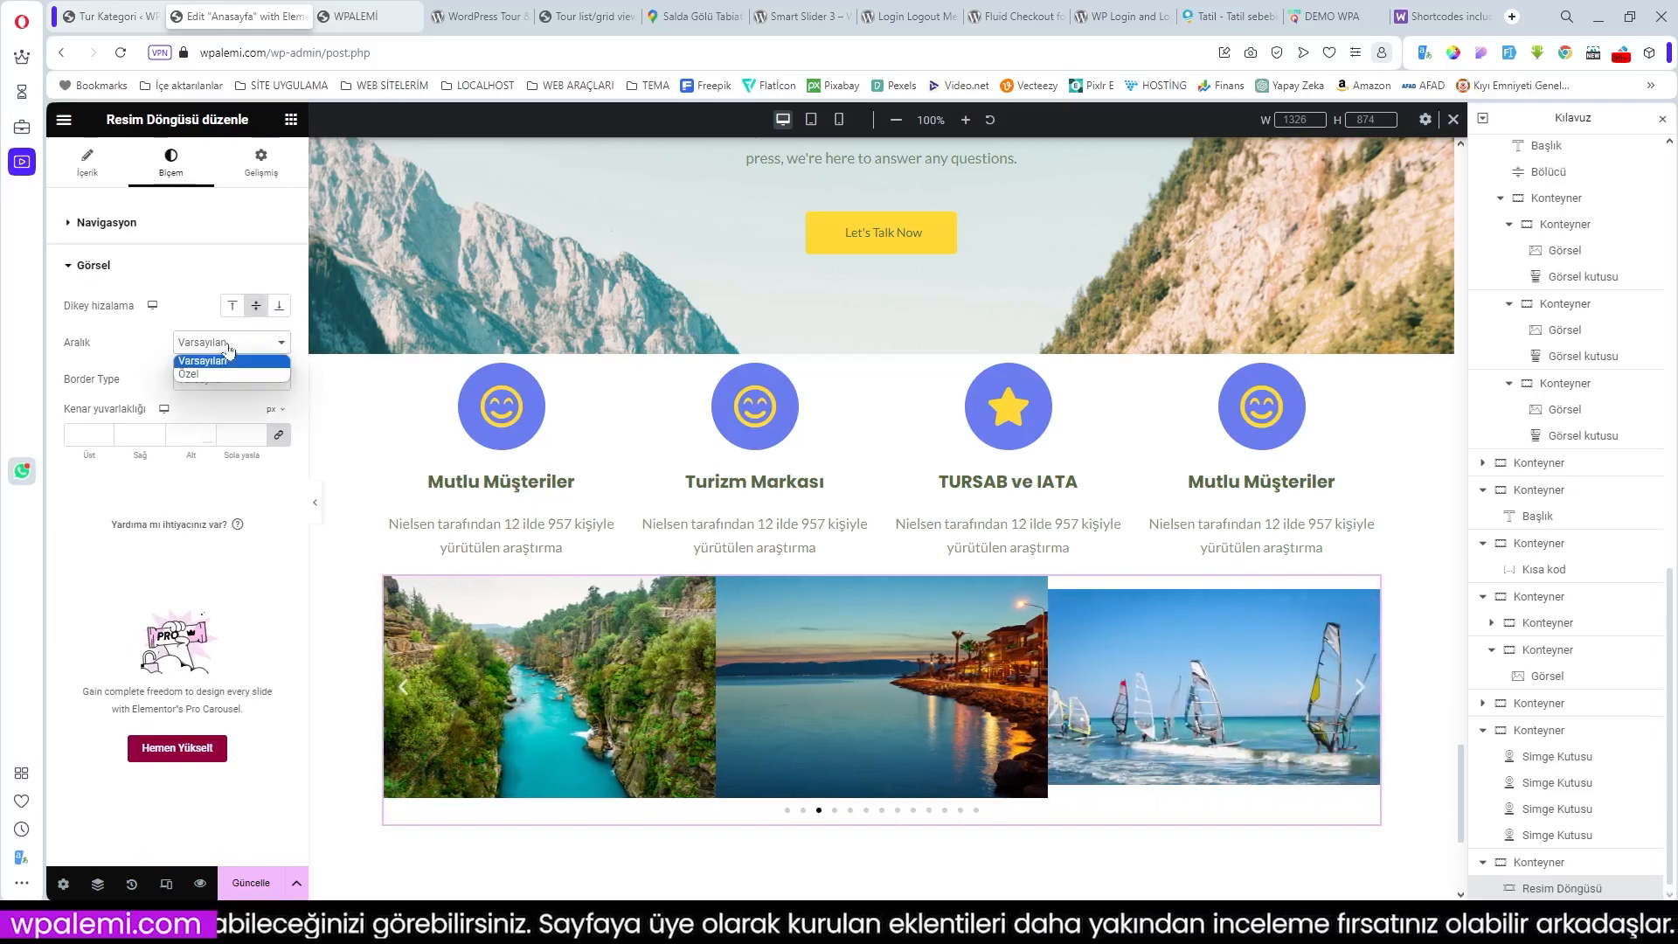
left_click(228, 348)
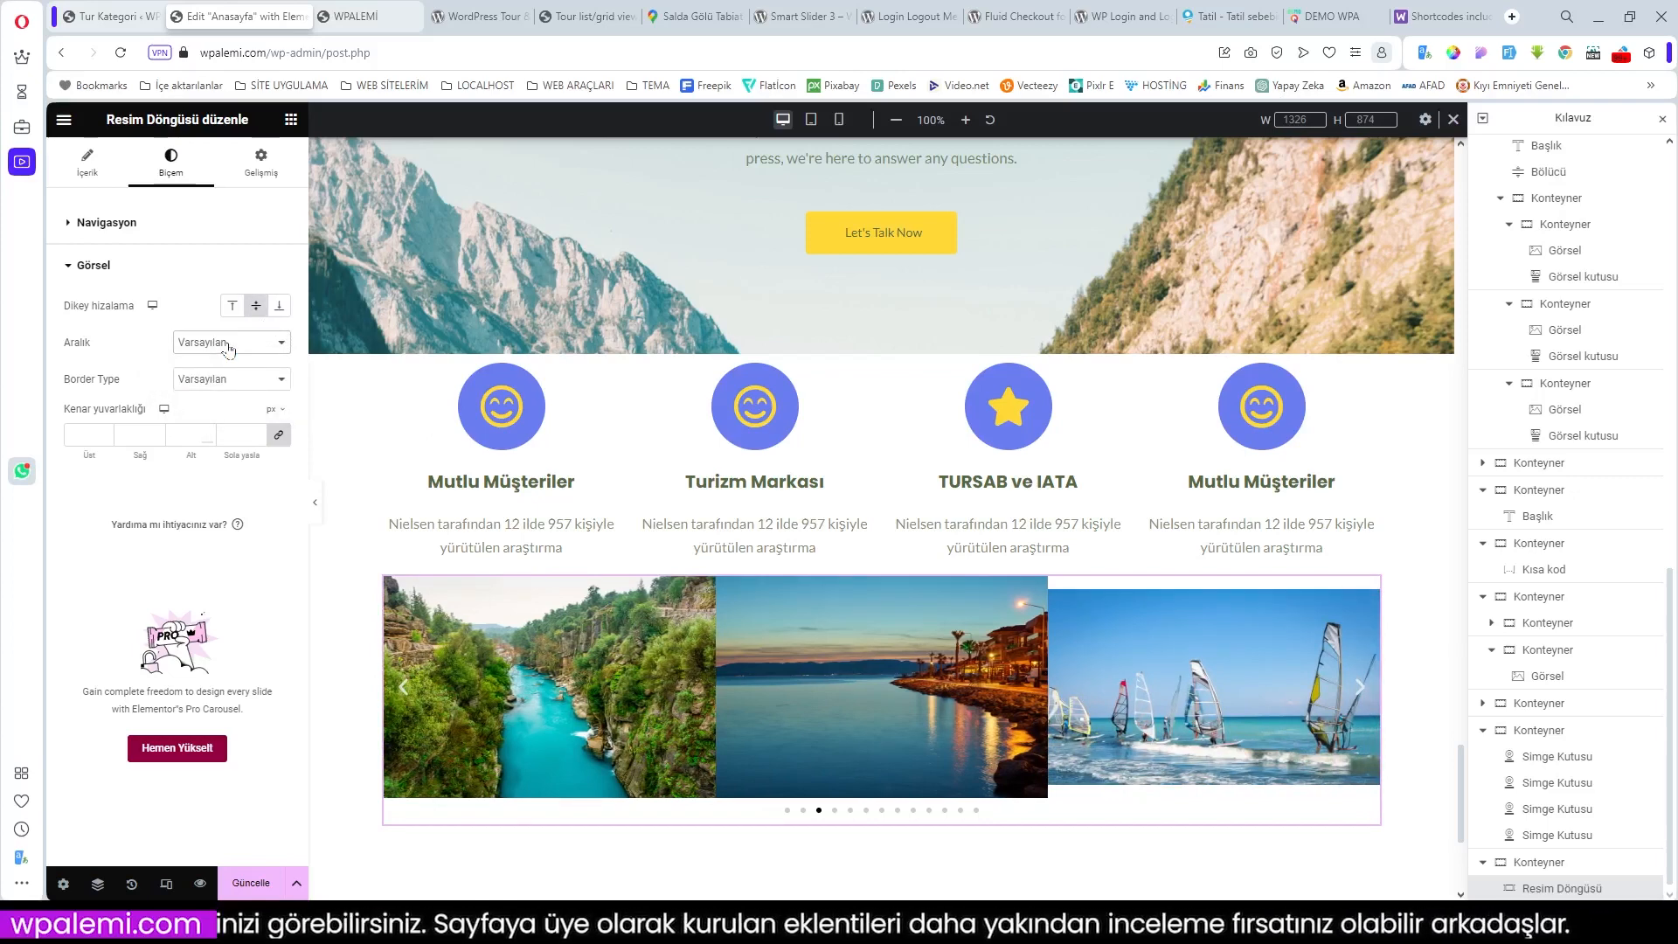
left_click(229, 349)
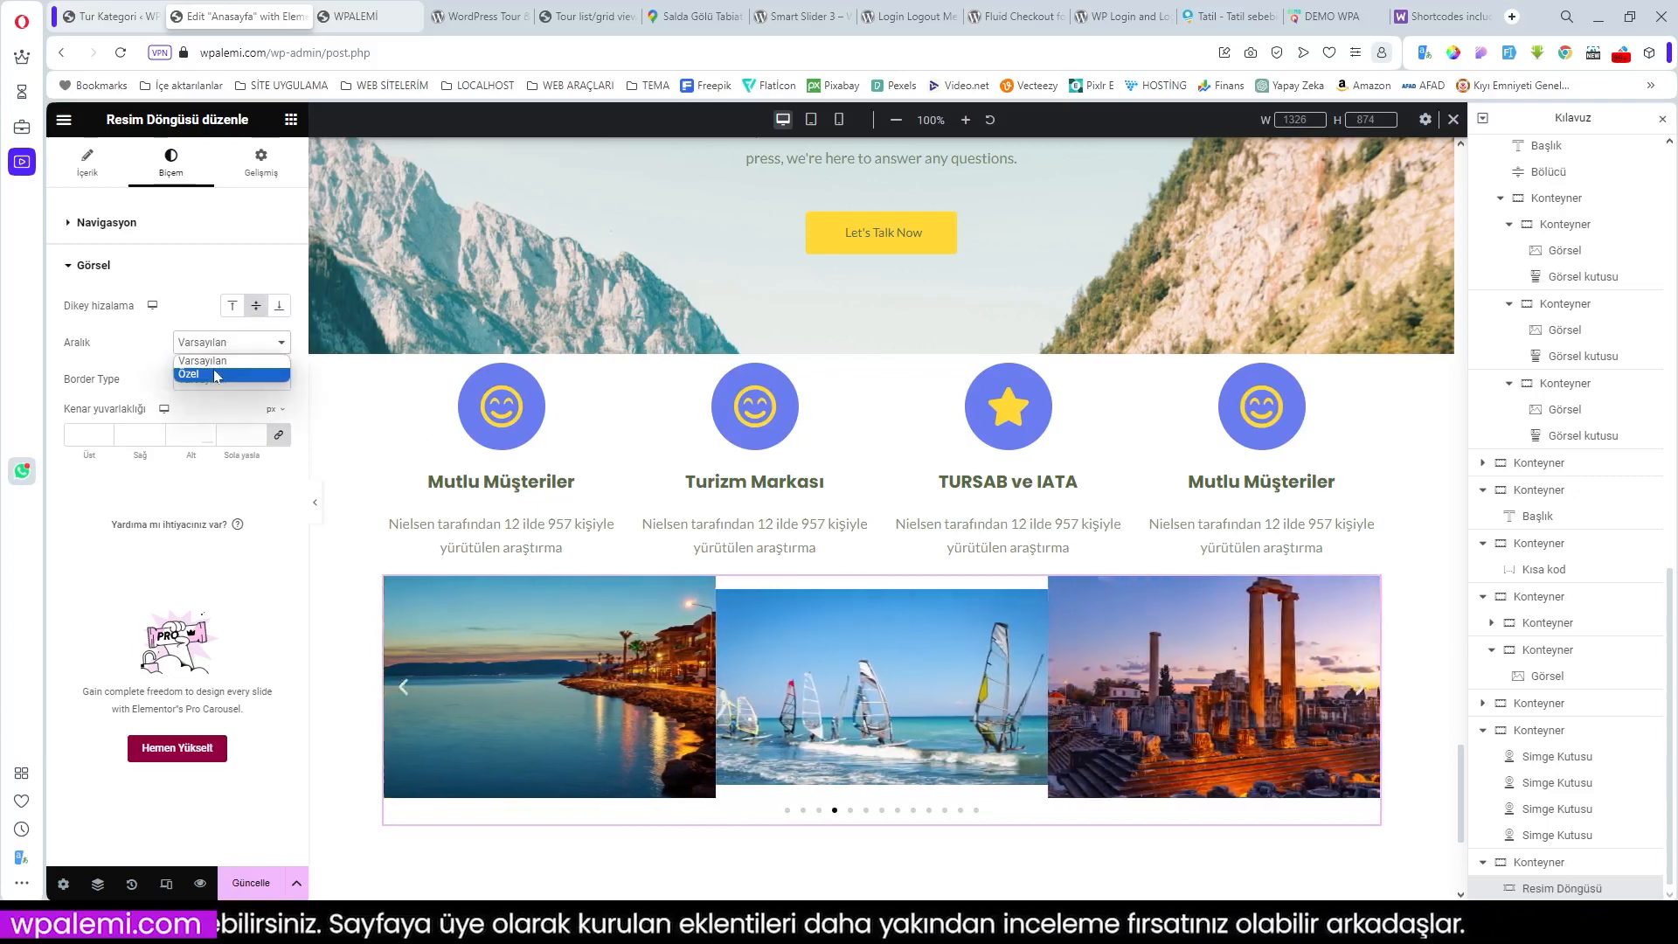
Step: Set the carousel's image spacing to Custom with a 5 px gap
left_click(216, 375)
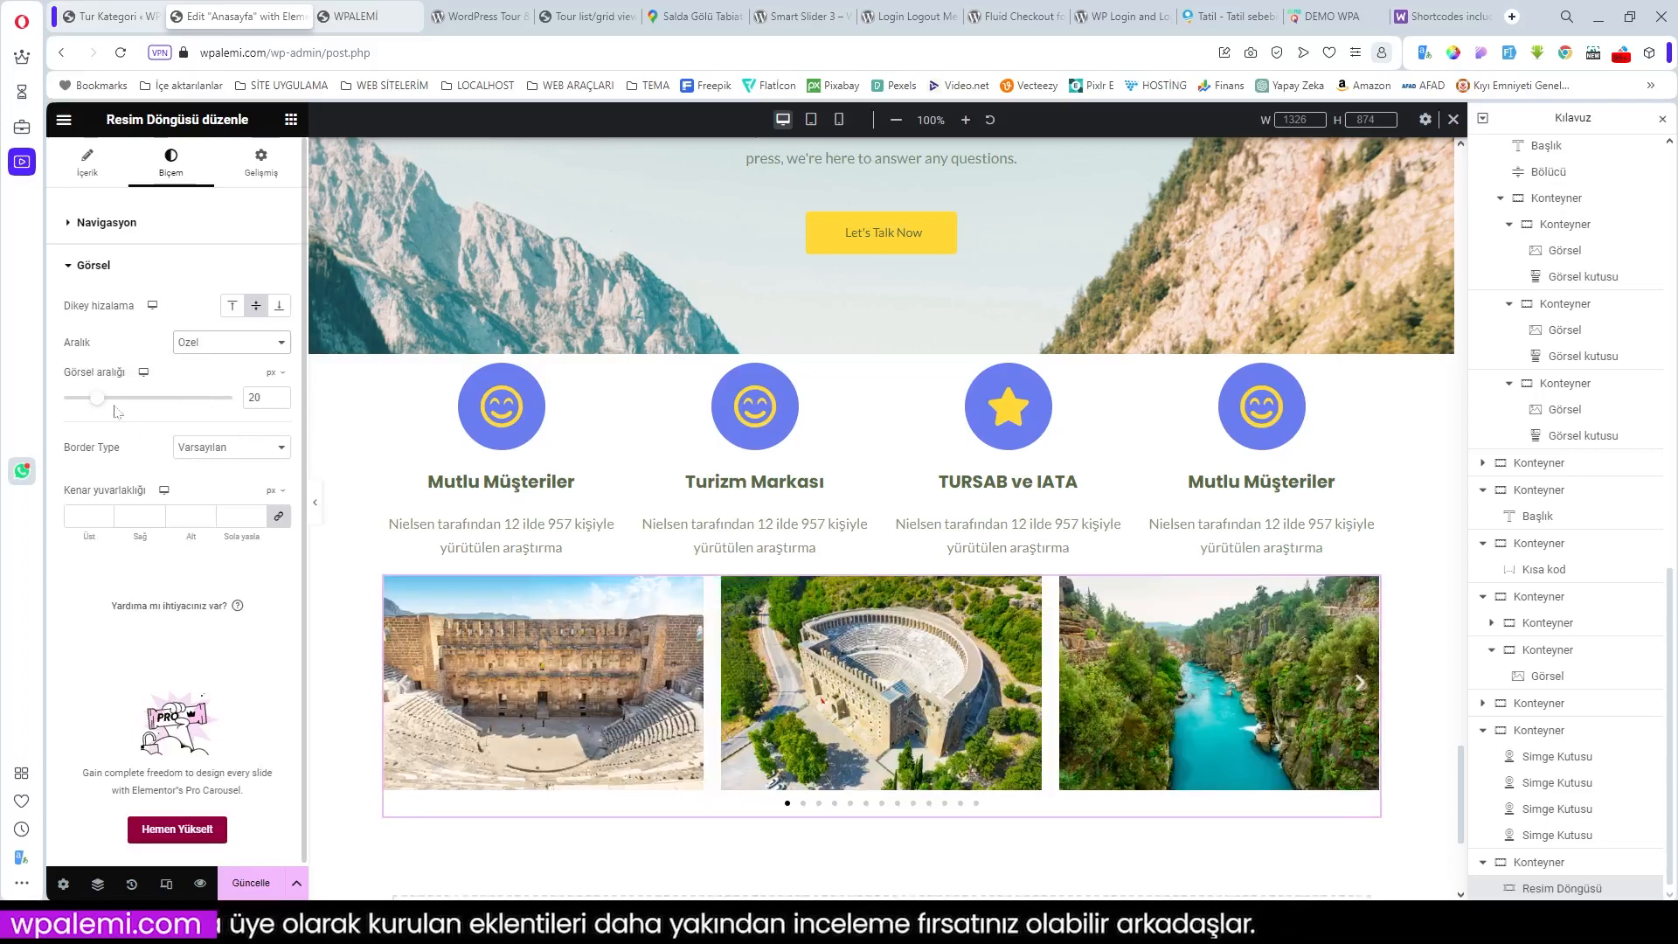
left_click_drag(101, 402, 82, 404)
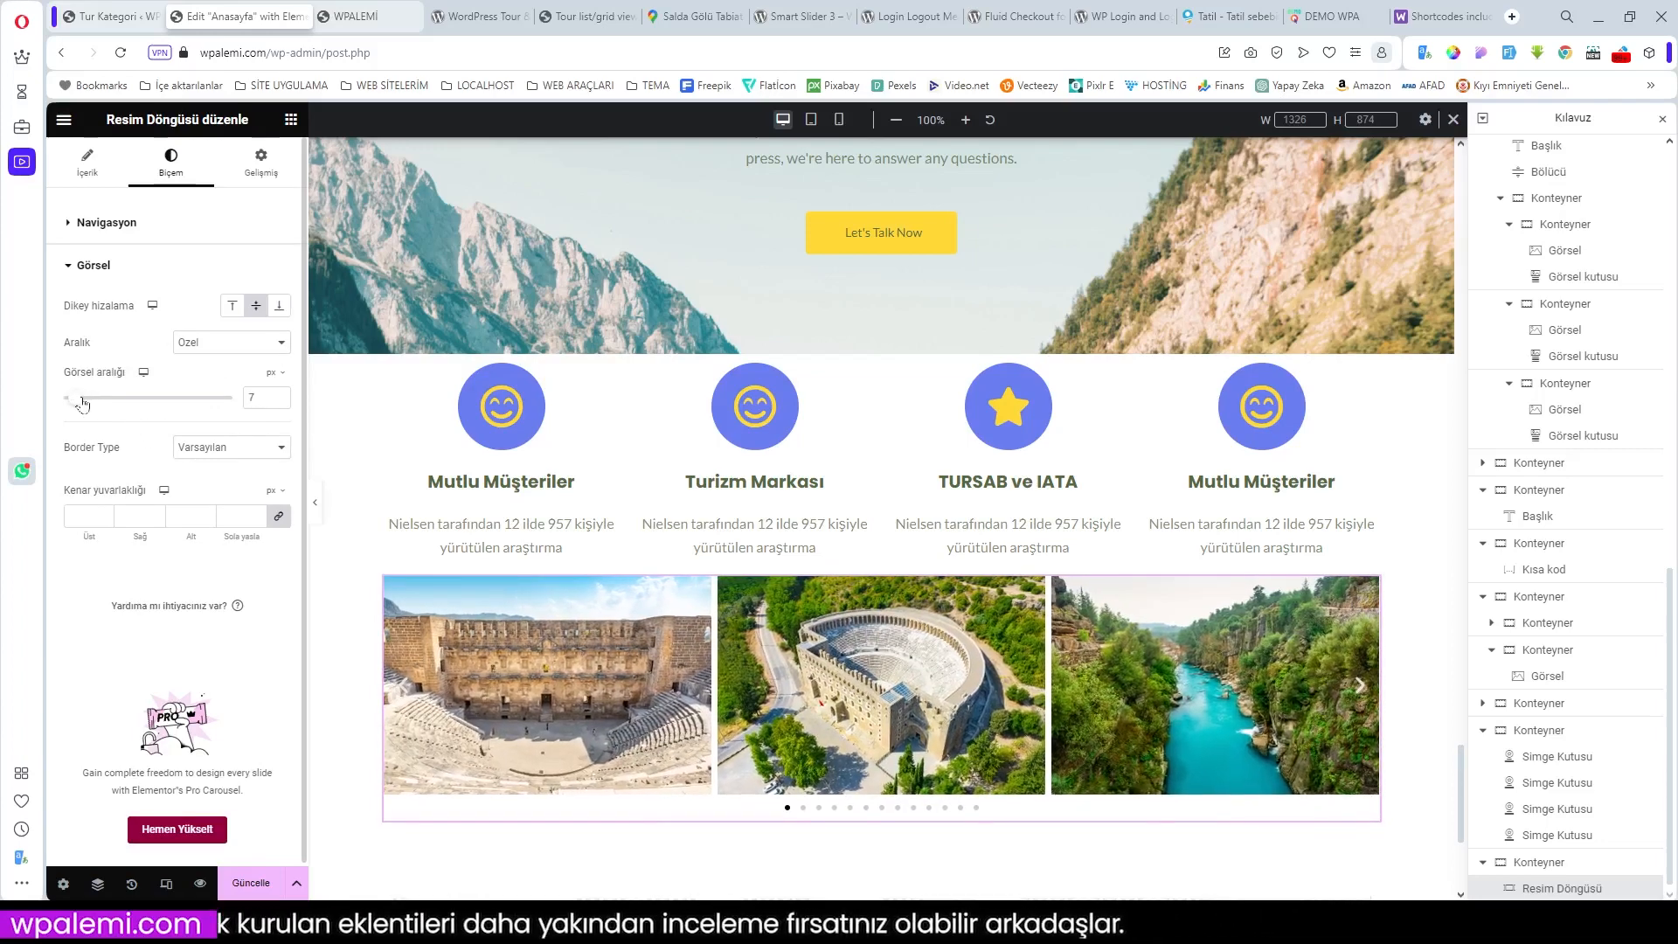
left_click(280, 403)
left_click(279, 403)
left_click(279, 403)
left_click(280, 395)
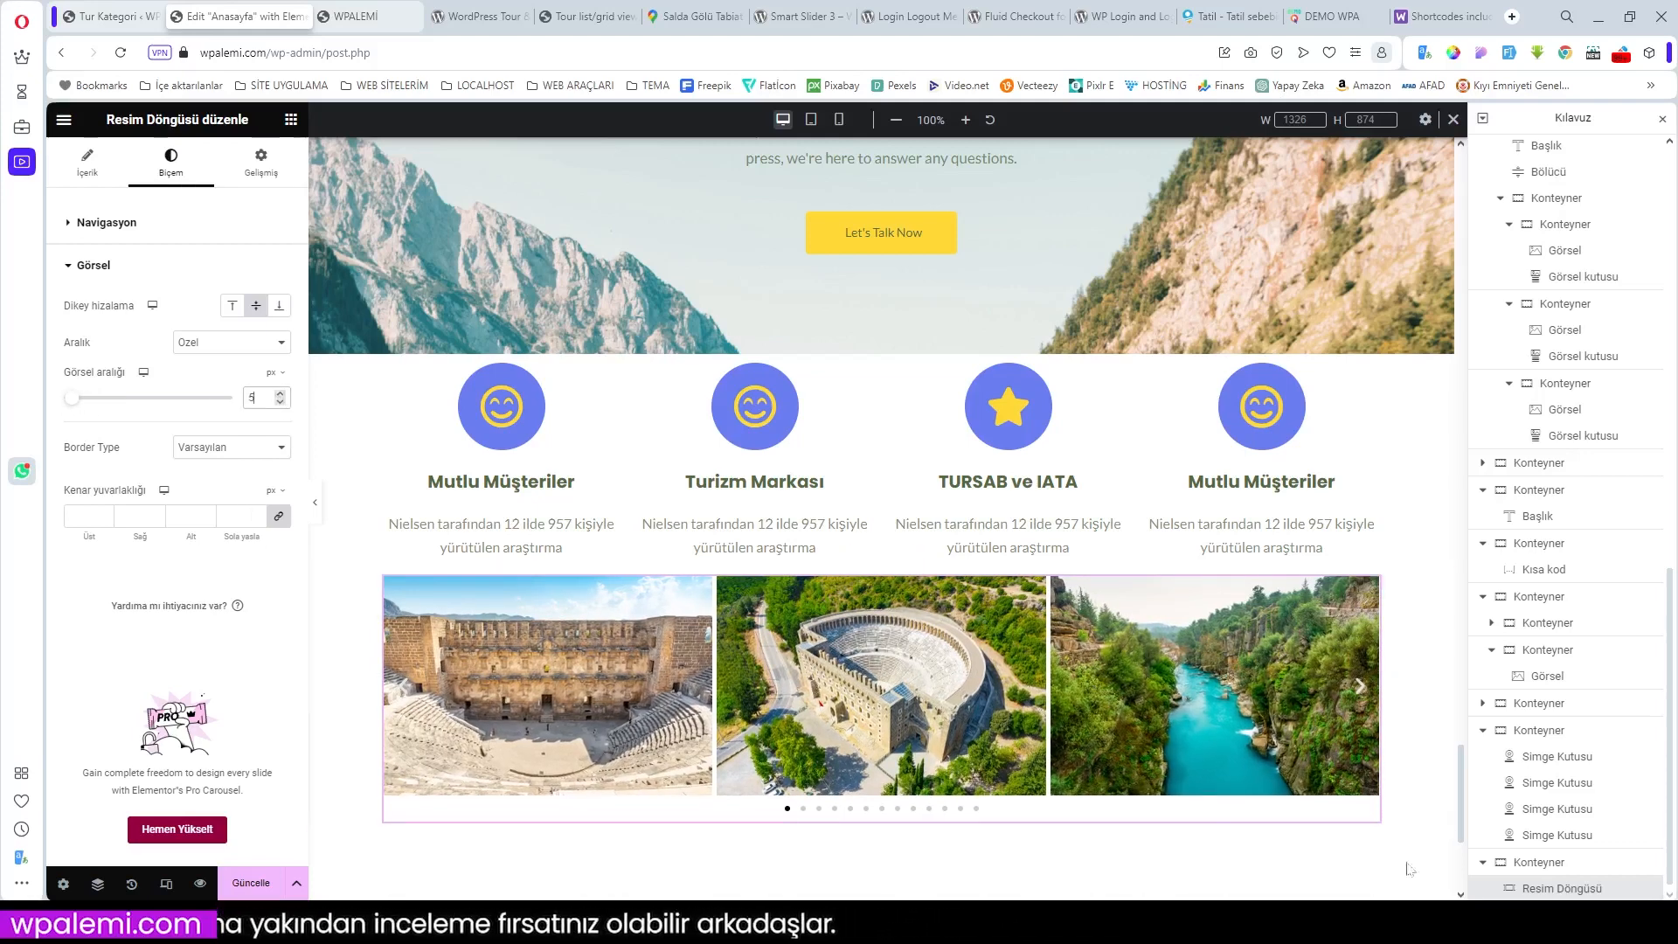
scroll(1025, 771, "down", 3)
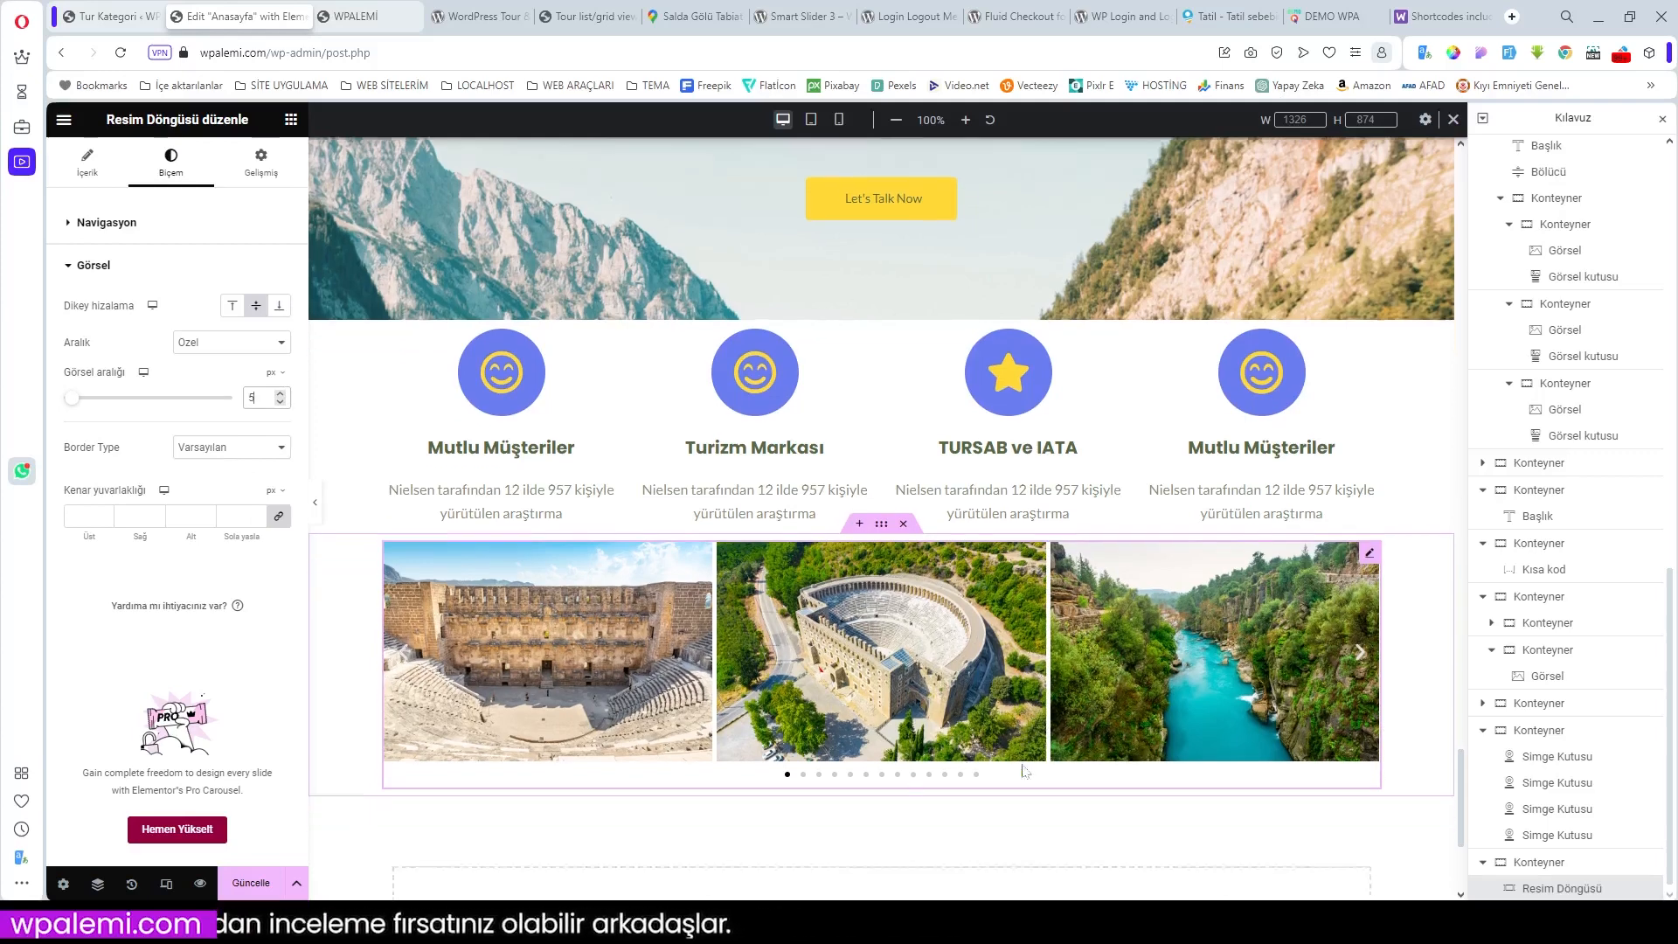
scroll(1025, 771, "up", 2)
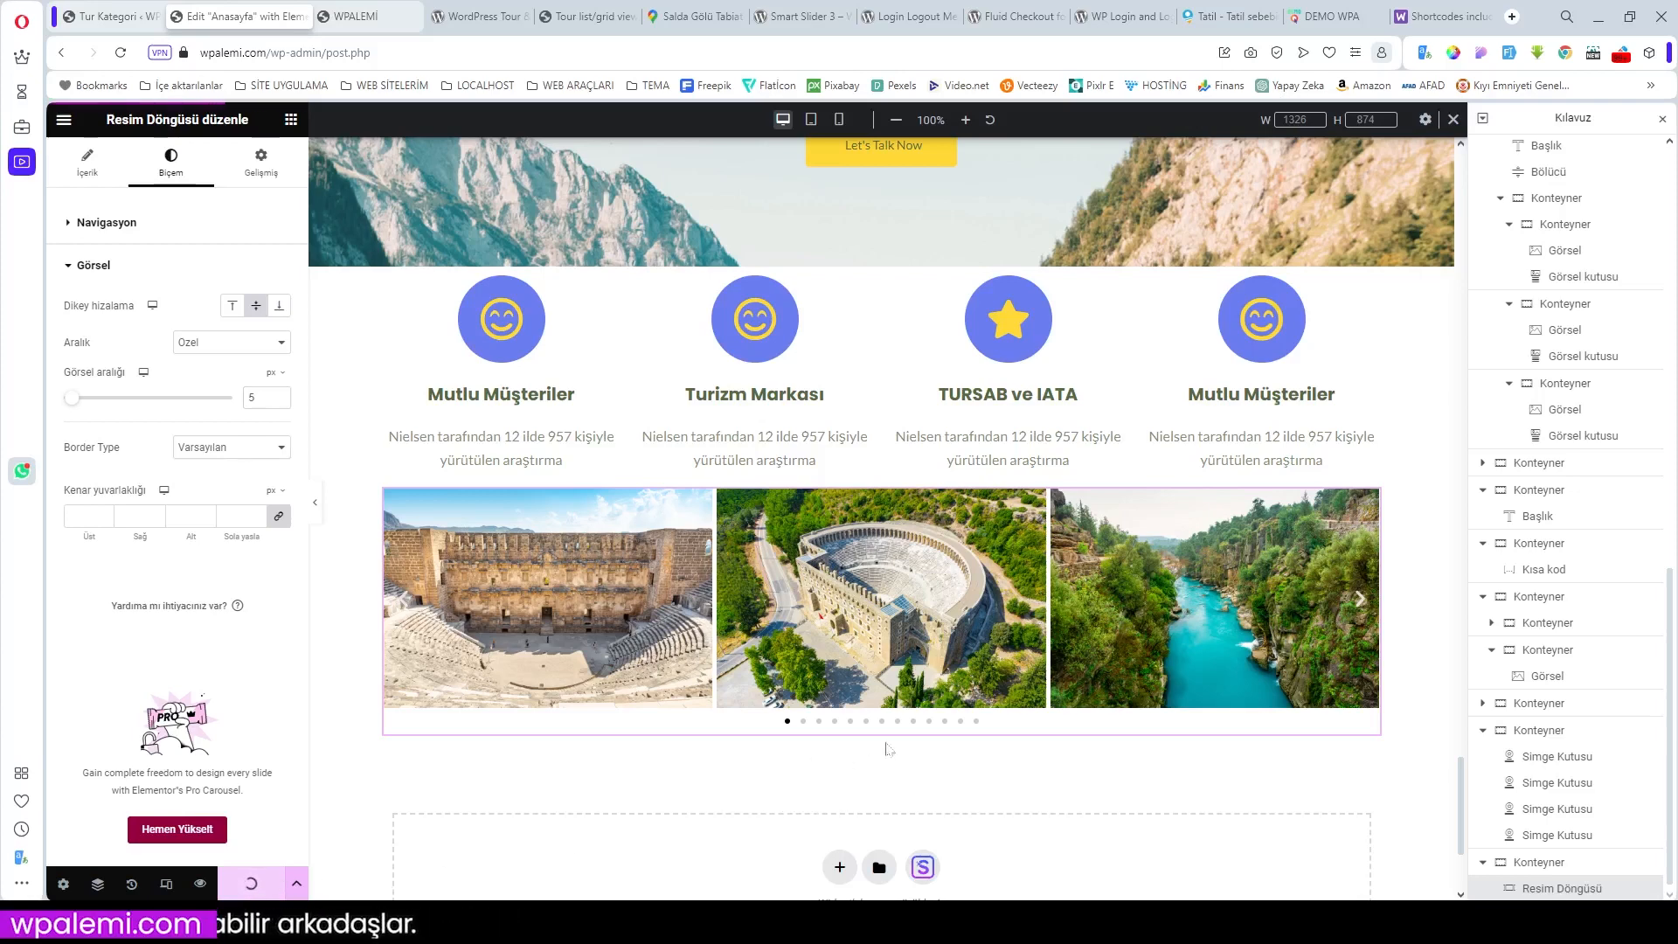
Step: Open the live WPALEMİ homepage and click through the carousel's pagination dots
left_click(364, 19)
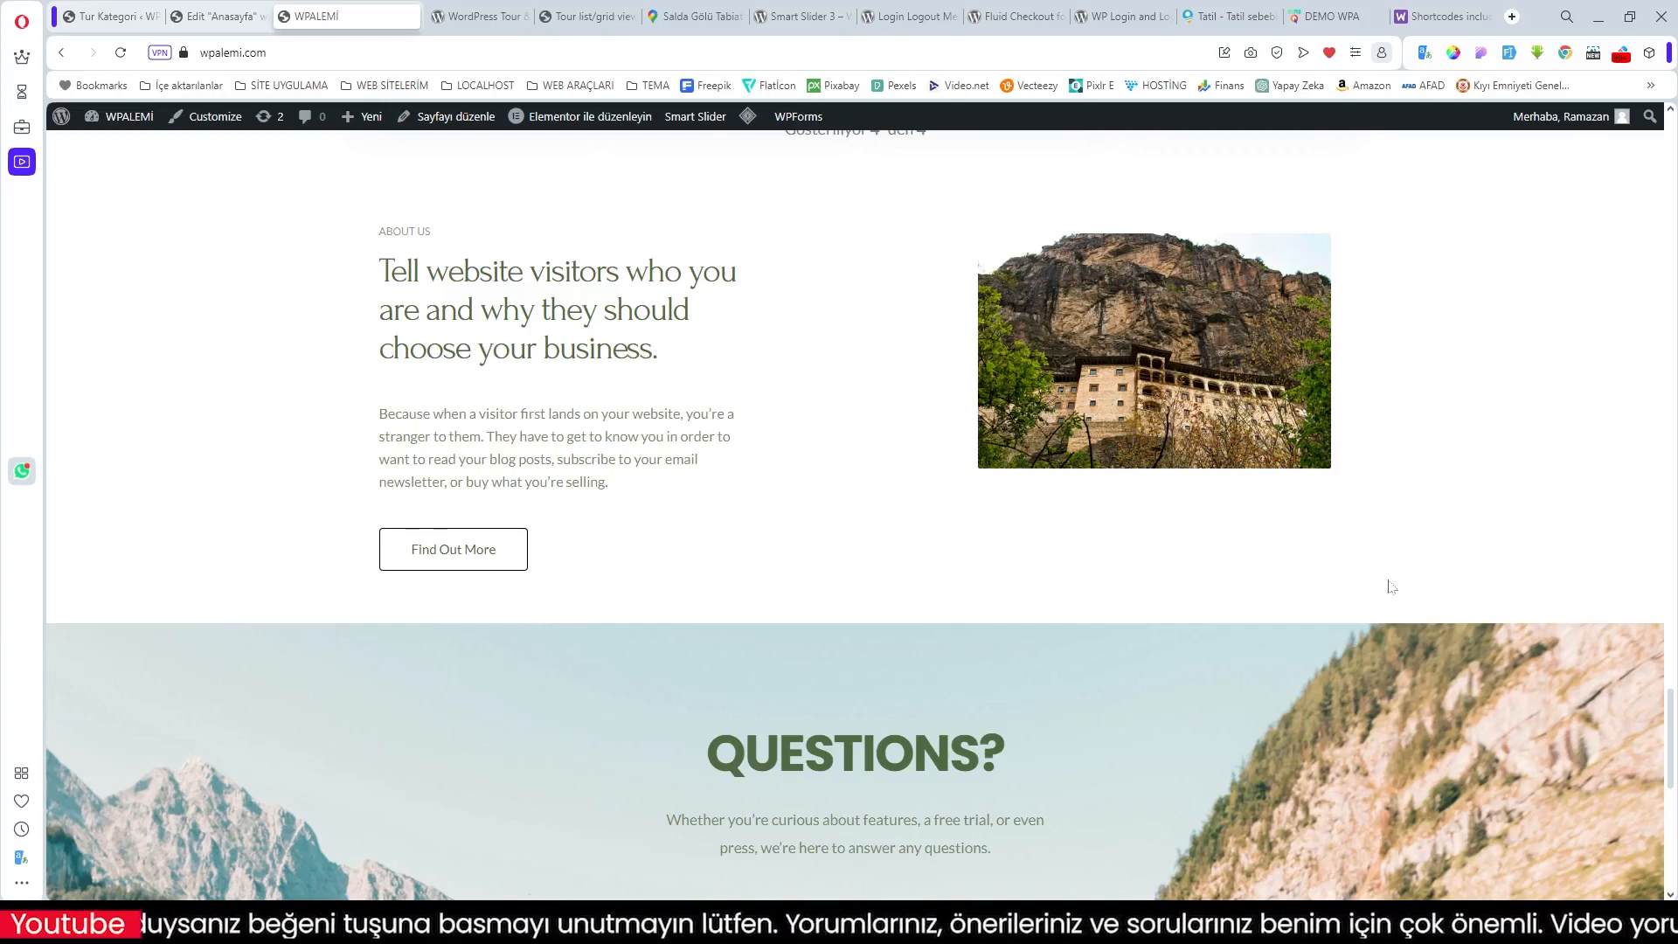
scroll(1451, 569, "down", 8)
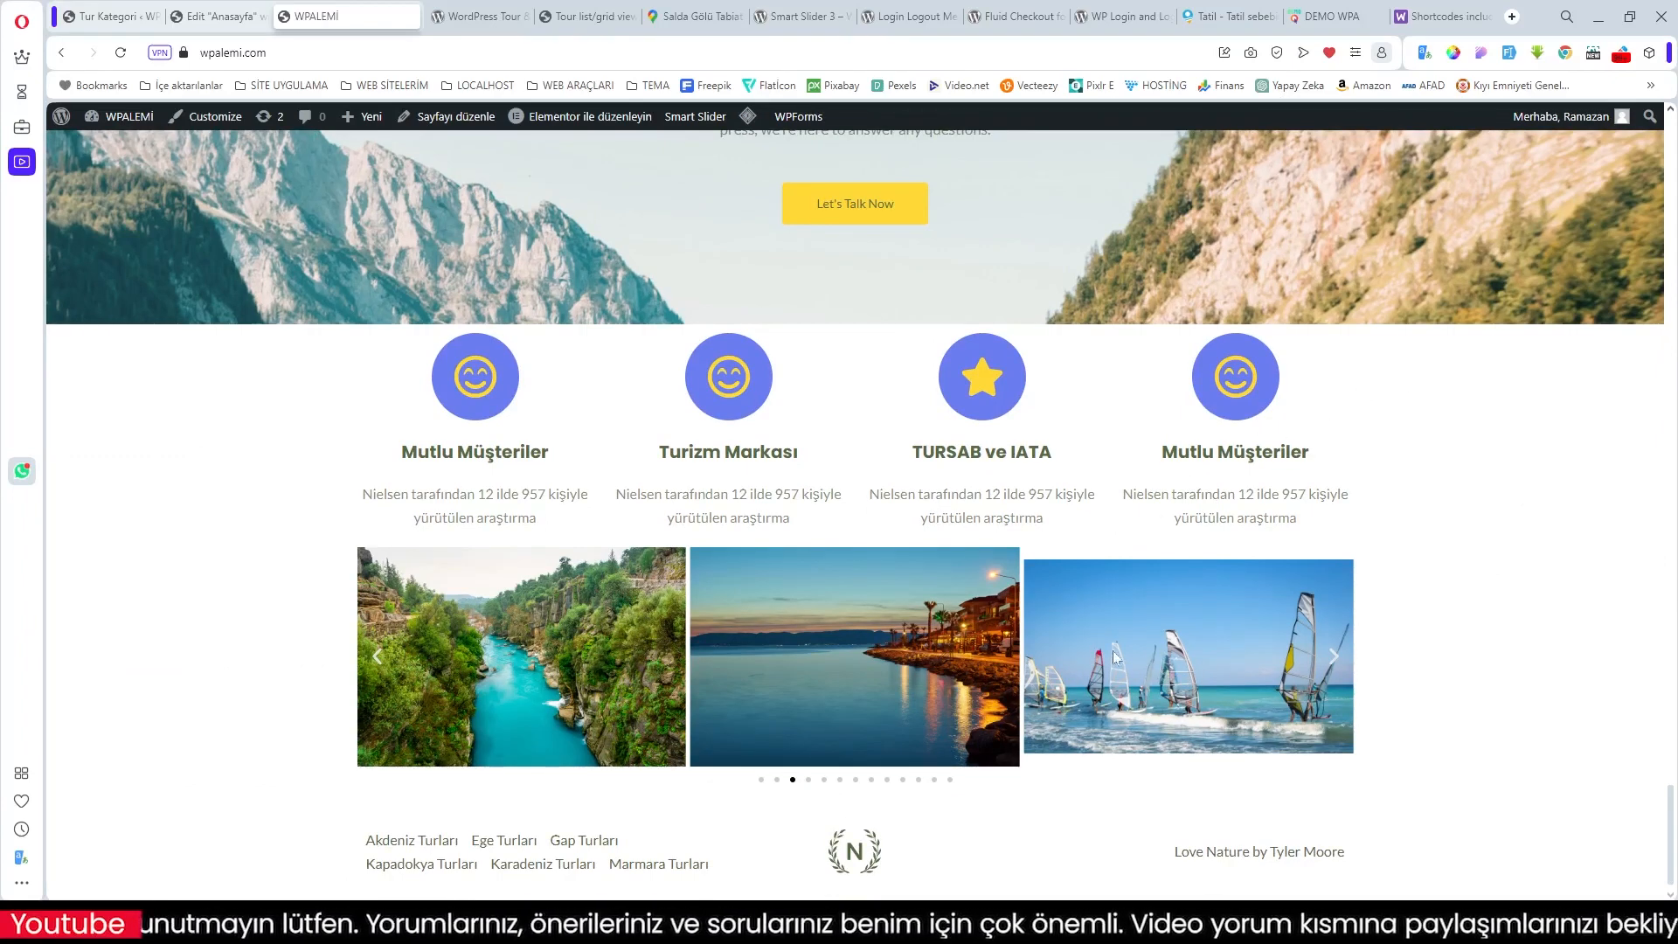
left_click(777, 779)
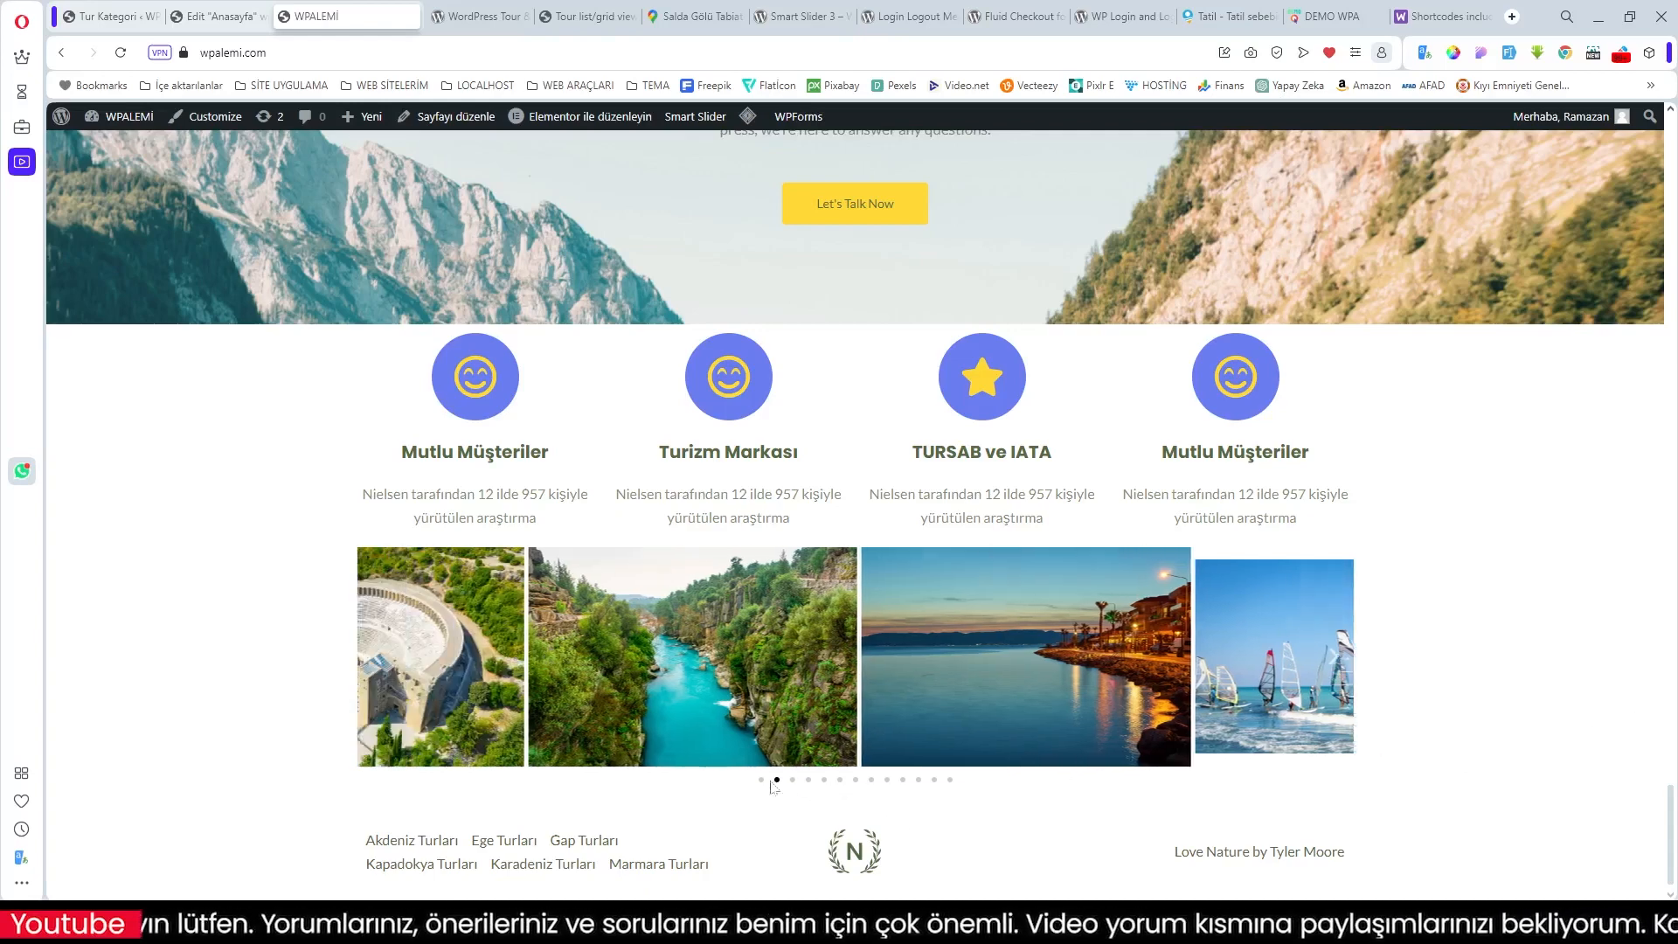
left_click(761, 780)
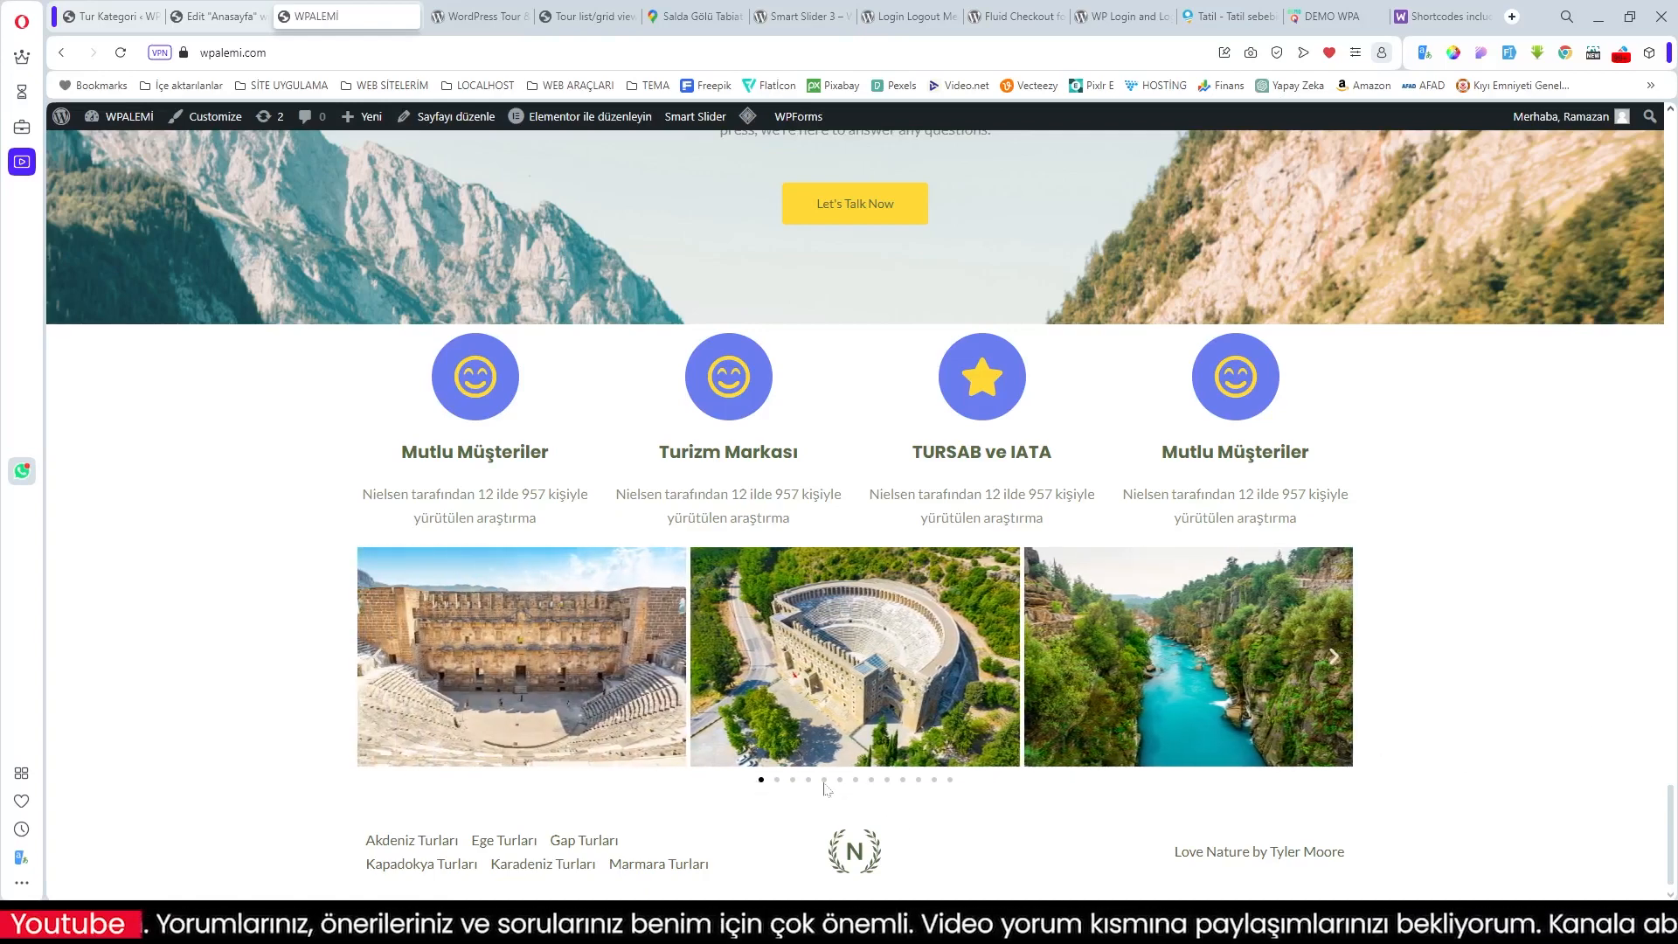
left_click(824, 780)
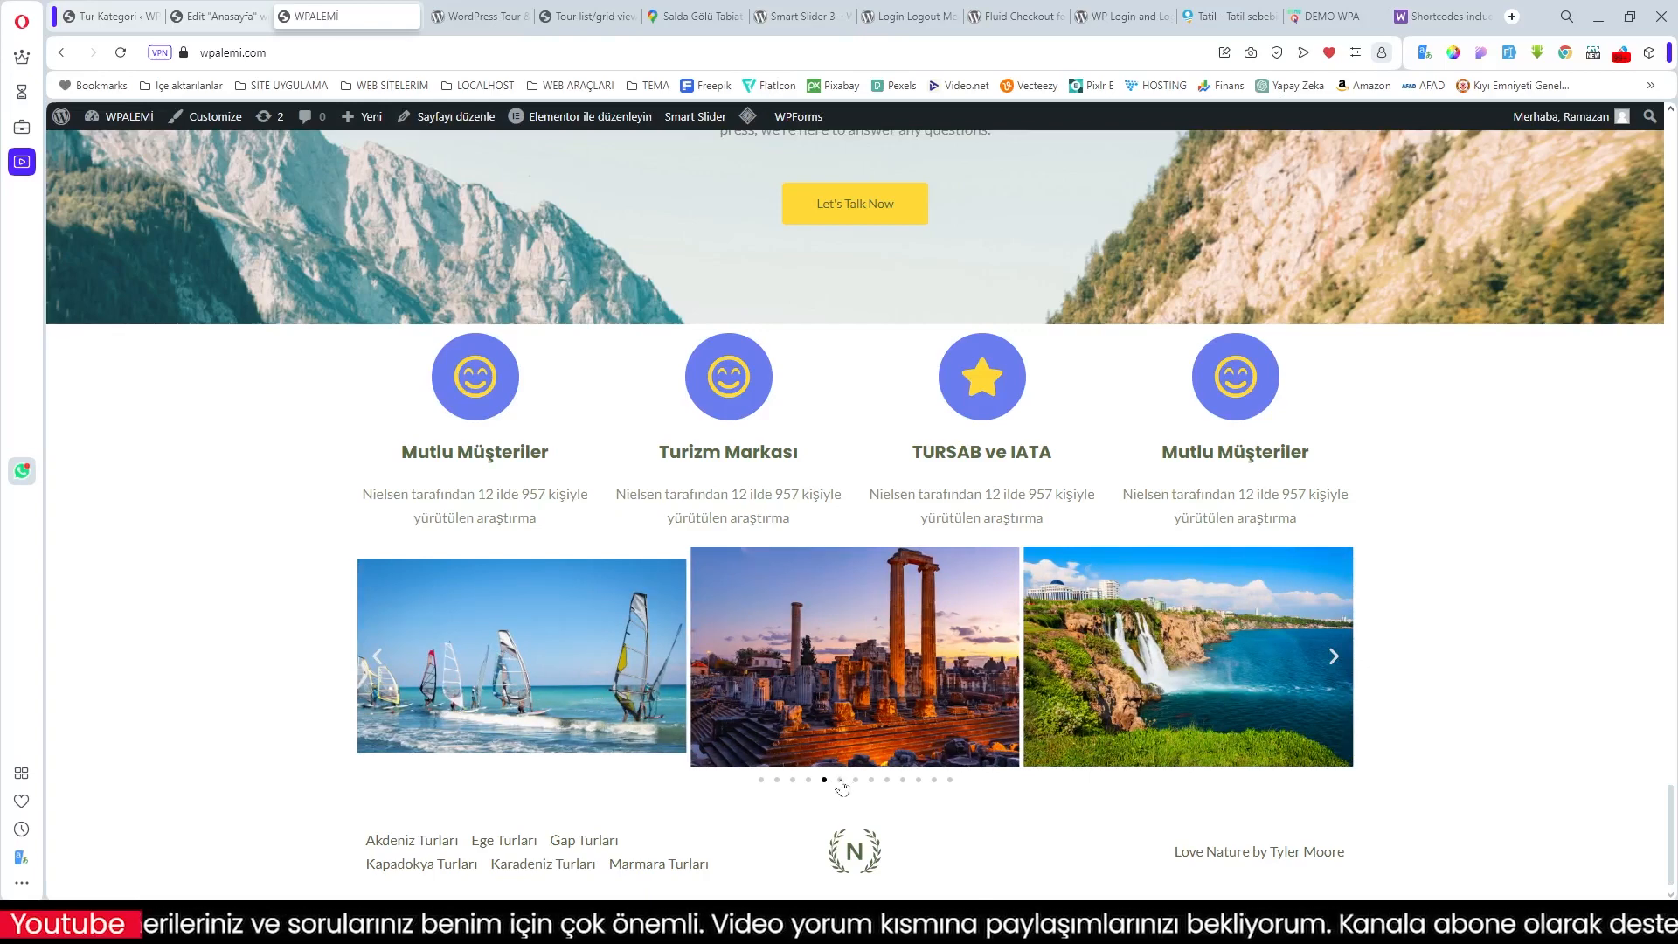
left_click(840, 781)
left_click(857, 780)
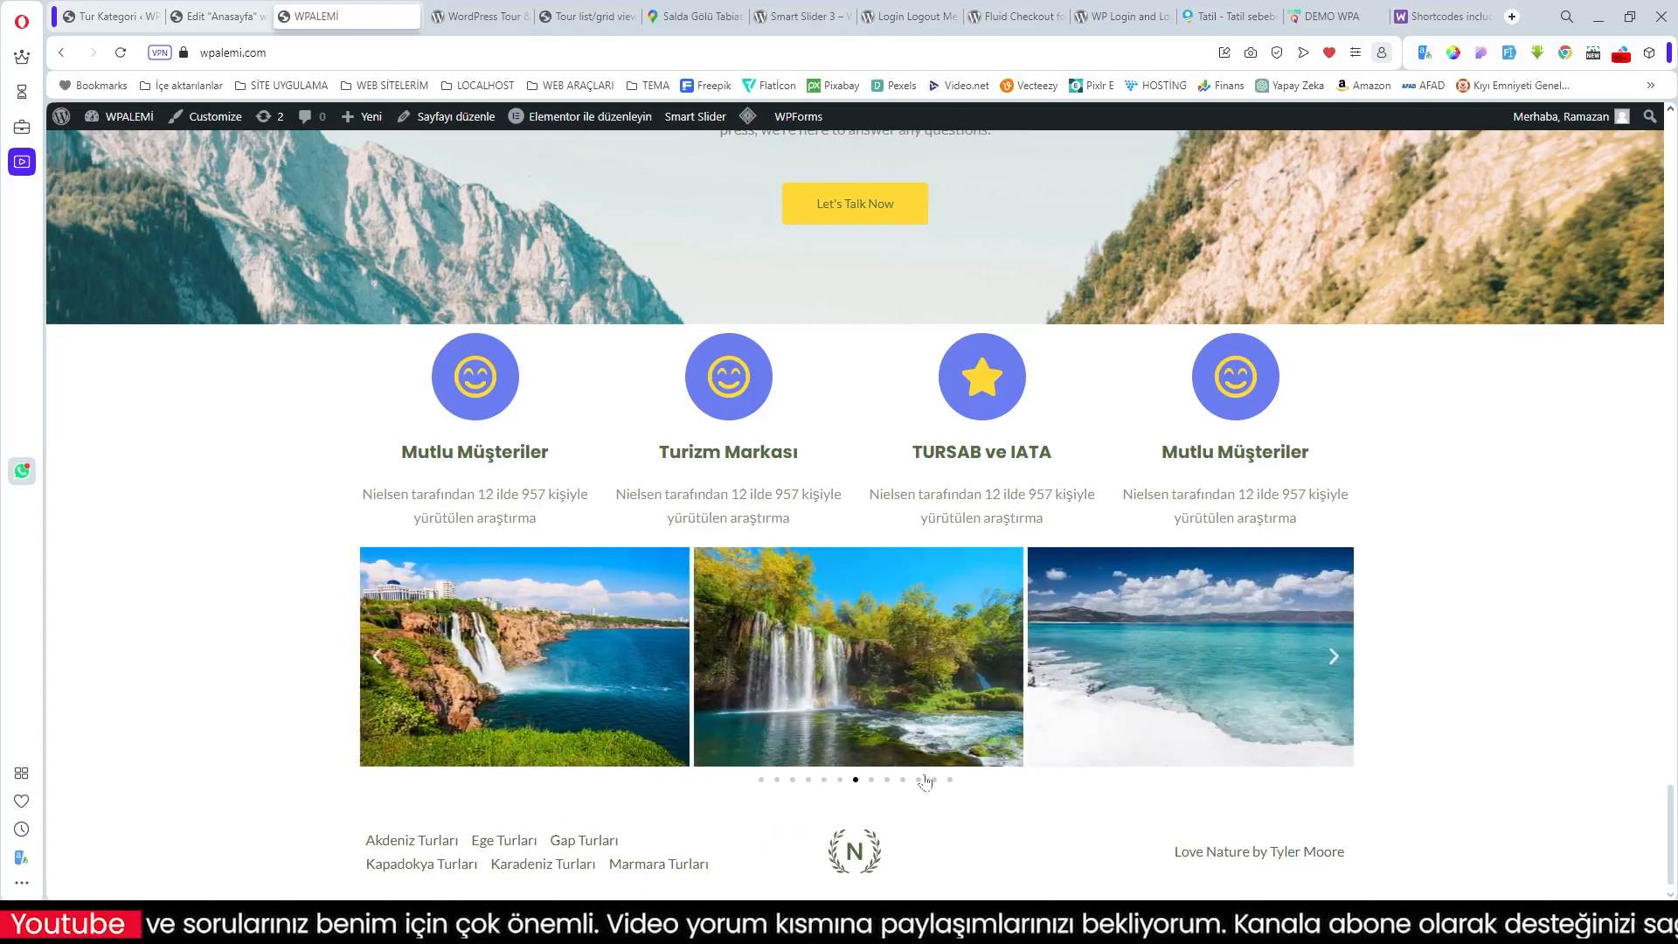
Step: Advance the carousel with the next arrow until it cycles back to the start
left_click(1332, 666)
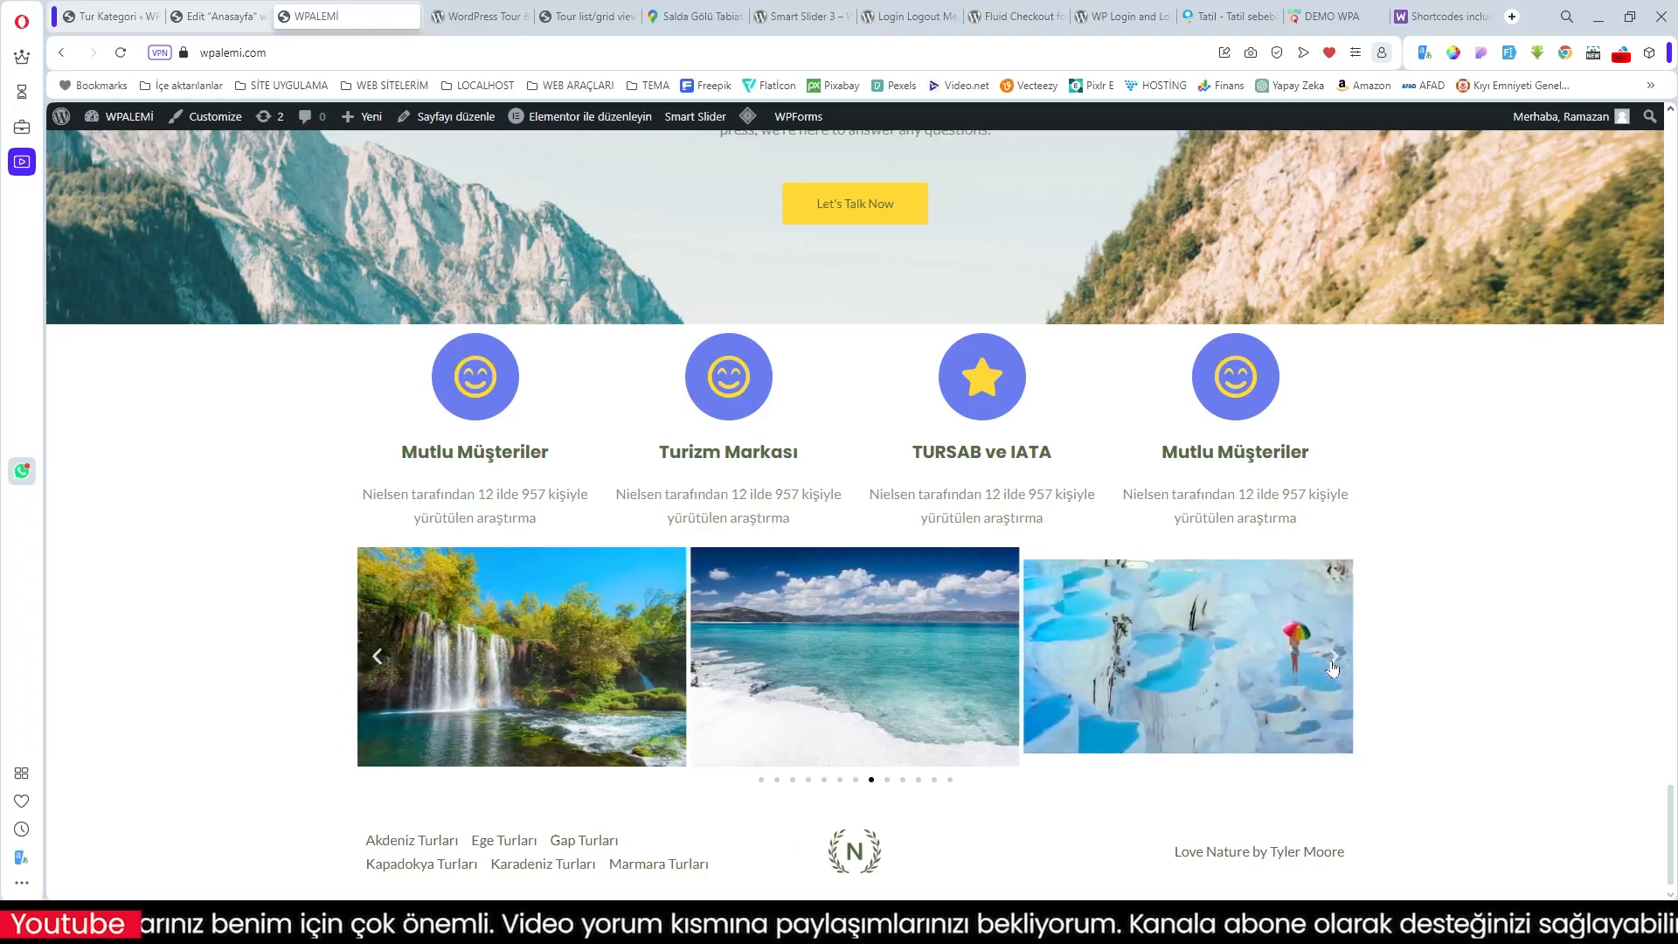
left_click(1333, 666)
left_click(1333, 666)
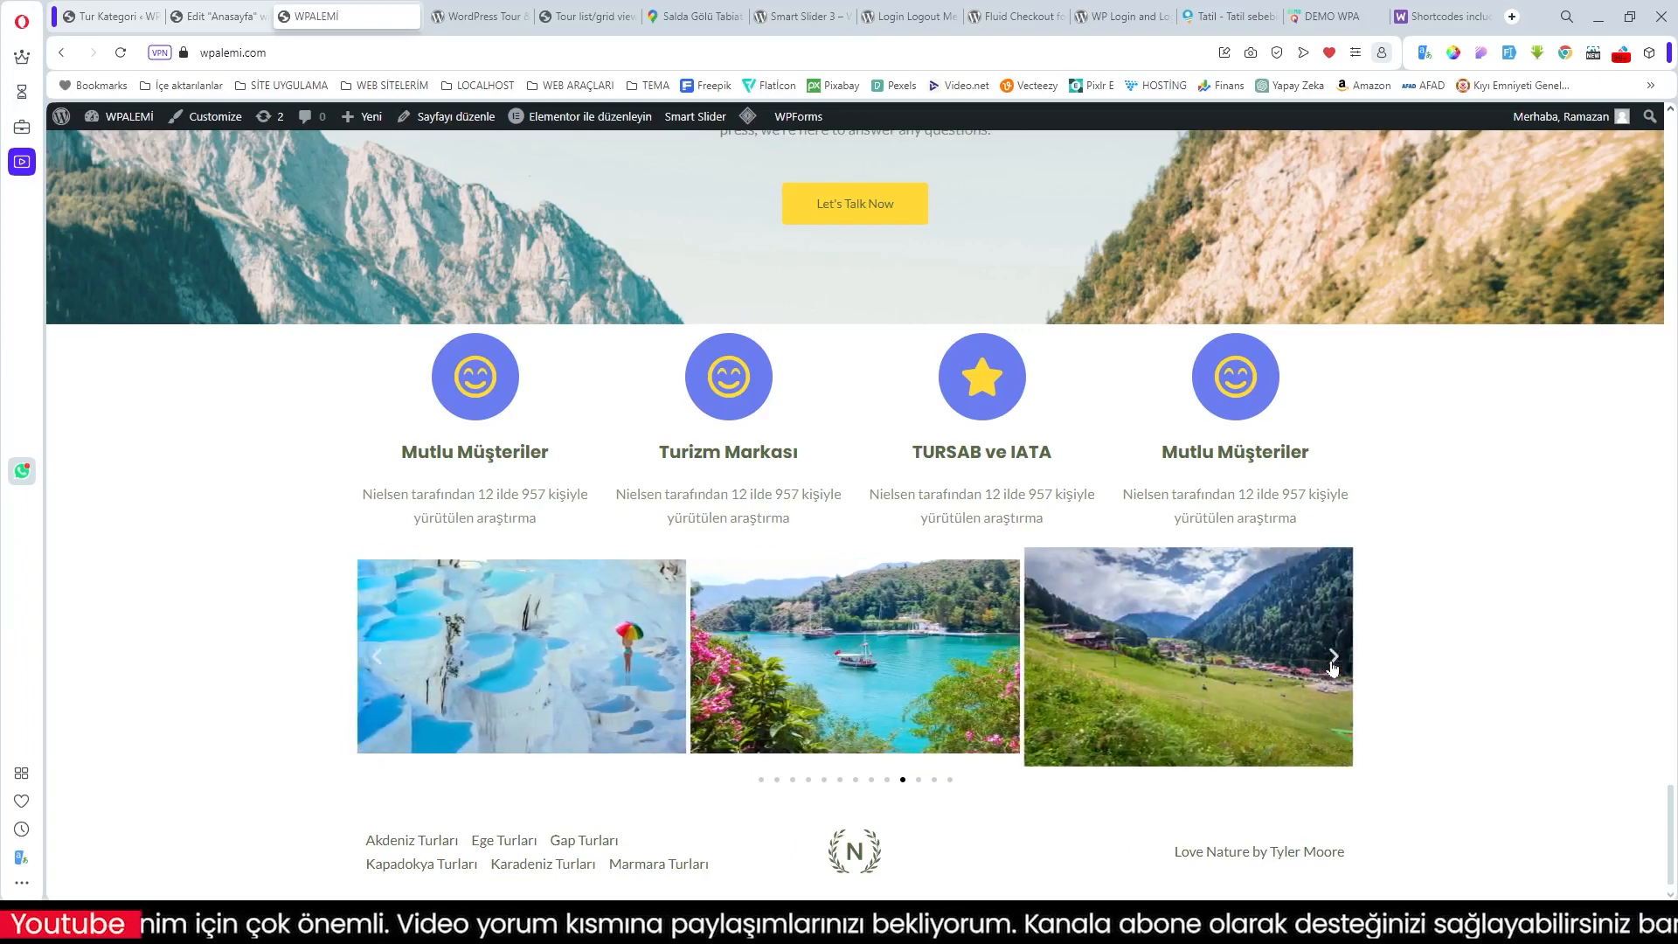
left_click(1332, 666)
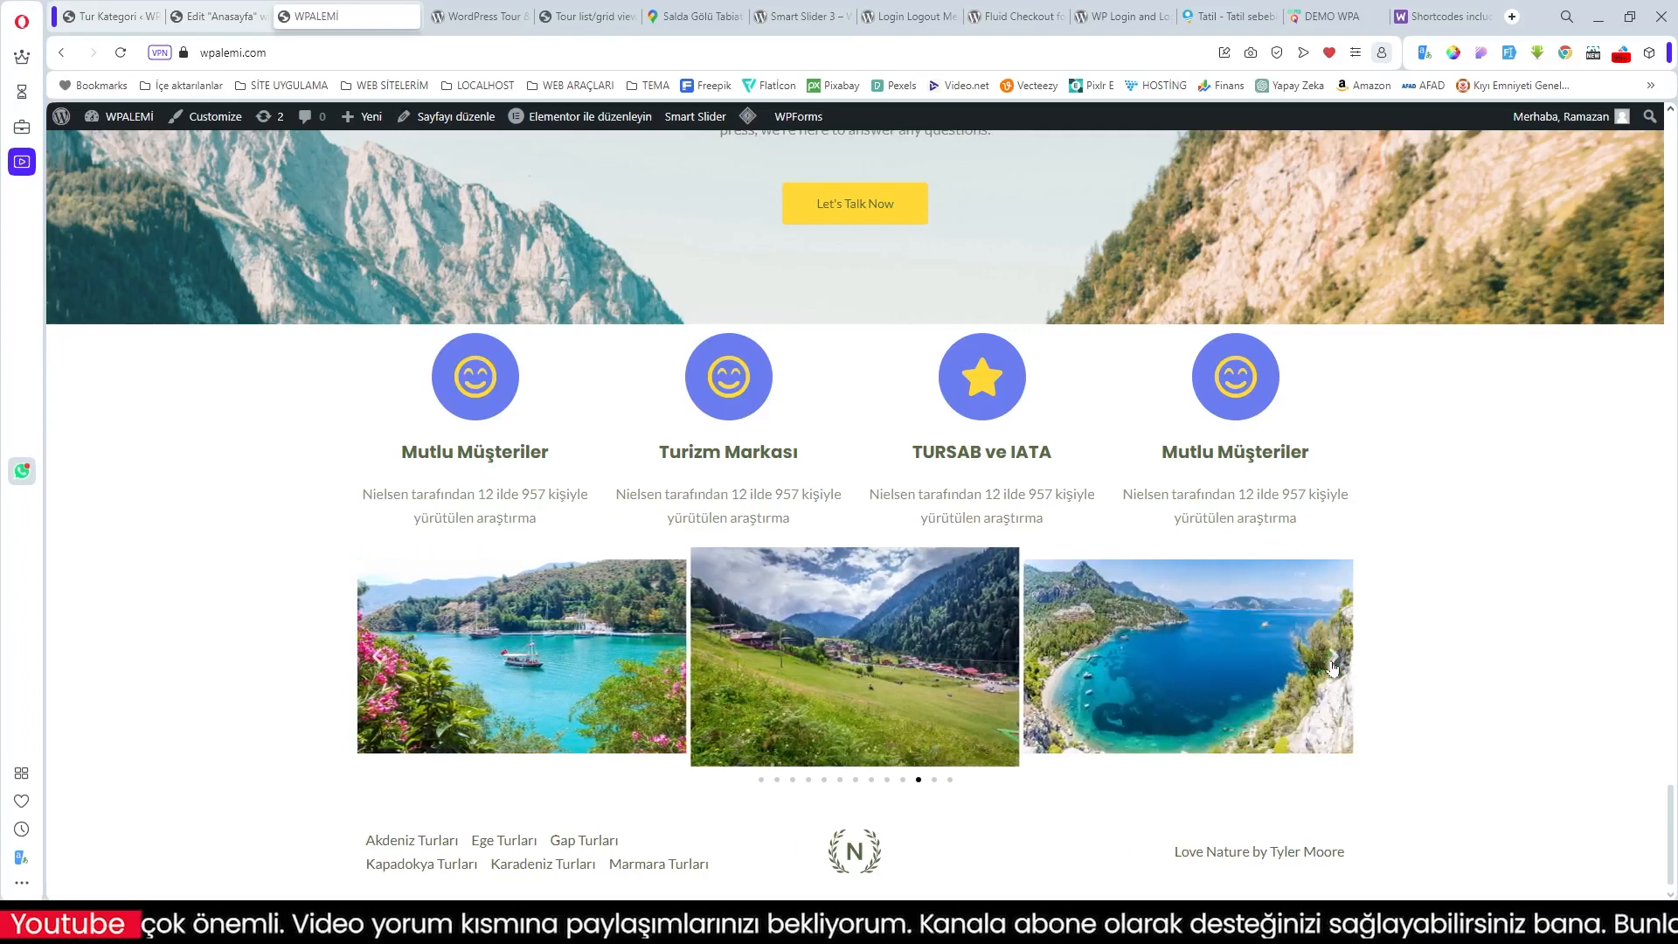
left_click(1333, 666)
left_click(1333, 666)
left_click(1333, 666)
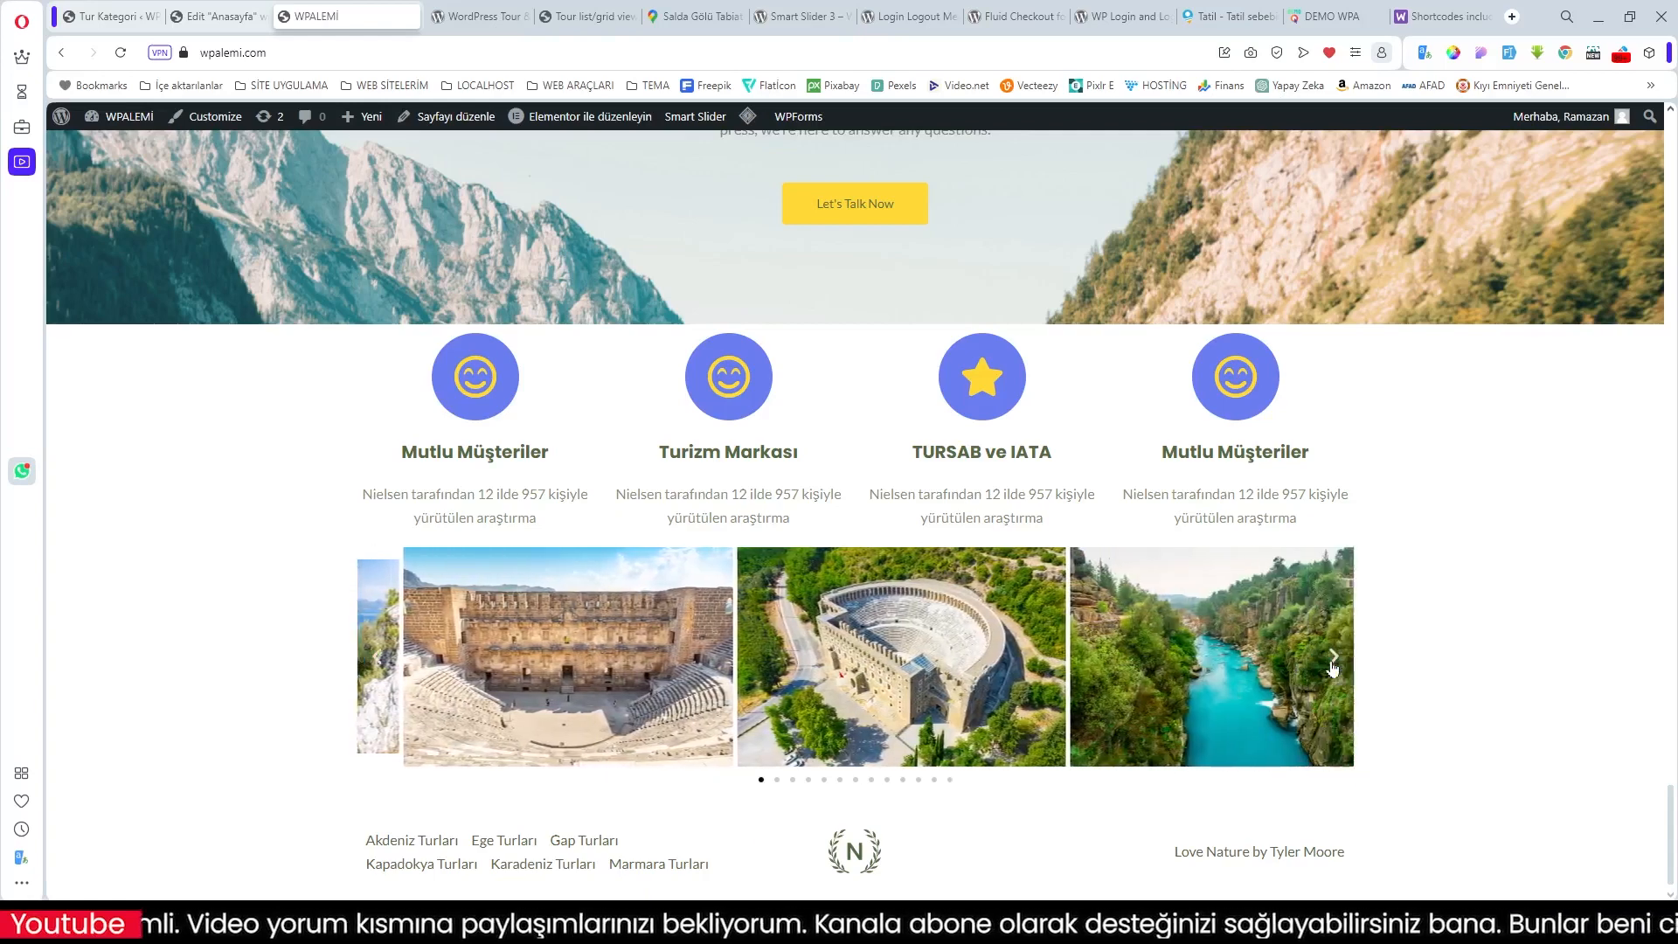
left_click(1332, 666)
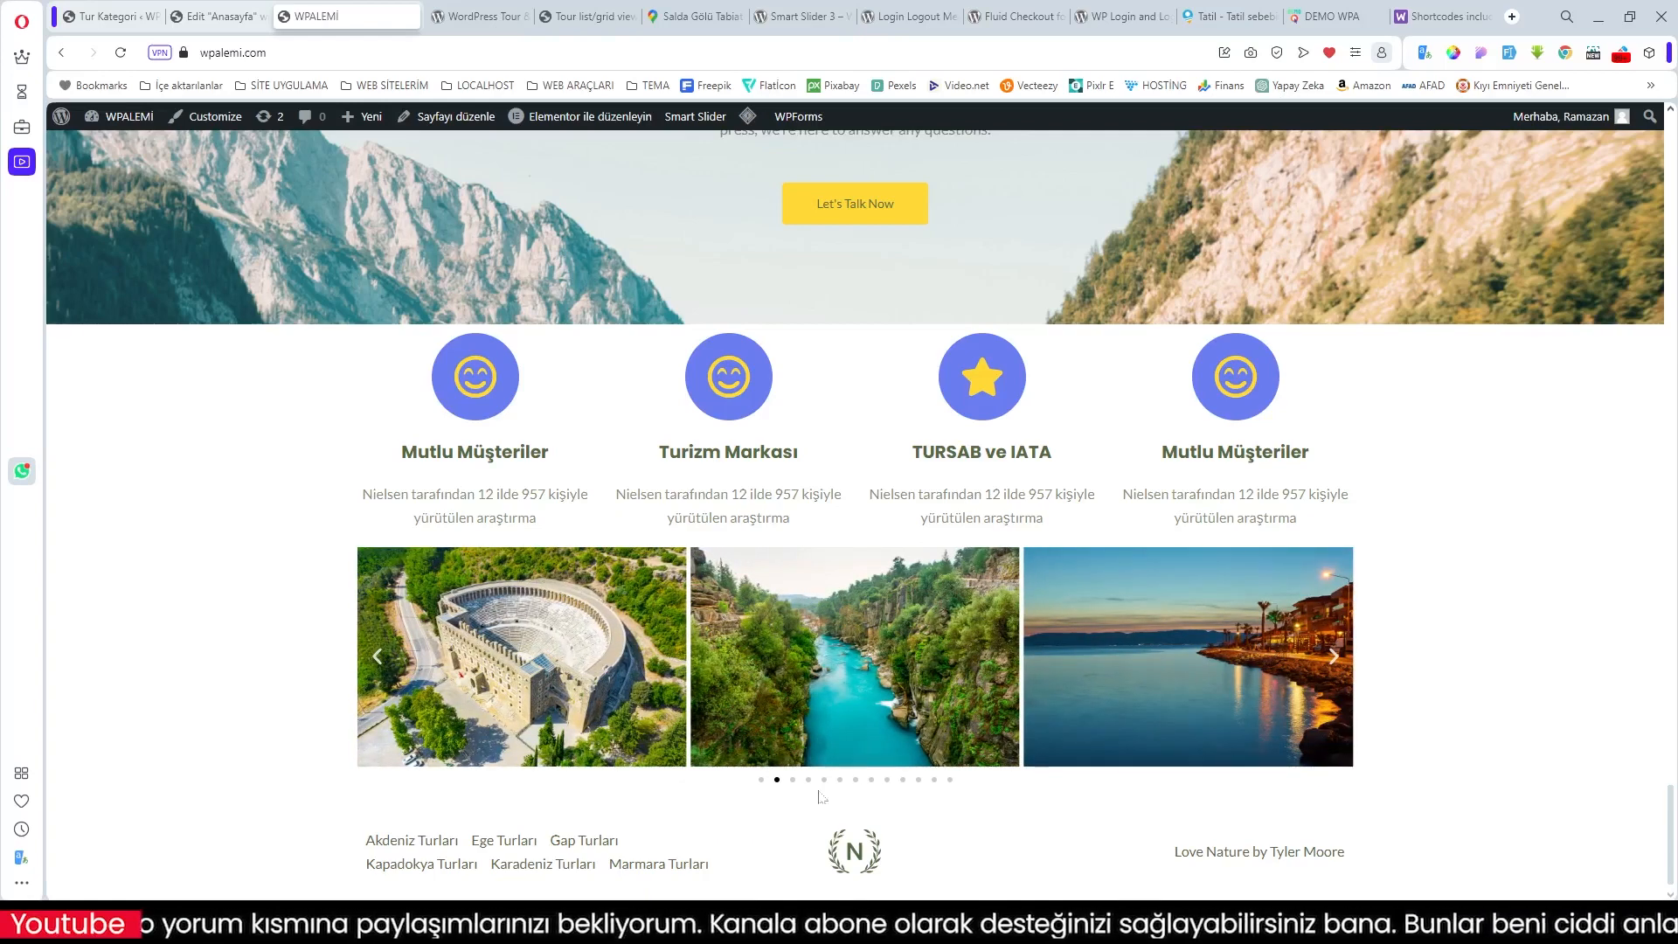
Step: Review the live homepage up and down, then return to the Edit 'Anasayfa' Elementor tab
scroll(1143, 745, "up", 15)
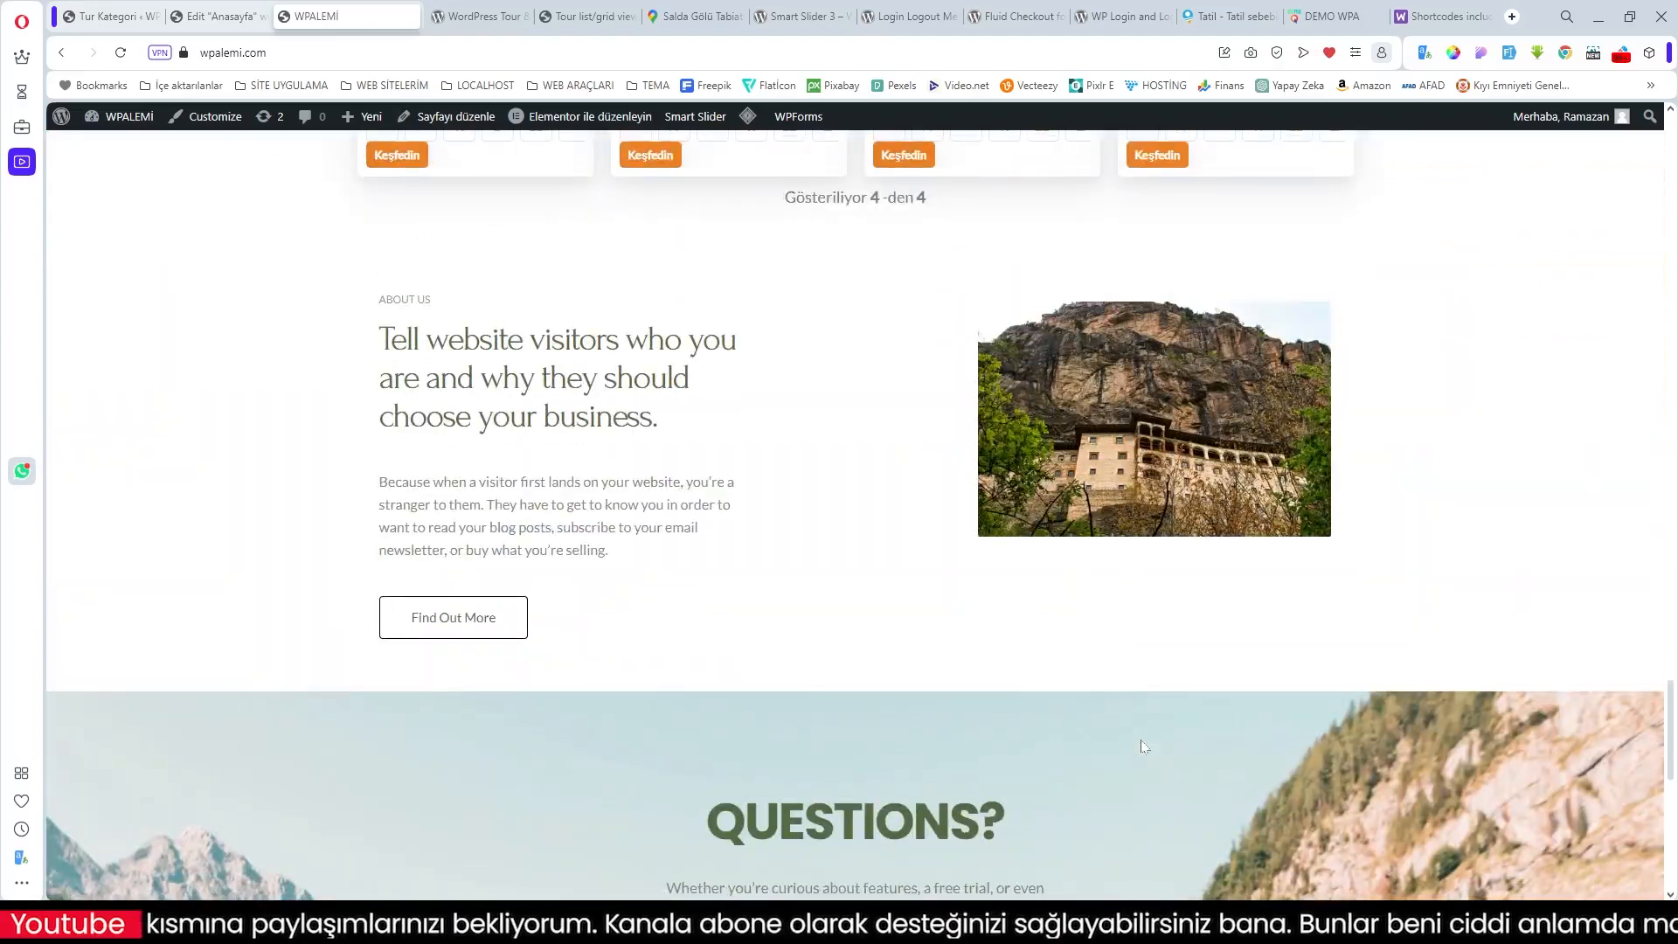
scroll(1143, 745, "up", 20)
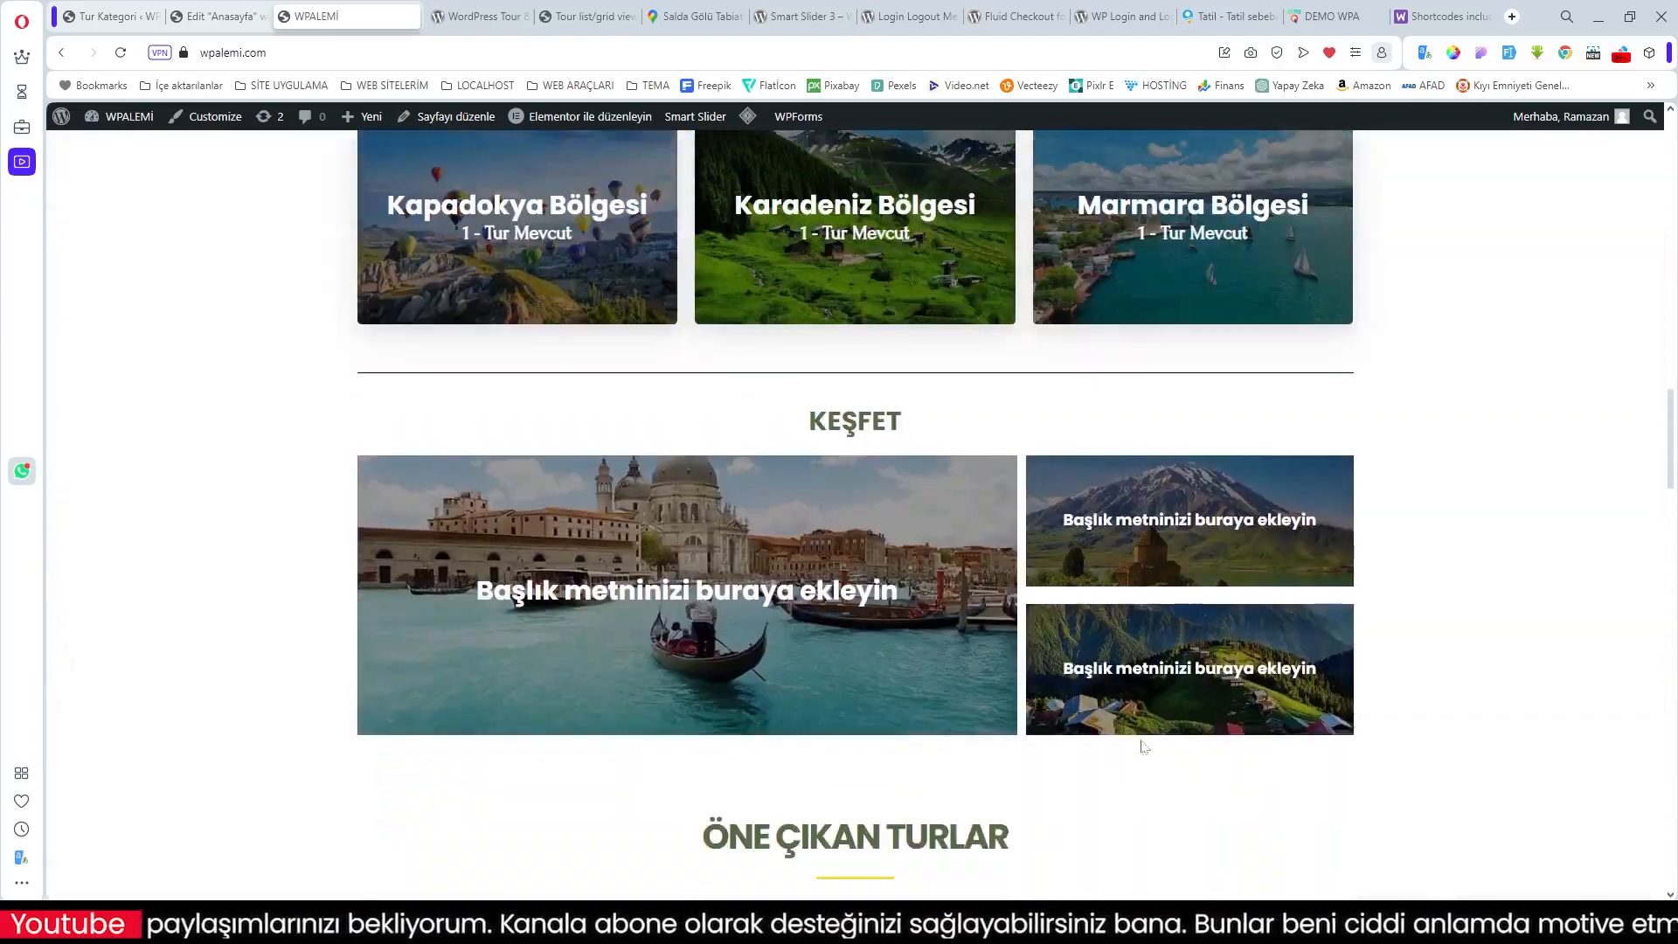
scroll(1143, 745, "up", 20)
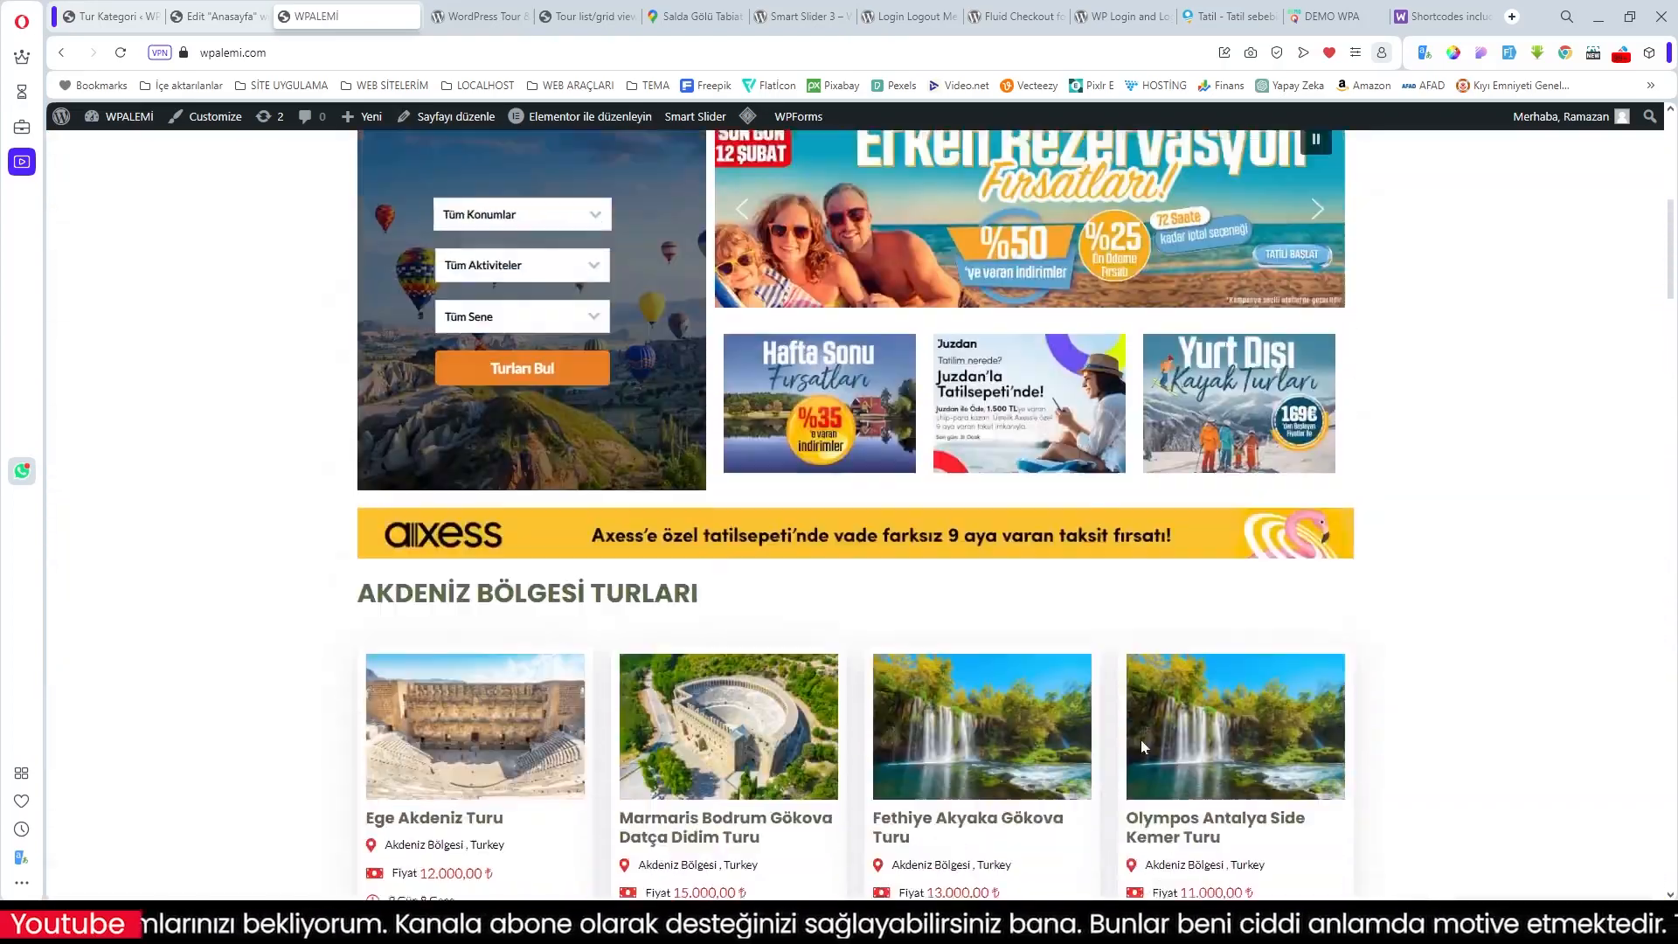
scroll(1141, 745, "down", 20)
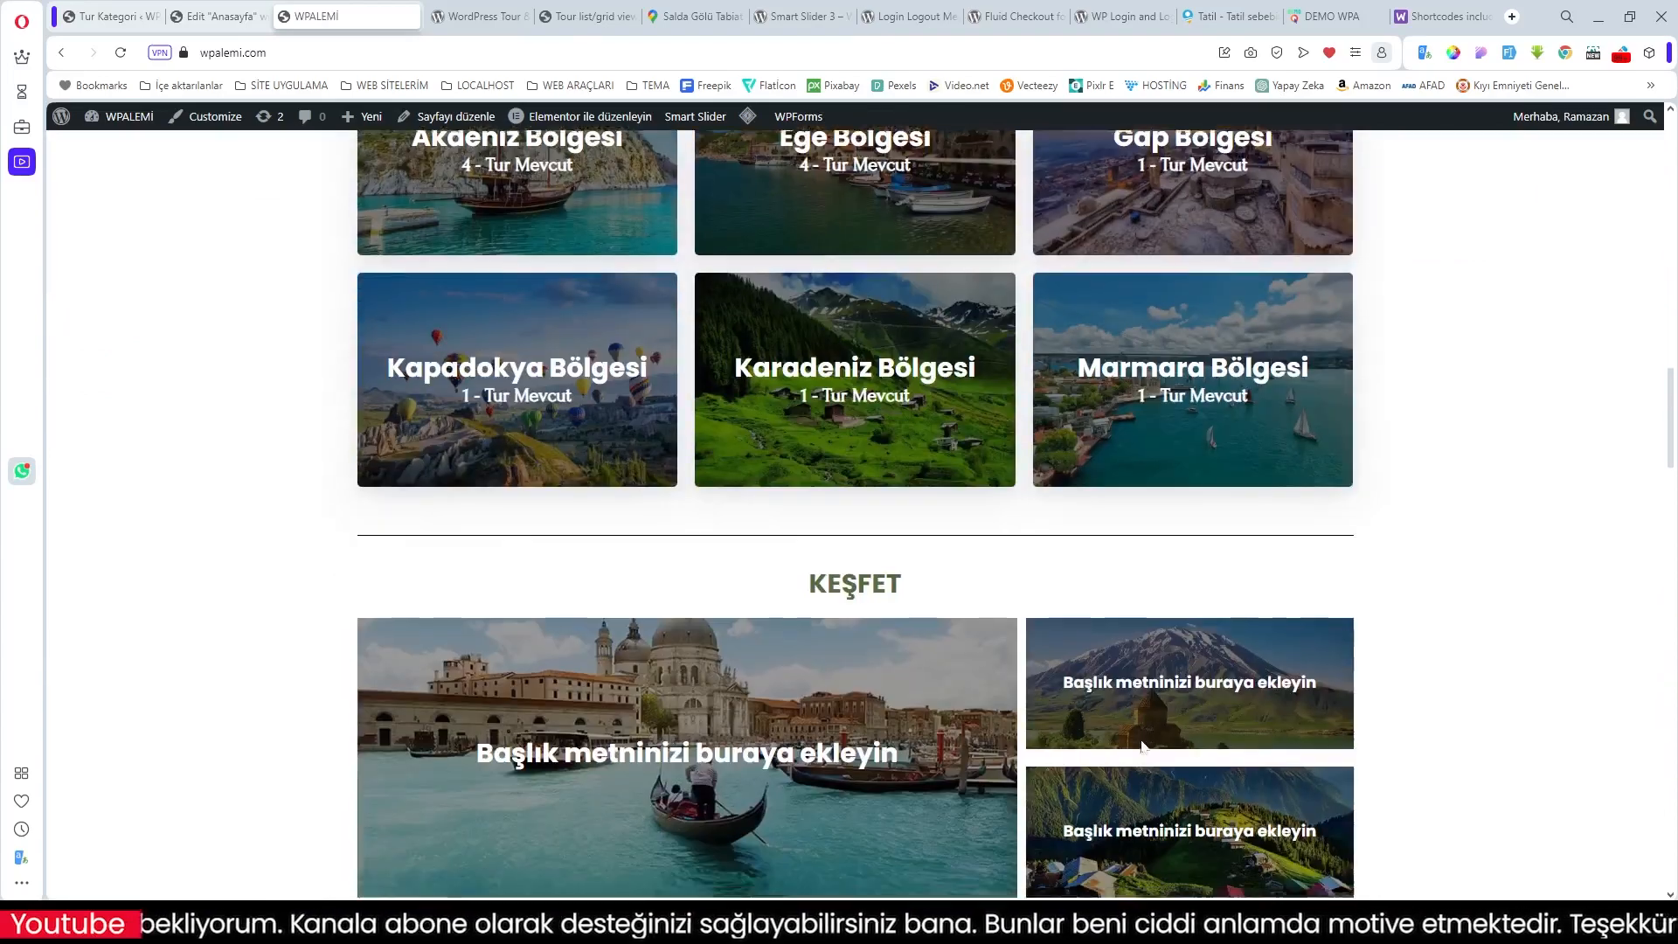
scroll(1142, 745, "down", 20)
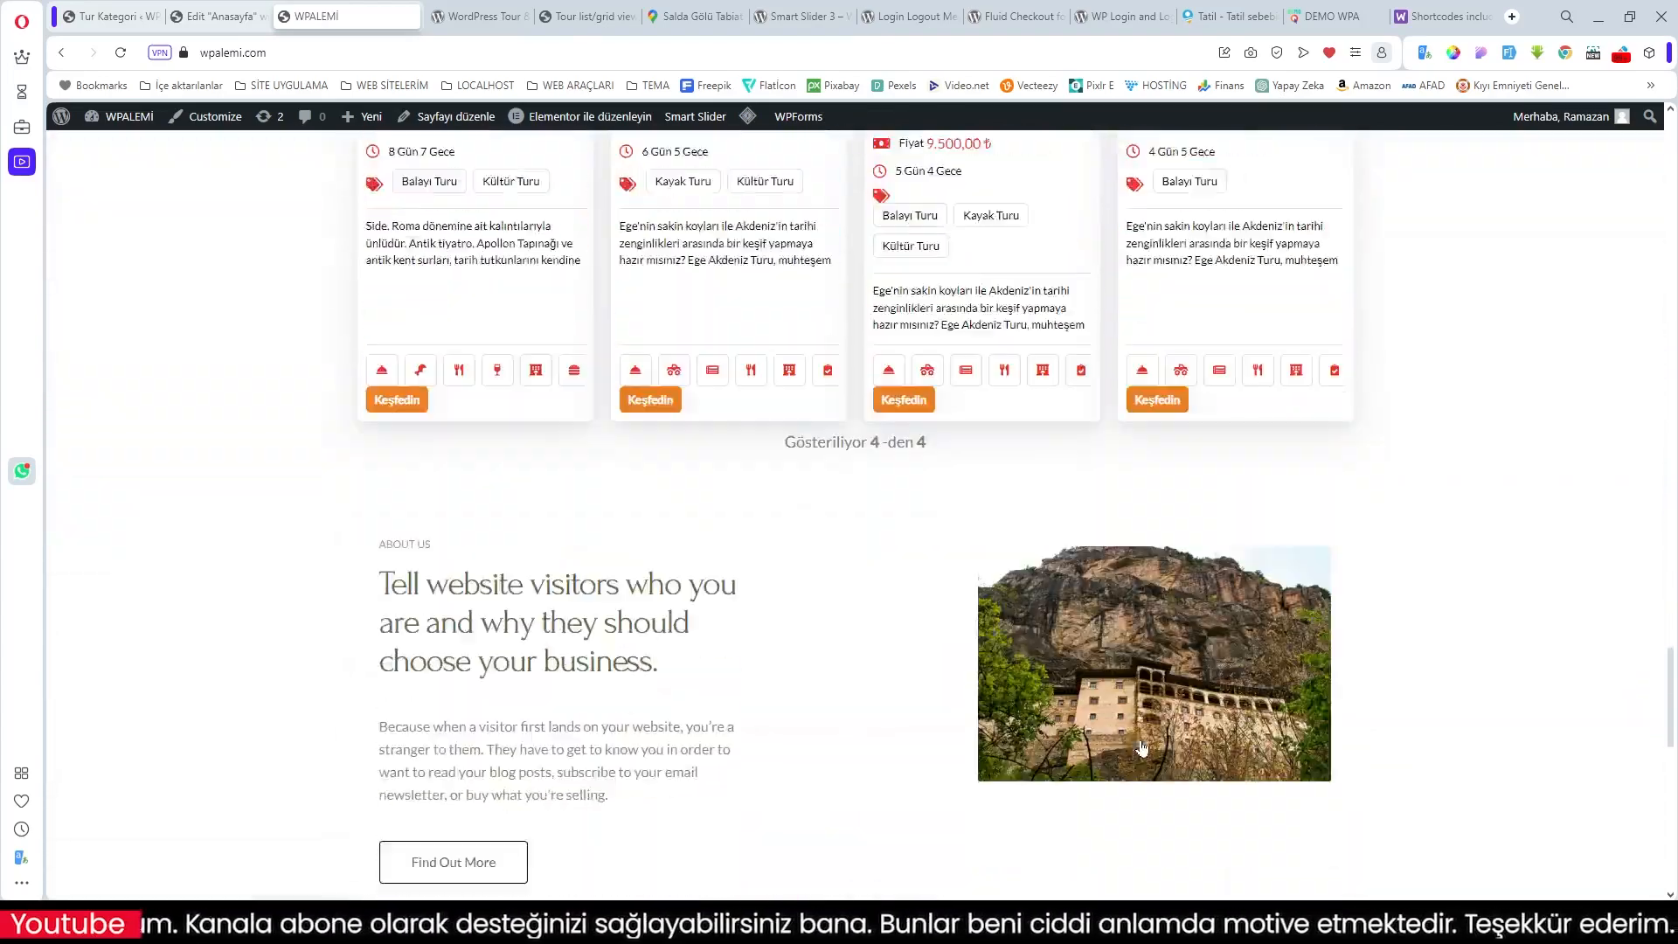
scroll(1007, 520, "down", 8)
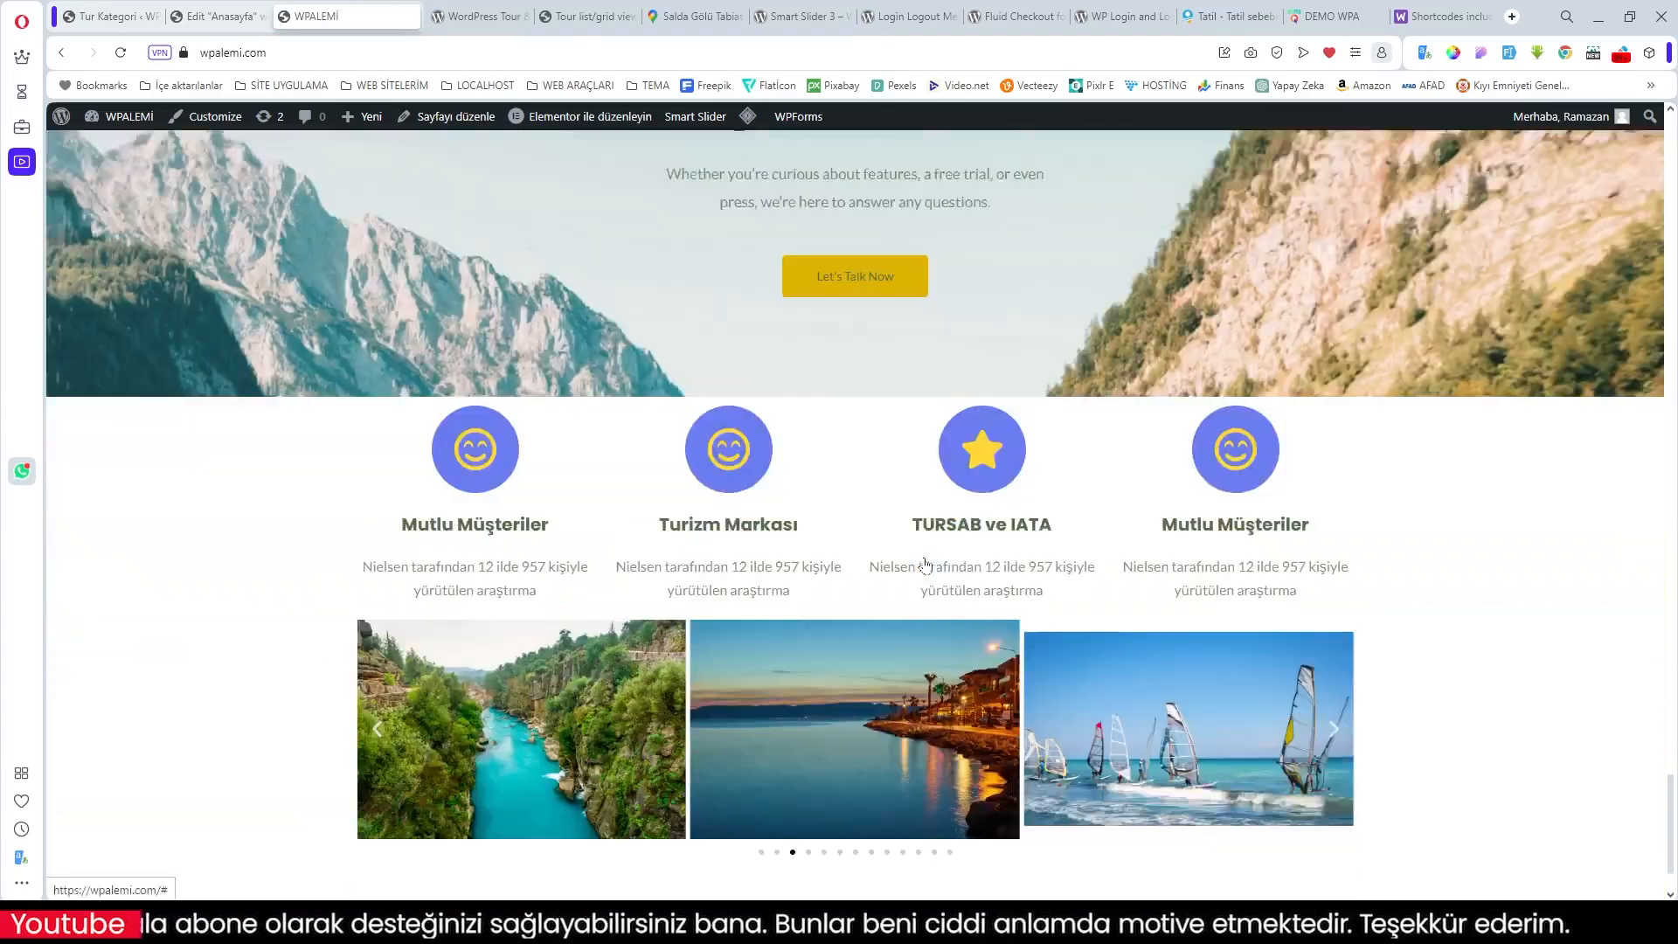
scroll(950, 524, "up", 5)
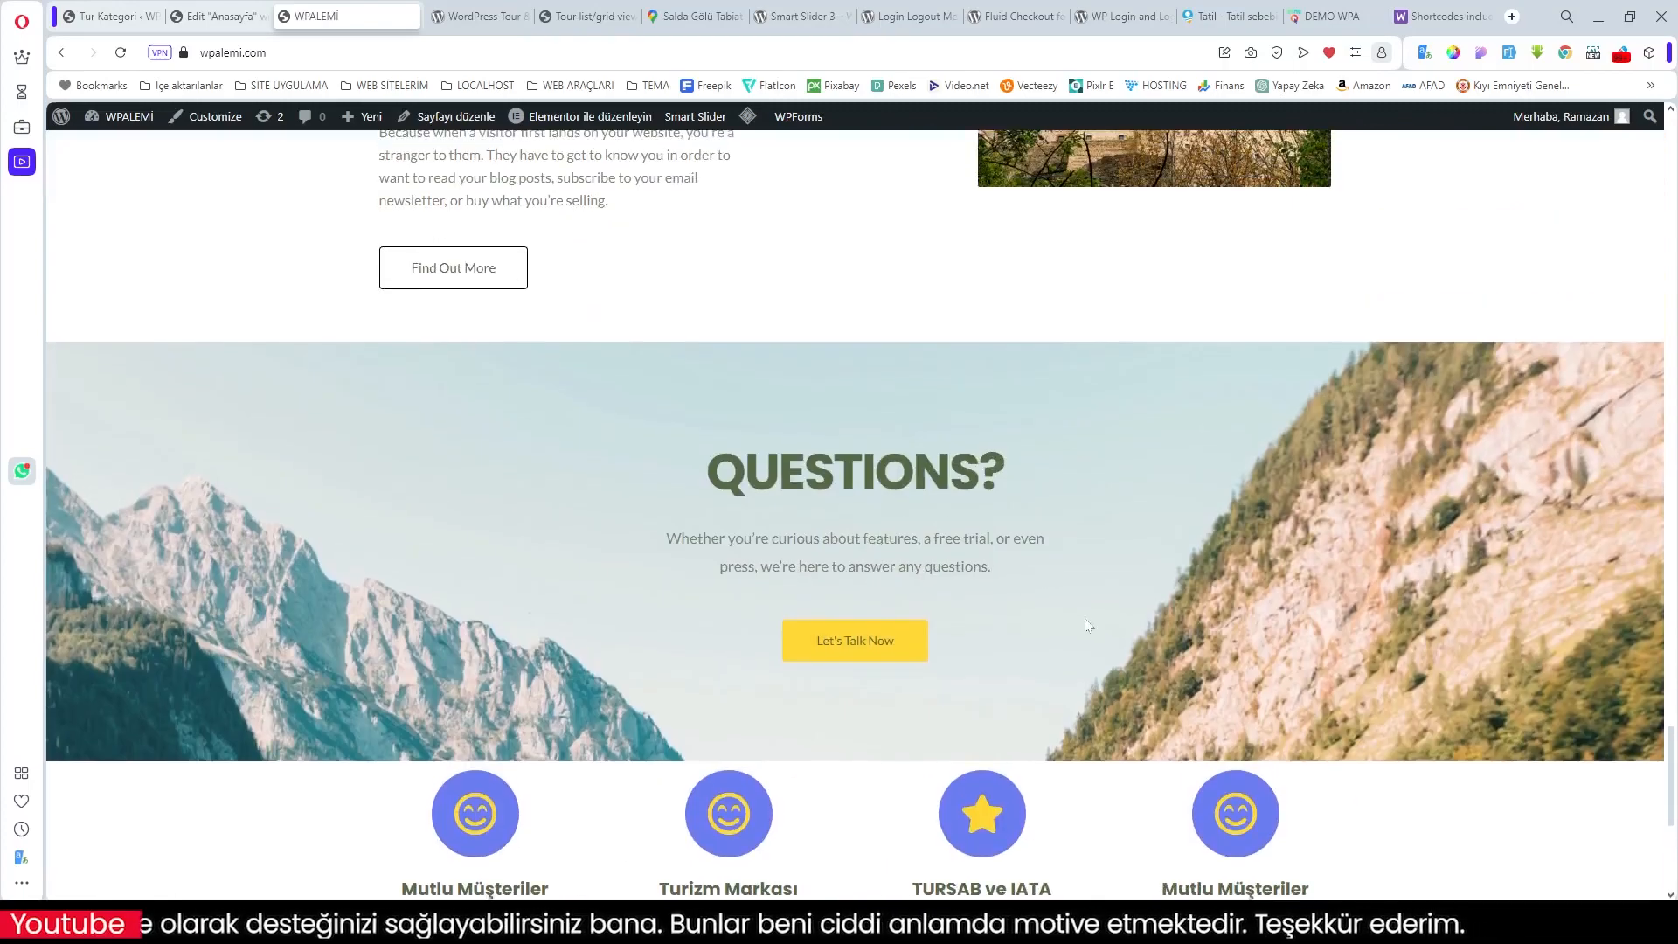
left_click(218, 17)
scroll(981, 397, "up", 5)
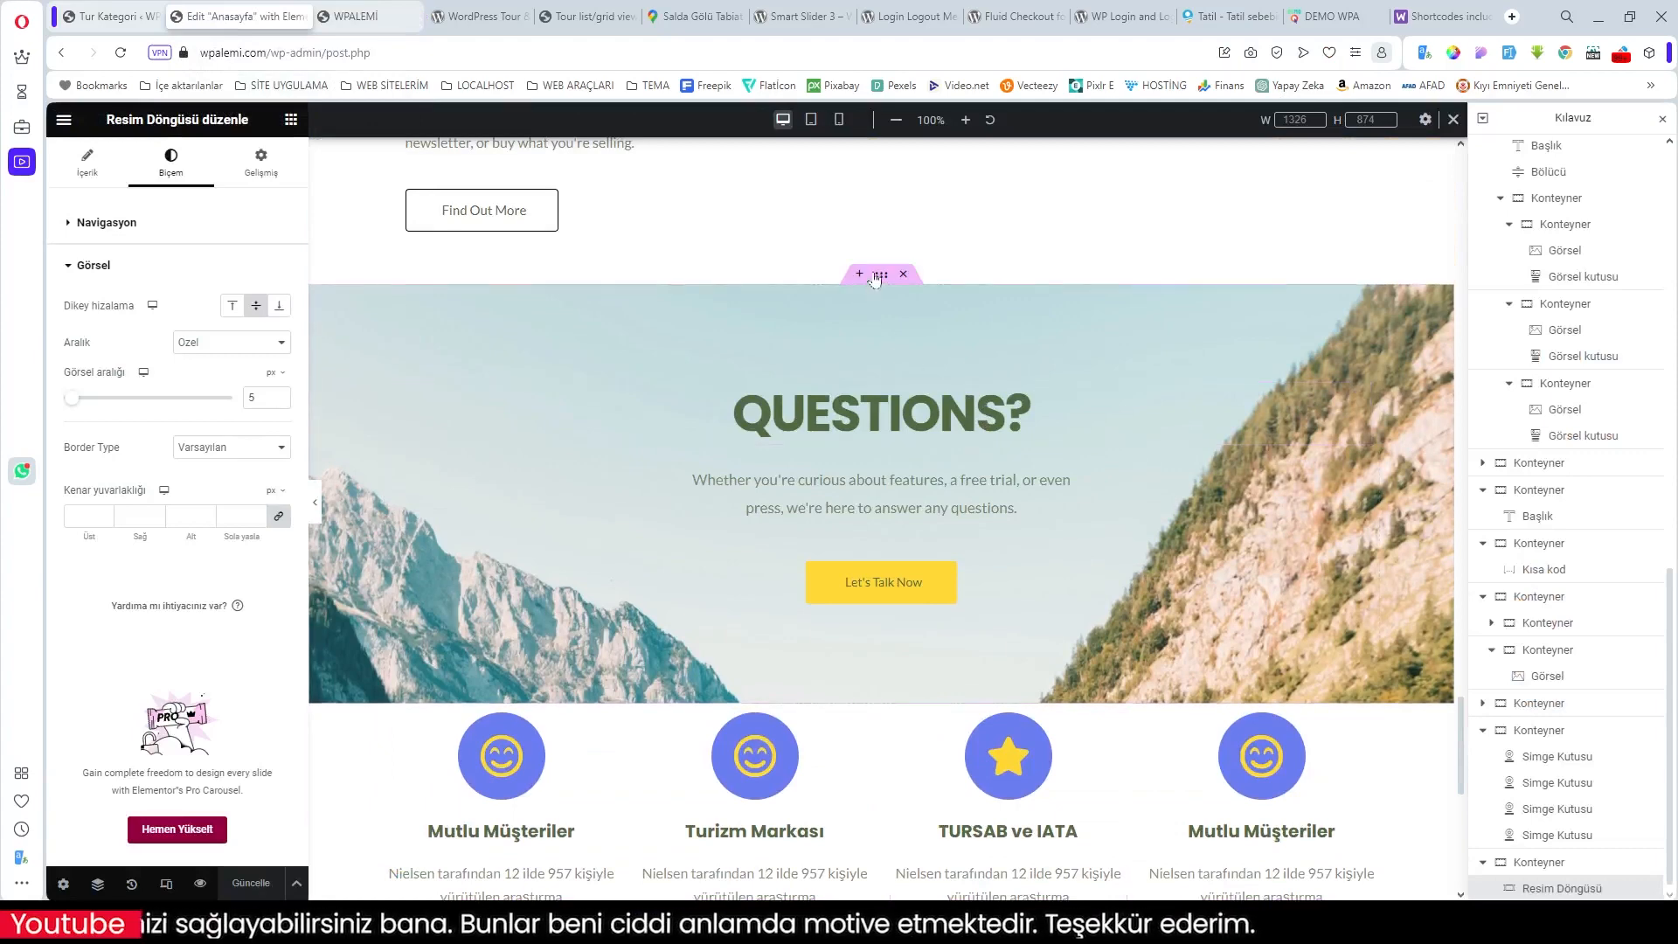
Step: Replace the QUESTIONS? section's background with the 10YERLER.jpg hillside town photo
left_click(881, 273)
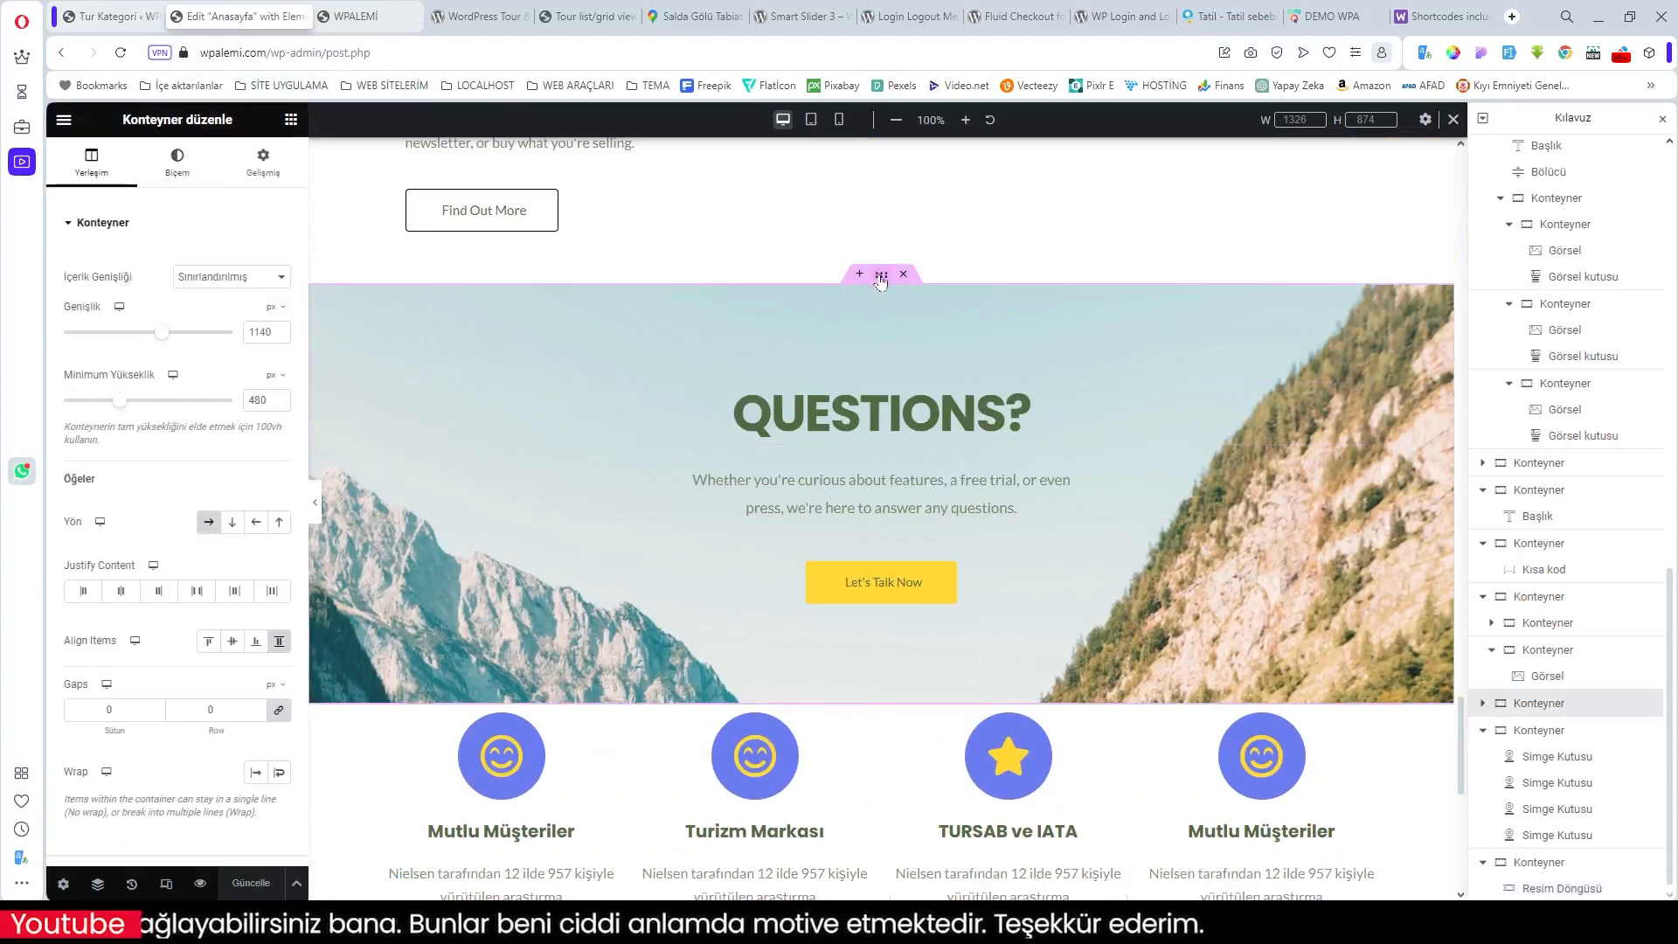
left_click(178, 163)
left_click(194, 464)
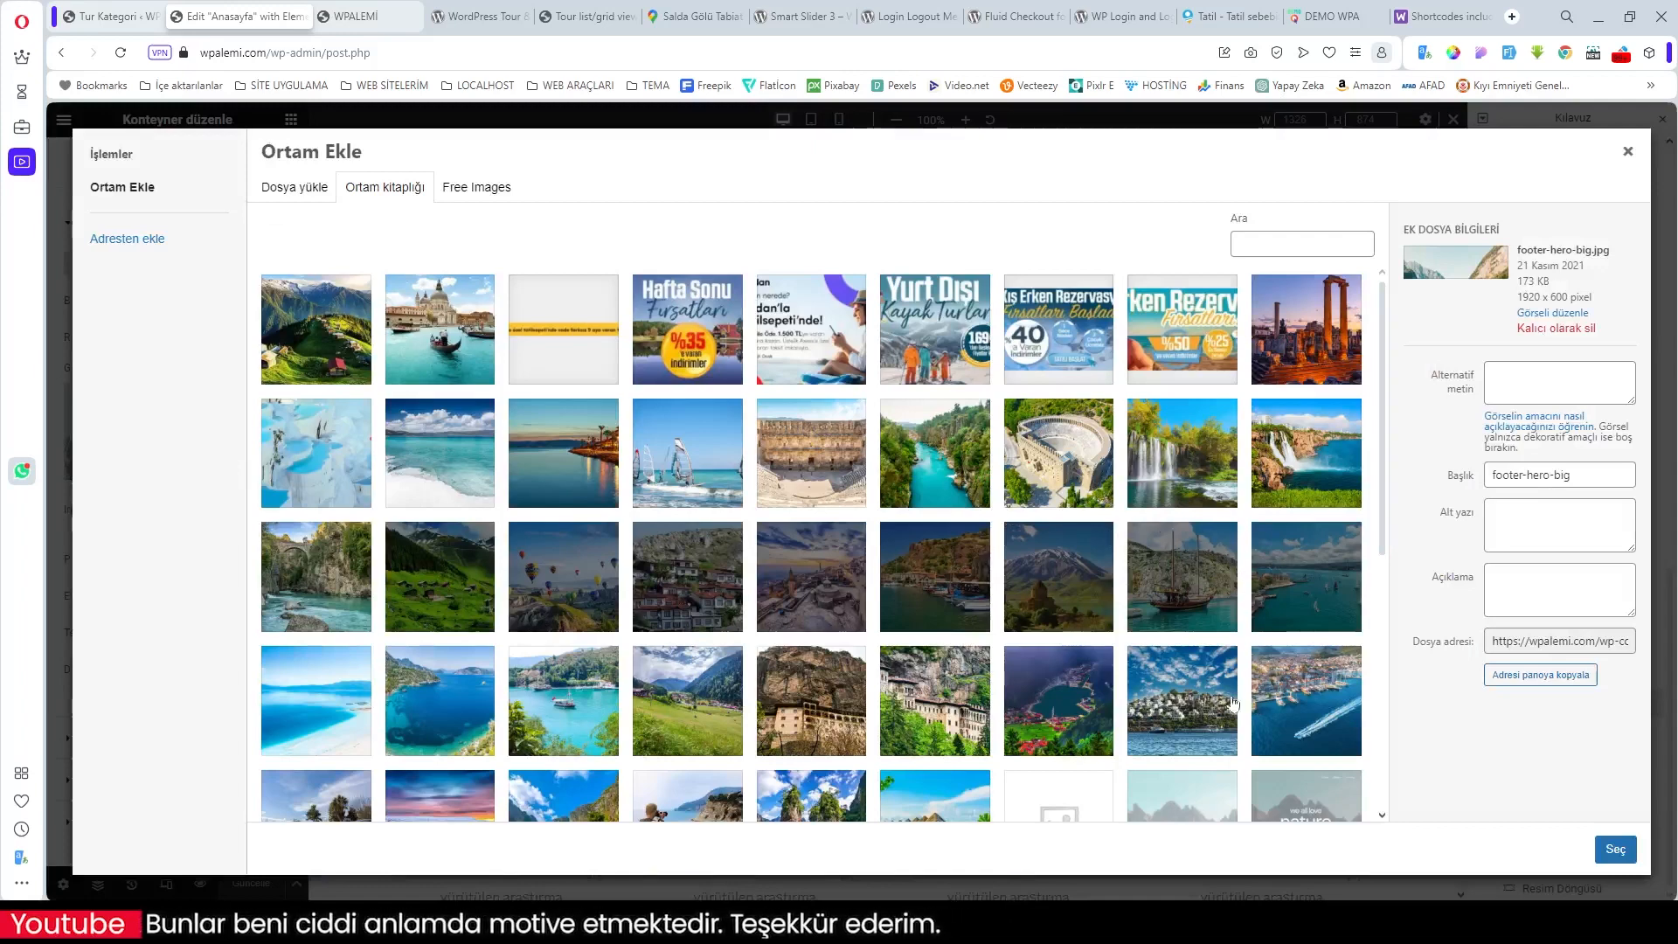
left_click(1203, 715)
left_click(1616, 849)
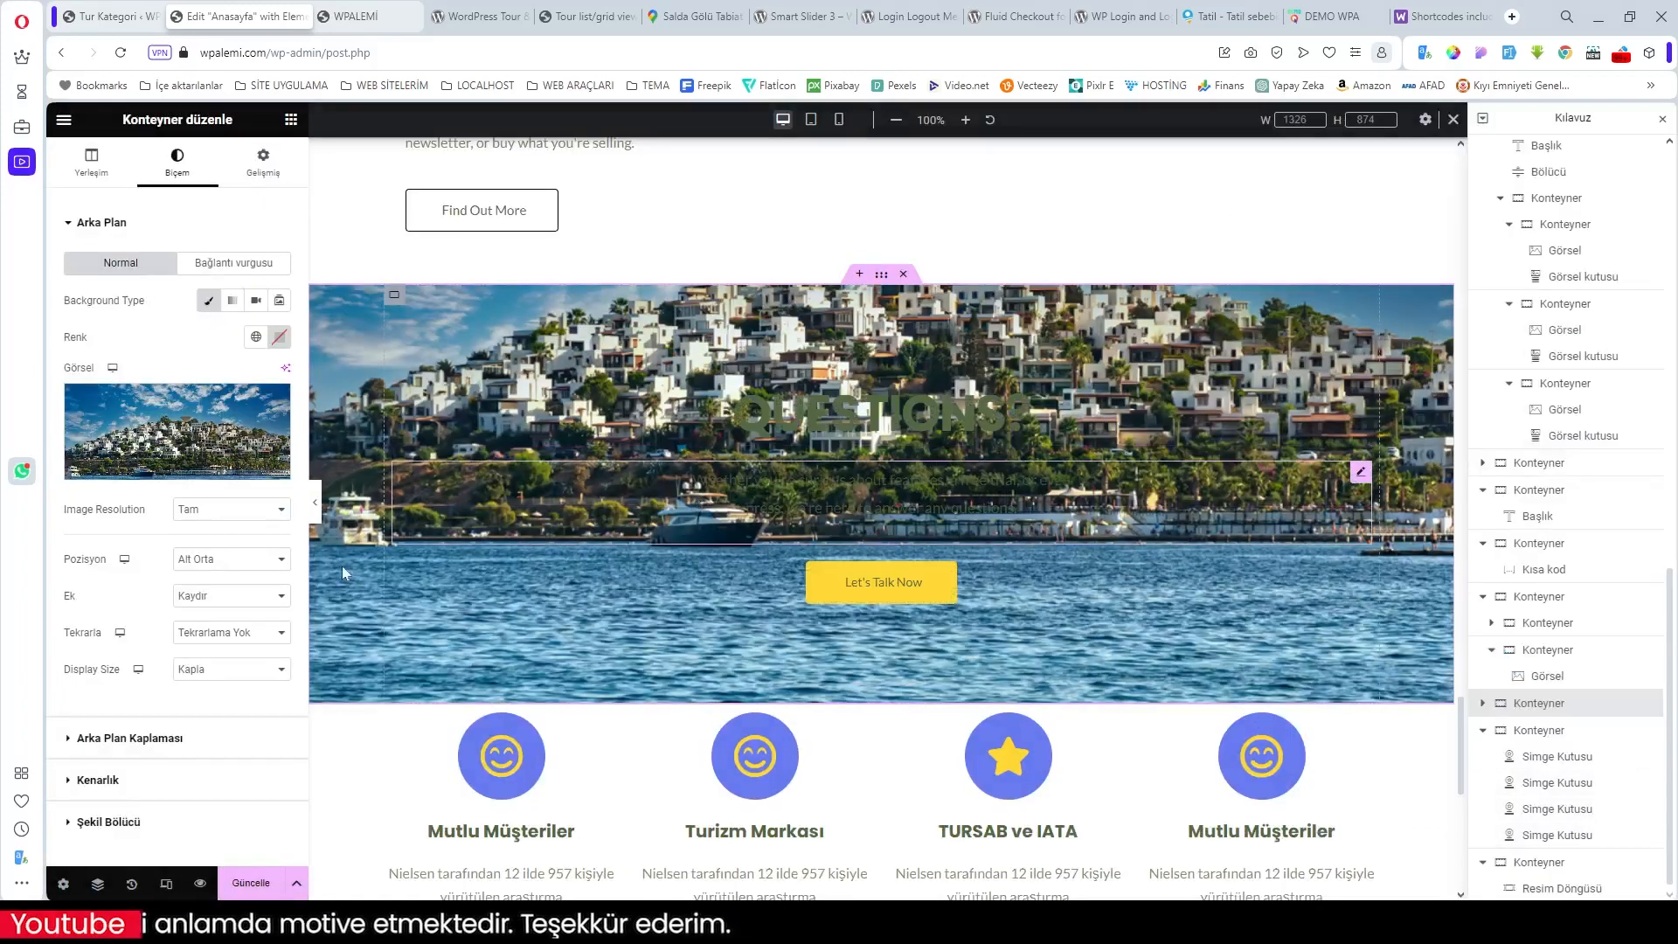
Step: Set the section background position to centre-centre
left_click(229, 558)
left_click(217, 591)
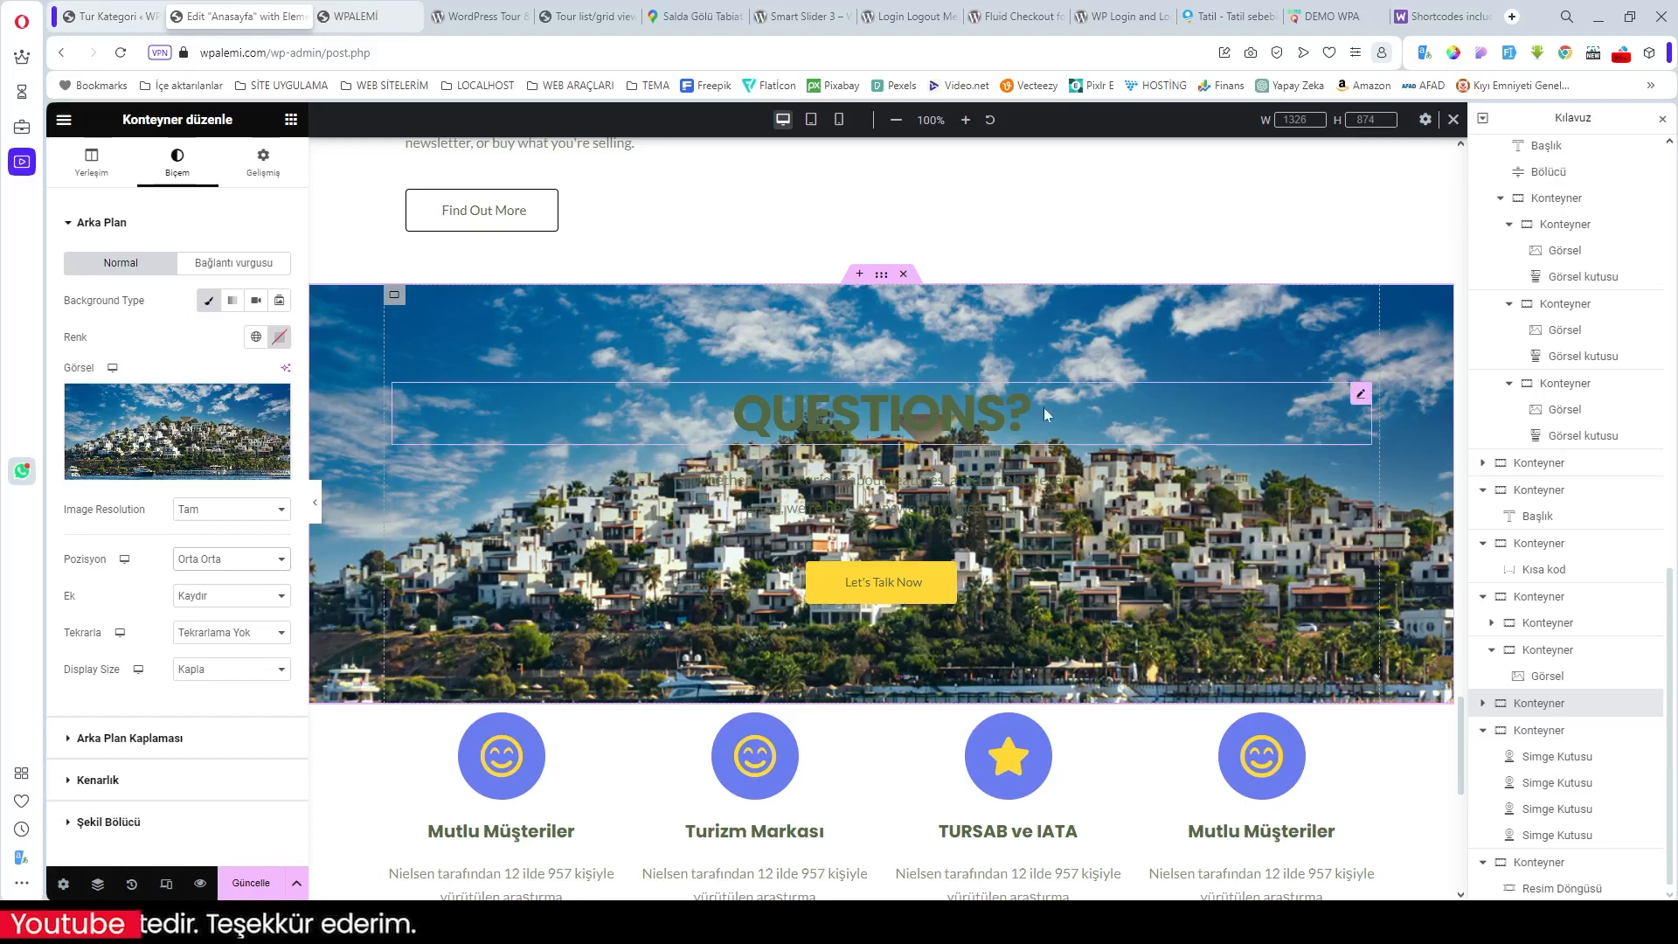
left_click(1360, 395)
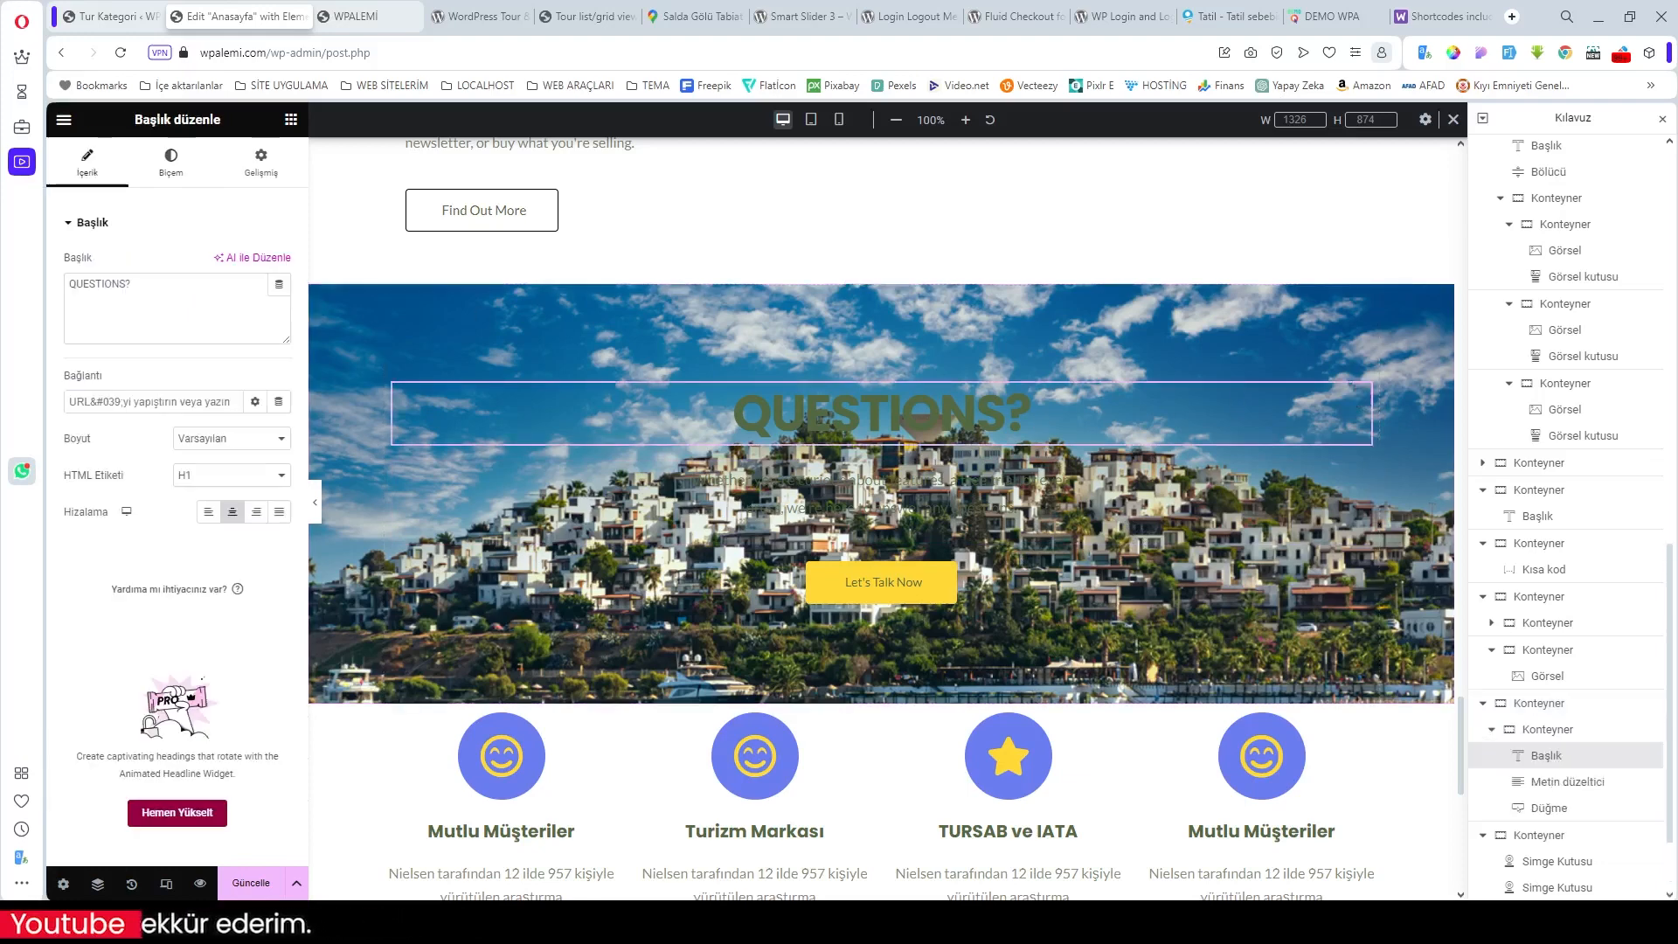
Step: Change the heading text to 'SORUNUZMU VAR?' and set its colour to the white global colour
triple_click(99, 284)
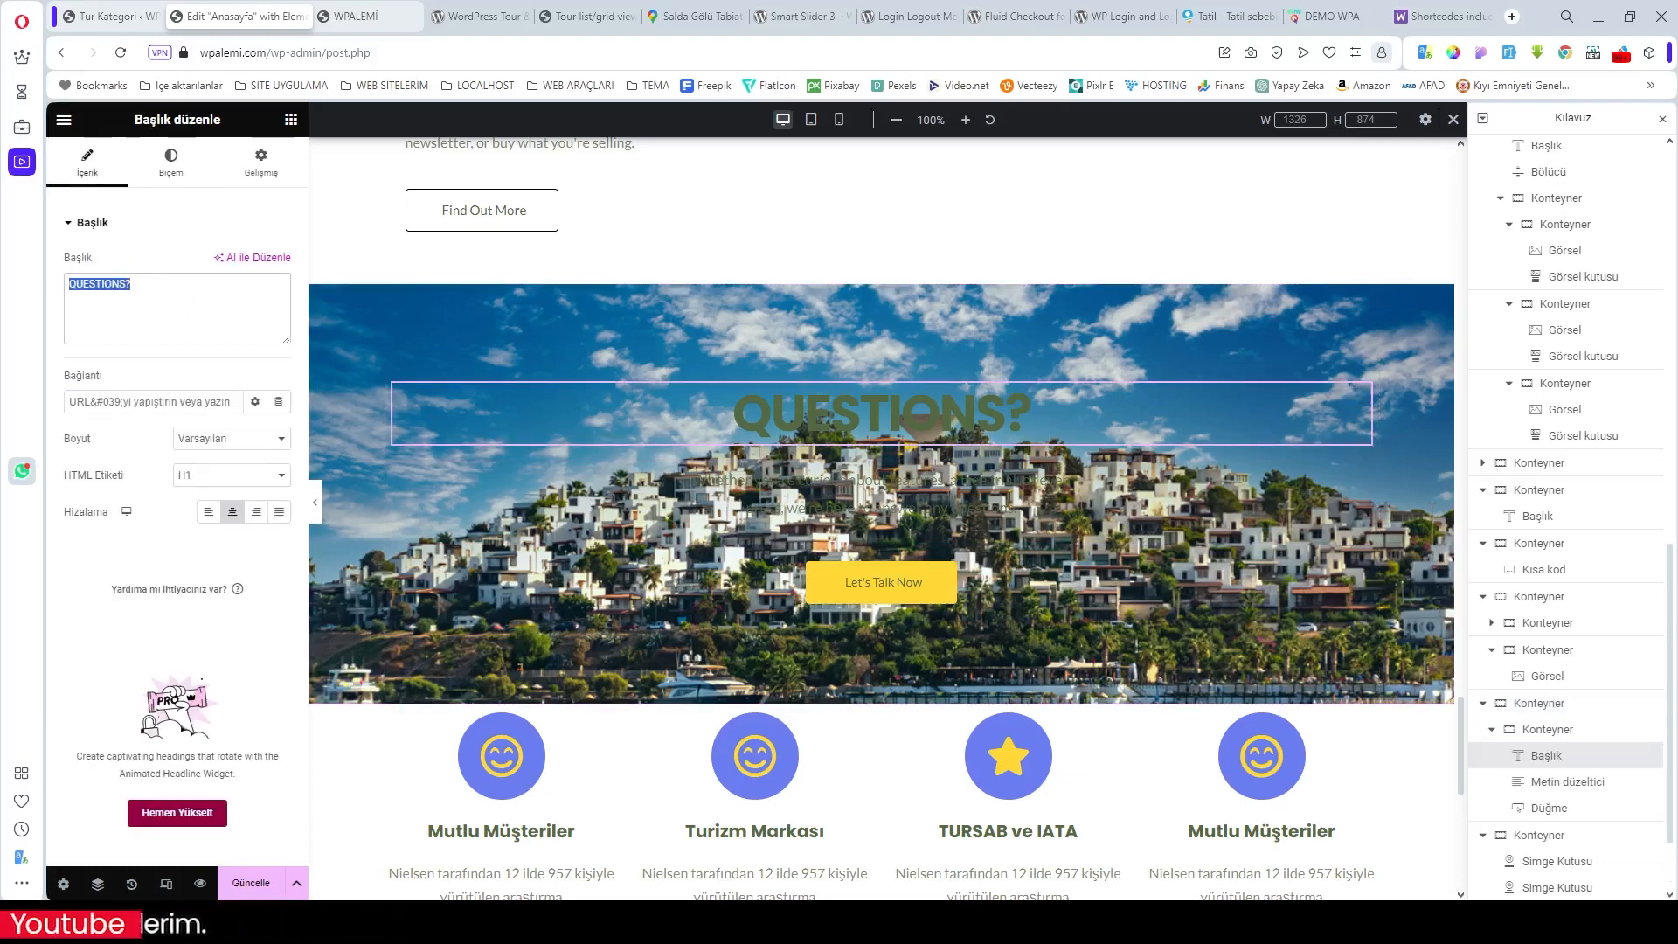
type("sO")
key("BackSpace")
key("BackSpace")
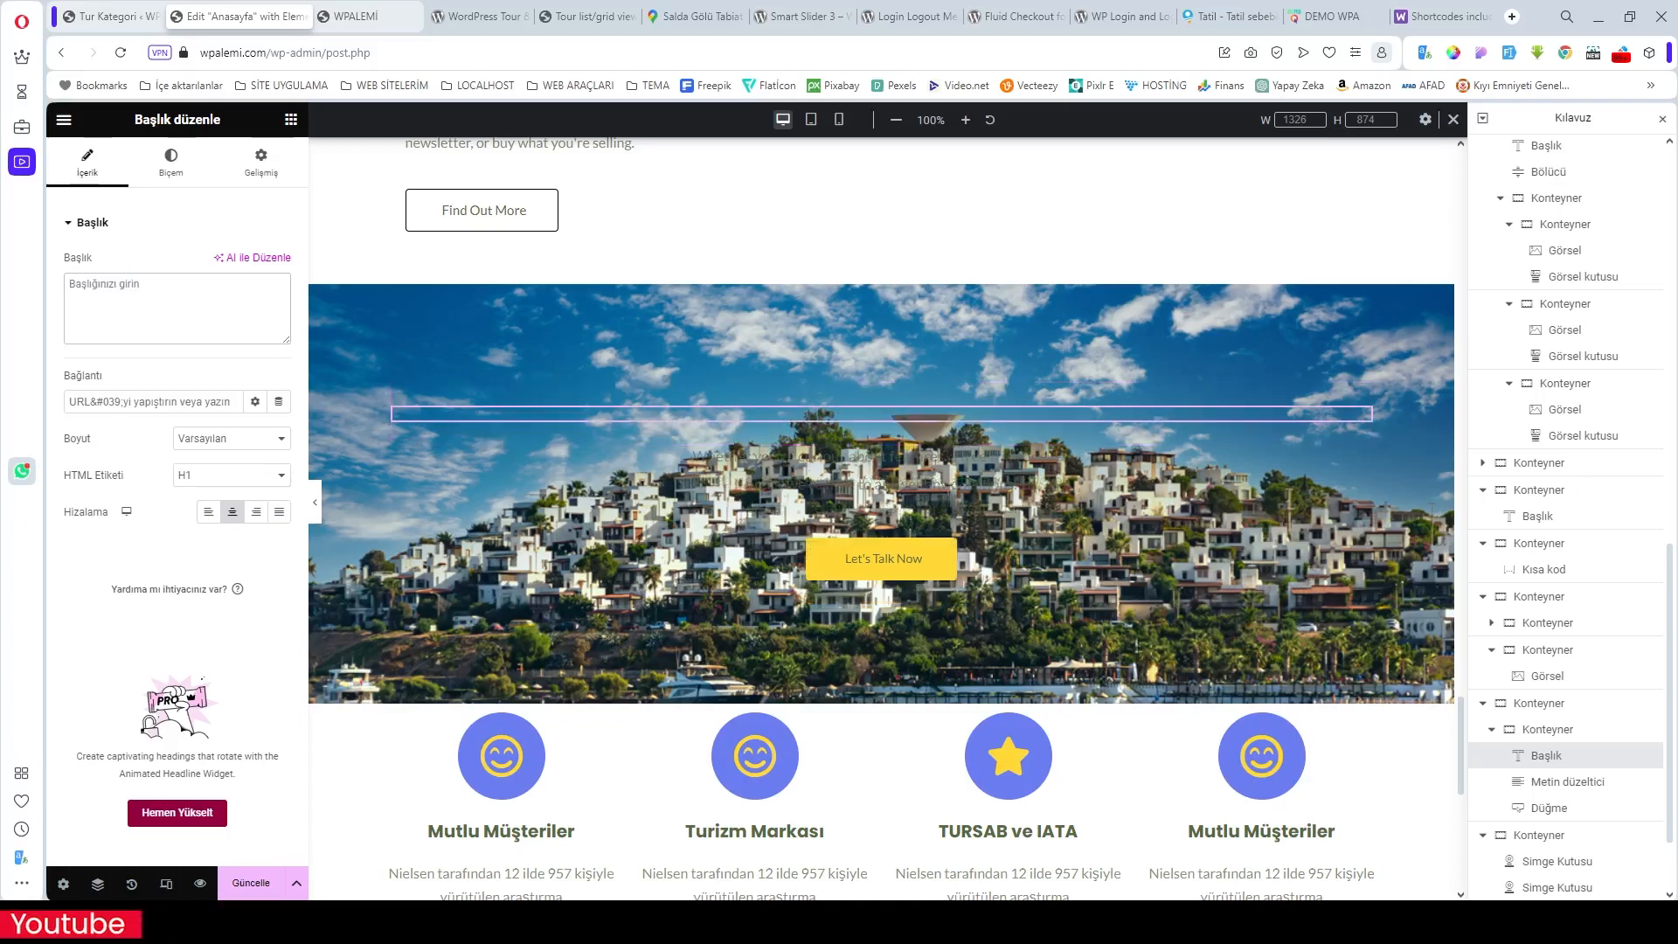
type("SORUNUZ")
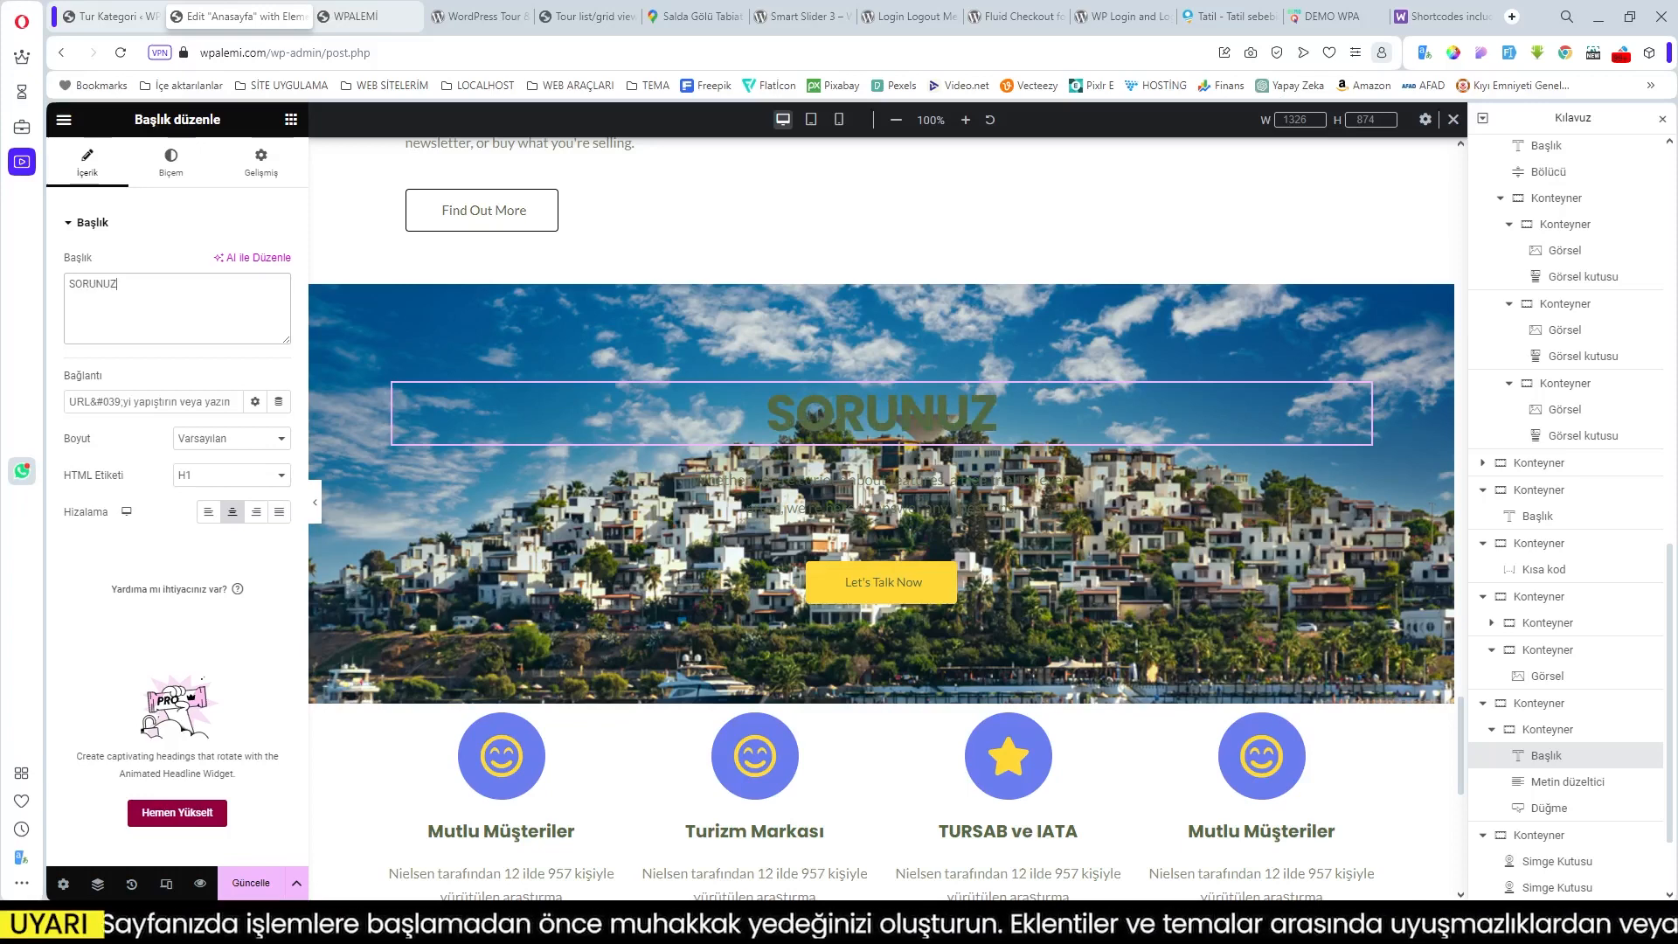
type("MU")
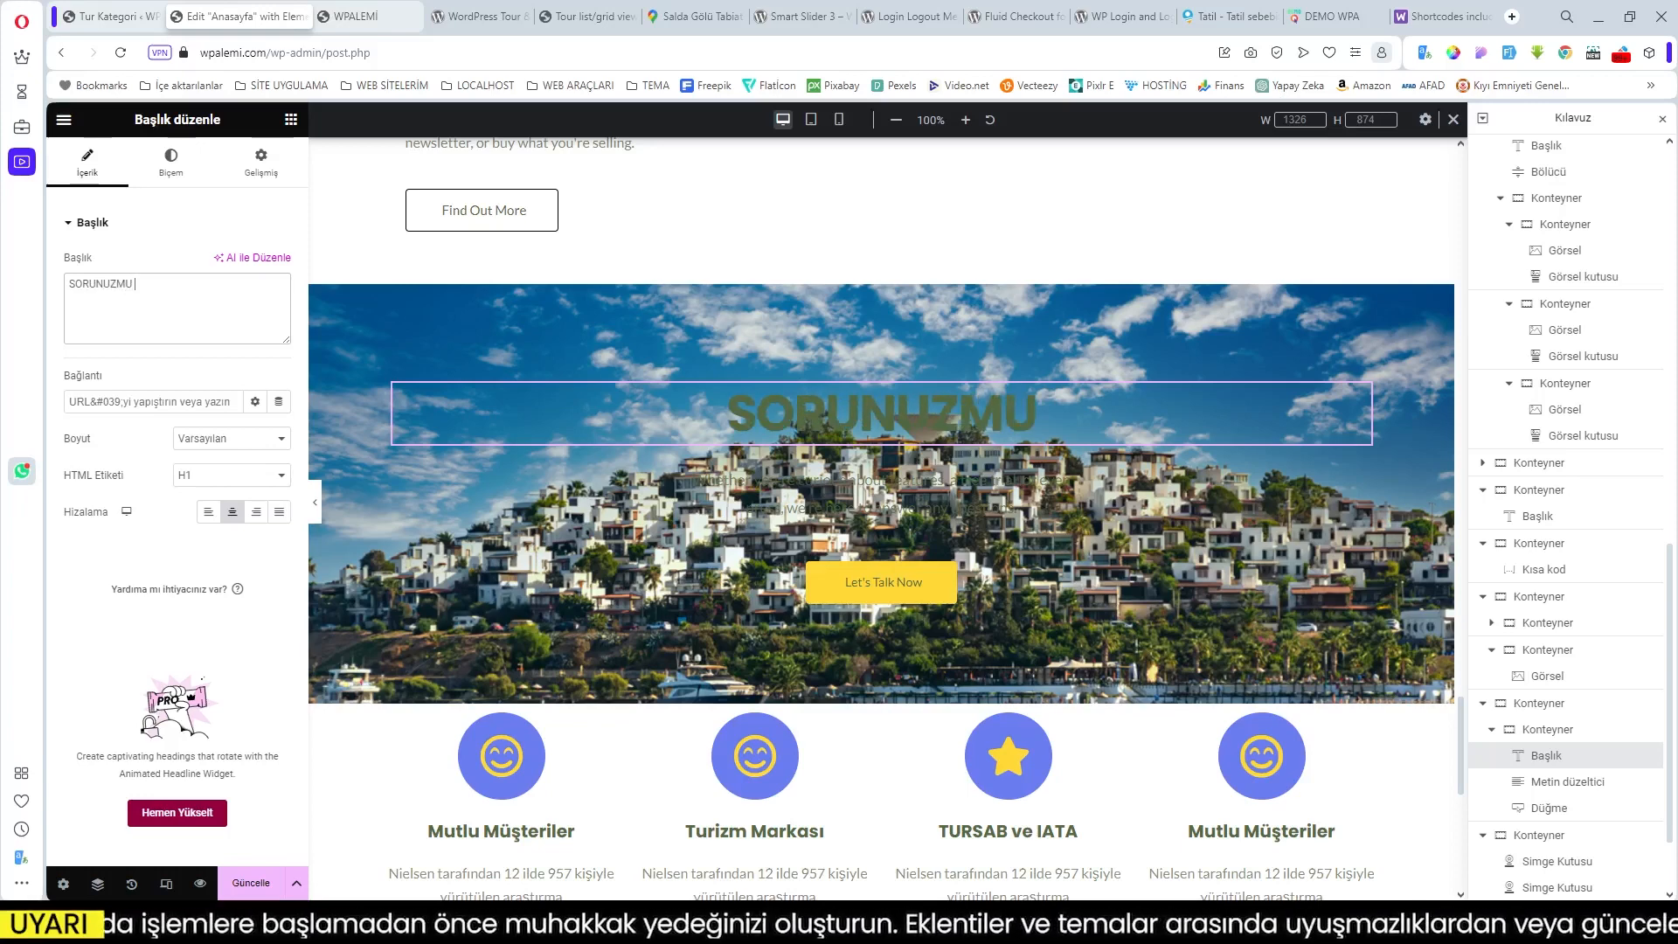
type(" VAR?")
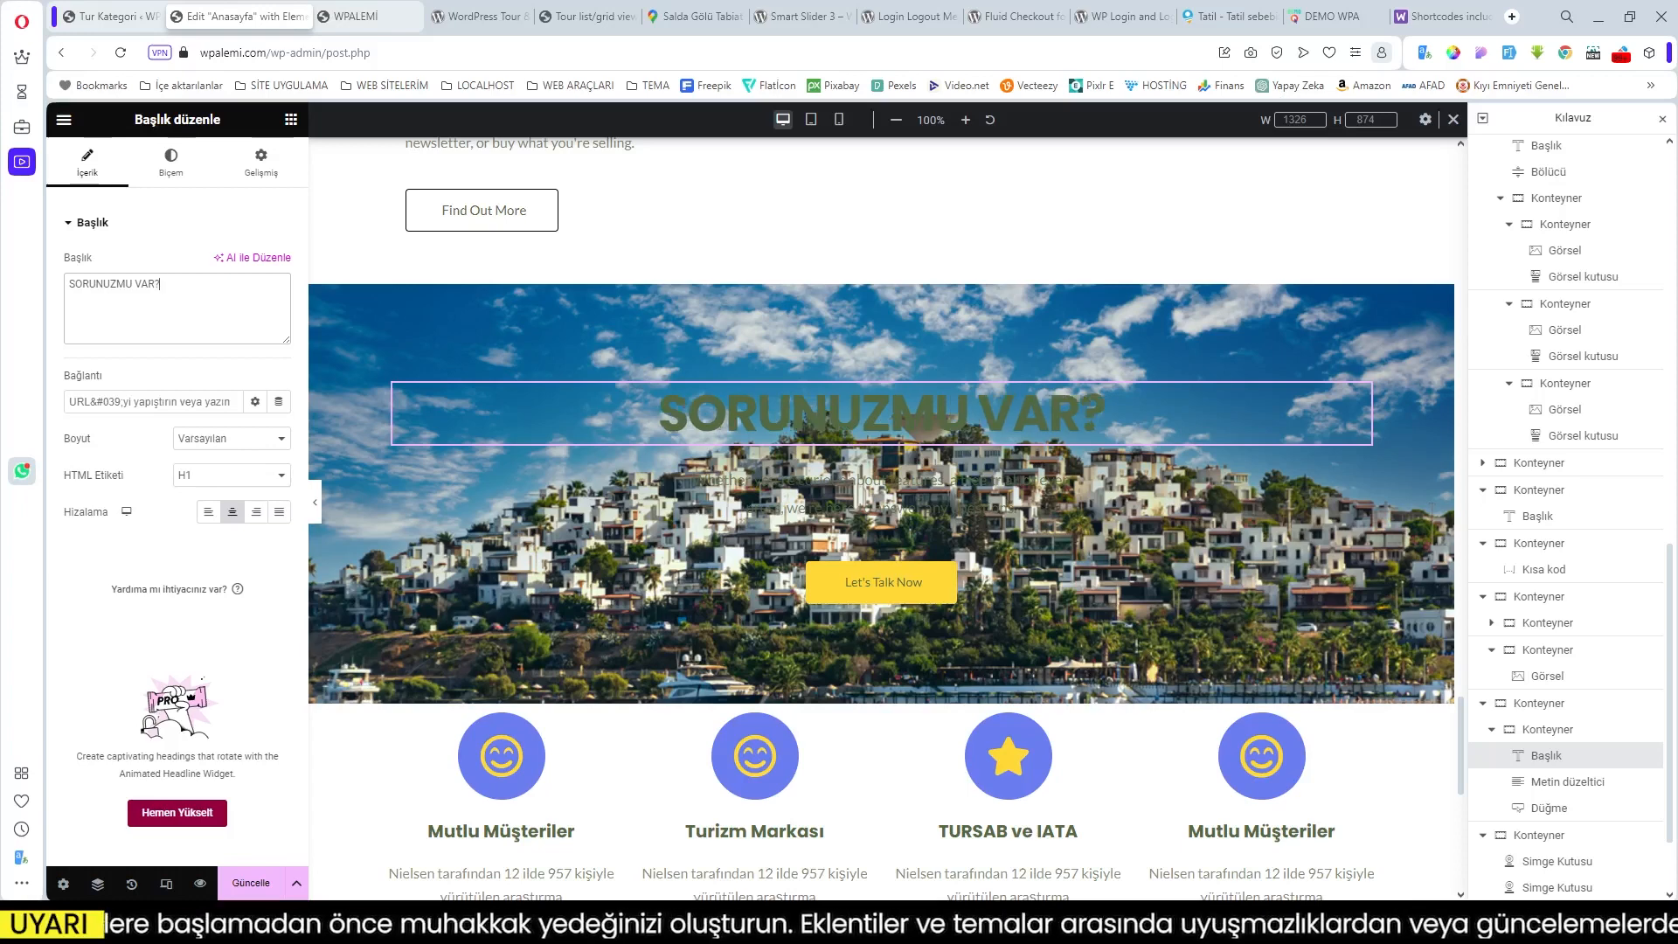
left_click(180, 164)
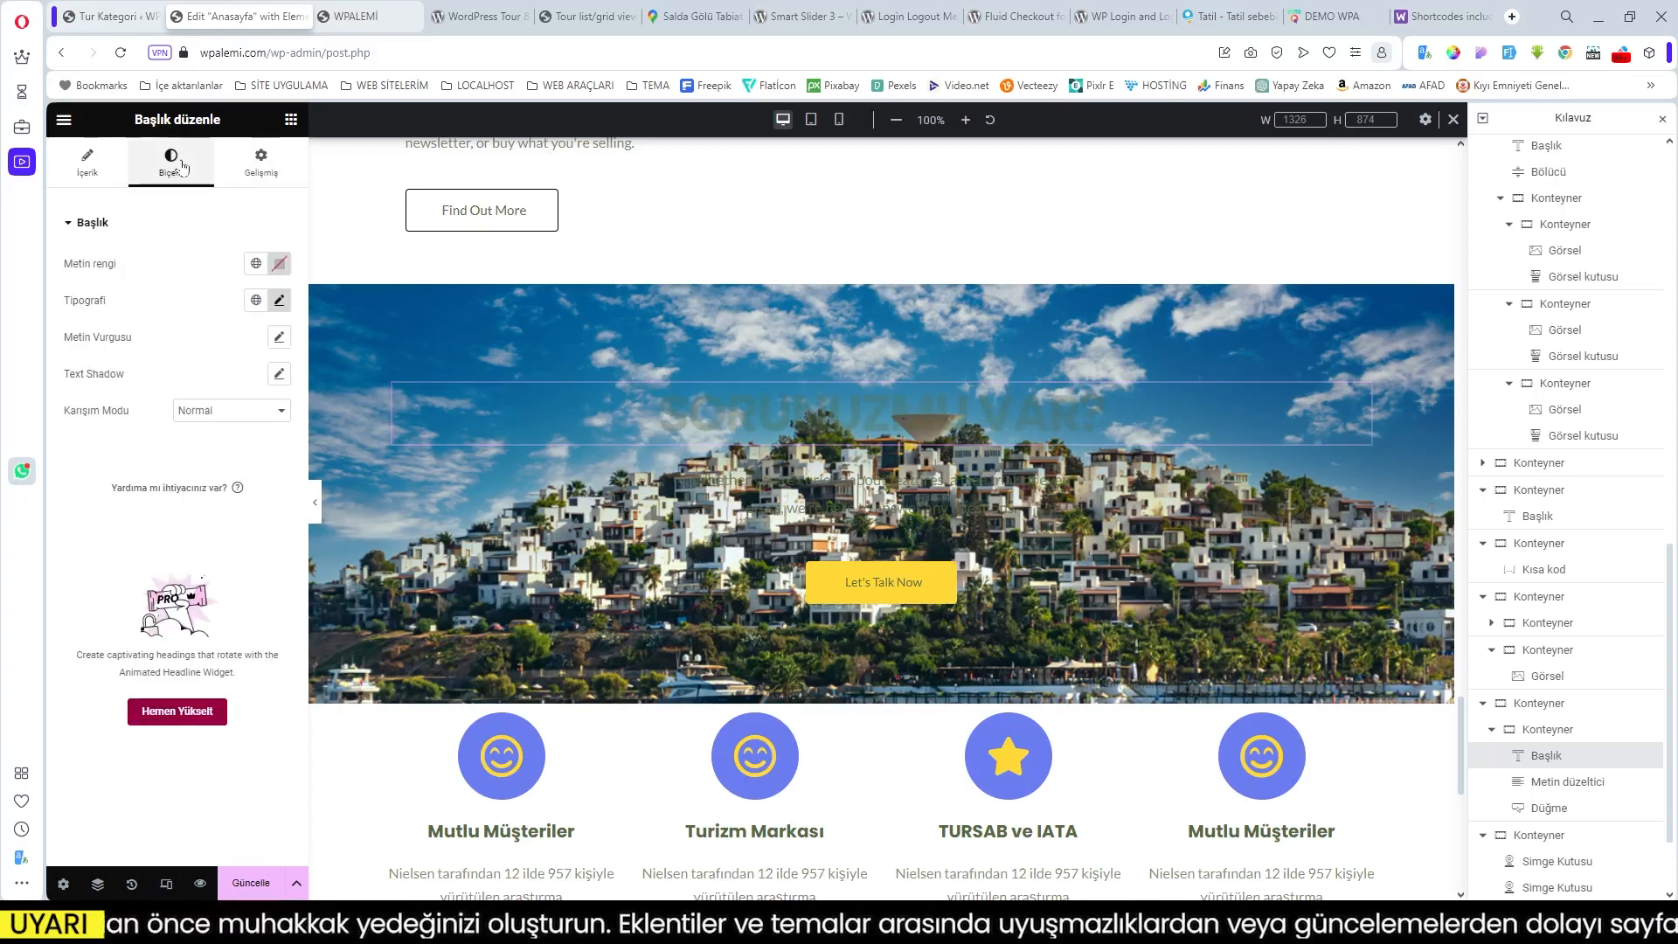
left_click(255, 265)
scroll(157, 419, "down", 5)
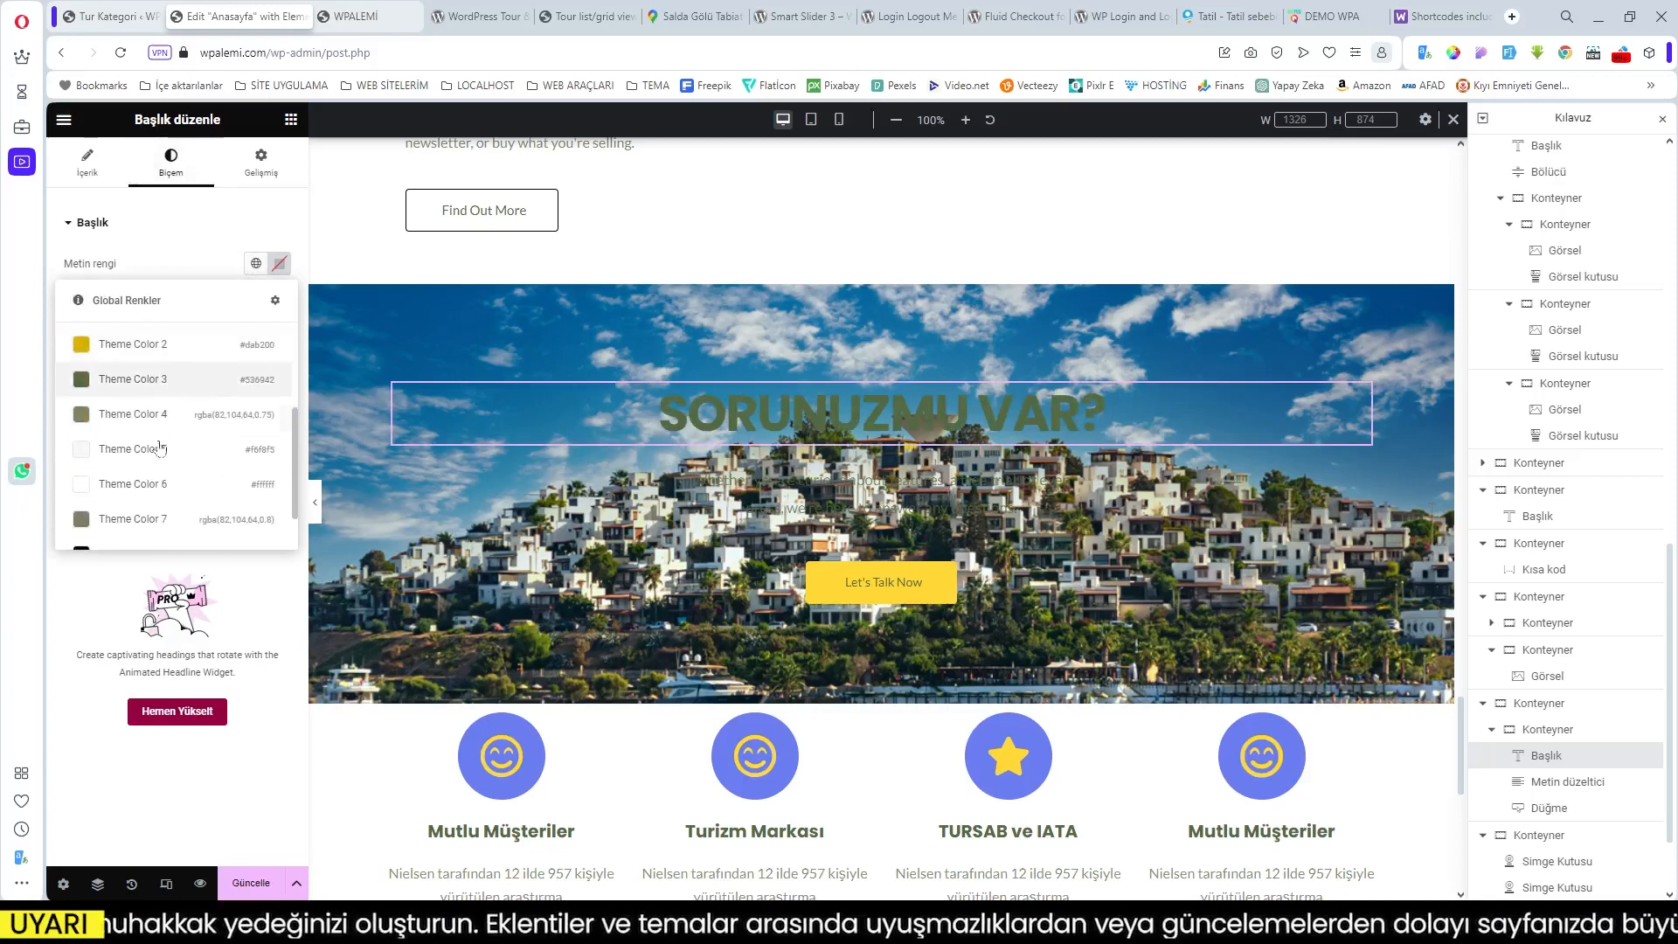
left_click(155, 487)
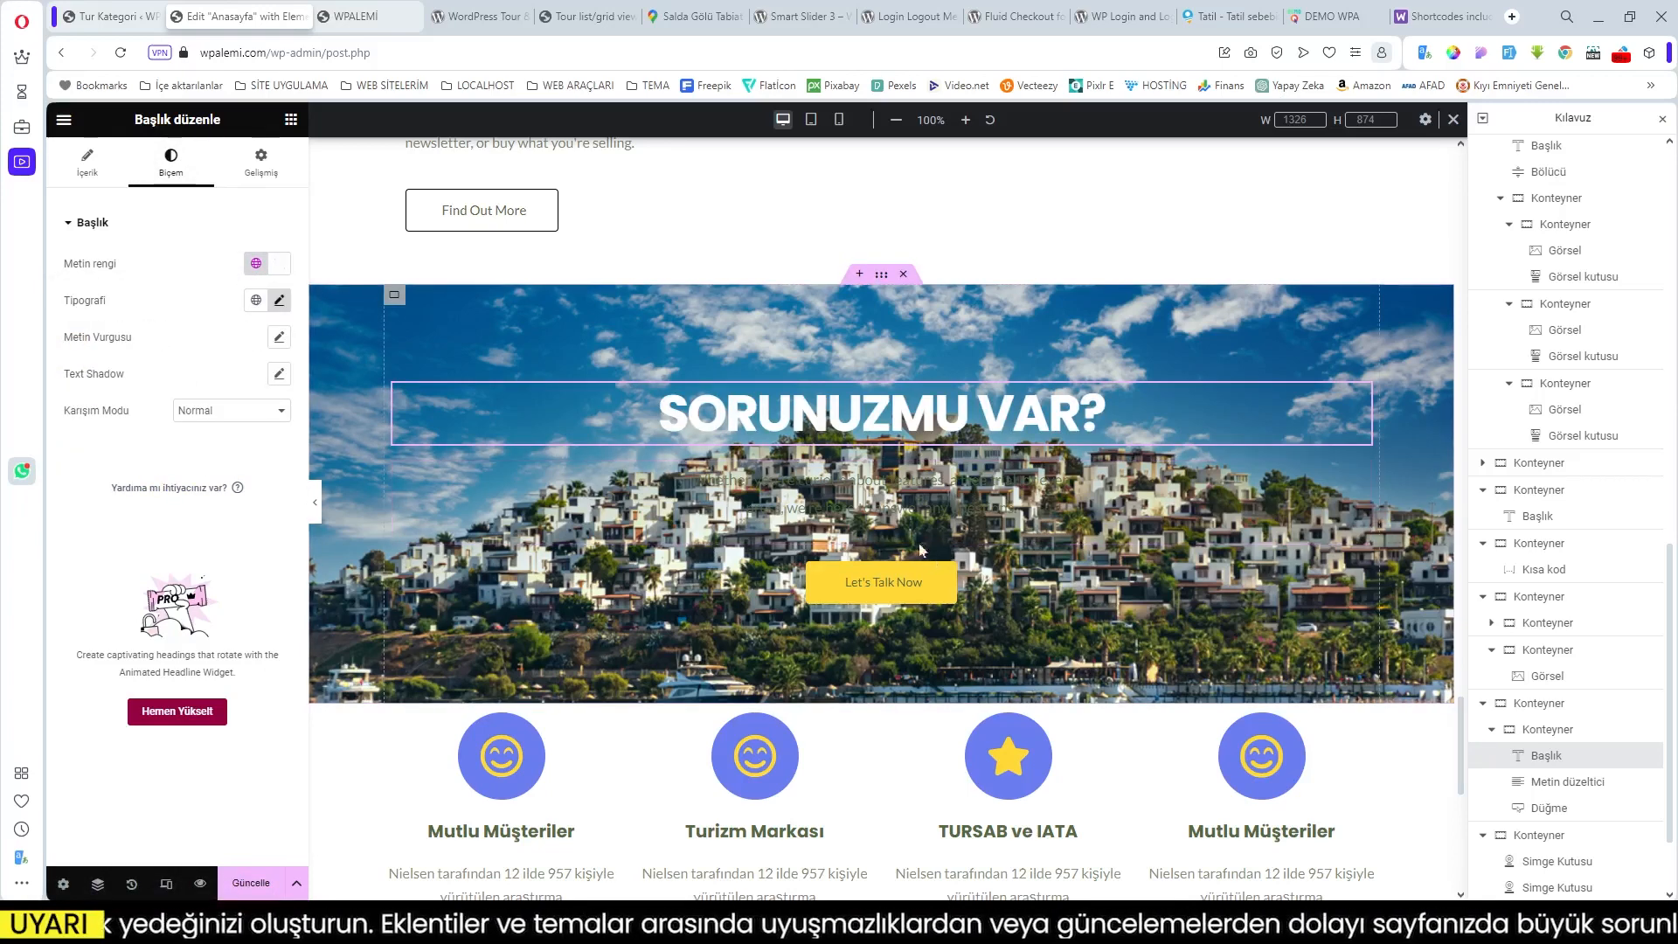
Step: Set the paragraph's text colour to white (Theme Color 6)
left_click(869, 505)
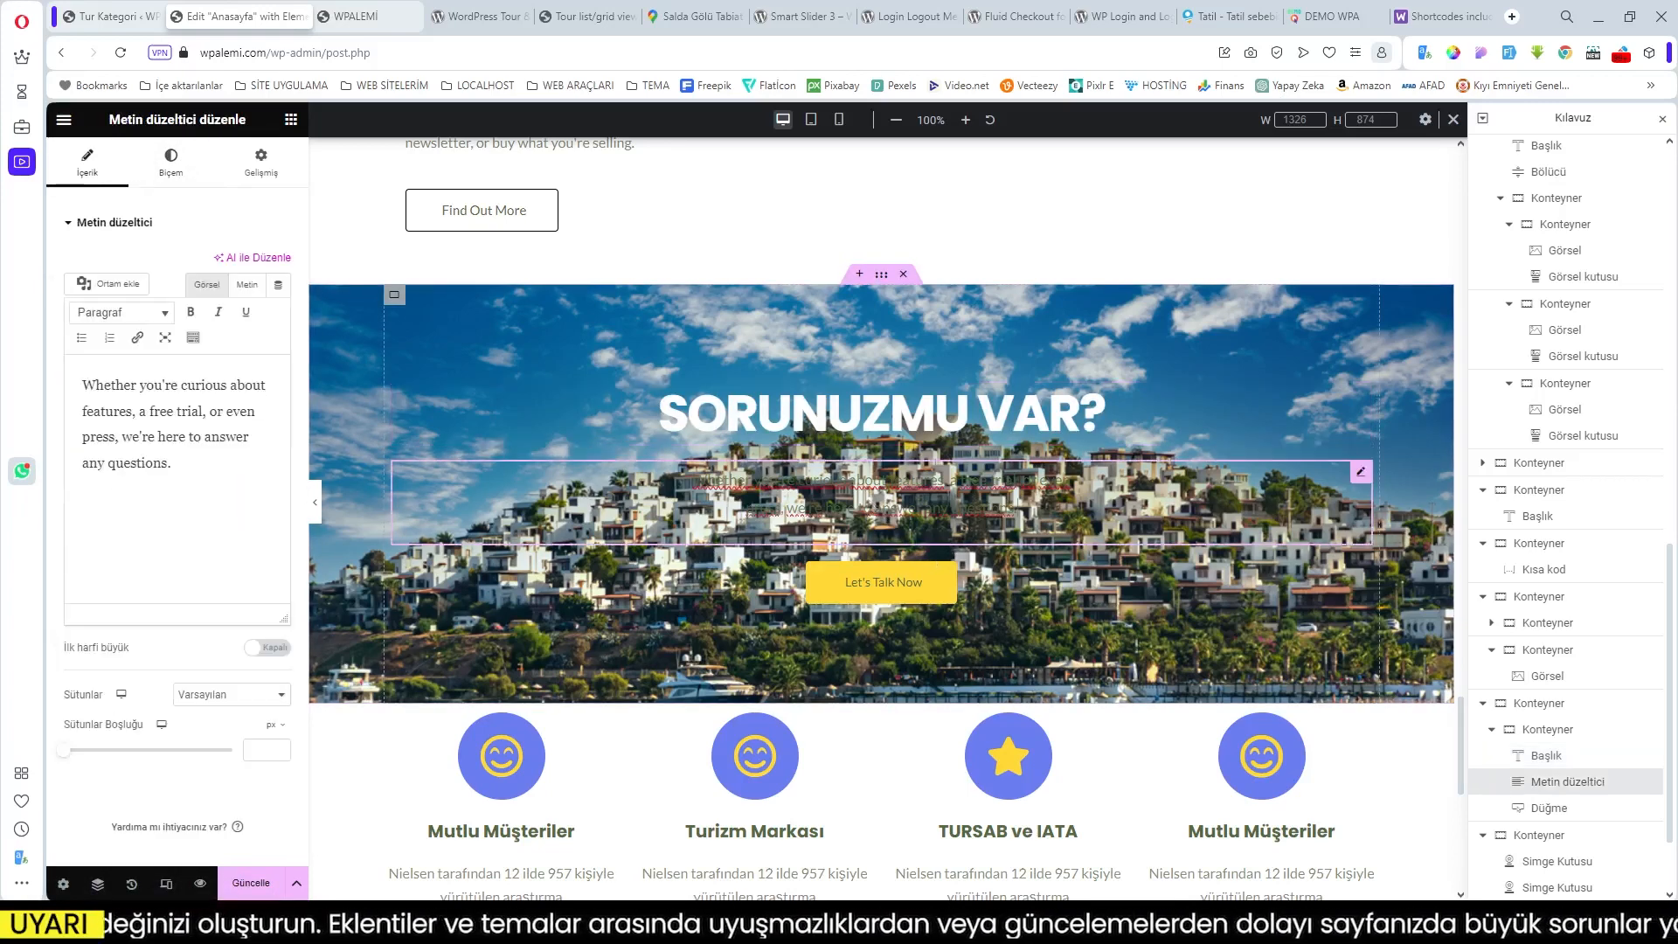
left_click(174, 164)
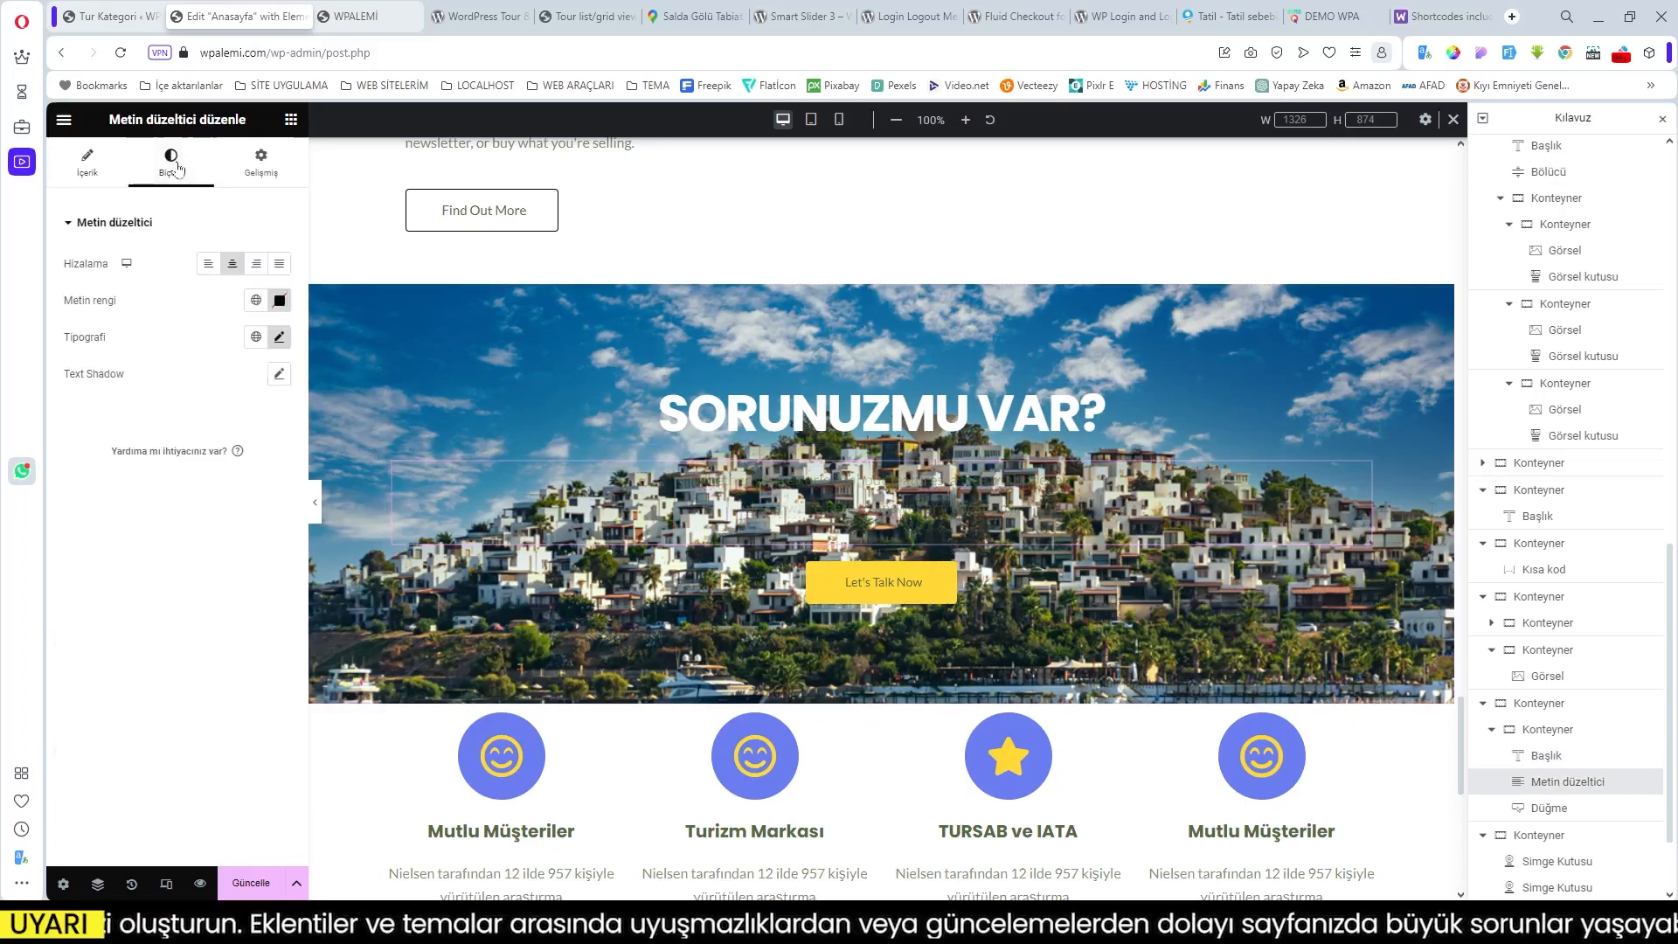
left_click(256, 300)
scroll(146, 455, "down", 5)
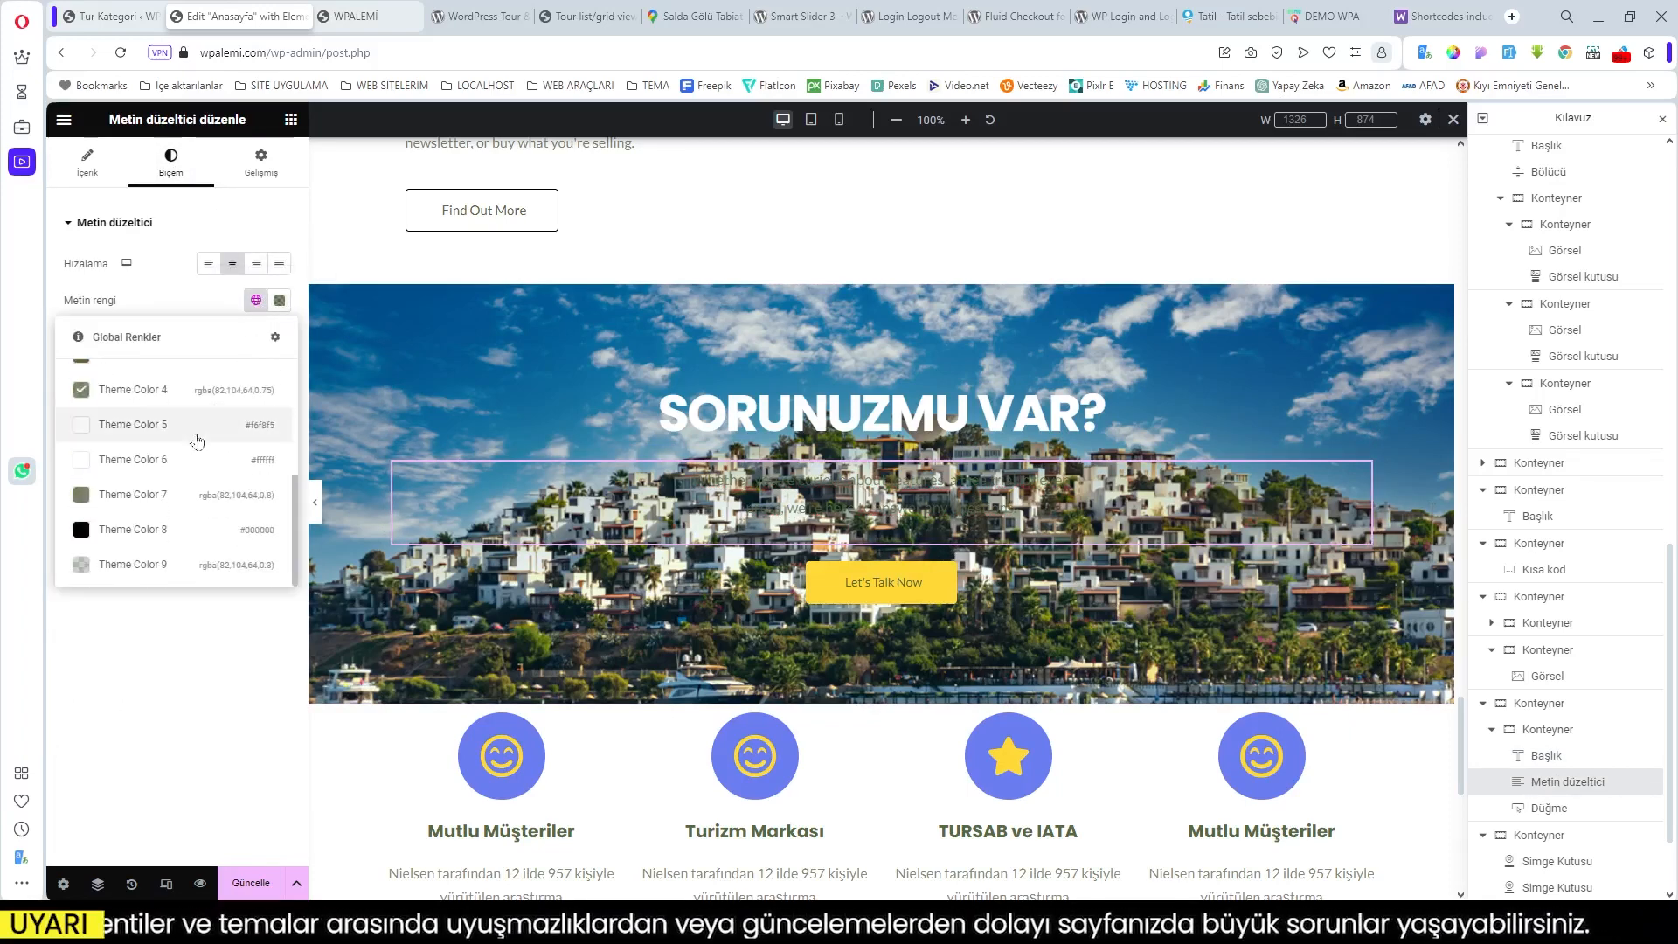
left_click(147, 460)
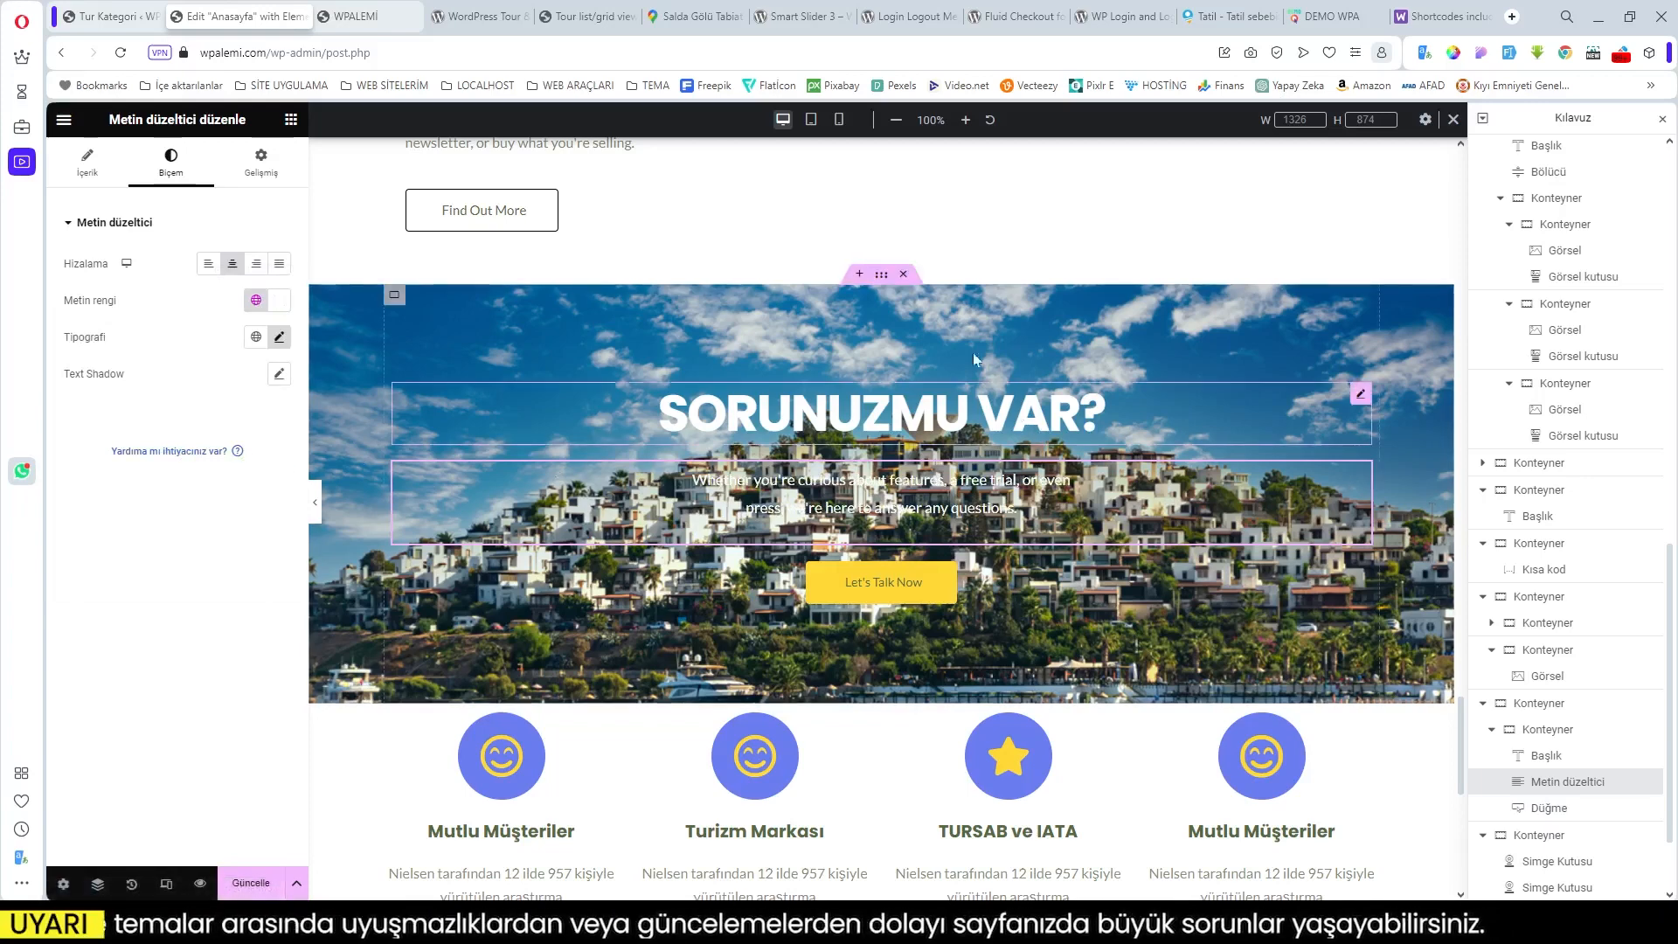
left_click(881, 273)
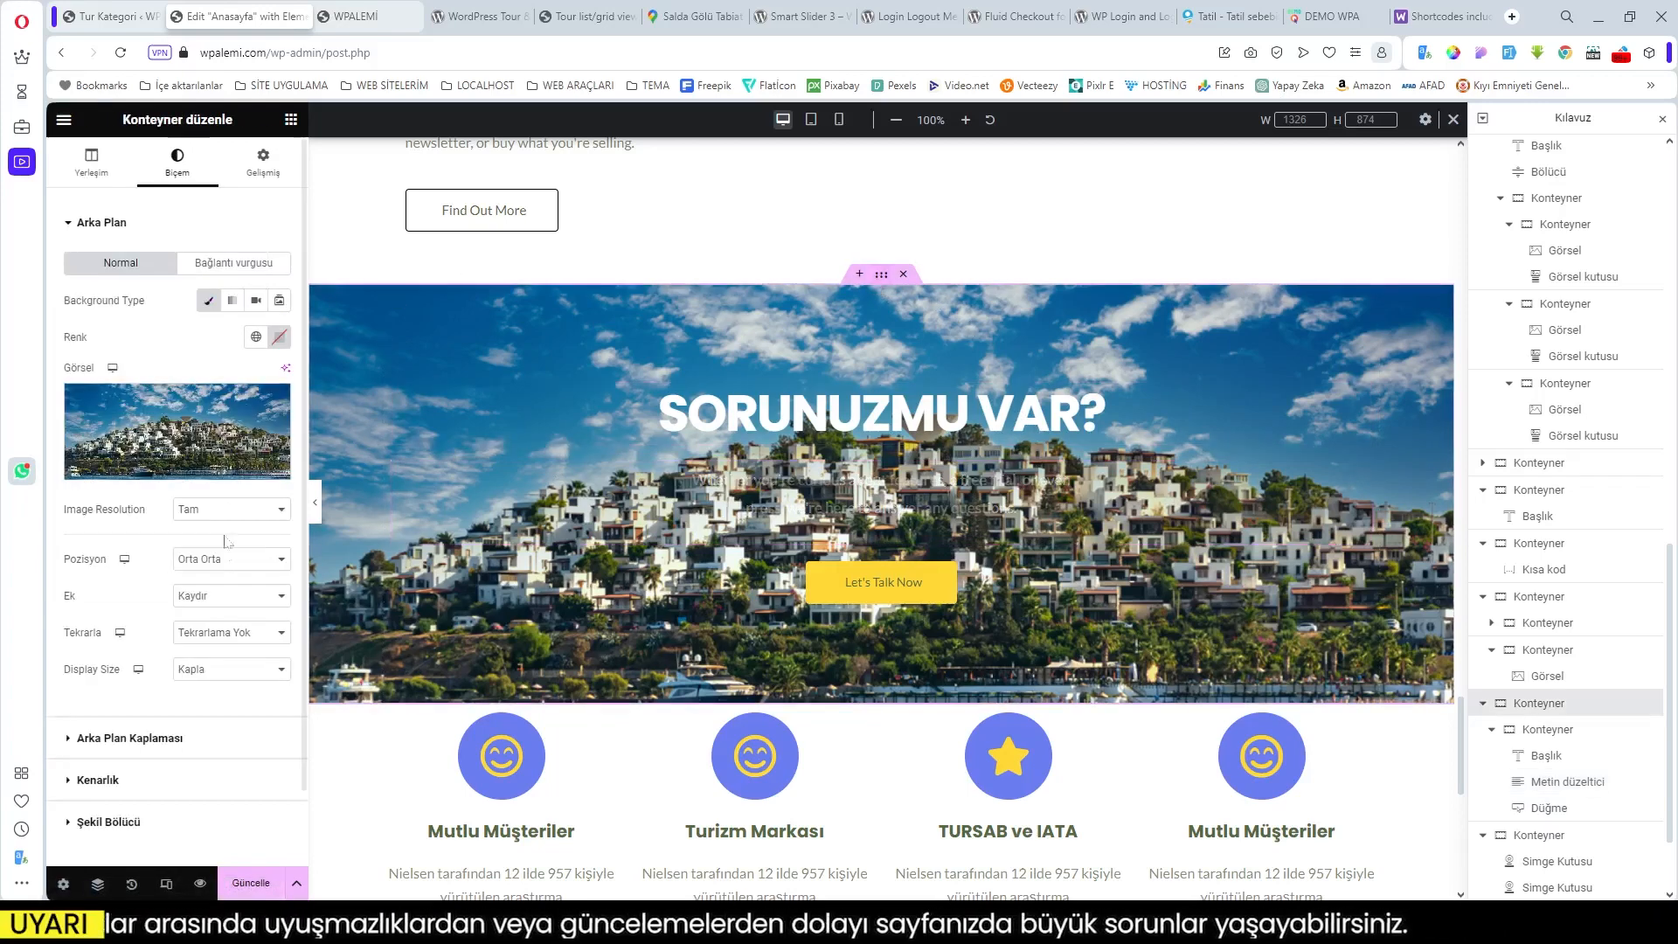
Step: Add a Klasik background overlay in black (Theme Color 8) at 0.35 opacity
left_click(140, 739)
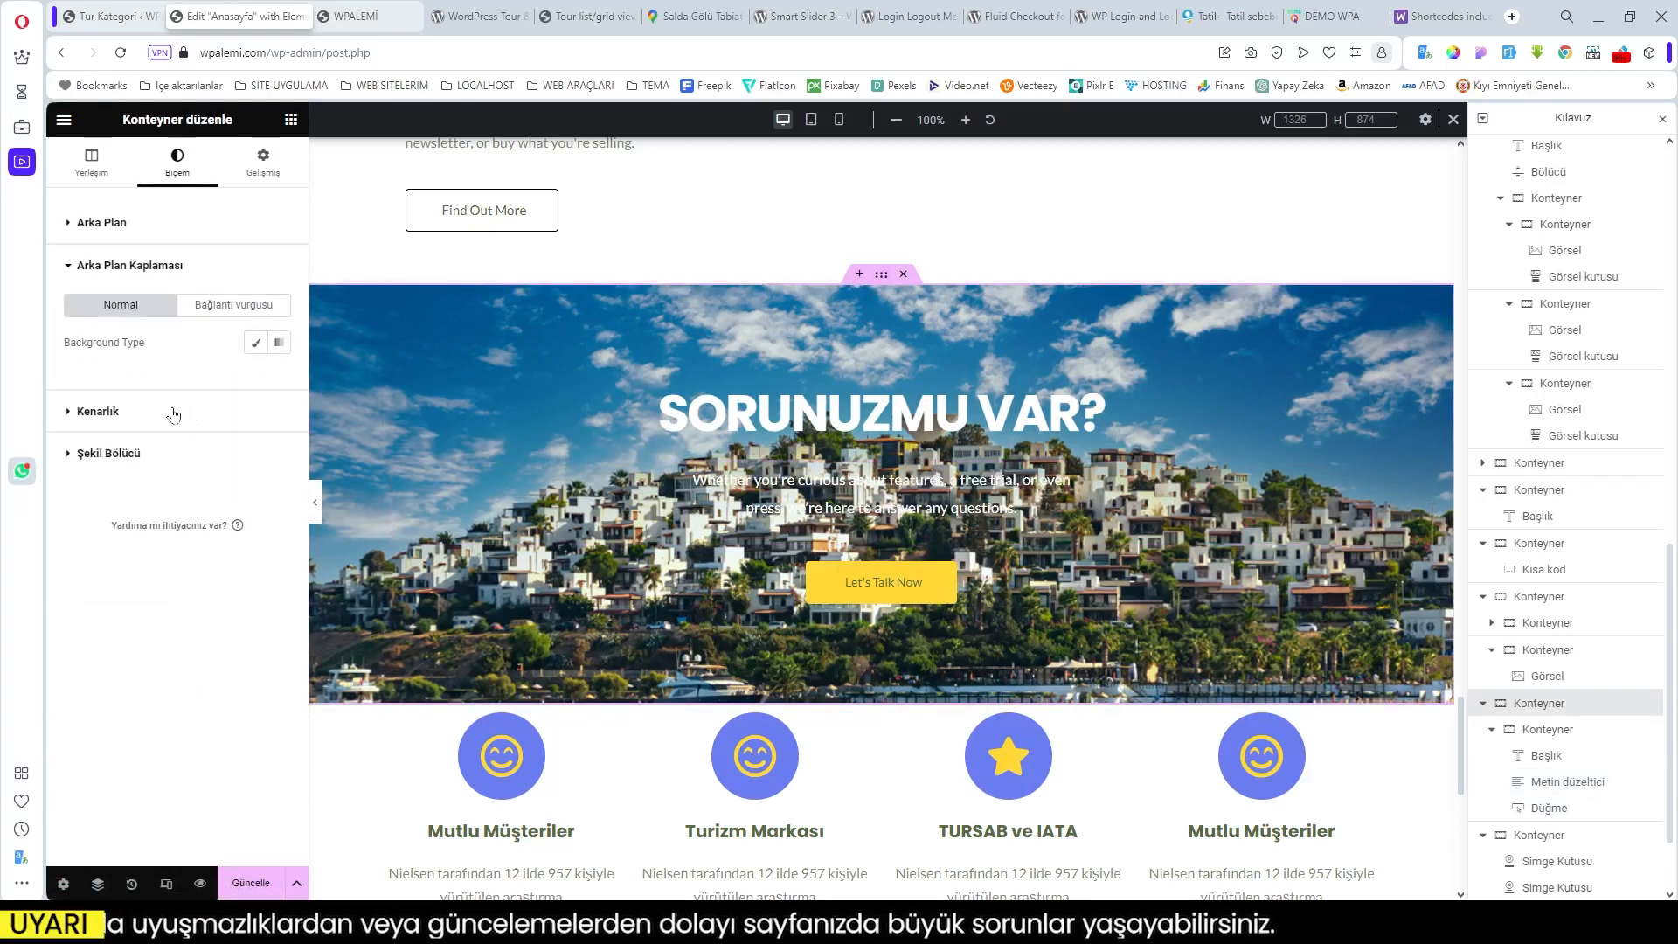
left_click(256, 343)
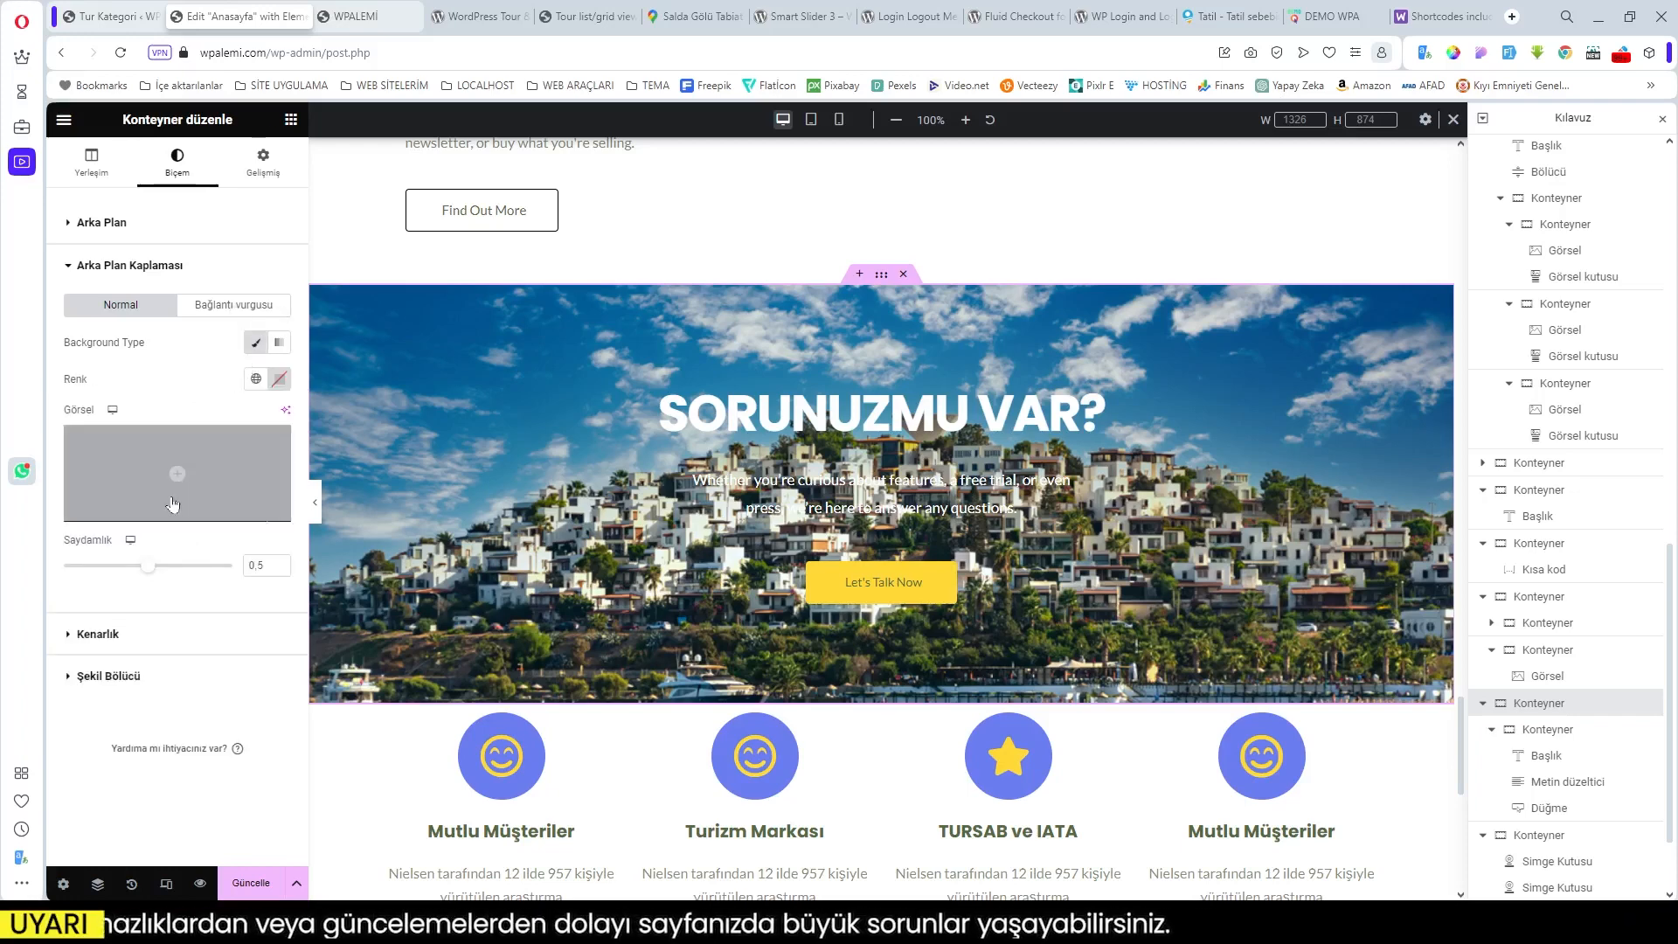
left_click(255, 378)
scroll(131, 620, "down", 3)
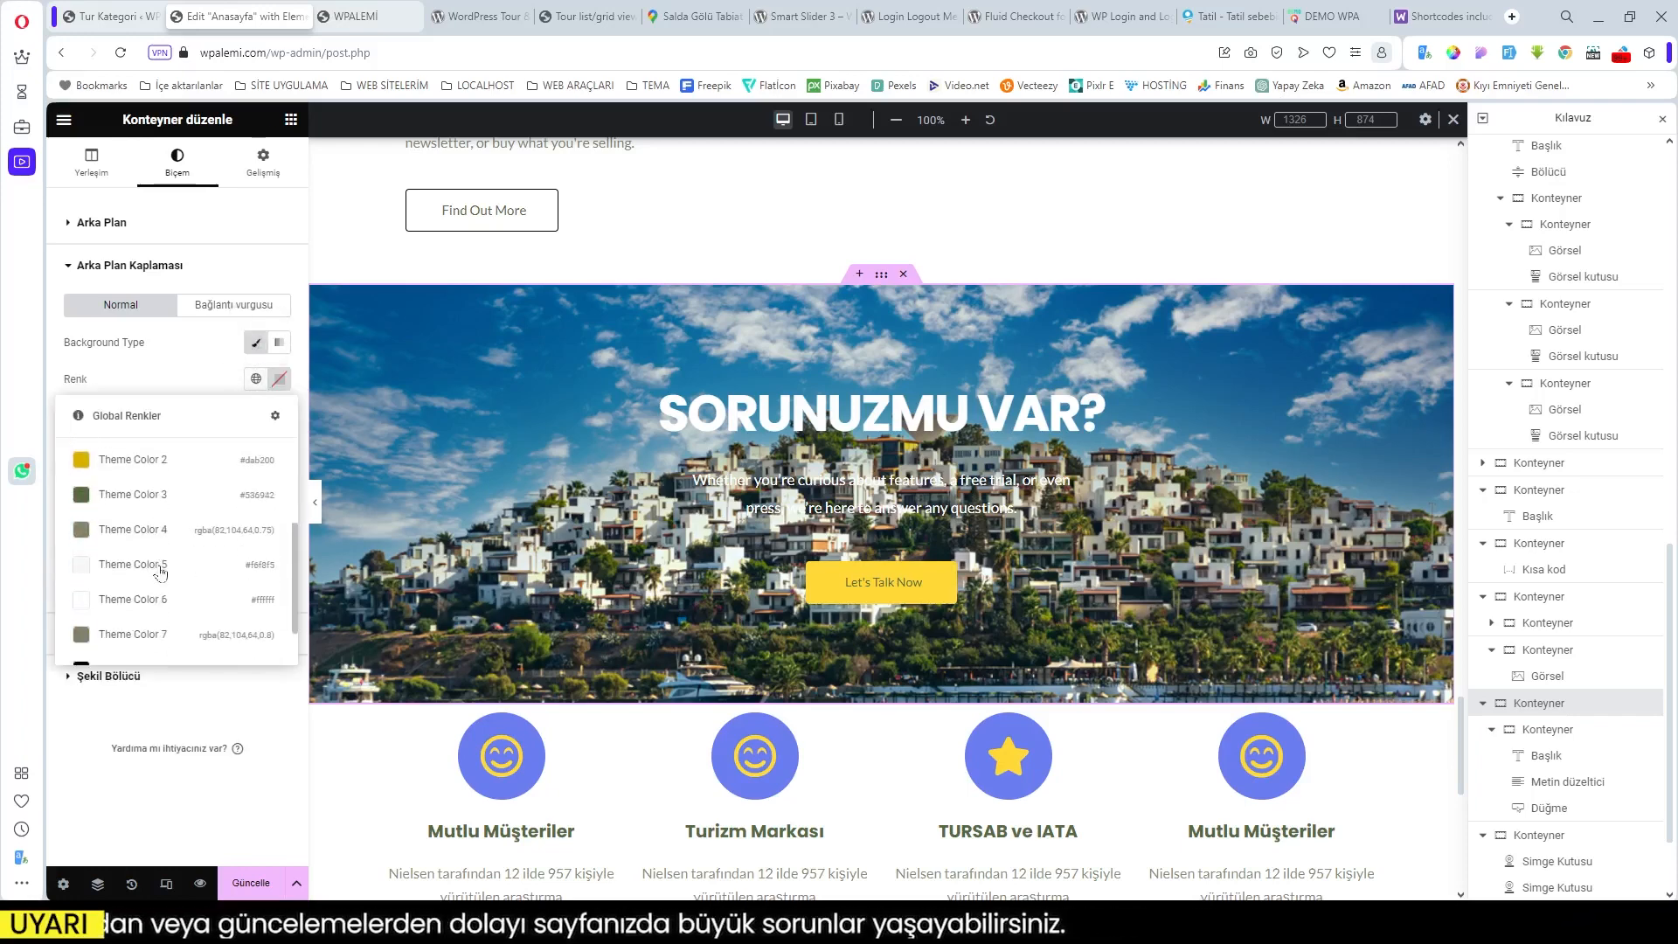
left_click(133, 607)
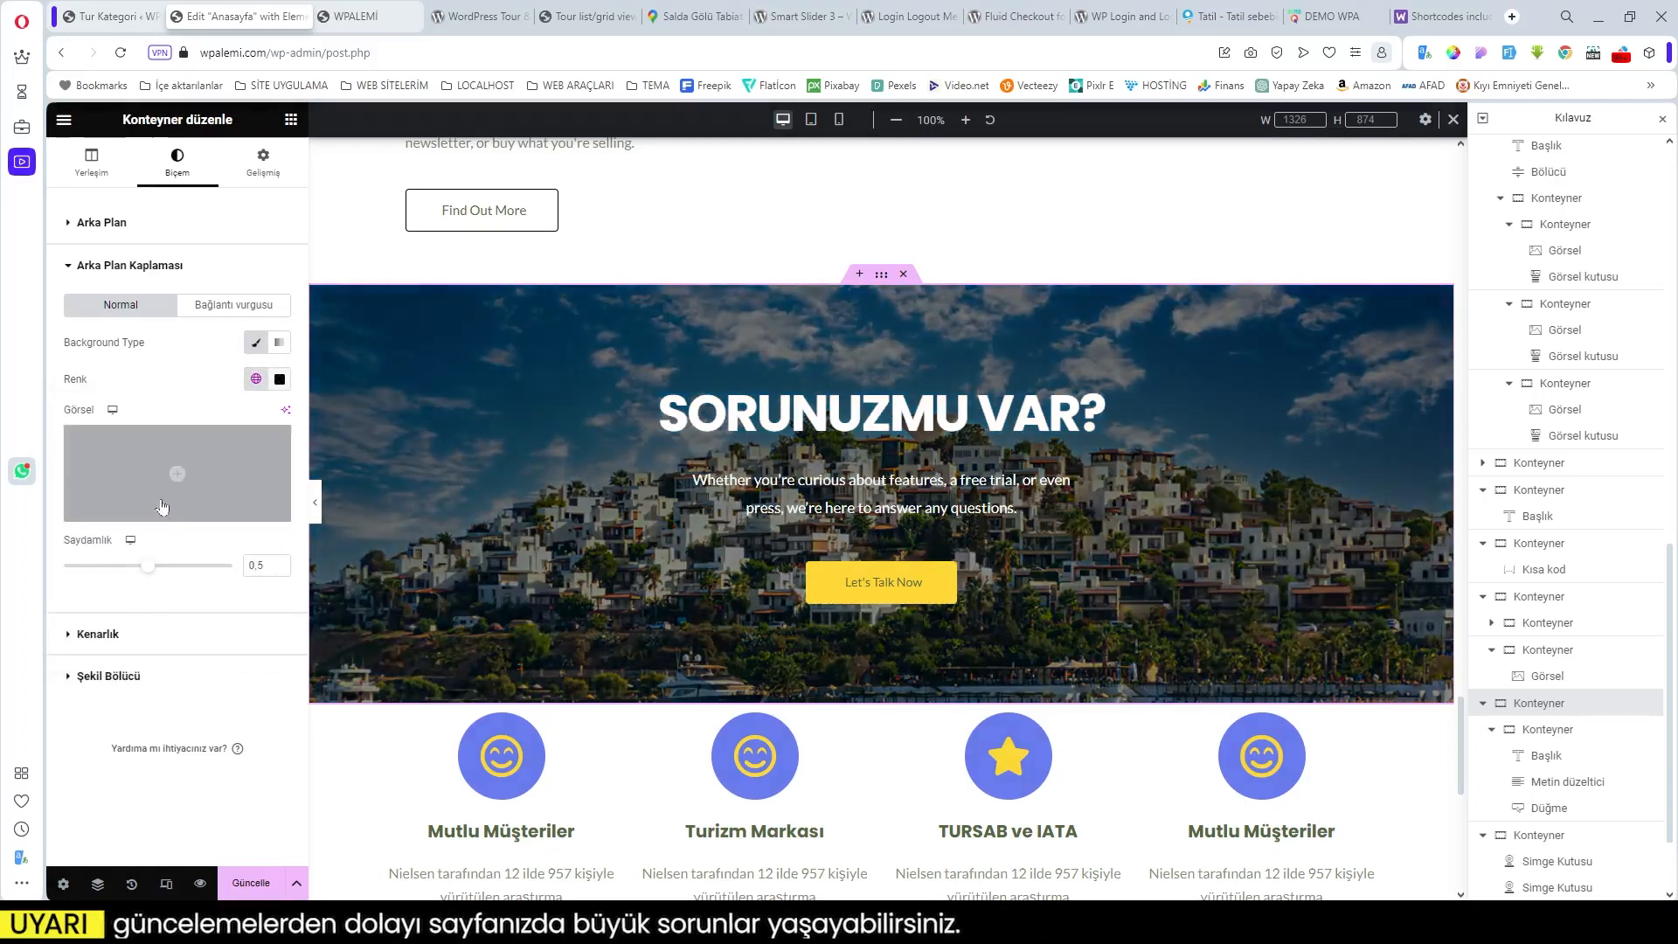
left_click_drag(144, 569, 118, 569)
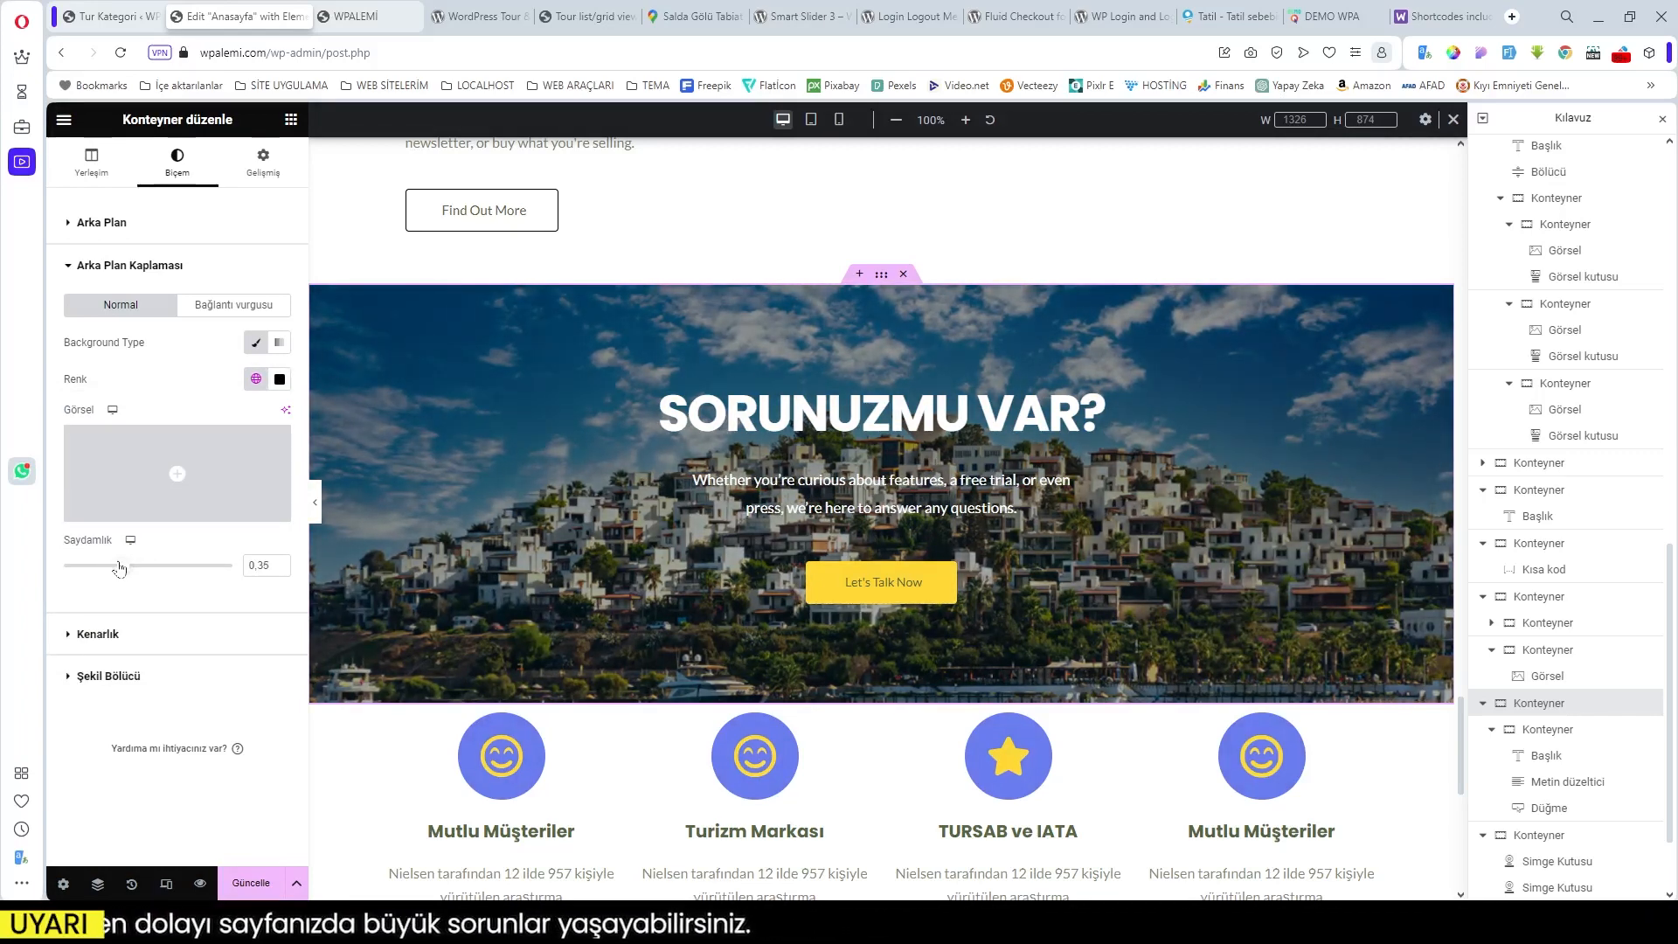
mouse_move(857, 707)
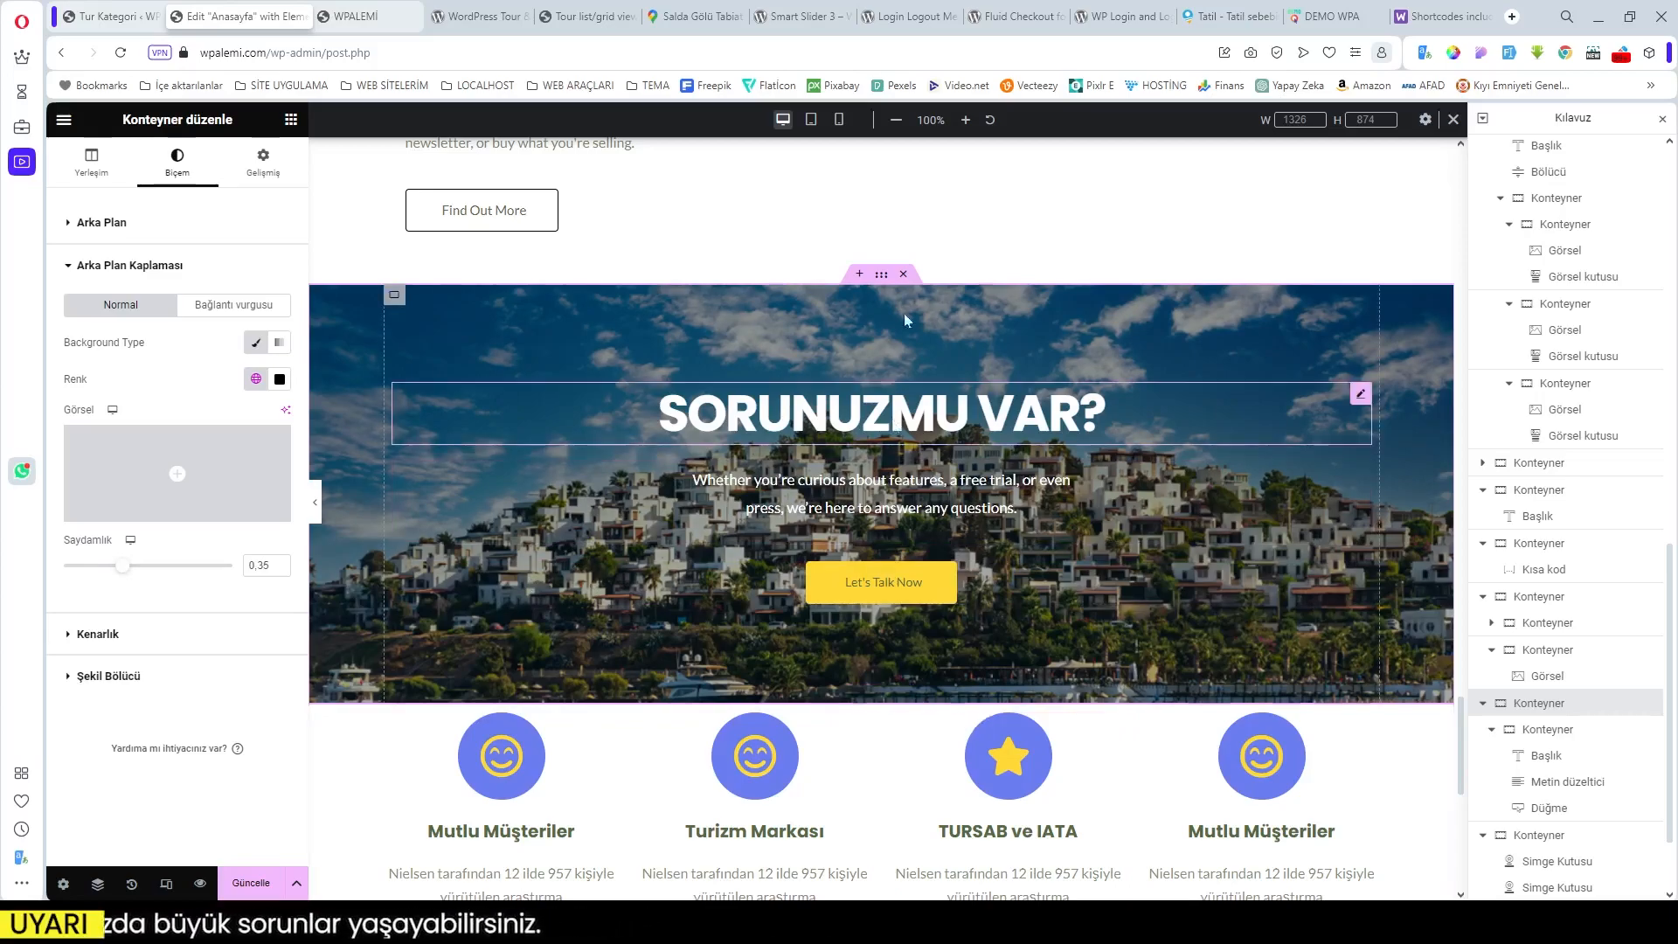
scroll(961, 708, "down", 6)
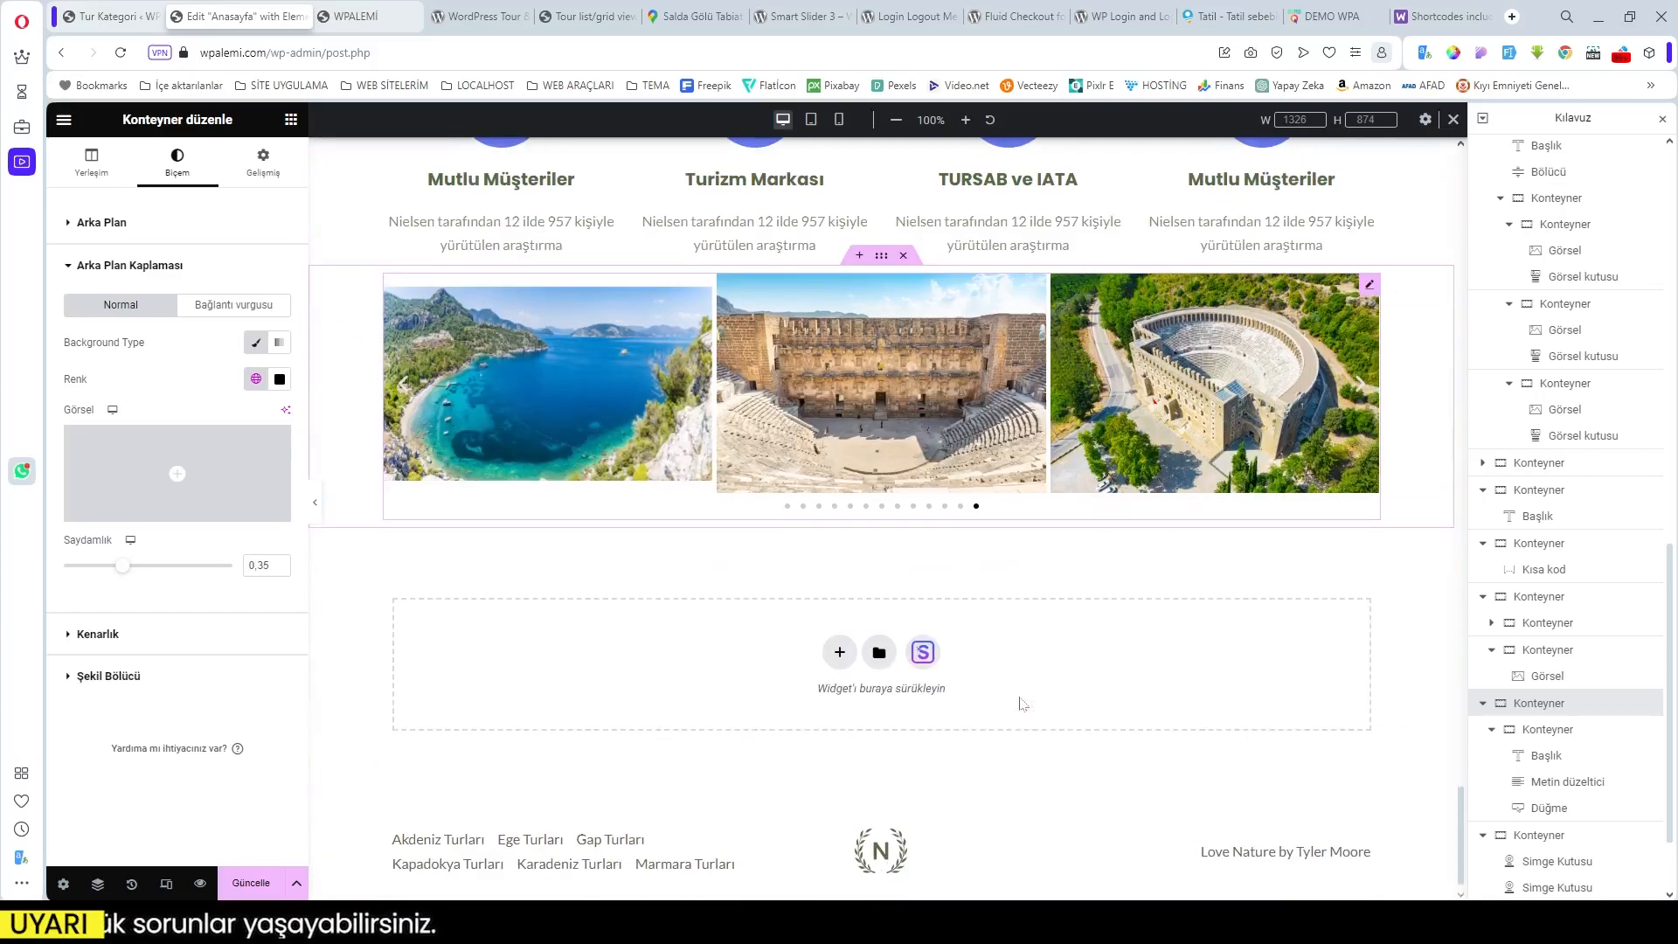
scroll(1021, 704, "up", 5)
scroll(1019, 699, "down", 15)
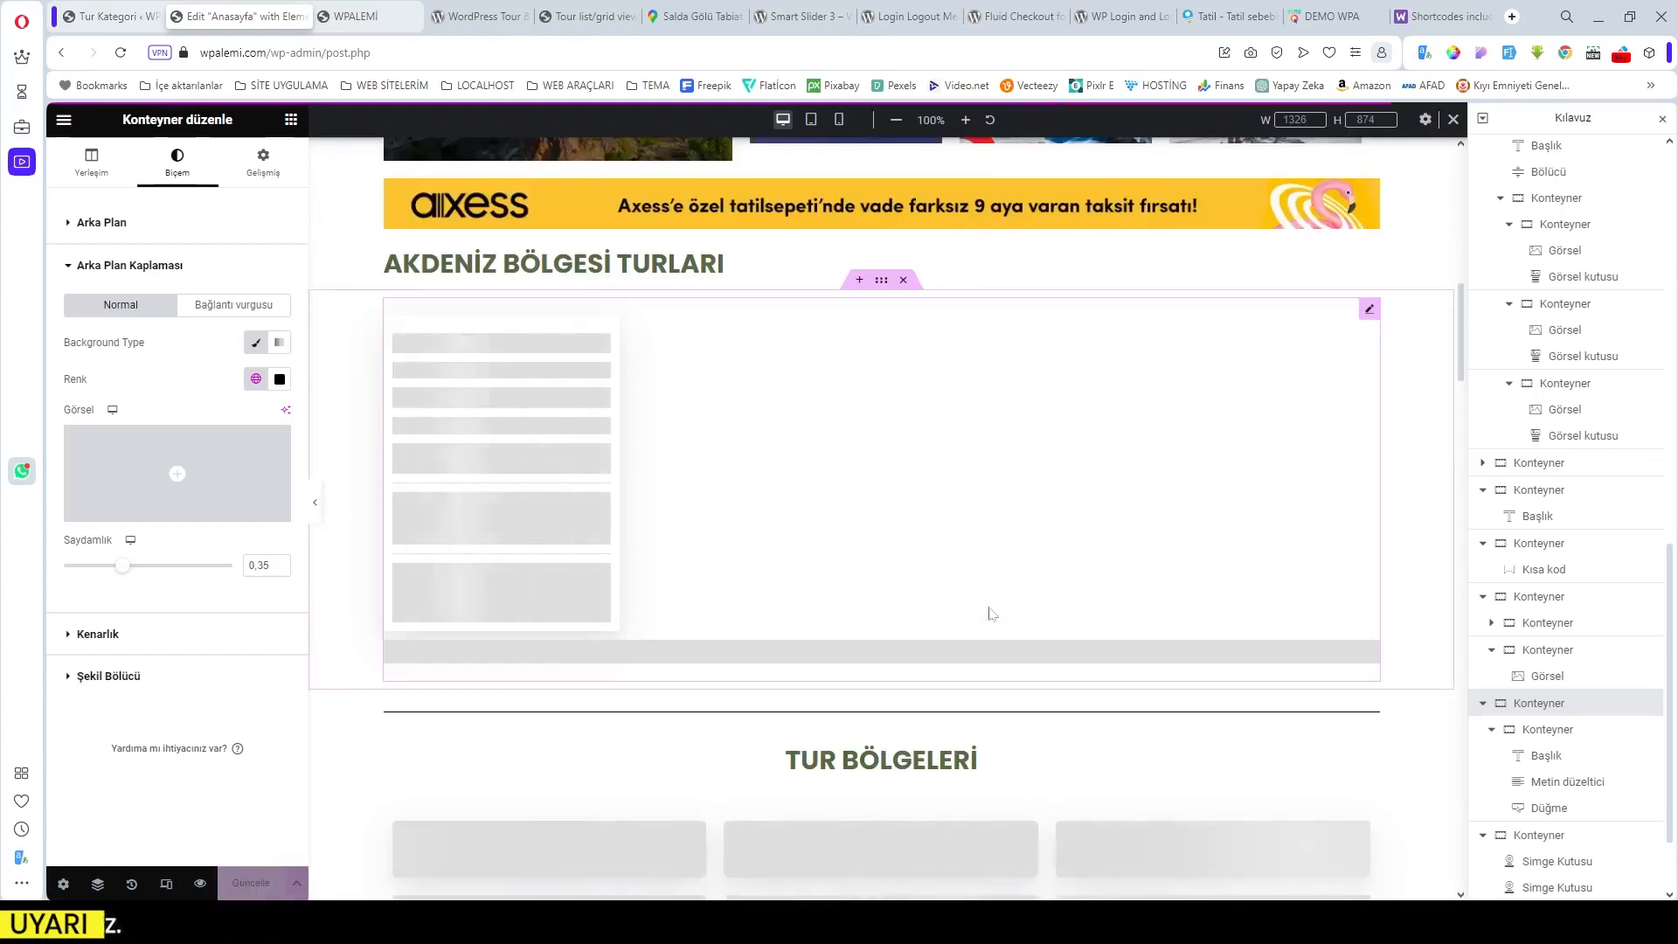
scroll(993, 614, "down", 3)
scroll(991, 612, "up", 5)
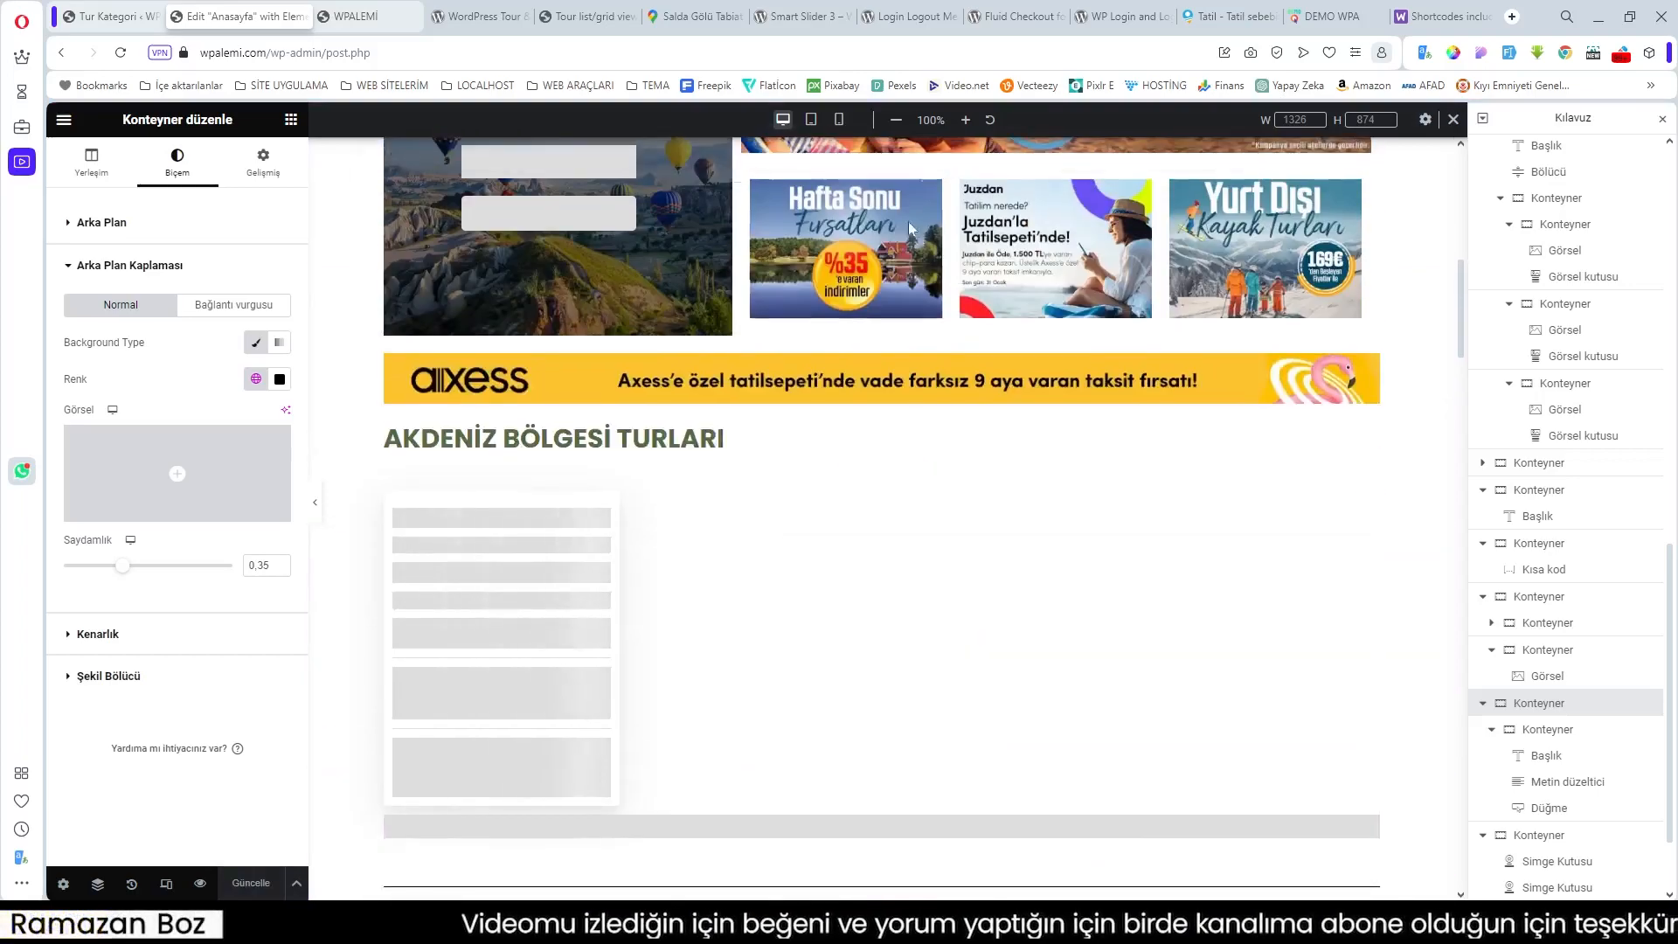
left_click(811, 120)
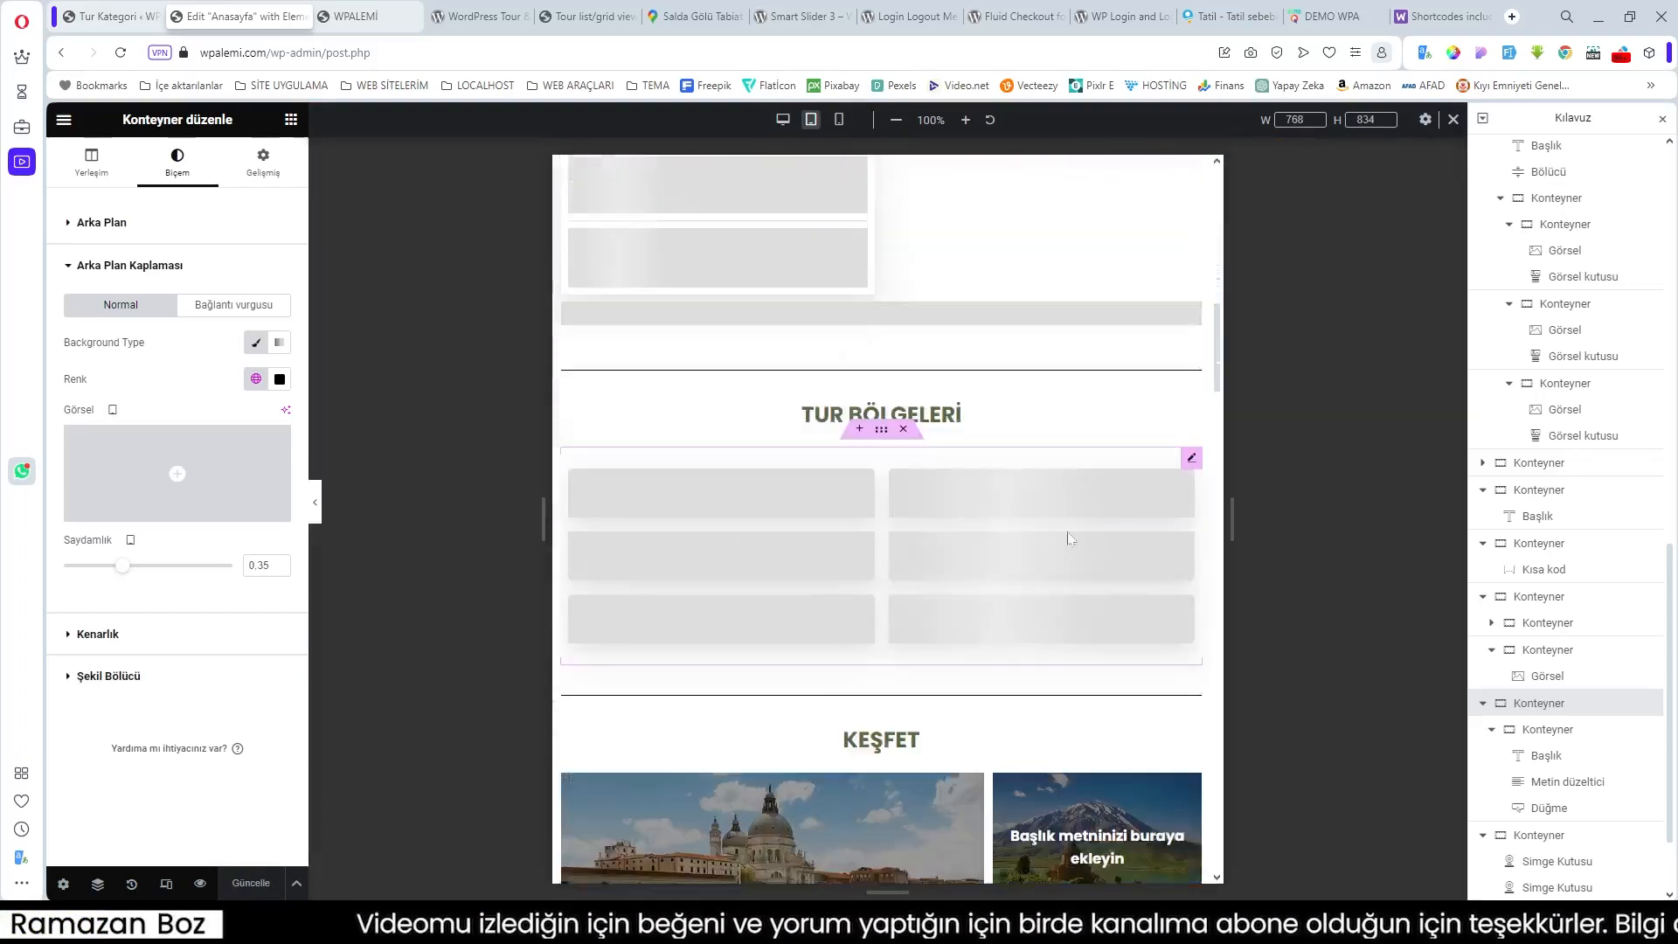
scroll(1031, 536, "down", 10)
scroll(1032, 537, "up", 8)
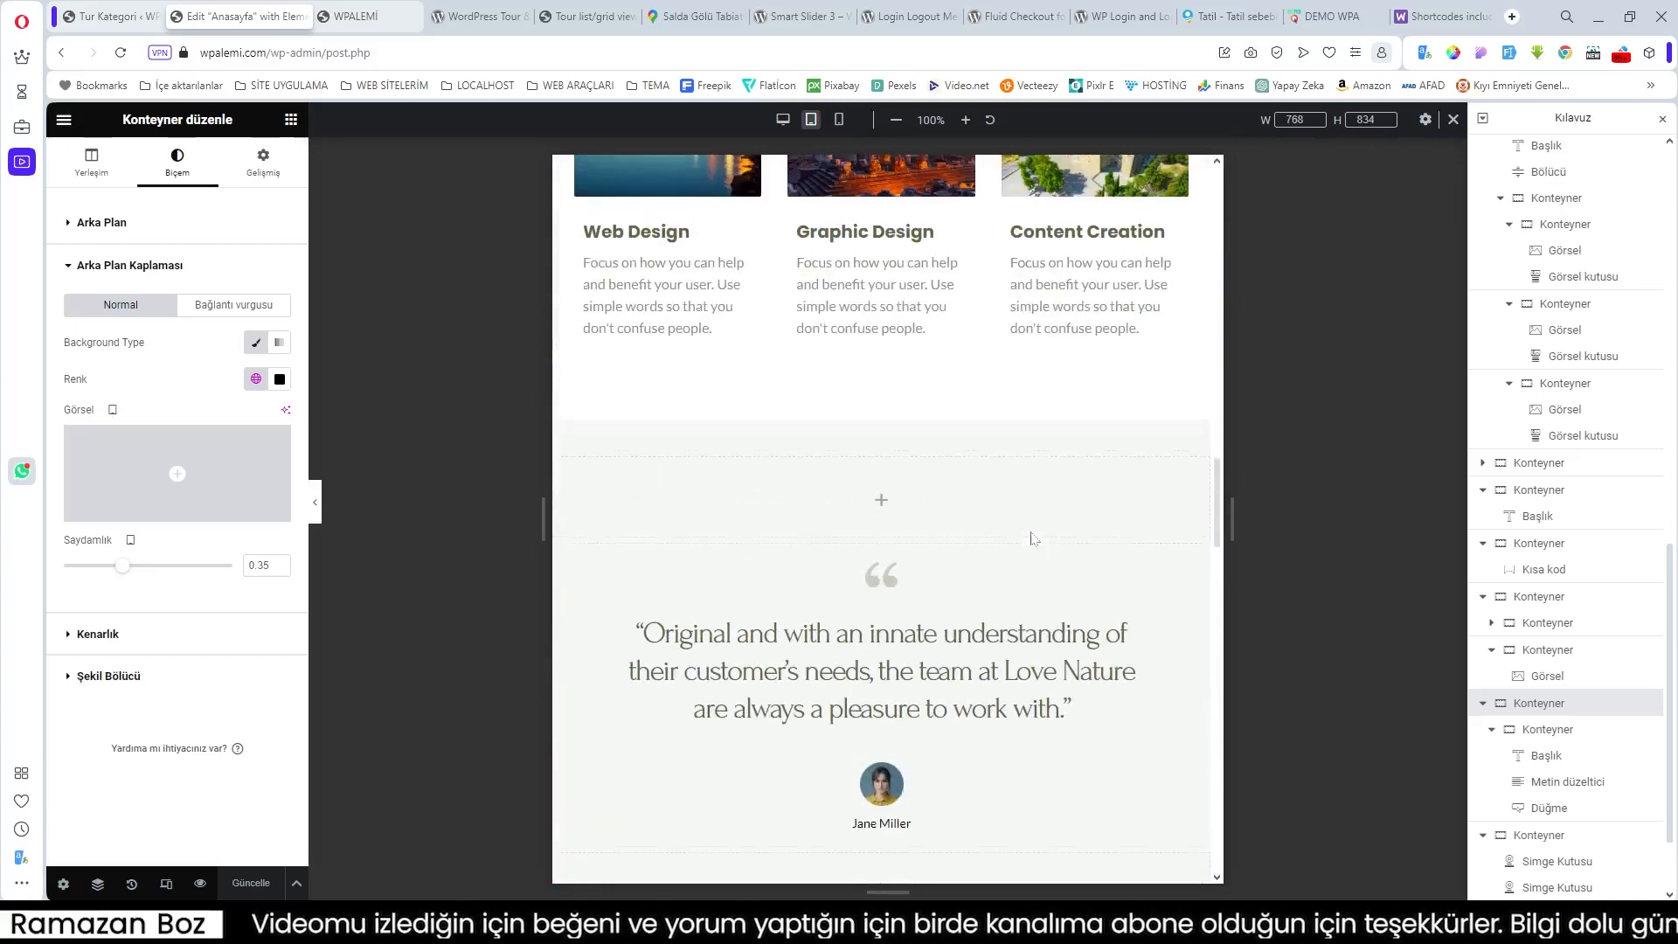
scroll(1031, 537, "up", 15)
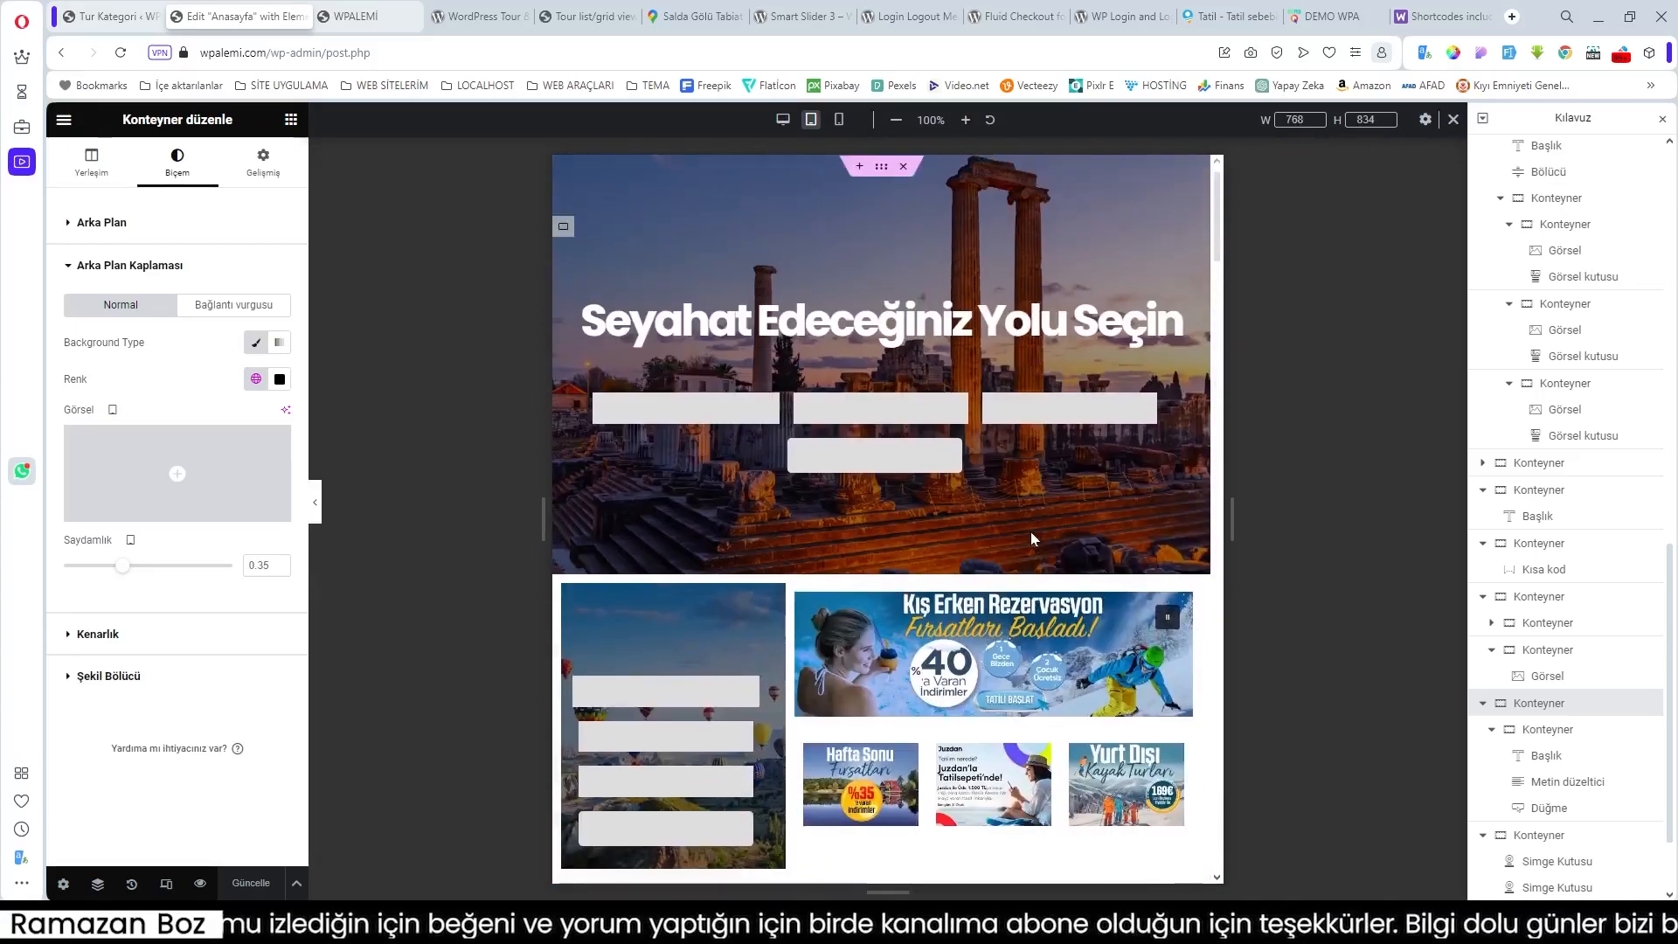
scroll(1031, 537, "down", 3)
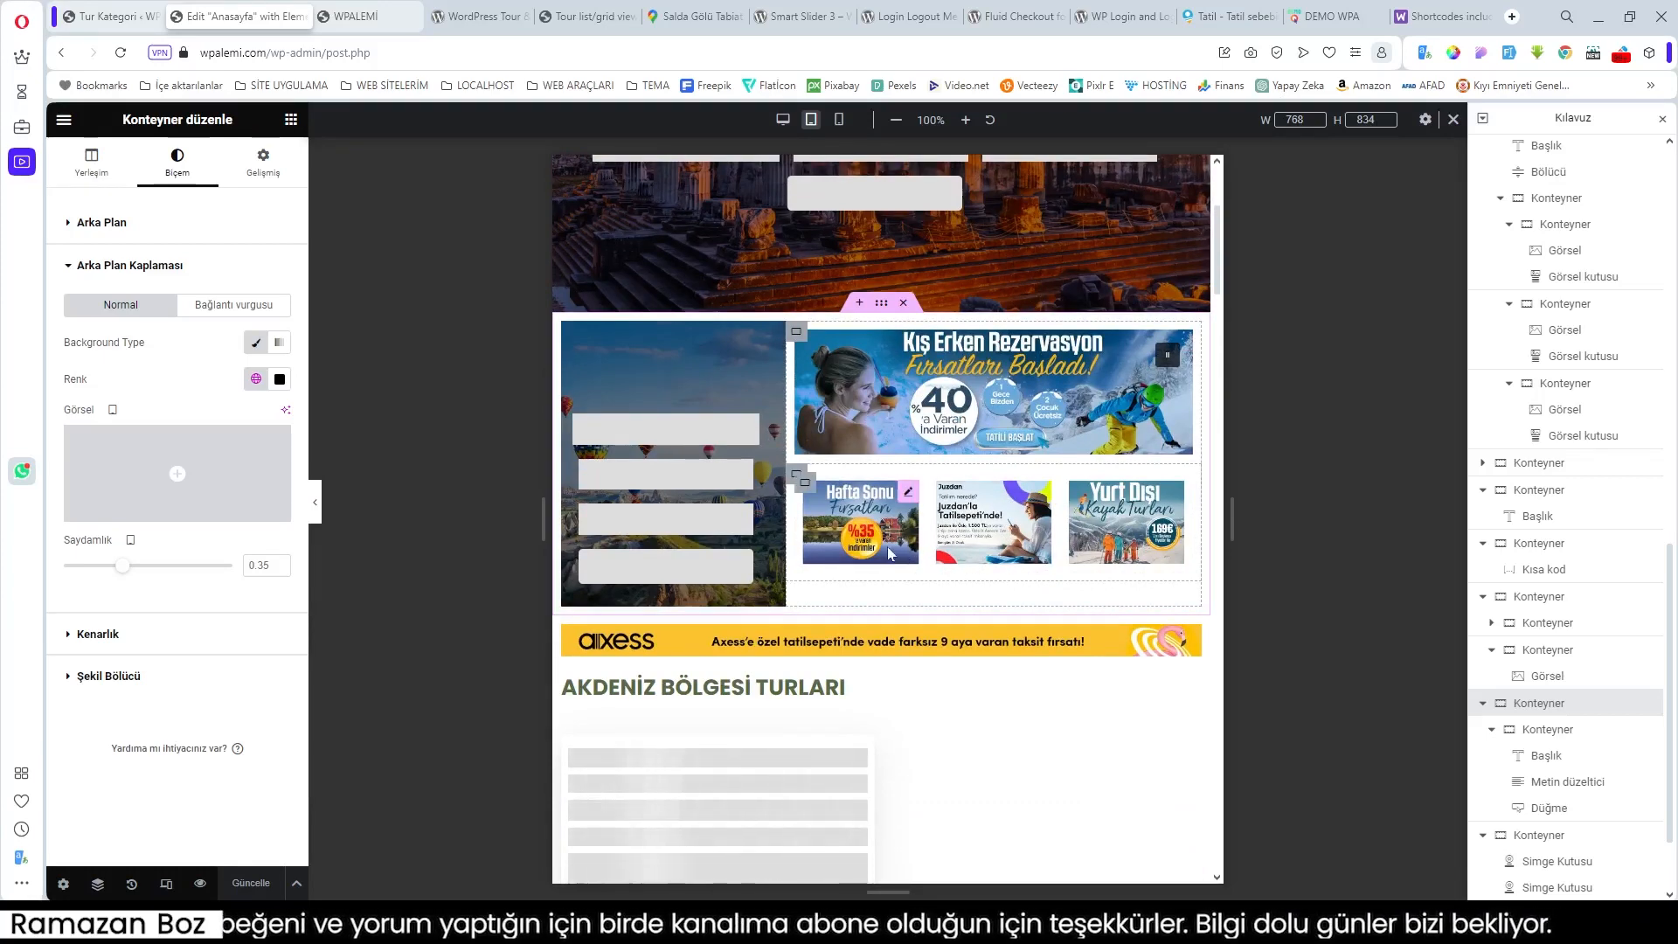
scroll(890, 552, "down", 5)
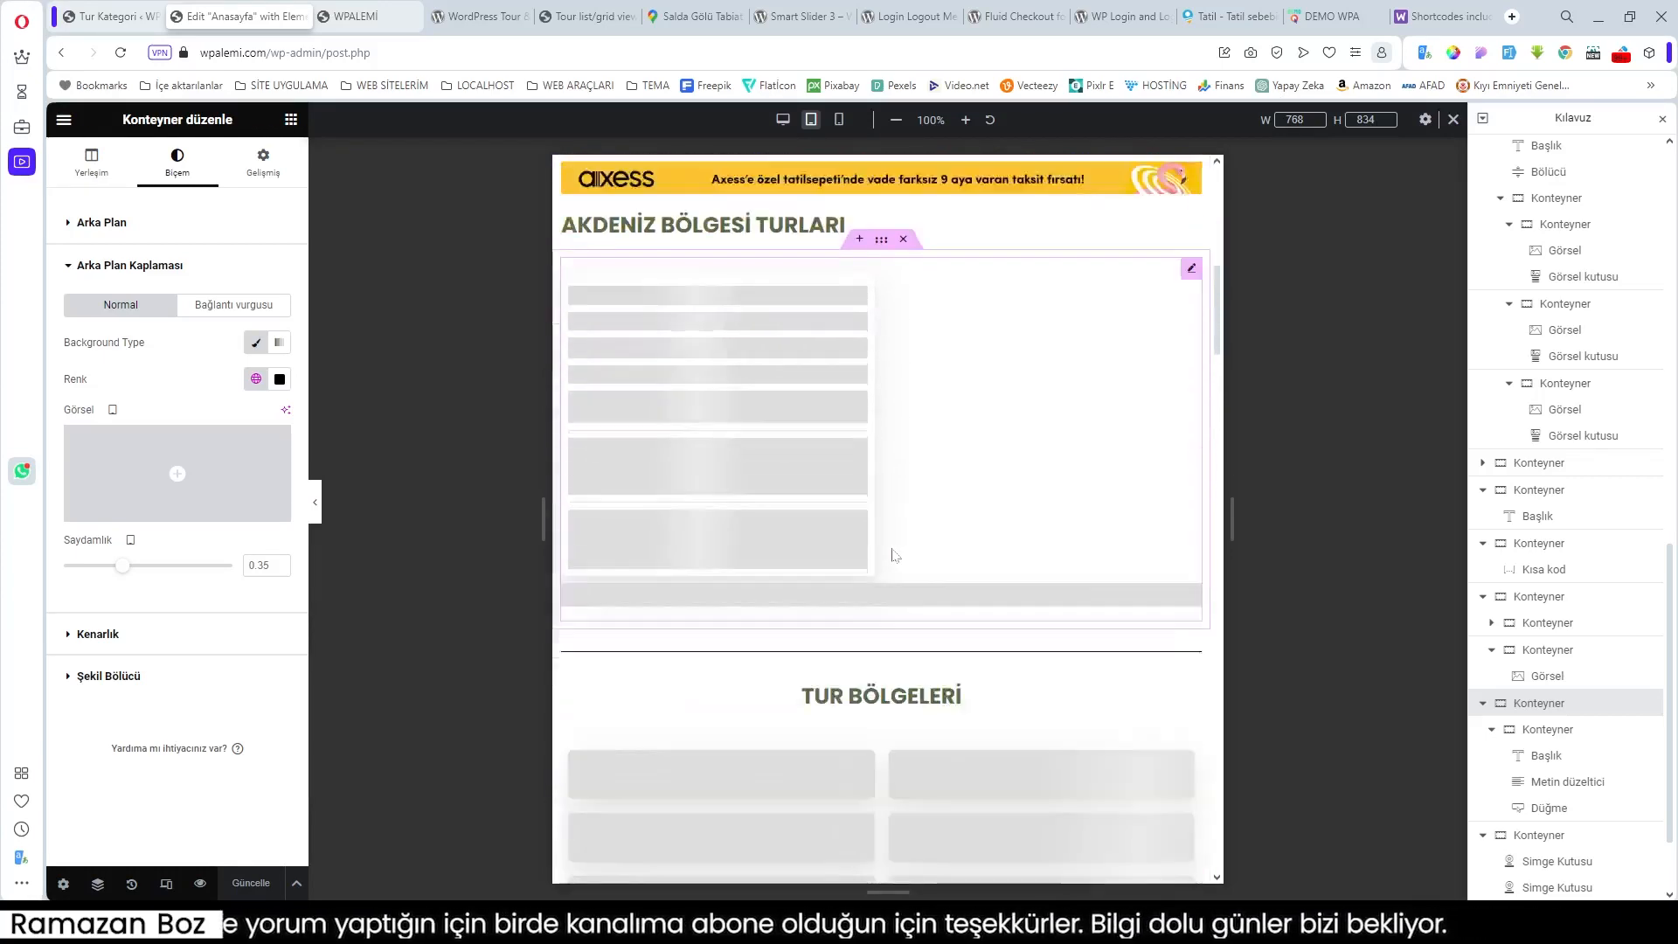
scroll(893, 554, "down", 7)
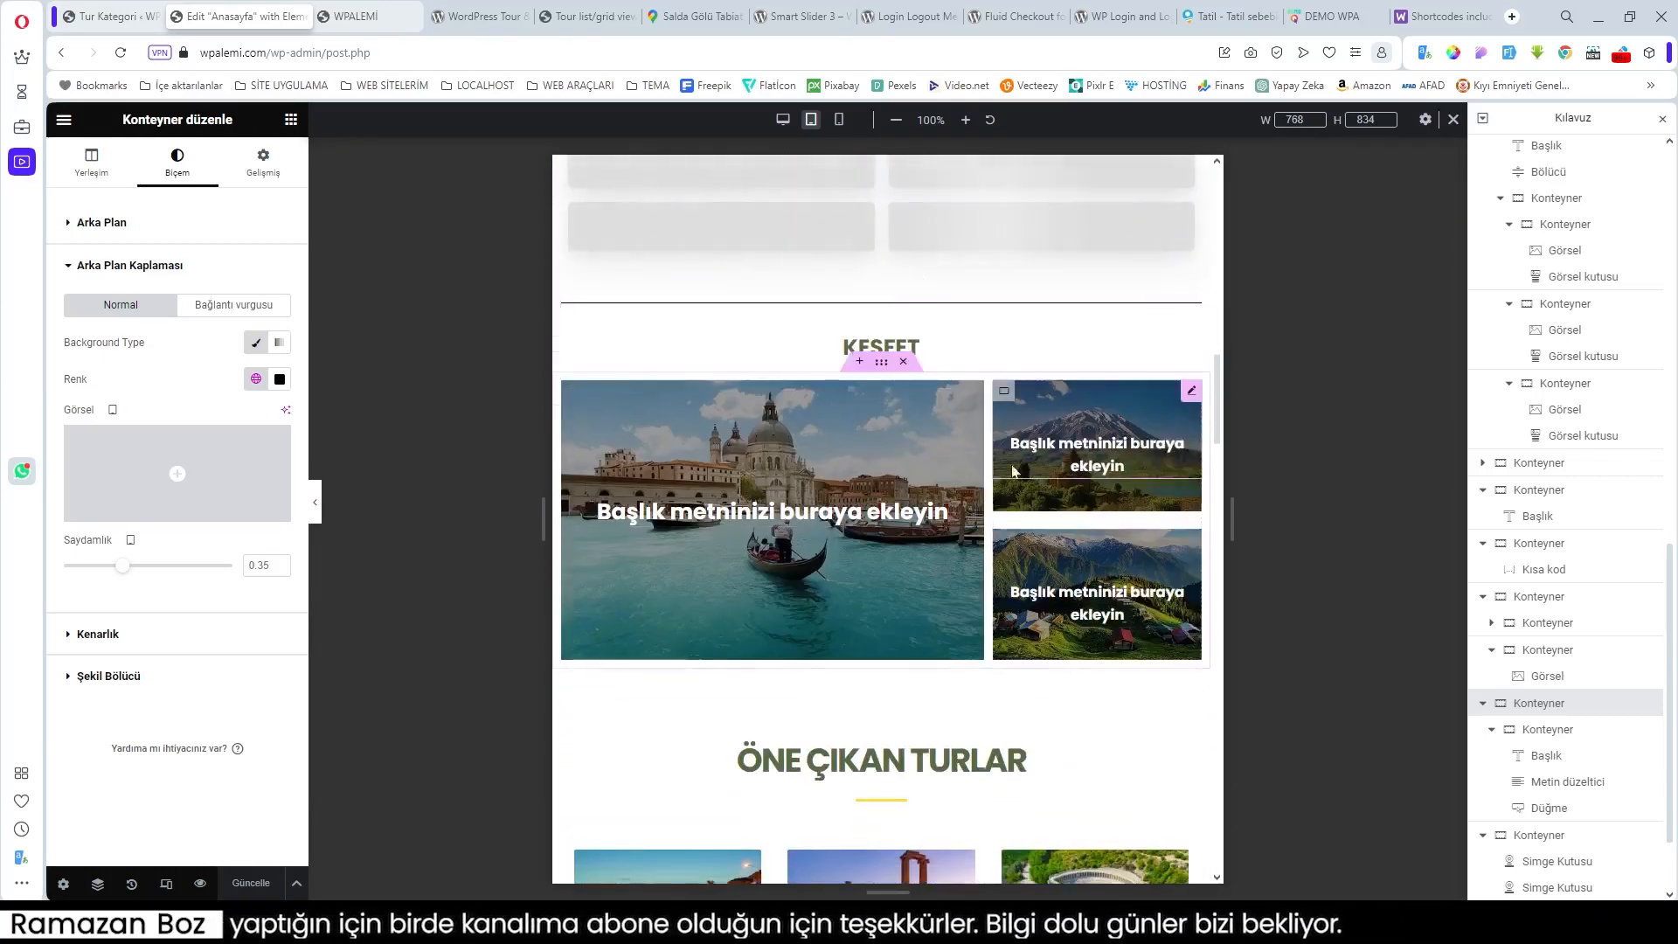
scroll(1065, 622, "down", 4)
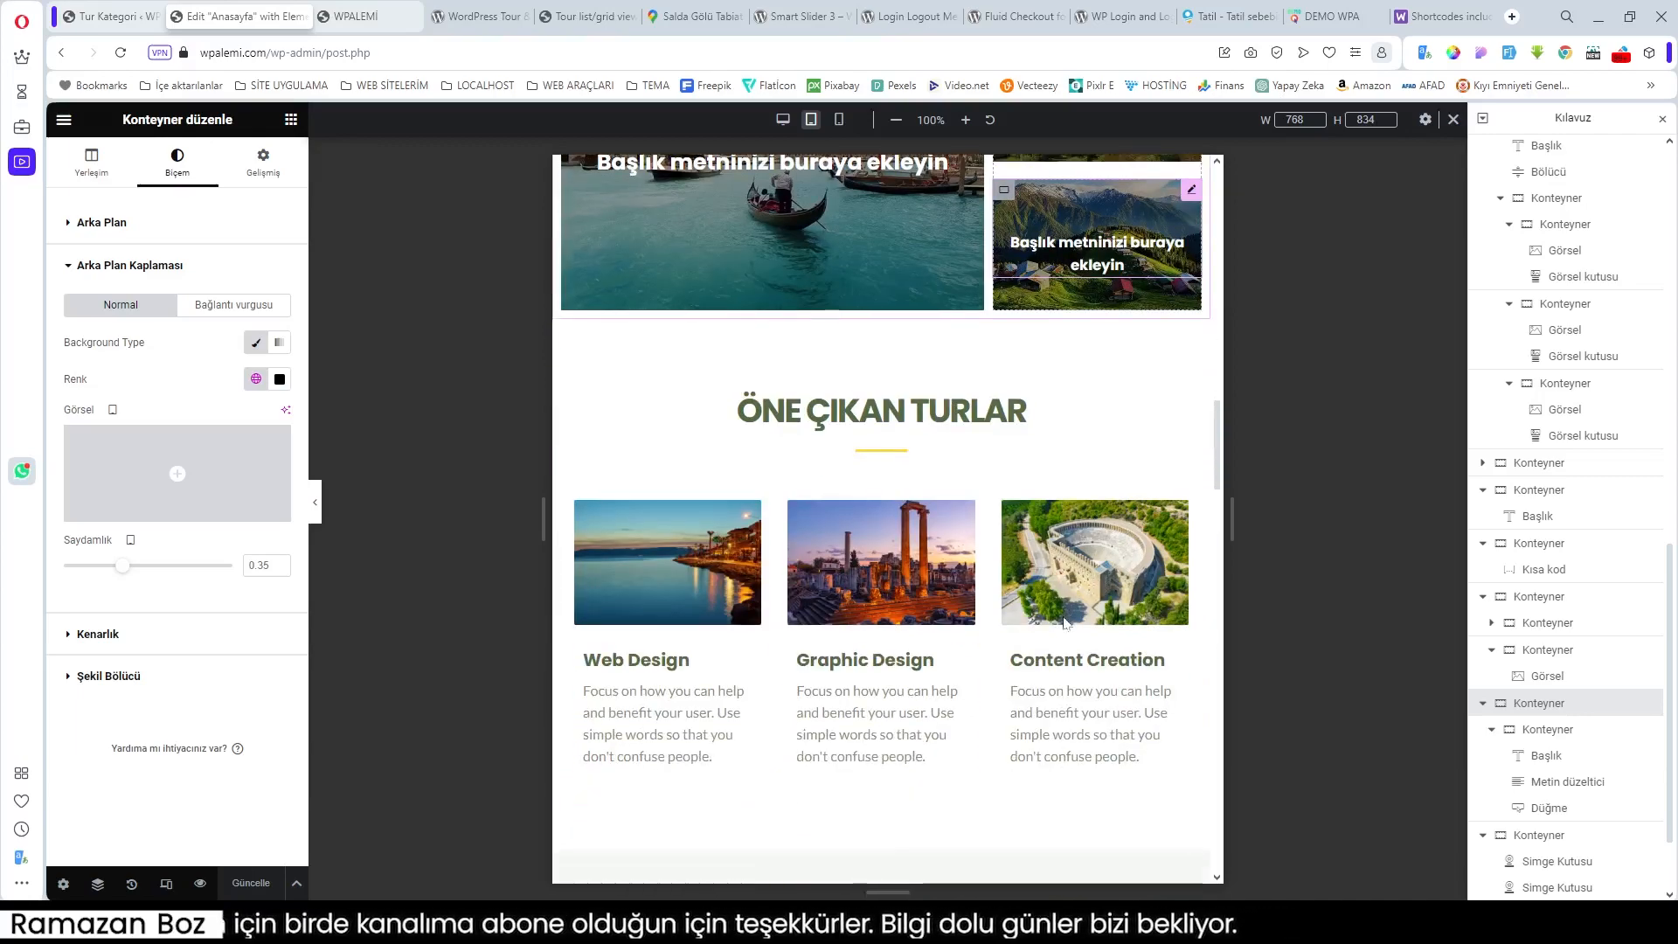
scroll(1064, 623, "down", 13)
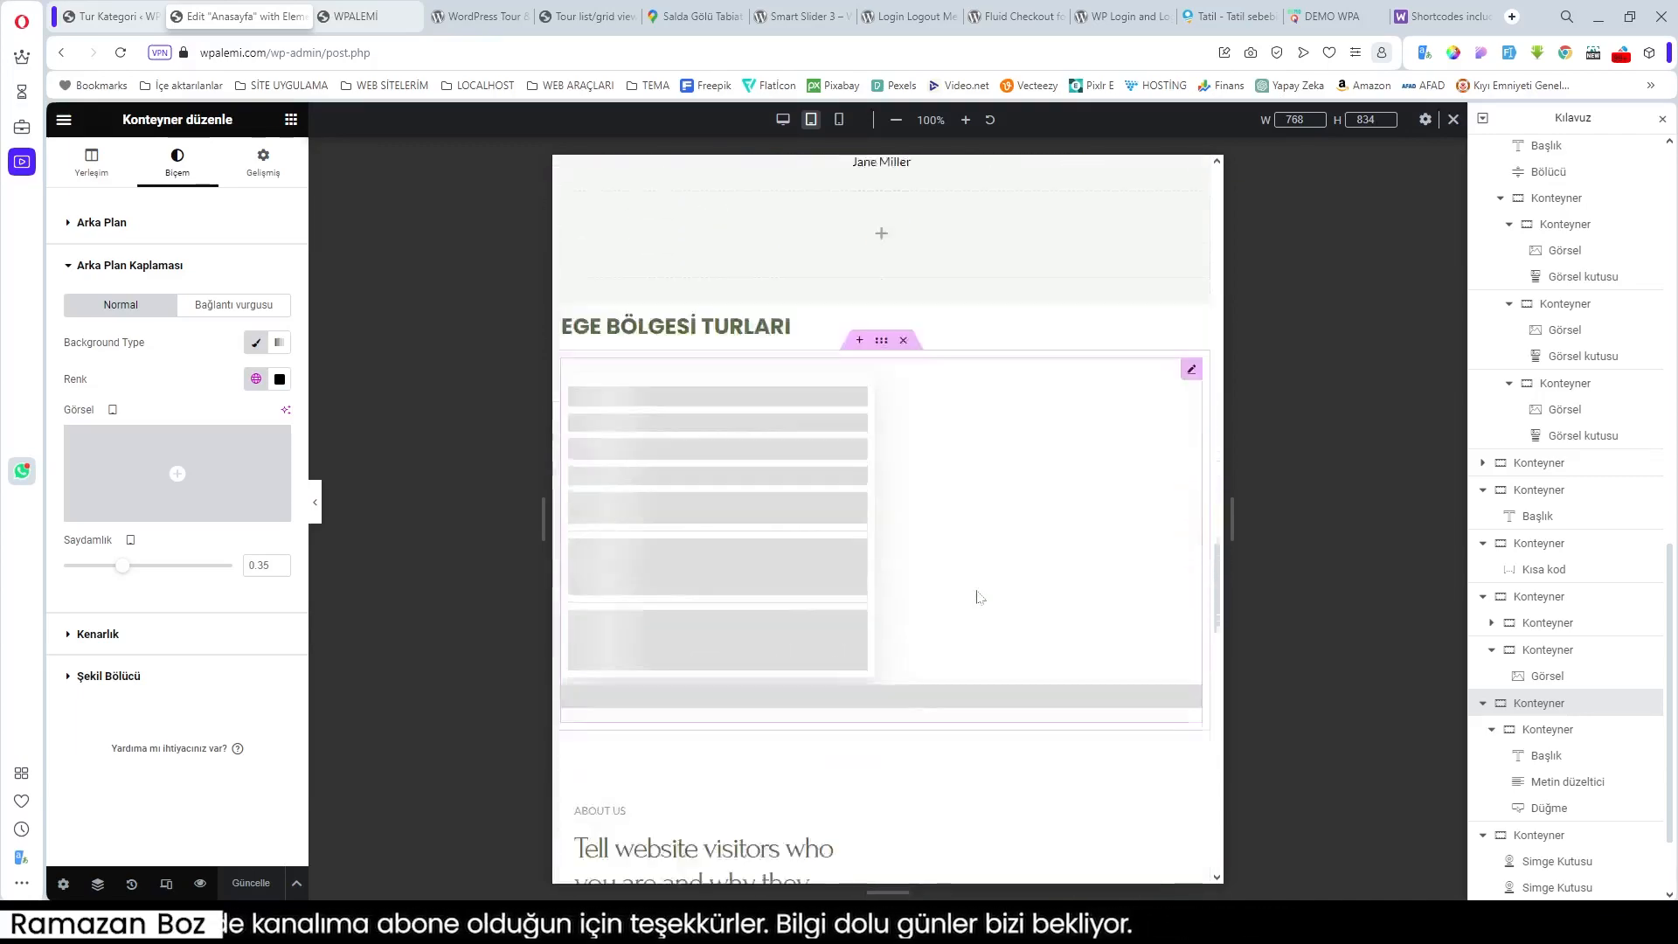
scroll(977, 597, "down", 11)
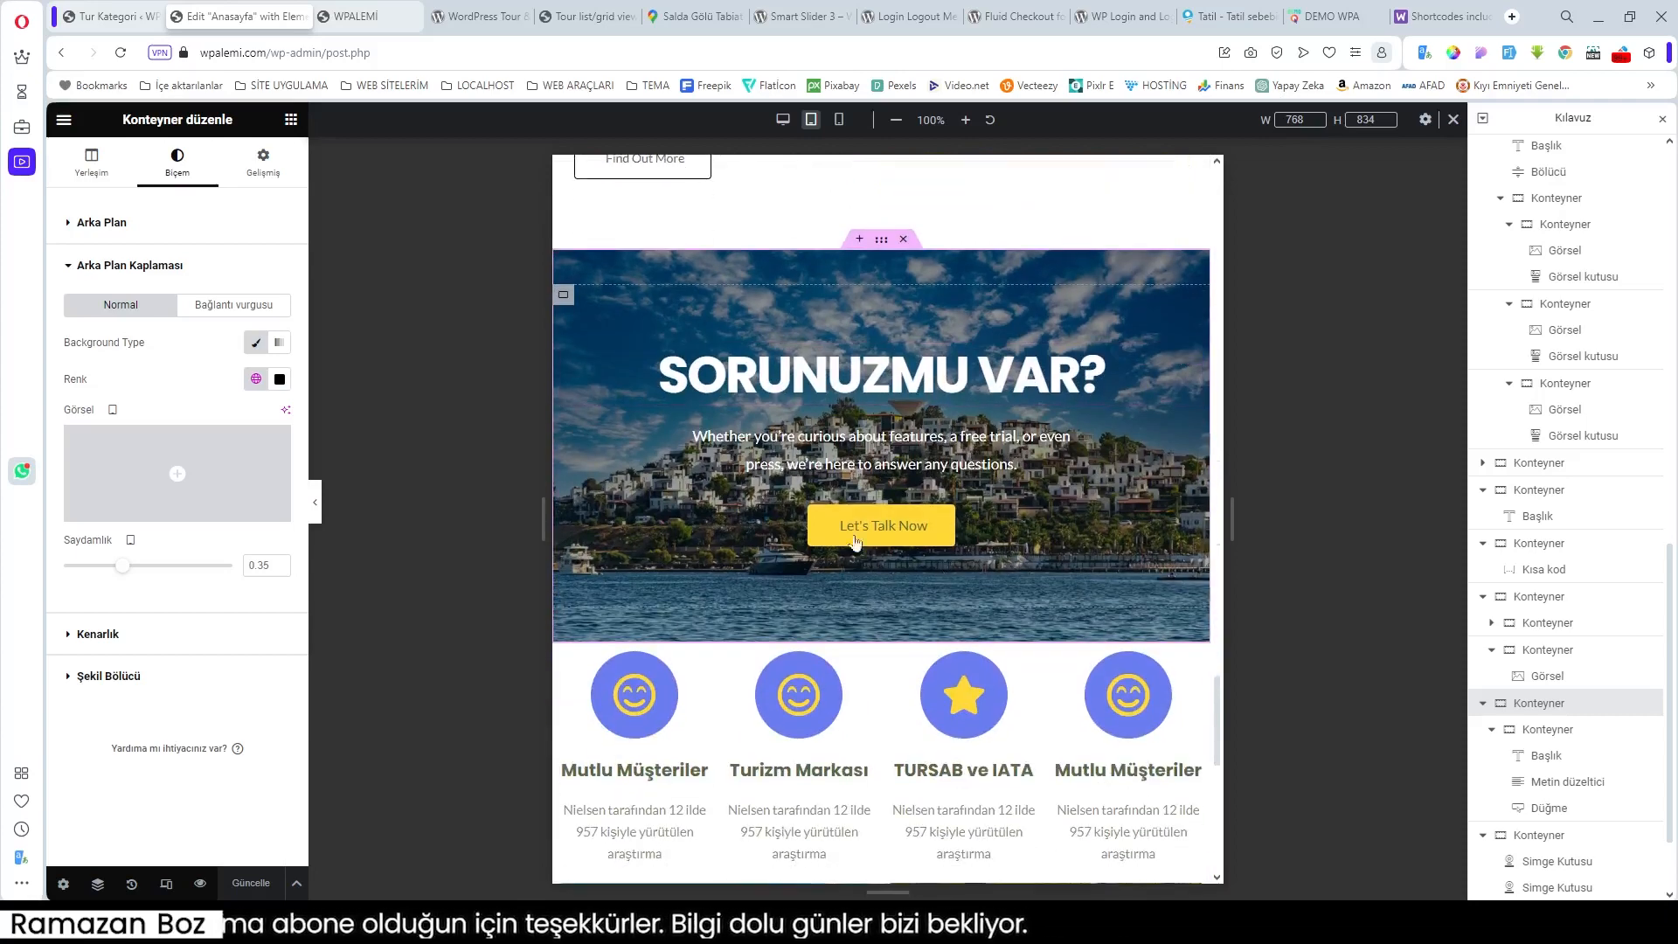
scroll(856, 544, "down", 3)
scroll(898, 599, "down", 3)
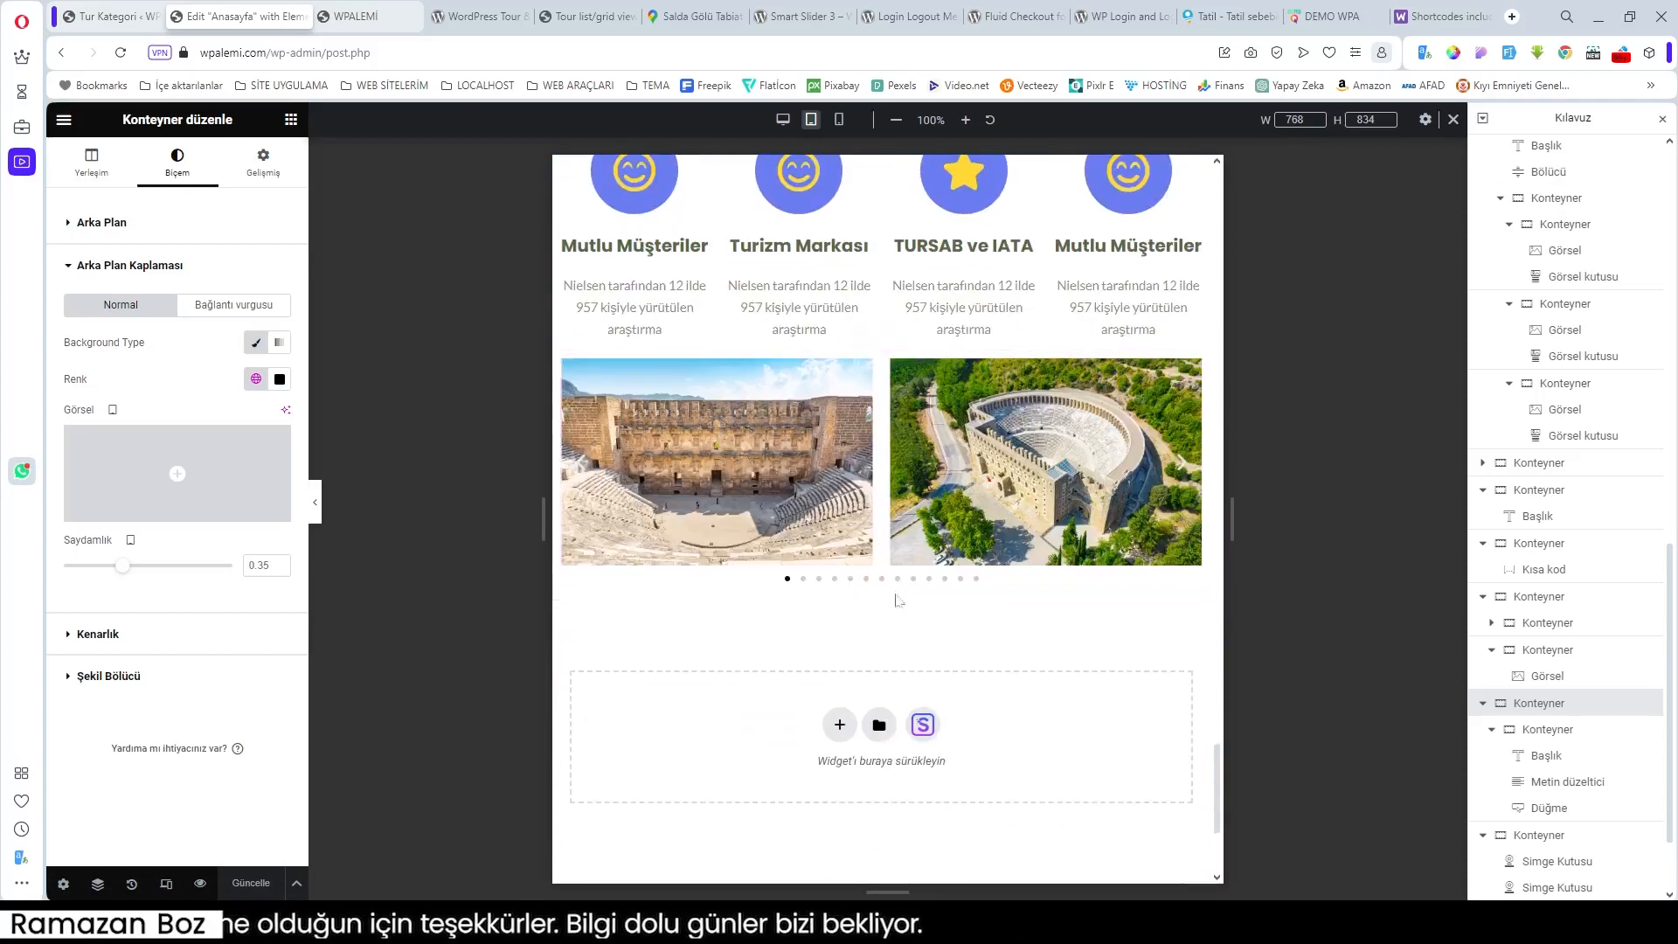
Step: Preview the homepage at 360 px mobile width and open the form shortcode's advanced settings (80 px top margin)
left_click(839, 119)
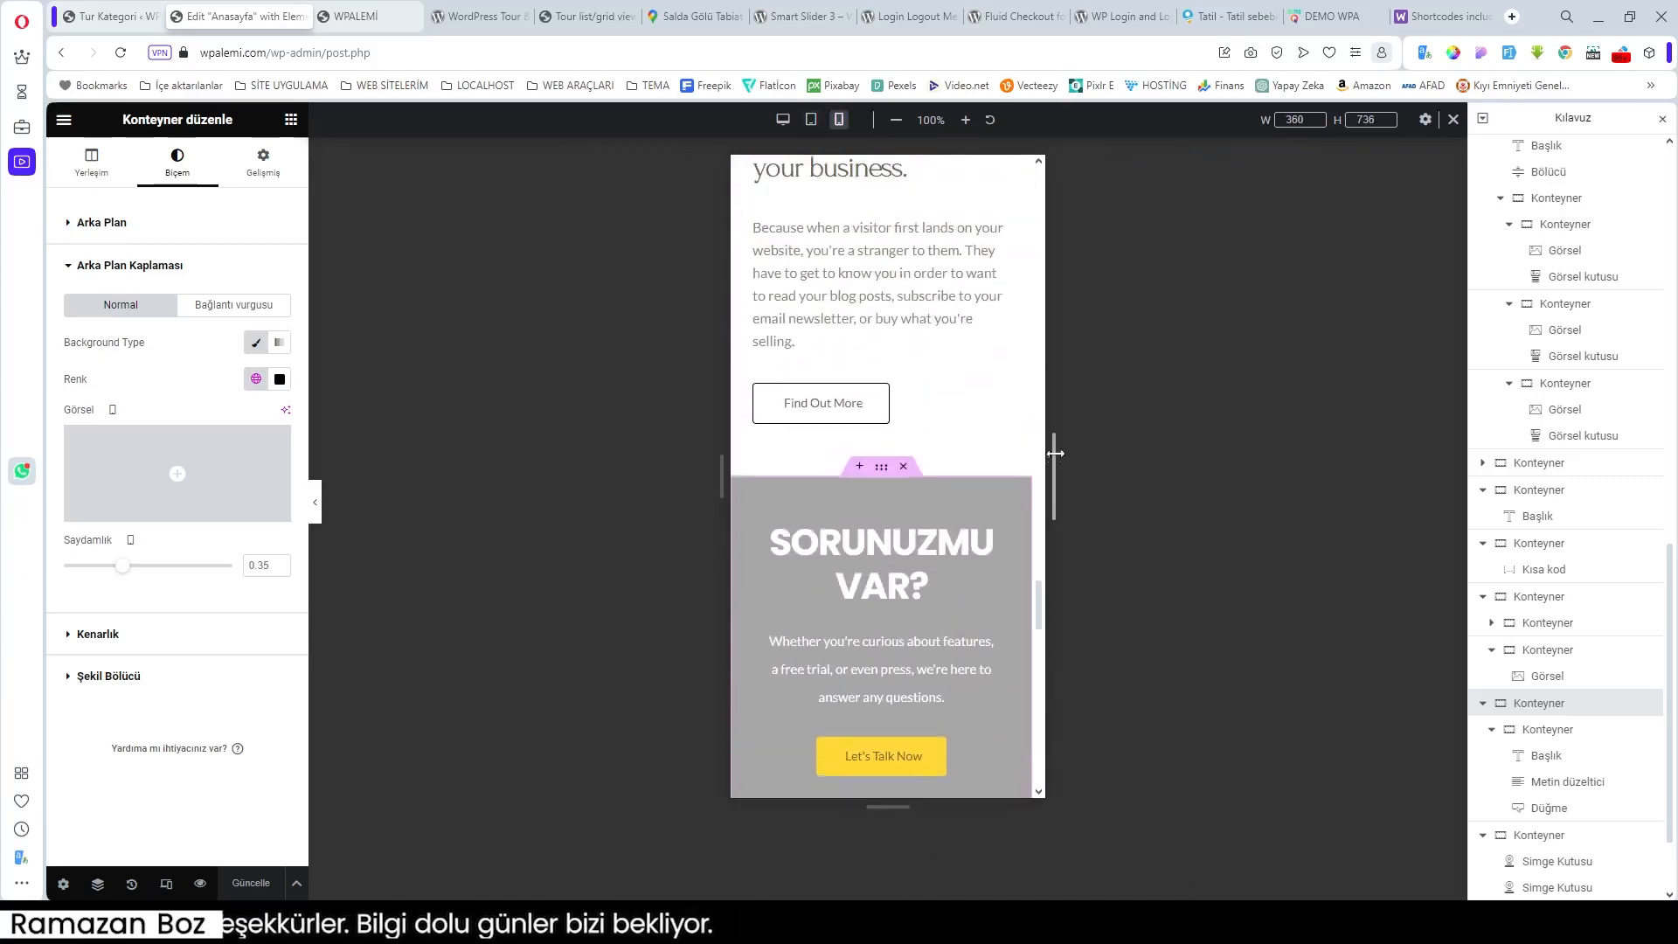
scroll(985, 442, "up", 18)
scroll(985, 442, "up", 20)
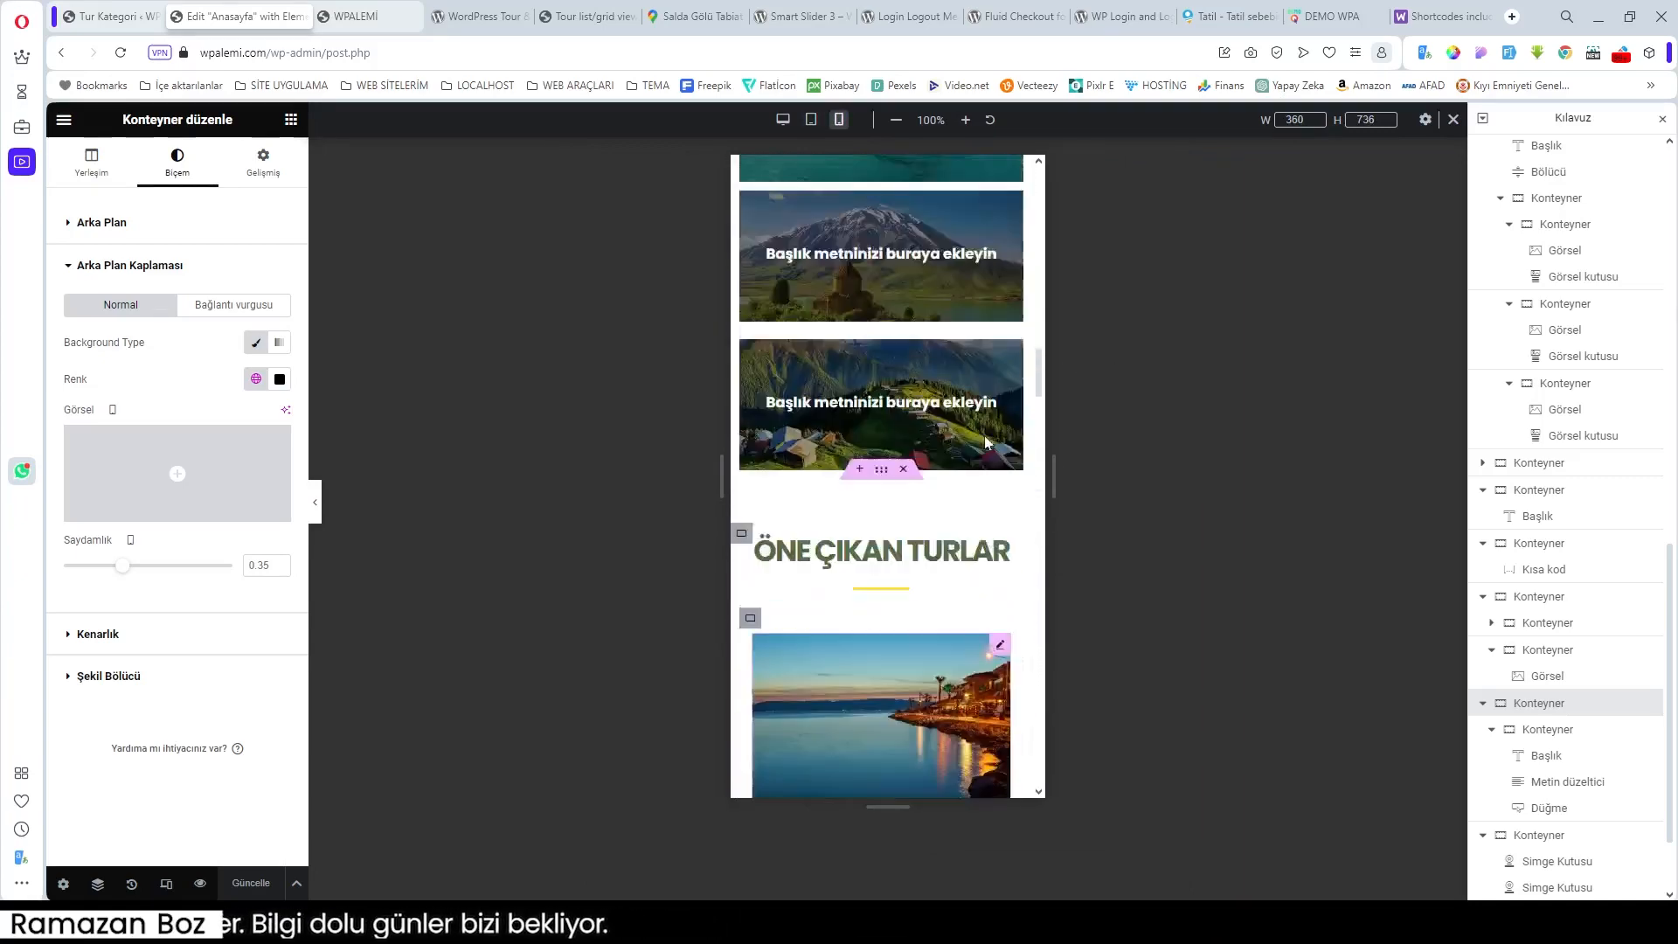
scroll(998, 342, "up", 3)
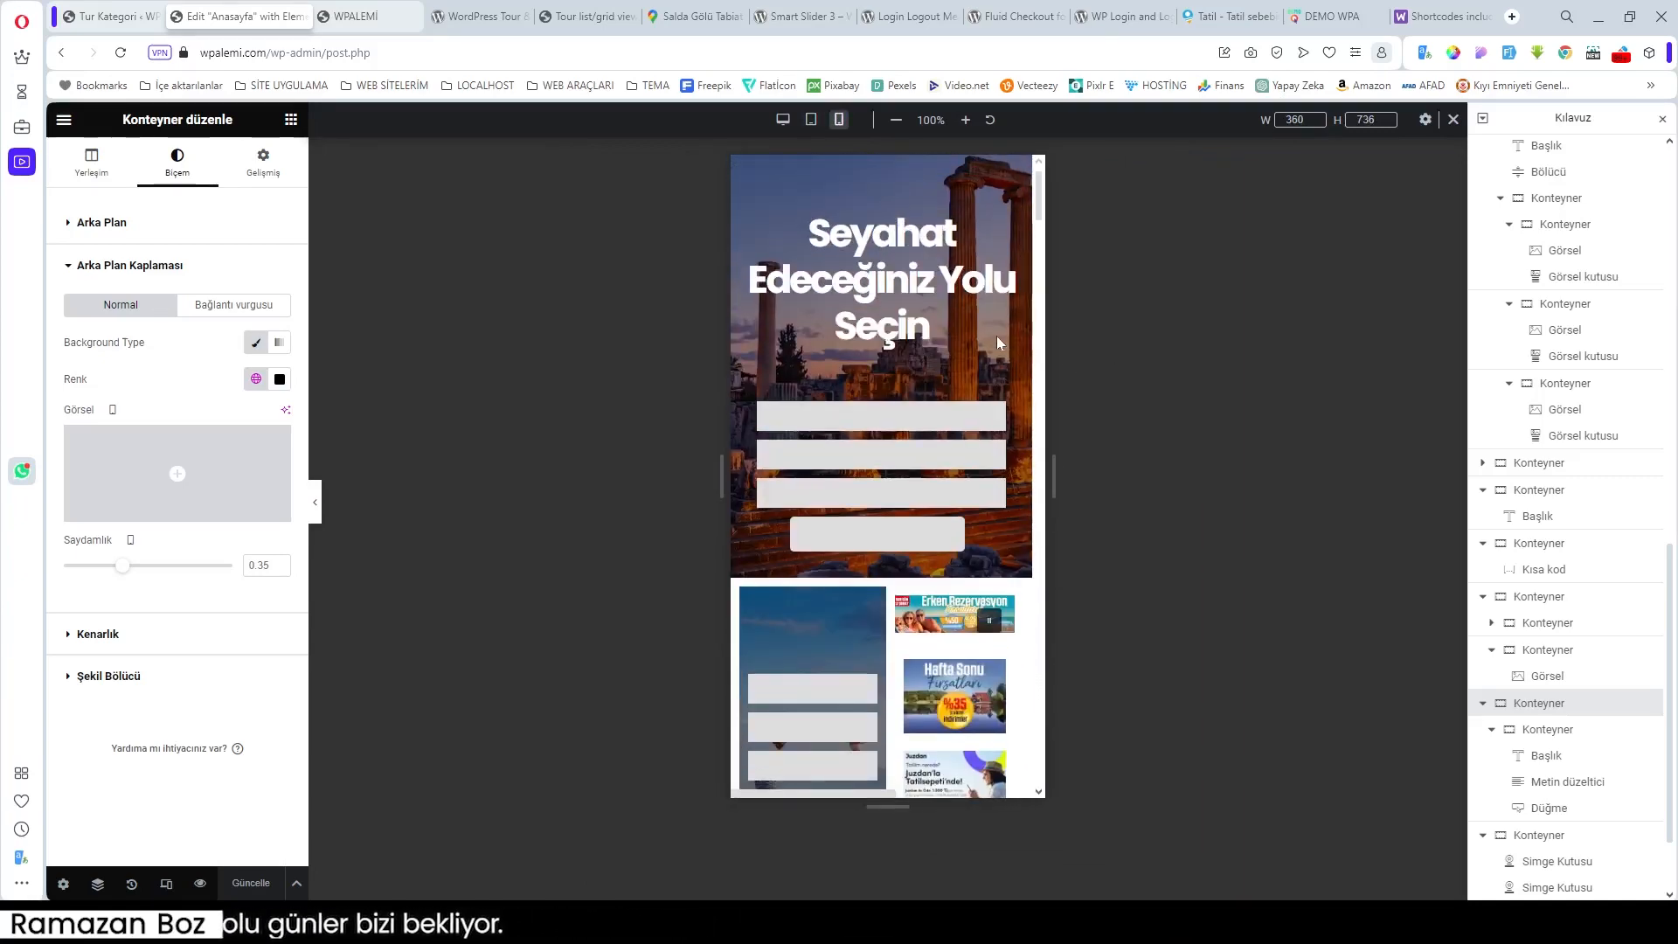
scroll(977, 458, "down", 4)
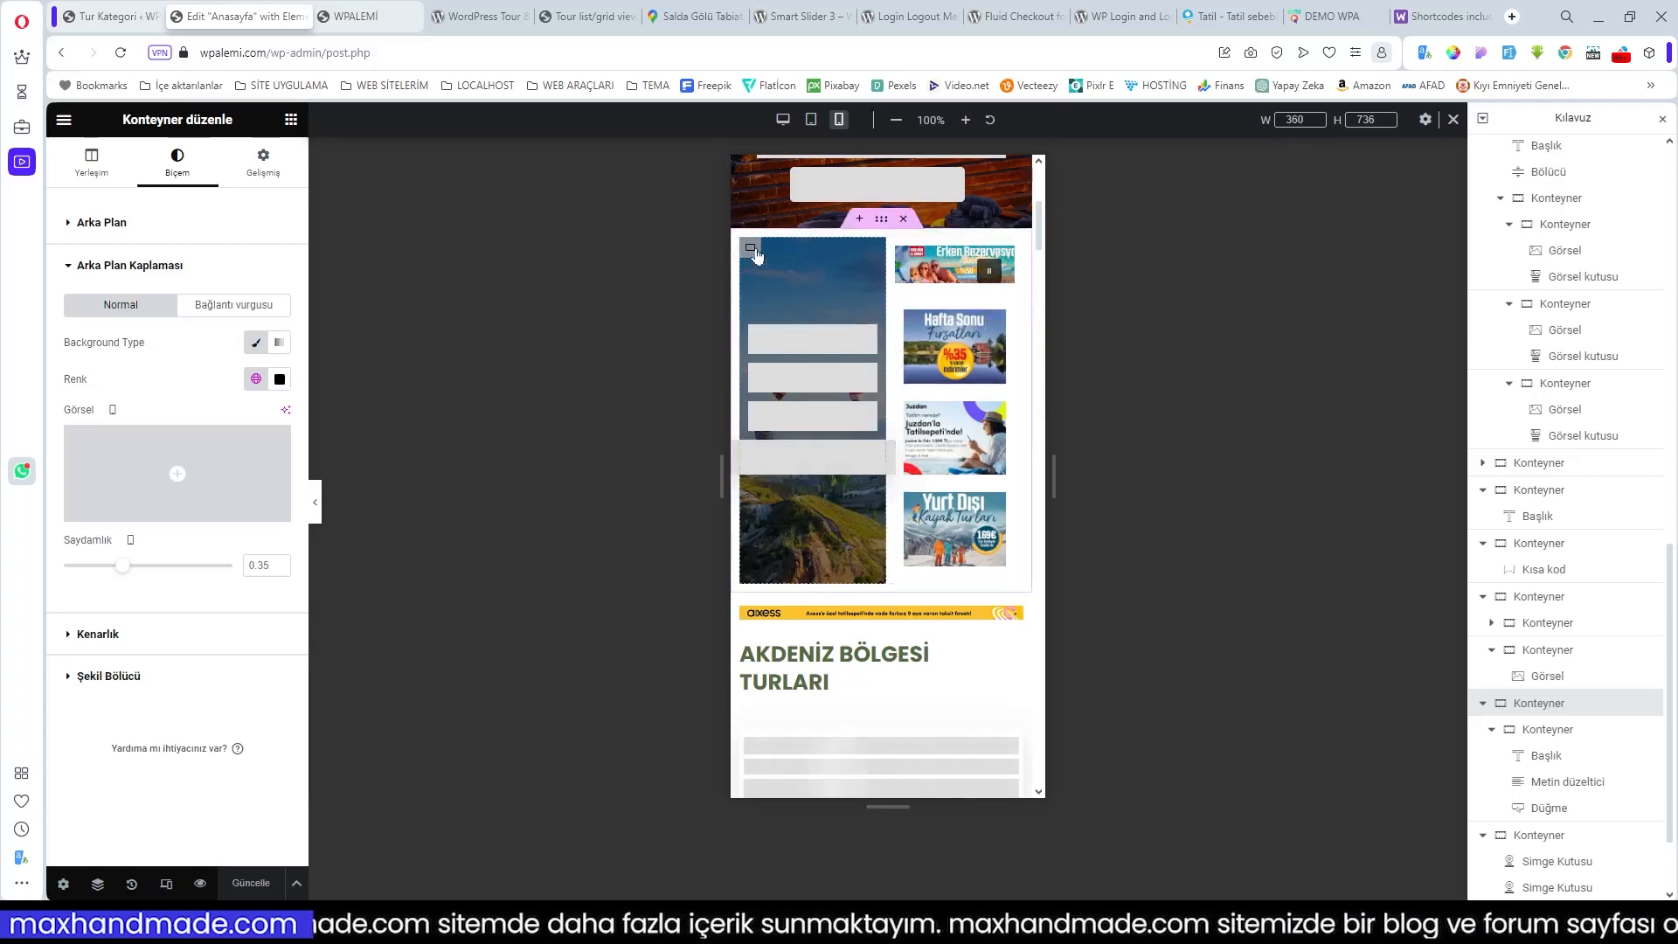
left_click(868, 257)
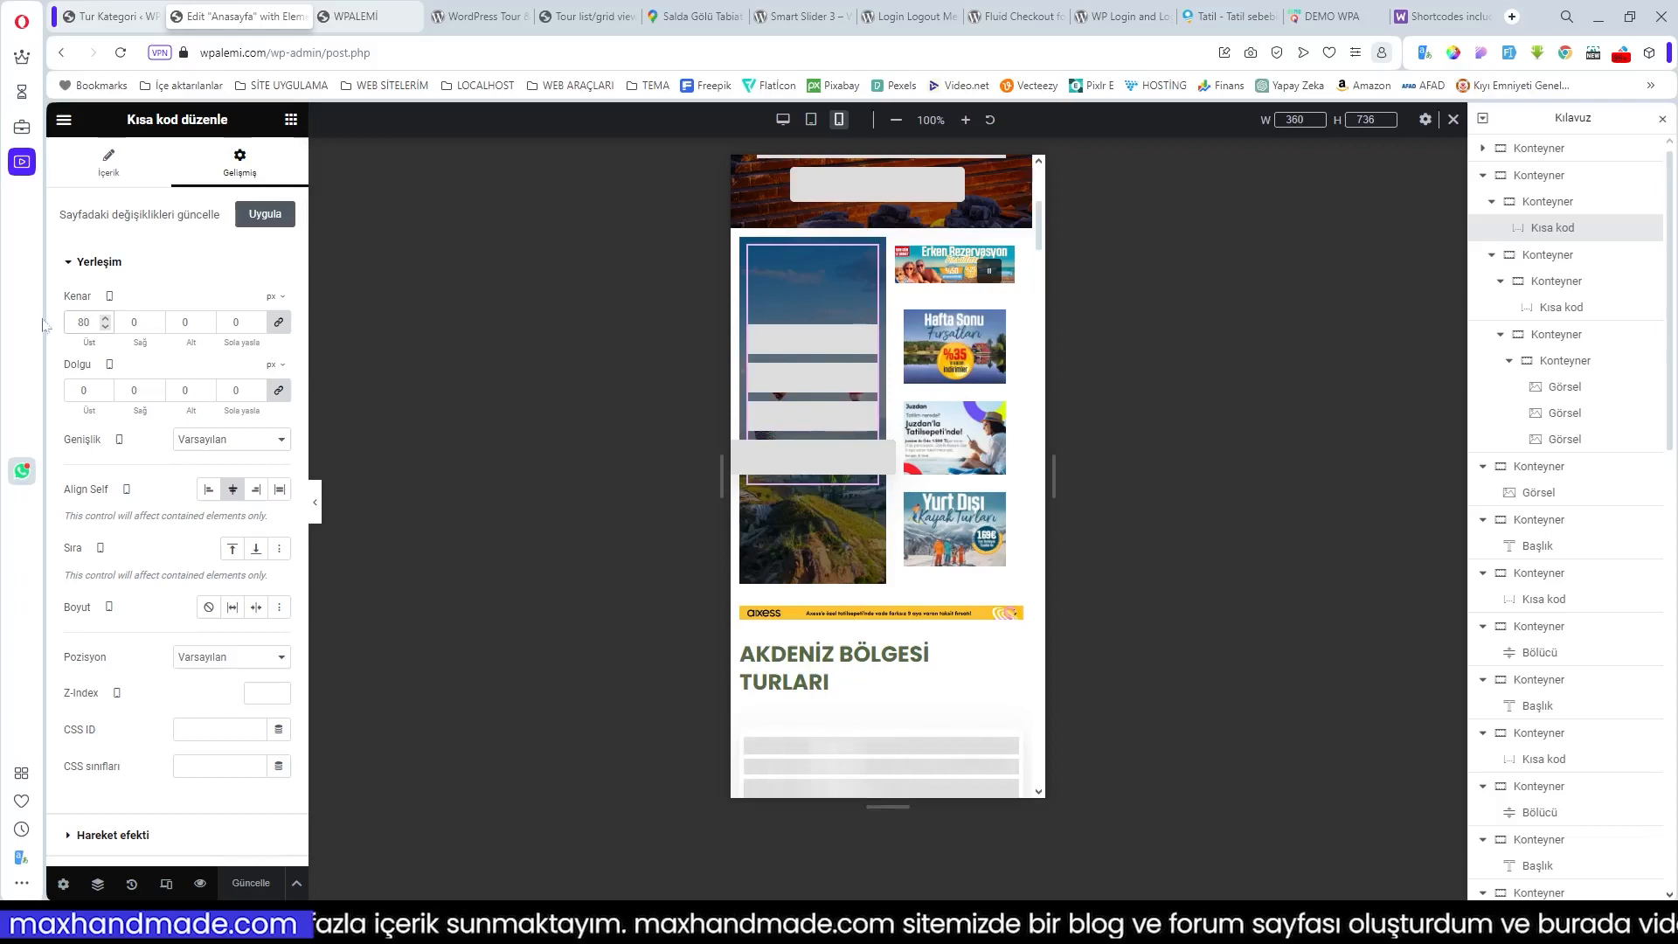
Step: Change the shortcode's mobile top margin from 80 to 0 and unlink its padding sides
left_click(278, 323)
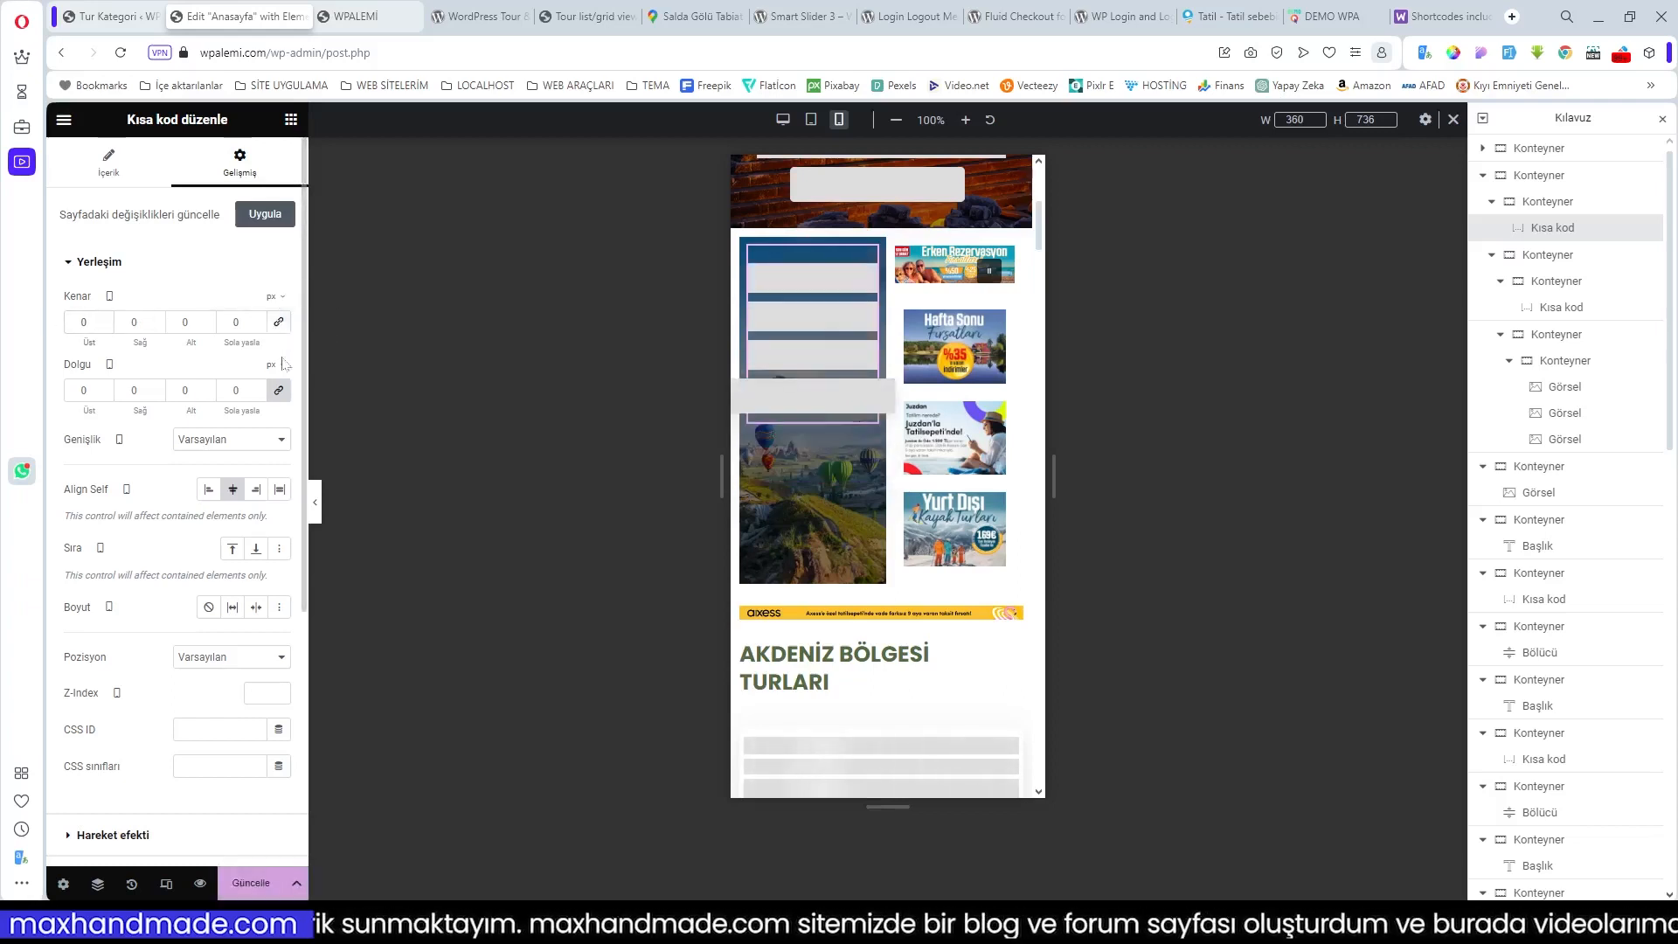
left_click(278, 390)
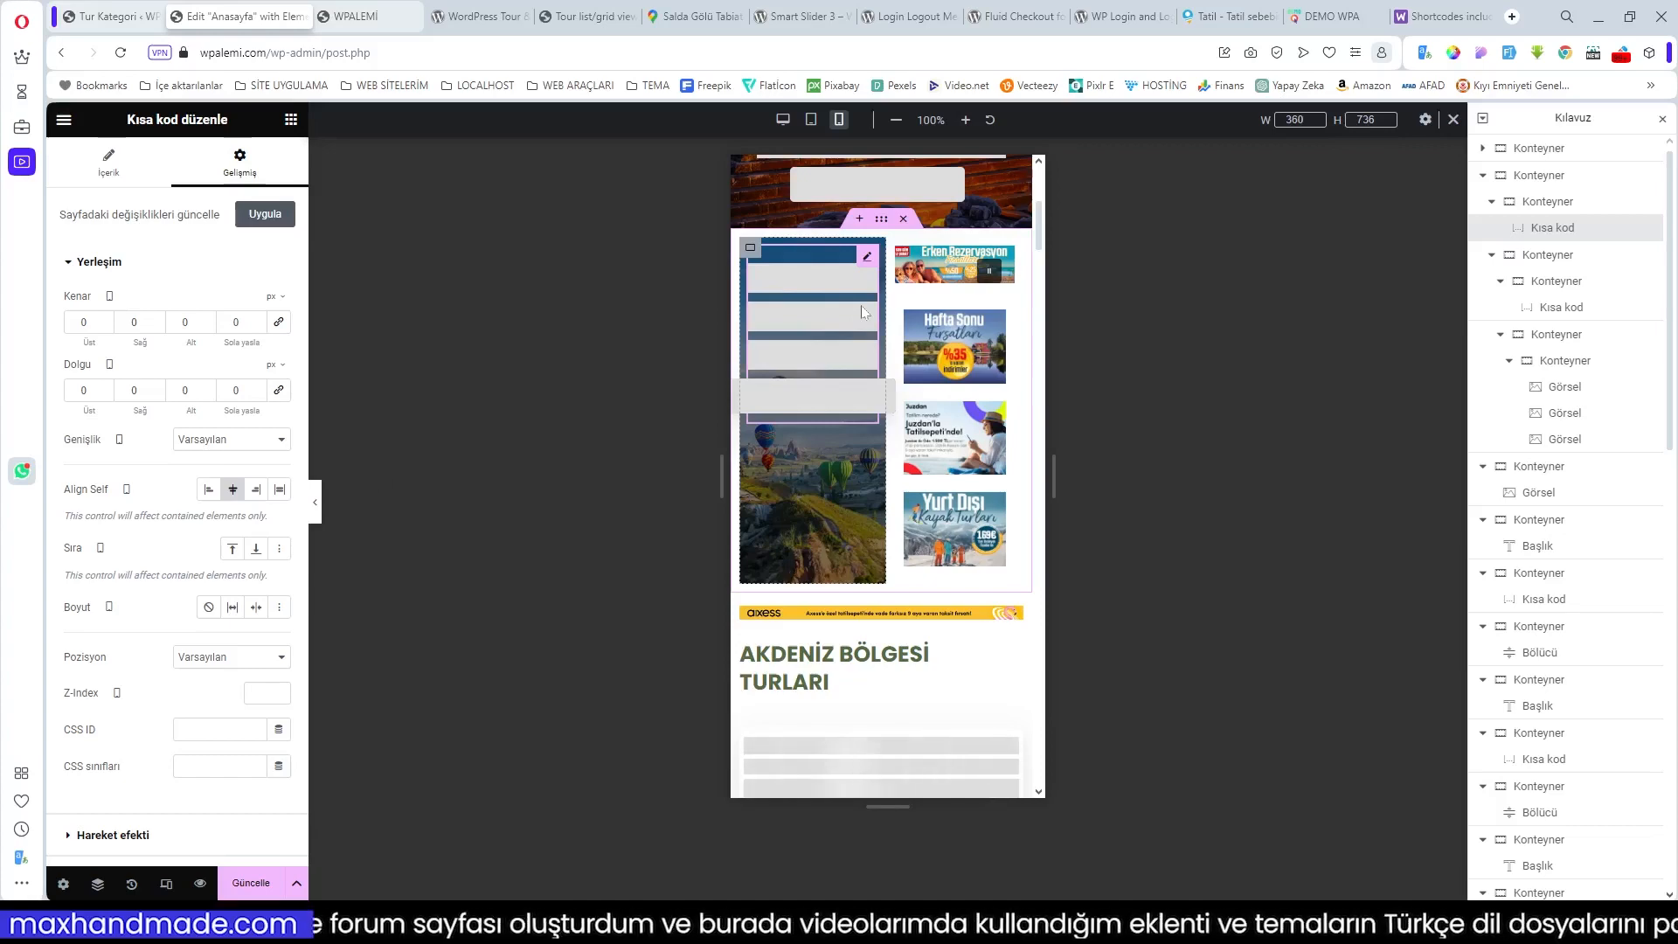
scroll(872, 319, "up", 3)
scroll(882, 335, "up", 1)
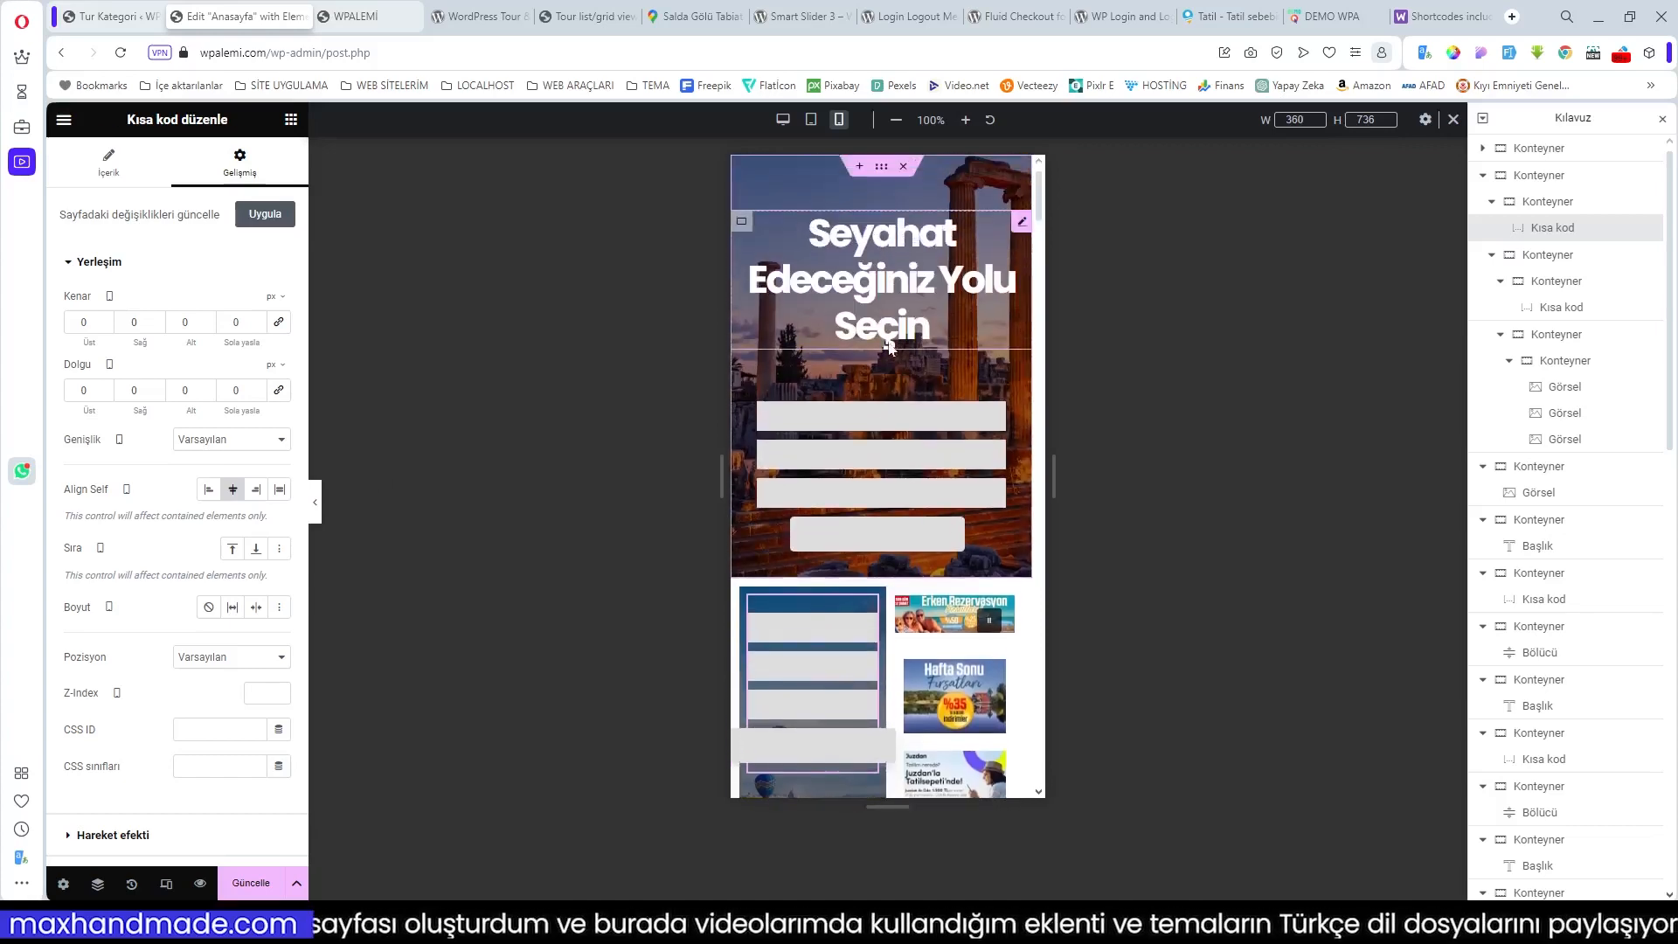
scroll(877, 460, "down", 3)
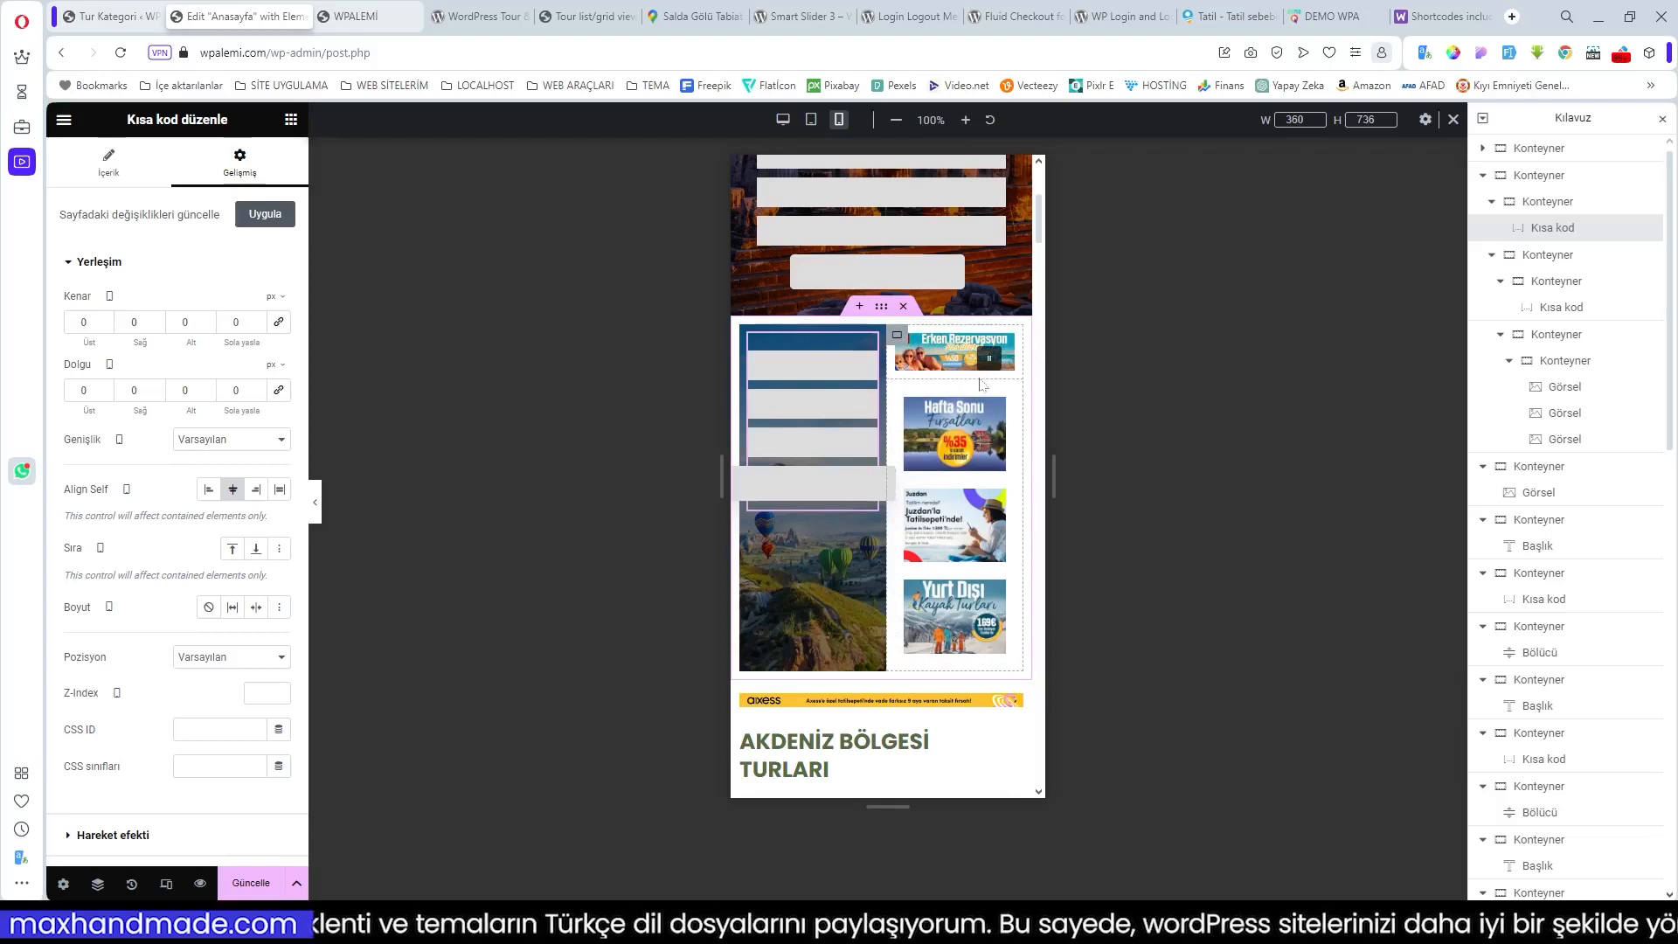
scroll(959, 425, "down", 2)
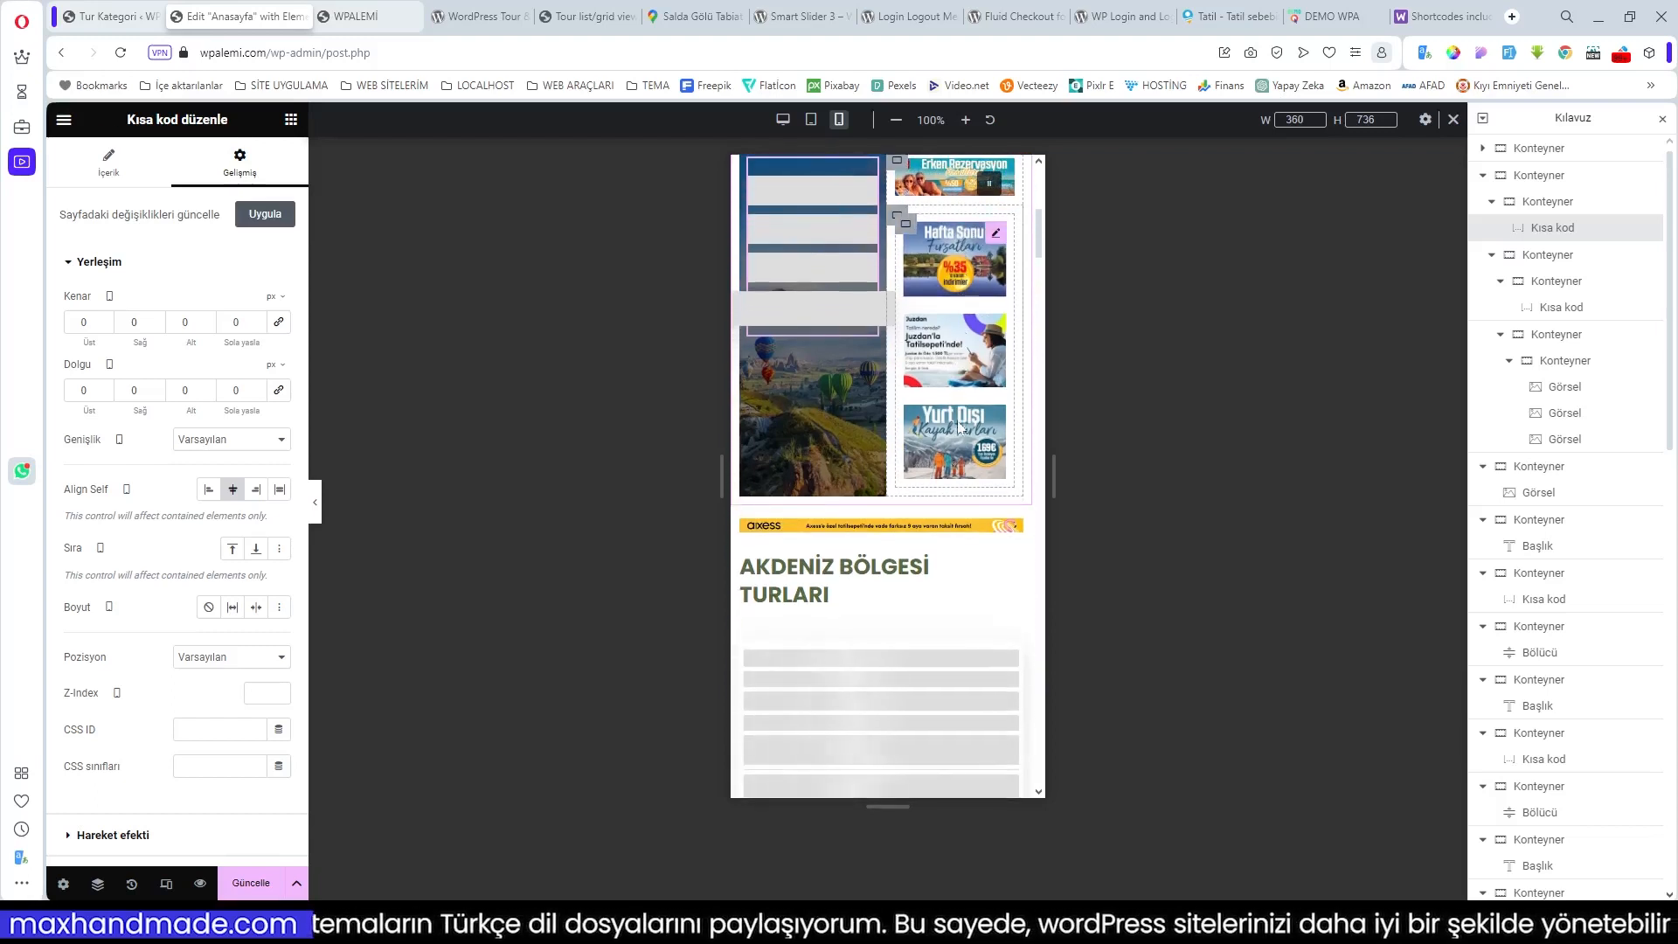
scroll(935, 418, "up", 2)
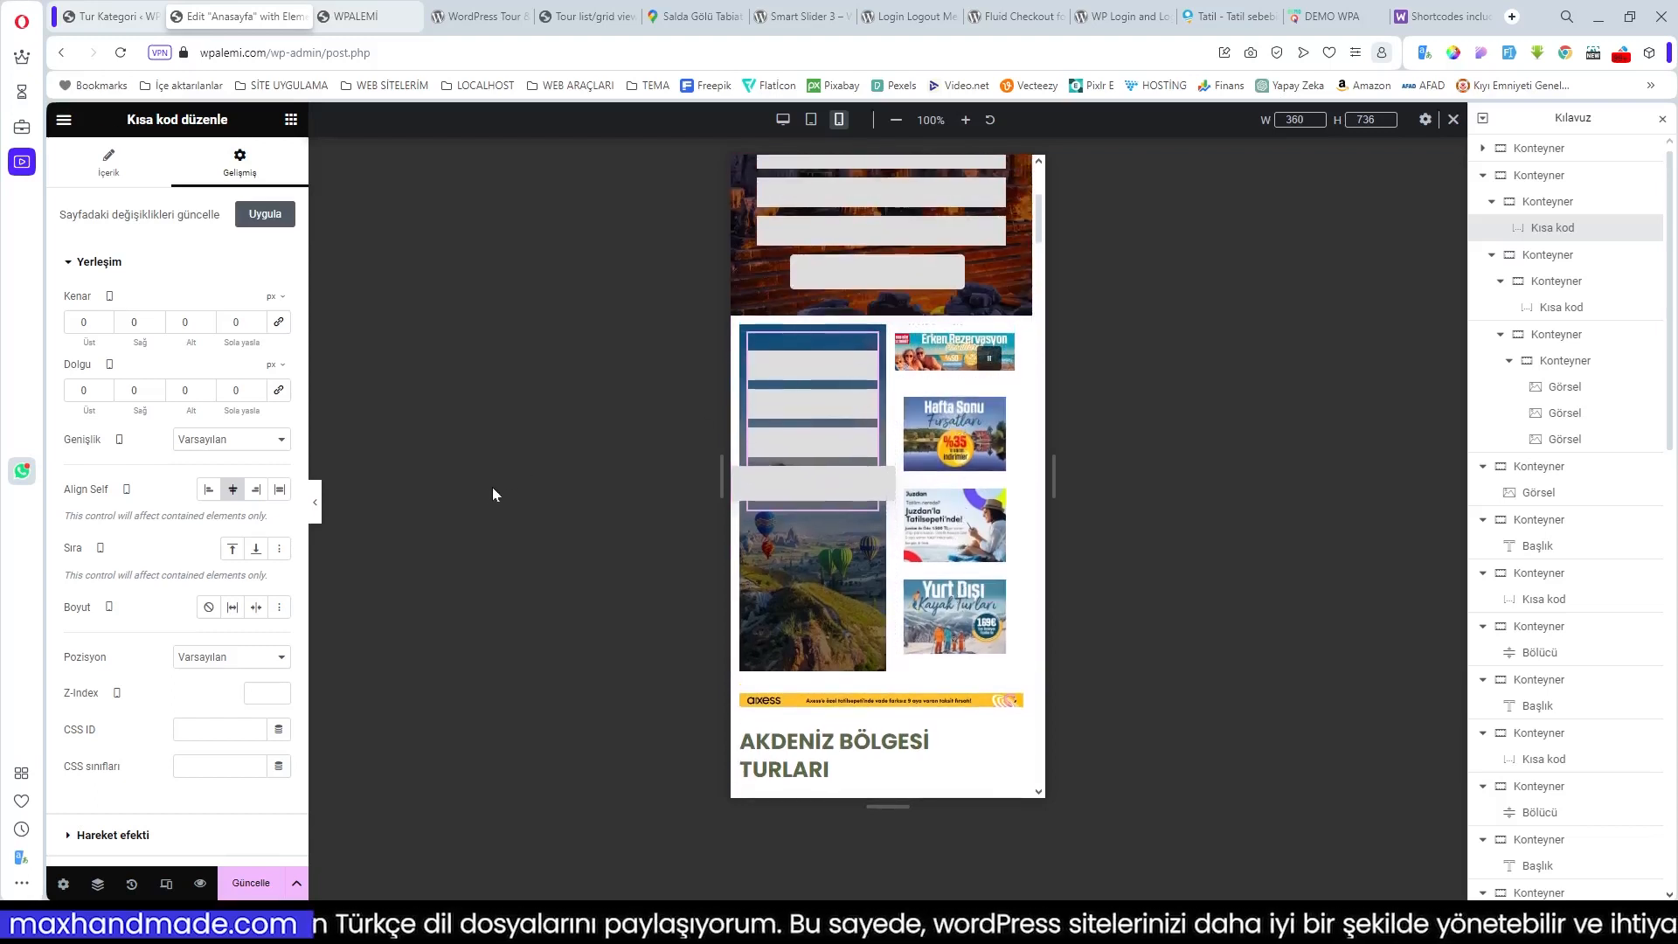
Step: Check the shortcode's content settings, then select its parent Konteyner
left_click(118, 173)
left_click(241, 172)
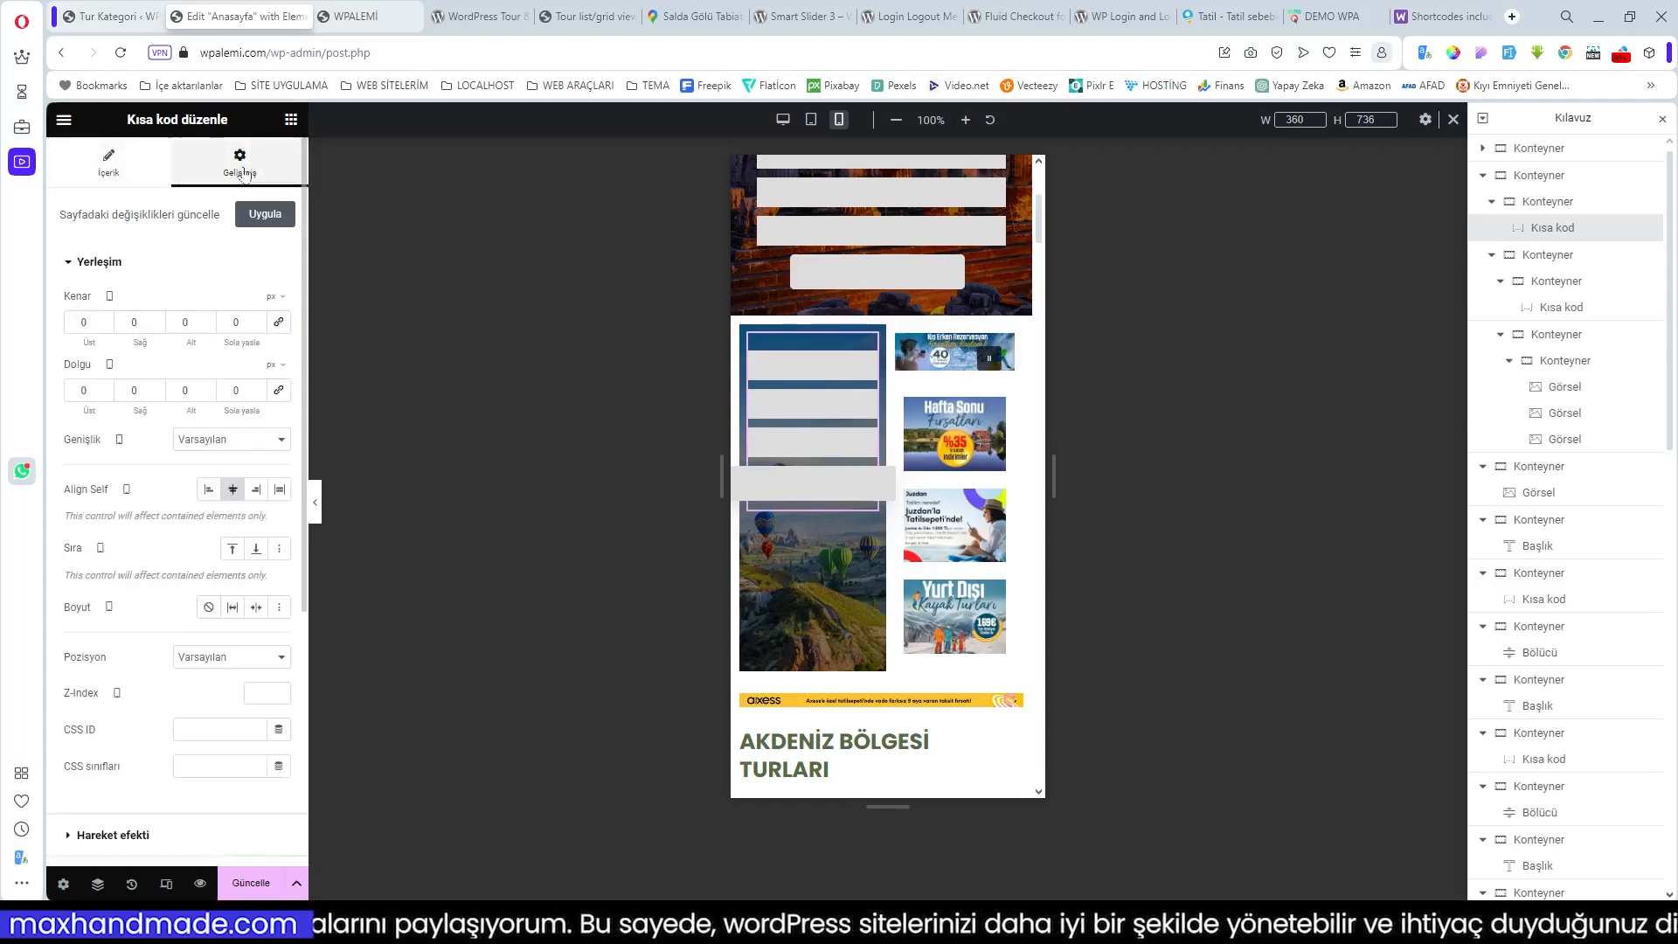
left_click(752, 339)
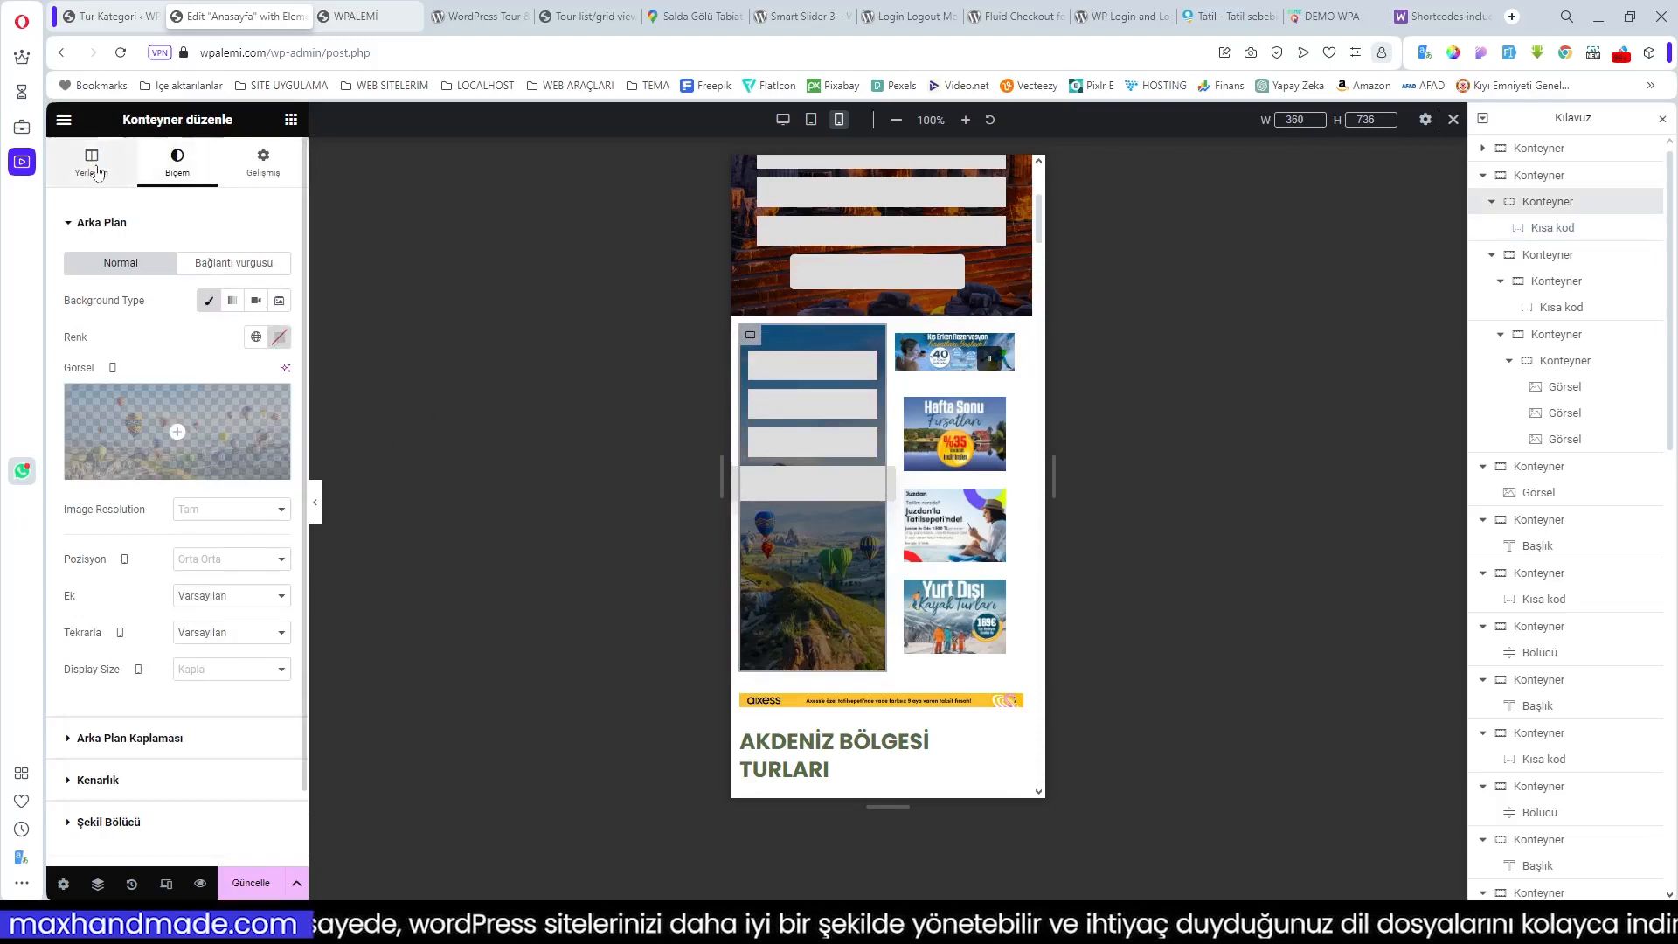
Step: Set the form container's minimum height to 0, keep Tam genişlik width, and justify items Eşit boşluklu
left_click(91, 163)
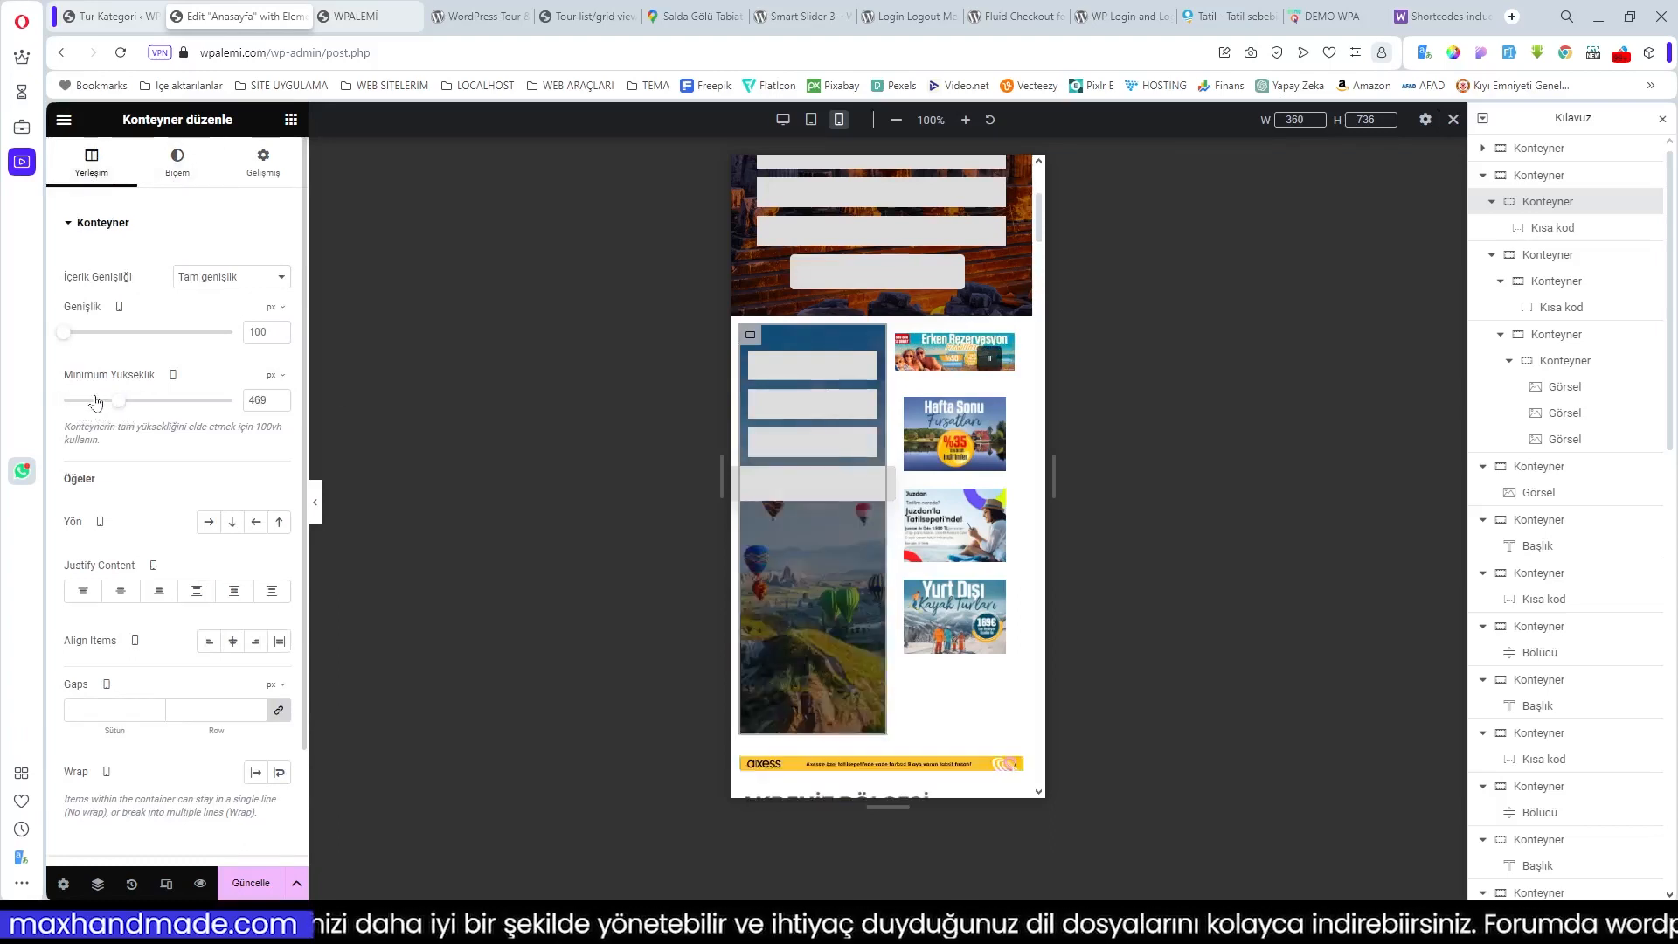
left_click_drag(128, 408, 48, 404)
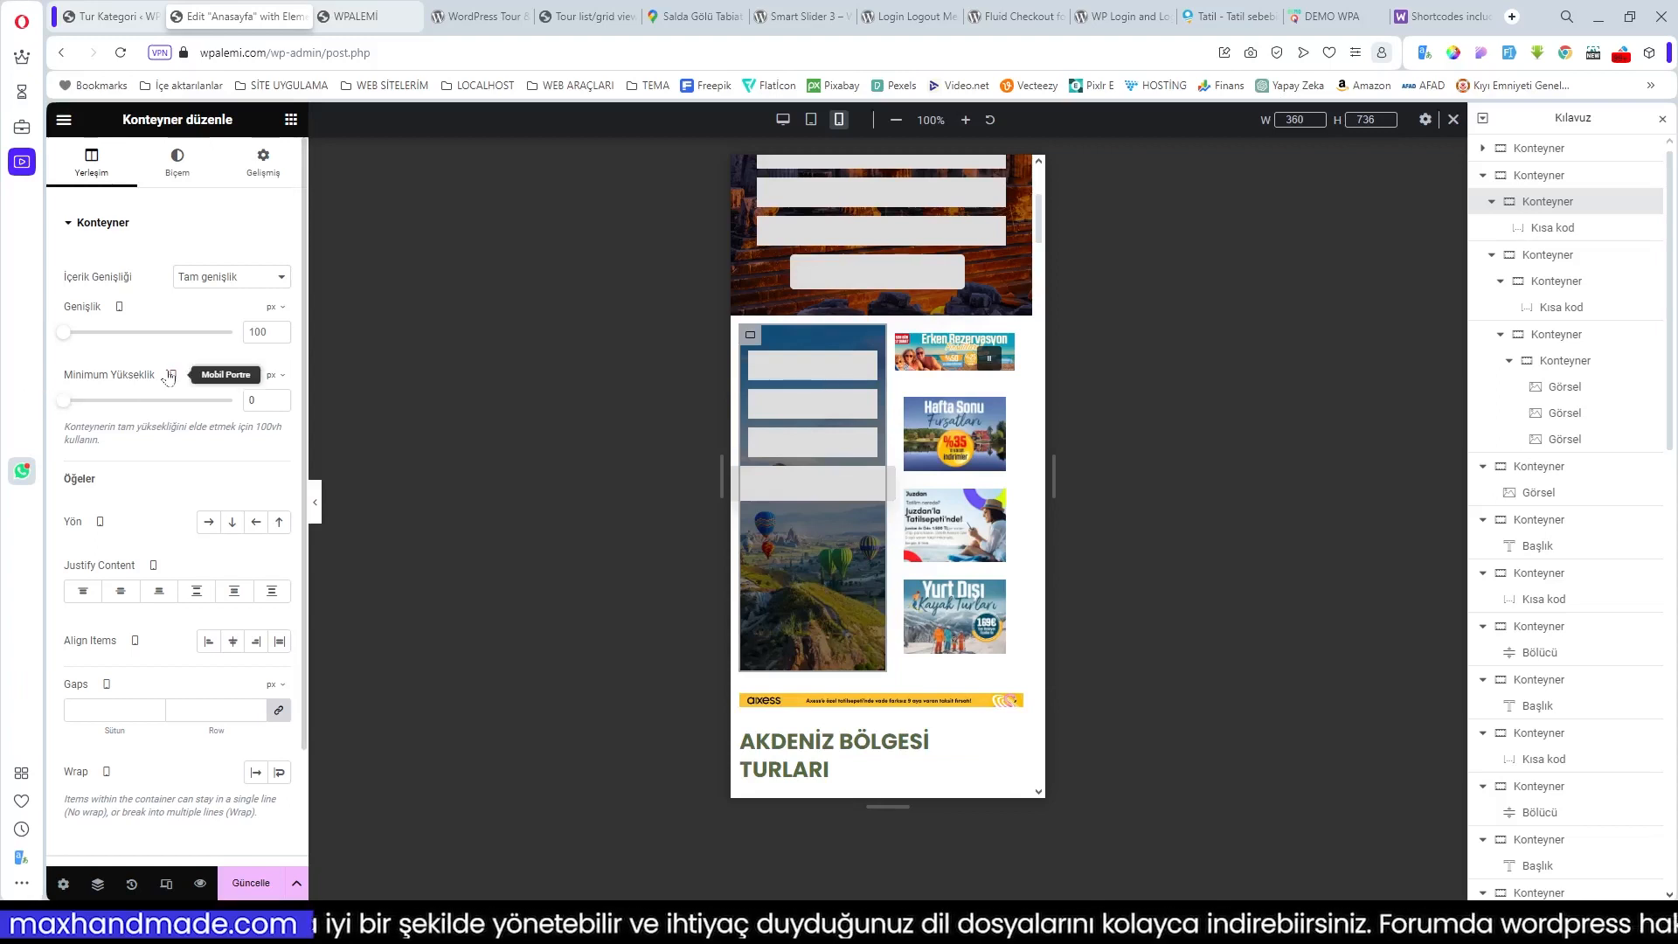
left_click(247, 277)
left_click(234, 295)
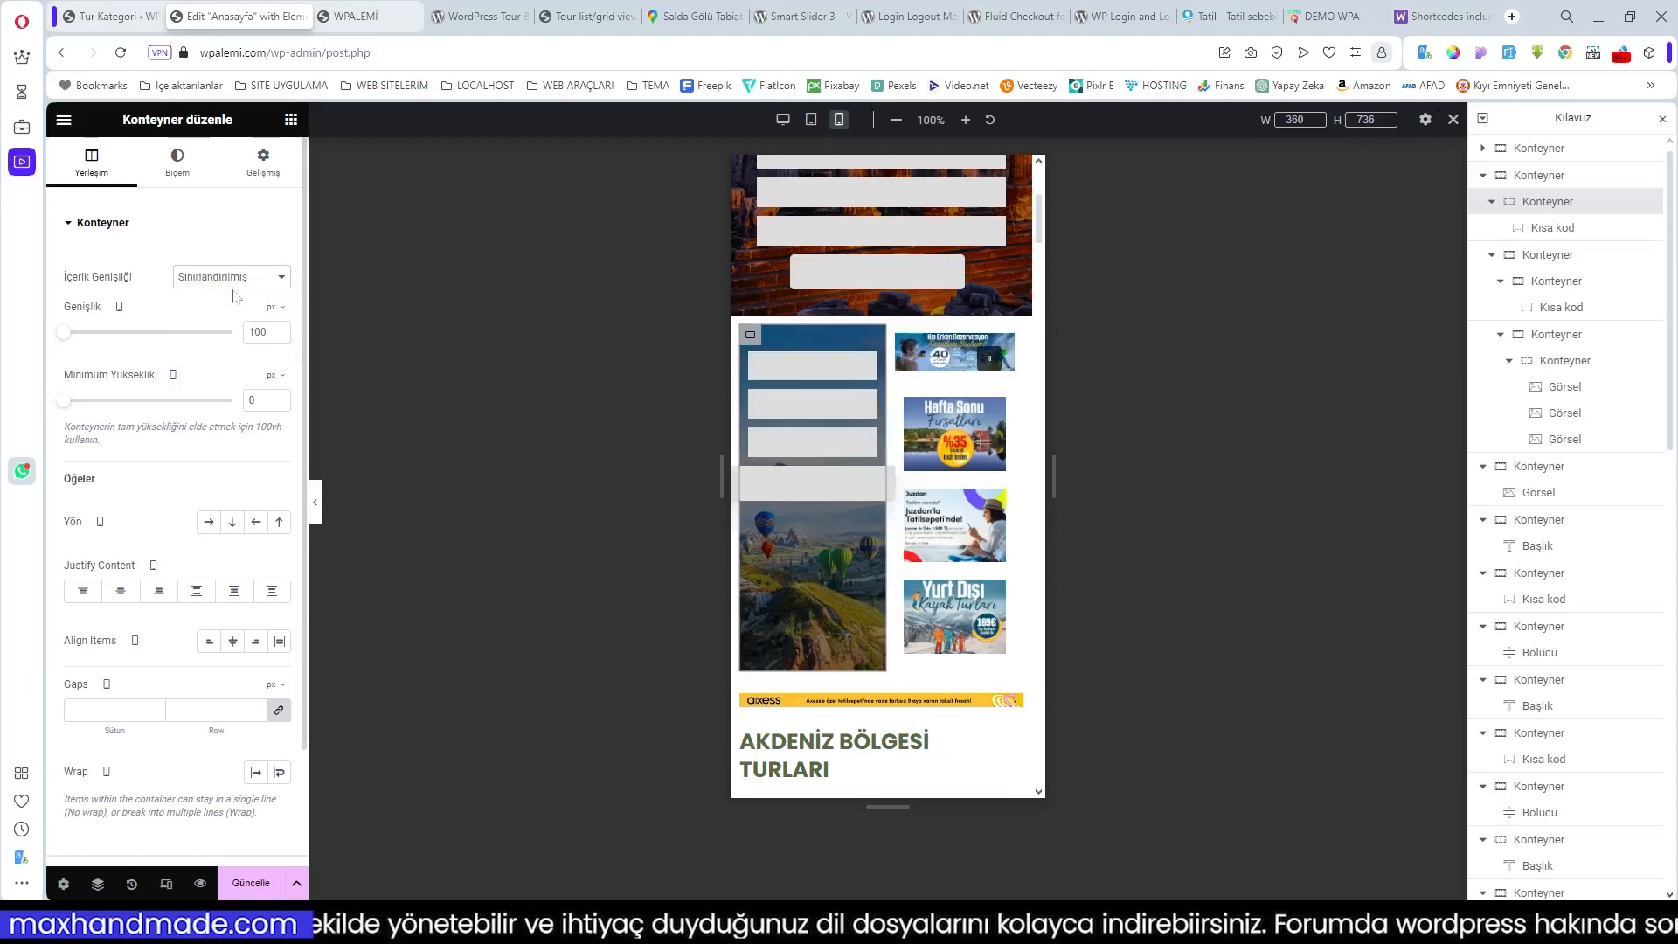
left_click(225, 278)
left_click(220, 292)
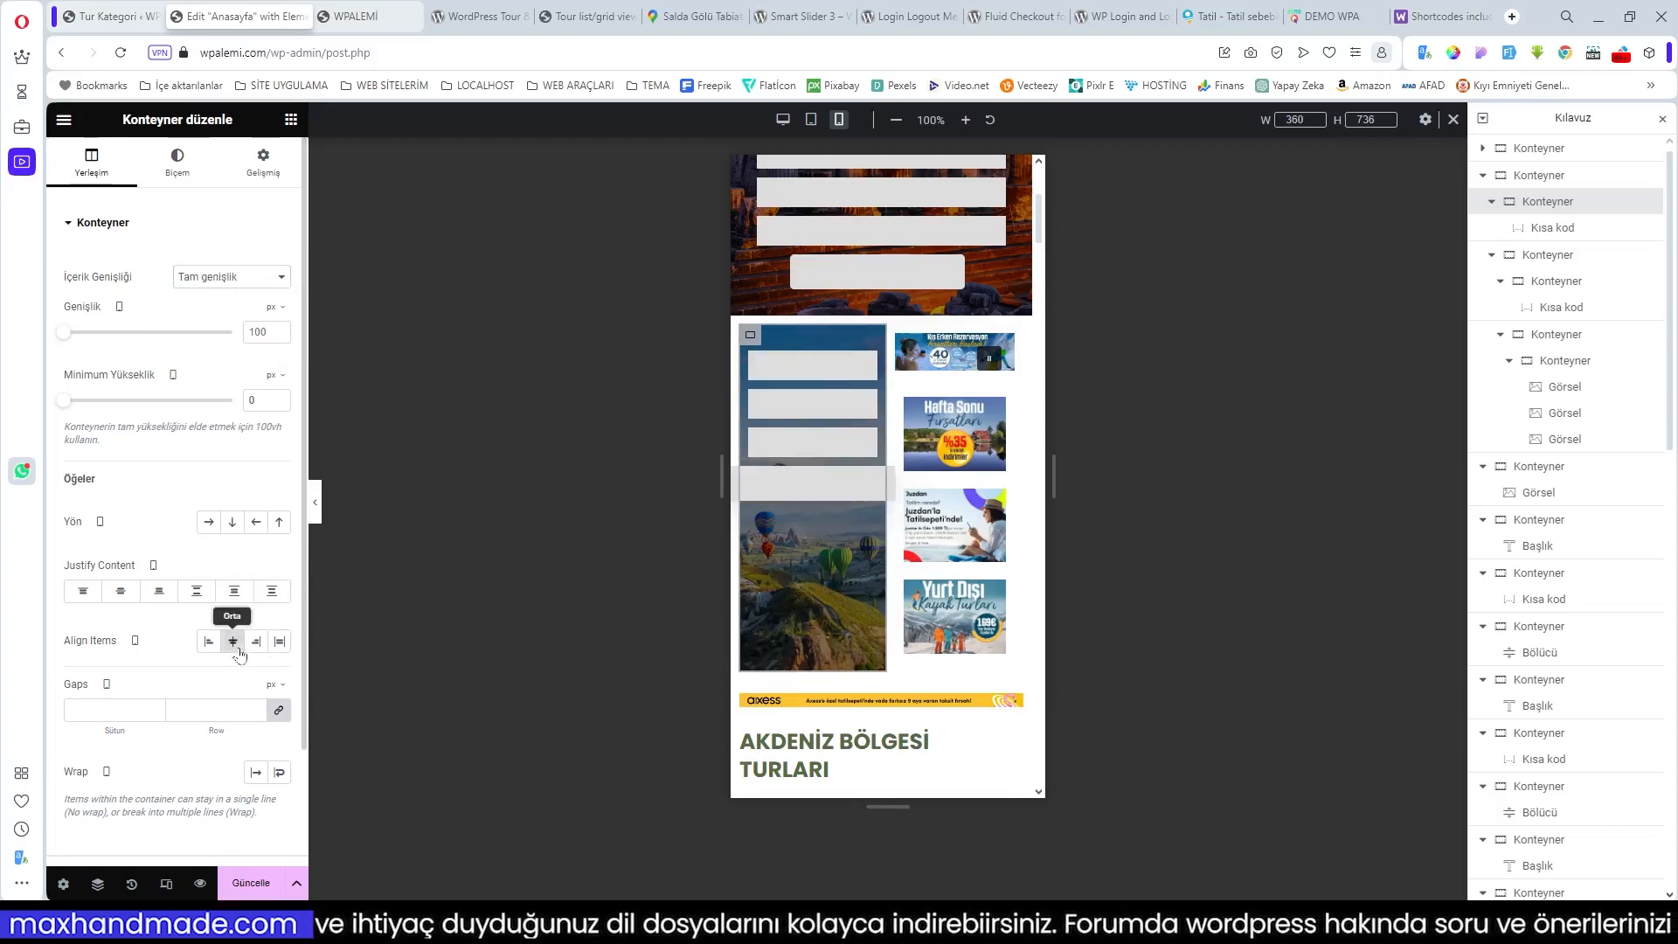
left_click(272, 595)
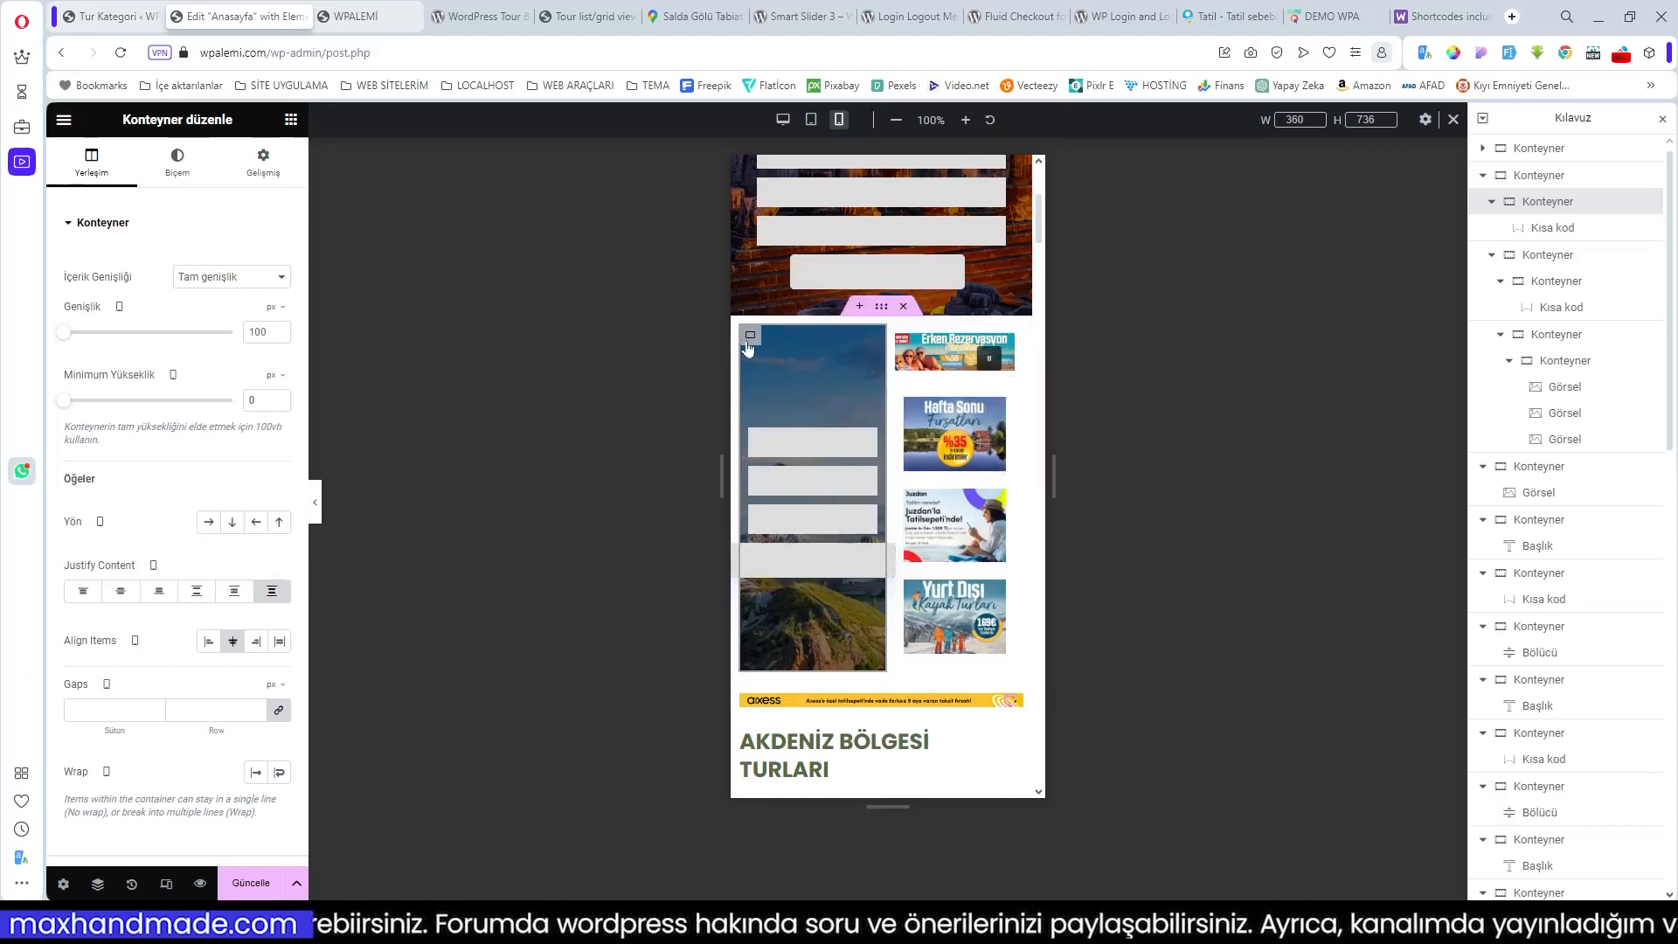
Step: Change the inner form container's row gap (-5), save the homepage, and view the live site
left_click(882, 311)
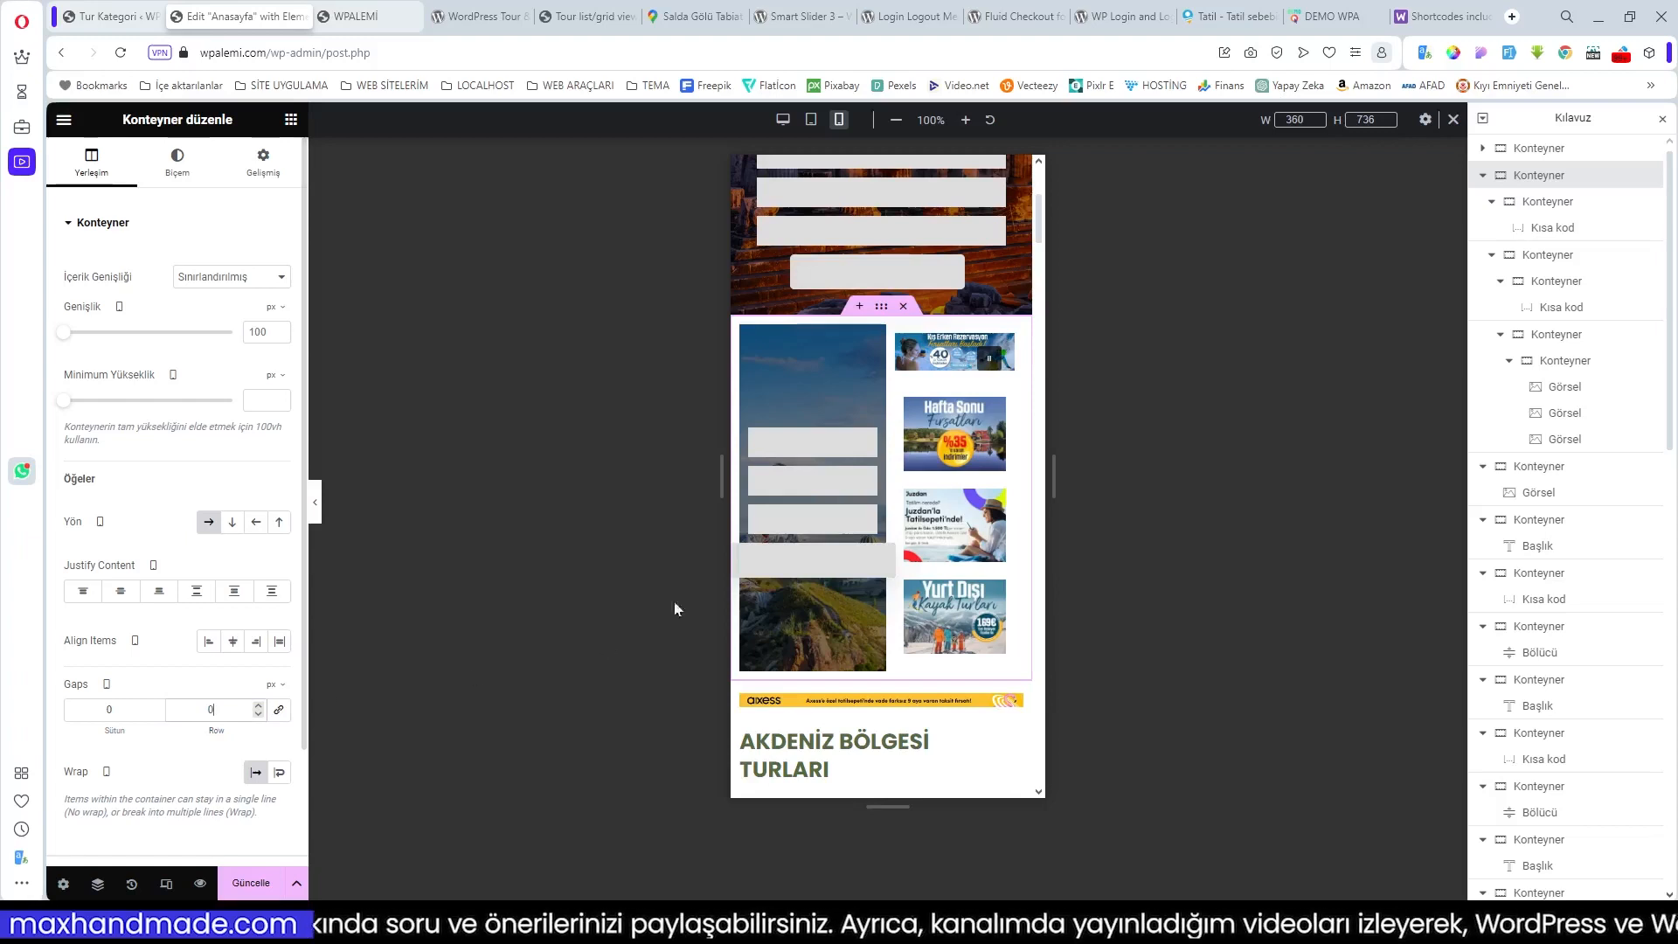
left_click(750, 337)
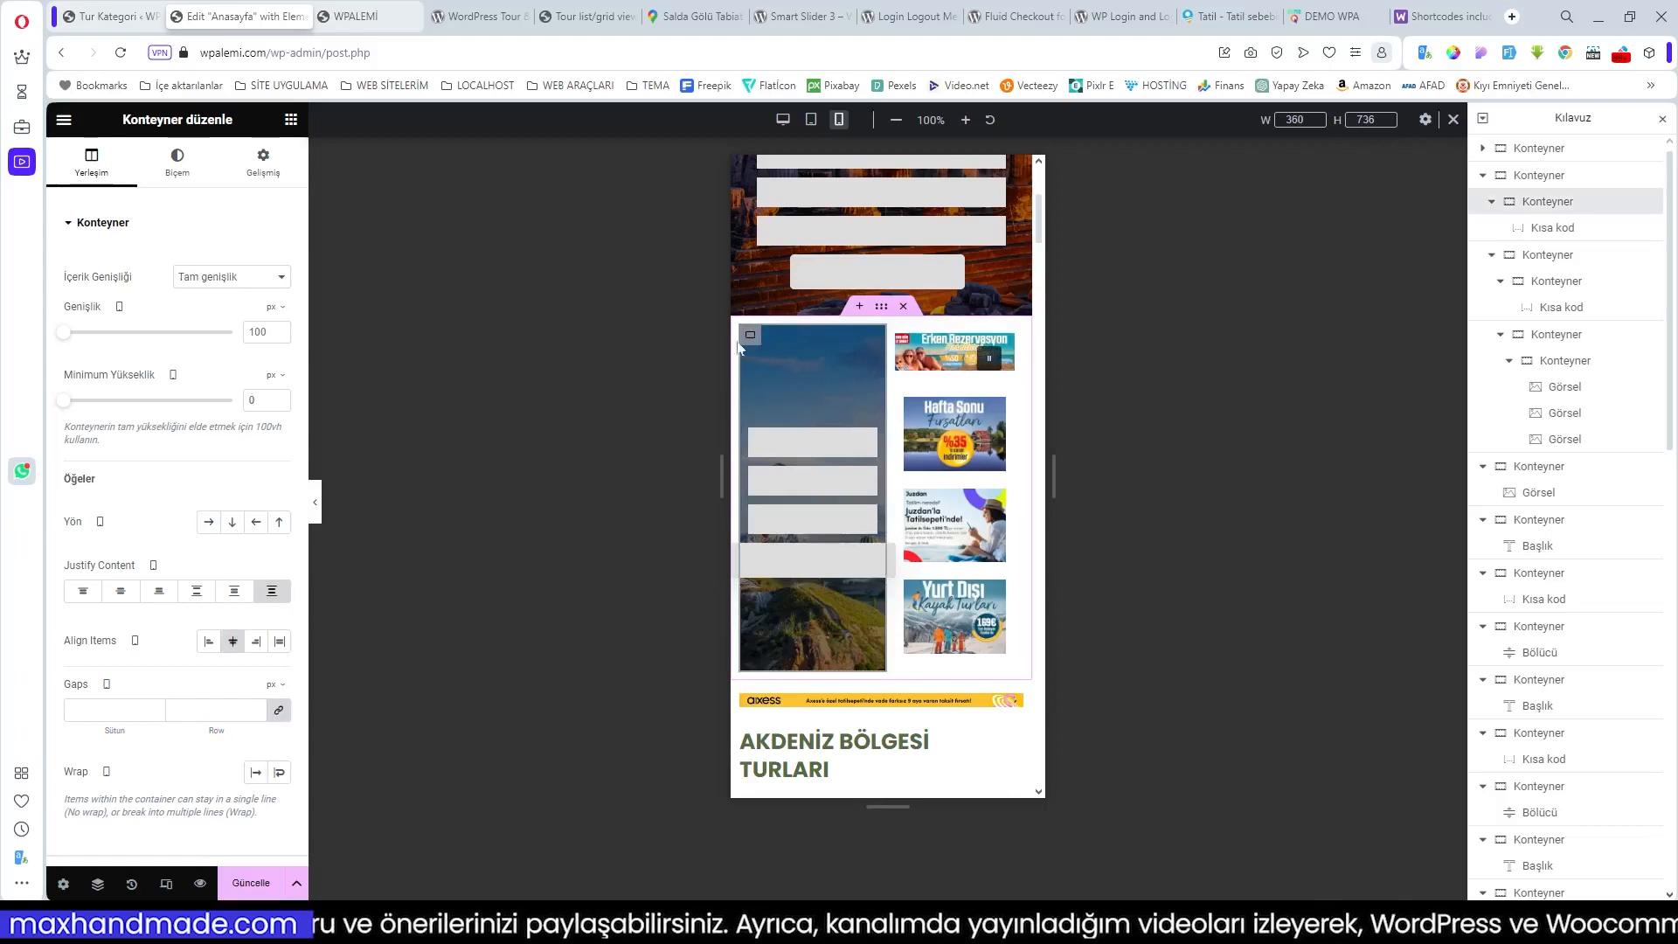
double_click(210, 710)
type("-5")
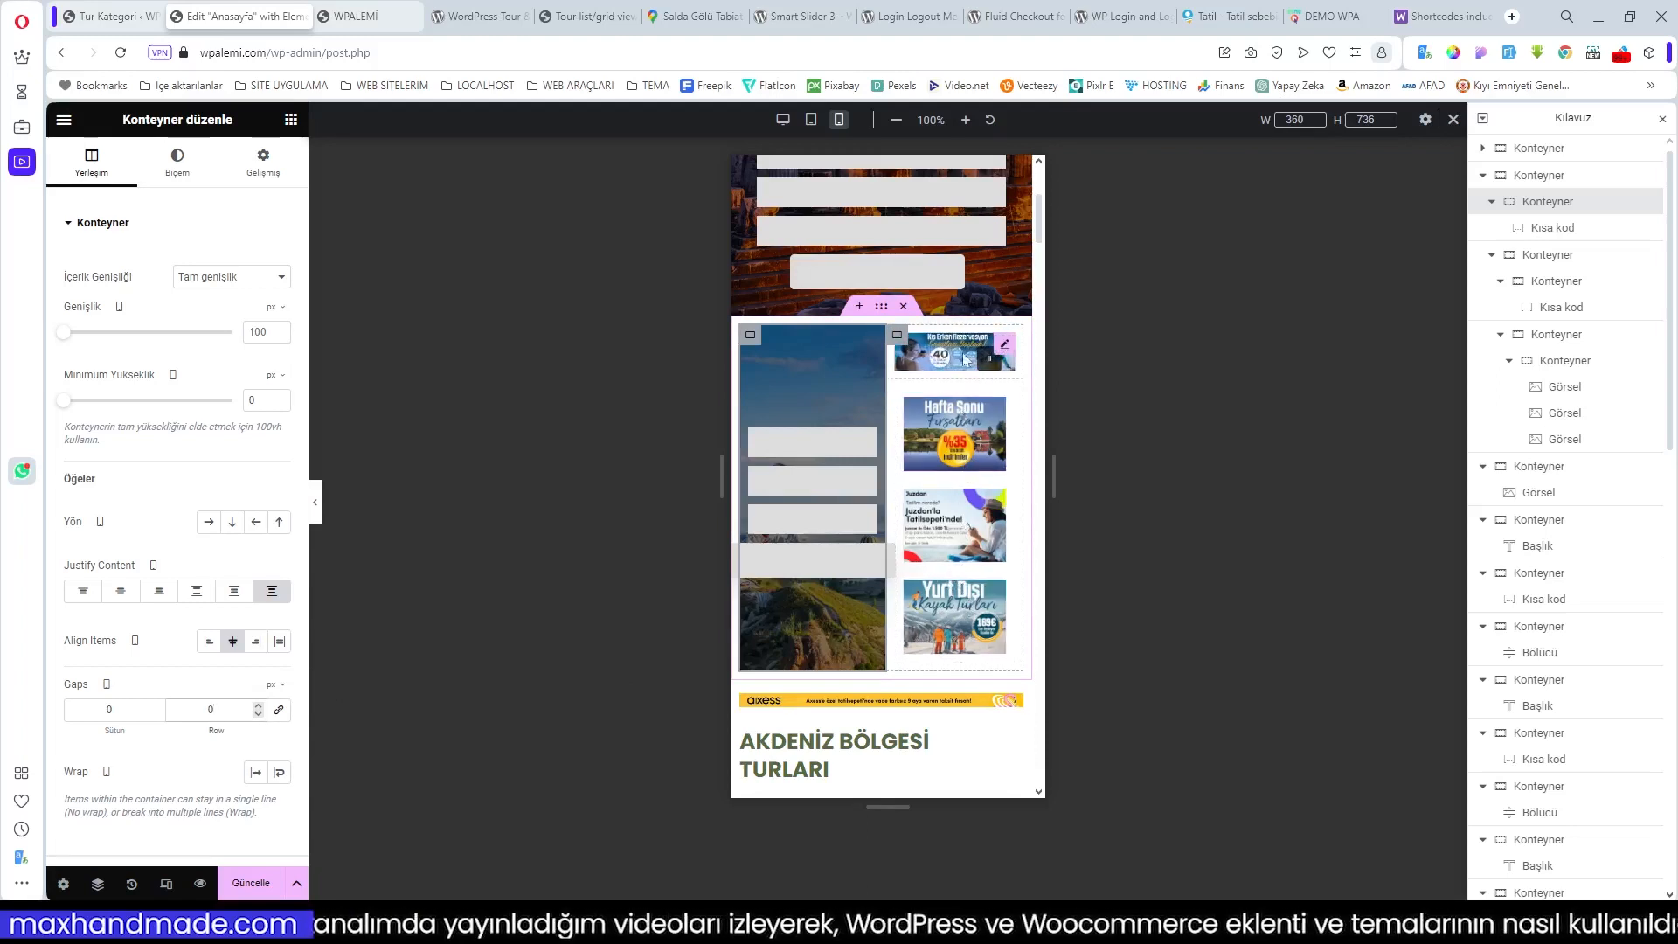
left_click(251, 883)
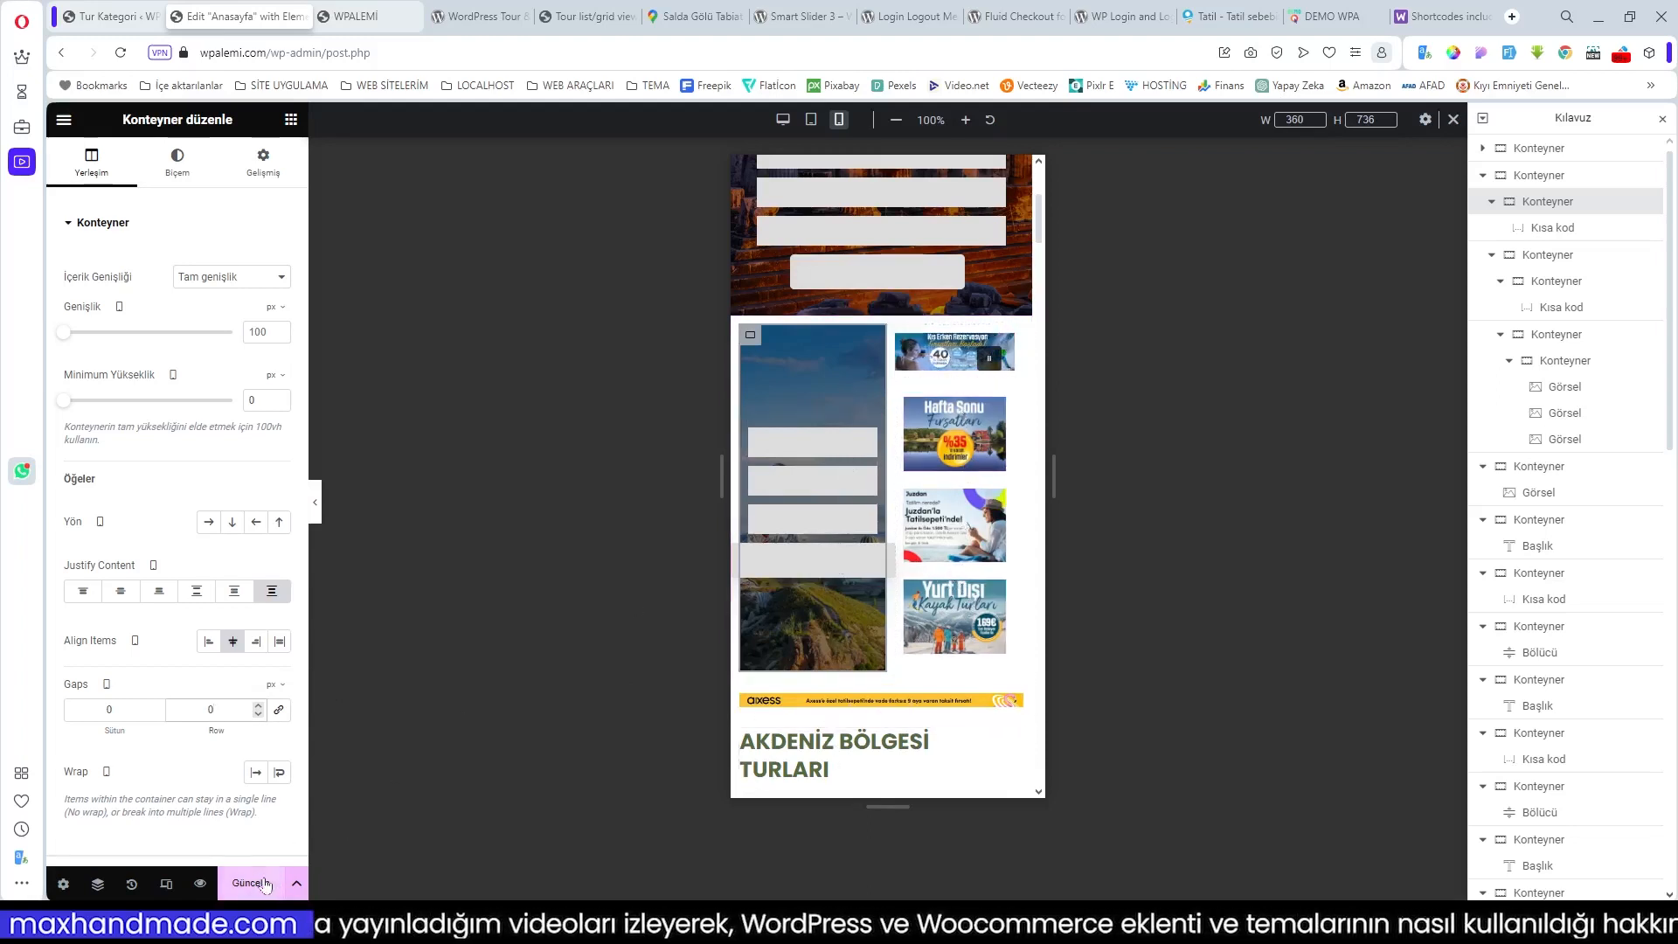
left_click(371, 18)
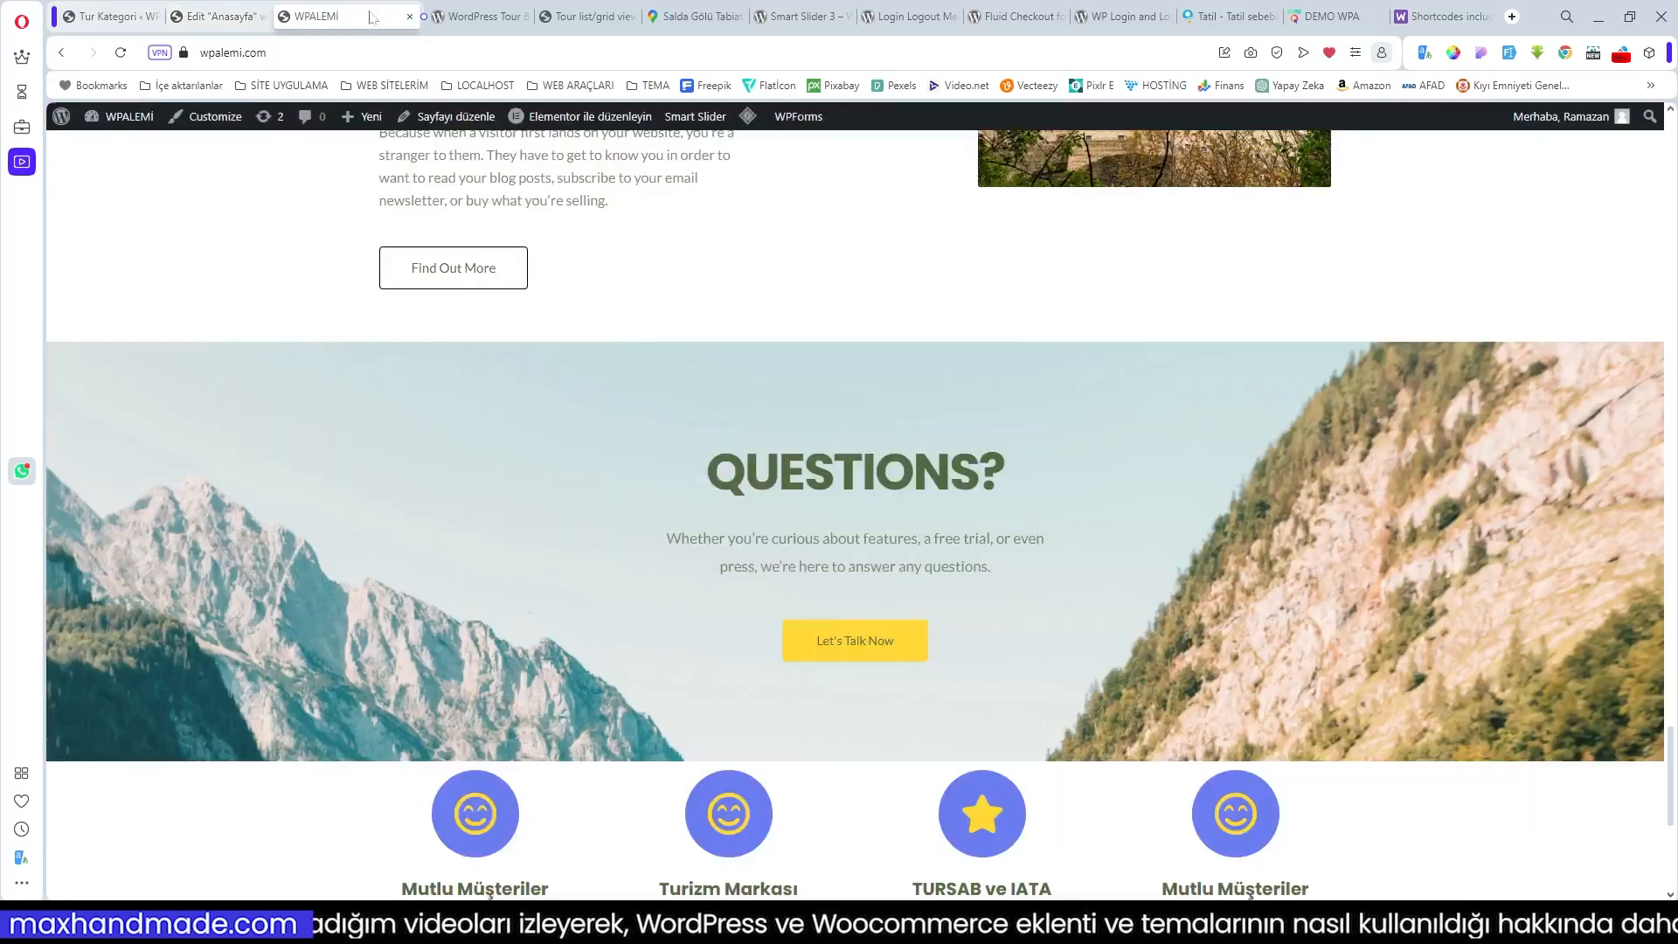
Step: Inspect the live homepage's mobile layout in developer tools, then return to the Elementor editor
left_click(264, 17)
left_click(370, 15)
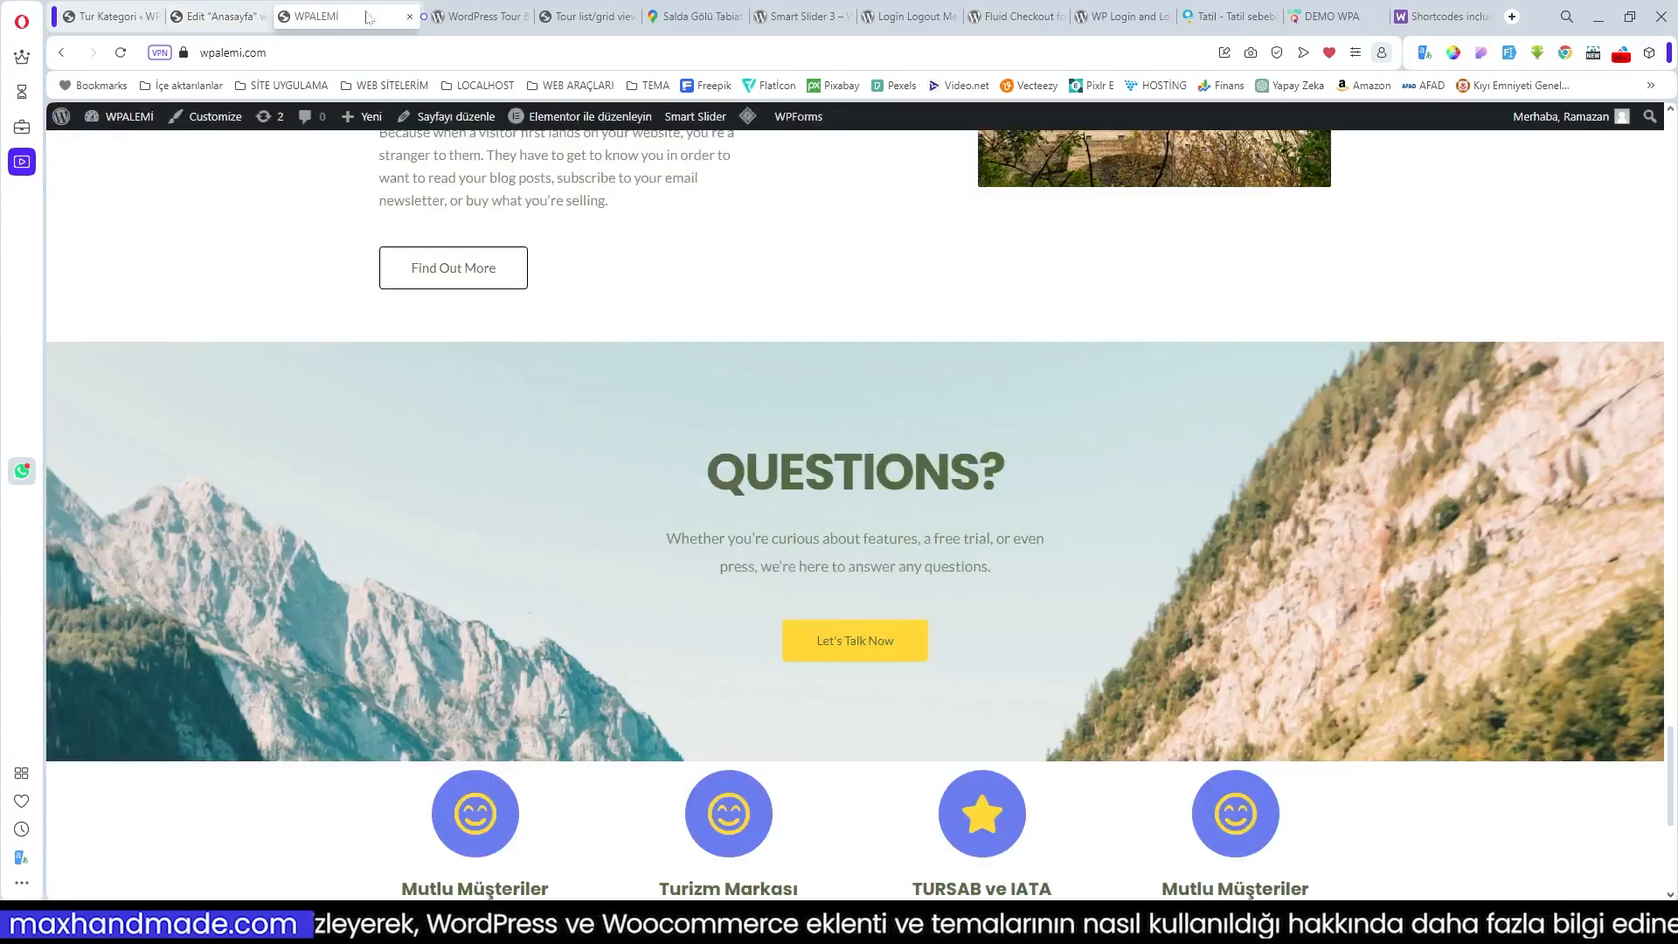
right_click(893, 289)
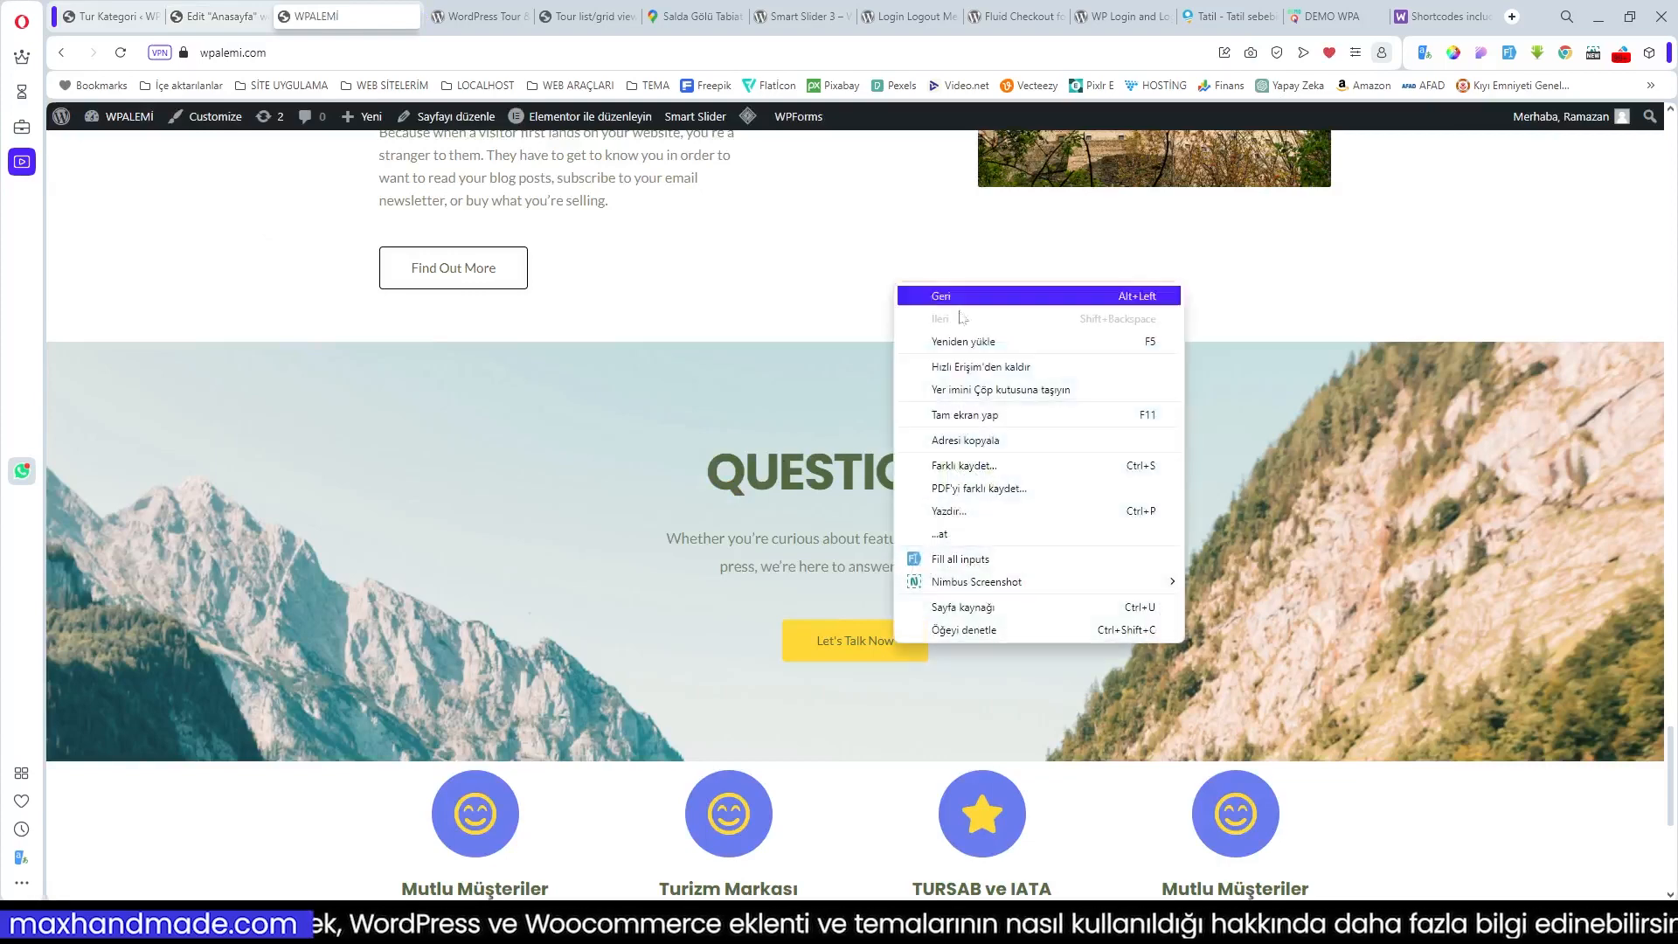
left_click(1005, 637)
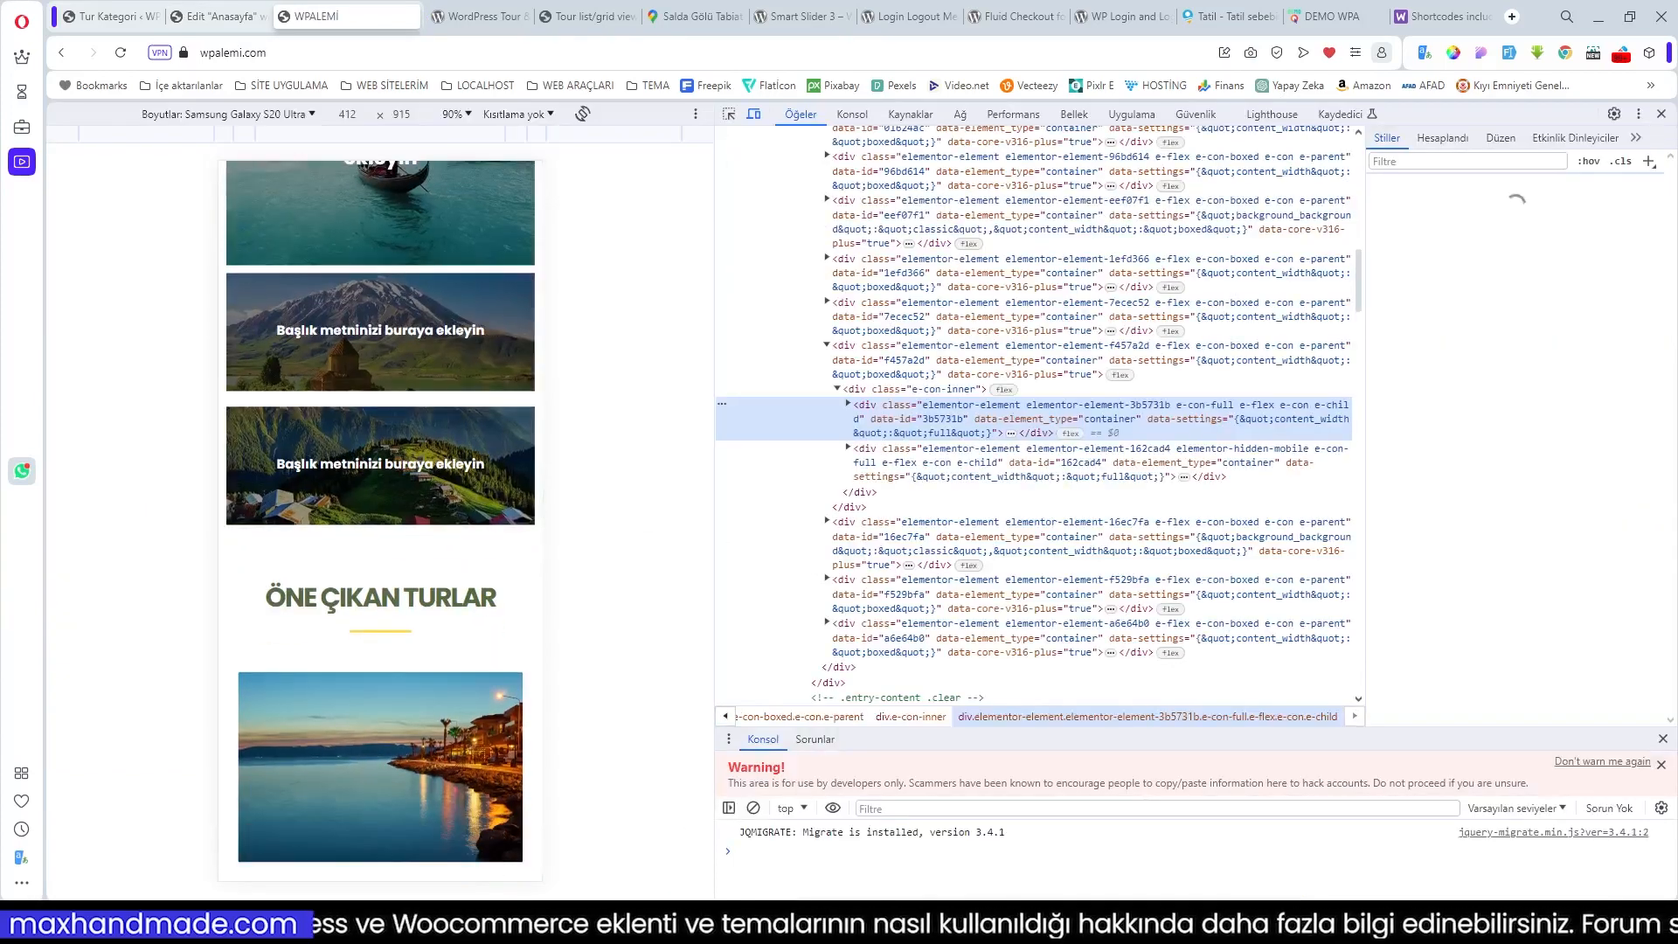
scroll(431, 483, "up", 15)
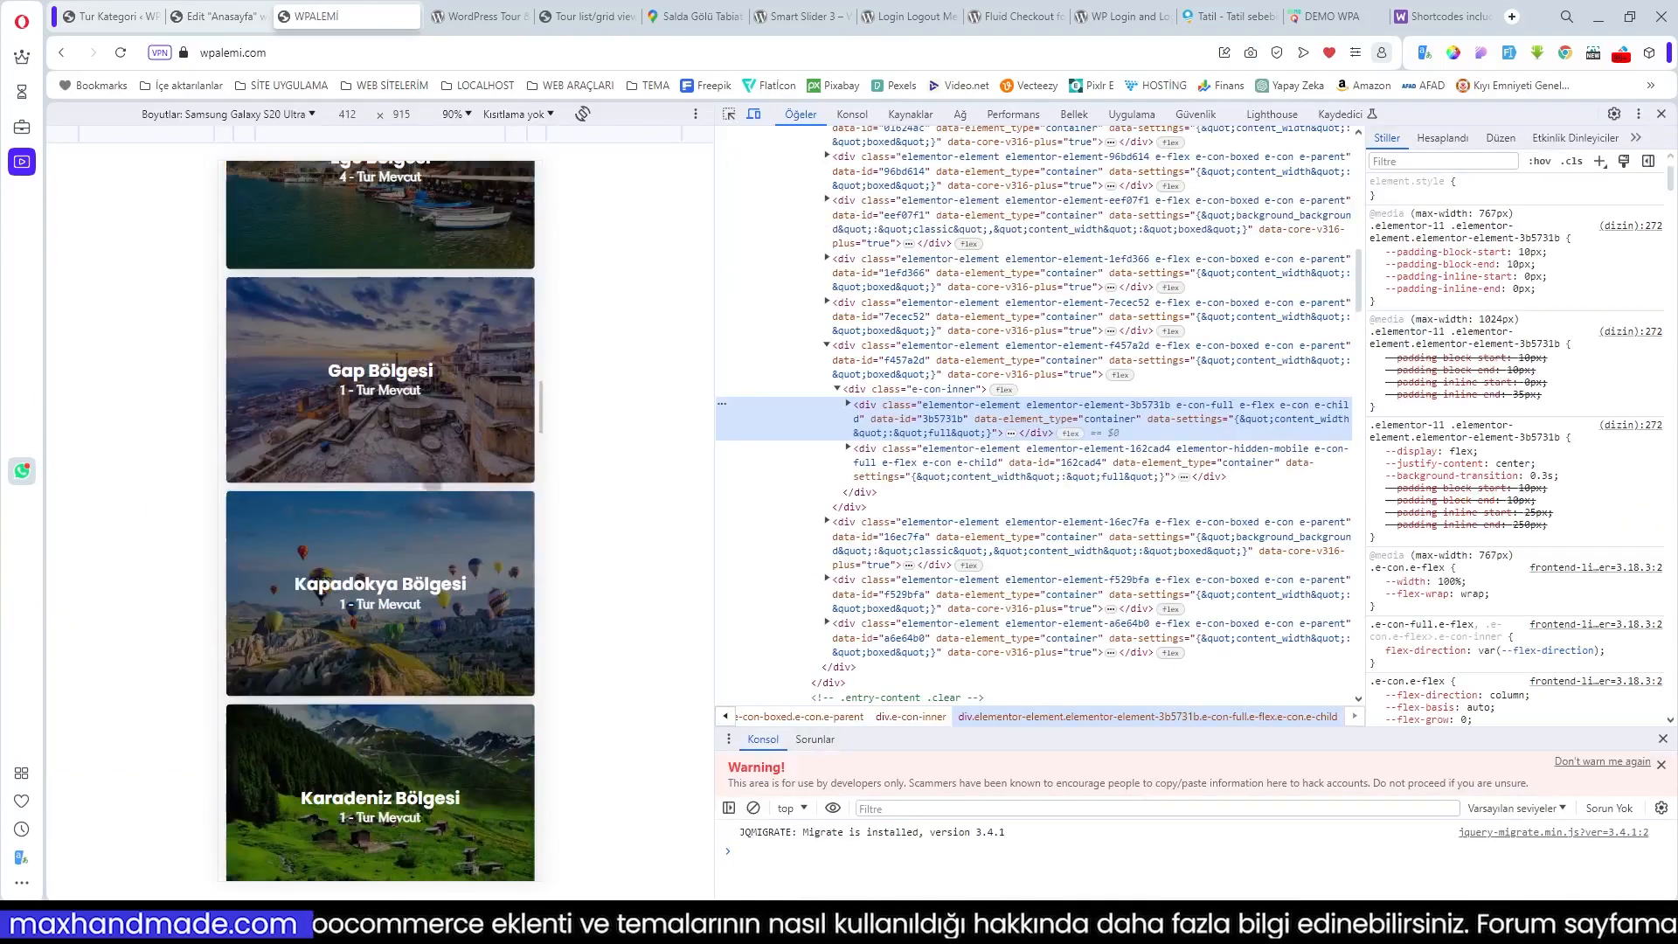
scroll(432, 483, "up", 15)
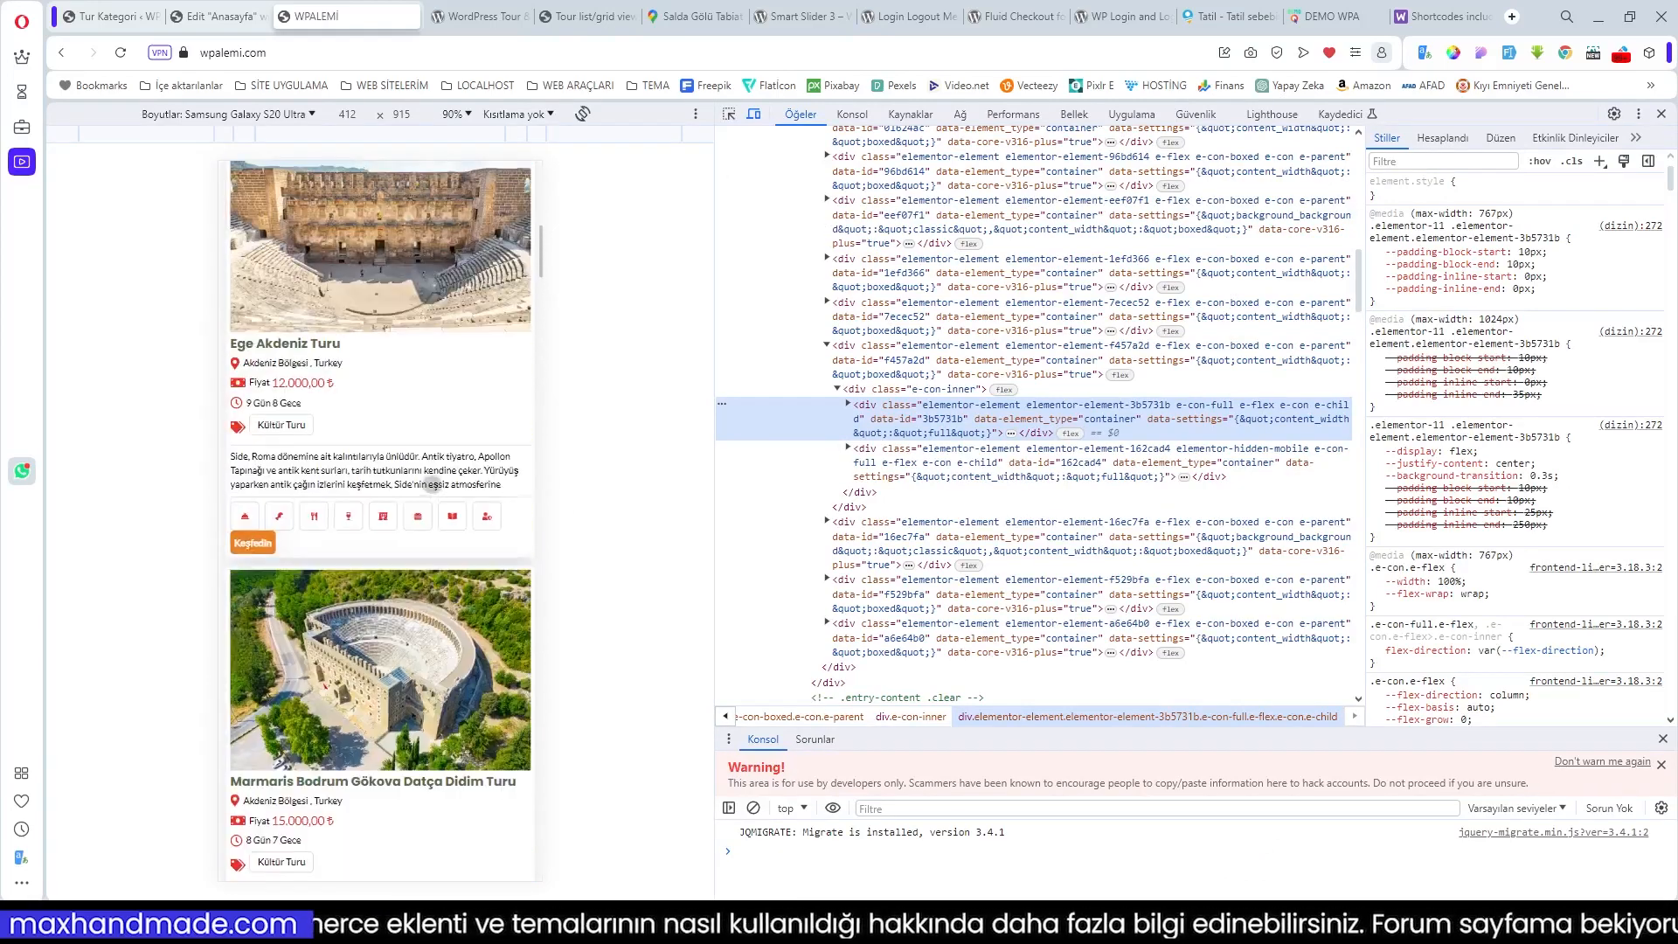
scroll(432, 483, "down", 3)
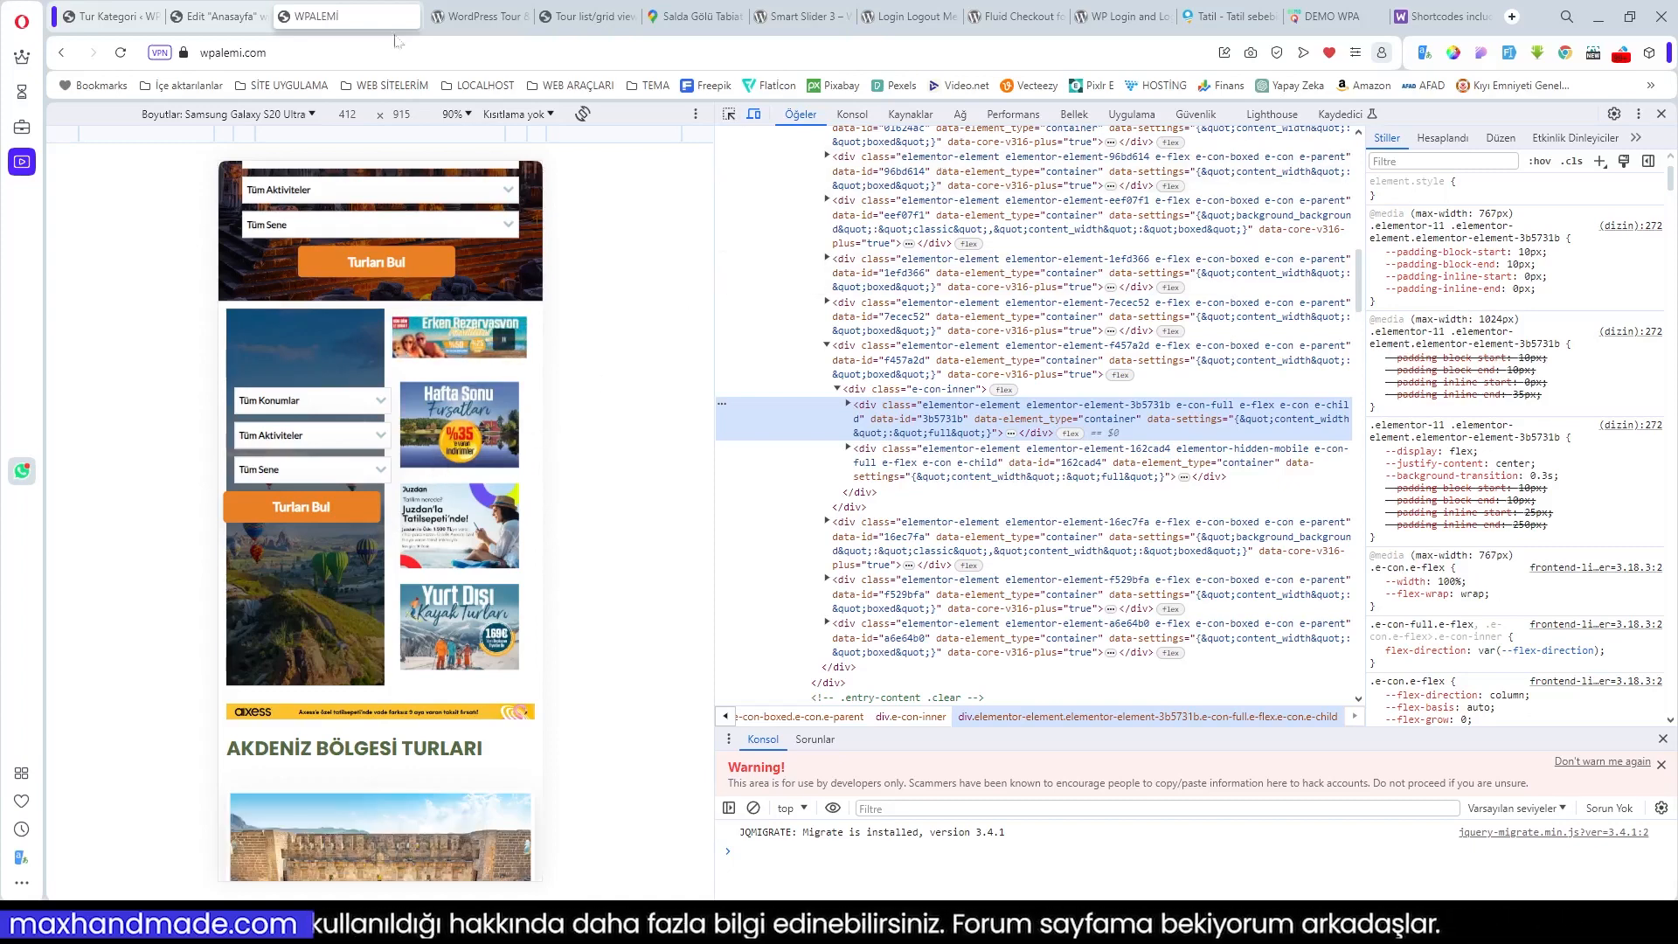
left_click(234, 16)
scroll(890, 414, "up", 1)
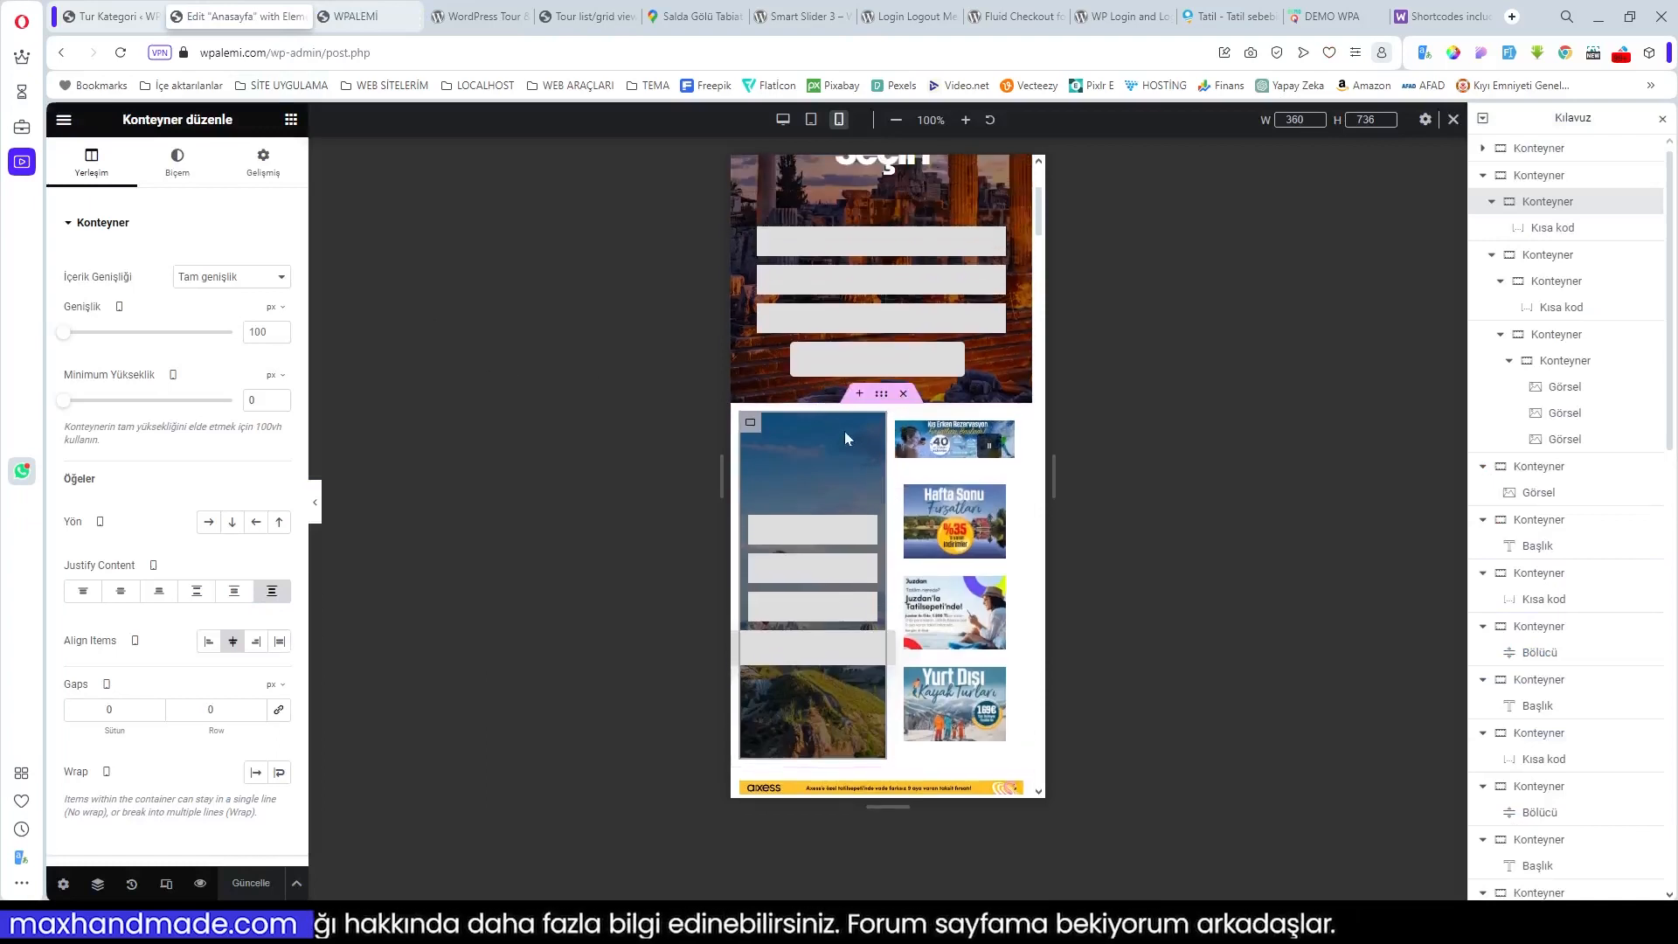
Step: Stack the search-form container vertically and give the banner container space-around justification with stretched items
left_click(881, 398)
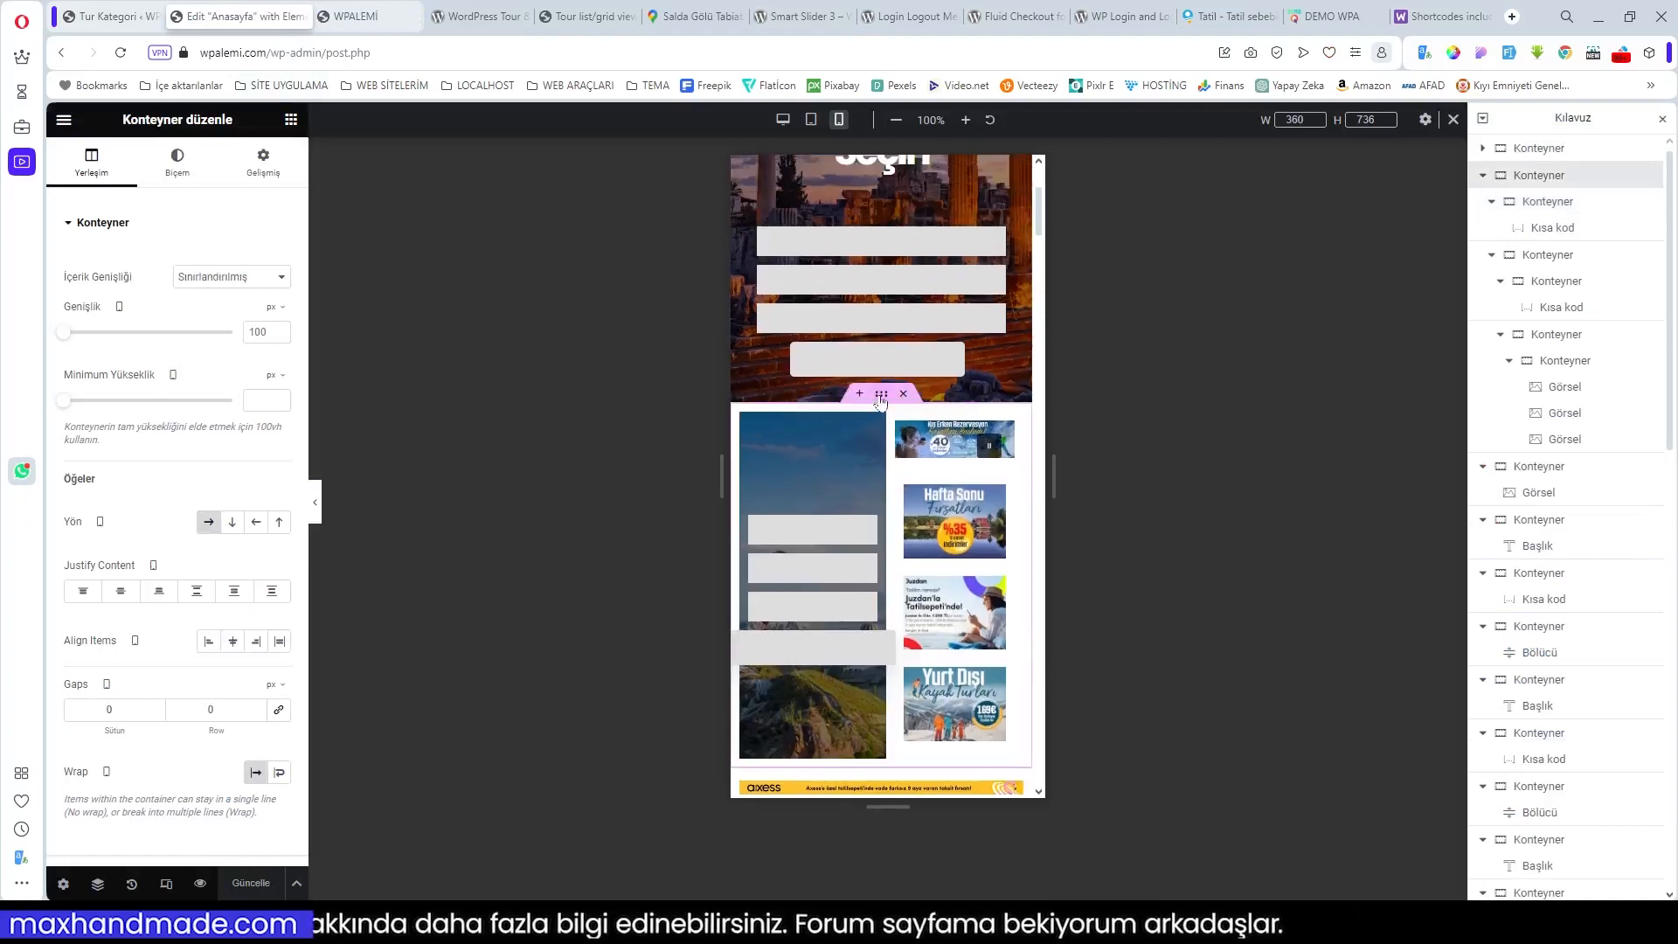
left_click(232, 521)
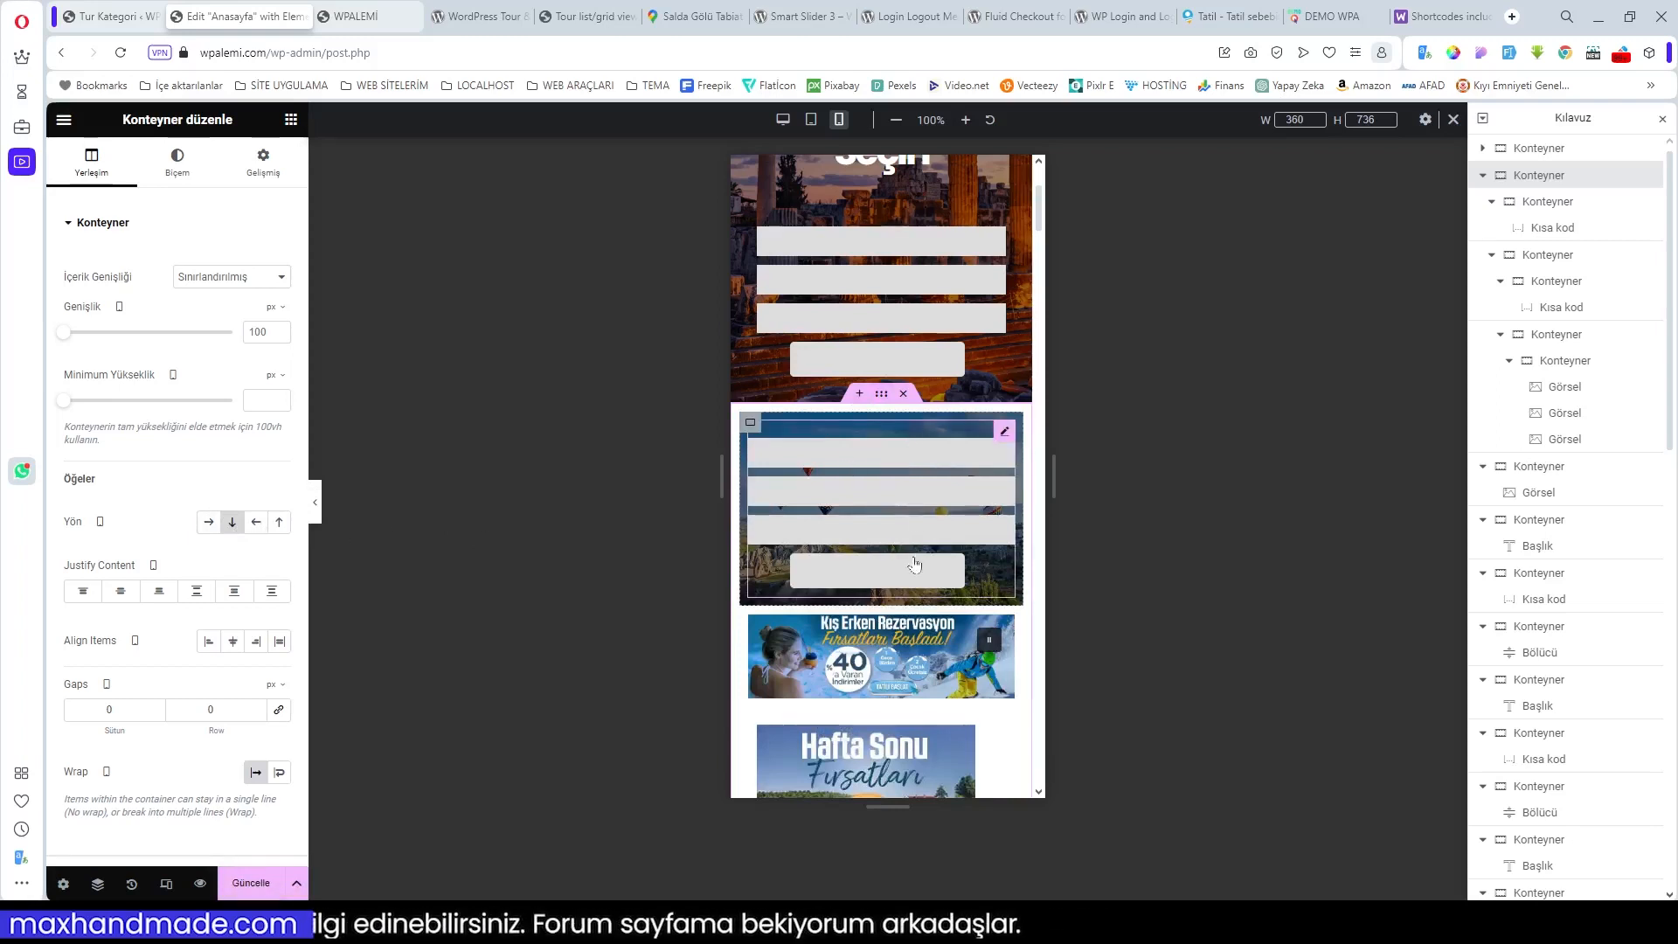
scroll(914, 564, "down", 4)
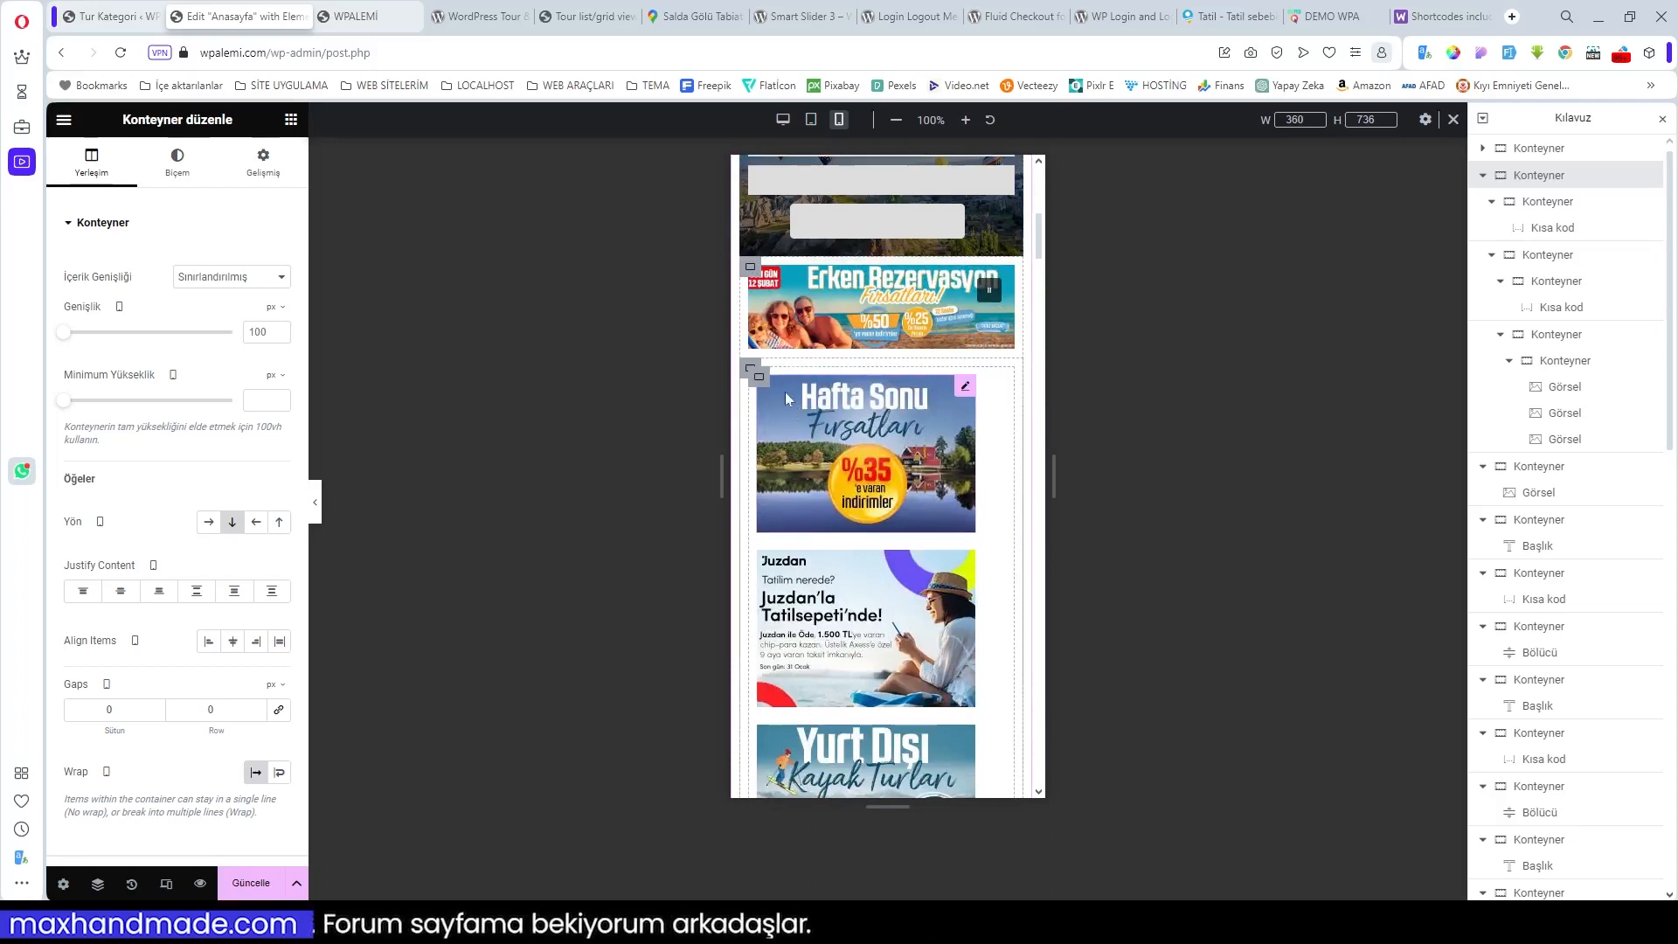
left_click(753, 371)
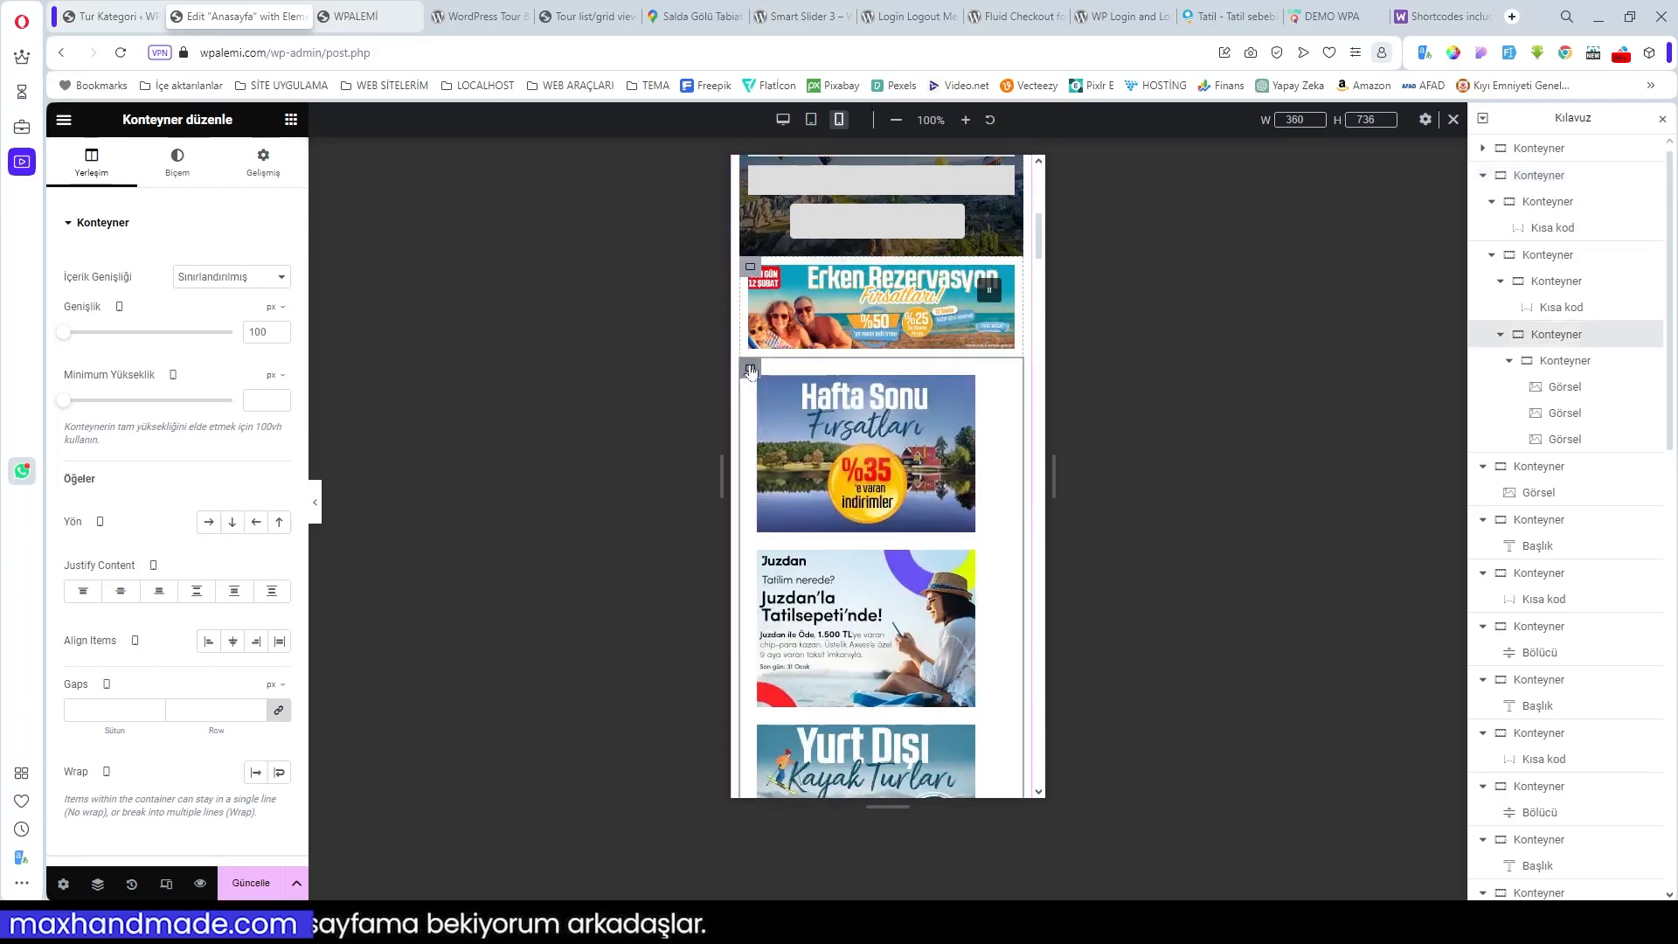
left_click(236, 591)
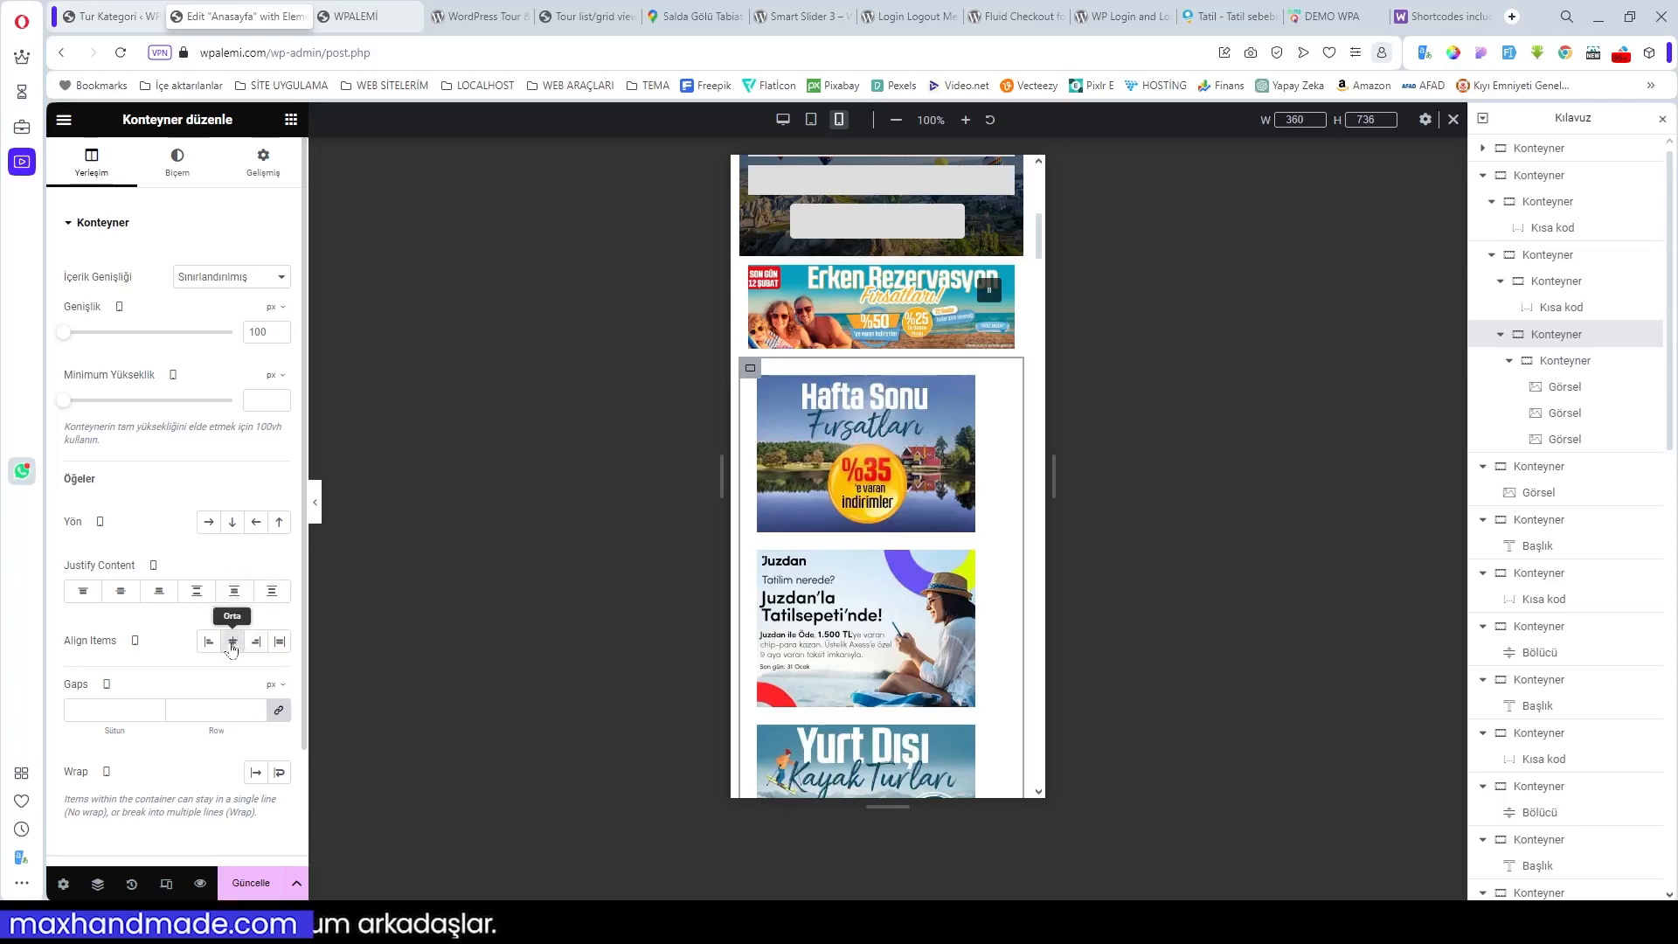
left_click(279, 644)
Step: Arrange the banner images in a single evenly spaced, centred column
left_click(760, 379)
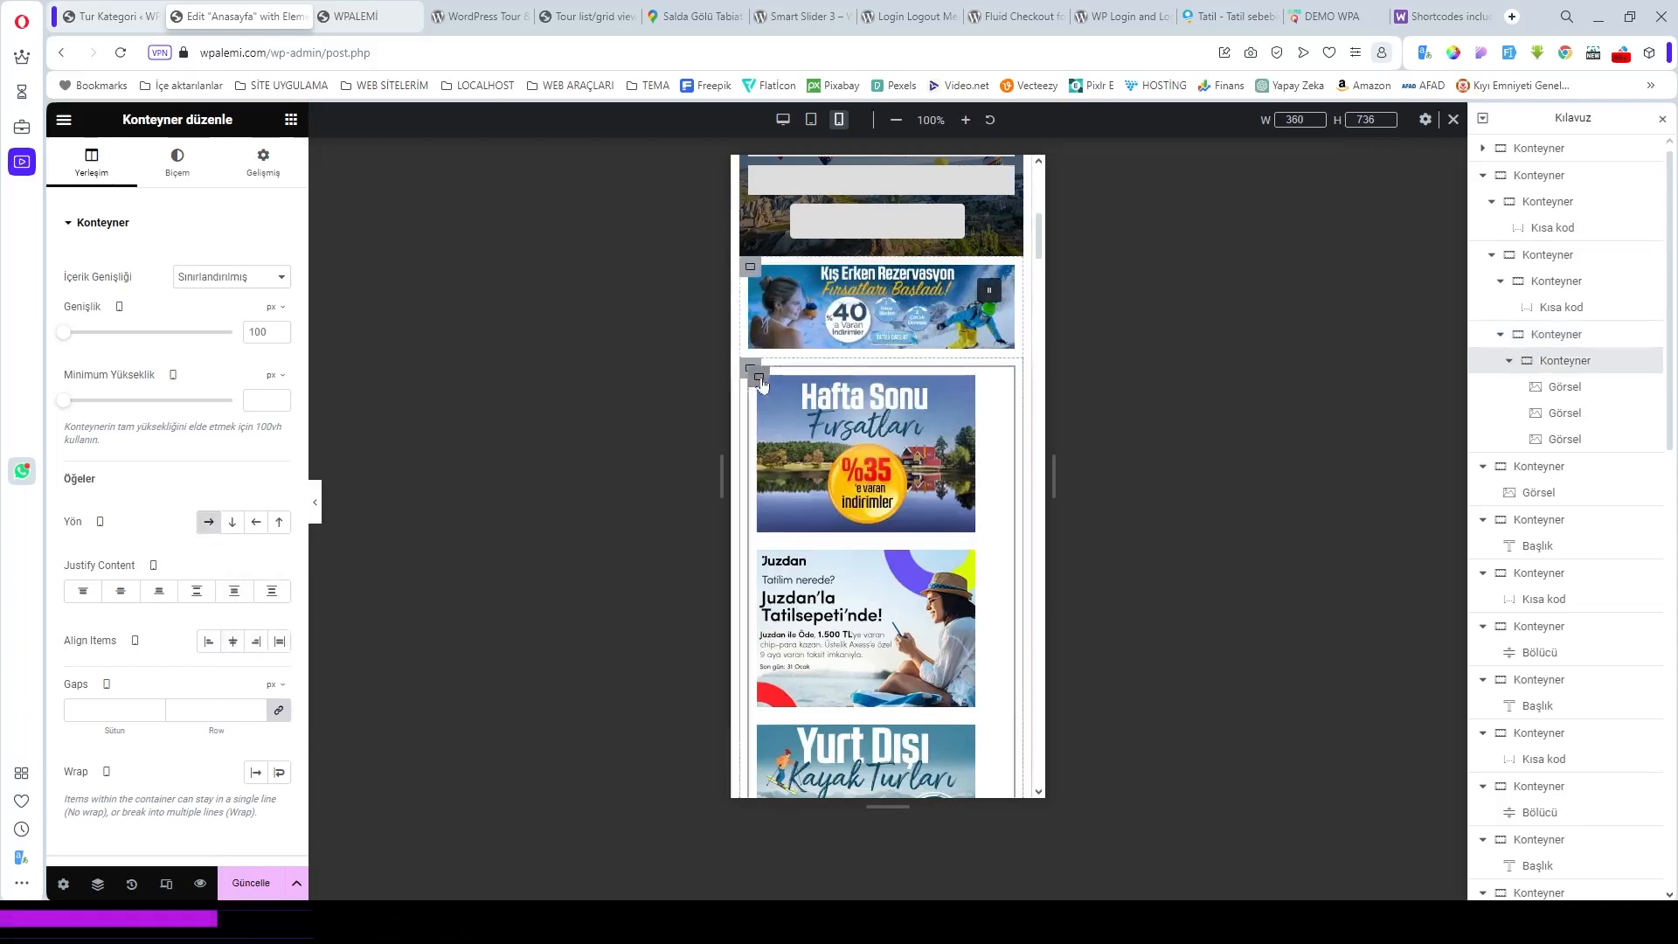
left_click(231, 522)
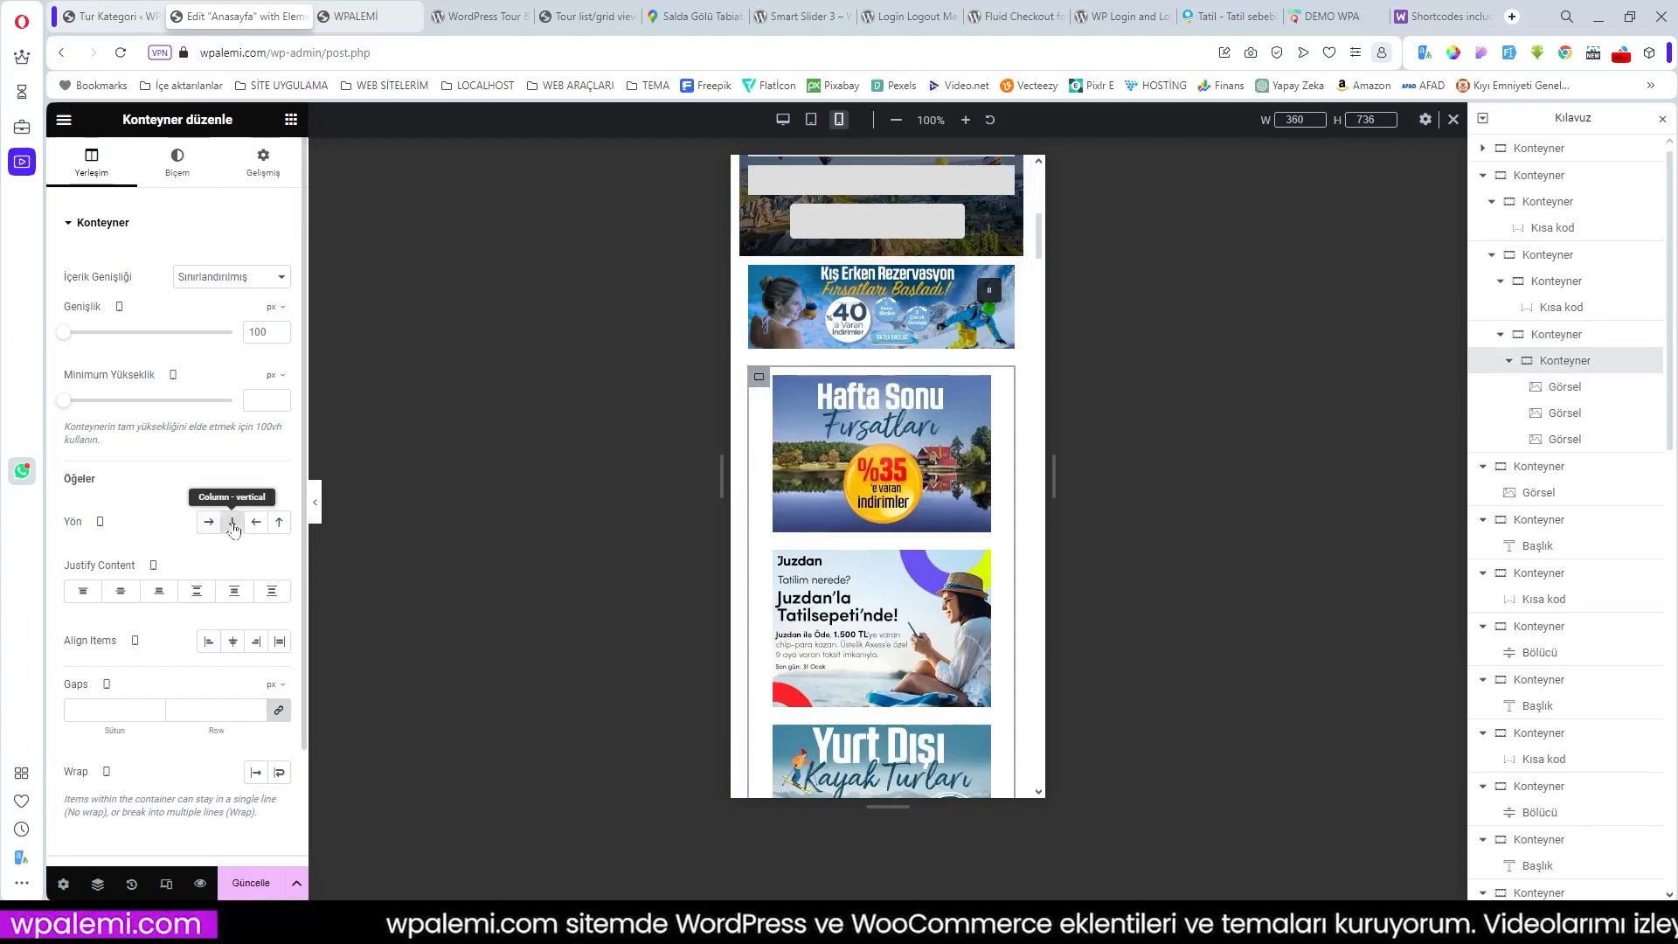
left_click(271, 593)
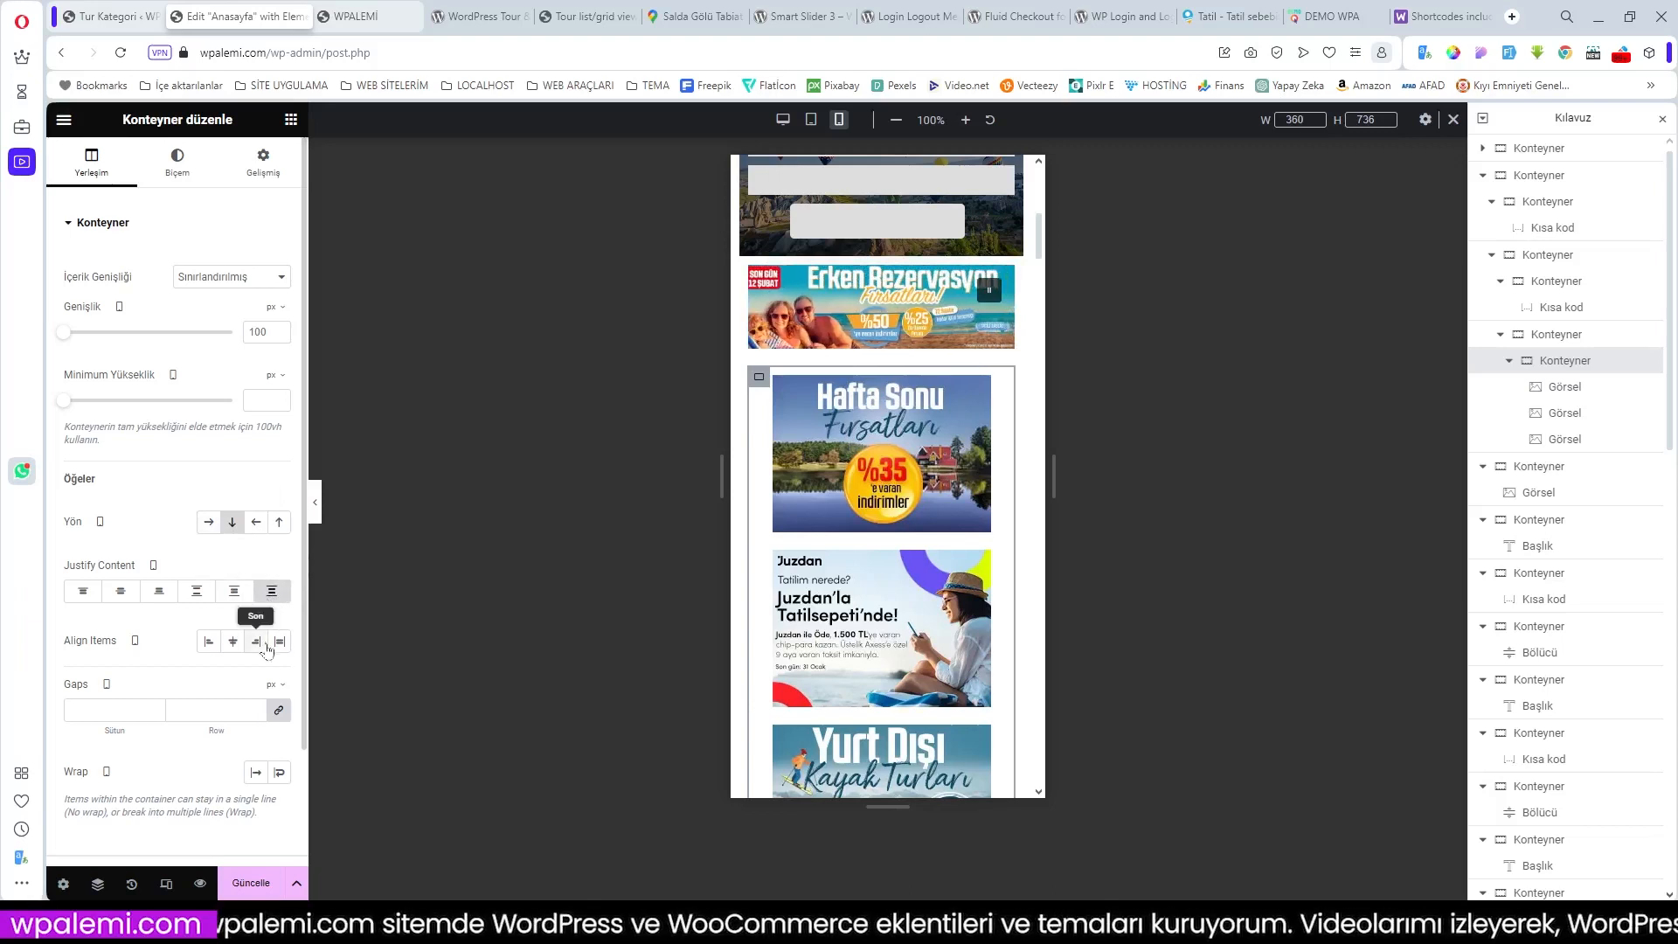
left_click(233, 642)
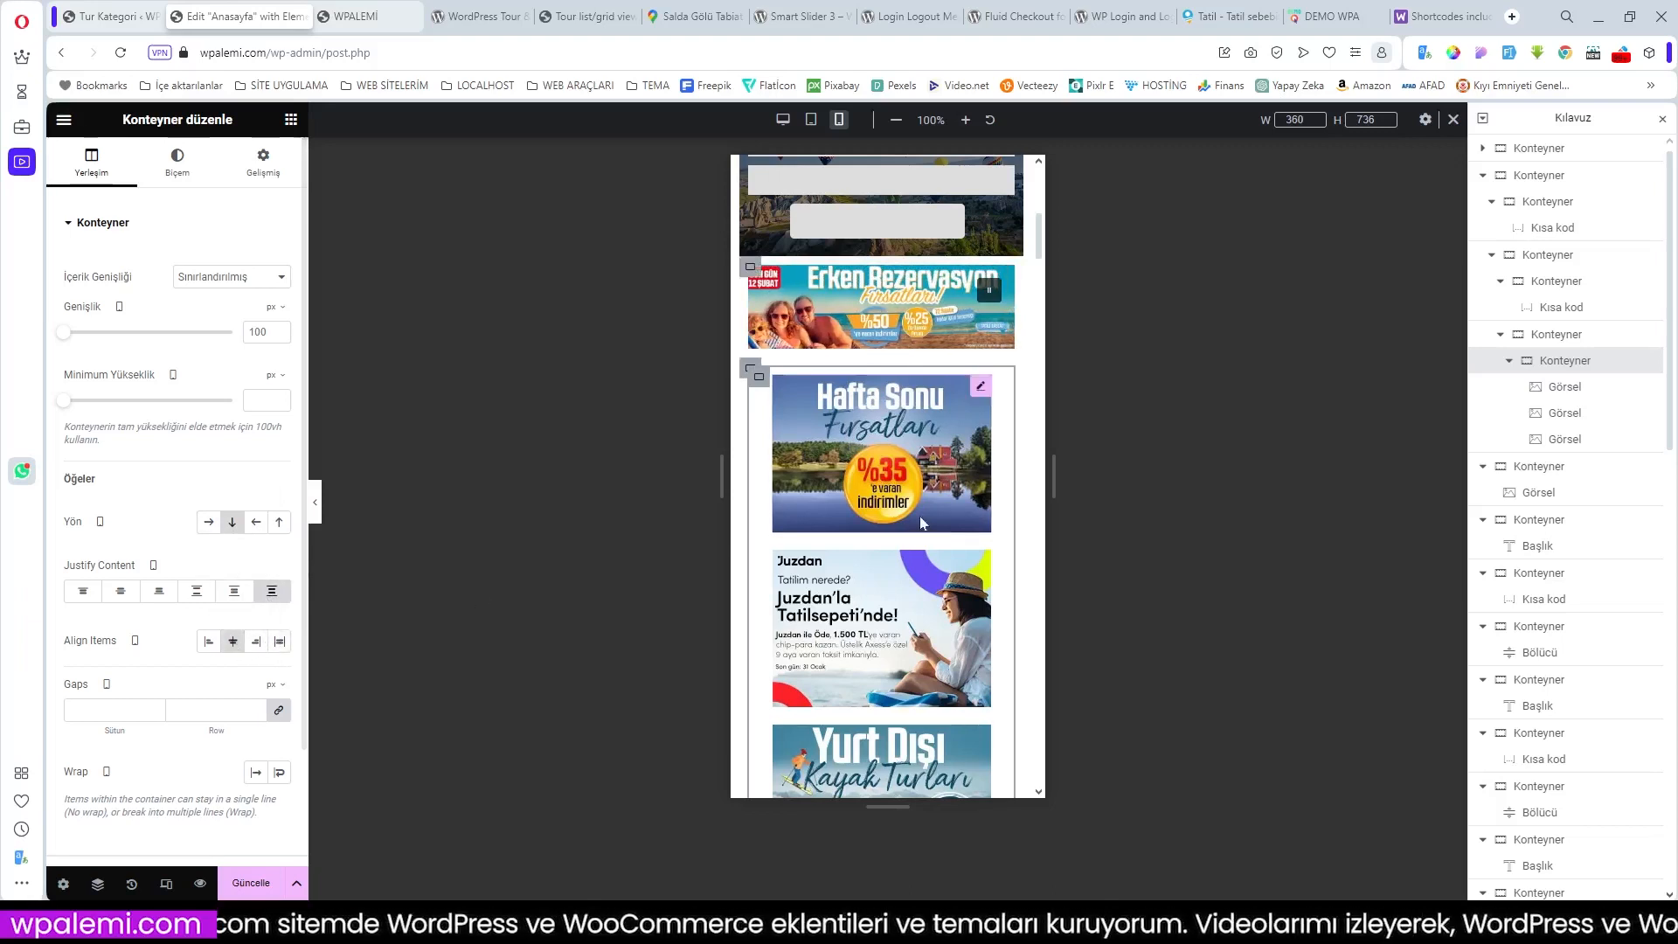
left_click(749, 370)
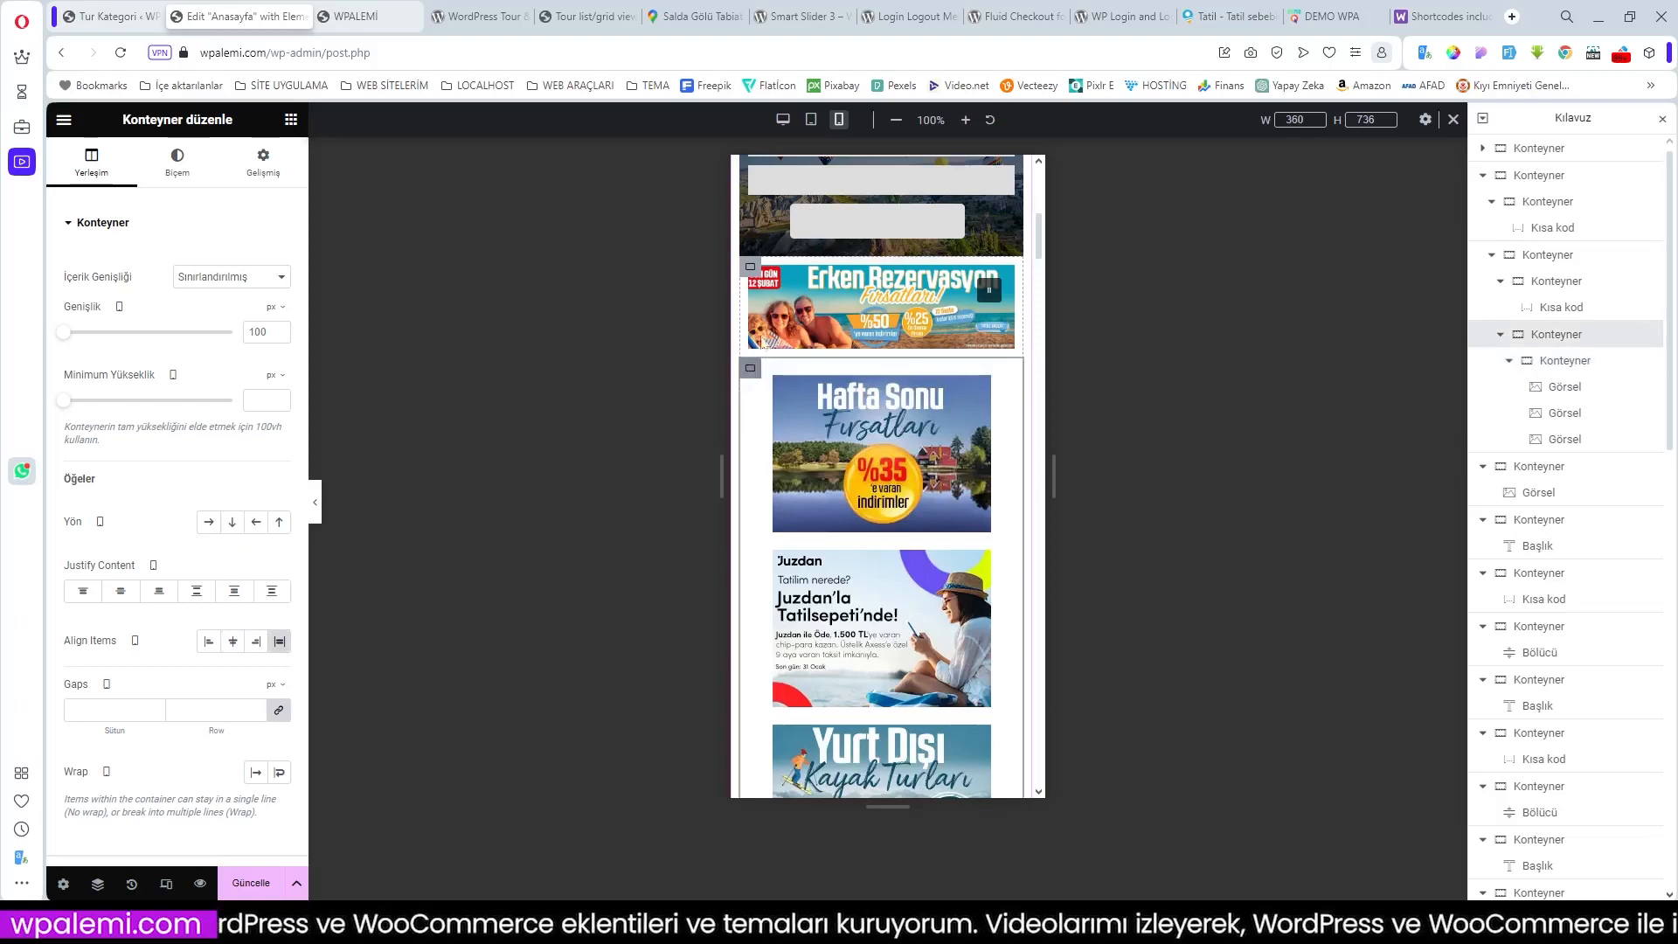
left_click(750, 274)
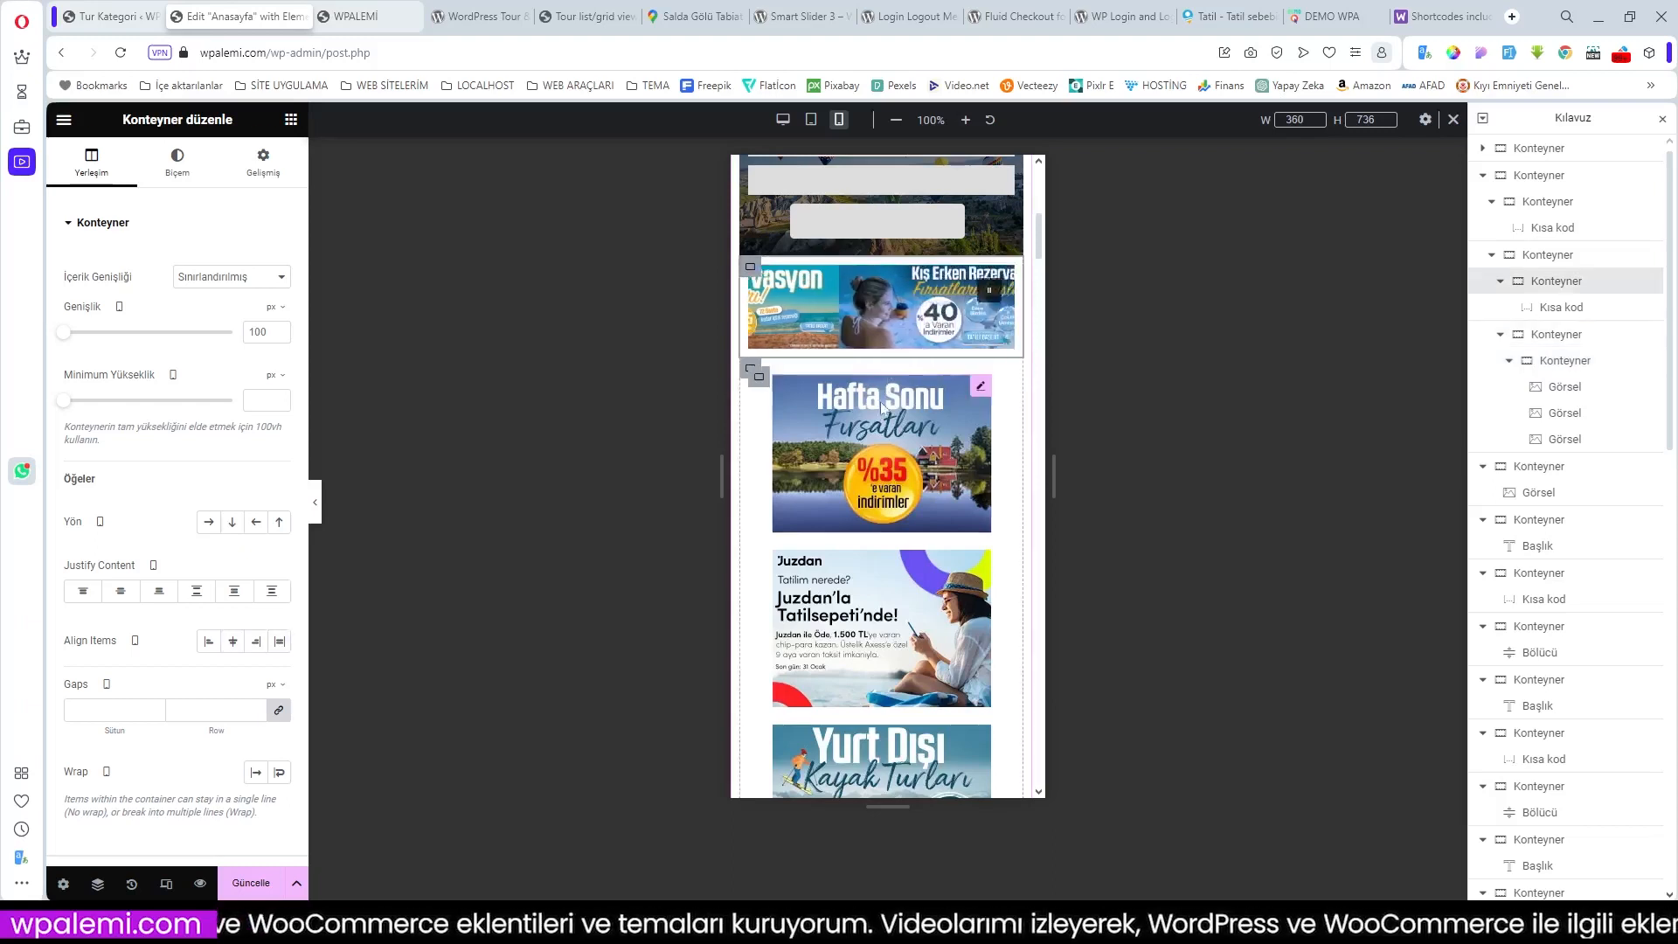
scroll(895, 463, "down", 3)
Step: Review the restacked mobile layout down the page, then reload the live WPALEMİ site in device view
scroll(896, 463, "down", 2)
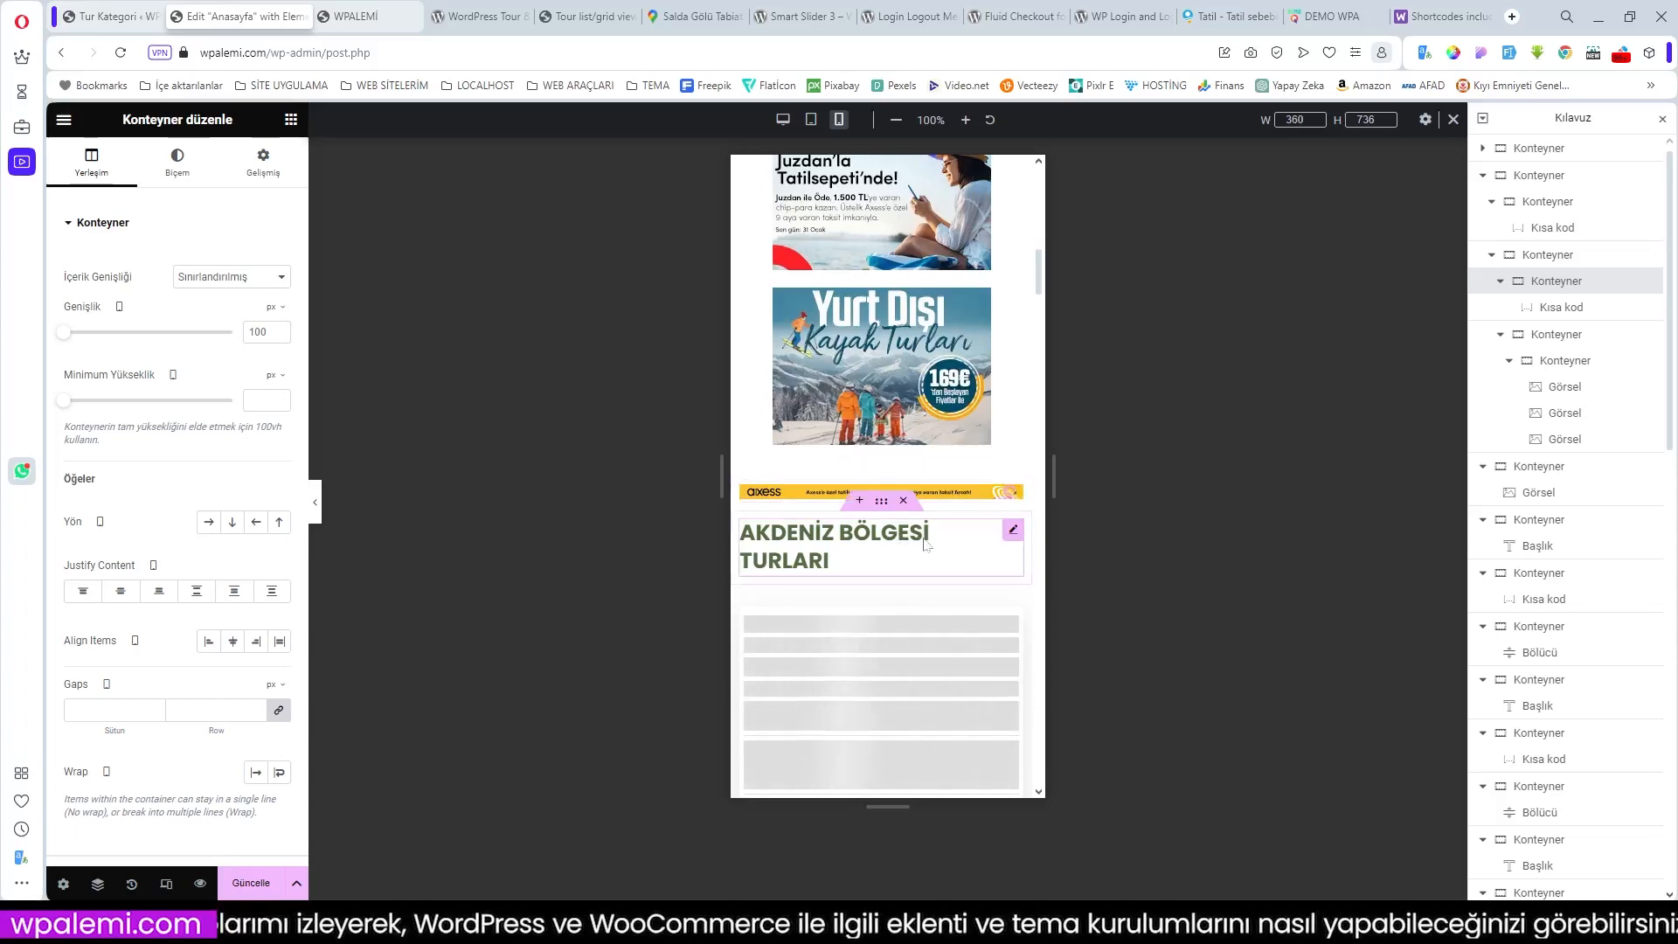
scroll(944, 515, "down", 10)
scroll(937, 531, "down", 5)
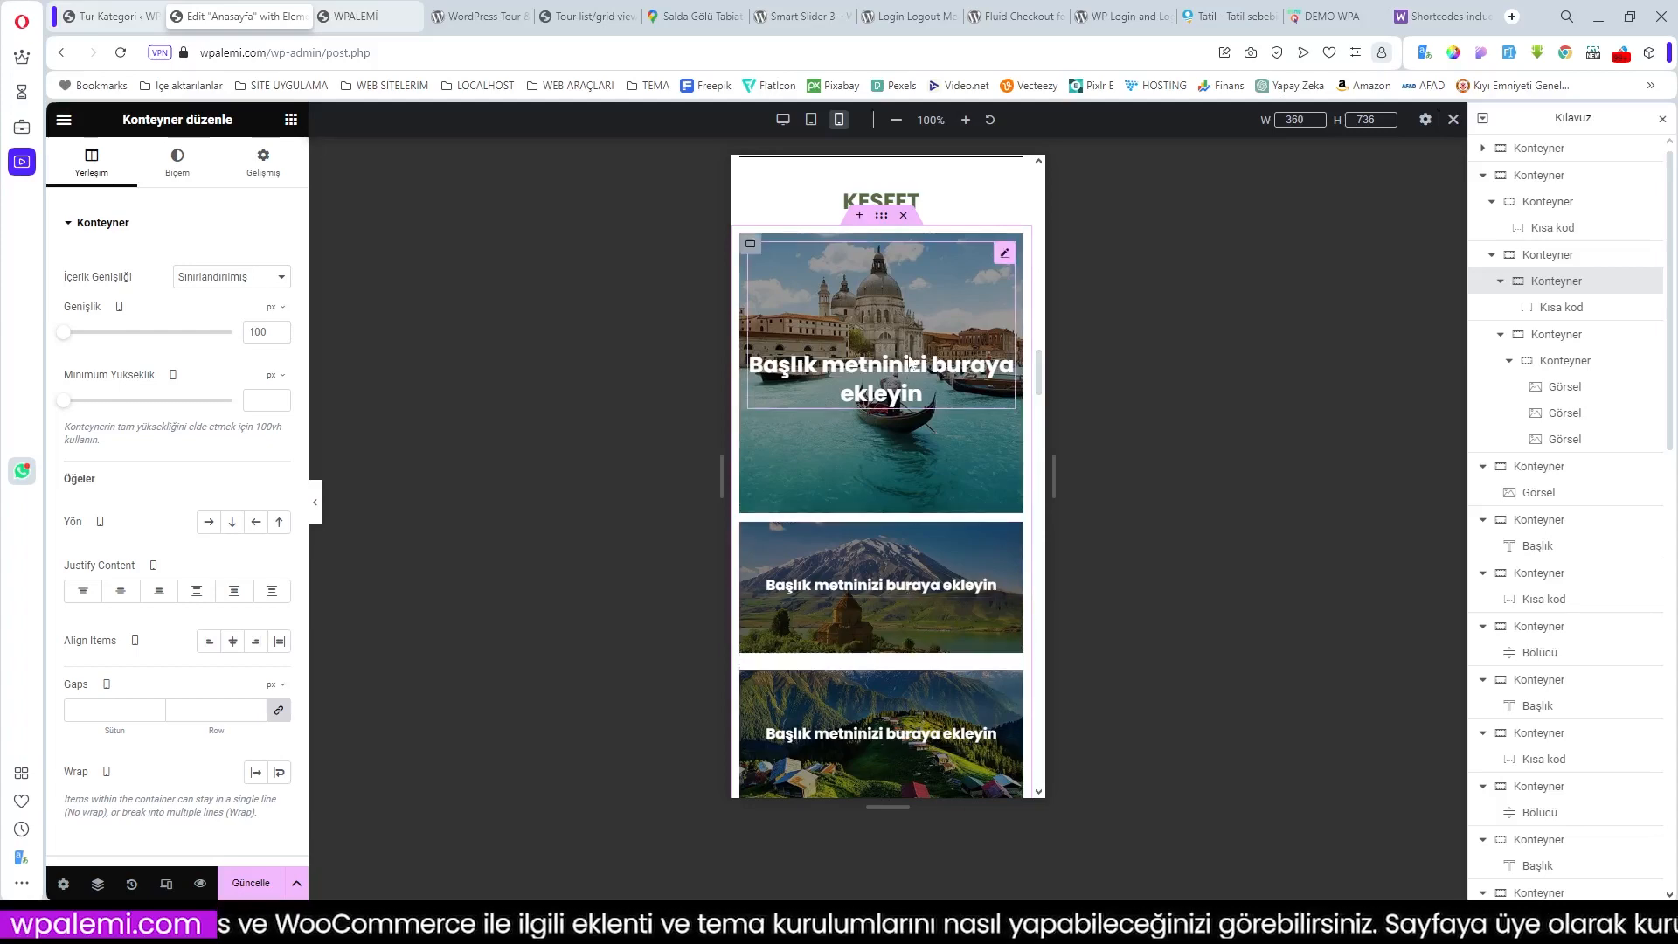
scroll(911, 363, "down", 3)
scroll(918, 367, "down", 2)
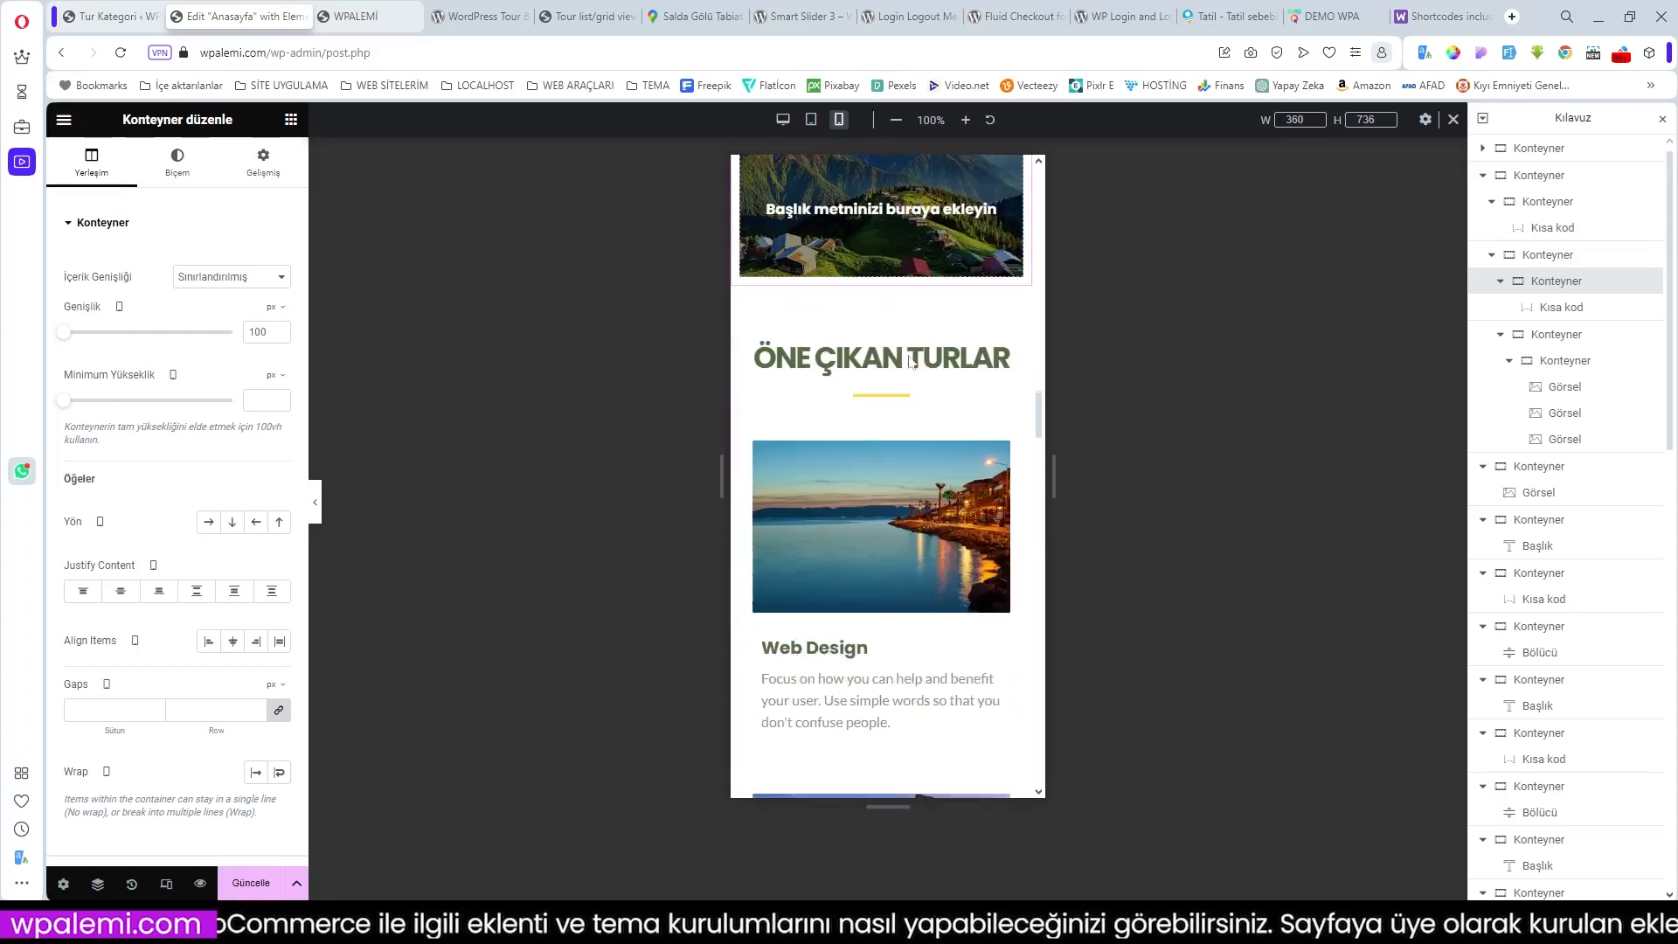
scroll(923, 371, "down", 12)
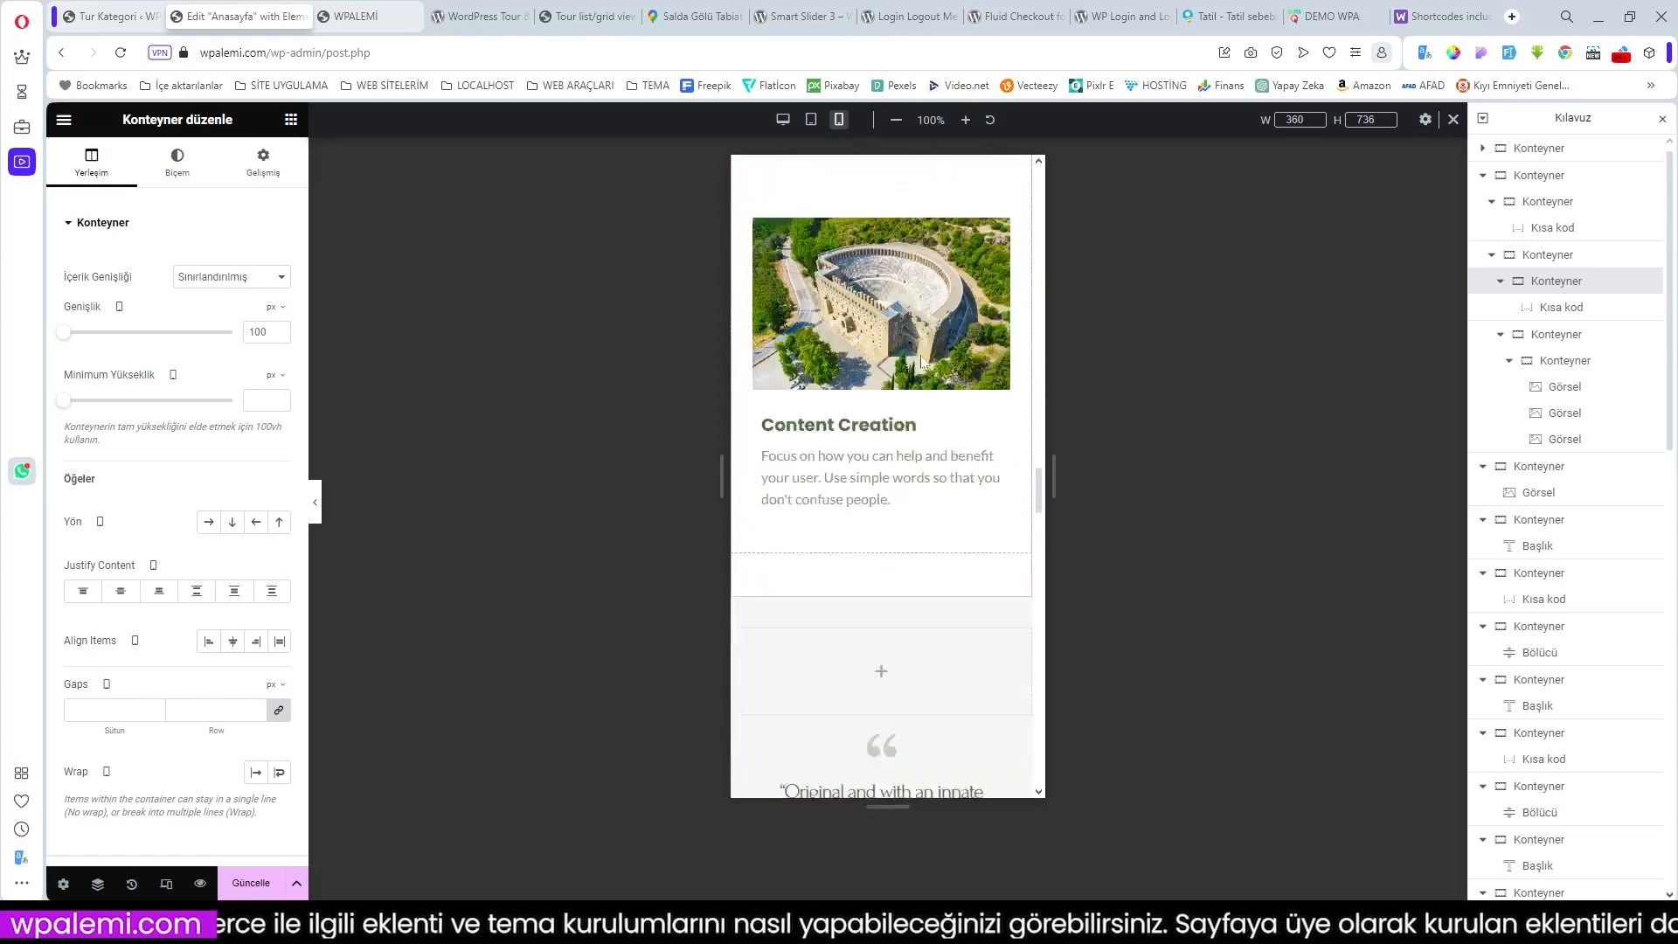
scroll(922, 361, "down", 10)
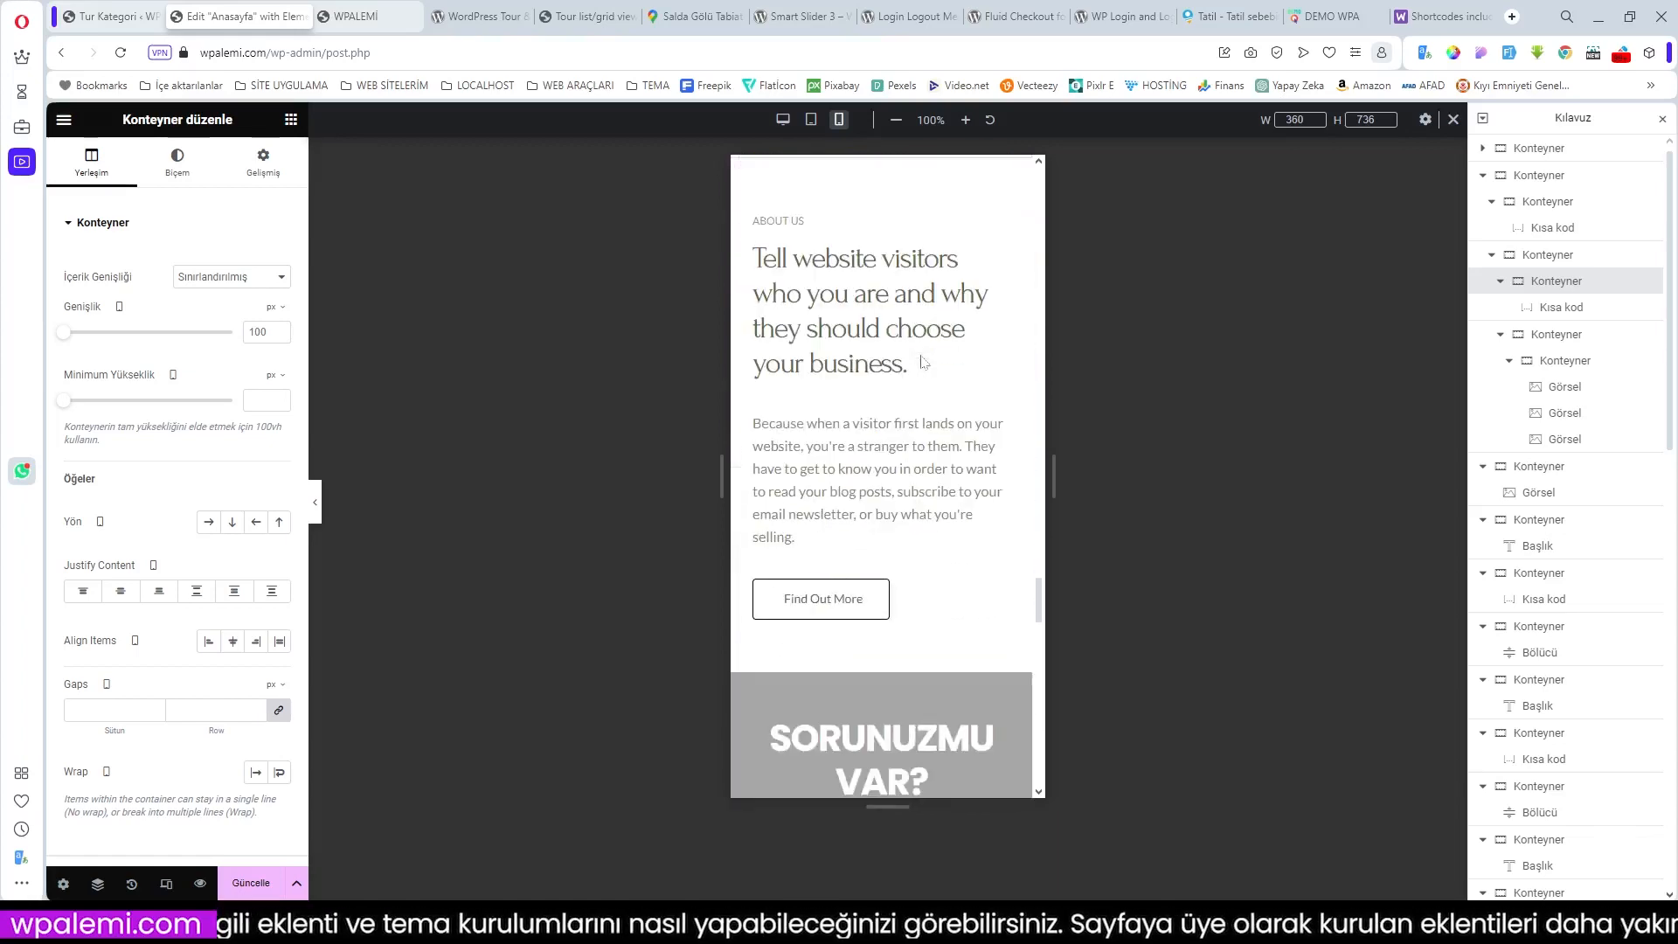
scroll(922, 361, "down", 12)
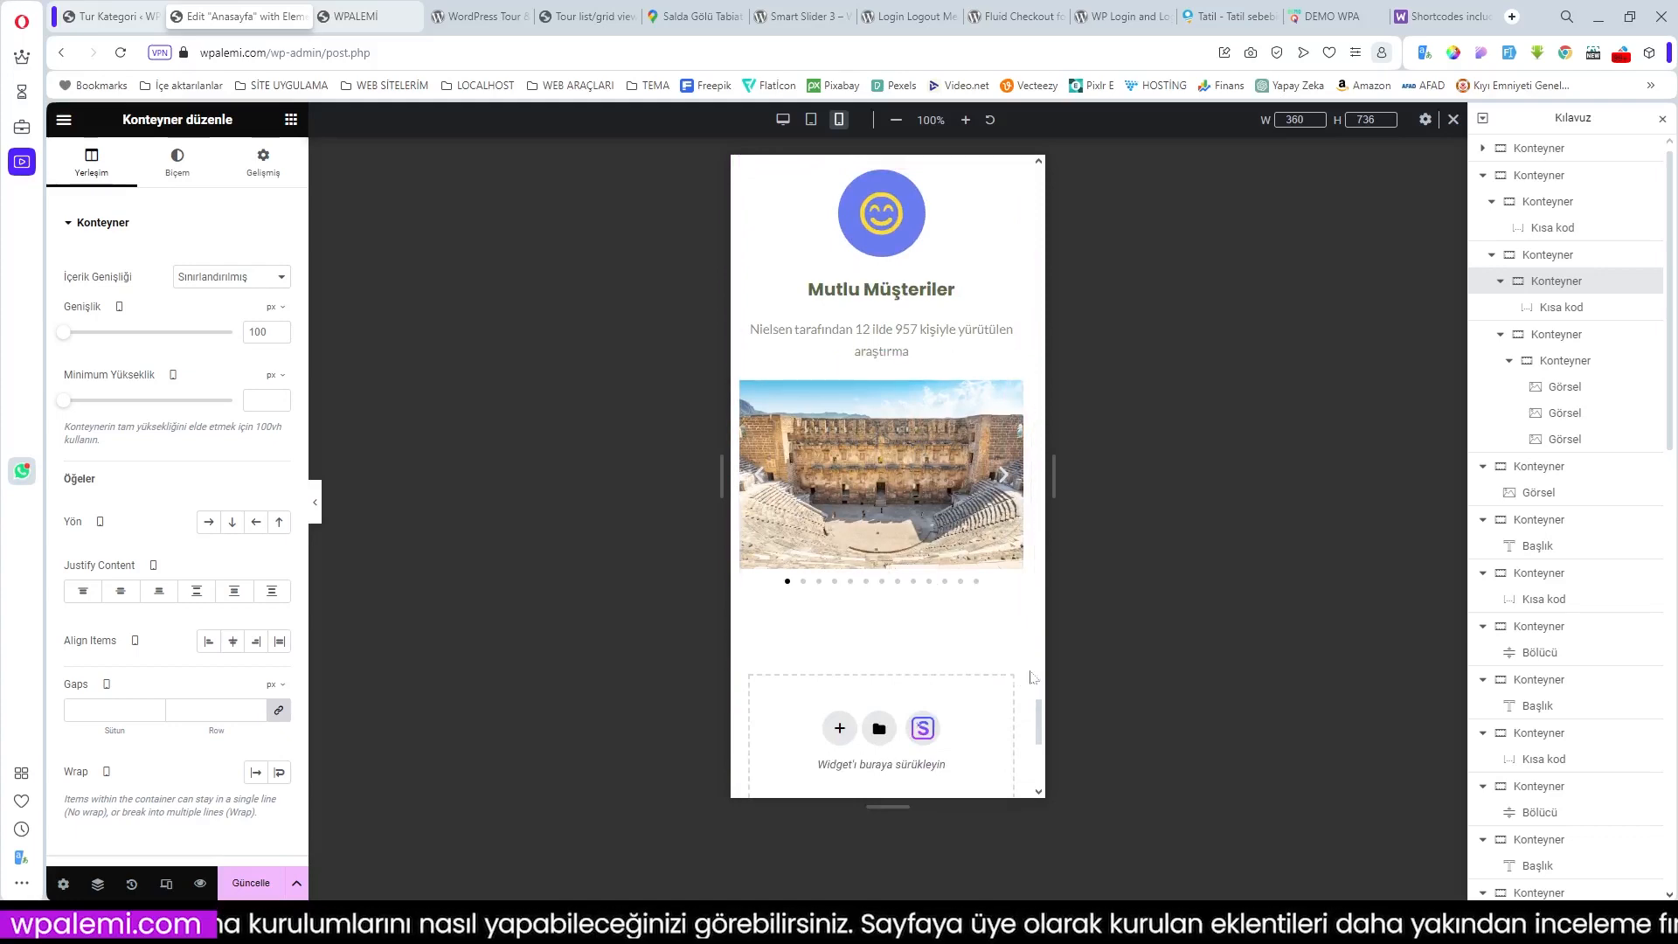
scroll(948, 660, "down", 2)
scroll(948, 660, "up", 5)
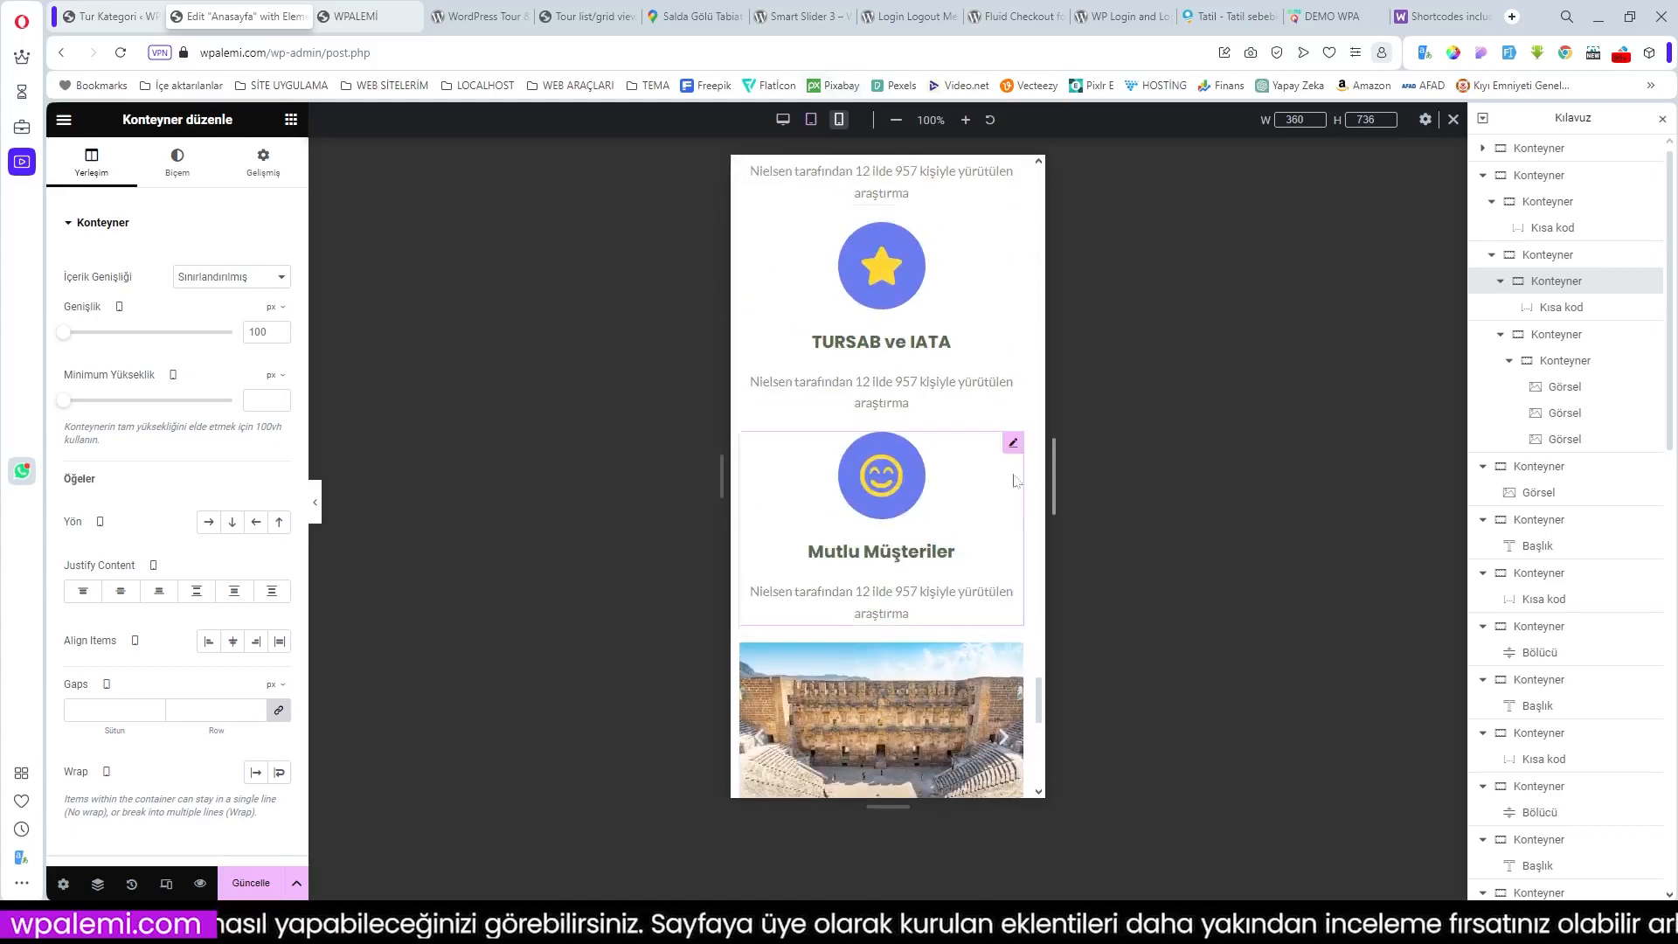
left_click_drag(1021, 297, 1018, 323)
scroll(1018, 322, "up", 10)
scroll(1018, 322, "up", 10)
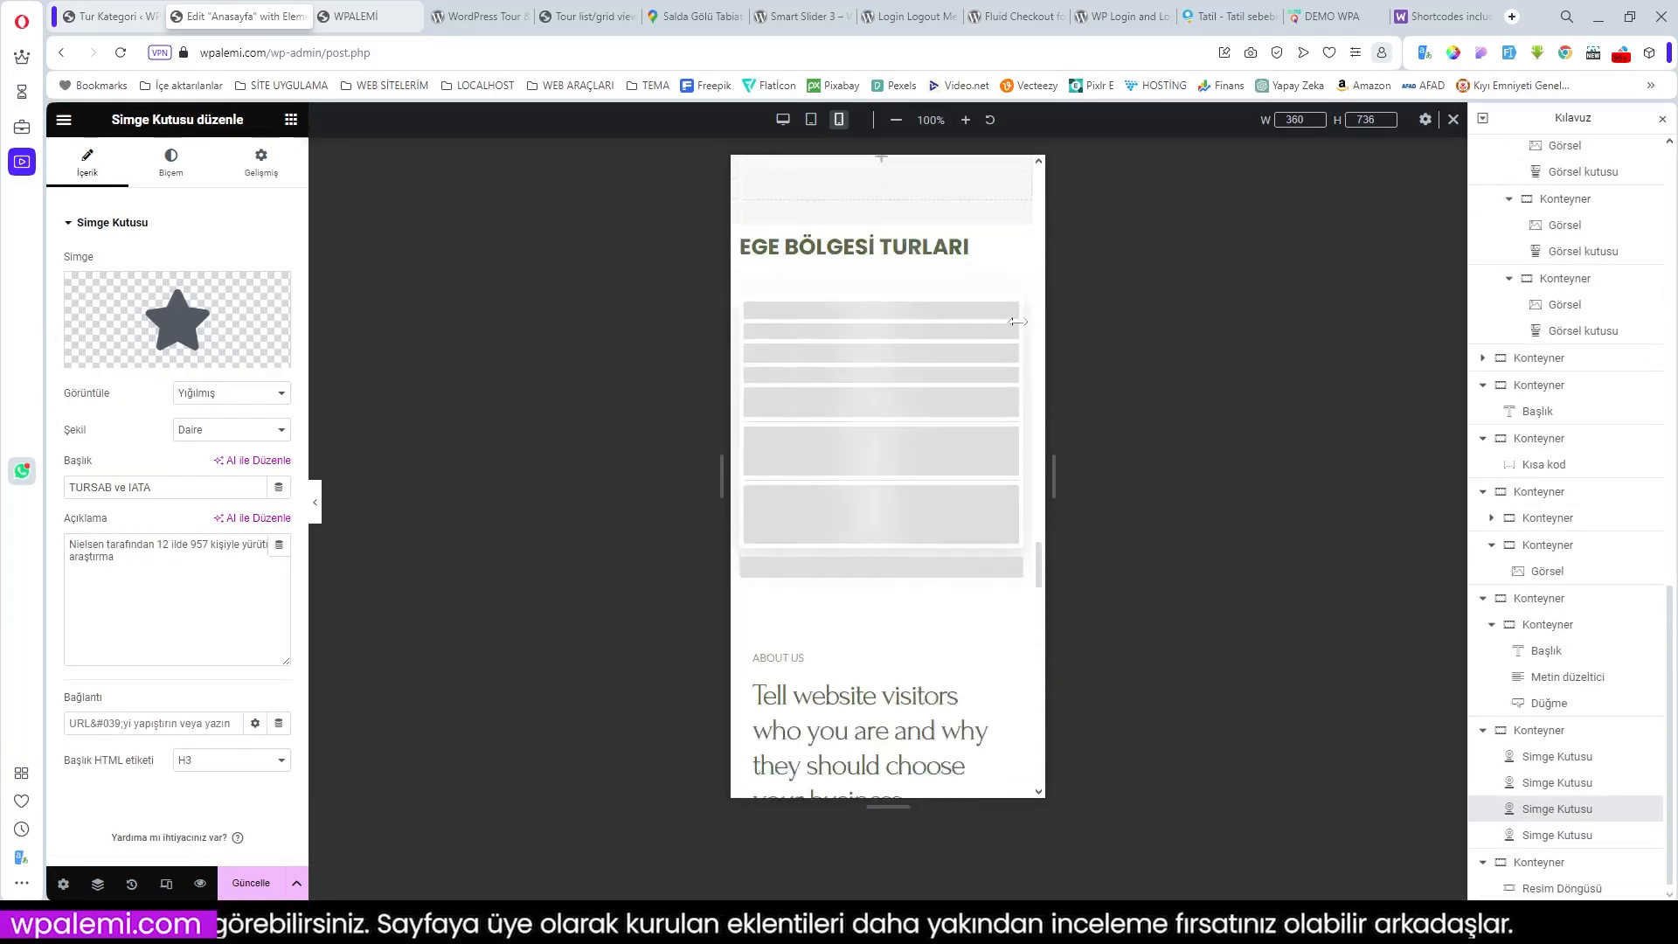
left_click_drag(1041, 527, 1041, 168)
scroll(962, 367, "down", 1)
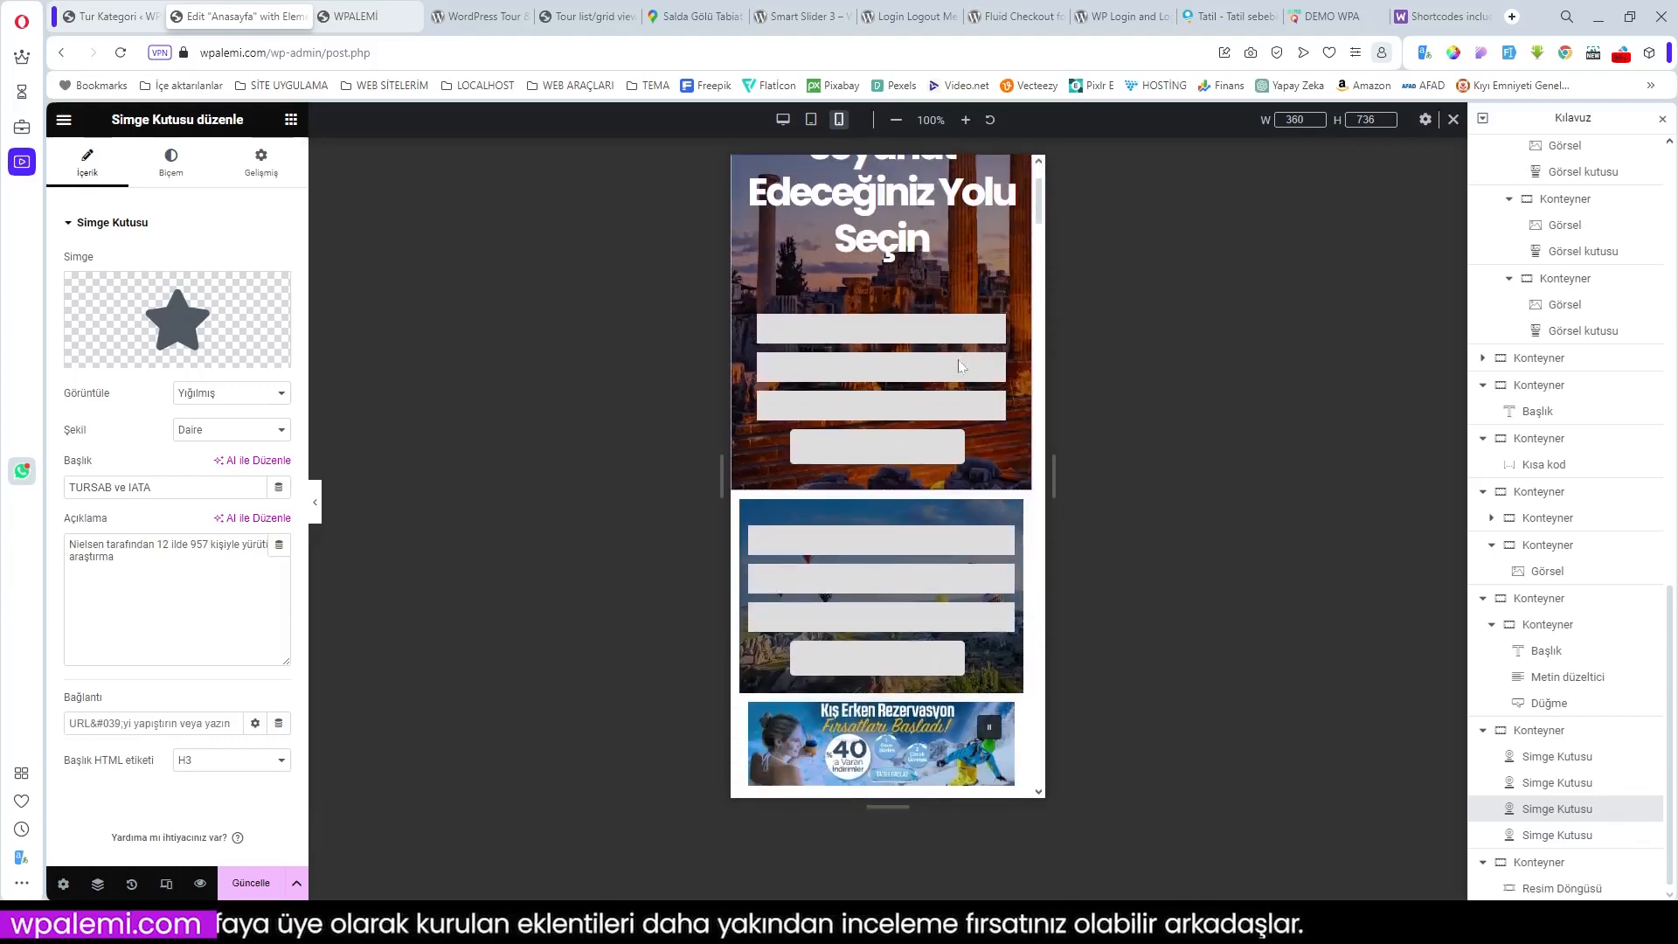
scroll(963, 367, "up", 1)
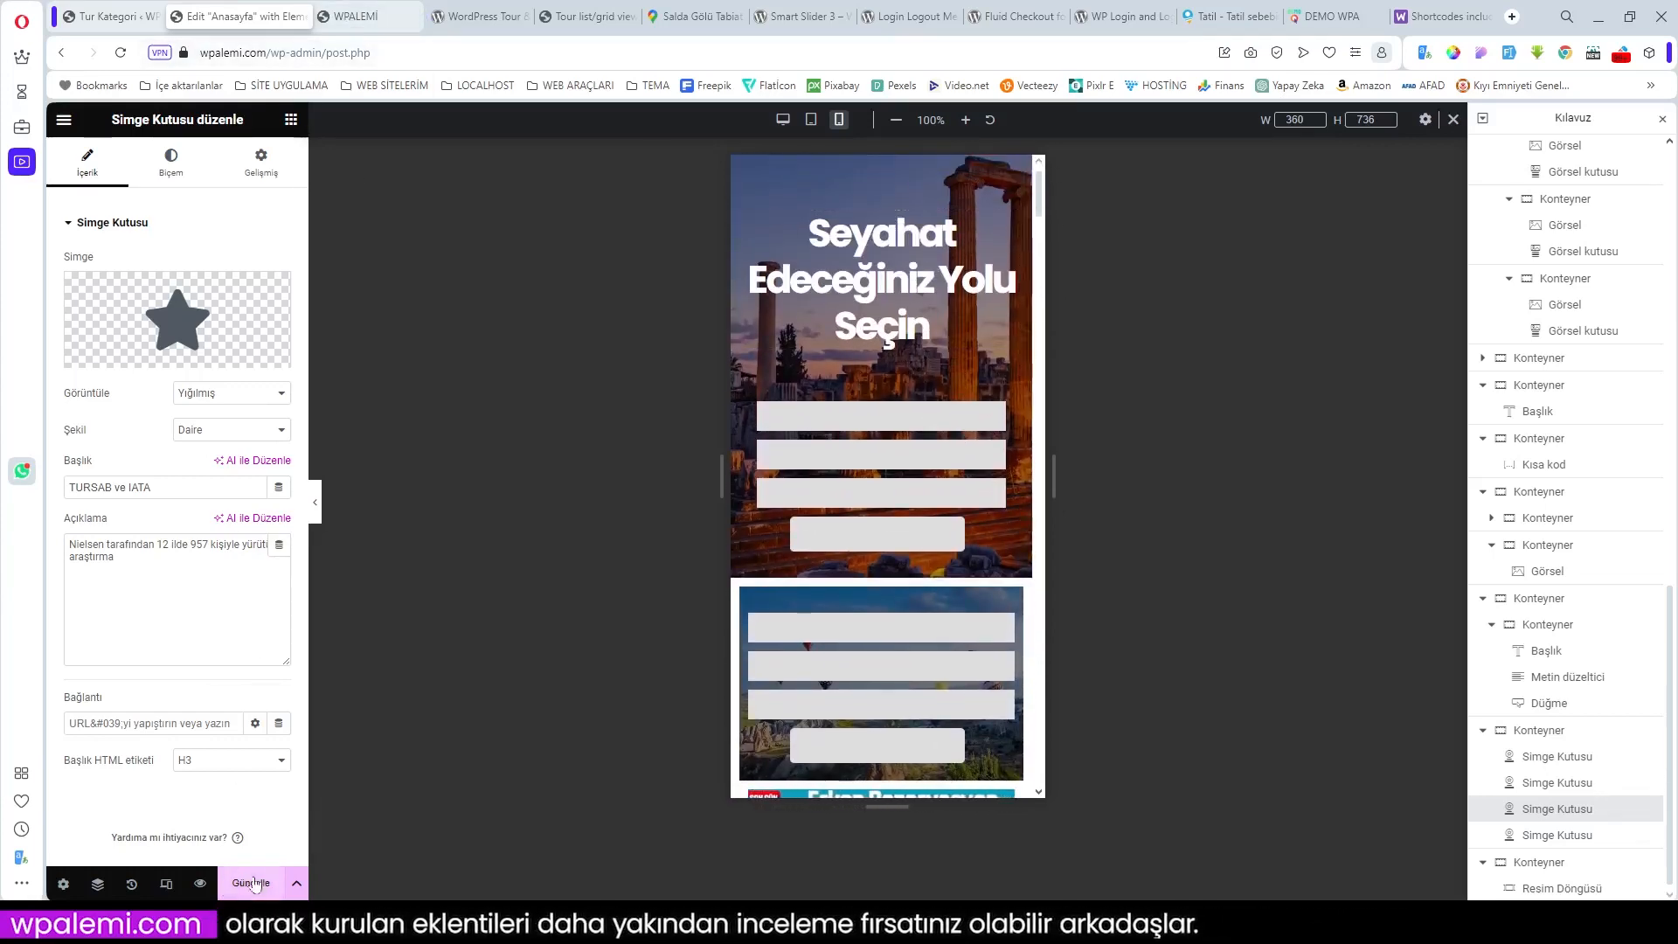
left_click(354, 16)
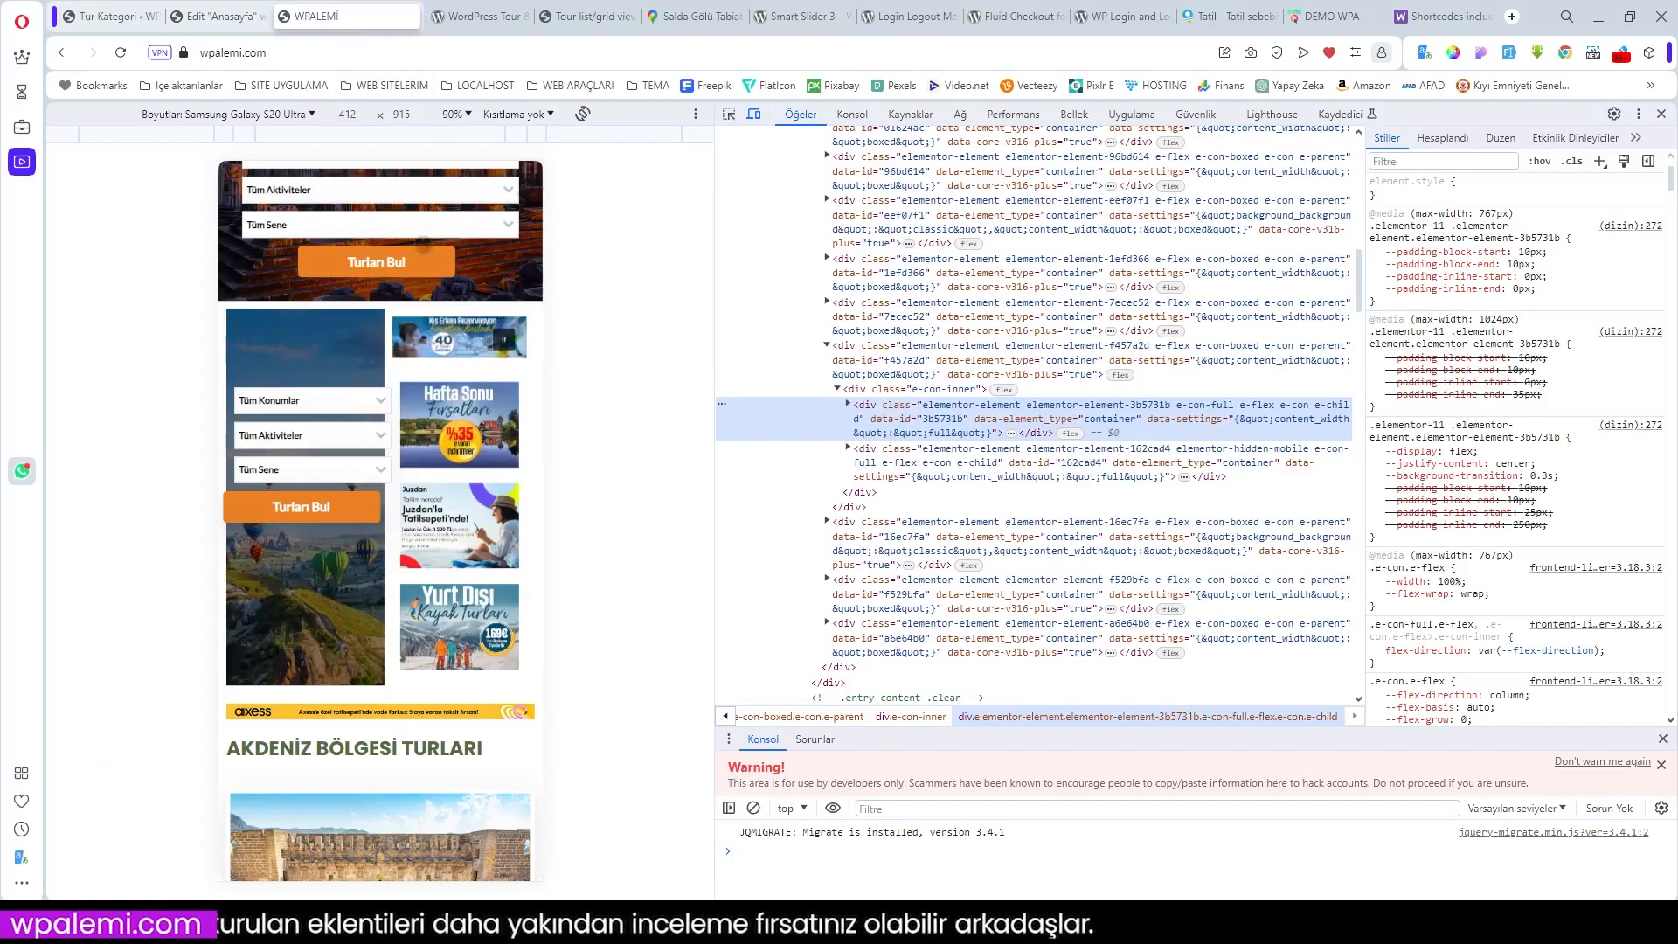
left_click(121, 52)
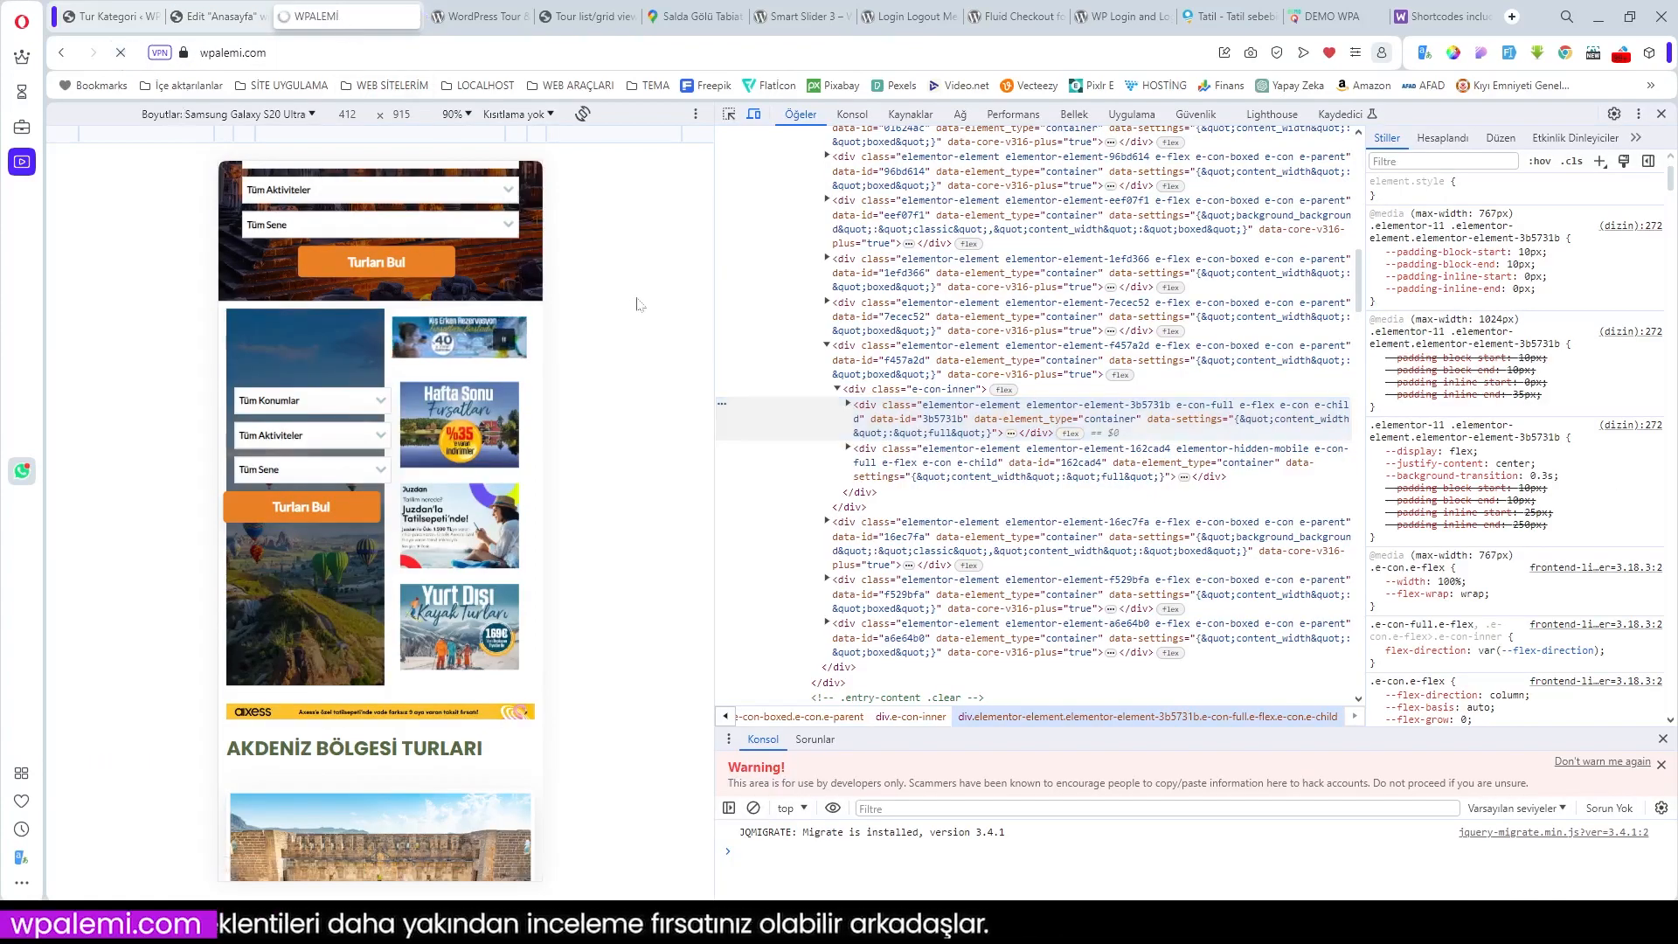
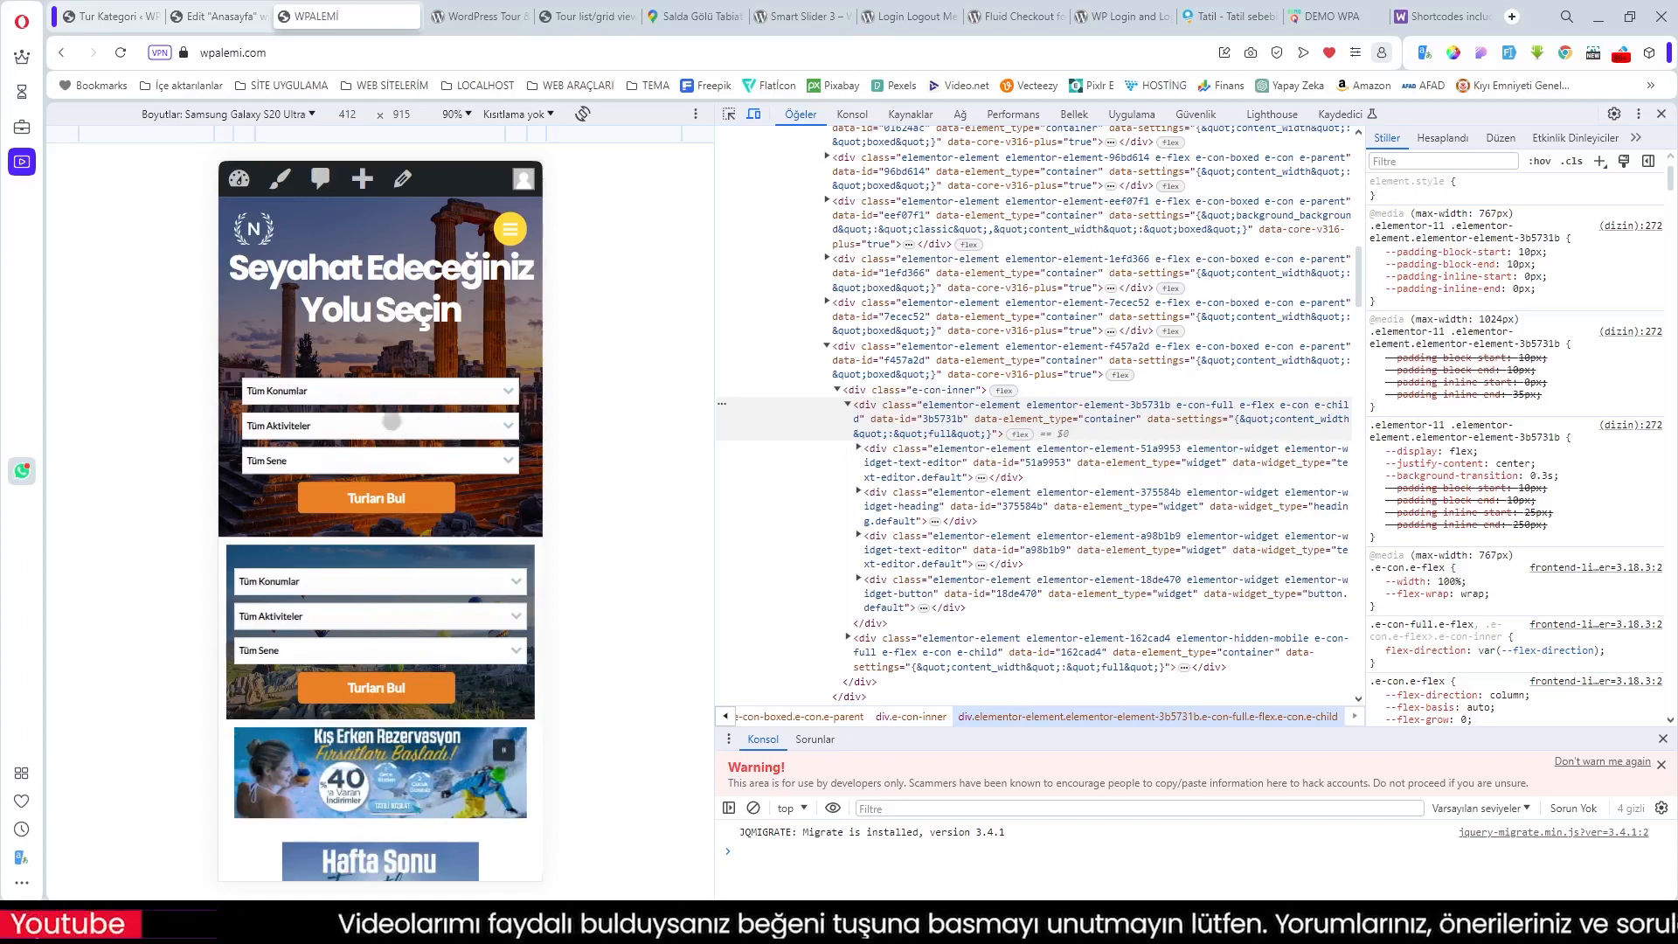
Step: Scroll to the bottom of the mobile preview, then close the developer tools and phone emulation
scroll(416, 442, "down", 7)
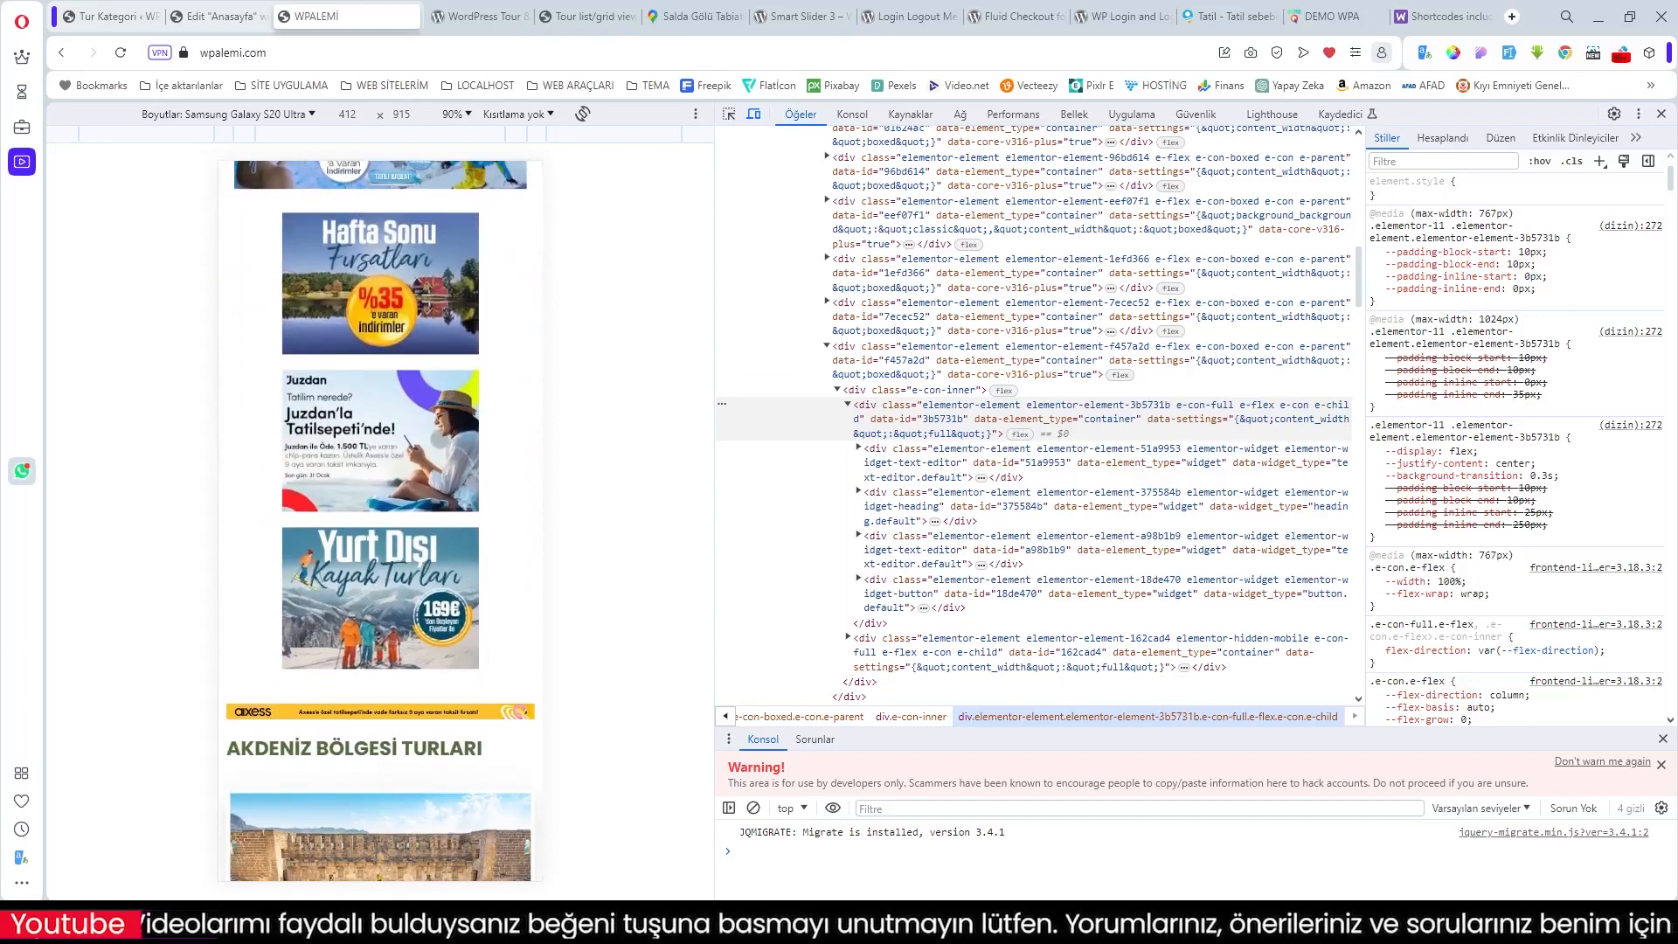
scroll(439, 438, "down", 10)
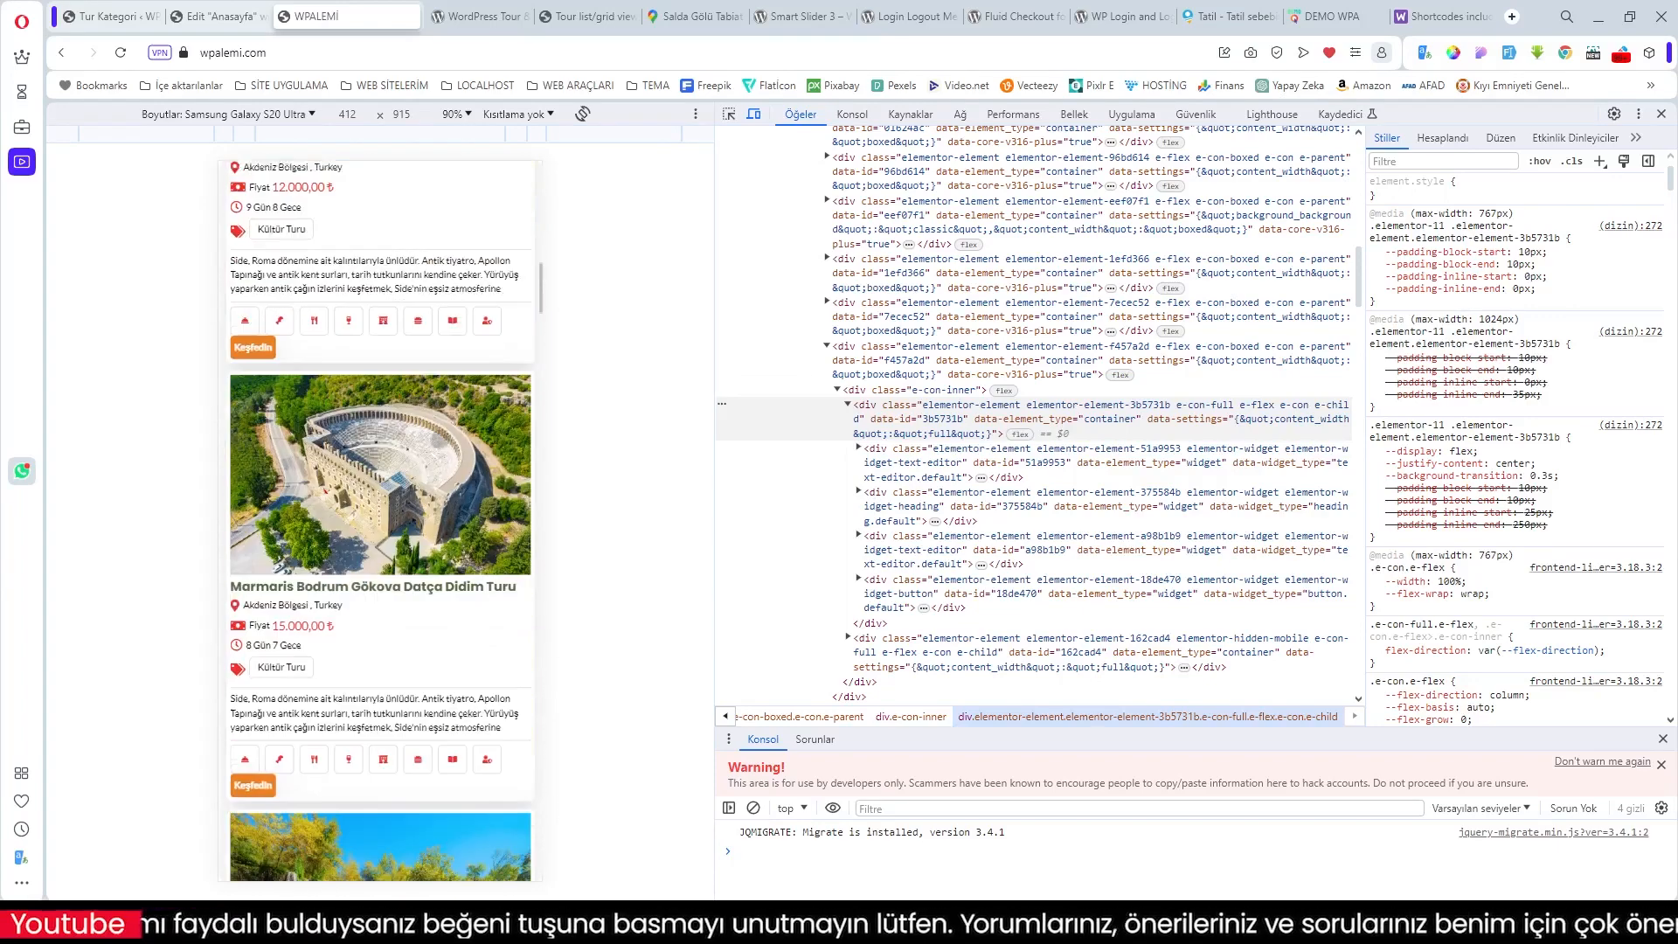
scroll(440, 439, "down", 8)
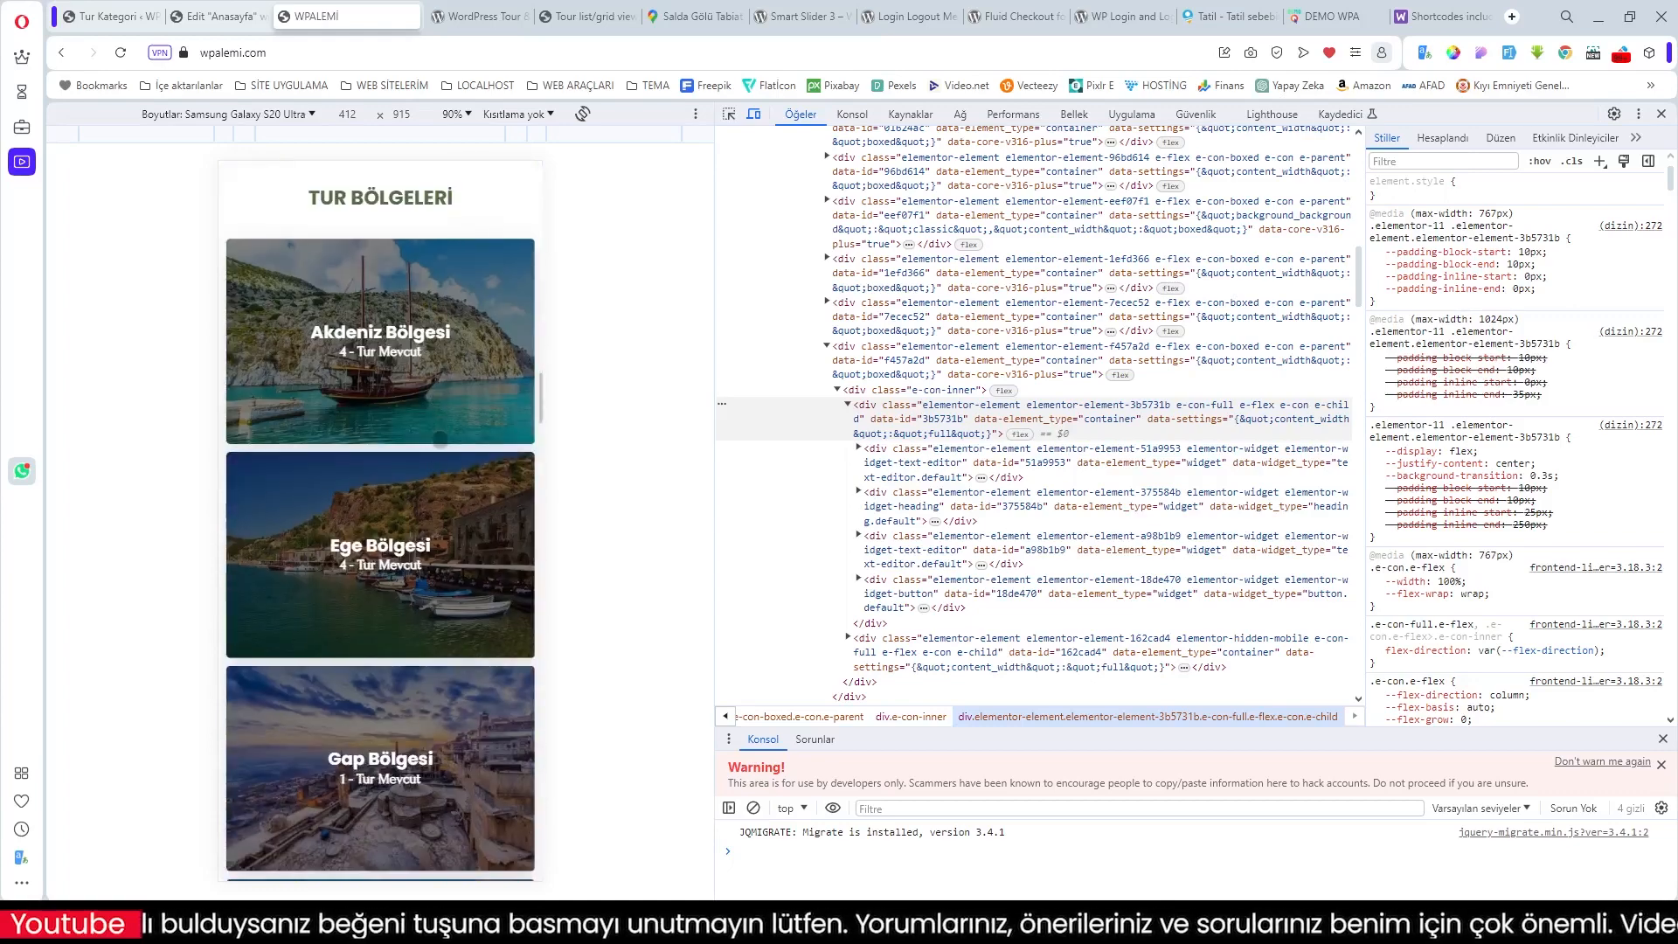
scroll(440, 439, "down", 6)
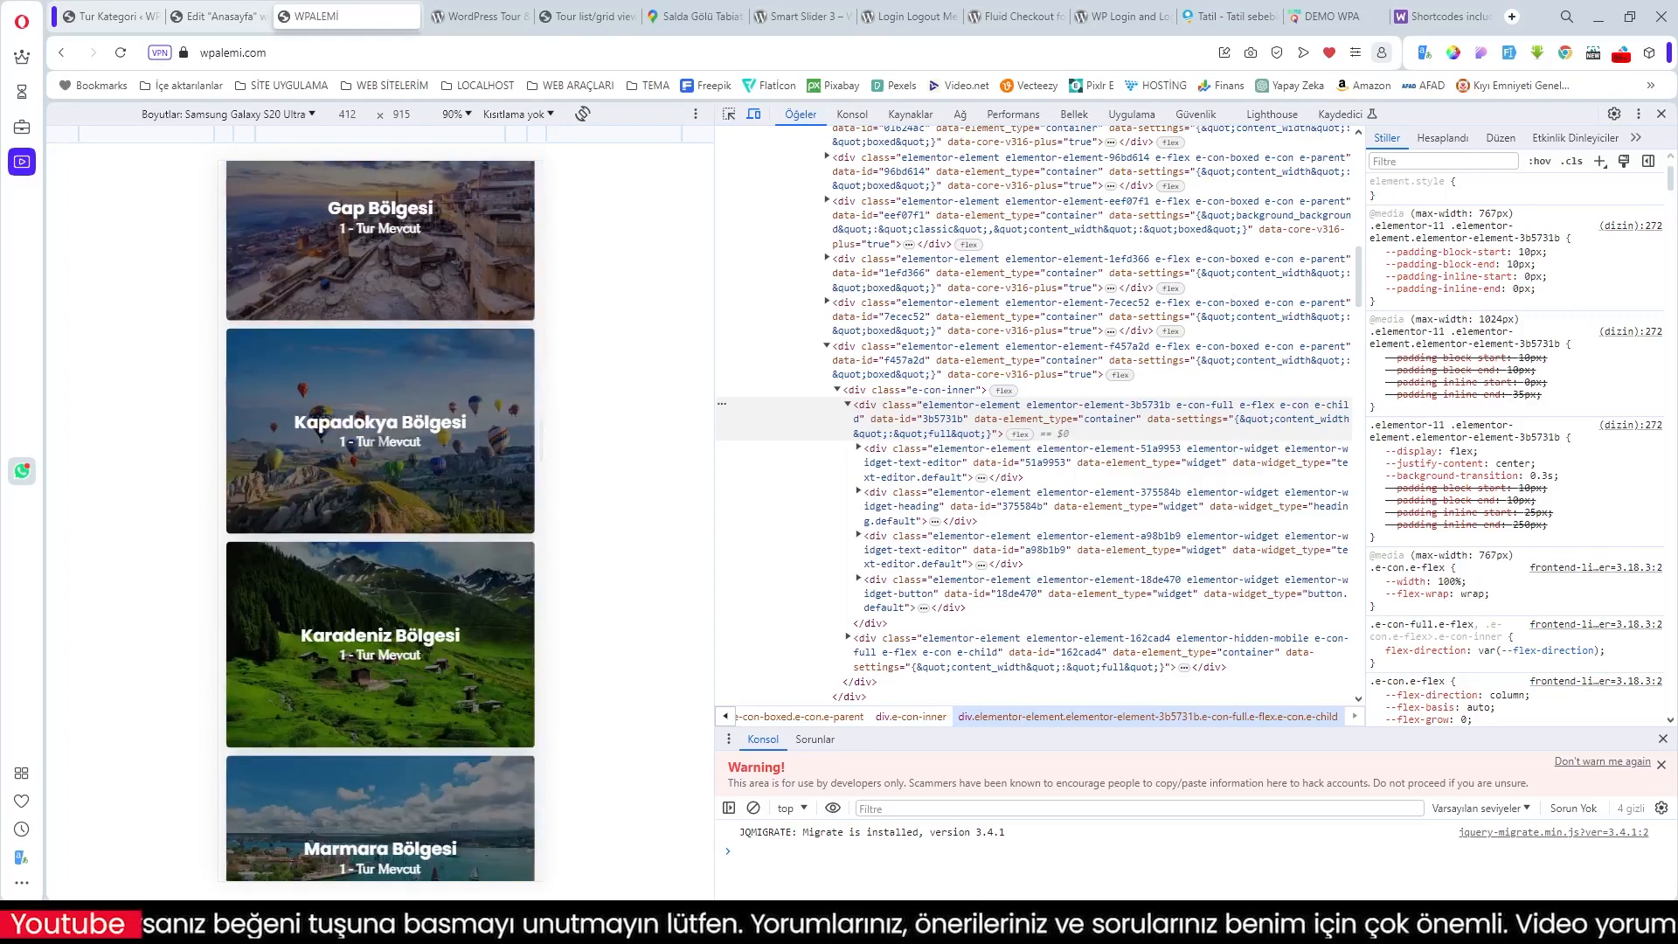
scroll(421, 548, "down", 10)
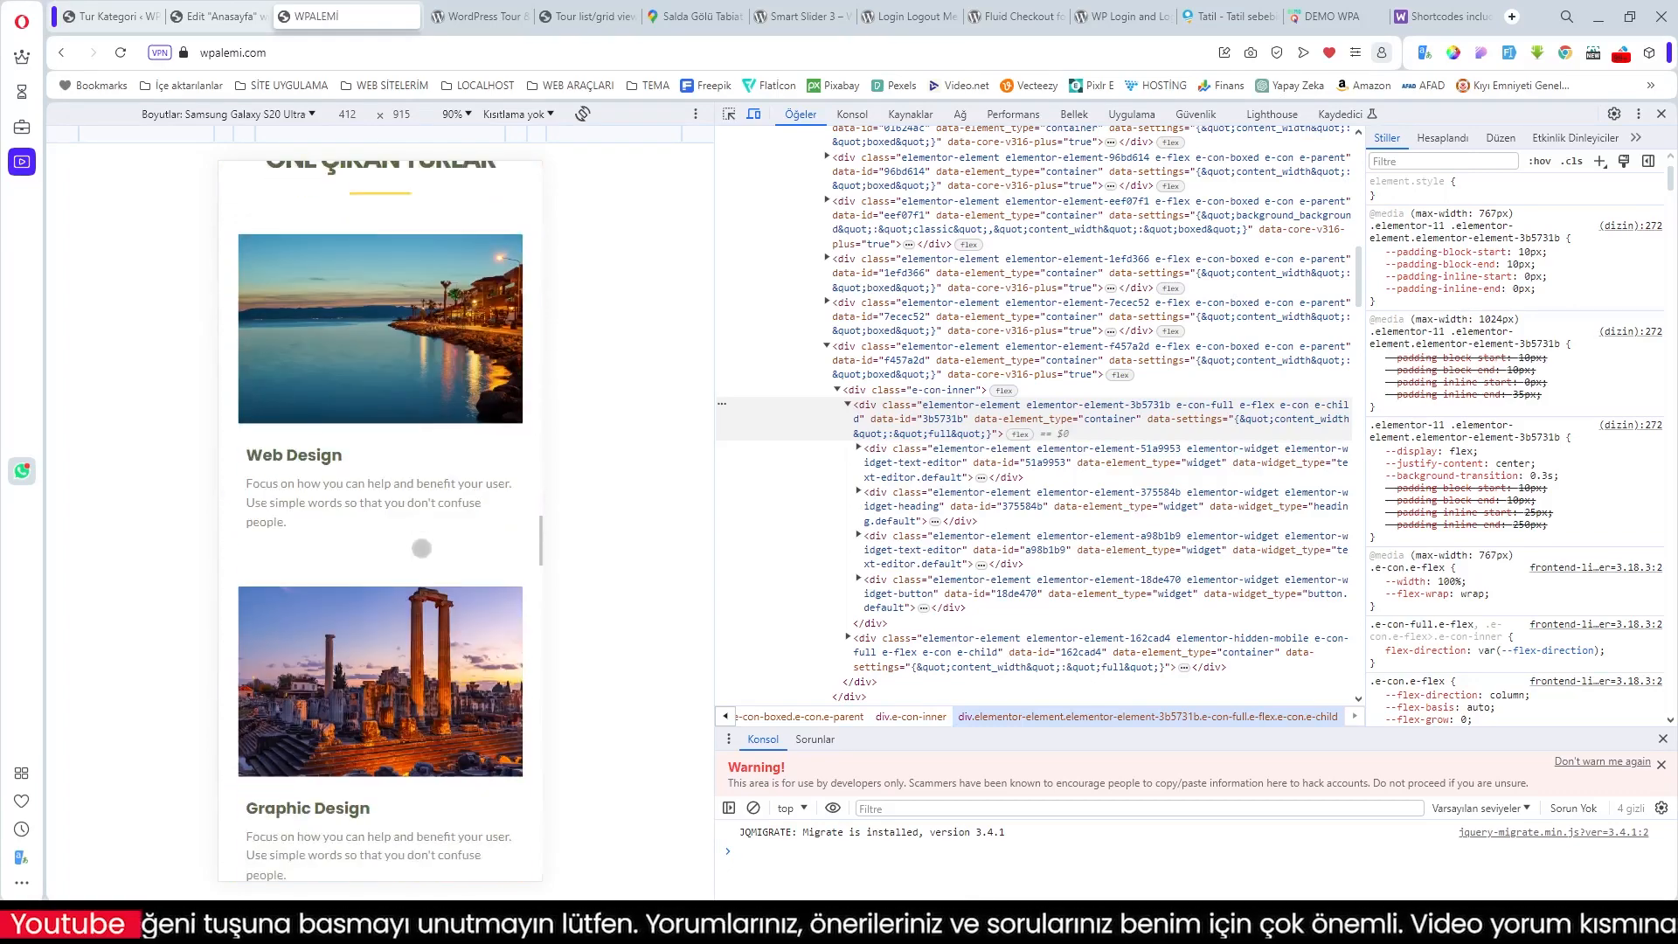
scroll(421, 548, "down", 10)
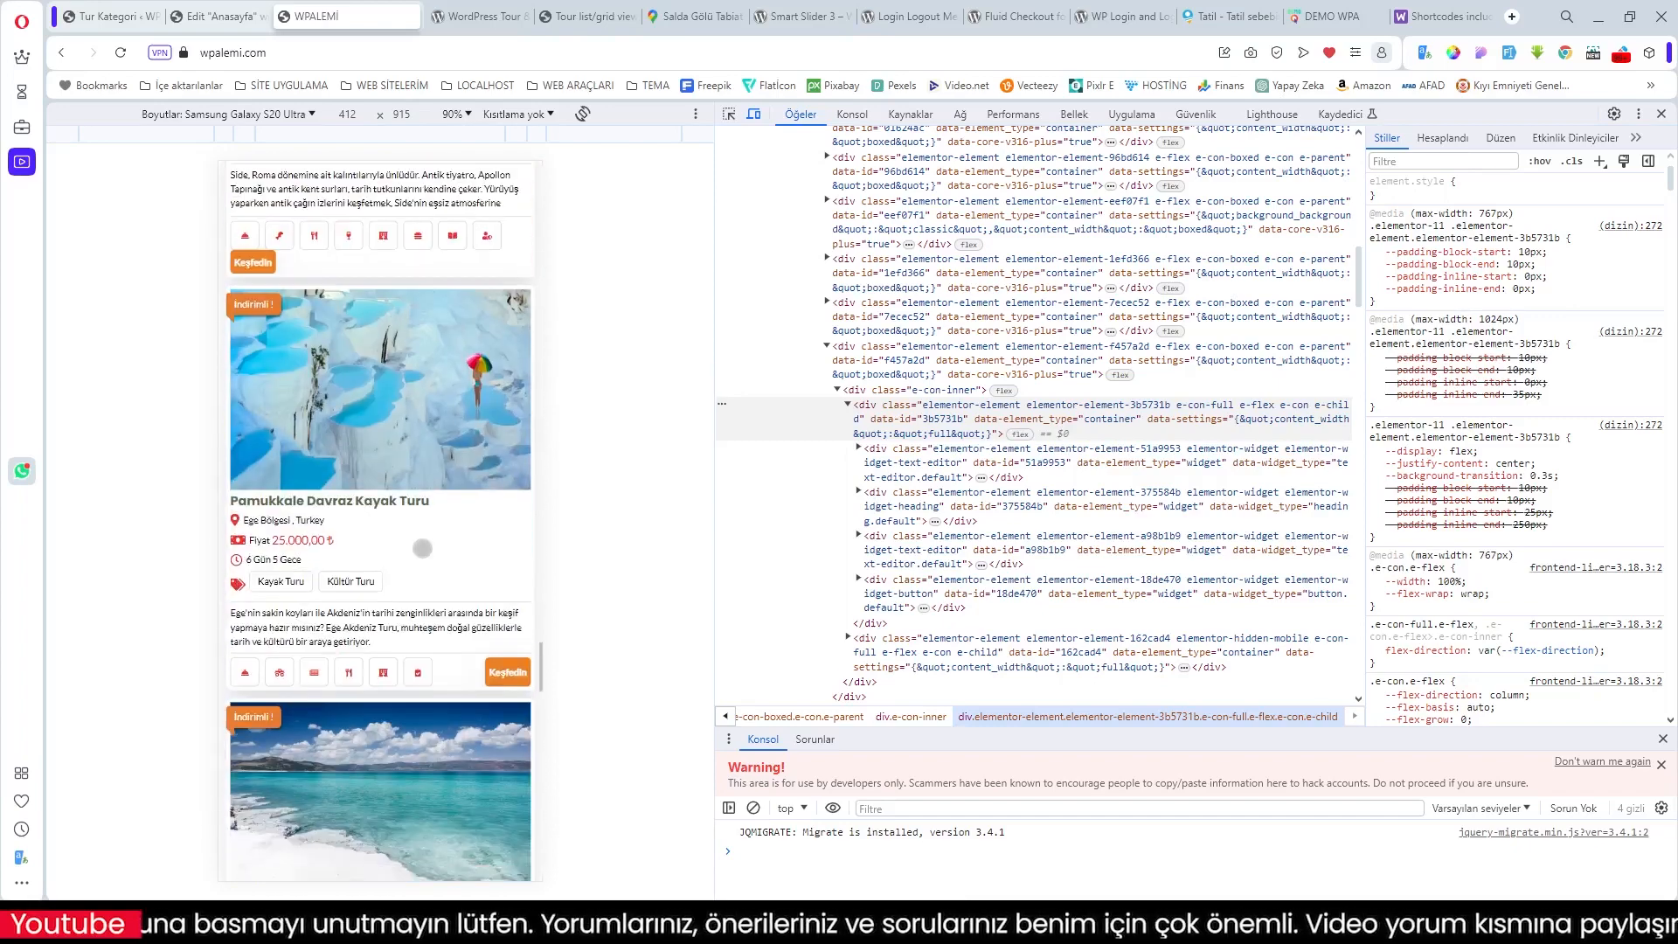
scroll(422, 548, "down", 10)
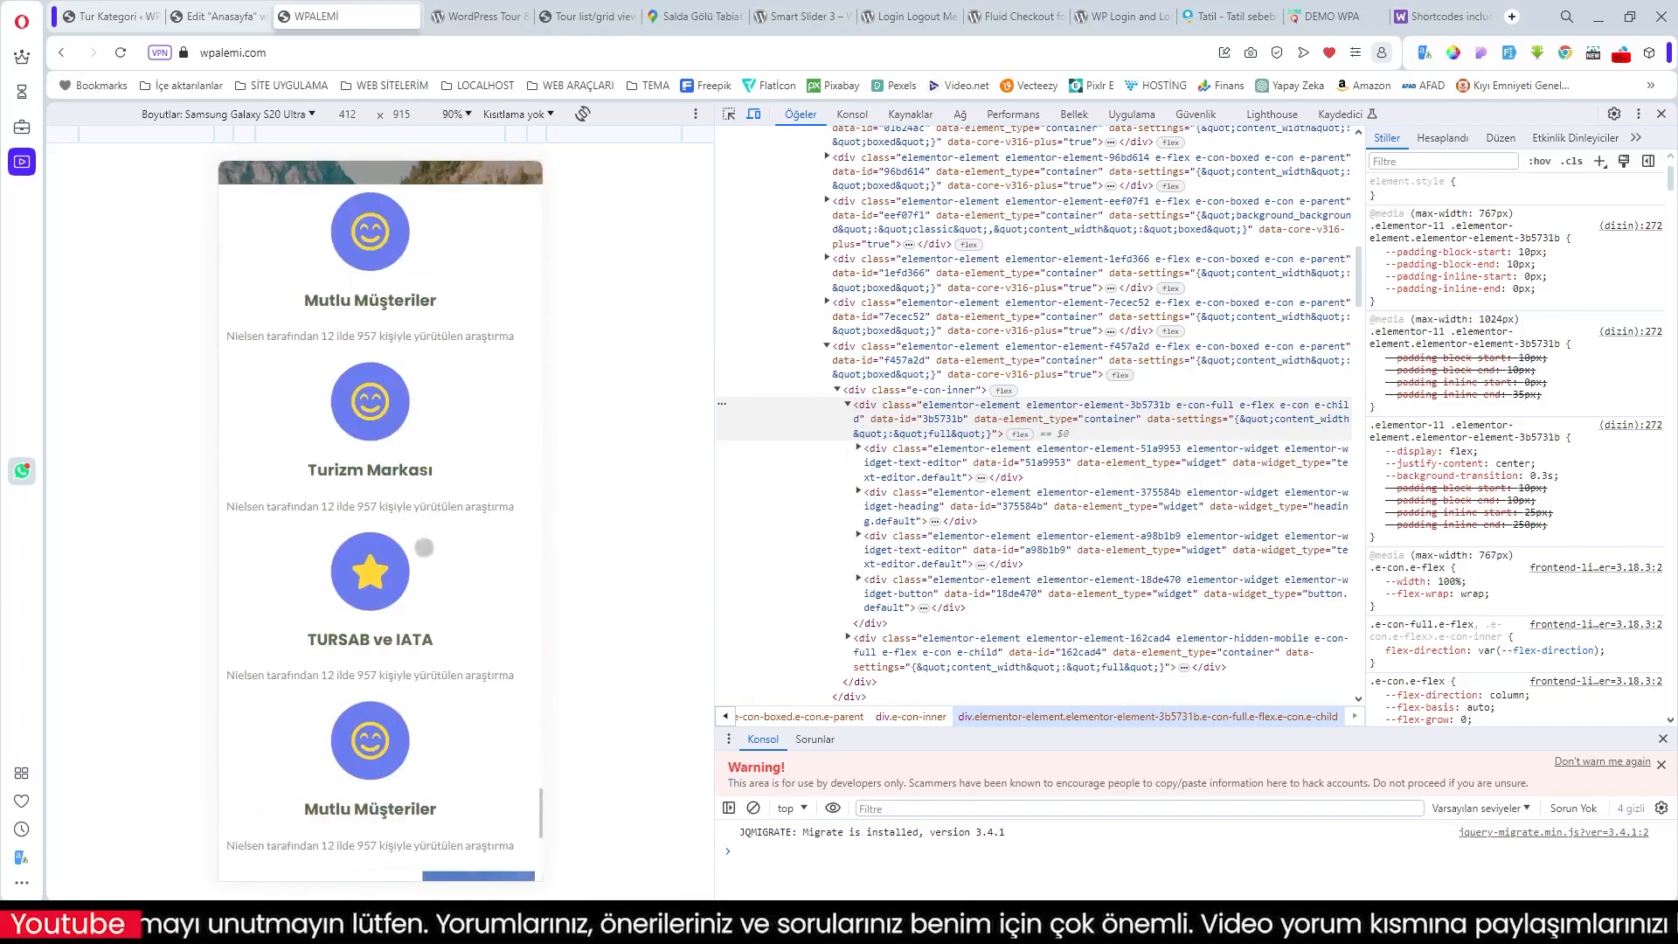
scroll(424, 548, "down", 8)
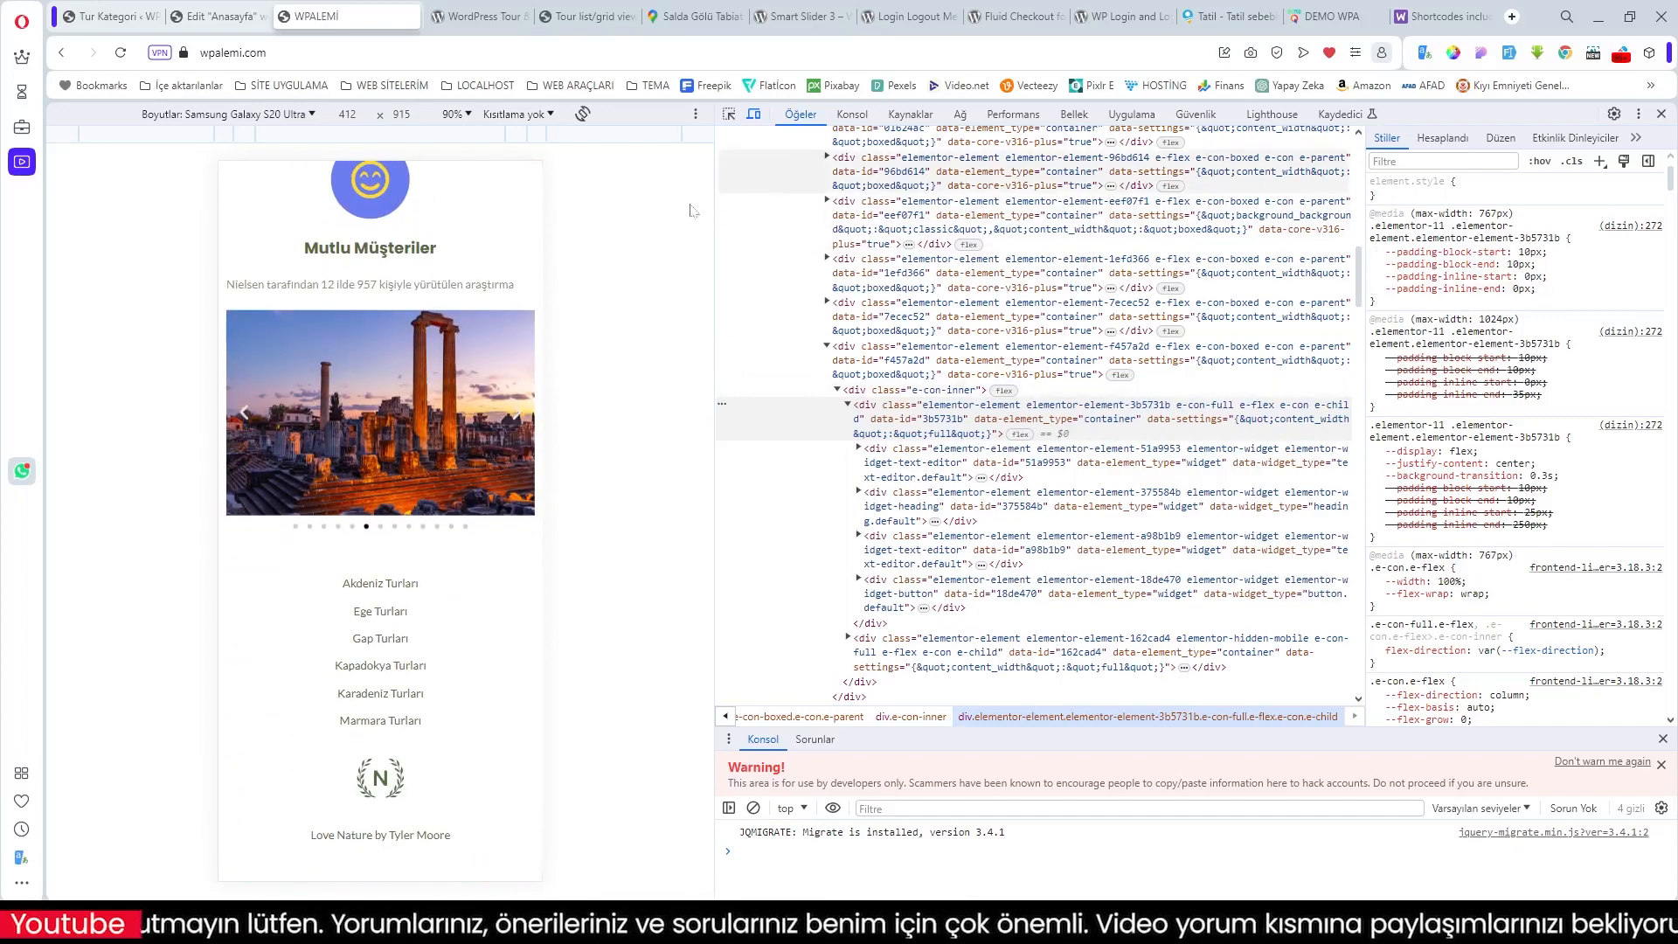
left_click(1661, 114)
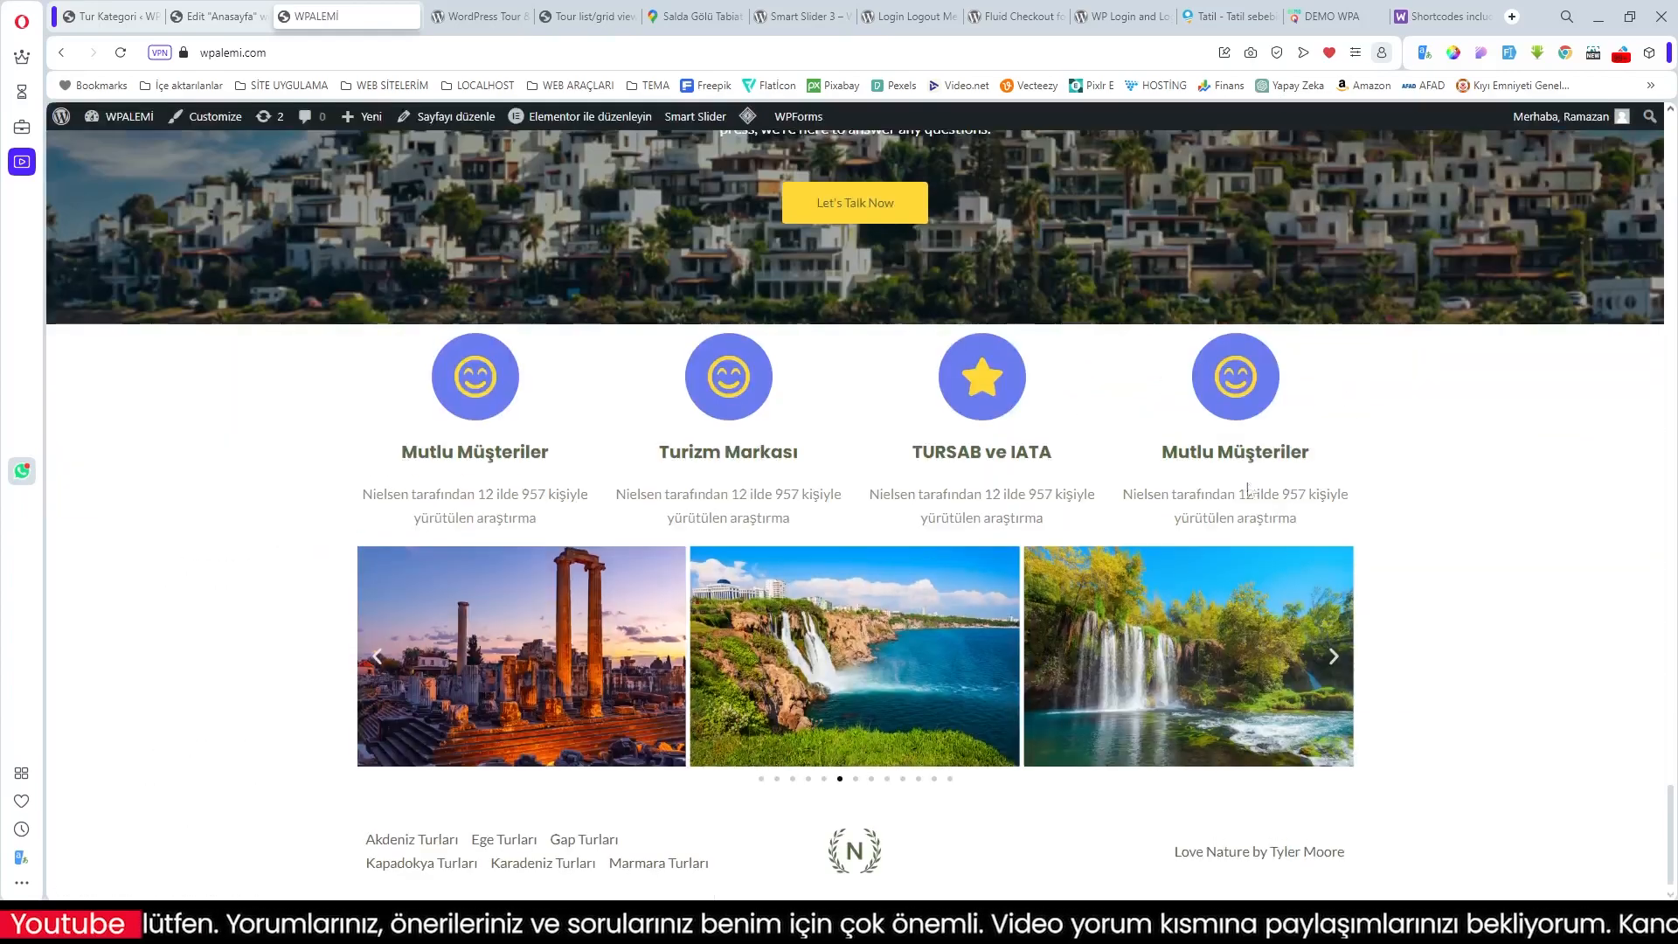
Step: Scroll the full-width desktop home page up and down to review it
scroll(1226, 504, "up", 10)
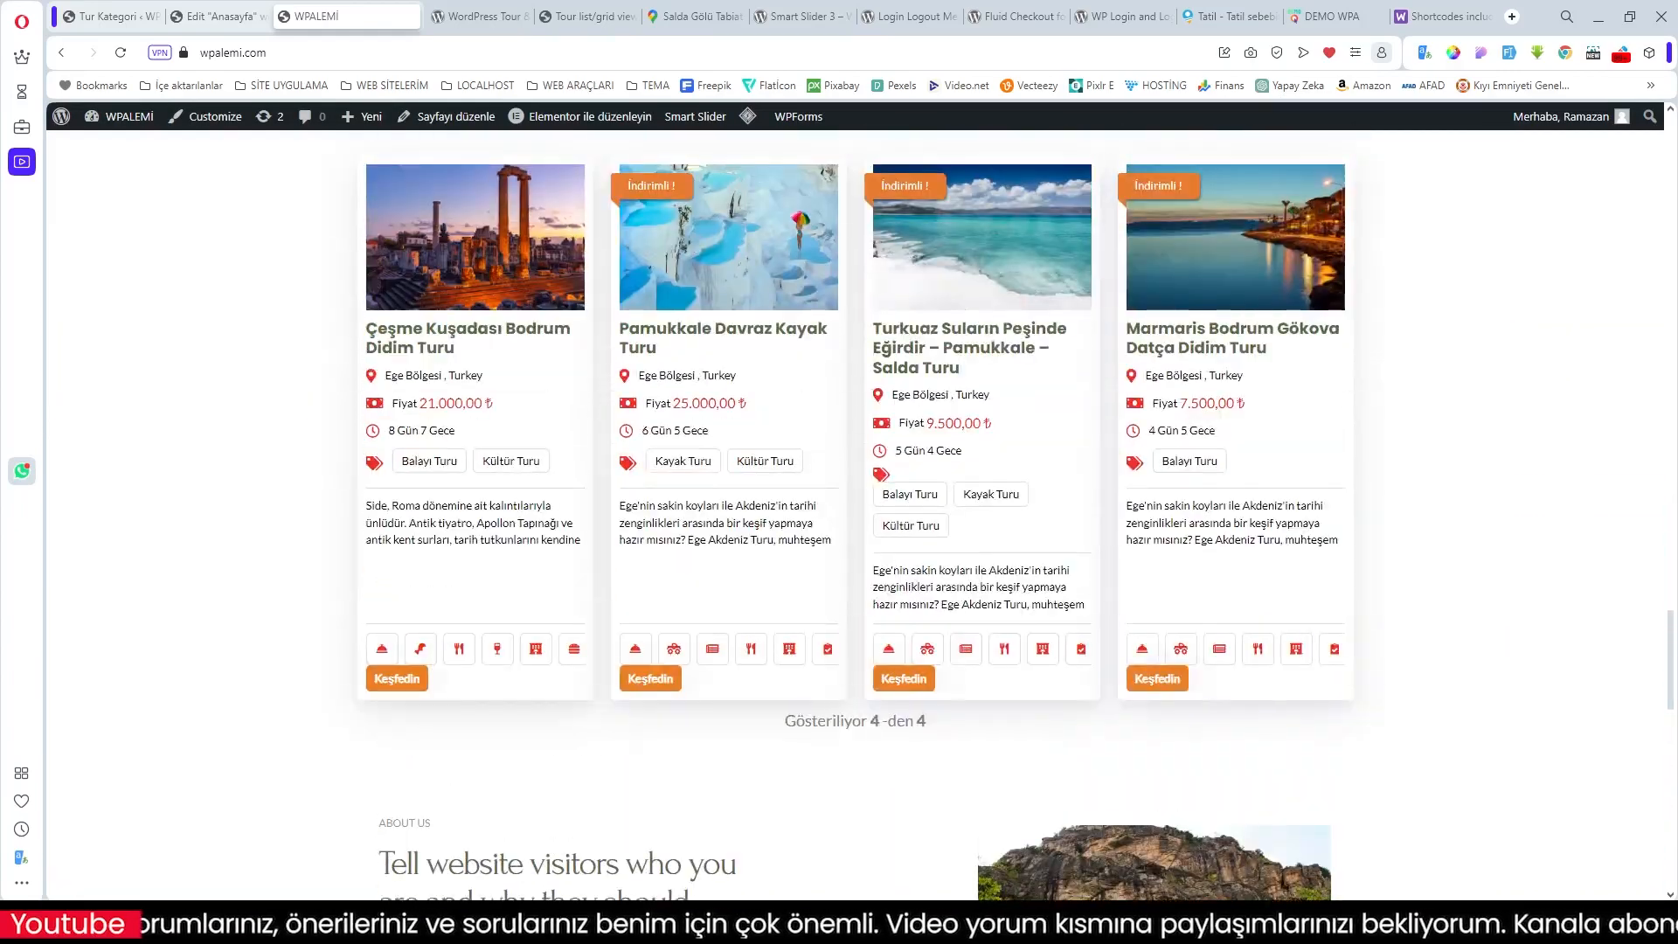
scroll(1226, 505, "up", 15)
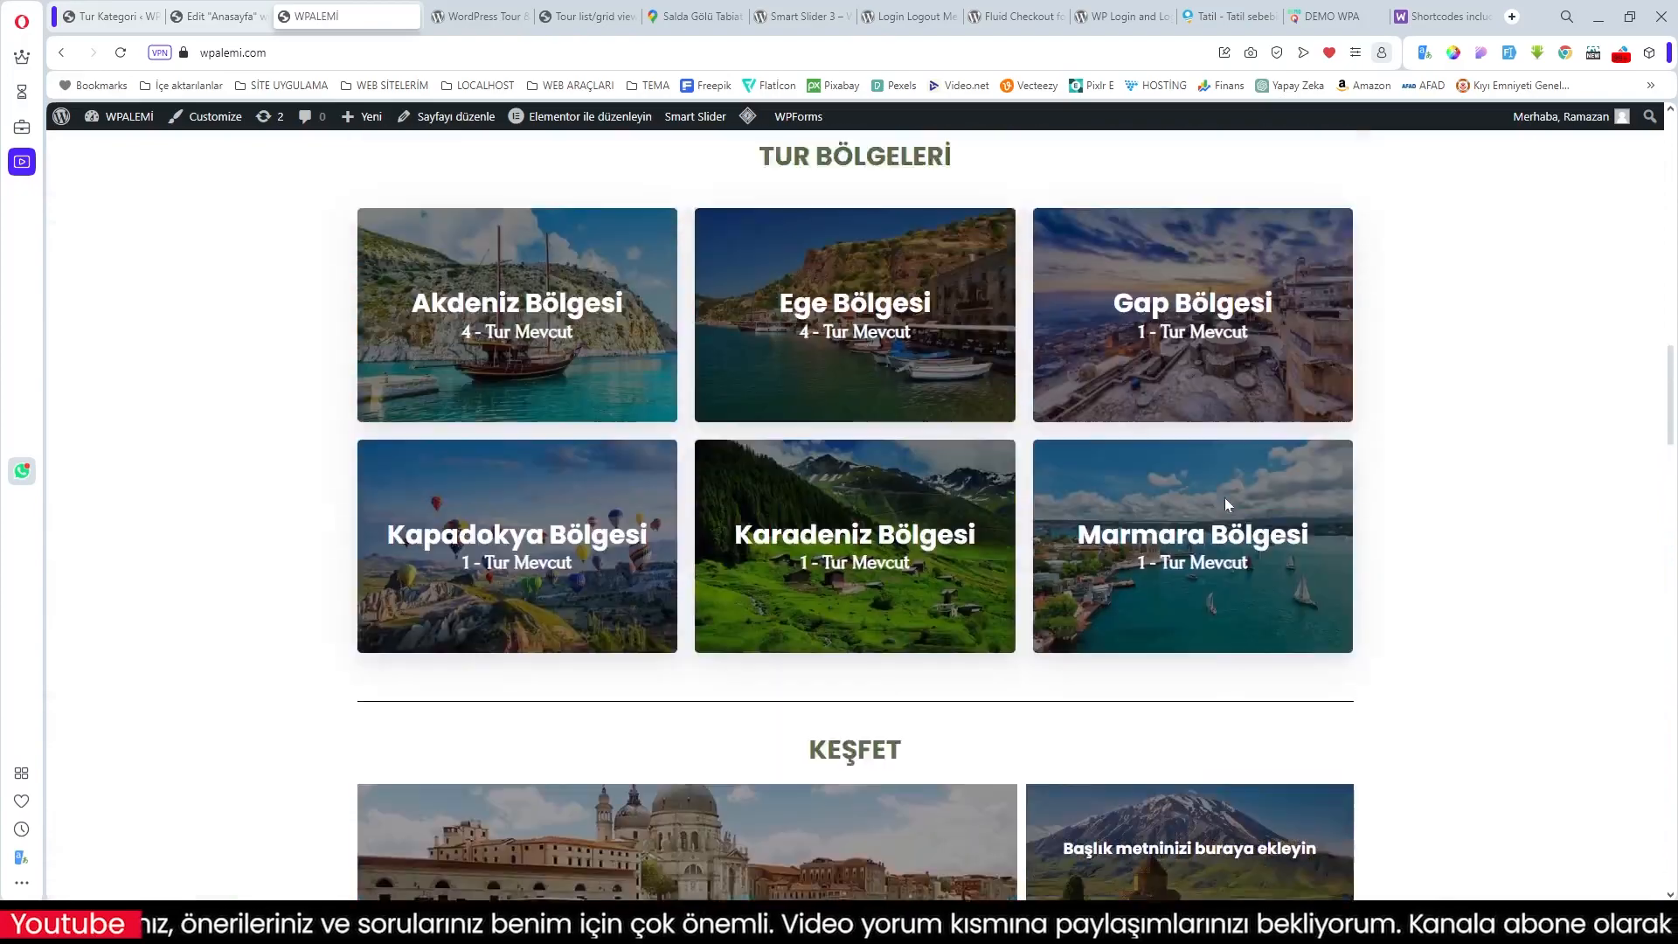
scroll(1226, 504, "up", 10)
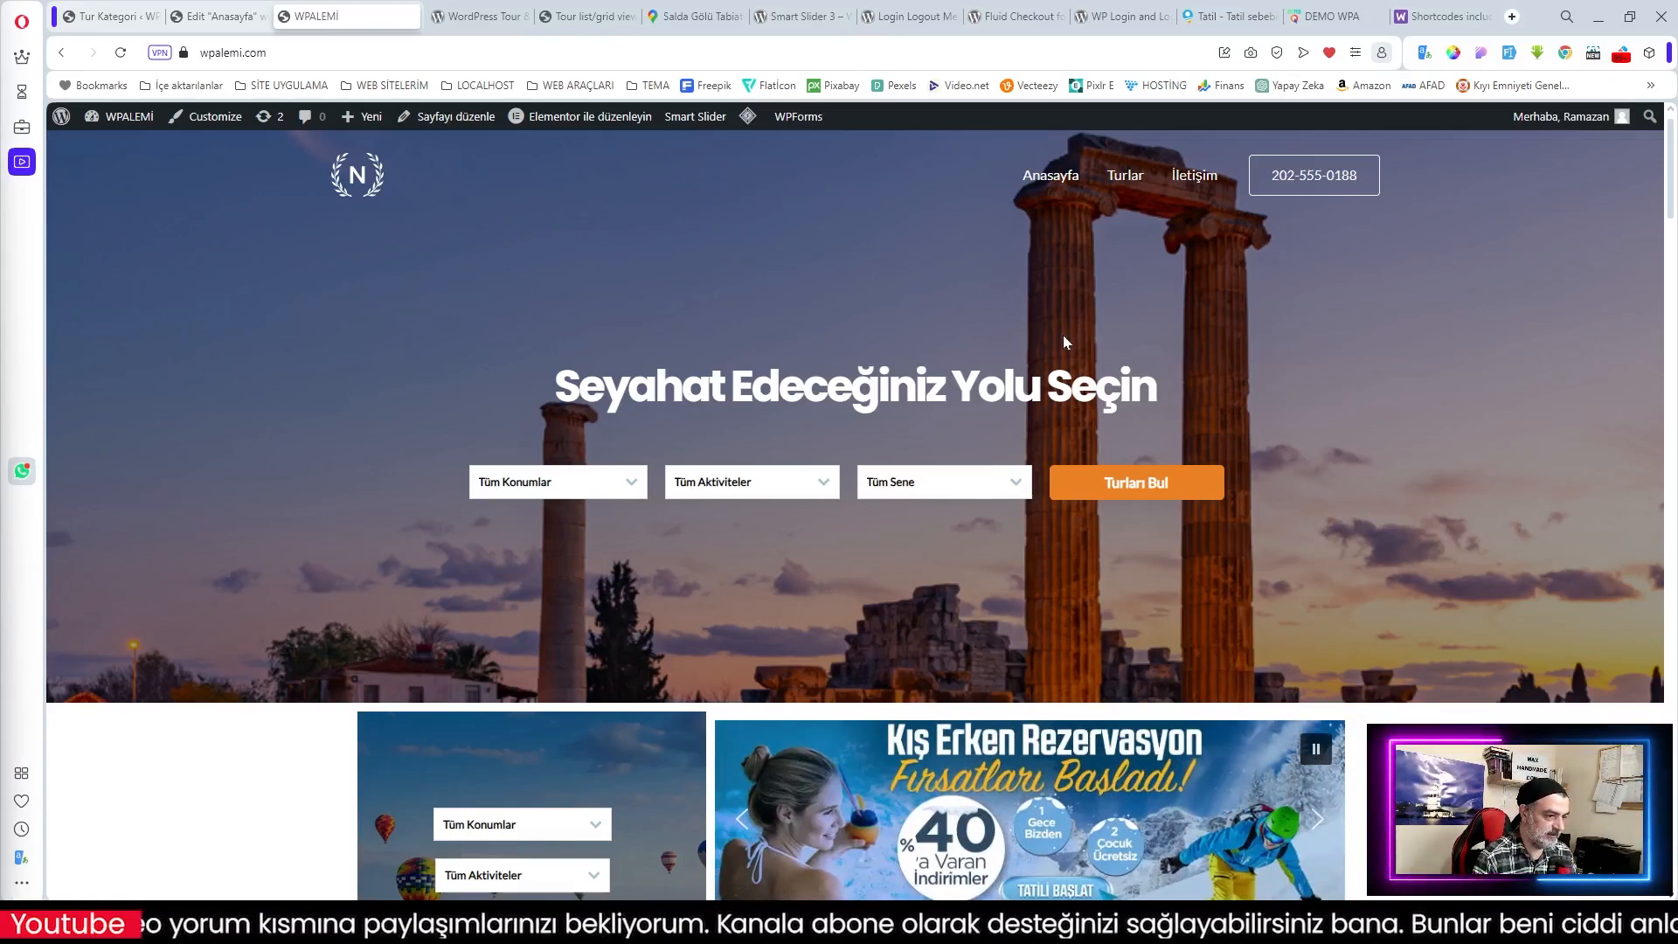
left_click_drag(1670, 182, 1656, 738)
scroll(797, 870, "down", 10)
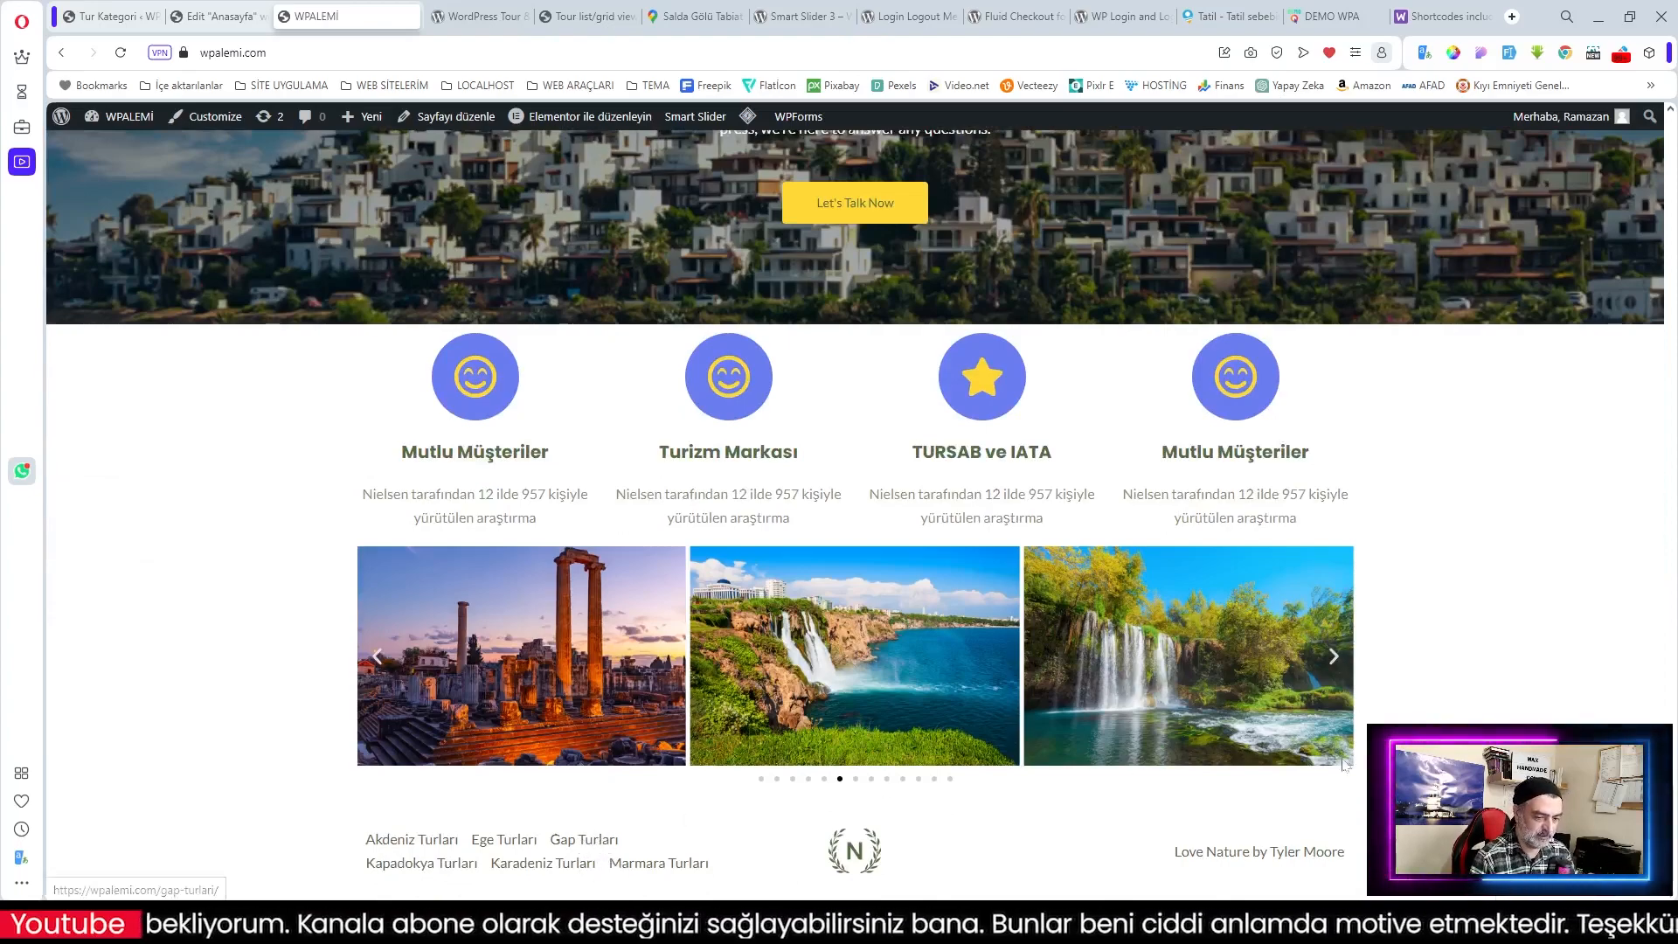
scroll(958, 154, "up", 15)
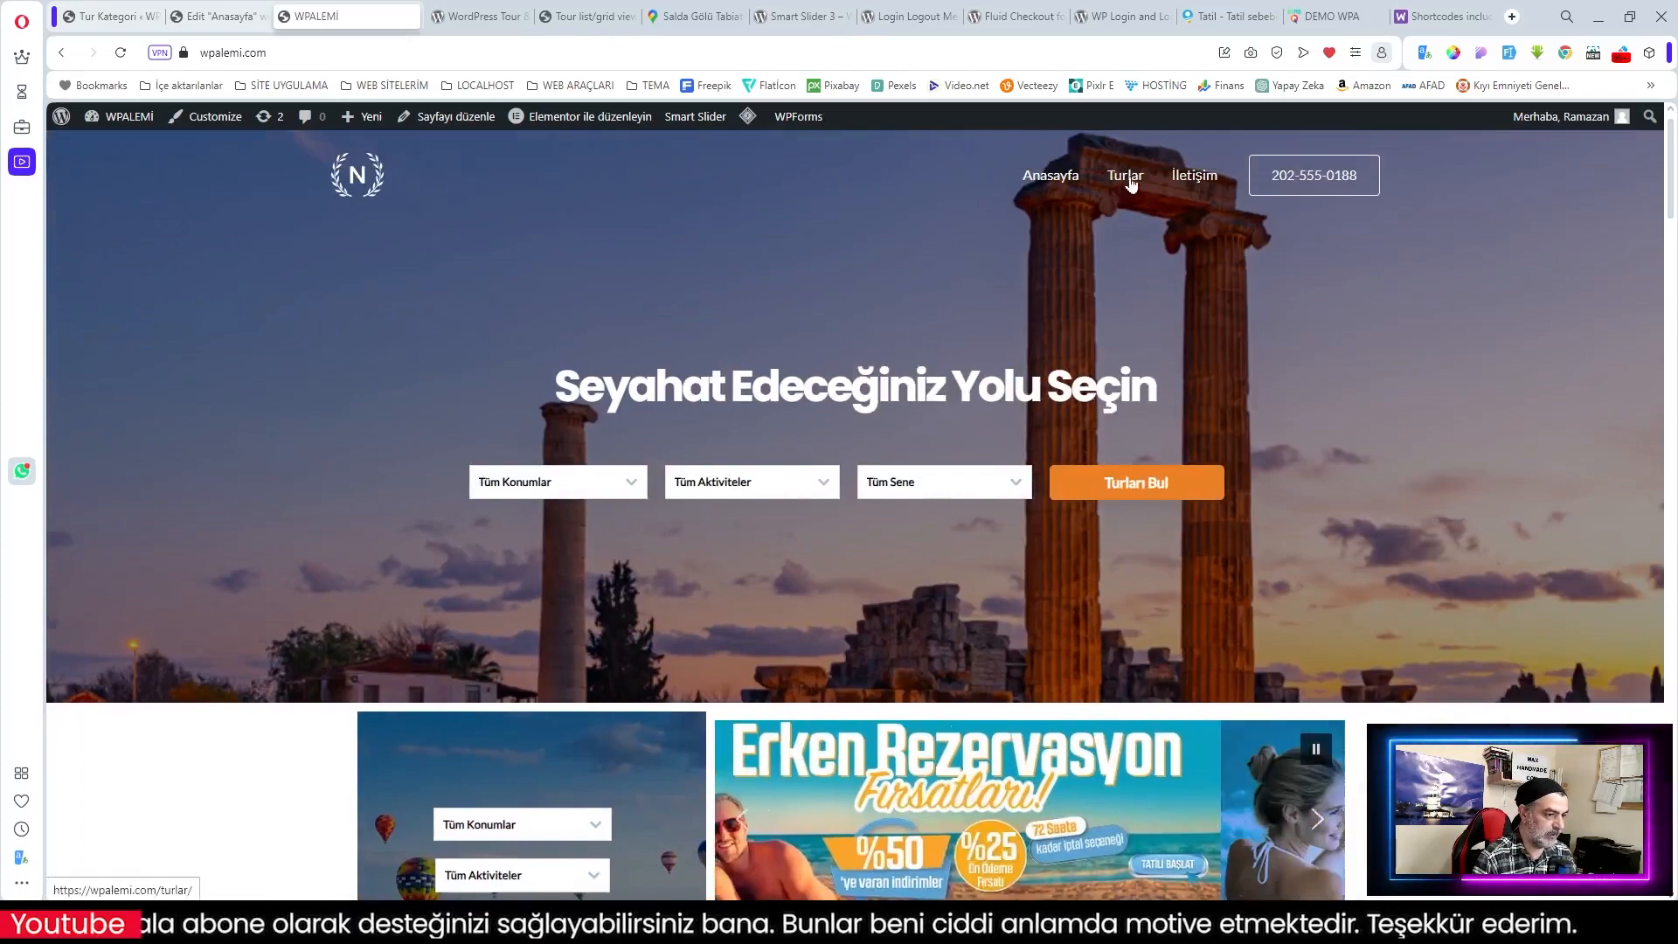
Step: On the Turlar page, filter tours by Akdeniz and Ege Bölgesi, then drop Akdeniz
left_click(1127, 177)
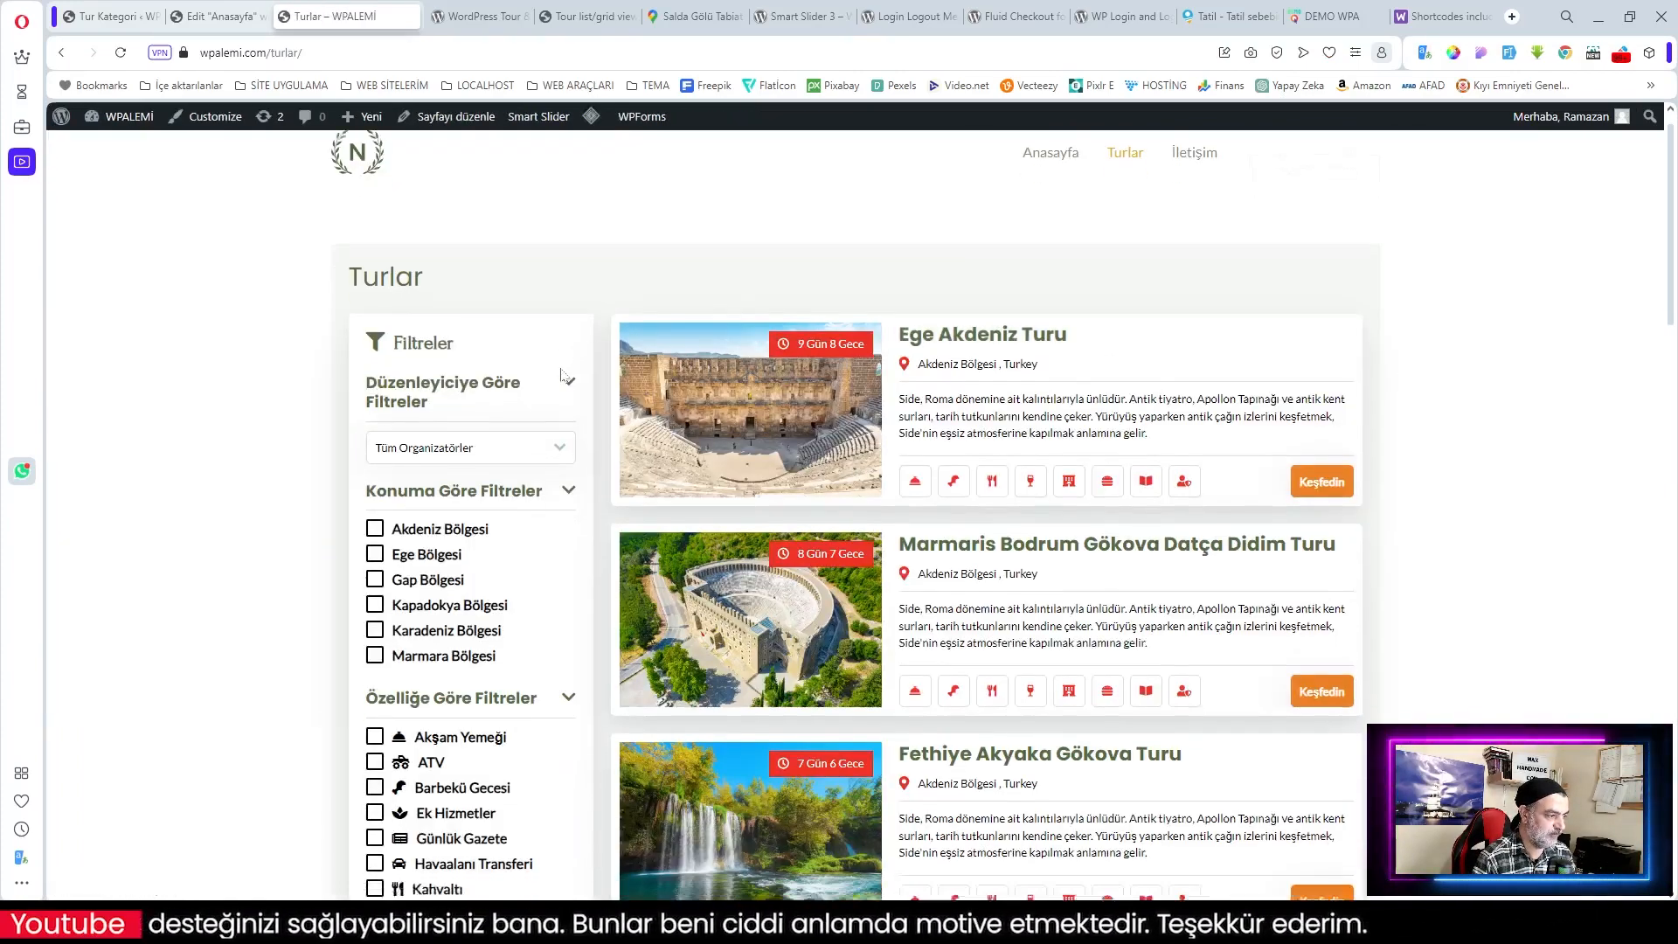
scroll(564, 374, "down", 4)
left_click(376, 203)
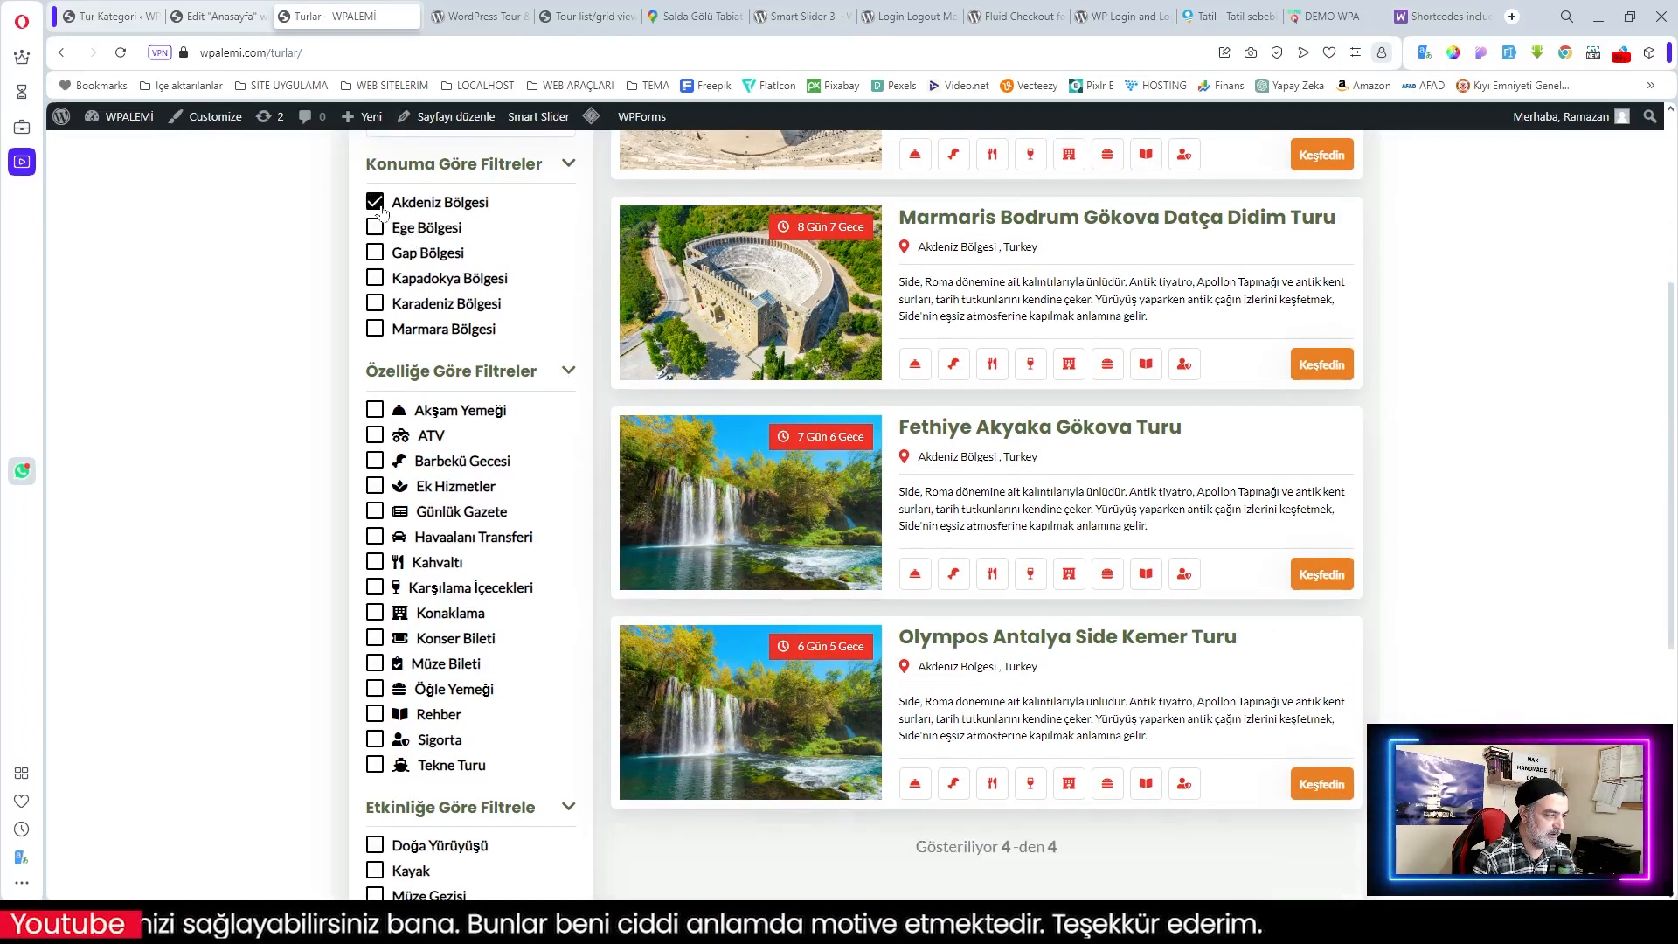
left_click(376, 228)
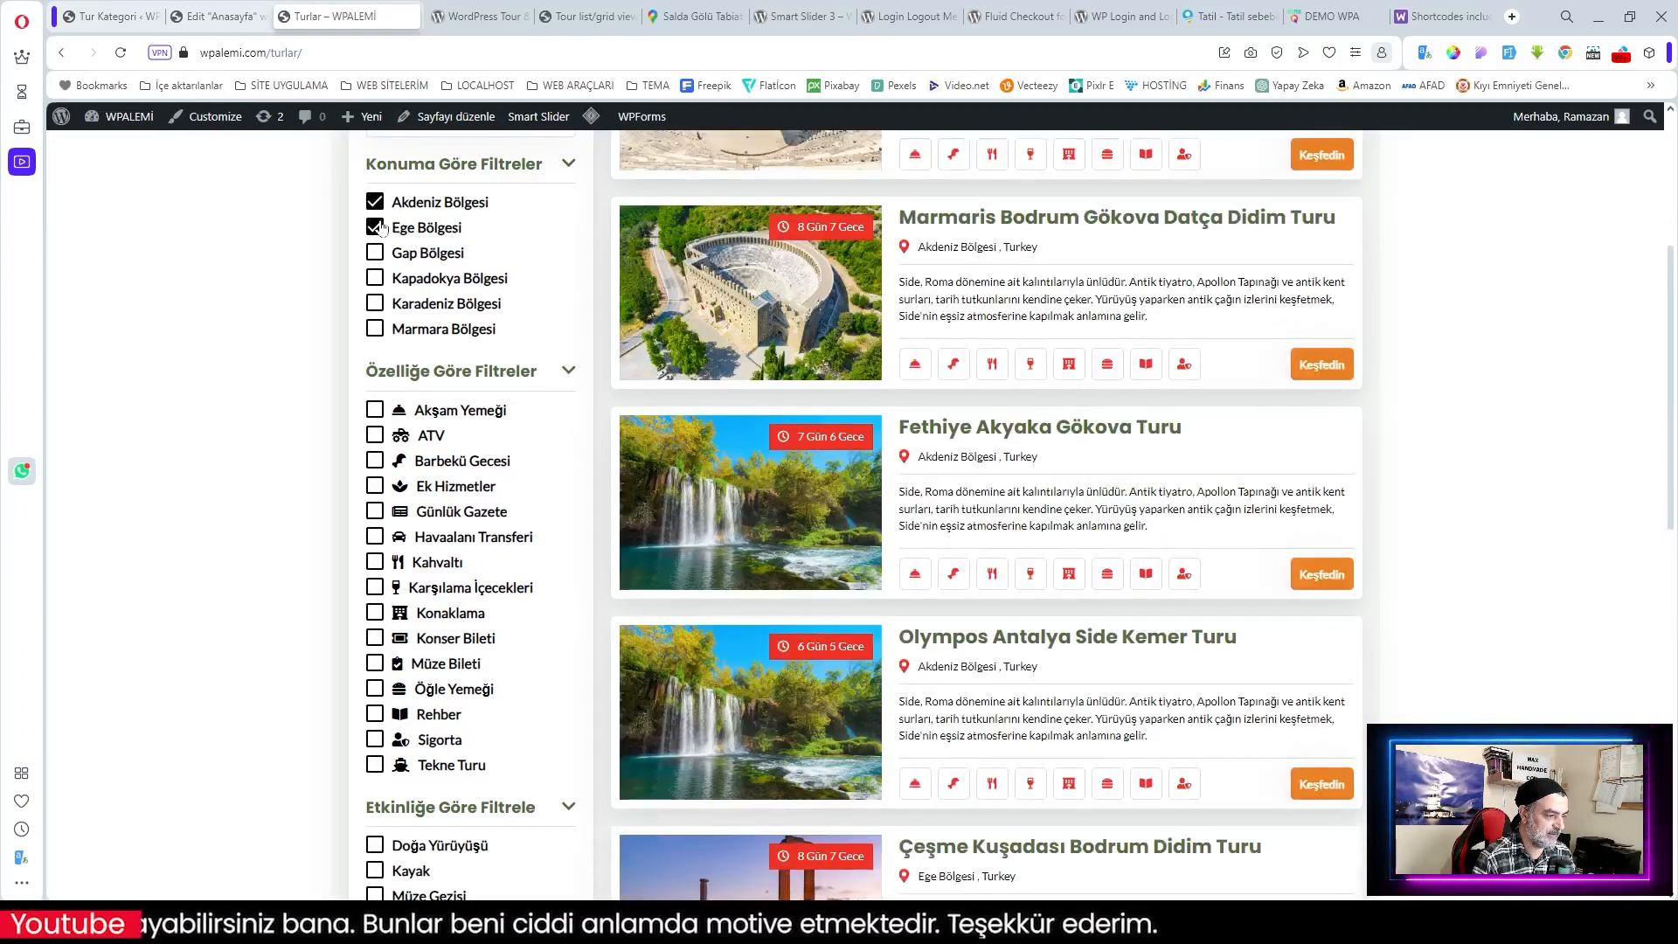
scroll(532, 269, "up", 2)
left_click(376, 376)
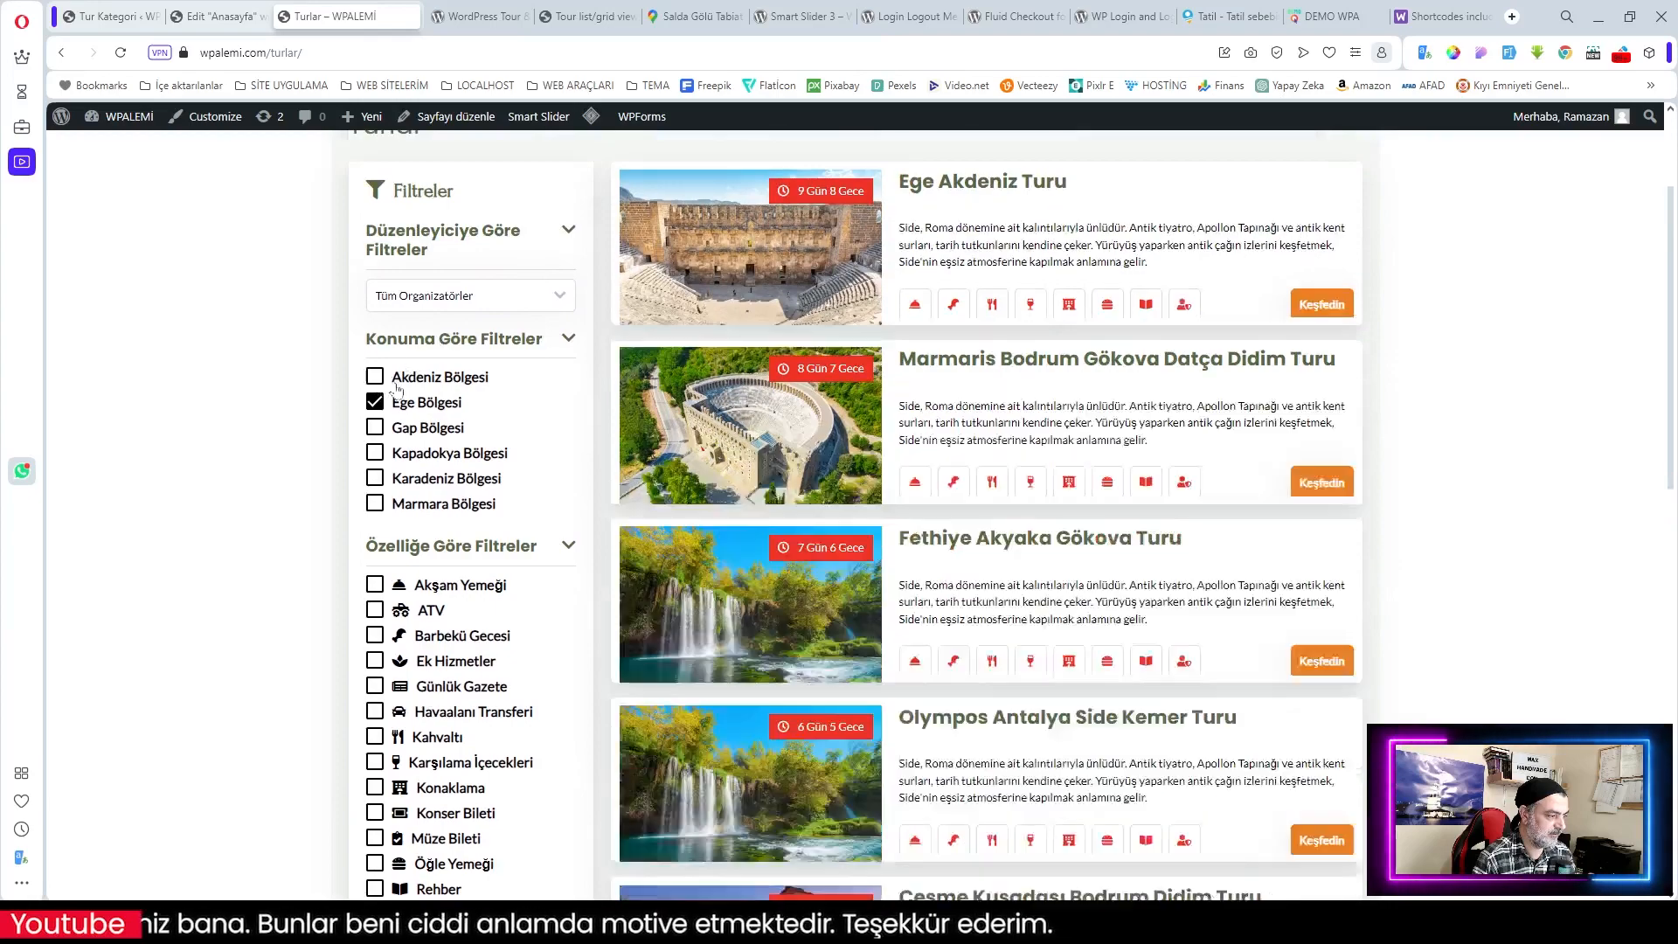
scroll(952, 450, "down", 5)
scroll(384, 349, "up", 4)
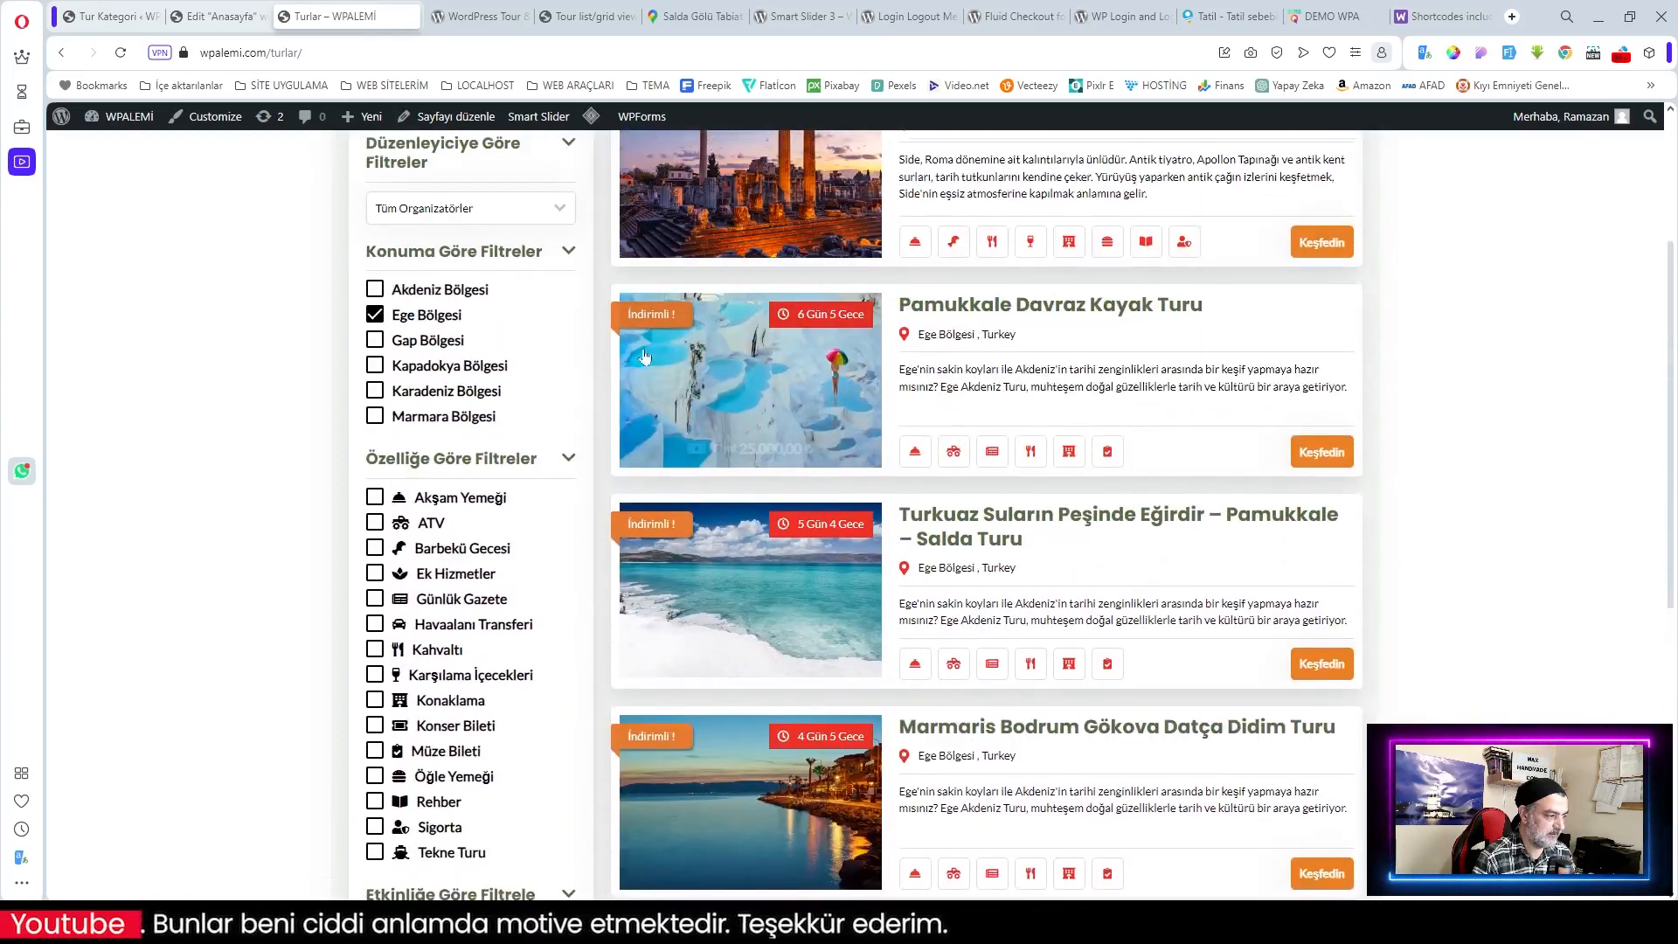
Step: Swap the region filter through Gap and Kapadokya Bölgesi, then show Akdeniz Bölgesi again
left_click(375, 340)
left_click(450, 316)
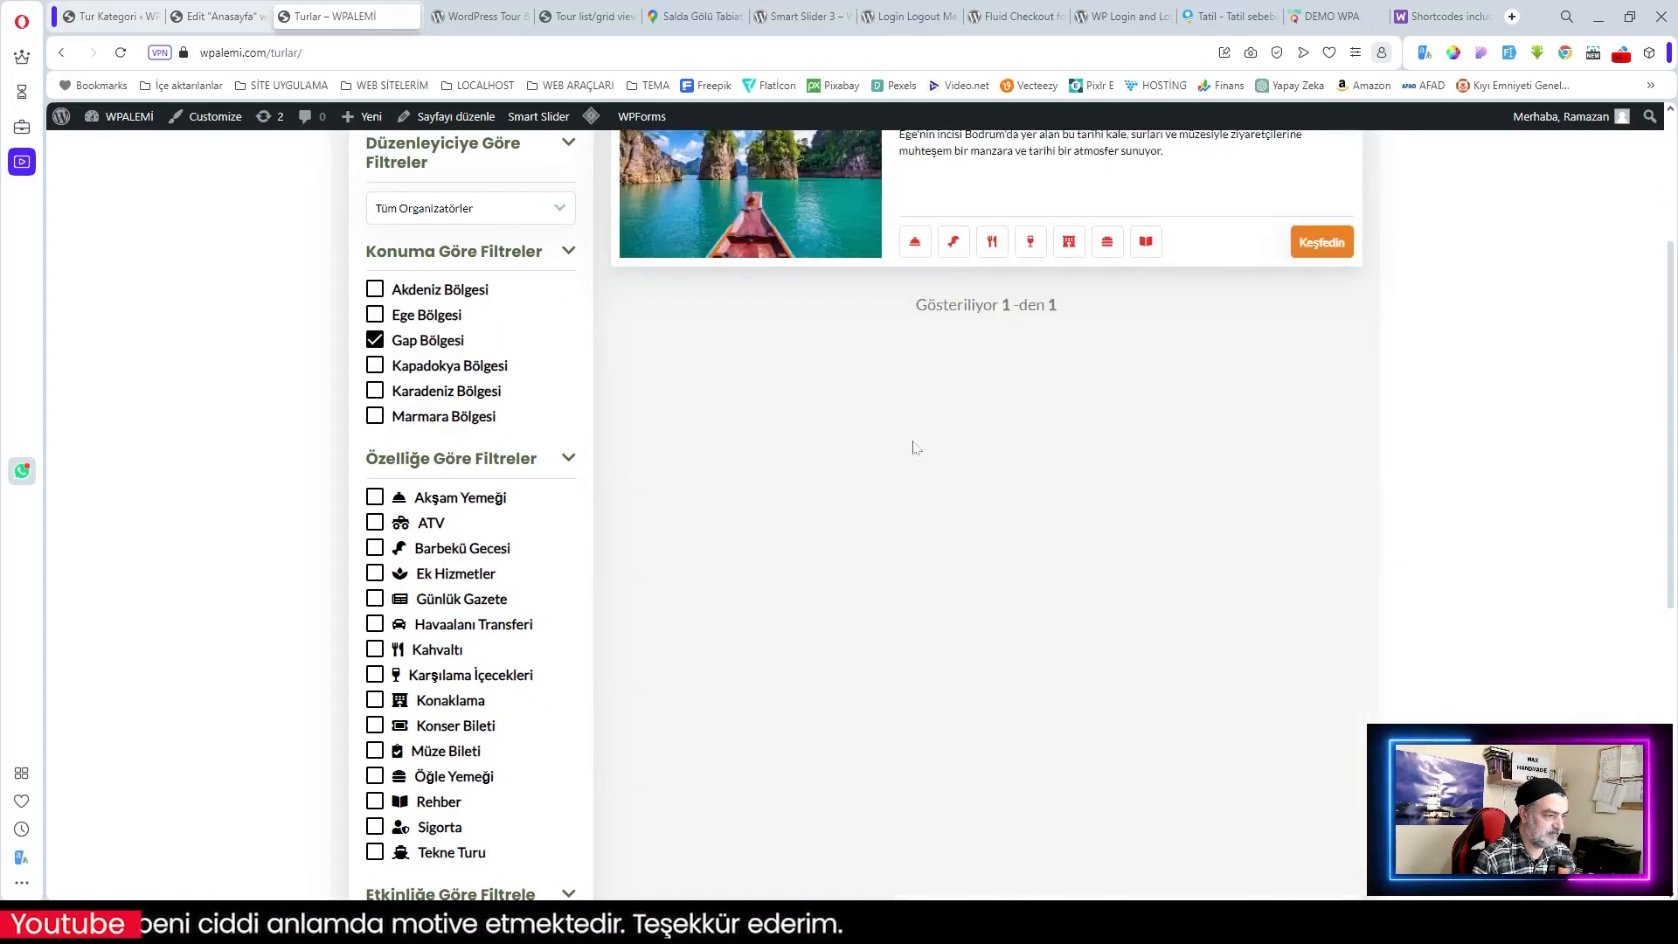
scroll(914, 444, "up", 3)
left_click(376, 629)
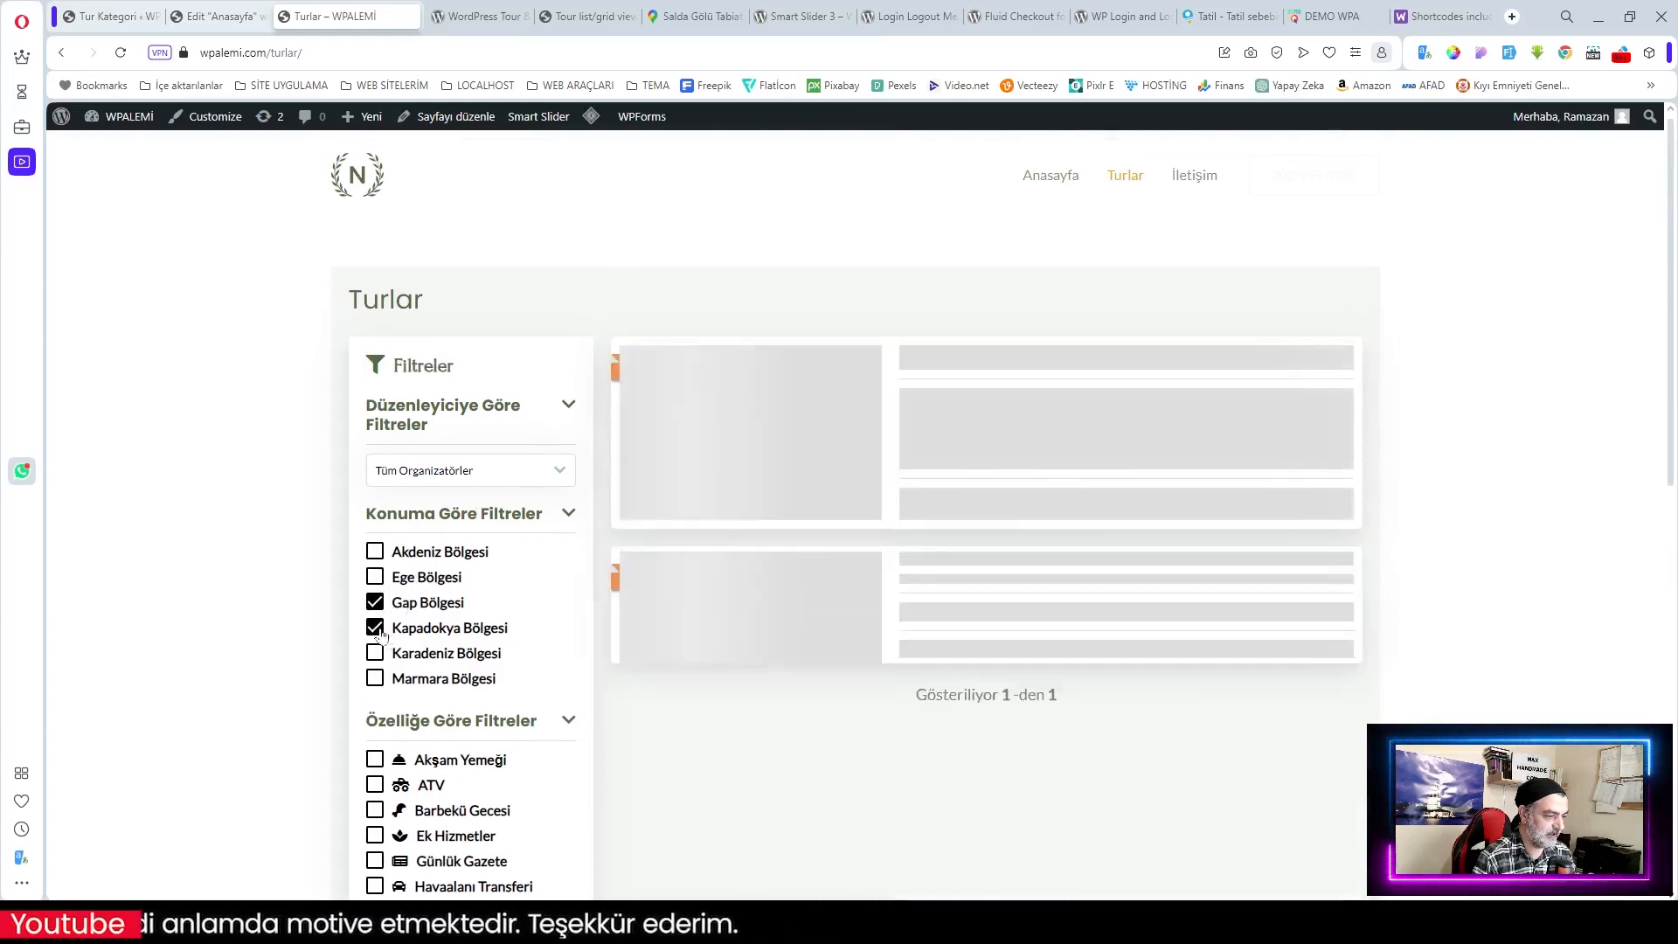
left_click(374, 603)
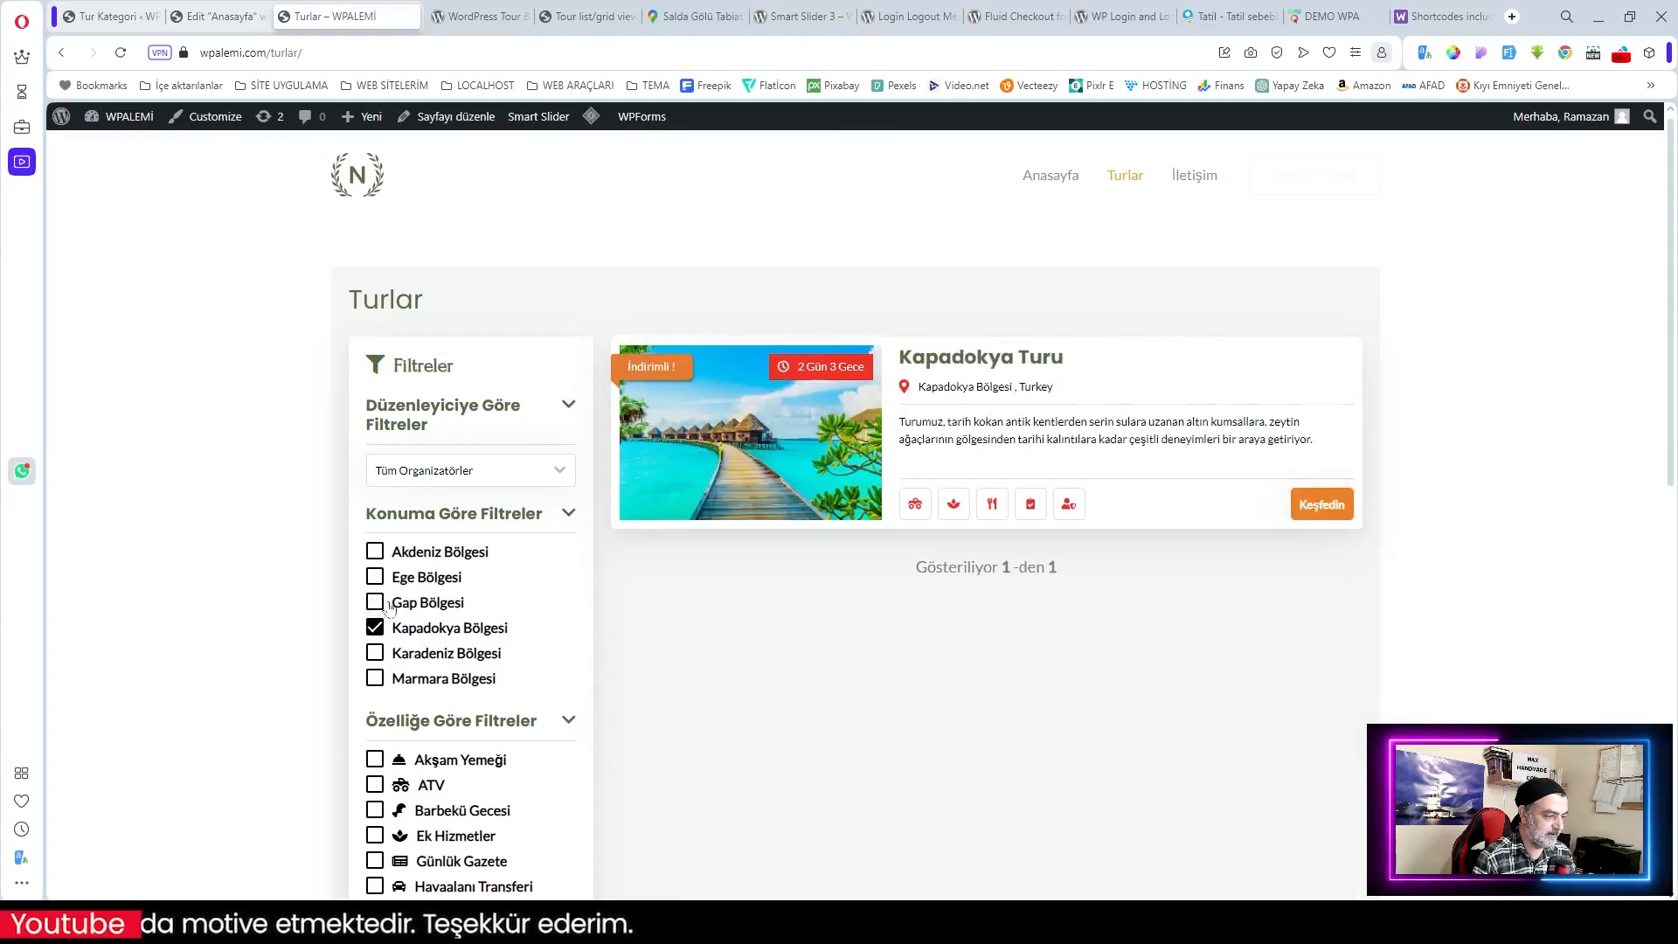
left_click(376, 552)
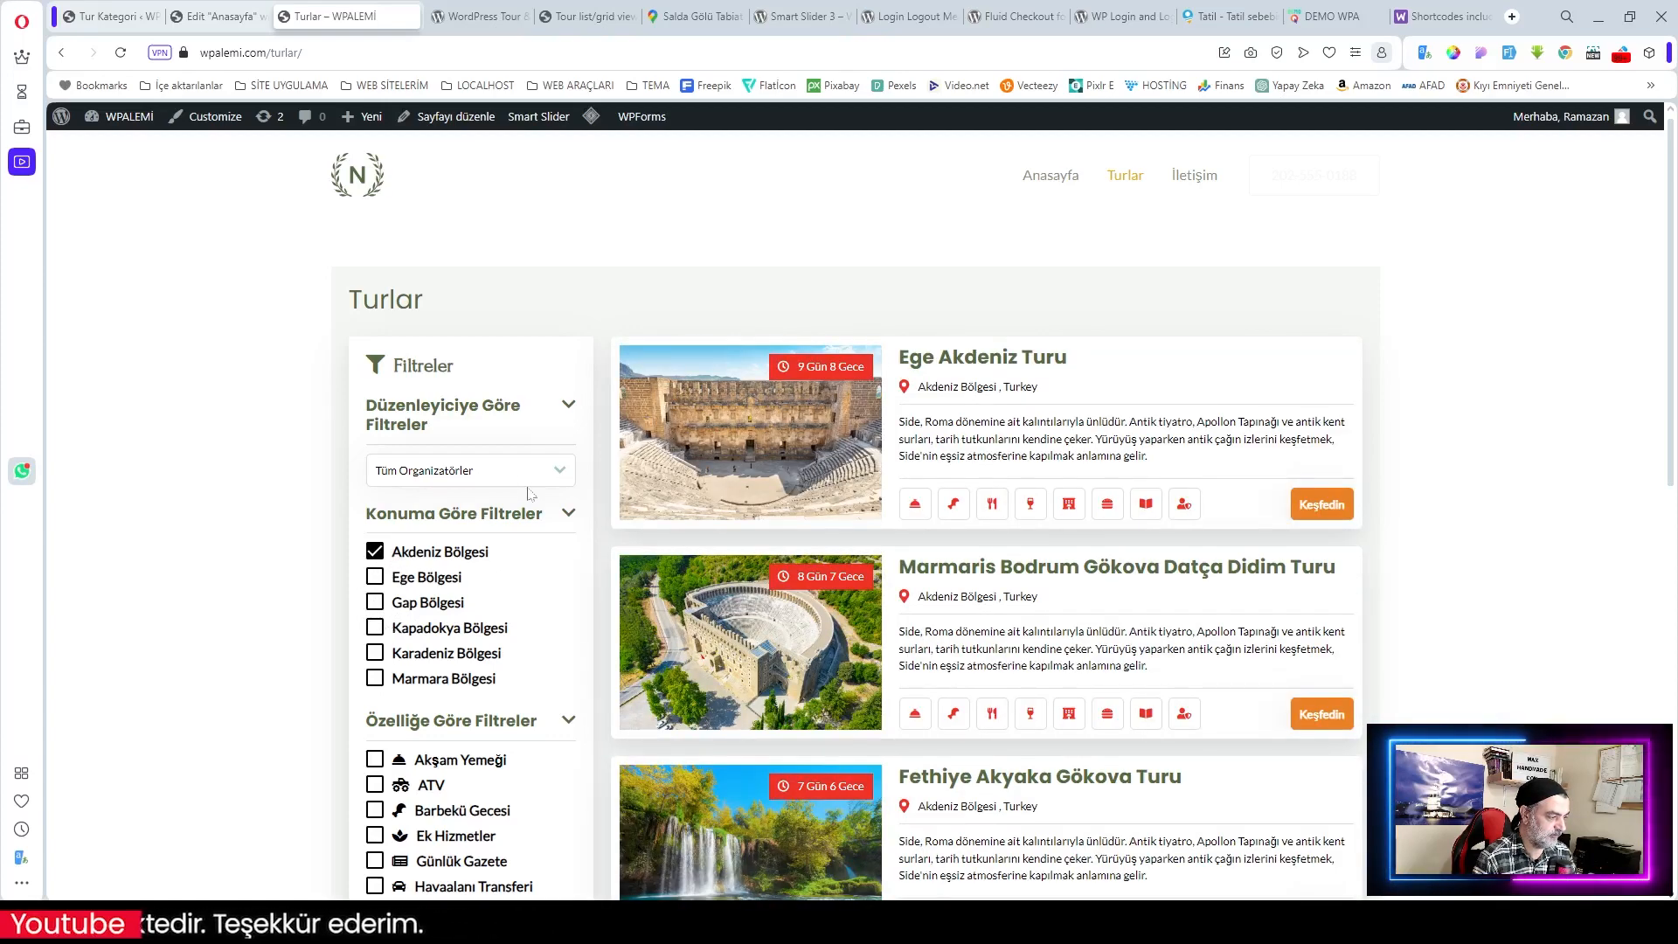
Step: Check the tour organizer list without changing it and clear the Akdeniz Bölgesi filter
left_click(506, 472)
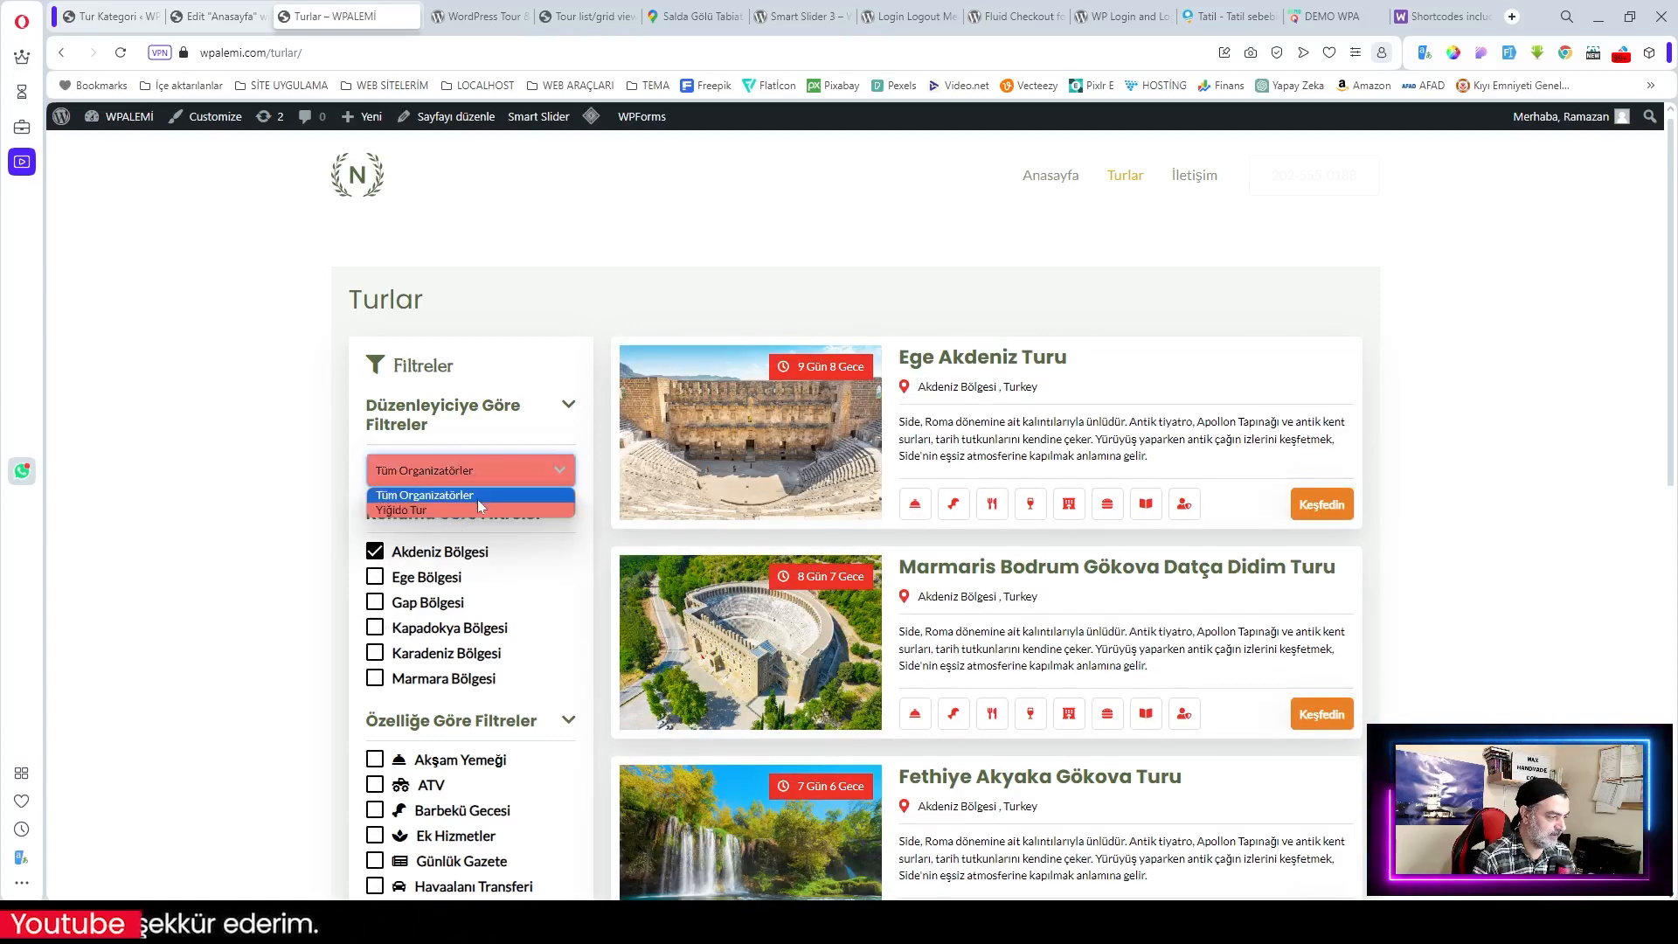
left_click(543, 477)
left_click(559, 554)
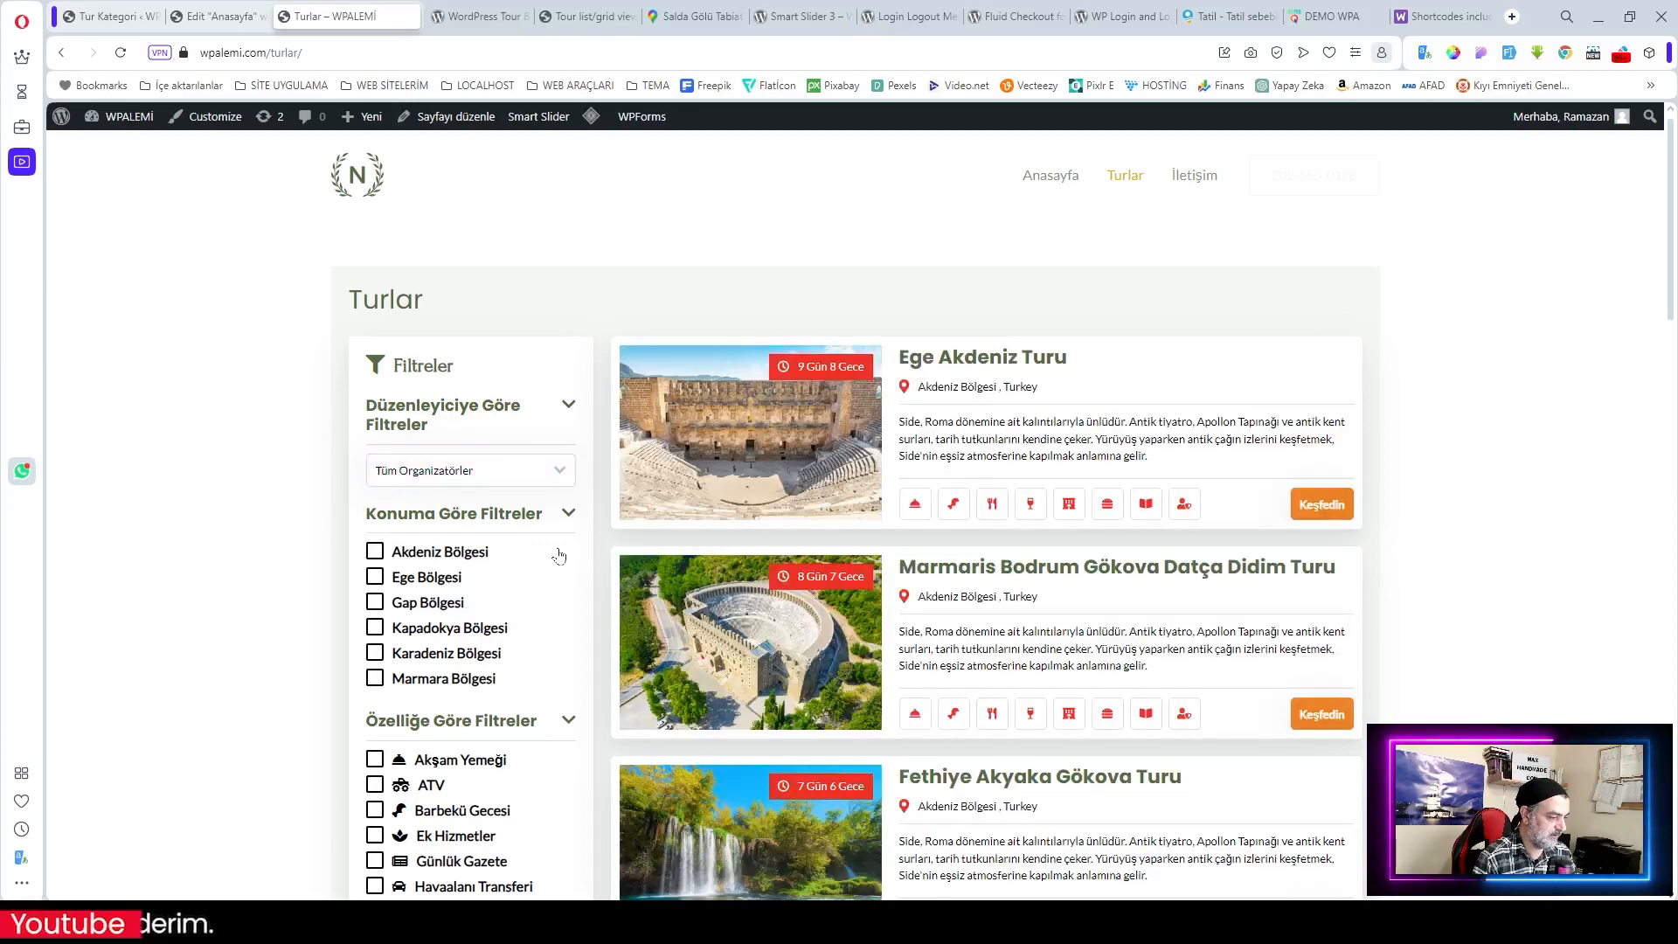
scroll(559, 555, "down", 3)
scroll(560, 556, "down", 2)
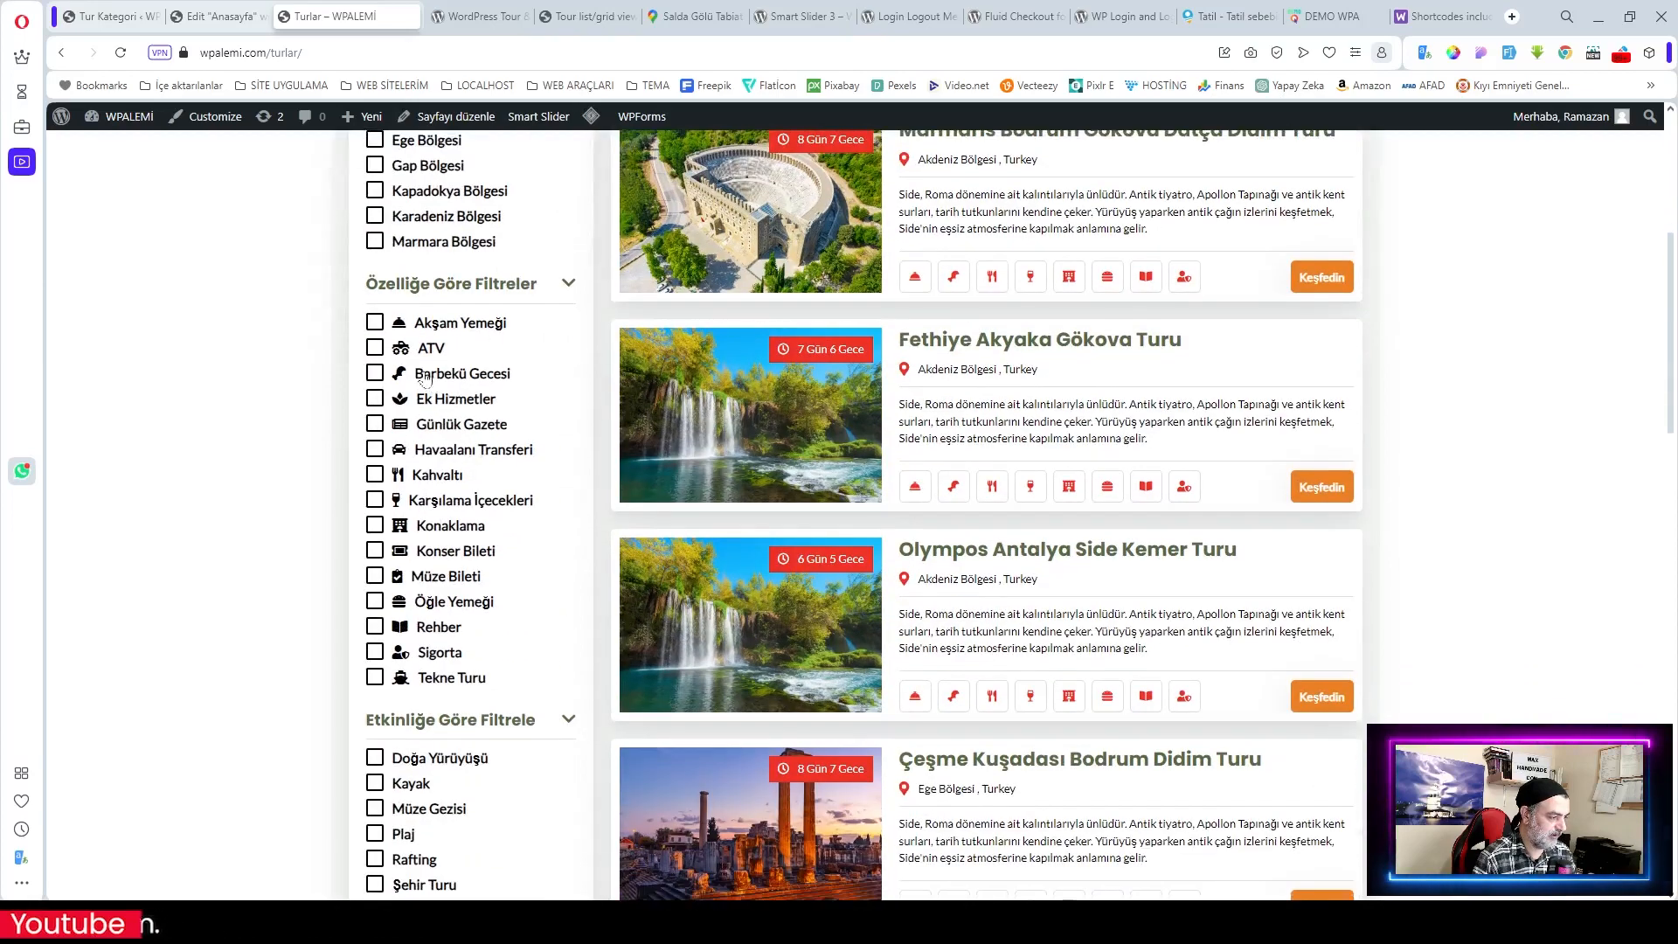
Step: Toggle the Akşam Yemeği, ATV, Barbekü Gecesi and Rehber filters, ending on Tekne Turu
left_click(376, 324)
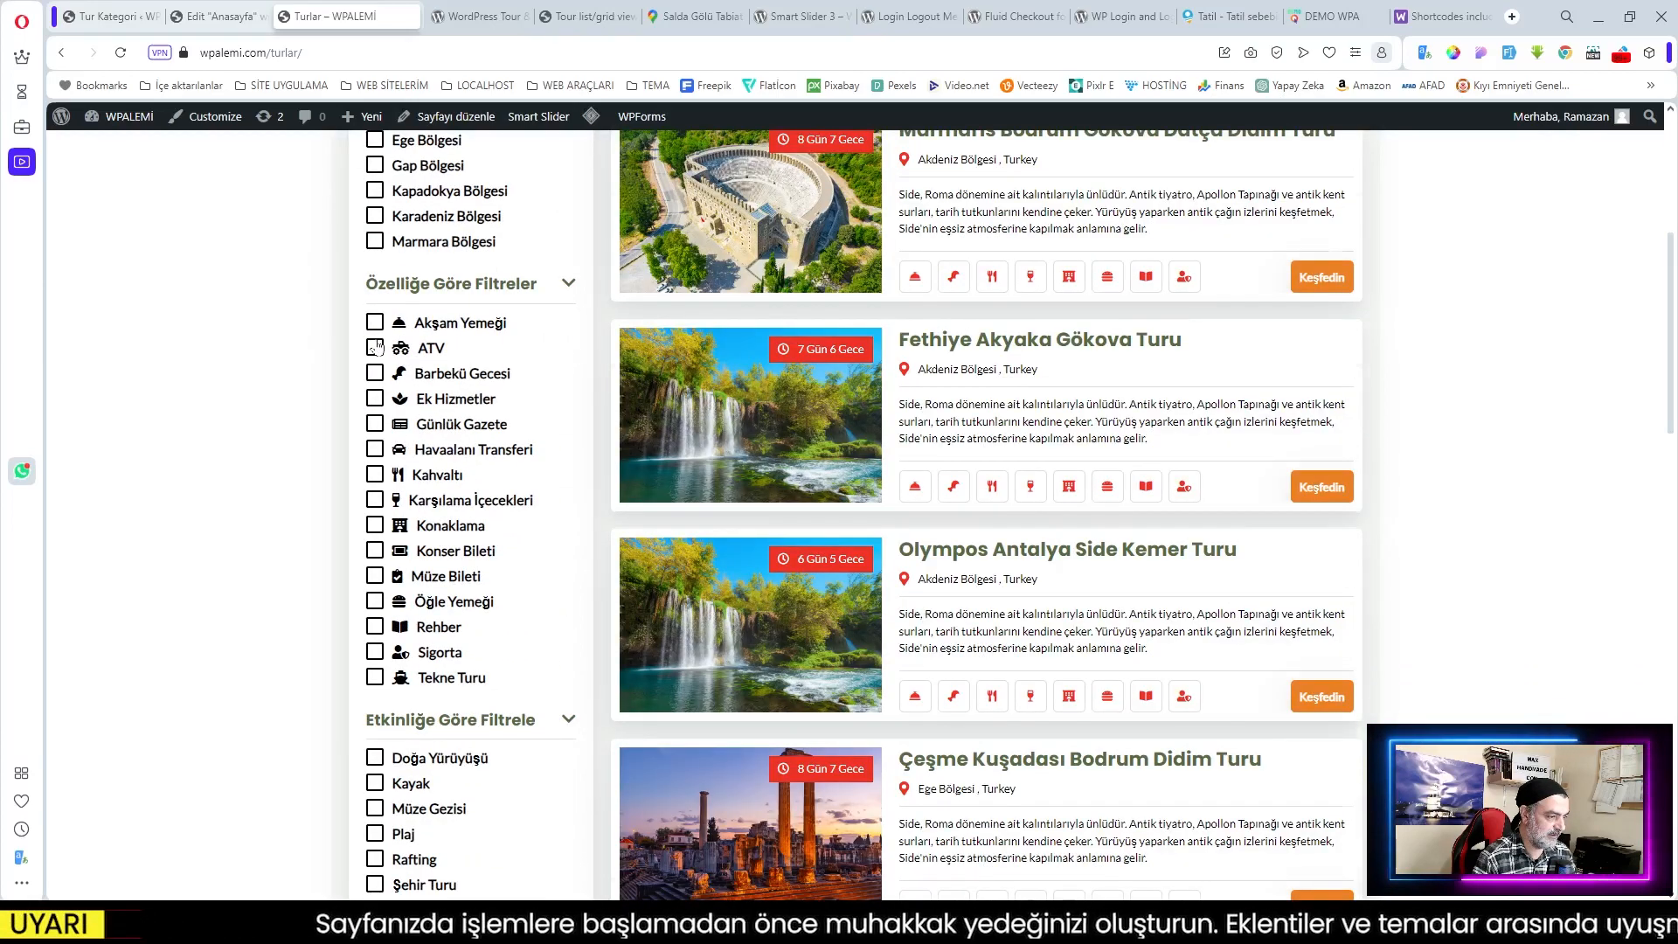
left_click(377, 347)
scroll(458, 353, "up", 5)
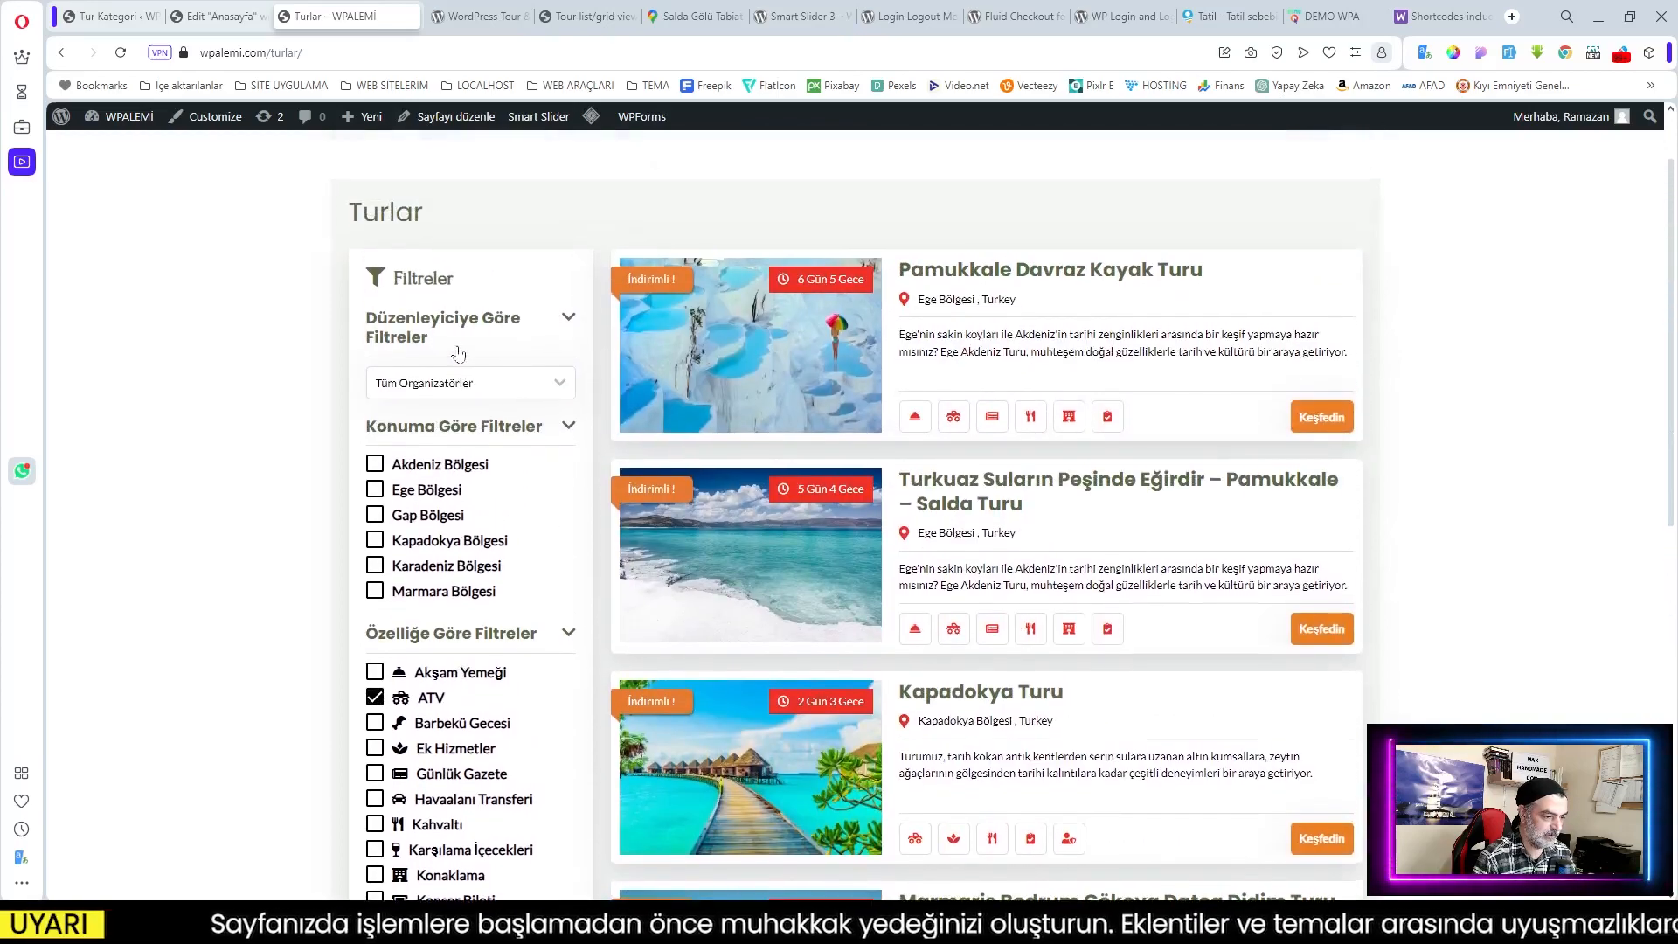
scroll(1038, 535, "down", 5)
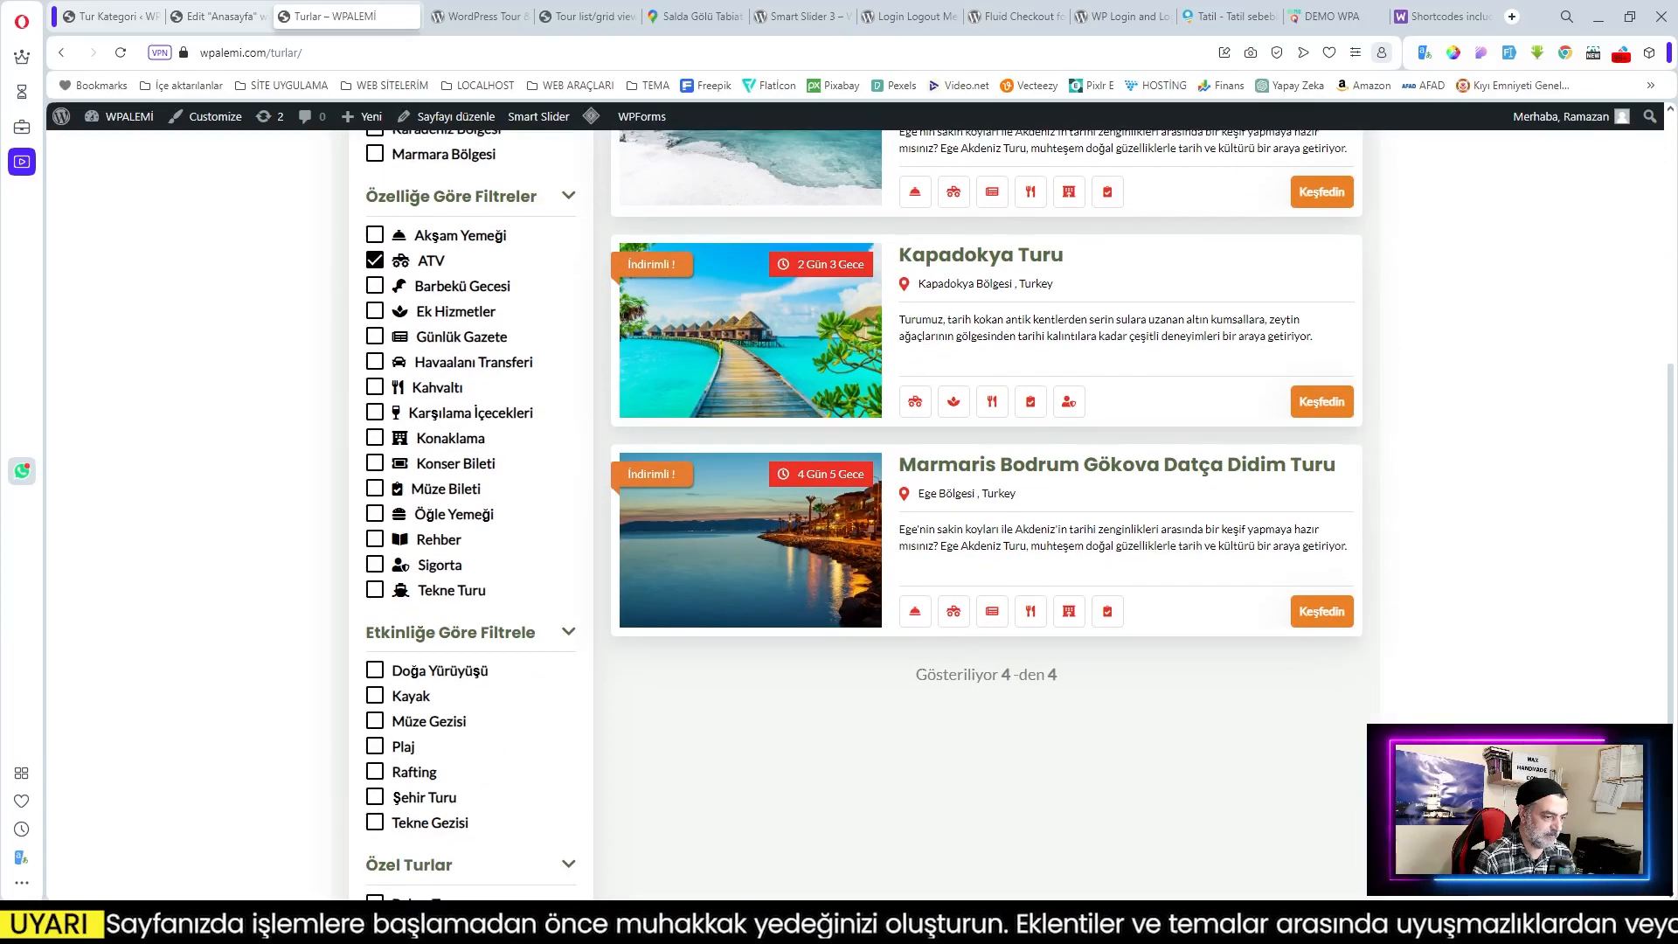
left_click(375, 261)
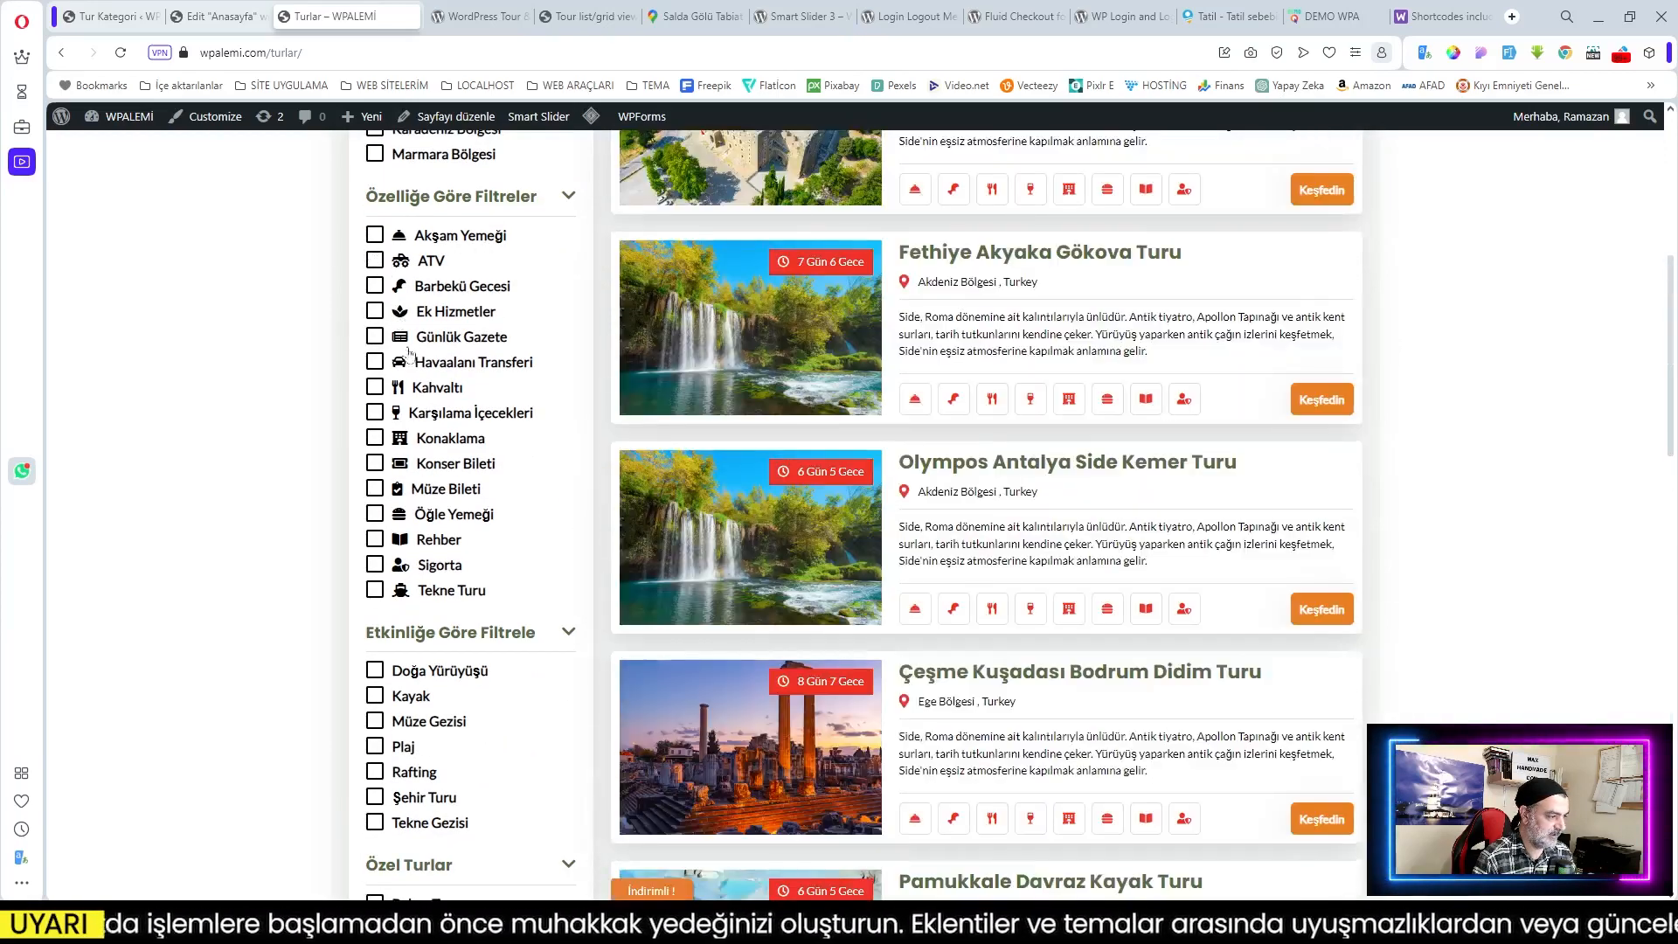
left_click(376, 287)
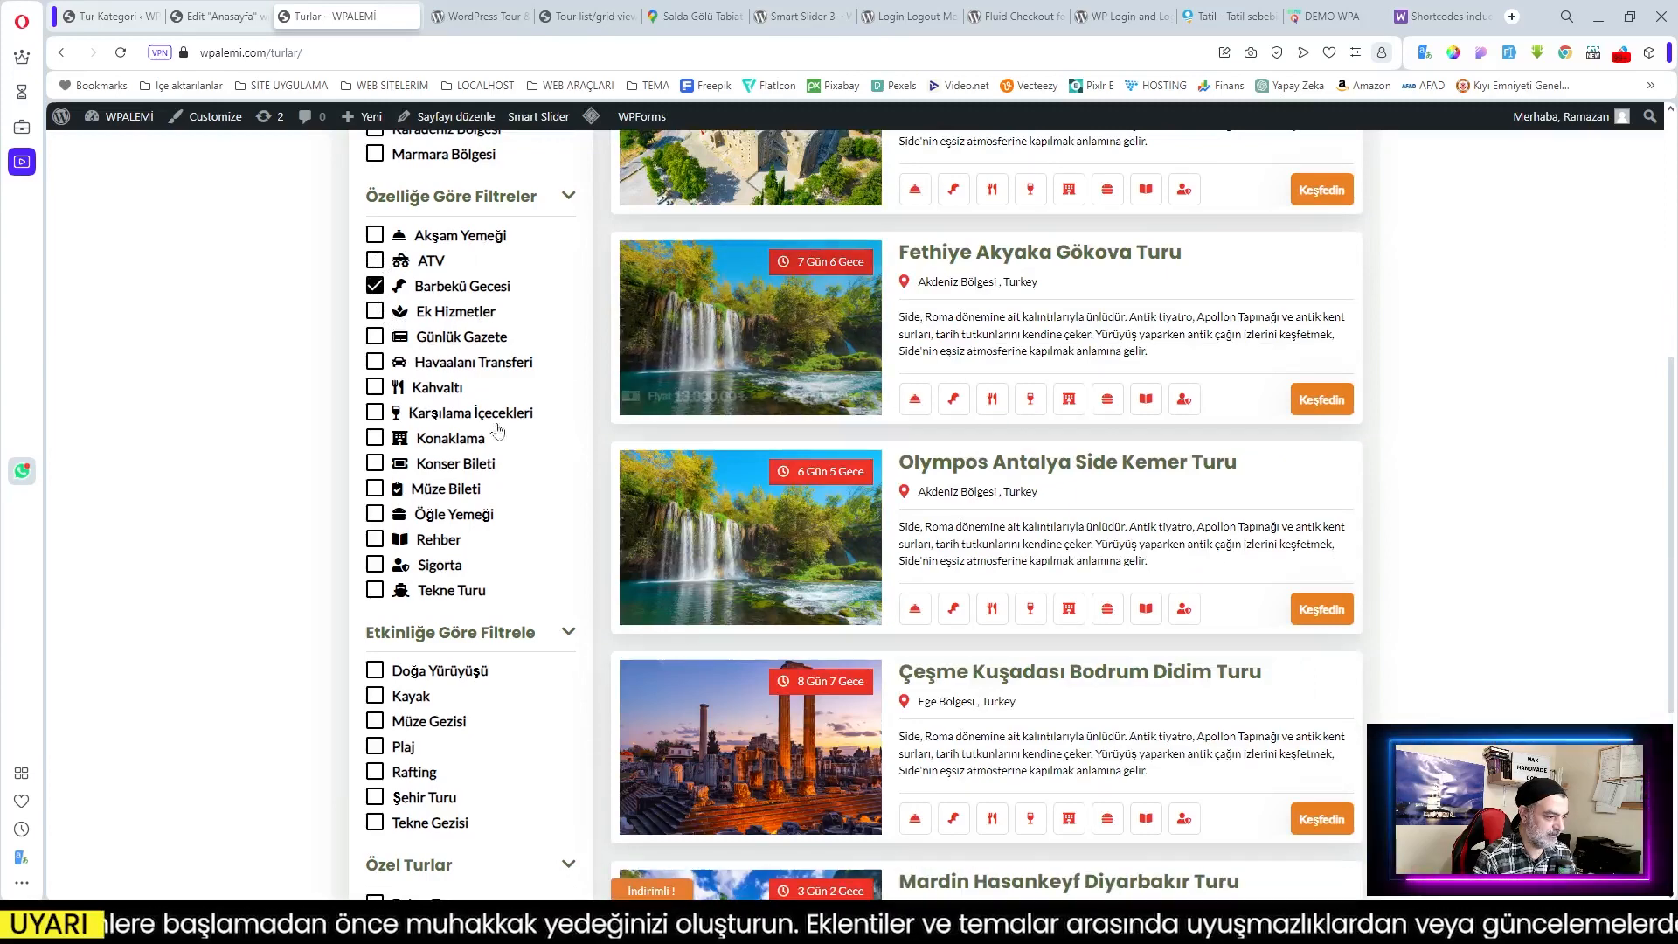
left_click(375, 286)
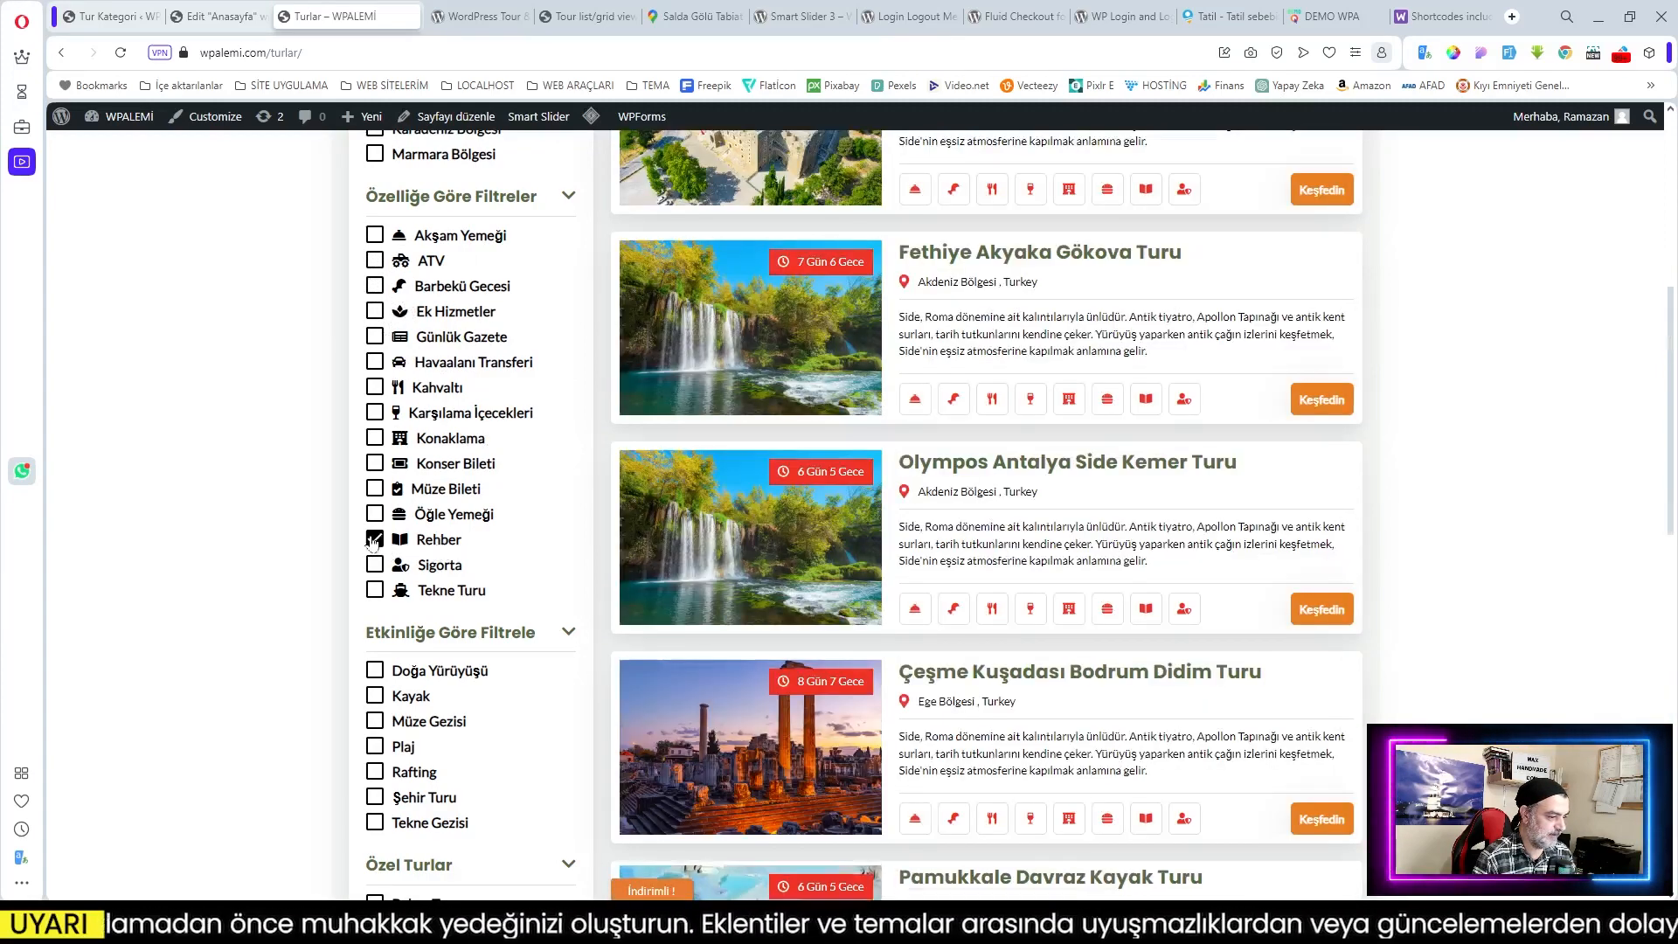
left_click(374, 539)
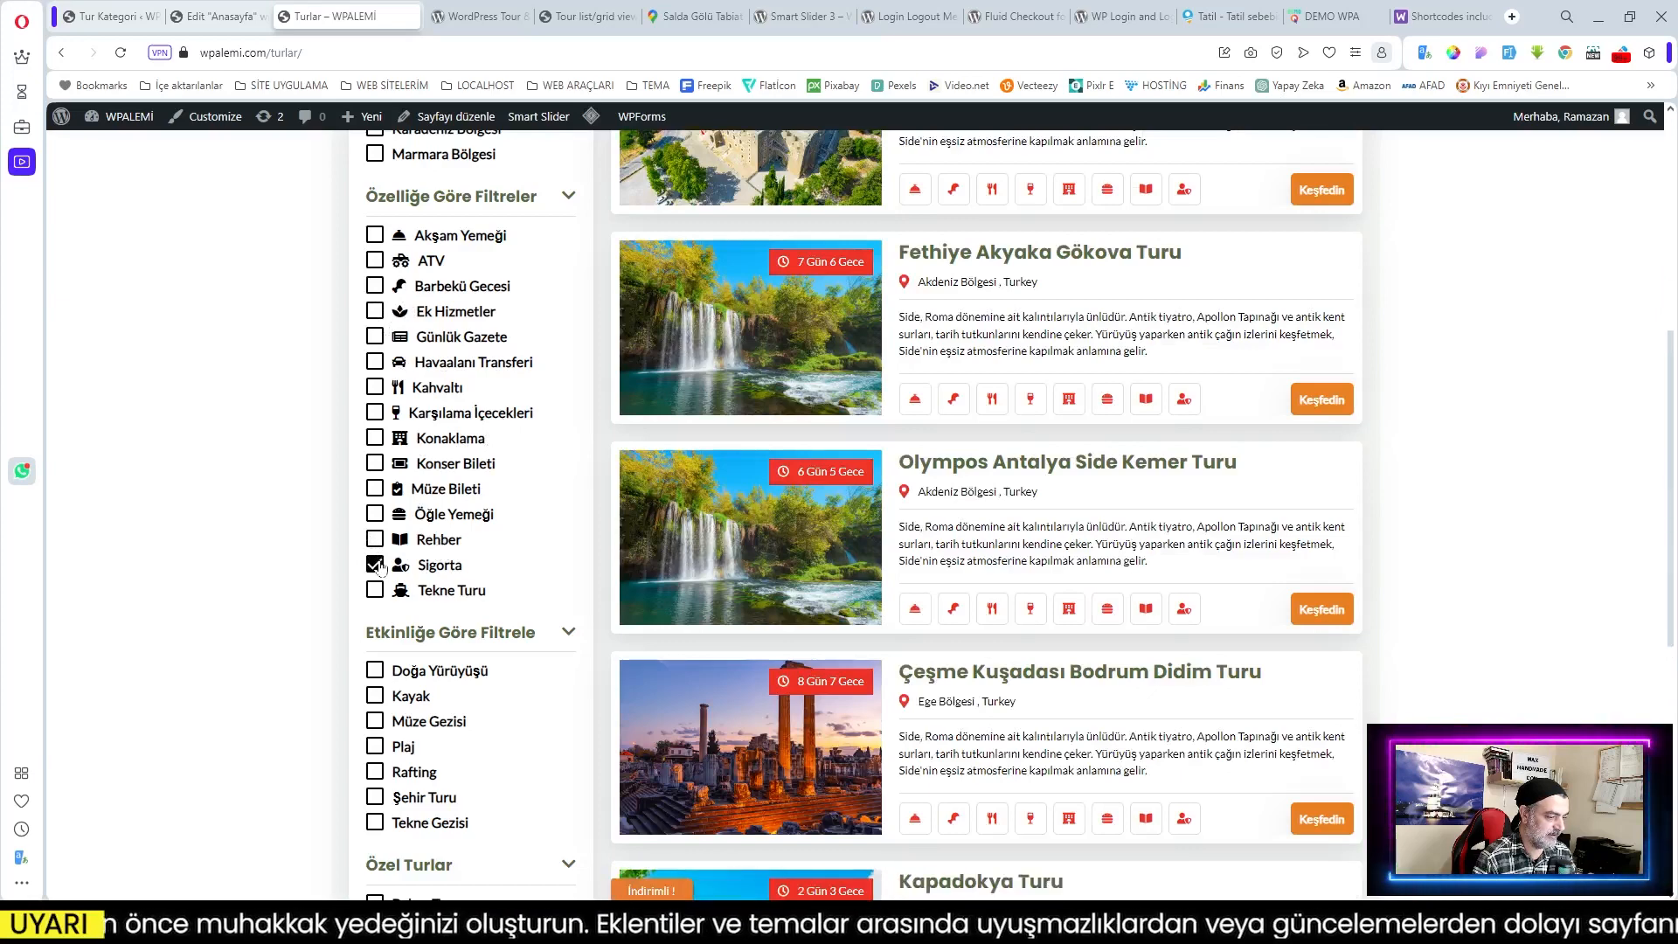
left_click(375, 590)
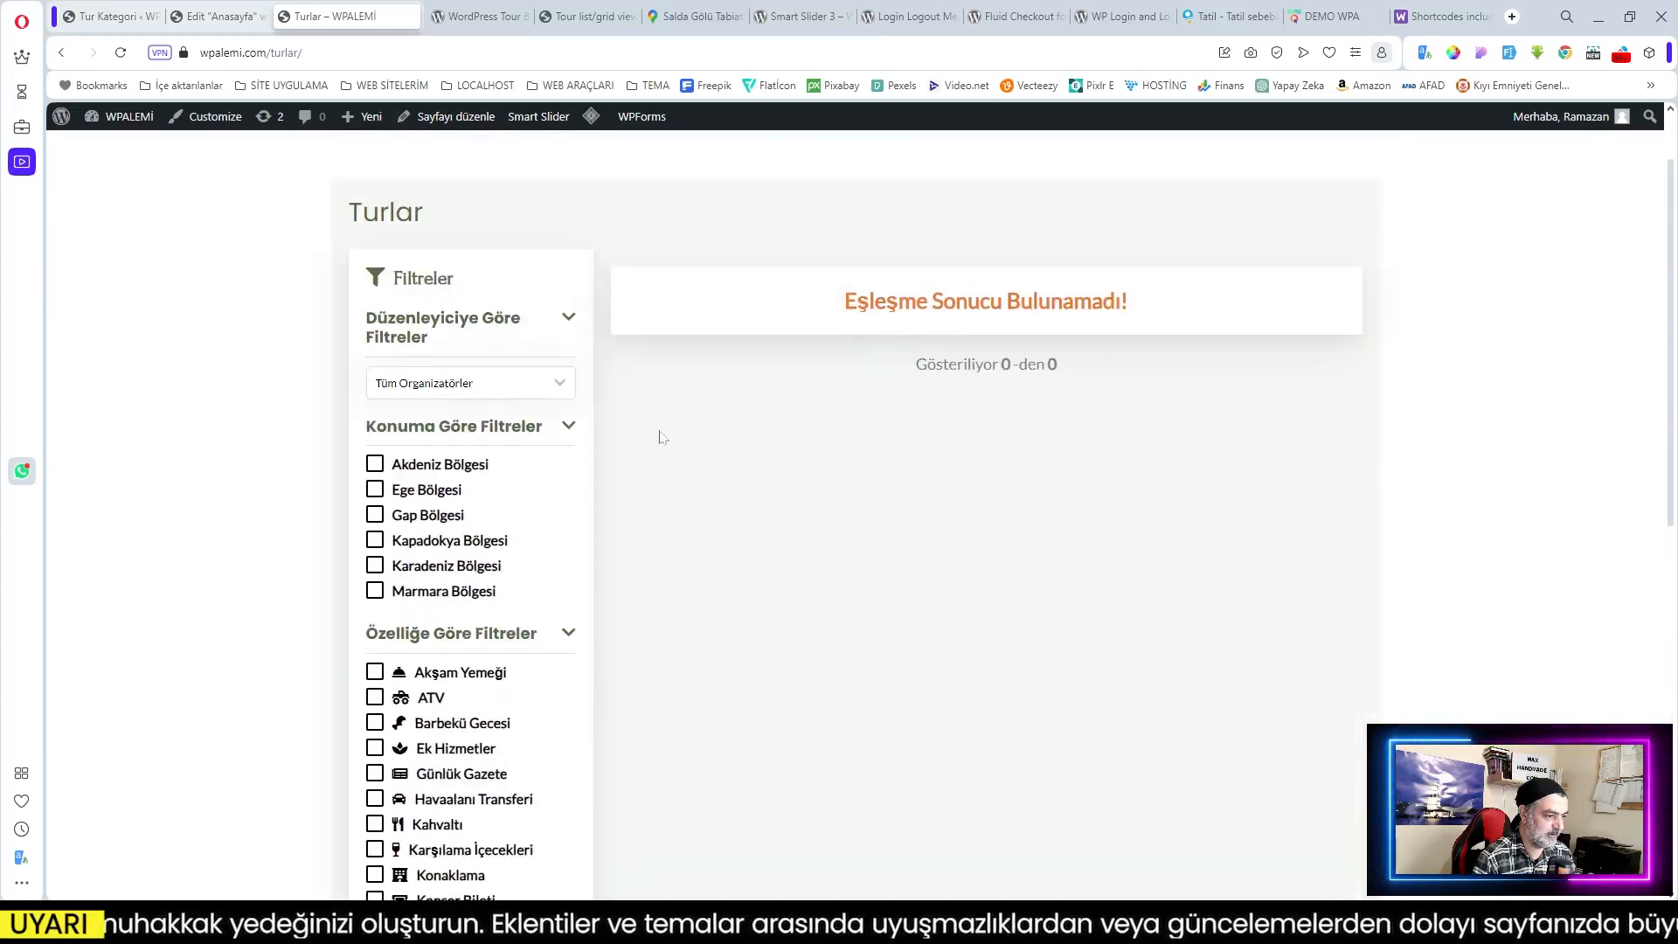
Step: Add and then remove the Hafta Sonu Turu filter while reviewing the results
scroll(648, 427, "down", 7)
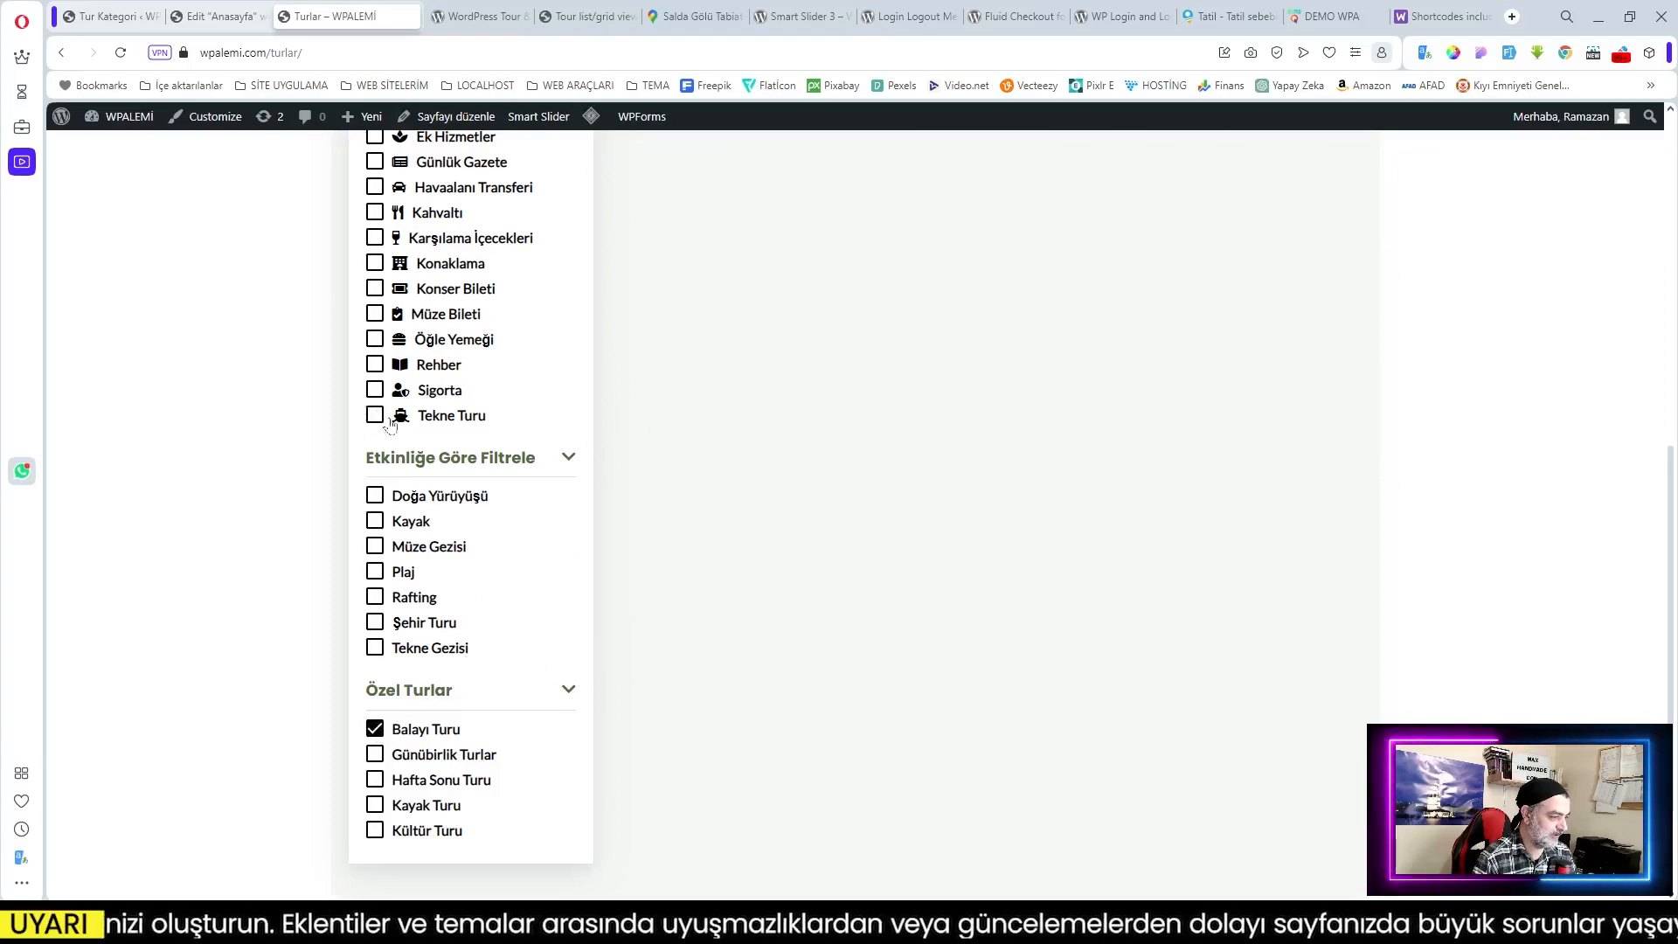
scroll(506, 428, "up", 8)
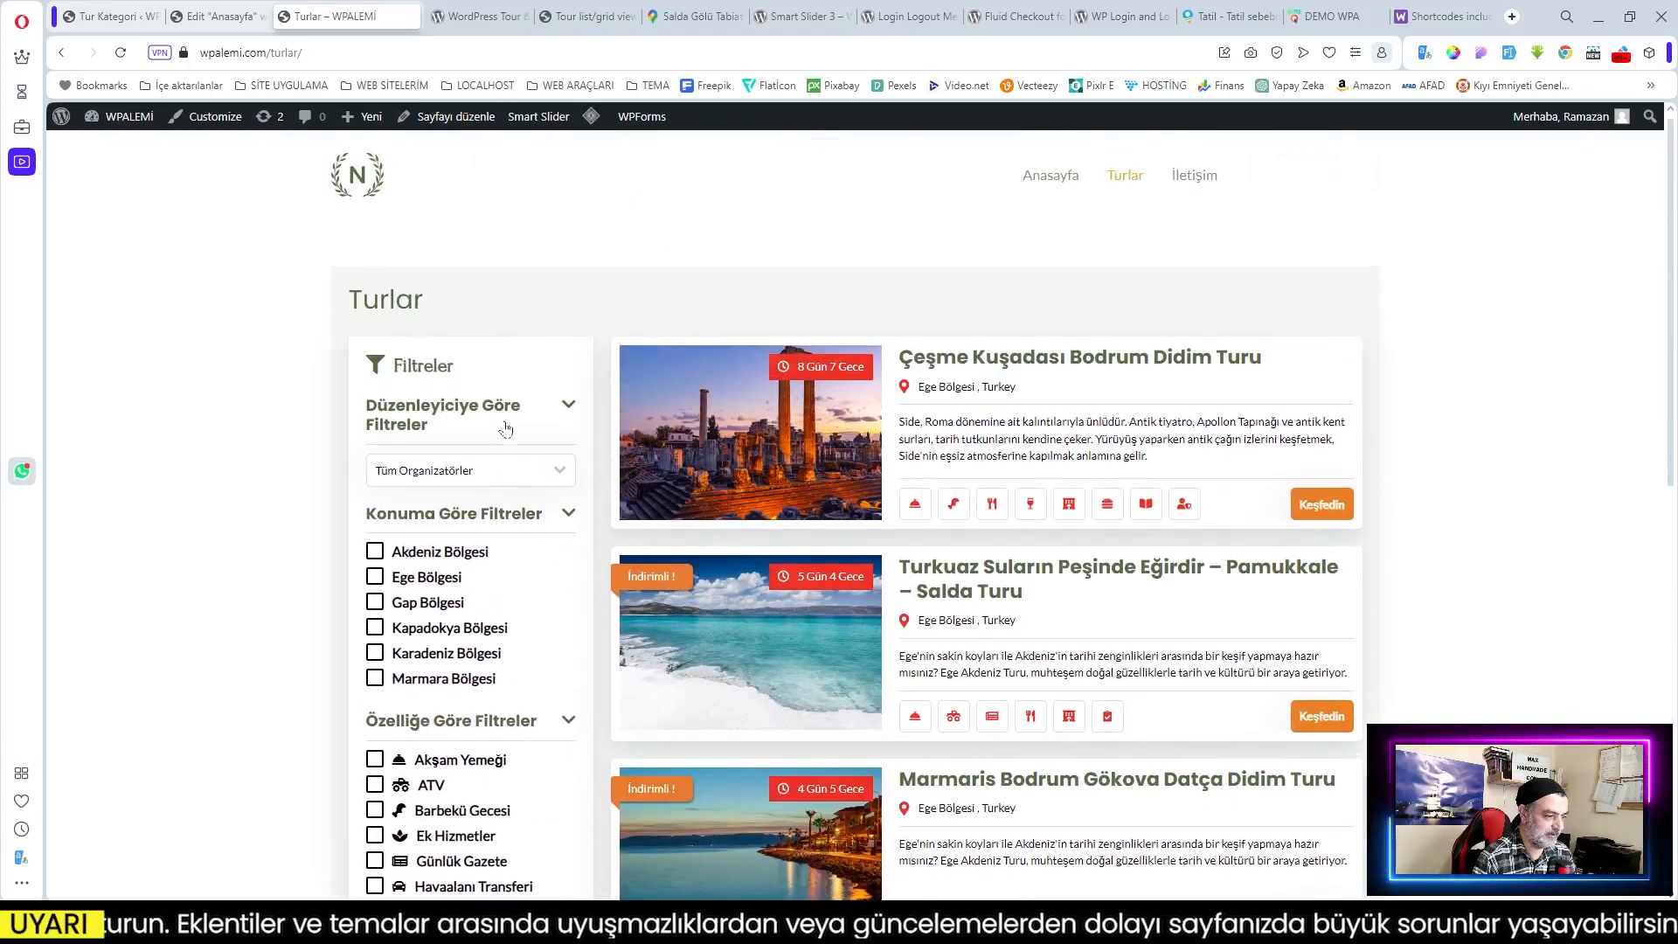
scroll(505, 429, "down", 10)
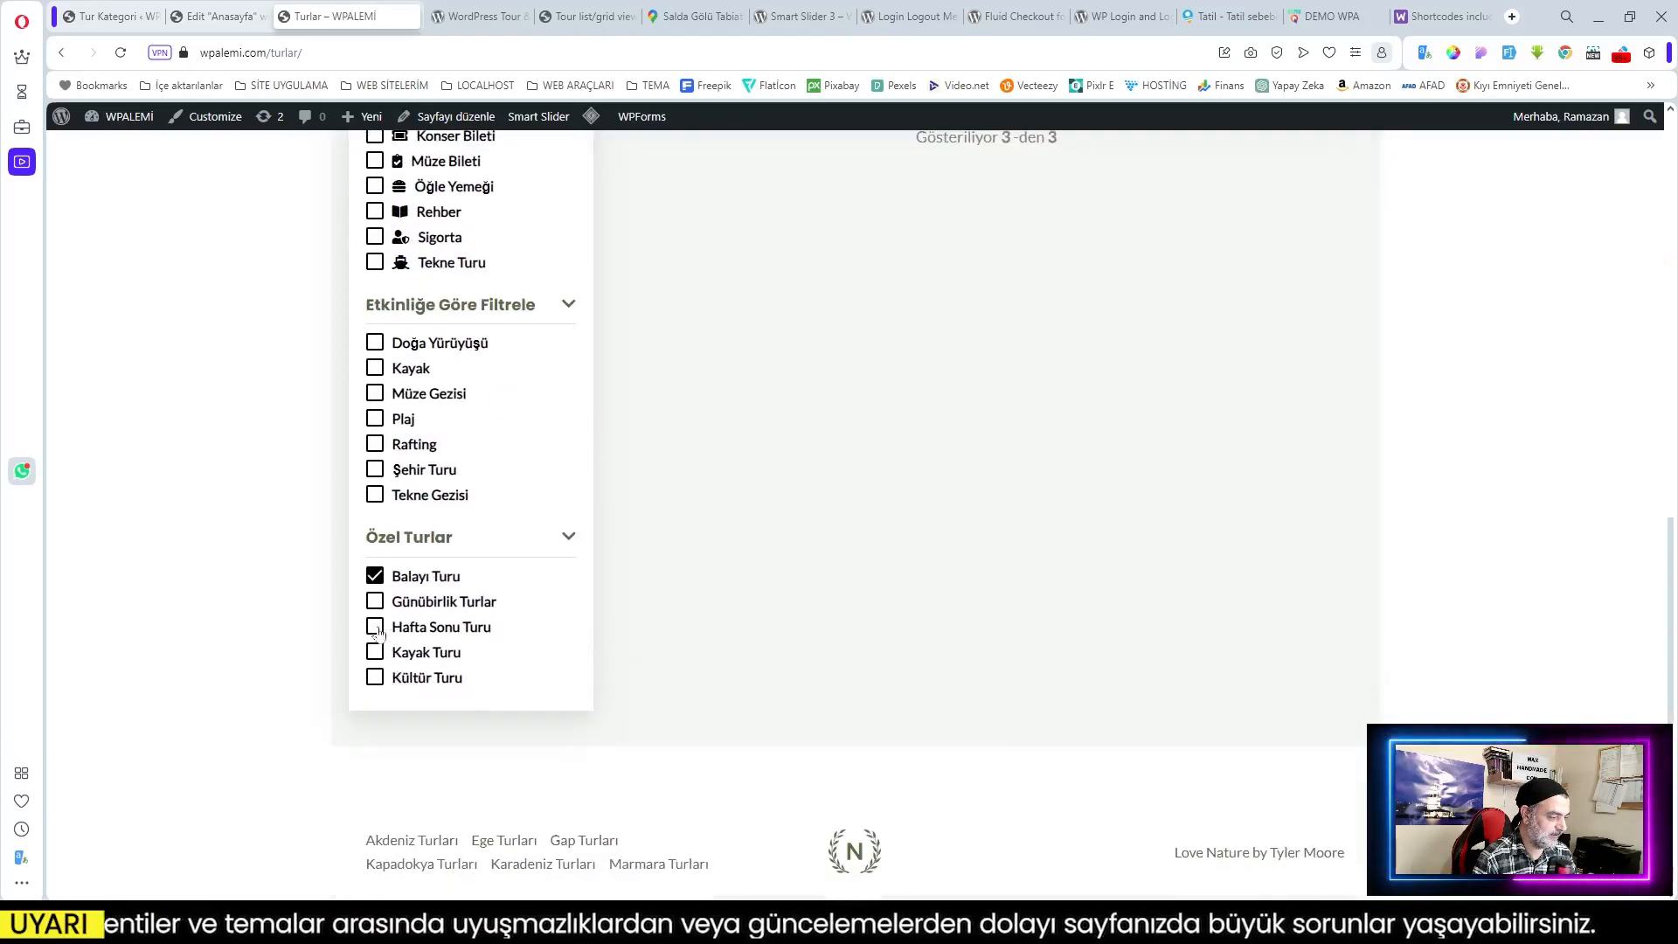
left_click(375, 626)
scroll(650, 584, "up", 6)
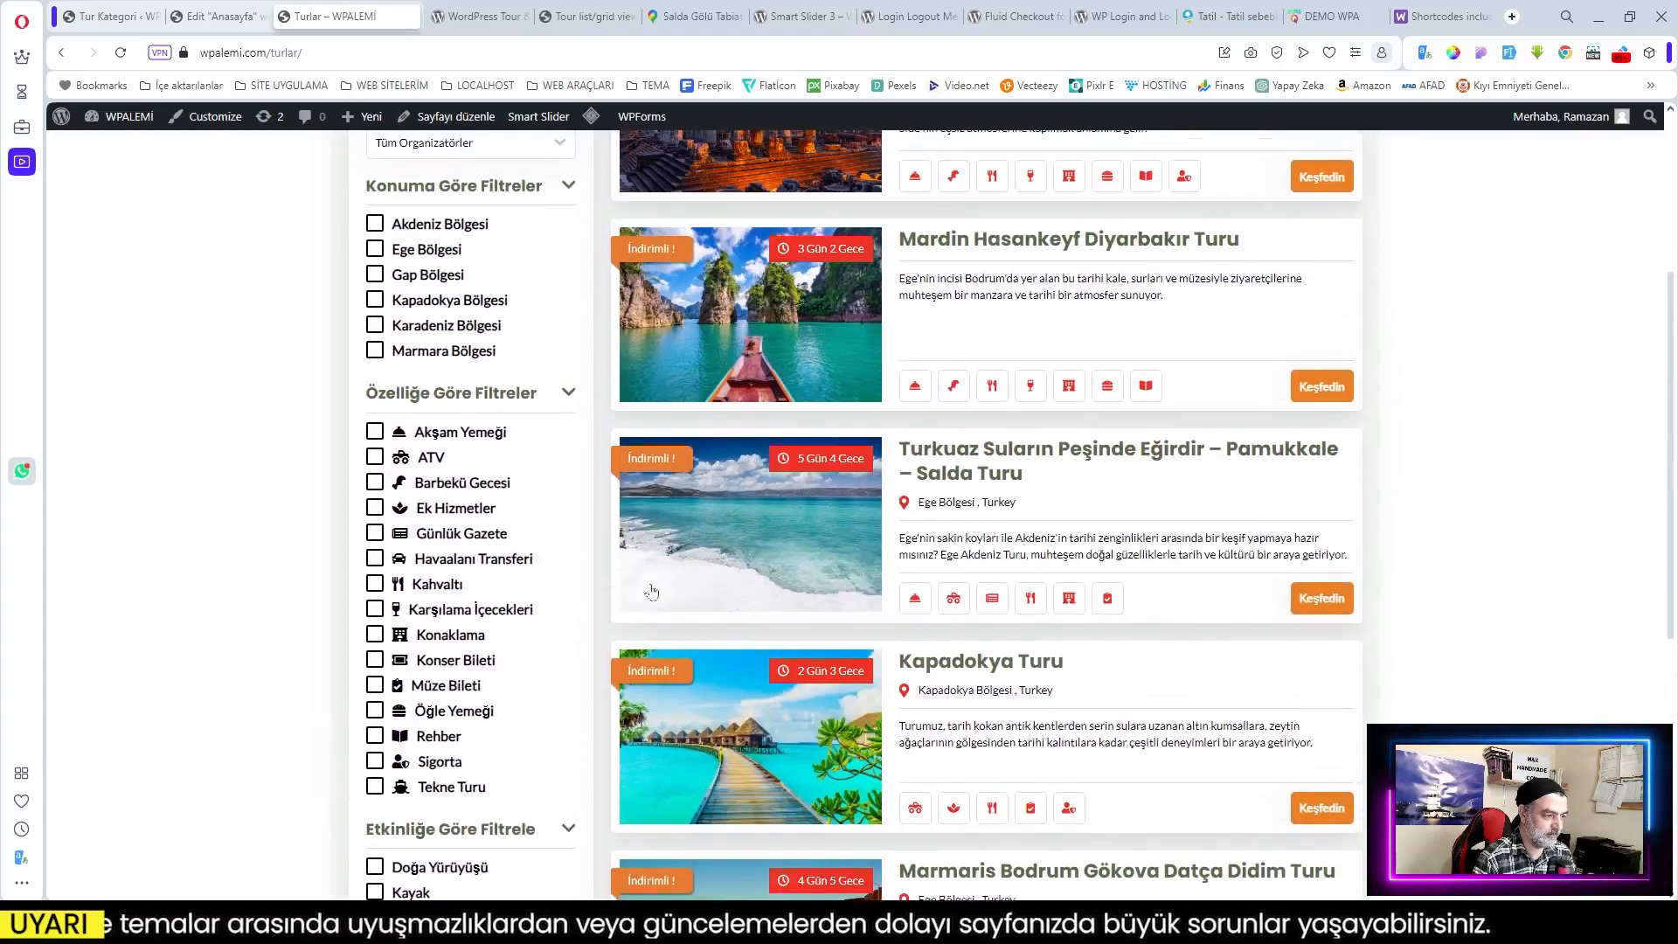
scroll(650, 584, "up", 3)
scroll(650, 583, "down", 3)
scroll(564, 570, "up", 4)
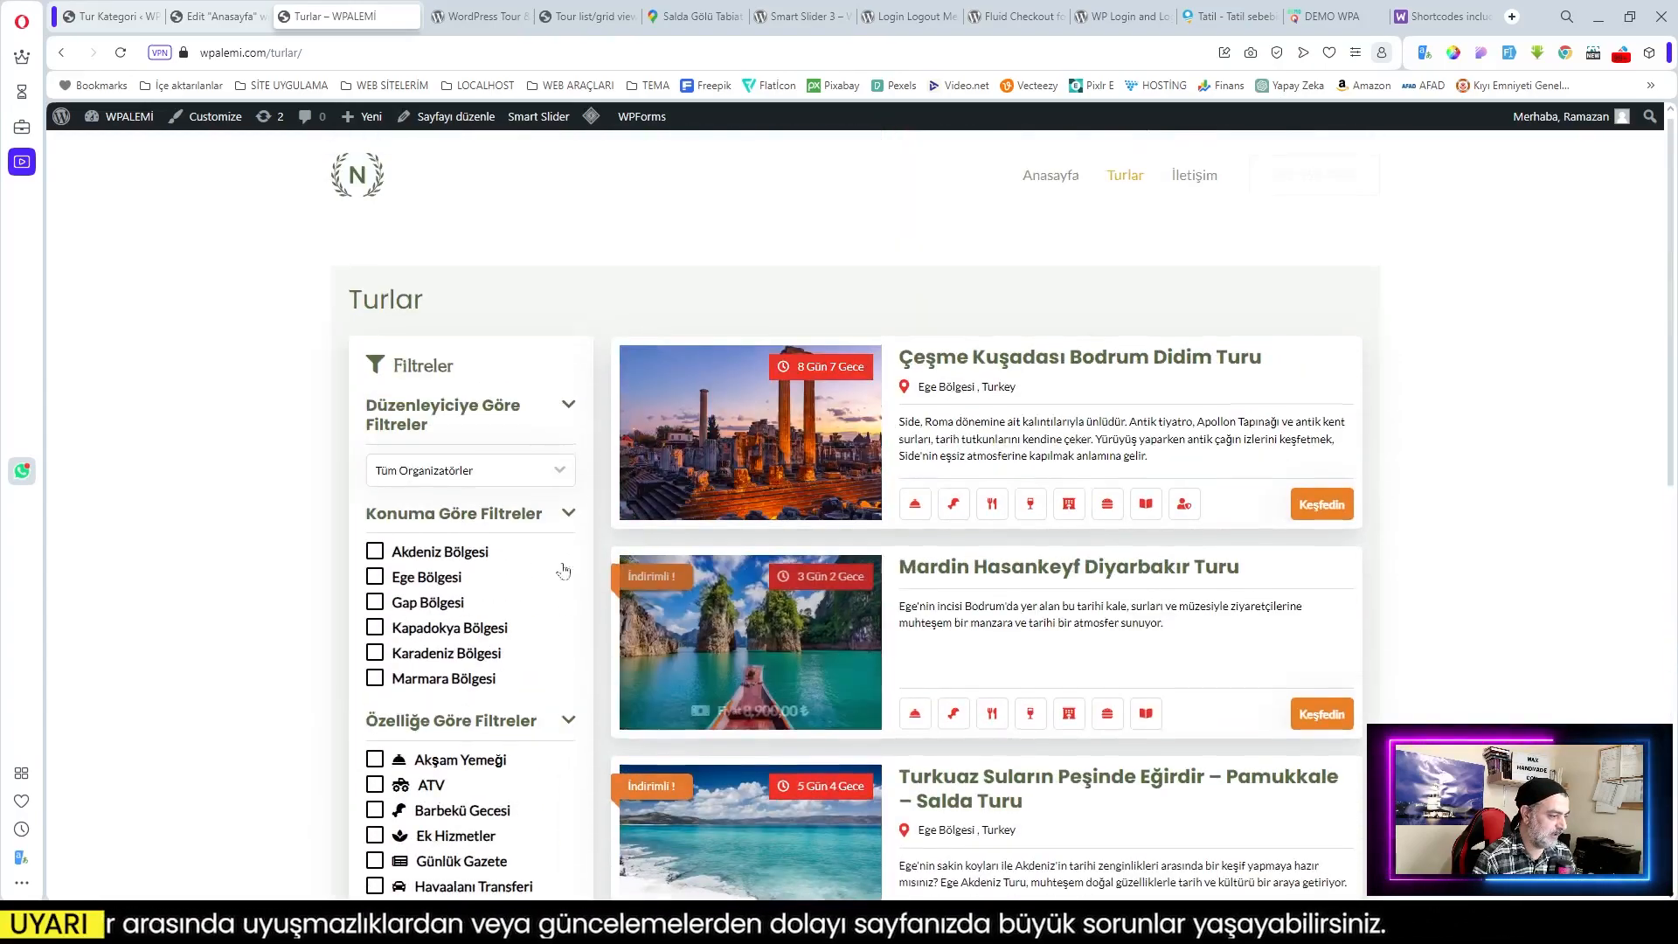
scroll(563, 571, "down", 10)
left_click(375, 622)
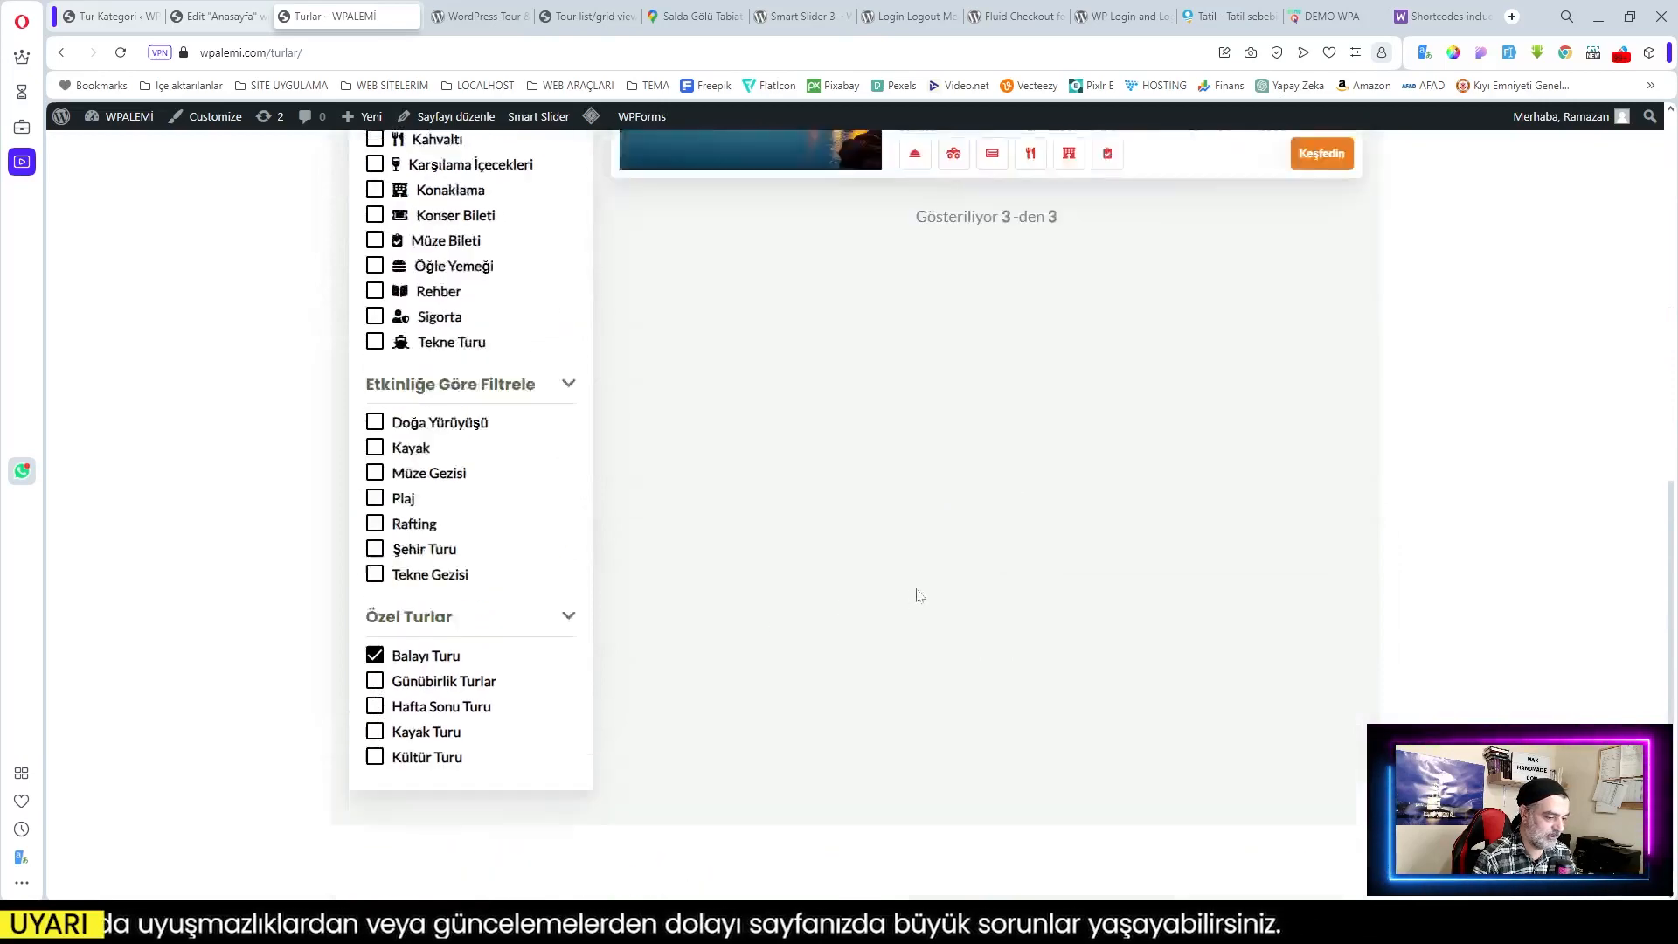
scroll(920, 595, "up", 10)
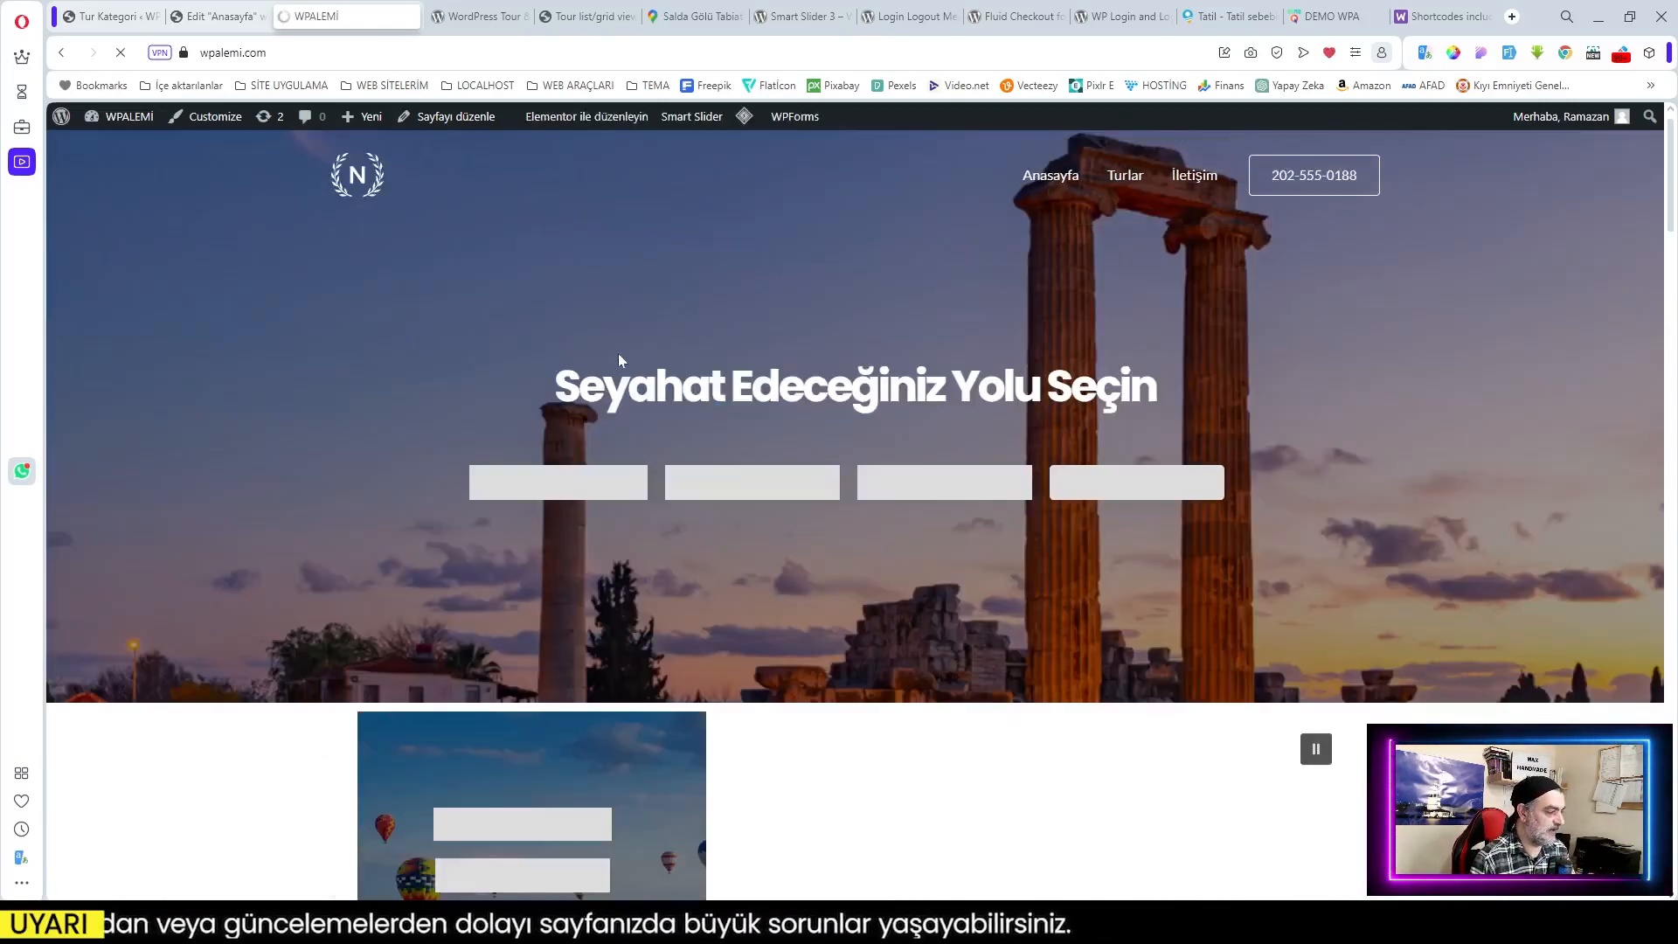
Step: From the Tur Kategori admin tab, go to Sayfalar > Tüm sayfalar
left_click(107, 18)
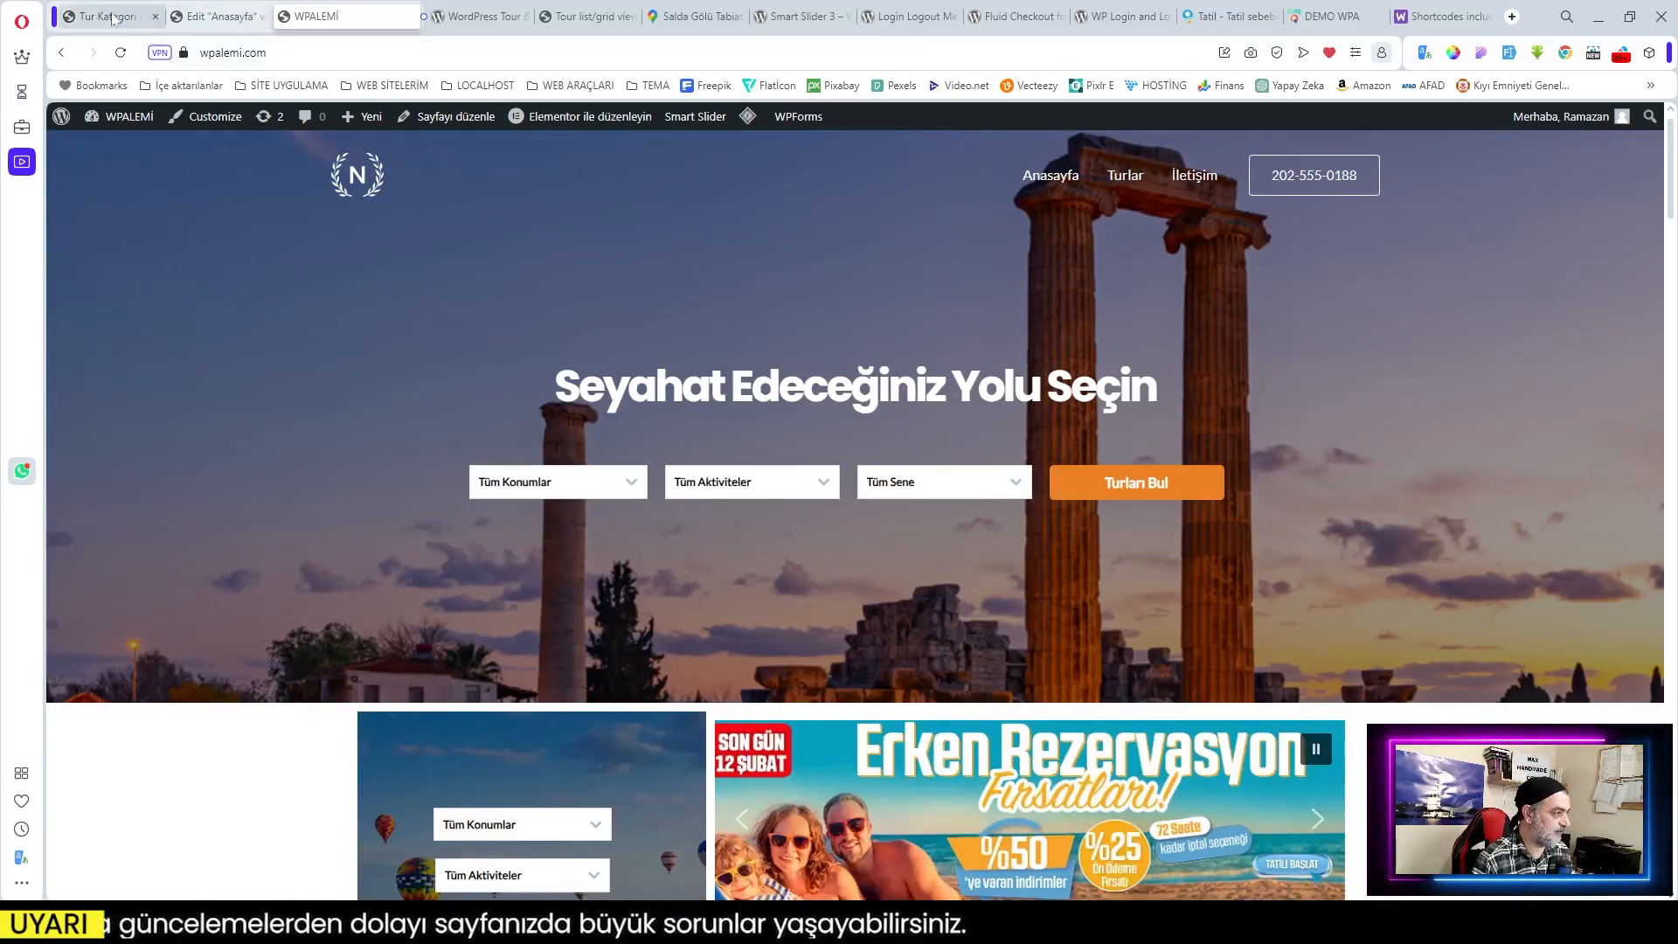
mouse_move(103, 289)
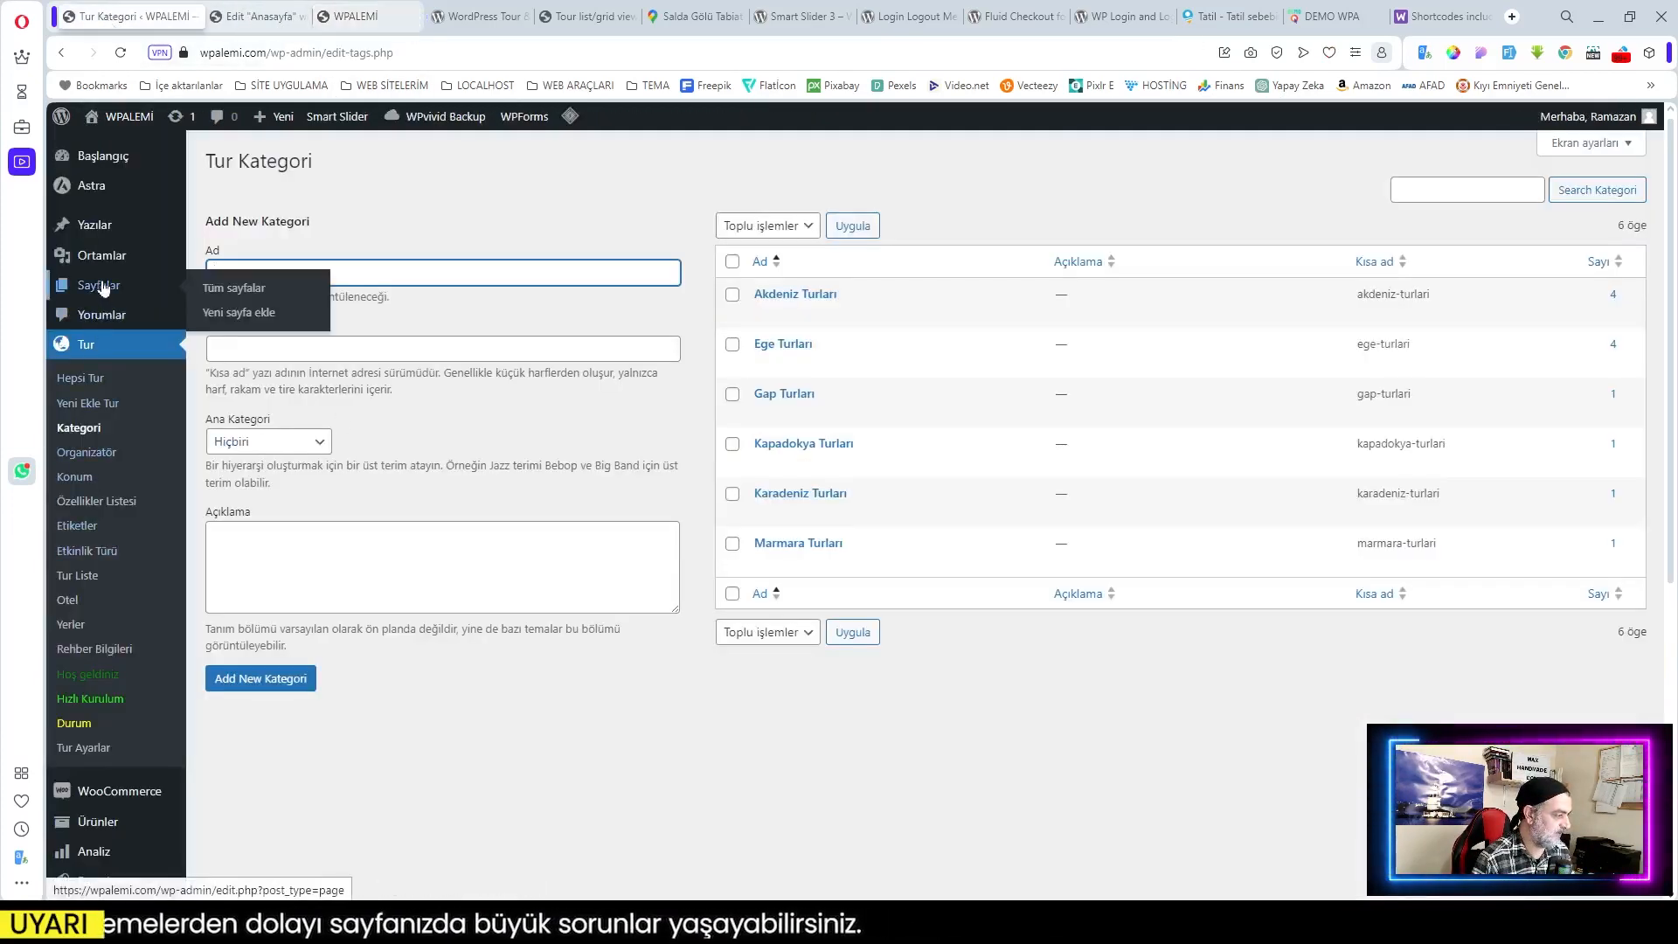
left_click(231, 297)
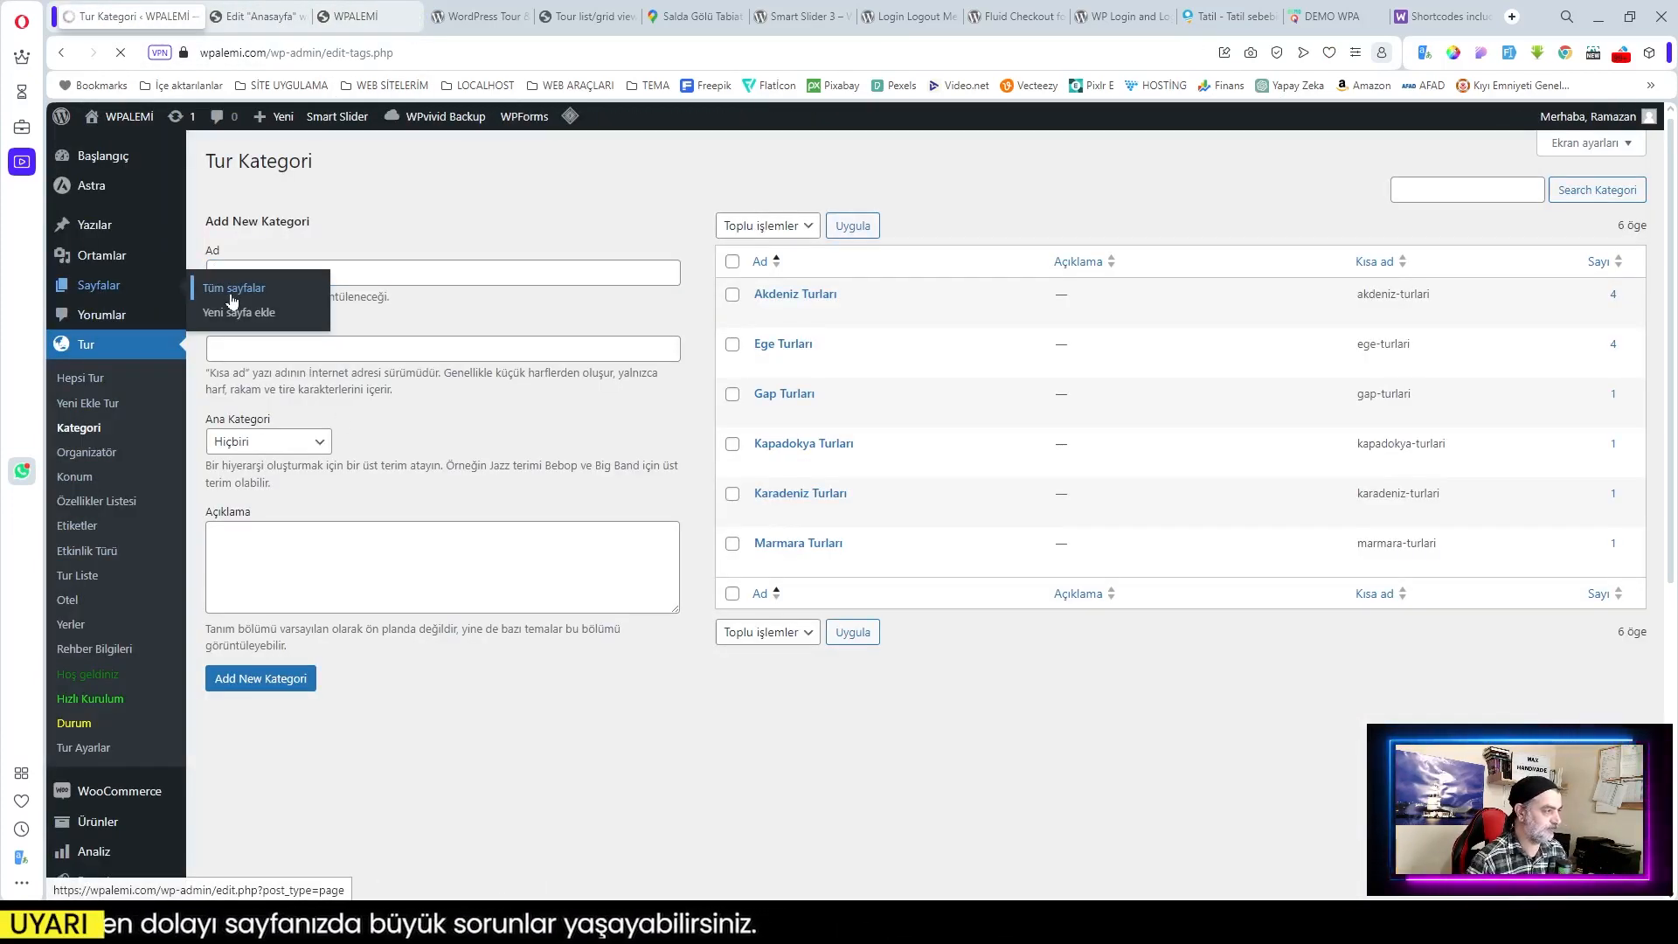
Step: Check the Anasayfa Elementor preview at desktop width, then return to the Pages tab
left_click(245, 15)
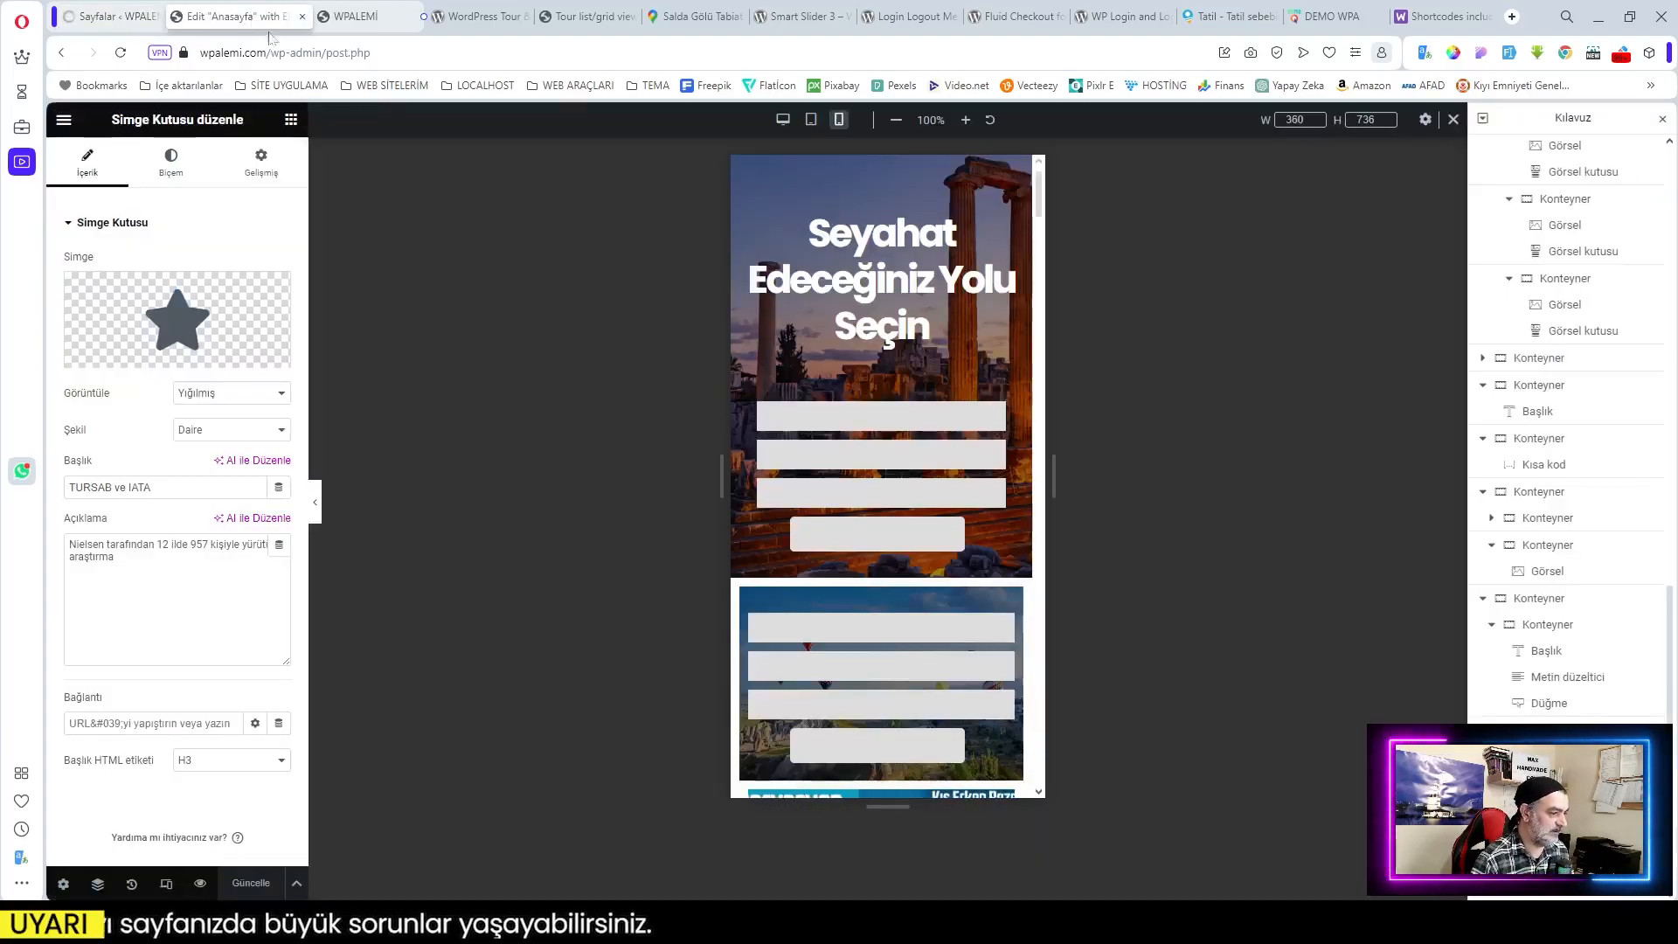
left_click(783, 120)
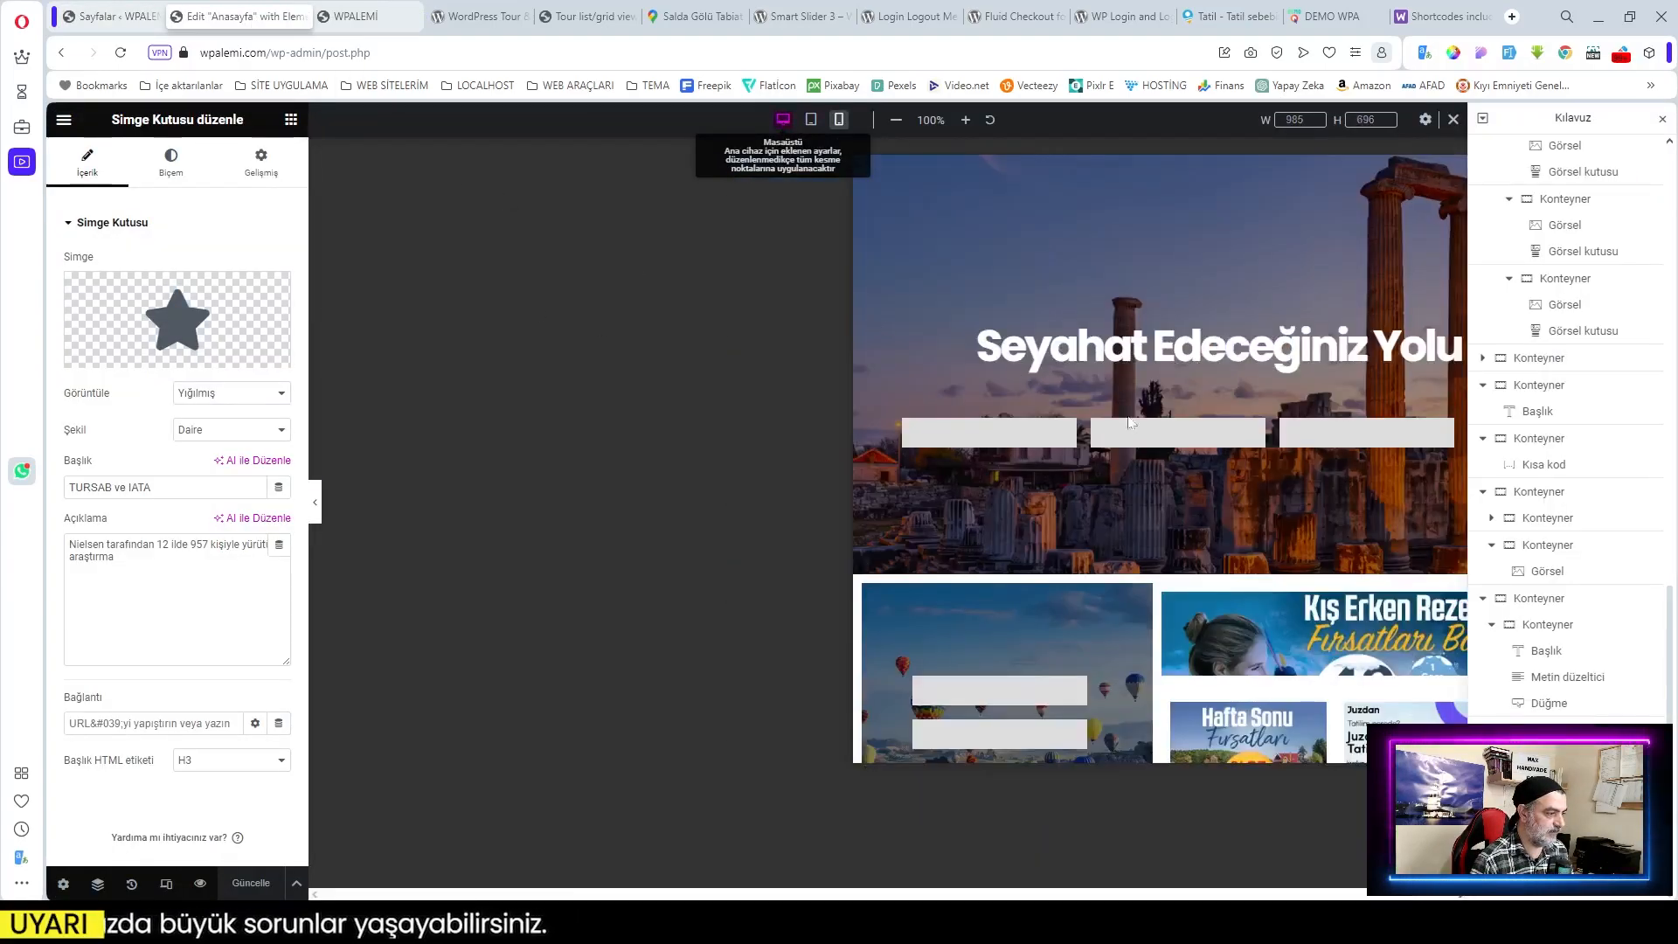
scroll(935, 605, "down", 15)
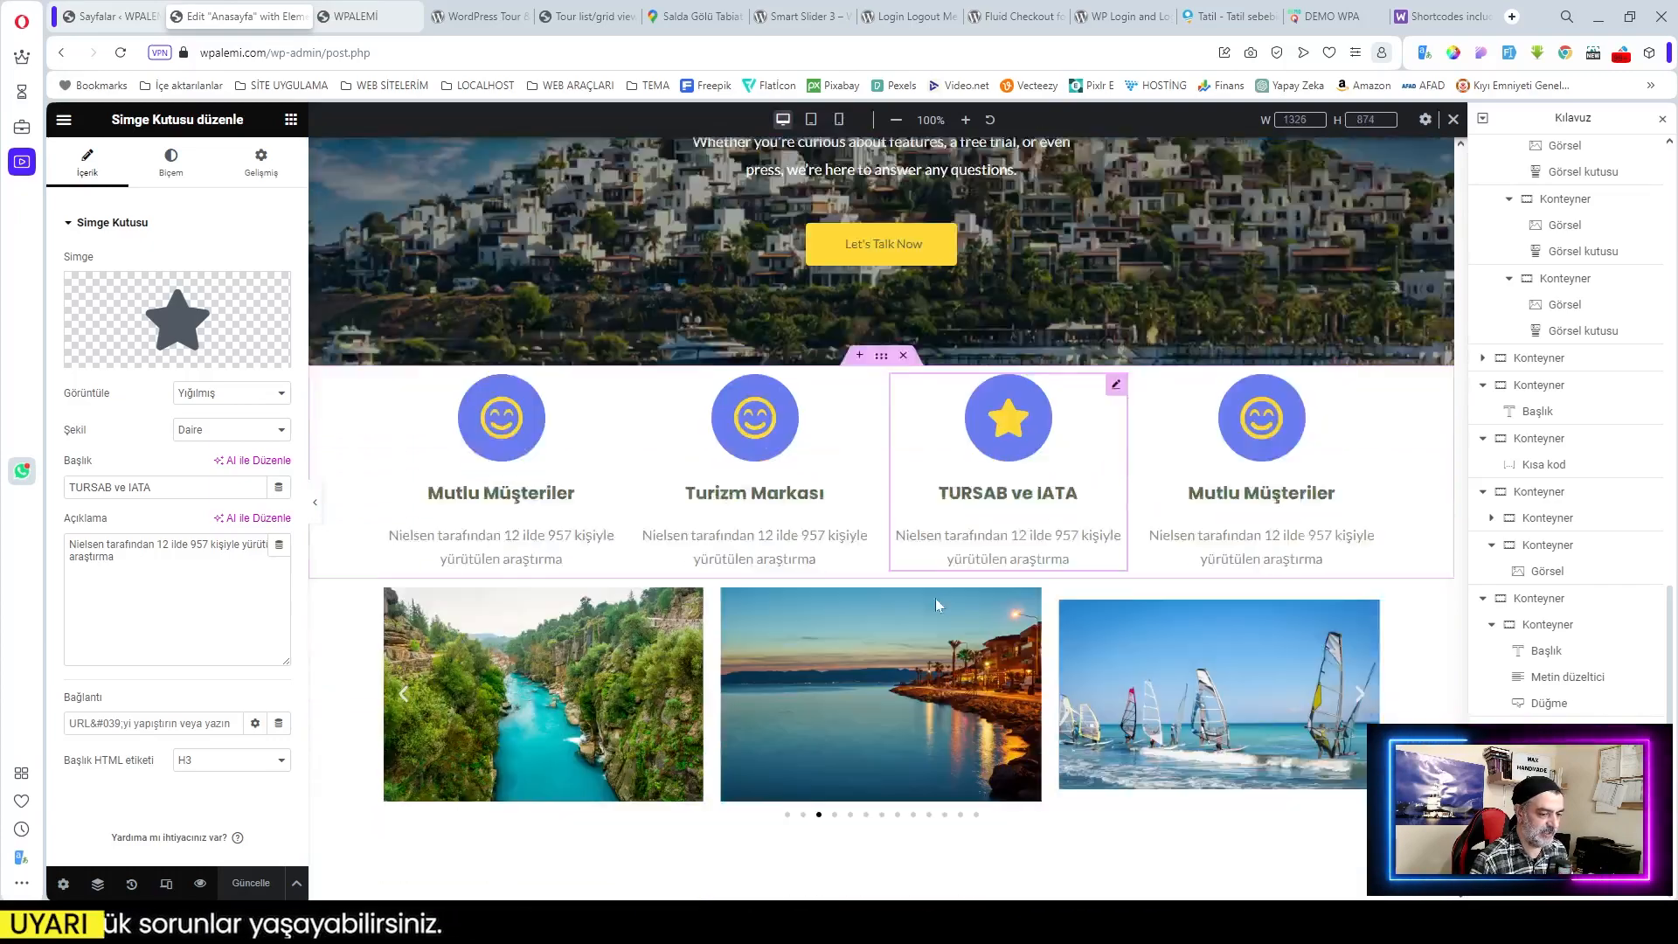
scroll(935, 605, "up", 12)
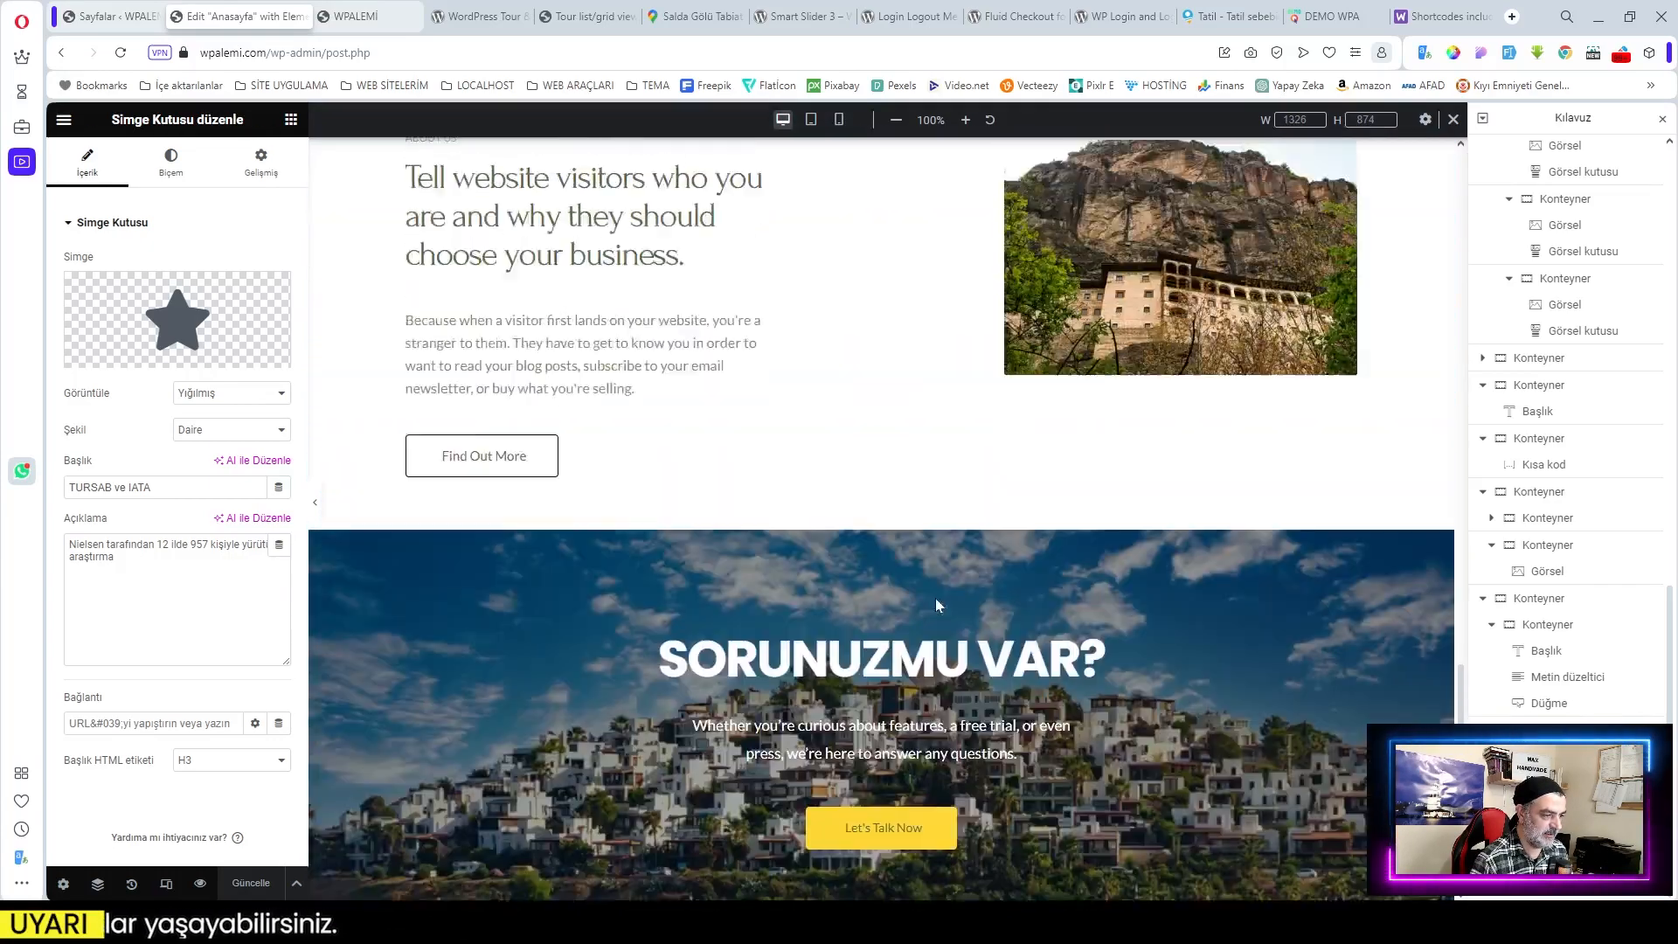
scroll(935, 605, "up", 15)
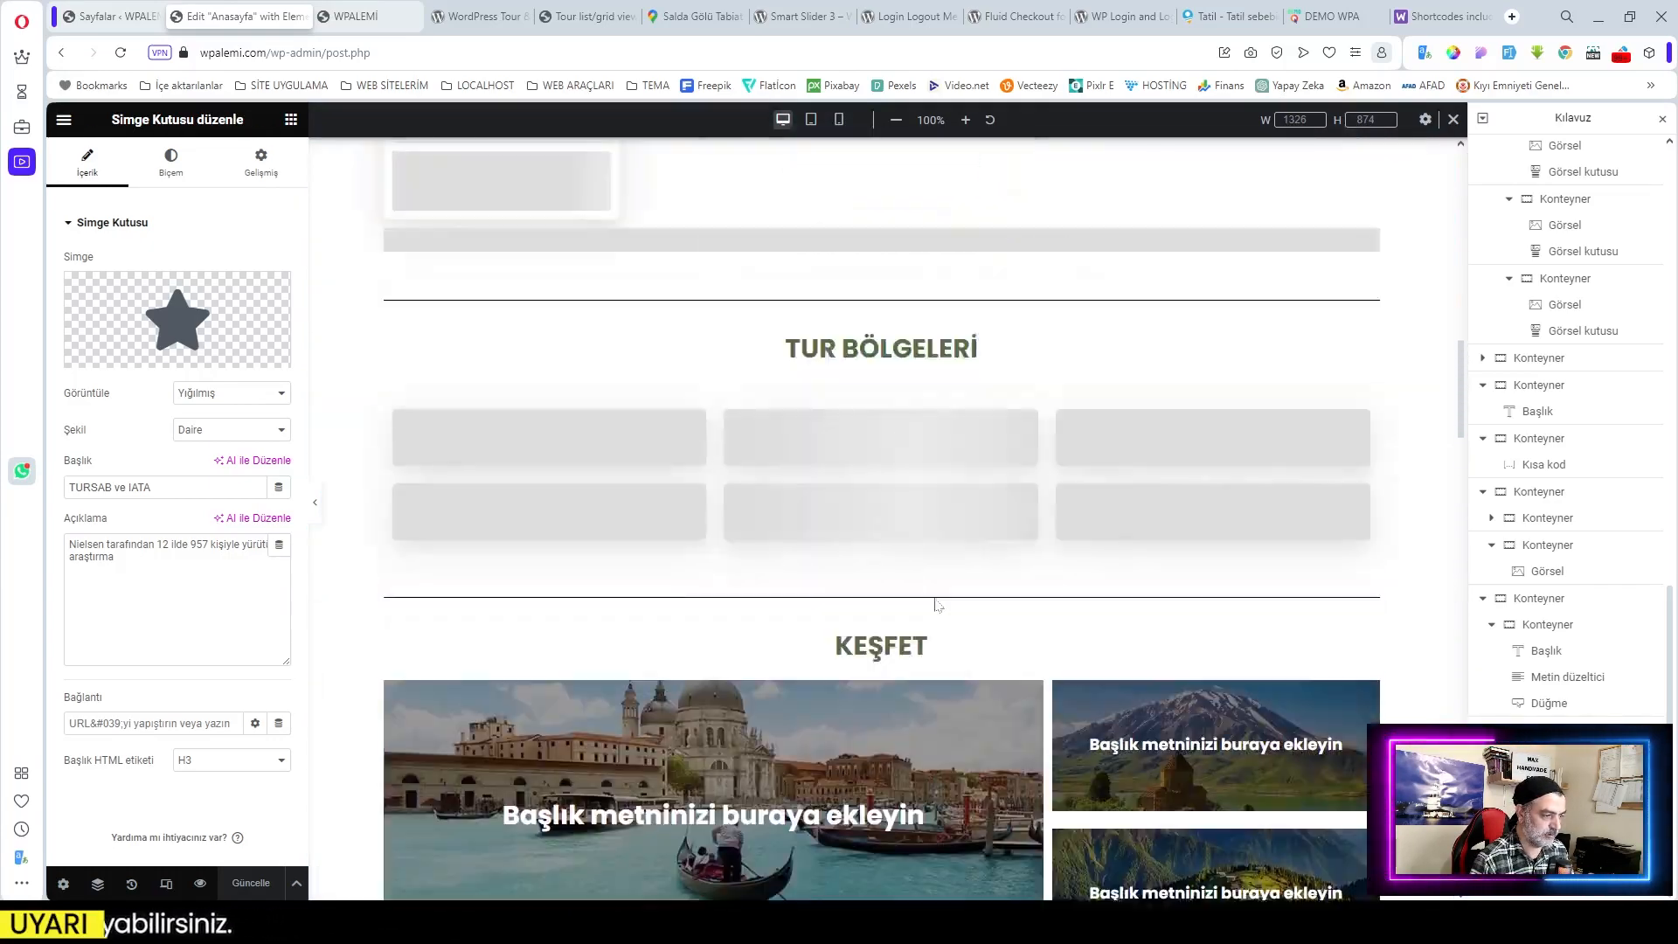
scroll(935, 605, "up", 2)
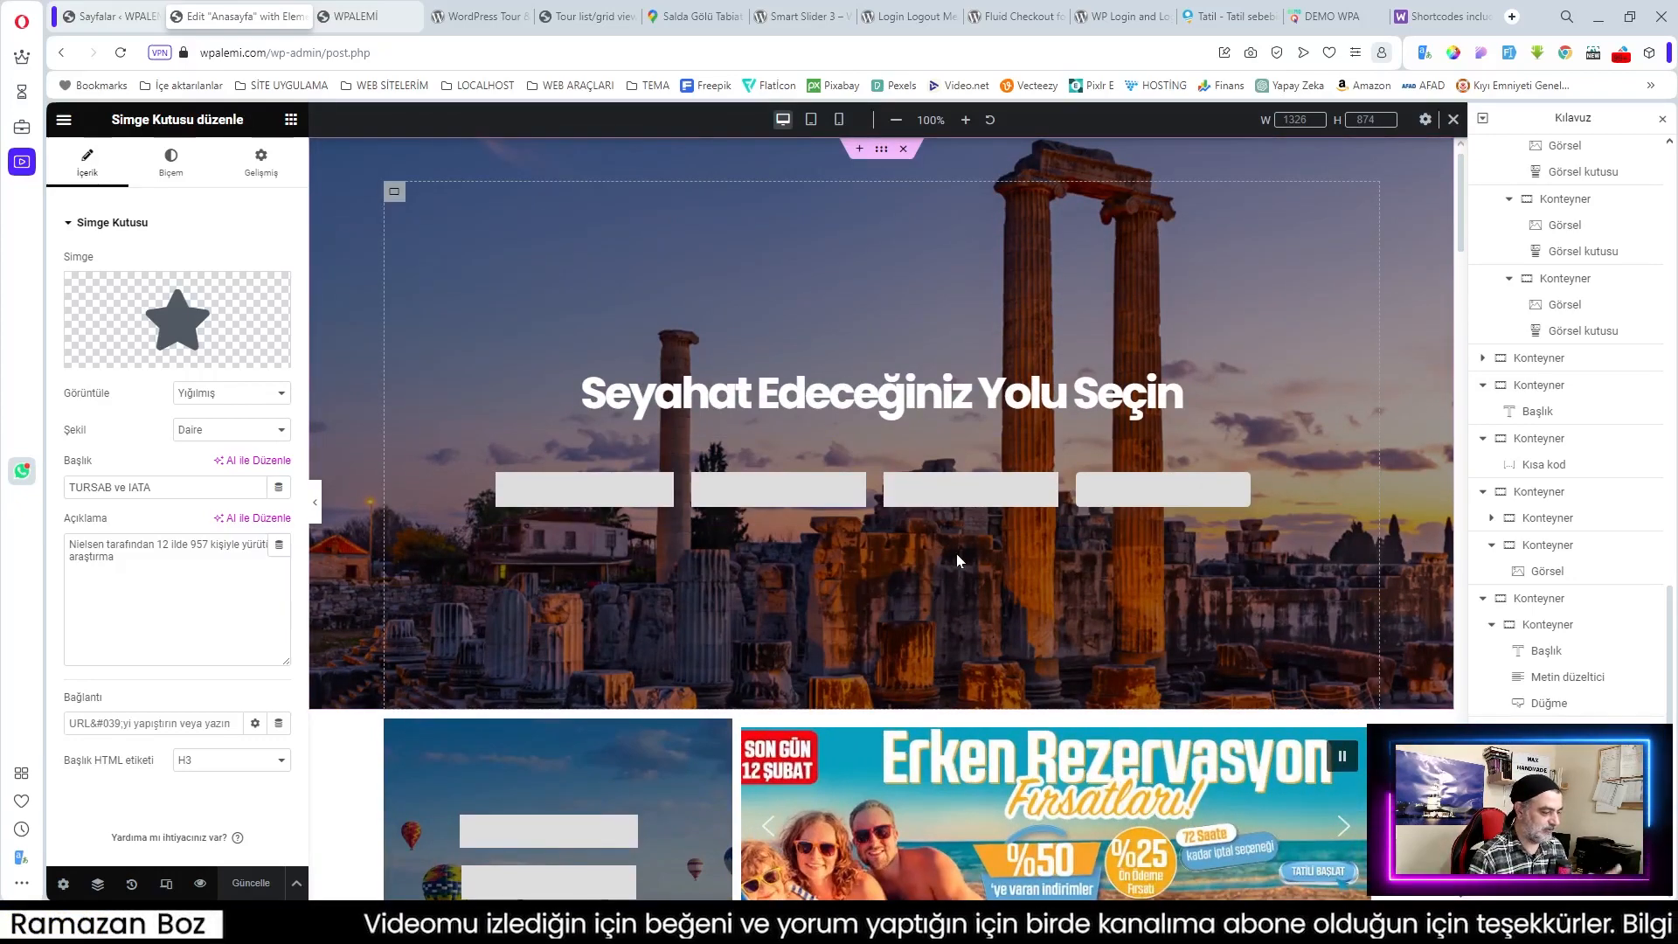
left_click(103, 25)
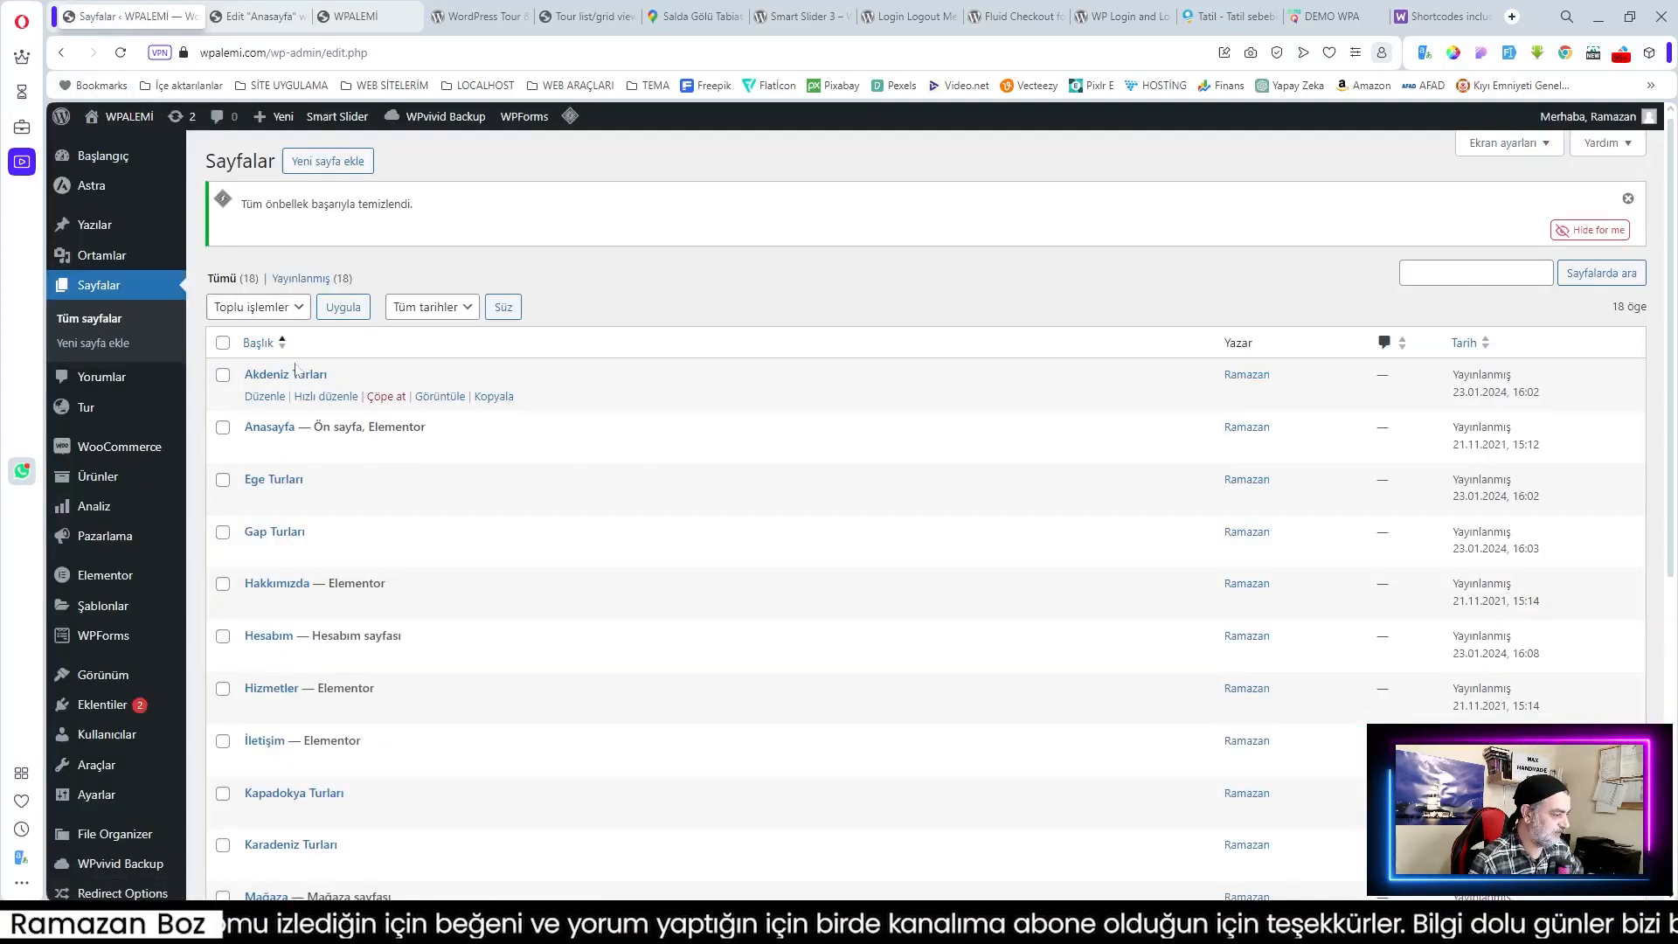
Step: Add a shortcode block to Akdeniz Turları with the travel-list shortcode set to category 78
left_click(268, 398)
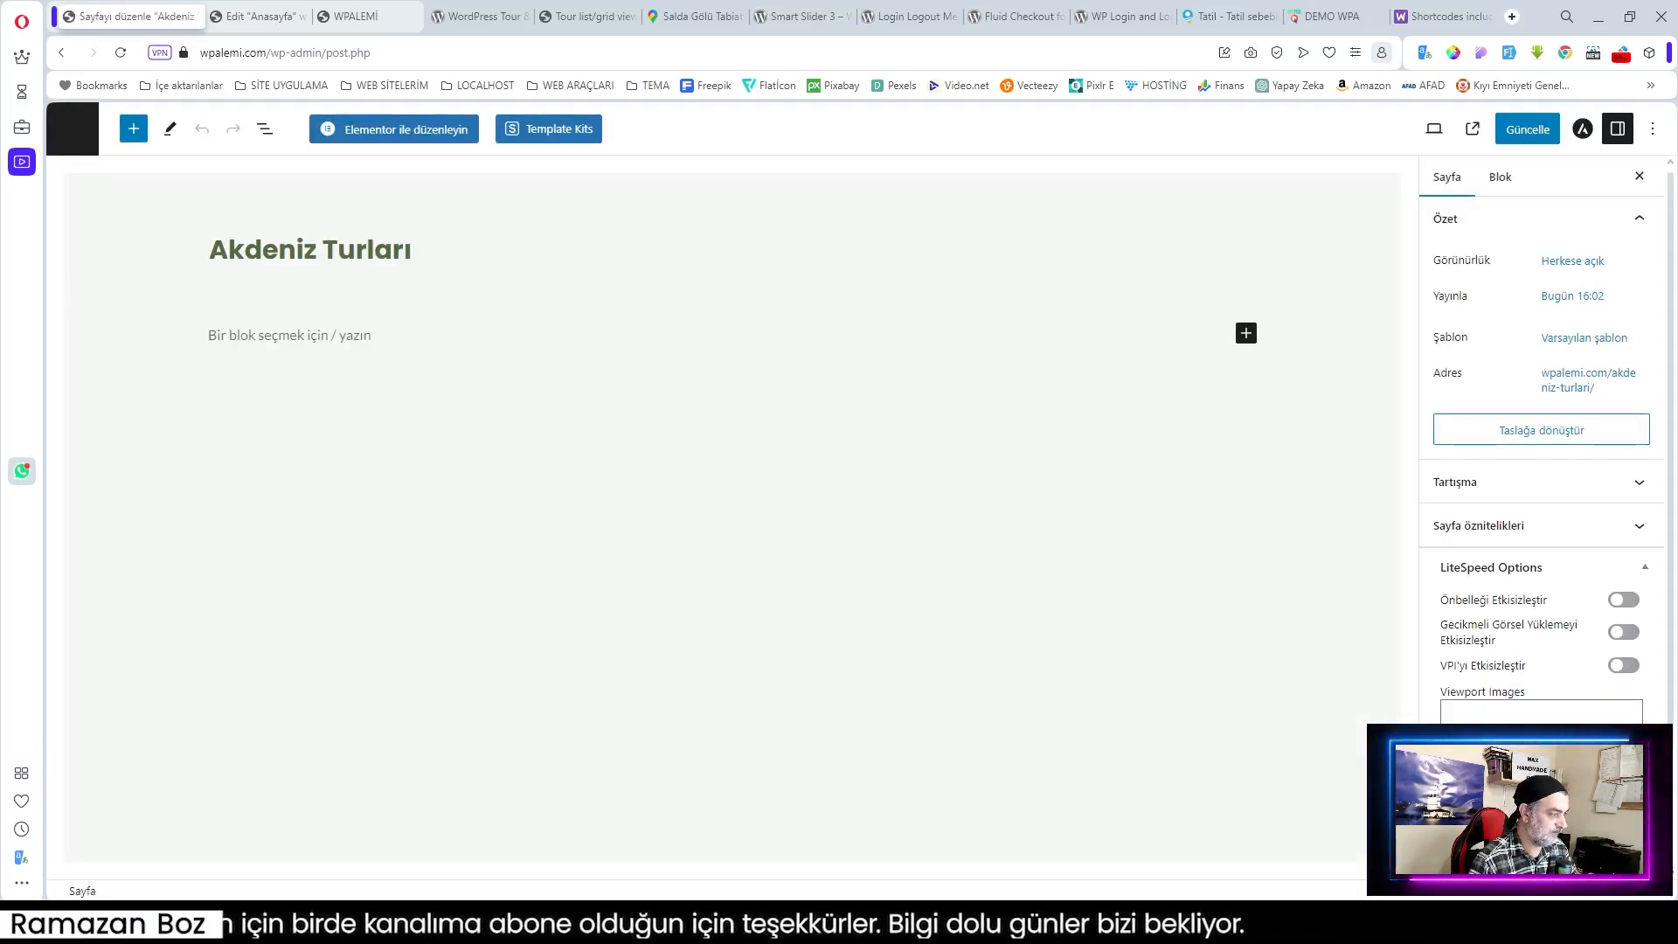
left_click(962, 364)
left_click(1245, 321)
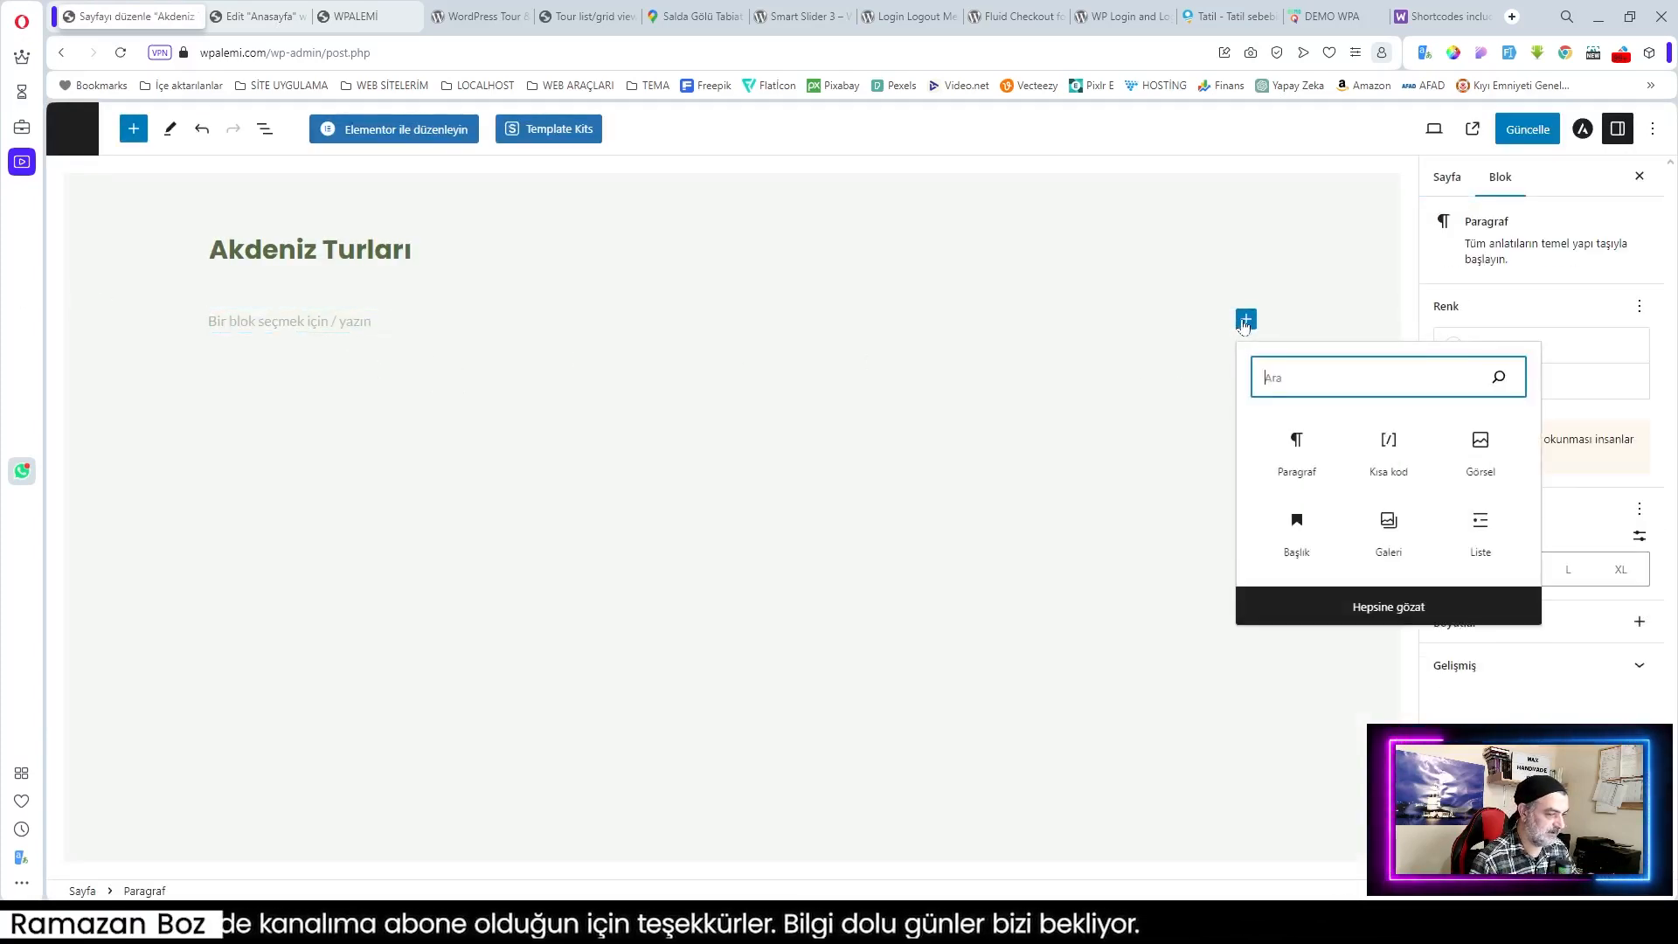
left_click(1388, 450)
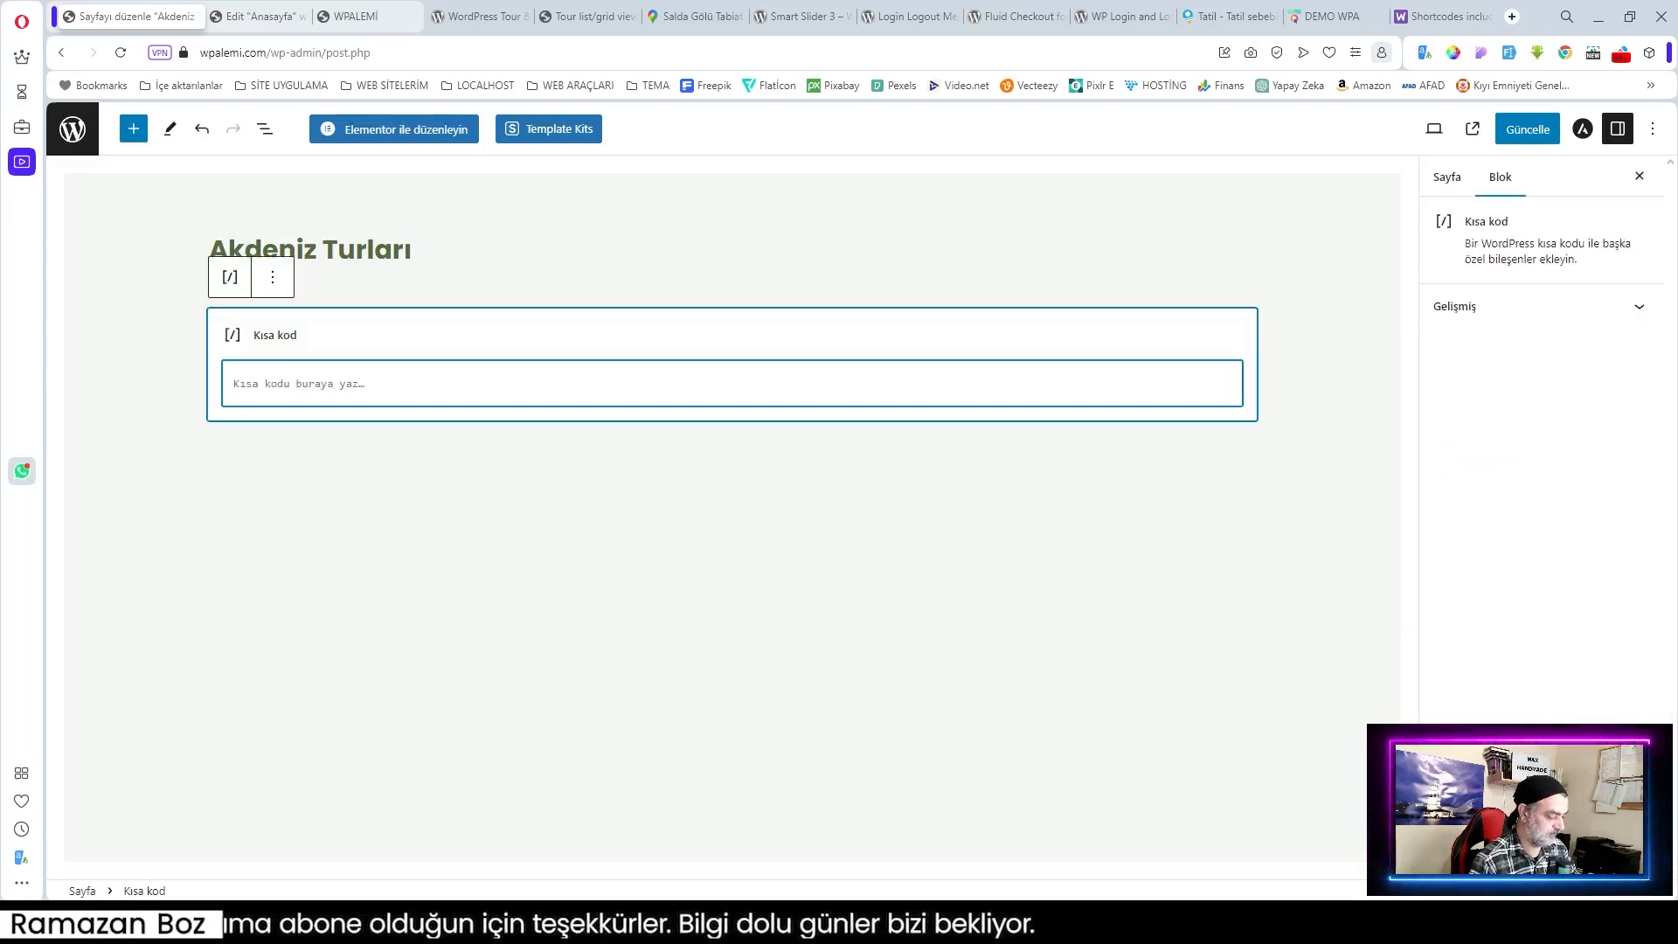
type("[travel-list cat='18' sidebar-filter='no' search-filter='yes' style='modern' show=6 pagination='yes']")
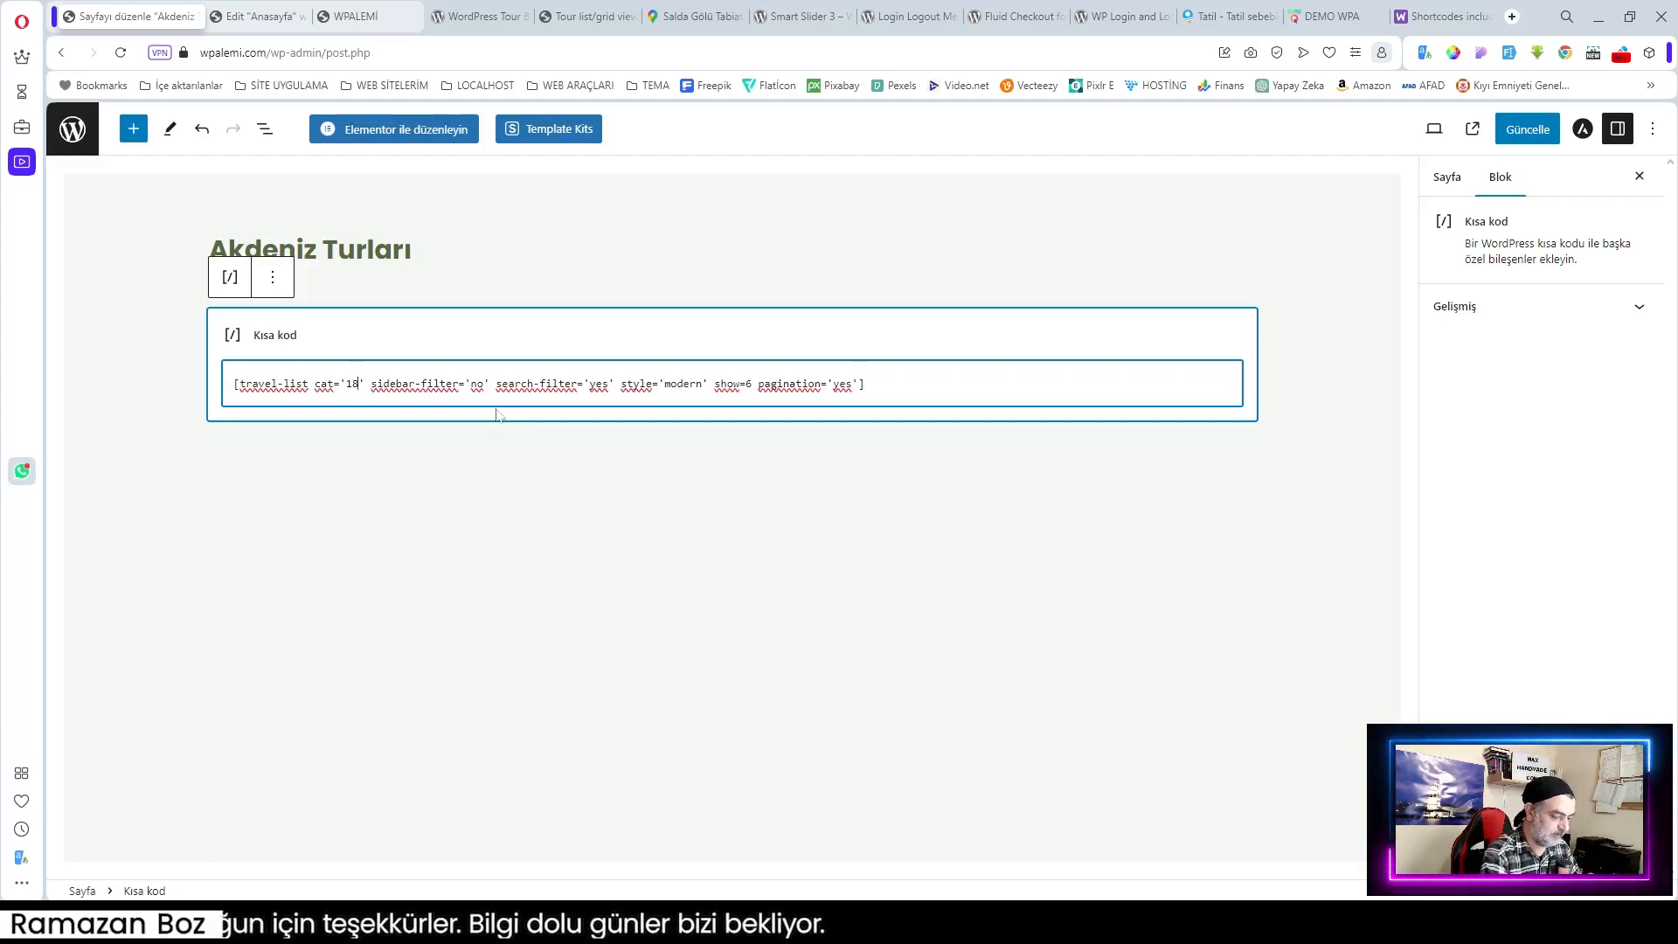
key("BackSpace")
key("BackSpace")
type("78")
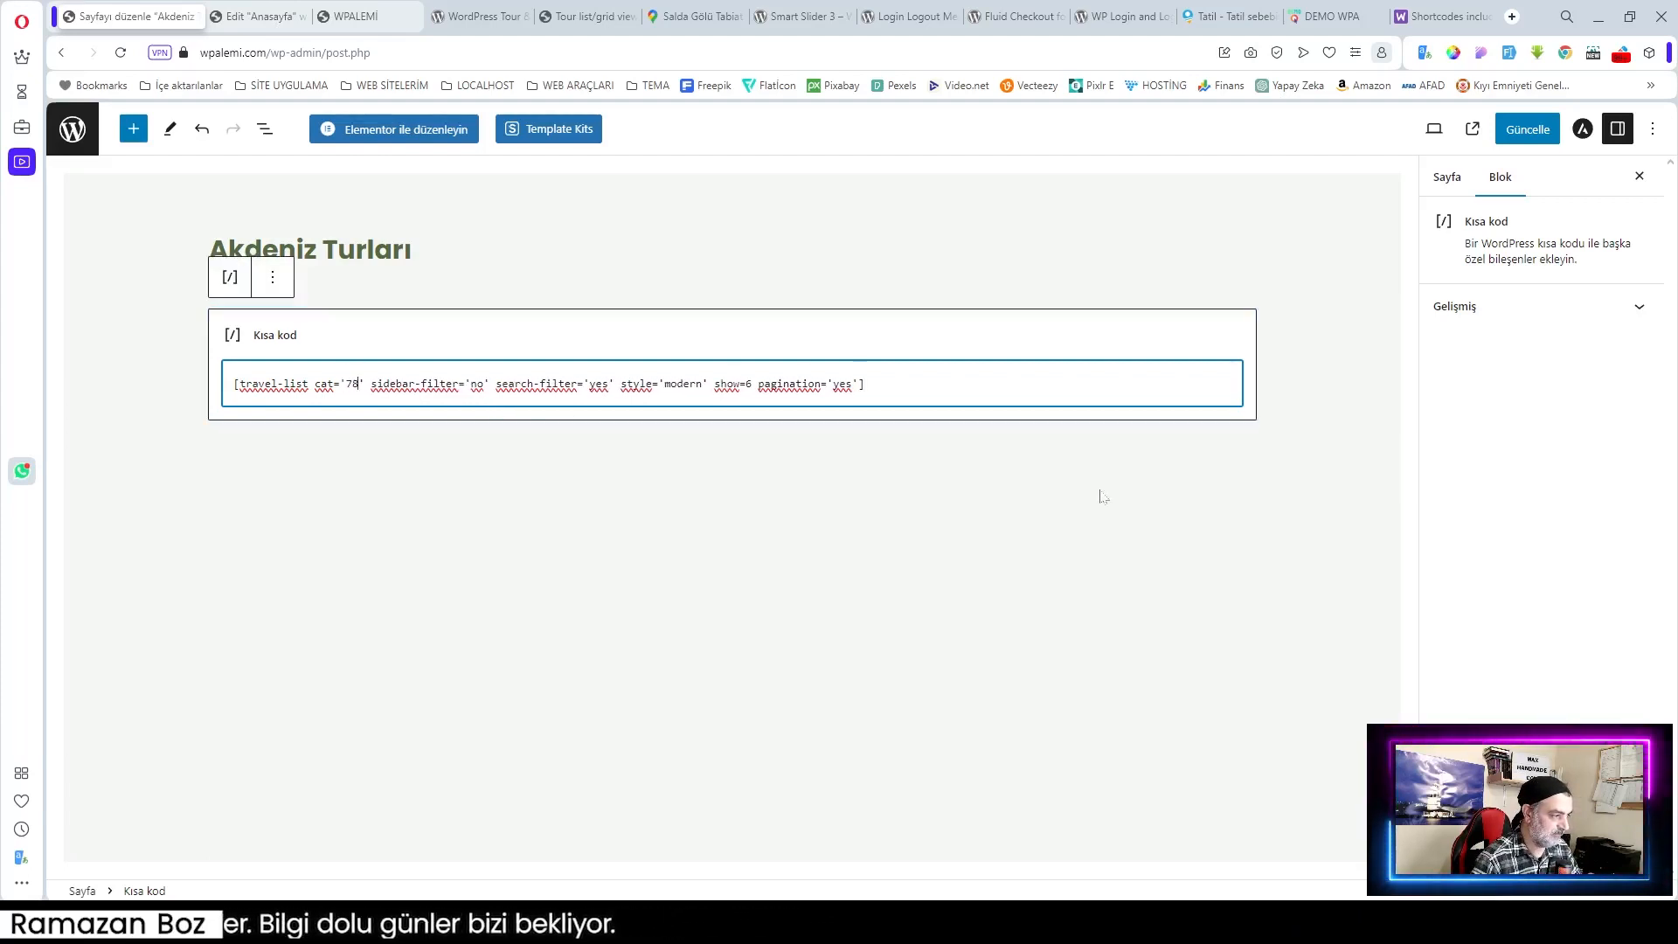
Step: Save the Akdeniz Turları page and view its live version in a new tab
left_click(1281, 263)
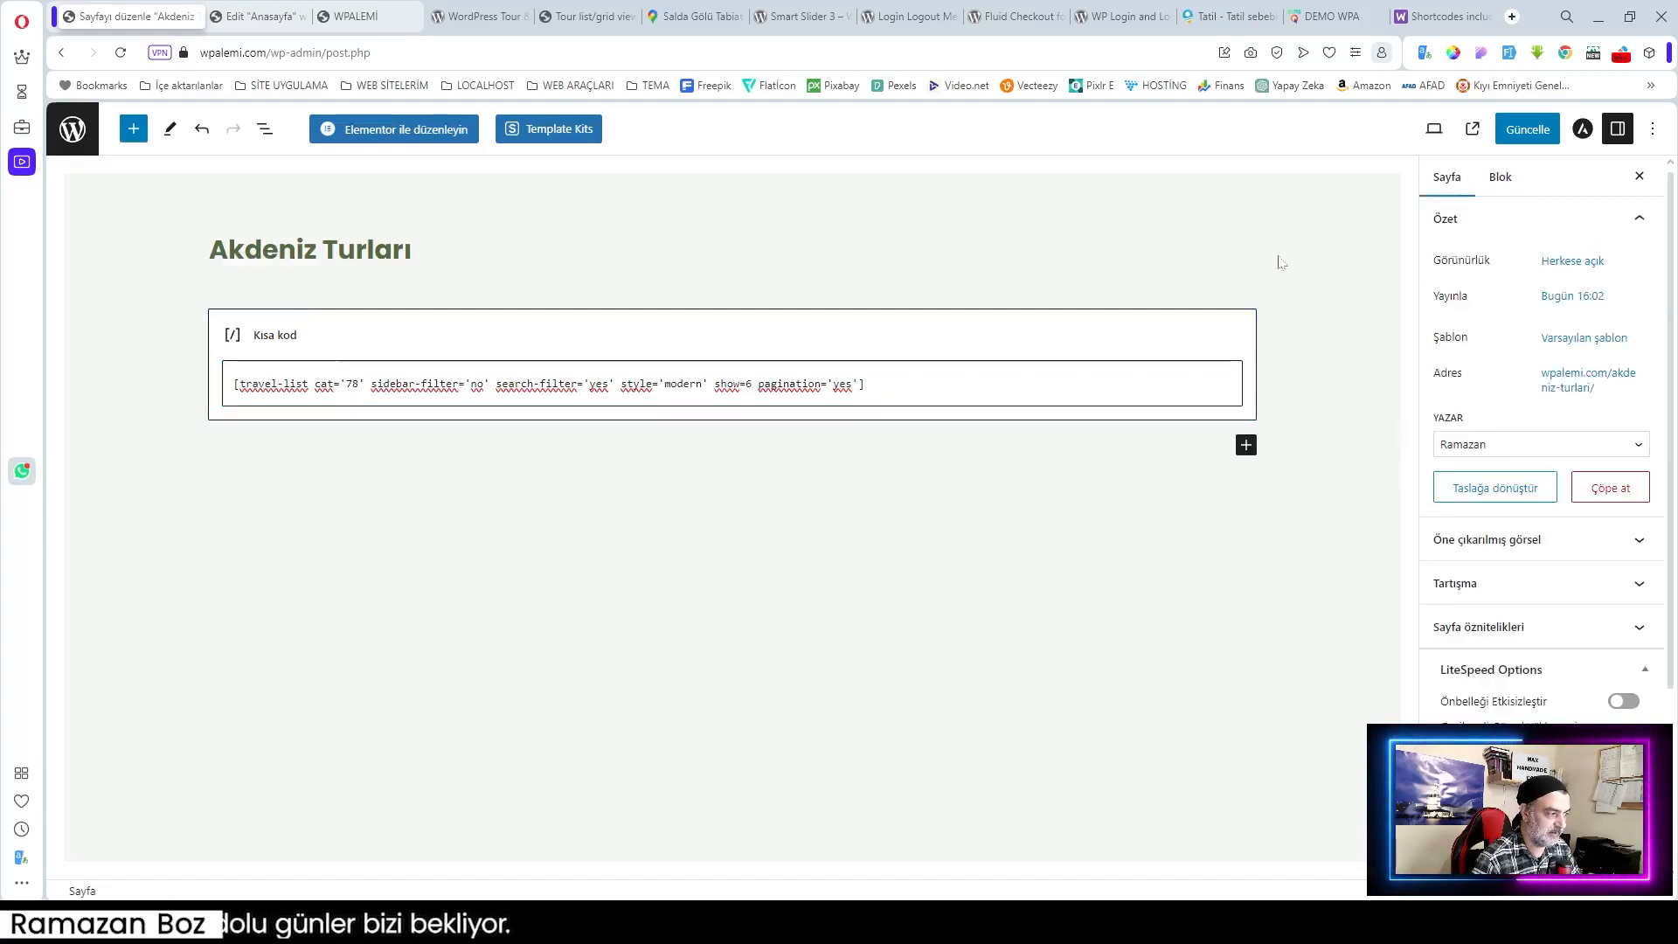
left_click(1536, 138)
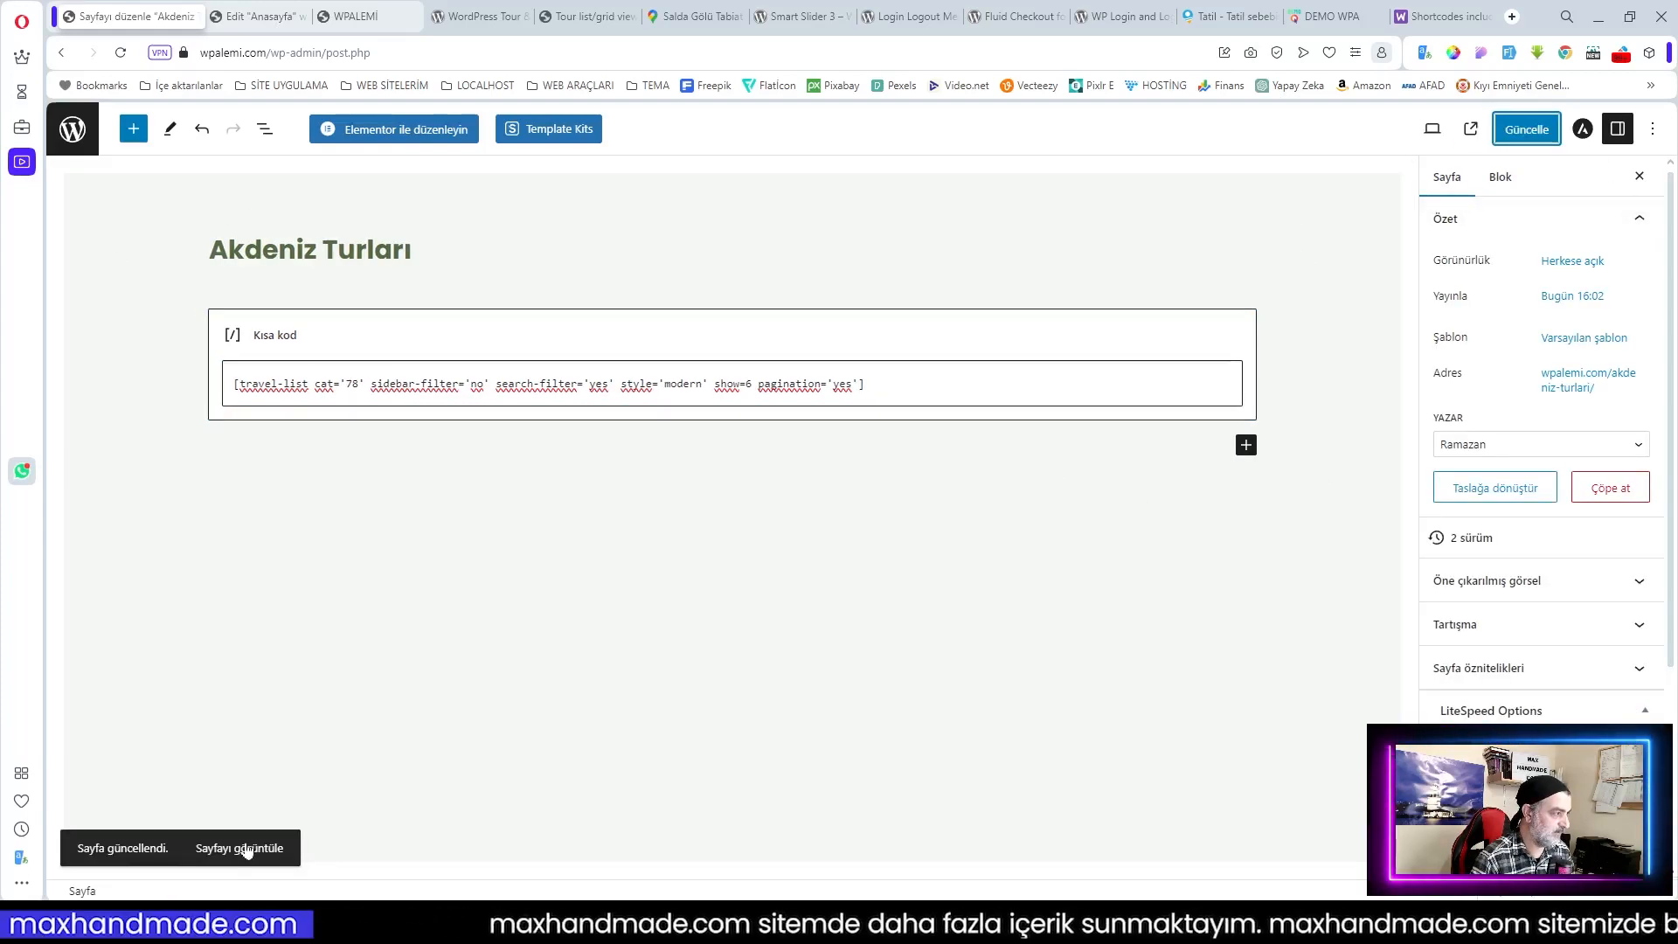
middle_click(246, 847)
left_click(260, 15)
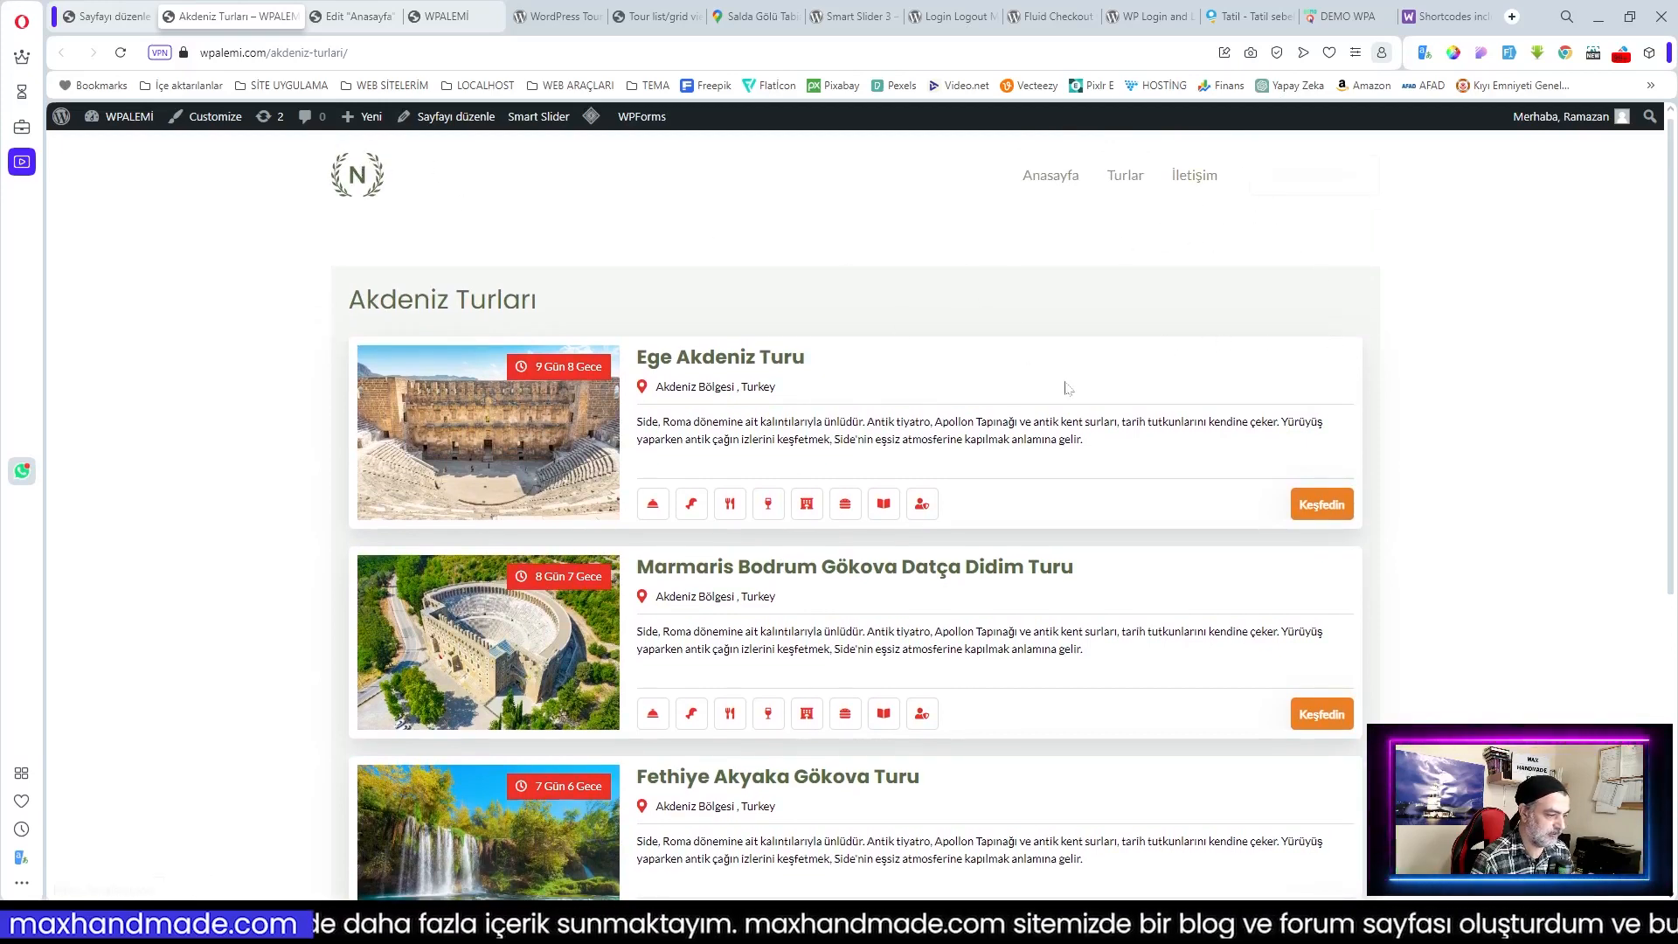
Step: Browse the Akdeniz Turları tour list and open the Ege Akdeniz Turu tour
scroll(1067, 385, "down", 5)
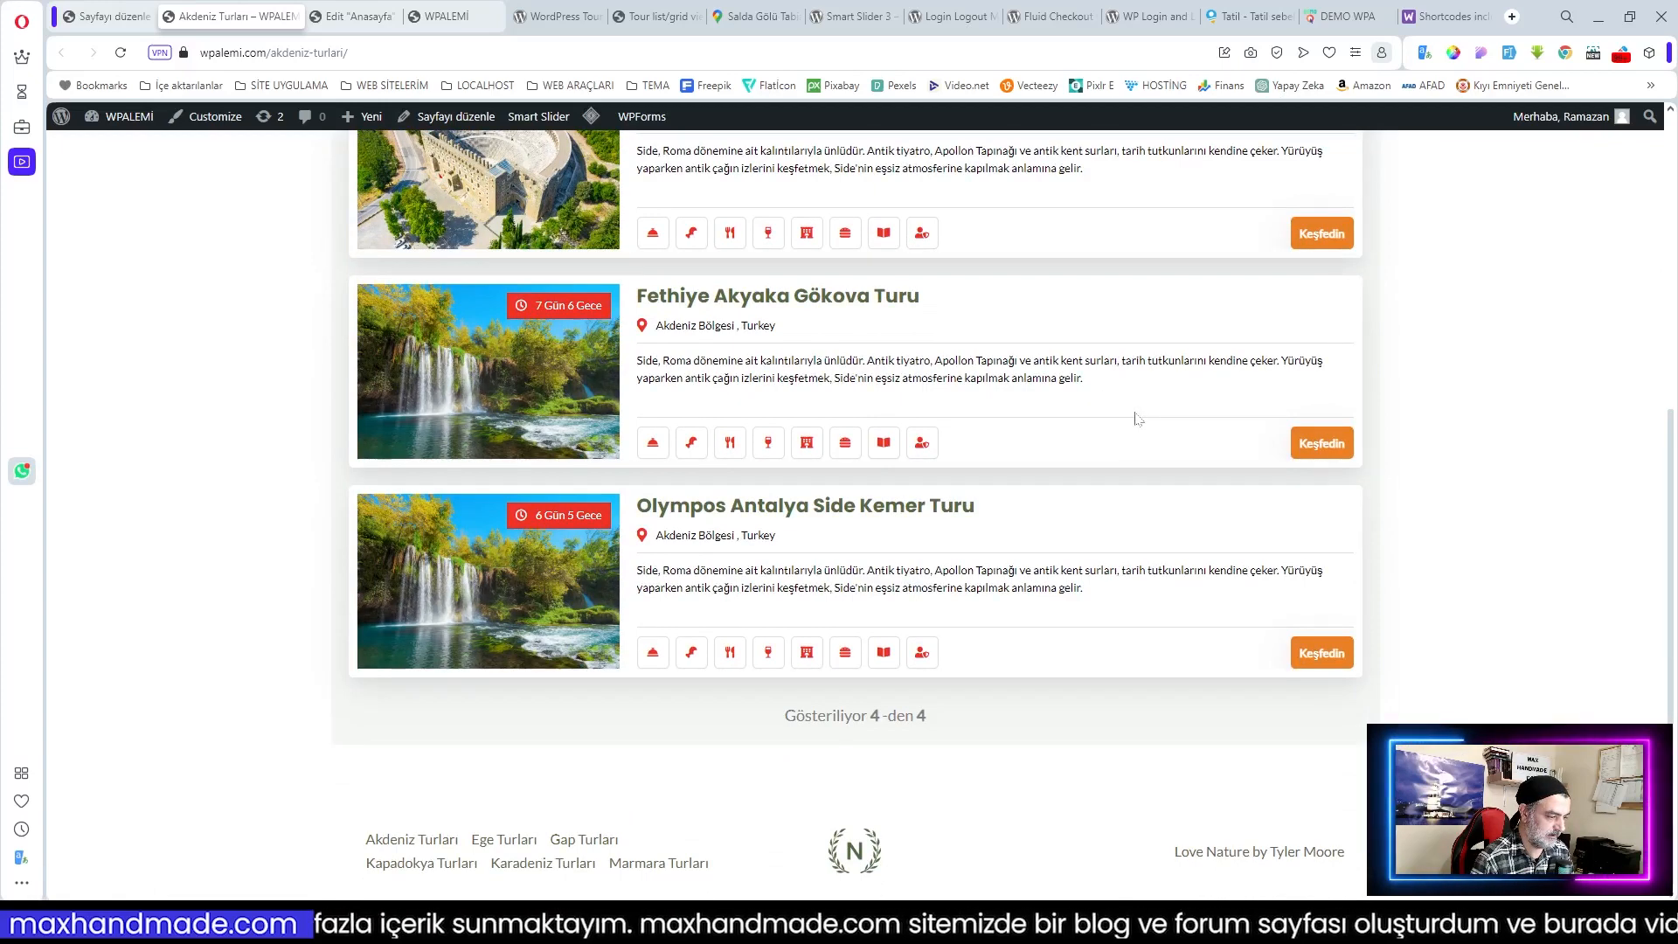
scroll(1136, 418, "up", 5)
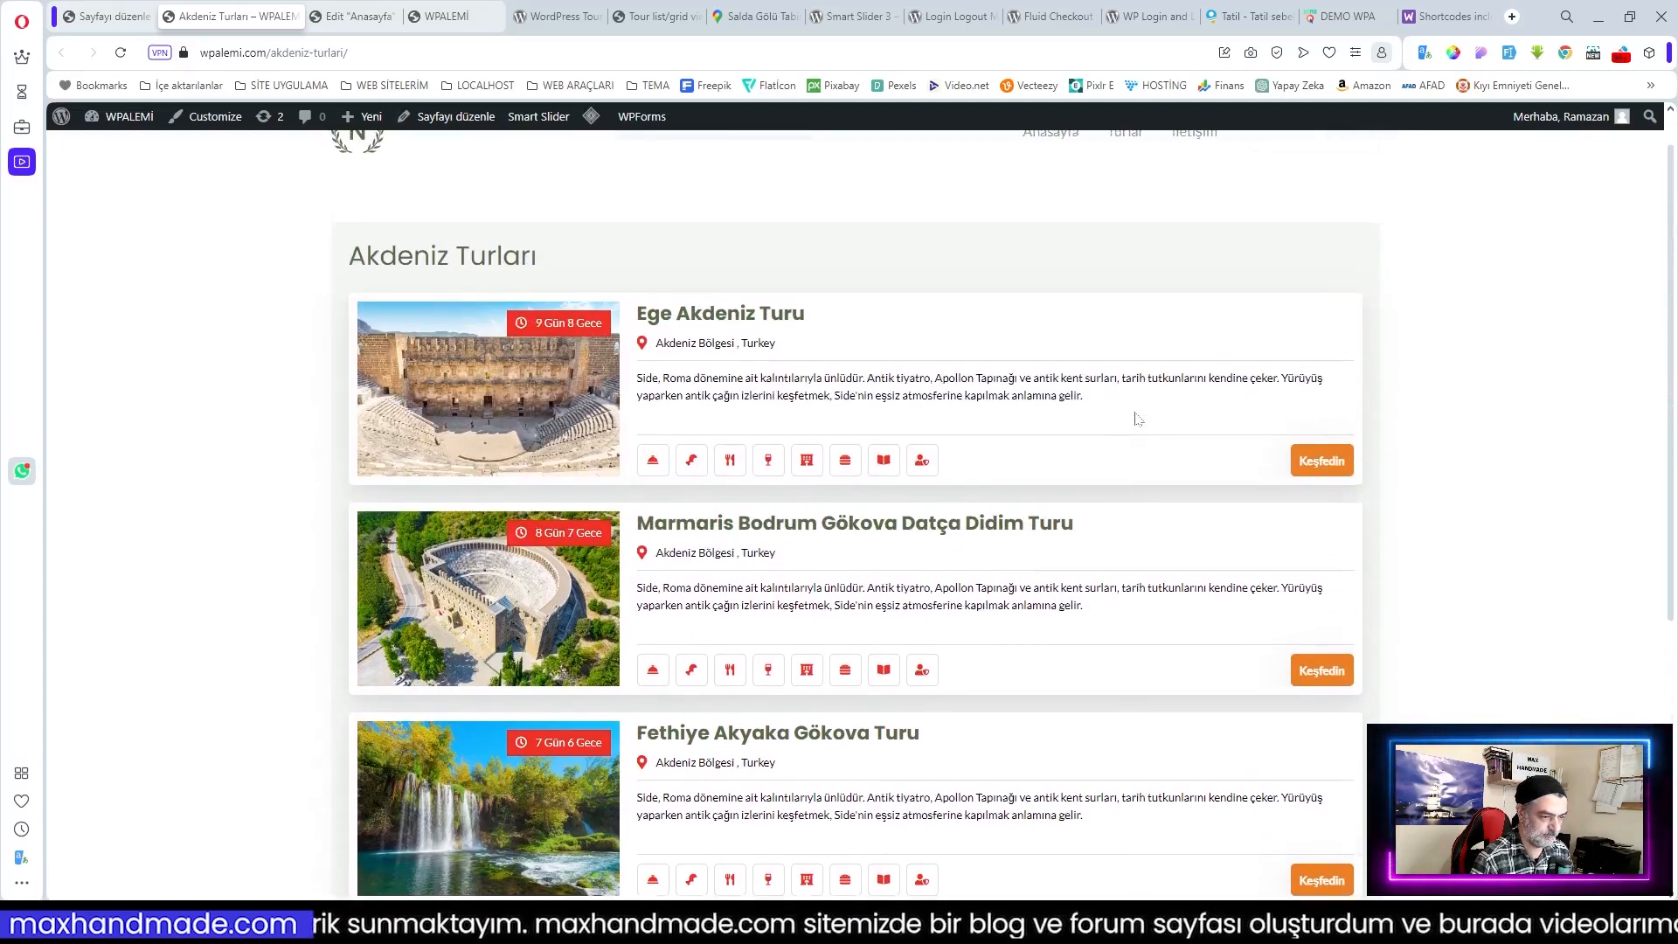
scroll(1014, 393, "down", 3)
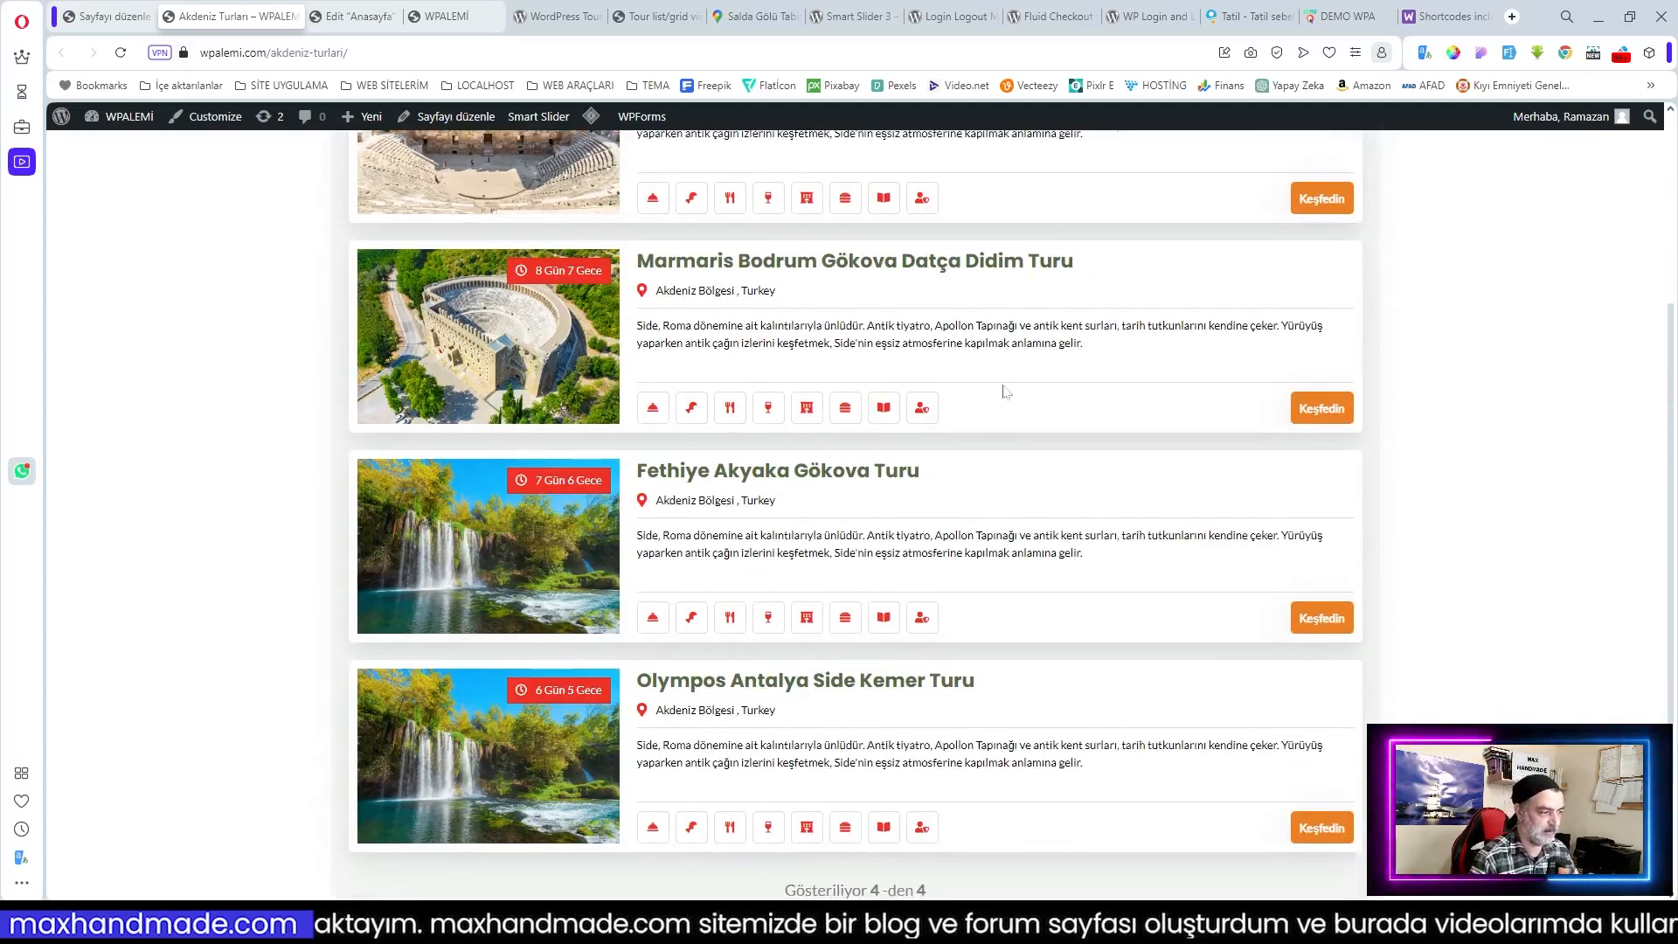
scroll(1005, 390, "down", 2)
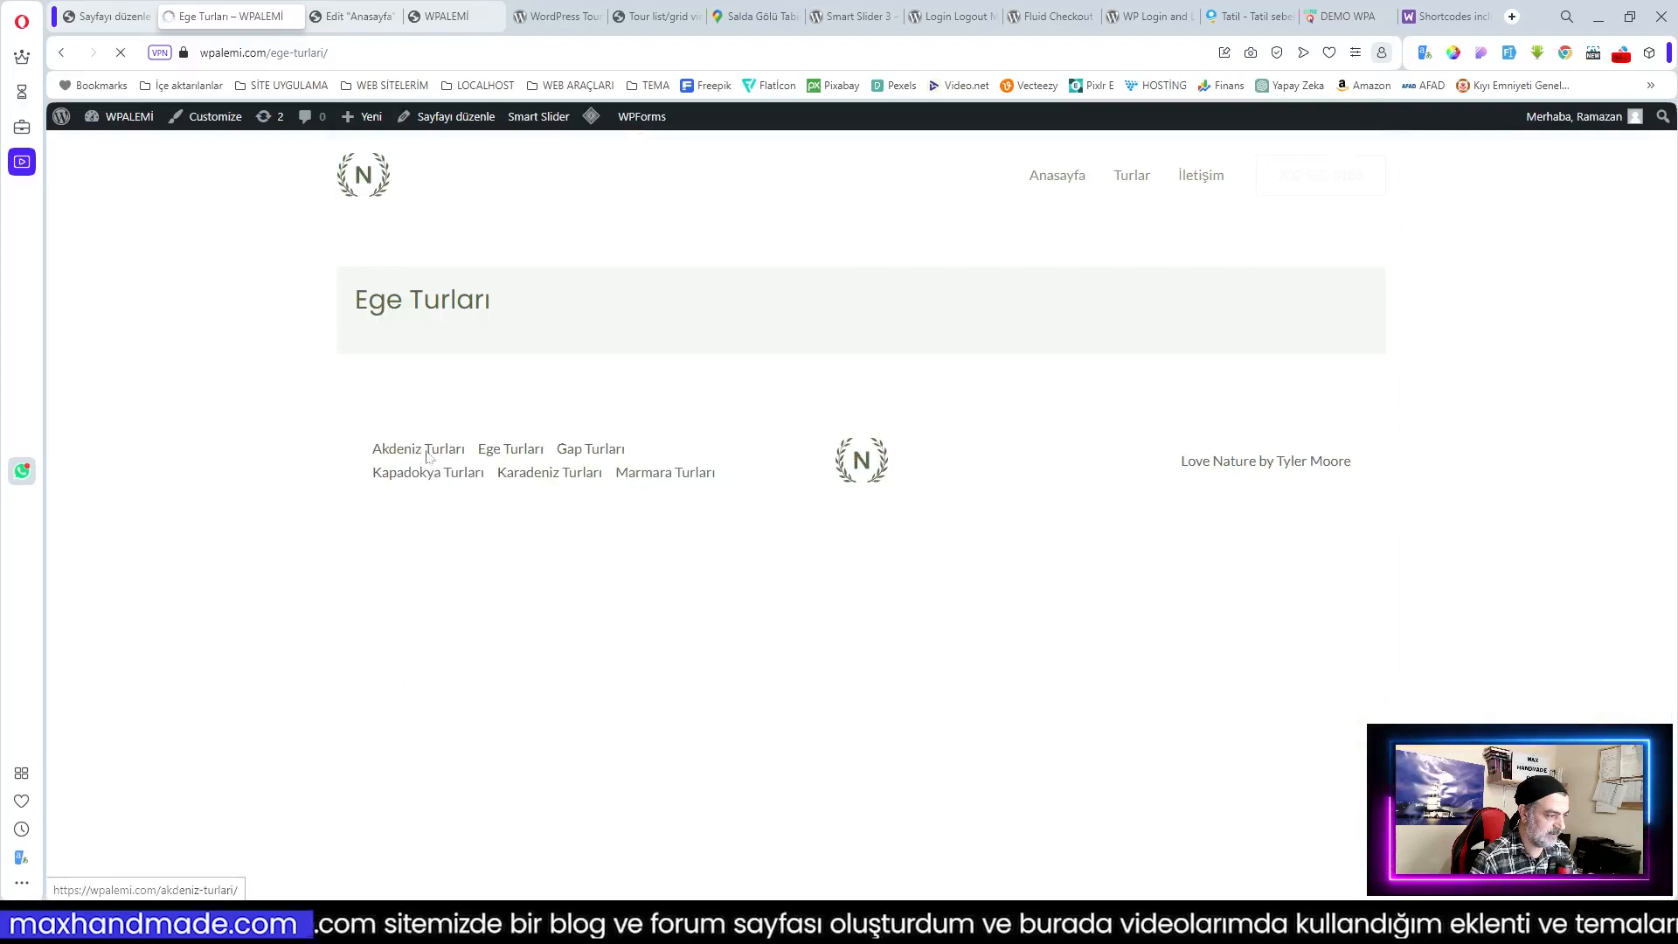
left_click(428, 449)
scroll(677, 534, "down", 5)
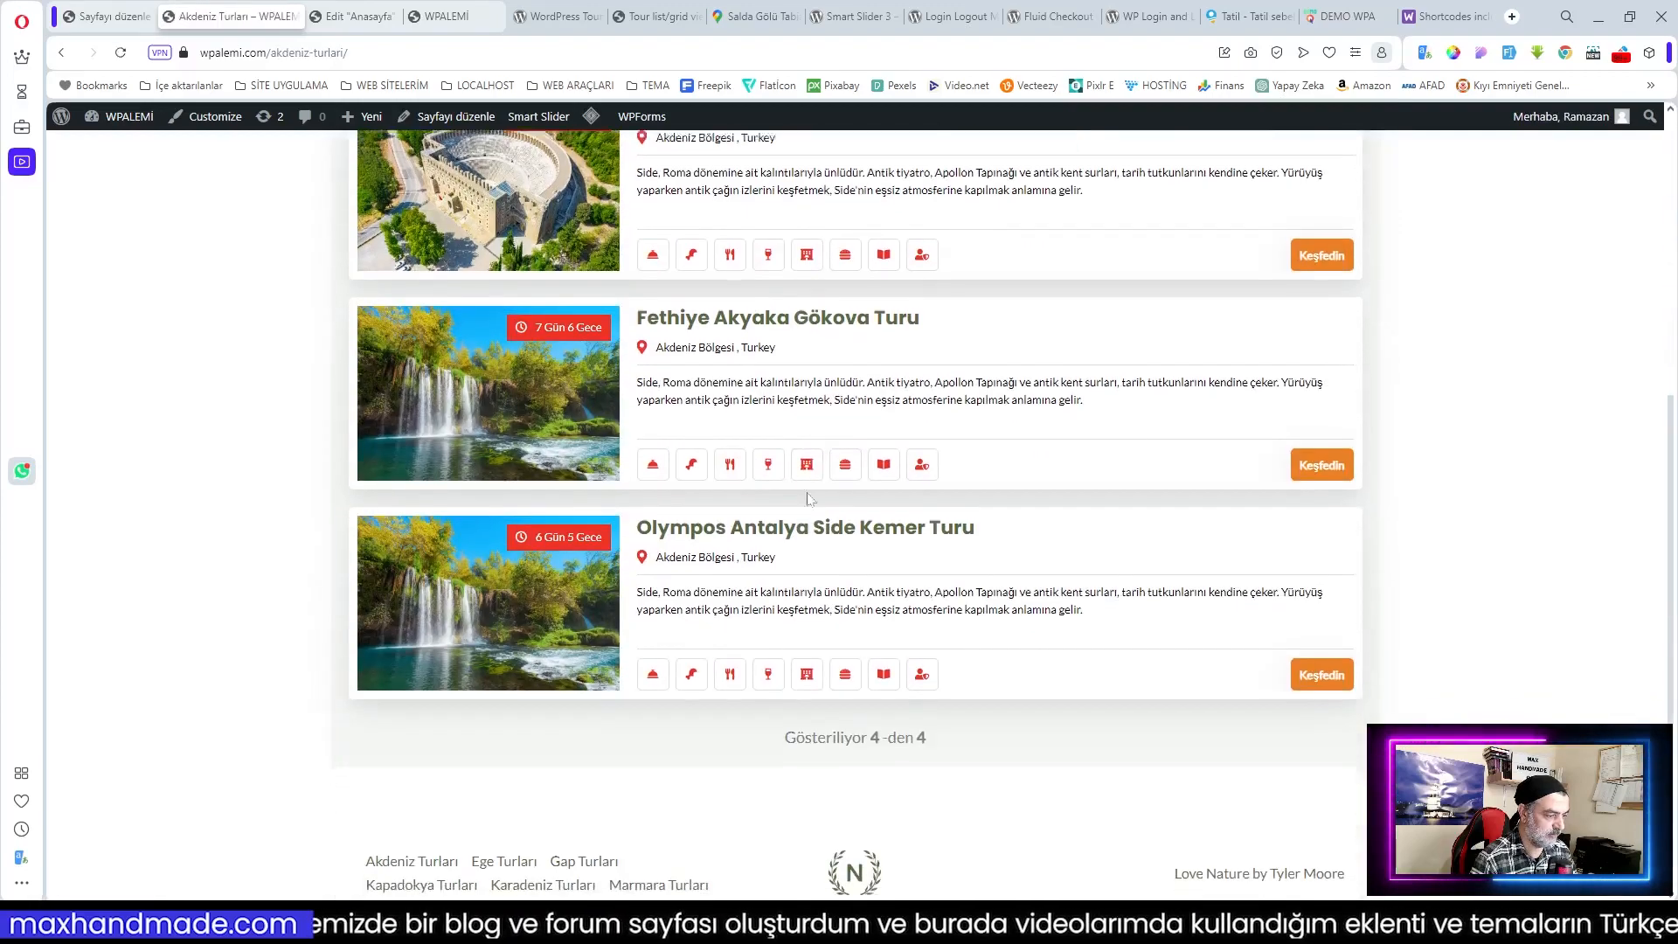
scroll(936, 524, "up", 5)
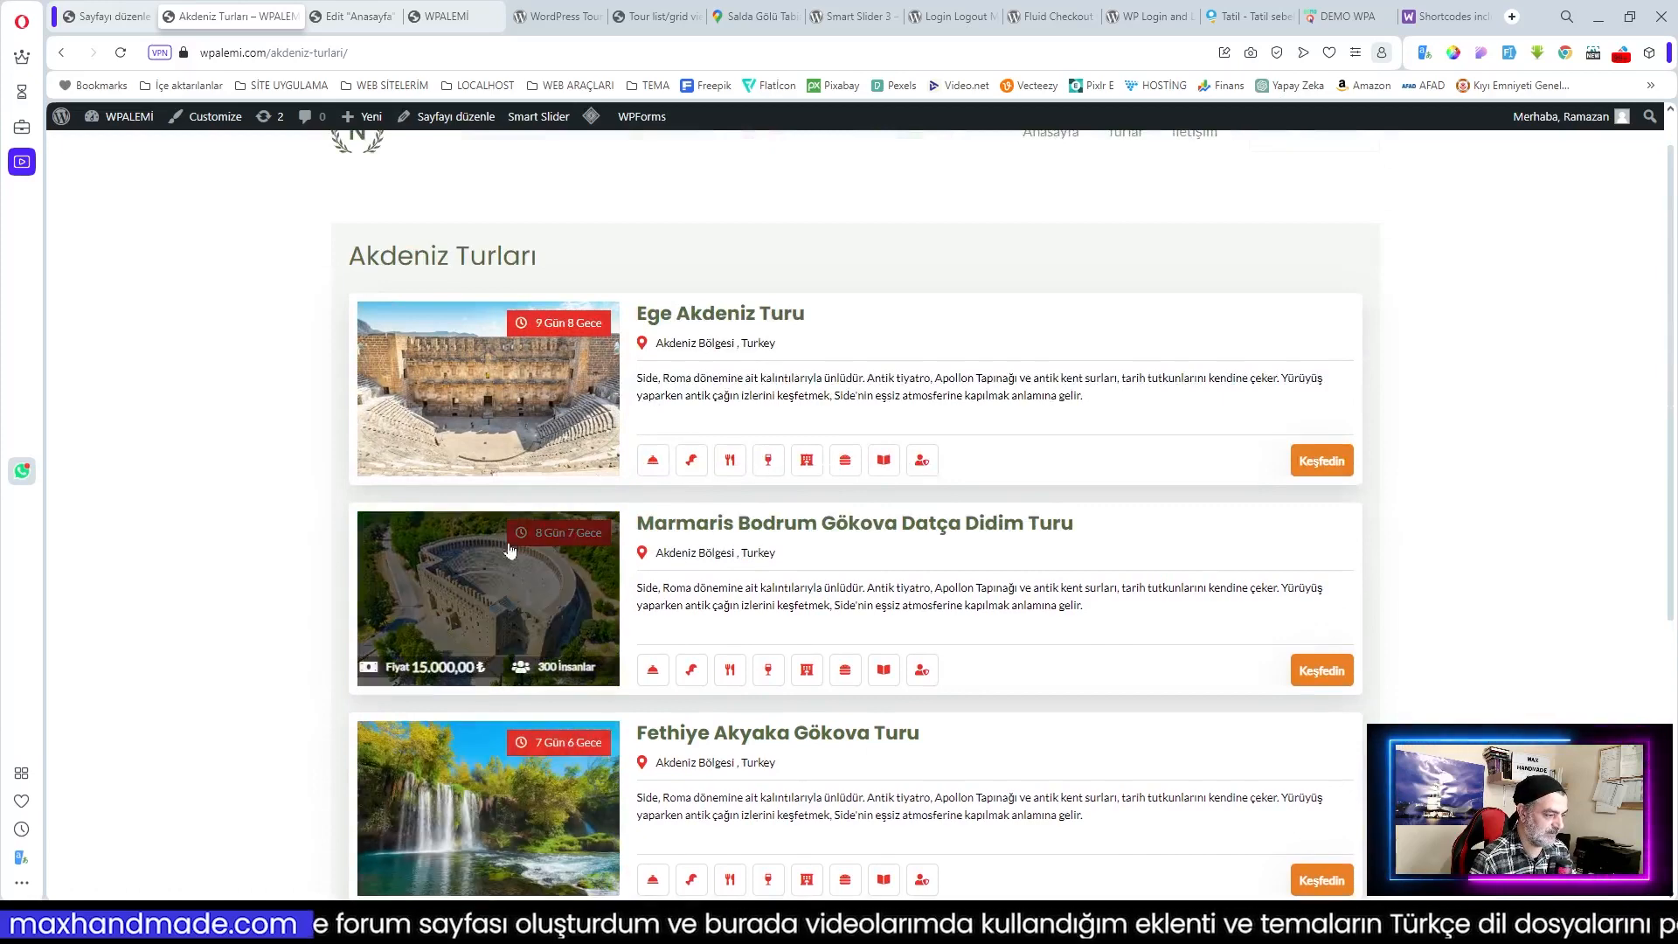
left_click(497, 391)
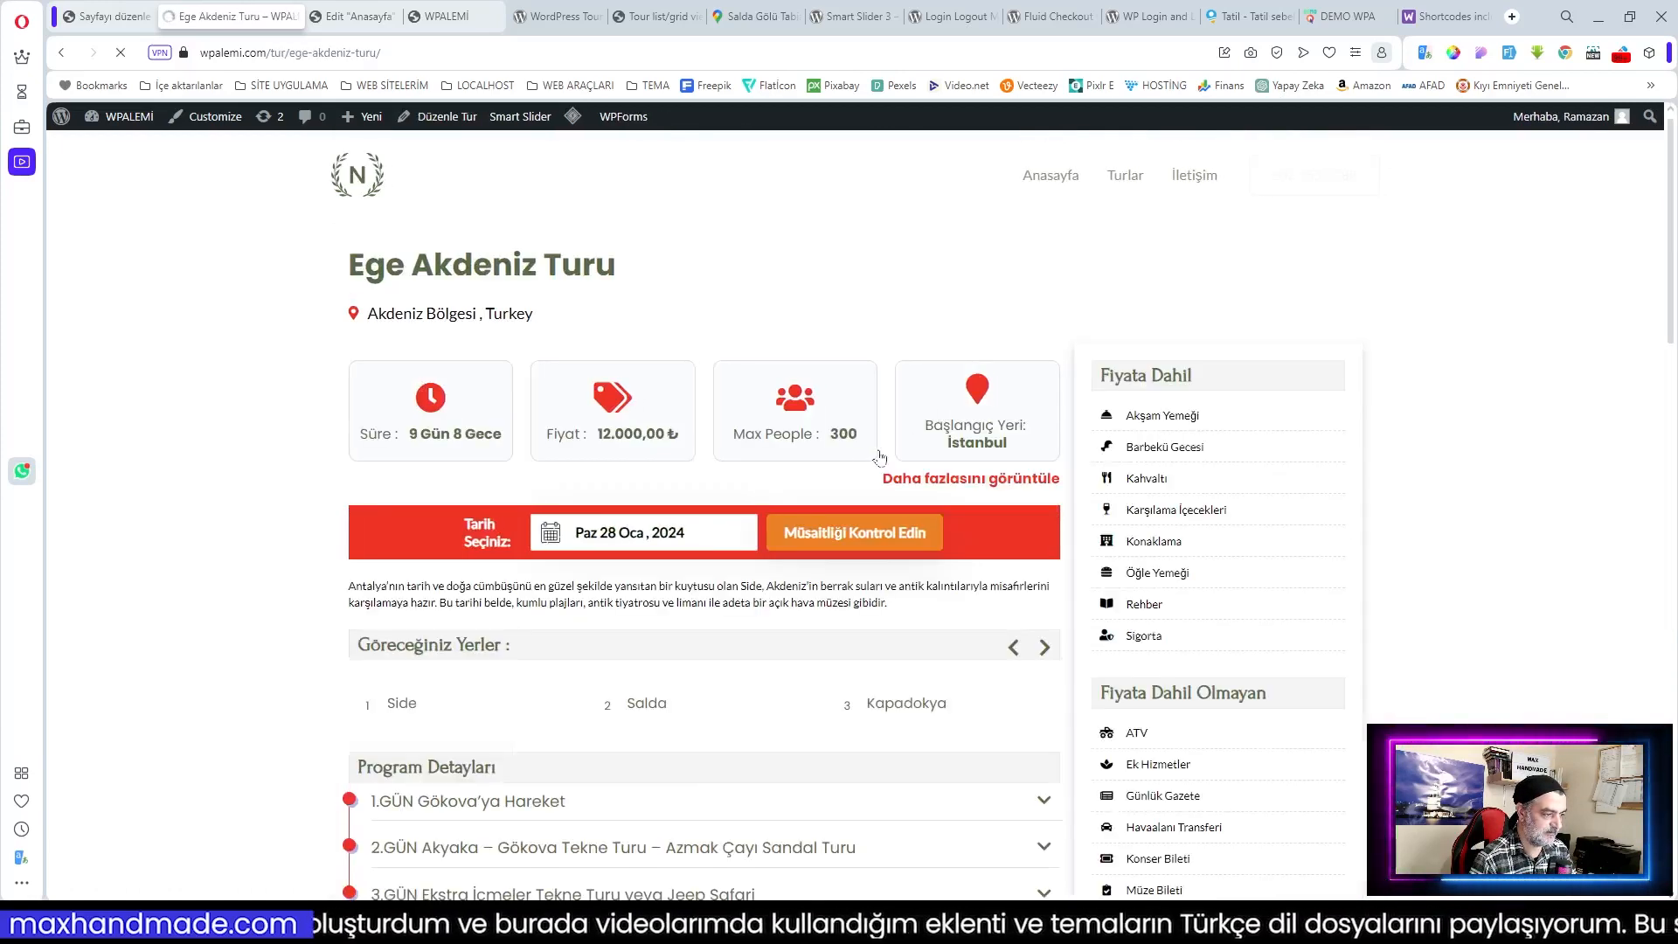
Step: Expand and collapse the extra tour info, then browse the date calendar to February 2024
scroll(971, 470, "down", 3)
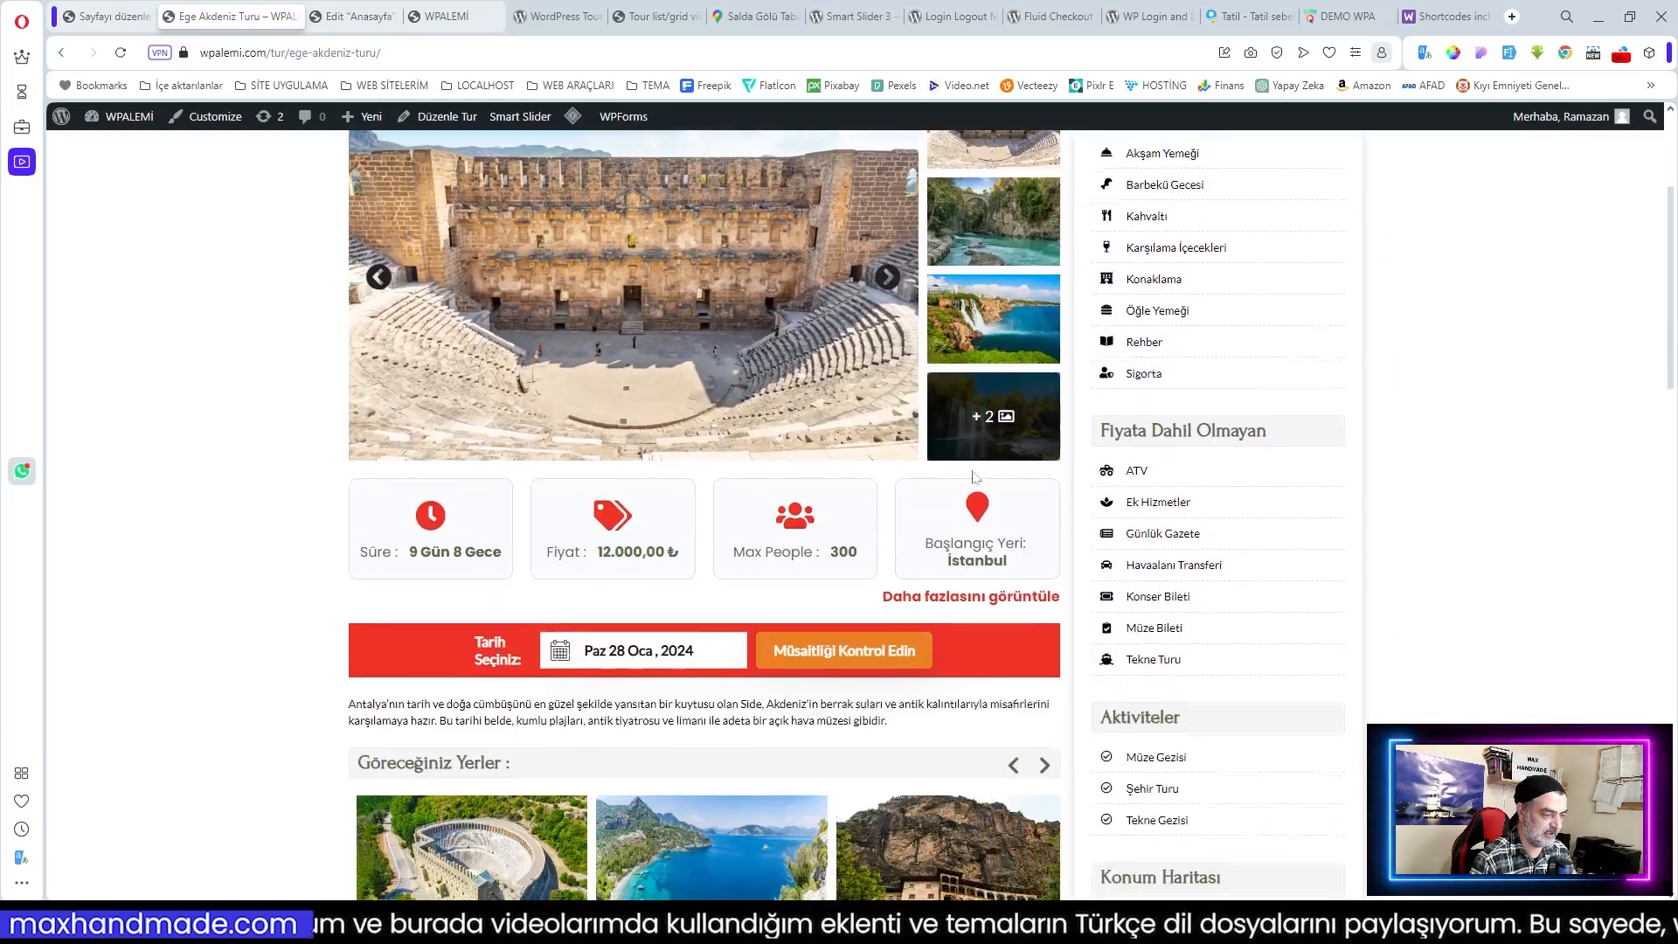
left_click(978, 598)
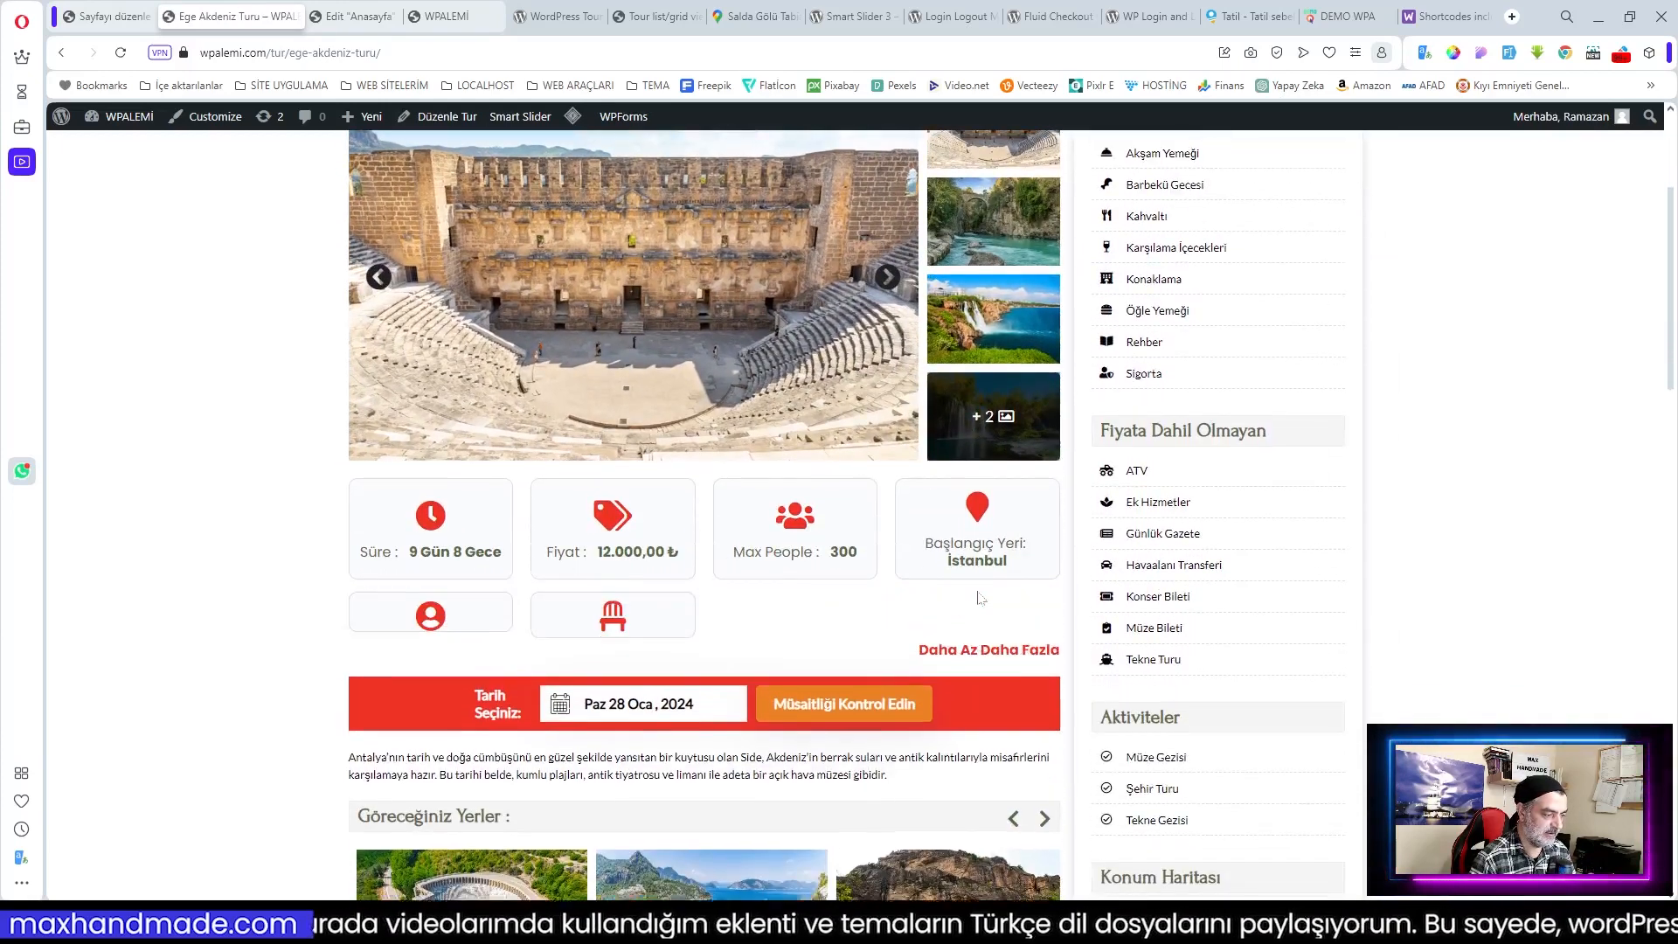
left_click(970, 715)
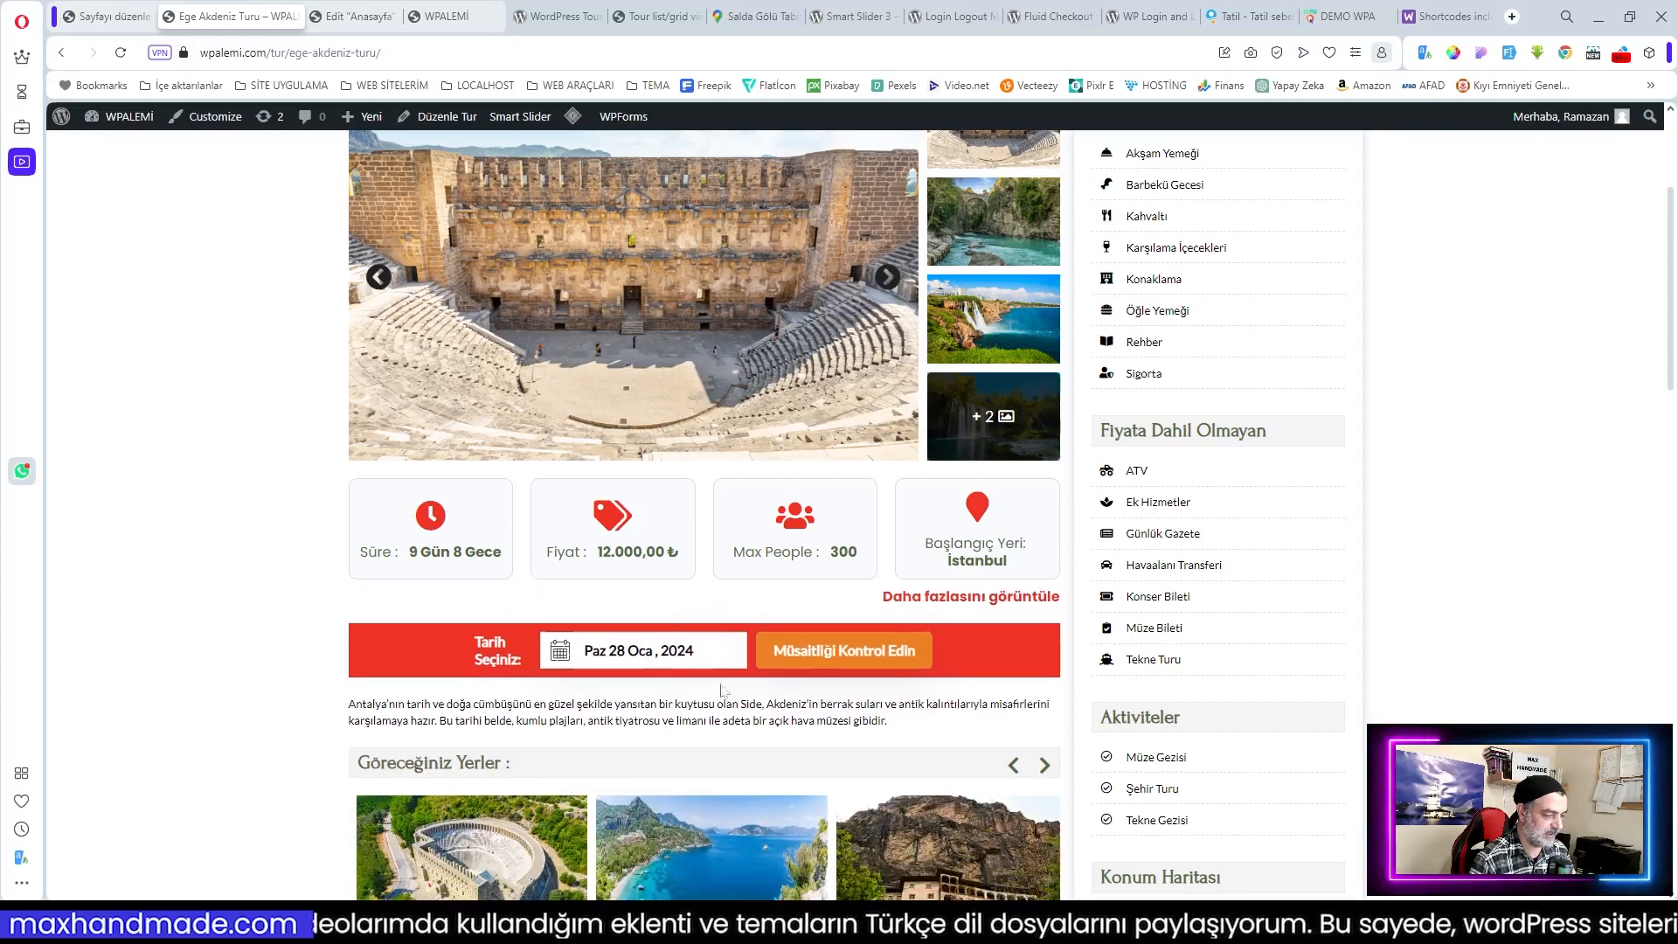
left_click(725, 650)
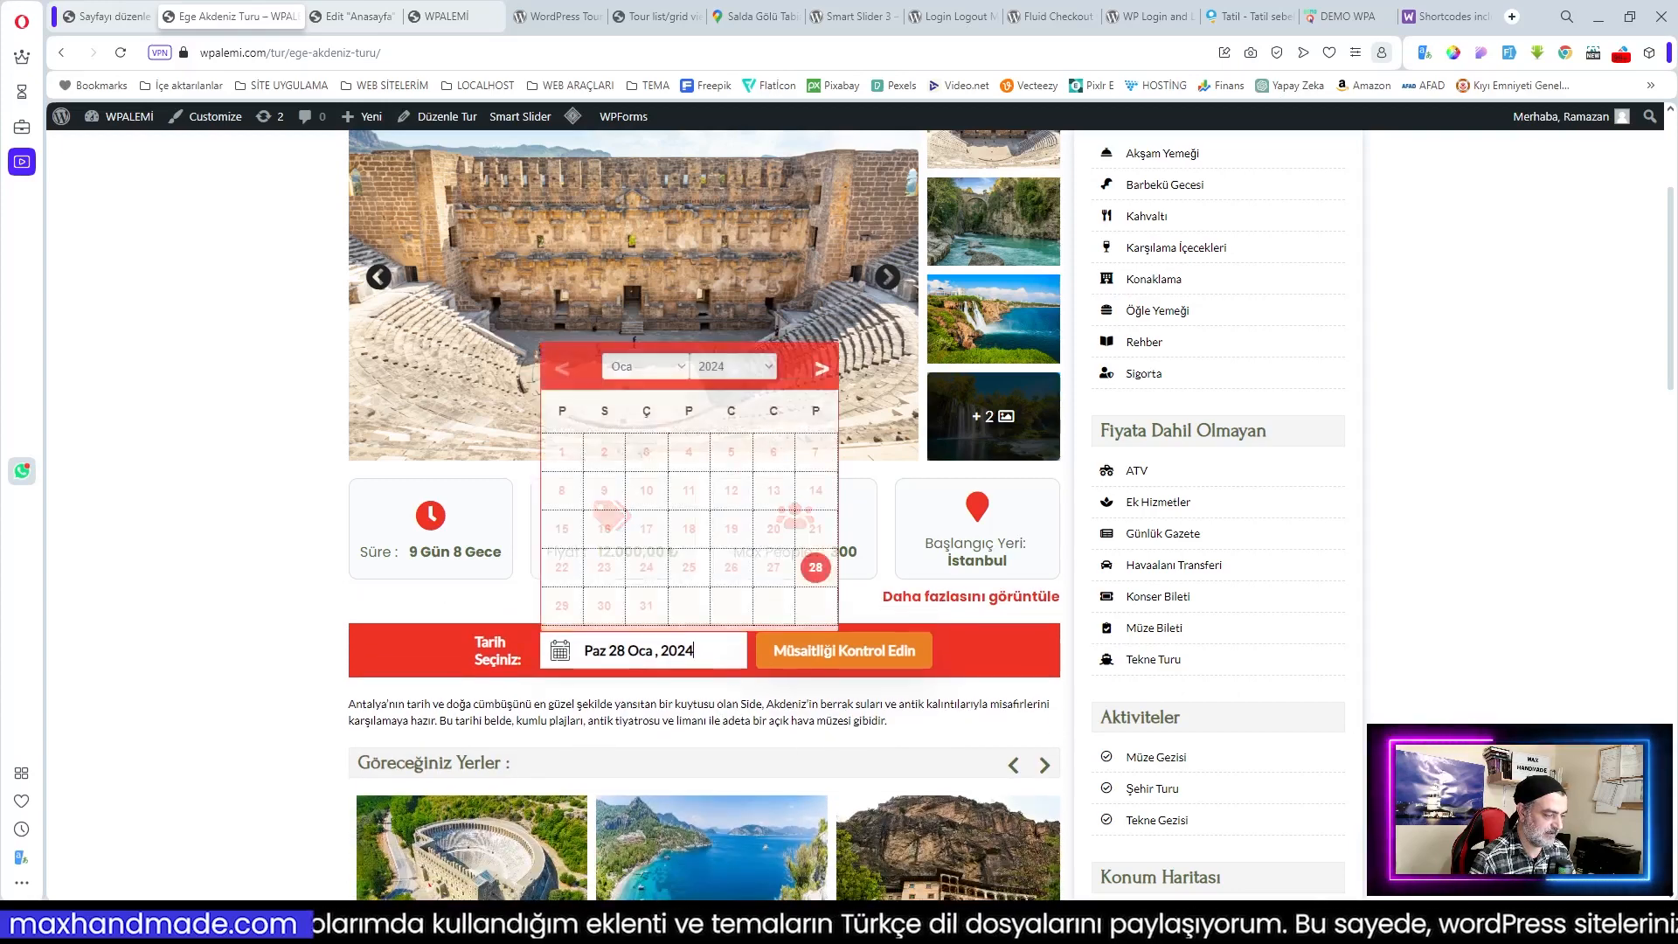
left_click(822, 368)
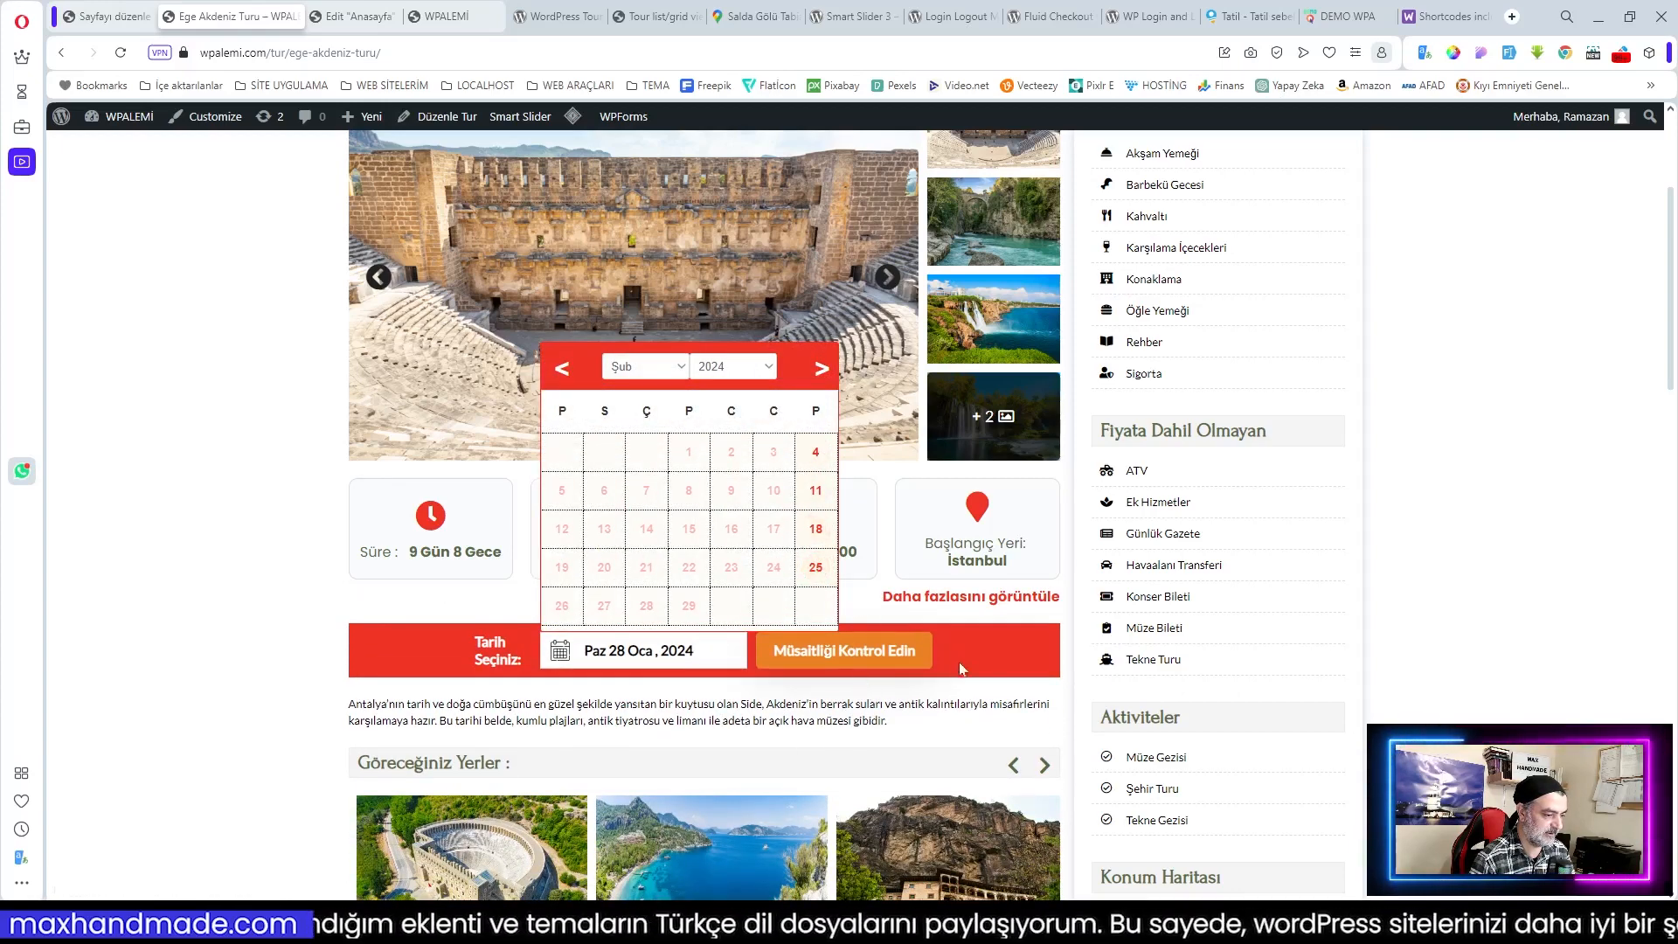
left_click(943, 696)
scroll(943, 695, "down", 11)
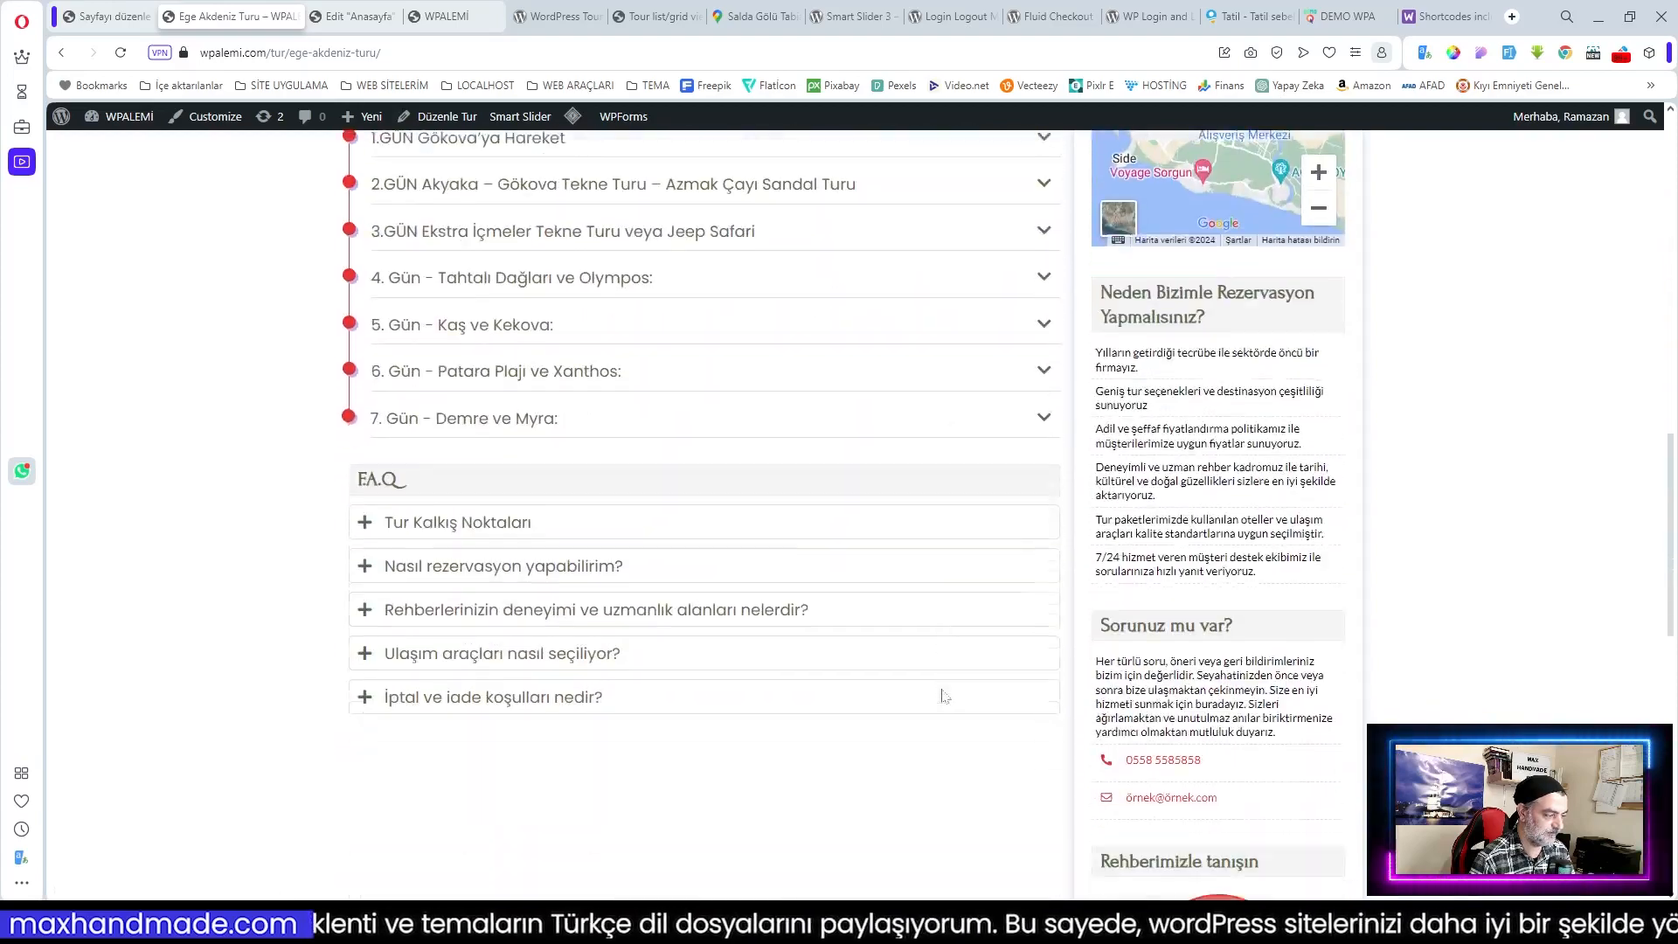
scroll(943, 696, "up", 15)
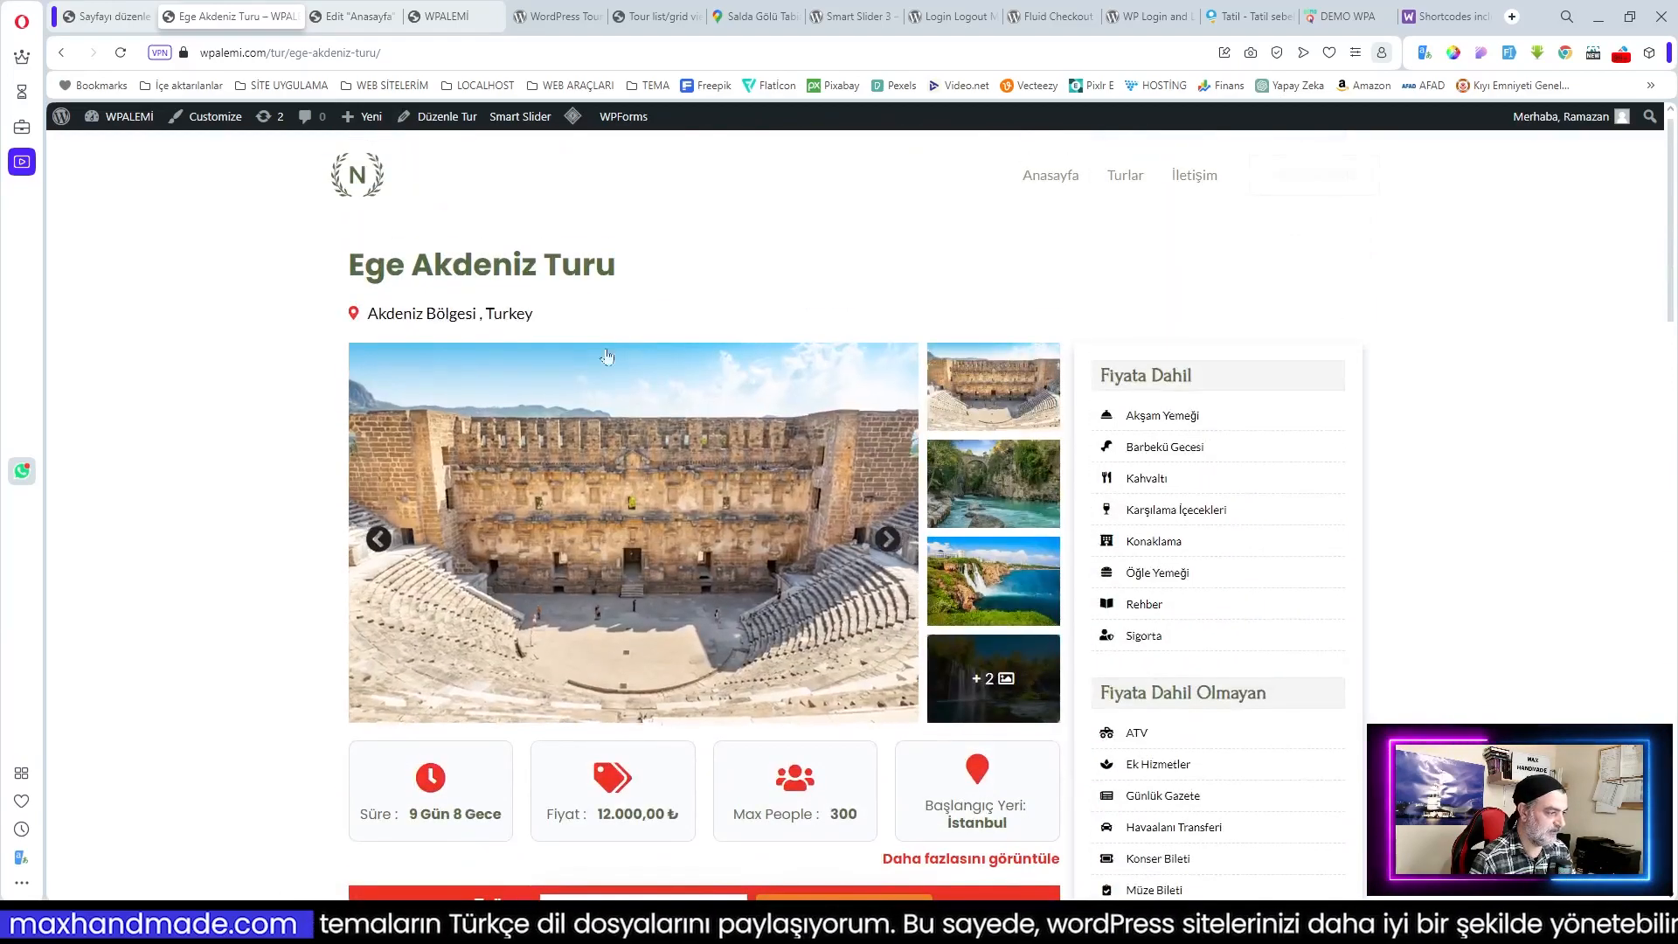
Step: Go to the Pages list and open Ege Turları for editing
left_click(105, 23)
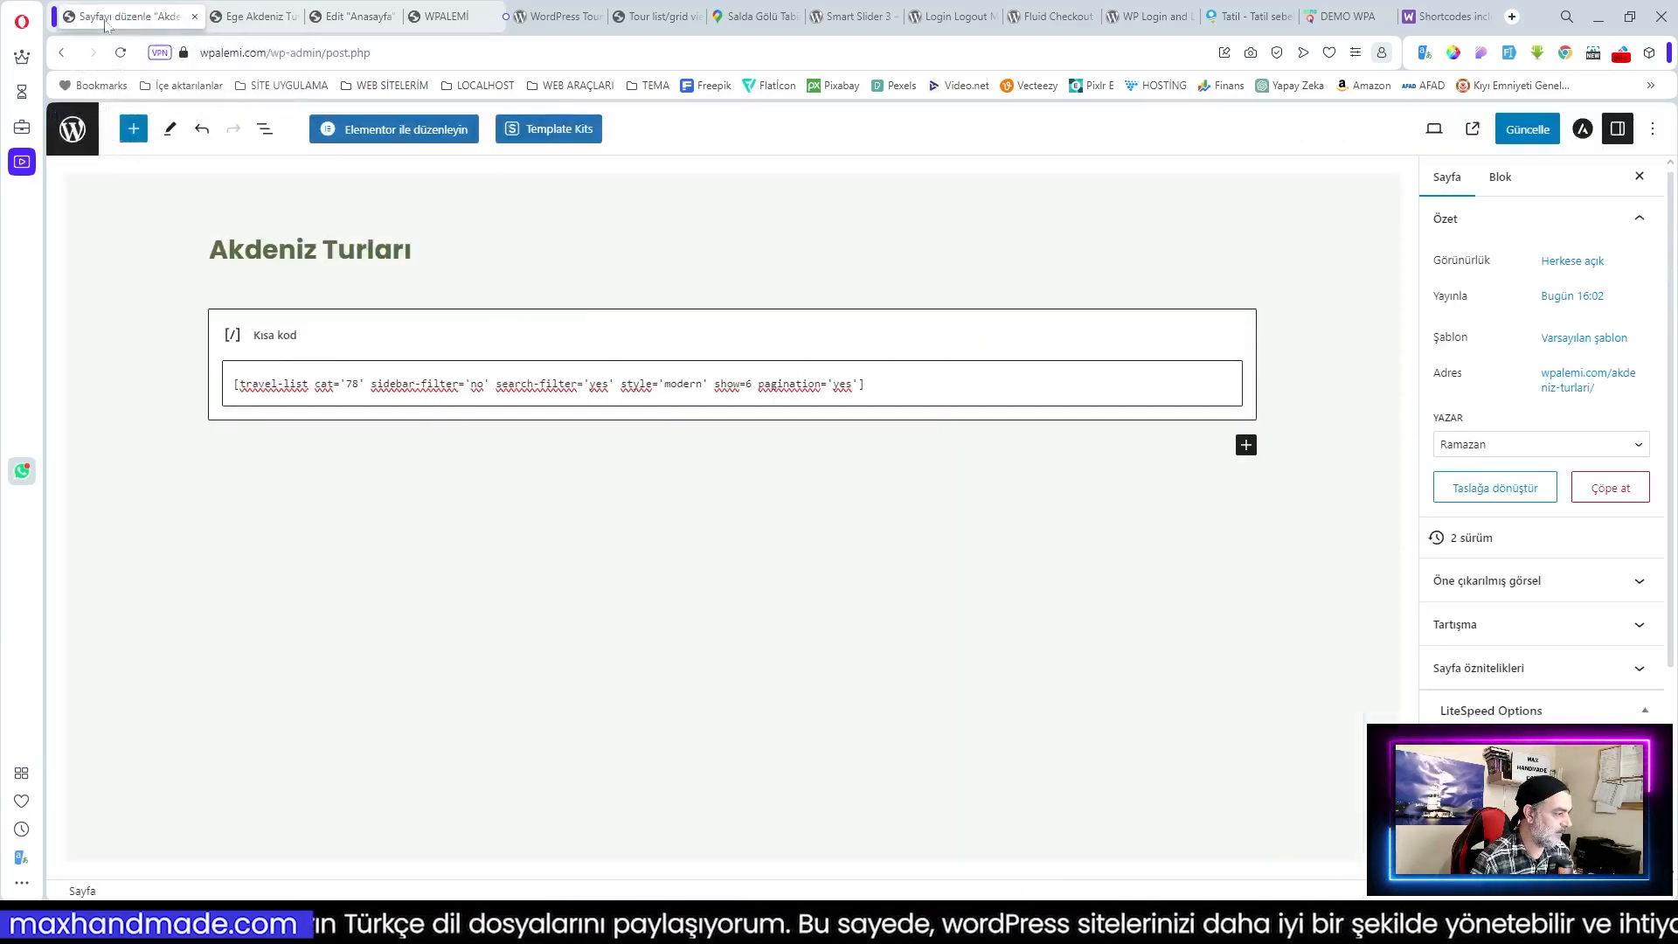
left_click(77, 131)
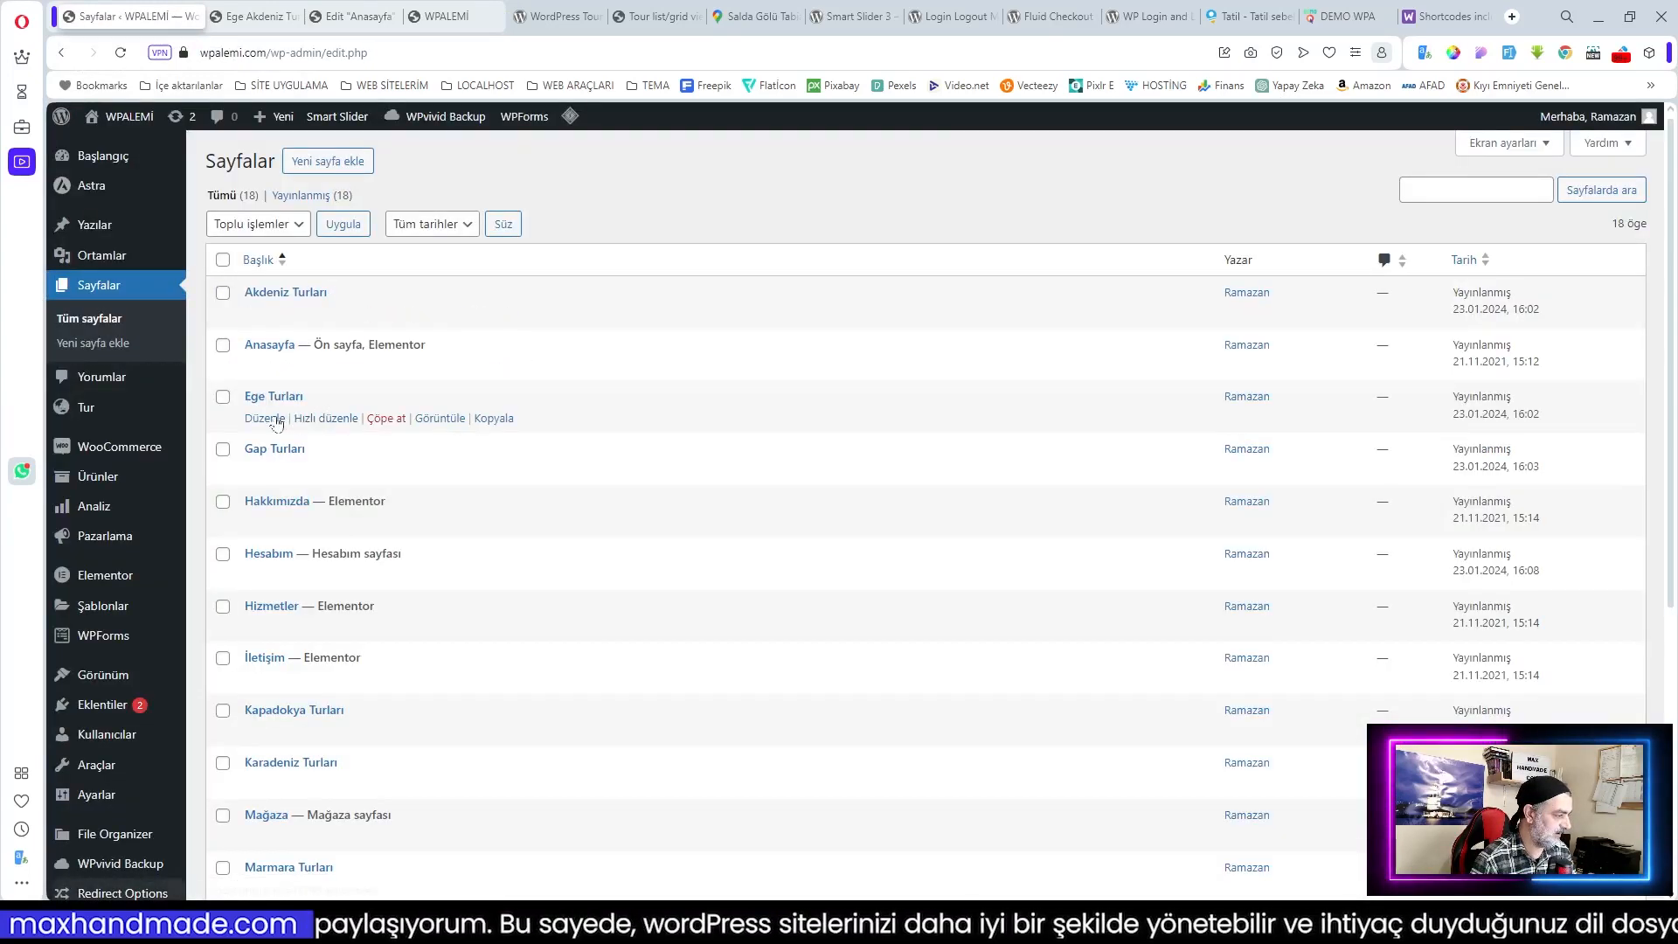
left_click(265, 418)
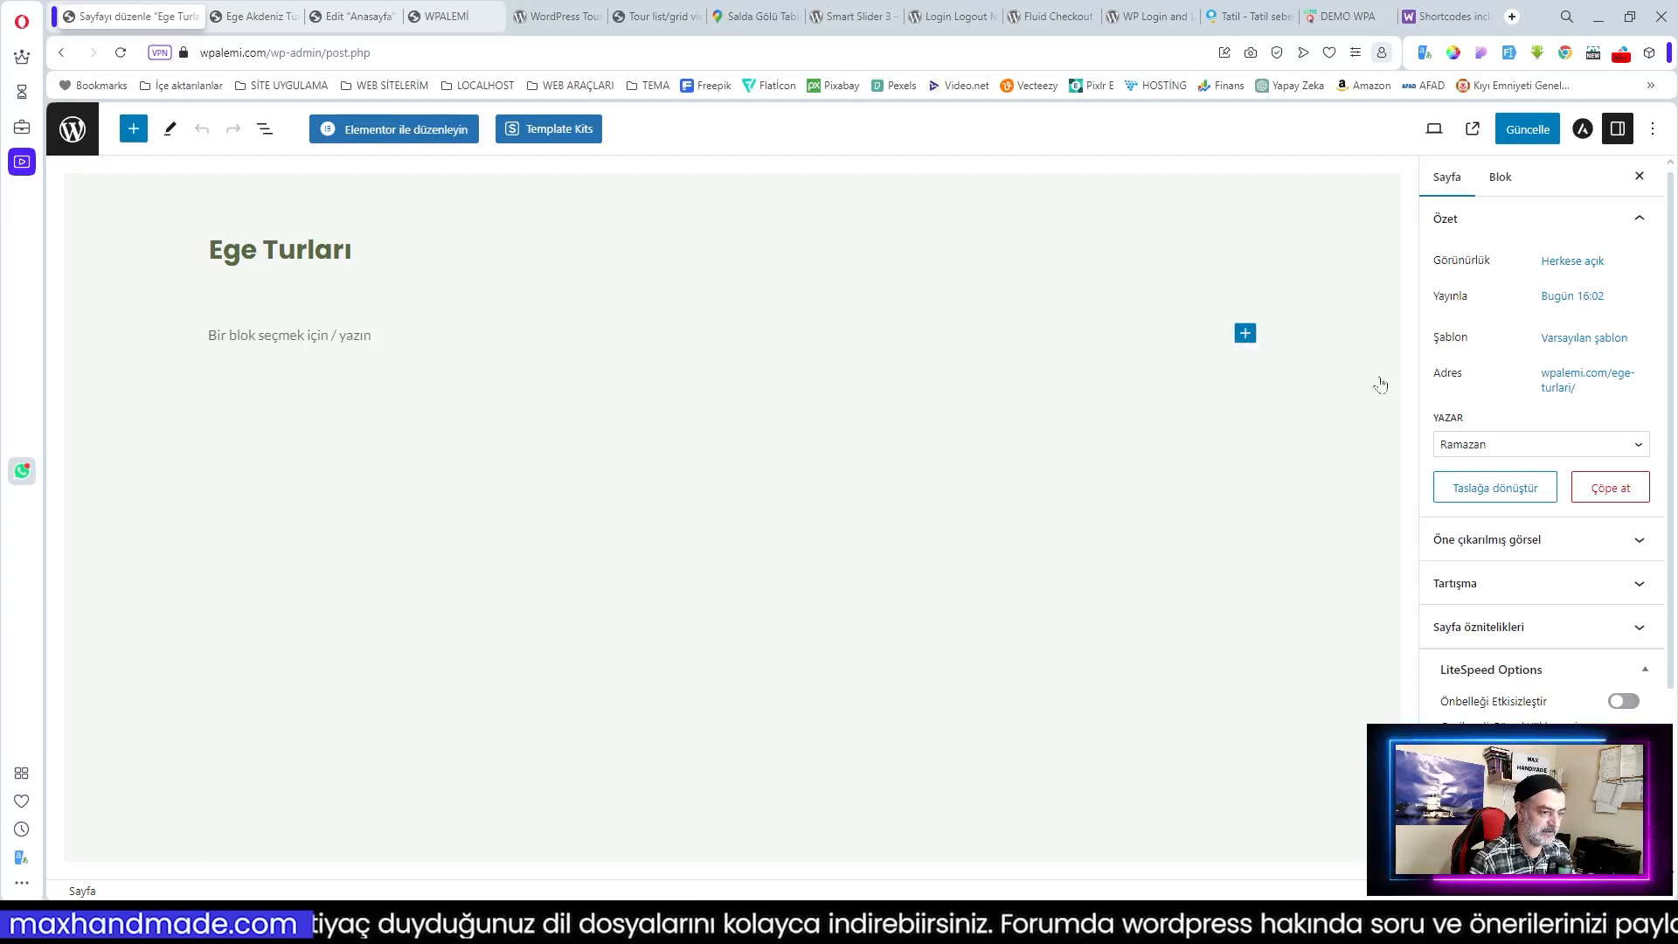
Step: Insert the travel-list shortcode with category 79, save with Ctrl+S, and reload
left_click(1245, 333)
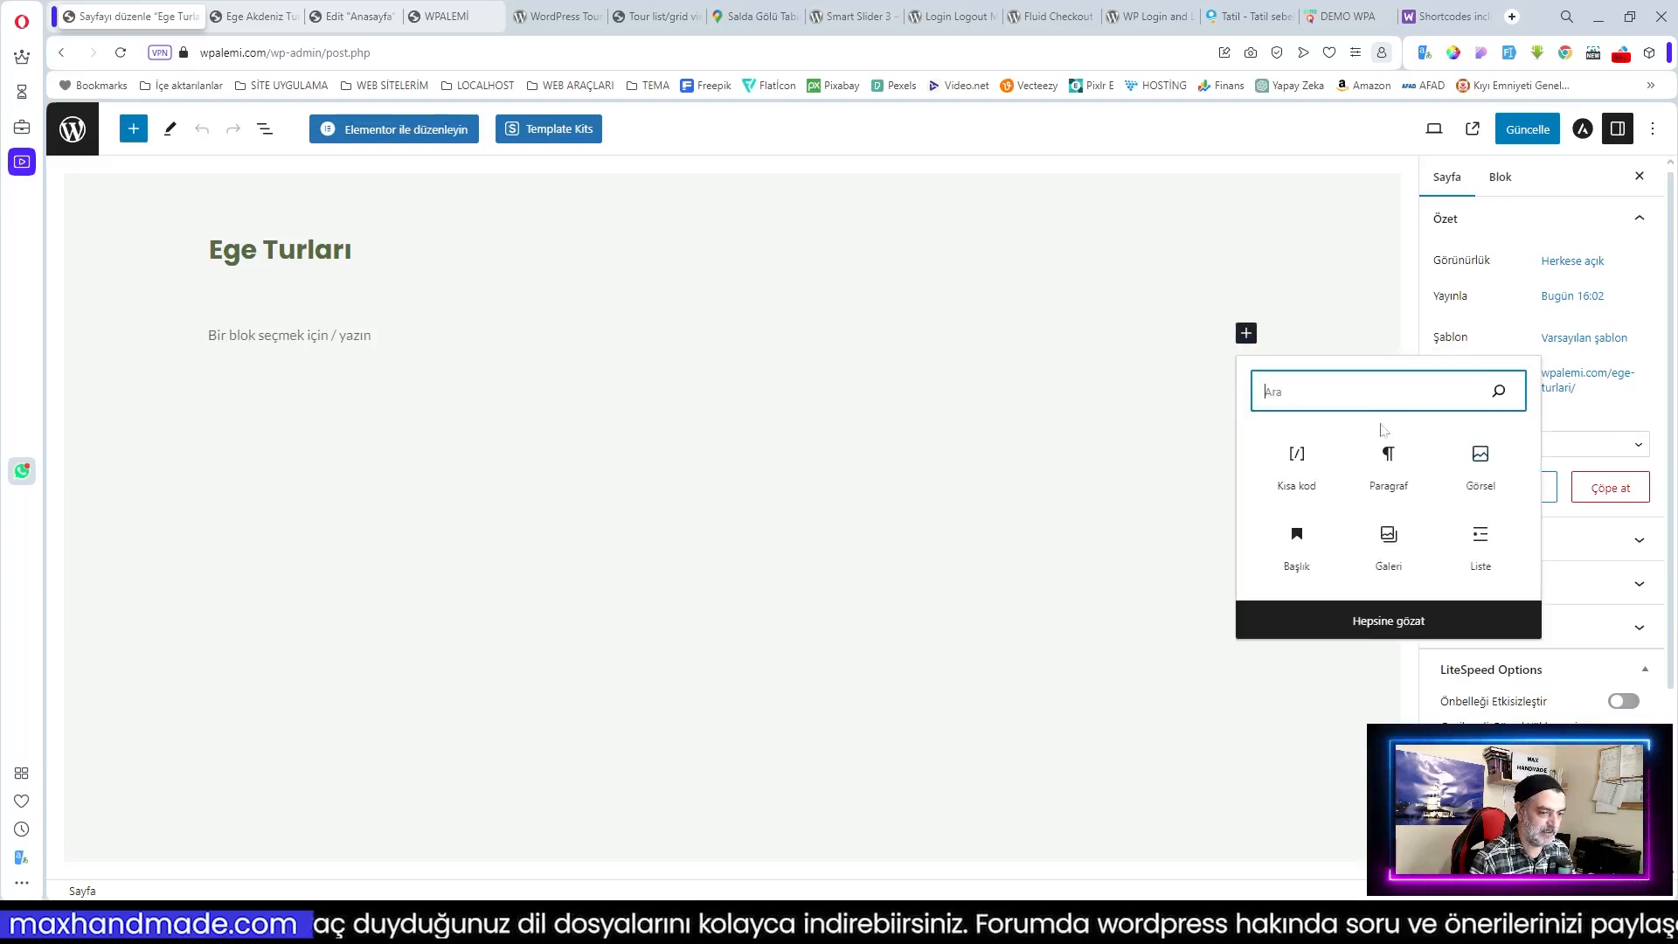
left_click(1298, 459)
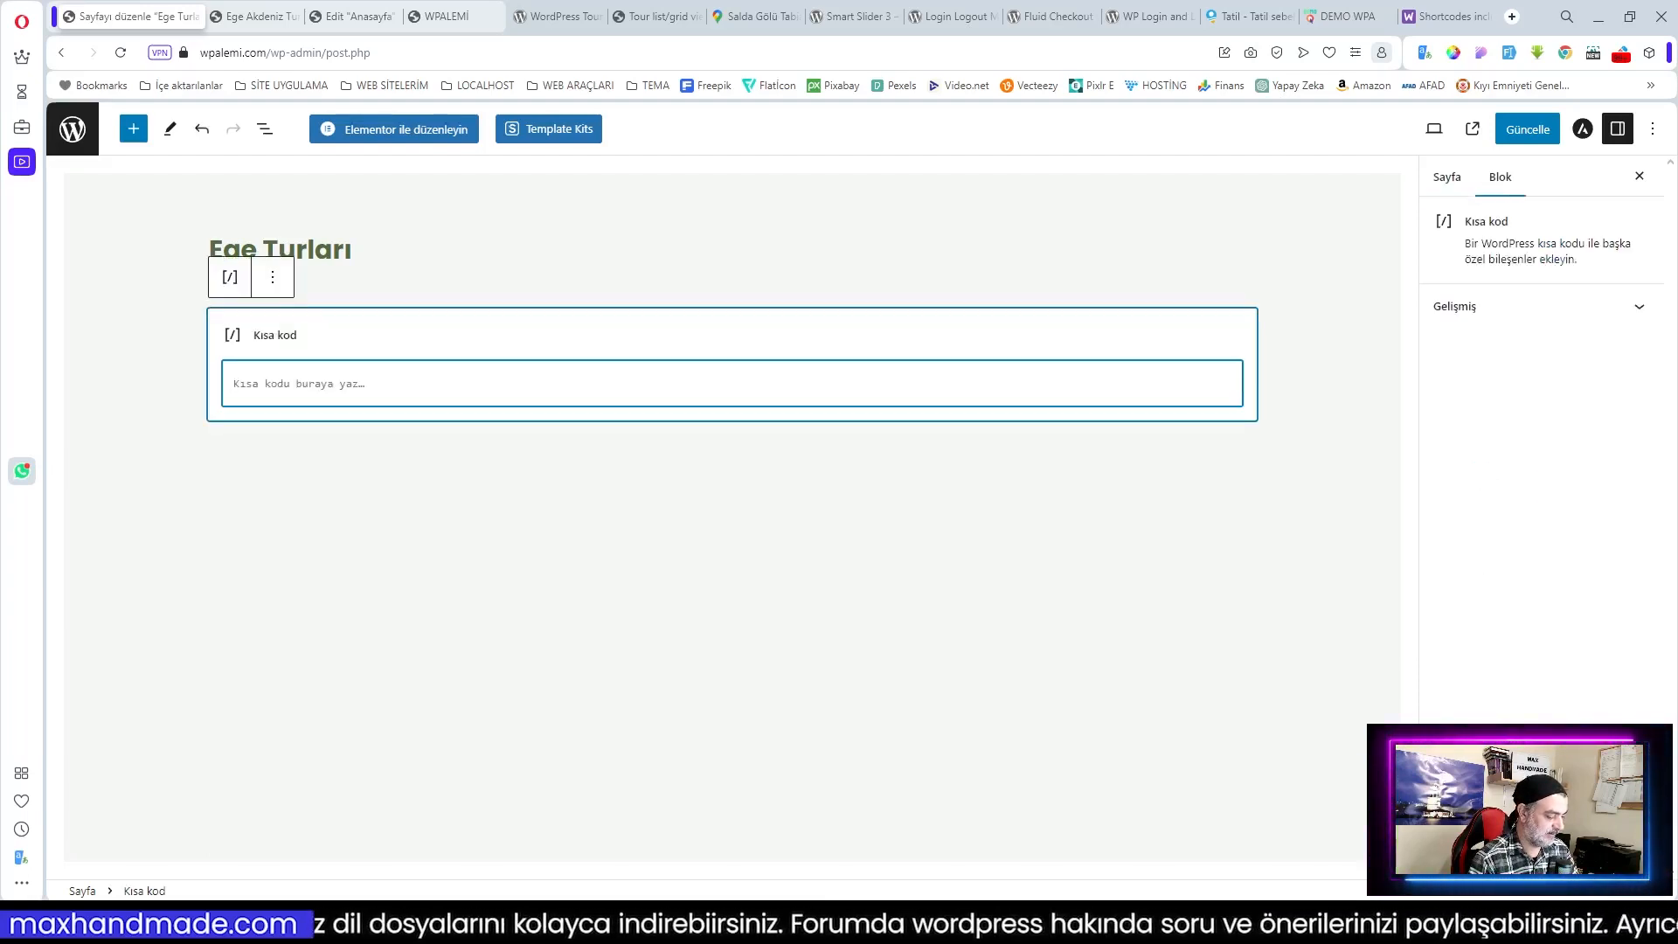
type("[travel-list cat='18' sidebar-filter='no' search-filter='yes' style='modern' show=6 pagination='yes']")
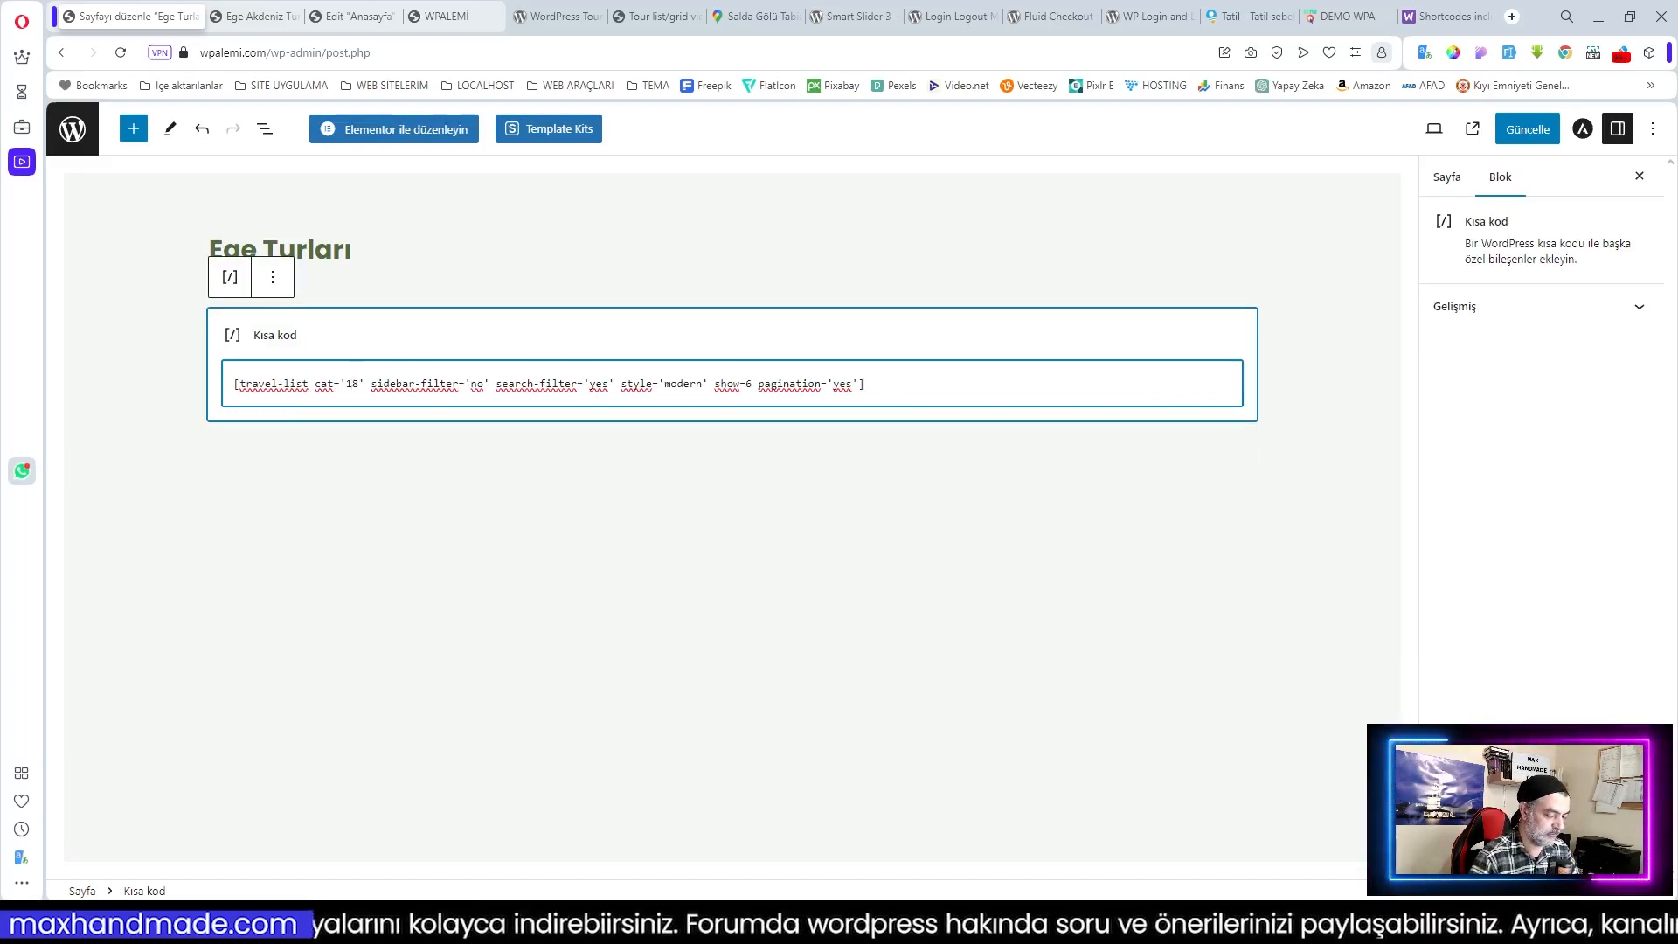
key("BackSpace")
key("BackSpace")
type("79")
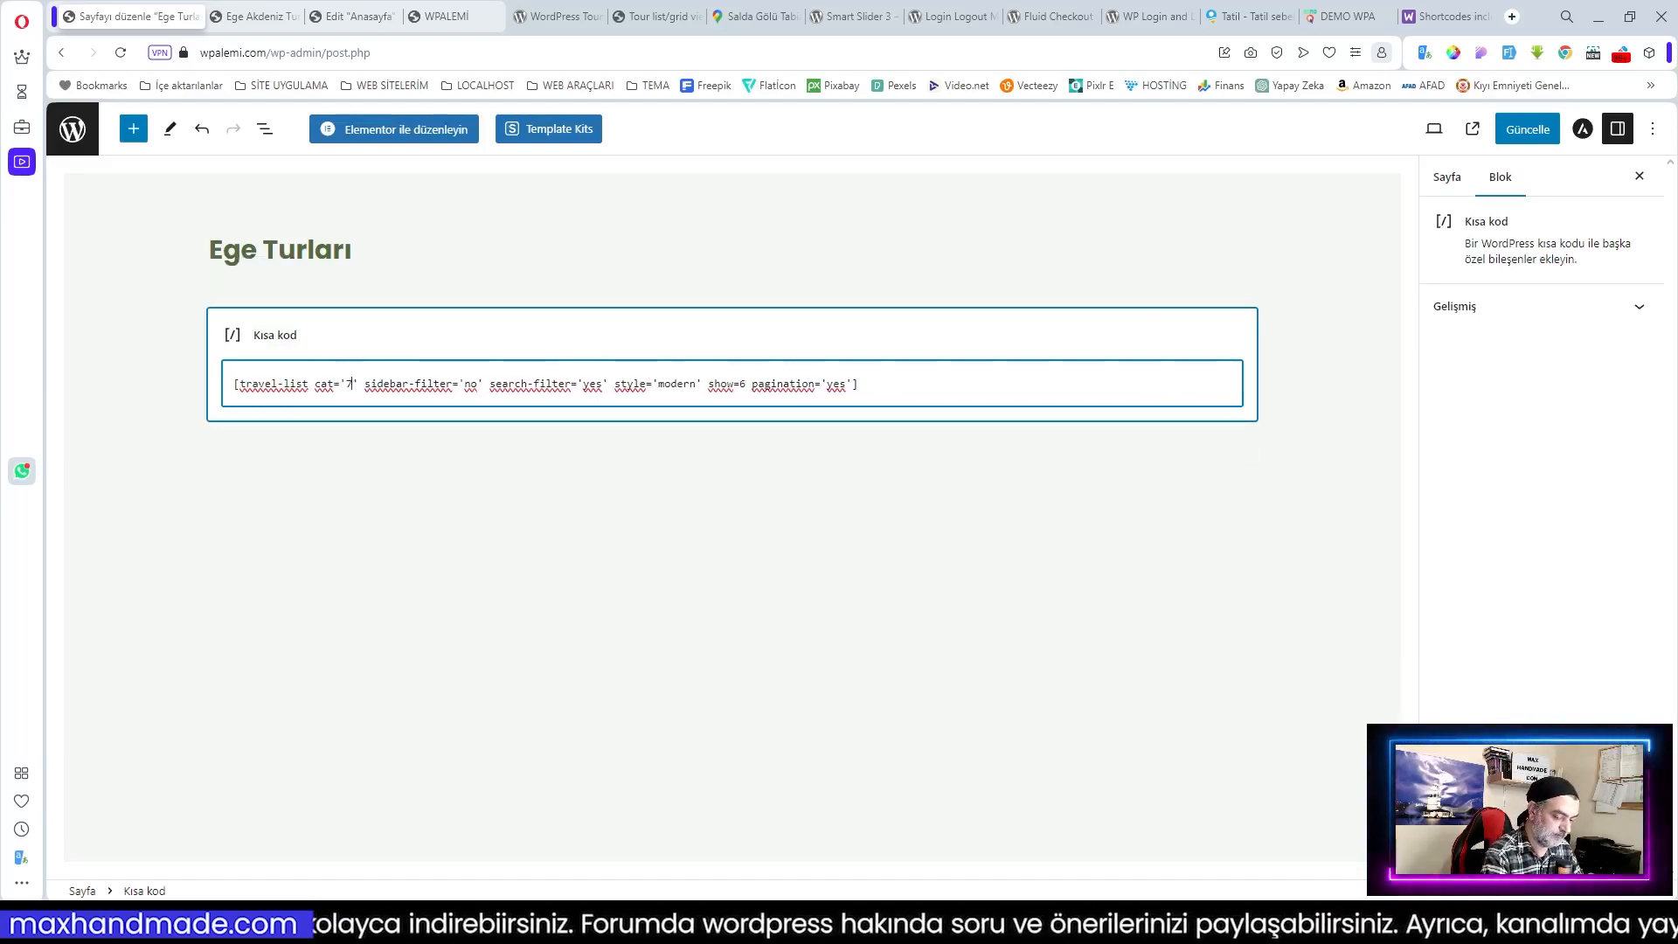
key("ctrl+s")
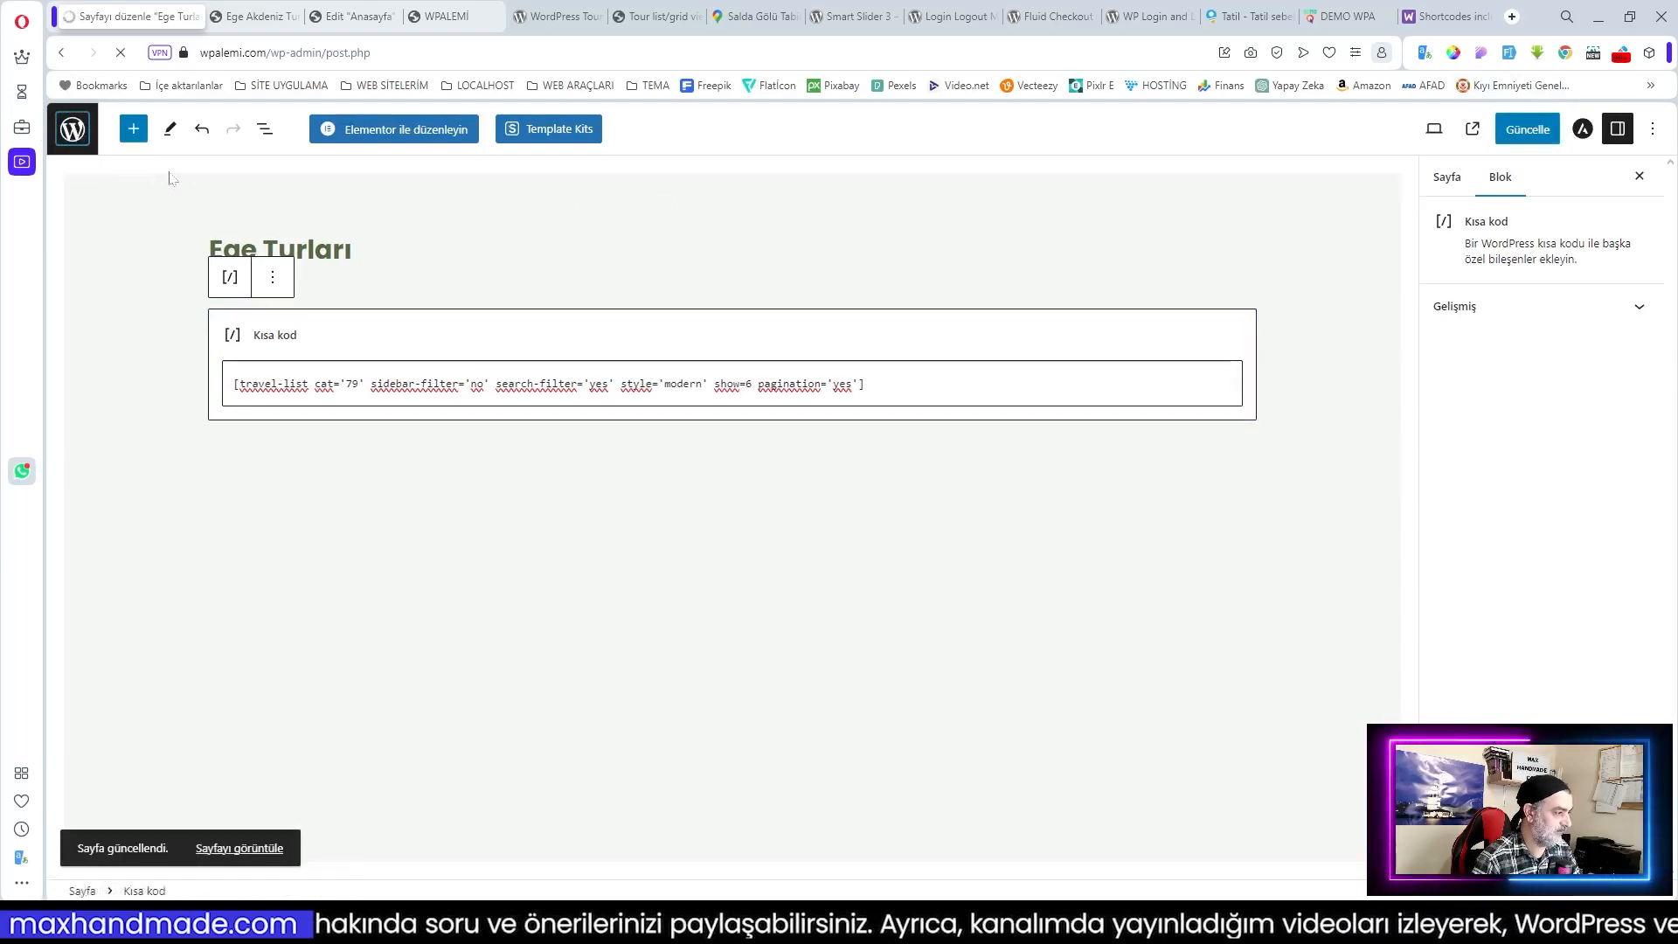
key("F5")
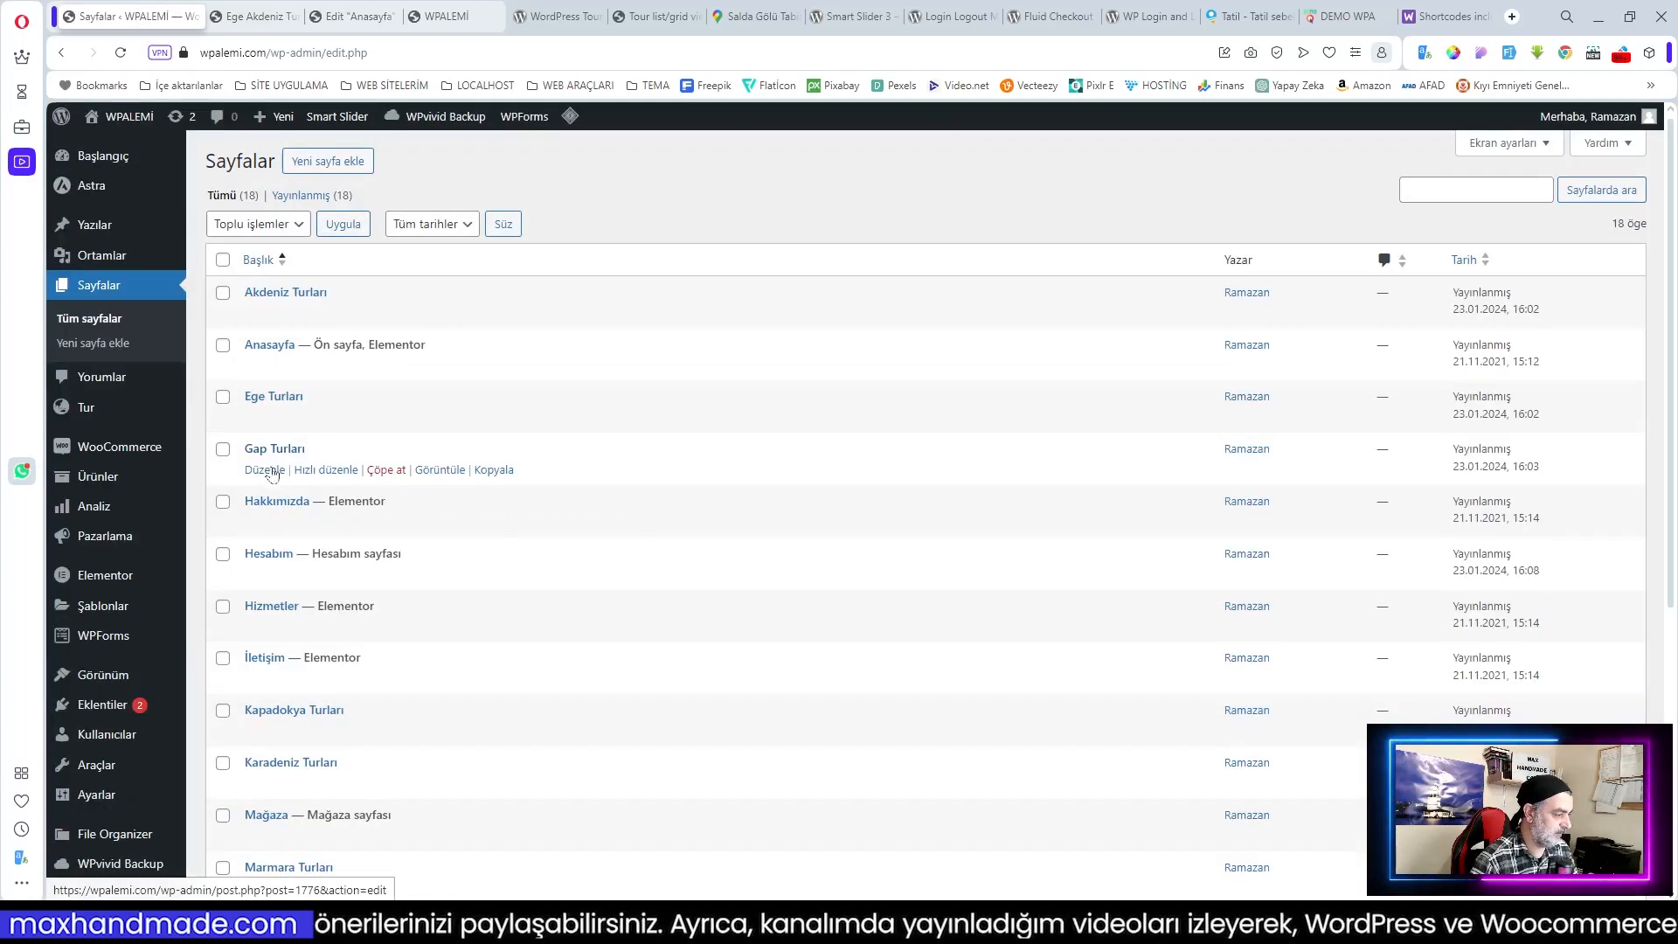
Step: Add a shortcode block with the pasted travel-list shortcode to Gap Turları and save
left_click(264, 470)
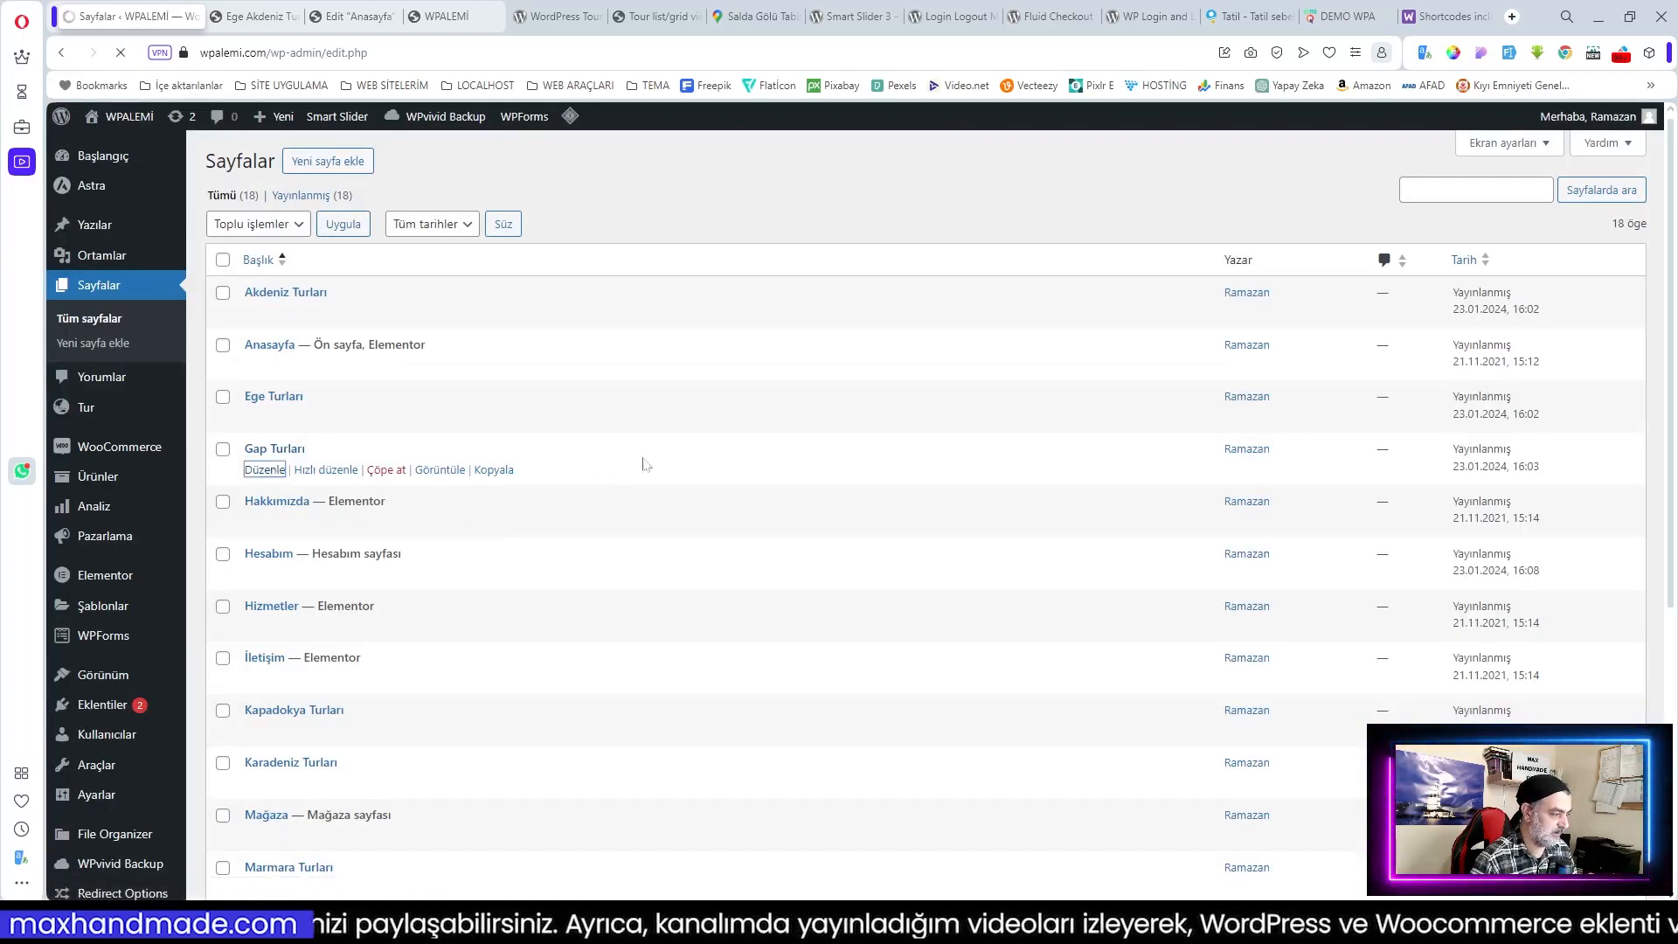
left_click(1246, 335)
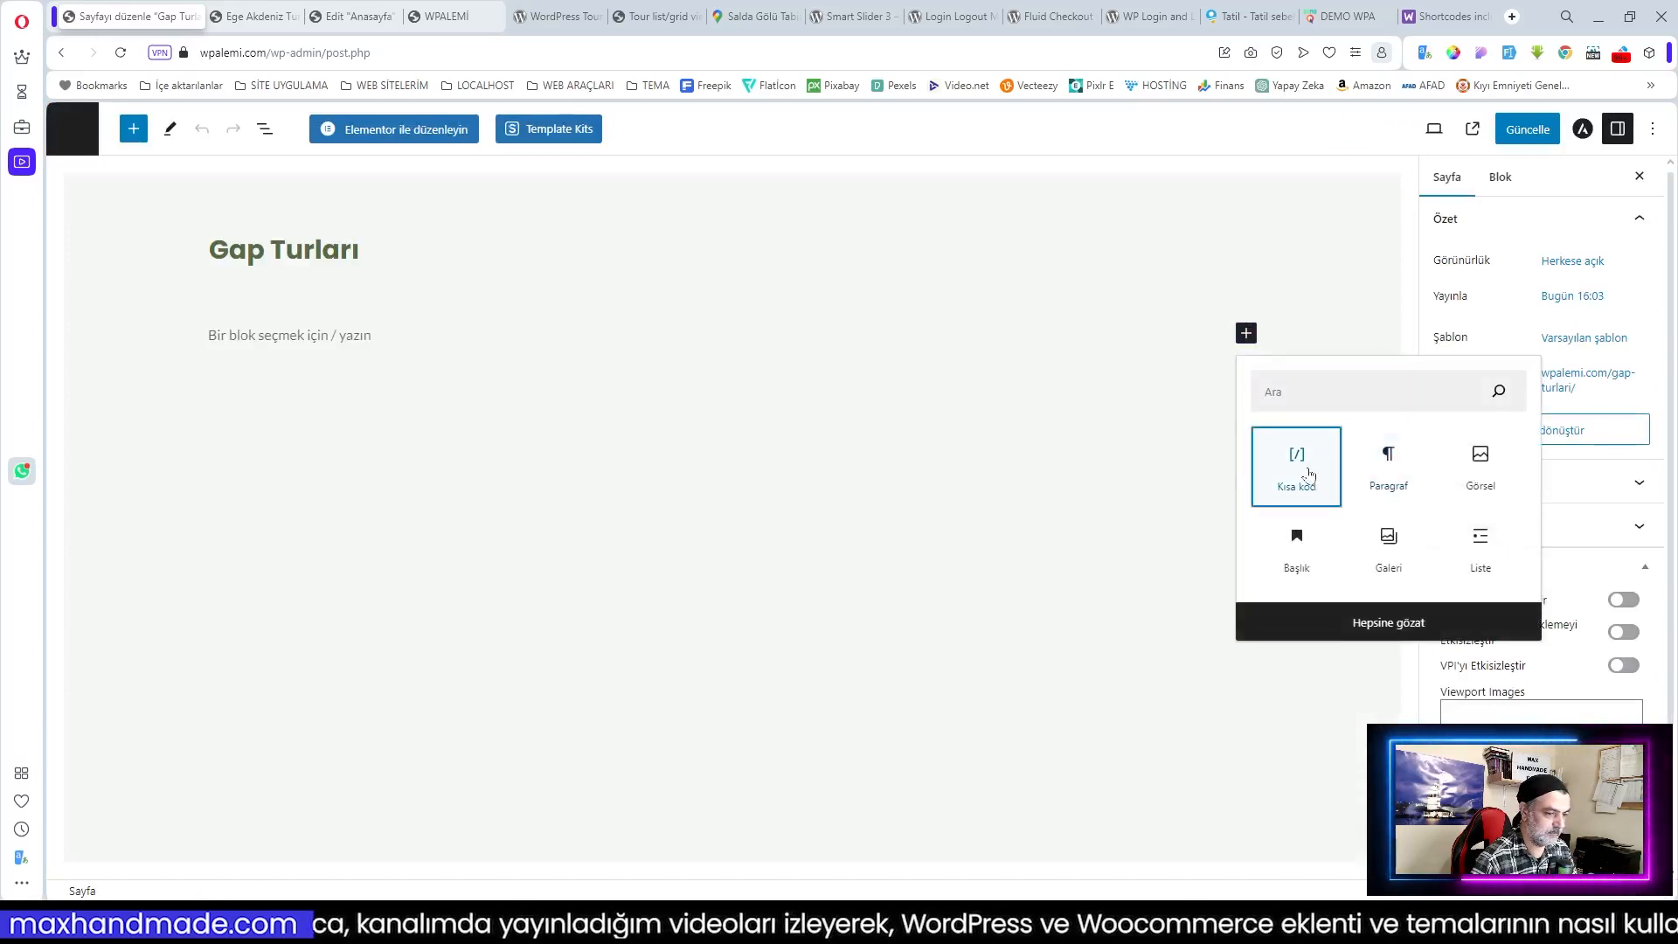
left_click(1313, 476)
type("[travel-list cat='18' sidebar-filter='no' search-filter='yes' style='modern' show=6 pagination='yes']")
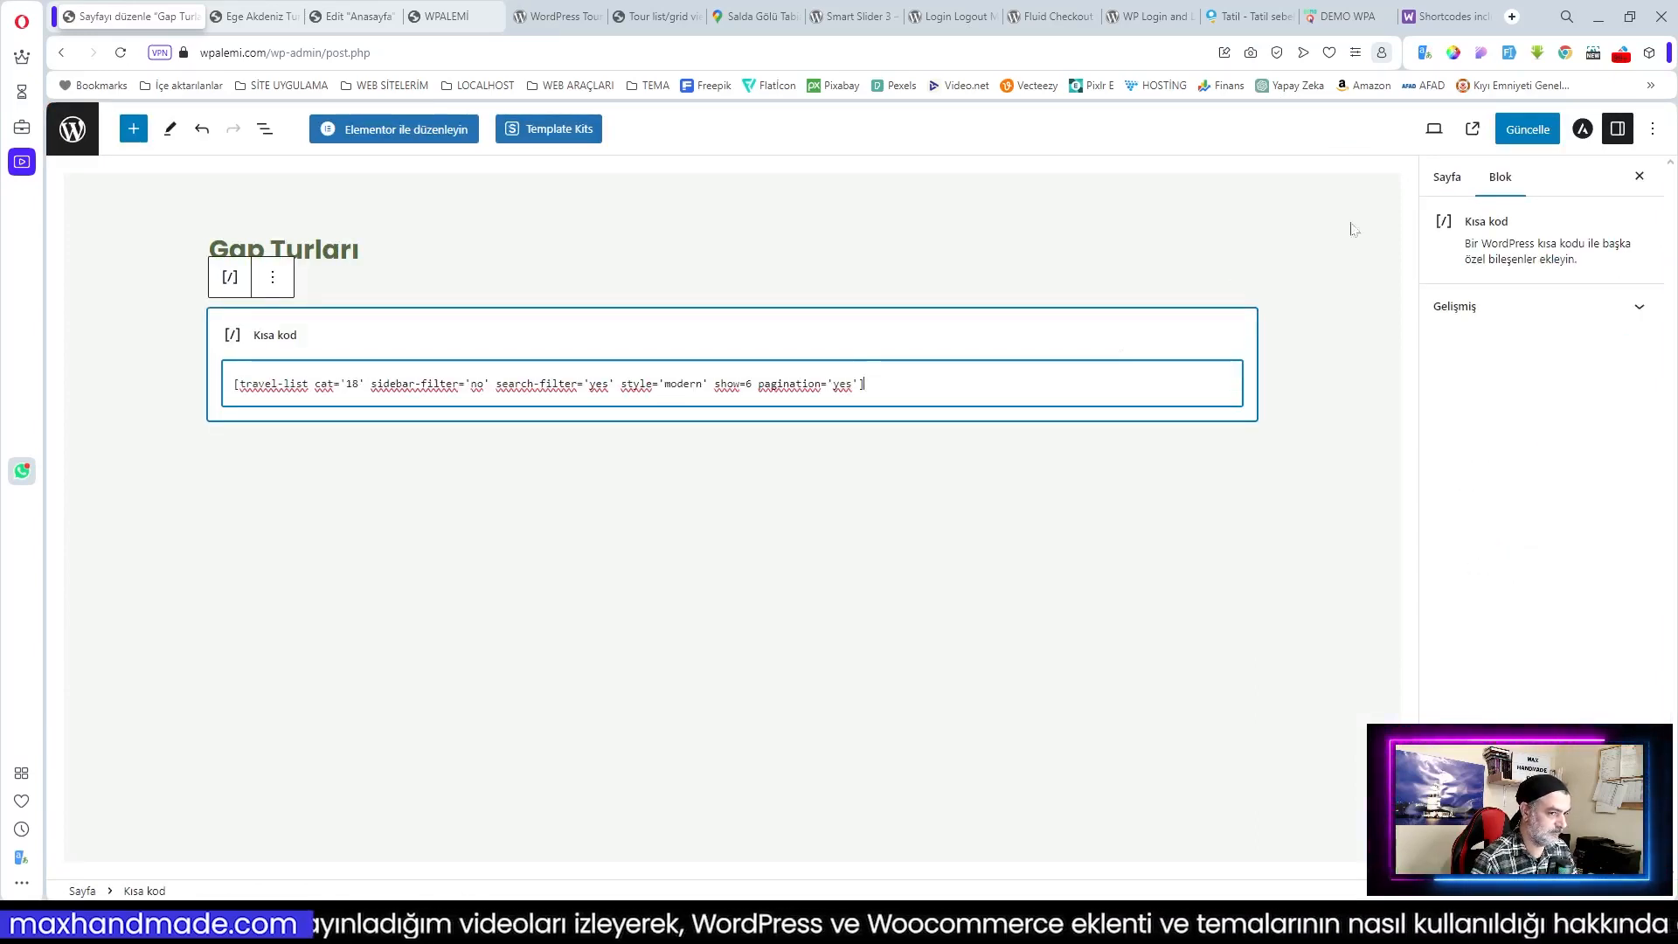
left_click(1528, 129)
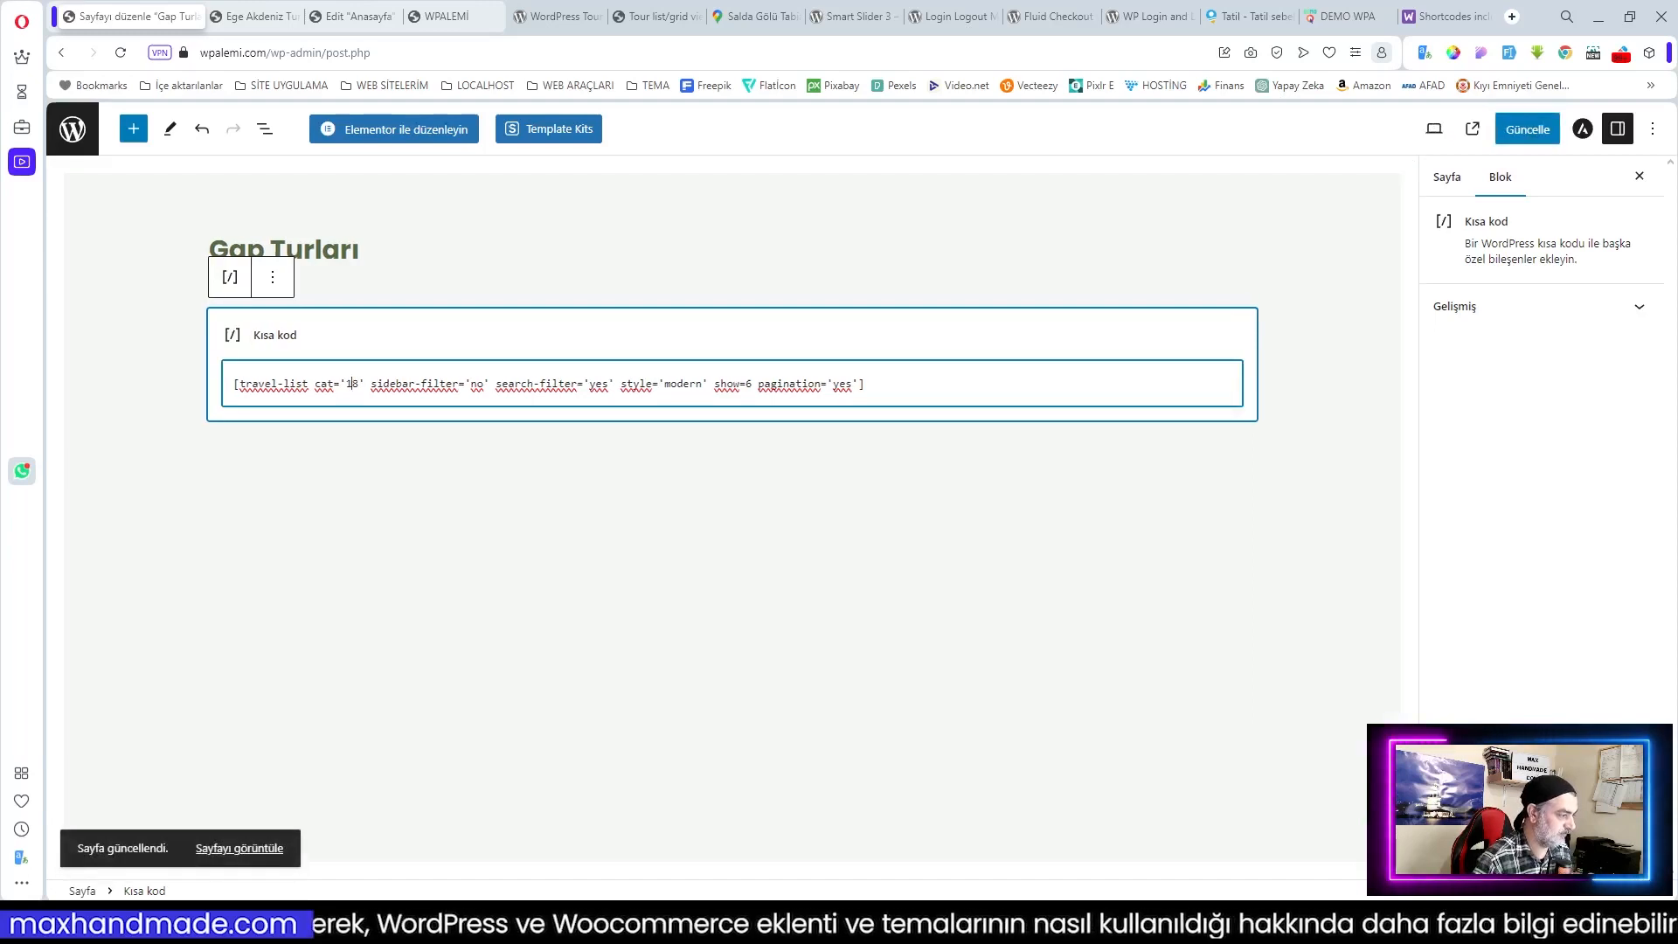
Step: Change the shortcode category to '80', save again, and return to the Ege Akdeniz Turu tab
key("BackSpace")
key("BackSpace")
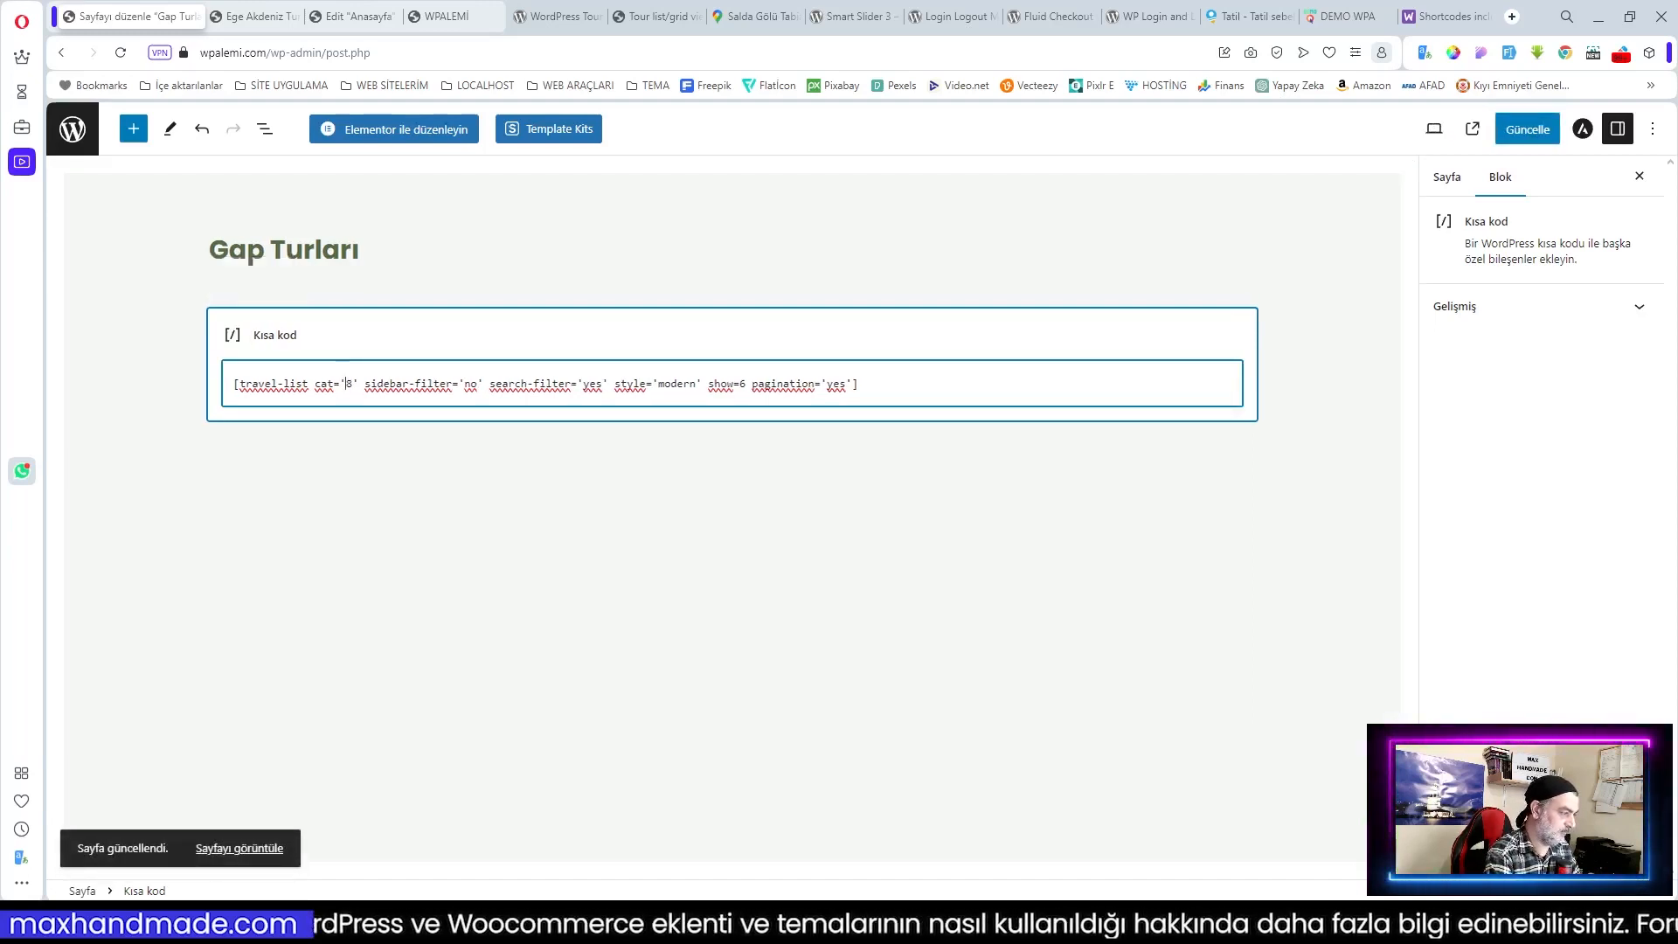
type("'8")
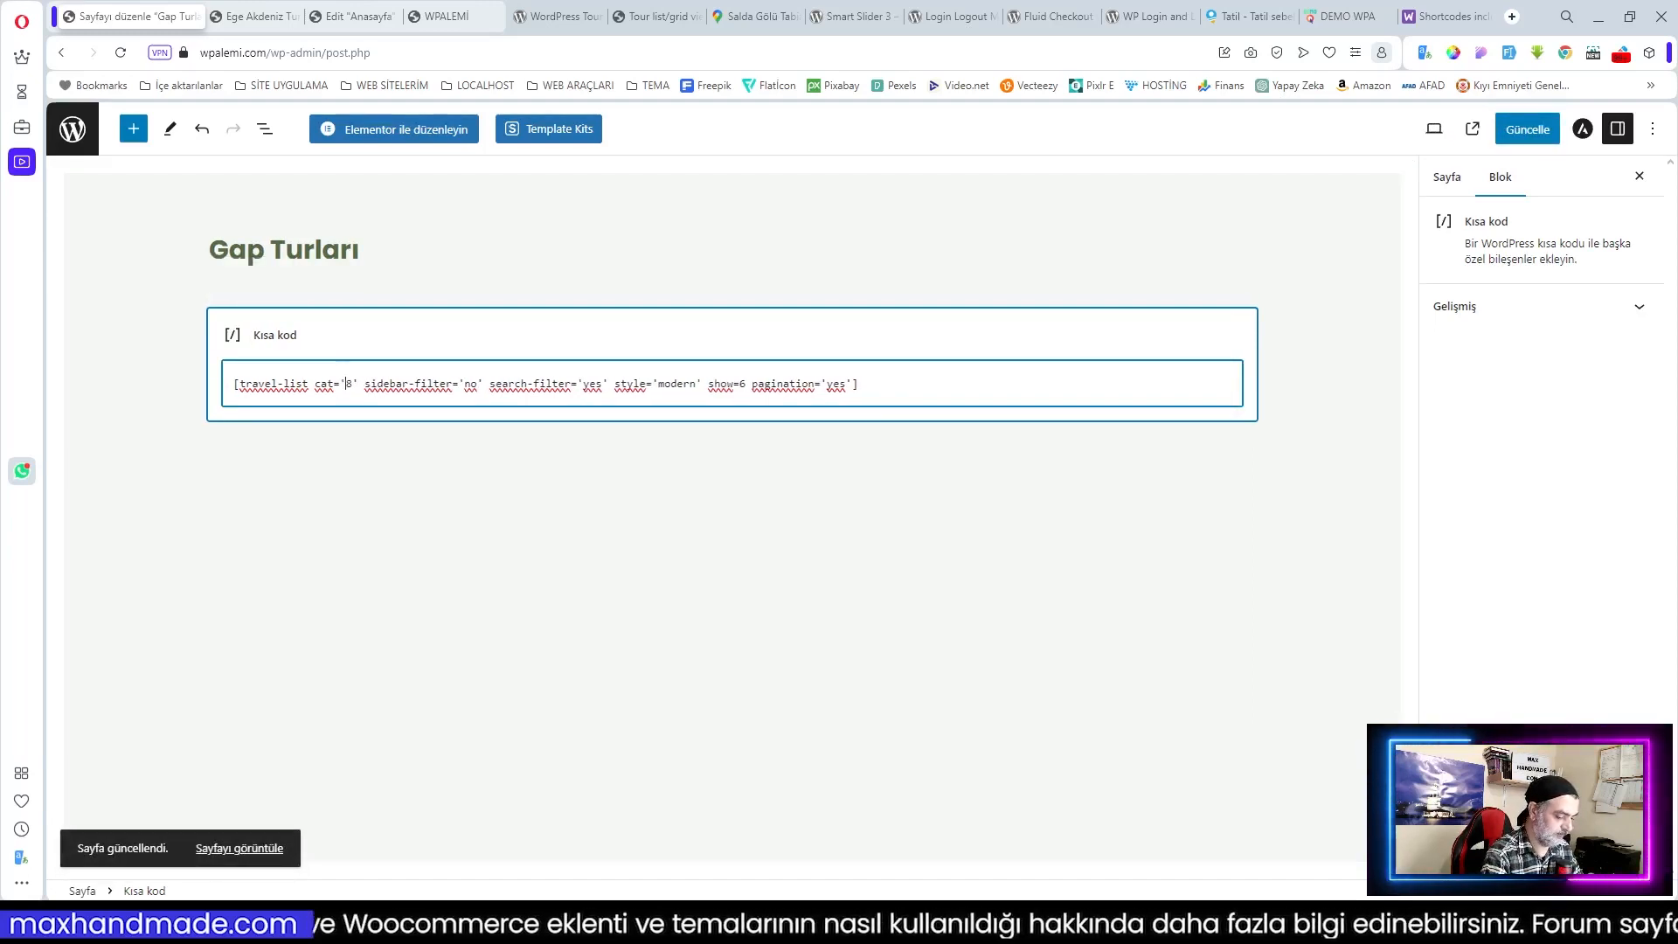
type("0")
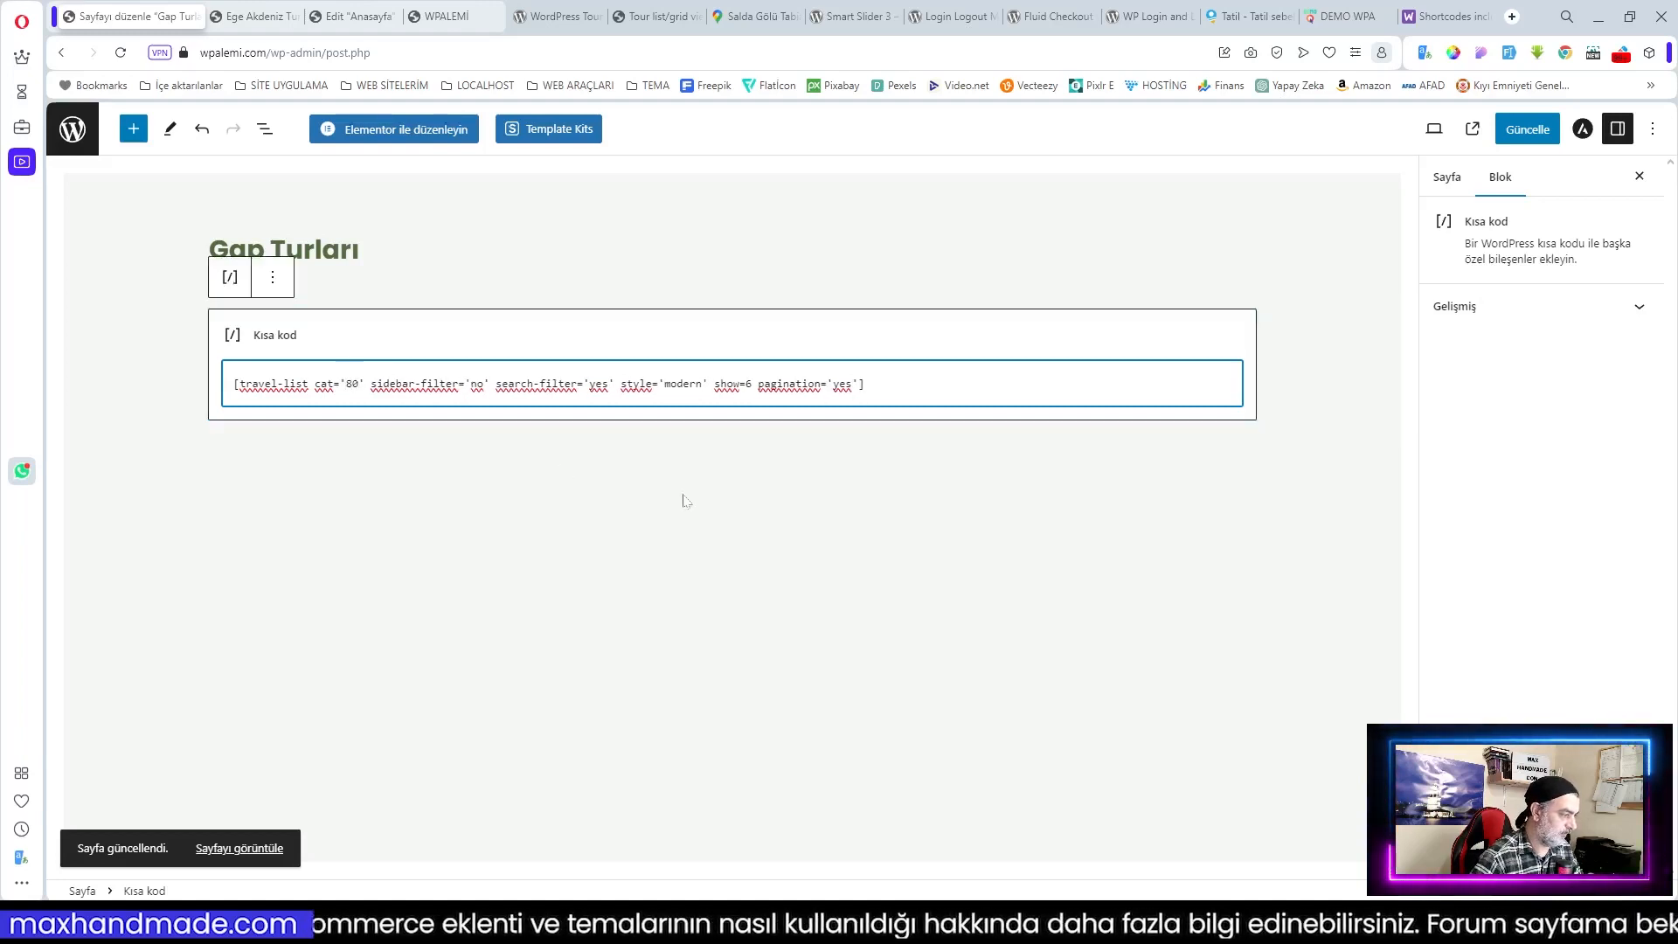
left_click(1529, 131)
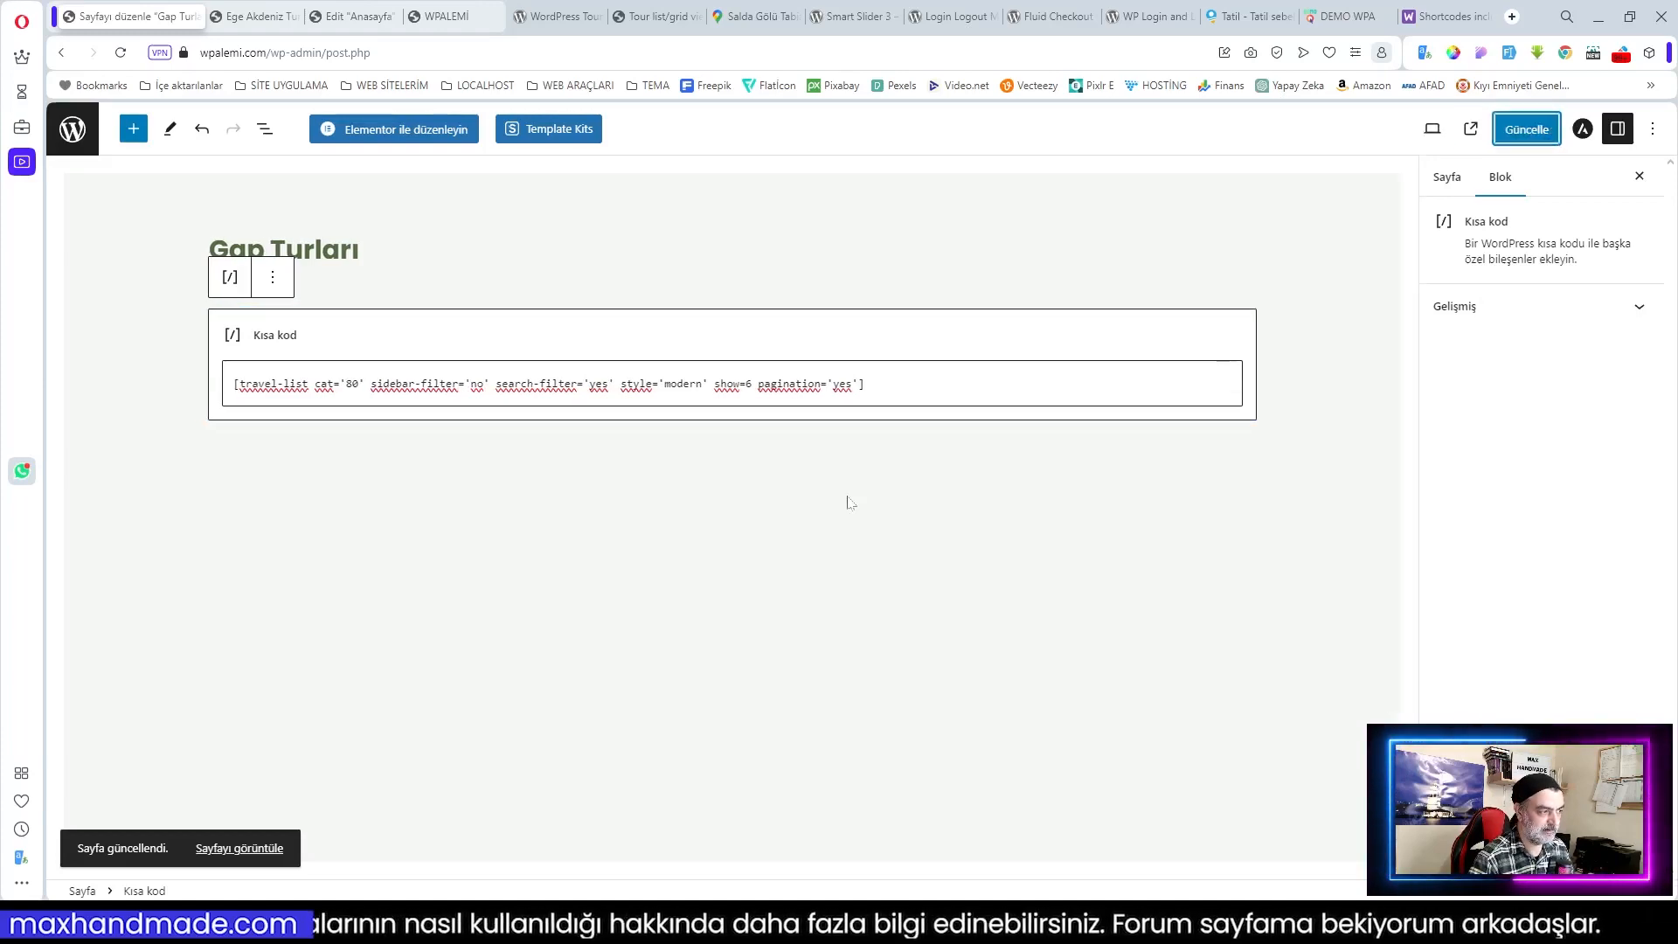
left_click(253, 16)
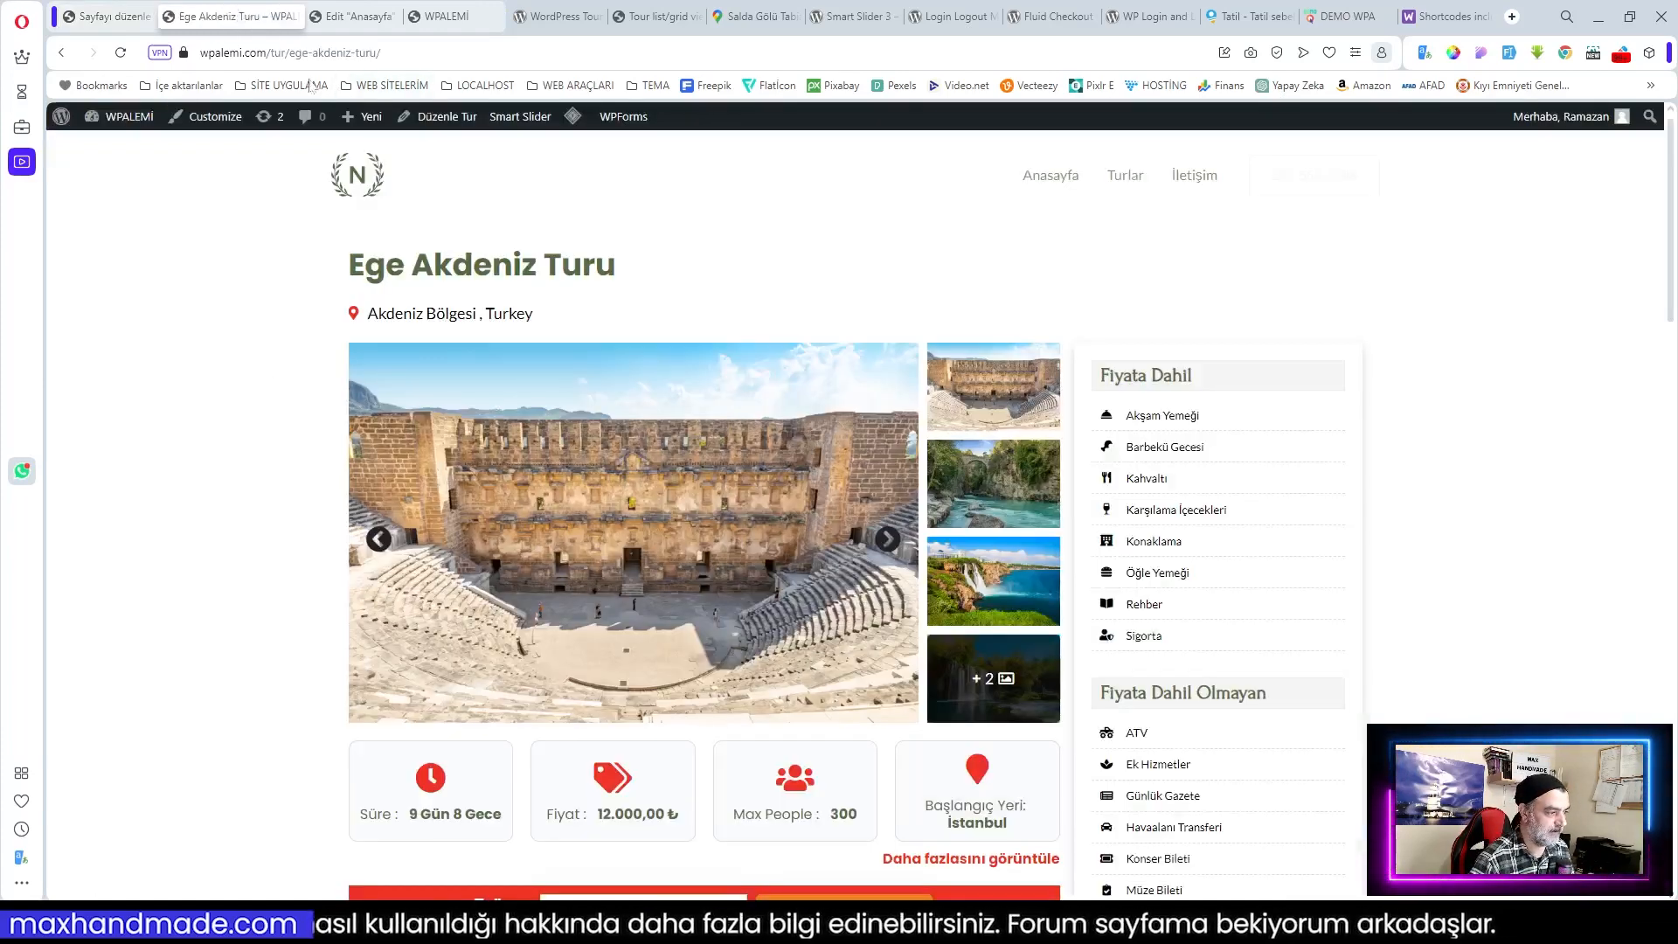
scroll(535, 524, "down", 5)
Step: Open Akdeniz Turları from the tour page footer, scroll its four tours, then return to the editor tab
scroll(535, 524, "down", 15)
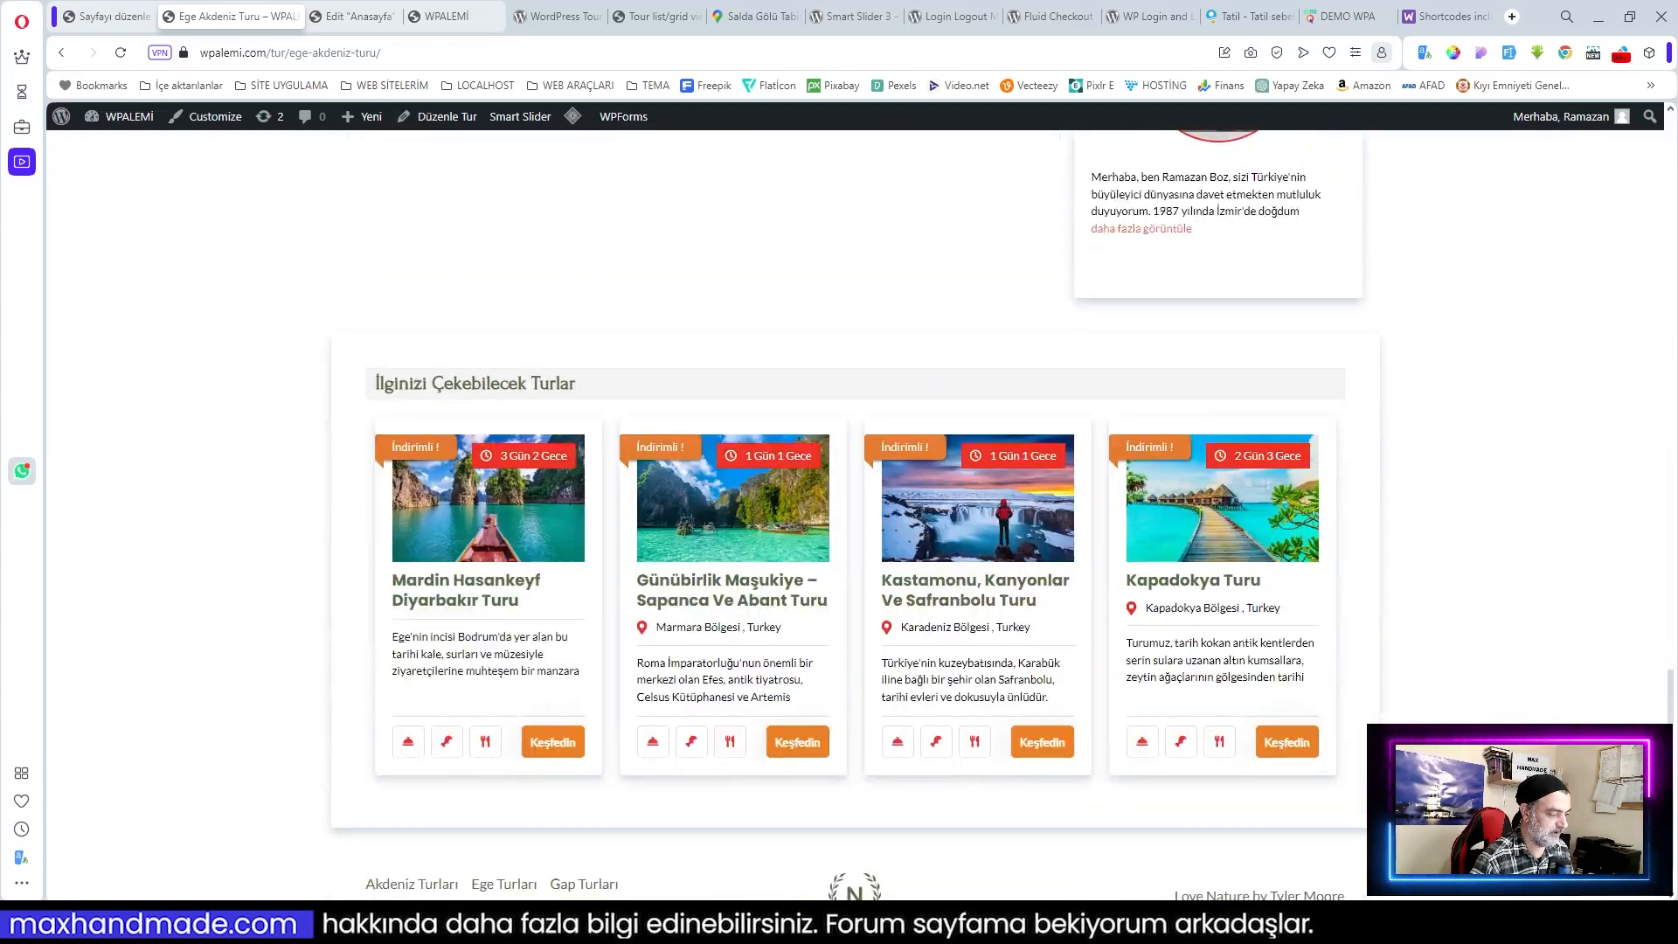
left_click(428, 841)
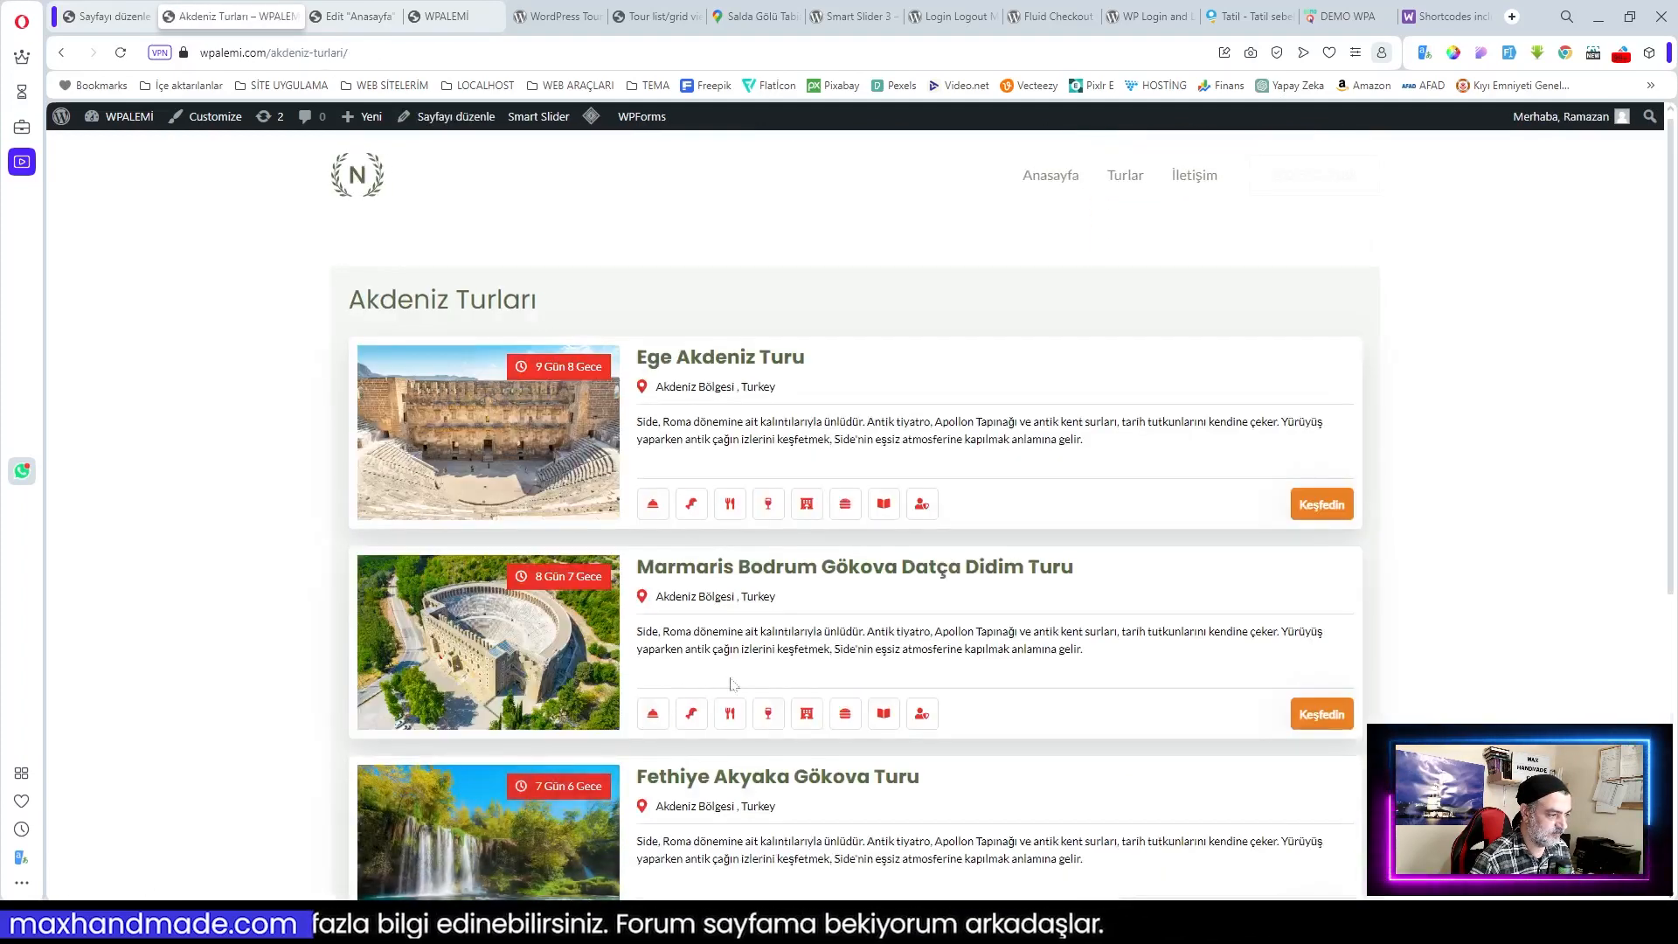
scroll(1037, 328, "down", 1)
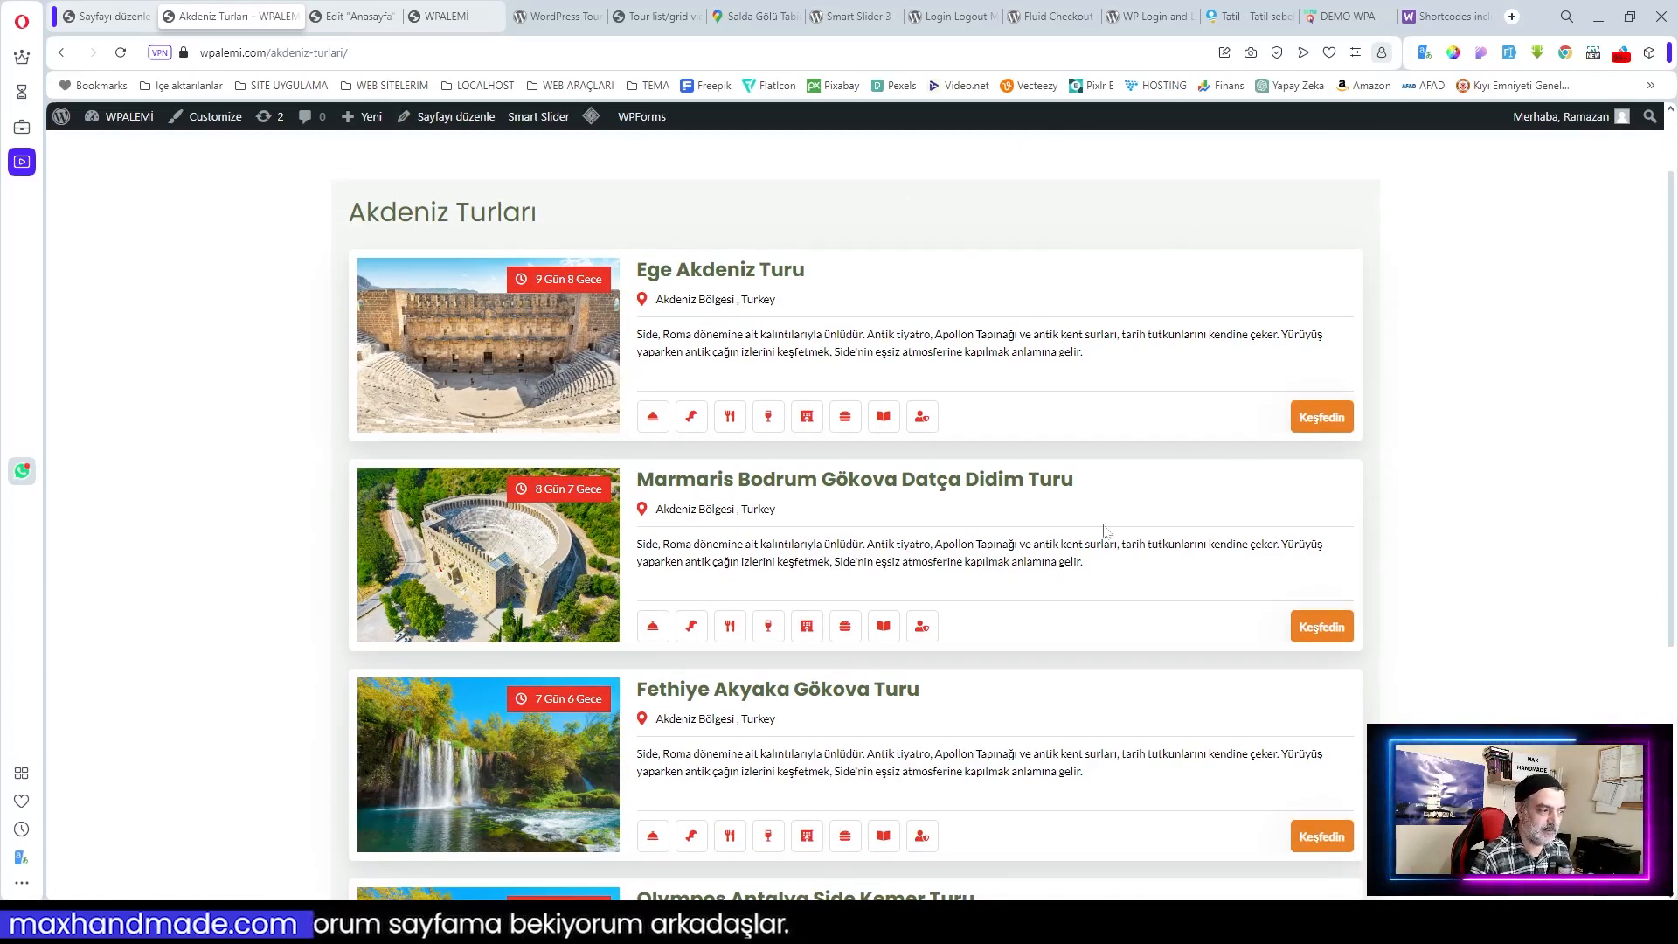
scroll(1196, 815, "down", 5)
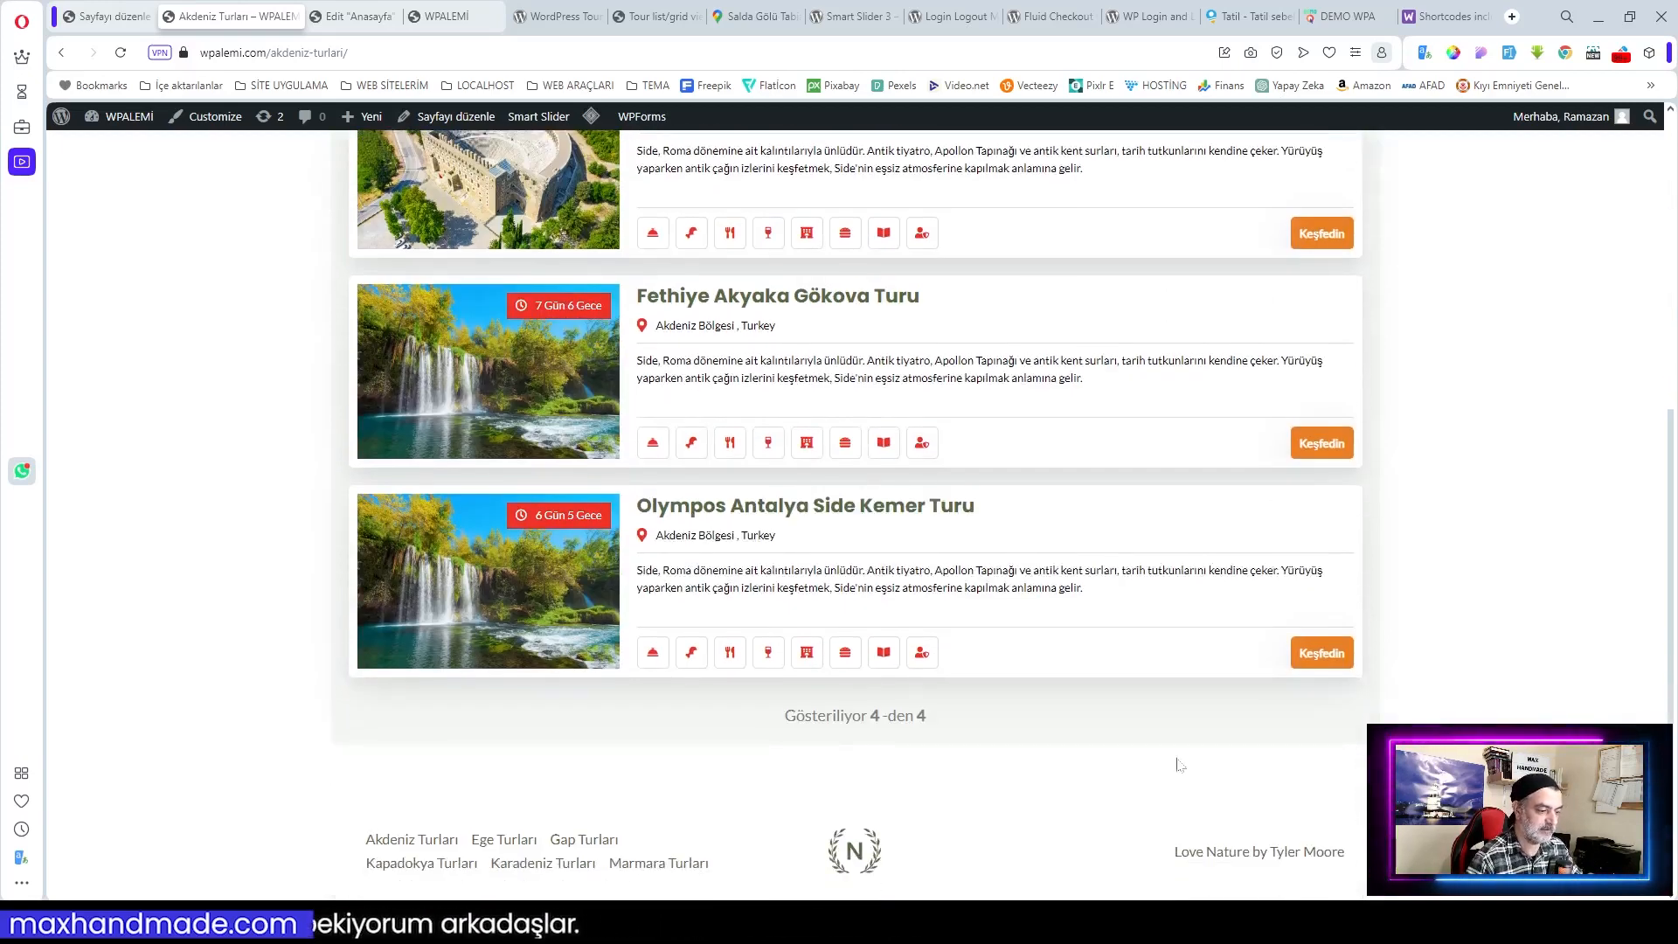
scroll(1044, 757, "up", 3)
scroll(1055, 774, "up", 3)
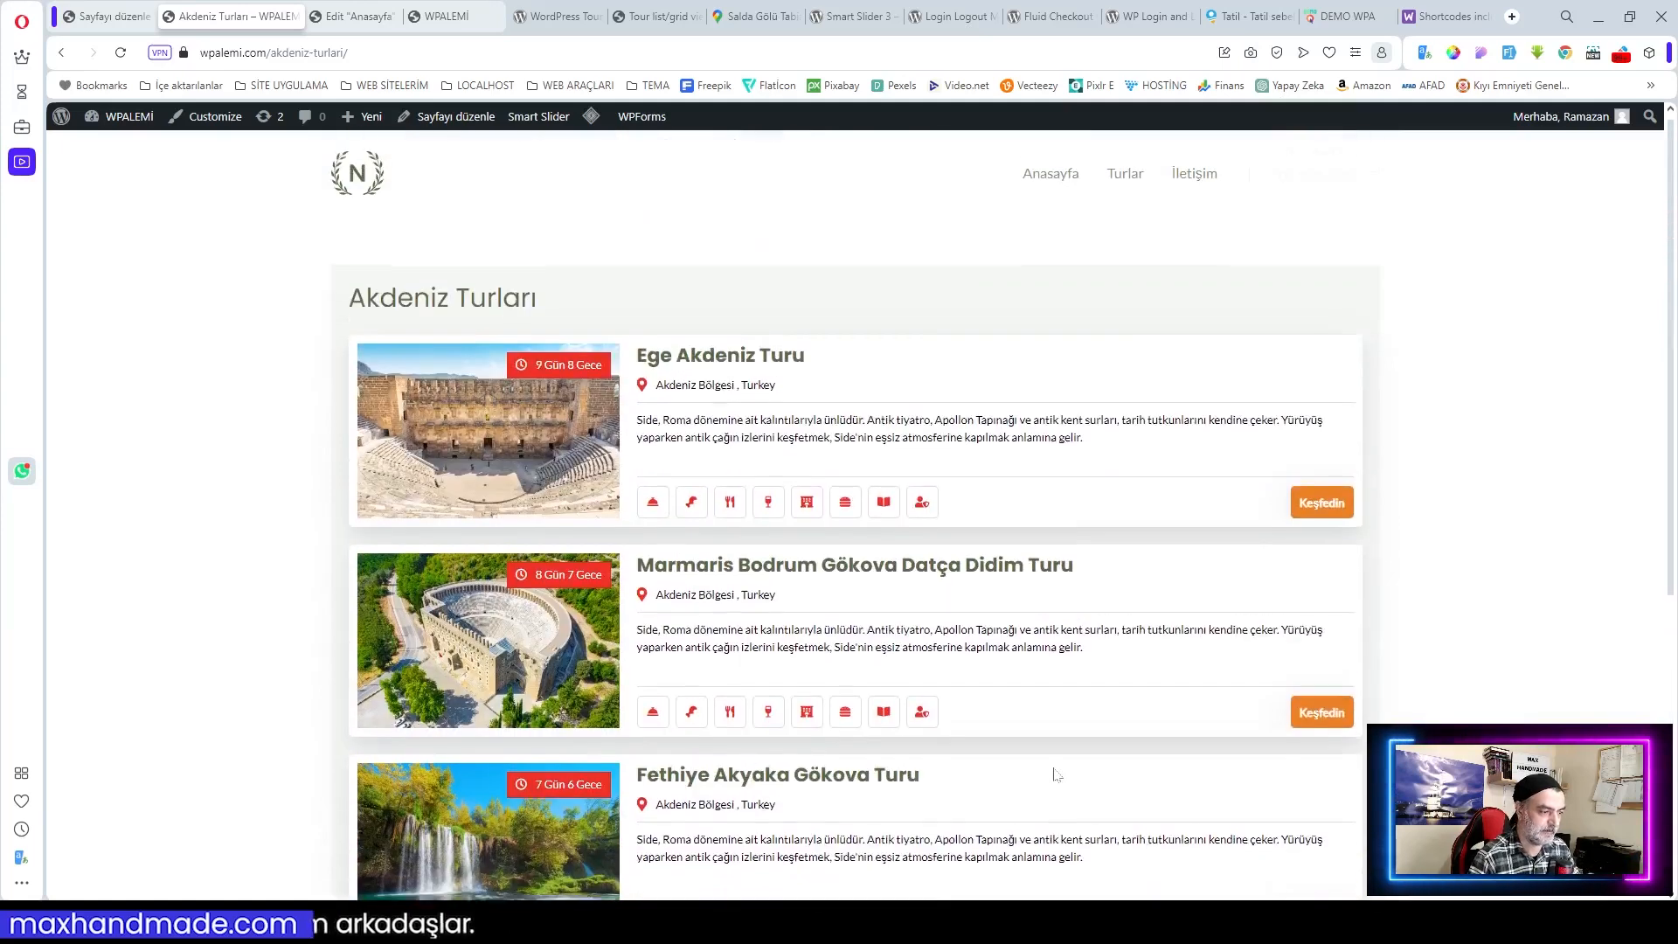
left_click(113, 17)
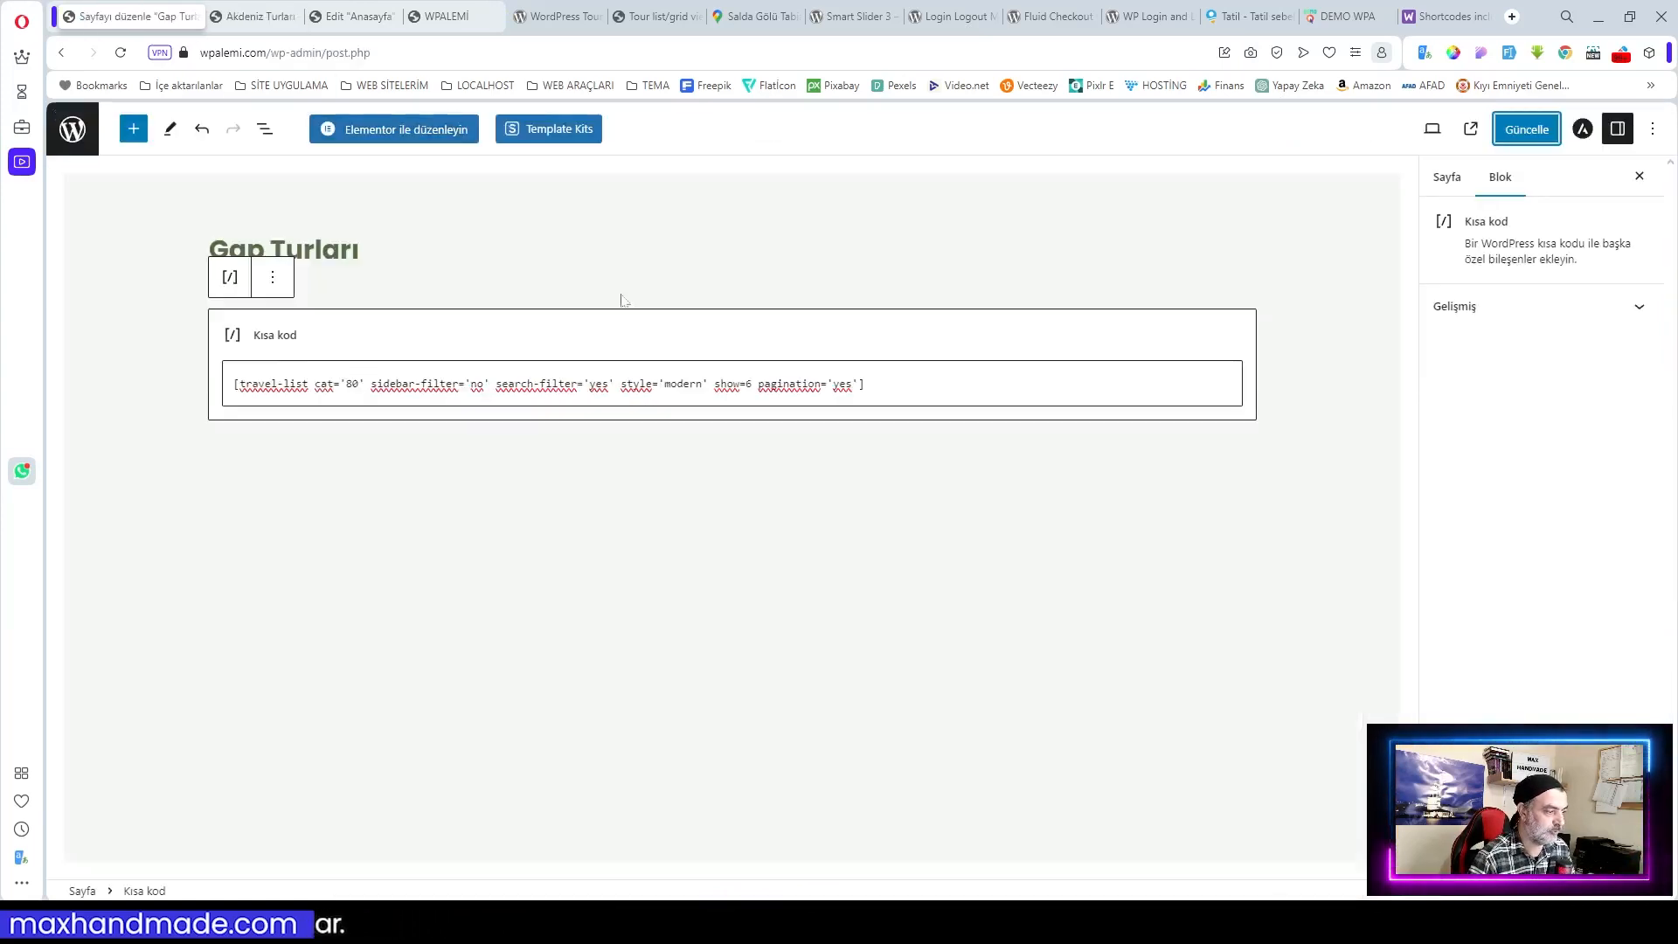
Step: Deselect the Gap Turları shortcode block and exit to the 18-page Pages list
left_click(522, 294)
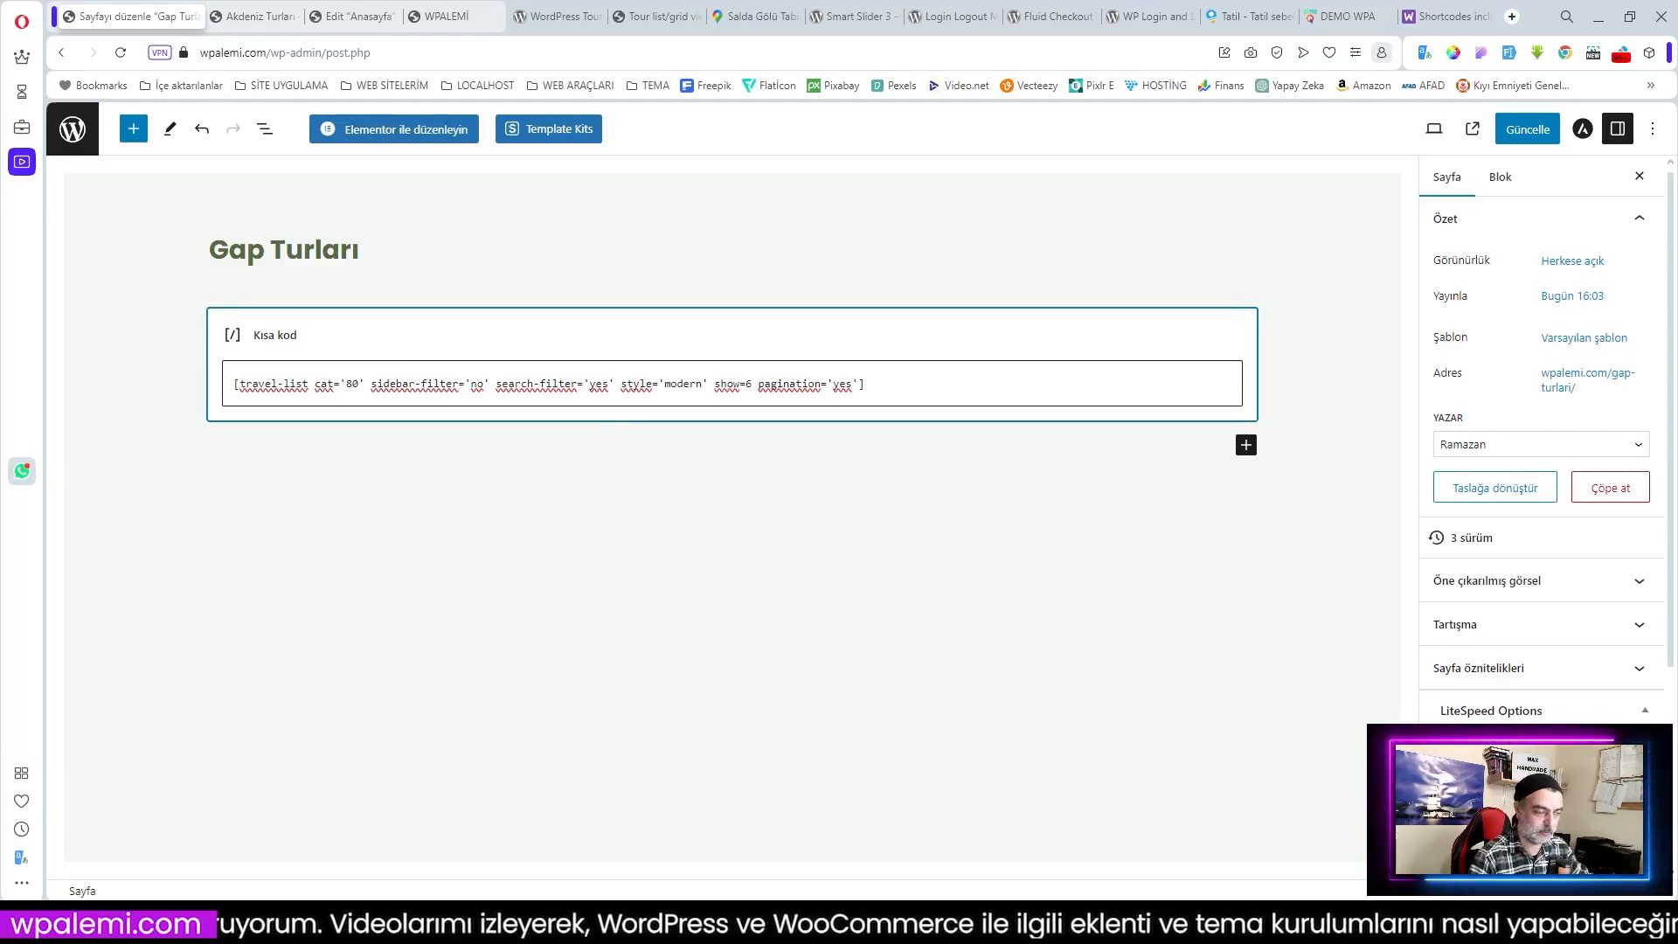
left_click(72, 140)
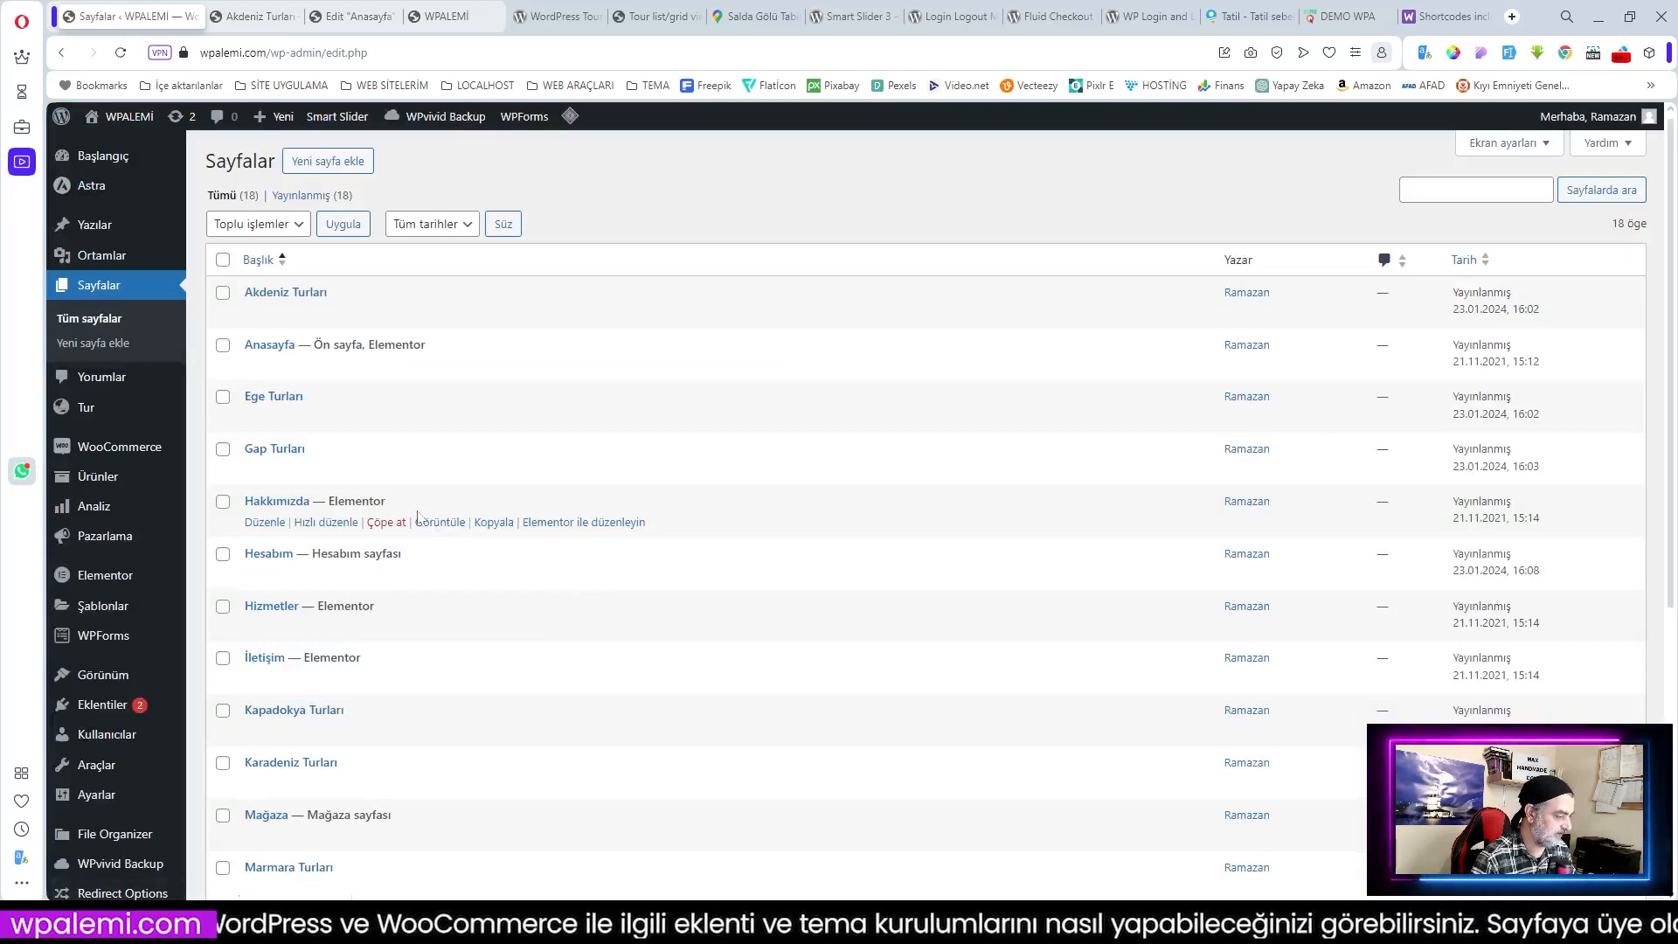
scroll(418, 518, "down", 2)
Step: Add the travel-list shortcode with cat '81' to Kapadokya Turları and save it
left_click(267, 557)
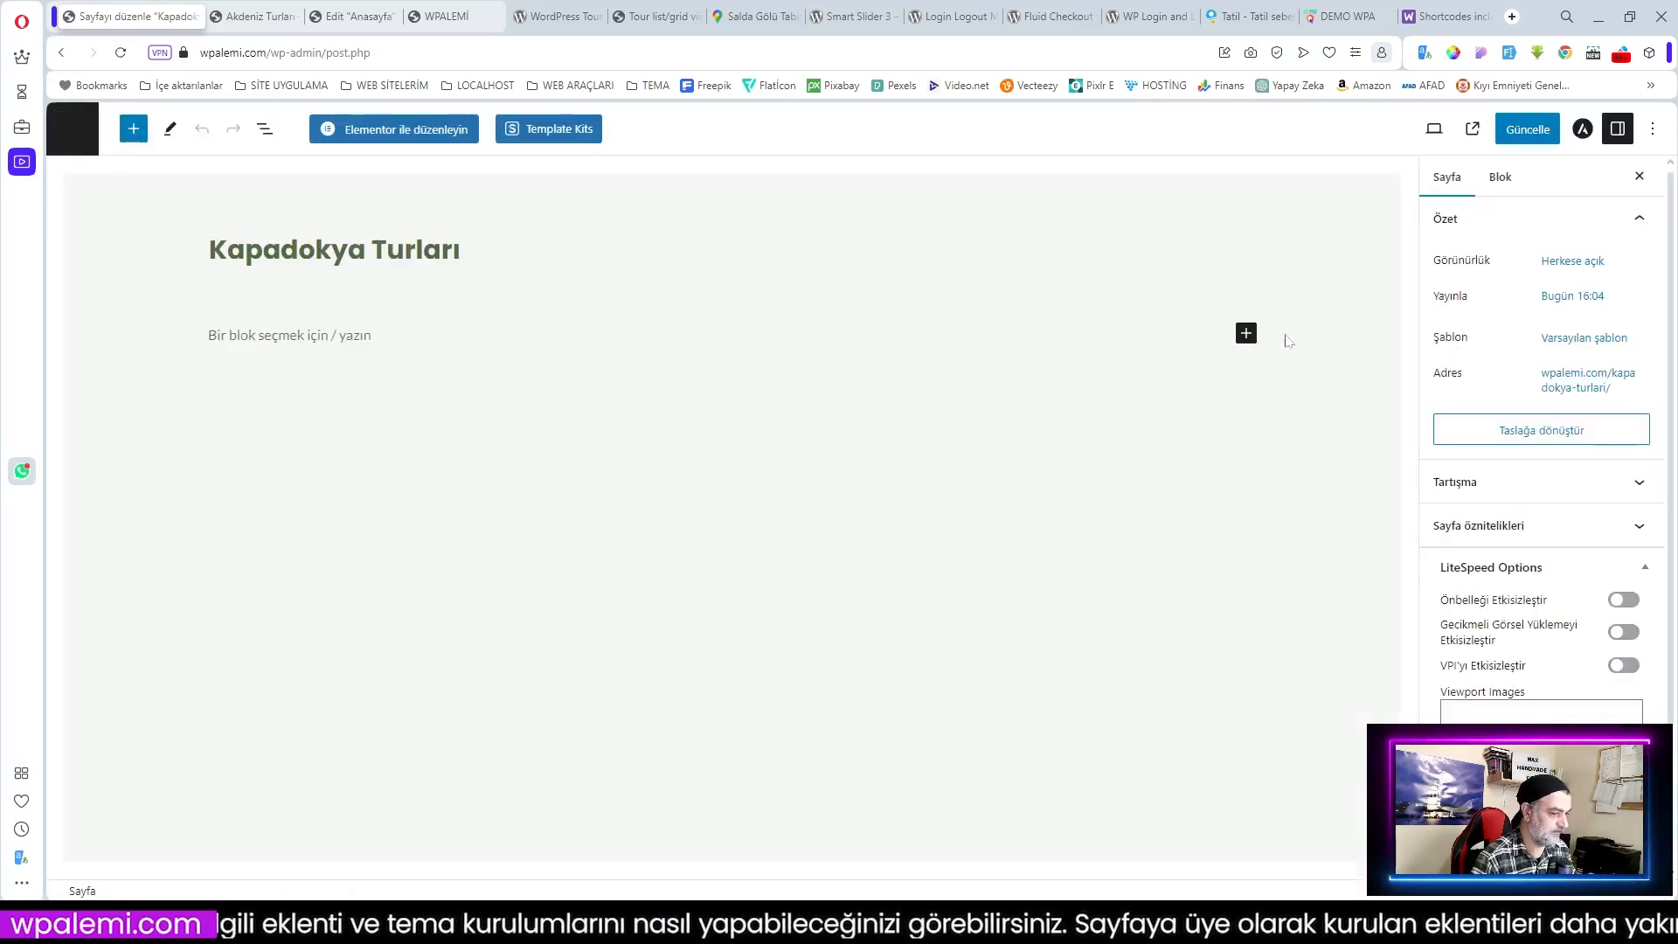
left_click(1245, 333)
left_click(1297, 464)
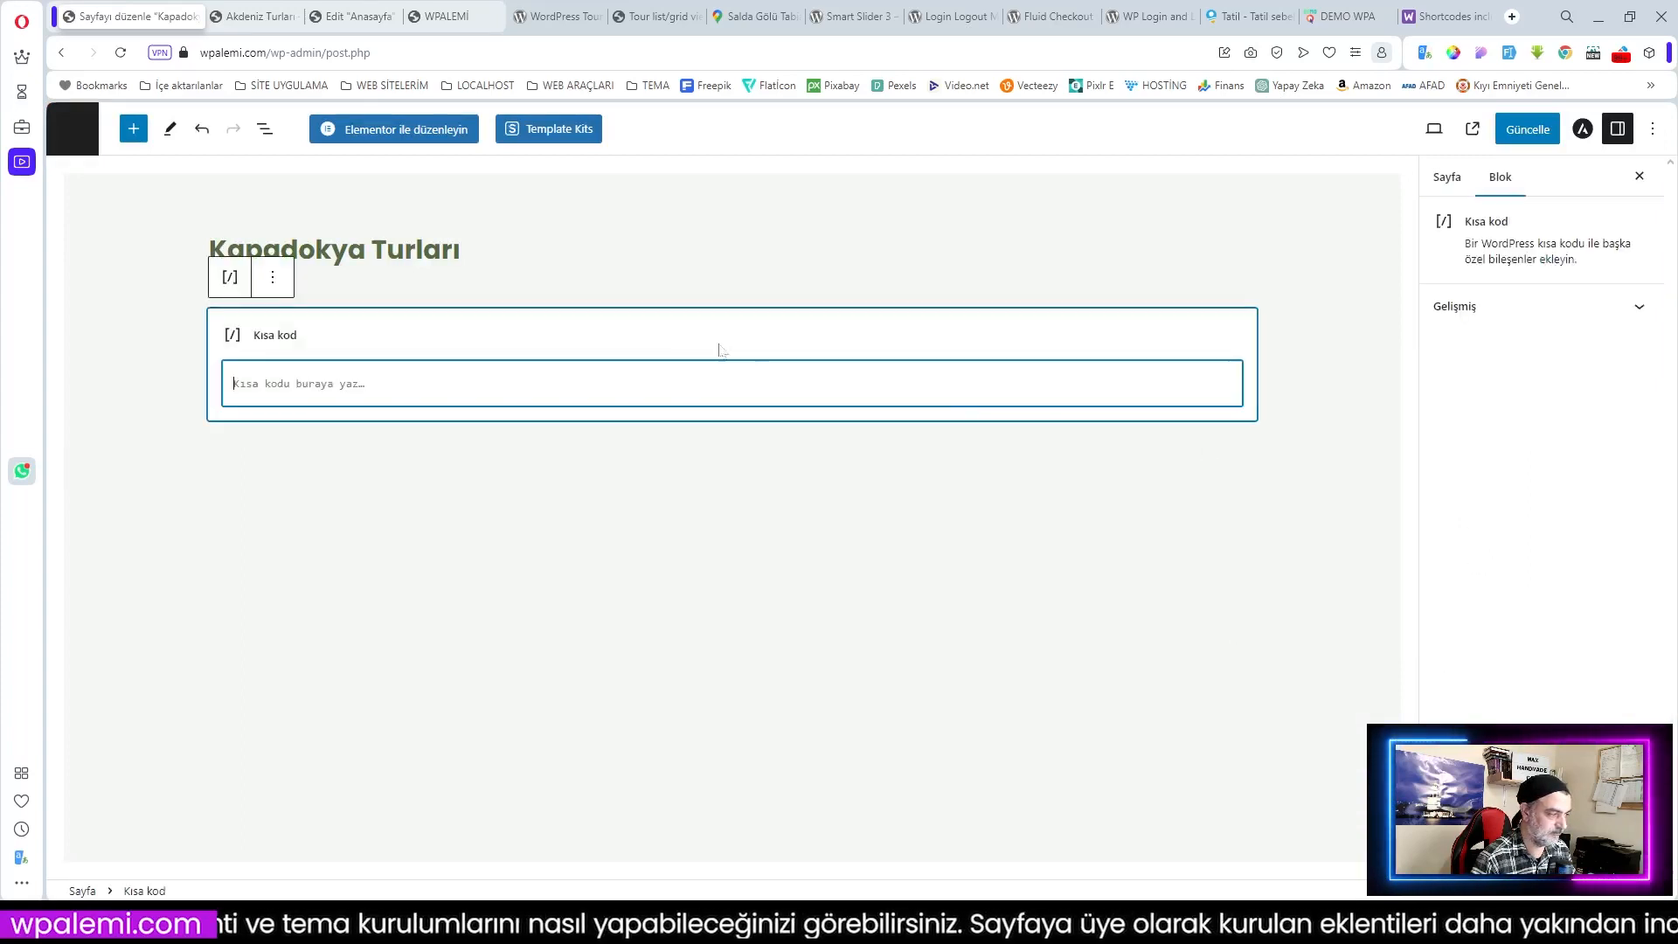
type("[travel-list cat='18' sidebar-filter='no' search-filter='yes' style='modern' show=6 pagination='yes']")
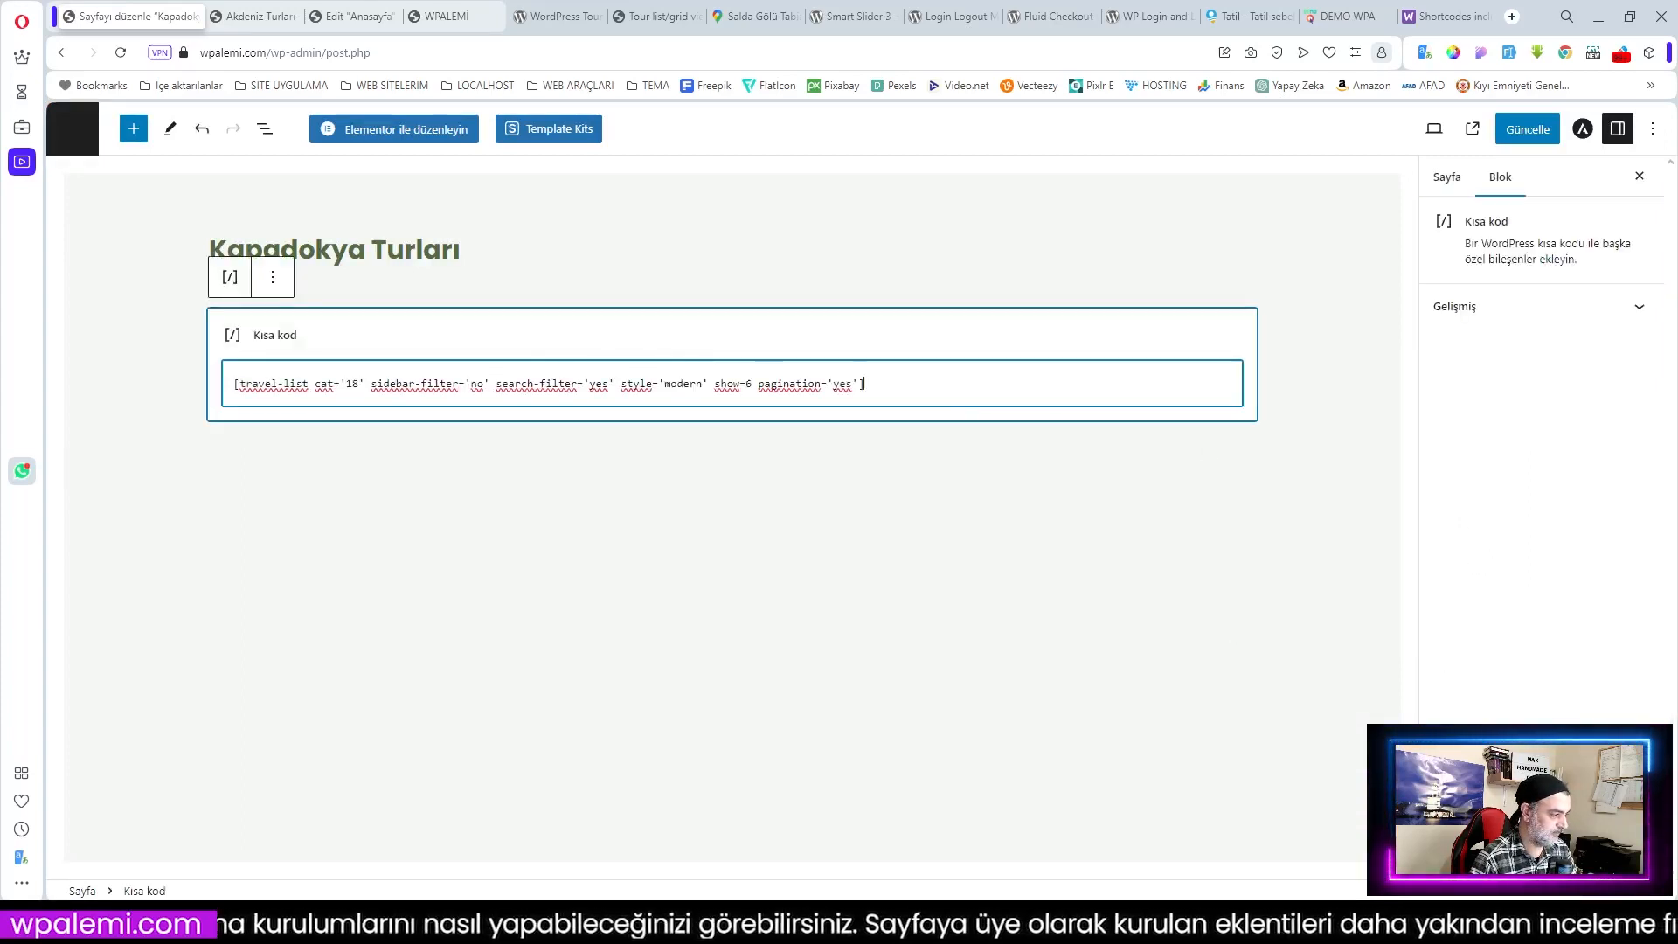
left_click(359, 383)
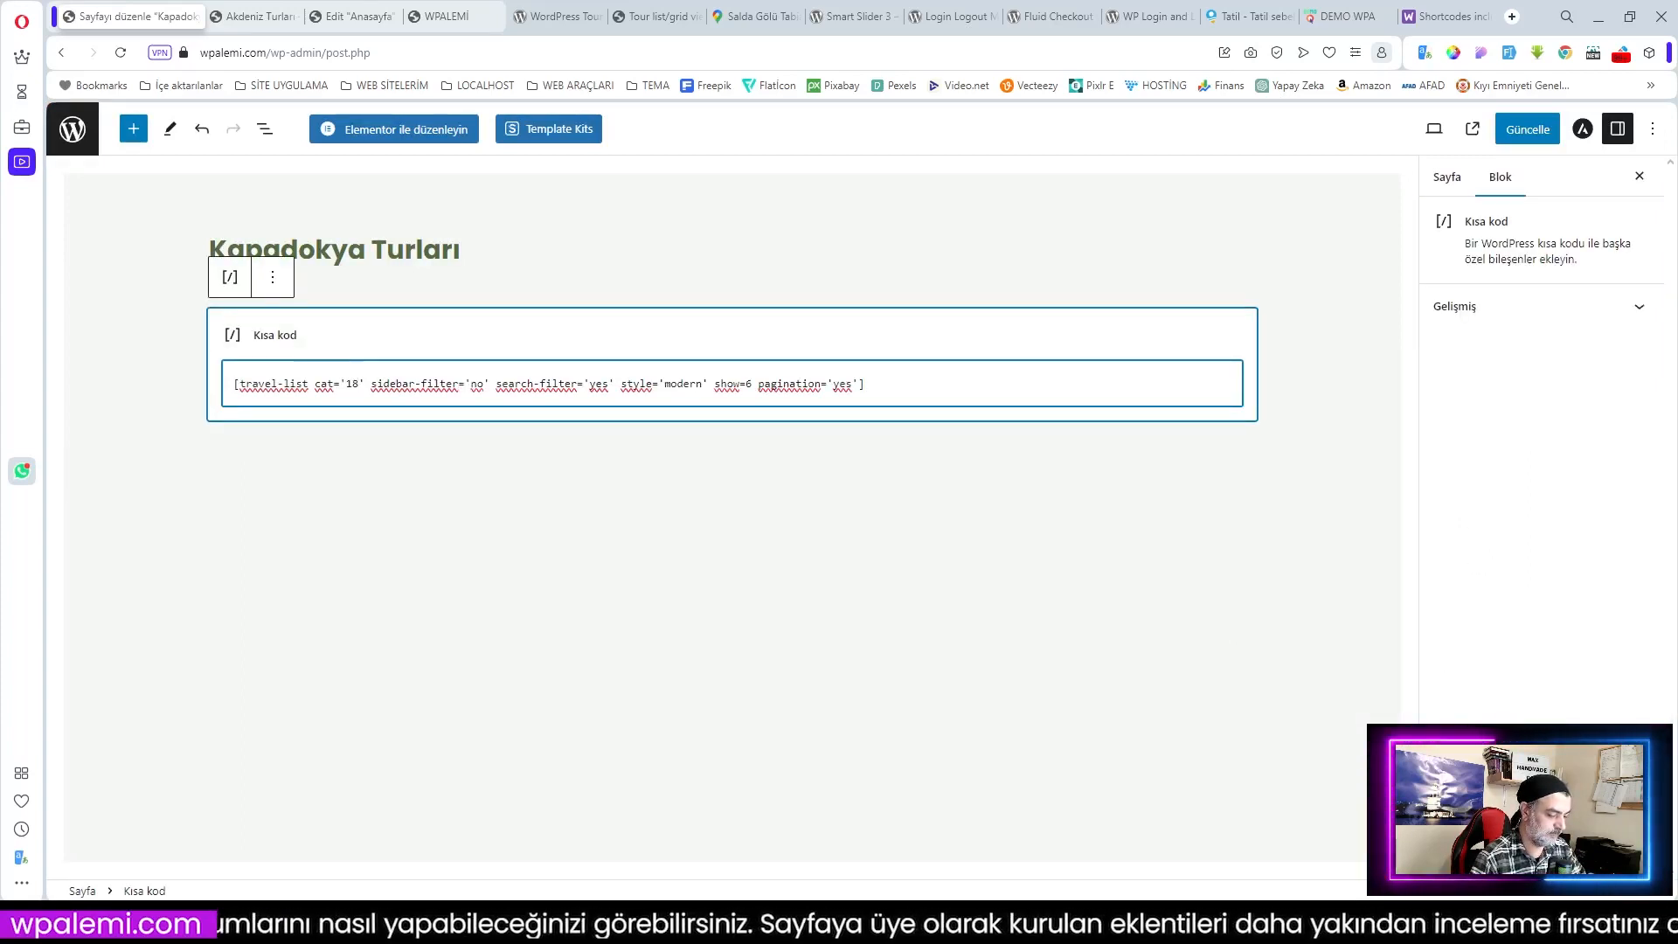
key("BackSpace")
key("BackSpace")
type("81")
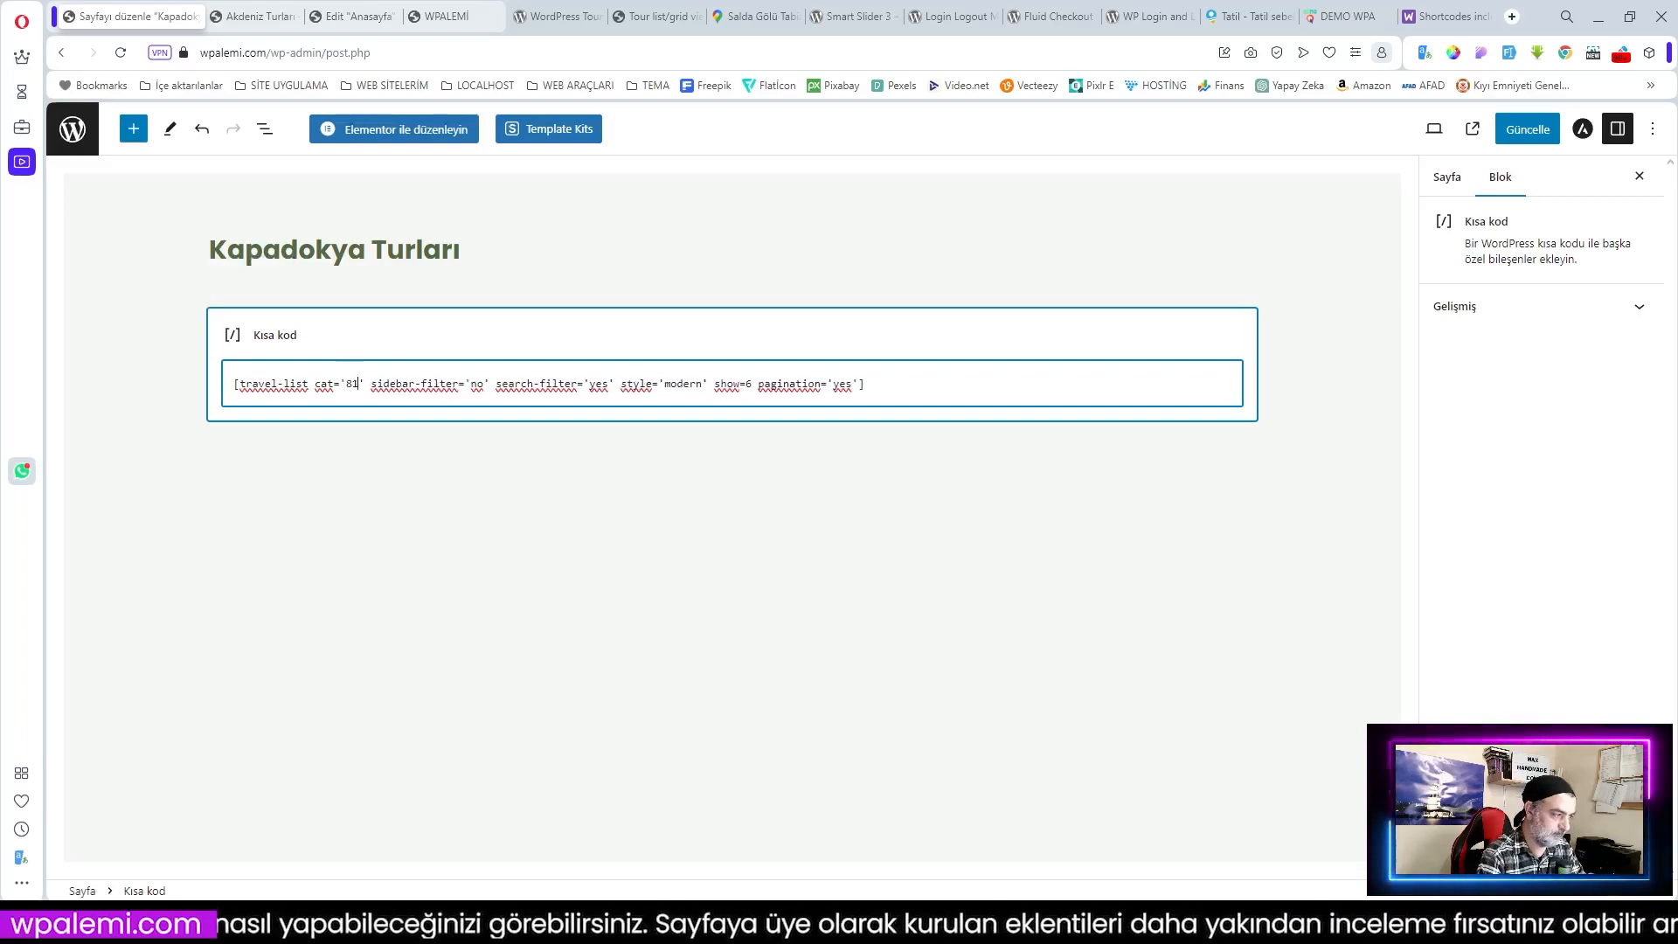
left_click(1527, 131)
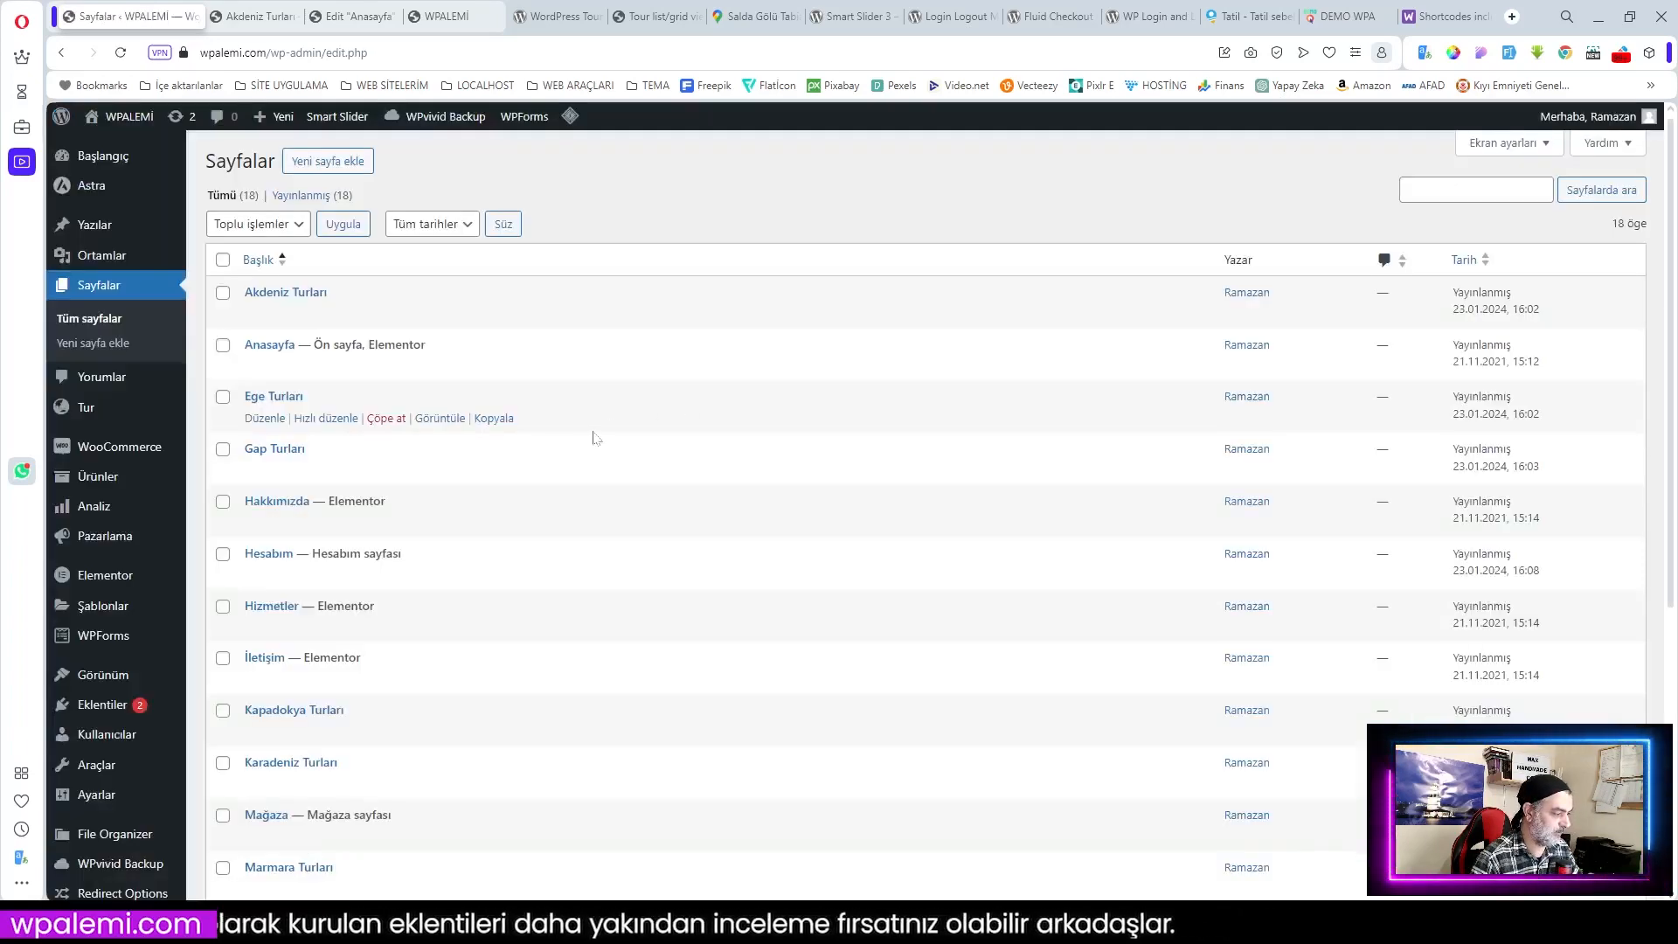
Step: Add a Kısa kod block to Karadeniz Turları and paste the travel-list shortcode
scroll(593, 437, "down", 4)
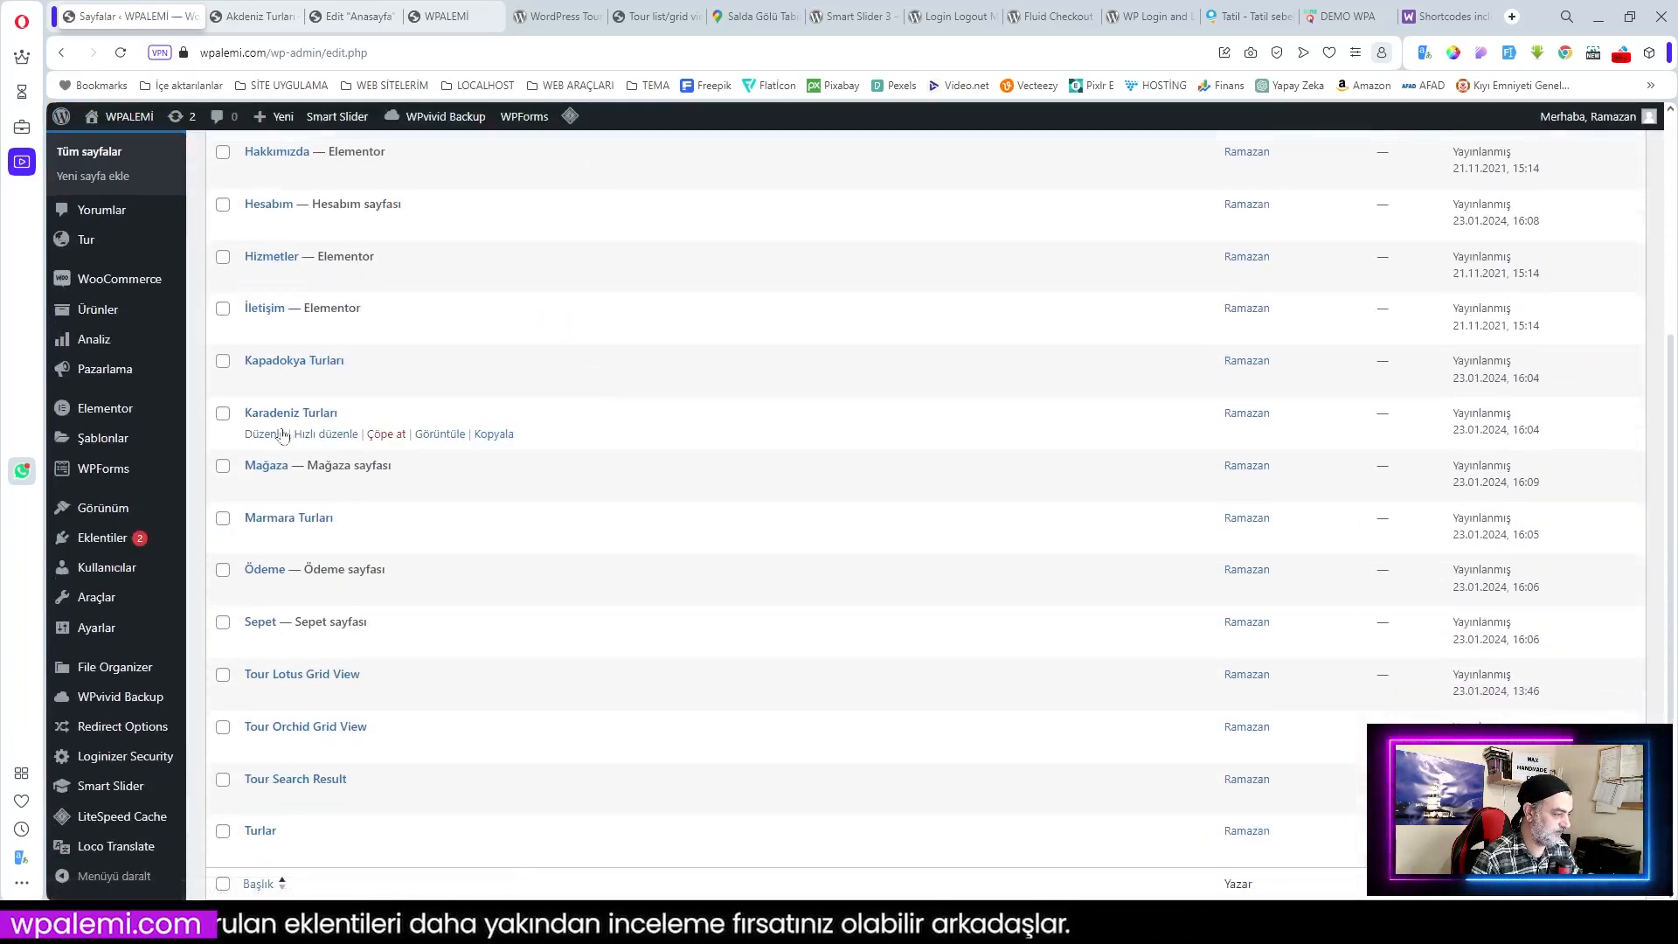
left_click(265, 434)
left_click(1246, 333)
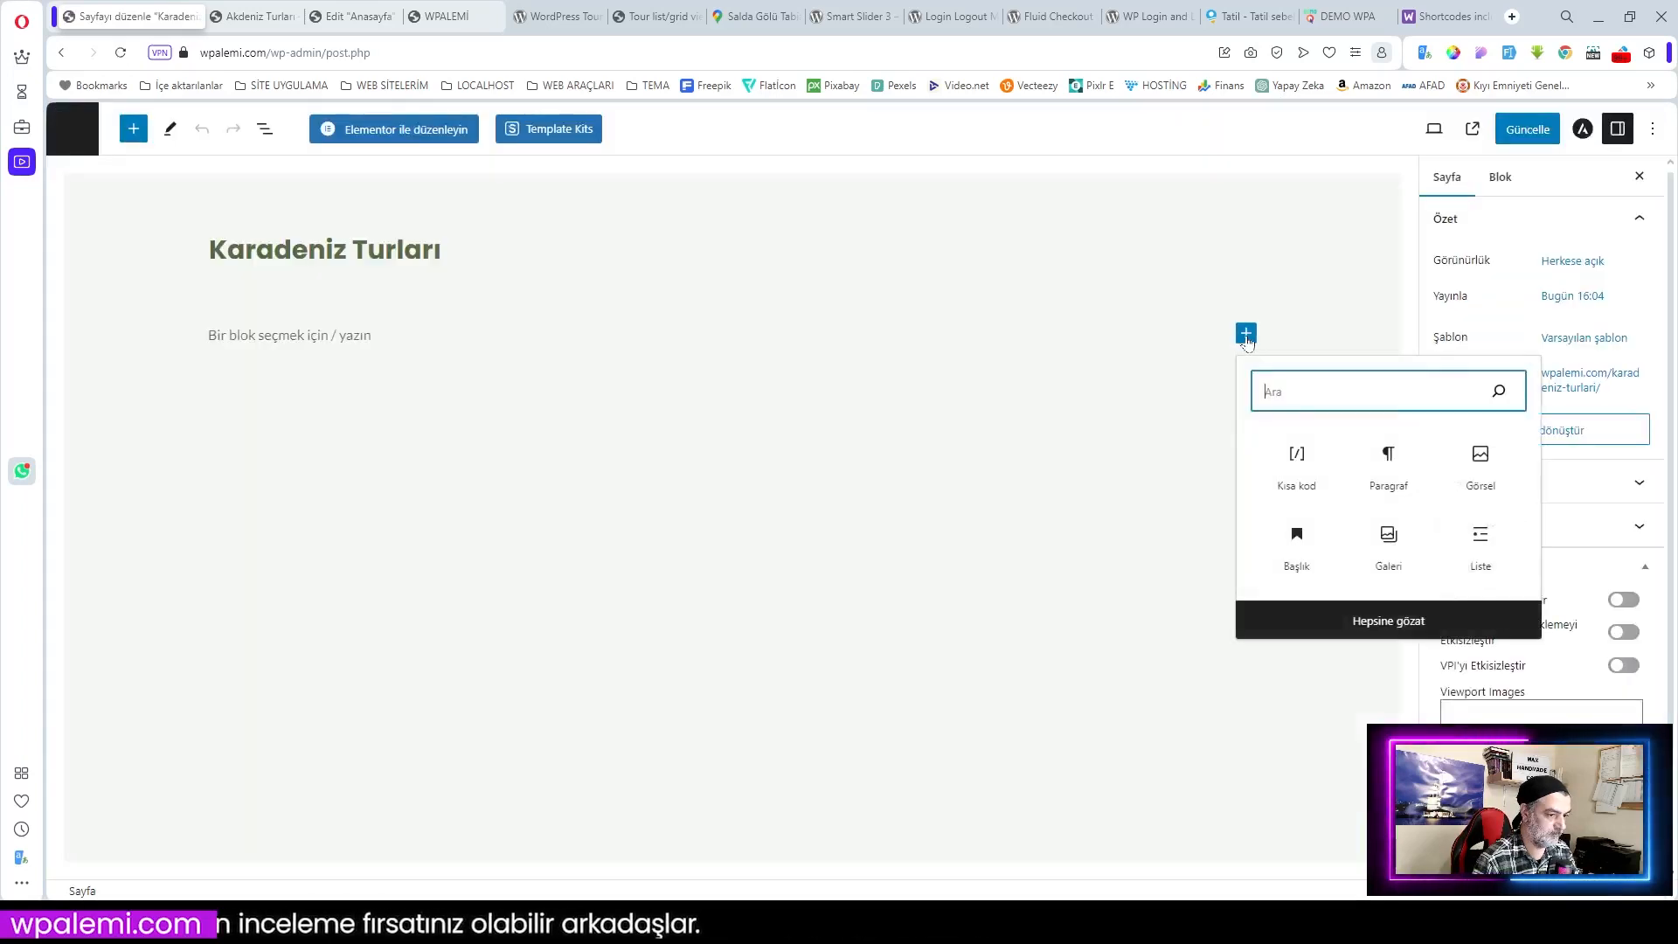
left_click(1296, 456)
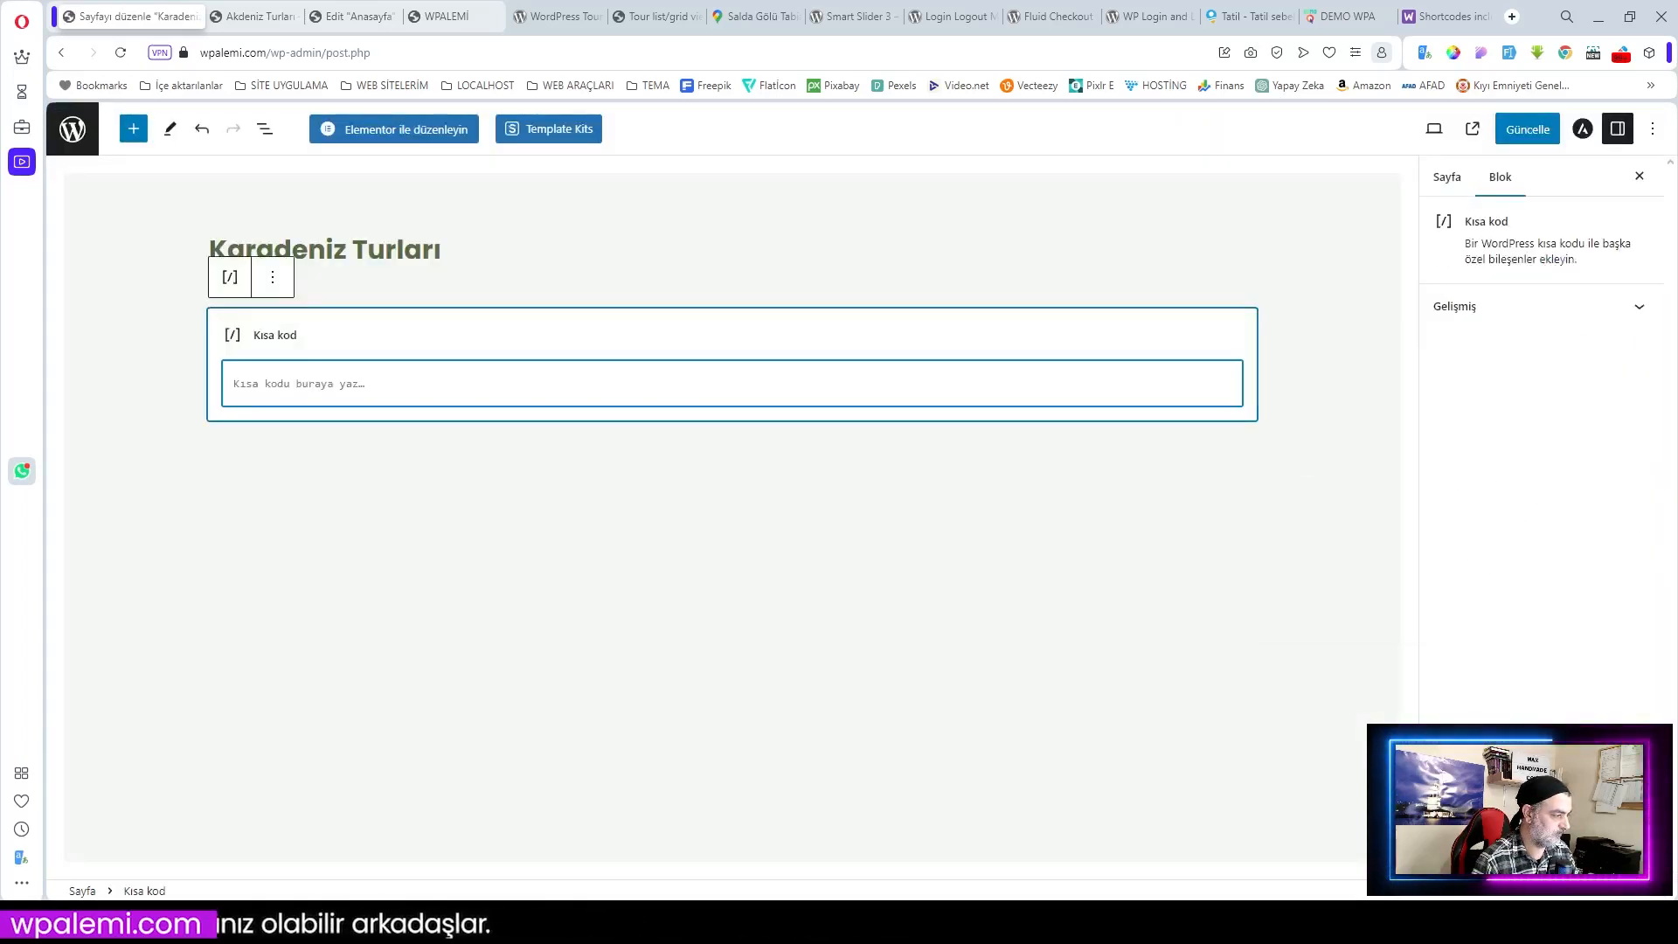
type("[travel-list cat='18' sidebar-filter='no' search-filter='yes' style='modern' show=6 pagination='yes']")
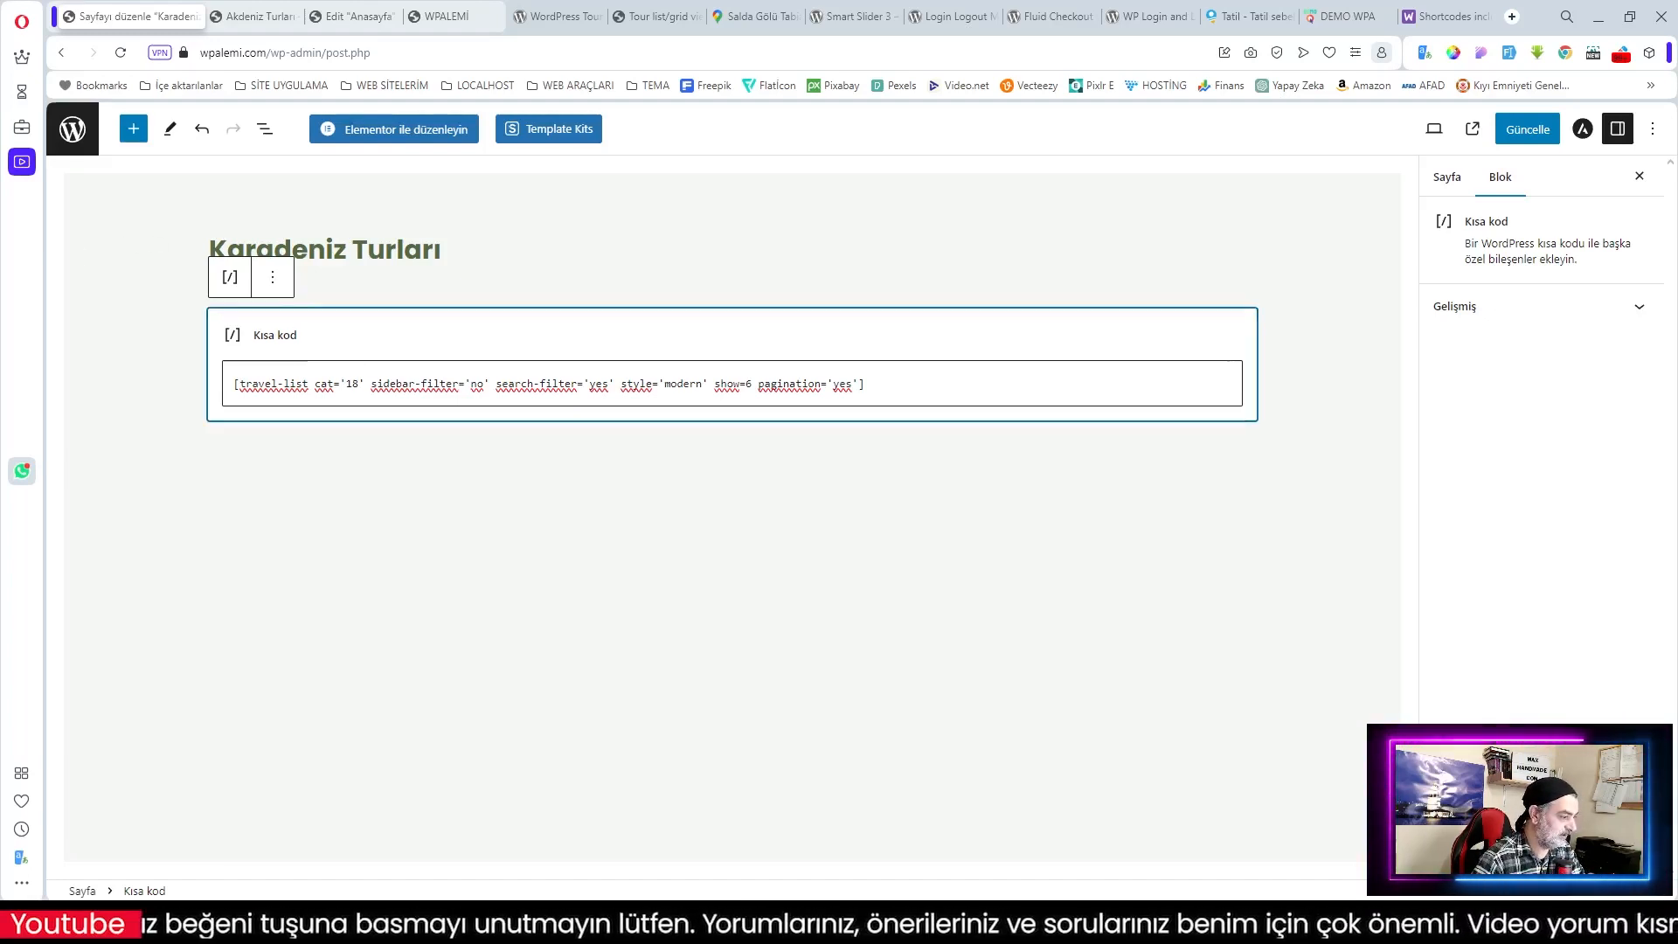
Step: Change the shortcode category from 18 to 82, update the page, and return to Pages
left_click(359, 384)
key("BackSpace")
key("BackSpace")
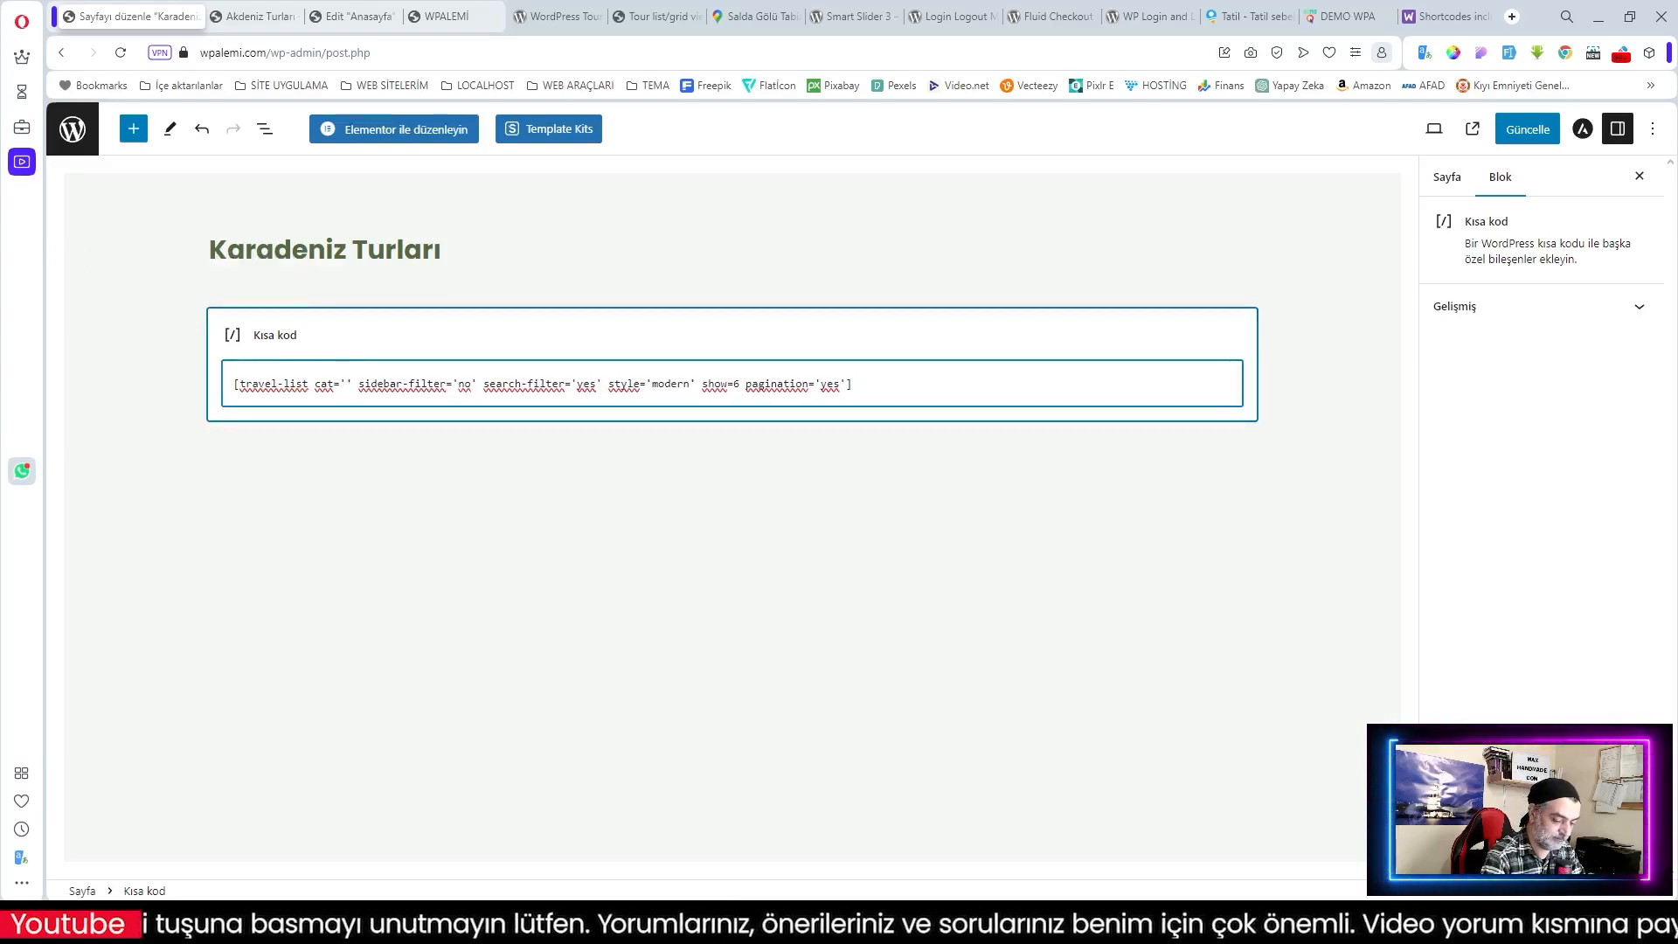
type("82")
left_click(1520, 136)
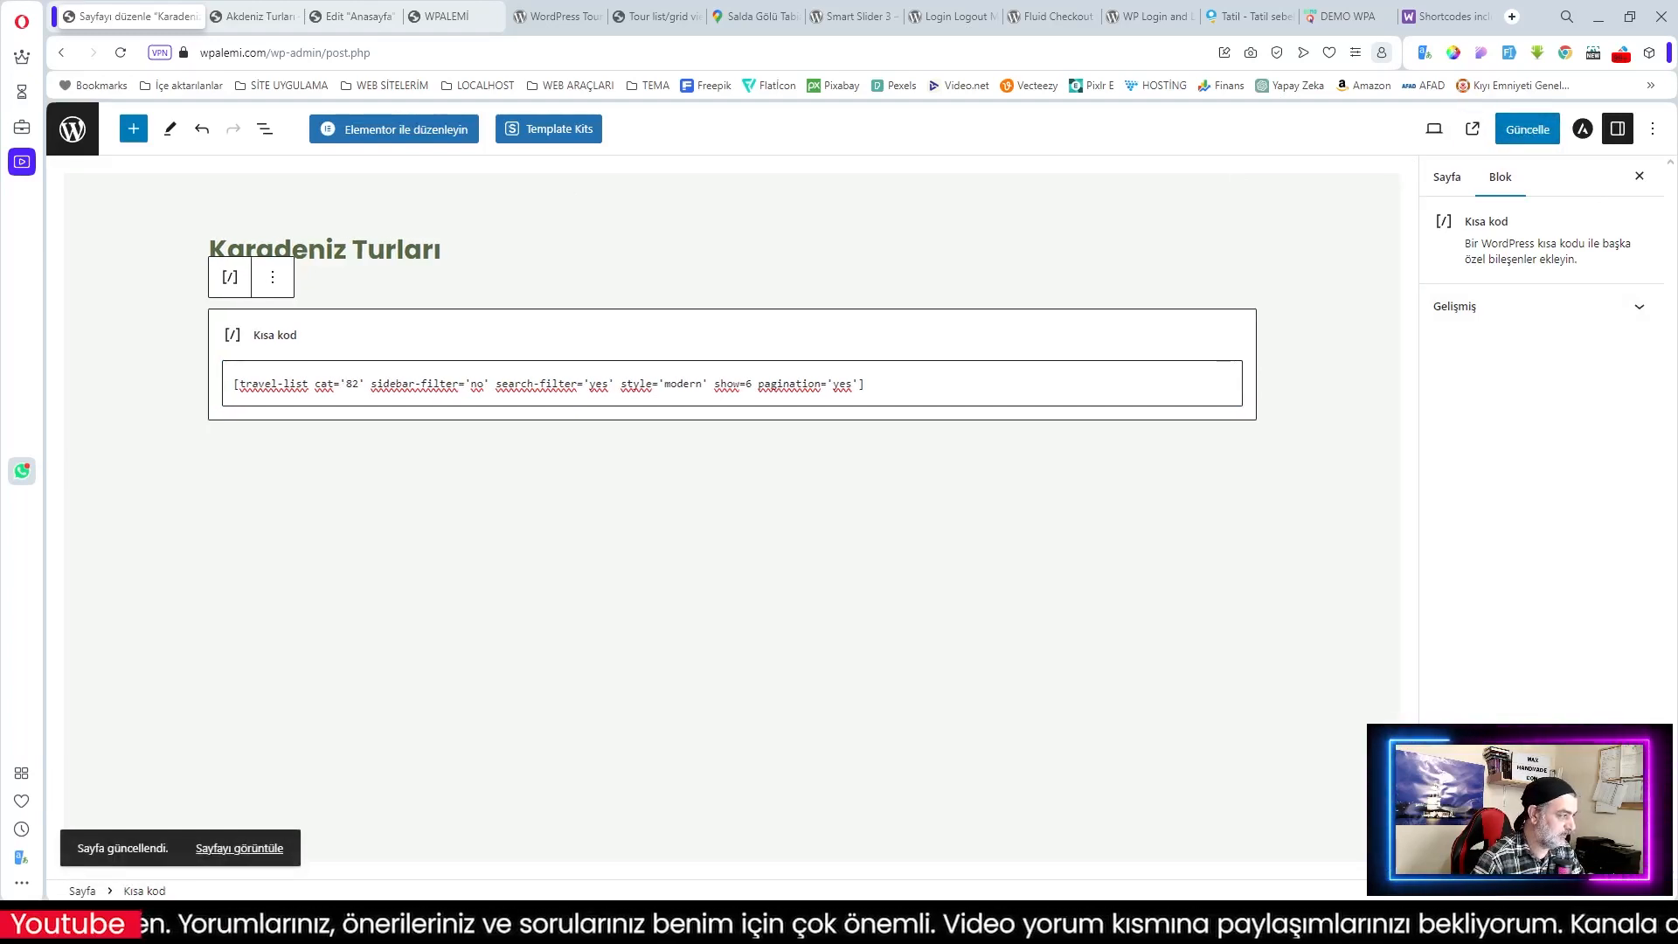
left_click(73, 128)
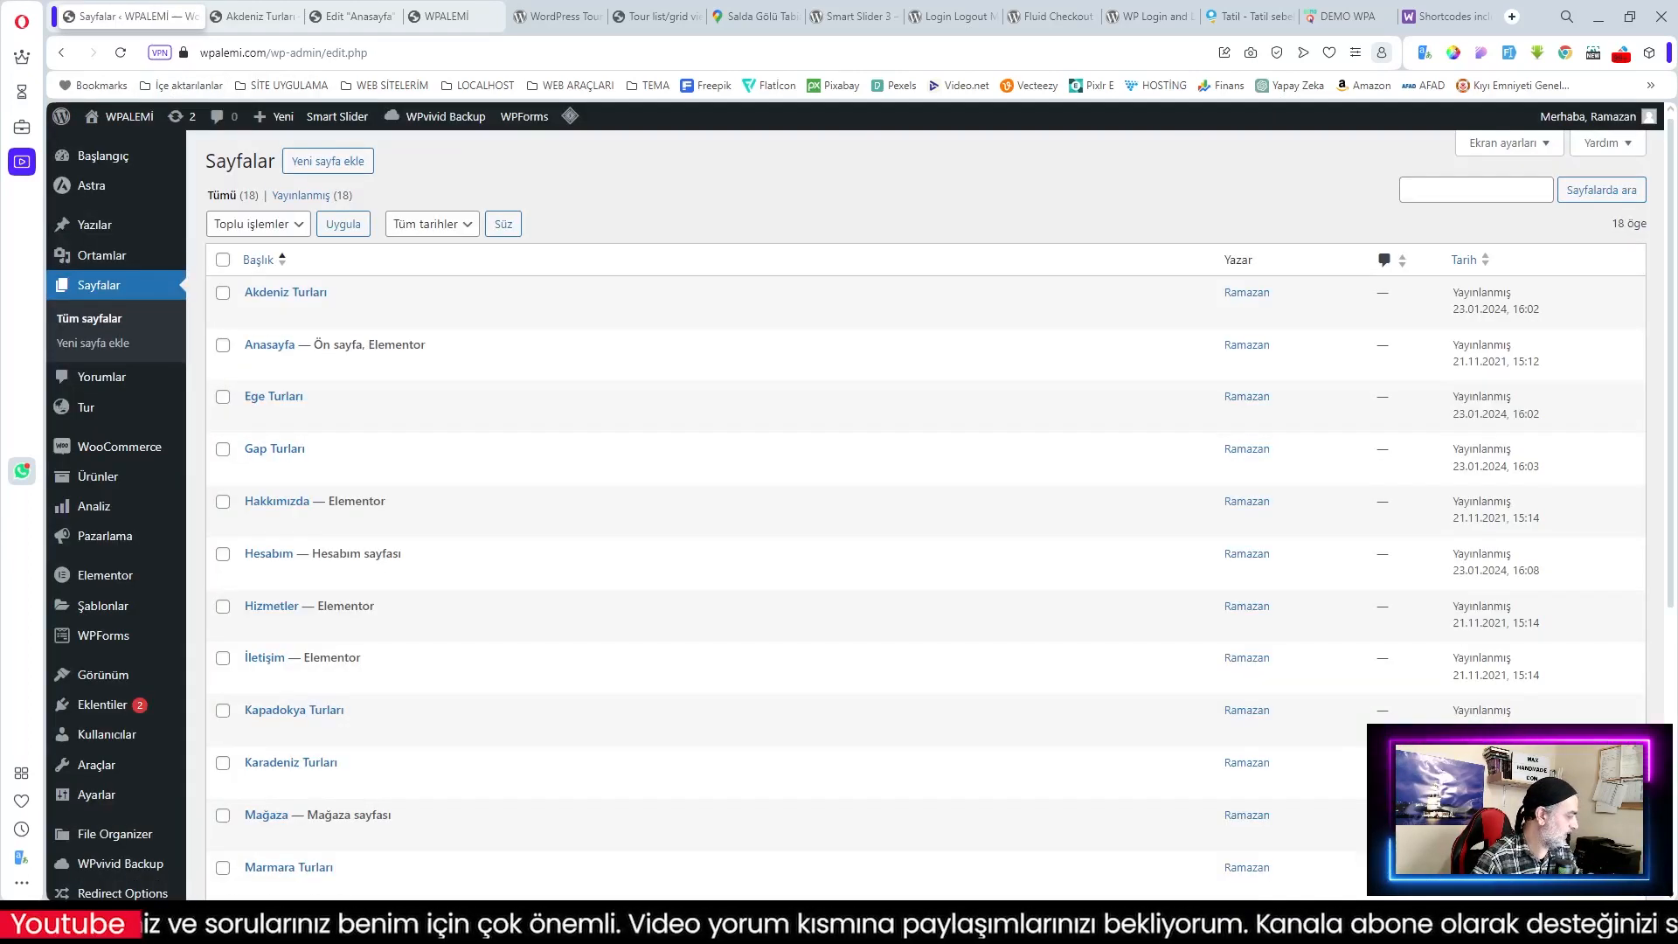
Step: Paste the tour-list shortcode into a new Kısa kod block on Marmara Turları
scroll(337, 592, "down", 4)
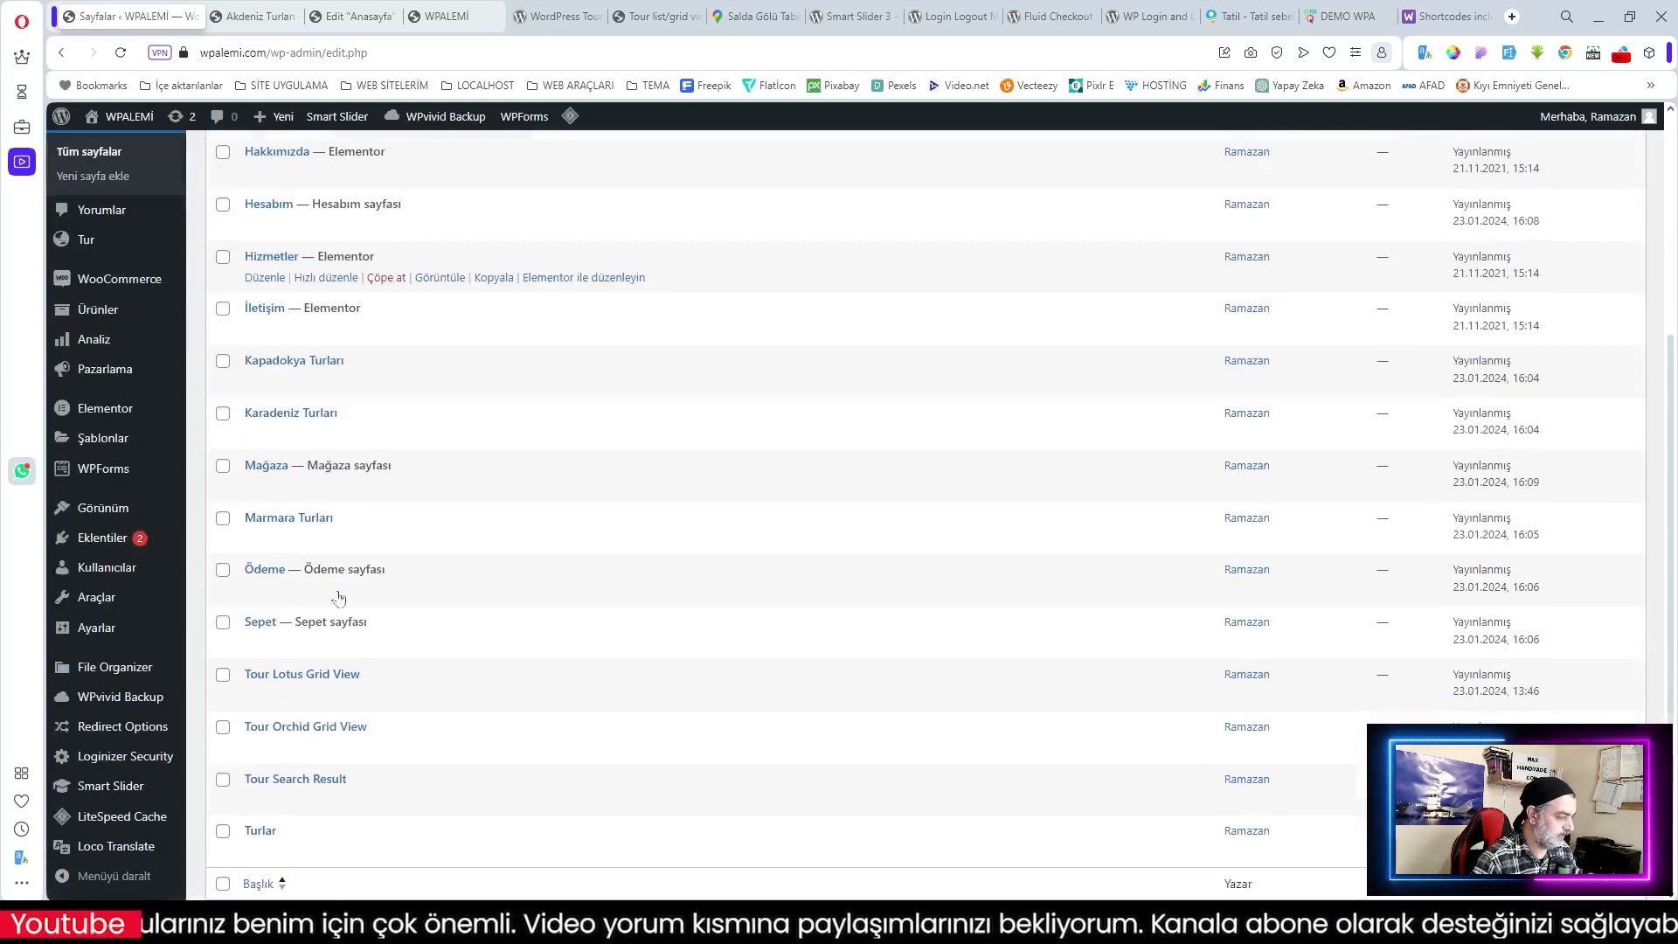
left_click(263, 538)
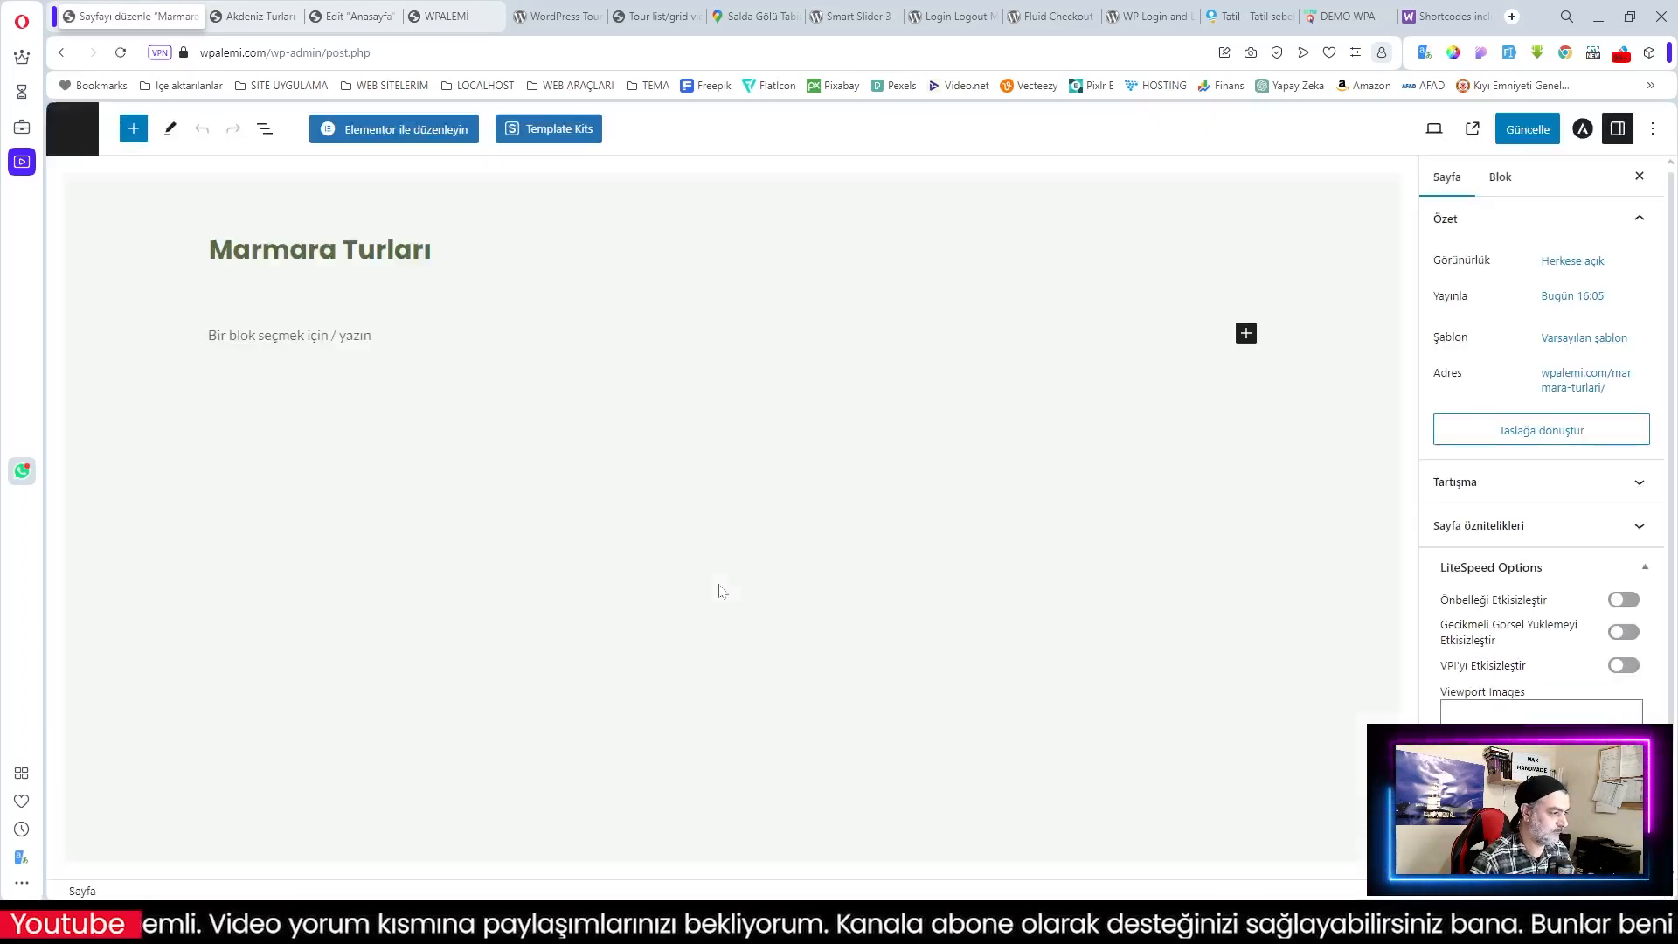
left_click(1246, 336)
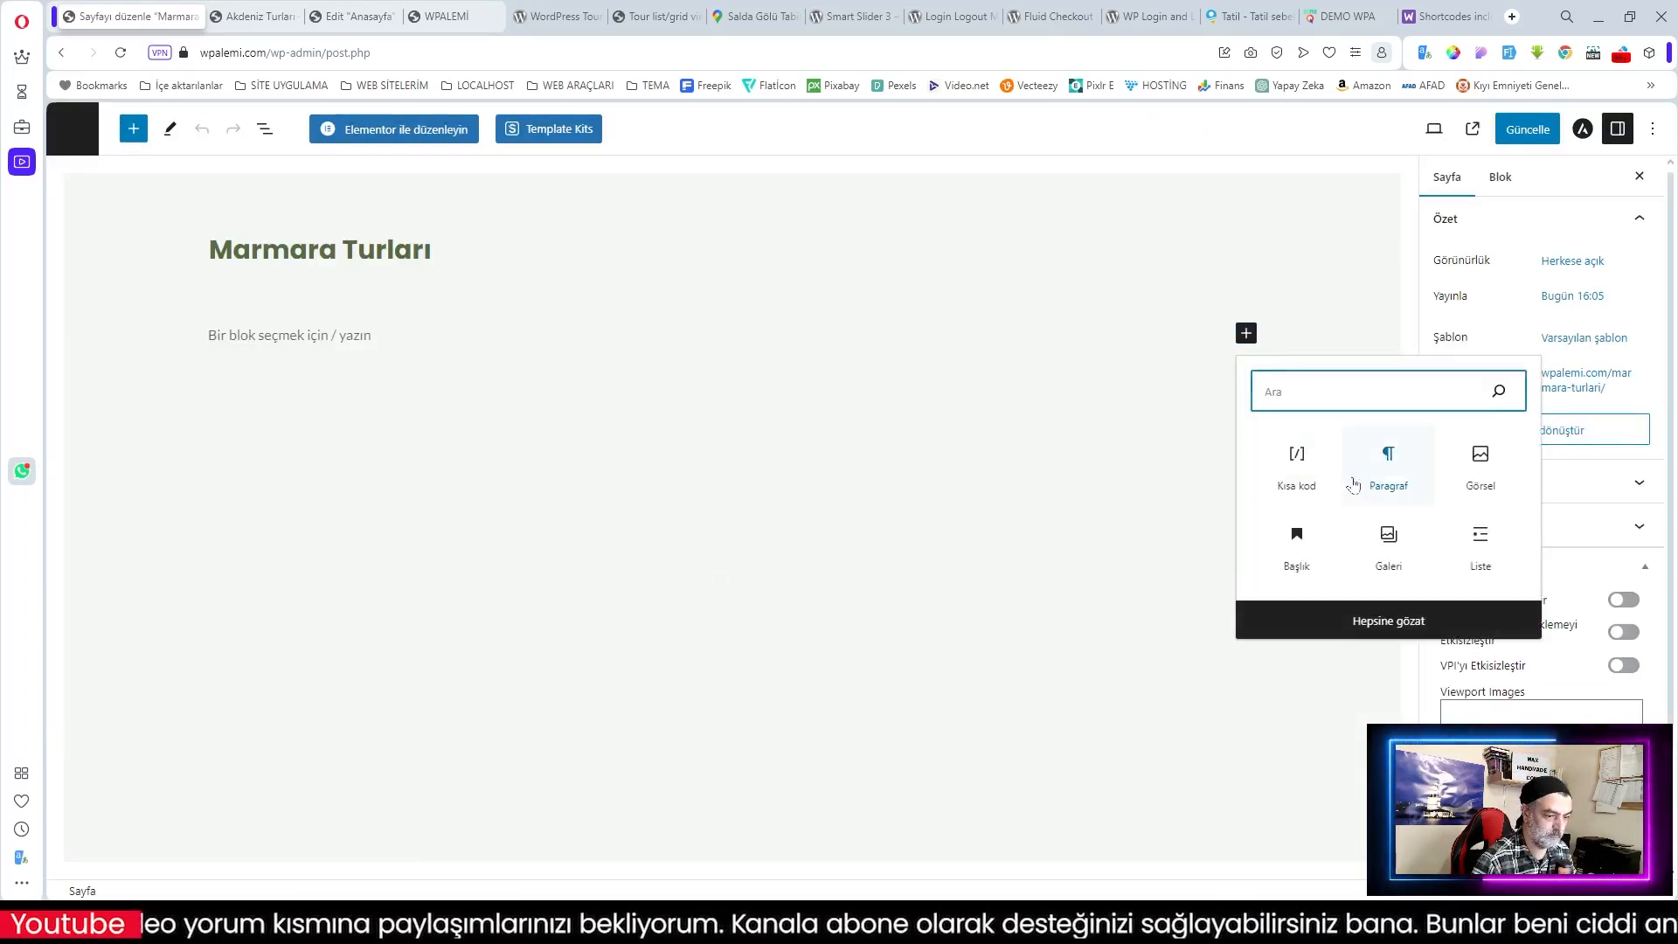
left_click(1296, 463)
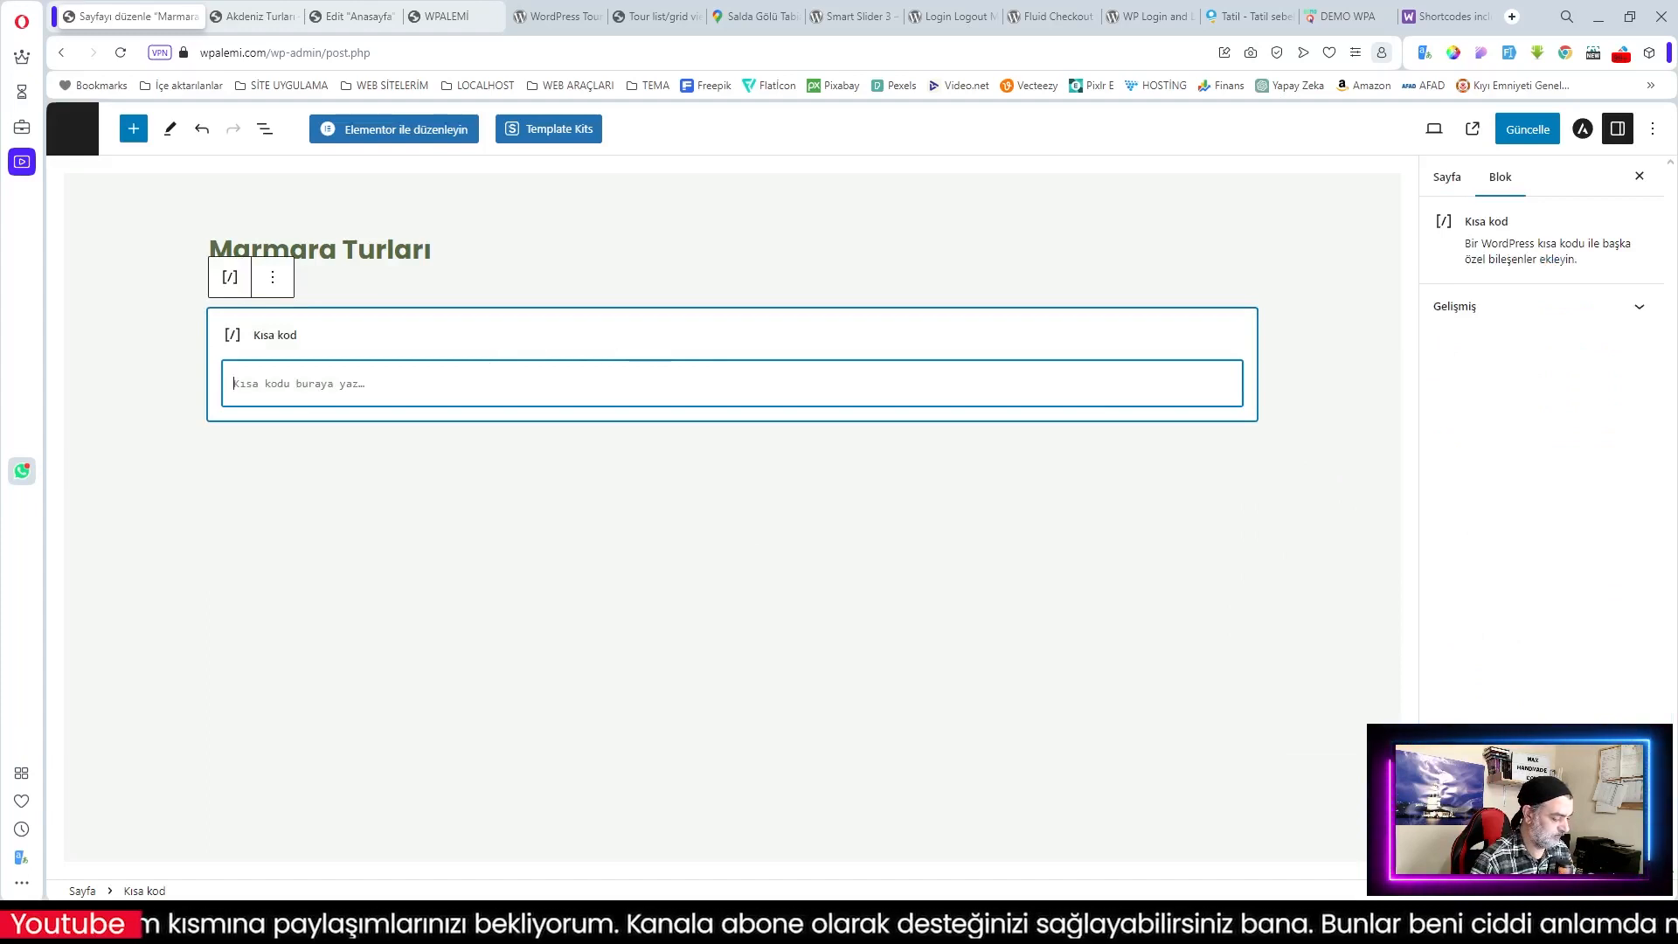
type("[travel-list cat='18' sidebar-filter='no' search-filter='yes' style='modern' show=6 pagination='yes']")
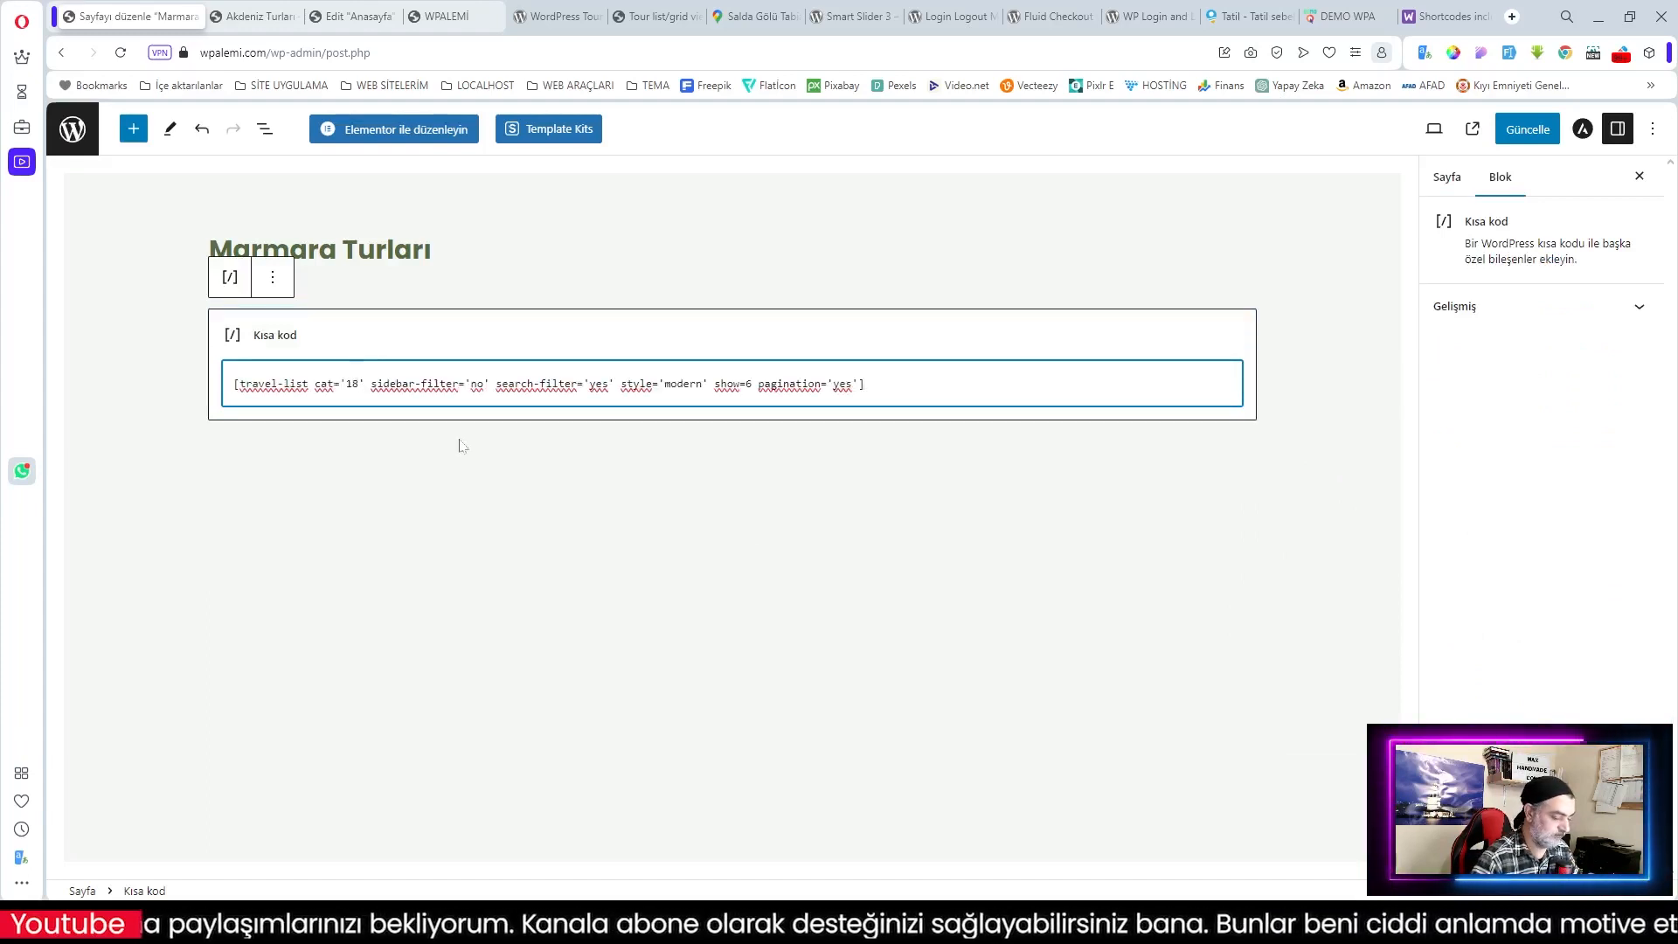
Step: Change the shortcode category from 18 to 83, update the page, and view the live homepage
key("BackSpace")
key("BackSpace")
type("83")
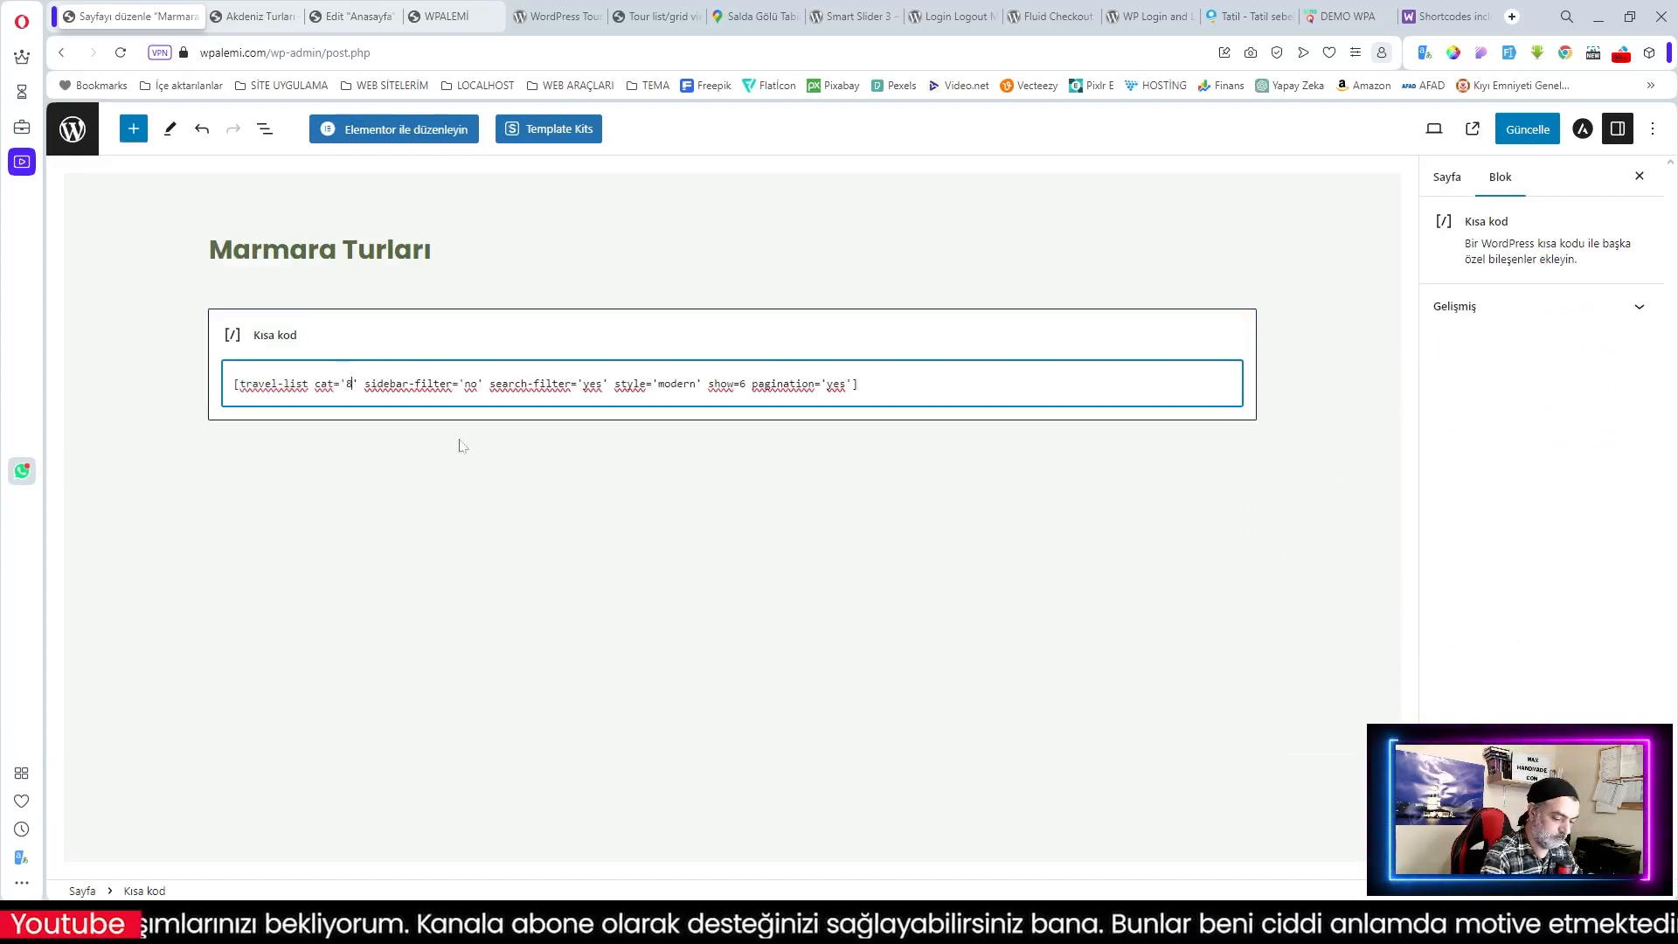
left_click(1538, 131)
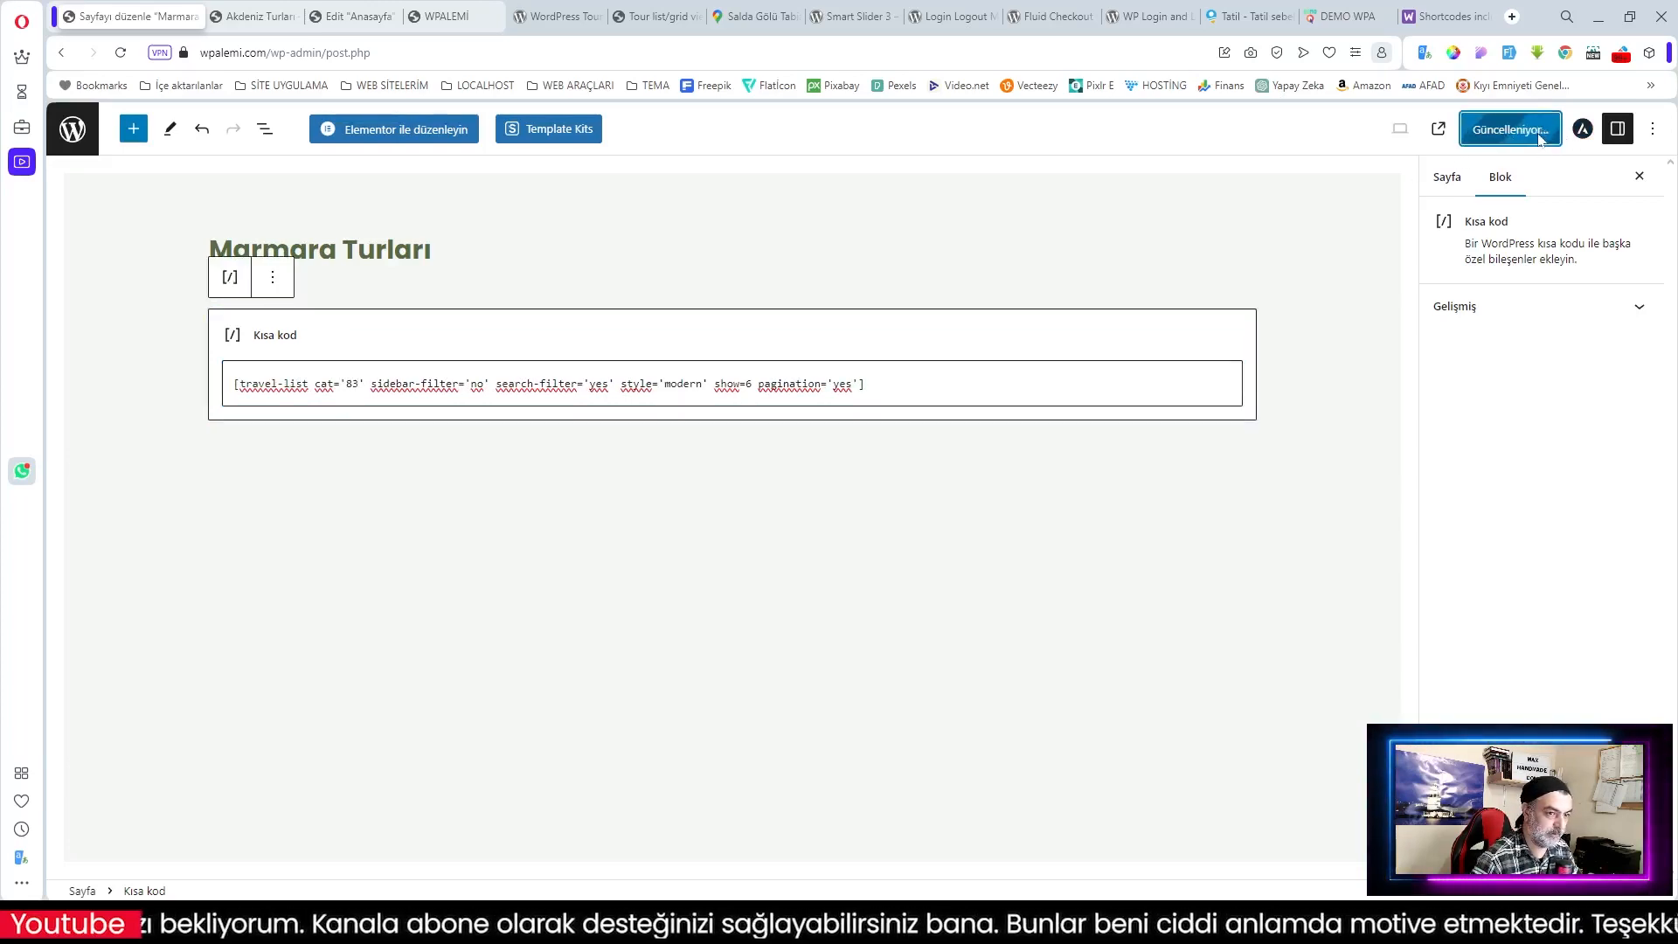
left_click(432, 17)
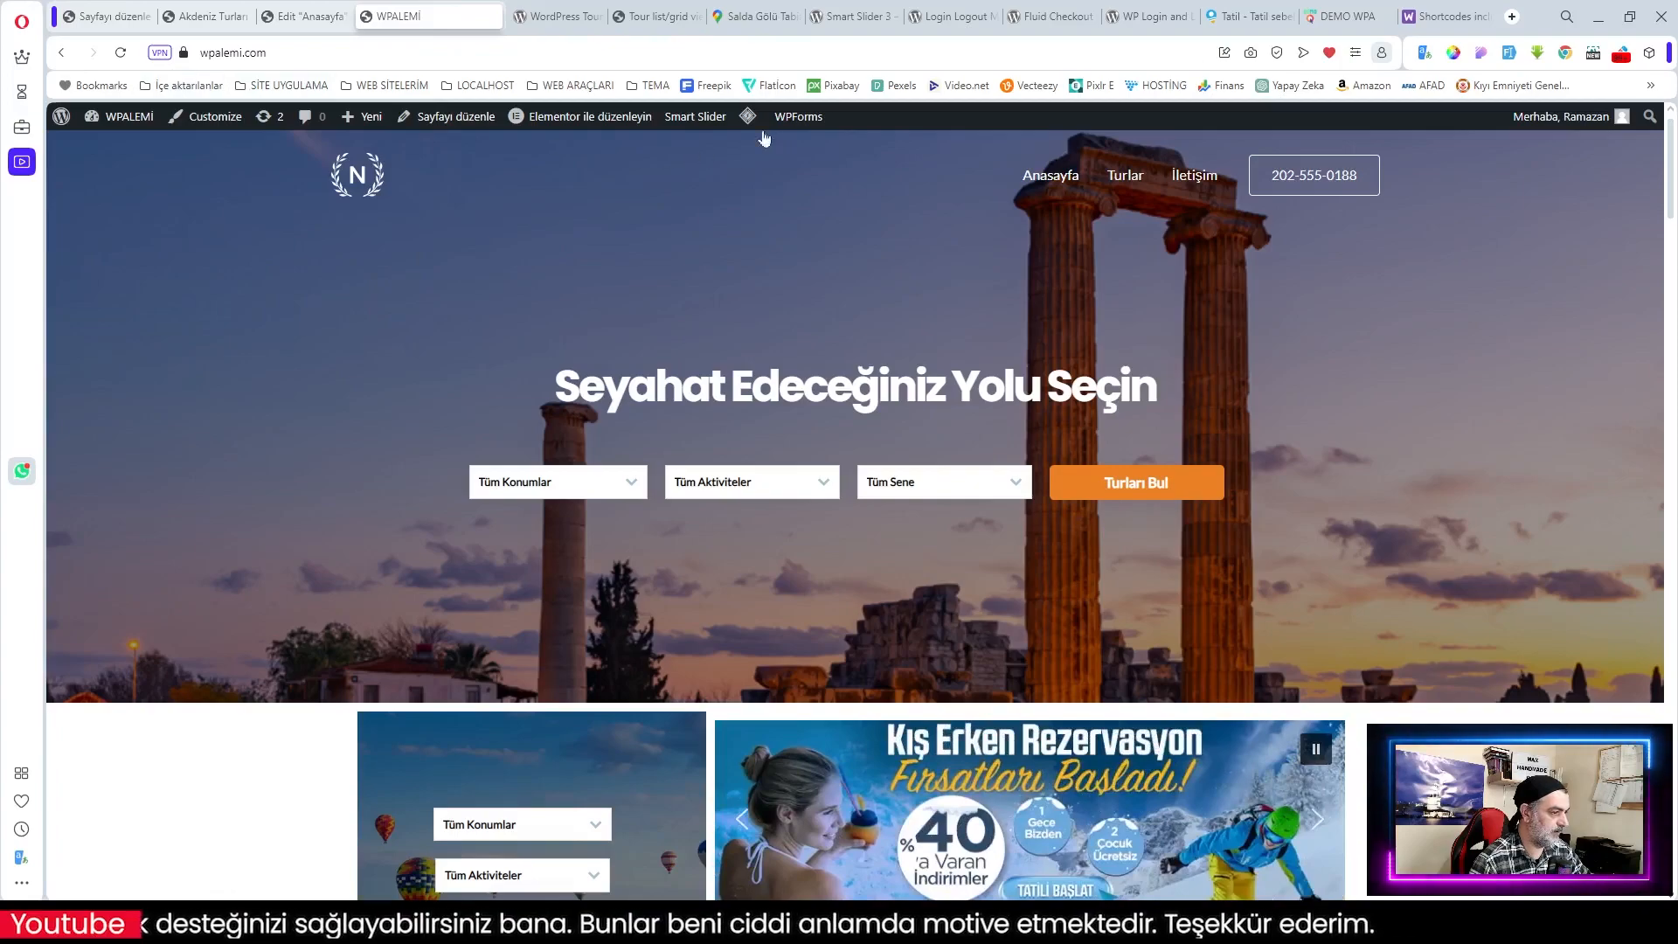
Step: Purge the LiteSpeed cache and open the live Karadeniz Turları page
mouse_move(752, 121)
left_click(778, 194)
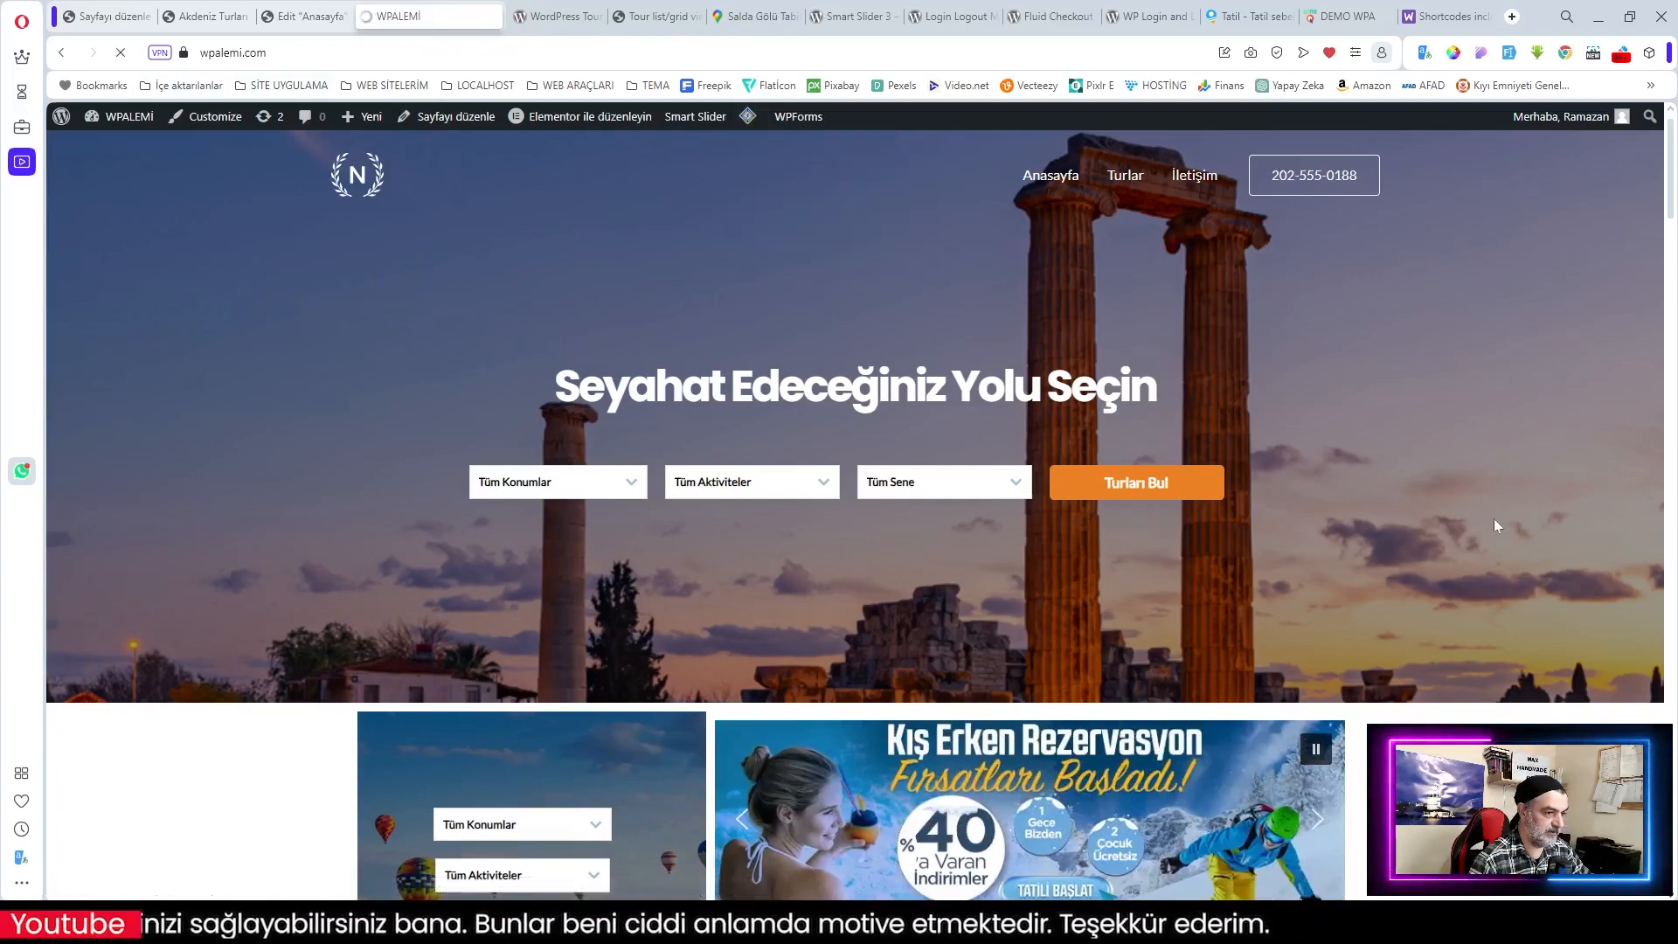
scroll(1492, 518, "down", 10)
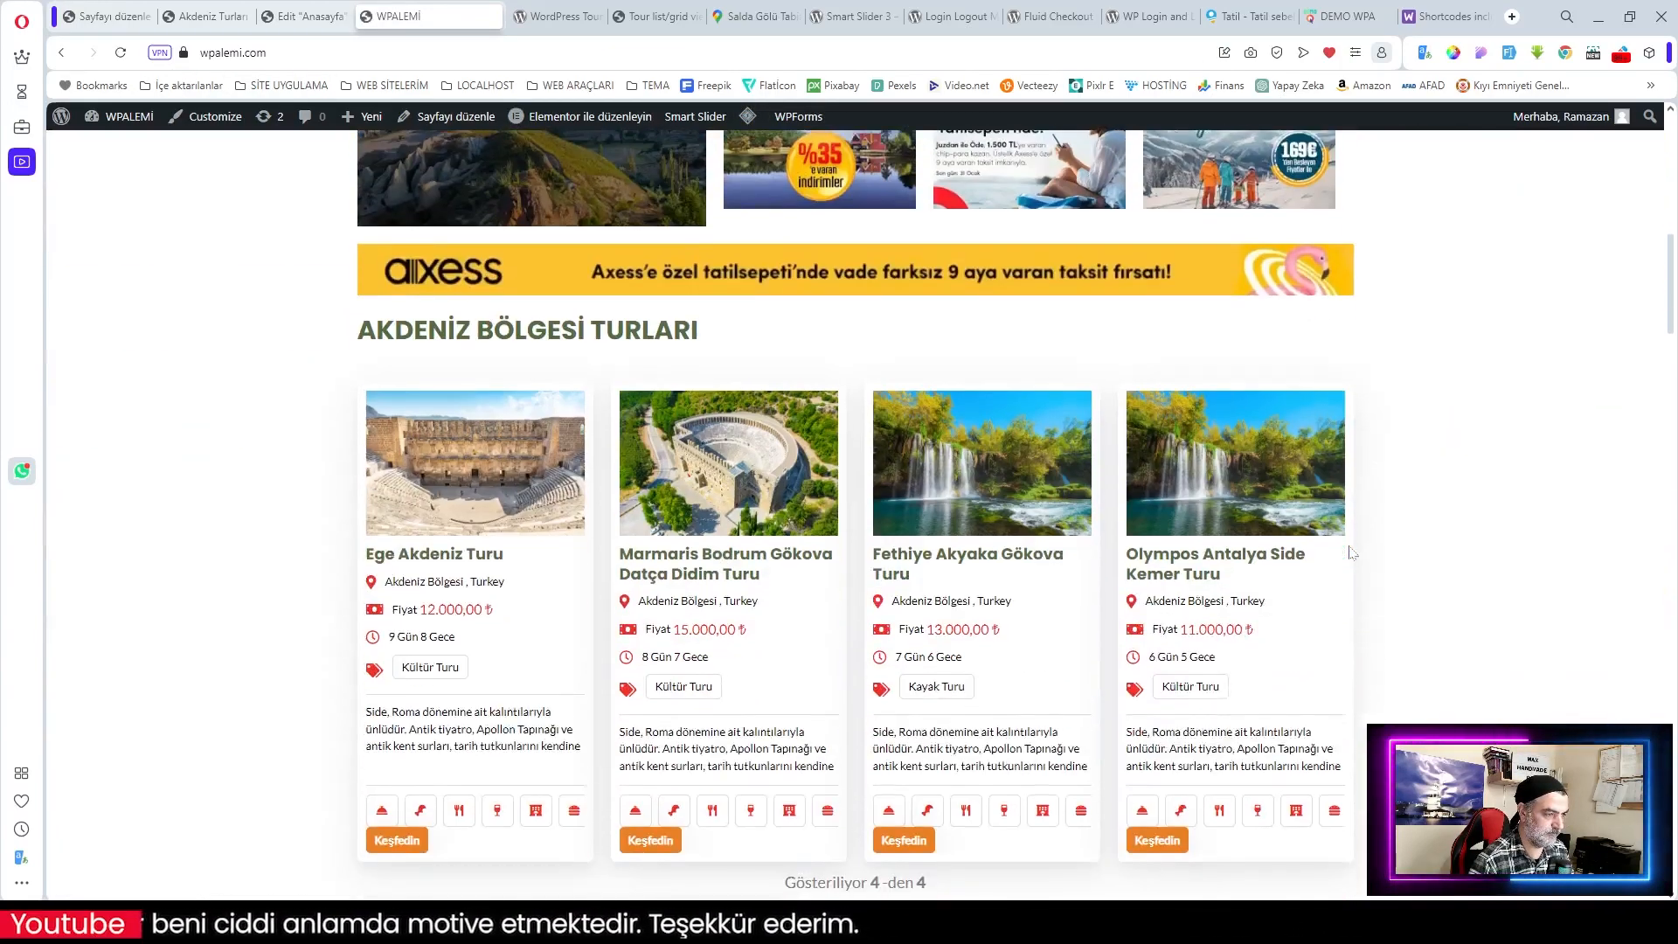
scroll(1350, 553, "down", 20)
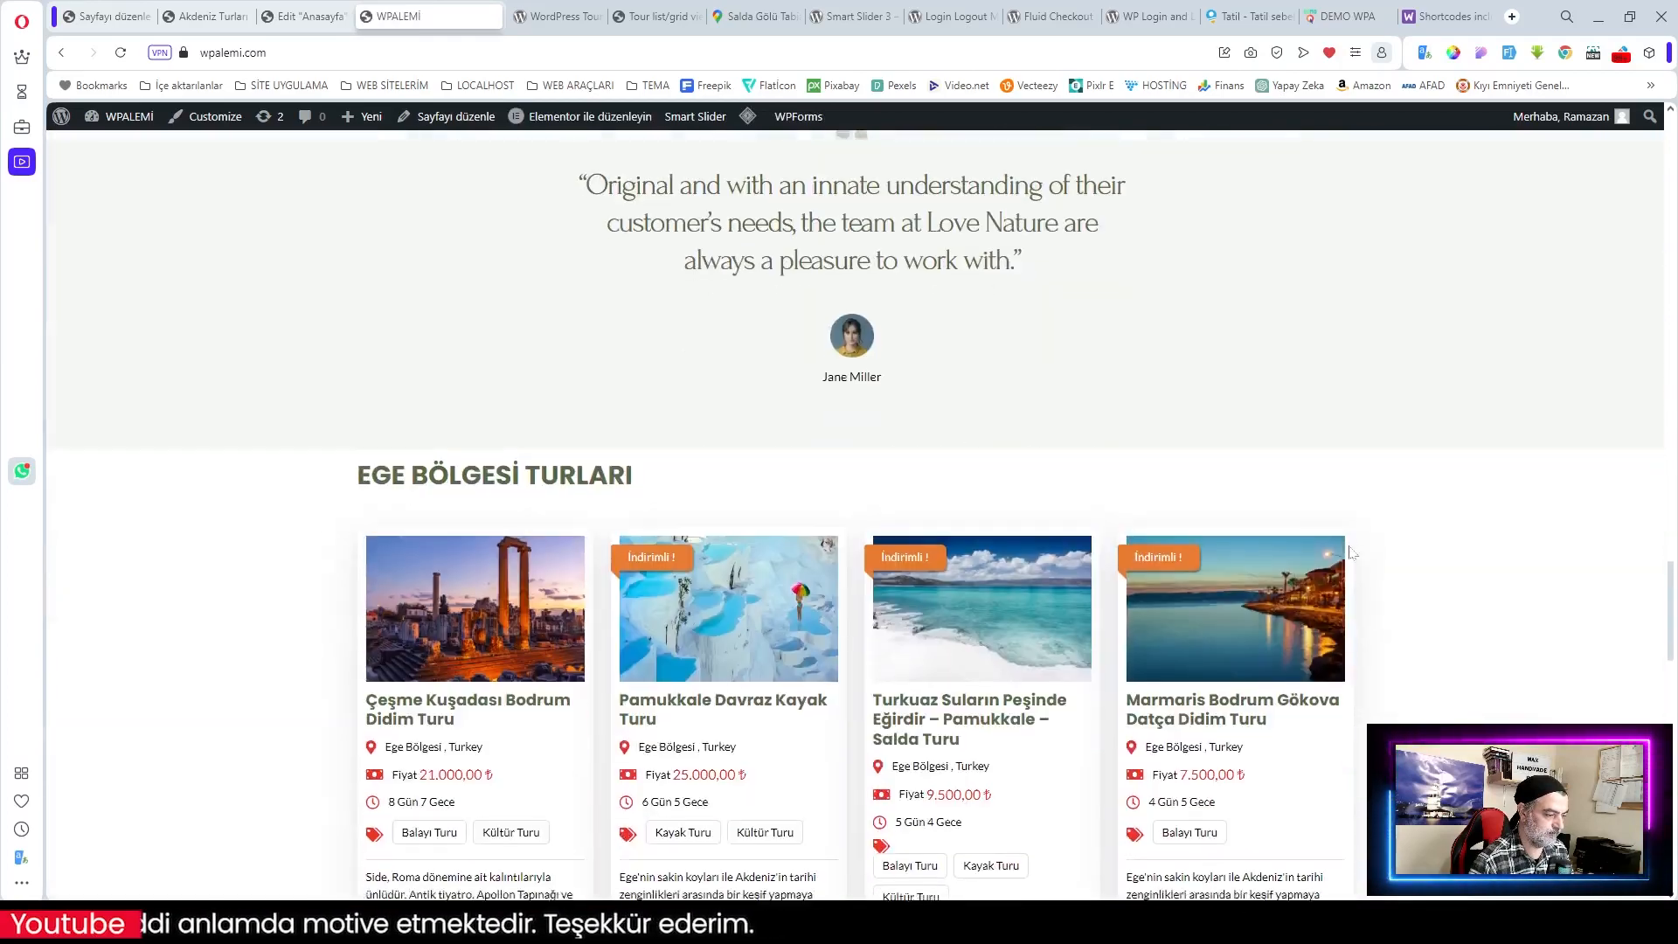
scroll(1351, 552, "down", 15)
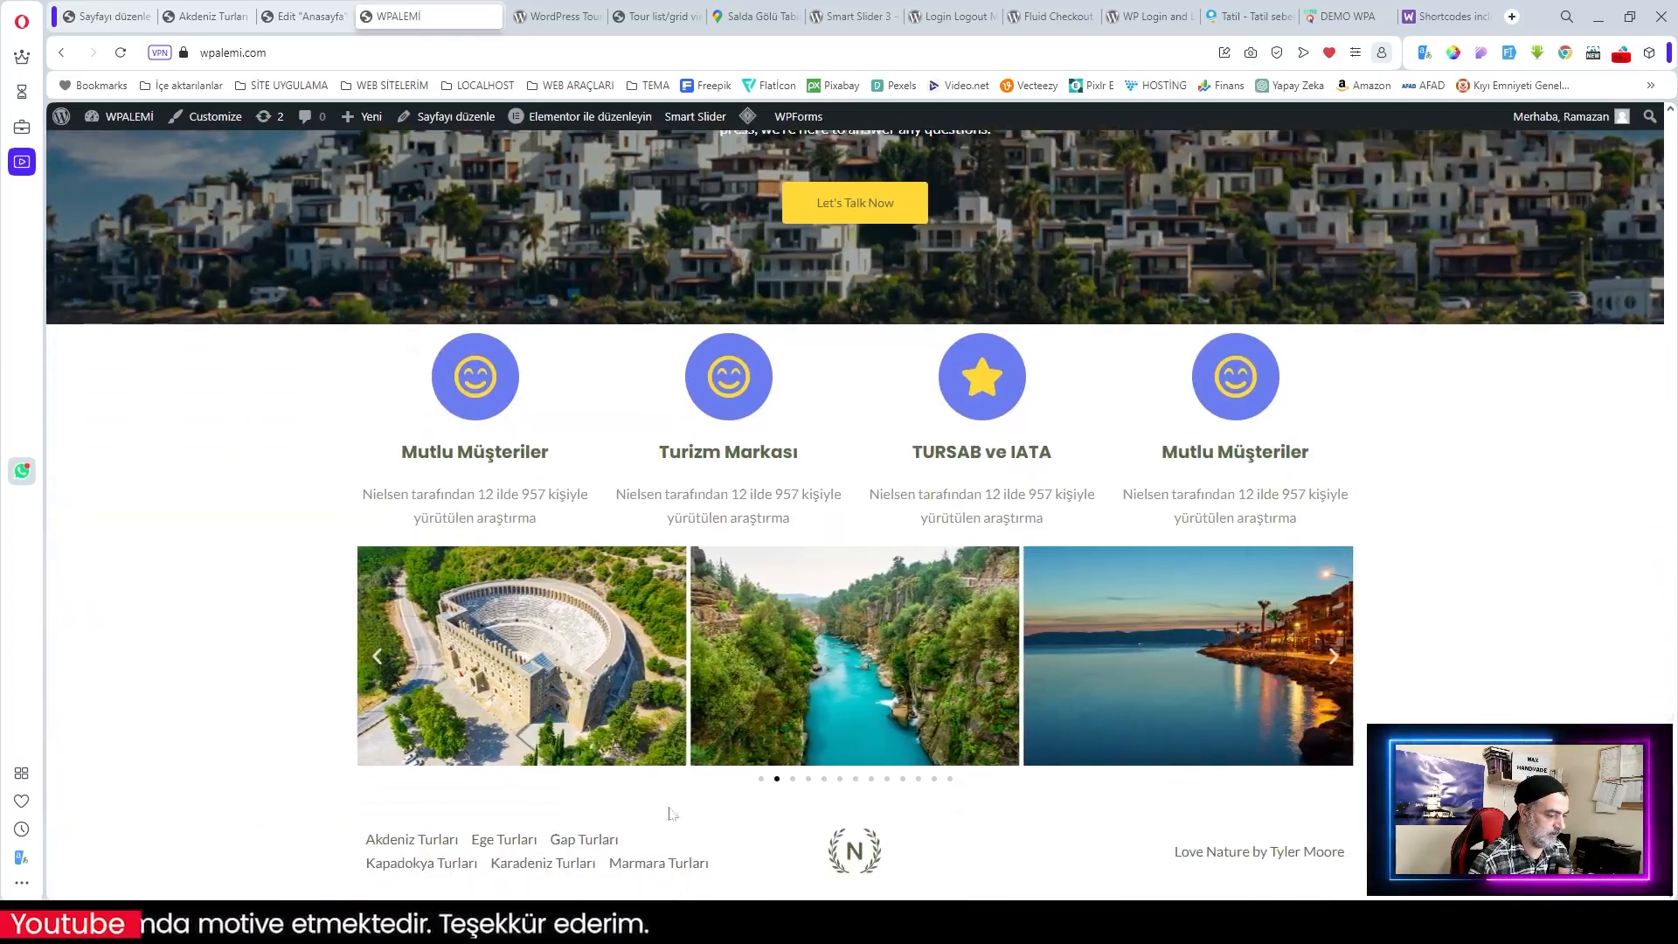
left_click(573, 864)
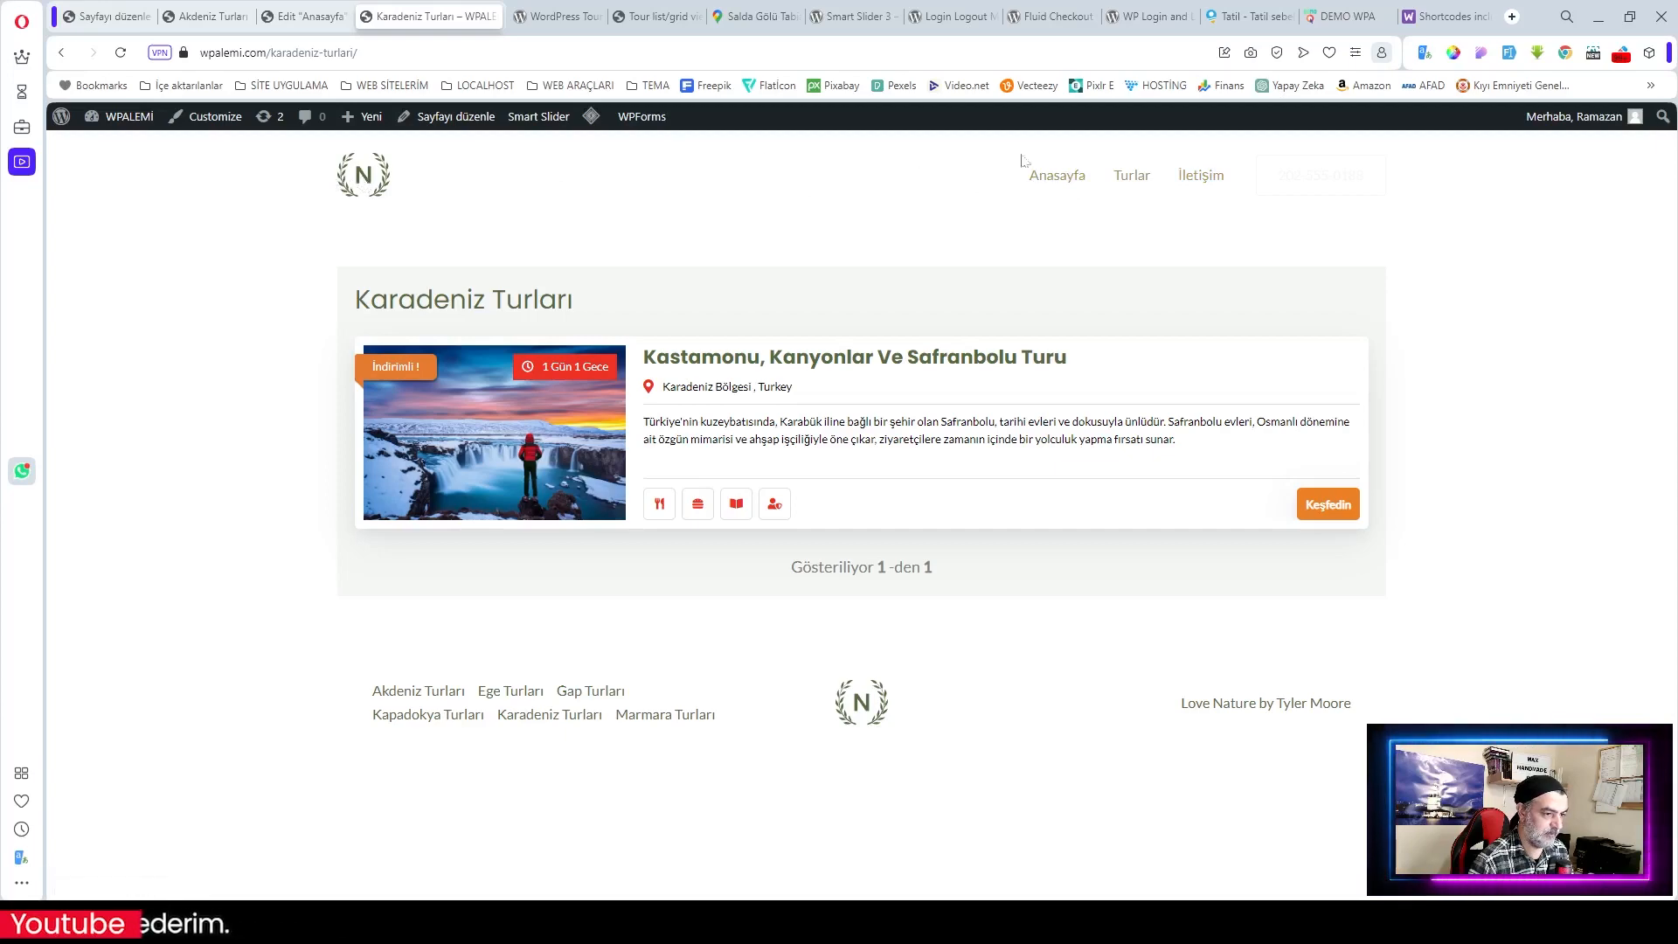
Step: Return to the site homepage, then back to the Marmara Turları editor
left_click(366, 178)
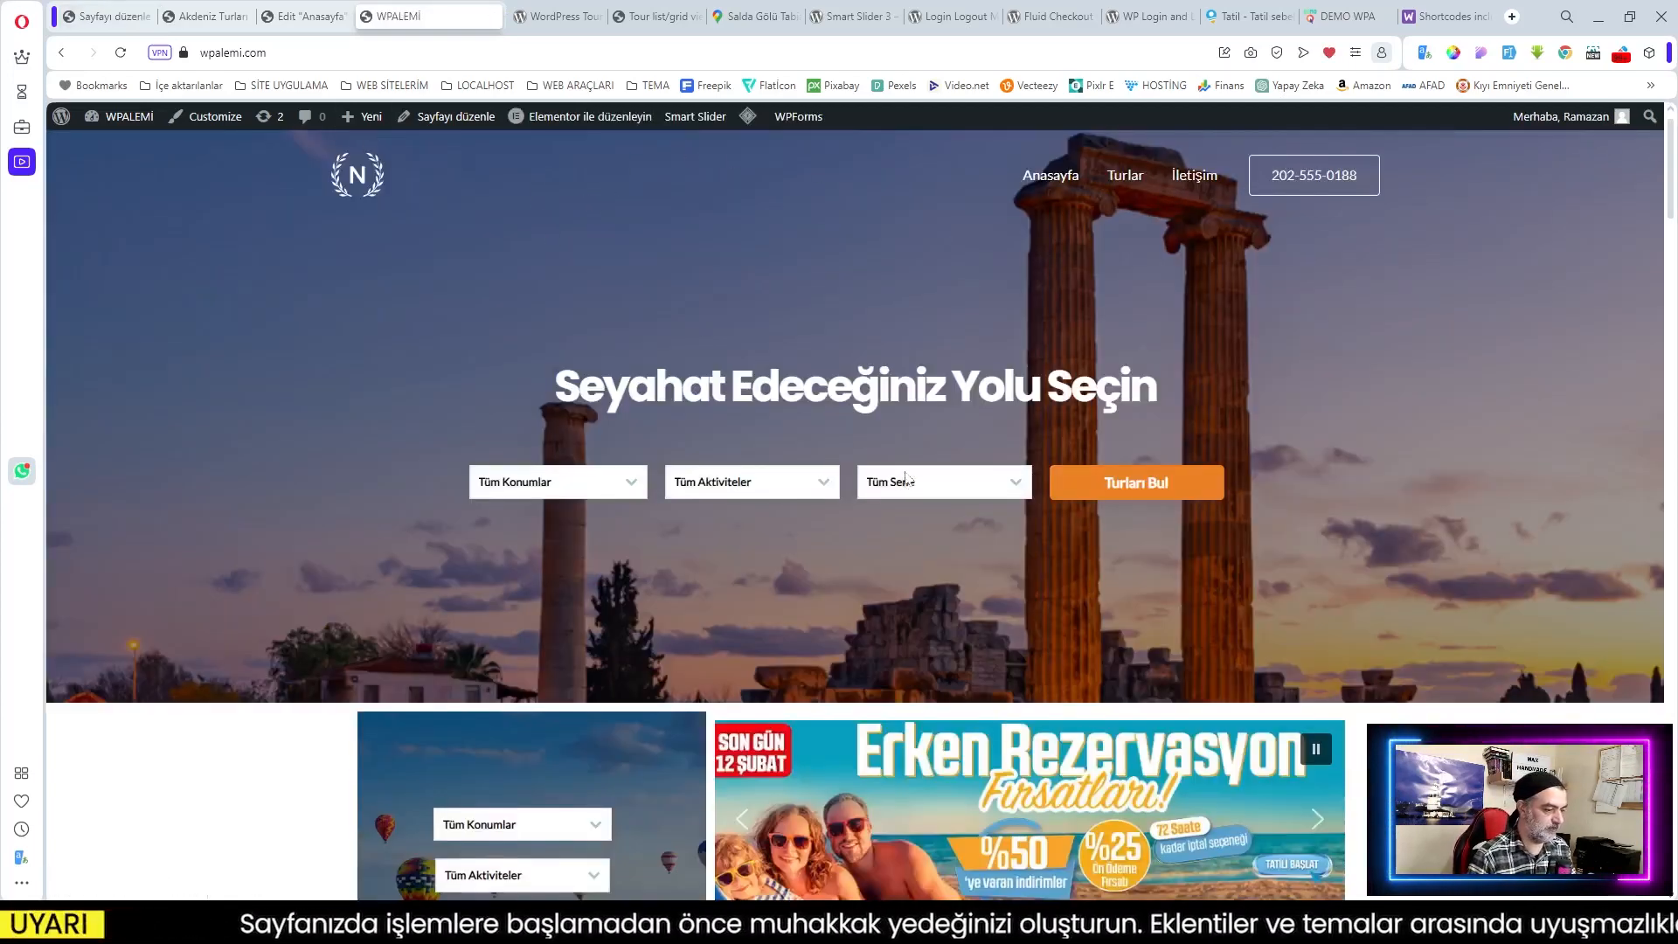
scroll(906, 478, "down", 3)
scroll(906, 478, "up", 3)
left_click(89, 18)
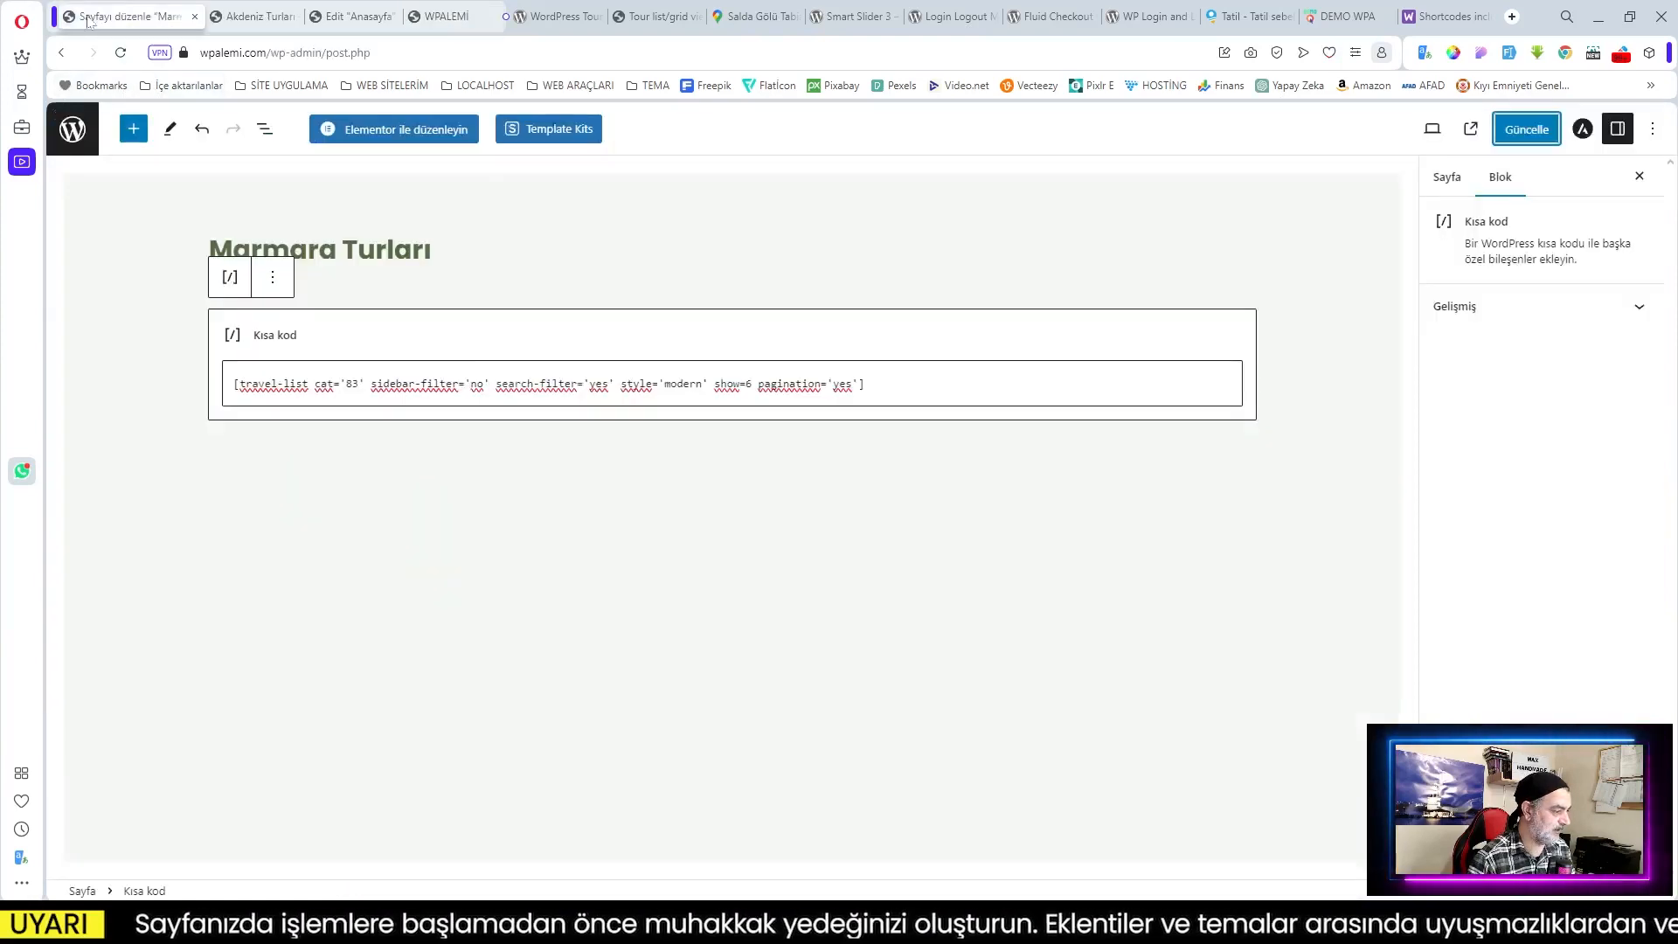
Step: Open Görünüm > Menüler and list all pages under Tümünü görüntüle
left_click(73, 133)
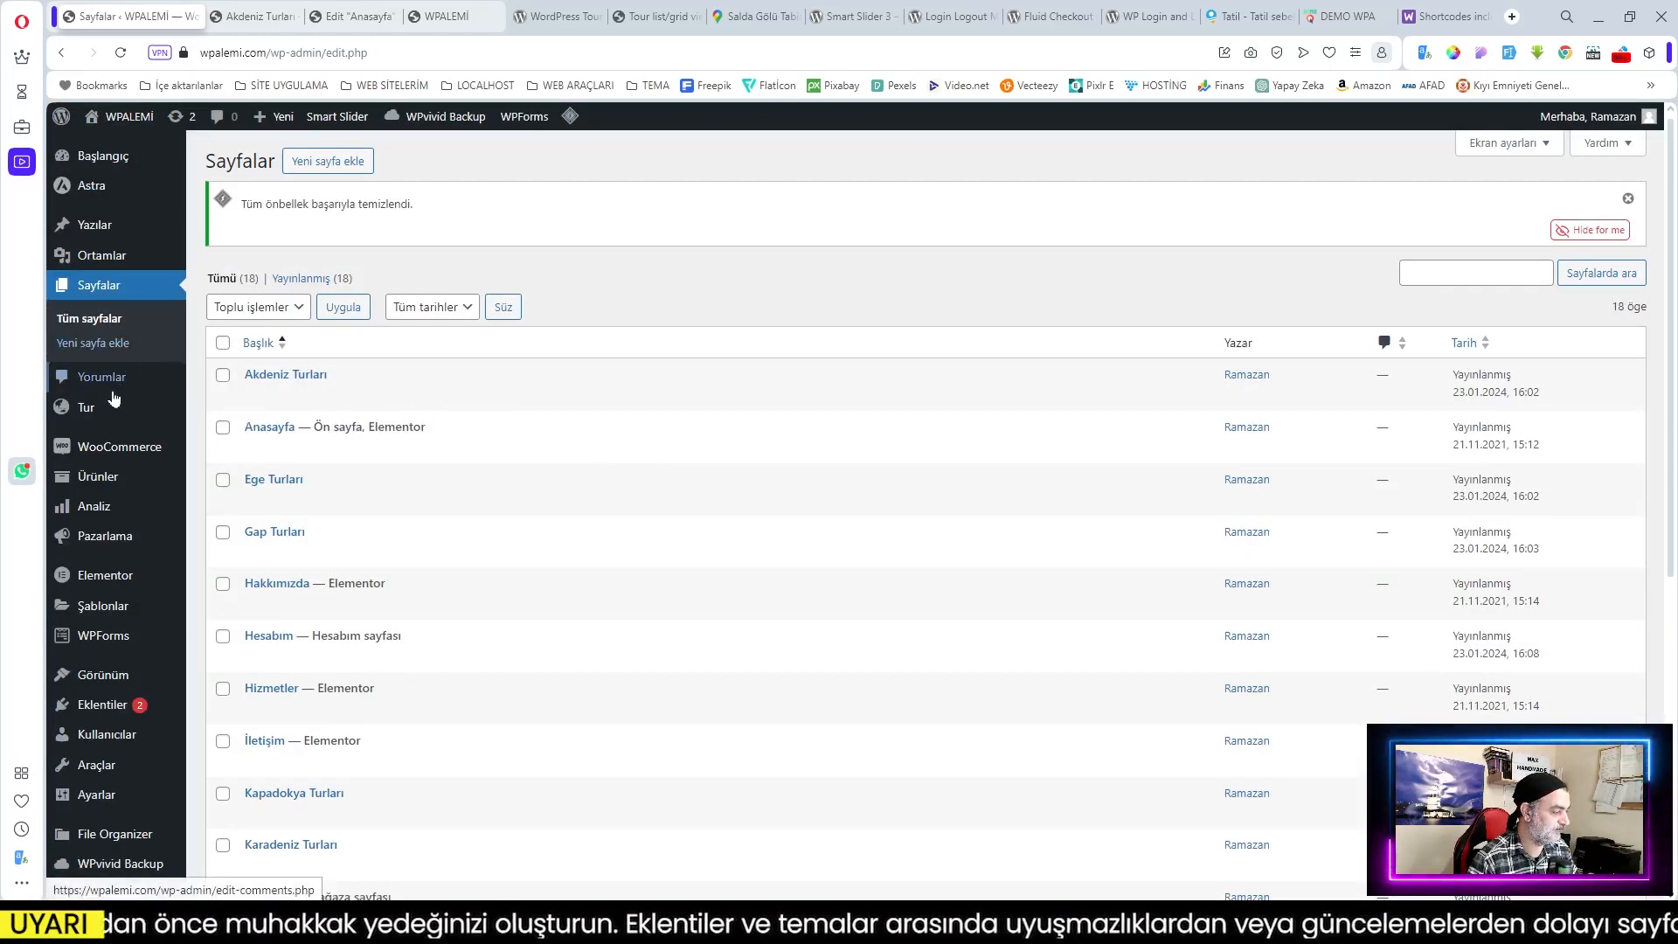
mouse_move(105, 675)
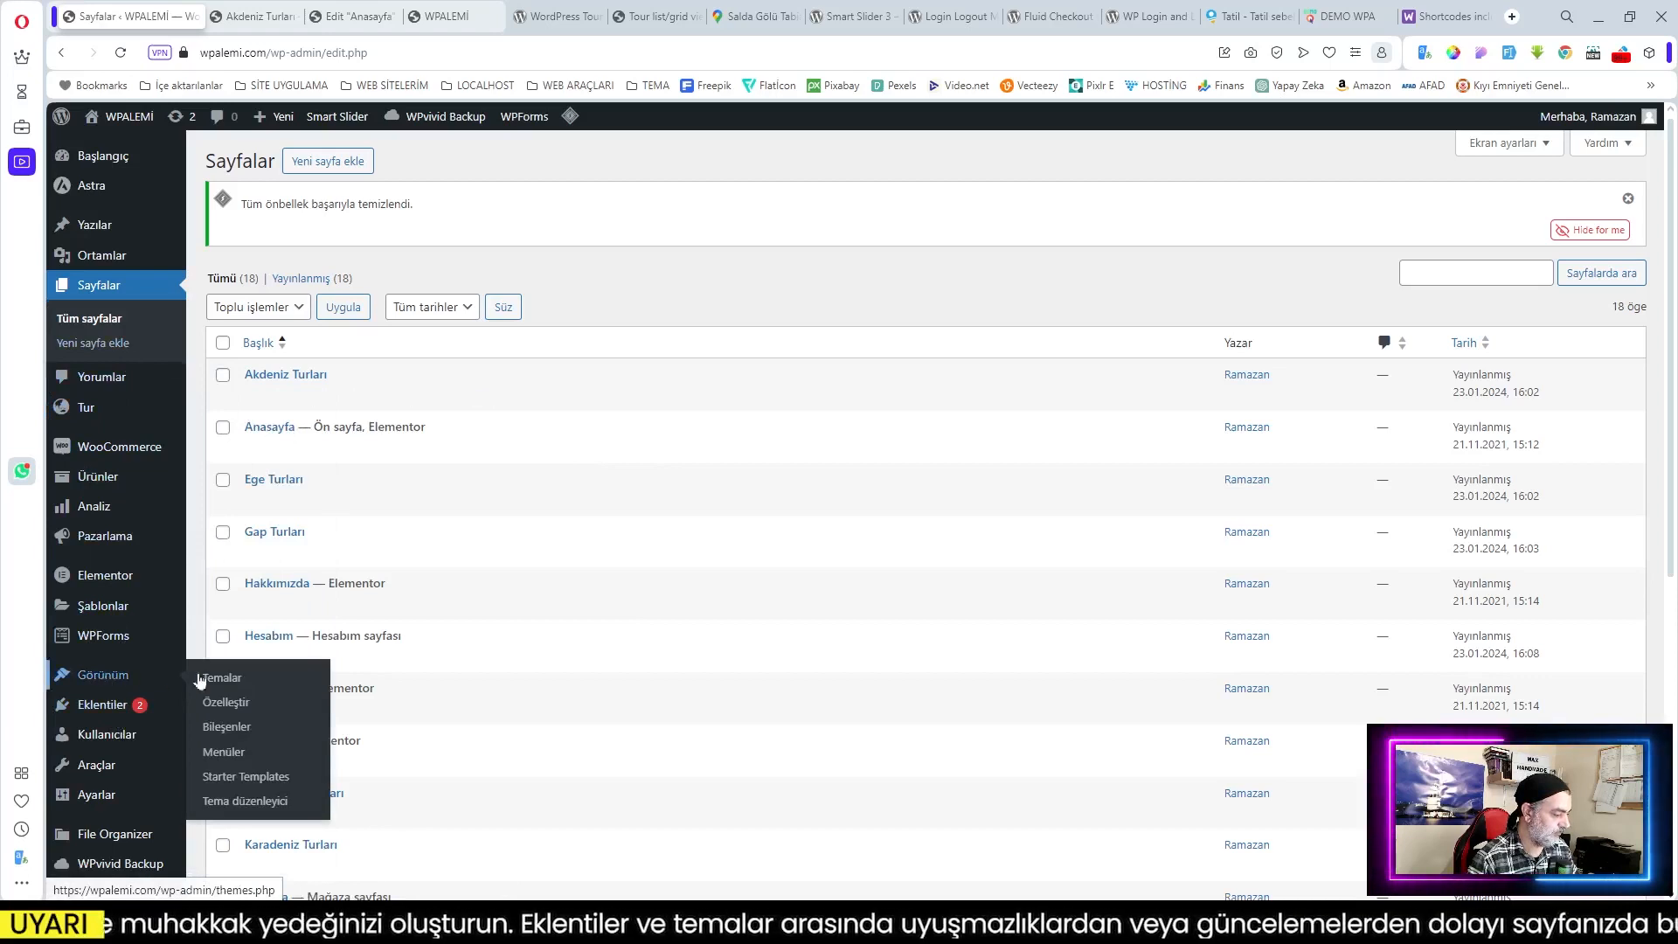
left_click(229, 756)
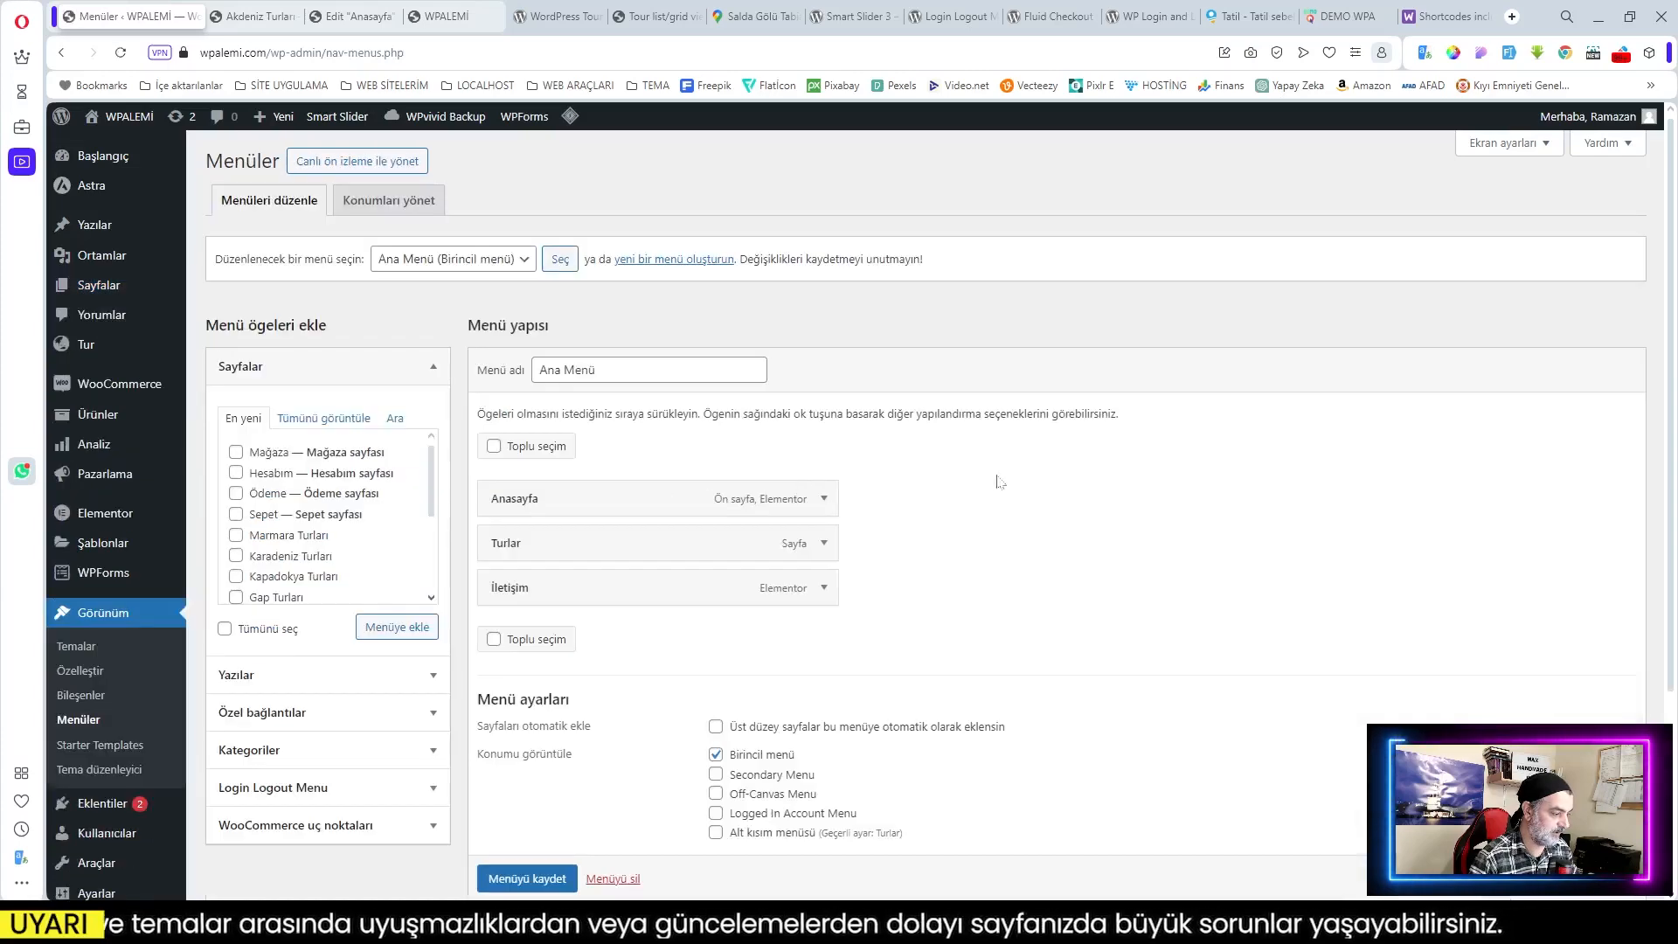
left_click(312, 423)
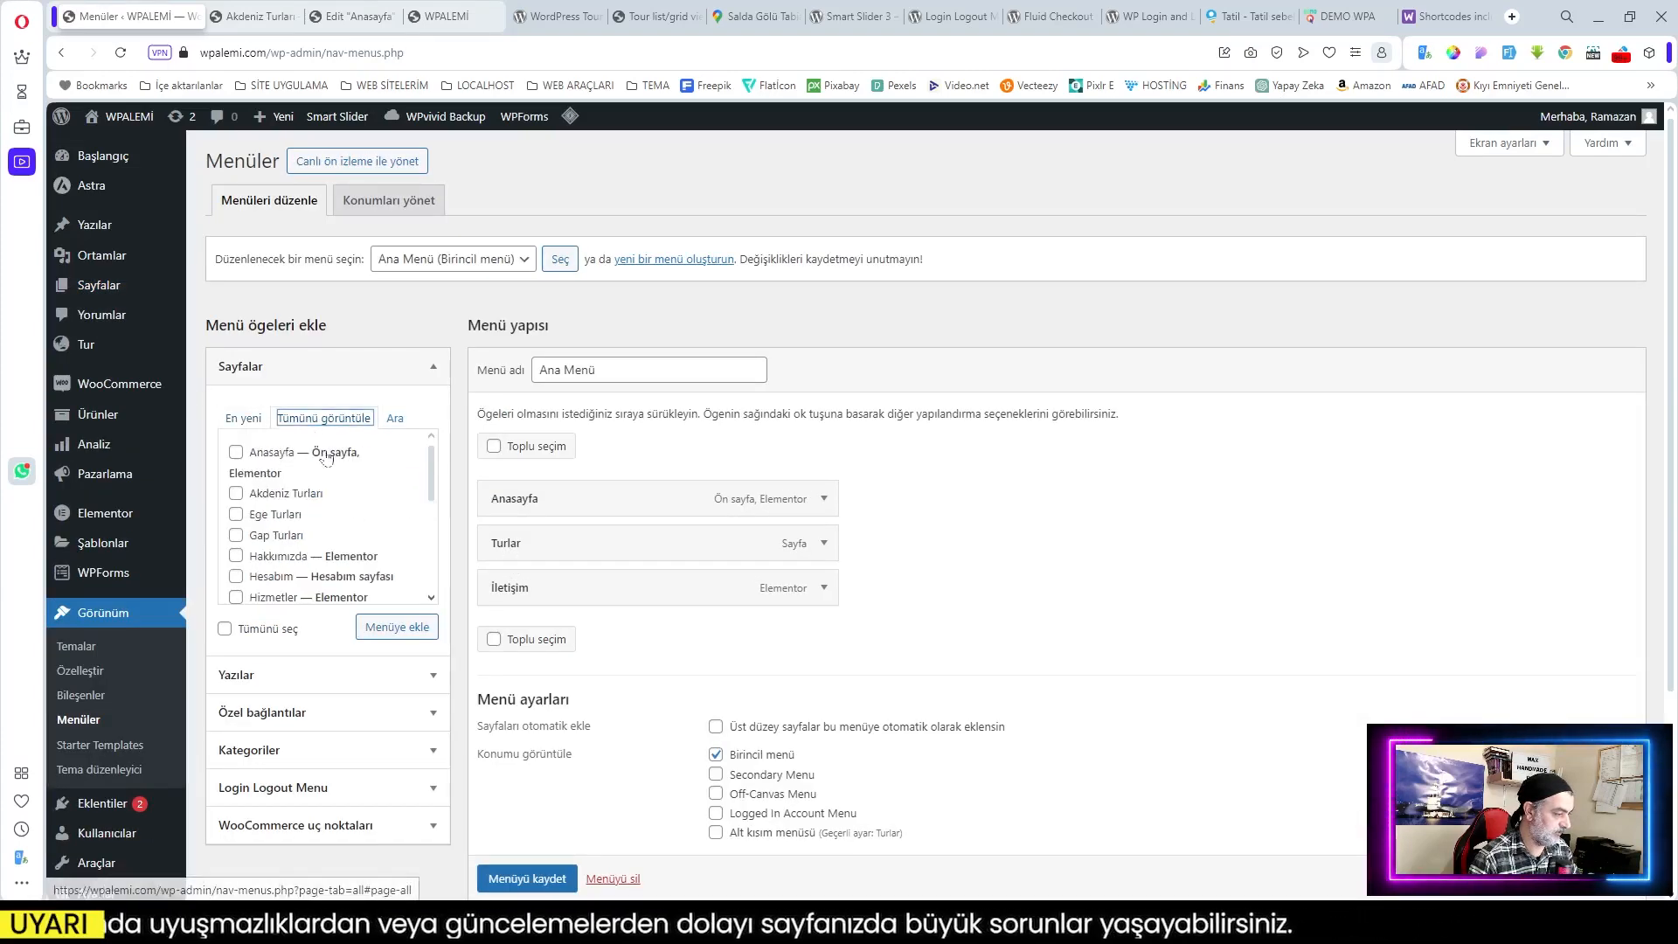
Step: Add the regional tour pages, Akdeniz through Marmara Turları, to Ana Menü
left_click(235, 494)
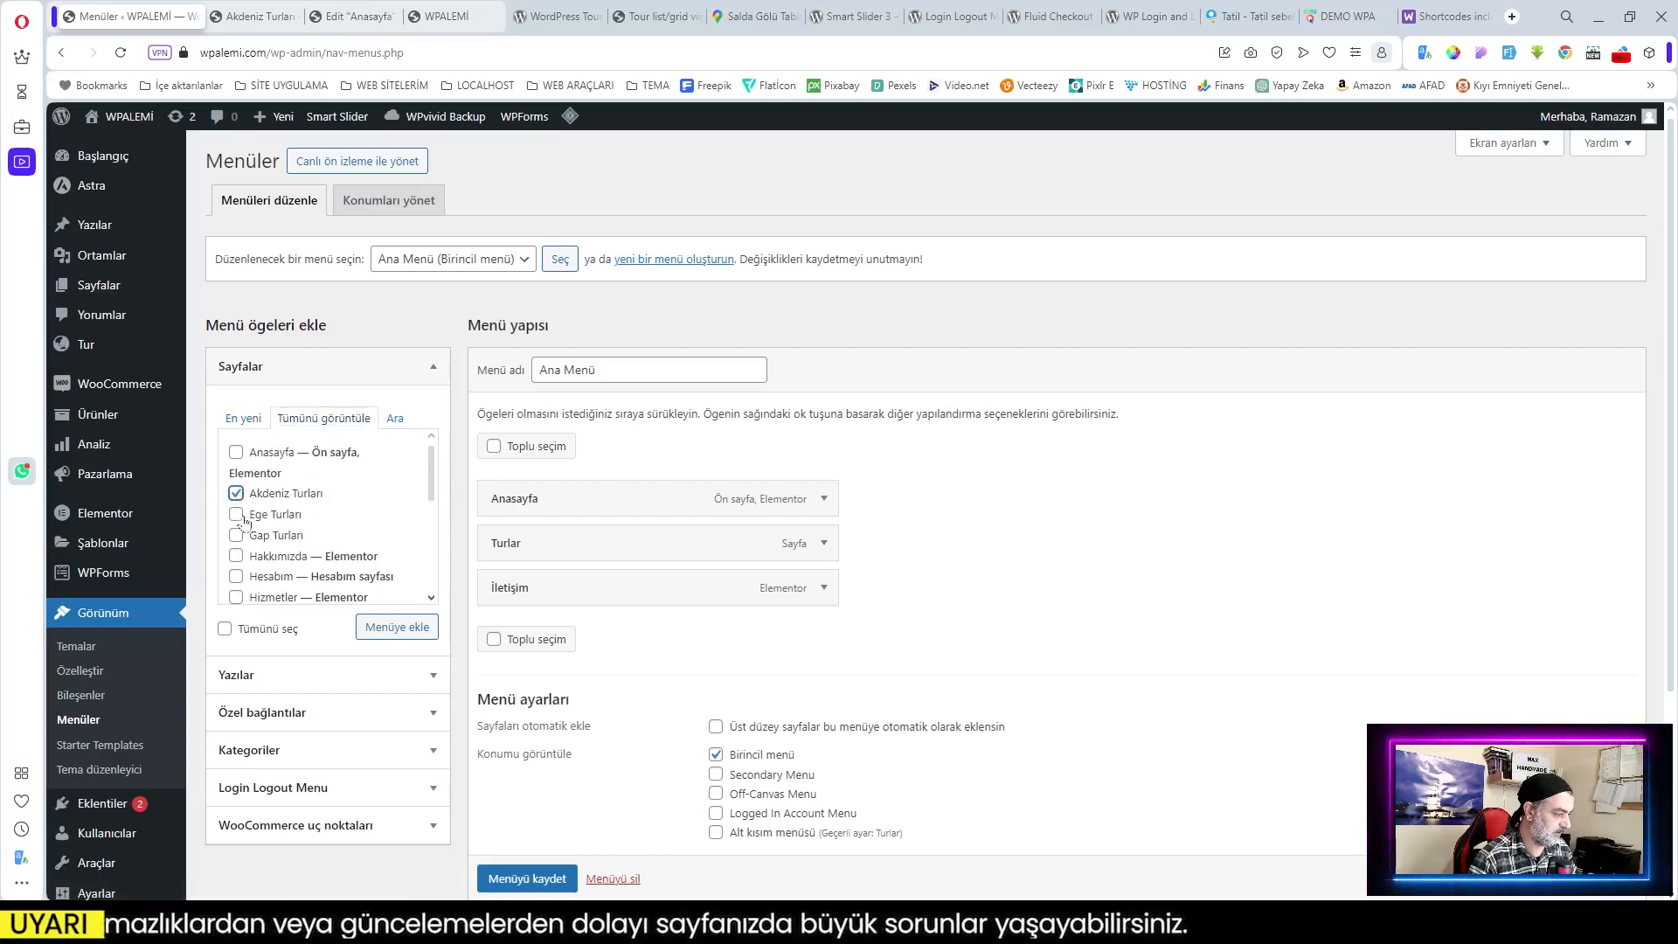
left_click(236, 516)
left_click(236, 536)
scroll(343, 557, "down", 1)
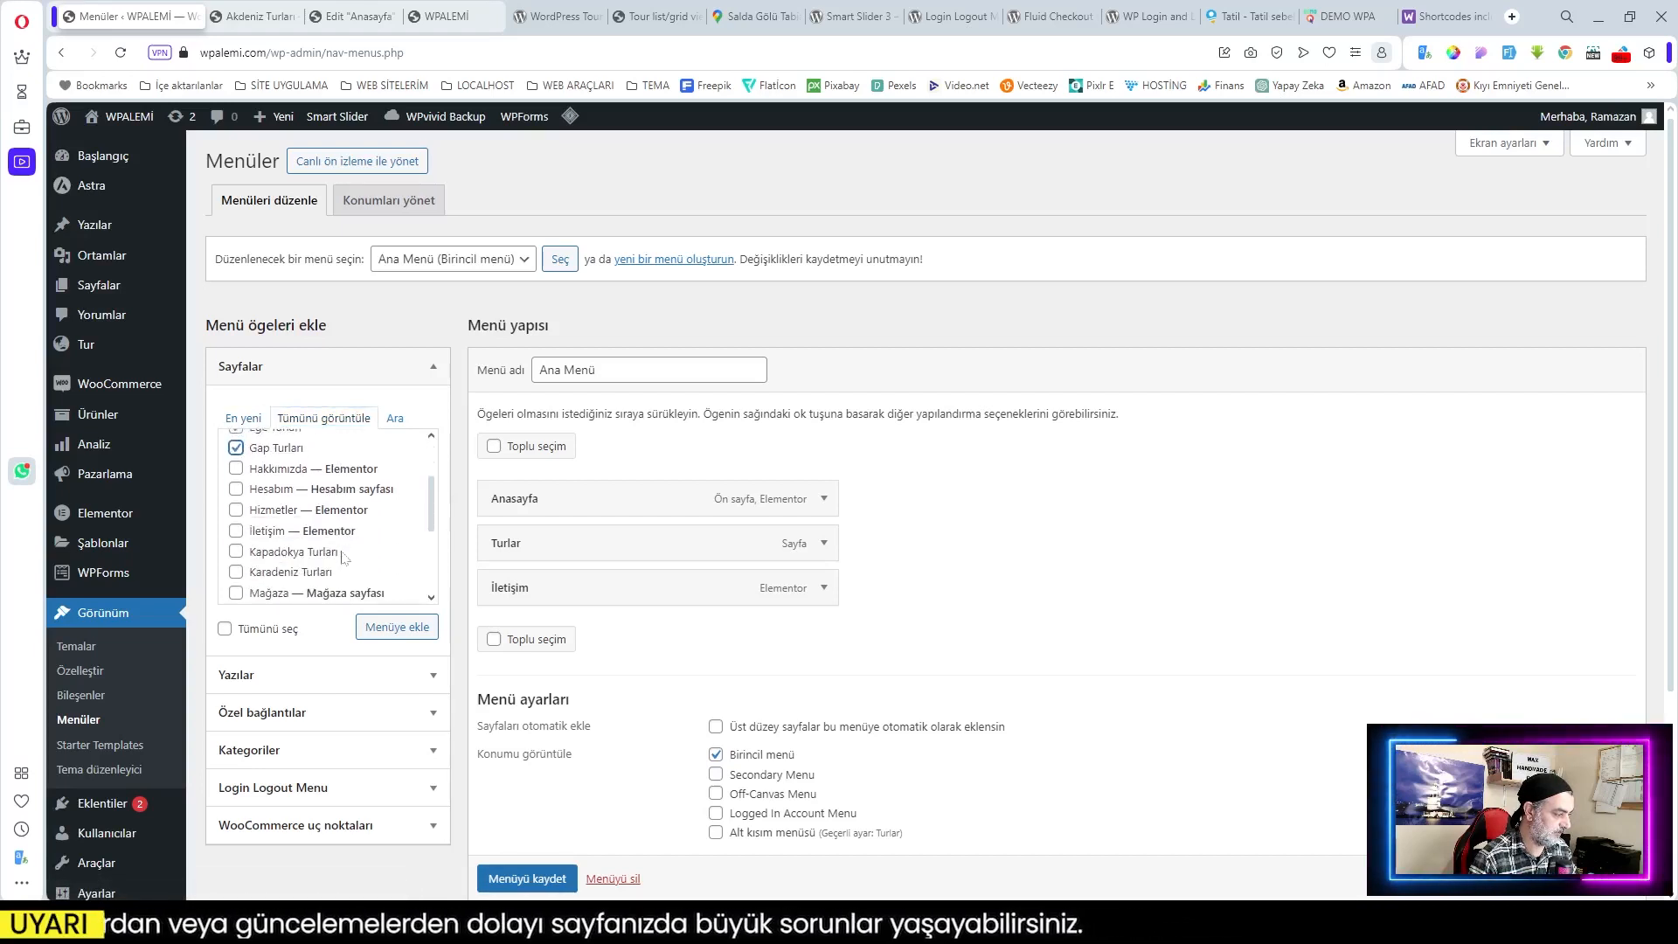
left_click(236, 551)
left_click(236, 572)
scroll(320, 577, "down", 2)
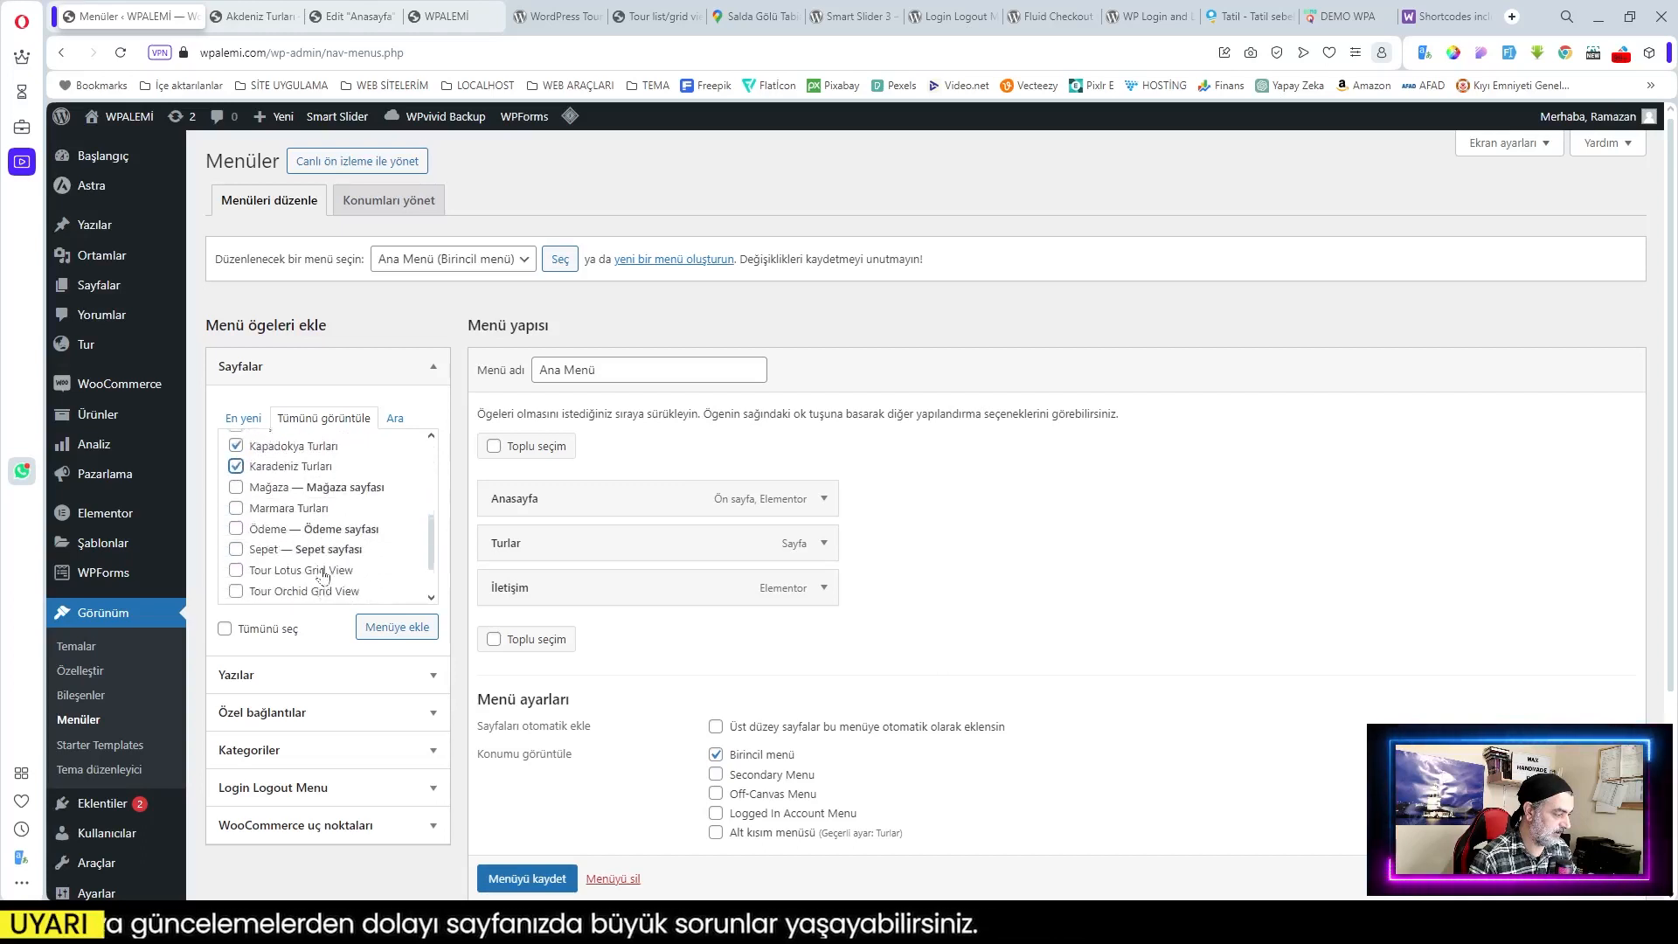
left_click(384, 628)
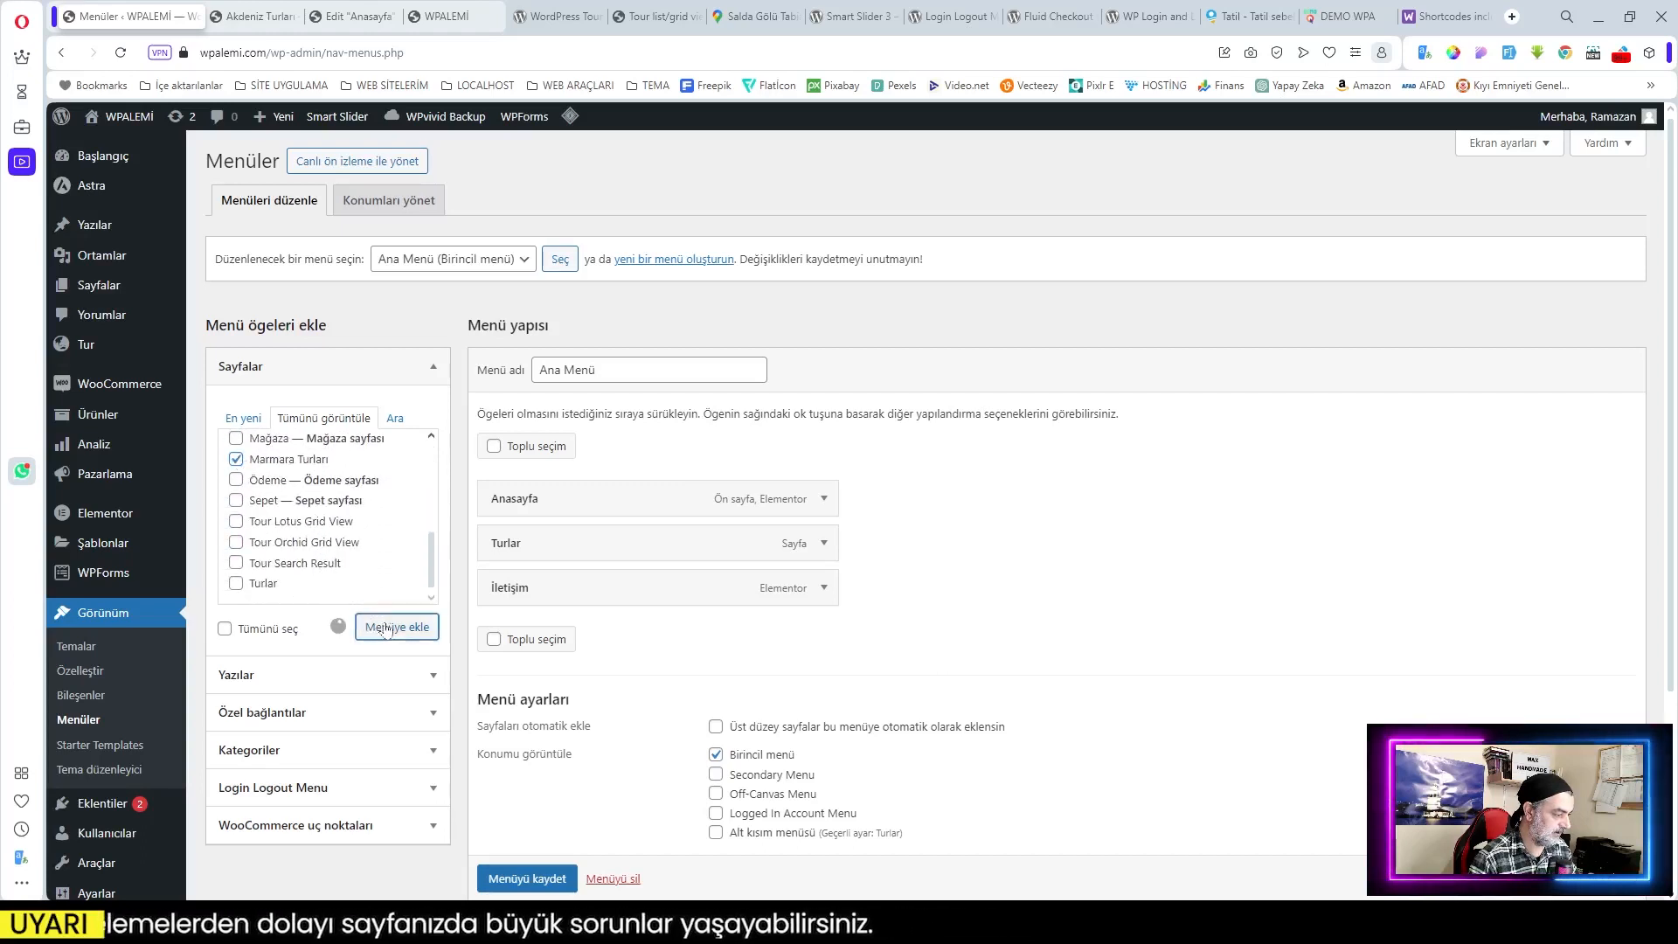
Step: Move İletişim to the end, nest the tour pages under Turlar, and save the menu
scroll(942, 630, "down", 2)
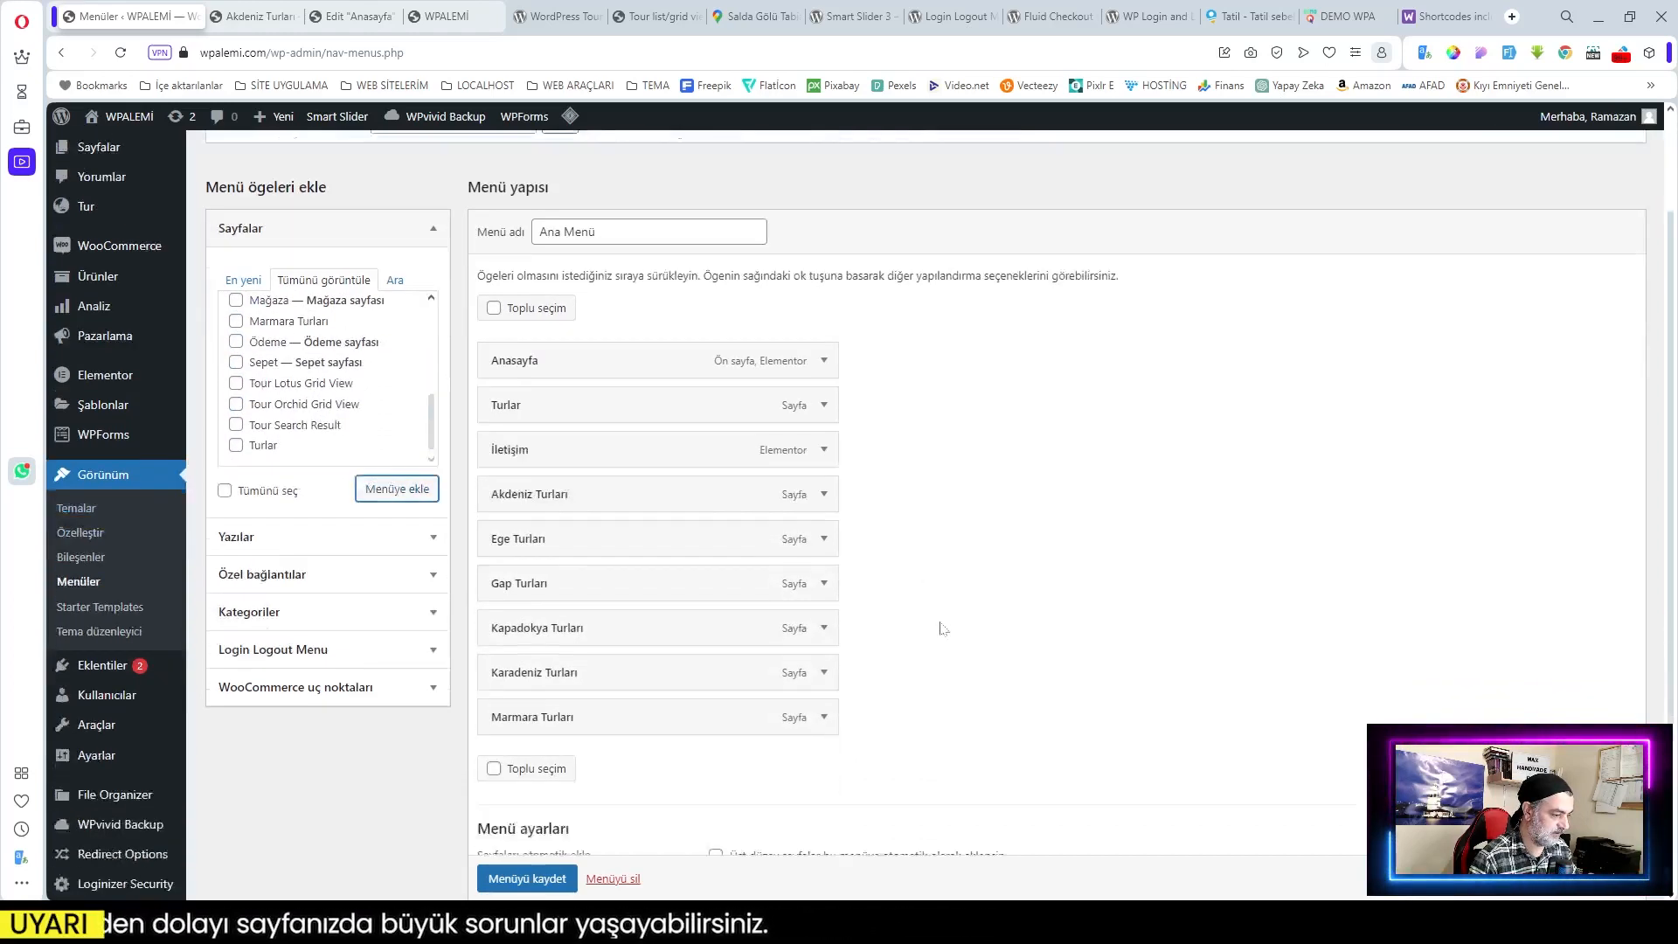
left_click_drag(662, 427, 655, 686)
left_click_drag(560, 427, 655, 592)
mouse_move(611, 644)
left_mouse_down()
mouse_move(644, 641)
mouse_move(629, 641)
left_mouse_up()
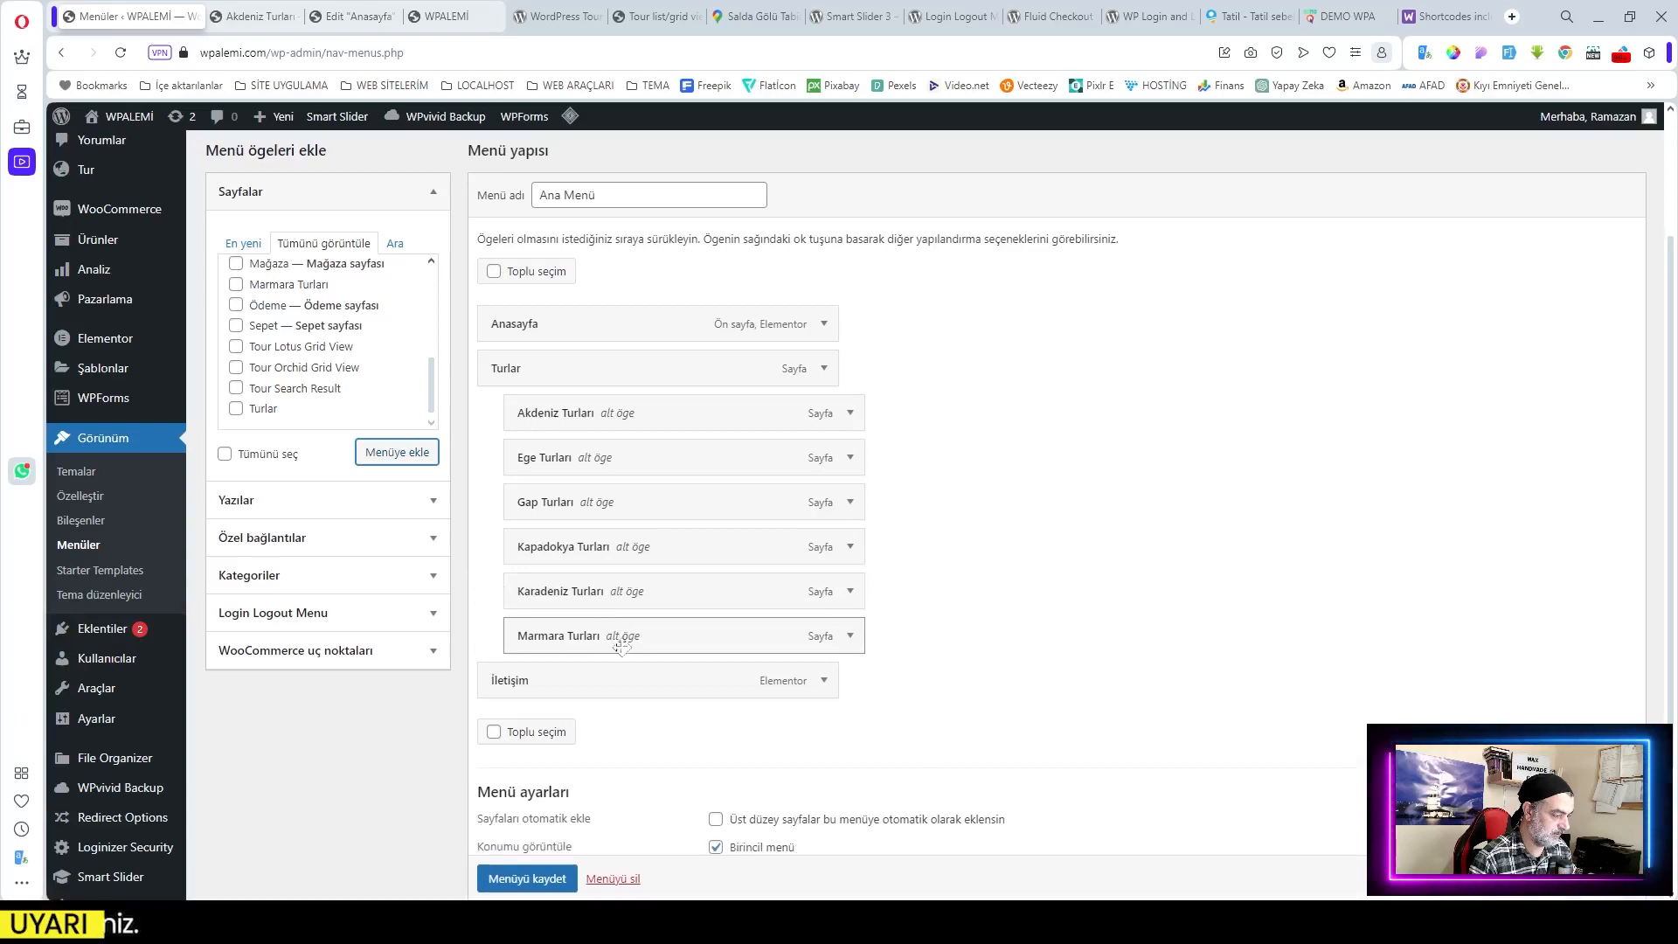
scroll(556, 873, "down", 1)
left_click(556, 877)
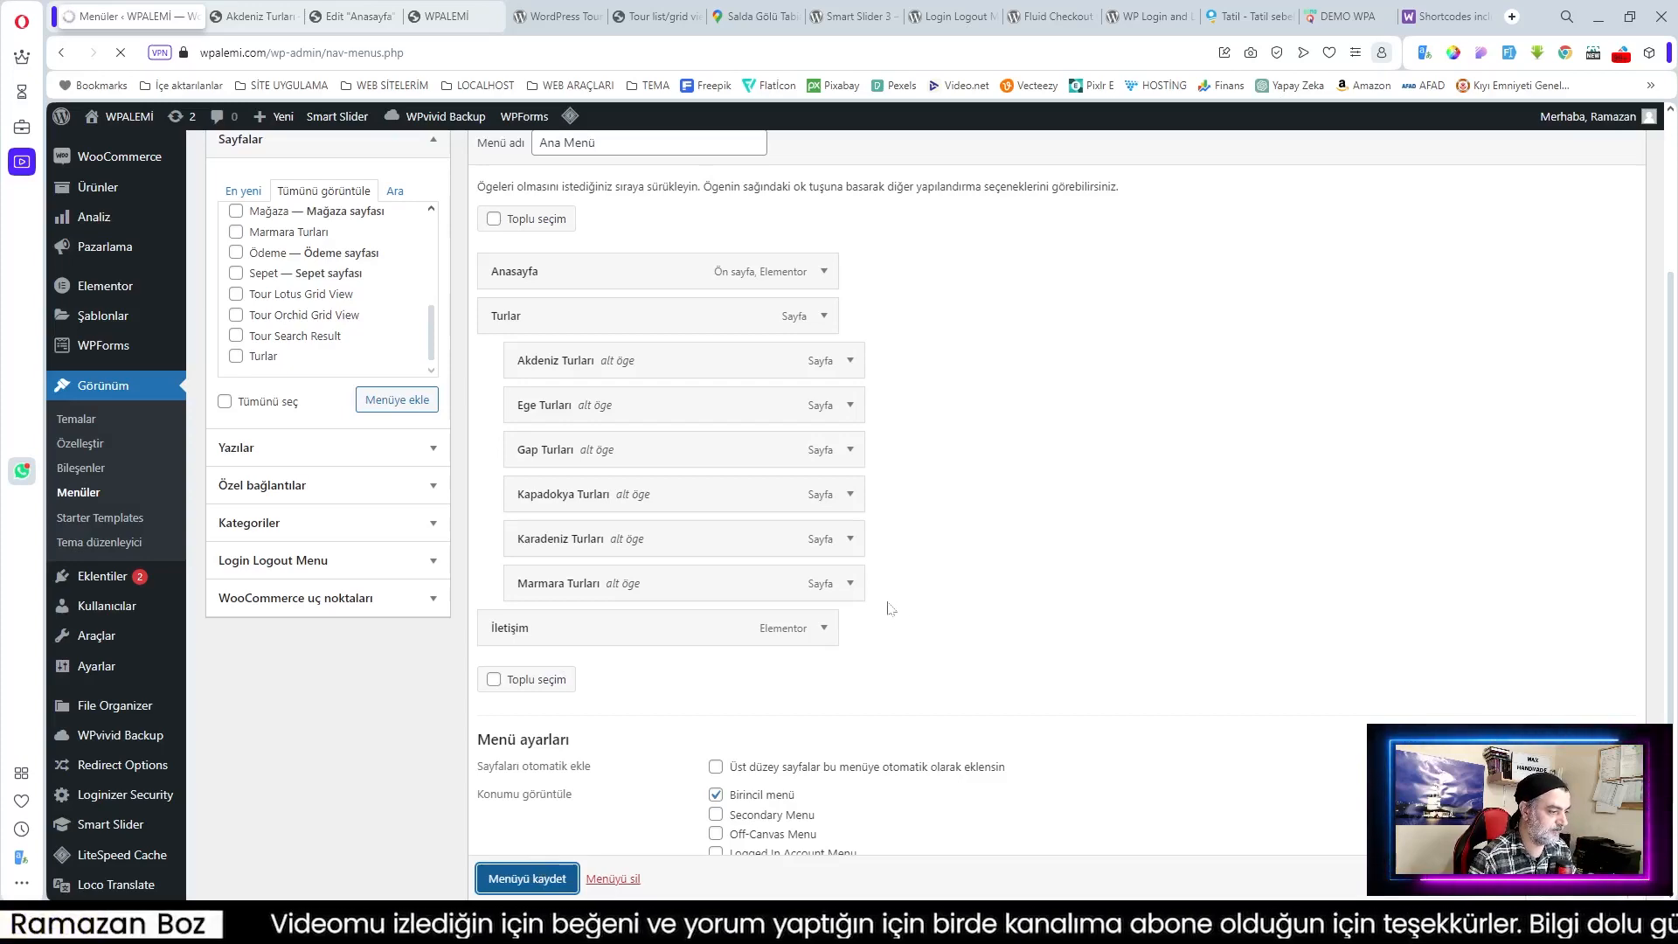
Step: Clear the cache with Tümünü temizle and confirm Turlar drops down the six tour pages
left_click(445, 17)
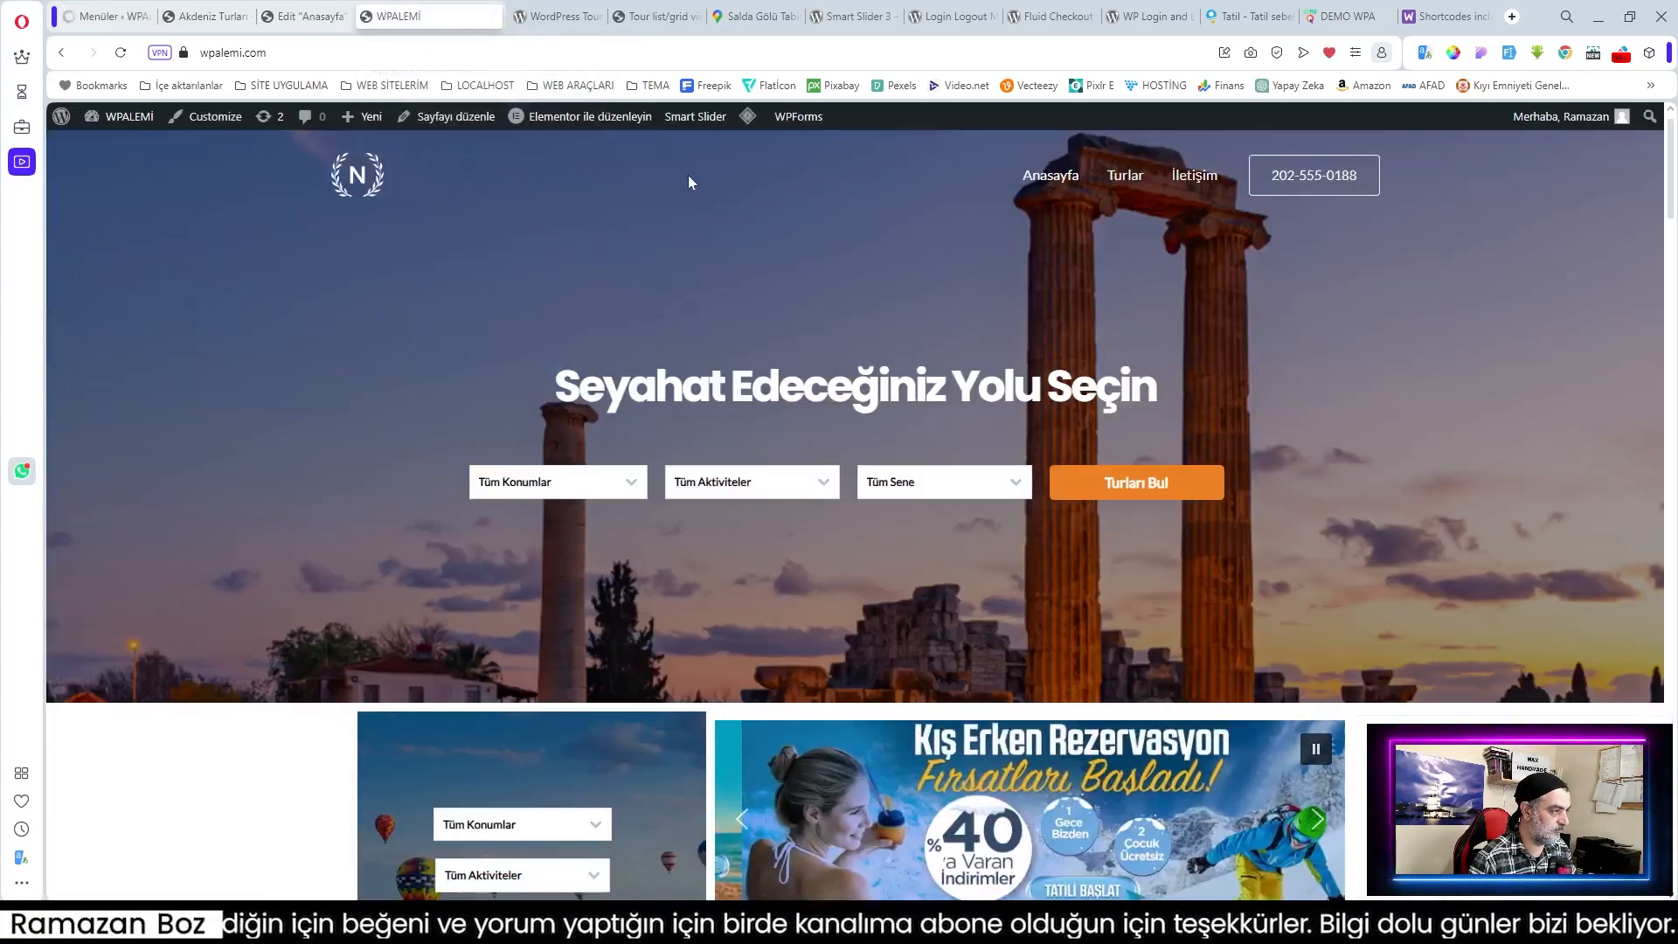
mouse_move(751, 130)
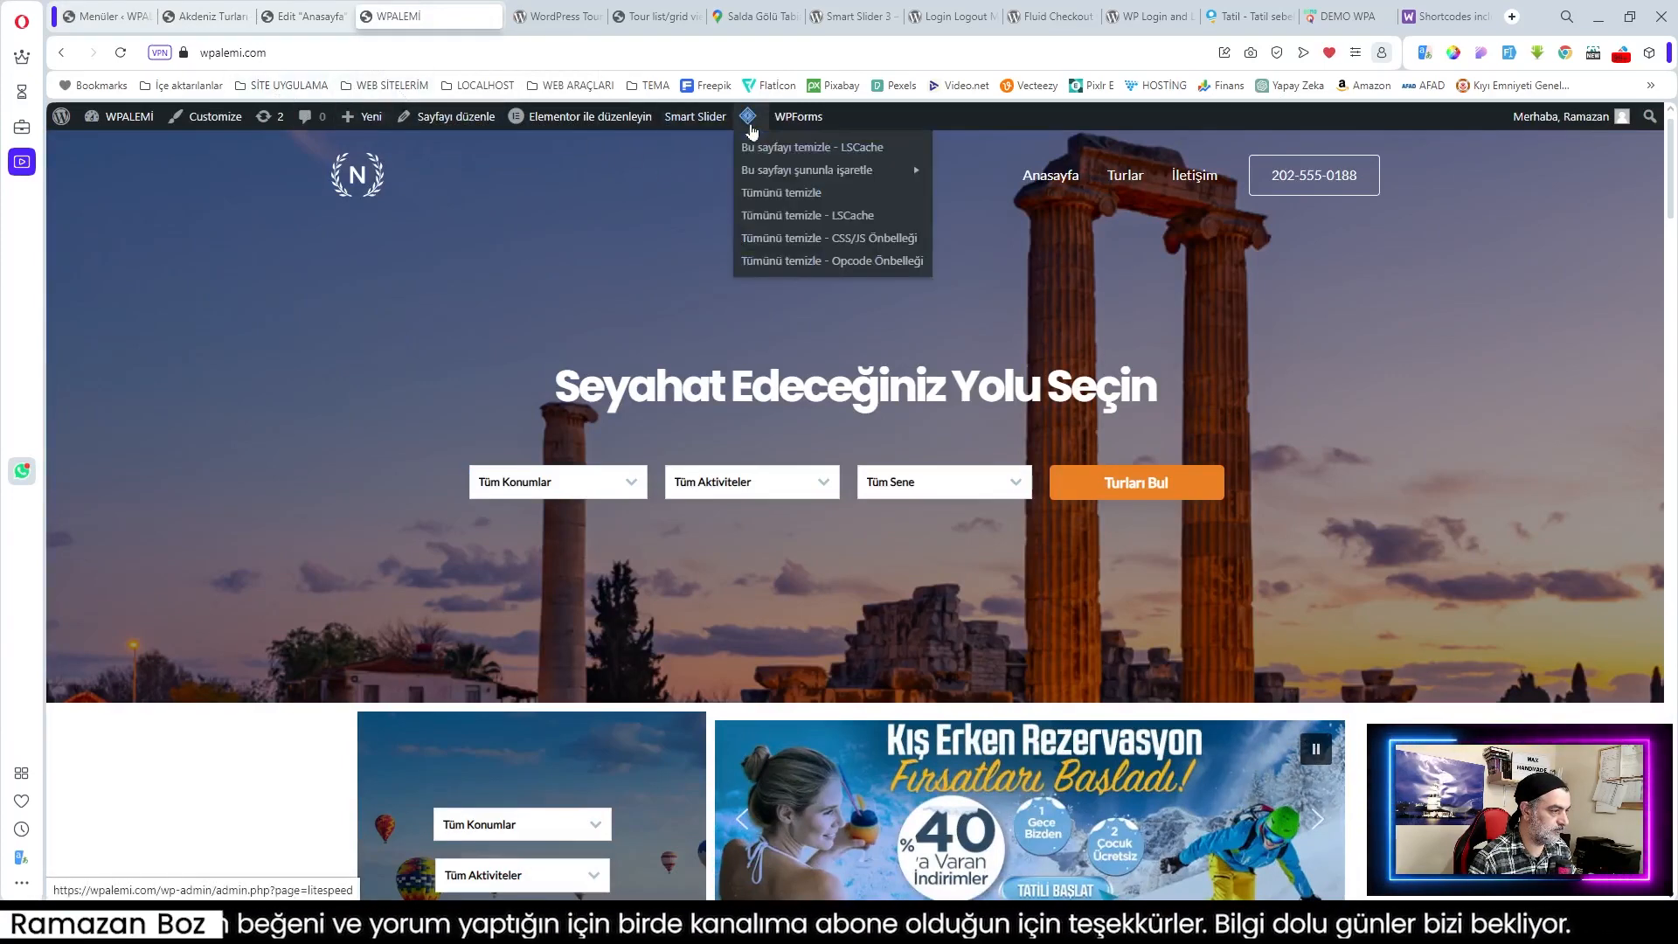
left_click(791, 195)
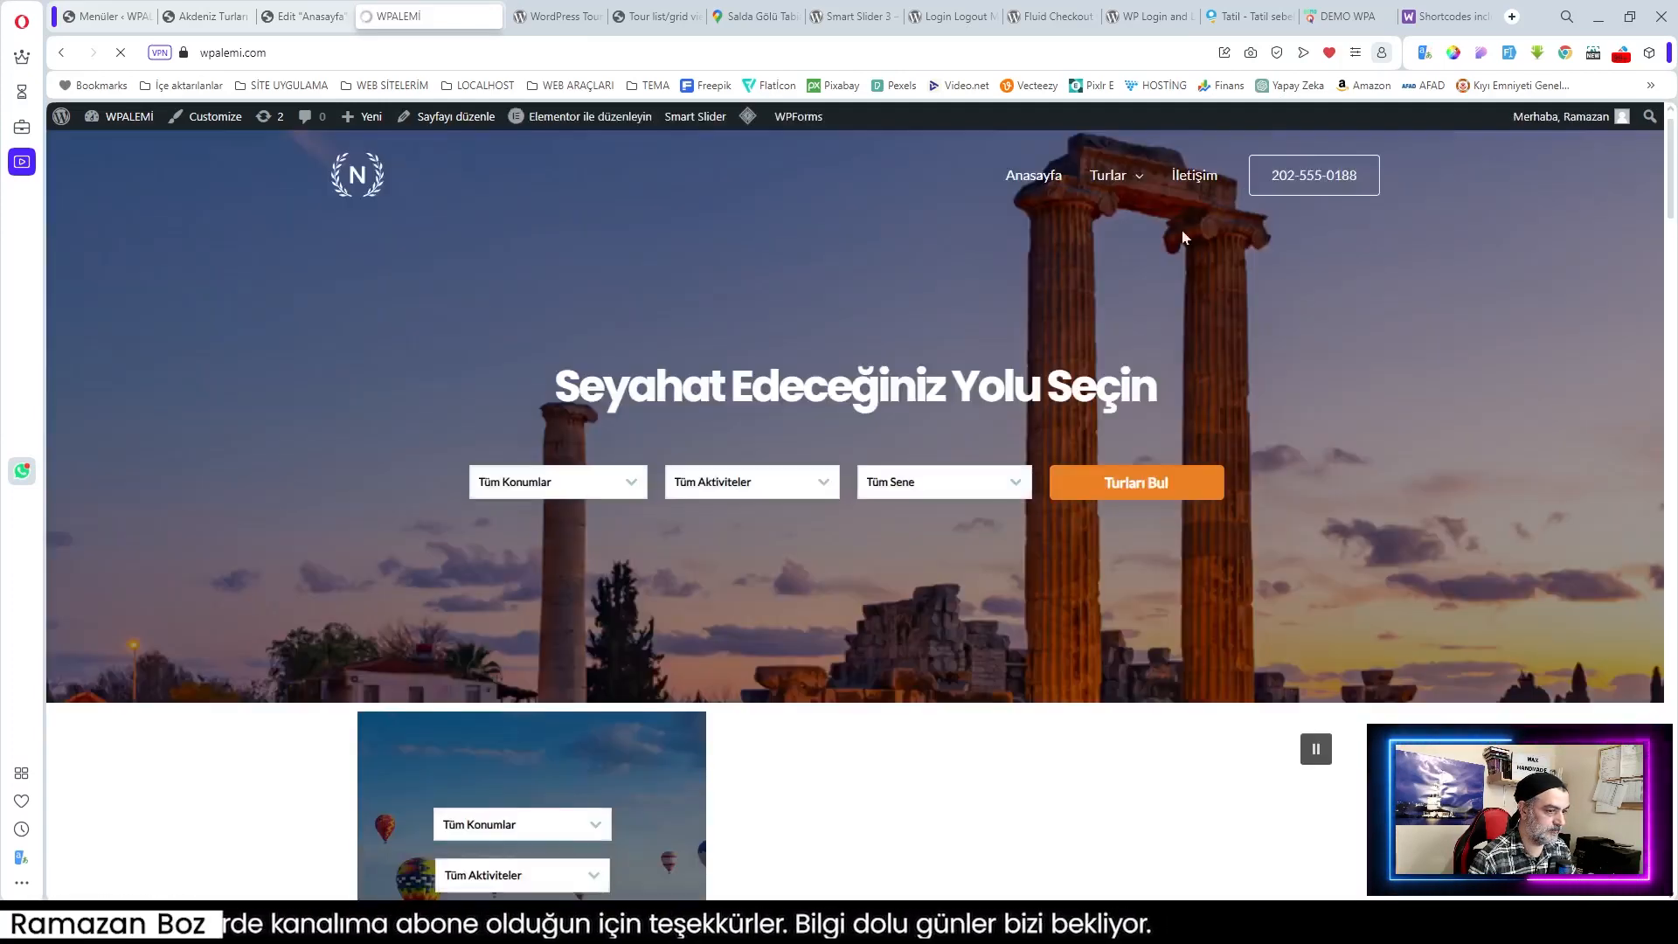
mouse_move(1111, 210)
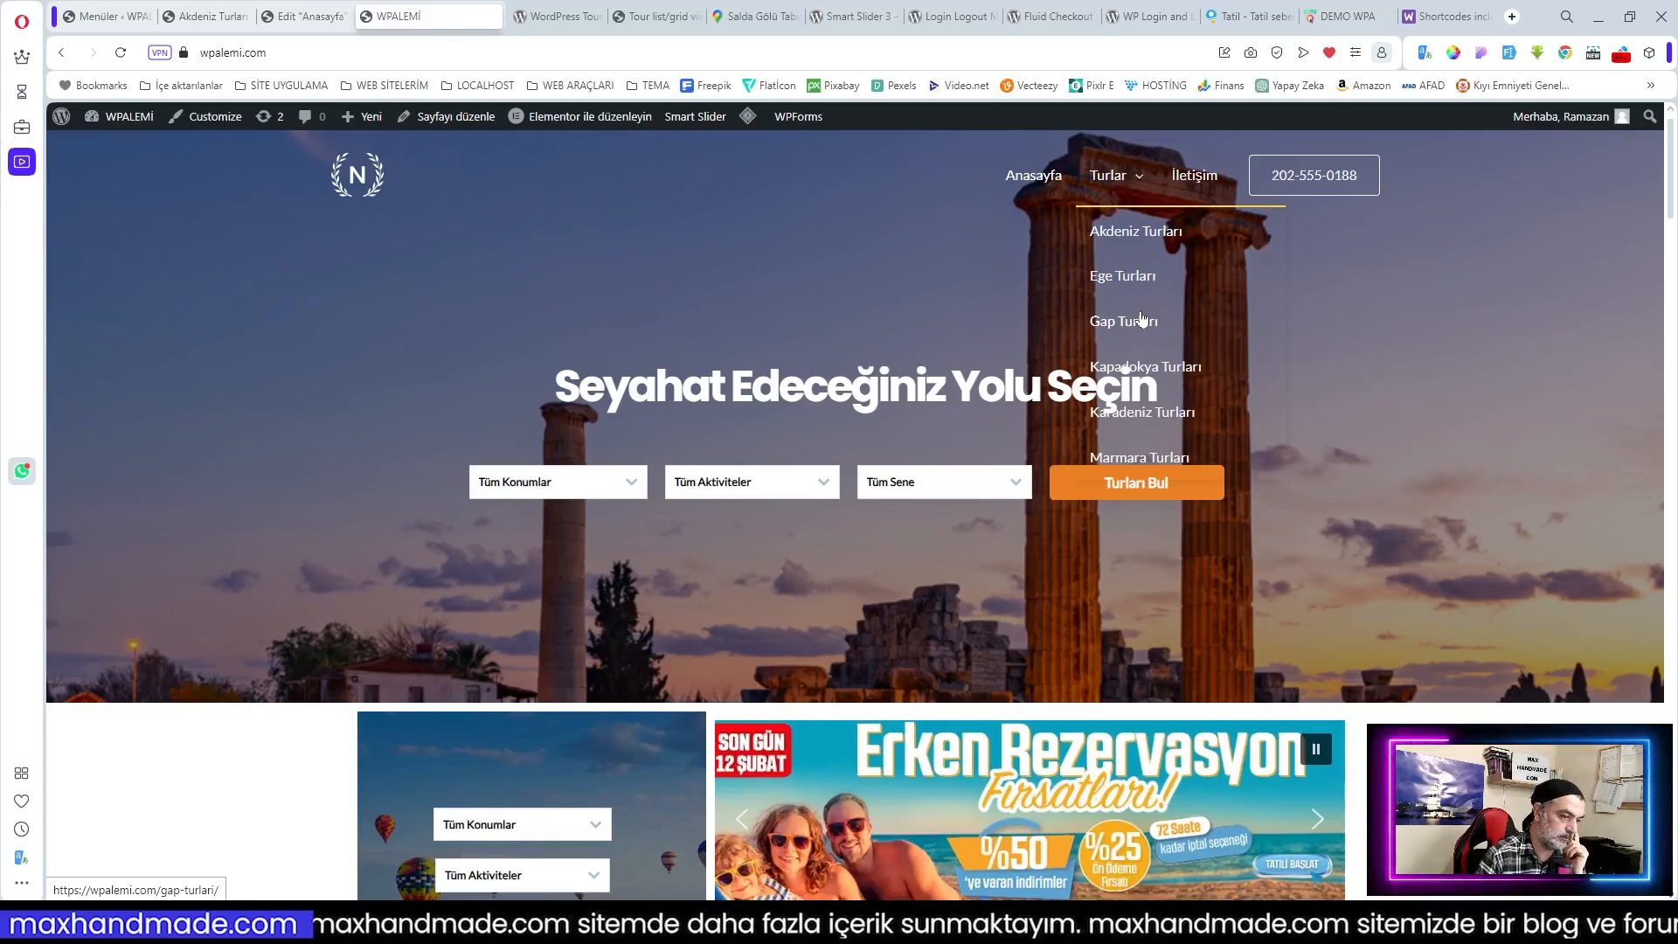
scroll(1143, 320, "down", 2)
scroll(1144, 320, "up", 2)
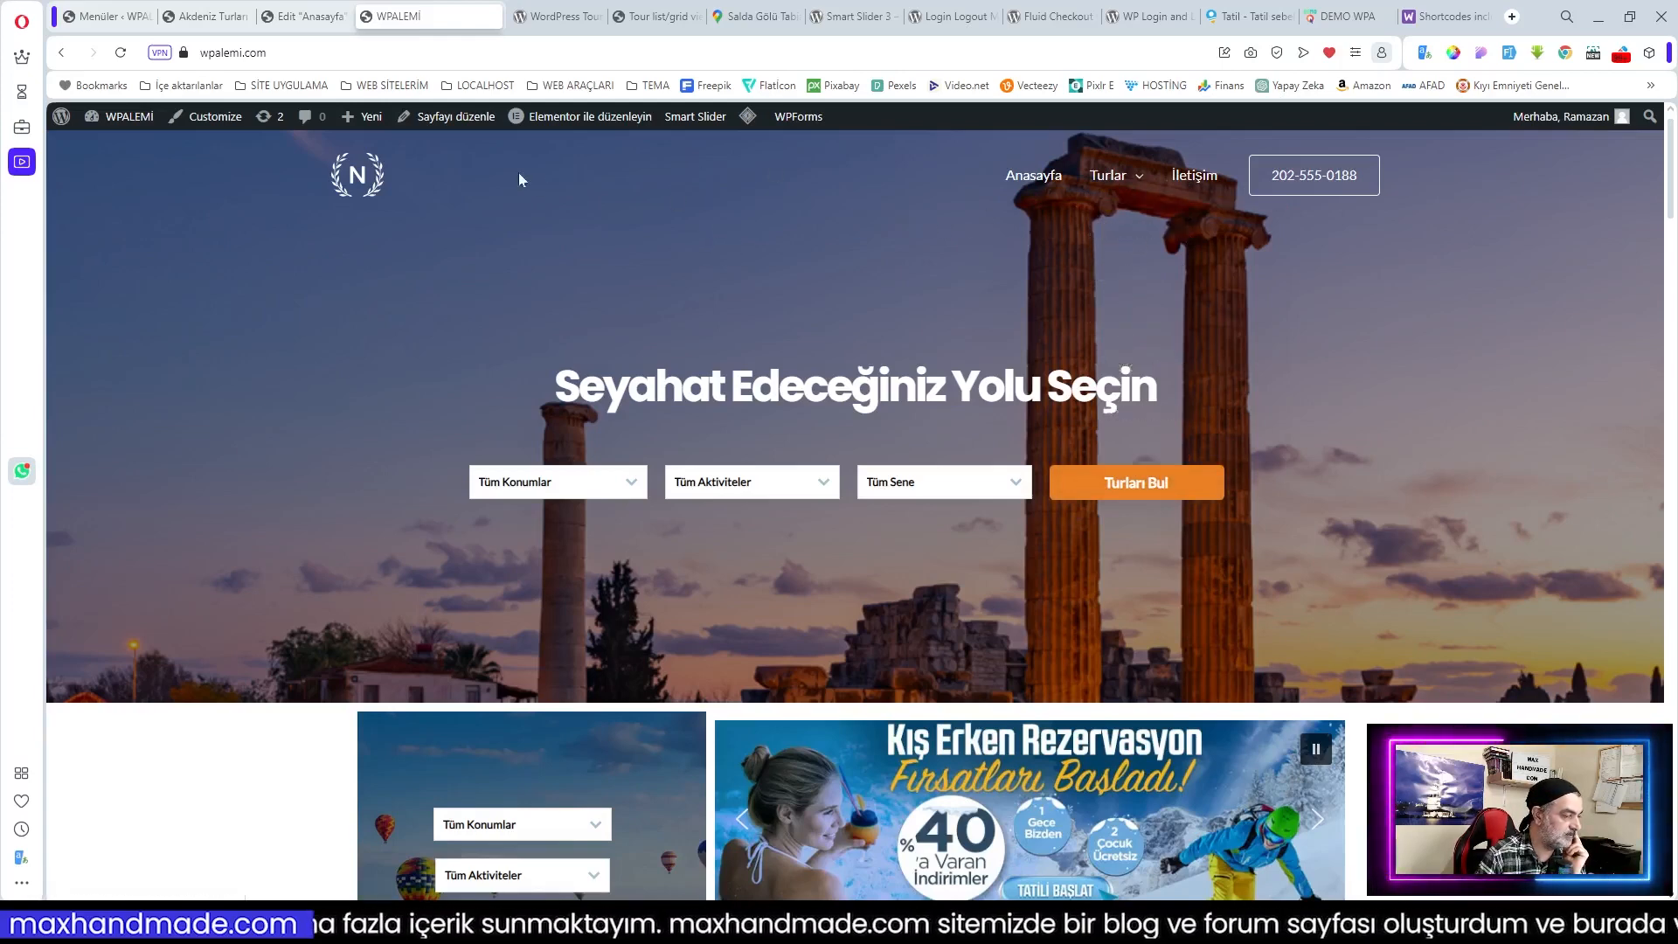
Step: Turn on Enable Scroll to Top under Genel > Başa dön and review its Design tab
left_click(106, 18)
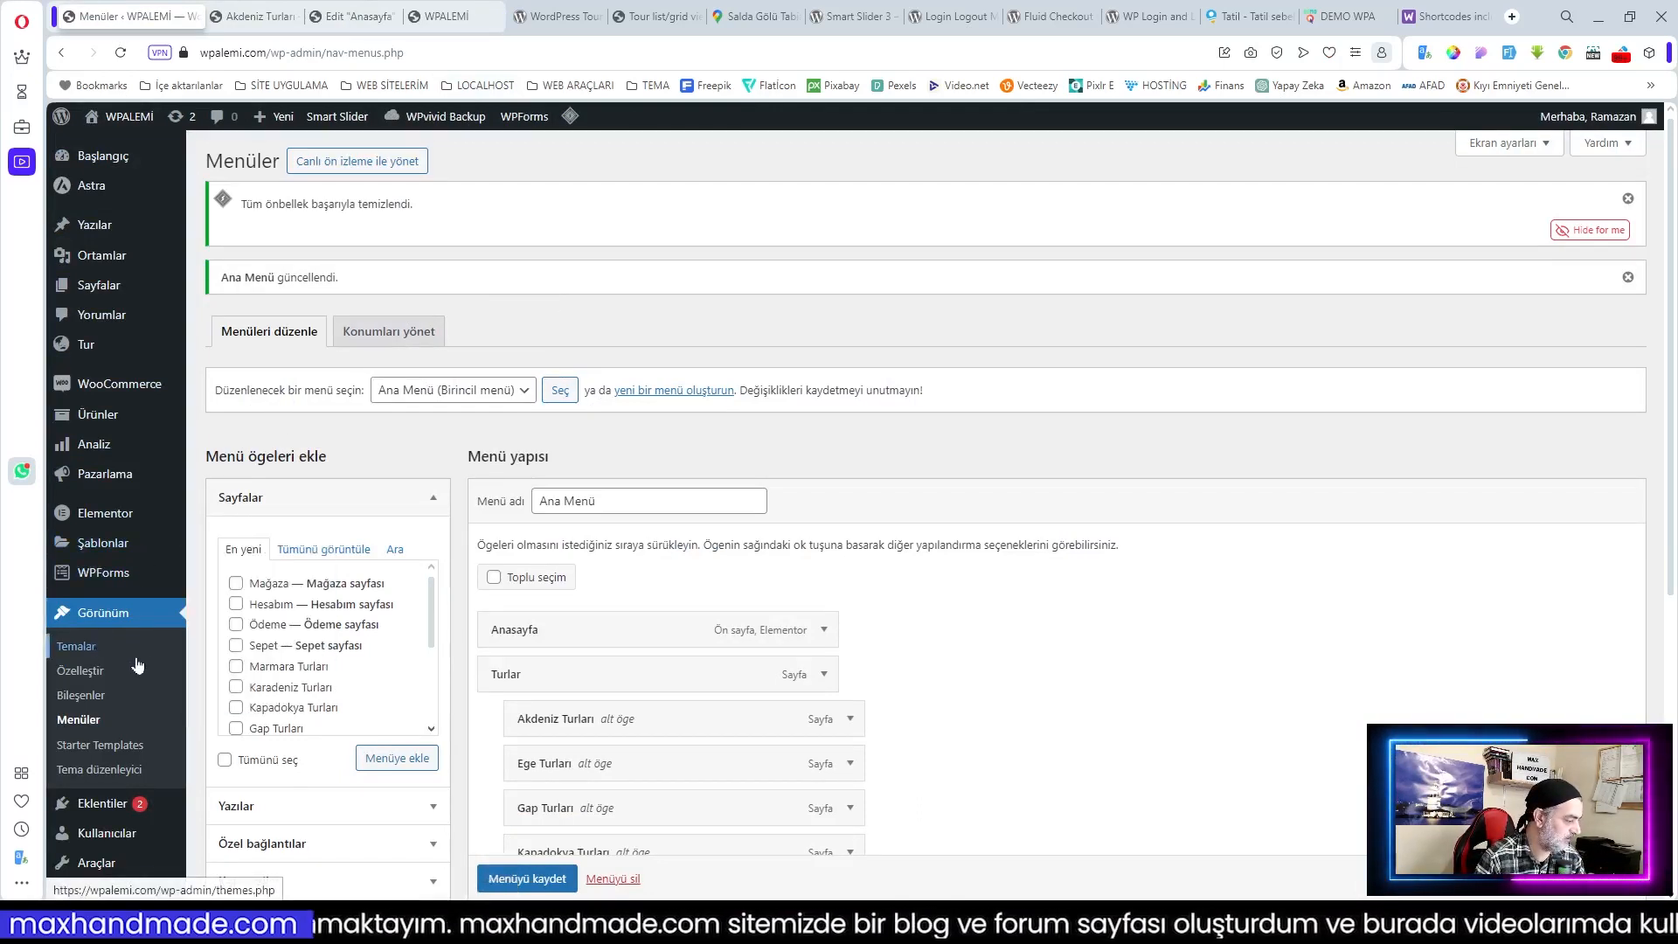
left_click(77, 677)
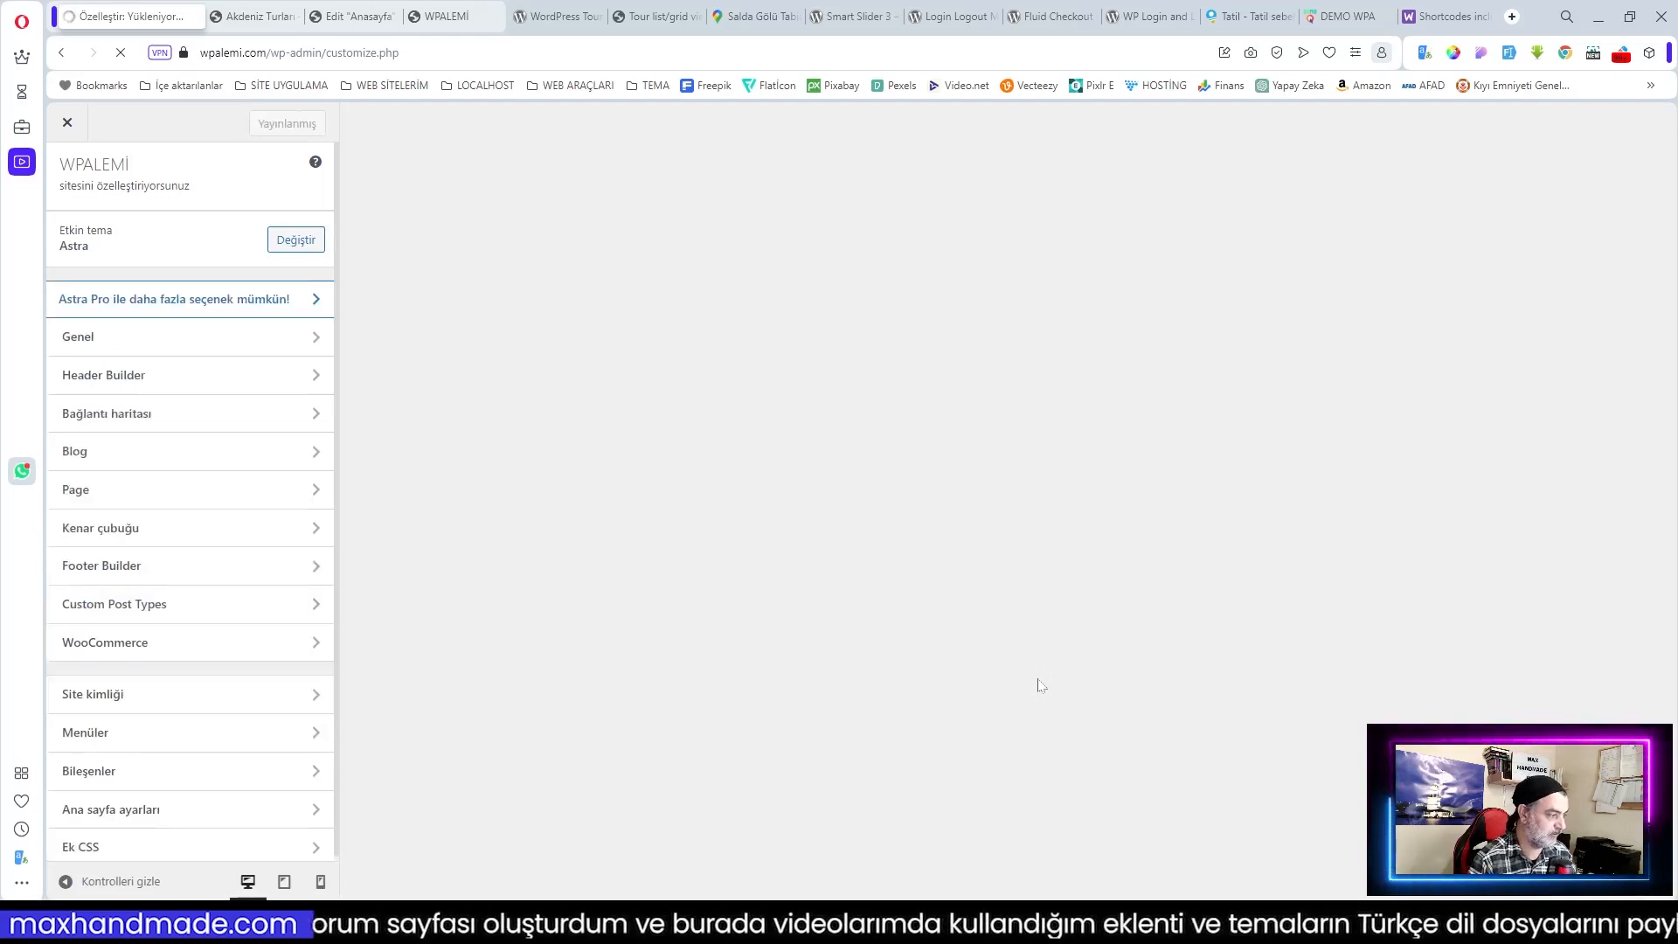
left_click(166, 339)
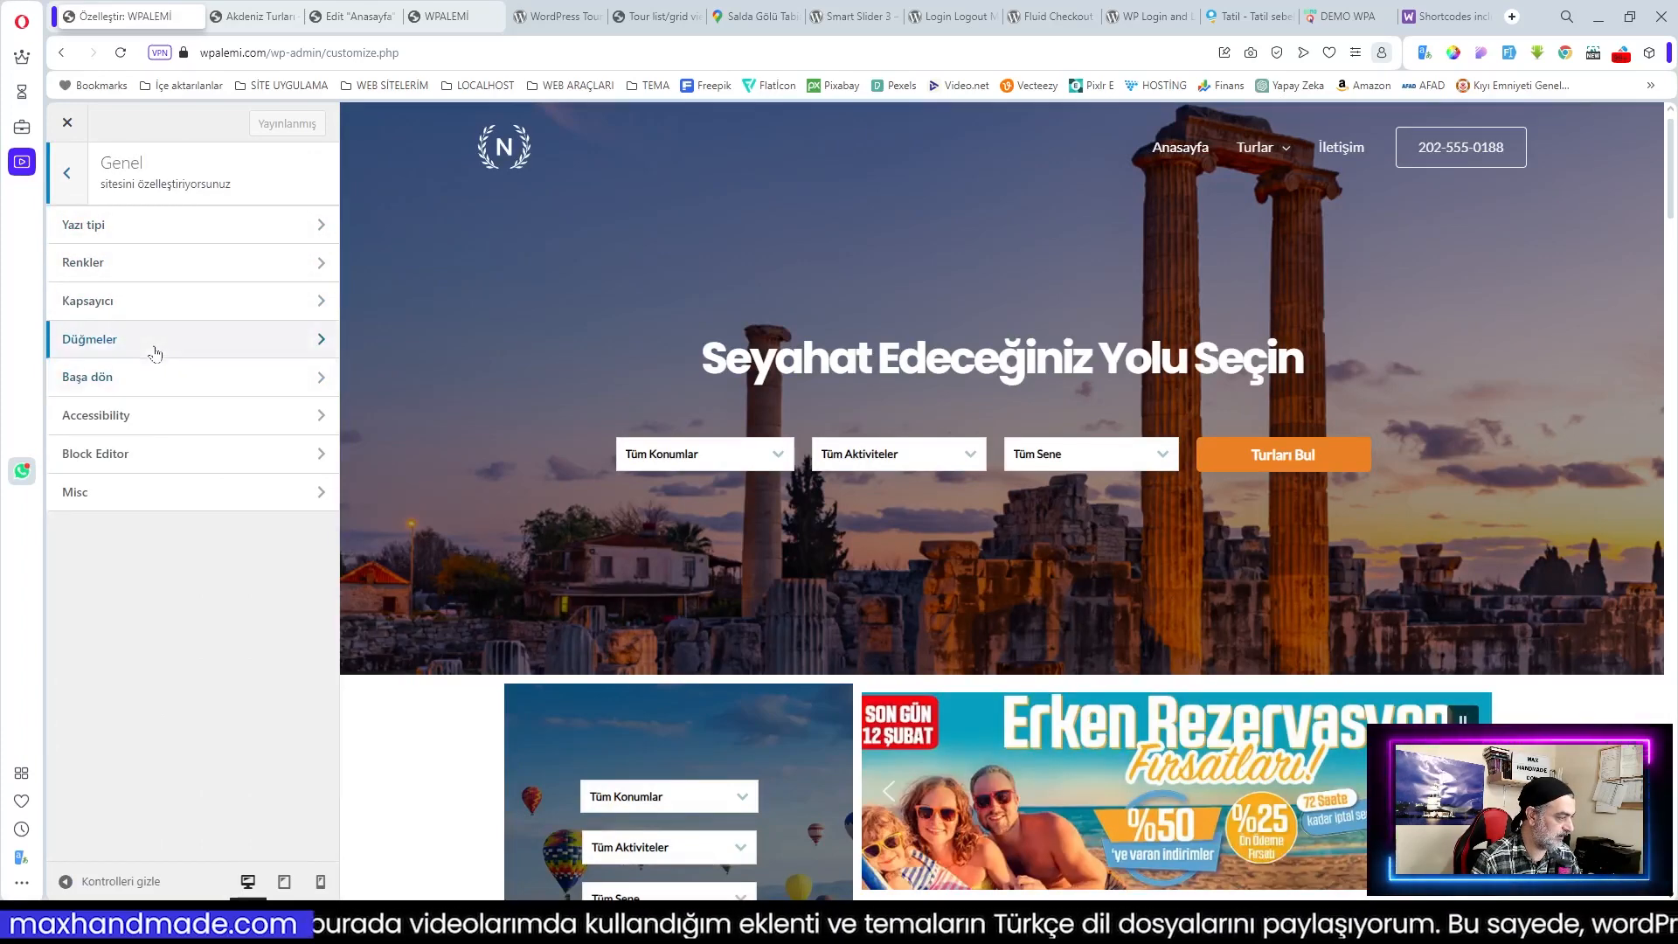
left_click(154, 383)
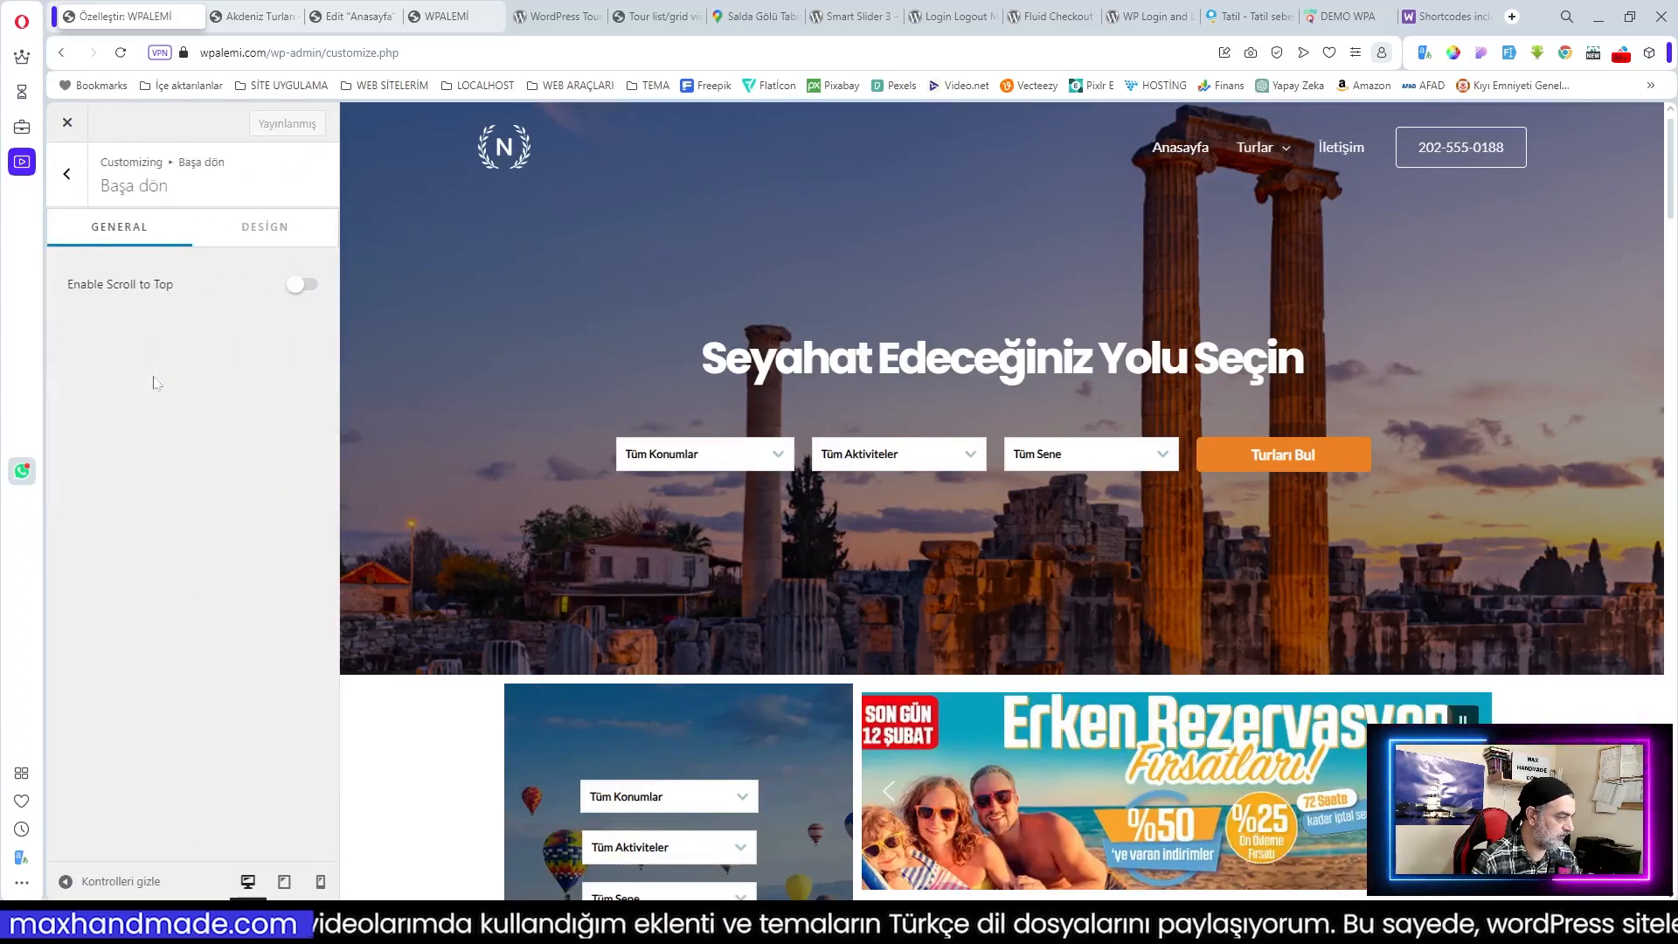
left_click(300, 284)
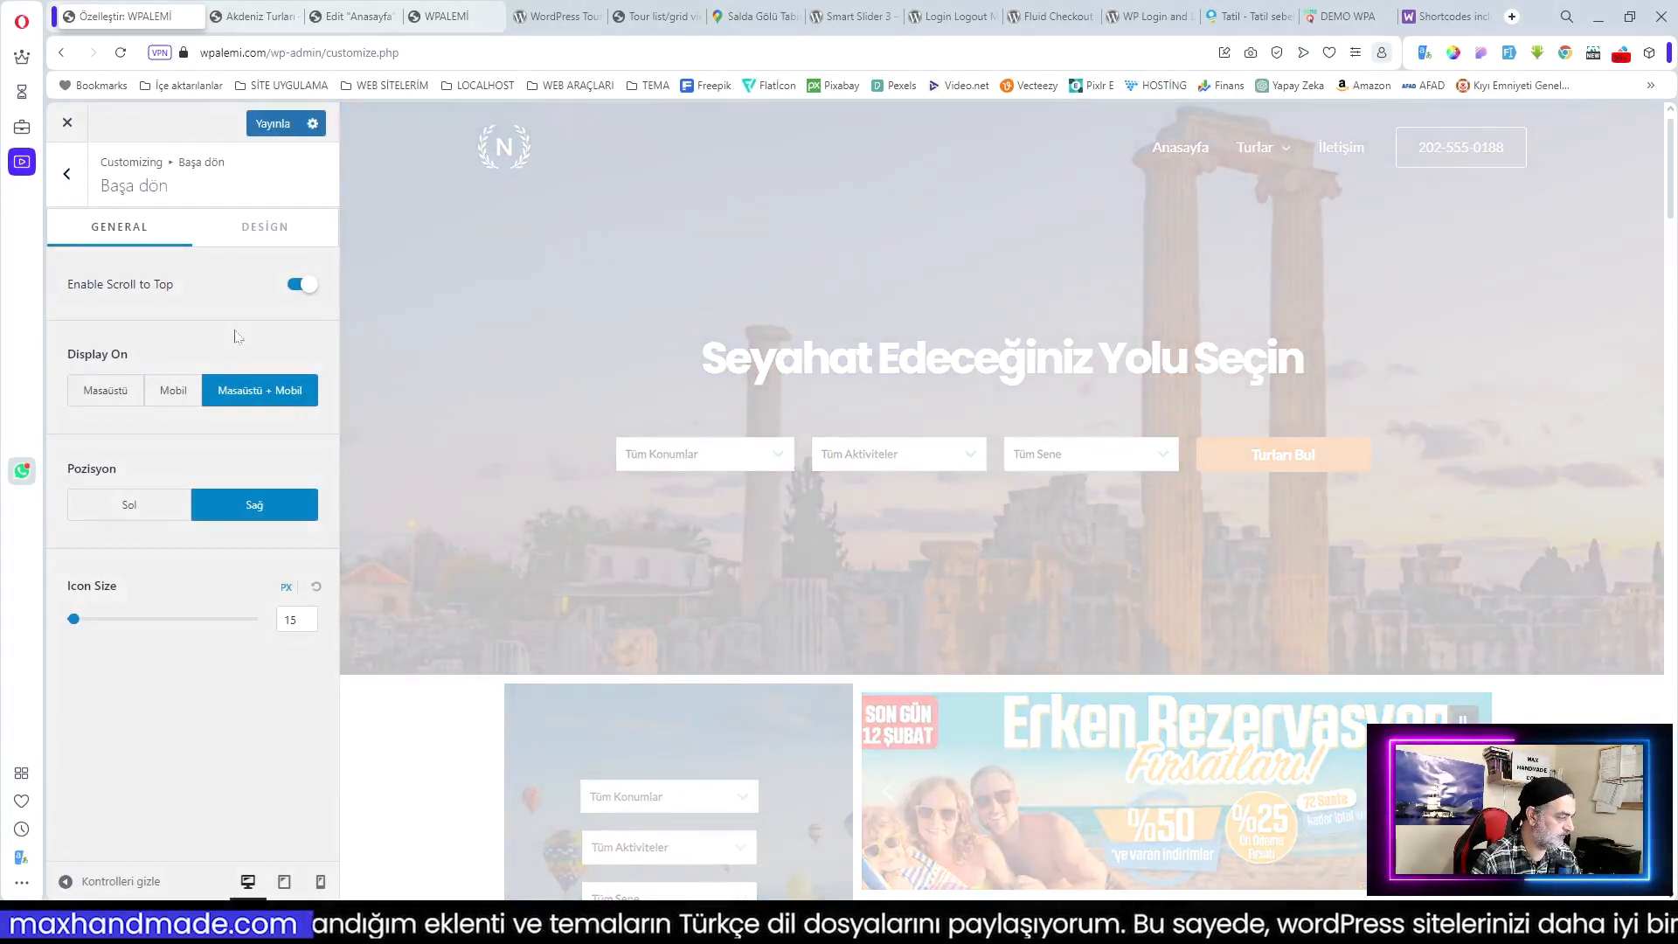
scroll(554, 431, "down", 8)
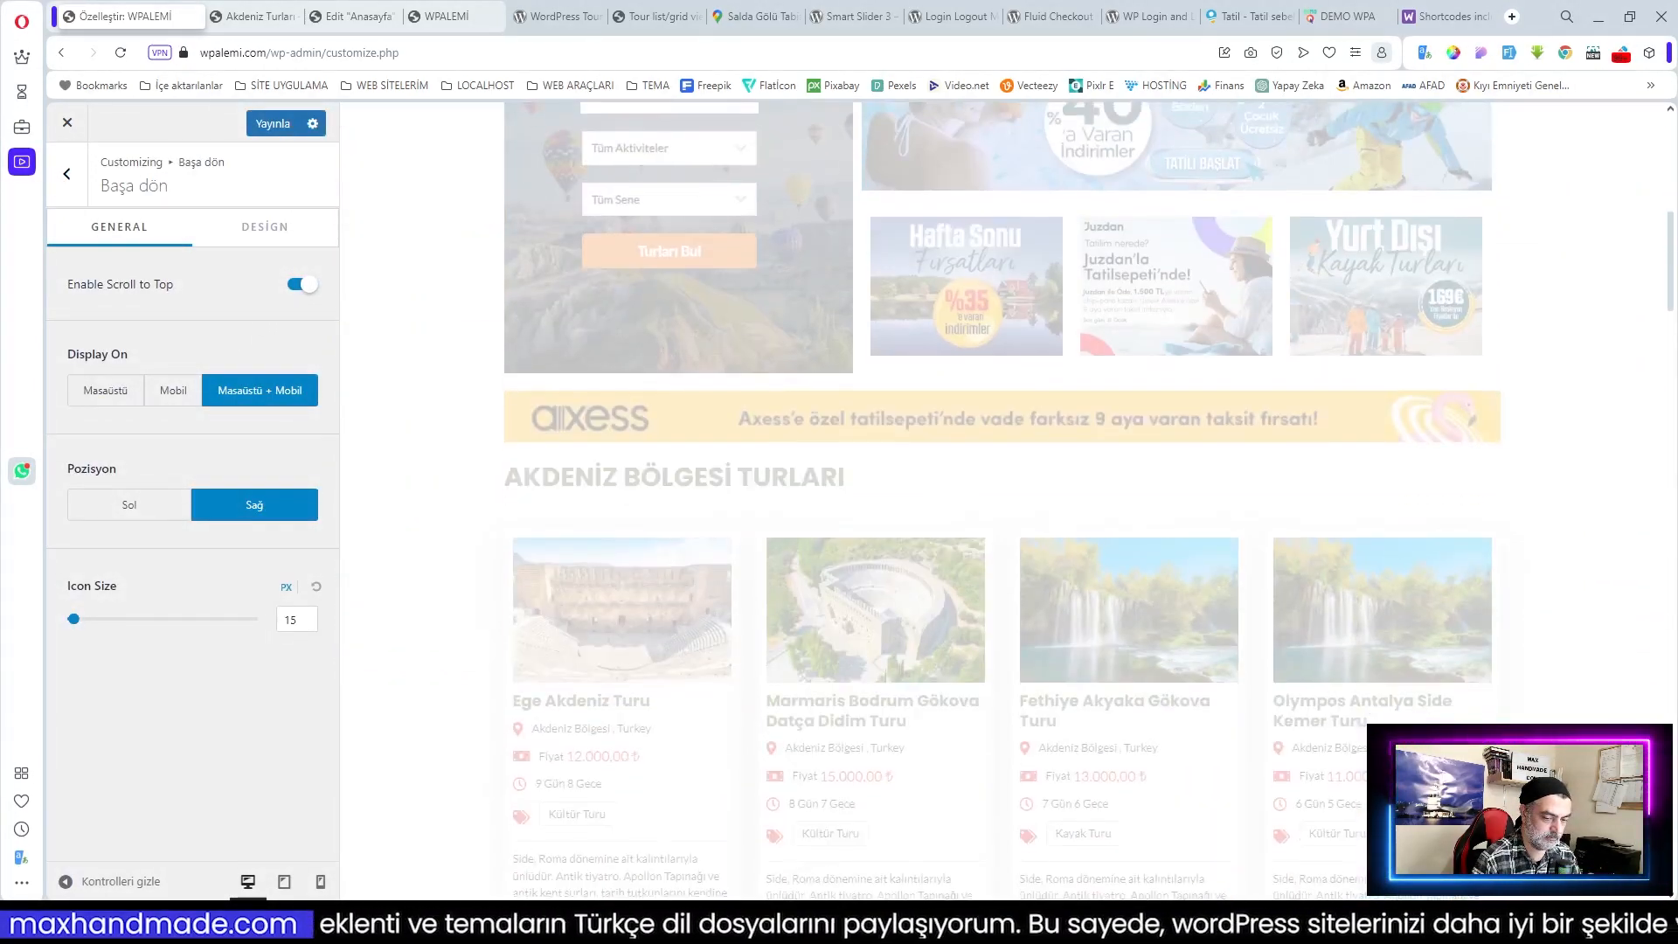
scroll(1004, 499, "down", 3)
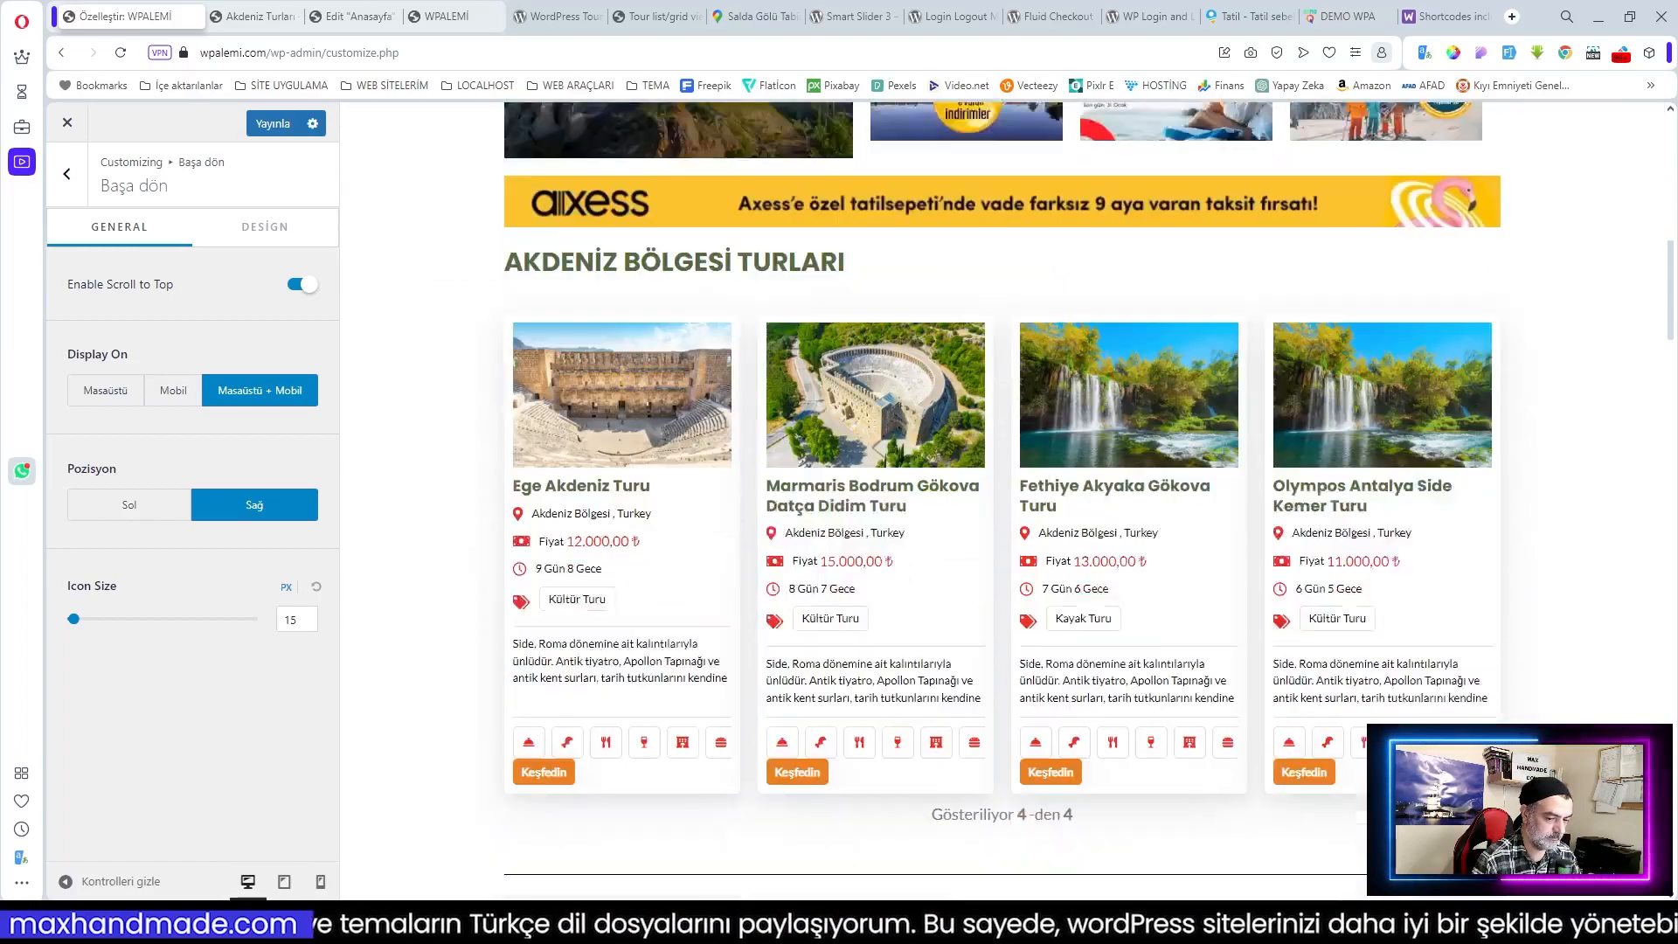
left_click(274, 223)
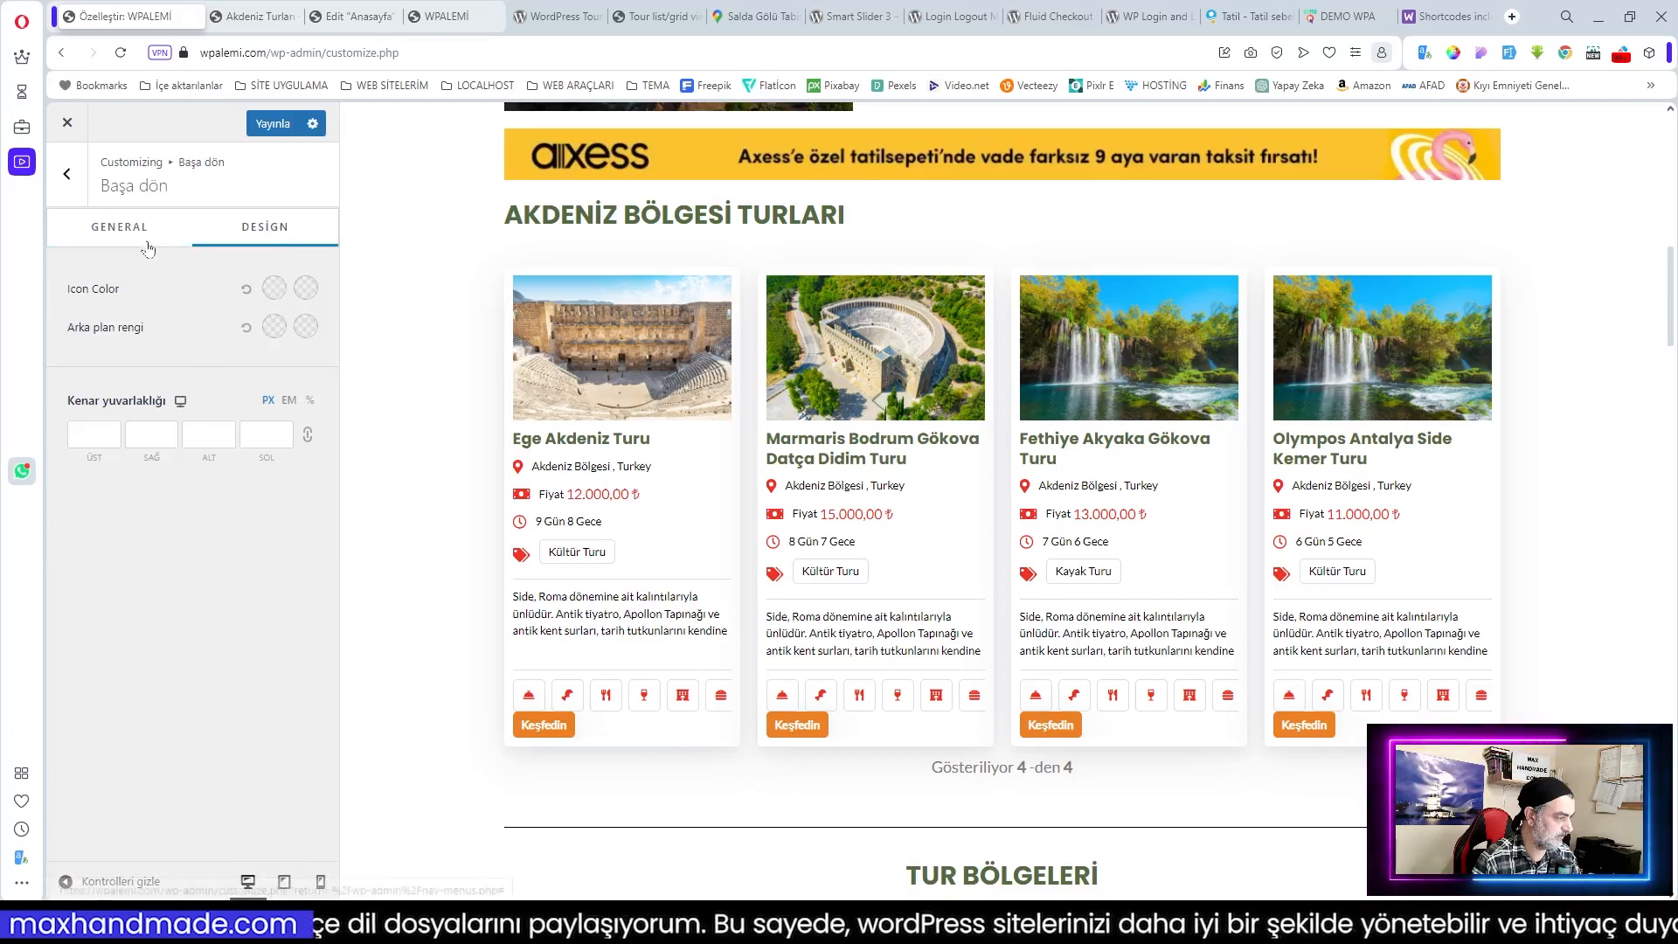
left_click(120, 227)
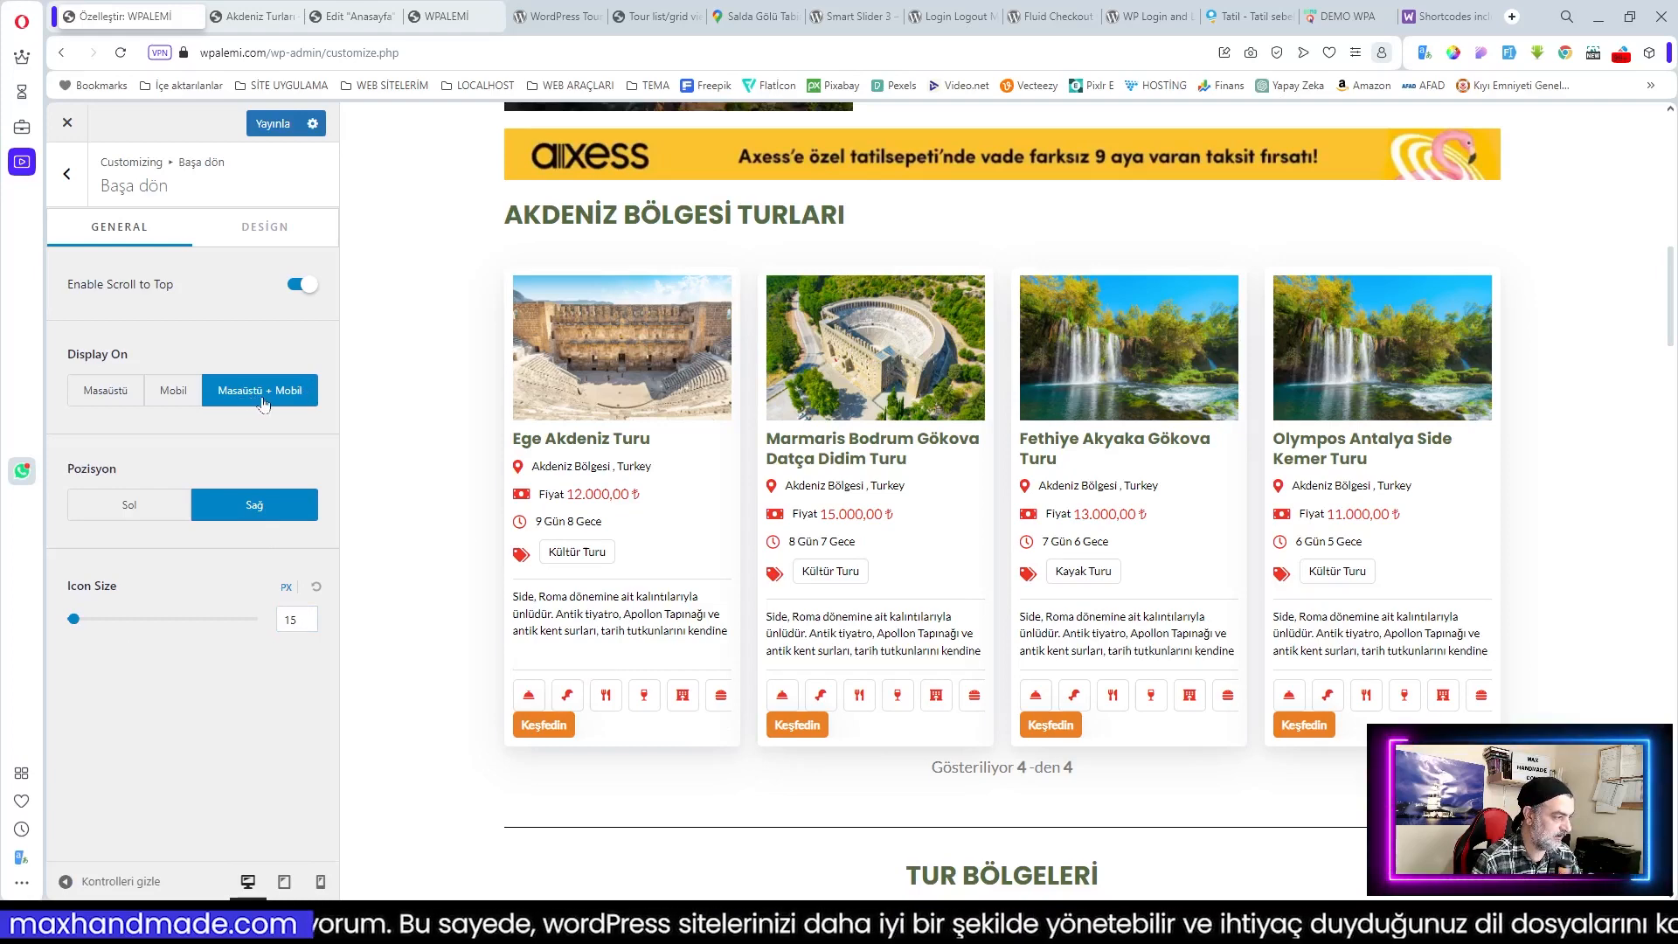
Step: Look through the accessibility and button general settings, then open Header Builder
left_click(66, 173)
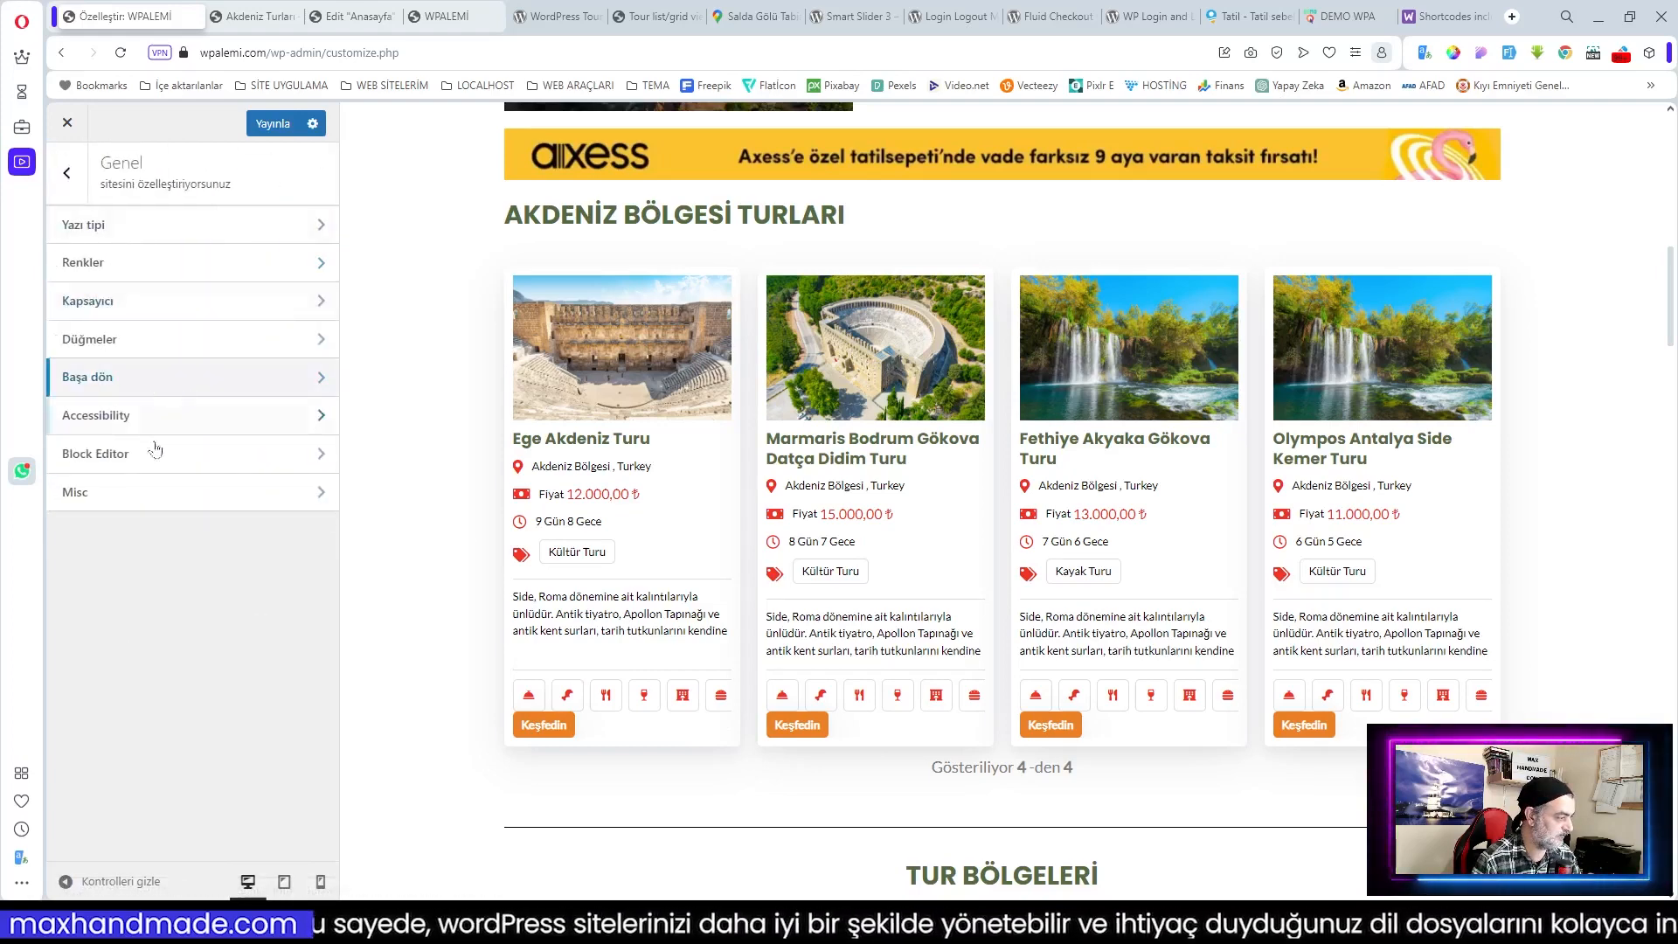
left_click(135, 417)
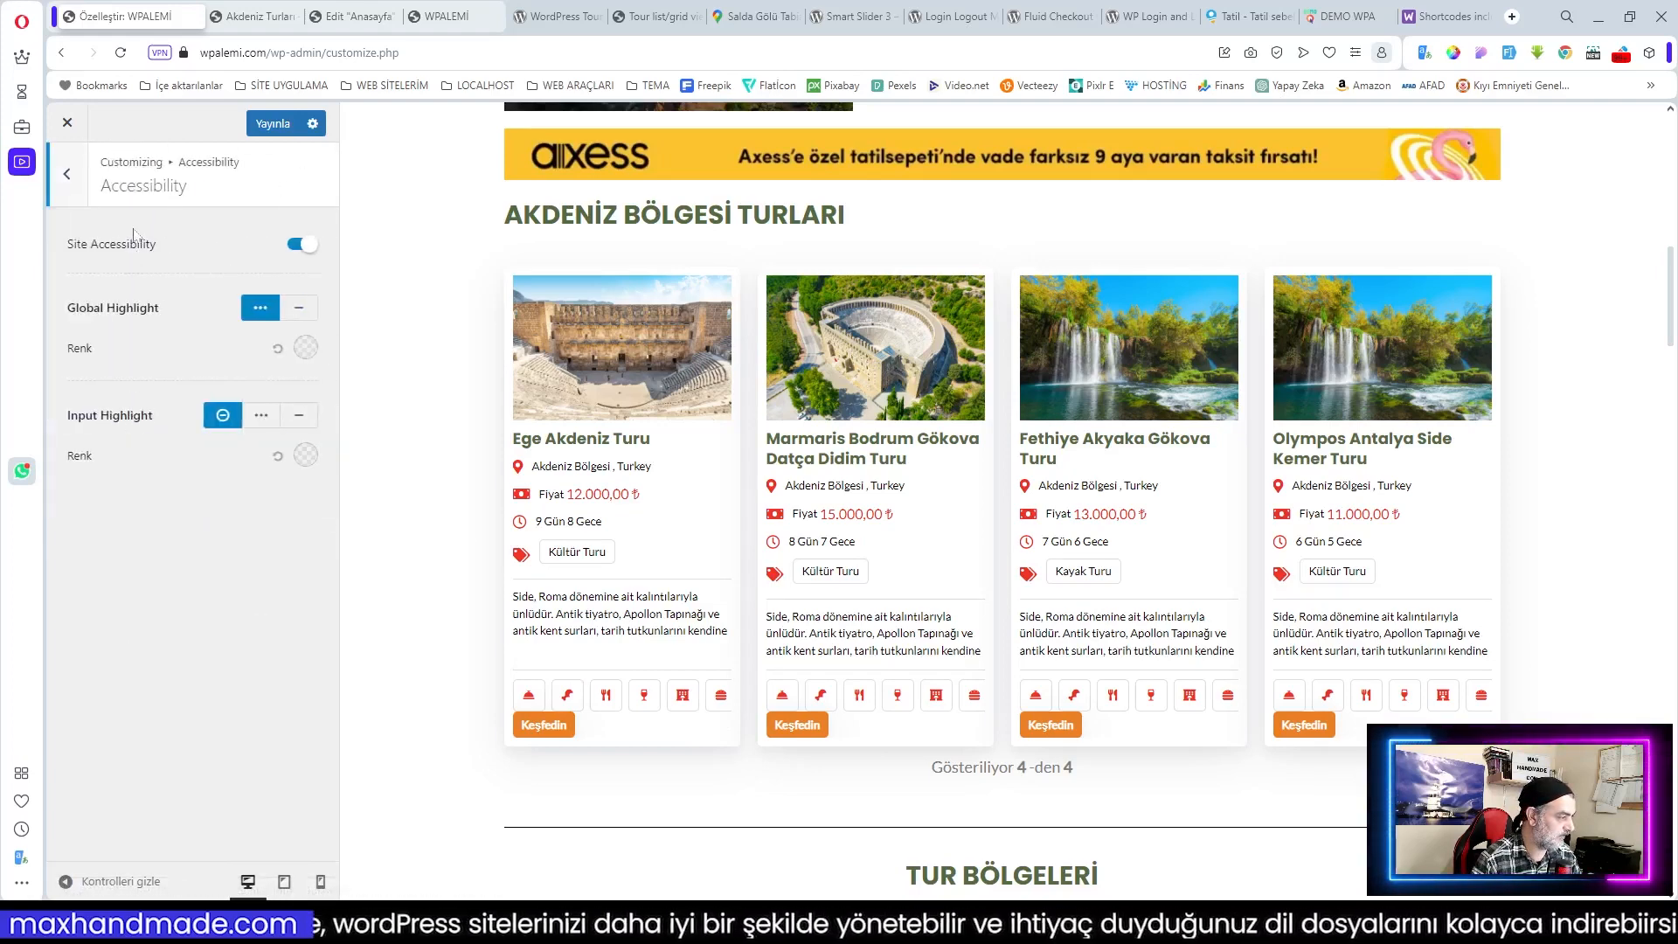
left_click(72, 179)
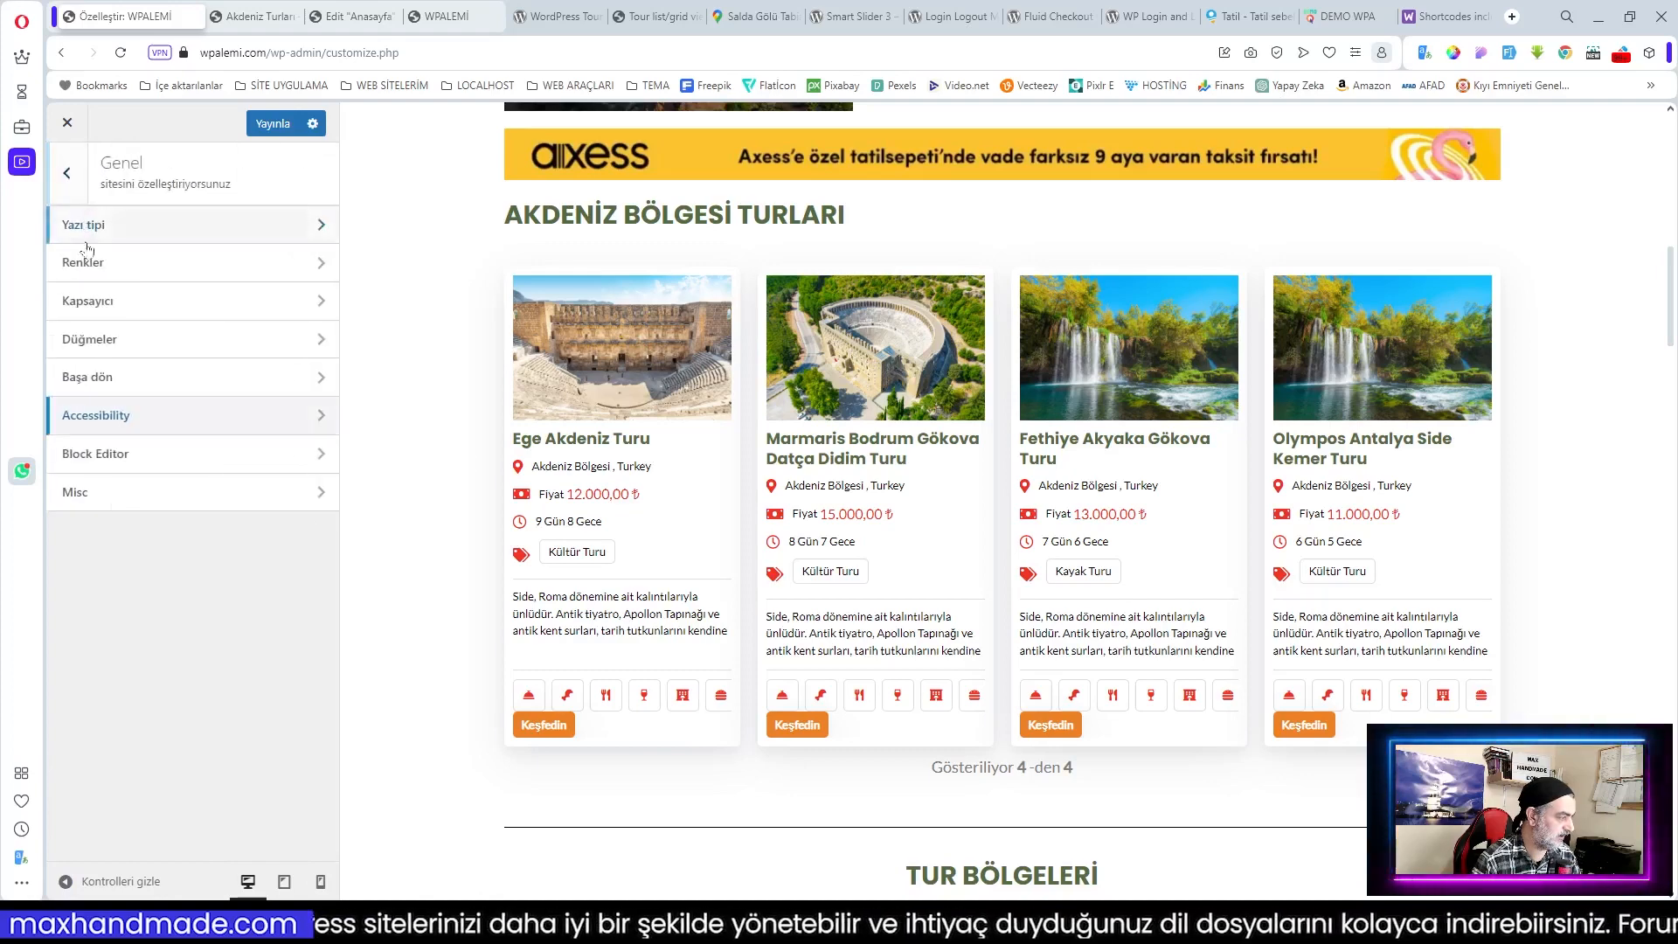
left_click(105, 343)
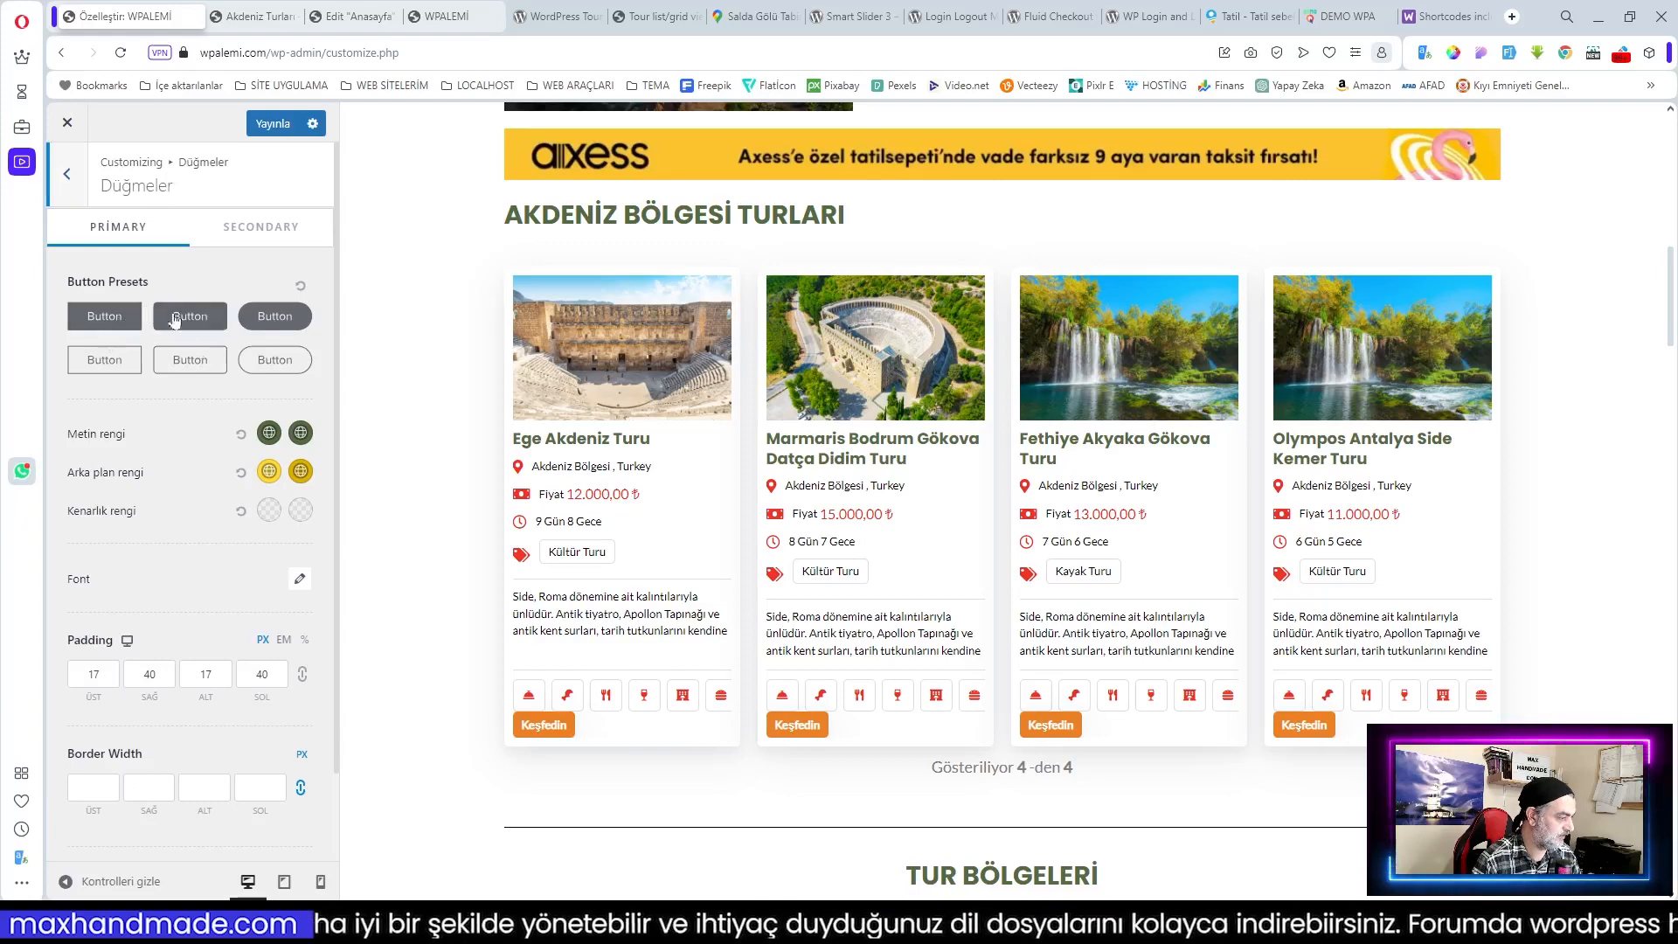
left_click(69, 176)
left_click(70, 177)
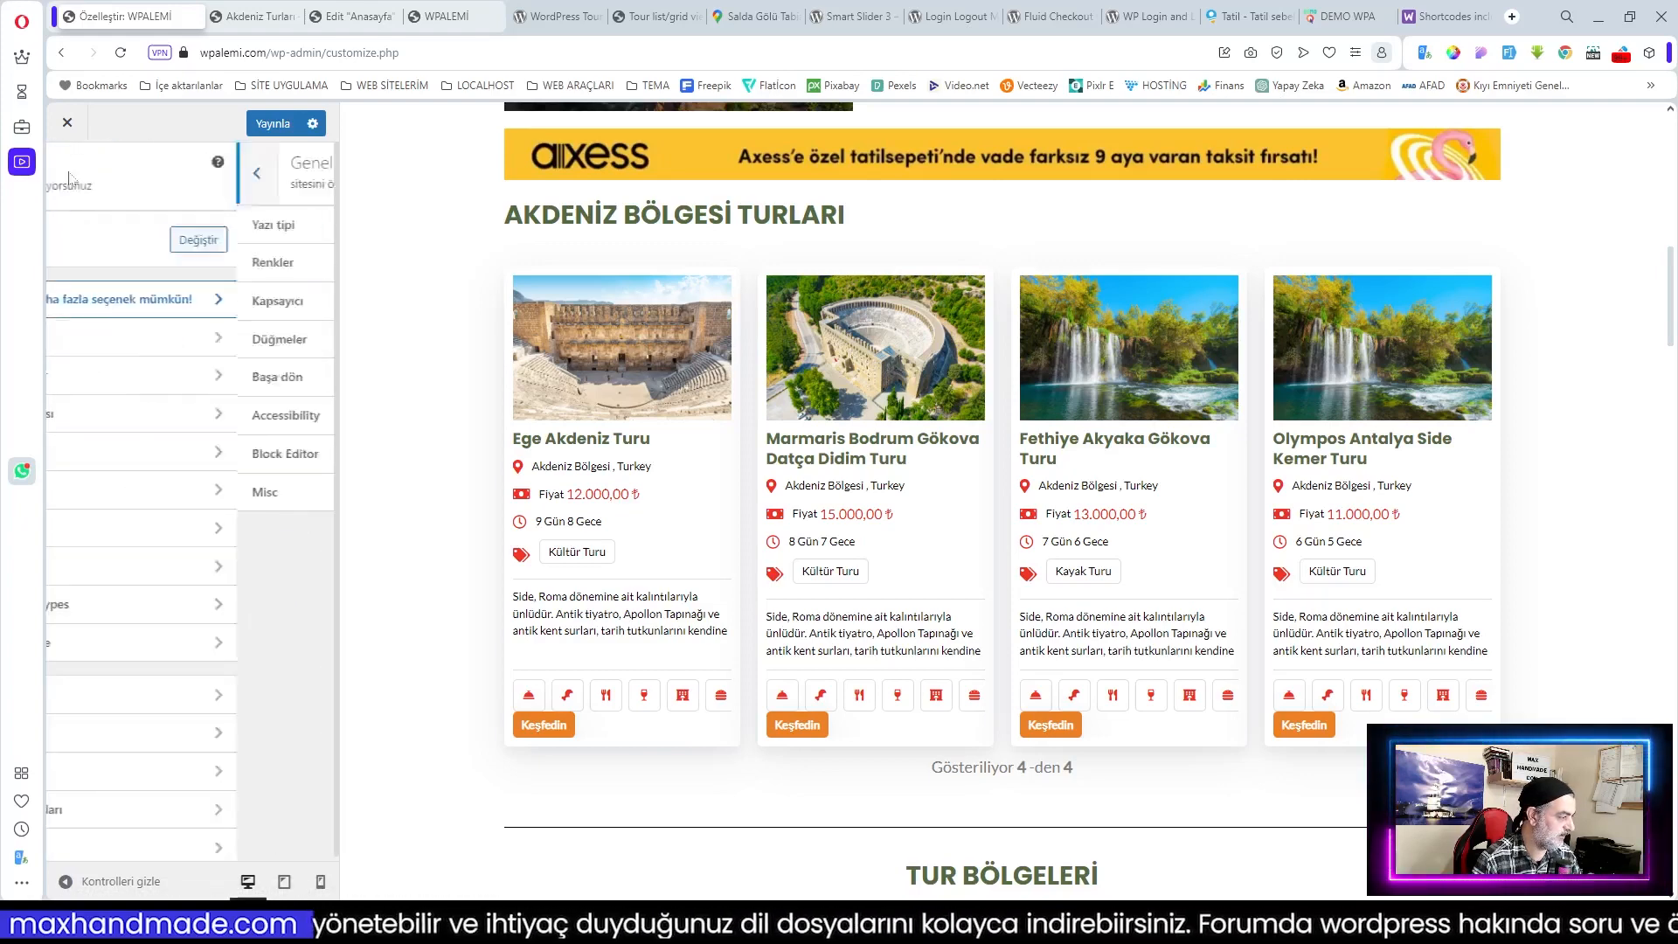
left_click(191, 373)
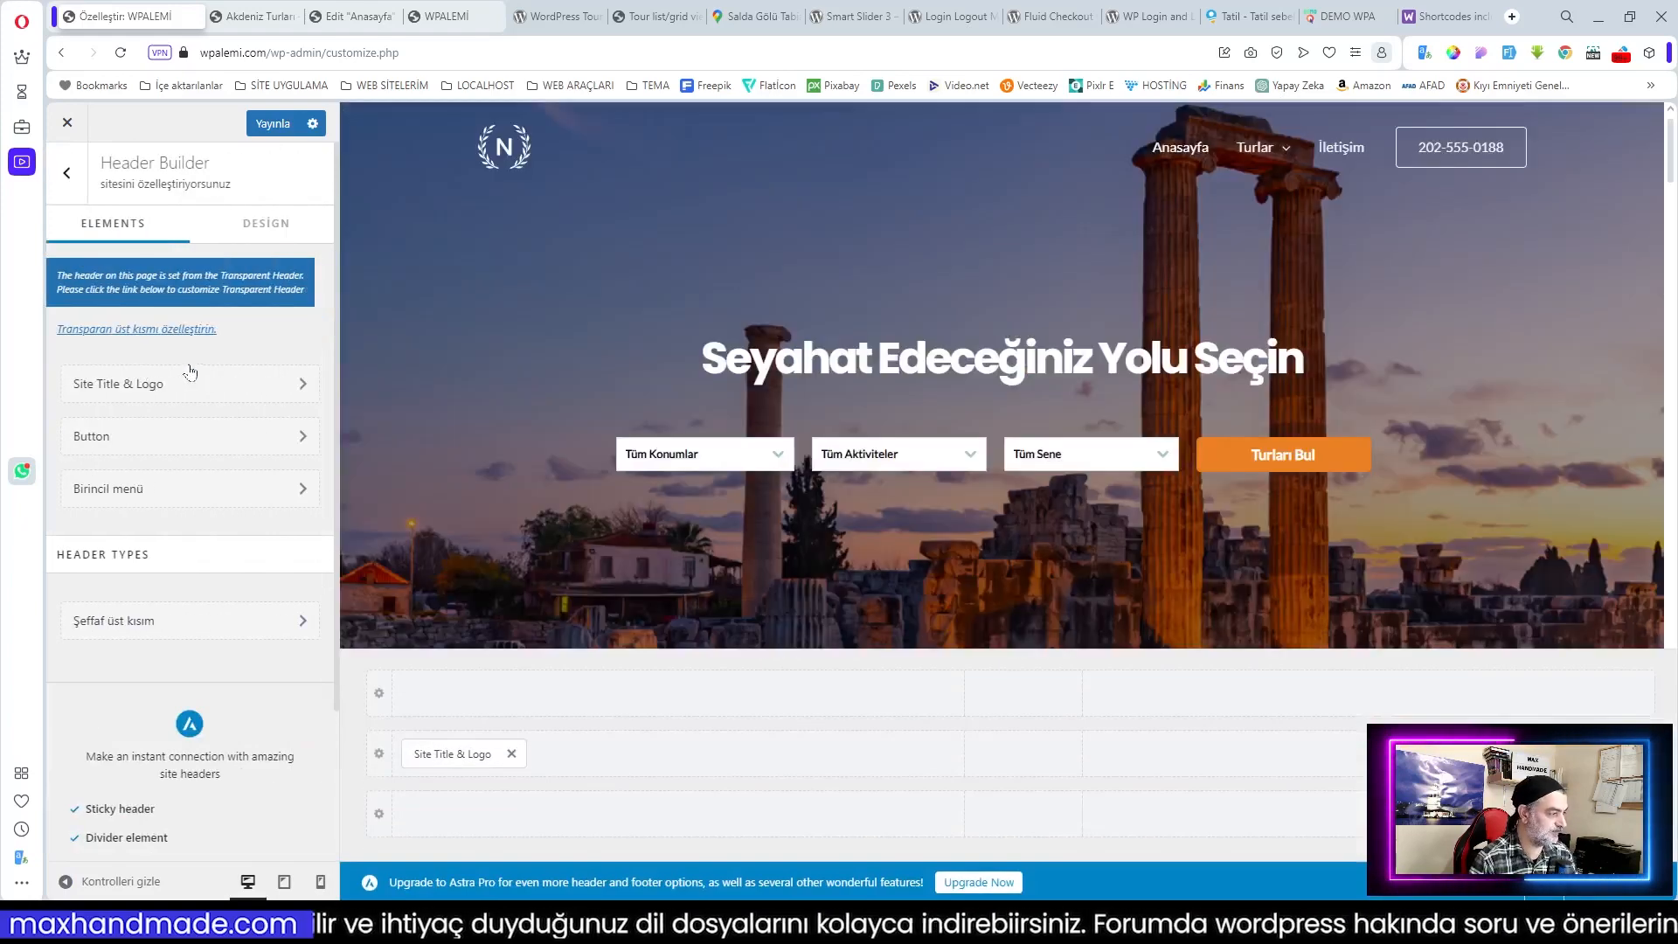
Step: Replace the header logo with the WPA TUR image, cropped to include its pin icon
left_click(136, 395)
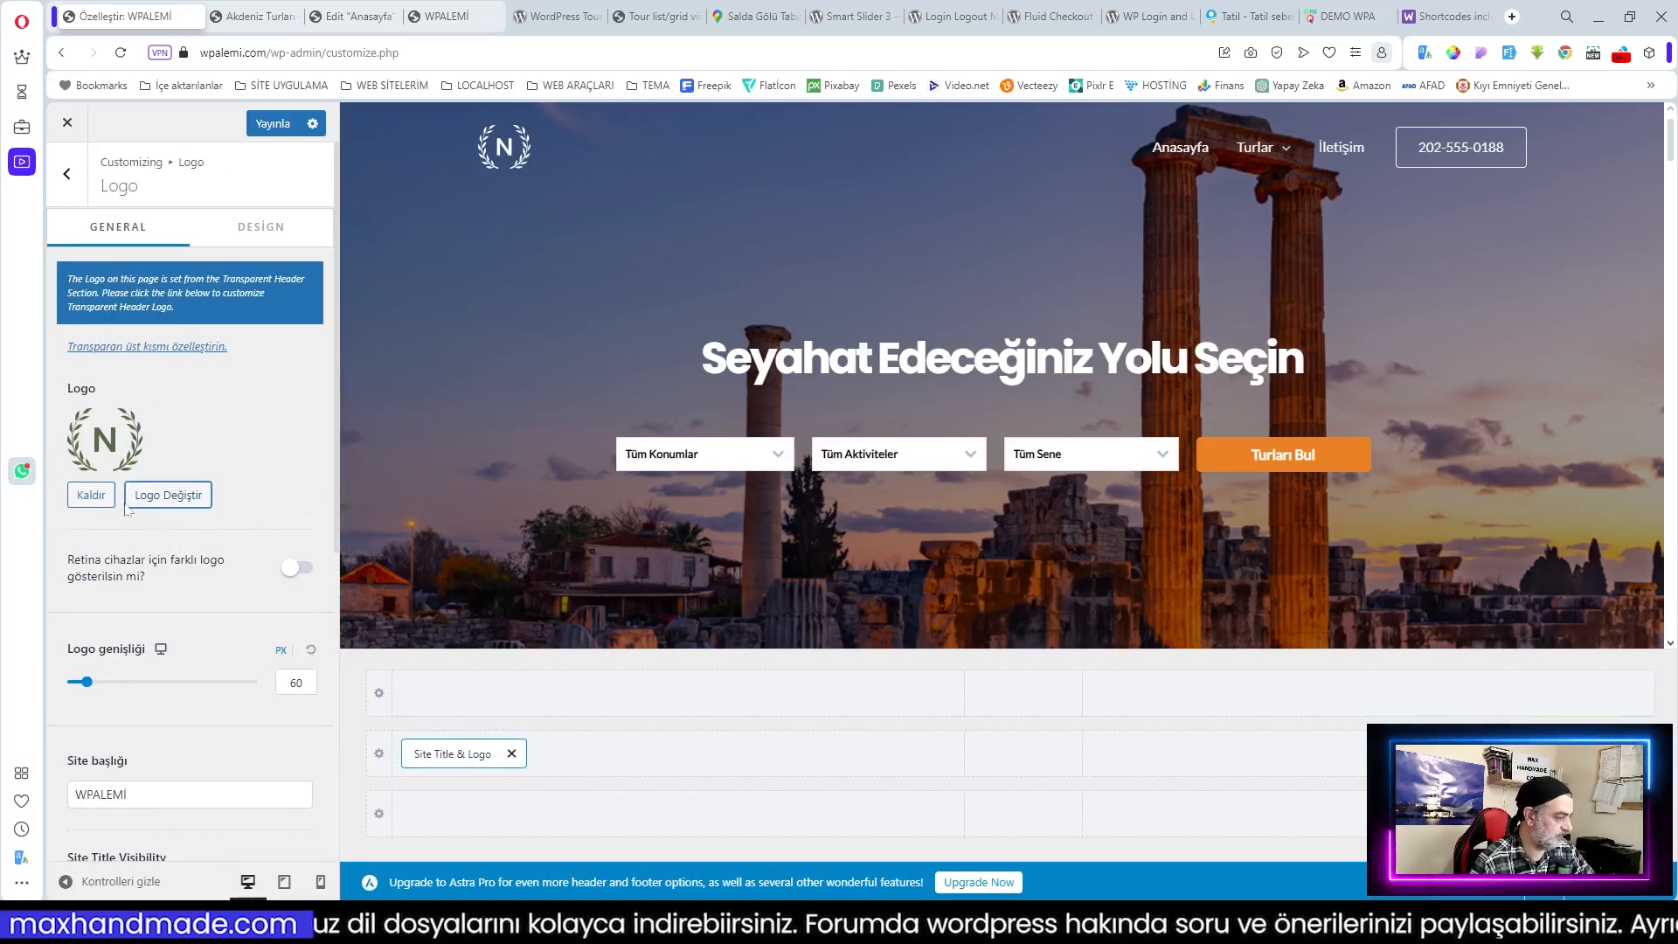
left_click(179, 497)
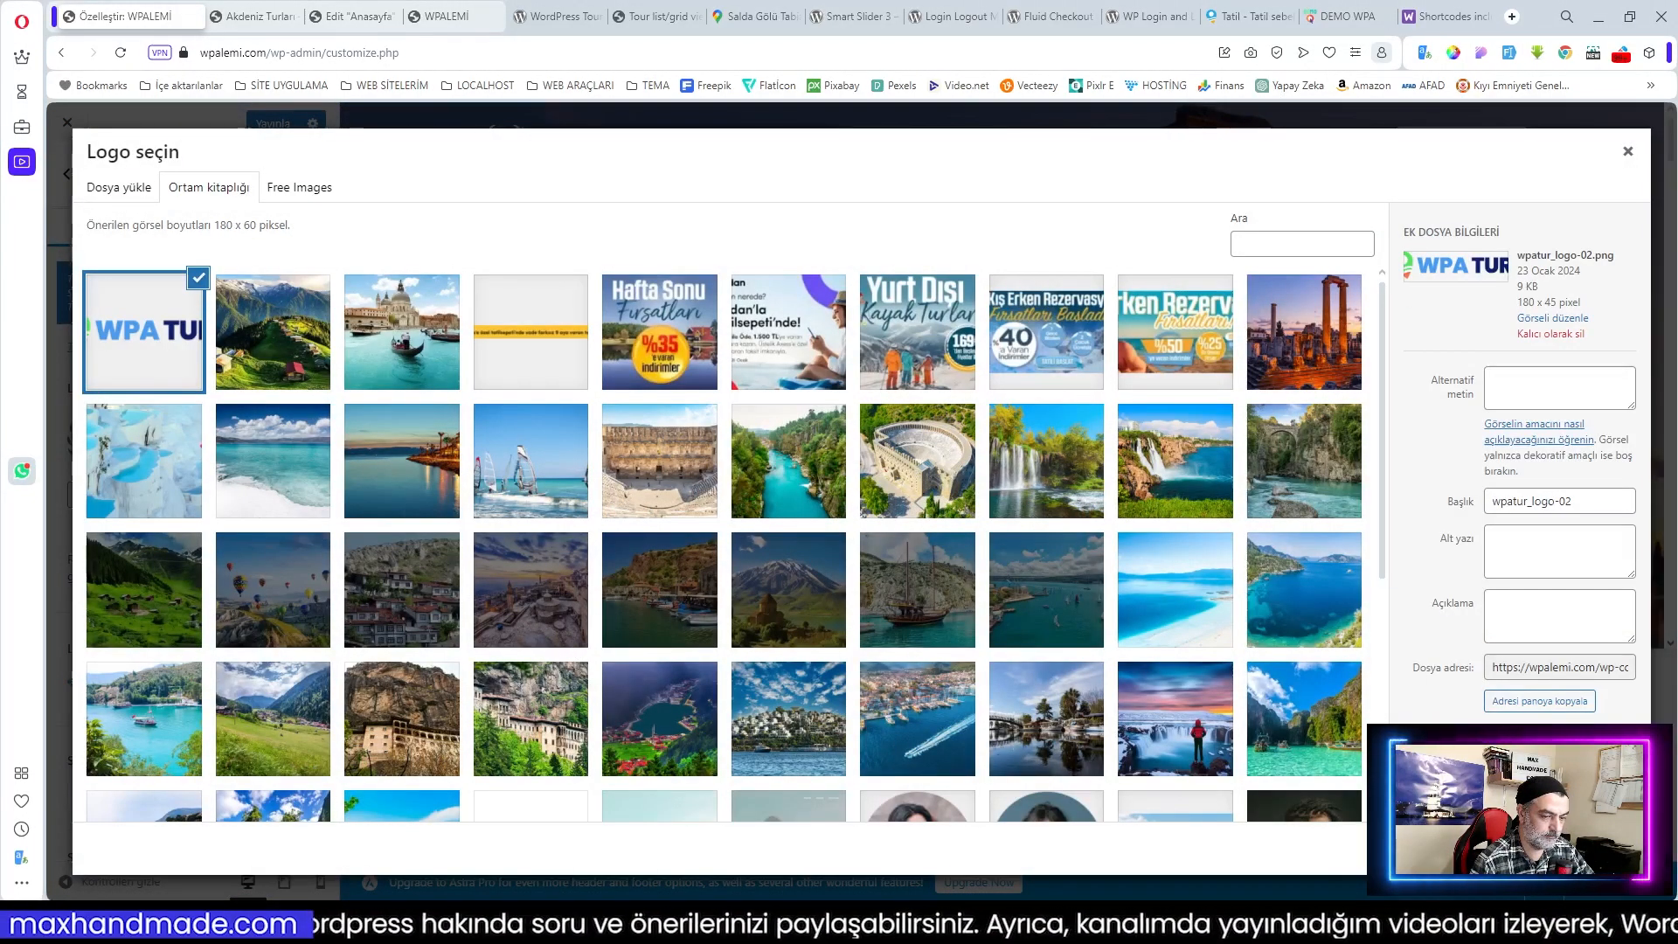
left_click(1599, 847)
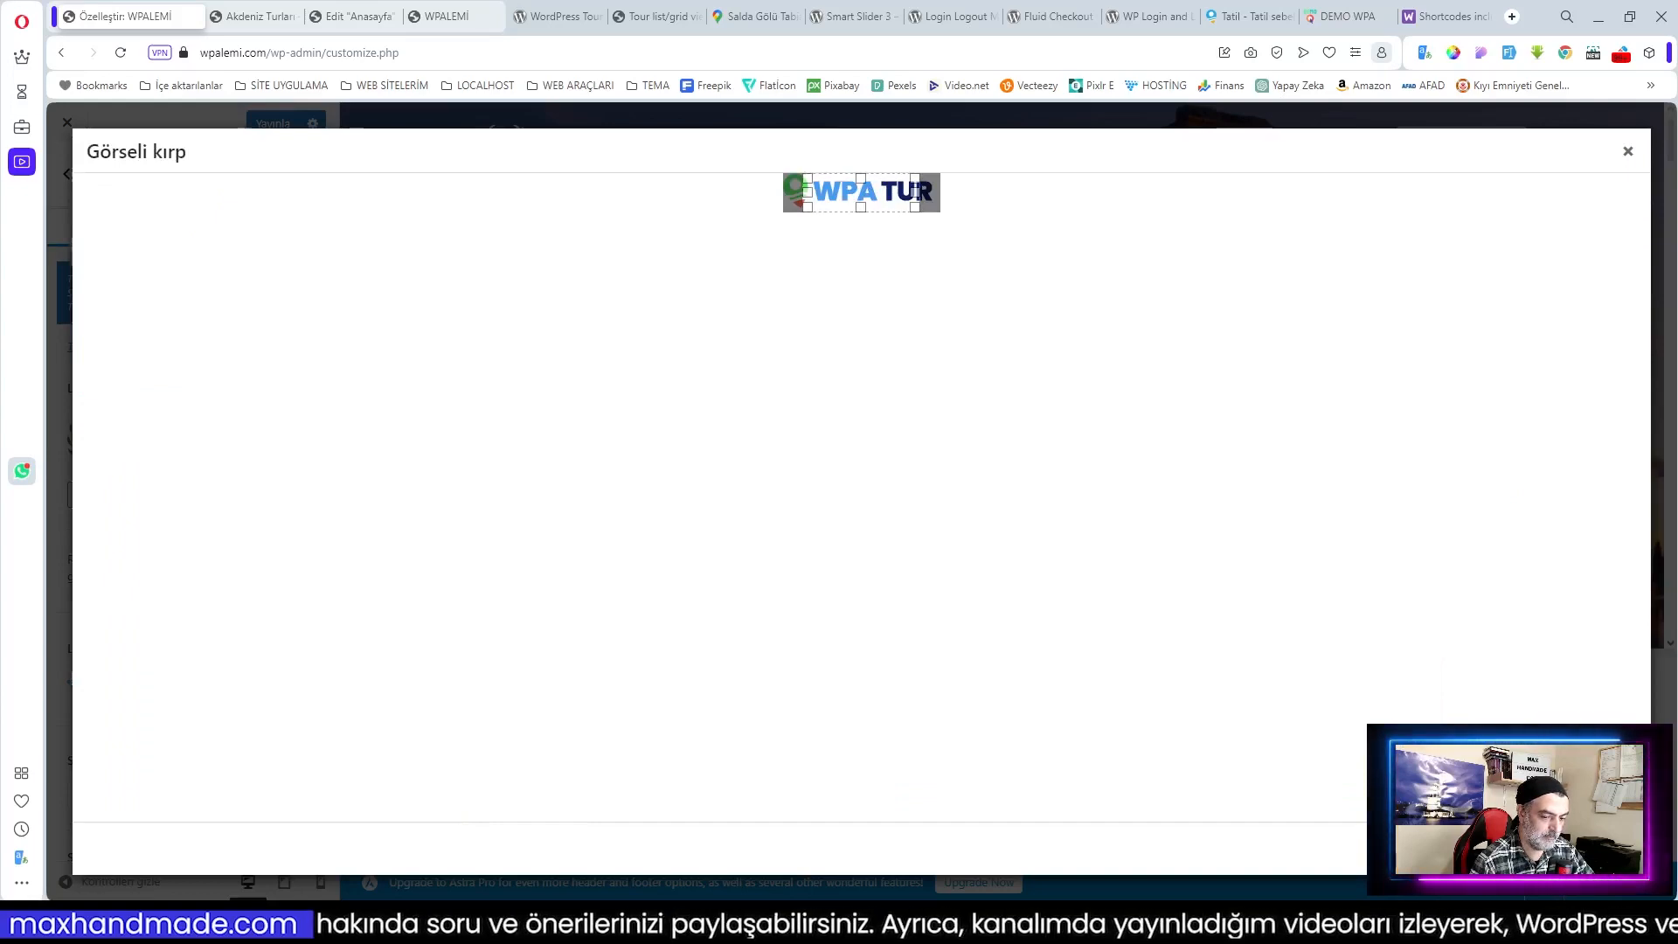
left_click(1490, 847)
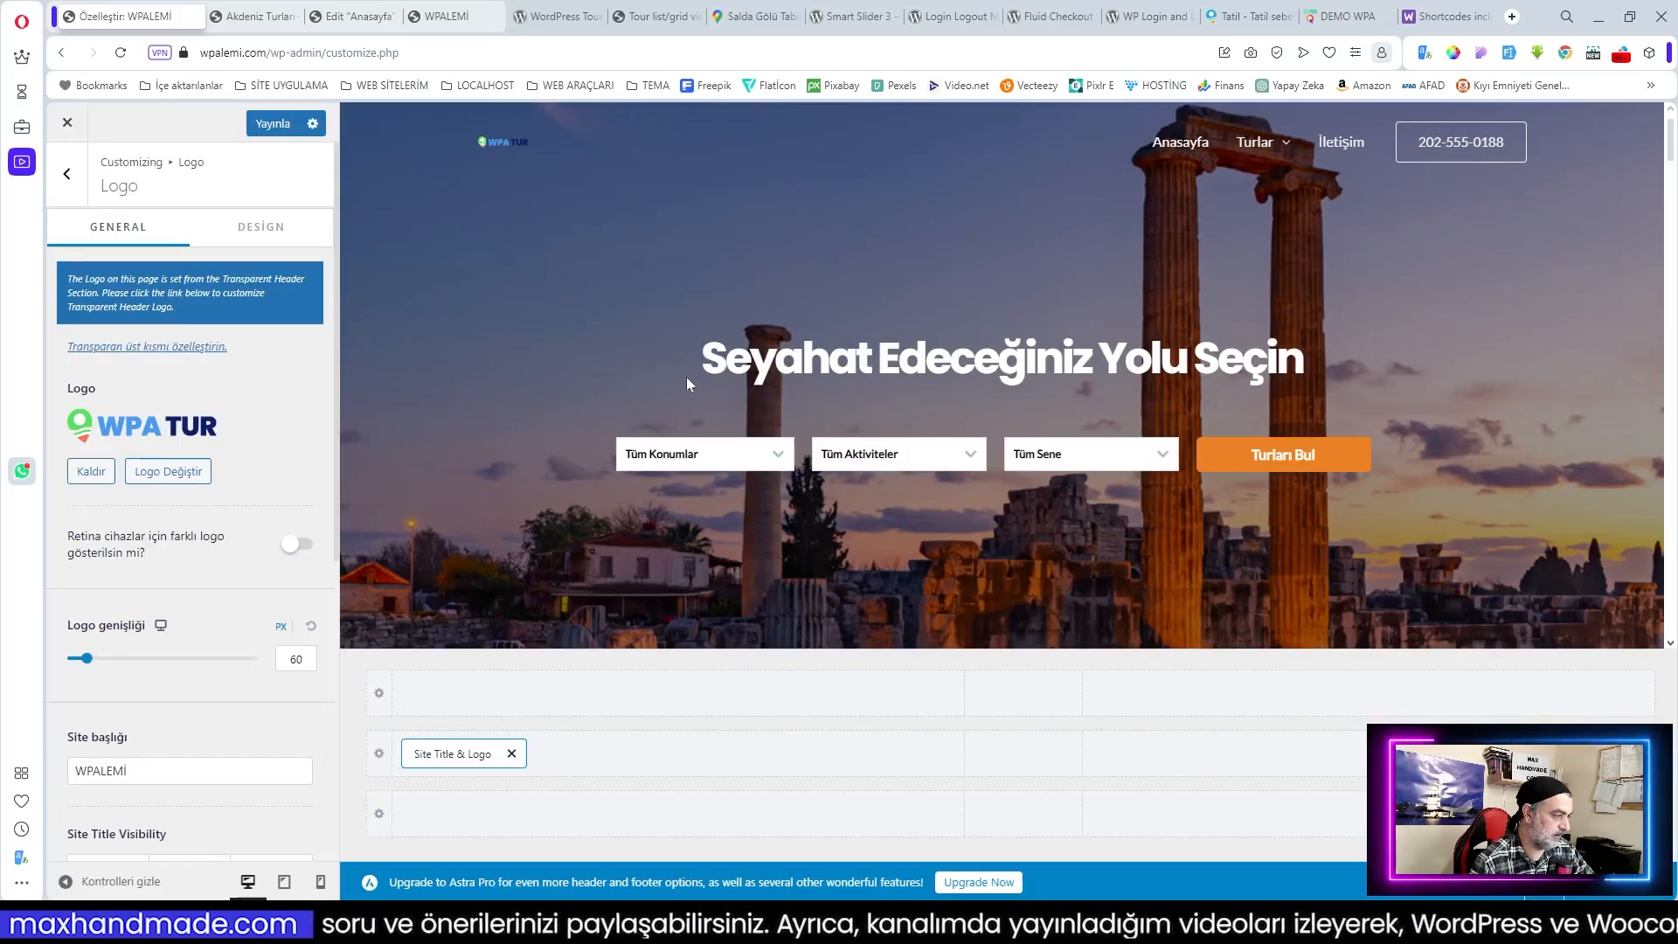
left_click(168, 471)
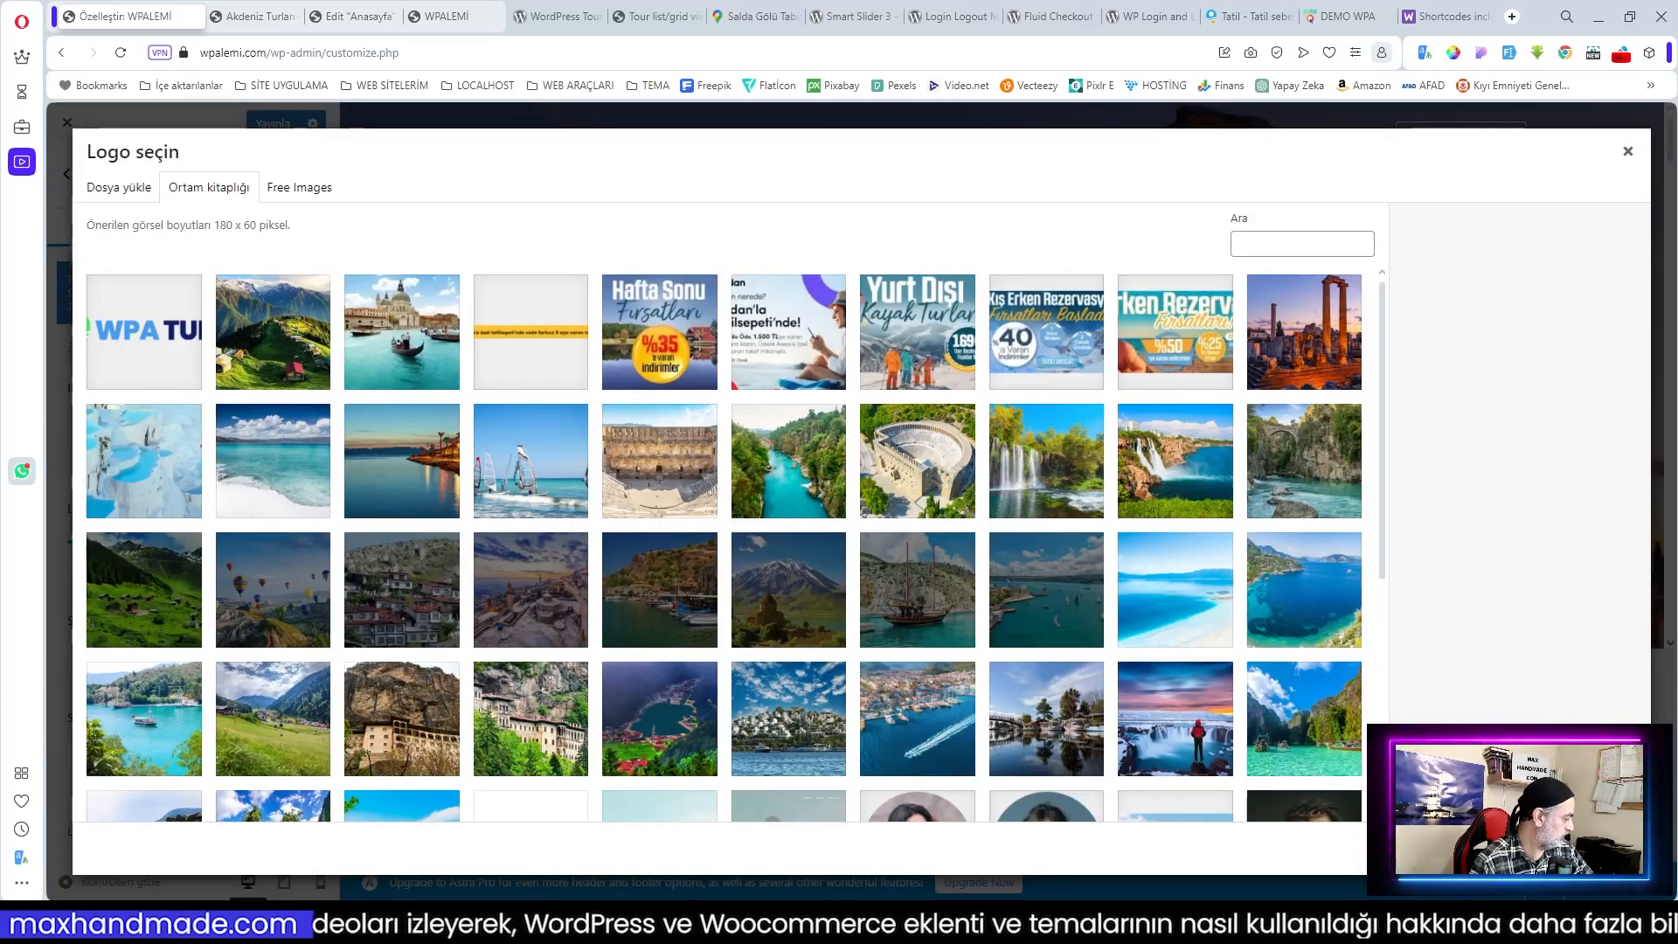
left_click_drag(0, 693, 491, 693)
left_click_drag(942, 218, 926, 219)
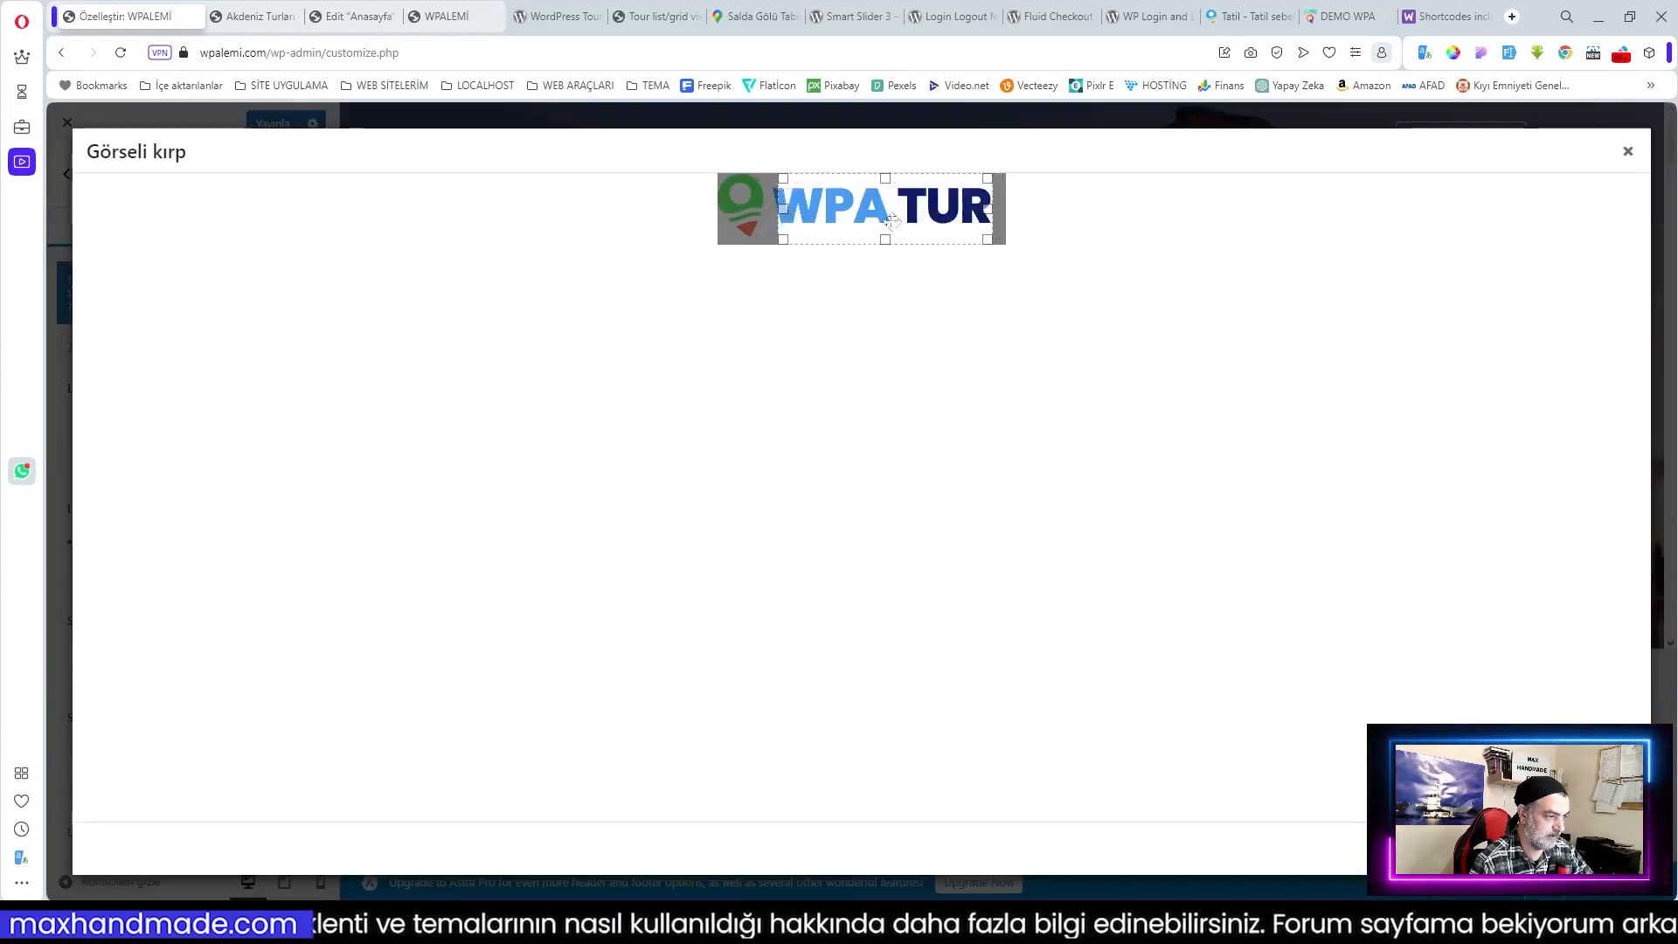
left_click_drag(783, 208, 664, 206)
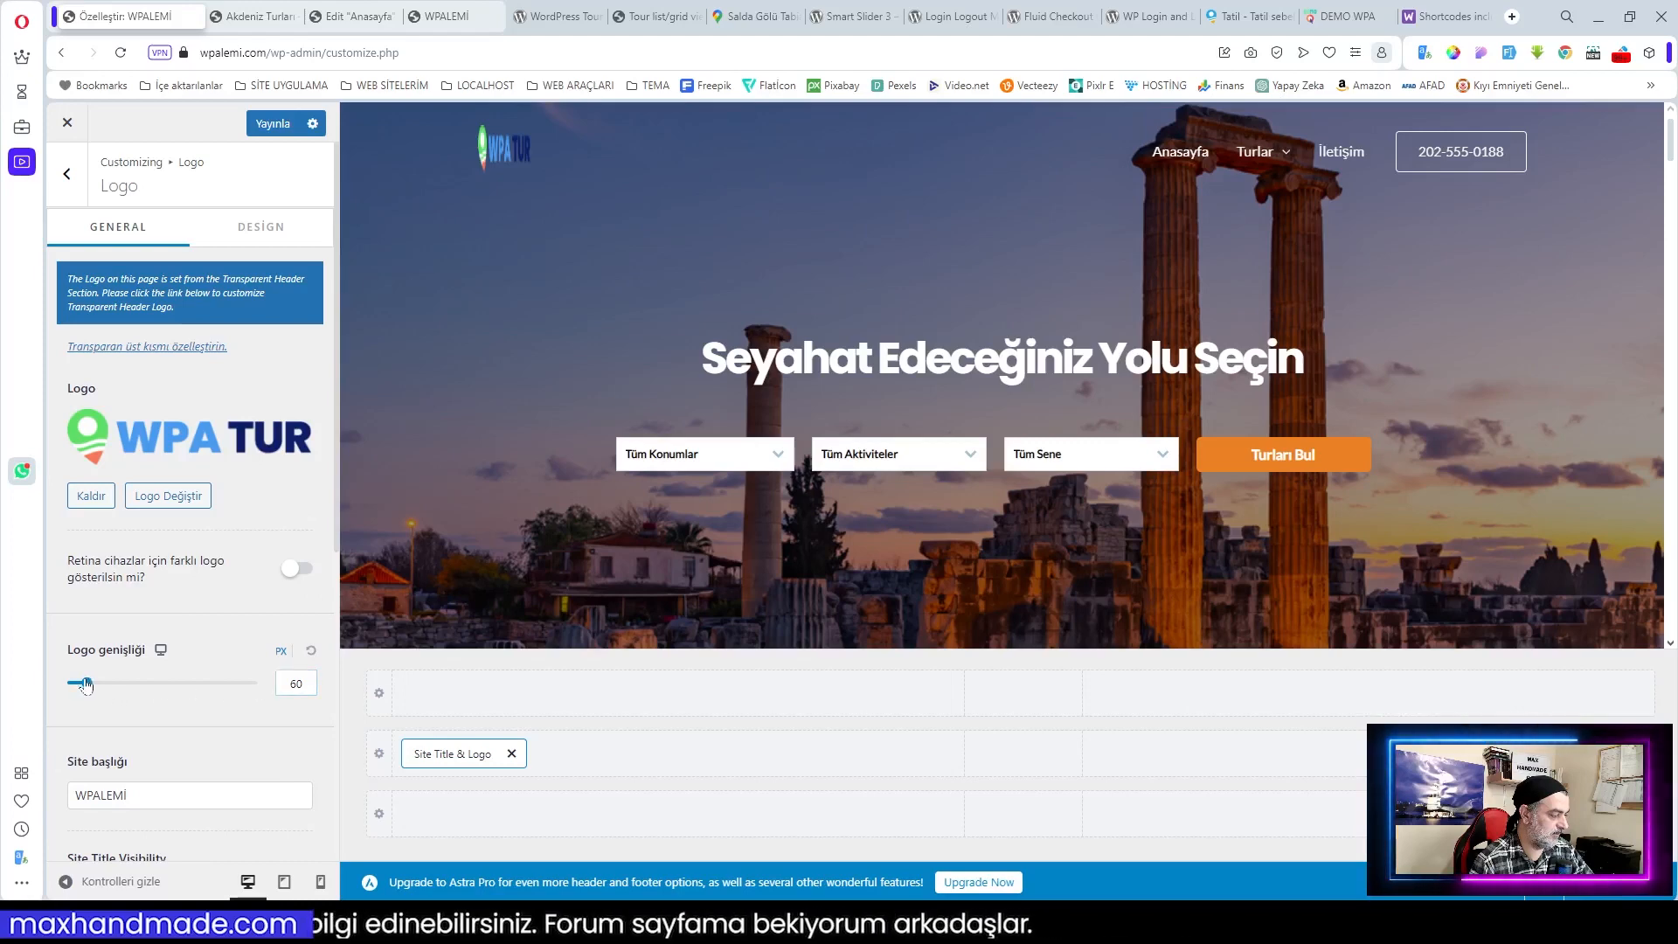
Step: Reset the logo width to 60 px, use WPA TUR as retina logo, and hide the site title
left_click_drag(90, 682, 177, 683)
left_click(310, 651)
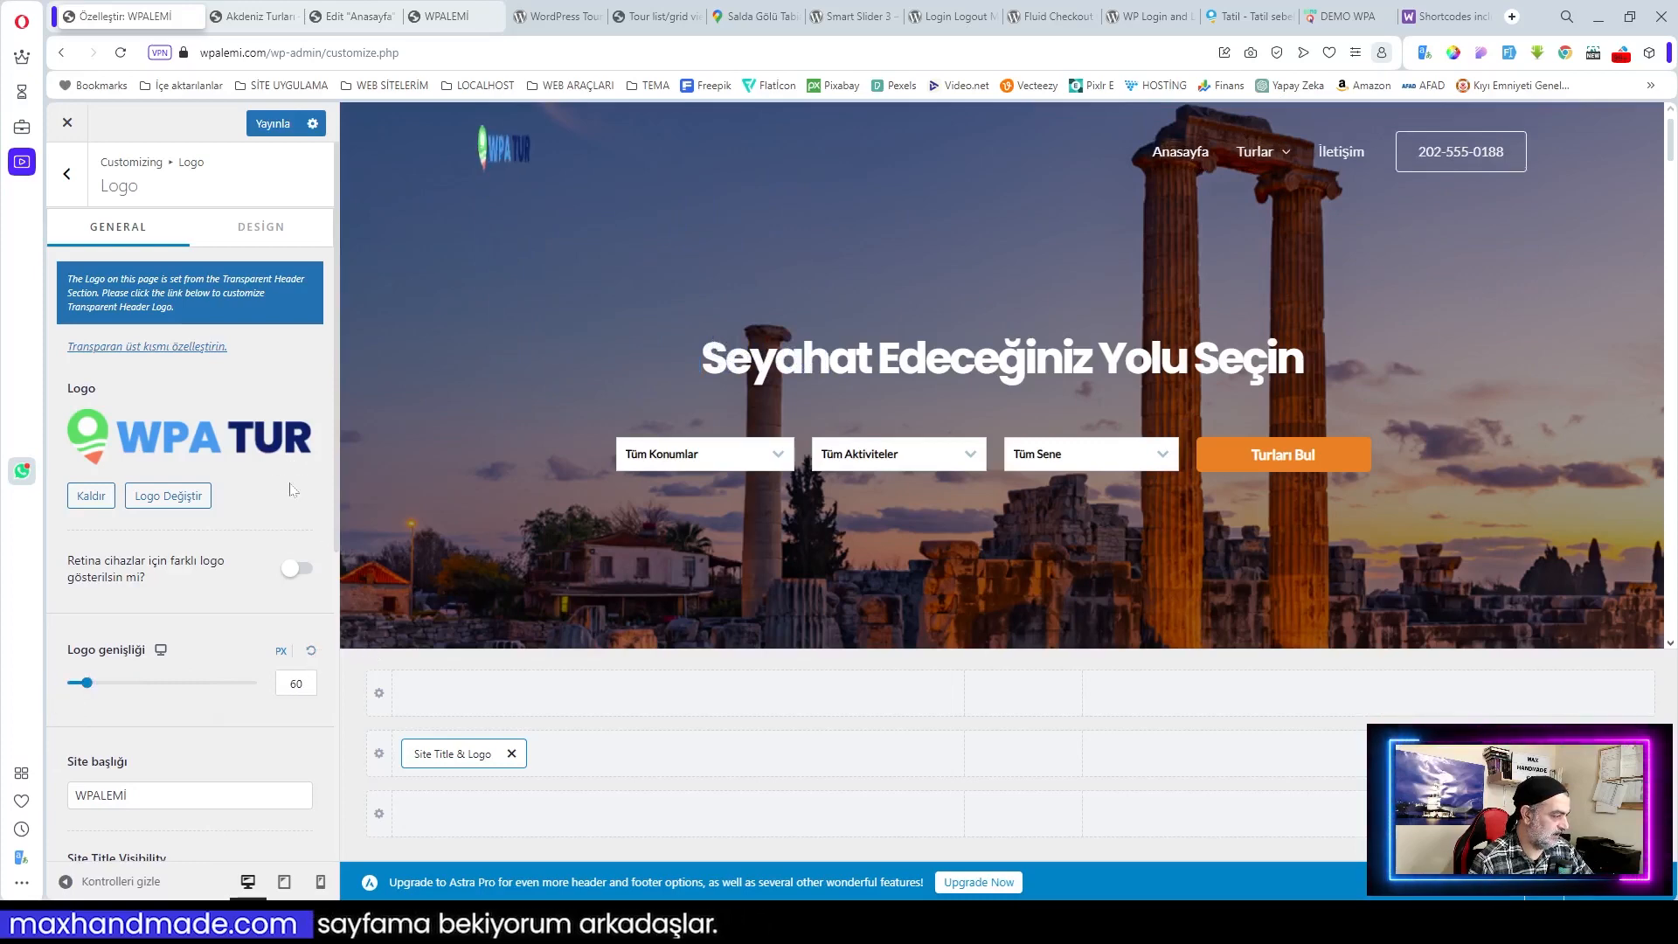
left_click(149, 503)
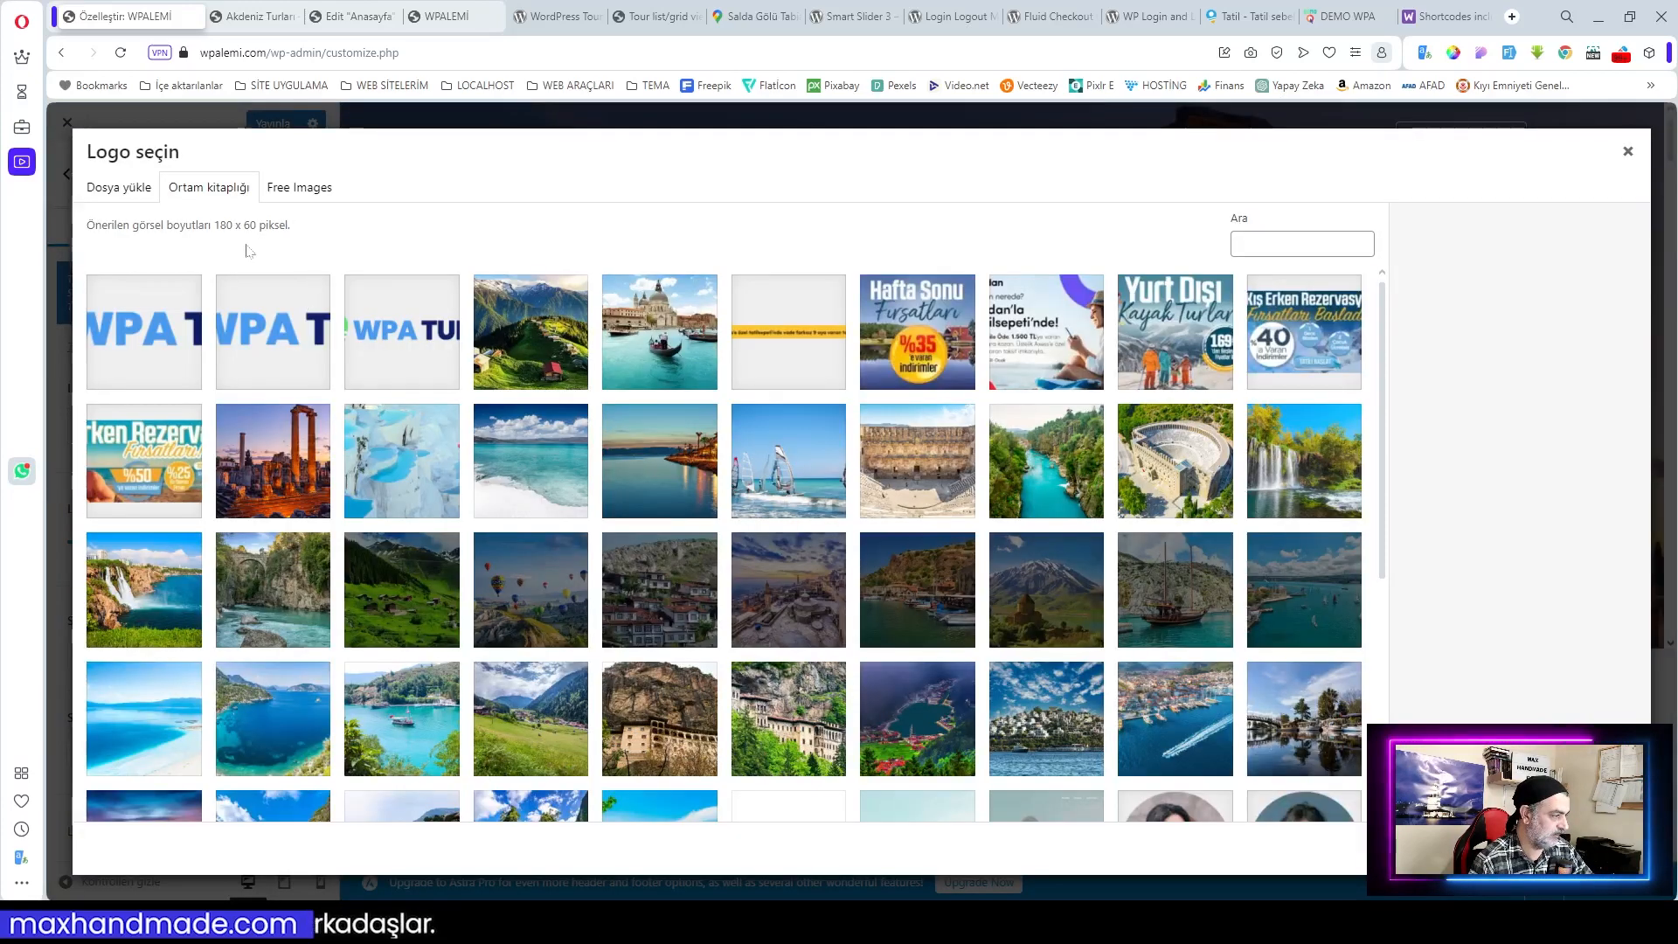
left_click(405, 355)
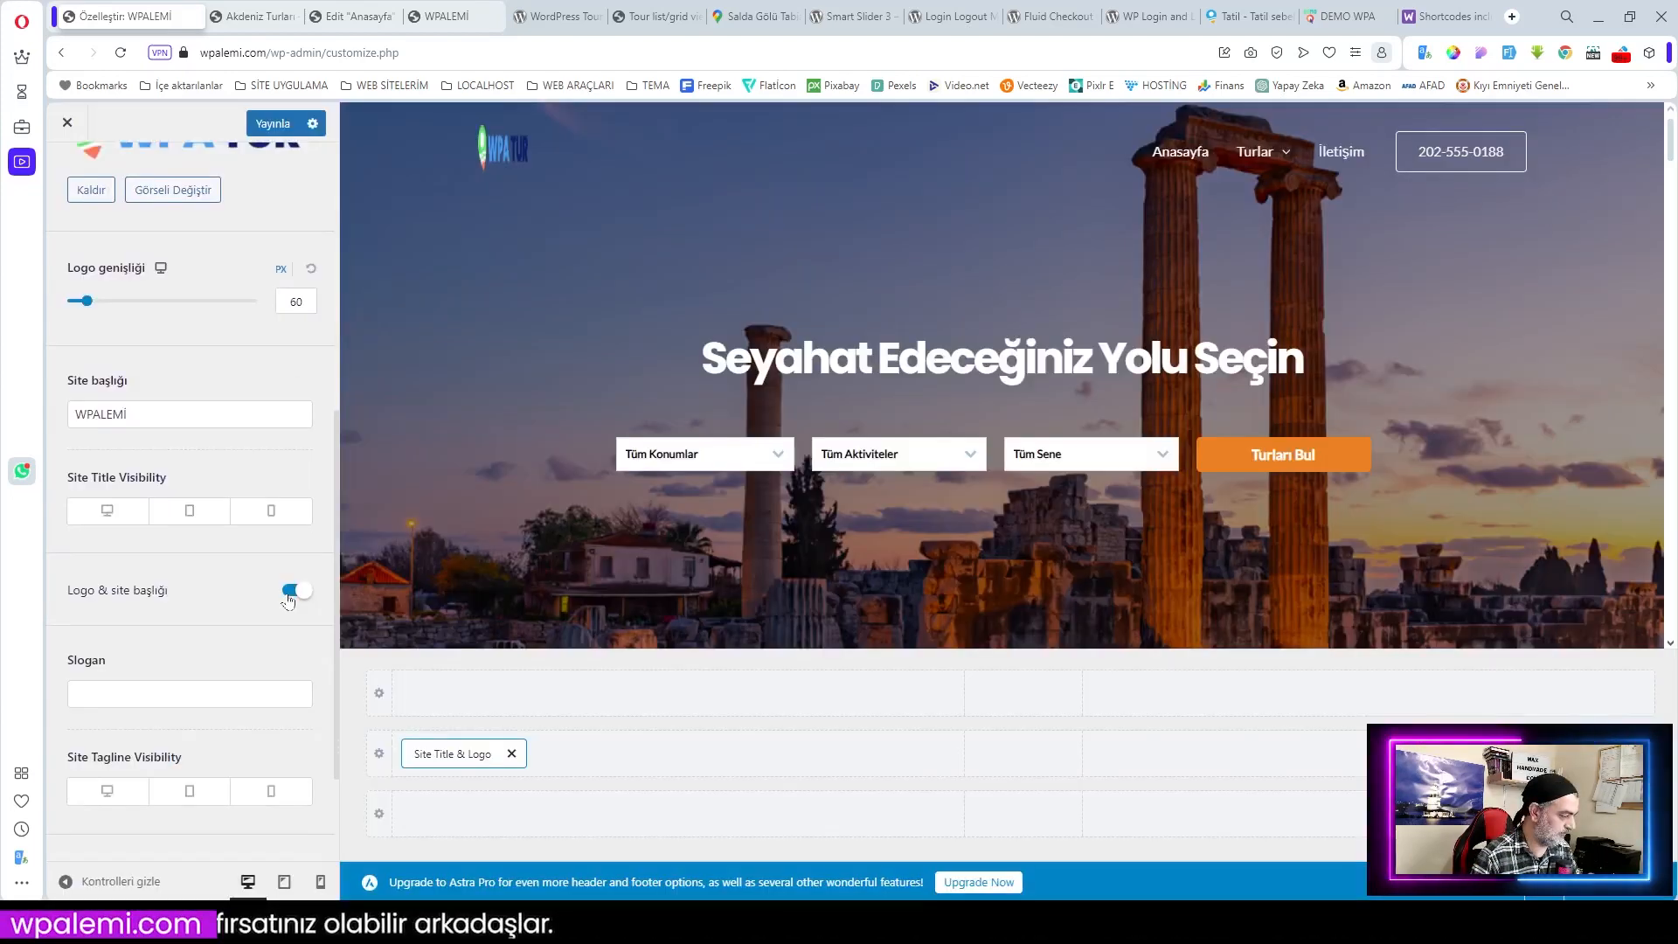
left_click(290, 592)
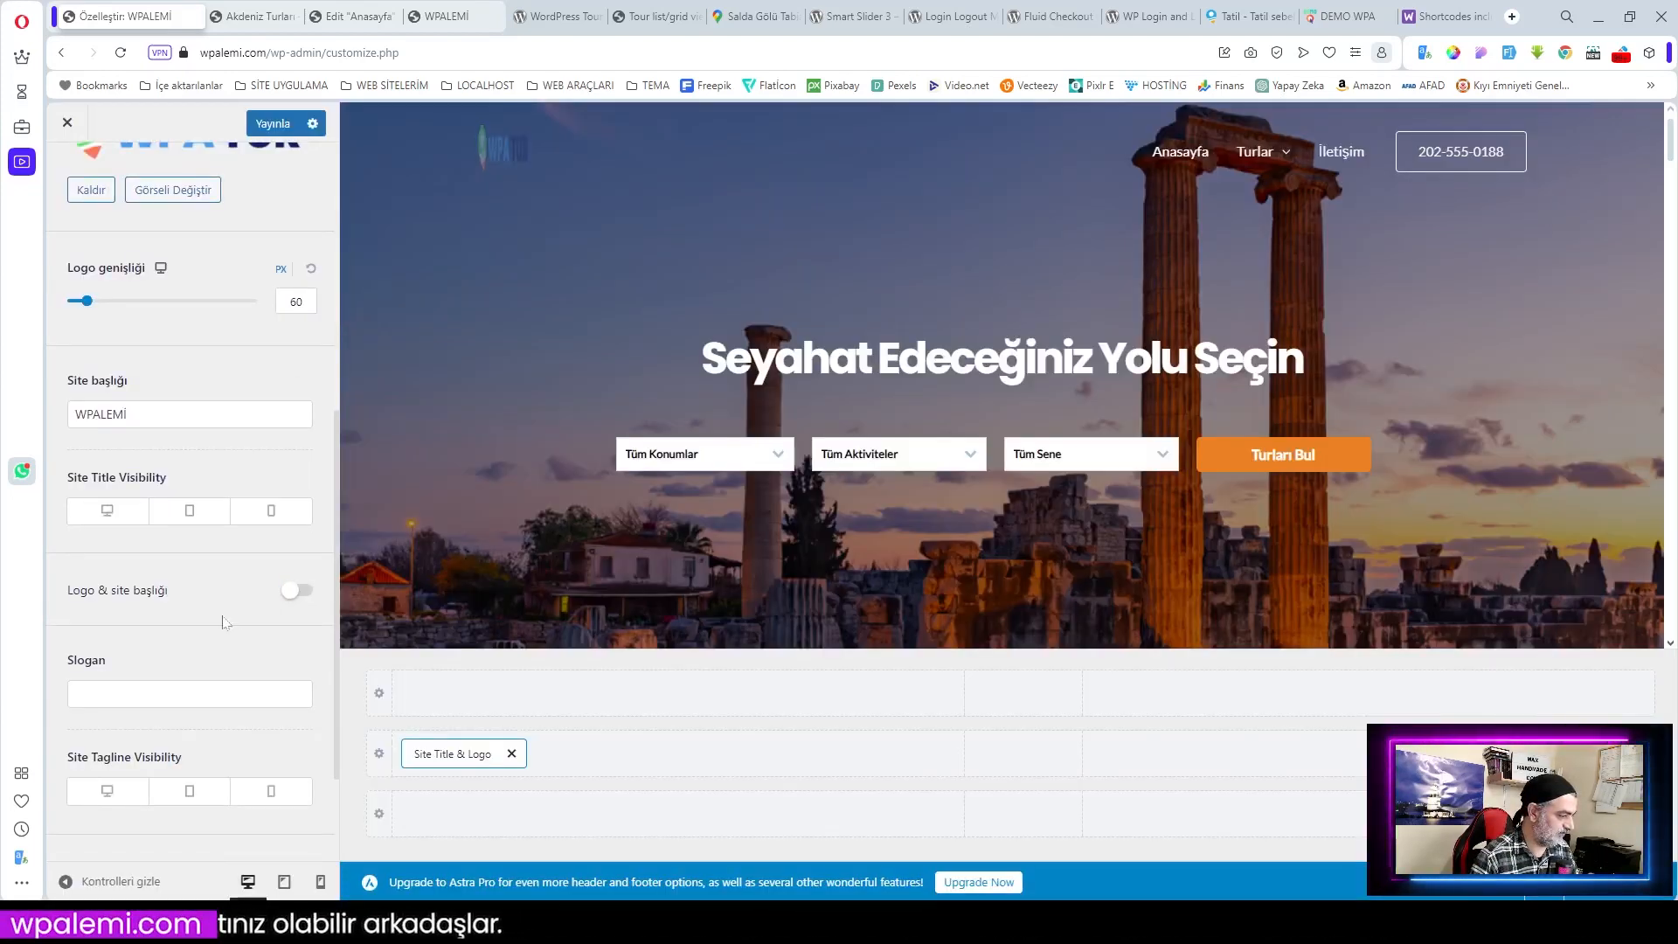
scroll(226, 622, "down", 2)
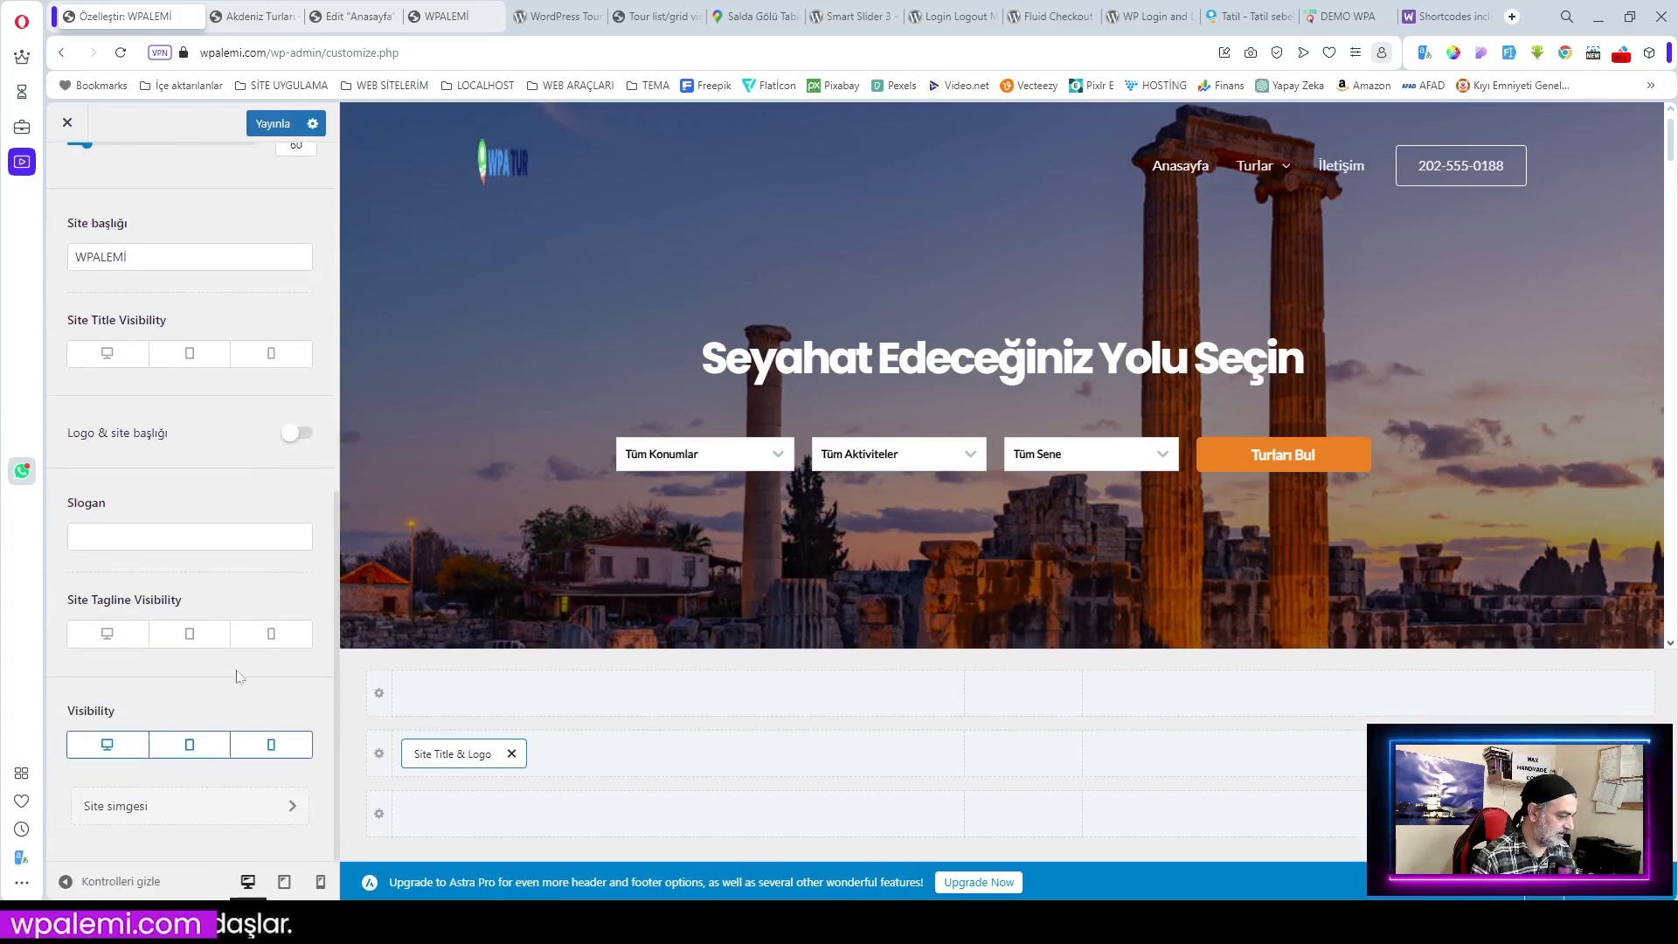
scroll(236, 675, "up", 1)
scroll(236, 676, "down", 1)
scroll(236, 676, "up", 7)
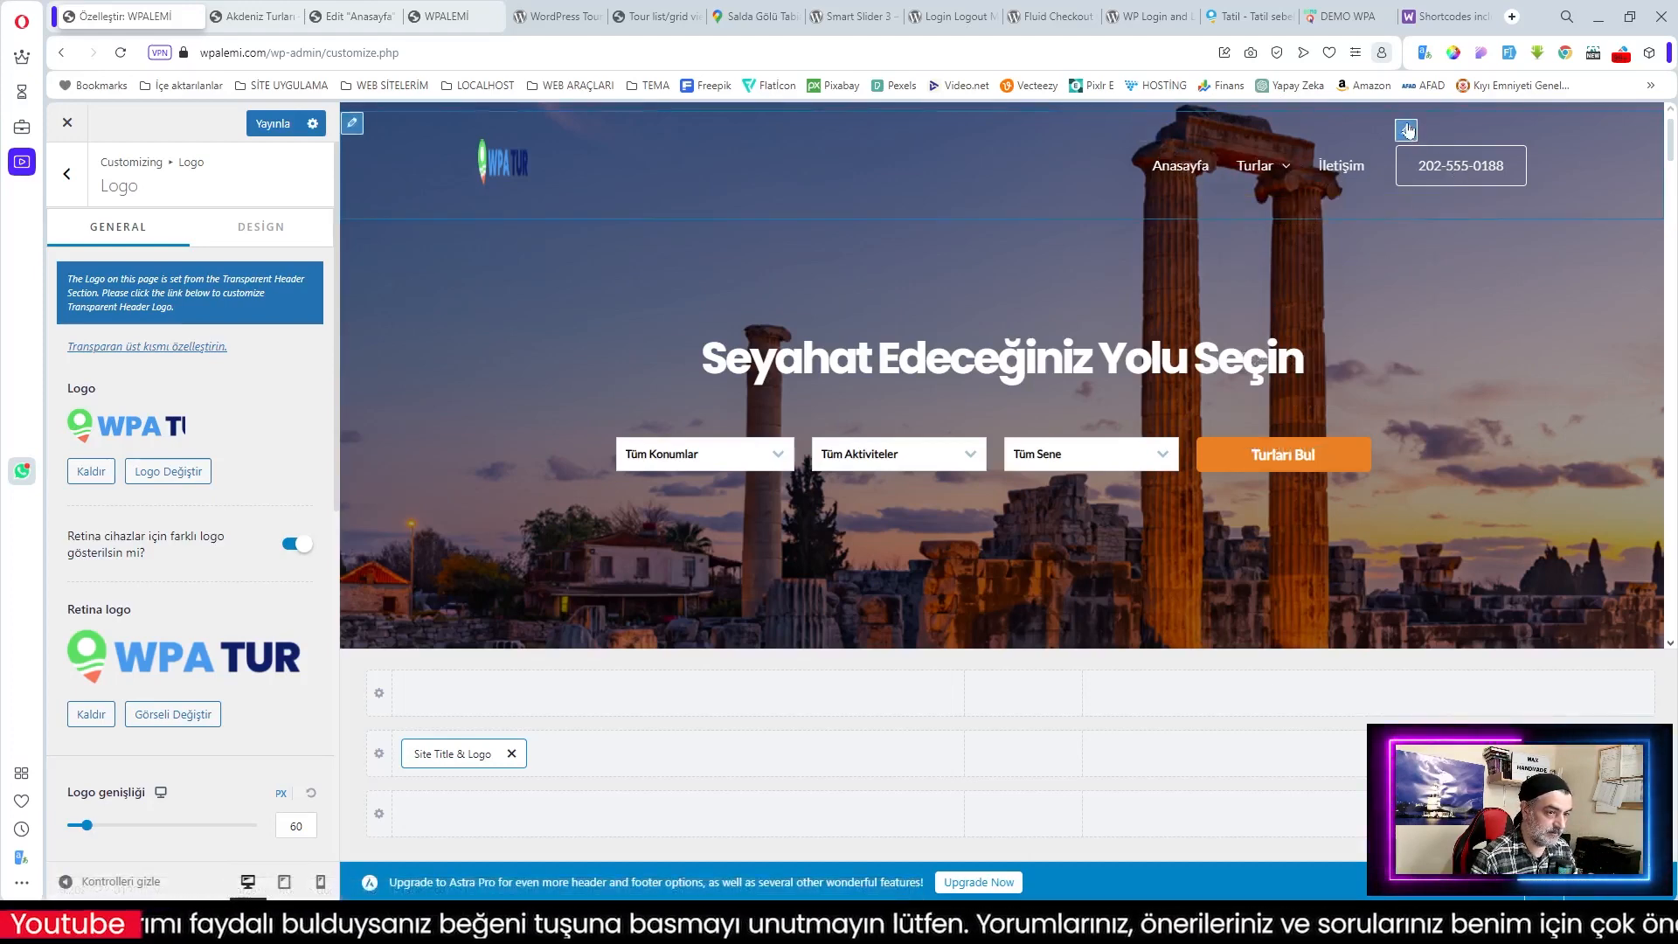
Step: Relabel the header button WHATSAPP, give it a light green background, and publish
left_click(1407, 131)
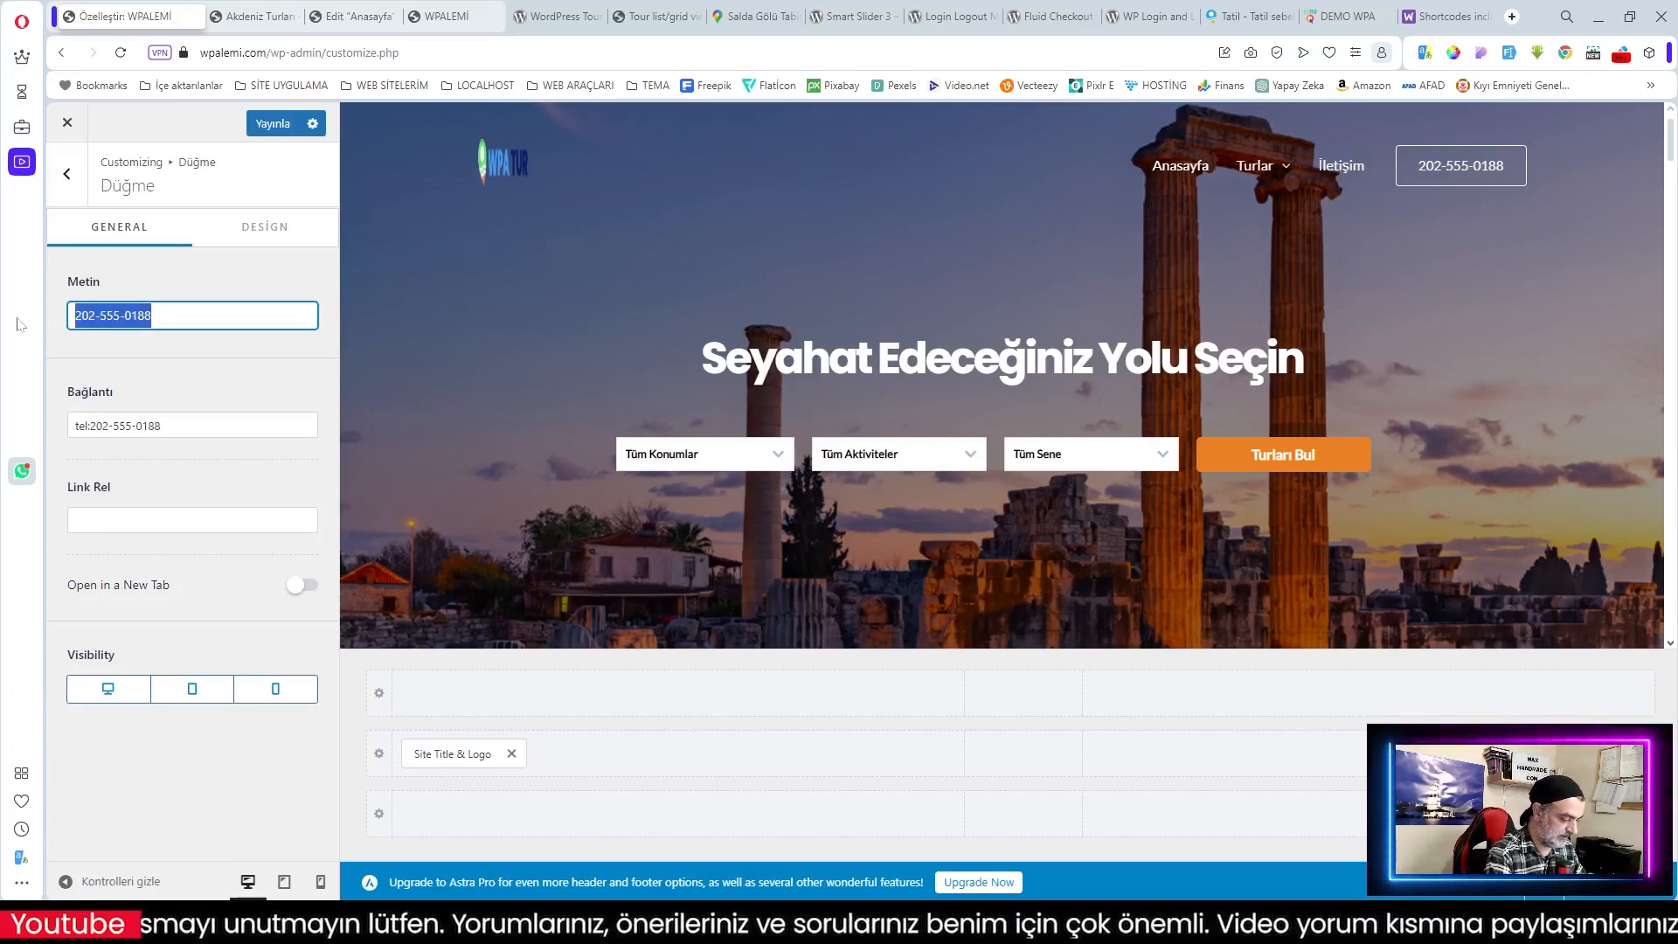
type("WH")
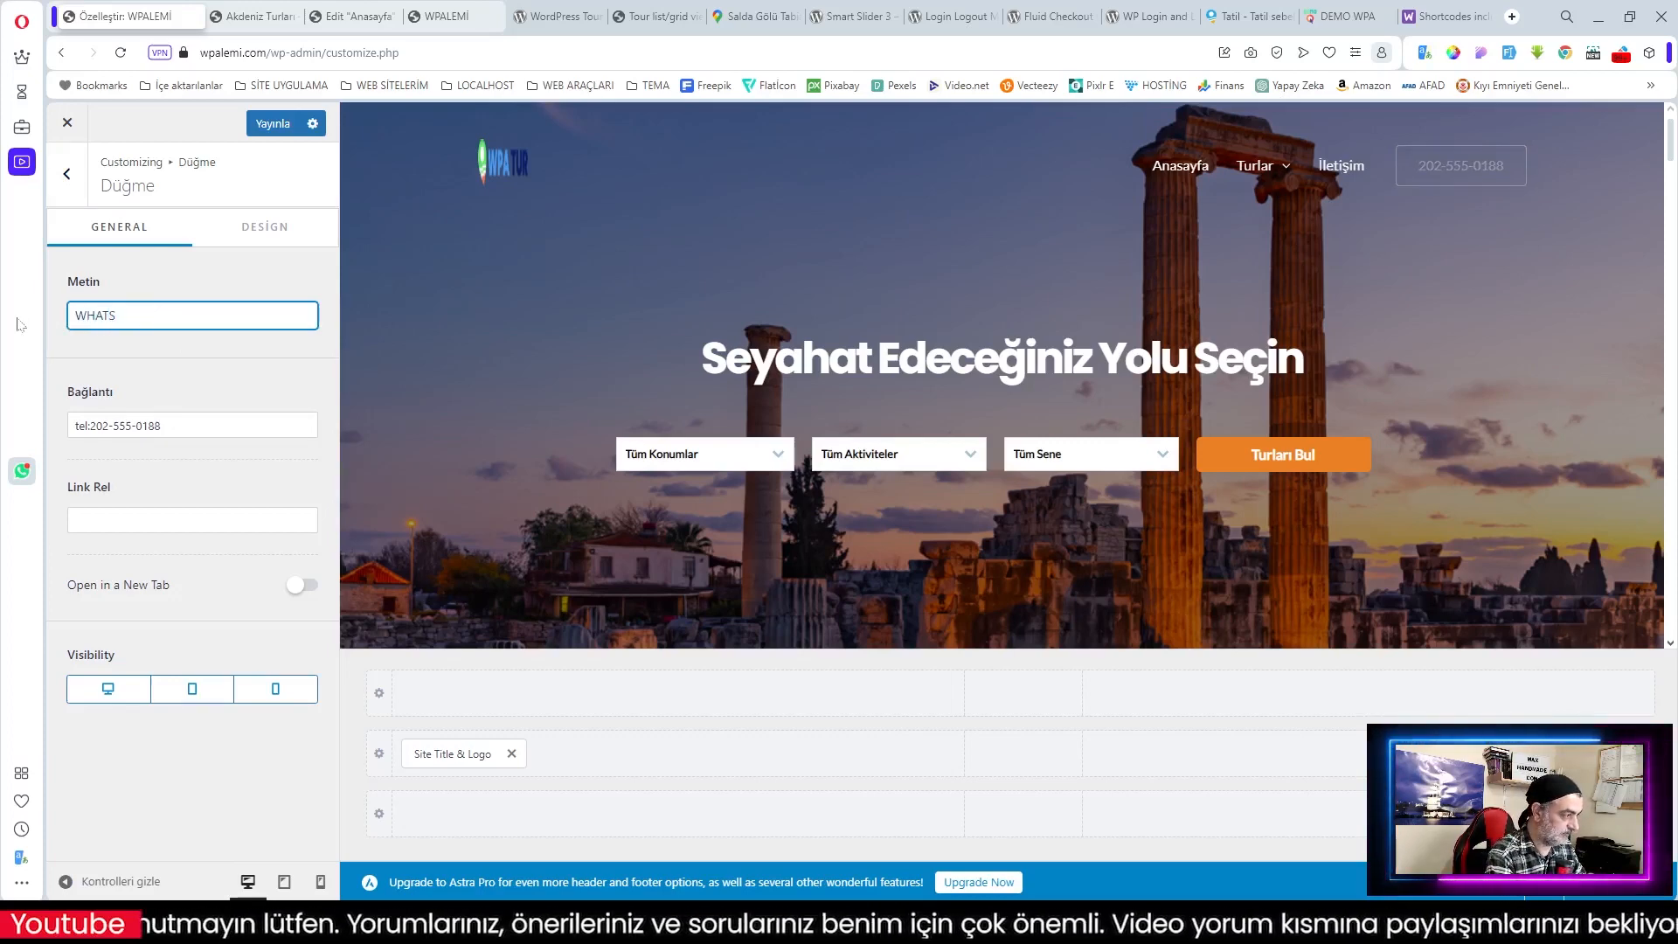
type("ATSAPP")
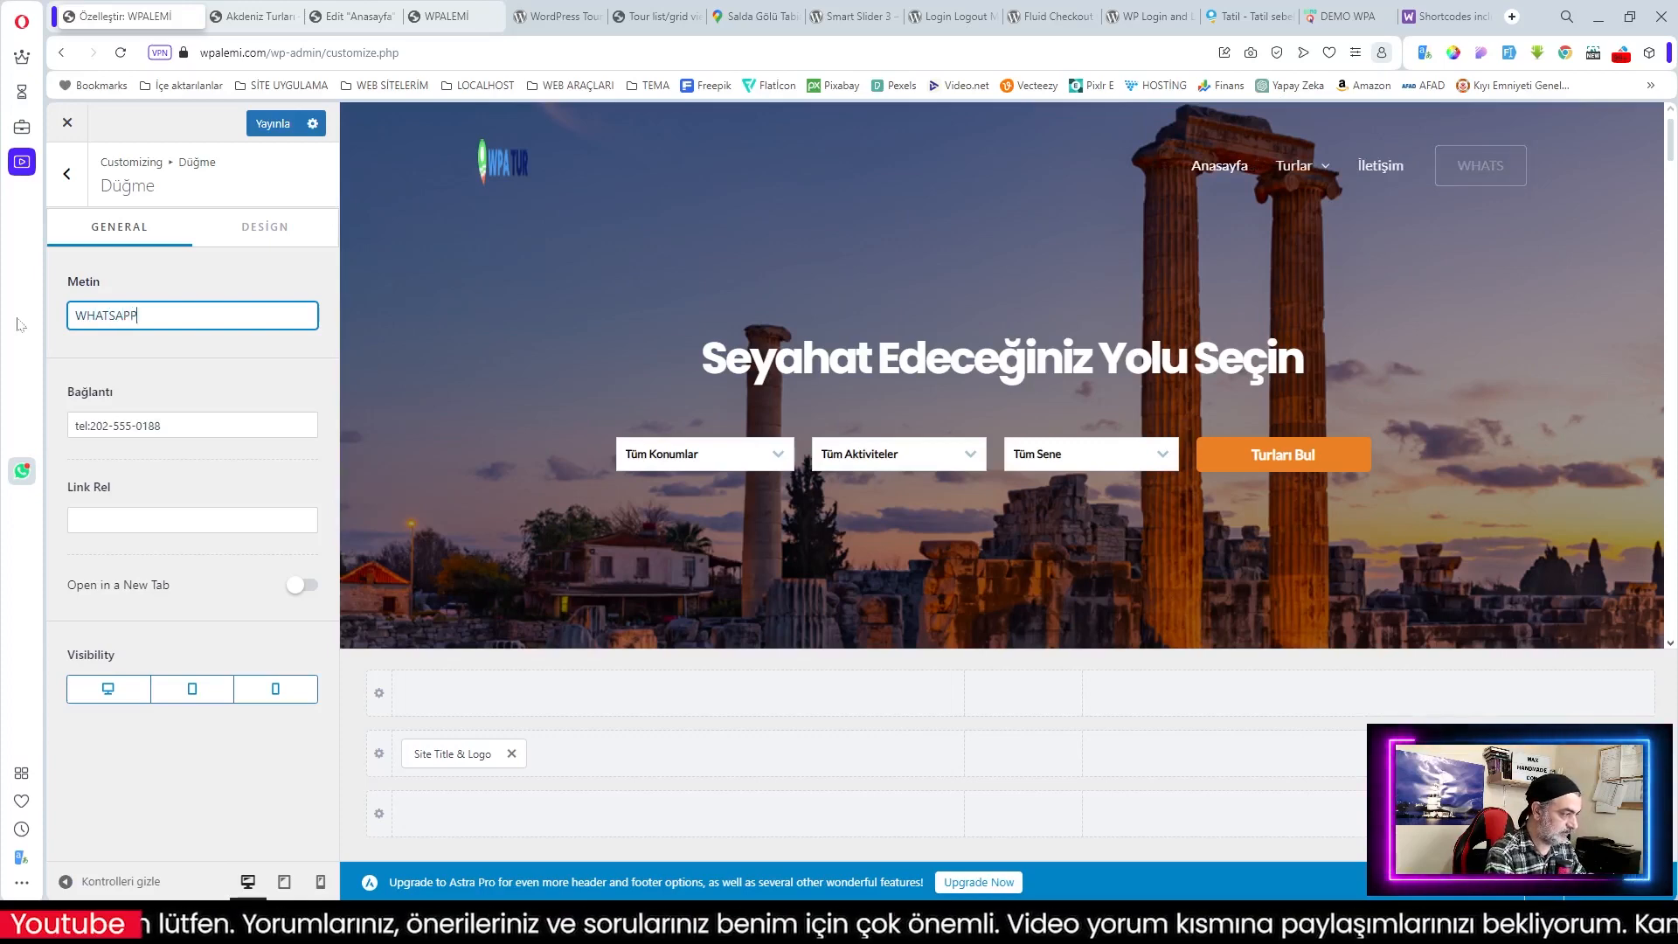
key("Tab")
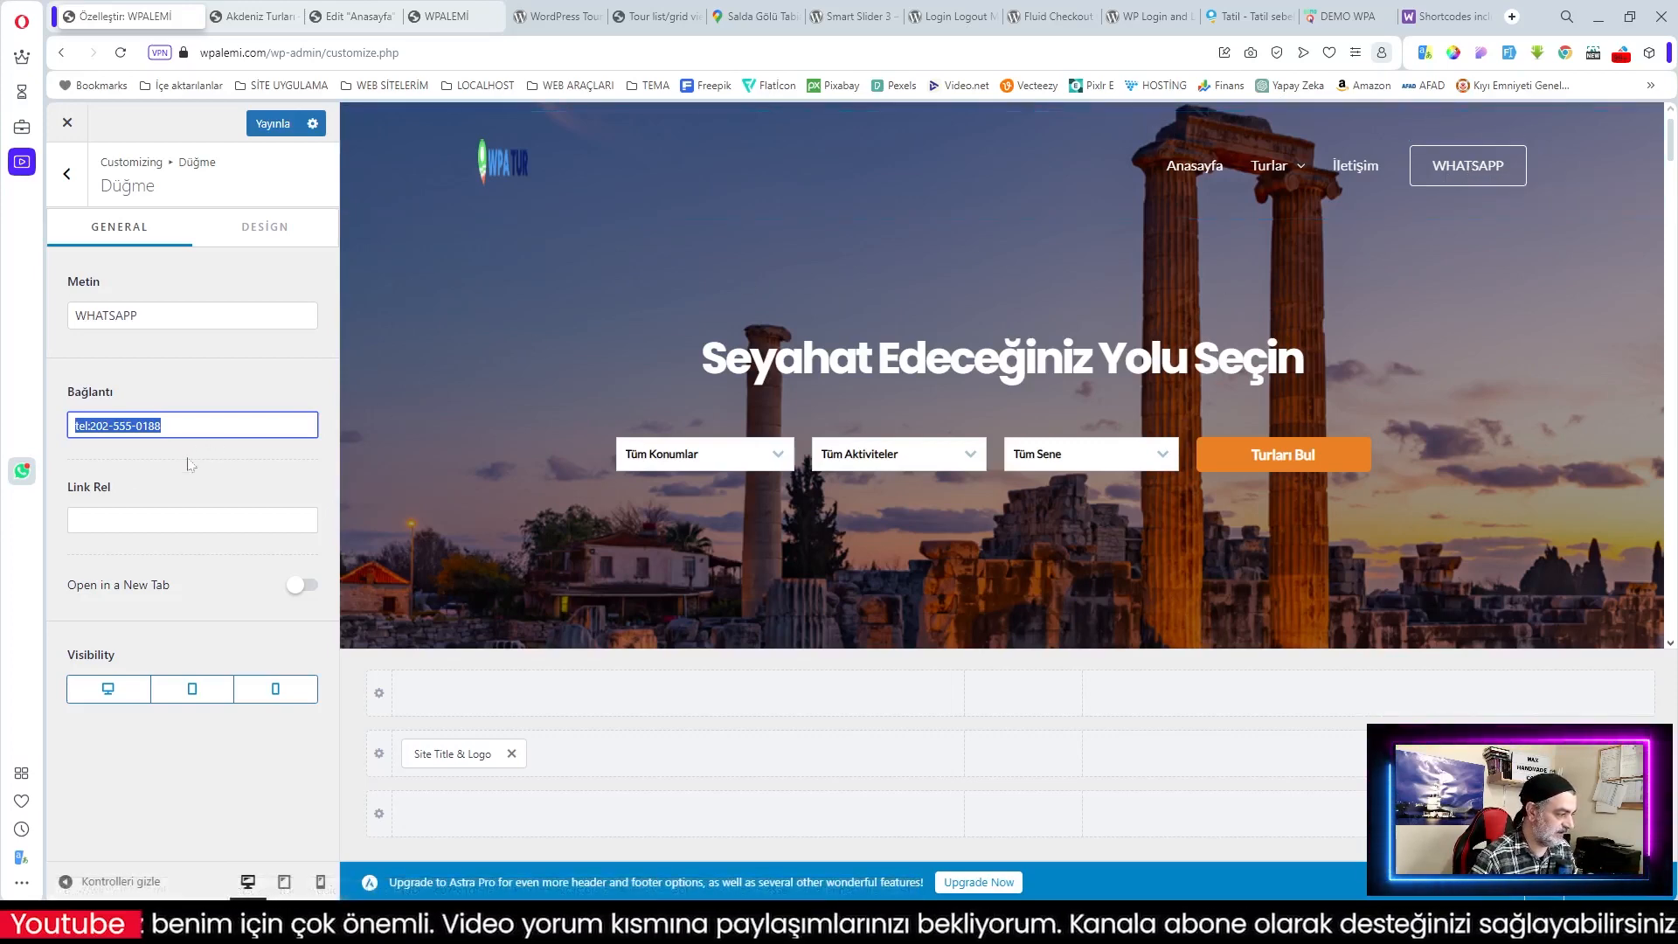
left_click(262, 226)
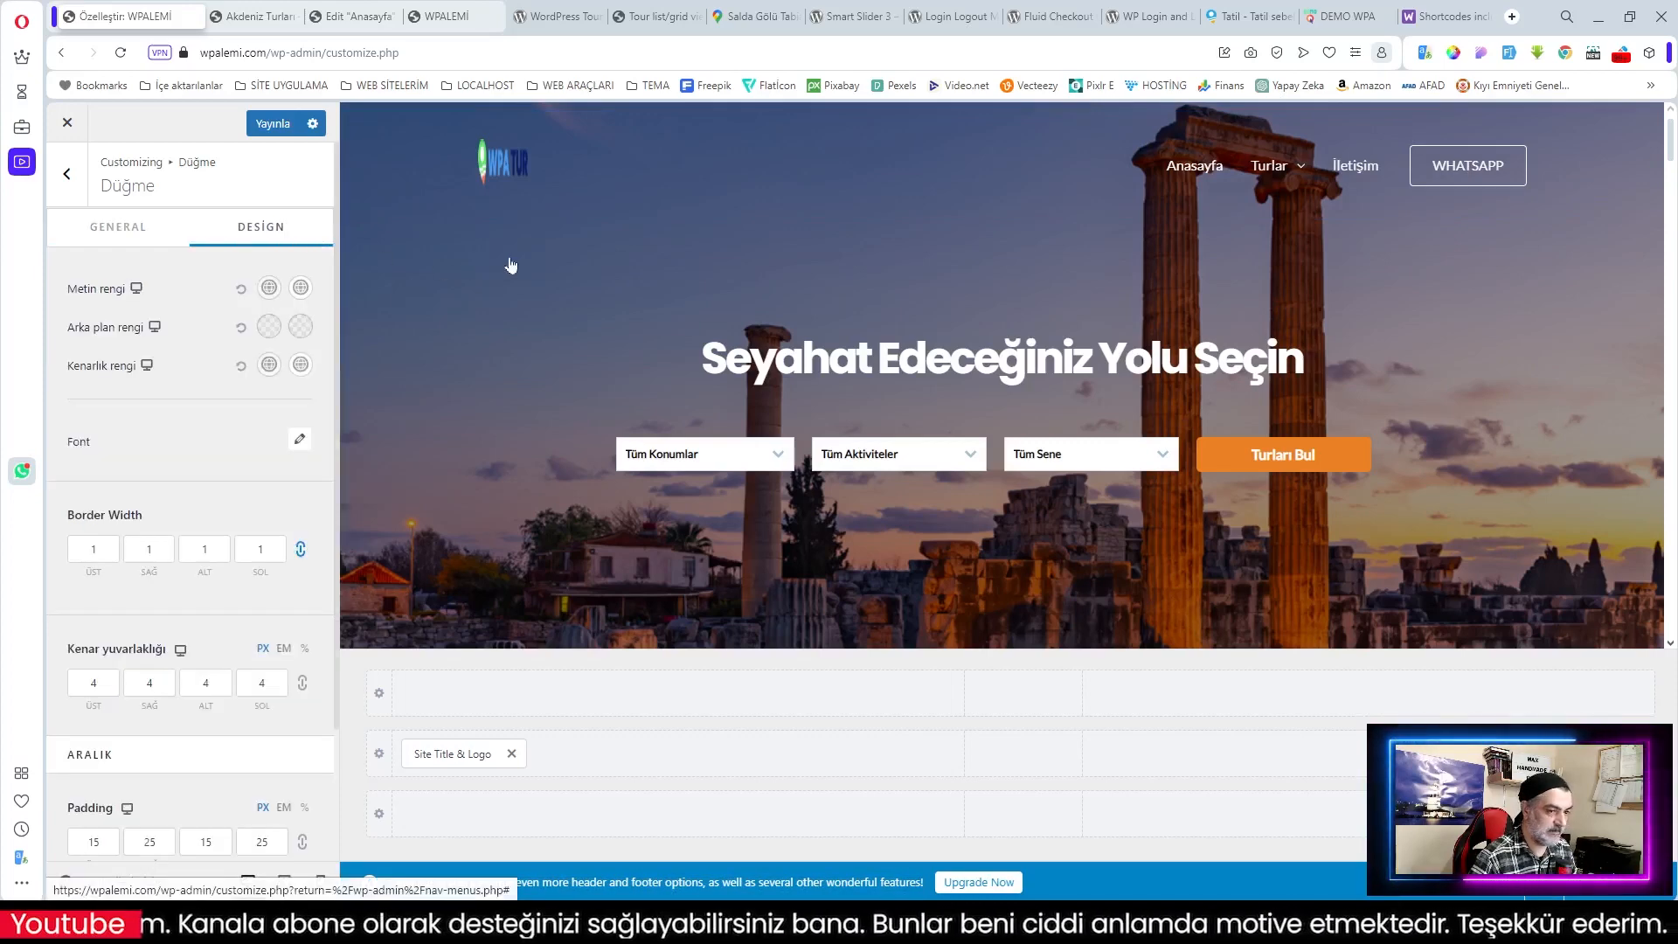
left_click(270, 328)
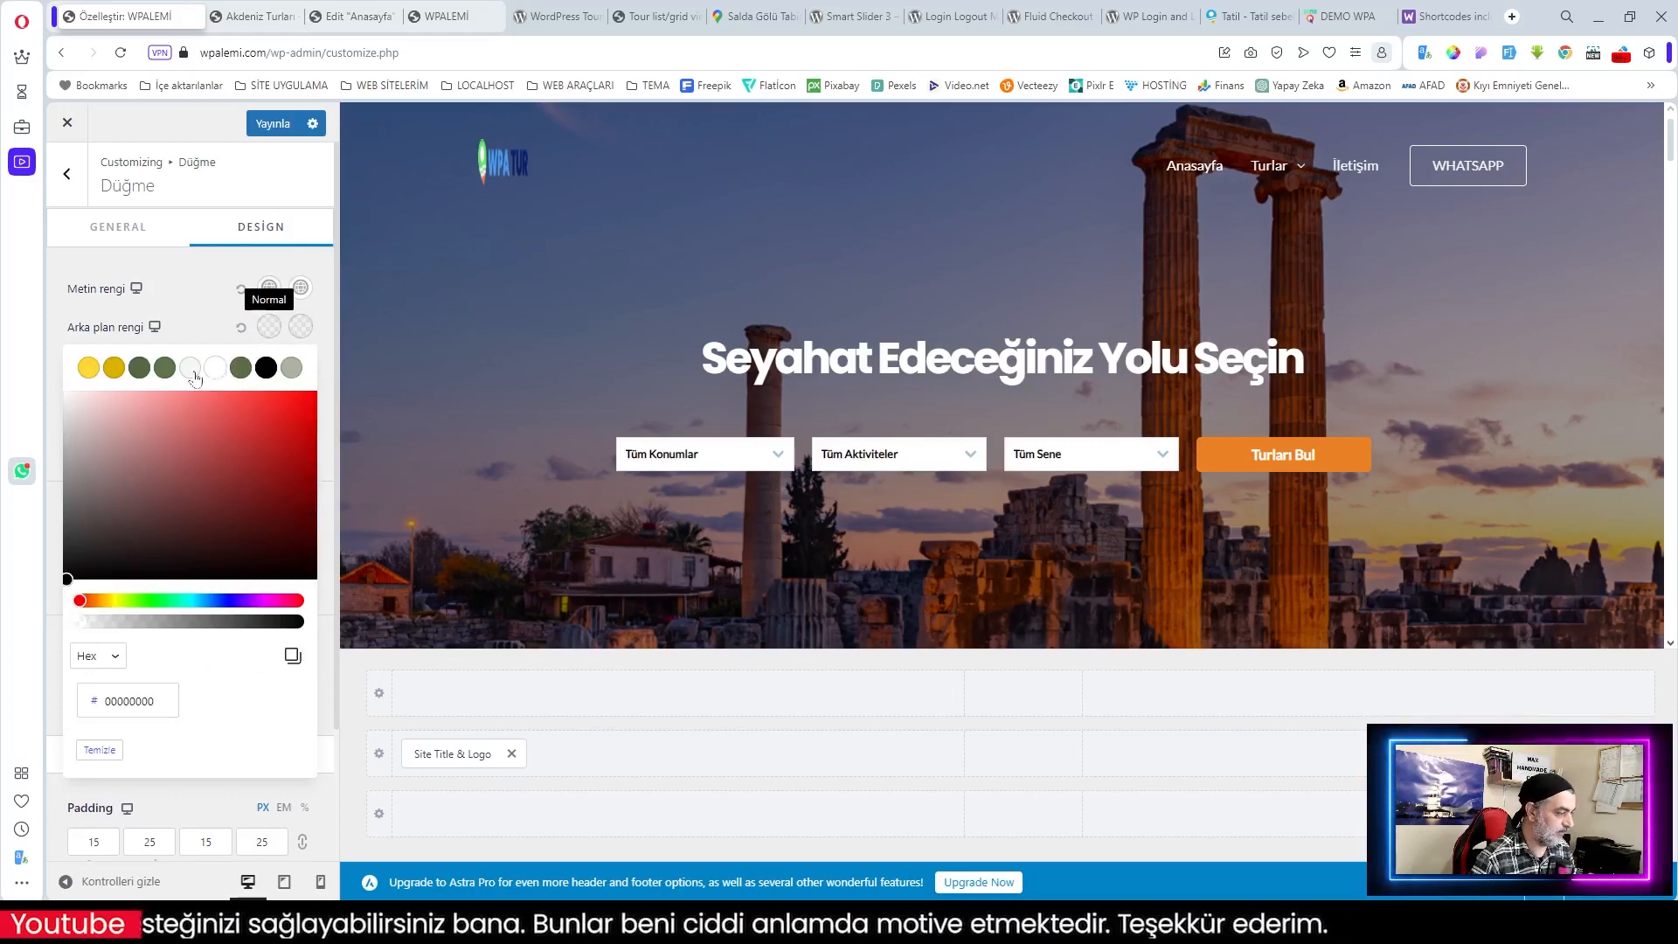
left_click(153, 601)
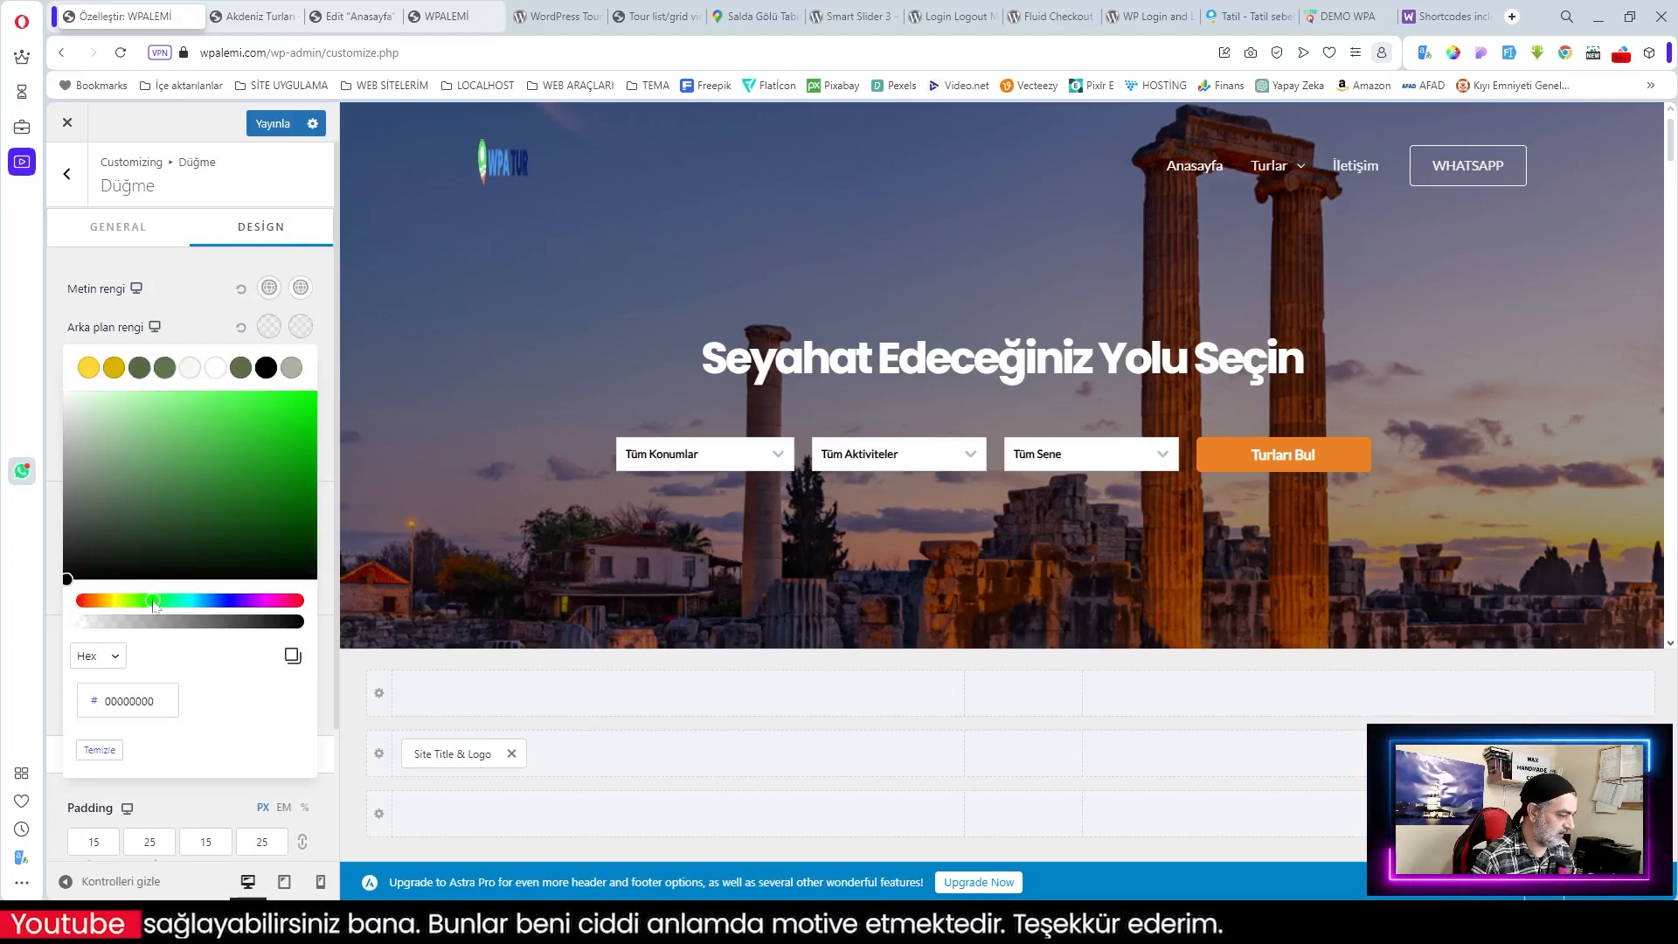
left_click_drag(197, 480, 217, 409)
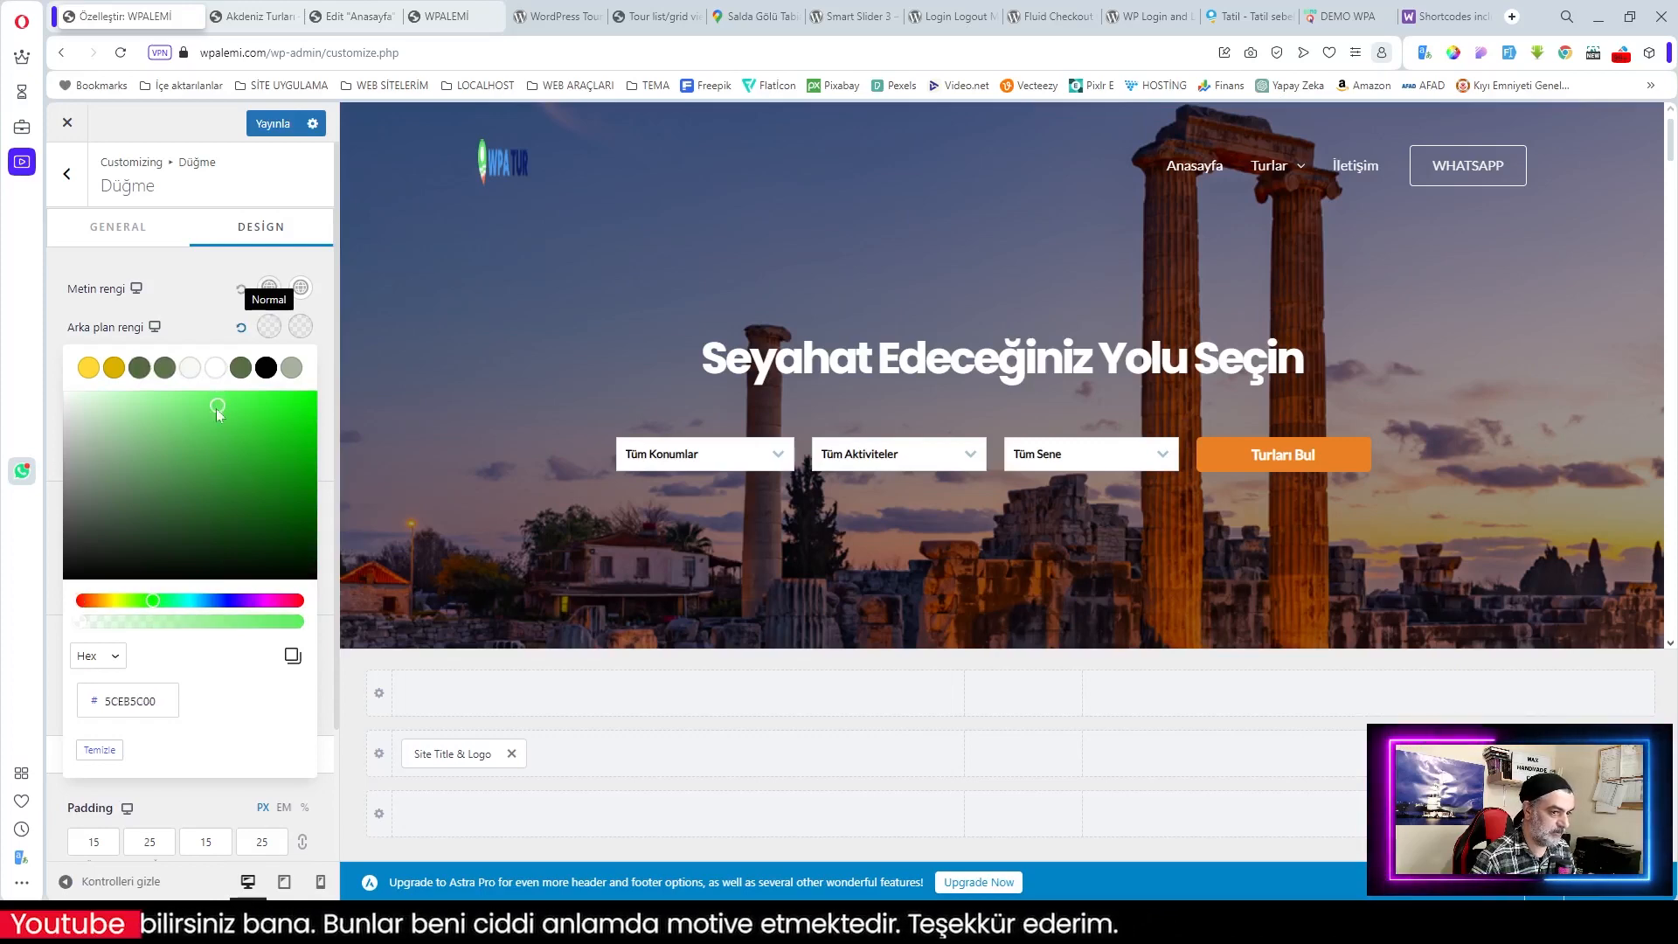
left_click(214, 265)
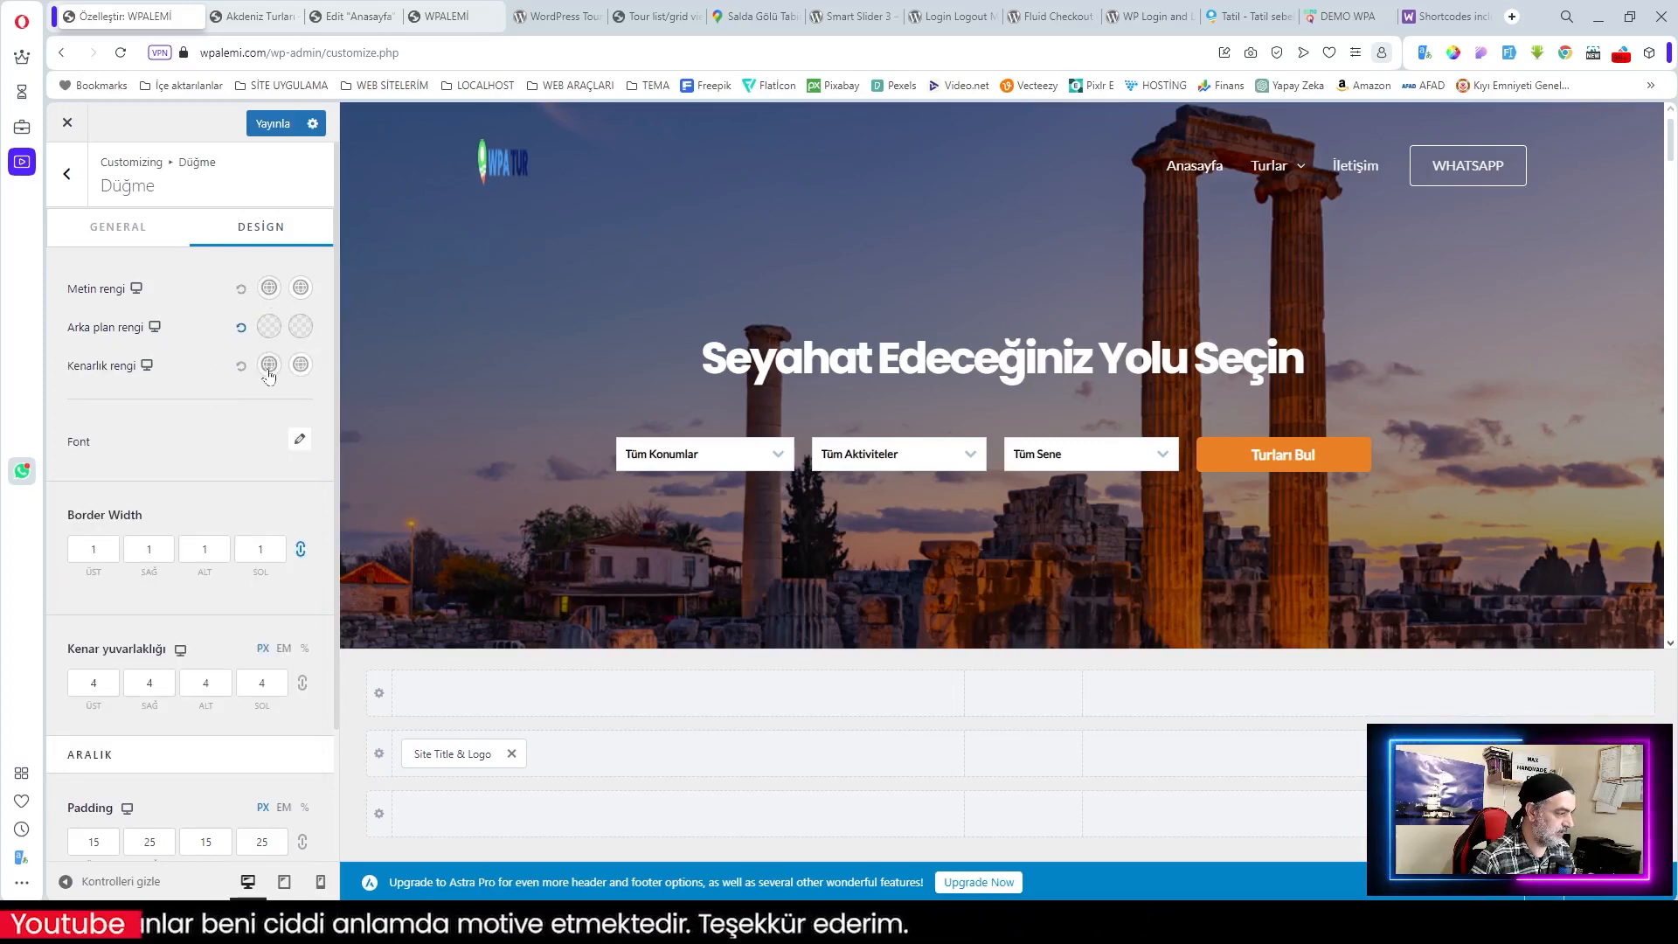
left_click(279, 128)
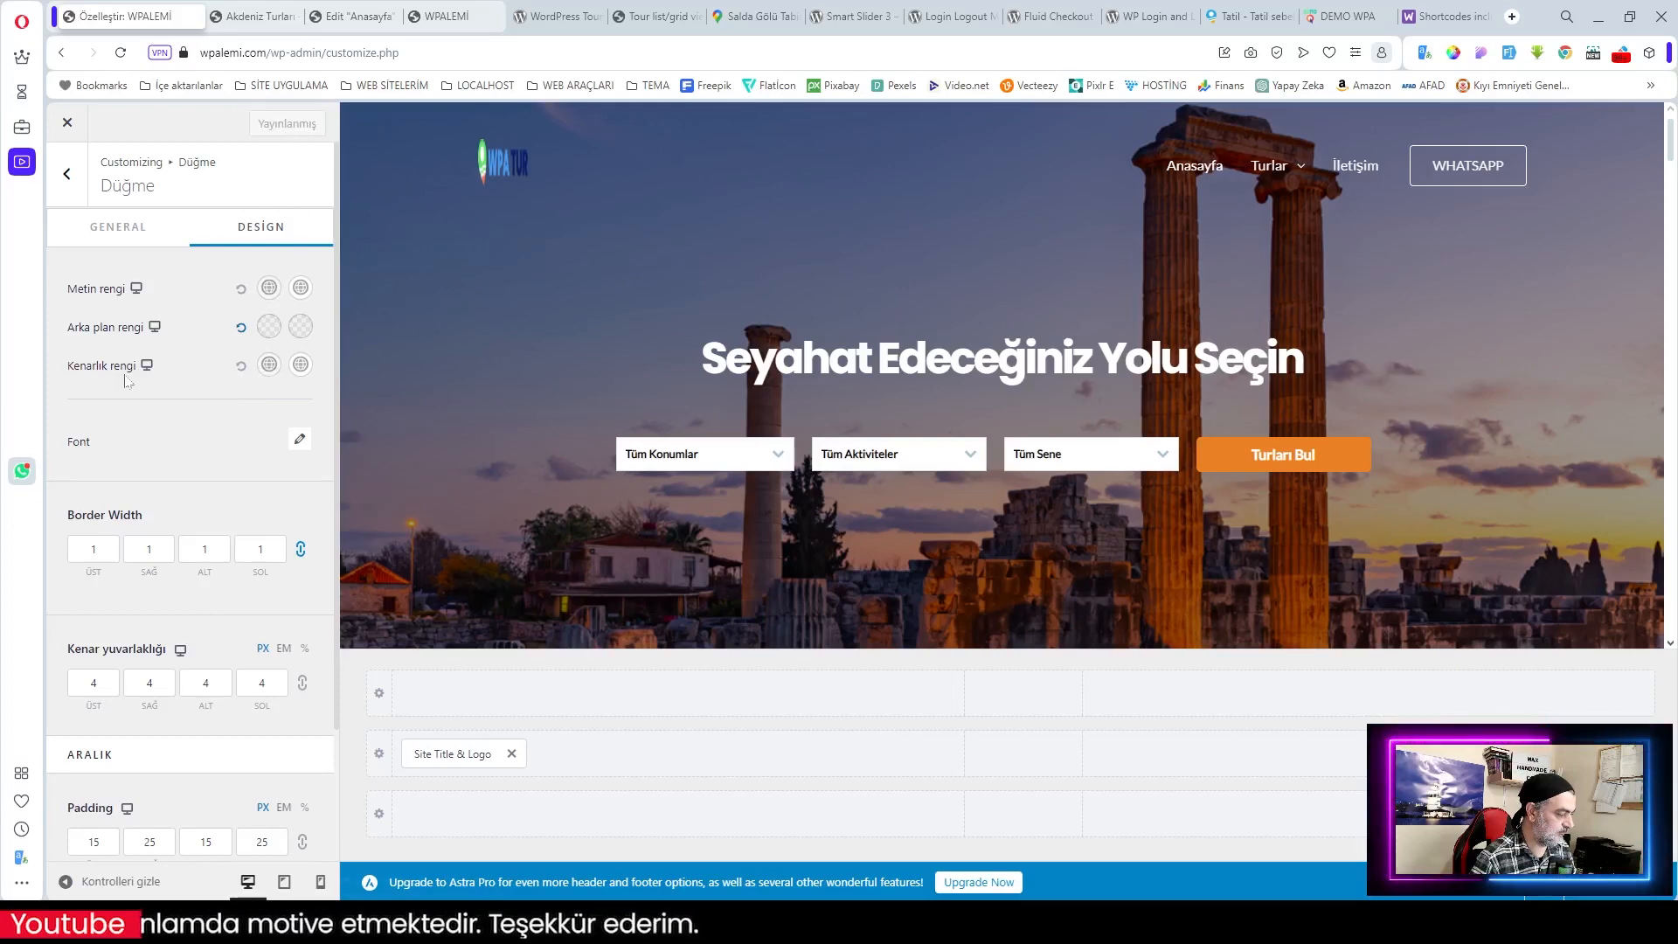
scroll(123, 378, "down", 2)
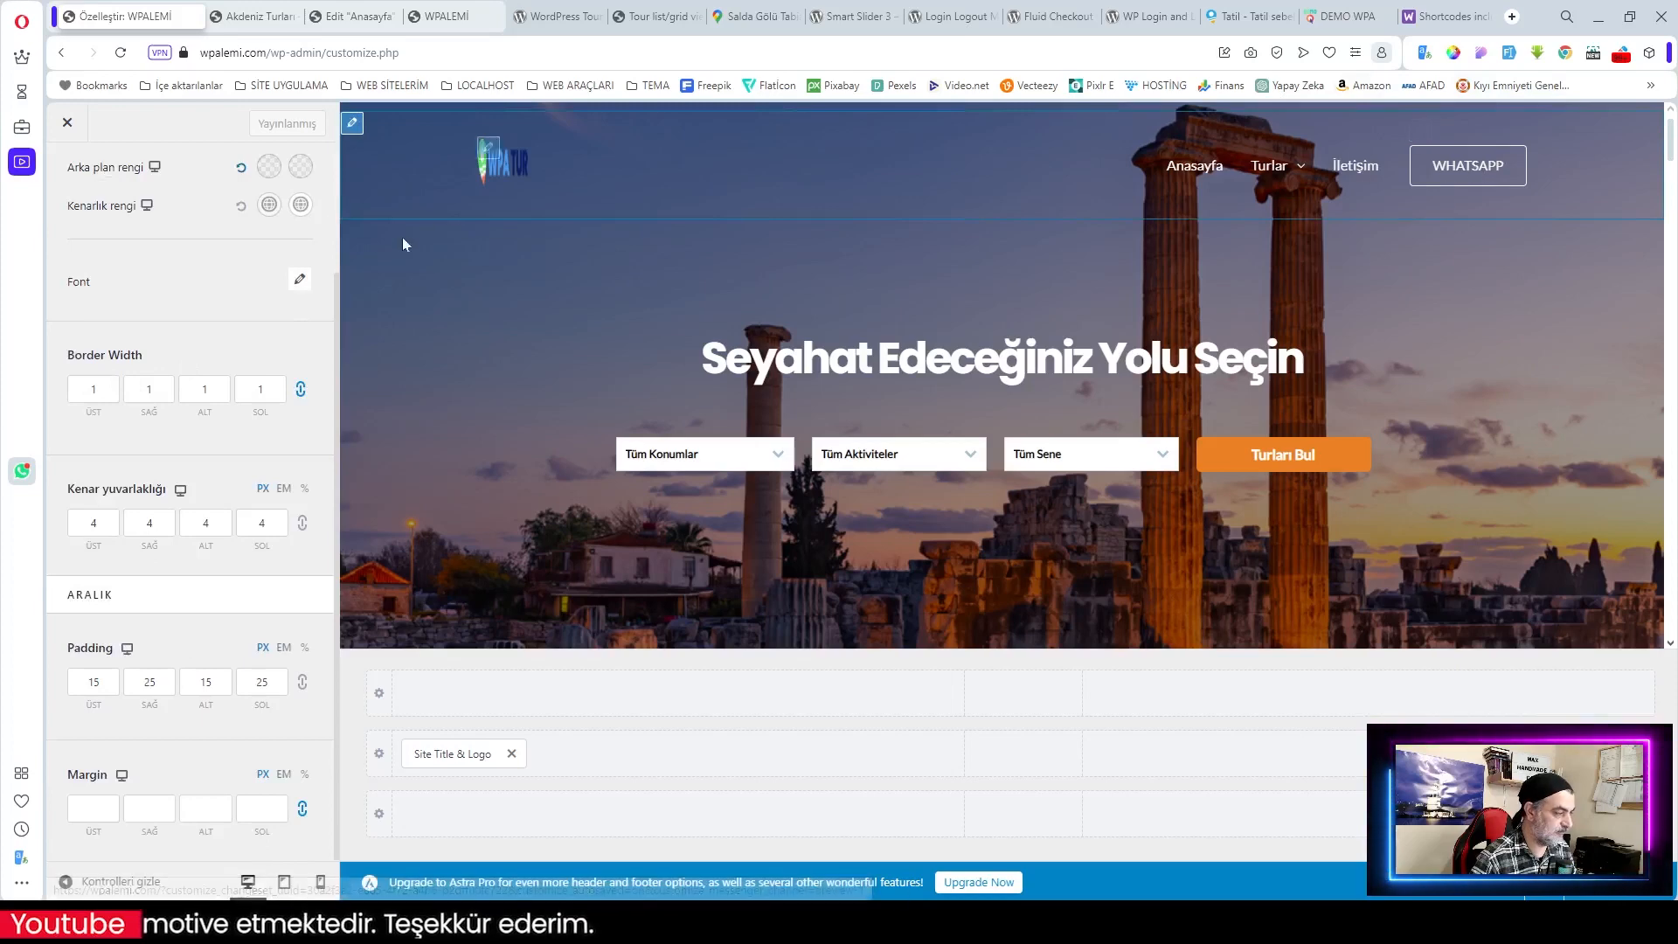
scroll(236, 269, "up", 2)
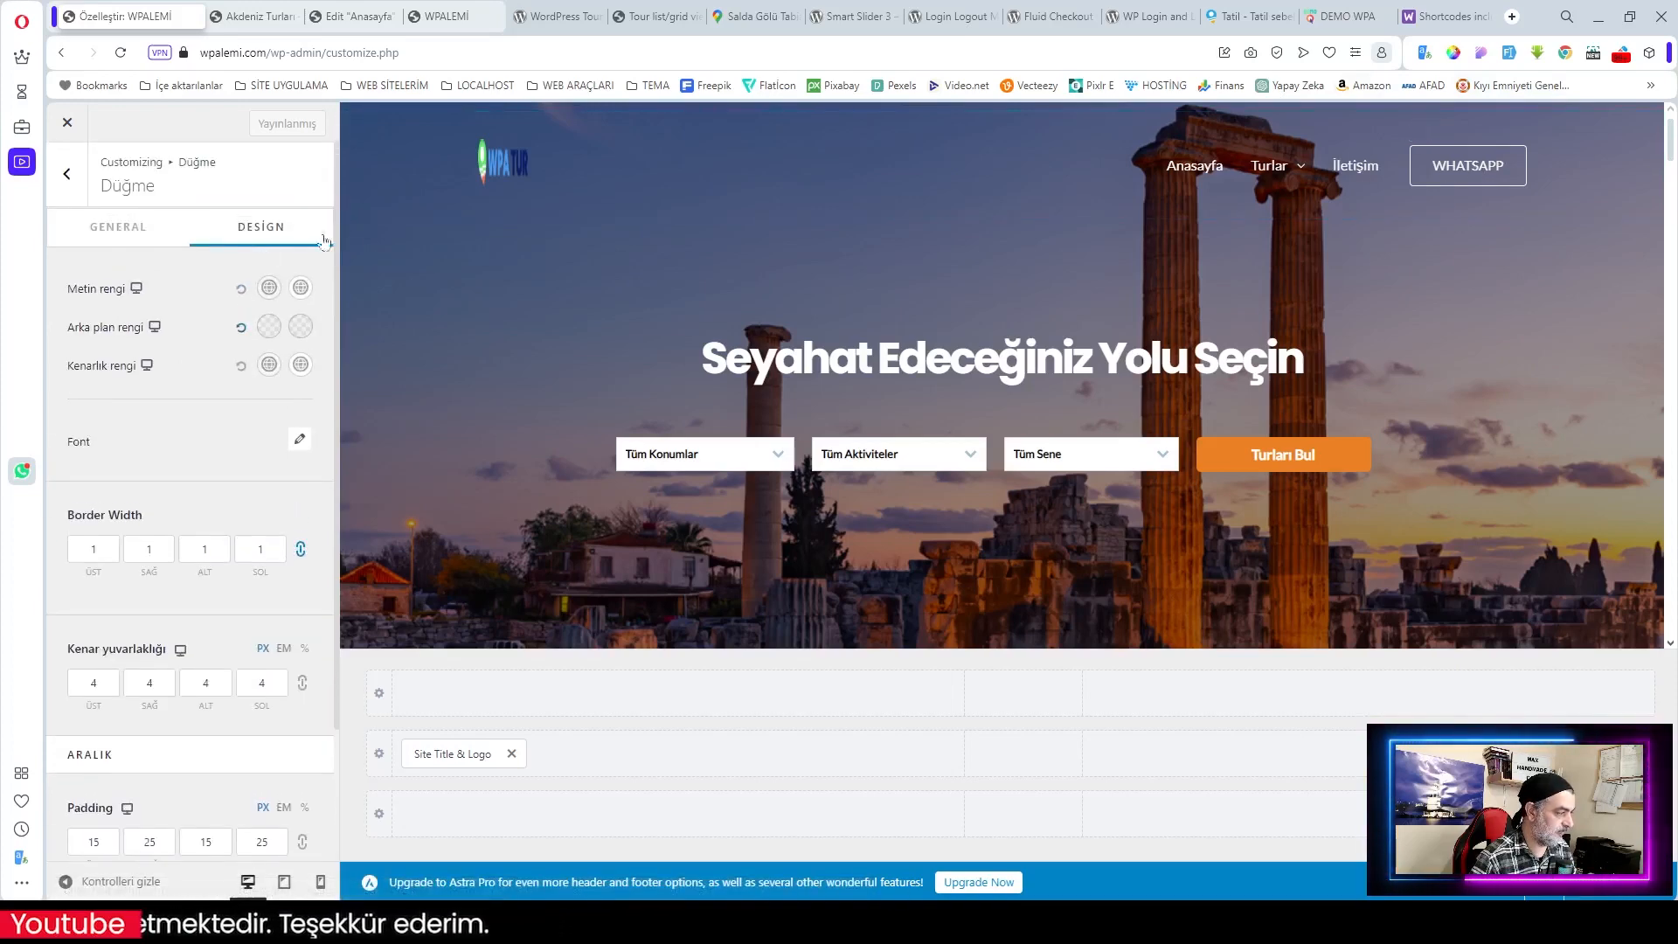
Step: Check the live site, then adjust the button's green shade and copy its hex code
left_click(445, 17)
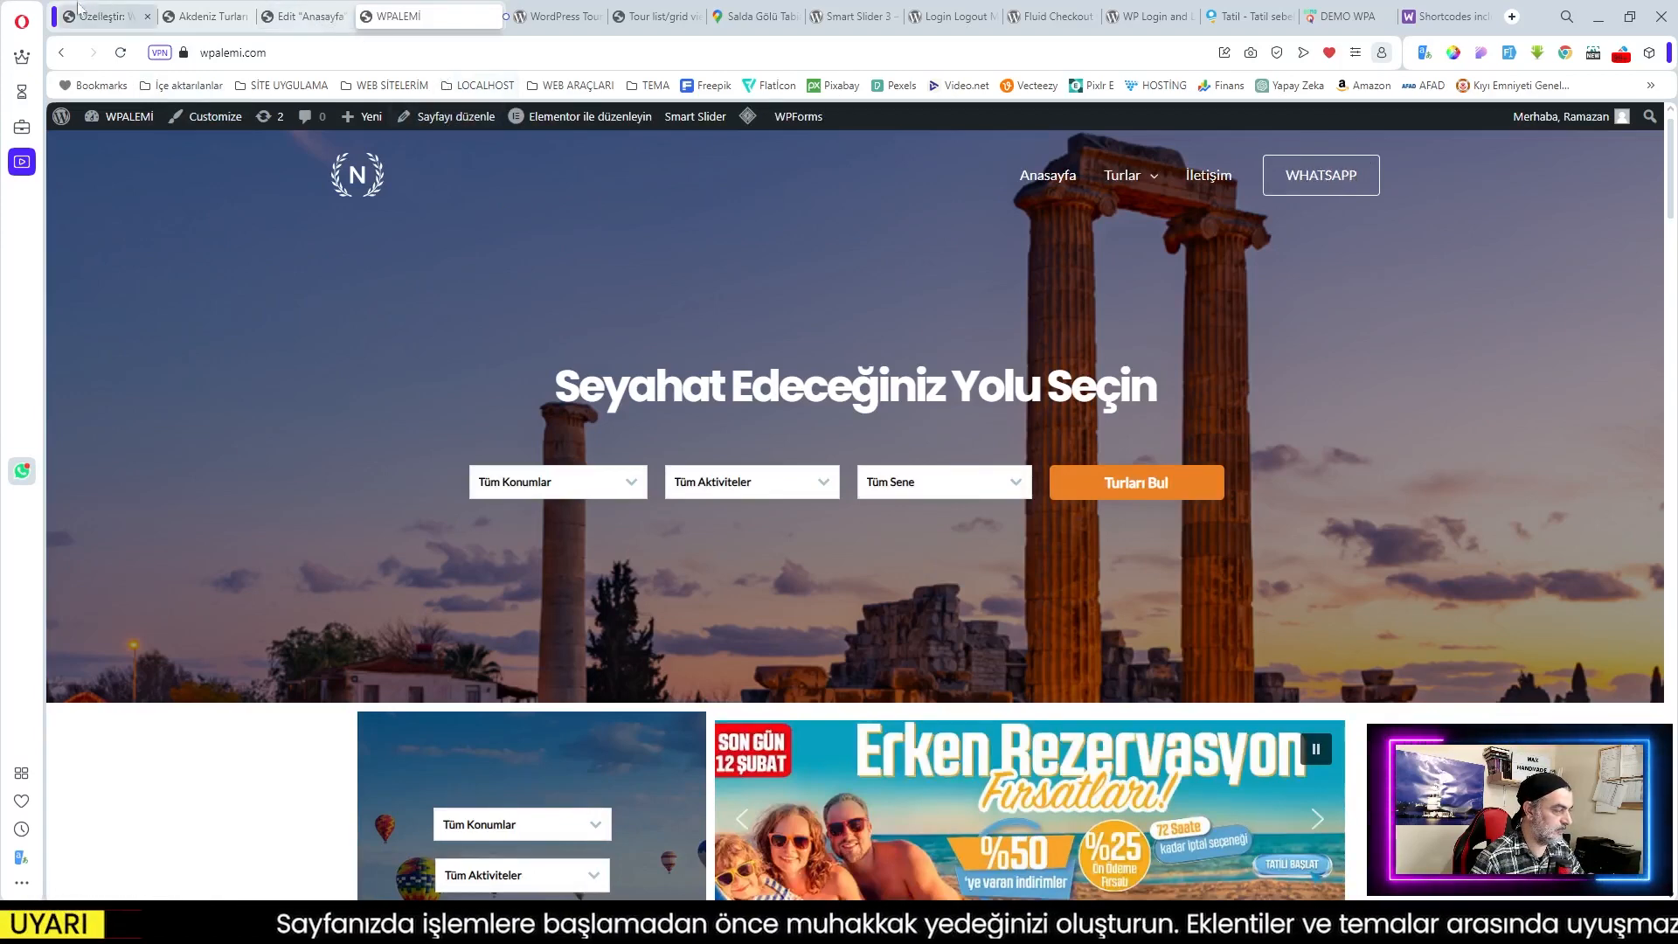
left_click(104, 20)
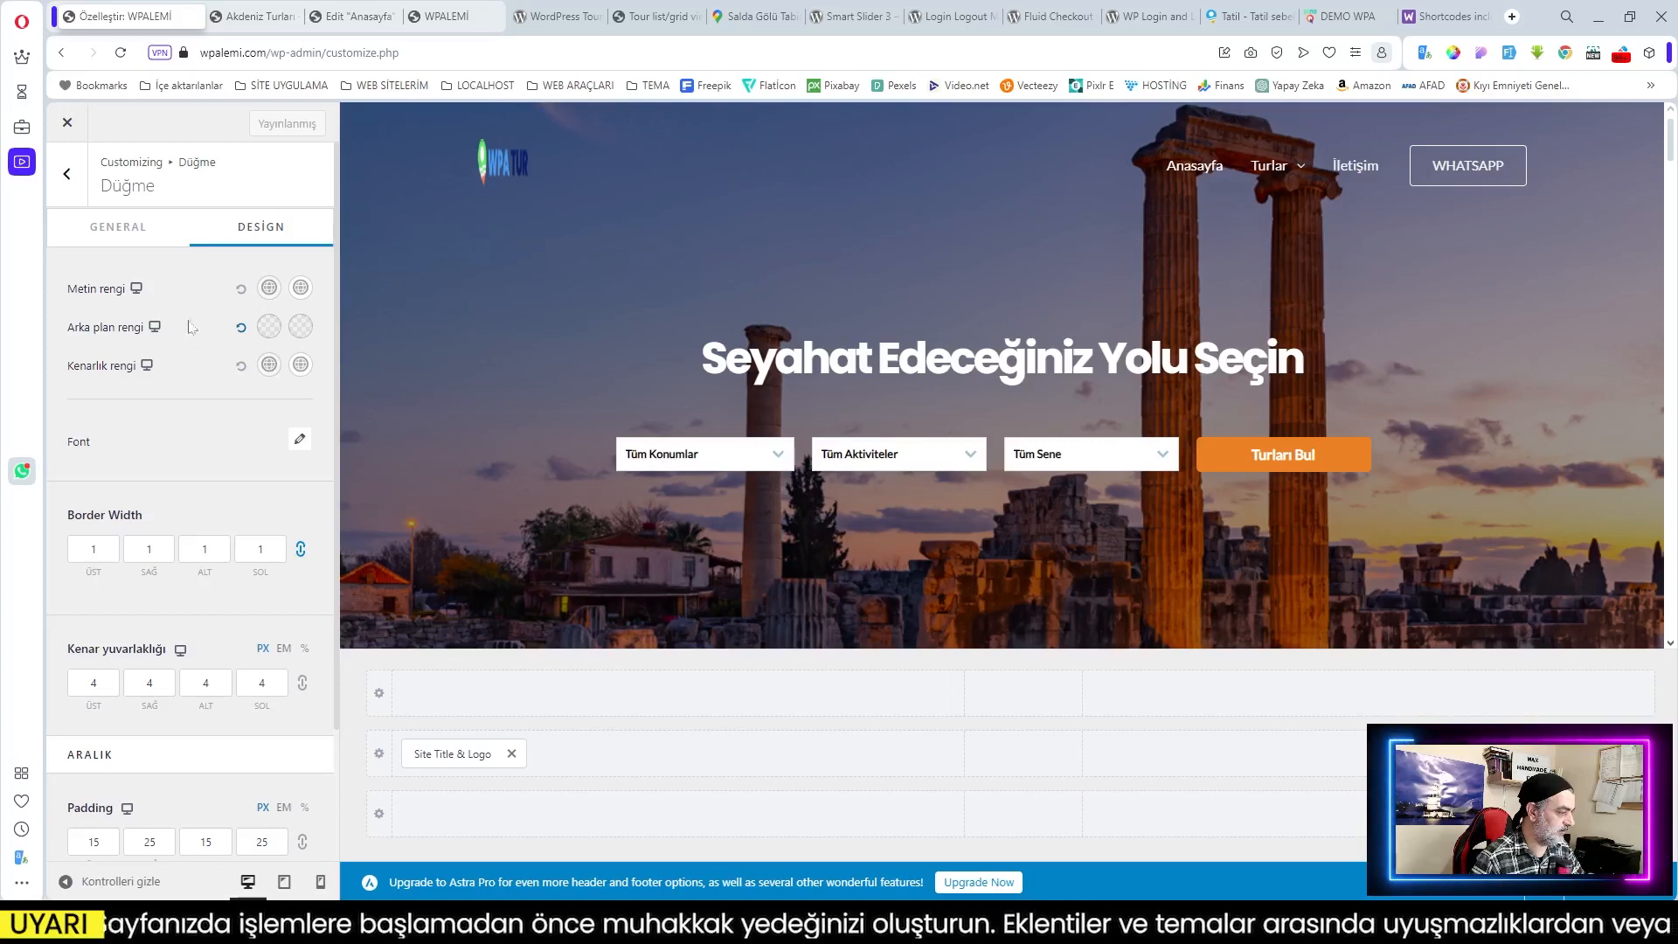
left_click(269, 326)
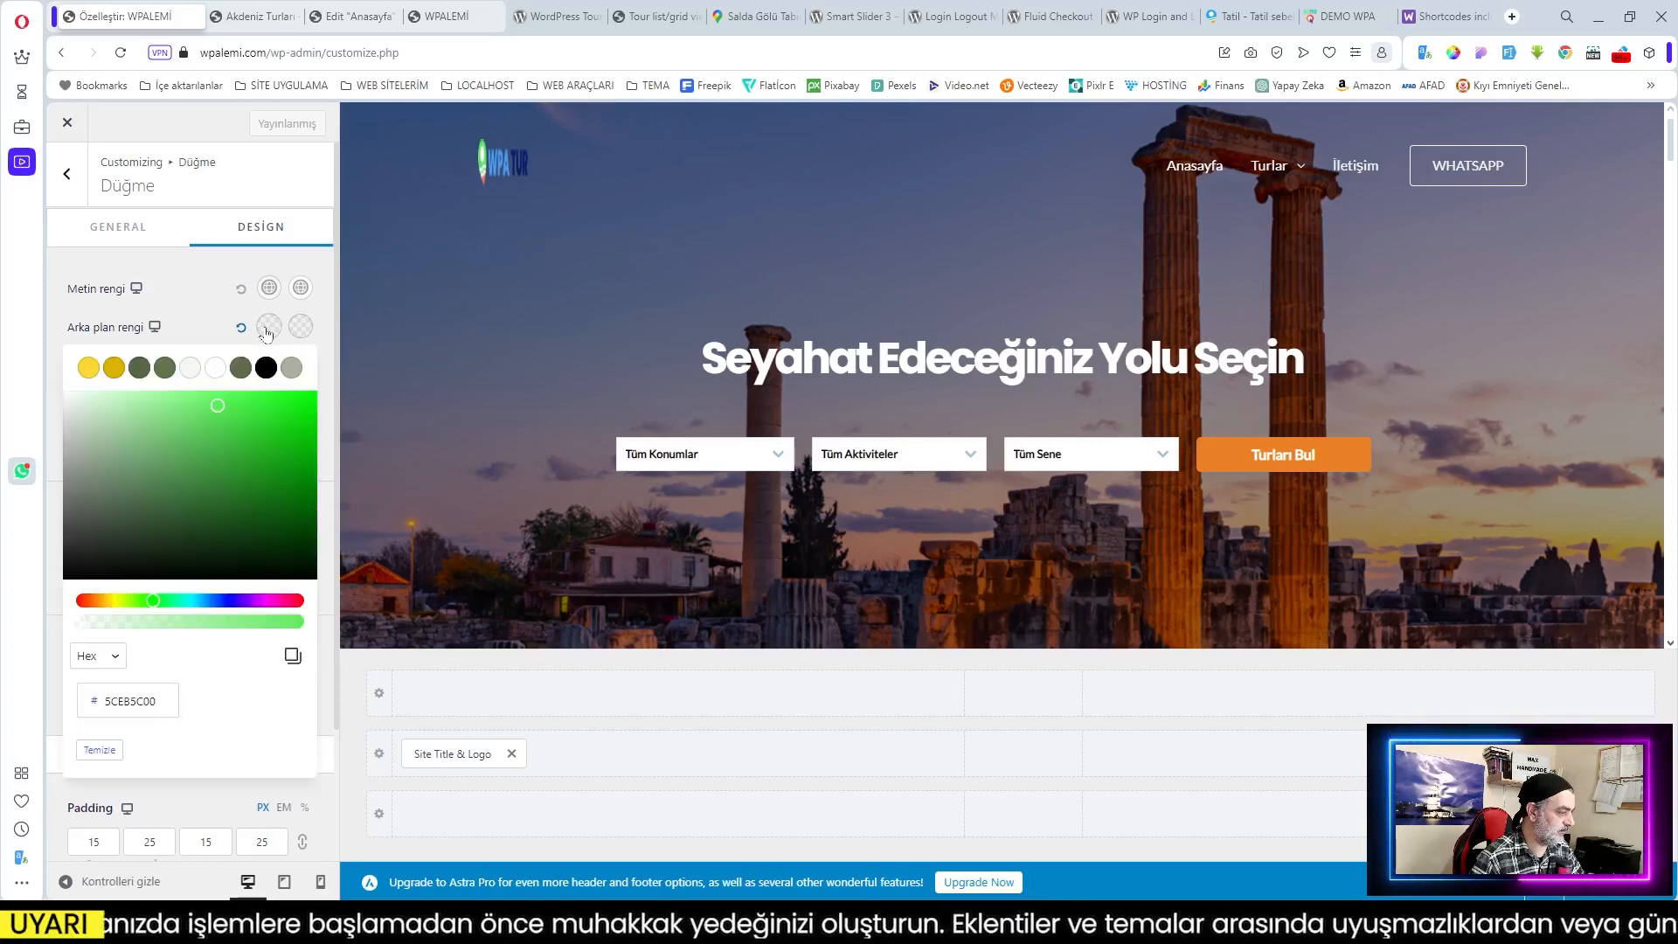
left_click(219, 404)
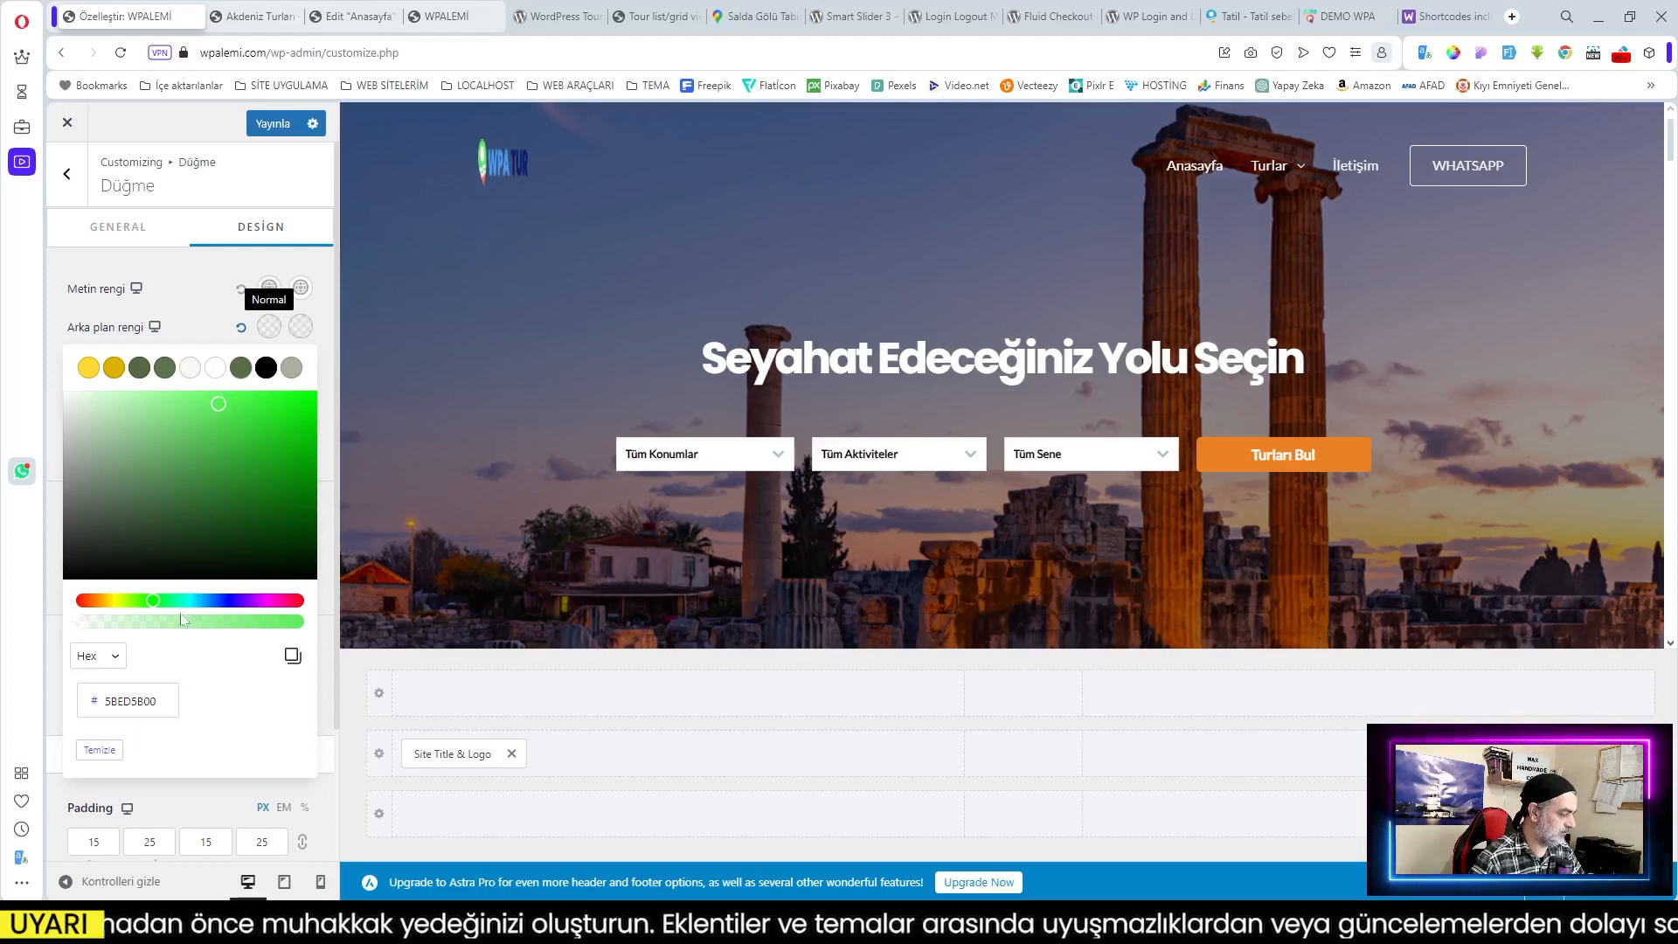
left_click(155, 602)
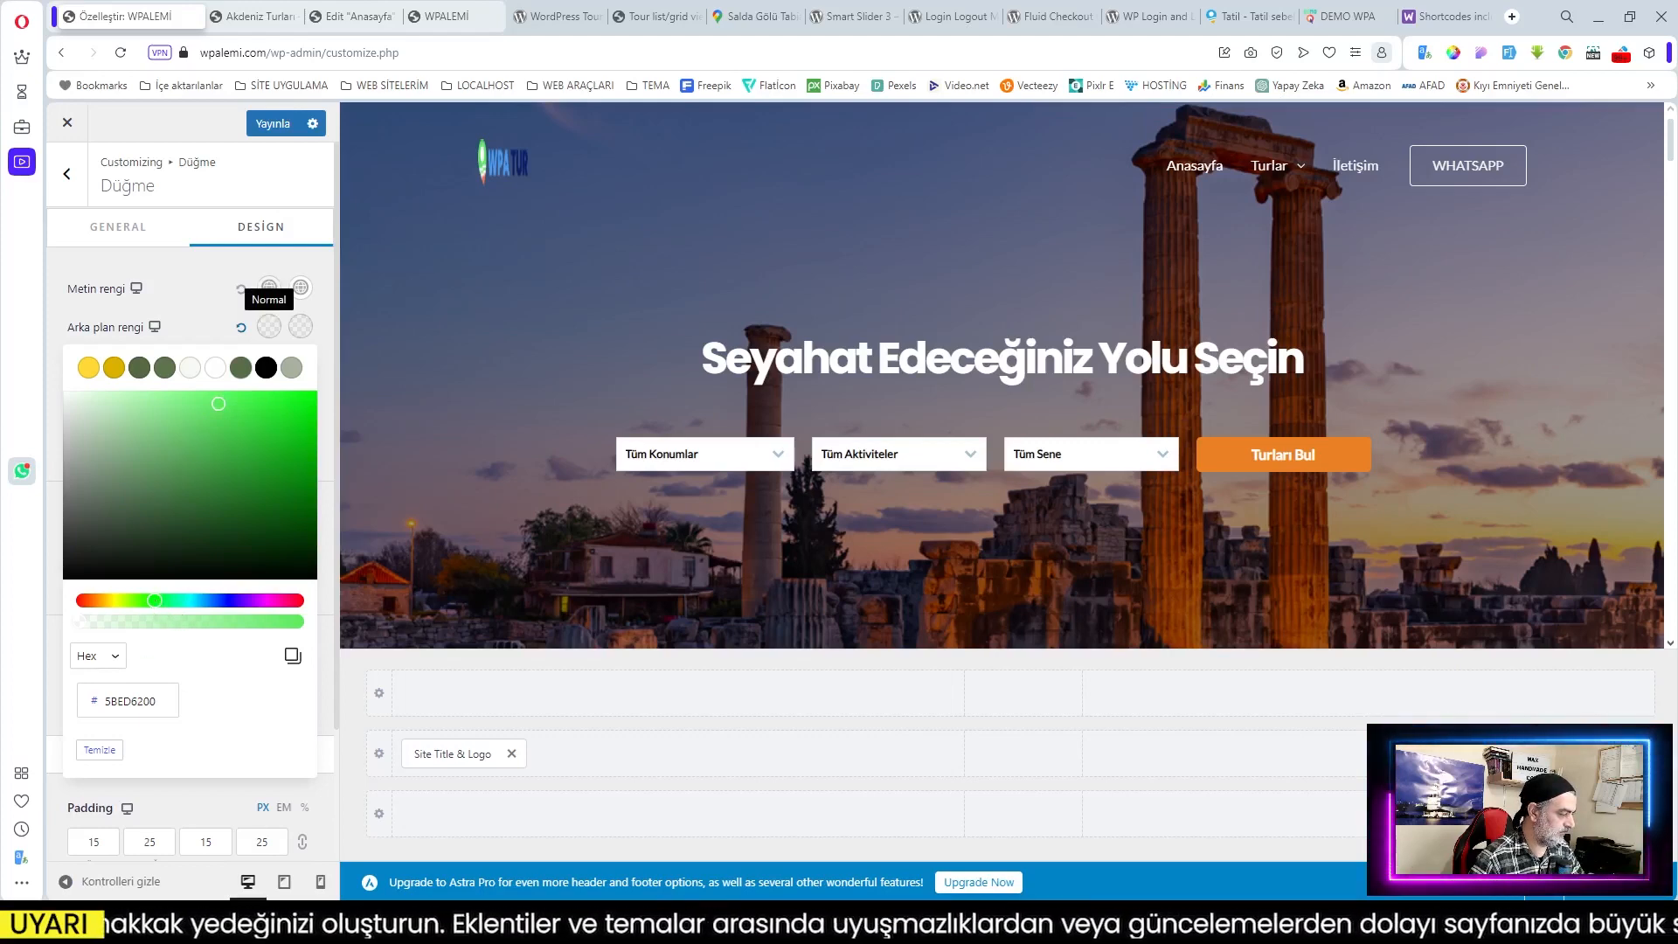
left_click_drag(159, 702, 87, 704)
left_click(291, 657)
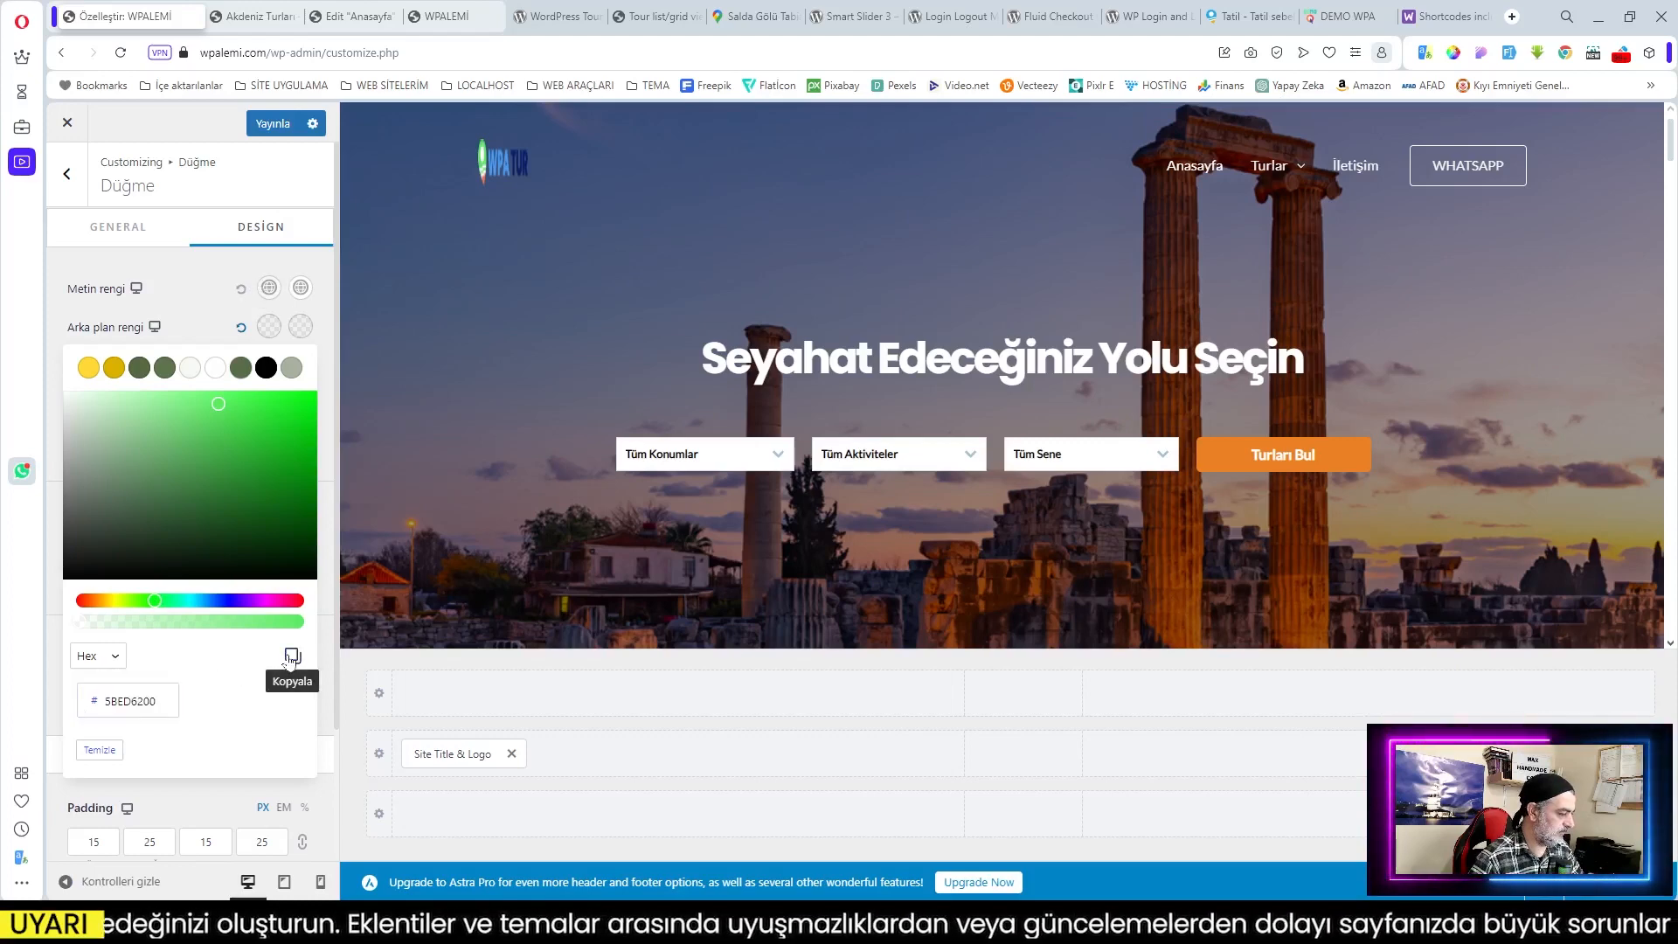
Step: Set the button background to a lighter green 81D83ACC and publish the change
left_click(238, 368)
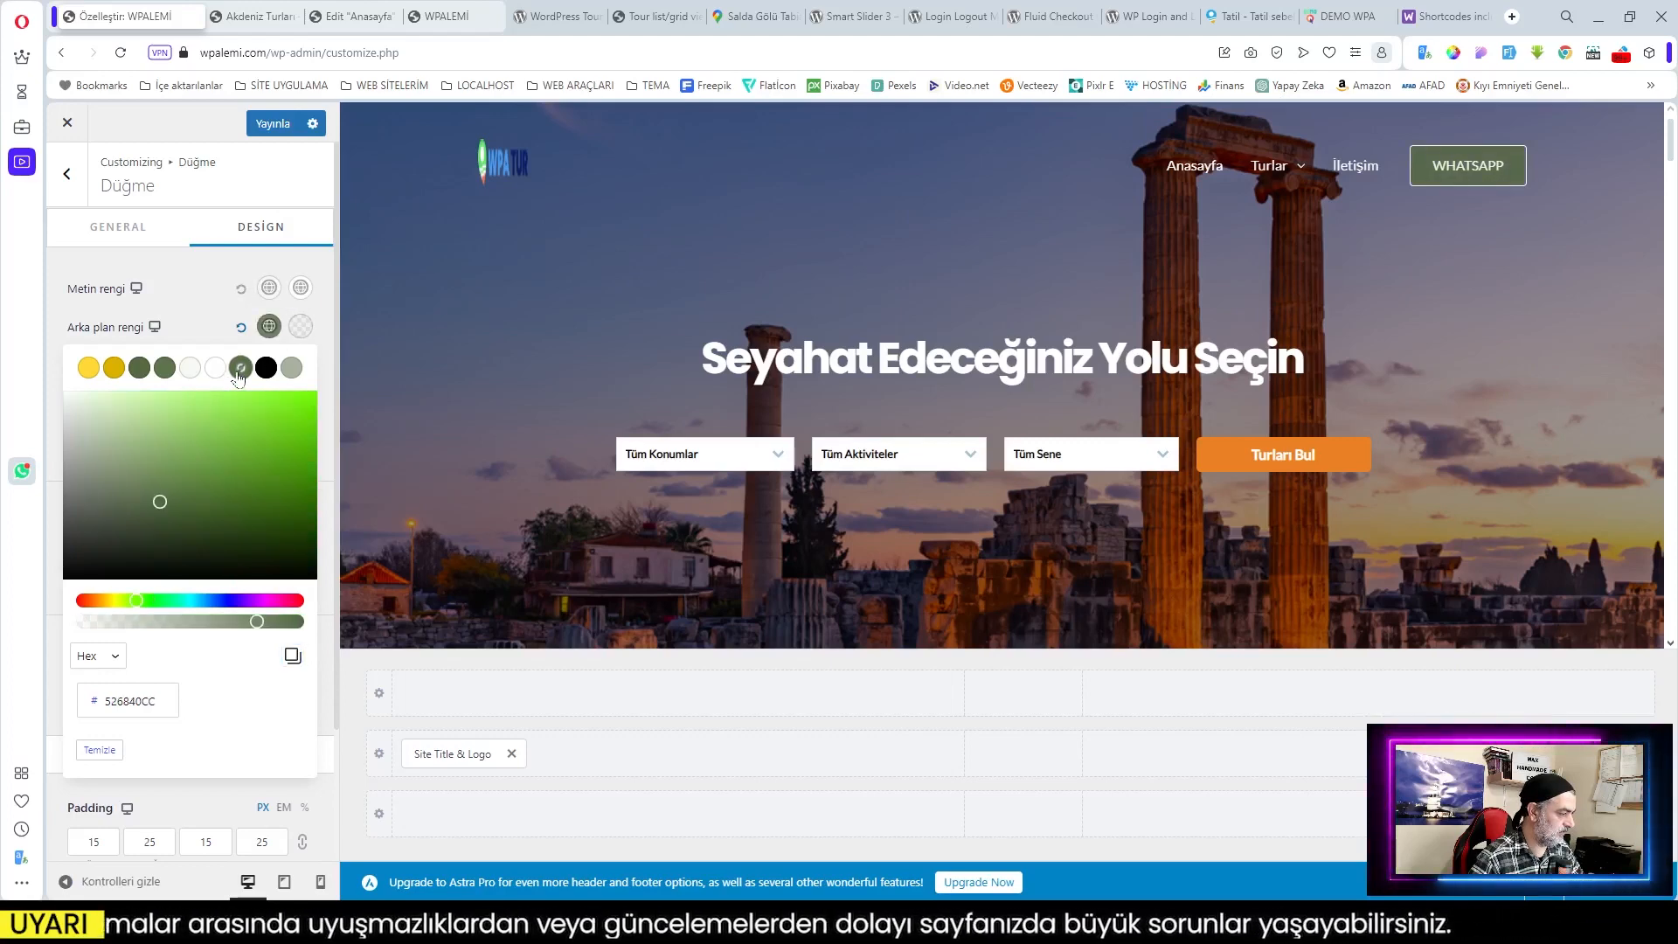
left_click(218, 421)
mouse_move(219, 425)
left_mouse_down()
mouse_move(229, 405)
mouse_move(199, 398)
mouse_move(229, 455)
mouse_move(248, 420)
left_mouse_up()
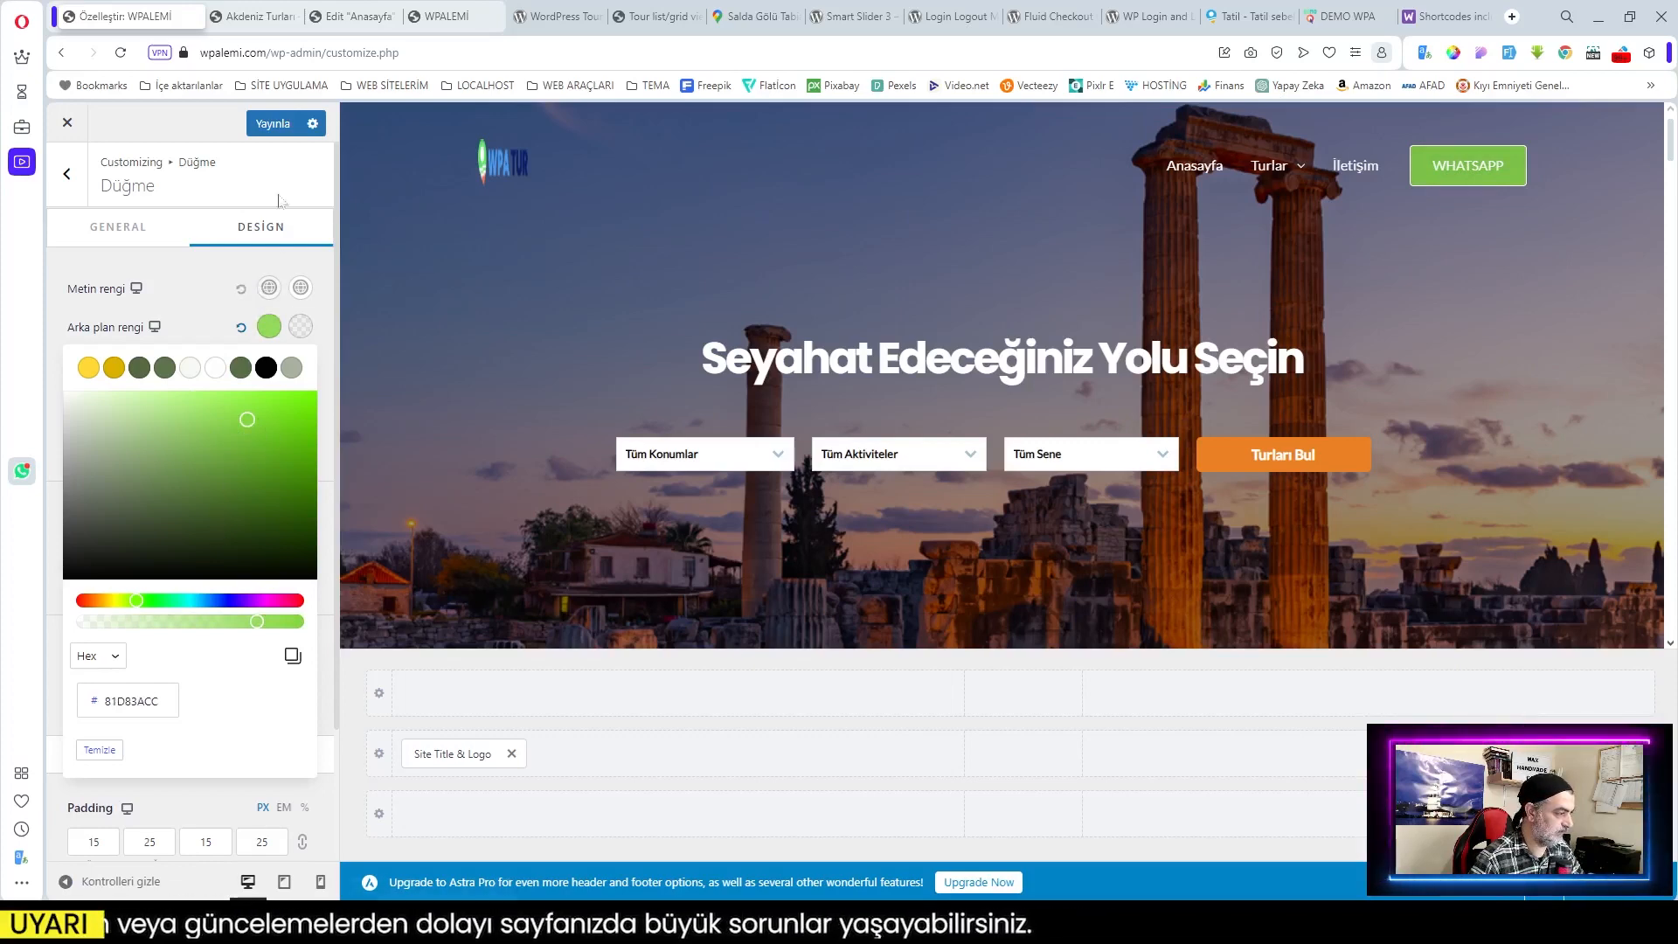
left_click(273, 123)
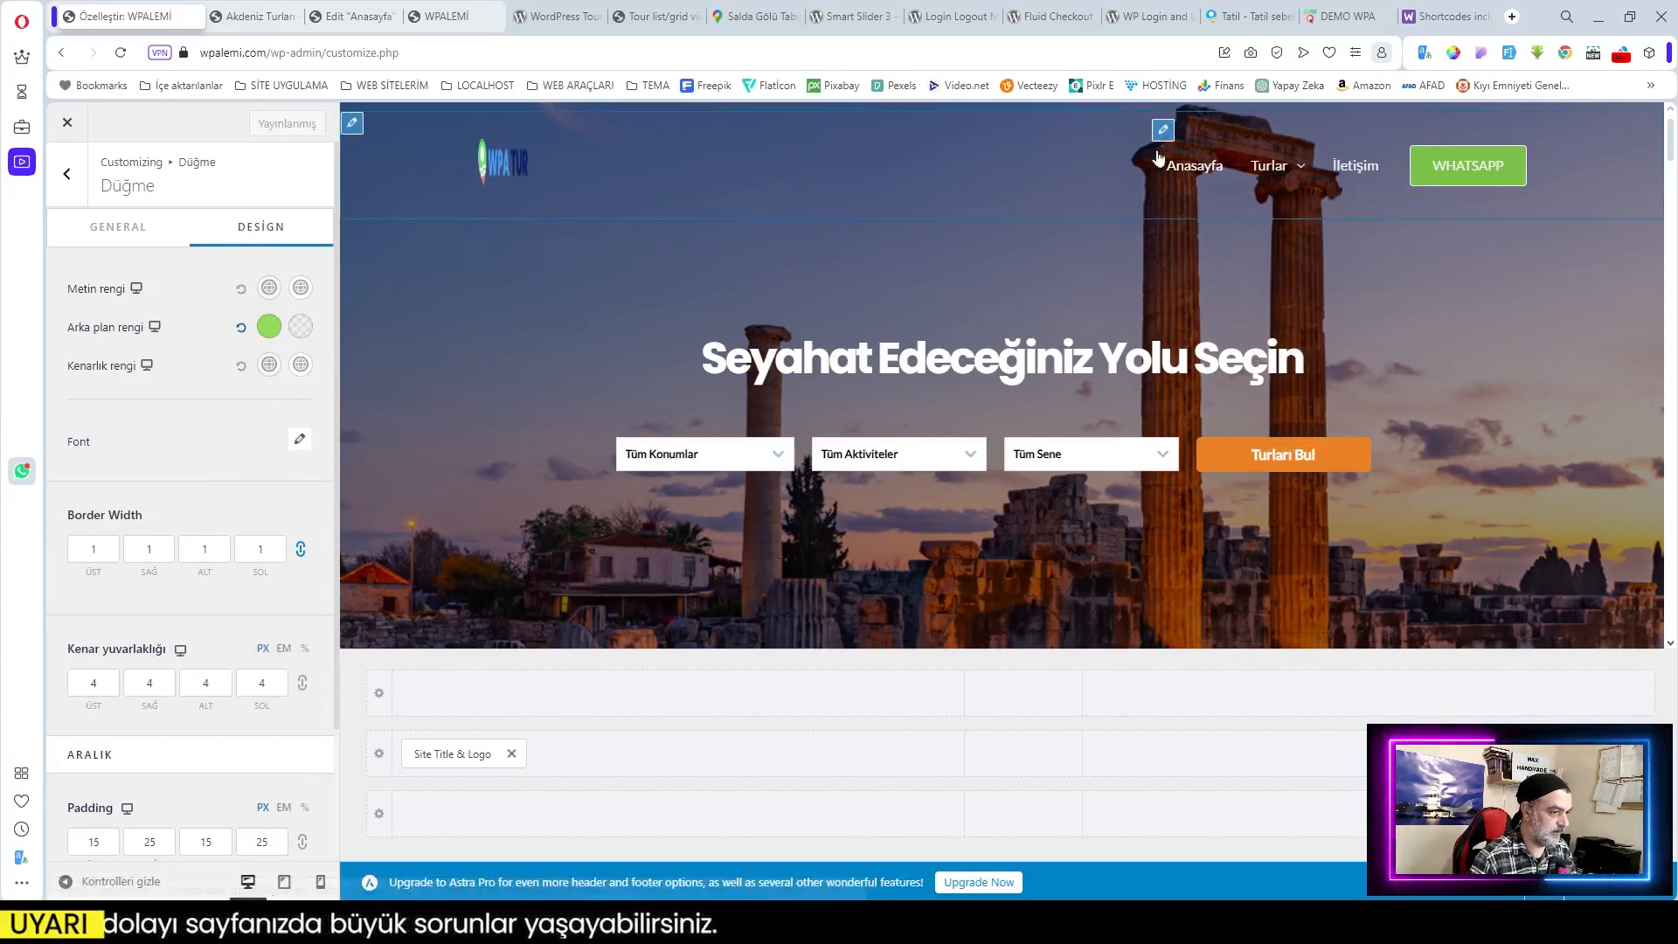
scroll(216, 453, "down", 2)
scroll(216, 453, "up", 2)
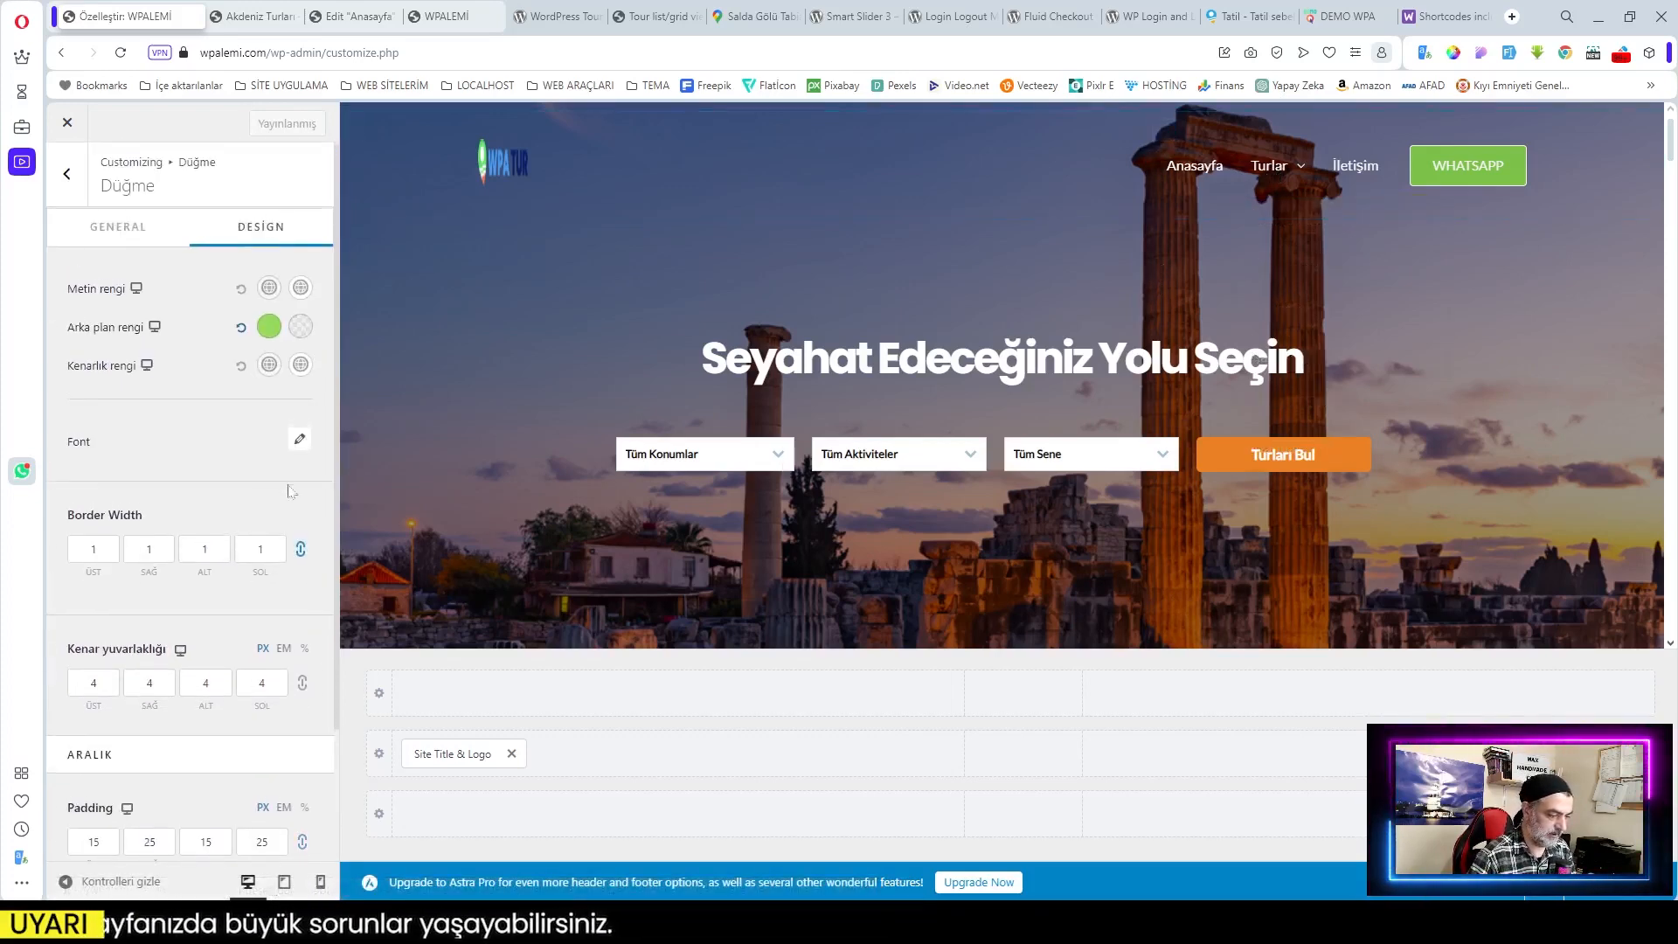
scroll(217, 535, "down", 2)
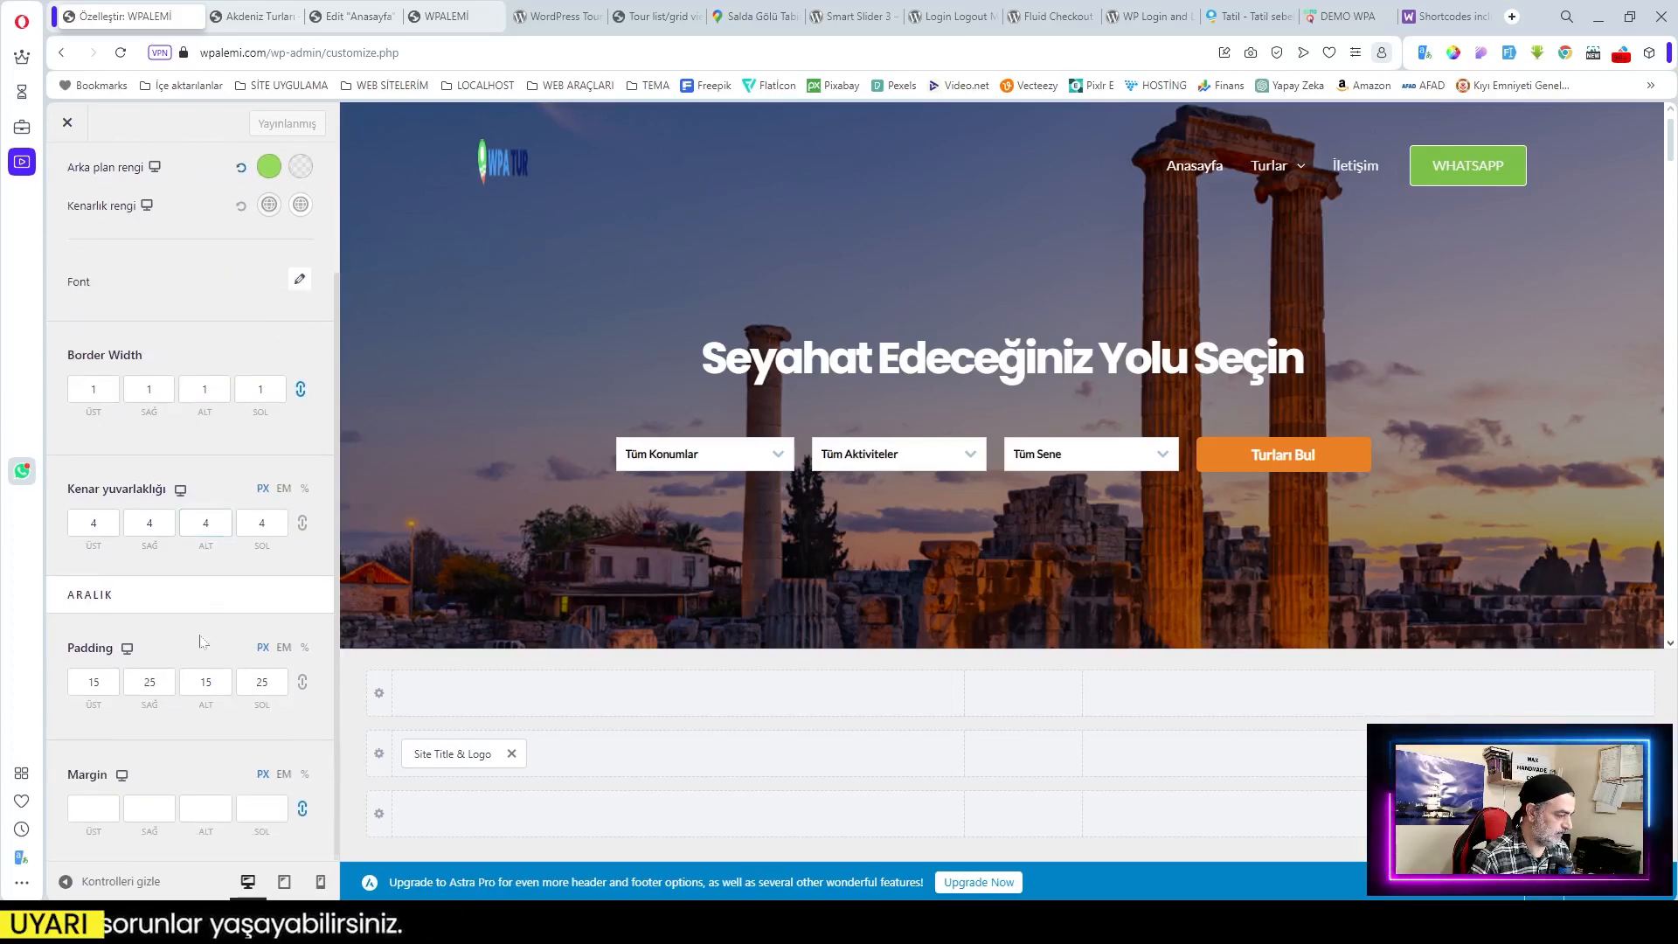
scroll(201, 640, "up", 2)
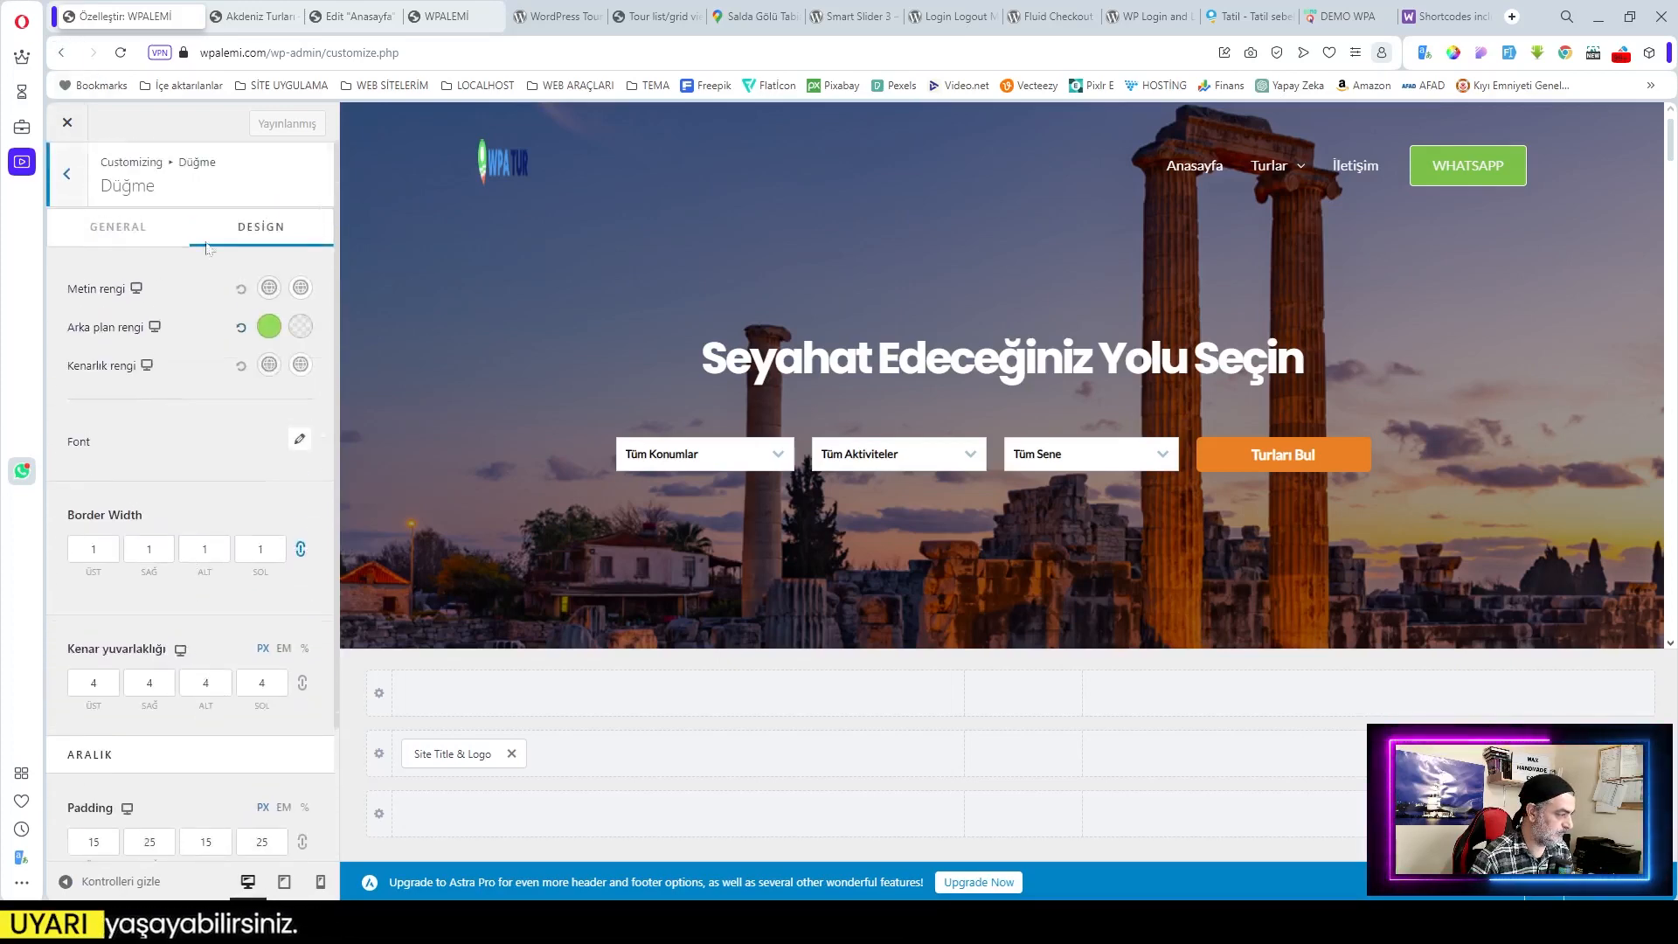
Step: In Birincil menü's Design tab, set Submenu Animation to Aşağıda kaydır
left_click(67, 173)
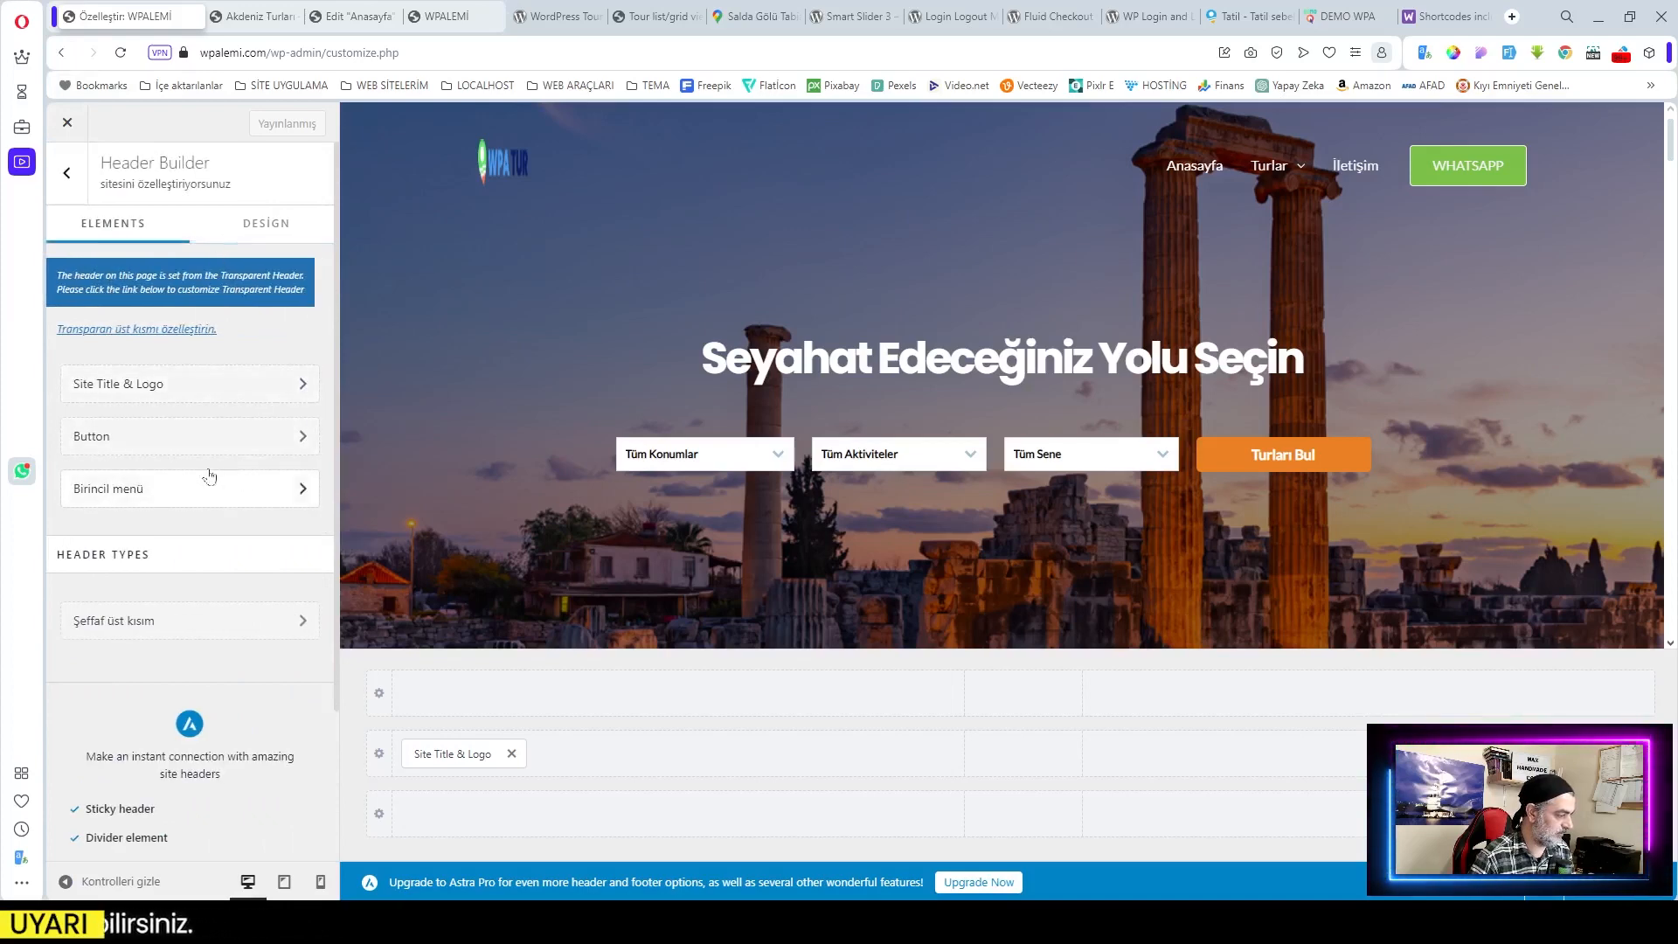
scroll(222, 607, "down", 1)
scroll(223, 606, "down", 2)
scroll(223, 605, "up", 3)
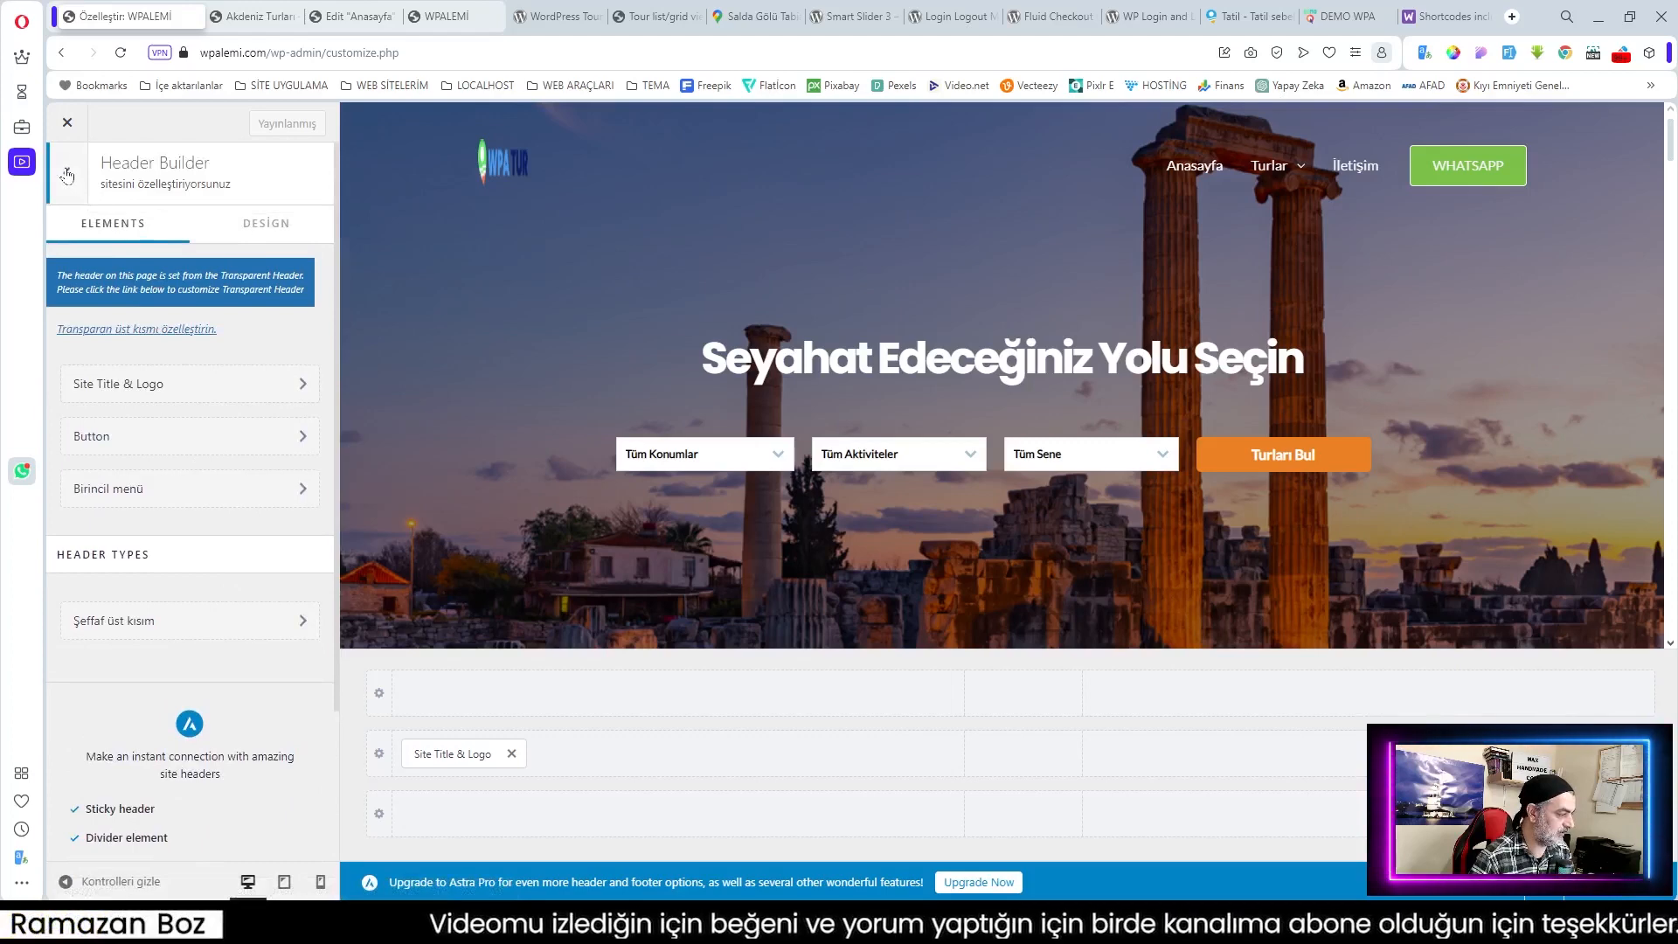
left_click(201, 489)
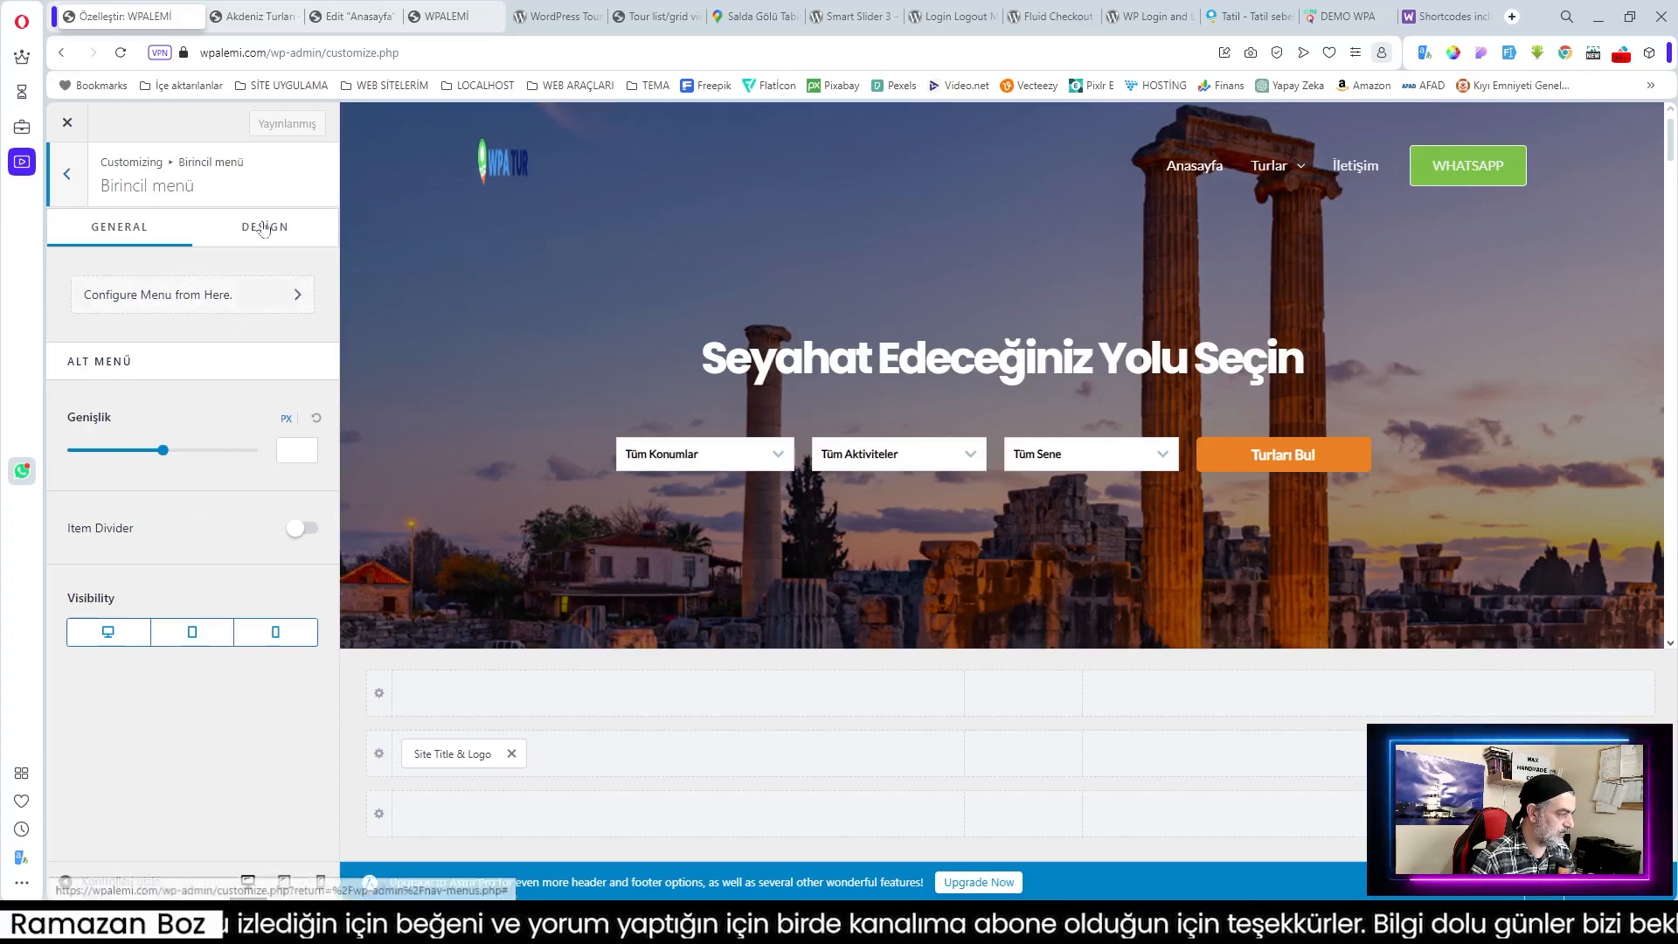
left_click(69, 174)
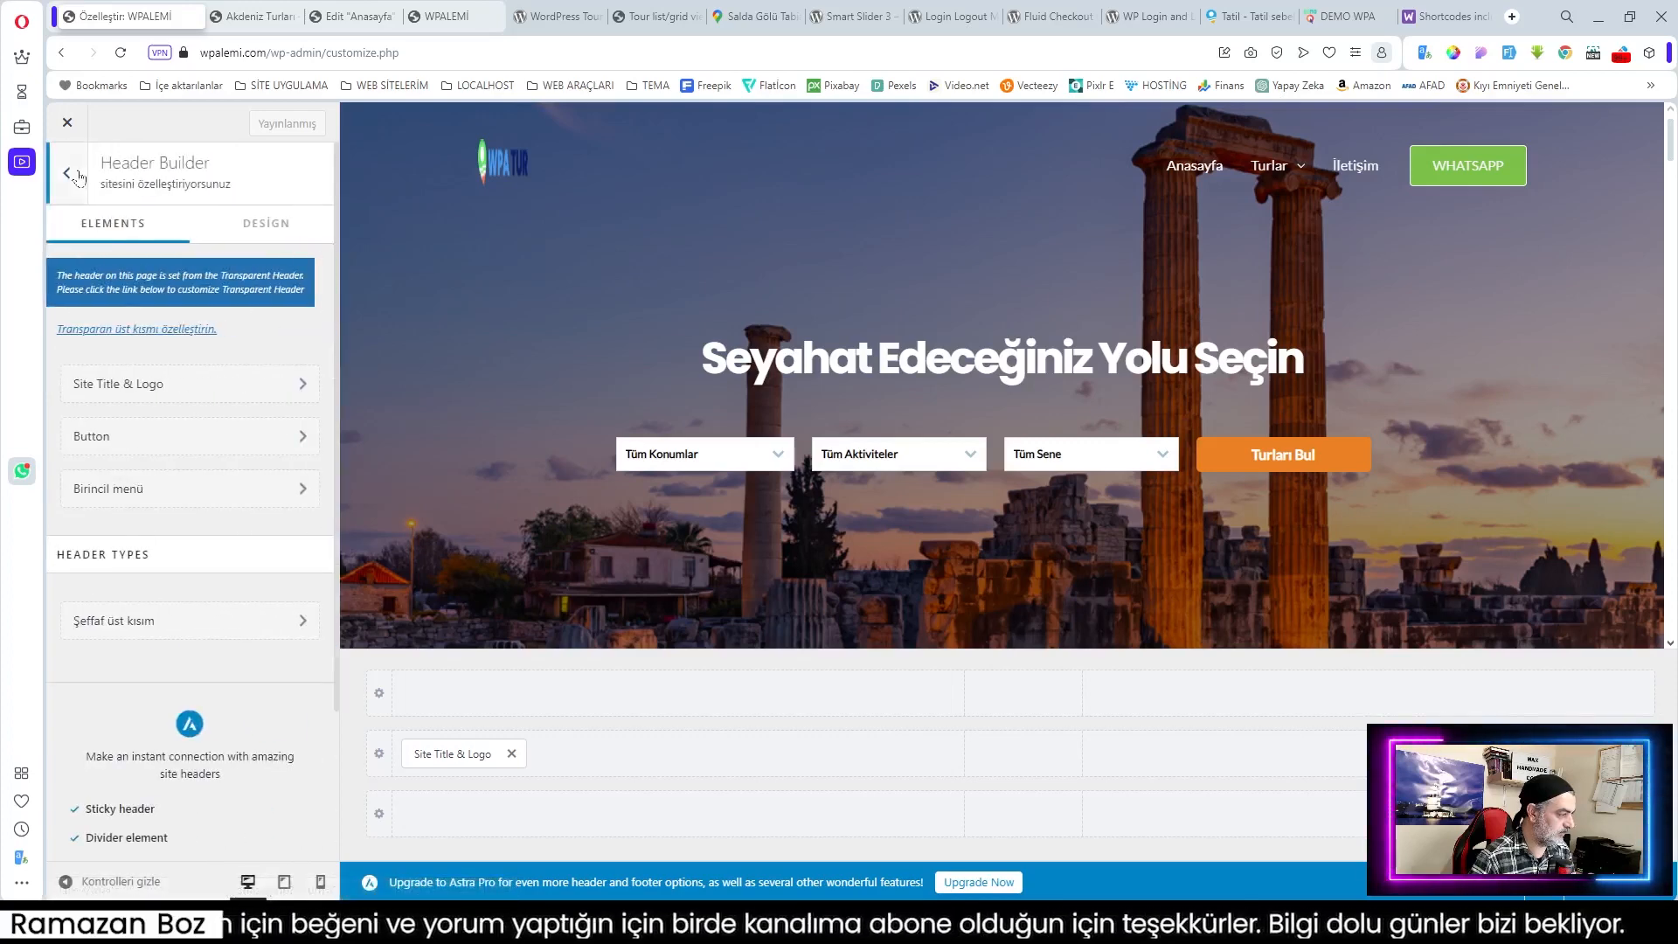
left_click(191, 490)
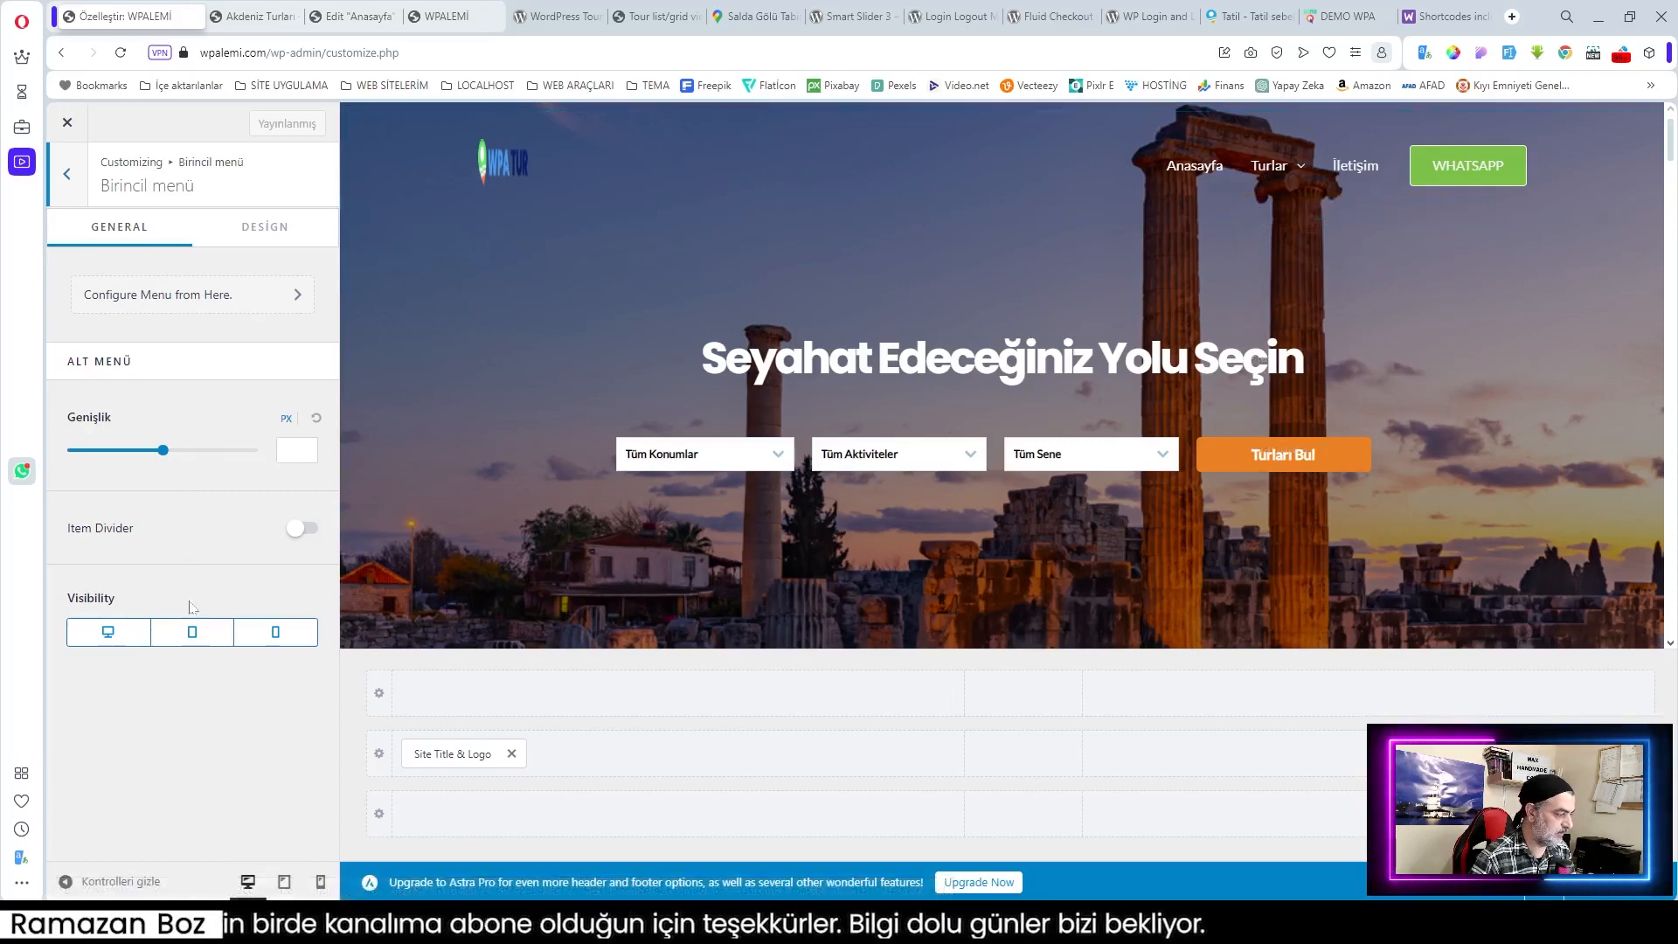
left_click(265, 228)
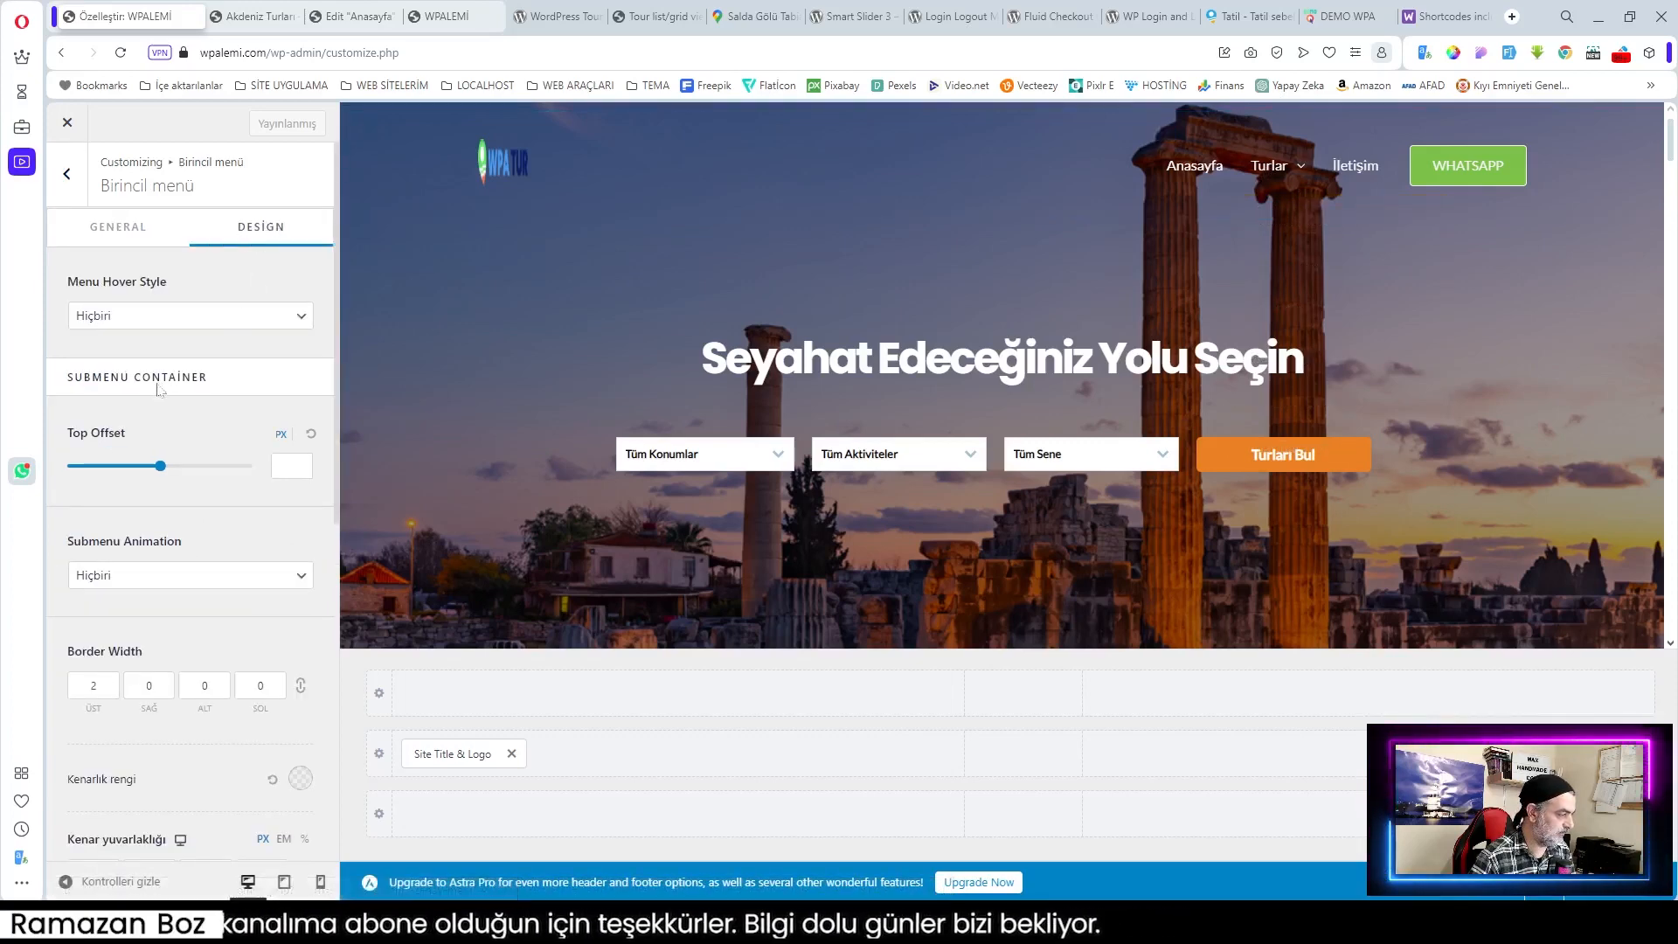
left_click(169, 575)
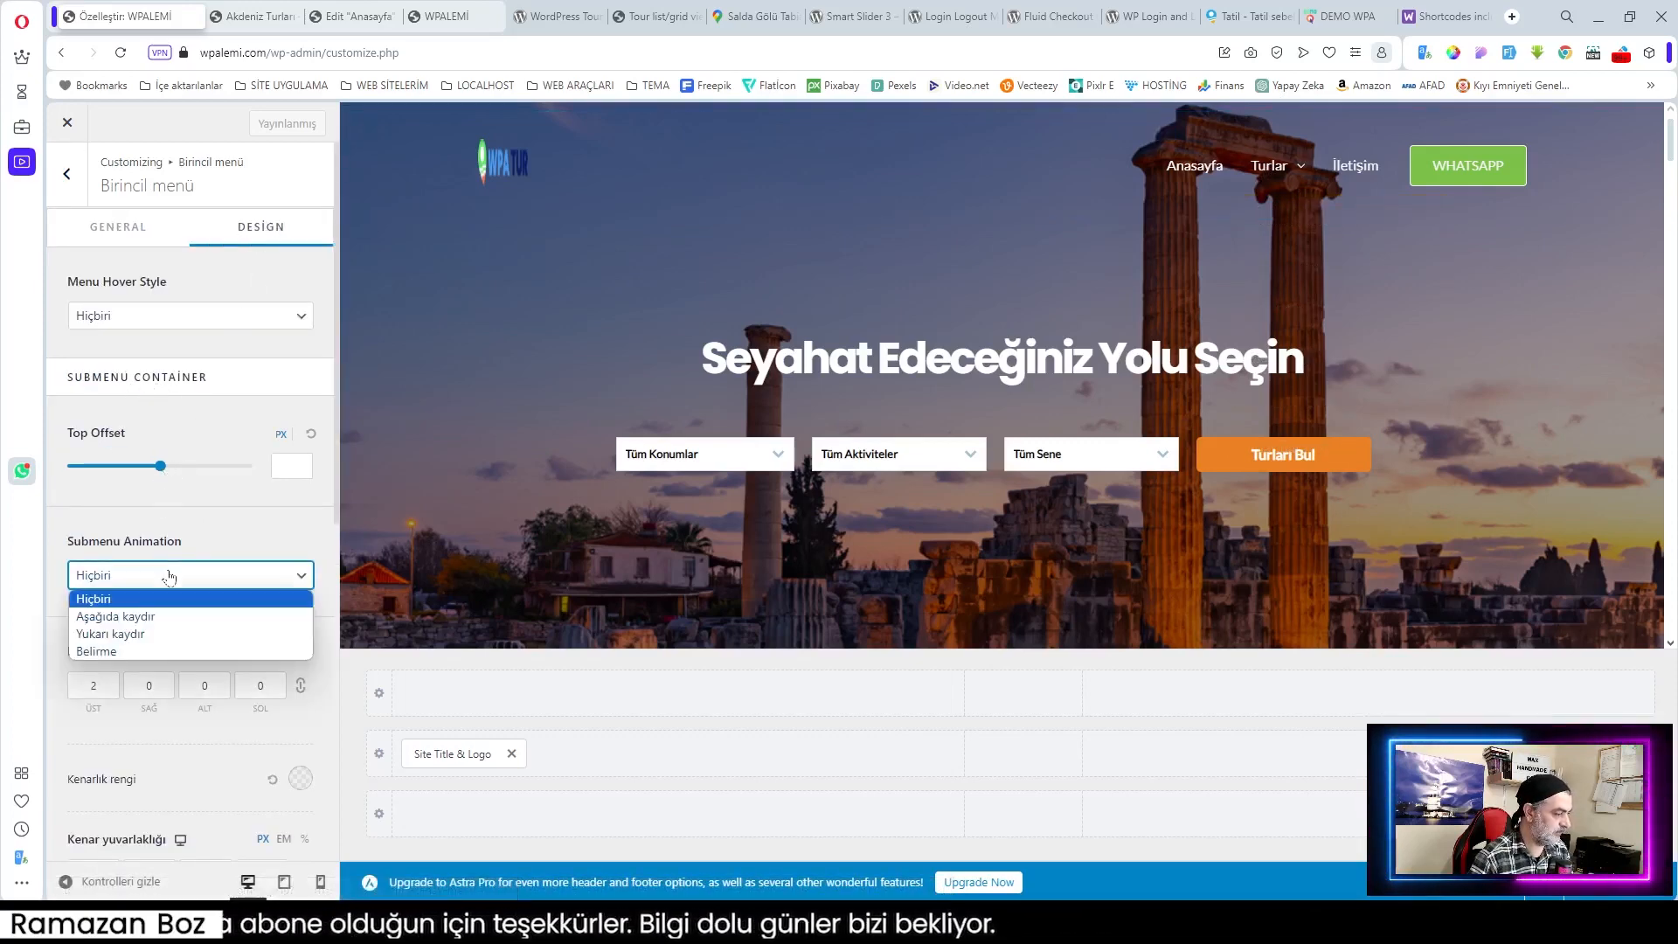
left_click(149, 617)
mouse_move(1267, 166)
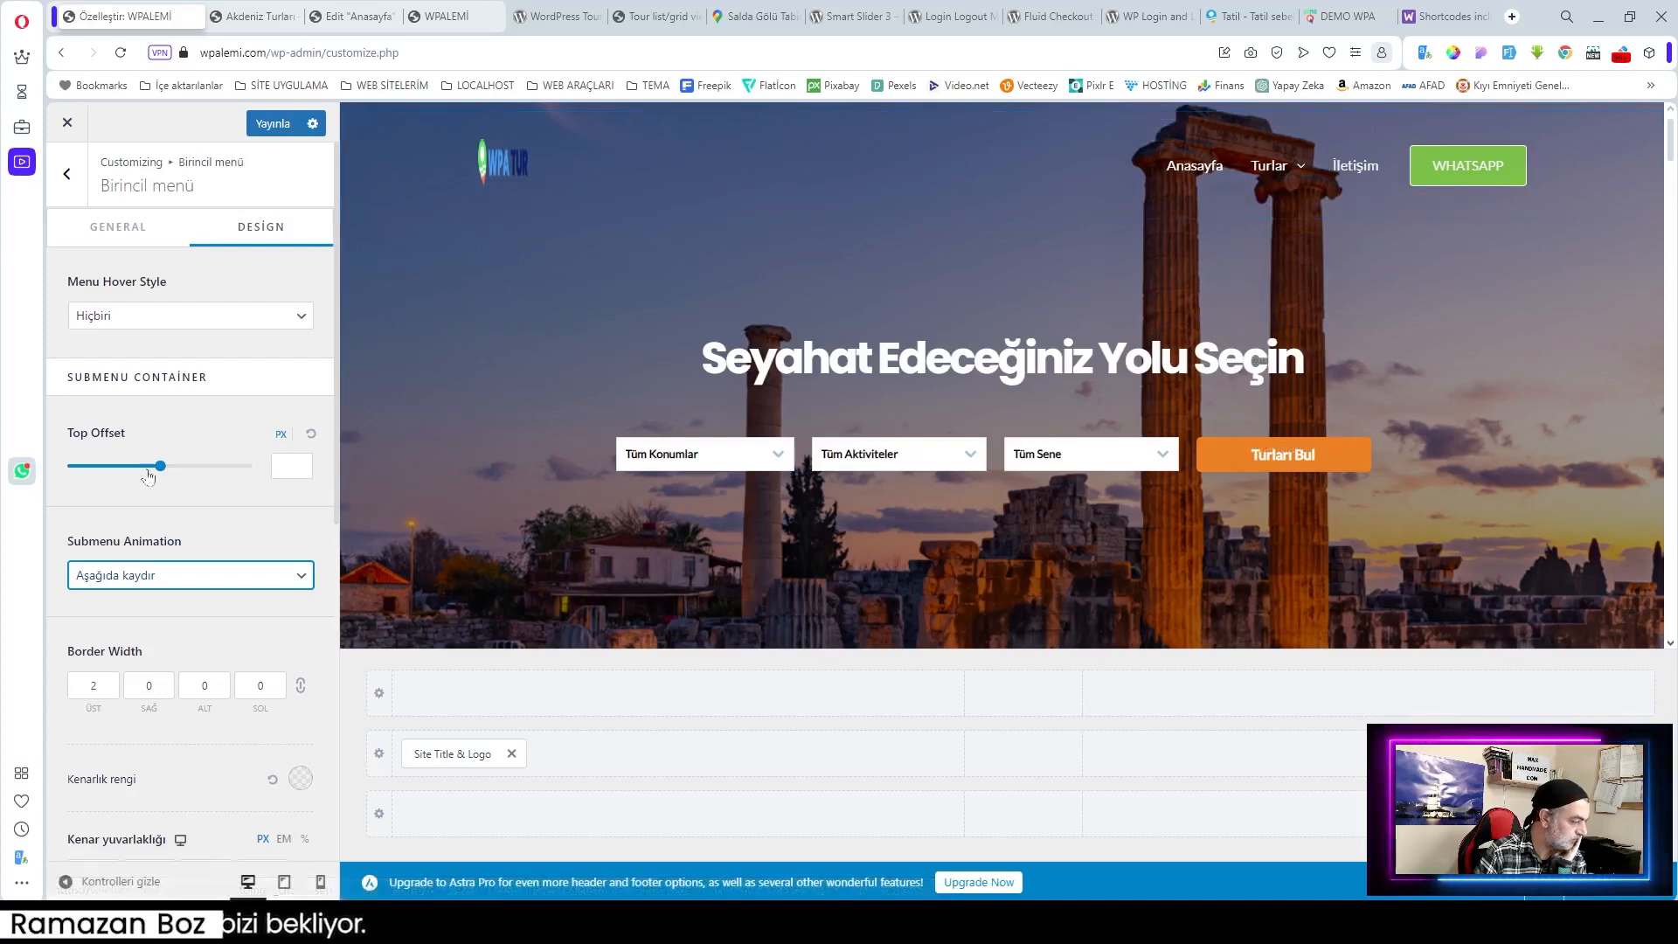
Step: Keep the menu hover style as Hiçbiri and lower the submenu top offset to 15 px
scroll(227, 511, "down", 1)
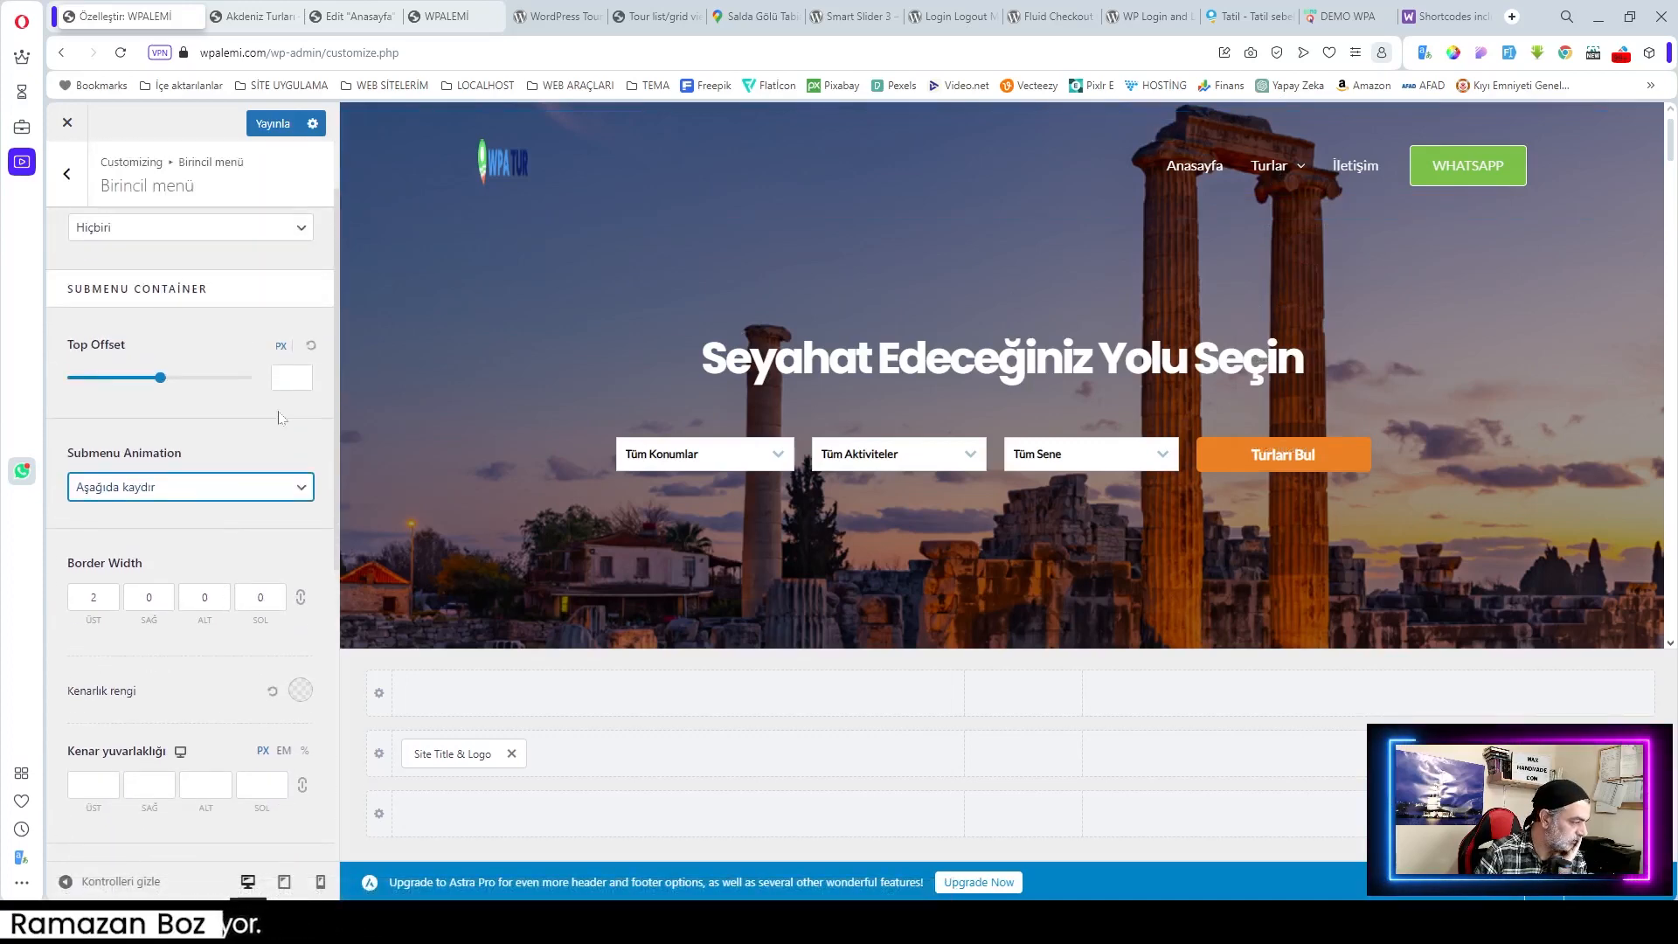
scroll(236, 417, "up", 1)
left_click_drag(162, 472, 99, 475)
mouse_move(1270, 218)
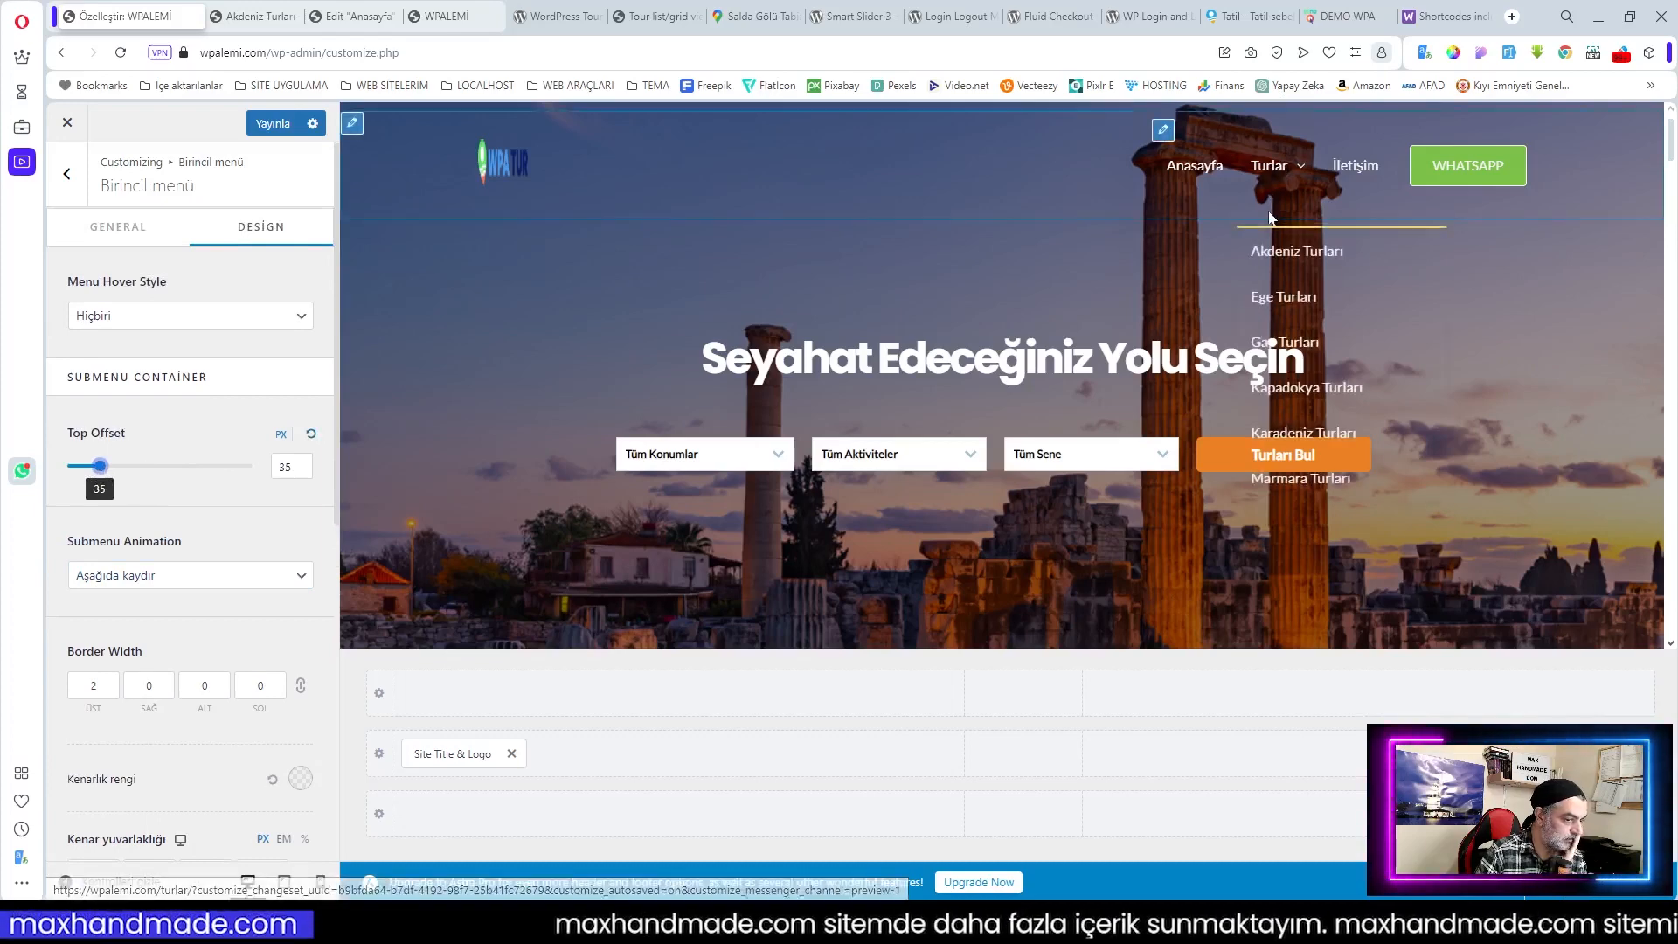
scroll(236, 489, "down", 2)
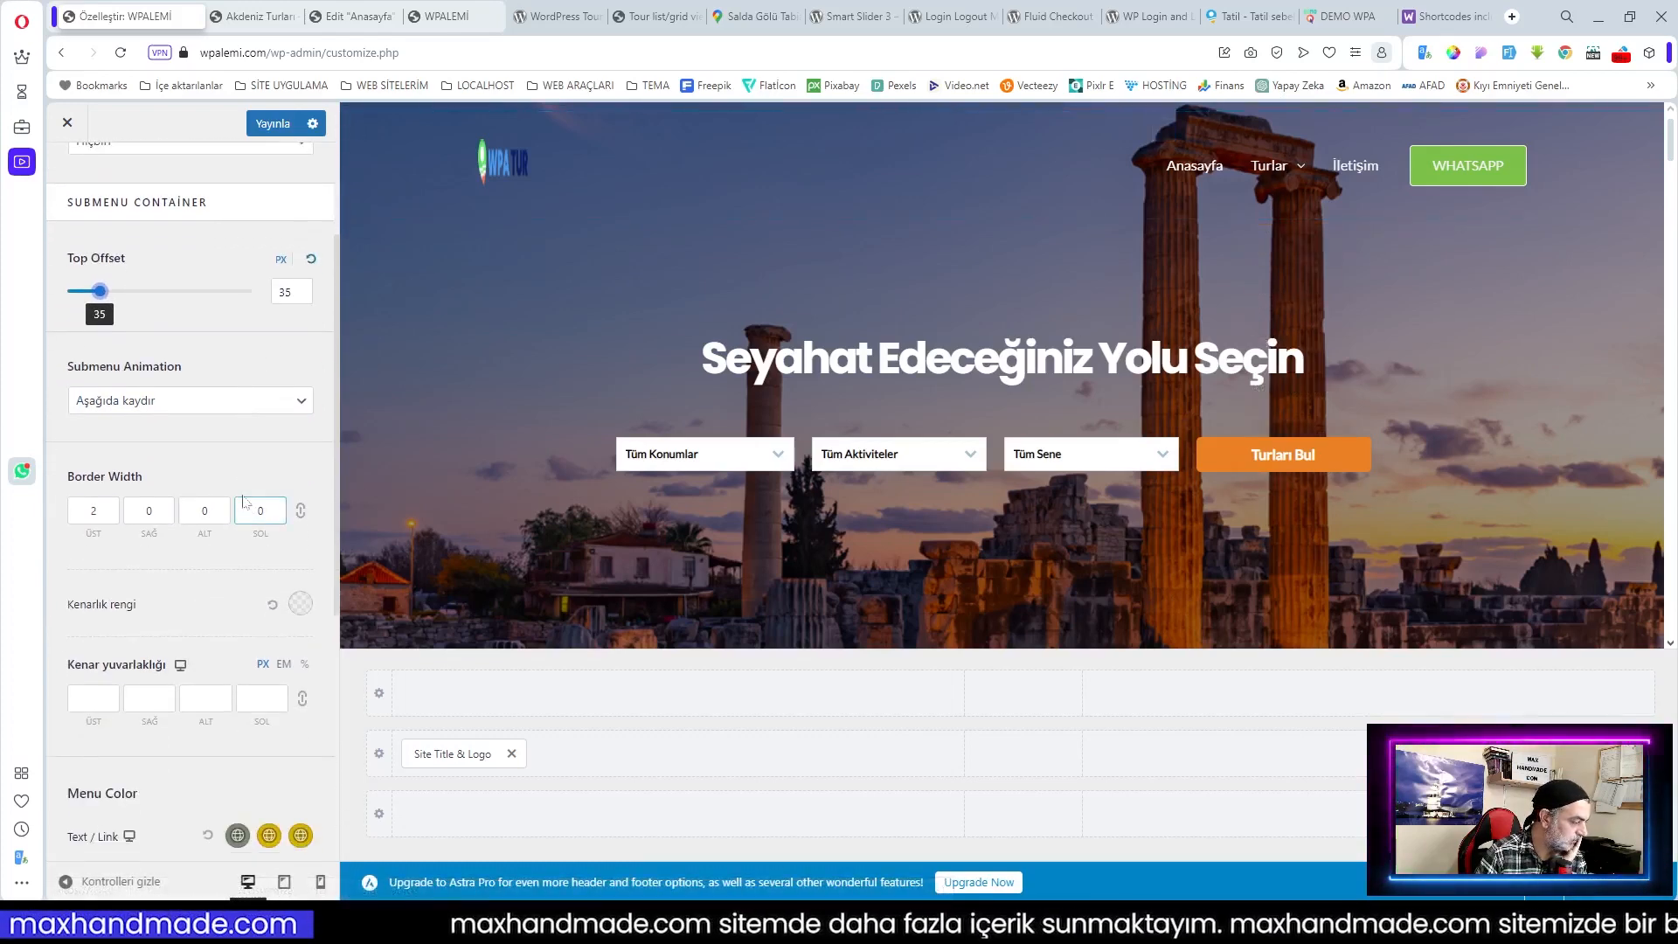
scroll(251, 501, "up", 2)
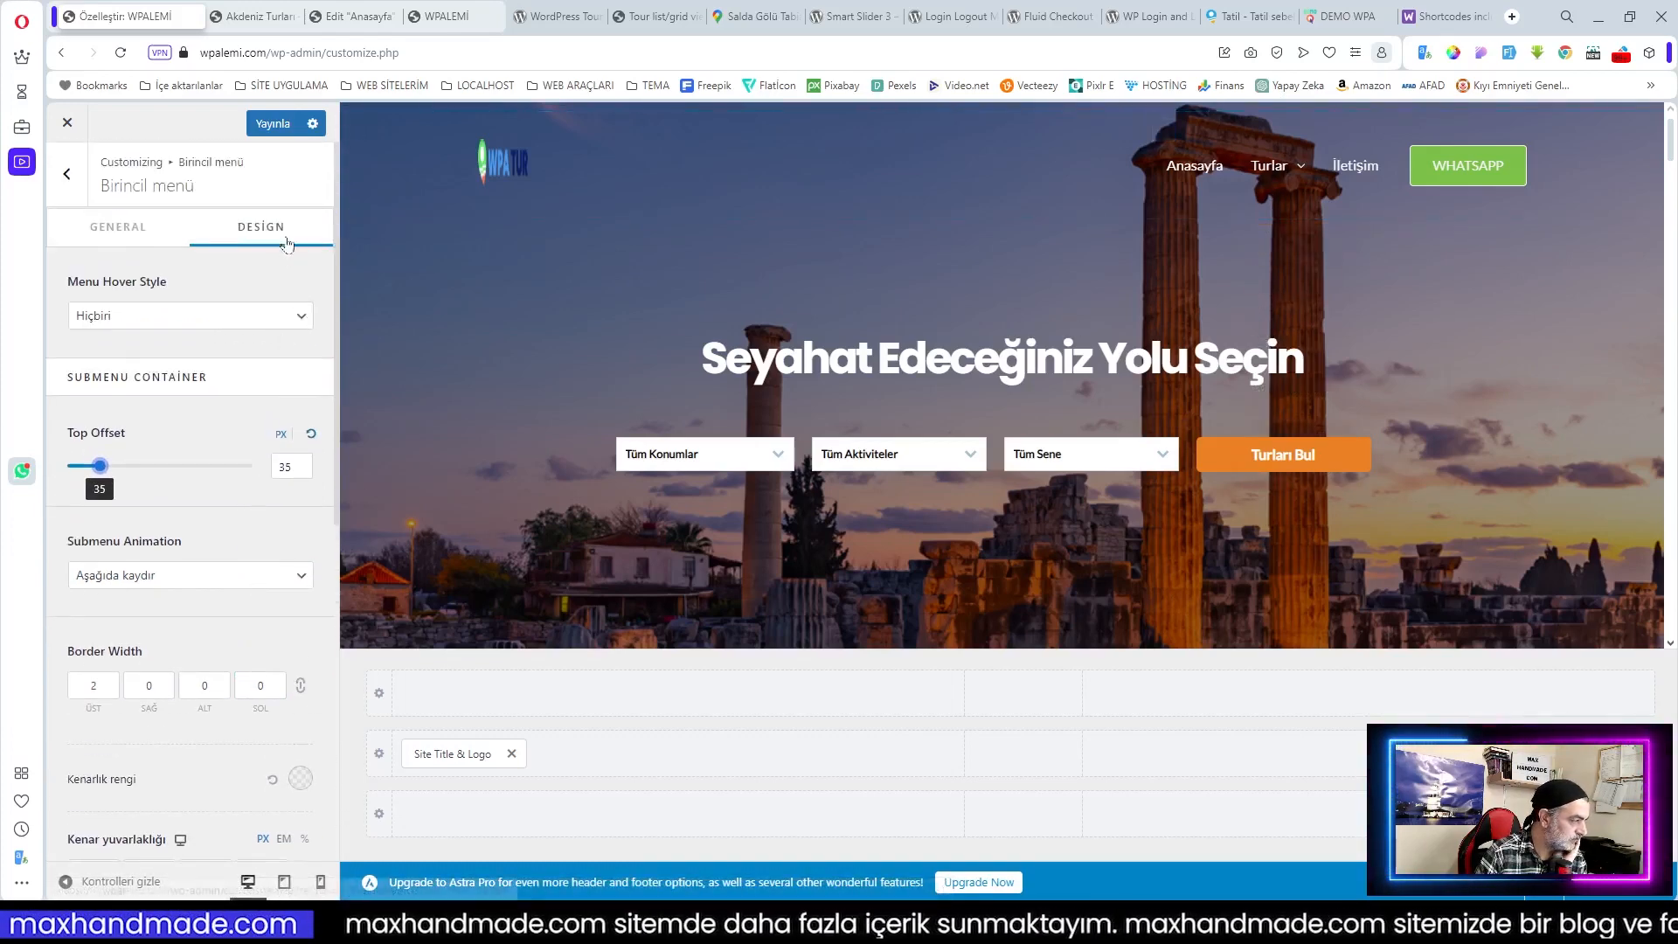
left_click(170, 316)
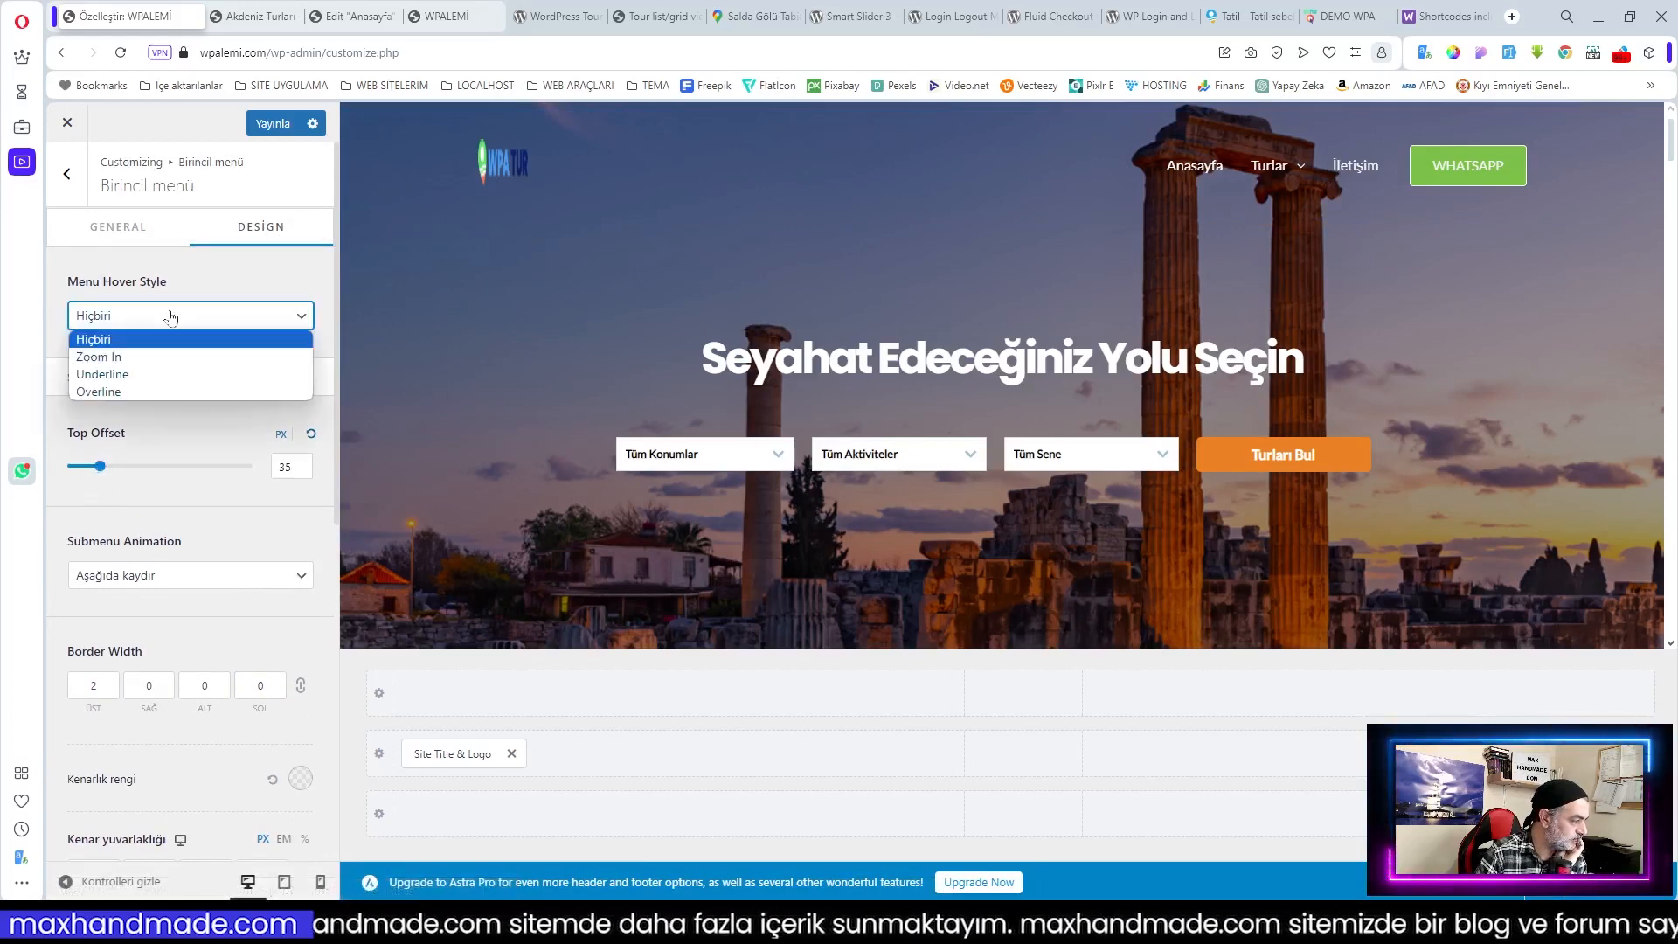
left_click(170, 316)
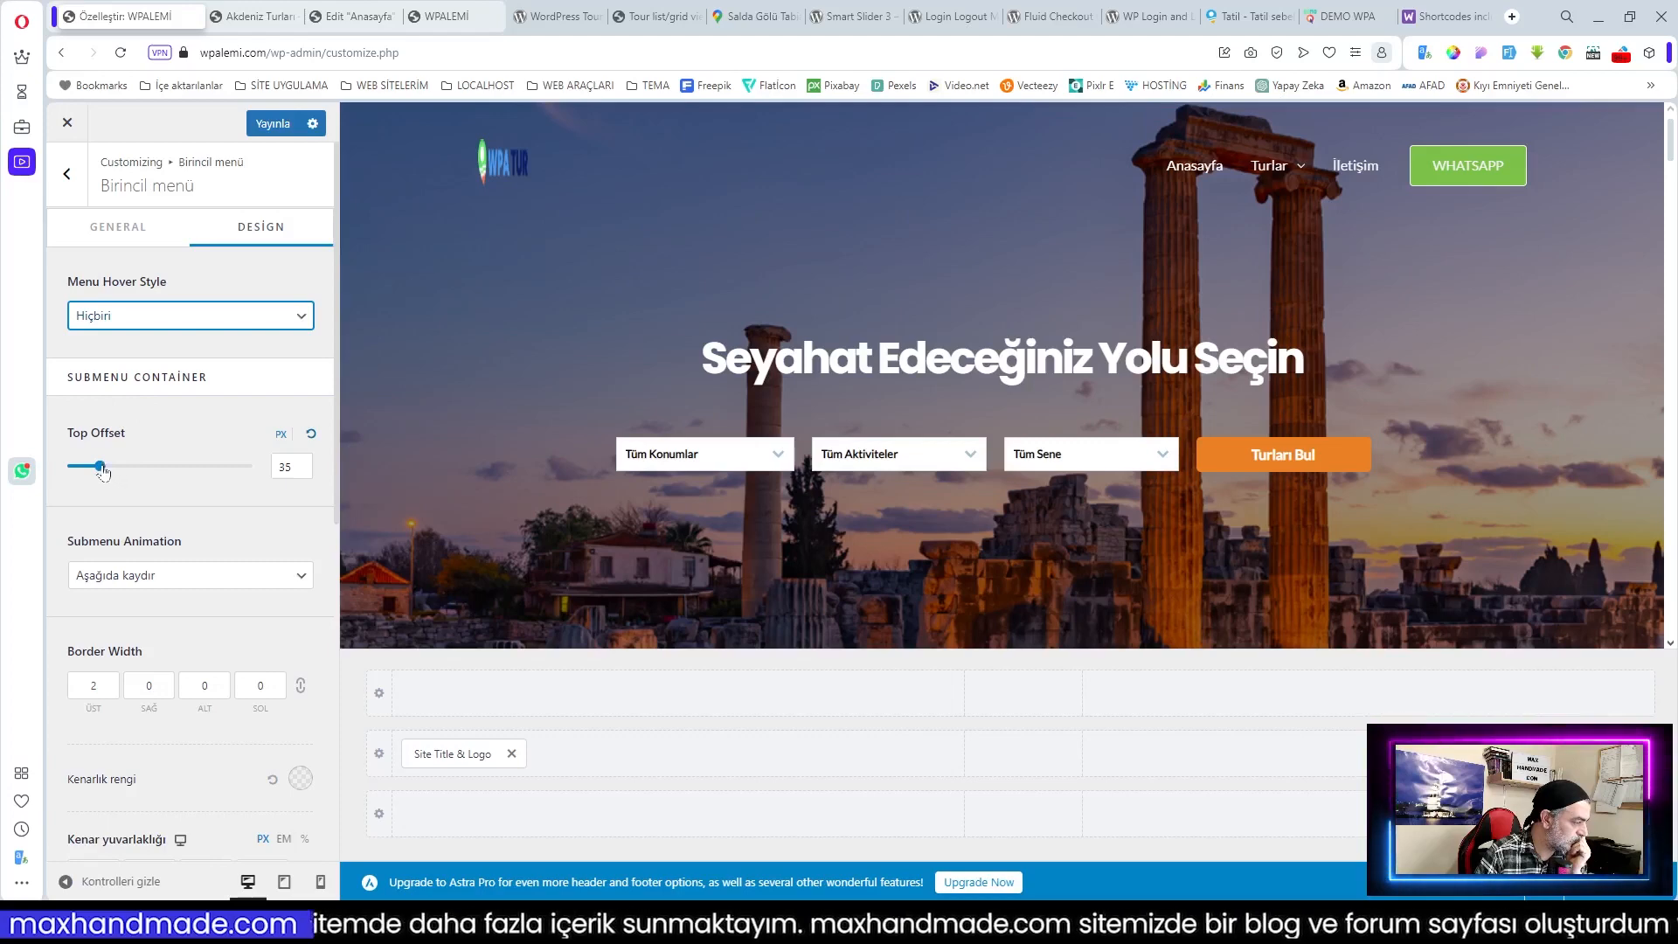
left_click_drag(99, 467, 81, 466)
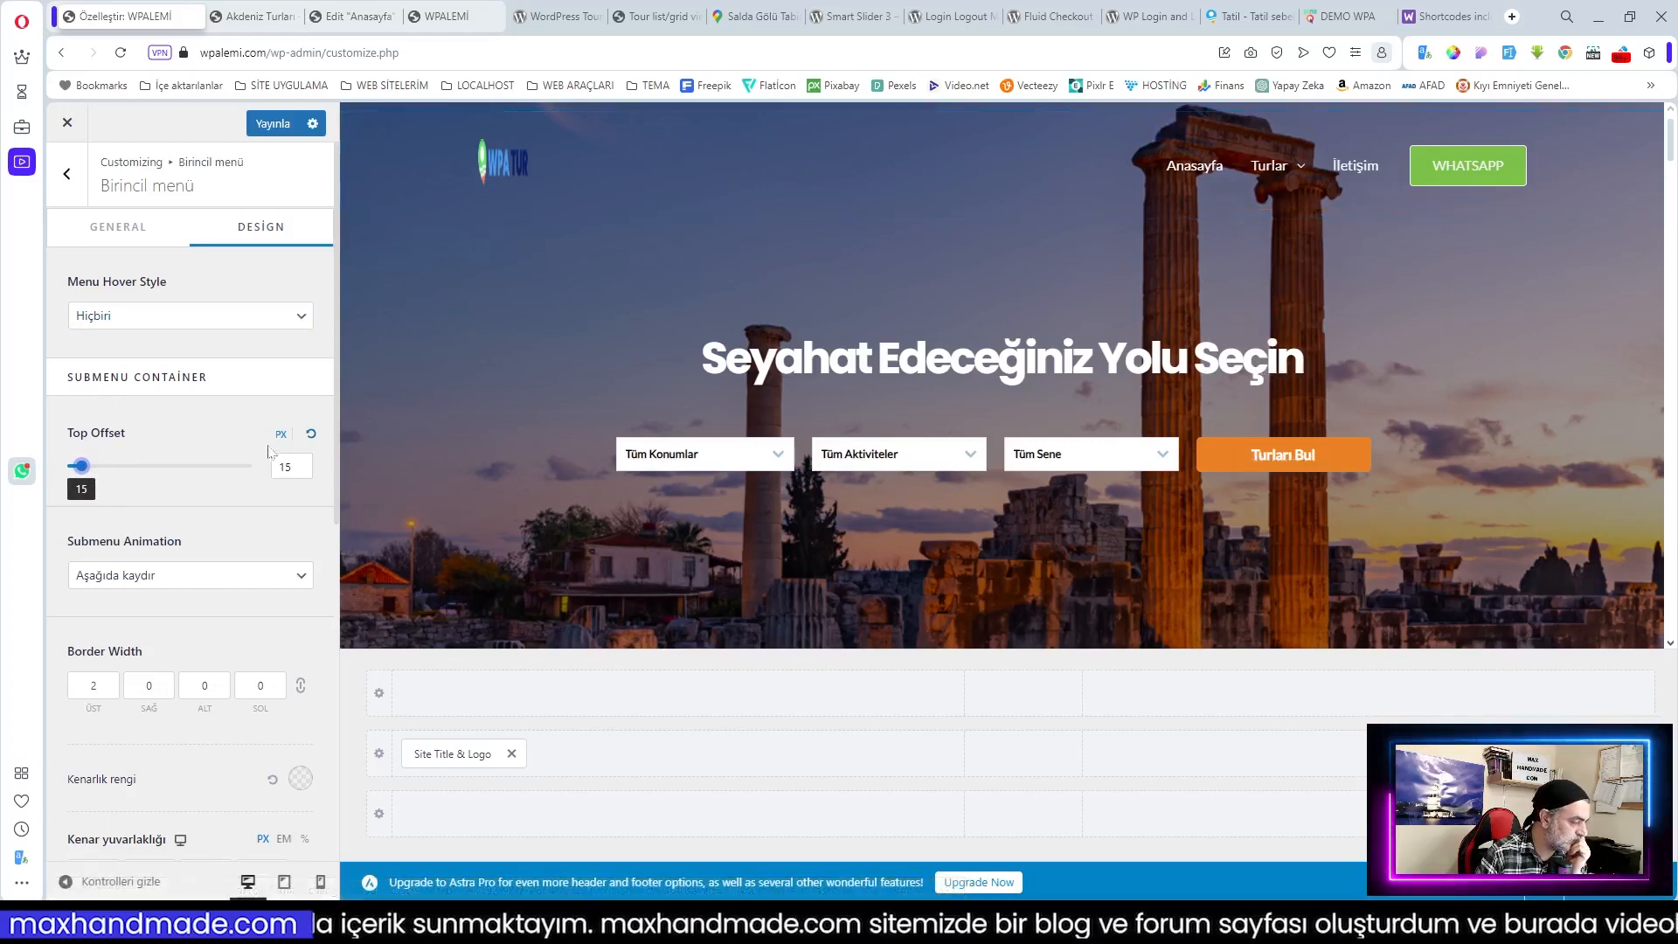
Step: Try the Belirme submenu animation and preview how the dropdown appears
left_click(192, 577)
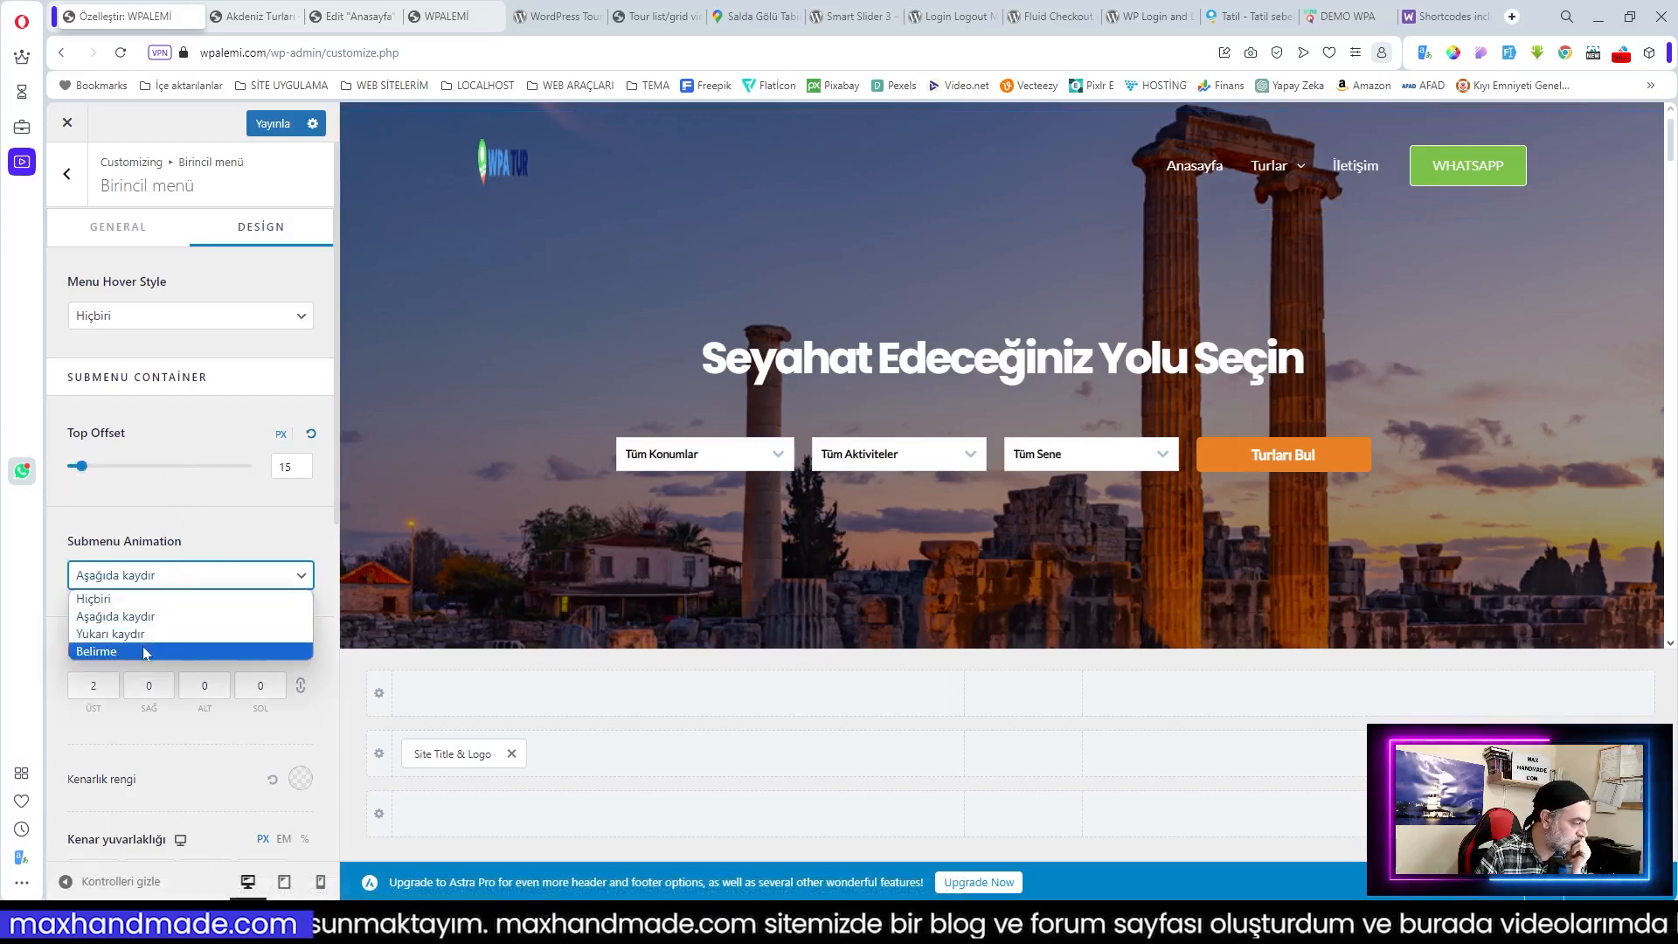
left_click(137, 652)
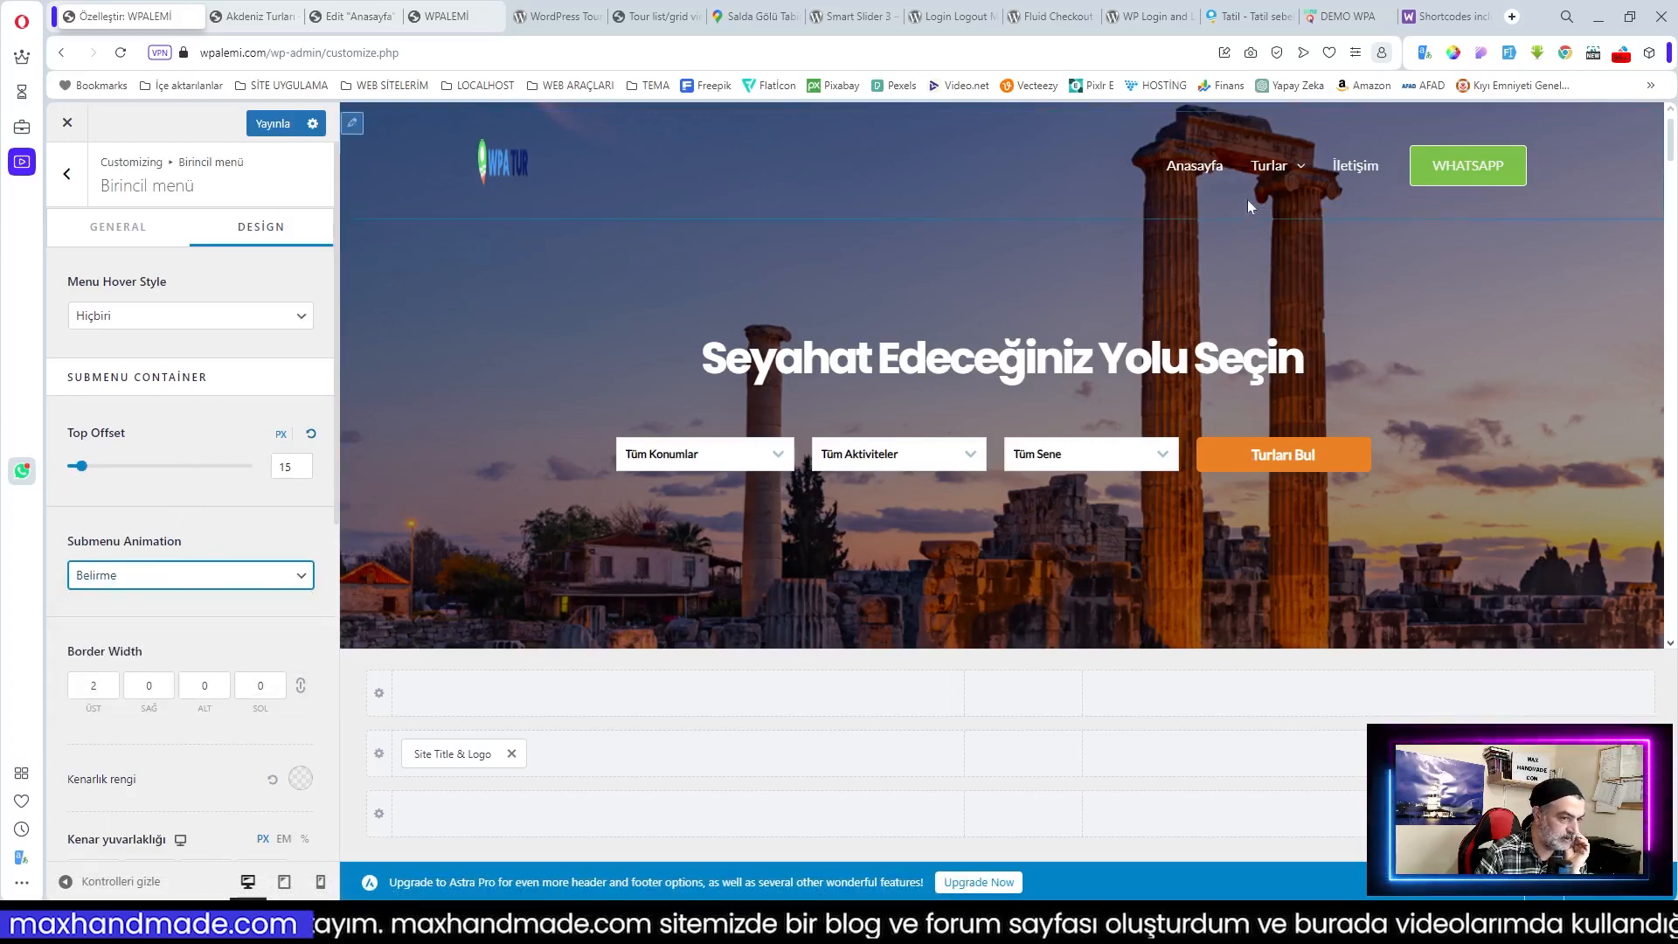
left_click(225, 524)
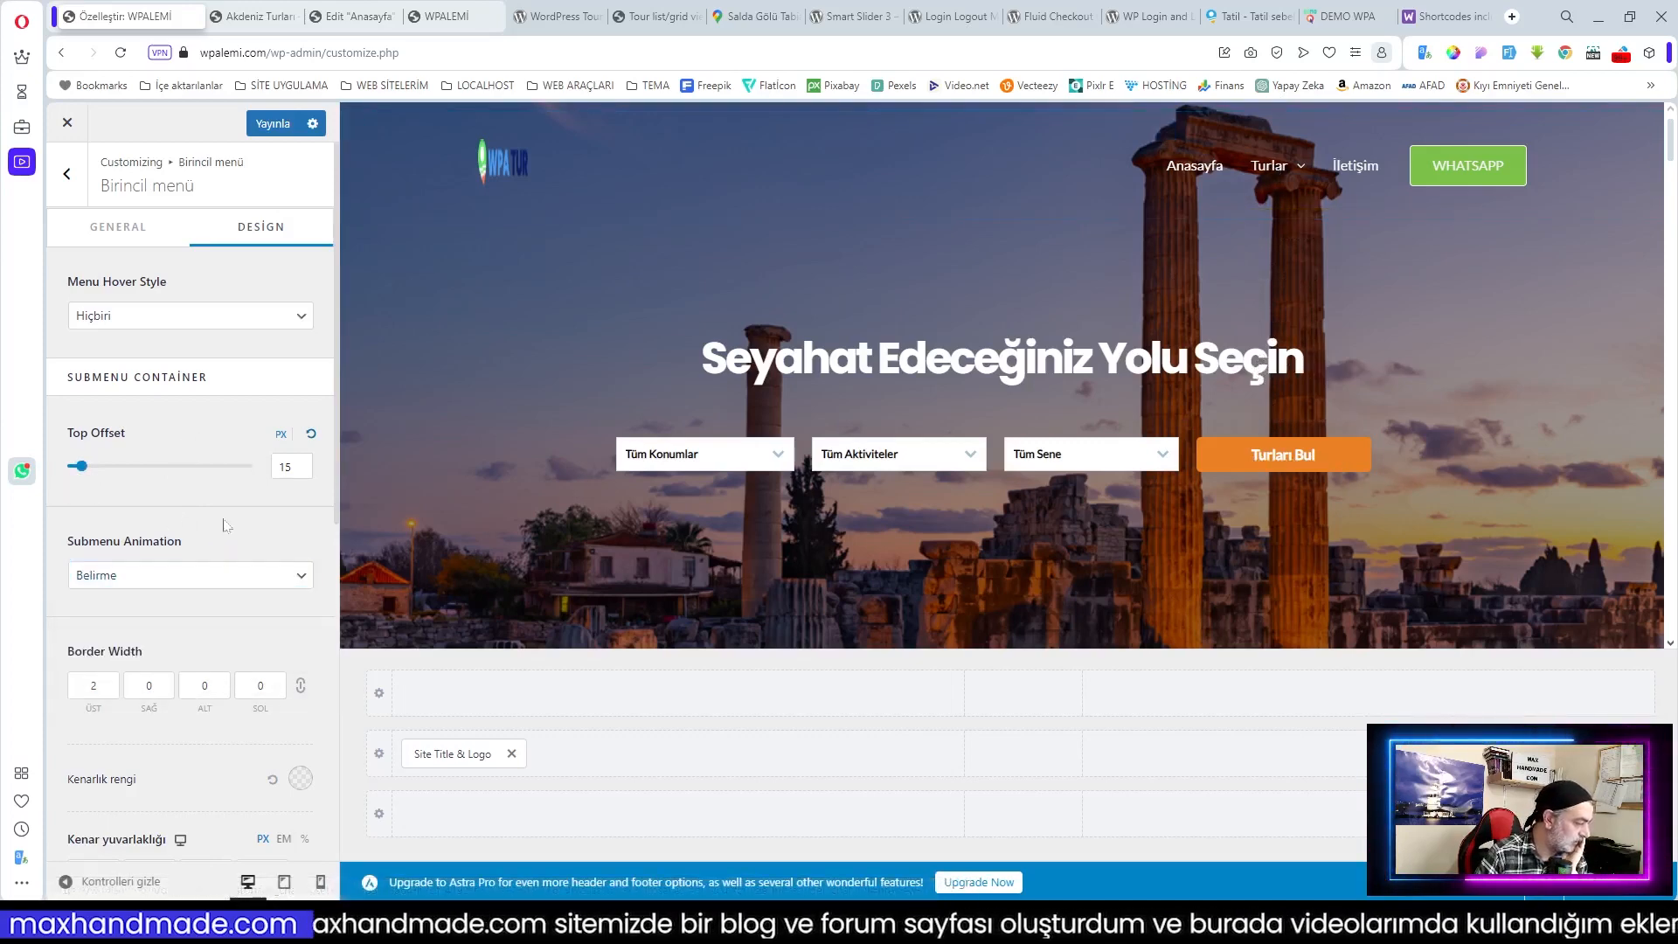
scroll(226, 525, "down", 2)
left_click(226, 523)
scroll(226, 524, "down", 2)
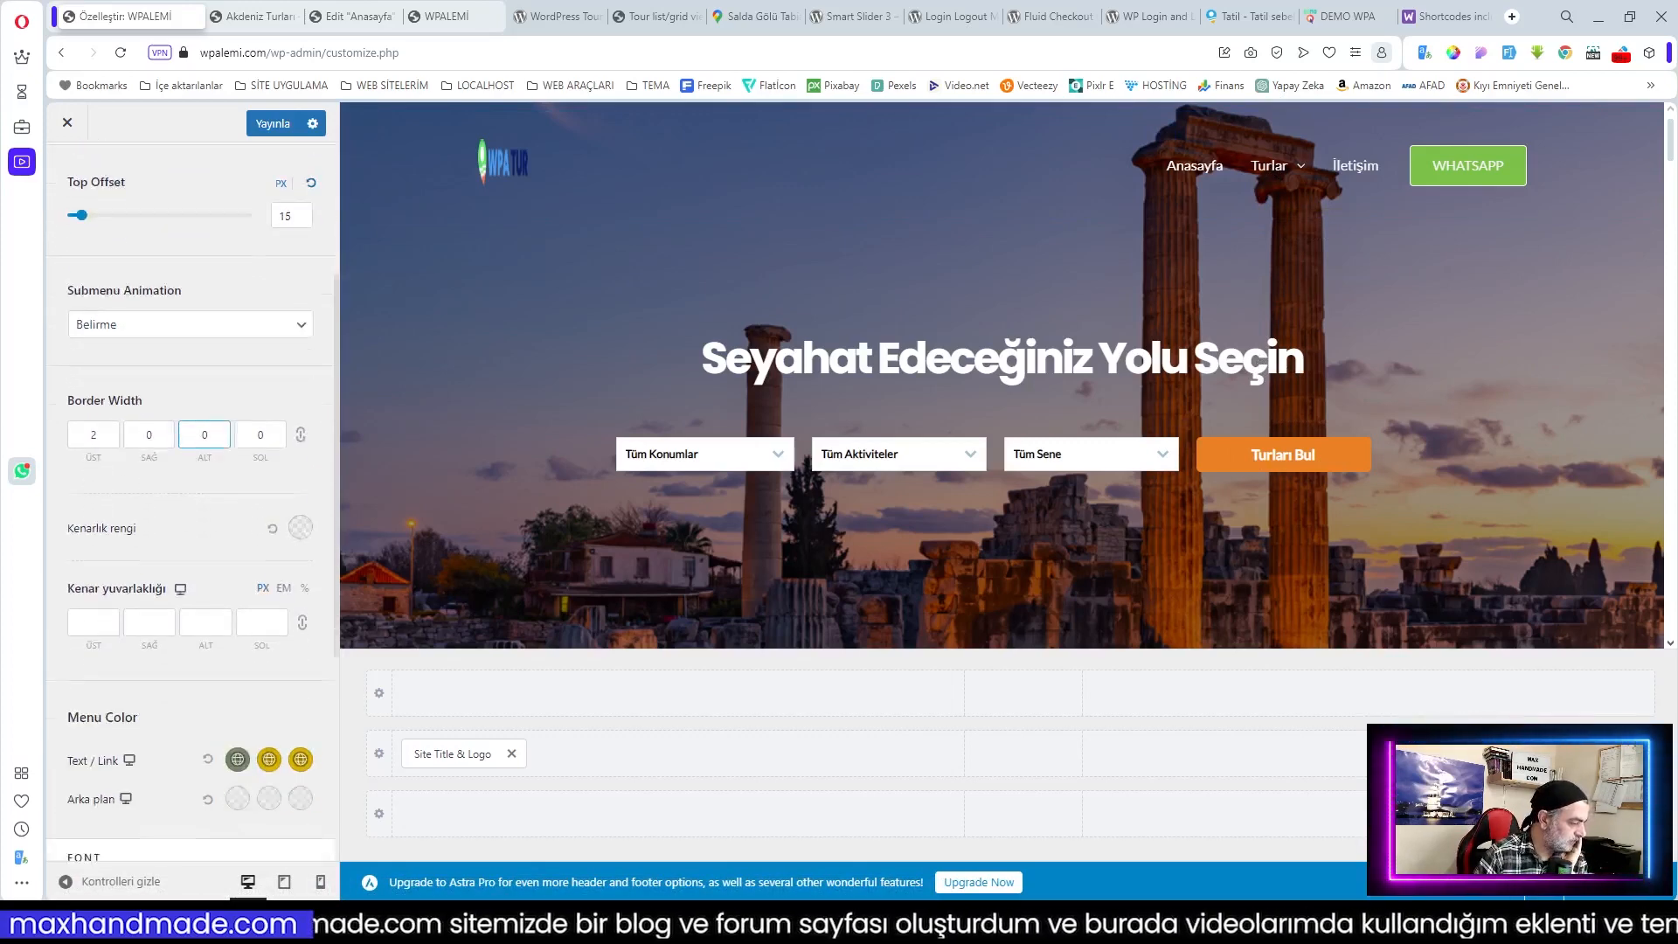
left_click(225, 525)
scroll(181, 542, "down", 2)
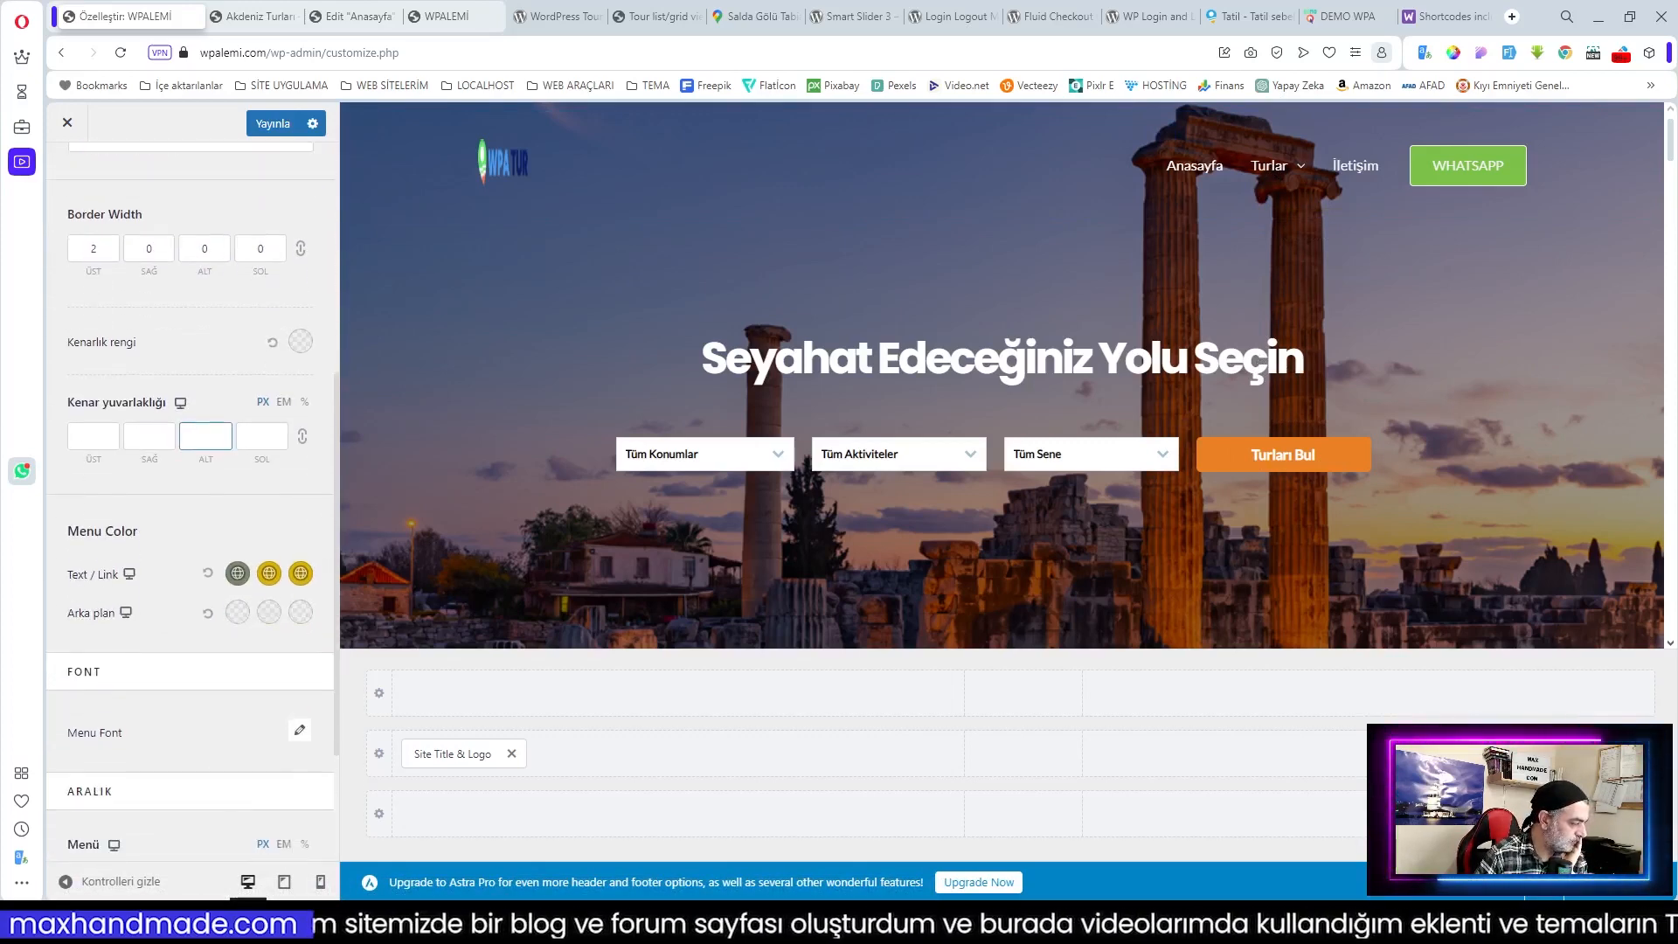
mouse_move(1277, 168)
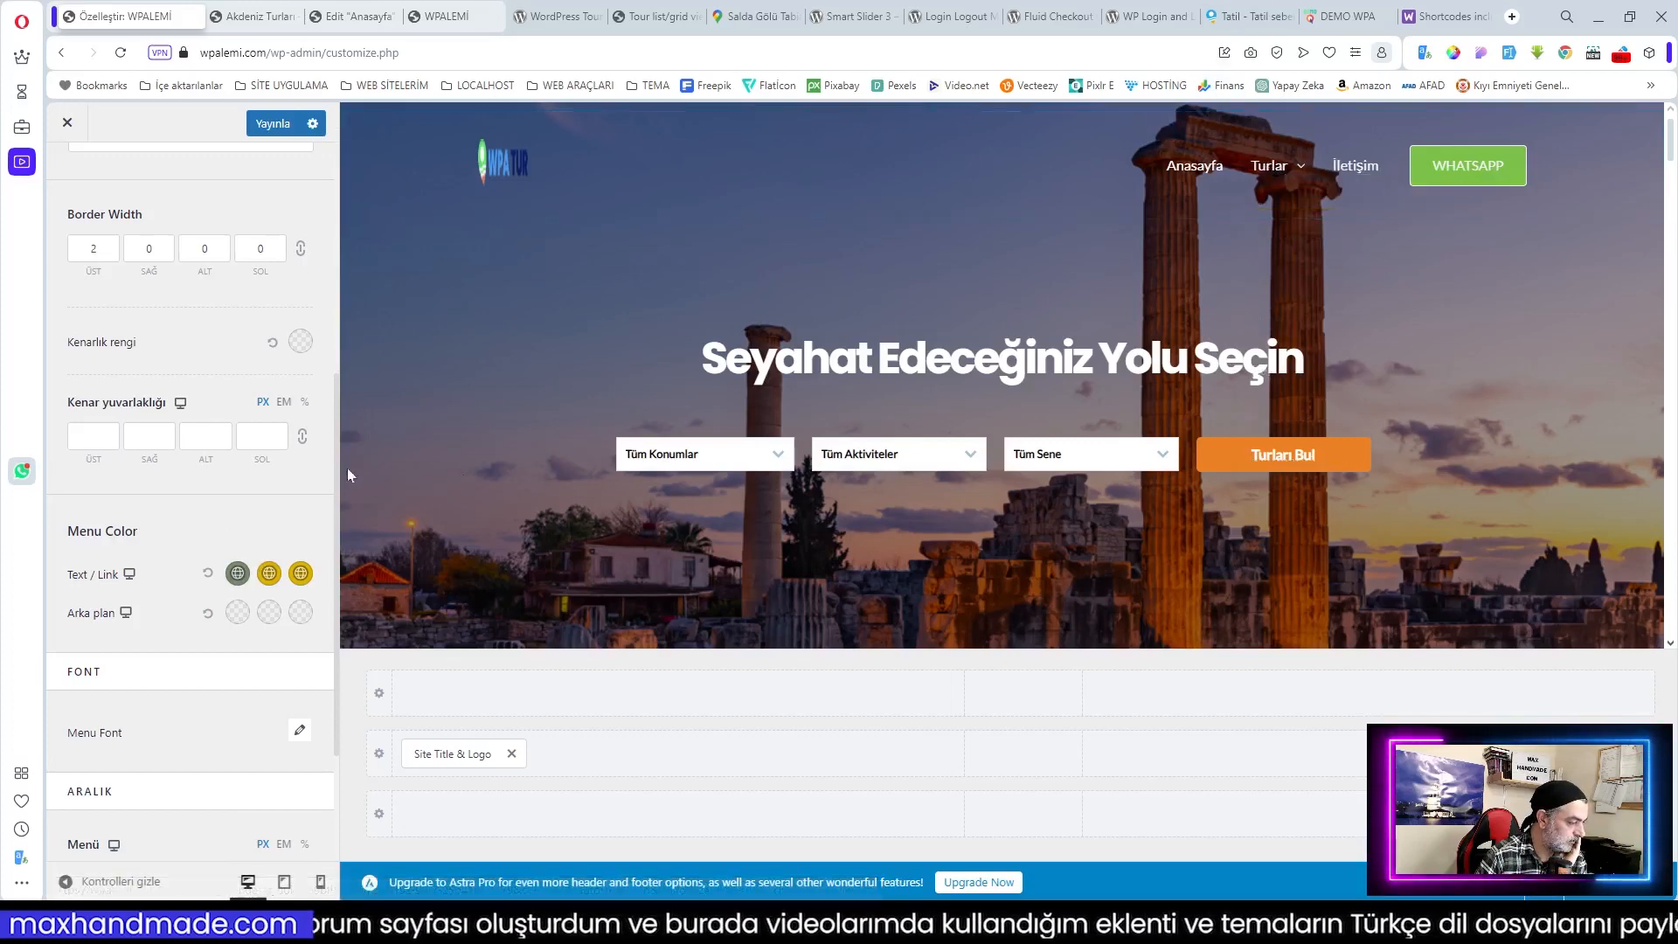
scroll(249, 458, "down", 2)
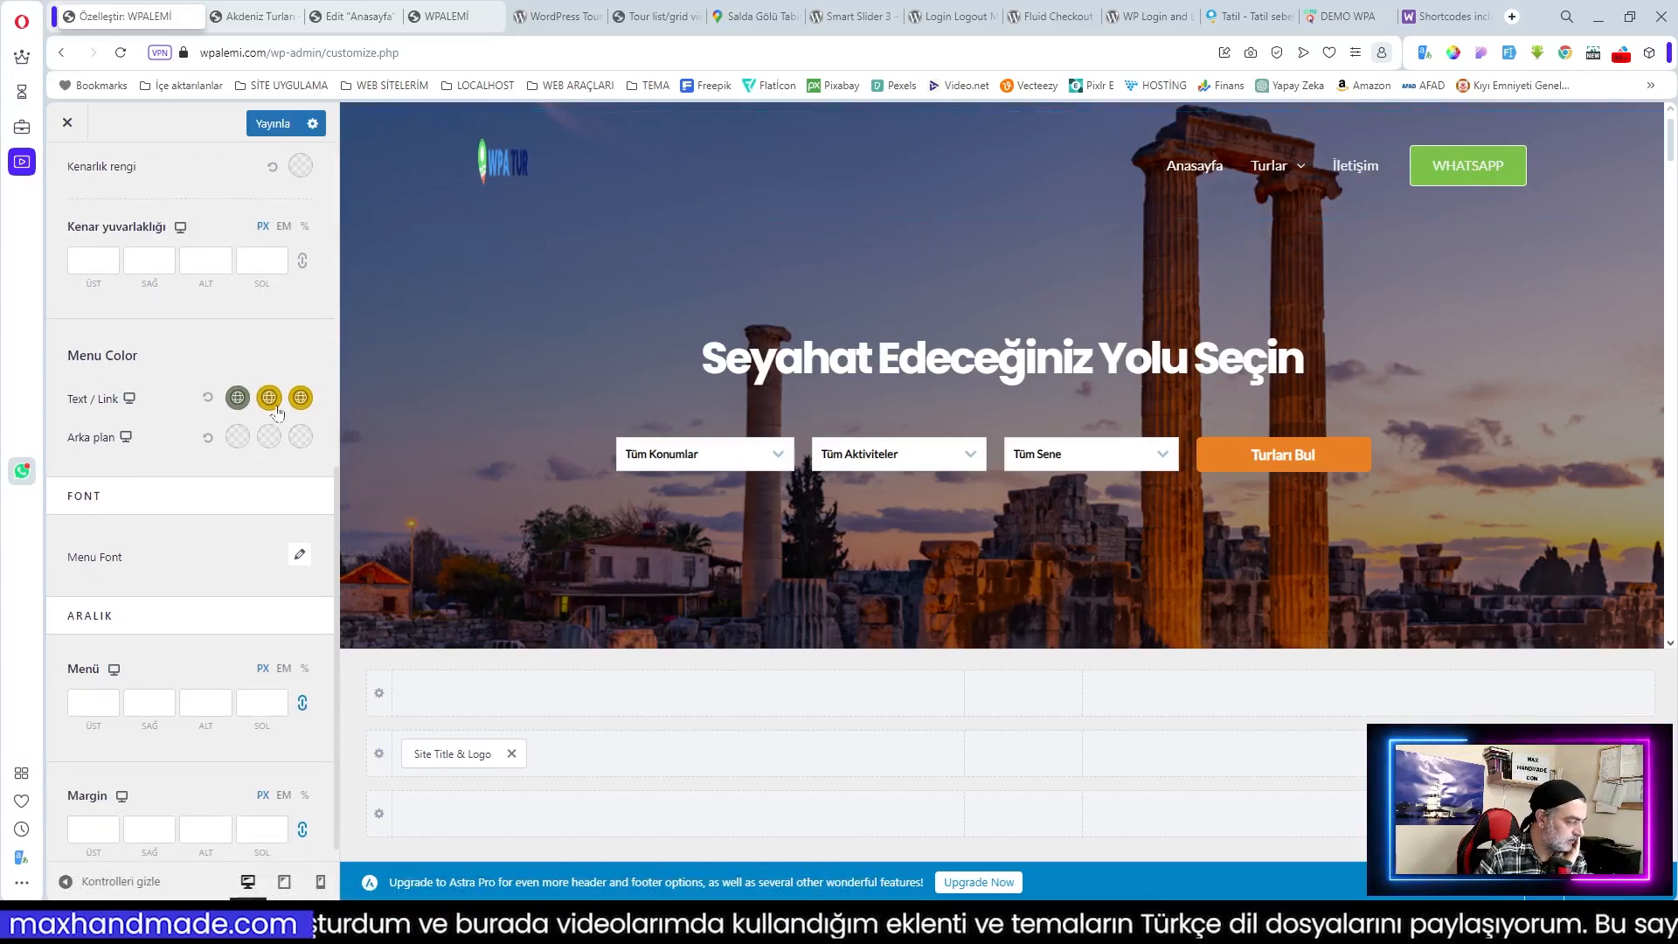
scroll(276, 413, "down", 1)
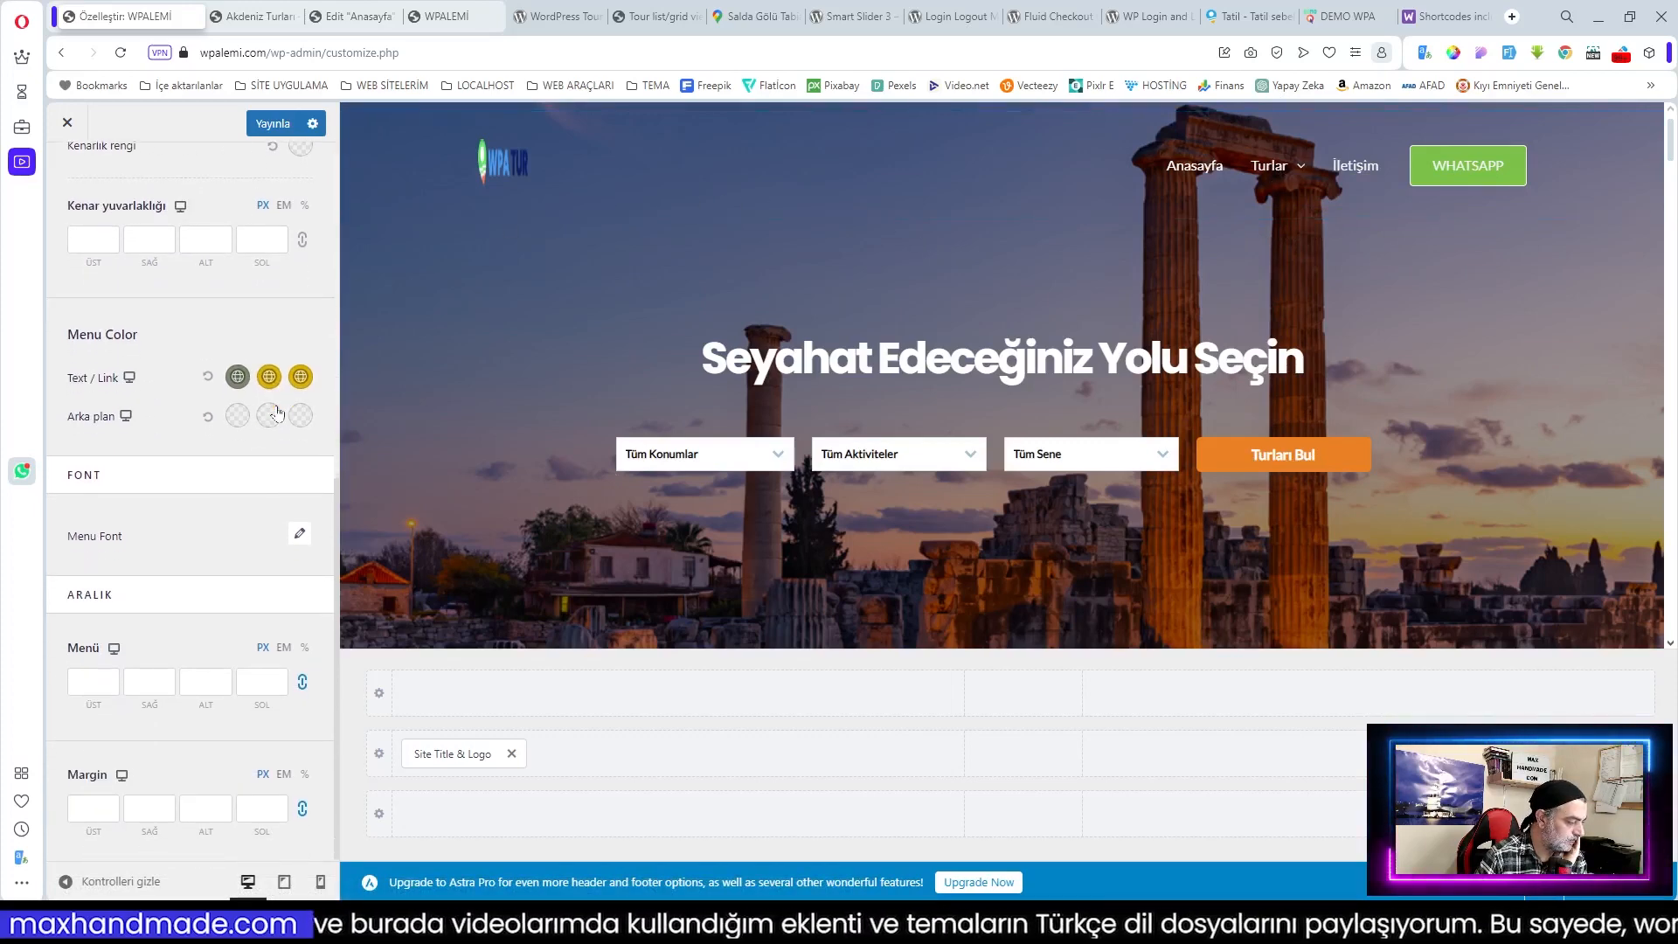
scroll(276, 413, "up", 3)
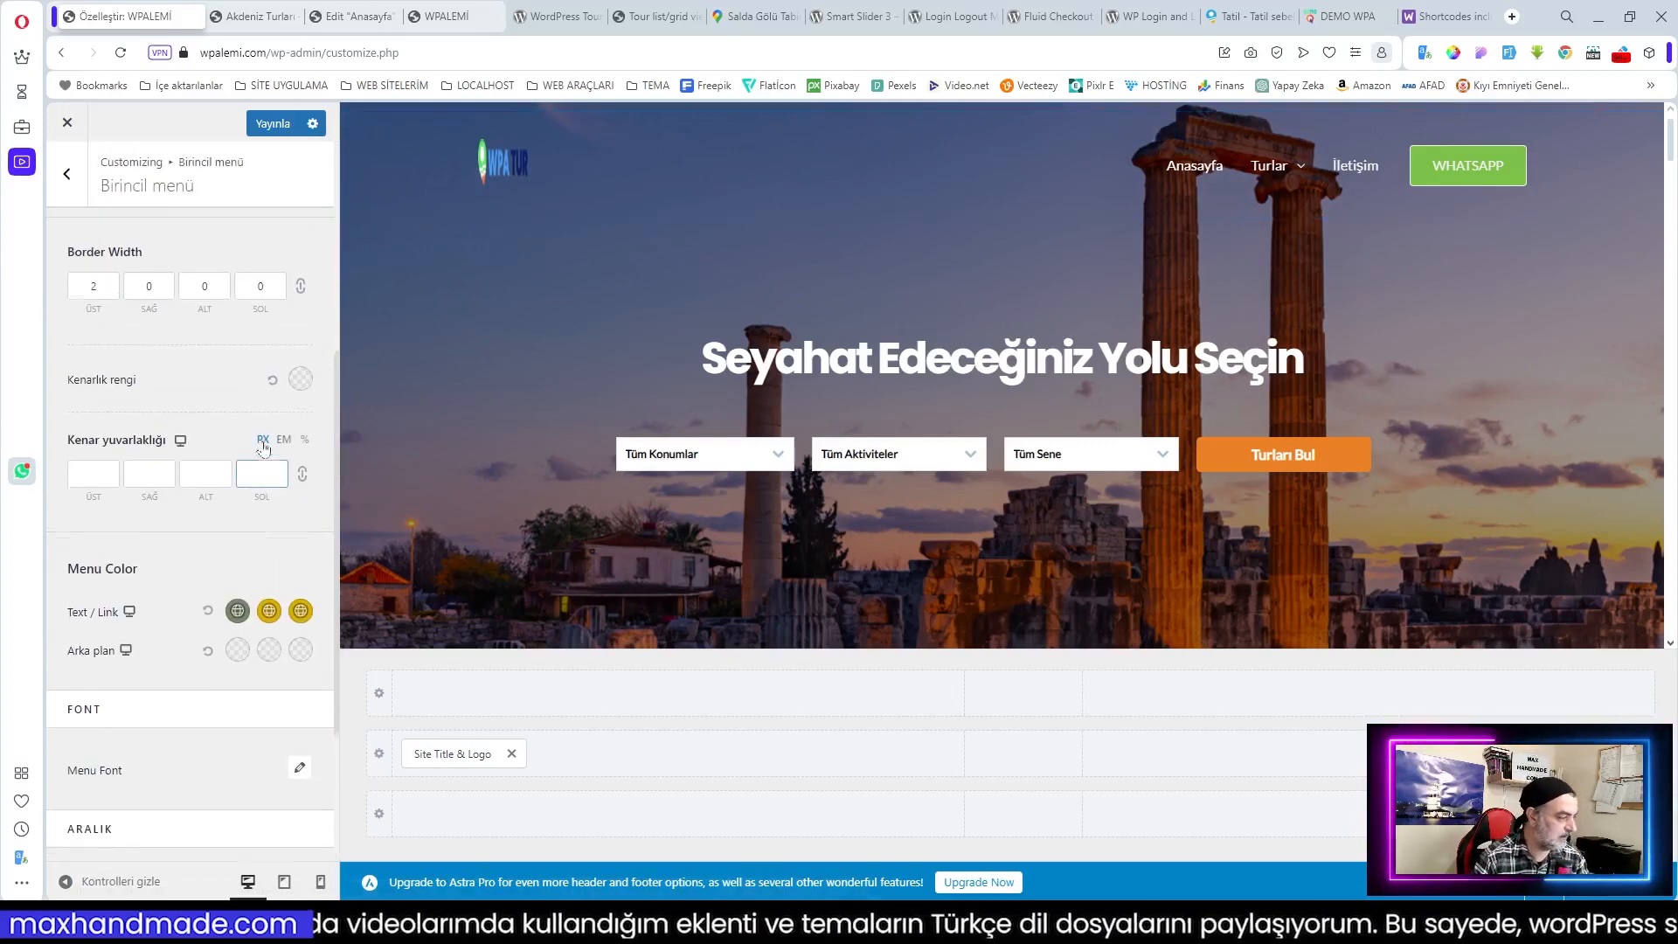
scroll(218, 341, "up", 5)
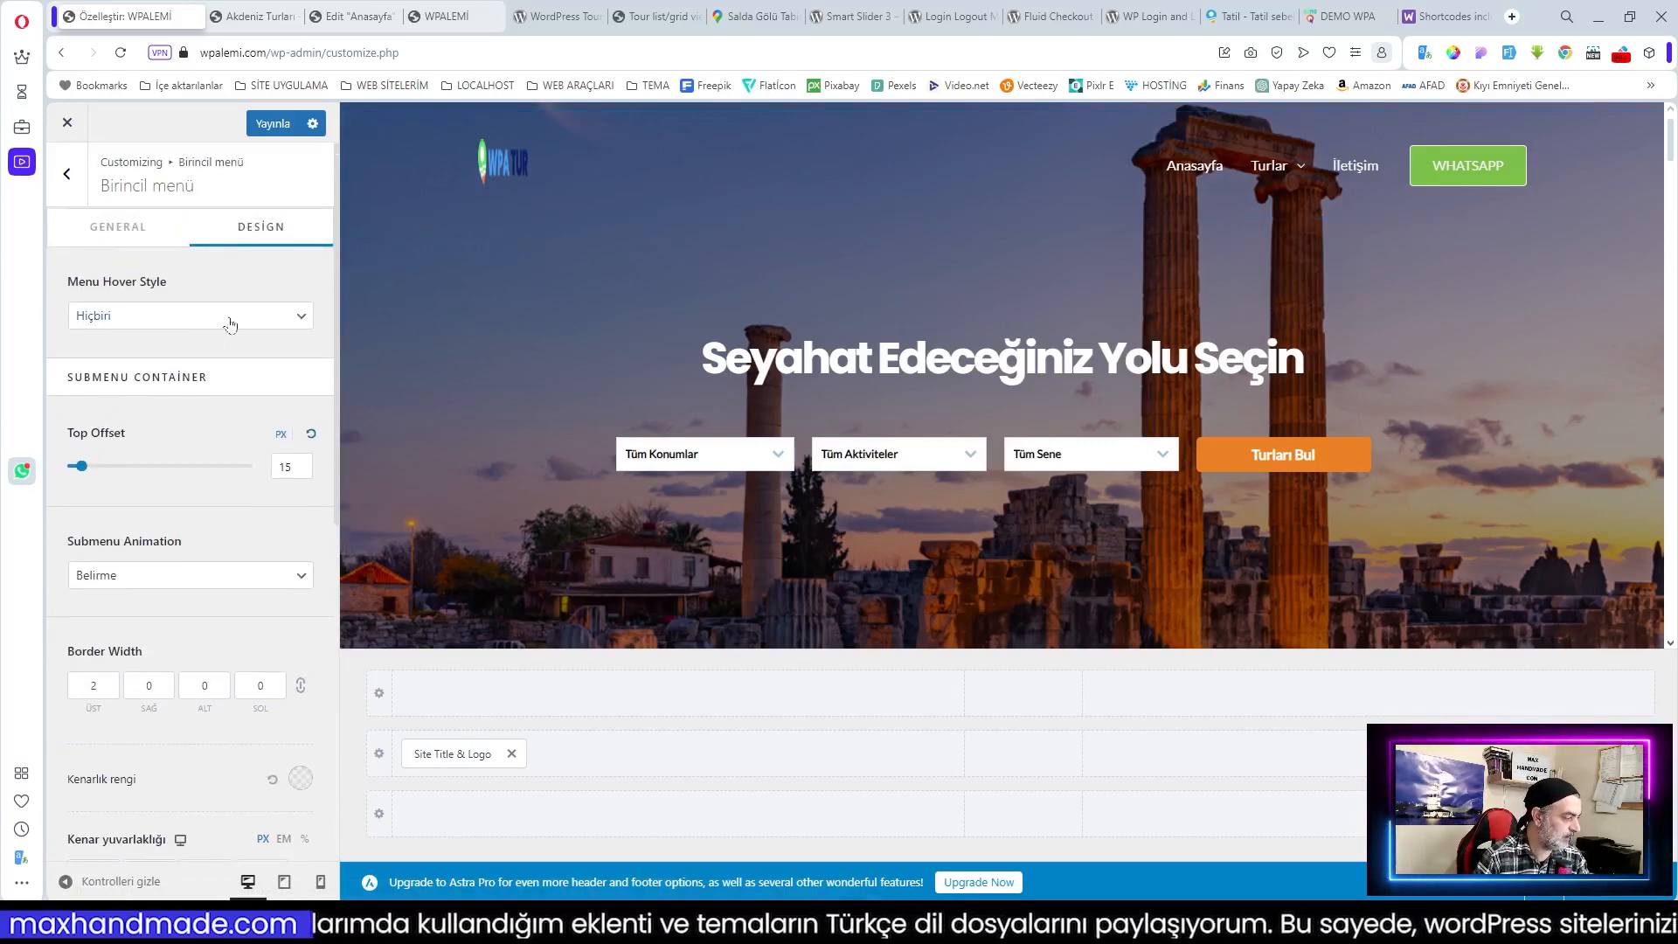
Step: Set Submenu Animation to Hiçbiri and fine-tune the submenu top offset
left_click(181, 575)
left_click(161, 585)
left_click(174, 581)
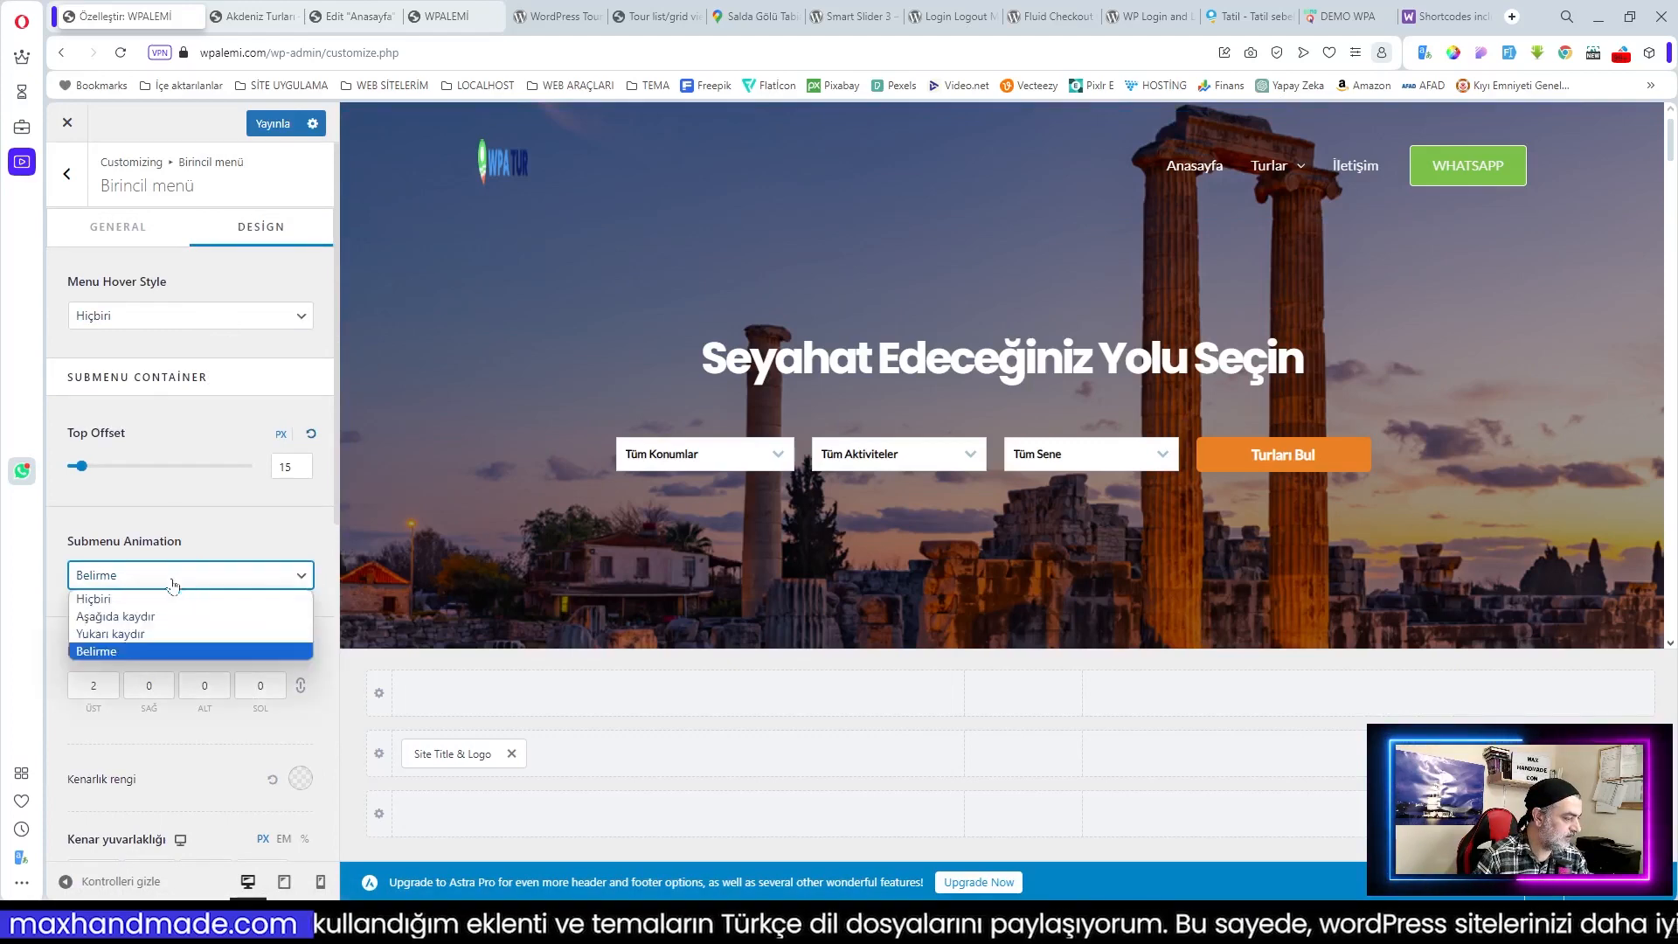
left_click(159, 601)
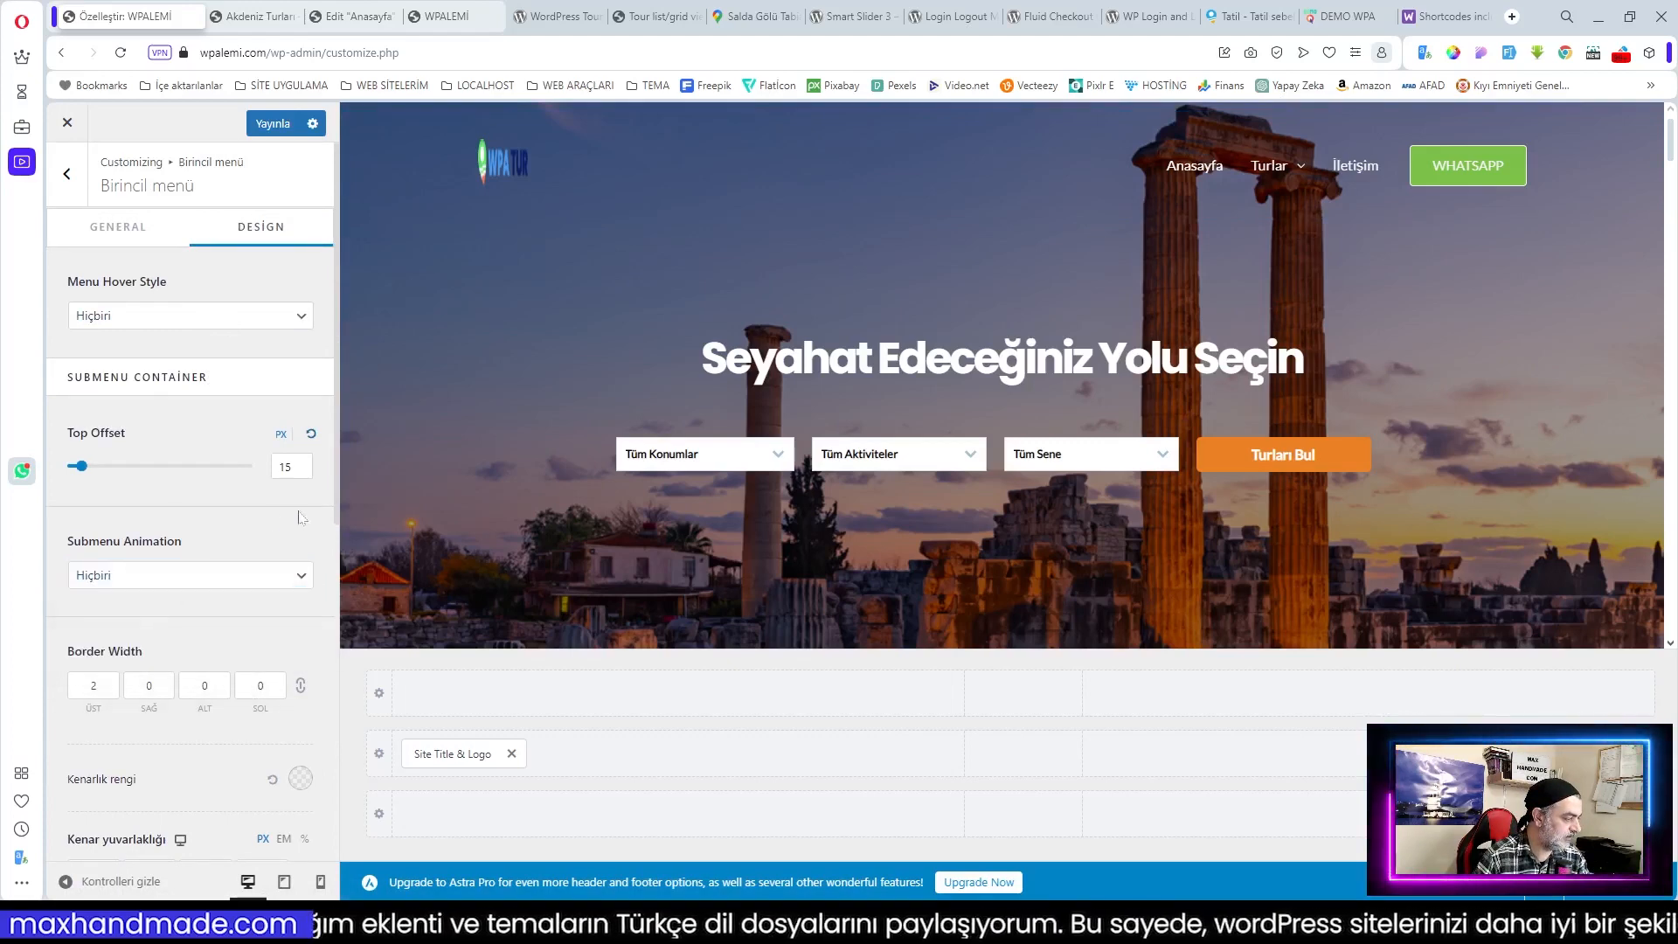
left_click_drag(84, 469, 90, 469)
Step: Go to the live WPALEMİ site tab and open the Turlar tours page from its menu
left_click(451, 21)
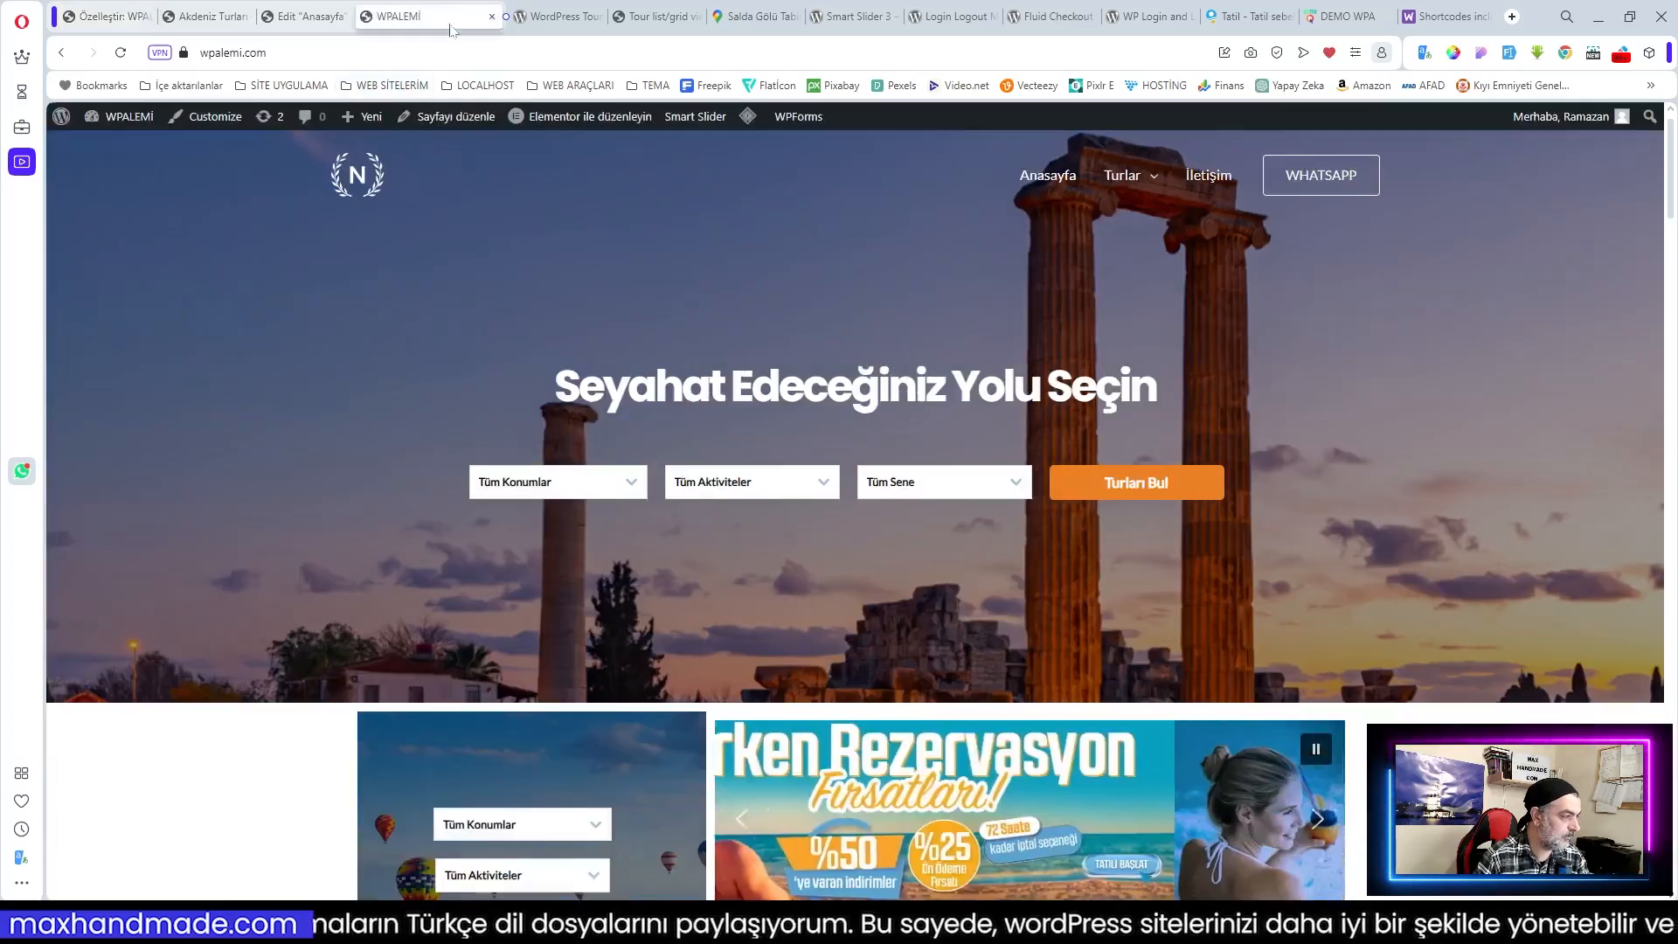
mouse_move(1144, 171)
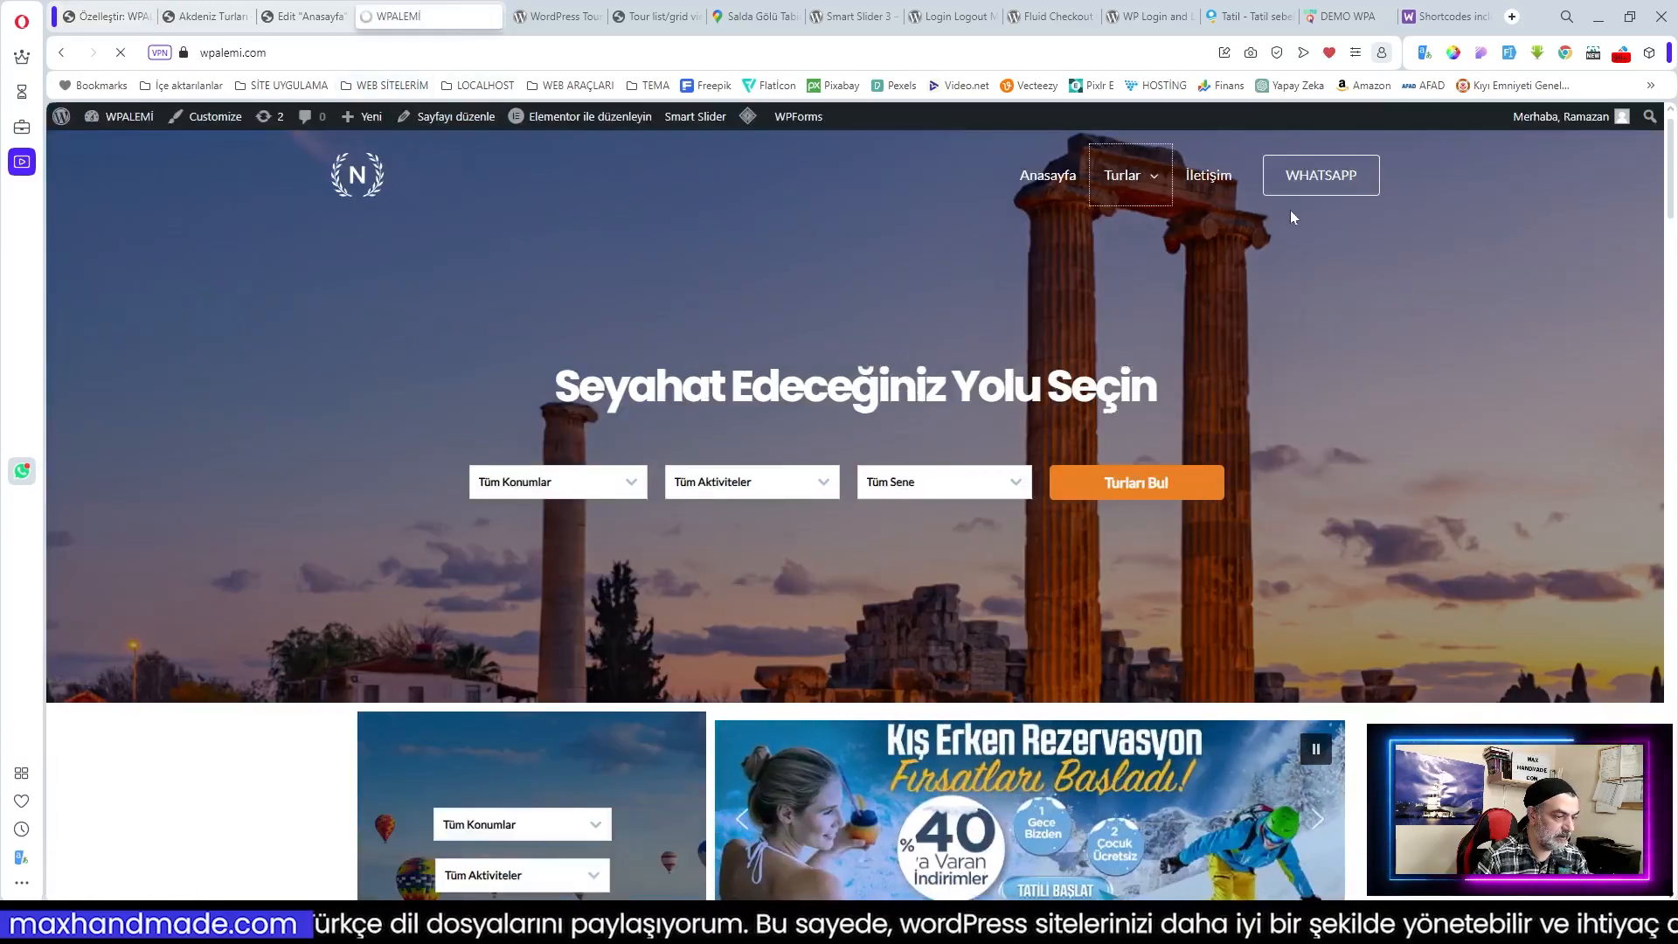
left_click(1139, 179)
mouse_move(1136, 182)
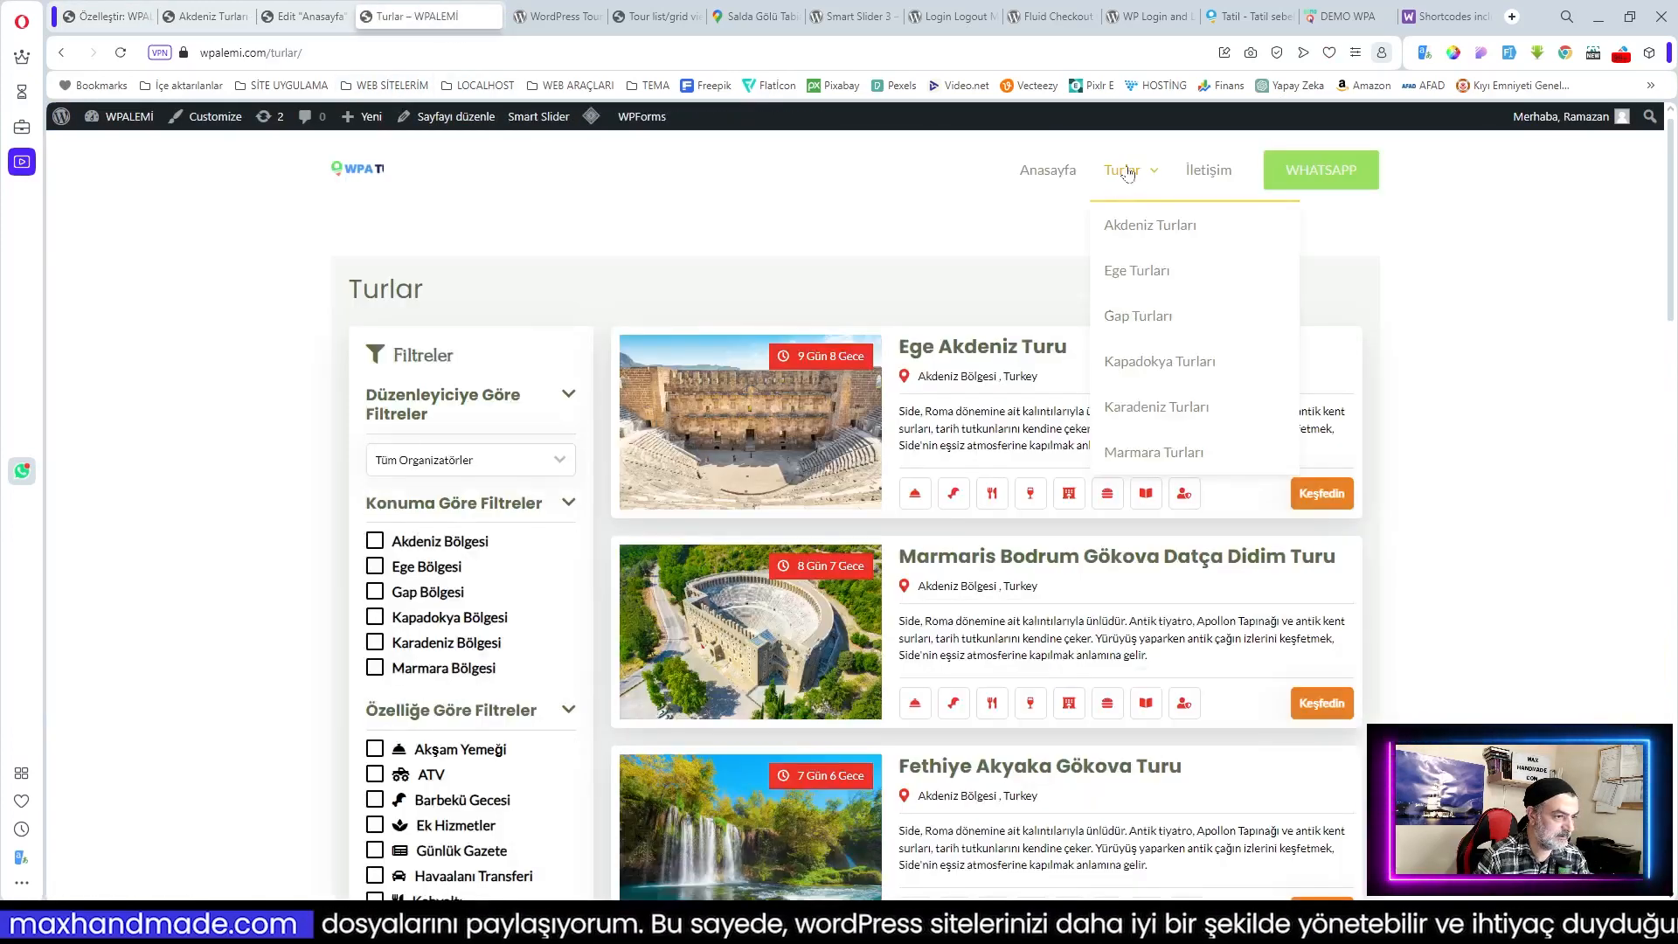
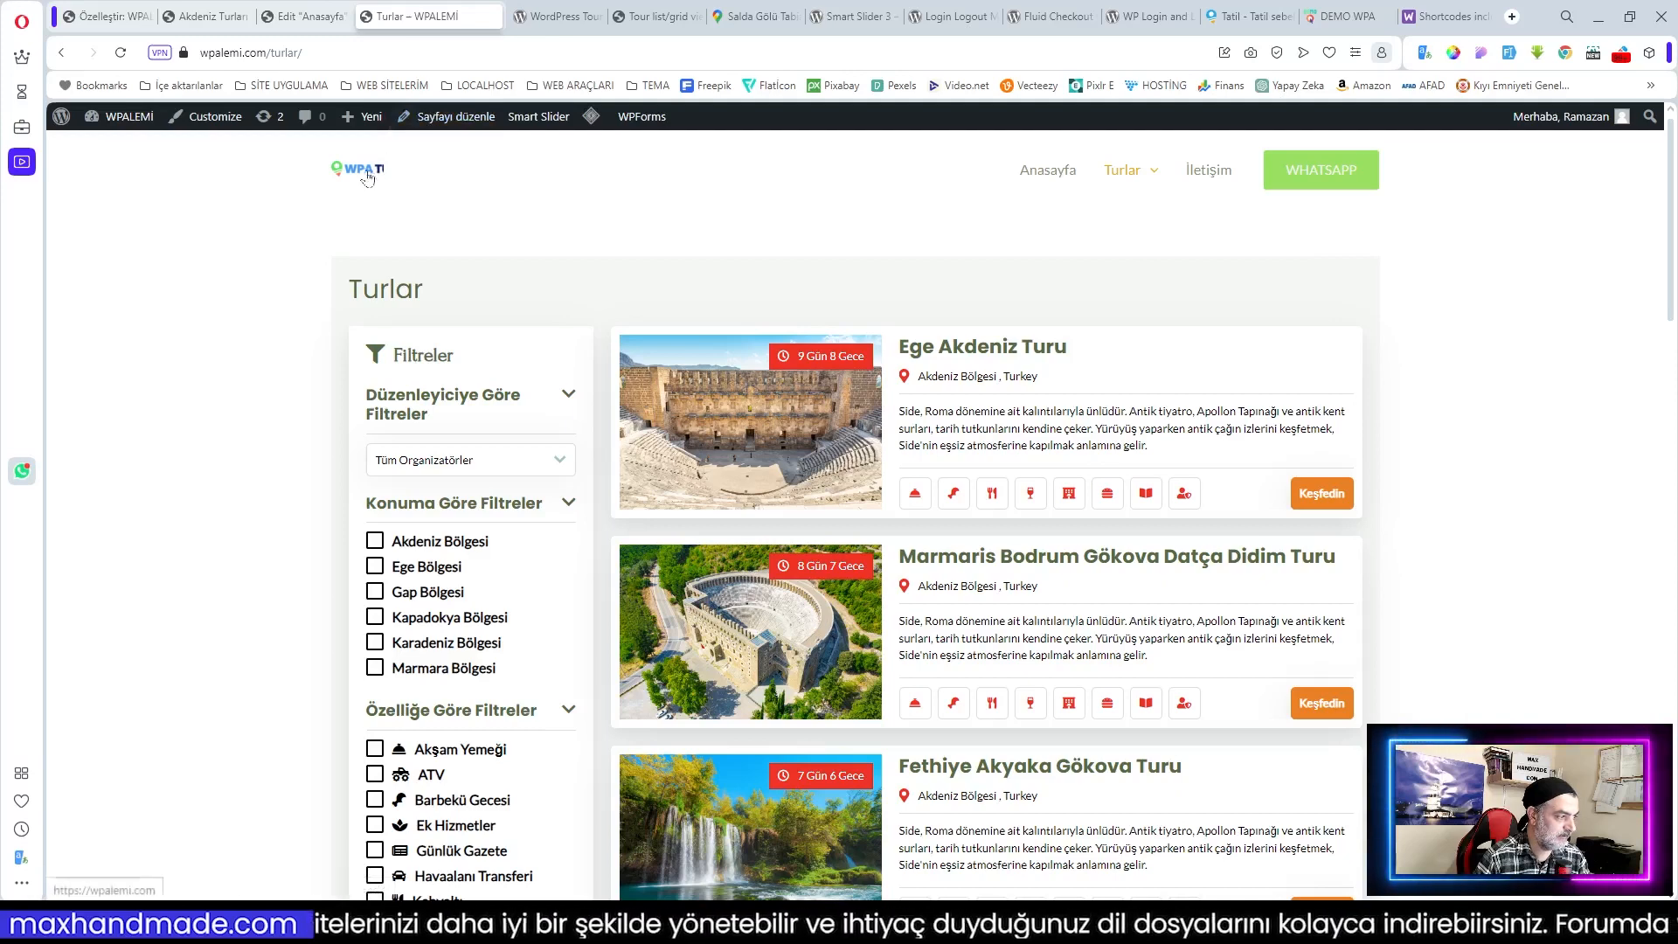
Step: Go to the home page and purge the whole site cache with LiteSpeed's Tümünü temizle
left_click(1019, 178)
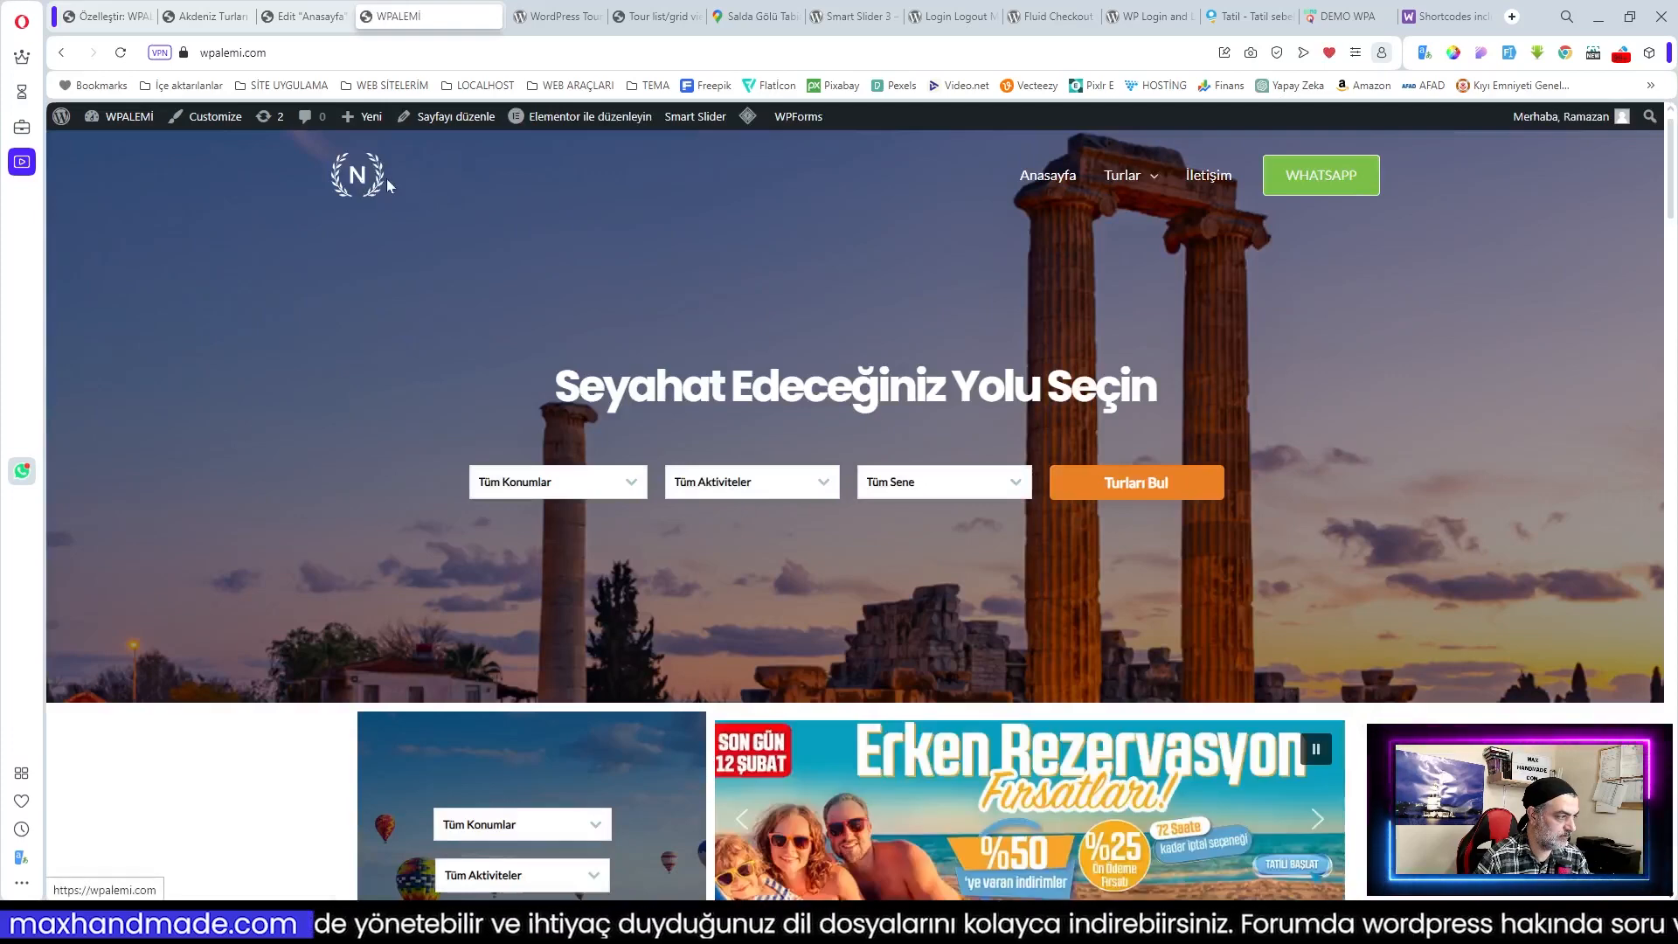
scroll(449, 183, "down", 2)
scroll(451, 189, "up", 2)
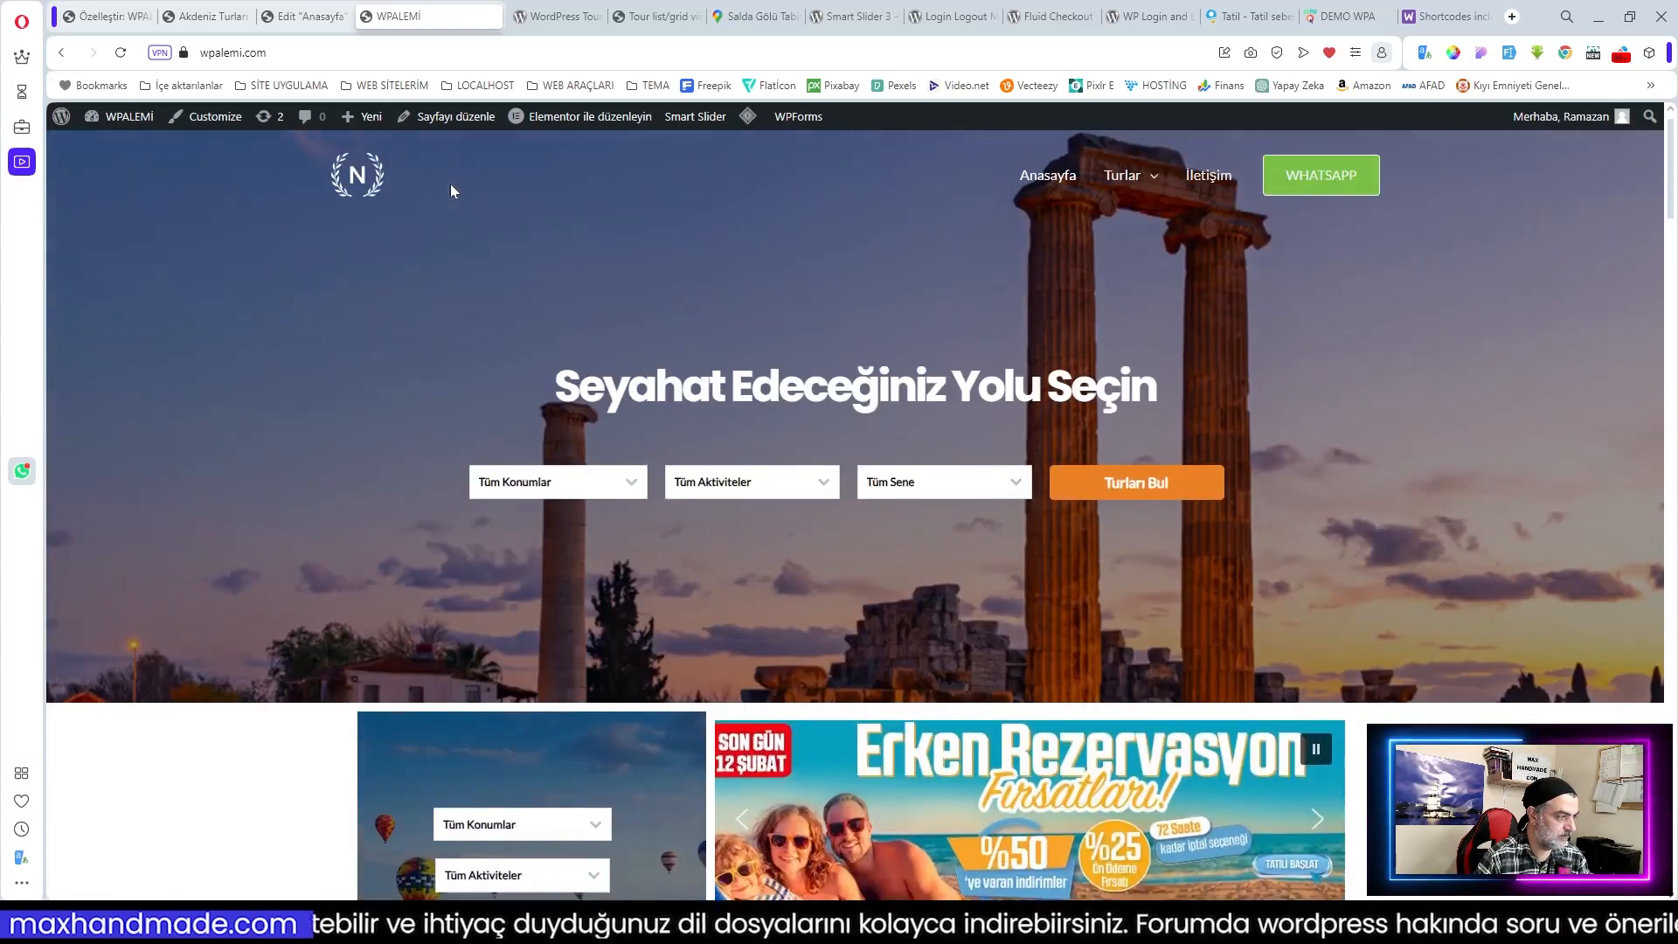
mouse_move(746, 123)
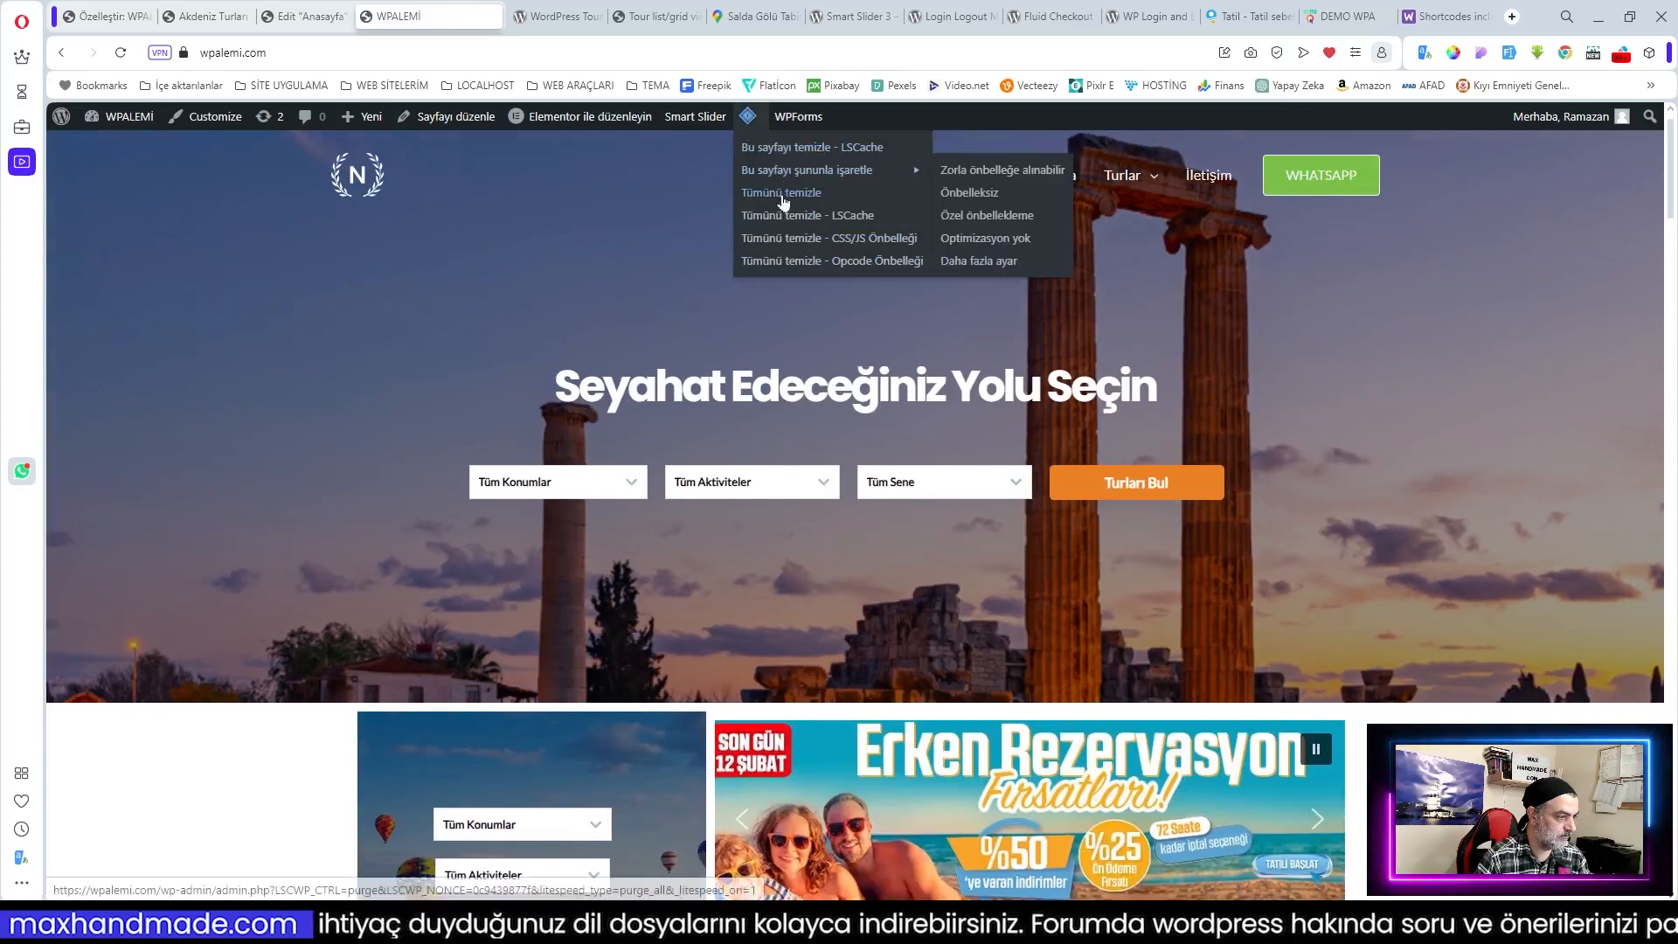
left_click(783, 192)
Step: In the Customizer, back out of the primary menu options to the main Astra section list
left_click(116, 17)
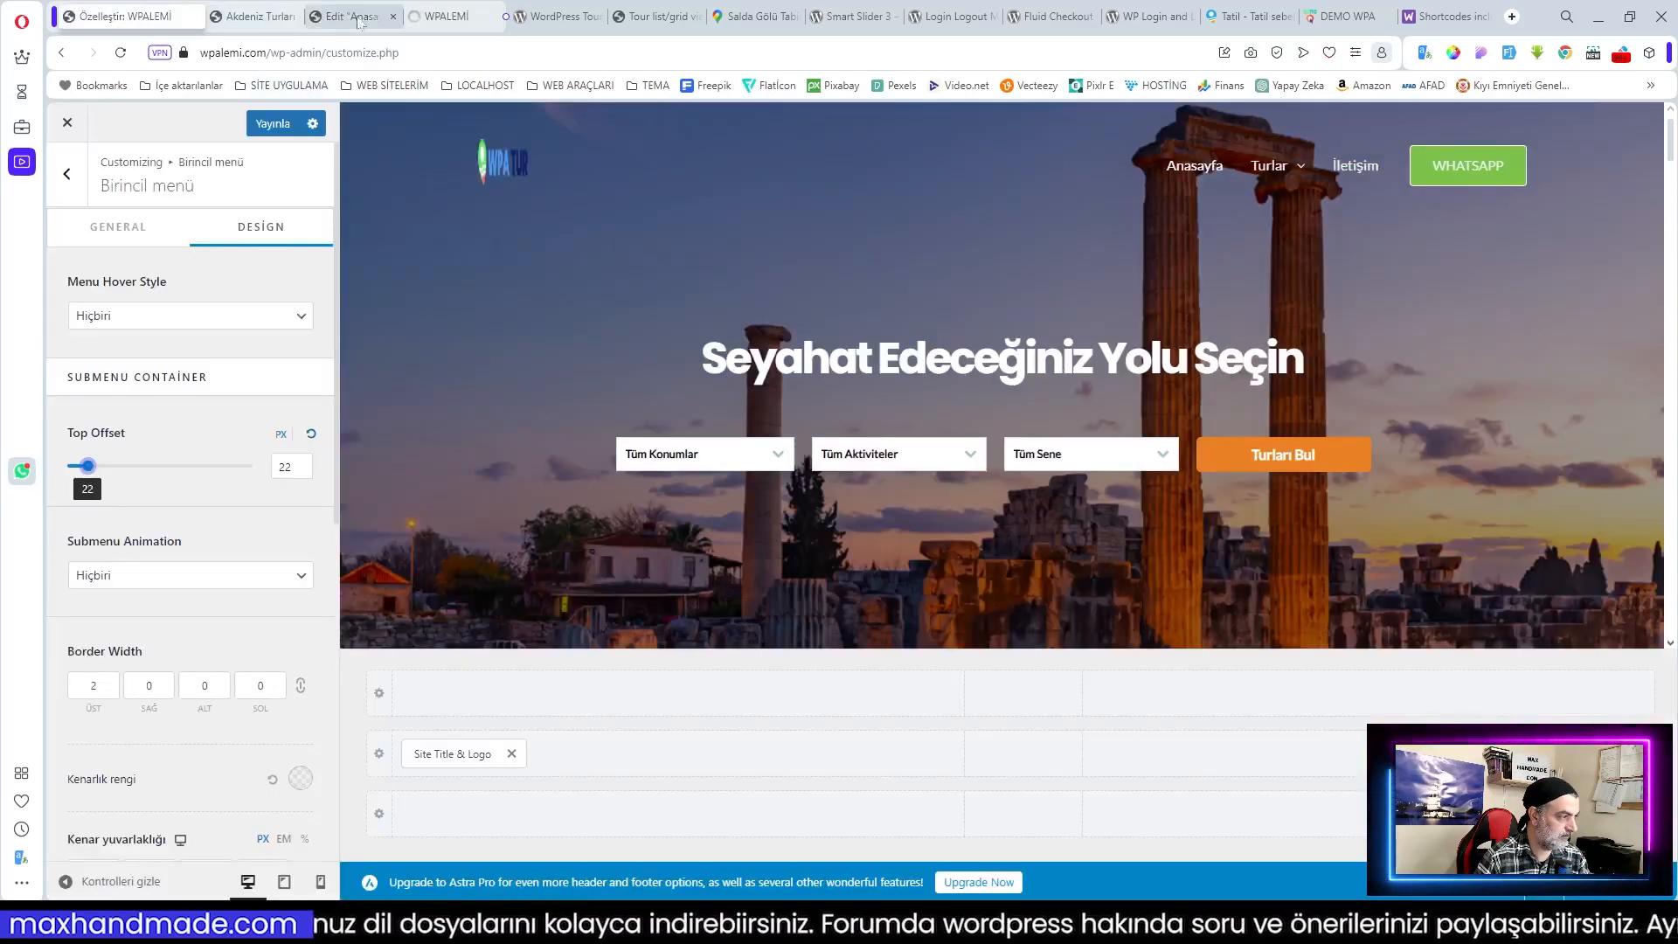
left_click(448, 18)
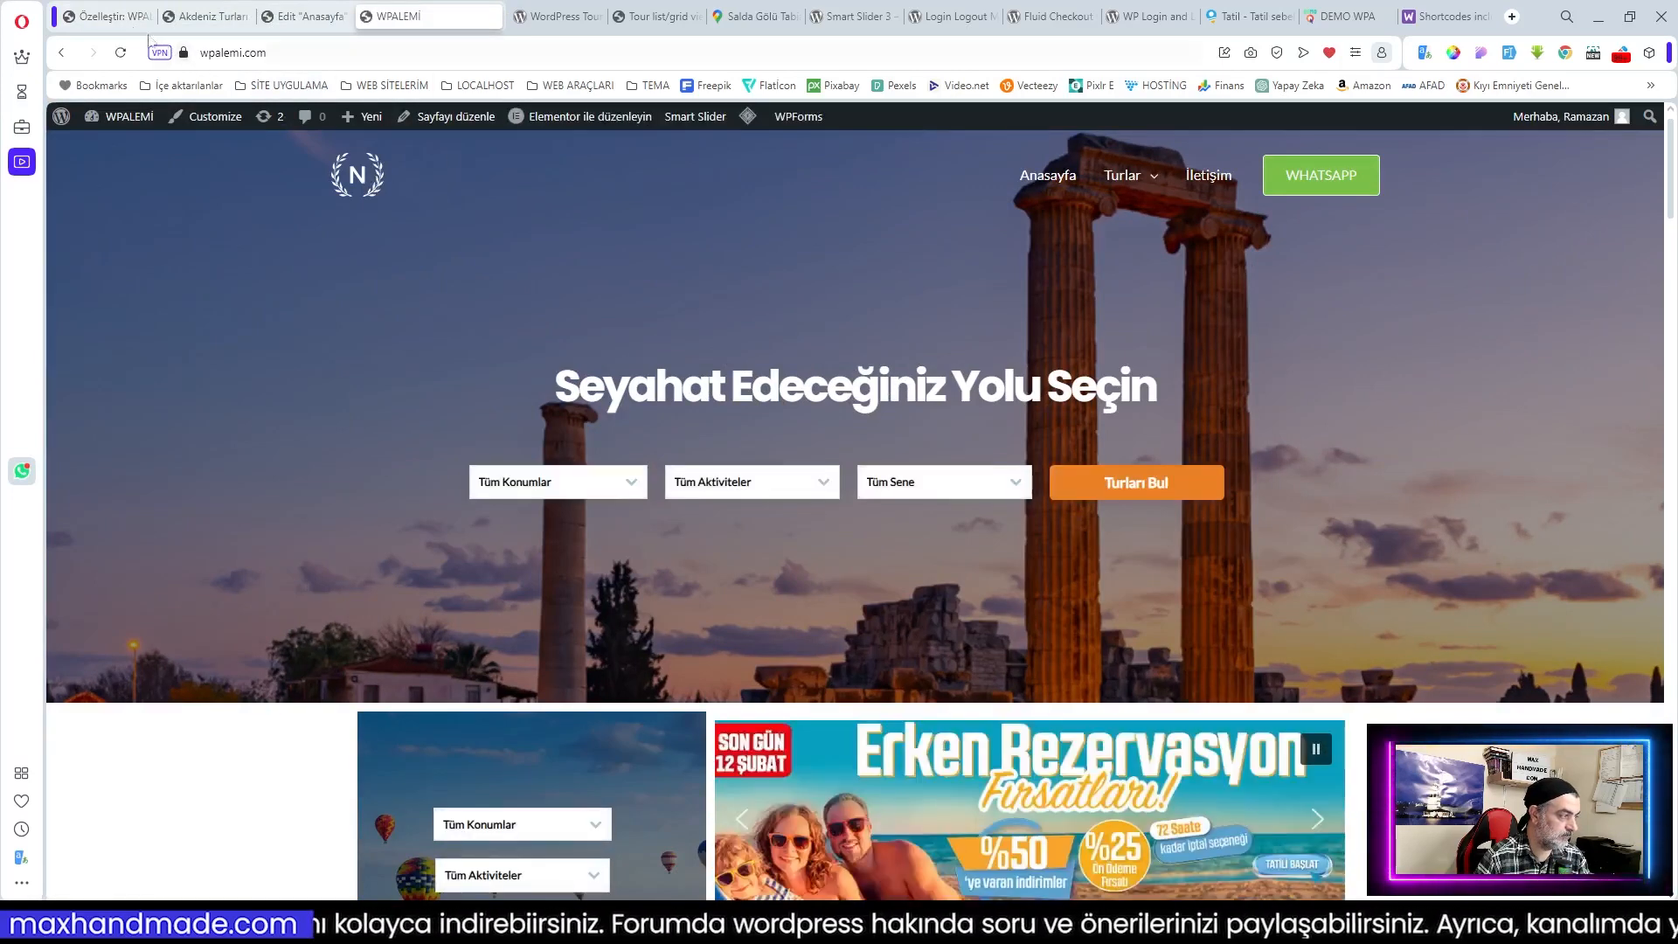
left_click(111, 17)
left_click(70, 170)
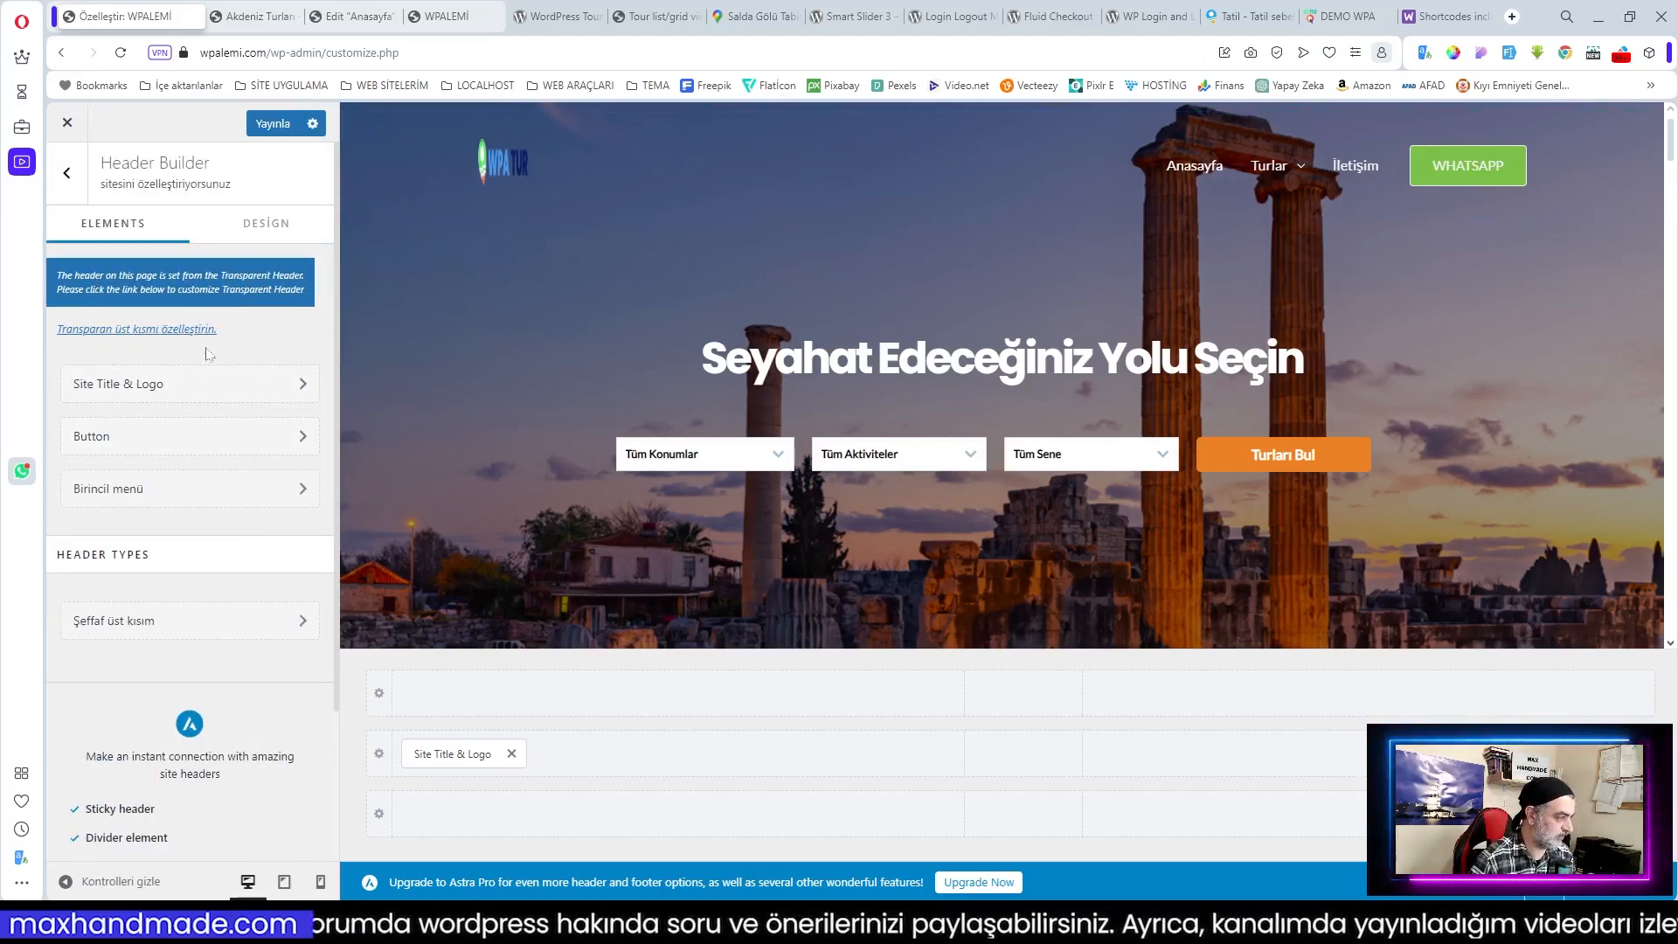
scroll(208, 353, "down", 3)
scroll(210, 350, "up", 3)
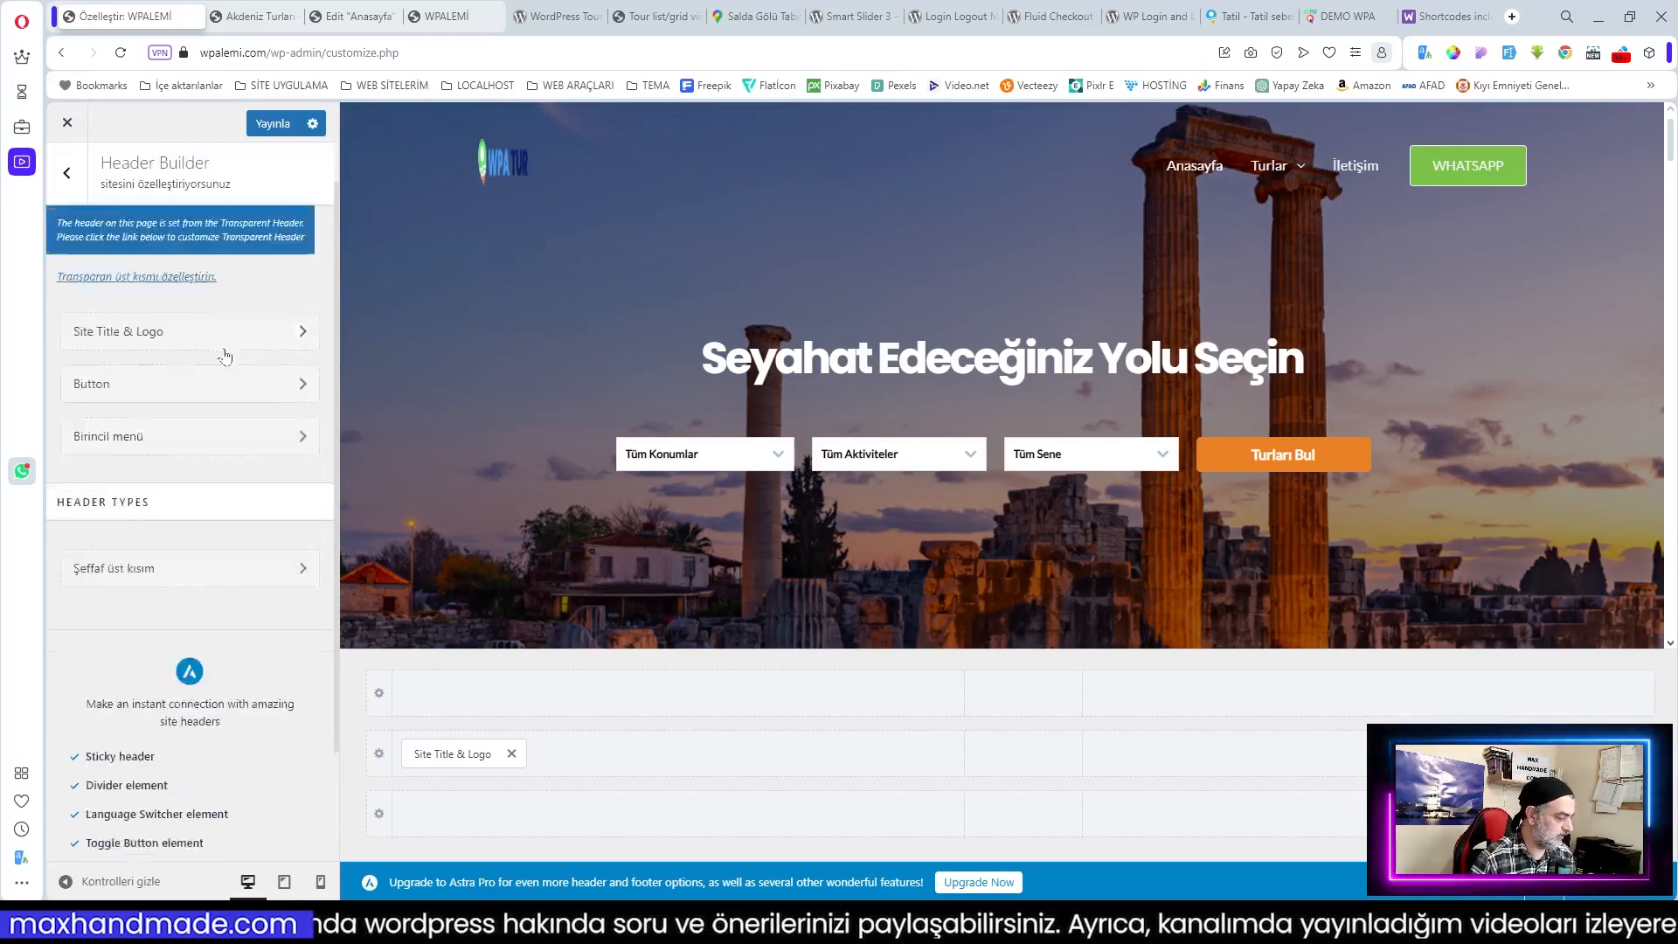
left_click(68, 176)
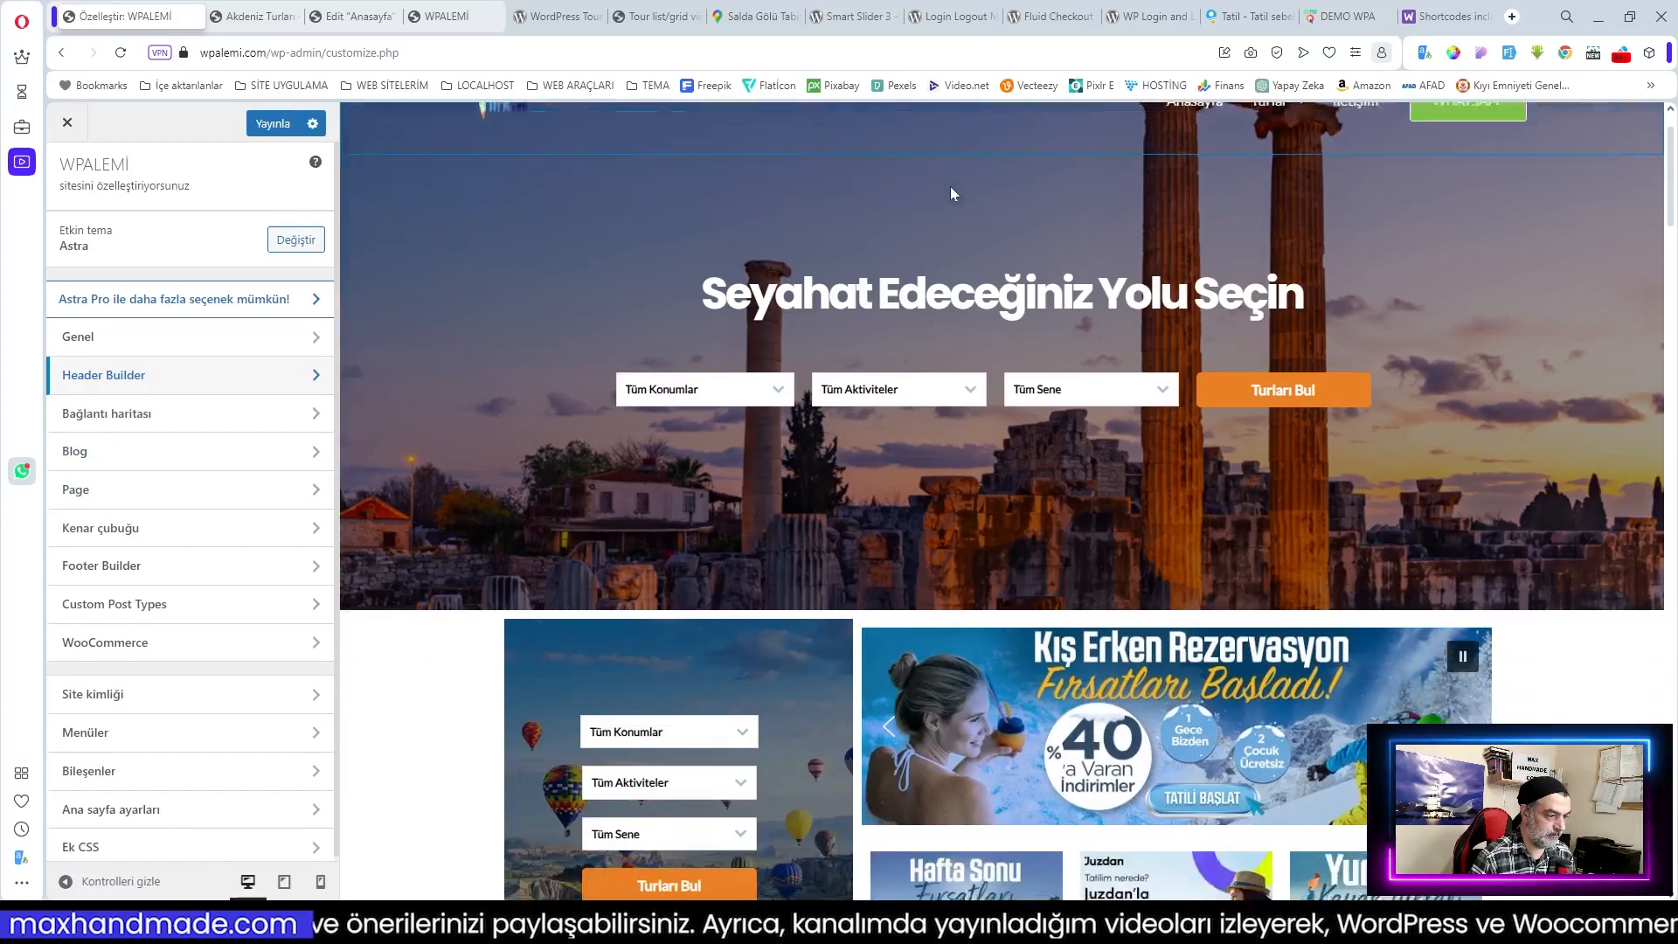
scroll(868, 174, "down", 12)
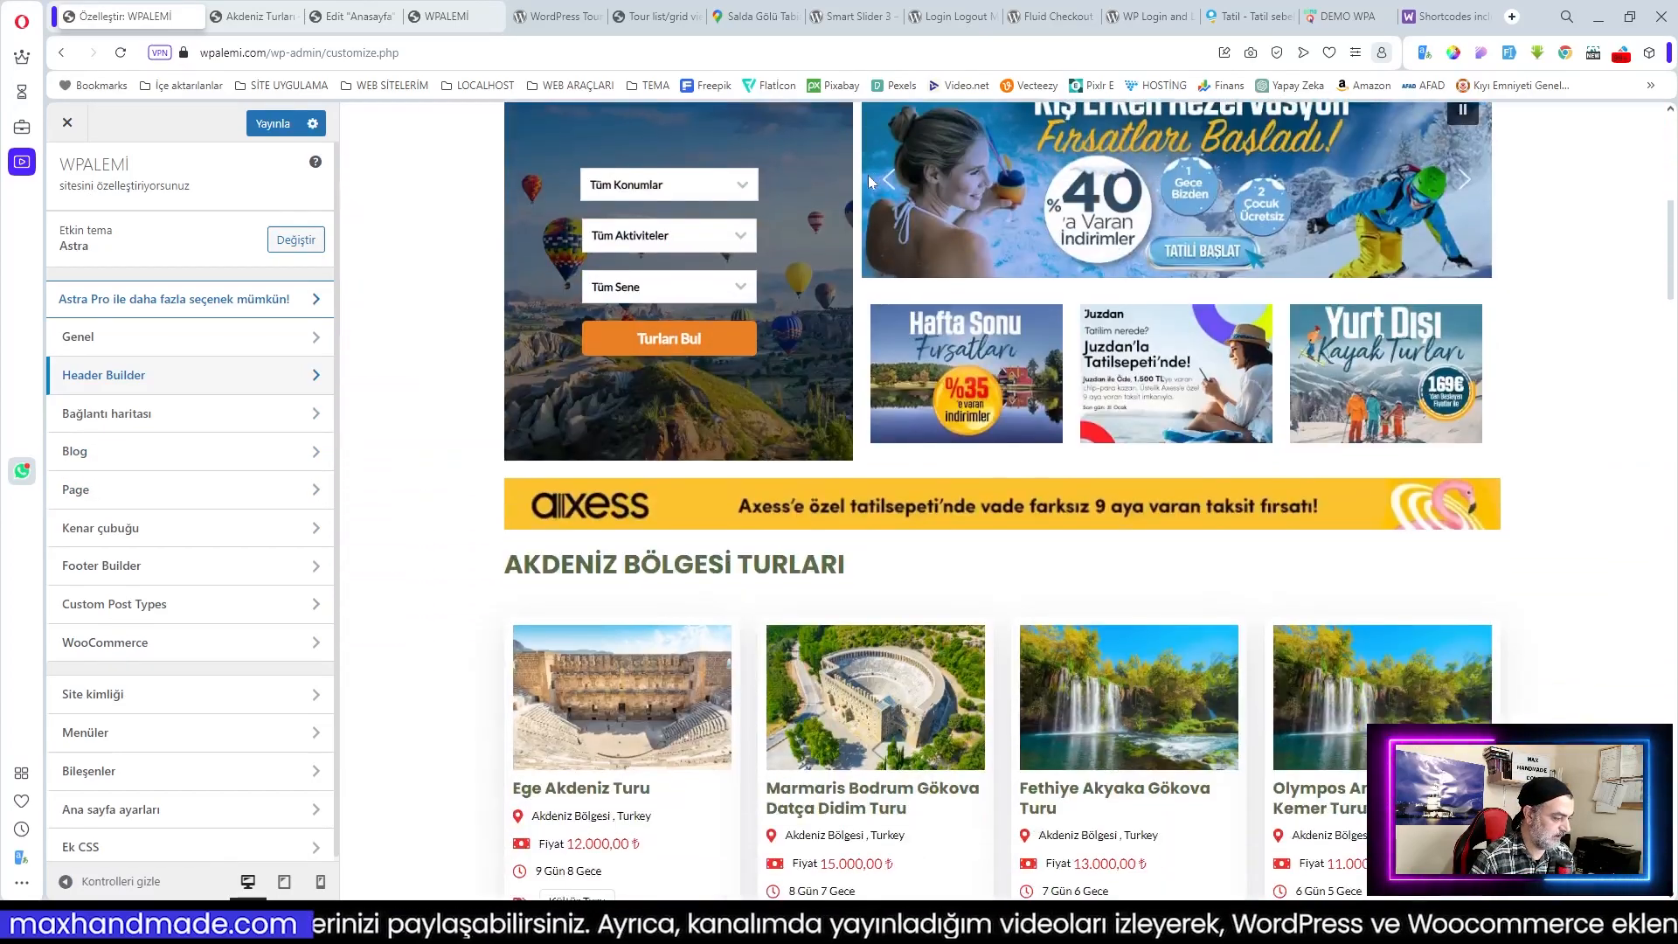
scroll(872, 179, "up", 10)
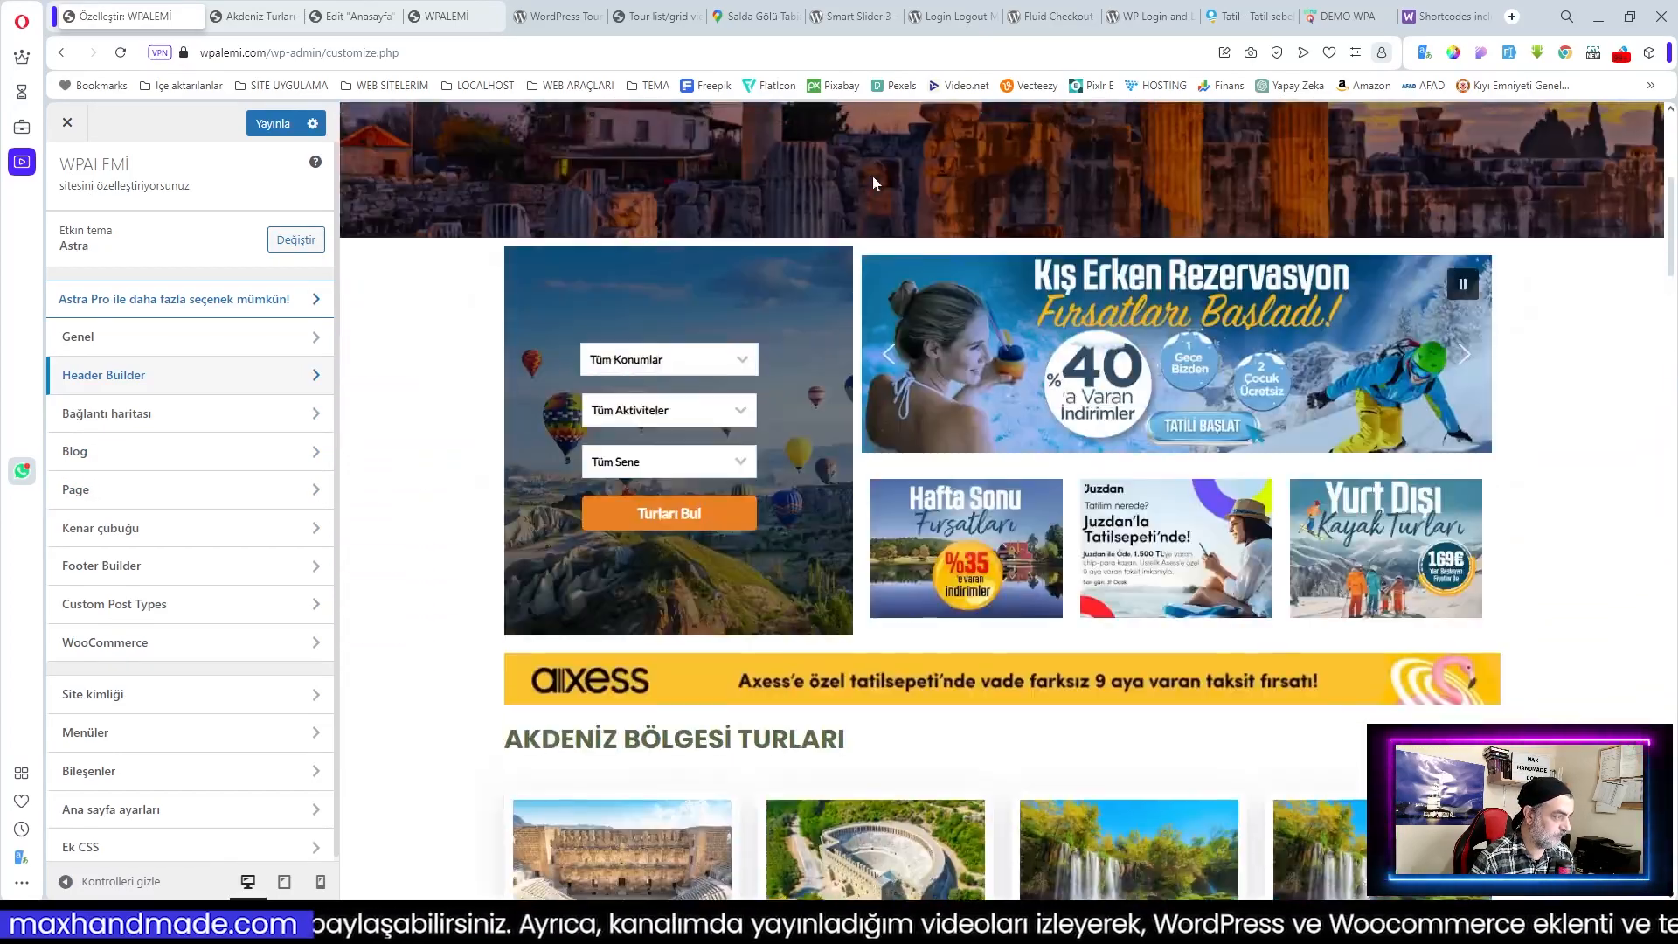
Step: Browse the live home page and open the Ege Akdeniz Turu tour page
left_click(441, 15)
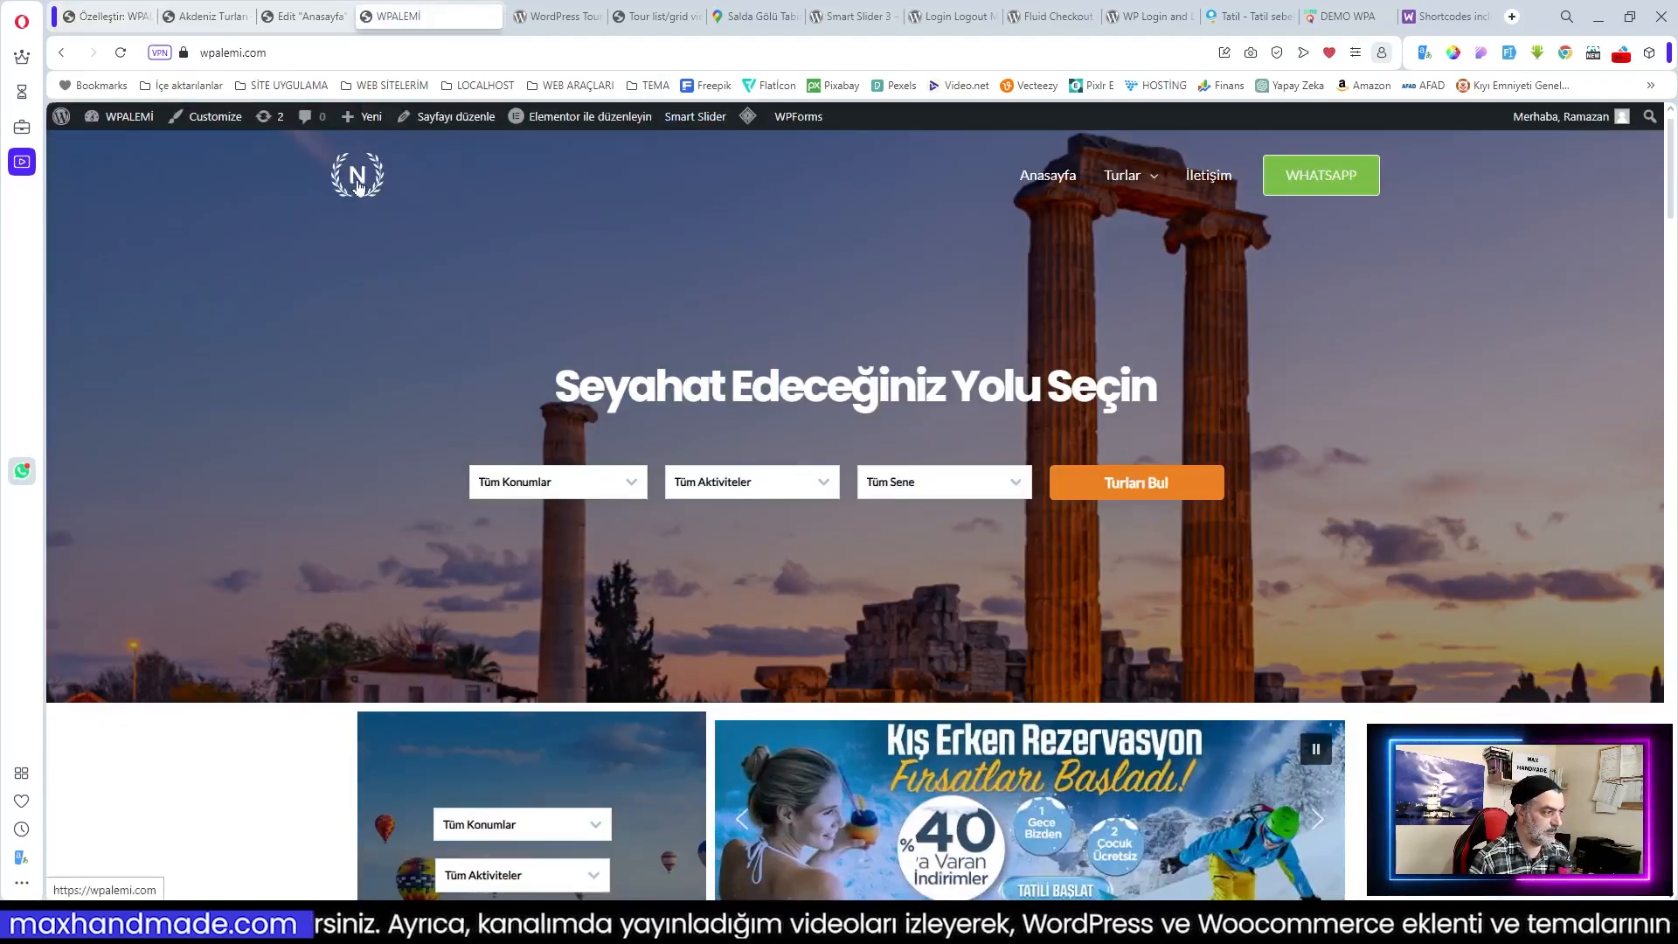
scroll(829, 274, "down", 10)
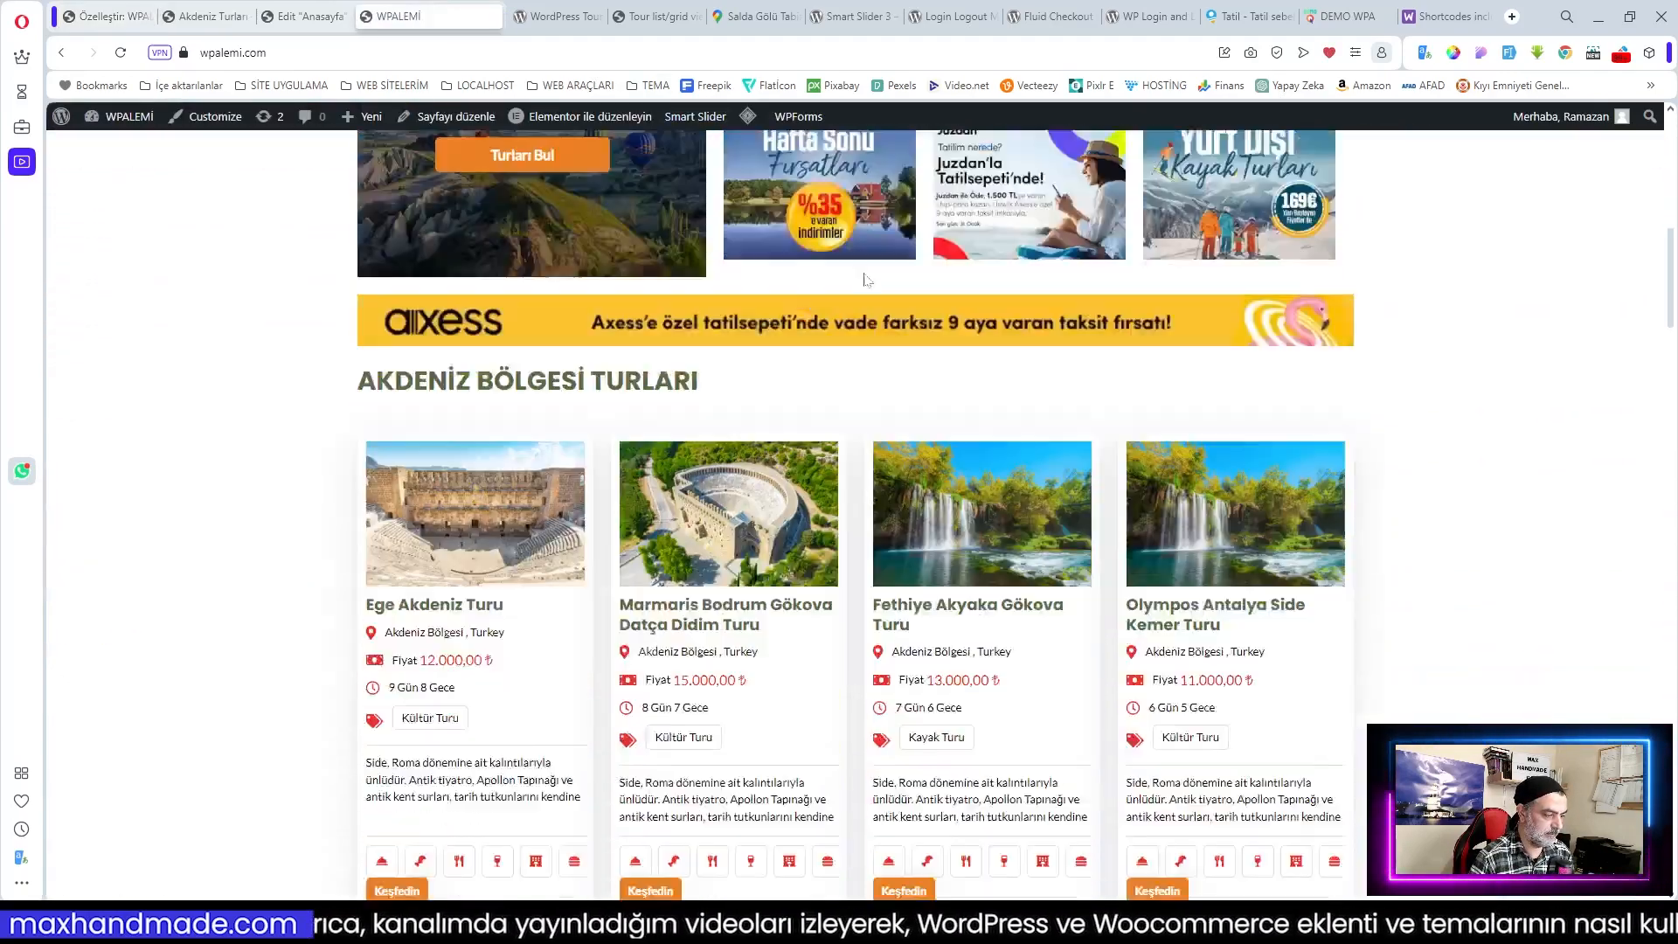
scroll(1673, 316, "down", 15)
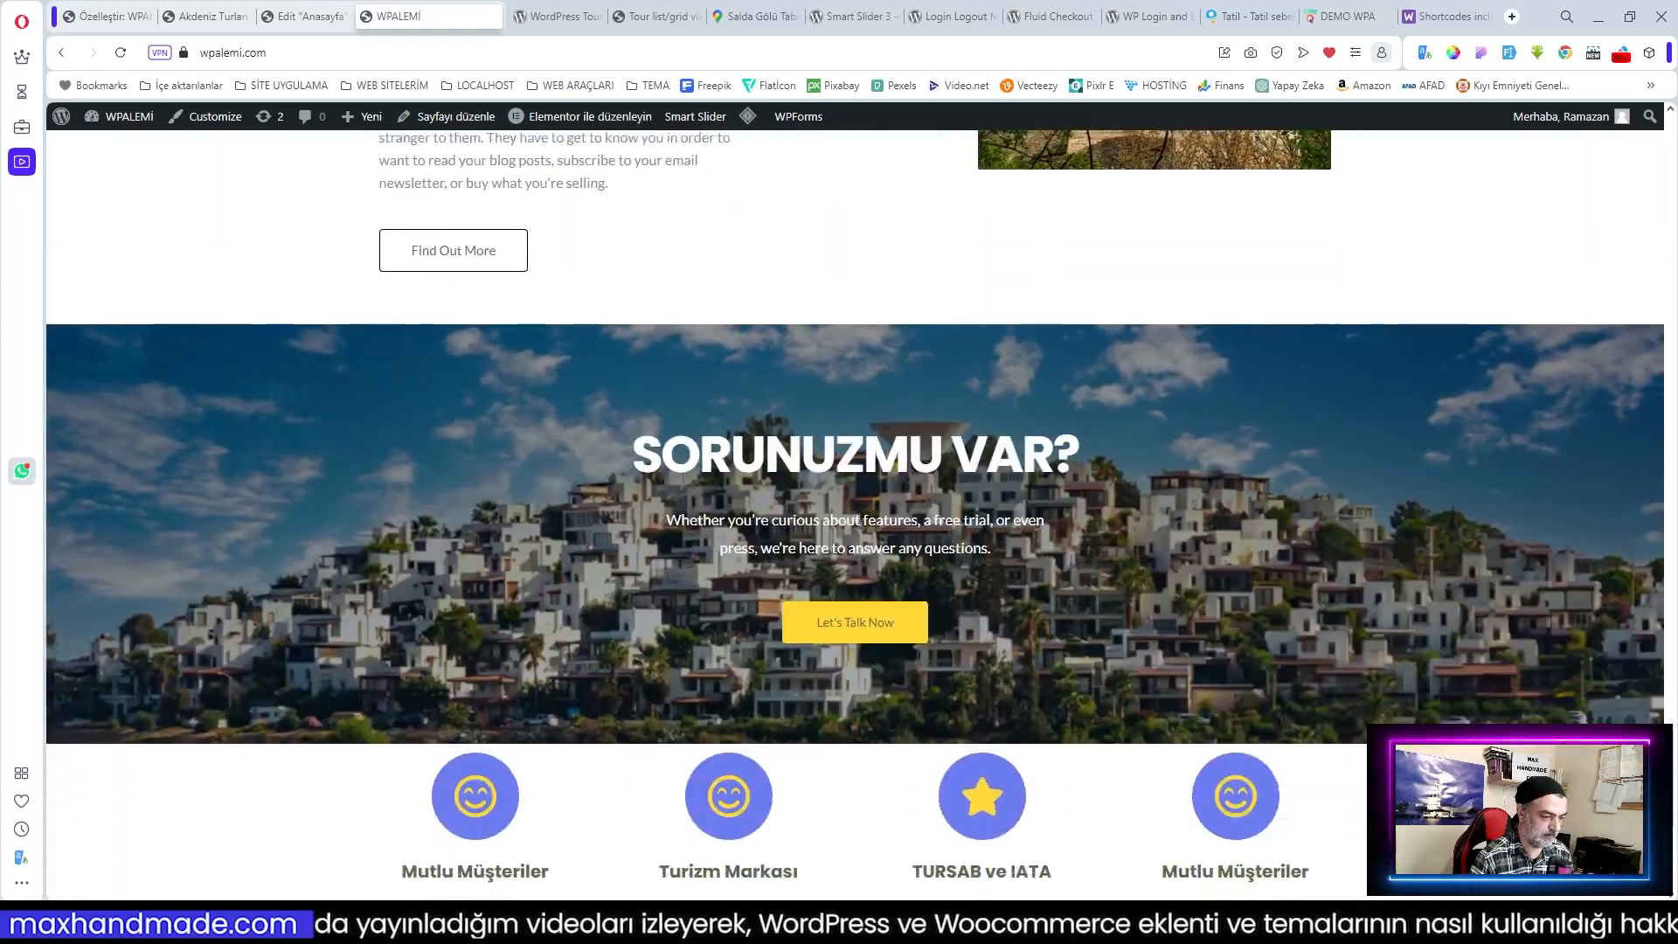
left_click_drag(1671, 786, 1671, 162)
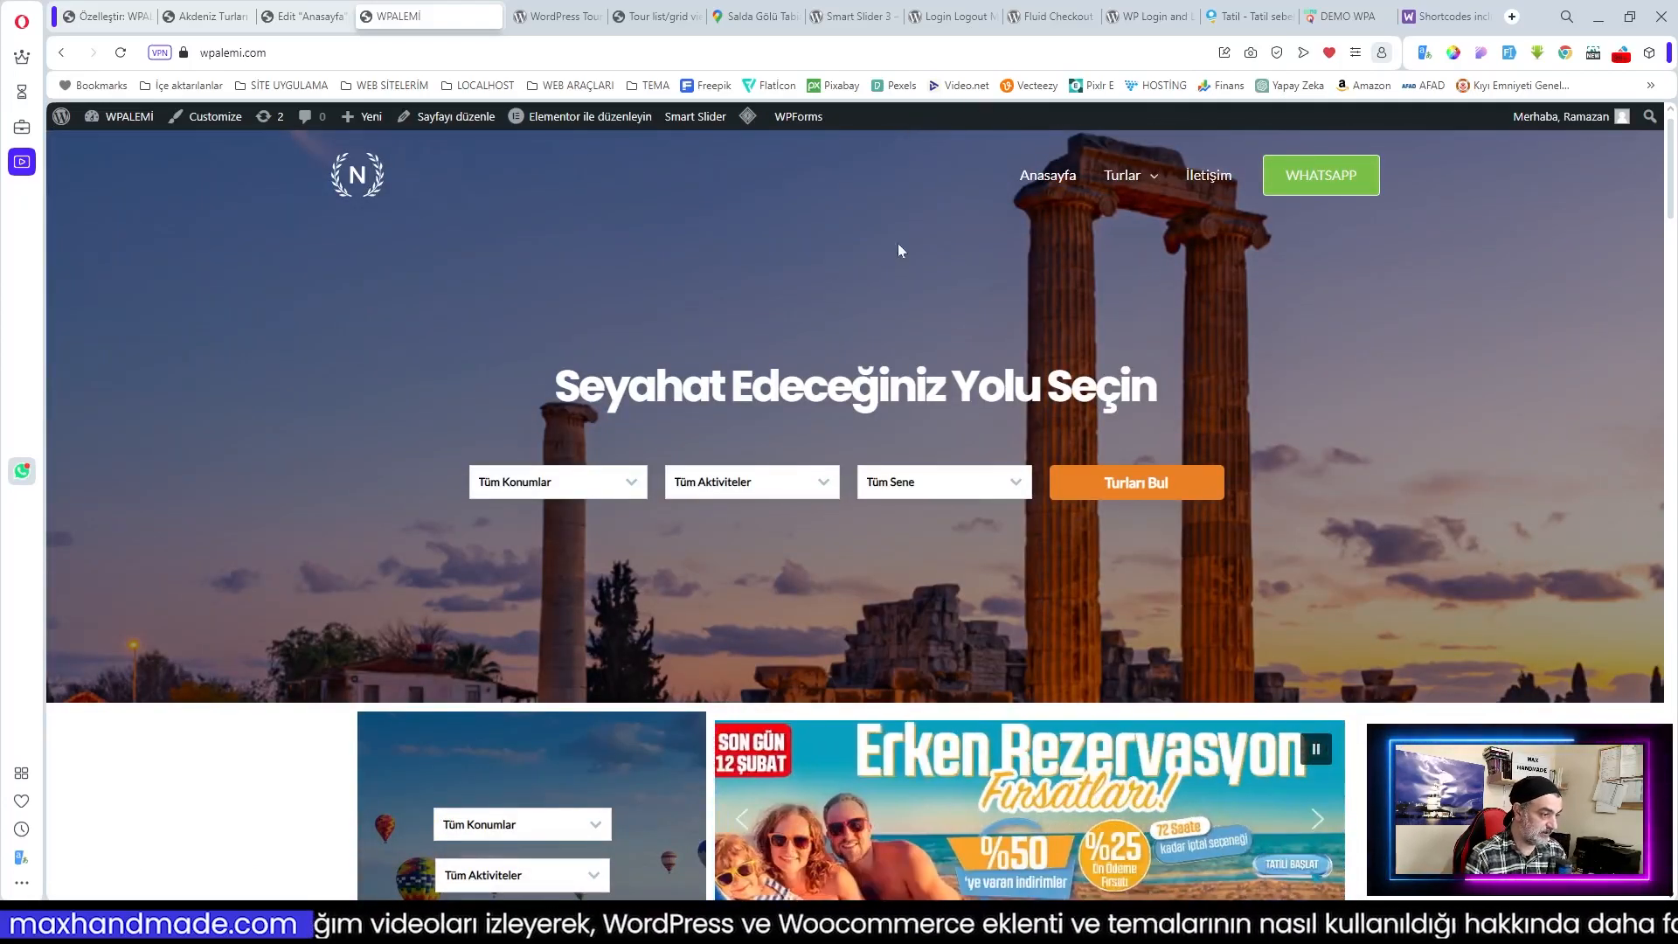
scroll(923, 242, "down", 1)
scroll(924, 234, "down", 6)
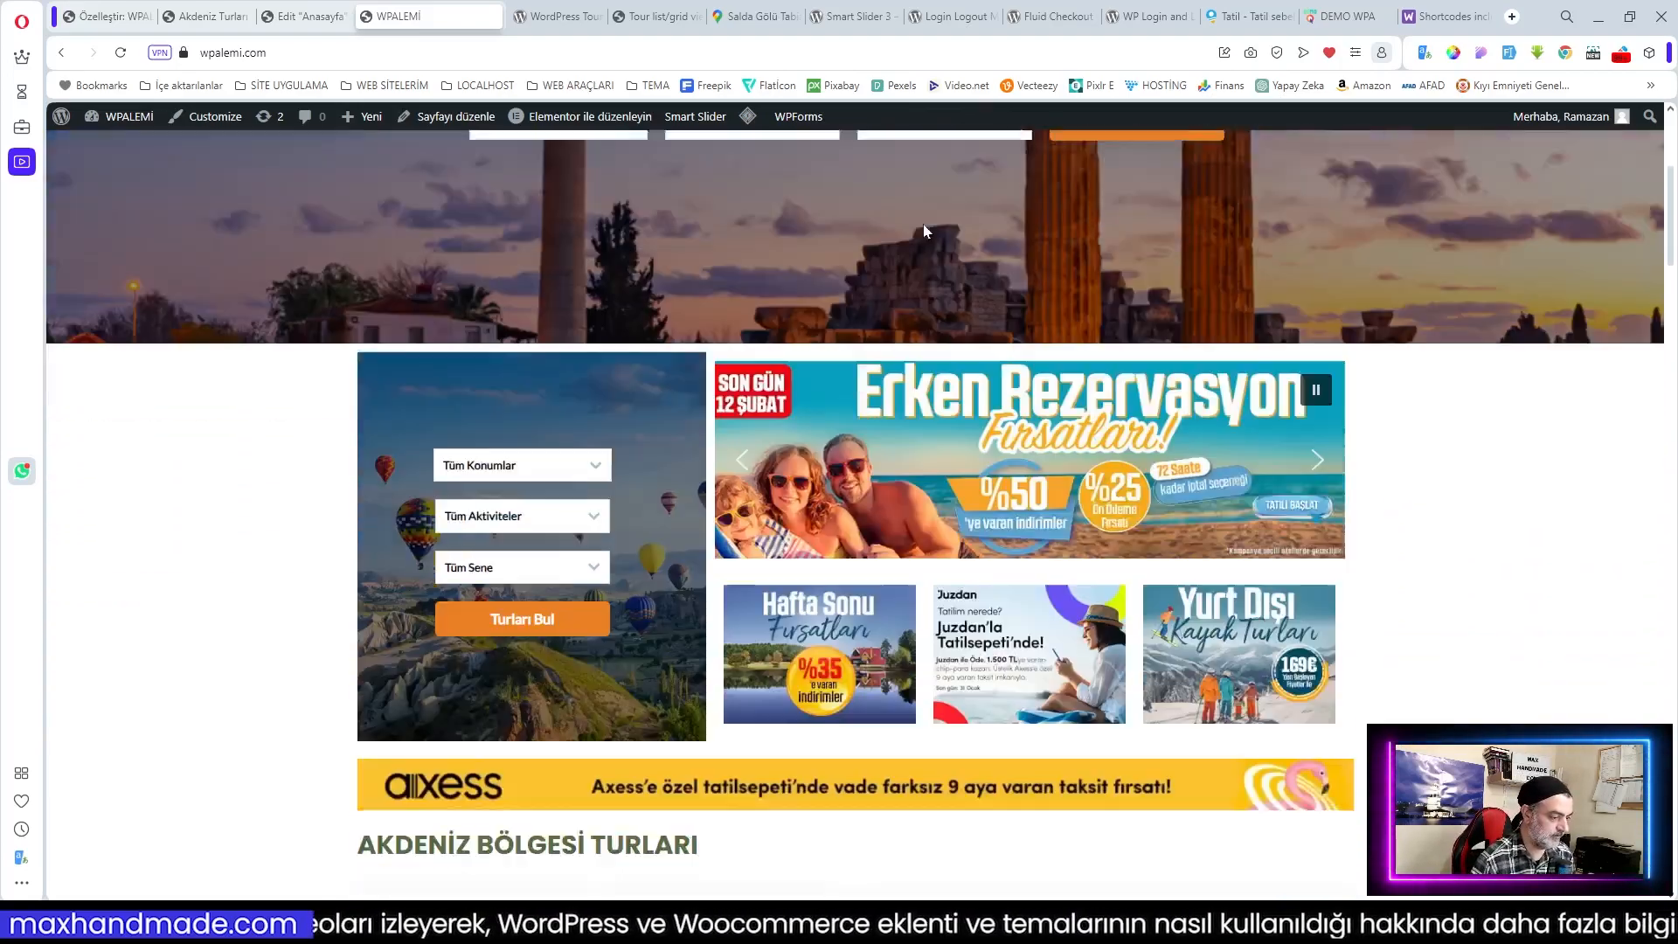
scroll(923, 224, "up", 3)
scroll(924, 232, "down", 10)
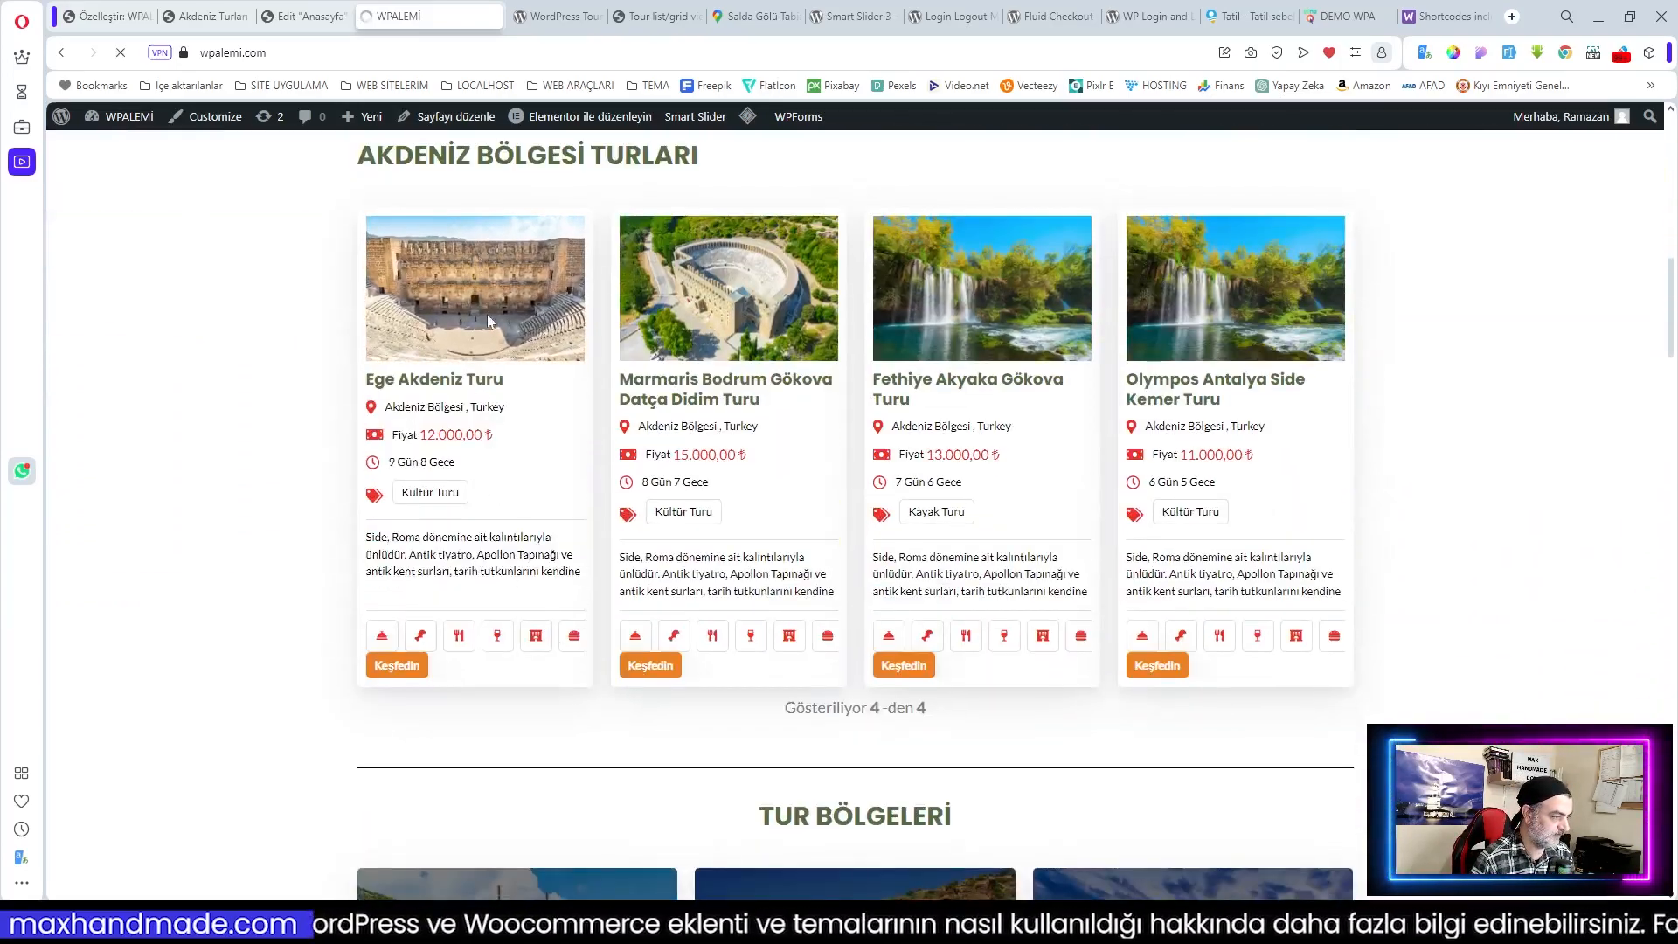
left_click(485, 312)
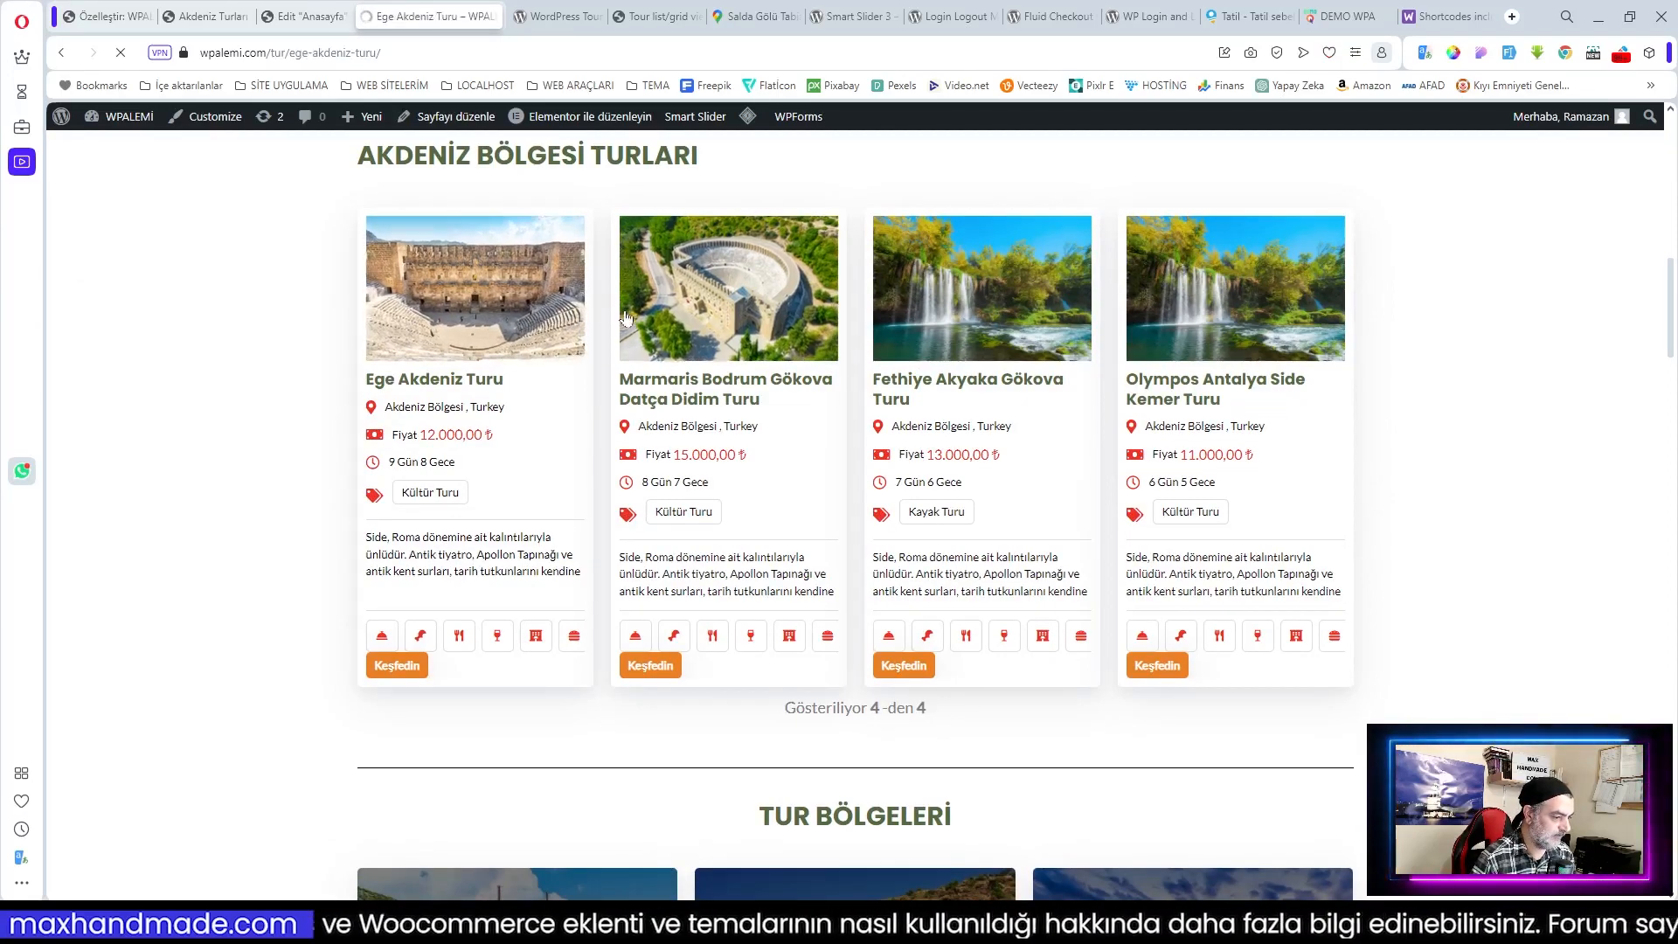
Step: Book Ege Akdeniz Turu for 28 Ocak 2024: 3 Yetişkin, 2 Çocuk, 2 Tek Yetişkin, 82.000,00 ₺ in cart
scroll(714, 429, "down", 4)
scroll(714, 428, "down", 2)
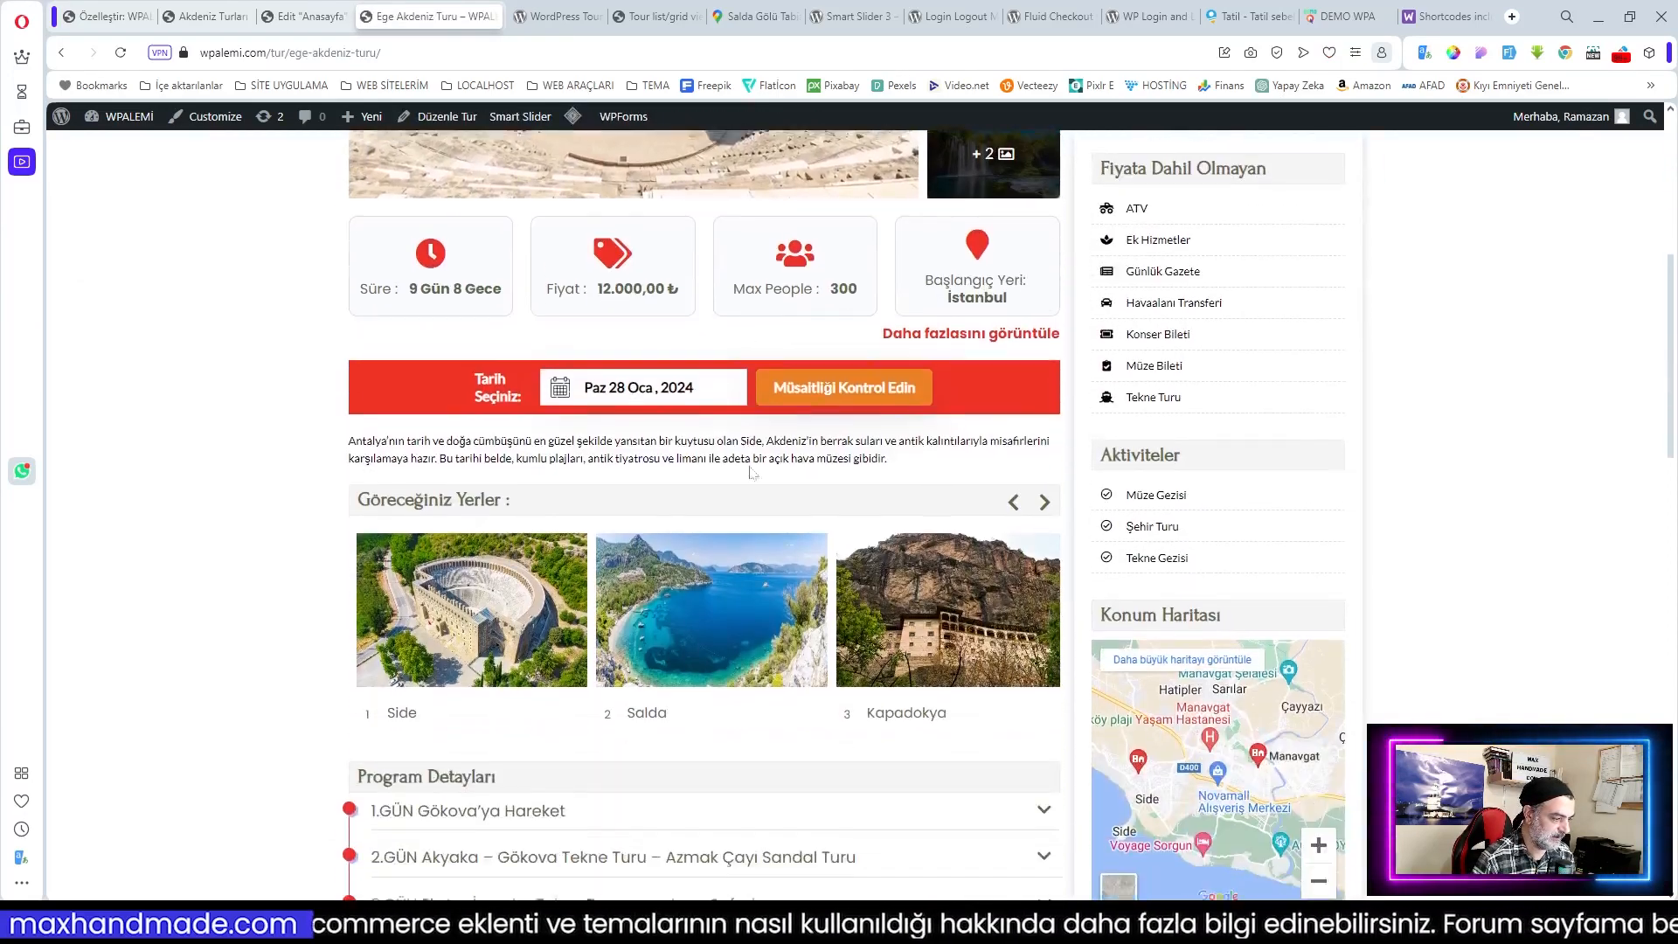
left_click(839, 378)
left_click(816, 622)
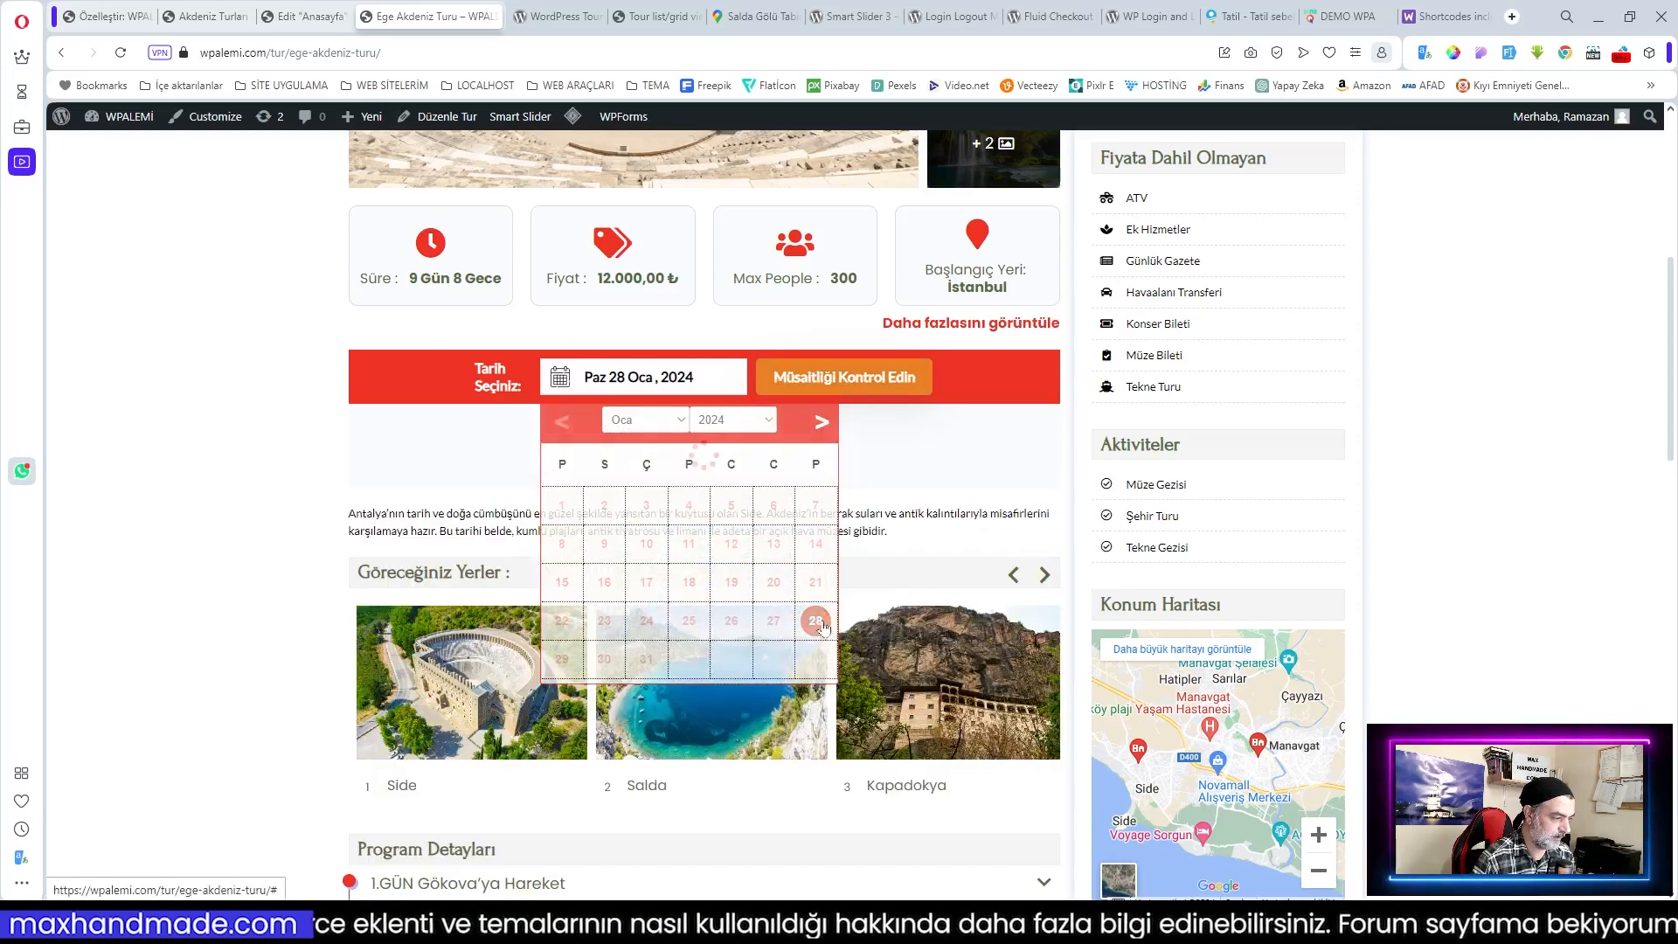
left_click(965, 482)
left_click(965, 482)
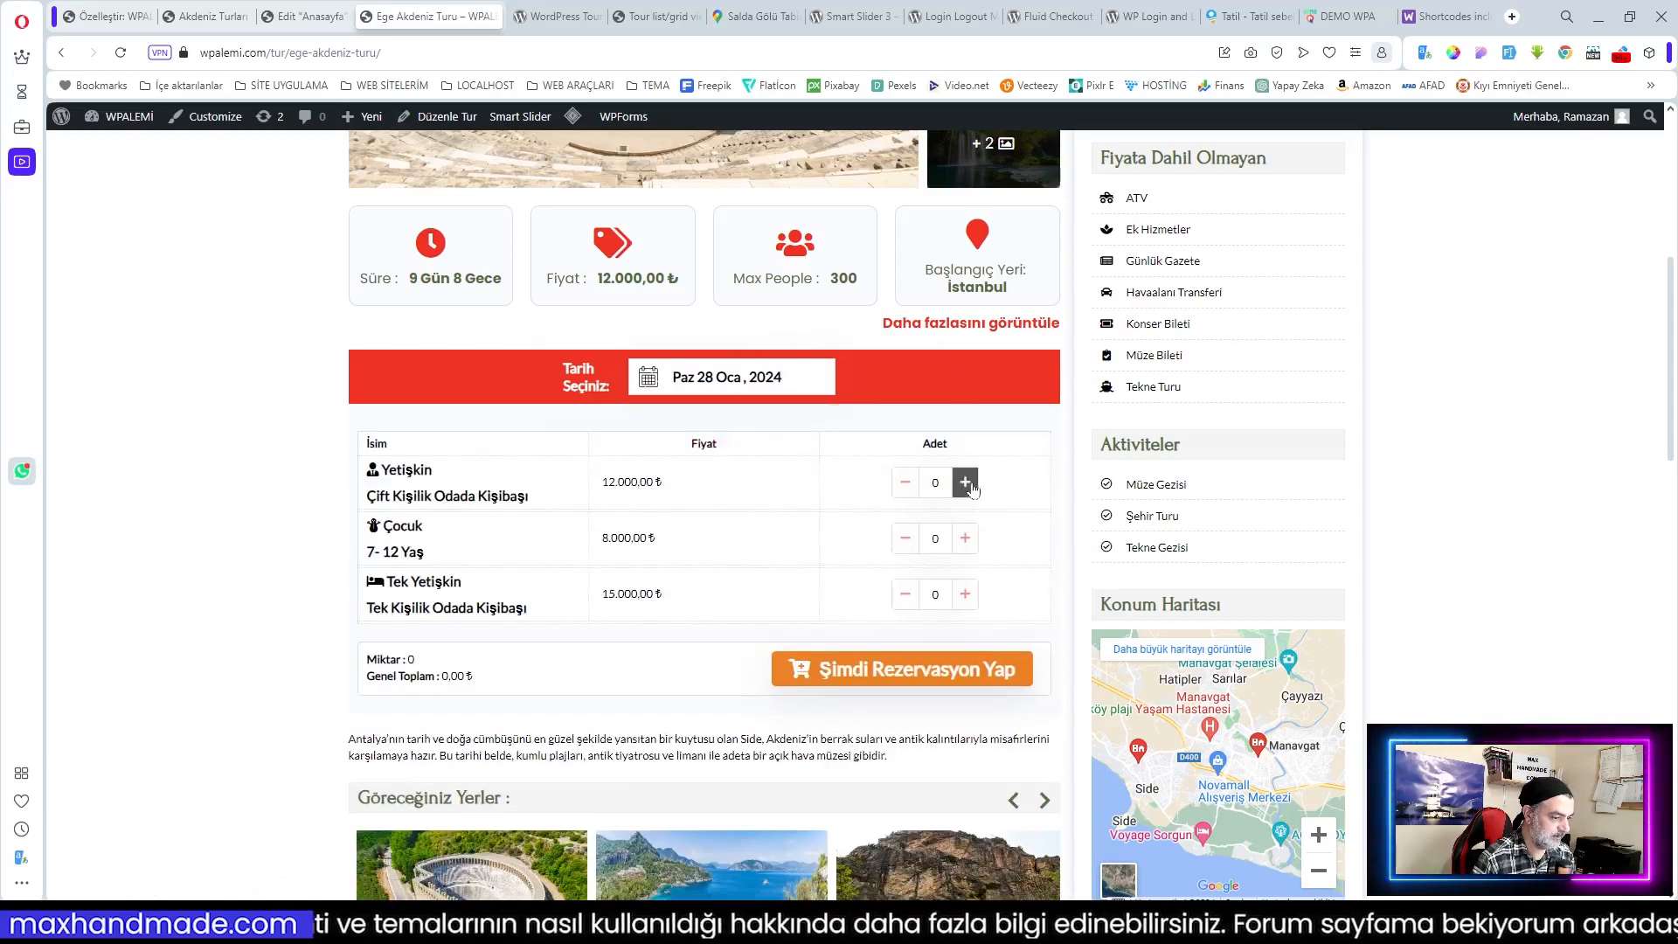
left_click(972, 549)
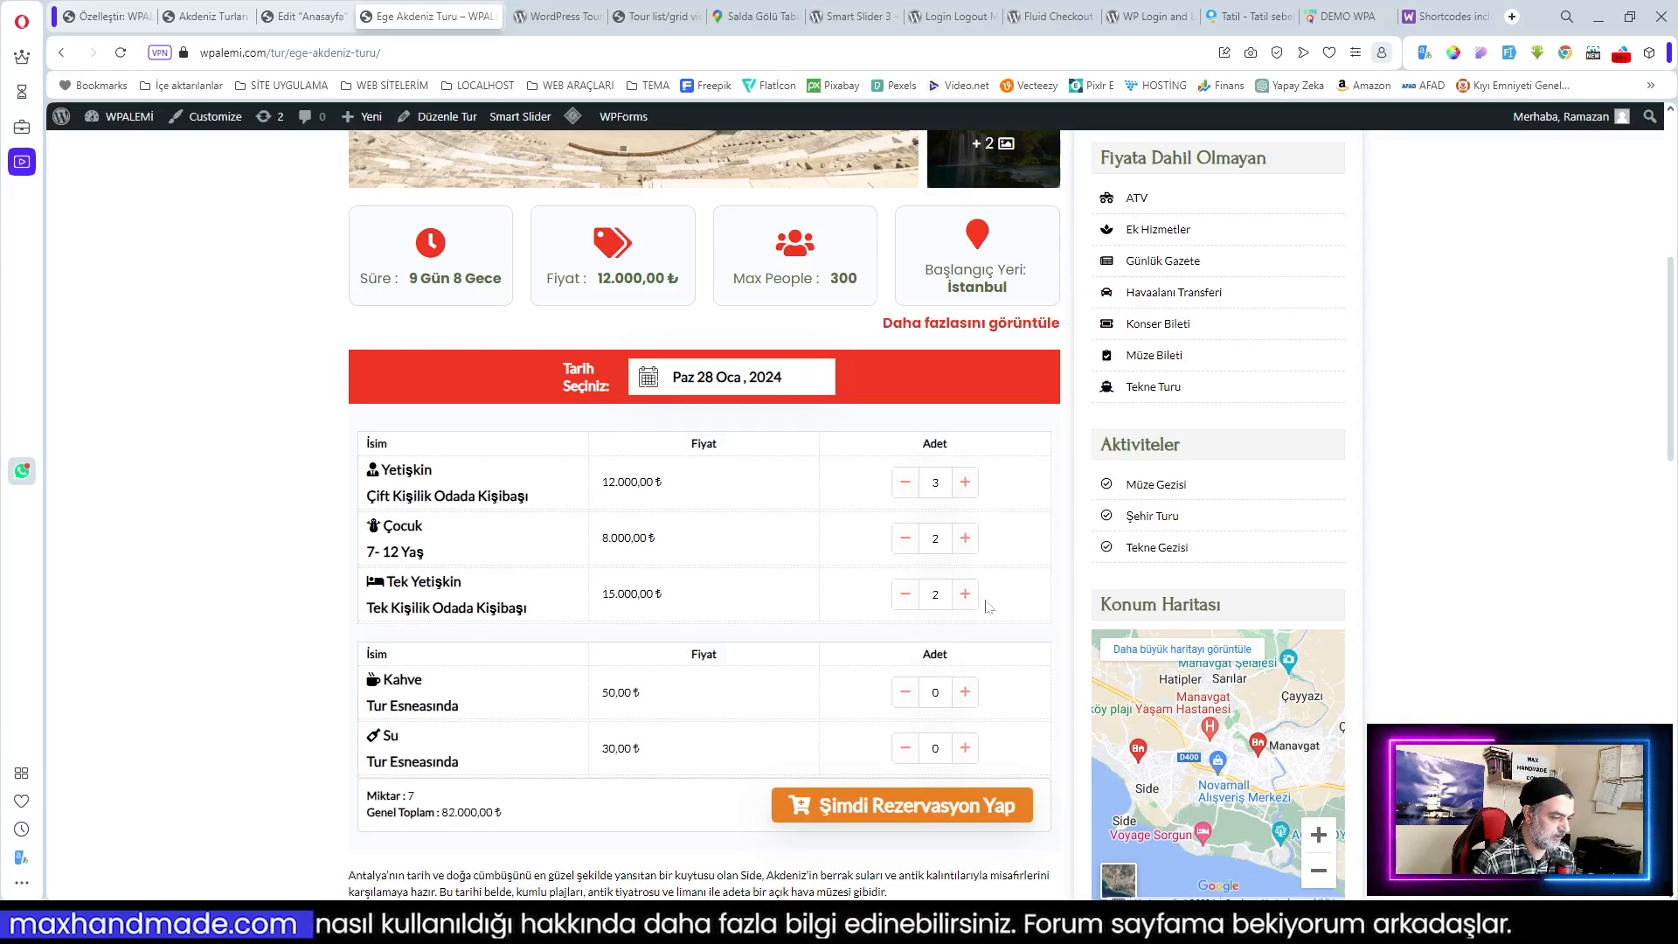
left_click(946, 809)
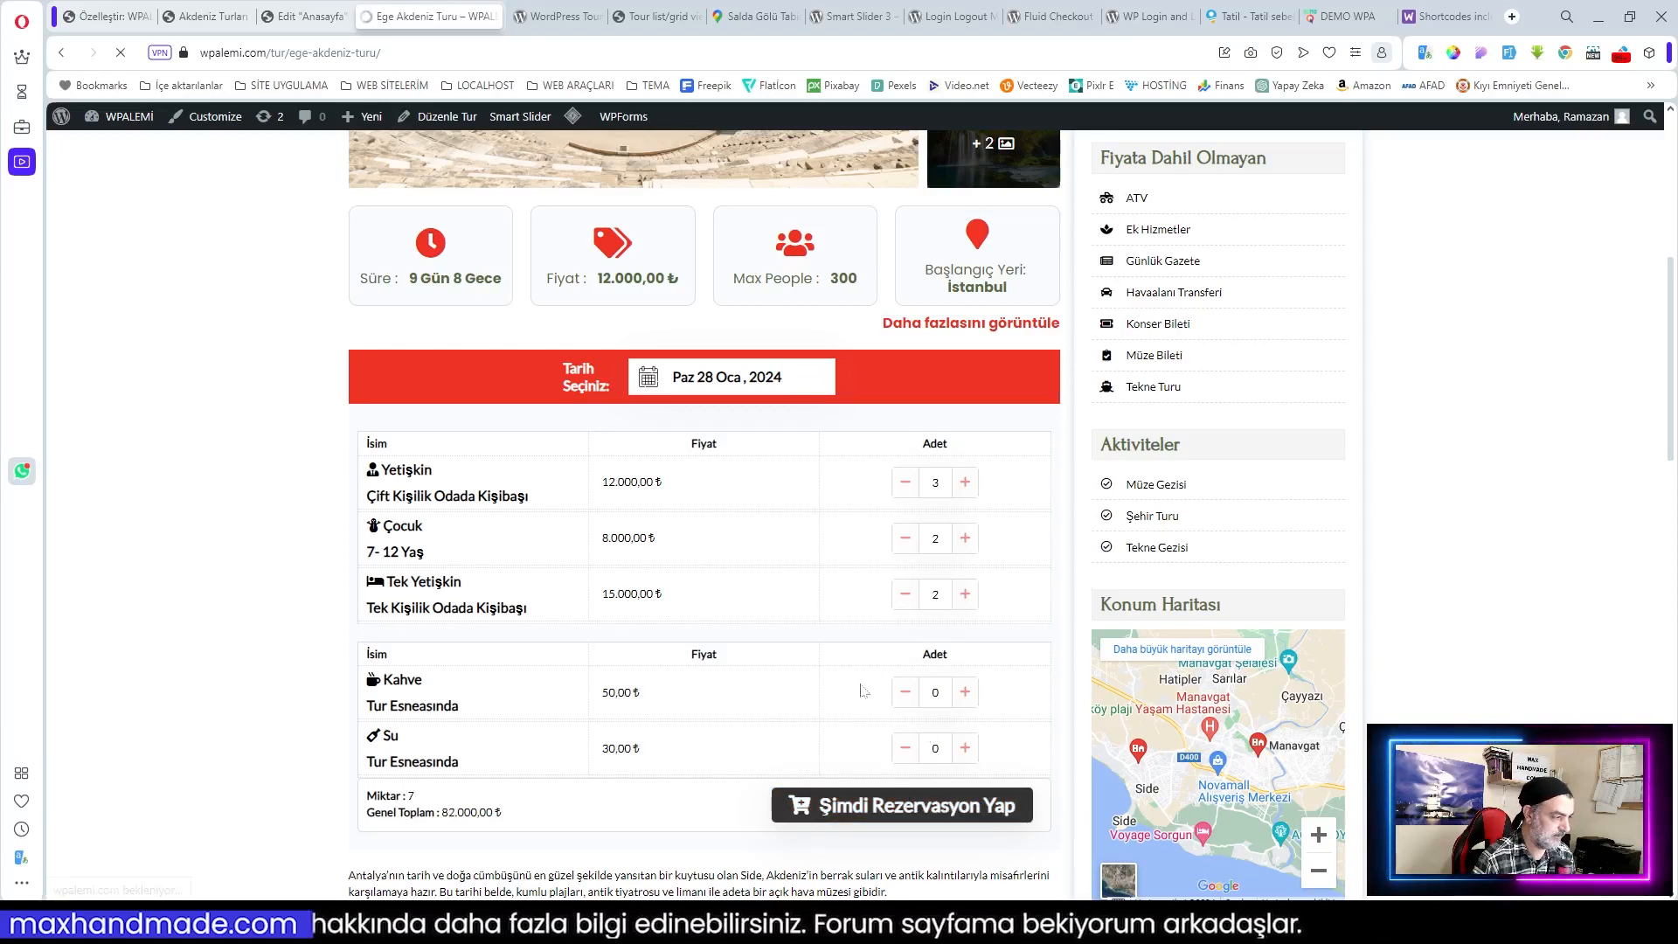
left_click(1333, 238)
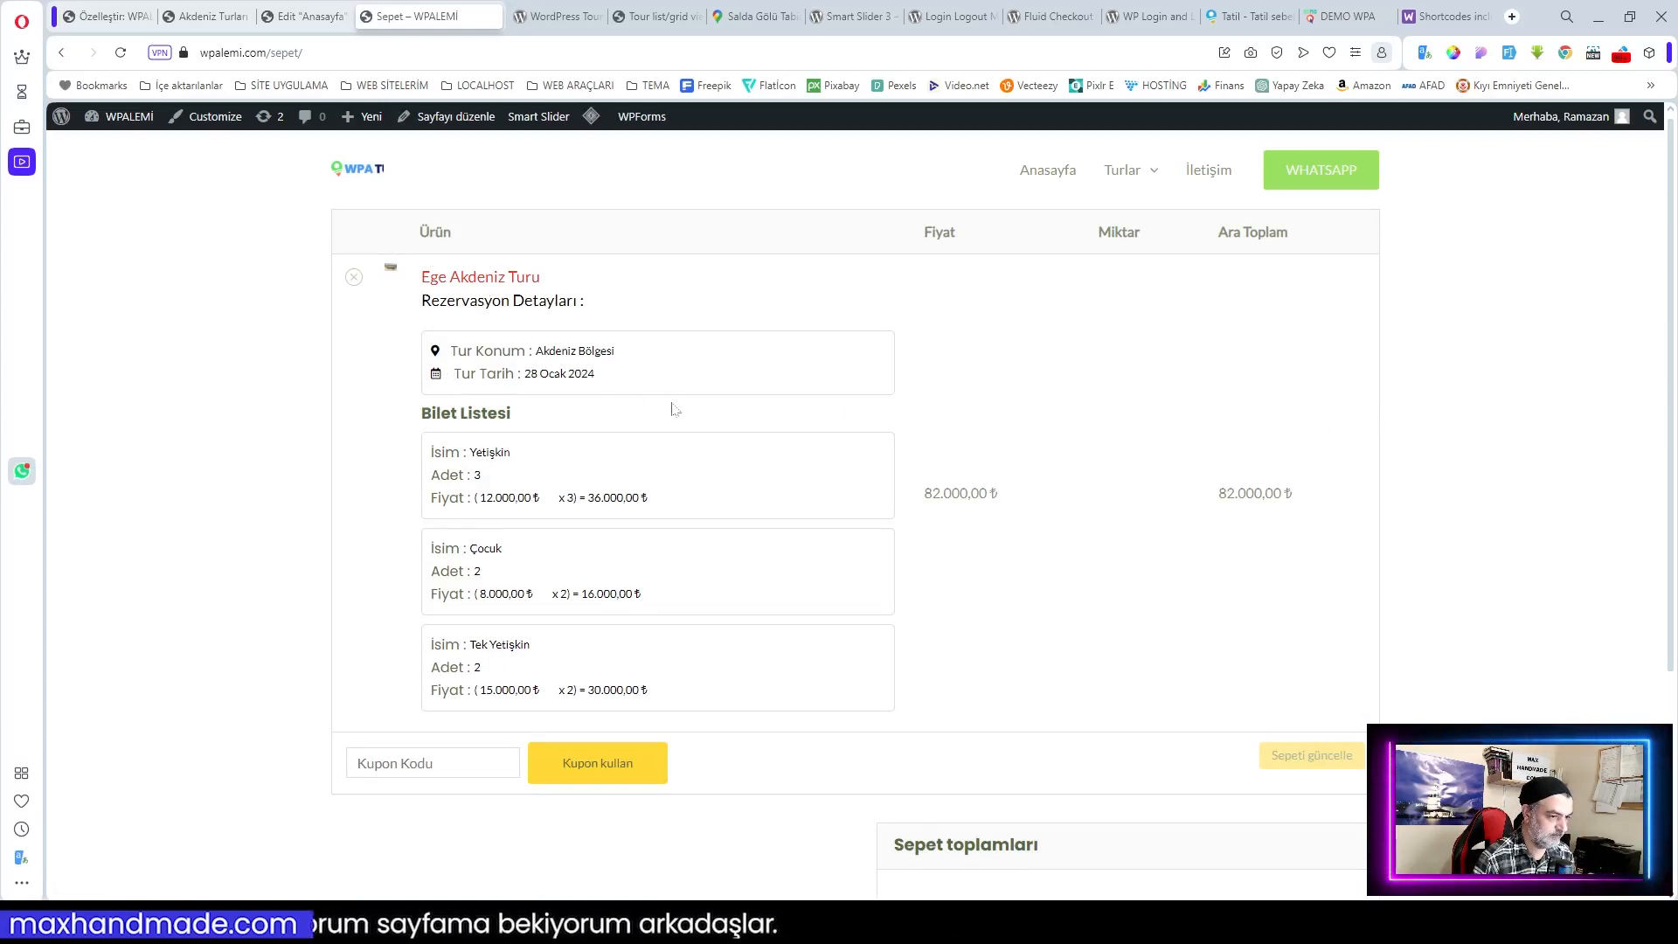
scroll(675, 409, "down", 2)
scroll(664, 452, "up", 2)
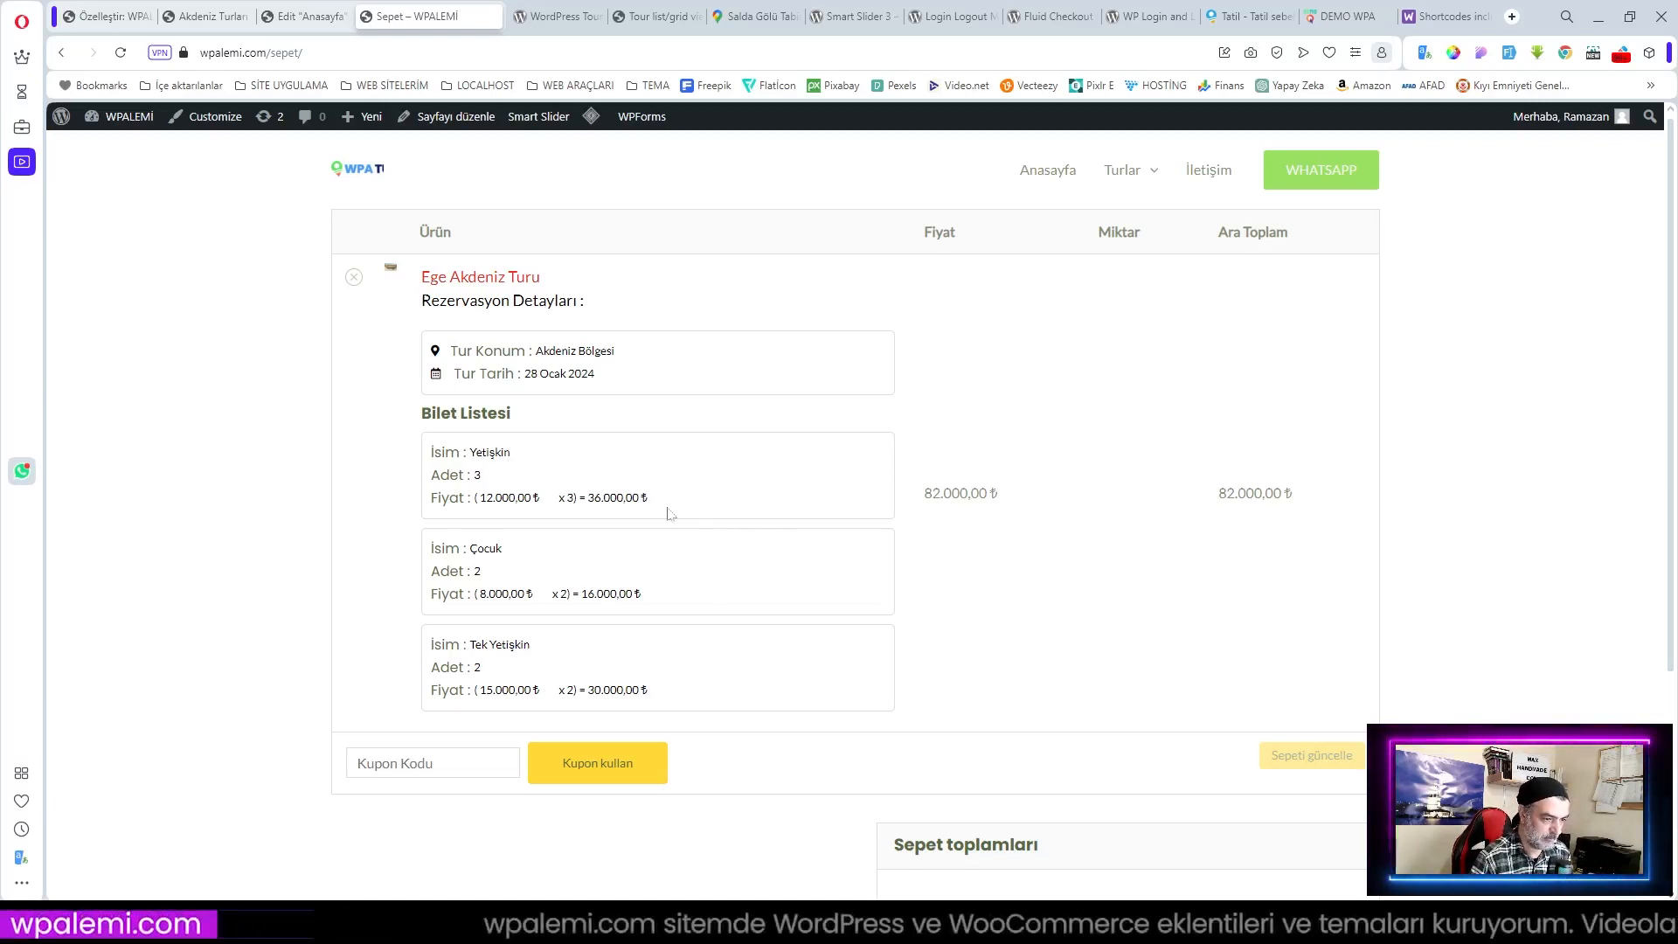
scroll(722, 516, "down", 3)
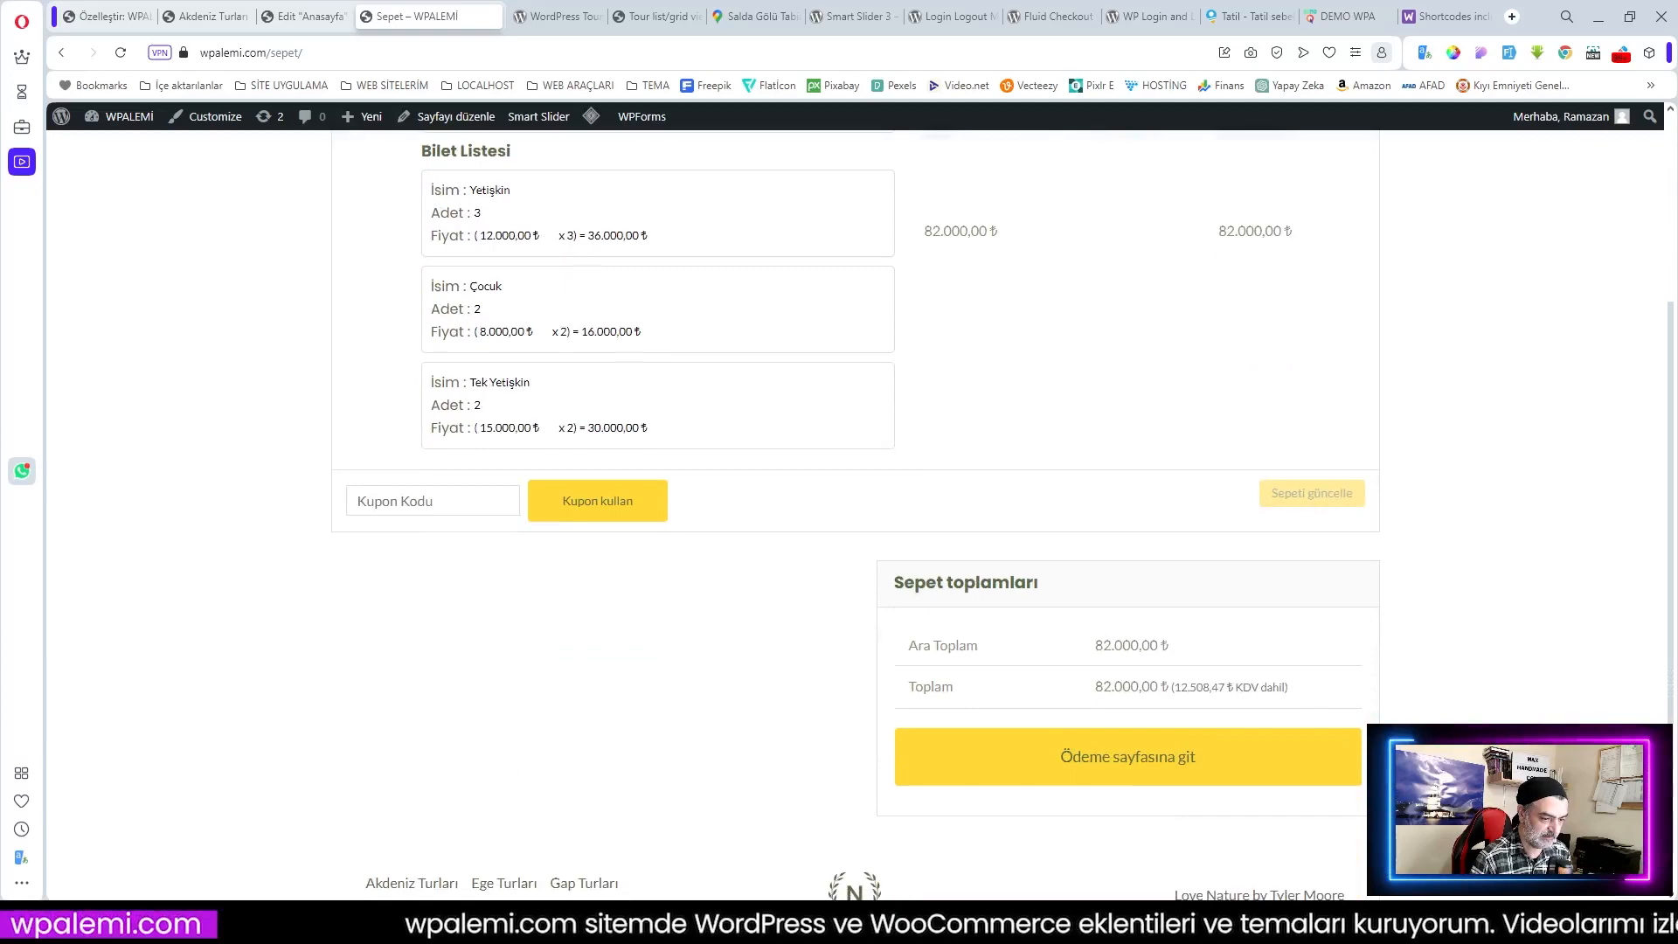
left_click(1126, 768)
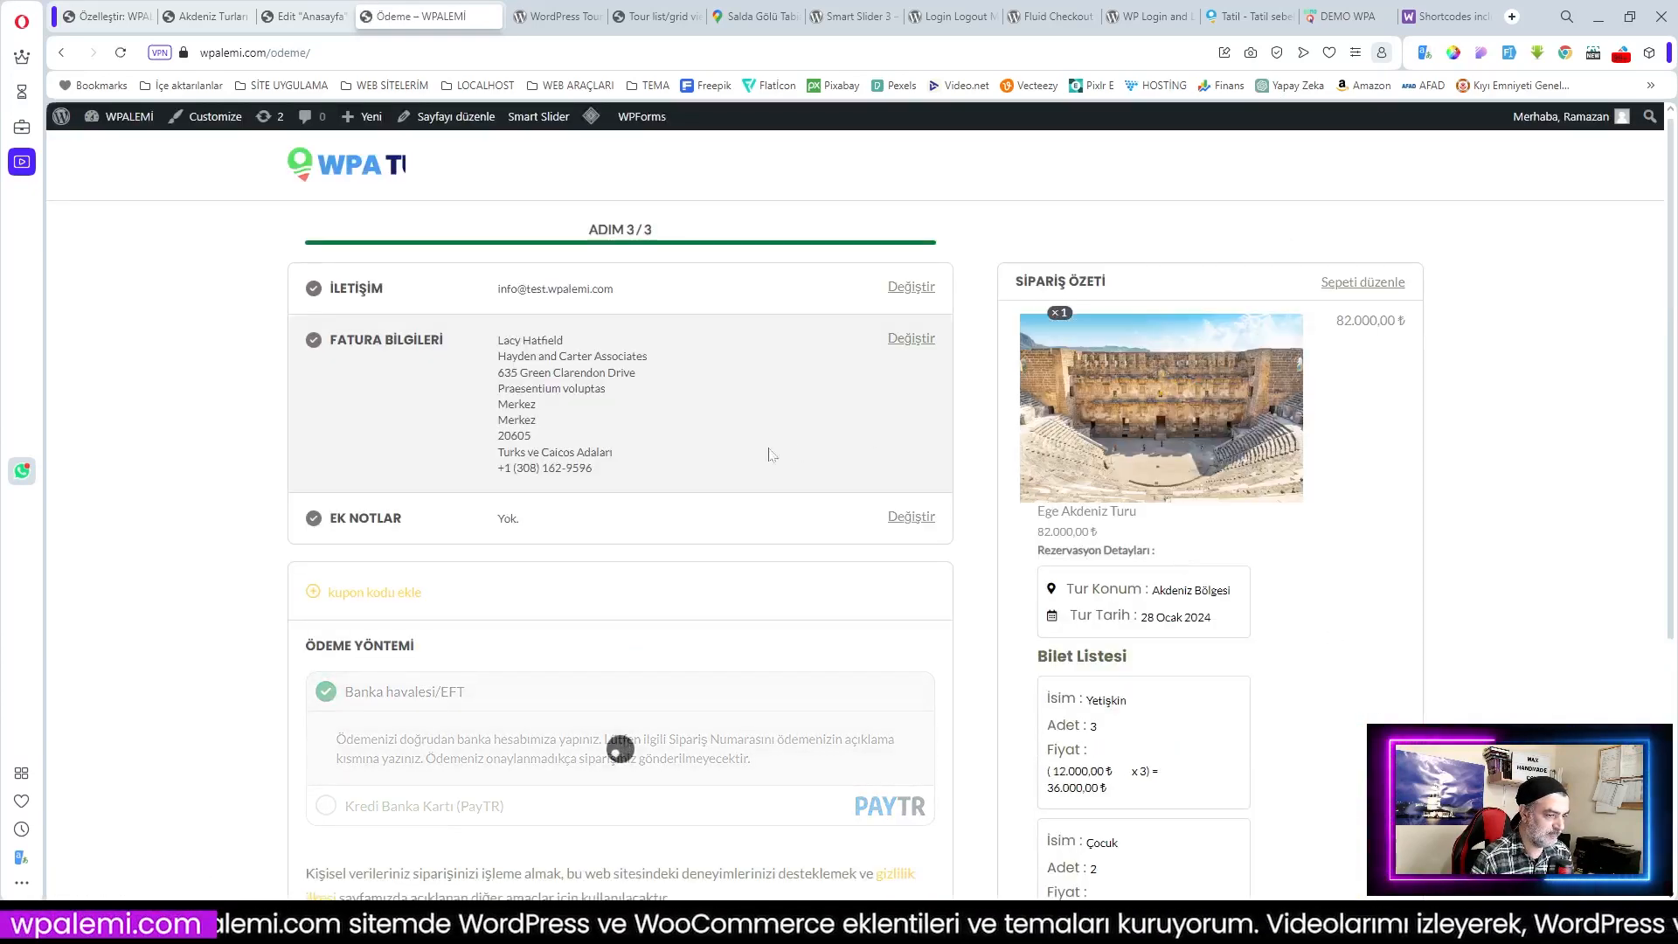
scroll(595, 274, "down", 2)
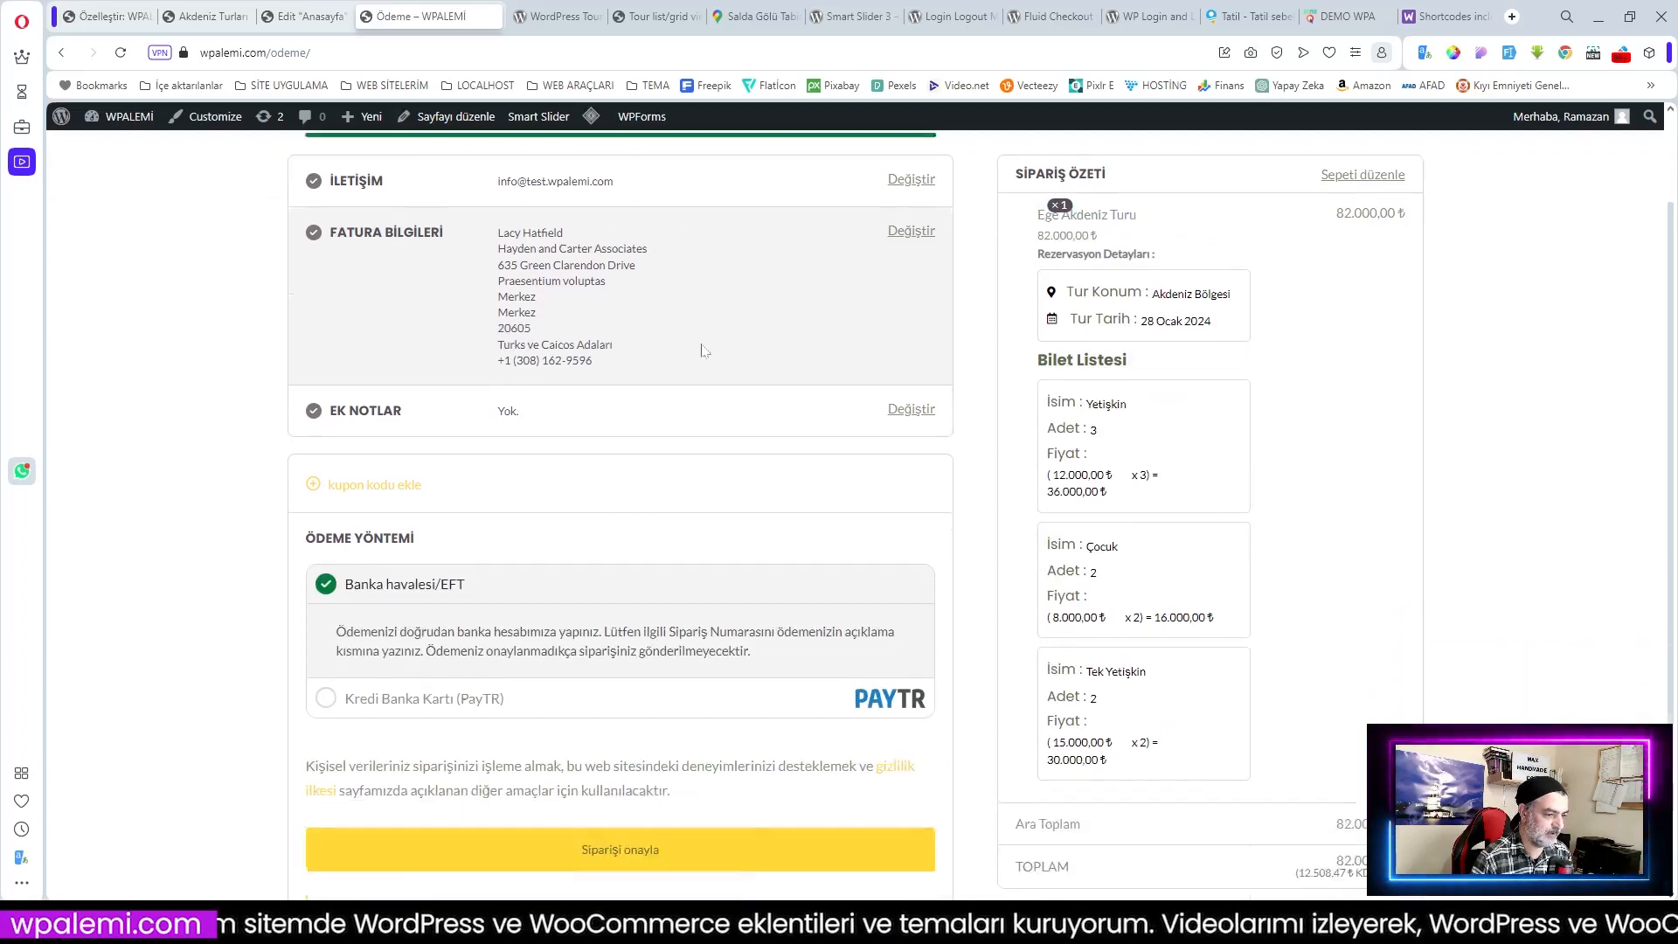
scroll(428, 581, "up", 2)
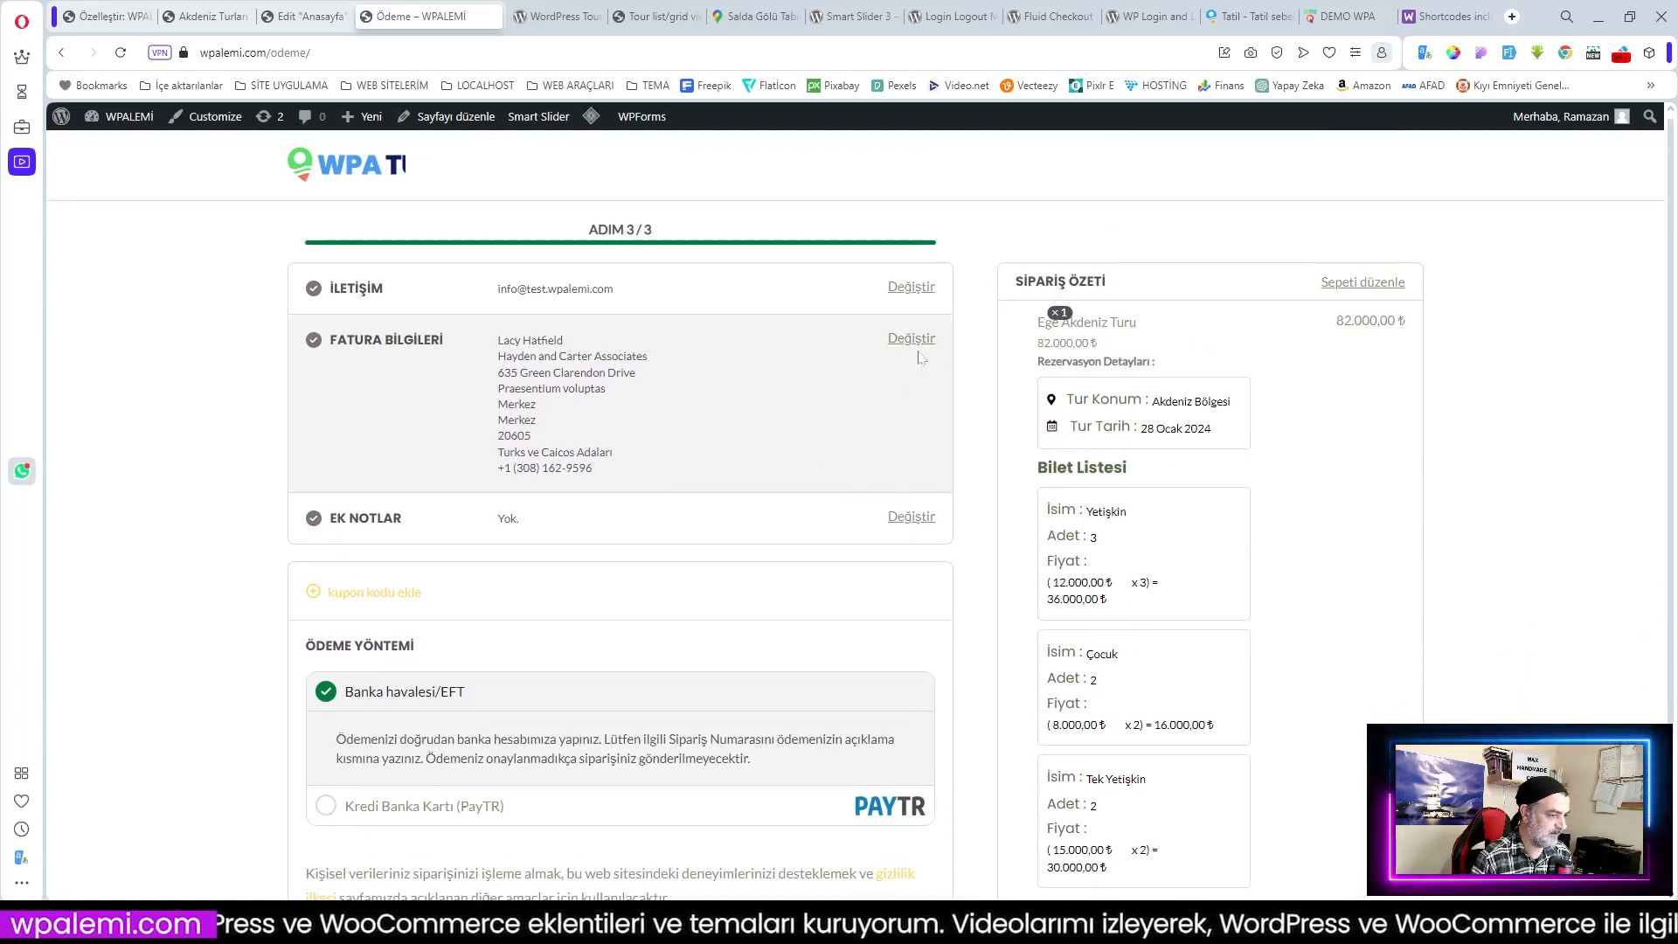
scroll(758, 371, "down", 2)
scroll(759, 371, "up", 2)
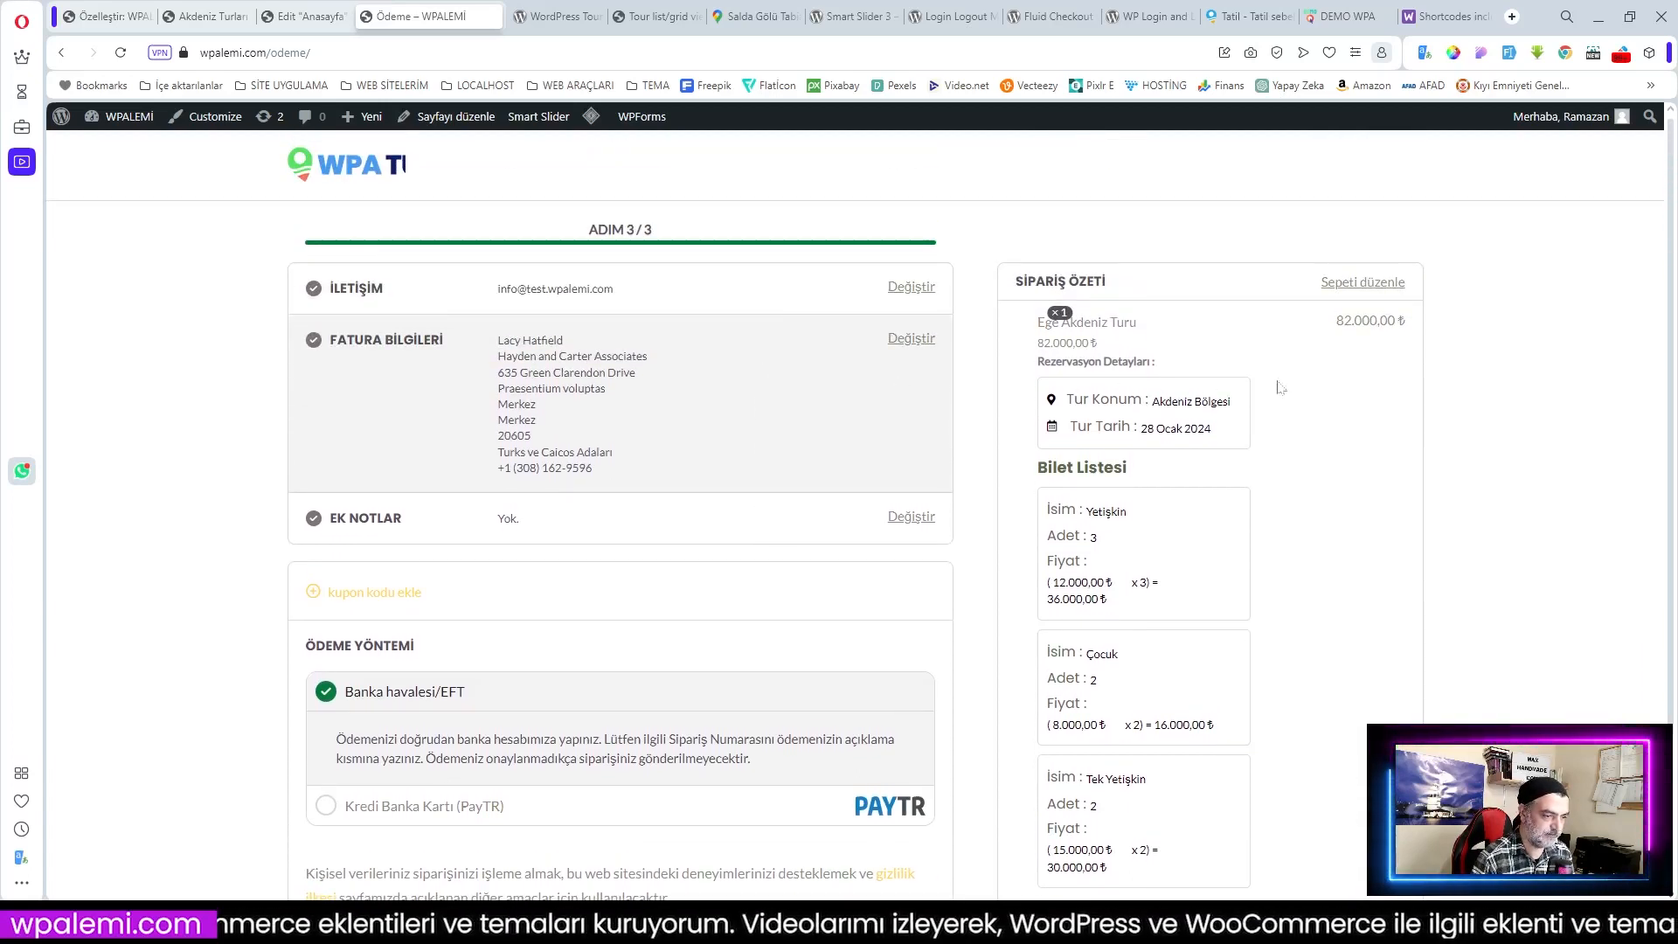
scroll(1371, 455, "down", 2)
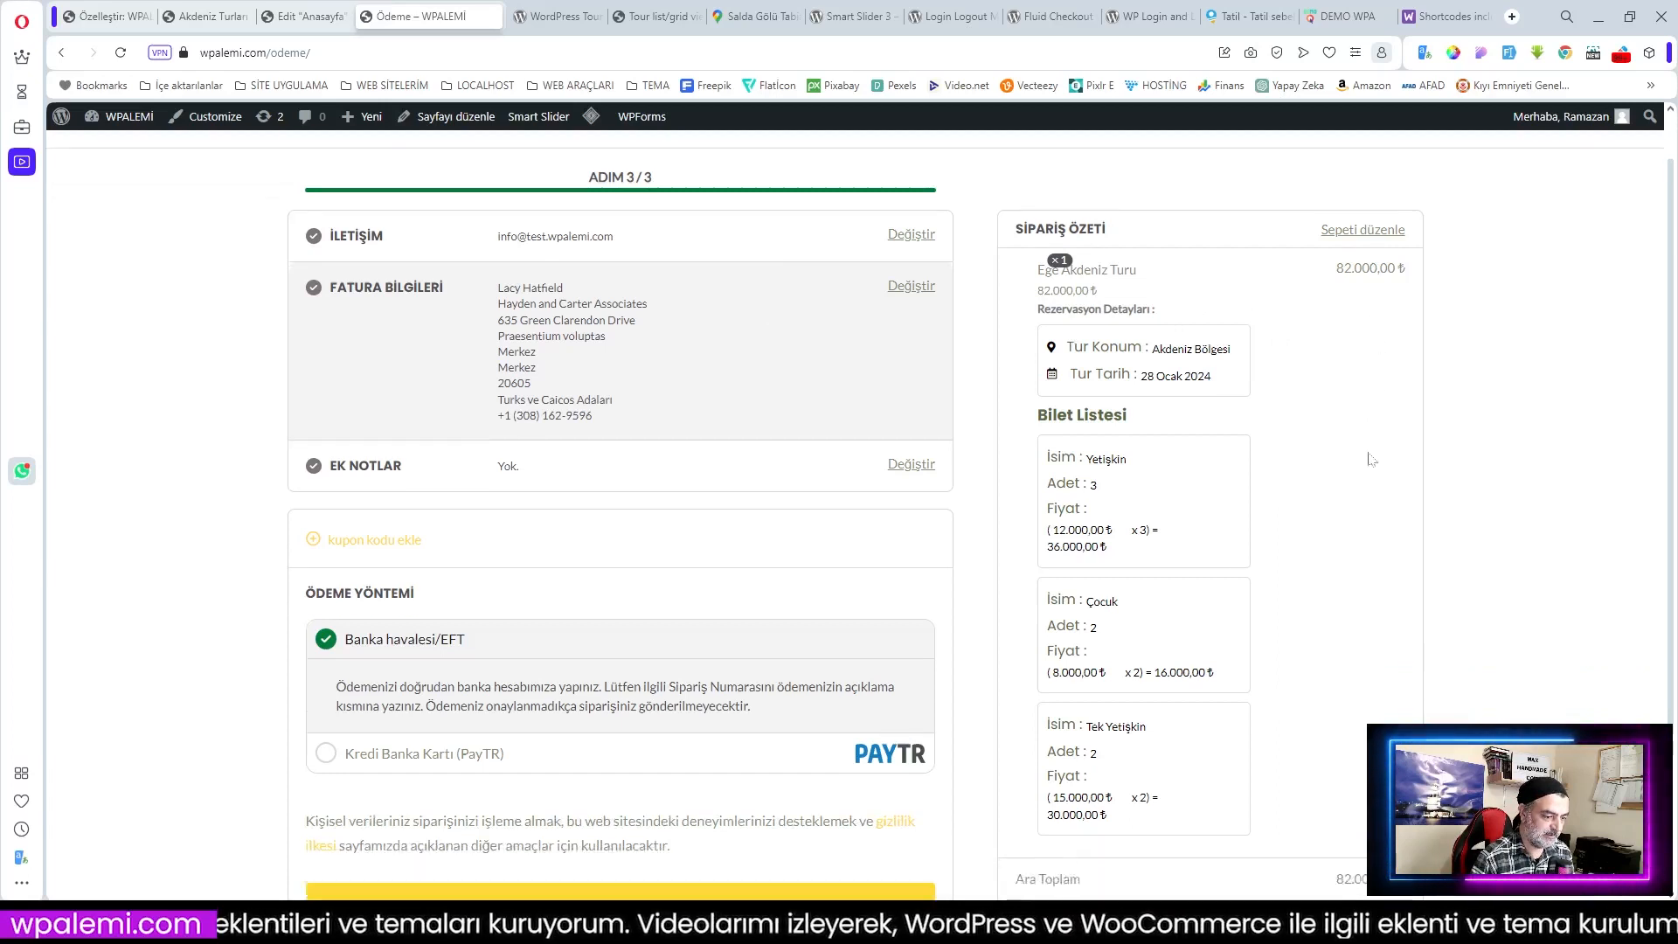
scroll(1376, 524, "down", 1)
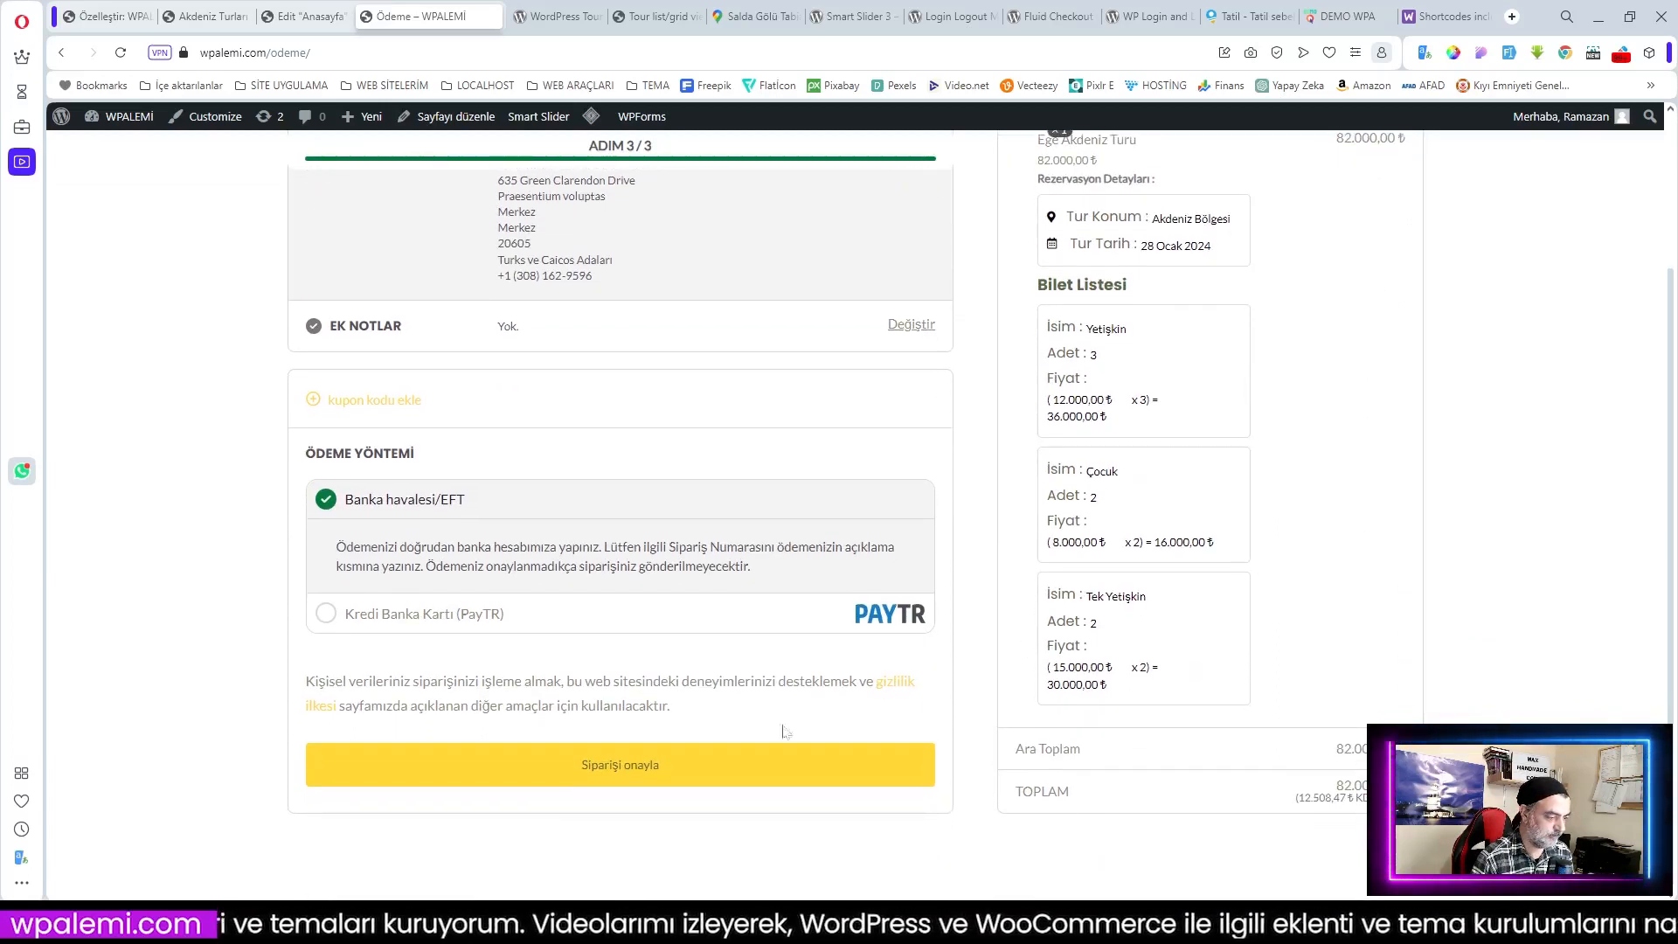
left_click(333, 616)
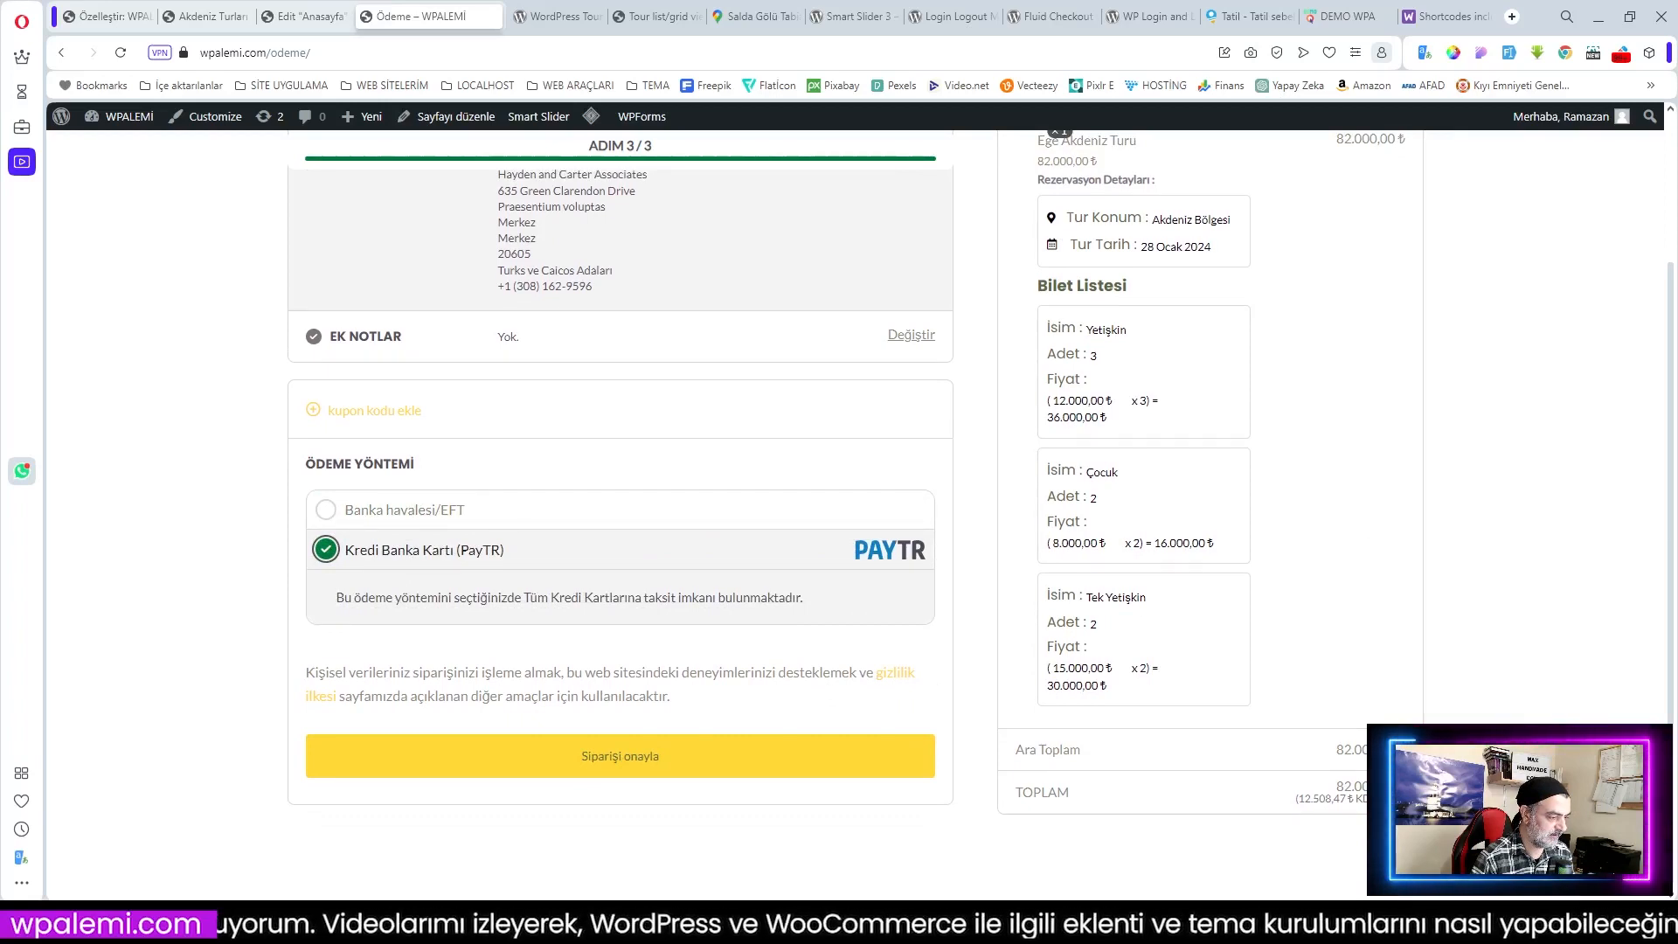
left_click(332, 511)
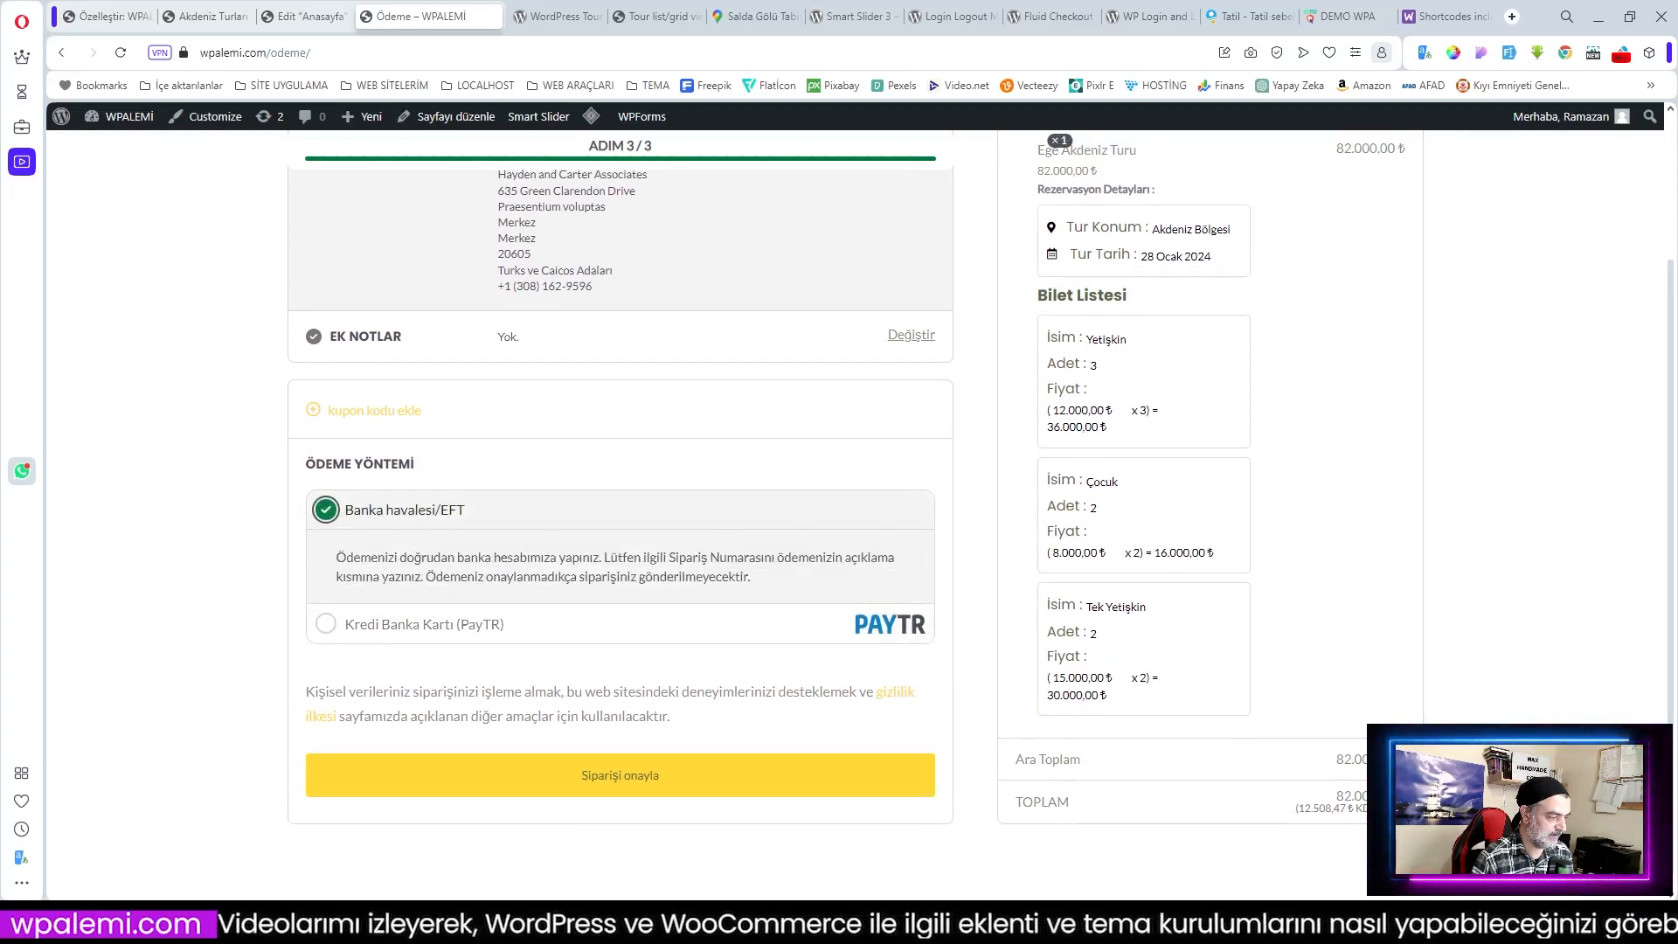
scroll(1160, 742, "up", 2)
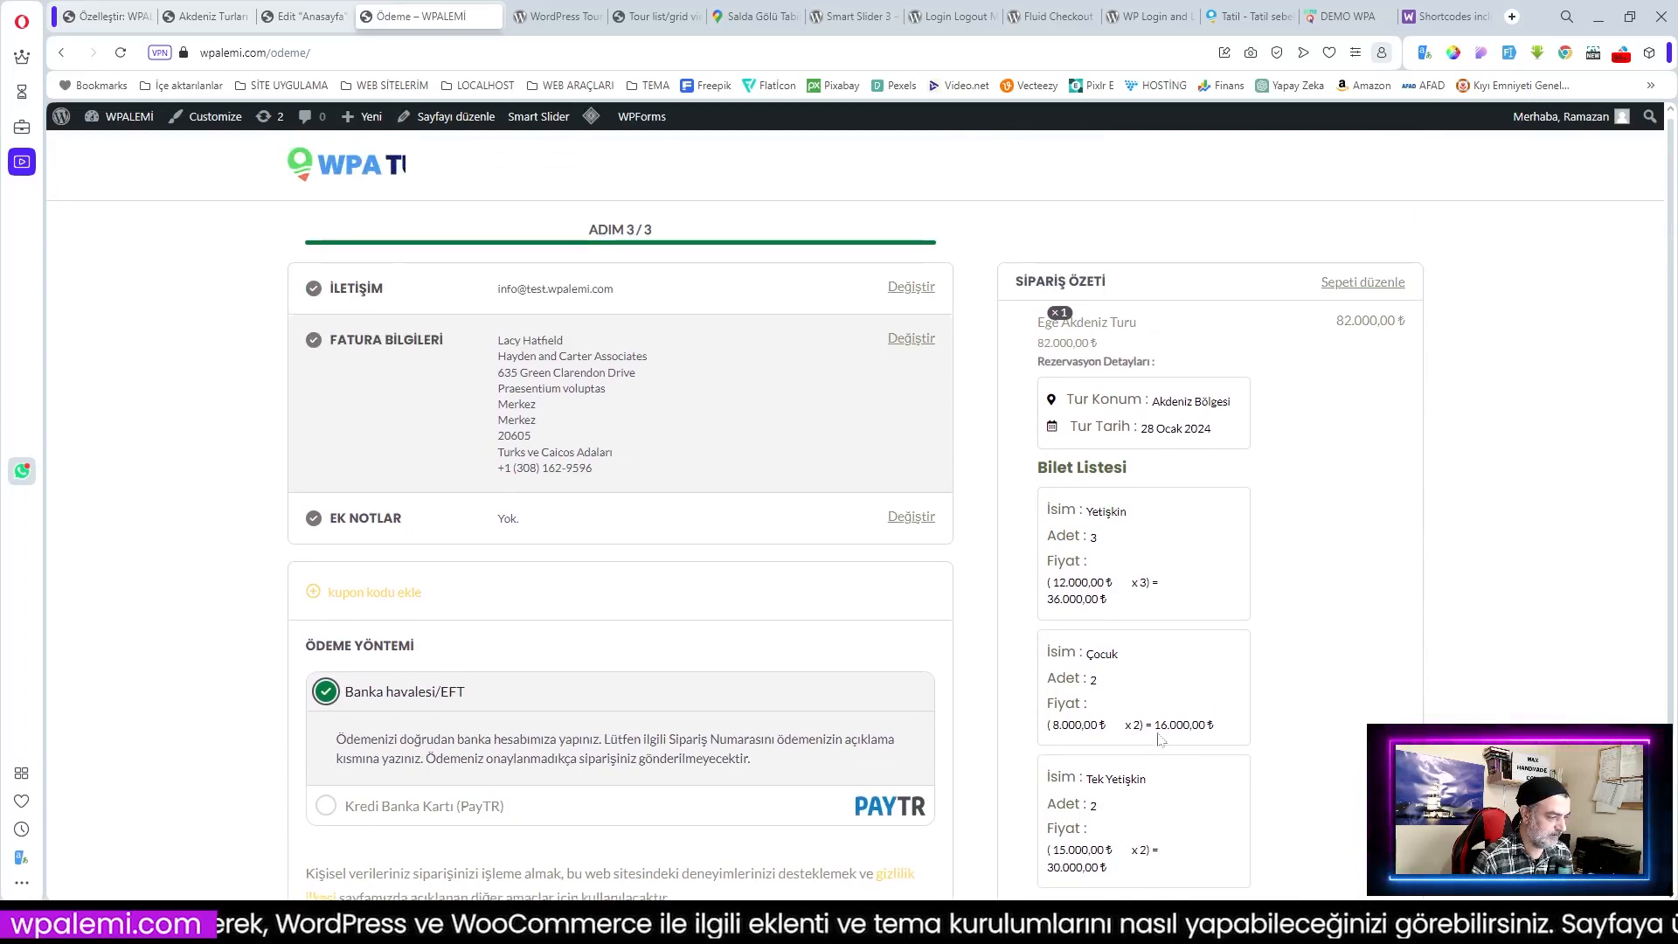
scroll(751, 662, "down", 3)
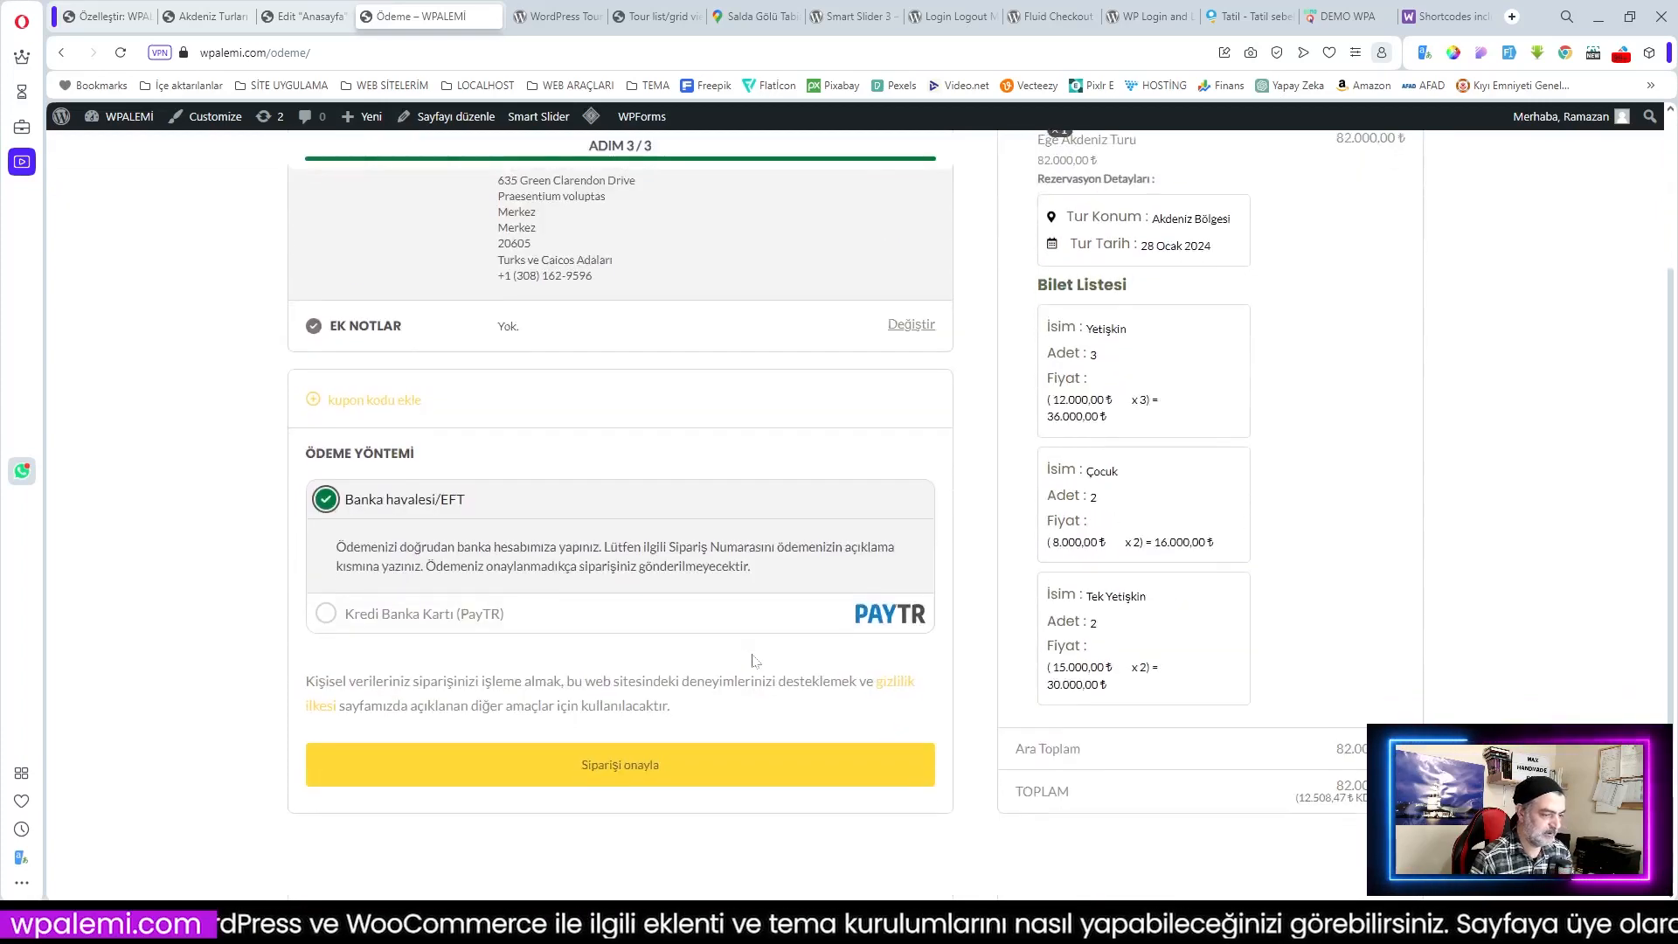
scroll(751, 663, "up", 3)
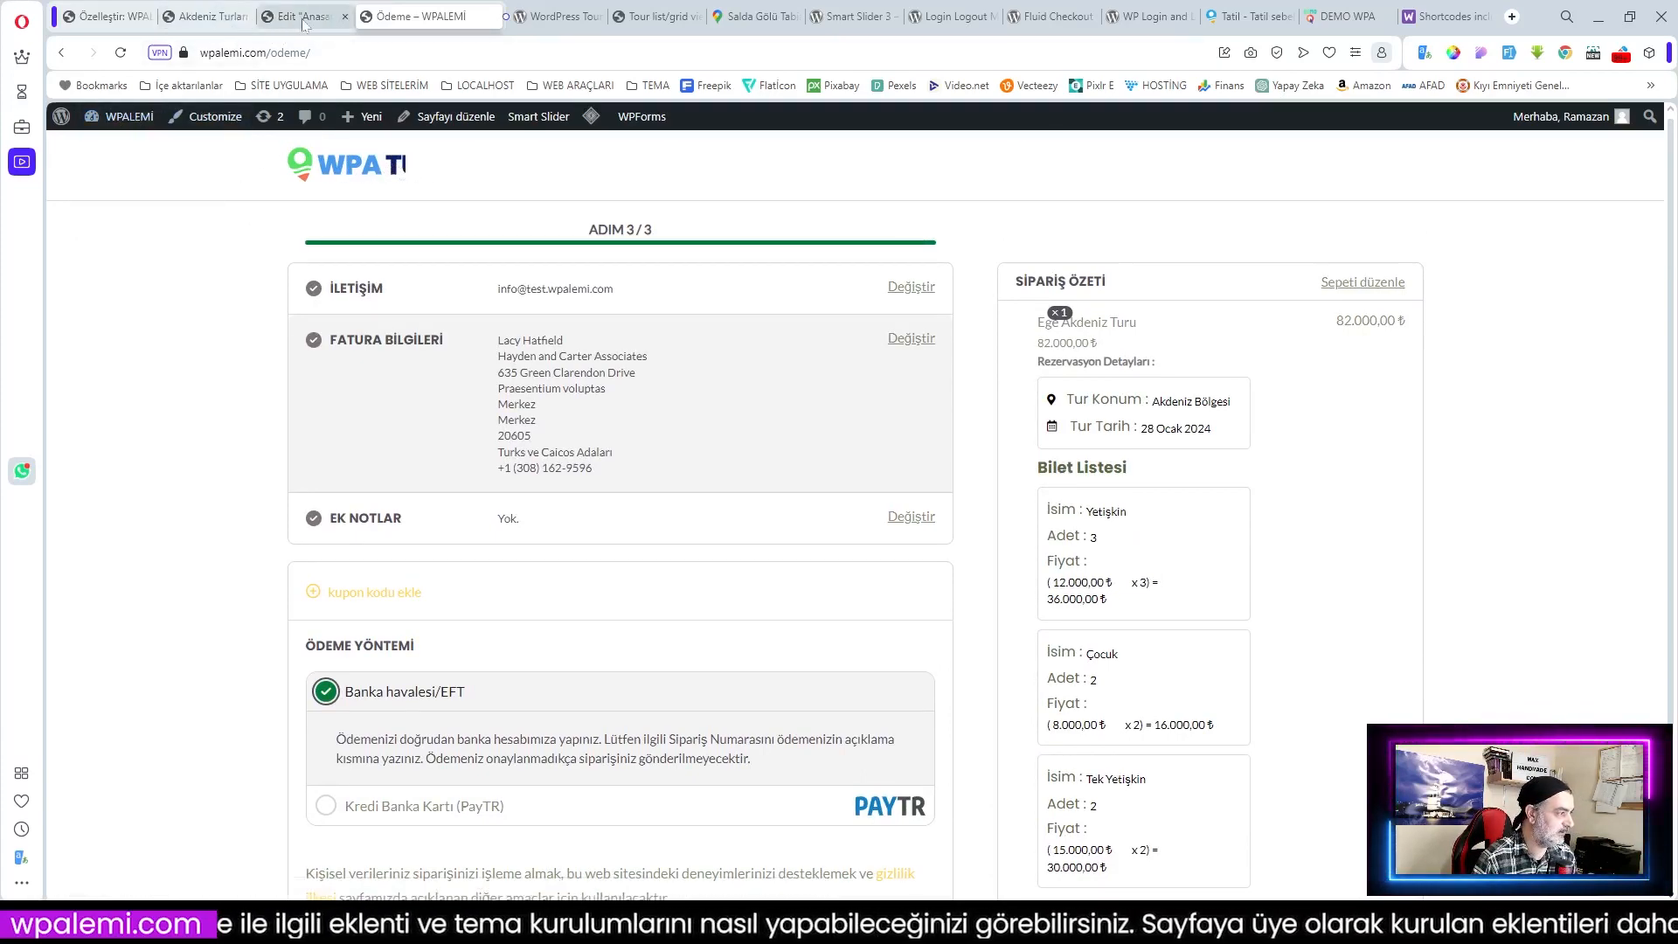
Step: Replace the header's site logo with wpatur_logo-02, skipping cropping, and publish
left_click(114, 18)
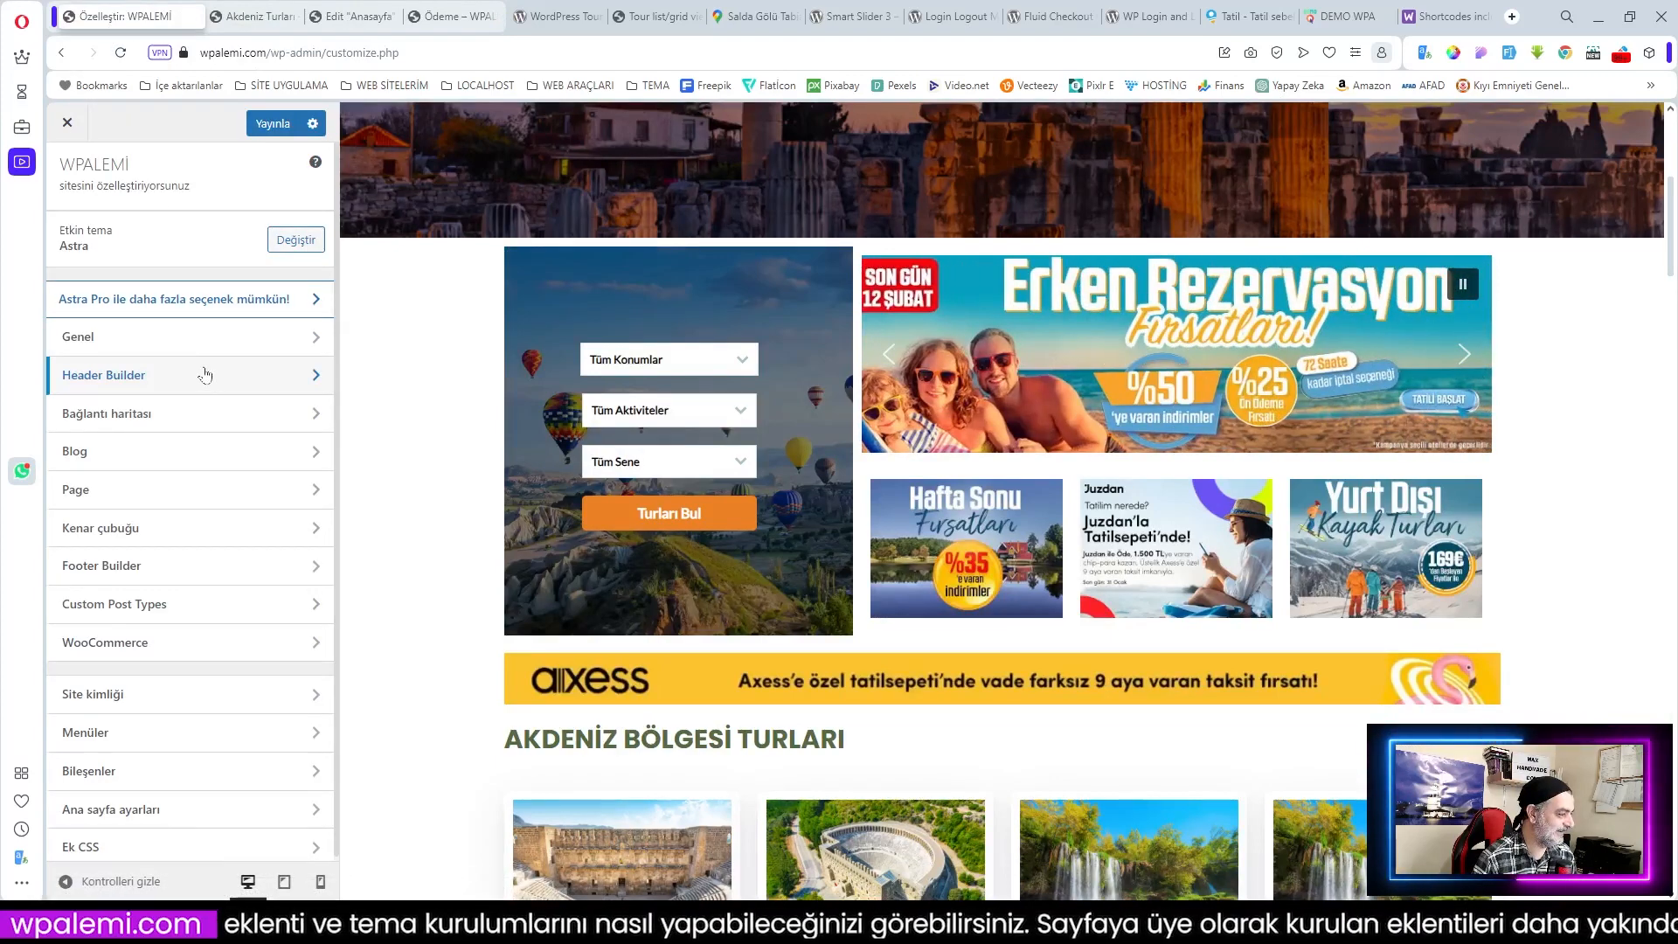
left_click(157, 377)
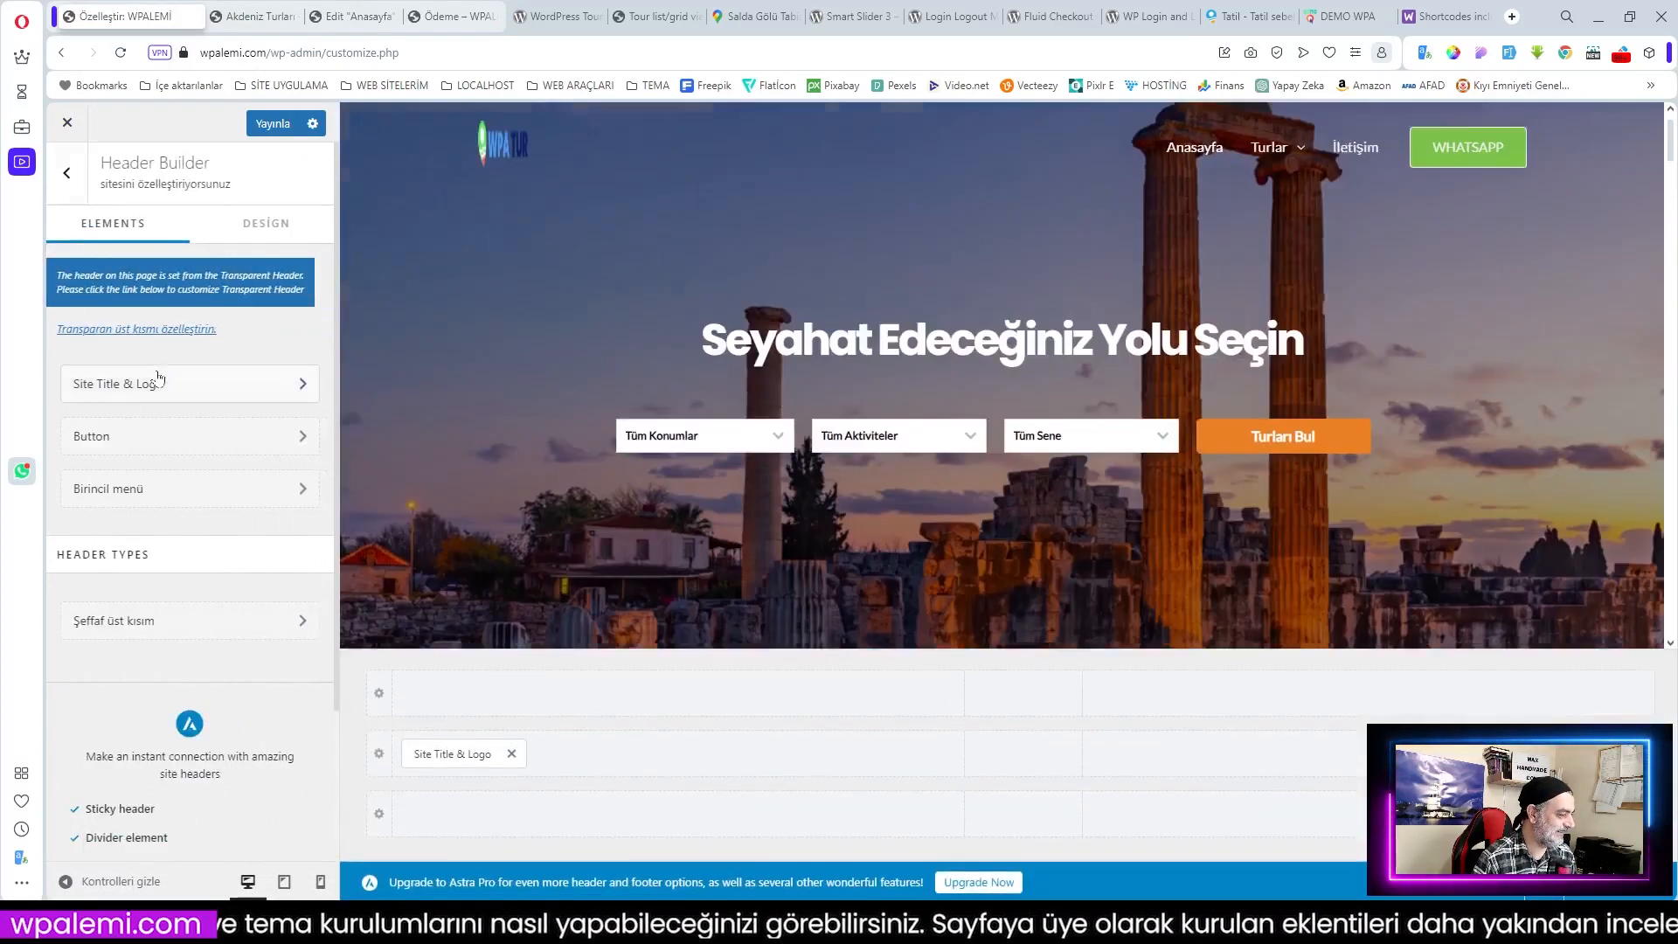
left_click(150, 382)
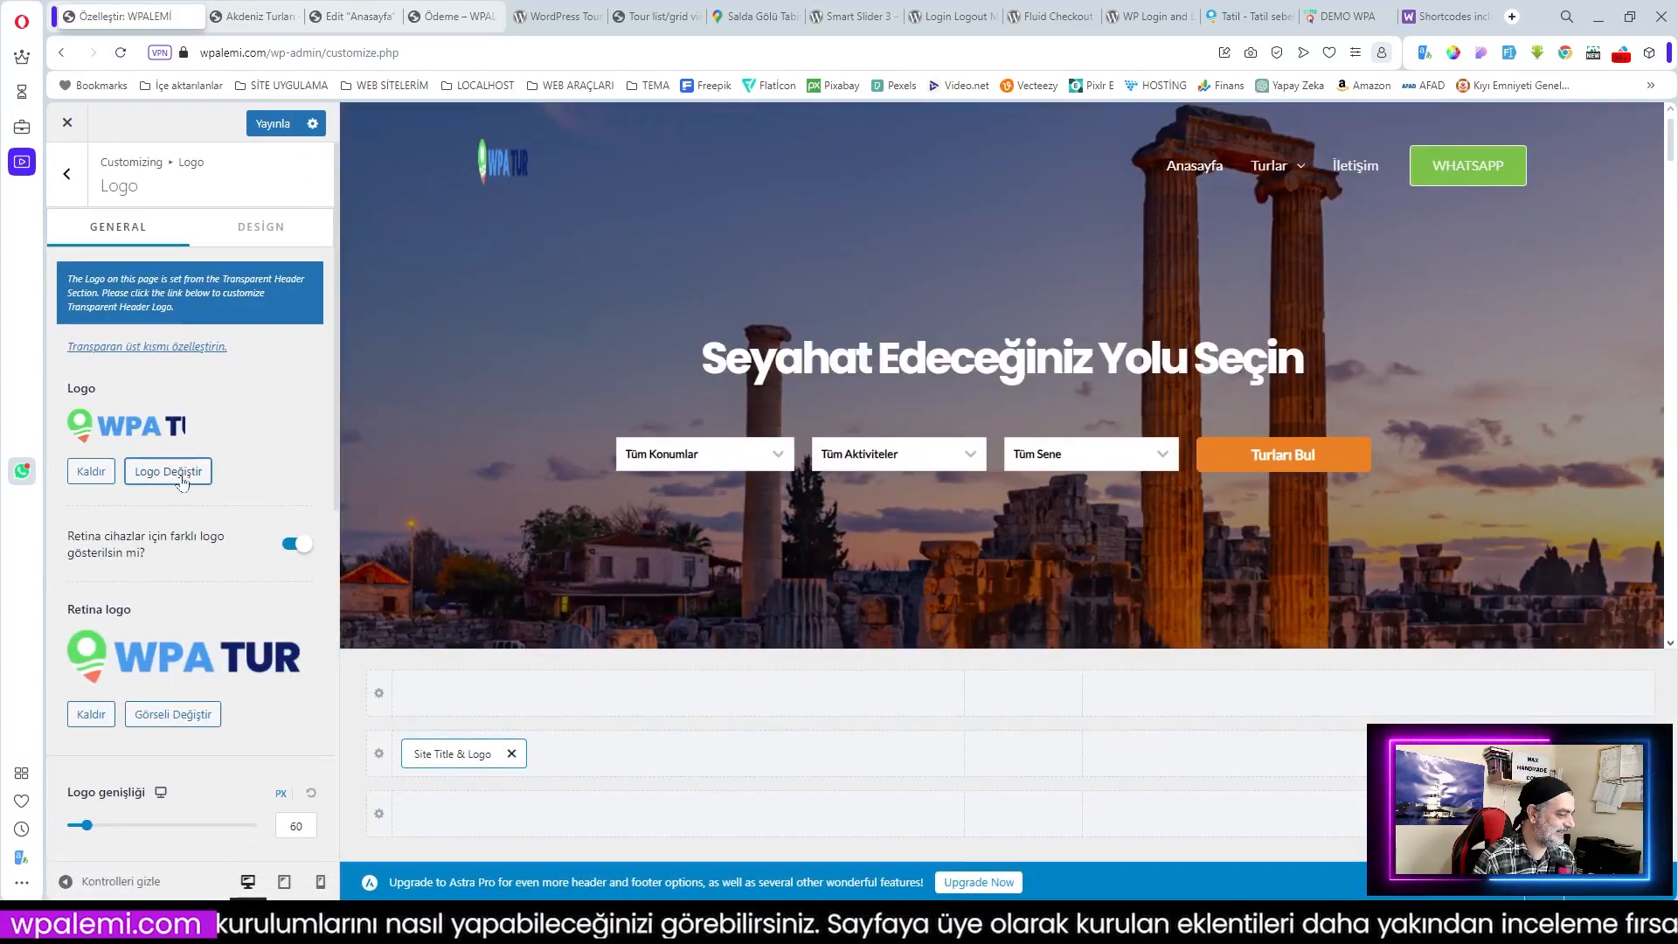
left_click(98, 476)
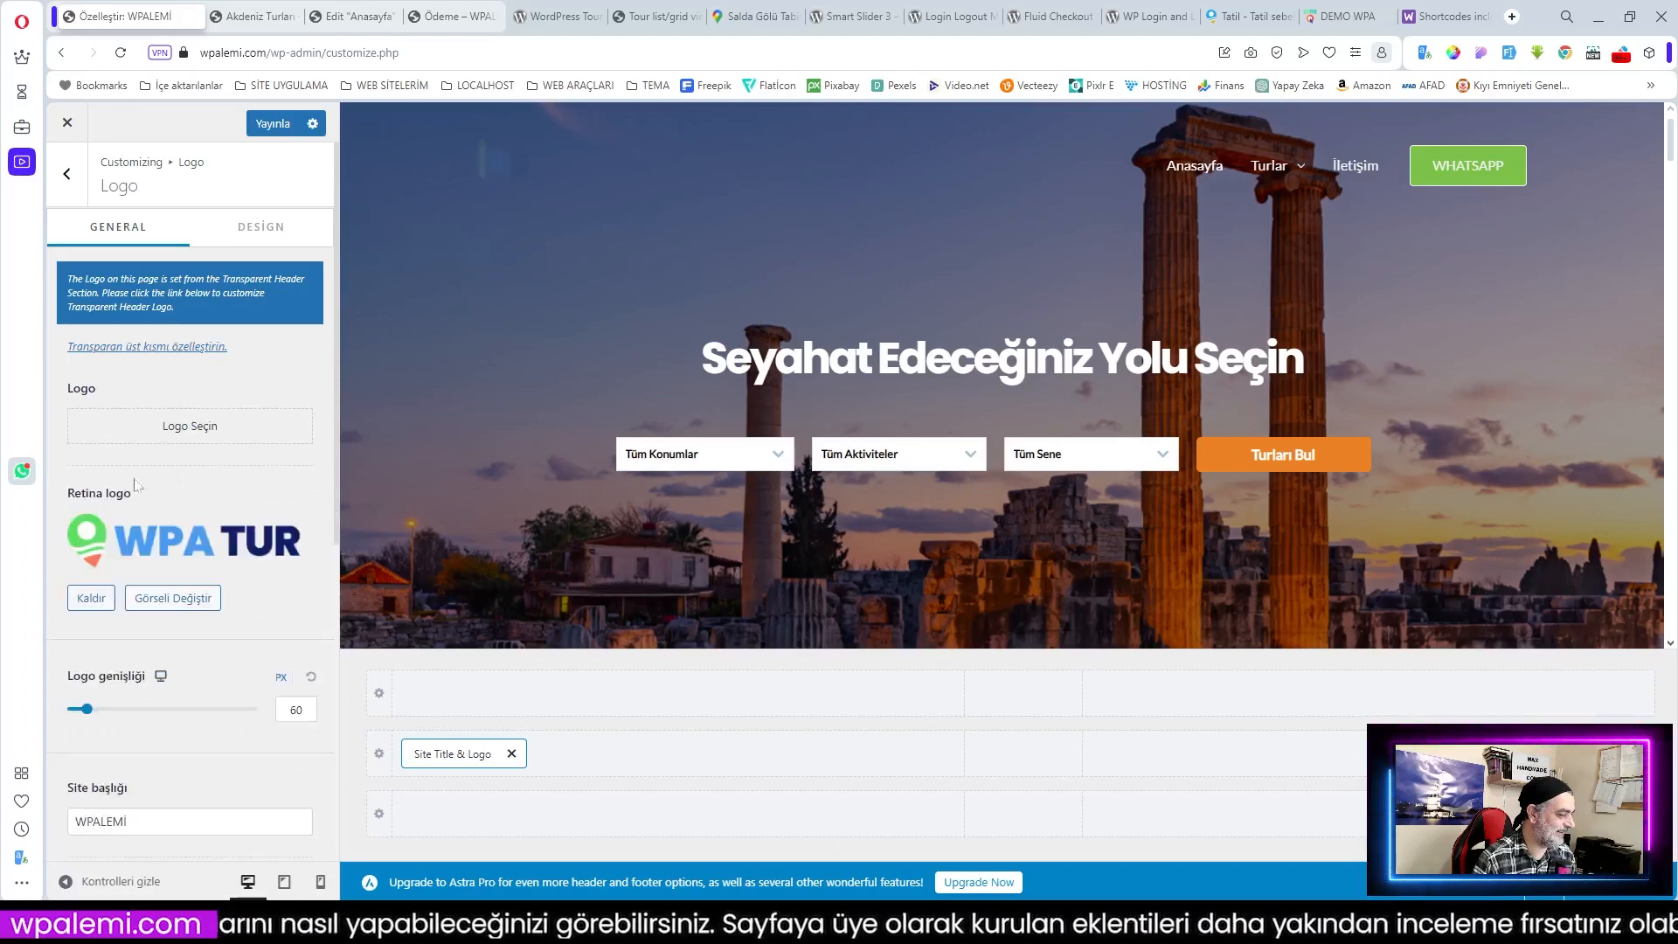
left_click(199, 426)
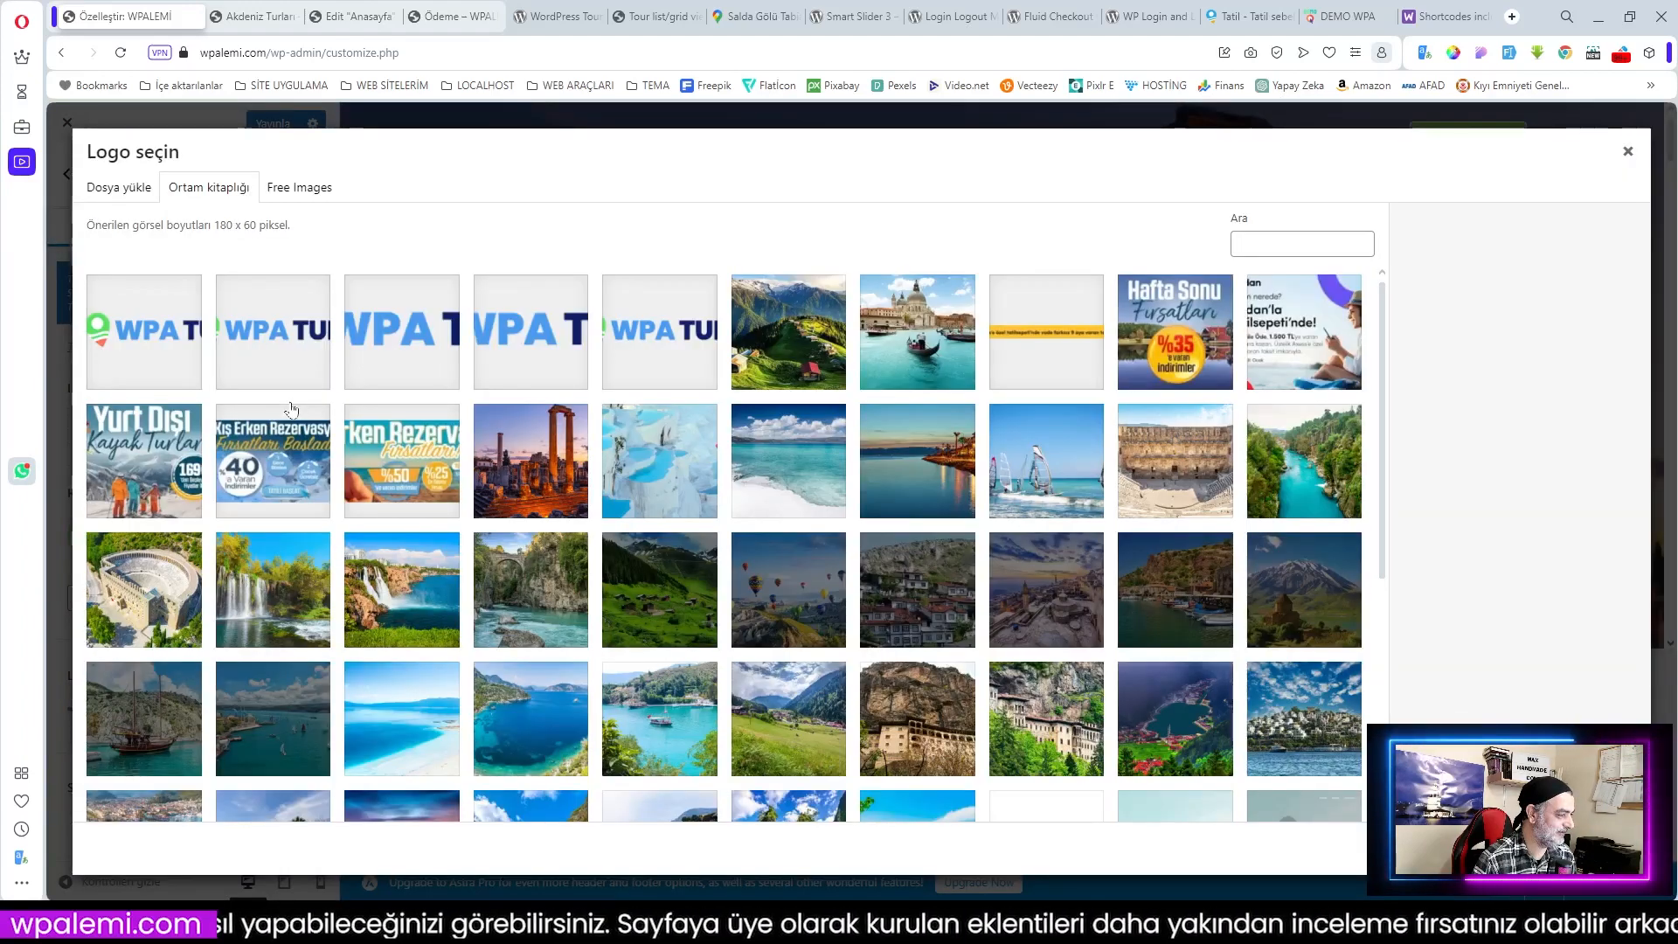
left_click(657, 343)
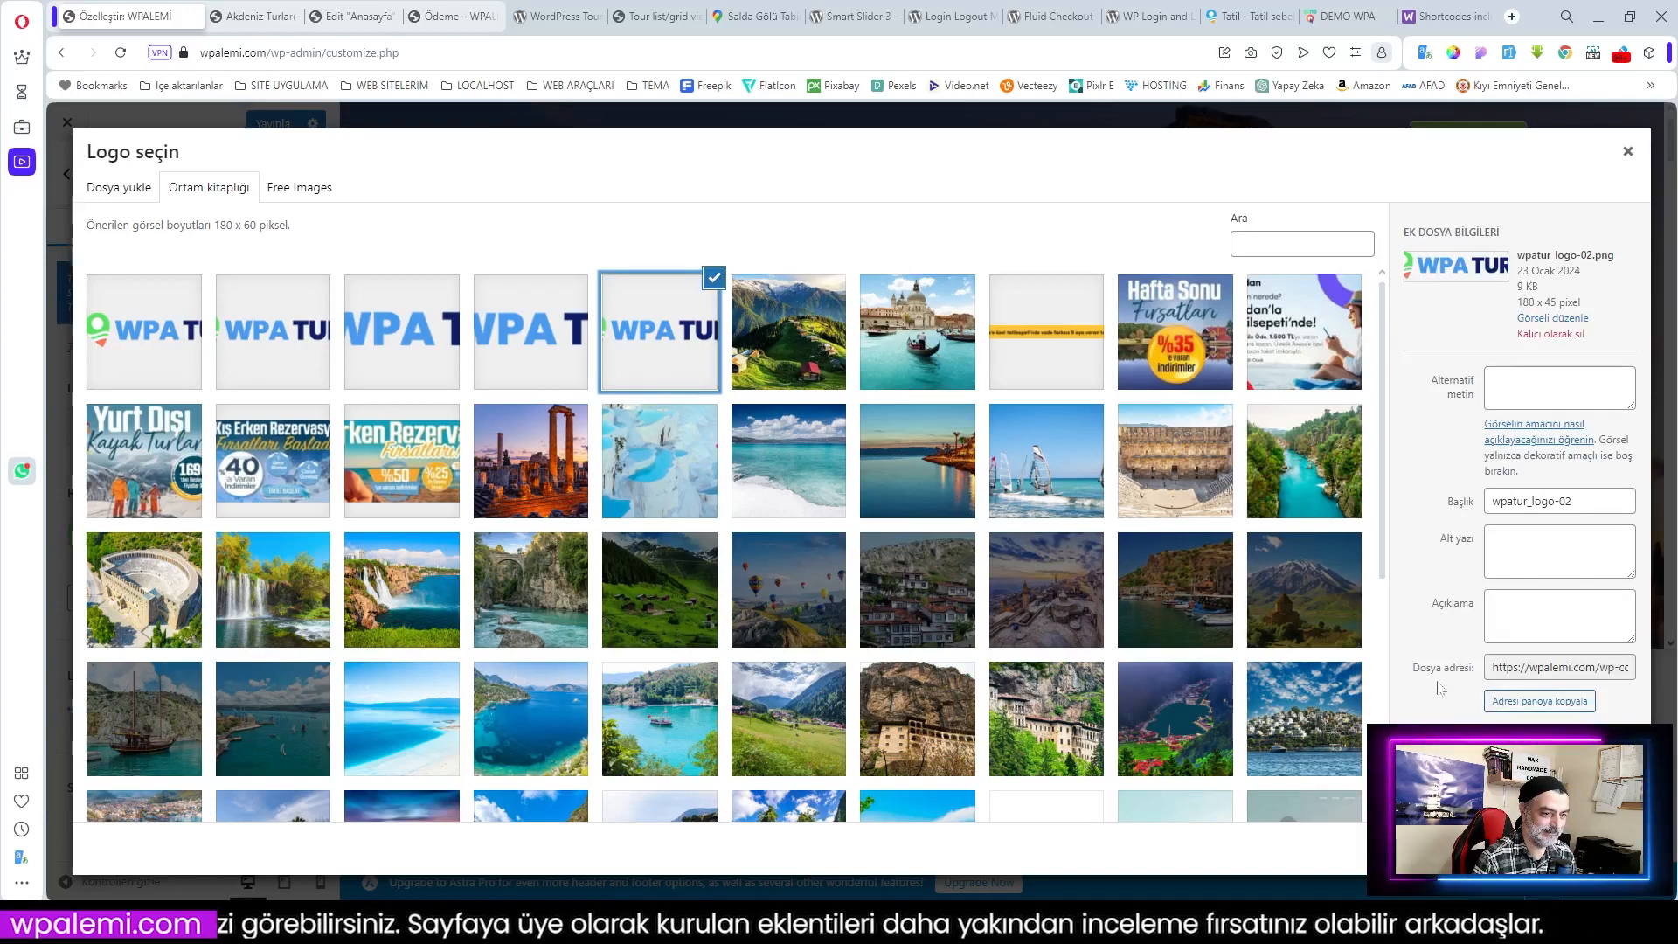
left_click(1612, 848)
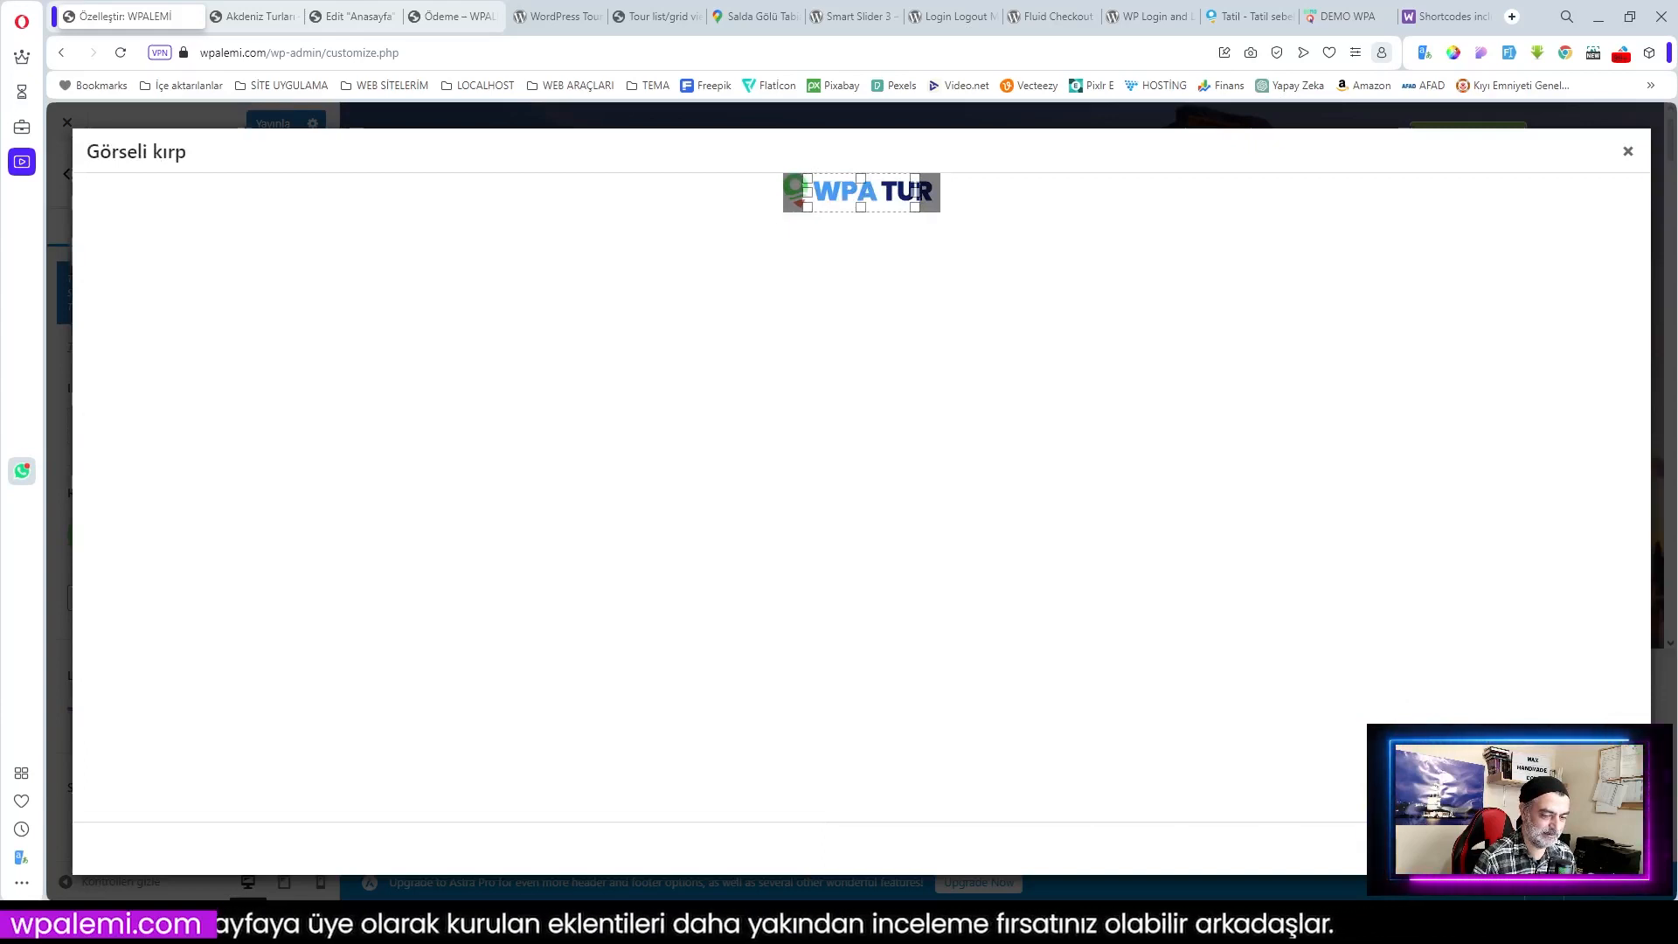
left_click(1488, 848)
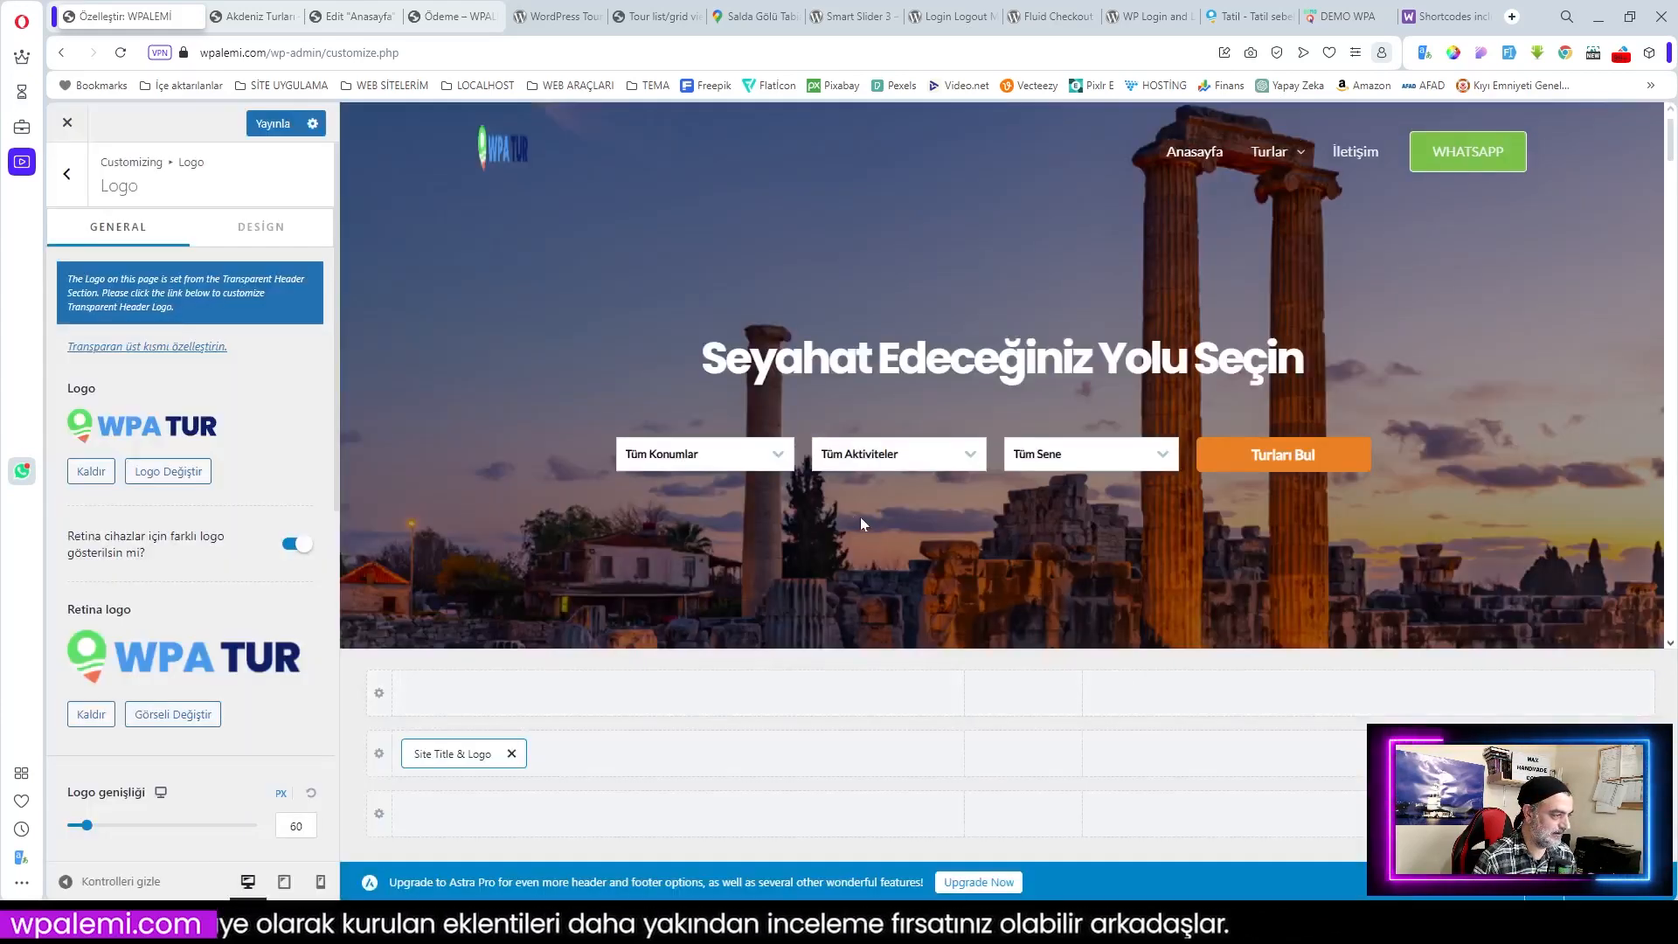
left_click(272, 124)
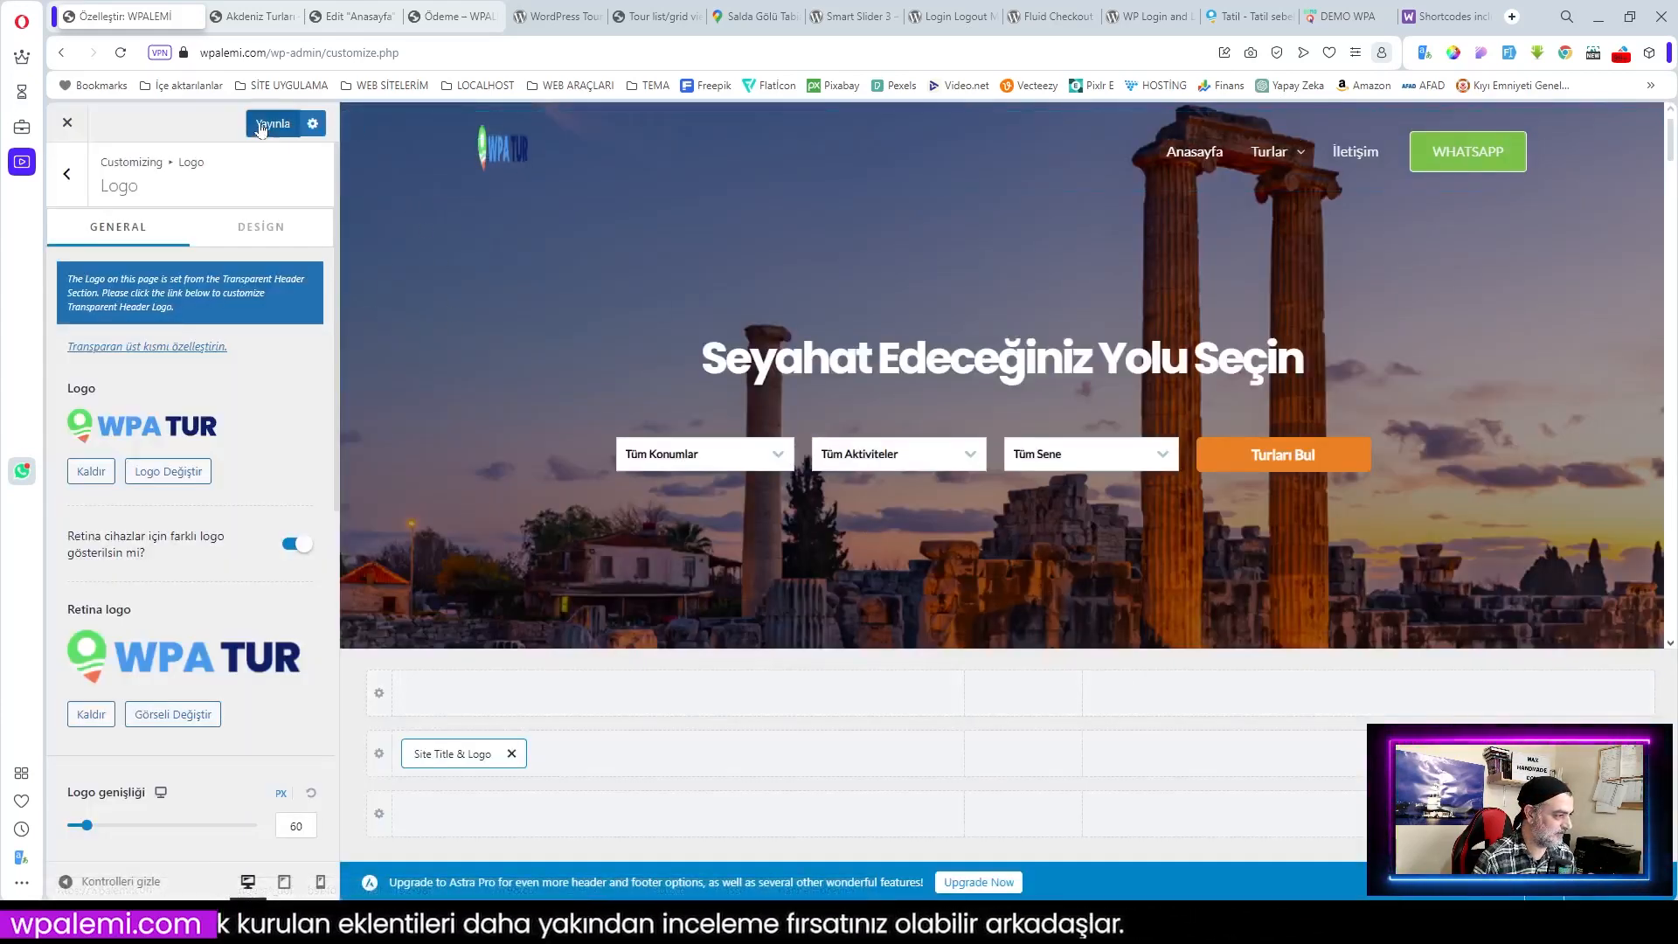
Step: Reload the checkout to show the new WPA TUR logo, view the cart, then go home via the logo
left_click(448, 20)
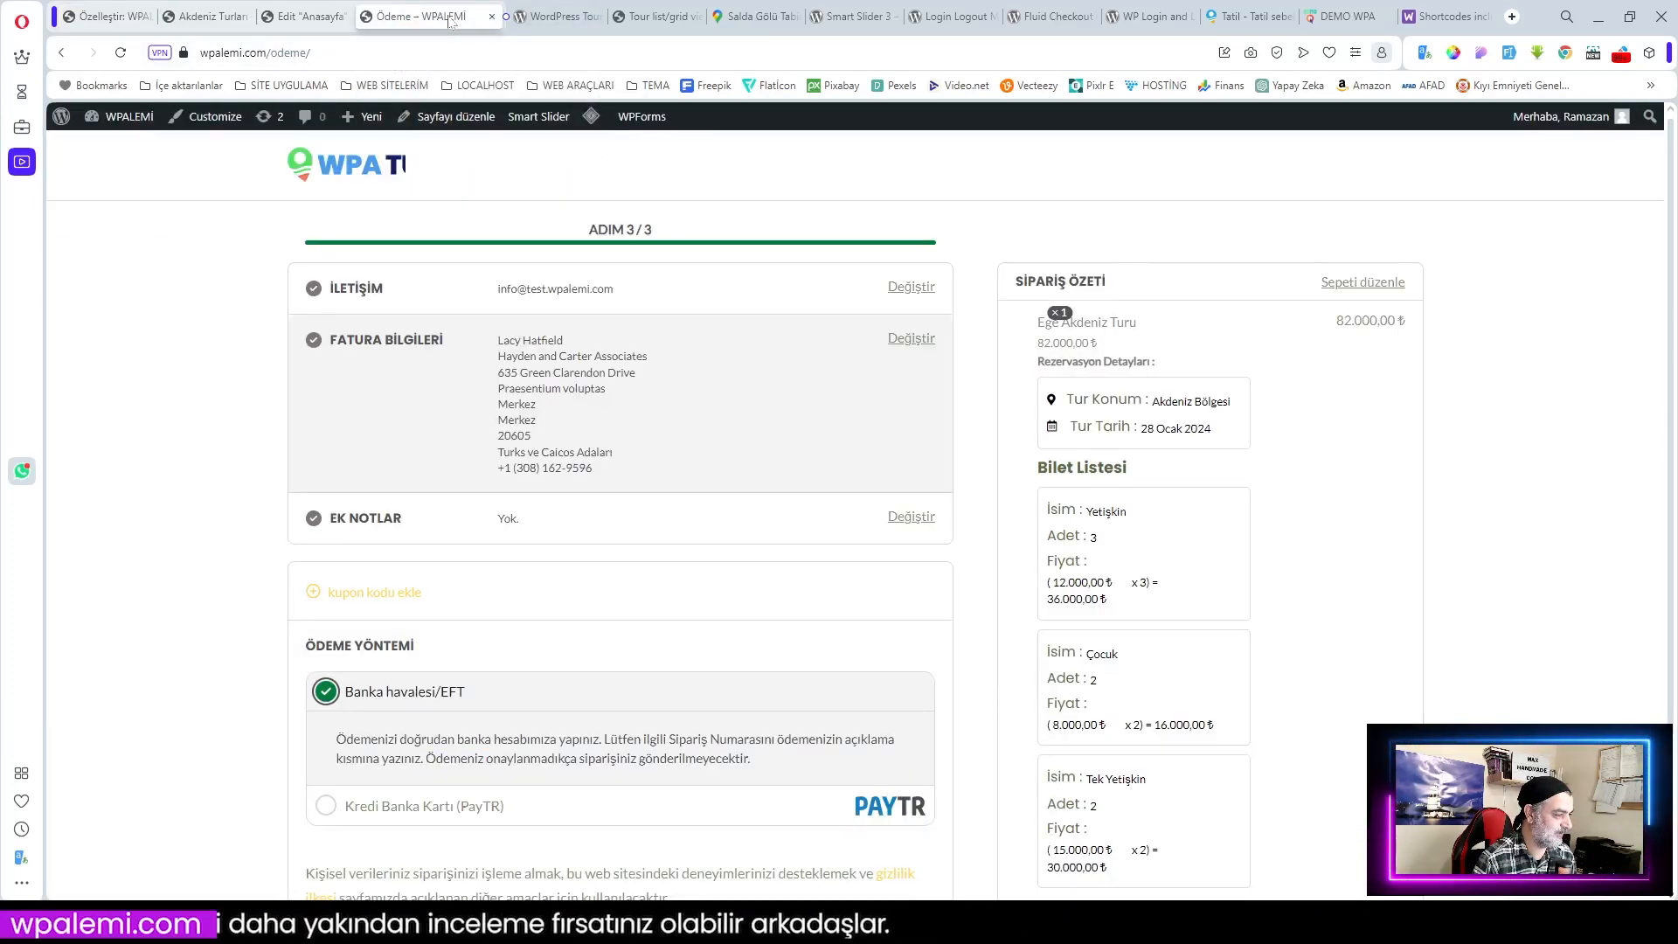
left_click(121, 53)
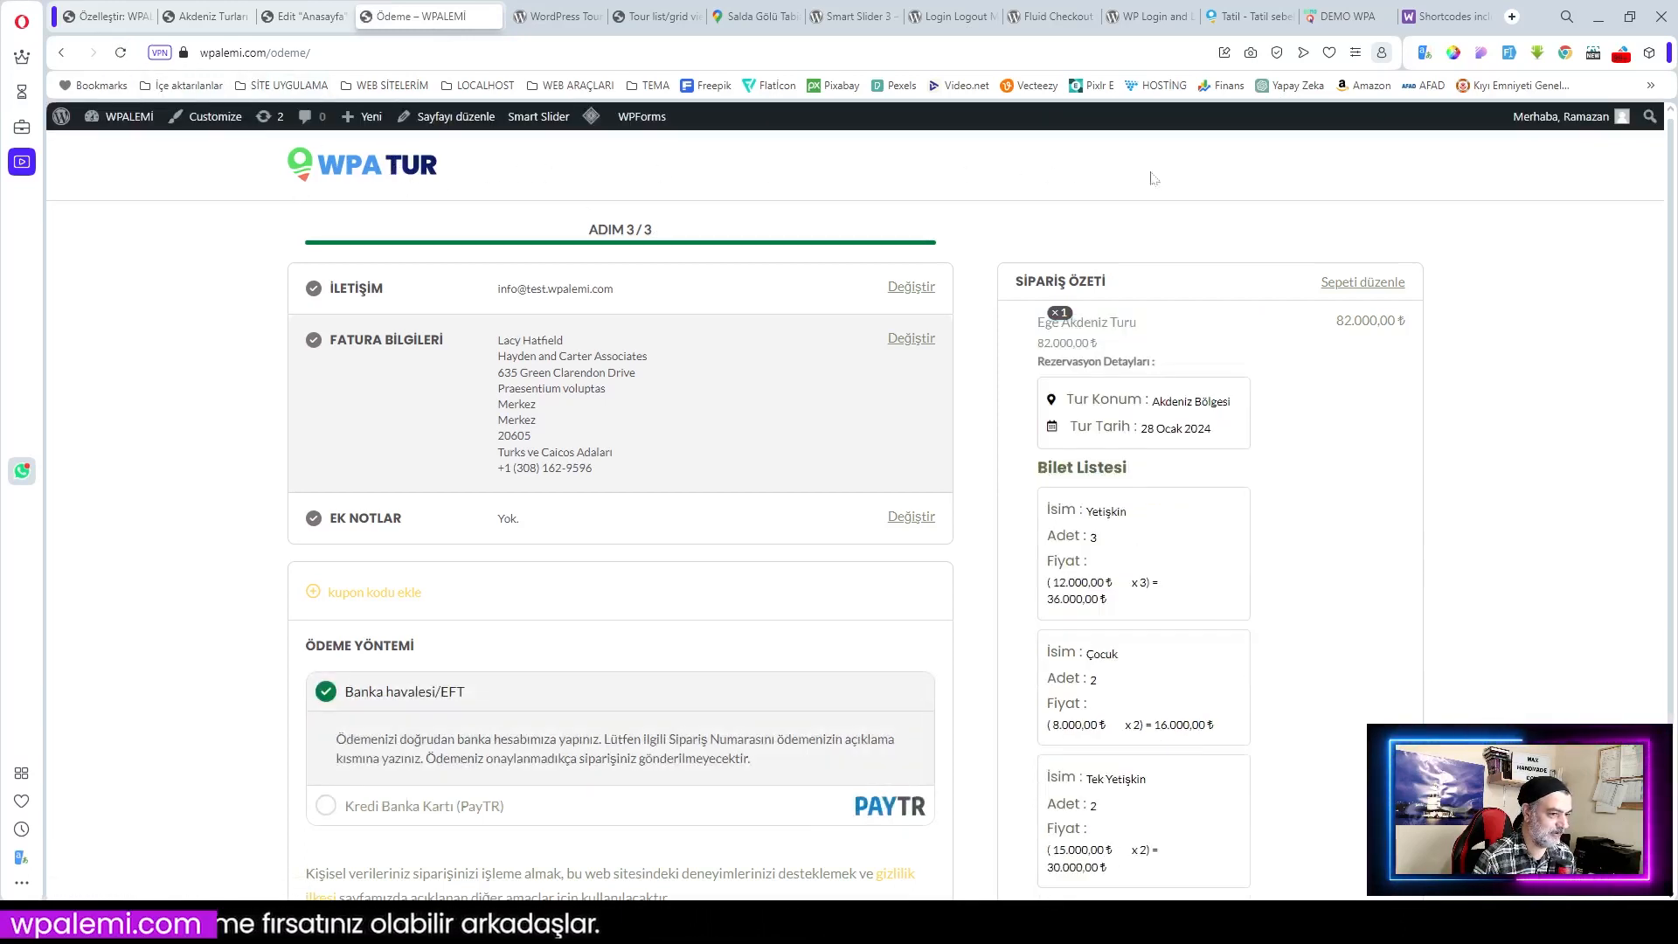
scroll(873, 166, "down", 2)
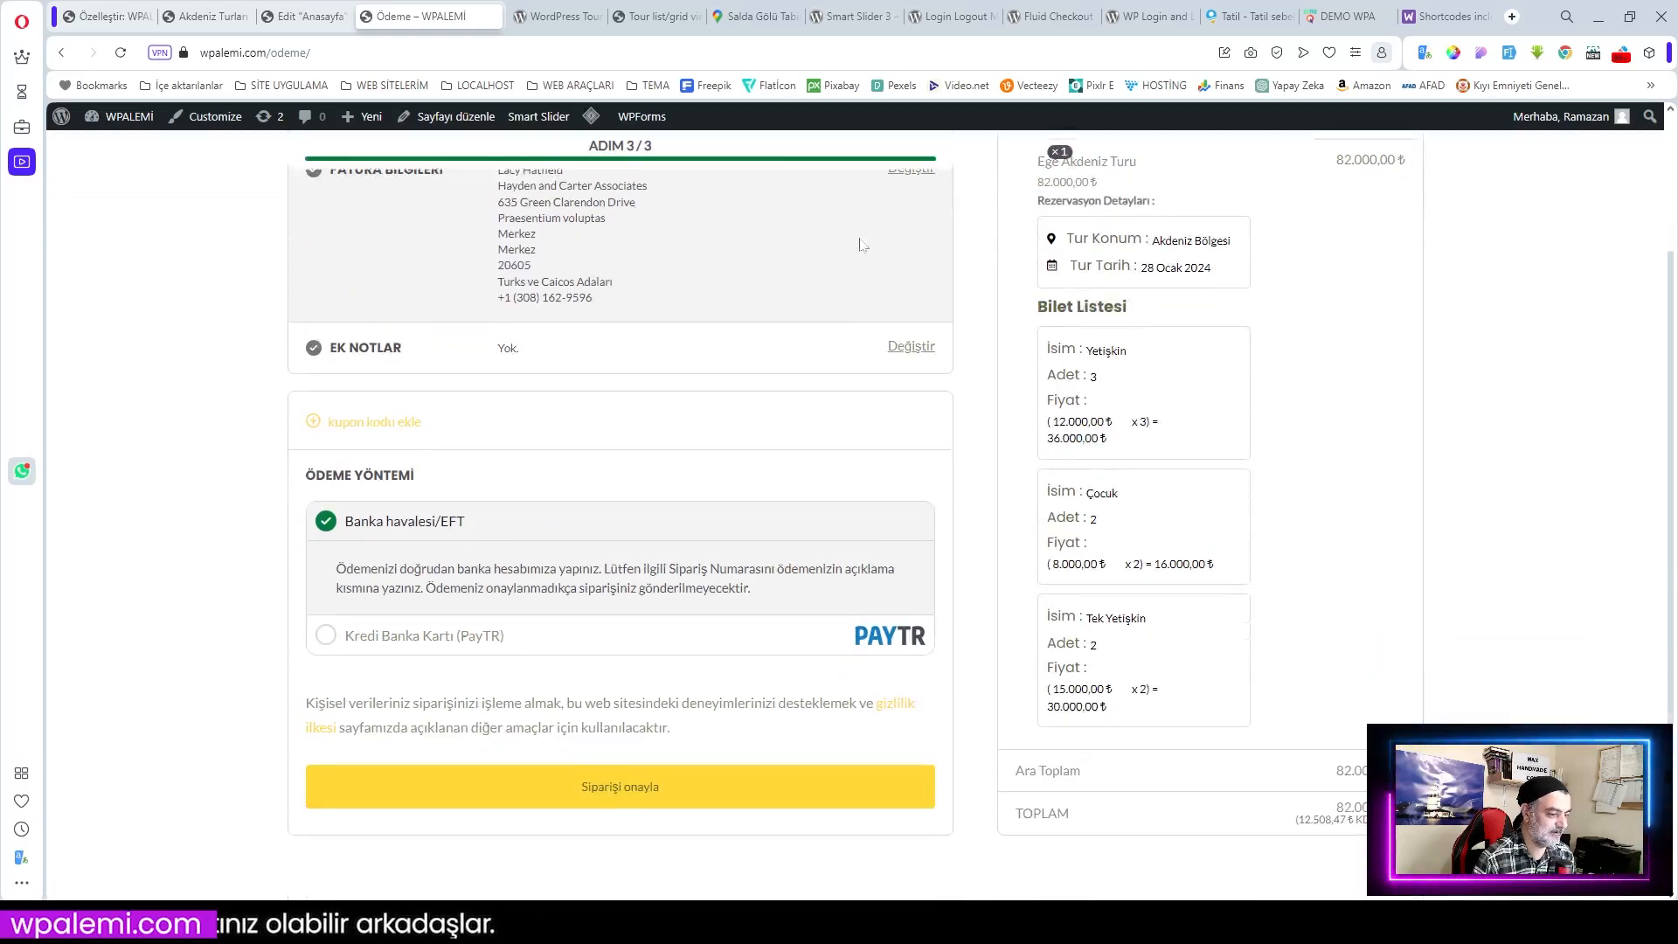
scroll(611, 157, "up", 3)
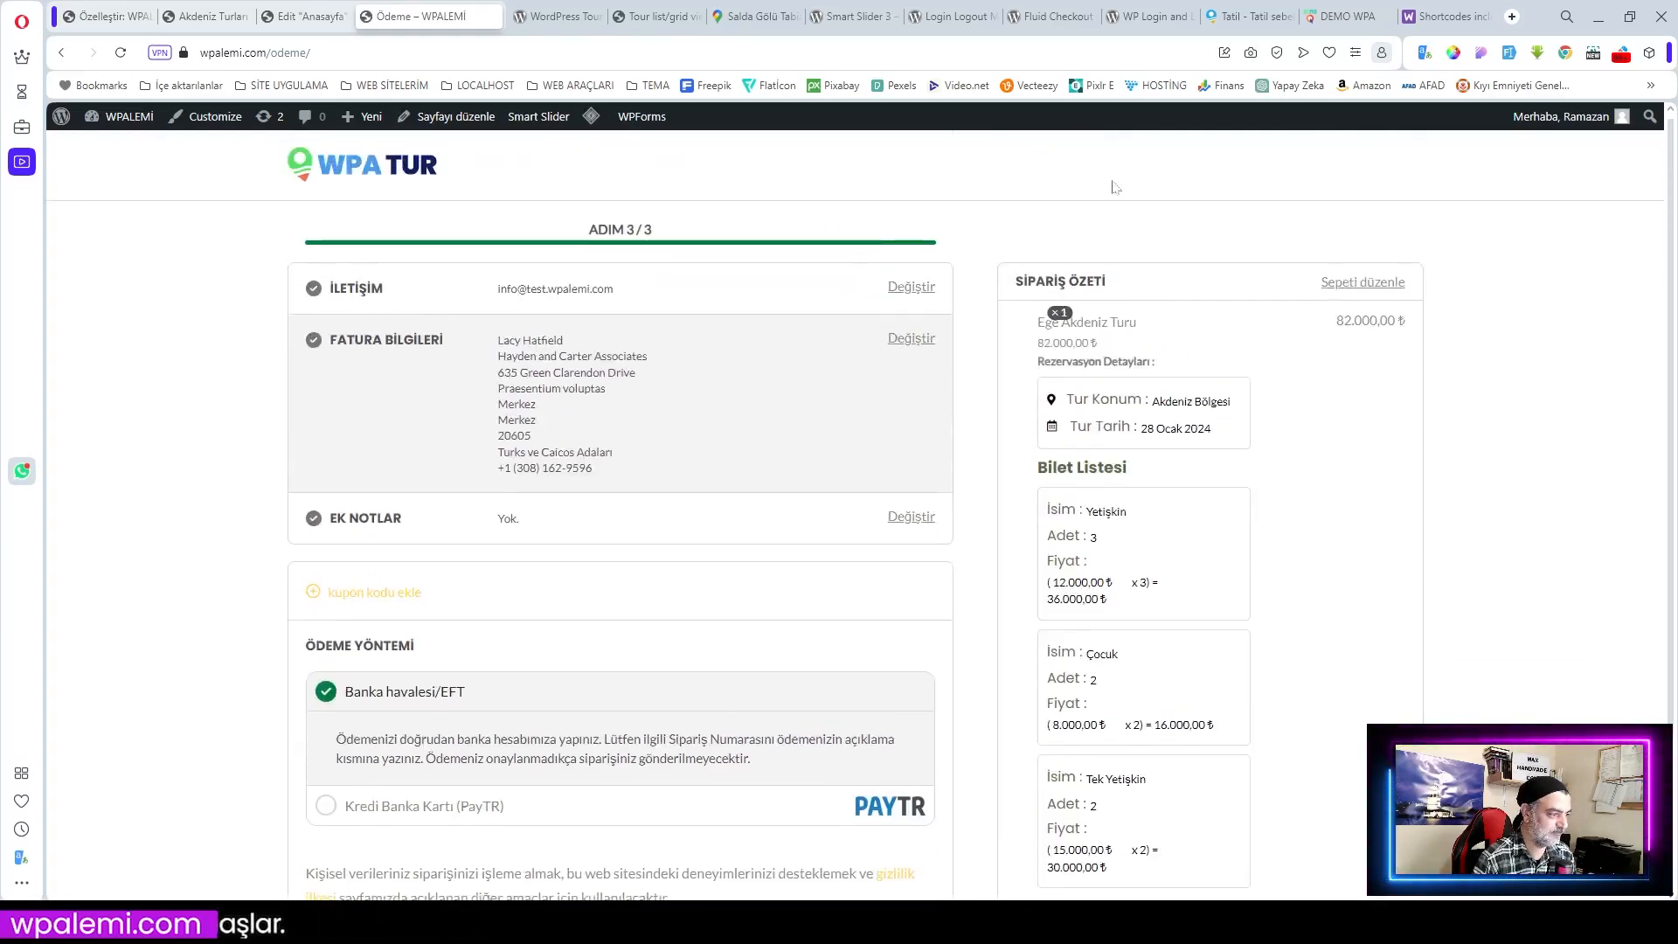
left_click(1367, 282)
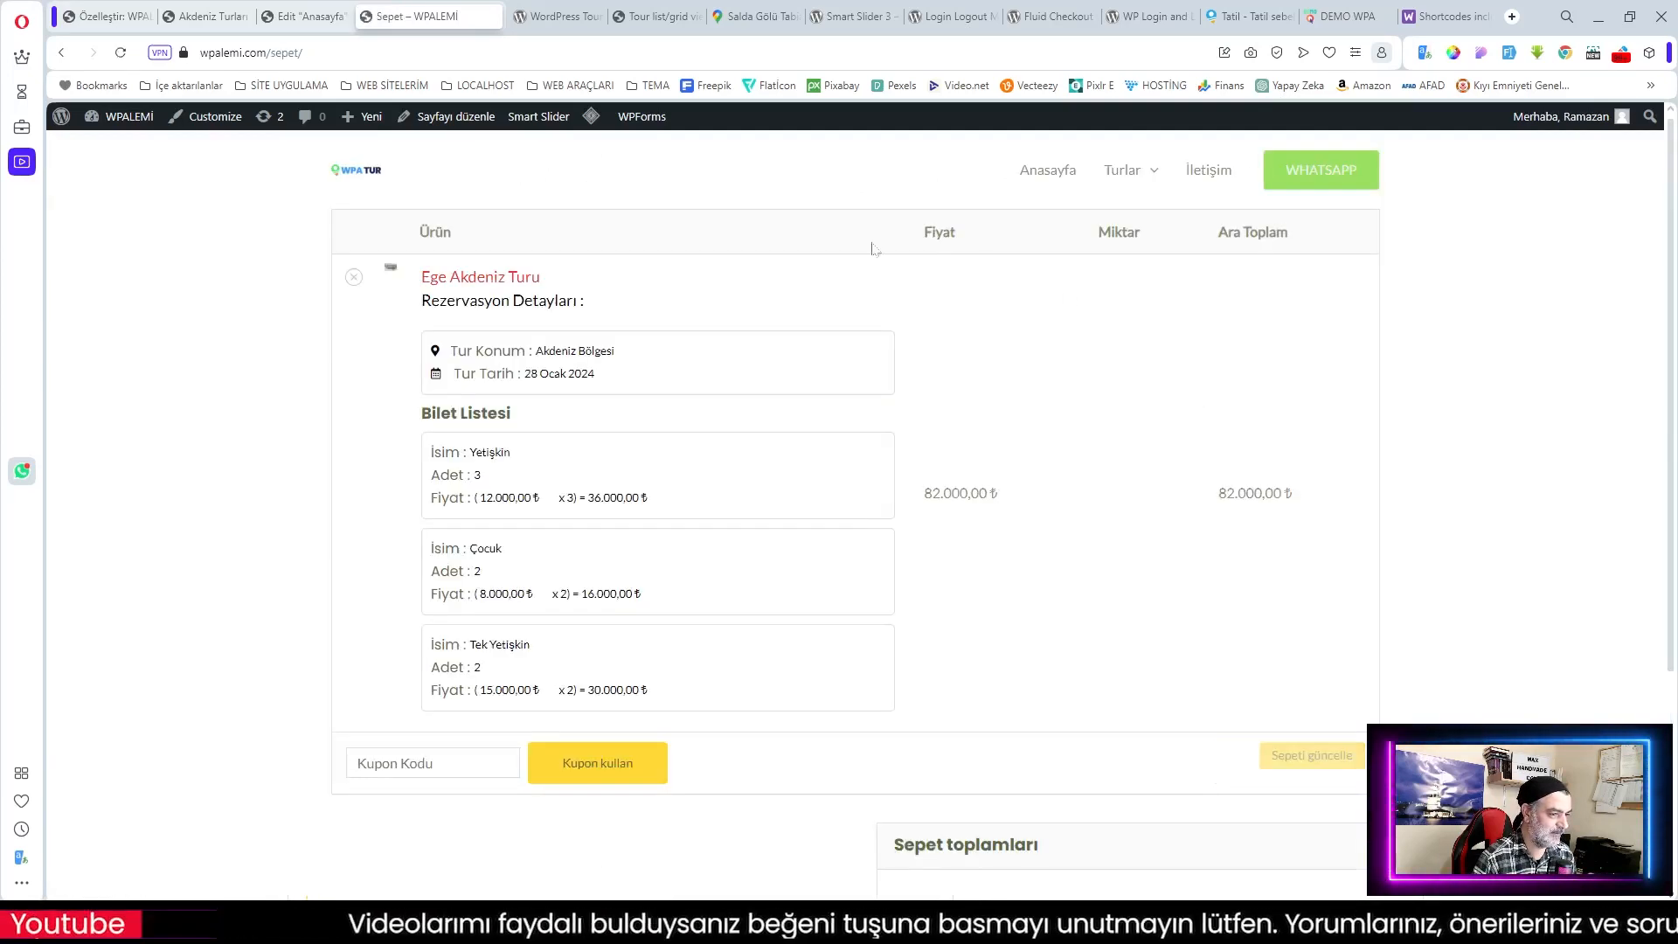
scroll(961, 398, "down", 3)
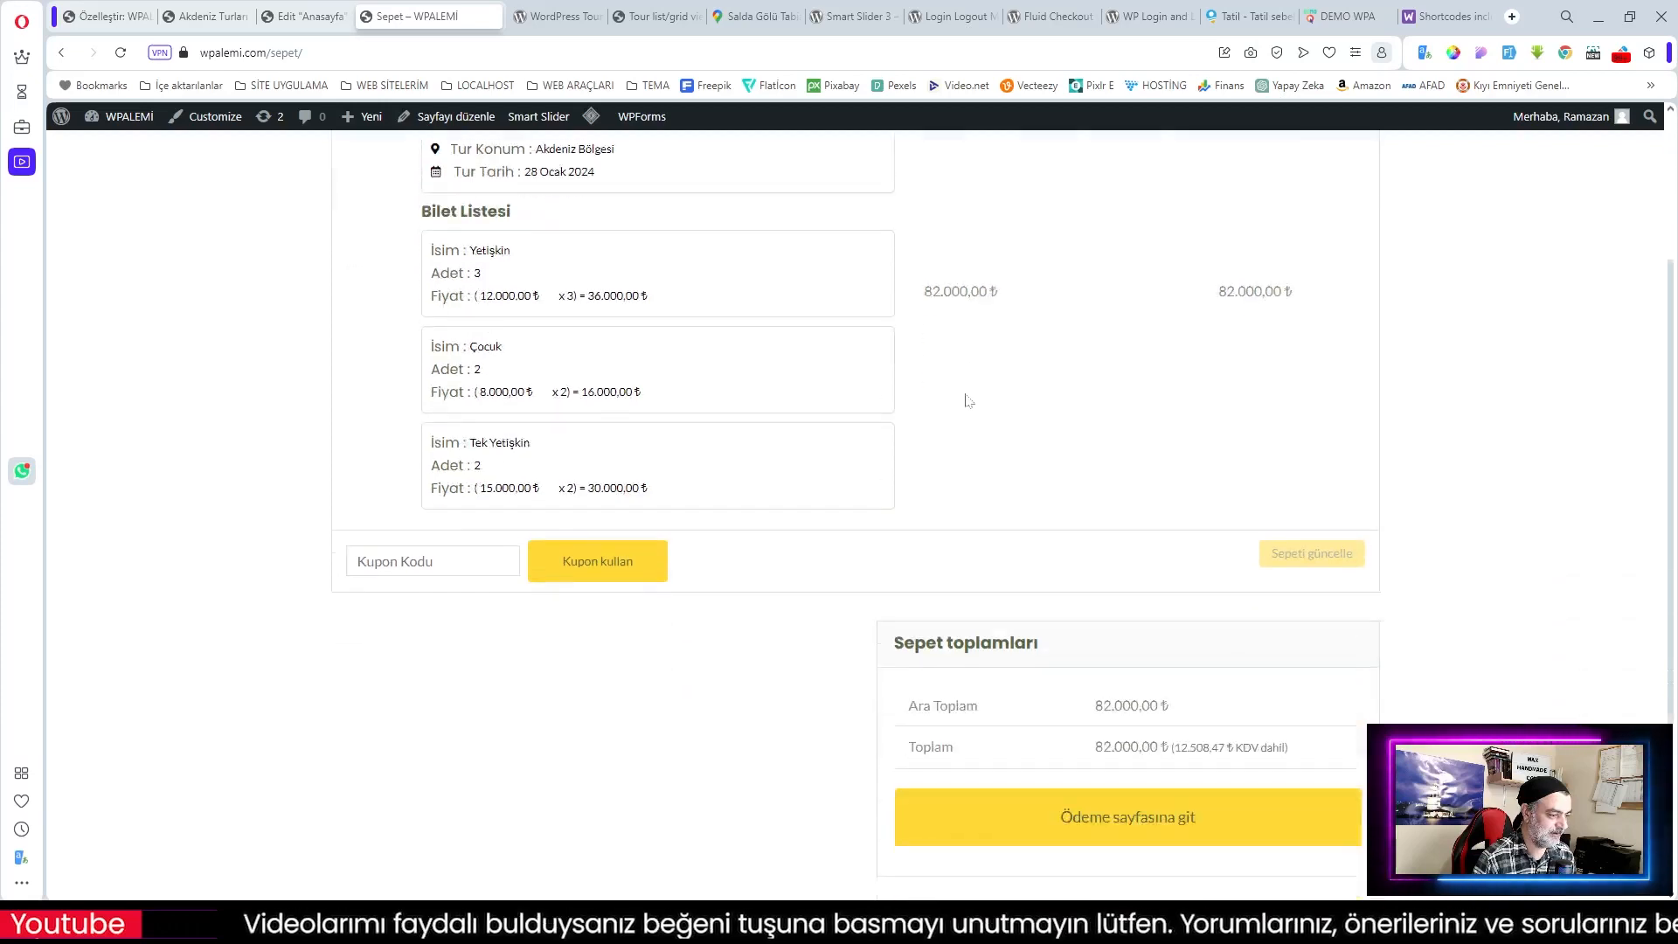
scroll(965, 400, "up", 3)
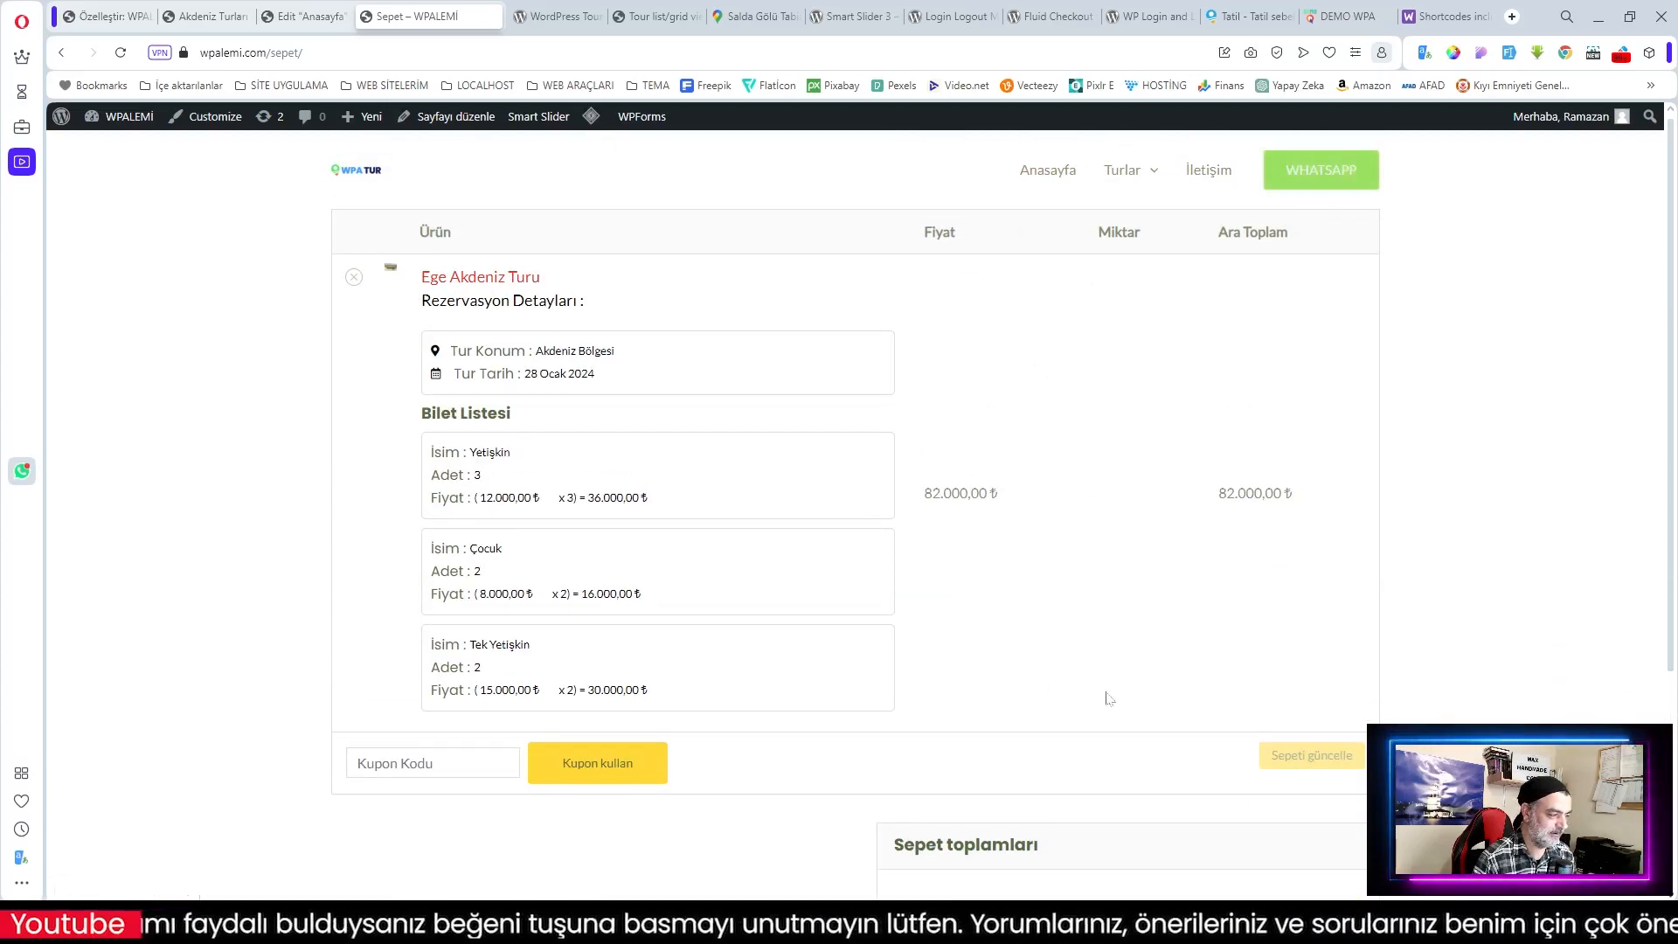
left_click(365, 170)
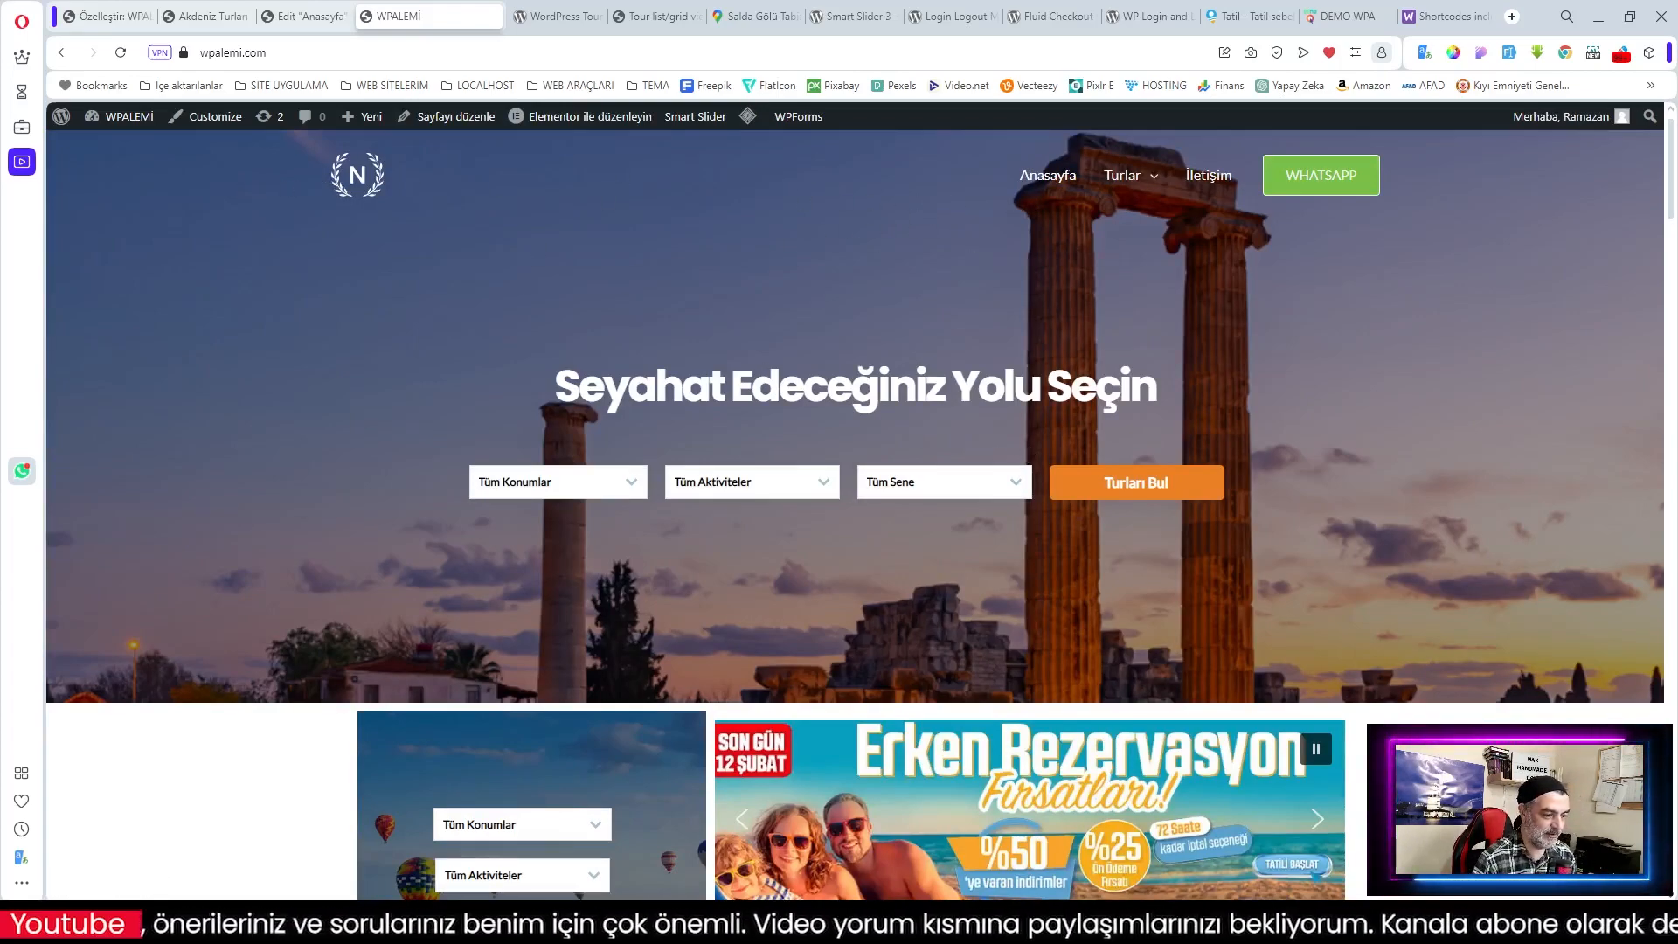
Step: Review the home page, then close the Customizer to reach the Ana Menü on the Menus page
scroll(887, 395, "down", 3)
scroll(963, 396, "down", 4)
scroll(966, 398, "up", 4)
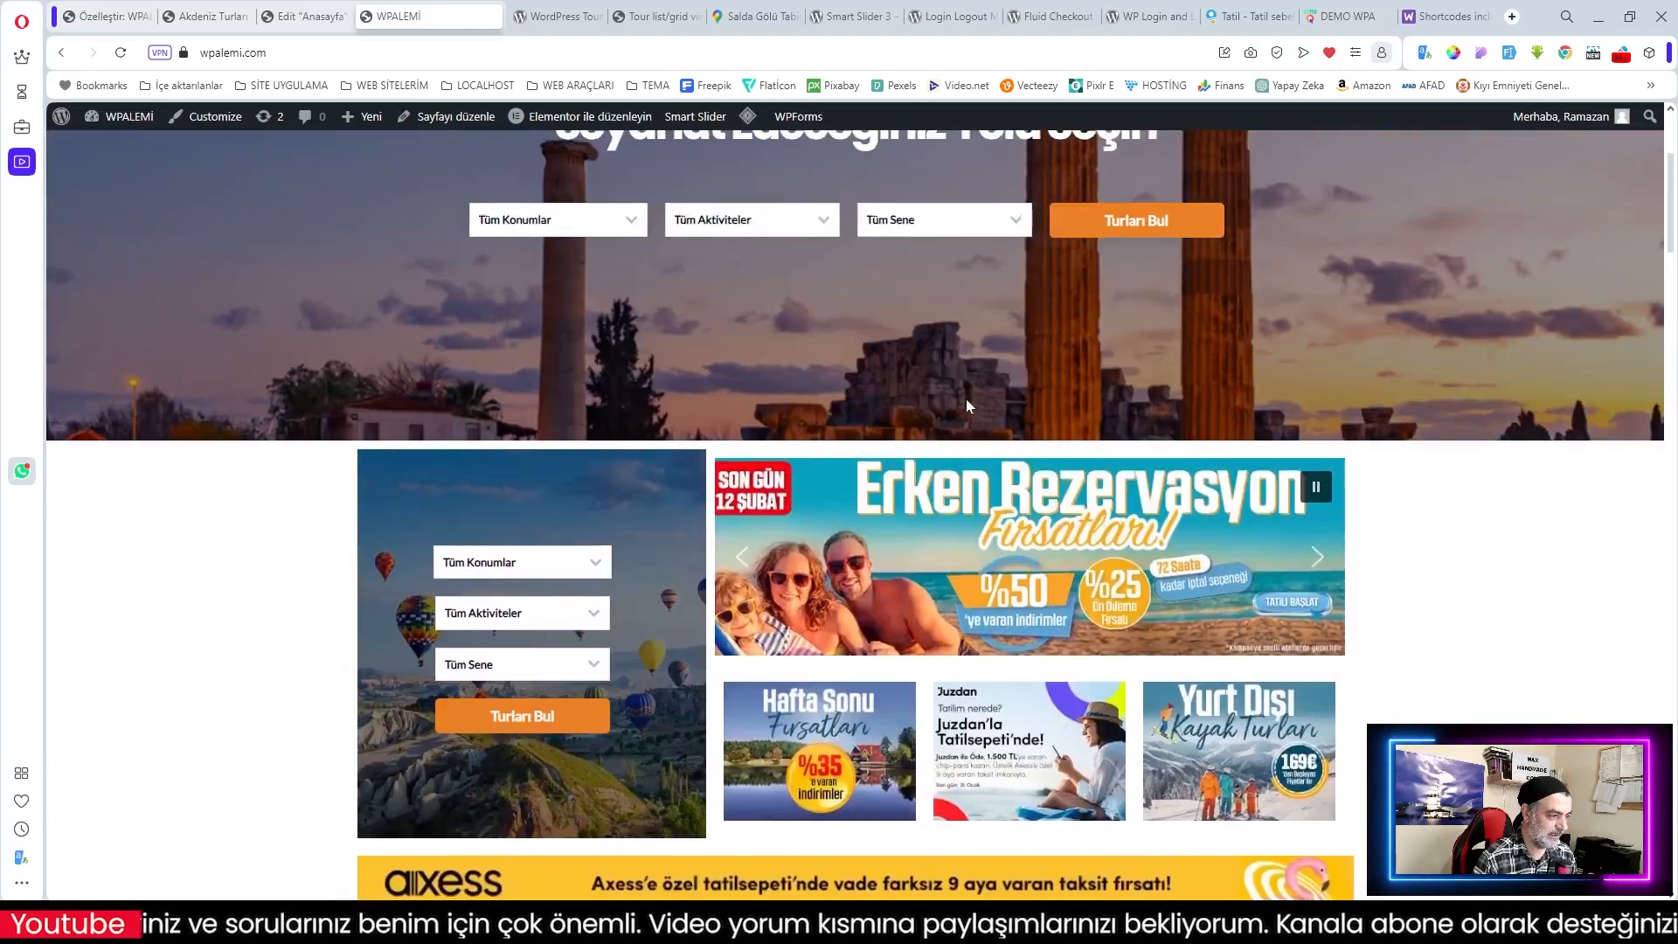
scroll(687, 361, "up", 3)
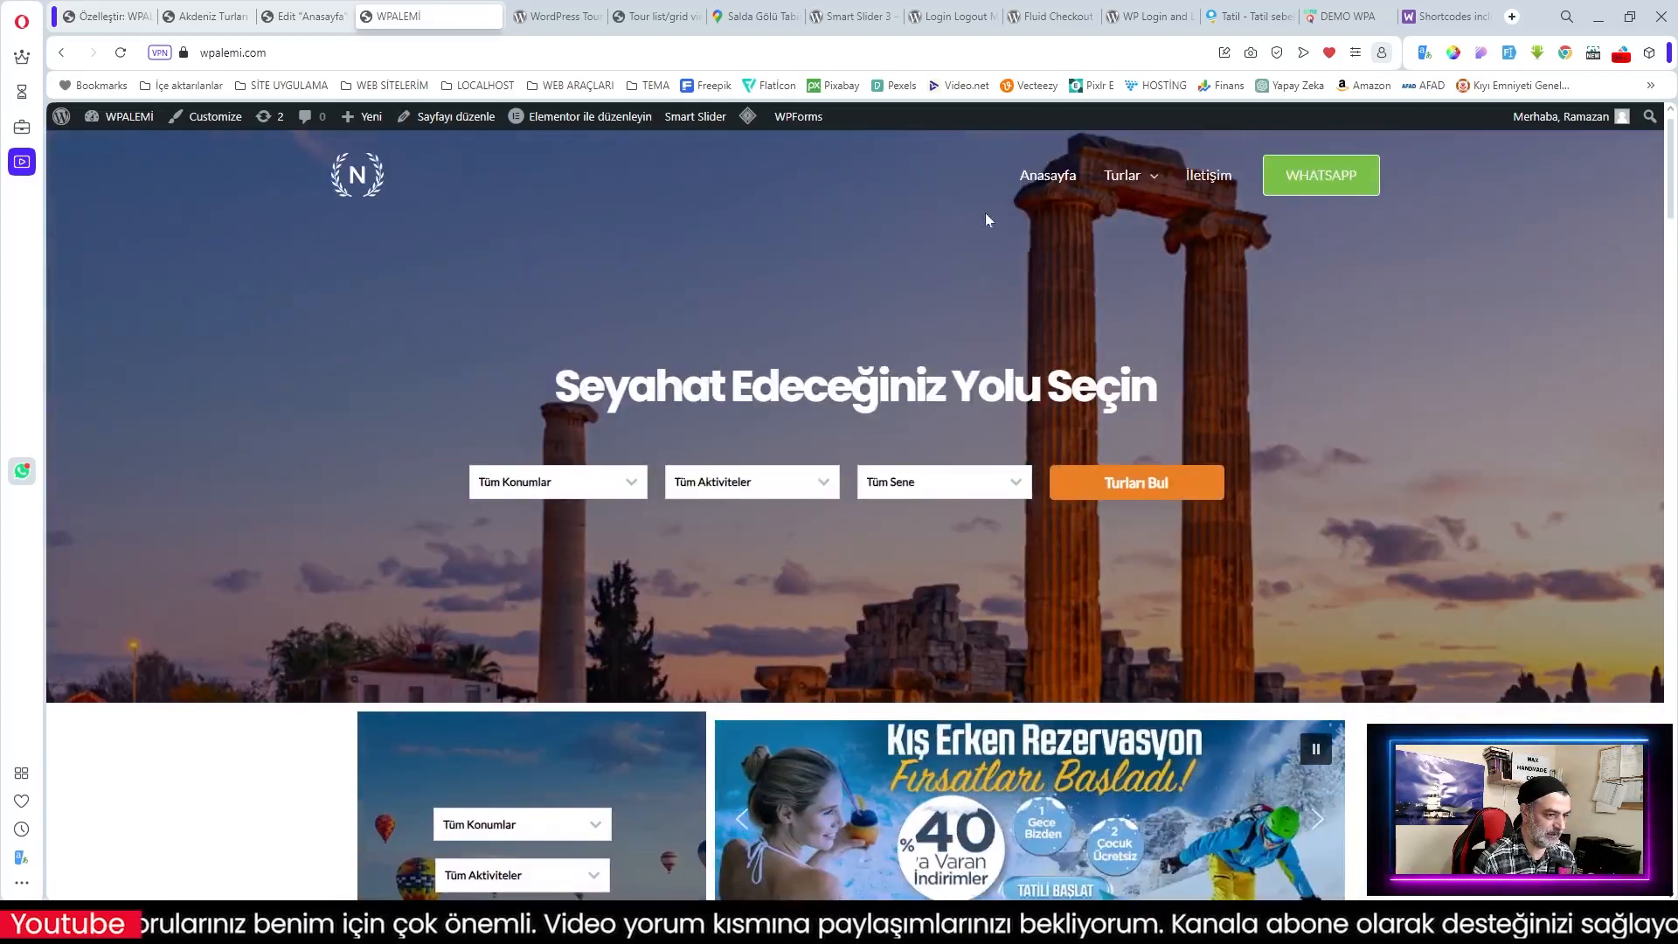
scroll(883, 292, "down", 10)
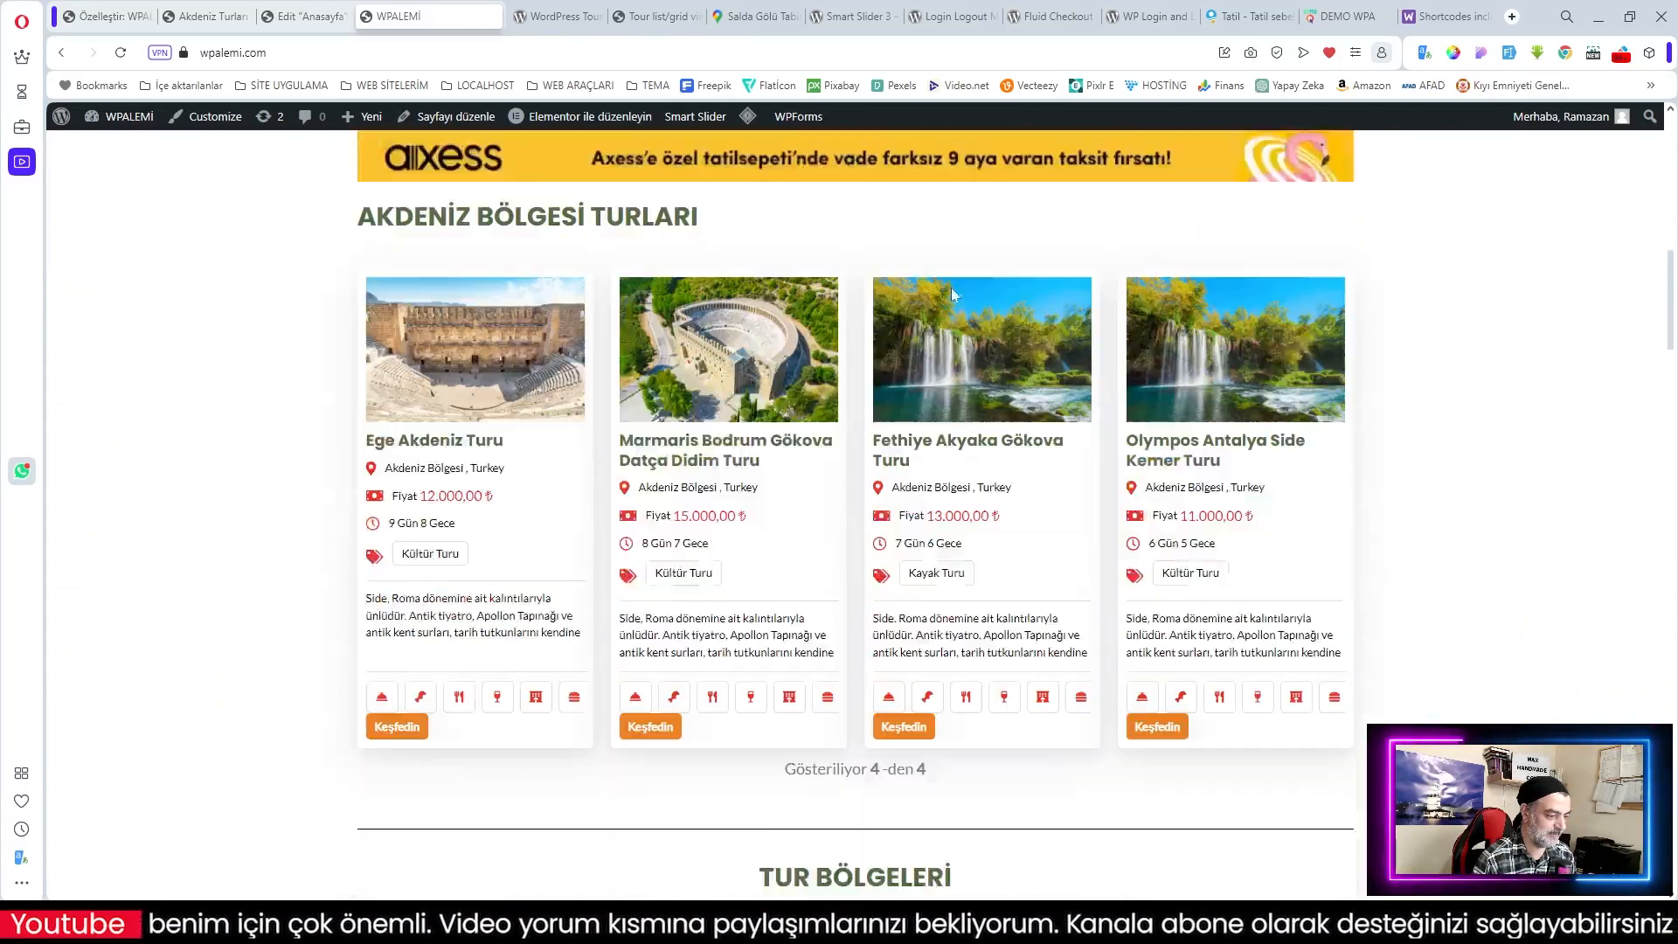
scroll(952, 295, "up", 8)
scroll(1051, 173, "up", 2)
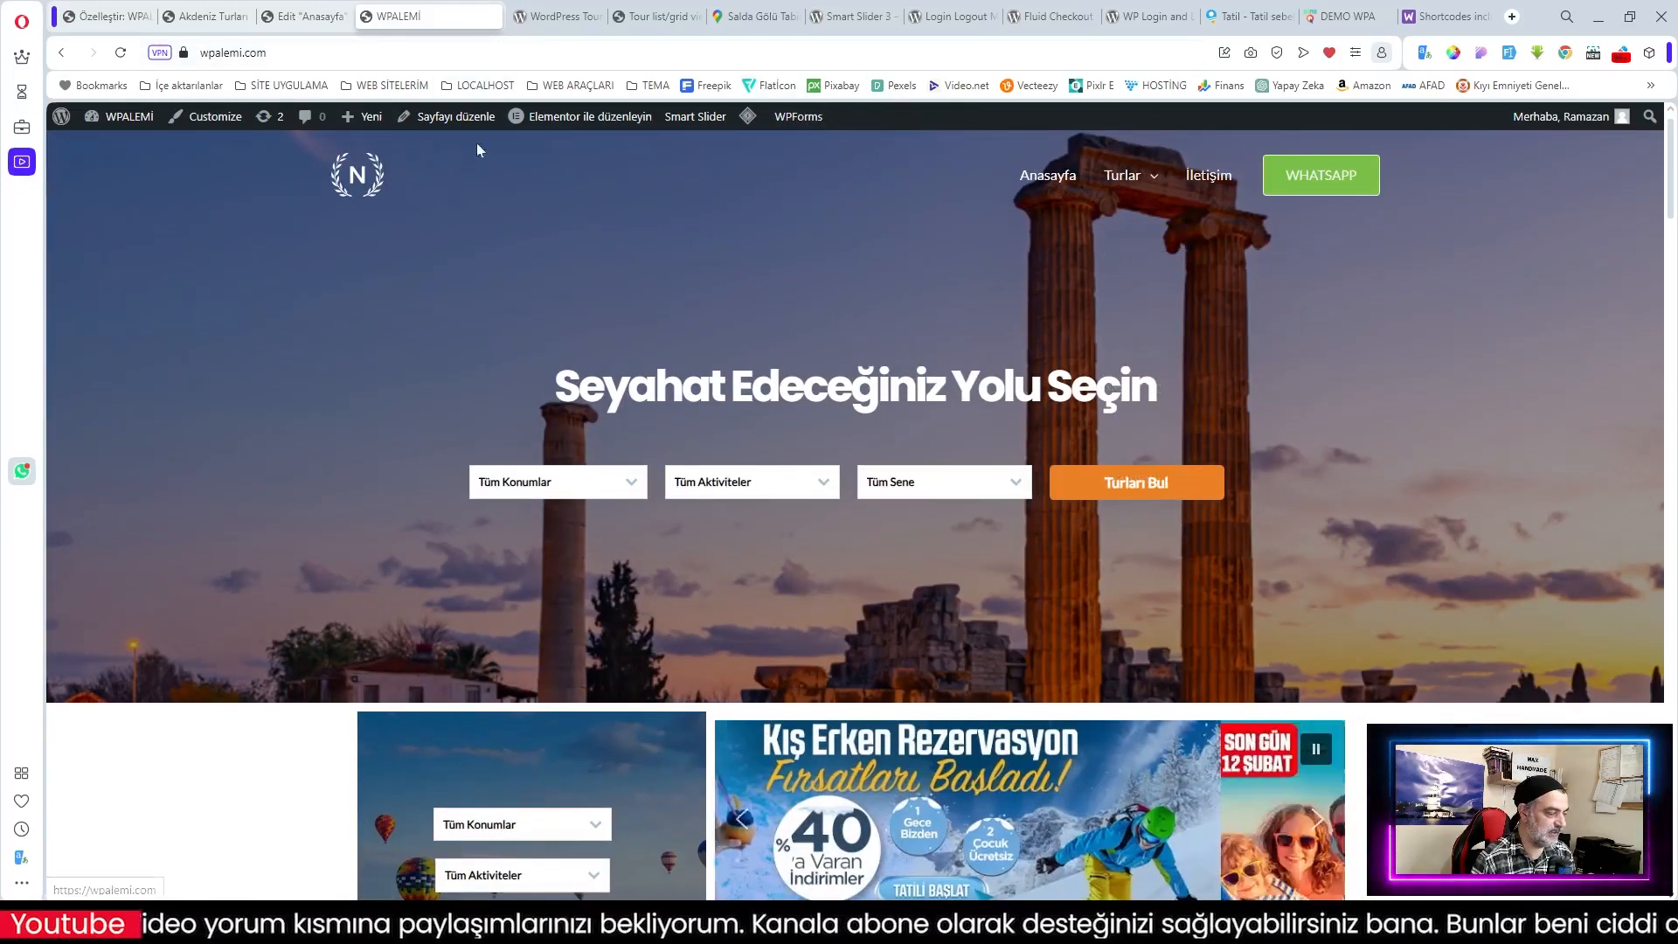
left_click(104, 16)
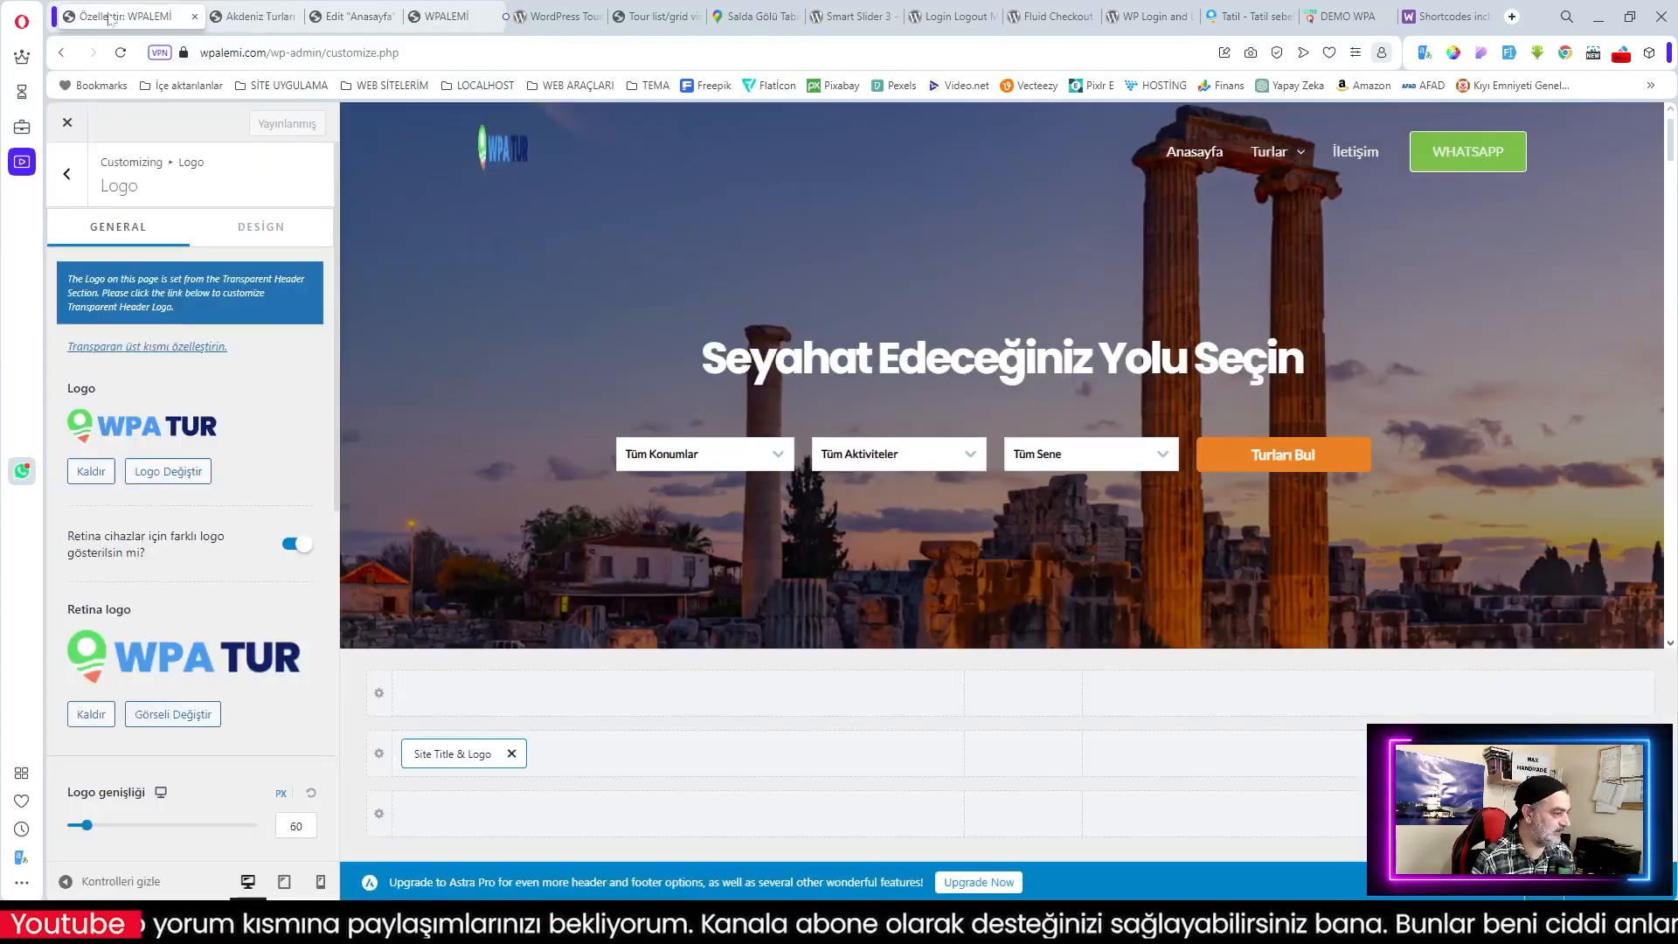
left_click(67, 123)
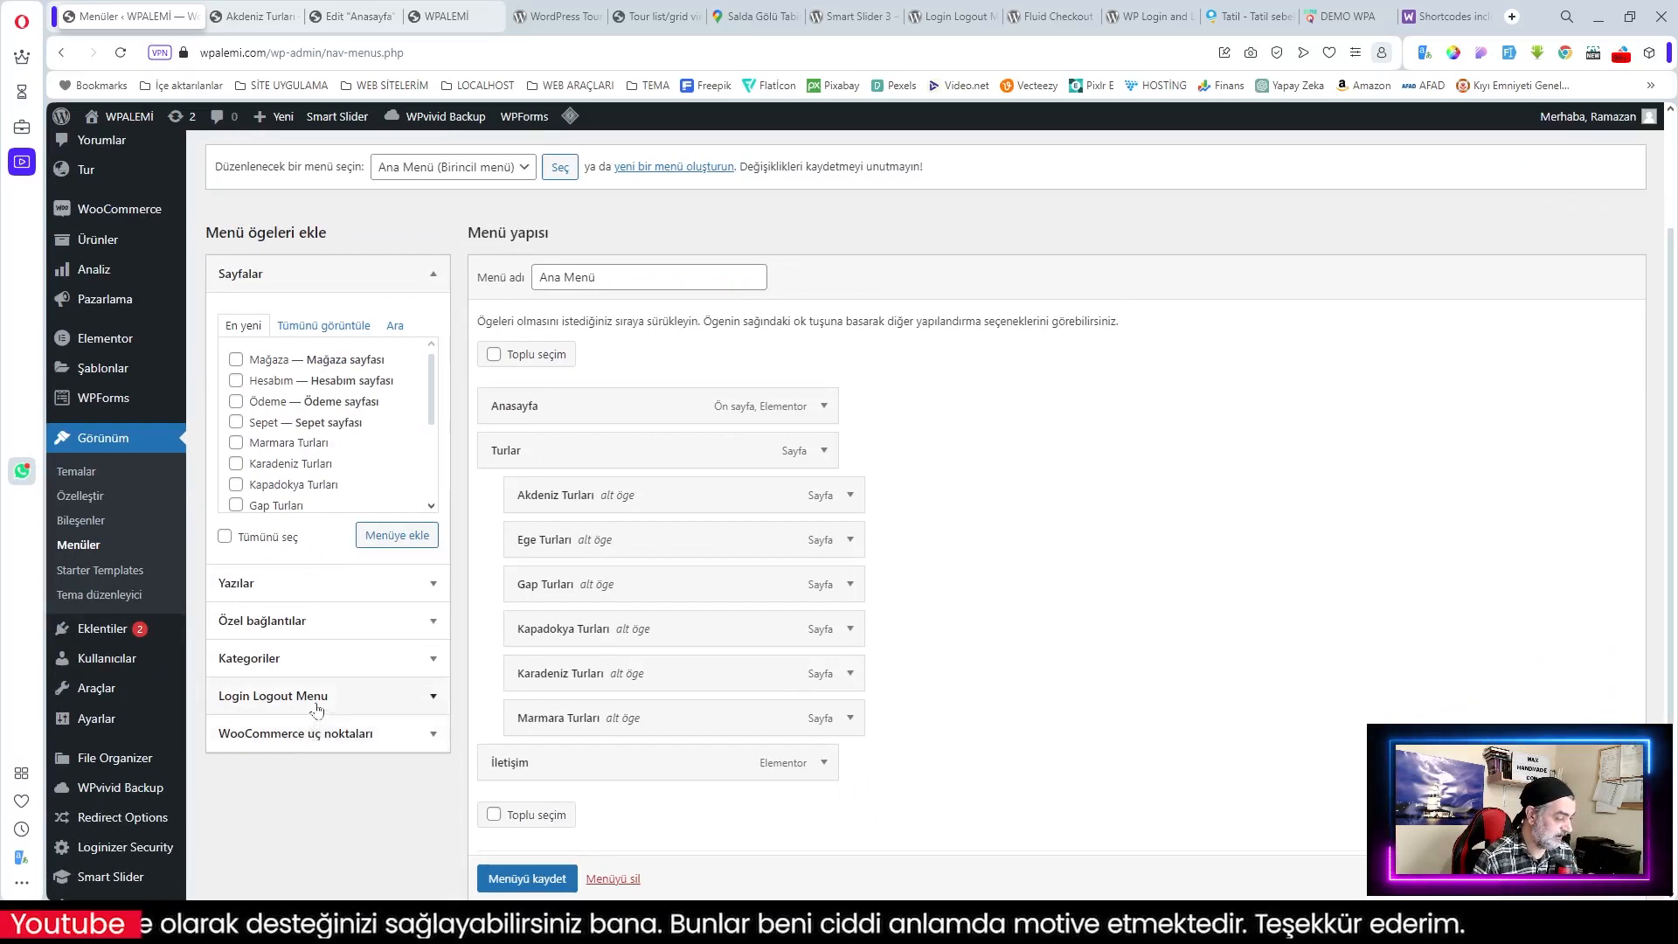
Step: Add Log In | Log Out and Register from Login Logout Menu to the Ana Menü
left_click(306, 696)
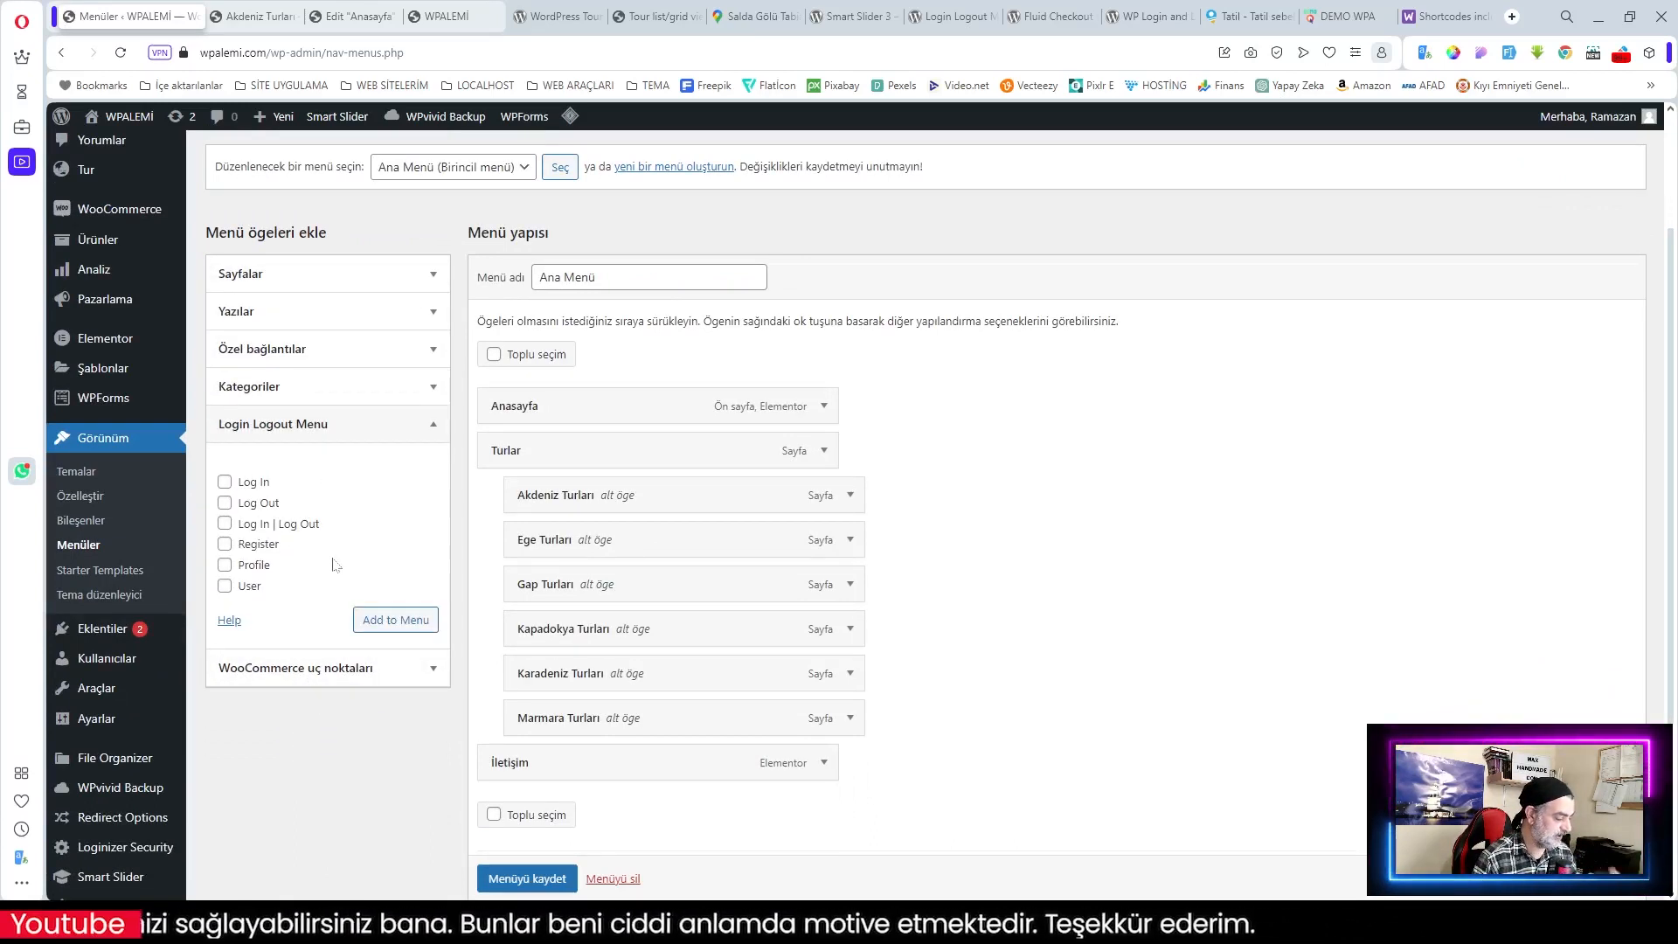
left_click(225, 544)
left_click(226, 524)
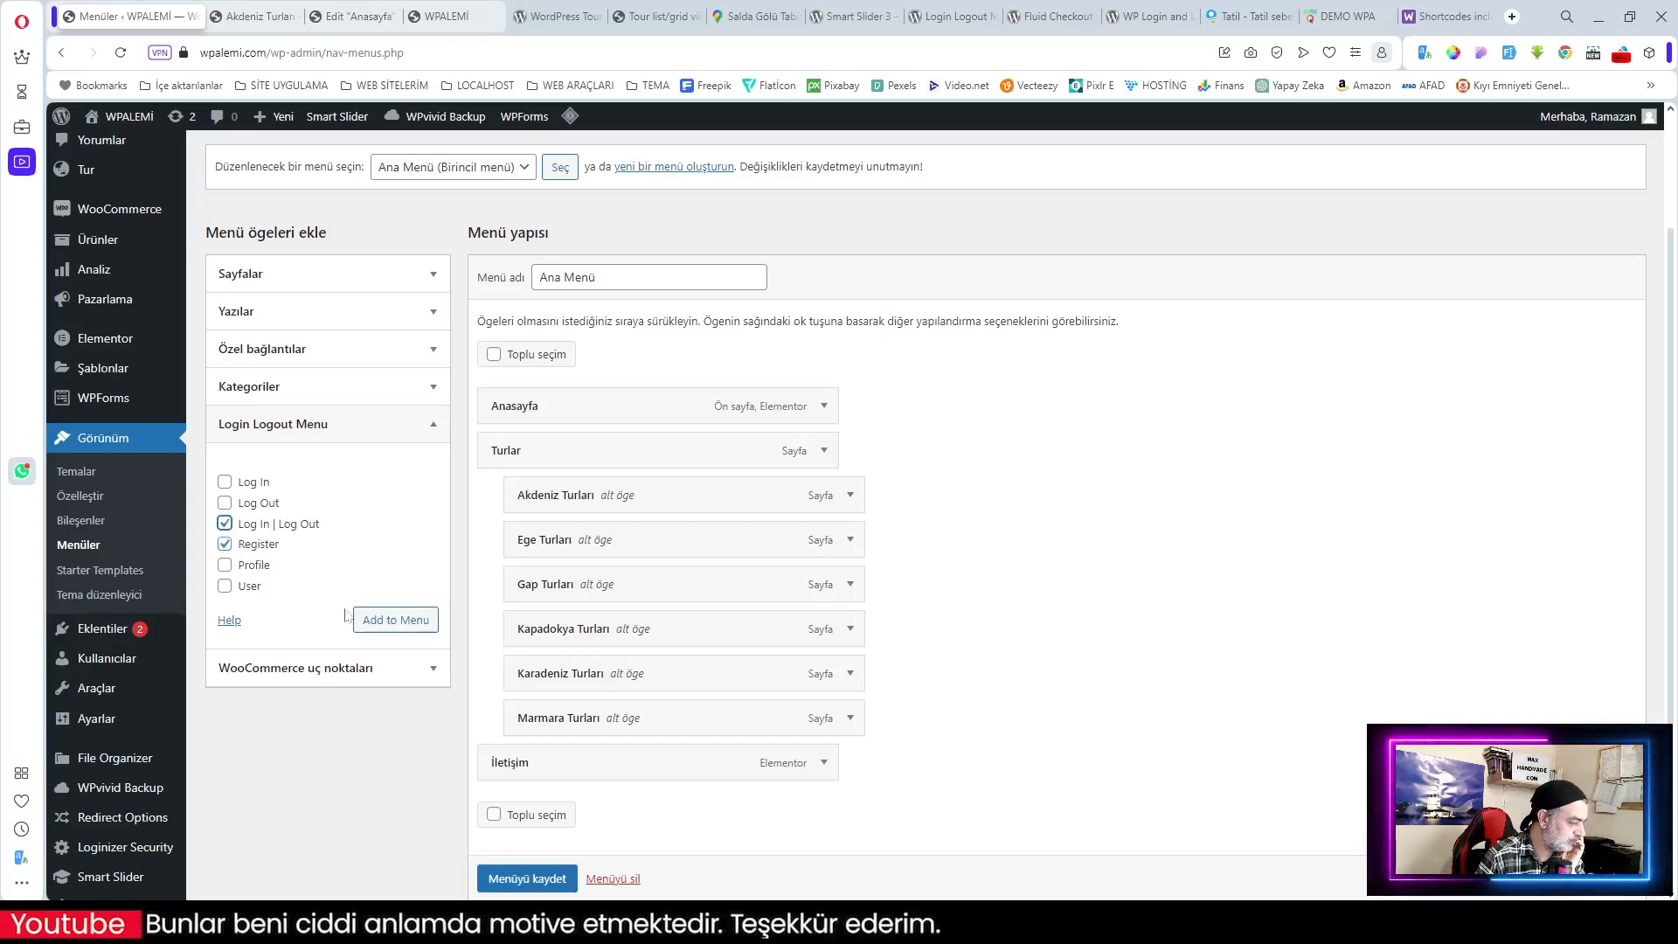
left_click(405, 621)
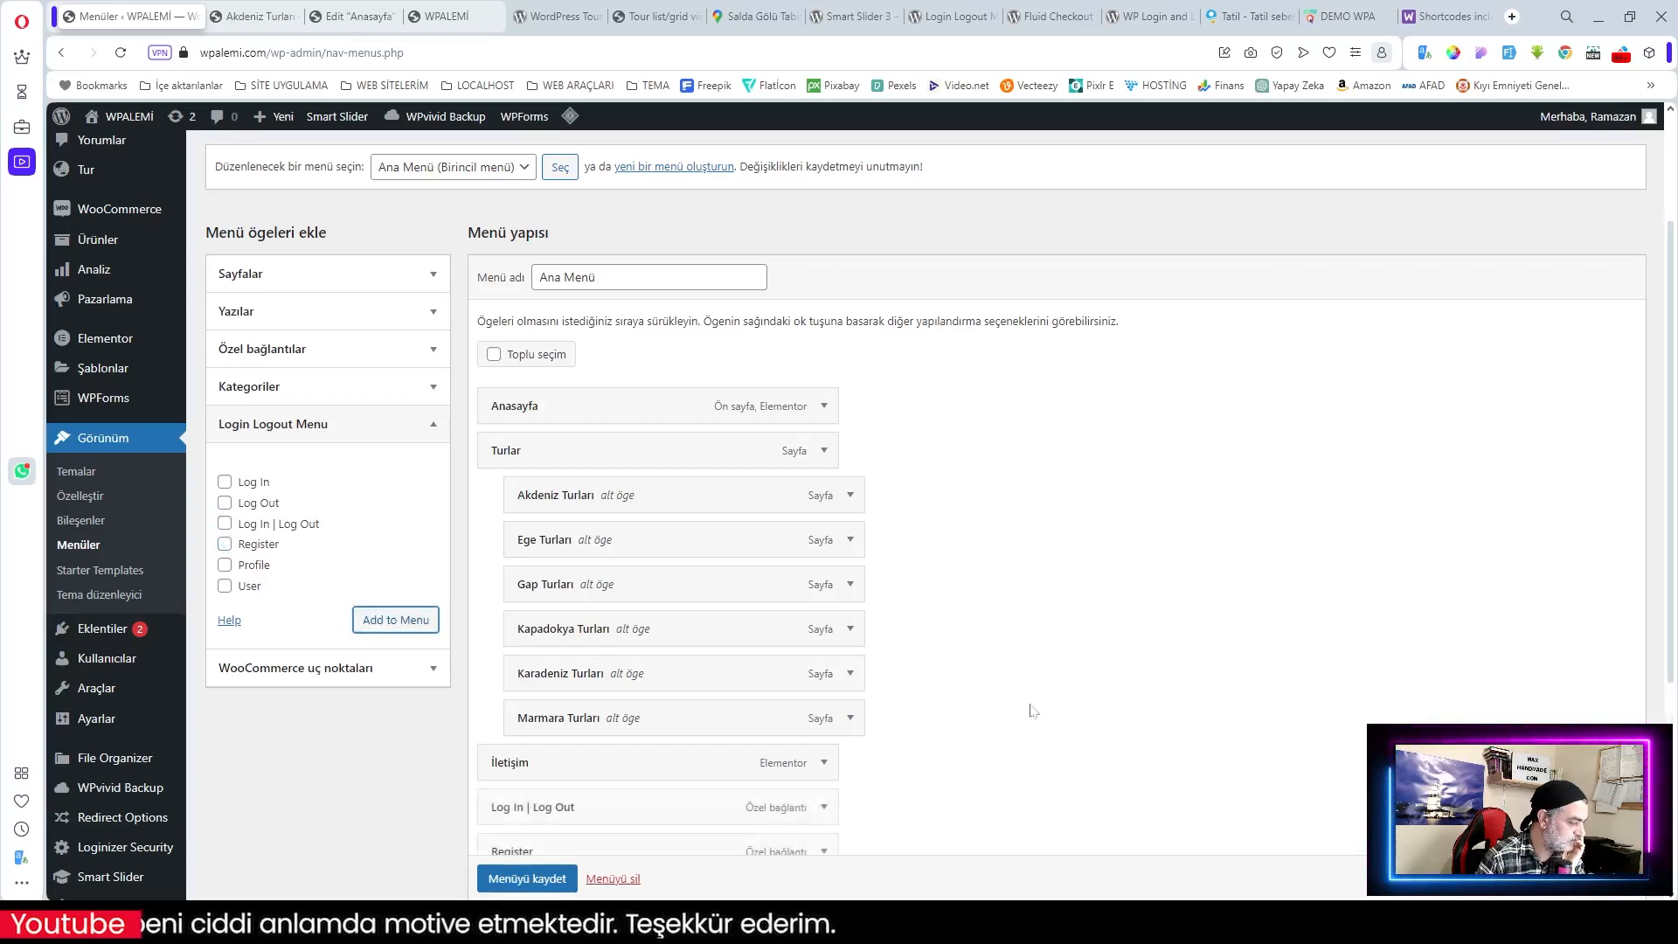
scroll(1007, 704, "down", 2)
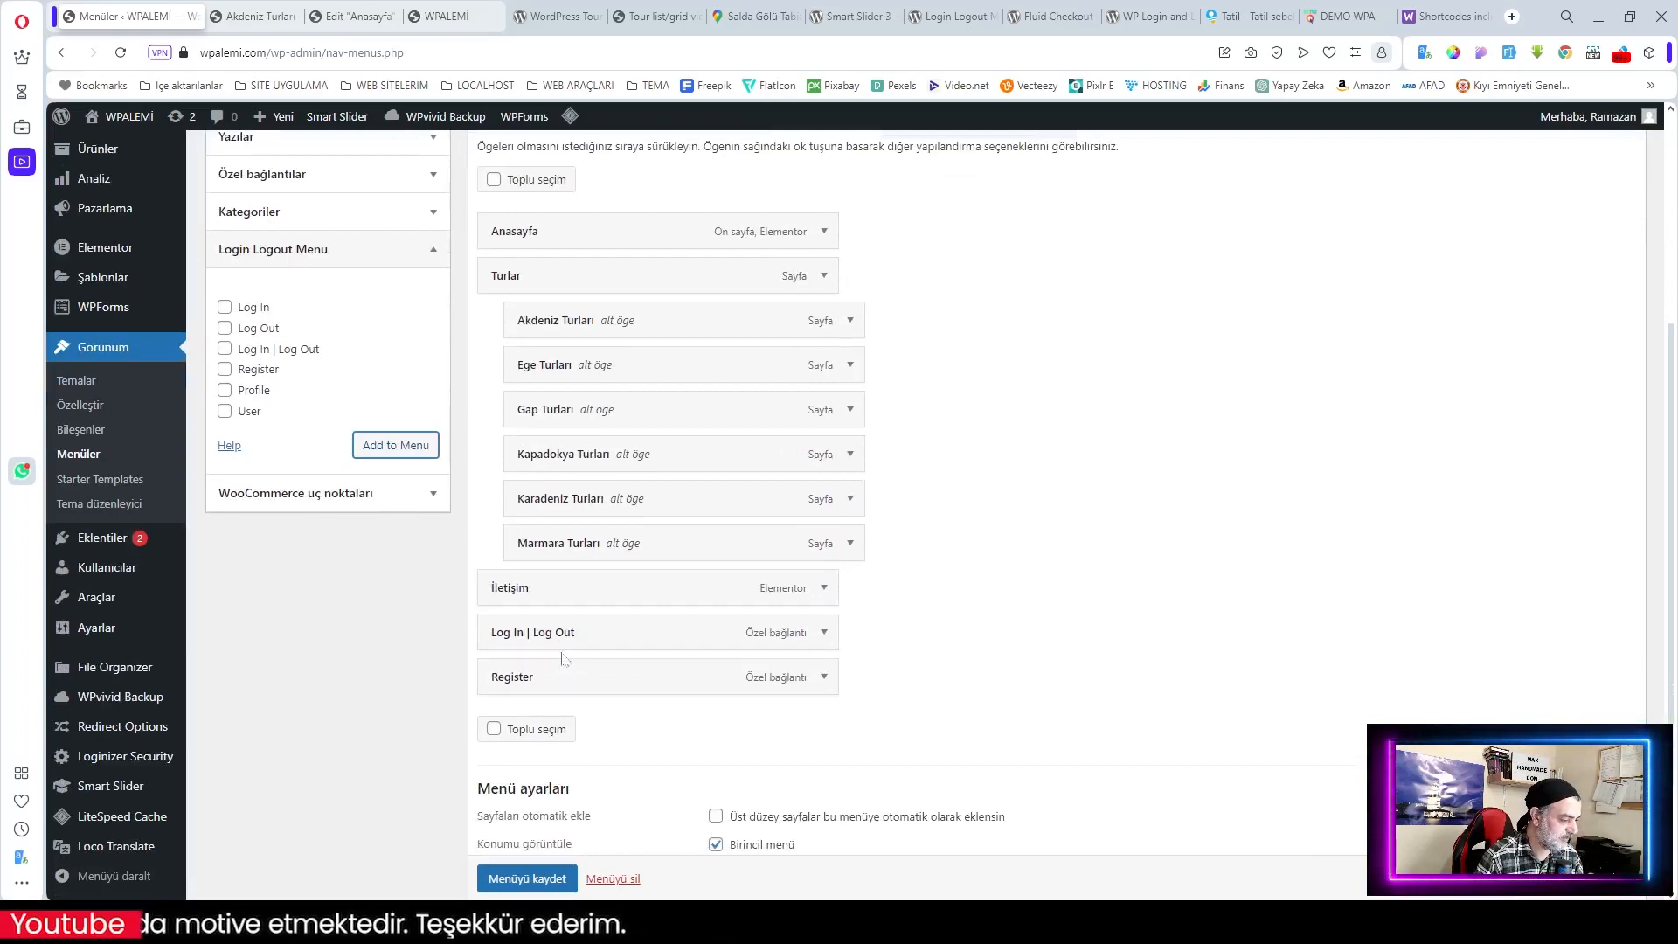
Step: Relabel the Log In | Log Out menu item to GİRİŞ YAP | ÇIKIŞ YAP
left_click(824, 634)
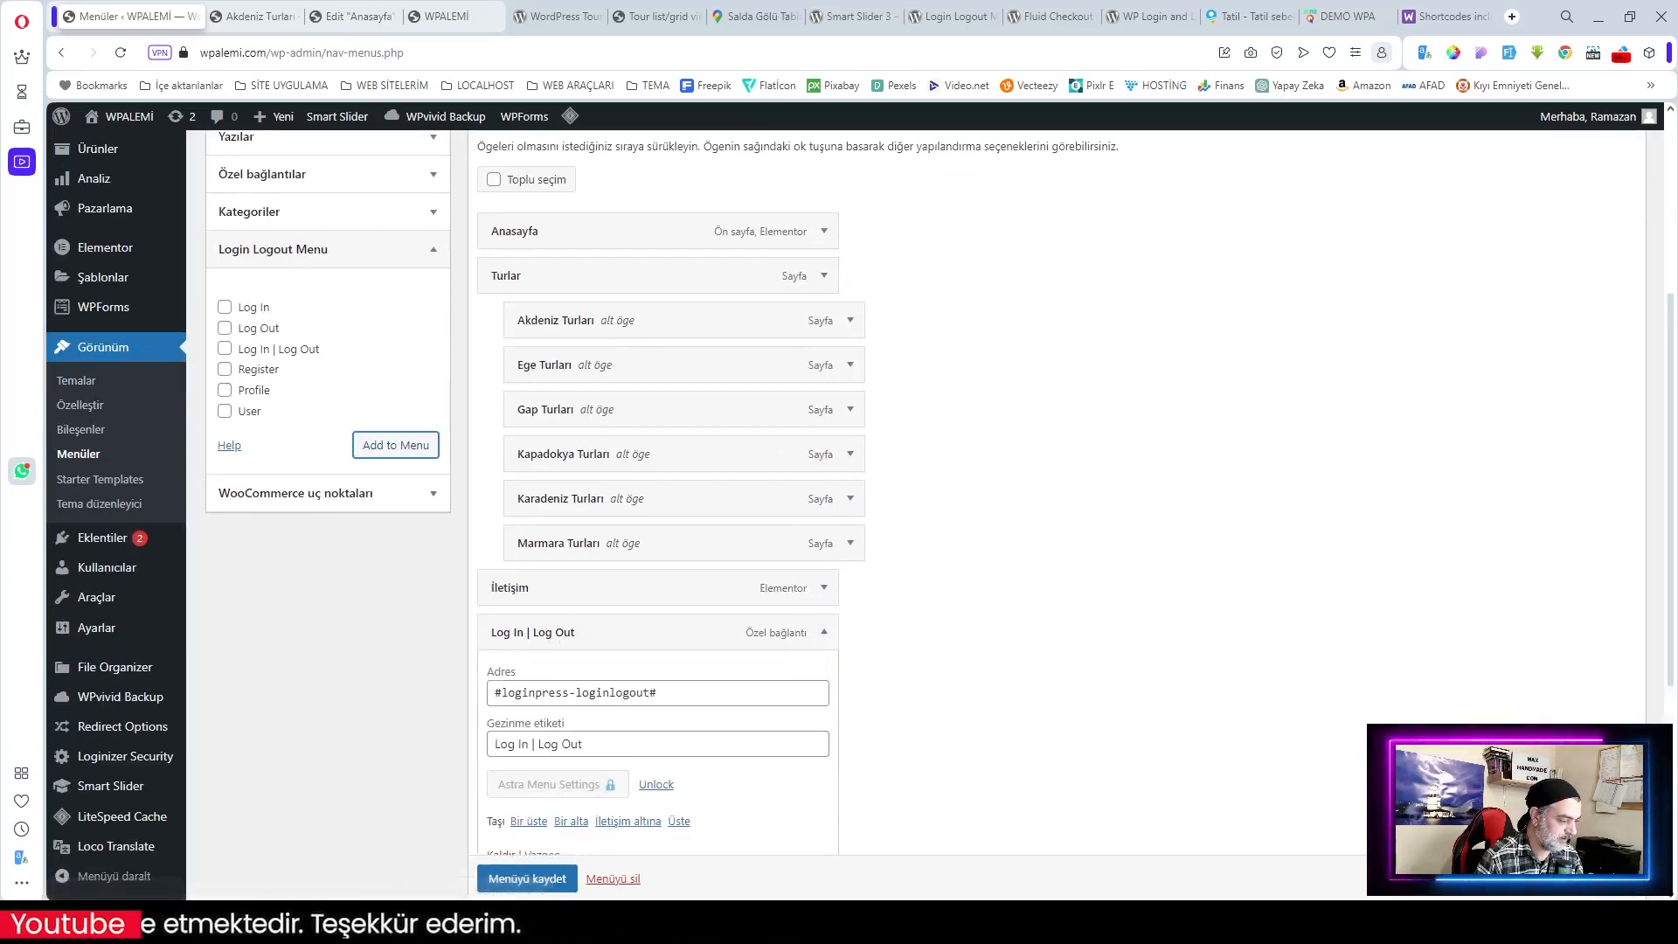
left_click_drag(529, 744, 464, 754)
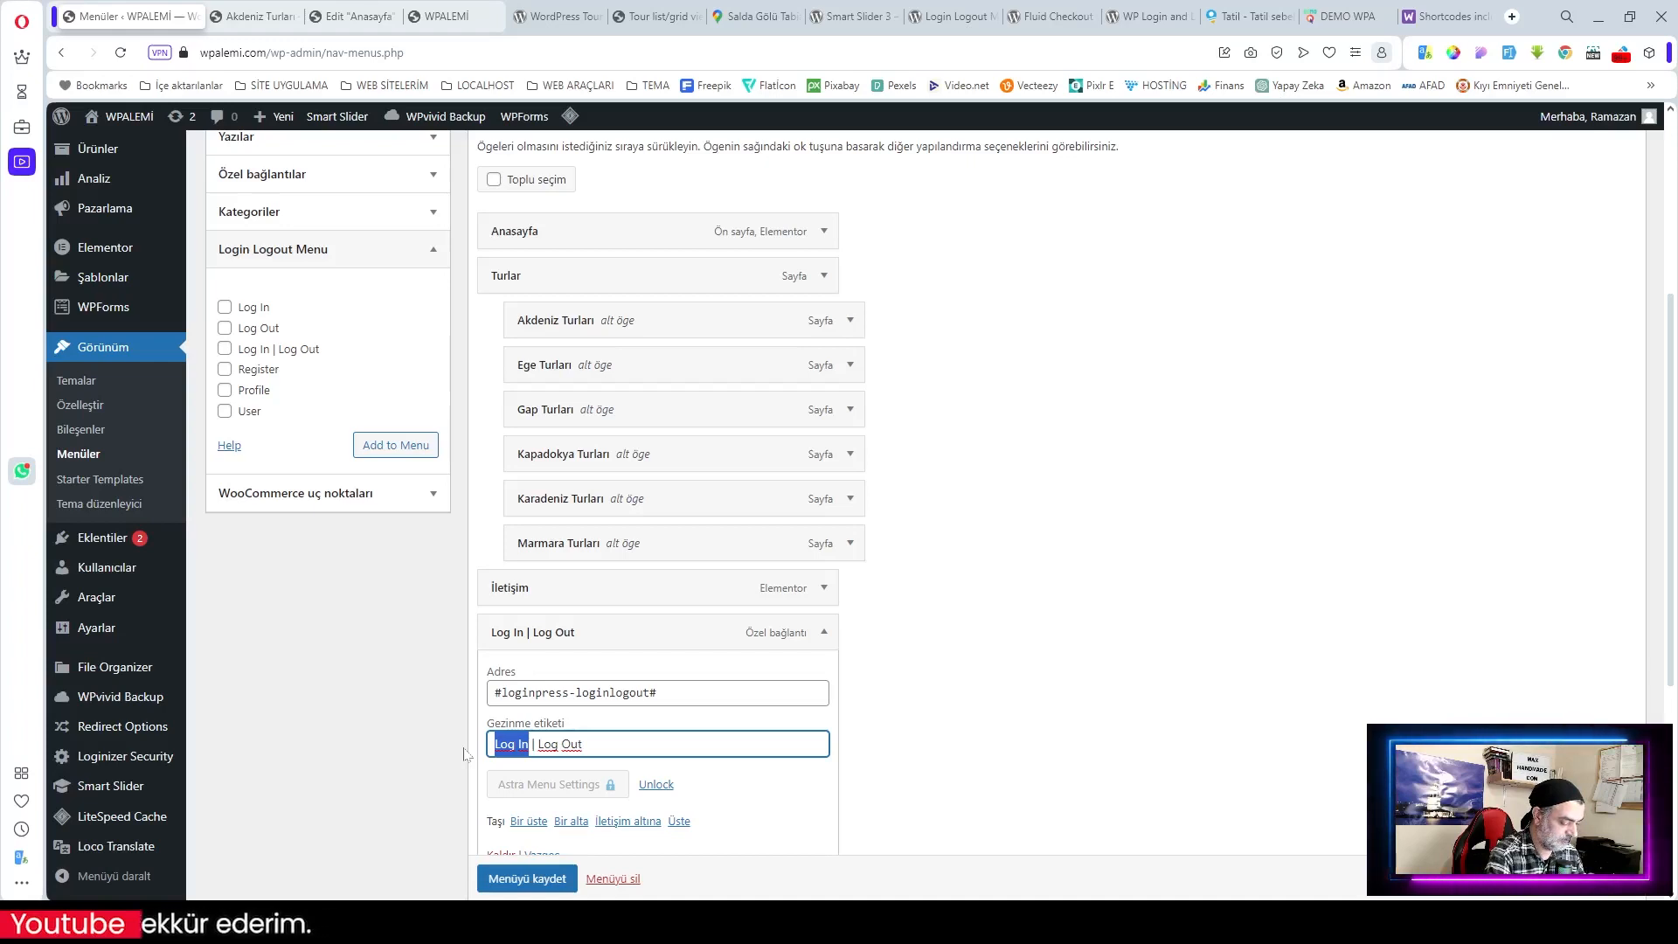
type("GİRİŞ Y")
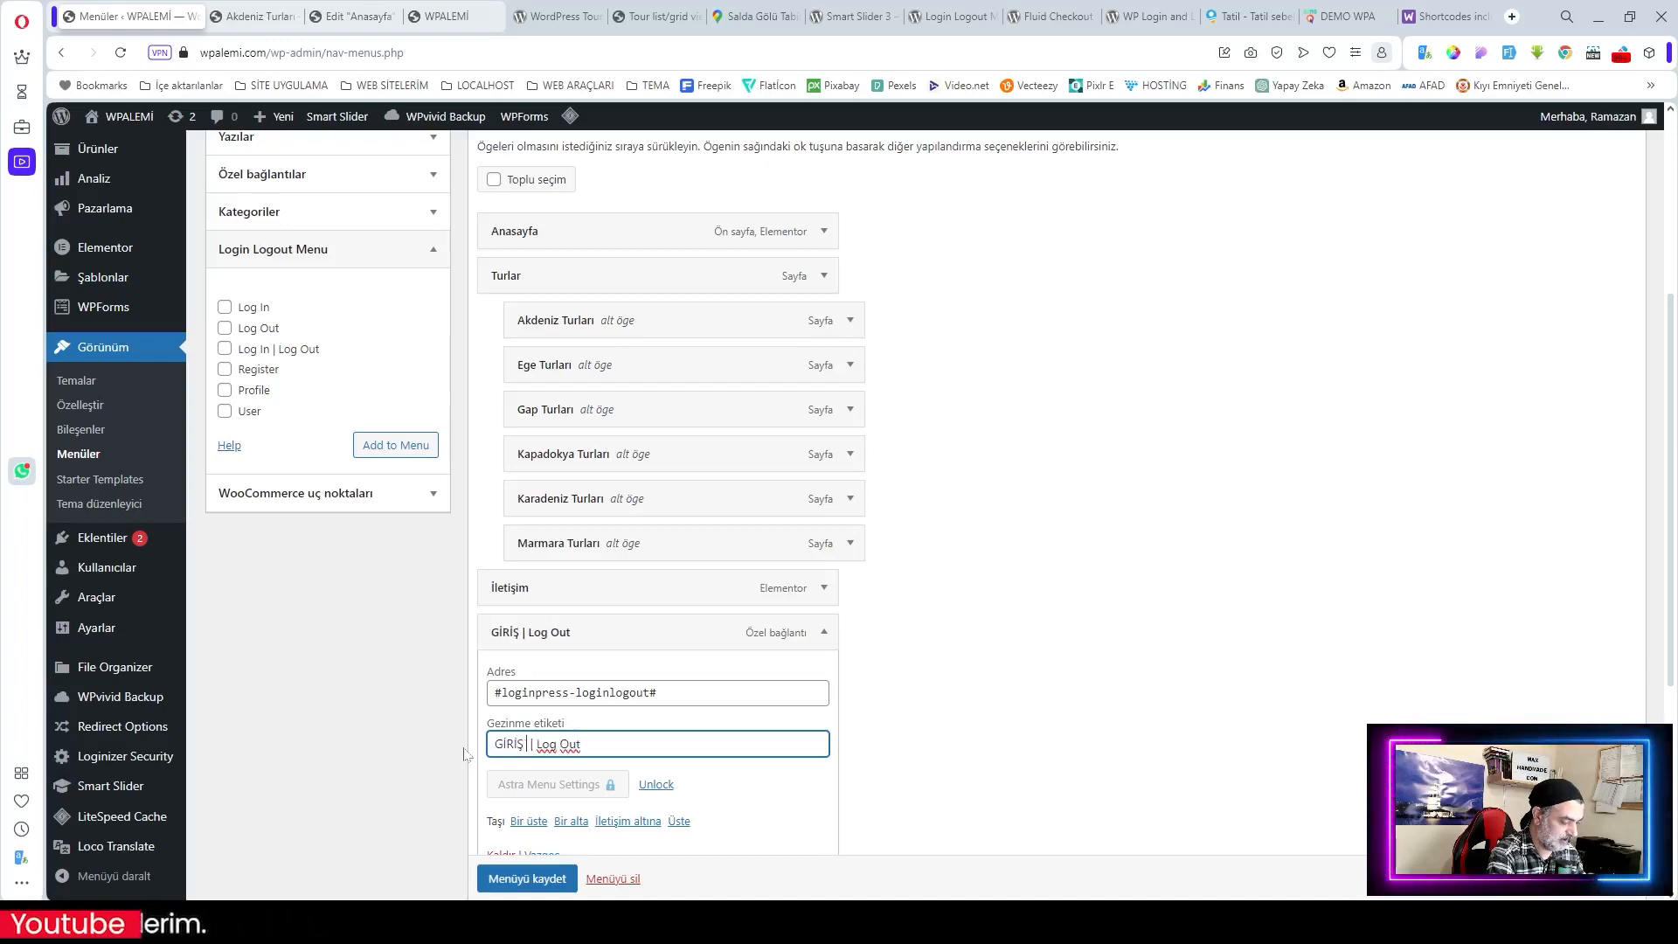
type("AP")
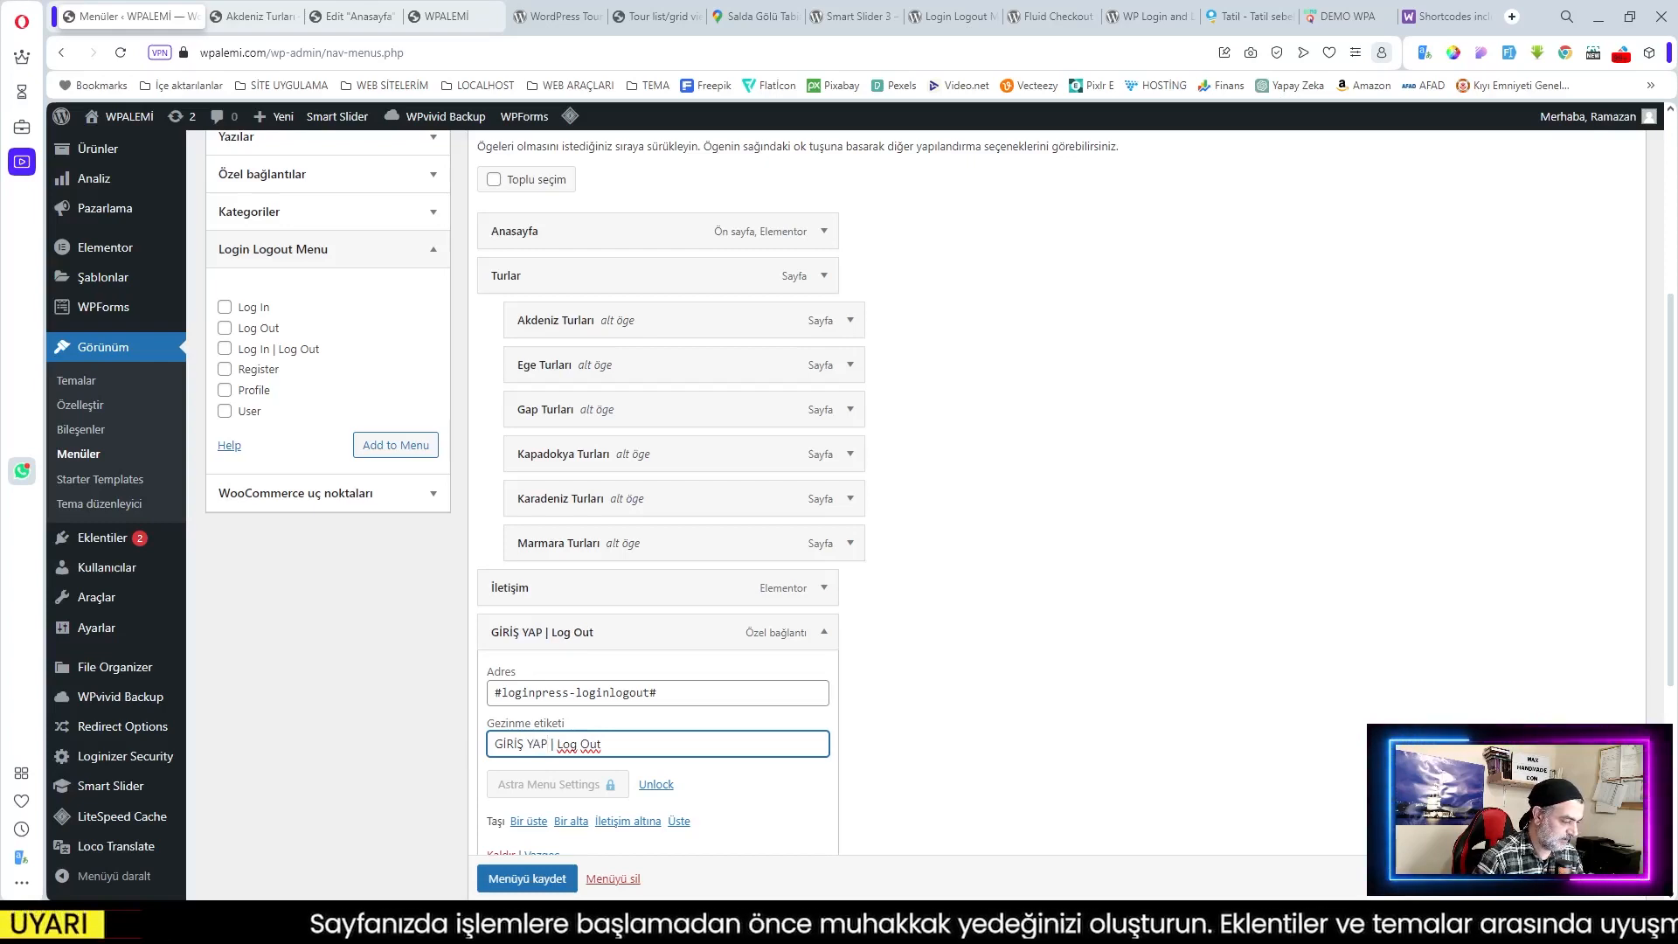
left_click_drag(558, 744, 601, 743)
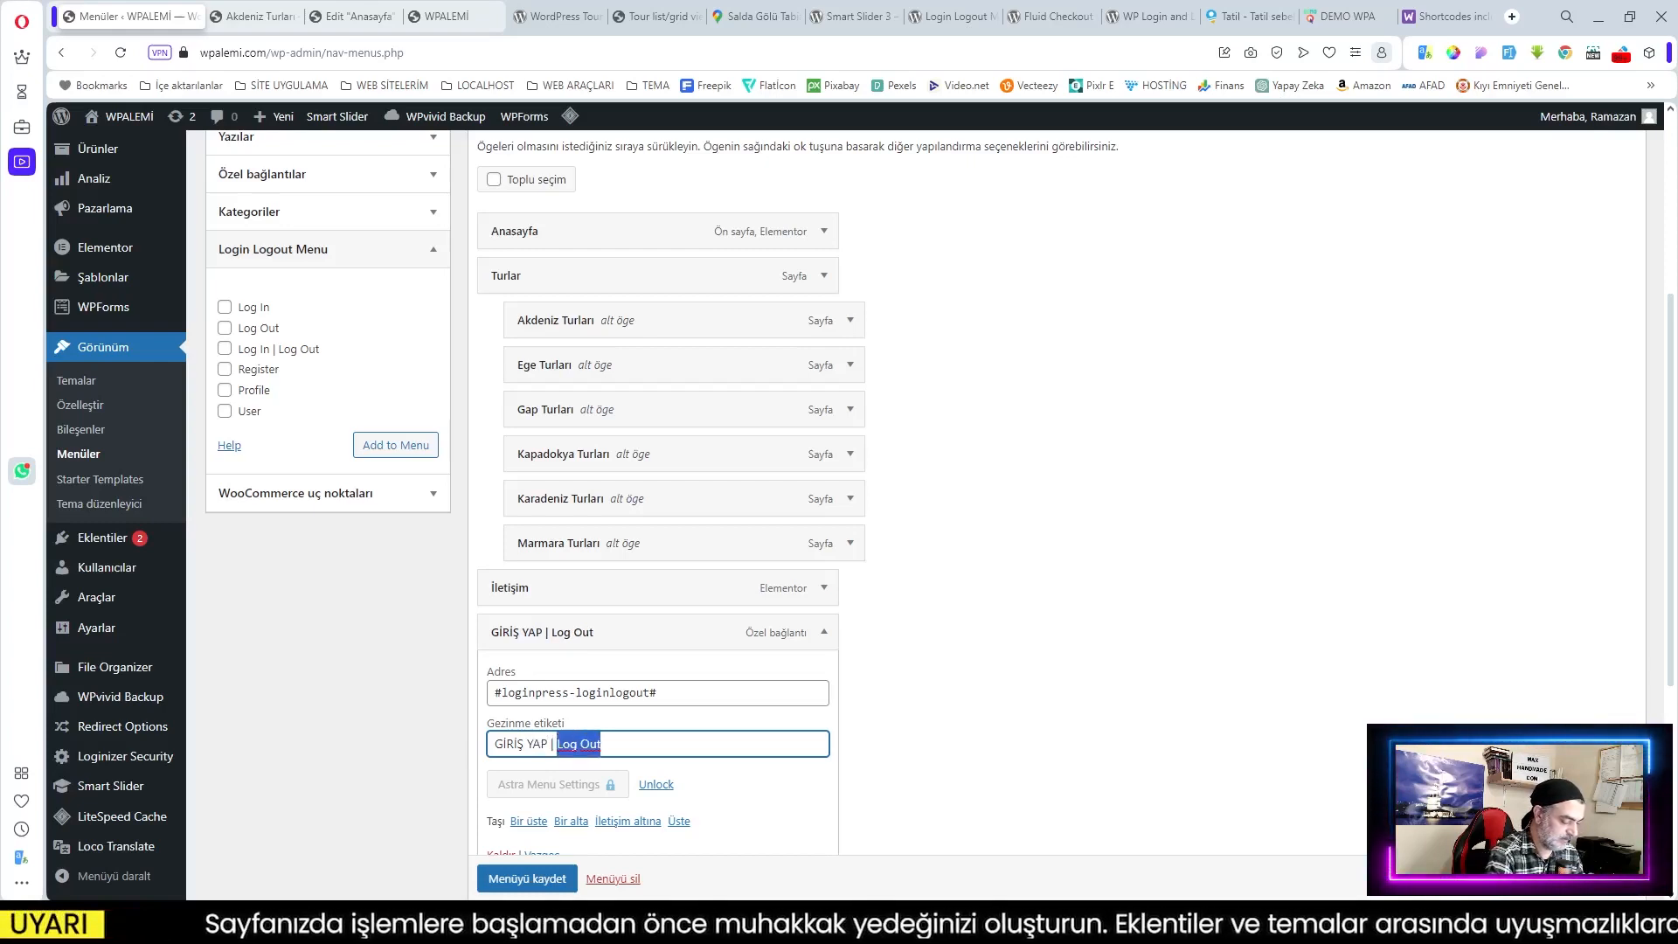
type("ÇIKIŞ")
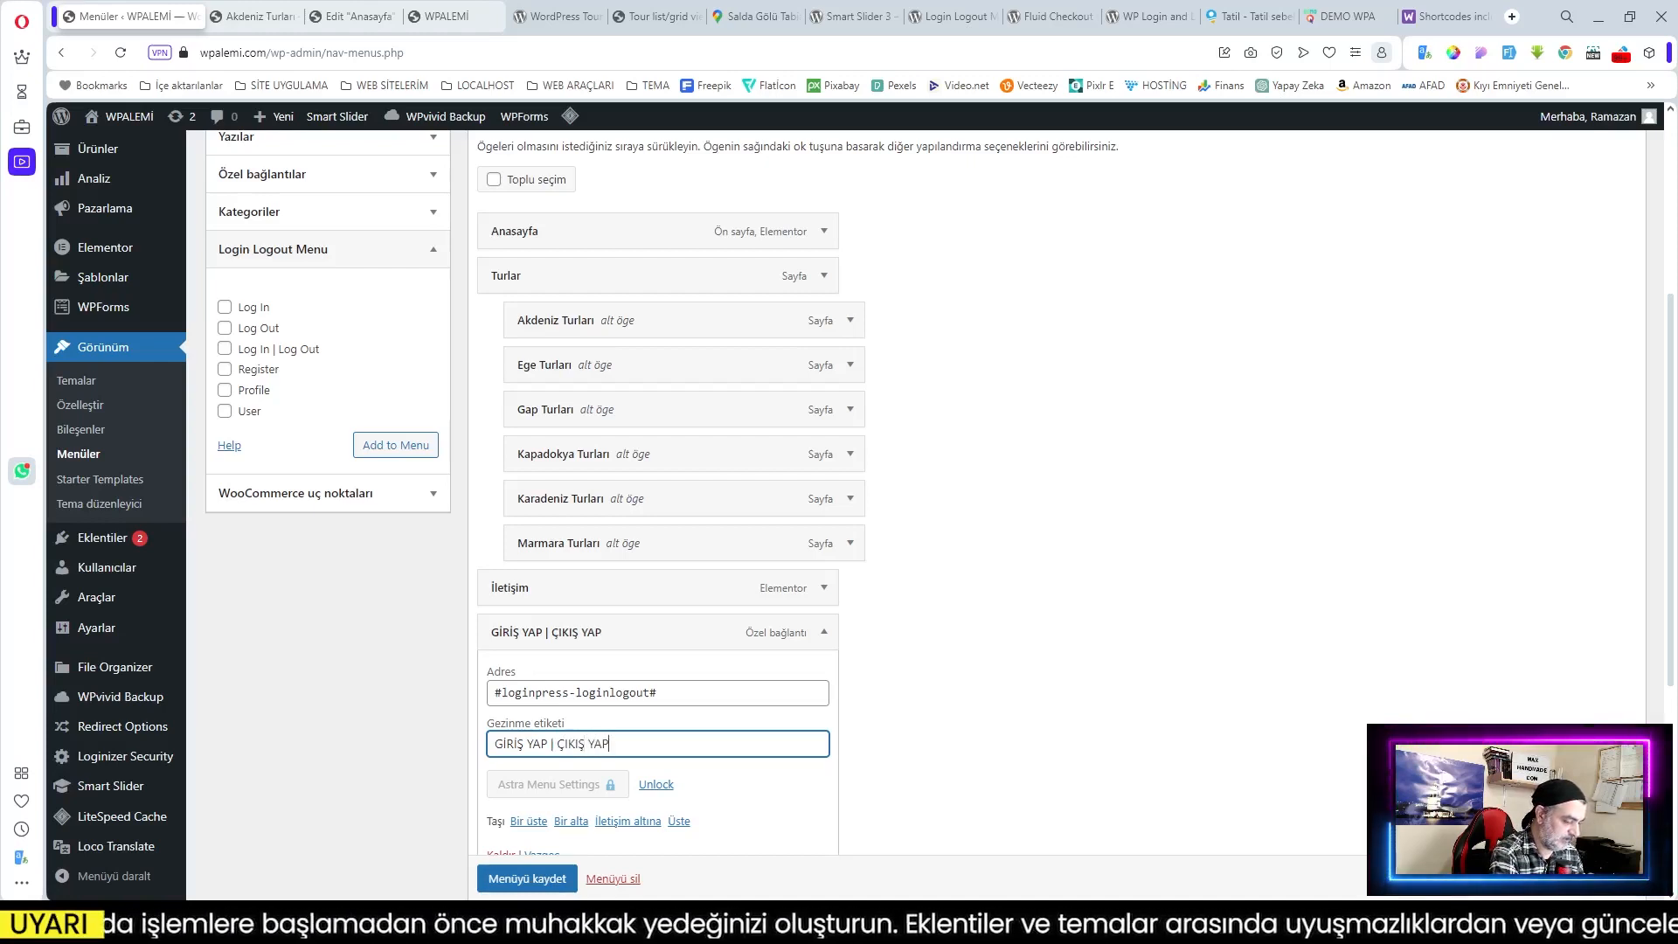
scroll(821, 632, "down", 2)
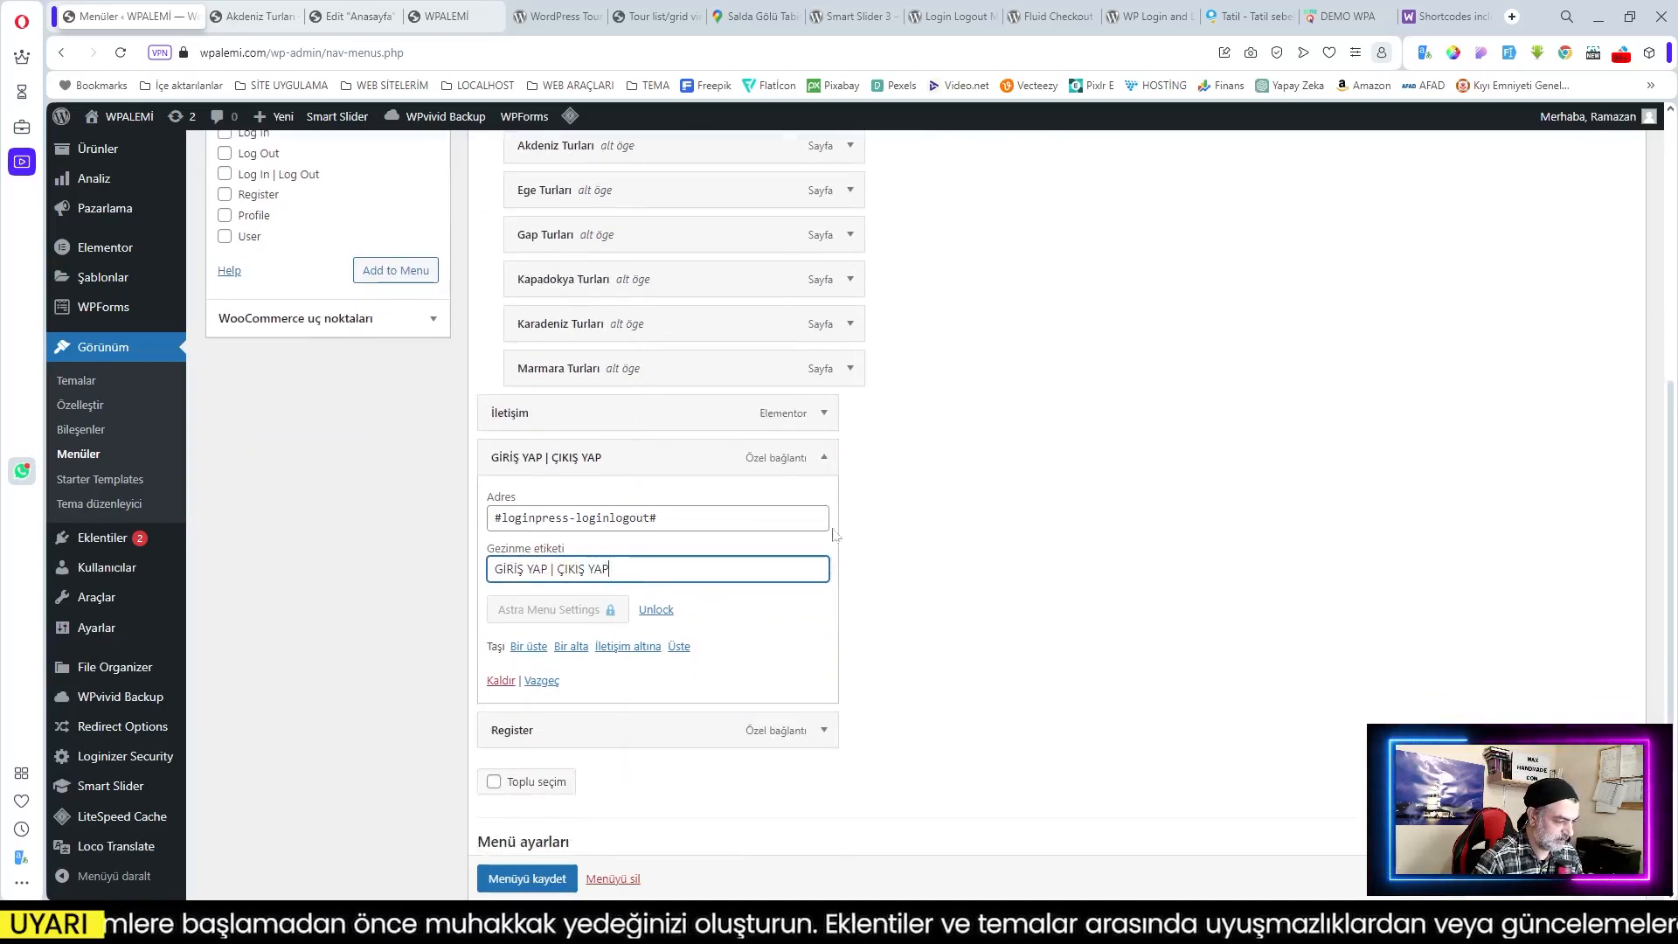
left_click(823, 464)
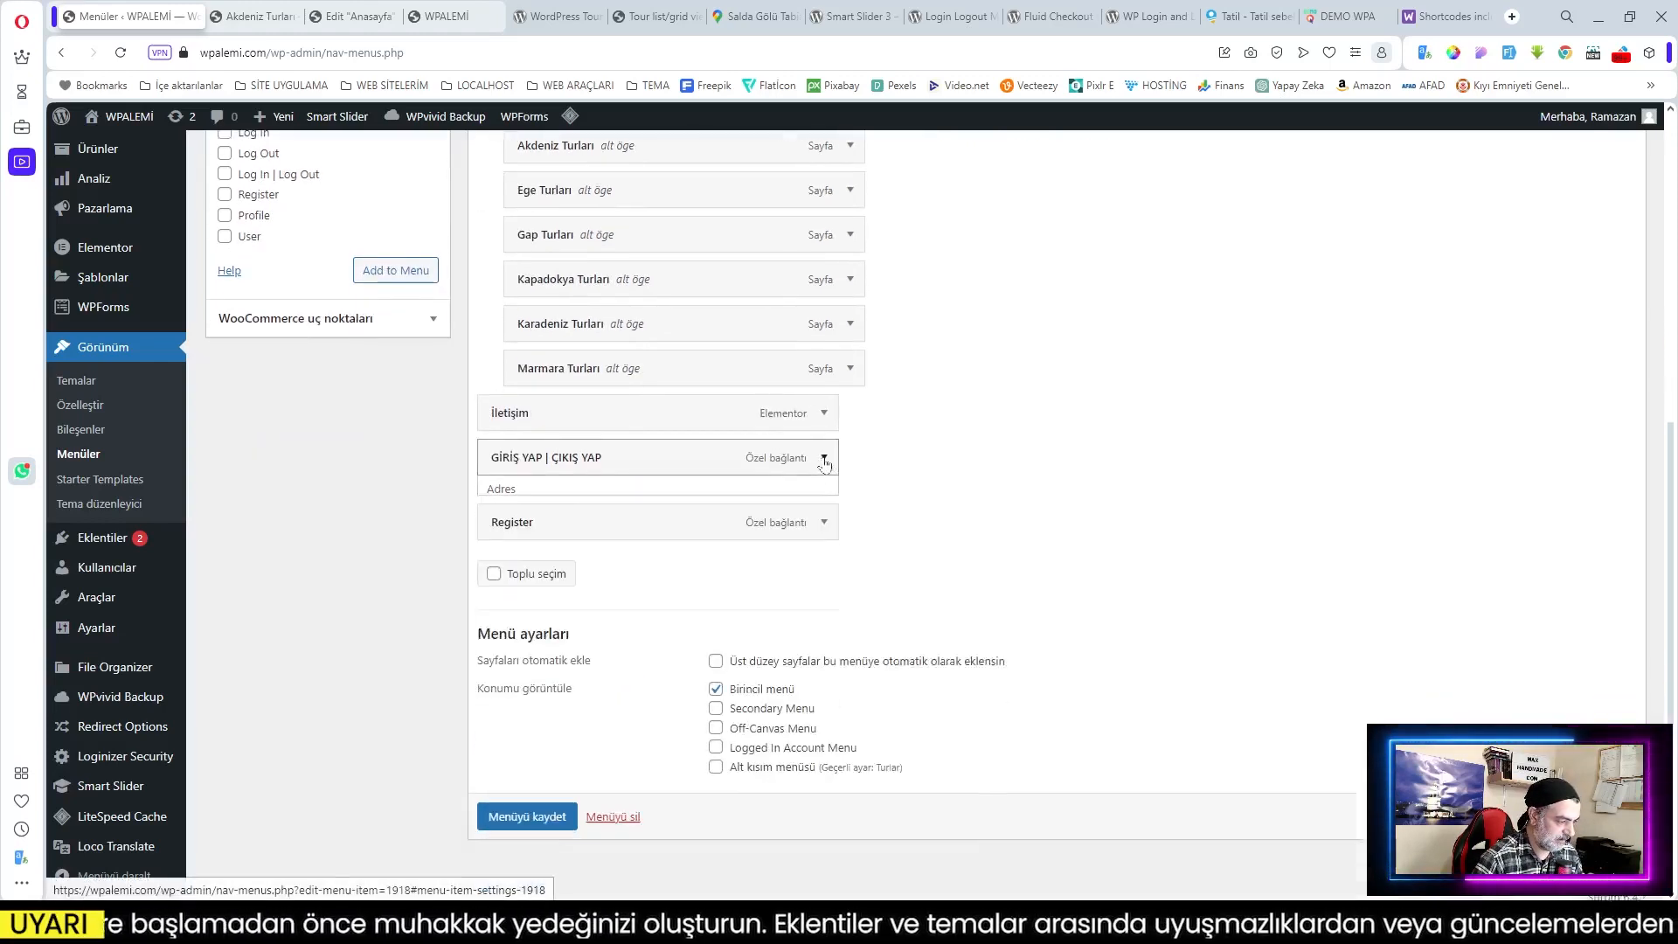
Step: Relabel the Register item to KAYIT OL and save the menu
left_click(823, 508)
left_click_drag(542, 620, 469, 629)
type("K")
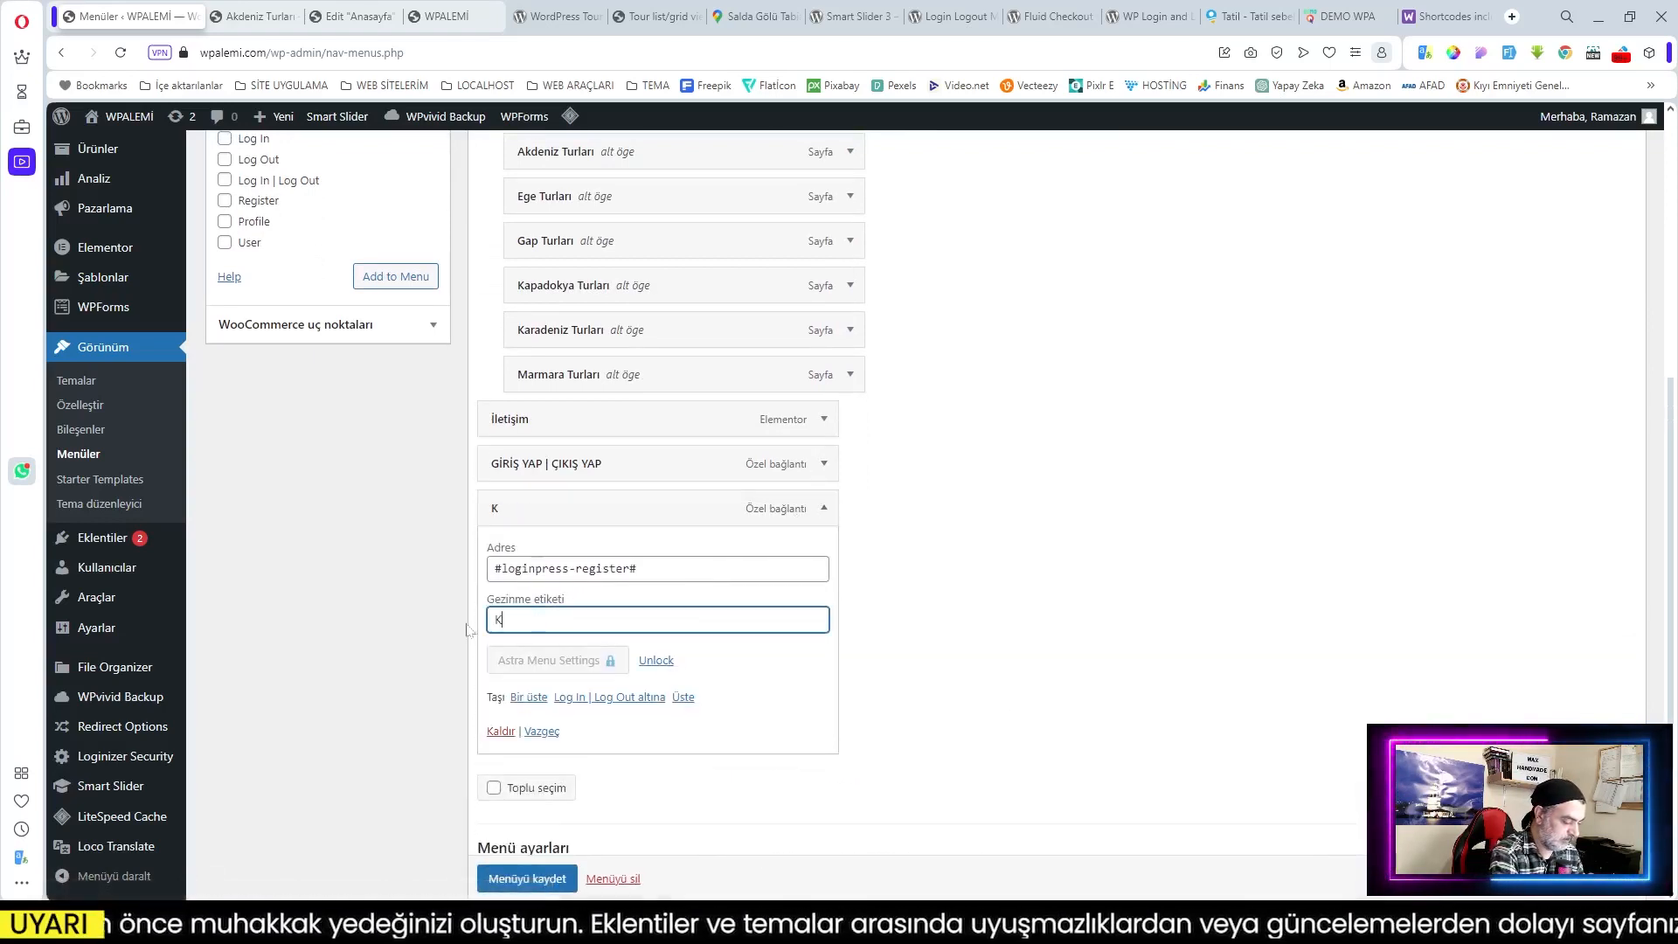
type("AYIT OL")
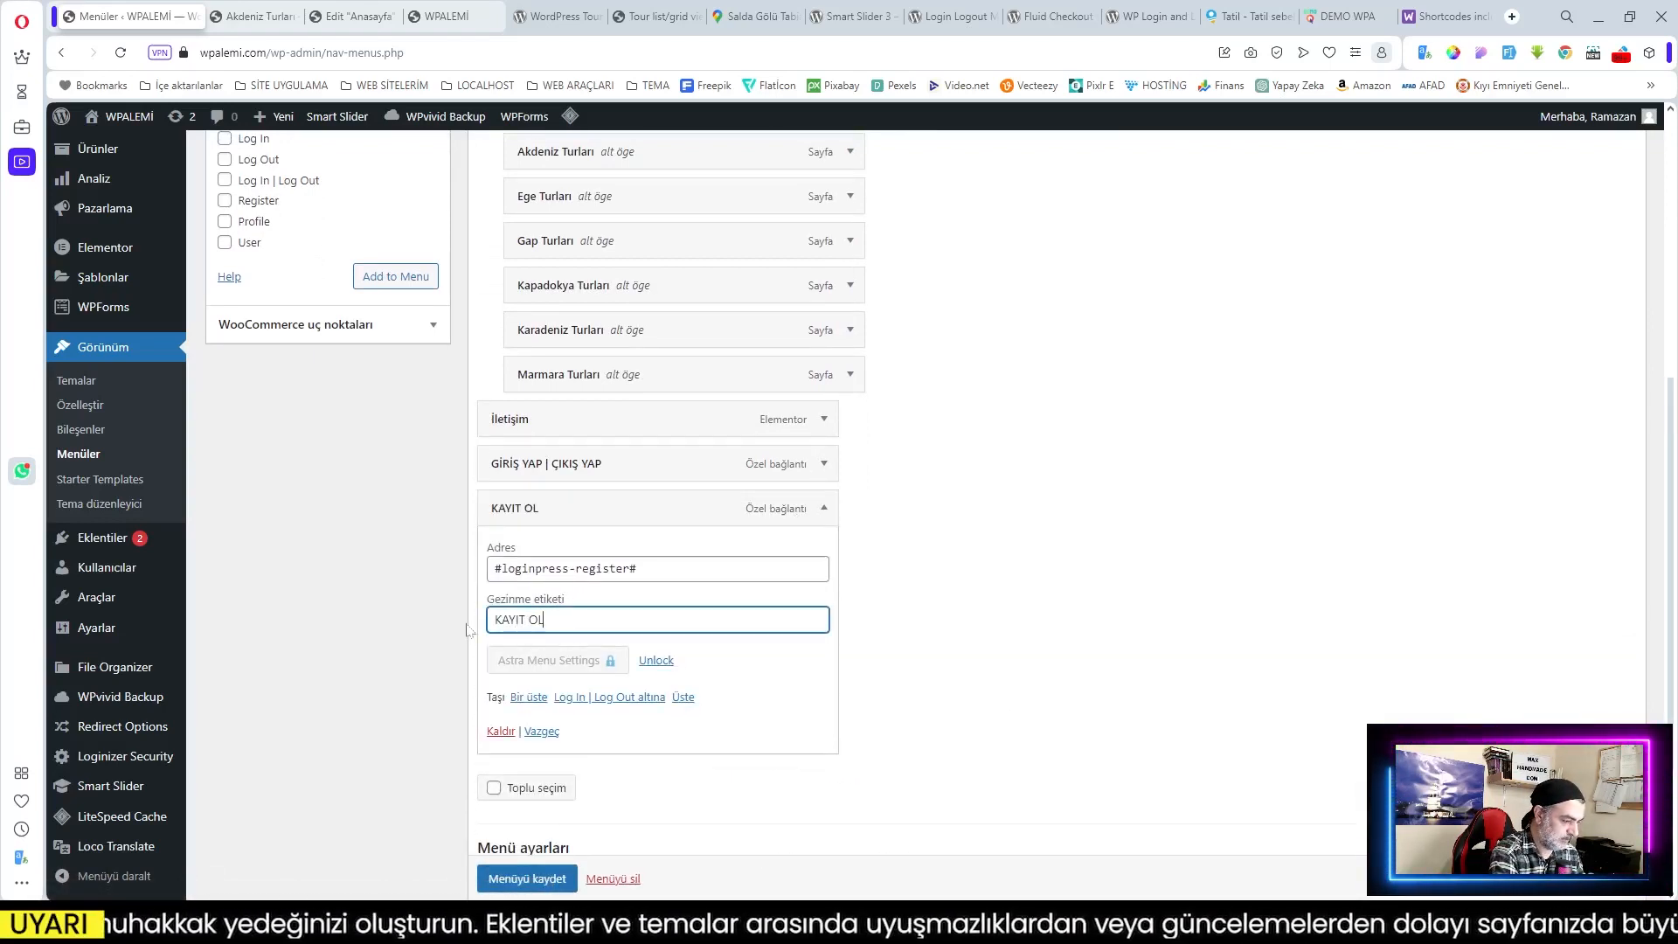
scroll(602, 742, "down", 1)
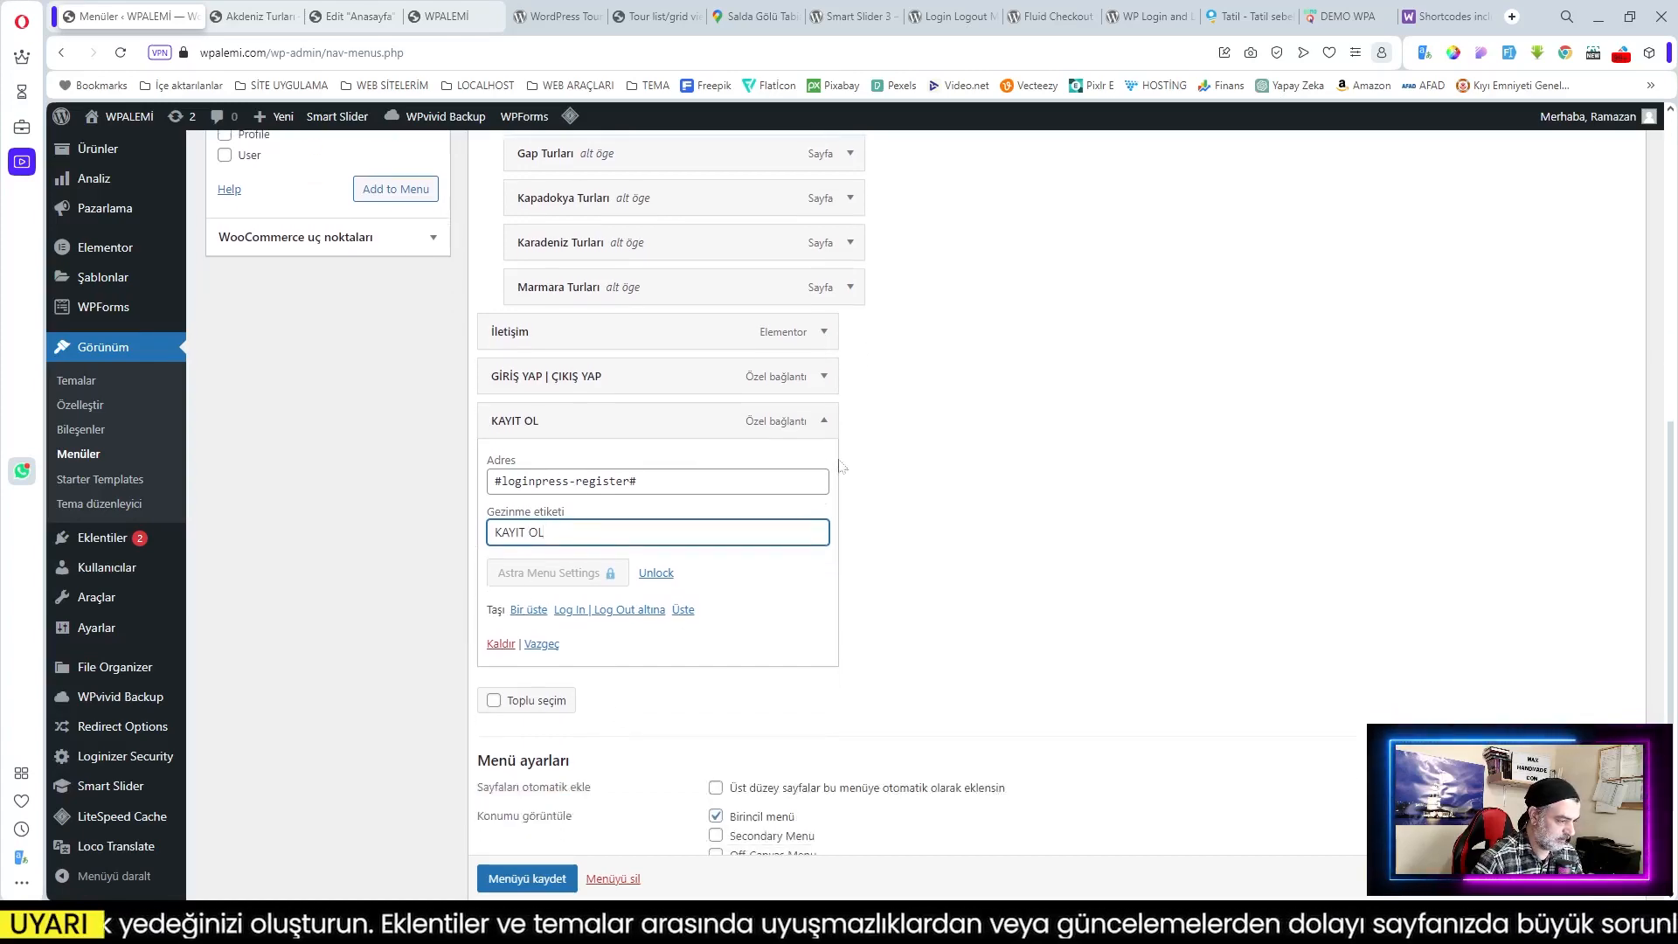
left_click(821, 435)
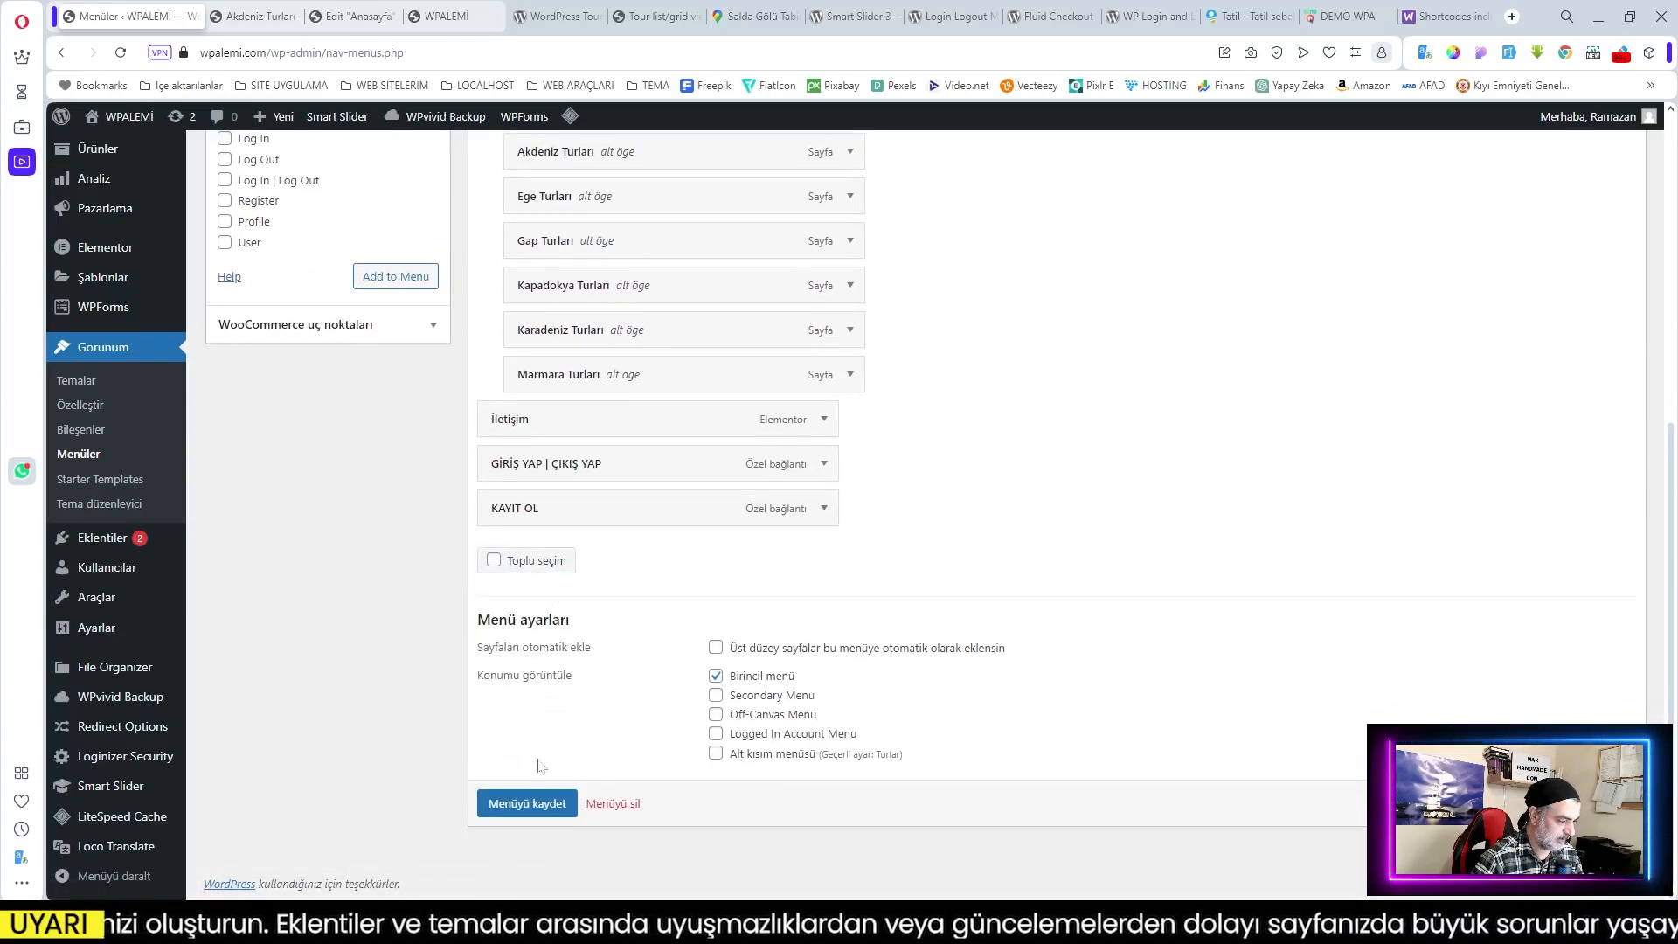
left_click(527, 803)
left_click(428, 16)
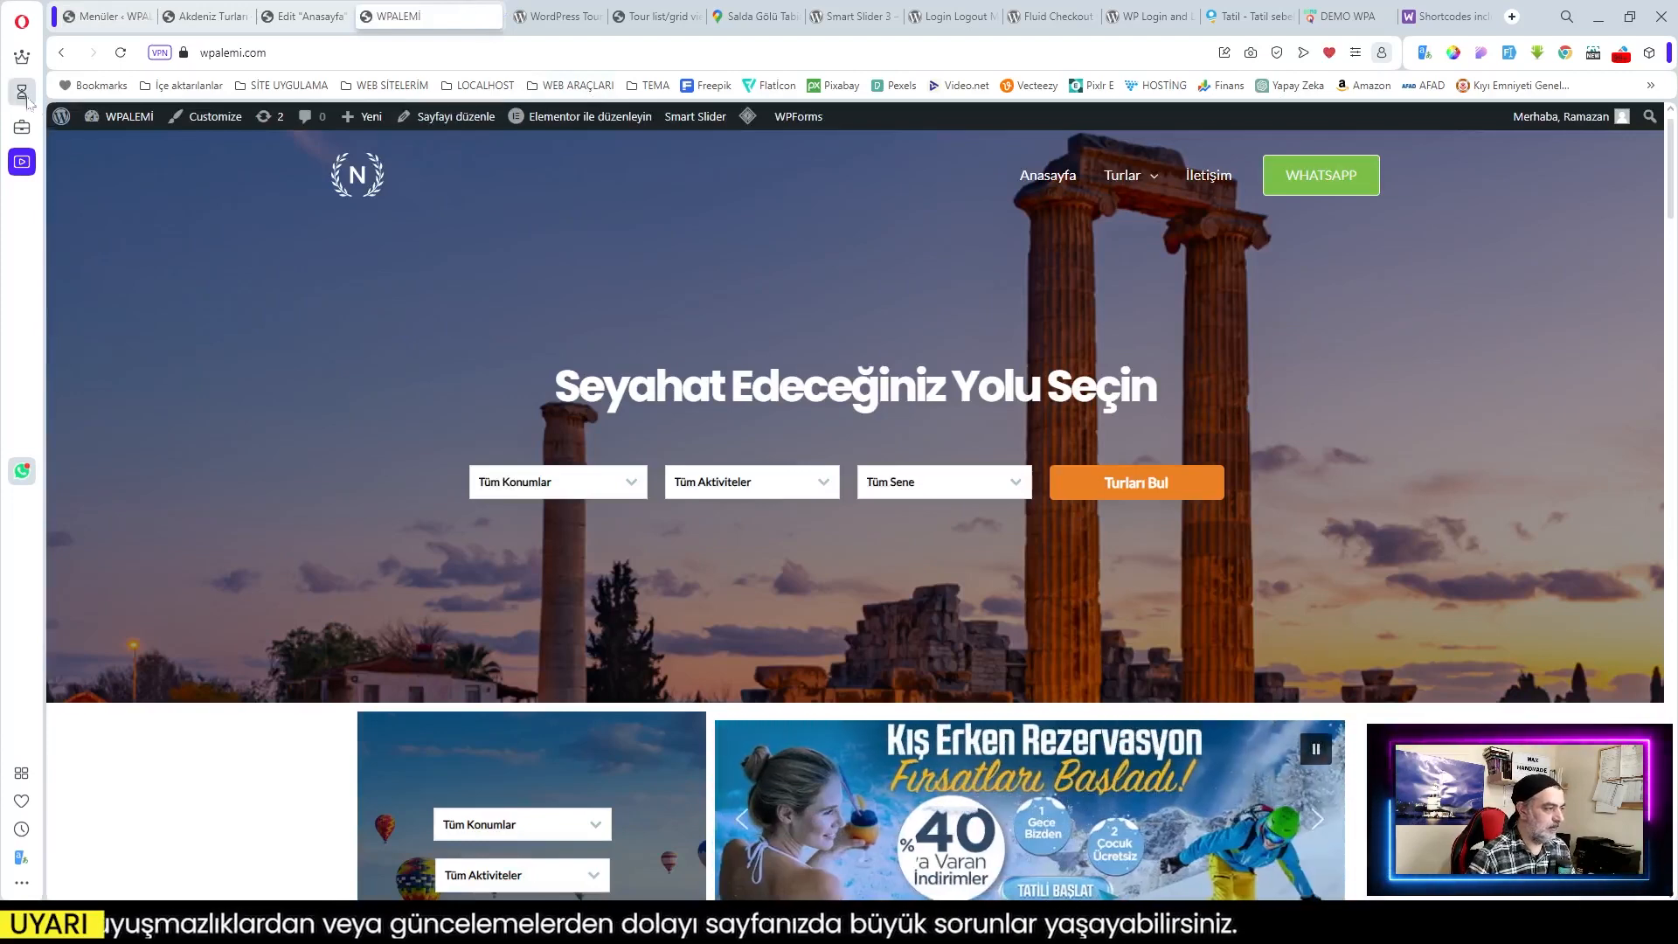
Step: Open the WPALEMİ site in a new private window and test the KAYIT OL registration link
left_click(22, 22)
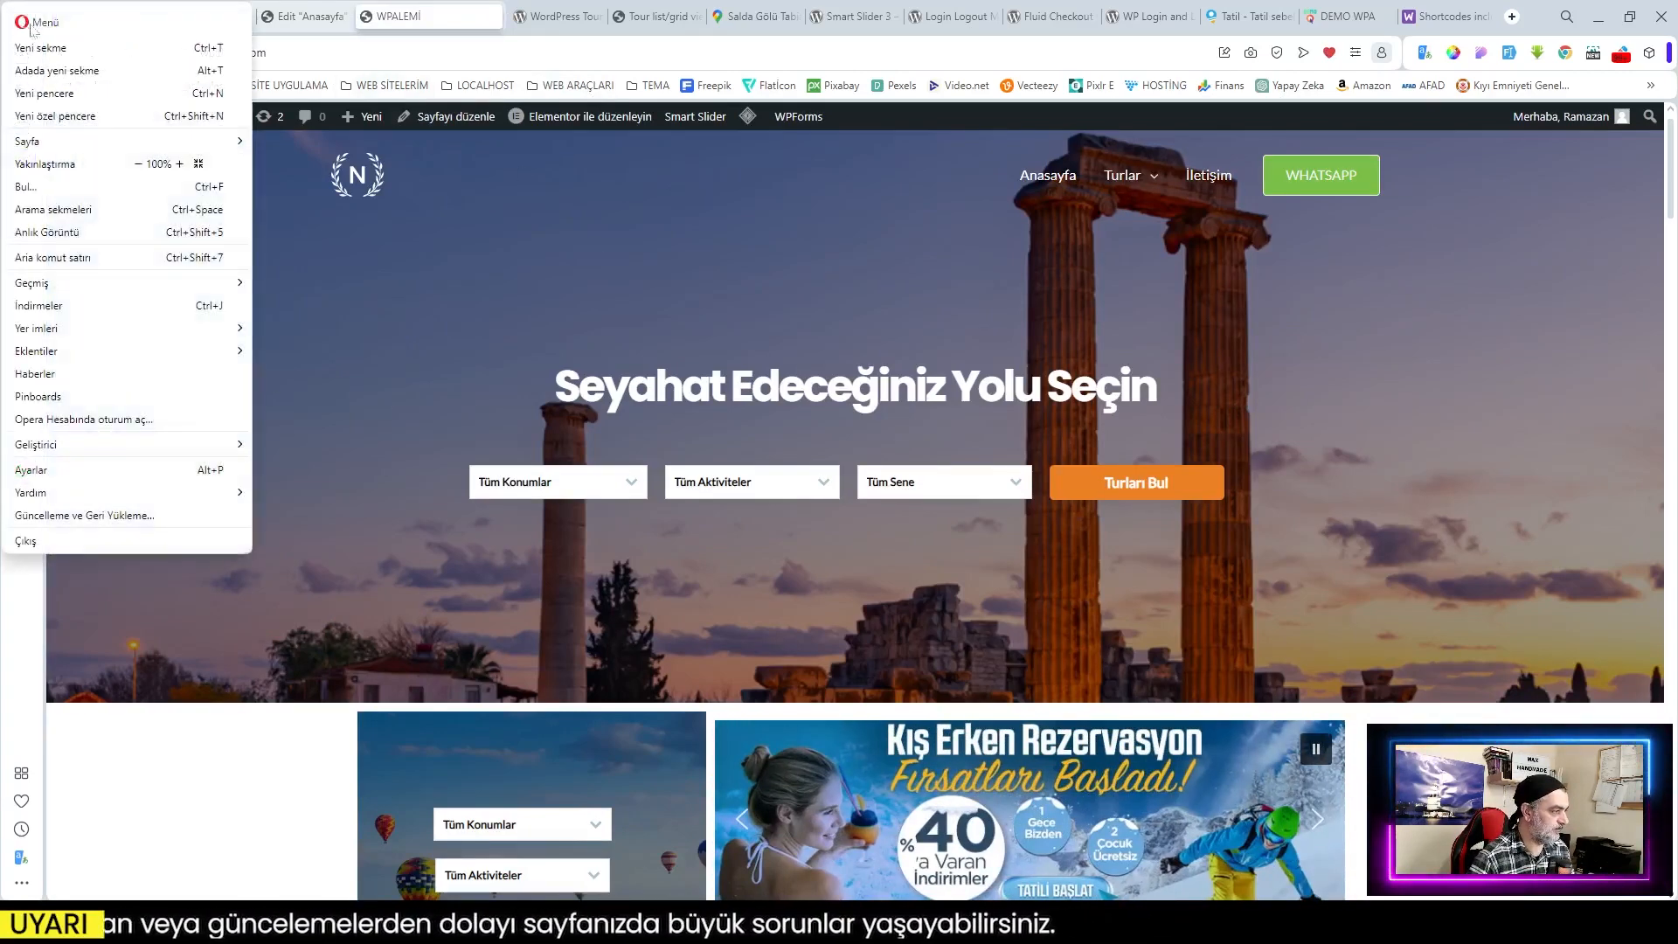
left_click(80, 125)
left_click(374, 88)
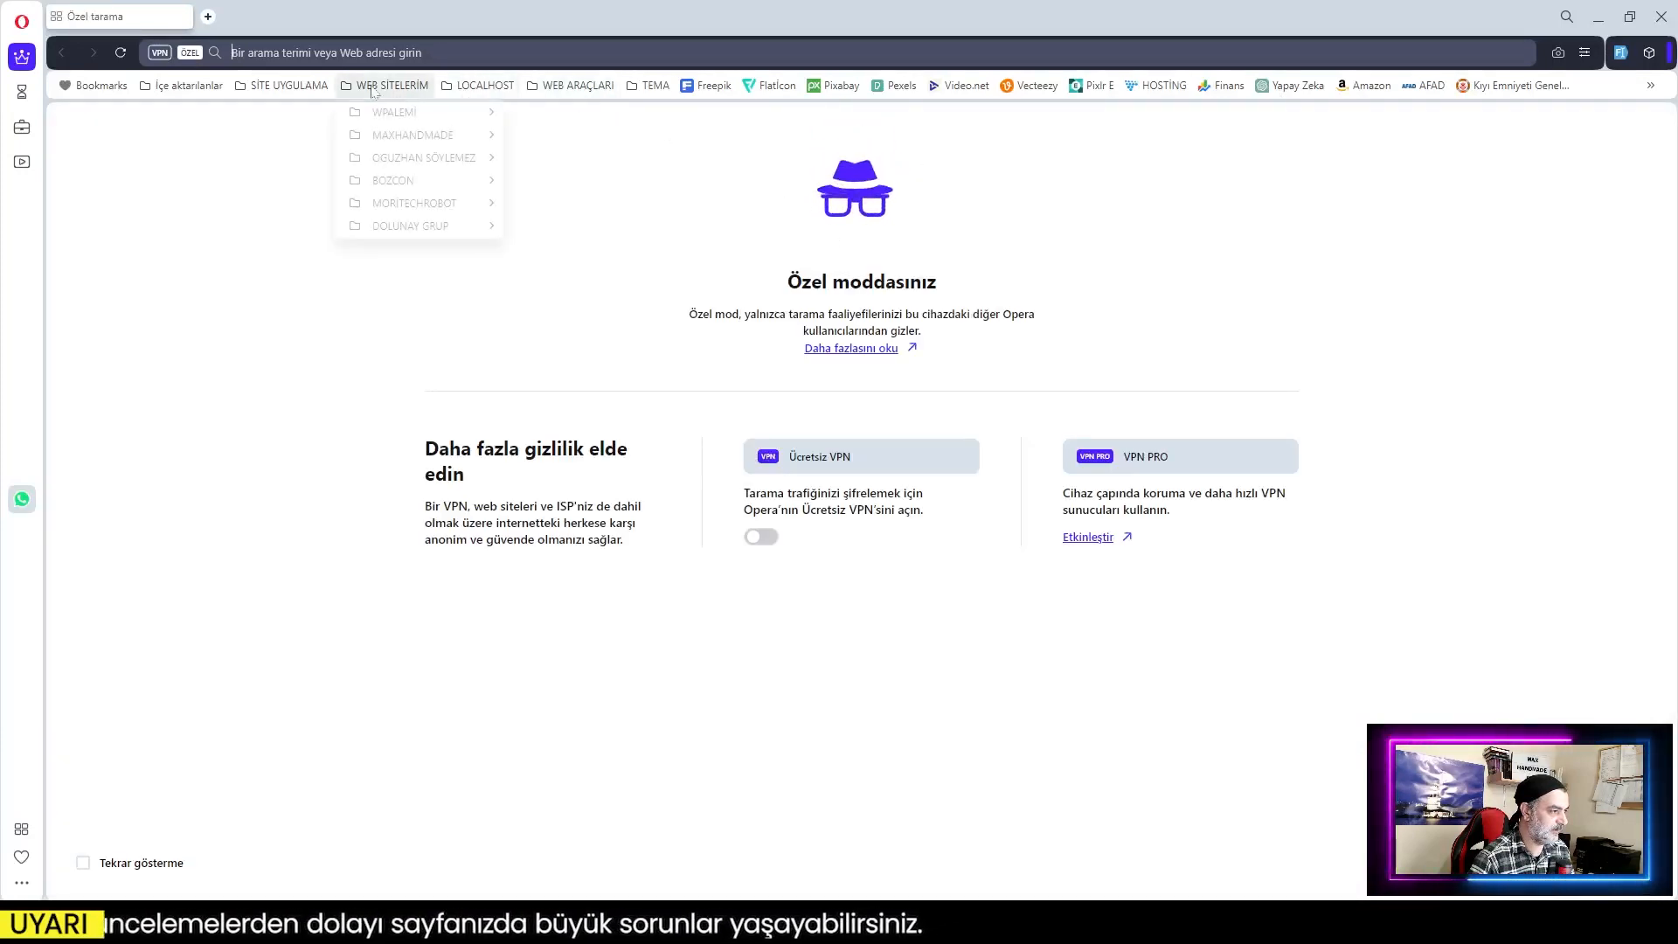
mouse_move(396, 112)
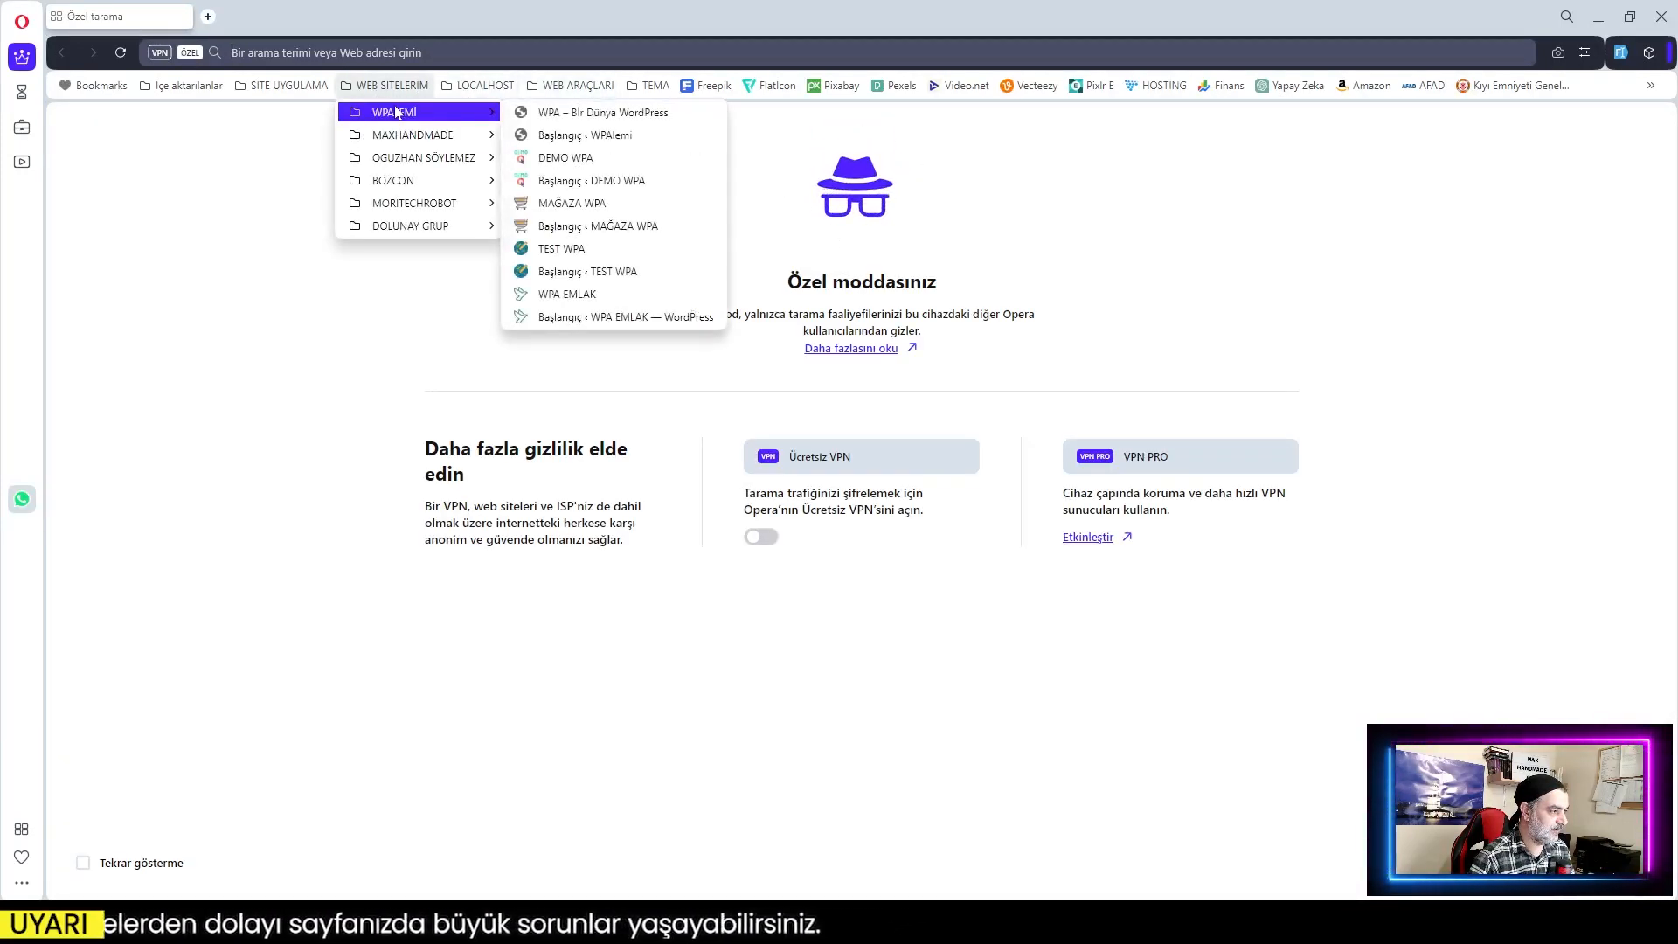
left_click(578, 114)
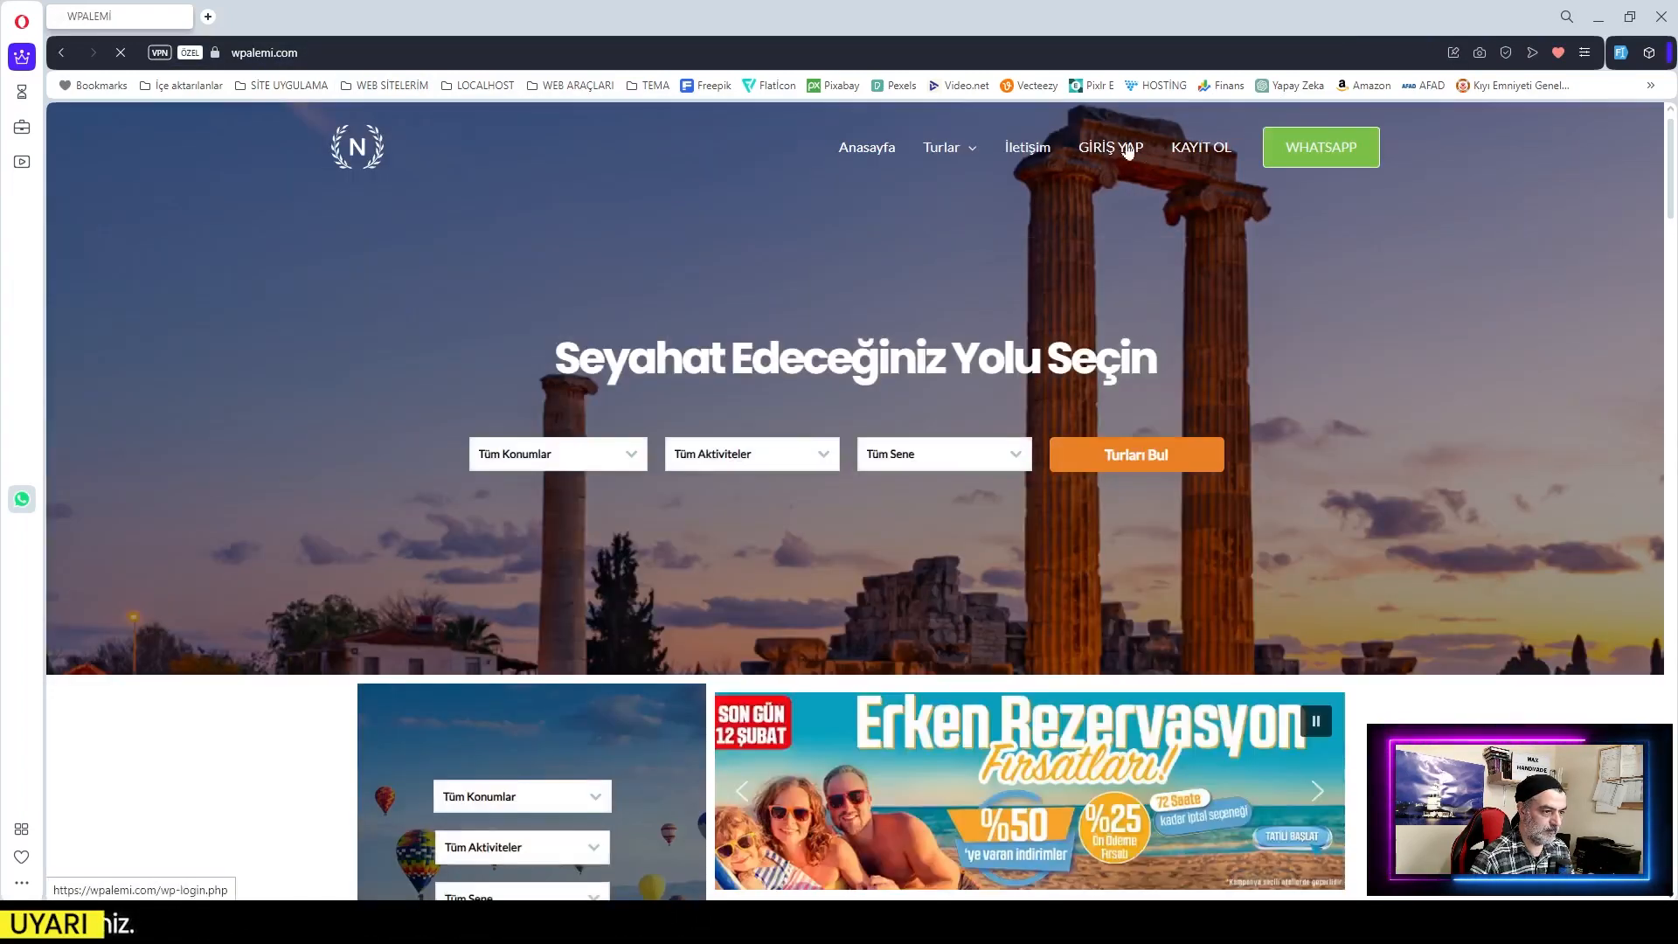
left_click(1206, 150)
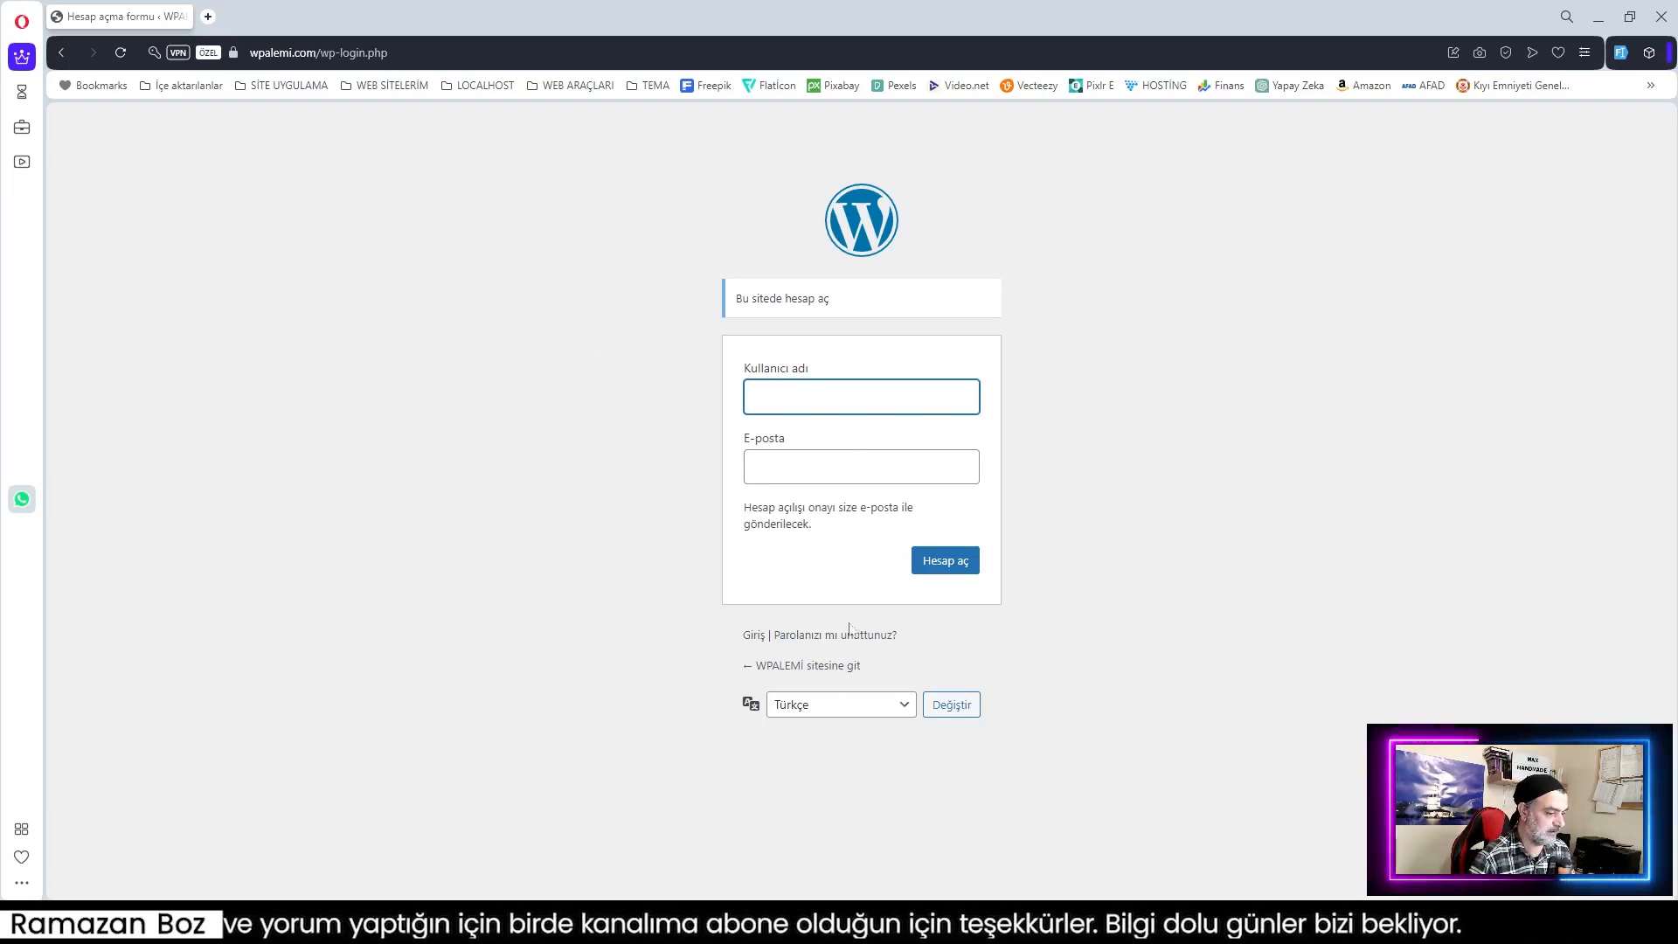
left_click(804, 667)
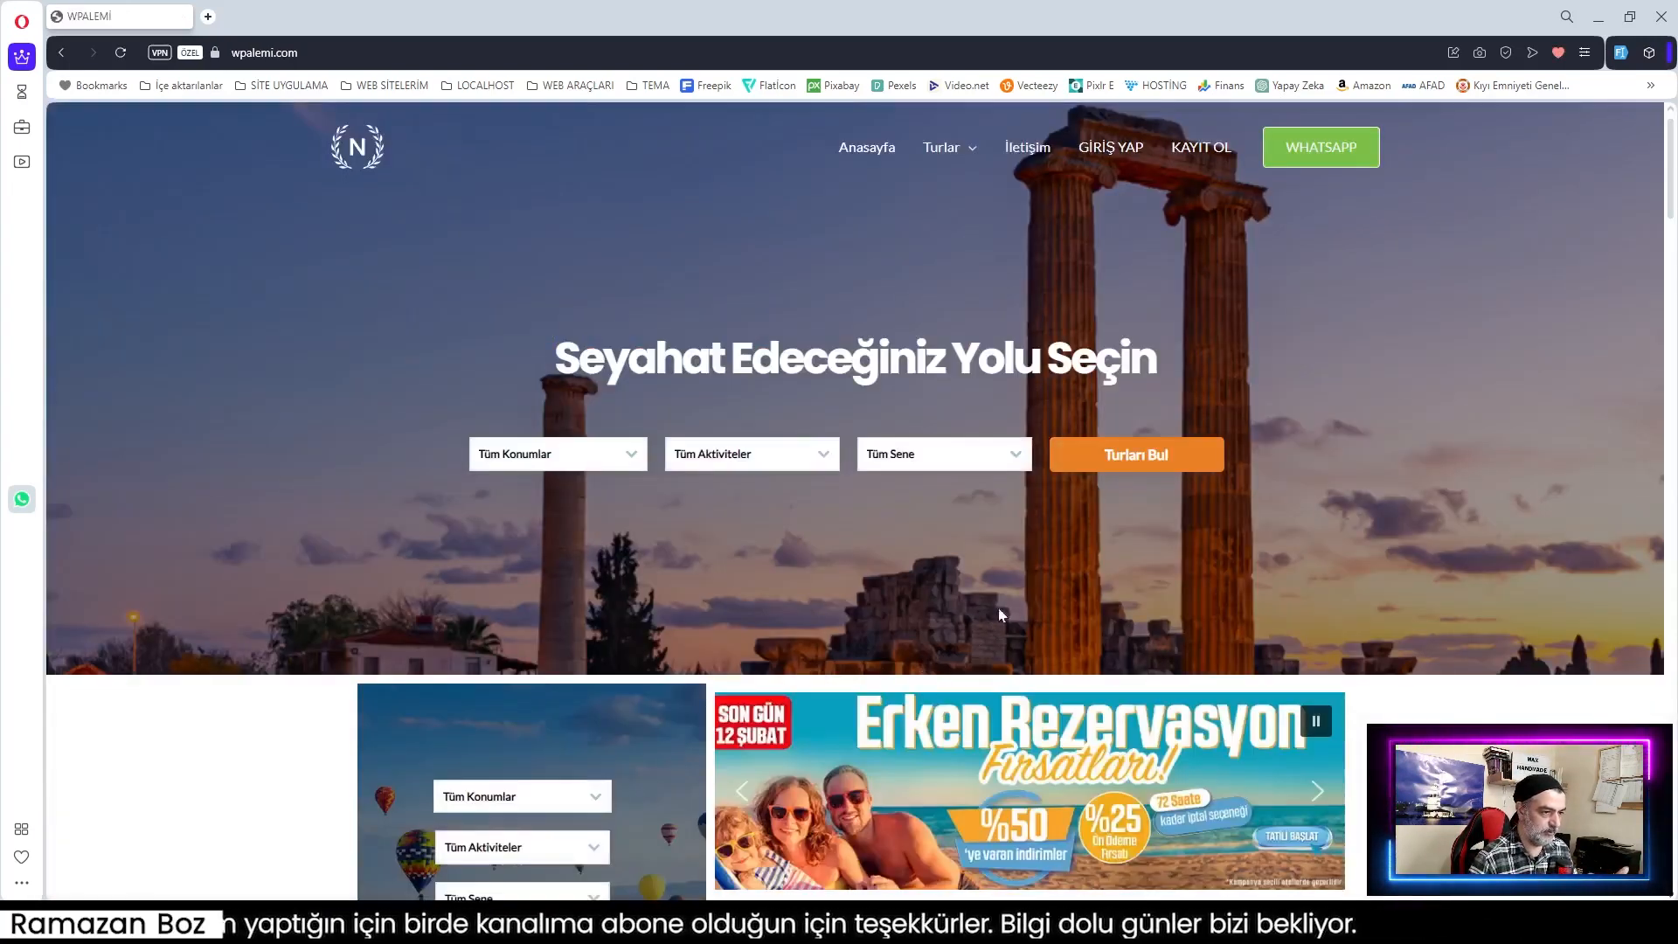
Step: Log in through GİRİŞ YAP with the saved credentials, then log out again
left_click(1109, 166)
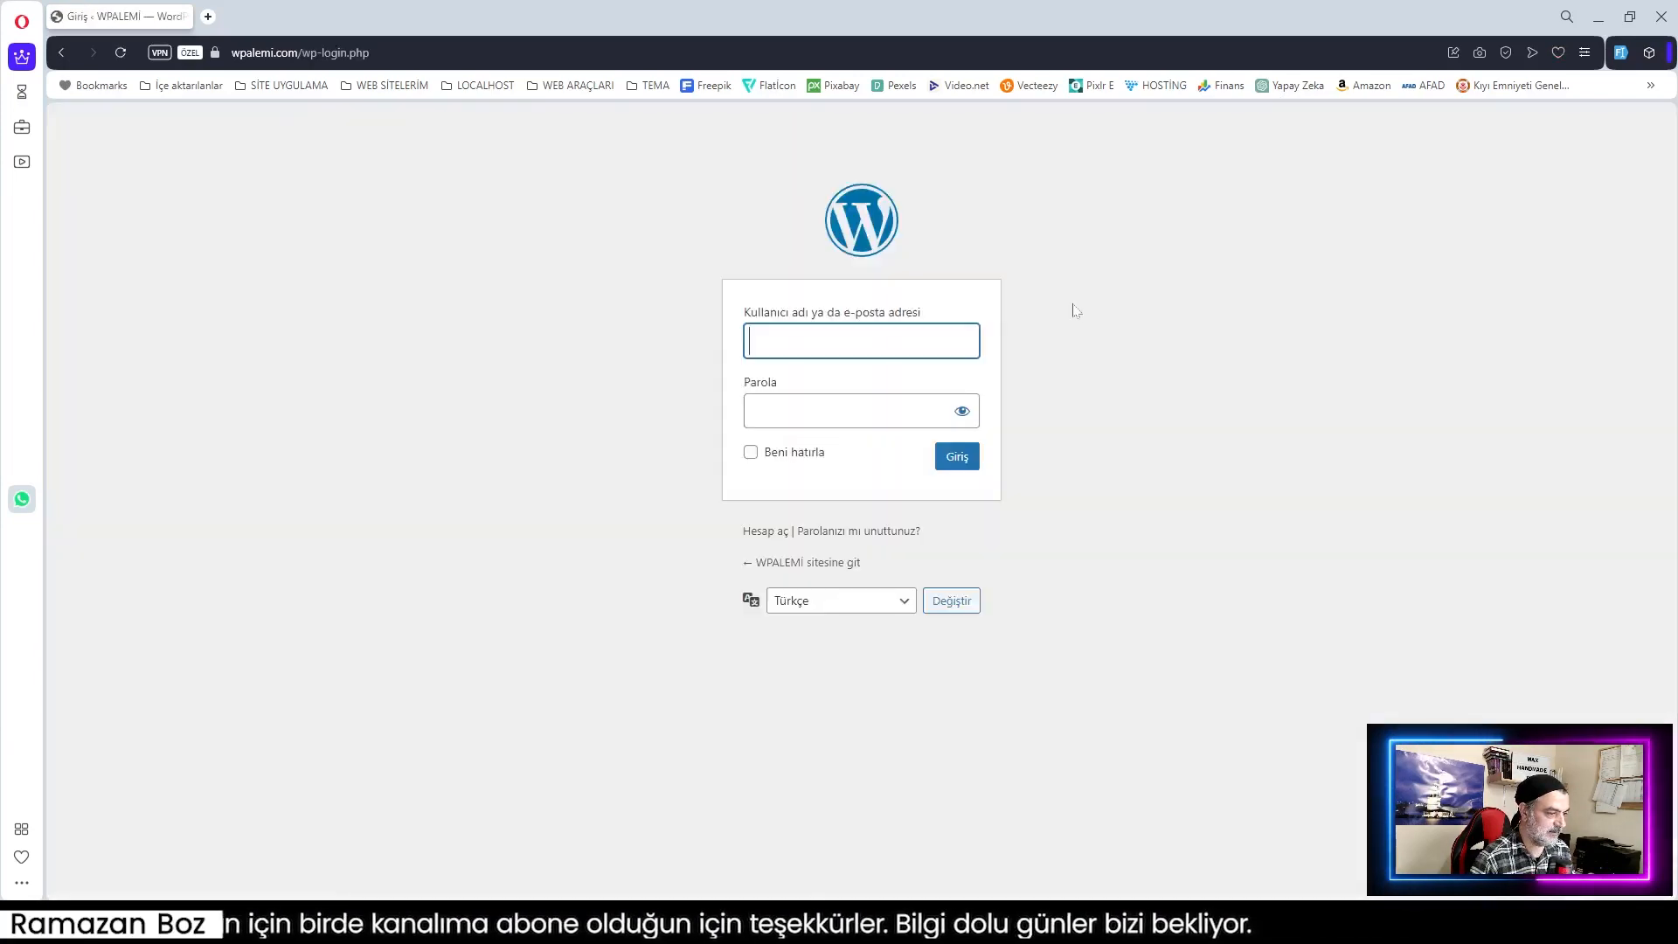
left_click(855, 344)
left_click(897, 401)
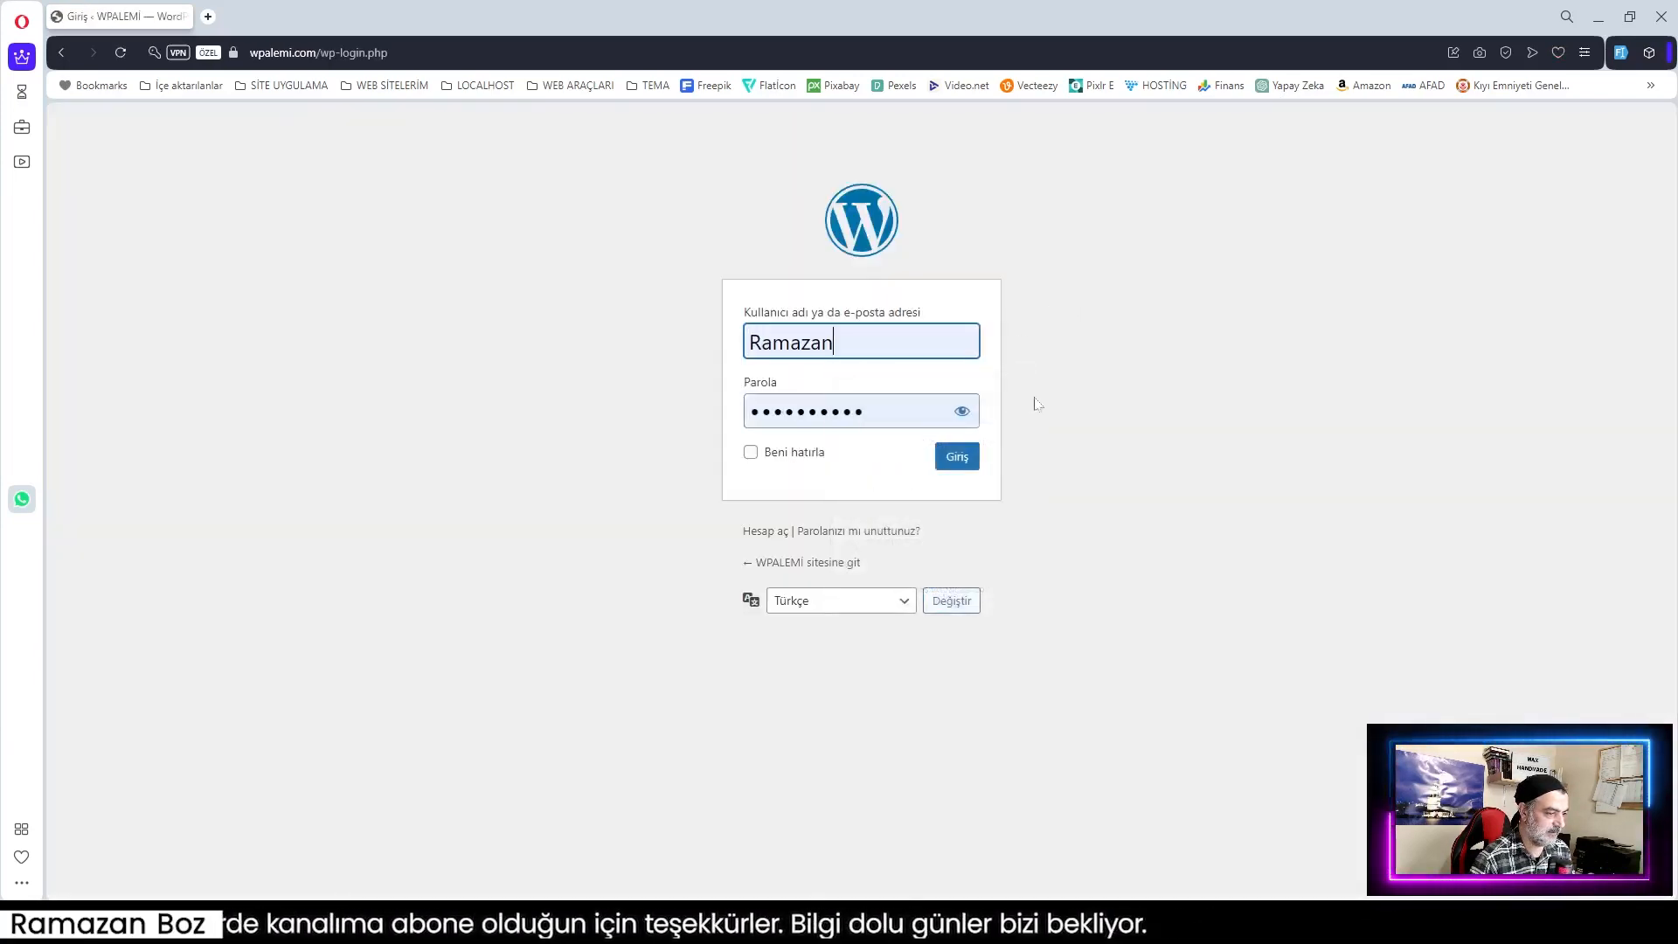
left_click(956, 456)
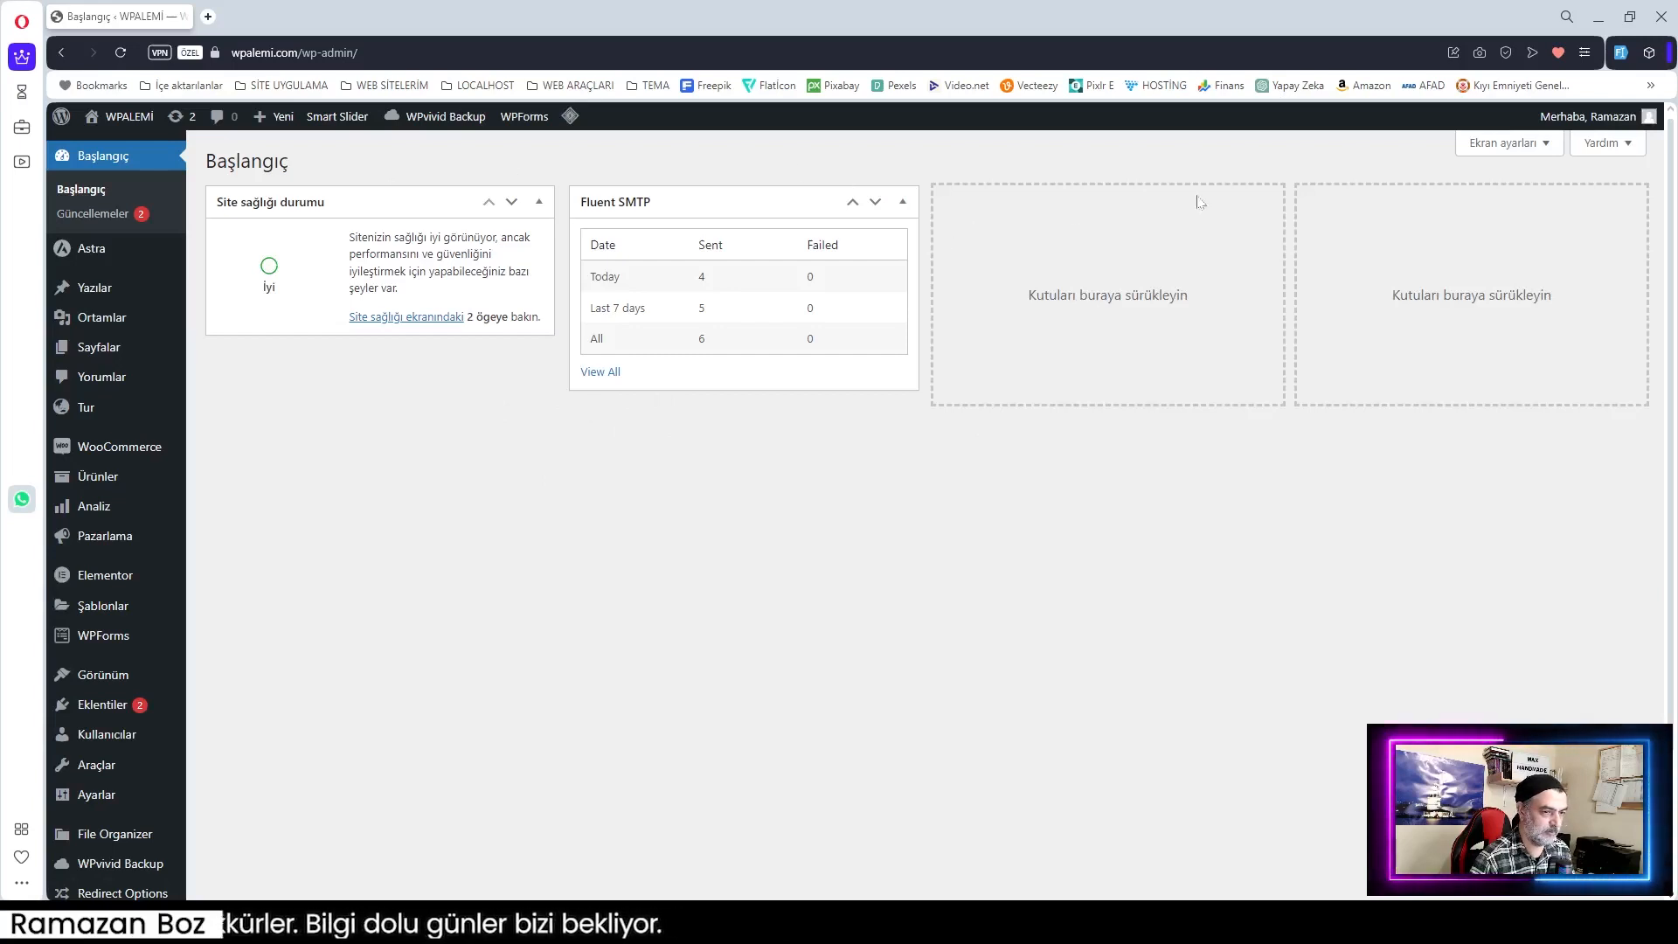
mouse_move(1598, 121)
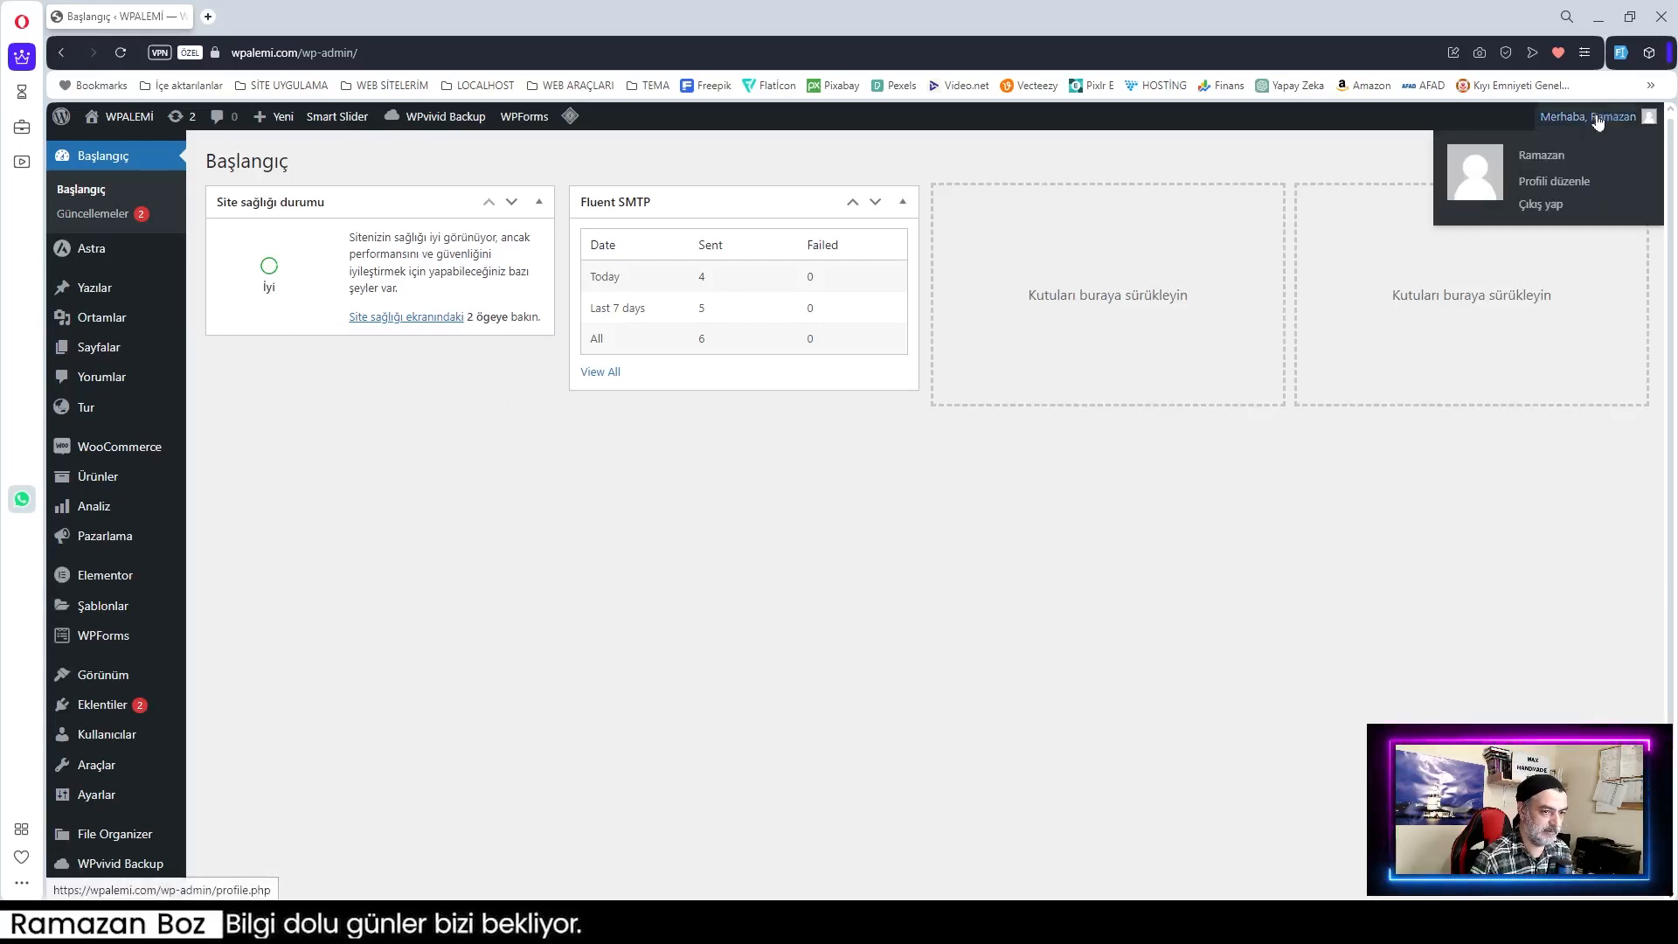
left_click(1542, 207)
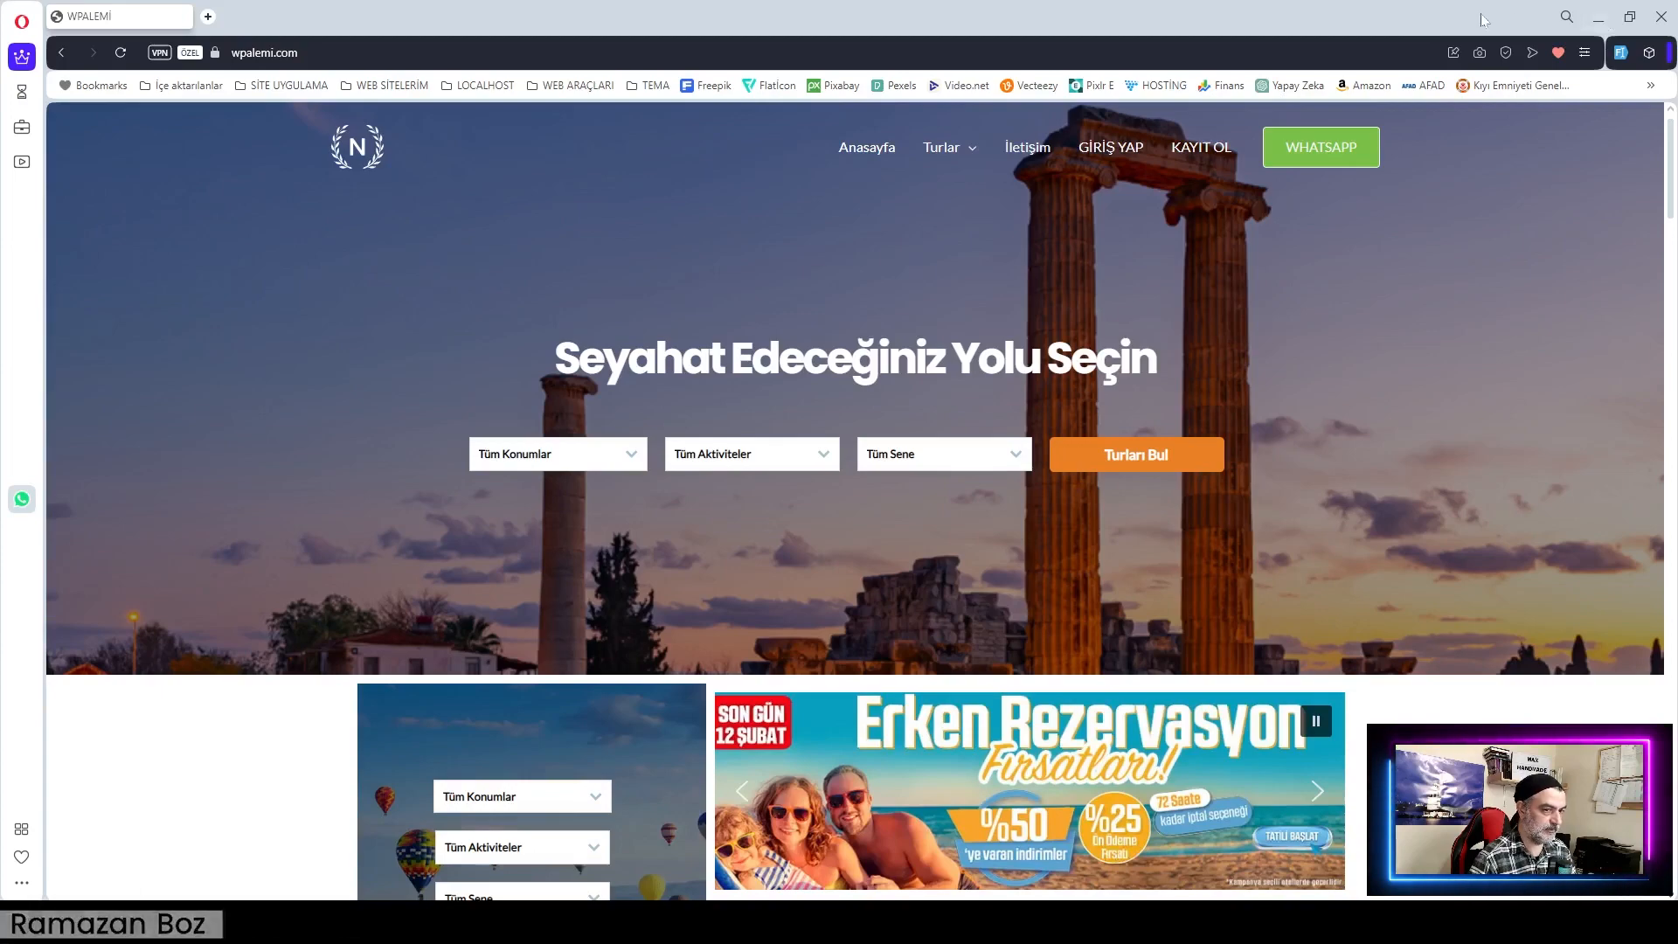
Step: Minimize the private window and open the admin's WP Login and Logout Redirect Options page
left_click(1605, 17)
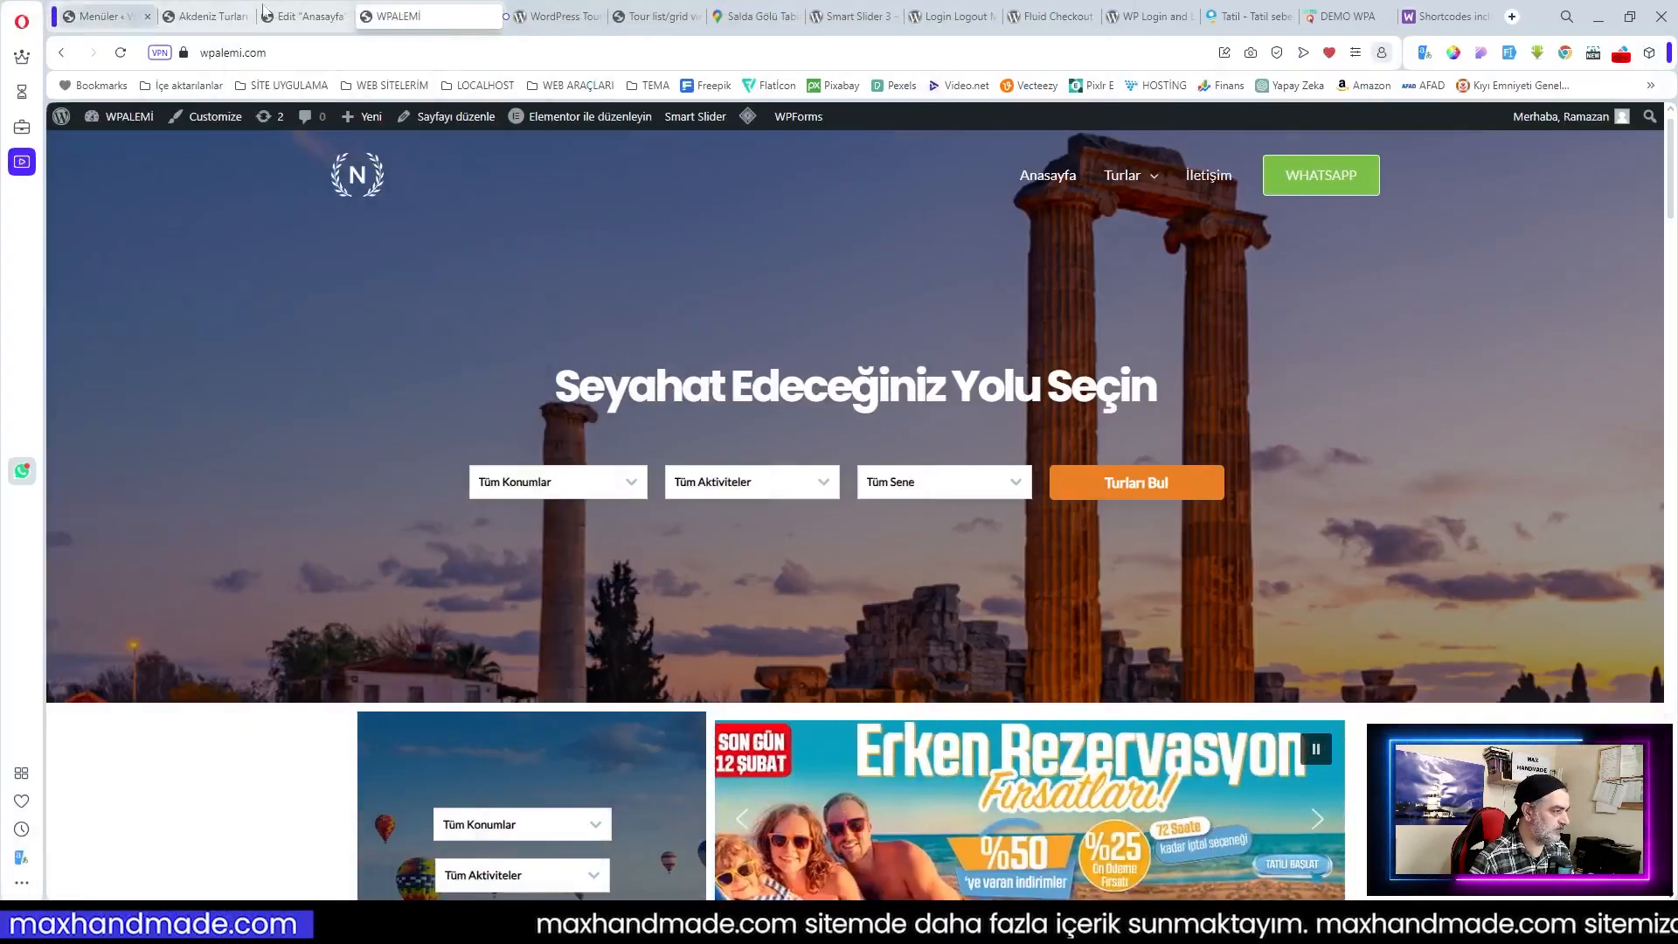
left_click(105, 16)
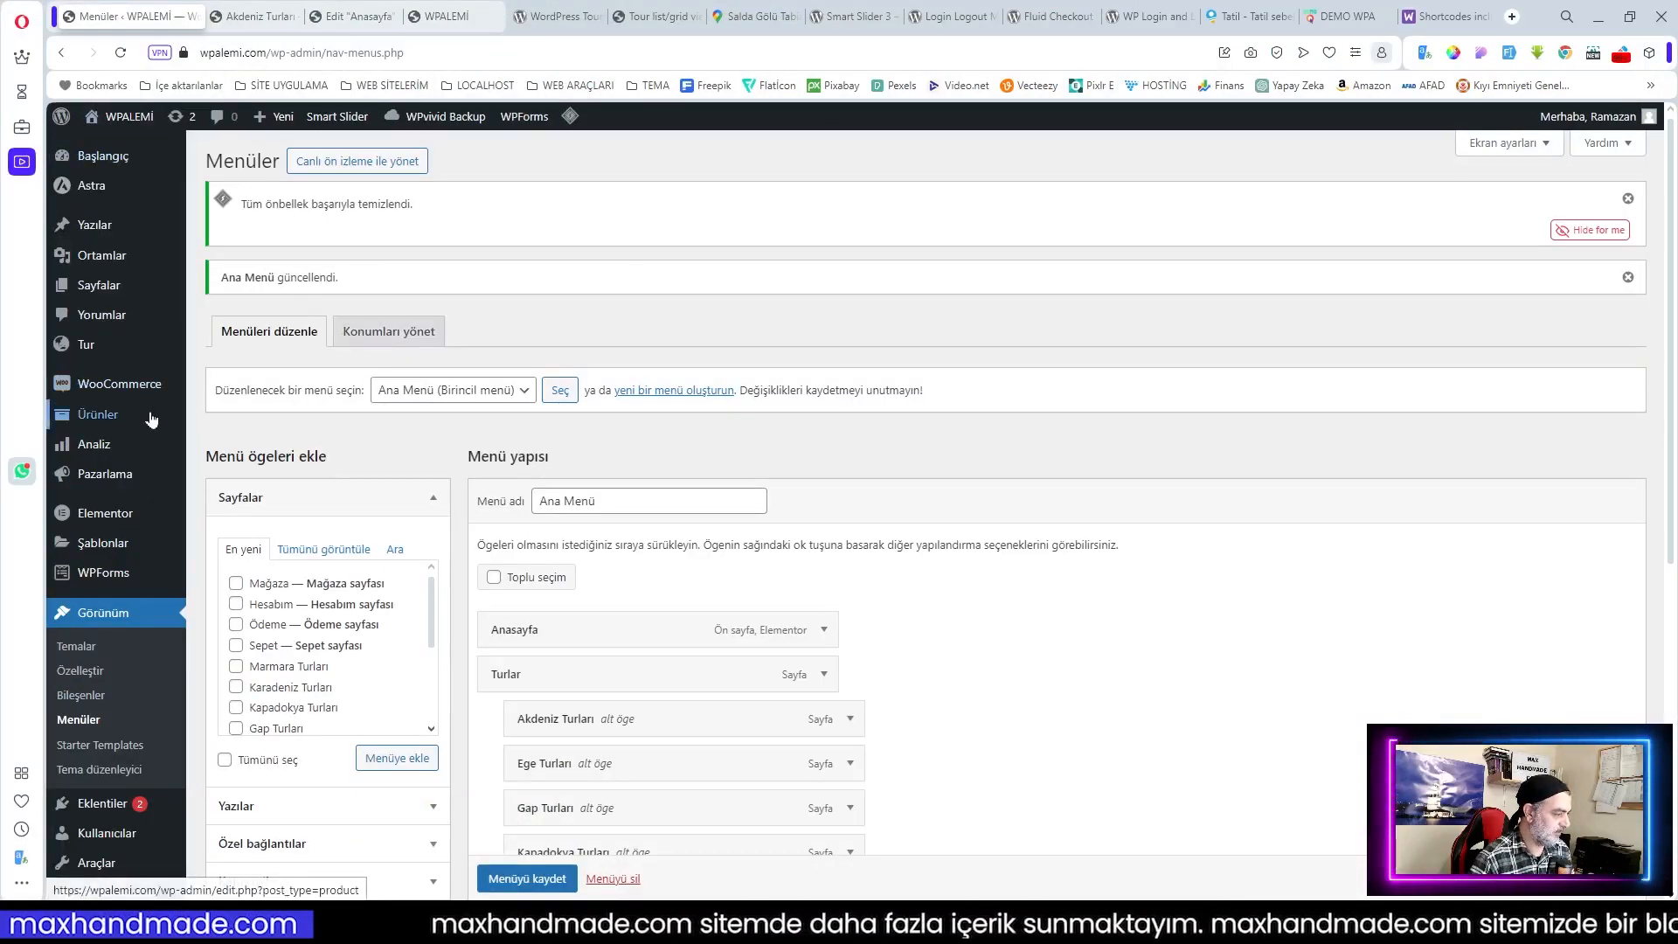
scroll(150, 423, "down", 3)
scroll(151, 419, "down", 2)
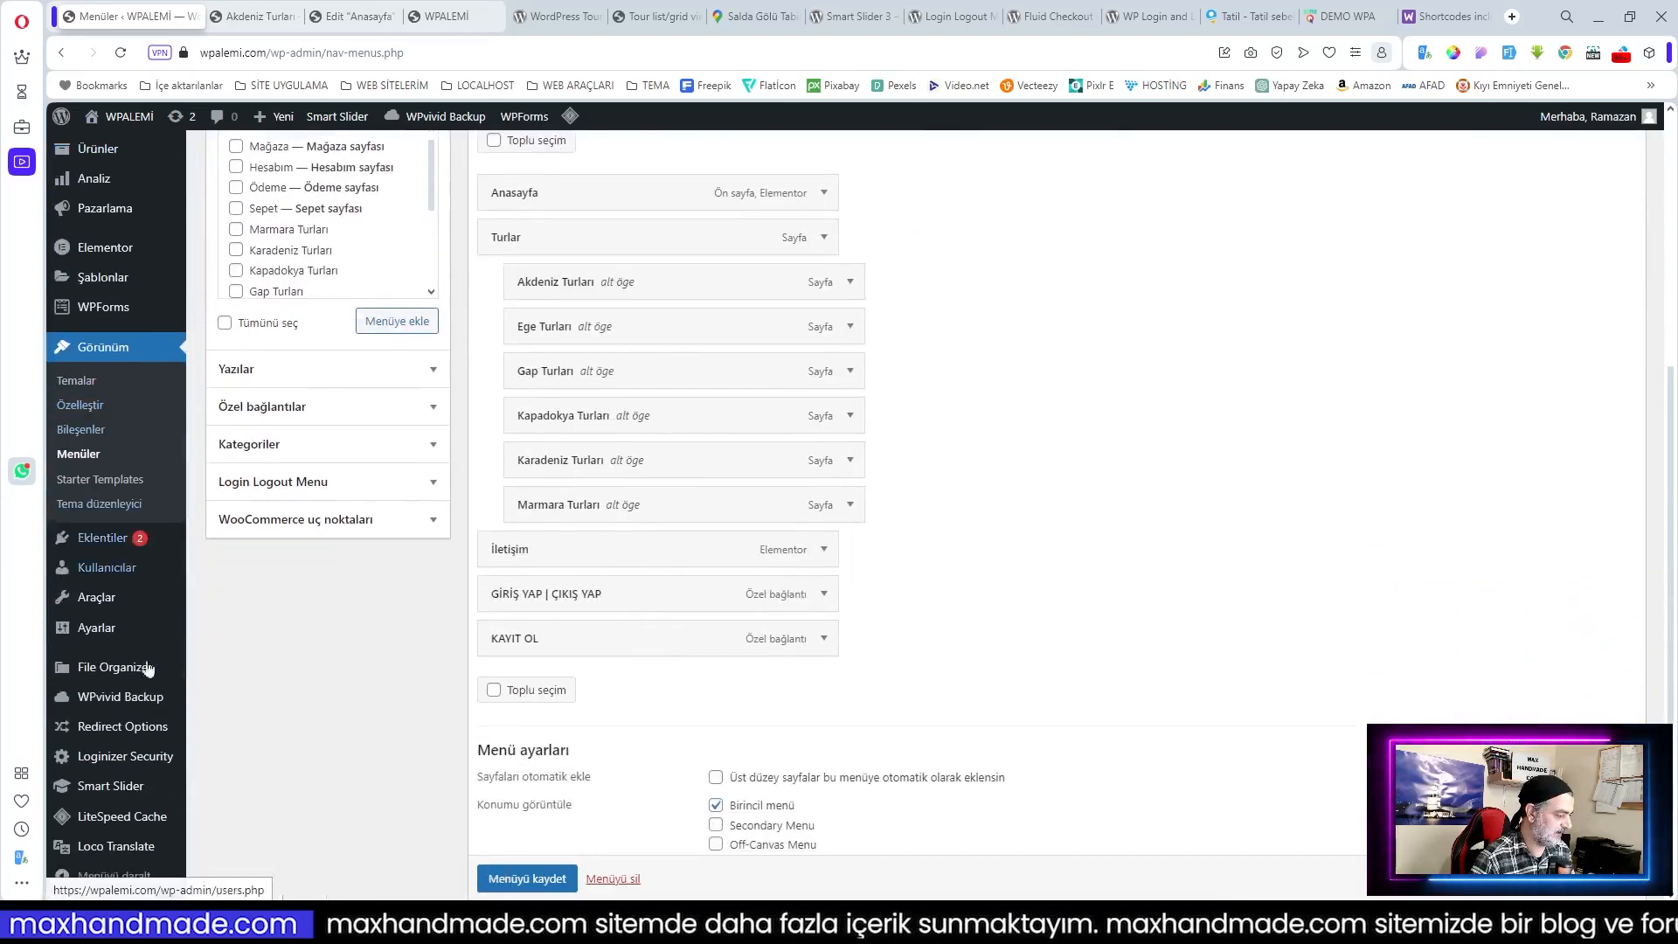
left_click(96, 726)
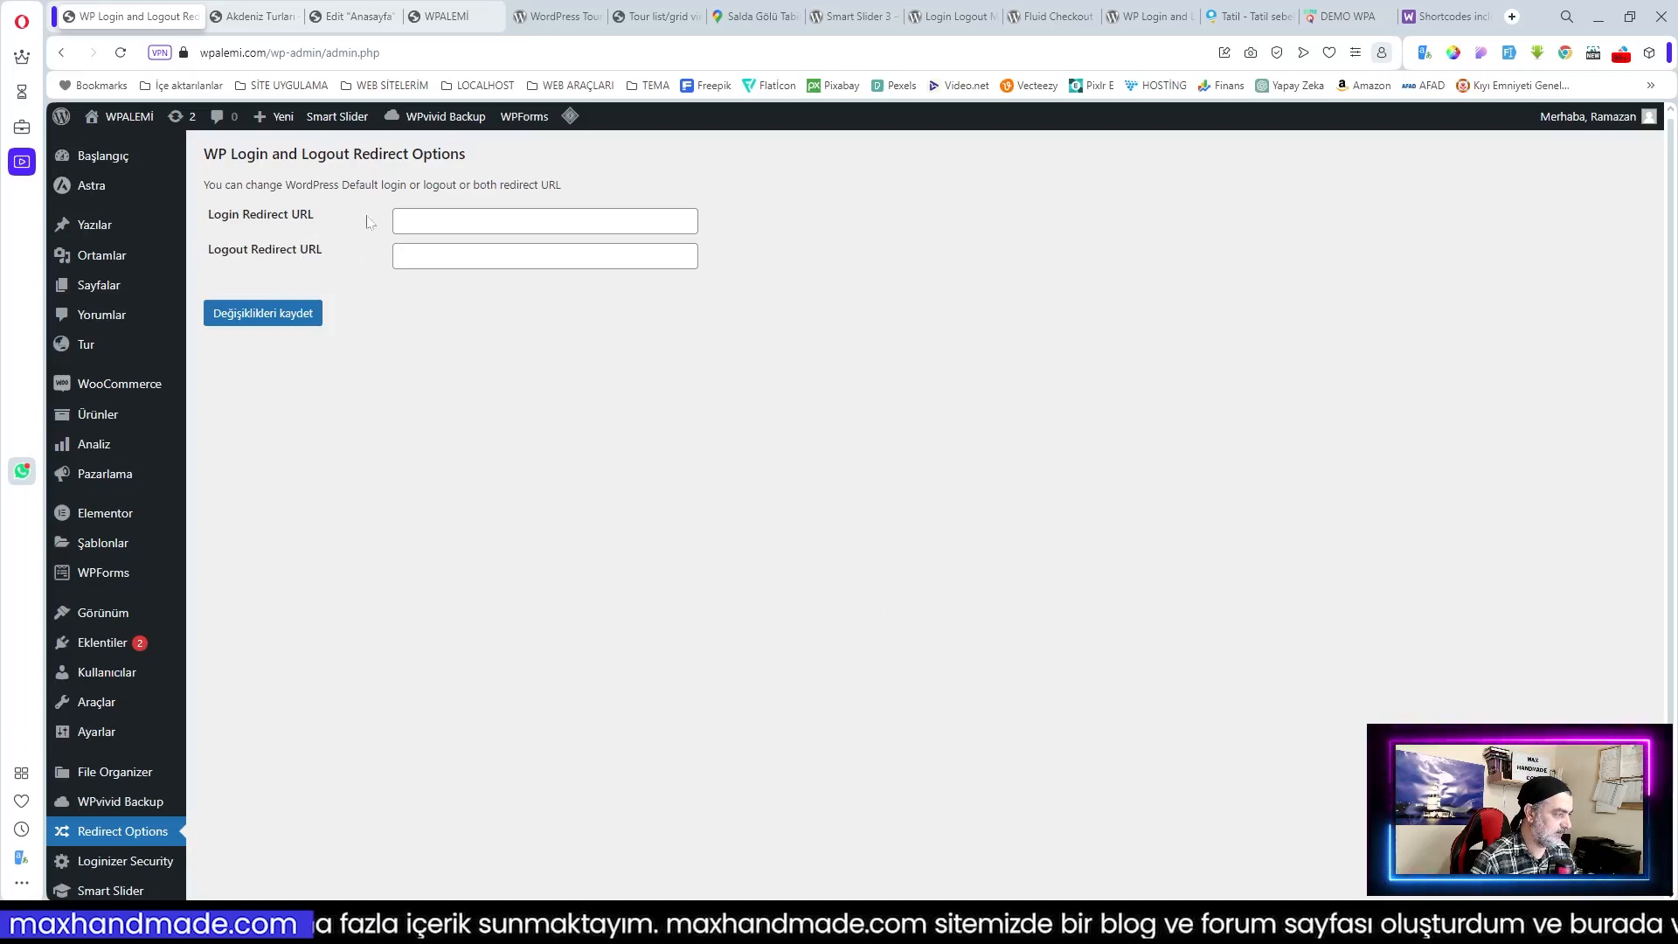
left_click(489, 221)
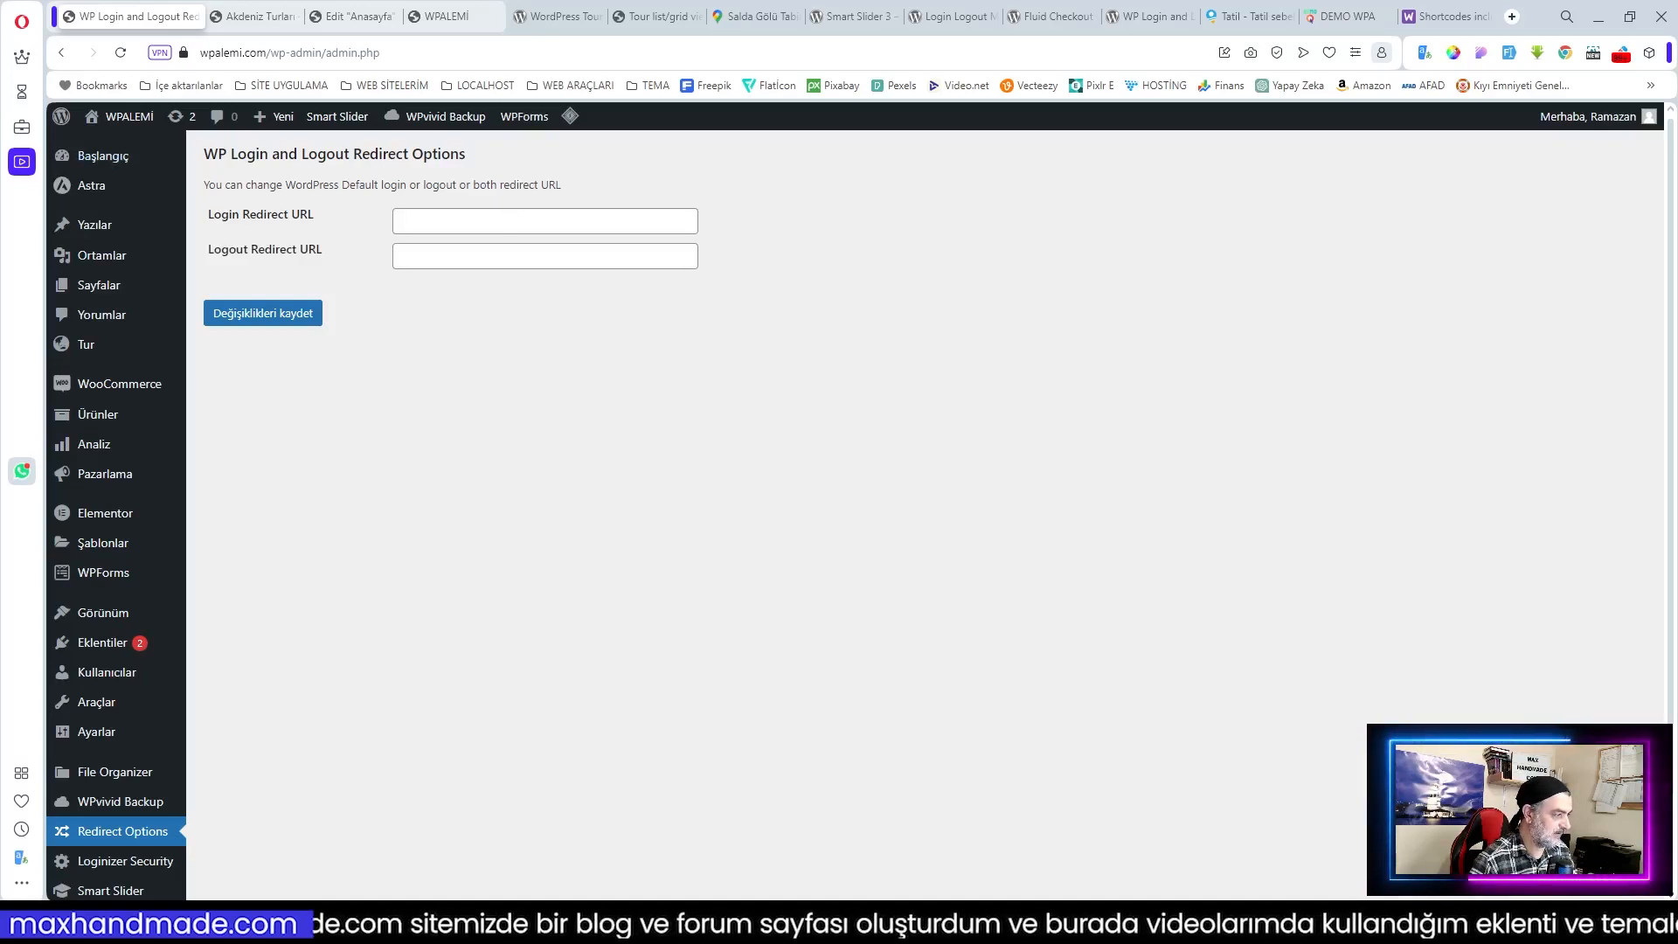
left_click(546, 221)
type("https://wpalemi.com")
left_click(545, 256)
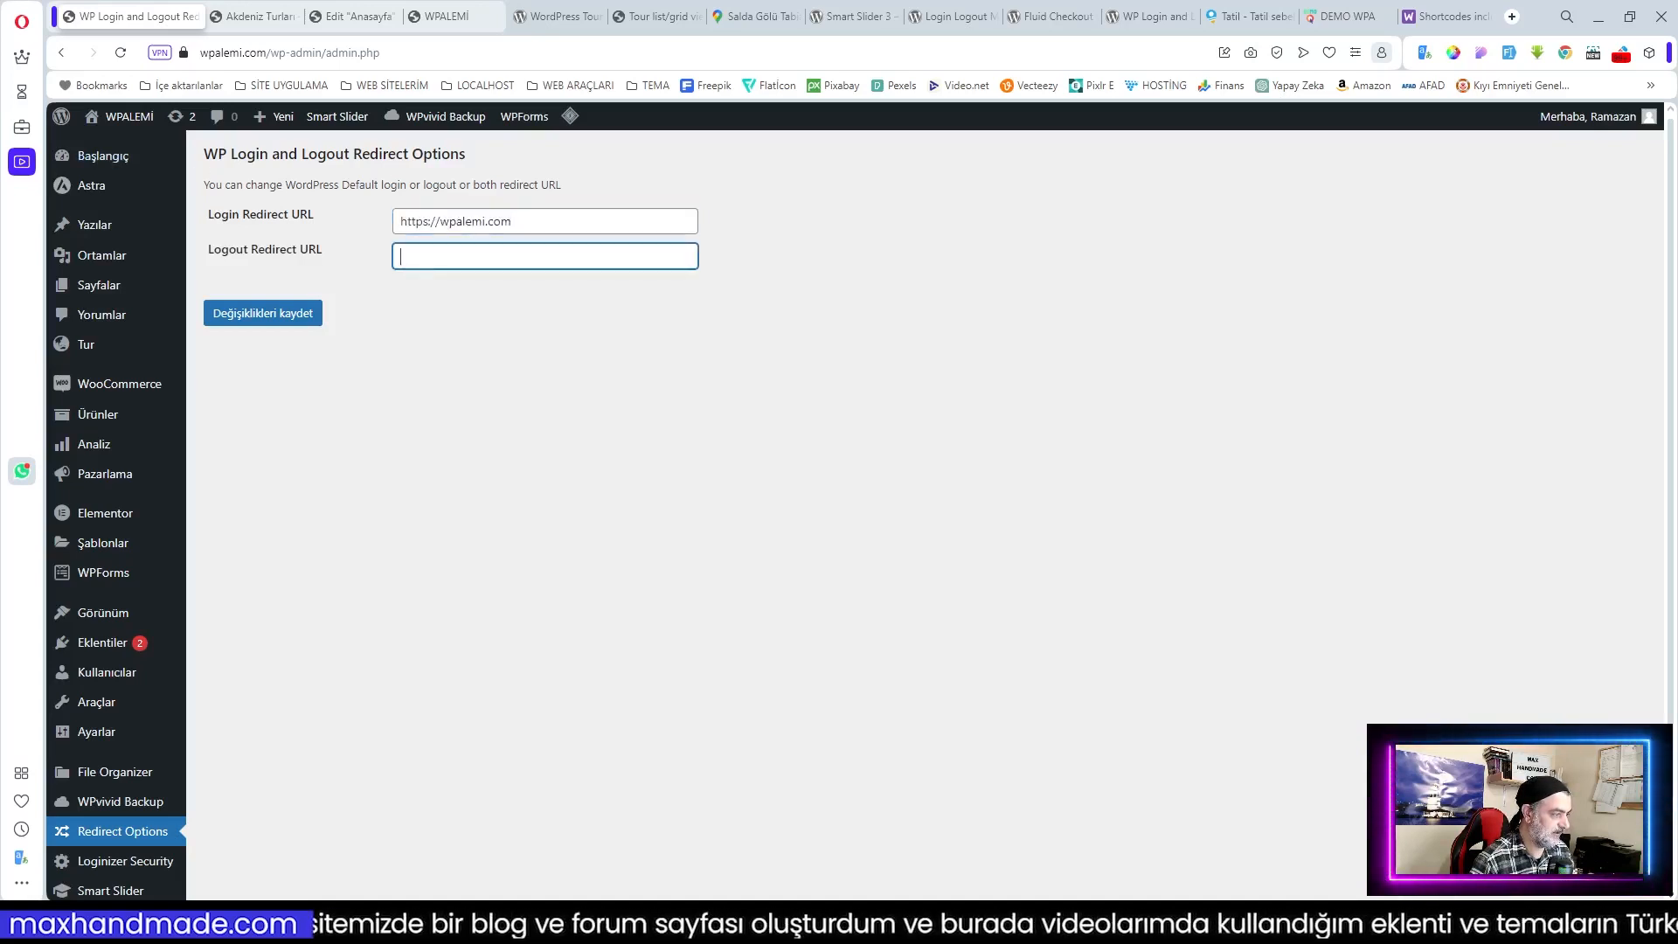
type("https://wpalemi.com")
left_click(265, 313)
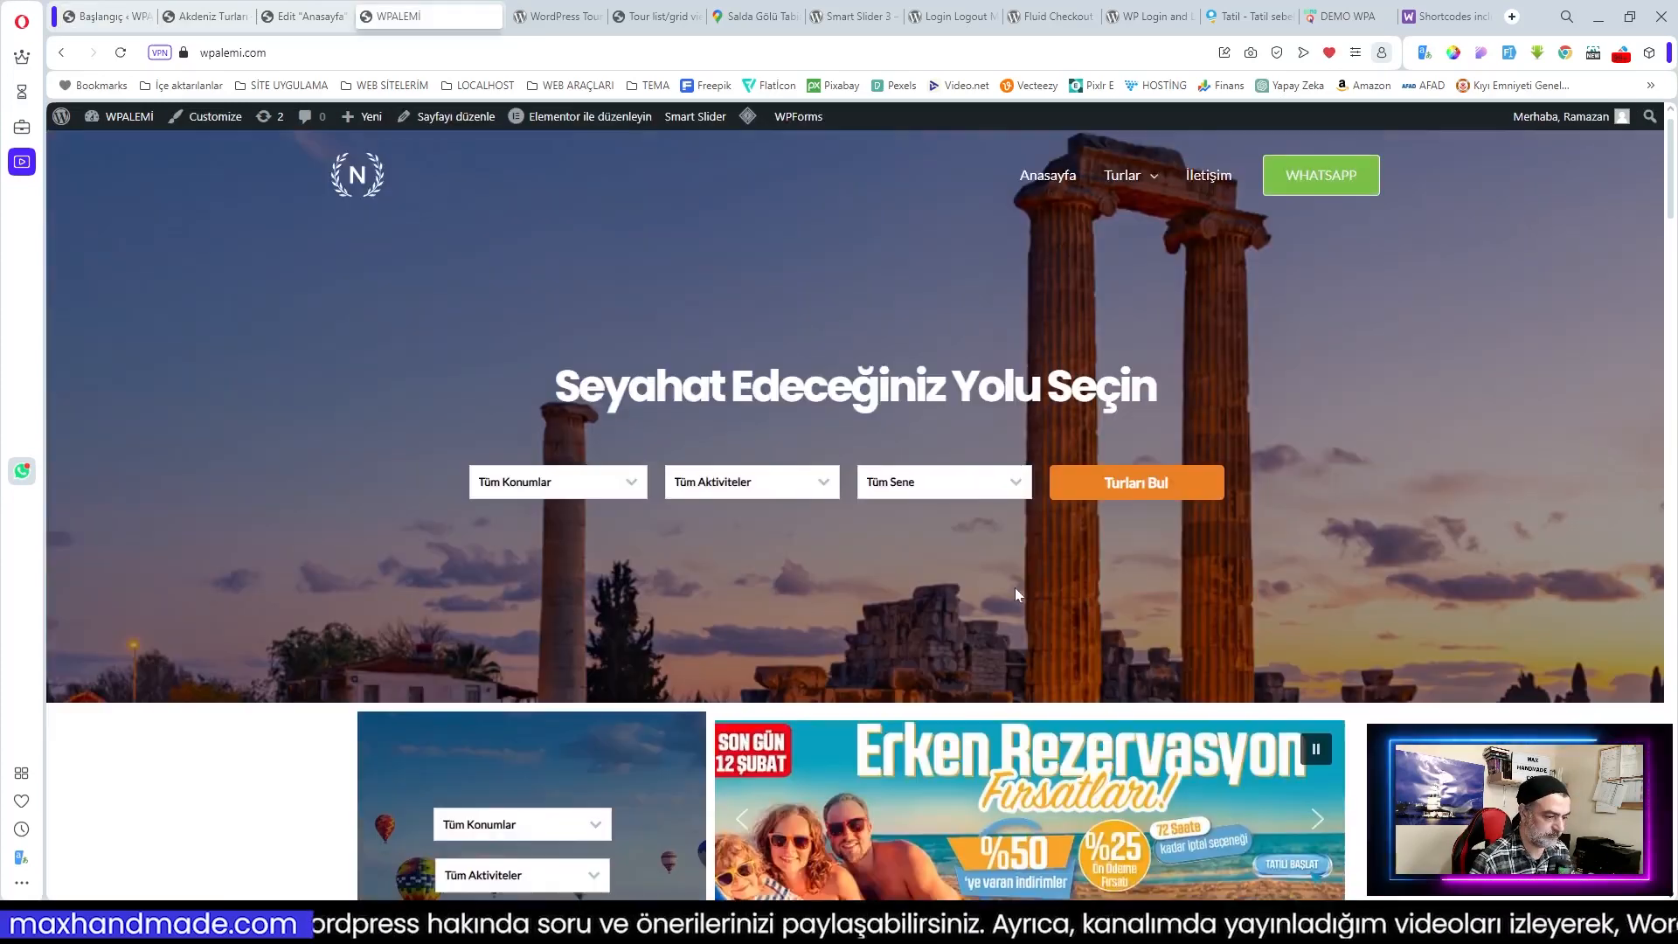
scroll(1015, 587, "down", 5)
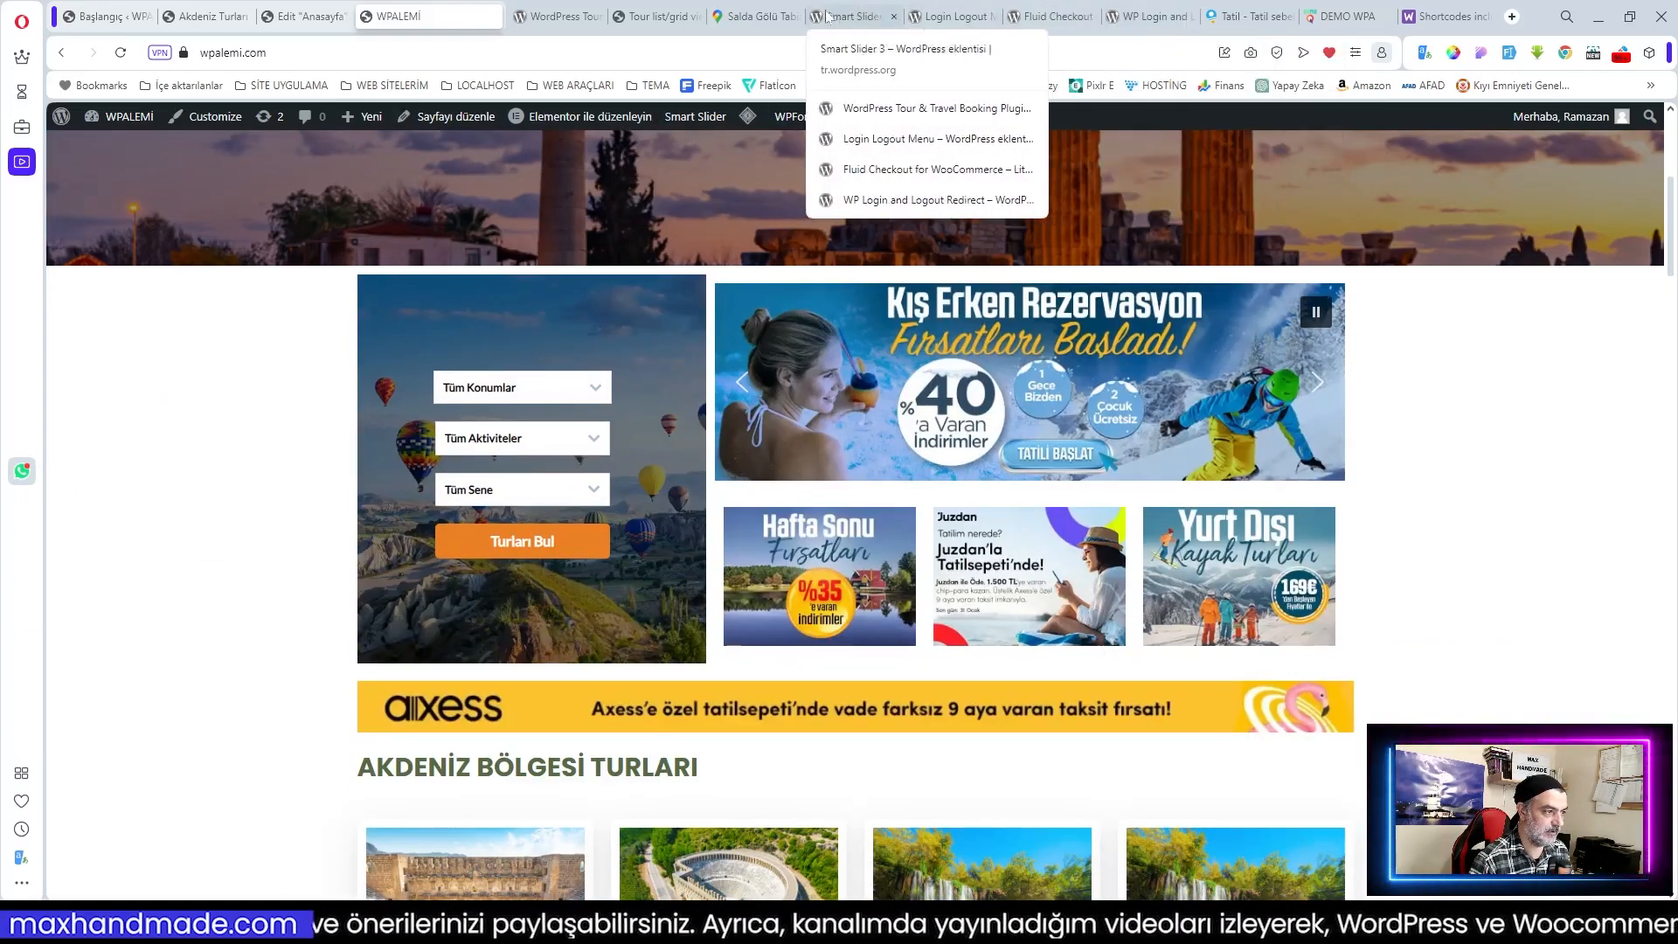
Step: Open the Akdeniz Bölgesi tile under TUR BÖLGELERİ to list its four Mediterranean tours
scroll(968, 516, "down", 1)
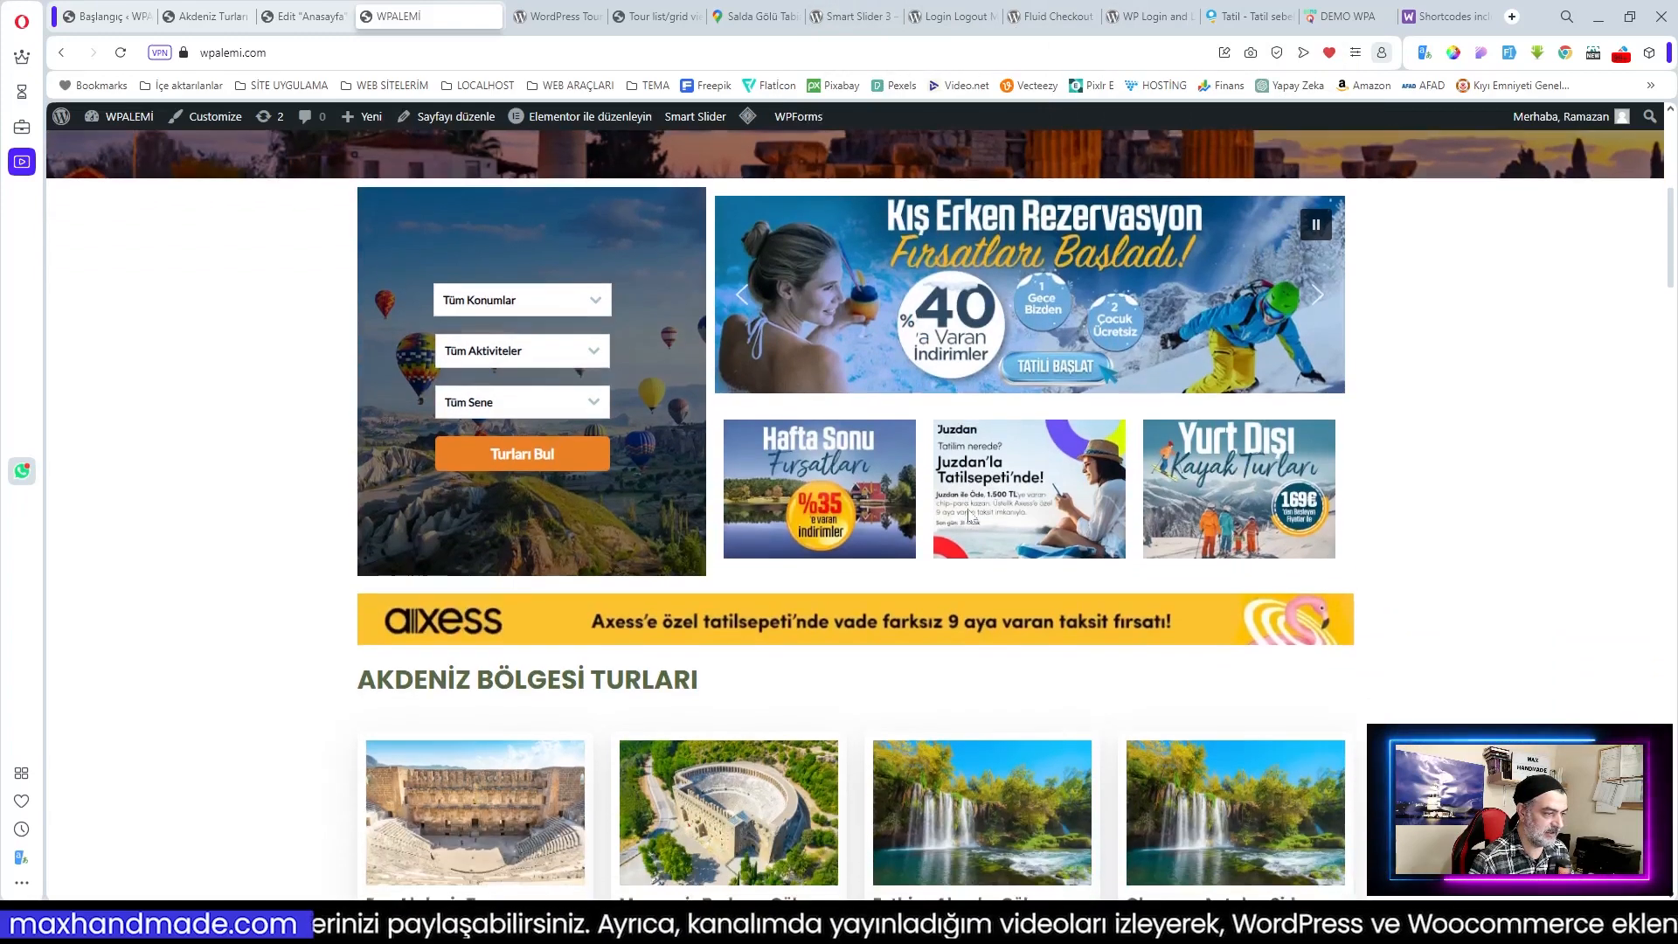
scroll(968, 516, "up", 2)
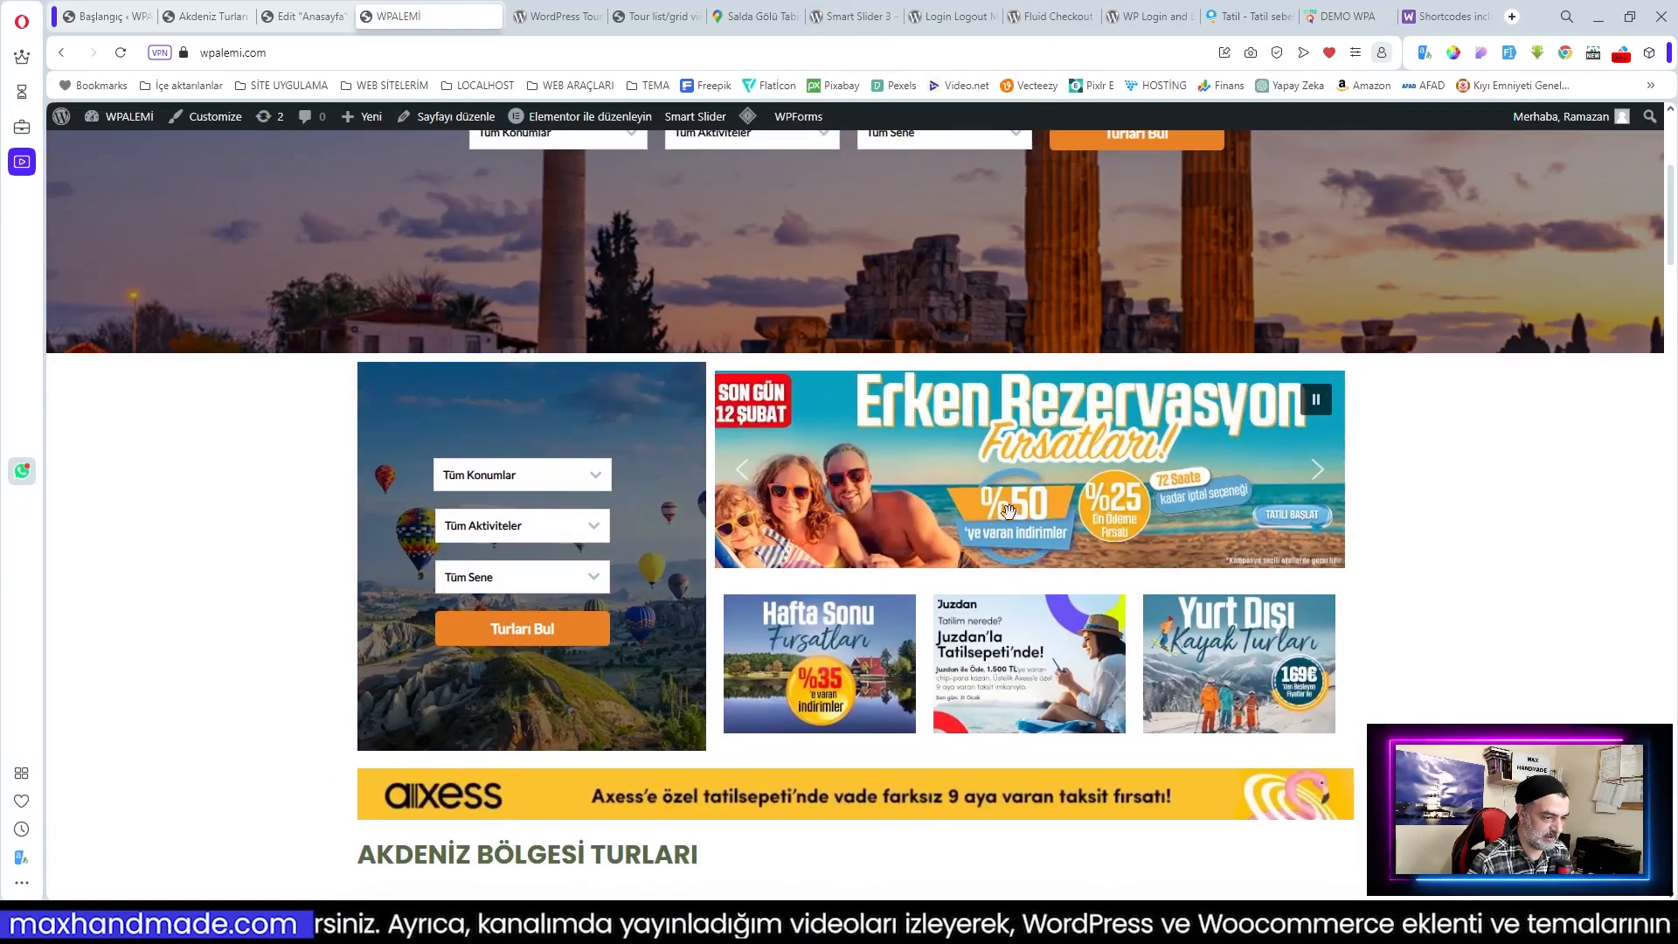
scroll(797, 446, "down", 8)
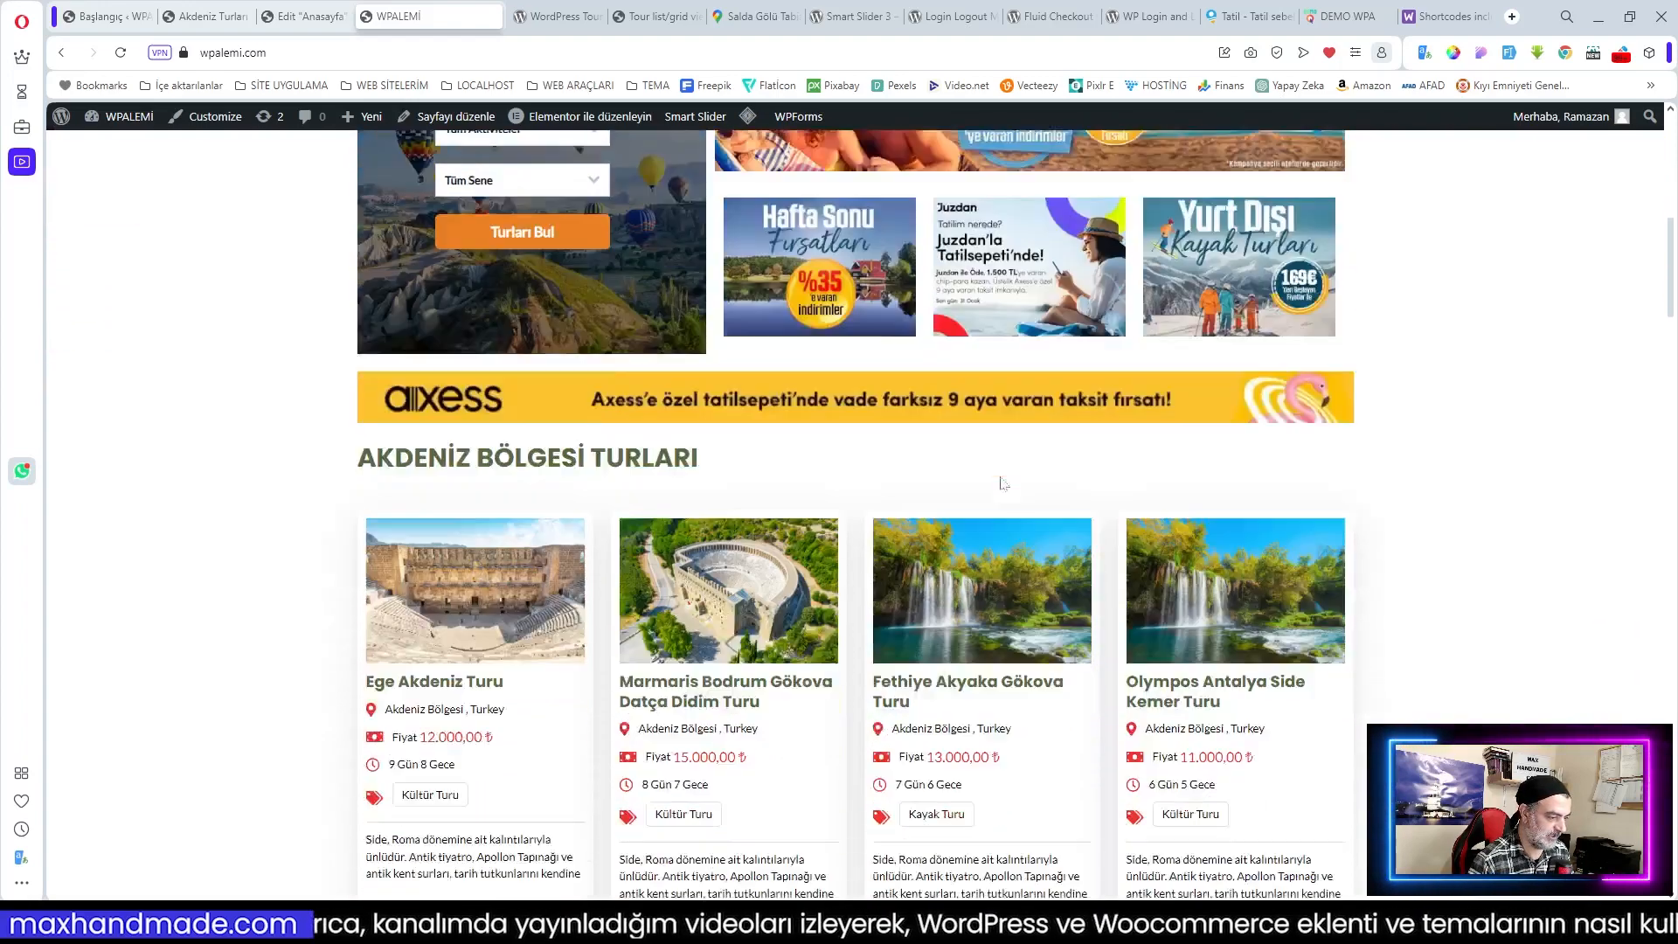
scroll(1045, 483, "down", 4)
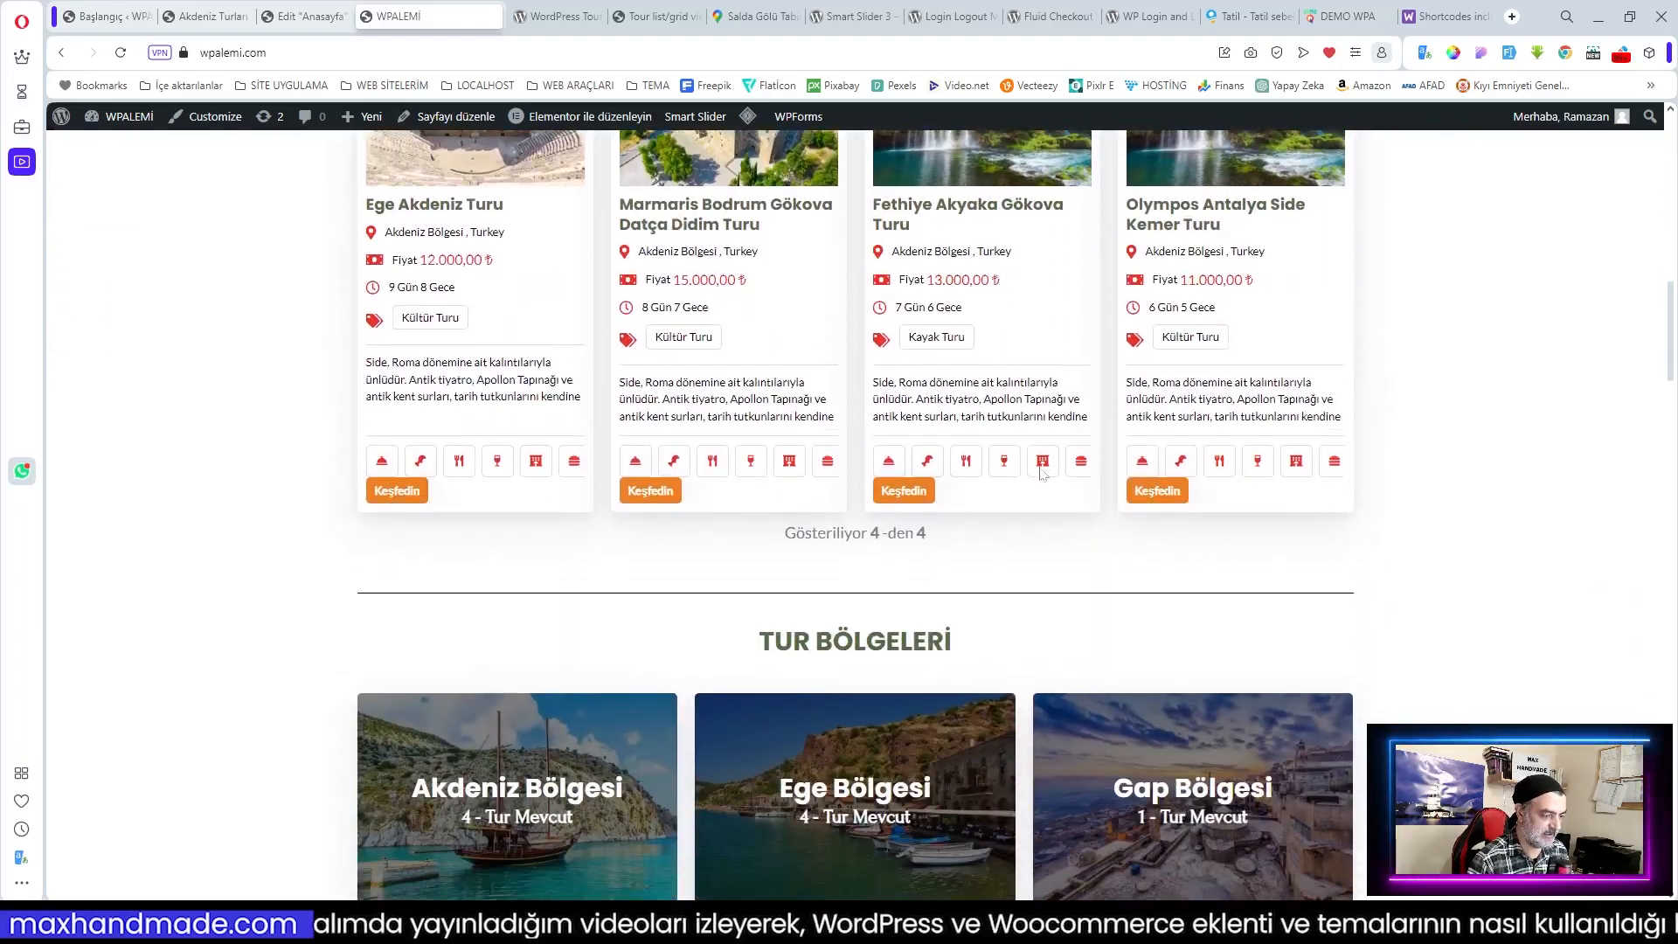
scroll(1188, 572, "down", 2)
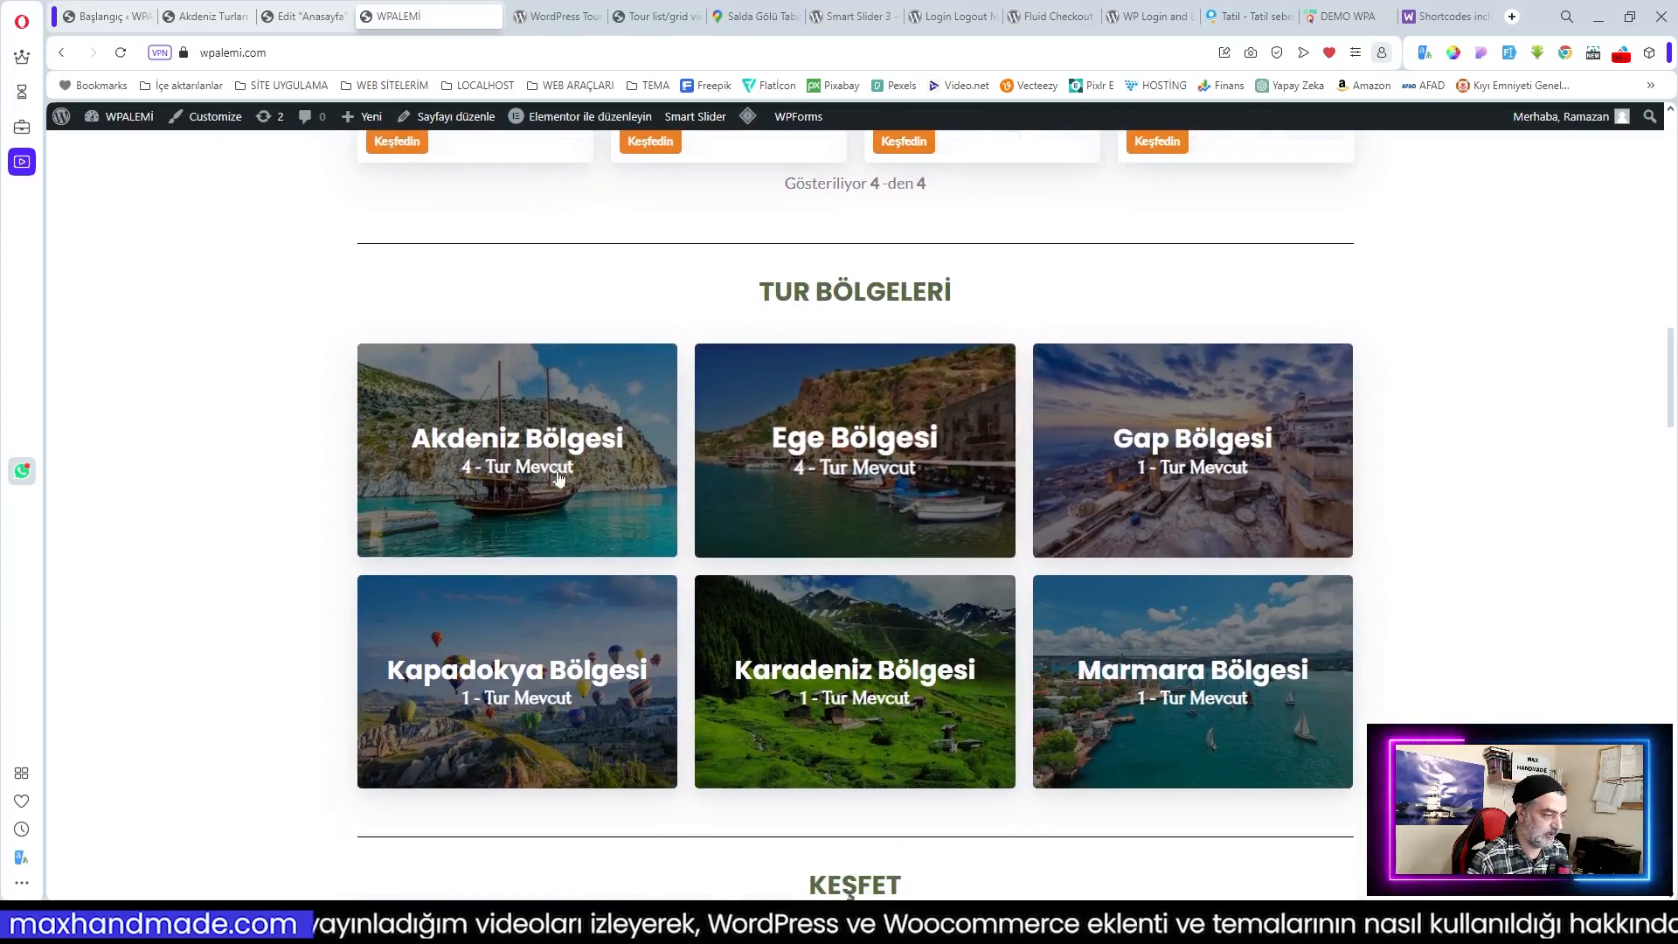
left_click(625, 444)
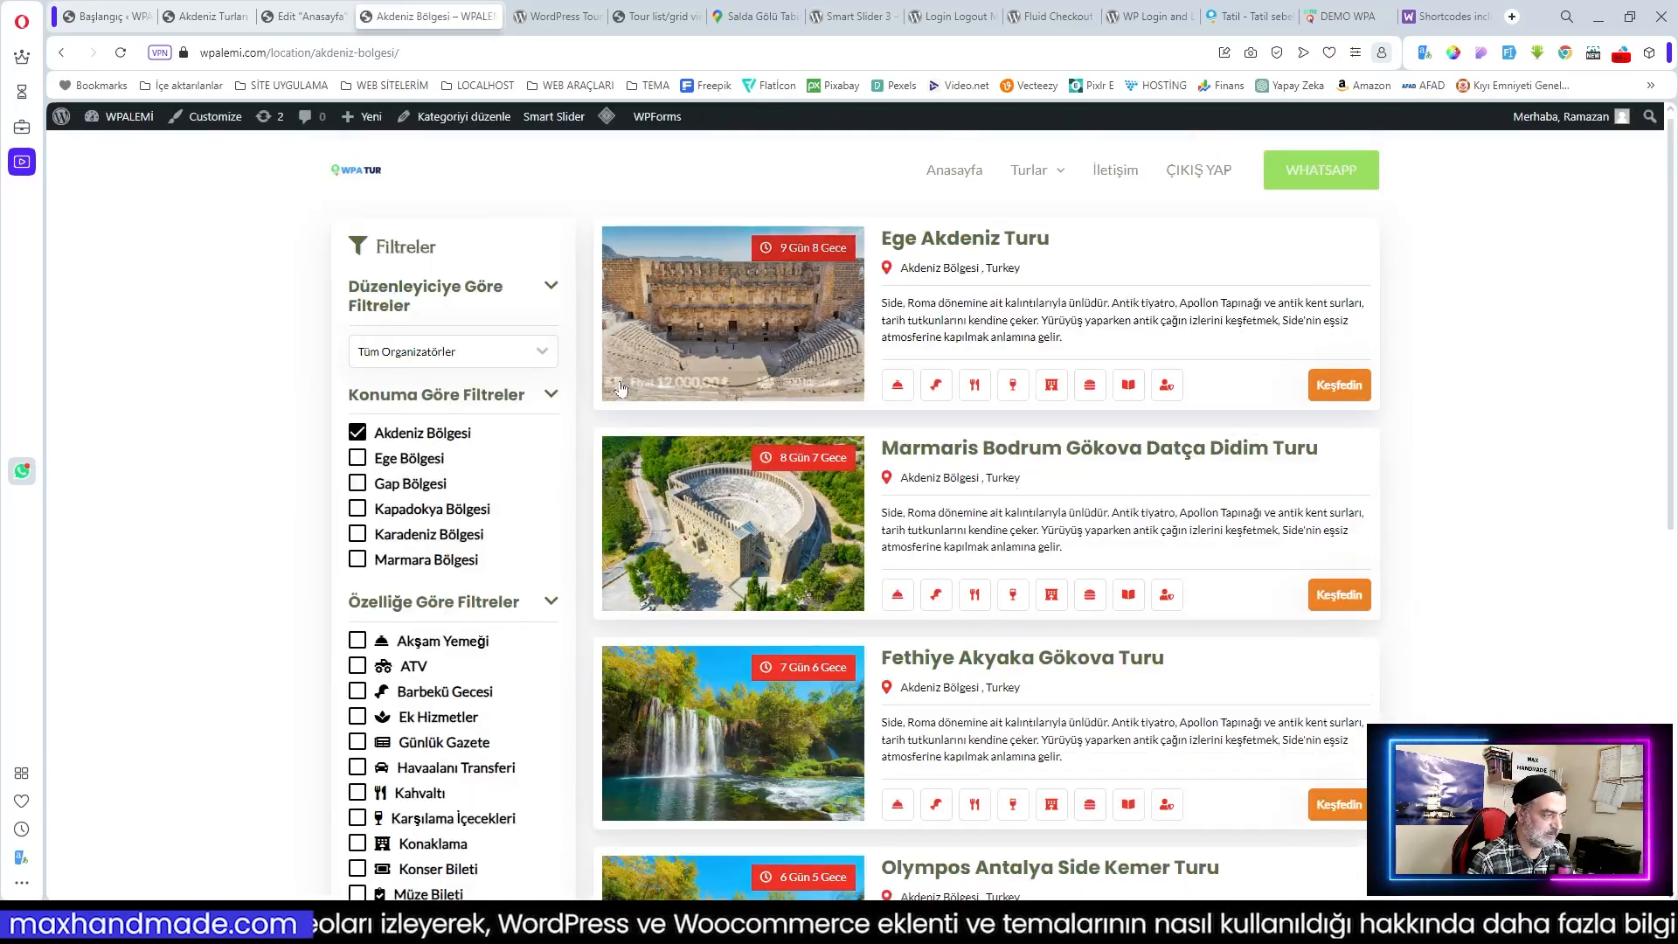
scroll(946, 424, "down", 1)
scroll(946, 424, "down", 5)
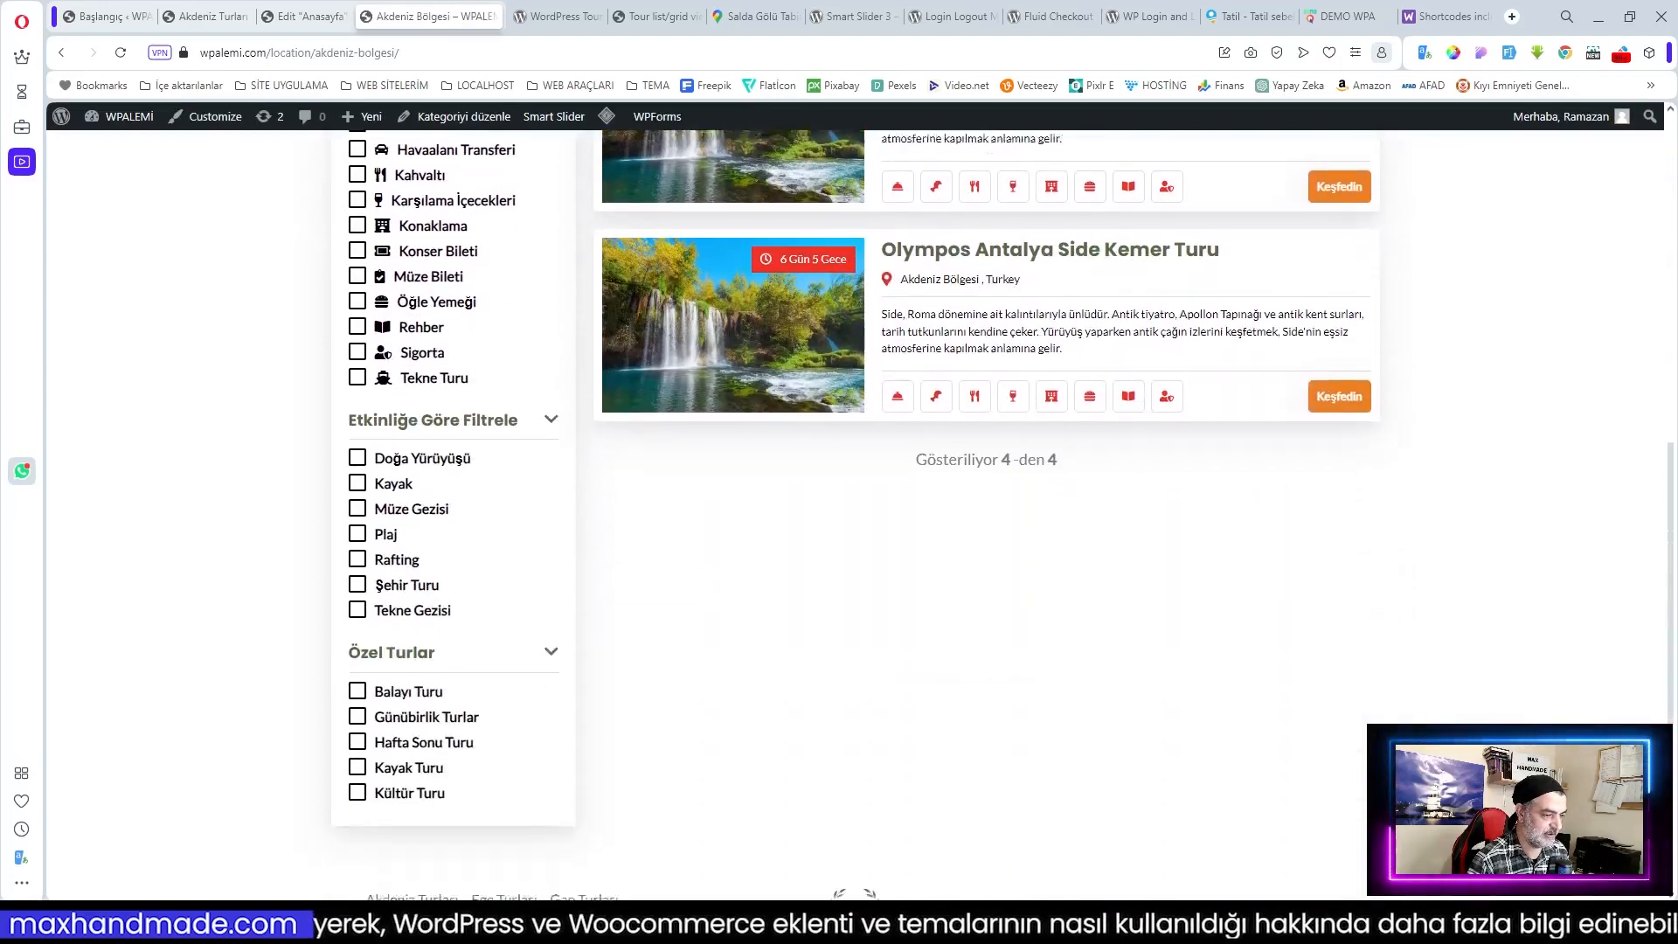
scroll(1042, 454, "up", 7)
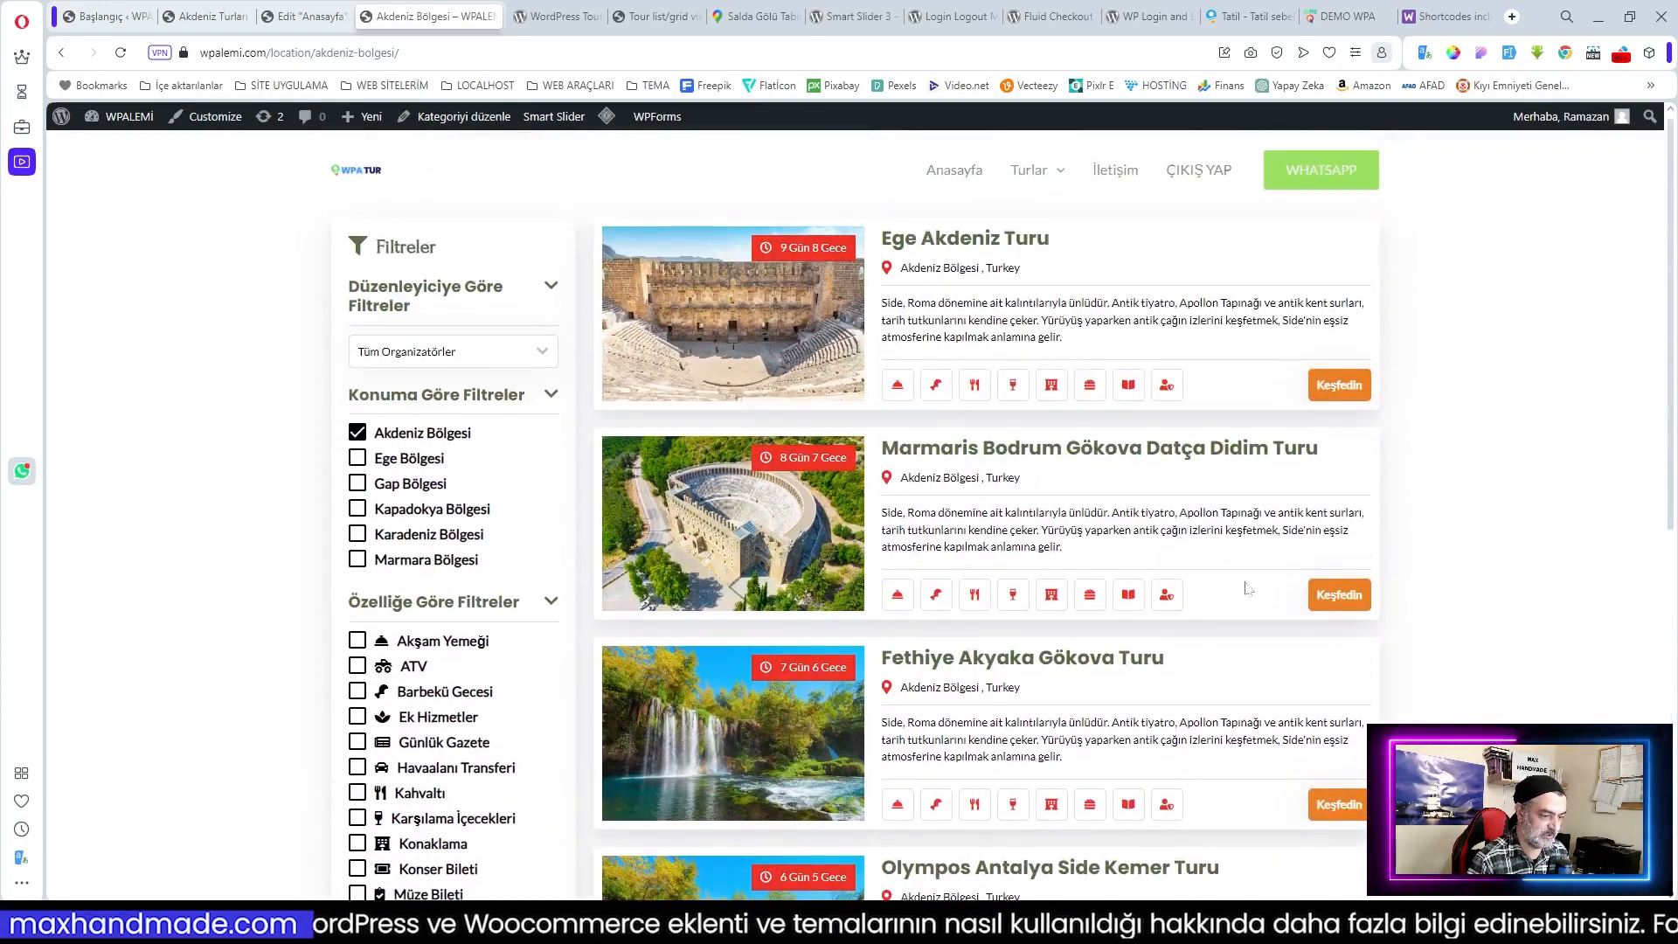
Step: Open the Marmaris Bodrum Gökova Datça Didim Turu page from the second tour card and view its gallery
left_click(1346, 596)
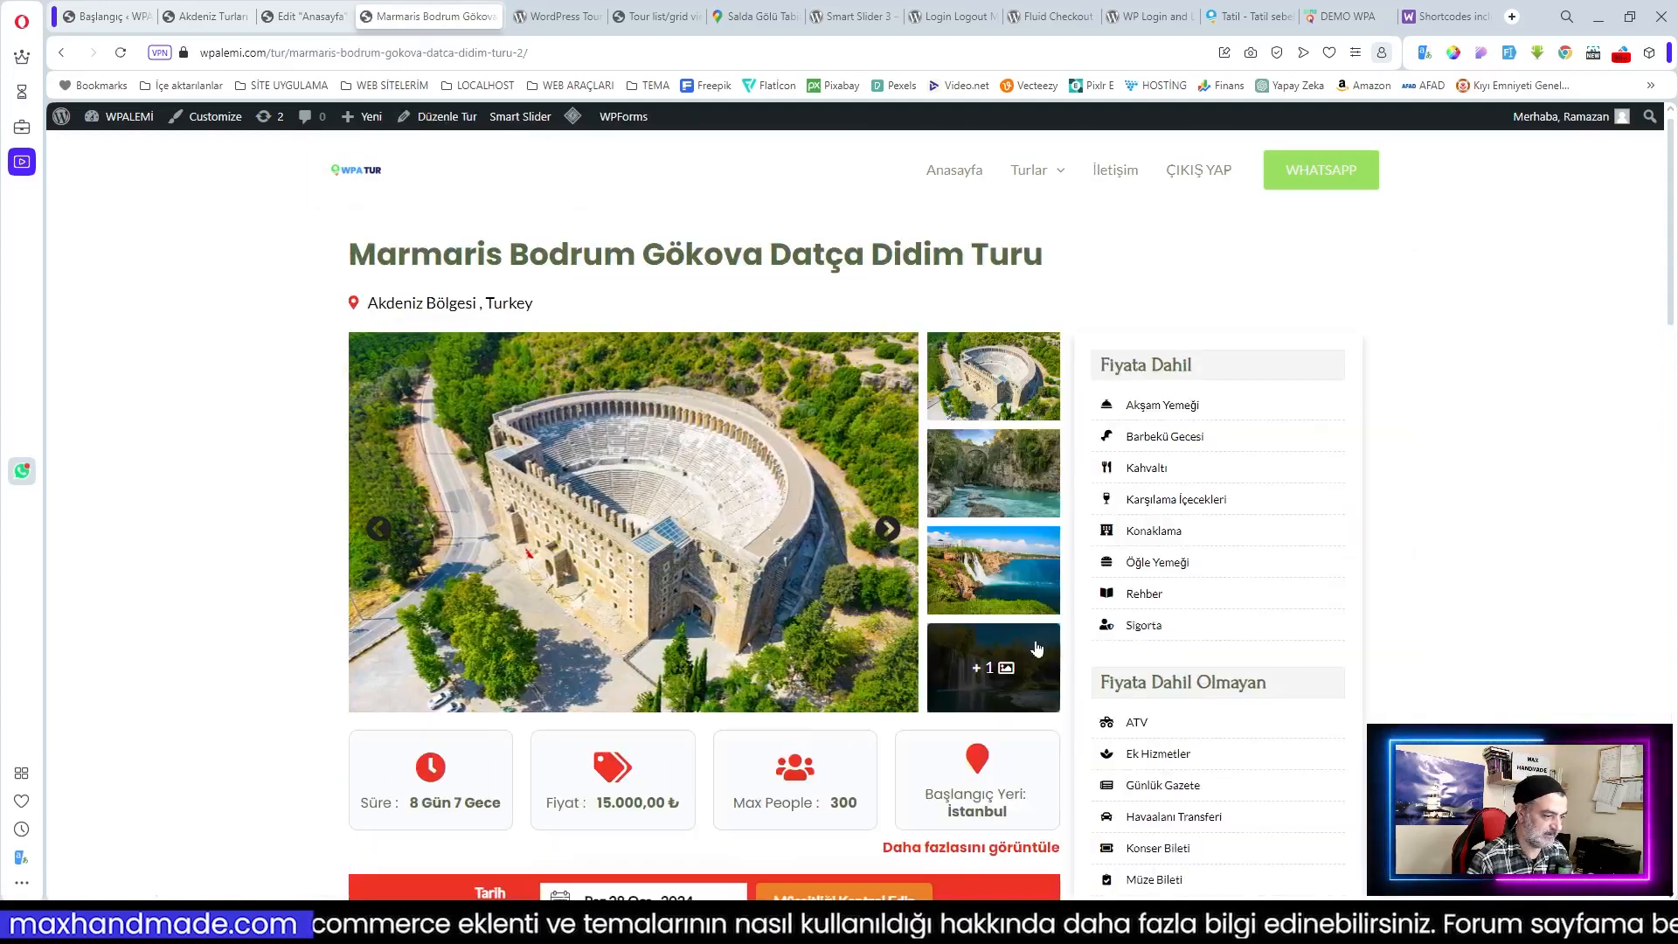
scroll(1040, 646, "down", 5)
scroll(1040, 647, "down", 1)
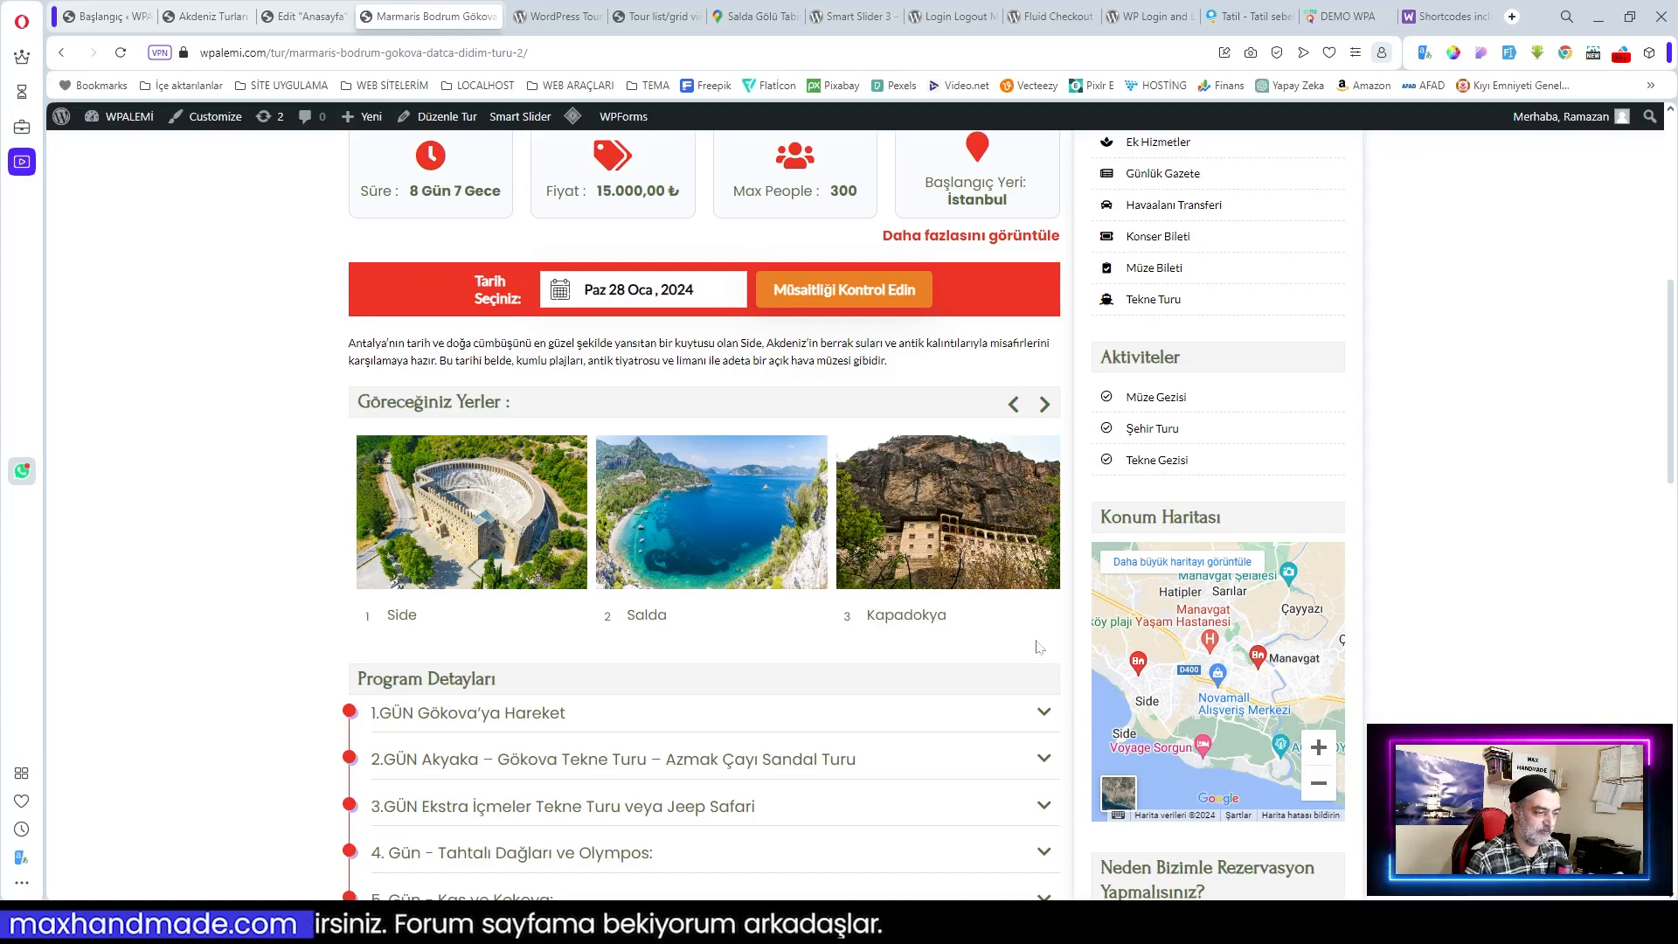
scroll(1038, 647, "down", 2)
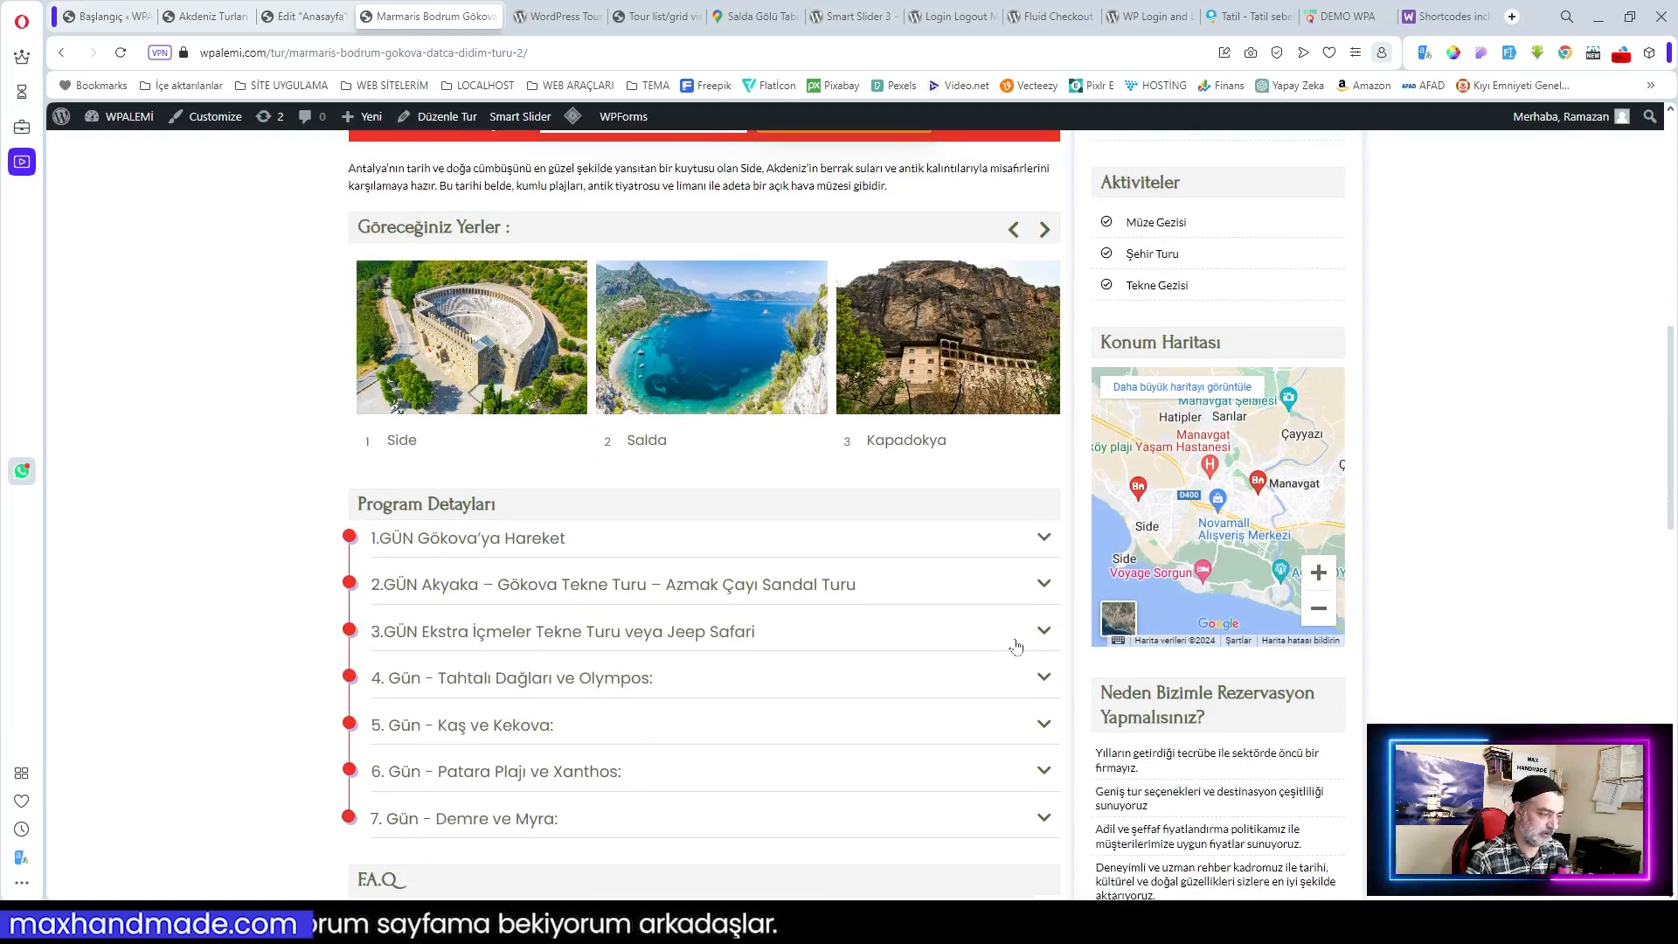
scroll(1016, 647, "up", 3)
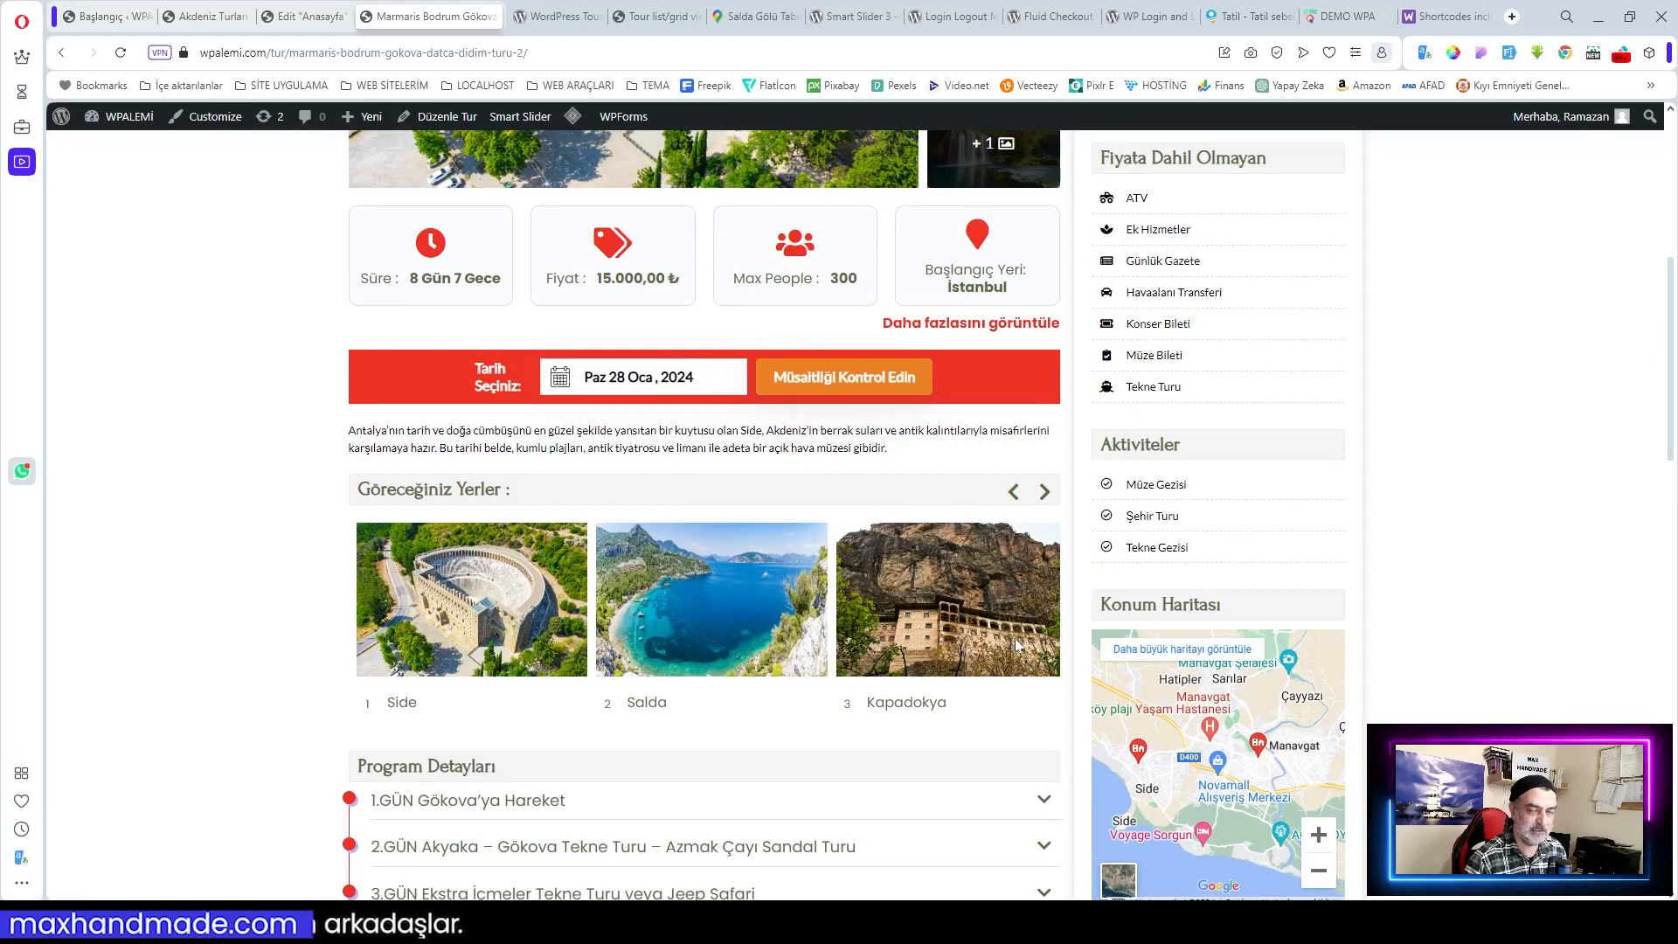
scroll(1016, 645, "down", 4)
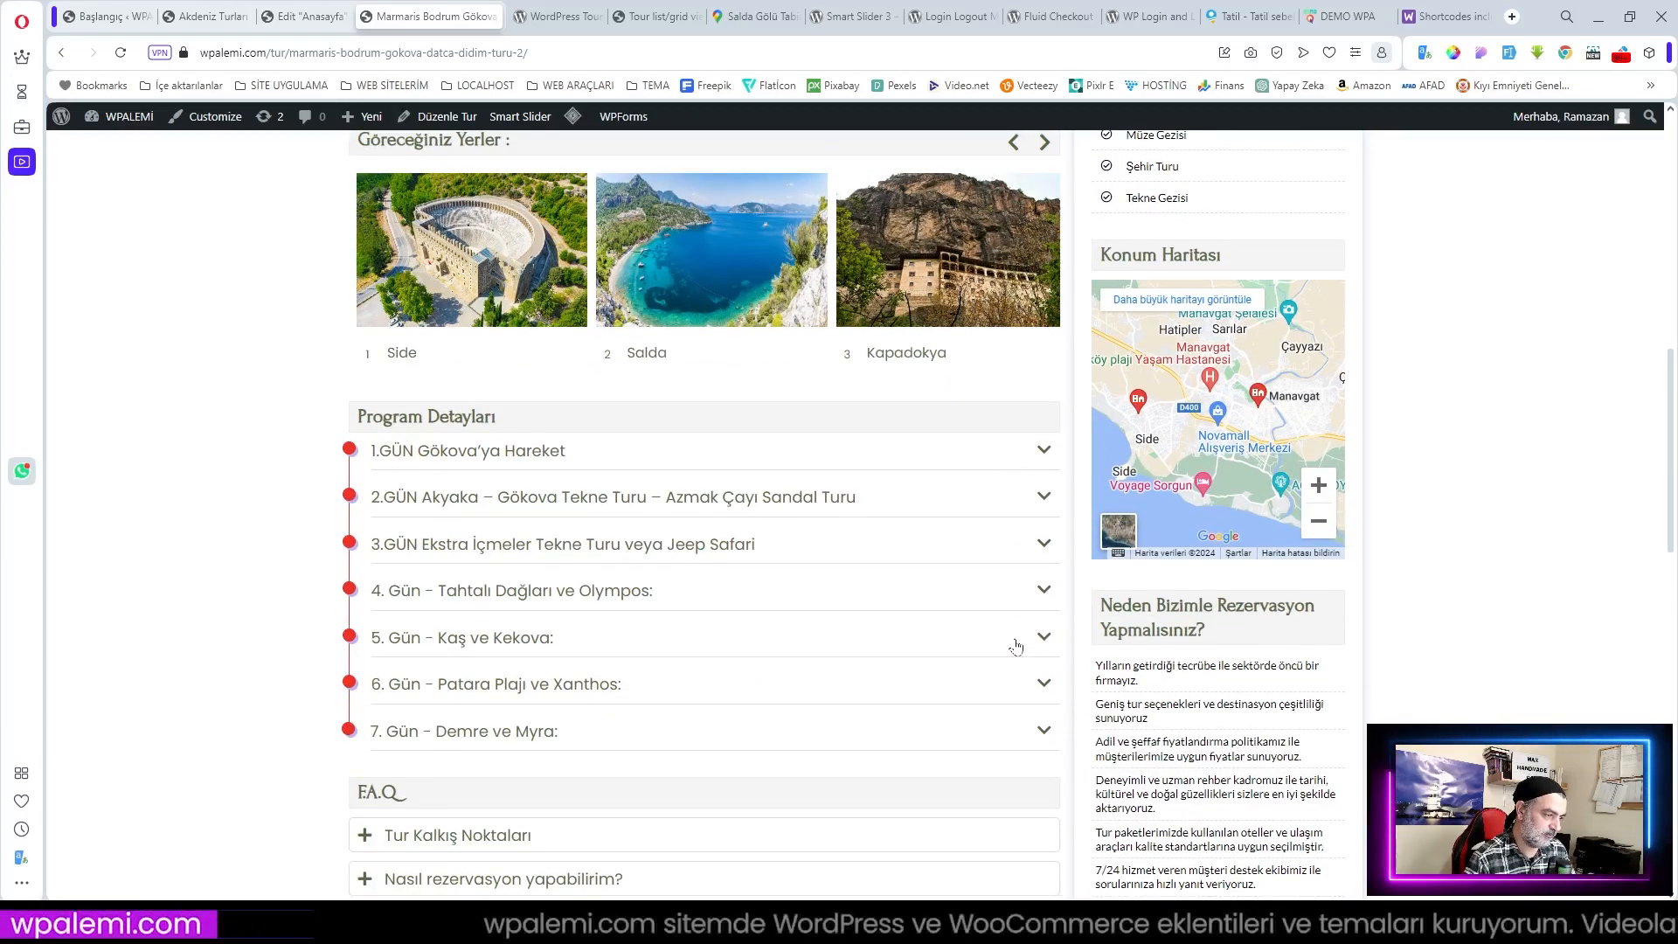
scroll(1016, 646, "up", 3)
scroll(1014, 644, "up", 5)
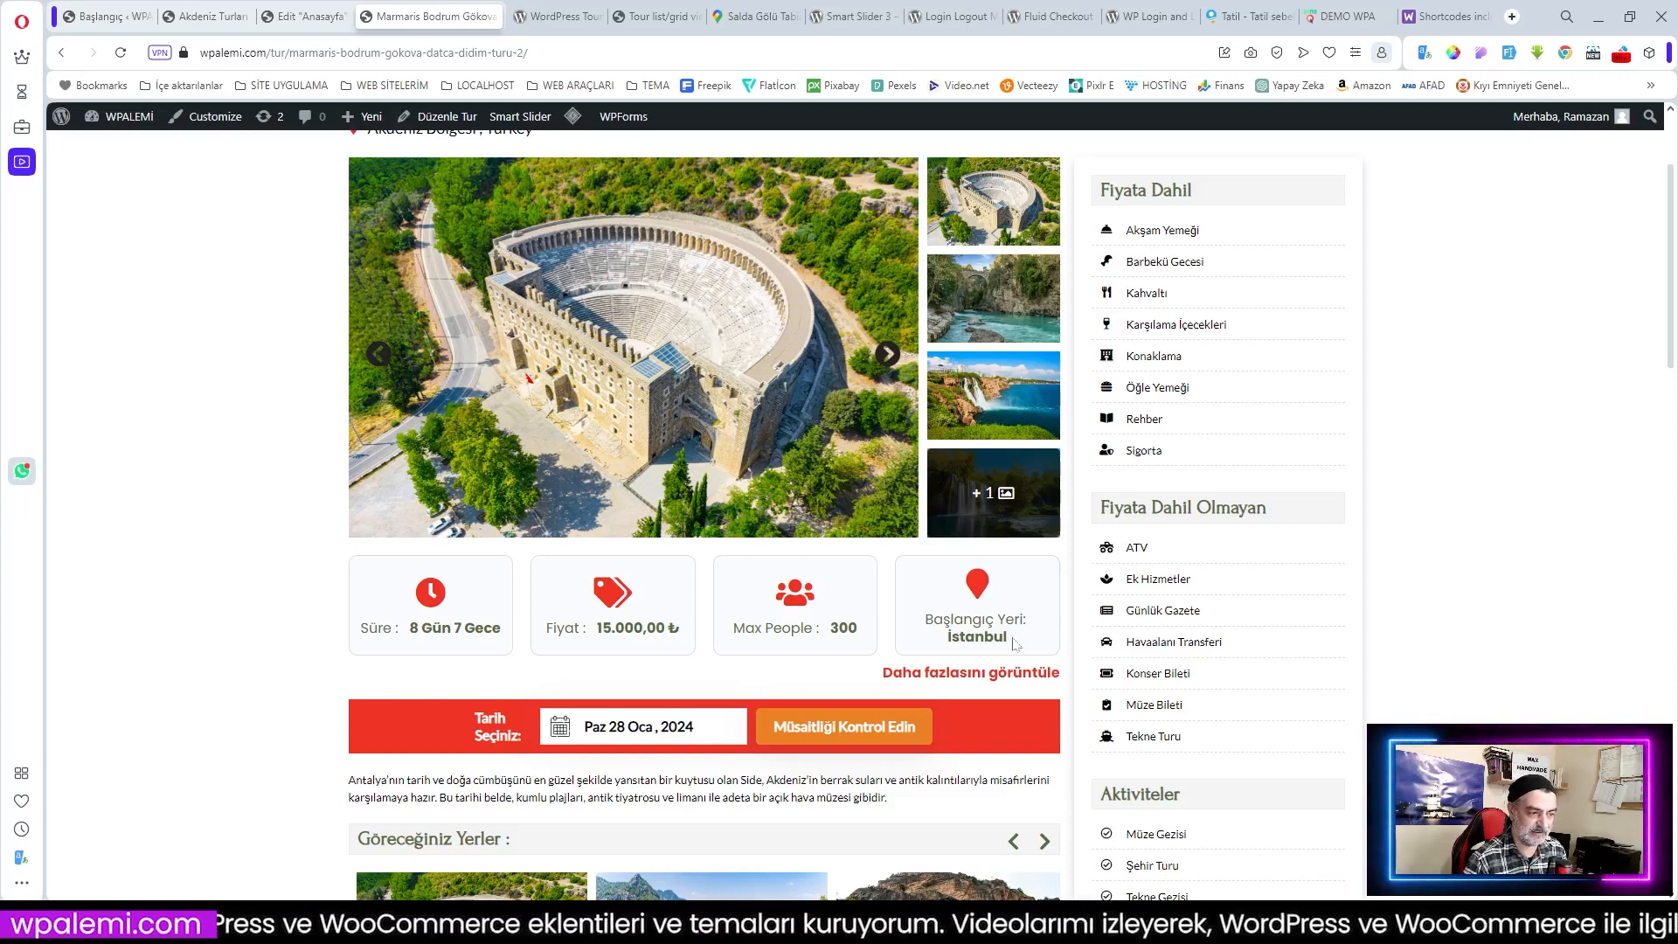
Step: Scroll through the tour's 7-day program, FAQ and related tours
scroll(1015, 644, "down", 6)
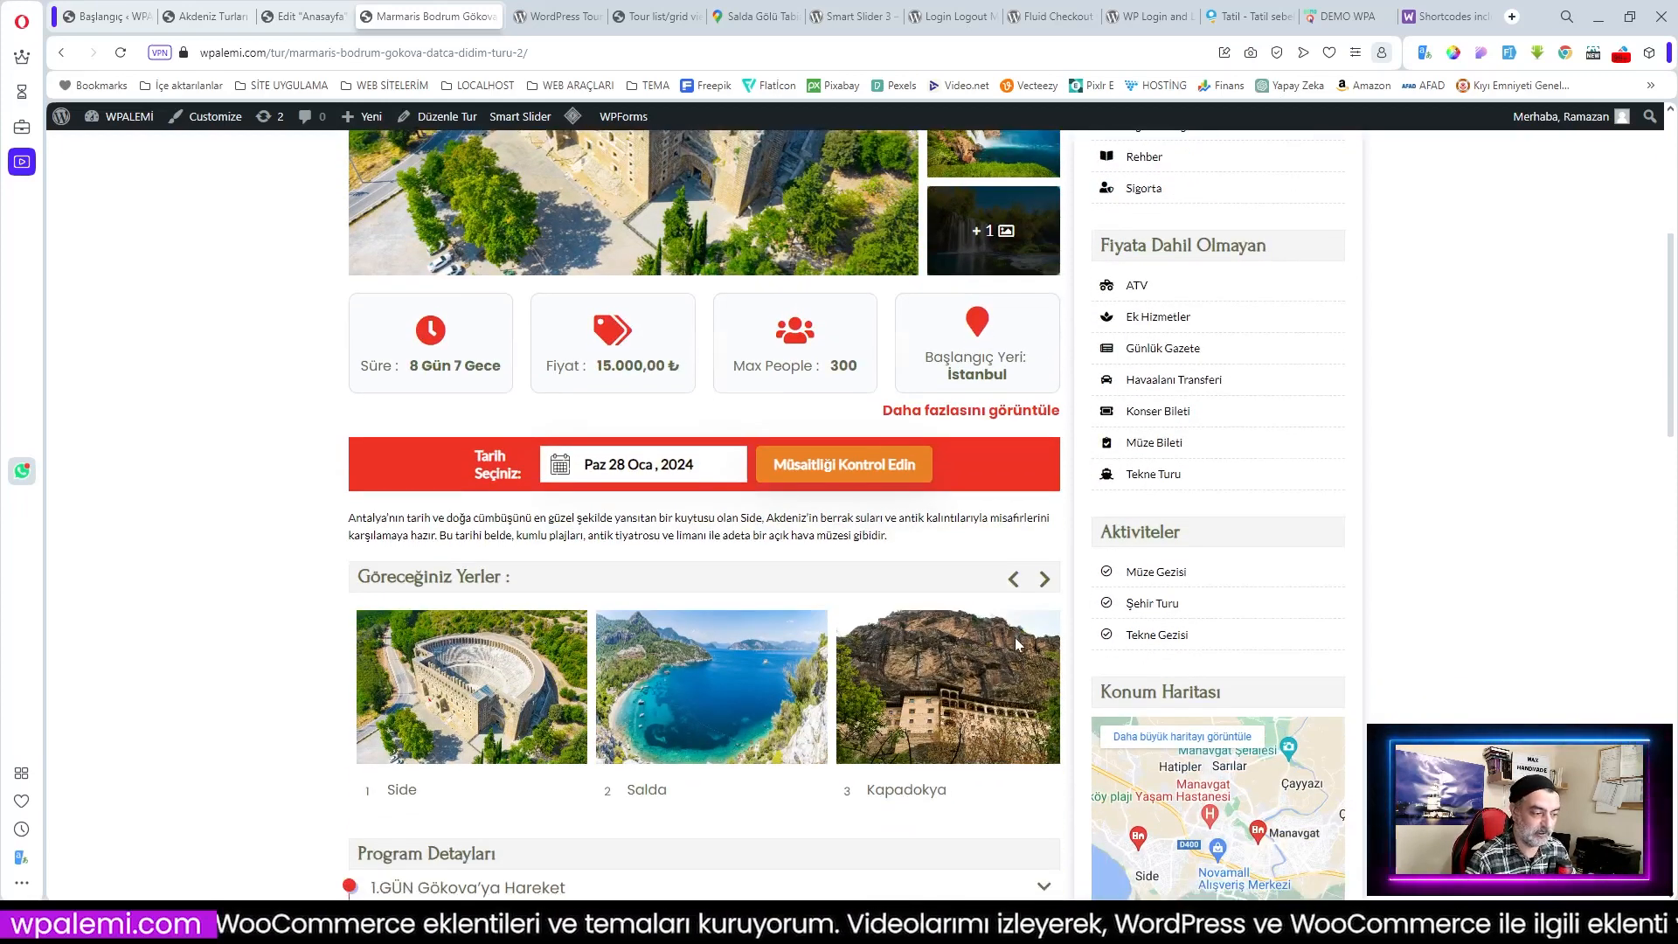
scroll(1016, 644, "down", 2)
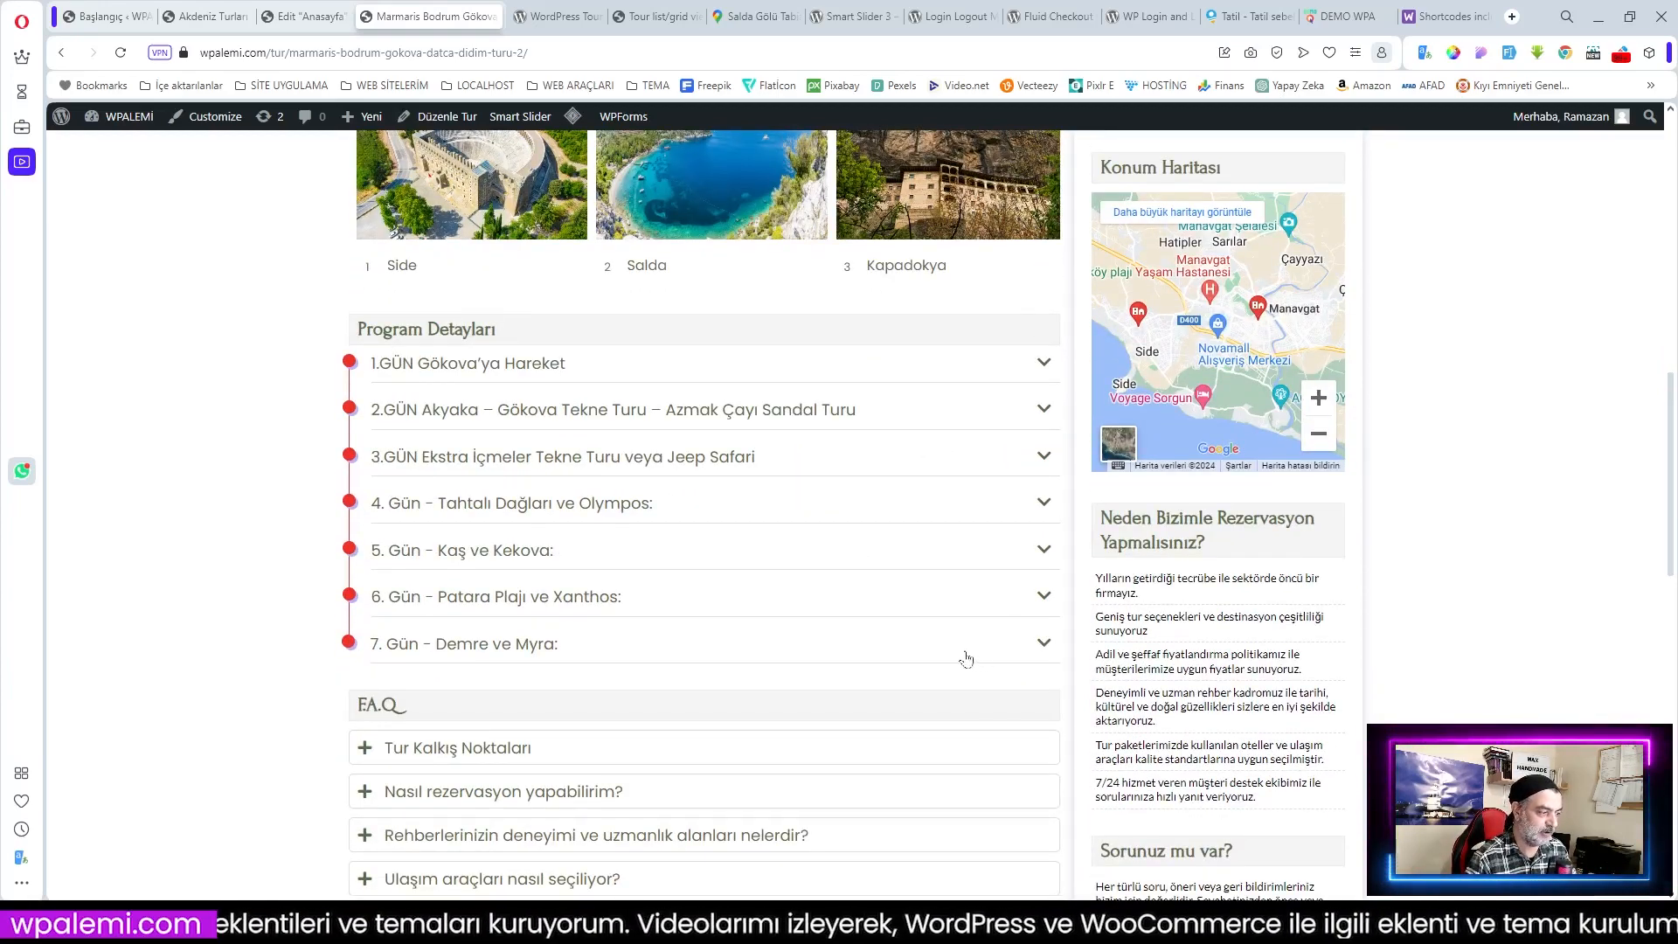
scroll(962, 658, "down", 2)
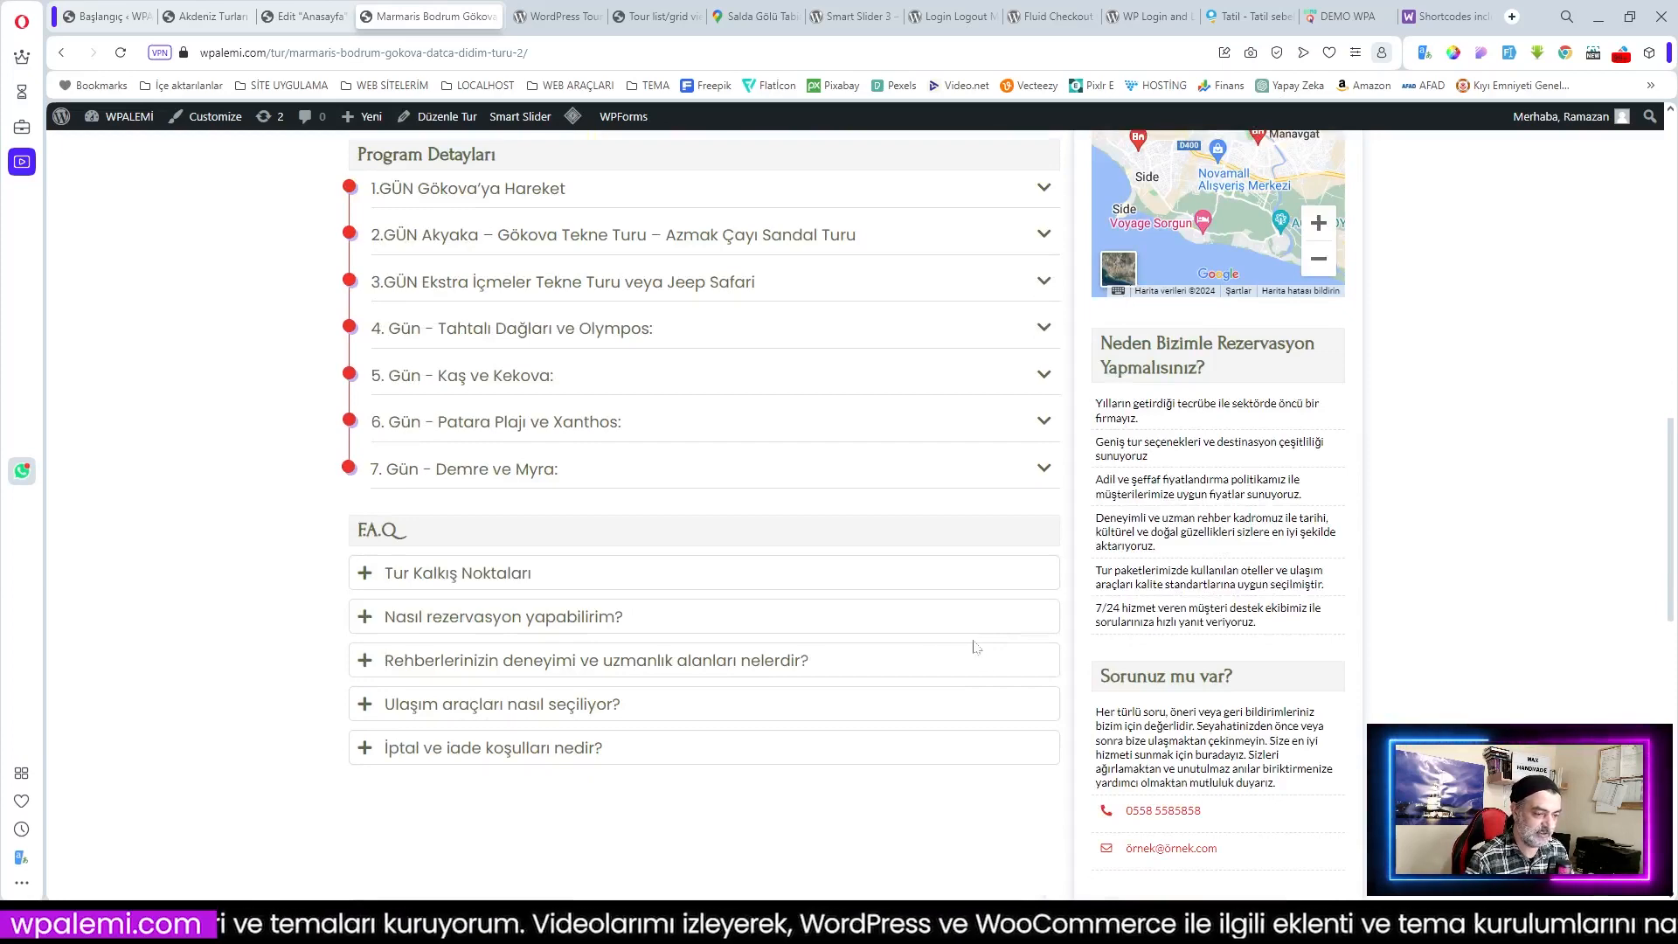
scroll(1232, 795, "down", 3)
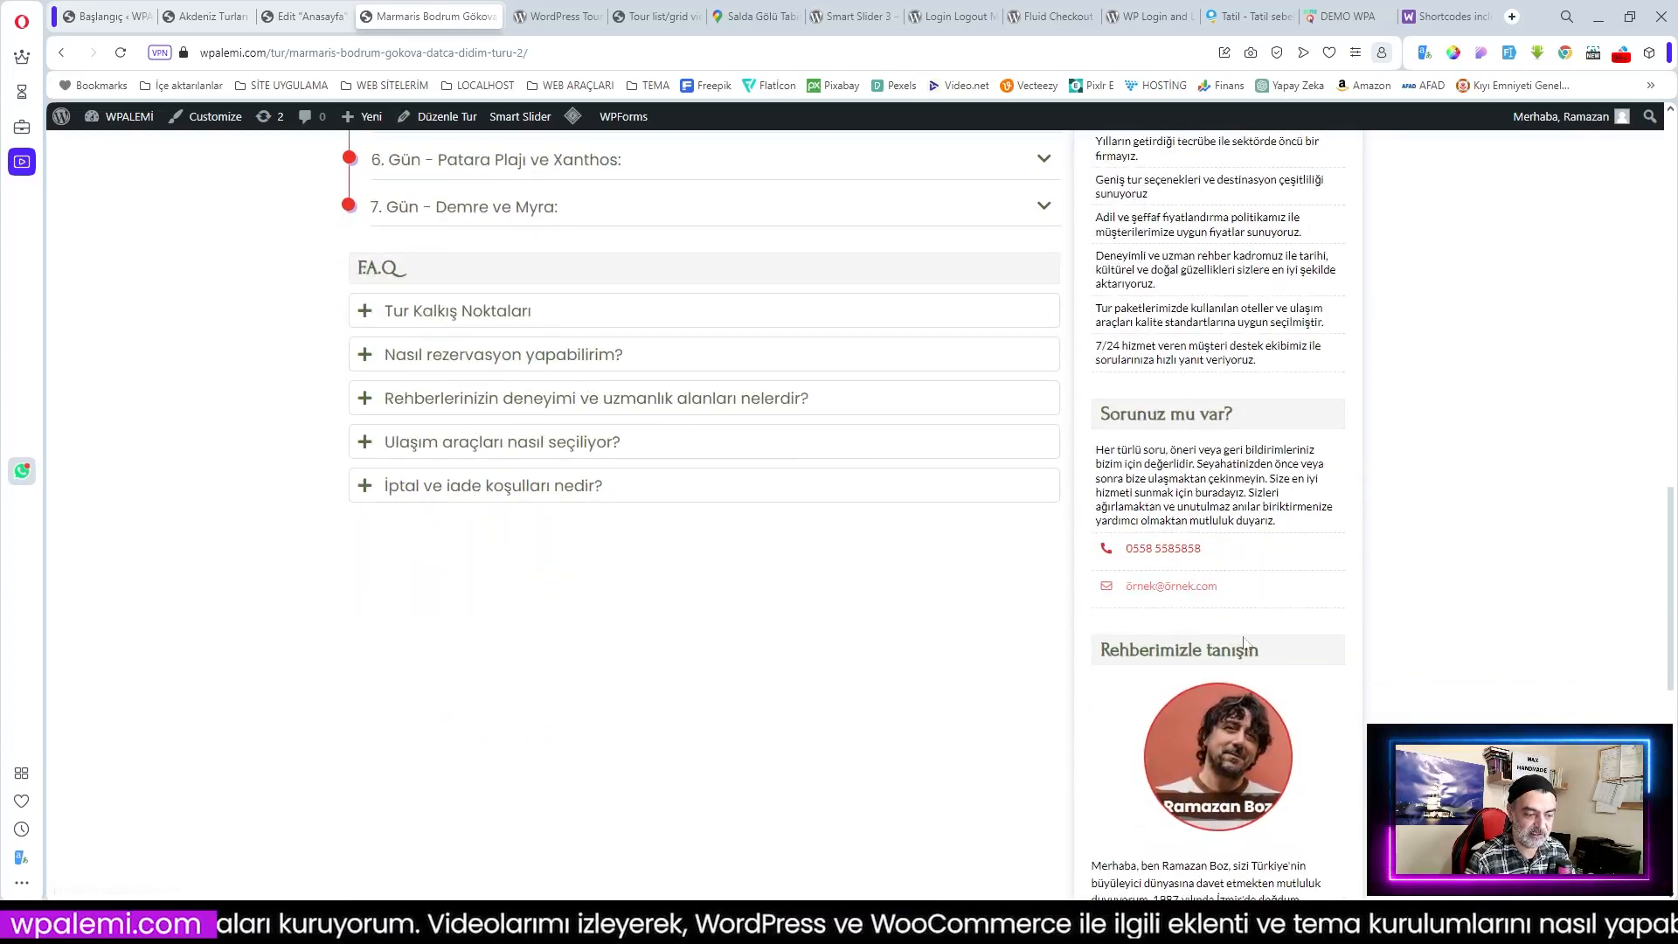
scroll(1243, 643, "down", 3)
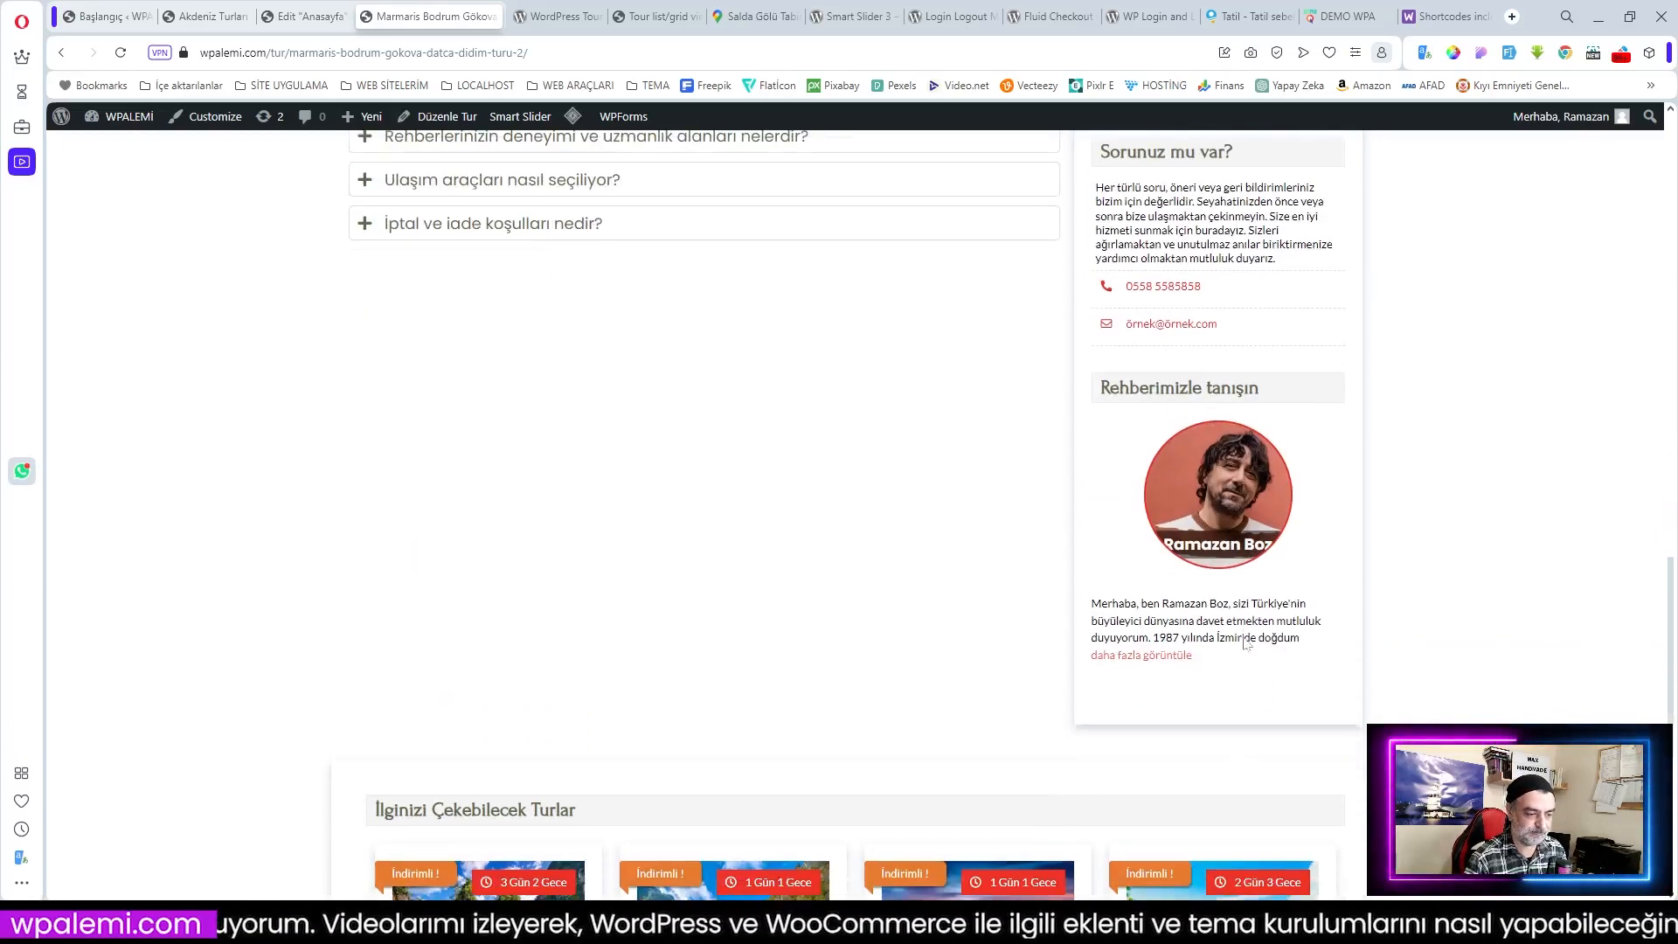
scroll(1034, 635, "down", 4)
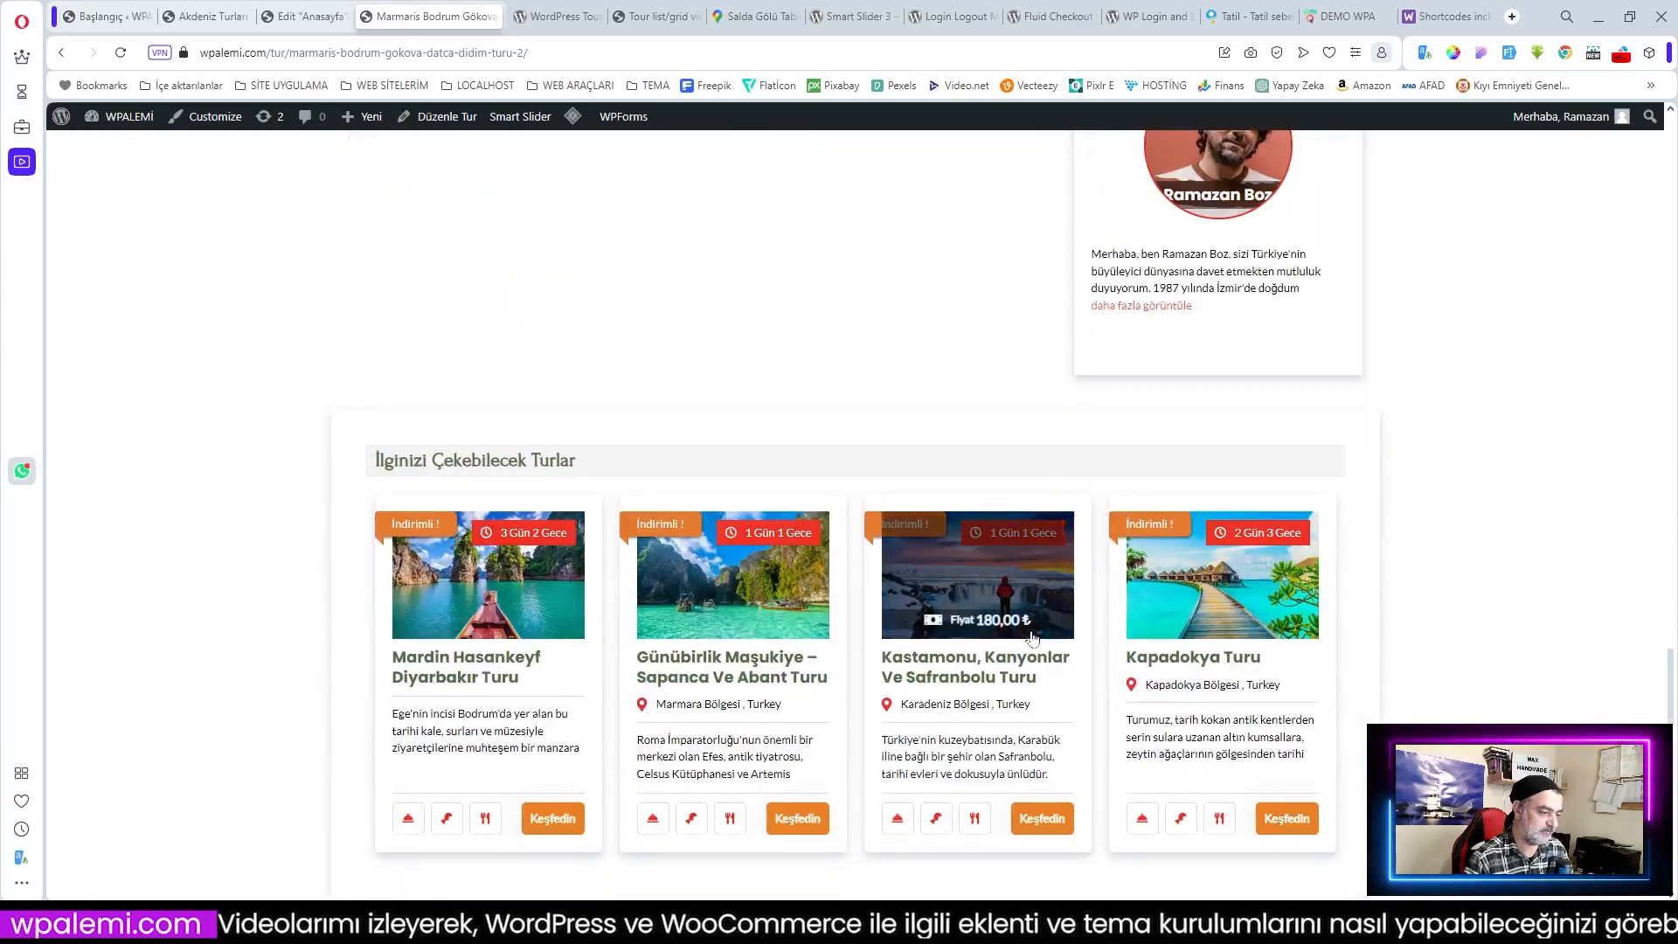
scroll(1032, 637, "down", 1)
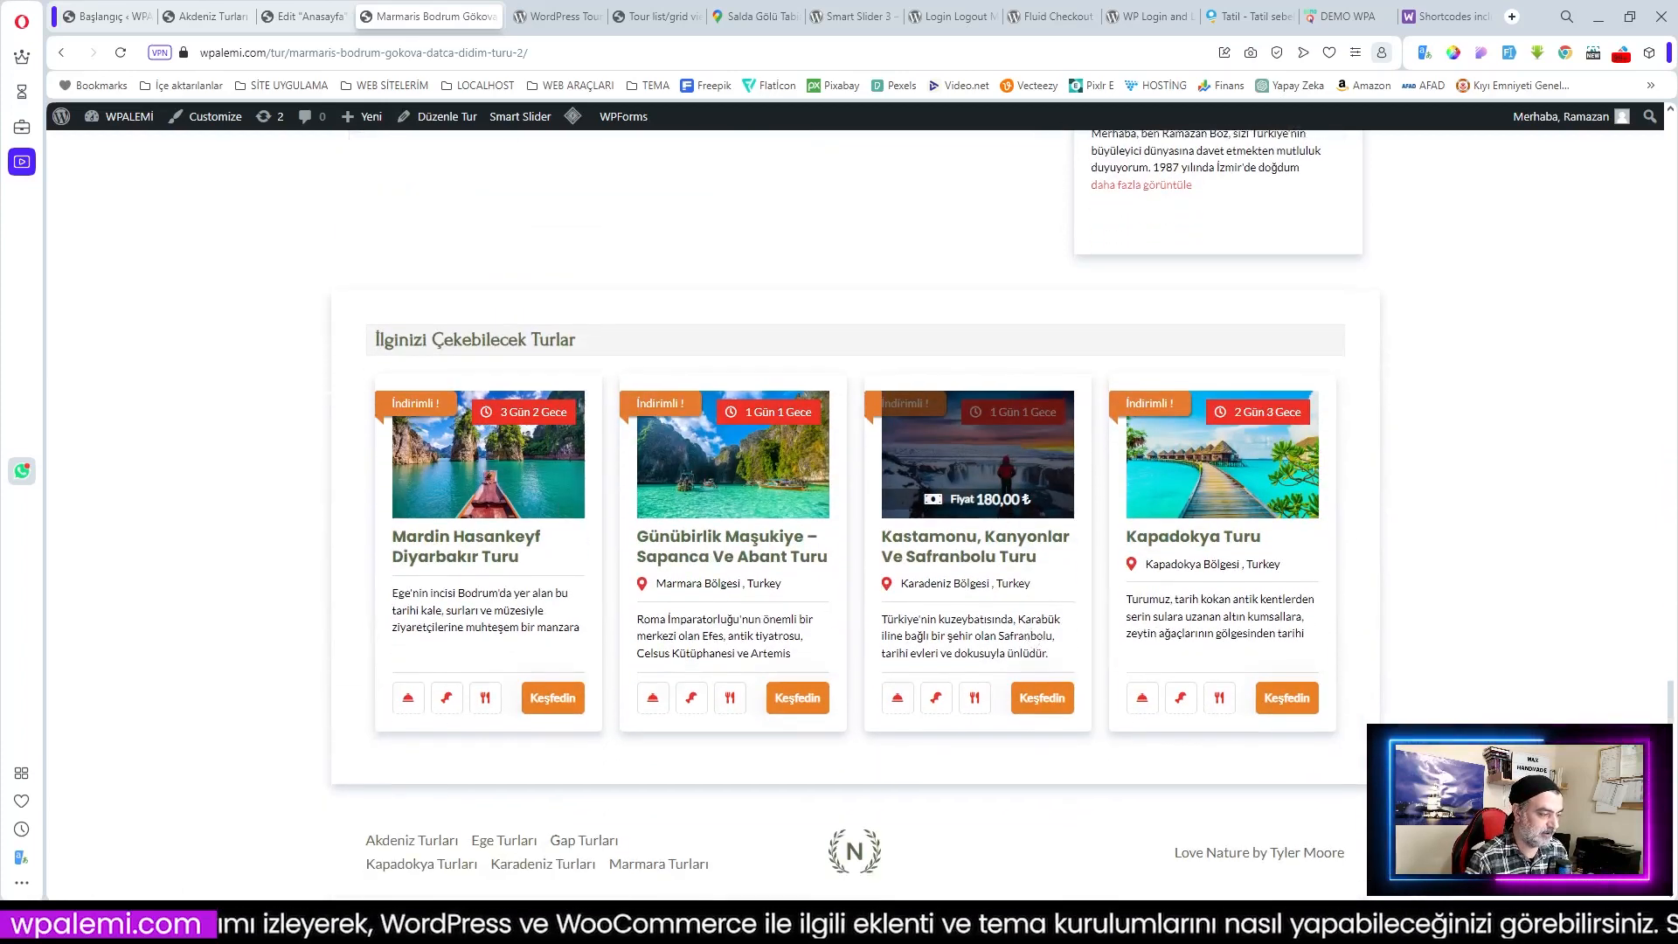
scroll(1221, 732, "up", 20)
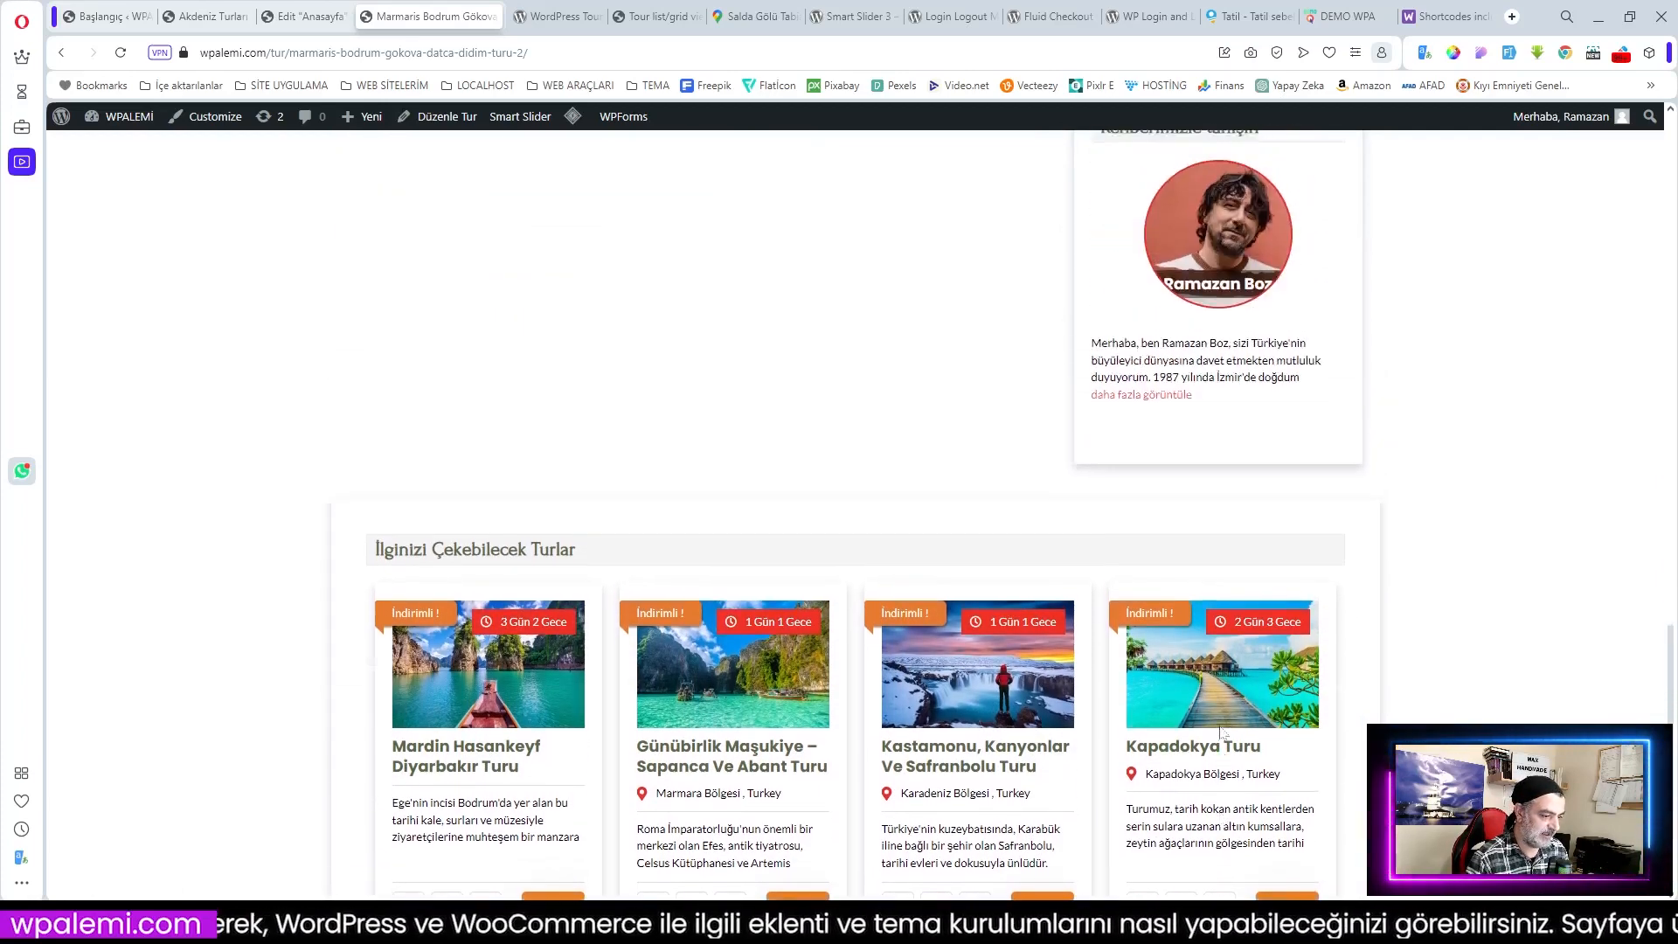